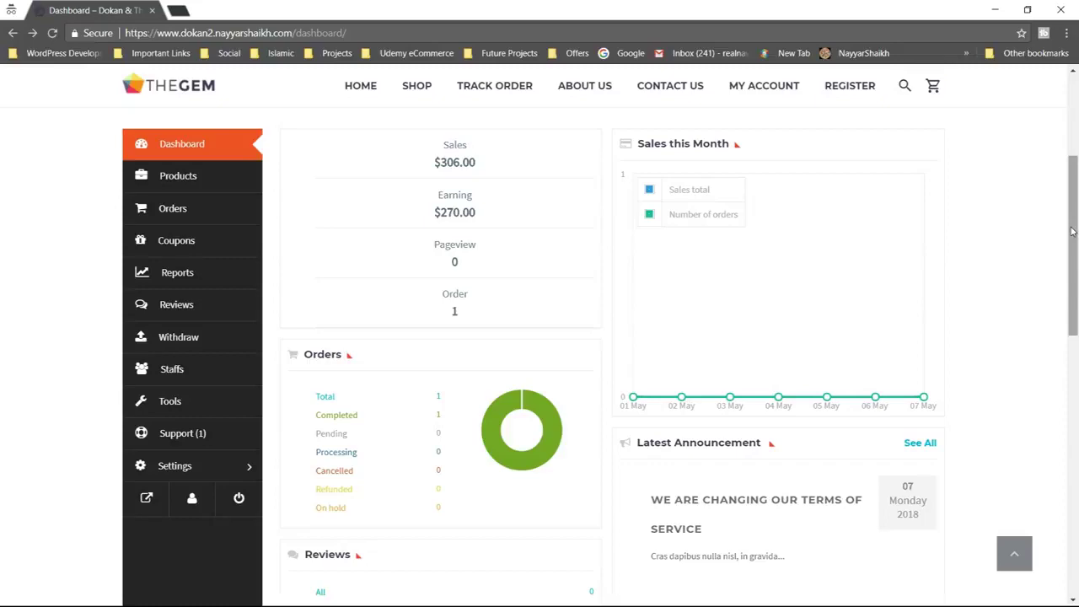
Open the vendor's Staffs list and go to the listed staff member's Manage Permissions page
scroll(1069, 279, "up", 3)
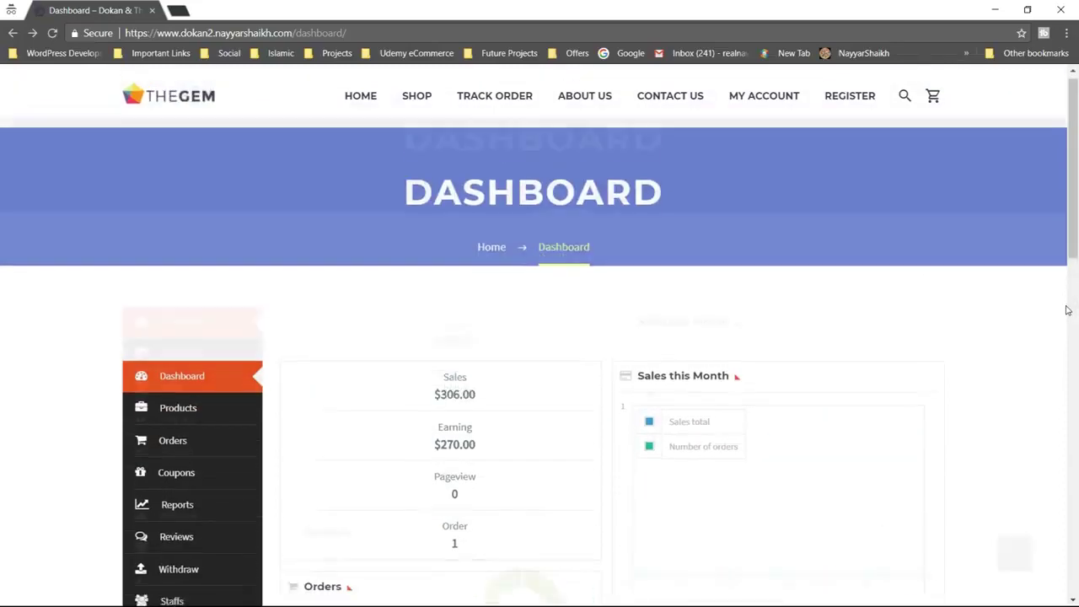
scroll(1067, 311, "down", 3)
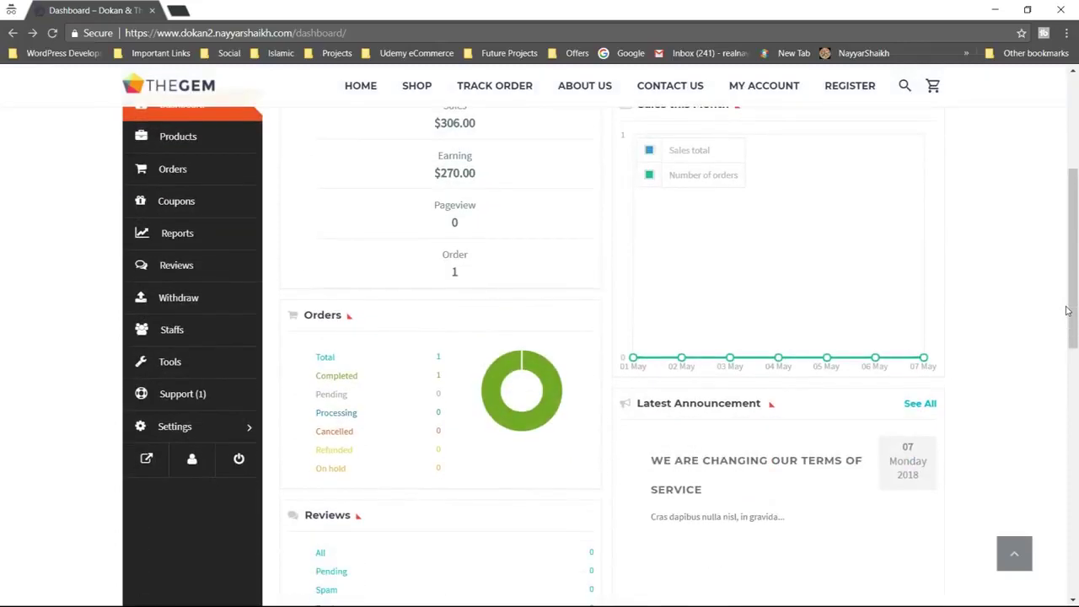
scroll(1067, 311, "up", 1)
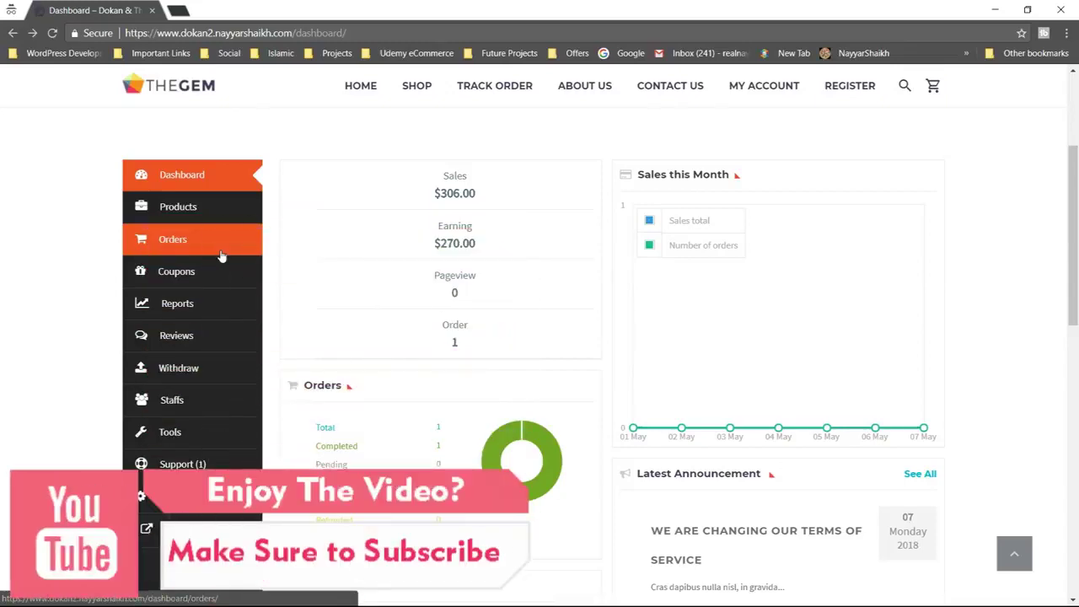
left_click(193, 410)
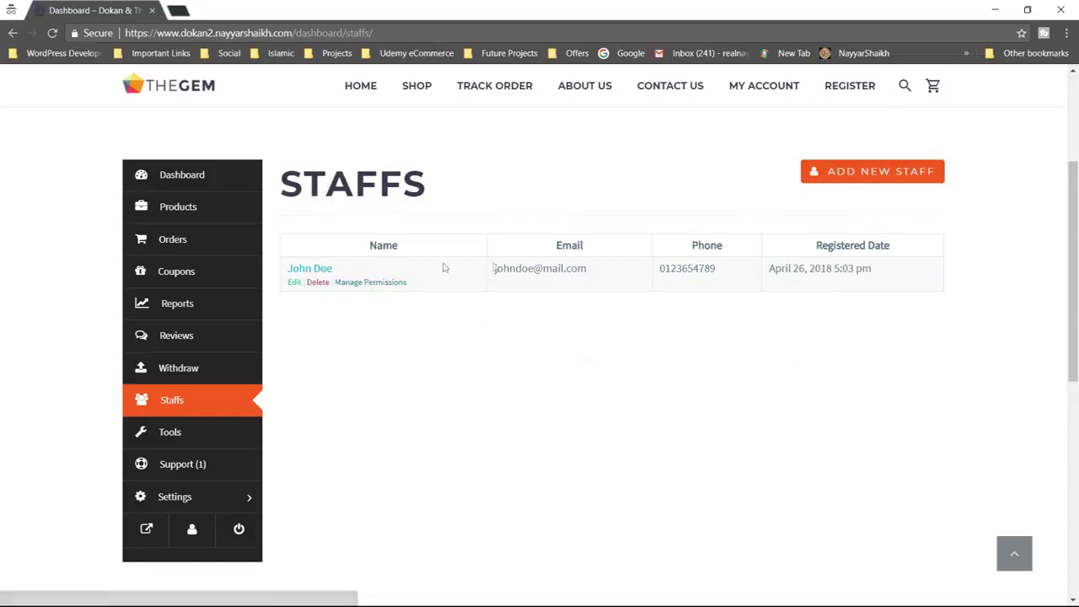
mouse_move(317, 287)
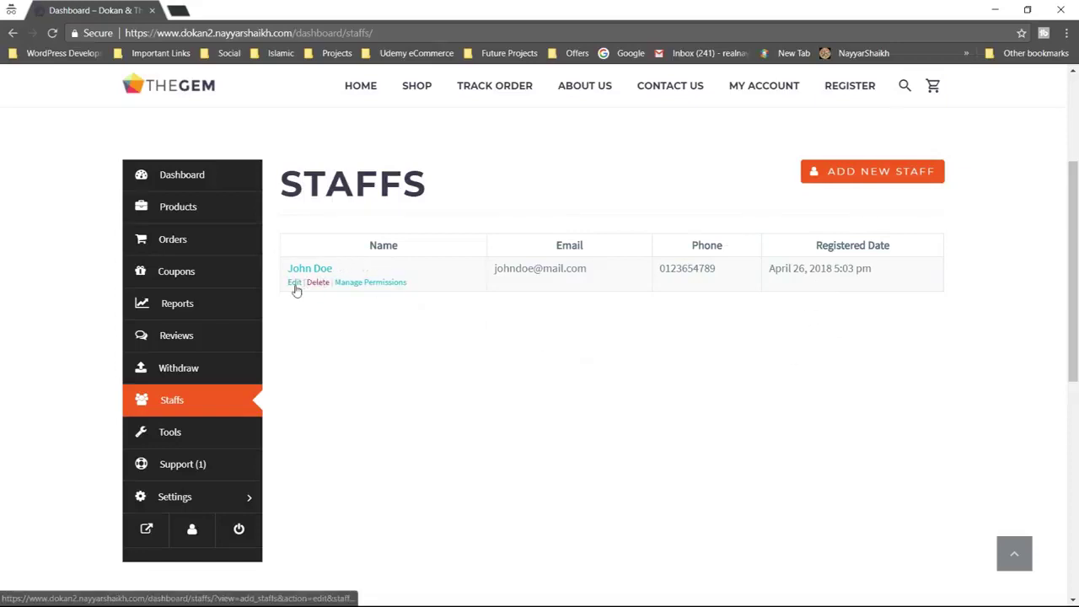
left_click(358, 288)
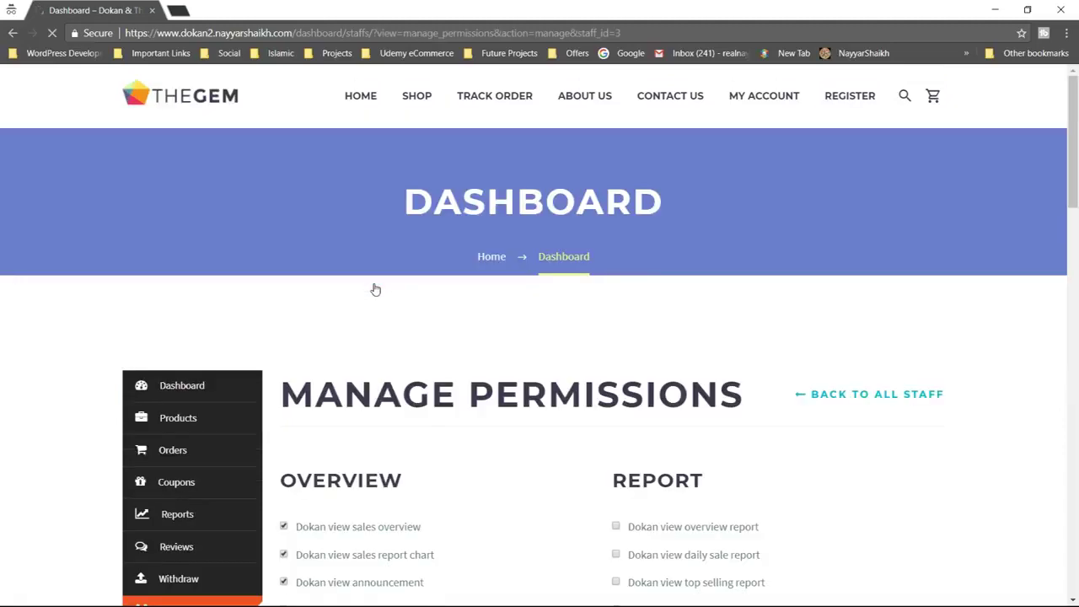
Scroll through the staff permission checkboxes to the Store Support section and highlight its heading
scroll(595, 379, "down", 4)
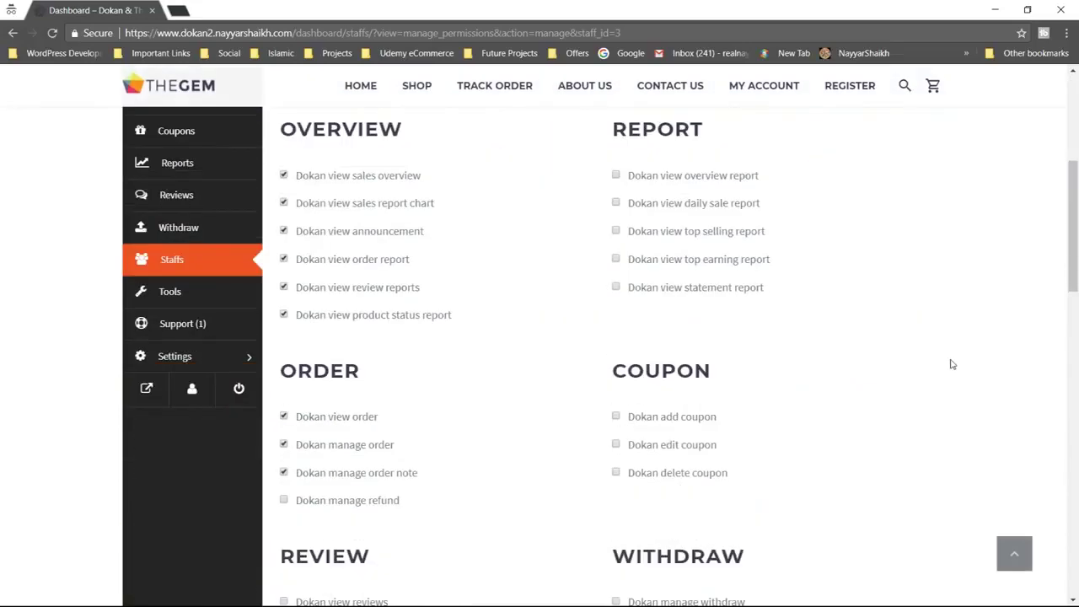
scroll(919, 342, "down", 1)
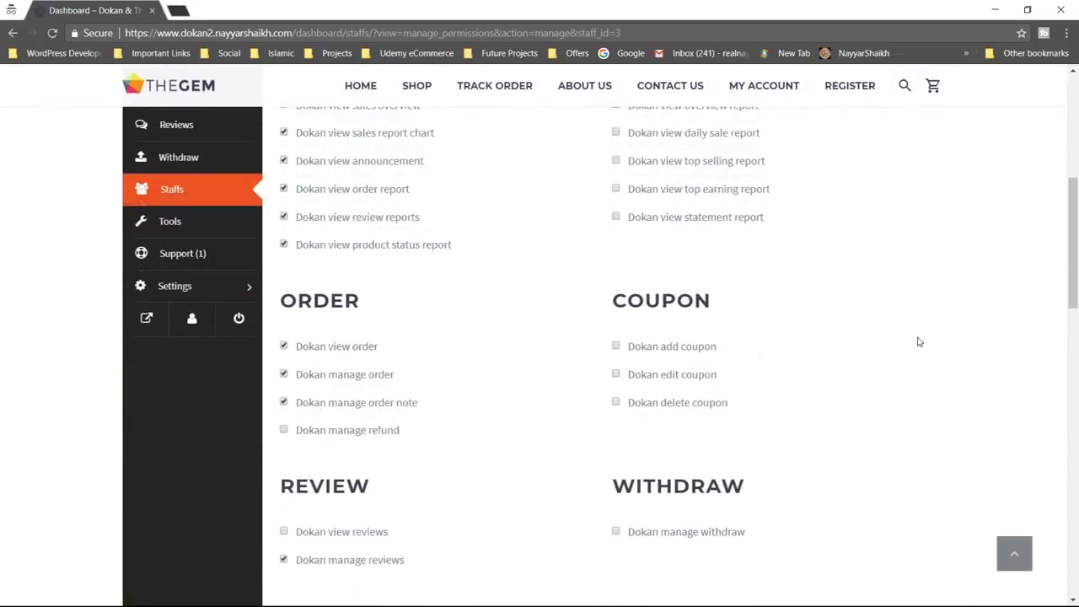
scroll(401, 382, "down", 1)
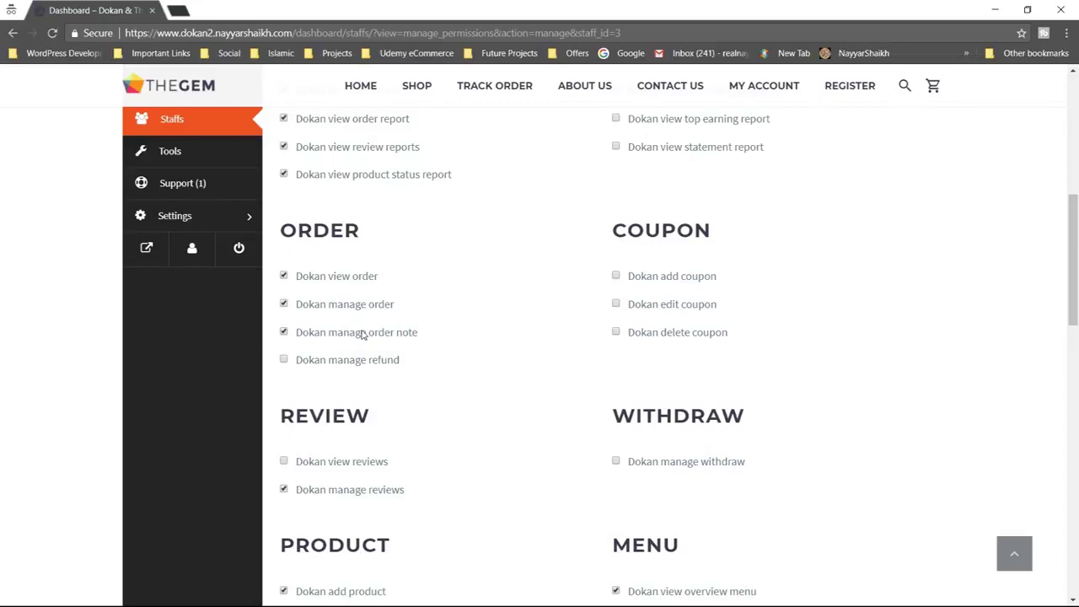
scroll(363, 334, "up", 2)
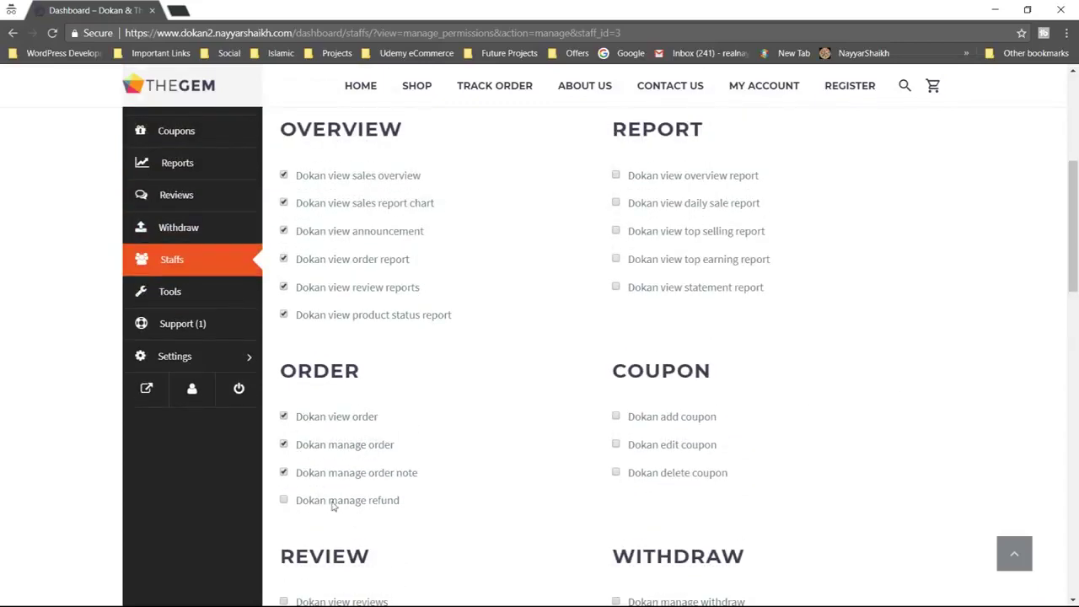
scroll(970, 380, "down", 3)
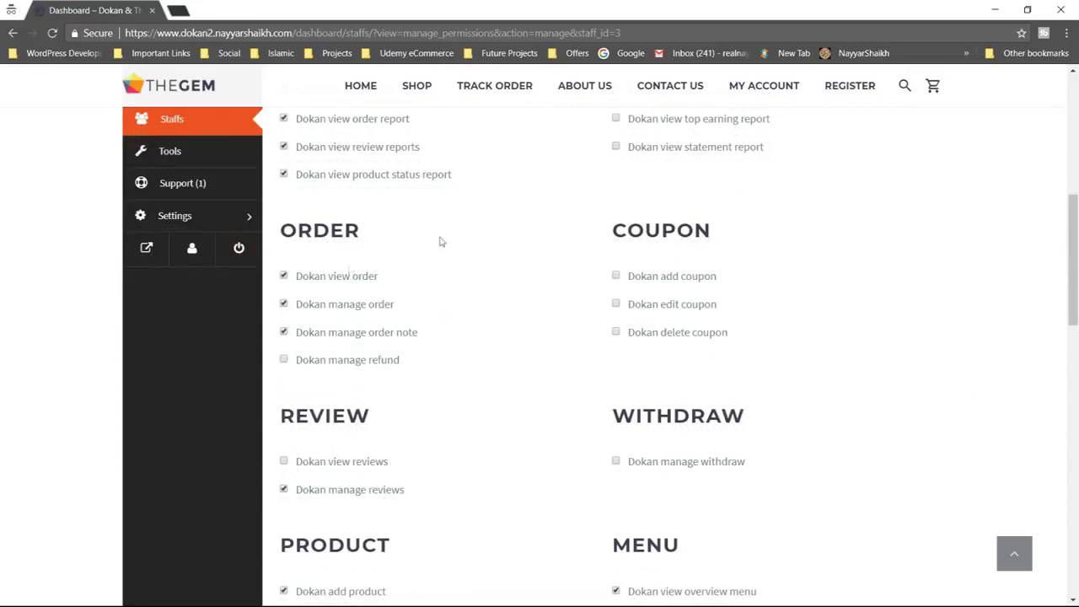
scroll(996, 354, "down", 3)
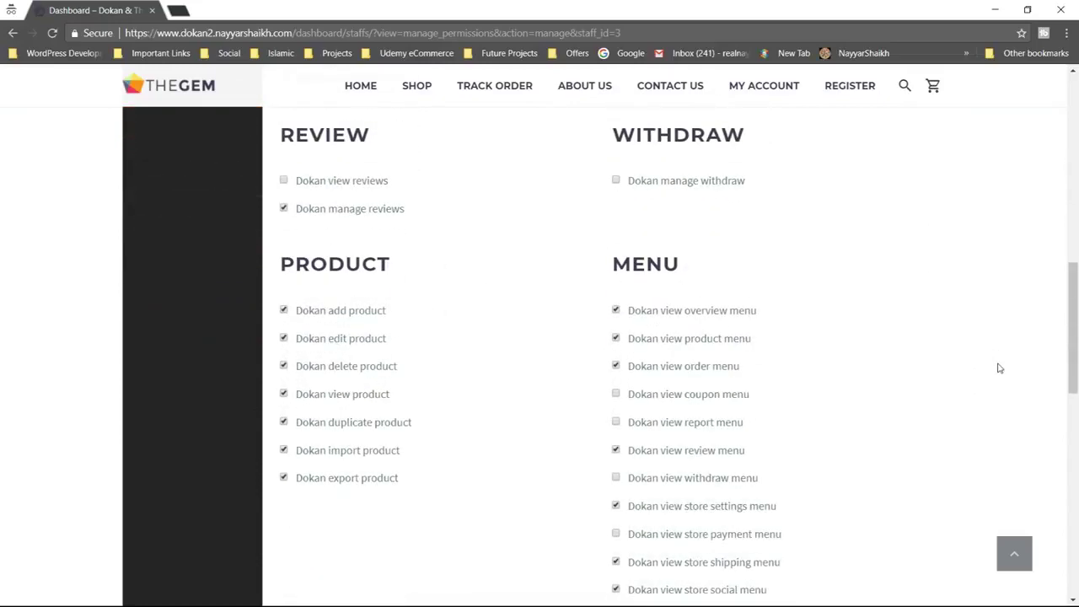
scroll(708, 377, "down", 1)
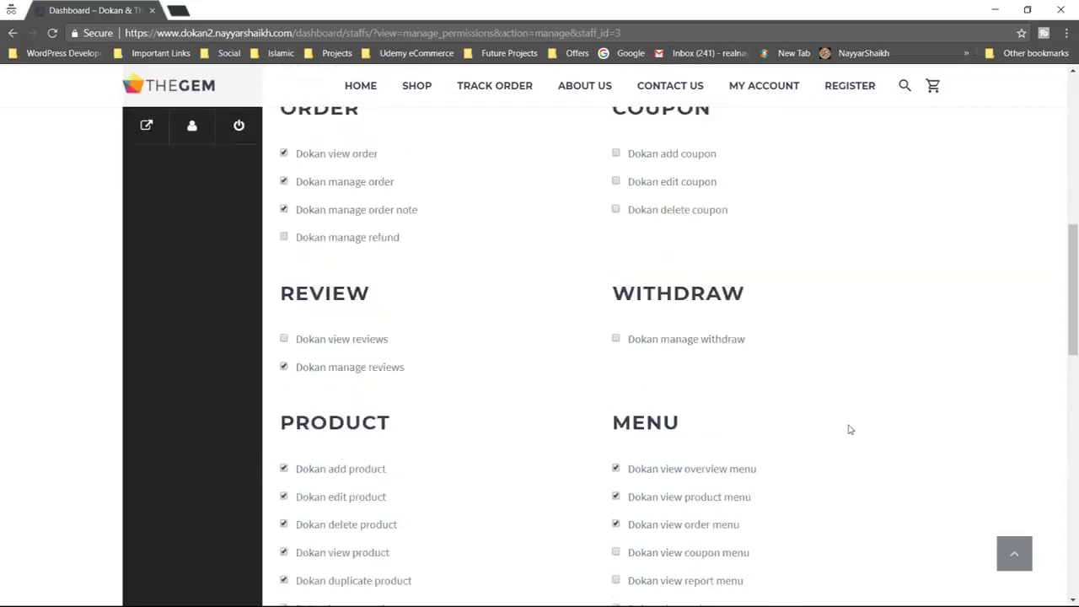
scroll(847, 428, "up", 5)
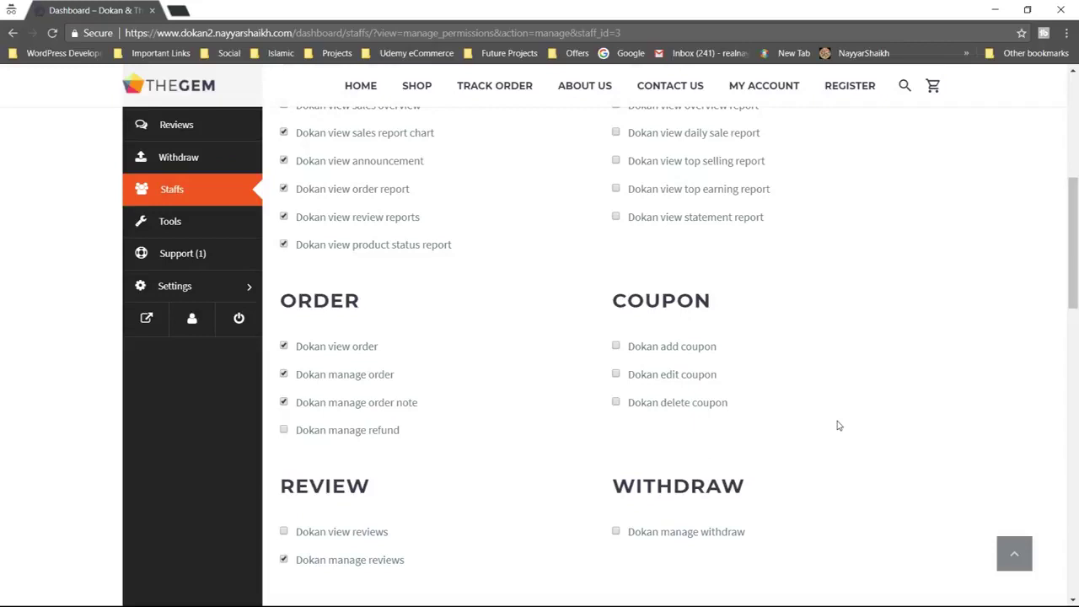
scroll(837, 426, "down", 10)
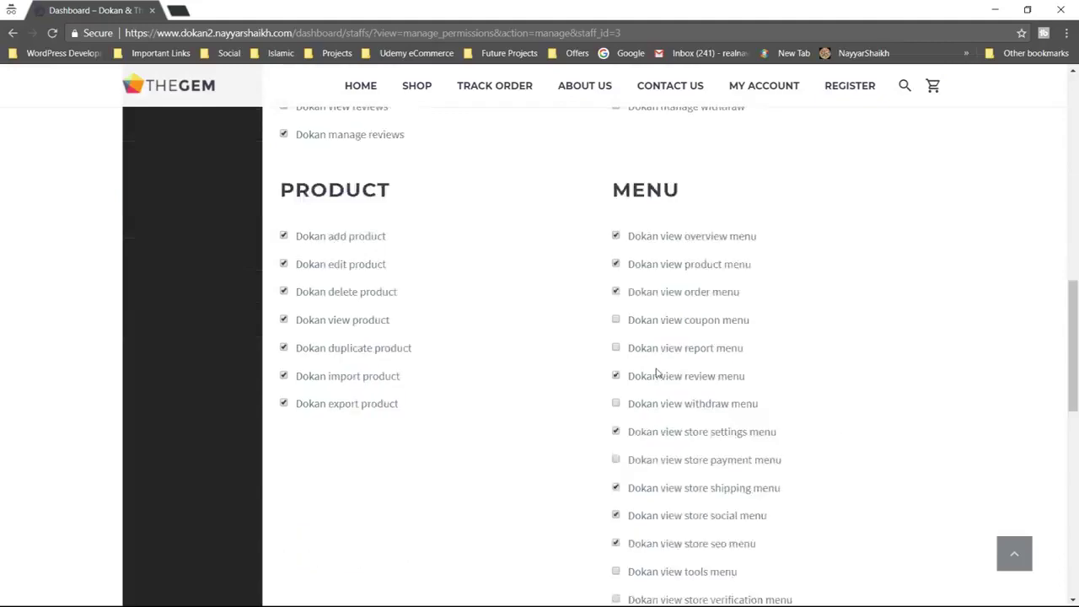
triple_click(374, 451)
scroll(658, 374, "down", 3)
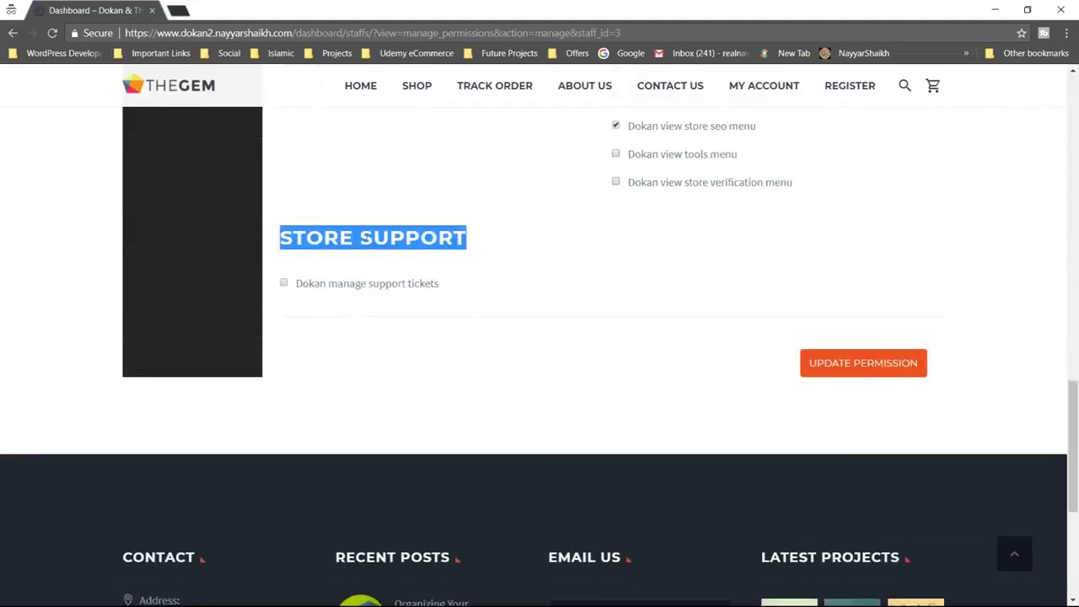
left_click(424, 263)
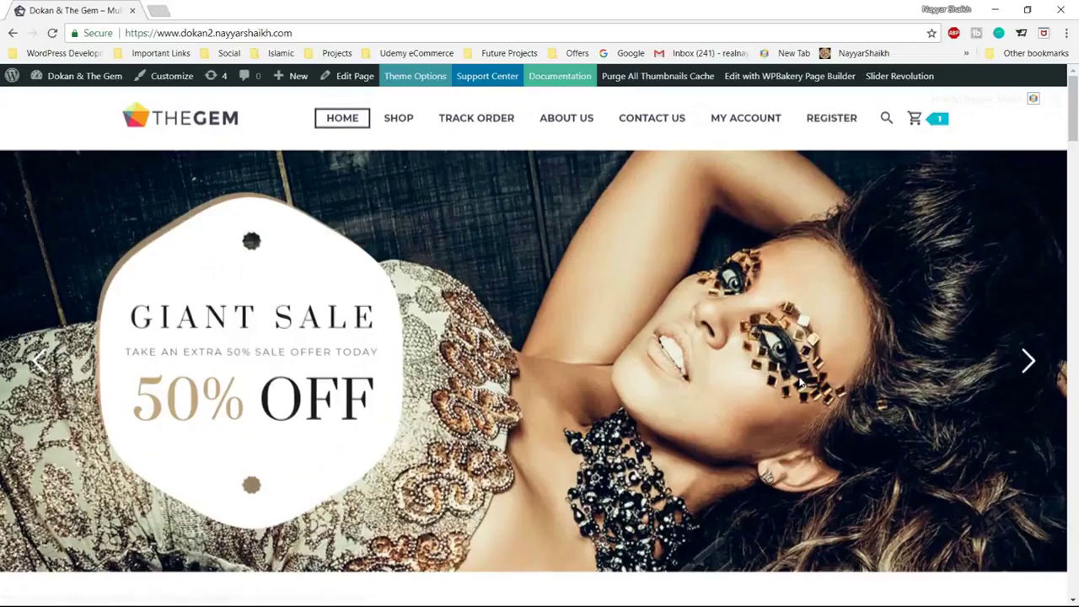
Open the Crocodile Dandy product page from the homepage
scroll(800, 377, "down", 5)
scroll(801, 377, "down", 10)
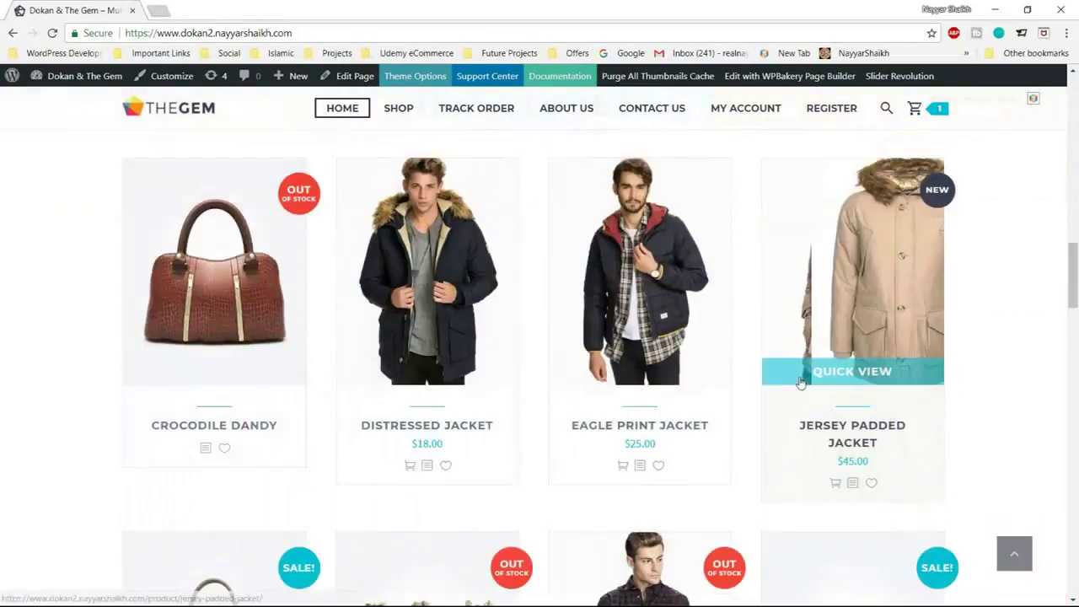
scroll(800, 384, "down", 2)
left_click(281, 278)
scroll(281, 278, "up", 3)
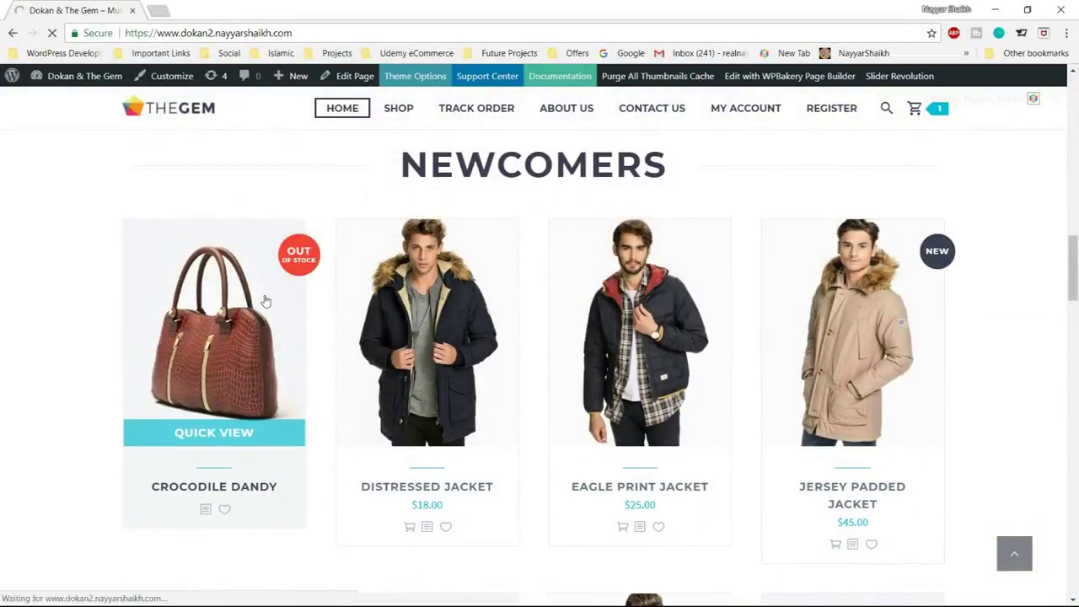
scroll(638, 342, "down", 10)
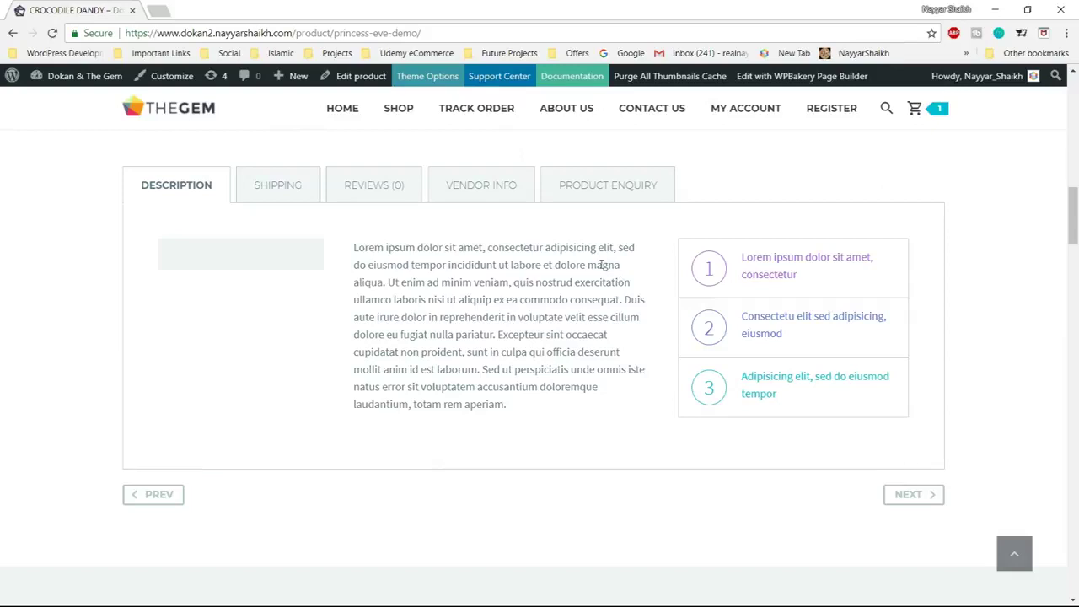
Show the Product Enquiry form, widen its text box and place the cursor in it
left_click(619, 190)
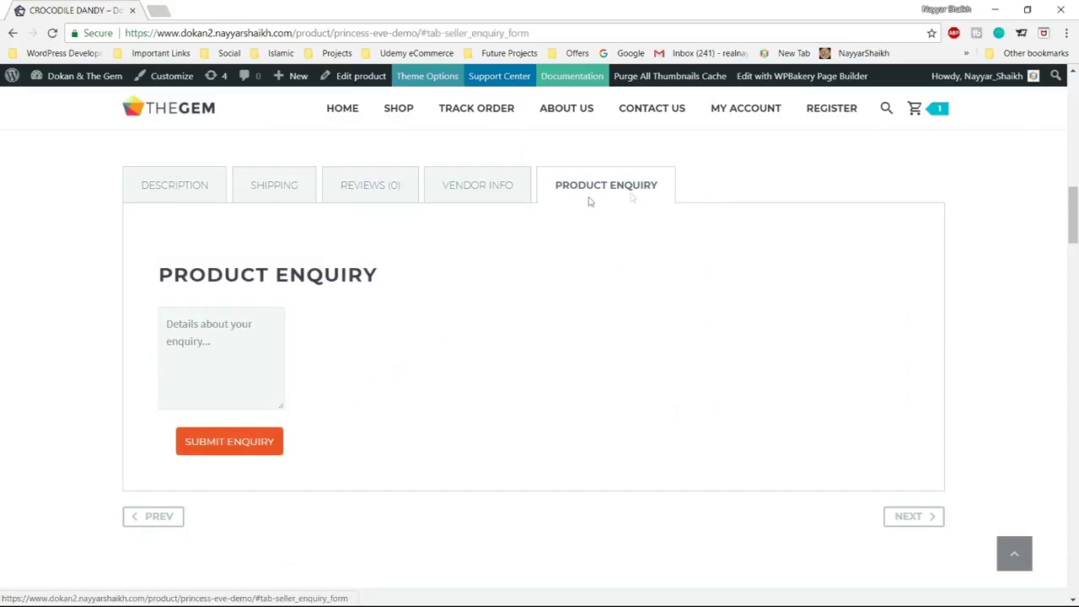
left_click_drag(281, 406, 1016, 429)
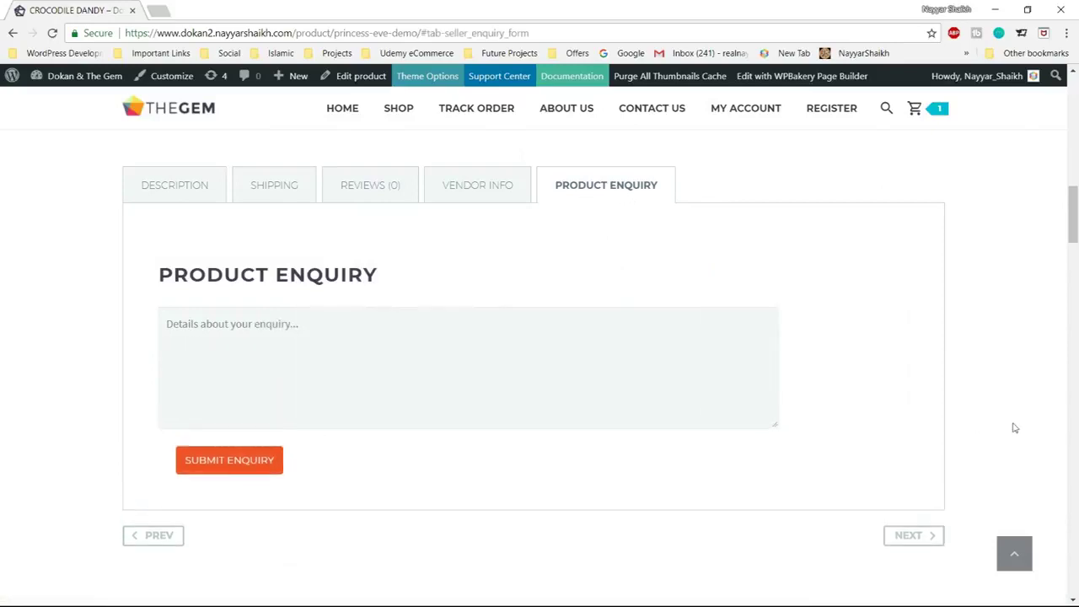
left_click(409, 393)
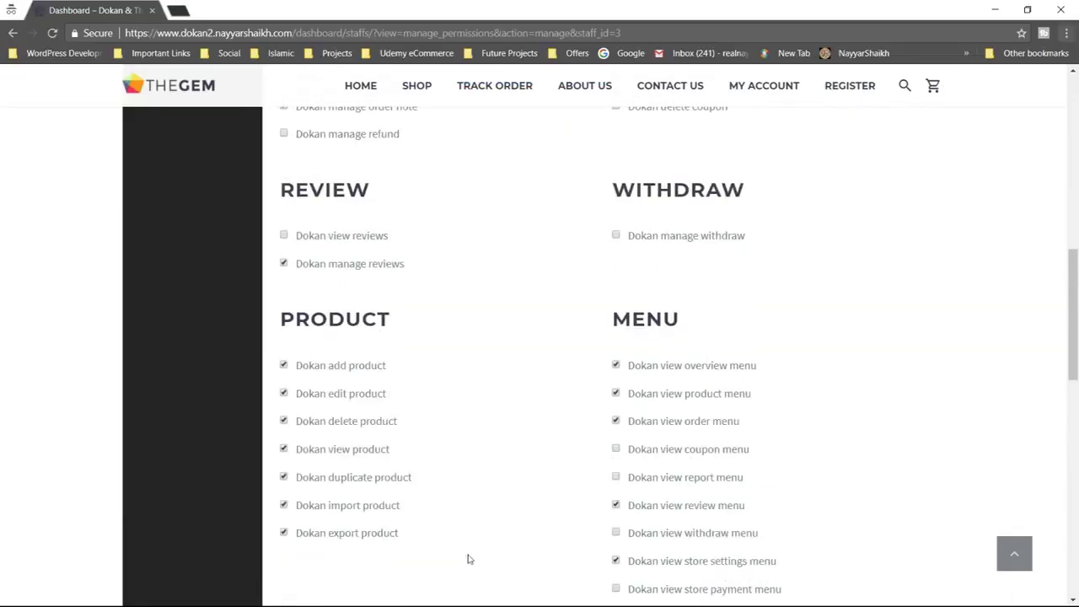
Go to Support Tickets and open ticket #37, 'Is it real Nike?'
scroll(467, 559, "up", 7)
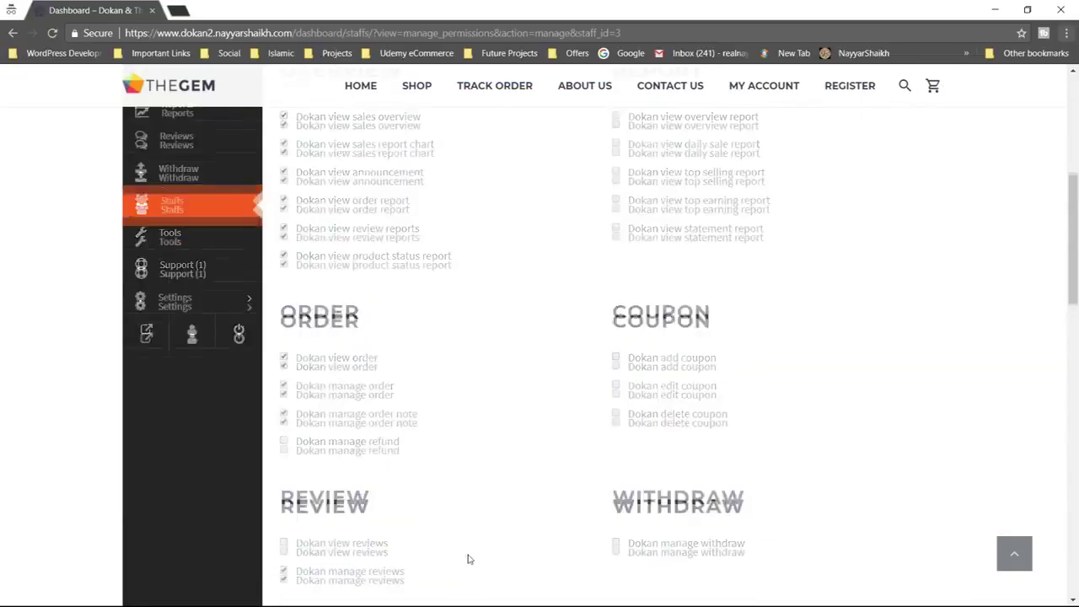
scroll(185, 474, "down", 2)
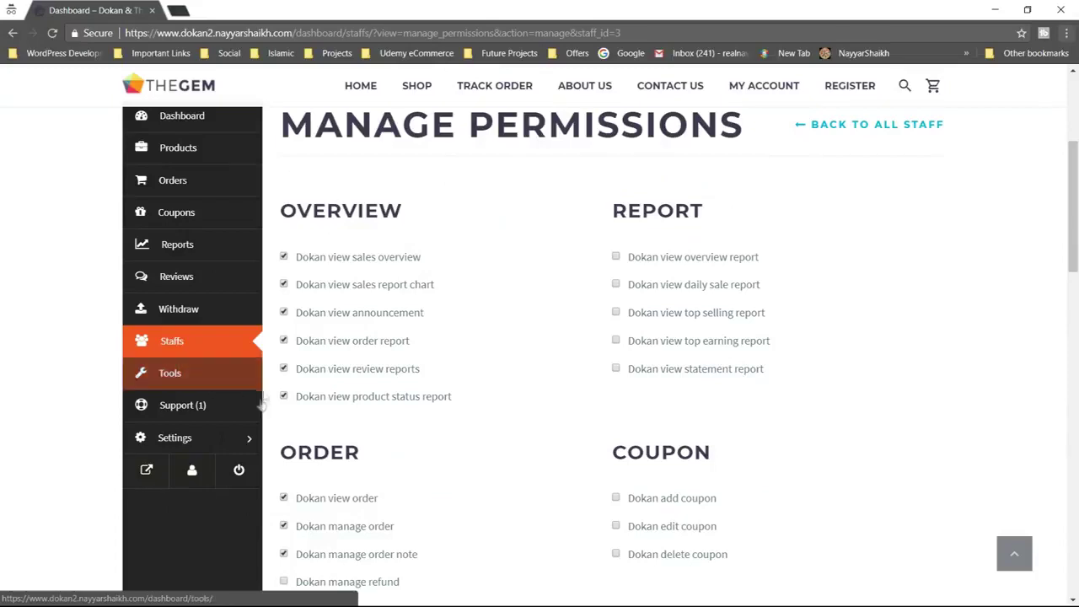
left_click(193, 416)
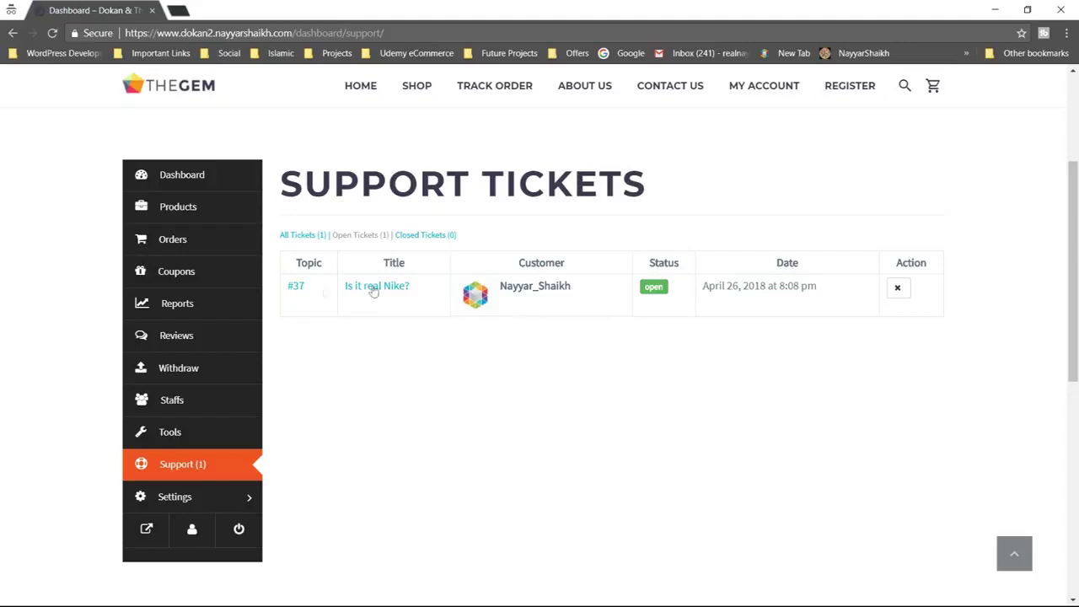
left_click(397, 289)
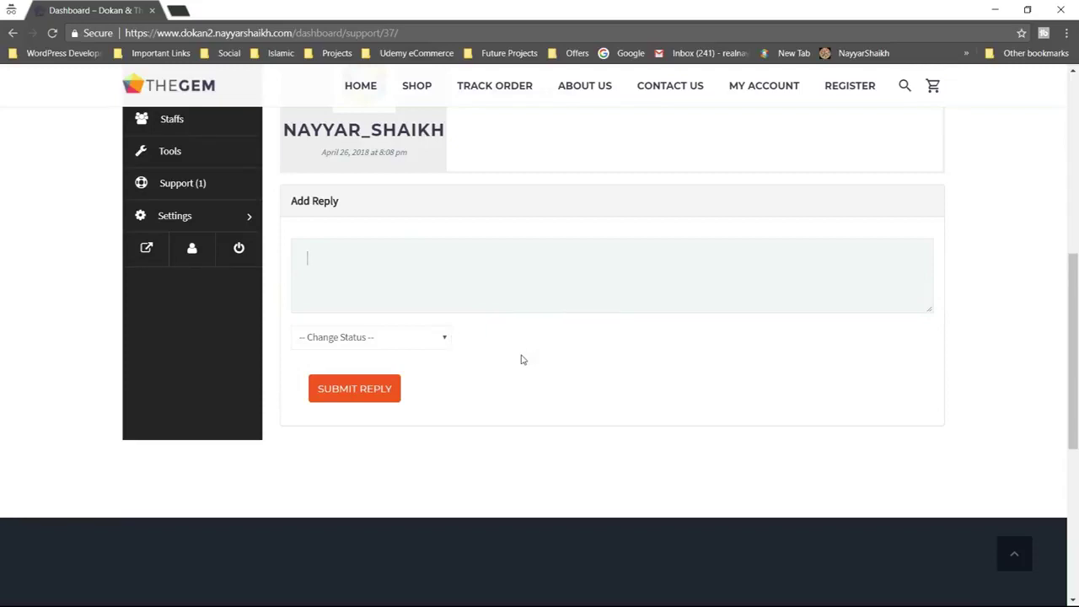
Set the reply's Change Status option to Close Ticket and scroll up to the customer's question
left_click(387, 339)
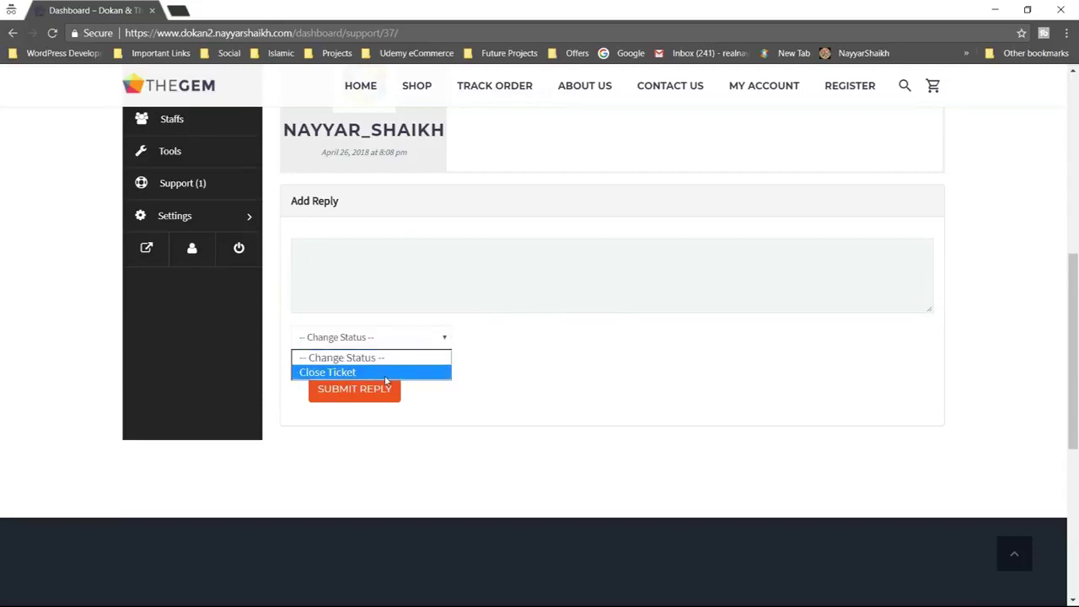
left_click(386, 372)
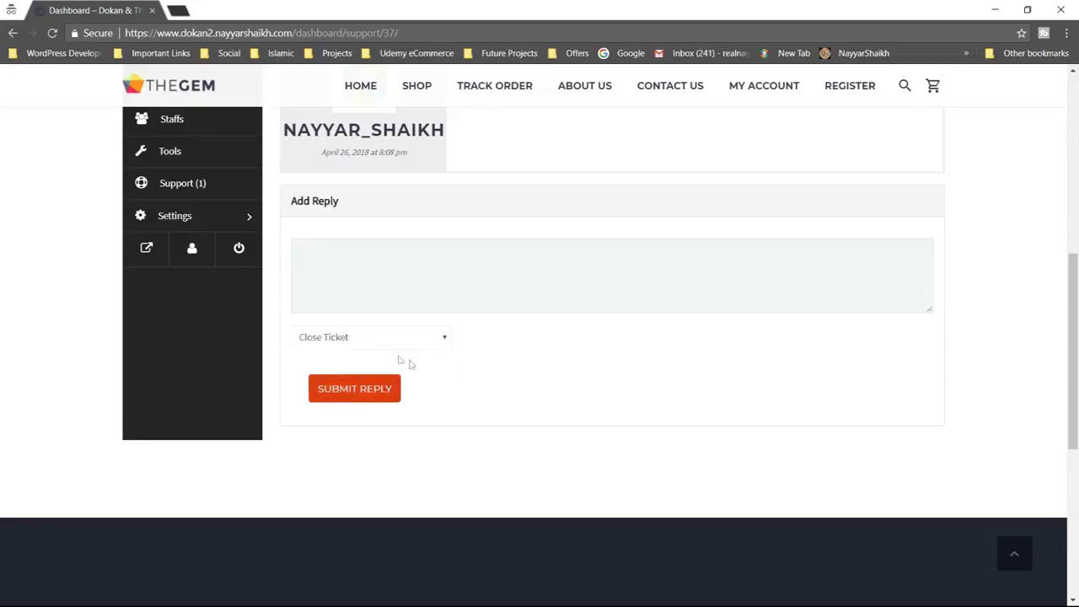
scroll(638, 386, "up", 3)
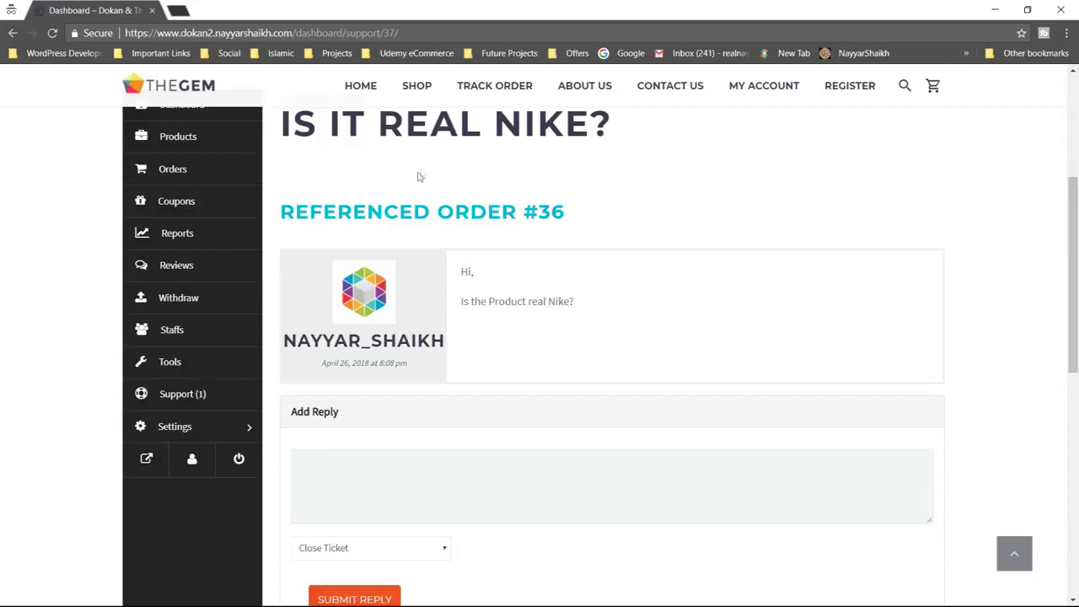
Open Settings > Verification, start ID Verification and select National ID Card as the ID type
left_click(181, 425)
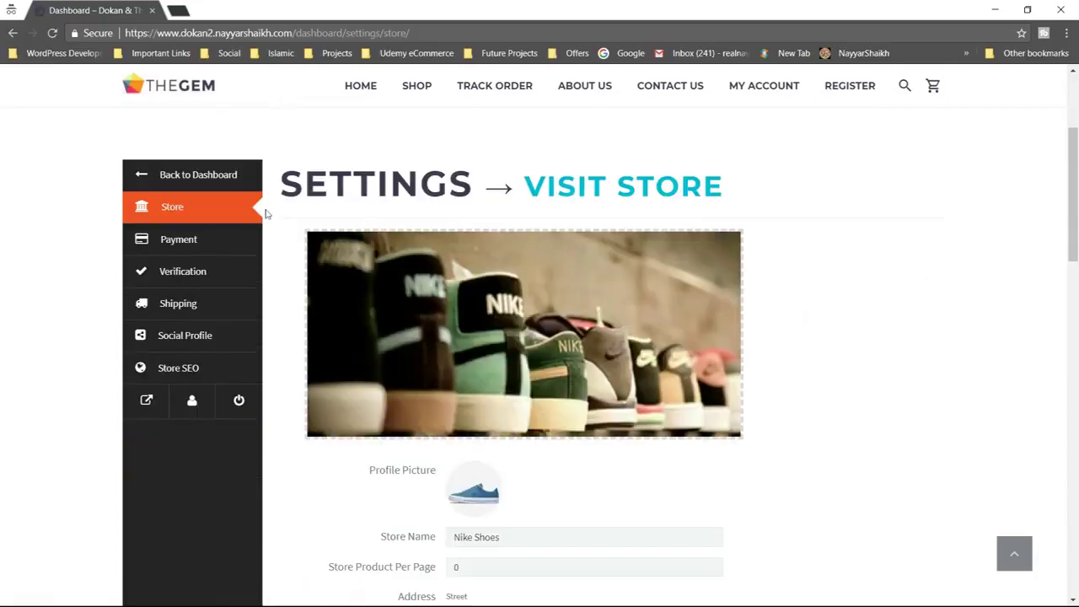
left_click(206, 272)
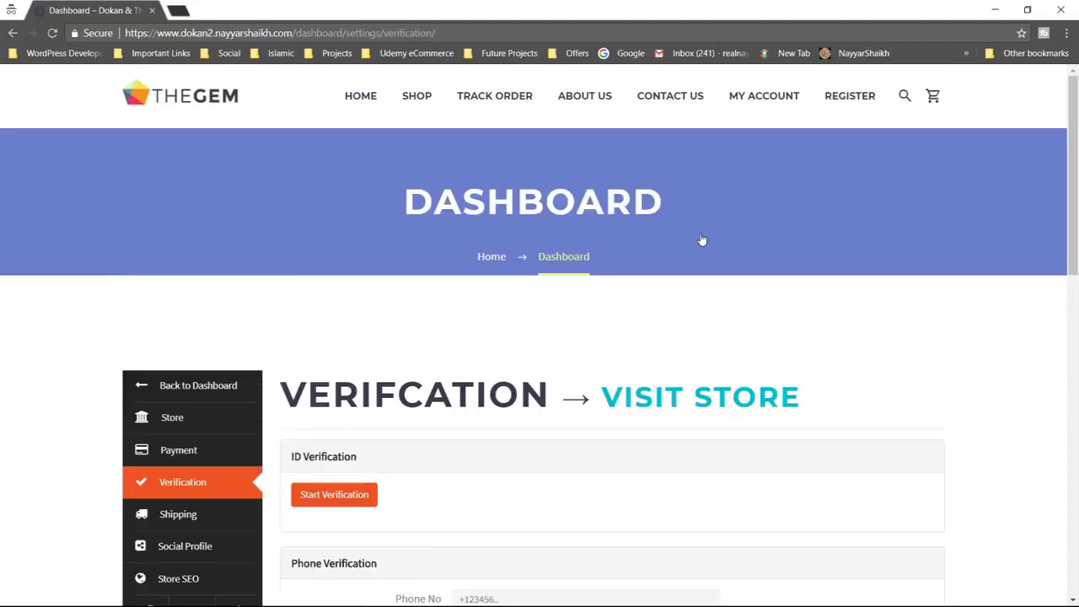
scroll(708, 253, "down", 3)
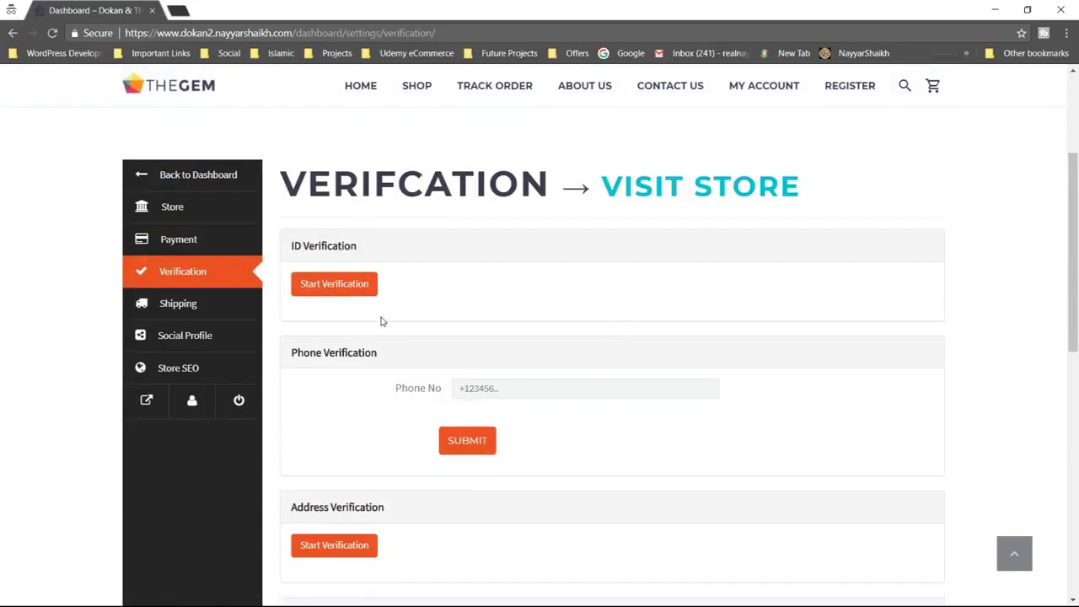
left_click(337, 289)
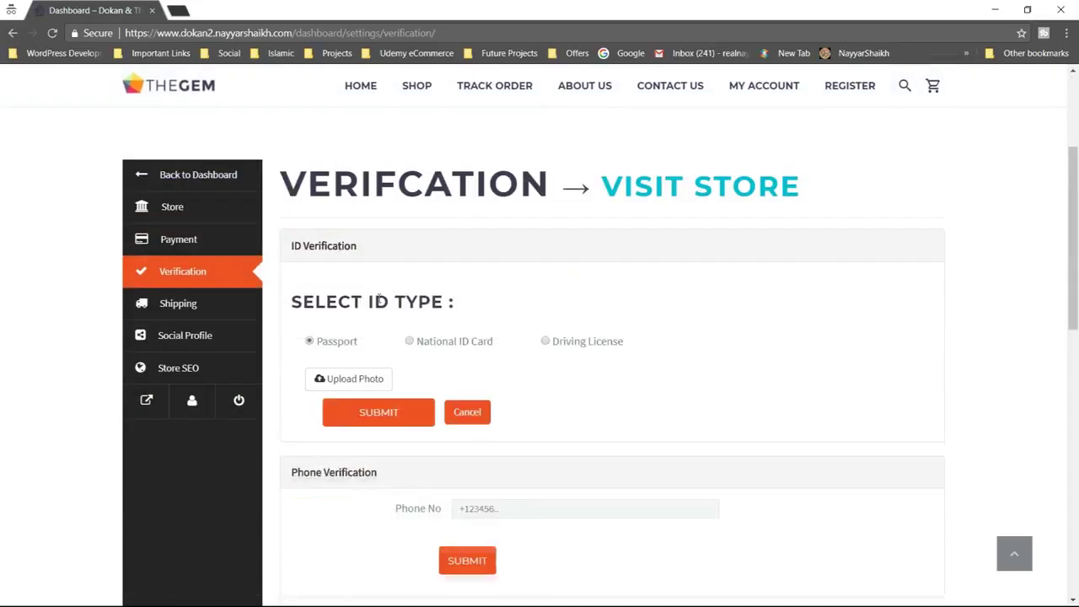
scroll(593, 397, "down", 1)
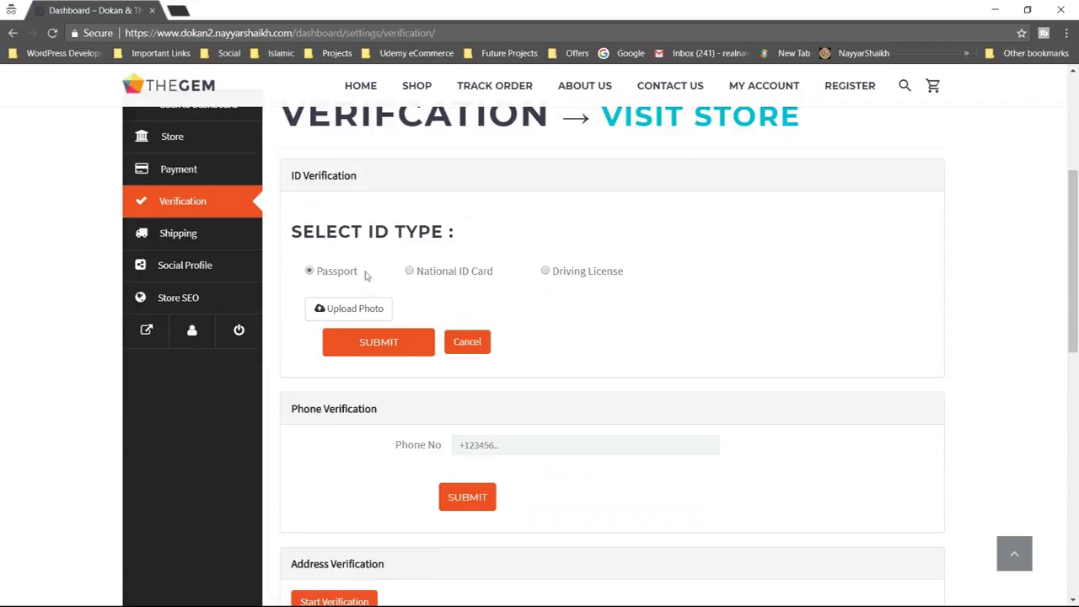
left_click(465, 281)
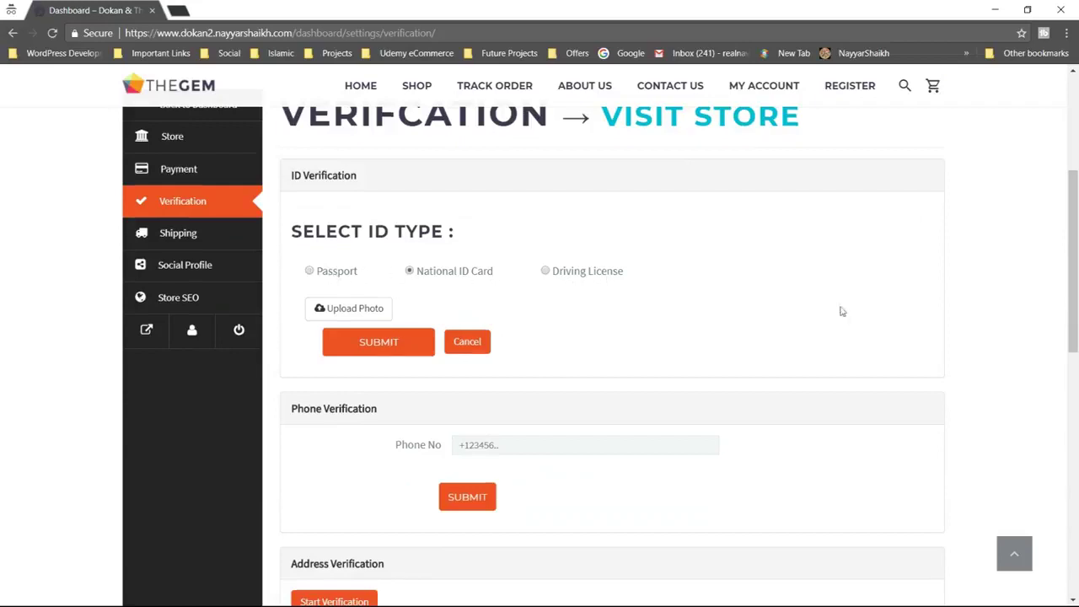
scroll(474, 309, "down", 1)
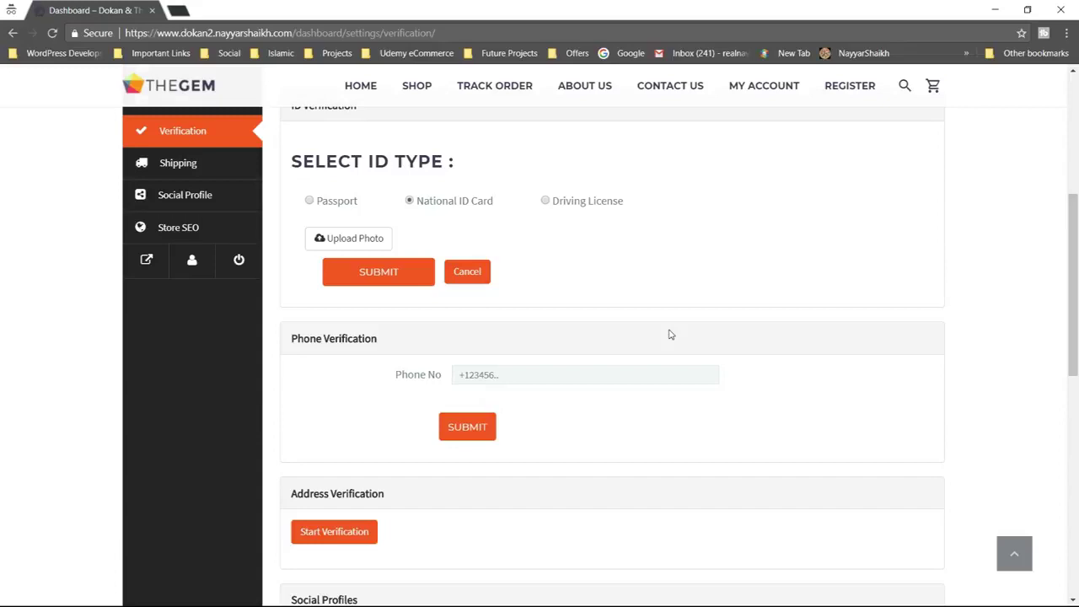
Look over the ID and Phone Verification sections, then return to the main vendor dashboard
scroll(670, 335, "down", 3)
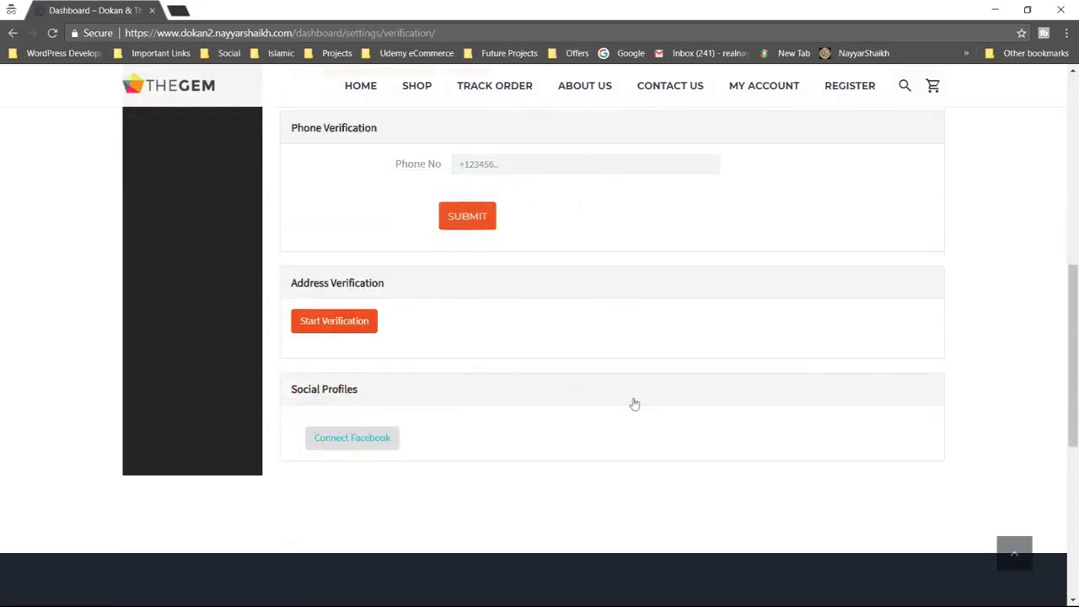
scroll(641, 422, "up", 5)
scroll(650, 445, "down", 3)
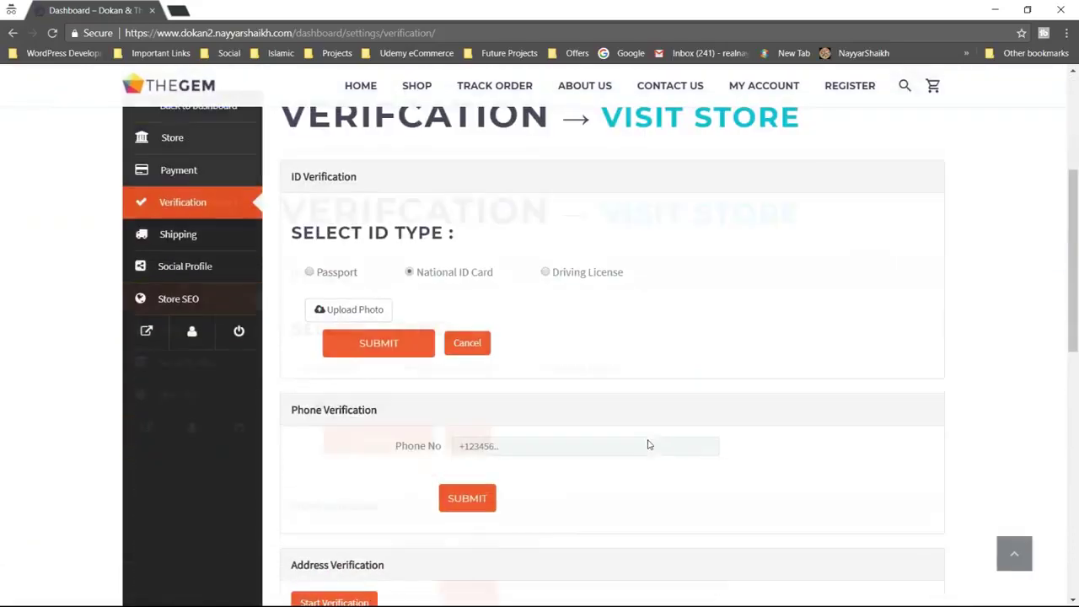
scroll(684, 422, "up", 1)
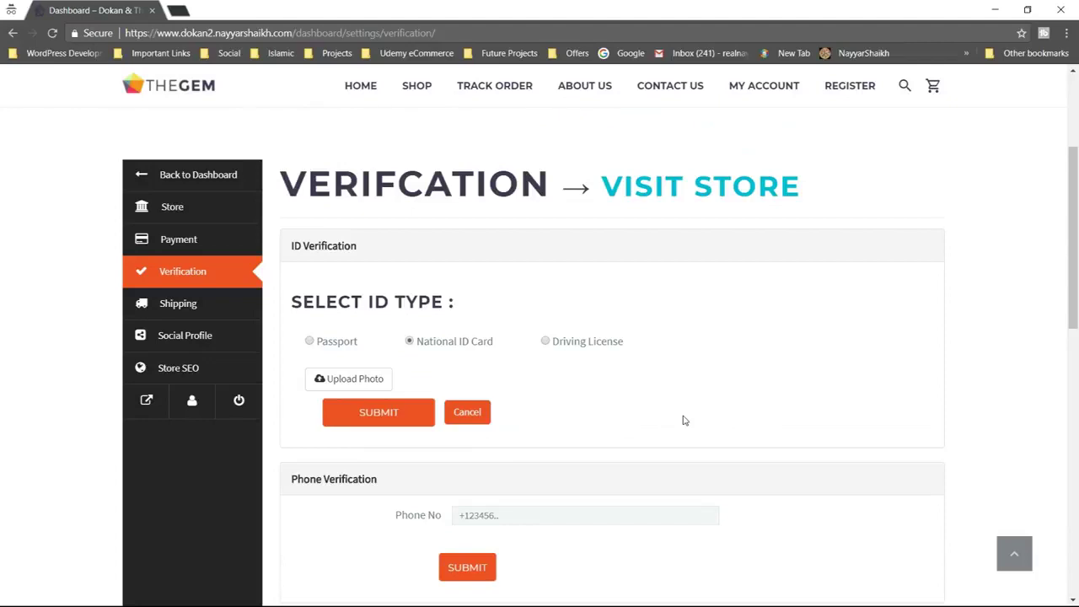
key("alt+Tab")
left_click(187, 168)
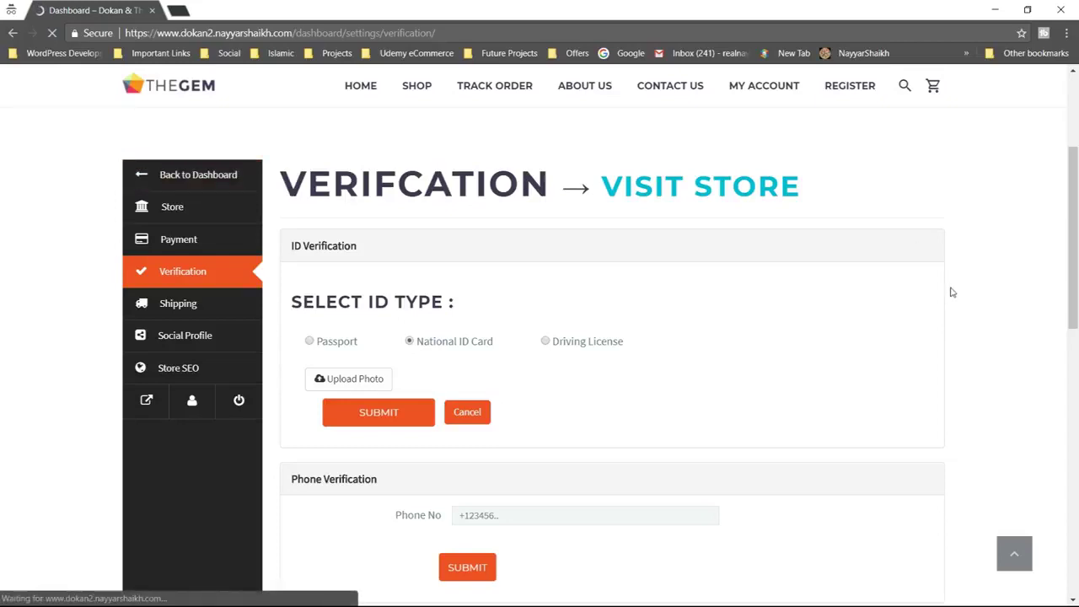
Scroll the dashboard through the Orders, Reviews and Products widgets to the Latest Announcement box
scroll(1001, 307, "down", 5)
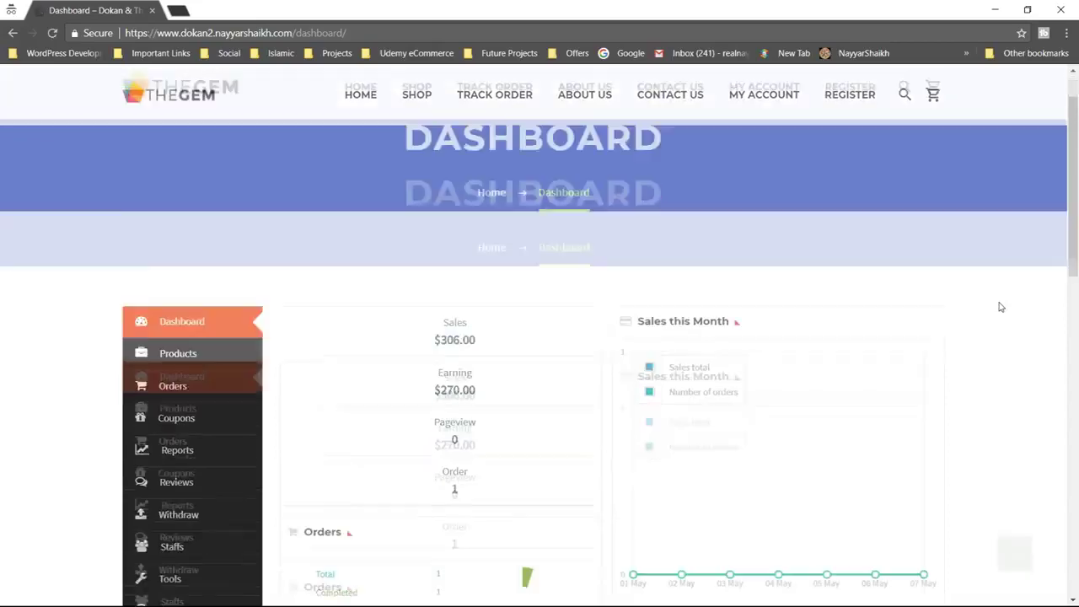
scroll(968, 390, "up", 4)
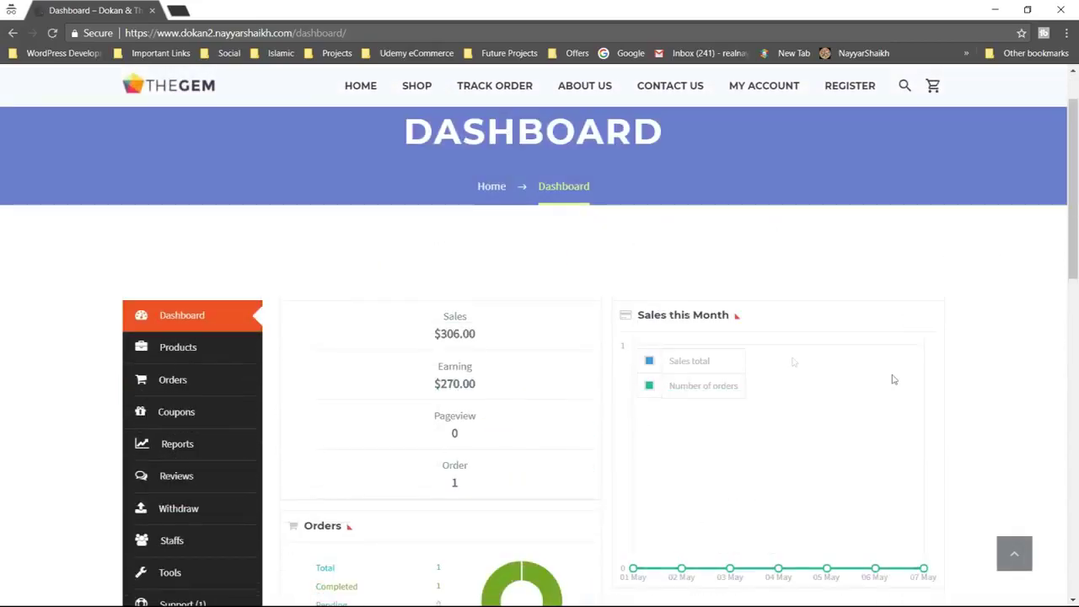
scroll(891, 378, "down", 4)
scroll(913, 391, "up", 2)
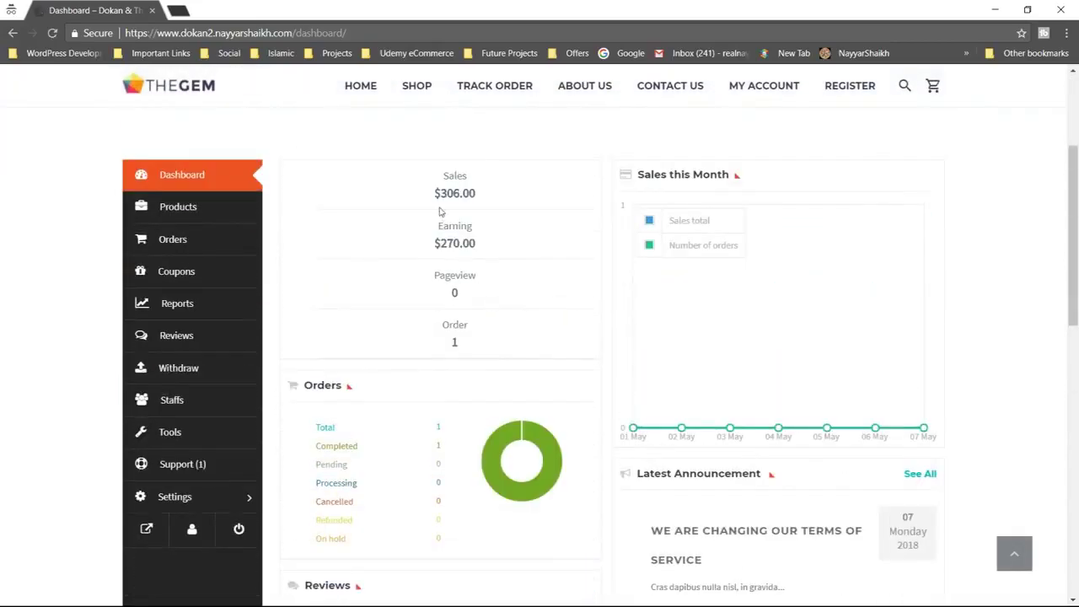
scroll(708, 303, "down", 4)
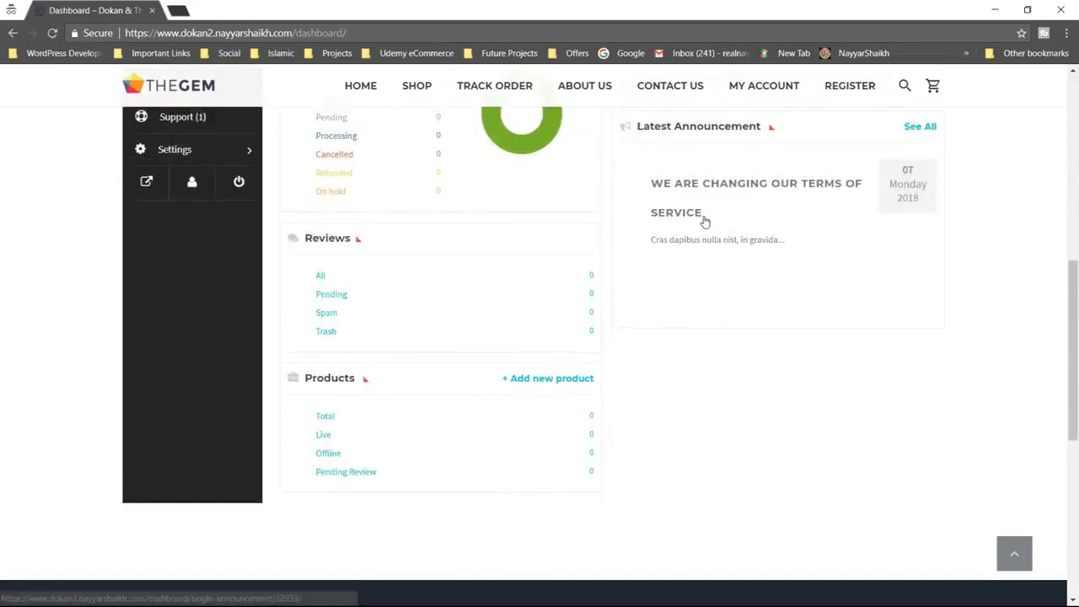
scroll(703, 219, "up", 1)
left_click_drag(641, 192, 778, 196)
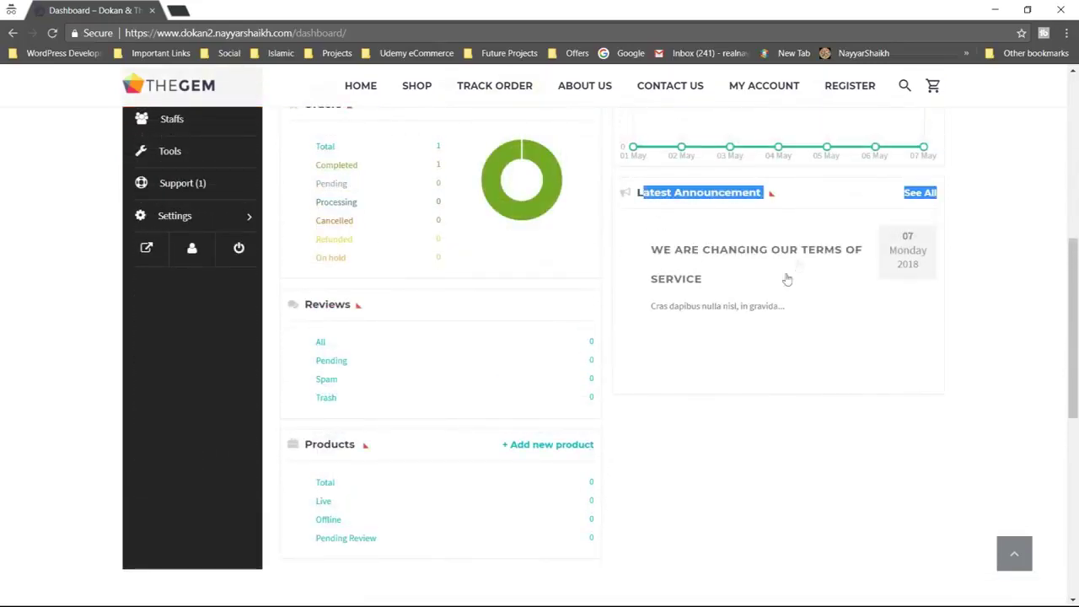
Read the 'We are changing our terms of service' announcement, then switch to the storefront window
left_click(857, 273)
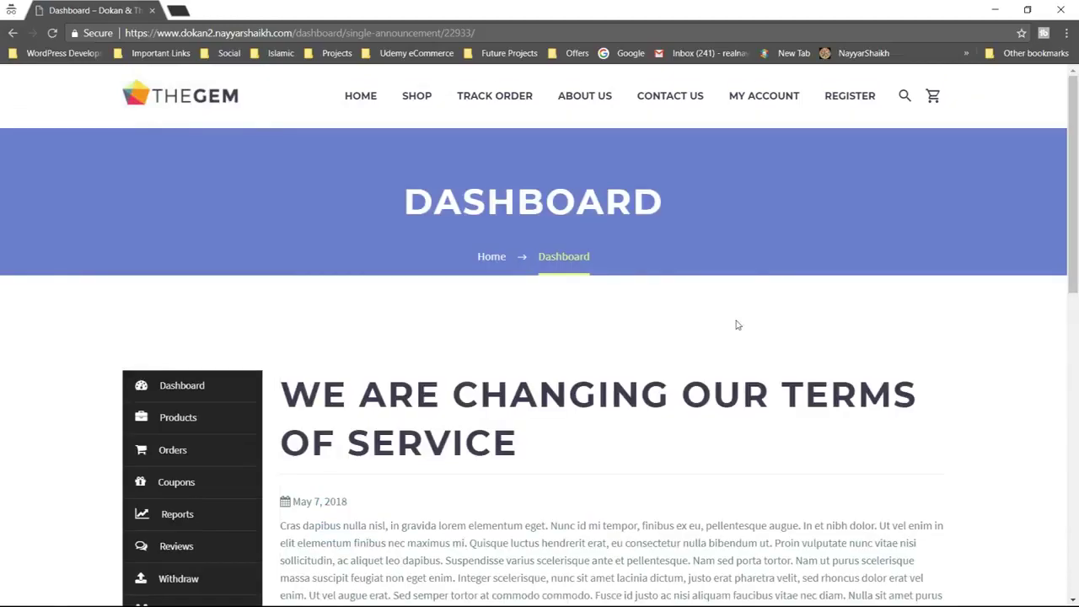
scroll(539, 320, "down", 1)
scroll(935, 378, "down", 3)
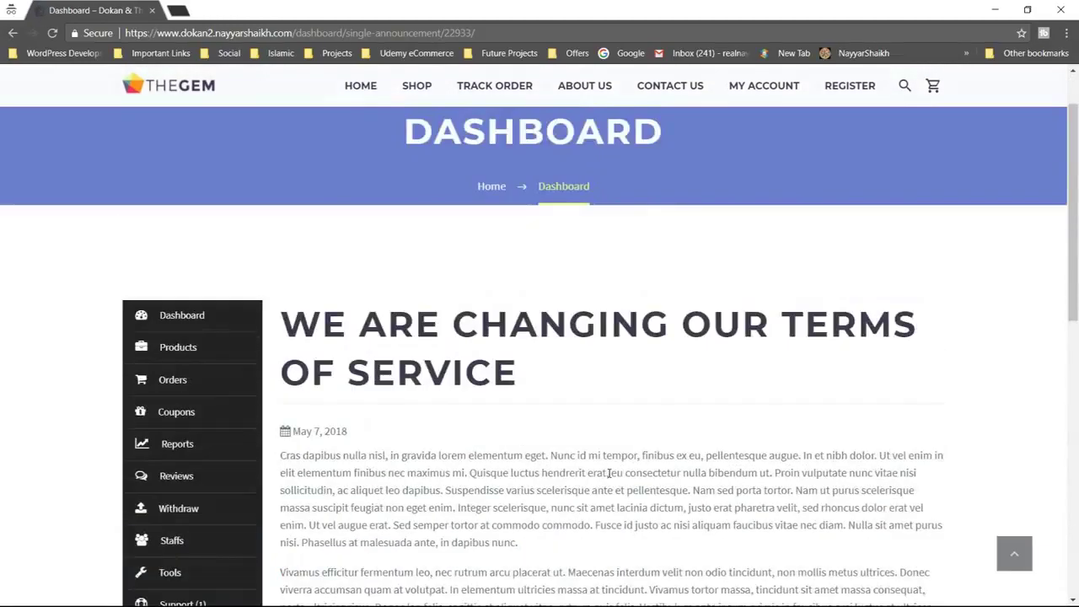
scroll(609, 474, "down", 4)
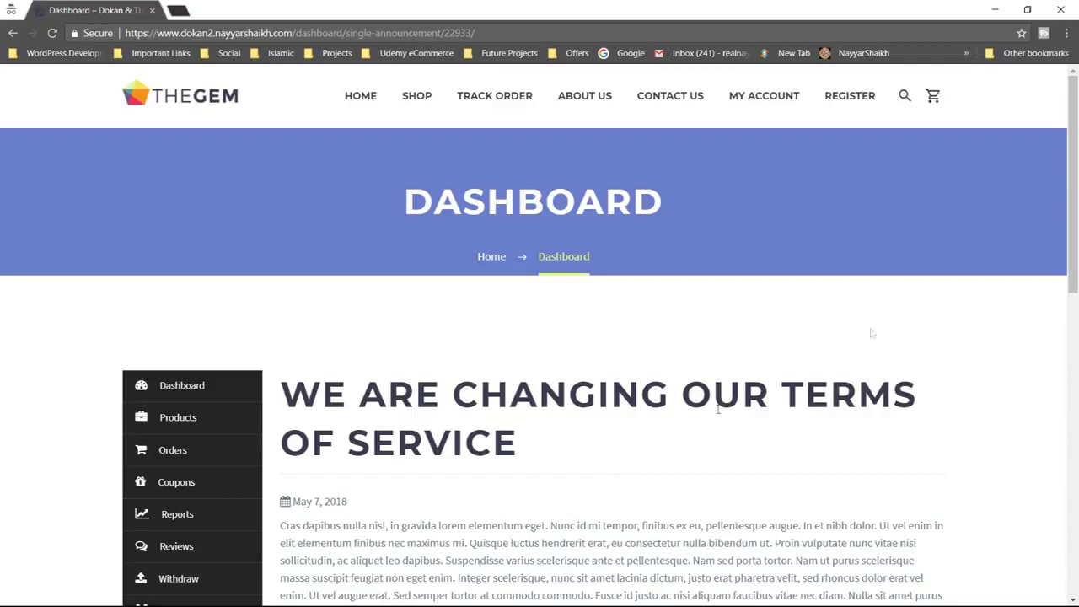
key("alt+Tab")
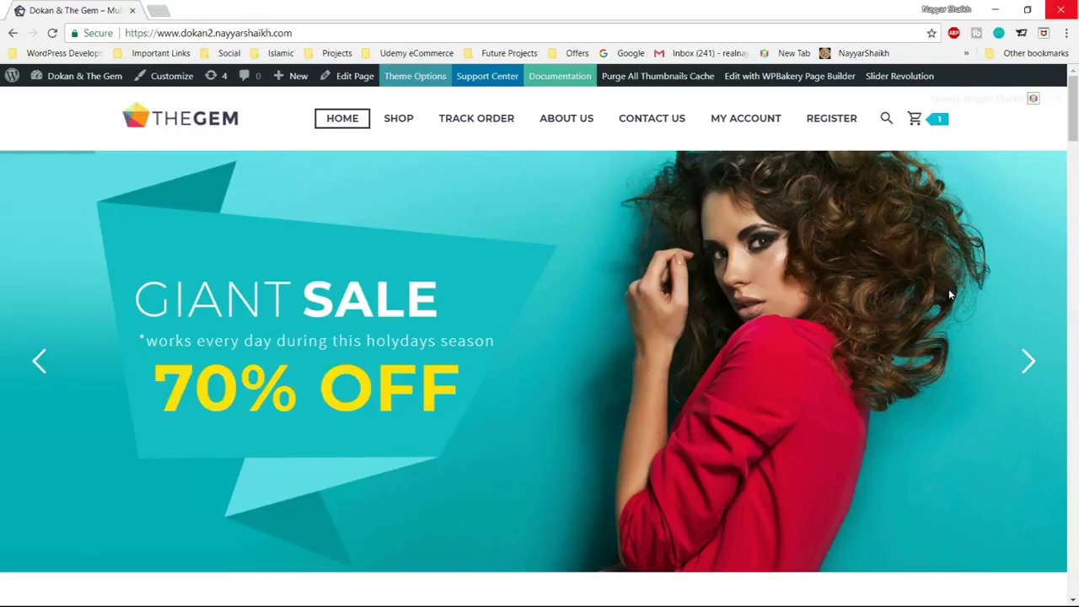
Advance the home page sale slider two slides and scroll to the New Design Trends categories
left_click(1029, 362)
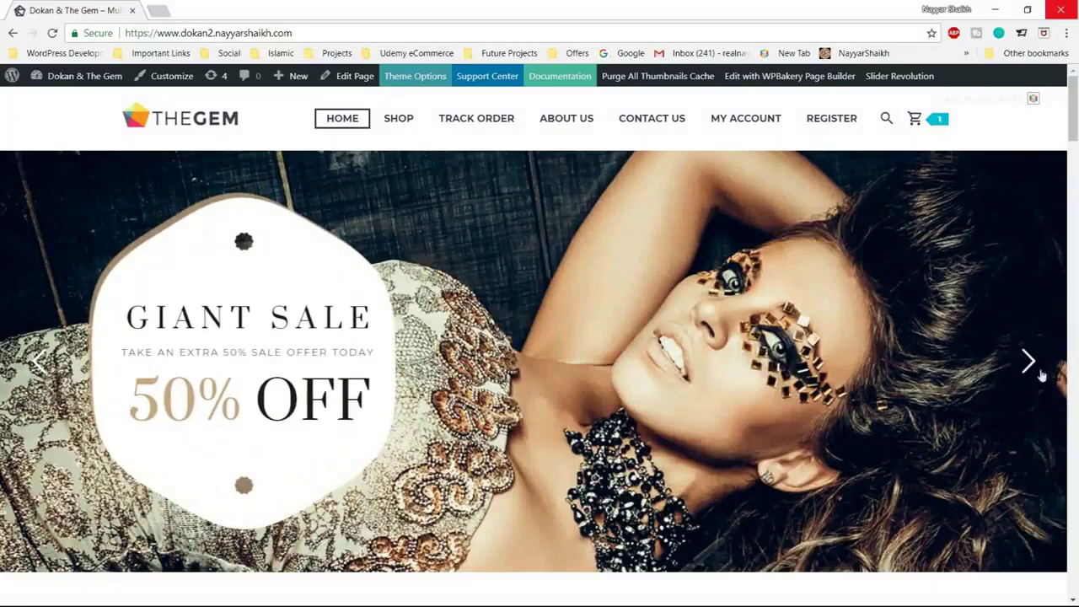
left_click(1034, 371)
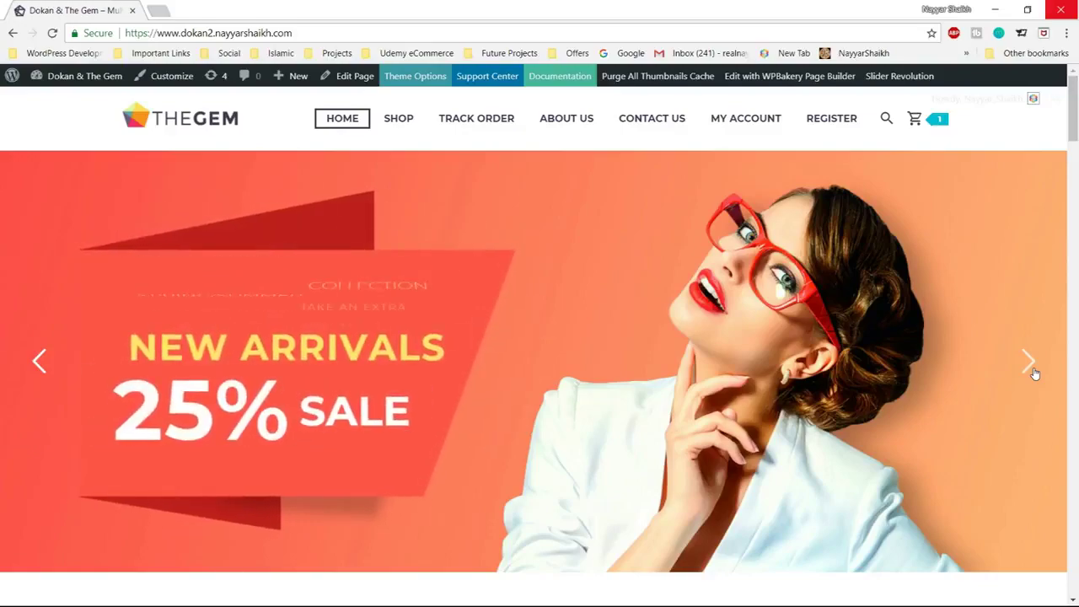
scroll(1035, 372, "down", 5)
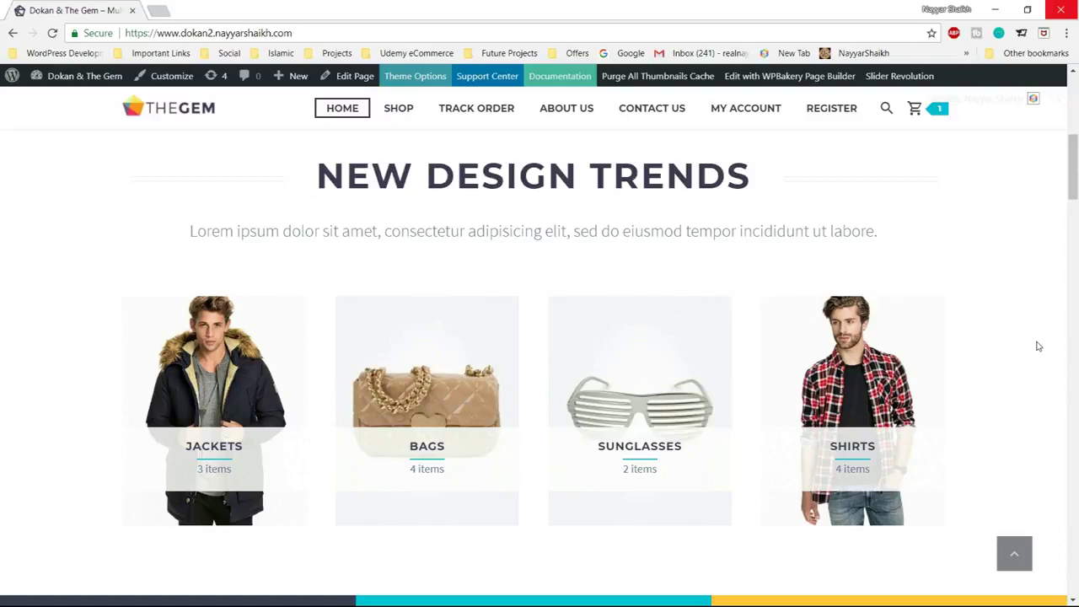
Scroll through the homepage blog and payment sections, briefly highlighting the word SALE
scroll(1042, 405, "down", 3)
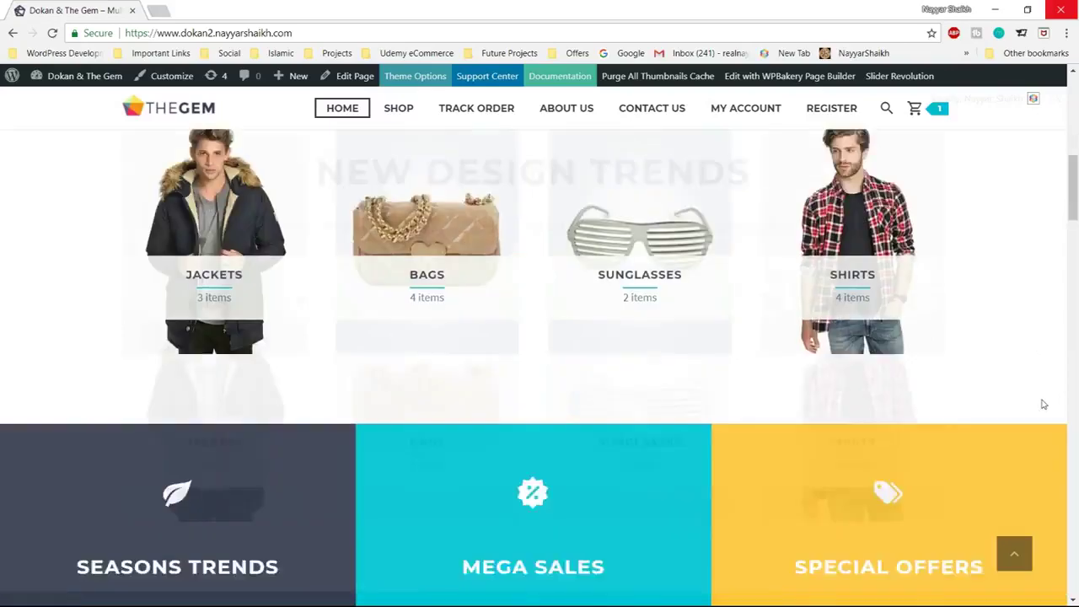
scroll(1043, 404, "down", 2)
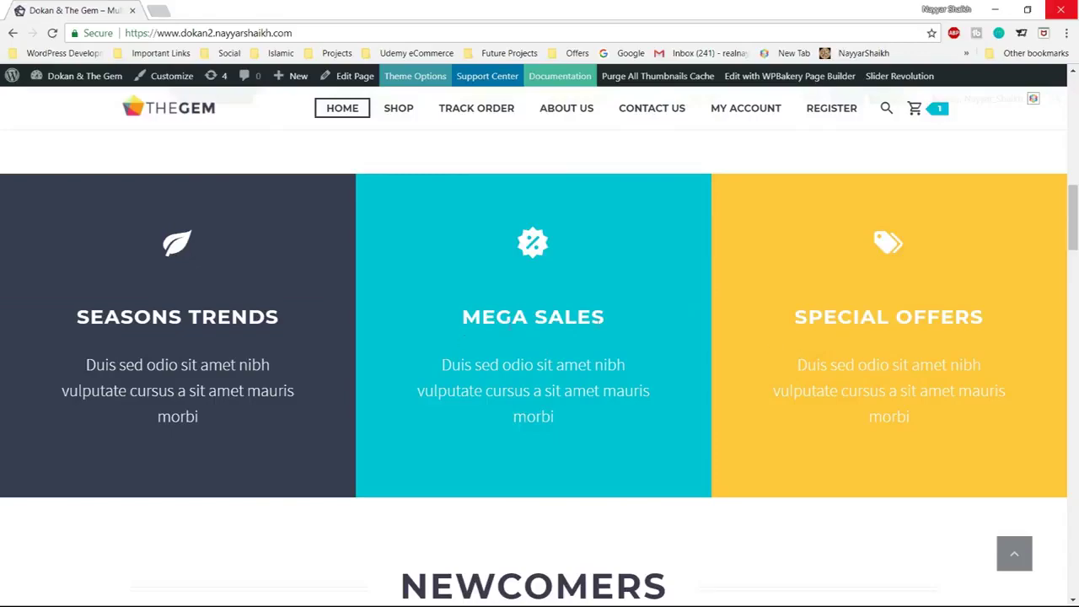
scroll(1047, 337, "down", 4)
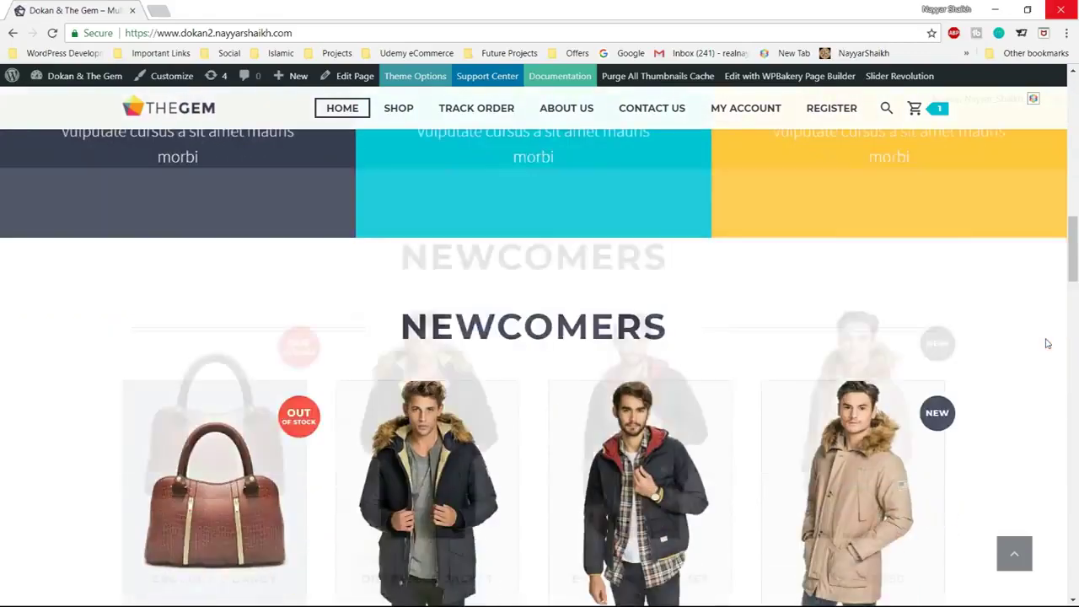
scroll(239, 312, "down", 2)
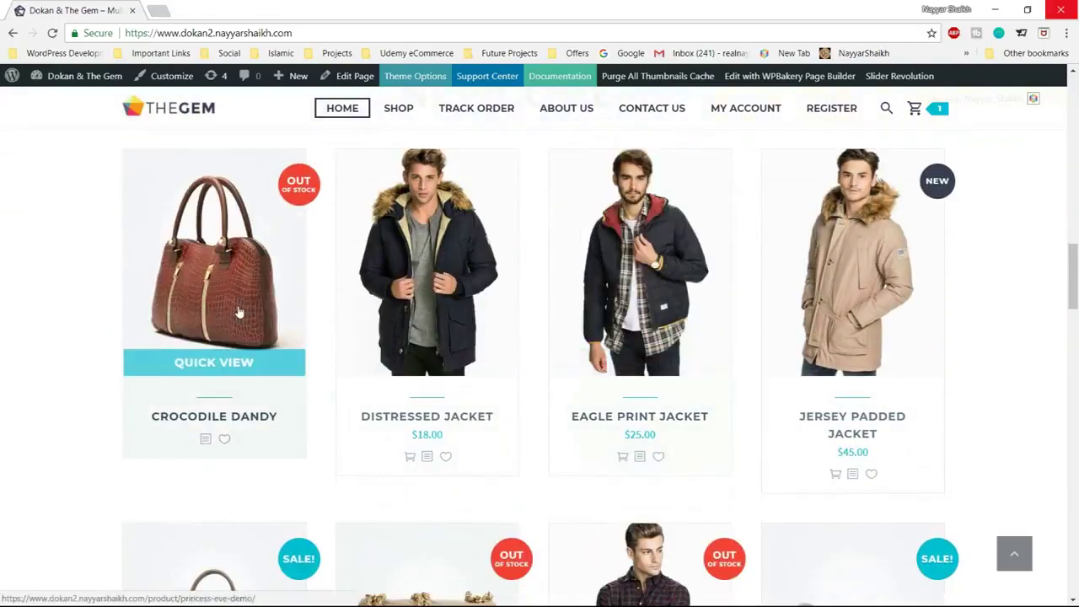
scroll(238, 312, "up", 2)
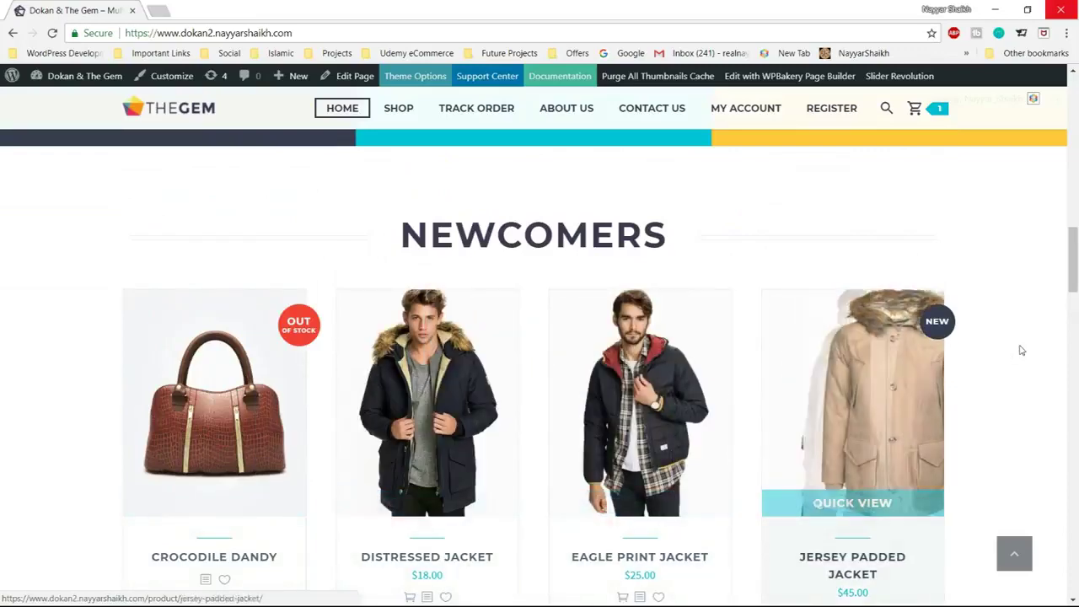
scroll(1018, 349, "down", 1)
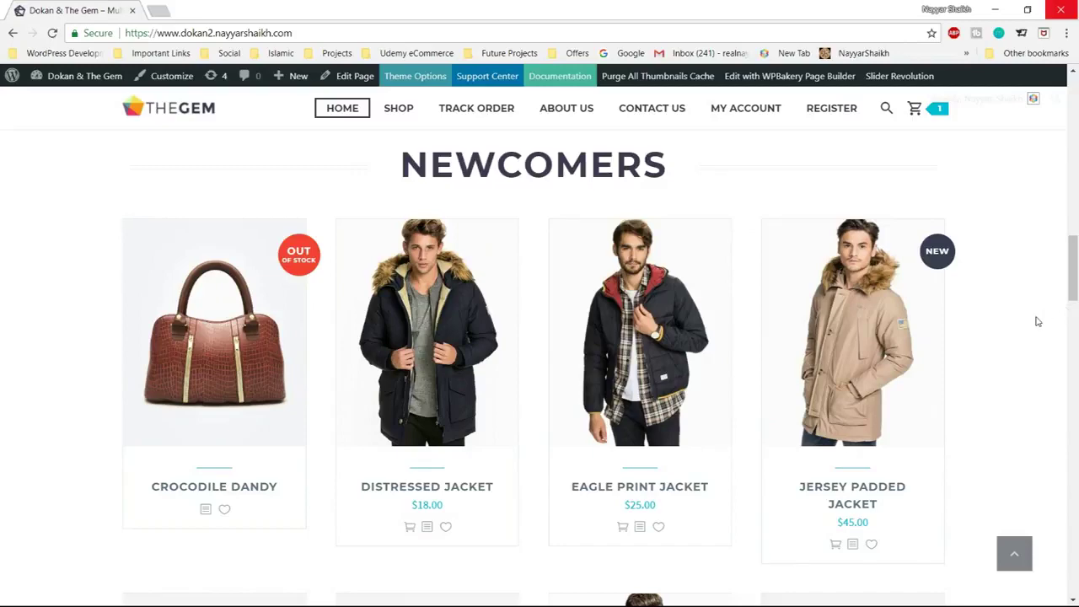
scroll(1038, 321, "down", 10)
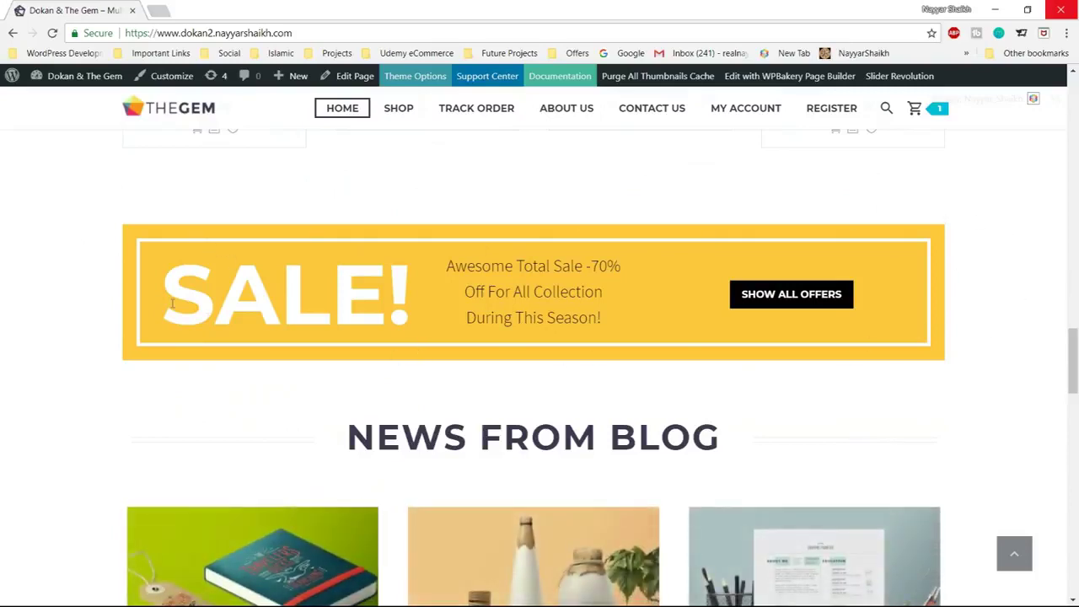
left_click_drag(160, 272, 388, 296)
left_click(497, 306)
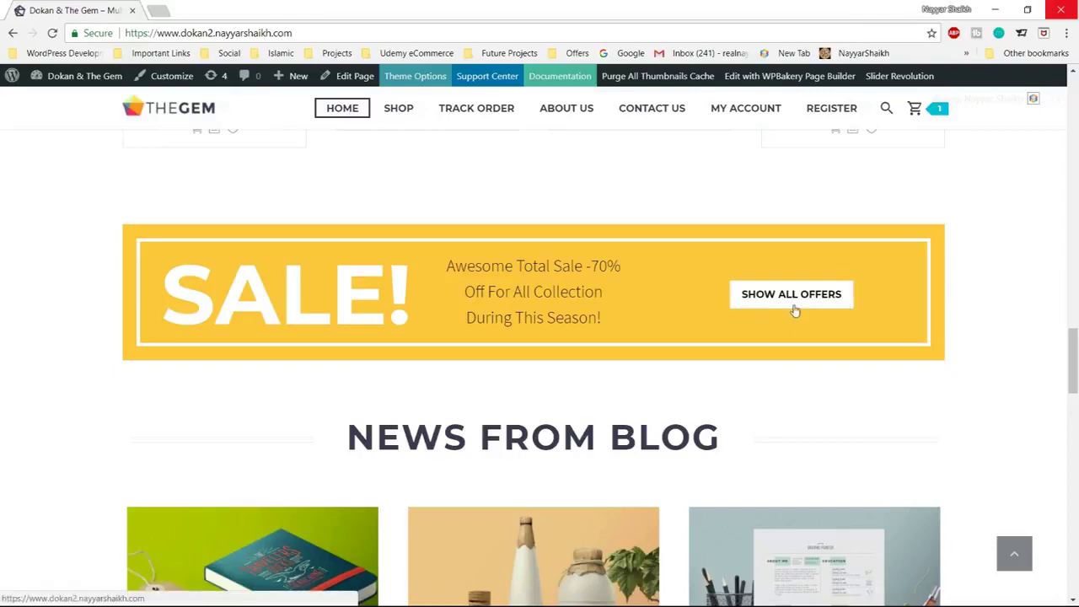
Scroll to the Shipping Methods section and highlight its five text lines
scroll(978, 310, "down", 3)
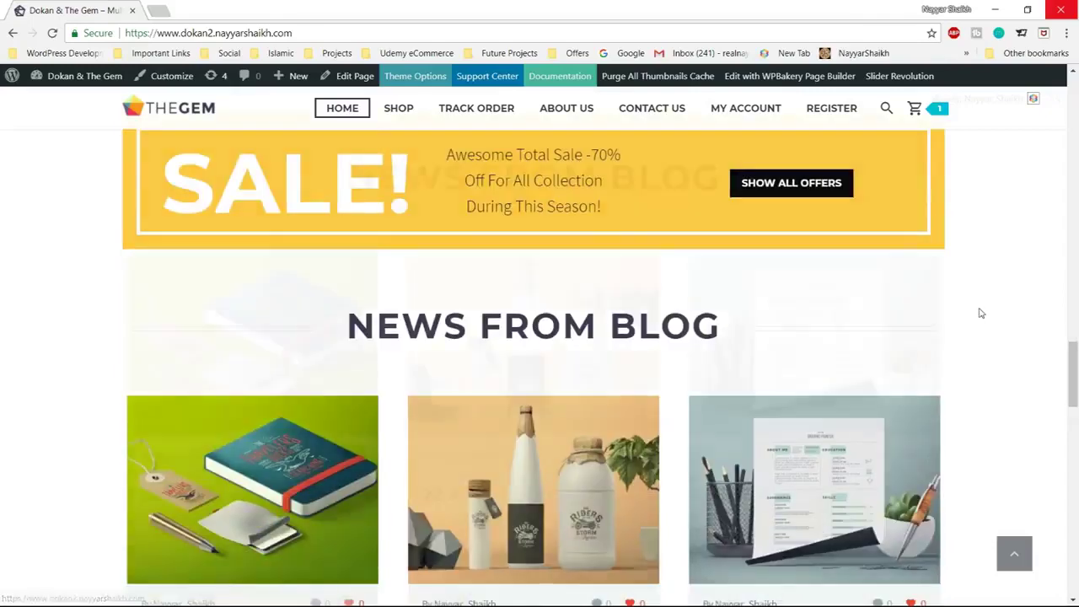
scroll(458, 360, "down", 2)
scroll(759, 337, "up", 1)
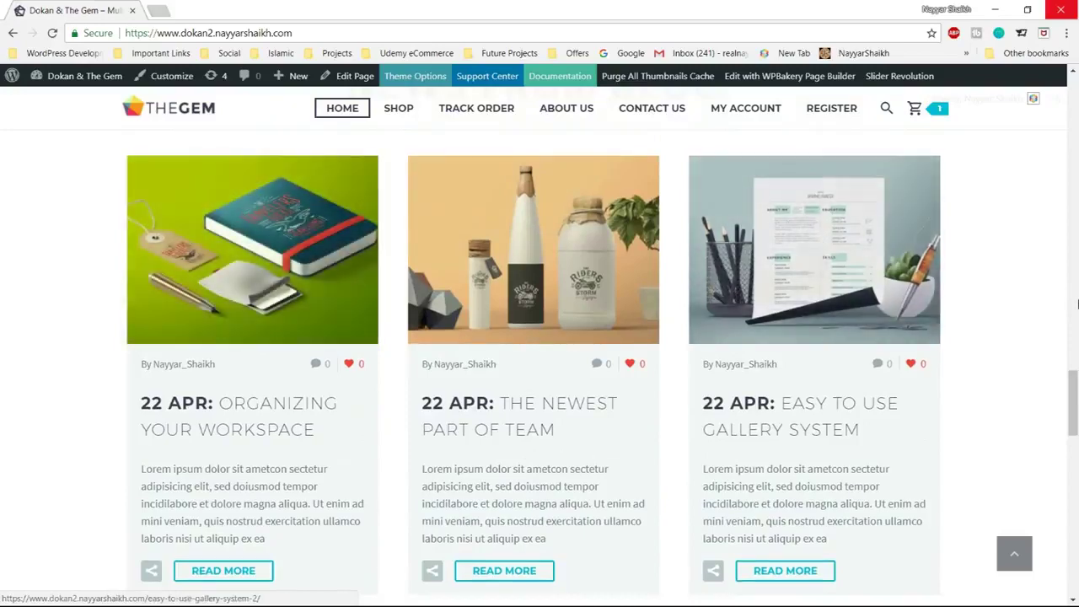
scroll(1040, 317, "down", 3)
scroll(1040, 317, "down", 4)
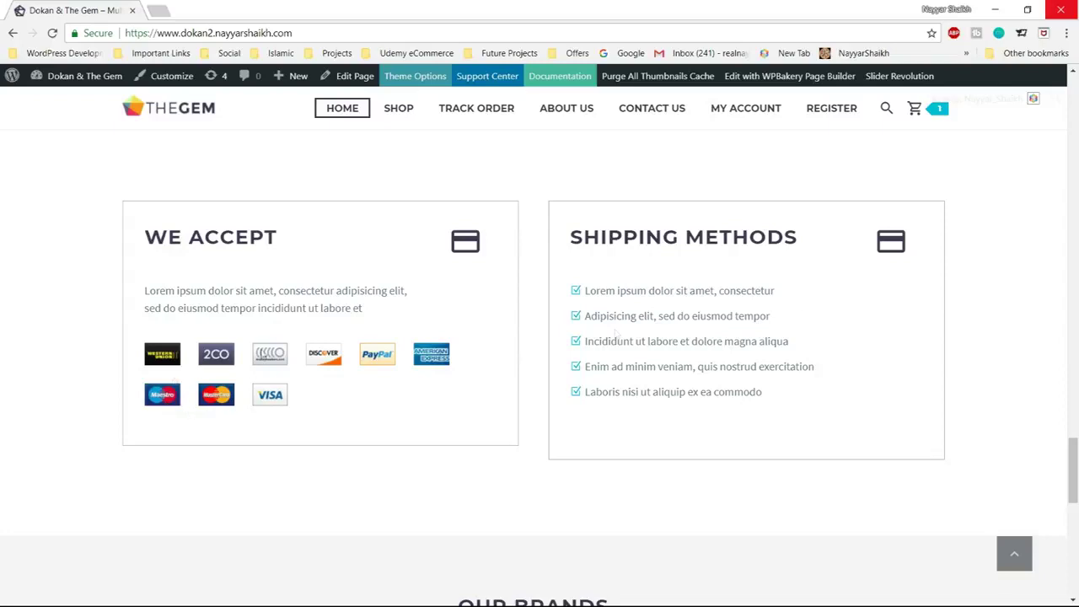
left_click_drag(711, 393, 609, 283)
left_click(659, 323)
Page through the brand logo carousel, view the footer, then jump back to the Giant Sale banner
scroll(784, 364, "down", 1)
scroll(784, 365, "down", 5)
scroll(548, 368, "up", 1)
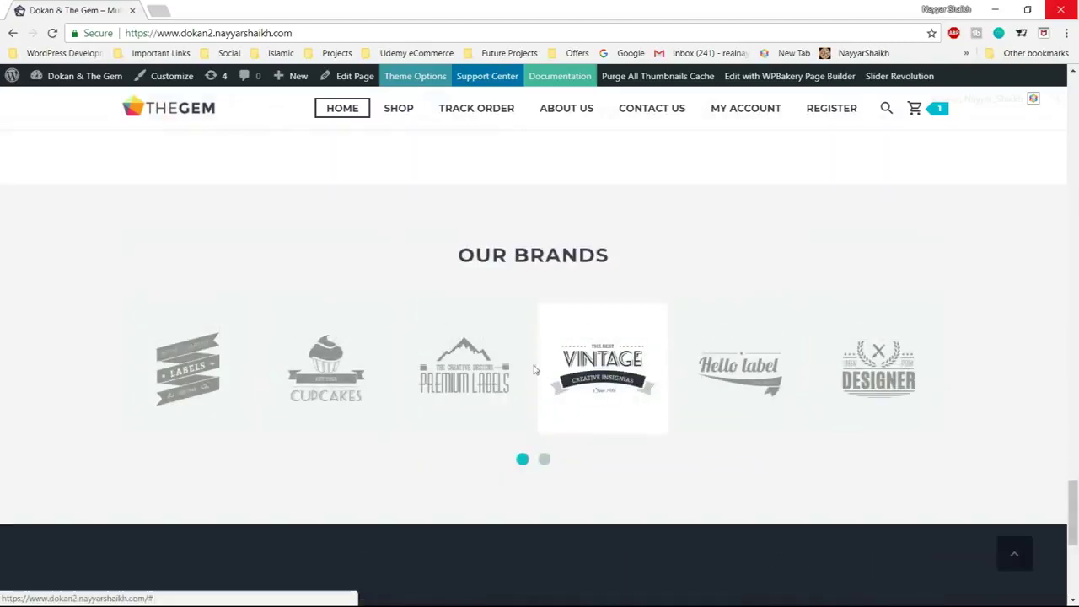
left_click(544, 459)
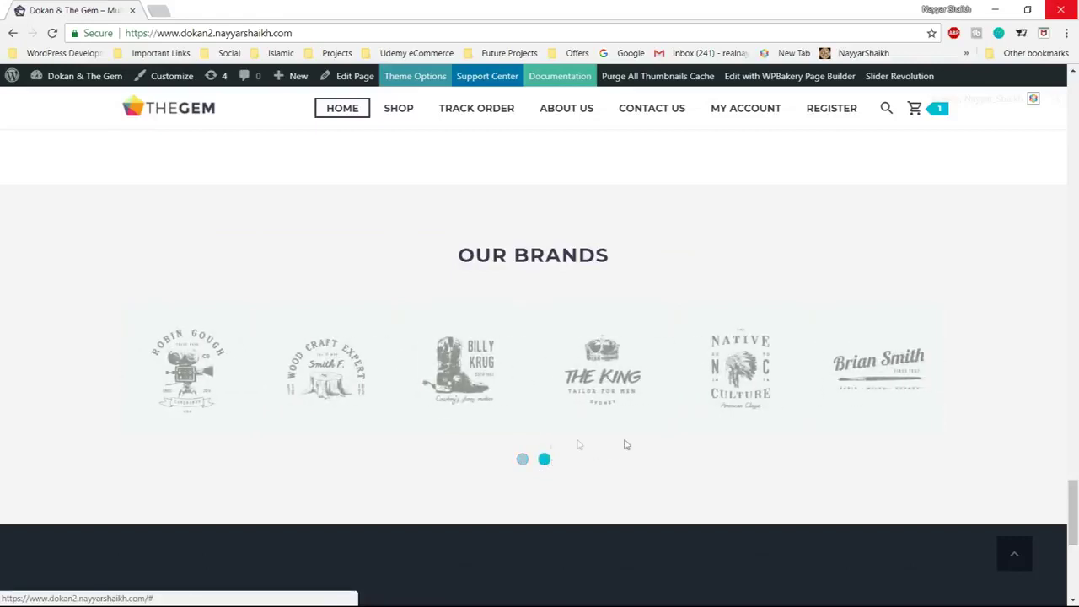
left_click(524, 459)
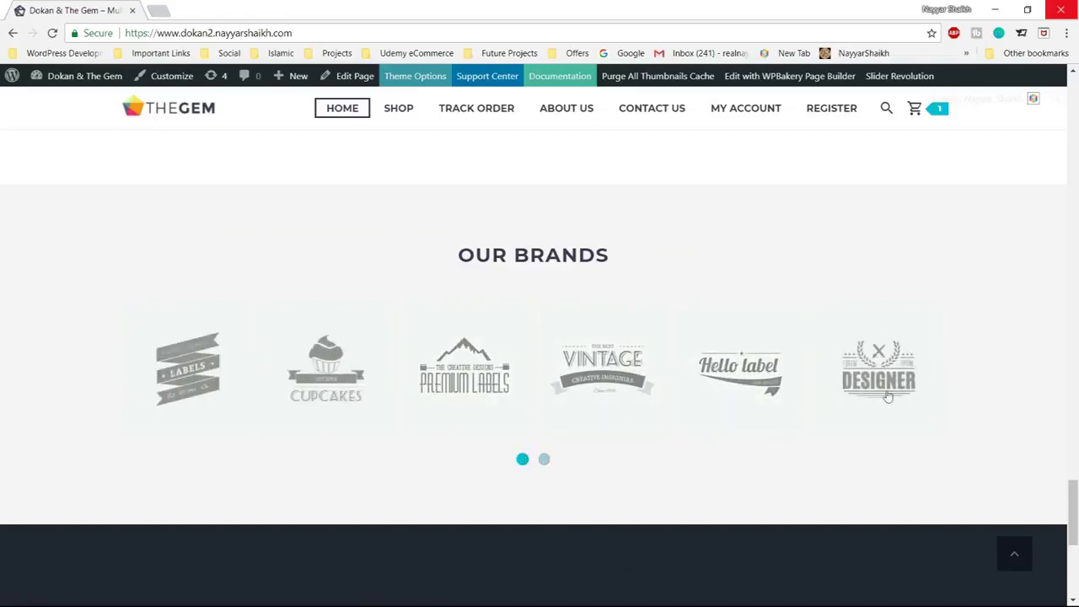
left_click(544, 460)
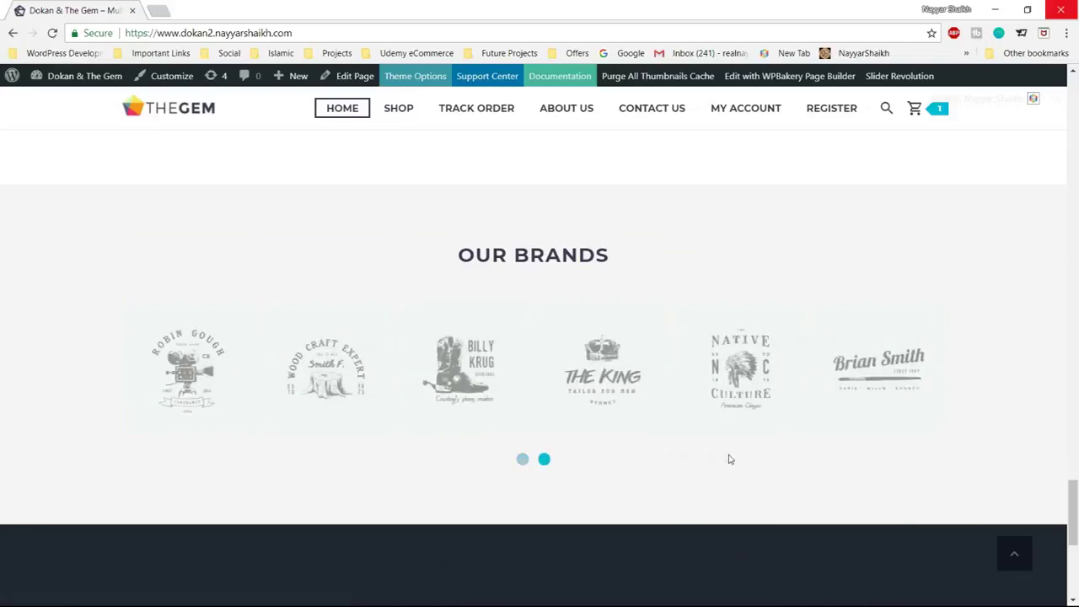
scroll(730, 459, "down", 3)
scroll(730, 459, "down", 3)
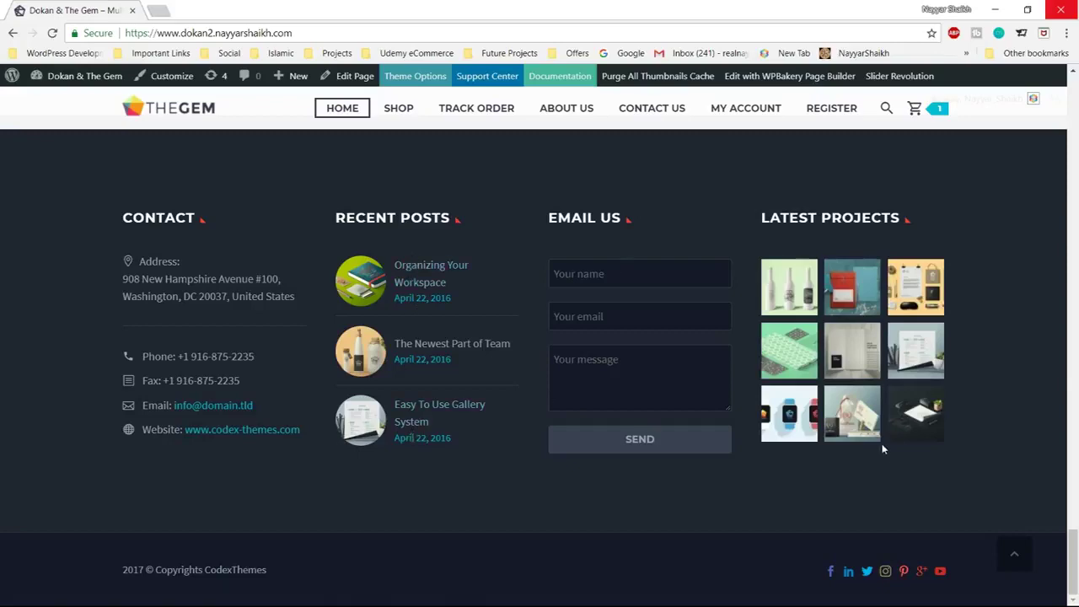
left_click(1014, 553)
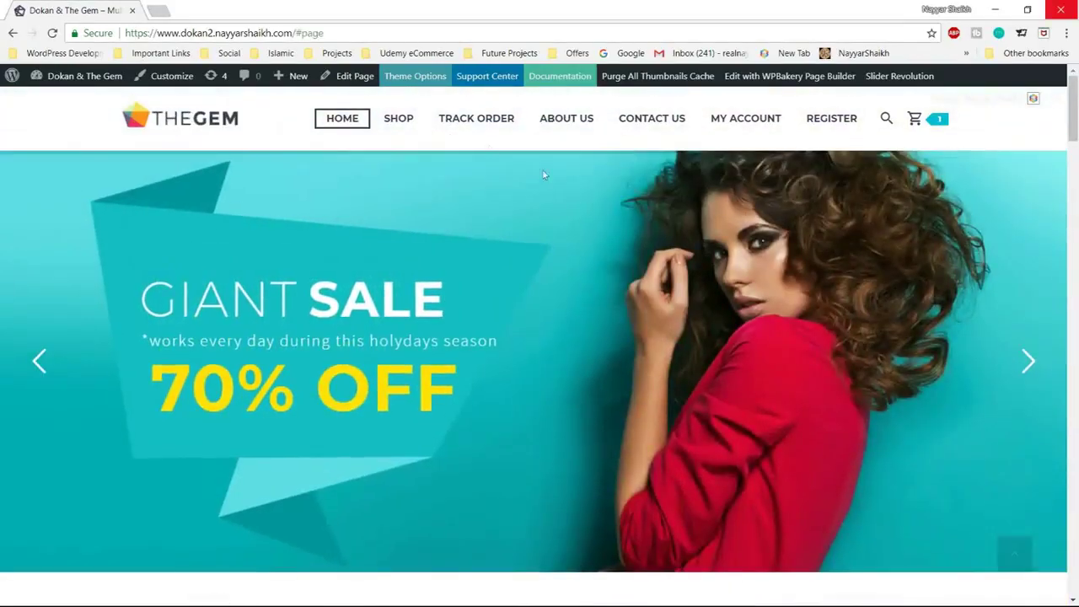
Browse the Shop page's 13 products and its category, price and colour filters
left_click(396, 123)
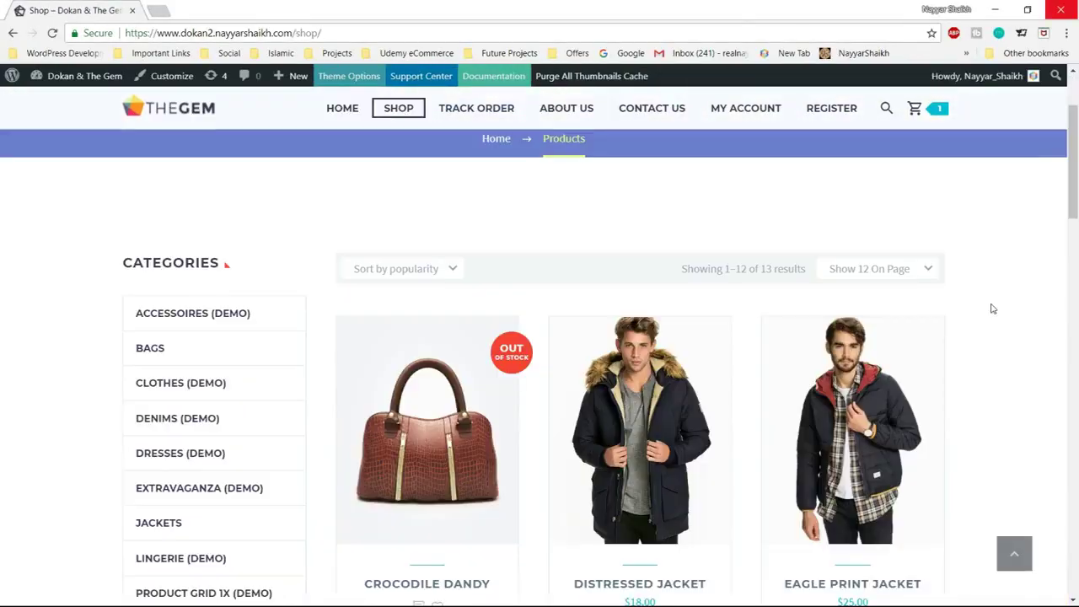
scroll(992, 309, "down", 2)
scroll(992, 308, "up", 3)
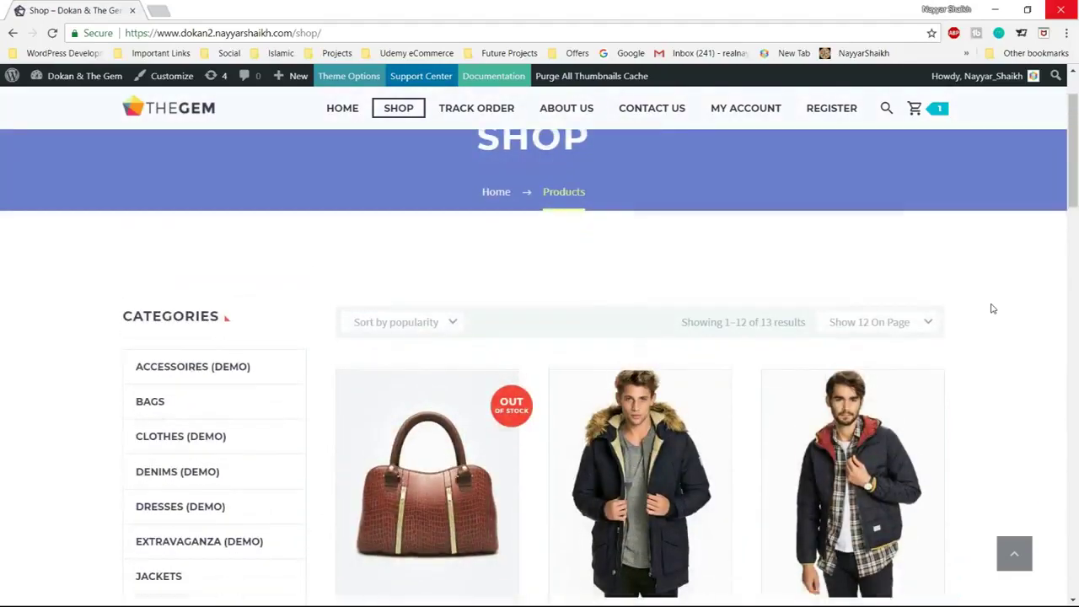
scroll(993, 309, "down", 3)
scroll(992, 313, "up", 2)
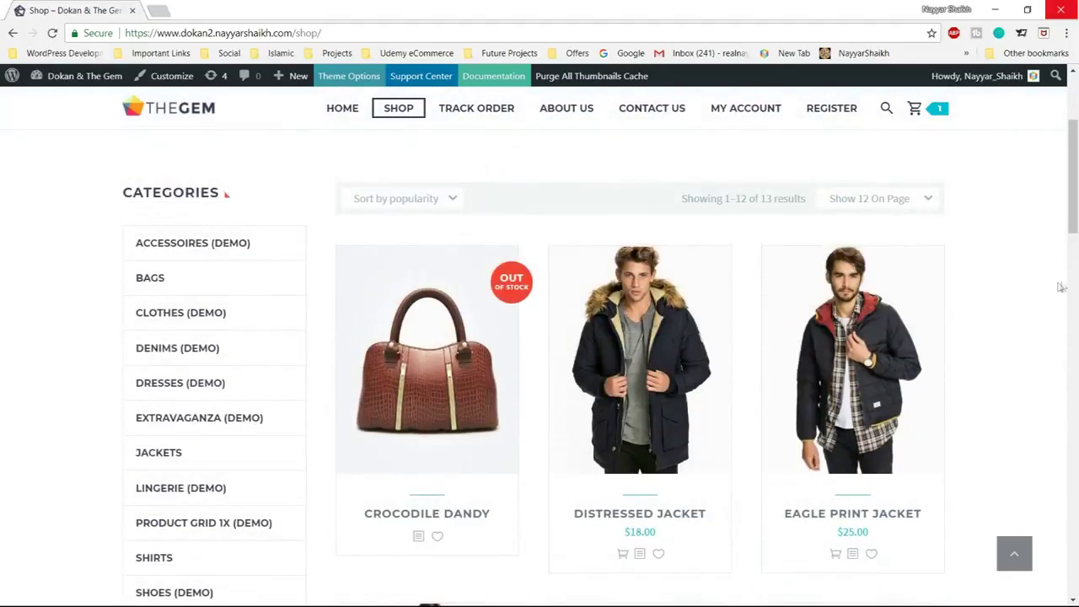
scroll(975, 247, "down", 1)
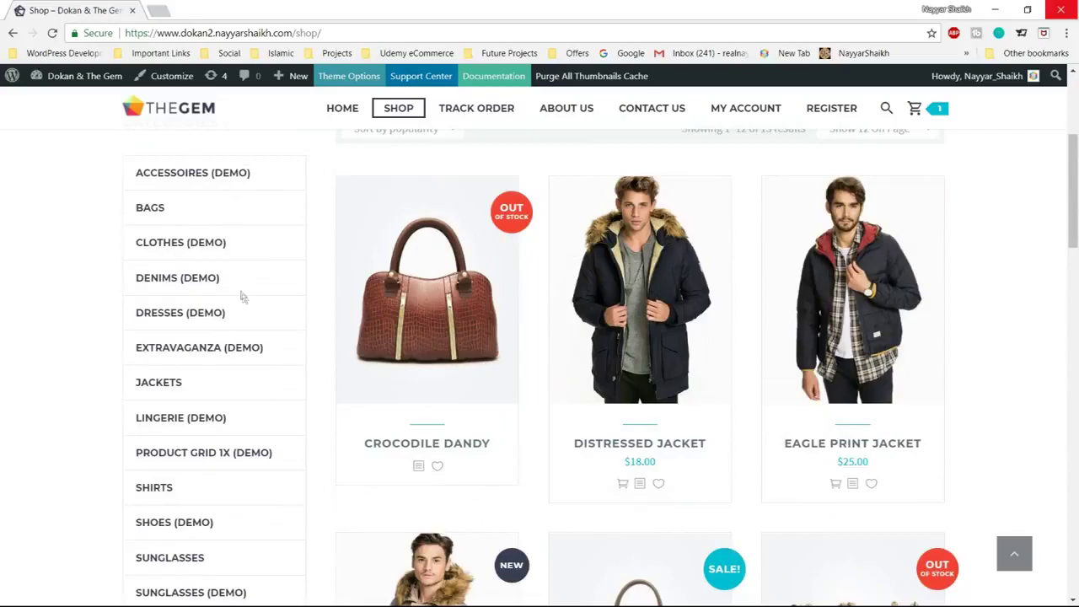
scroll(241, 299, "down", 4)
scroll(242, 298, "up", 6)
scroll(180, 306, "down", 5)
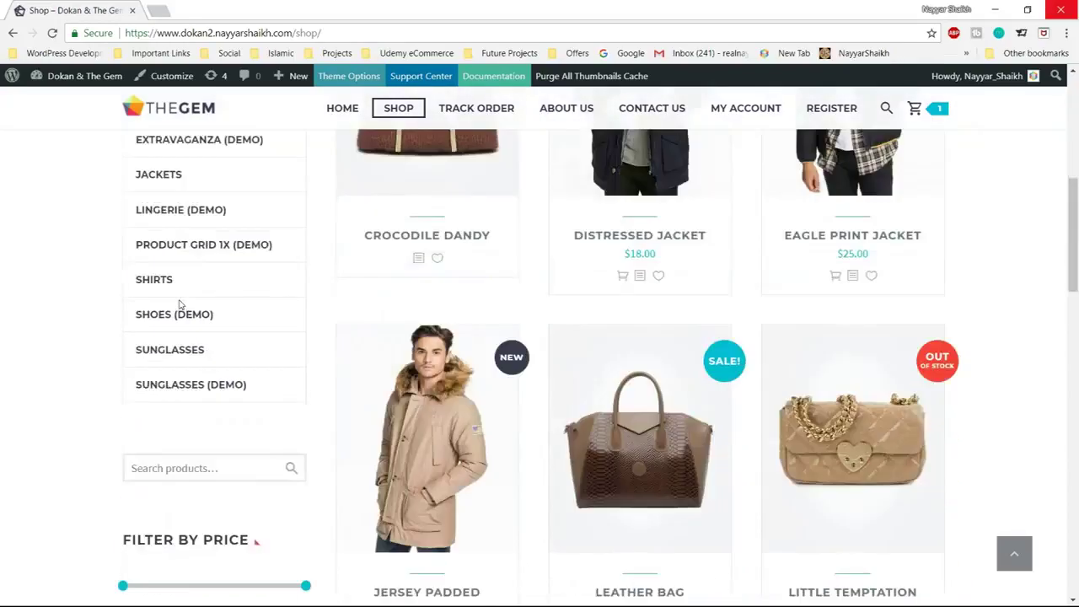
scroll(180, 305, "down", 3)
scroll(231, 308, "down", 2)
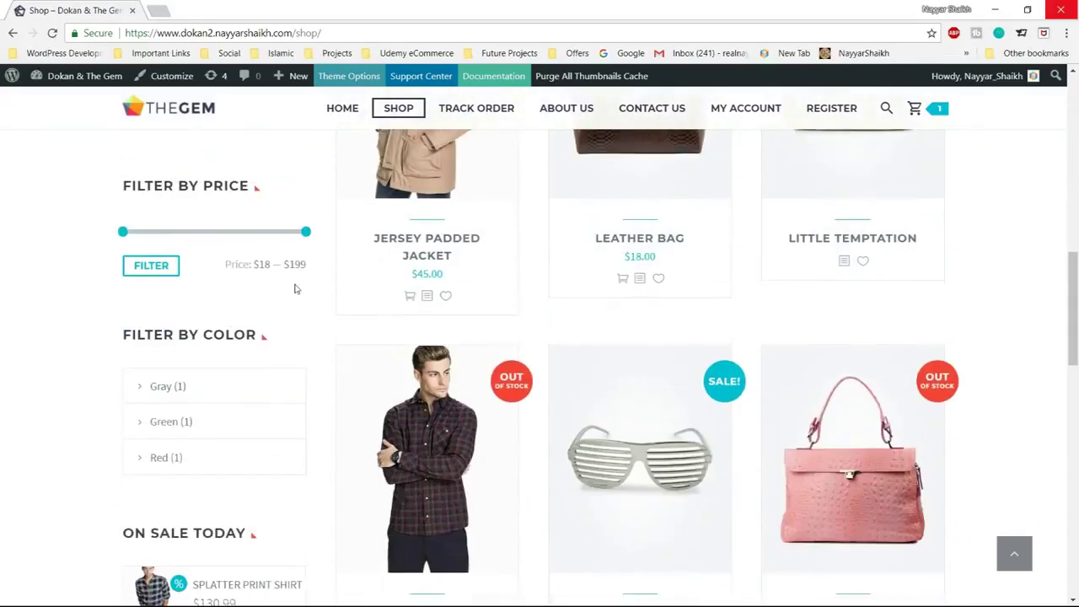
scroll(269, 304, "down", 1)
scroll(253, 354, "down", 3)
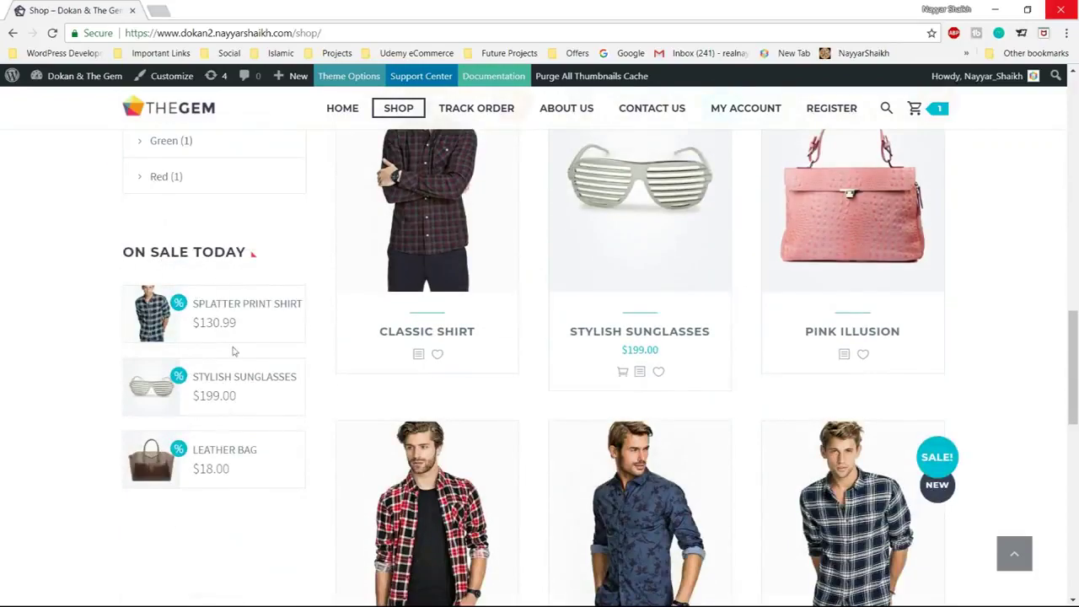
scroll(233, 417, "down", 3)
scroll(228, 422, "up", 15)
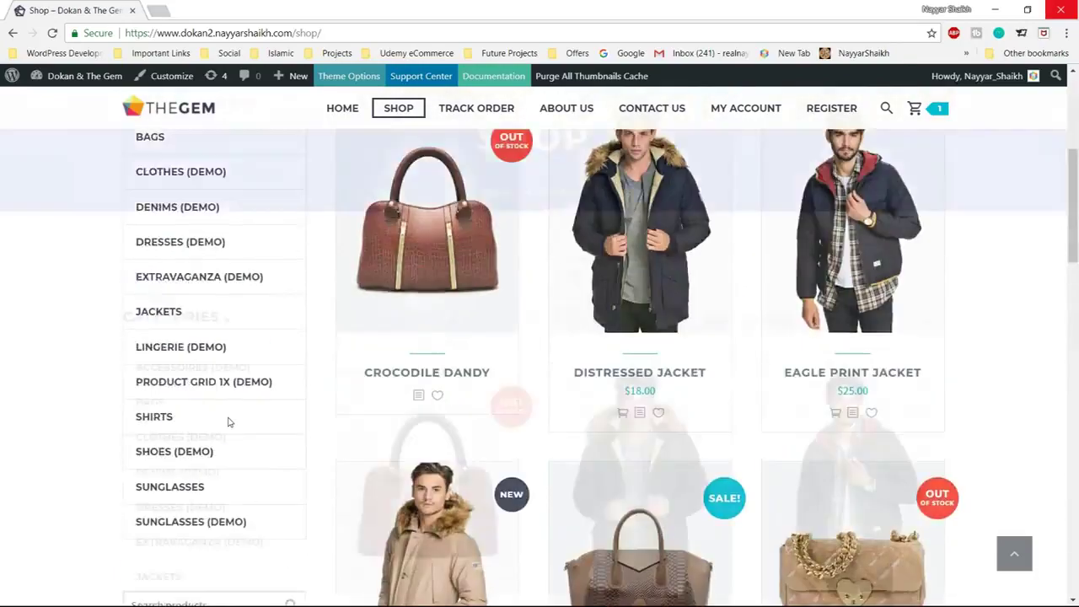
scroll(805, 311, "down", 4)
scroll(957, 278, "up", 3)
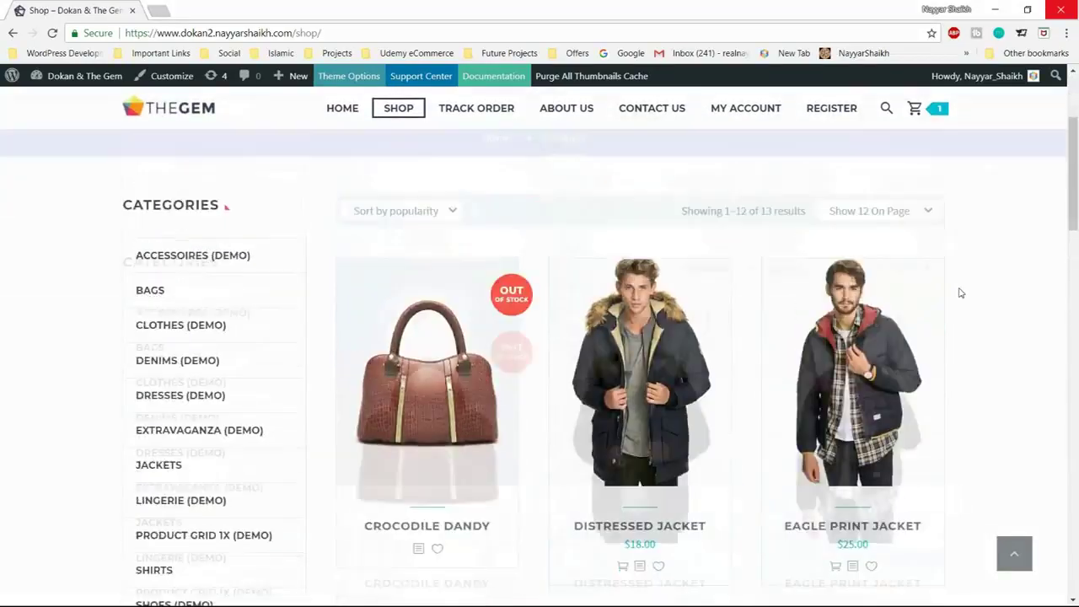
scroll(506, 354, "down", 3)
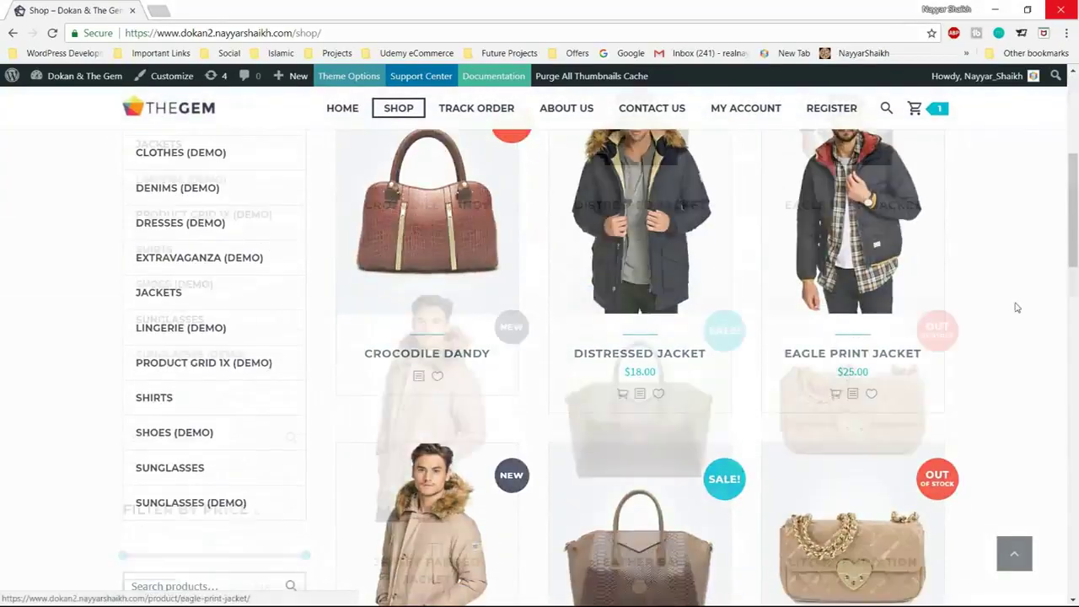
scroll(1019, 318, "down", 4)
scroll(1019, 318, "down", 10)
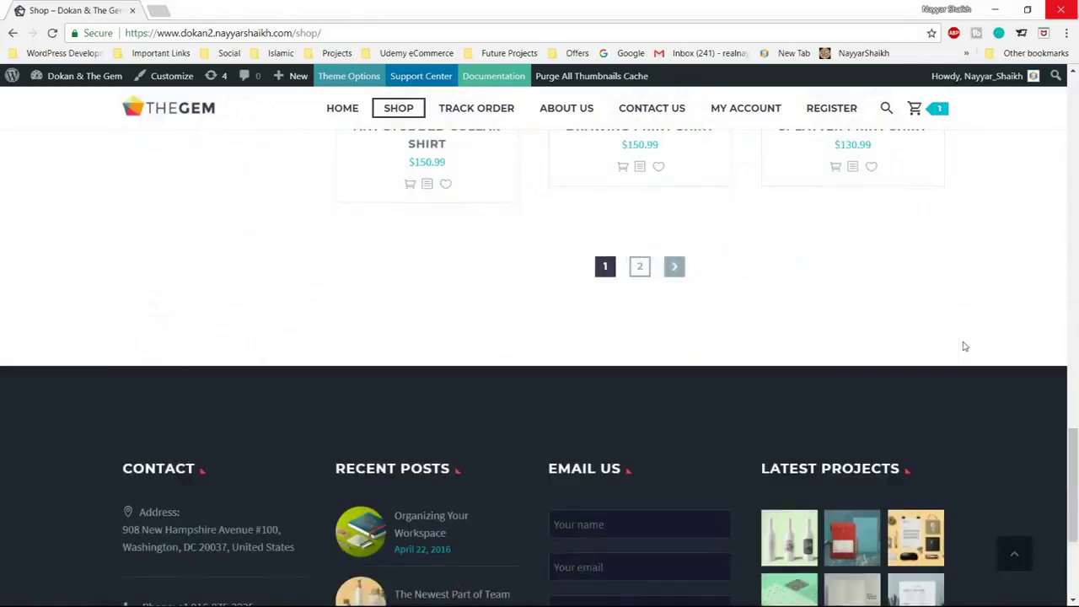
scroll(962, 347, "up", 14)
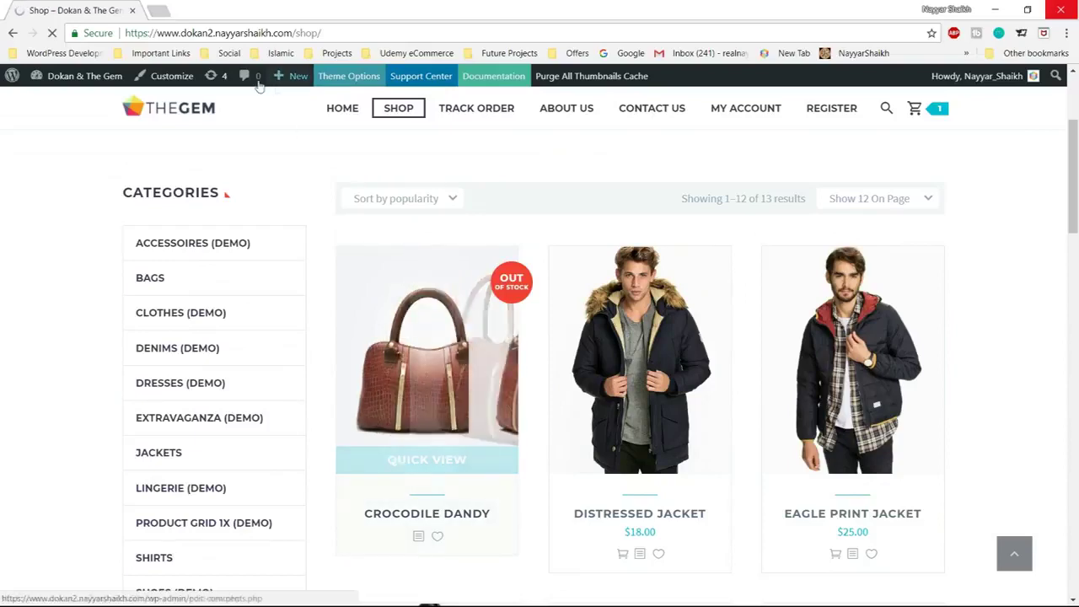
Scroll the Crocodile Dandy page to 'You may be interested in' and open Yellow Breath
scroll(987, 321, "down", 3)
scroll(988, 340, "down", 3)
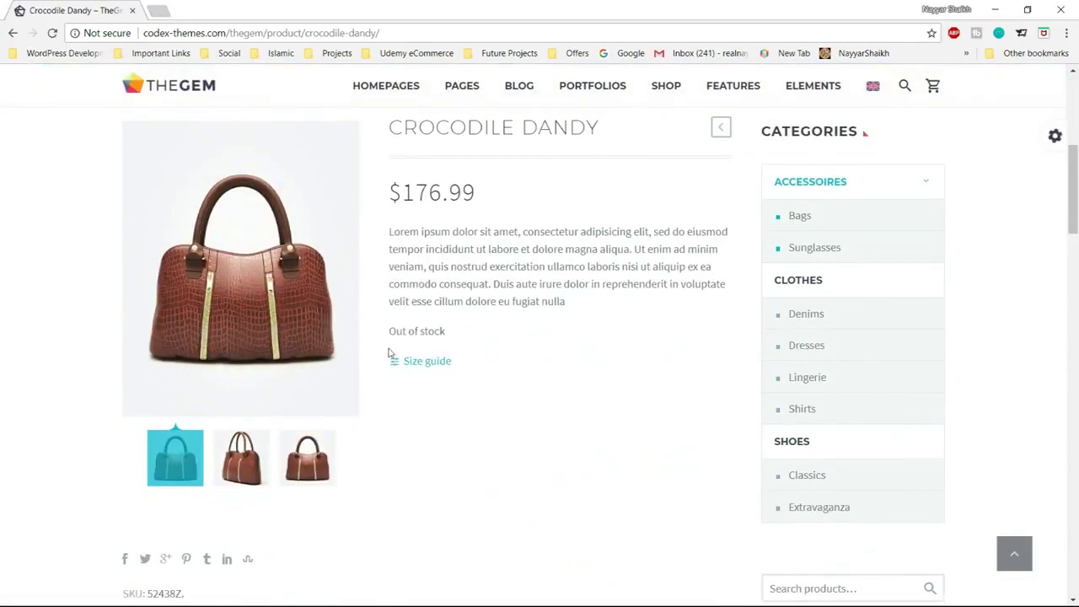
scroll(626, 364, "up", 1)
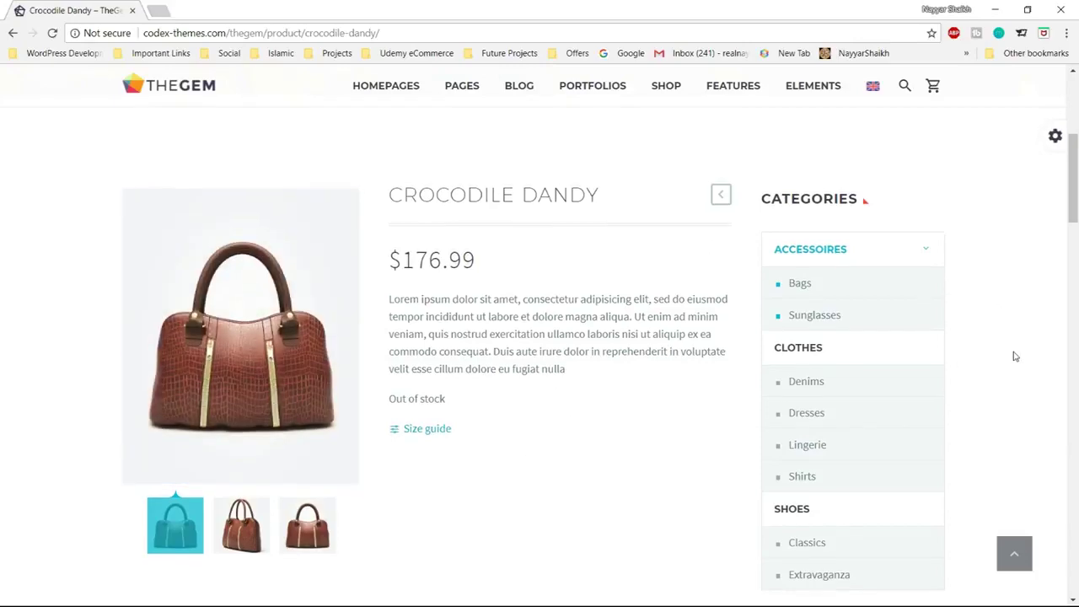
scroll(1012, 357, "down", 5)
scroll(1016, 356, "up", 5)
scroll(866, 304, "up", 2)
scroll(877, 355, "down", 2)
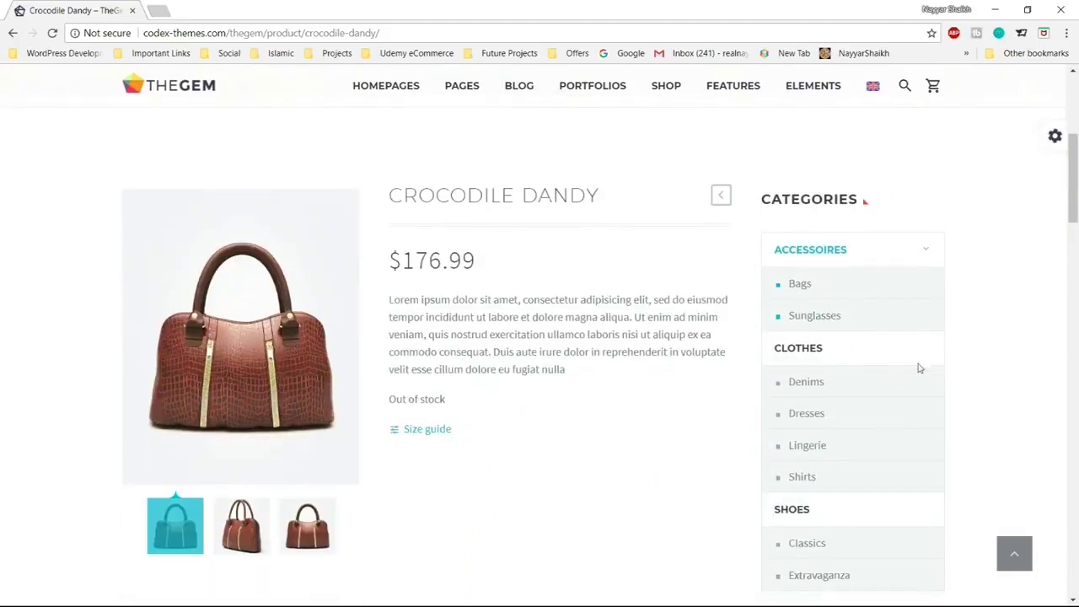
scroll(918, 369, "down", 7)
scroll(900, 371, "down", 3)
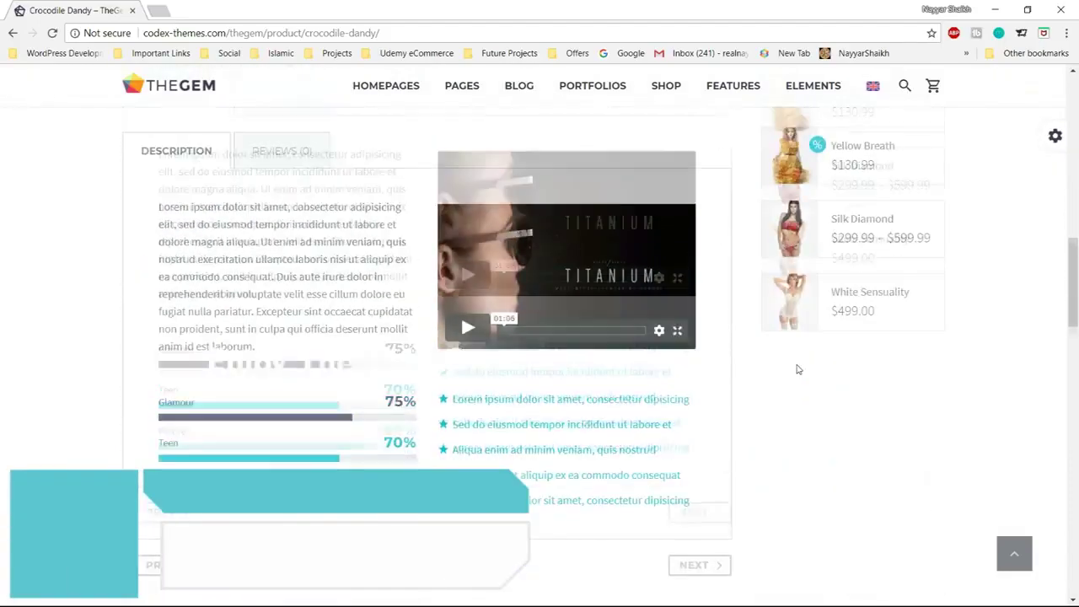
scroll(795, 366, "up", 2)
scroll(795, 366, "down", 2)
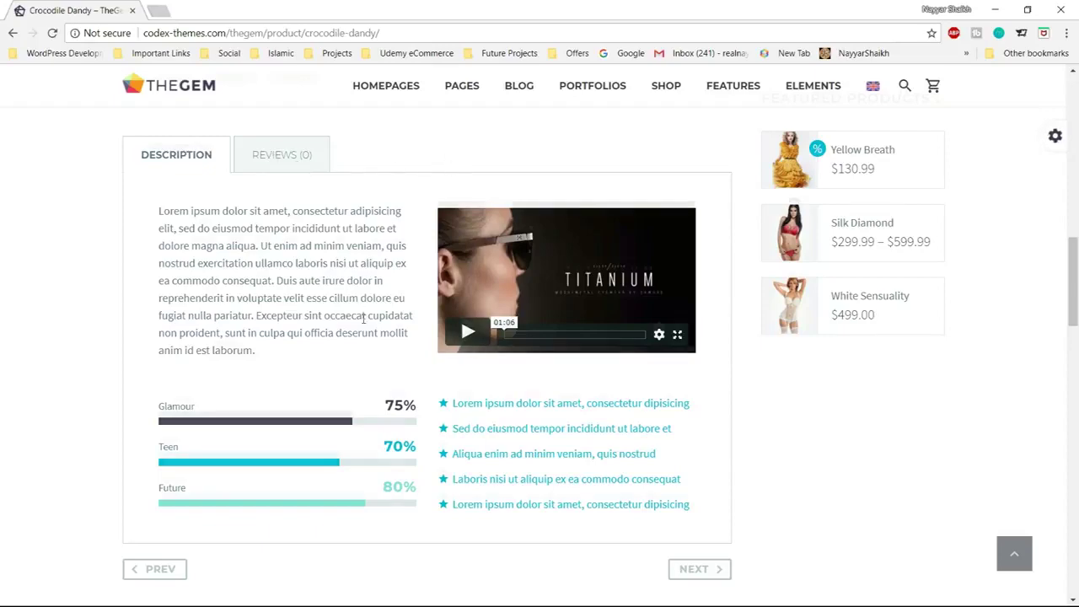
scroll(363, 319, "down", 10)
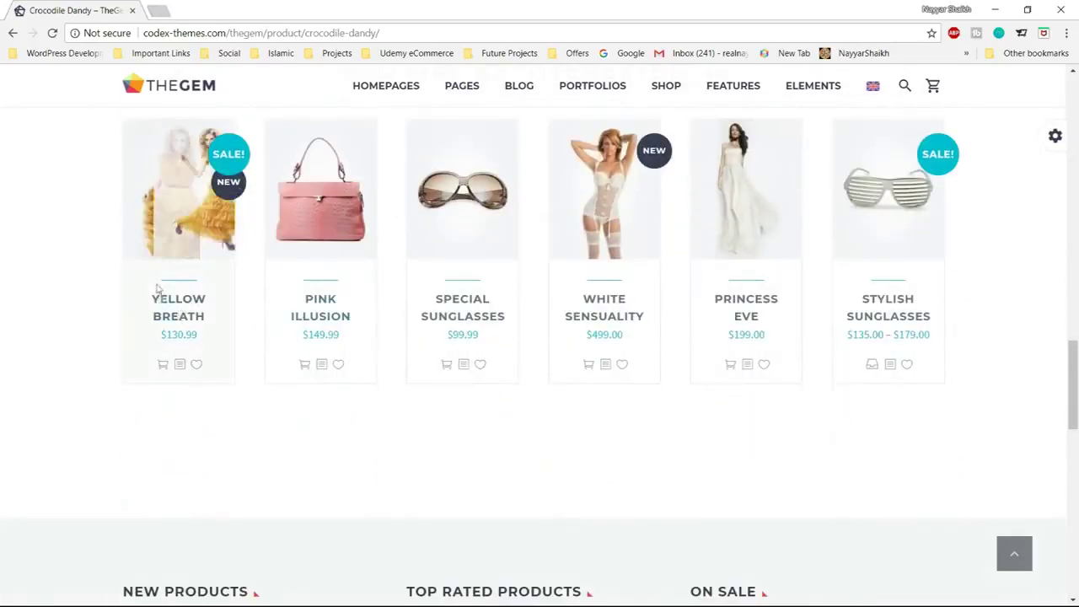
scroll(1038, 292, "down", 4)
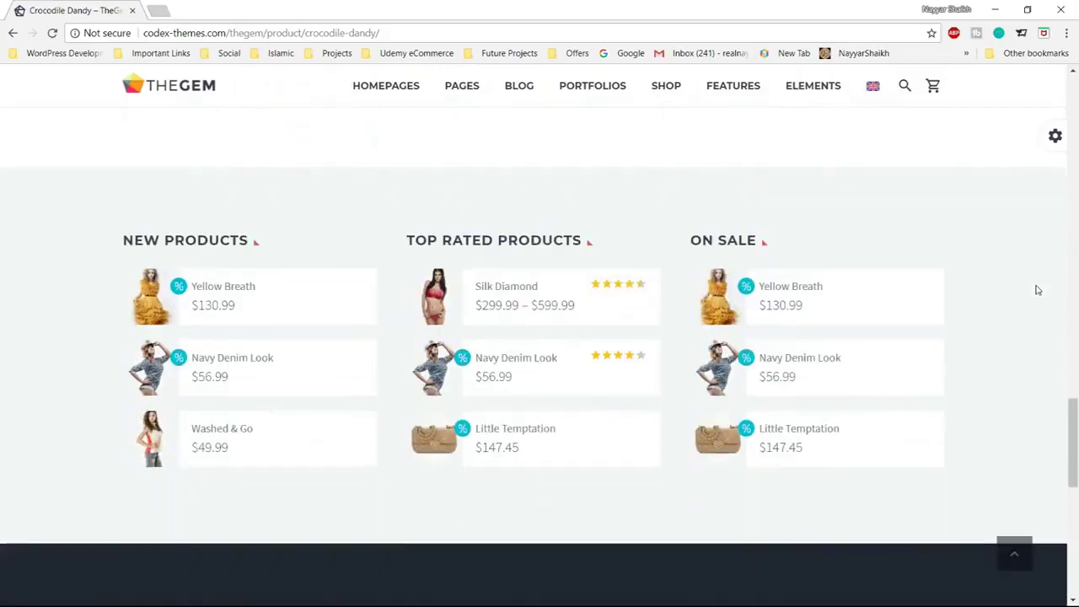
scroll(819, 397, "down", 4)
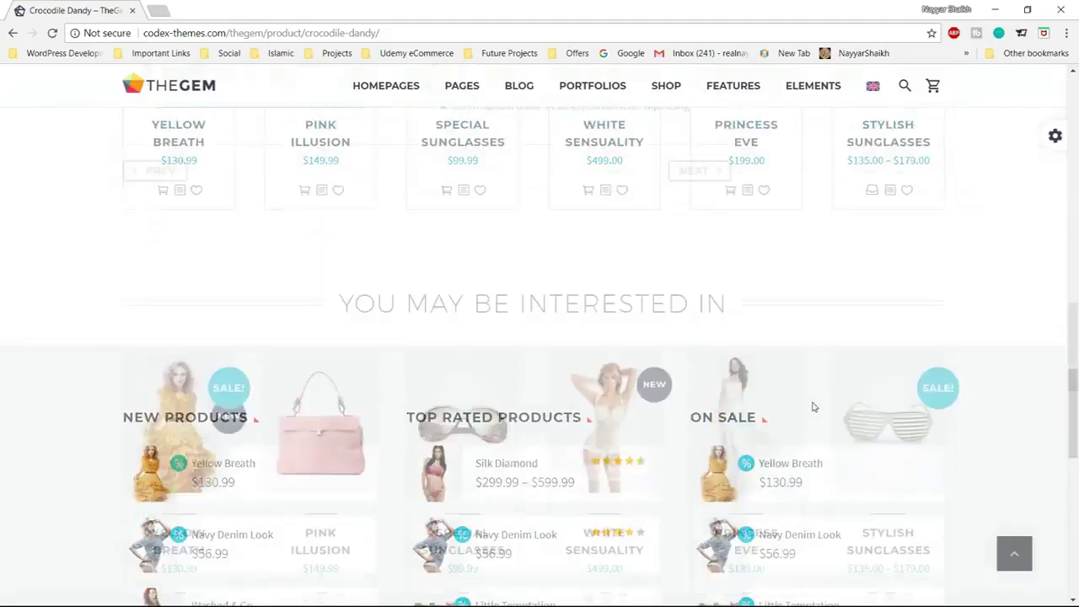
scroll(814, 407, "up", 15)
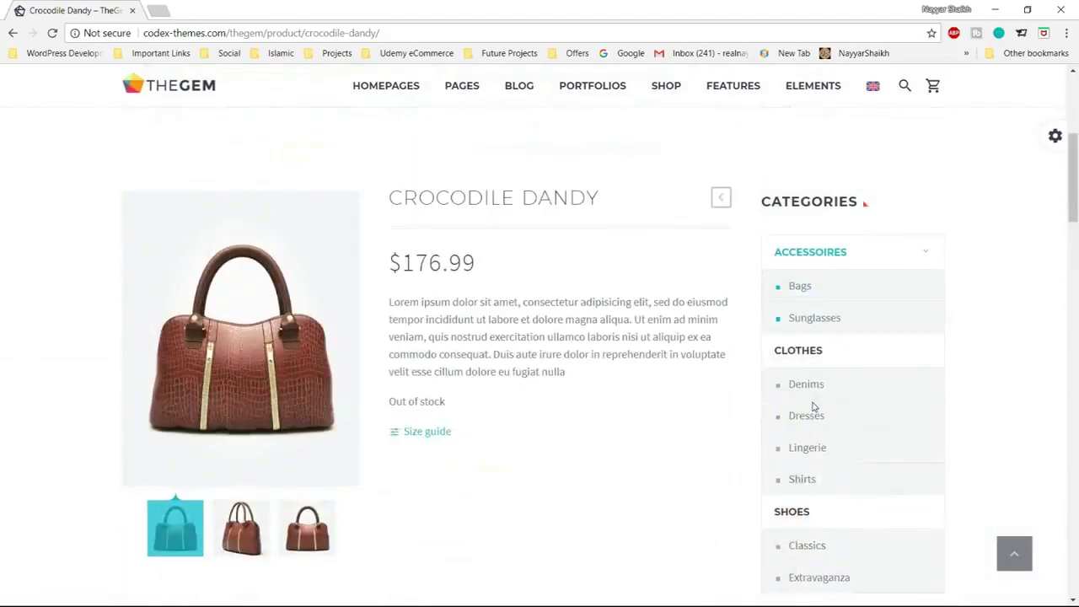
scroll(813, 407, "down", 3)
scroll(814, 407, "down", 15)
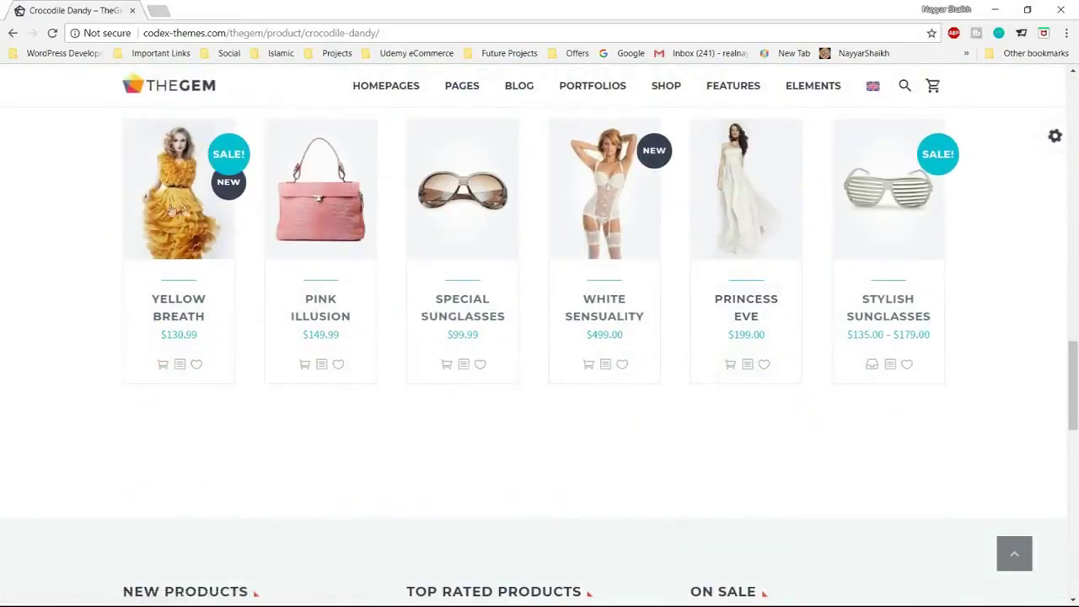
left_click(175, 211)
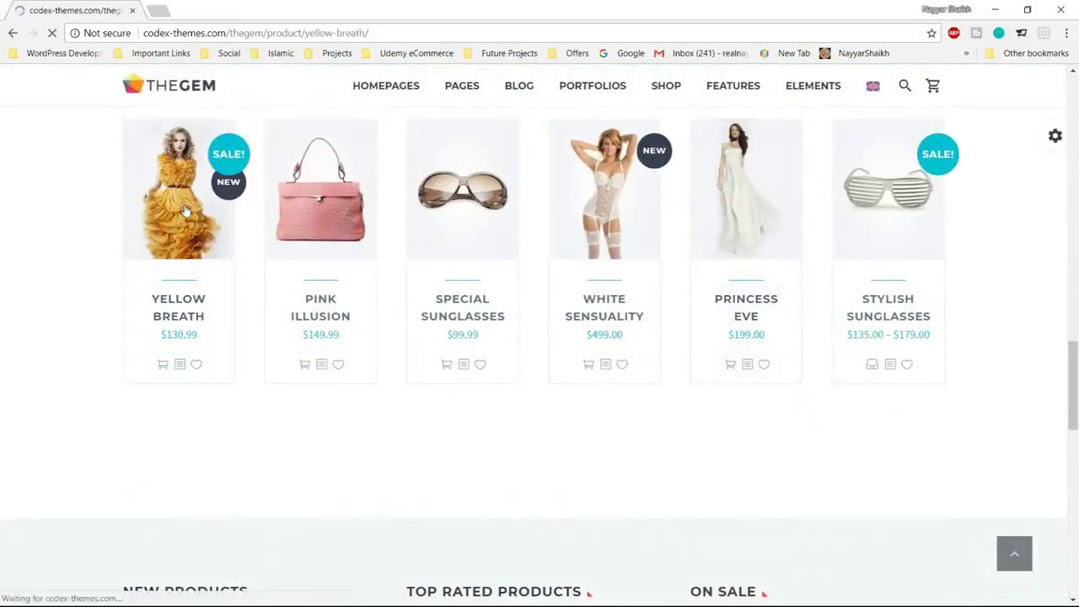
Scroll through the Yellow Breath product page and jump back to its top
scroll(688, 350, "down", 3)
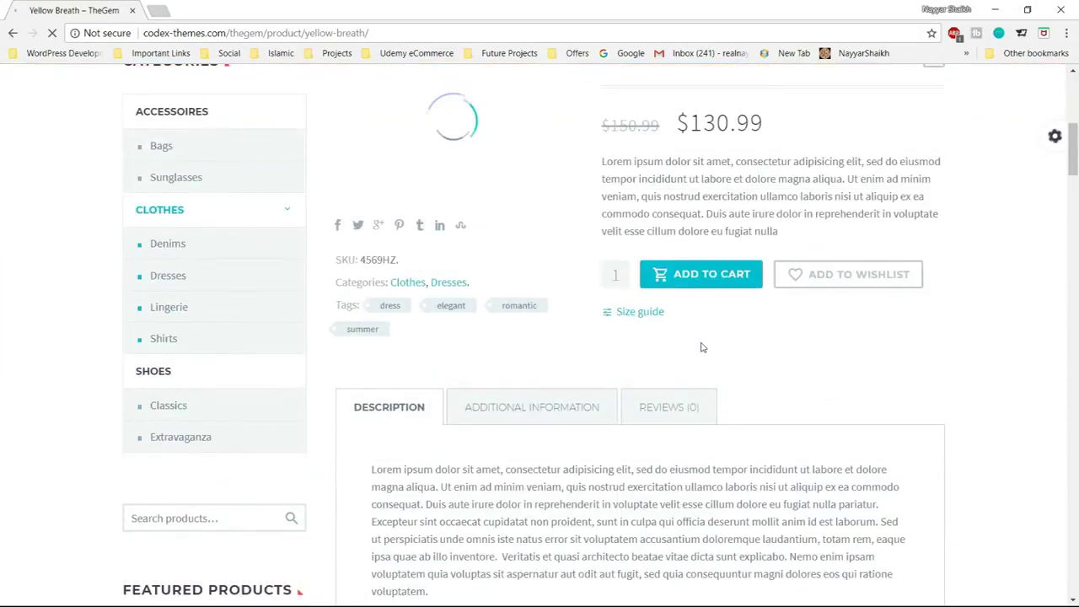
scroll(549, 385, "down", 6)
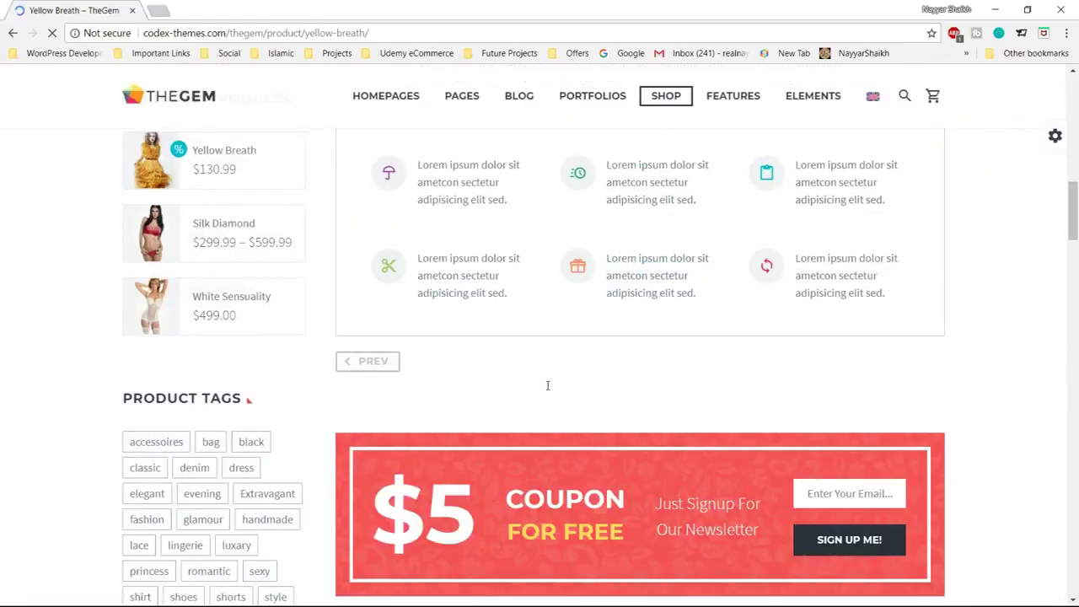
scroll(549, 391, "up", 3)
scroll(545, 362, "down", 2)
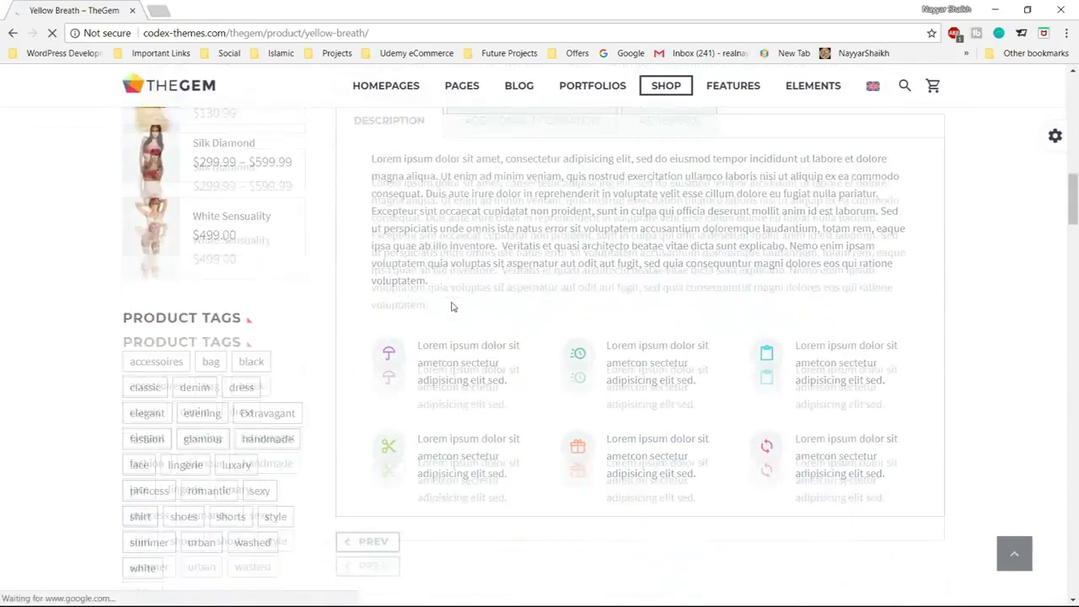
scroll(601, 399, "up", 1)
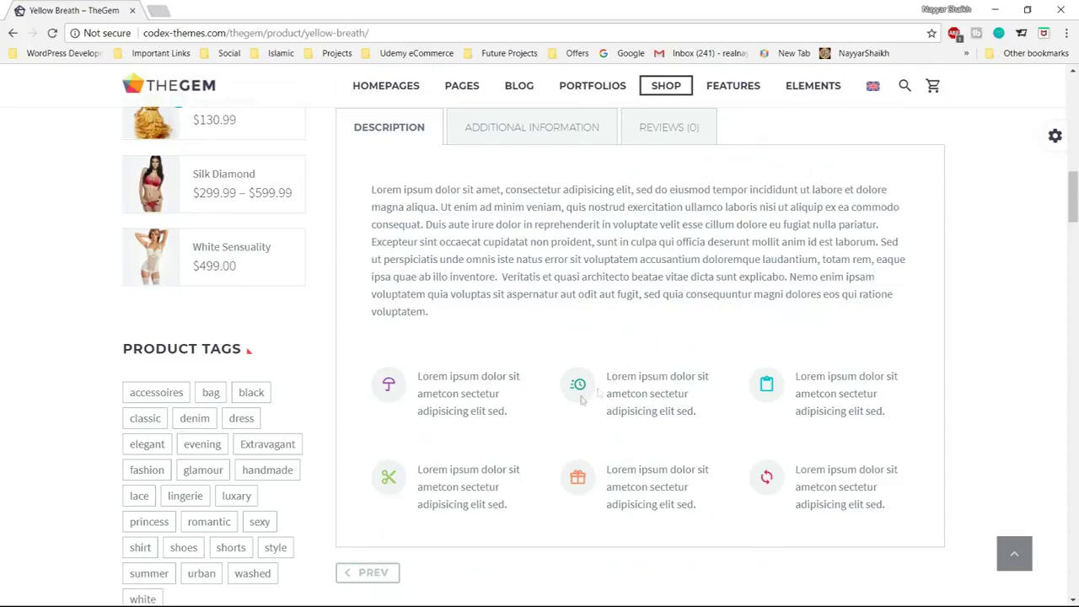
scroll(696, 390, "up", 2)
scroll(697, 390, "down", 8)
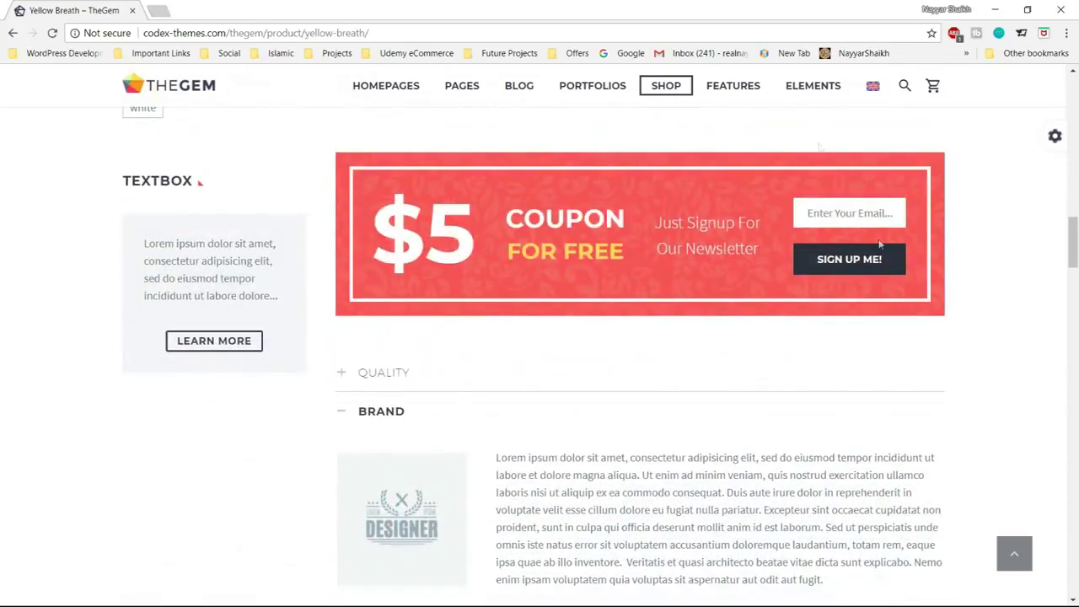
scroll(680, 345, "down", 12)
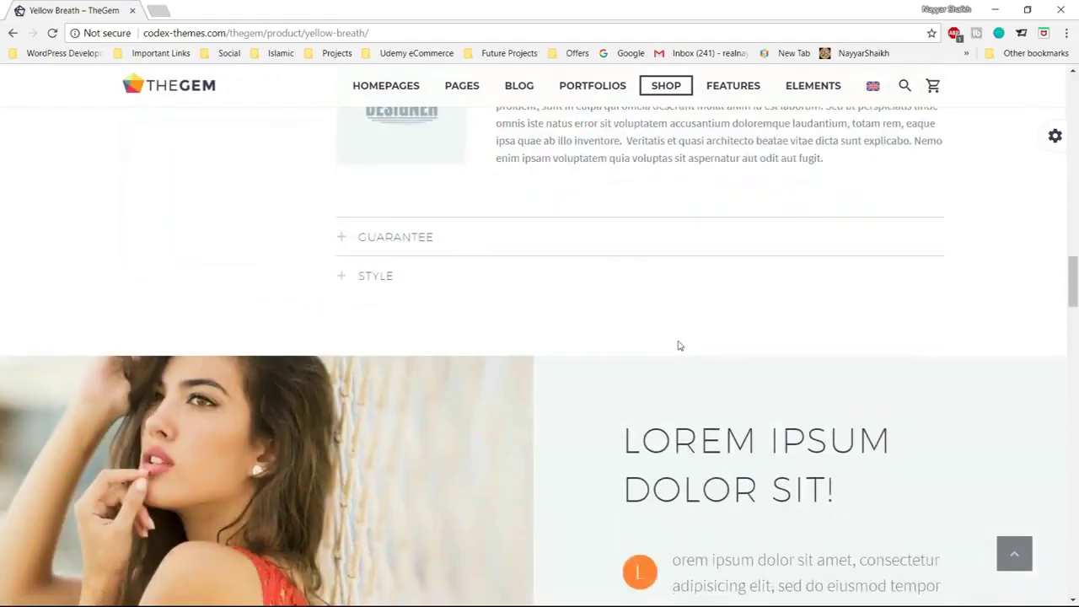
scroll(610, 406, "down", 15)
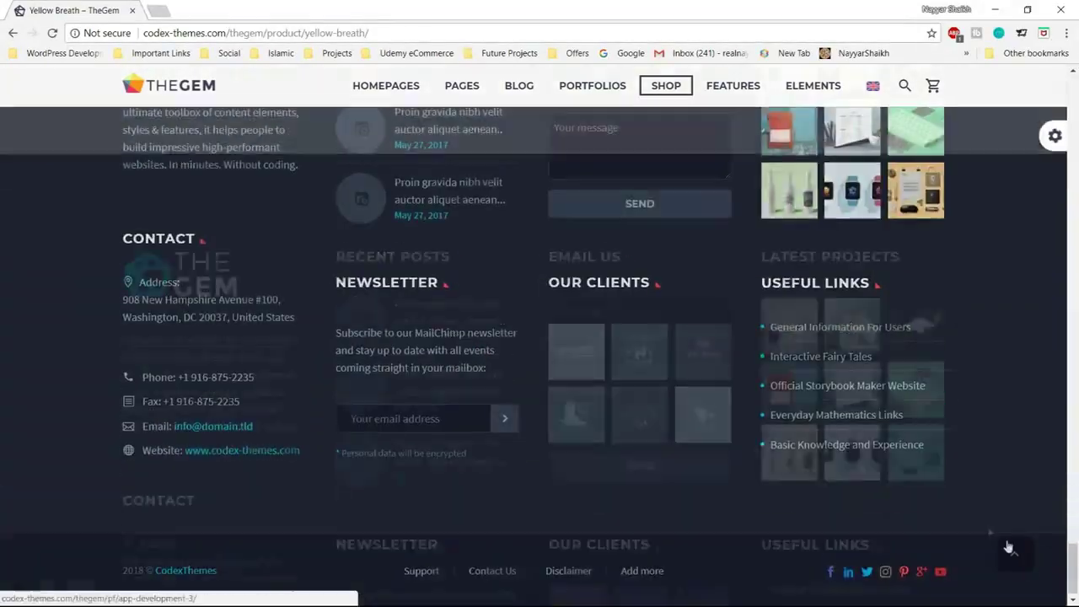
left_click(1022, 553)
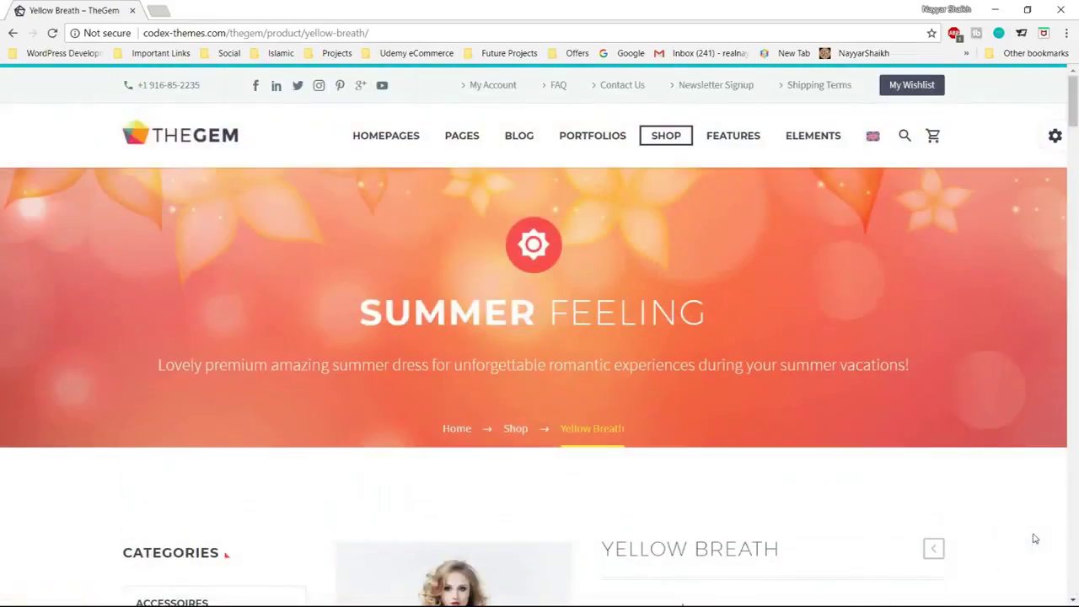
Scroll down again, return to the top, and switch back to the Dokan Crocodile Dandy page
scroll(1035, 538, "down", 4)
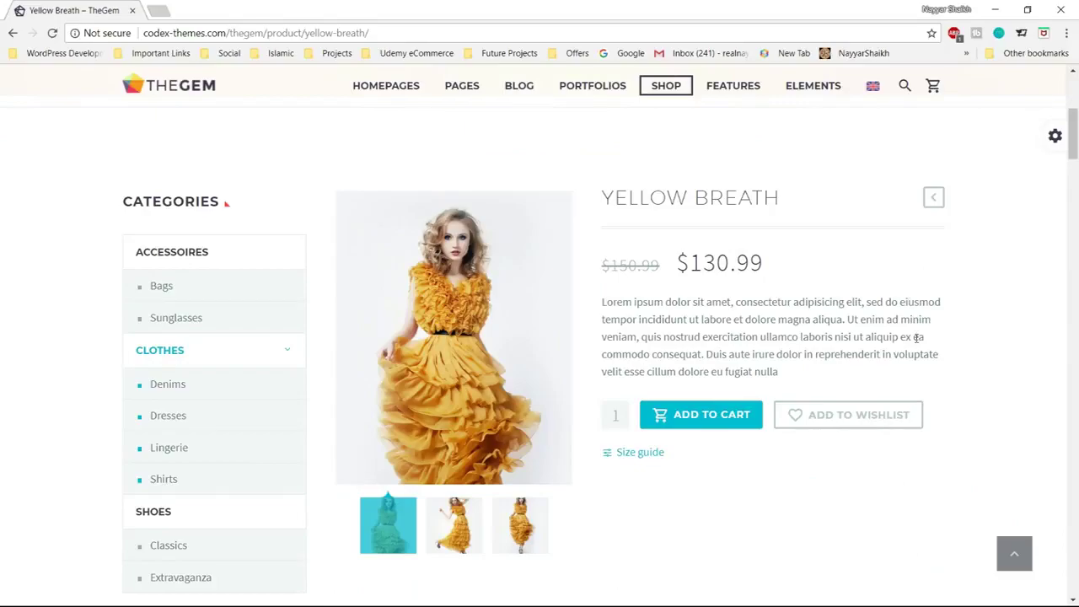
scroll(916, 337, "down", 10)
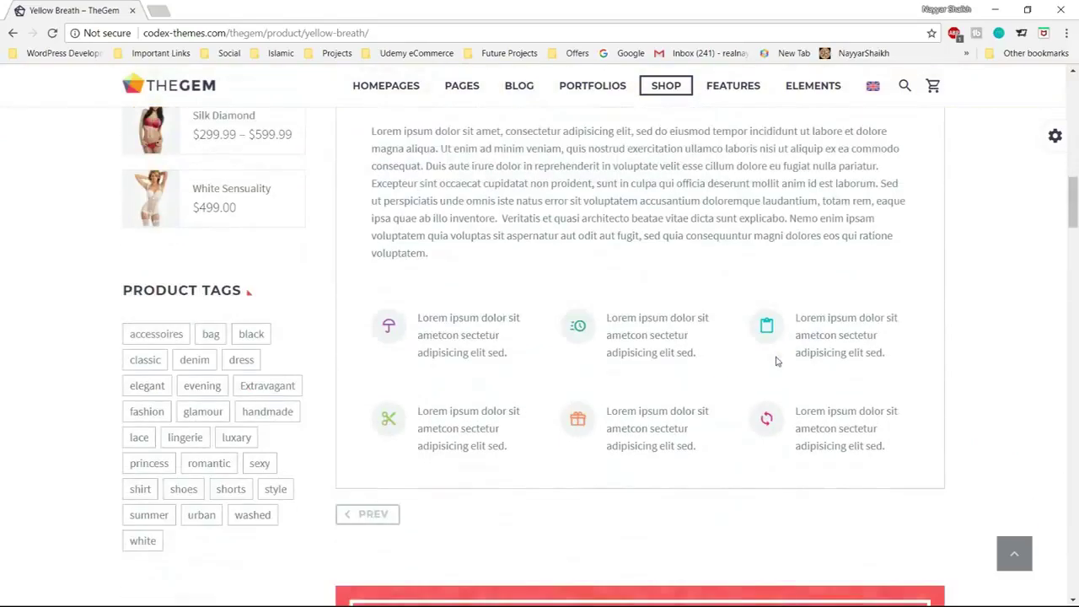
scroll(717, 385, "down", 10)
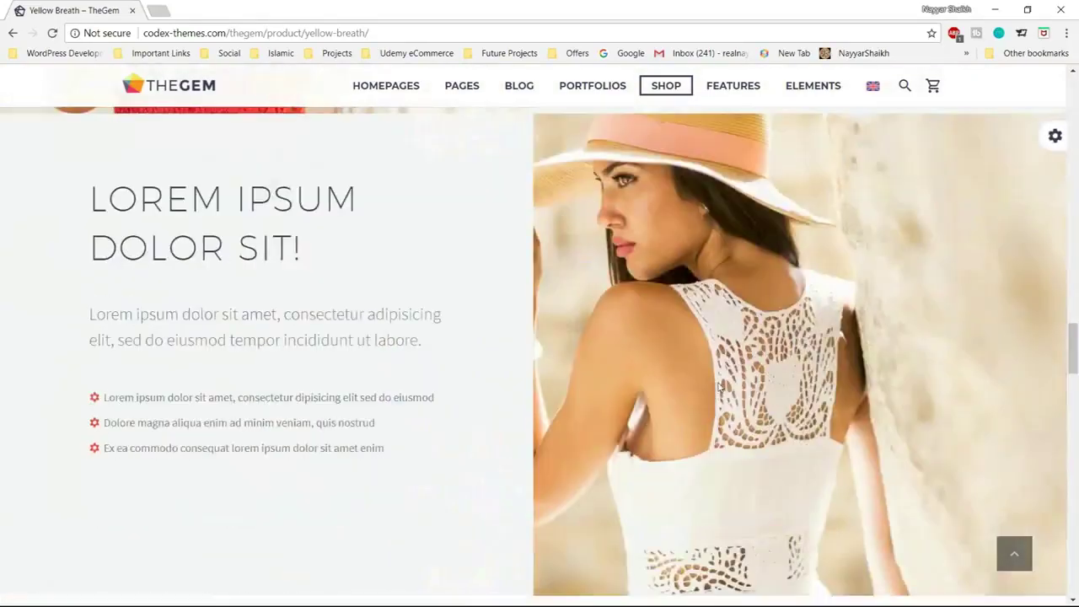
scroll(719, 386, "down", 10)
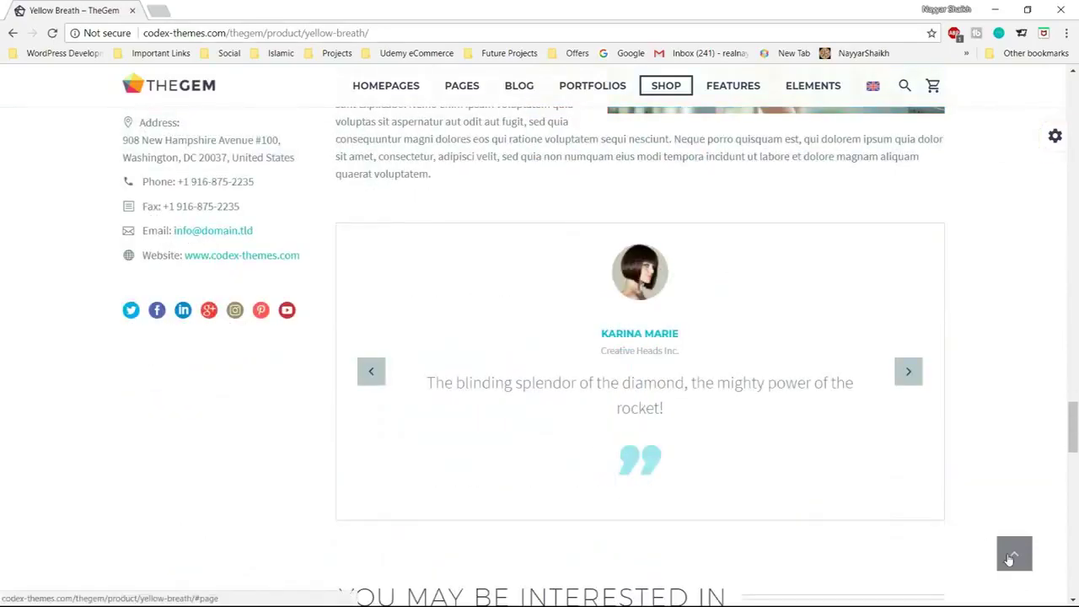
left_click(1012, 556)
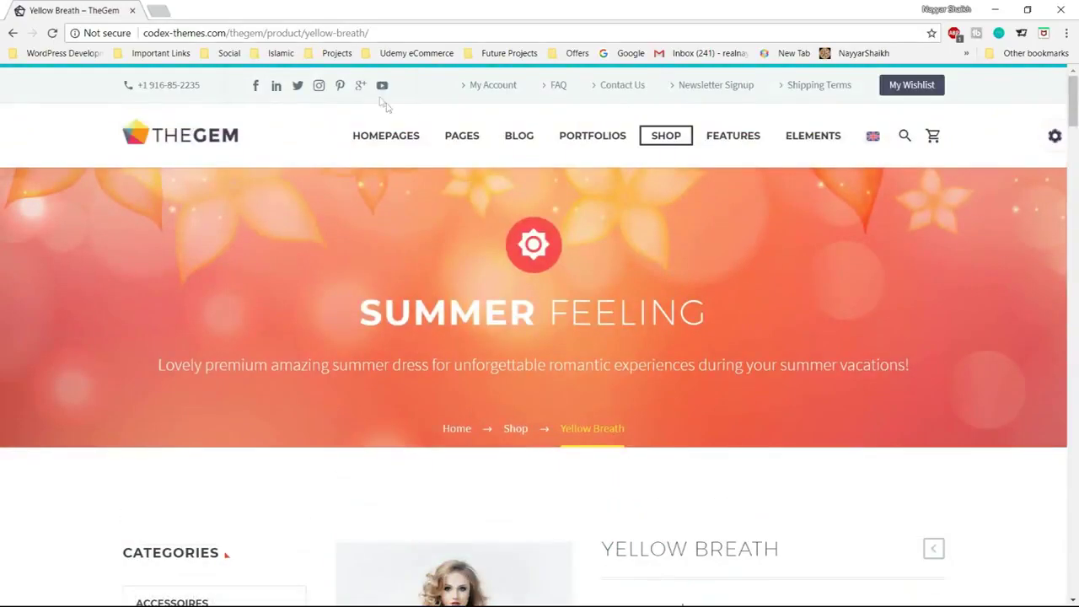
left_click(368, 32)
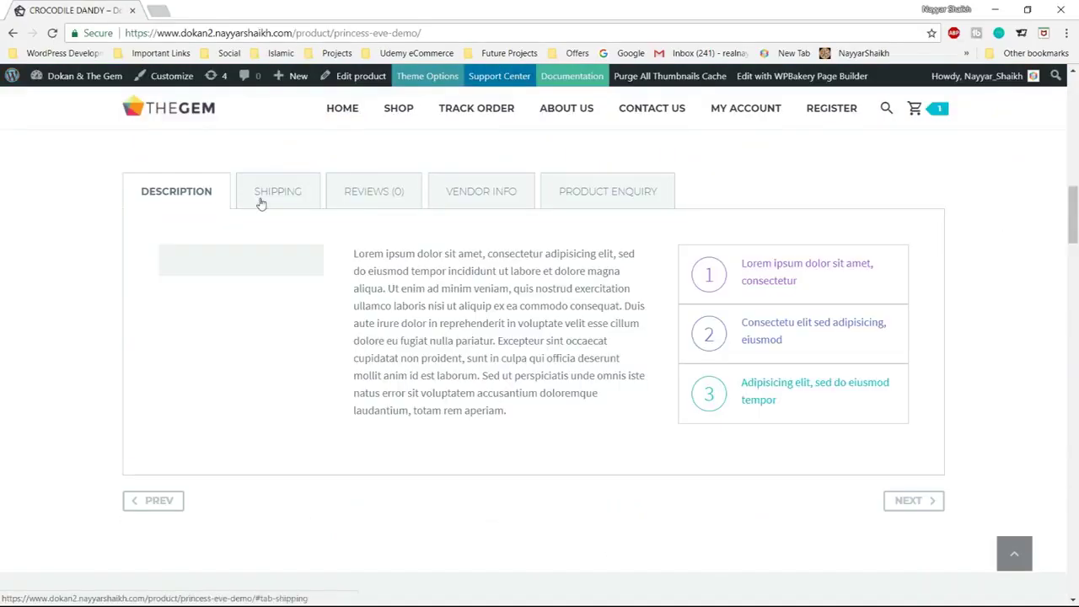
Calculate shipping for quantity 1 to United States (US), highlighting the $10.00 result
left_click(293, 199)
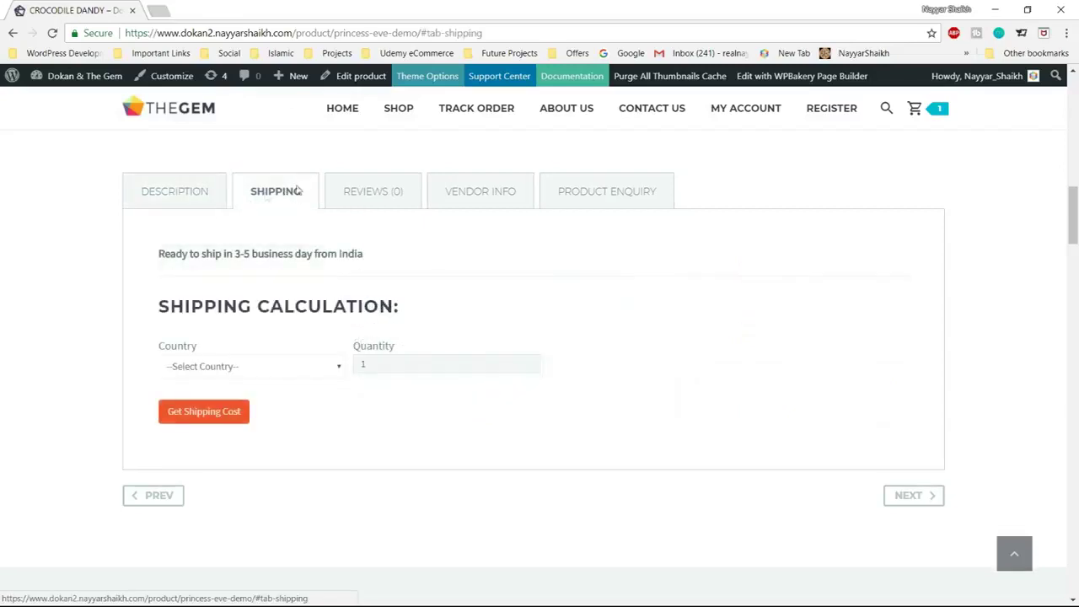
left_click(269, 369)
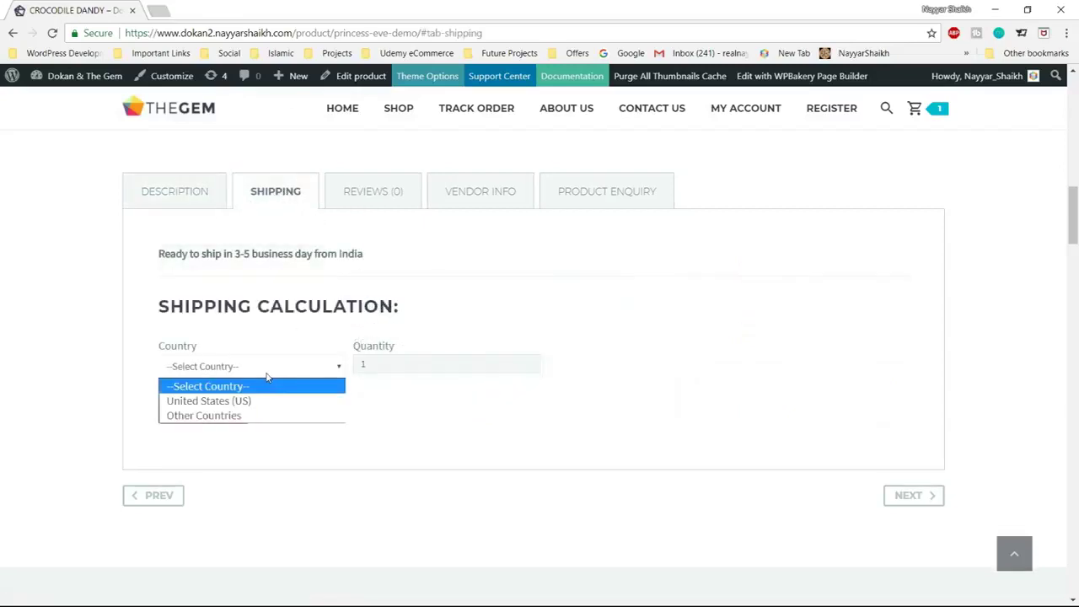
left_click(257, 402)
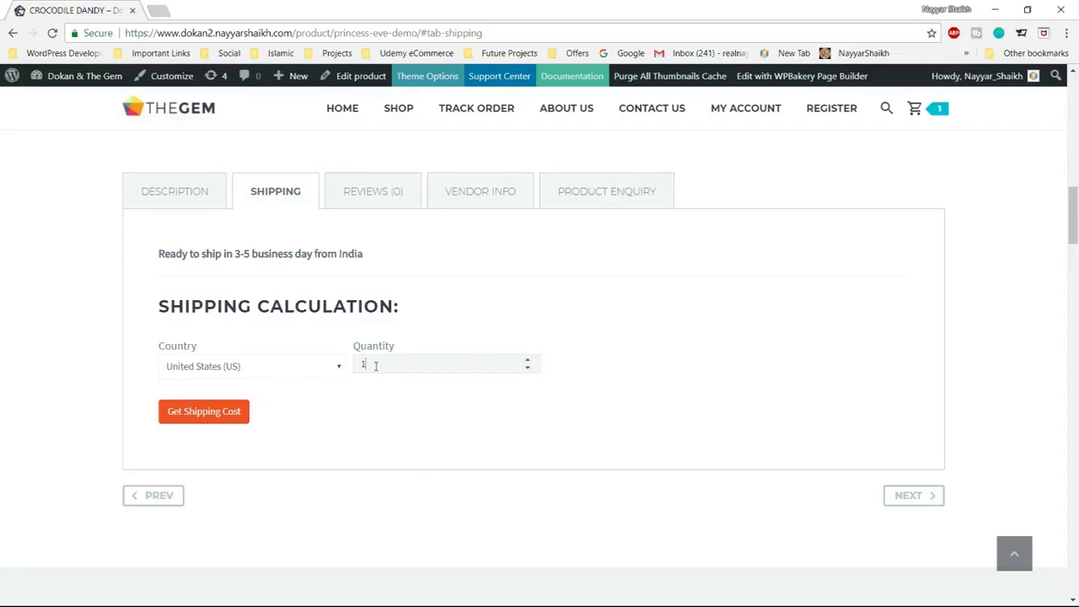
left_click(526, 367)
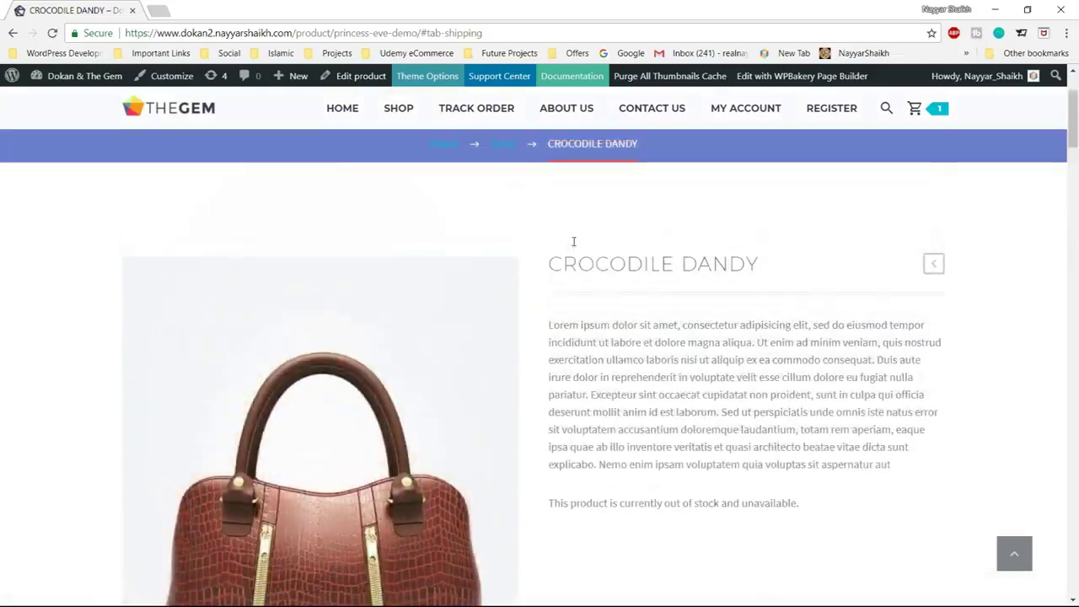
scroll(574, 245, "down", 2)
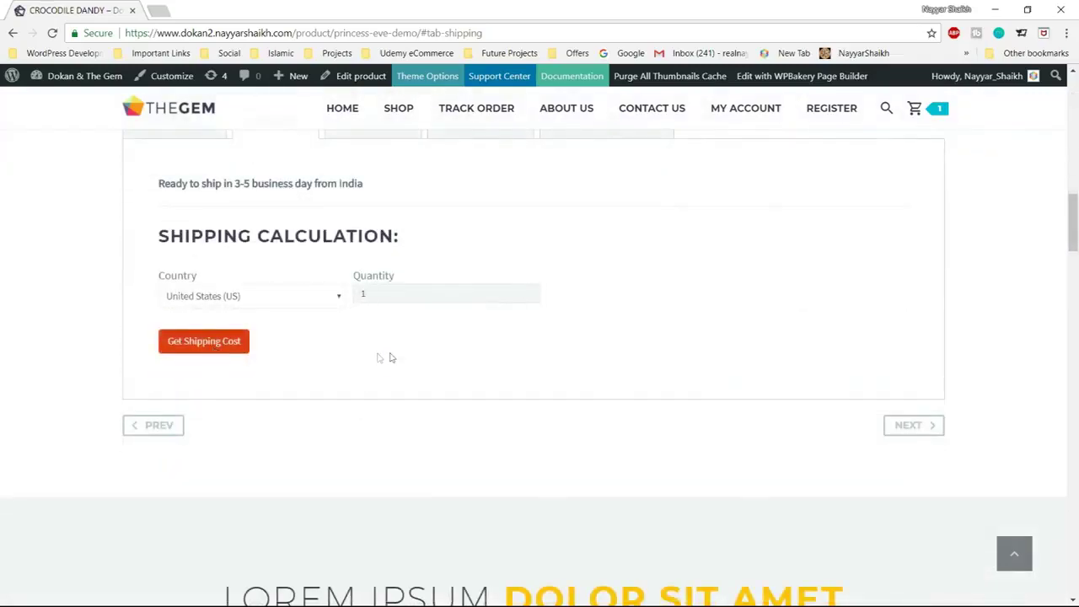
left_click_drag(161, 367, 182, 367)
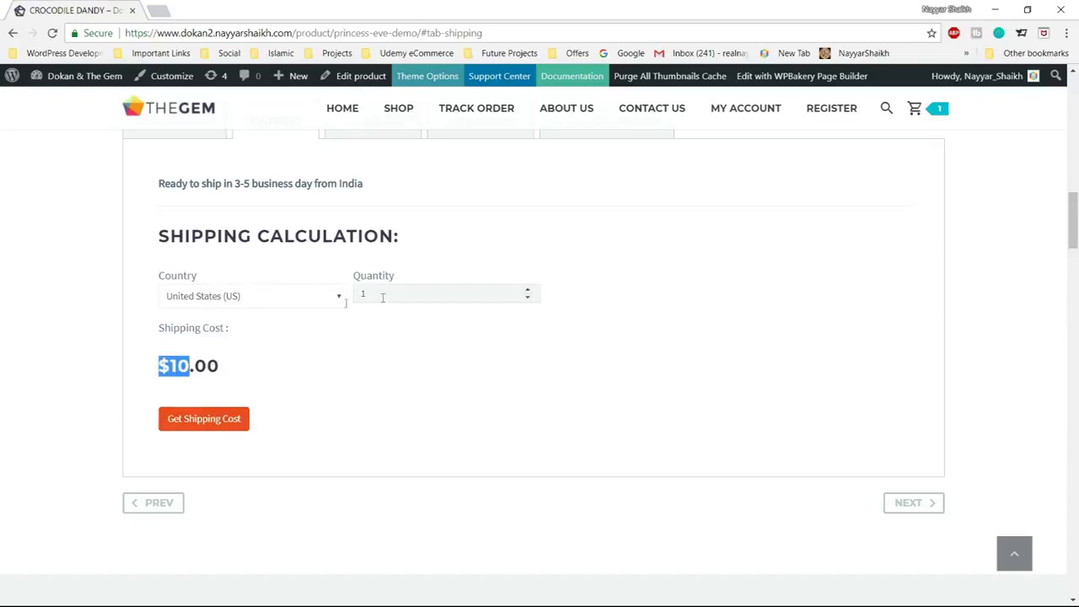
left_click_drag(178, 359, 195, 366)
left_click(250, 375)
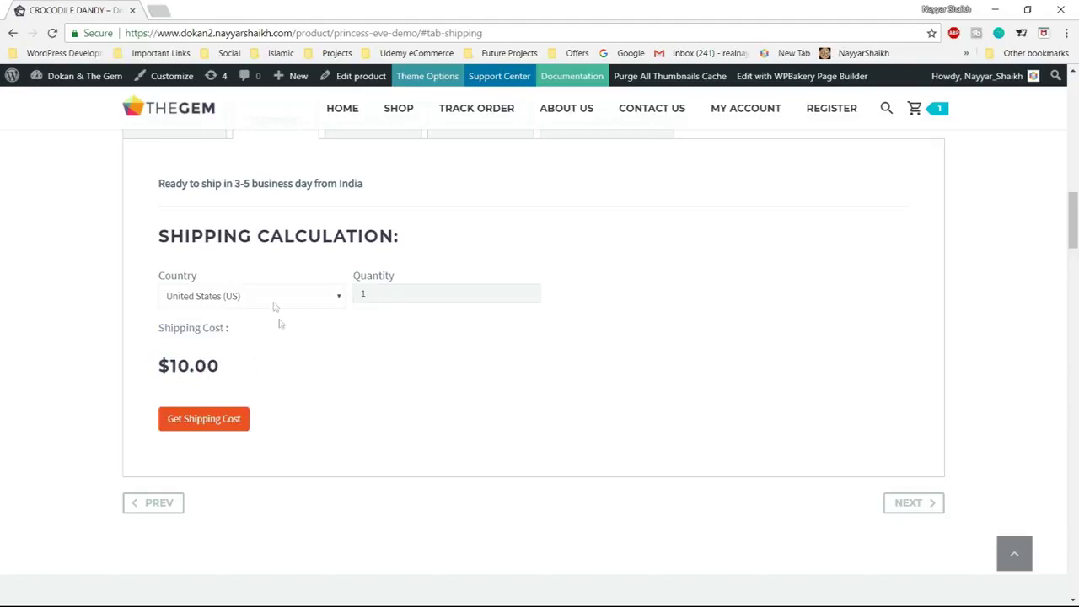
scroll(374, 345, "up", 2)
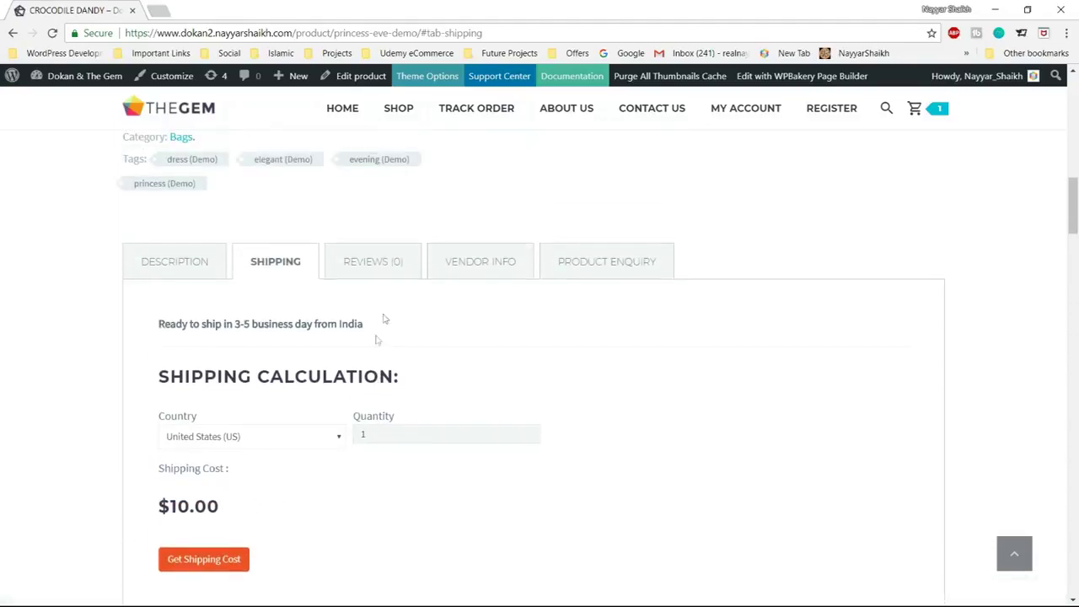
View the product's empty Reviews and Vendor Info tabs
left_click(377, 271)
scroll(392, 333, "down", 3)
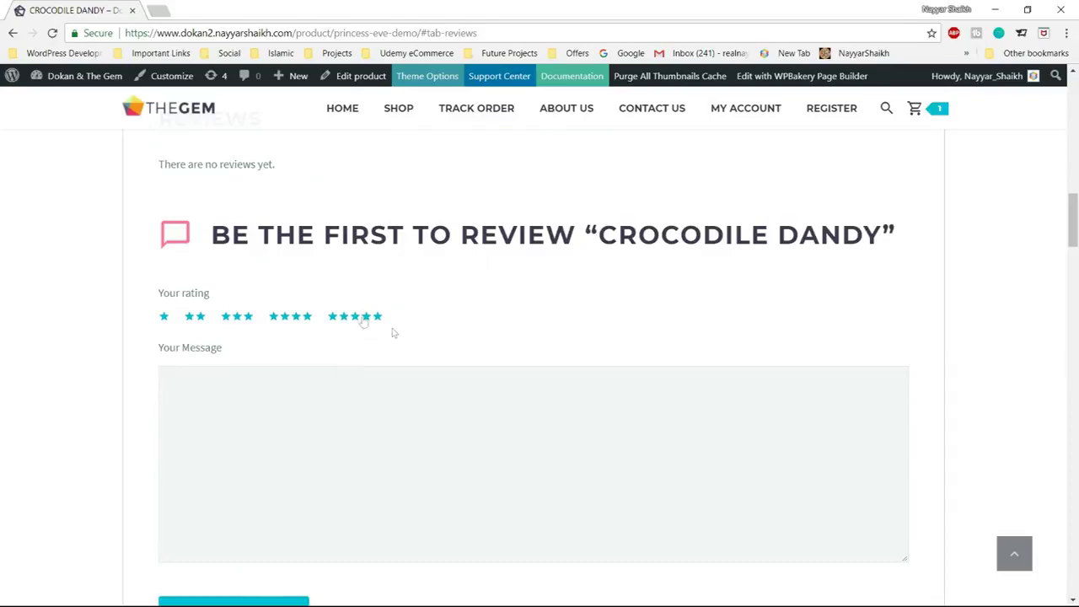
scroll(433, 374, "up", 3)
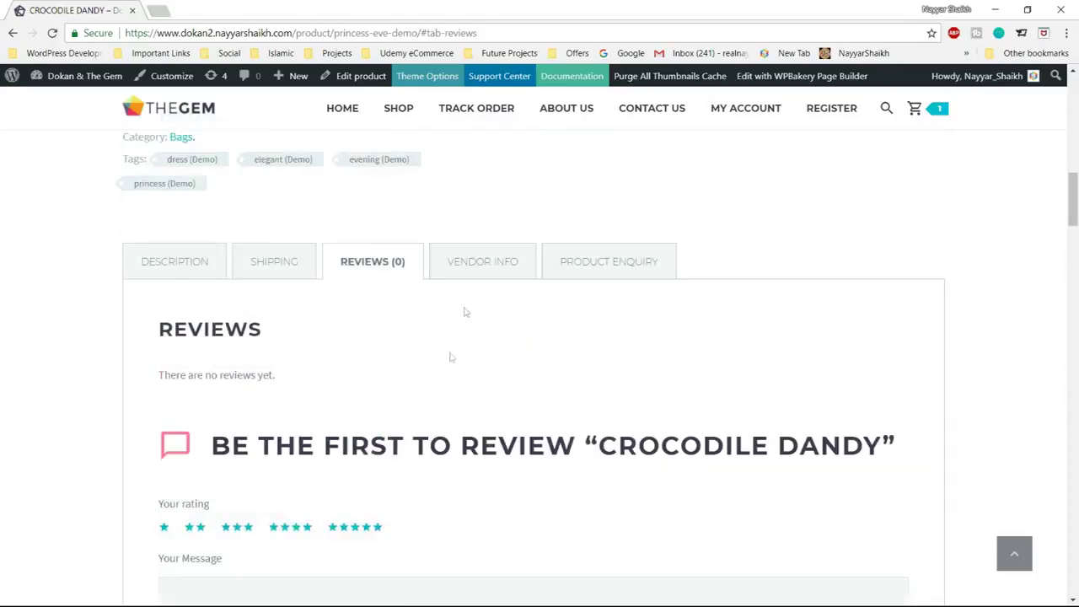
left_click(482, 263)
scroll(269, 419, "down", 1)
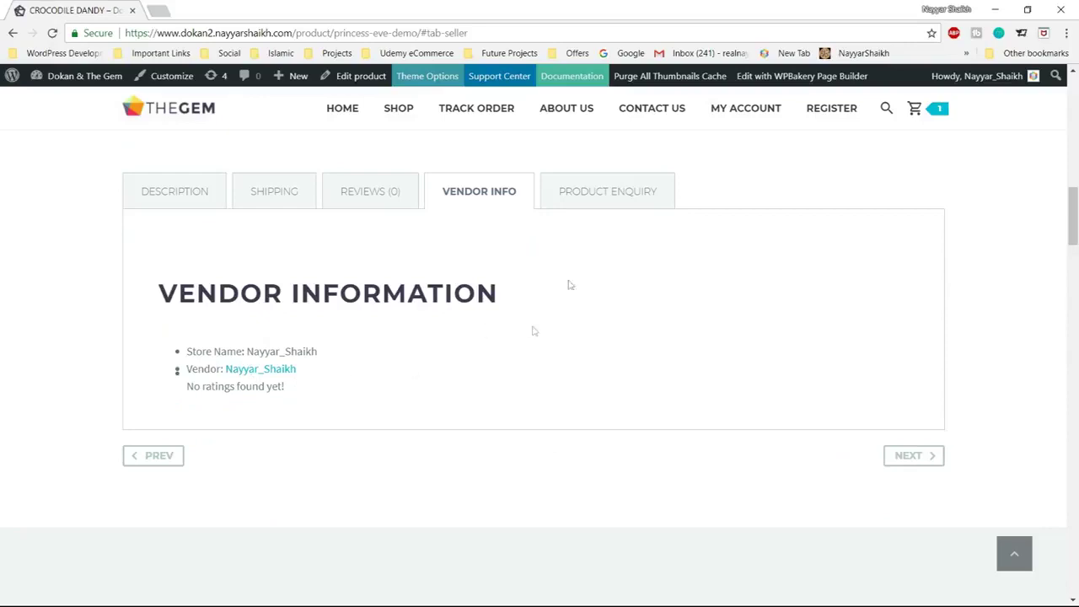
Show the Product Enquiry form, widen its message box, and return to the page top
left_click(611, 187)
left_click_drag(279, 414, 879, 416)
scroll(872, 436, "down", 1)
scroll(873, 436, "up", 4)
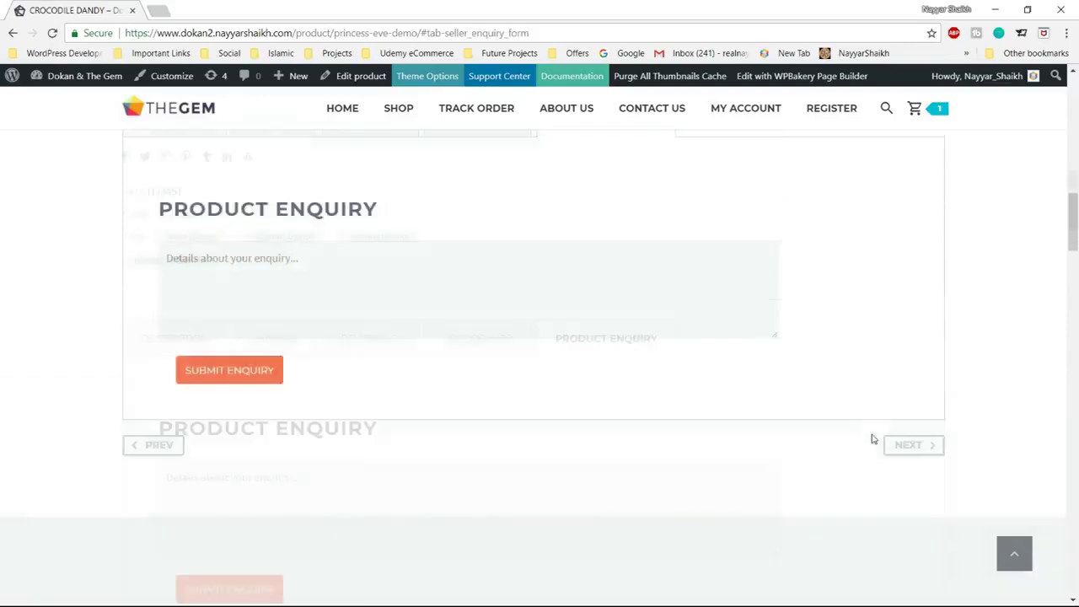
scroll(873, 438, "up", 8)
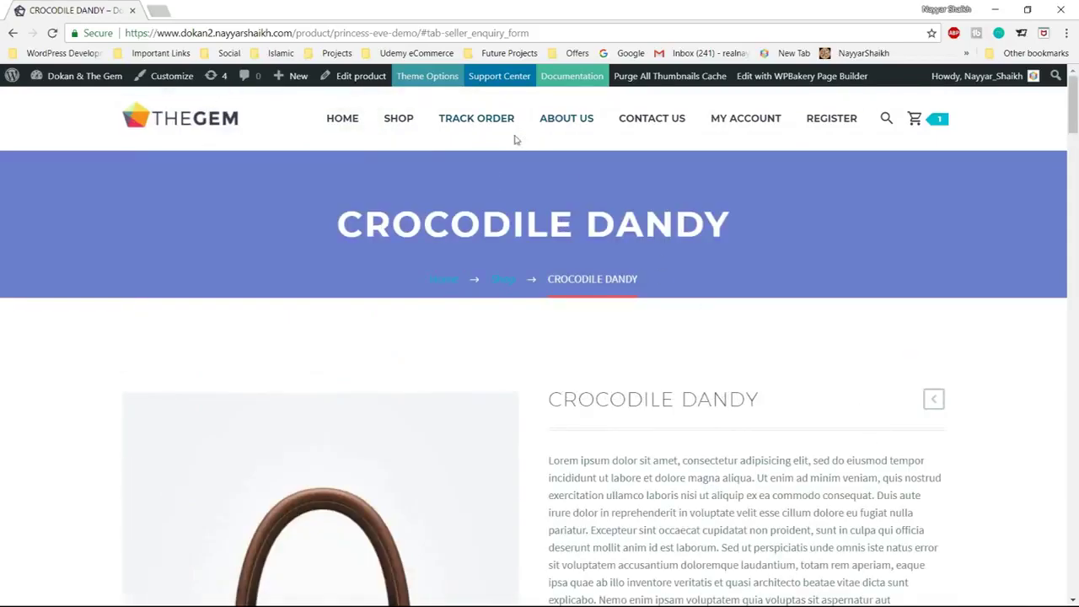
Open the Track Your Order page and scroll through its empty Order ID and billing email form
left_click(453, 122)
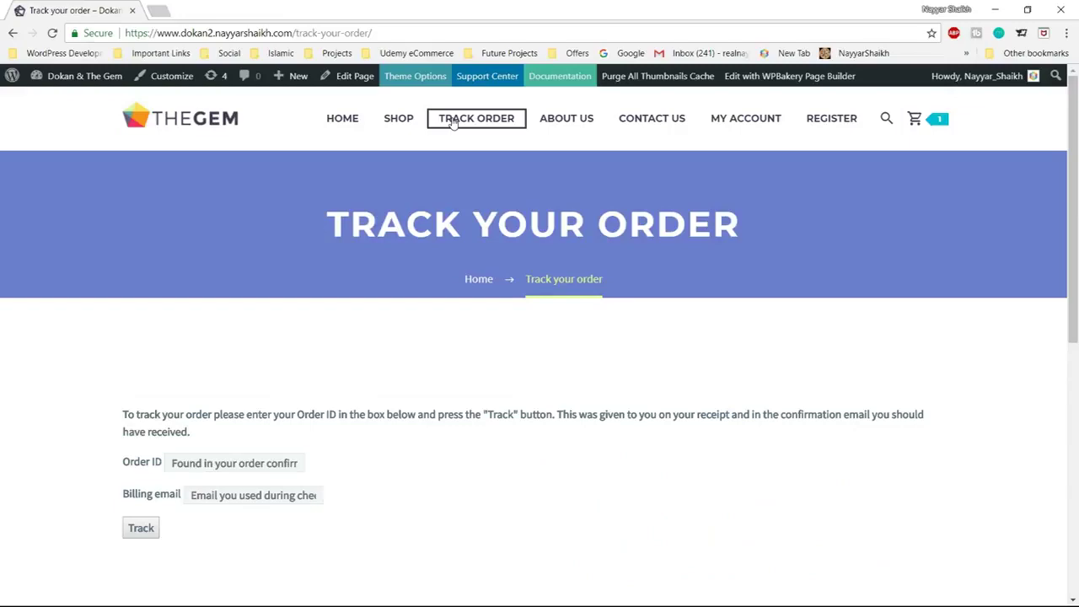
scroll(220, 372, "down", 2)
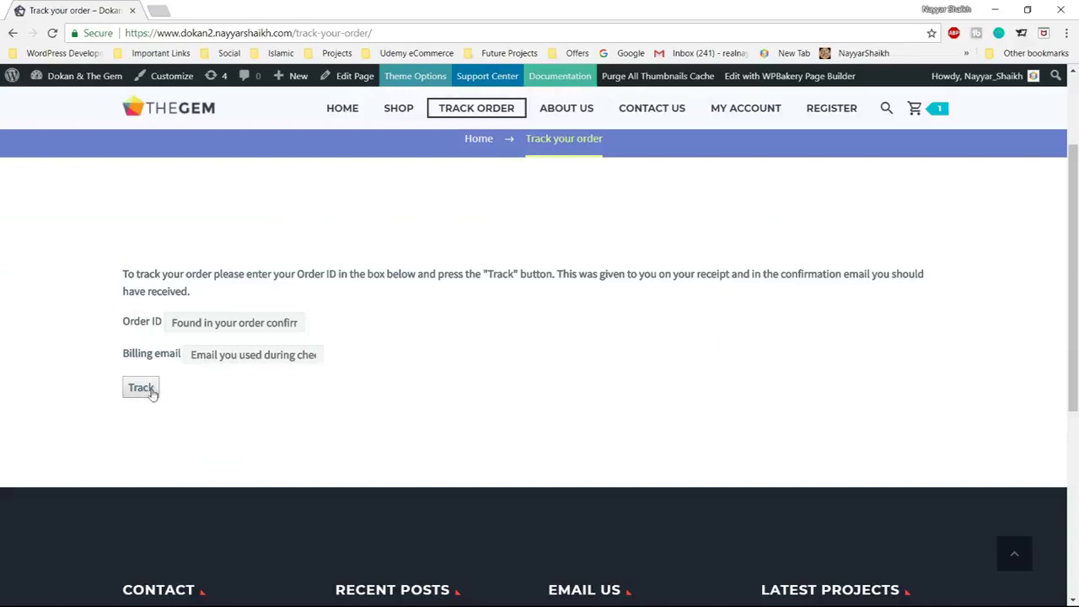
scroll(622, 444, "up", 2)
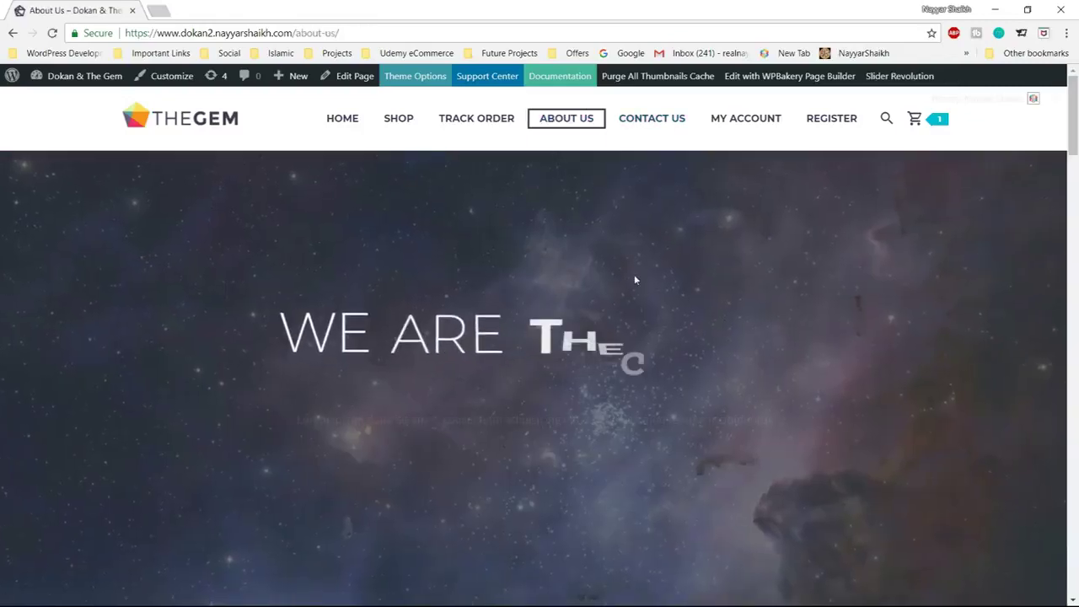
Scroll through the About Us page sections and highlight the OUR MISSION heading
scroll(742, 300, "down", 1)
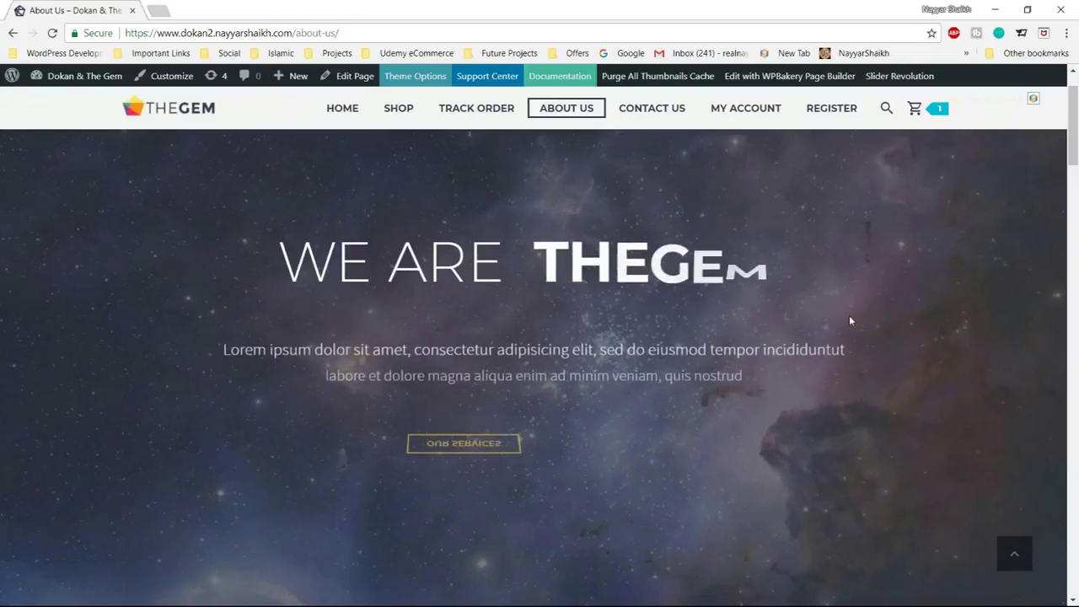
scroll(849, 316, "down", 8)
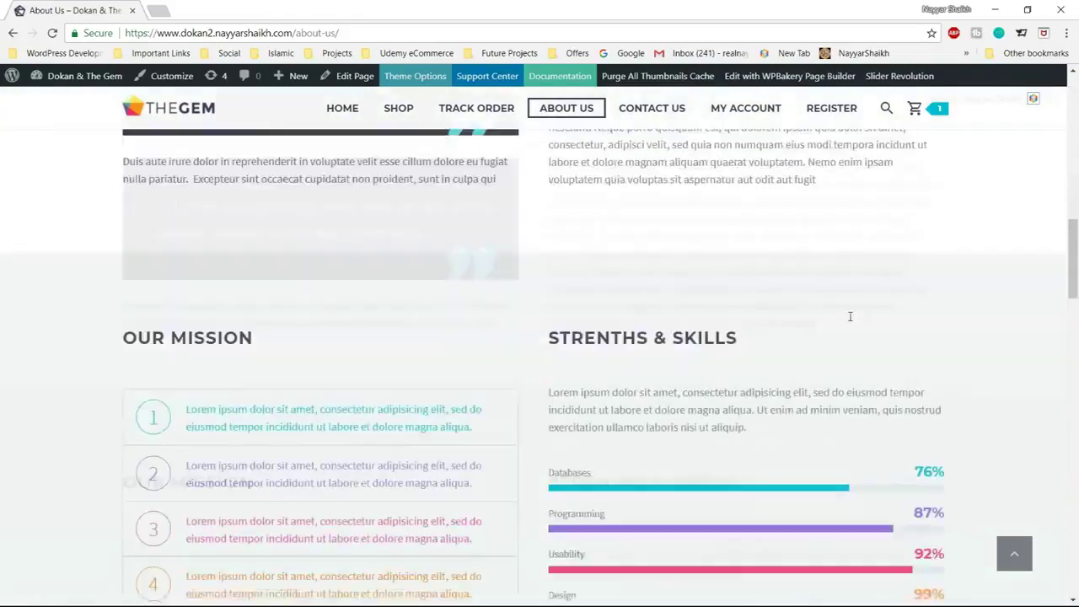
scroll(850, 316, "down", 10)
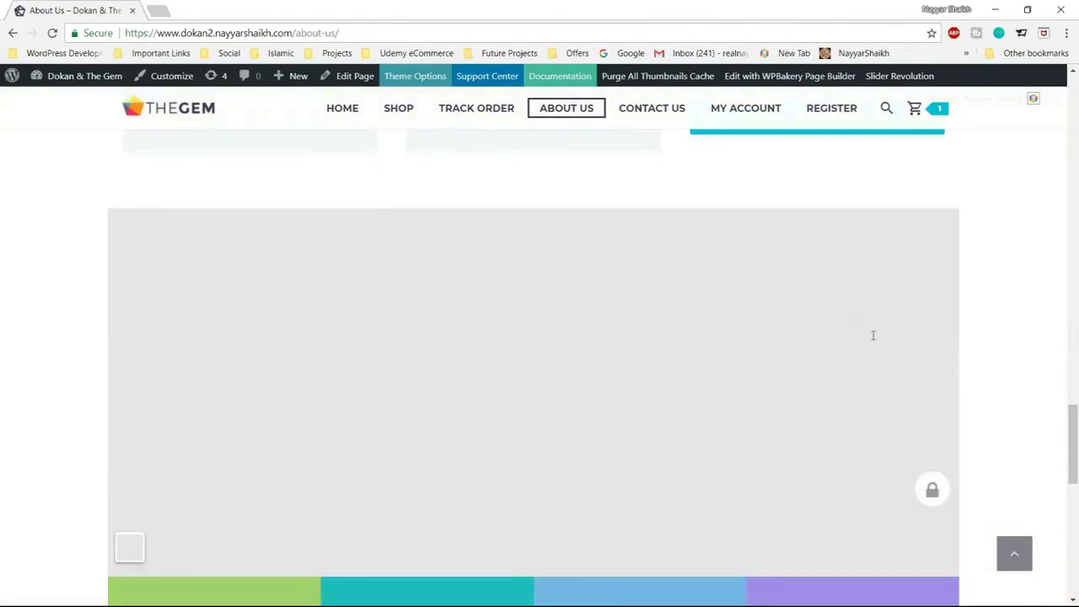
scroll(850, 316, "down", 7)
scroll(900, 373, "up", 5)
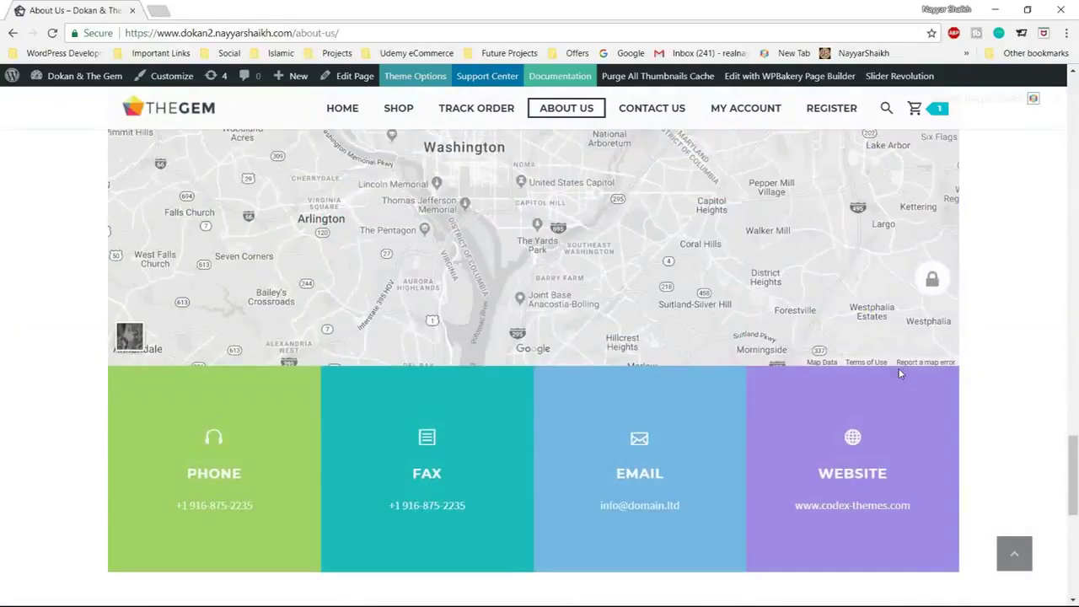
scroll(900, 374, "up", 8)
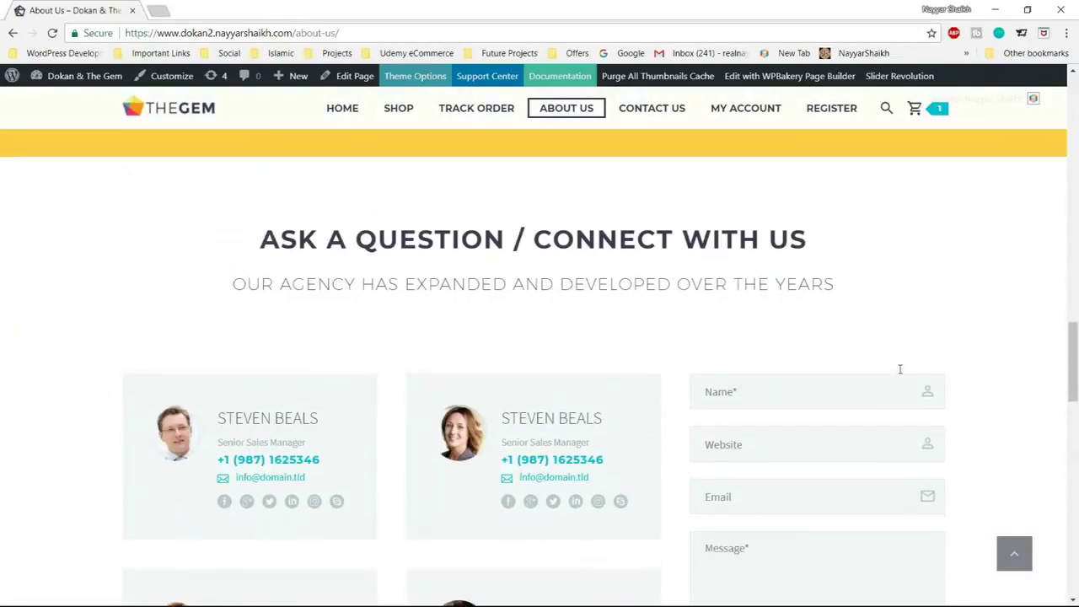
scroll(900, 369, "up", 15)
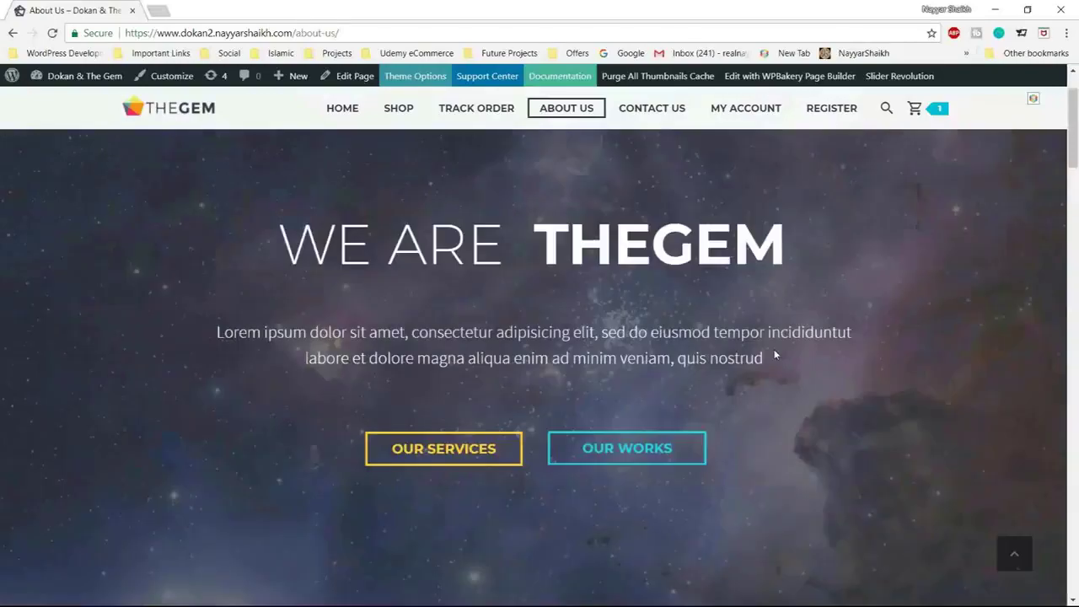
scroll(776, 355, "up", 2)
scroll(674, 357, "down", 10)
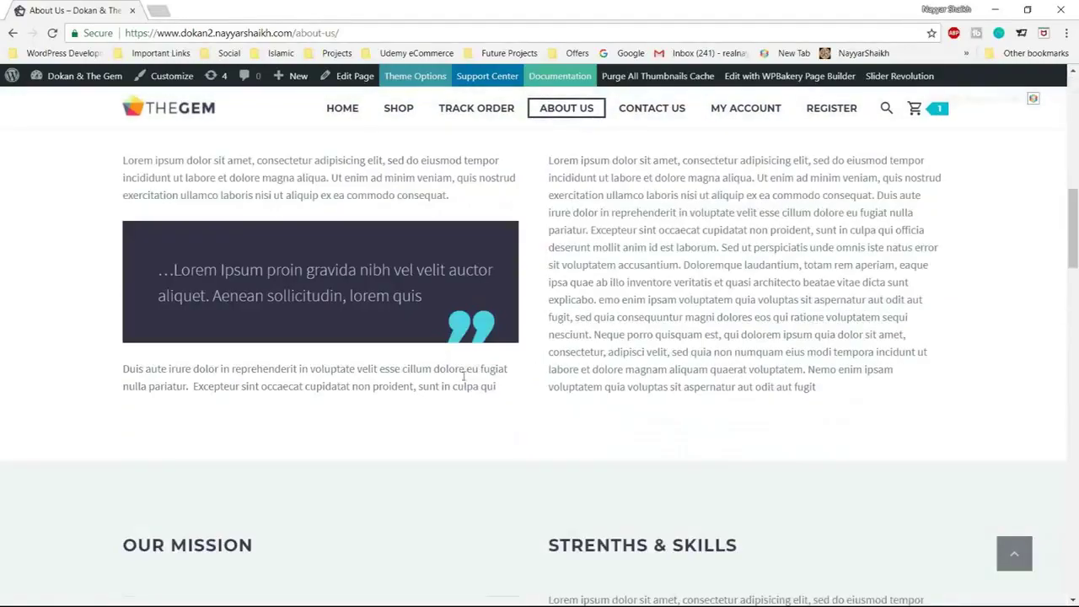
scroll(679, 385, "up", 3)
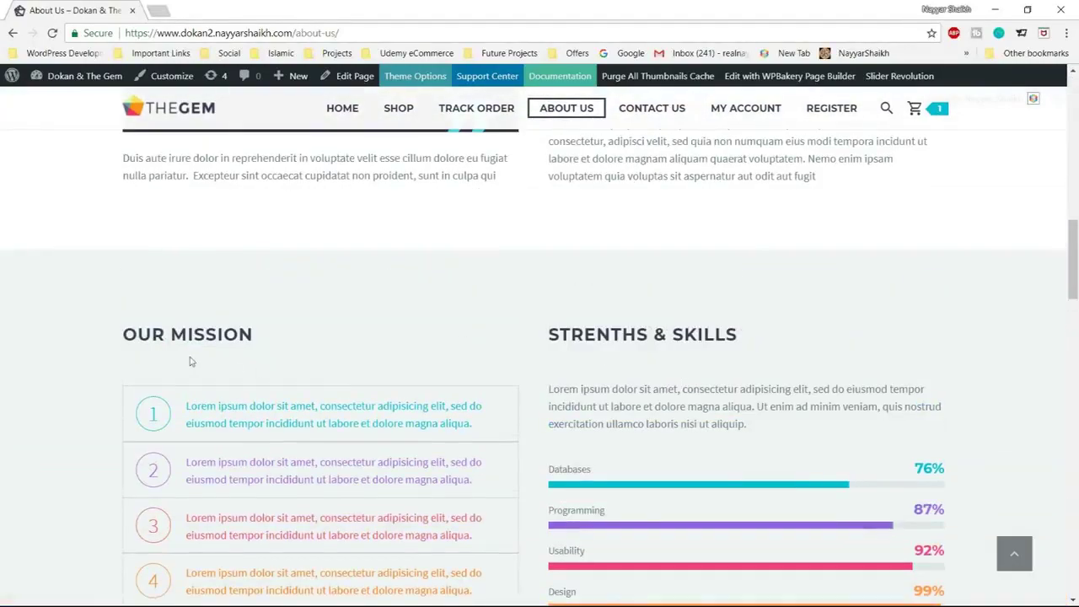
left_click_drag(124, 335, 260, 339)
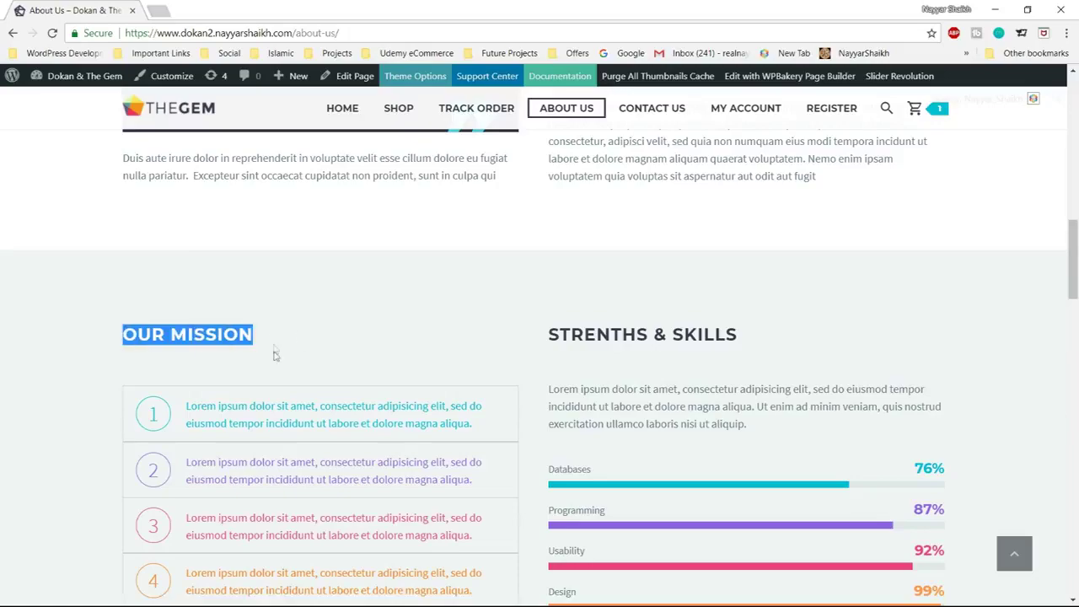
Scroll down to the contact section, highlight the phone number, then scroll back up
scroll(274, 355, "down", 15)
scroll(505, 455, "up", 15)
scroll(505, 455, "down", 12)
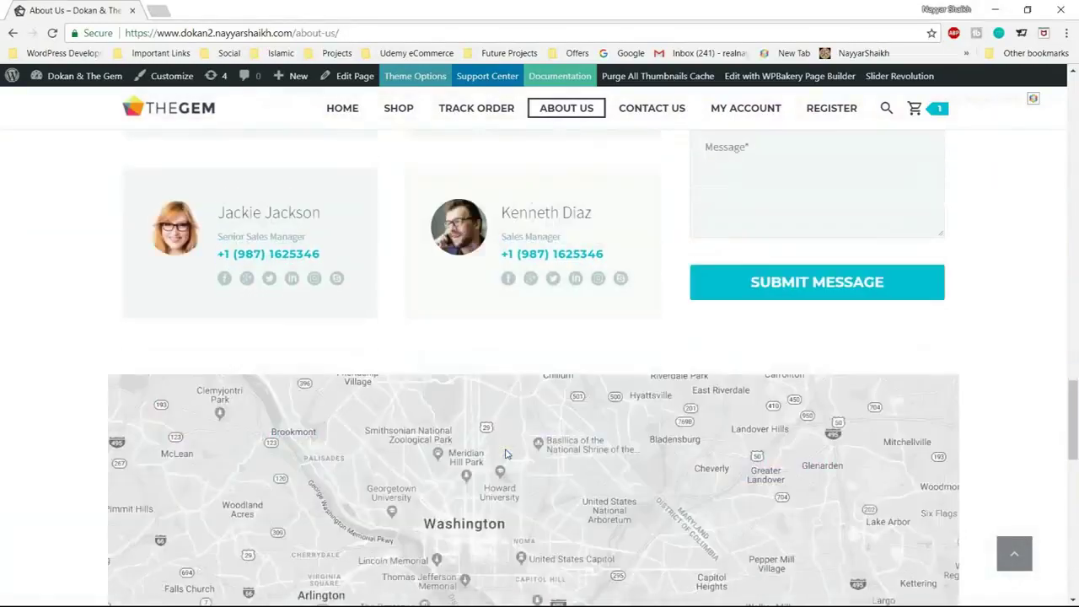
scroll(506, 454, "down", 4)
scroll(601, 275, "down", 3)
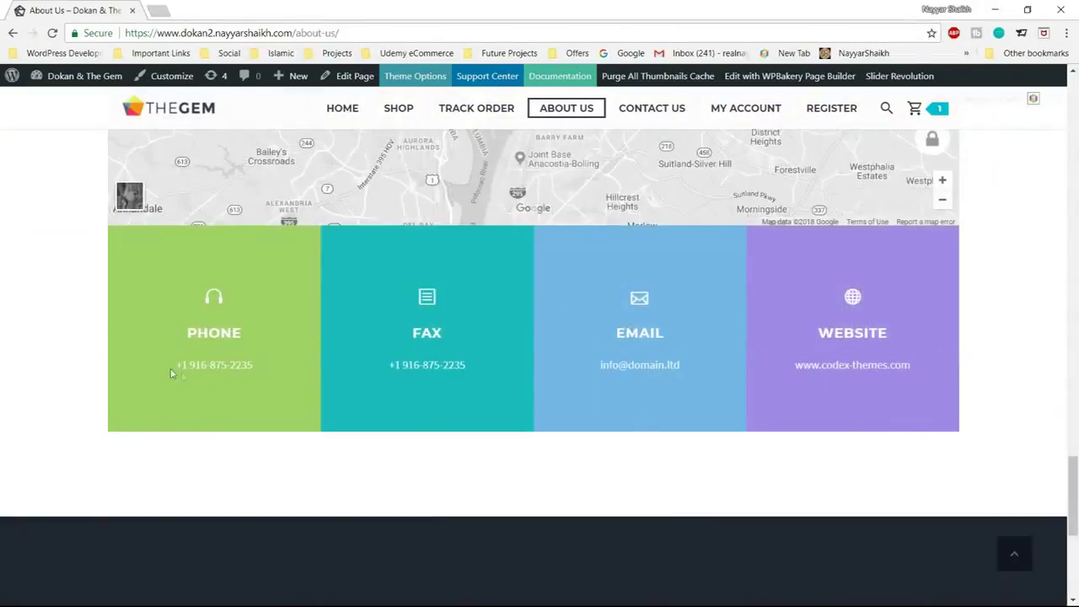
left_click_drag(171, 374, 256, 366)
left_click(438, 377)
scroll(667, 412, "up", 15)
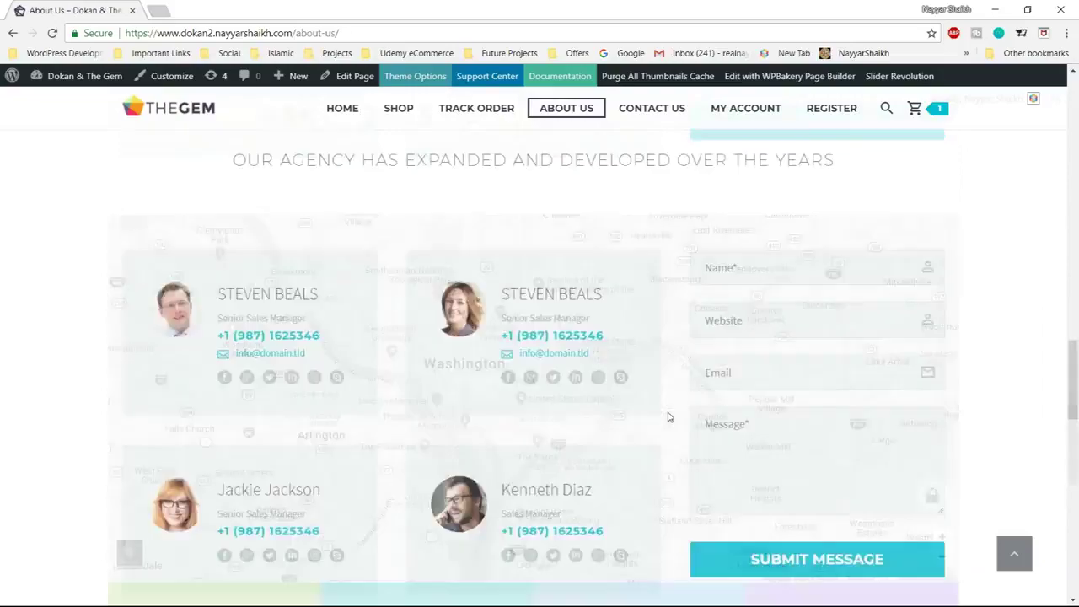
scroll(670, 416, "up", 5)
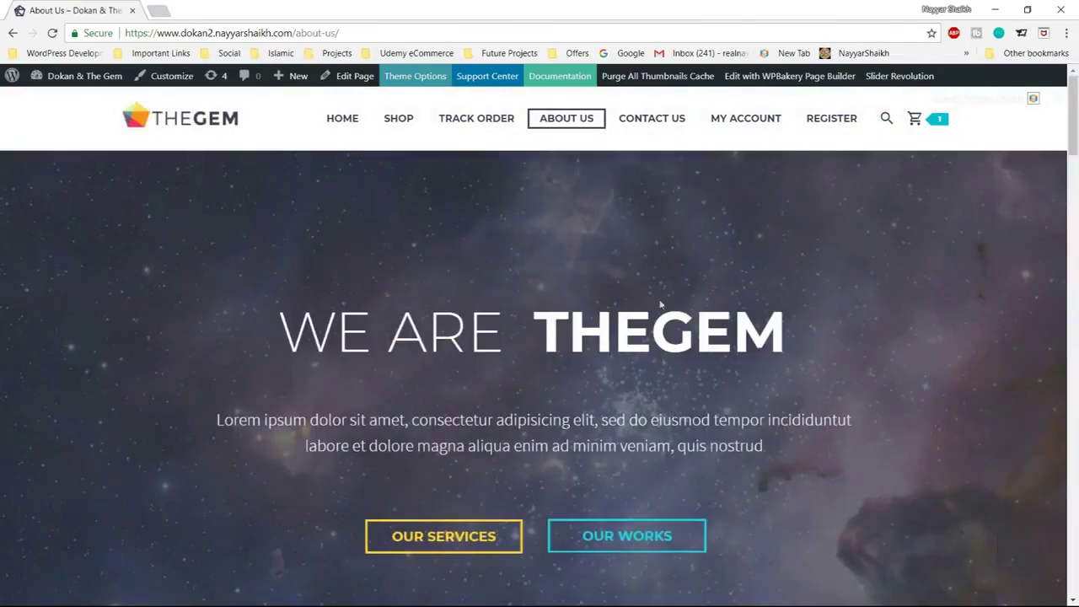
Open the Contact Us page and scroll through its map and contact info
left_click(650, 123)
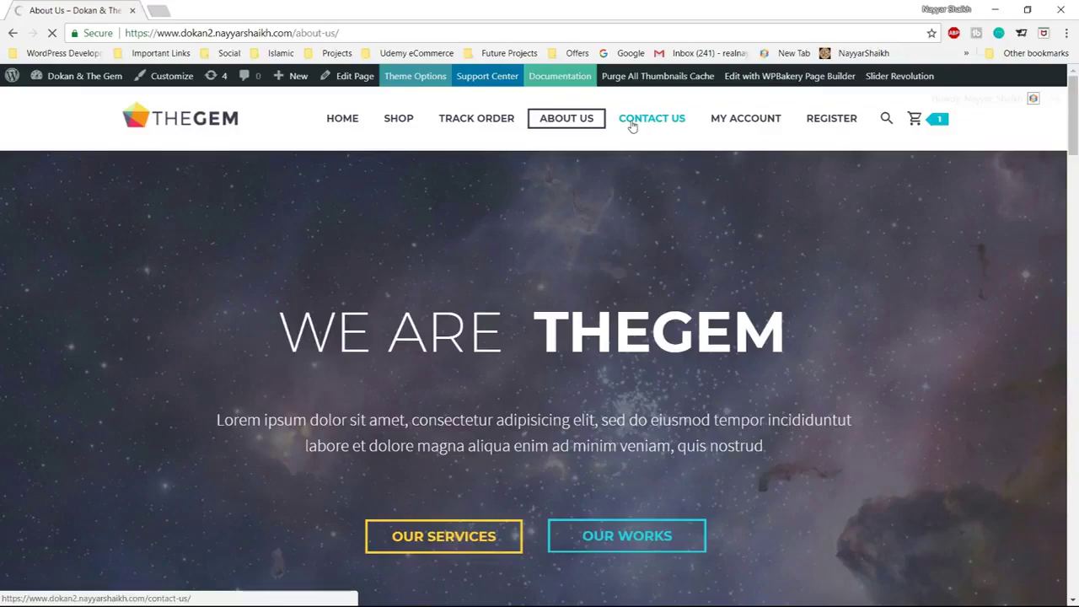
scroll(633, 295, "down", 5)
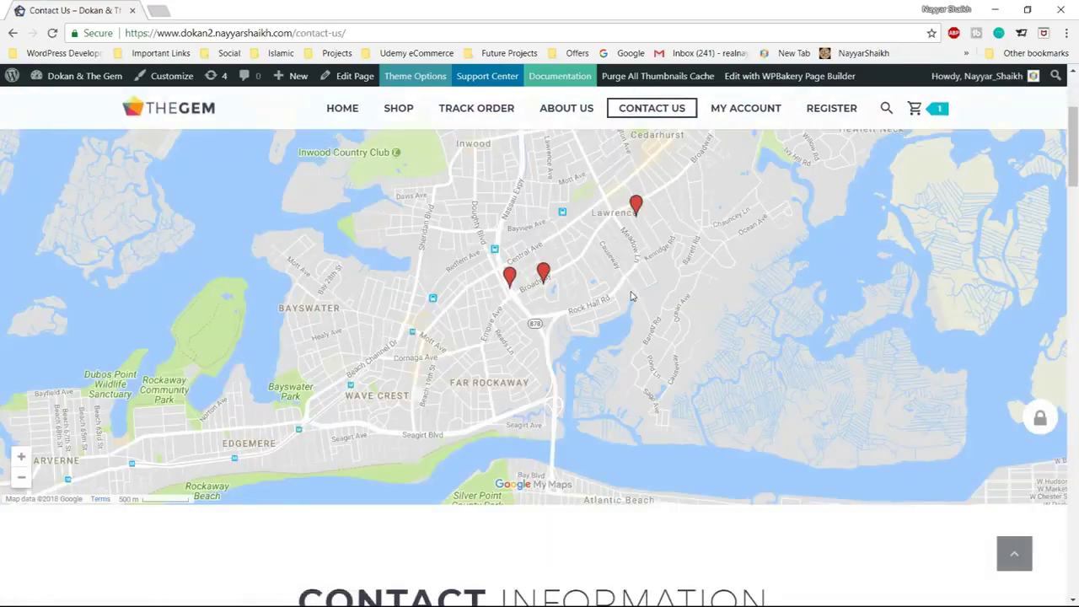
scroll(632, 295, "down", 2)
scroll(632, 295, "up", 4)
scroll(632, 295, "down", 8)
scroll(683, 287, "down", 3)
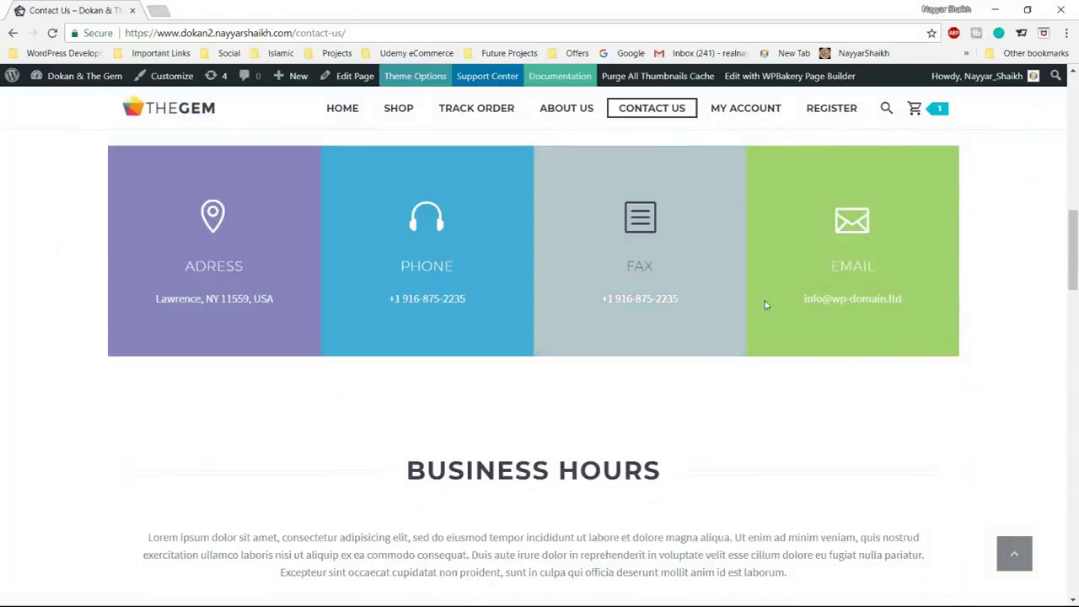
Scroll through the business hours and message form, then return to the top
scroll(1017, 284, "down", 3)
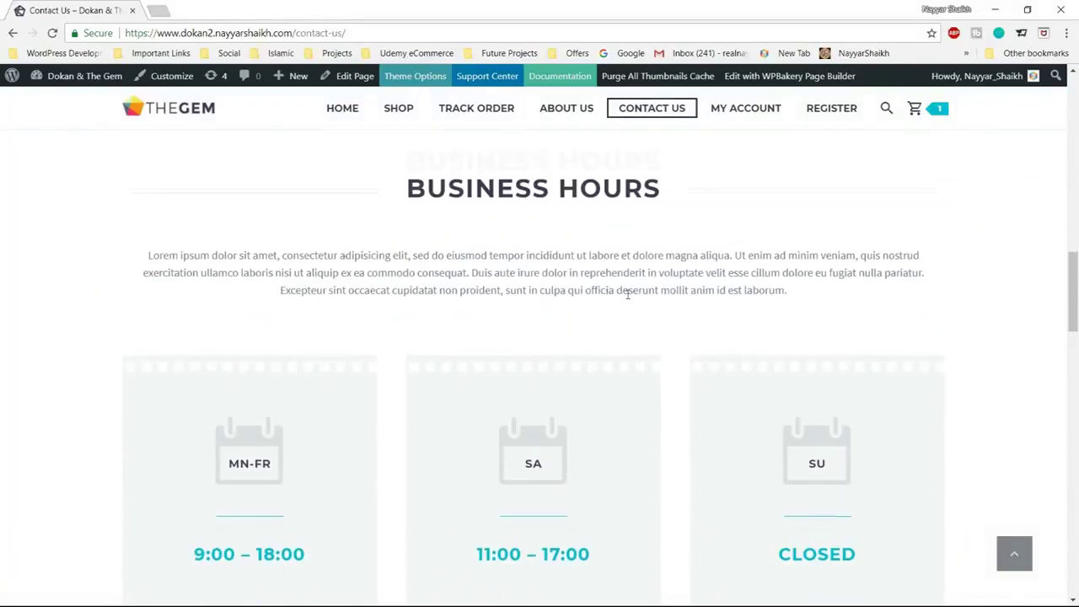
scroll(838, 309, "down", 8)
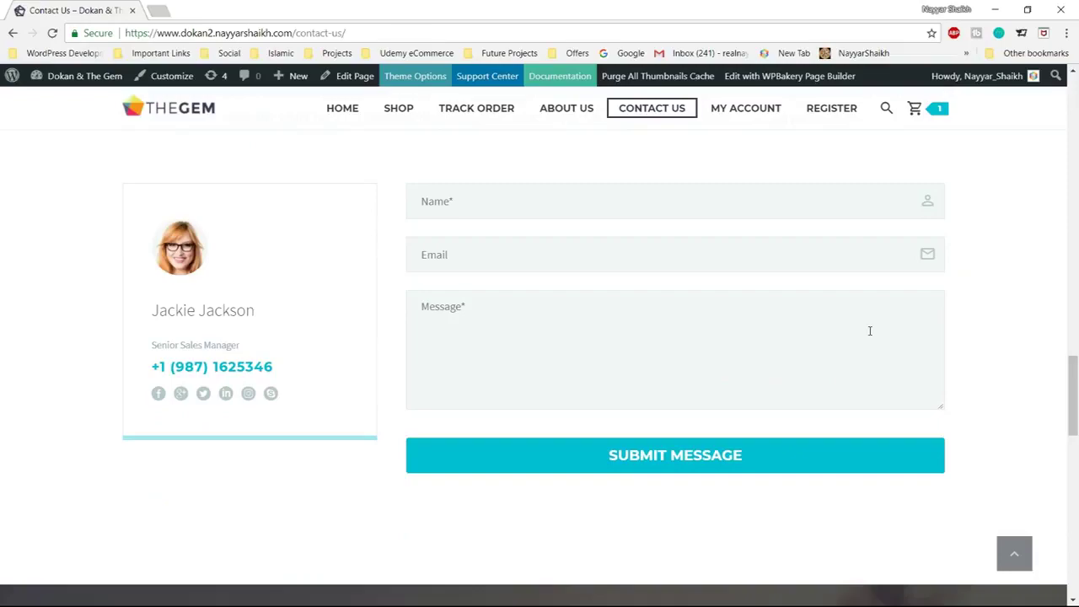
scroll(870, 331, "down", 10)
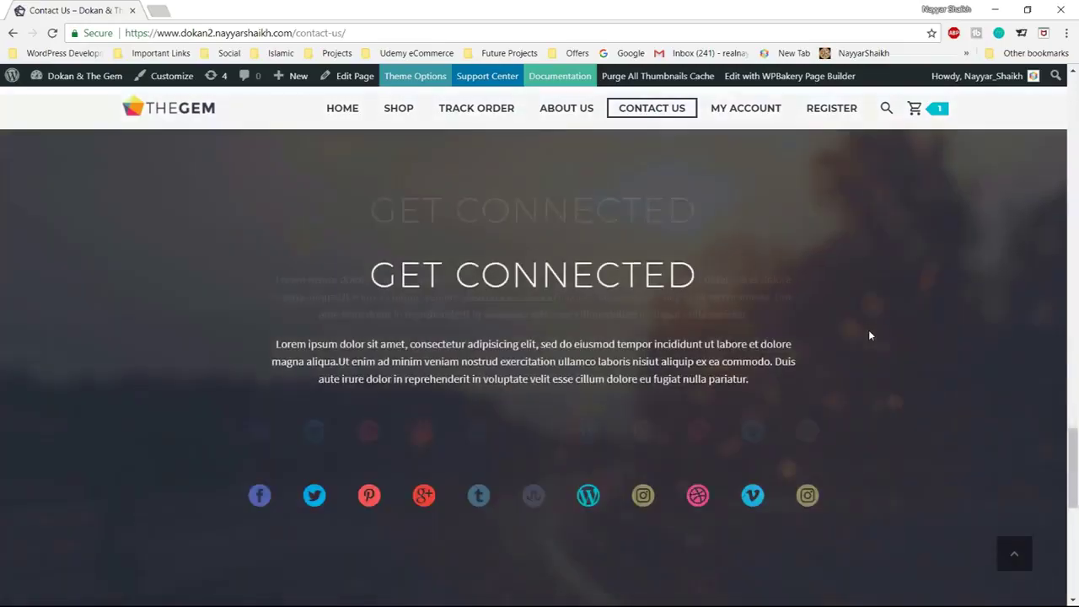
scroll(870, 339, "up", 15)
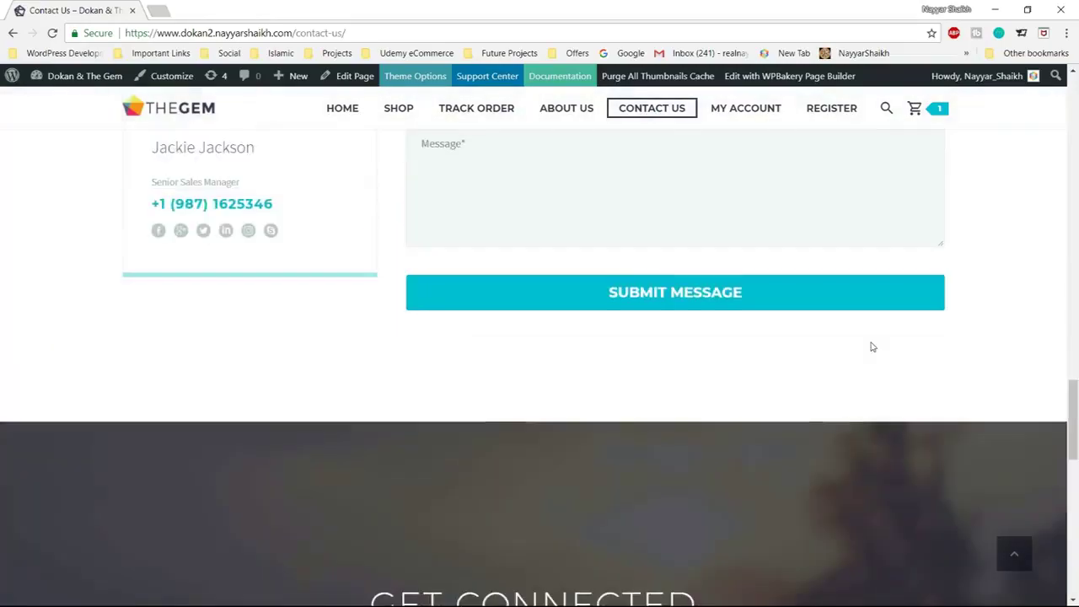
scroll(872, 345, "up", 8)
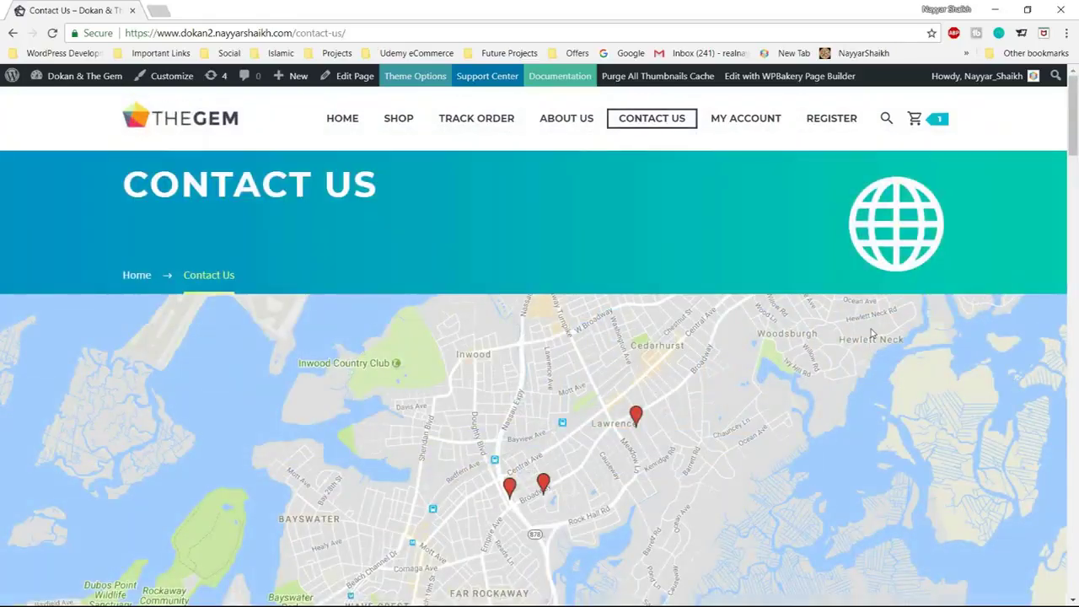
scroll(873, 335, "down", 4)
scroll(697, 365, "up", 3)
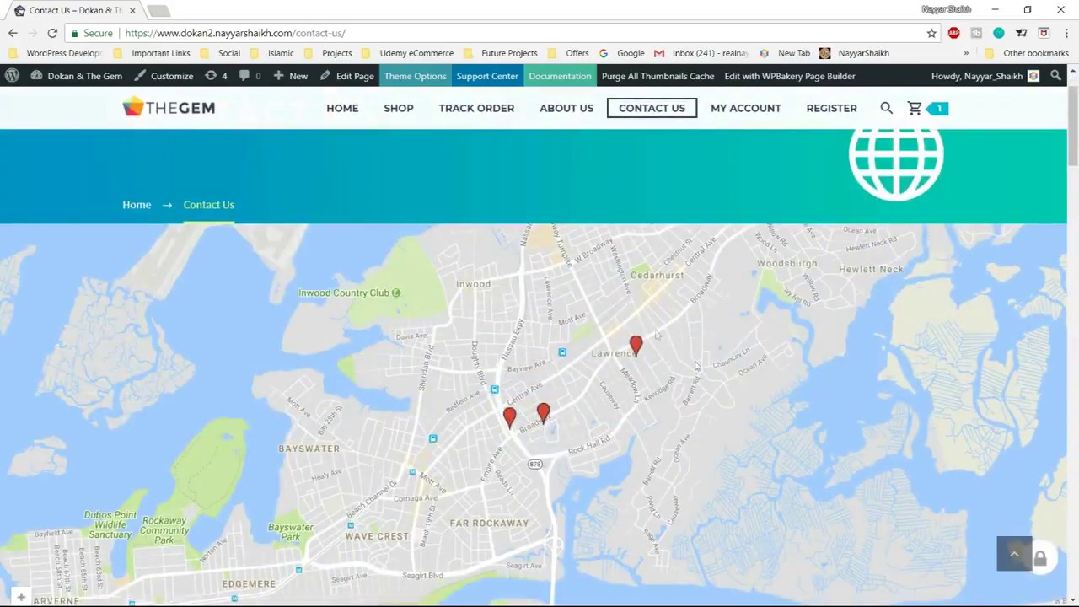
scroll(687, 385, "up", 2)
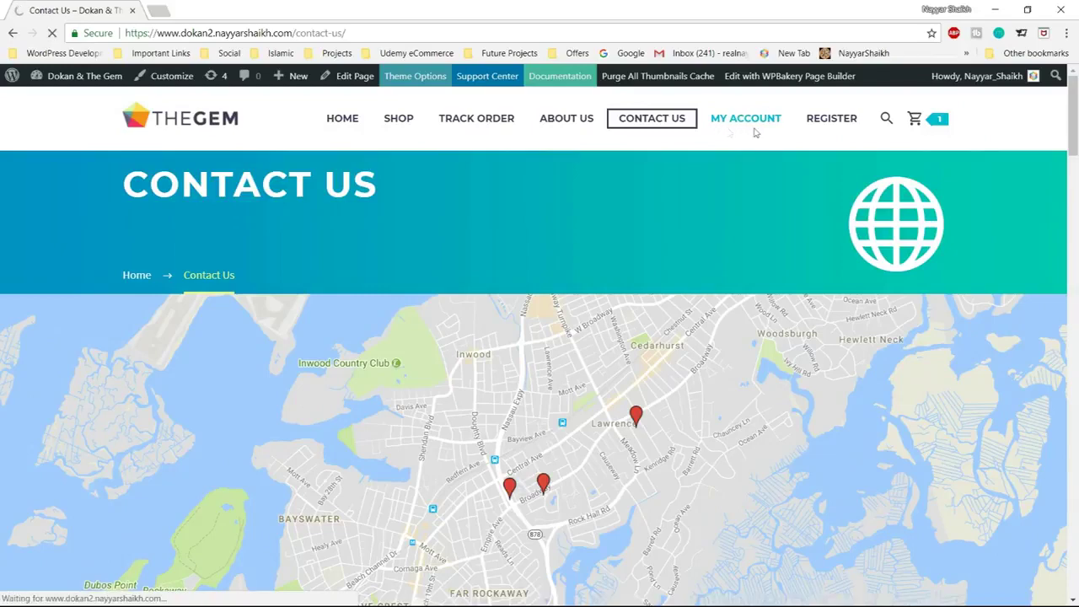
Scroll the My Account dashboard and highlight part of its welcome text
scroll(1018, 321, "down", 2)
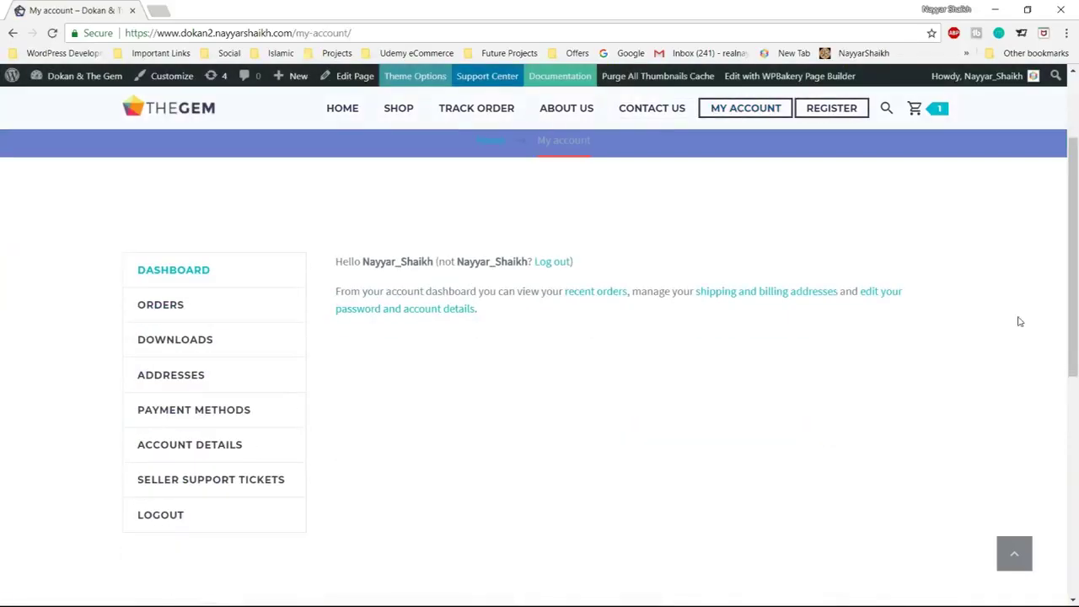
scroll(759, 325, "down", 1)
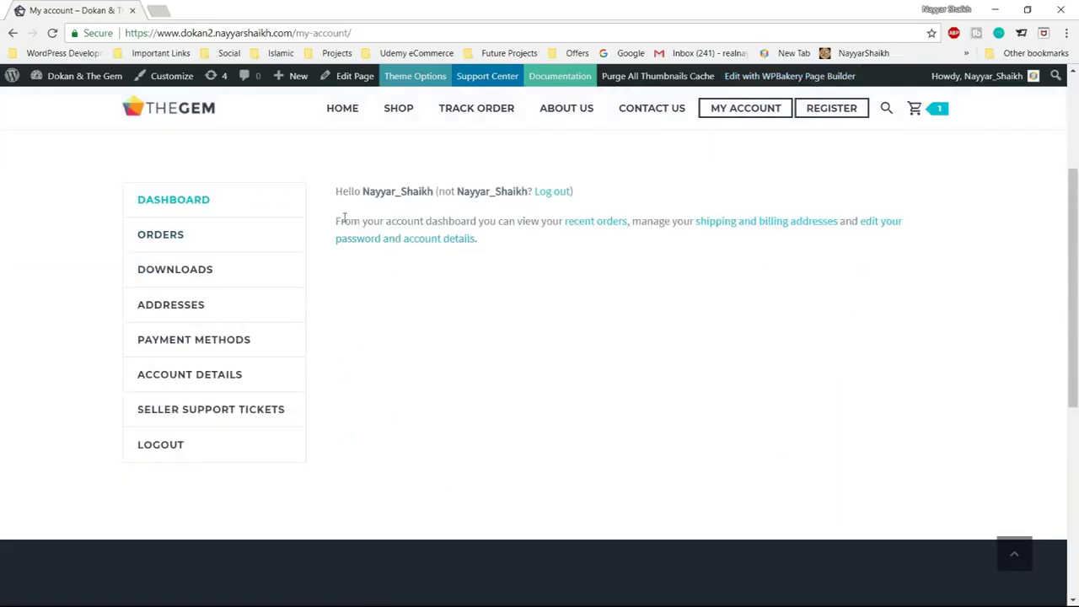
left_click_drag(344, 217, 499, 222)
left_click(459, 244)
Review completed order #36 in the Orders list, then return to the dashboard and show the mini-cart
left_click(168, 240)
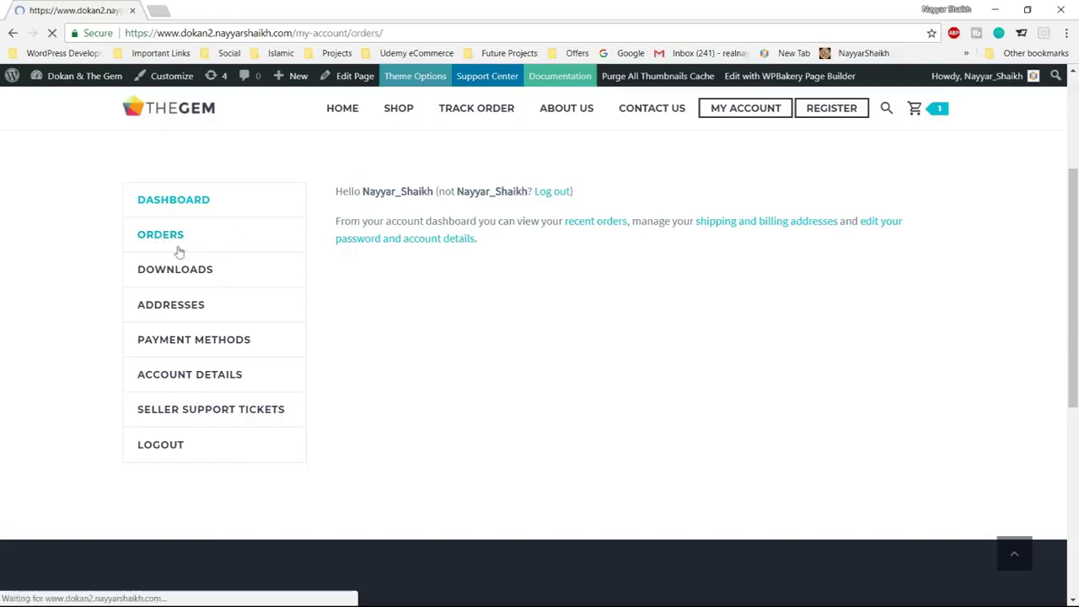
scroll(479, 287, "down", 2)
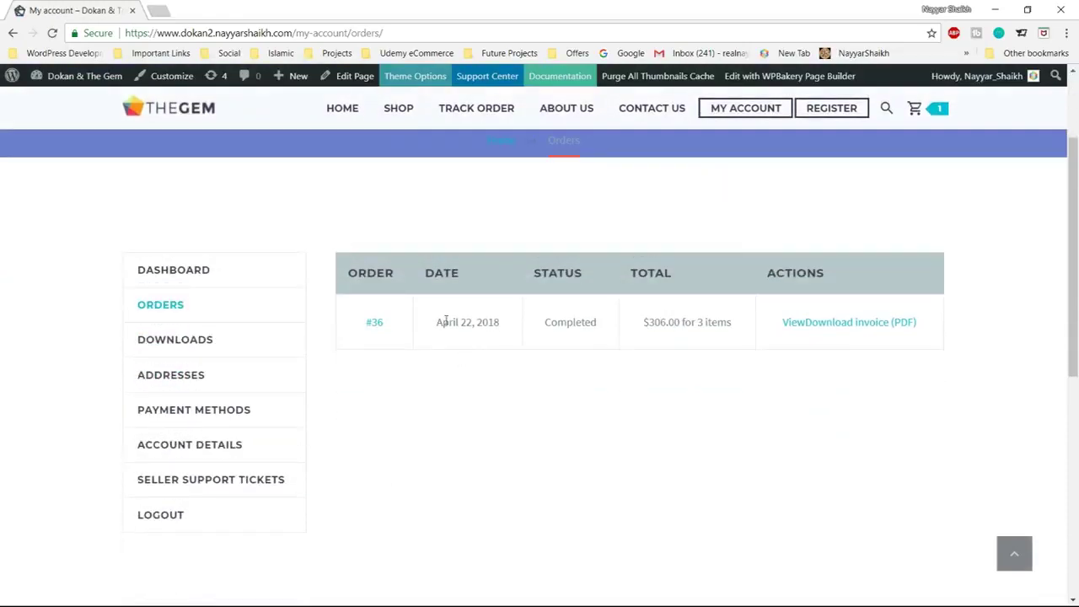
left_click_drag(546, 322, 622, 332)
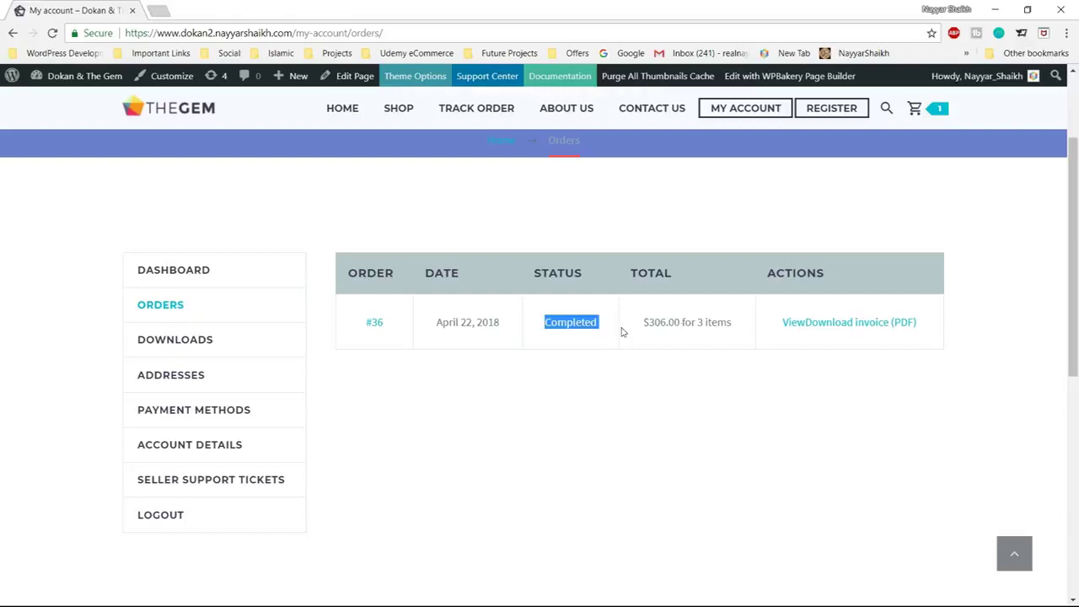
left_click_drag(736, 329, 639, 332)
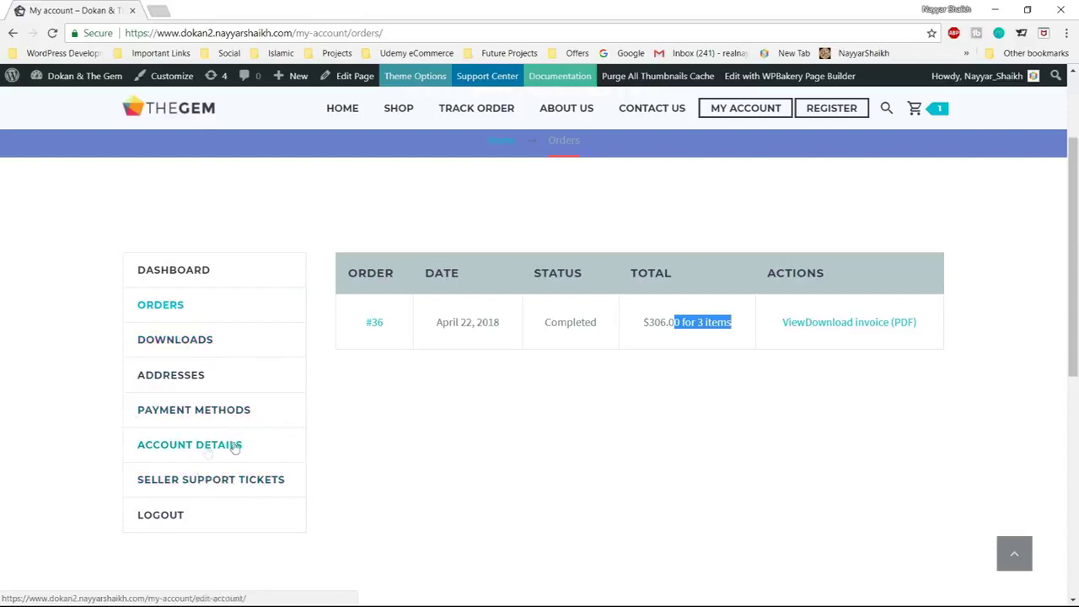
left_click(434, 481)
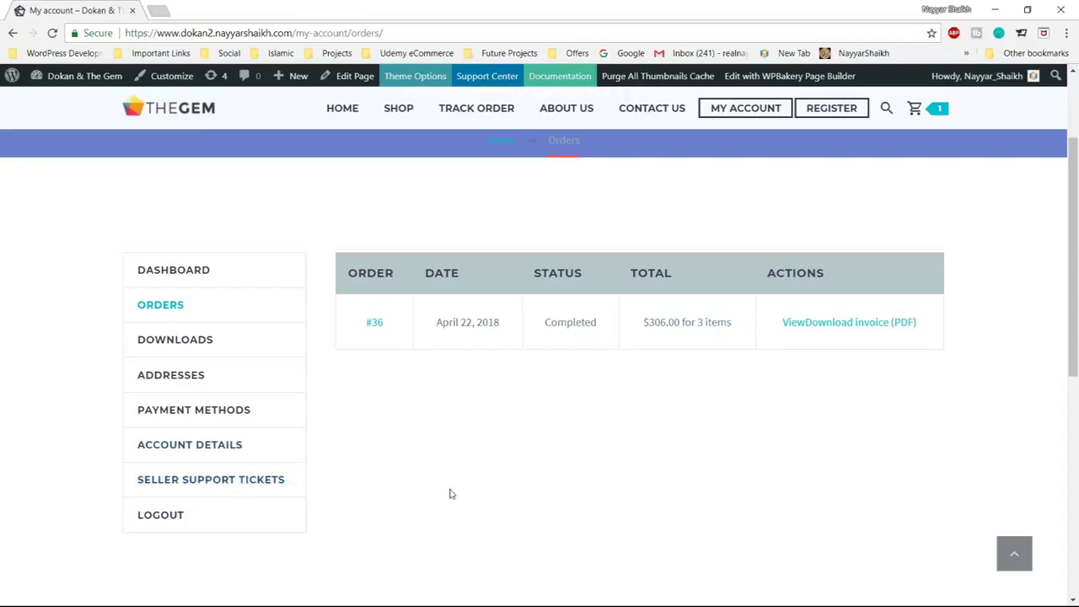
scroll(450, 494, "down", 1)
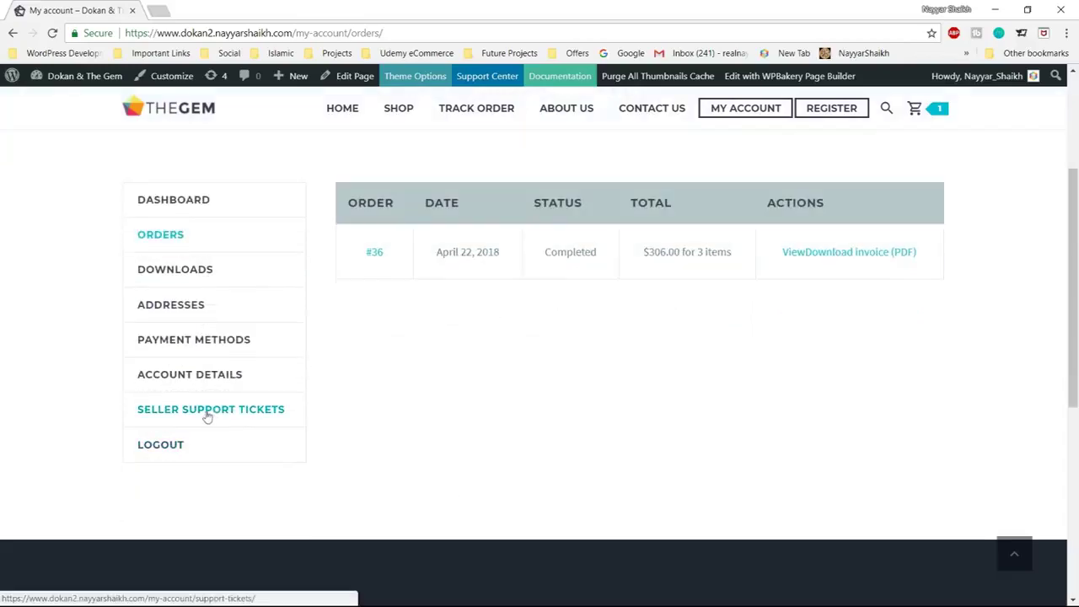
scroll(308, 469, "up", 3)
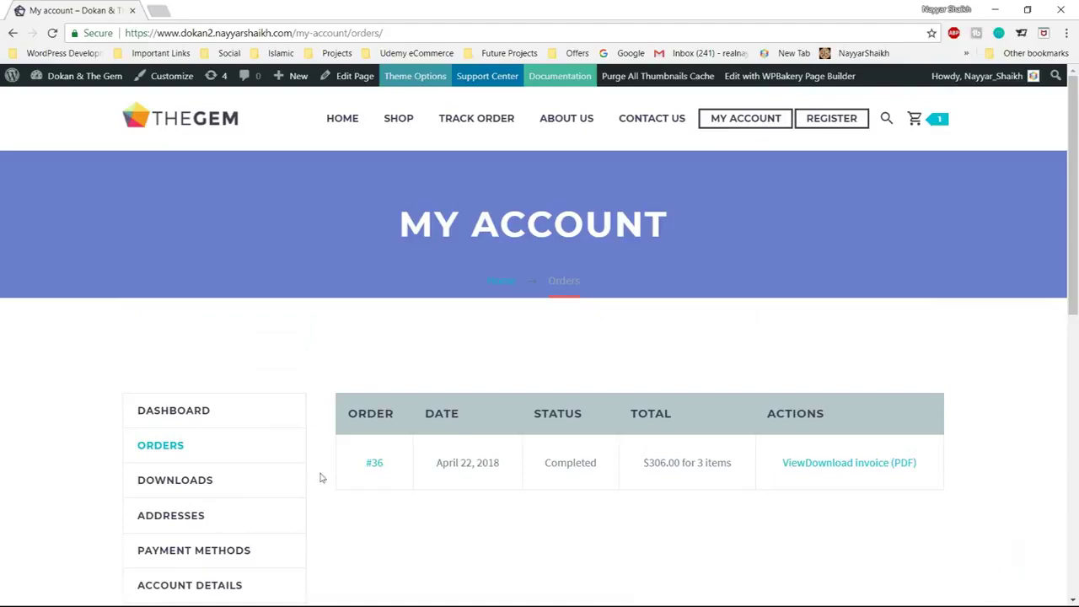
left_click(831, 123)
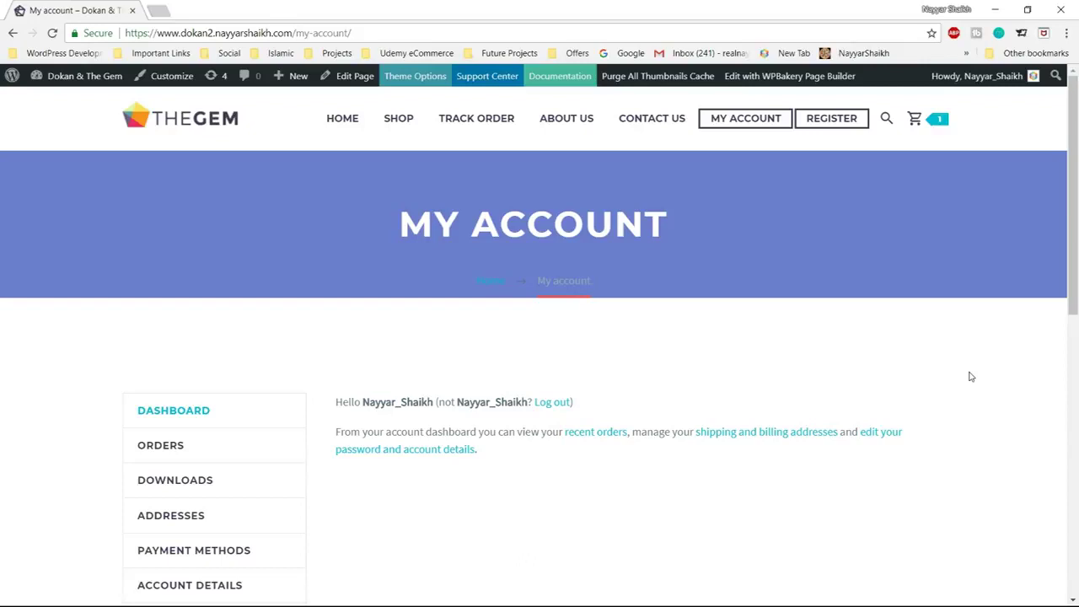
mouse_move(919, 123)
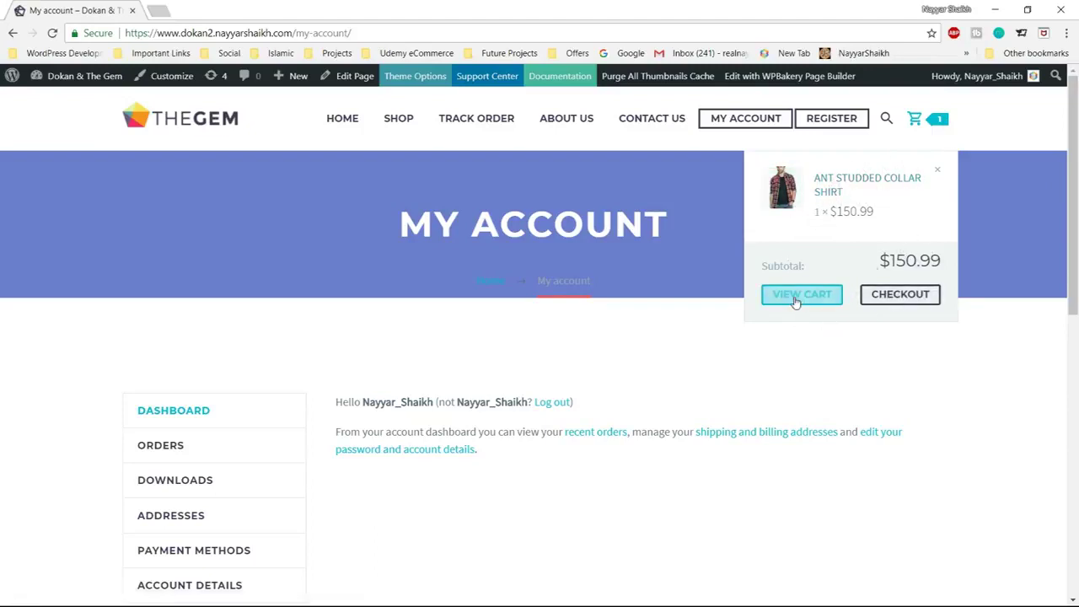
Open the cart and check the Ant Studded Collar Shirt's vendor and $150.99 price
left_click(831, 300)
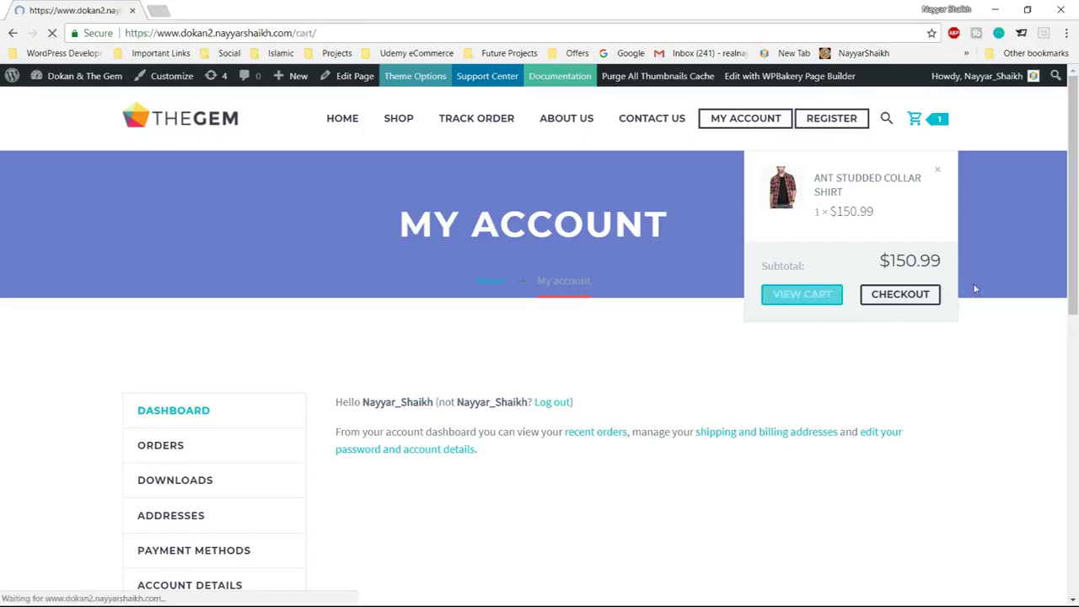
scroll(978, 304, "down", 6)
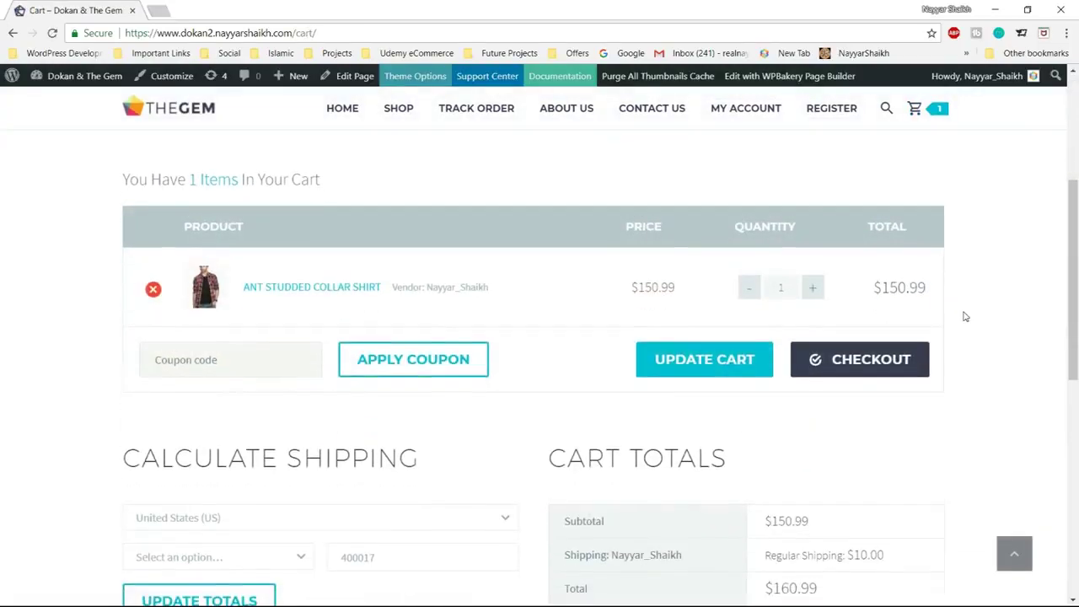
scroll(966, 317, "up", 3)
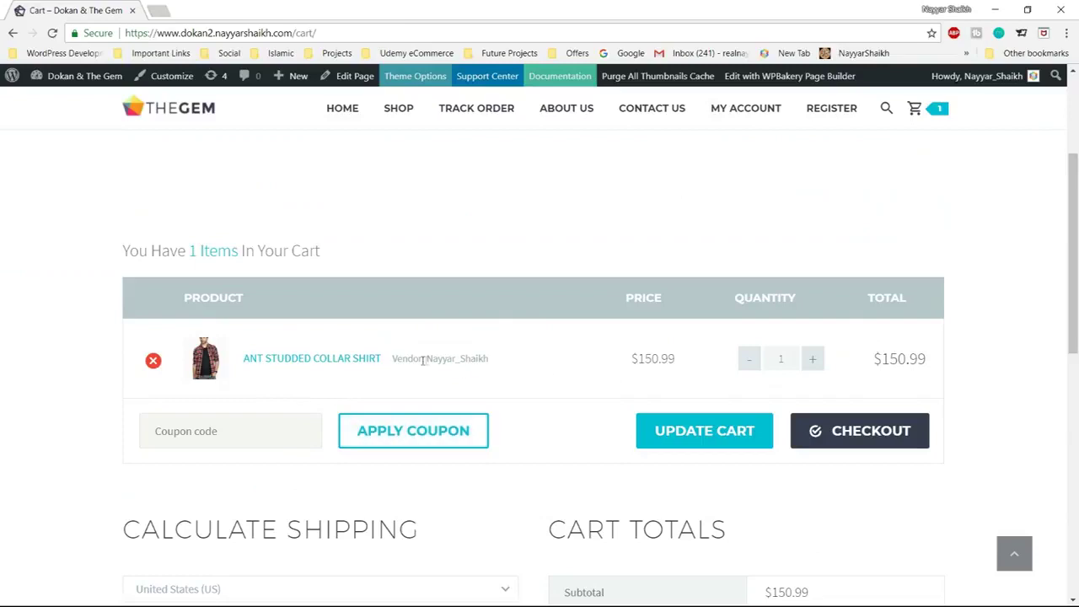
left_click_drag(427, 360, 509, 360)
left_click(562, 369)
left_click_drag(618, 369, 673, 371)
left_click(674, 372)
Check the $10.00 shipping, keep United States (US) as the country, and proceed to checkout
scroll(297, 304, "down", 3)
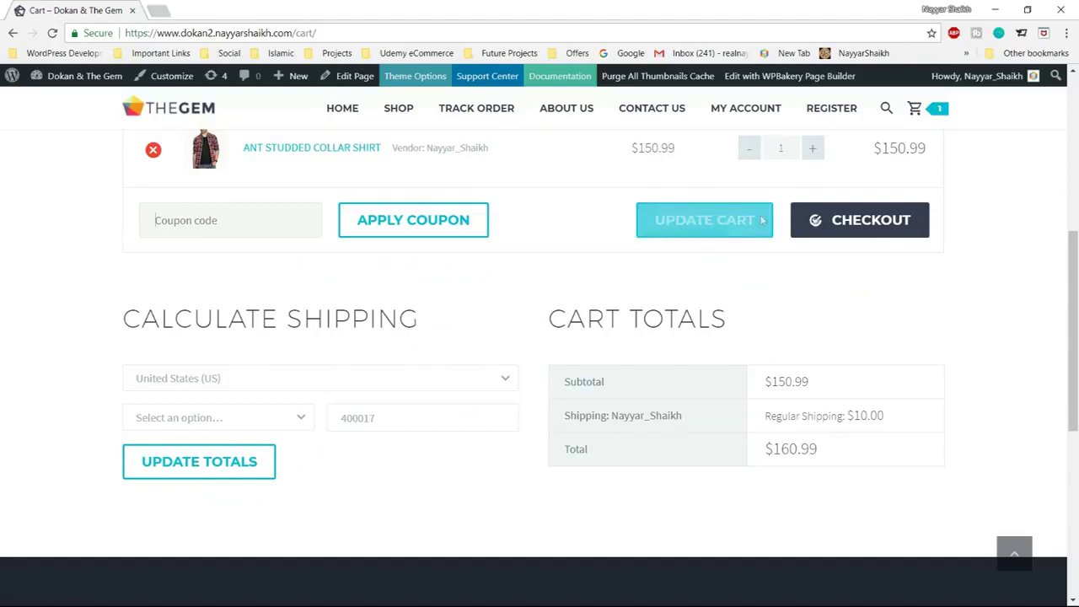
scroll(677, 414, "down", 1)
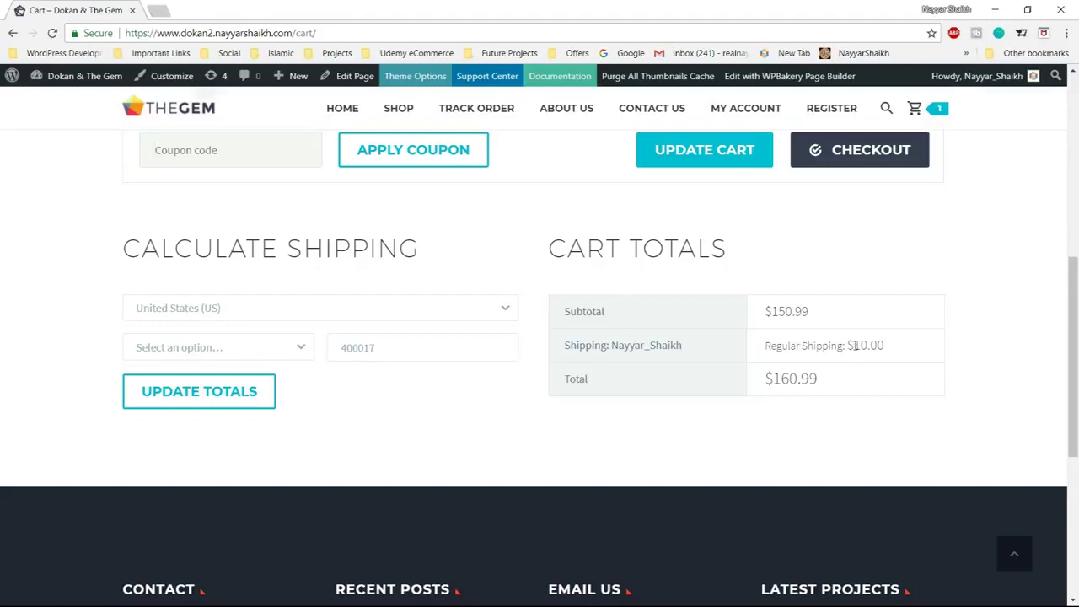
left_click_drag(854, 345, 887, 347)
left_click(896, 347)
left_click(354, 315)
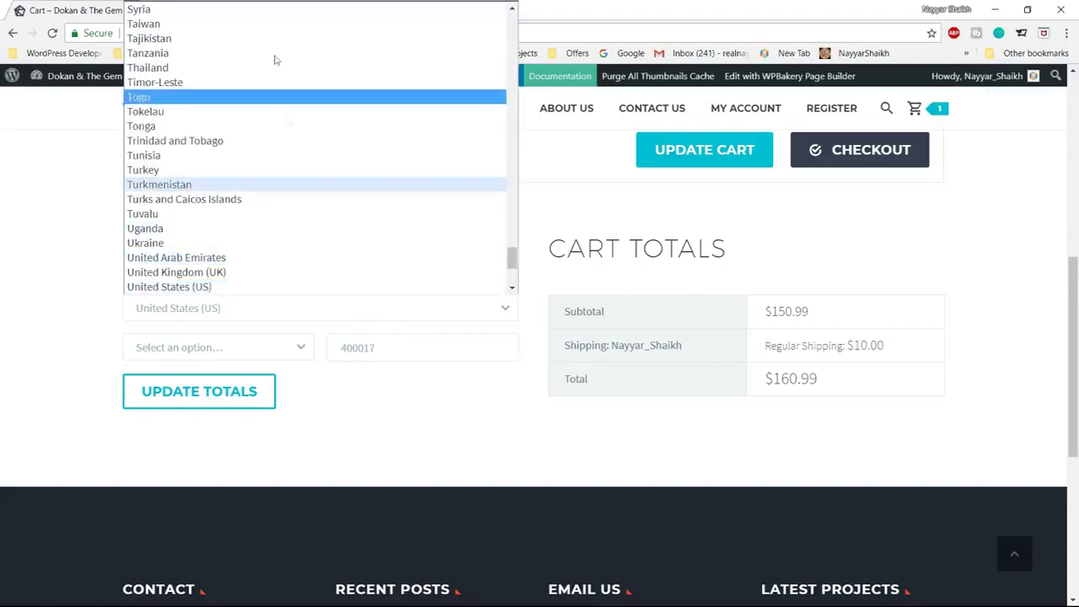
left_click(390, 448)
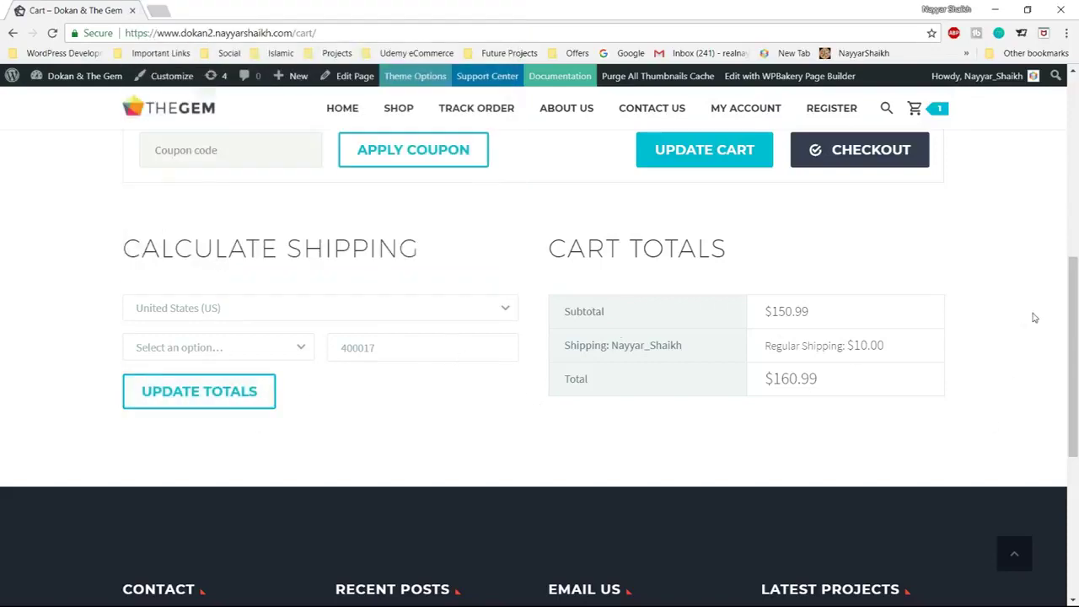
scroll(1036, 318, "up", 5)
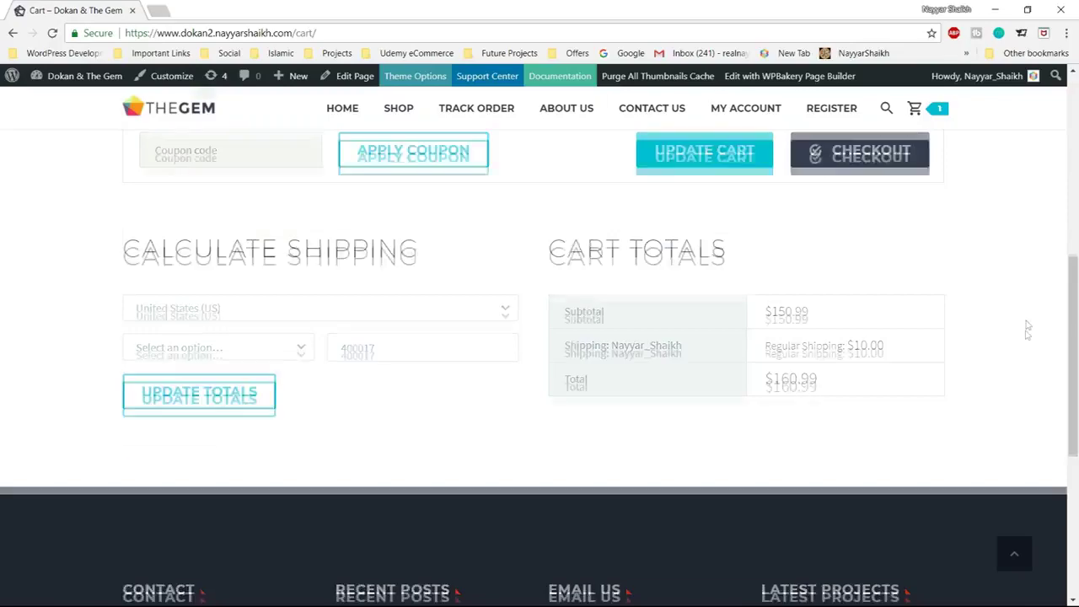
scroll(1029, 354, "down", 3)
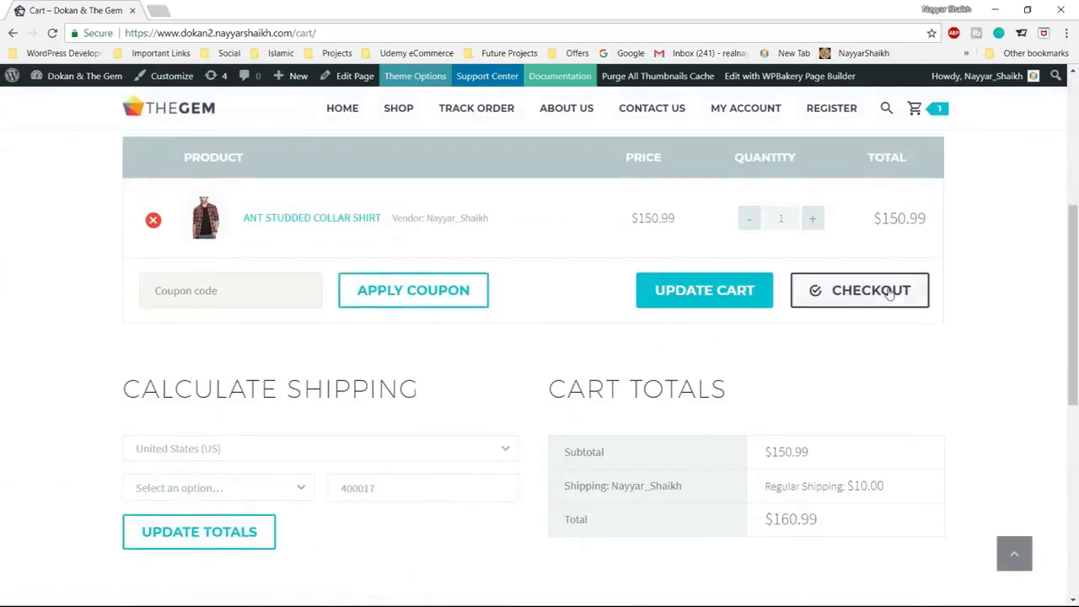
left_click(862, 296)
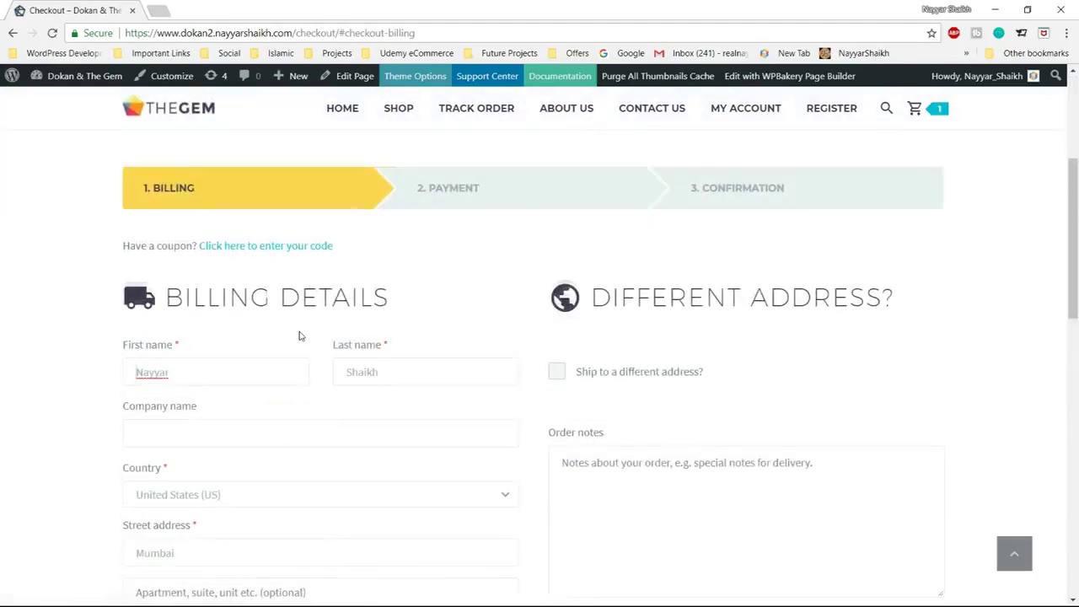
Scroll through the prefilled billing details (Mumbai, ZIP 400017) down to the Next Step button
scroll(361, 361, "down", 8)
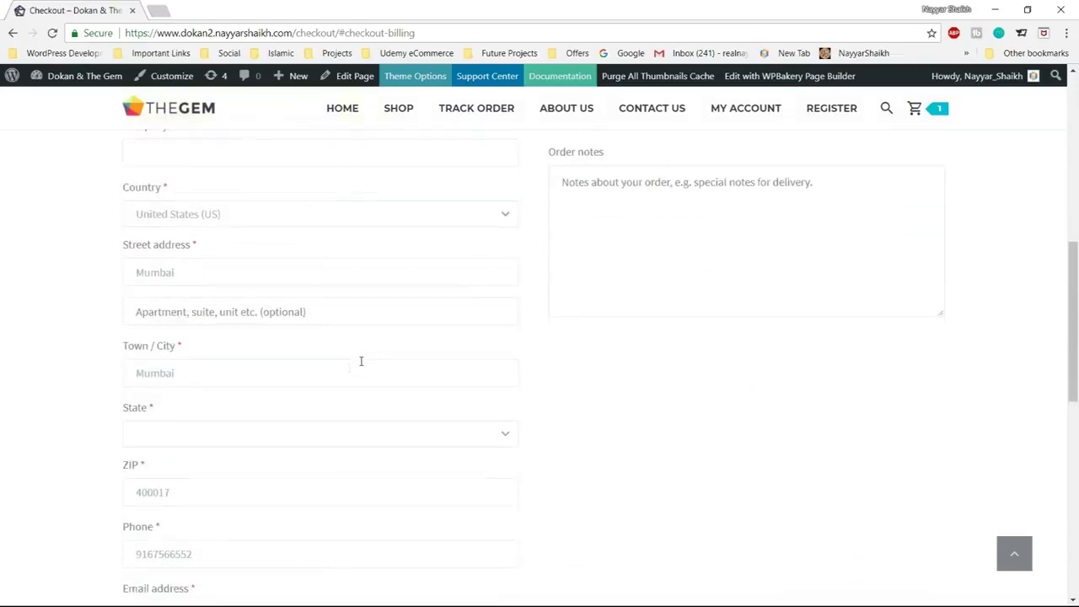
scroll(332, 379, "up", 4)
scroll(332, 382, "up", 5)
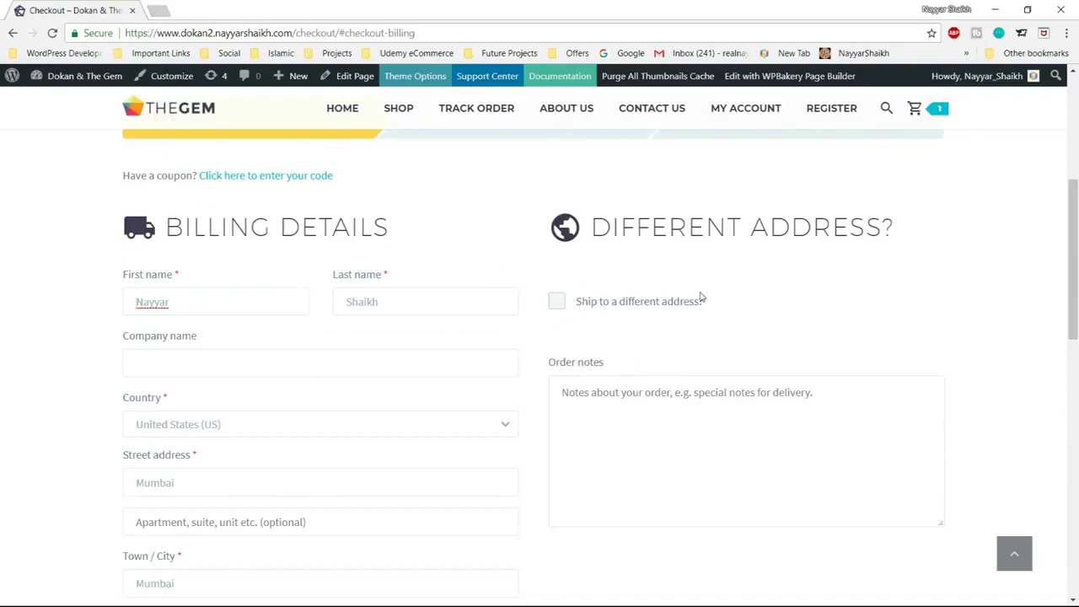
scroll(362, 327, "down", 5)
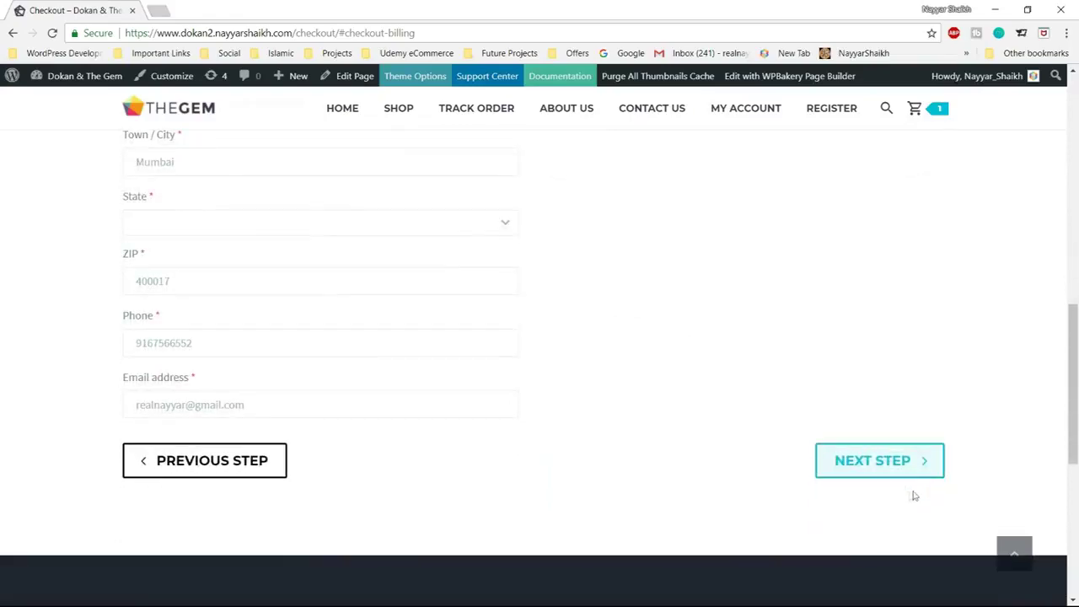
Advance from the billing details to the payment step and scroll through it
left_click(871, 471)
scroll(598, 380, "up", 2)
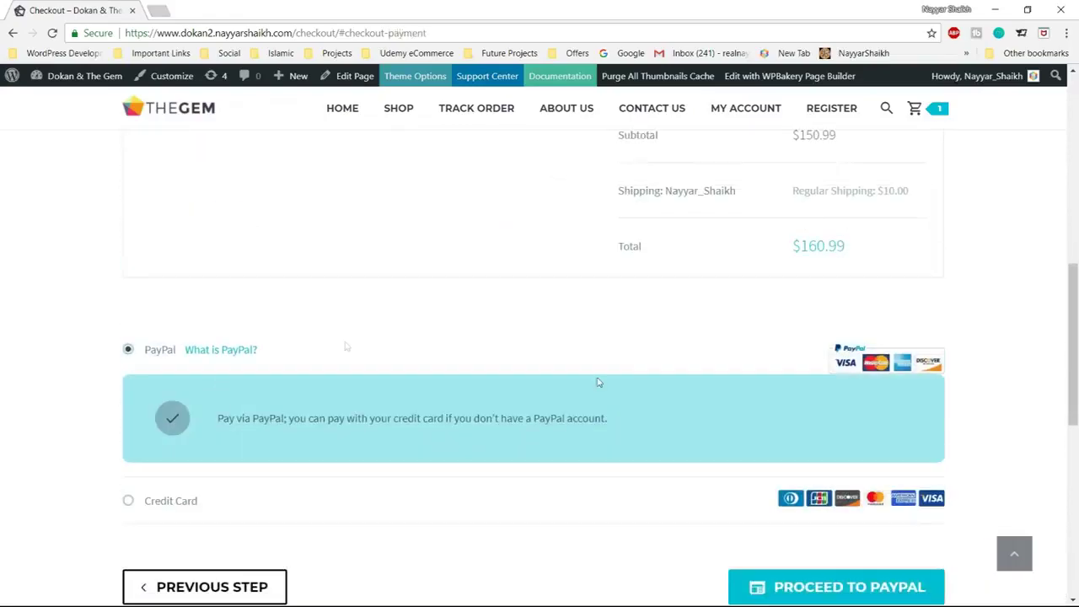
scroll(446, 313, "up", 3)
scroll(712, 345, "down", 2)
scroll(712, 346, "down", 2)
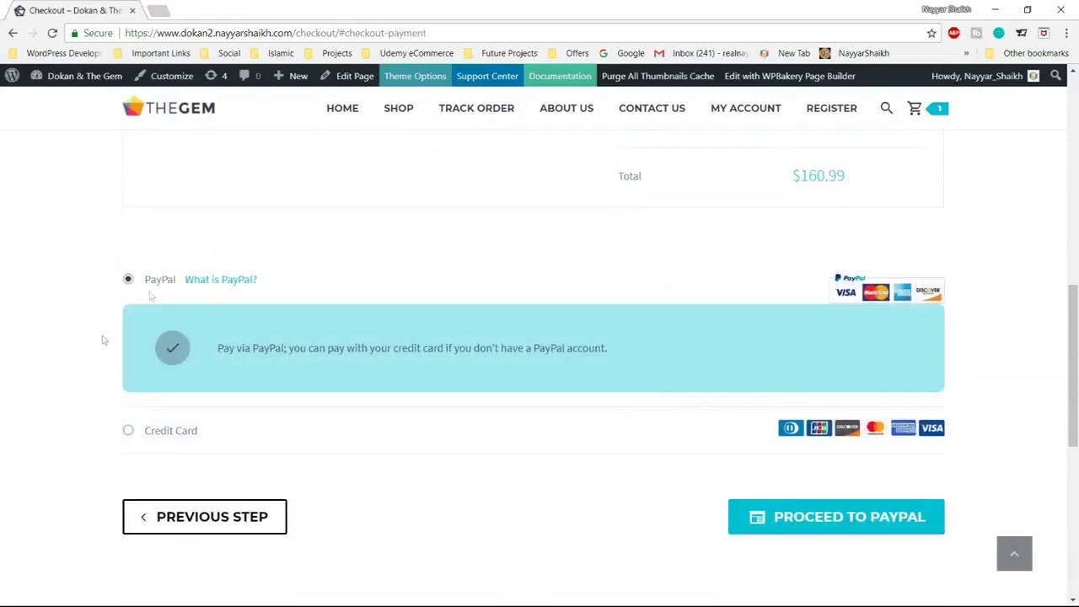
scroll(126, 334, "down", 1)
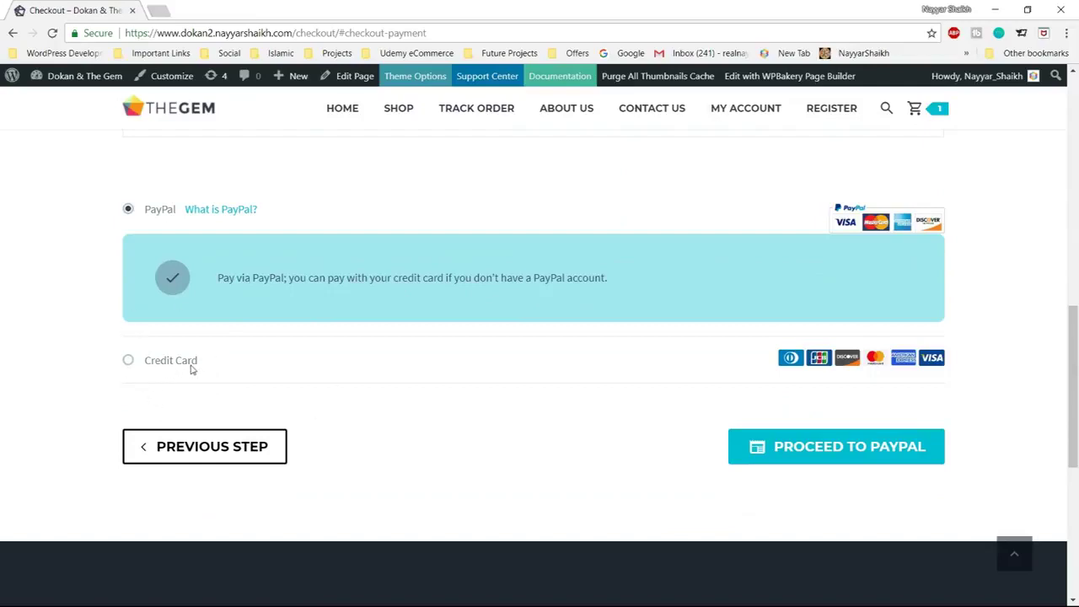
Pay by credit card with the Stripe test card details and place the order
left_click(130, 362)
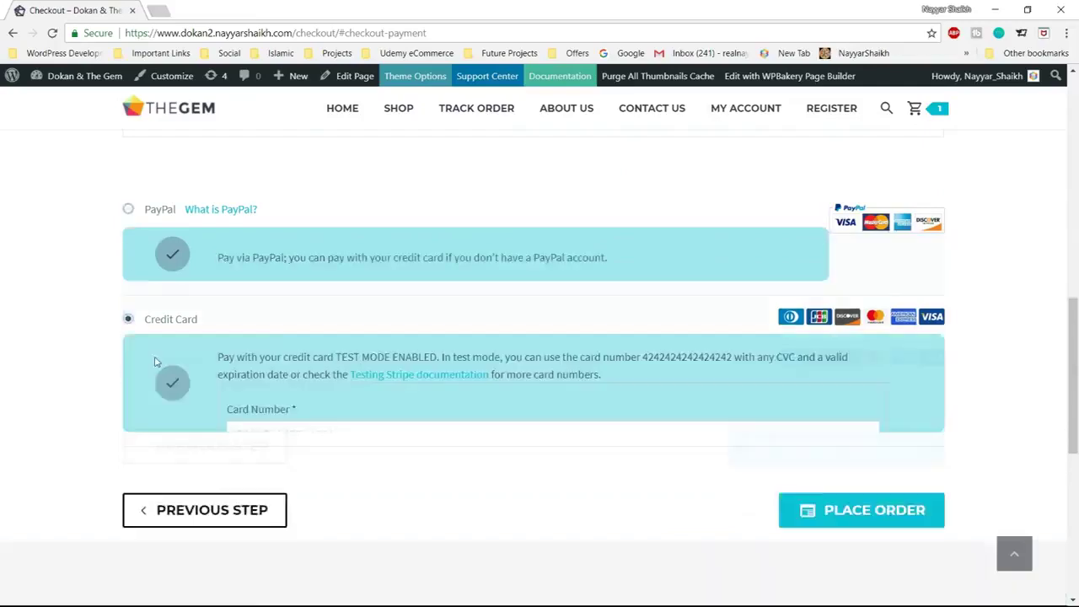
scroll(492, 361, "down", 2)
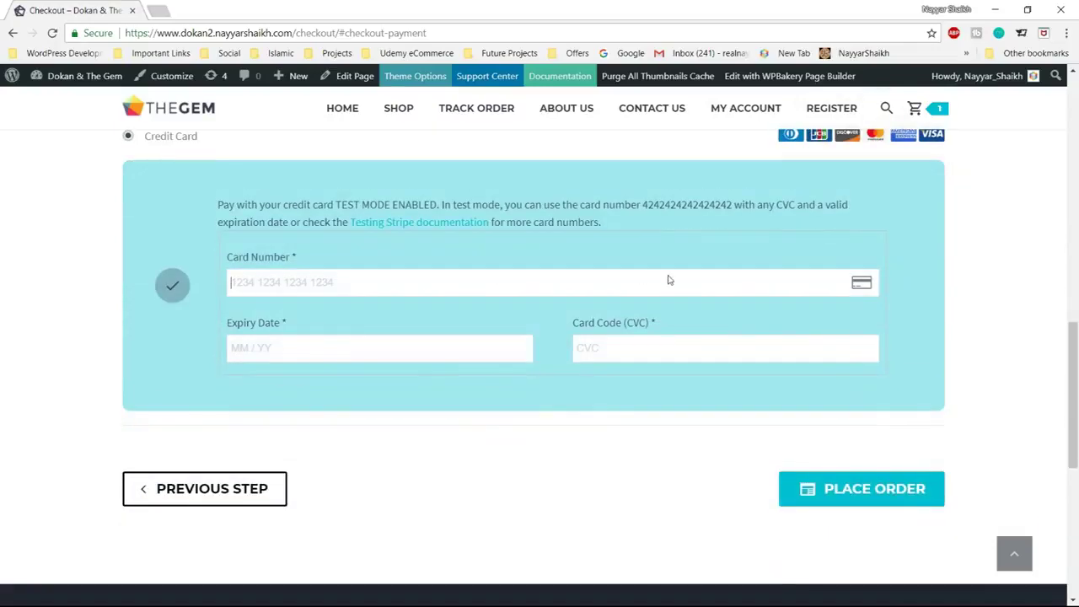
scroll(670, 279, "up", 1)
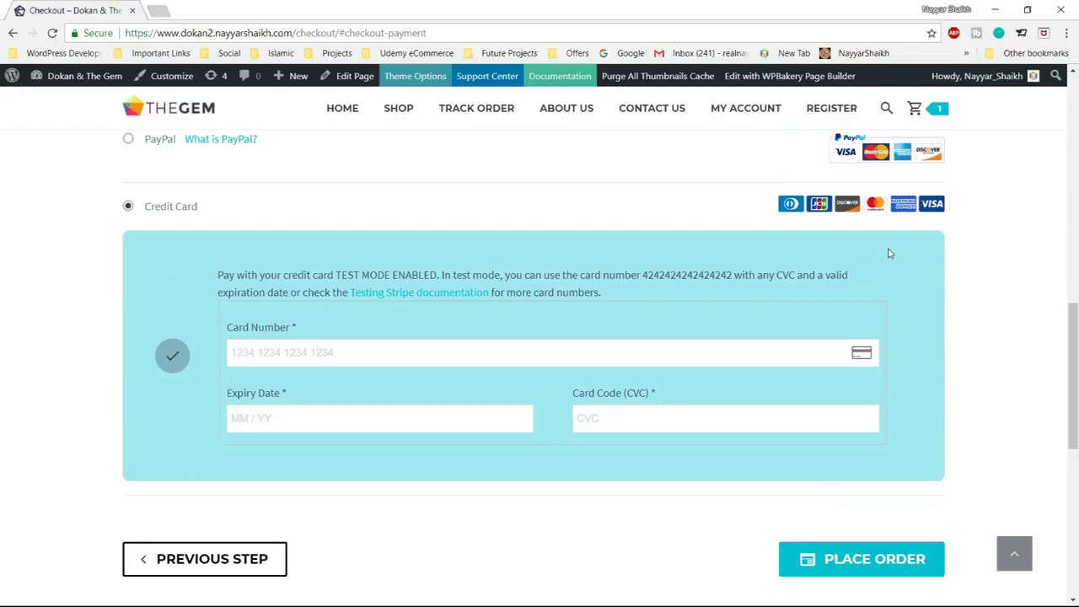
type("4242424242 4242")
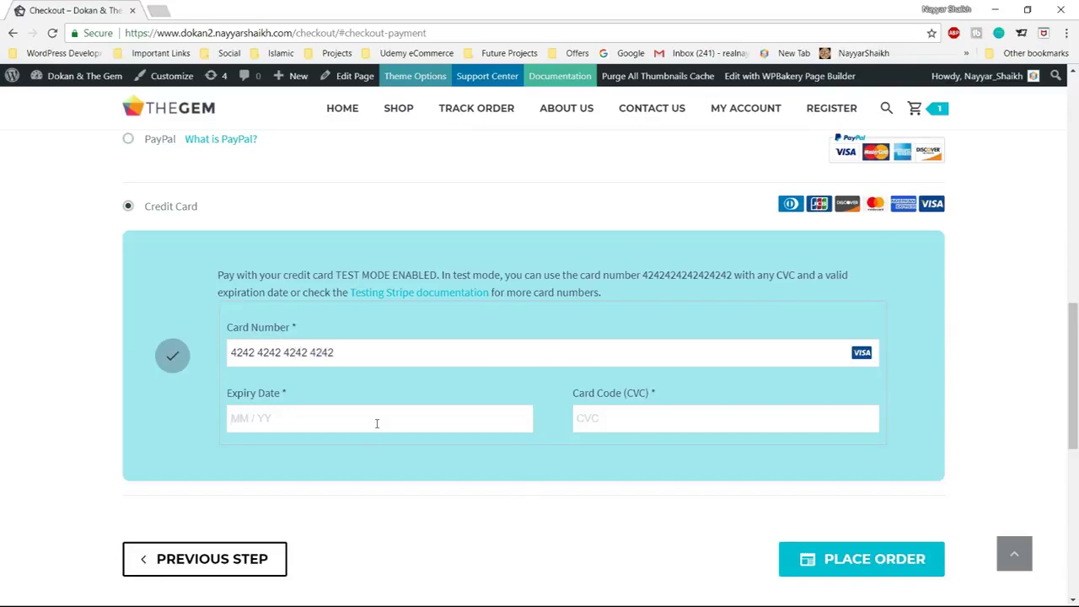
type("0")
type("2")
left_click(850, 558)
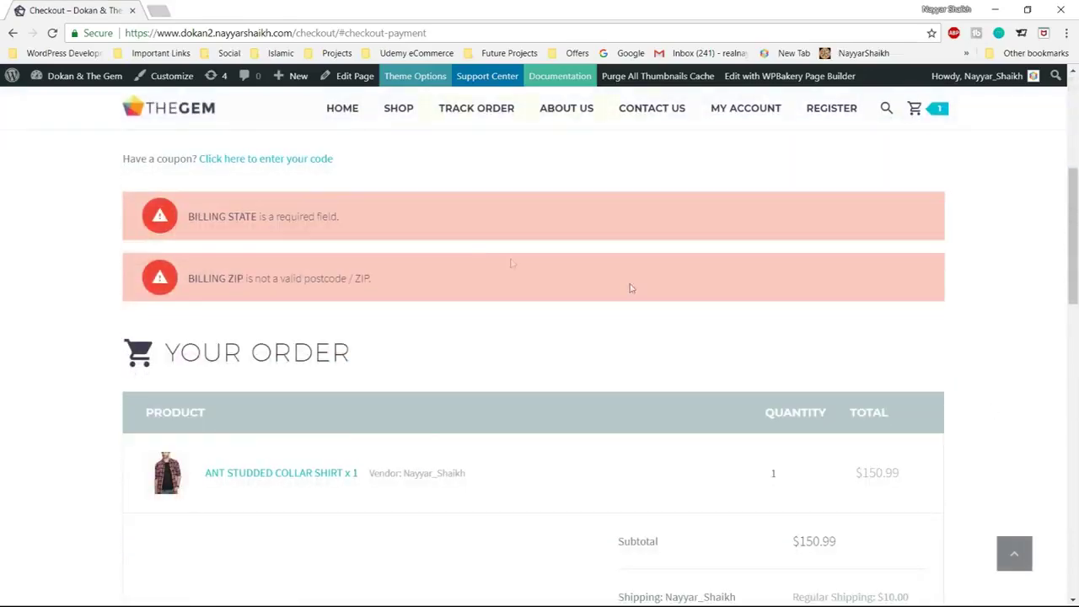
Note the billing state error and go back to the billing details step
left_click_drag(188, 218, 311, 220)
left_click(344, 235)
scroll(512, 289, "down", 10)
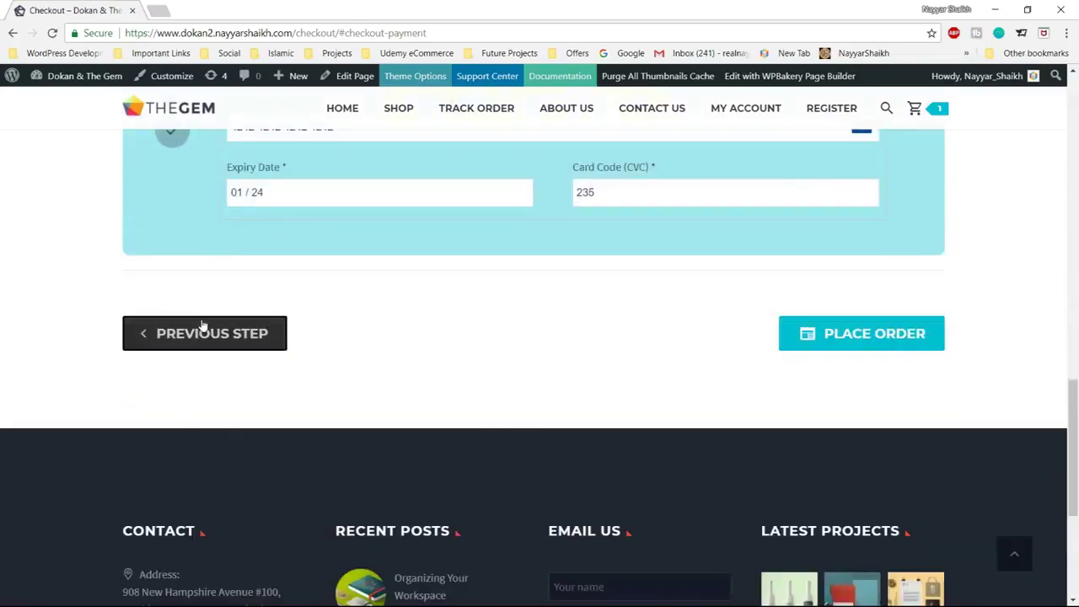
left_click(202, 326)
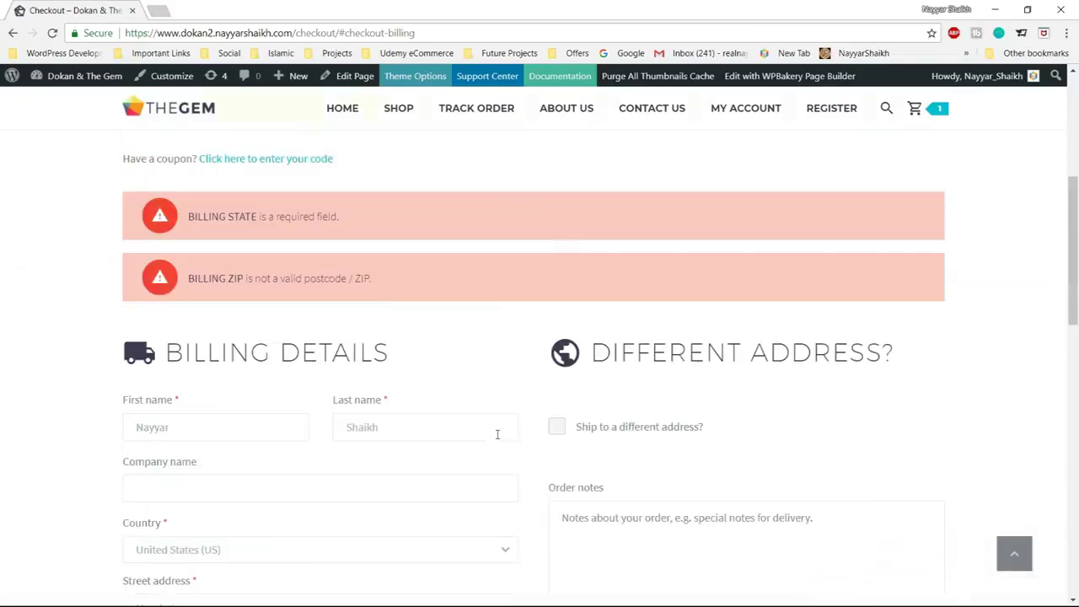
Set the billing country to India and the state to Maharashtra
scroll(680, 442, "down", 2)
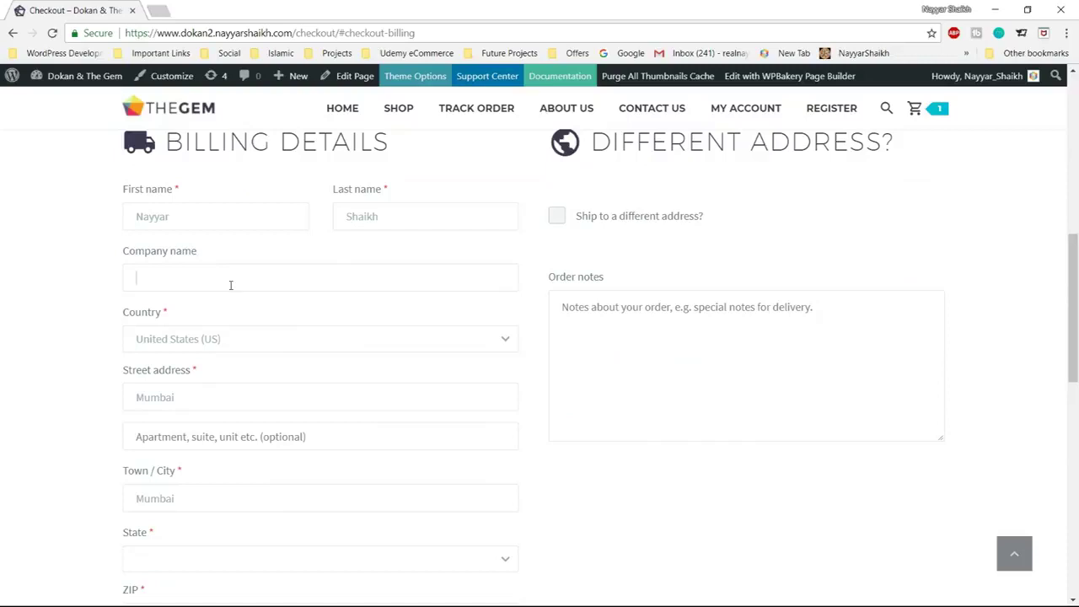
scroll(377, 314, "down", 1)
scroll(377, 314, "down", 1)
left_click(236, 201)
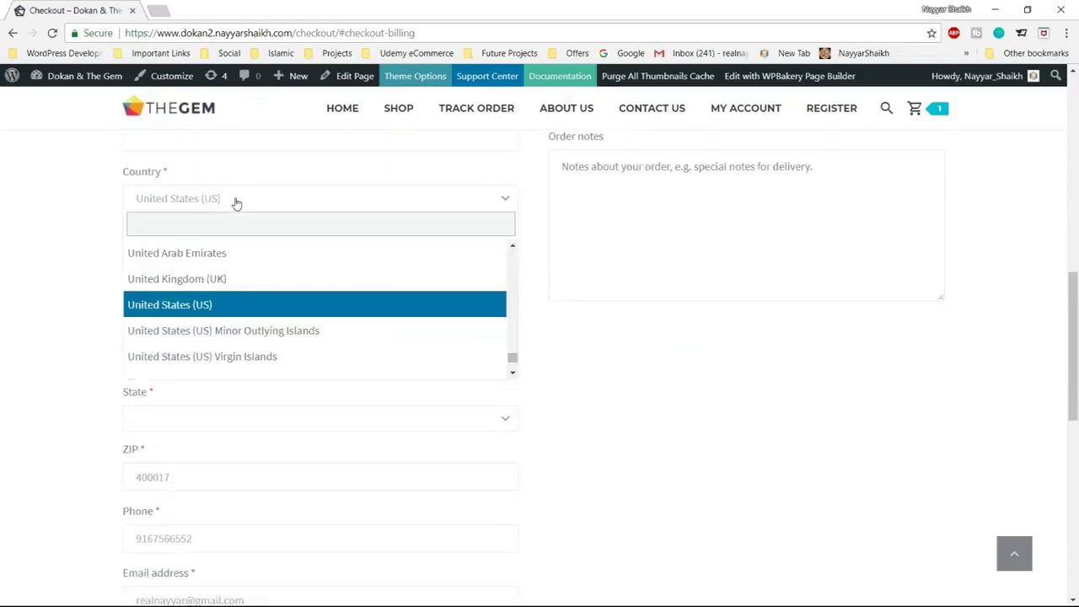
type("ind")
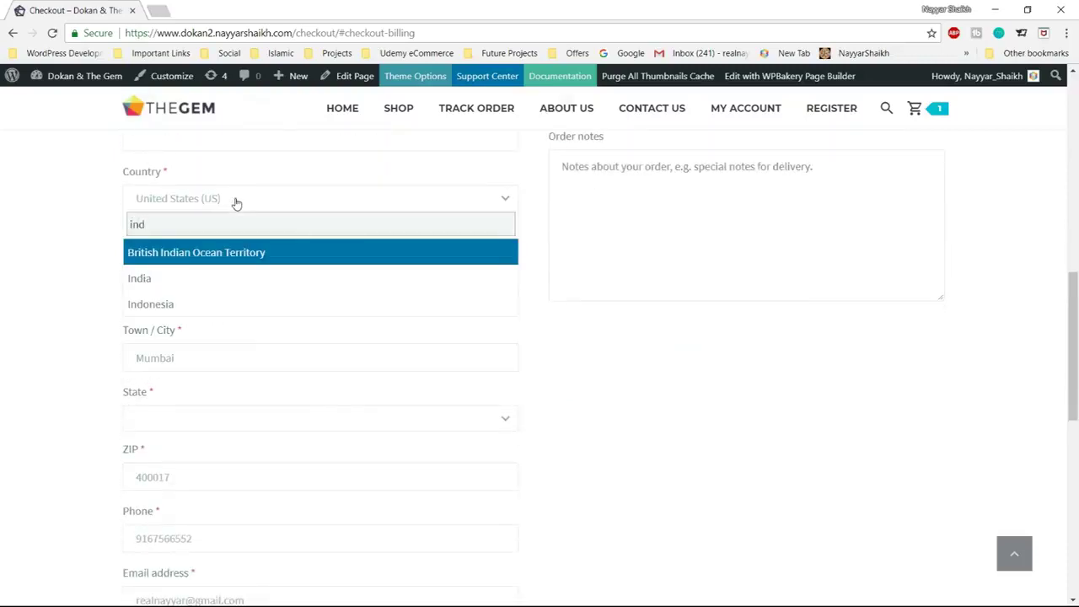
key("Down")
key("Return")
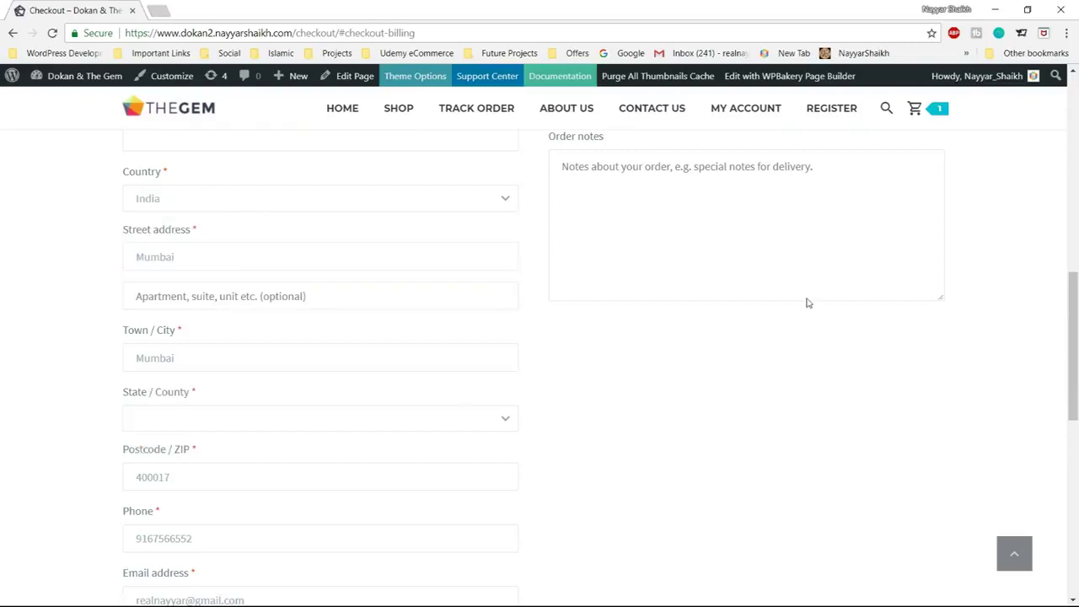
left_click(213, 412)
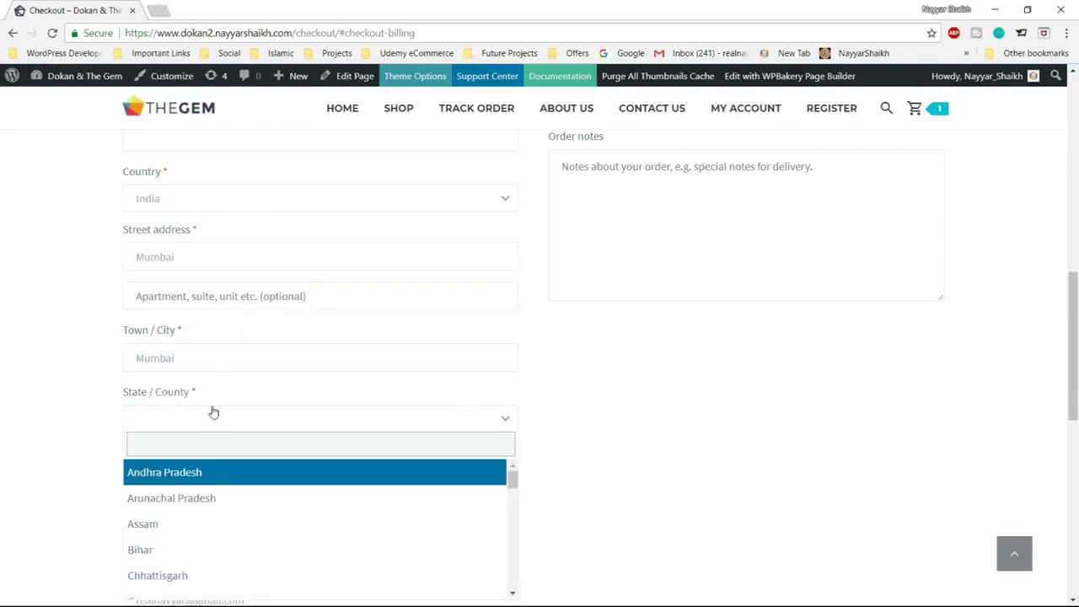
type("maha")
key("Return")
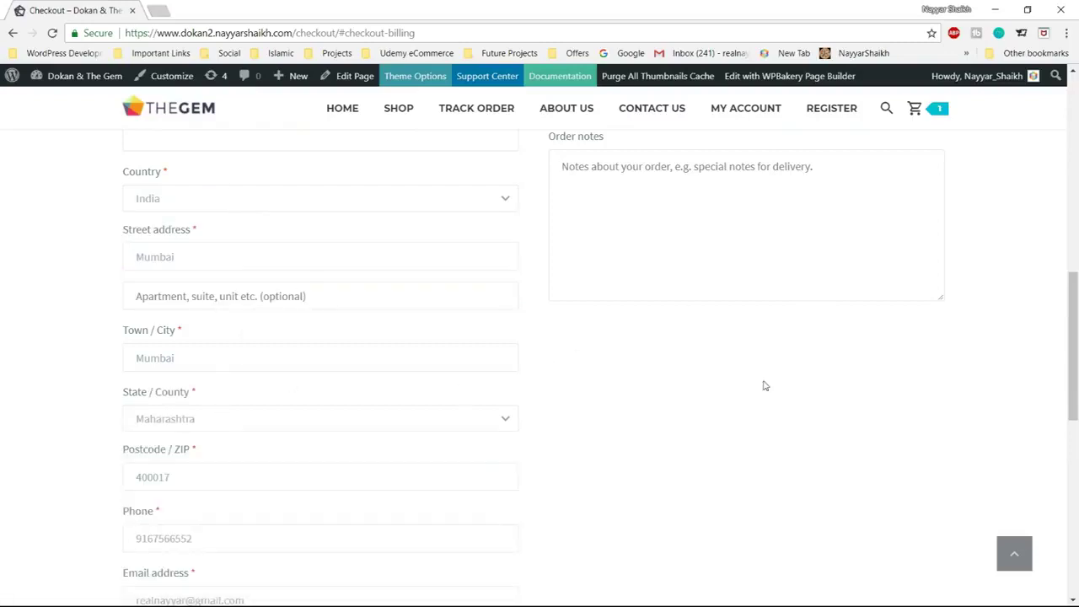
Continue to payment, enter the Stripe test card number, expiry and CVC, and place the order
scroll(311, 351, "down", 2)
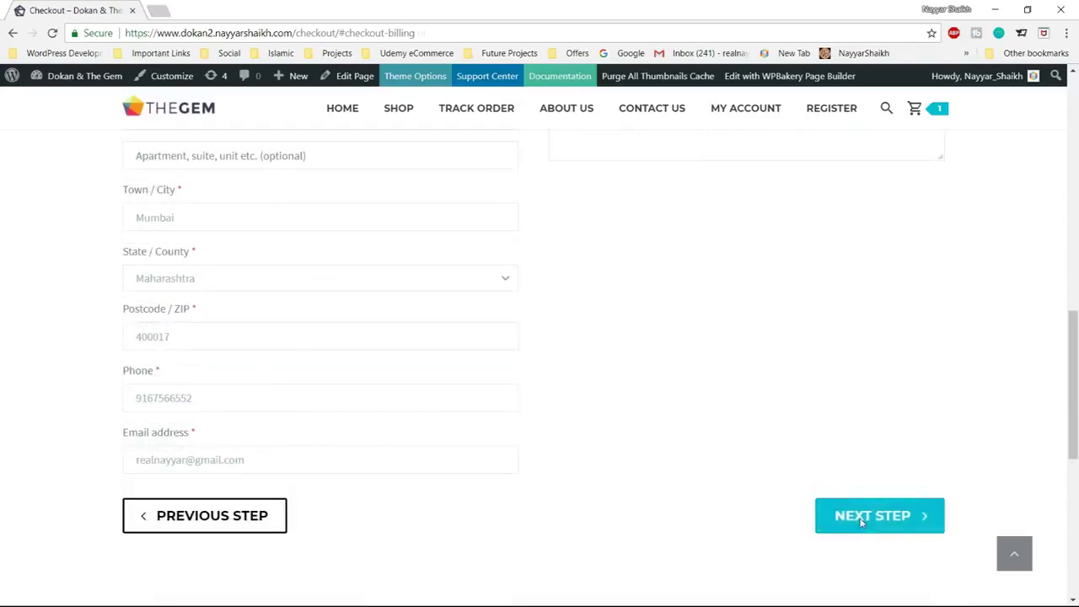
left_click(861, 521)
scroll(457, 489, "down", 2)
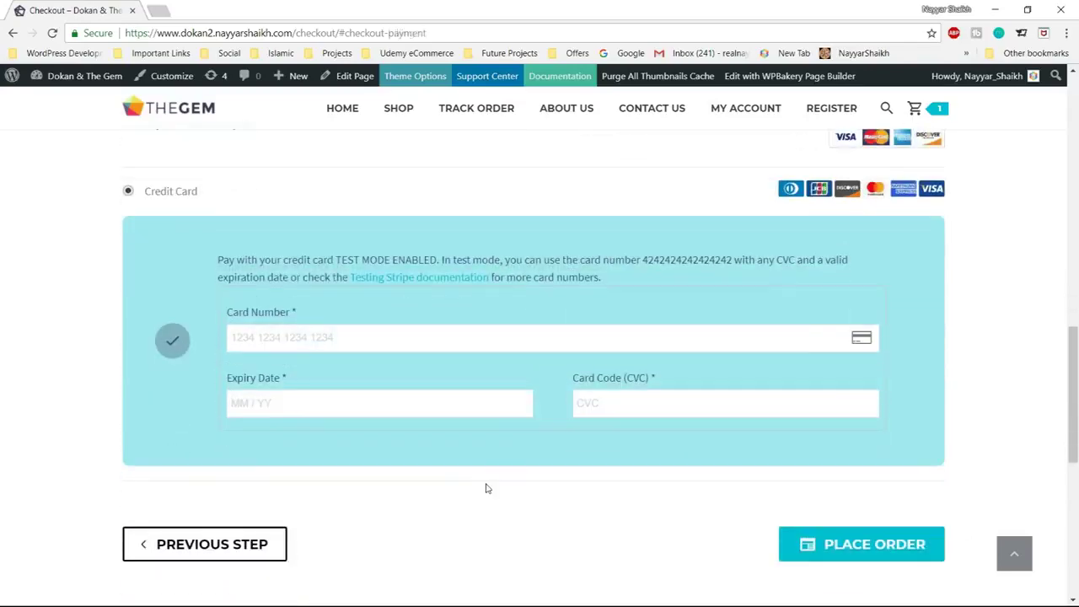
type("42424242 4242 4242")
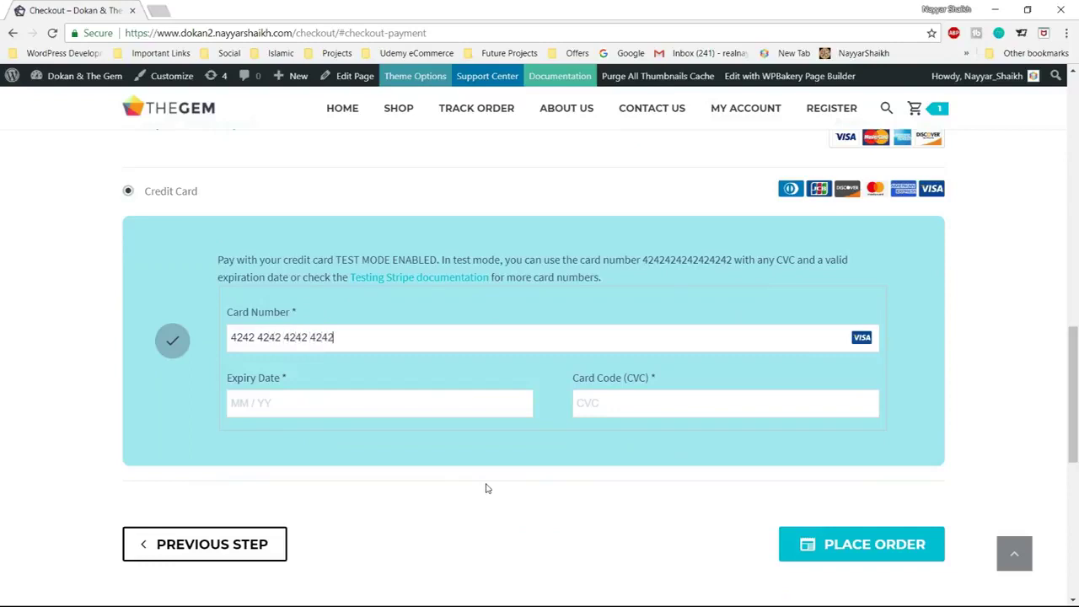
type("02 / 24")
left_click(892, 557)
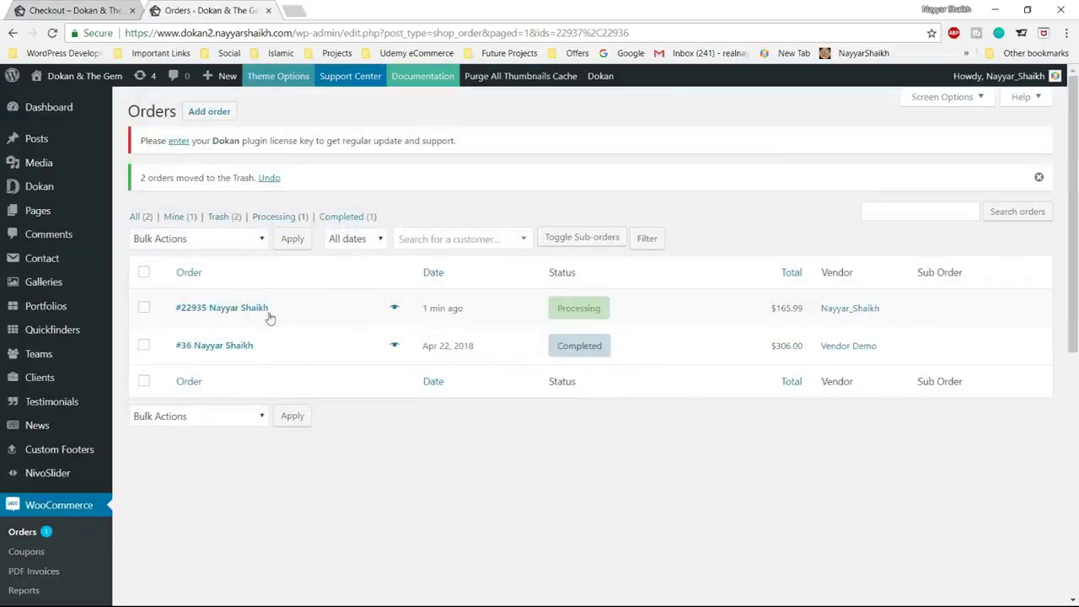
Open the newest $165.99 order and review its Stripe fee and payout amounts
left_click_drag(425, 318, 484, 320)
left_click(556, 320)
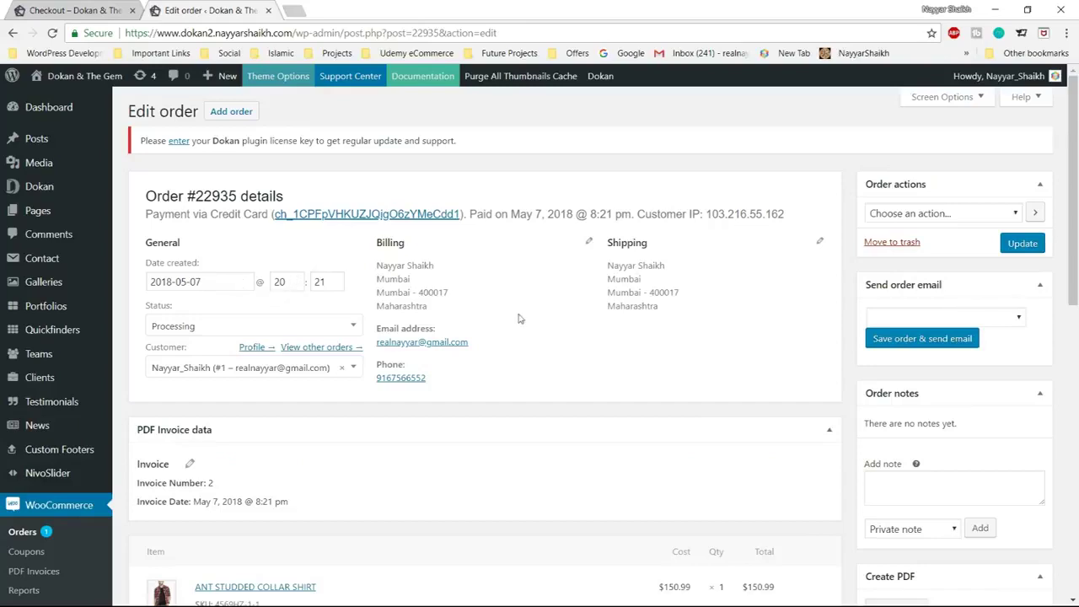
scroll(522, 327, "down", 2)
scroll(354, 380, "down", 1)
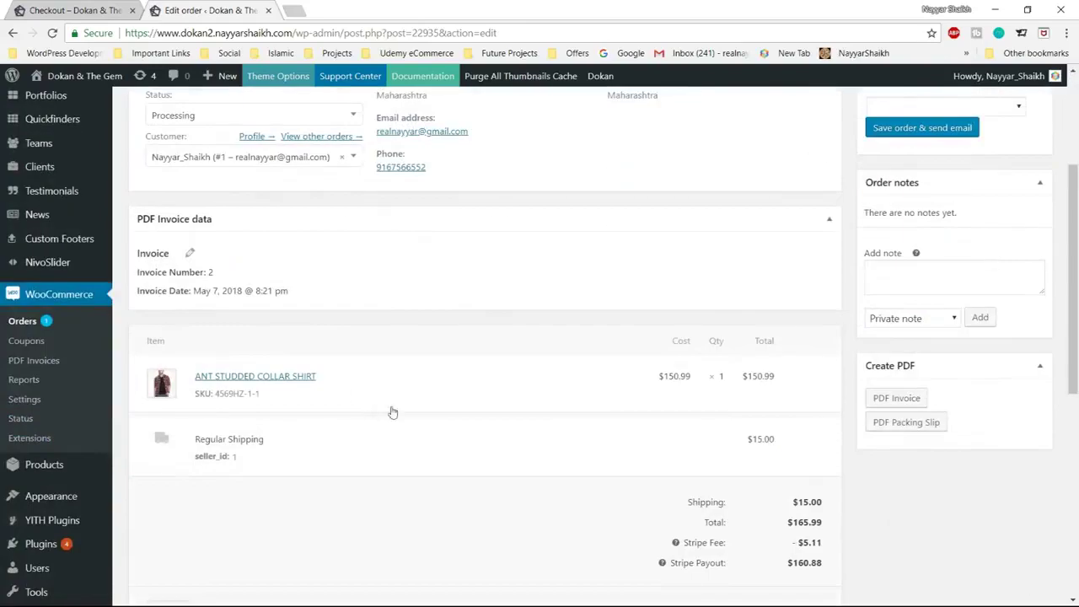
scroll(497, 390, "down", 3)
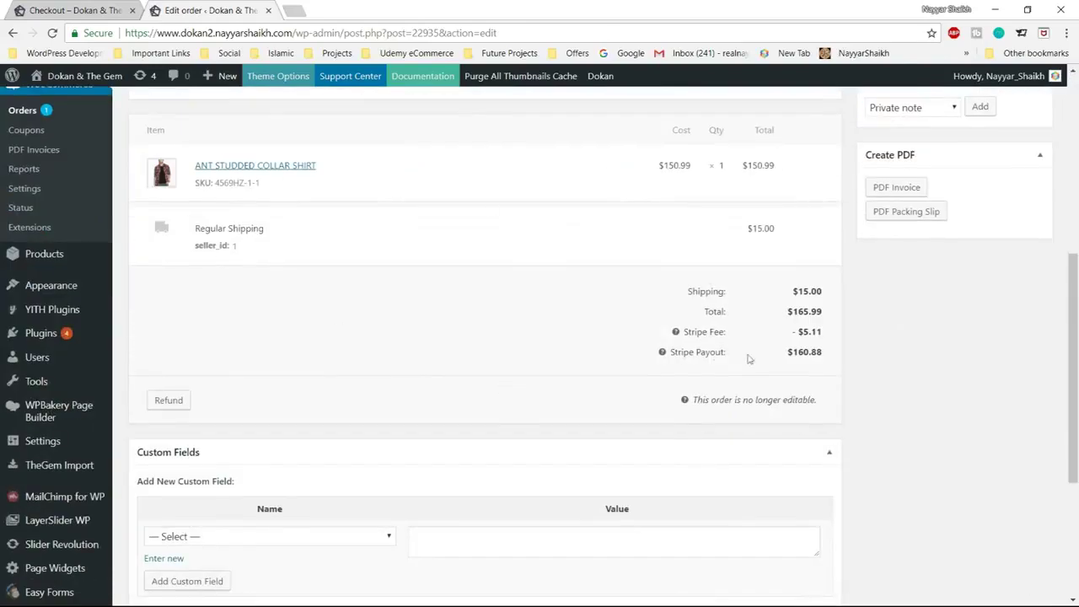
left_click_drag(827, 338, 791, 332)
left_click(793, 338)
Open the Order actions list and close it without choosing an action
scroll(441, 379, "down", 3)
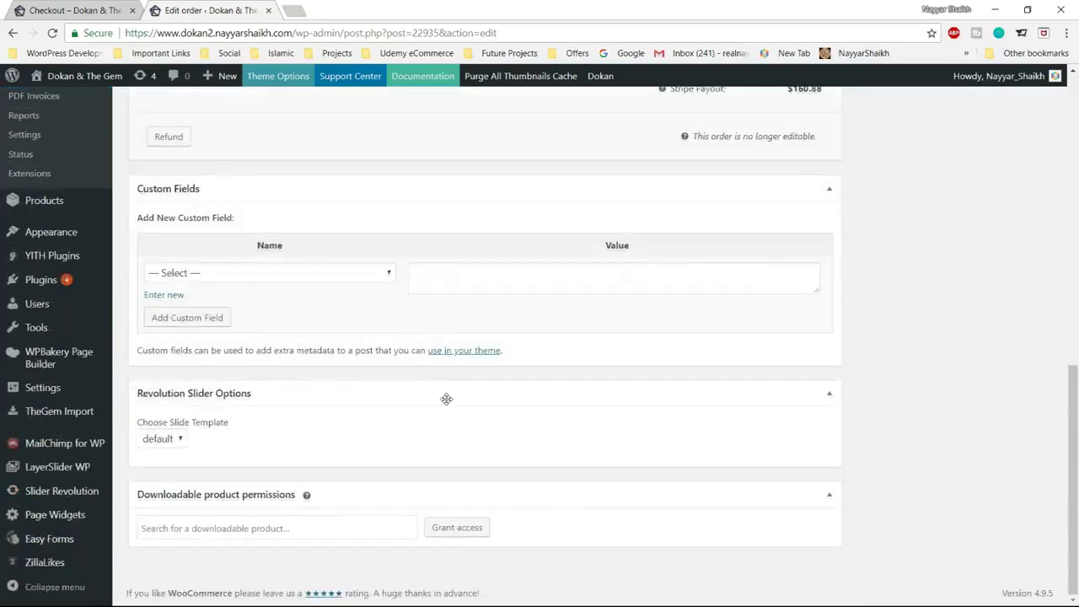
scroll(446, 399, "up", 10)
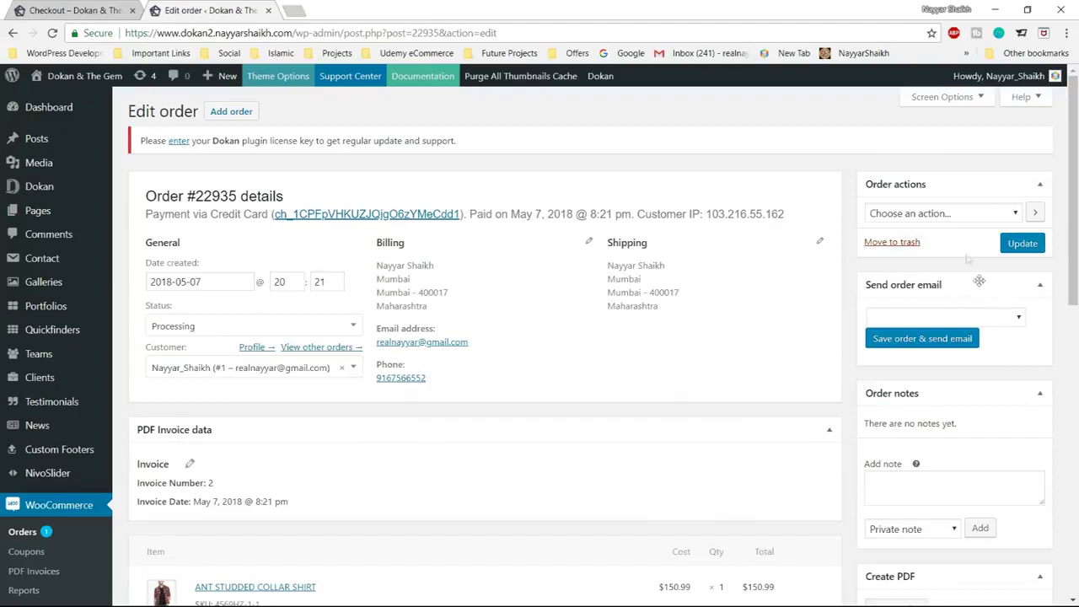
left_click(944, 214)
left_click(849, 315)
Load the Dokan store site in a new incognito window
left_click(1067, 33)
left_click(1062, 84)
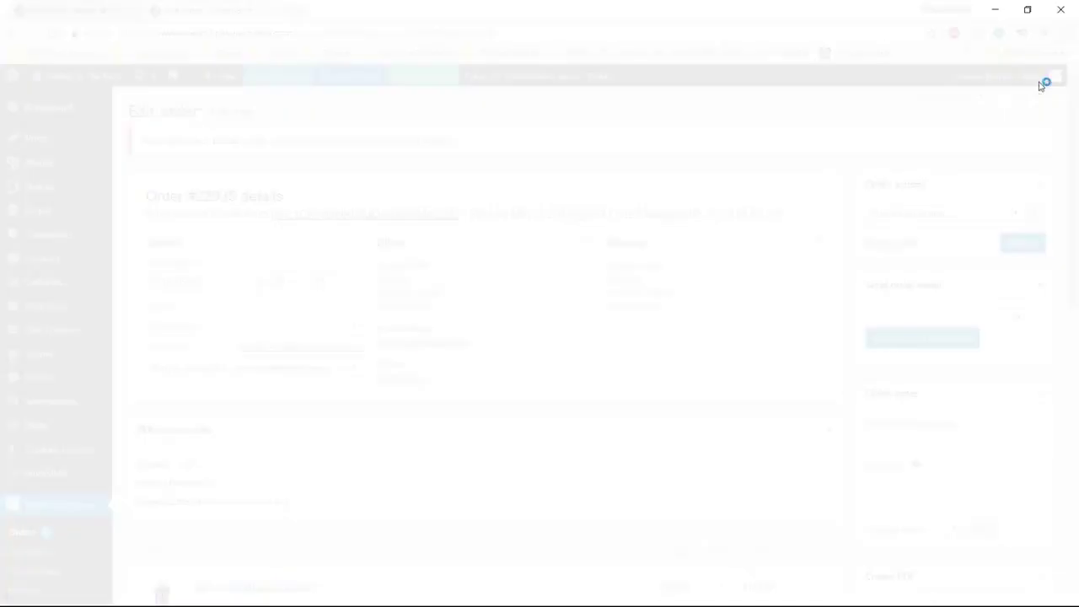
type("dokan2.nayyarshaikh.com")
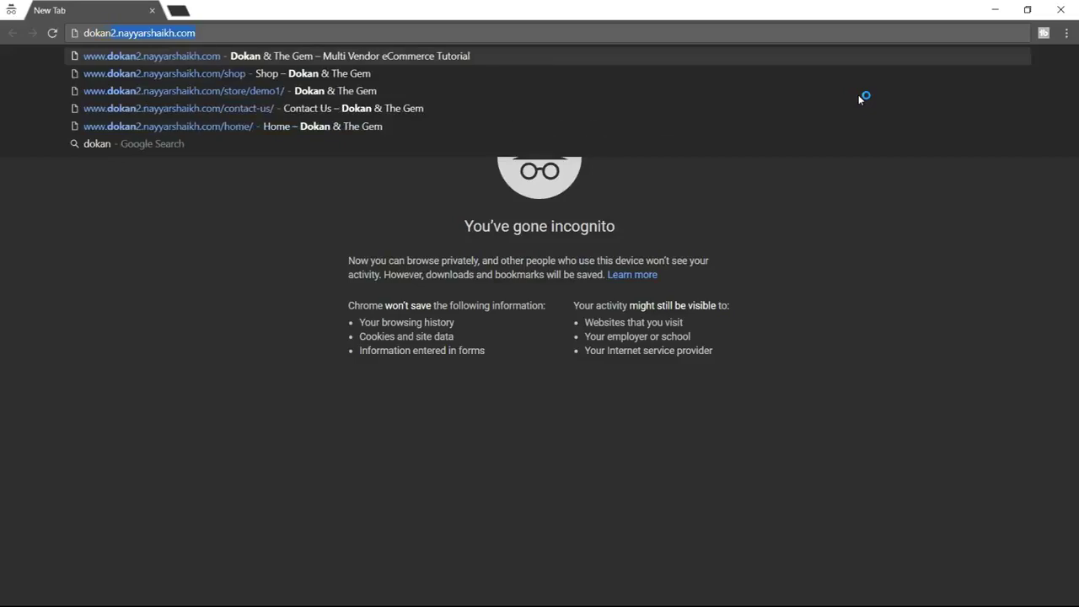
key("Return")
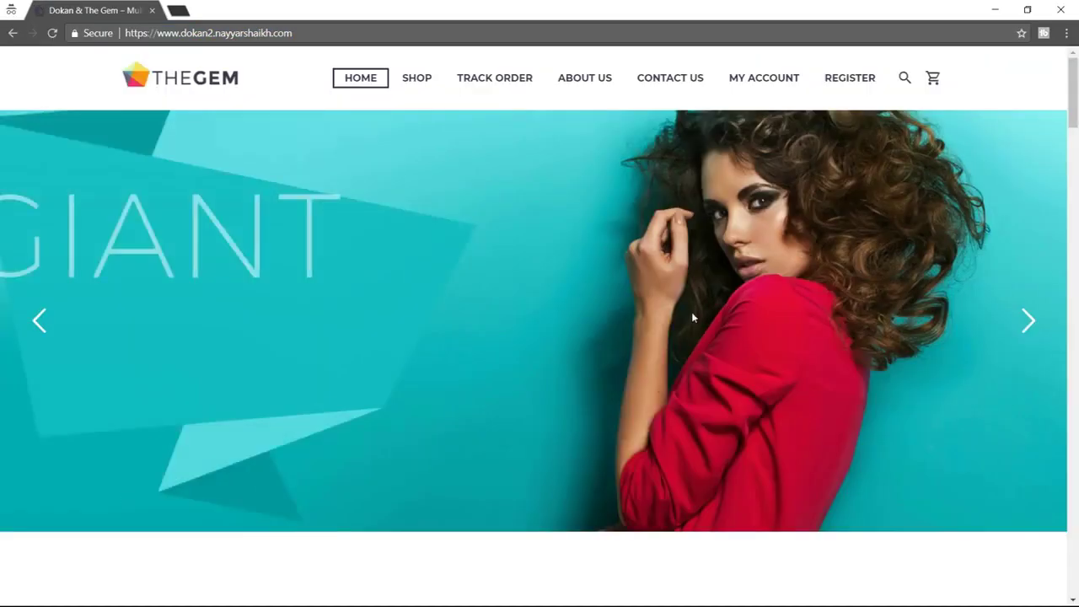
scroll(674, 321, "down", 7)
scroll(712, 342, "up", 7)
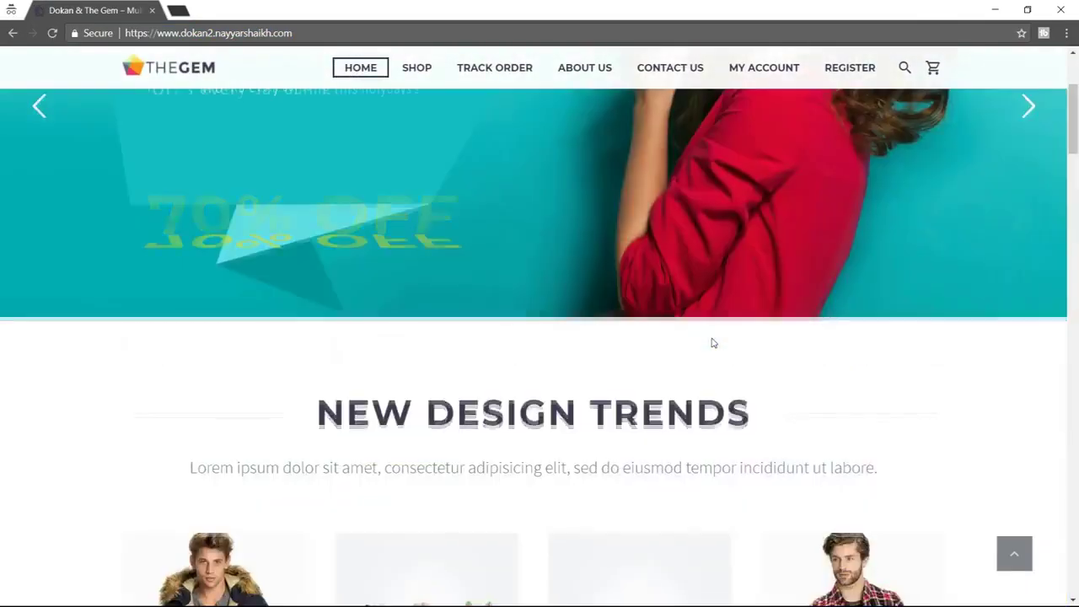
On the Register page, choose 'I am a vendor' to reveal the shop fields, then select the username field
left_click(851, 85)
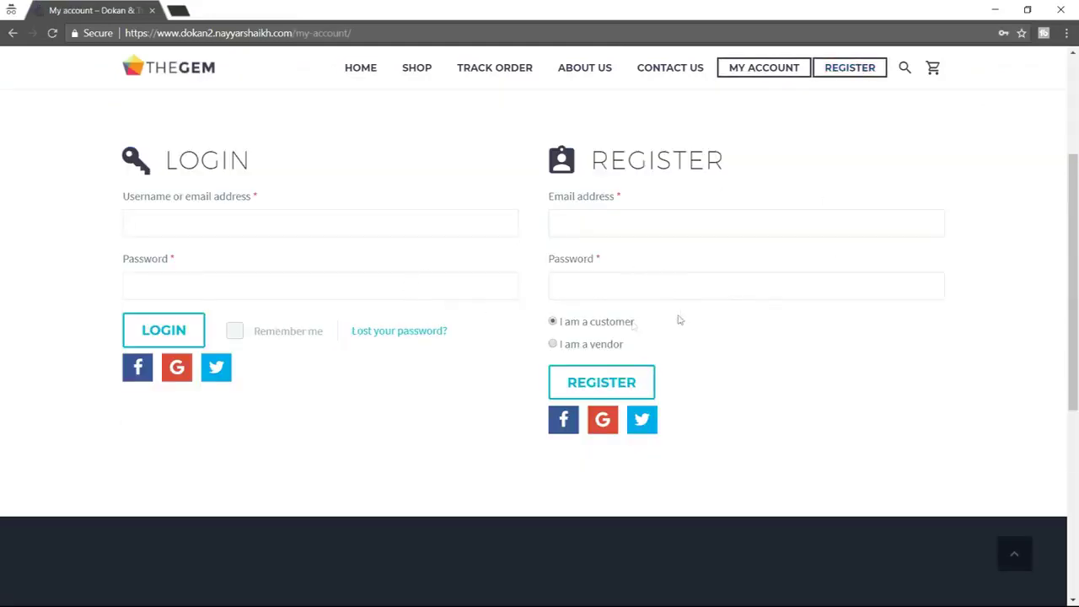
left_click(552, 344)
scroll(696, 272, "down", 4)
scroll(699, 342, "up", 5)
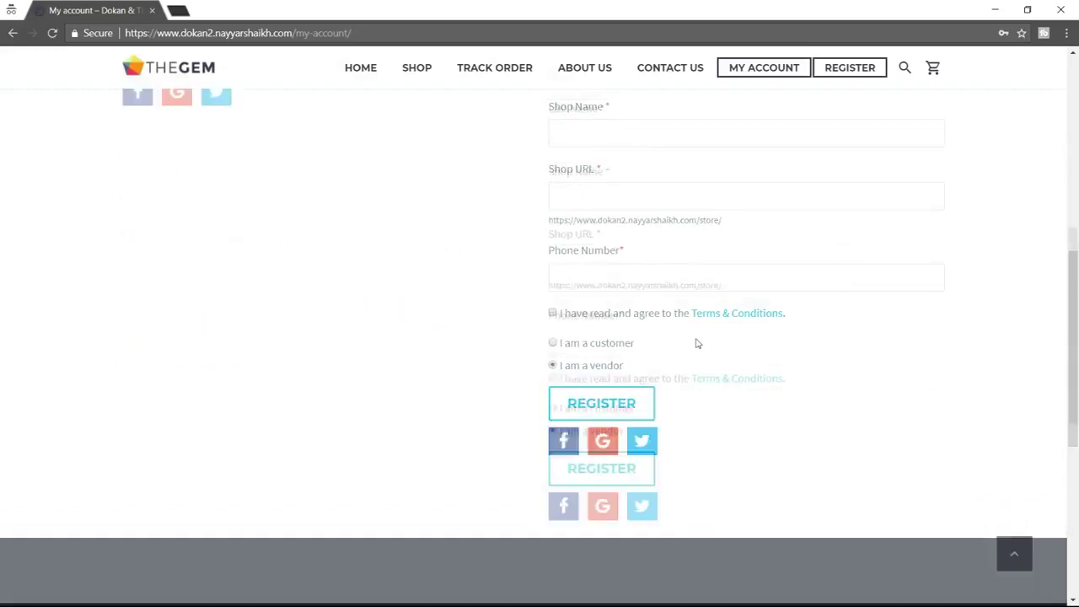
scroll(713, 287, "down", 4)
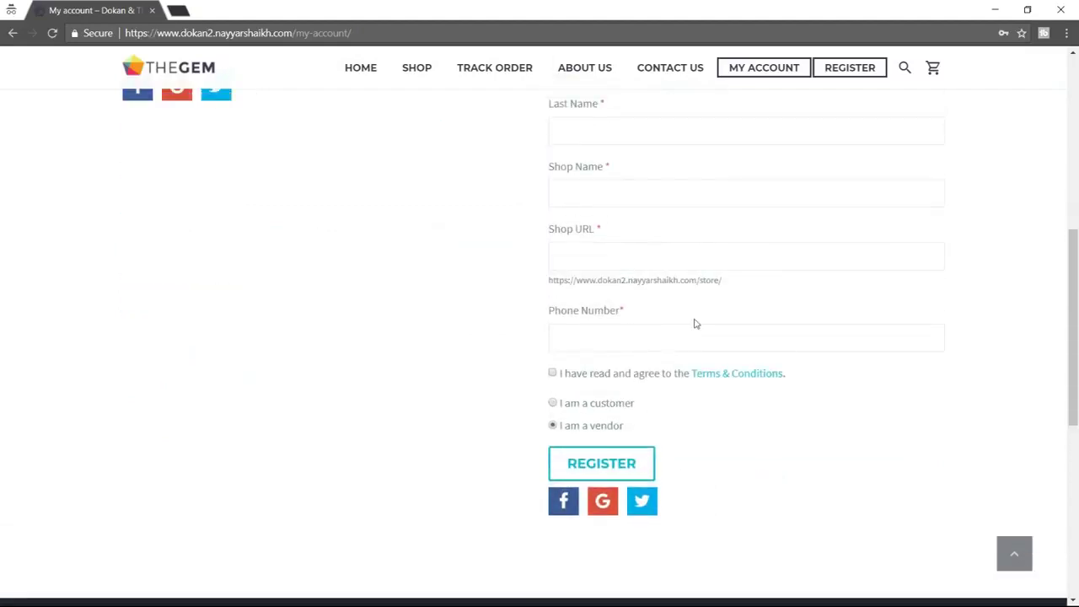
scroll(695, 323, "up", 4)
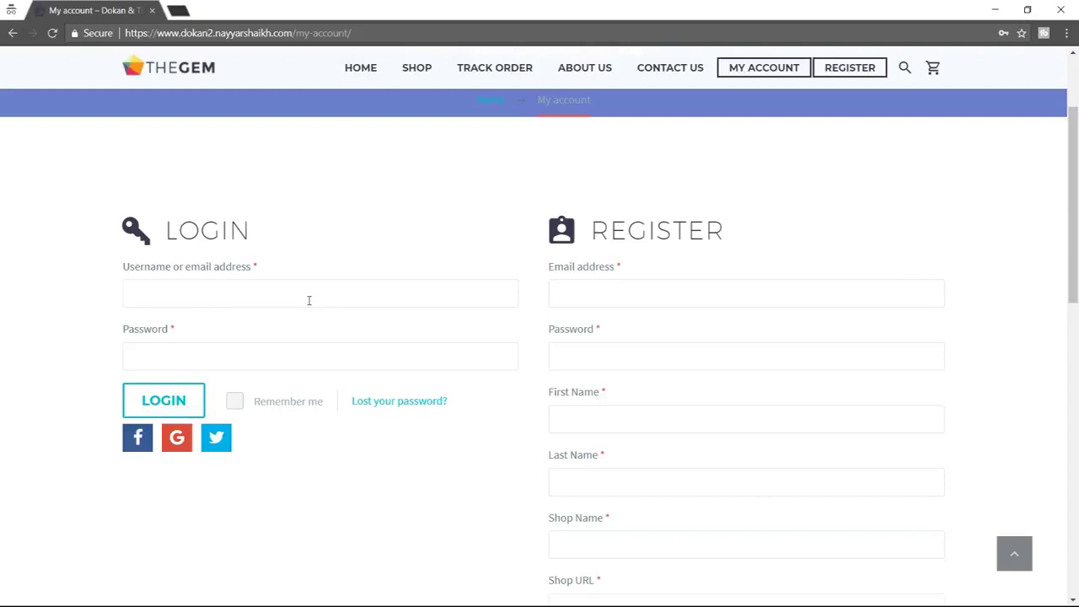
left_click(291, 294)
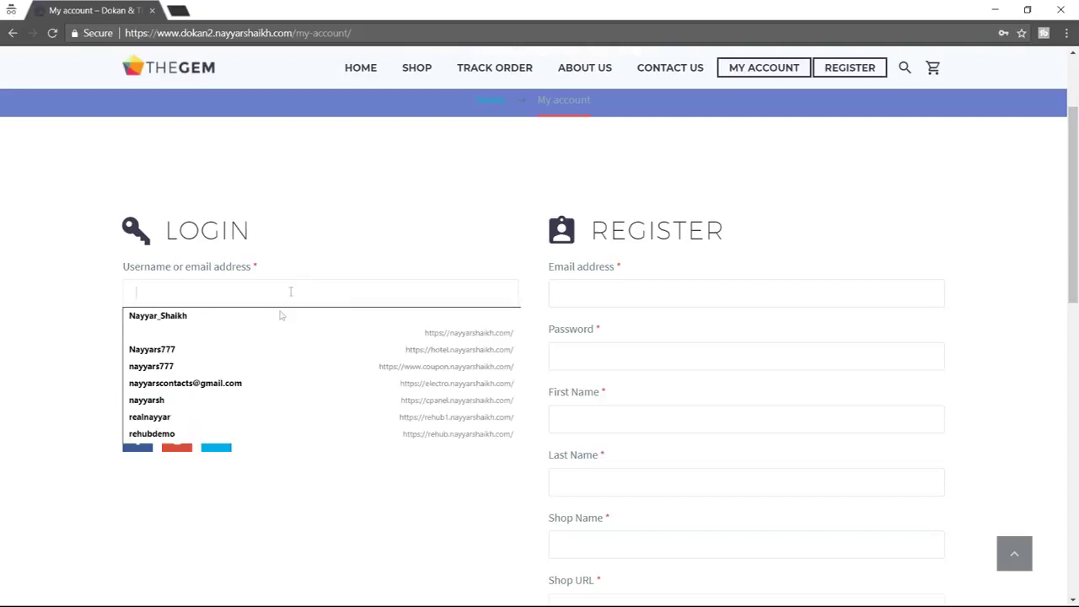
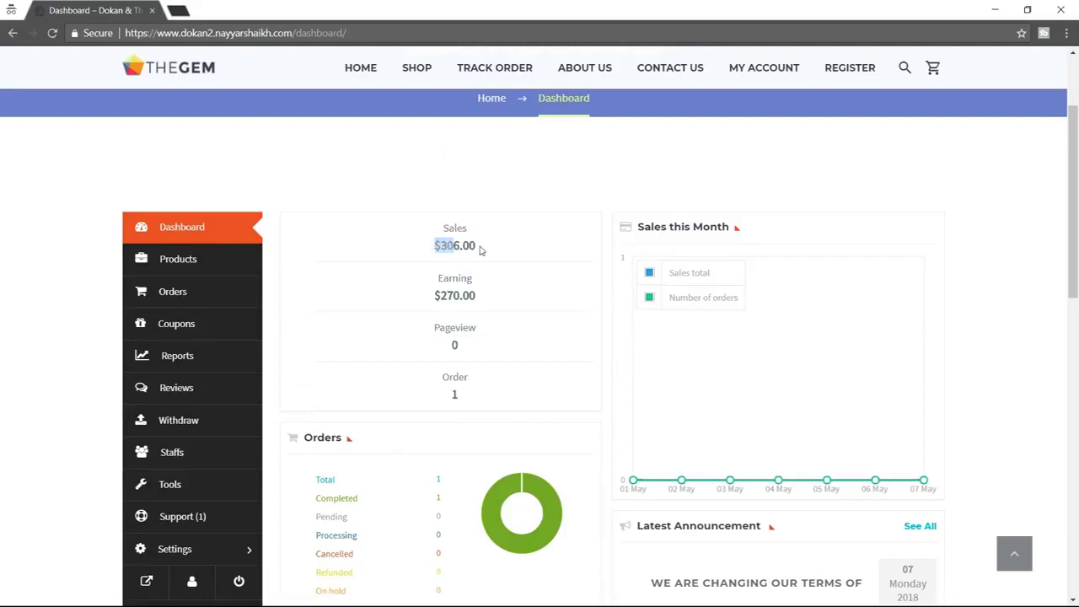
Highlight the $306.00 Sales and $270 Earning figures while reviewing the vendor dashboard
left_click(482, 247)
left_click_drag(435, 250, 460, 248)
left_click_drag(435, 295, 463, 296)
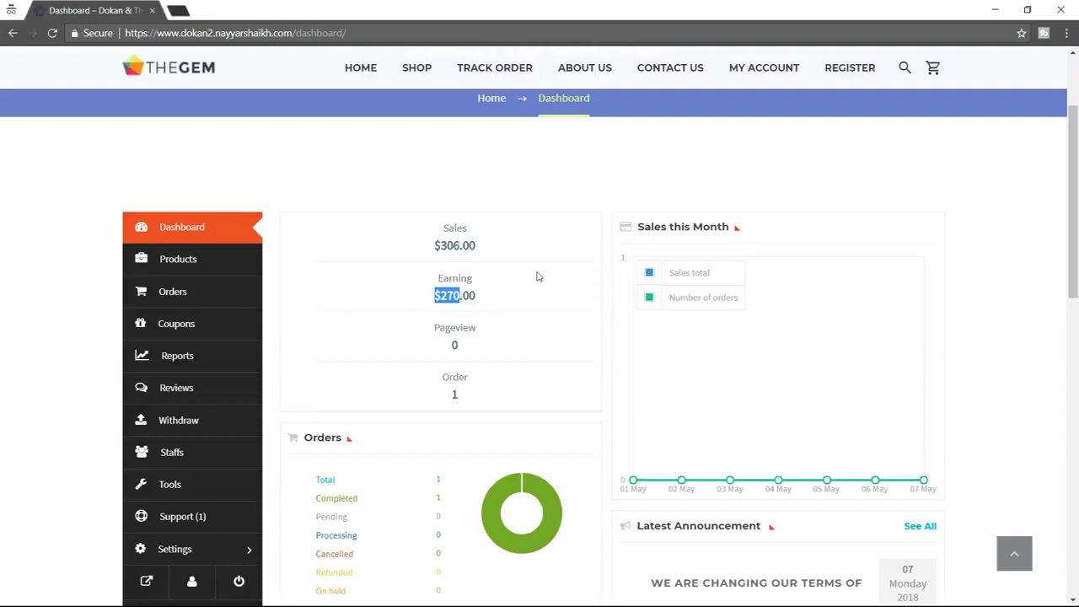
left_click_drag(440, 245, 460, 243)
left_click_drag(438, 296, 461, 295)
scroll(573, 333, "down", 1)
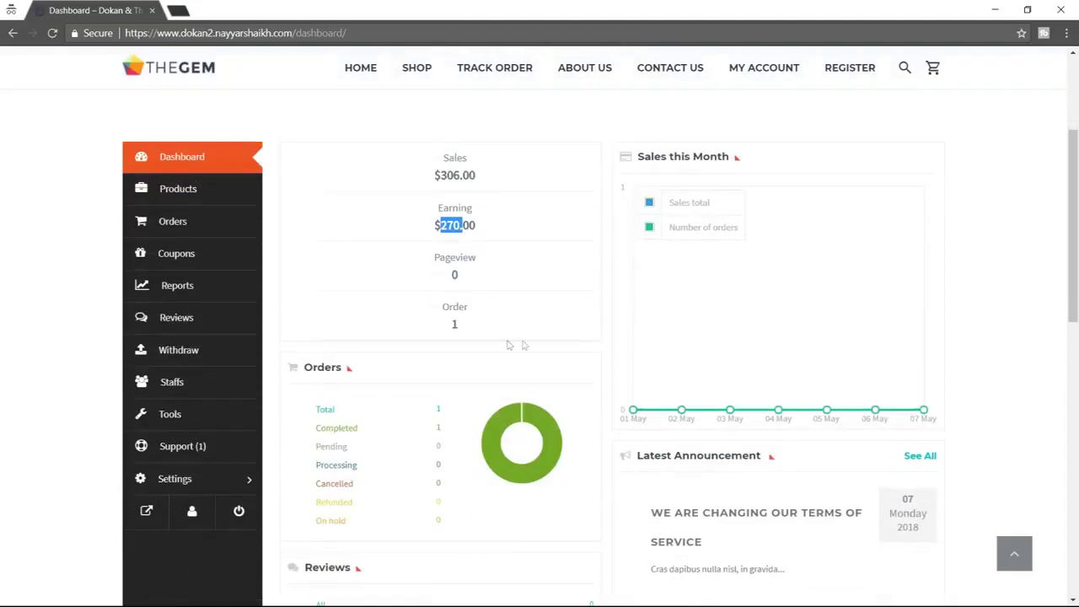
scroll(465, 330, "down", 1)
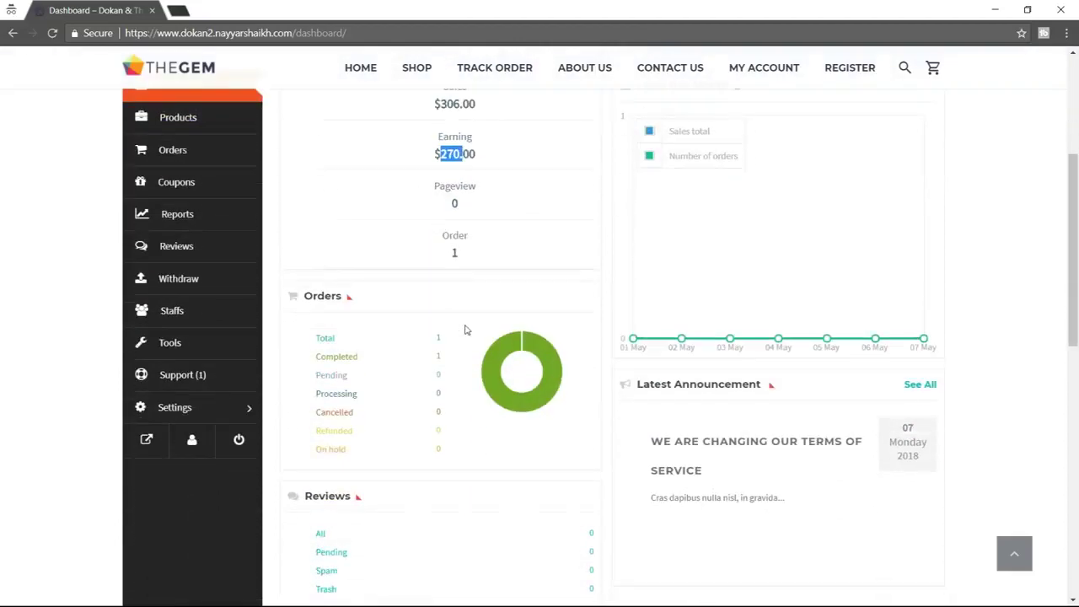
scroll(465, 329, "down", 1)
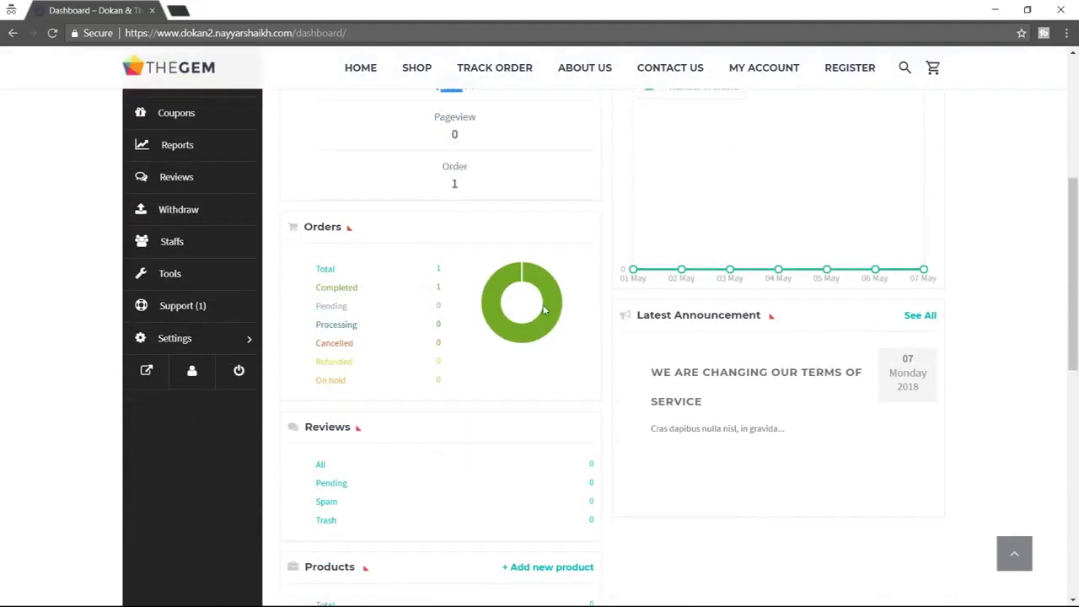
scroll(544, 311, "up", 3)
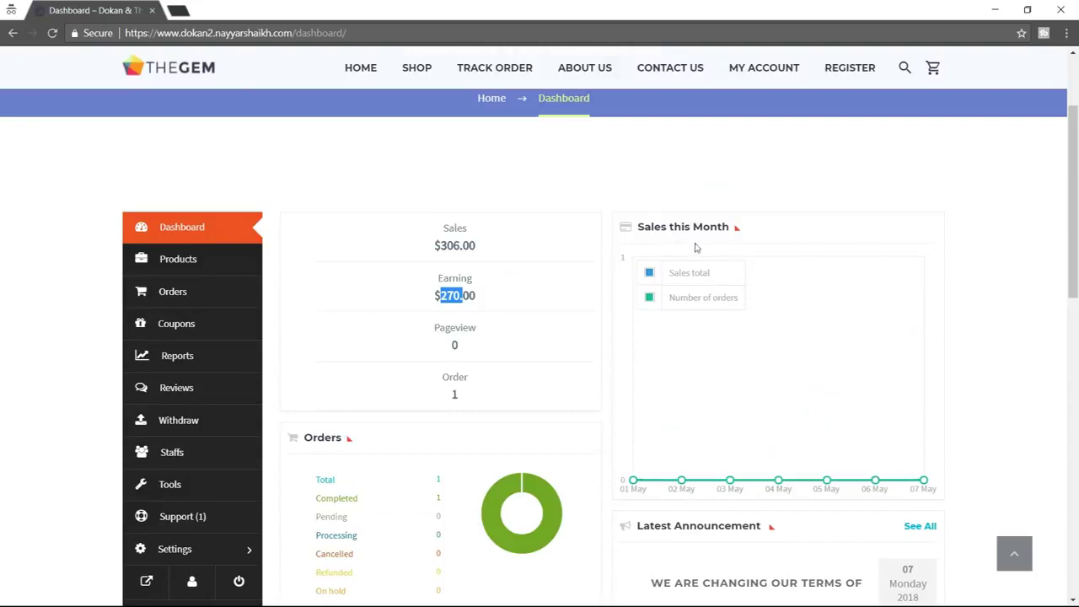
scroll(696, 248, "down", 7)
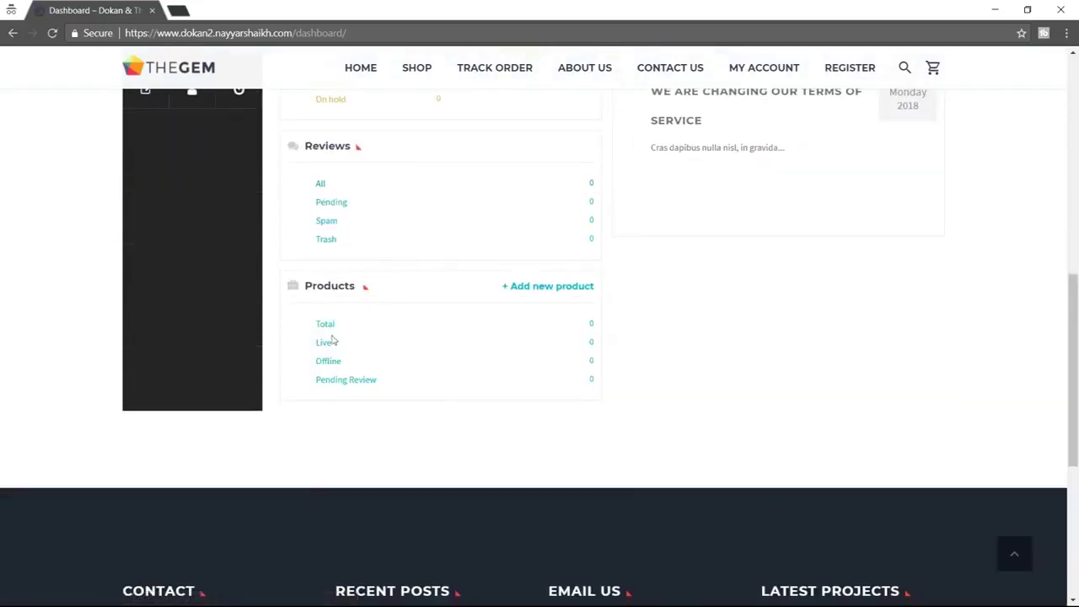
scroll(508, 343, "up", 1)
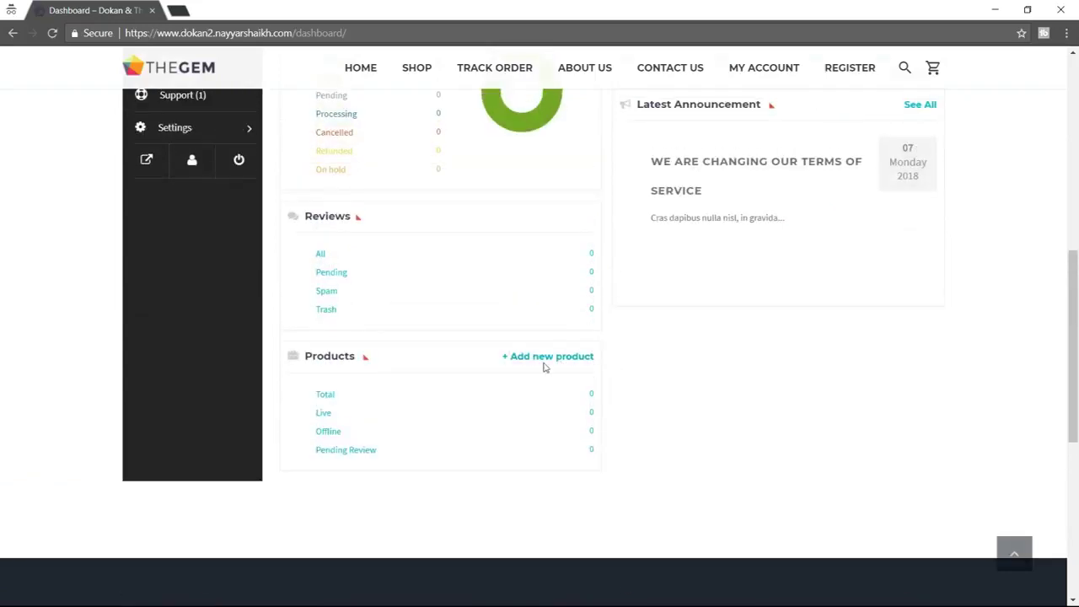
scroll(410, 320, "up", 1)
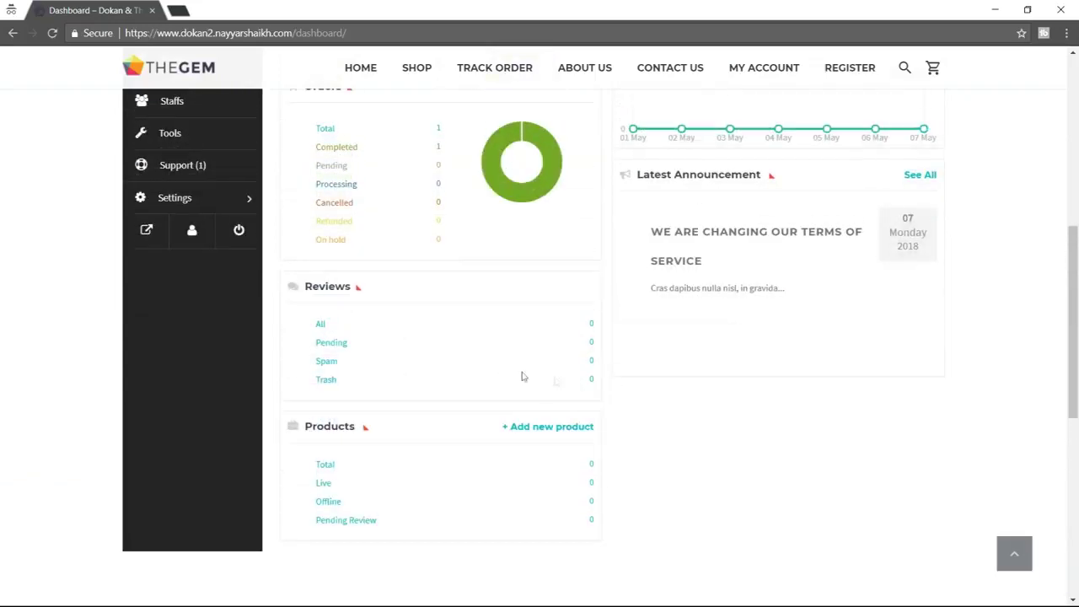
scroll(674, 388, "up", 2)
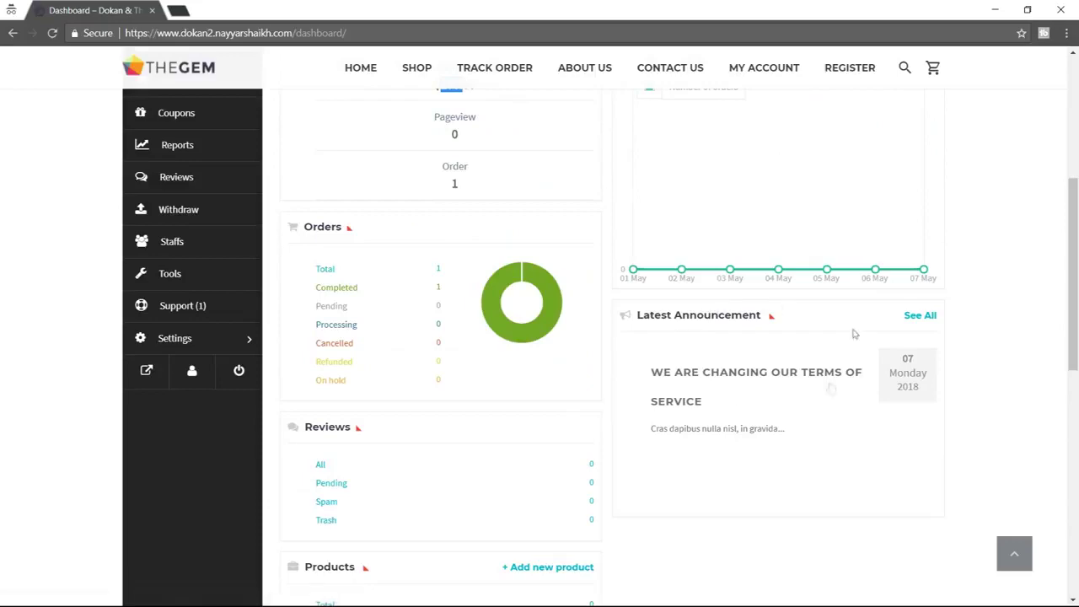
scroll(904, 390, "up", 1)
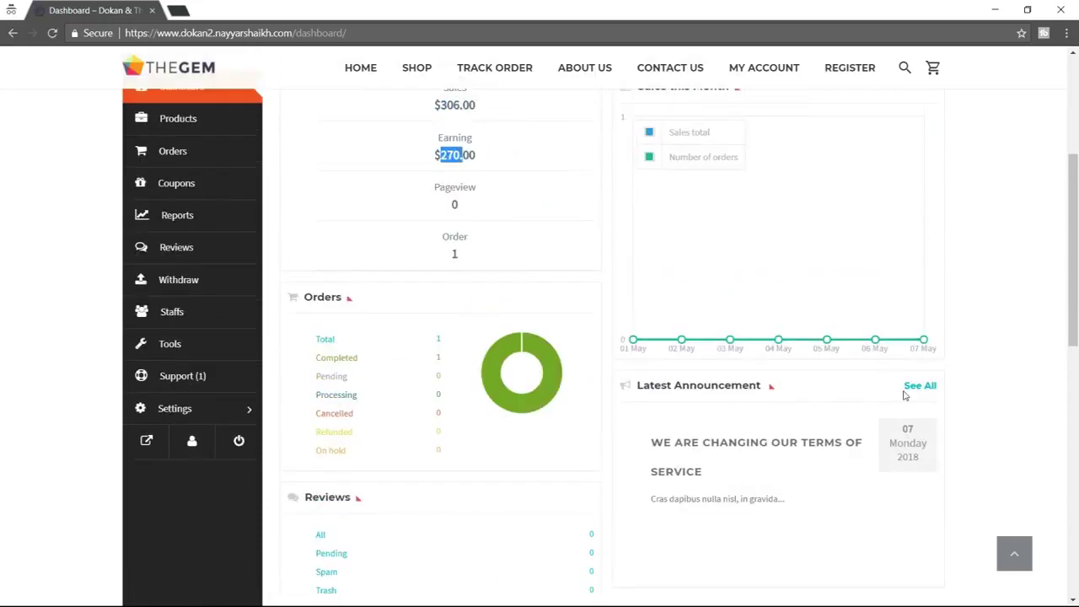
scroll(182, 198, "up", 1)
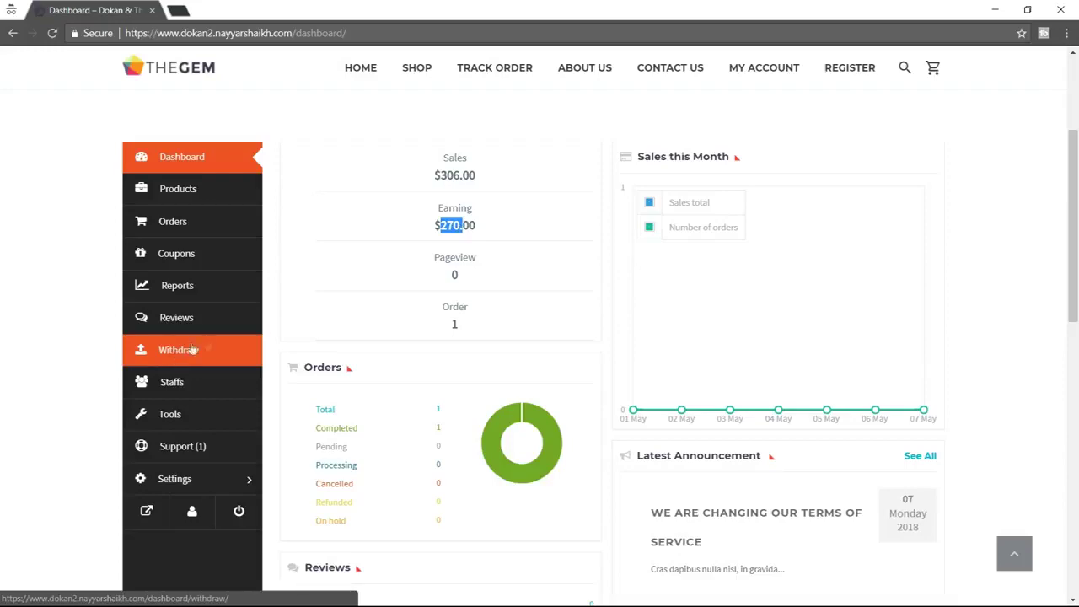
scroll(230, 387, "down", 1)
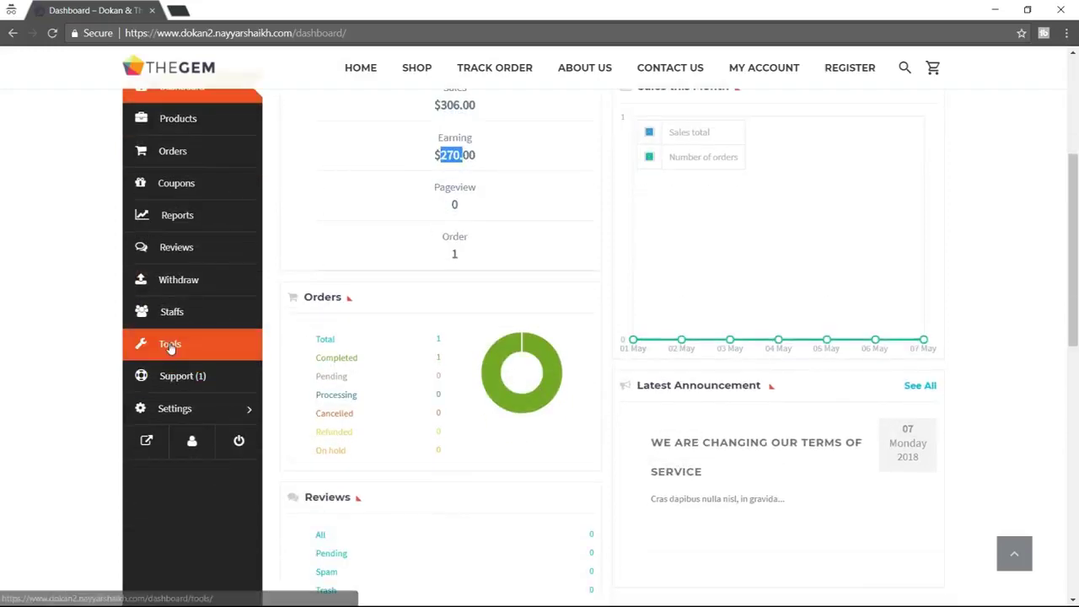
Open the Nike Shoes store settings and look over its Mumbai address
left_click(233, 412)
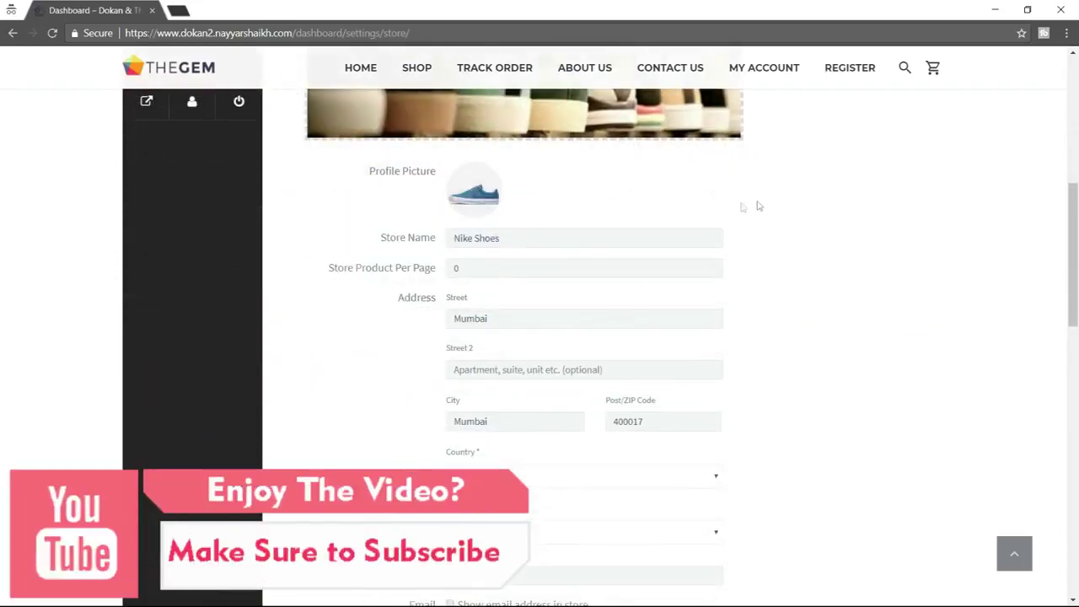
scroll(1041, 260, "down", 7)
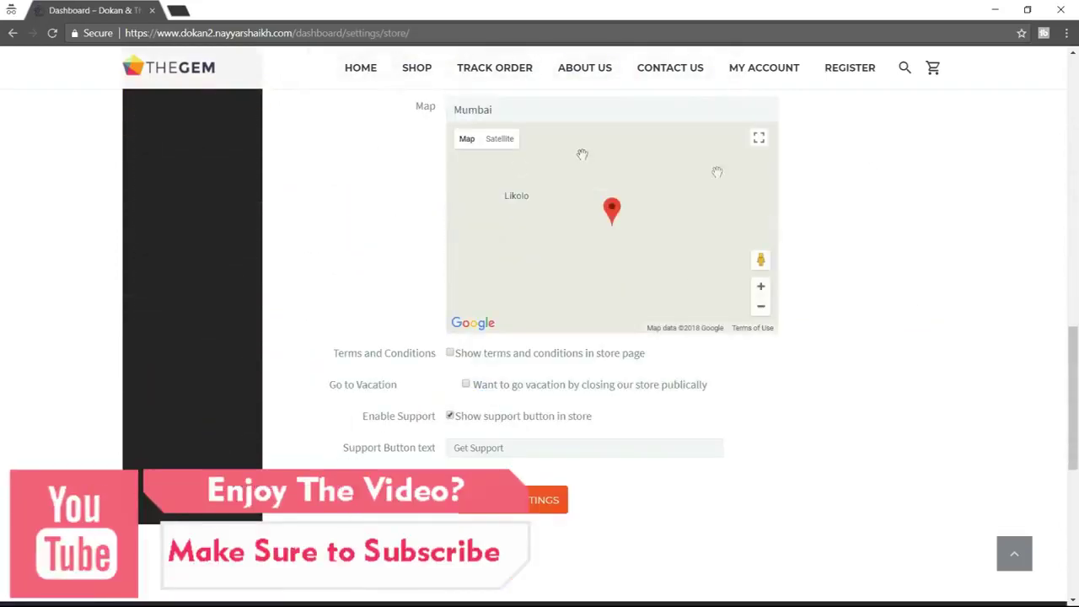
scroll(836, 363, "up", 10)
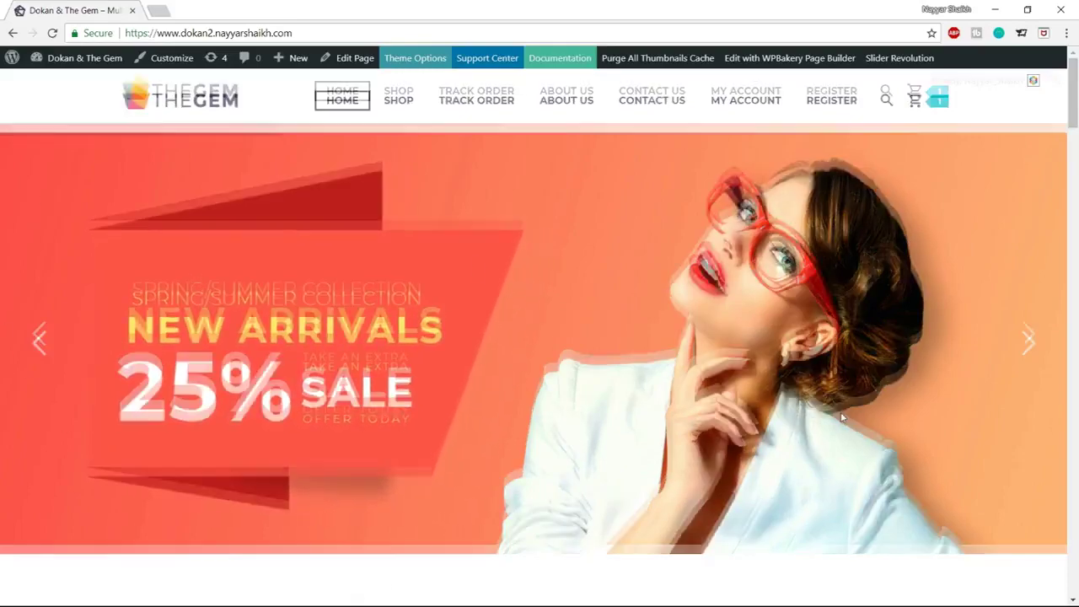
scroll(759, 349, "down", 4)
scroll(776, 418, "up", 4)
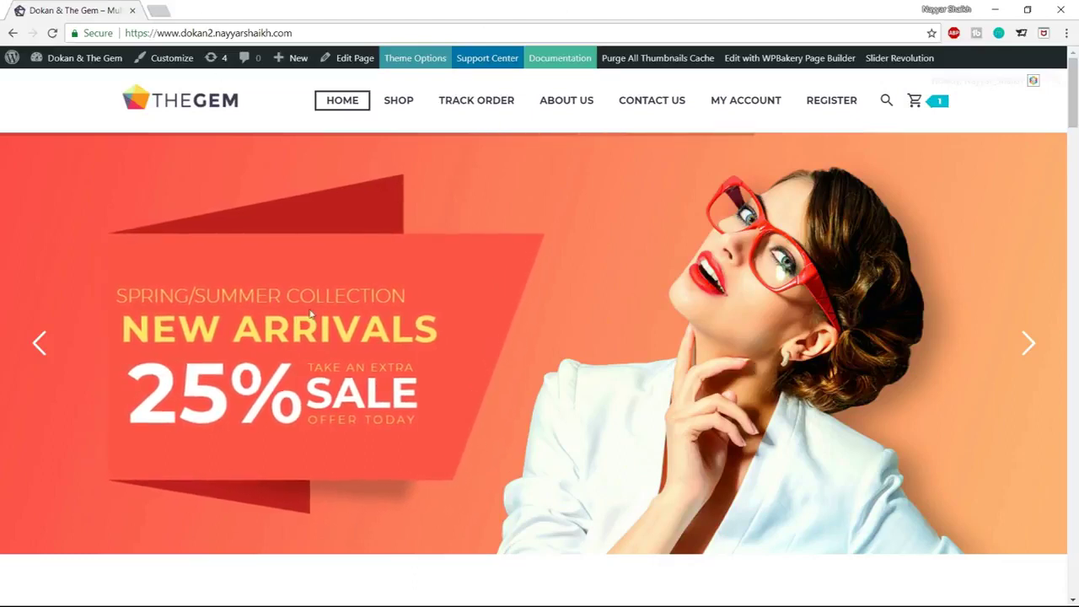
Load bloggdude.com/tmd in a new tab to reach TMDHosting's Cloud Hosting page
left_click(156, 10)
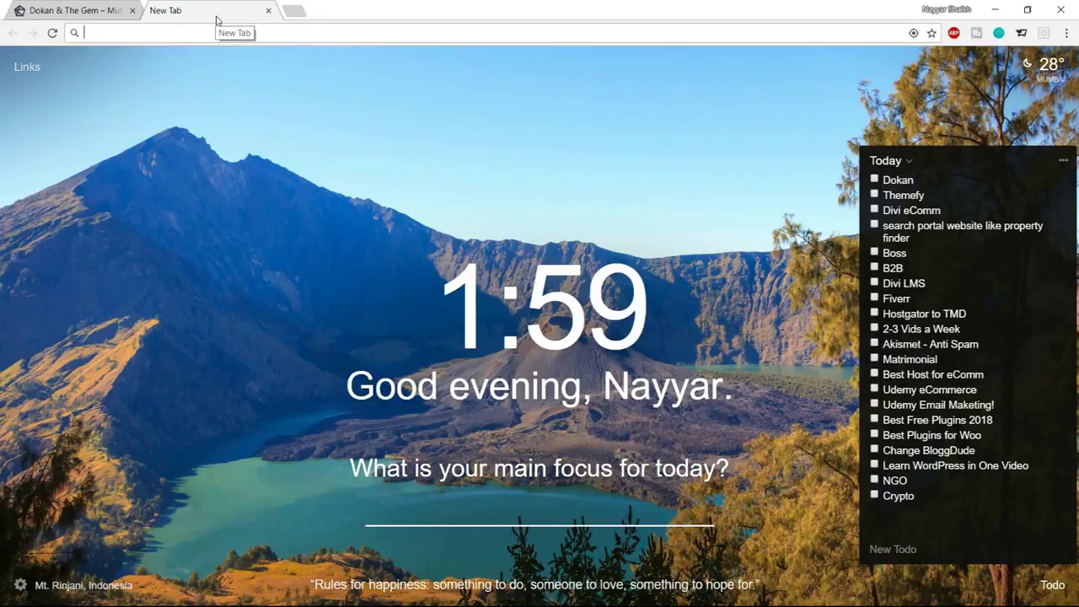
type("bloggdude.com")
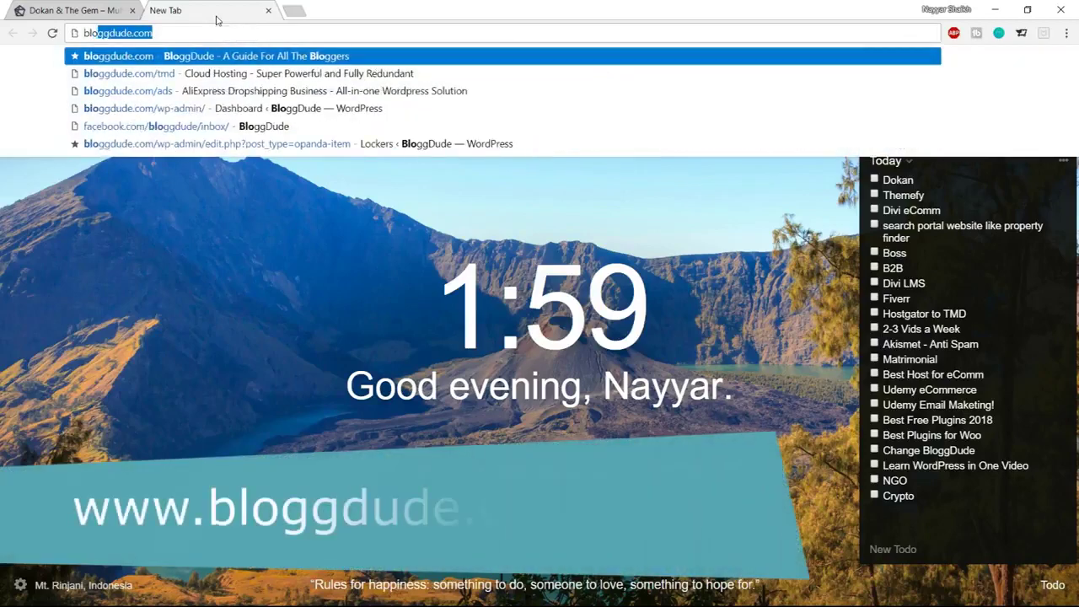
type("/tmd")
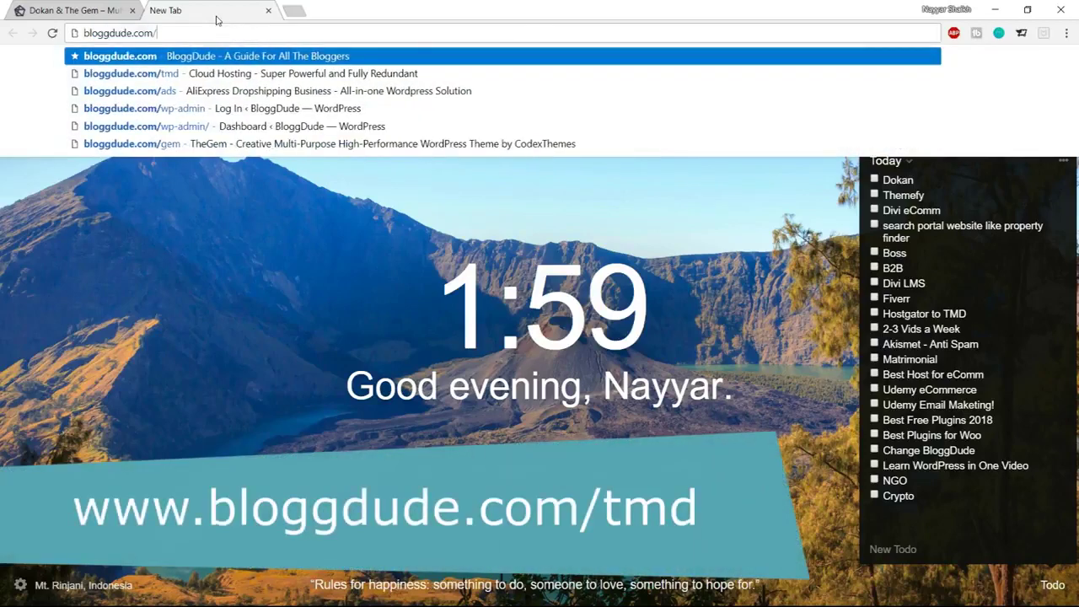
key("Return")
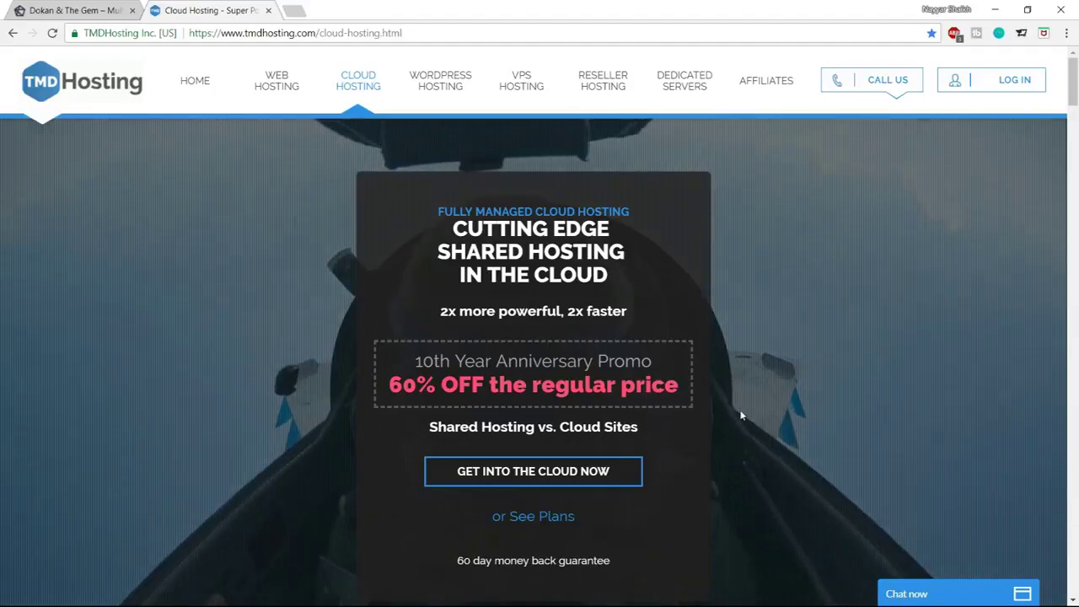
Scroll to the Starter, Business and Enterprise Cloud cards showing CPU cores and DDR4 RAM
scroll(741, 414, "down", 2)
scroll(741, 415, "down", 6)
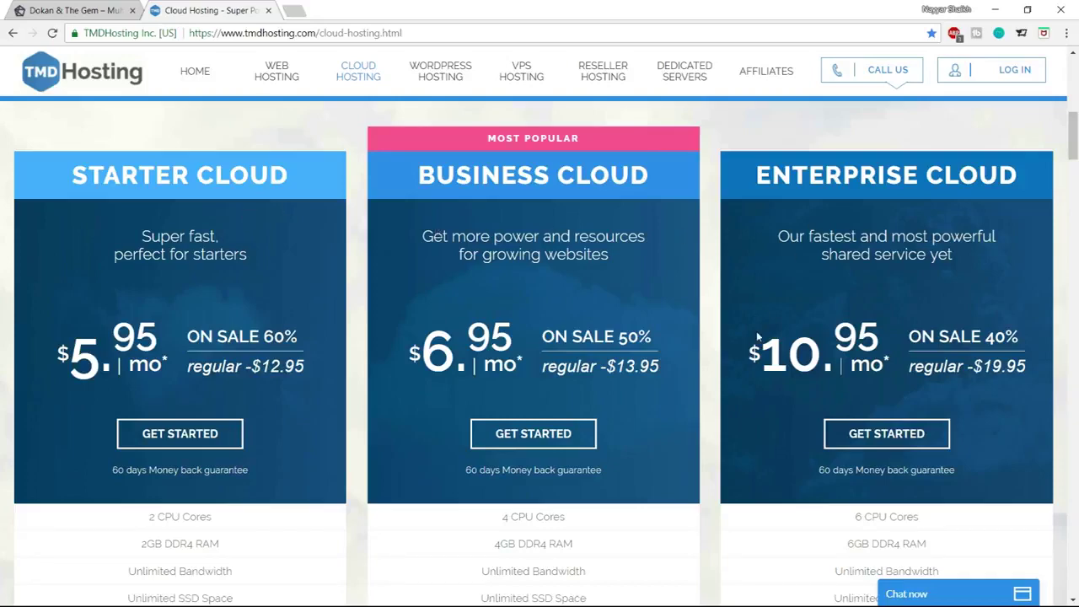
scroll(756, 332, "down", 5)
scroll(758, 334, "up", 2)
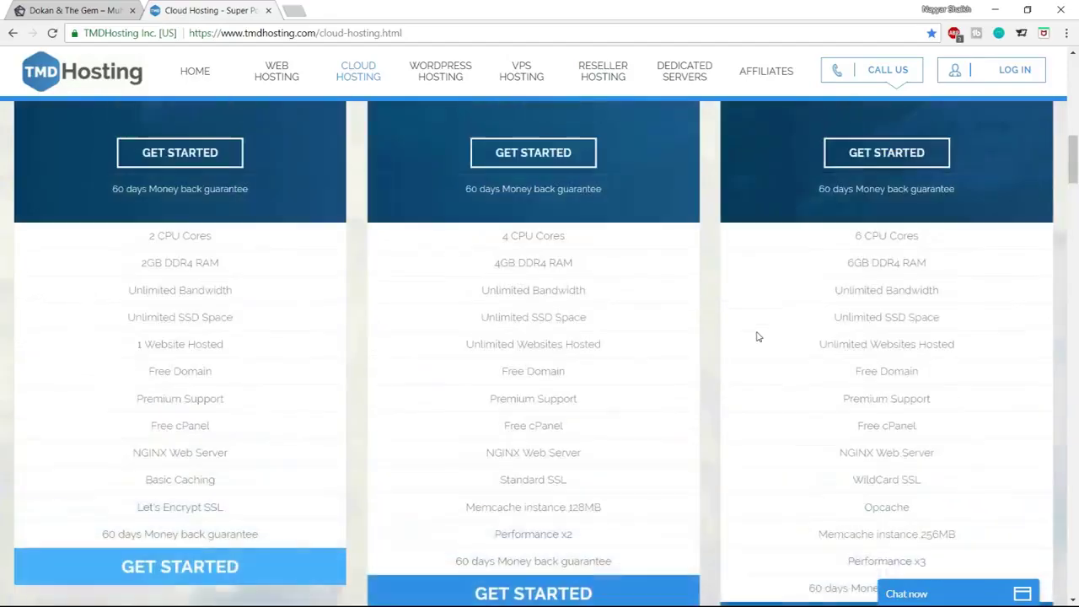
scroll(758, 335, "down", 1)
scroll(756, 373, "up", 4)
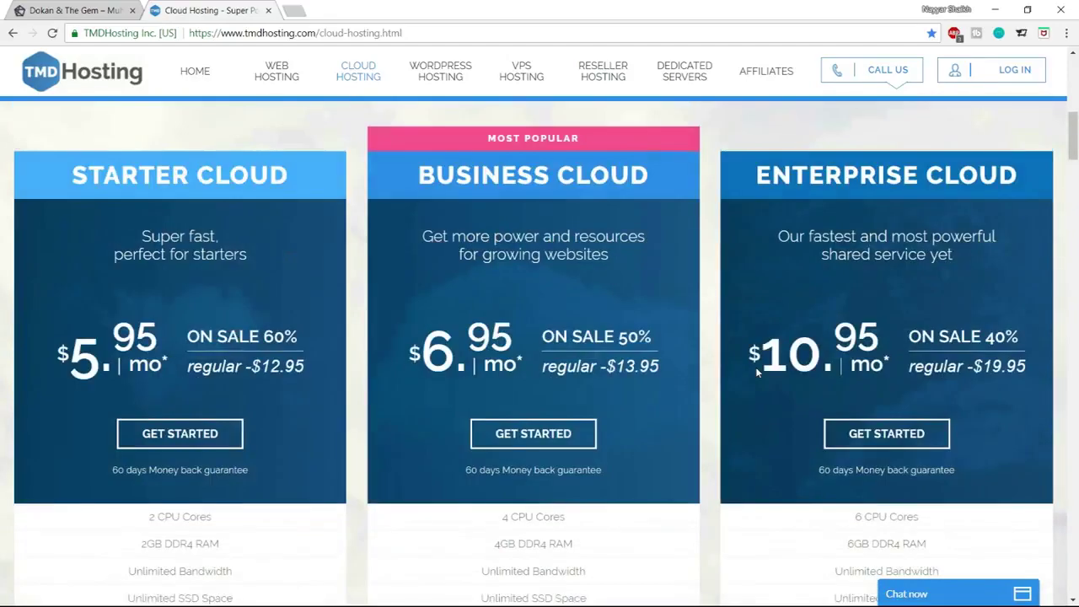
scroll(756, 372, "down", 4)
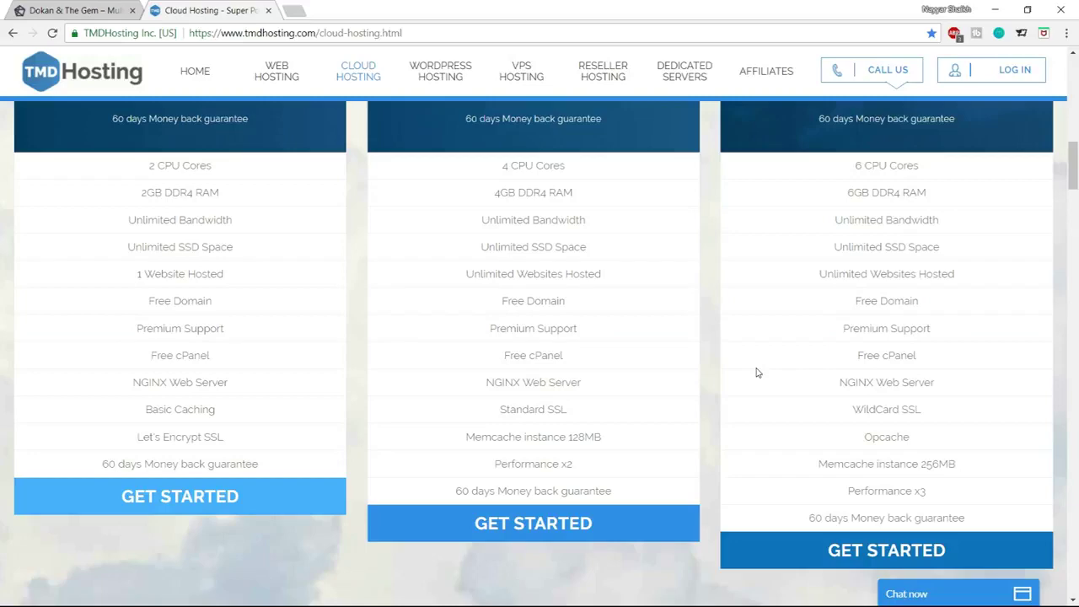
scroll(856, 447, "up", 1)
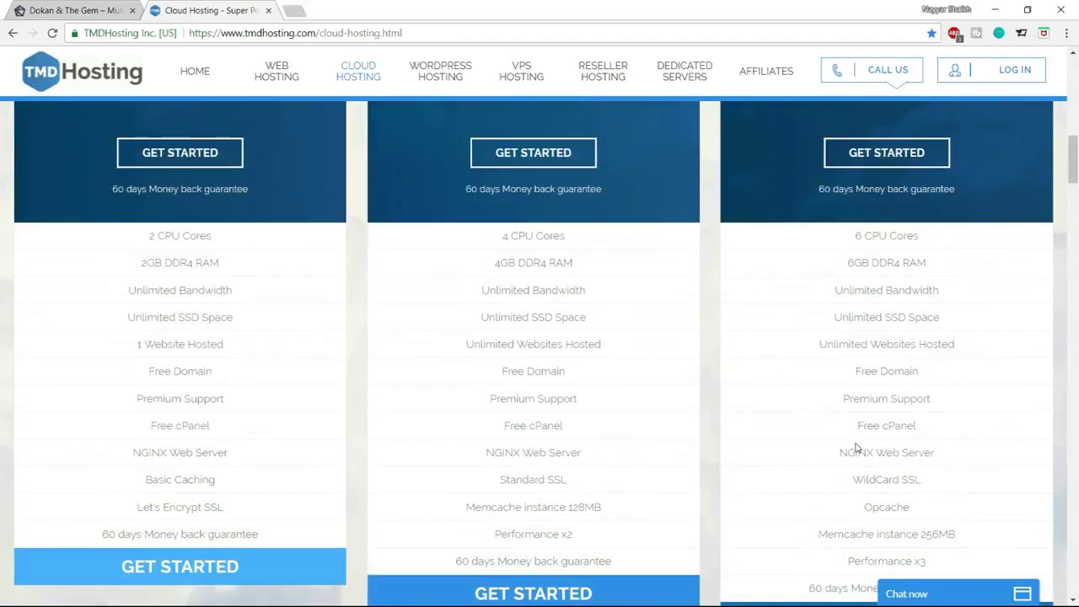
scroll(859, 447, "down", 1)
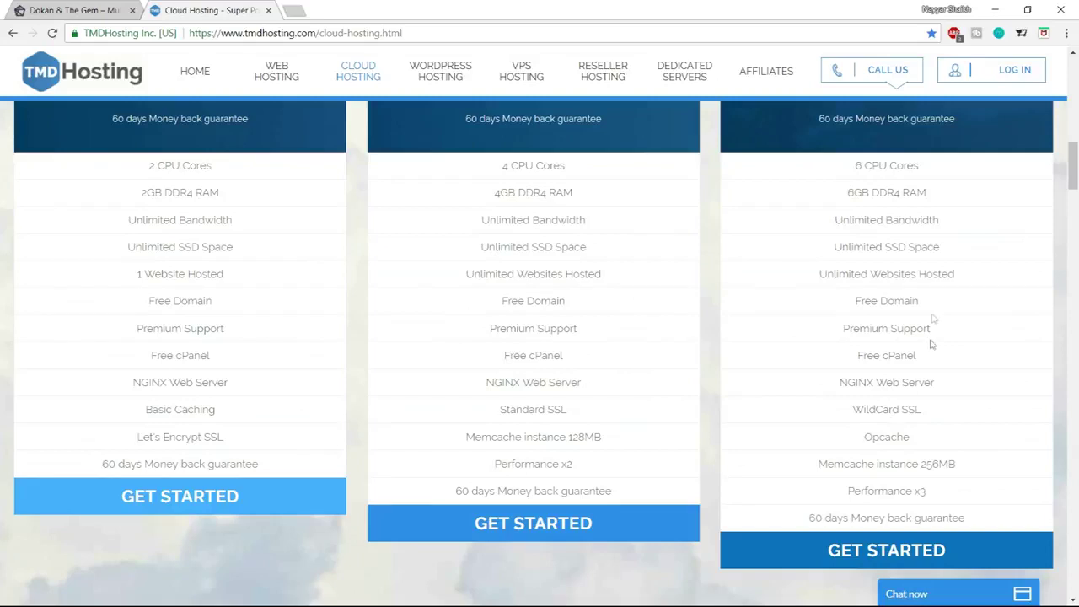
left_click_drag(854, 166, 972, 202)
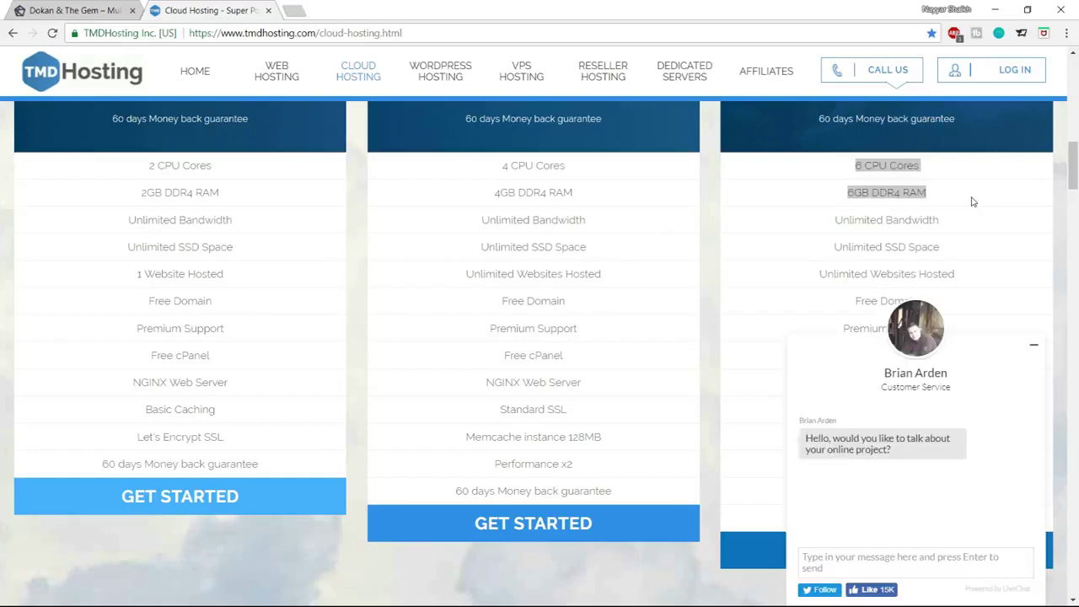
left_click(1034, 349)
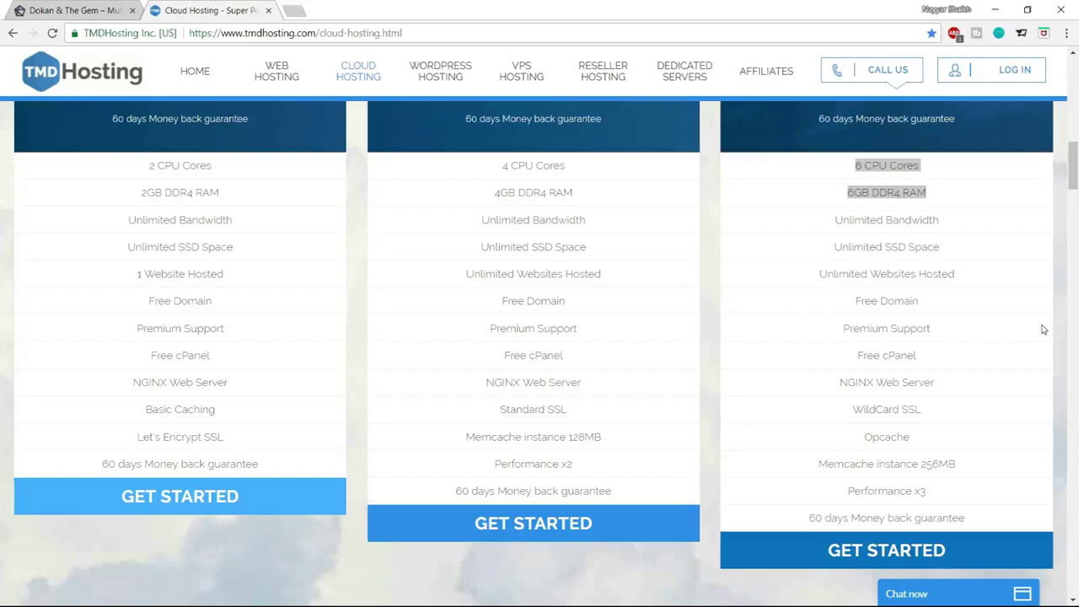
scroll(1043, 329, "up", 5)
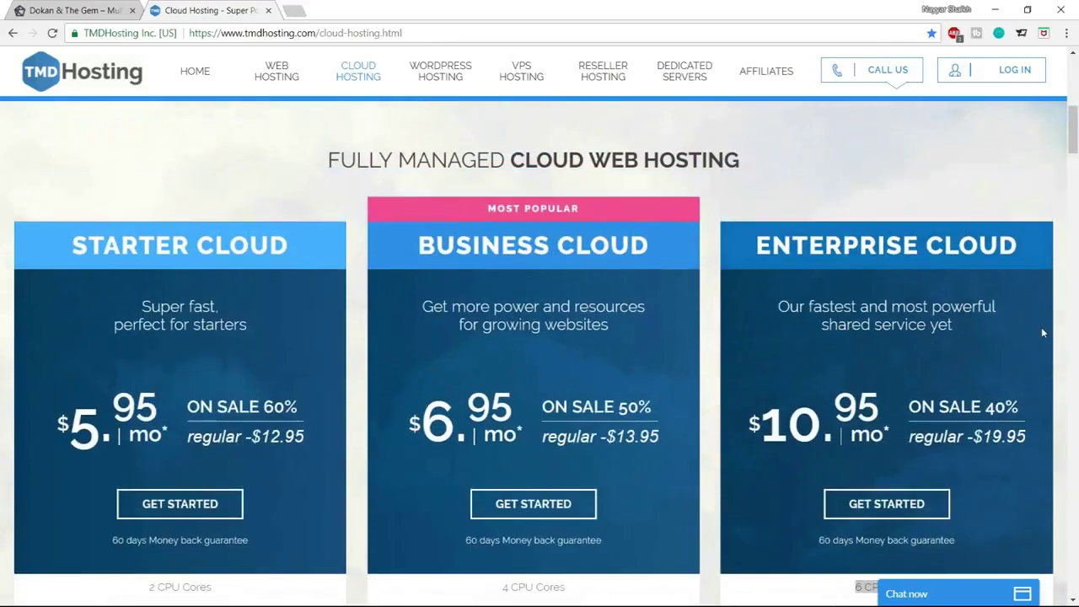
scroll(1043, 349, "up", 6)
scroll(1034, 374, "down", 6)
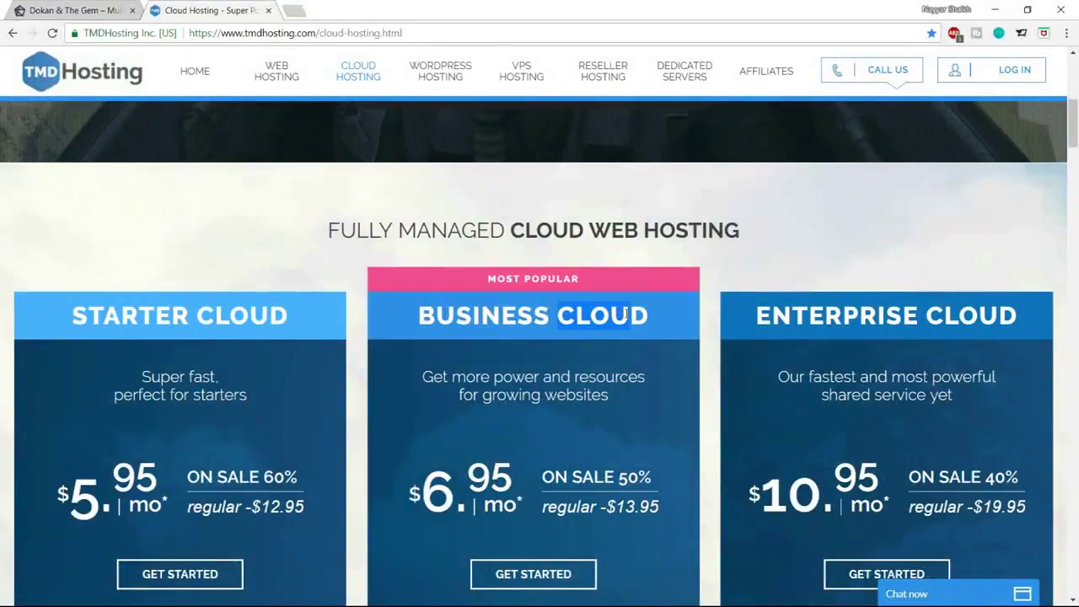
scroll(717, 357, "down", 5)
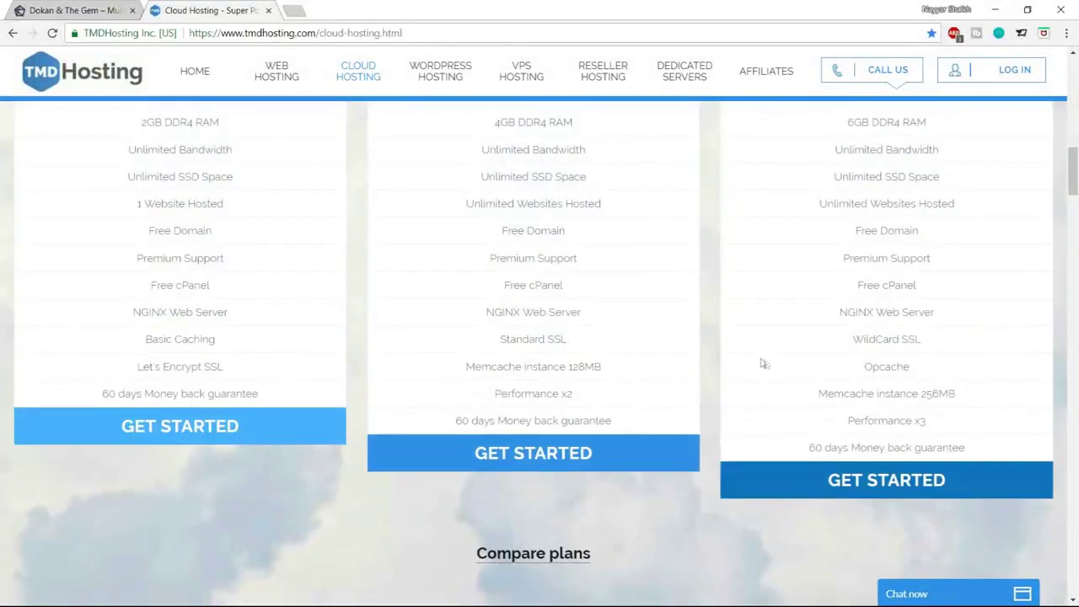
scroll(766, 364, "down", 1)
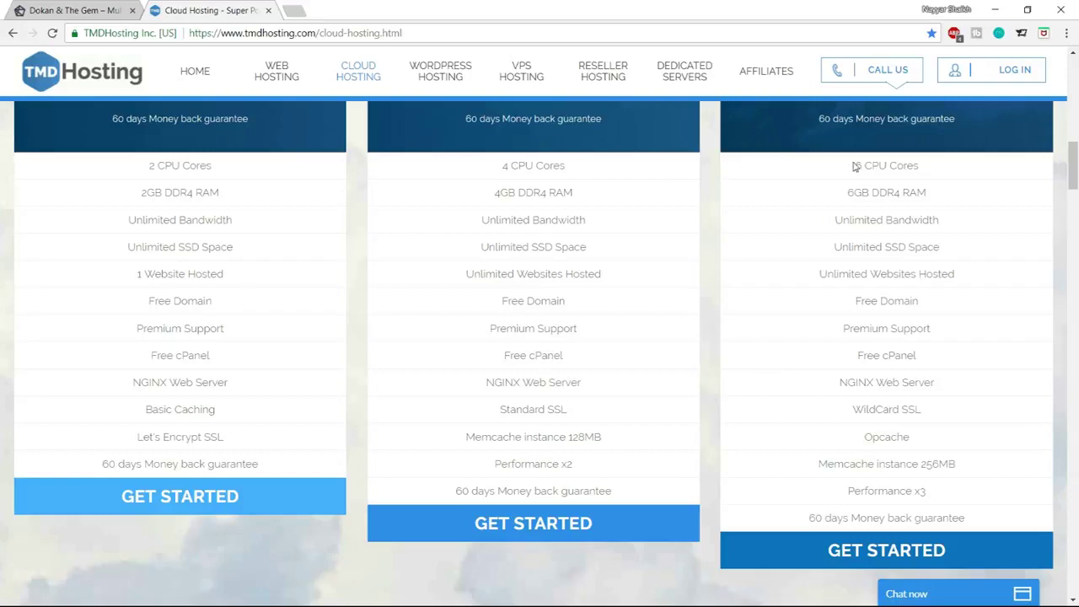
left_click_drag(853, 165, 934, 192)
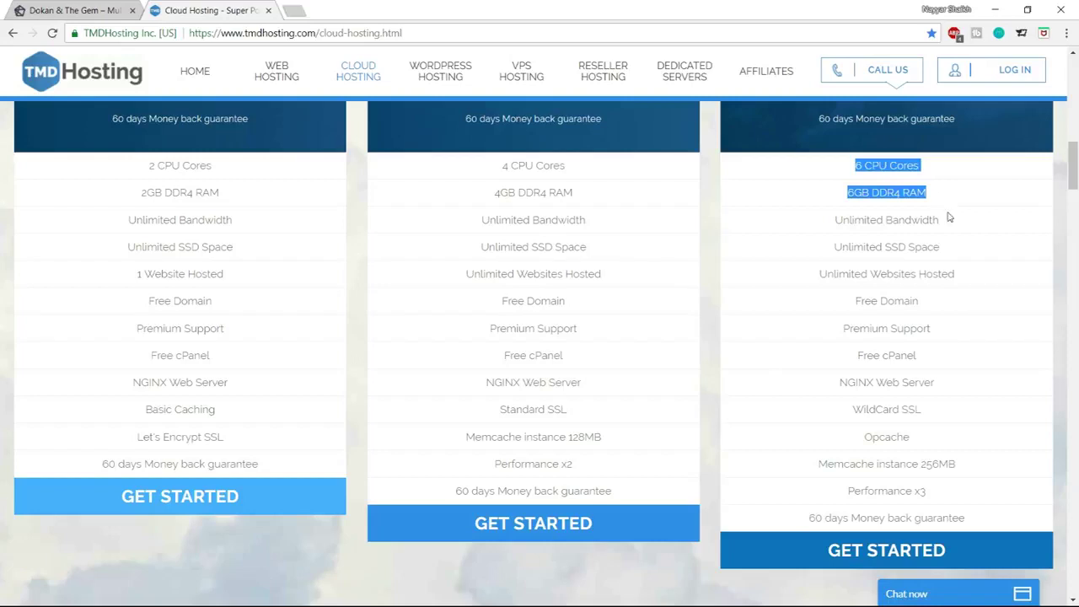
left_click_drag(836, 221, 964, 221)
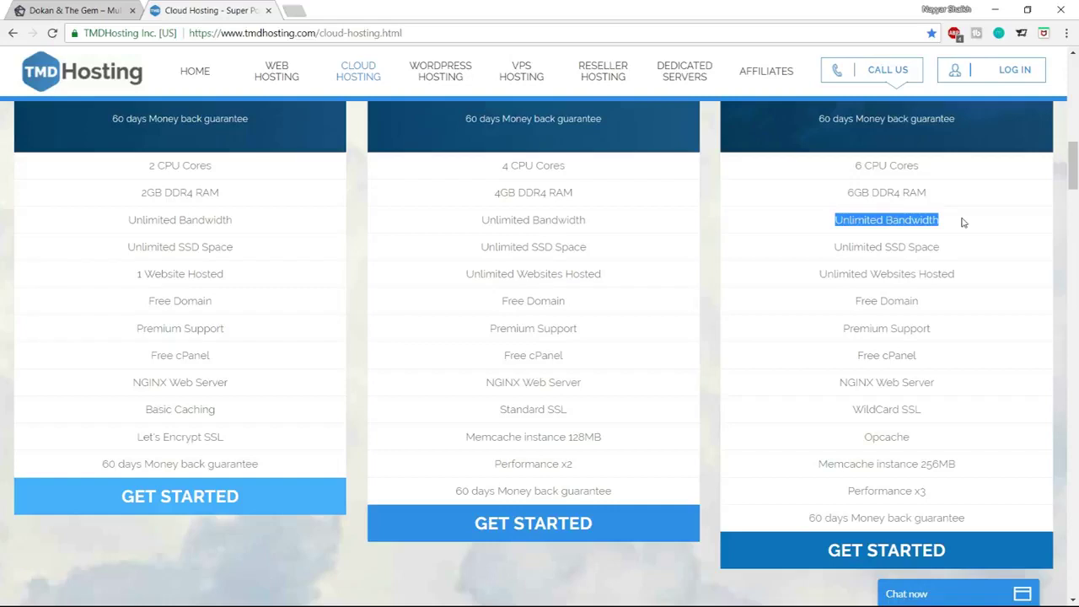
left_click_drag(885, 247, 948, 253)
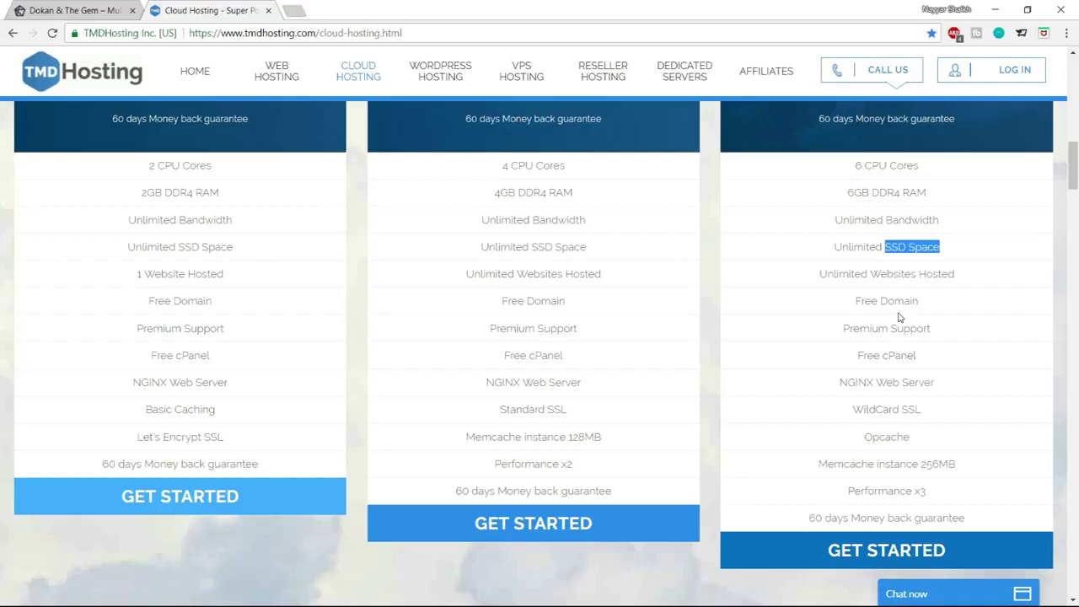
Search Google for 'ssd vs hdd web hosting' in a new tab
left_click(294, 10)
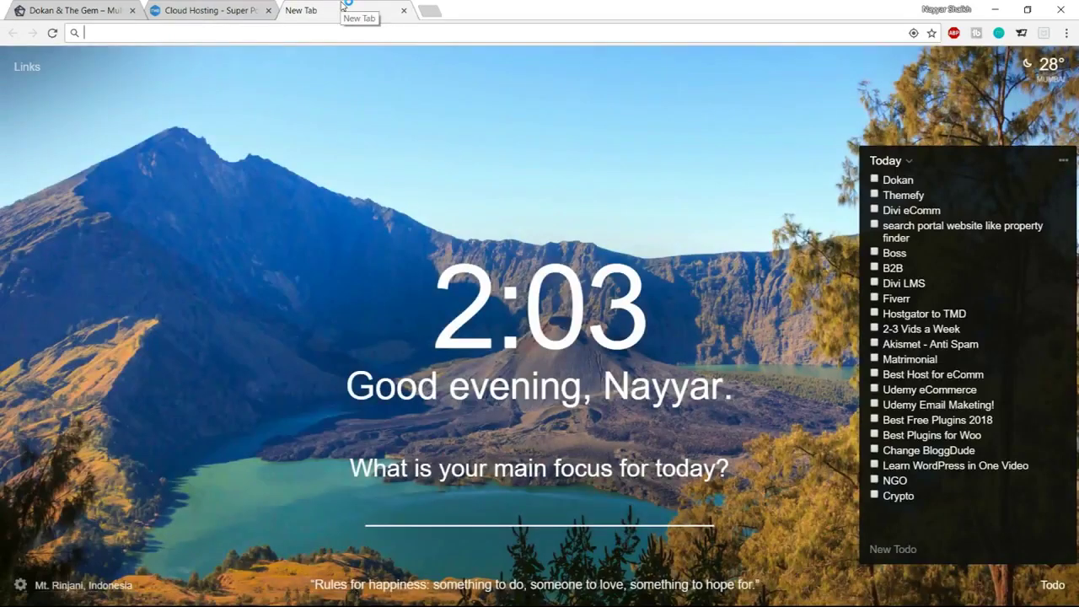
type("ssd")
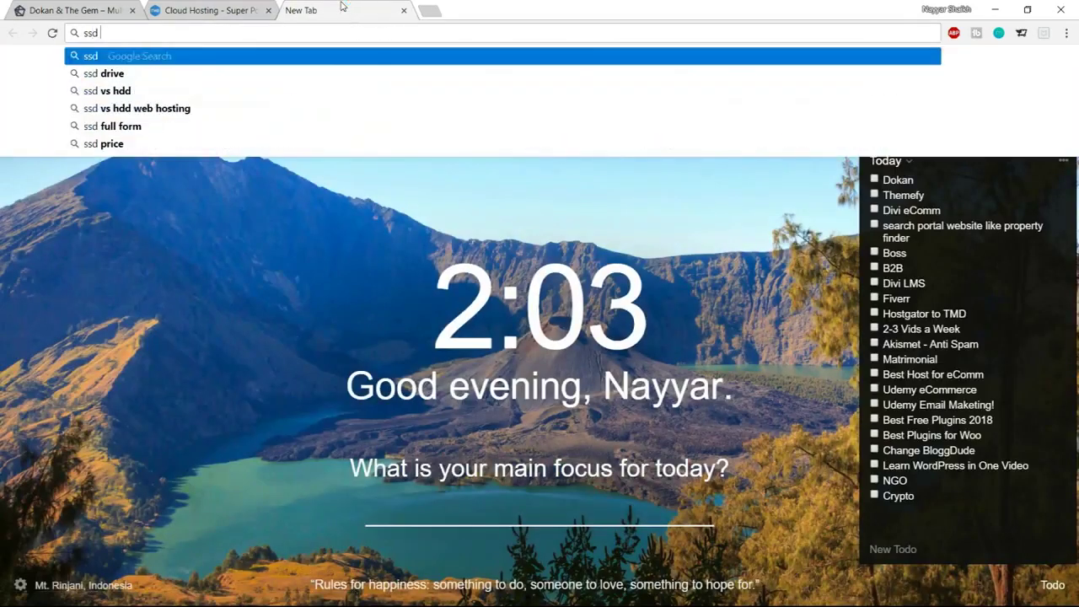
key("Down")
key("Down")
key("Down")
key("Return")
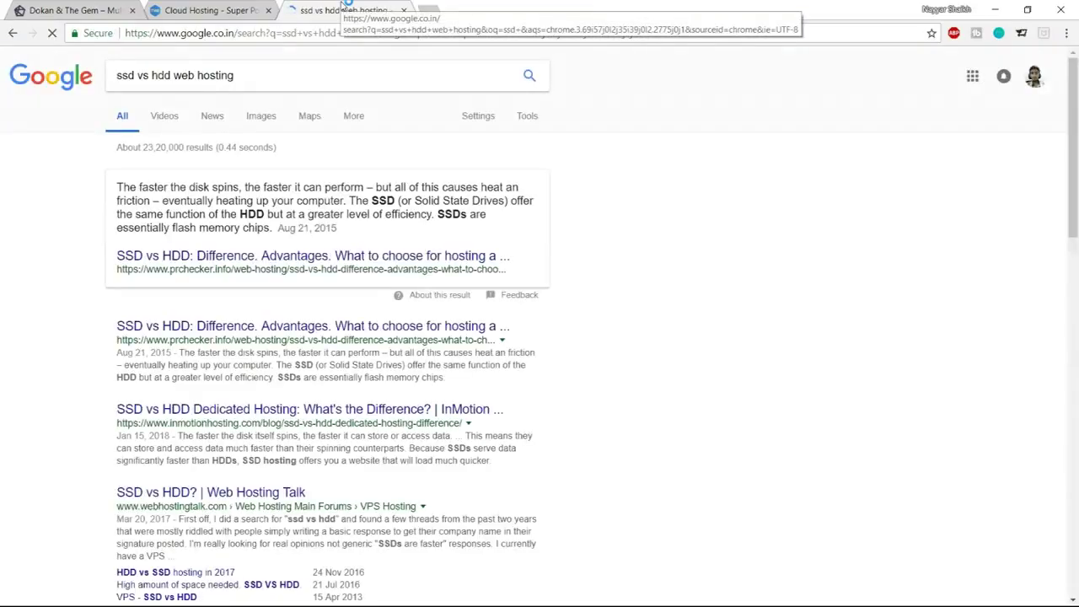
scroll(644, 323, "down", 9)
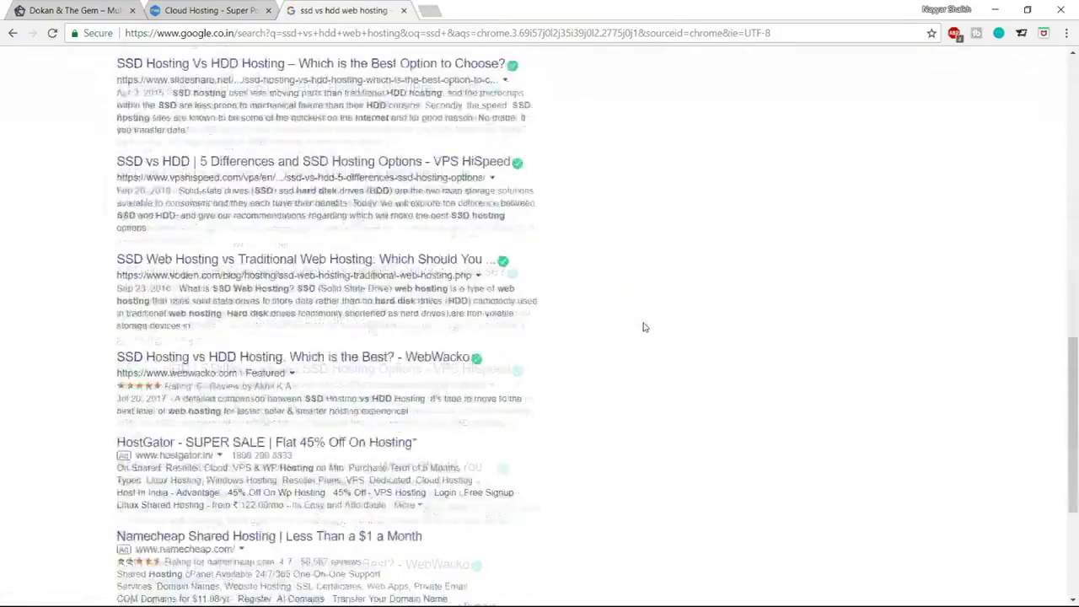
scroll(663, 355, "up", 10)
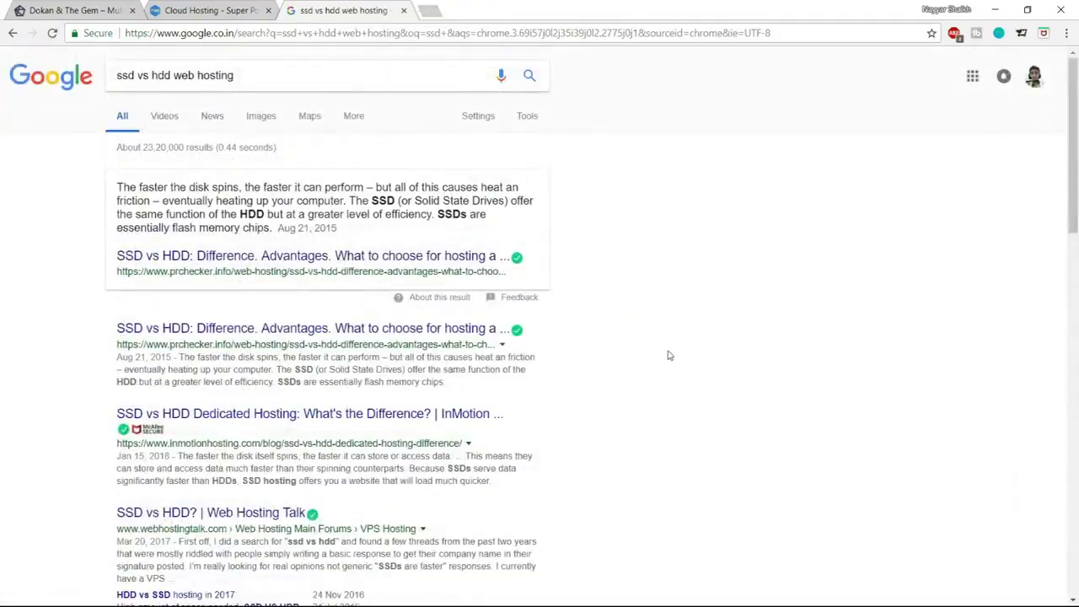
Switch to image results and preview the first SSD vs HDD speed chart
left_click(262, 118)
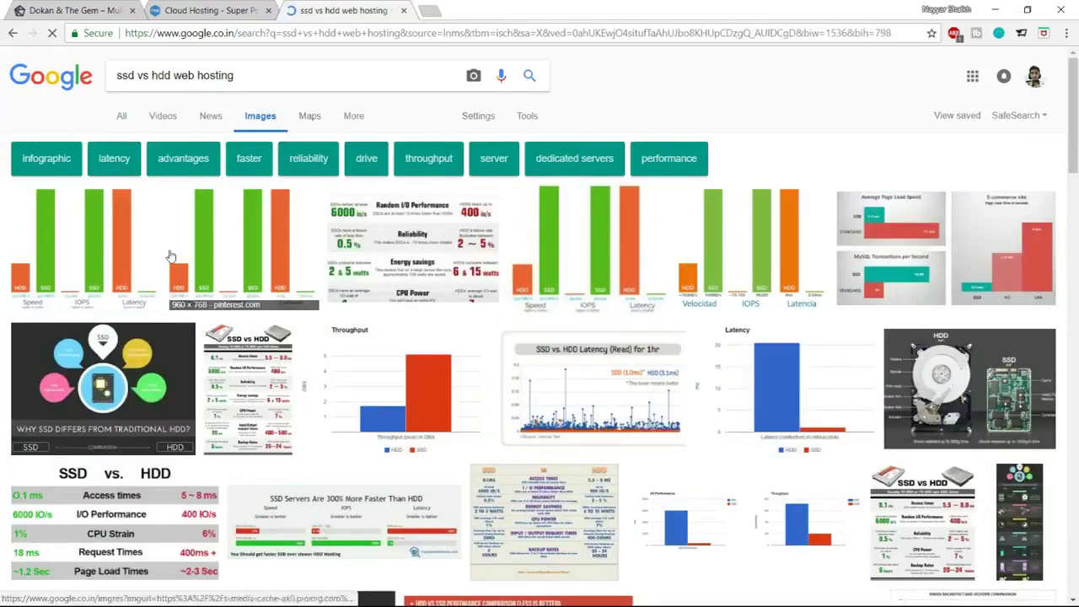
scroll(445, 469, "down", 10)
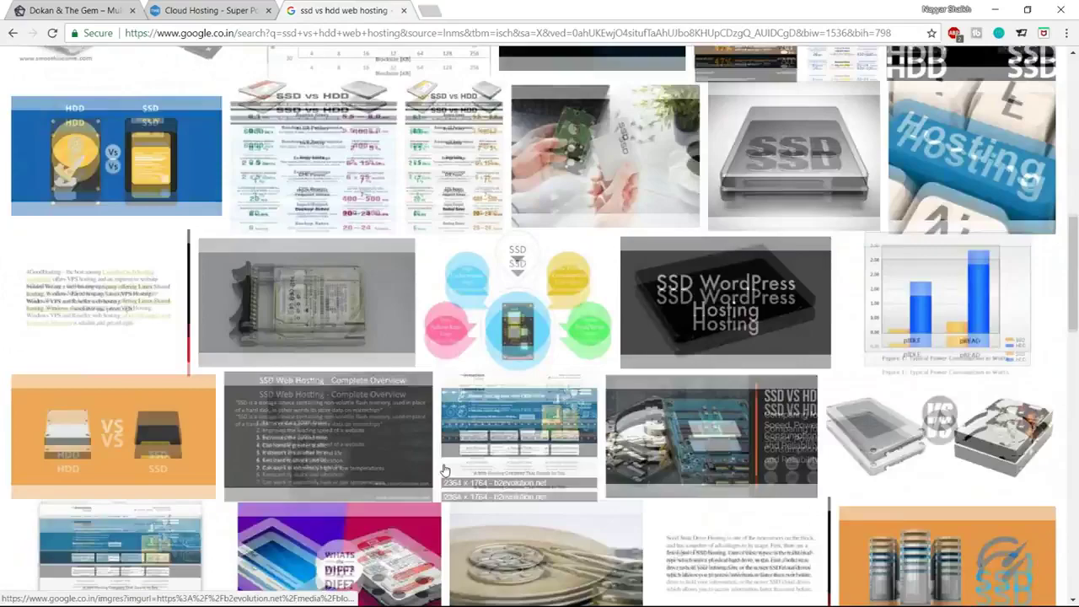
scroll(444, 469, "up", 10)
left_click(116, 242)
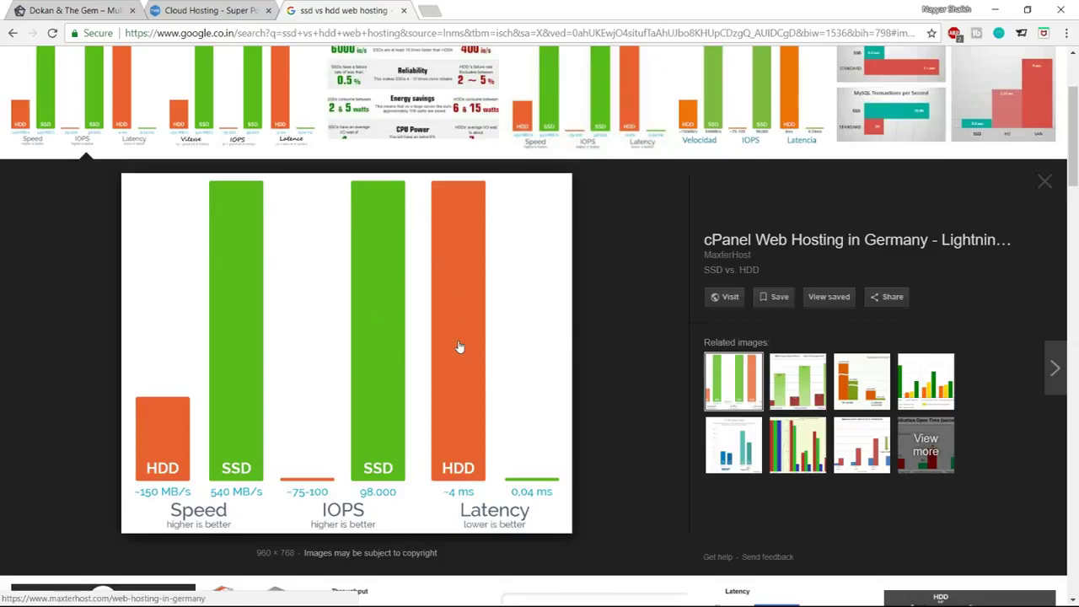
Close the search tab and highlight Enterprise Cloud's Unlimited SSD Space, Unlimited Websites and Free Domain
key("ctrl+shift+Tab")
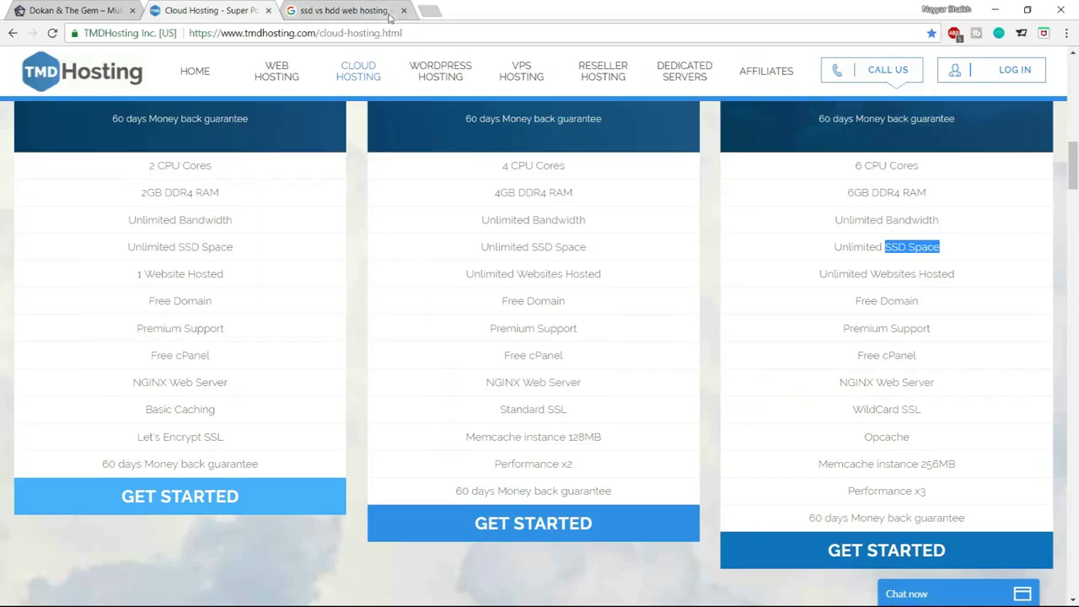
left_click(405, 11)
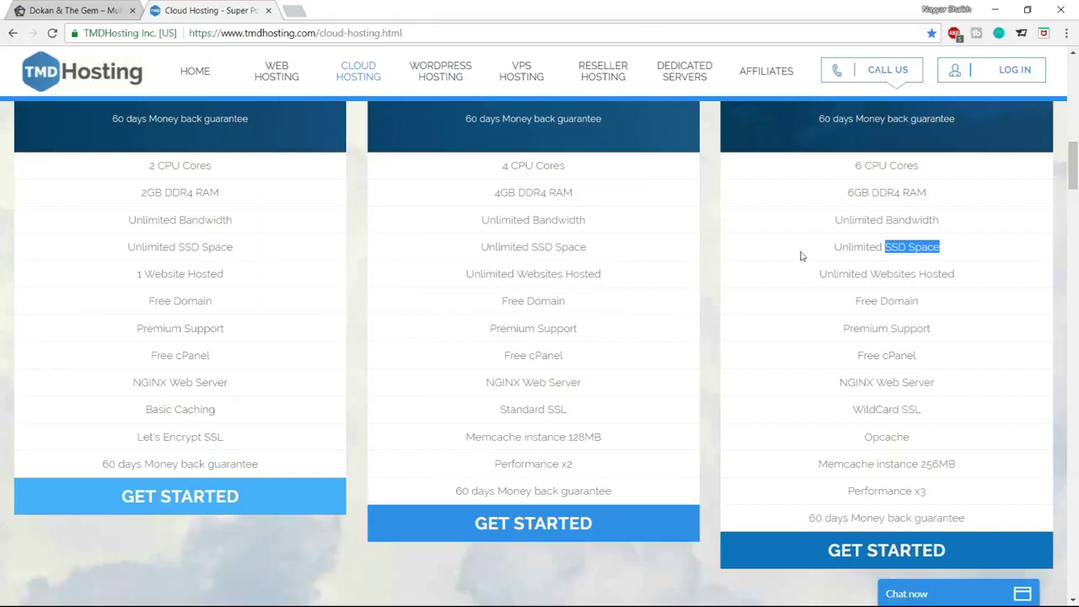
left_click_drag(833, 246, 953, 258)
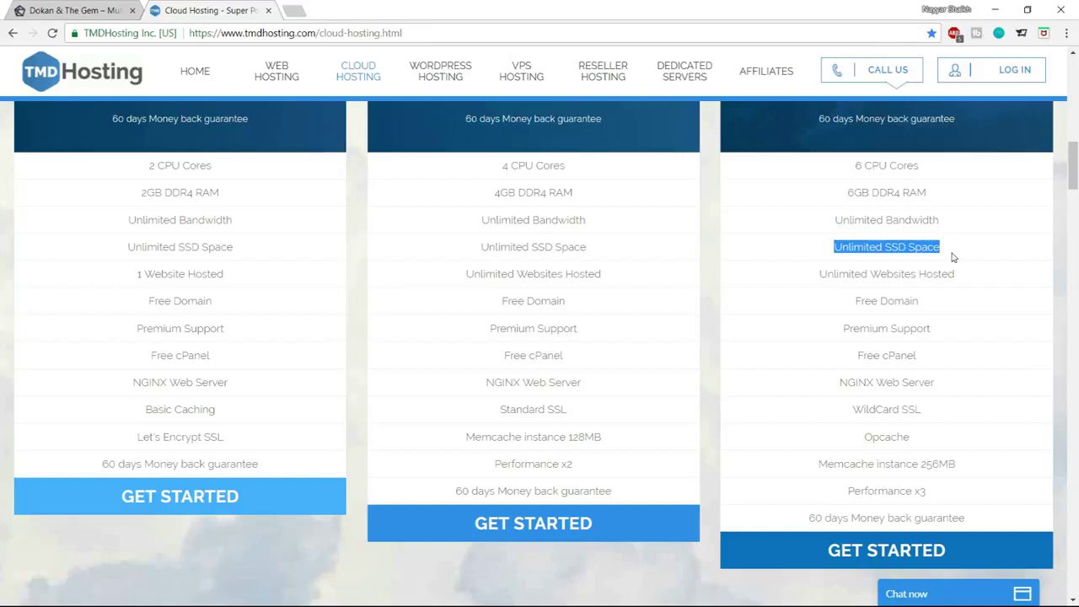
left_click_drag(822, 275, 995, 280)
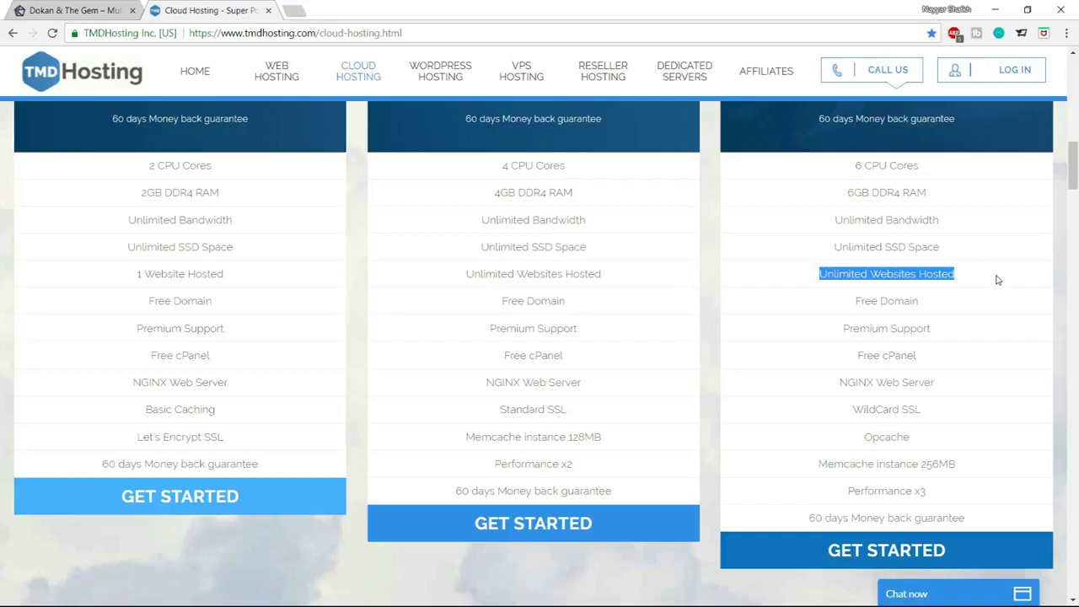
left_click_drag(853, 301, 939, 311)
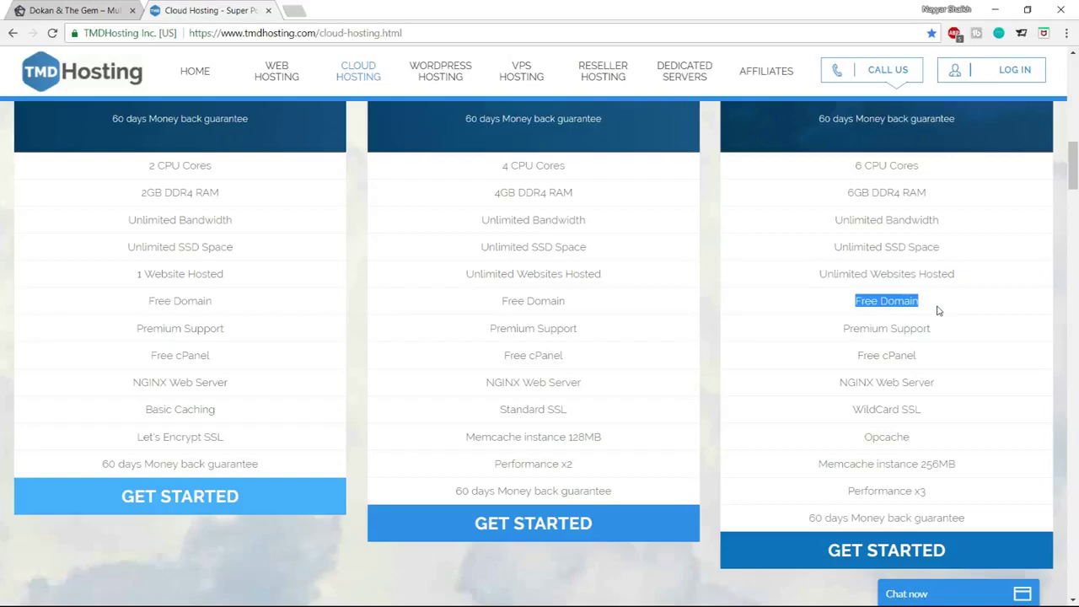
Highlight Enterprise Cloud's Premium Support, Free cPanel and WildCard SSL features
scroll(939, 311, "up", 3)
scroll(944, 379, "down", 4)
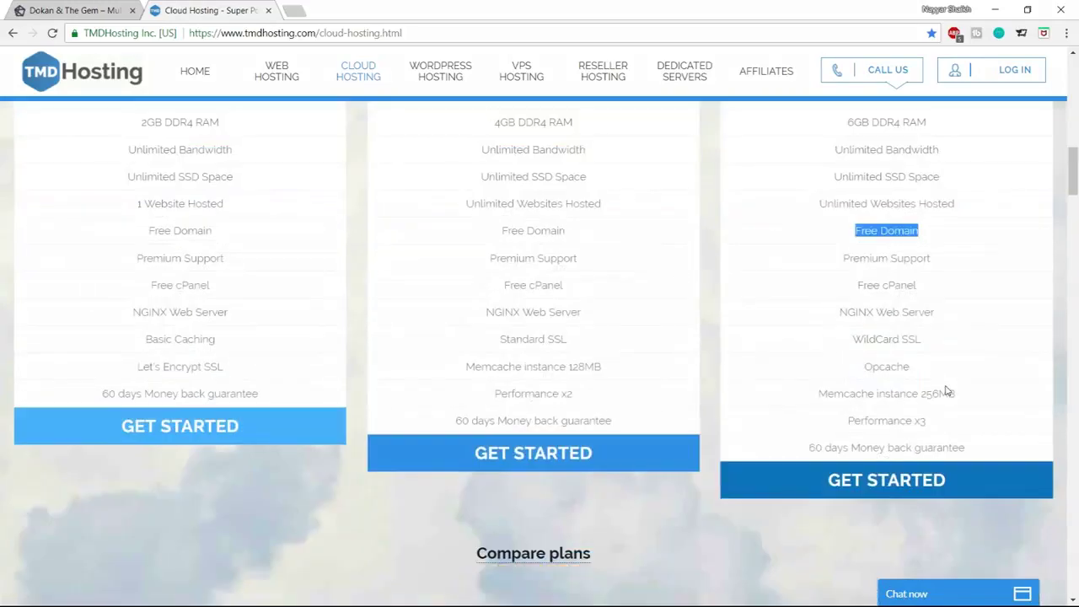
left_click_drag(843, 257, 944, 263)
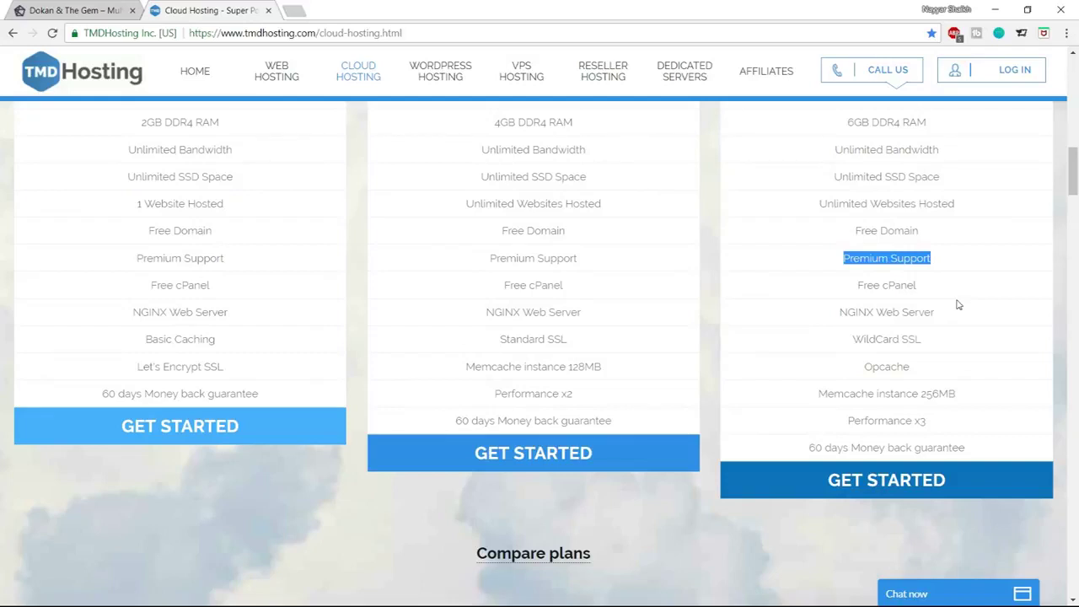
left_click_drag(856, 286, 941, 294)
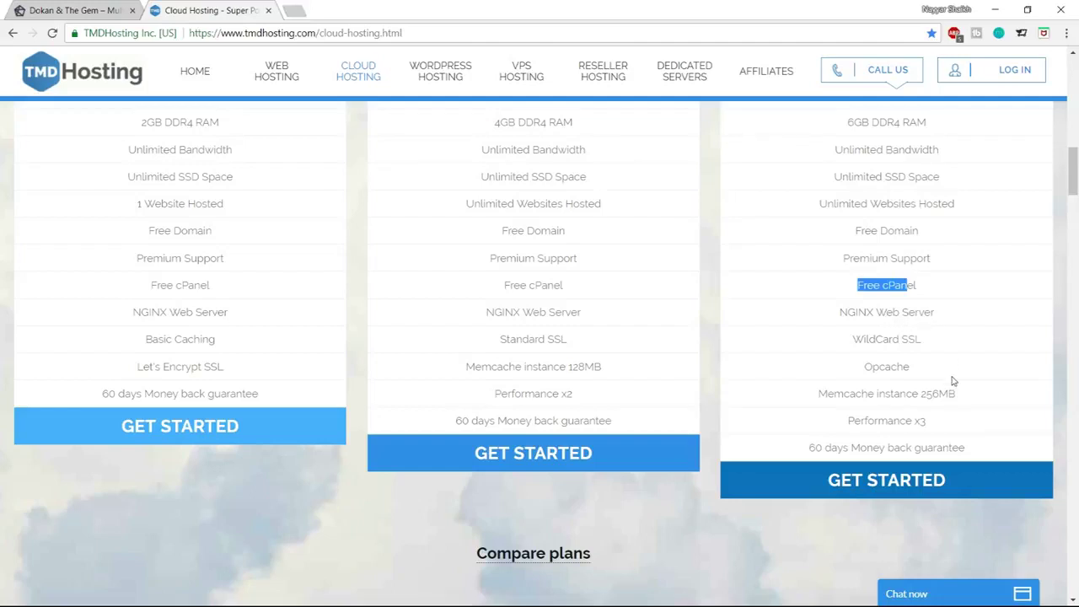
left_click_drag(929, 342, 903, 336)
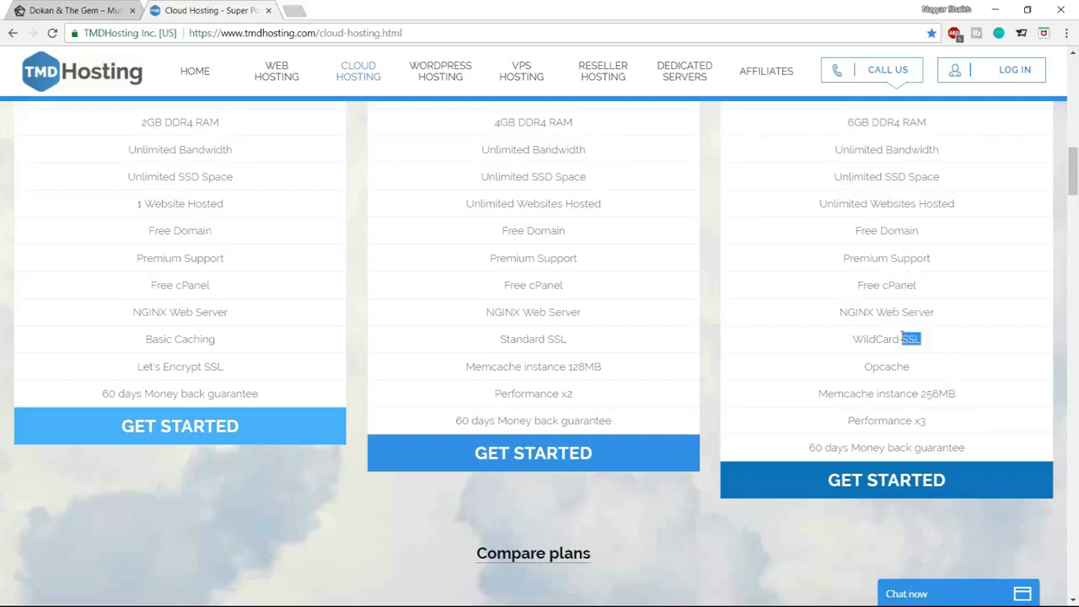
left_click(107, 34)
Check the shop site's connection security details, then switch to the TMDHosting Cloud Hosting tab
left_click(97, 34)
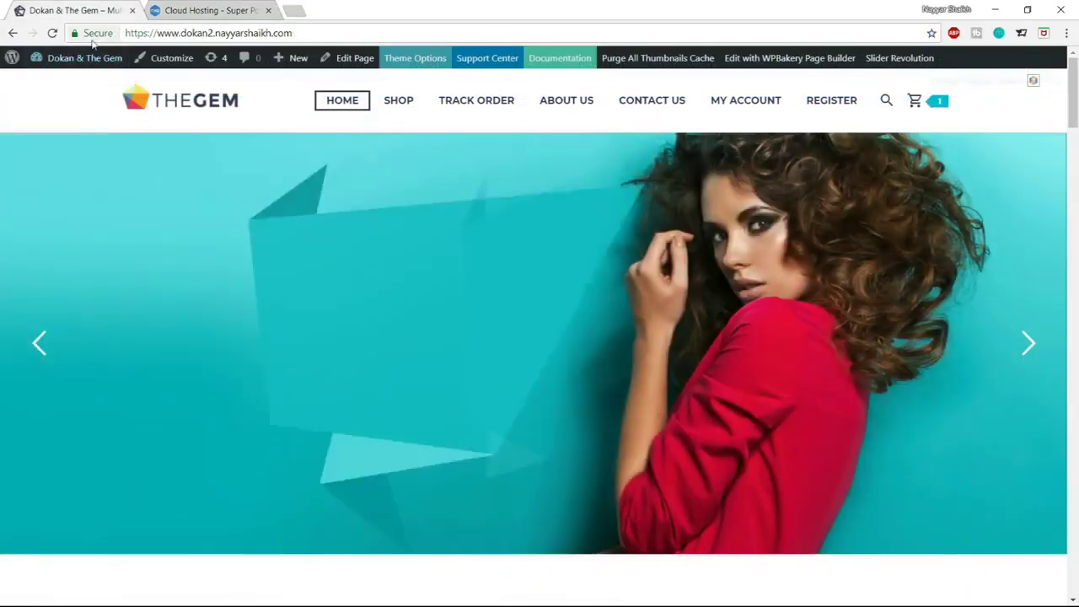
left_click(94, 34)
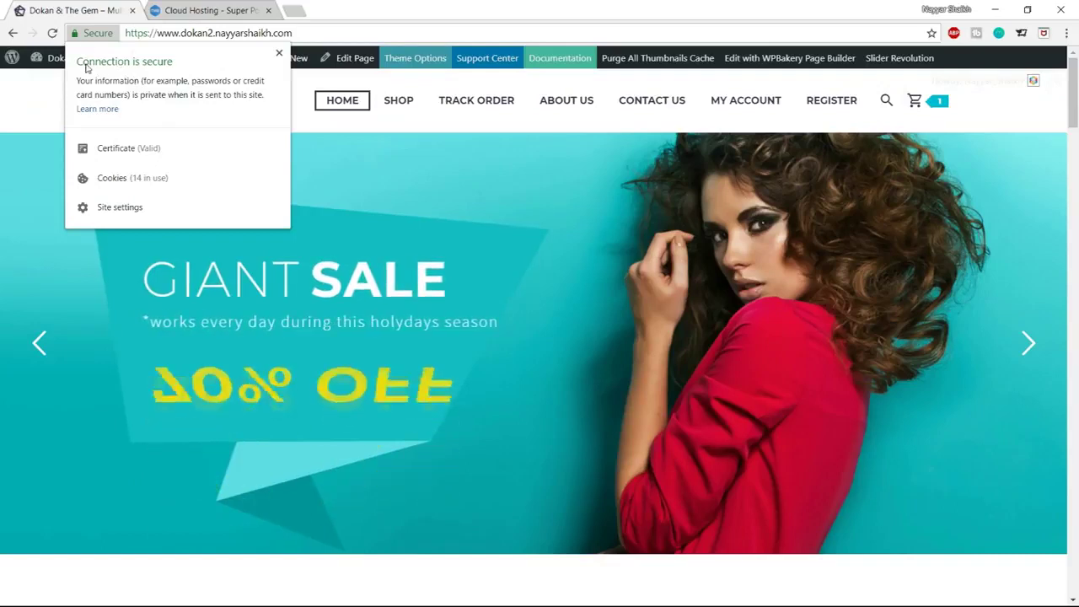
left_click(280, 53)
mouse_move(291, 57)
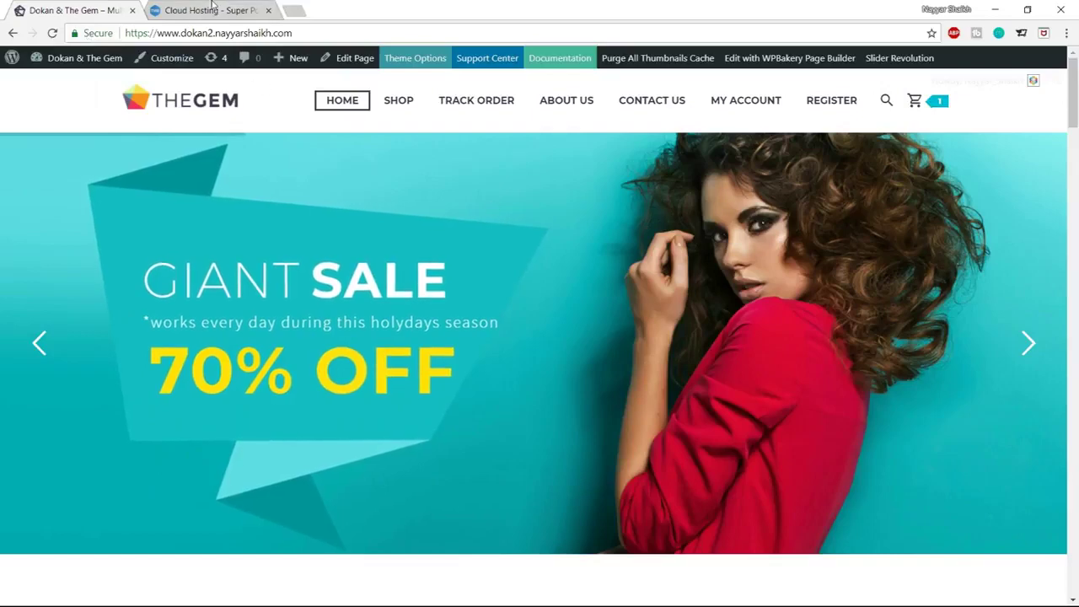
key("ctrl+Tab")
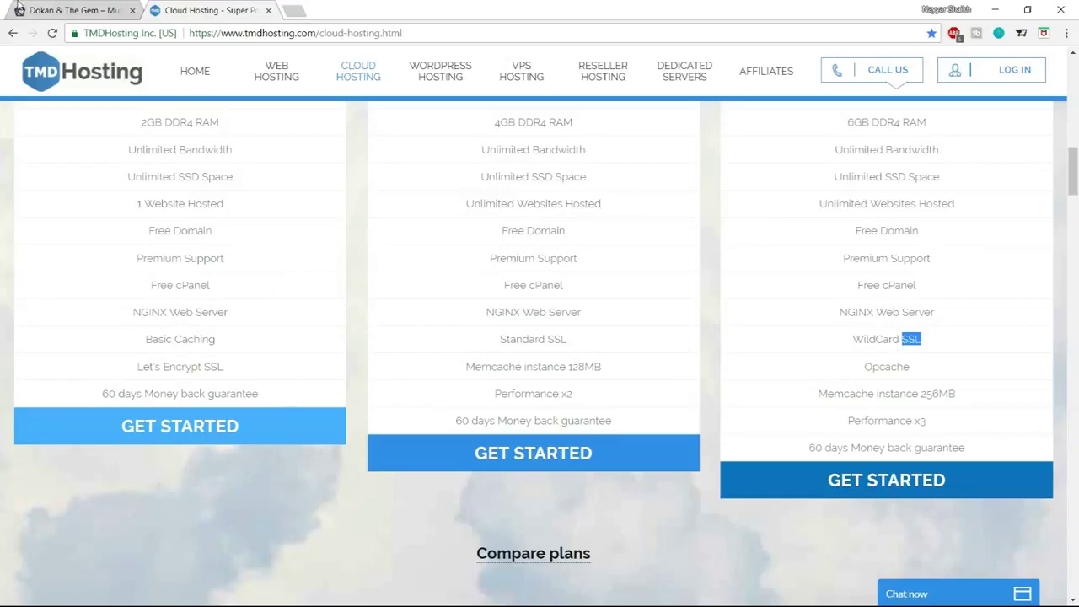
left_click(34, 6)
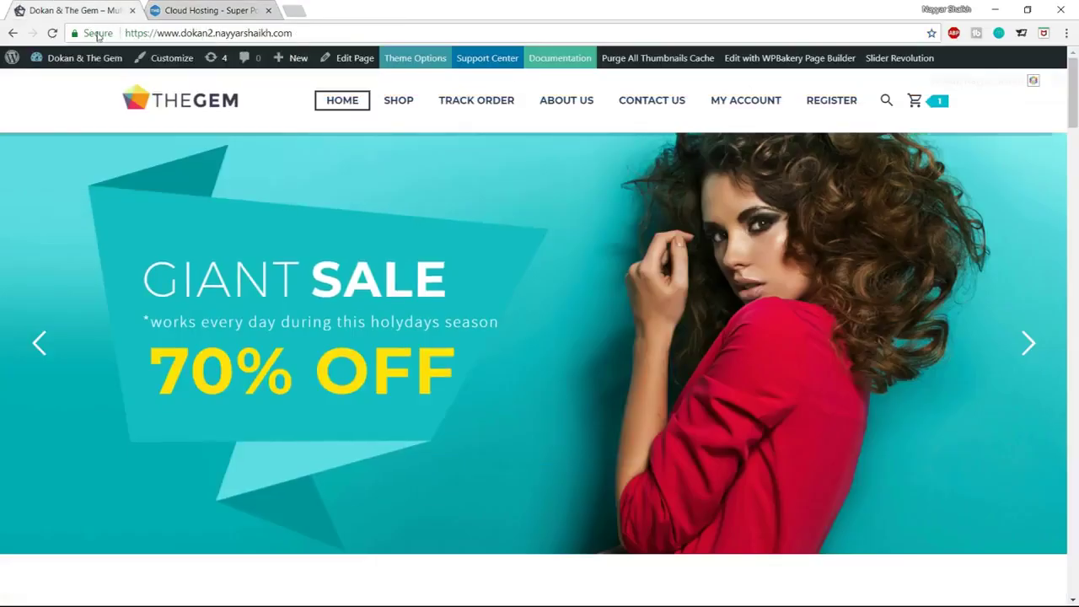
left_click(97, 34)
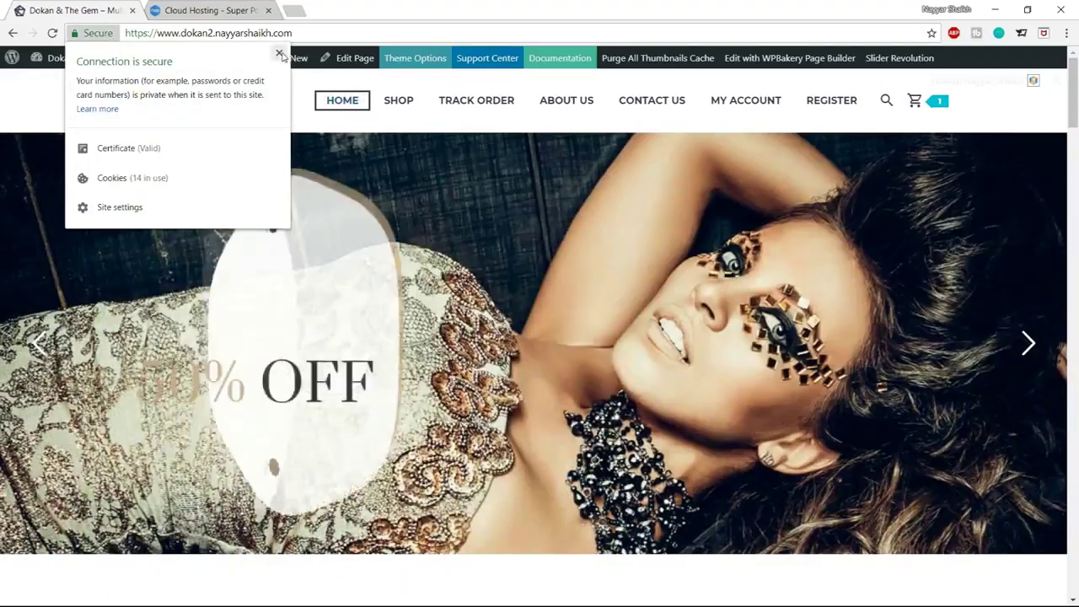
left_click(283, 146)
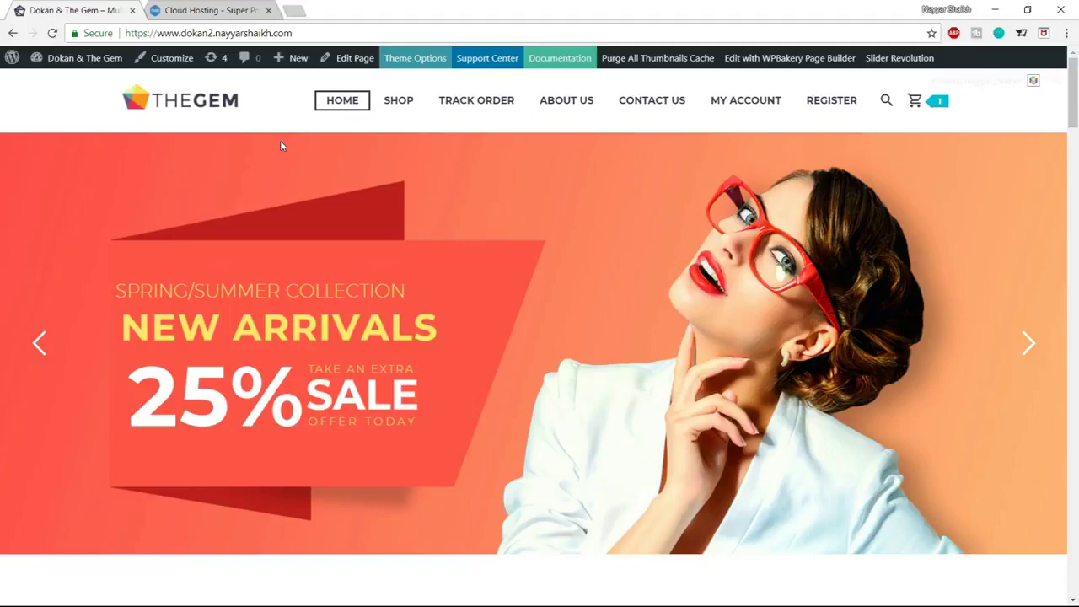
key("ctrl+Tab")
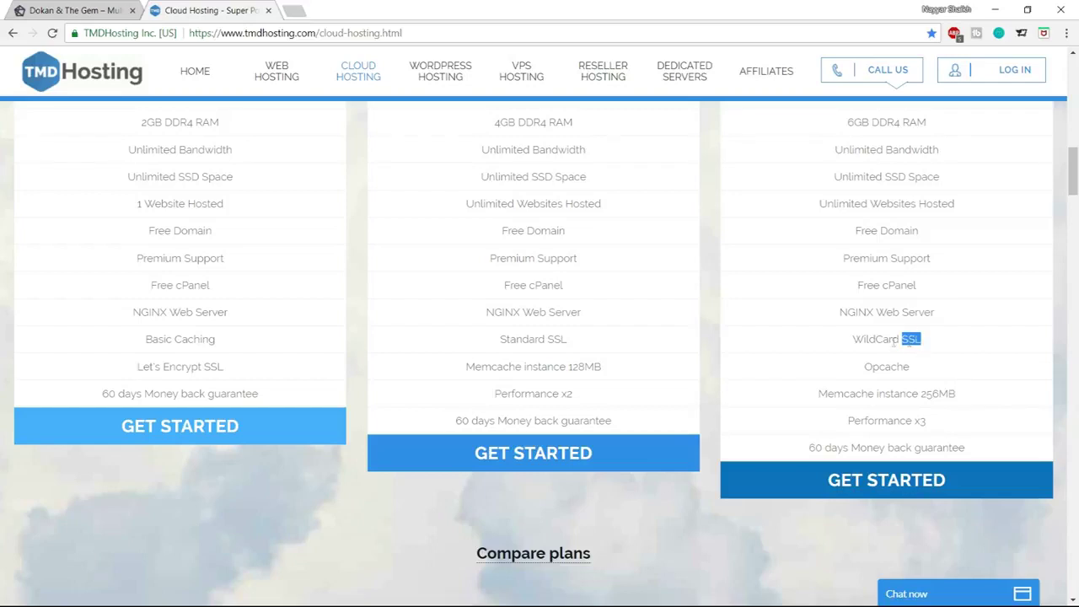
left_click_drag(855, 342, 935, 346)
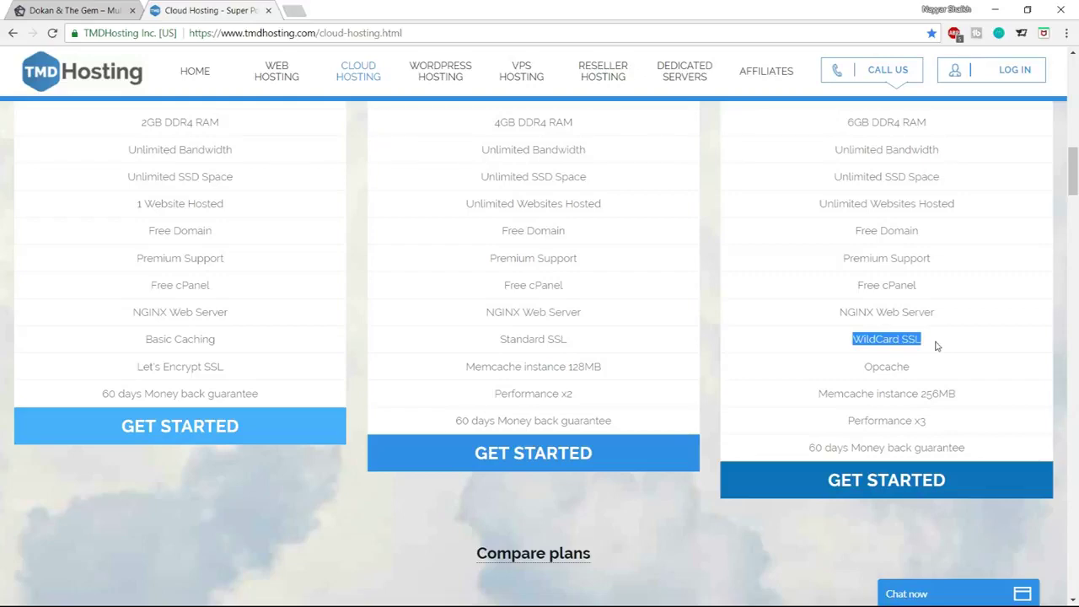
left_click(78, 10)
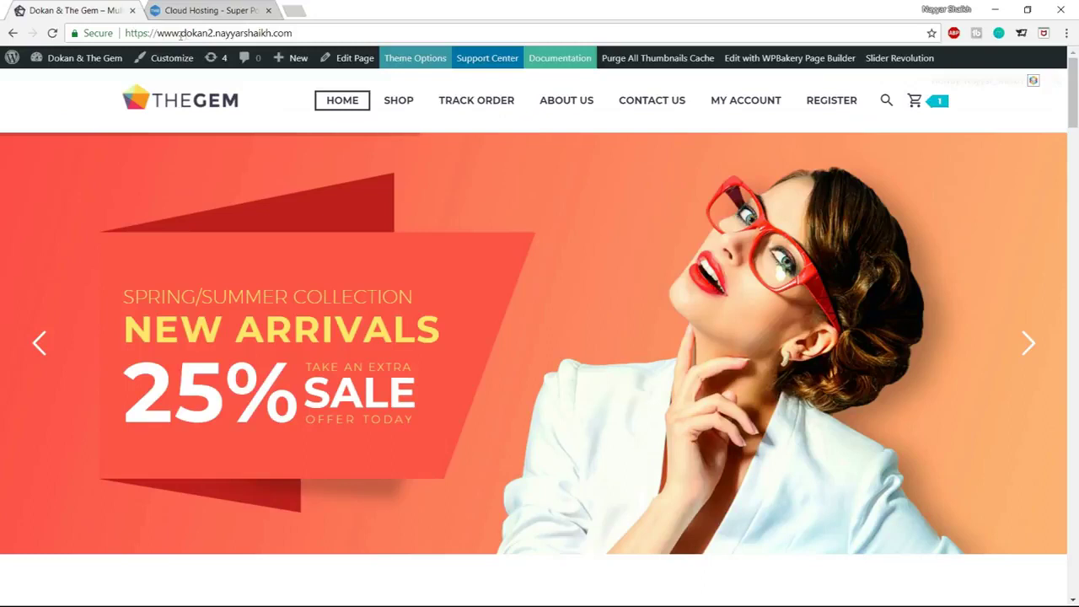
left_click_drag(216, 34, 292, 34)
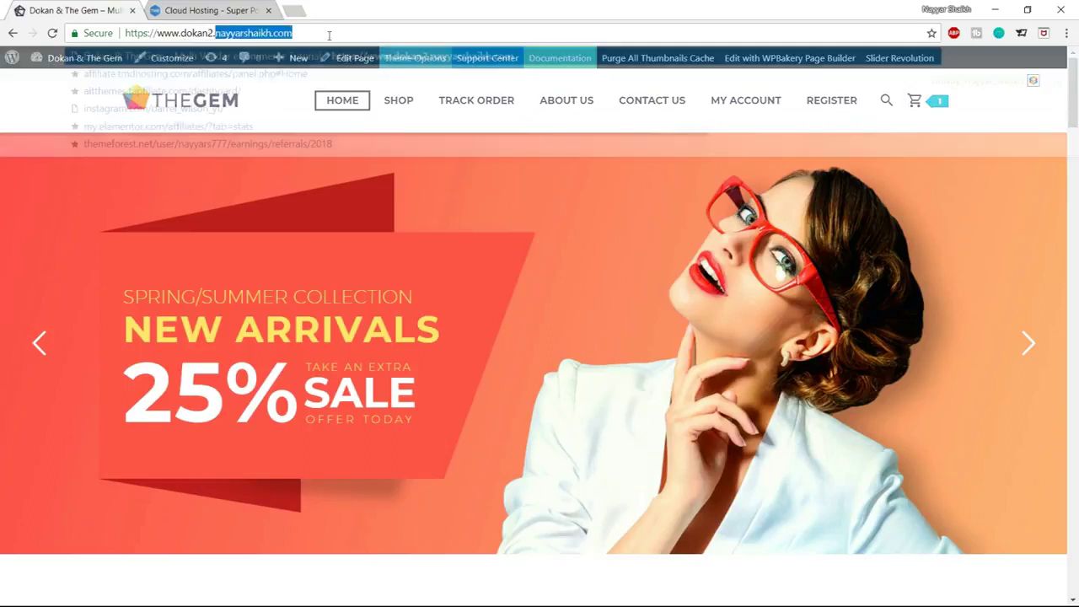
left_click_drag(181, 34, 219, 34)
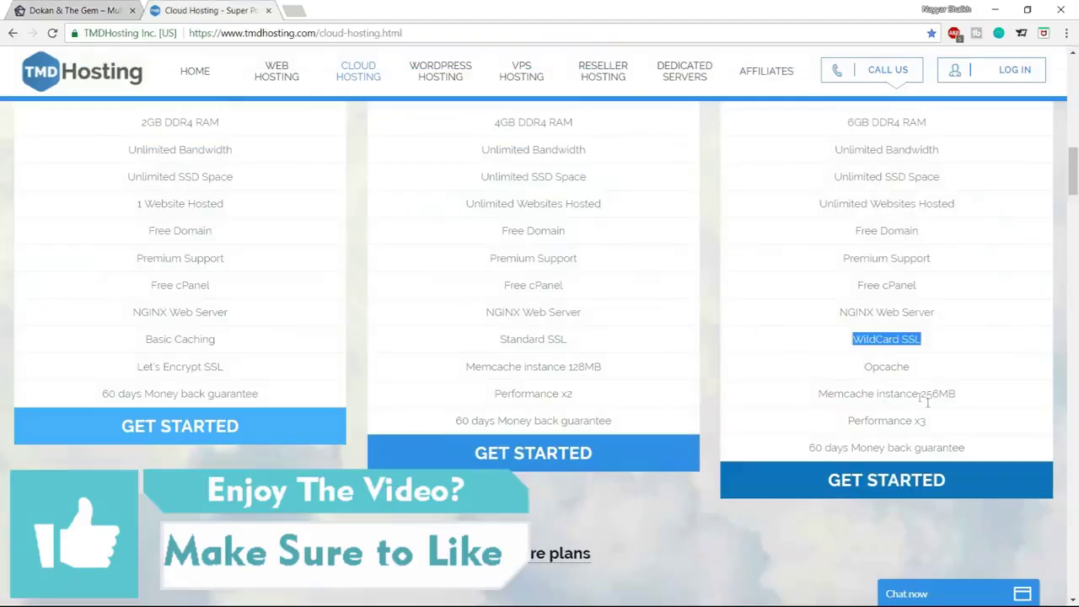
scroll(947, 434, "up", 3)
scroll(947, 434, "up", 2)
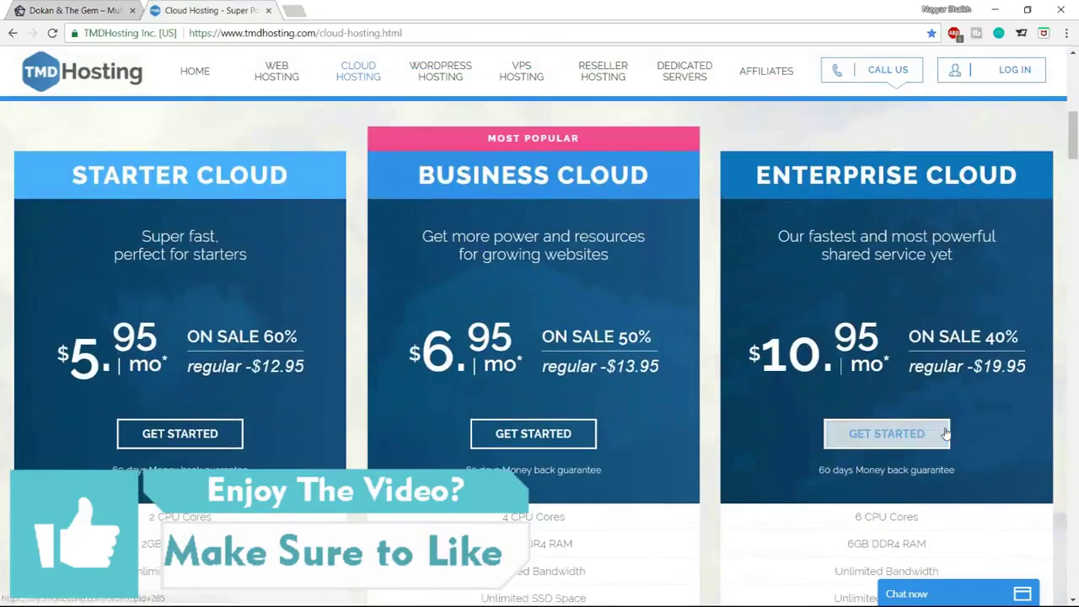
scroll(947, 434, "down", 5)
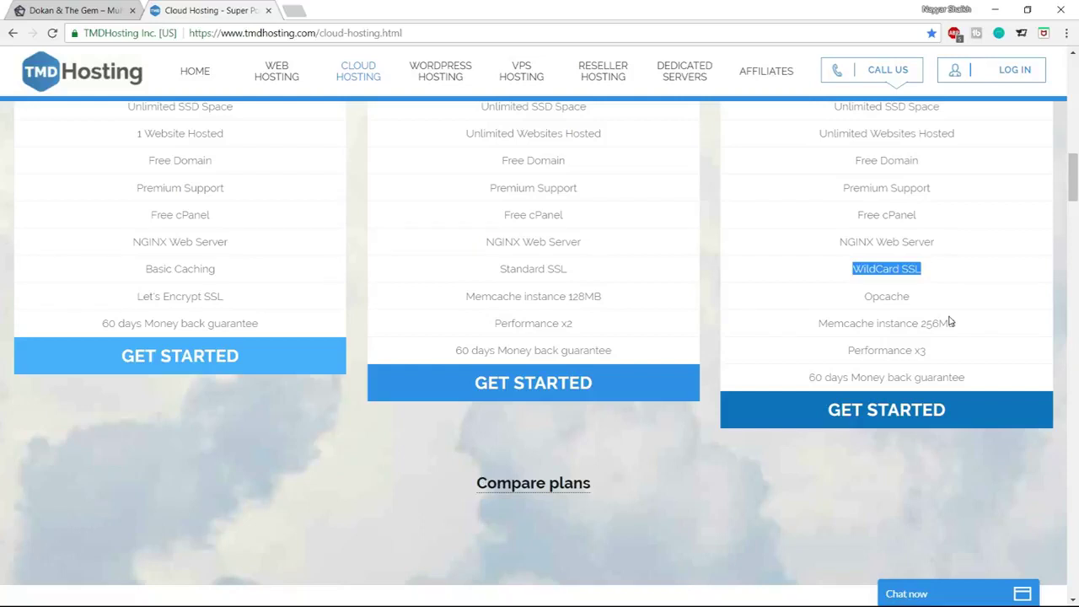
left_click(867, 297)
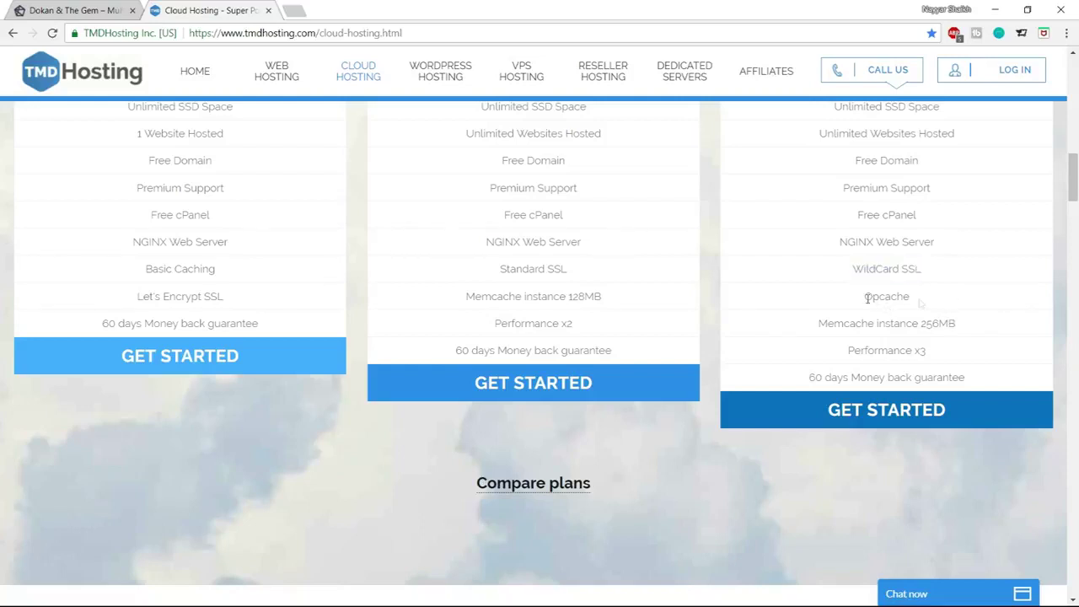
double_click(867, 297)
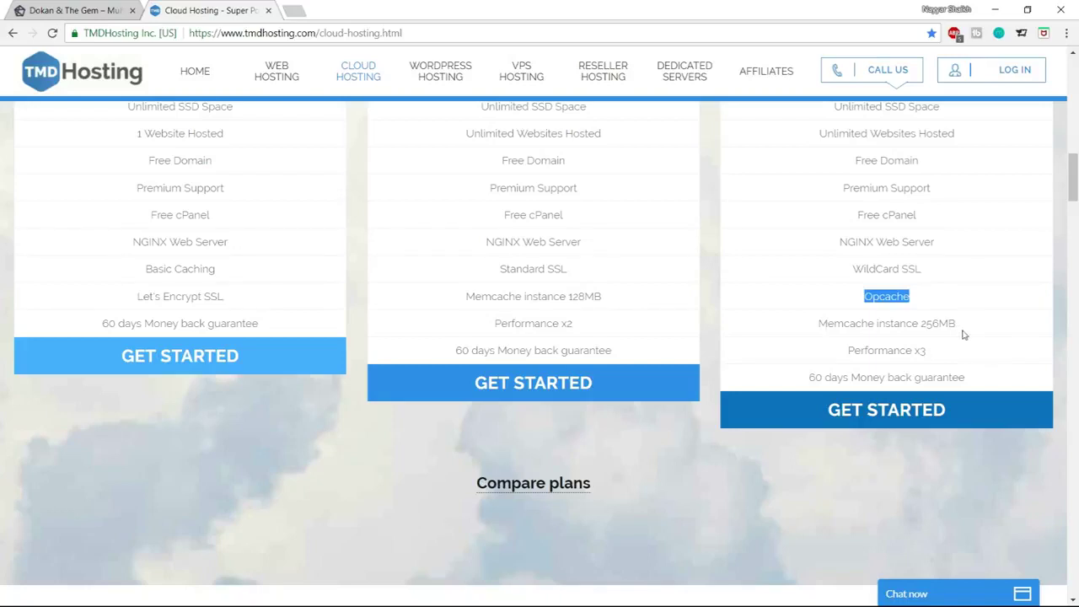
left_click_drag(960, 329, 921, 325)
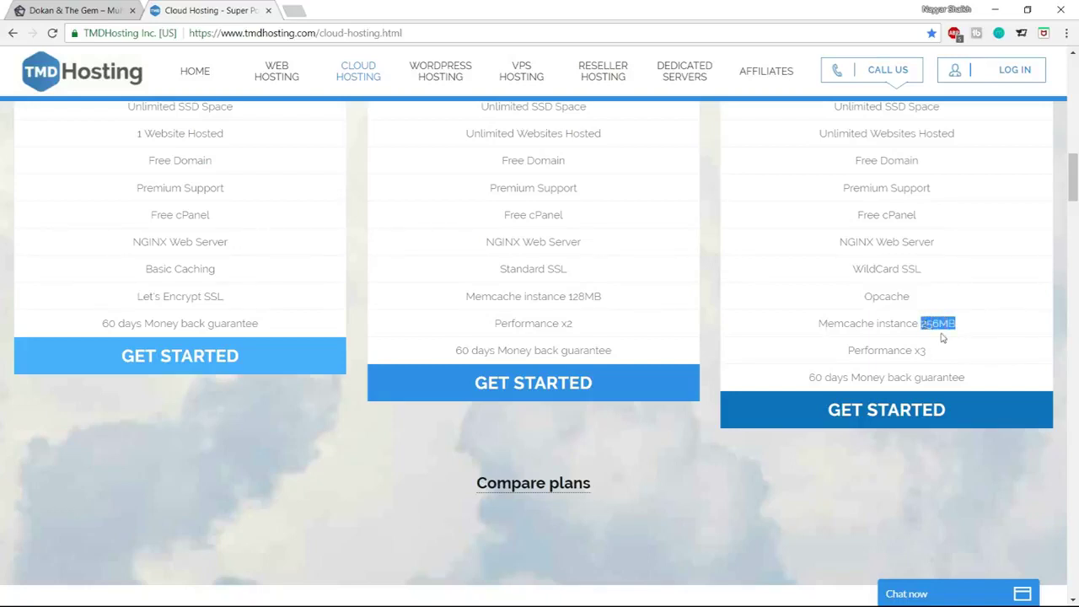
left_click_drag(909, 353, 959, 354)
scroll(955, 365, "up", 5)
scroll(955, 364, "up", 2)
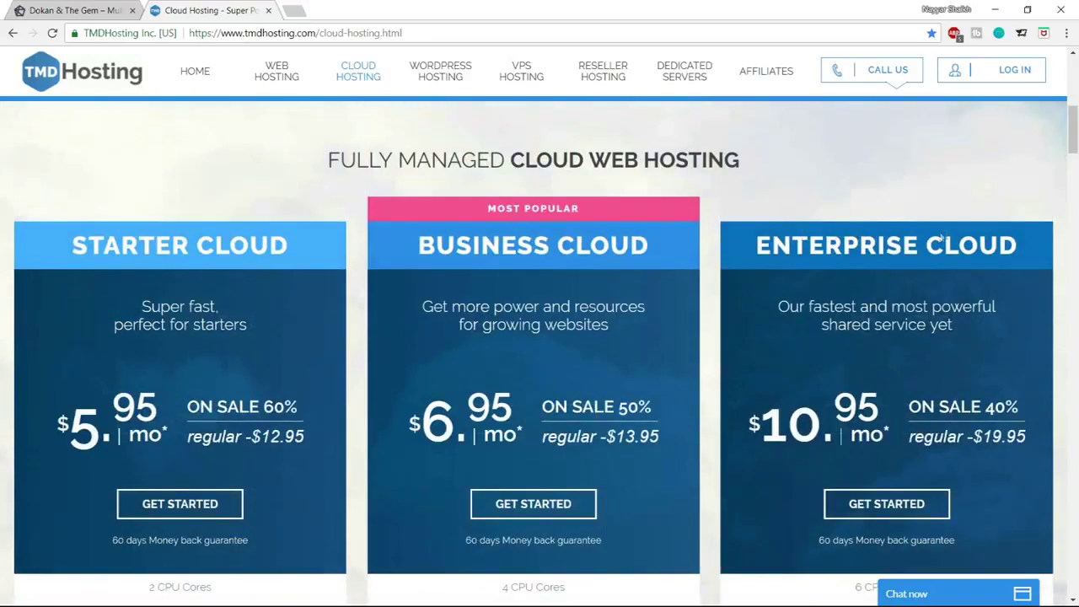
Review the Starter Cloud plan, highlighting its heading and 1 Website Hosted limit
left_click_drag(78, 244, 421, 250)
scroll(674, 262, "down", 6)
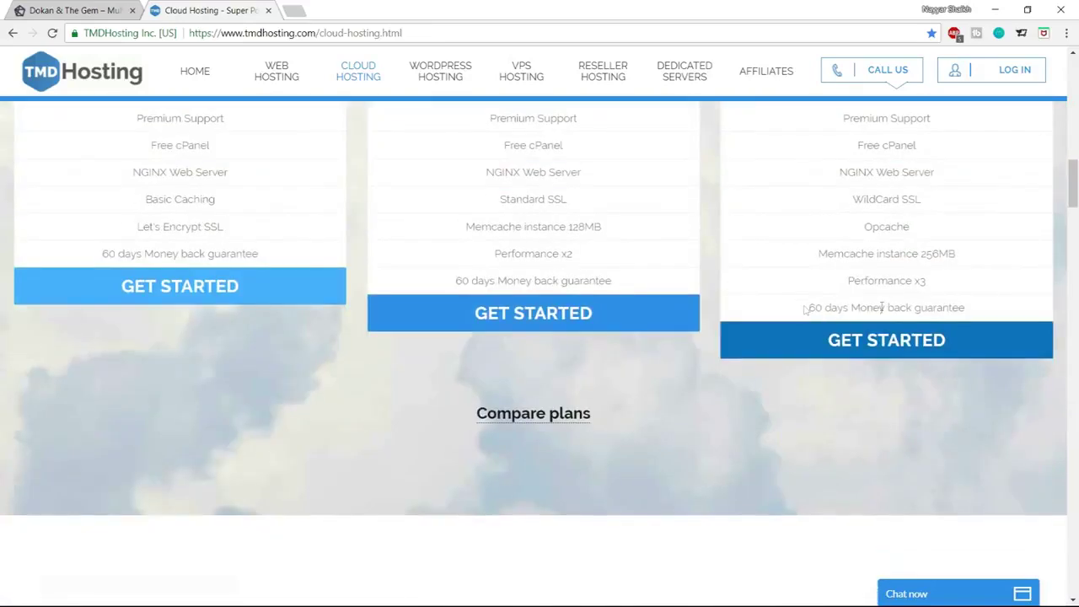
scroll(1070, 358, "up", 4)
scroll(1069, 357, "down", 1)
scroll(1069, 358, "up", 3)
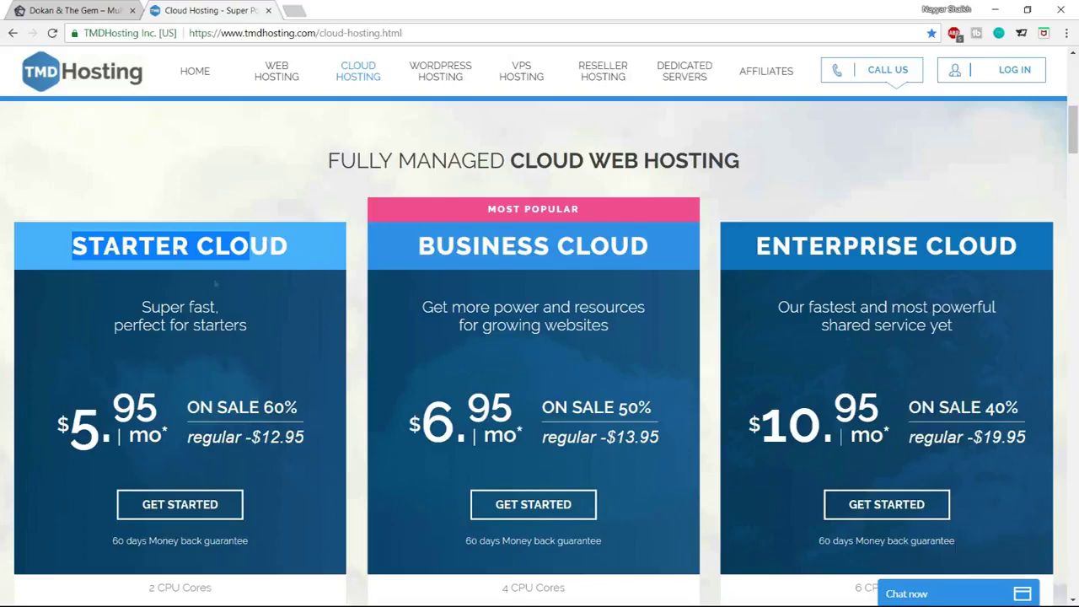
scroll(234, 306, "down", 5)
left_click_drag(139, 268, 238, 279)
left_click(282, 309)
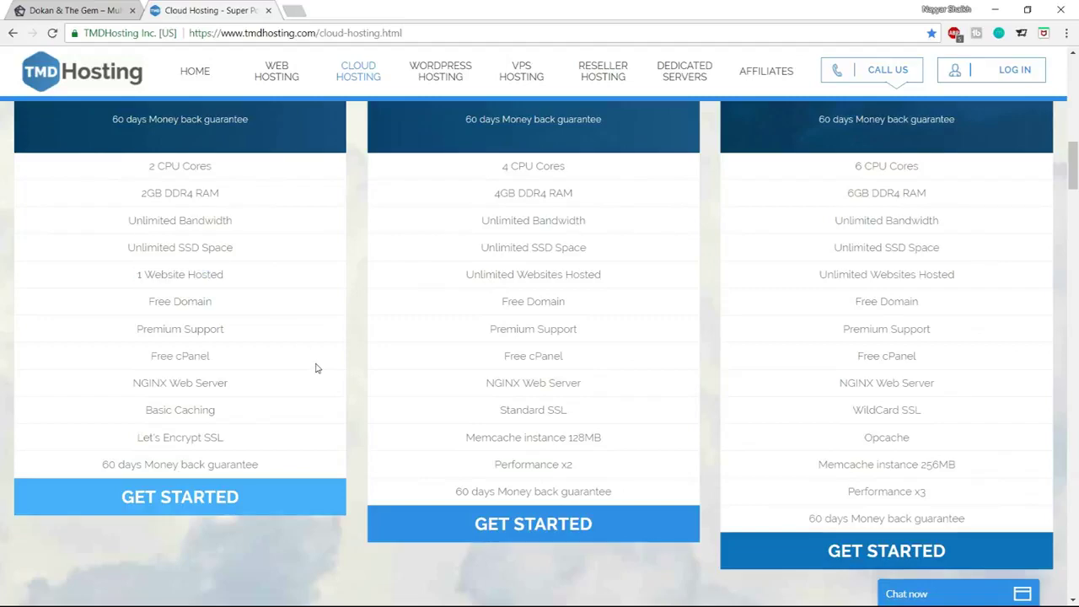
scroll(317, 368, "up", 5)
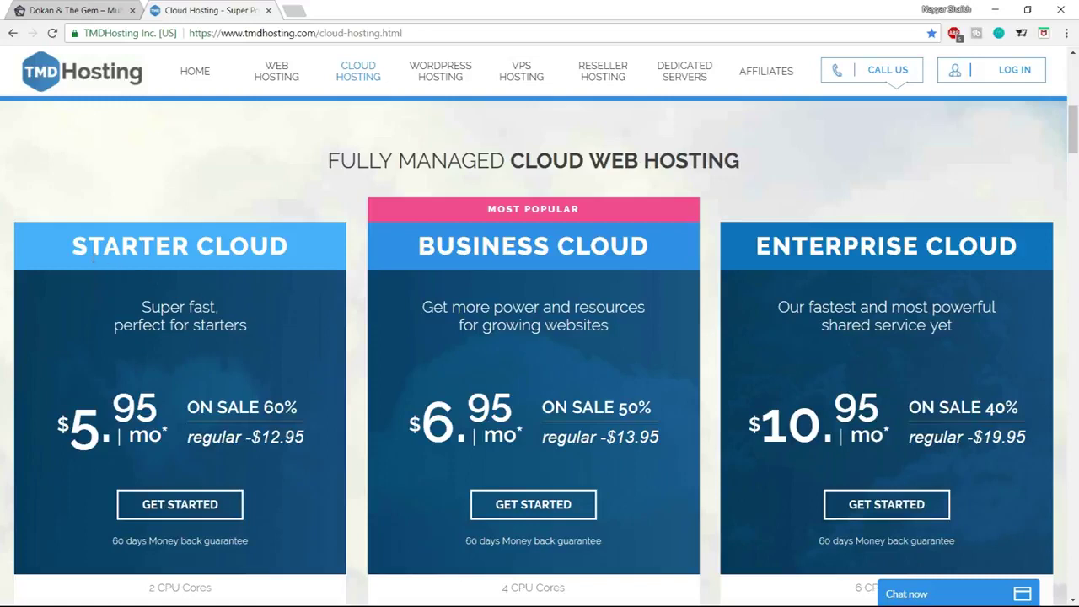
Compare the Business Cloud plan, then choose GET STARTED under Enterprise Cloud
left_click_drag(416, 248, 656, 247)
left_click(733, 253)
scroll(1038, 301, "down", 1)
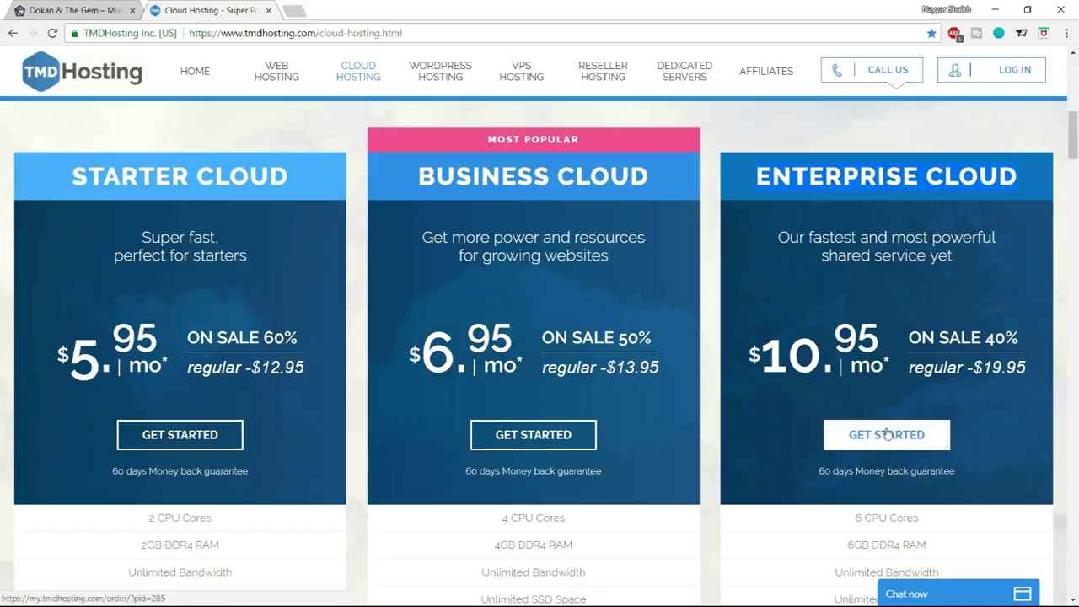
left_click(919, 440)
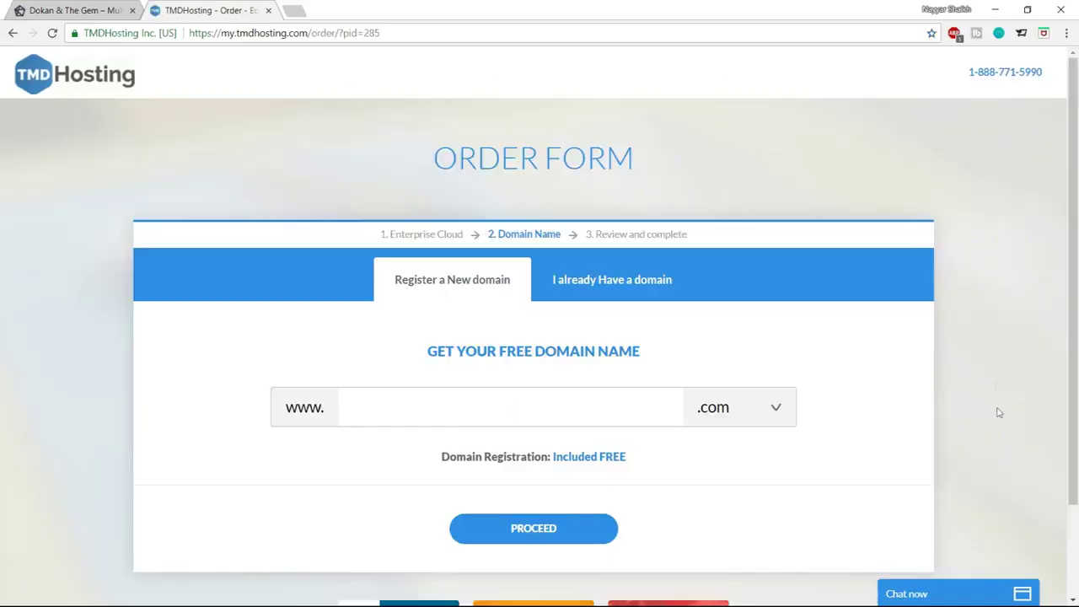
Enter the desired domain name with the free .com extension and proceed
scroll(997, 413, "down", 1)
left_click(484, 333)
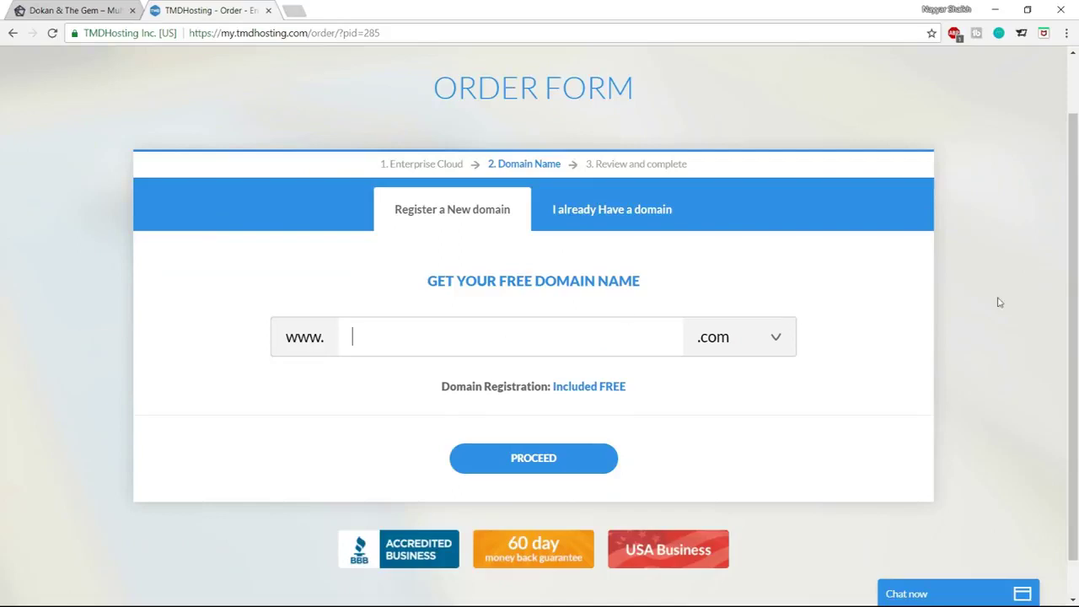
type("nayyarshaikh1")
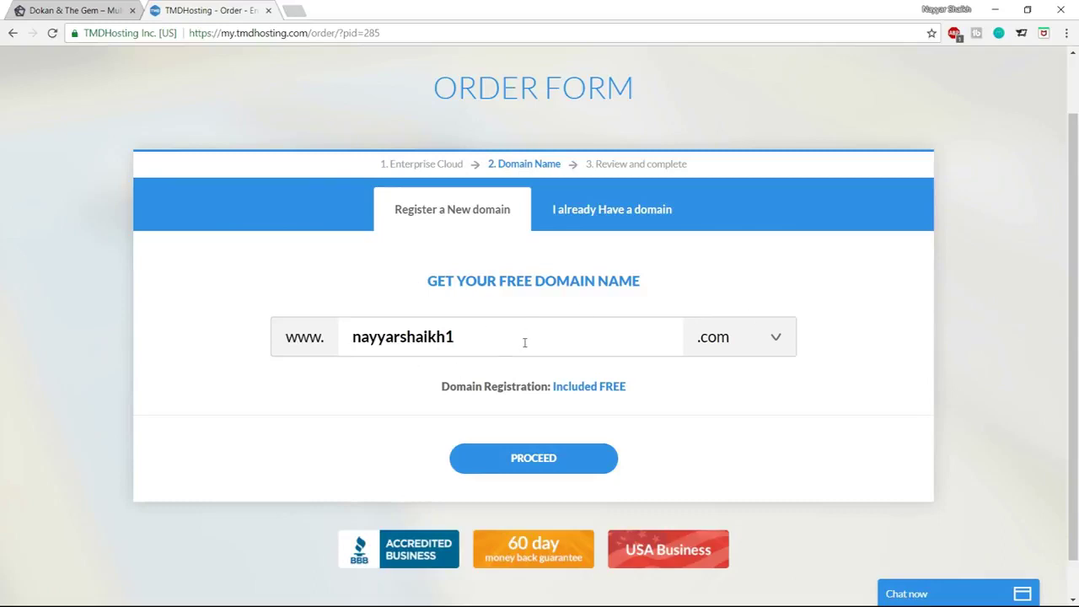
left_click(768, 333)
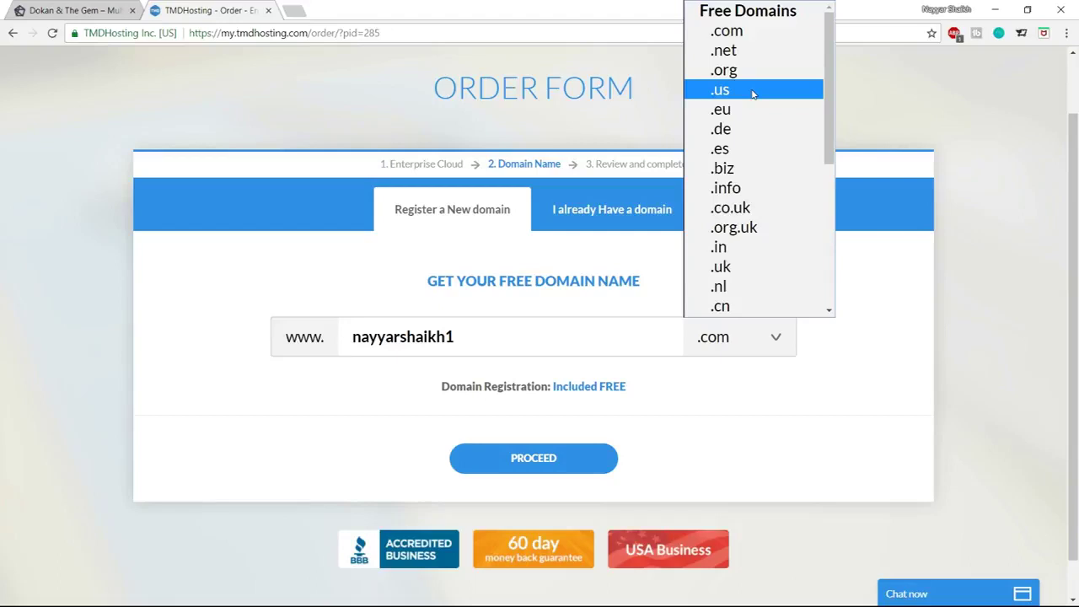
scroll(753, 93, "down", 4)
scroll(779, 165, "up", 4)
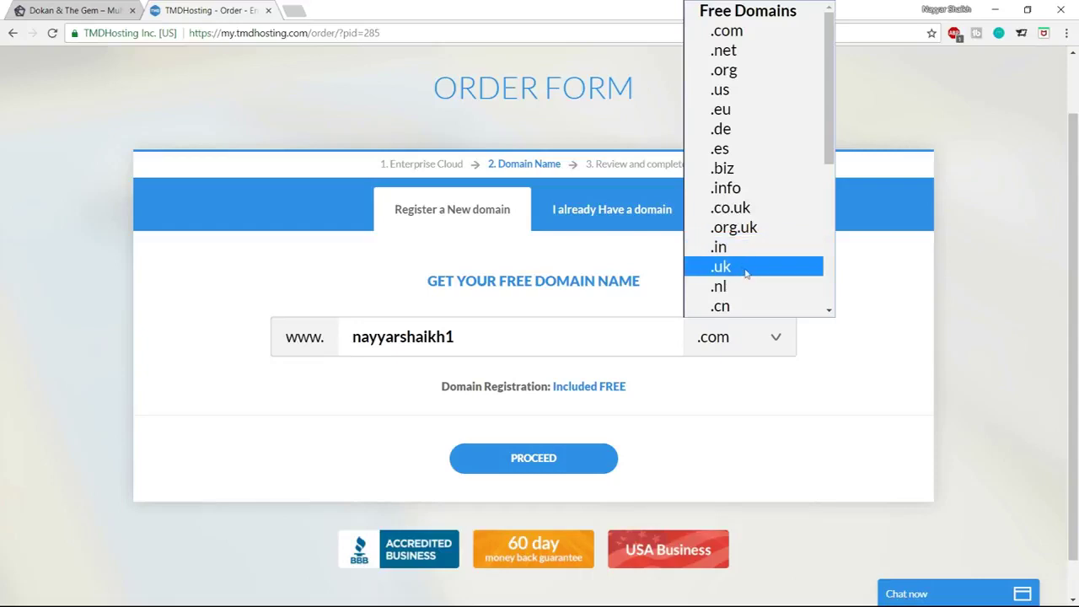
left_click(899, 285)
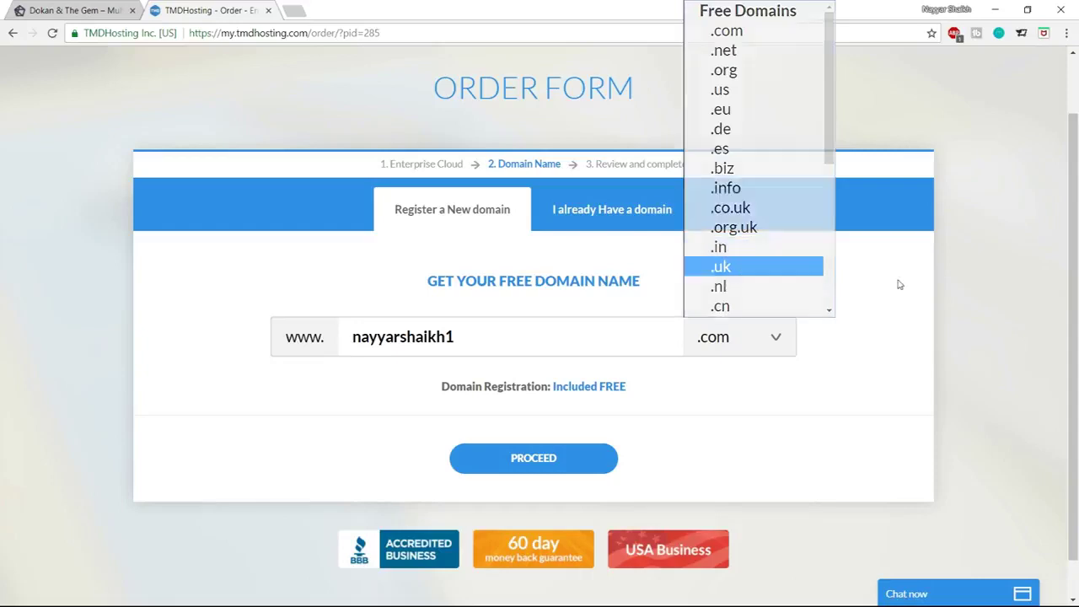
left_click(751, 338)
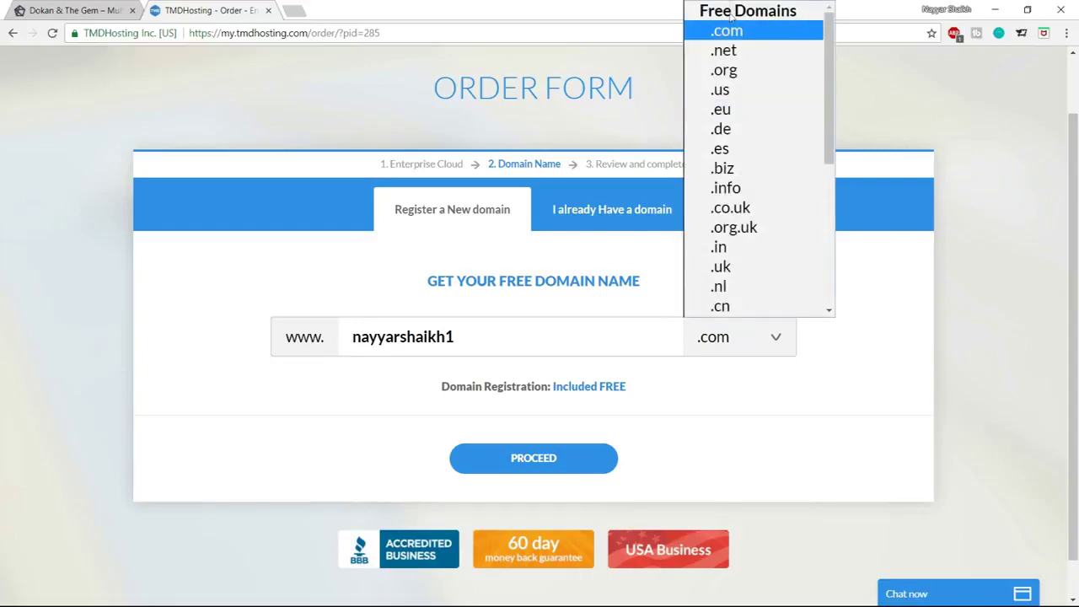
left_click(975, 193)
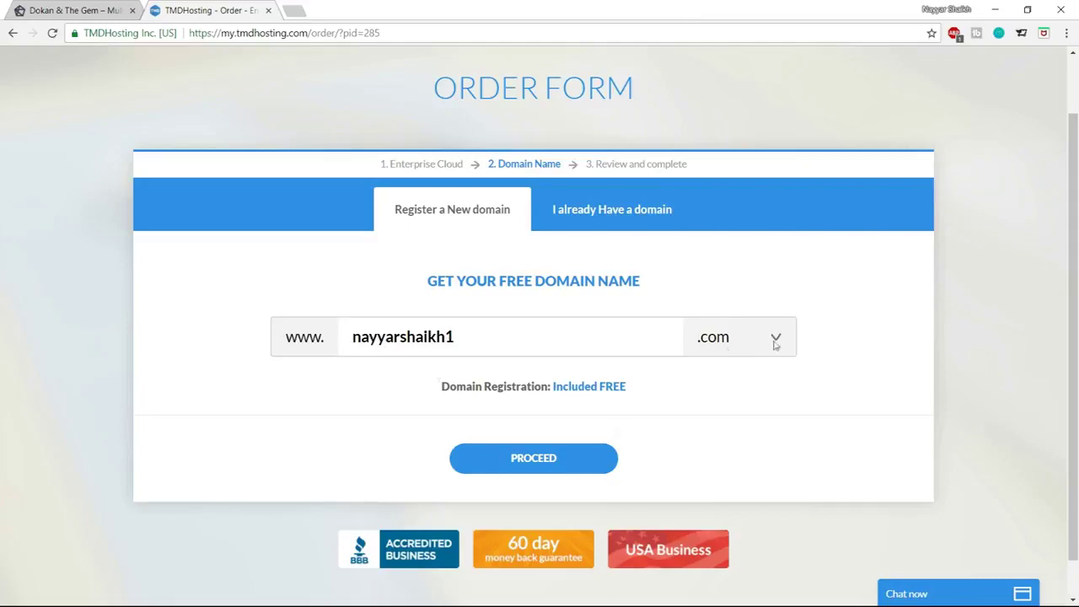
left_click(524, 472)
Select MasterCard as the card type and bring up the $165.39 purchase summary
scroll(462, 335, "down", 1)
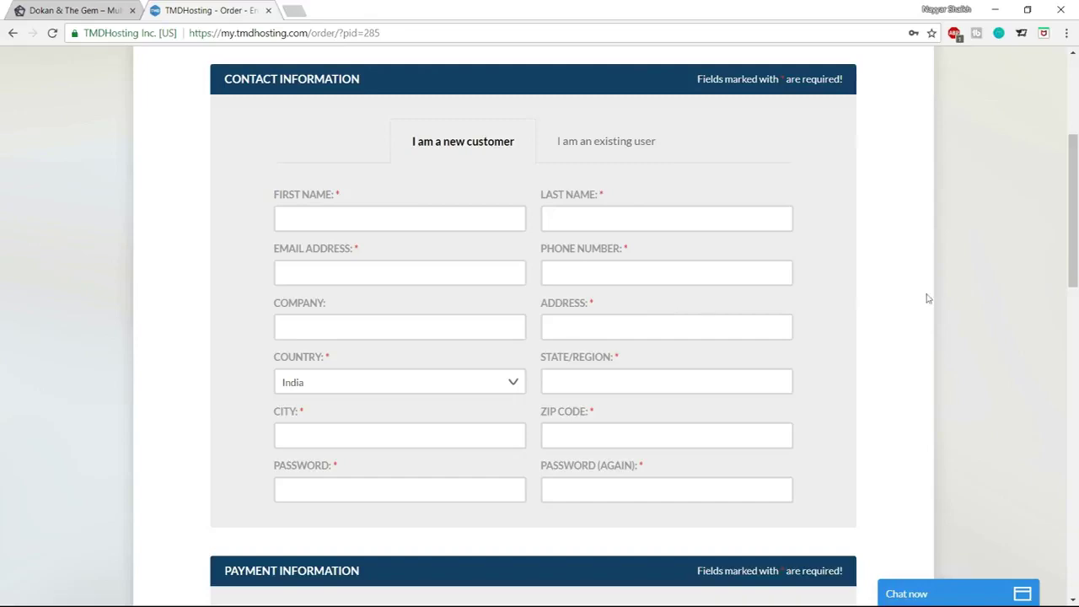
scroll(614, 368, "down", 5)
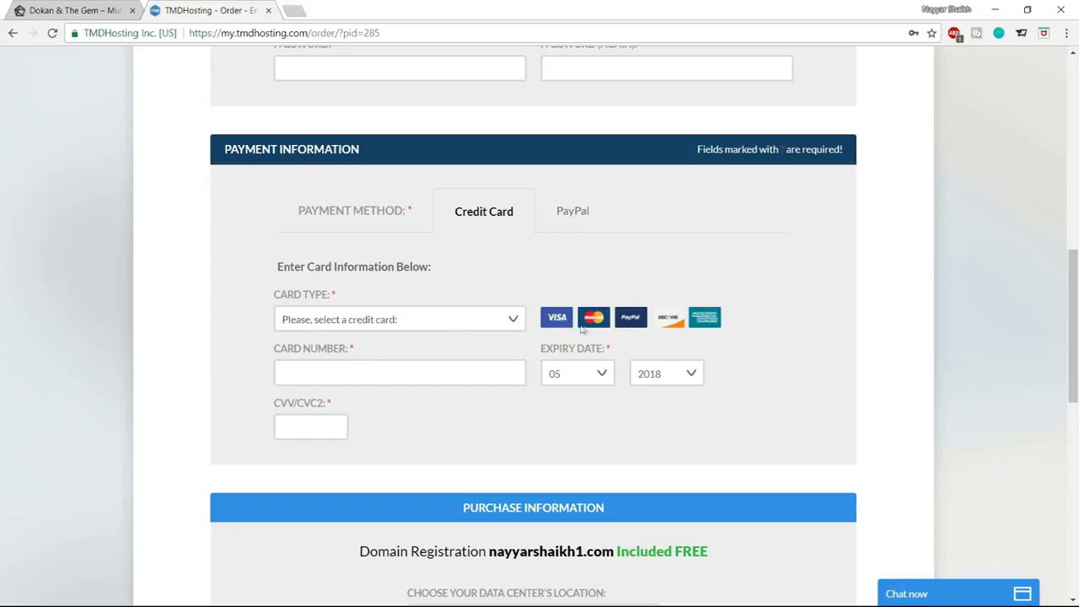
left_click(462, 323)
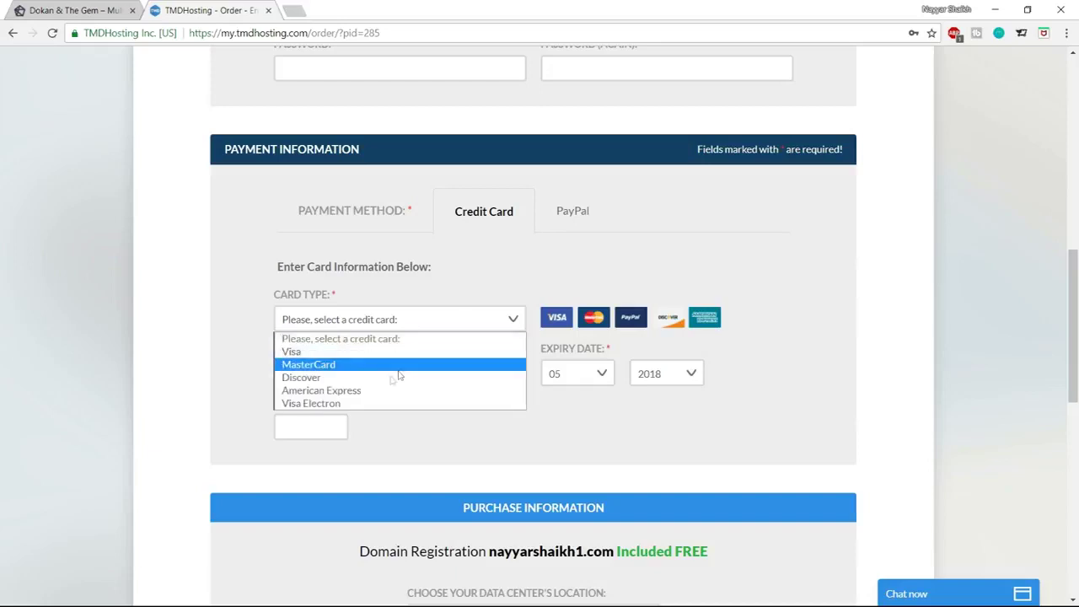
left_click(363, 366)
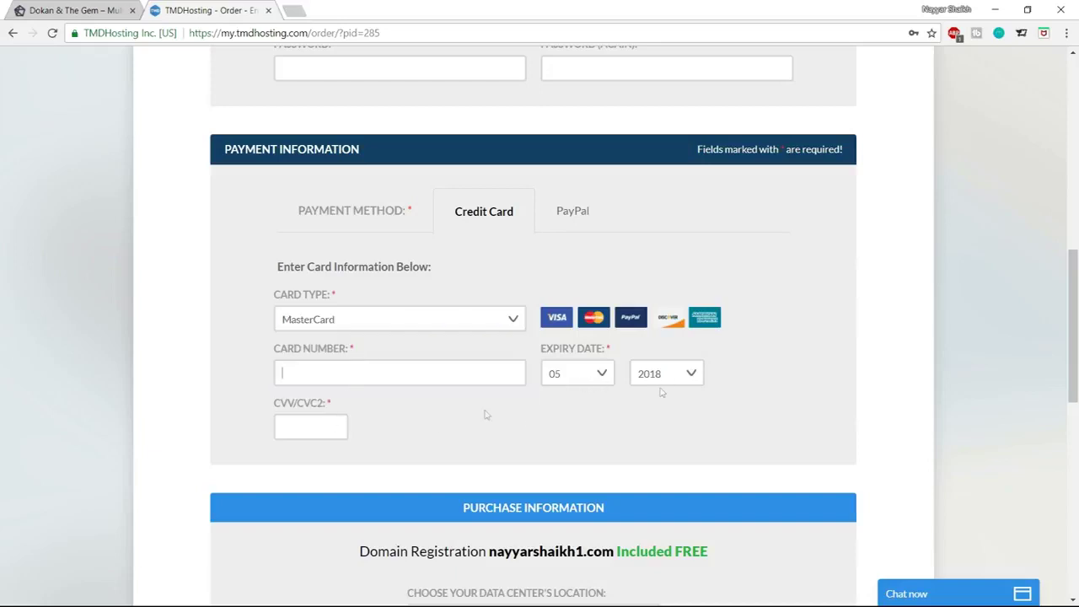
scroll(590, 424, "down", 2)
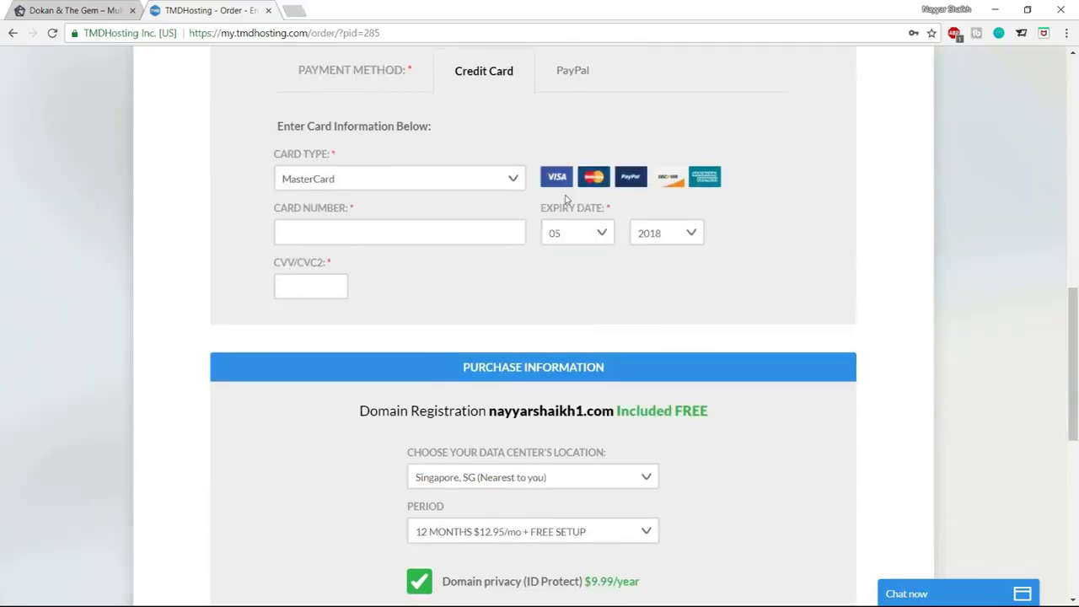
scroll(590, 253, "down", 3)
scroll(716, 228, "down", 1)
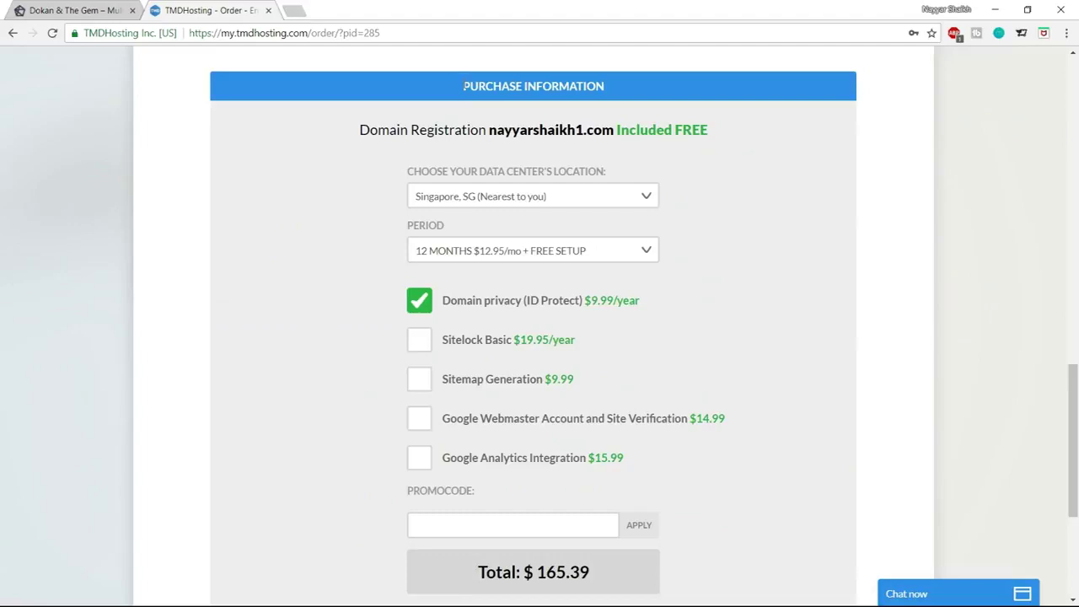
Keep Singapore, SG as the data center and 12 MONTHS as the billing period
left_click(521, 202)
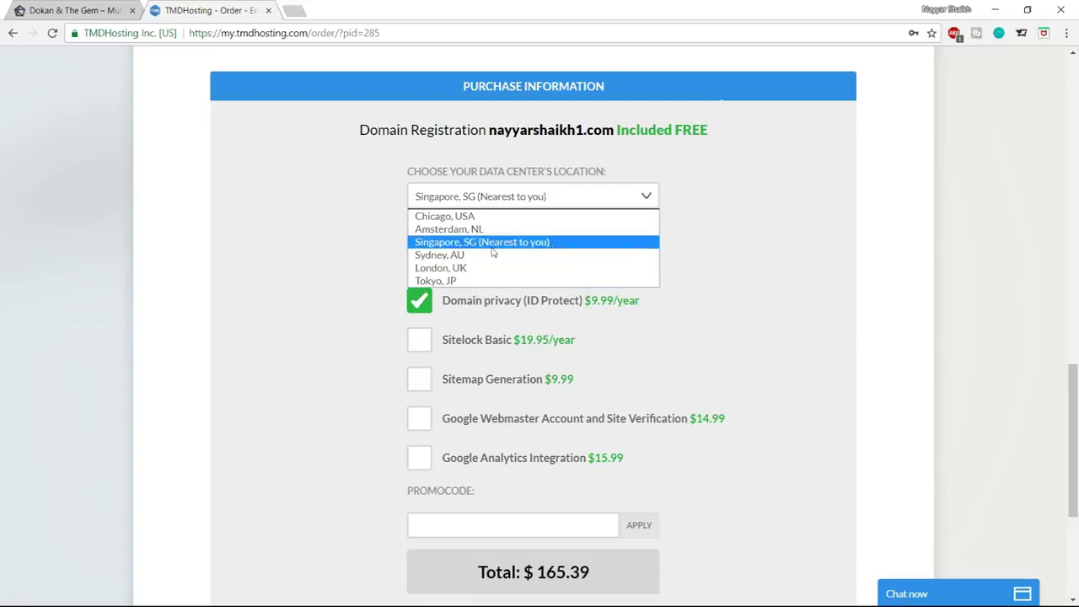
left_click(499, 242)
left_click(555, 198)
left_click(538, 244)
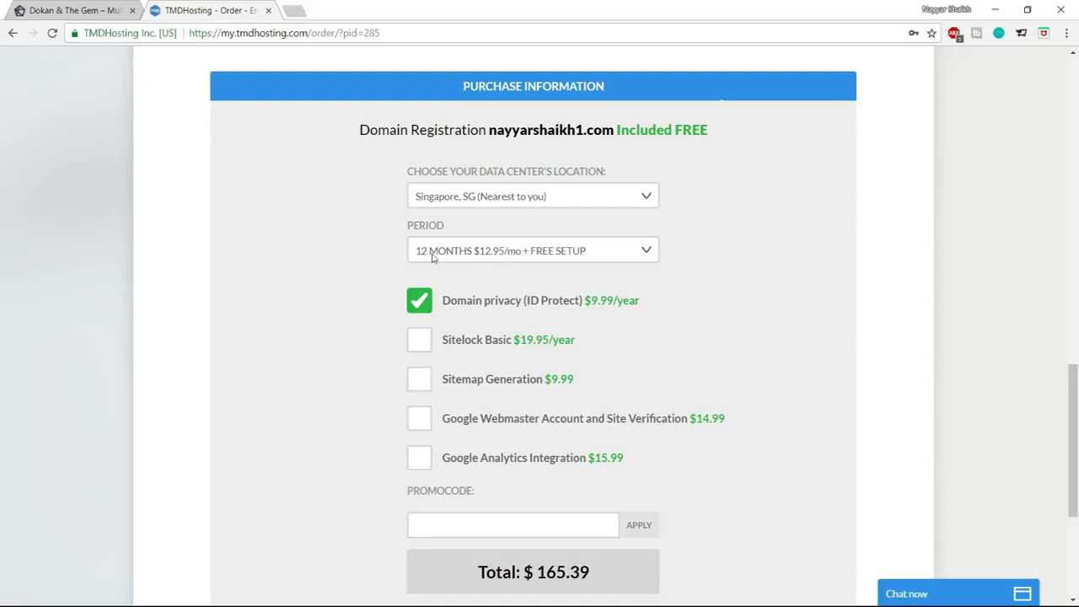
left_click(487, 252)
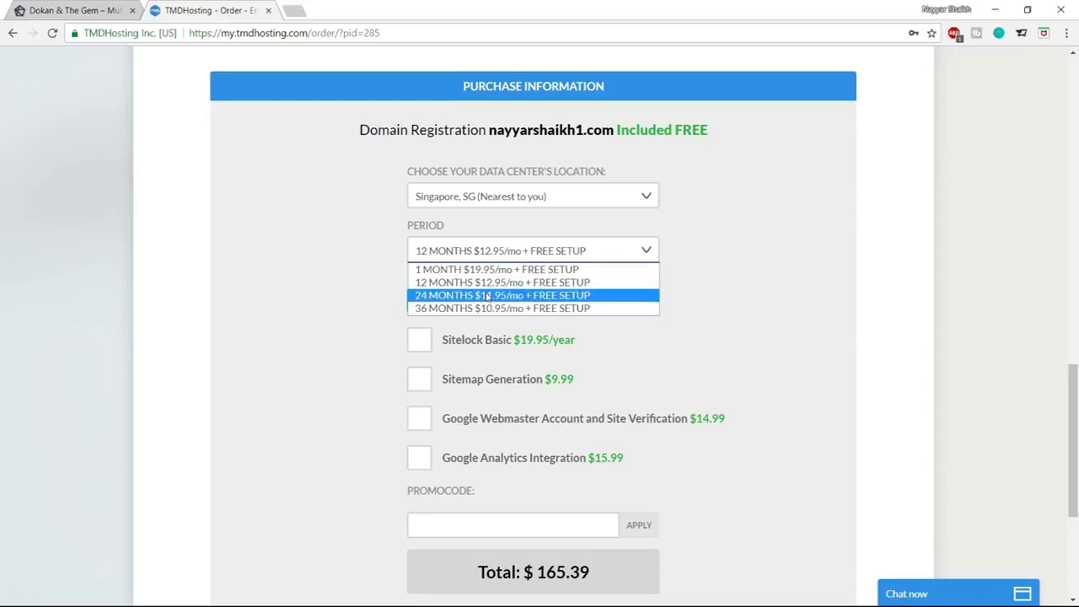
left_click(498, 282)
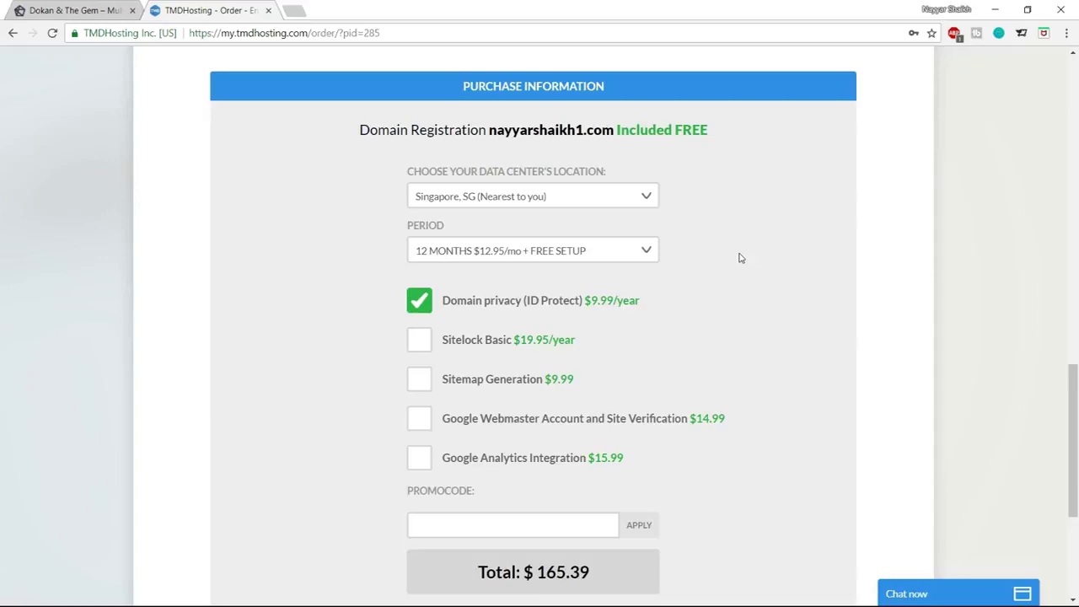
scroll(779, 272, "down", 3)
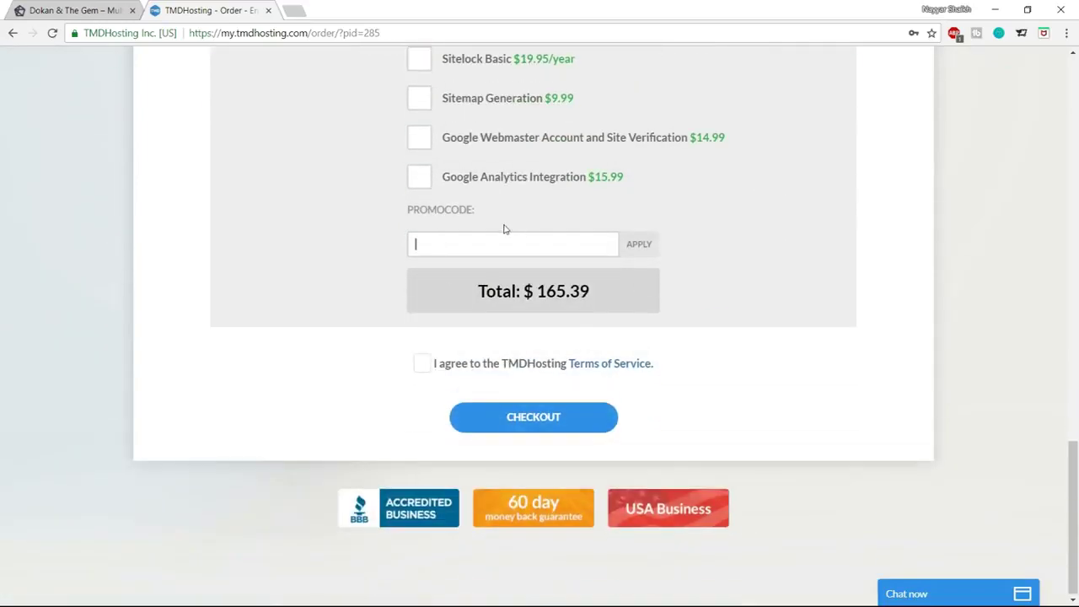
Apply the 7% promo code to bring the total to $154.51, and accept the TMDHosting Terms of Service
type("NAYYAR7")
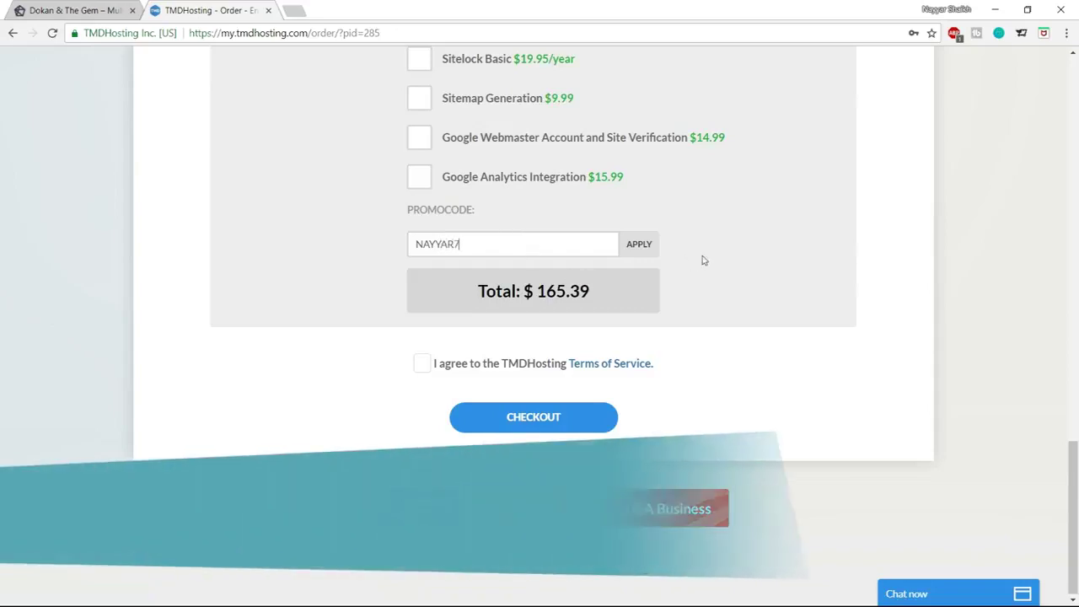
left_click(645, 244)
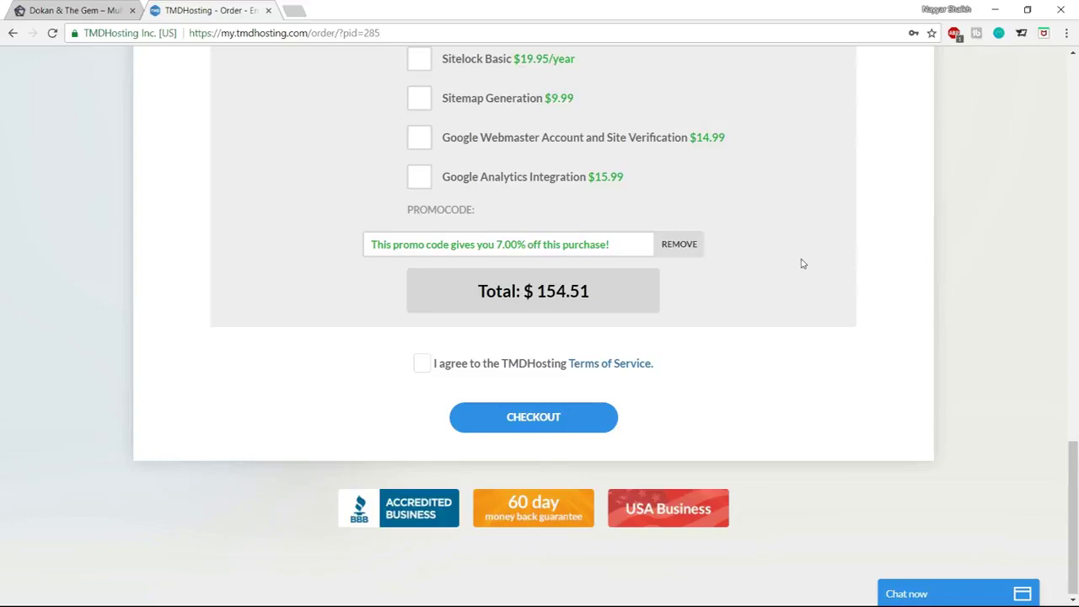
left_click(424, 364)
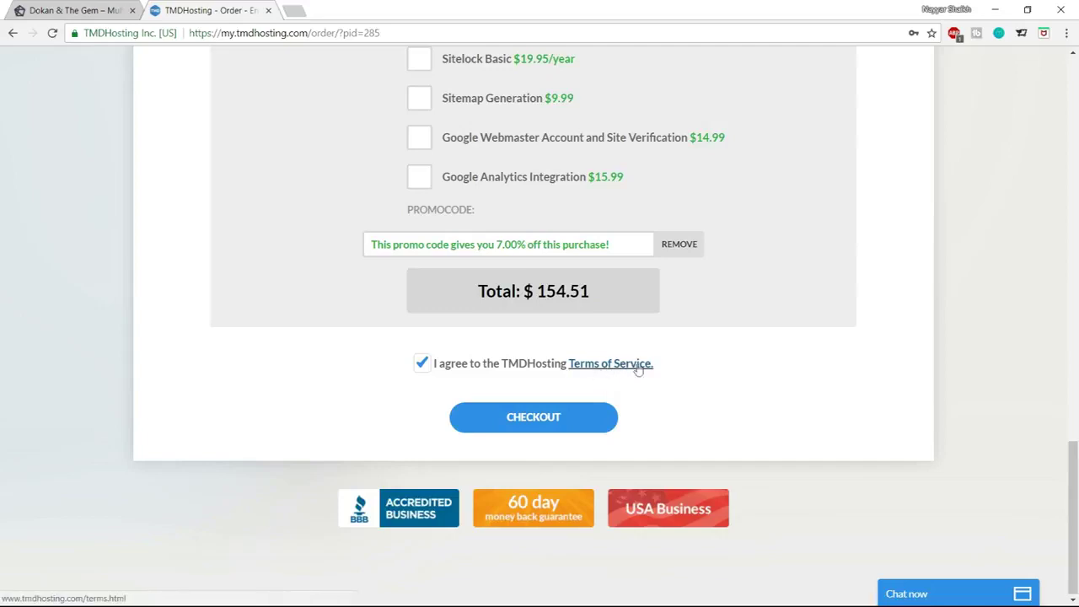
Check out the hosting order, then open the welcome email's cPanel link in a new tab
left_click(537, 428)
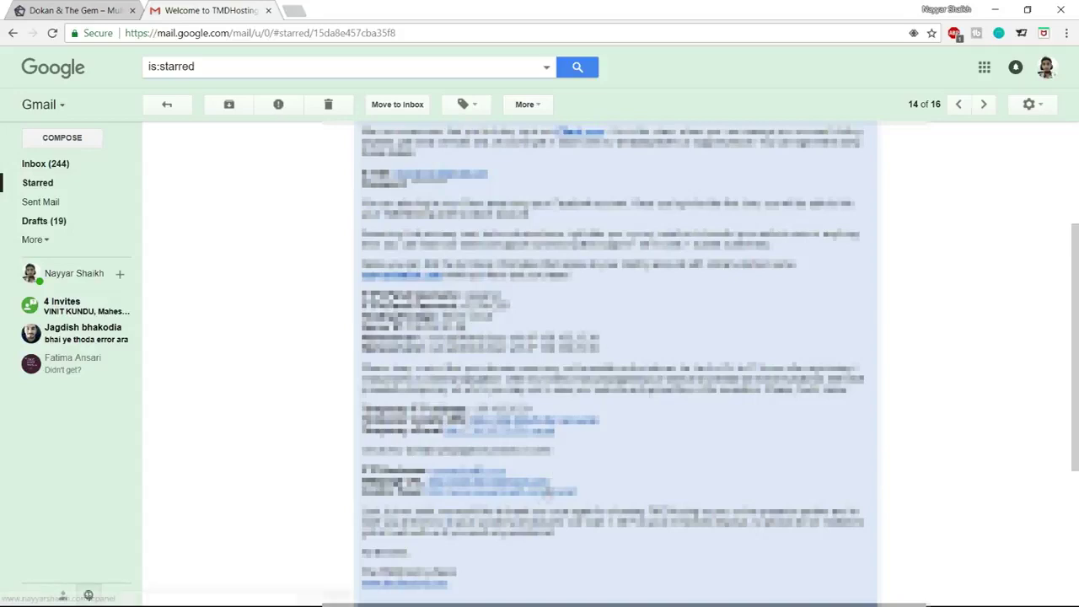
right_click(546, 495)
left_click(626, 384)
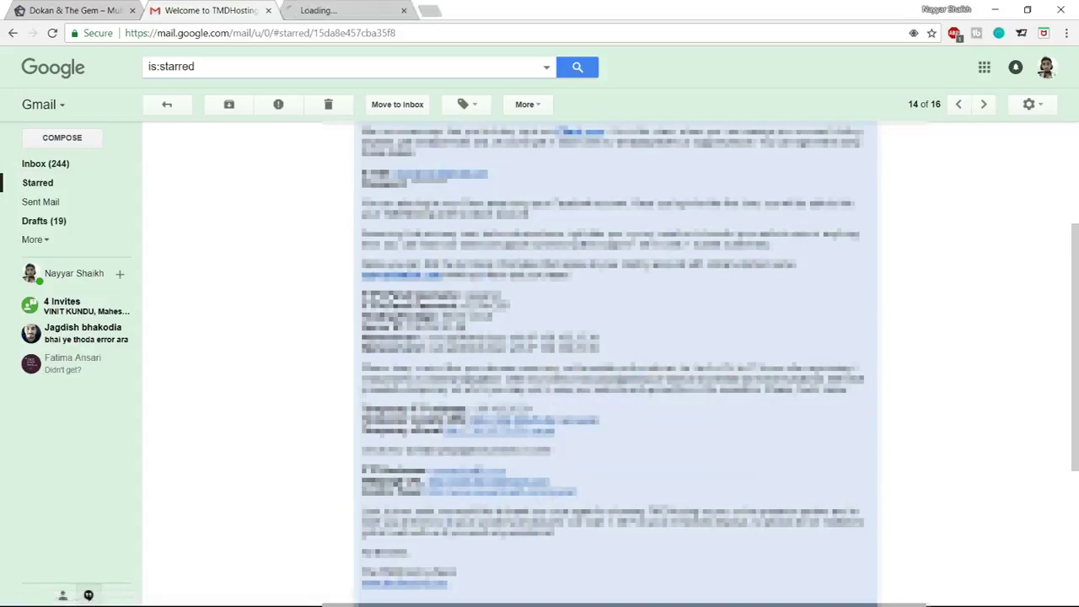
left_click(353, 7)
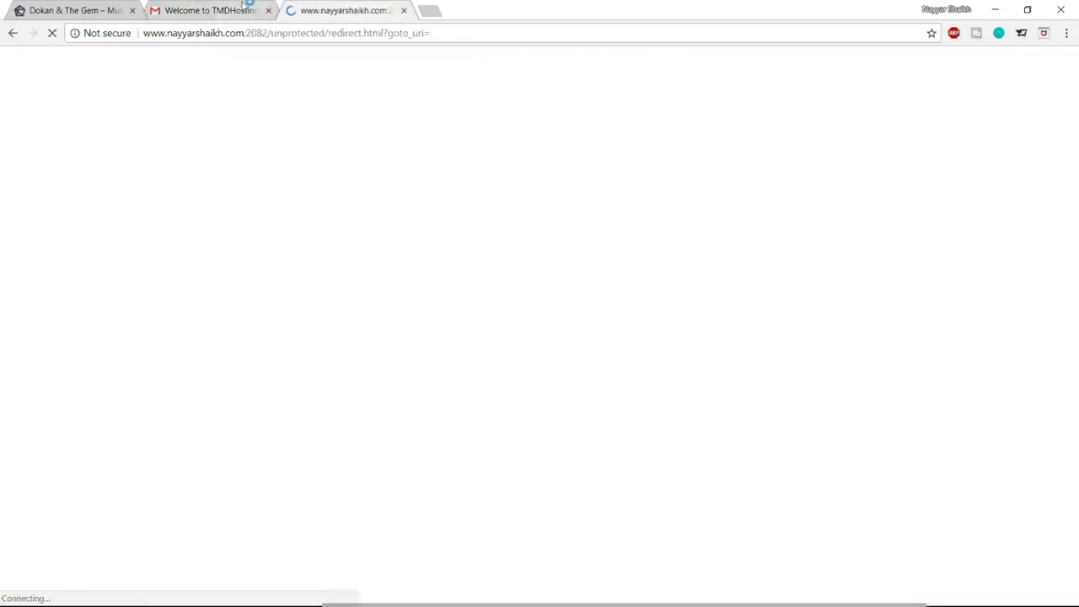
left_click(243, 8)
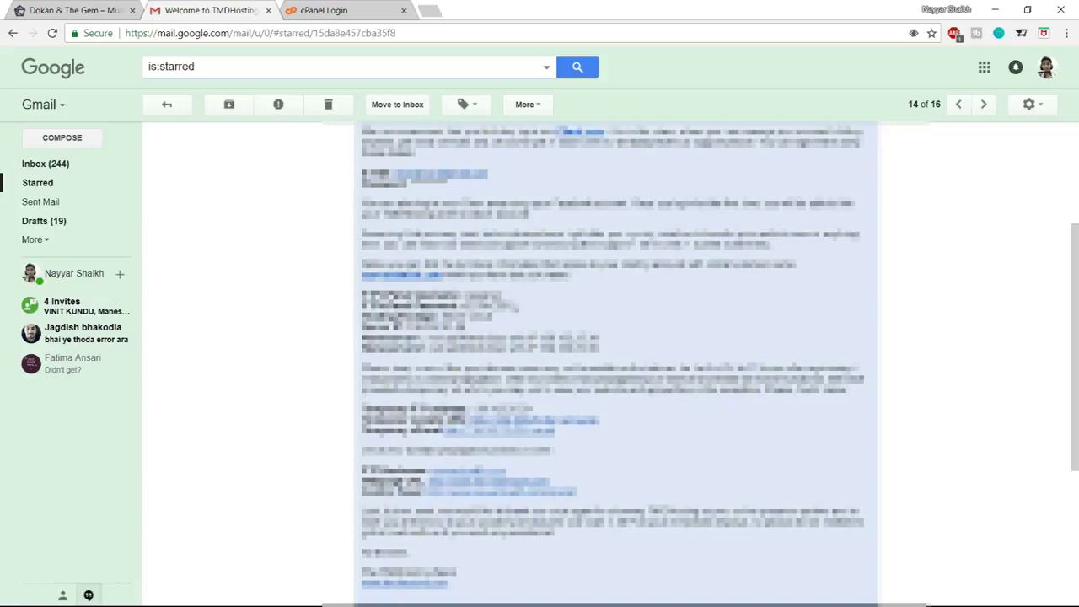
left_click(314, 7)
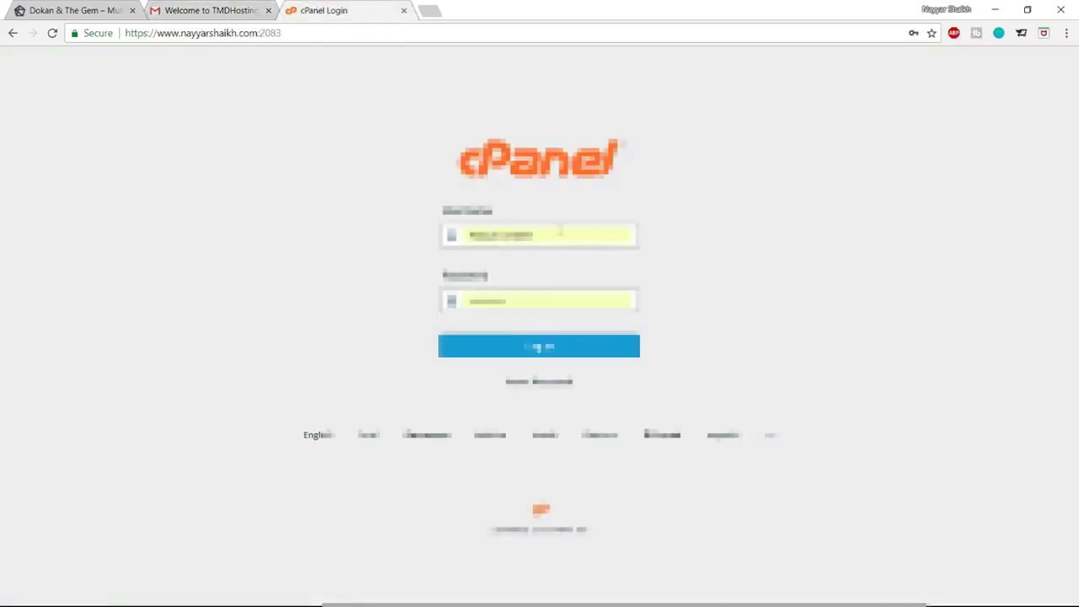
Sign in to cPanel with the saved autofill login and open the Softaculous Apps Installer
double_click(559, 235)
left_click(525, 269)
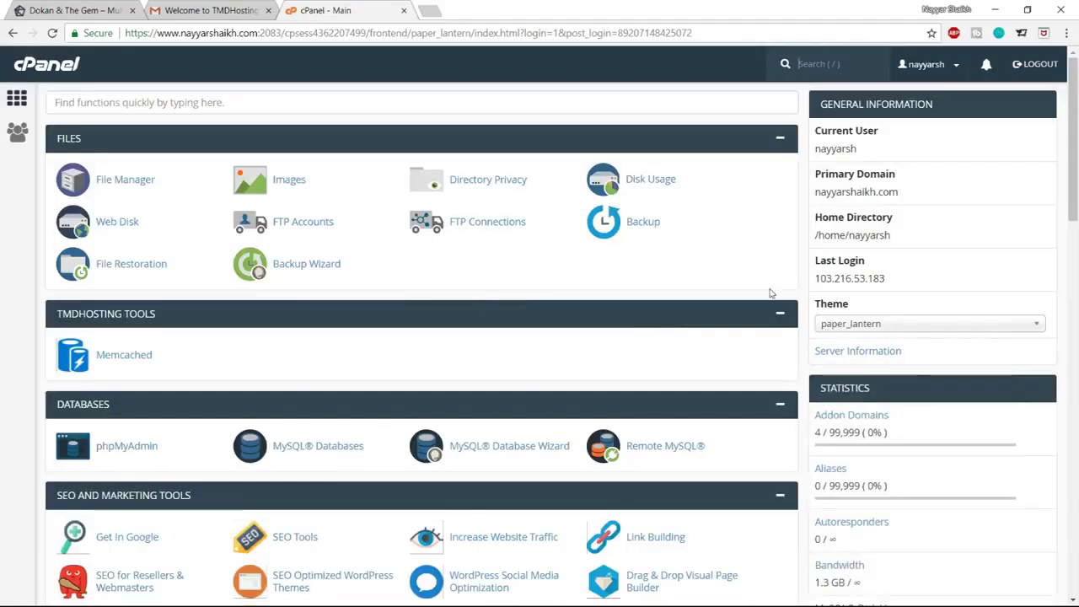
scroll(769, 299, "down", 10)
scroll(769, 298, "down", 10)
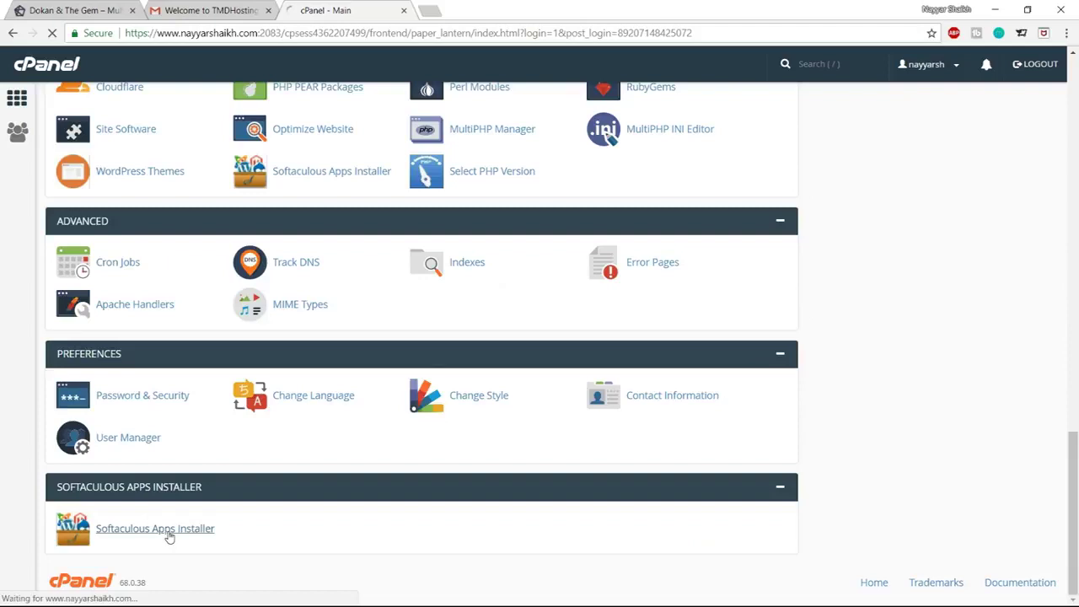
left_click(169, 534)
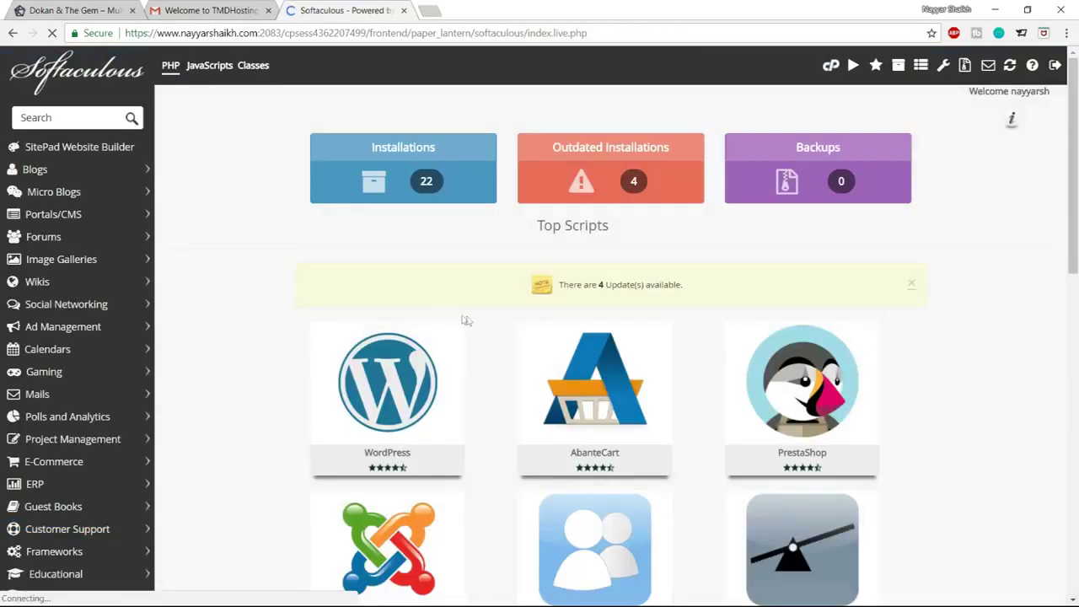
mouse_move(385, 384)
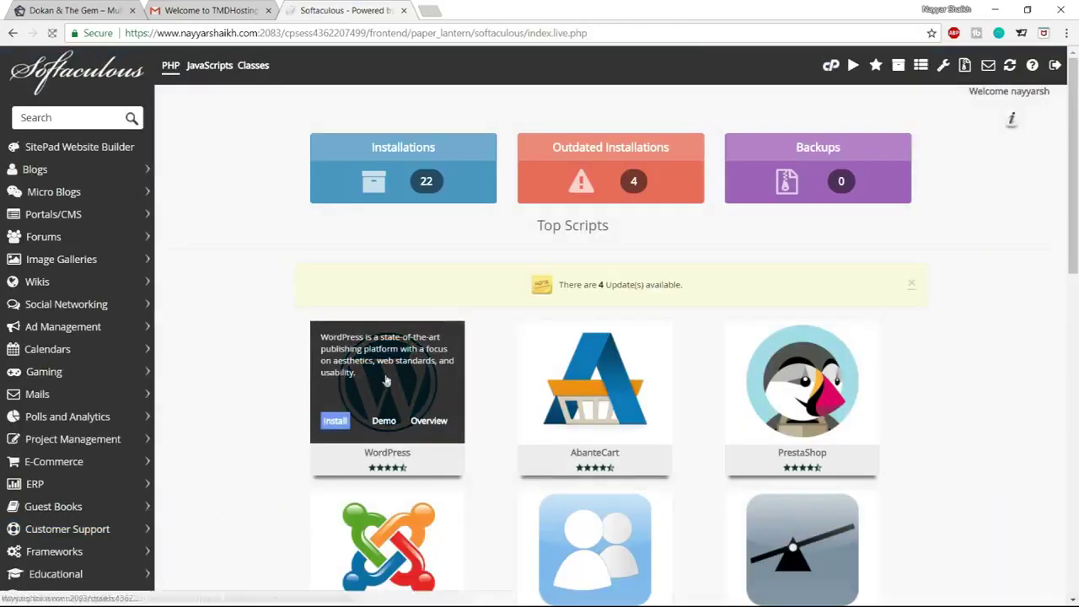
left_click(393, 380)
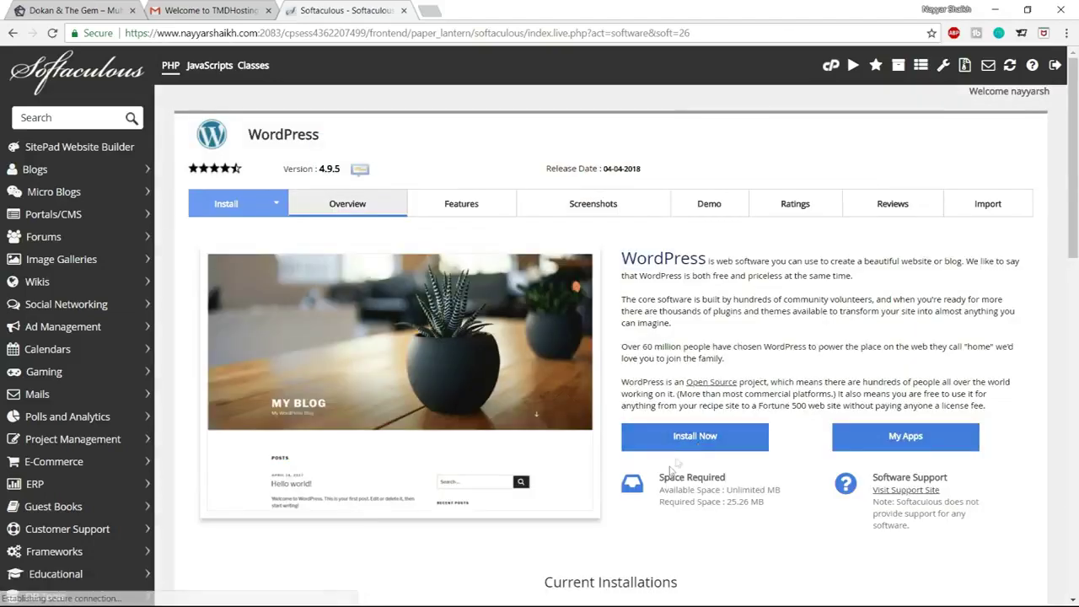
left_click(707, 439)
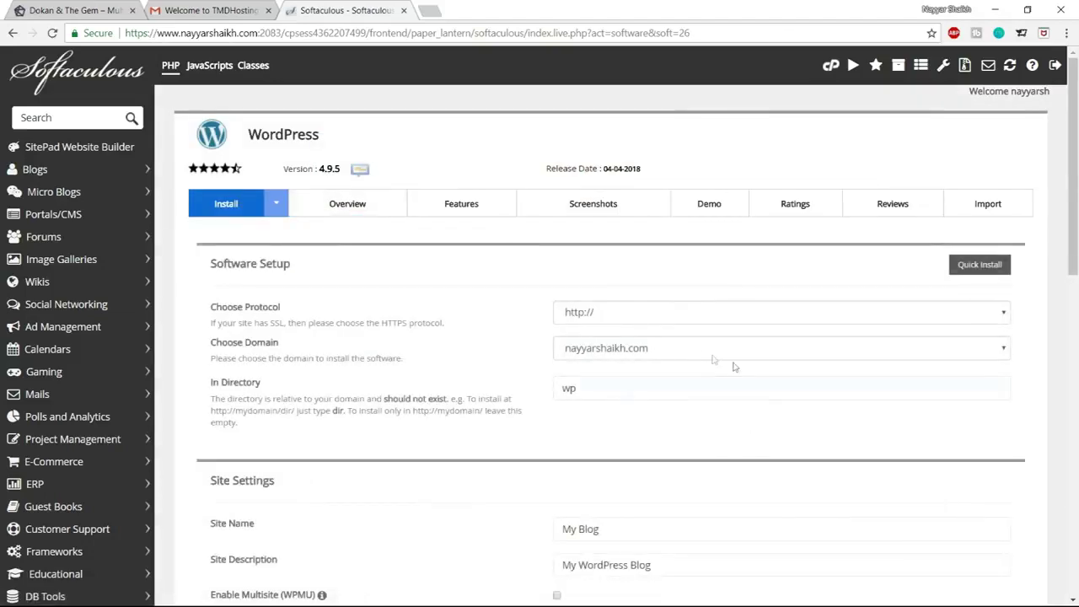
left_click(674, 313)
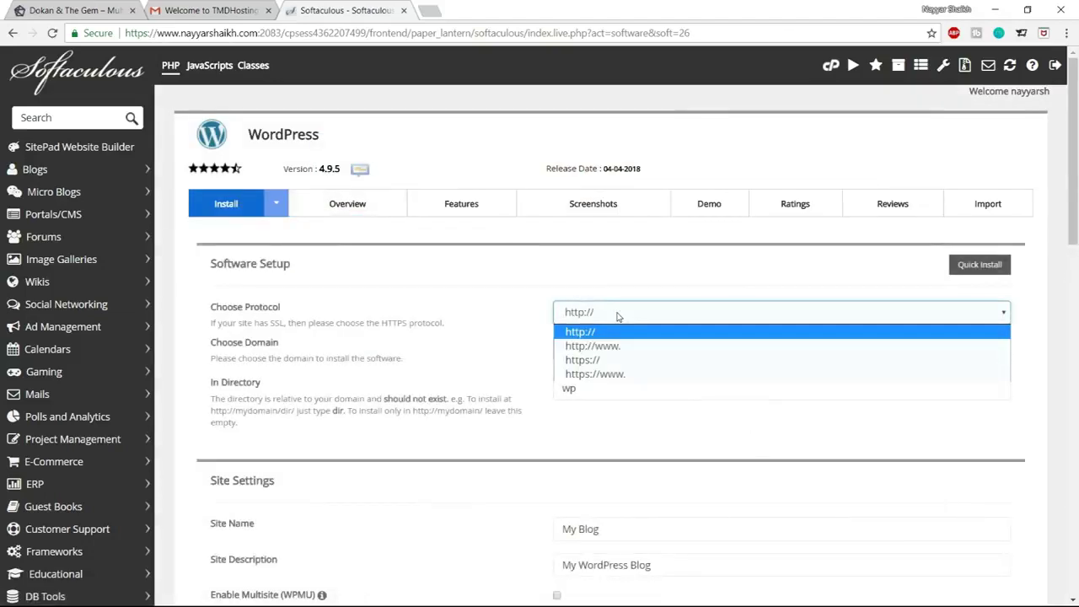
left_click(634, 376)
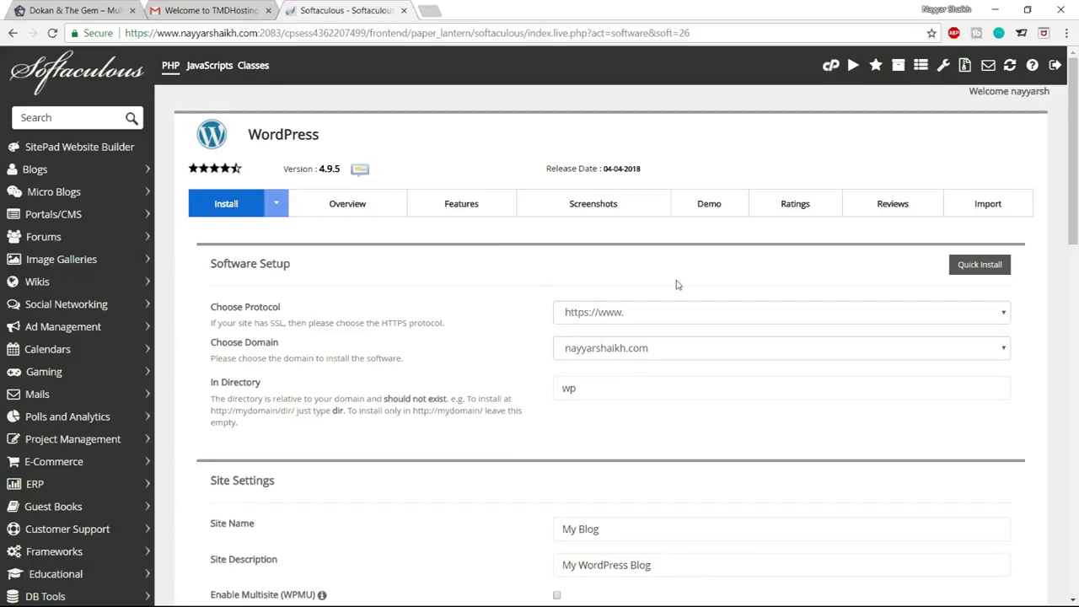
Target the dokan3 subdomain and select the default wp install directory
left_click(627, 353)
type("dokan3.")
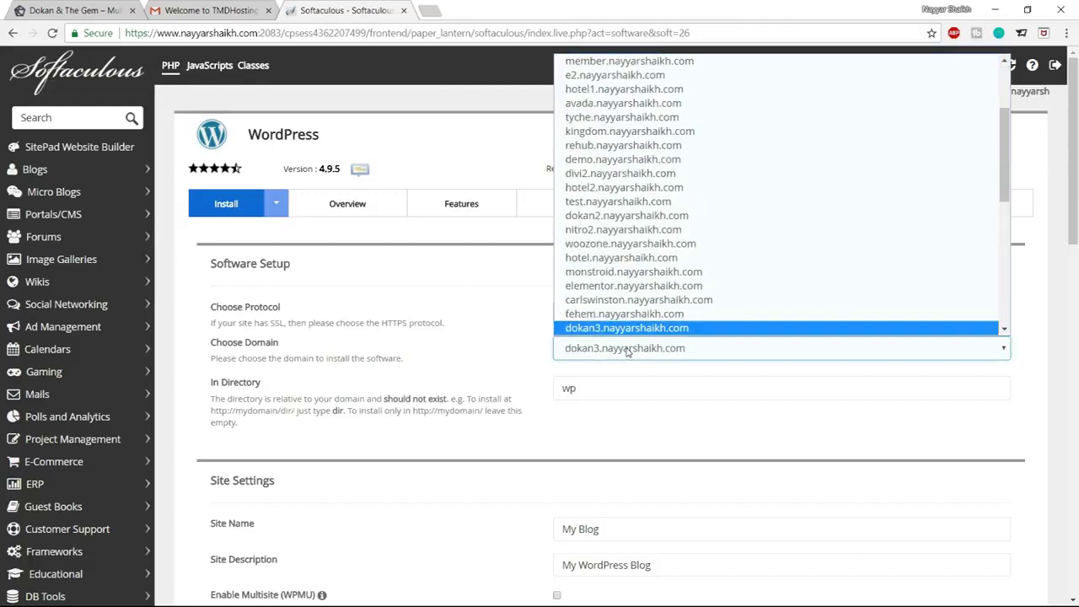
left_click(628, 352)
left_click(628, 387)
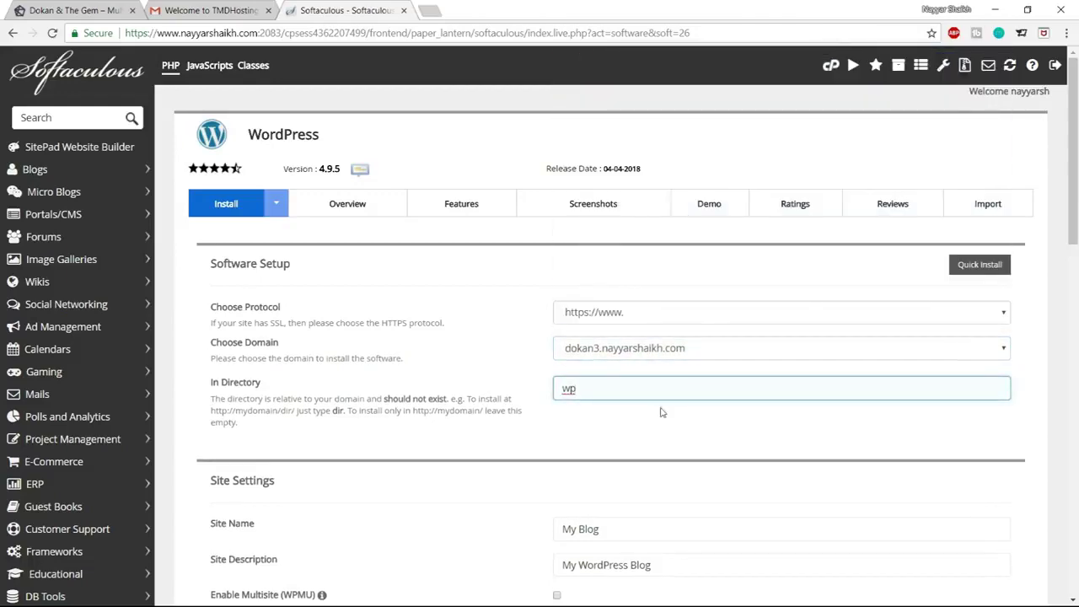
scroll(662, 412, "down", 2)
left_click_drag(581, 250, 535, 252)
Clear the install directory to root and name the site 'Dokan & The Gem'
key("BackSpace")
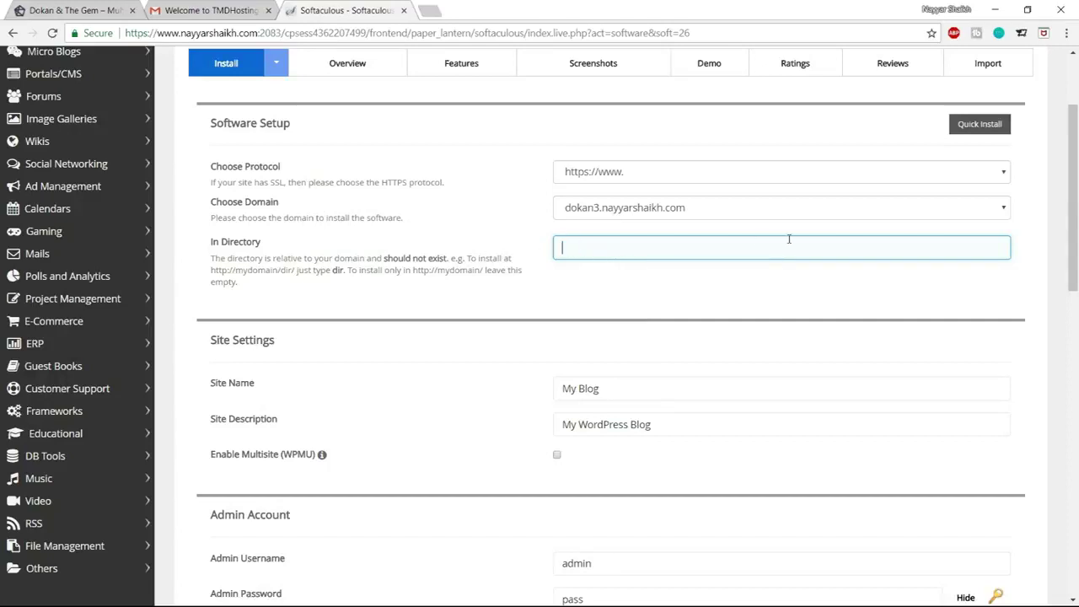
left_click(687, 285)
scroll(675, 291, "down", 1)
left_click(643, 315)
left_click_drag(644, 316, 545, 315)
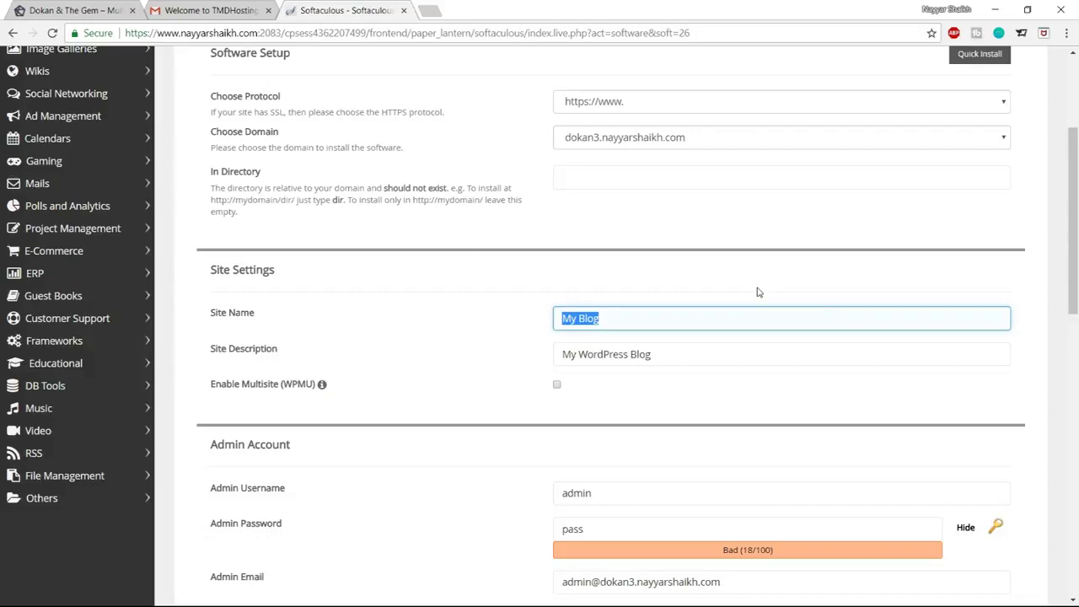
type("Dokan")
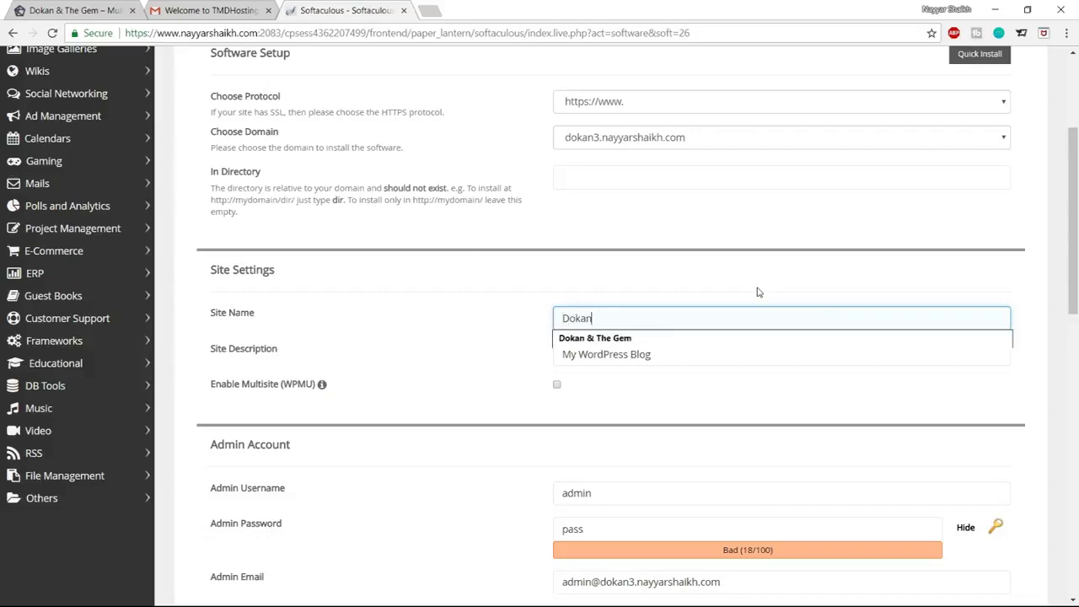
left_click(699, 337)
Set the site description to 'Multi Vendor eCommerce Tutorial'
left_click_drag(665, 356, 525, 362)
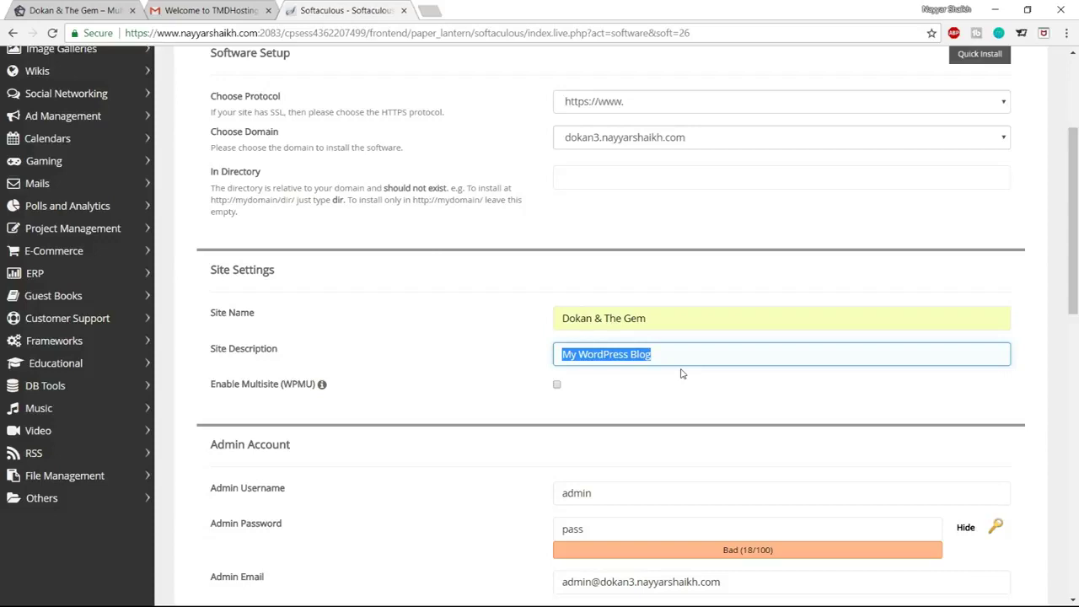
type("Multi Vendor eCommerce Tutorial")
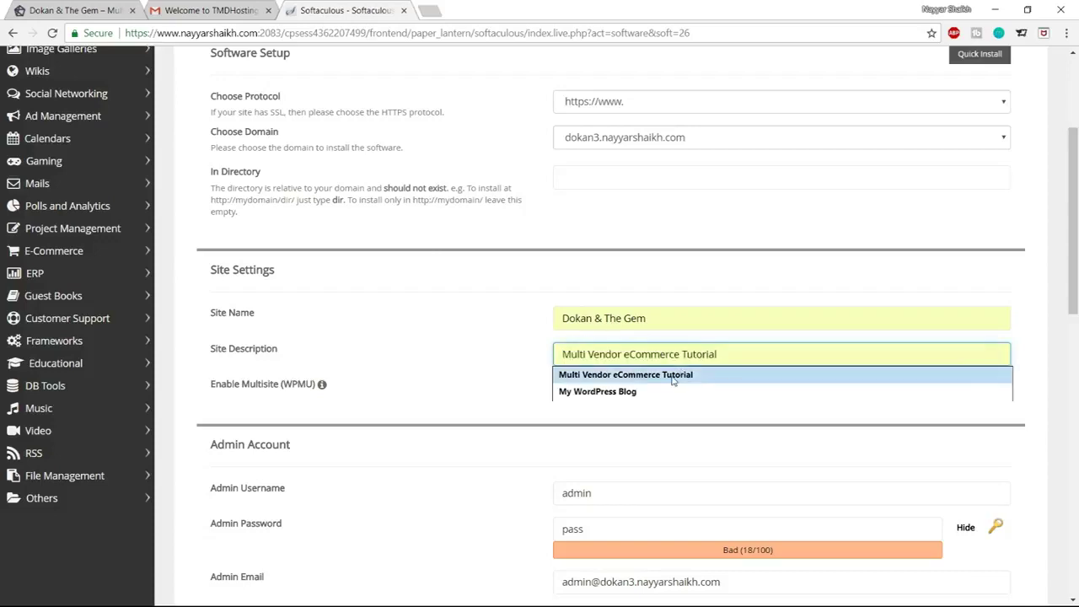
left_click(683, 374)
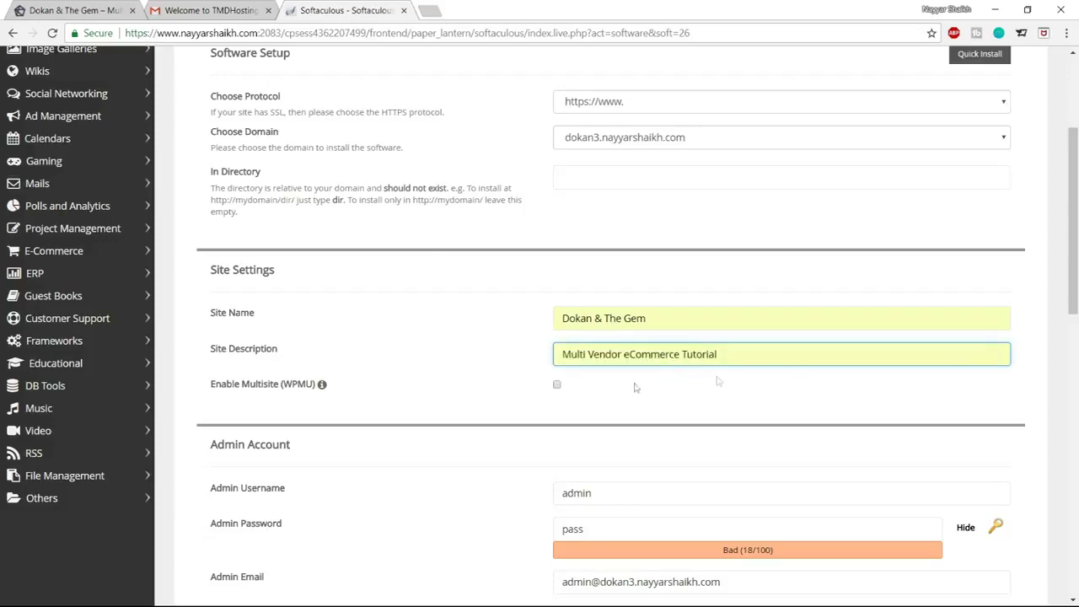
scroll(691, 378, "down", 3)
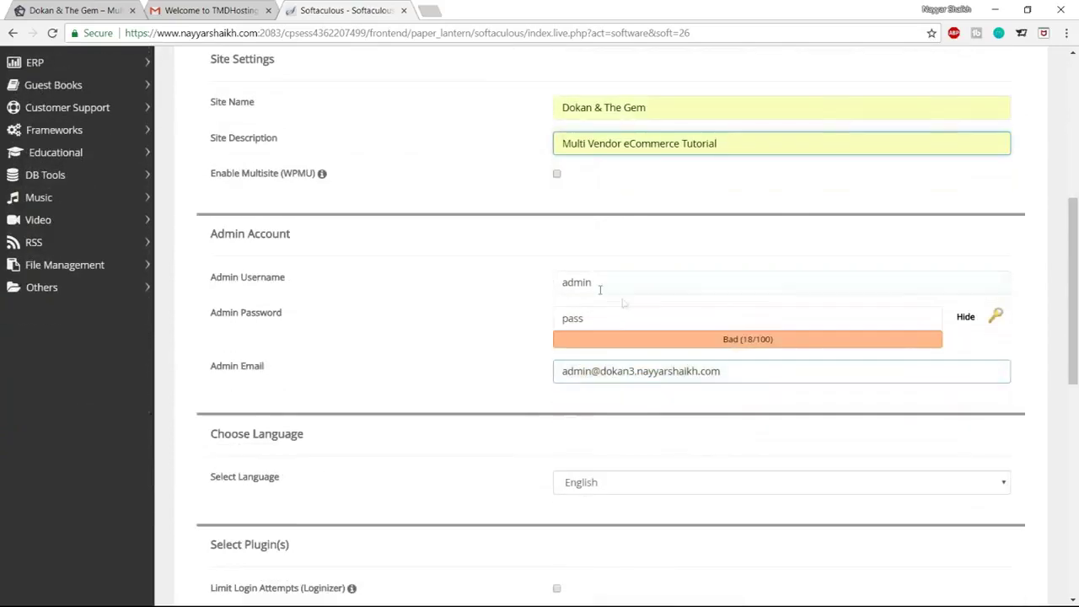
scroll(582, 283, "down", 1)
Replace the admin username with the saved suggestion and enter a new admin password
double_click(618, 219)
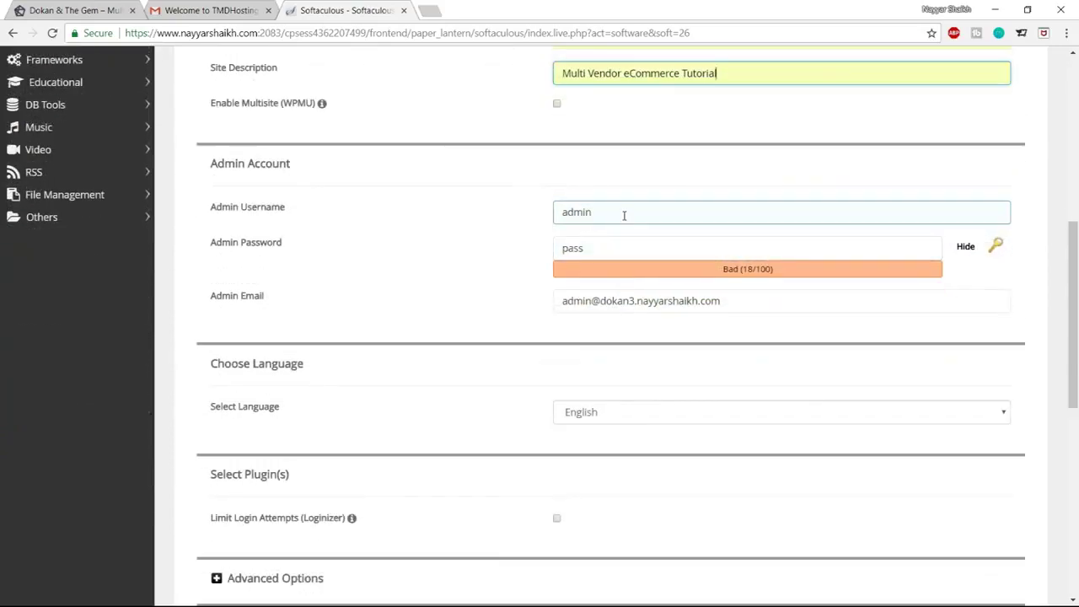
type("Nayyar_Shaikh")
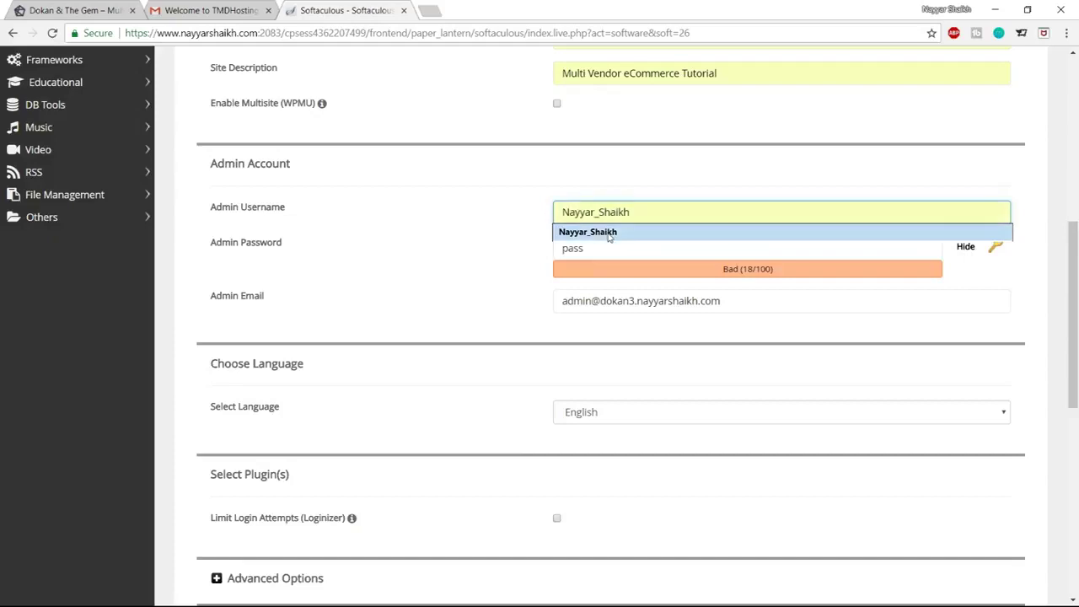
left_click(590, 233)
left_click(596, 254)
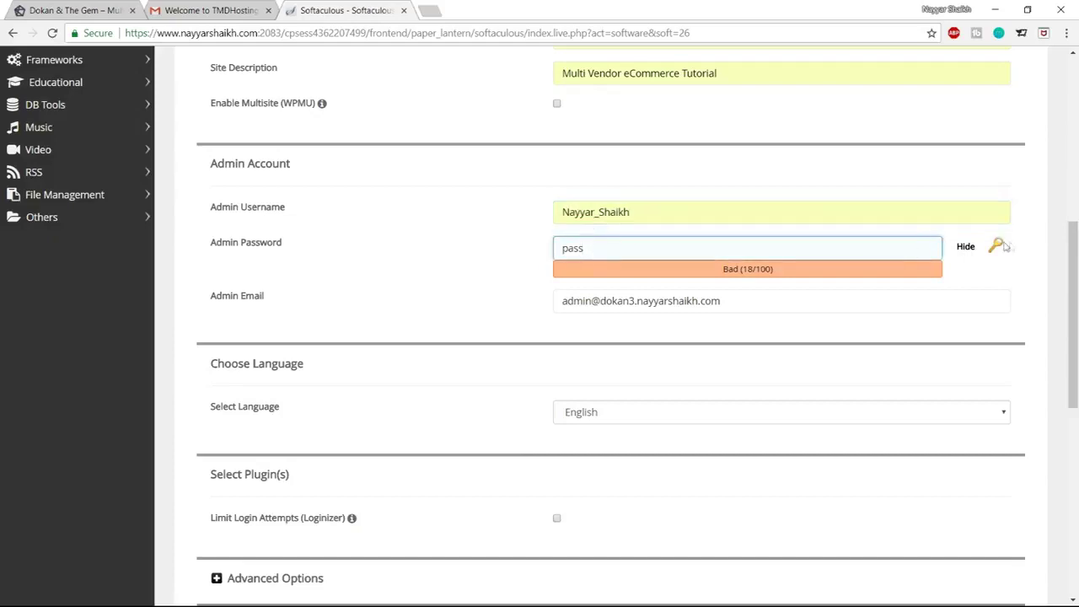
left_click(967, 247)
left_click(790, 247)
type("*****")
key("ctrl+a")
type("**********")
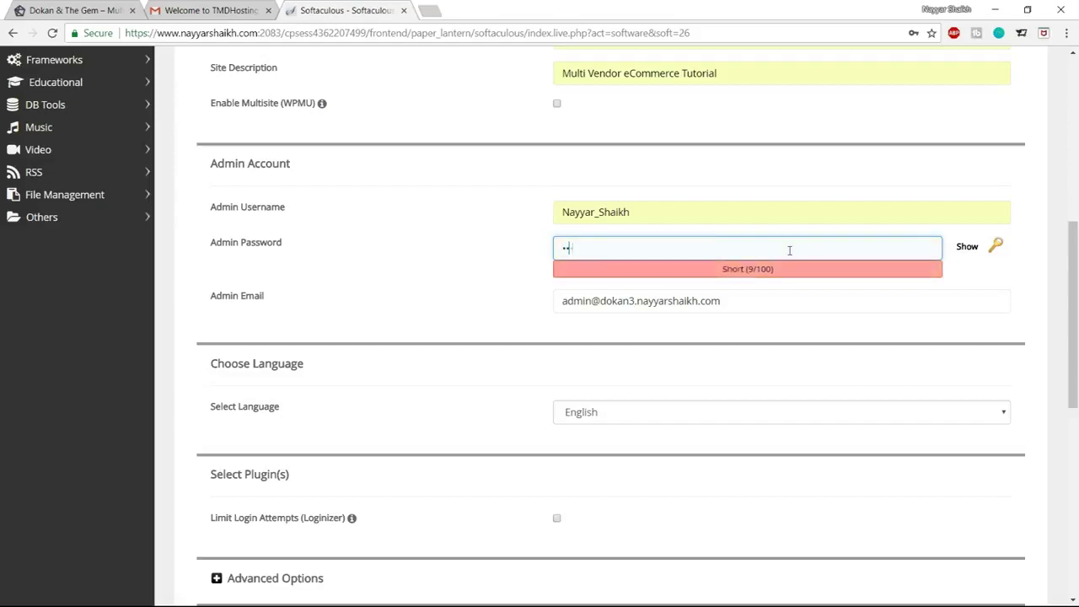
Fill in the admin e-mail address and start the WordPress installation
left_click_drag(751, 300, 542, 311)
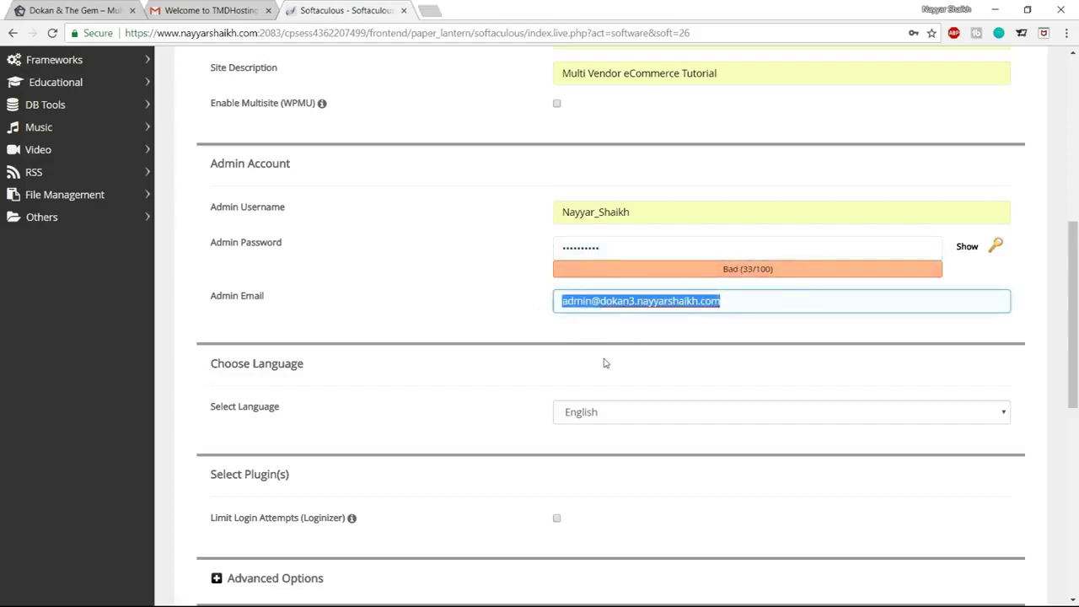
type("r")
left_click(615, 319)
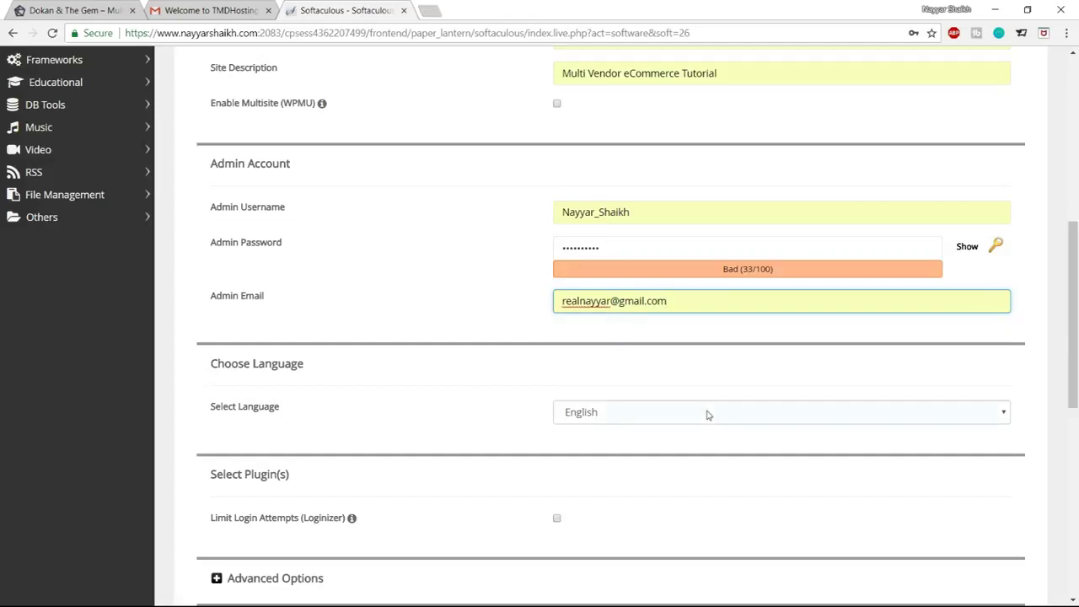
scroll(708, 414, "down", 6)
left_click(607, 433)
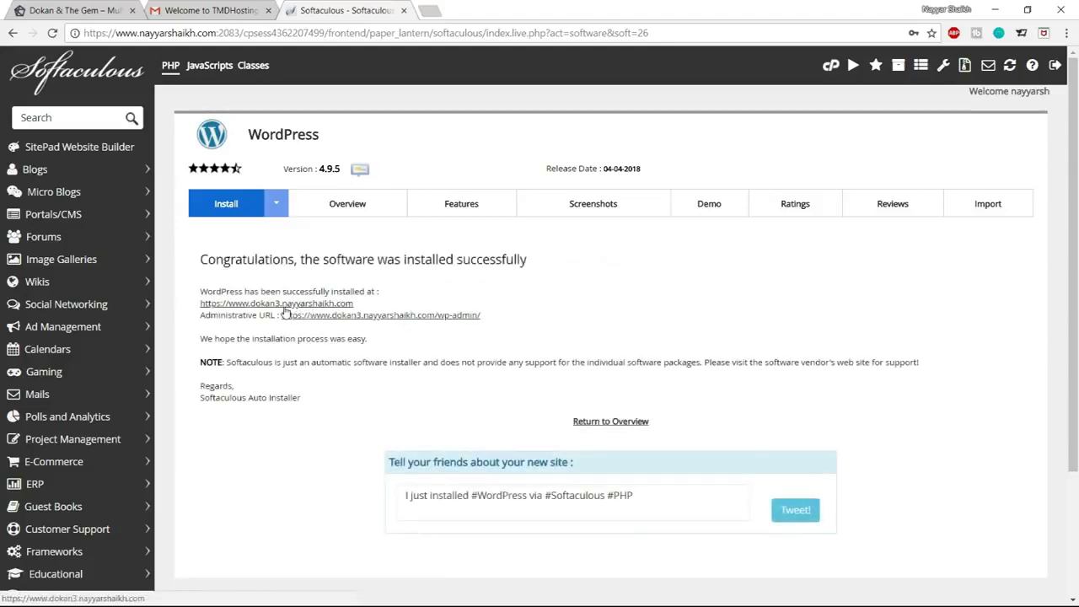
Open the new site's wp-admin from the Administrative URL link
left_click(388, 319)
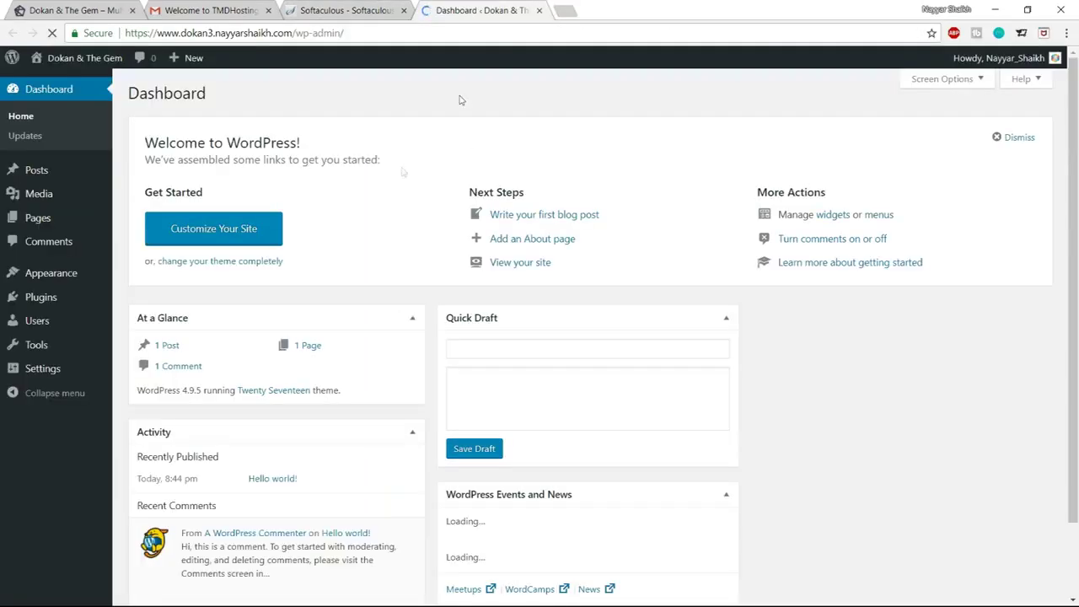
Close the Gmail welcome-email tab and the Softaculous installer tab
scroll(930, 309, "down", 1)
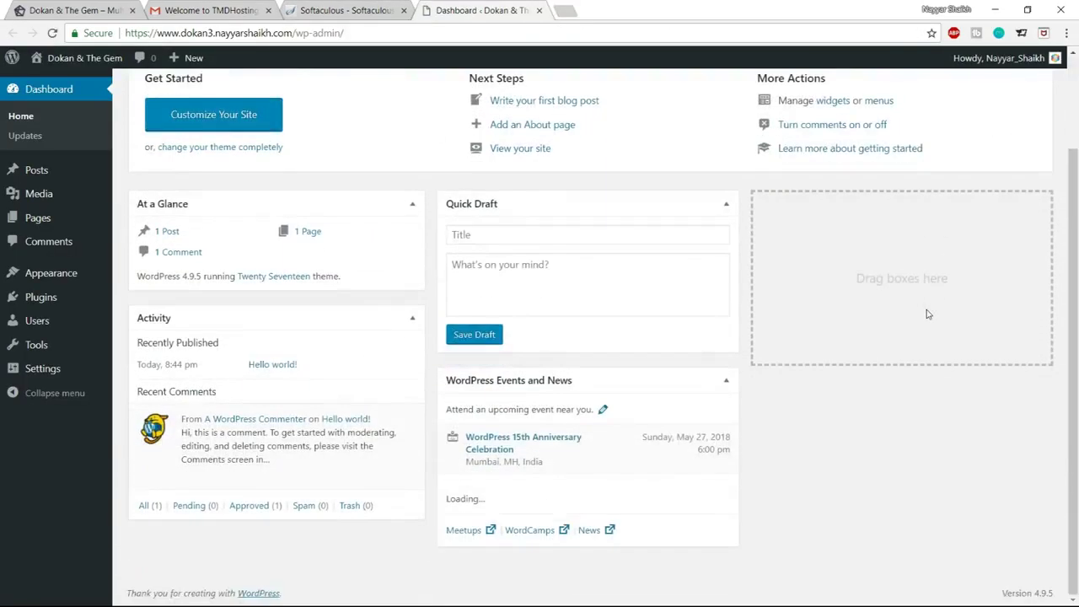
scroll(927, 314, "up", 2)
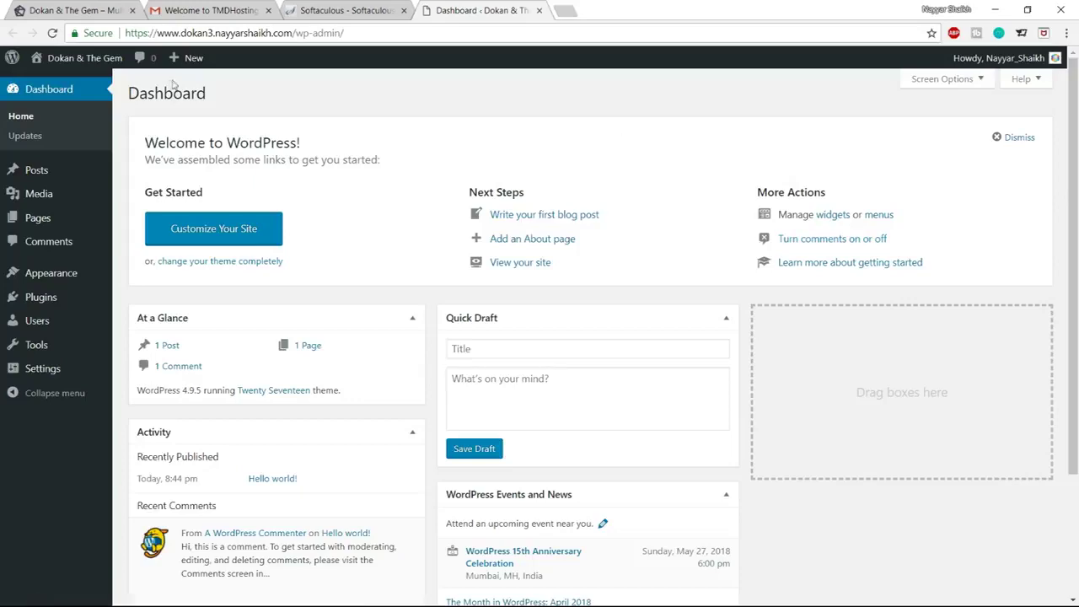
left_click(228, 16)
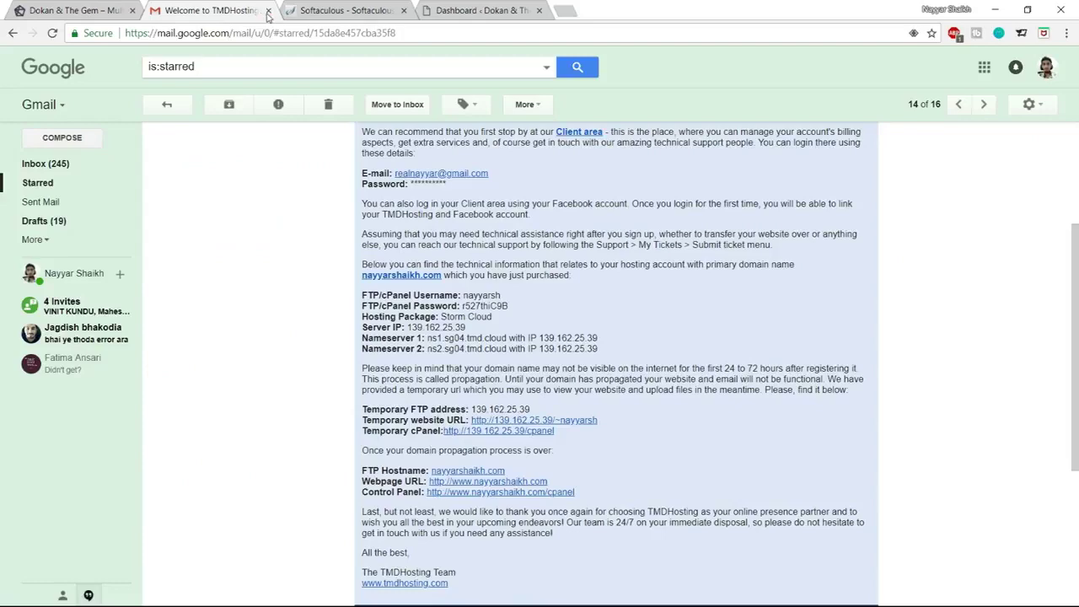
left_click(268, 11)
left_click(268, 11)
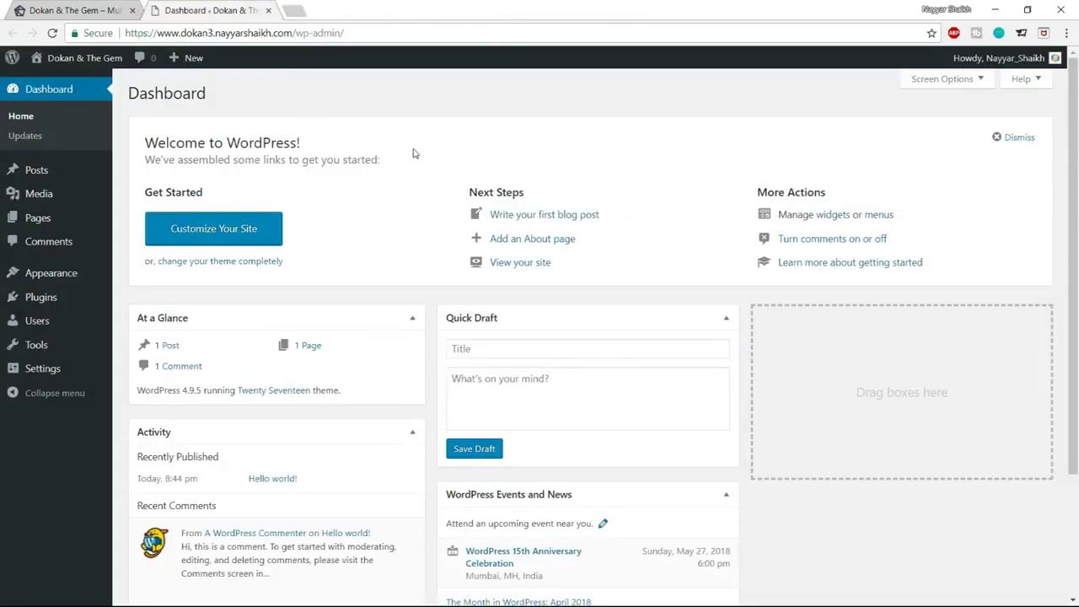
Open the live Dokan & The Gem site from Visit Site in a new tab
mouse_move(79, 60)
right_click(68, 87)
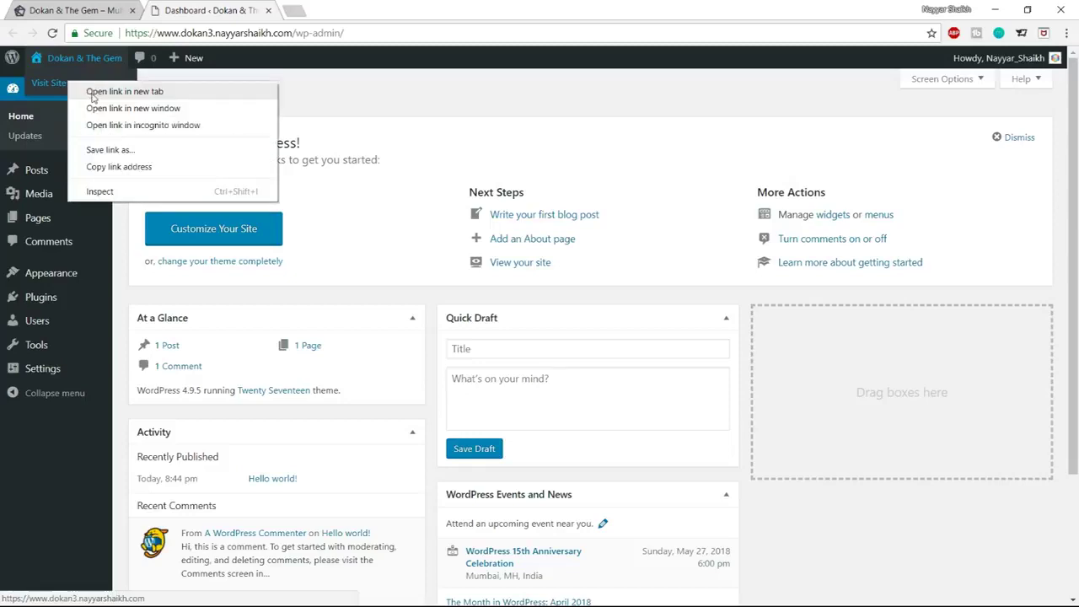
left_click(415, 146)
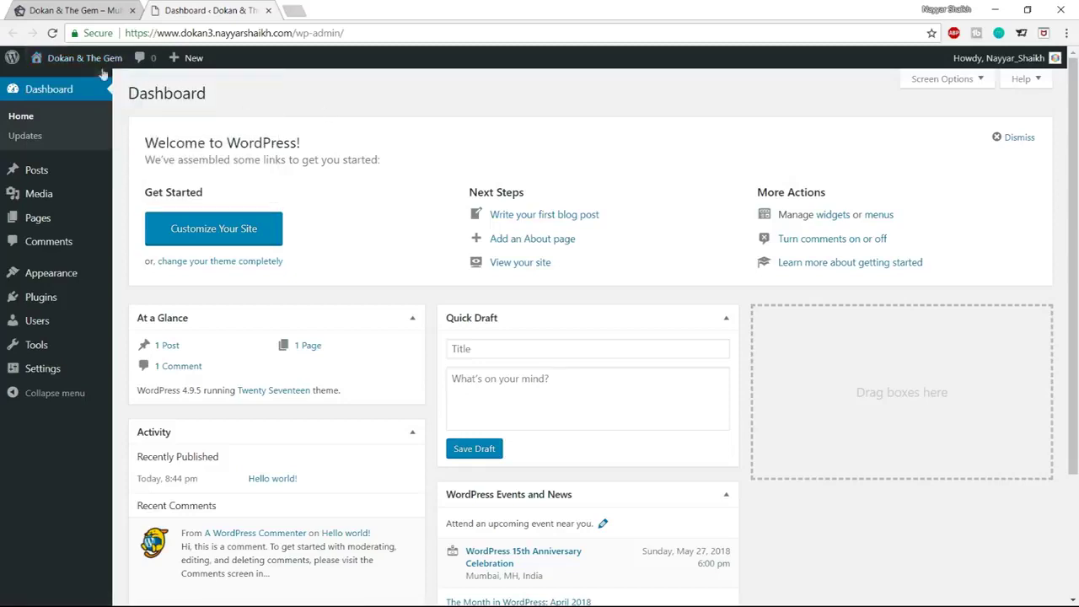
mouse_move(79, 59)
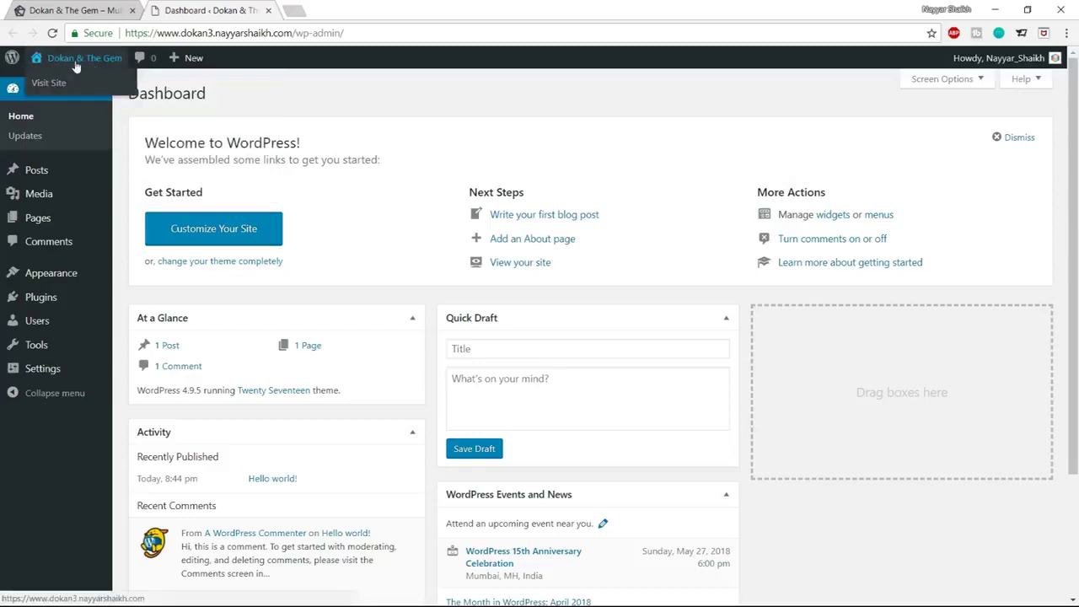
right_click(56, 86)
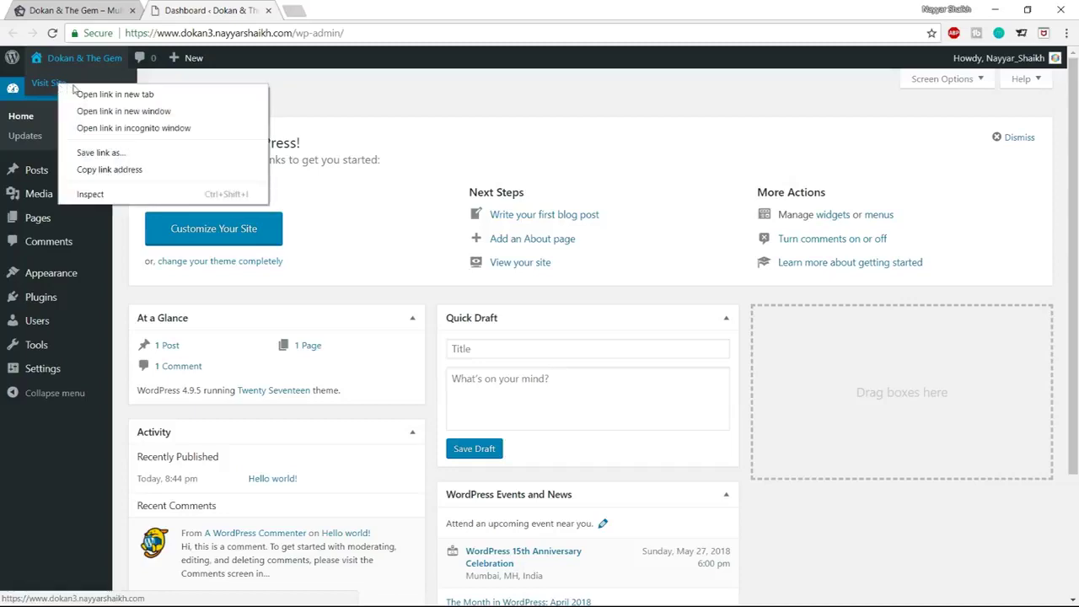
left_click(75, 92)
left_click(308, 9)
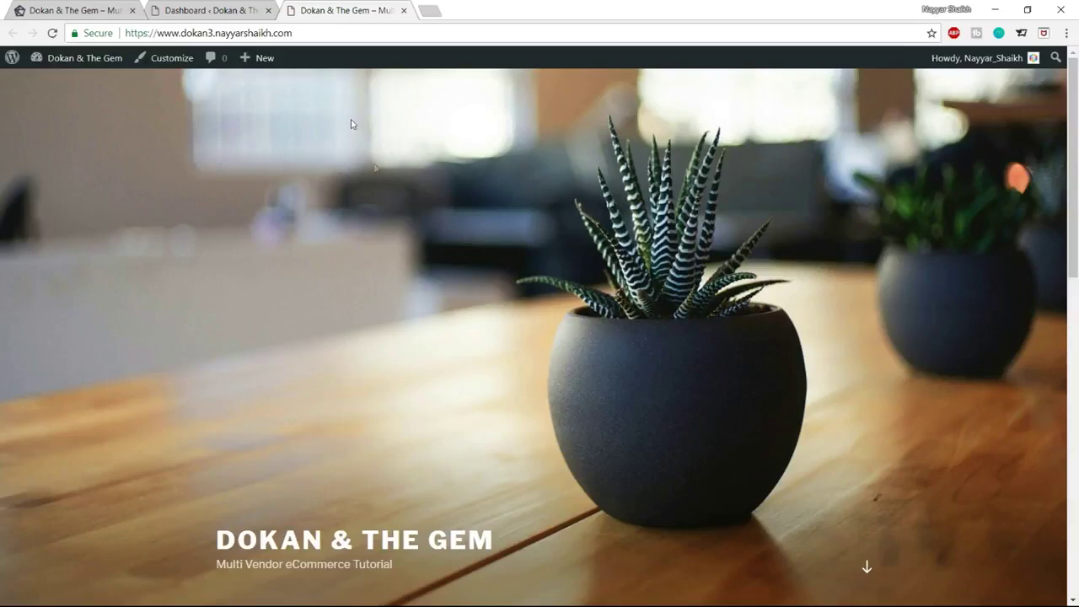
scroll(415, 314, "down", 5)
scroll(436, 386, "down", 5)
scroll(436, 385, "up", 10)
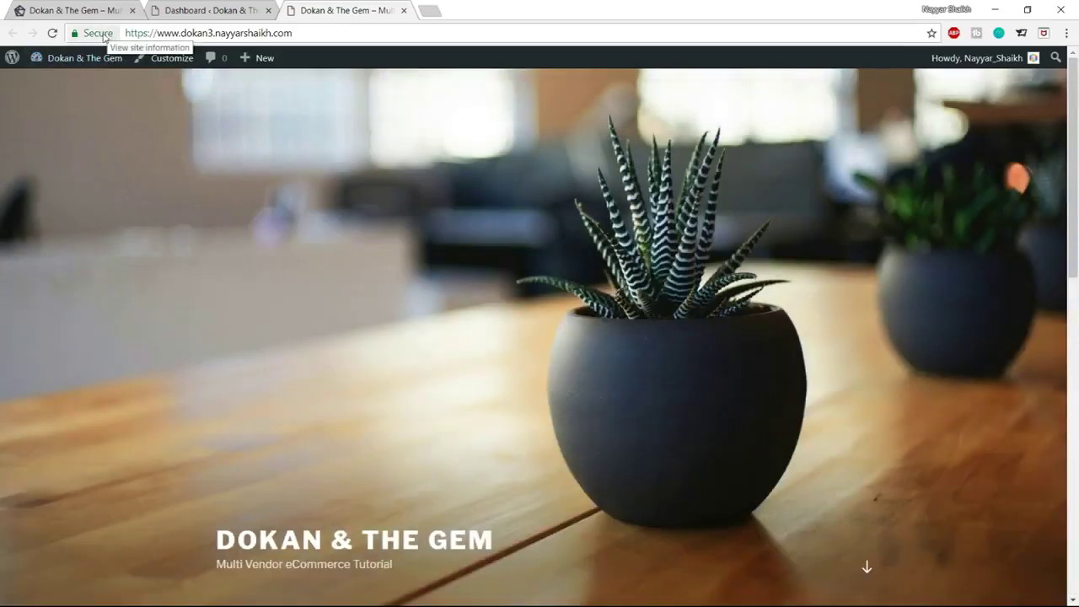
left_click(88, 39)
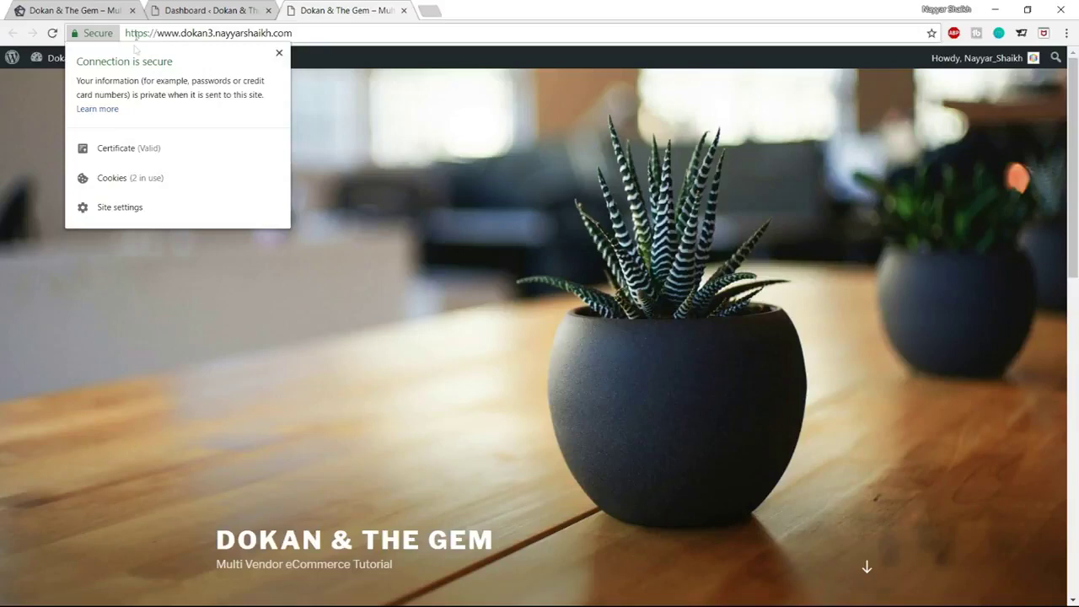
left_click(278, 53)
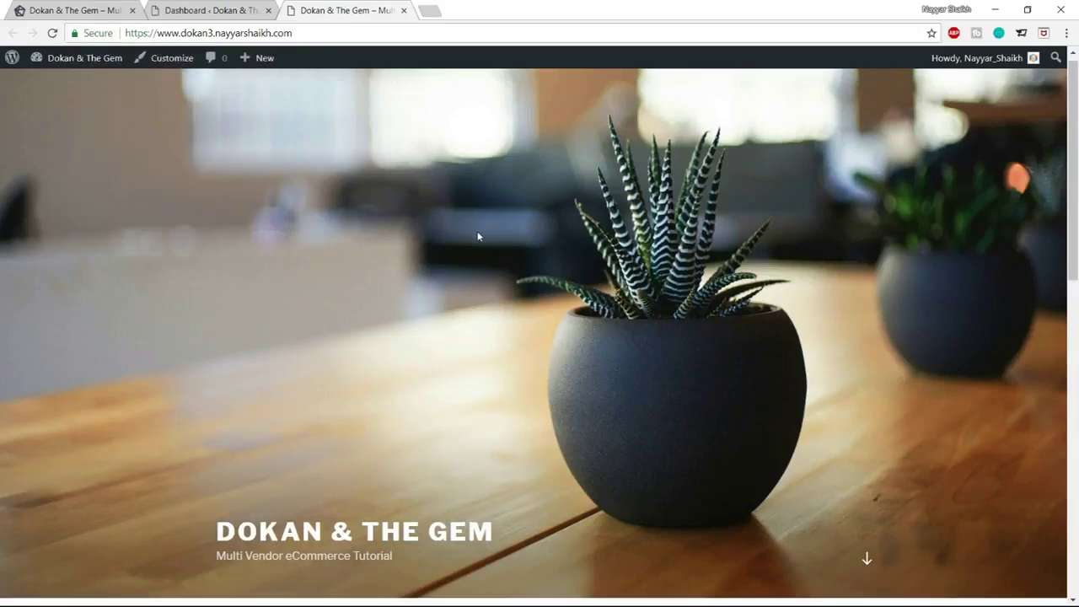
scroll(366, 294, "down", 8)
scroll(441, 328, "up", 10)
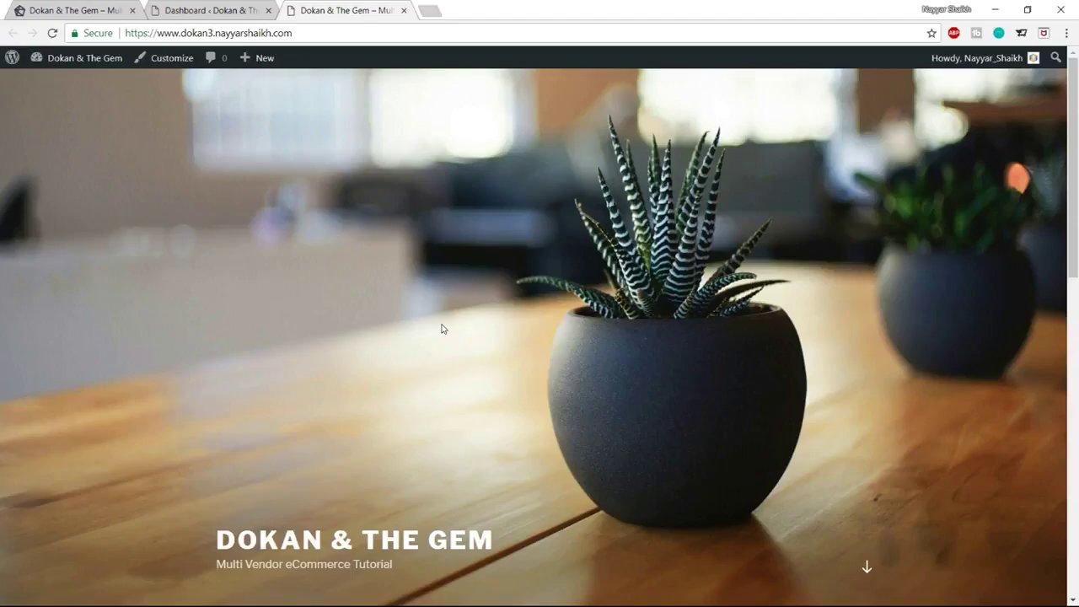
left_click(84, 10)
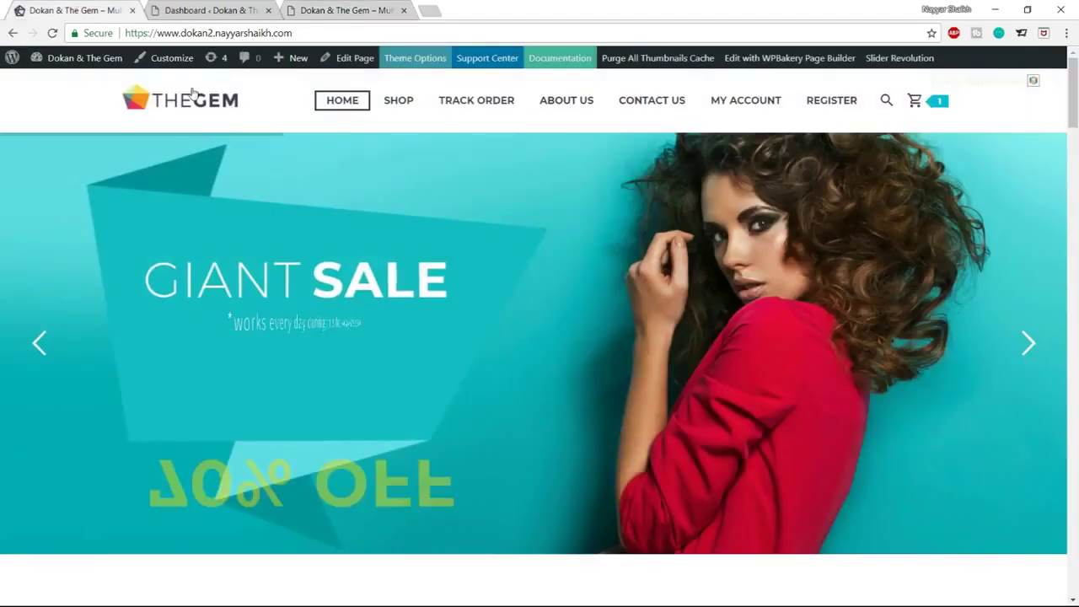
scroll(584, 413, "down", 6)
scroll(585, 418, "down", 15)
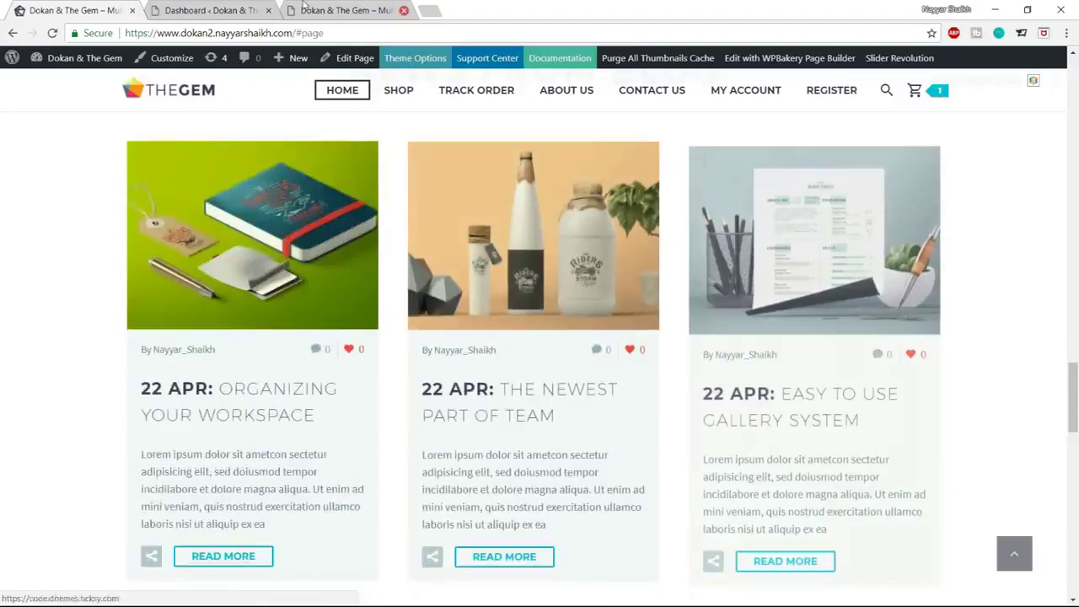
left_click(346, 10)
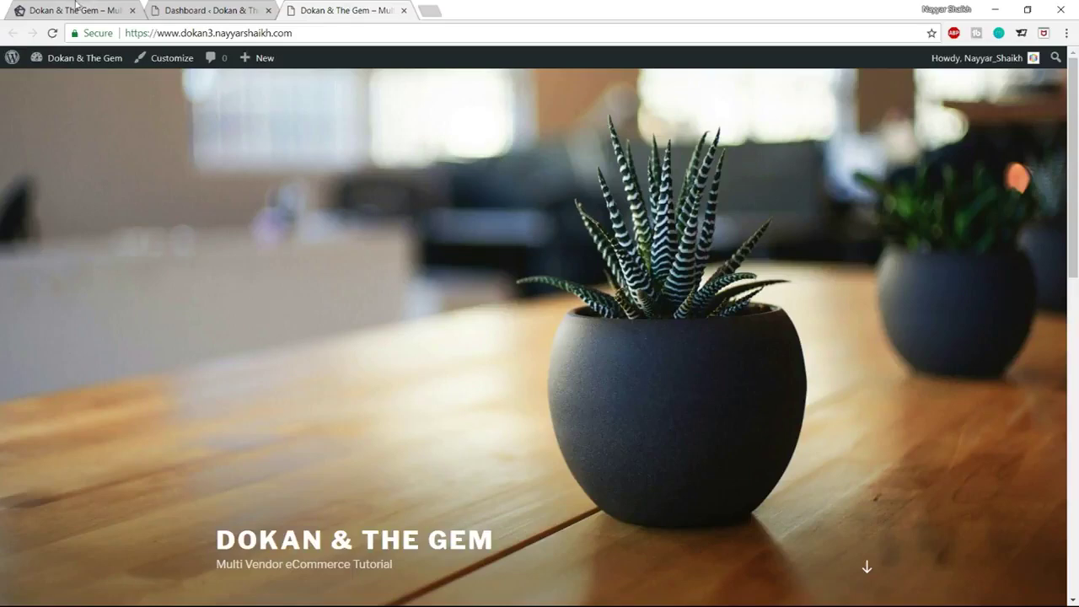
left_click(69, 10)
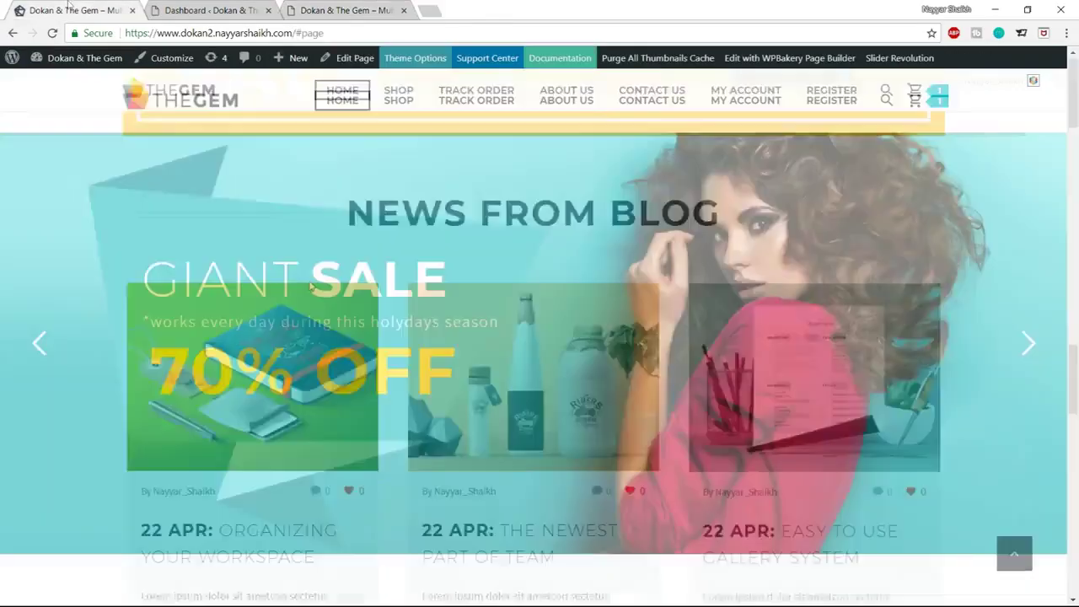
scroll(951, 415, "down", 5)
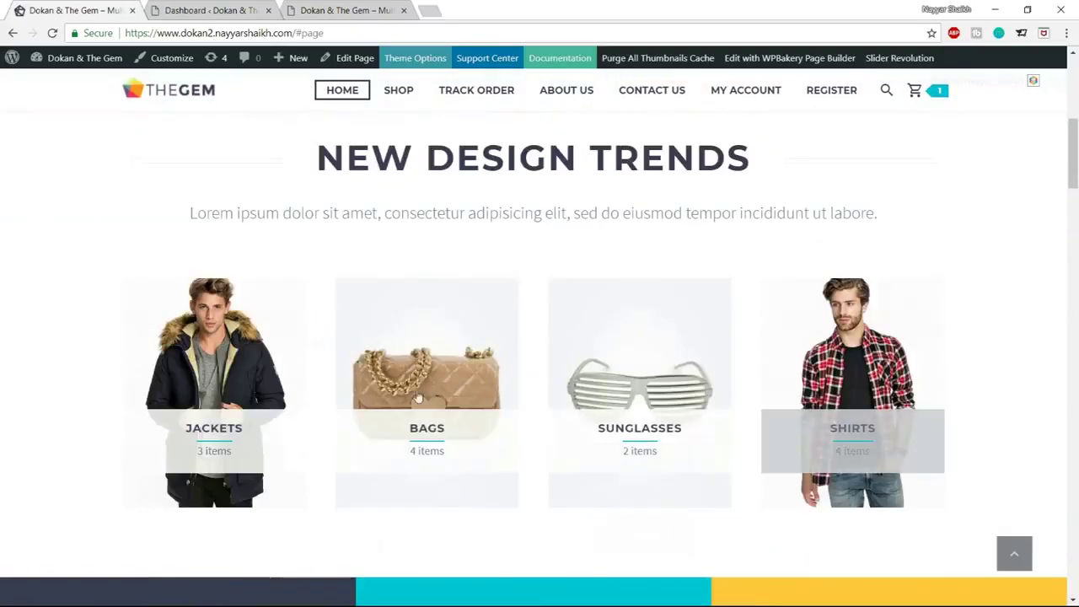
scroll(557, 423, "down", 15)
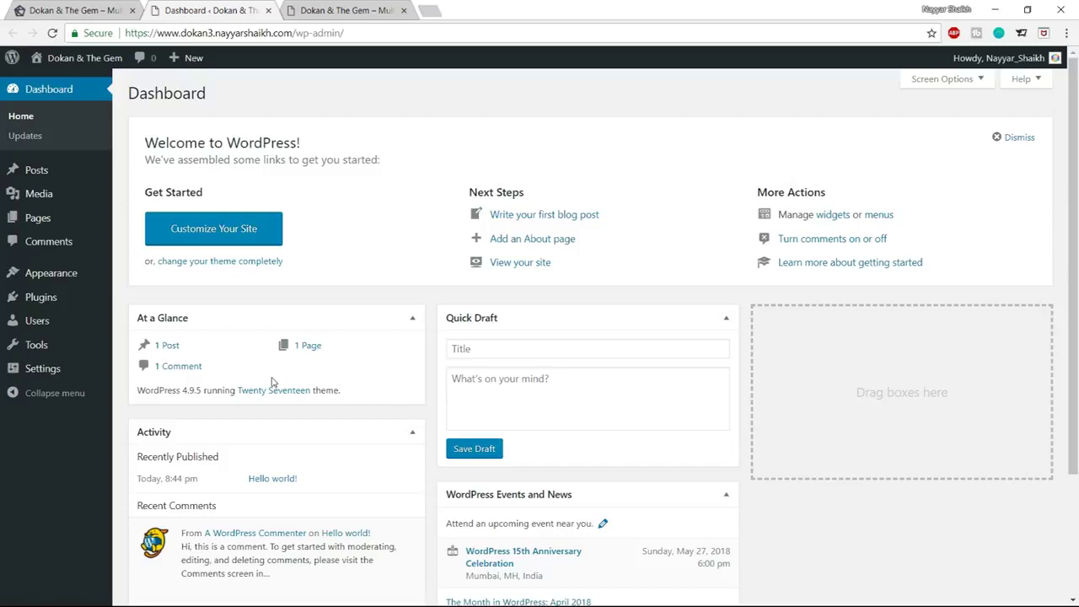
Load bloggdude.com/dokan in a new tab to reach the Dokan pricing page
left_click(431, 10)
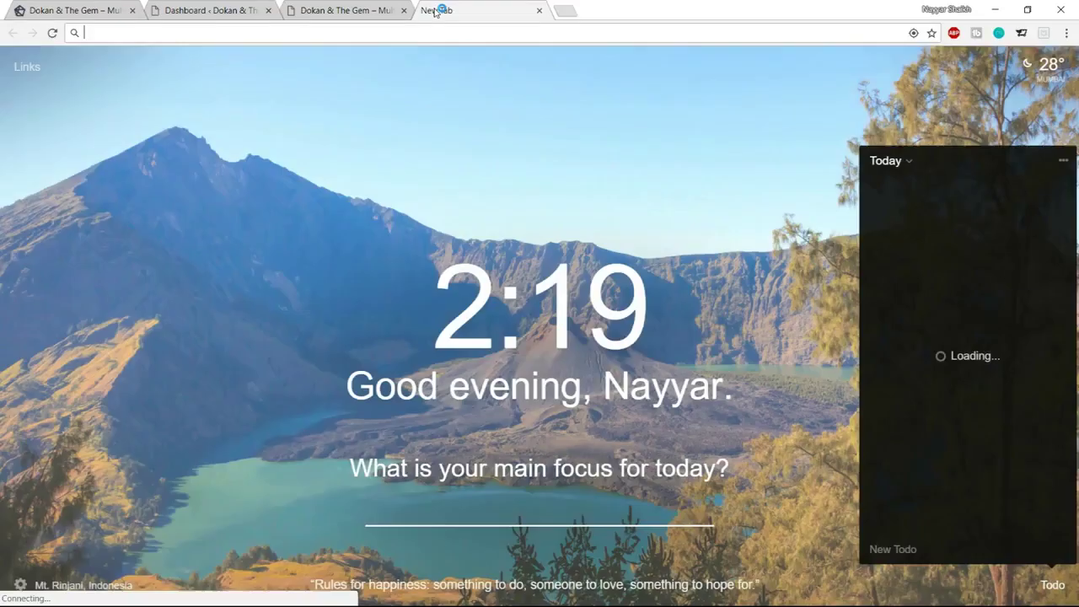
type("bloggdude.com/do")
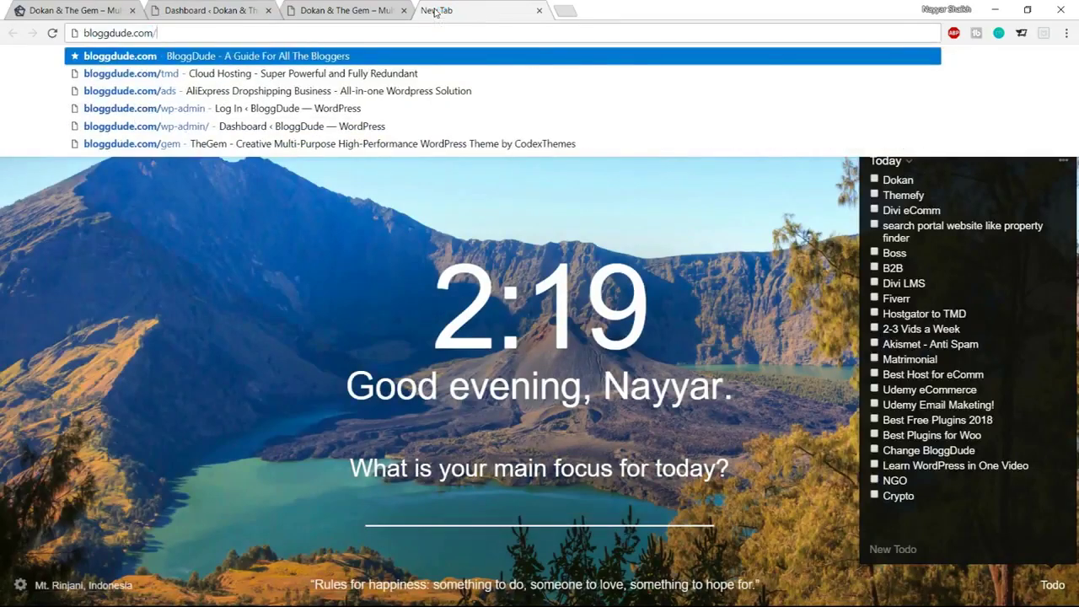
type("kan")
key("Return")
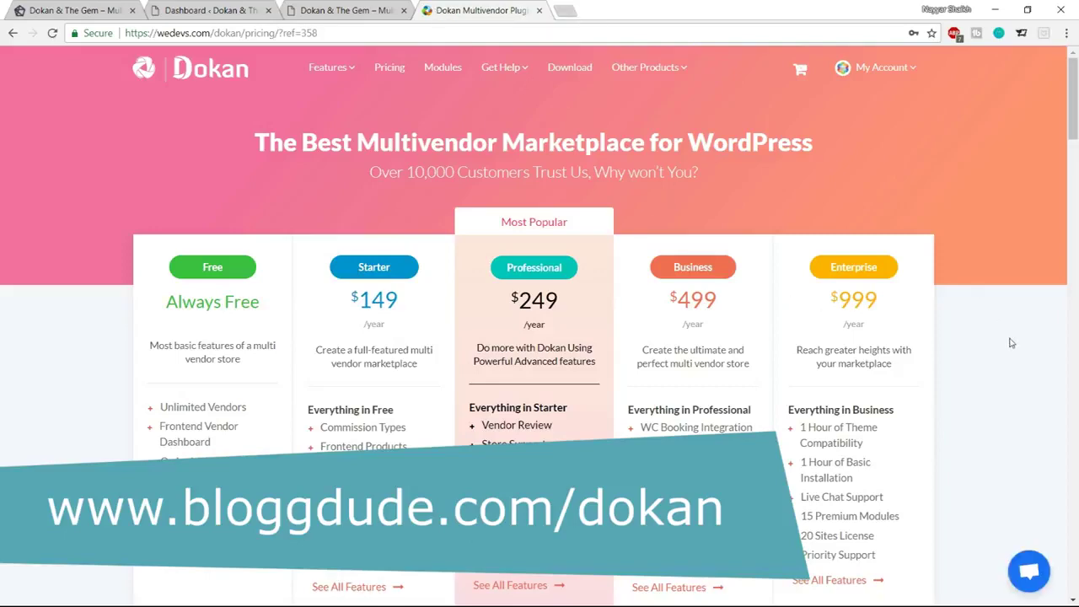
scroll(949, 379, "down", 2)
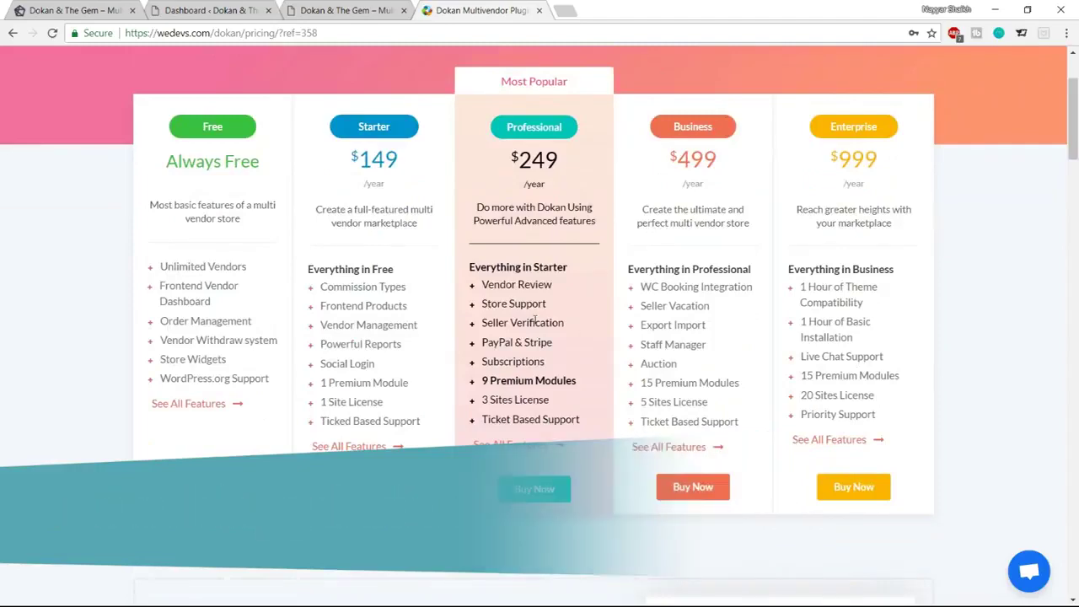
scroll(1077, 332, "up", 2)
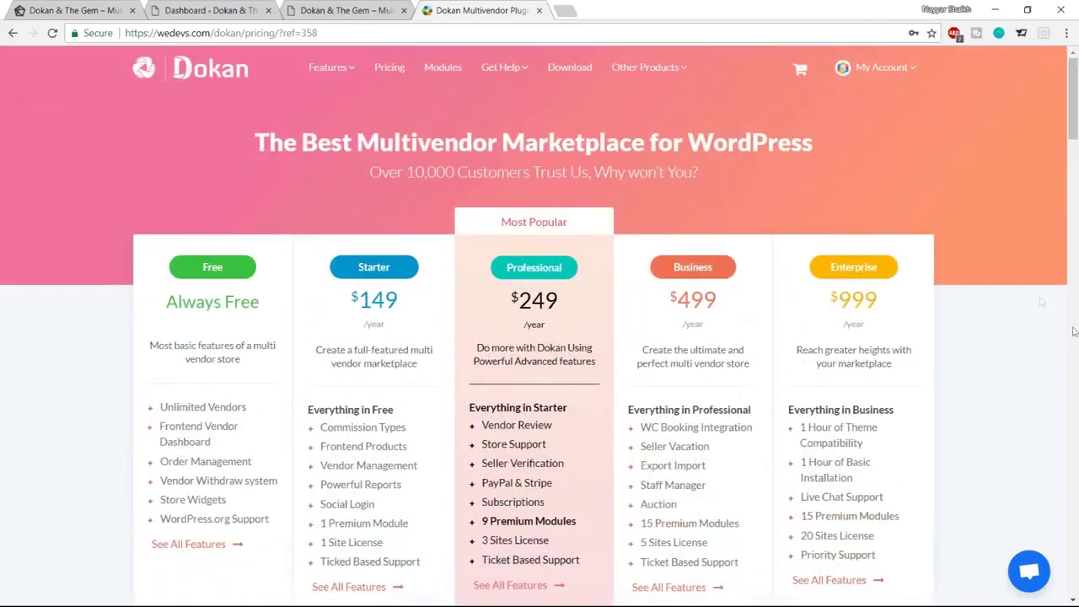
scroll(1070, 349, "down", 1)
scroll(1070, 349, "down", 1)
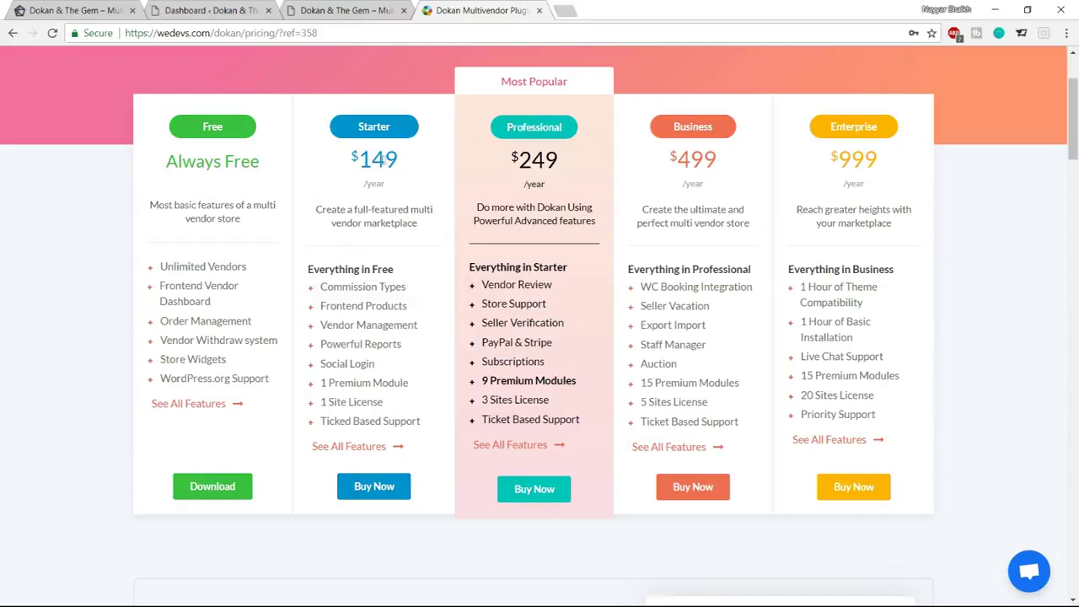
left_click_drag(360, 159, 401, 161)
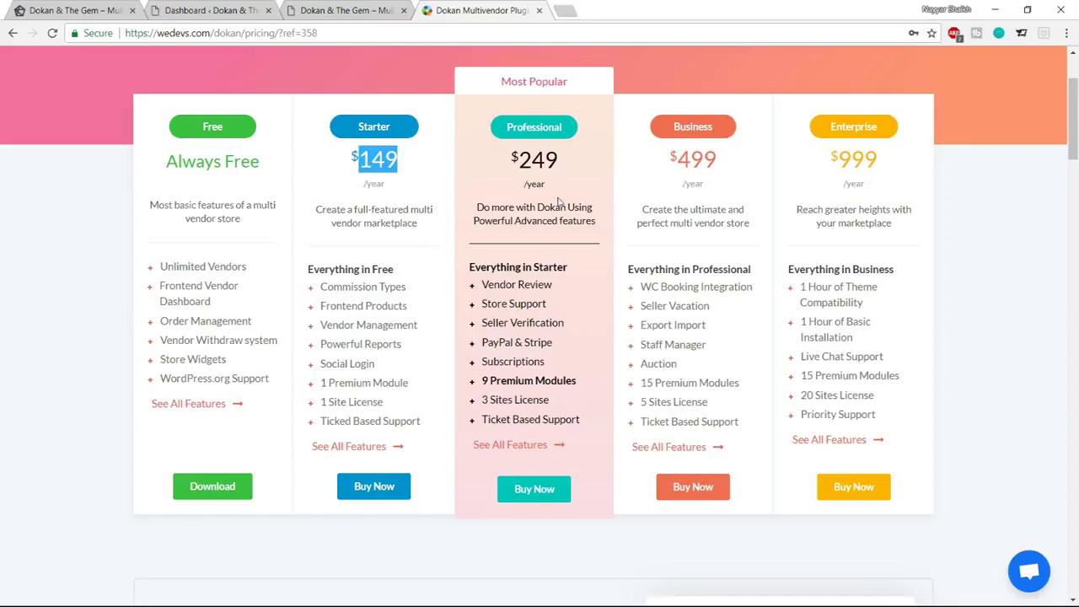
mouse_move(519, 159)
left_mouse_down()
mouse_move(570, 161)
mouse_move(530, 160)
left_mouse_up()
left_click(566, 167)
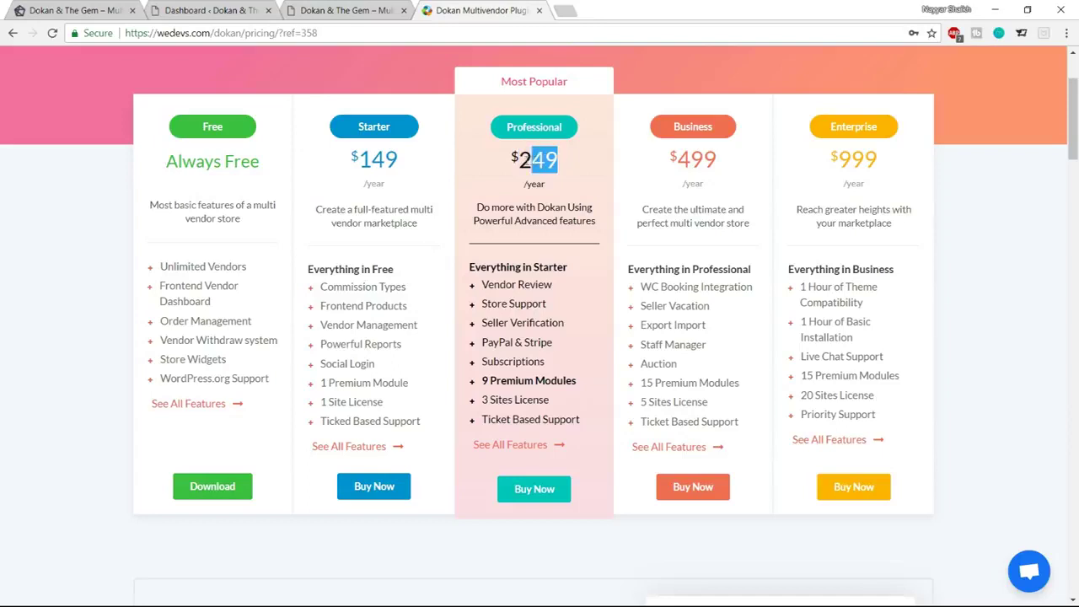
left_click_drag(724, 164, 672, 162)
left_click(672, 162)
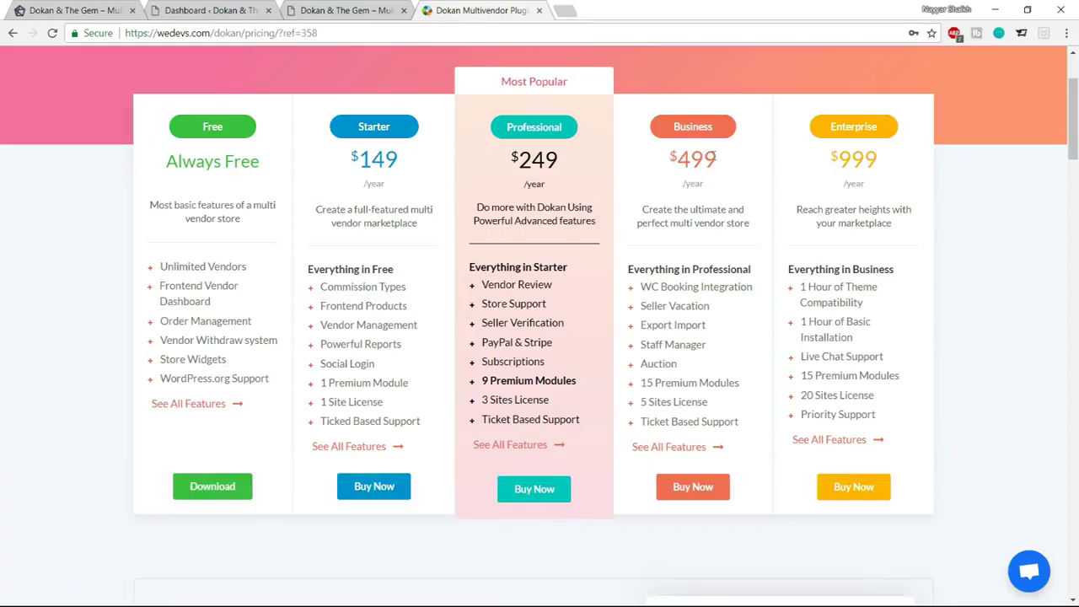
double_click(698, 157)
left_click(721, 166)
scroll(770, 337, "down", 10)
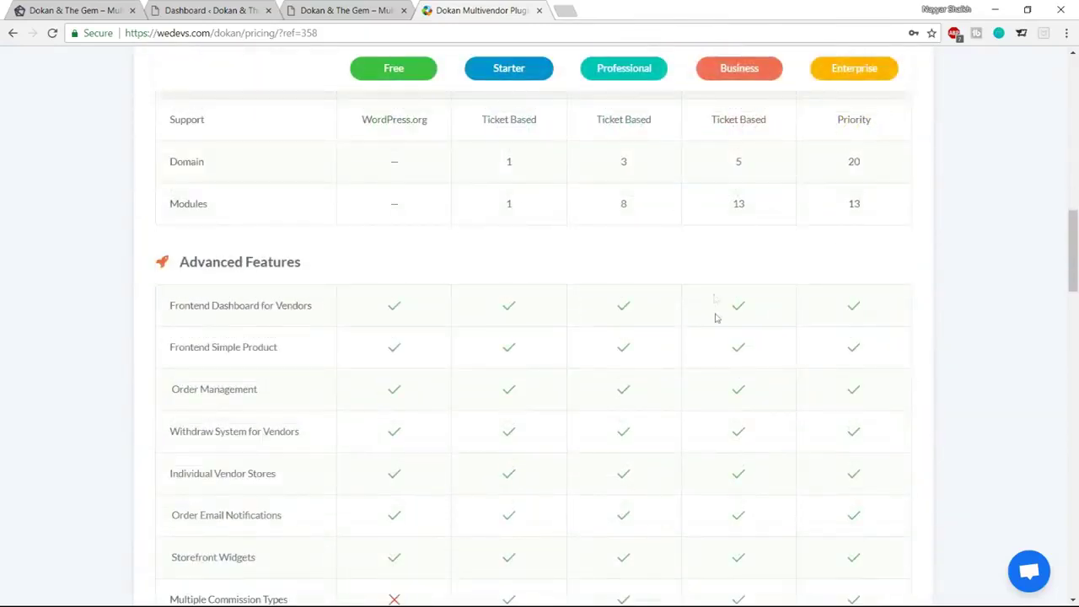
scroll(713, 304, "down", 3)
scroll(699, 264, "down", 7)
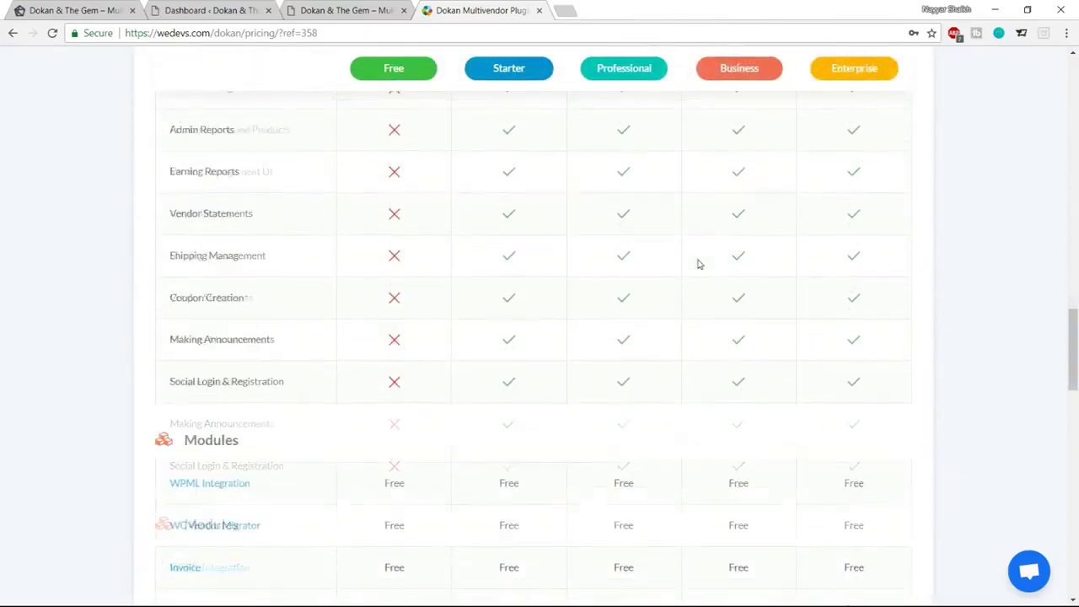
scroll(727, 304, "up", 4)
scroll(730, 305, "up", 4)
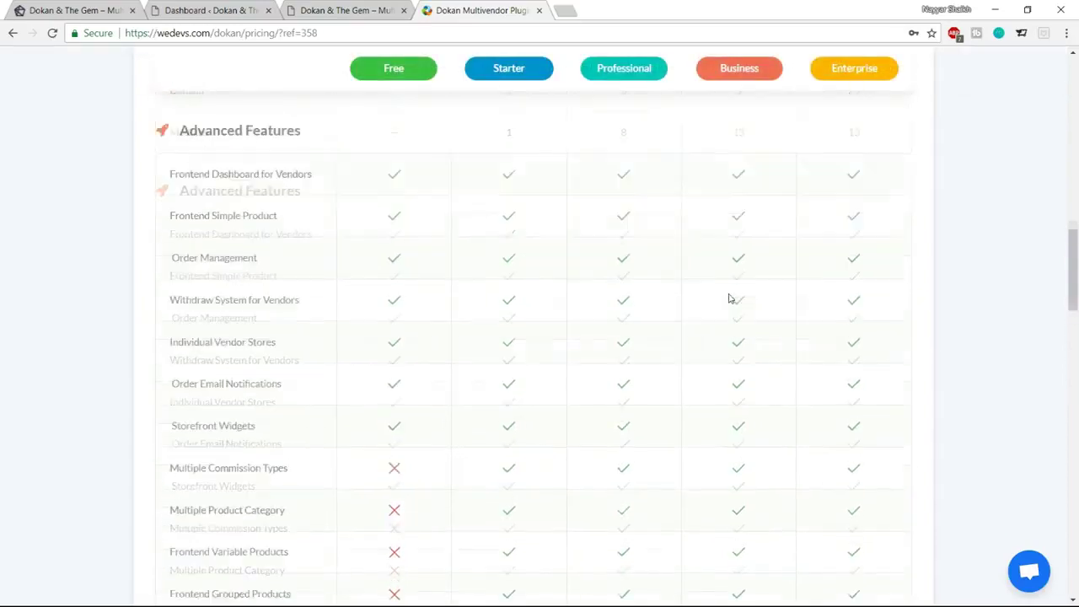
scroll(636, 465, "down", 7)
scroll(566, 413, "up", 3)
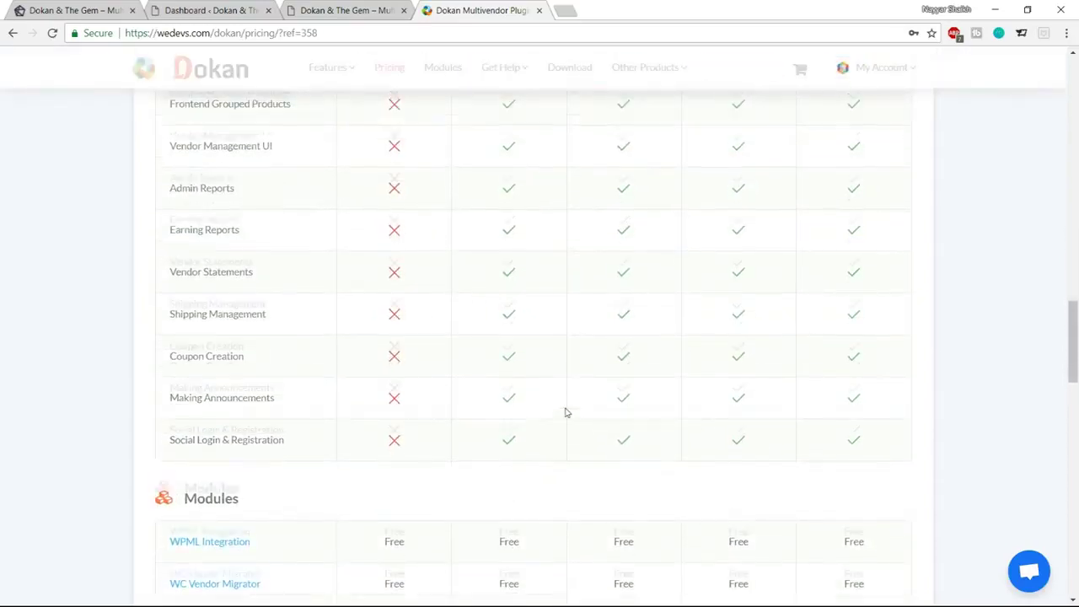
scroll(238, 441, "up", 5)
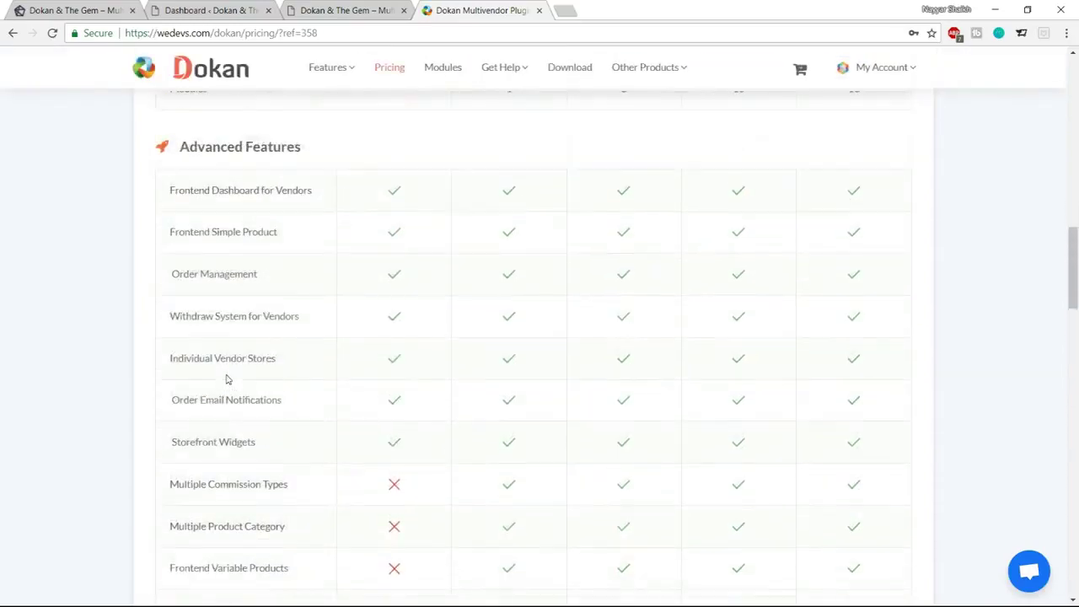
scroll(734, 325, "up", 2)
scroll(747, 333, "down", 6)
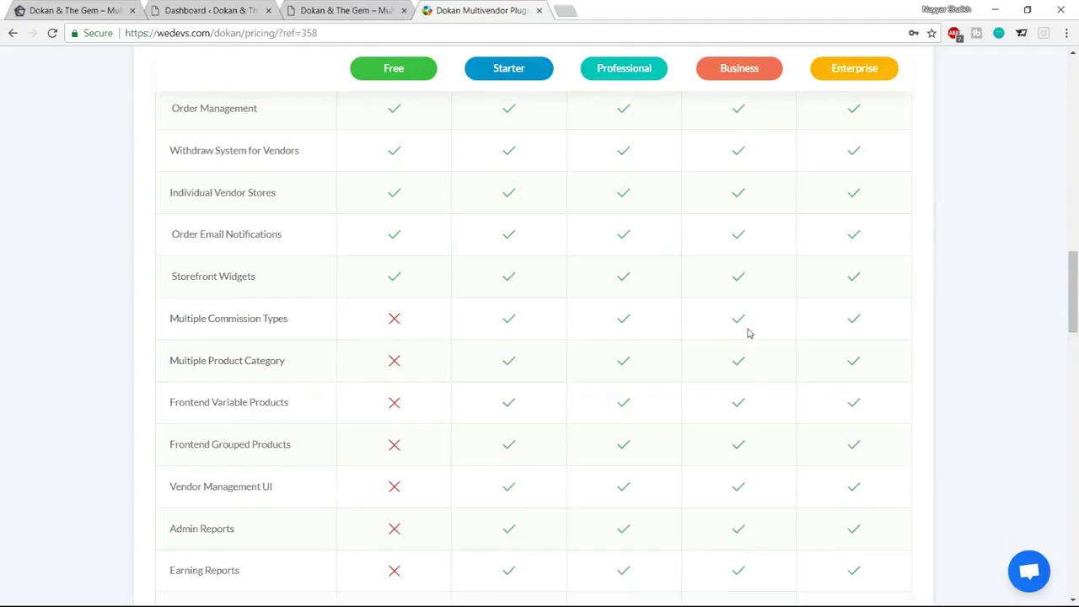
scroll(734, 345, "up", 8)
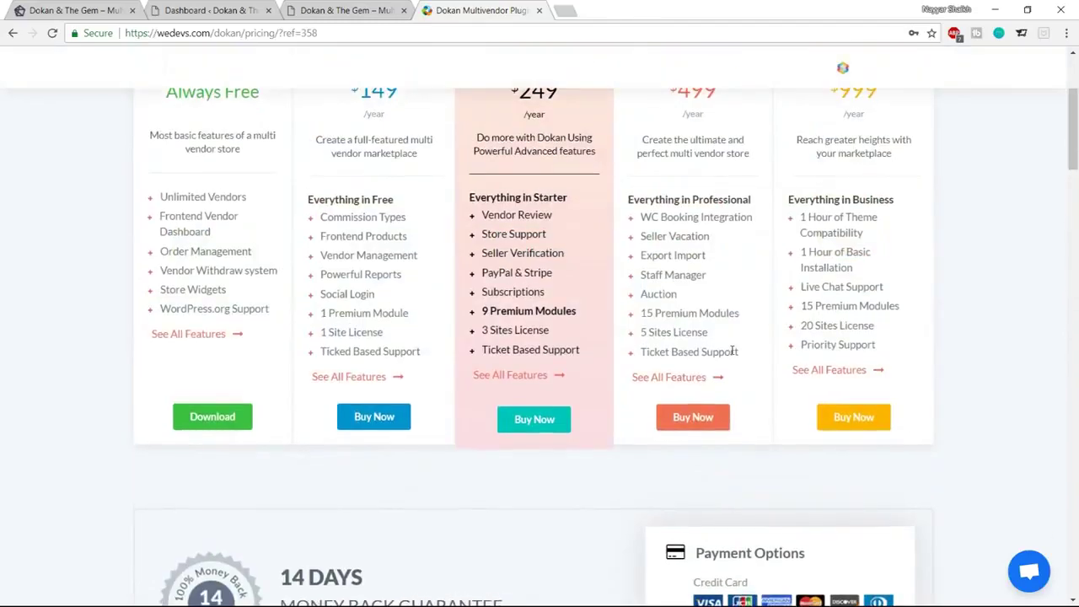
scroll(733, 351, "up", 3)
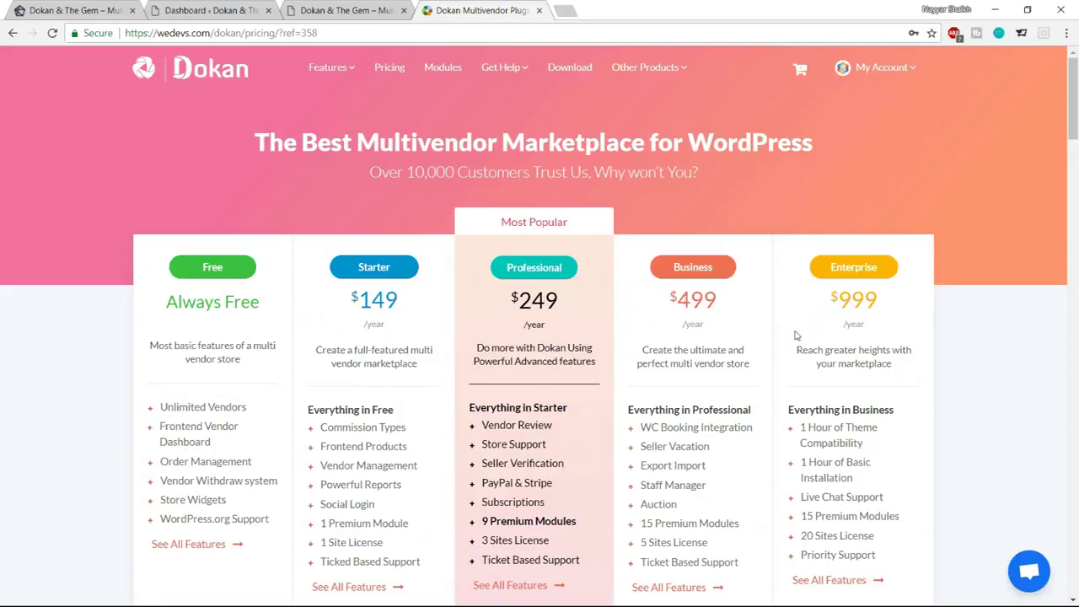
scroll(795, 335, "down", 20)
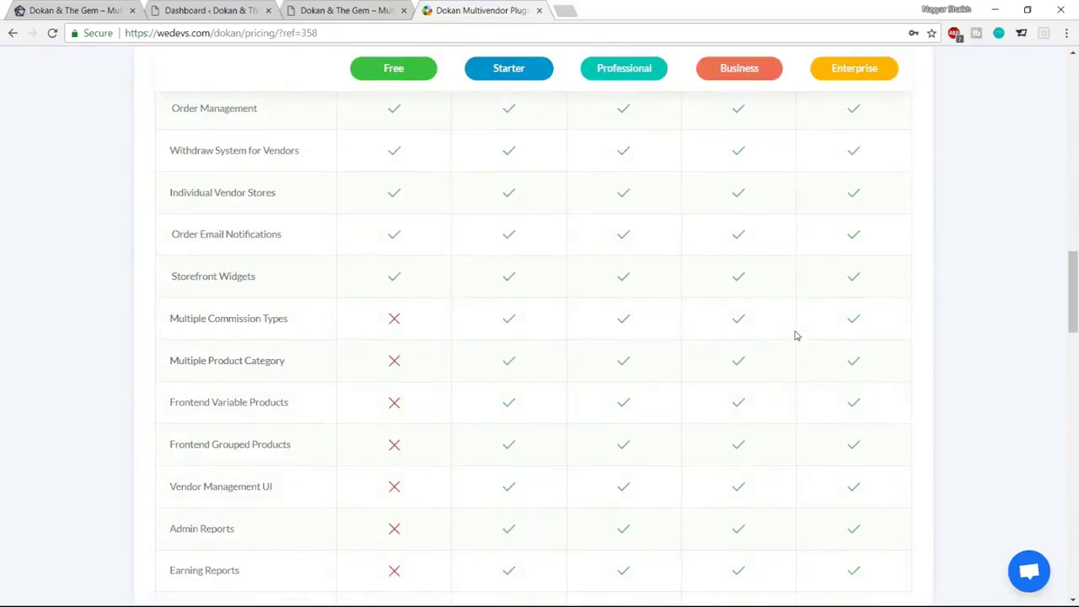
scroll(795, 336, "down", 8)
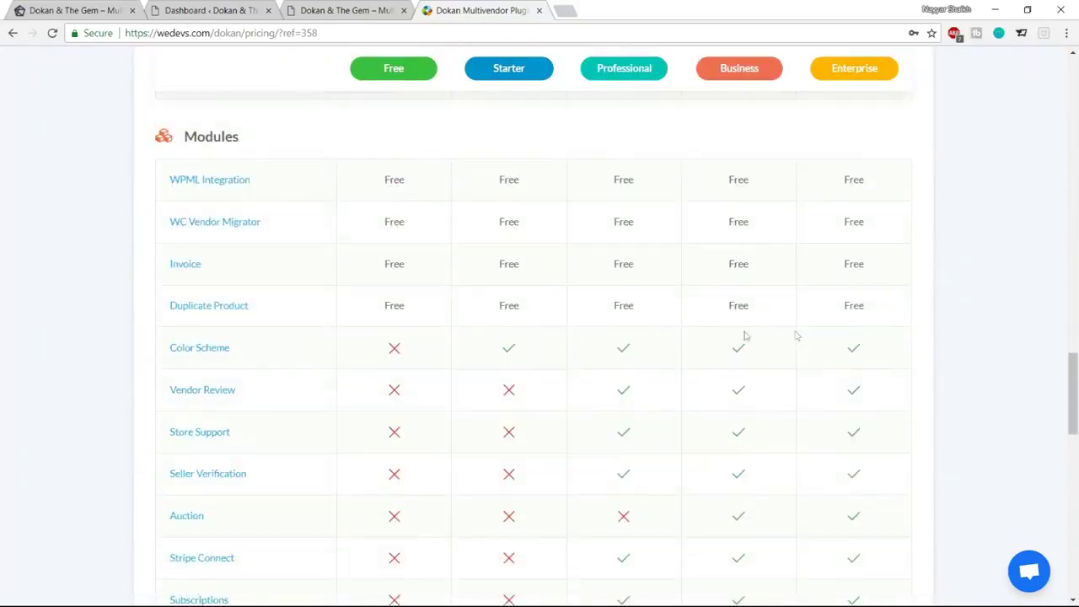
left_click_drag(183, 140, 253, 140)
left_click(255, 141)
left_click_drag(177, 140, 250, 137)
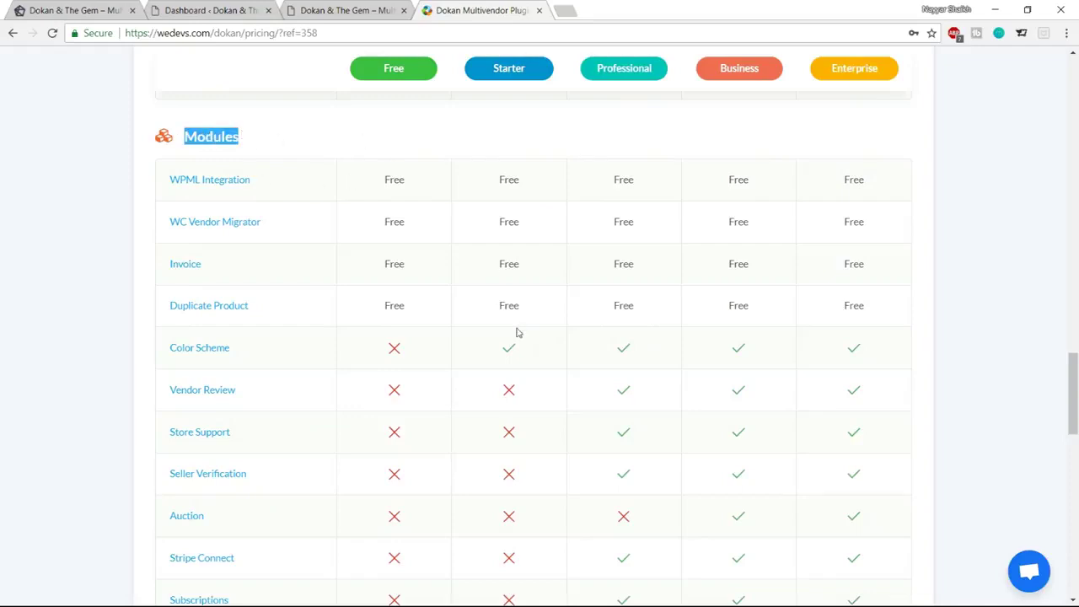
scroll(517, 333, "up", 5)
scroll(518, 332, "up", 5)
scroll(525, 386, "down", 3)
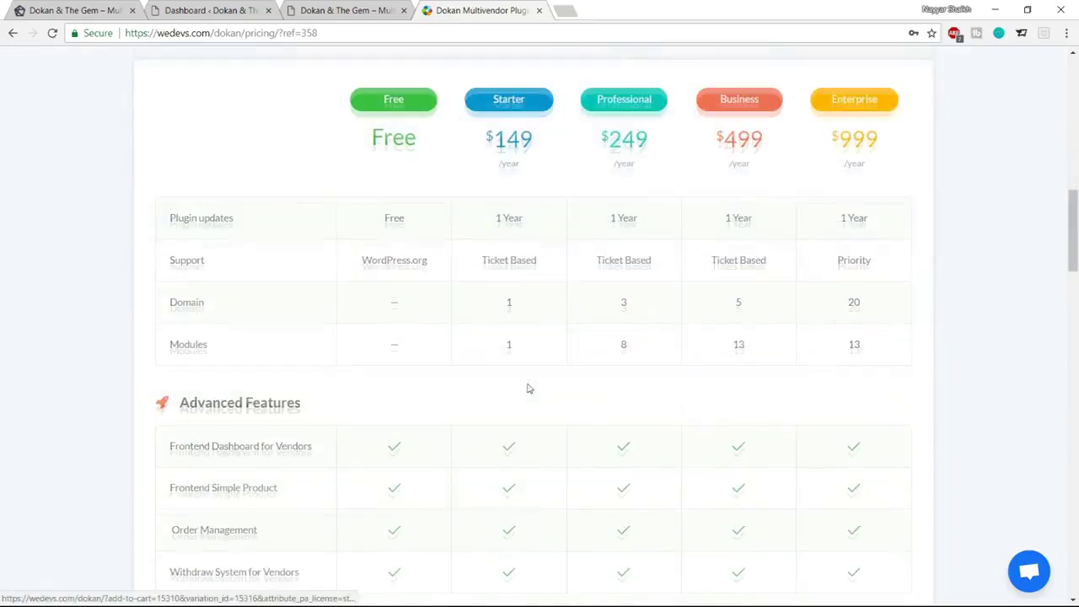
scroll(532, 385, "down", 10)
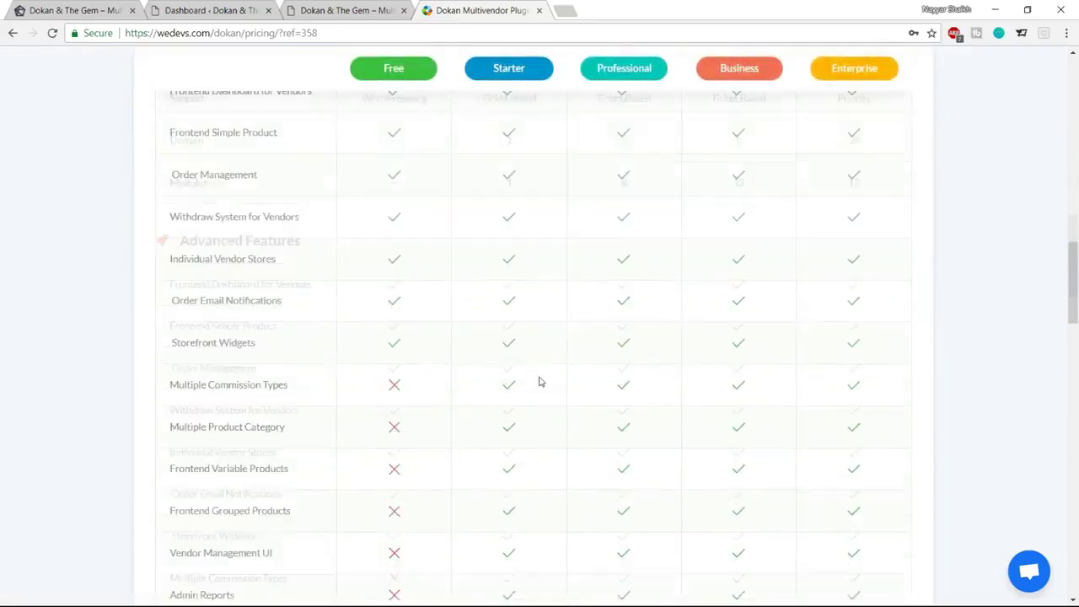
scroll(540, 382, "up", 2)
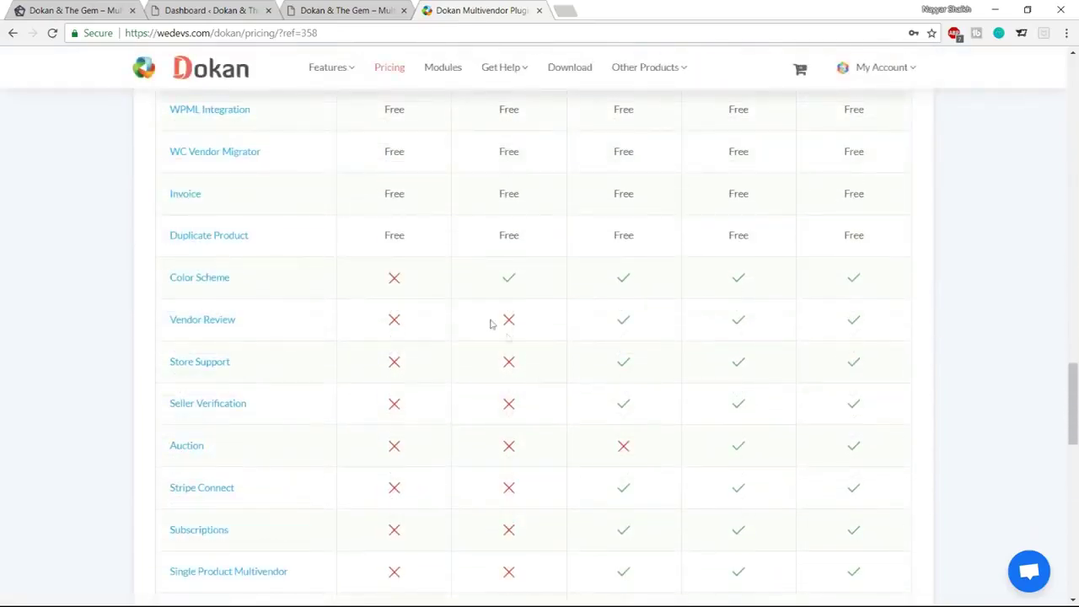
scroll(544, 312, "up", 1)
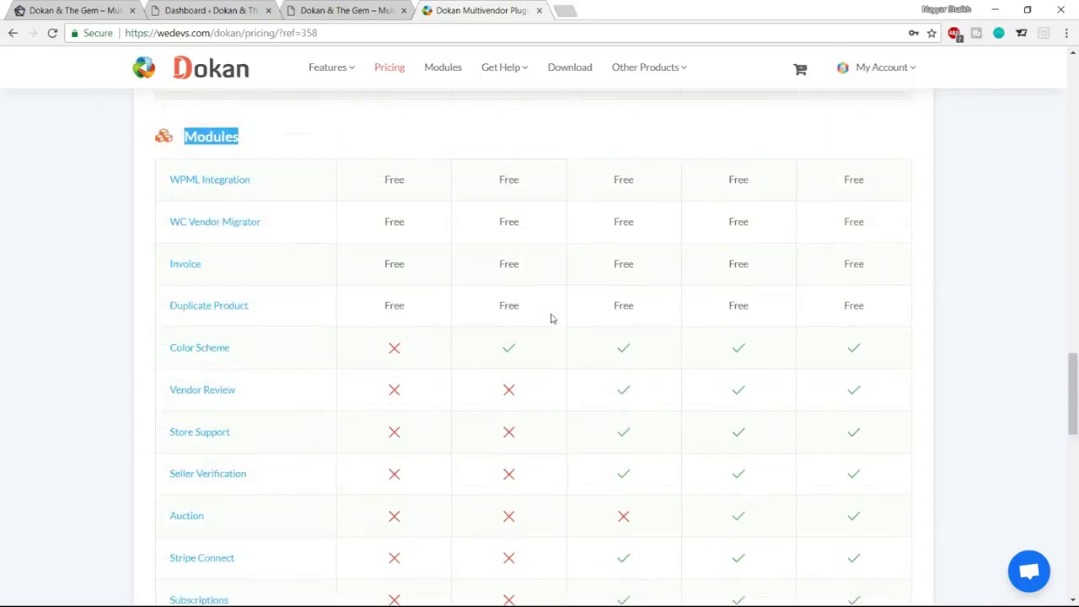
scroll(584, 351, "down", 1)
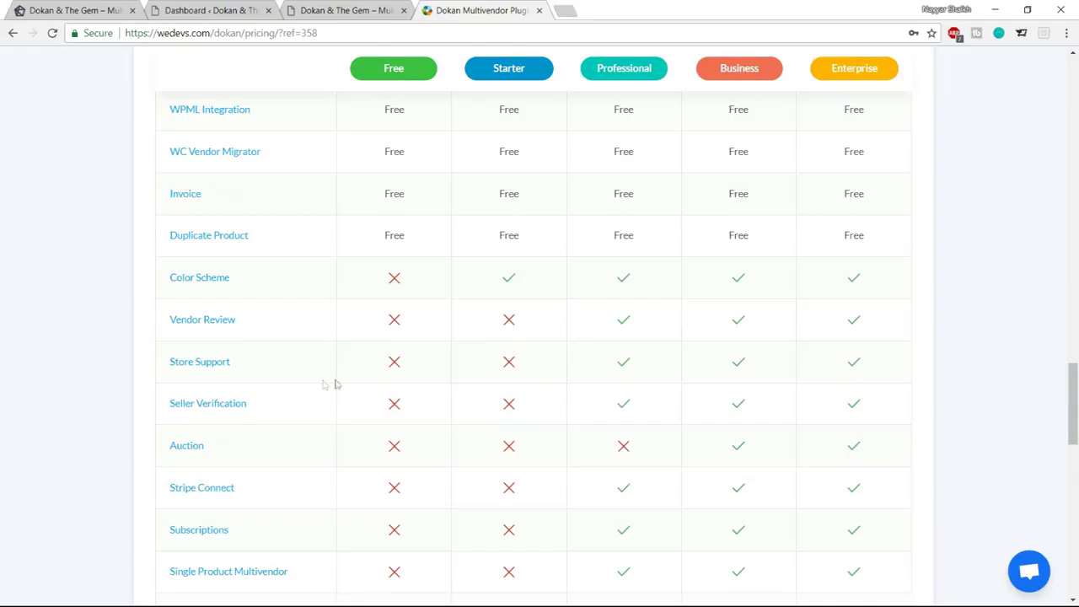
scroll(526, 361, "down", 1)
scroll(197, 279, "down", 1)
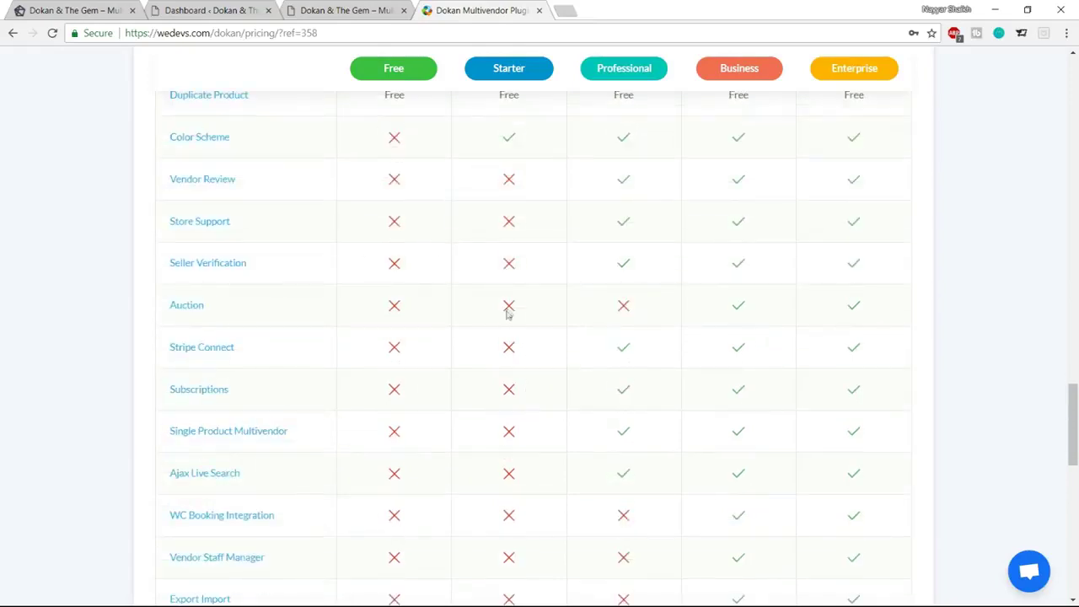
scroll(270, 308, "down", 1)
scroll(545, 281, "down", 1)
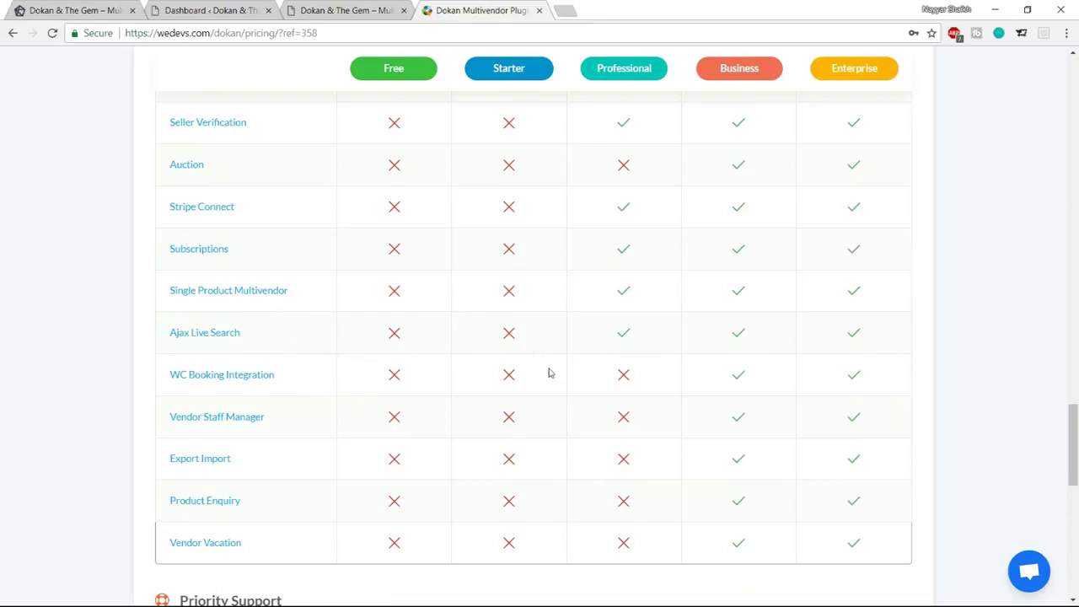
scroll(557, 381, "down", 1)
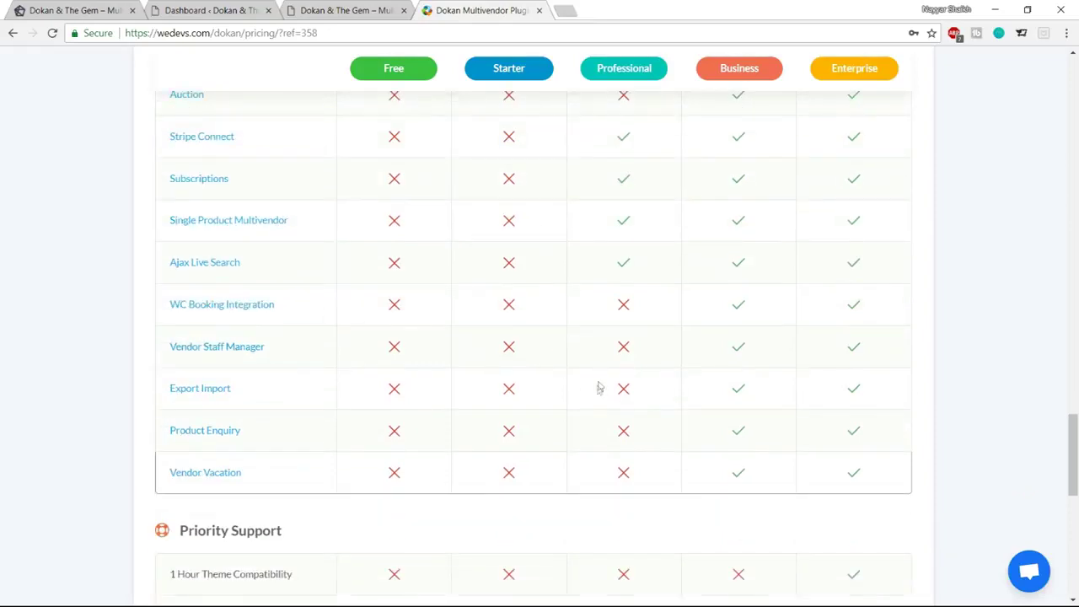
scroll(690, 435, "up", 1)
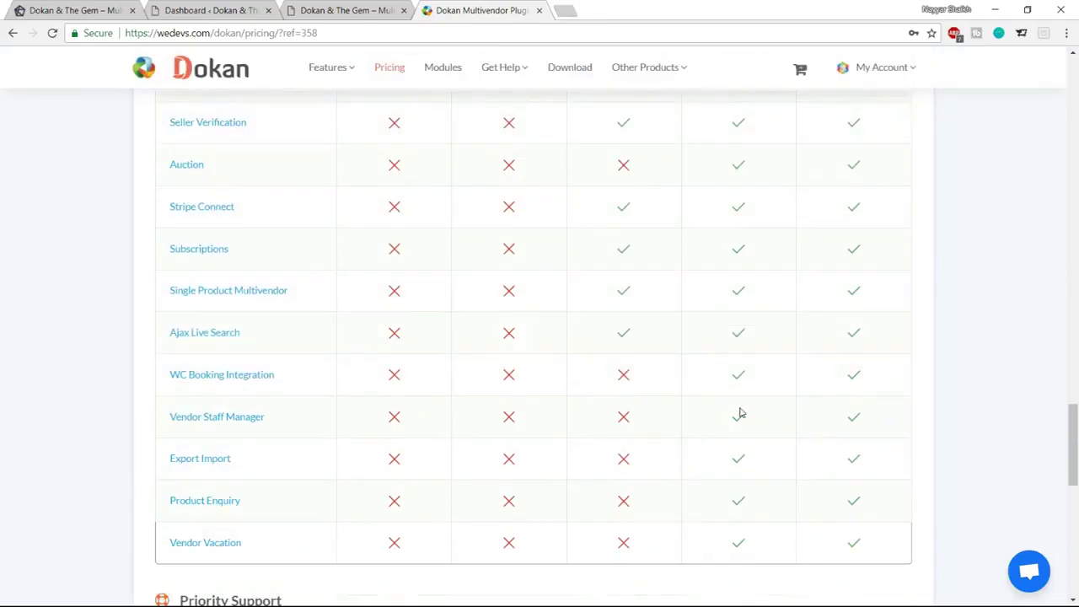
scroll(759, 429, "up", 1)
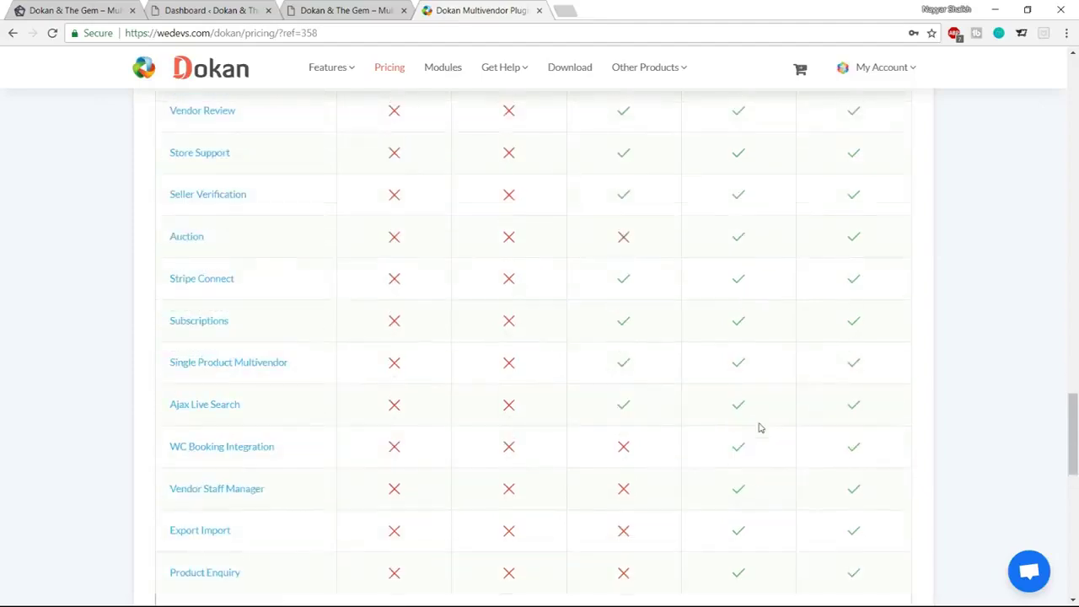
scroll(759, 428, "up", 10)
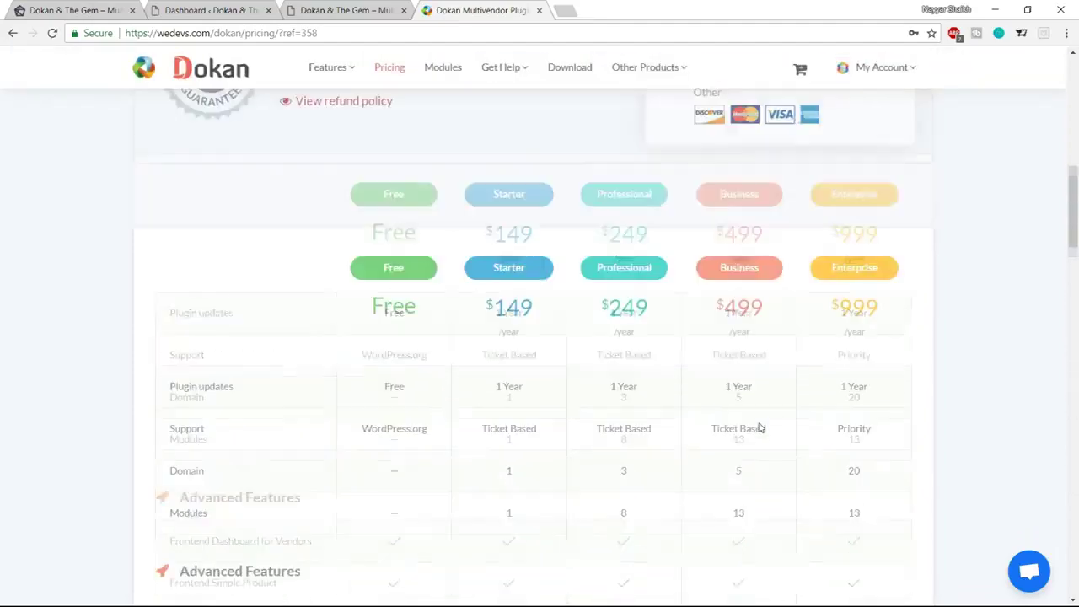
scroll(875, 351, "down", 3)
scroll(795, 366, "up", 3)
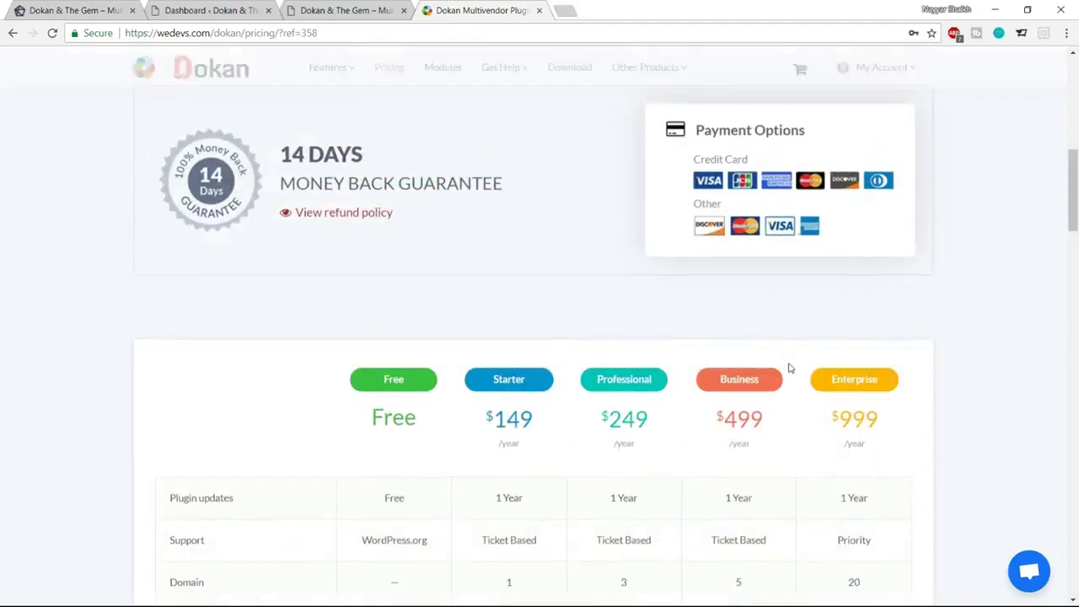
scroll(790, 368, "down", 3)
left_click_drag(606, 209, 651, 212)
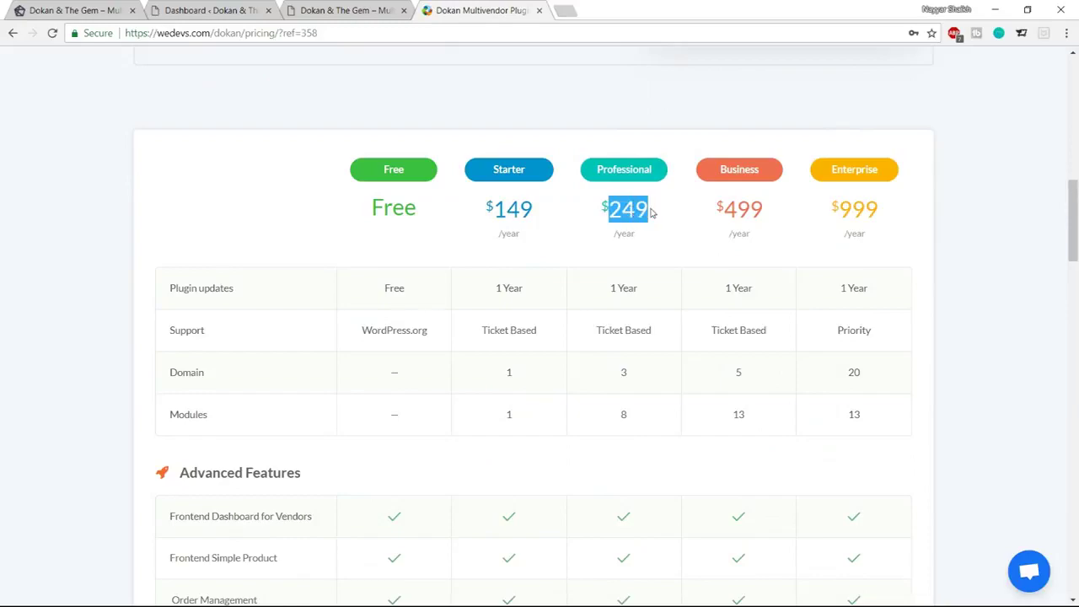
scroll(663, 324, "down", 8)
scroll(662, 324, "down", 12)
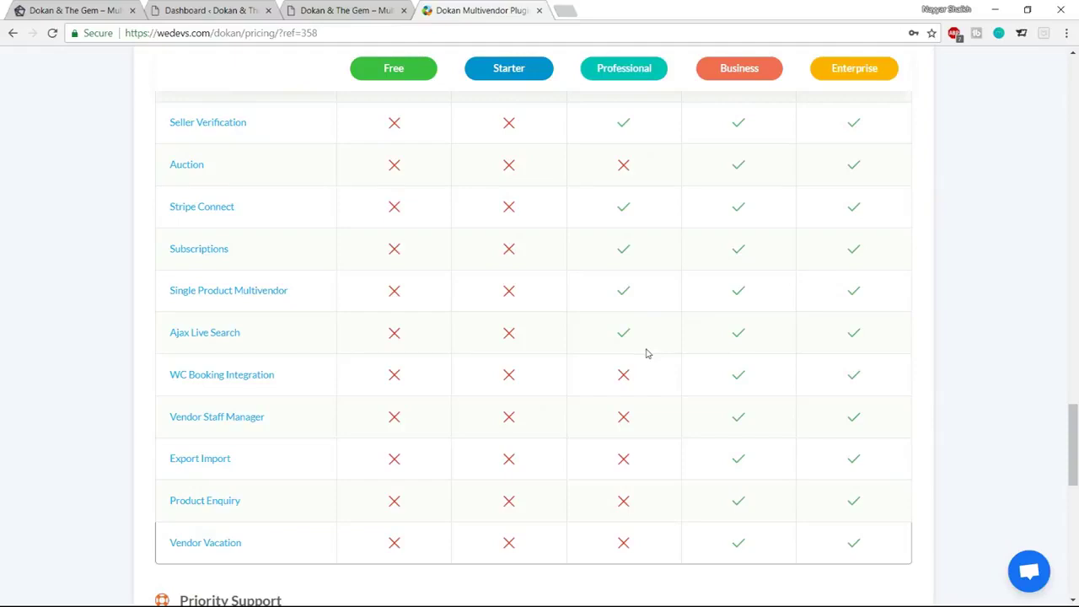
scroll(647, 353, "up", 2)
scroll(646, 353, "down", 2)
scroll(647, 353, "up", 3)
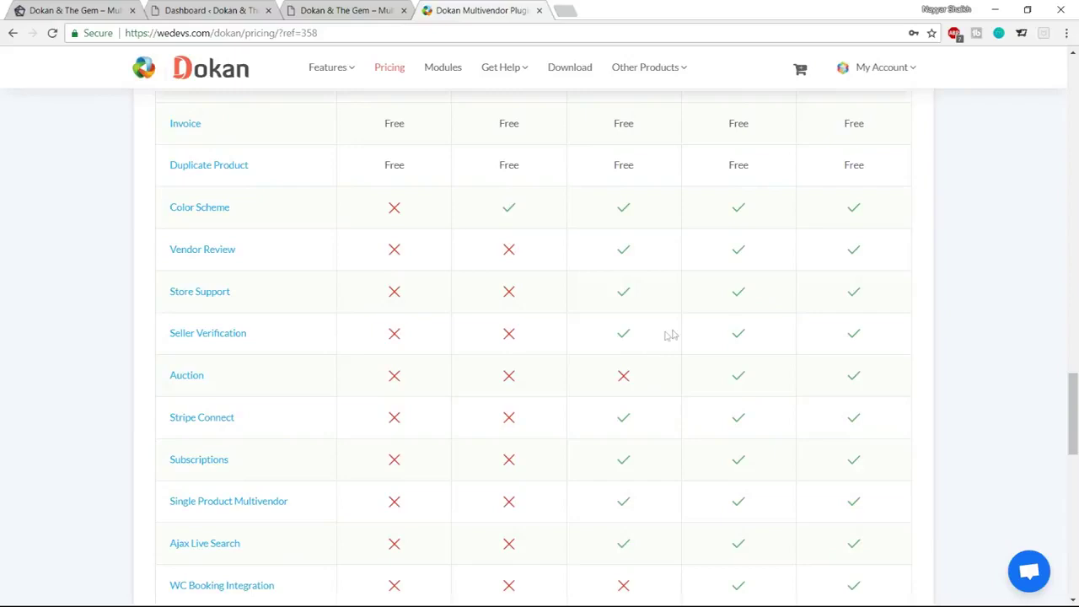
scroll(668, 338, "down", 2)
scroll(683, 346, "down", 2)
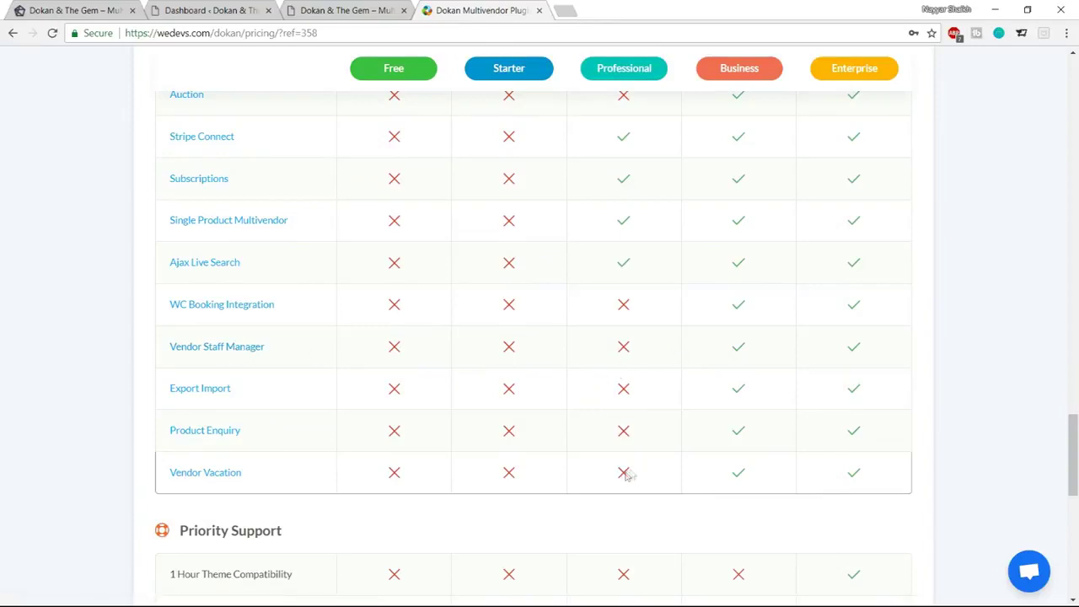
scroll(645, 437, "up", 2)
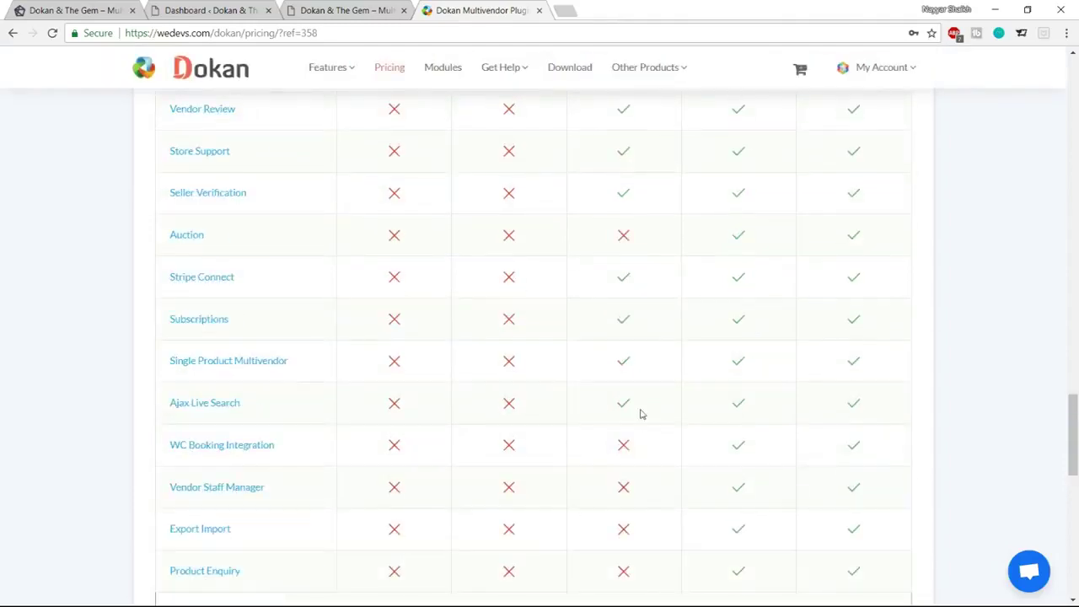
scroll(641, 413, "up", 15)
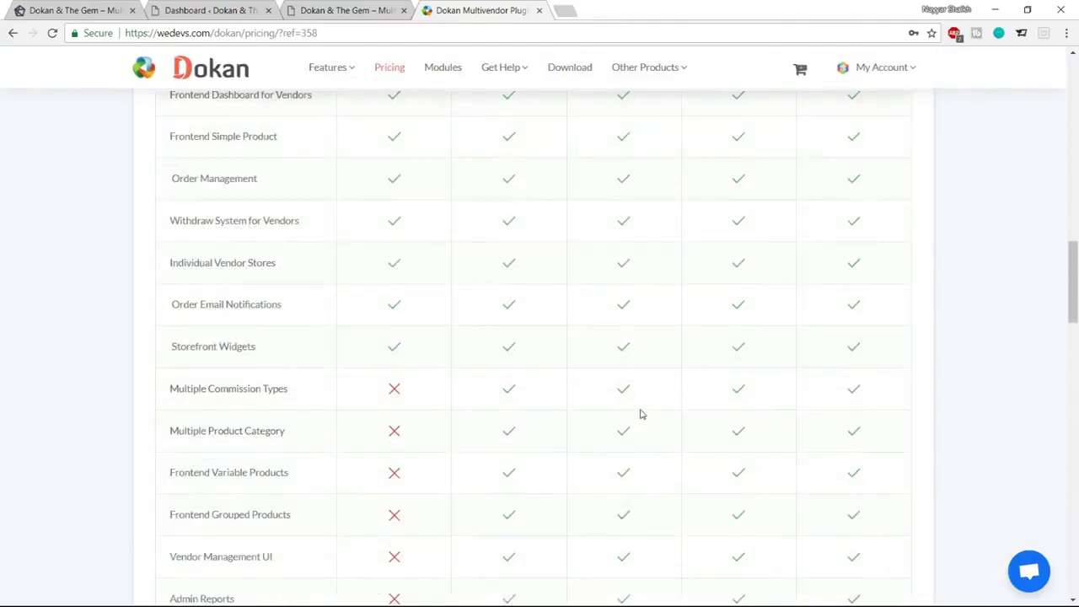
scroll(641, 414, "up", 10)
left_click_drag(763, 357, 721, 347)
left_click(784, 368)
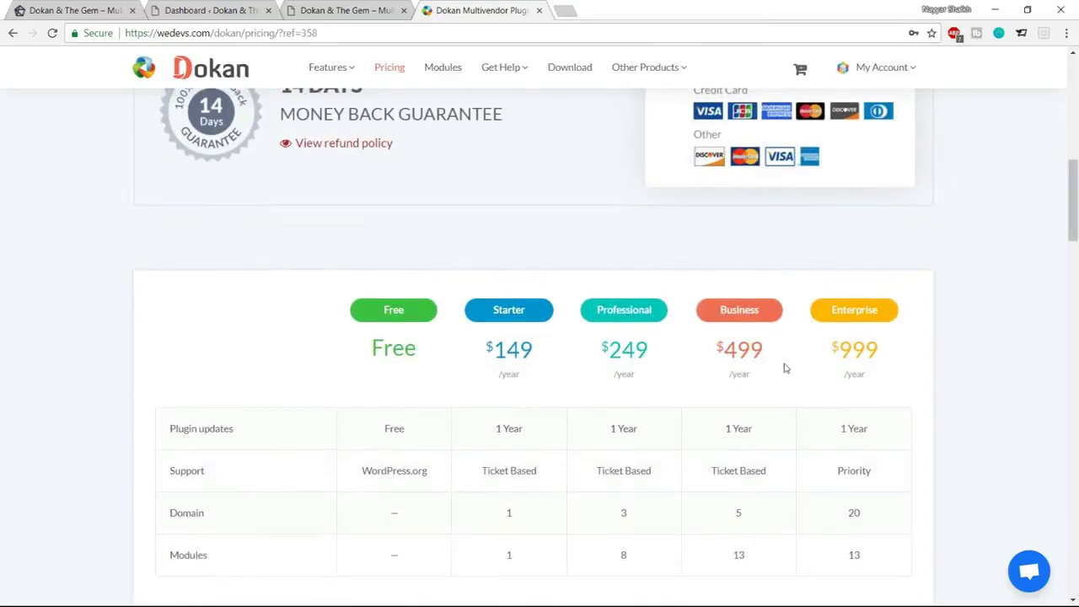
left_click_drag(605, 348, 656, 354)
left_click(655, 355)
left_click_drag(654, 358, 600, 349)
left_click(630, 371)
left_click_drag(652, 355, 603, 350)
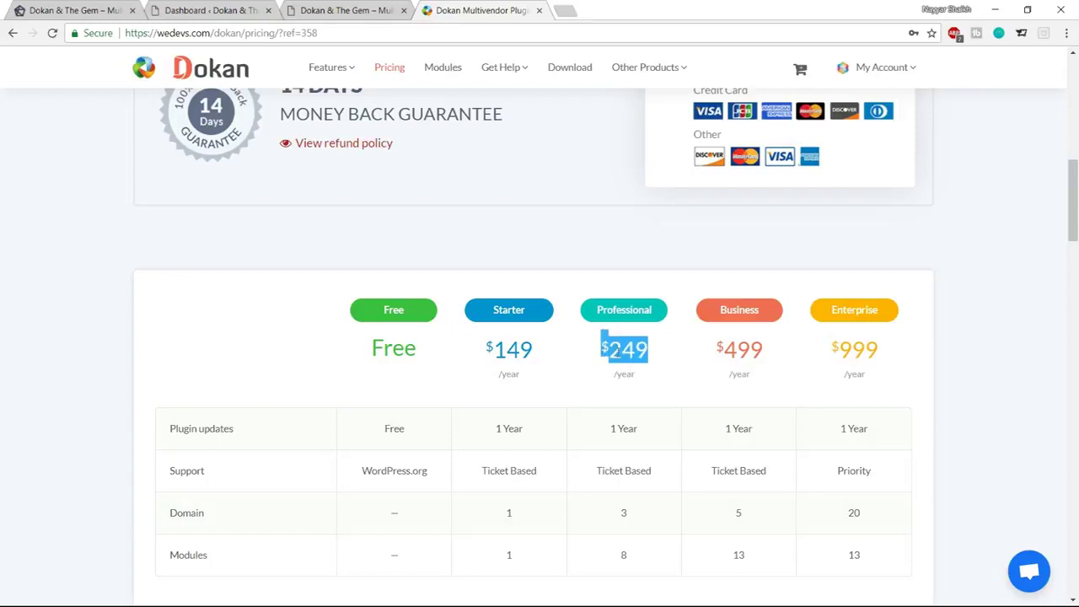
left_click_drag(765, 355, 714, 350)
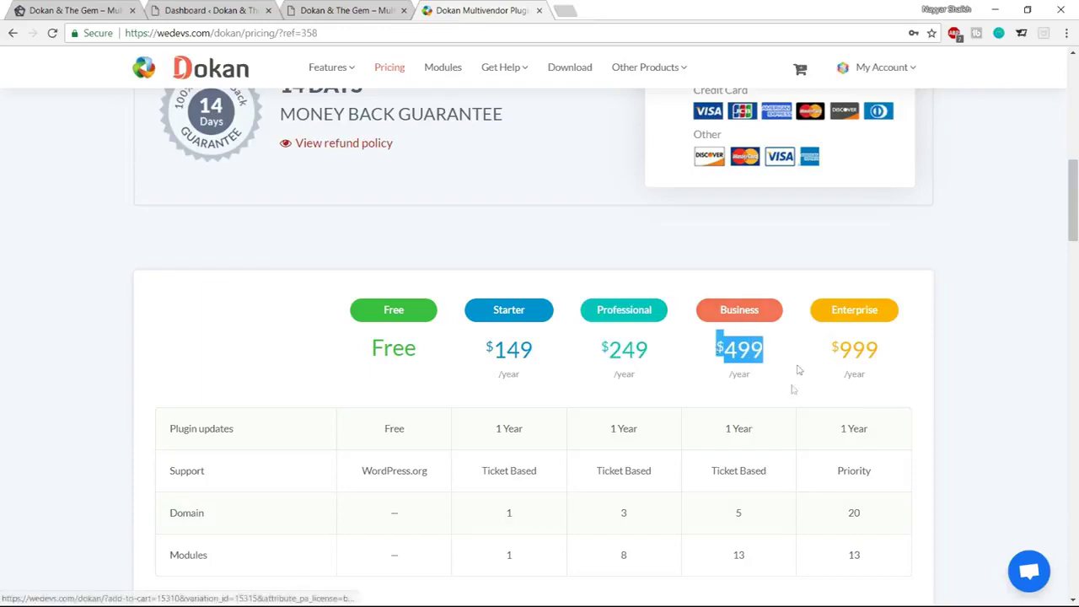
scroll(787, 402, "down", 8)
scroll(787, 402, "up", 8)
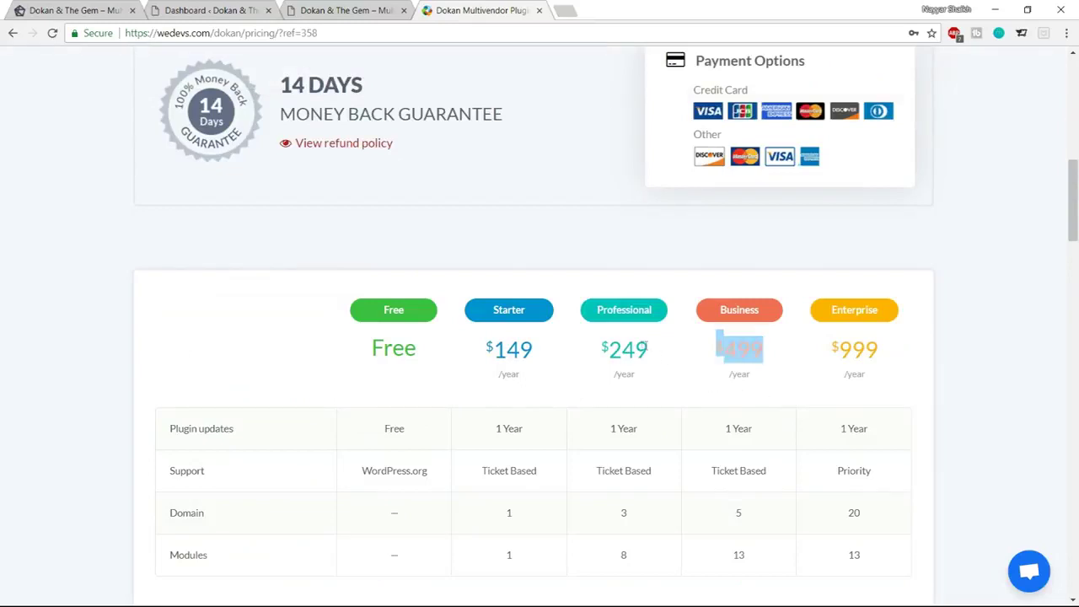
left_click_drag(646, 347, 601, 348)
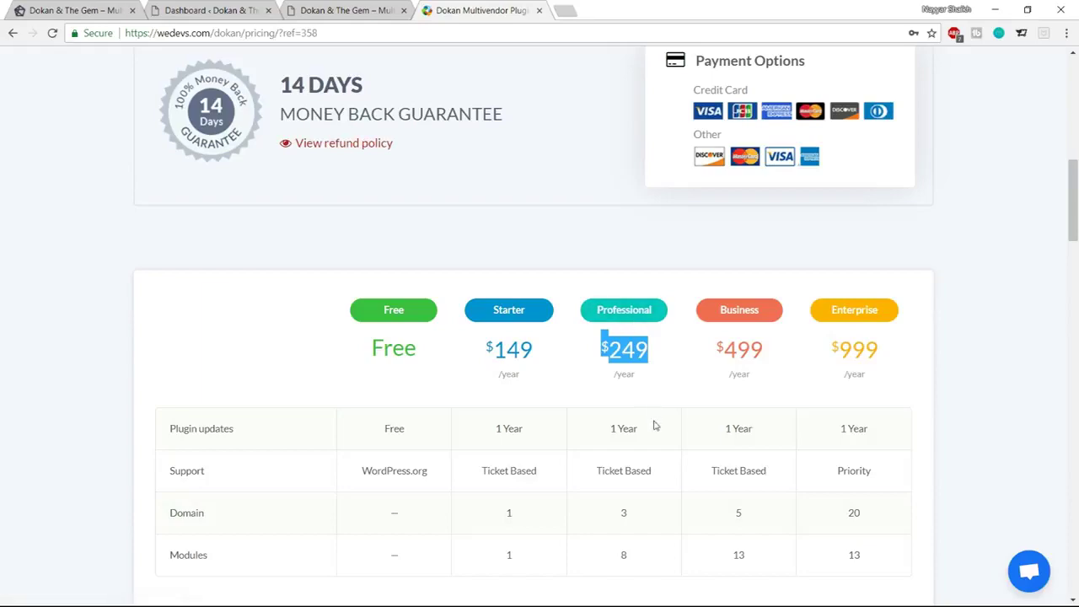
scroll(656, 426, "down", 3)
scroll(656, 426, "up", 2)
left_click_drag(1074, 207, 1076, 131)
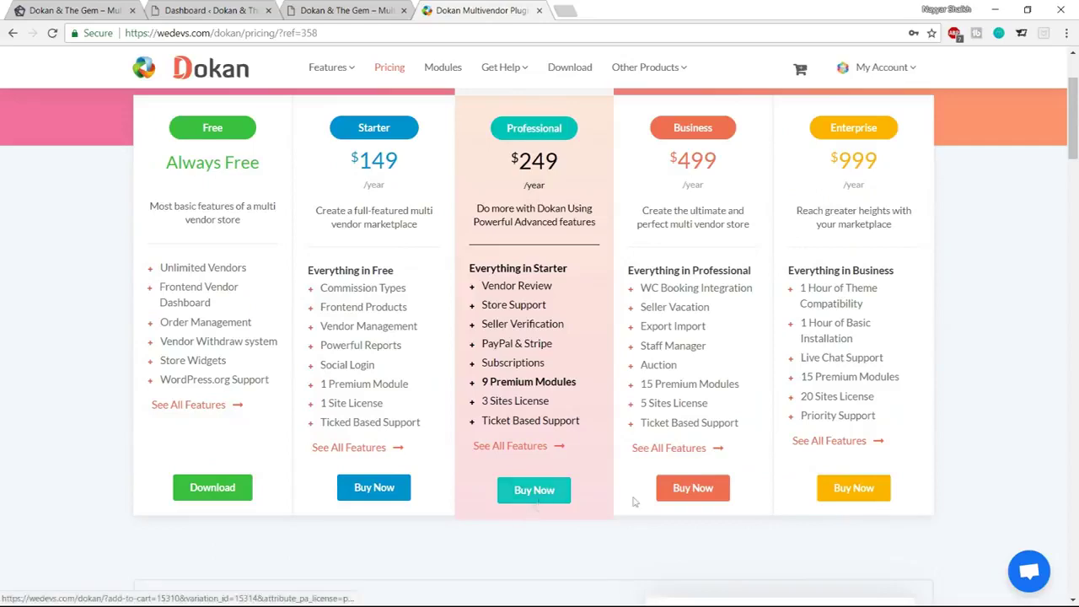
scroll(781, 475, "up", 2)
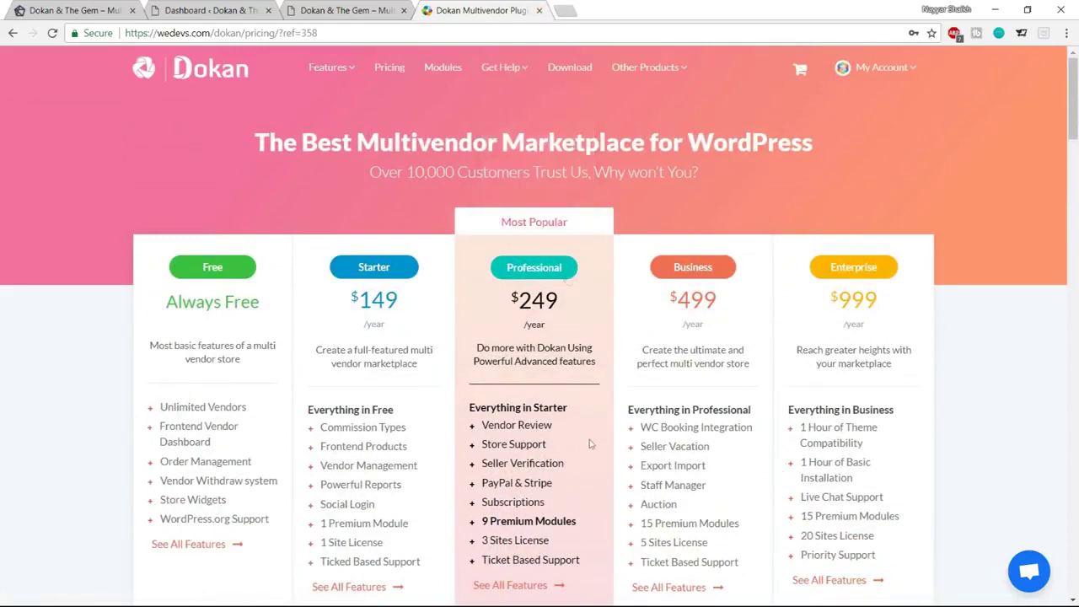
Close the Dokan pricing tab and return to the WordPress admin Dashboard tab
left_click(541, 11)
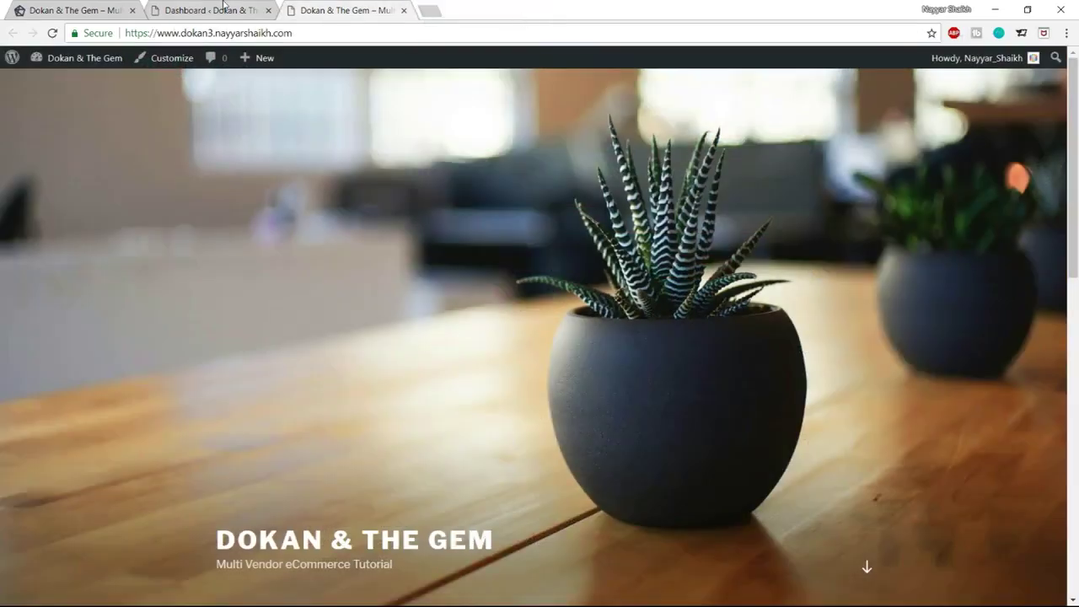
left_click(226, 10)
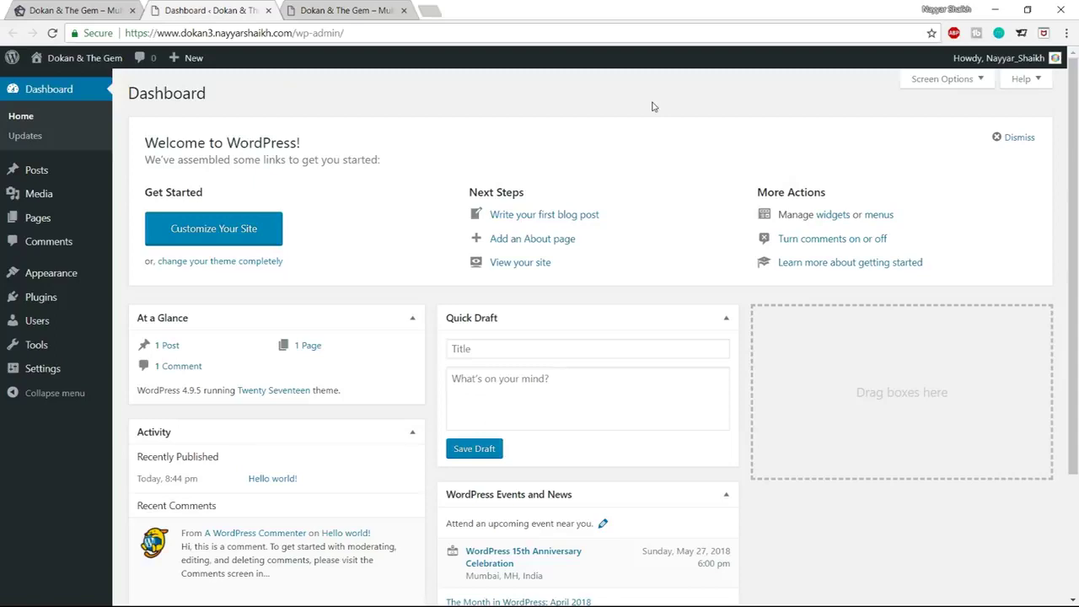
mouse_move(34, 306)
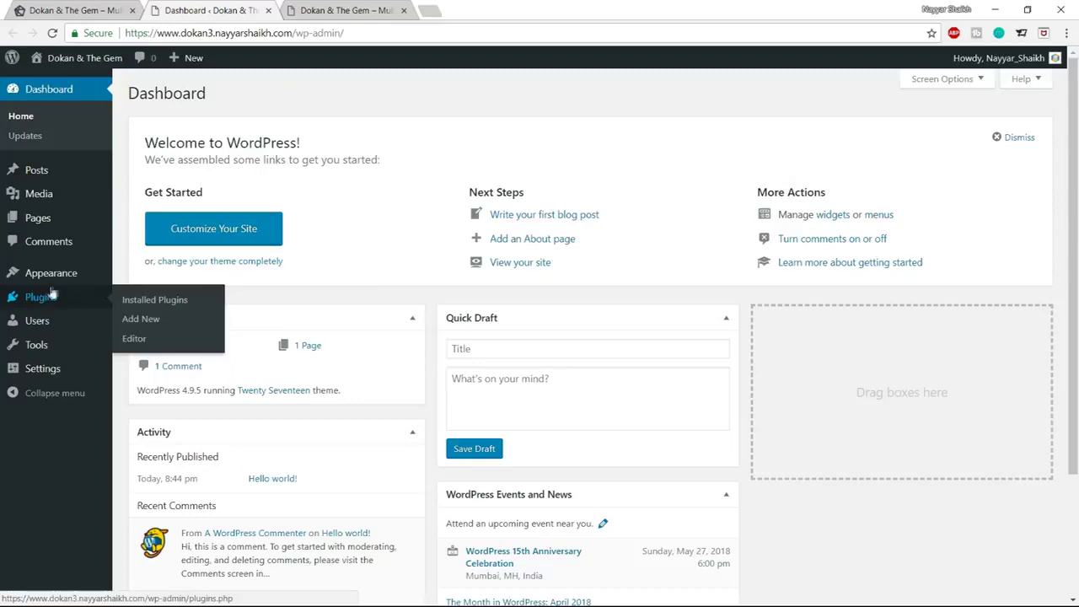
Search Add New plugins for 'dokan', install Dokan Multivendor Marketplace, and try activating it
left_click(140, 324)
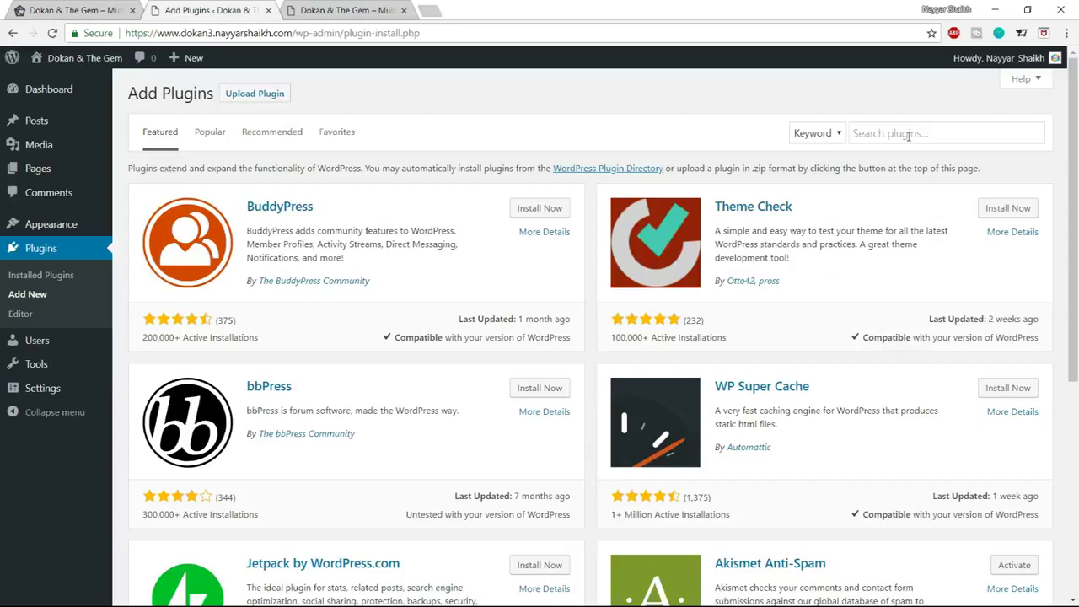
left_click(910, 140)
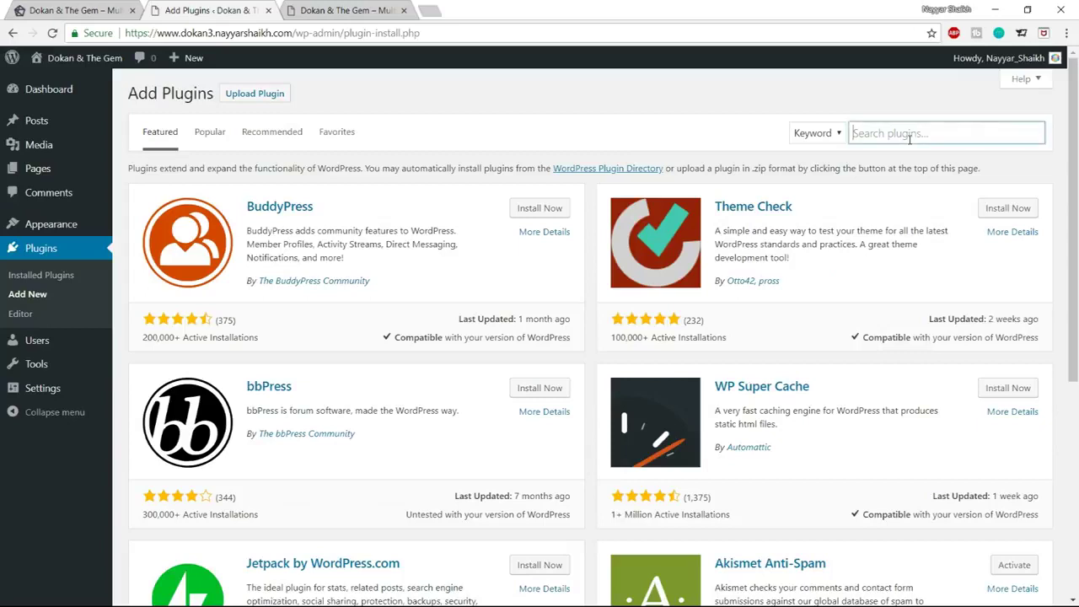
type("dokan")
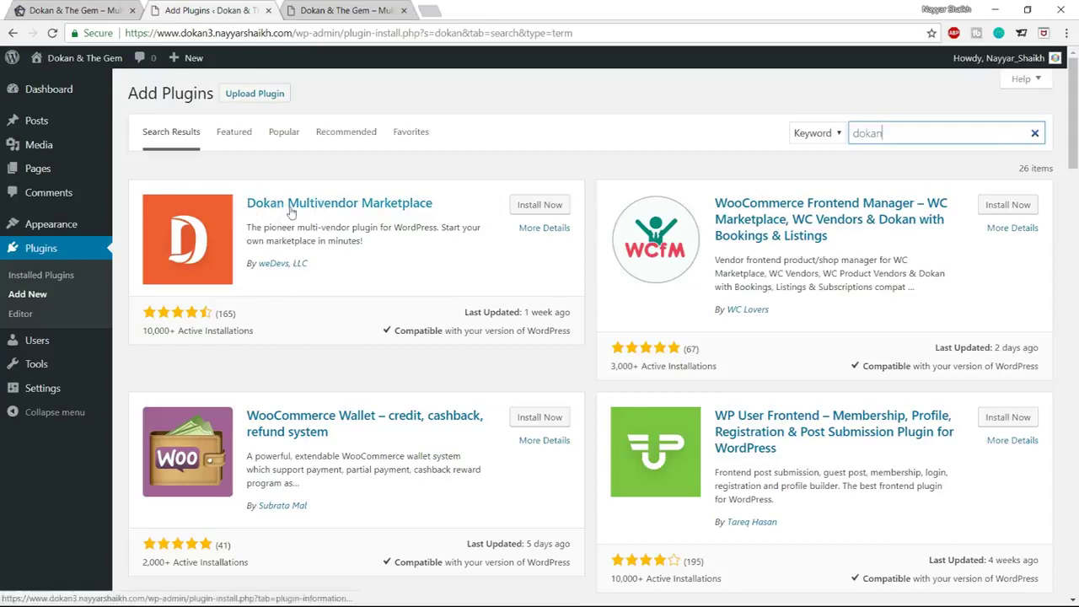
left_click(534, 211)
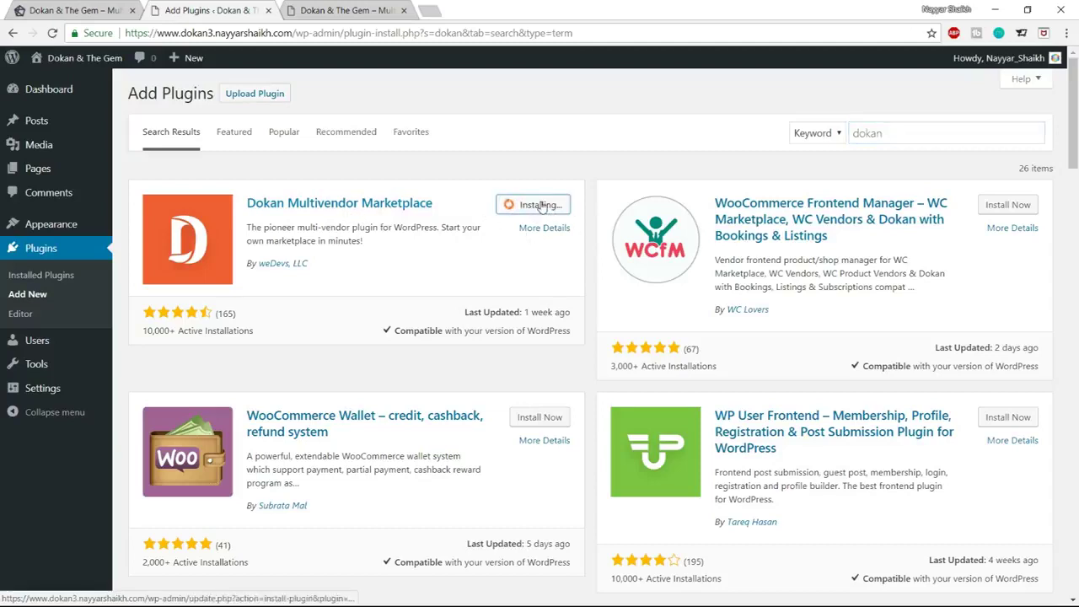
left_click(546, 208)
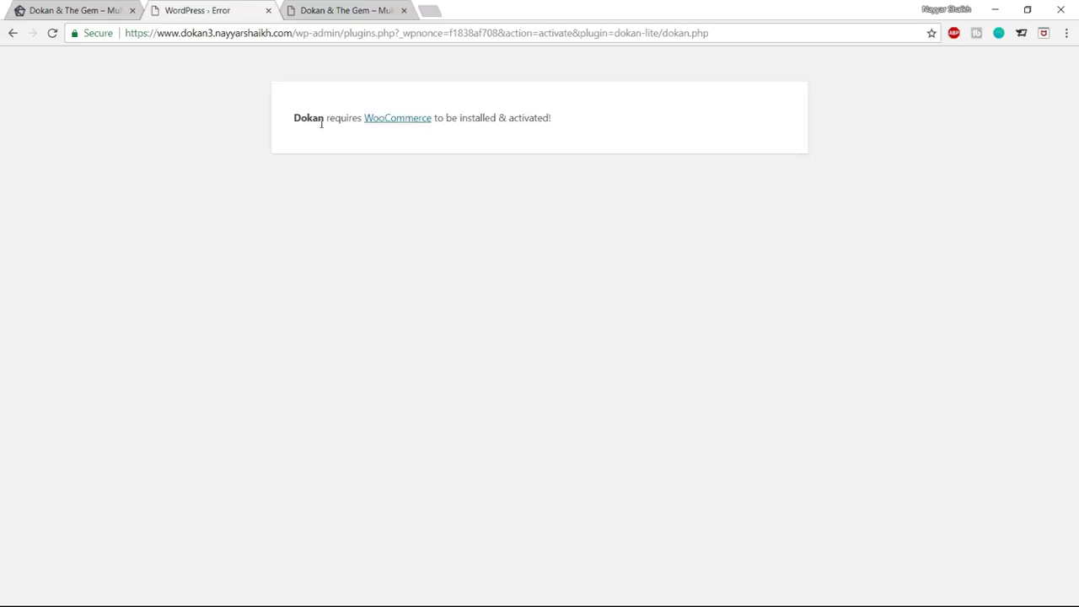
Check the WooCommerce link in Dokan's requirement notice, then return to the plugin search results
left_click_drag(301, 120, 371, 135)
left_click(372, 145)
left_click(400, 122)
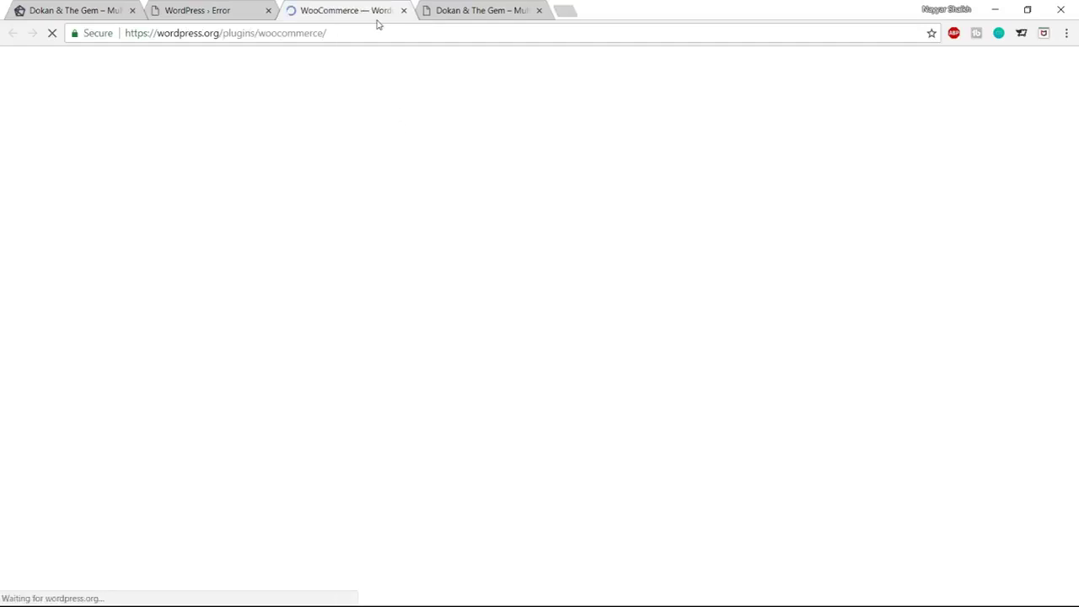
left_click(404, 10)
left_click(13, 33)
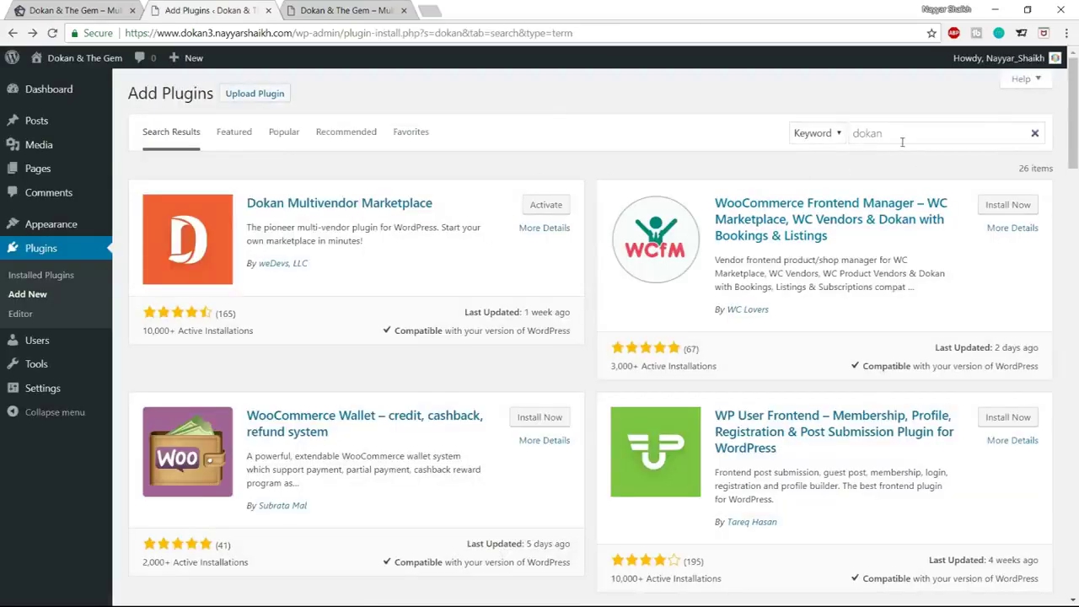
Search plugins for 'woocommerce', then install and activate WooCommerce
double_click(867, 133)
type("woocommerc")
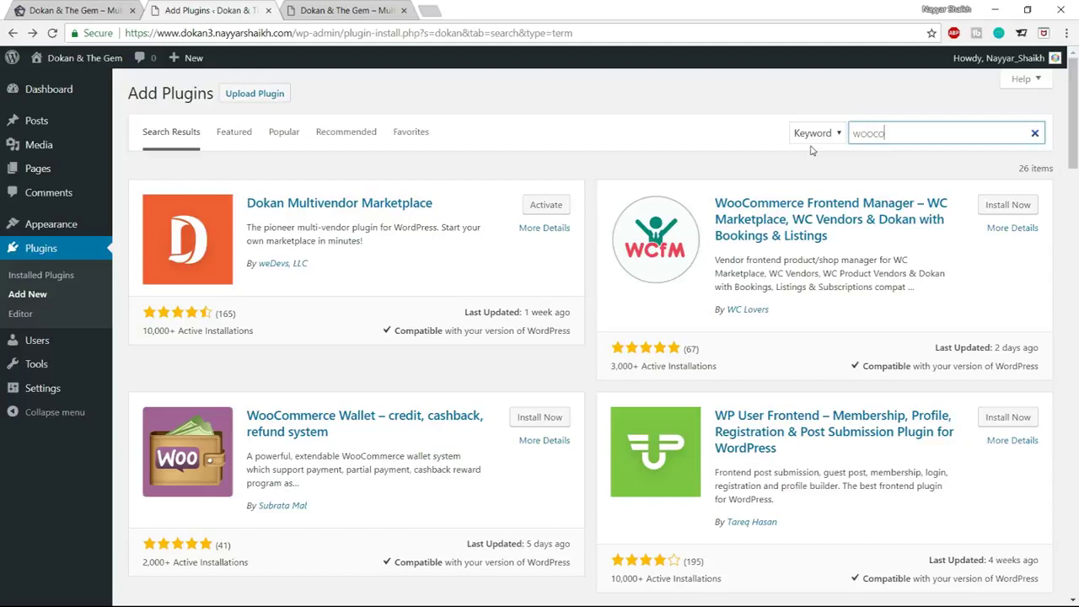
type("e")
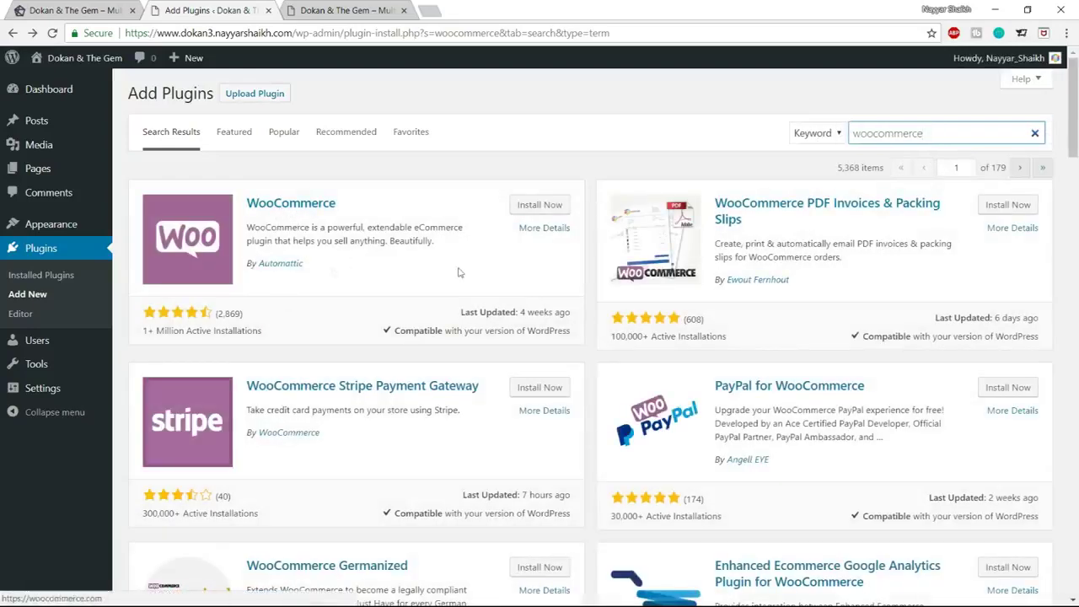
left_click(544, 209)
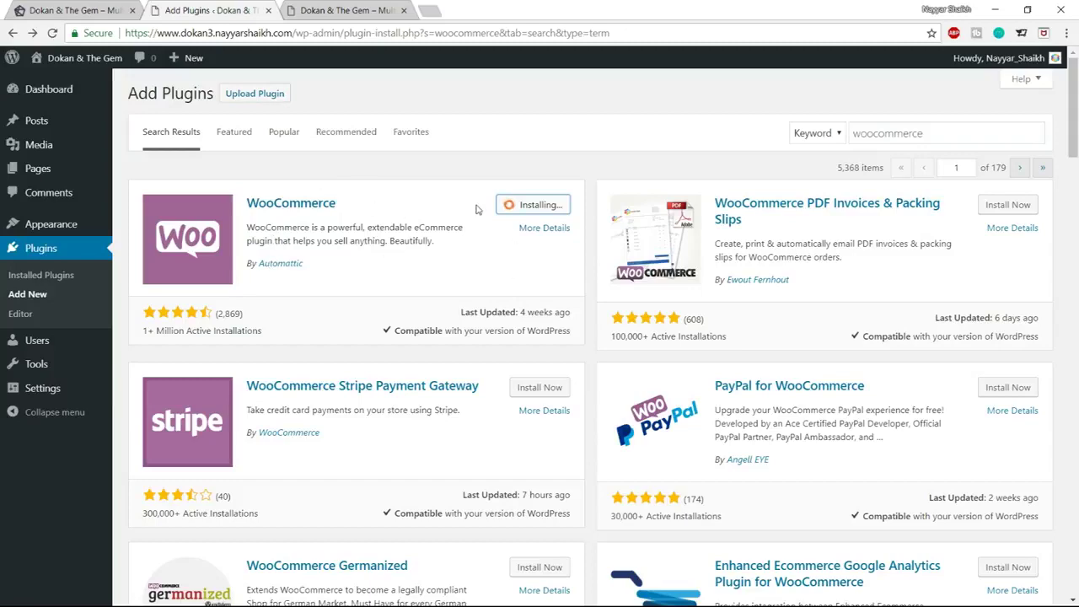
left_click(547, 207)
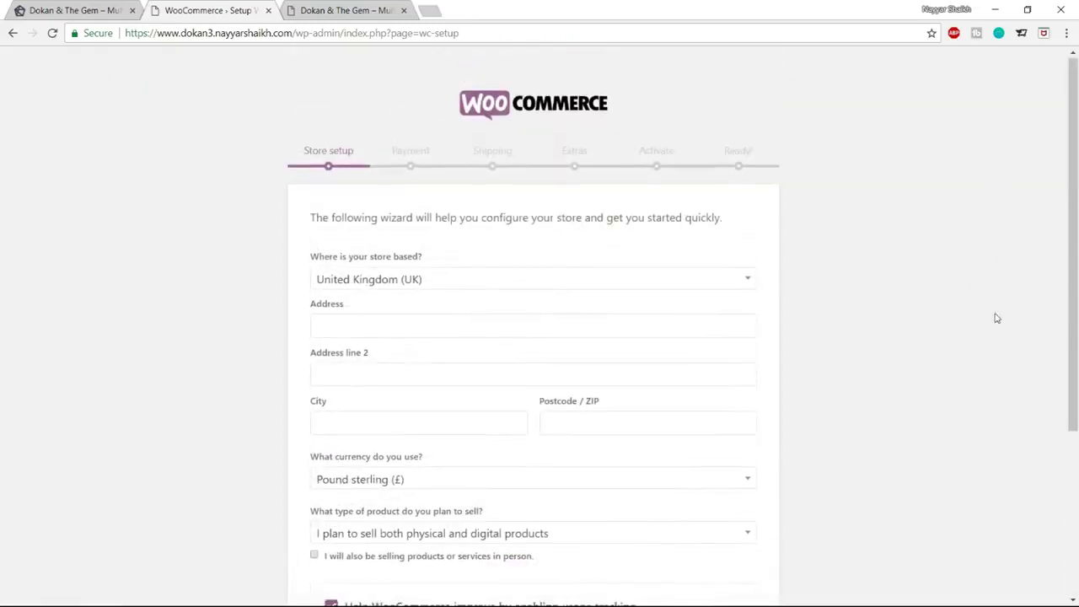
Set the store's country/region to India — Maharashtra
scroll(995, 315, "down", 5)
scroll(862, 362, "up", 3)
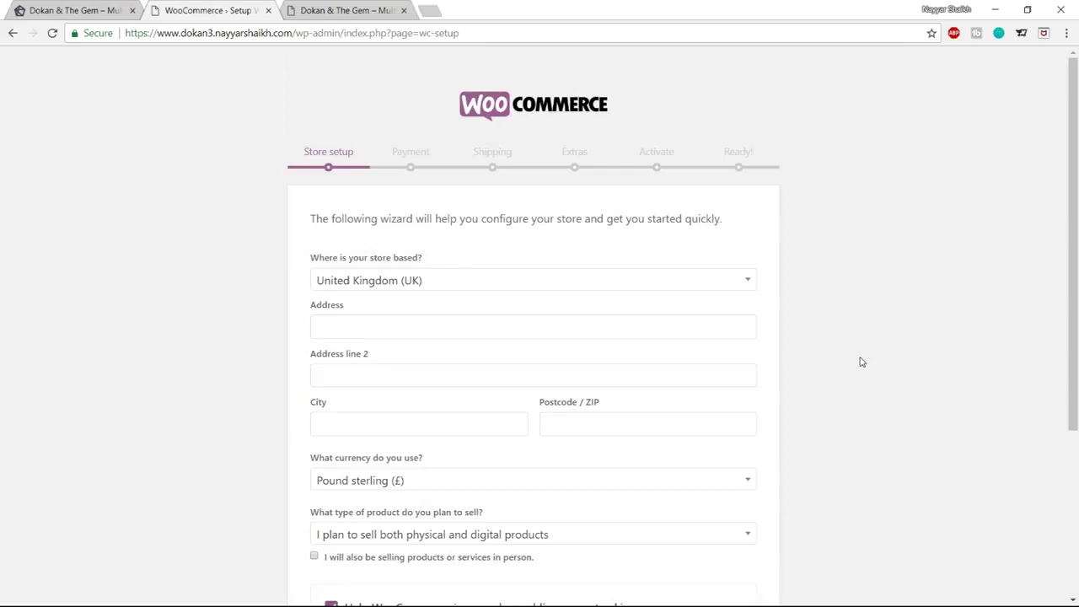
left_click(734, 282)
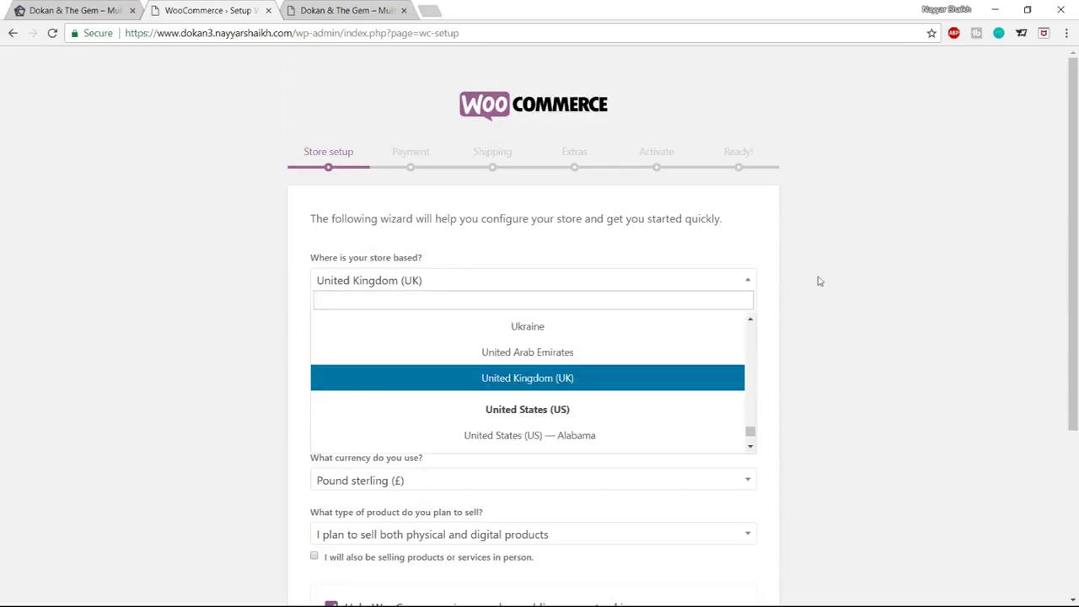
scroll(932, 300, "down", 1)
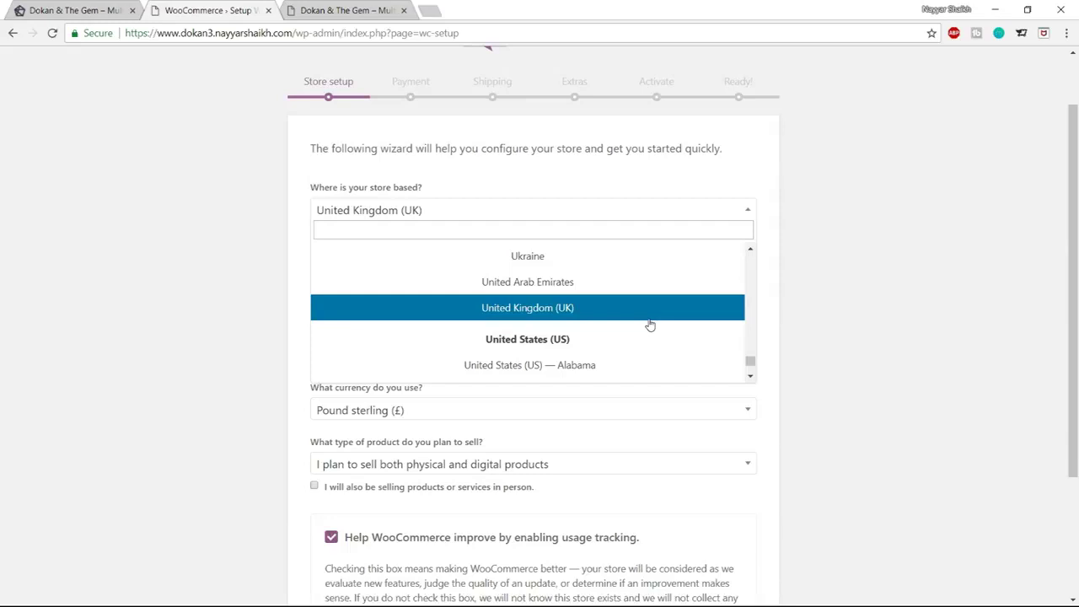
type("maha")
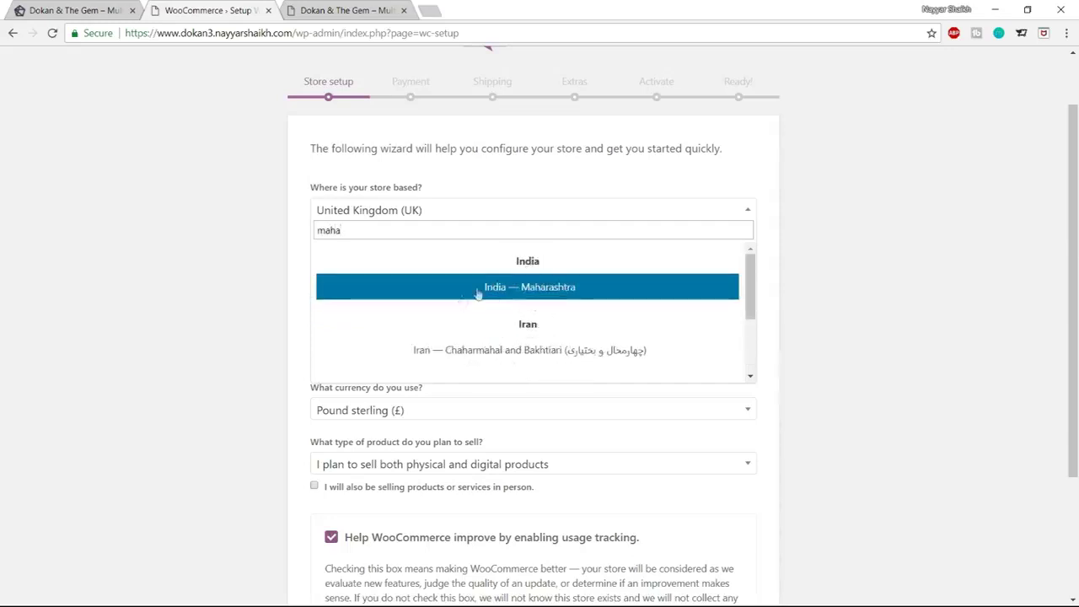
left_click(546, 288)
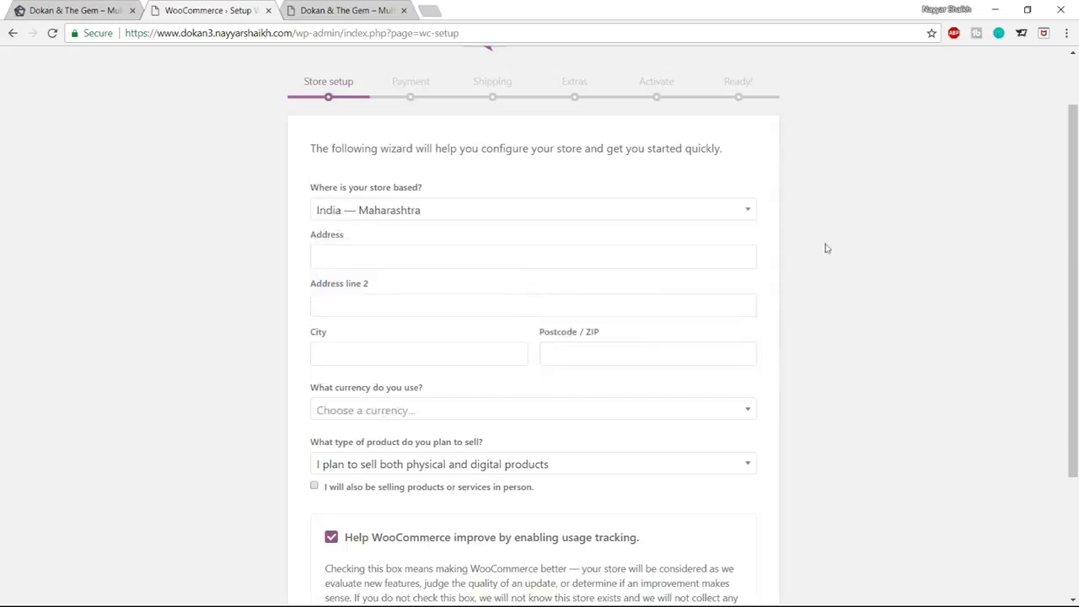
Autofill the store's street address, city and postcode from a saved entry
scroll(865, 267, "down", 2)
left_click(342, 115)
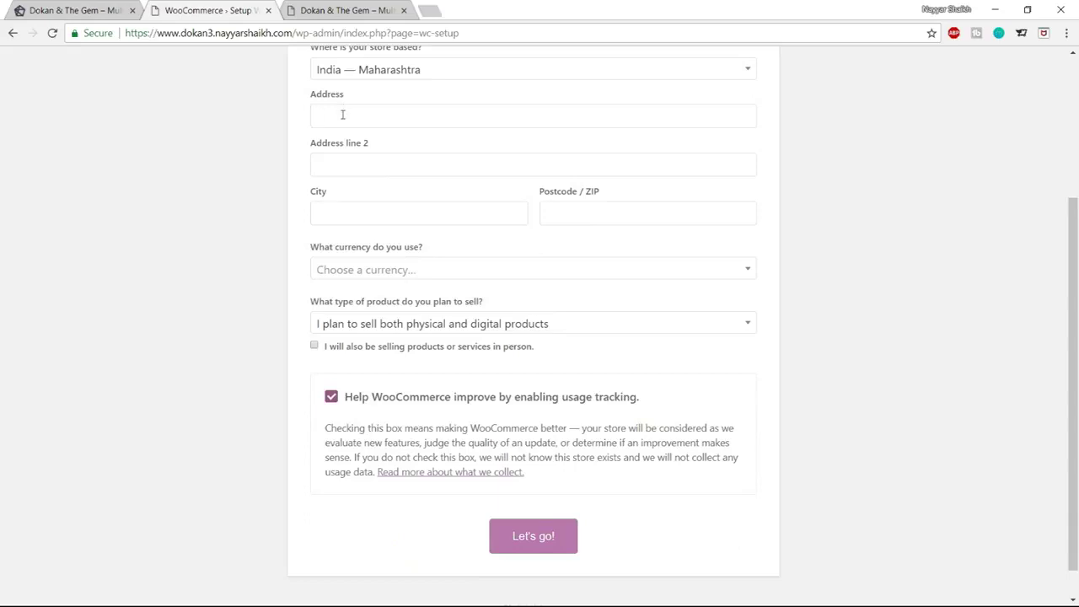
left_click(343, 114)
left_click(345, 139)
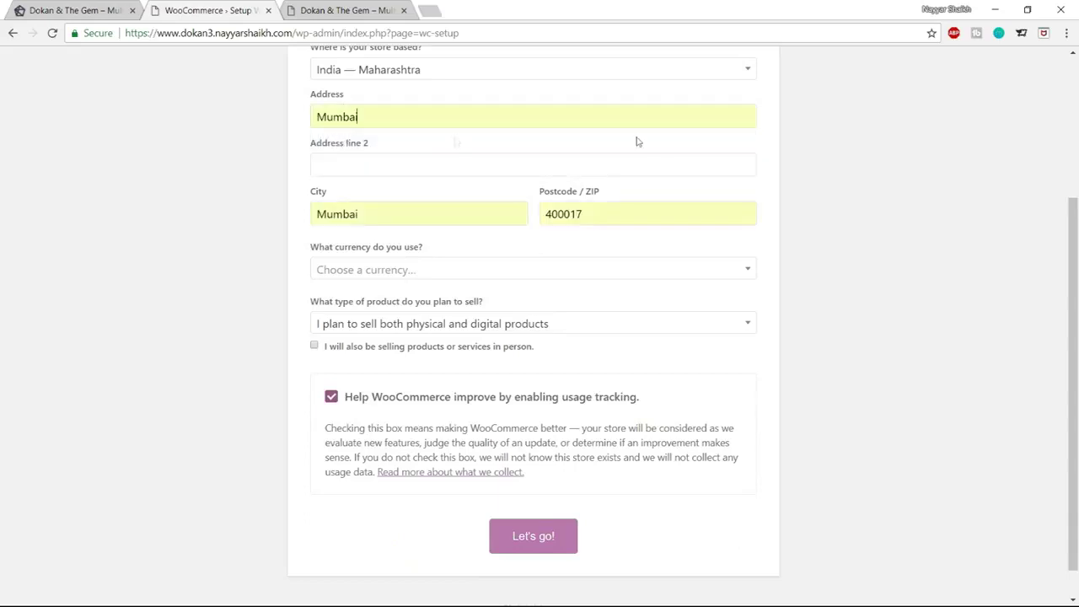
Choose United States dollar as the store currency and submit the store details
scroll(529, 257, "down", 1)
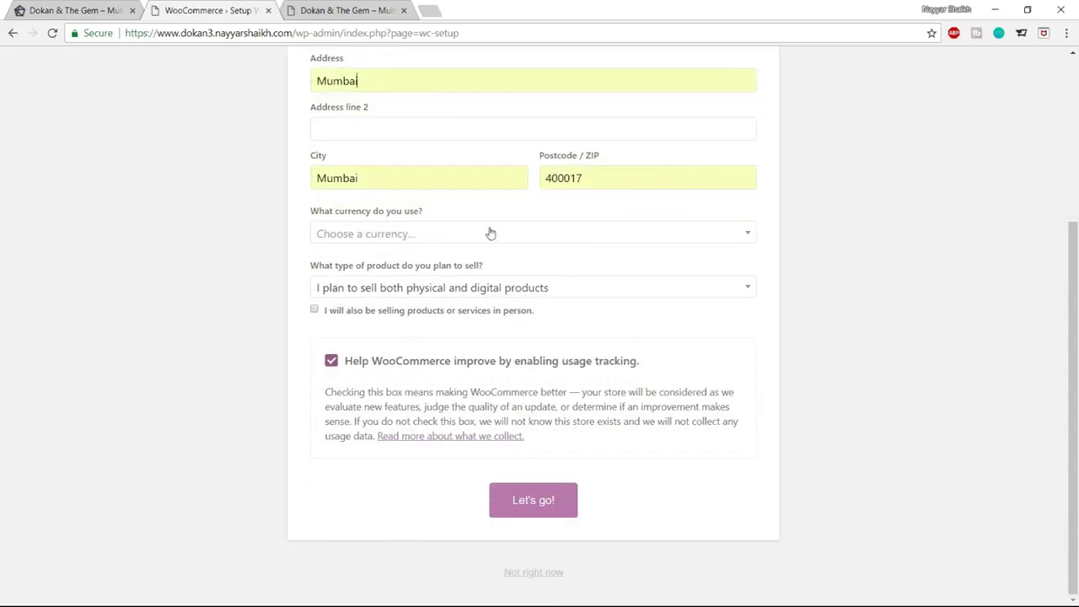
left_click(489, 234)
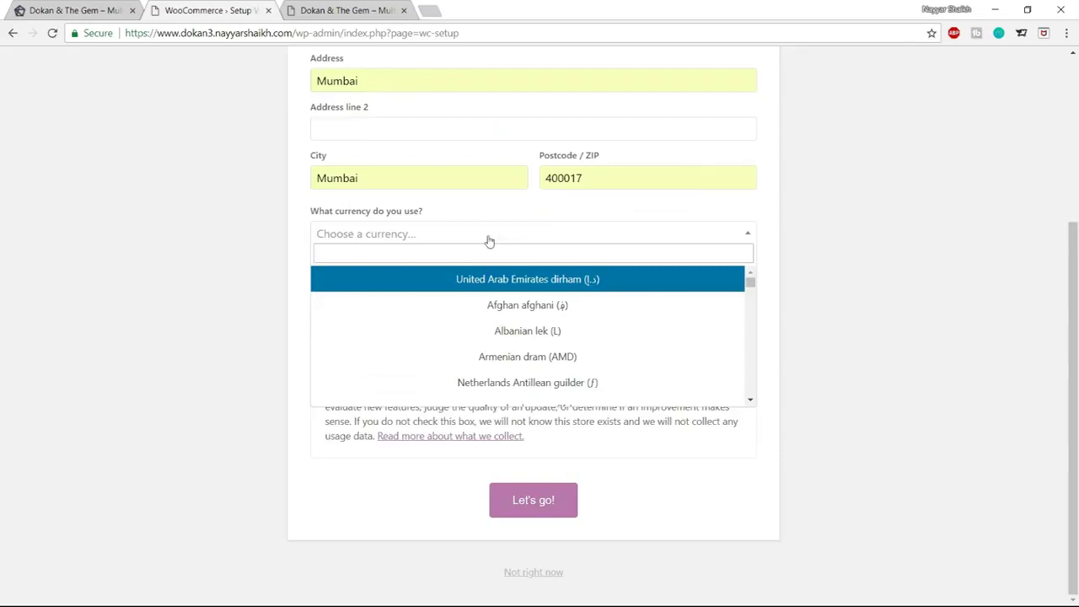
type("united")
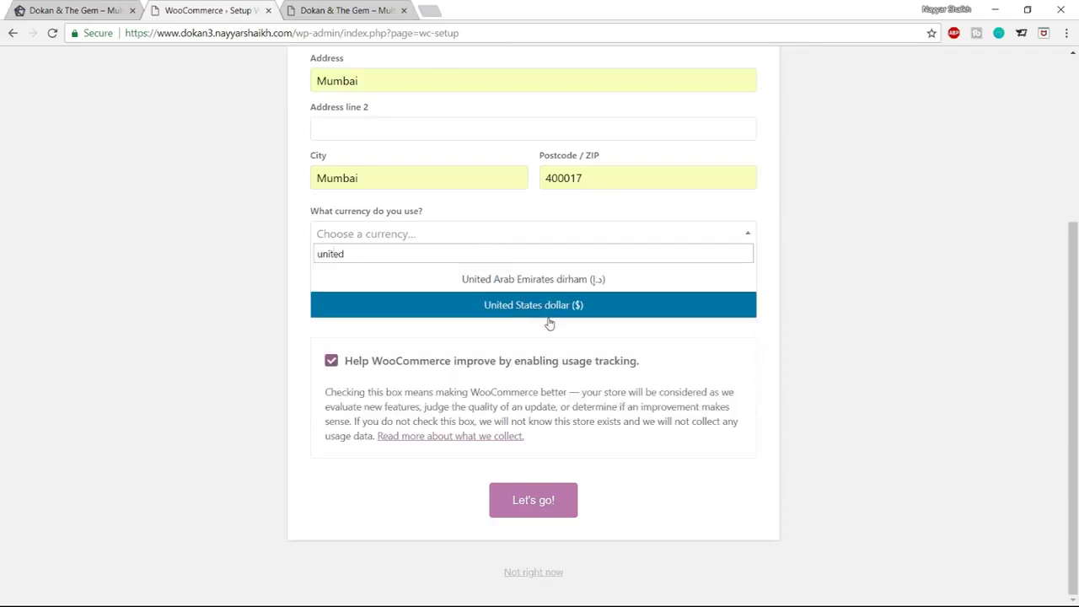
left_click(553, 310)
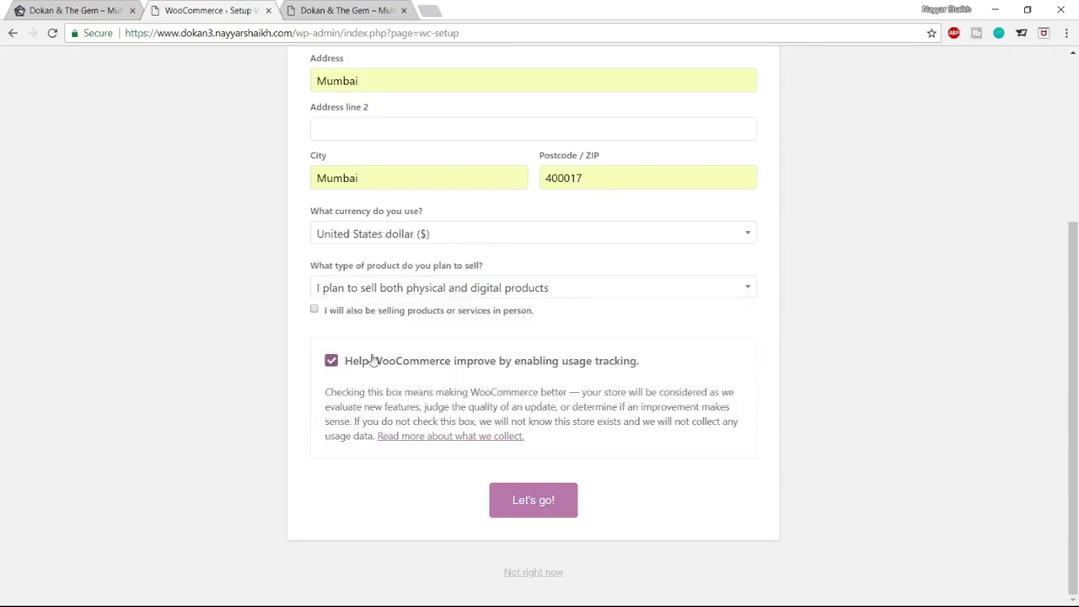
left_click(538, 502)
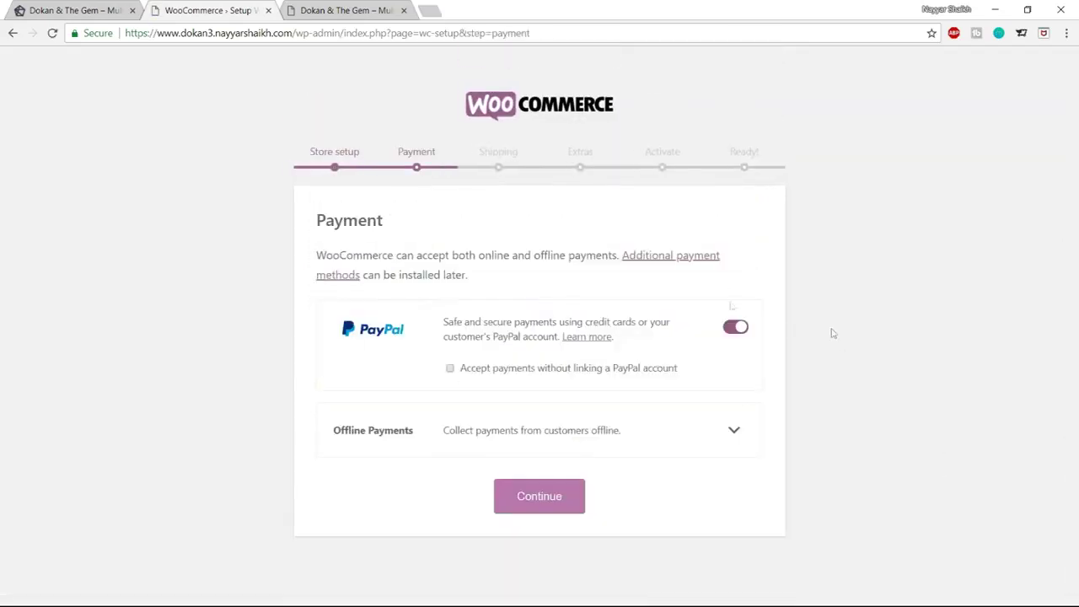
Turn off PayPal, then disable flat-rate shipping for India and all other locations
left_click(746, 330)
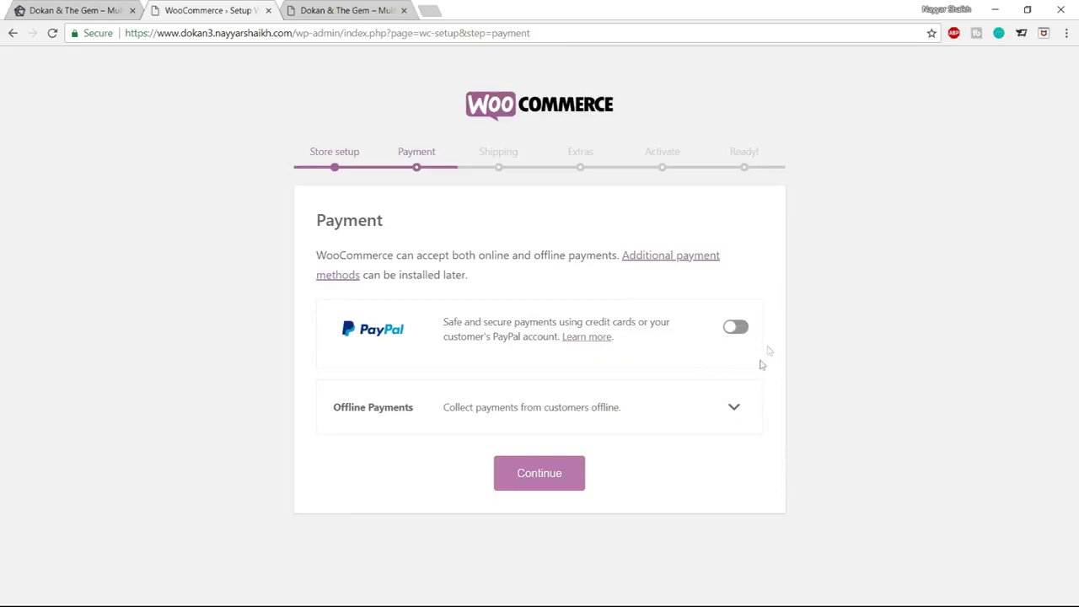
left_click(539, 474)
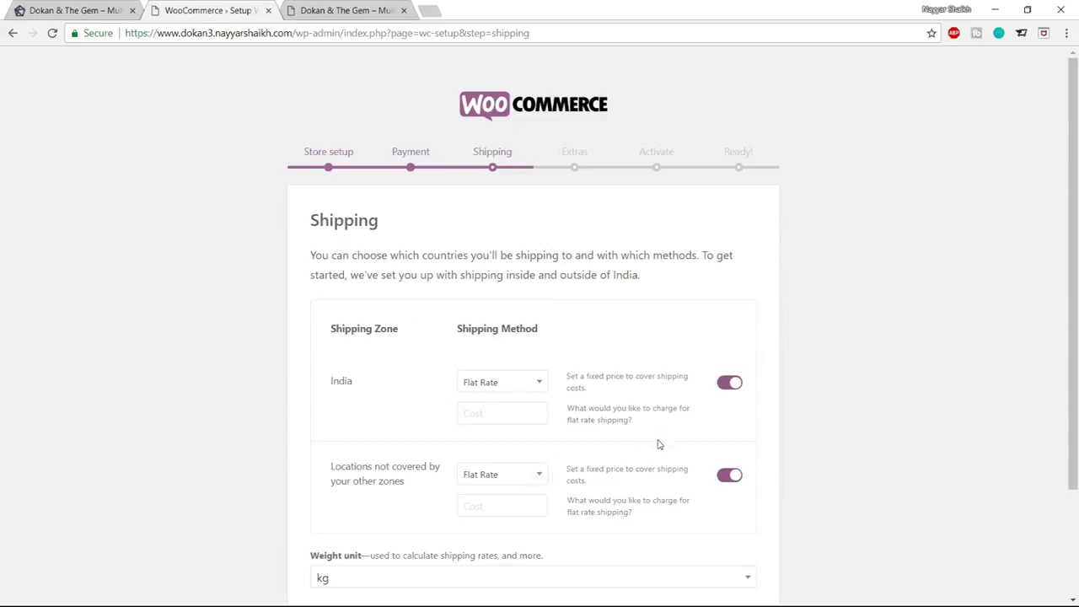
scroll(666, 422, "down", 1)
left_click(733, 312)
left_click(735, 409)
scroll(846, 369, "down", 1)
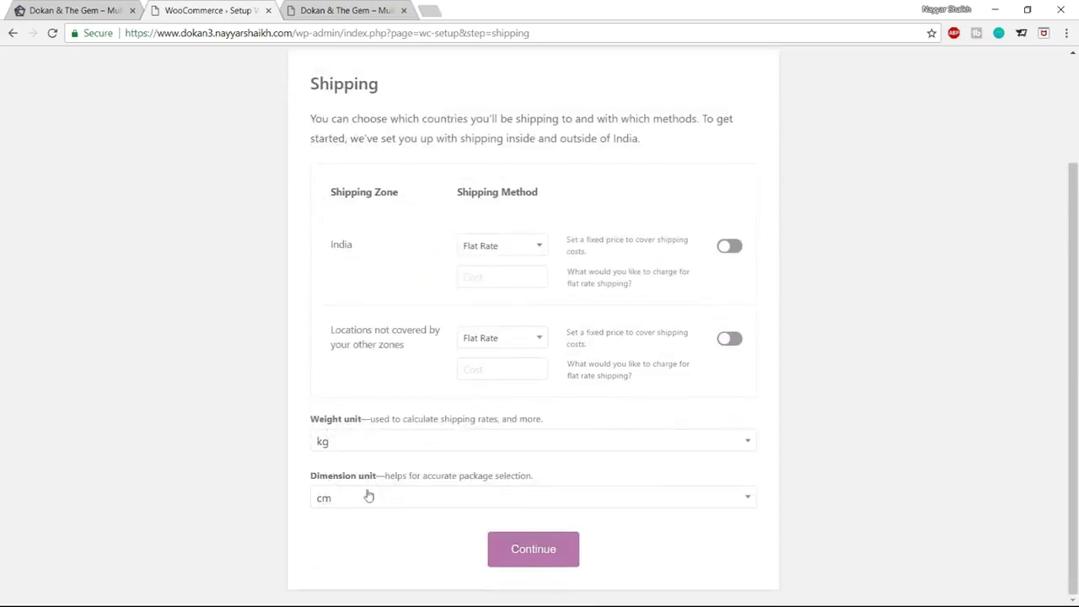
Set the weight unit to g and continue to the extras step
left_click(421, 447)
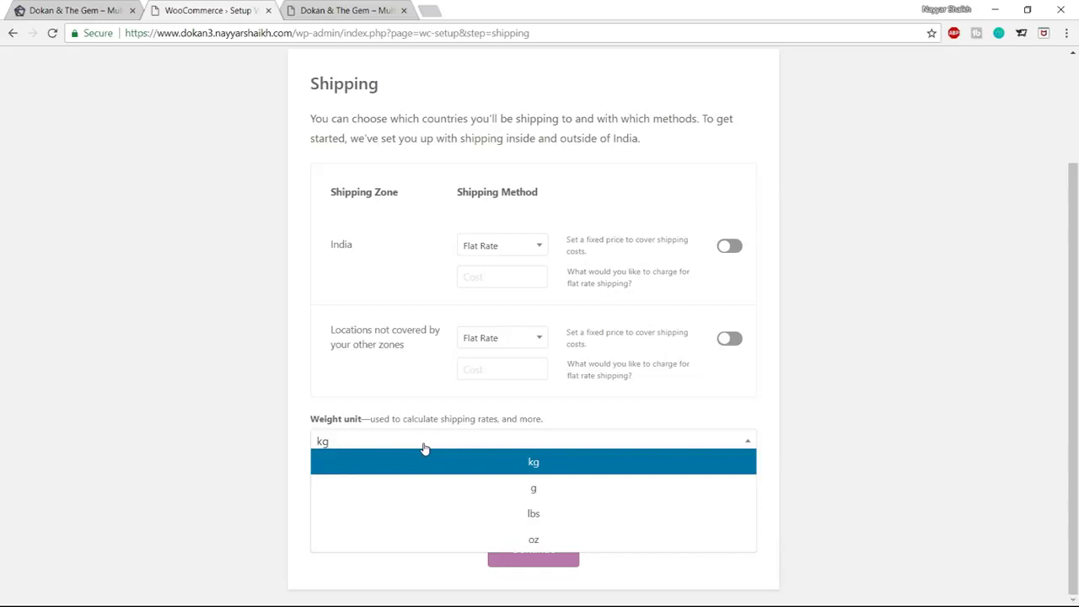
left_click(586, 460)
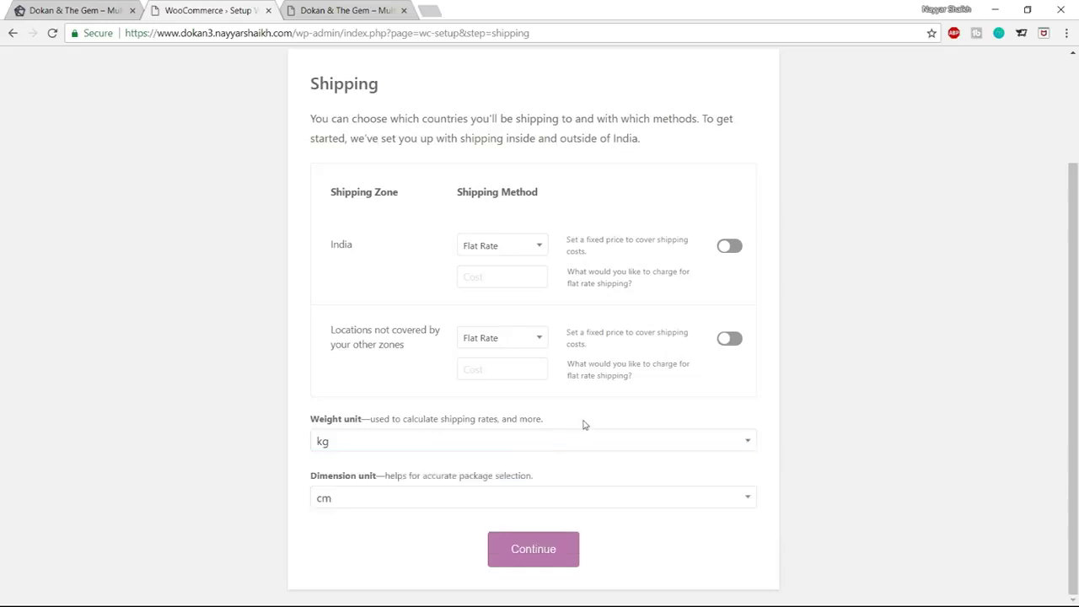
left_click(478, 449)
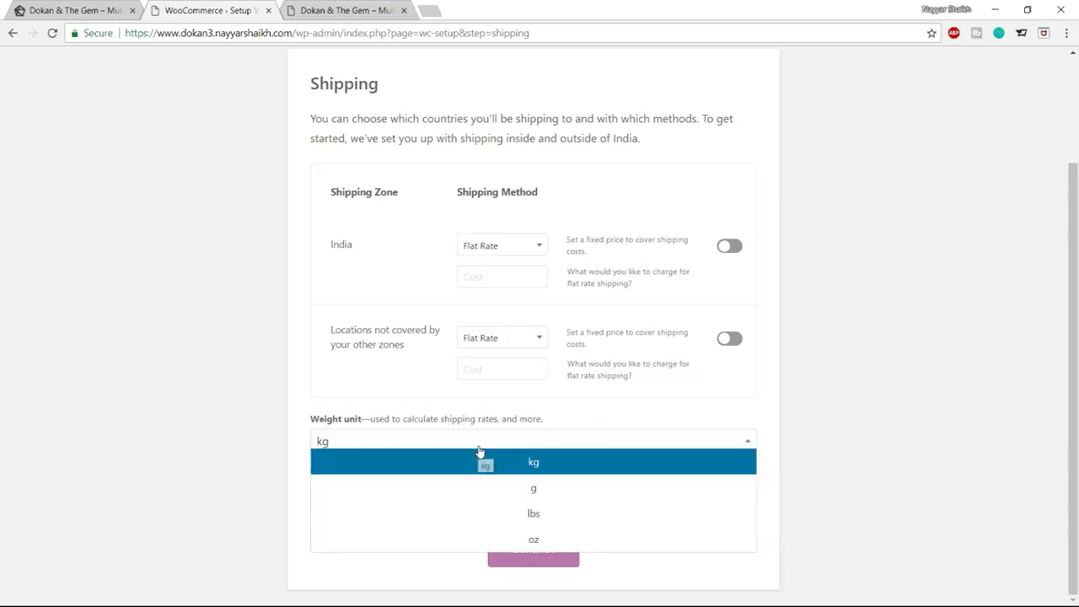
left_click(582, 488)
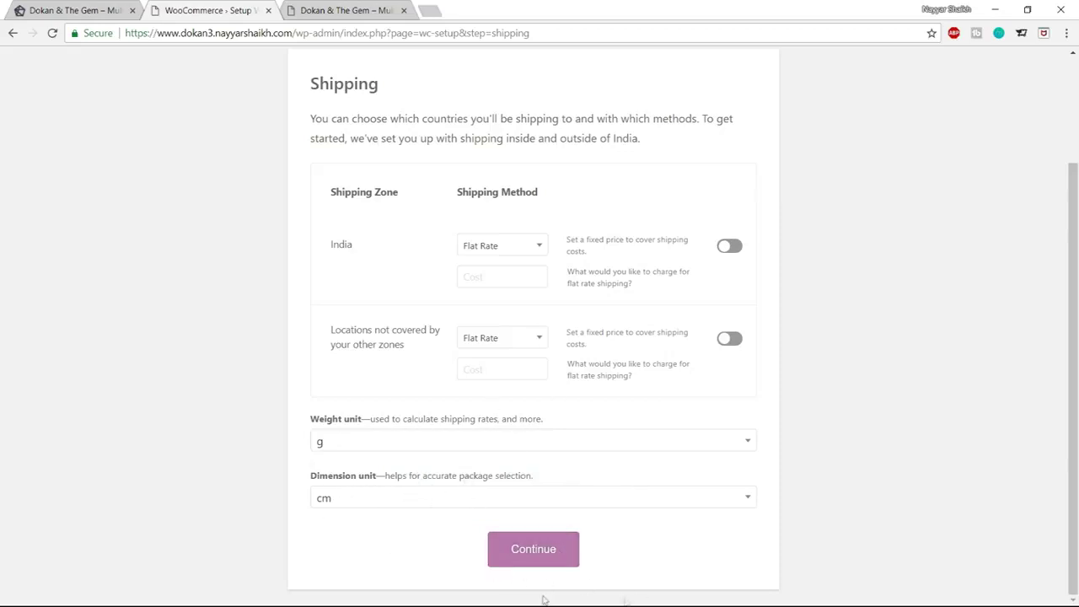
left_click(564, 552)
Toggle off the Storefront Theme recommended extra
left_click_drag(328, 274, 446, 272)
left_click(441, 275)
left_click_drag(329, 274, 447, 272)
left_click(616, 280)
left_click(736, 275)
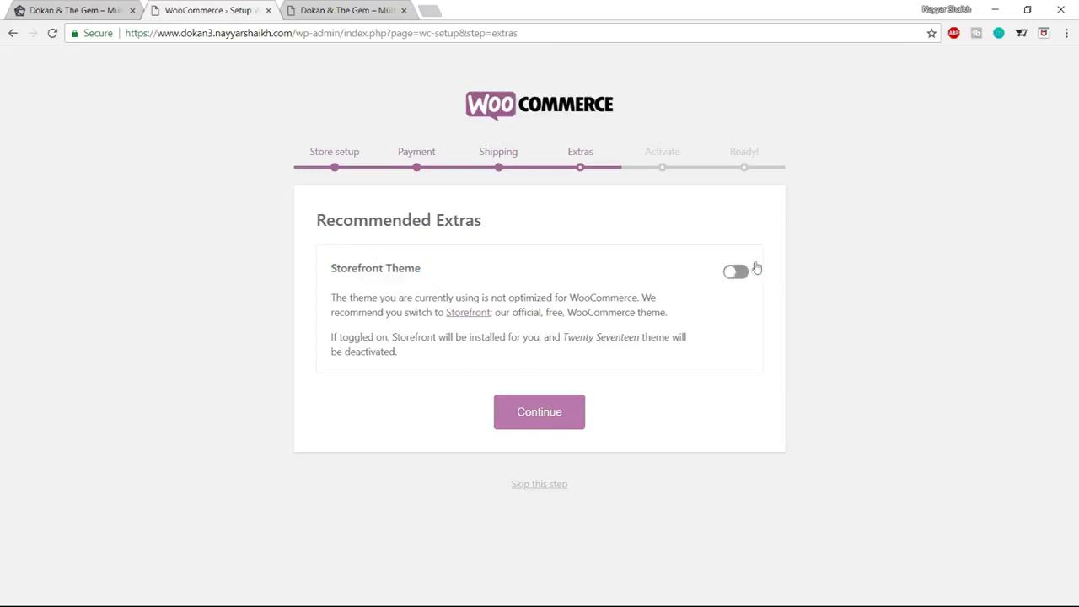
Continue past Extras, skip the Jetpack connection, and go back to the dashboard
left_click(538, 412)
scroll(908, 322, "down", 3)
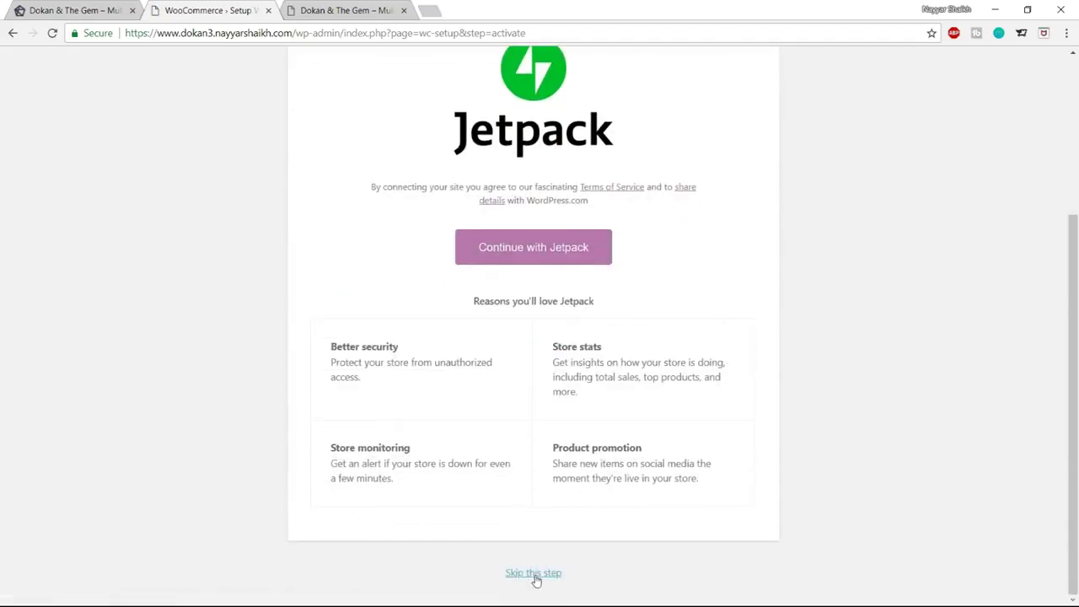
left_click(534, 573)
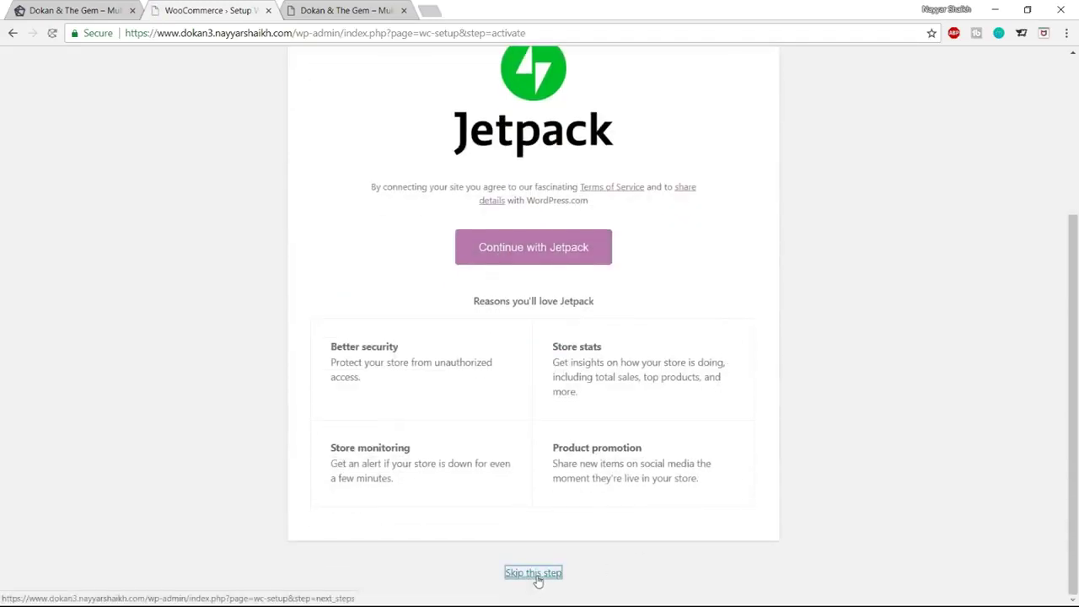
scroll(916, 503, "down", 2)
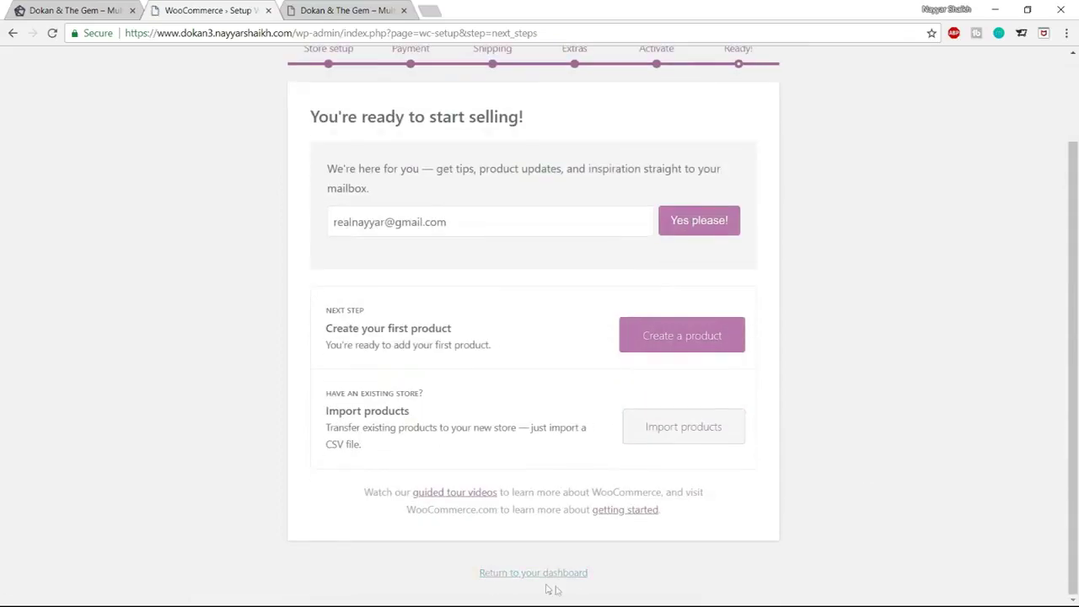
left_click(546, 576)
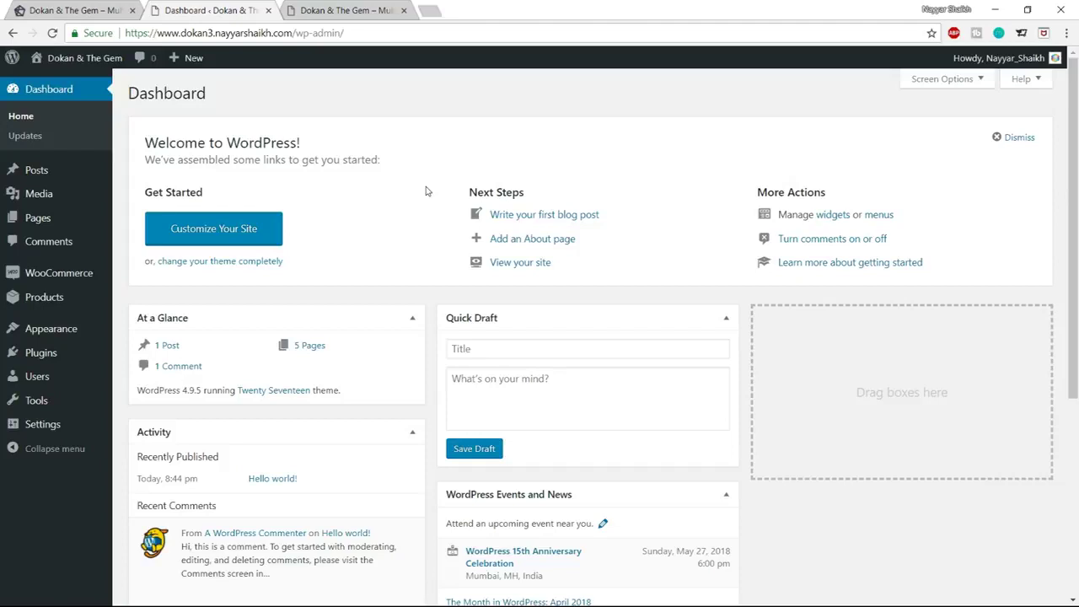
Activate Dokan from the Installed Plugins list
left_click(43, 356)
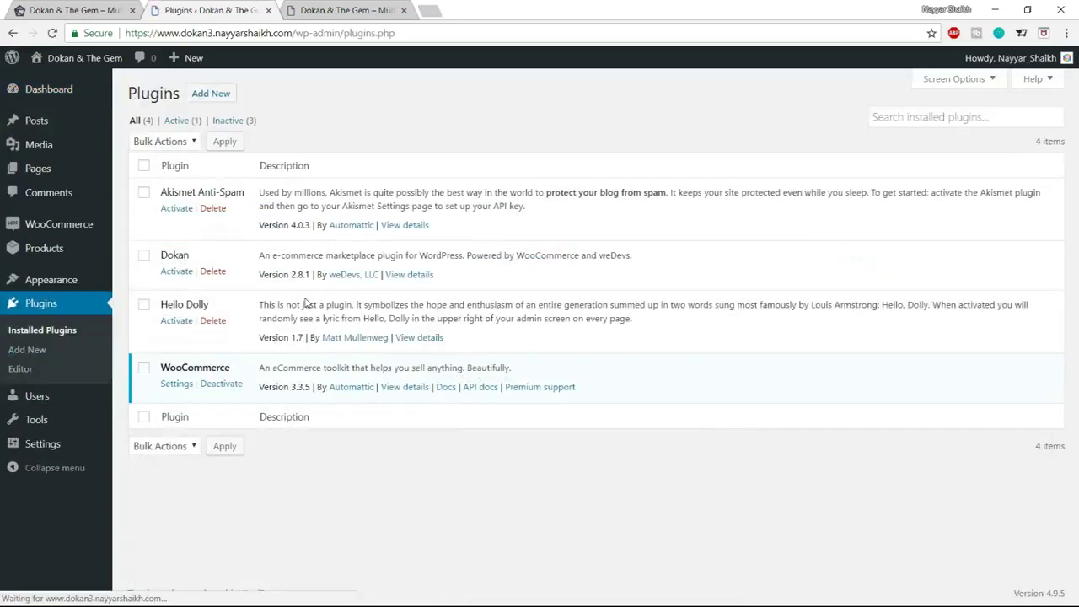
left_click(177, 272)
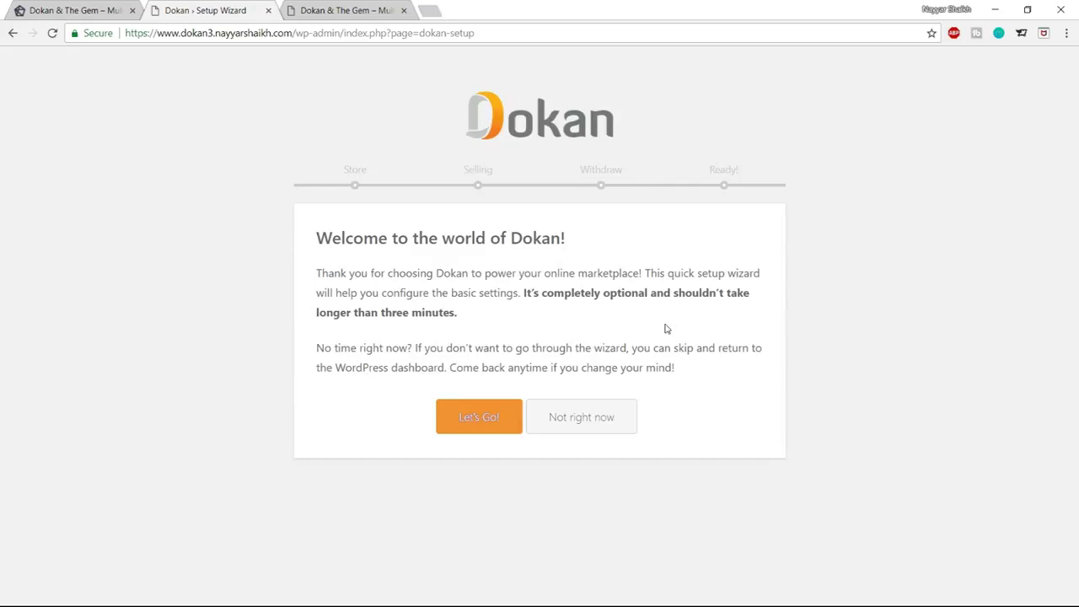
Start Dokan's setup and keep 'store' as the vendor store URL
left_click(490, 431)
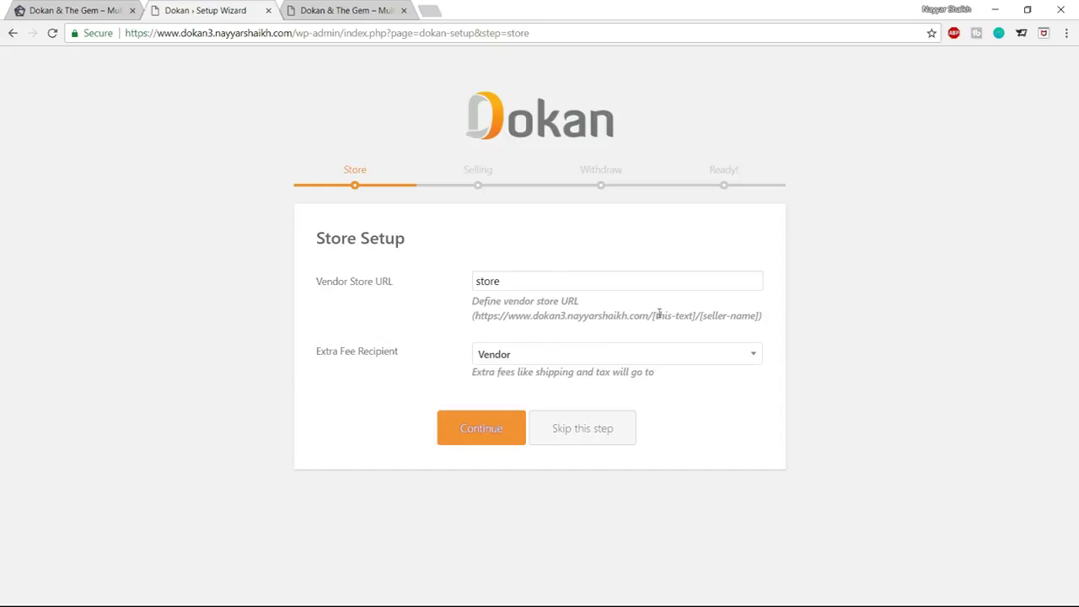
left_click_drag(554, 278, 397, 289)
left_click_drag(707, 317, 776, 318)
left_click(872, 312)
left_click_drag(481, 281, 576, 282)
left_click(562, 325)
left_click_drag(511, 283, 459, 284)
Select Vendor as the extra fee recipient and save the store step
left_click(582, 354)
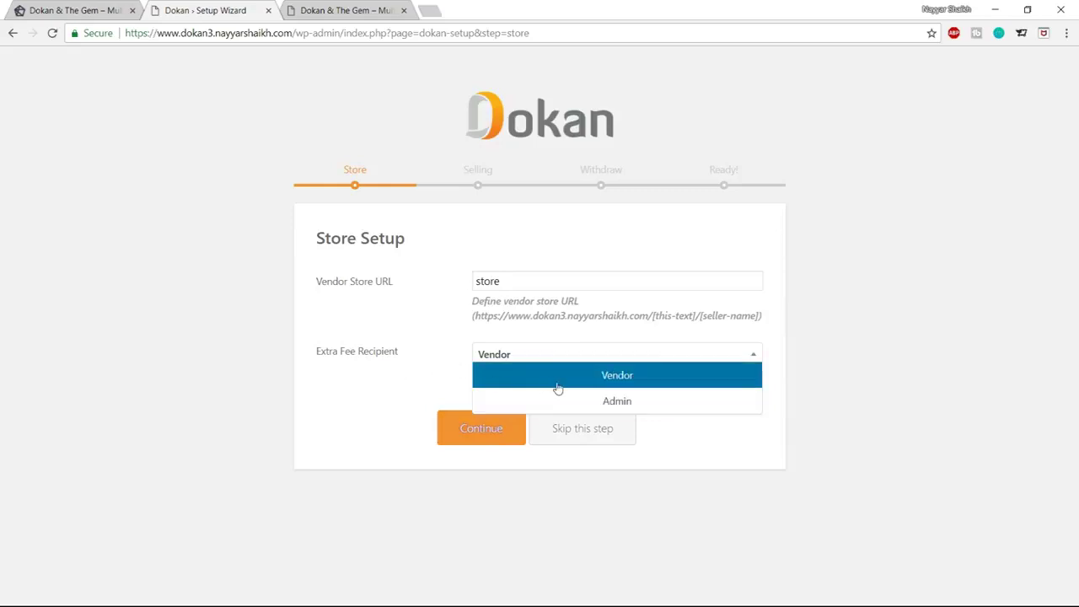
left_click(560, 379)
left_click(581, 362)
left_click(585, 378)
left_click(492, 435)
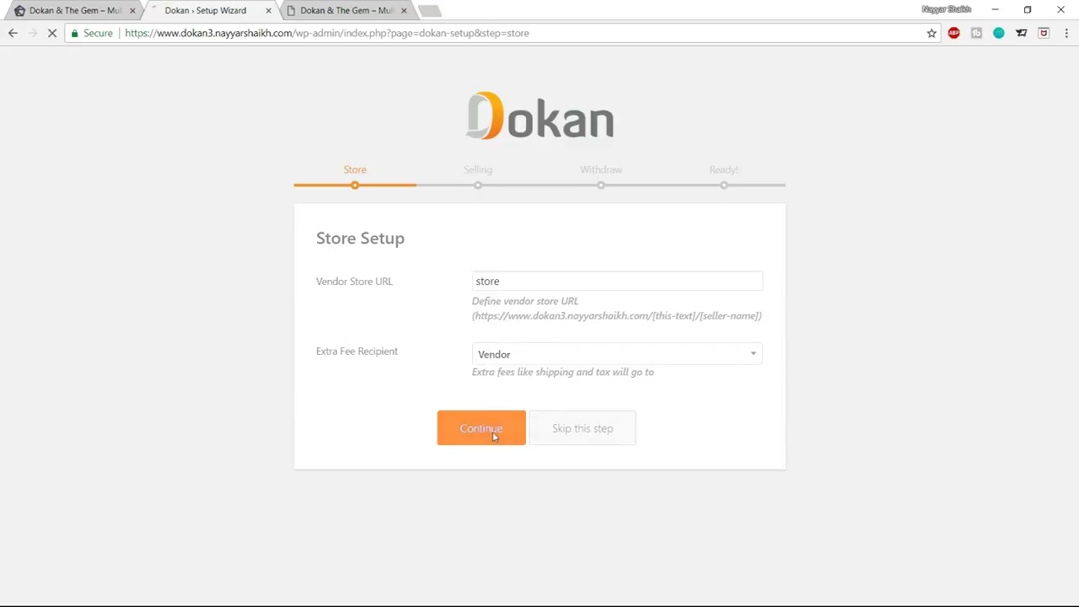
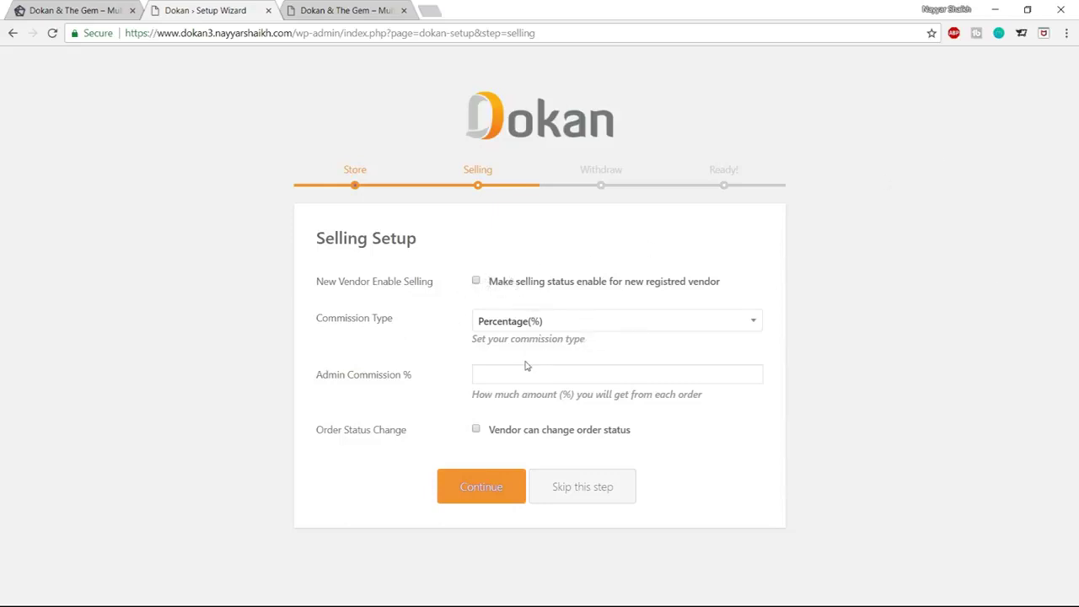
Set a Percentage admin commission of 10%, allow vendors to change order status, and continue
left_click(530, 331)
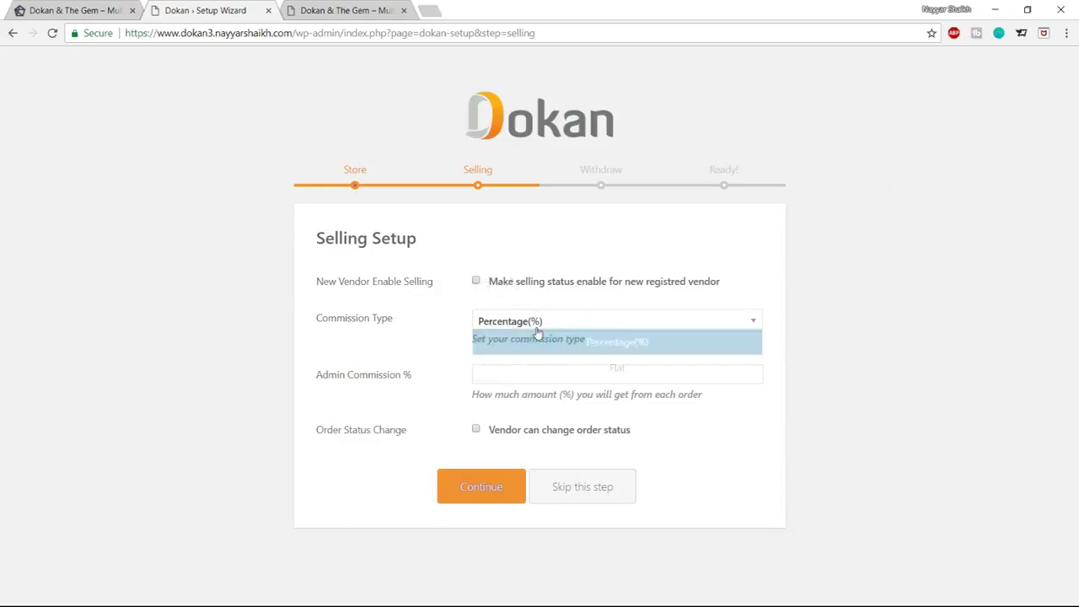
left_click(614, 347)
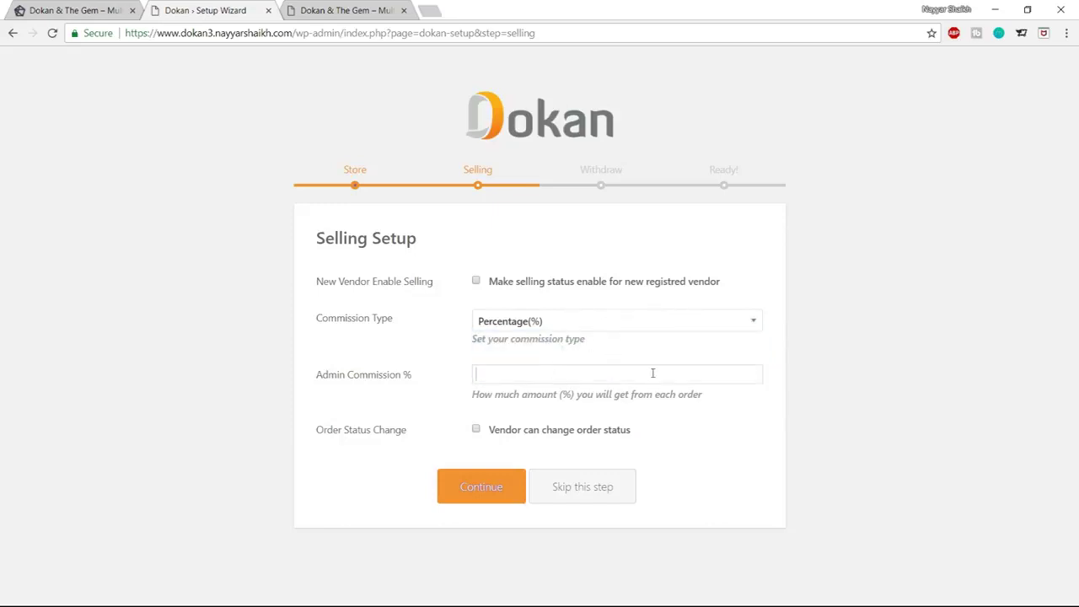
type("10")
left_click_drag(318, 382, 483, 375)
left_click(428, 386)
left_click(505, 375)
left_click(489, 493)
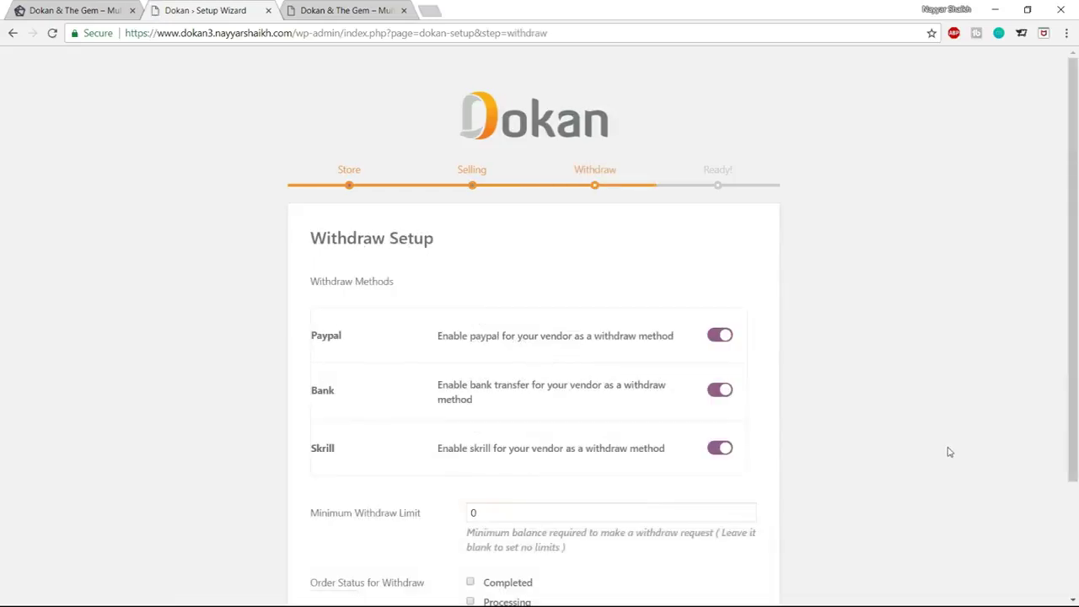
Turn off Skrill as a withdraw method, leaving PayPal and bank transfer enabled
scroll(961, 396, "down", 2)
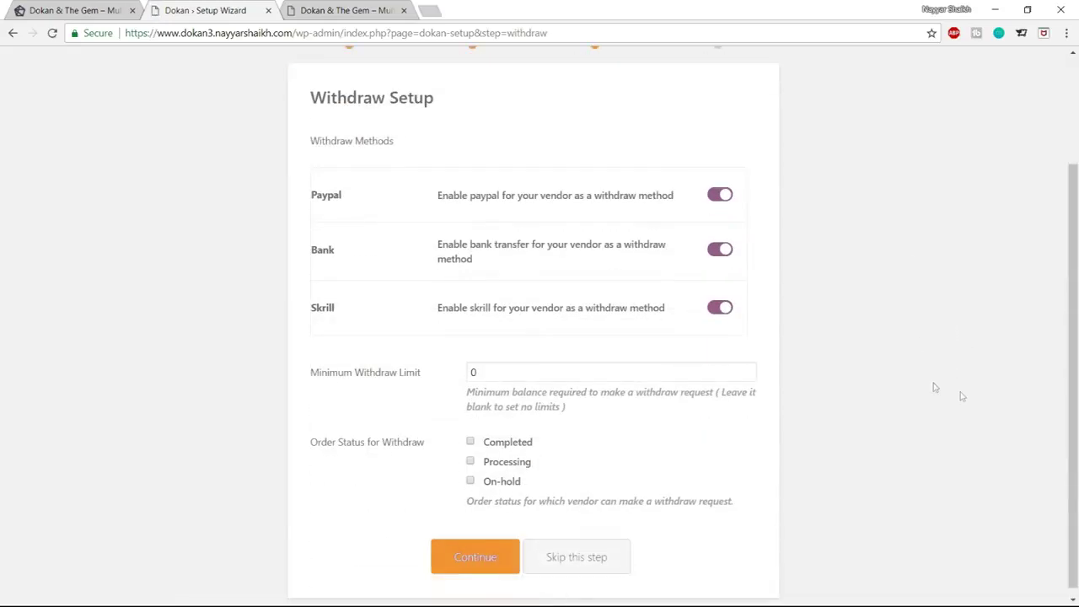
scroll(925, 355, "up", 1)
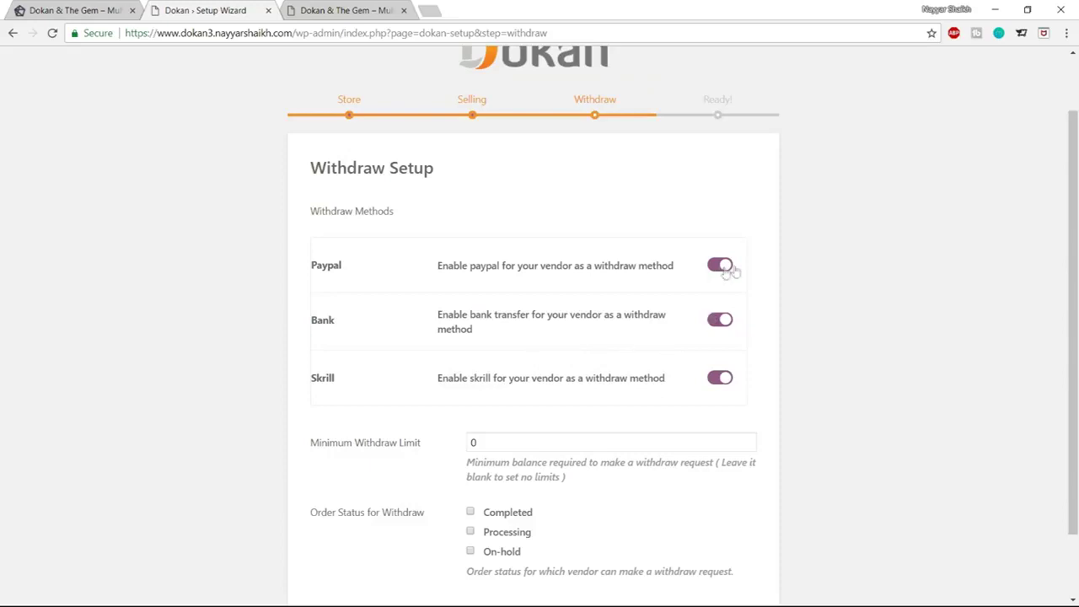
left_click(730, 380)
left_click_drag(431, 320, 494, 328)
left_click(444, 291)
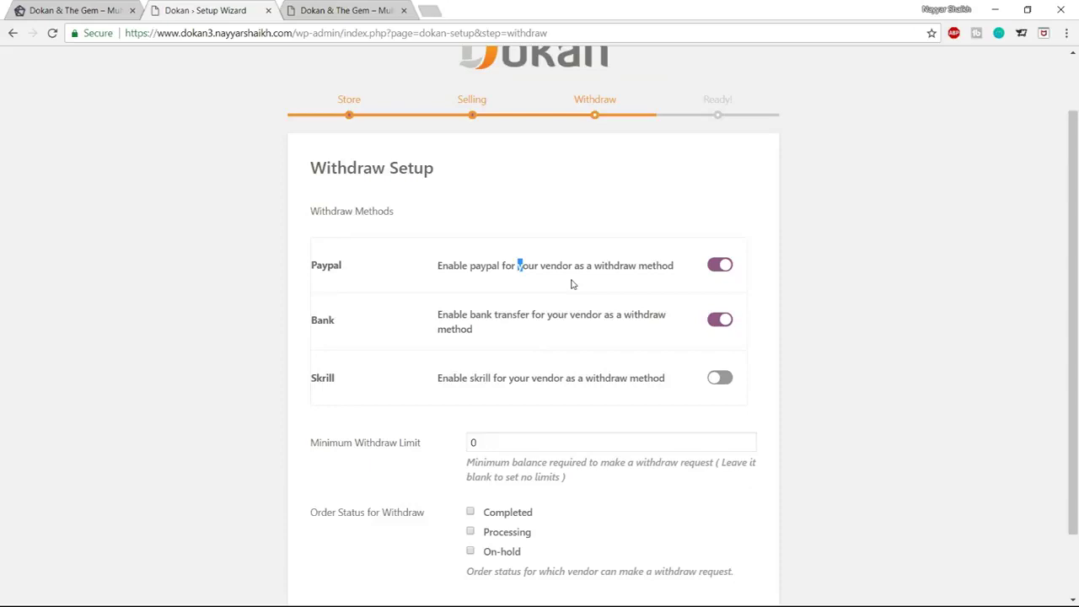
left_click_drag(346, 270, 323, 266)
Set the minimum withdraw limit to 100 and allow withdrawals only for Completed orders
scroll(590, 374, "down", 2)
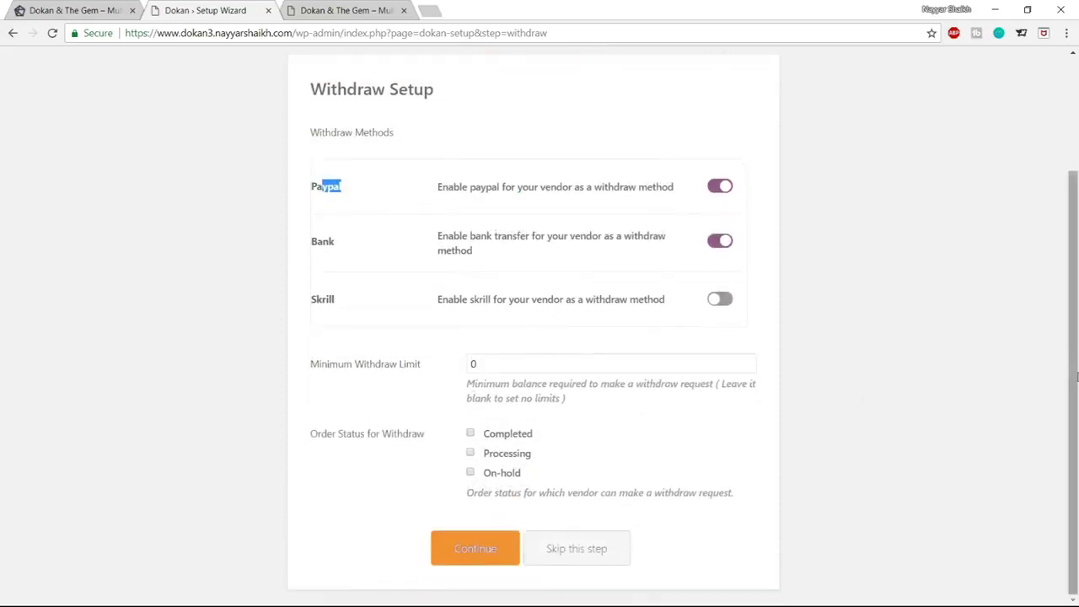
left_click_drag(557, 363, 456, 366)
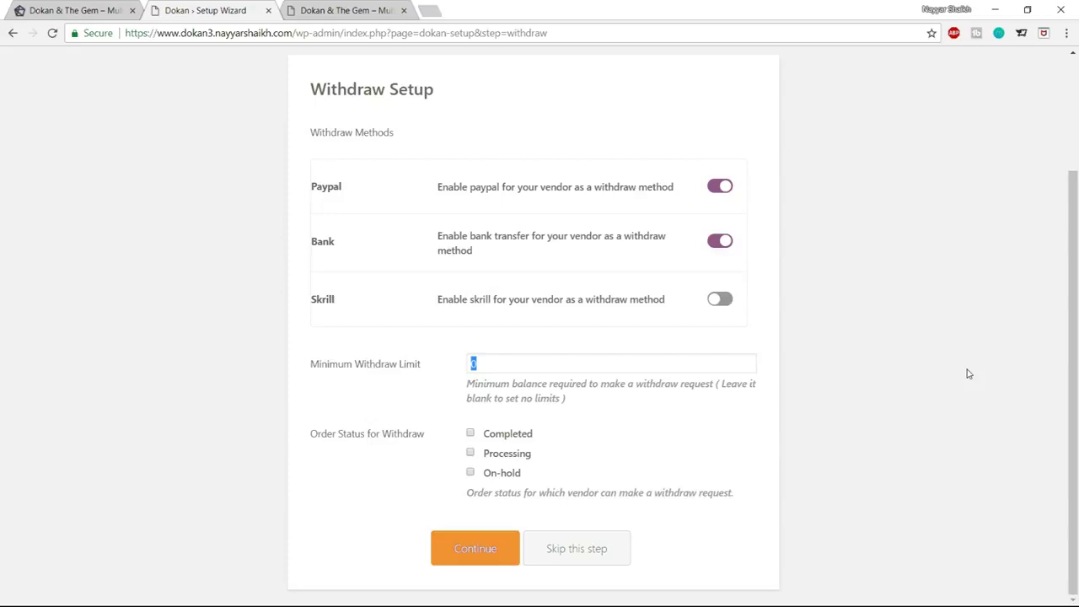
type("1000")
left_click_drag(713, 368, 469, 365)
type("100")
left_click(1008, 336)
left_click_drag(302, 443, 393, 445)
left_click(411, 445)
Submit the withdraw setup, then go from the Ready page back to the WordPress Dashboard
left_click(488, 549)
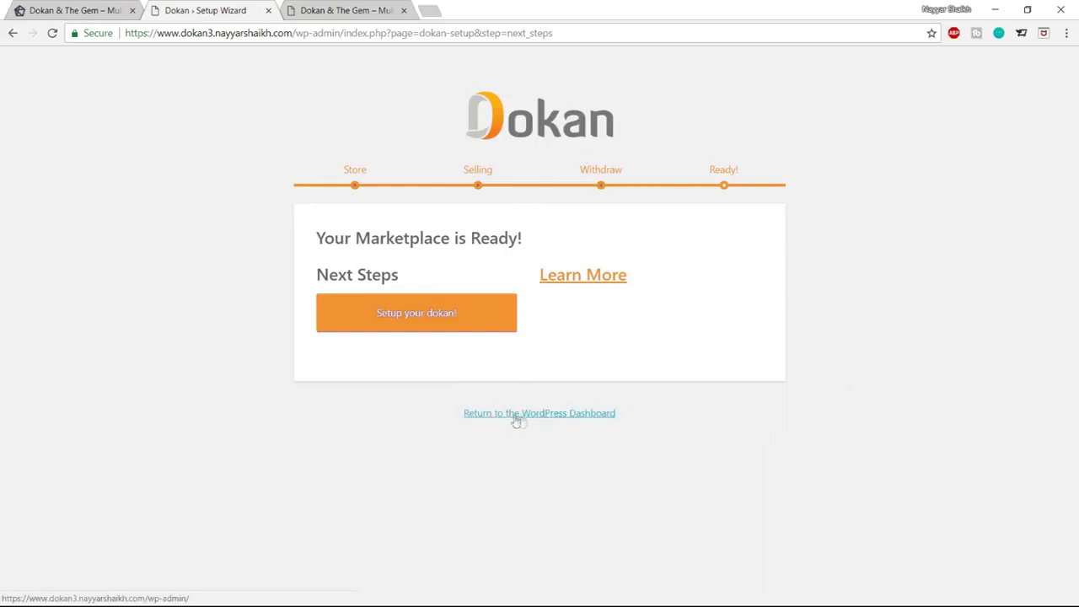
left_click(544, 414)
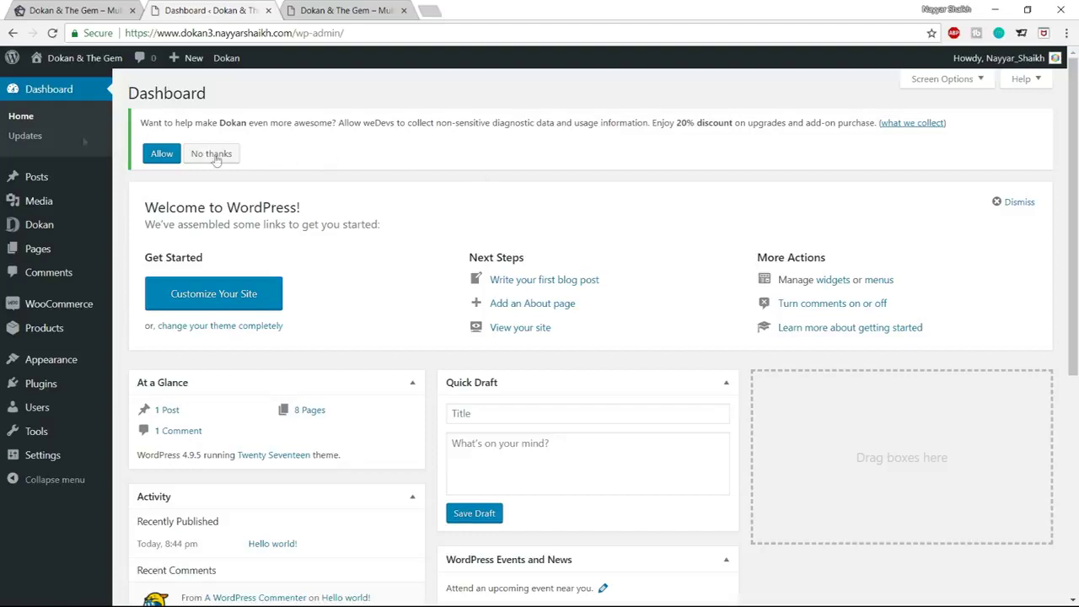
In Settings > General, allow anyone to register on the site
mouse_move(46, 463)
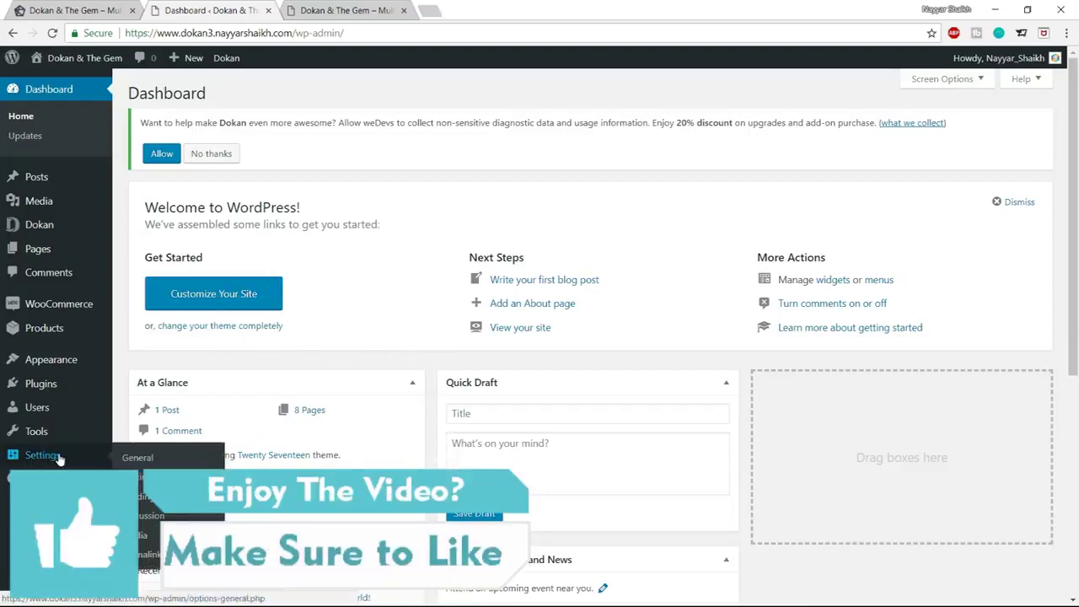
left_click(57, 457)
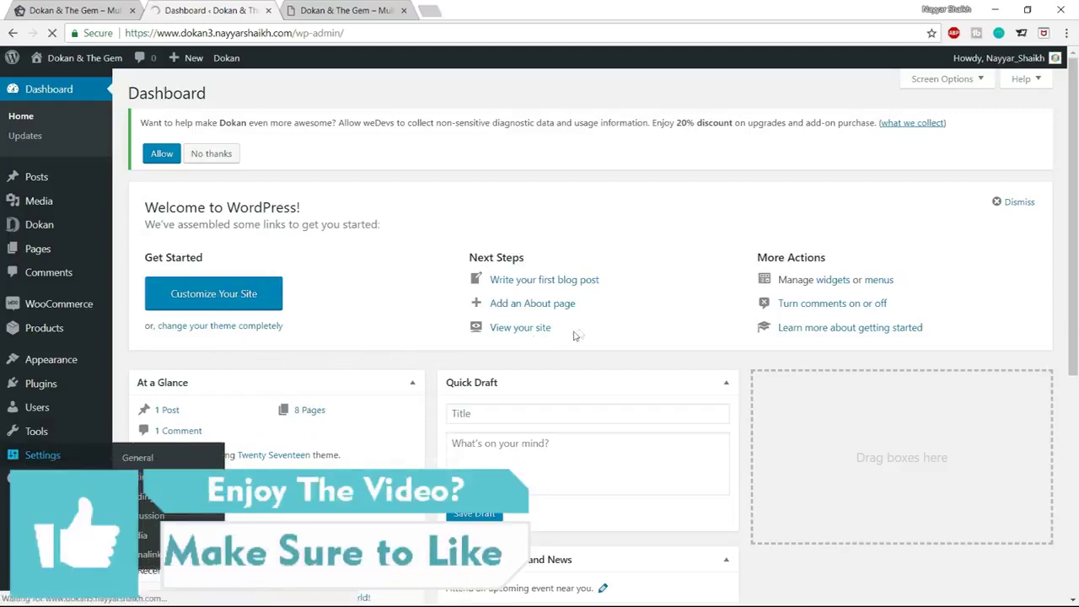
scroll(475, 224, "down", 1)
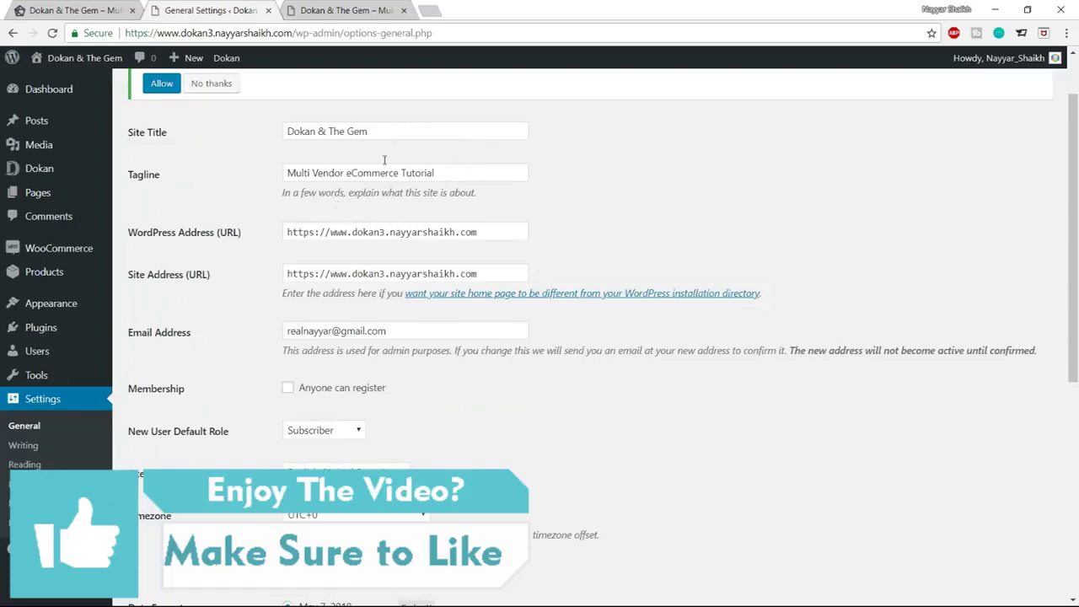
left_click_drag(392, 124, 253, 133)
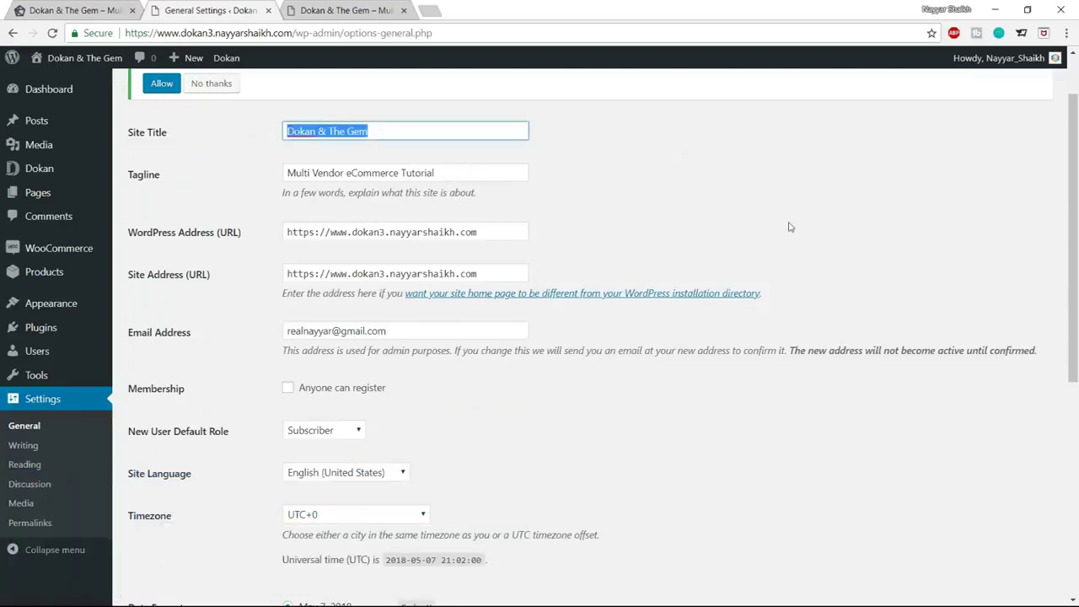
scroll(790, 228, "down", 2)
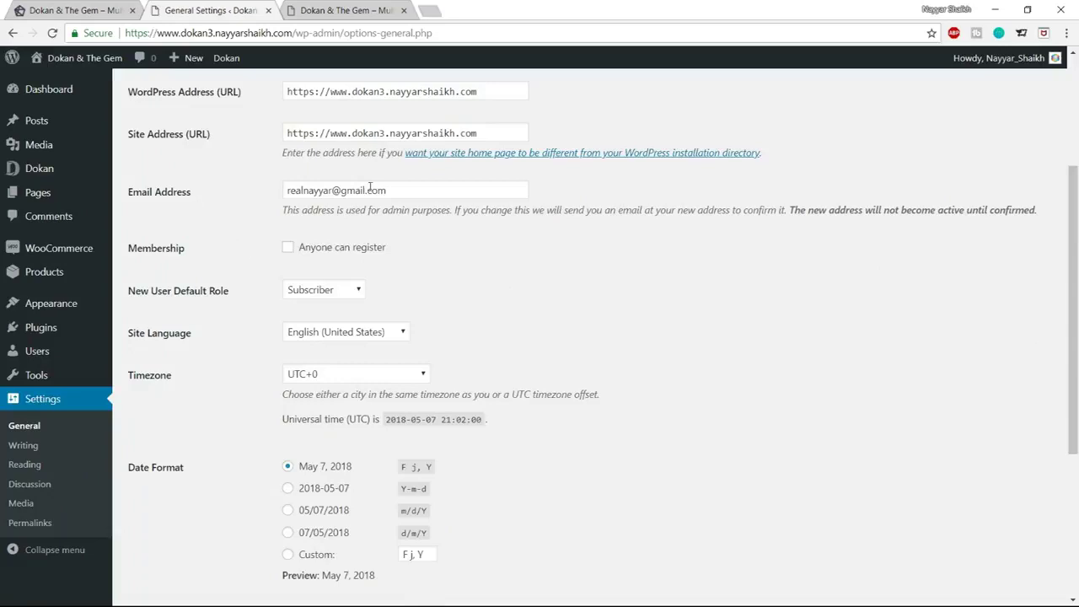
left_click_drag(370, 188, 260, 198)
left_click(446, 247)
left_click(287, 247)
mouse_move(140, 253)
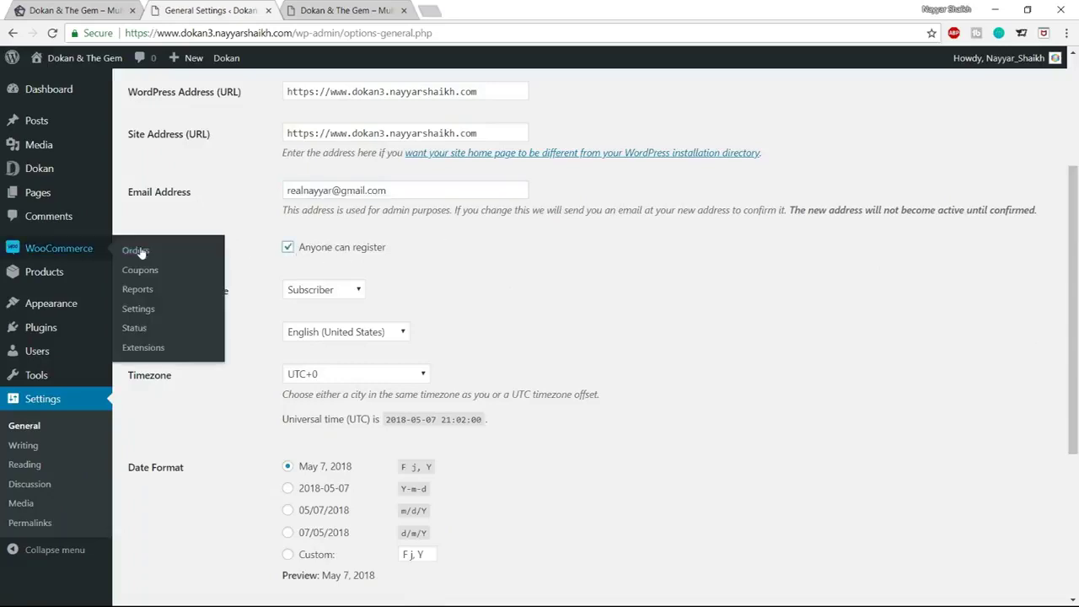
left_click_drag(421, 250, 302, 256)
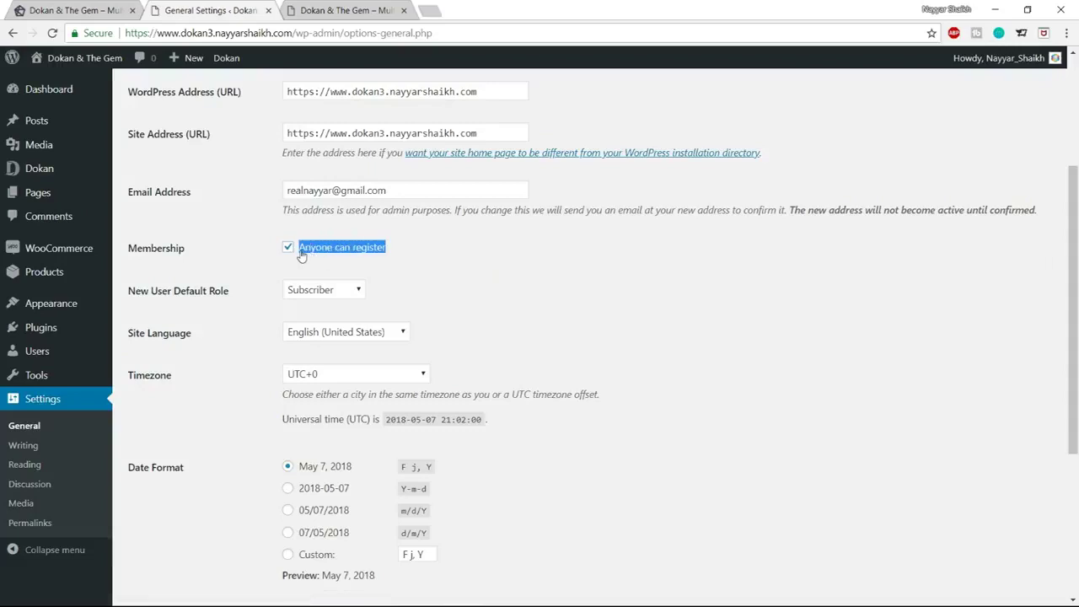
left_click(301, 256)
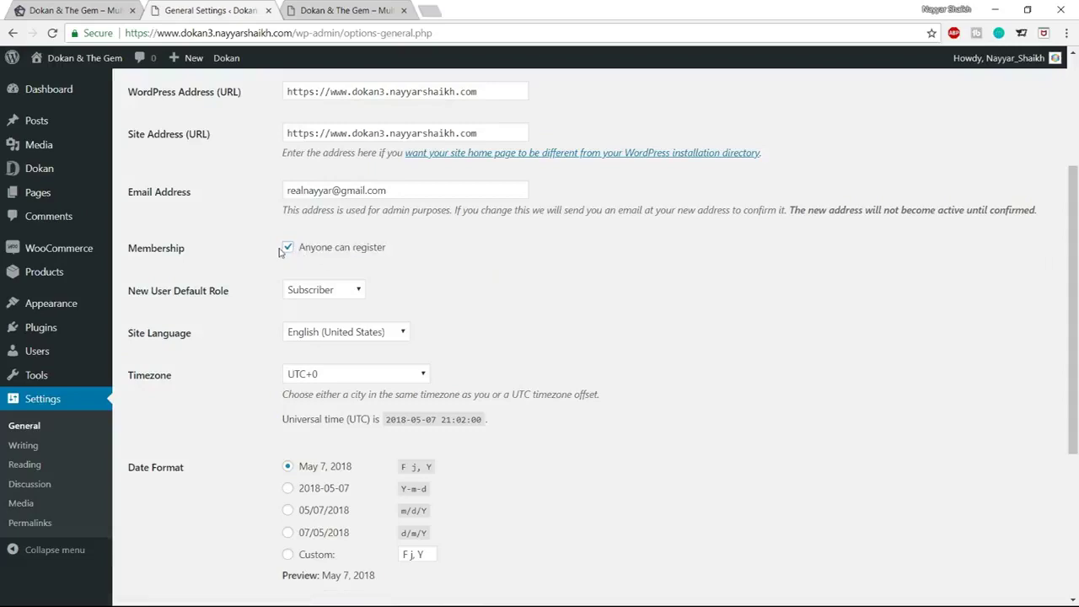
Make Customer the default role for new users and save the general settings
left_click_drag(132, 301, 210, 298)
left_click(215, 299)
left_click(338, 292)
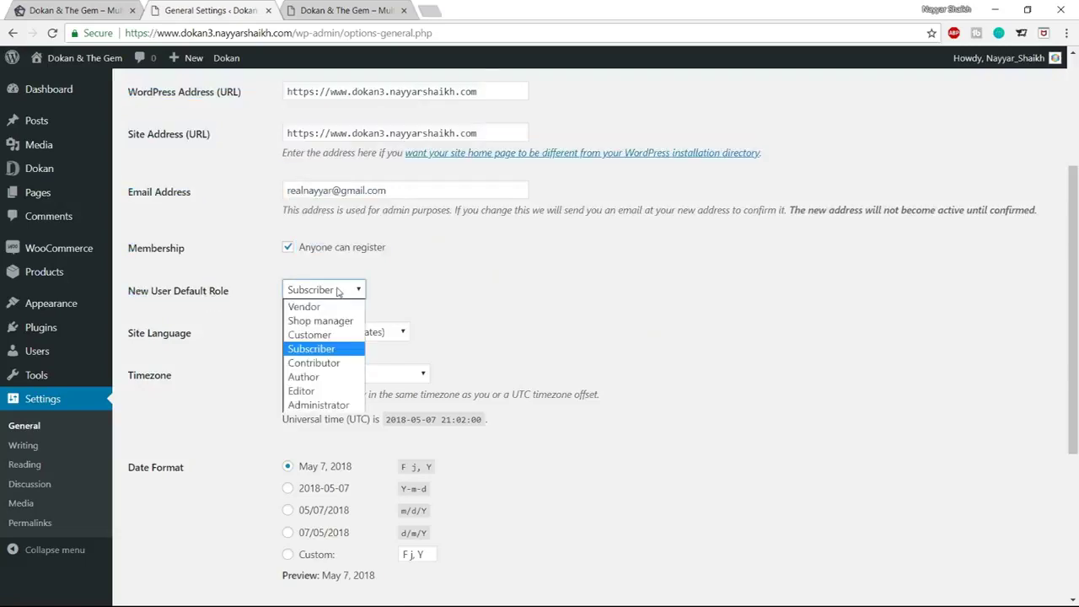
left_click(596, 284)
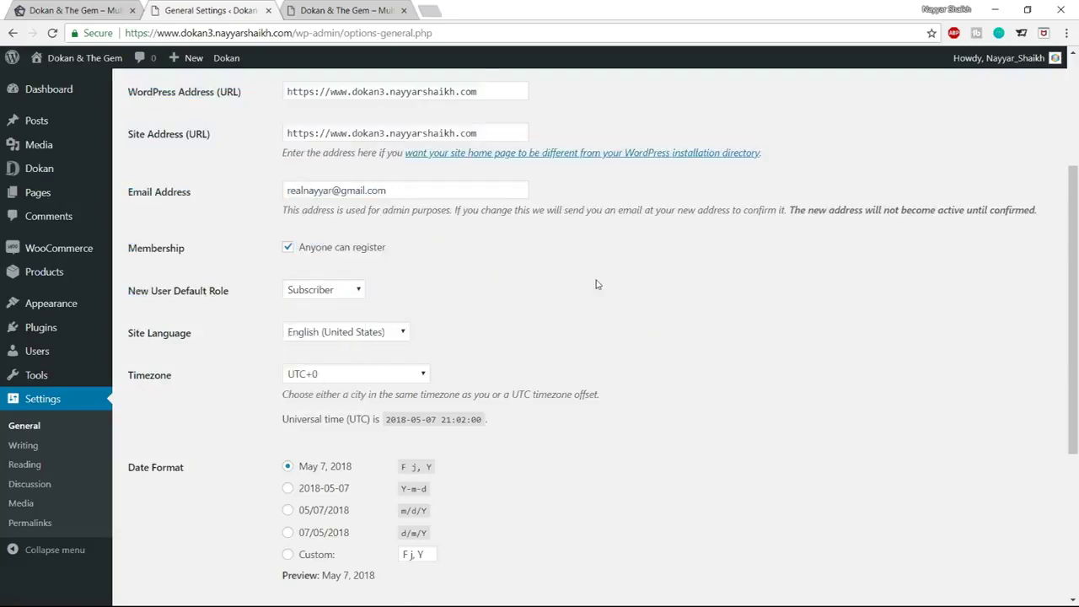
left_click(318, 289)
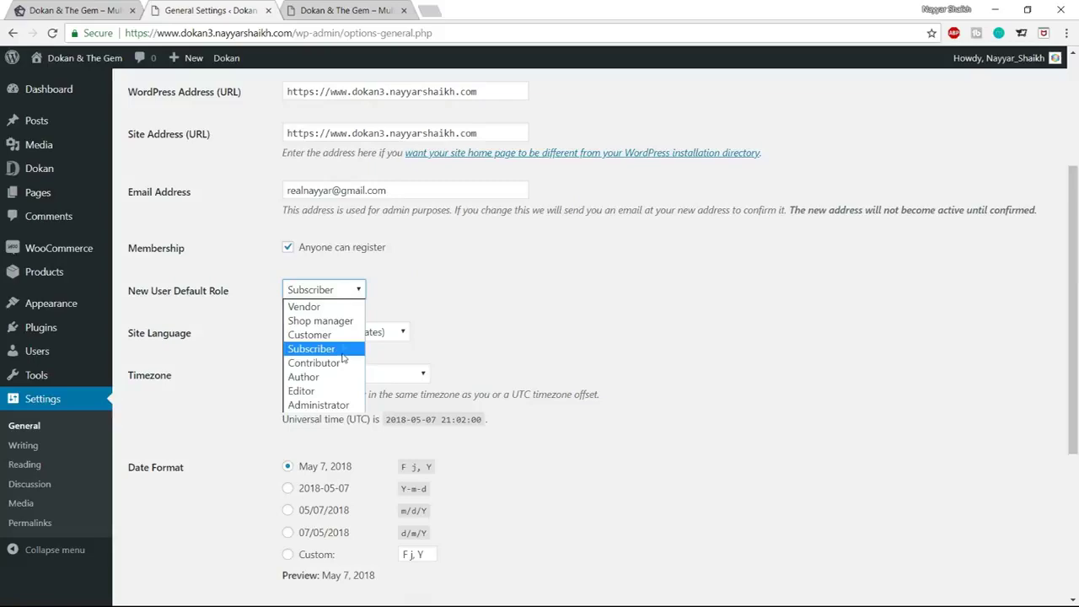
left_click(343, 341)
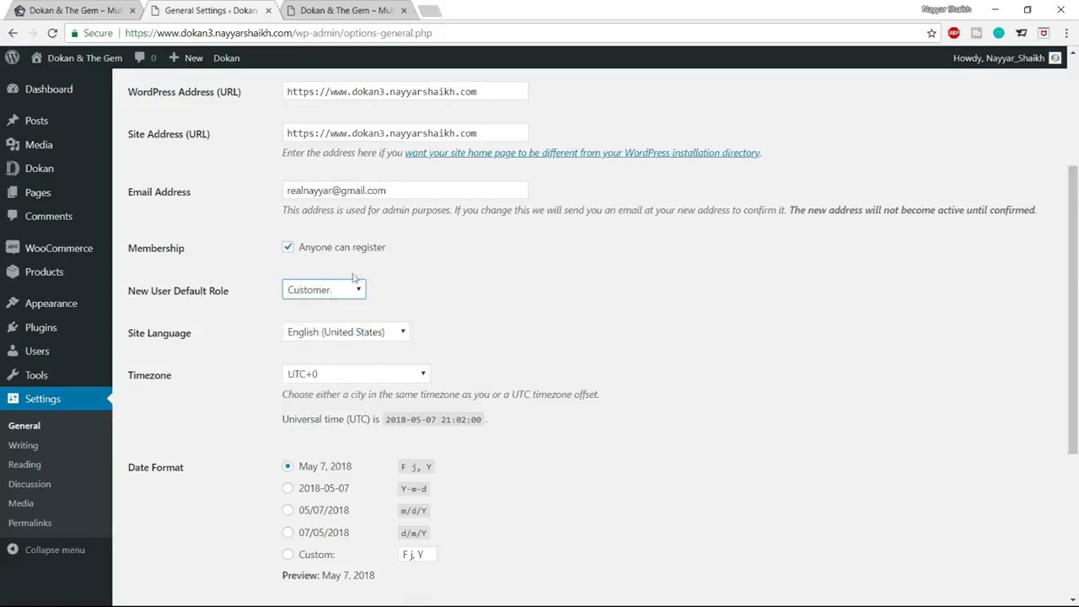
left_click(326, 294)
left_click(497, 282)
scroll(532, 302, "down", 3)
left_click(165, 536)
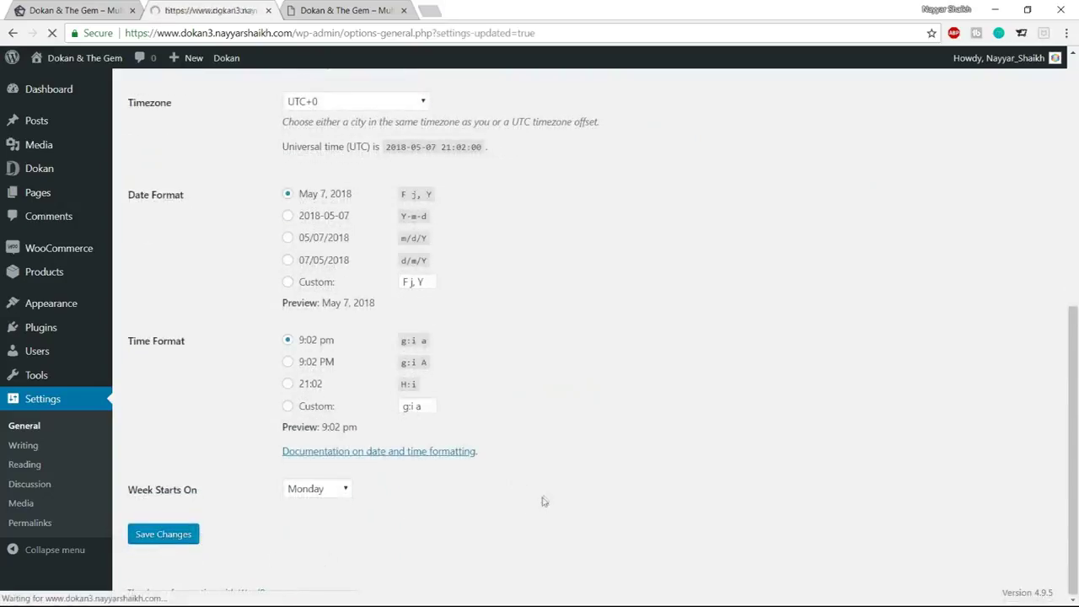
scroll(756, 448, "down", 2)
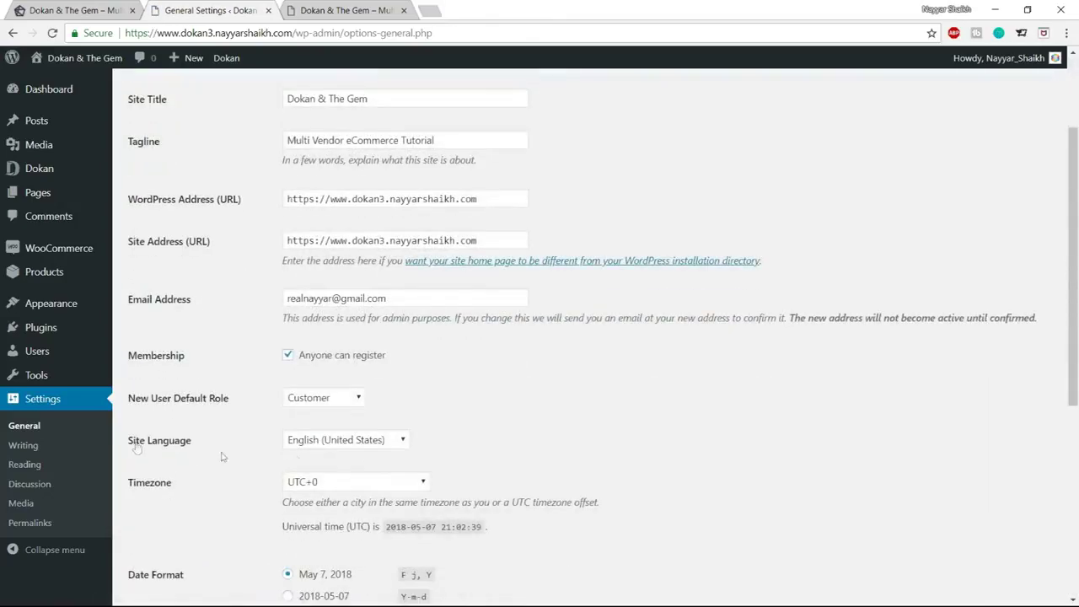
Switch the permalink structure to Post name
left_click(25, 467)
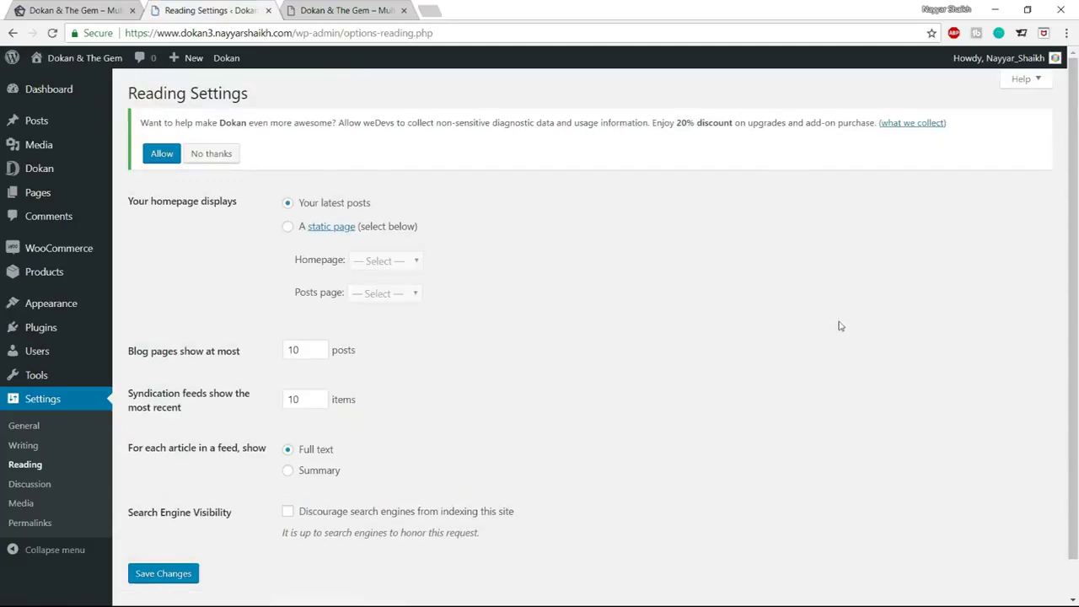
scroll(780, 273, "down", 1)
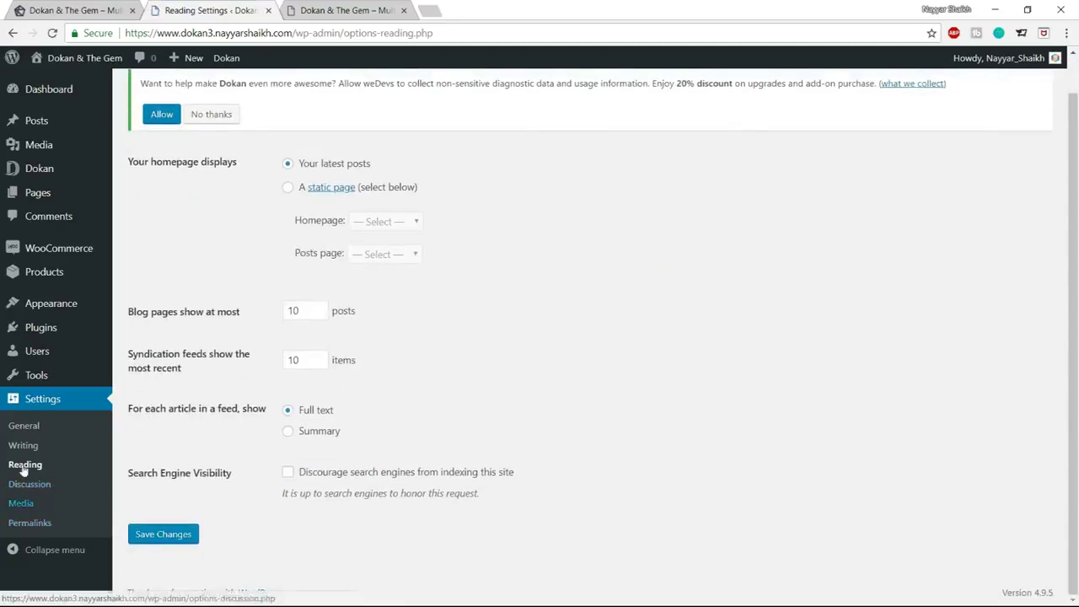
left_click(32, 525)
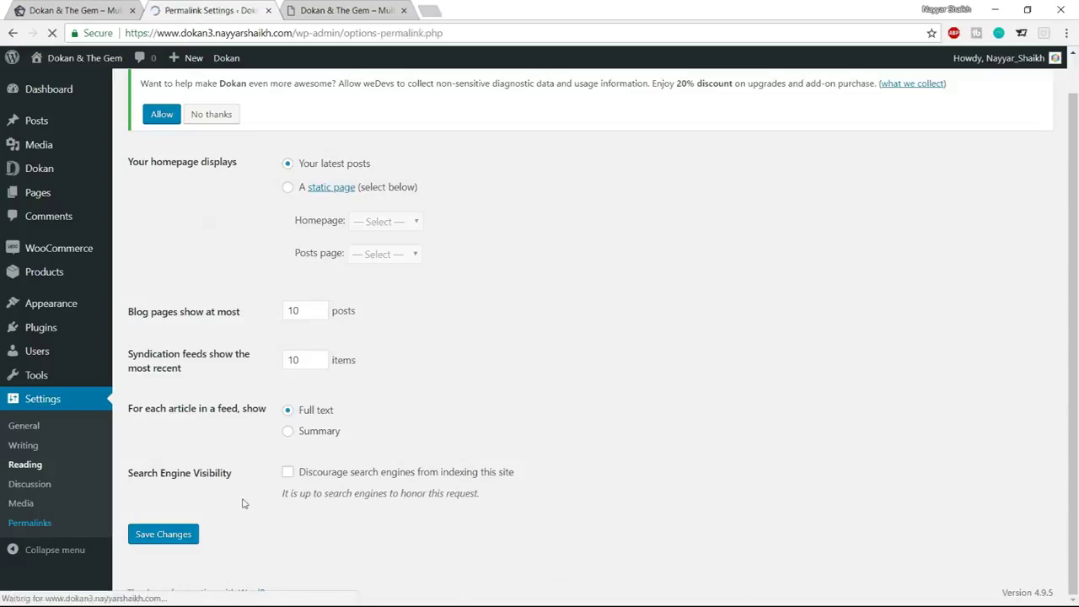
scroll(508, 233, "down", 2)
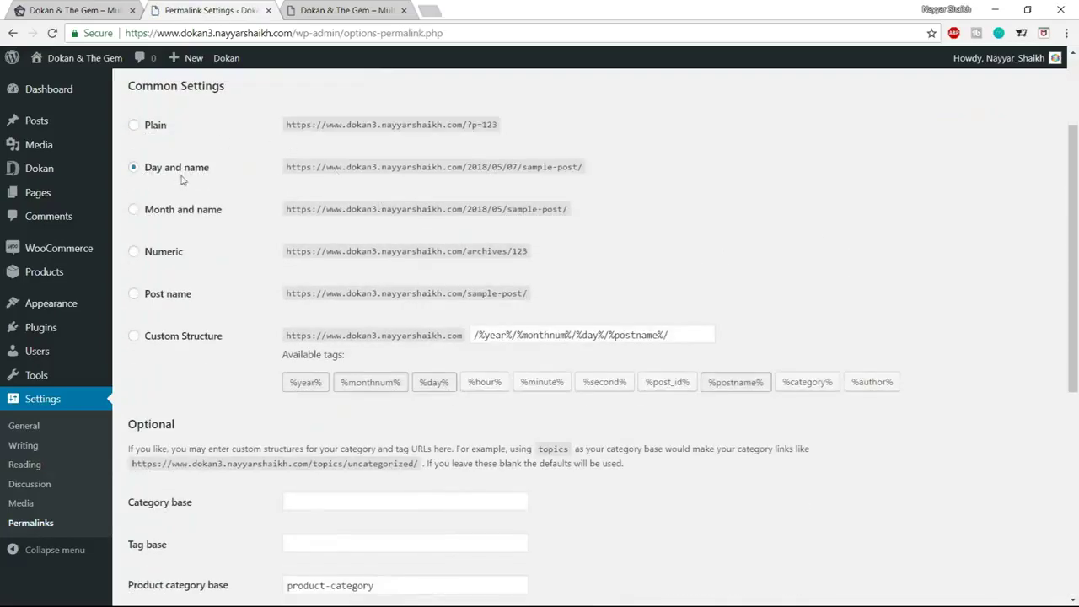
left_click(156, 296)
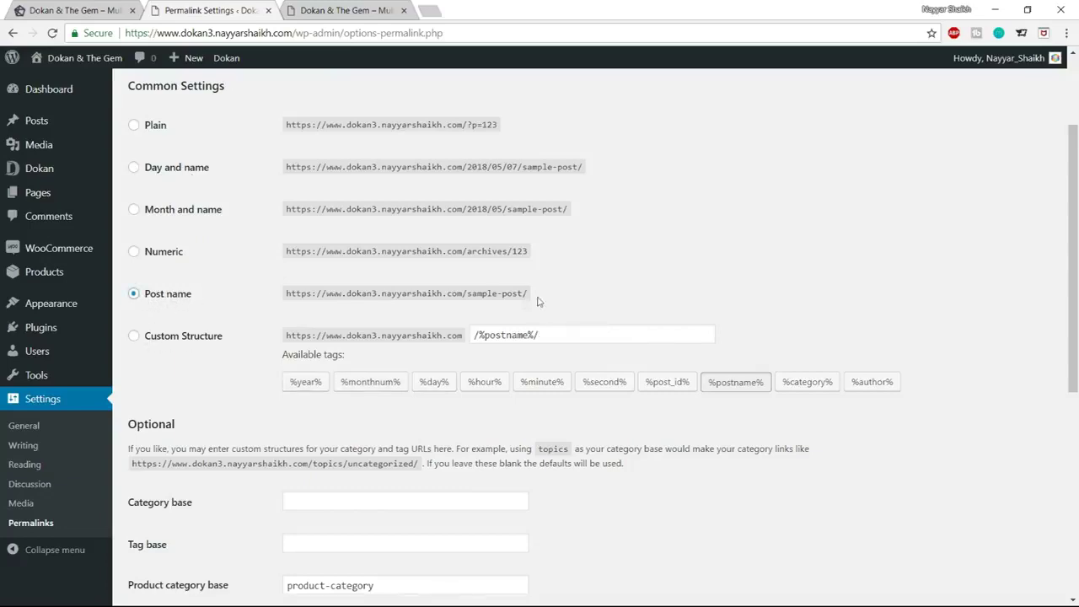
Confirm the product/ custom product base and save the permalink settings
scroll(725, 306, "down", 4)
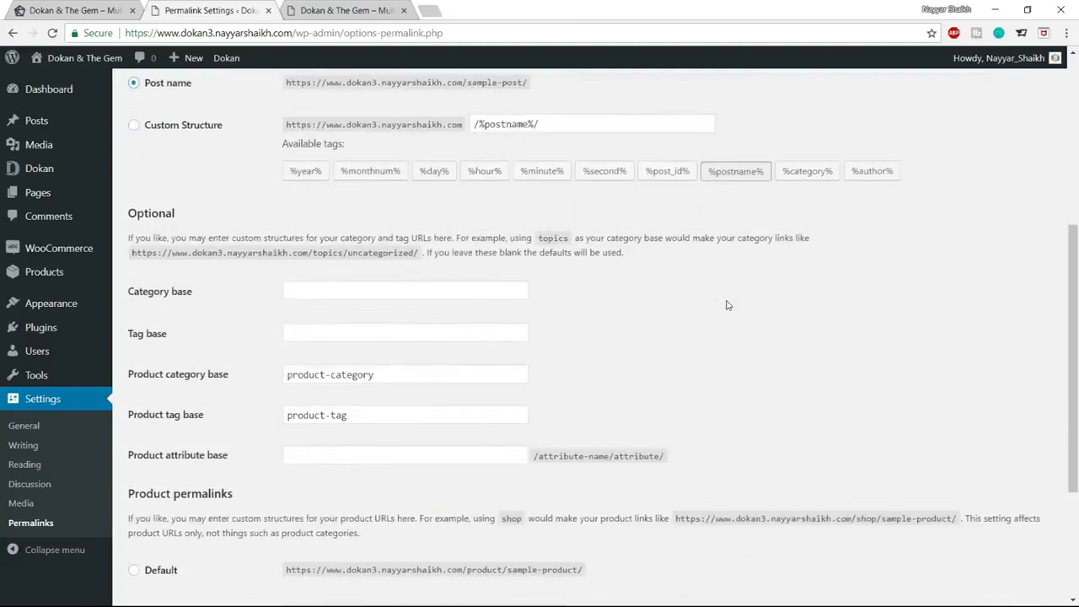
scroll(728, 306, "down", 1)
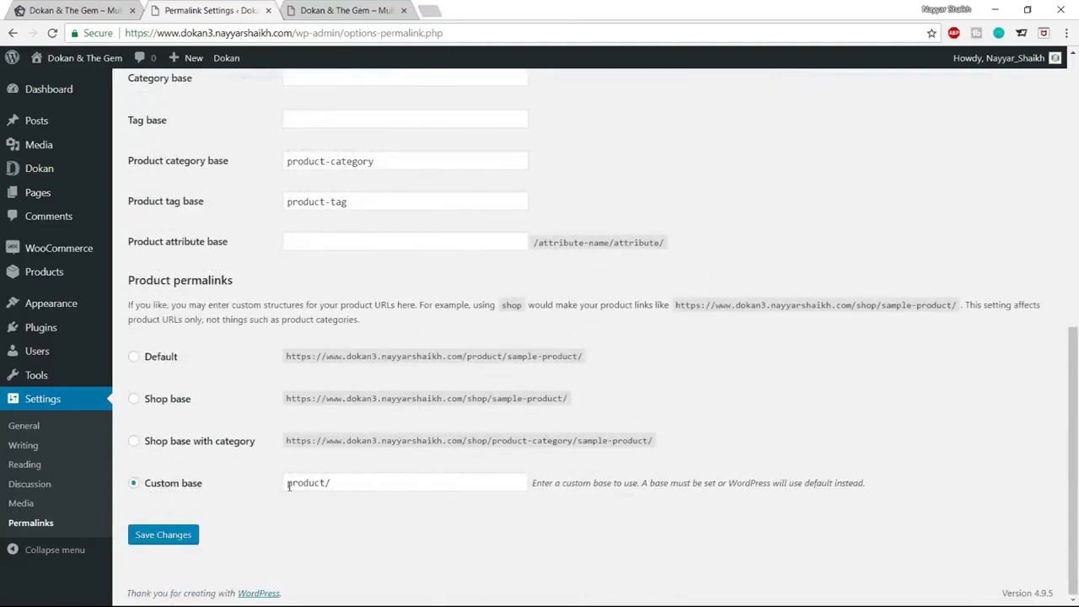
left_click_drag(289, 485, 362, 486)
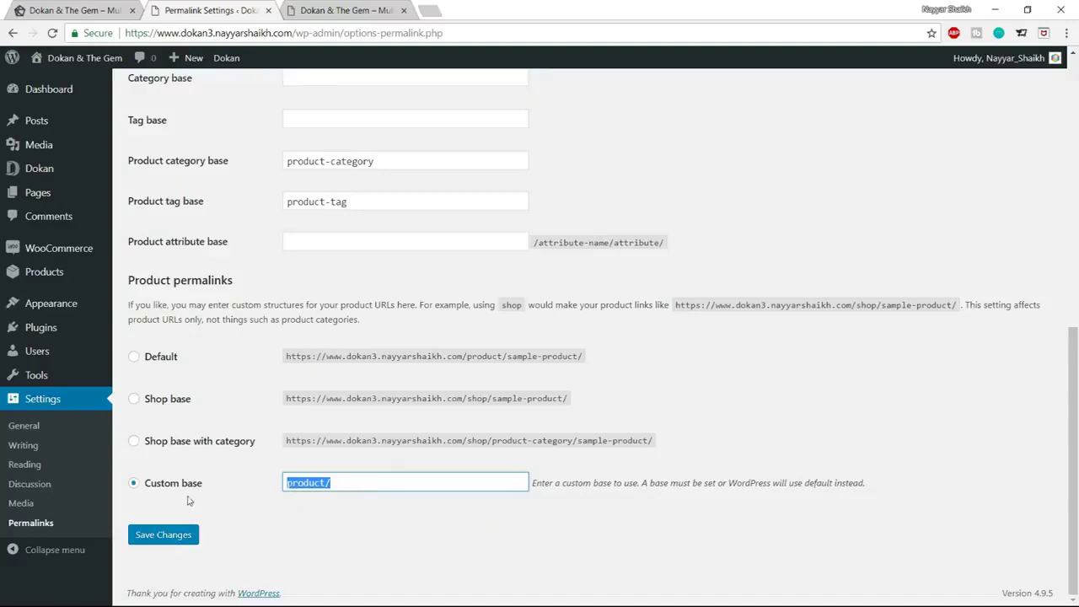
left_click(161, 535)
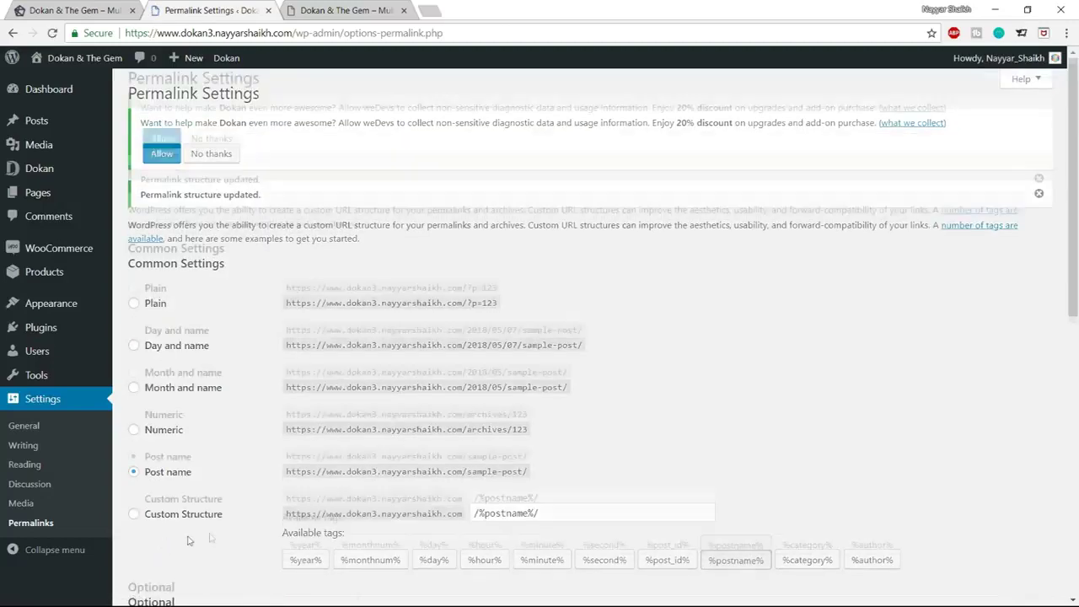
scroll(189, 540, "down", 7)
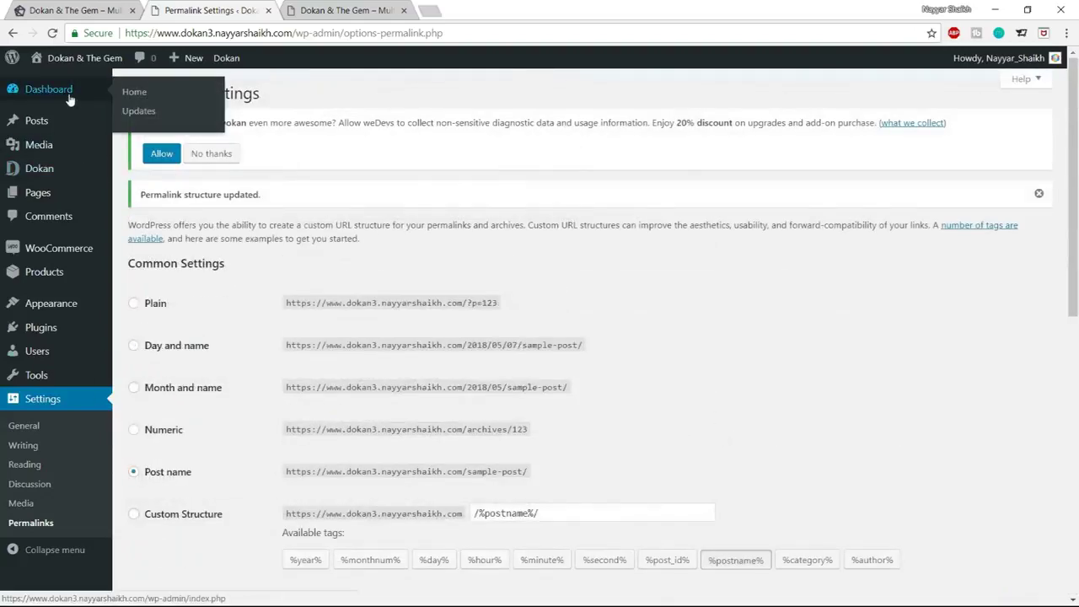
In WooCommerce settings, set Selling location(s) to Sell to specific countries
left_click(120, 87)
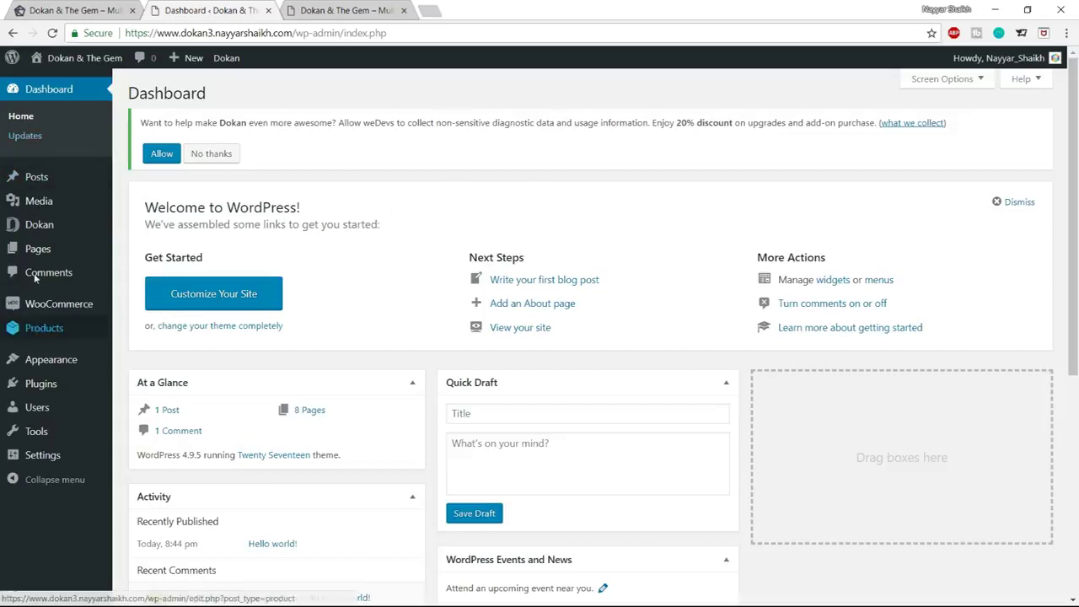
mouse_move(52, 311)
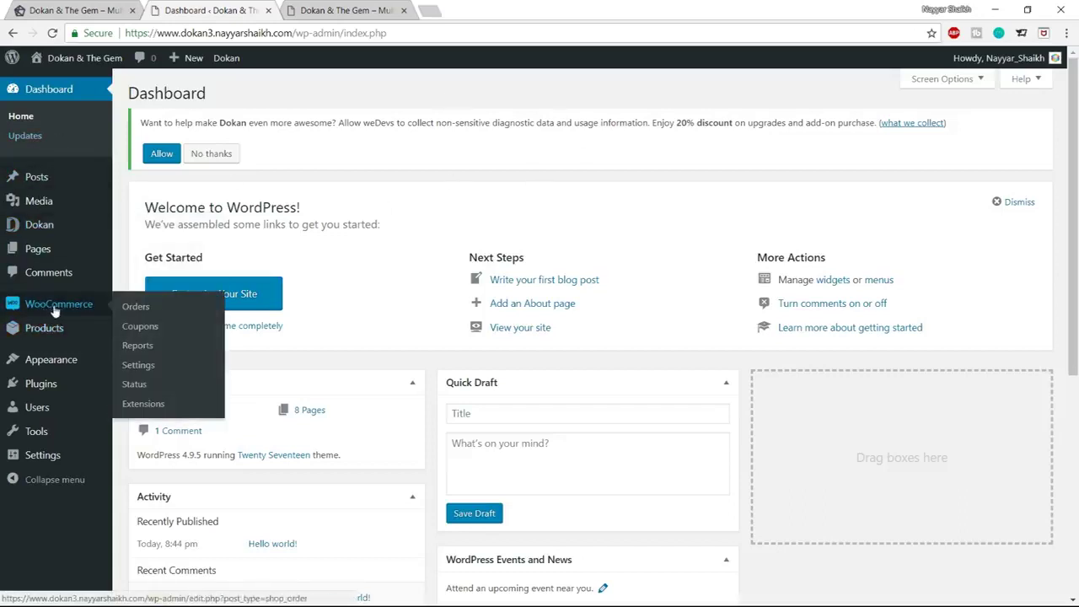
left_click(129, 367)
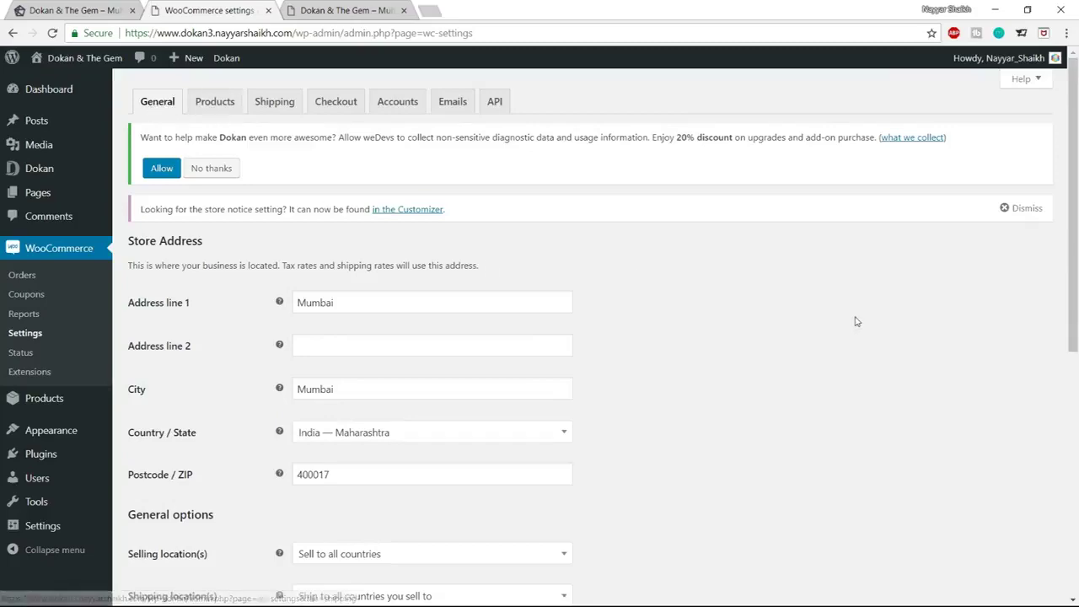
scroll(646, 328, "down", 2)
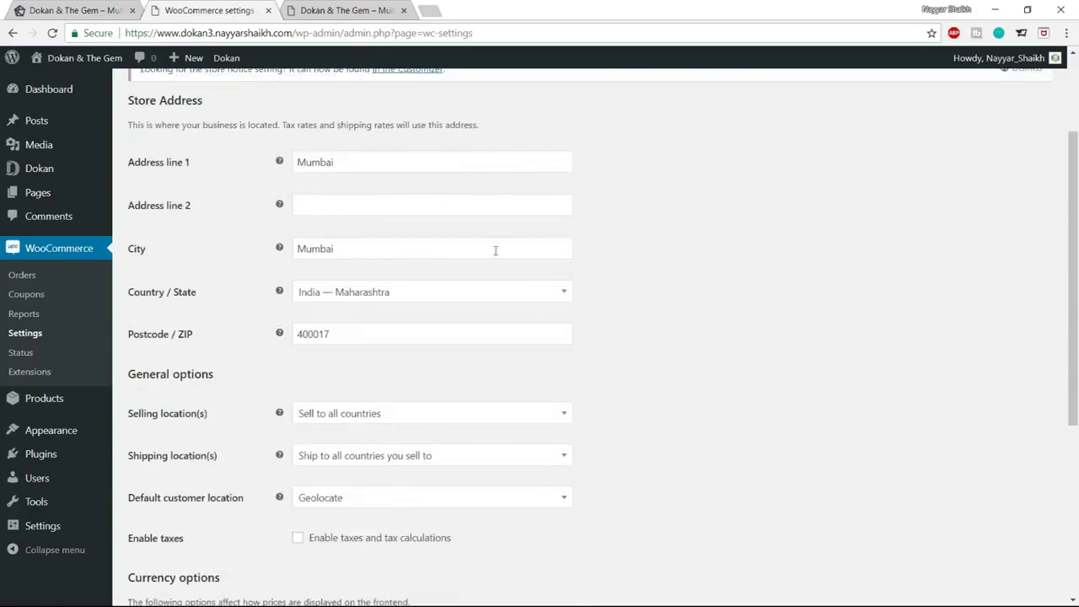
scroll(421, 236, "down", 1)
scroll(455, 232, "down", 1)
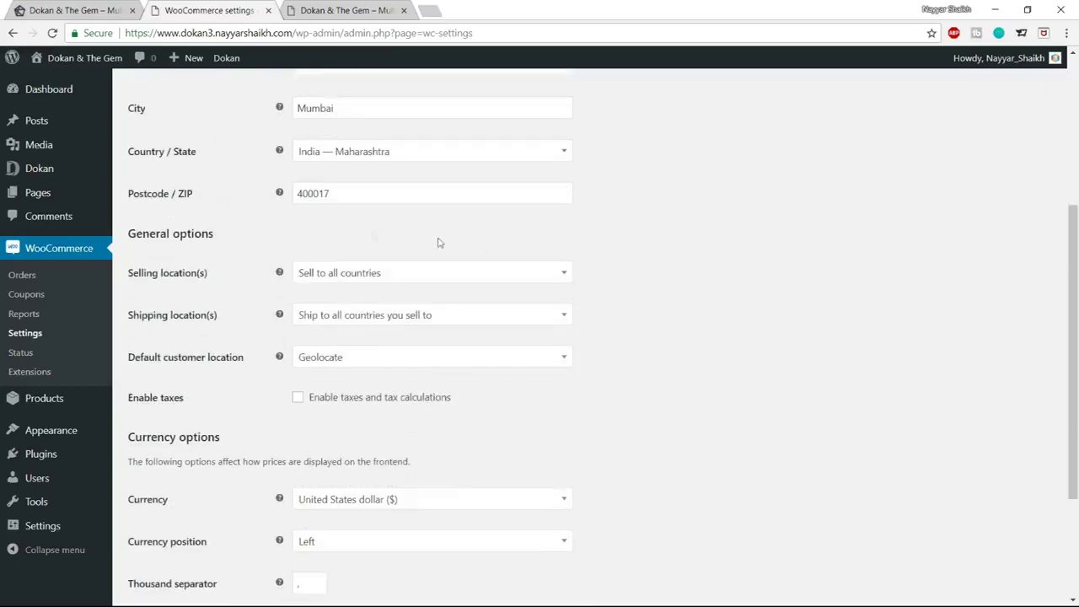
scroll(585, 265, "down", 1)
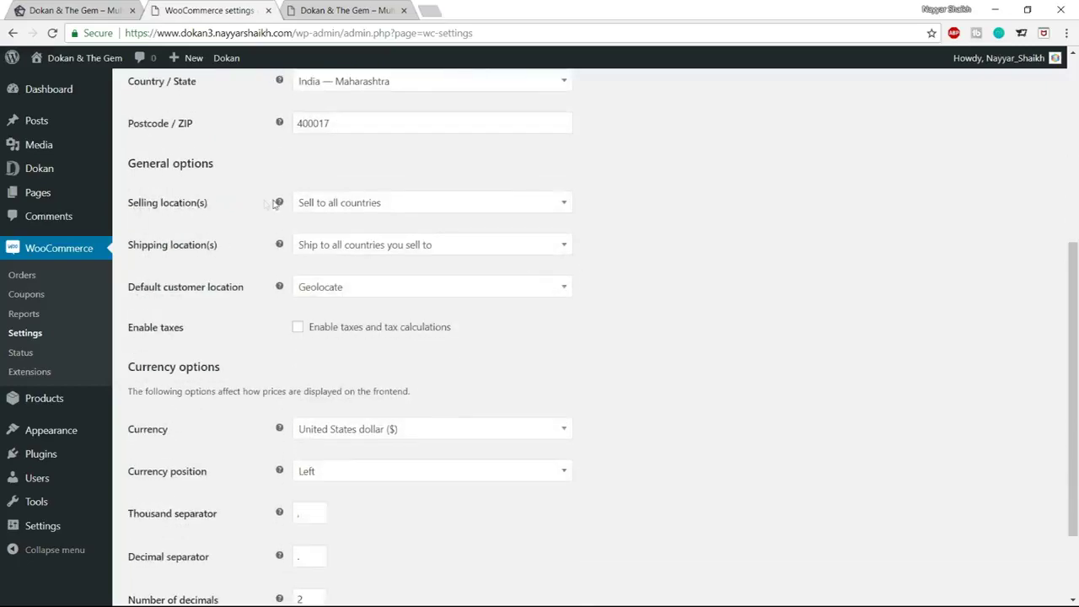
left_click(348, 205)
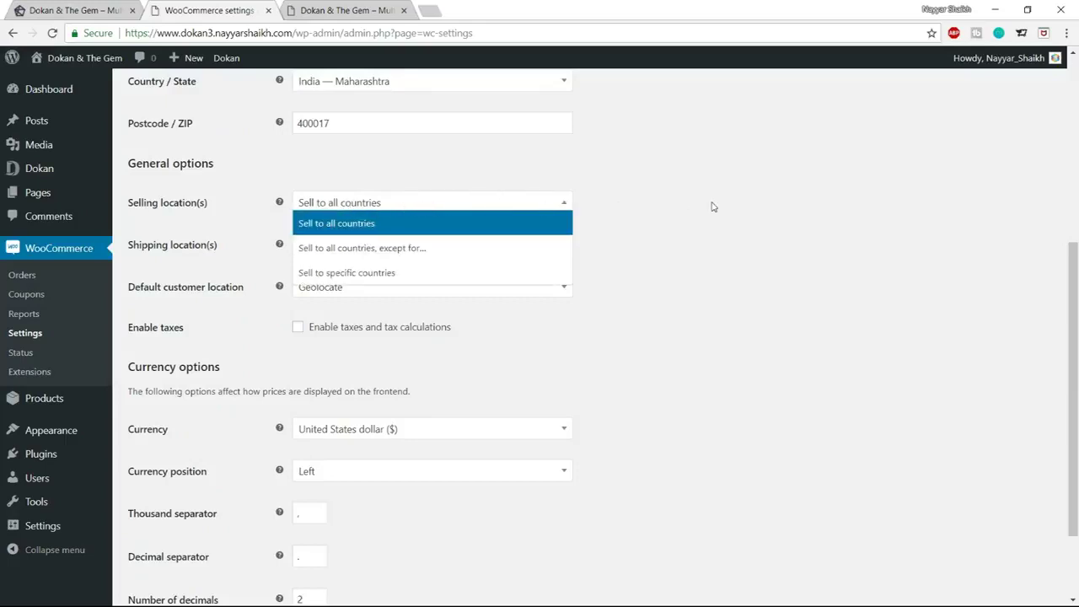
left_click(355, 224)
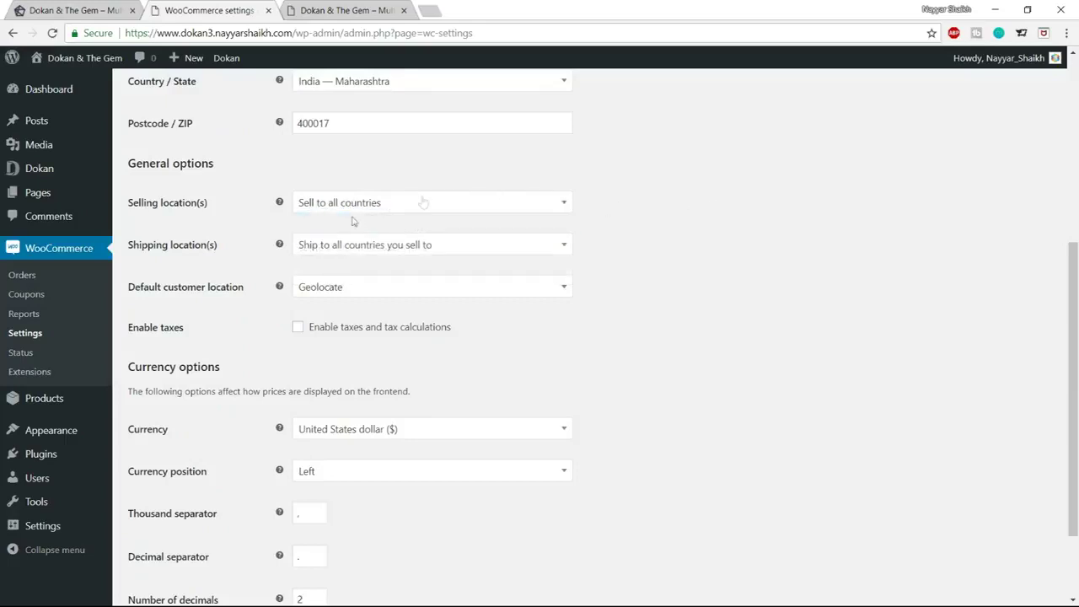
left_click(378, 203)
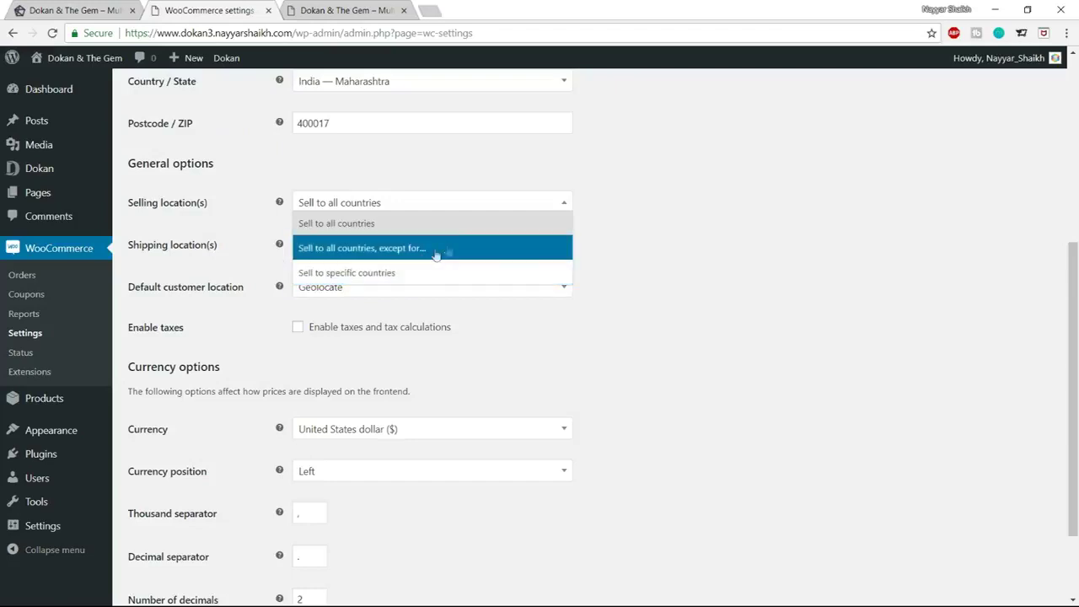
left_click(334, 275)
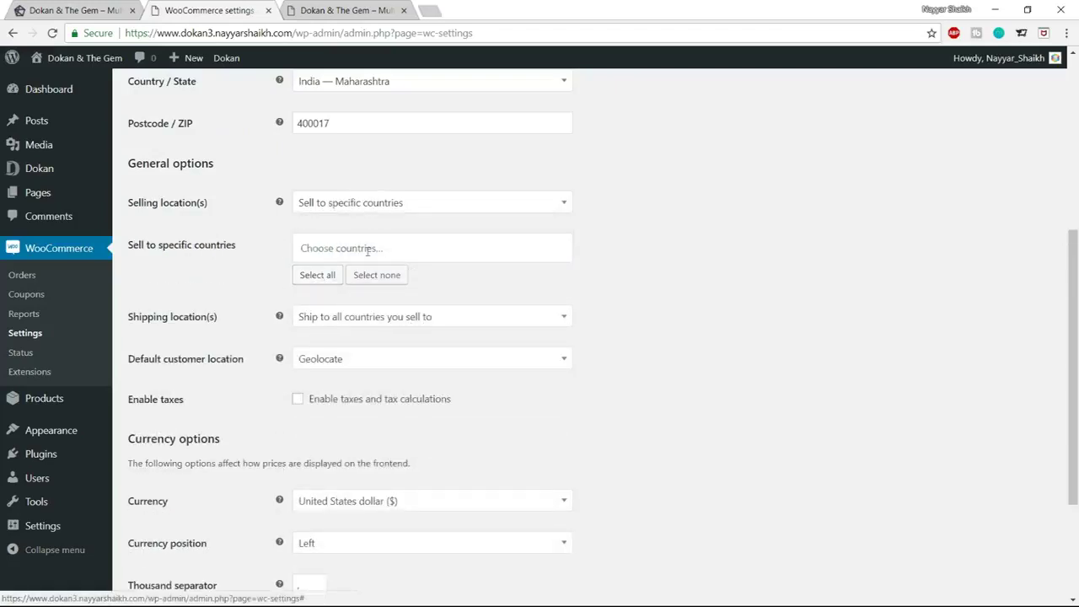
Add India and United States (US) as selling countries, shipping to all countries sold to
left_click(368, 248)
type("ind")
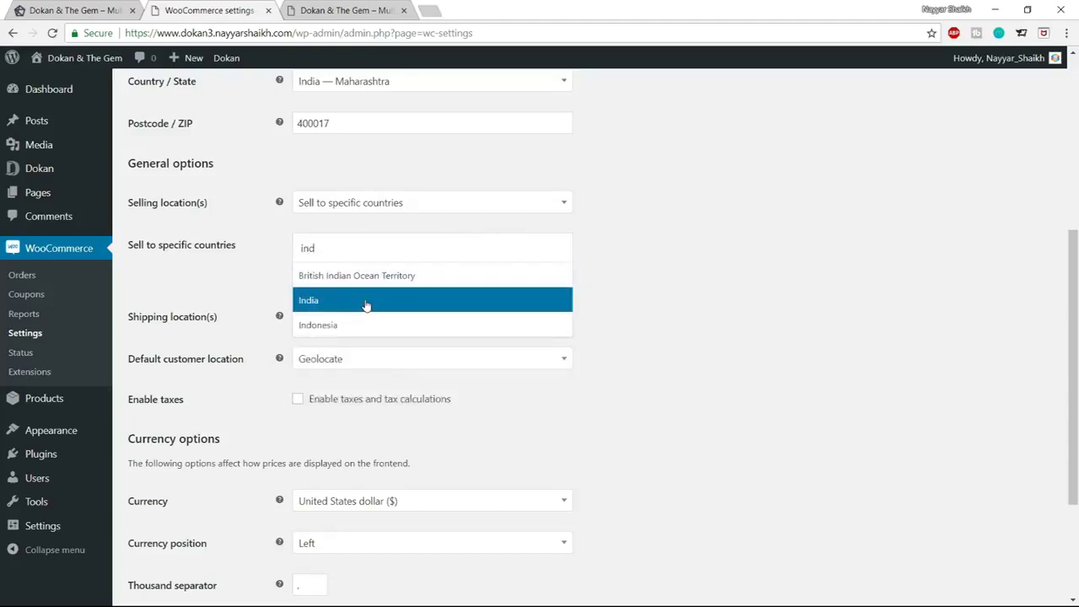
left_click(368, 301)
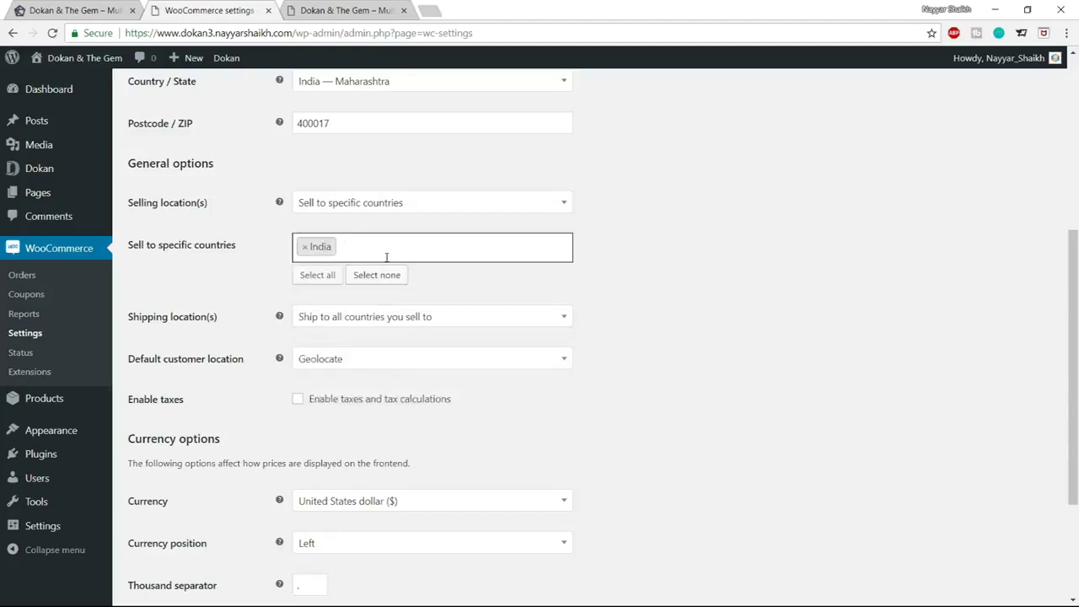
type("united")
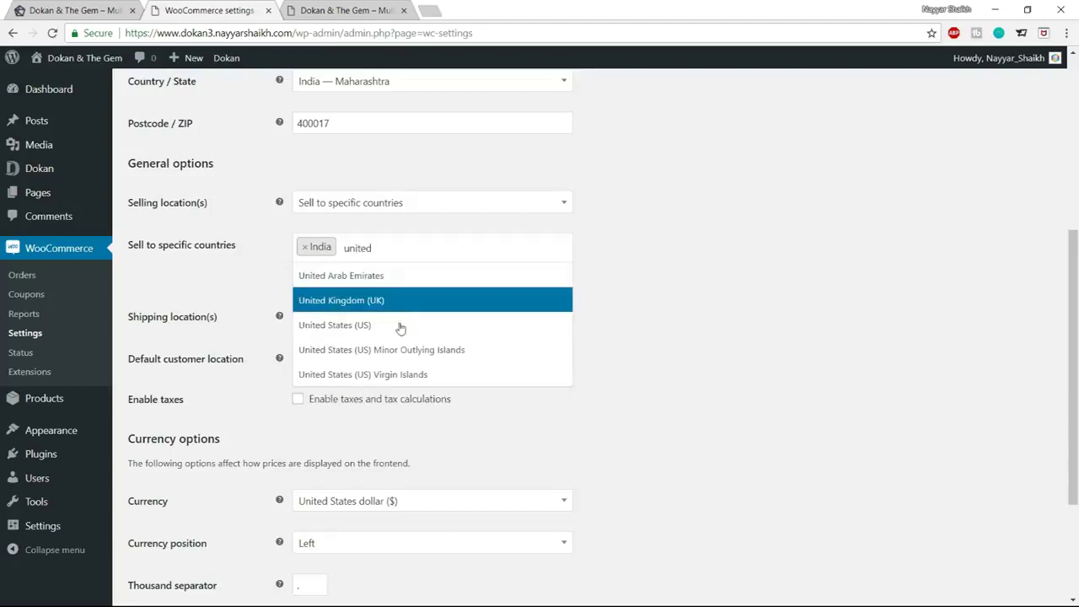
left_click(399, 329)
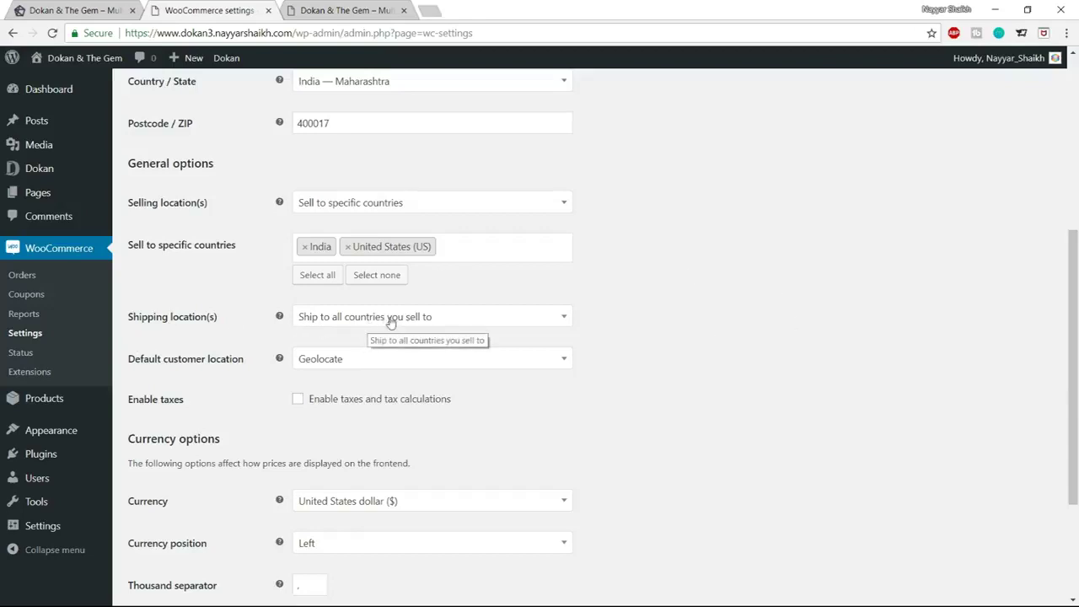
left_click(487, 325)
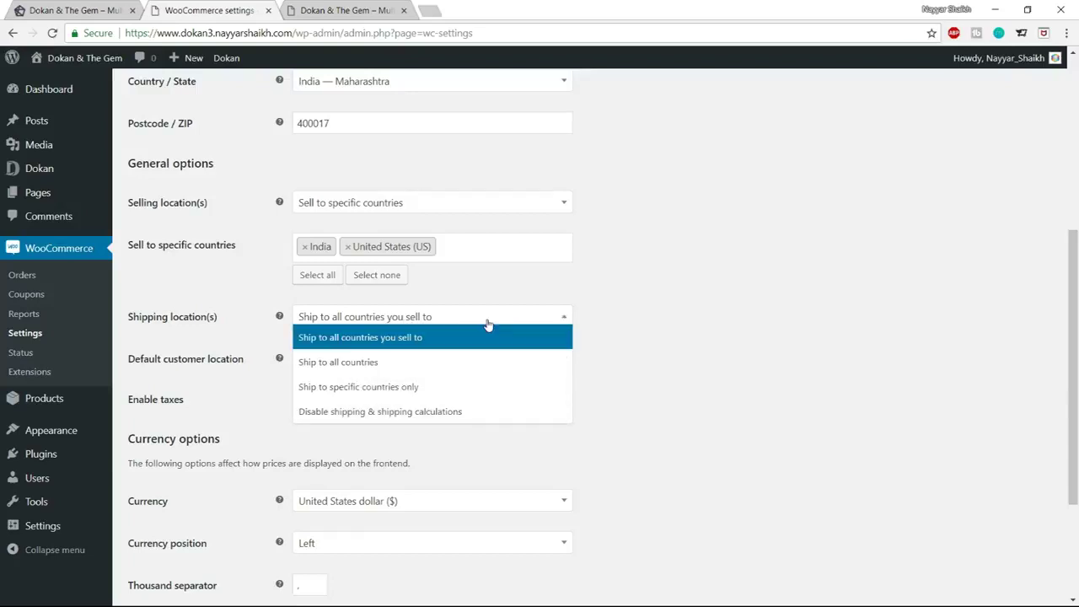
left_click(384, 347)
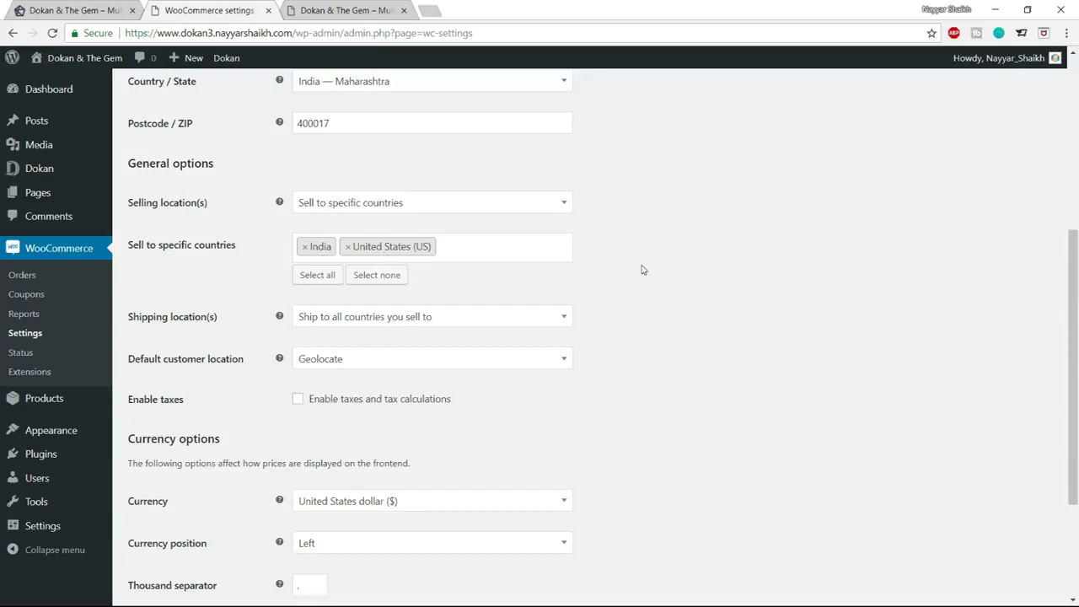
scroll(742, 371, "down", 2)
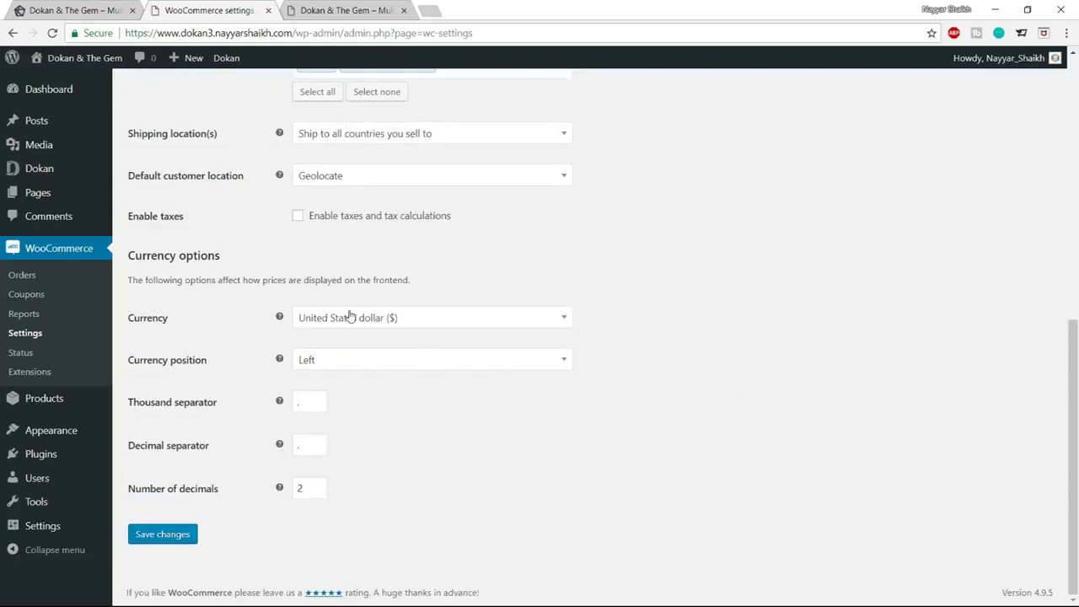
Keep United States dollar ($) as currency, enable taxes and tax calculations, and save
left_click(356, 318)
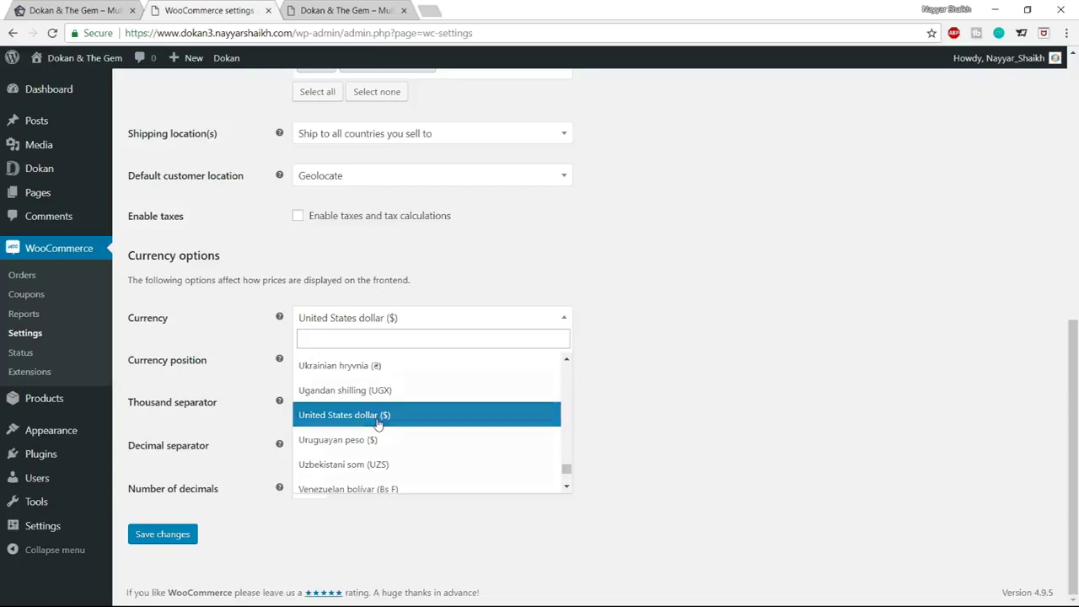
left_click(381, 422)
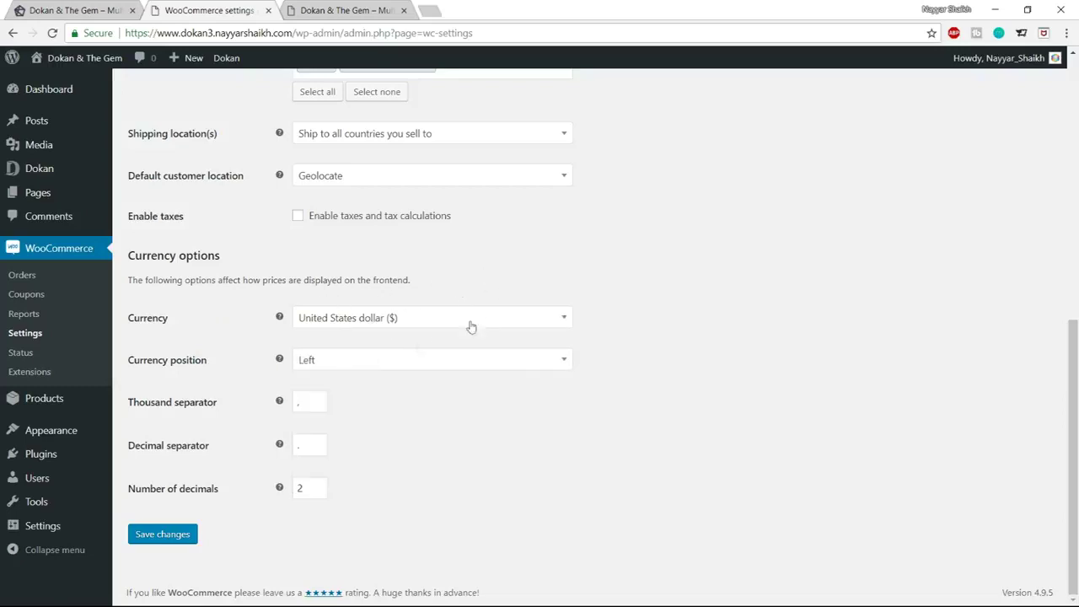
left_click(297, 216)
left_click(157, 536)
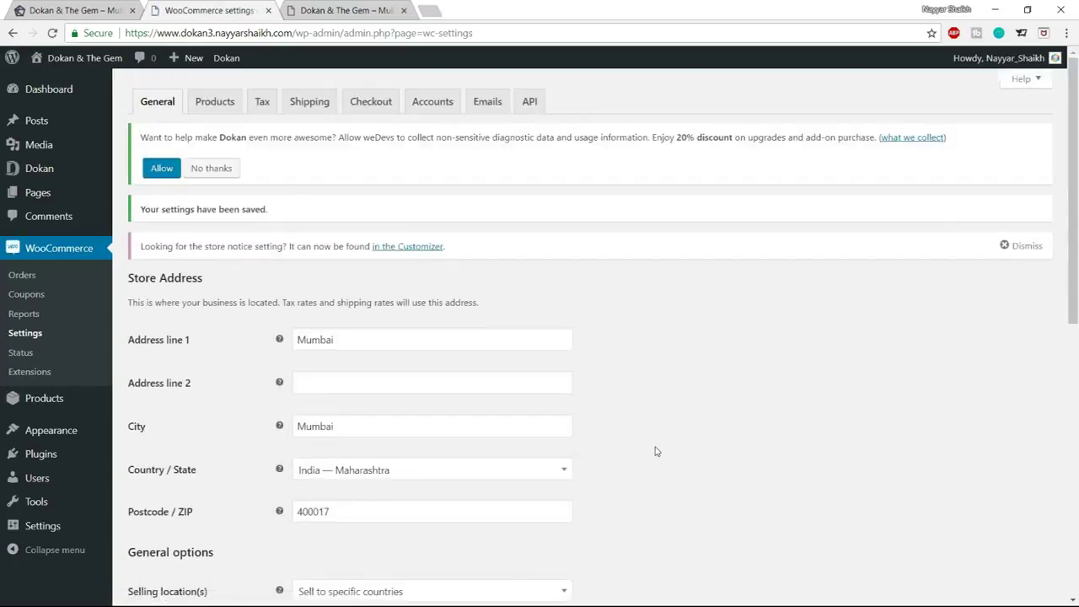
Open WooCommerce's Products settings and keep Shop as the shop page
left_click(215, 101)
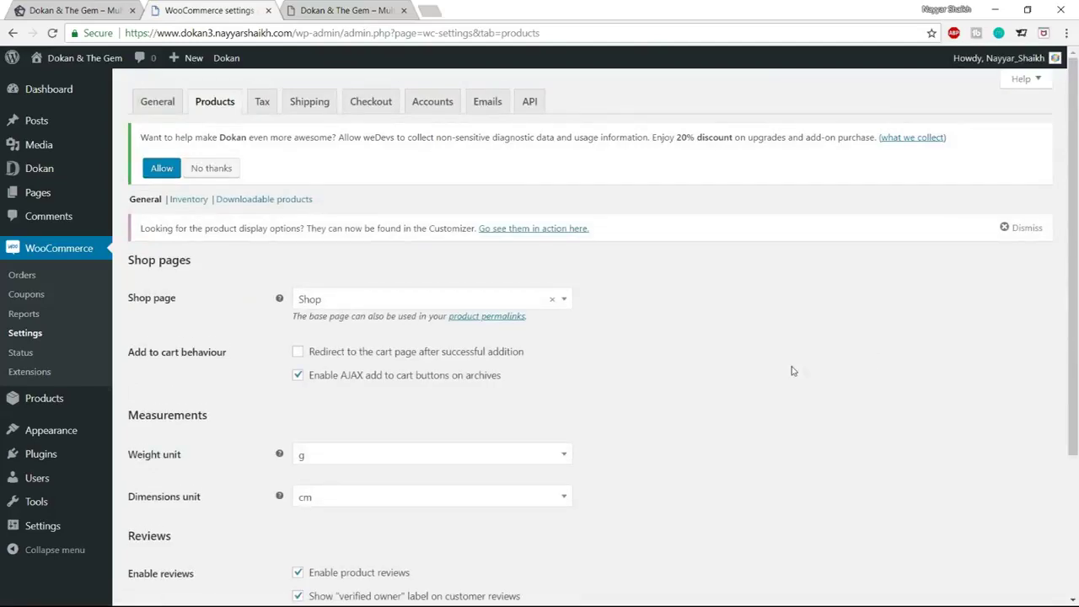
scroll(233, 265, "down", 1)
left_click(354, 230)
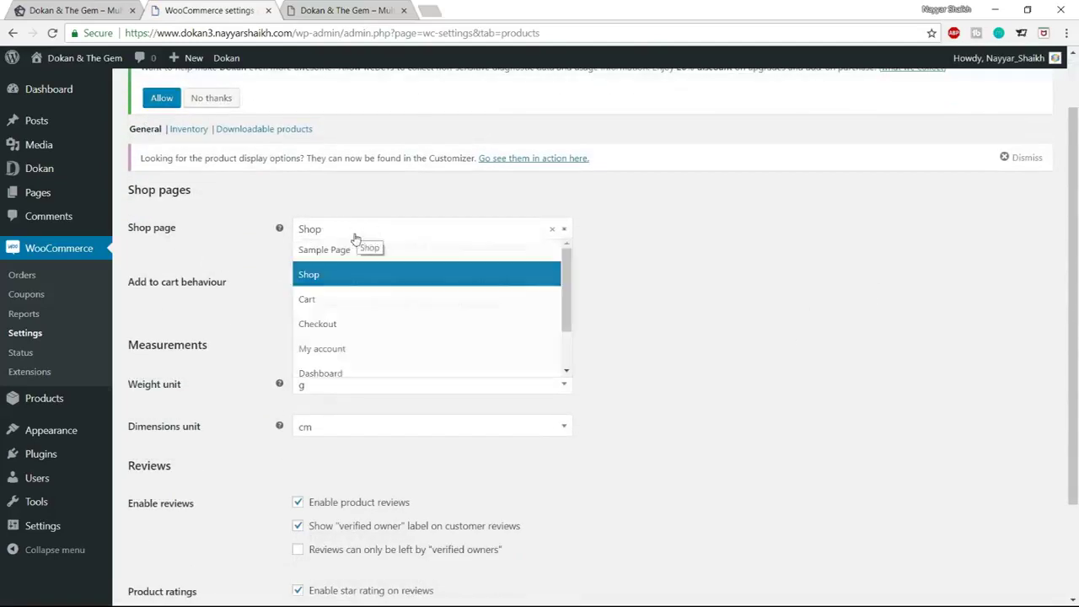
left_click(354, 237)
scroll(654, 268, "down", 1)
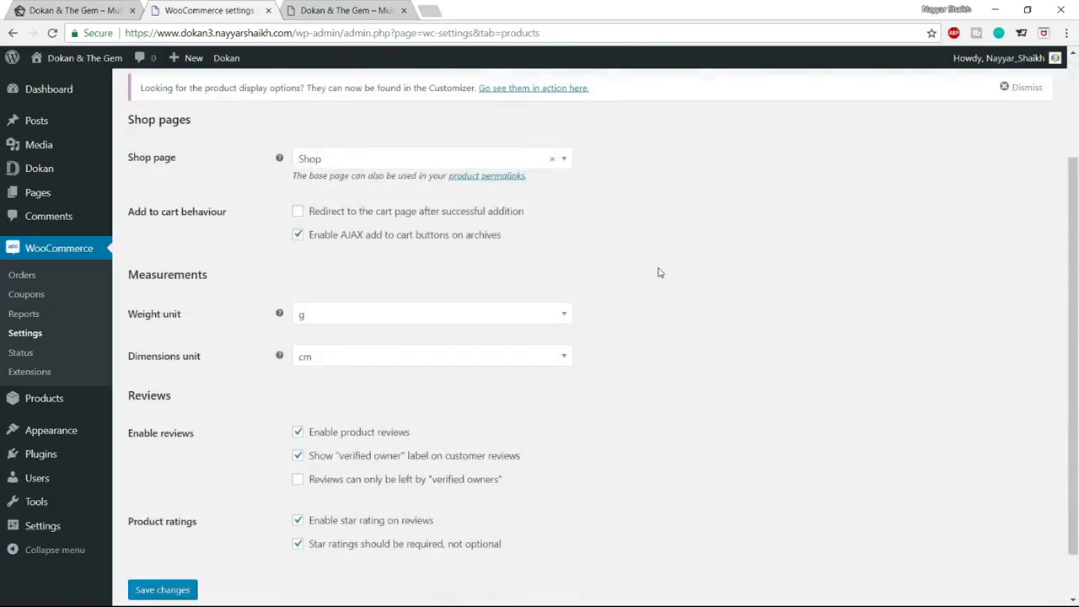
scroll(602, 258, "down", 1)
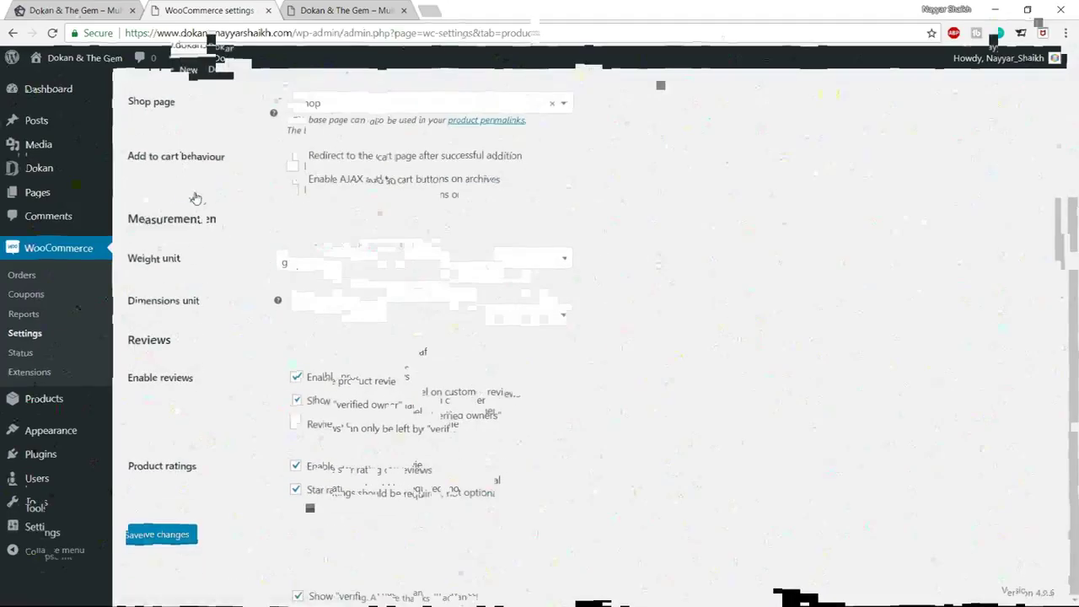
In Inventory settings, leave 'Hide out of stock items' unchecked and save
left_click(196, 201)
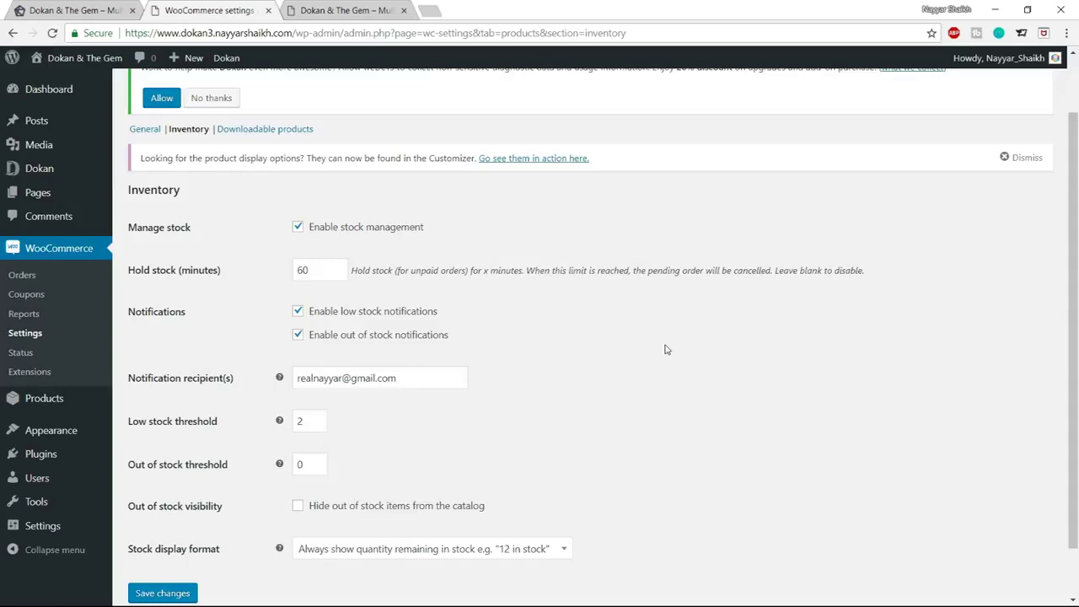
scroll(590, 371, "down", 1)
left_click_drag(432, 320, 214, 322)
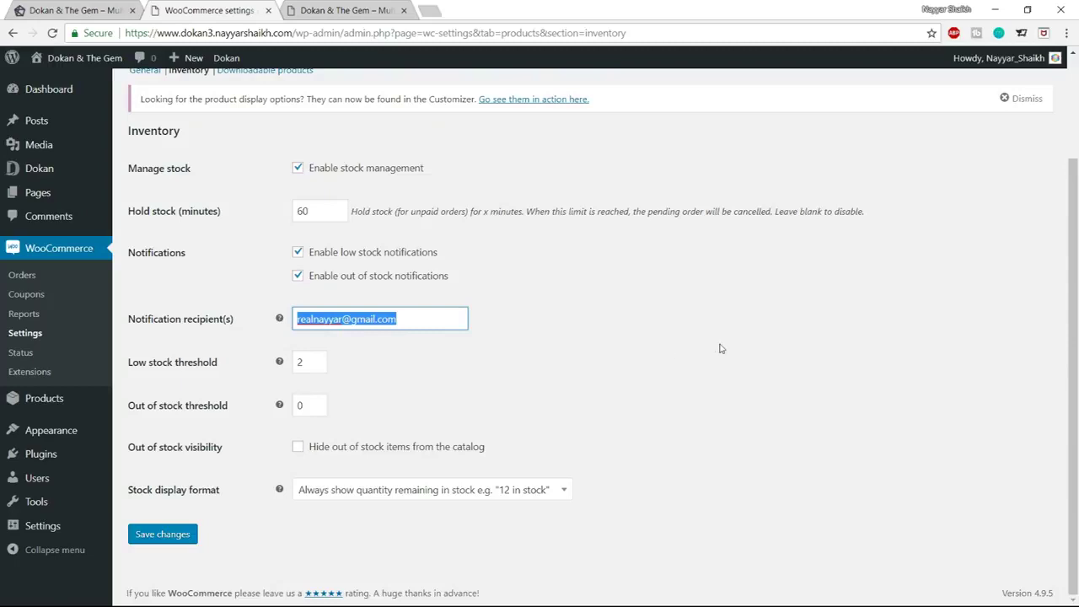
left_click(328, 451)
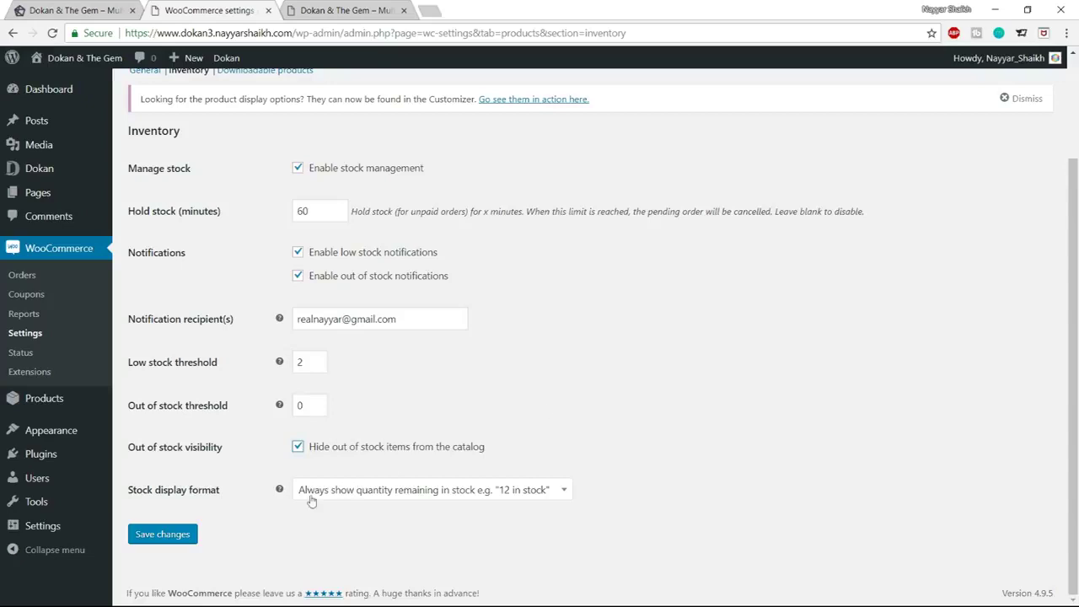
left_click(359, 448)
left_click(175, 536)
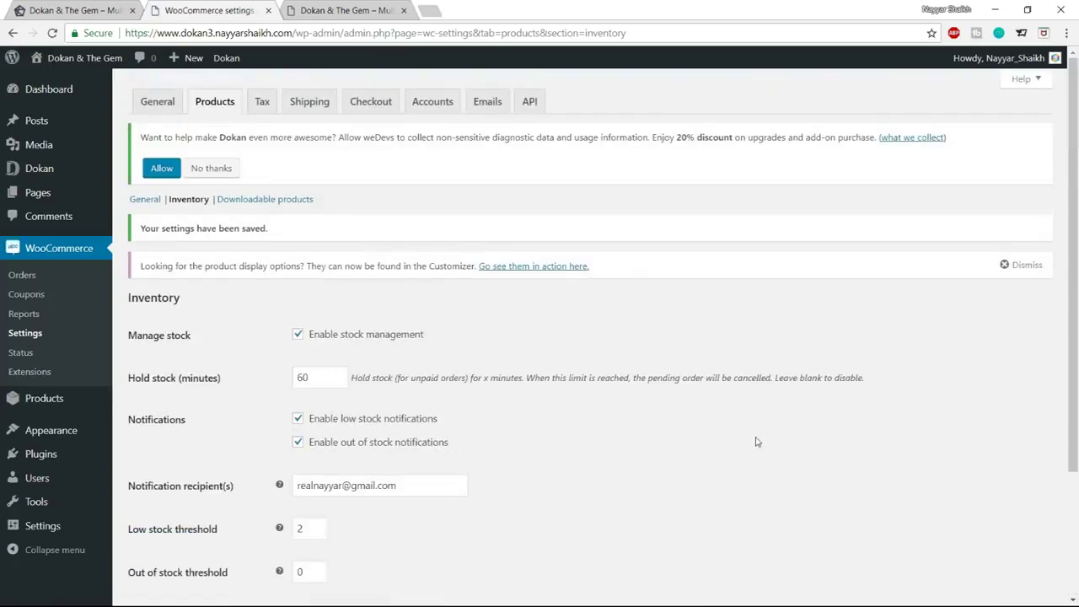
Base tax on the customer billing address, keep the shipping tax class based on cart items, and save
left_click(259, 105)
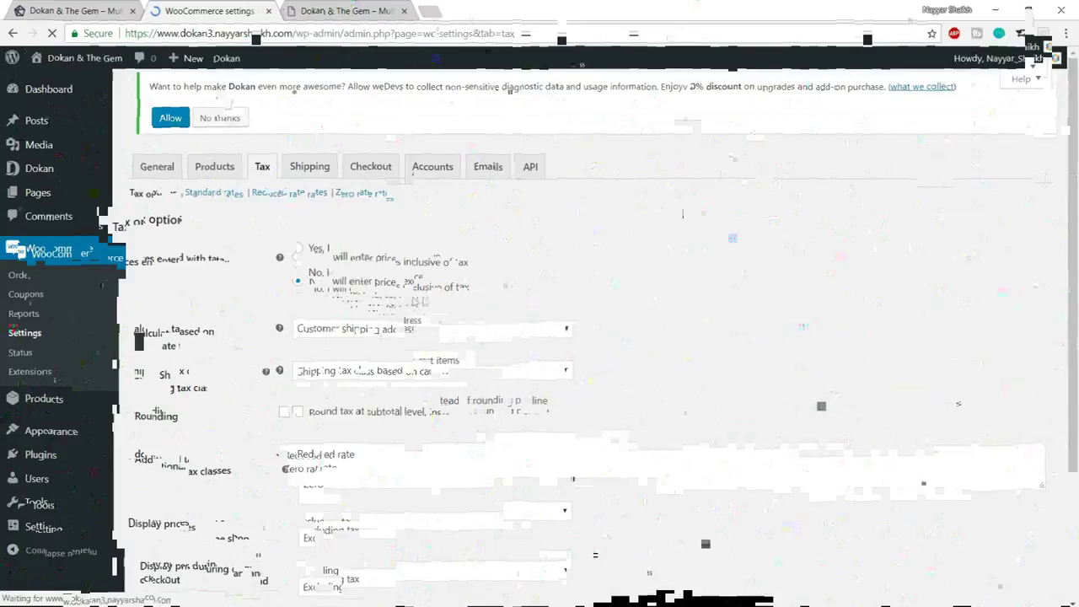
scroll(590, 312, "down", 2)
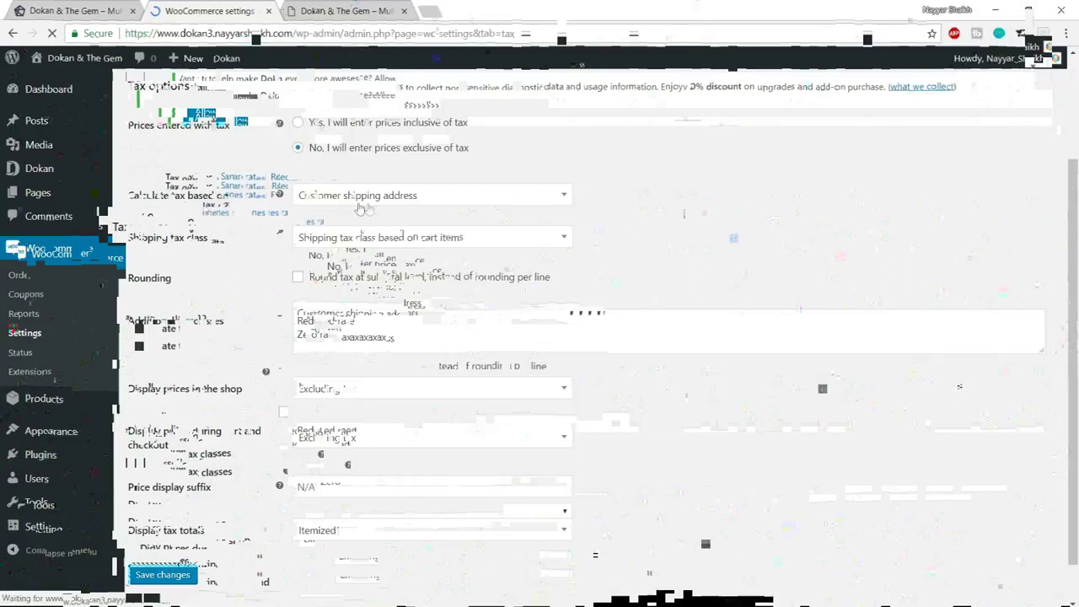
left_click(390, 202)
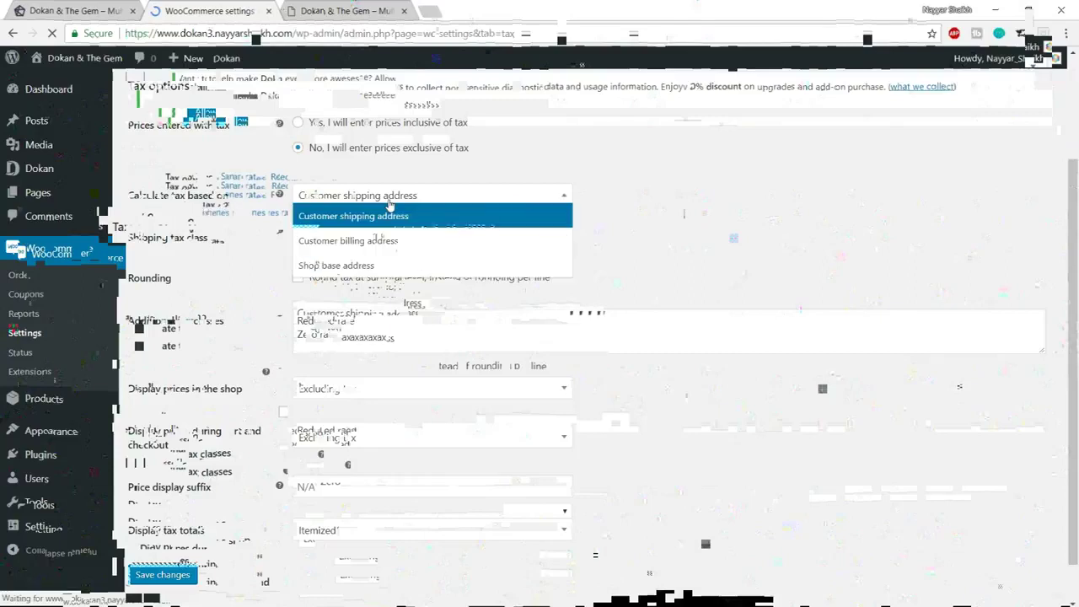
left_click(397, 242)
left_click(422, 195)
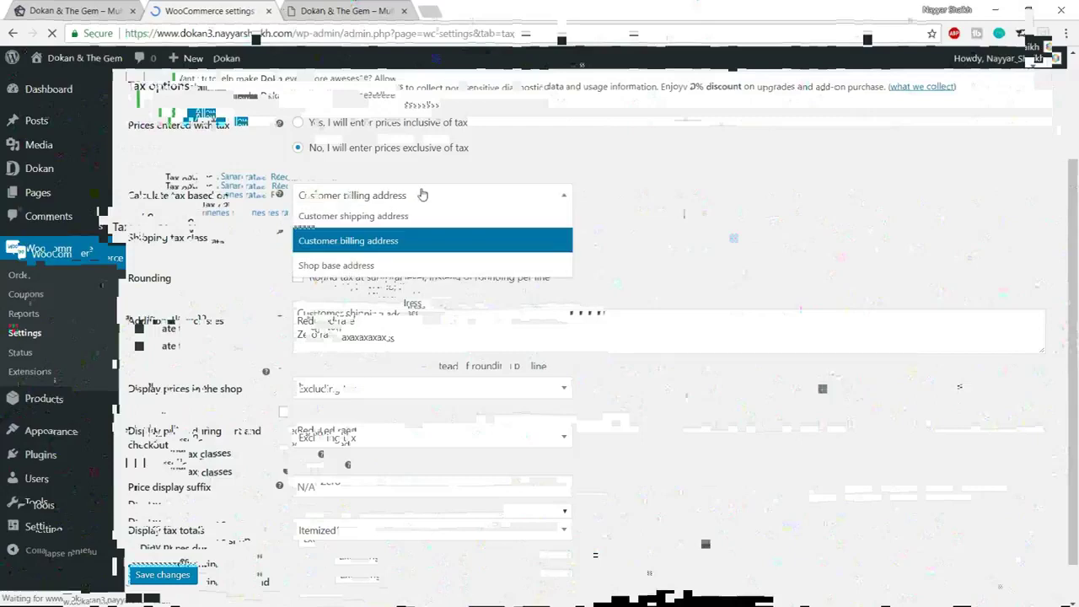
left_click(386, 242)
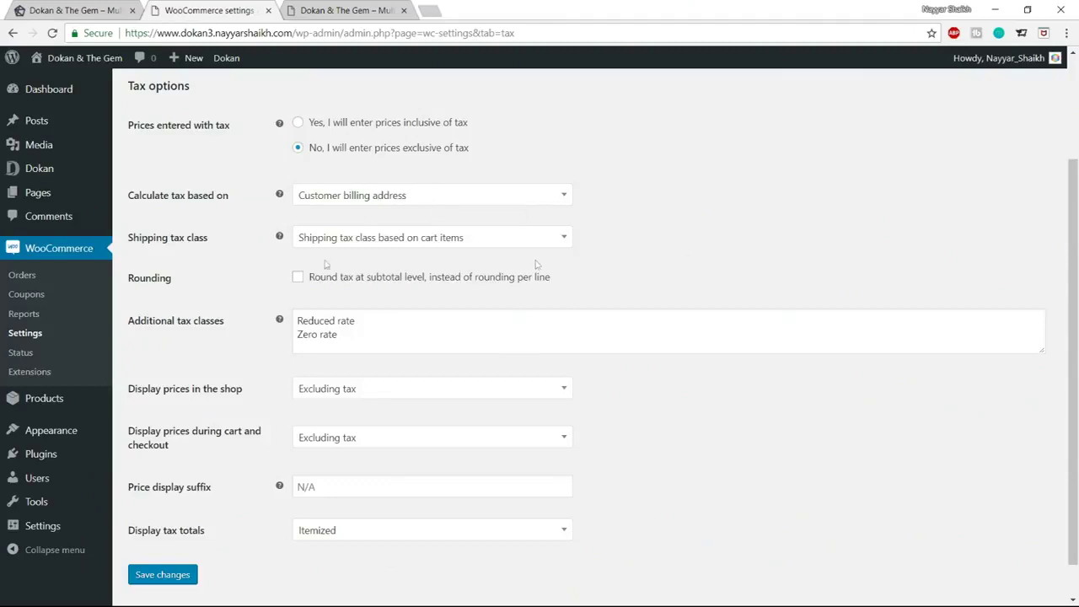
left_click(344, 240)
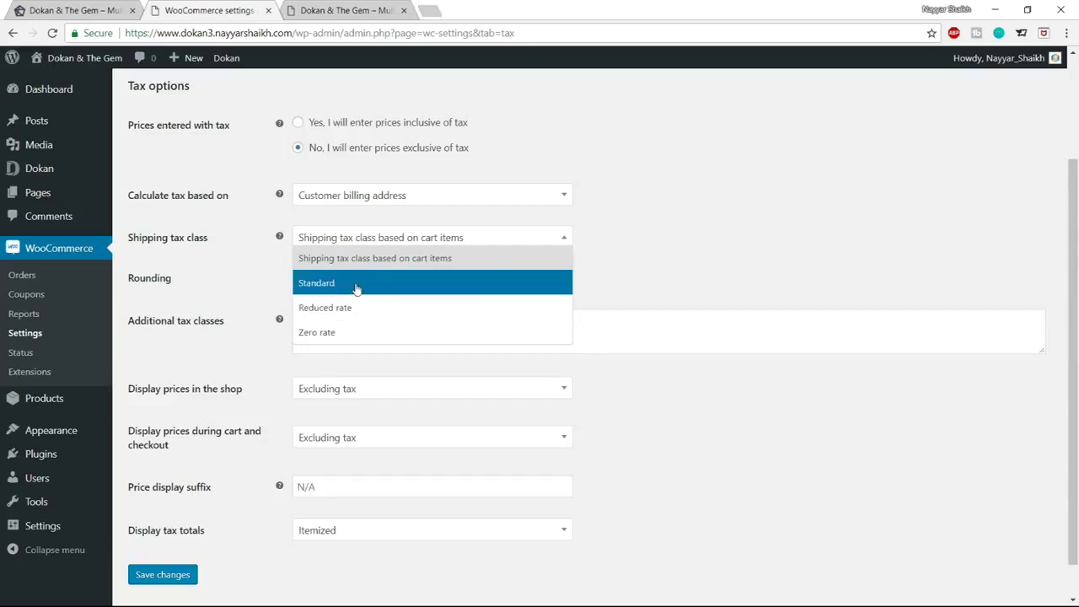
left_click(752, 221)
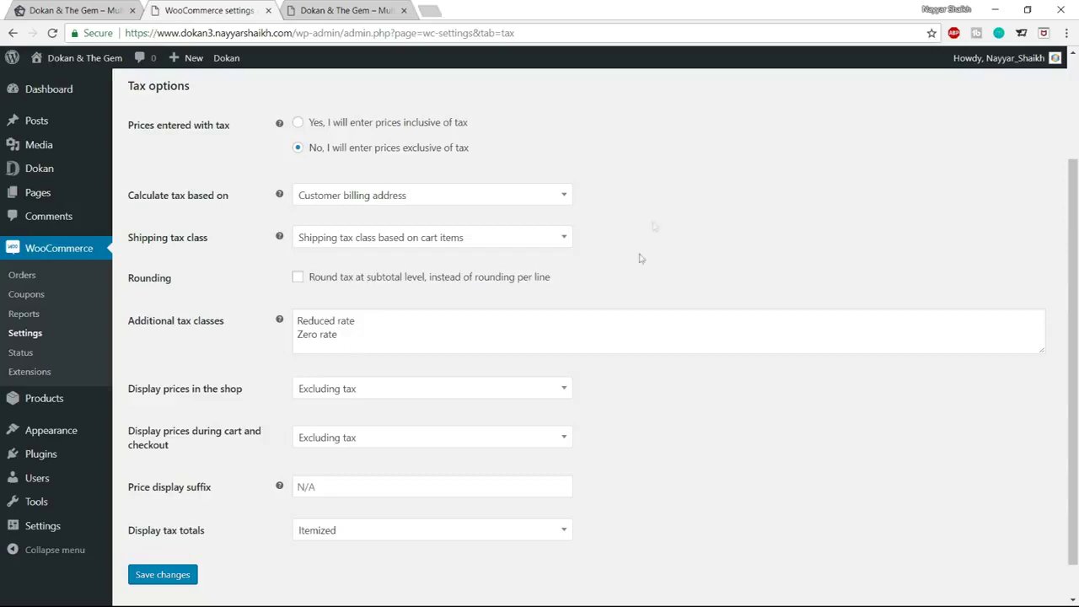
scroll(691, 318, "down", 1)
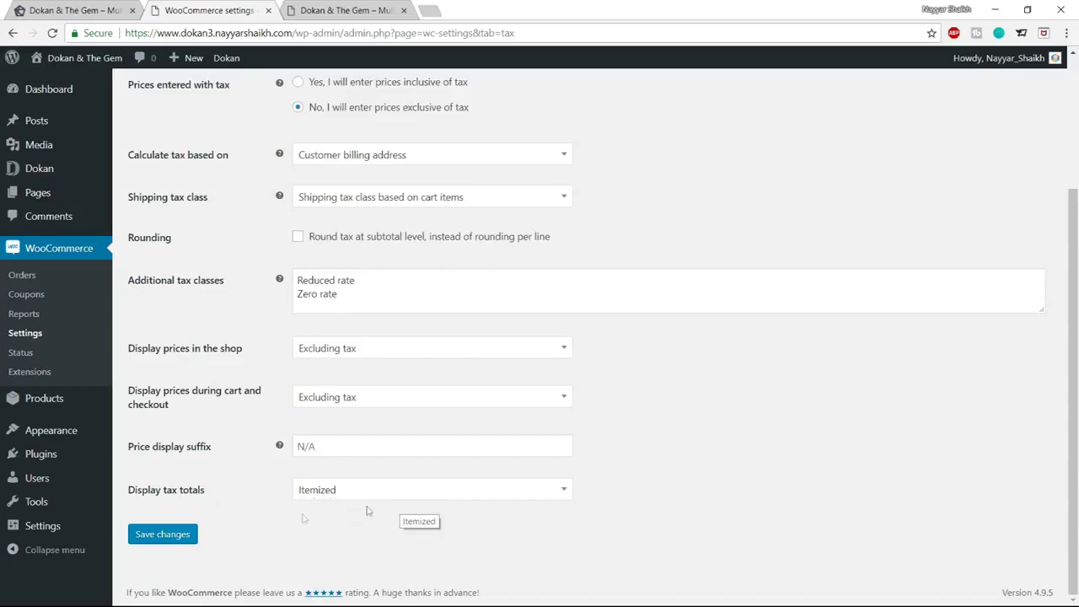
left_click(162, 534)
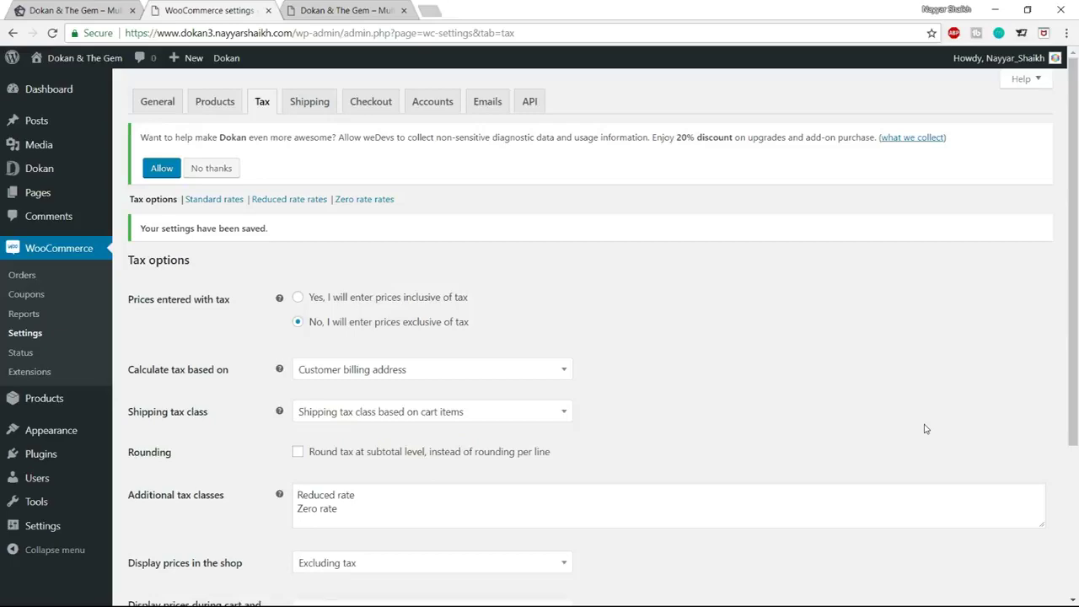
Add a 'GST' line under Zero rate in the enlarged Additional tax classes box and save
scroll(959, 406, "down", 3)
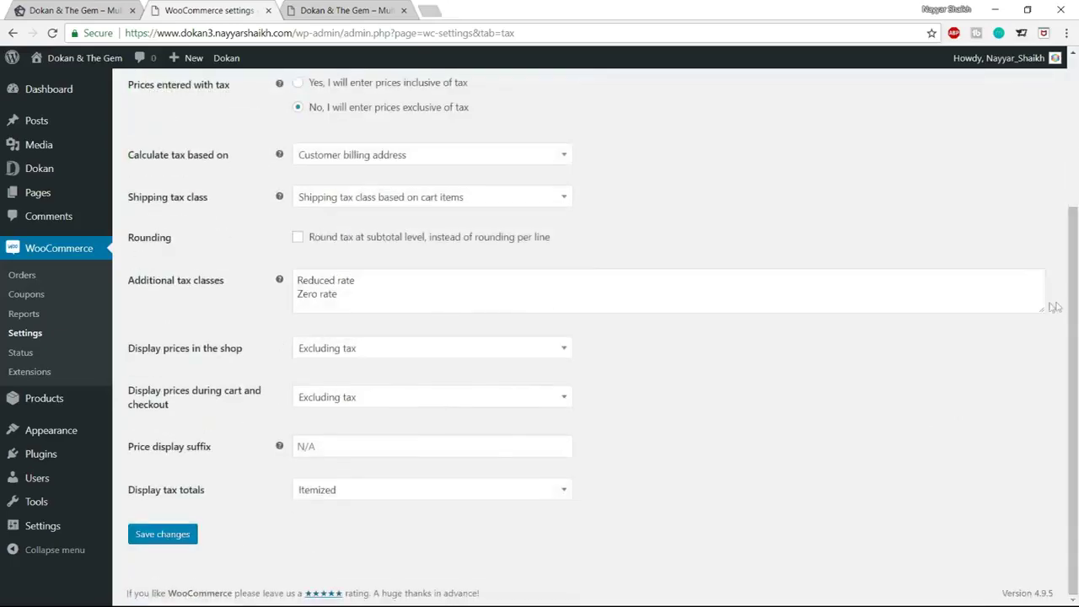
left_click_drag(1043, 309, 1044, 382)
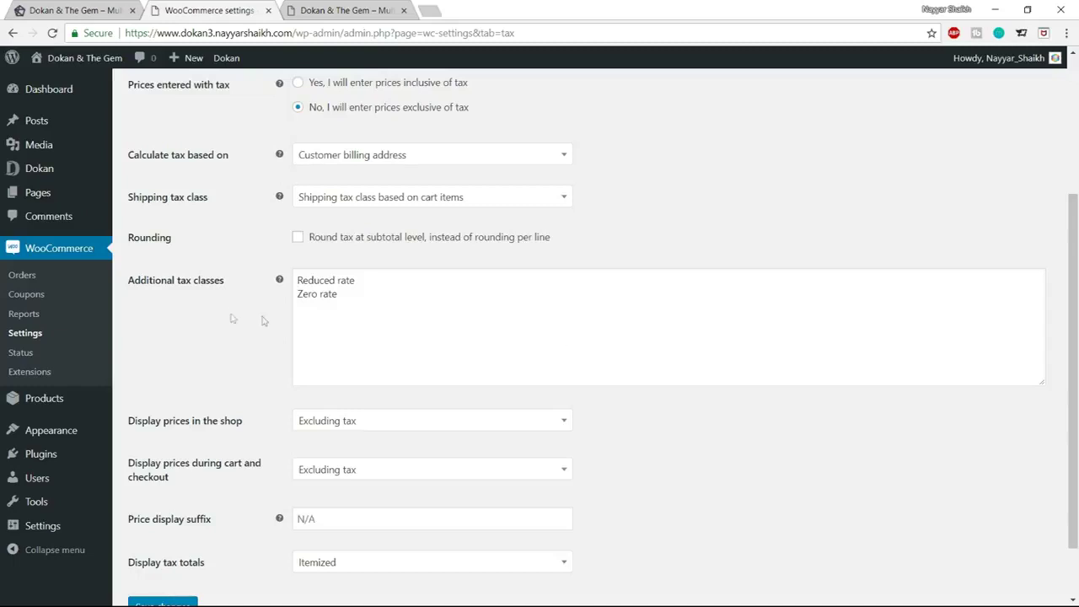
left_click(323, 318)
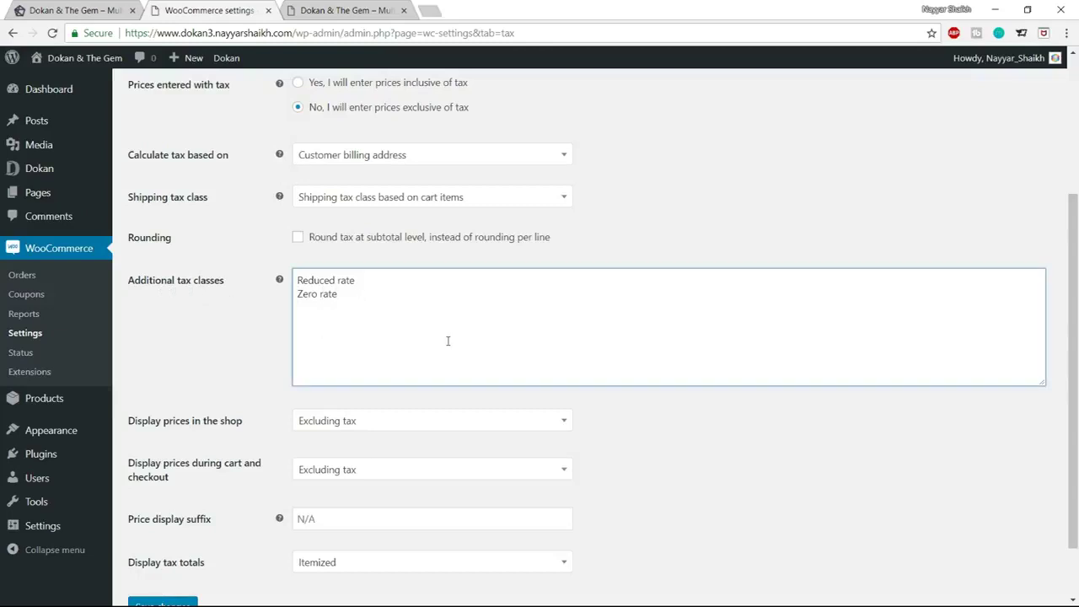
type("GST")
type("2%")
key("Return")
type("GST 10")
key("BackSpace")
key("BackSpace")
key("BackSpace")
key("BackSpace")
key("BackSpace")
key("BackSpace")
key("BackSpace")
key("BackSpace")
key("BackSpace")
key("BackSpace")
key("BackSpace")
key("BackSpace")
scroll(523, 350, "down", 1)
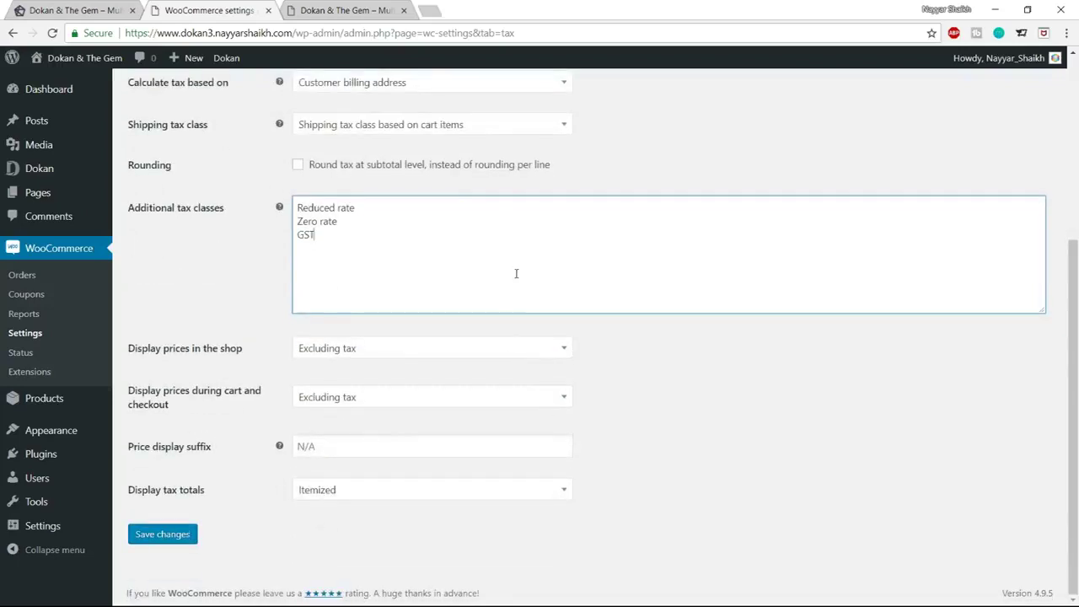
left_click(163, 538)
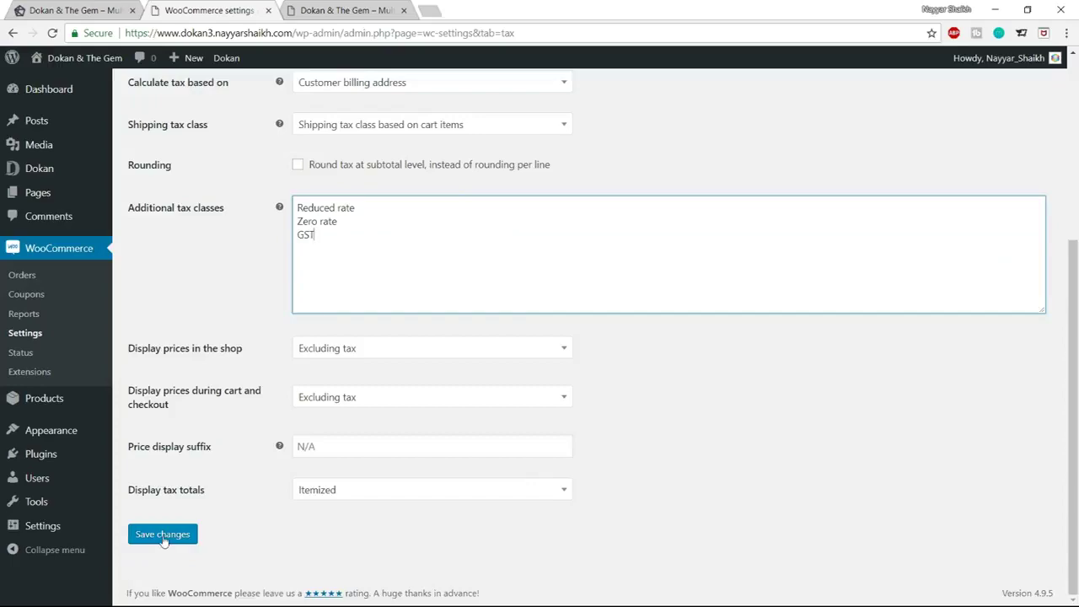
left_click(162, 536)
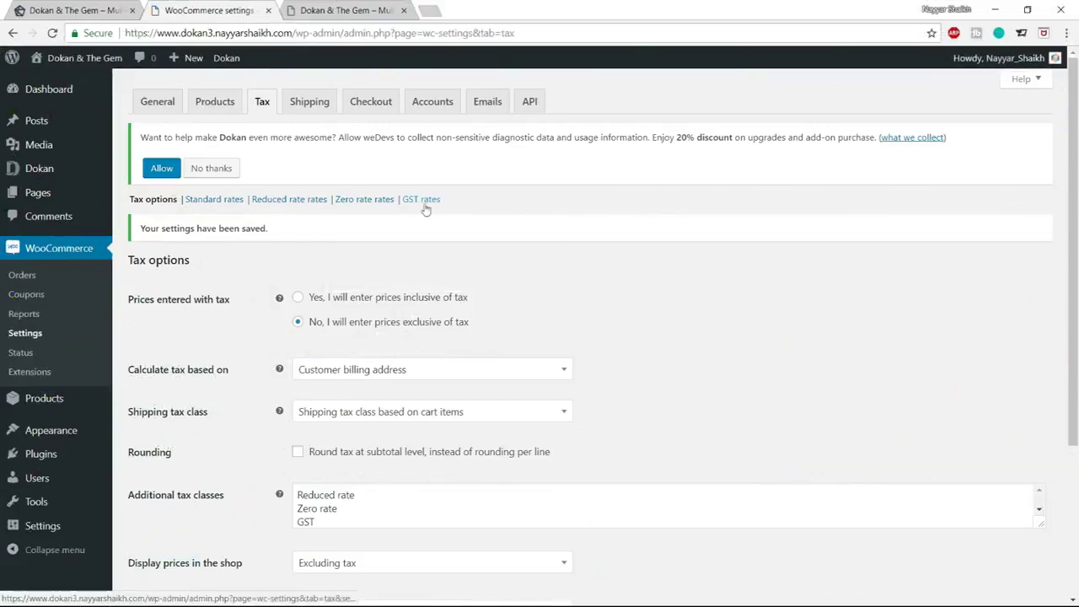
Open the GST rates table, insert a new row and set its country to IN (India)
left_click(427, 201)
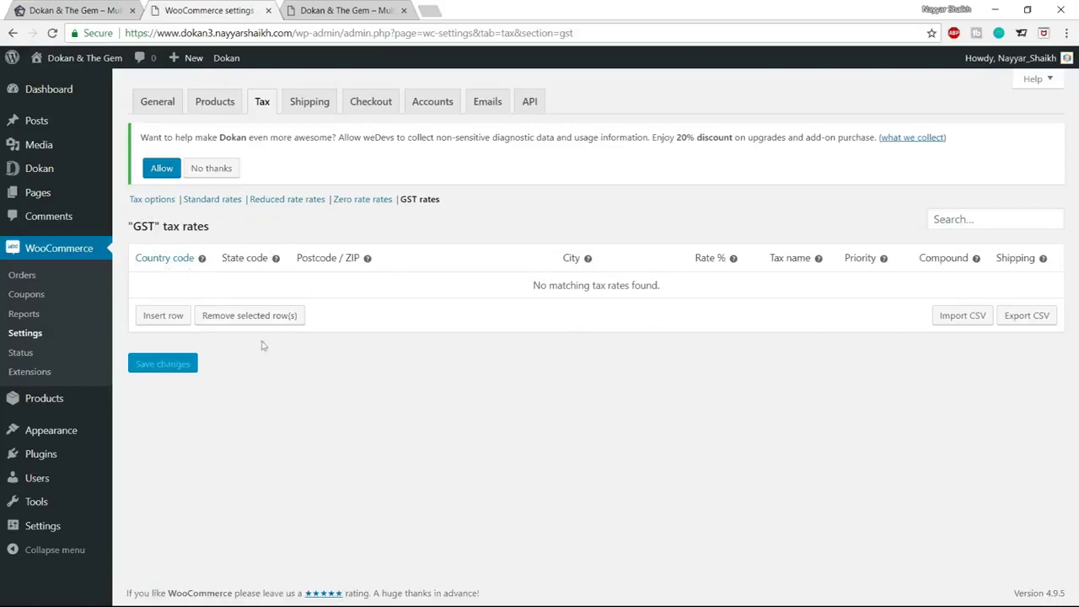
left_click(171, 323)
left_click(170, 282)
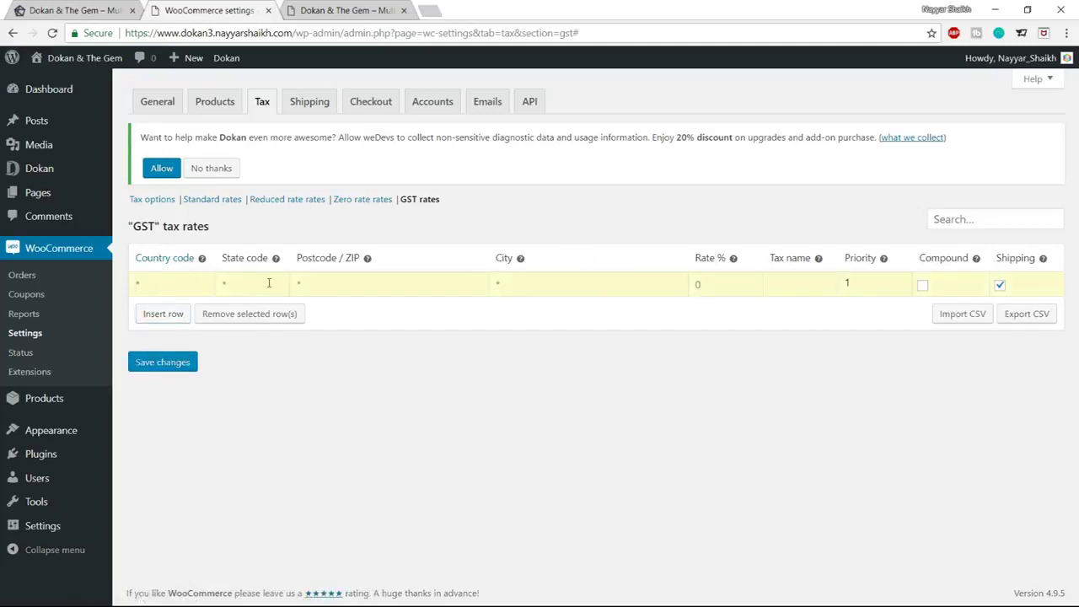
type("IN")
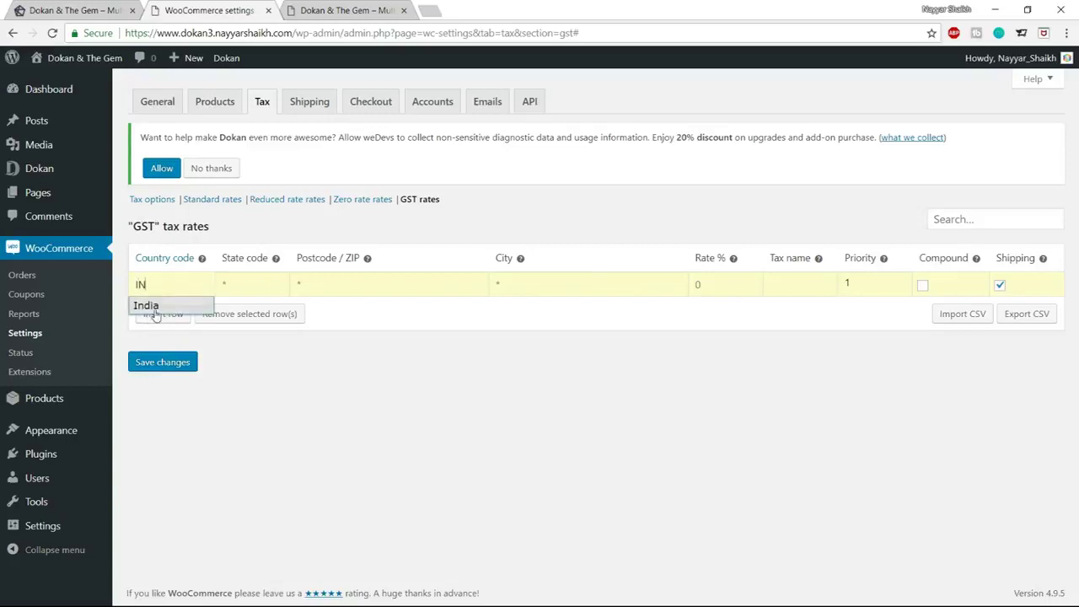
left_click(155, 309)
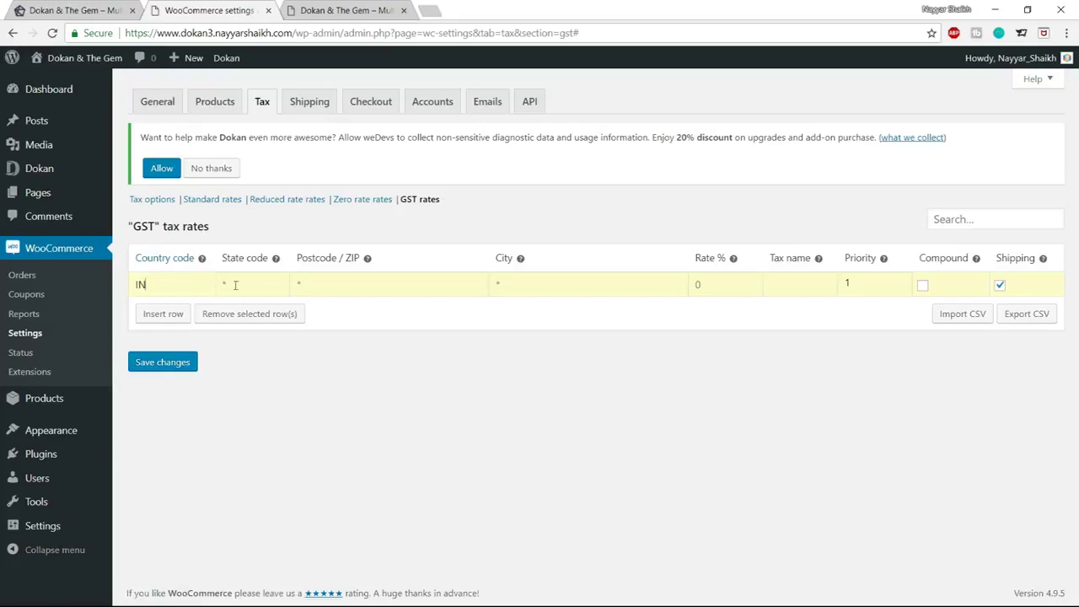
Set the row's state to Maharashtra (MH), rate to 6 and tax name to SGST
left_click(258, 286)
type("MH")
key("BackSpace")
key("BackSpace")
type("Maharas")
left_click(272, 307)
left_click(736, 285)
type("6")
left_click(796, 294)
type("SGST")
Insert a second GST row with country IN, rate 6, tax name CGST, and save
left_click(164, 313)
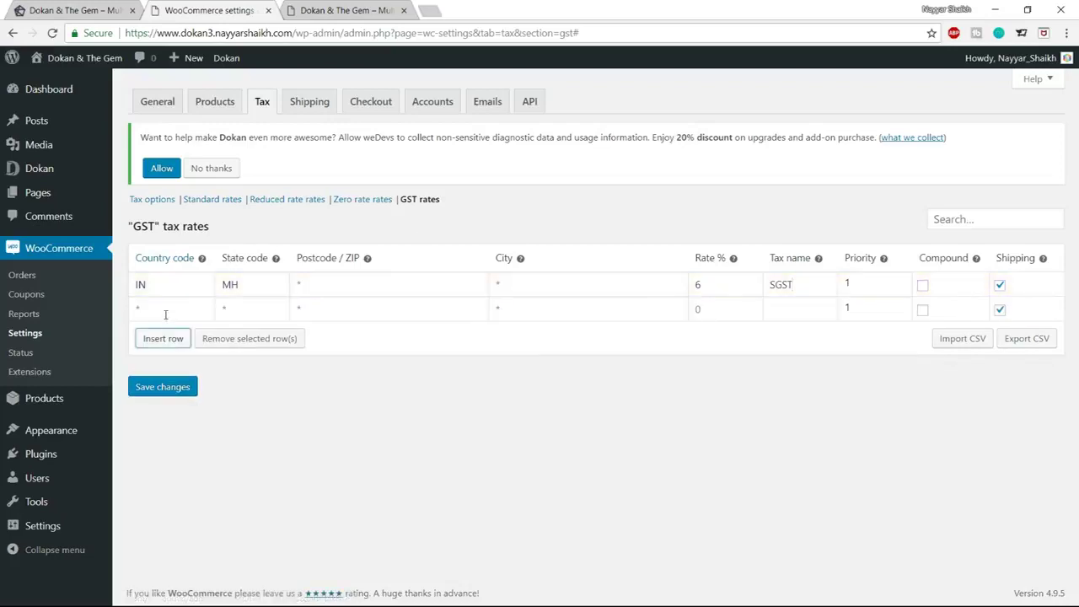
type("IN")
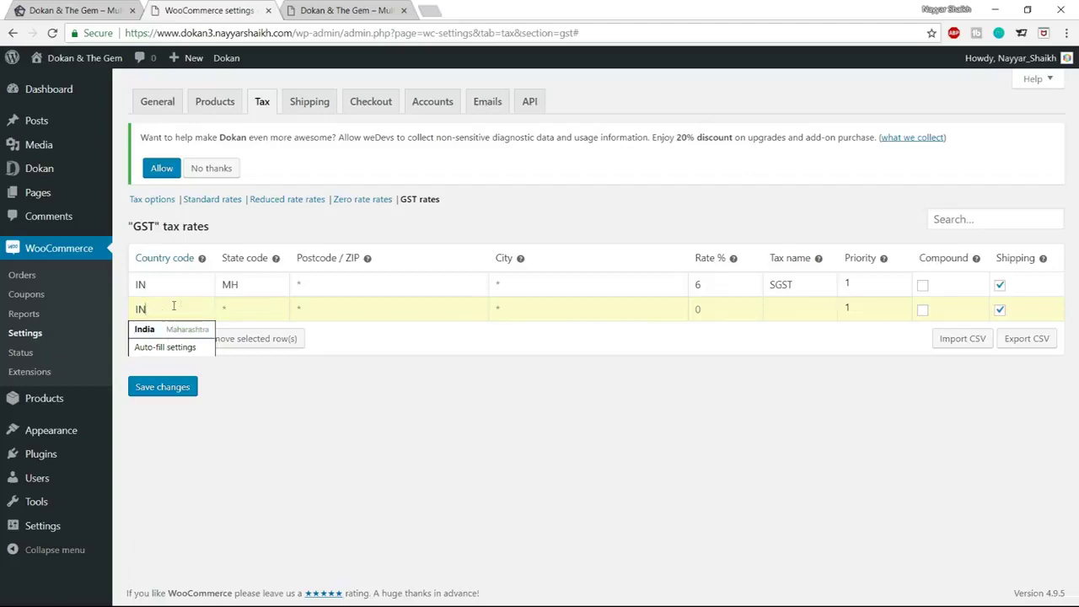
left_click(241, 312)
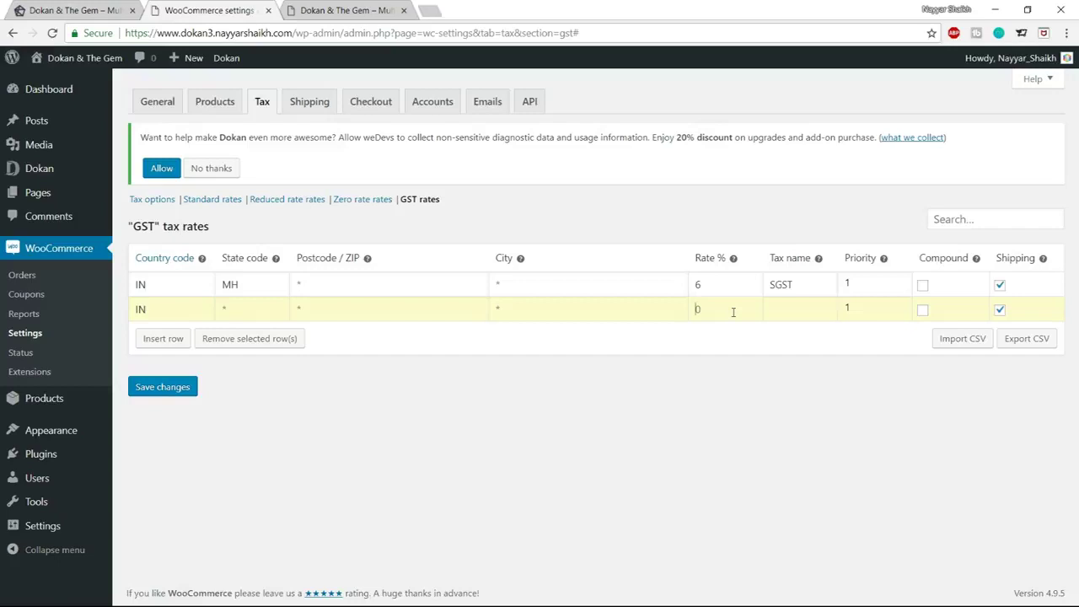
type("6")
left_click(778, 311)
type("CGST")
left_click(160, 392)
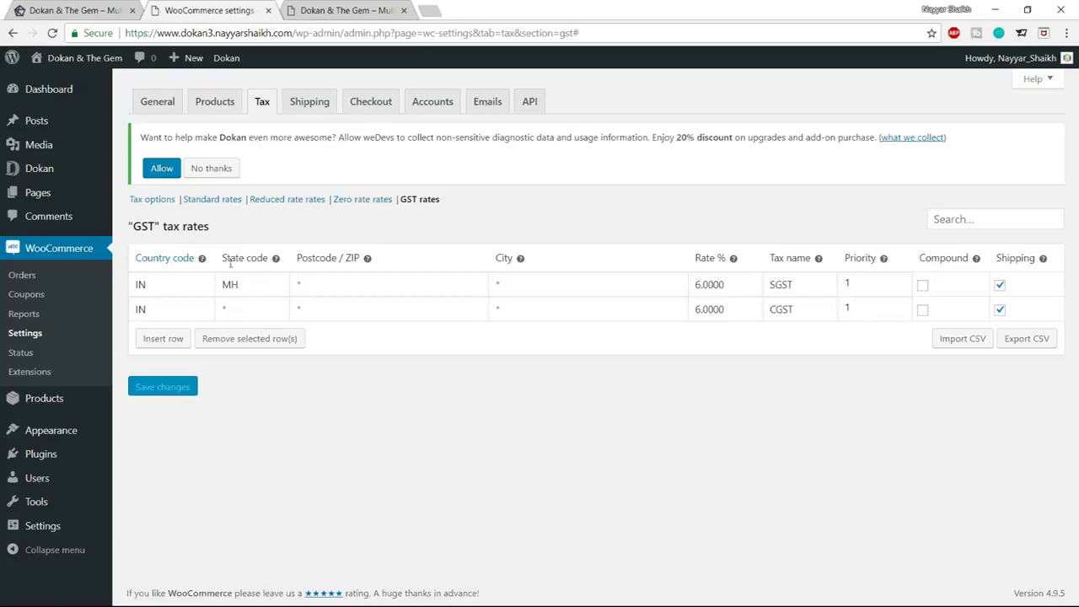
Highlight the MH state code in the first GST row, then deselect it
left_click_drag(245, 284, 221, 285)
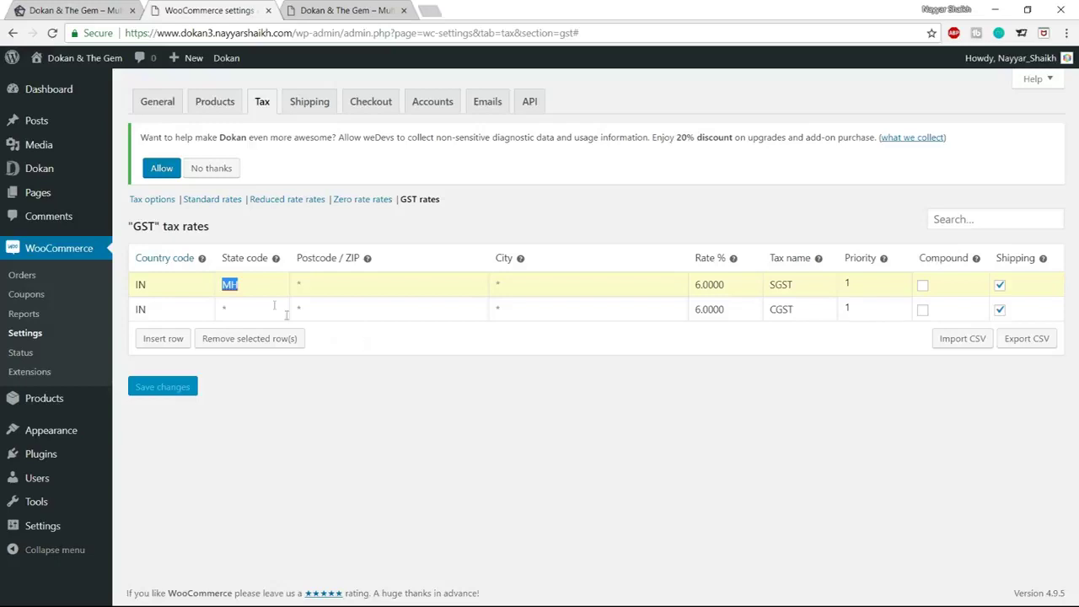
left_click(178, 286)
left_click_drag(252, 287, 222, 287)
left_click(282, 403)
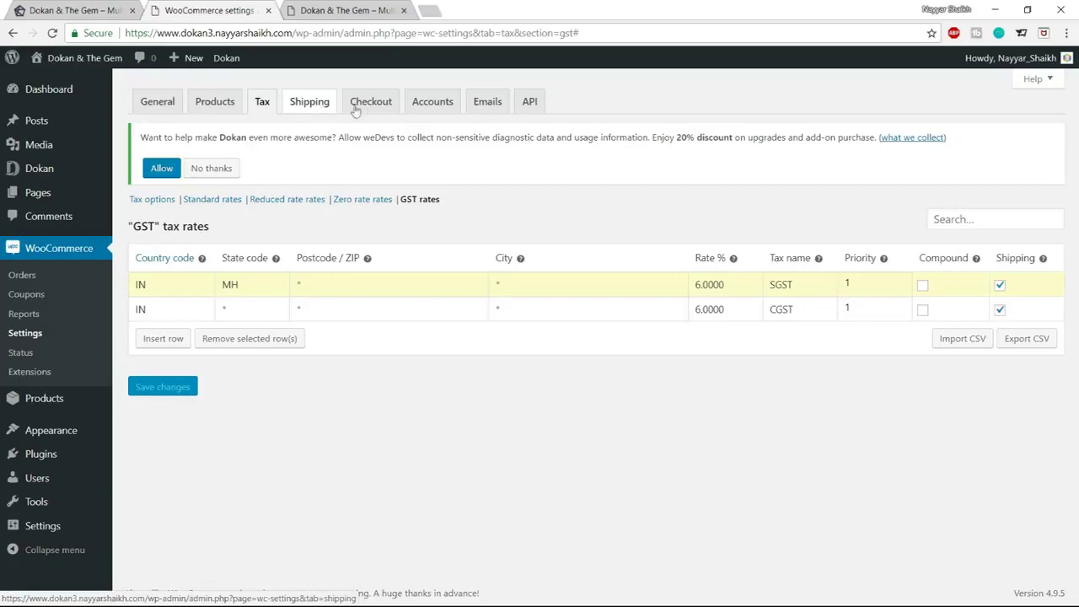
Open the Checkout settings, review the forced SSL note, and save the checkout options
left_click(358, 110)
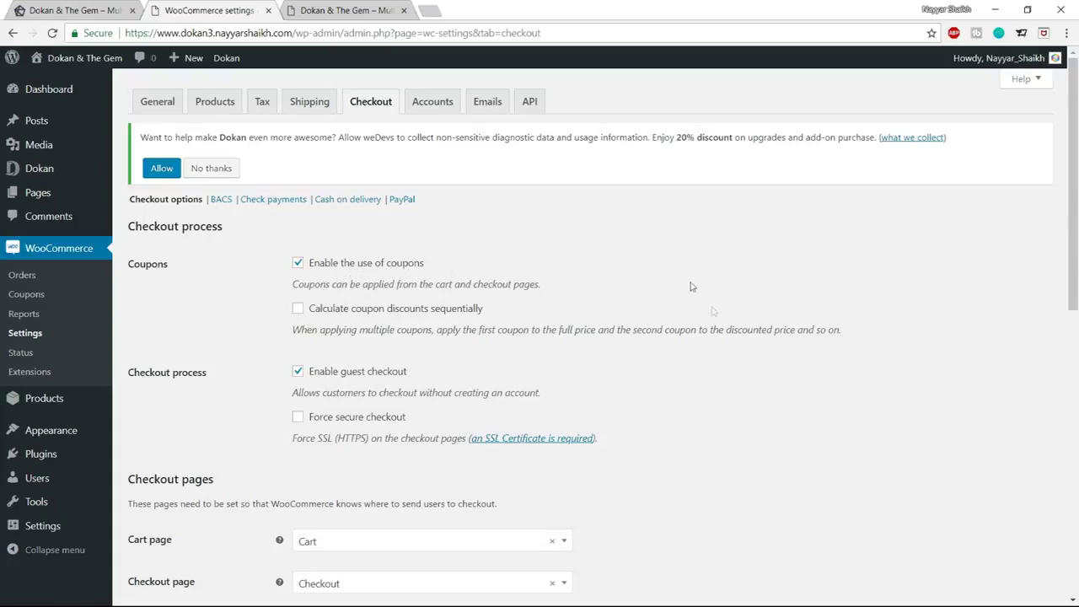
scroll(712, 312, "down", 3)
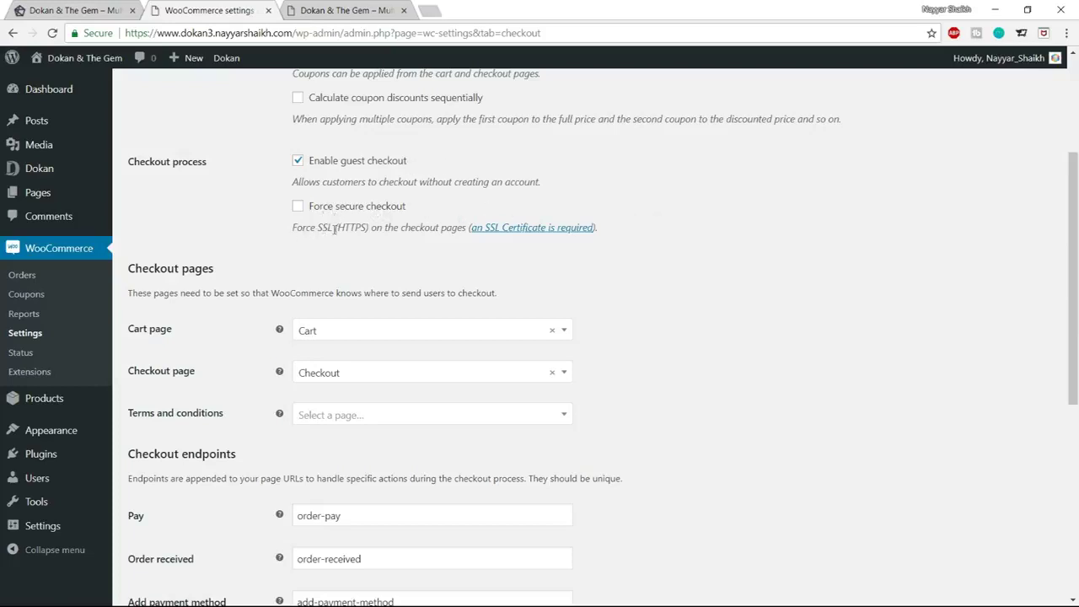
left_click_drag(321, 227, 440, 243)
left_click(442, 245)
scroll(811, 254, "down", 2)
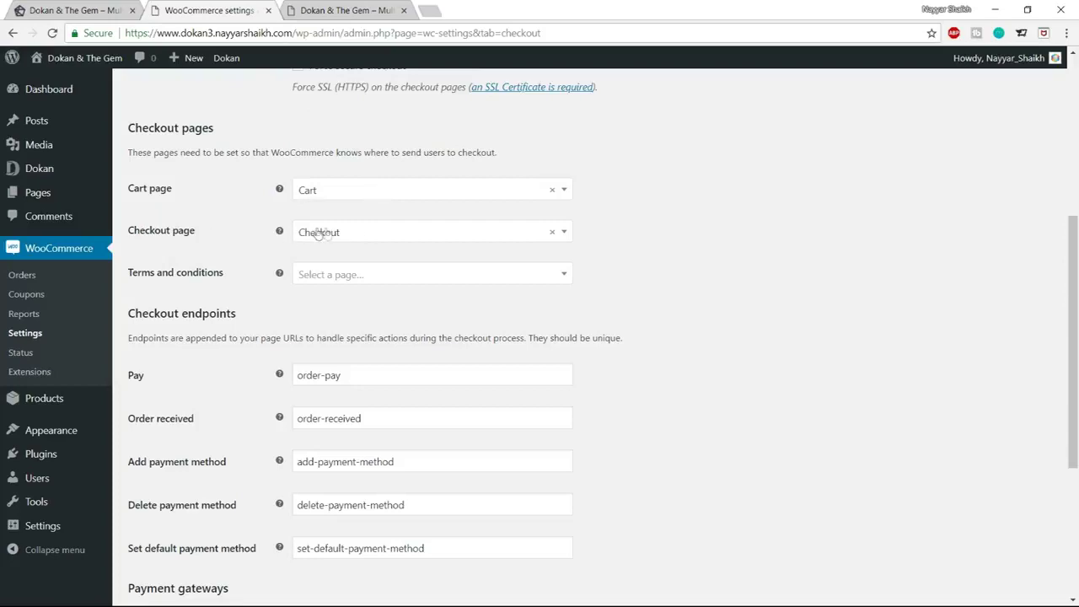
scroll(957, 241, "down", 4)
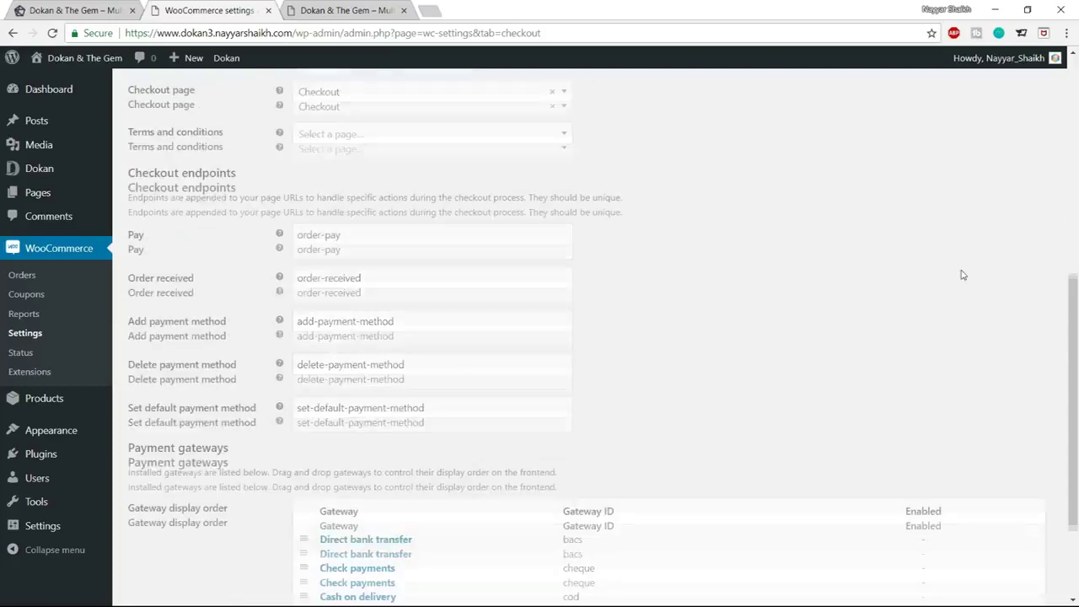
left_click(160, 535)
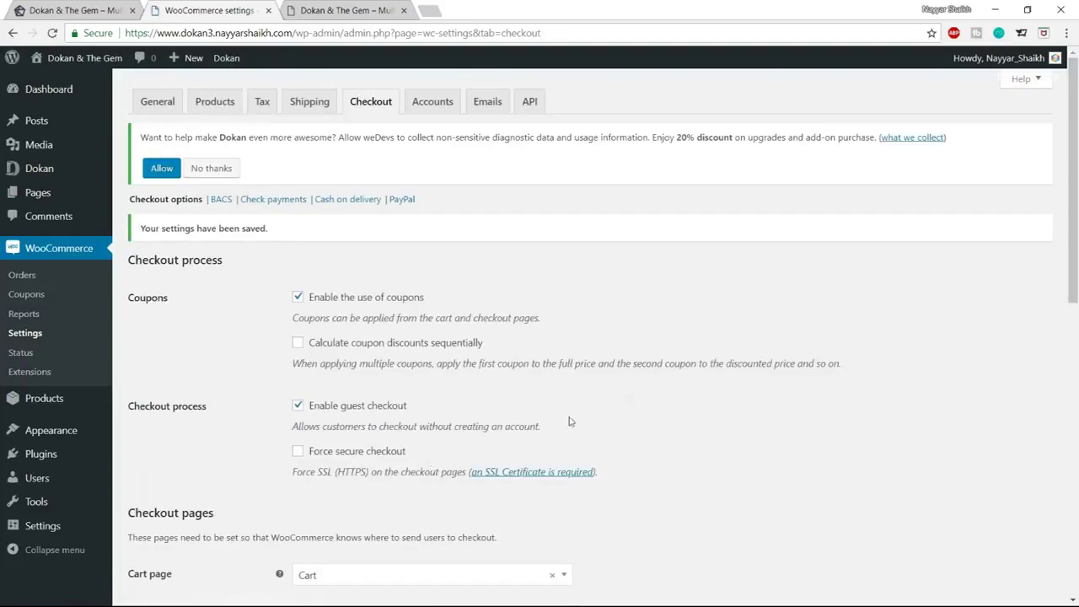
Enable PayPal Standard in the PayPal gateway settings and review the email, title and API fields
left_click(404, 201)
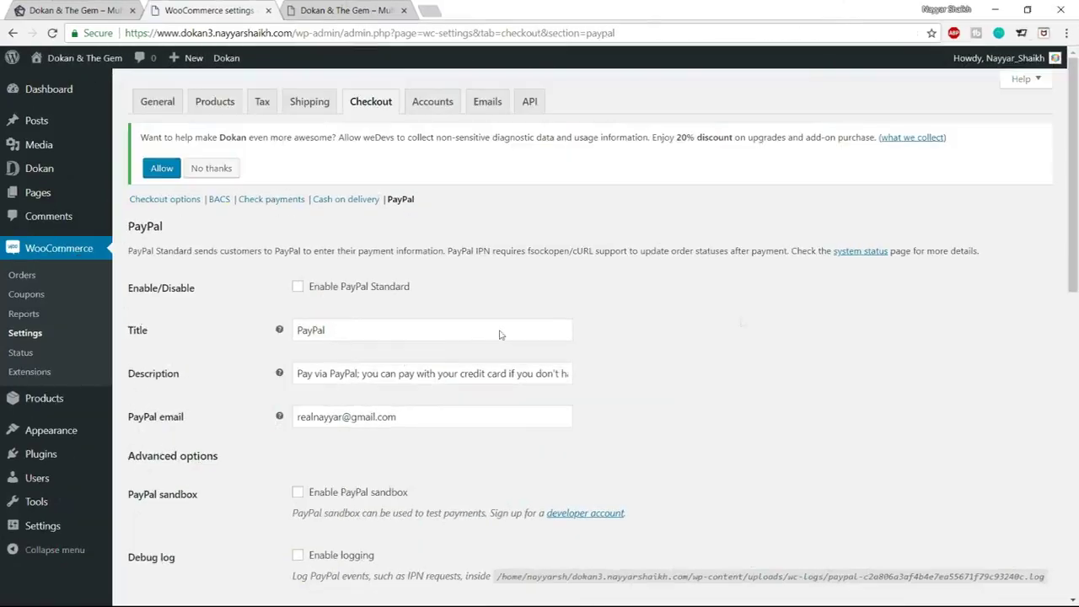
left_click(327, 289)
scroll(838, 360, "down", 2)
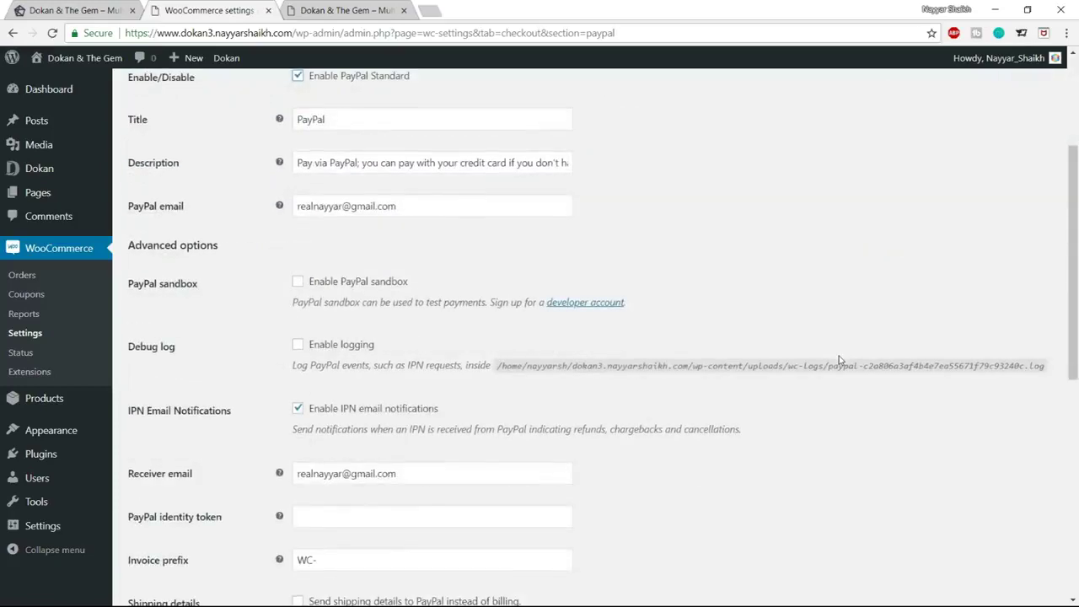
triple_click(453, 208)
left_click(735, 242)
scroll(602, 285, "up", 2)
triple_click(397, 263)
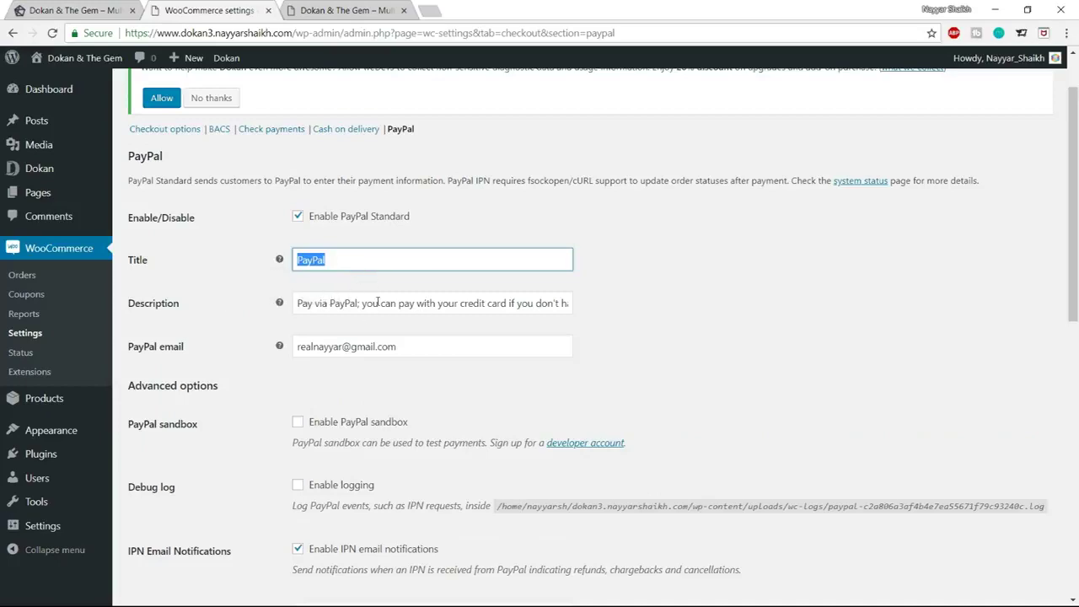
left_click(773, 313)
scroll(788, 325, "down", 3)
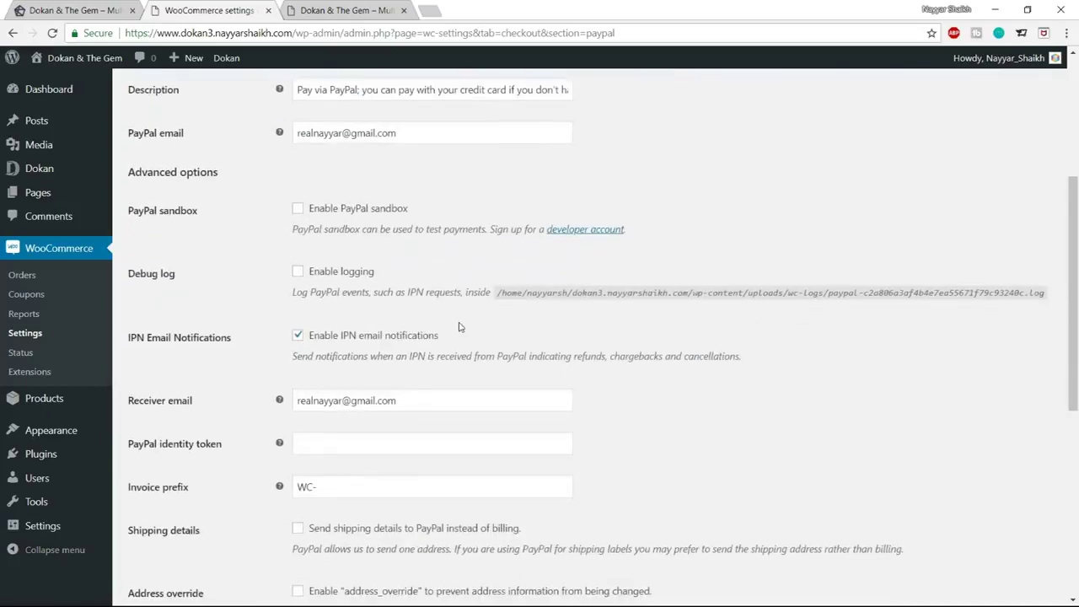
scroll(464, 331, "down", 3)
scroll(472, 334, "down", 2)
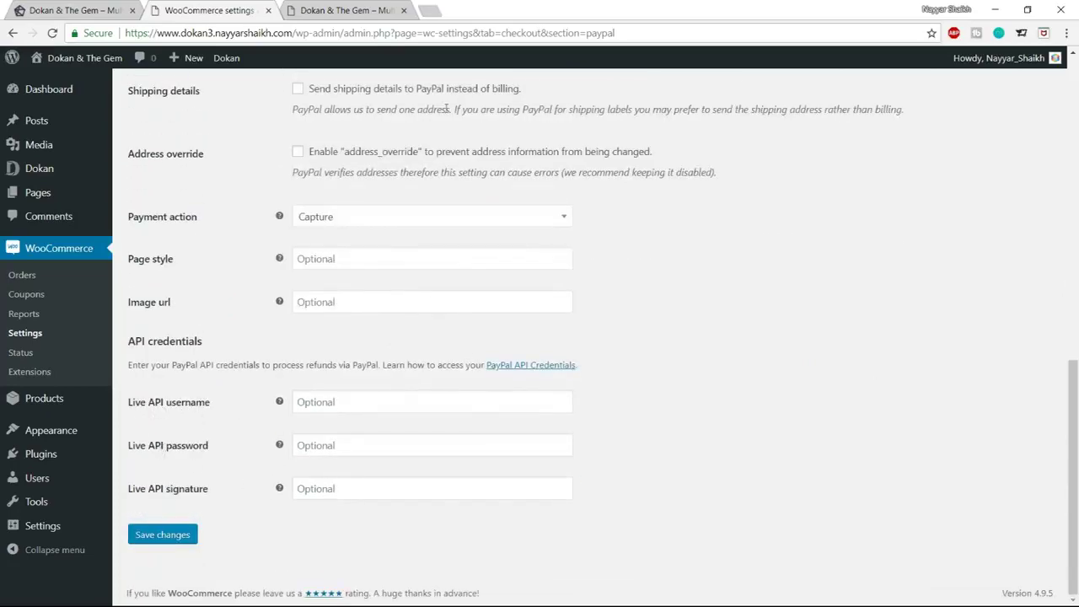
Load paypal.com in a new tab and open the seller profile preferences
left_click(430, 10)
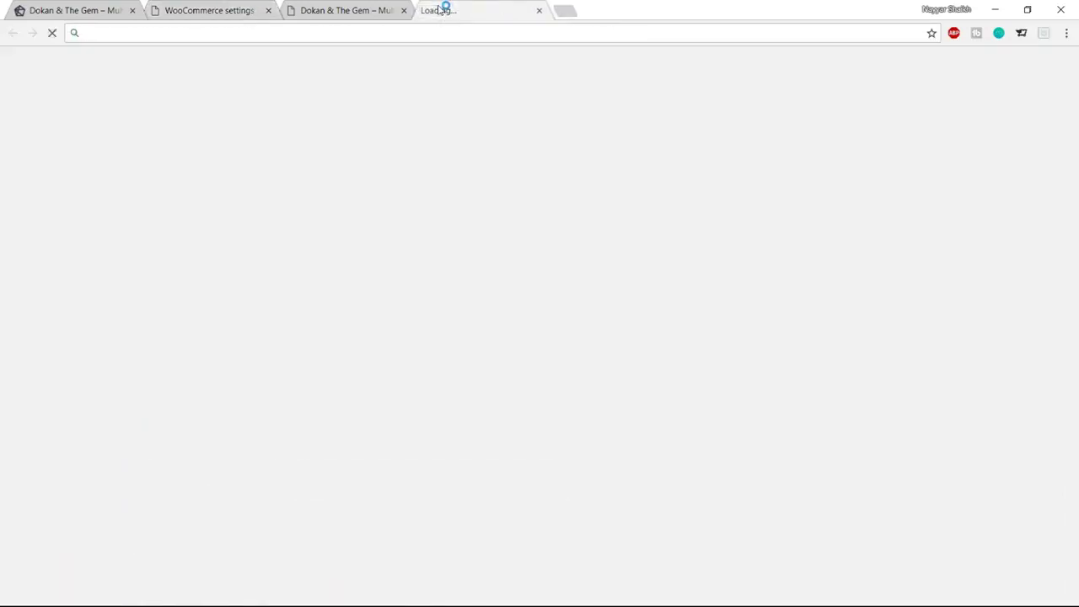
type("pay")
key("Return")
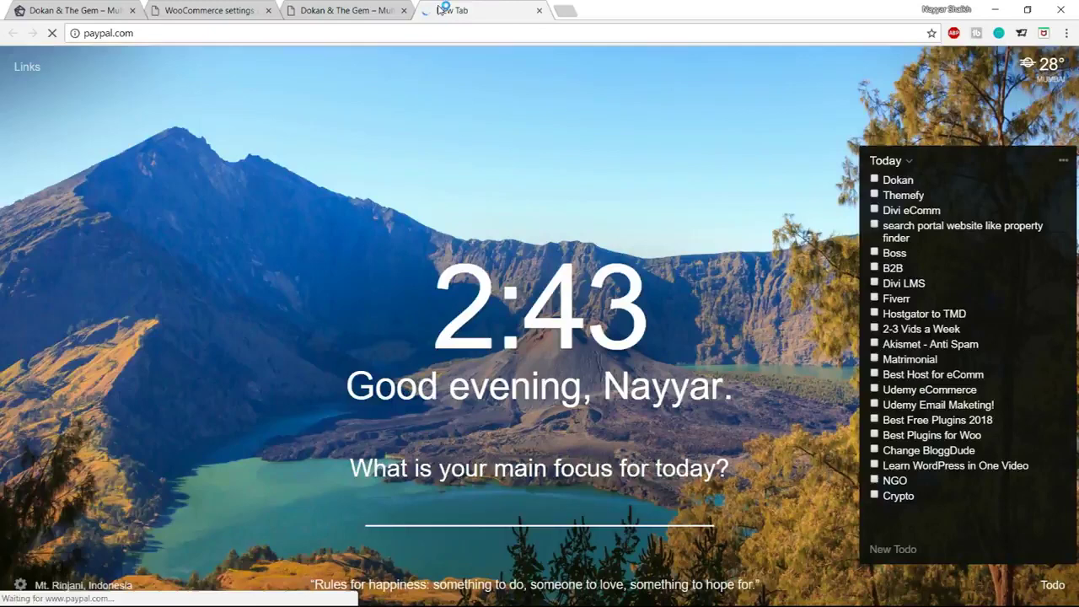
scroll(1042, 380, "down", 1)
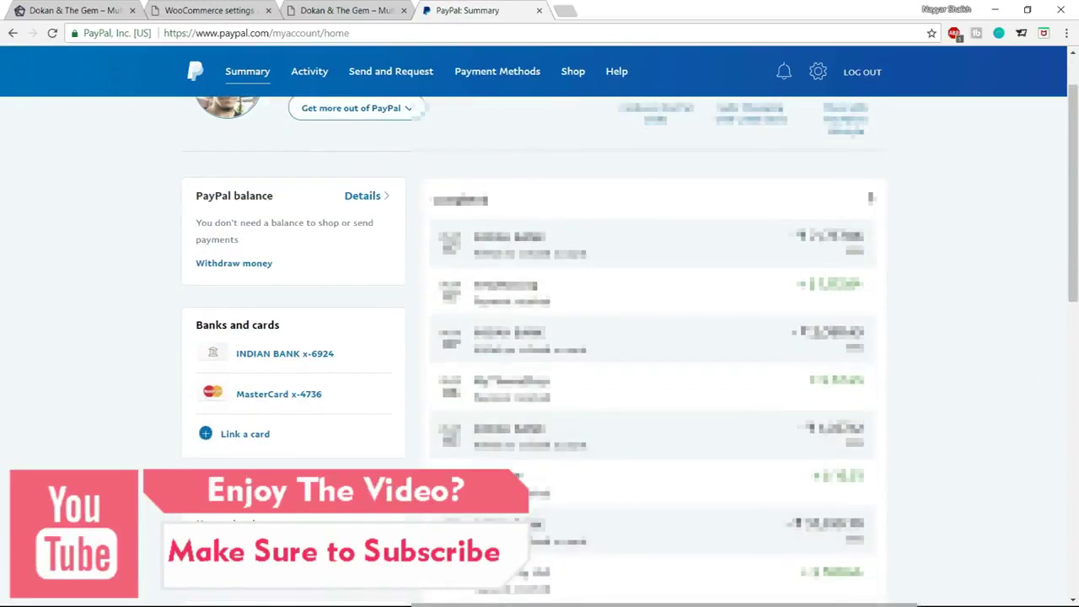
left_click(750, 114)
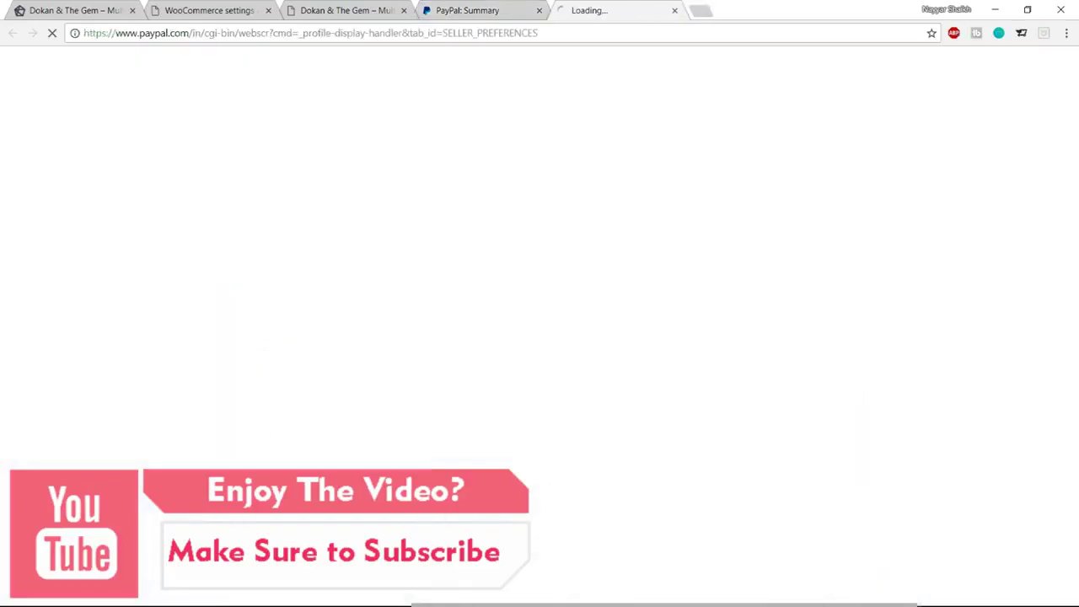
left_click(539, 10)
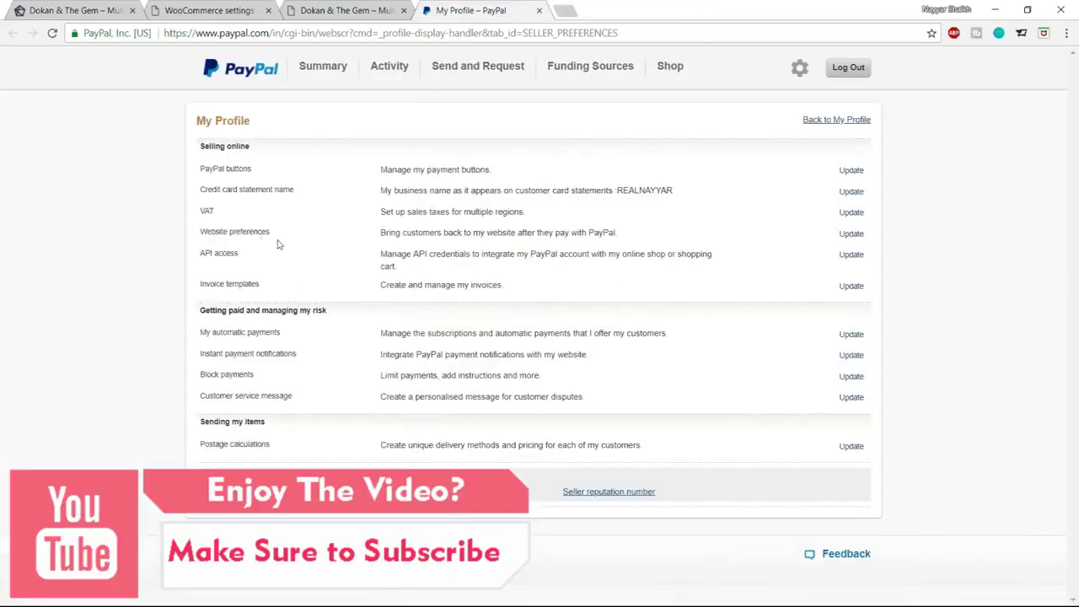
Open PayPal's API access settings and go to the classic API credentials
double_click(207, 253)
left_click_drag(217, 253, 255, 254)
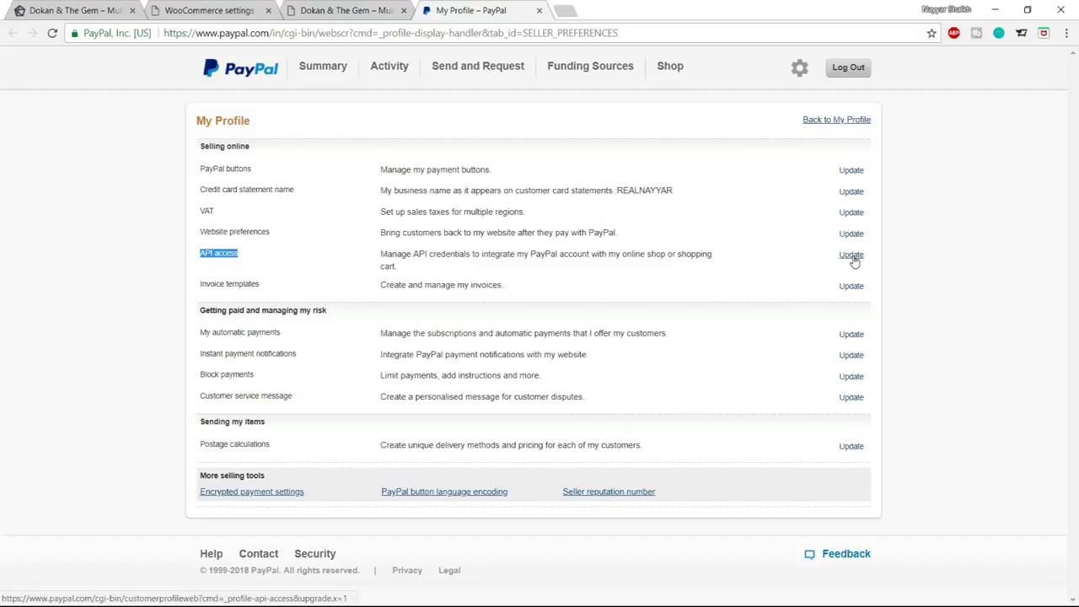
left_click(850, 257)
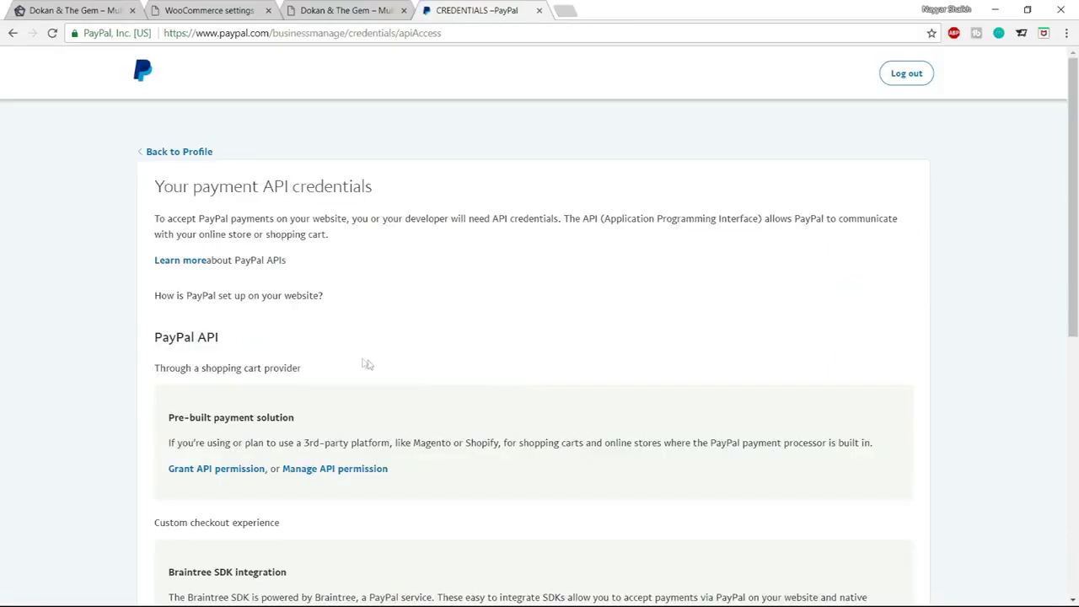
scroll(366, 363, "down", 7)
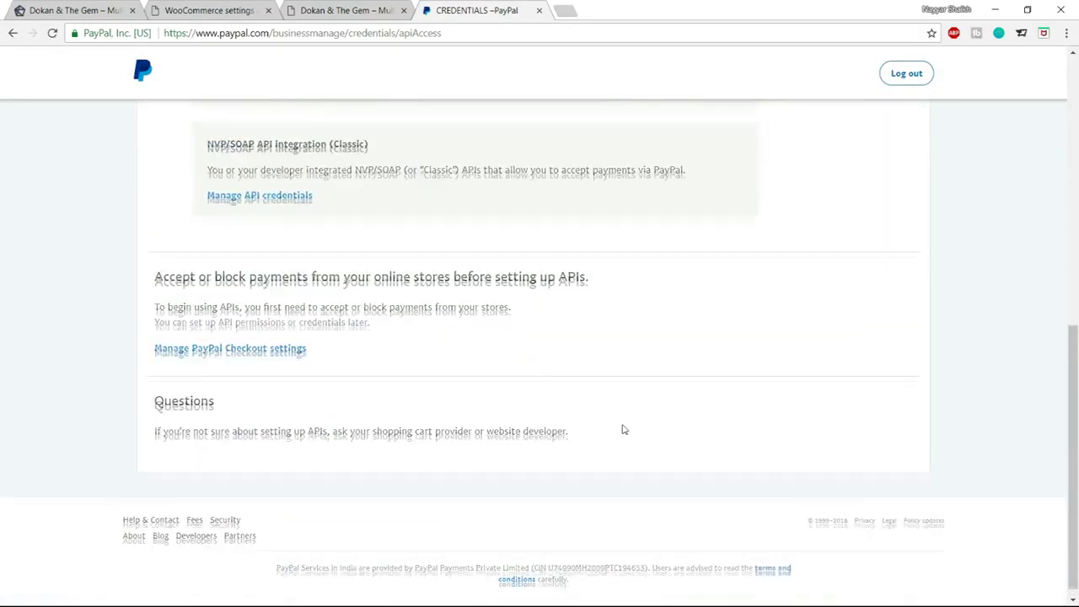
scroll(624, 429, "up", 3)
scroll(219, 430, "down", 2)
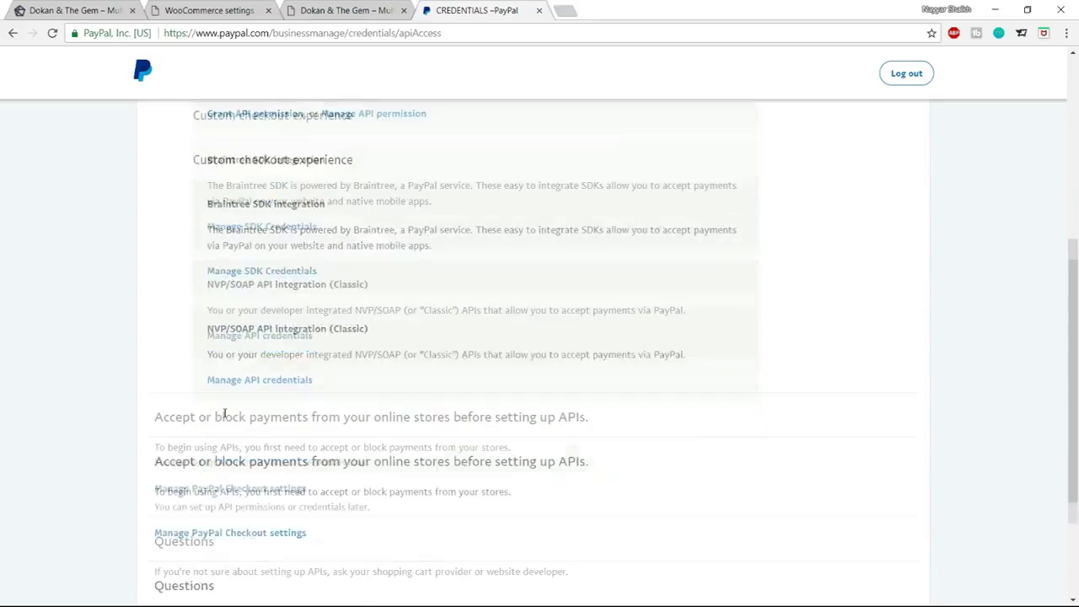
left_click_drag(207, 284, 329, 285)
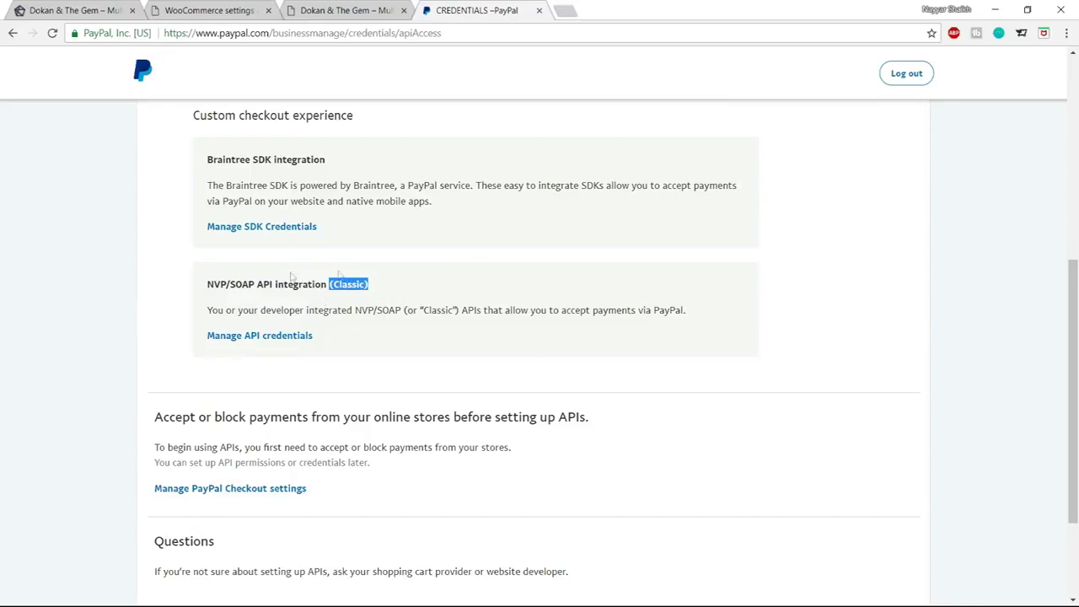
left_click(295, 337)
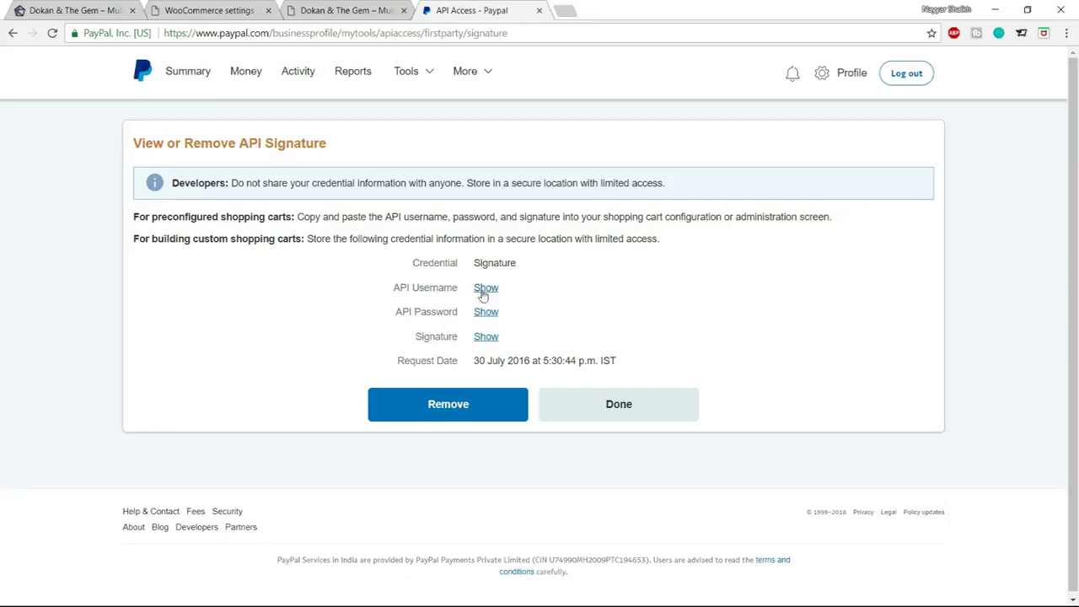
Reveal and copy the API username, then switch back to the WooCommerce PayPal settings
left_click(487, 289)
left_click_drag(474, 293, 626, 288)
key("ctrl+c")
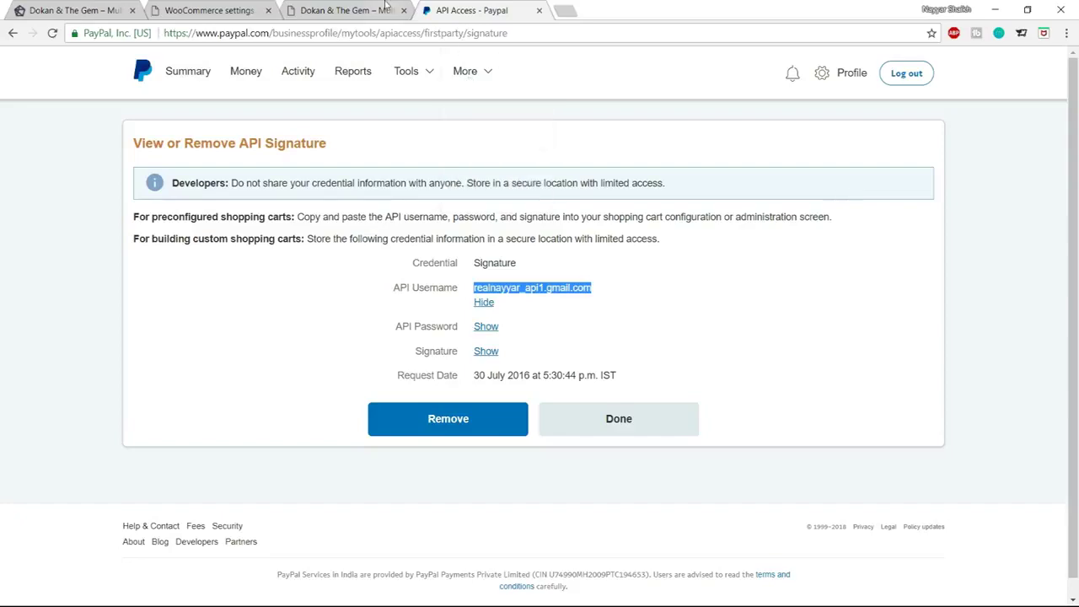
key("ctrl+shift+Tab")
left_click(272, 5)
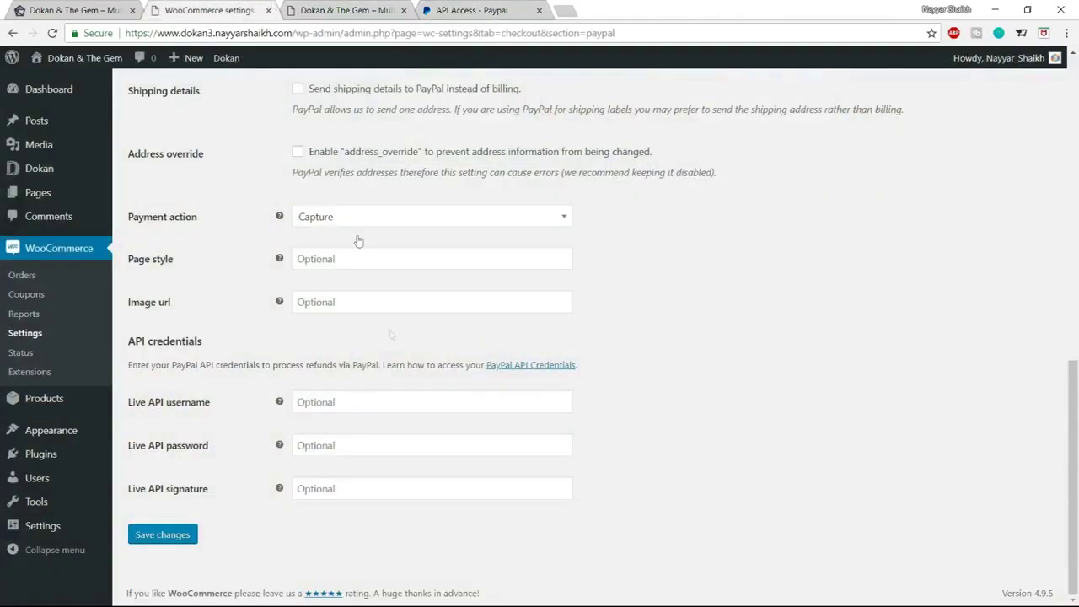
Paste the copied API username into the Live API username field and dismiss two mail notifications
left_click(376, 405)
key("ctrl+v")
left_click(493, 7)
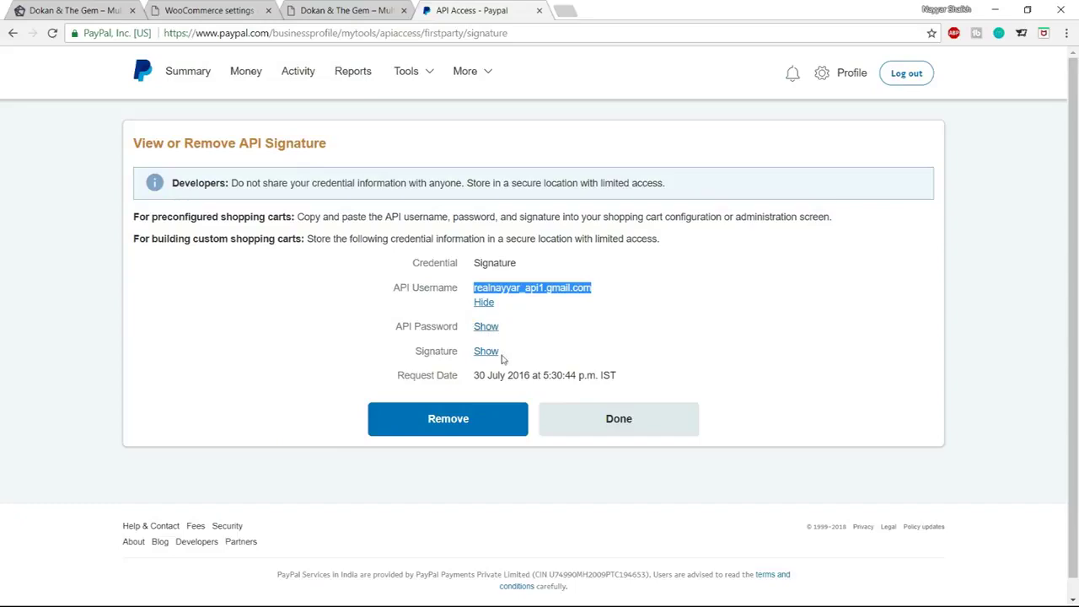
left_click(258, 7)
left_click(493, 331)
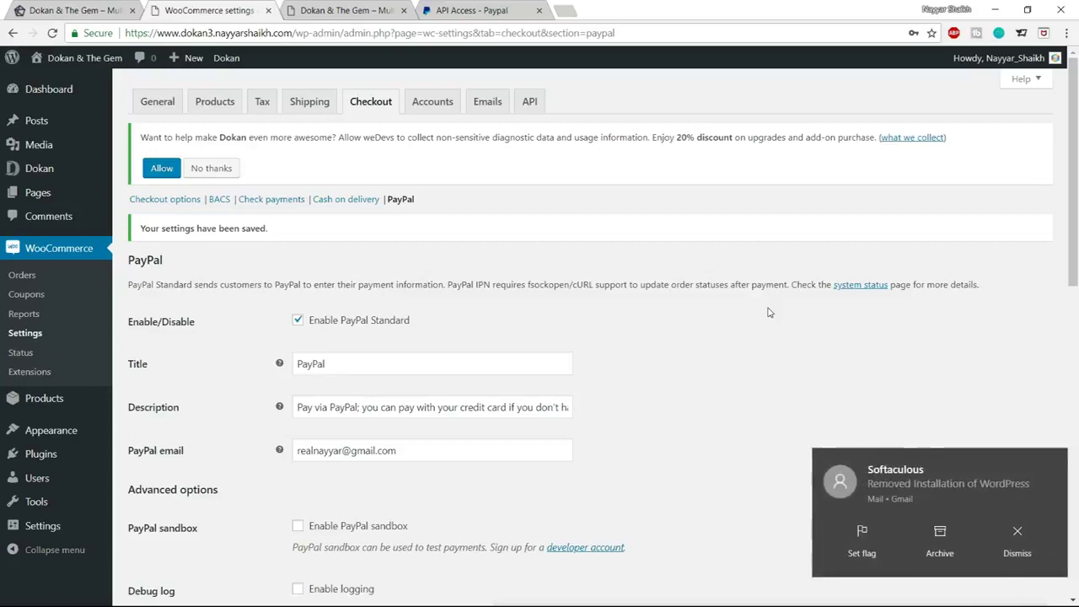
left_click(1029, 536)
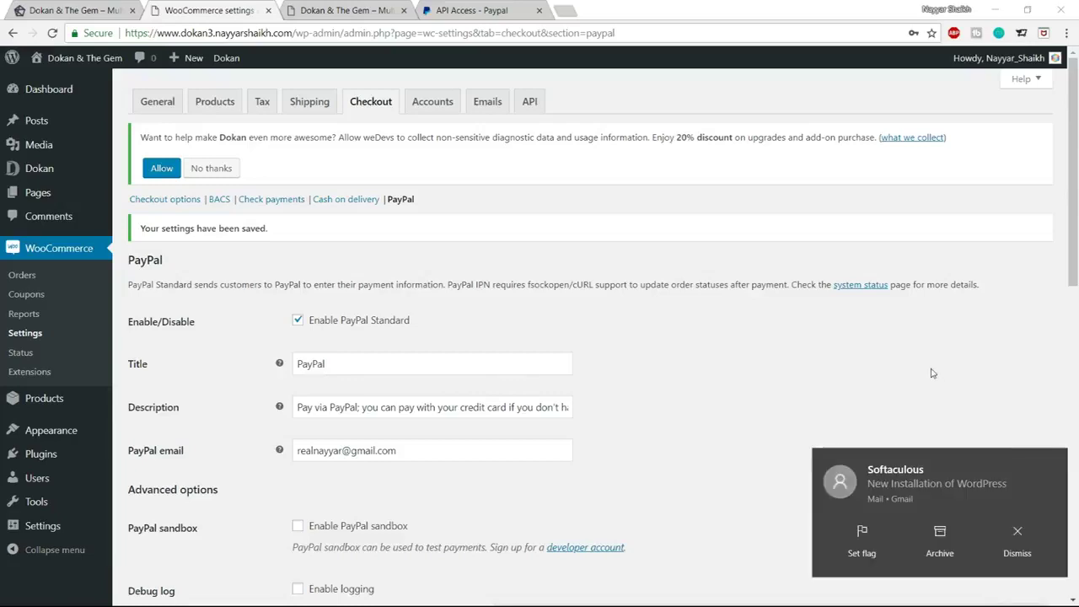
left_click(1018, 547)
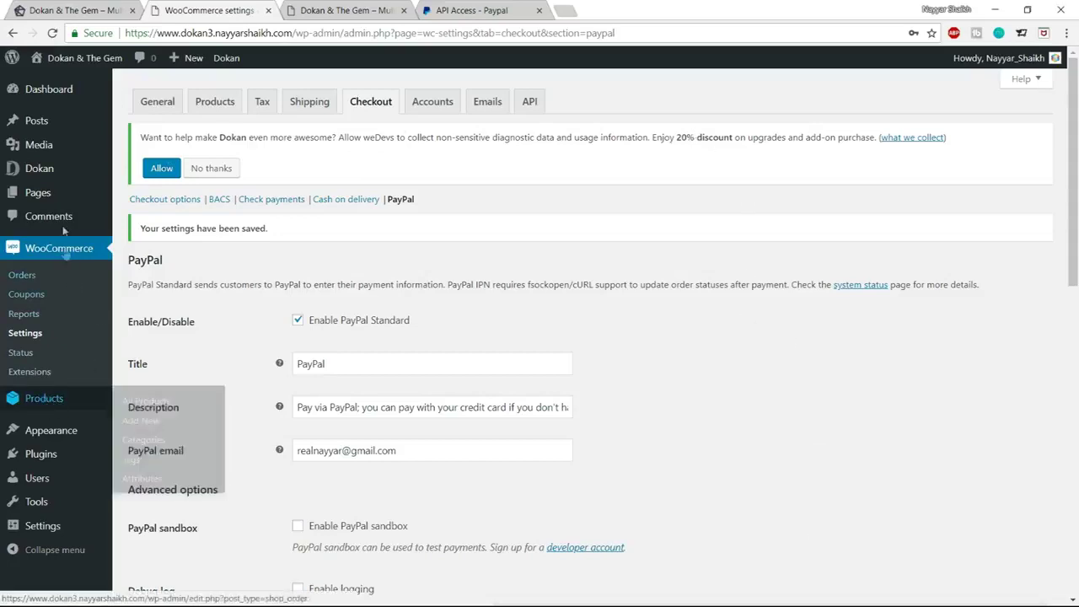
Search plugins for 'stripe', then install and activate WooCommerce Stripe Payment Gateway
mouse_move(59, 462)
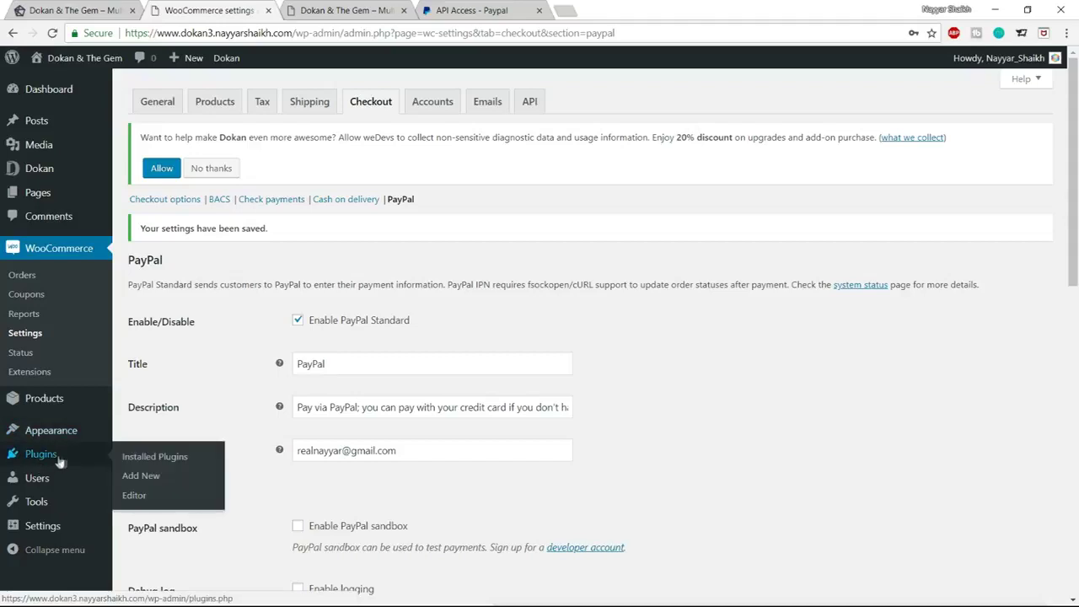
left_click(150, 477)
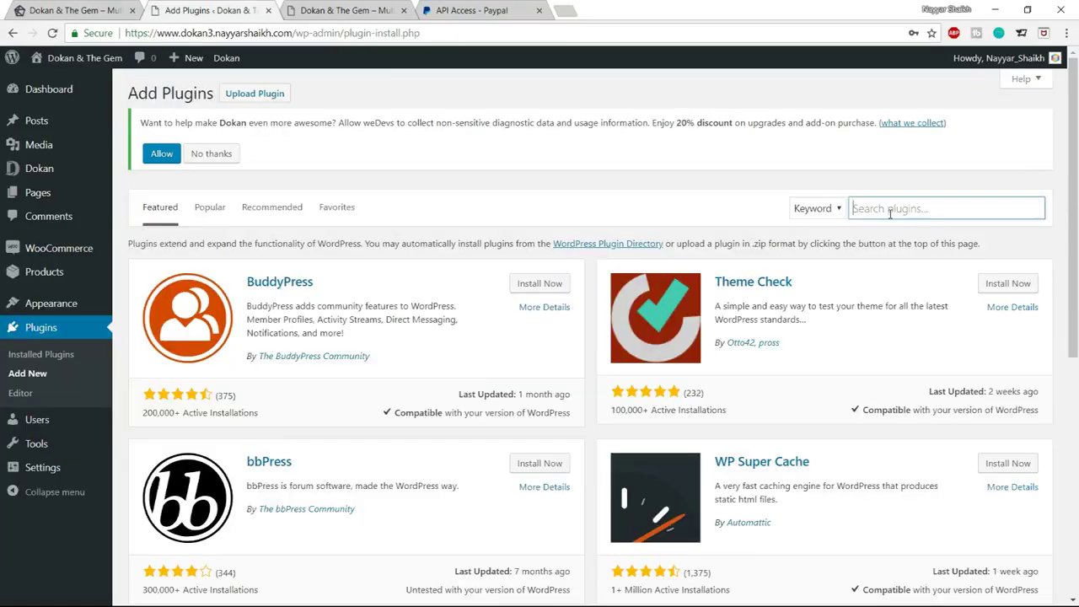
type("stripe")
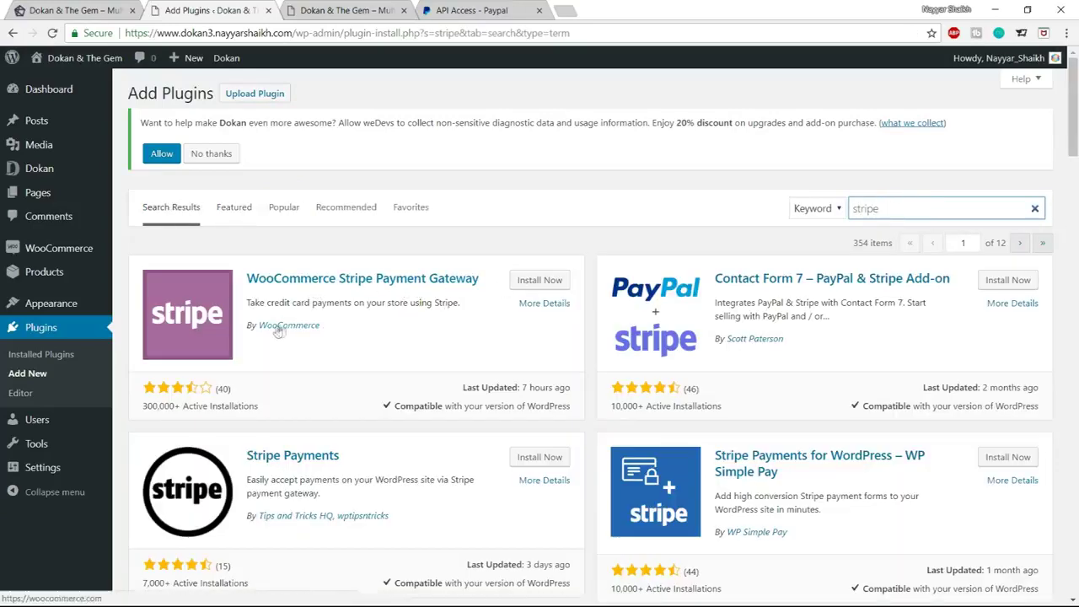
left_click(538, 283)
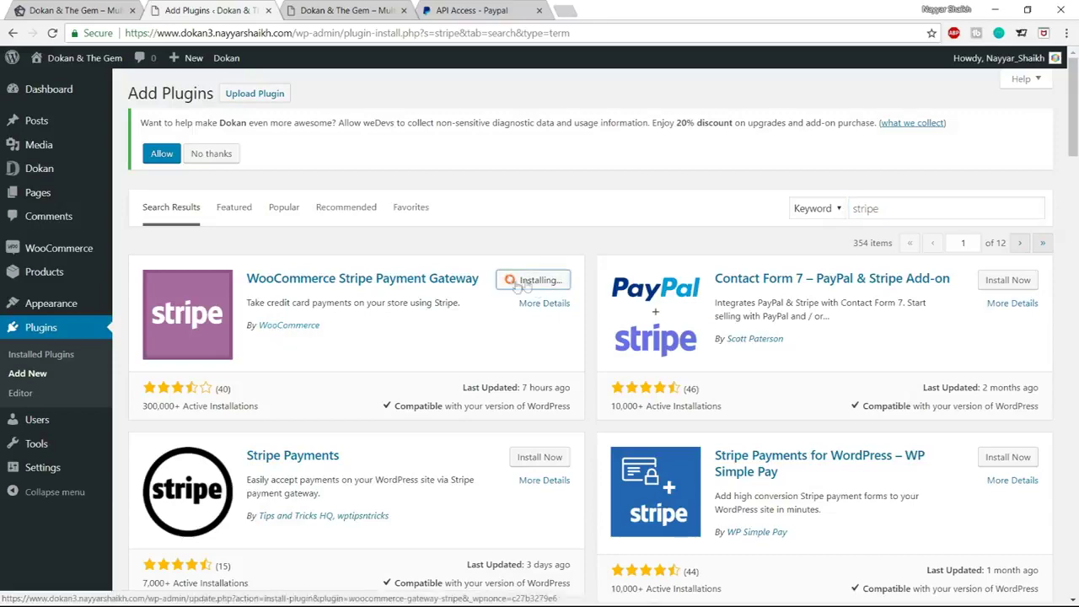
left_click(542, 287)
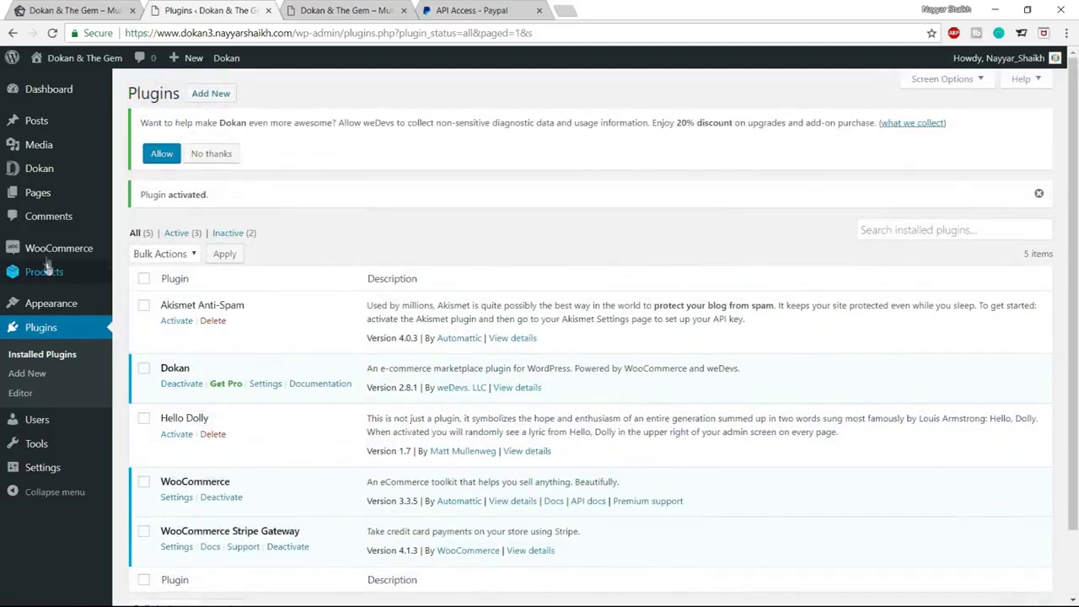
Open WooCommerce Settings from the admin sidebar
mouse_move(59, 252)
left_click(150, 310)
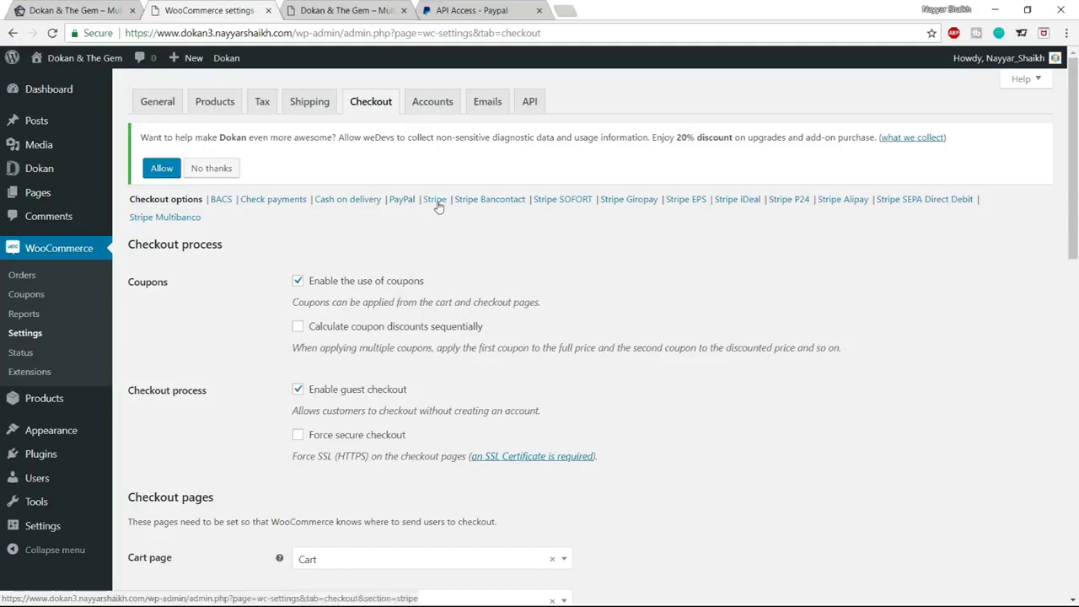
Enable Stripe and shorten its payment title to 'Credit Card'
left_click(435, 201)
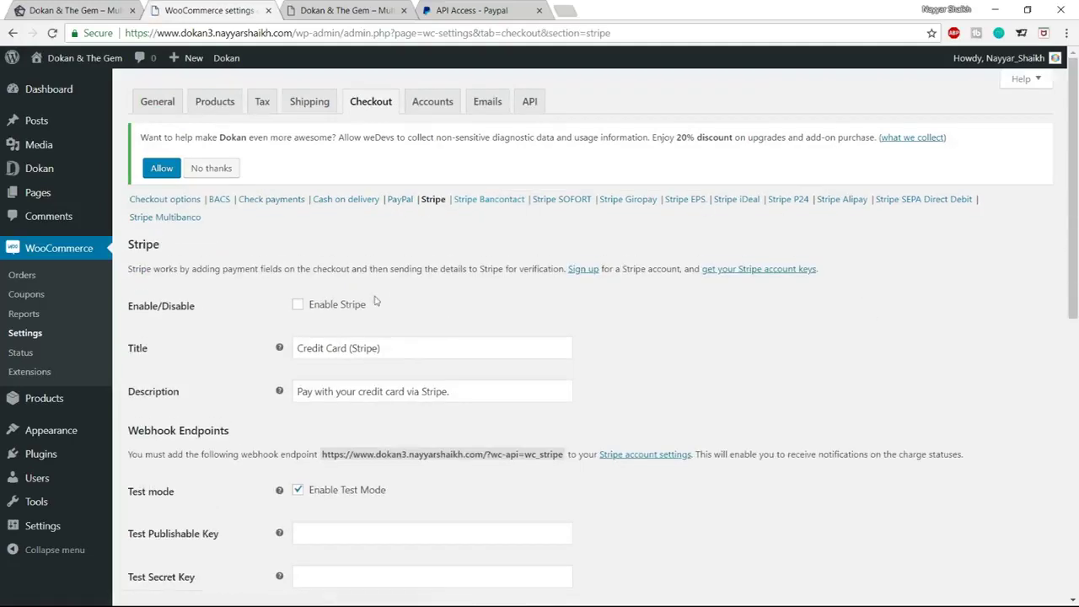
left_click(297, 304)
scroll(692, 331, "down", 1)
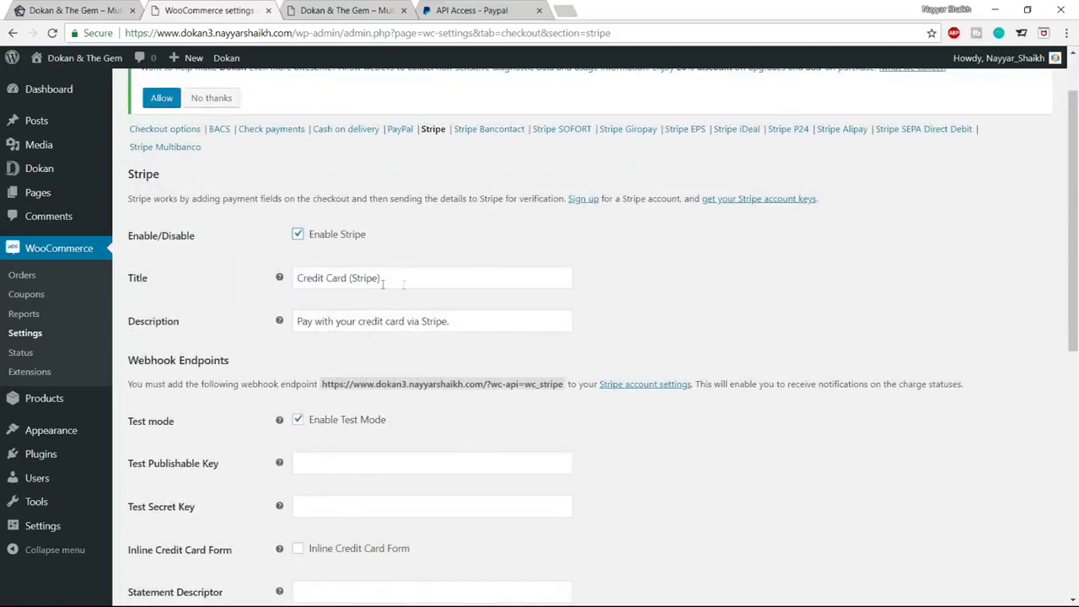
left_click_drag(404, 285, 346, 282)
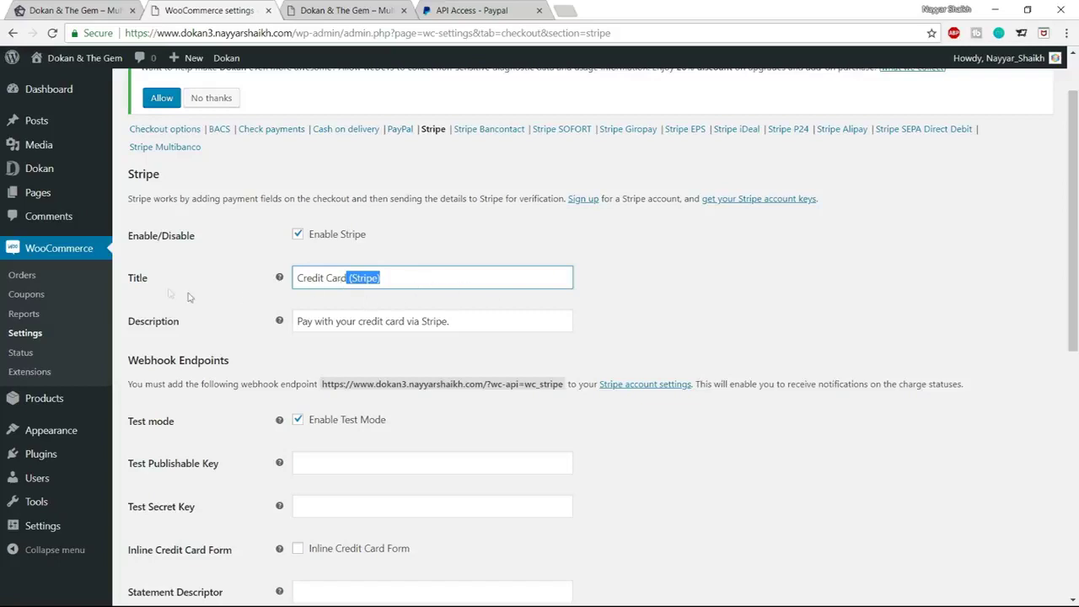
key("BackSpace")
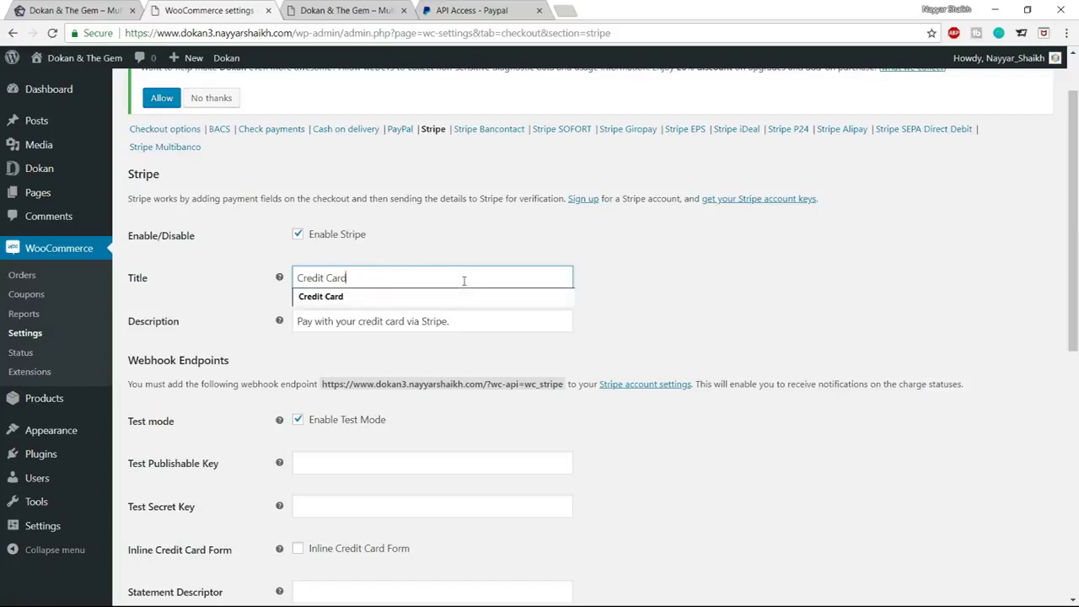
left_click(655, 278)
left_click(353, 279)
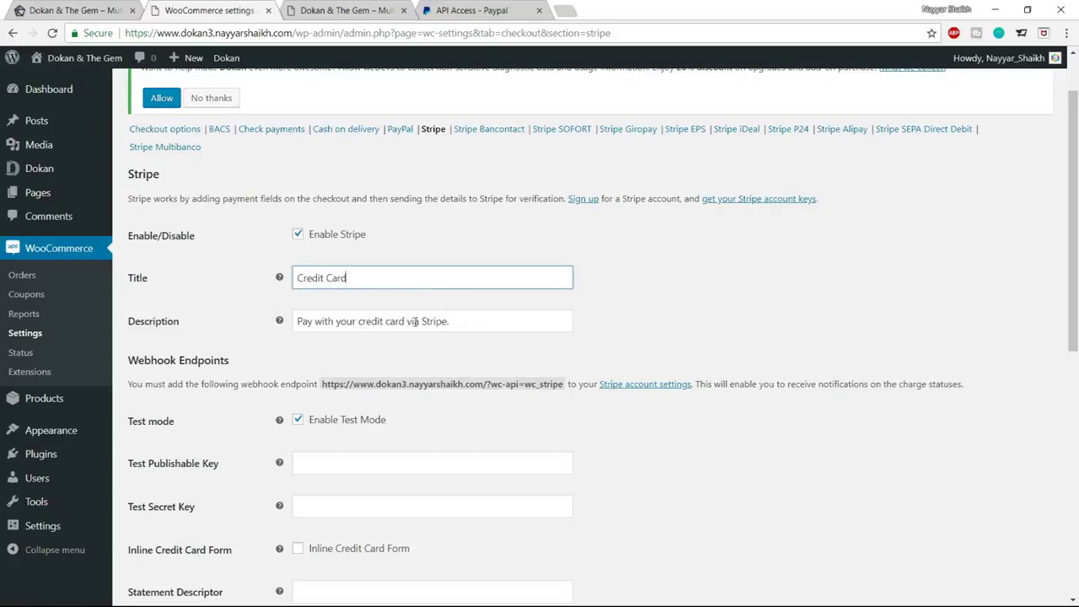
Remove 'via Stripe.' from the Stripe description so it ends 'or Debit card'
left_click_drag(408, 322, 582, 325)
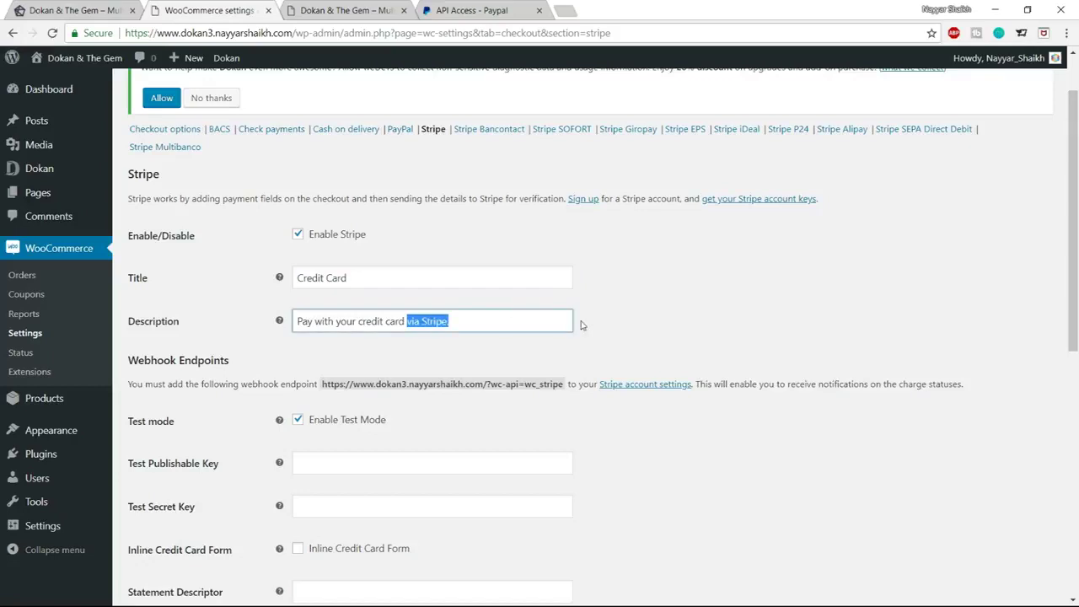
key("BackSpace")
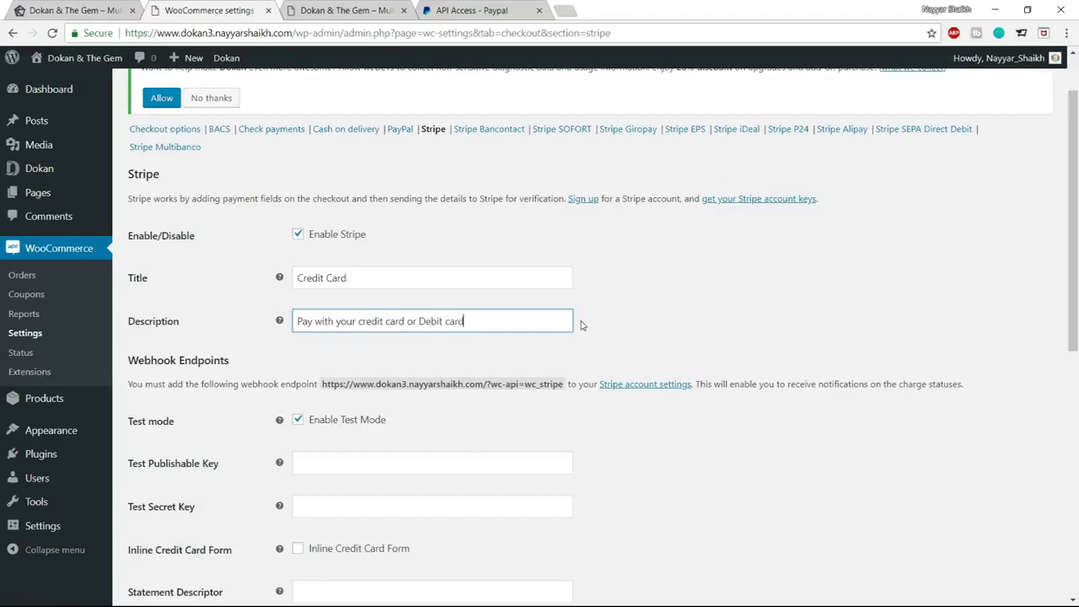
left_click(781, 301)
scroll(795, 304, "down", 3)
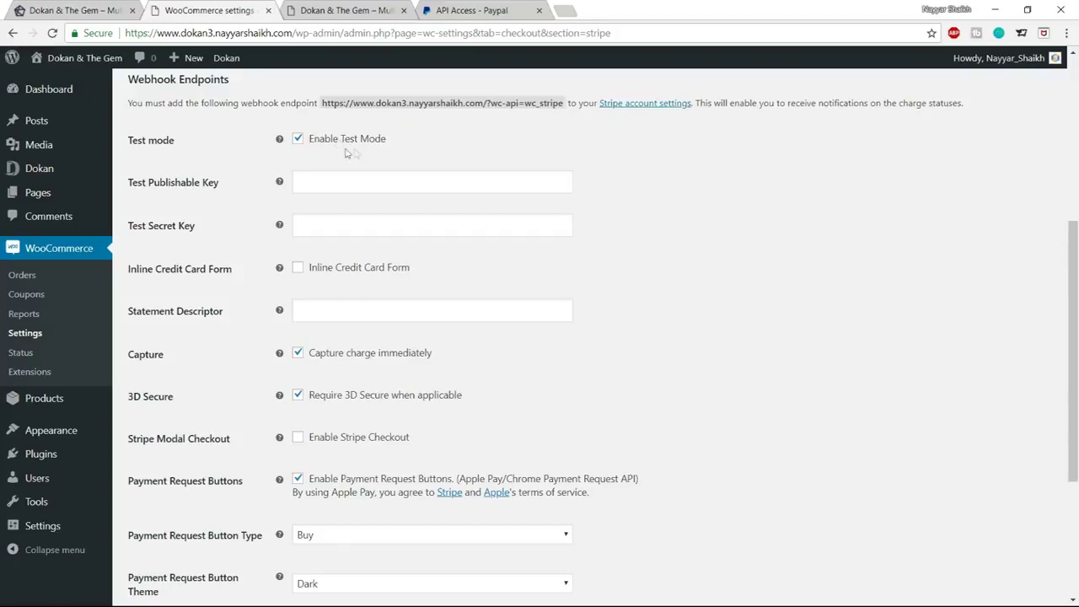
Load dashboard.stripe.com/account/apikeys in a new tab and sign in to reach the test API keys
left_click(566, 8)
type("da")
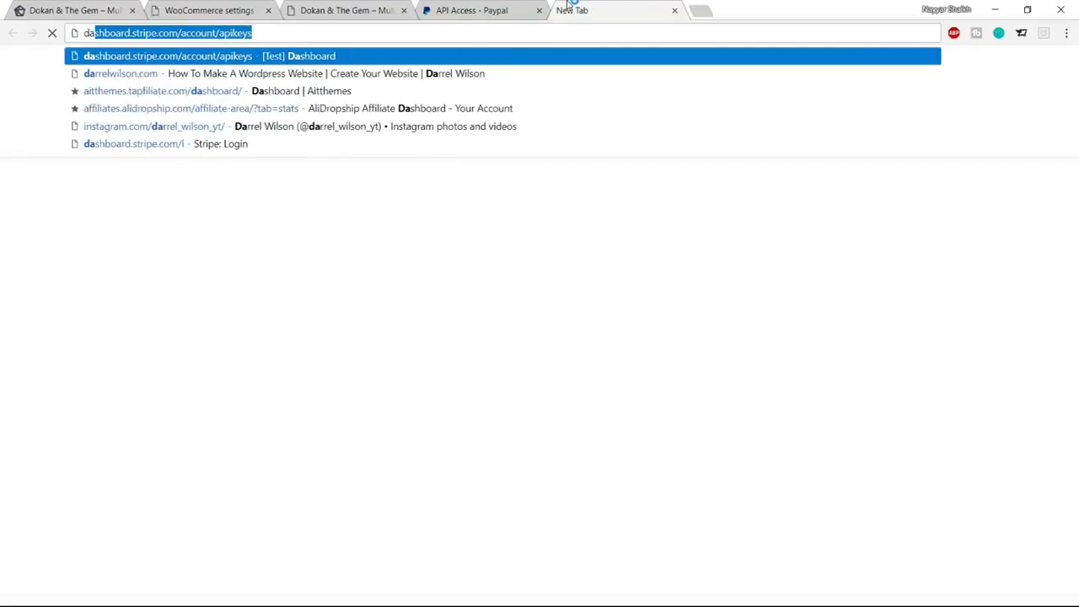
key("Return")
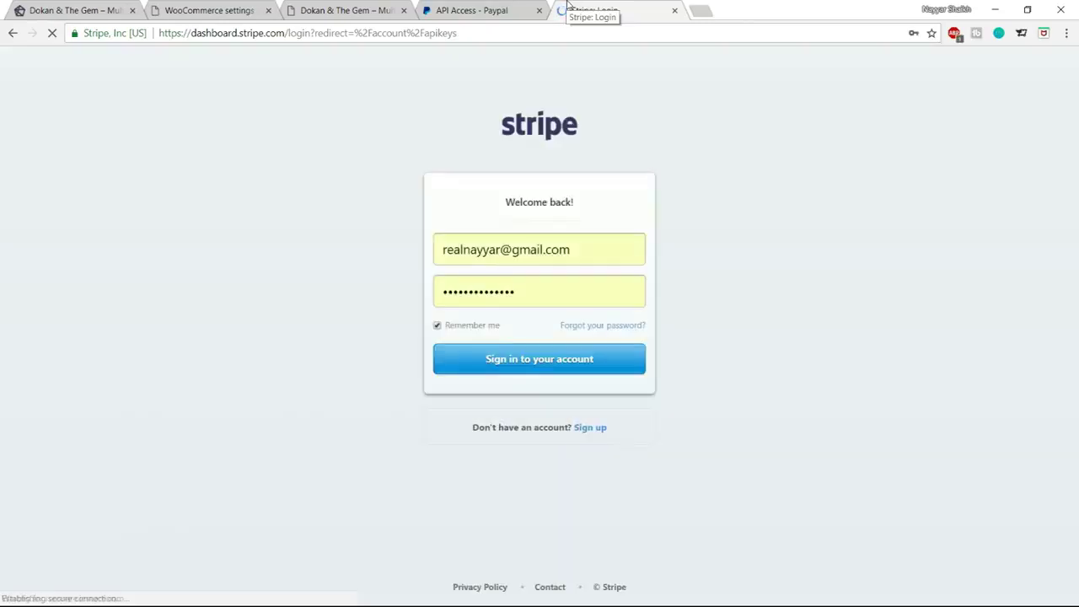
left_click(544, 375)
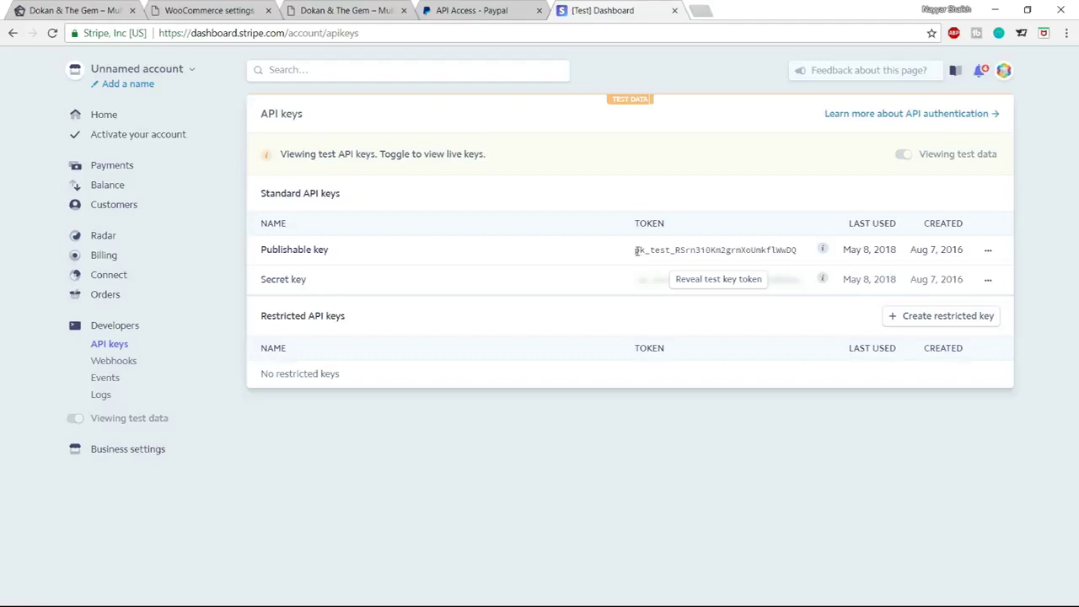
Copy the Stripe test publishable key into WordPress's Test Publishable Key field
left_click_drag(637, 250, 822, 253)
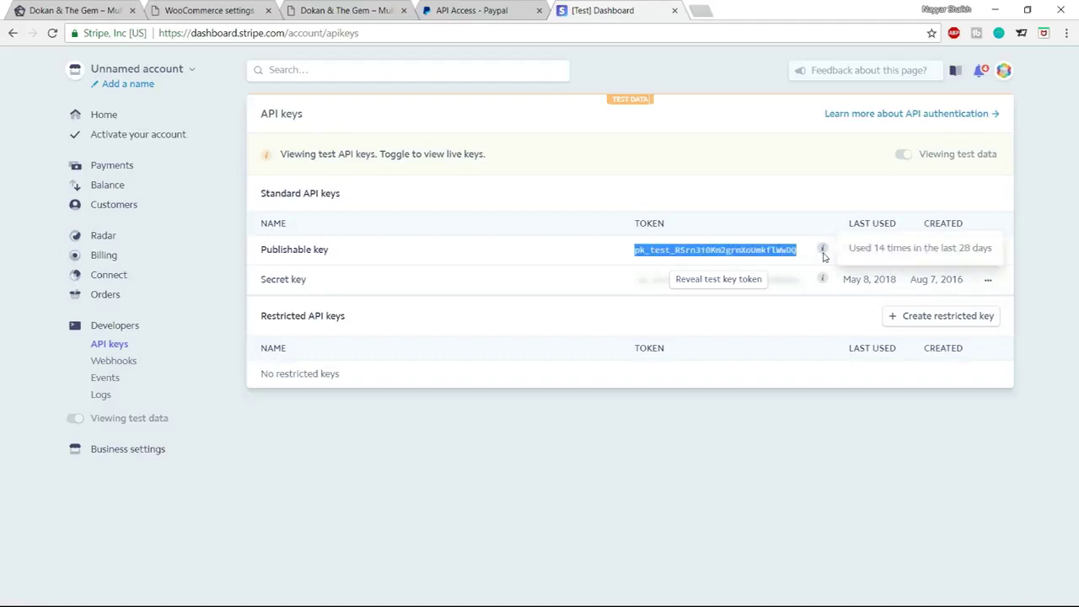
left_click(245, 9)
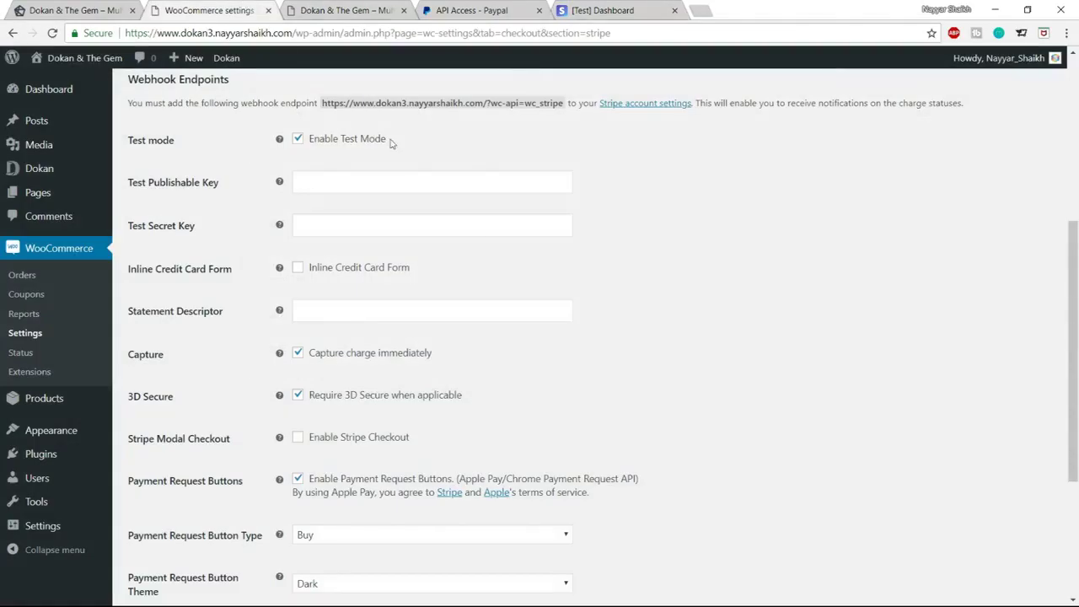
left_click(372, 186)
key("ctrl+v")
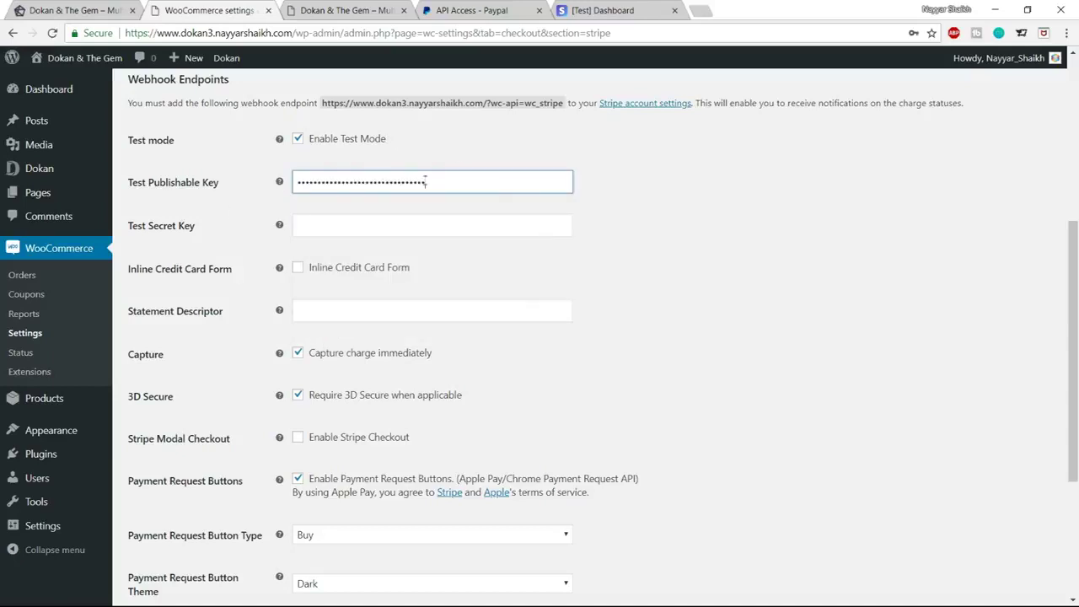
Reveal and copy the Stripe test secret key into the Test Secret Key field, then save
left_click(641, 10)
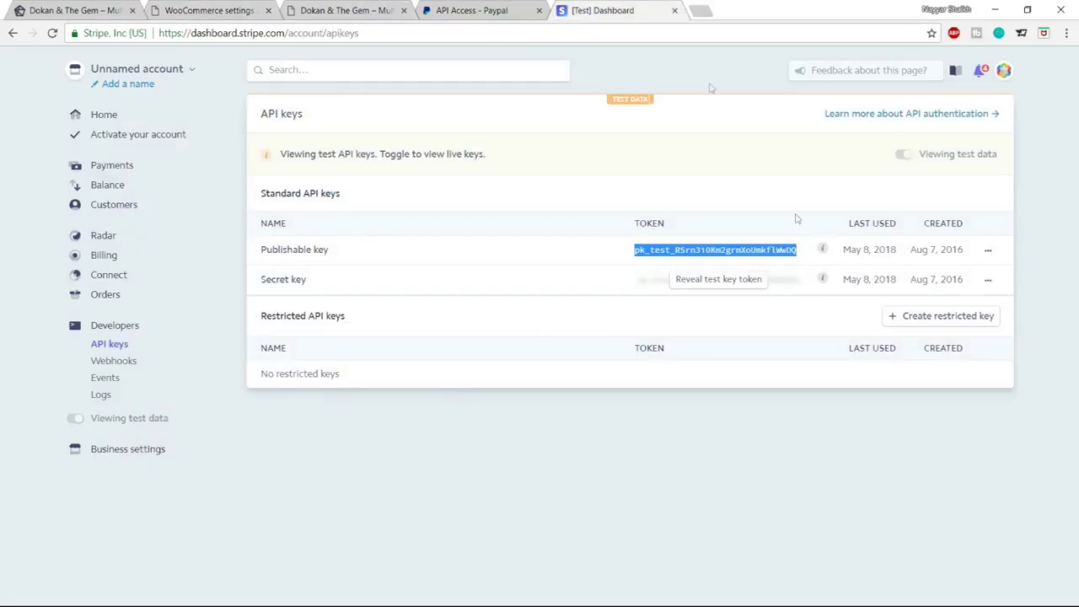
left_click(721, 281)
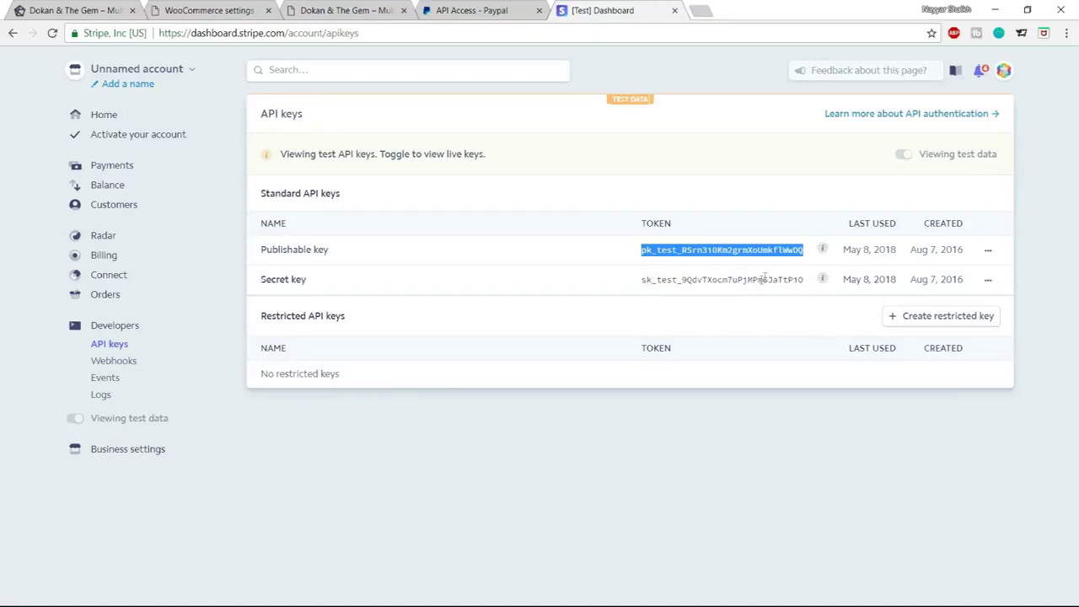
left_click(735, 281)
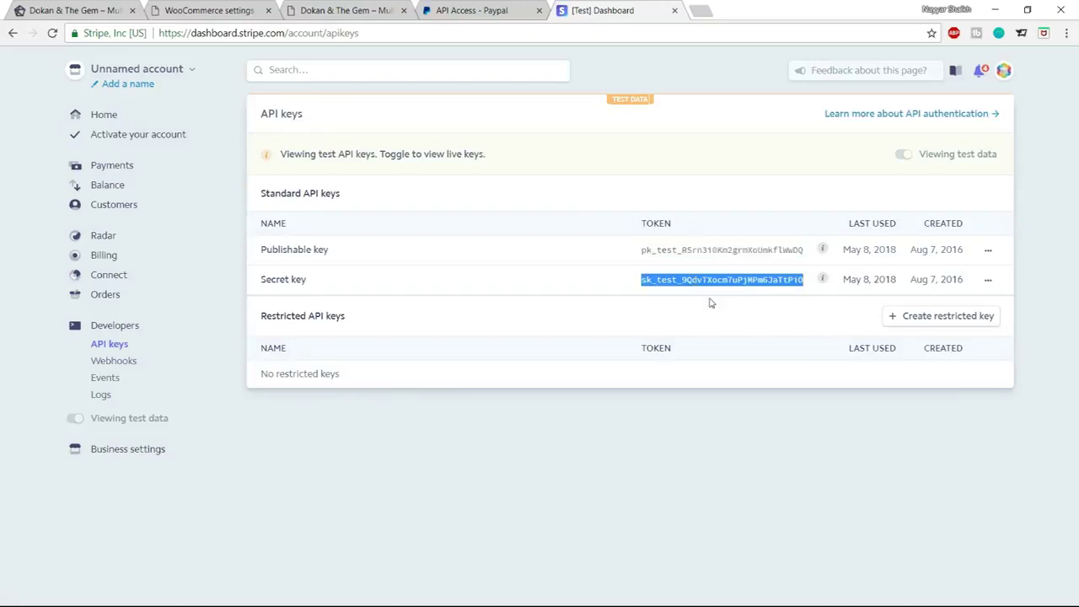
left_click(209, 10)
left_click(398, 221)
key("ctrl+v")
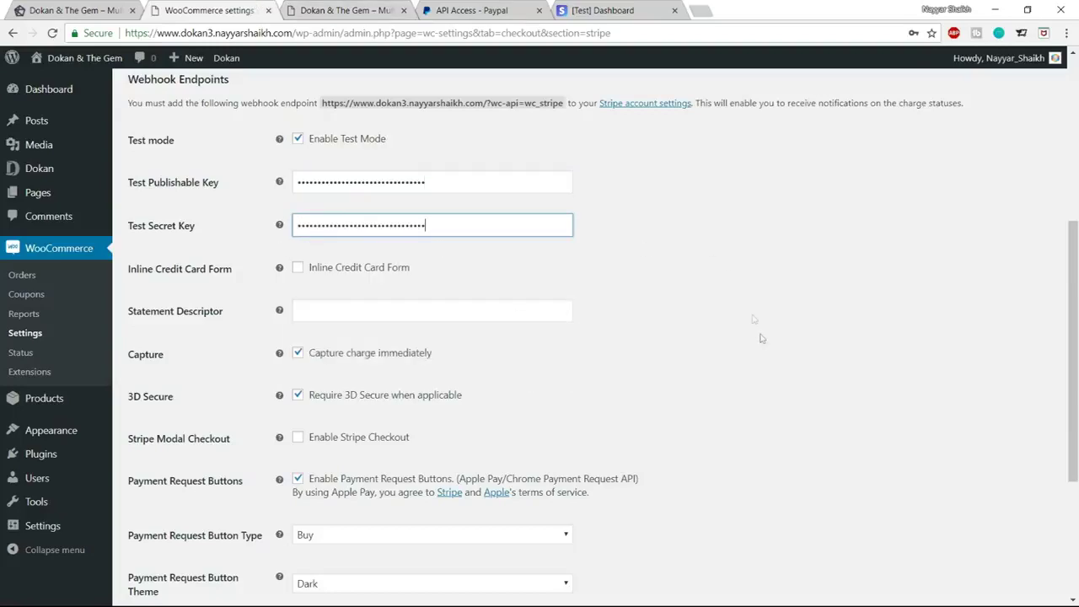
scroll(763, 341, "down", 3)
left_click(168, 535)
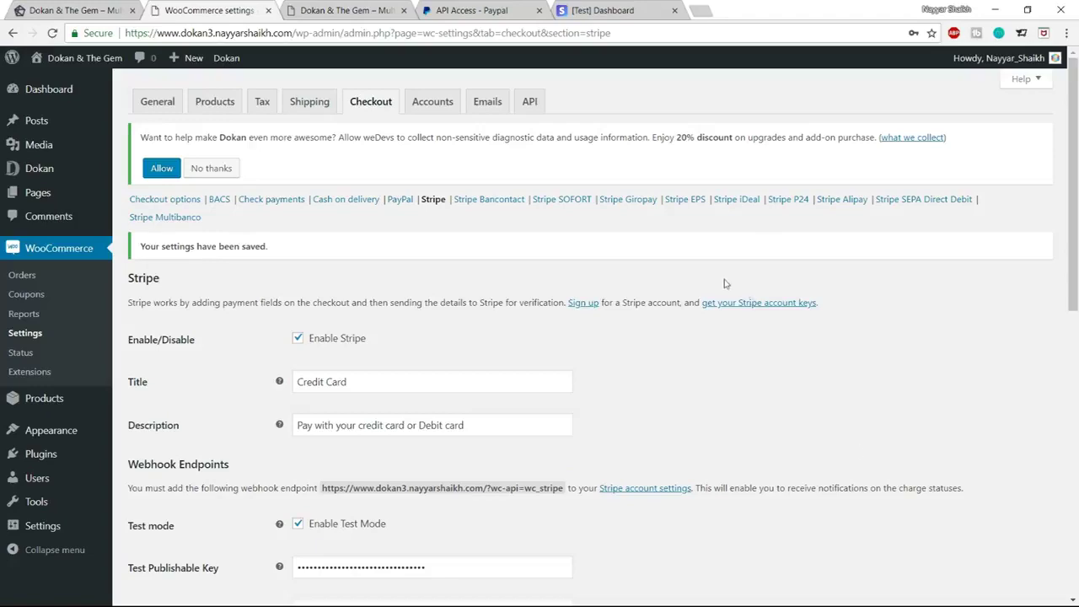
Review WooCommerce's Accounts settings
left_click(454, 108)
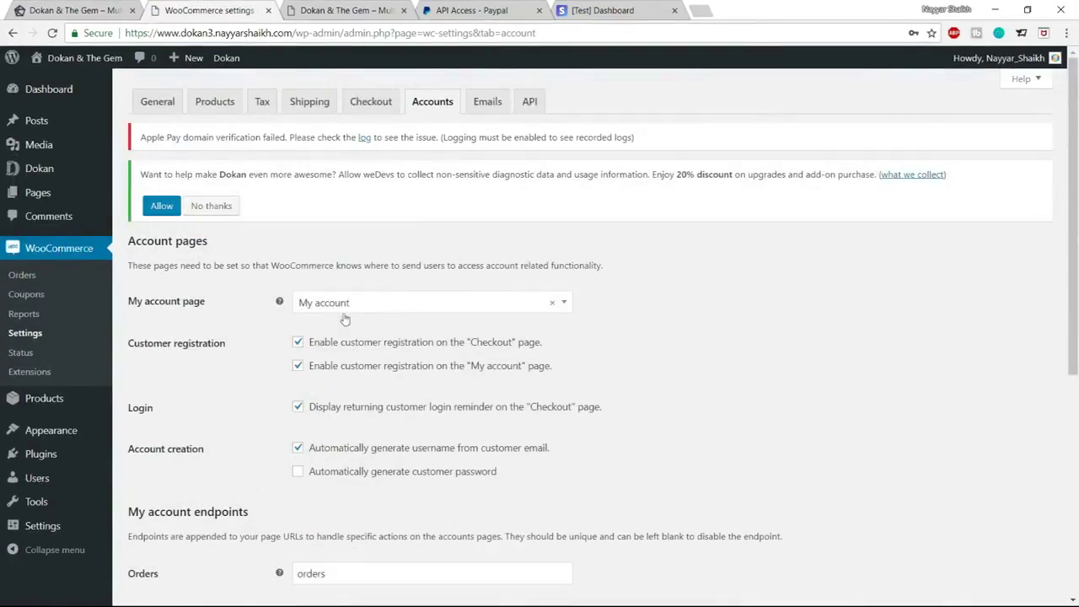
scroll(958, 340, "down", 5)
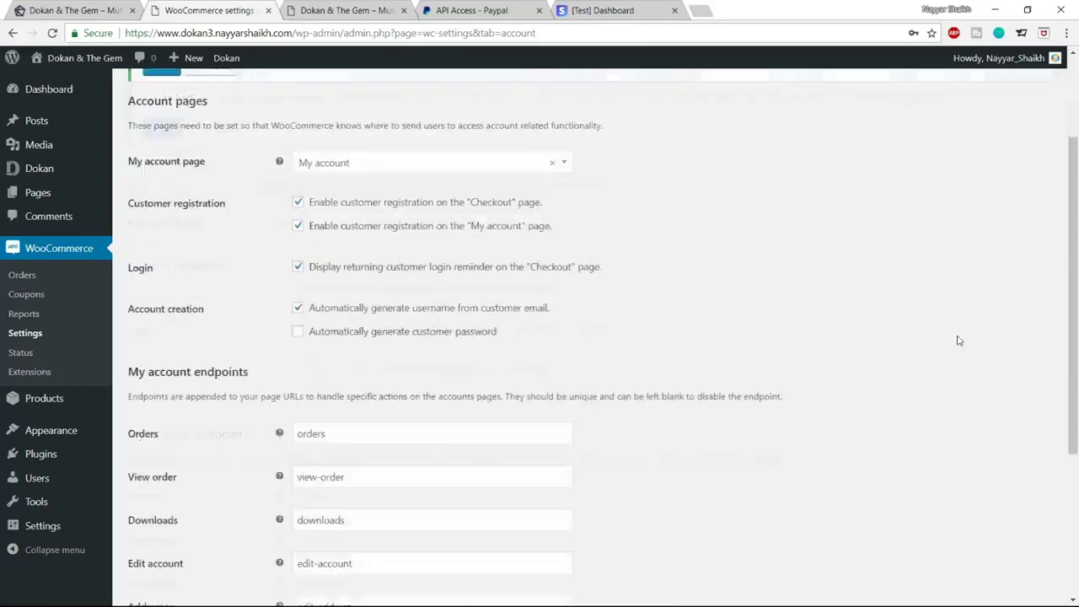
scroll(839, 345, "up", 5)
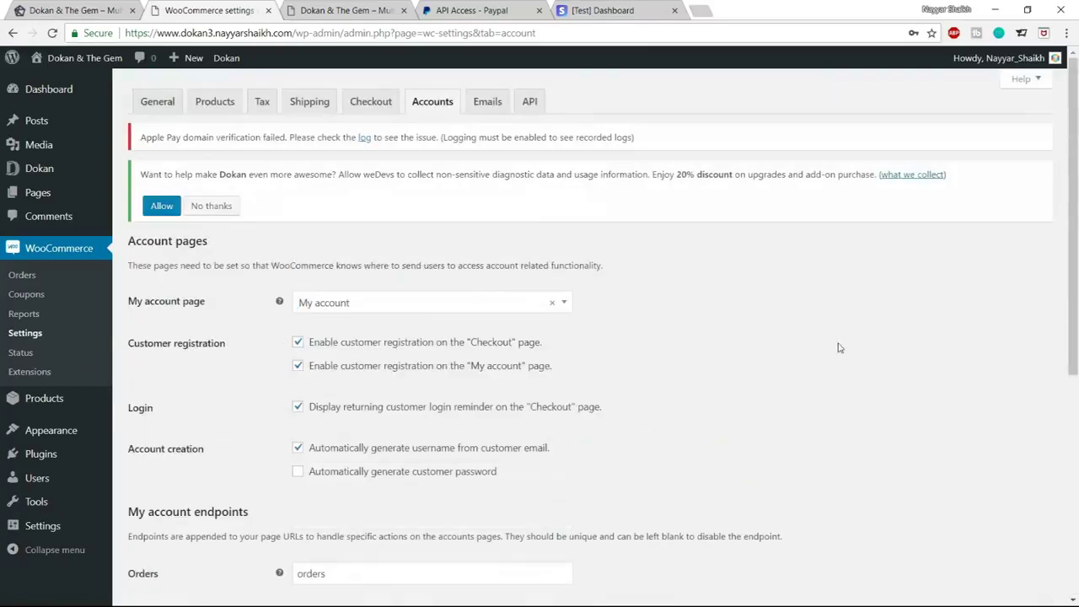
Review the email notifications from New order to Customer note and save the Emails settings
left_click(484, 105)
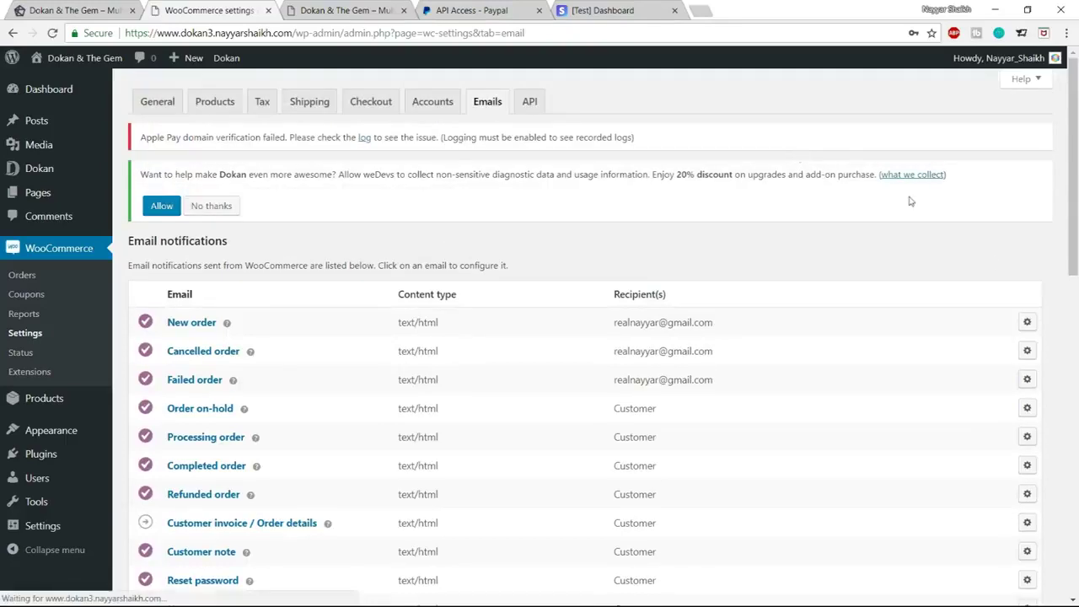
scroll(1000, 277, "down", 3)
left_click_drag(739, 247, 581, 185)
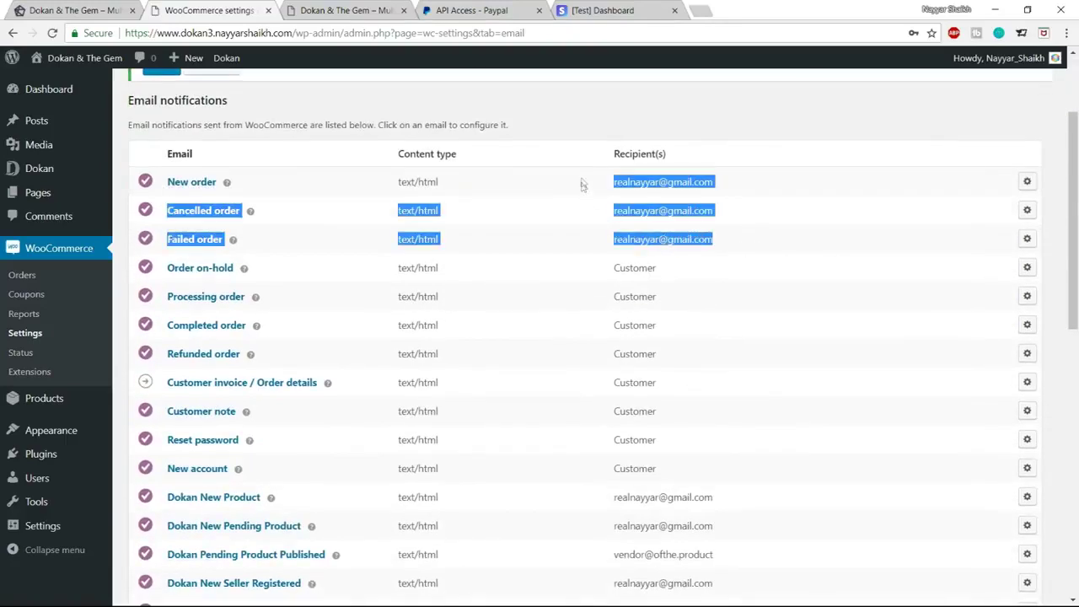
left_click(657, 187)
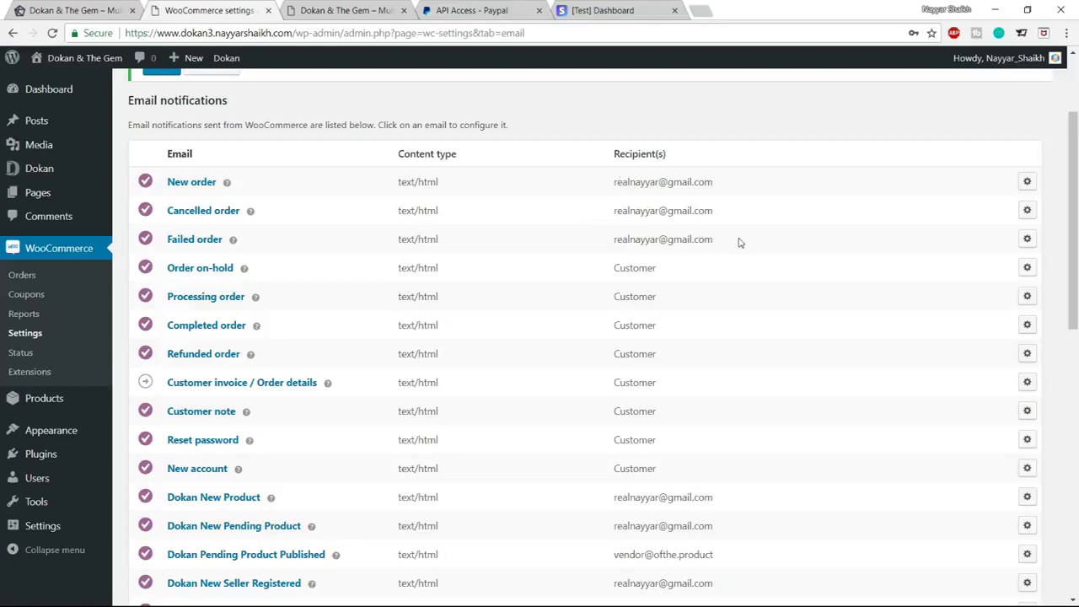
left_click_drag(718, 242, 613, 175)
scroll(761, 255, "down", 1)
scroll(762, 255, "down", 2)
left_click_drag(751, 331, 595, 292)
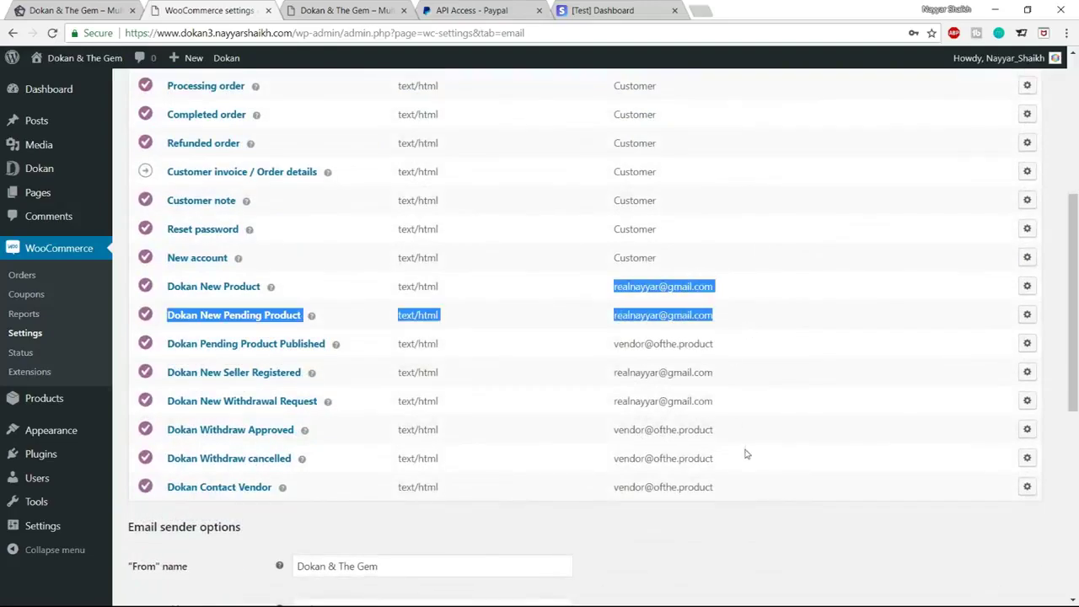
scroll(745, 452, "down", 1)
scroll(826, 384, "down", 4)
left_click(161, 531)
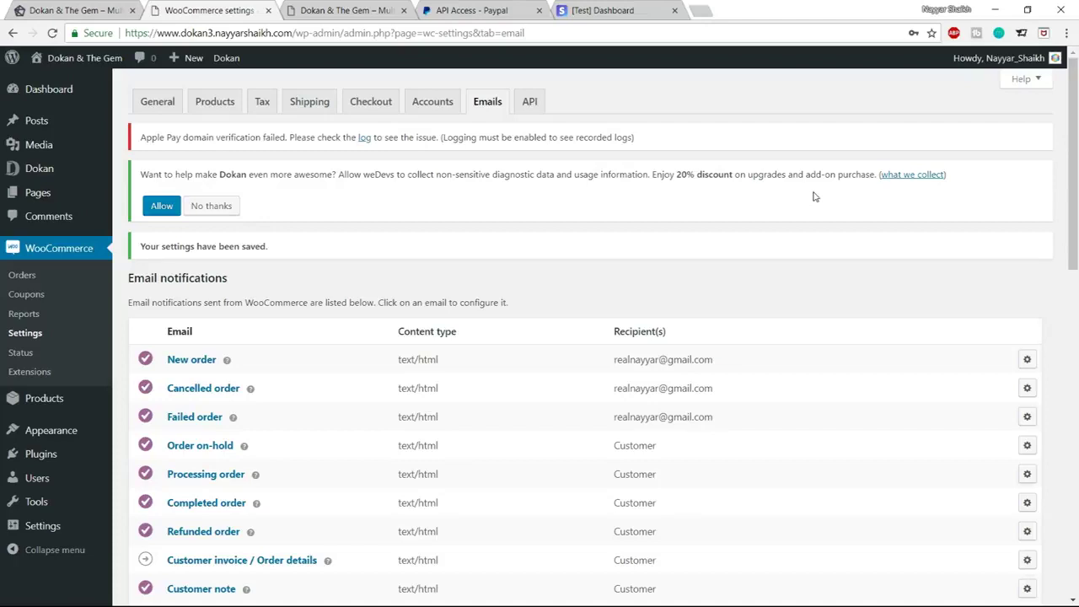
Start a new coupon NAYYAR7 described as 'The coupon code gives you 7% Discount'
left_click(32, 296)
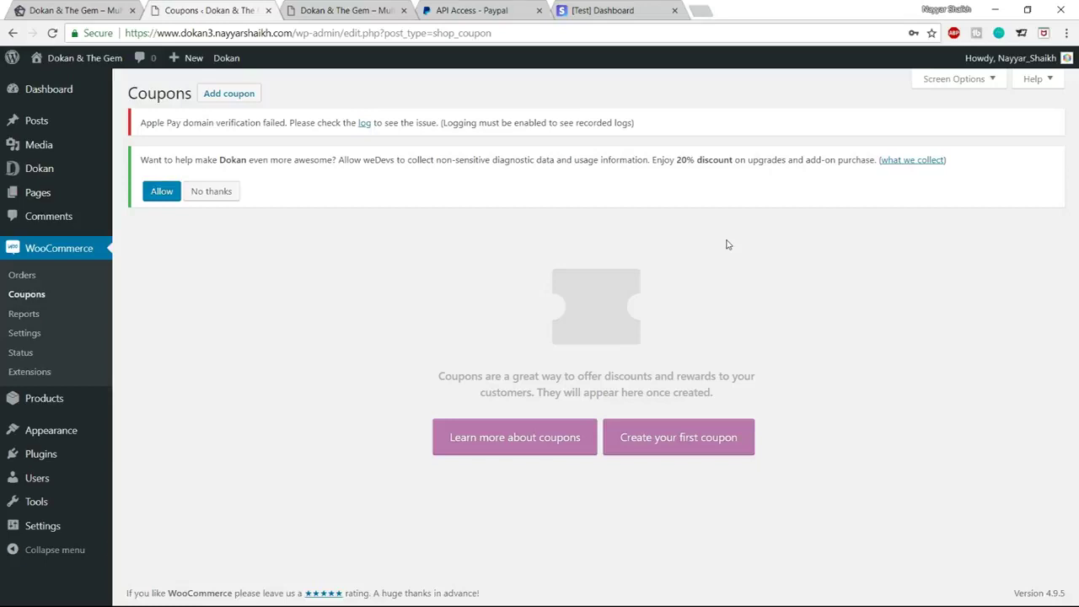
left_click(712, 452)
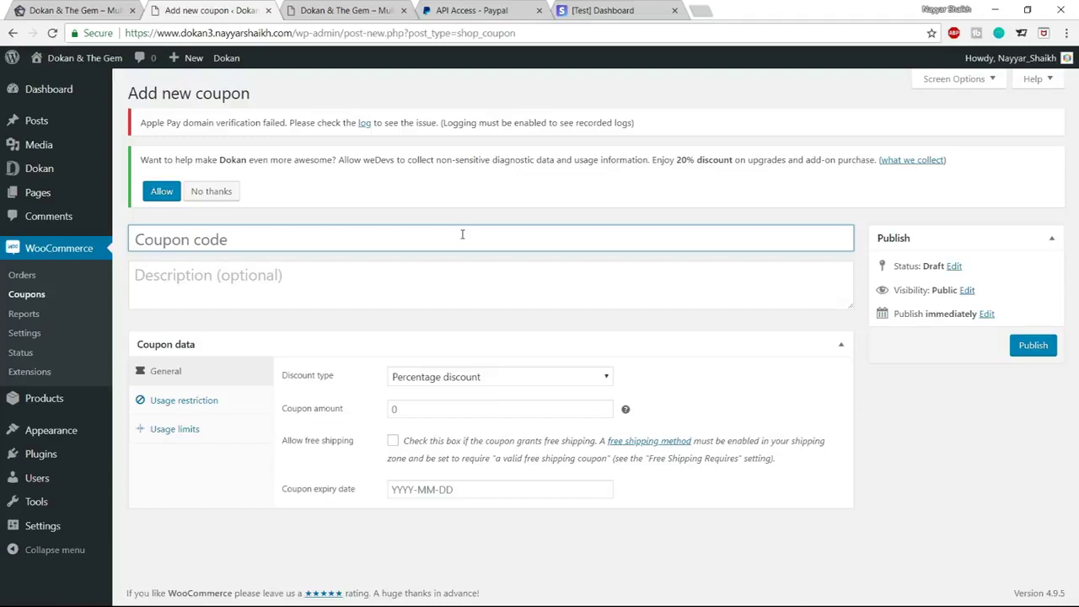
type("NAYYA")
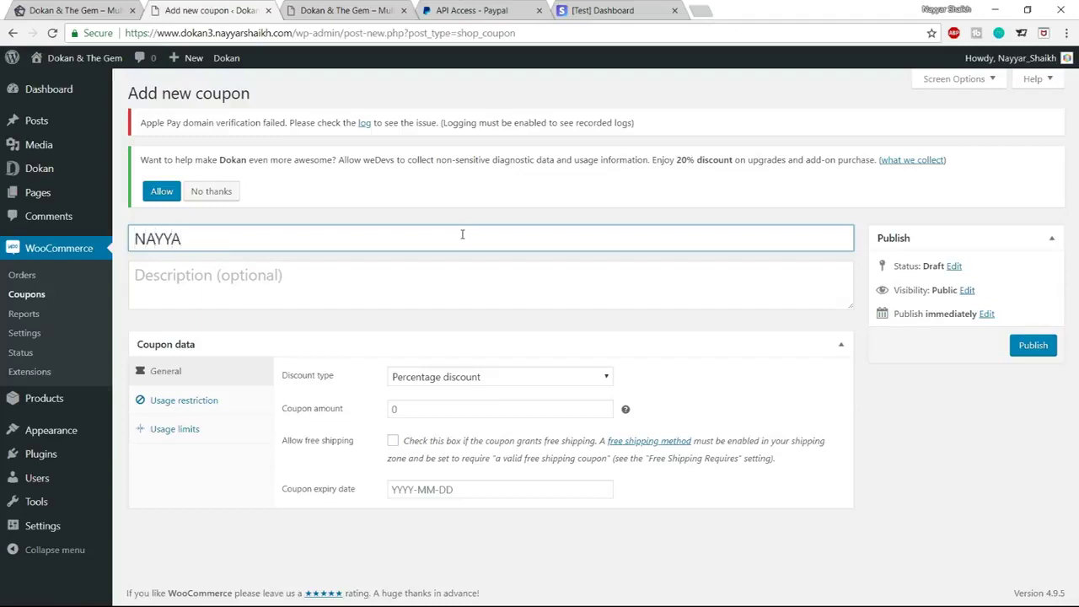
type("R7")
left_click(299, 287)
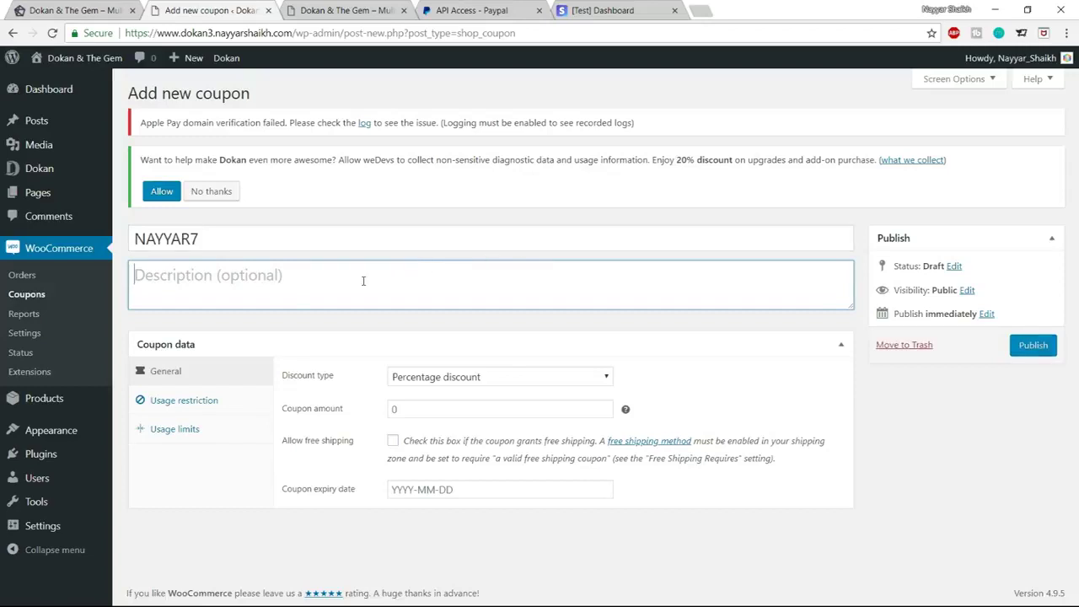
type("The cou")
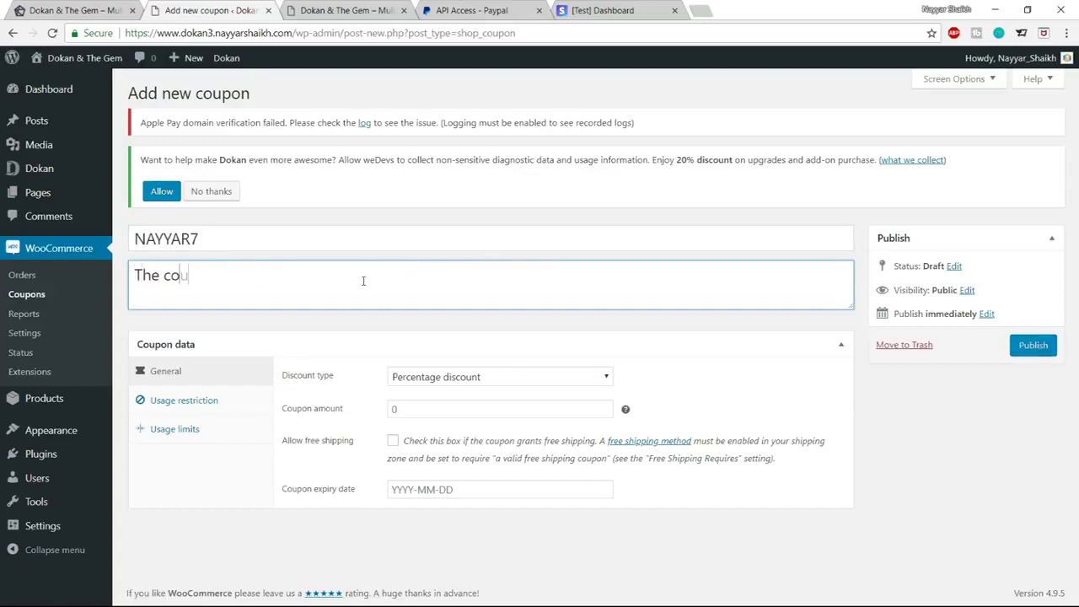
type("pon code g")
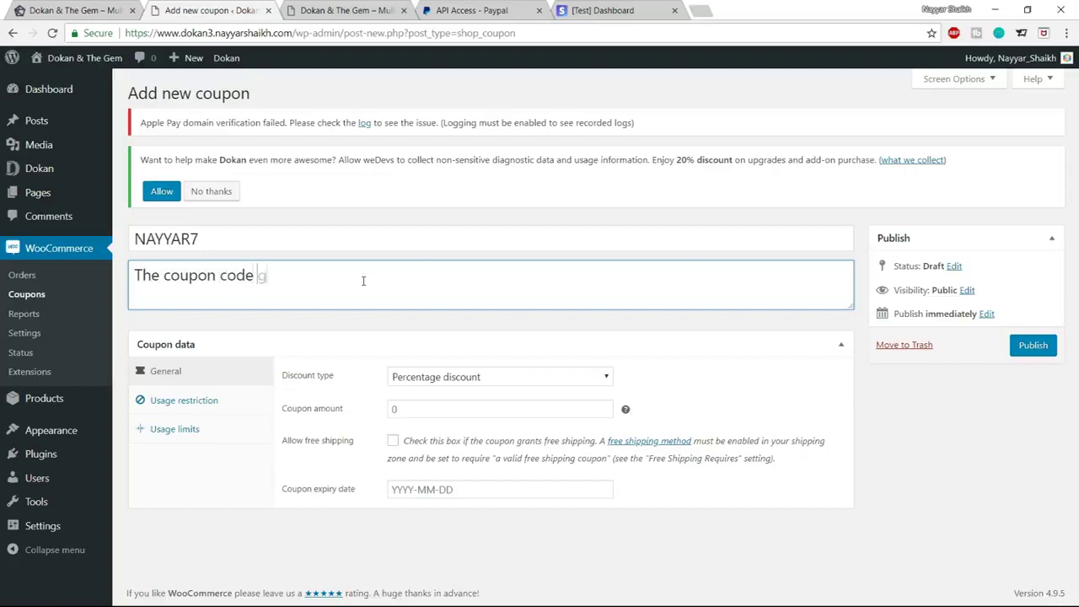
type("ives you 7")
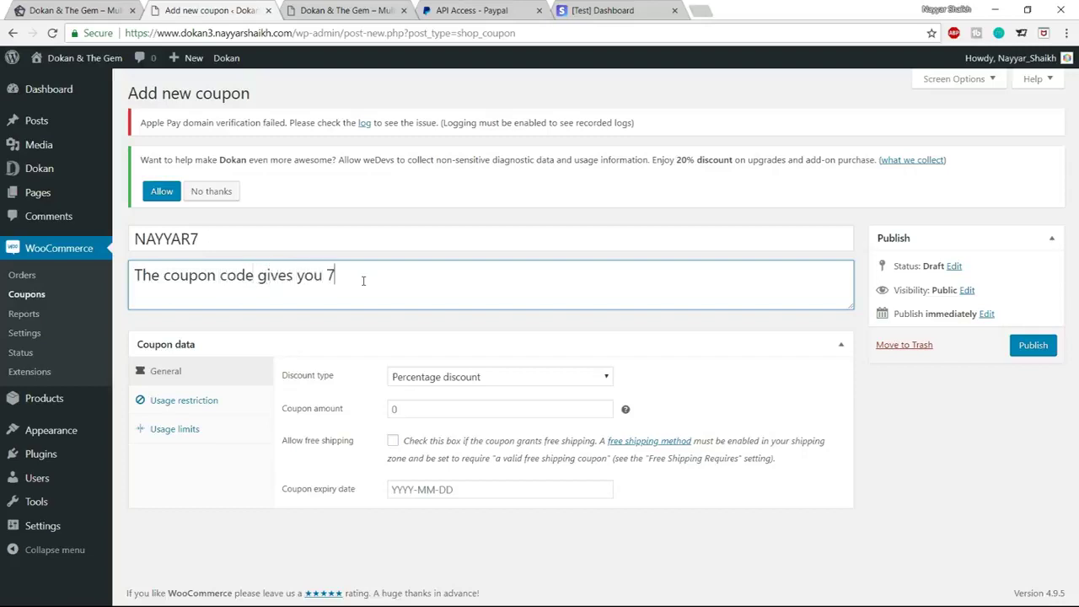
type("% Discount")
Keep Percentage discount, set amount 10 and expiry 2018-11-30, and publish the coupon
left_click(477, 381)
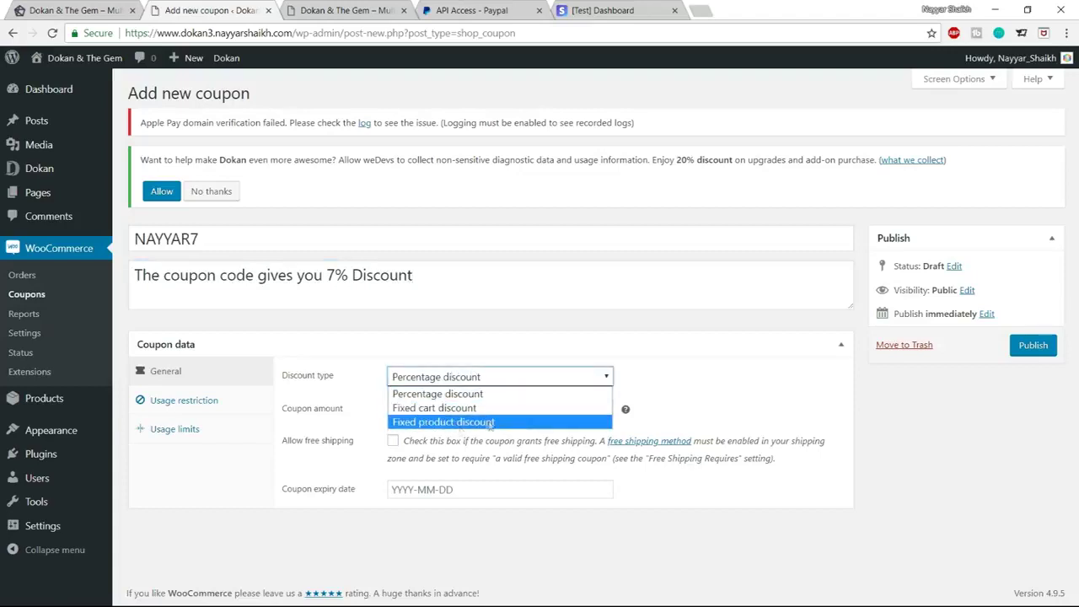
left_click(468, 396)
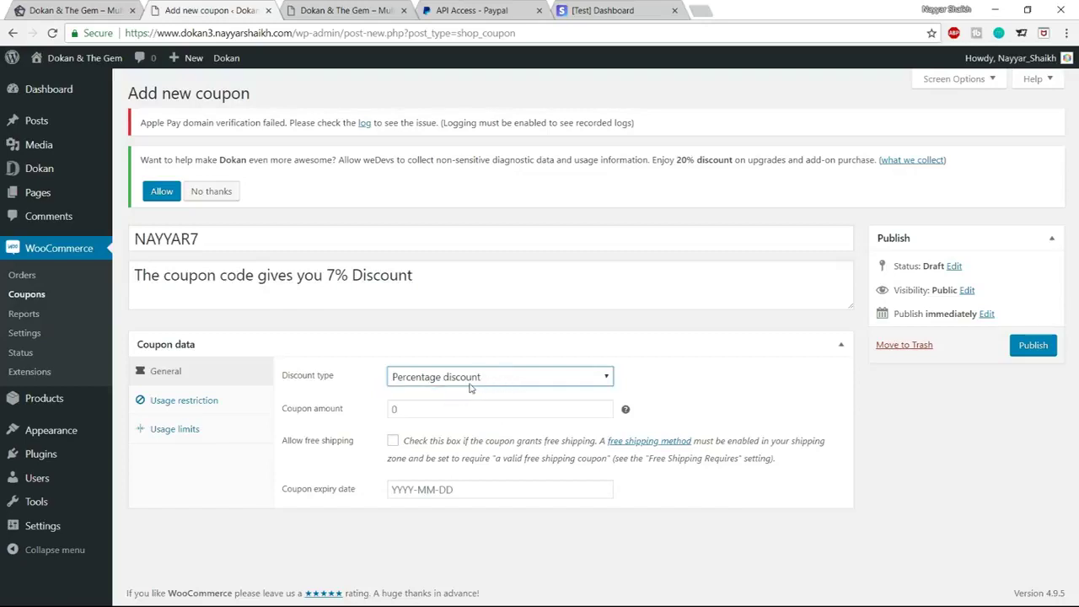
left_click(432, 405)
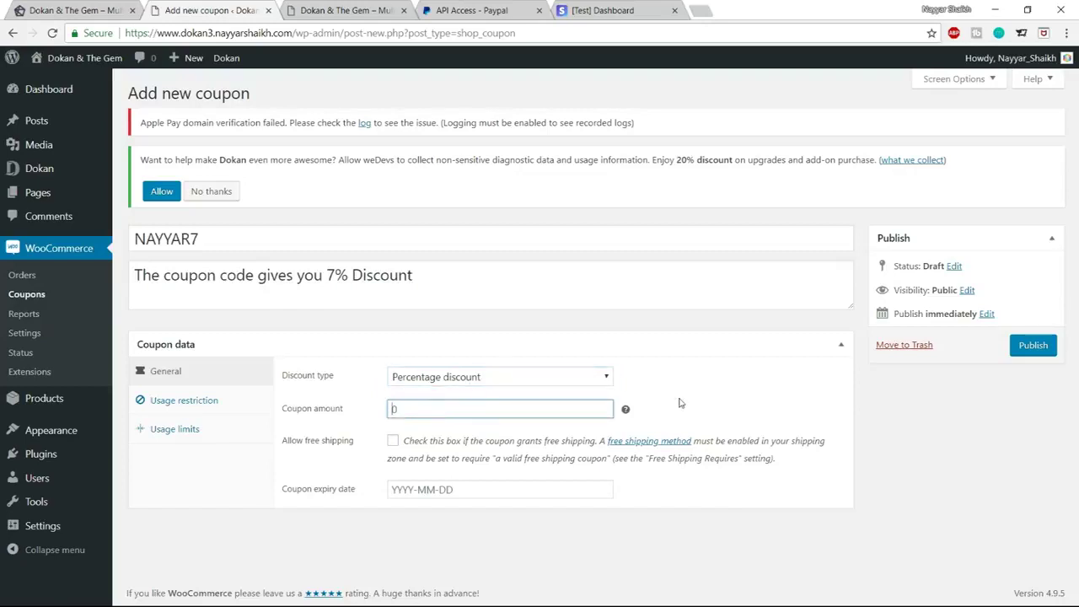
type("10")
left_click(758, 414)
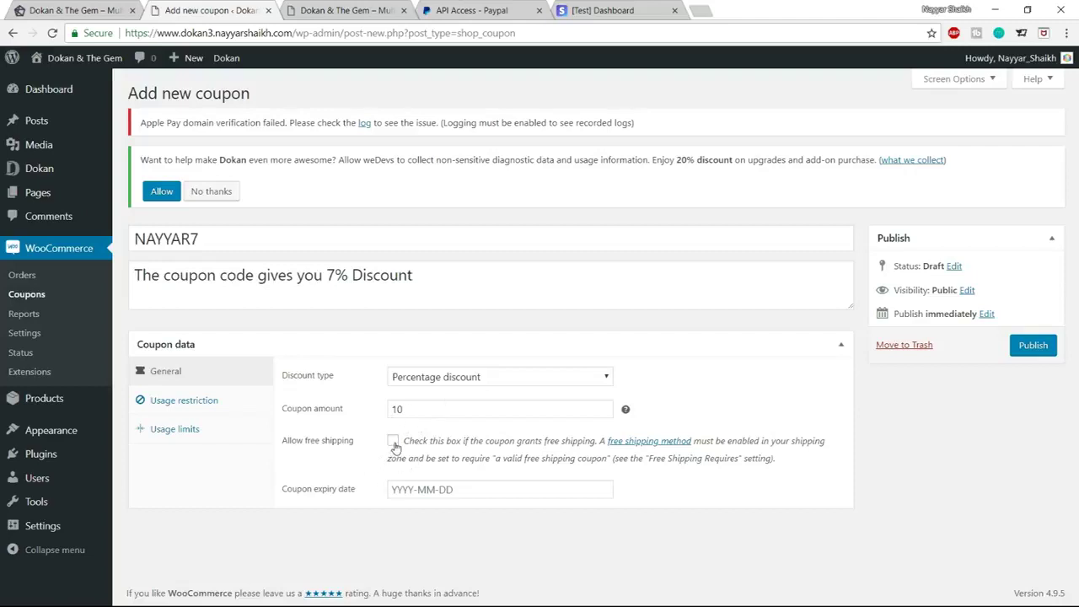
left_click(422, 490)
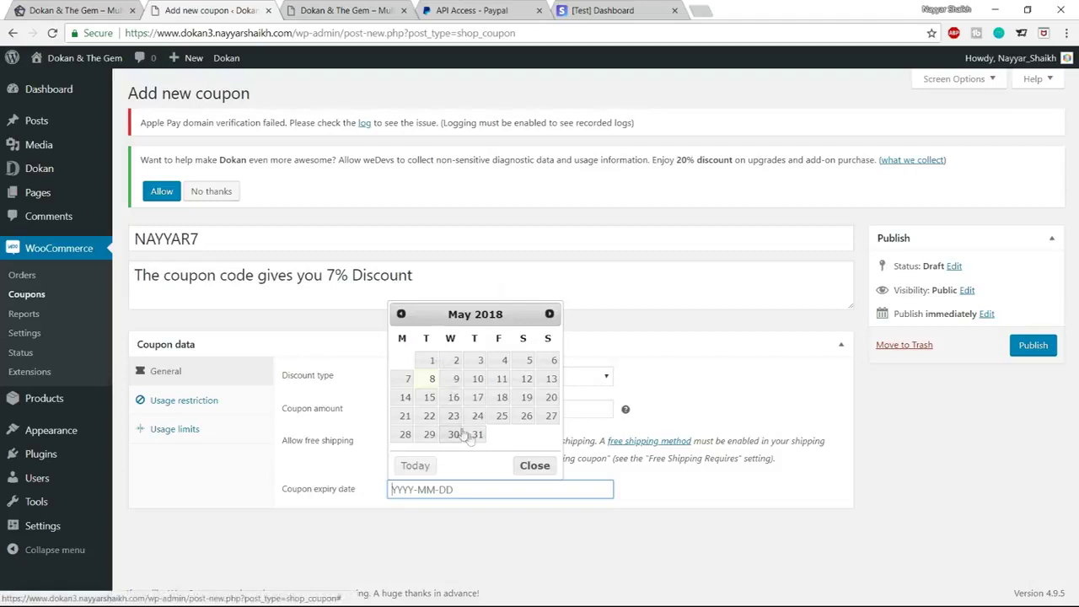
left_click(549, 314)
left_click(549, 313)
left_click(549, 314)
left_click(549, 313)
left_click(549, 314)
left_click(549, 313)
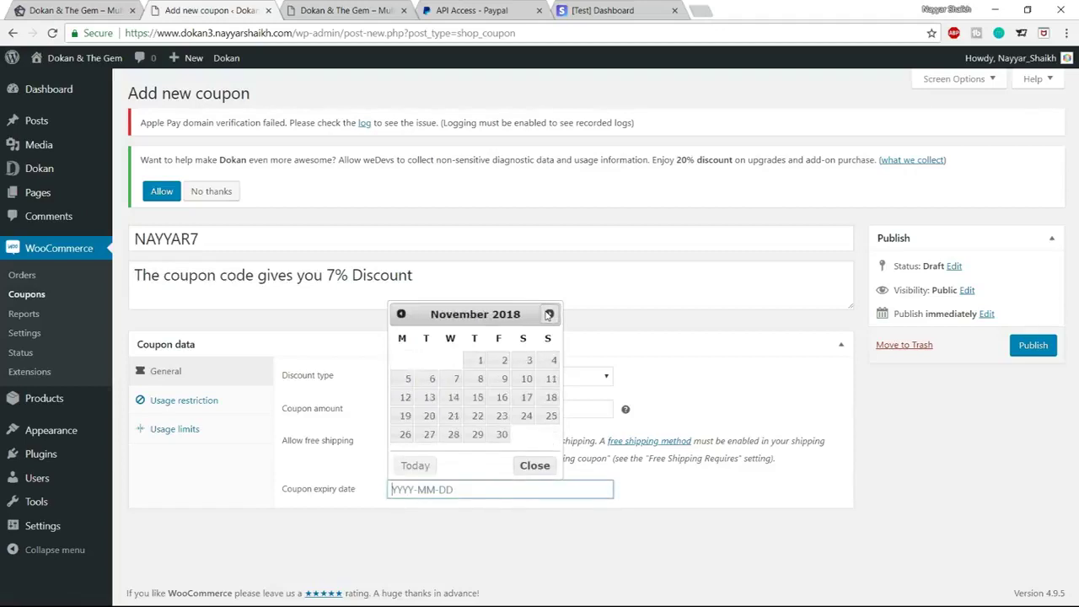
left_click(501, 435)
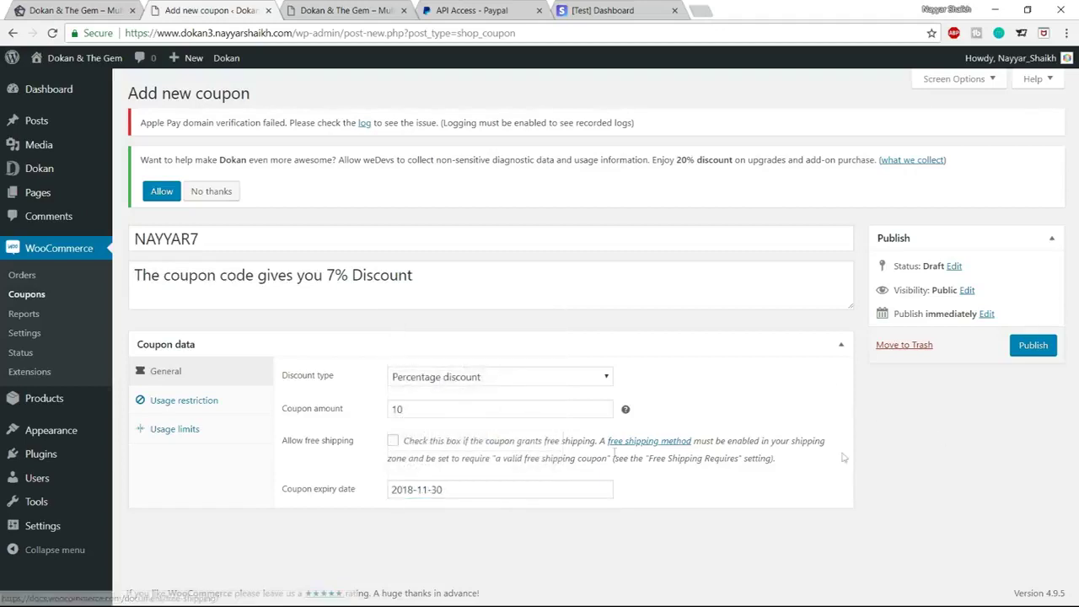
left_click(1032, 345)
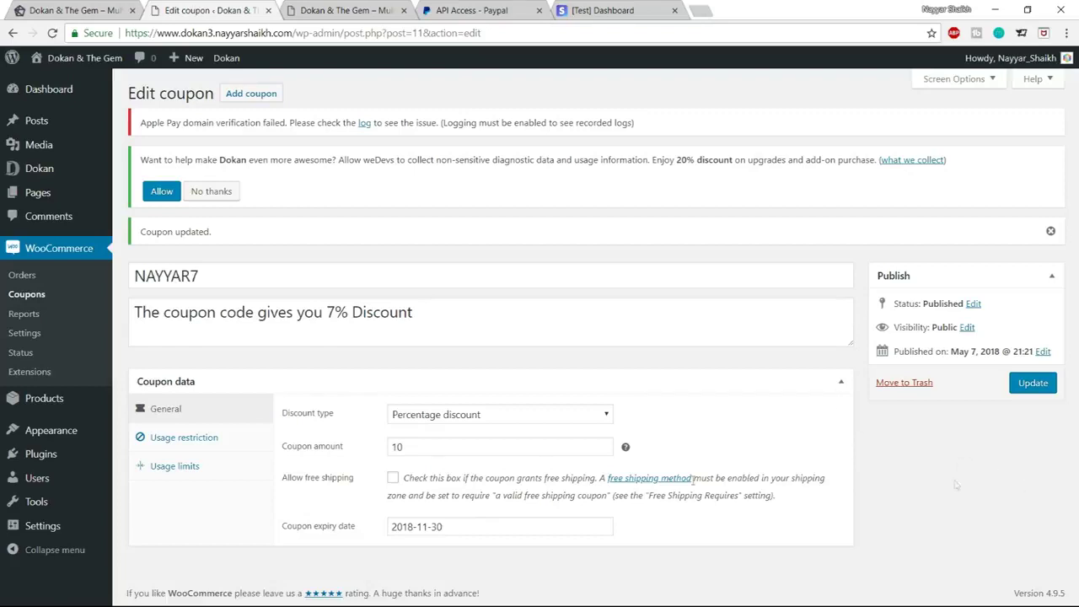
Set the coupon's minimum spend to 100 and maximum spend to 1000
left_click(186, 449)
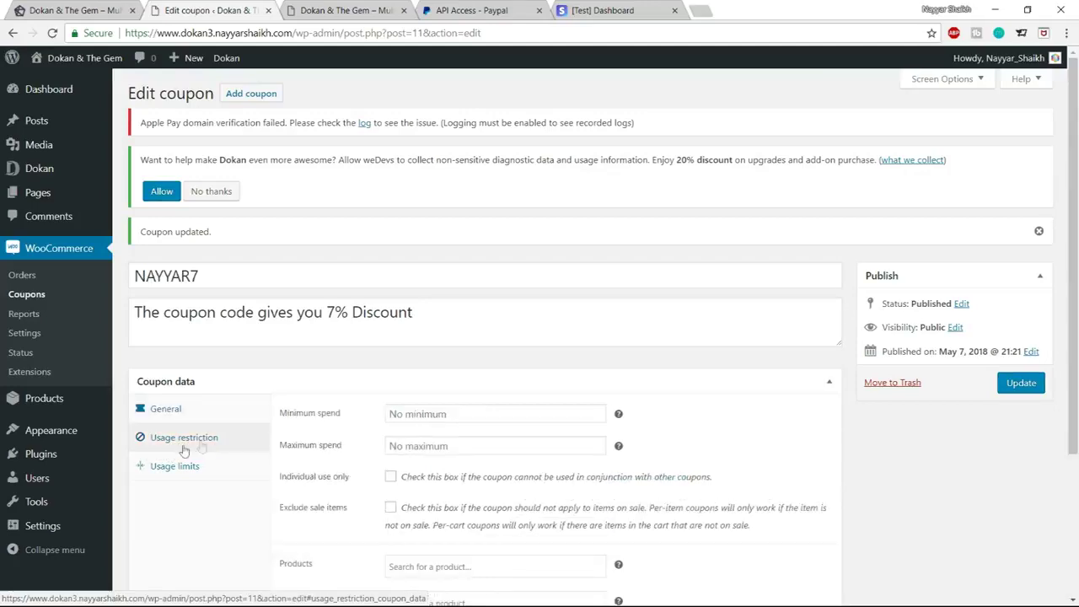
scroll(202, 445, "down", 3)
left_click(447, 215)
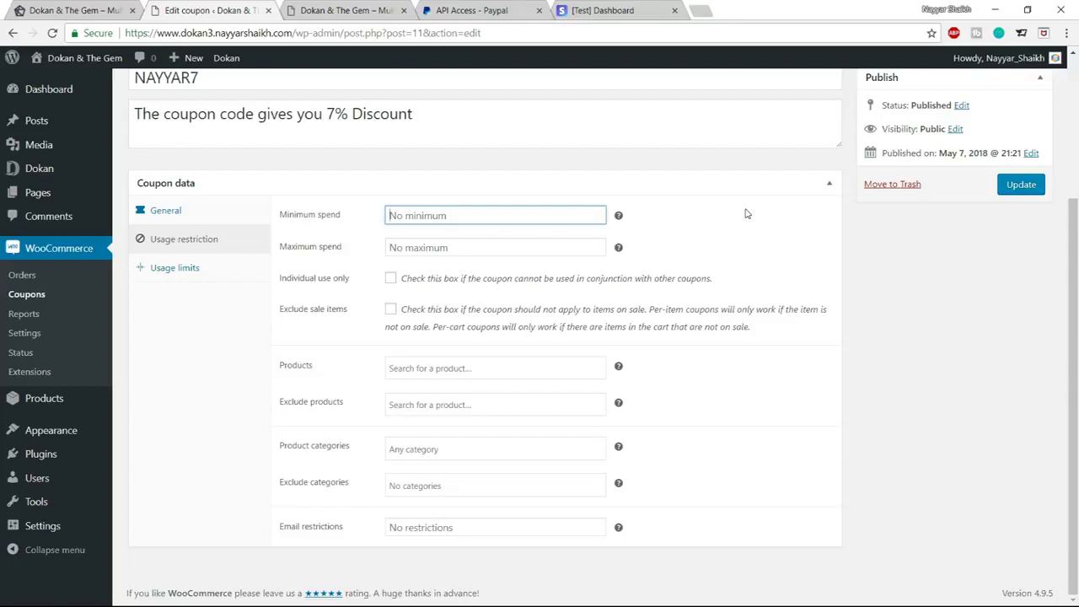
type("100")
key("Return")
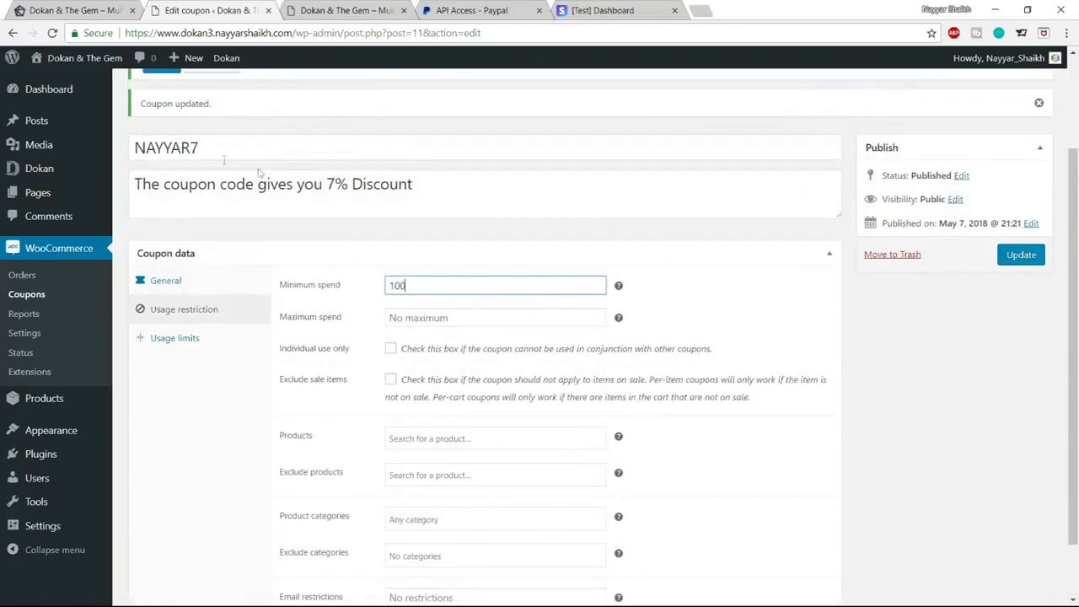
left_click(441, 311)
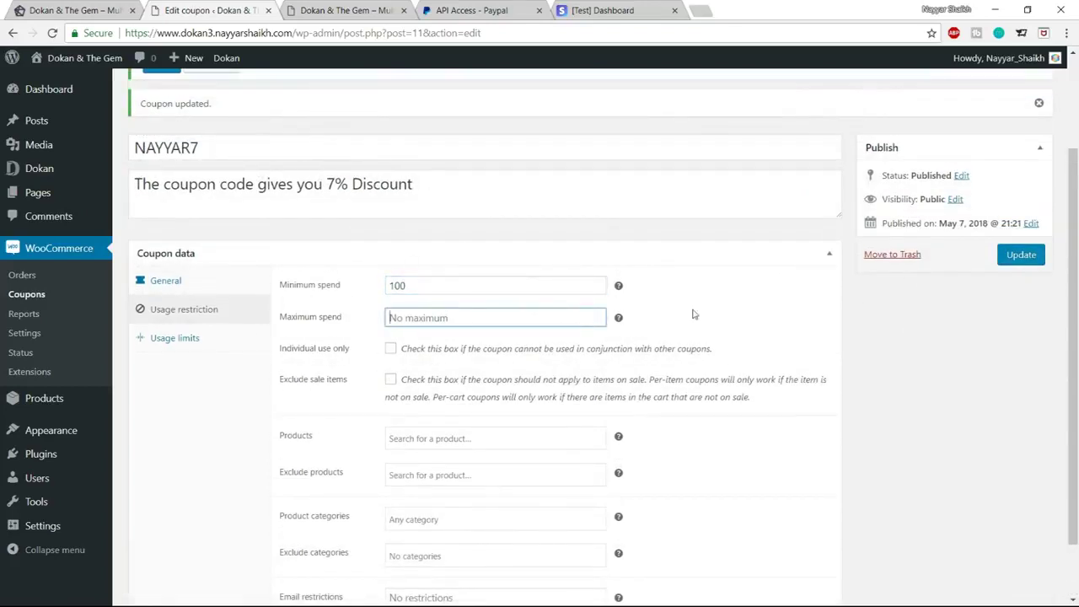
type("1000")
left_click(749, 295)
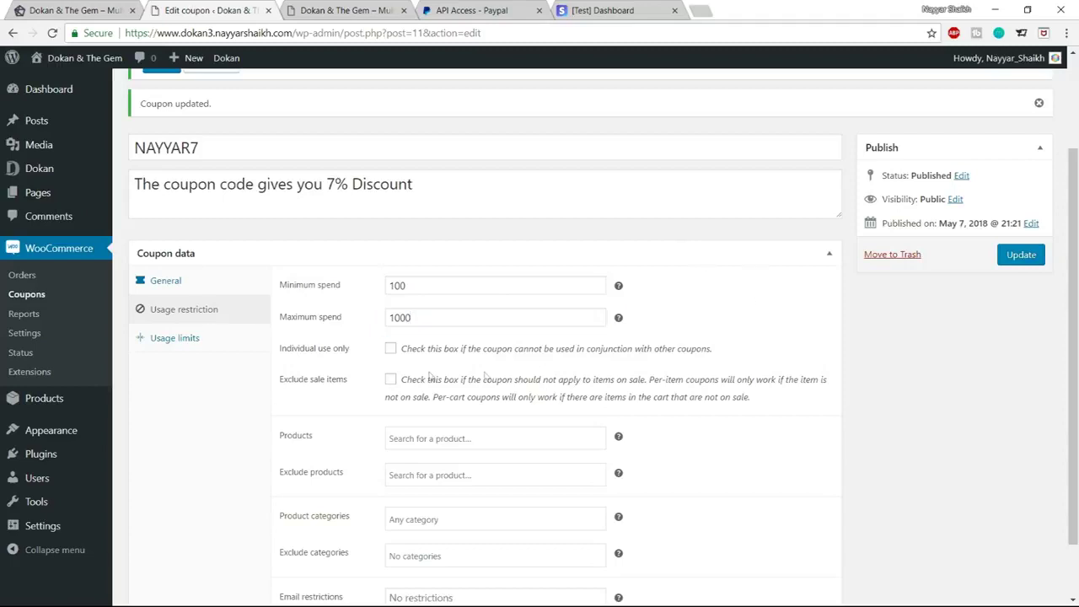
Enable Individual use only and Exclude sale items, leave product lists empty, and update
left_click(391, 351)
left_click(390, 380)
scroll(933, 434, "down", 1)
left_click(474, 363)
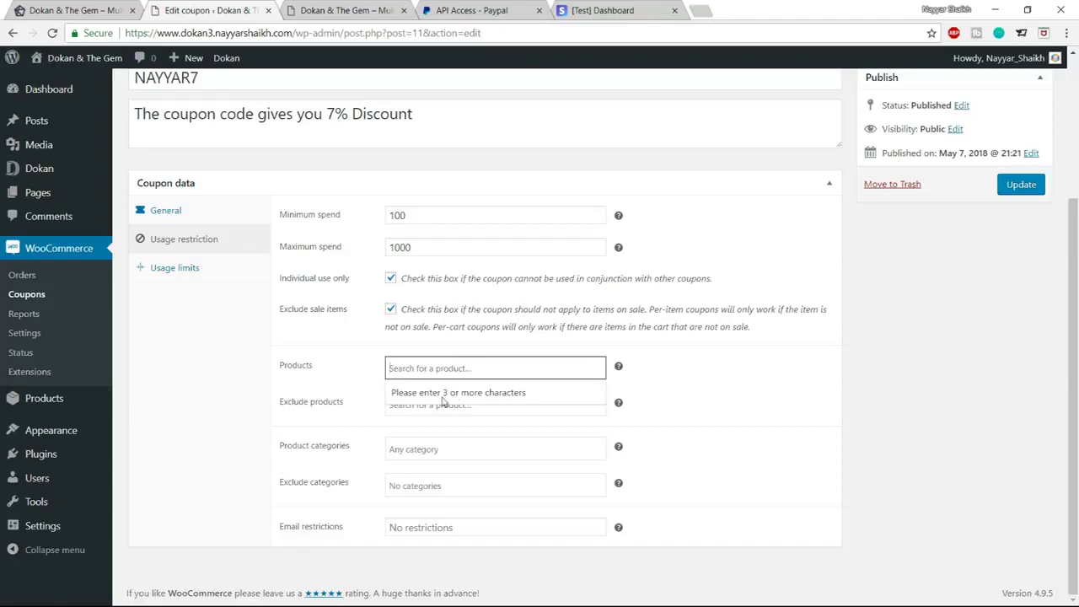
left_click(776, 382)
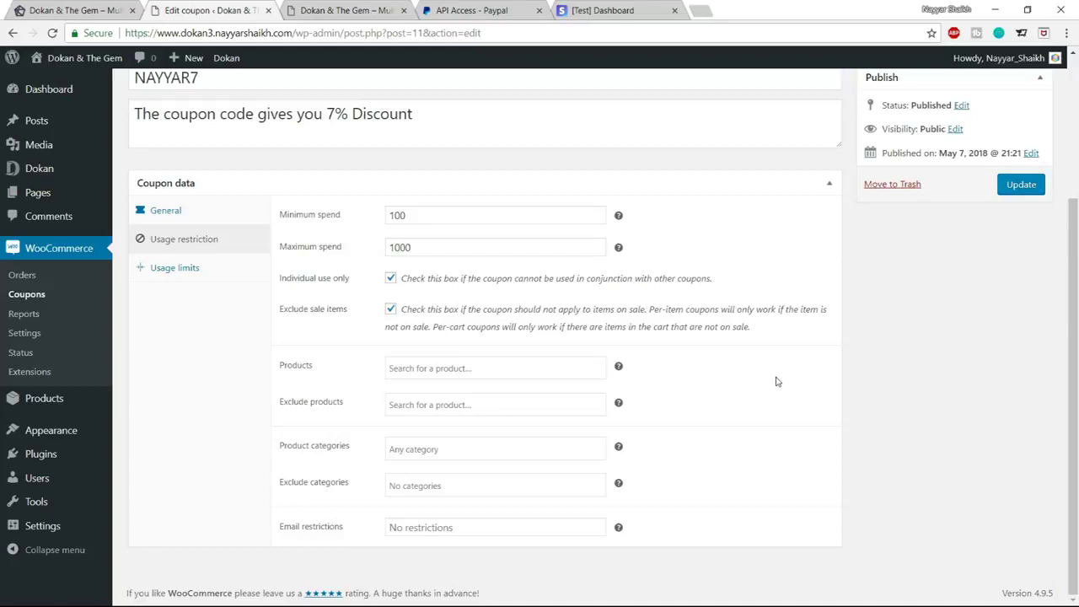
left_click(438, 404)
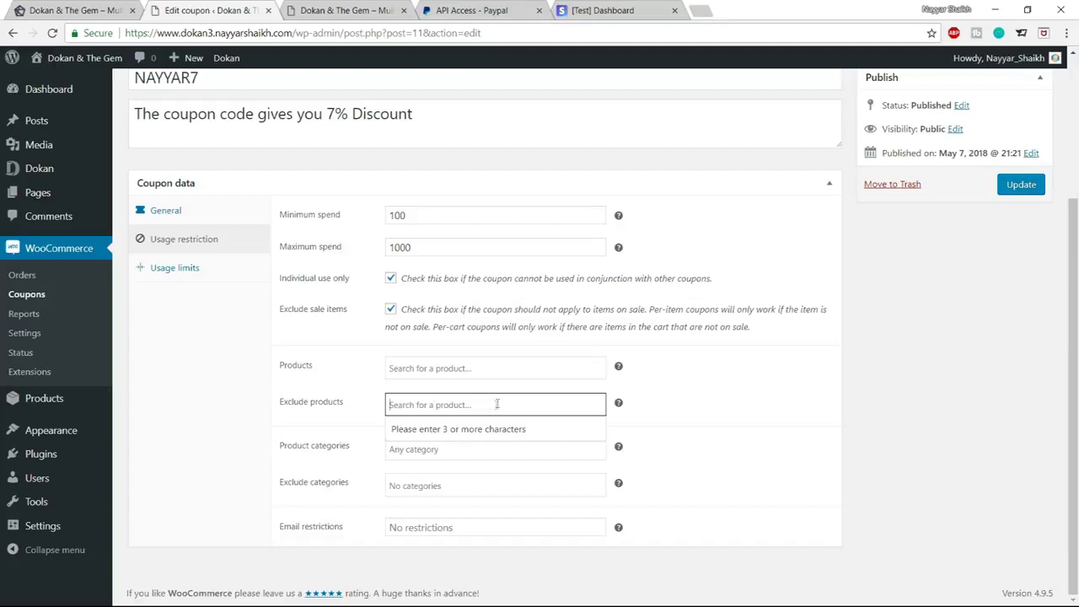
left_click(753, 417)
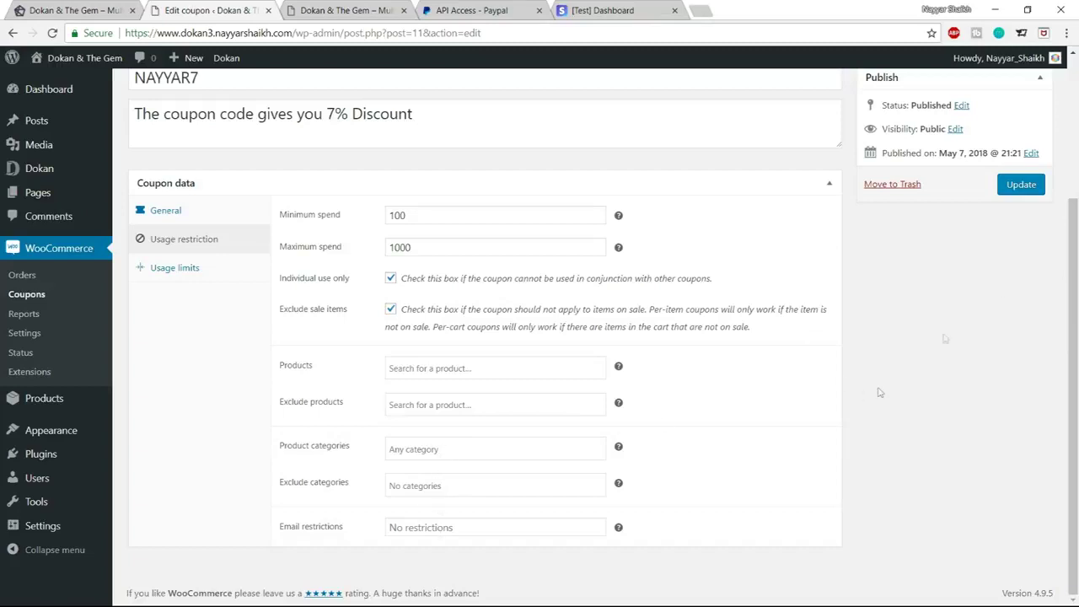
left_click(1020, 185)
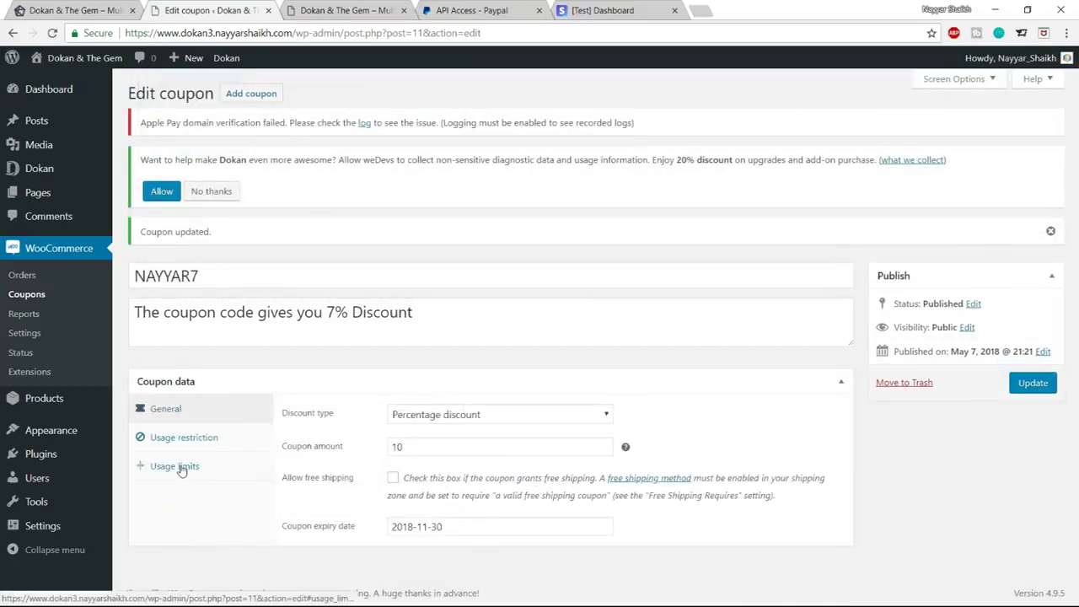
Set the coupon's usage limit to 10 uses and limit it to 1 item
left_click(181, 471)
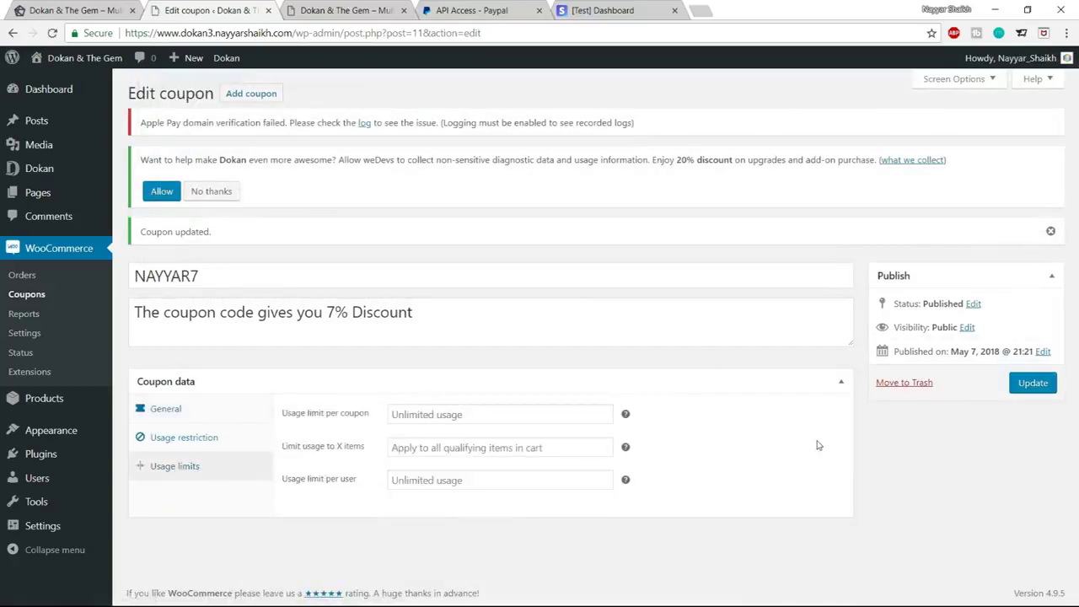
left_click(439, 414)
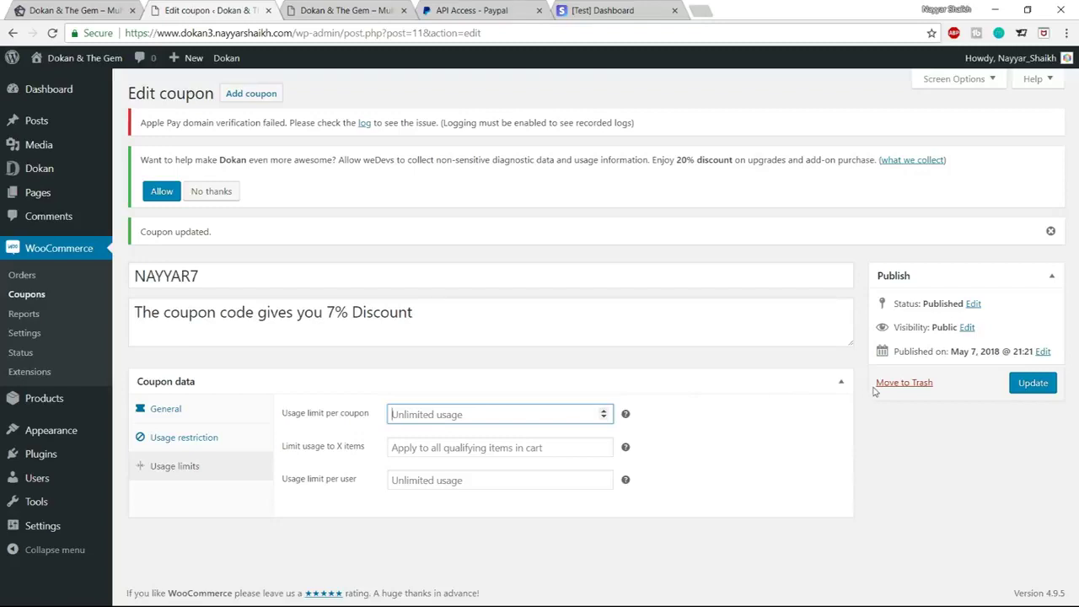
type("10")
left_click(549, 449)
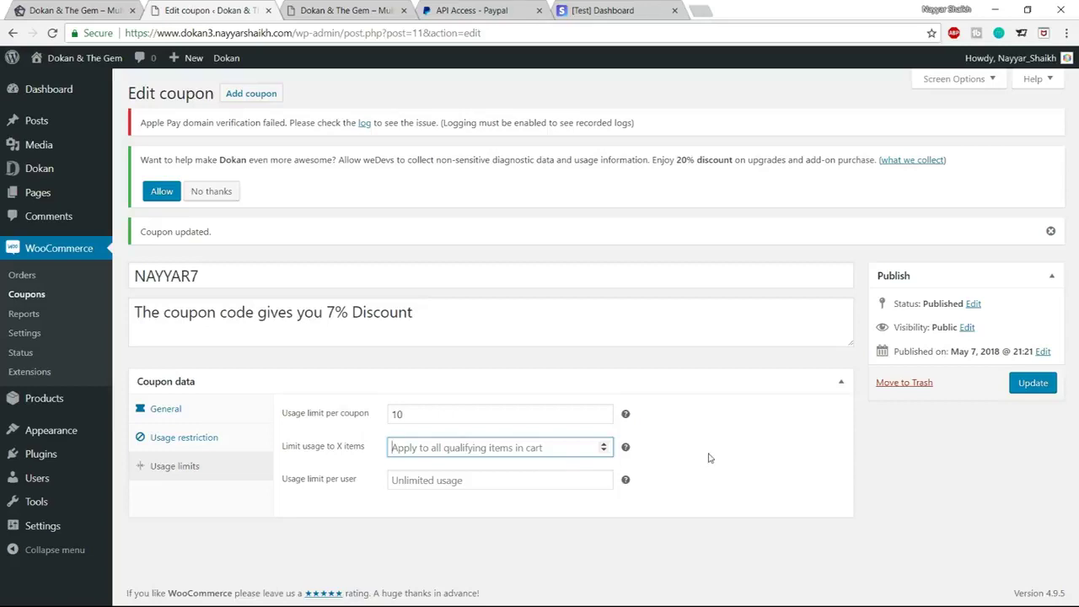
type("1")
left_click(755, 435)
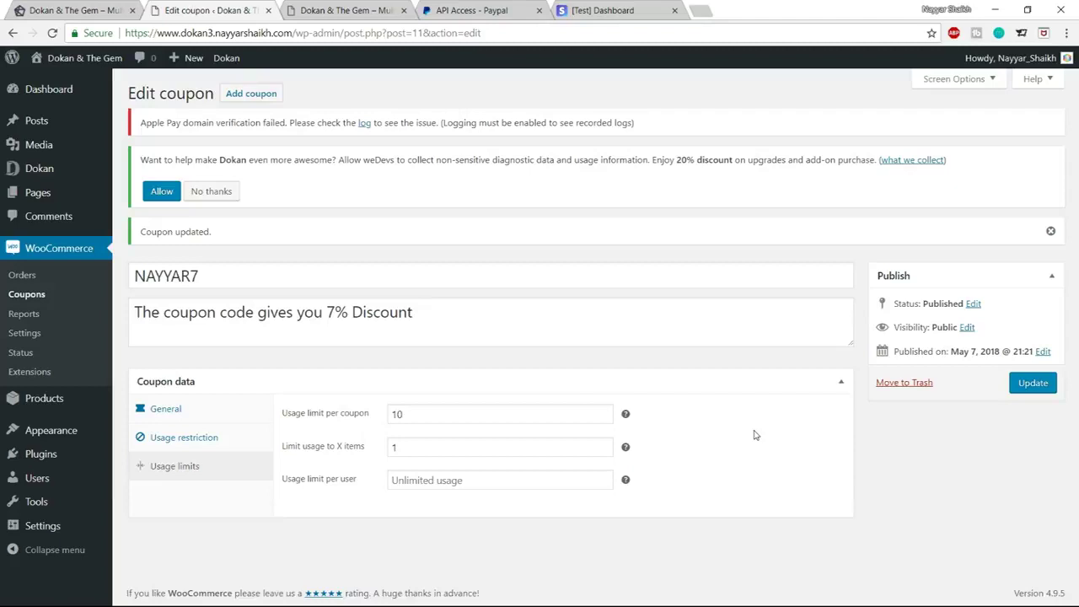
double_click(472, 445)
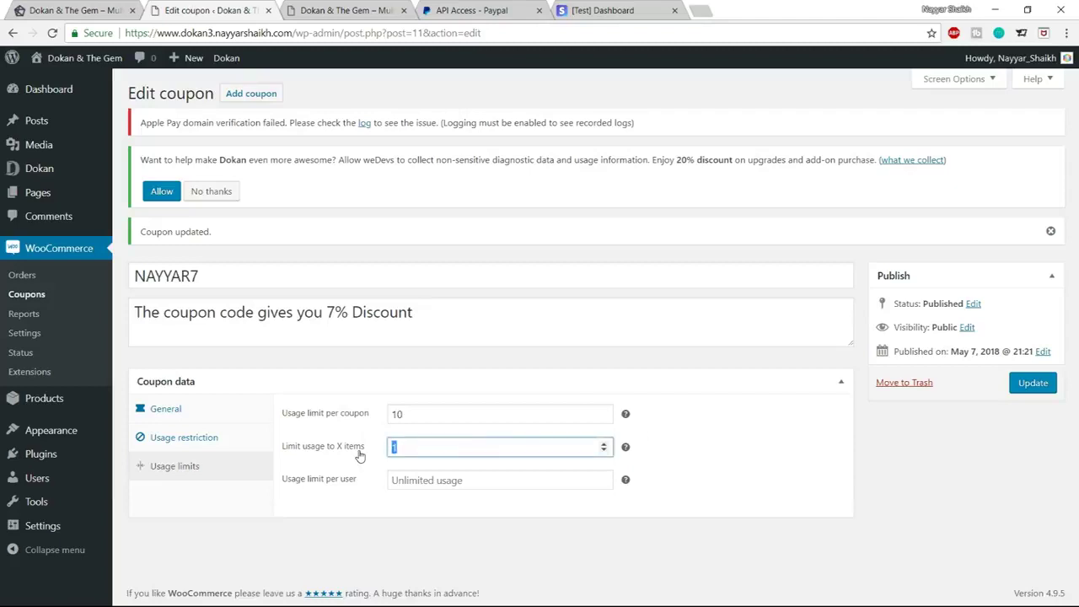
key("BackSpace")
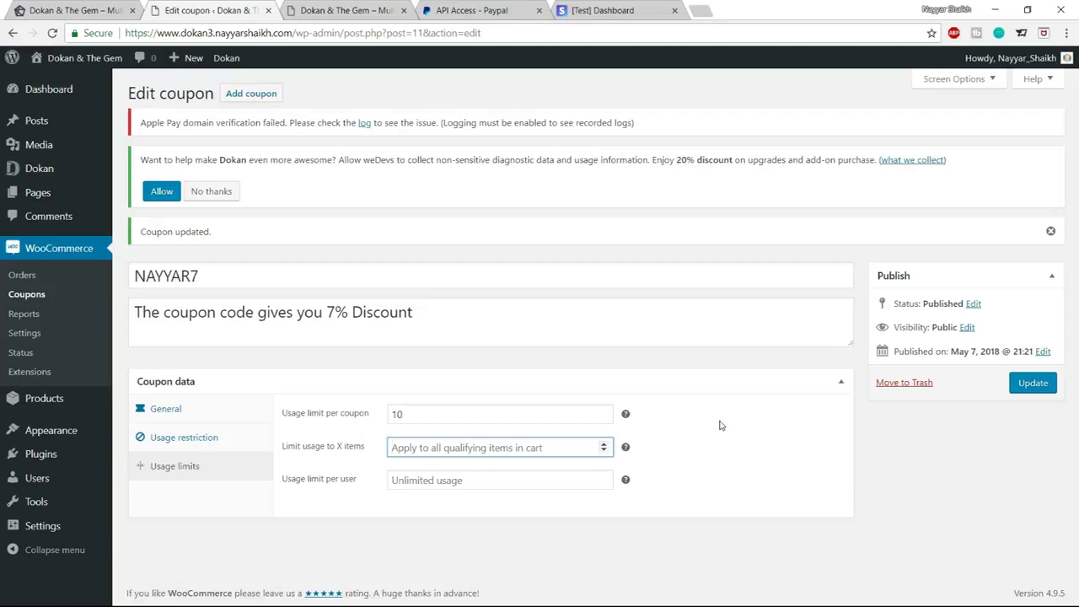
type("1")
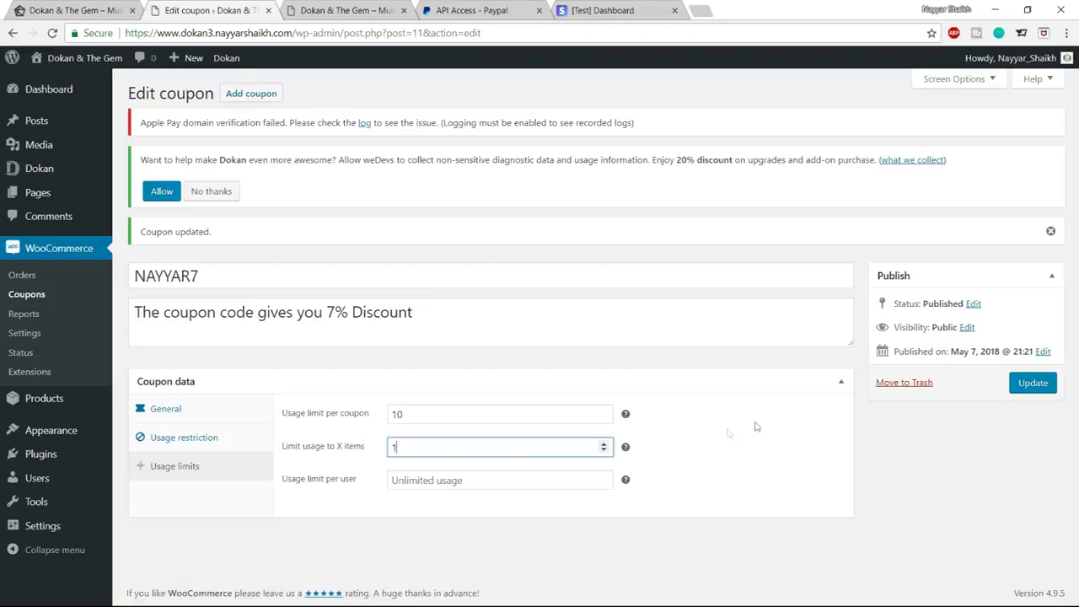
left_click_drag(410, 444, 375, 452)
Set the usage limit per user to 1 and update the coupon
left_click(434, 479)
mouse_move(628, 481)
type("1")
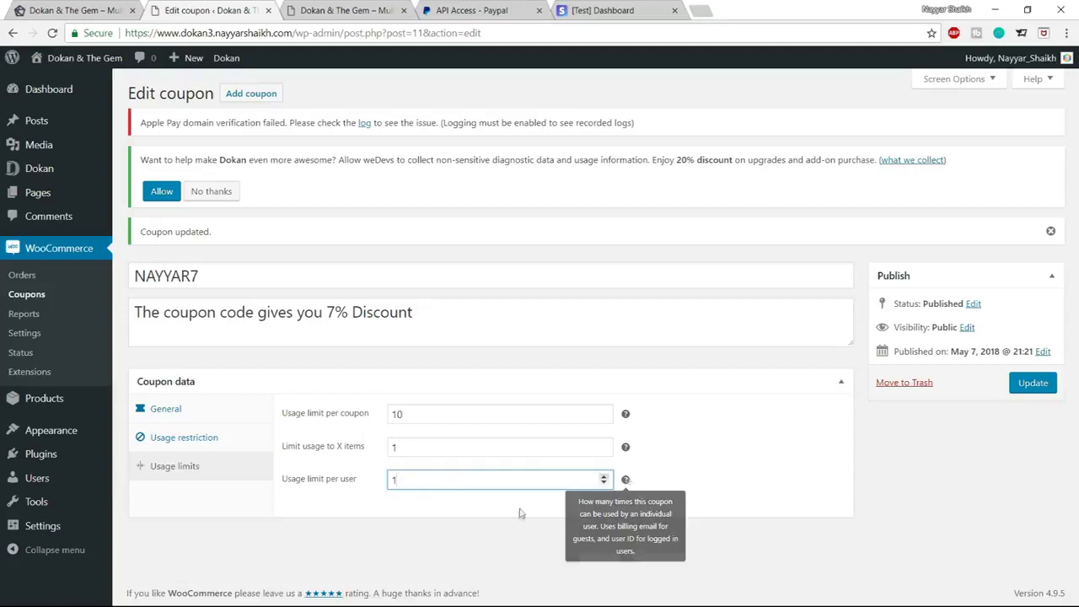
left_click_drag(420, 480, 372, 481)
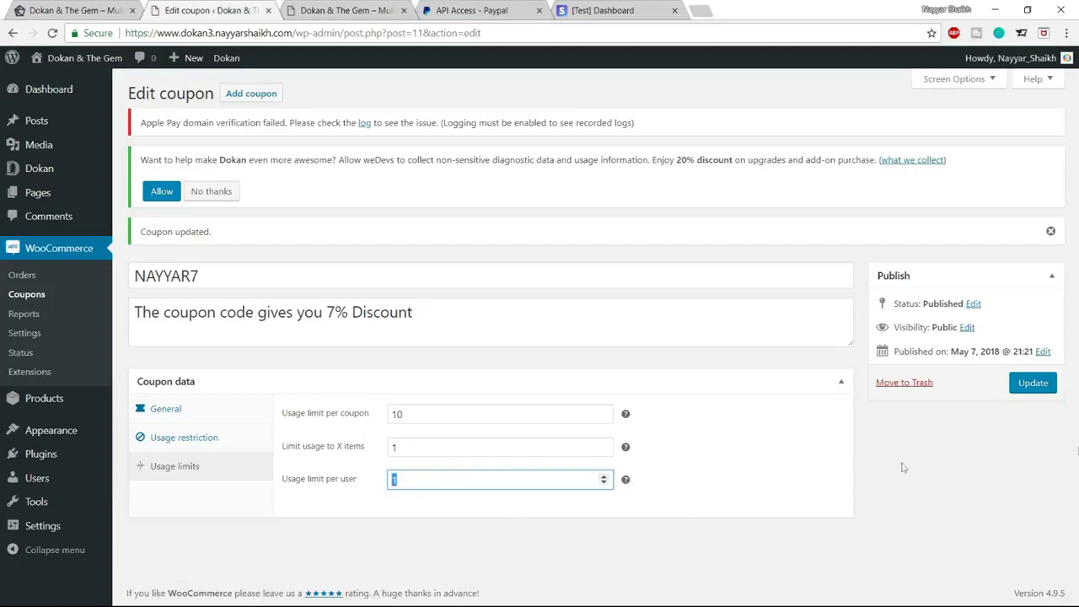
left_click(1039, 384)
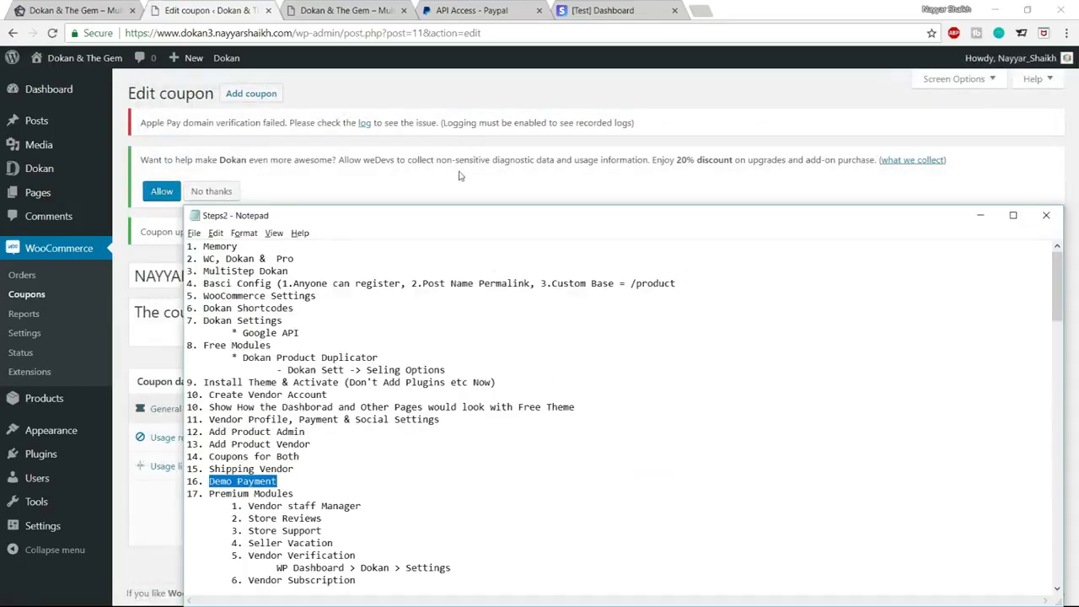
Open Dokan Settings and dismiss the General settings tour popup
left_click(465, 157)
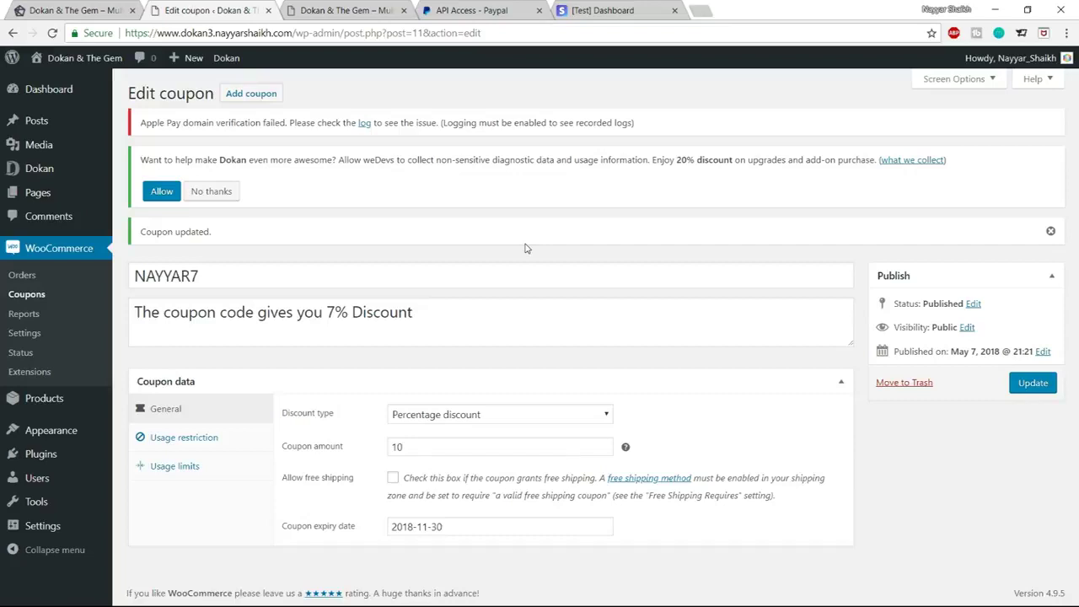
mouse_move(19, 176)
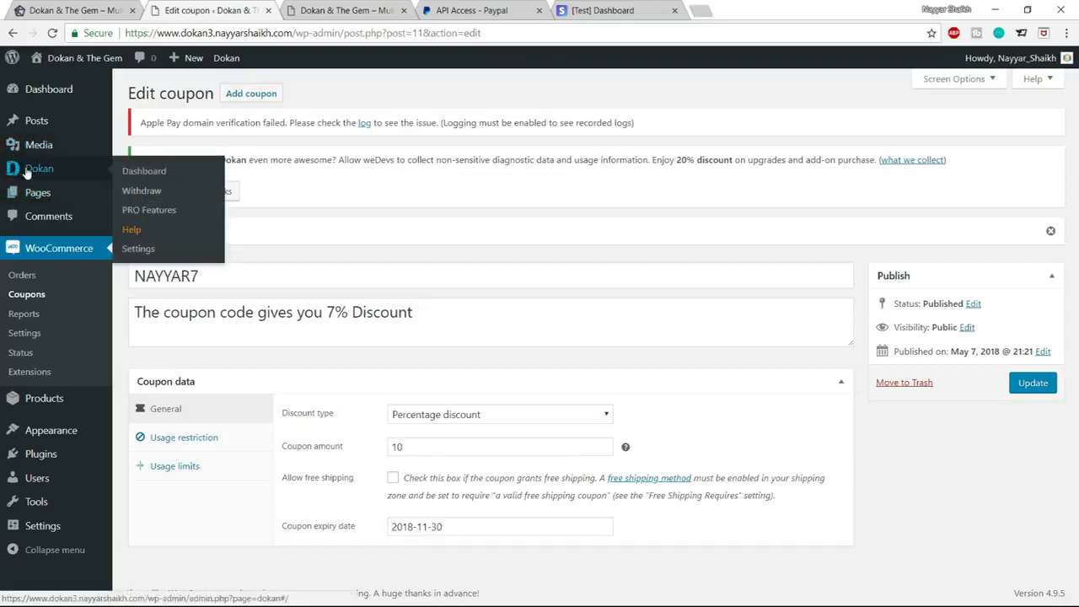
left_click(160, 253)
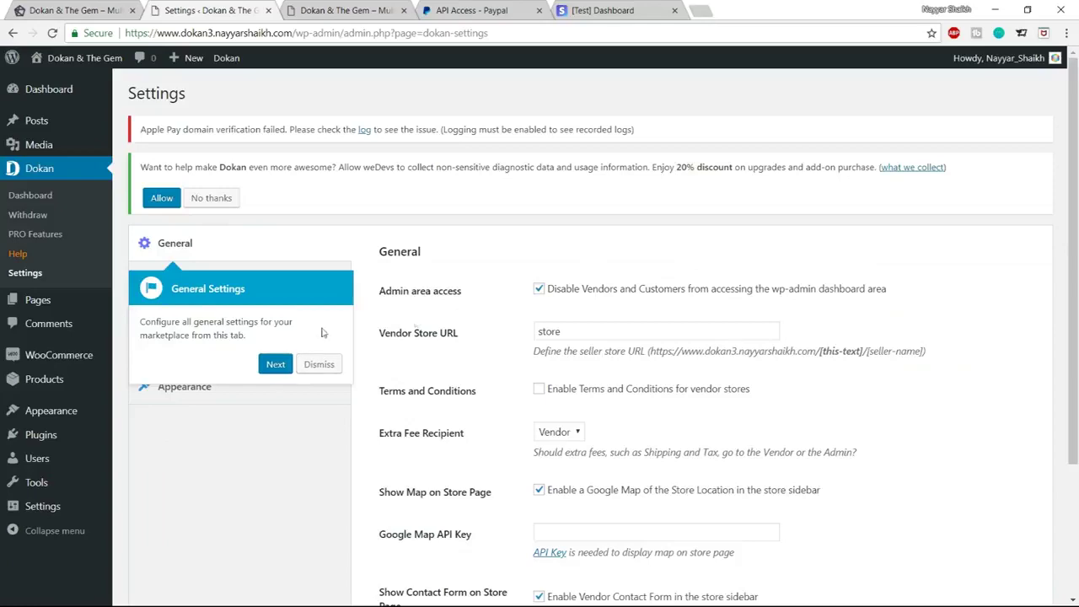
left_click(319, 365)
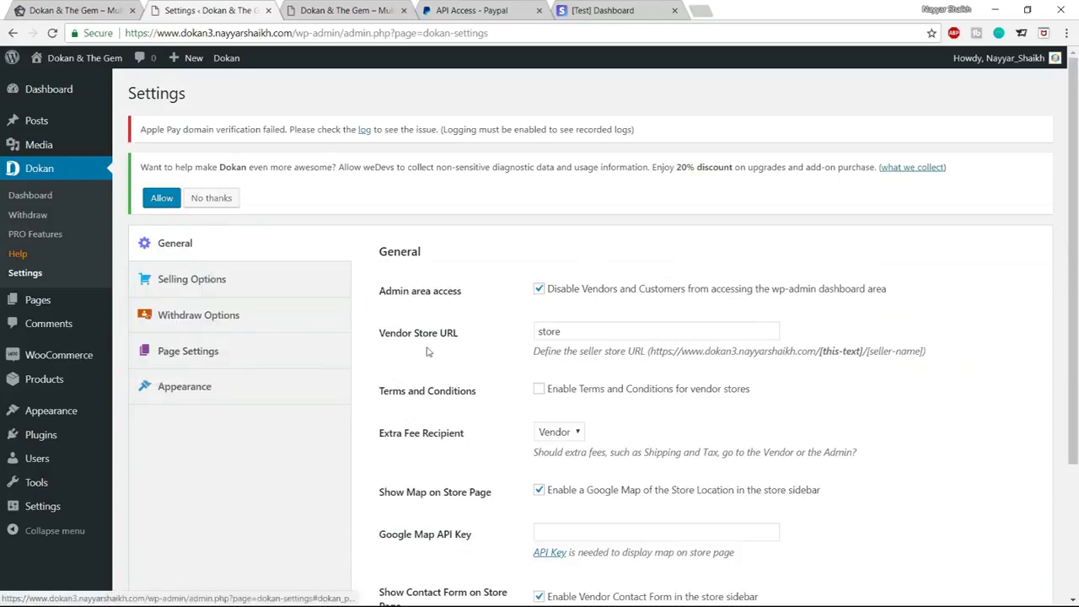
scroll(337, 329, "down", 2)
scroll(345, 411, "up", 1)
scroll(344, 411, "up", 1)
scroll(1014, 253, "down", 2)
scroll(1016, 286, "up", 2)
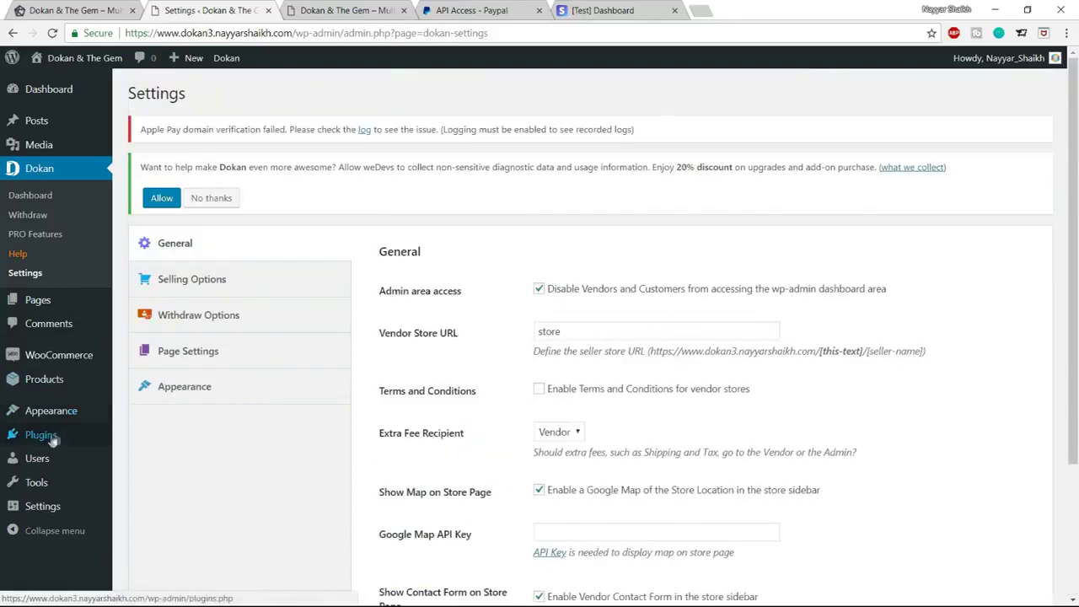
Open the plugin file editor, then go back at its warning
mouse_move(44, 438)
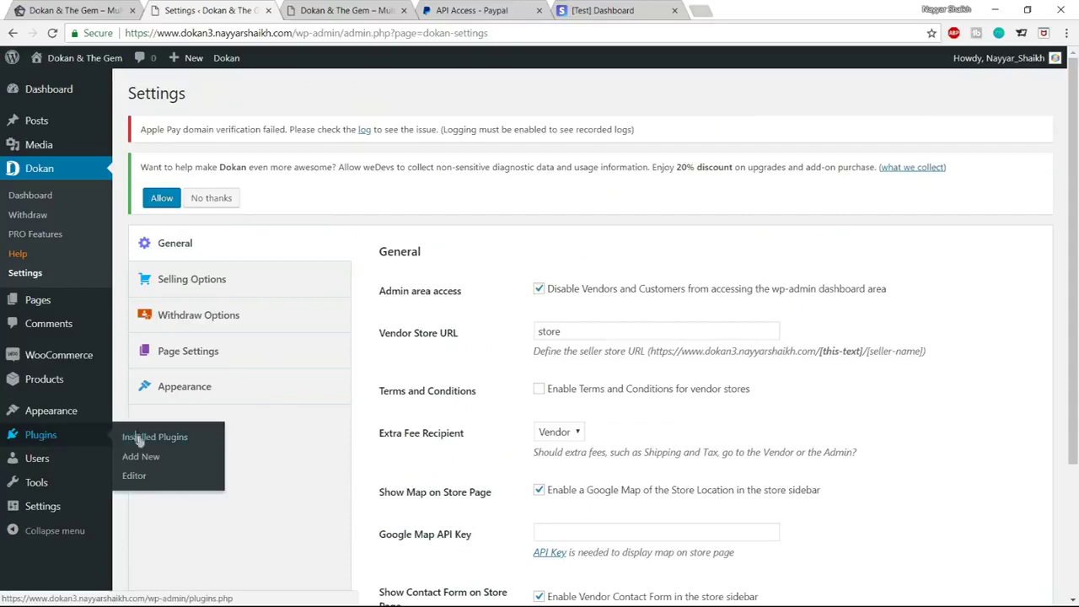
left_click(138, 475)
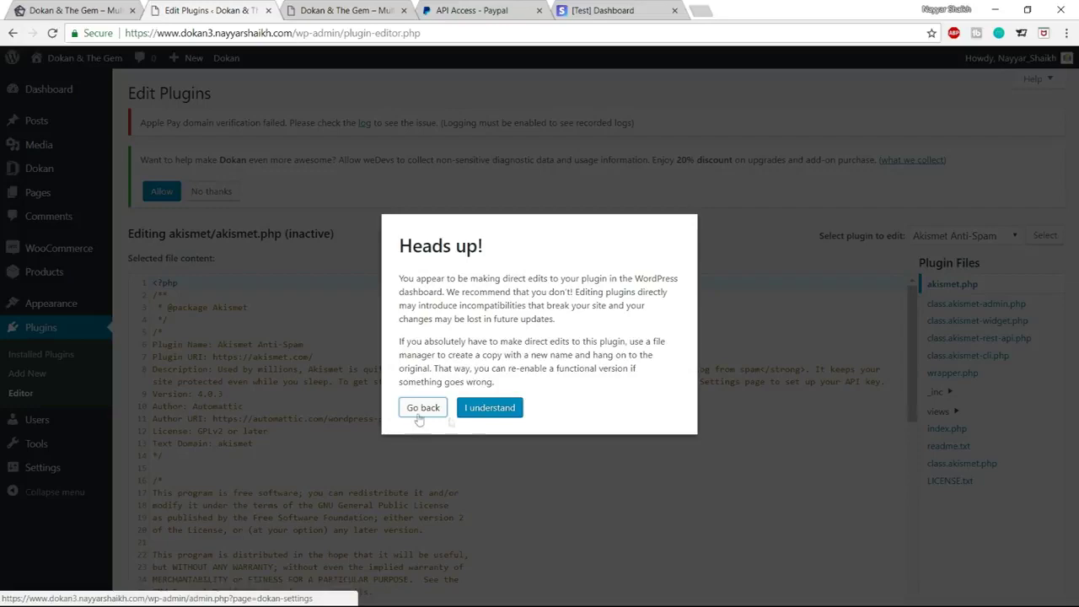
left_click(422, 408)
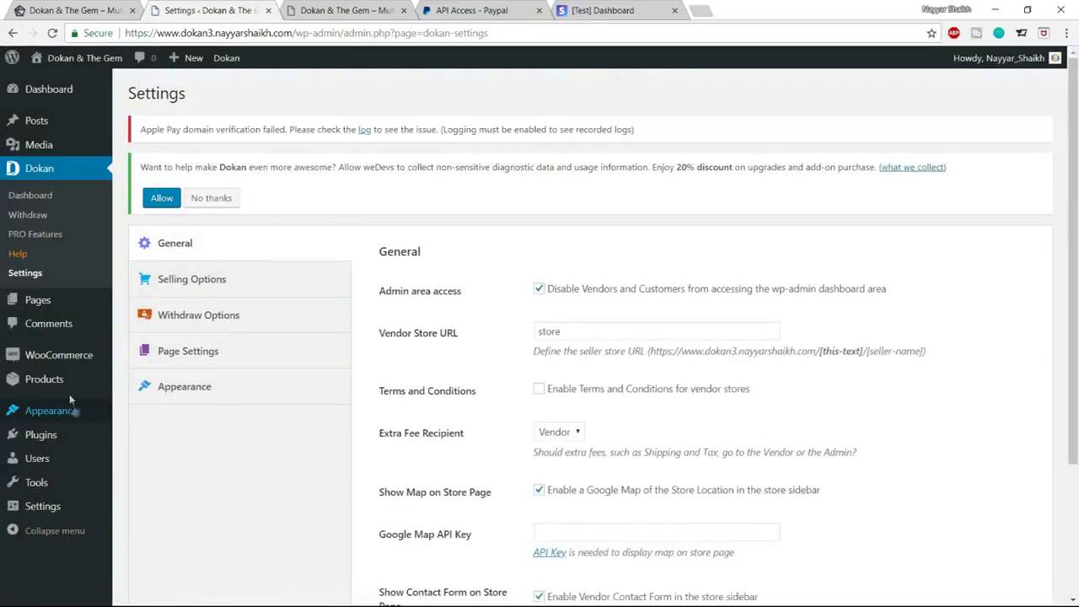
Upload dokan-business-2.7.5.zip through Add Plugins and attempt to install it
left_click(140, 456)
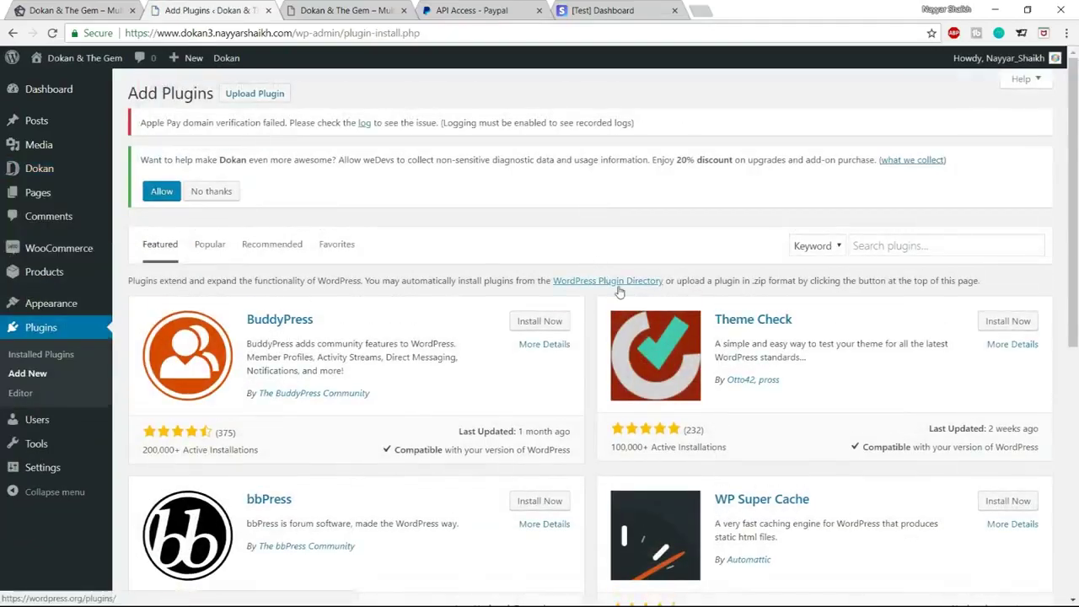
scroll(622, 344, "down", 4)
scroll(621, 344, "up", 5)
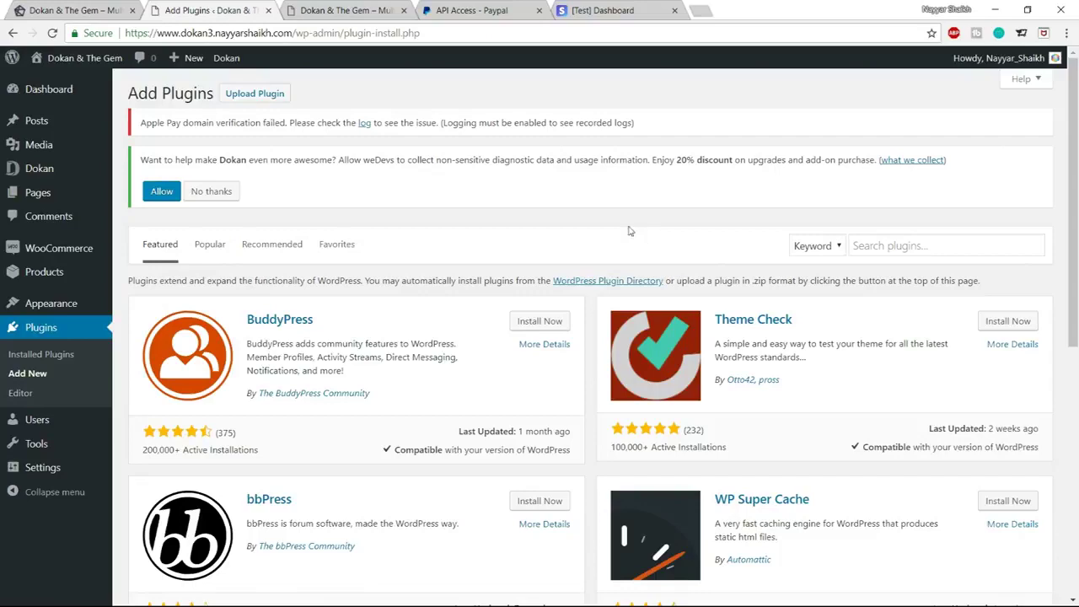
left_click(258, 94)
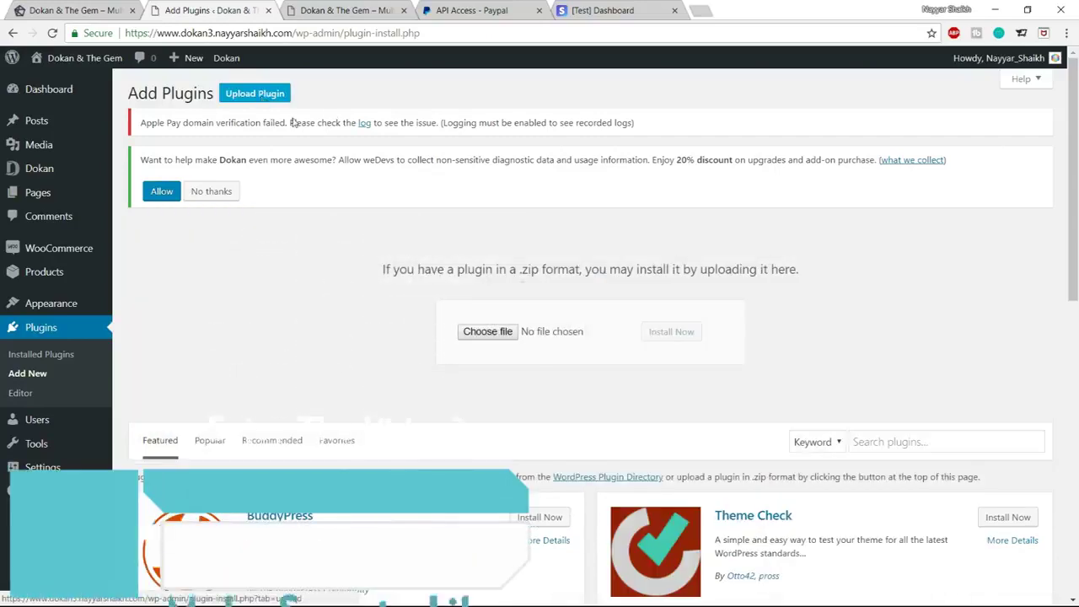
left_click(502, 335)
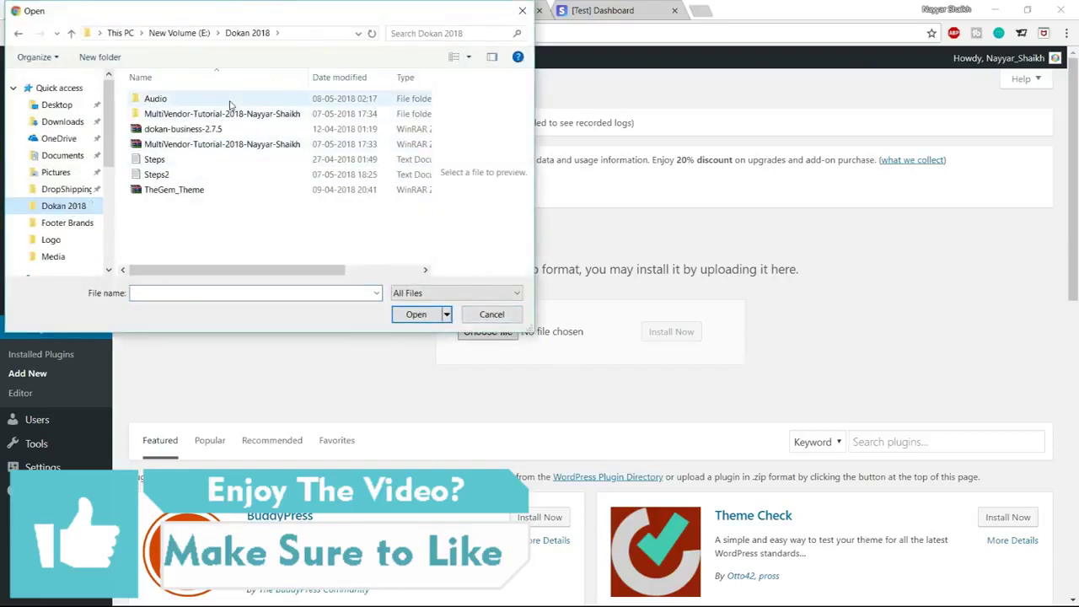
left_click(195, 130)
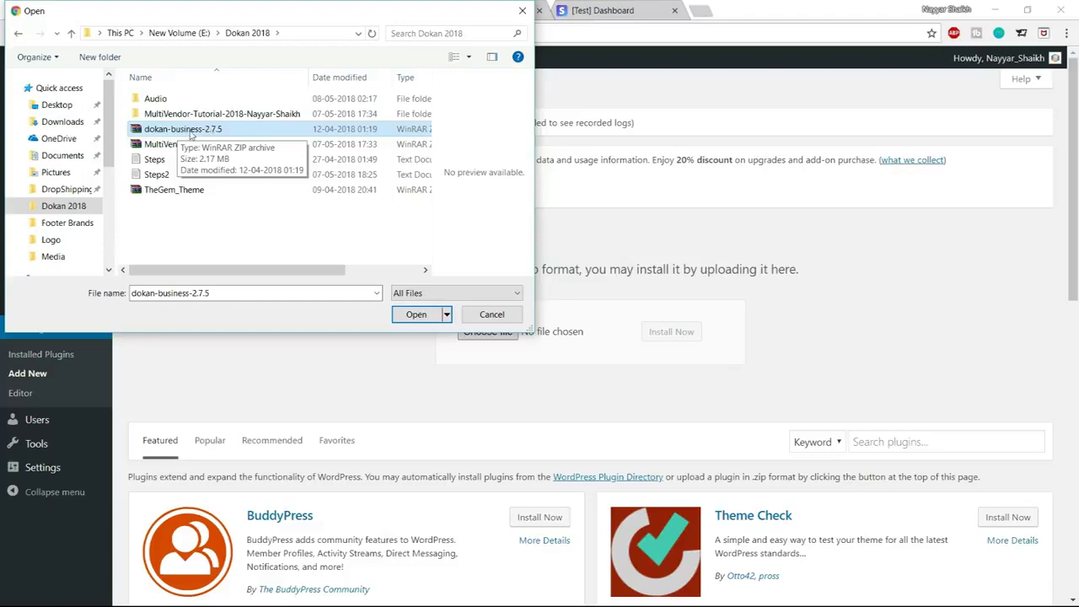
left_click(416, 317)
left_click(685, 336)
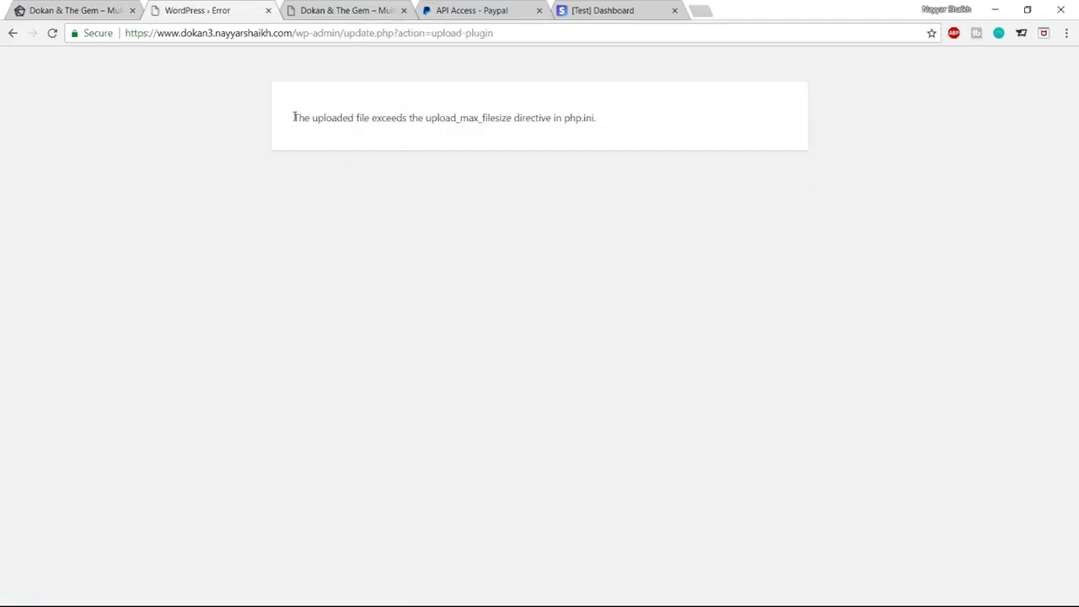
Read the upload_max_filesize error and return to the Add Plugins page
left_click_drag(294, 117, 651, 126)
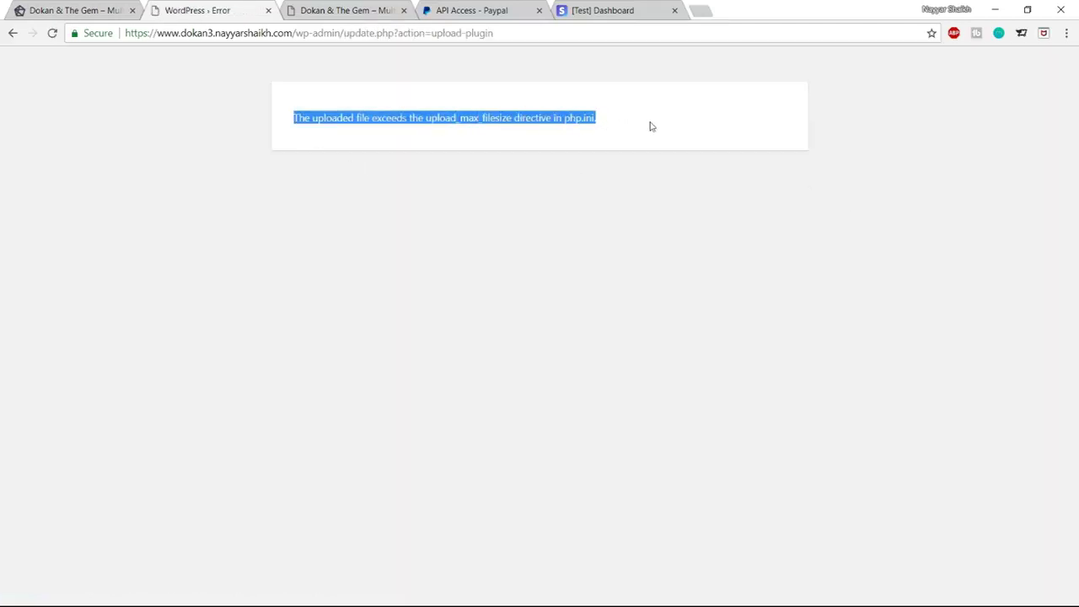
left_click(532, 132)
left_click_drag(425, 119, 275, 126)
left_click(595, 137)
left_click(12, 34)
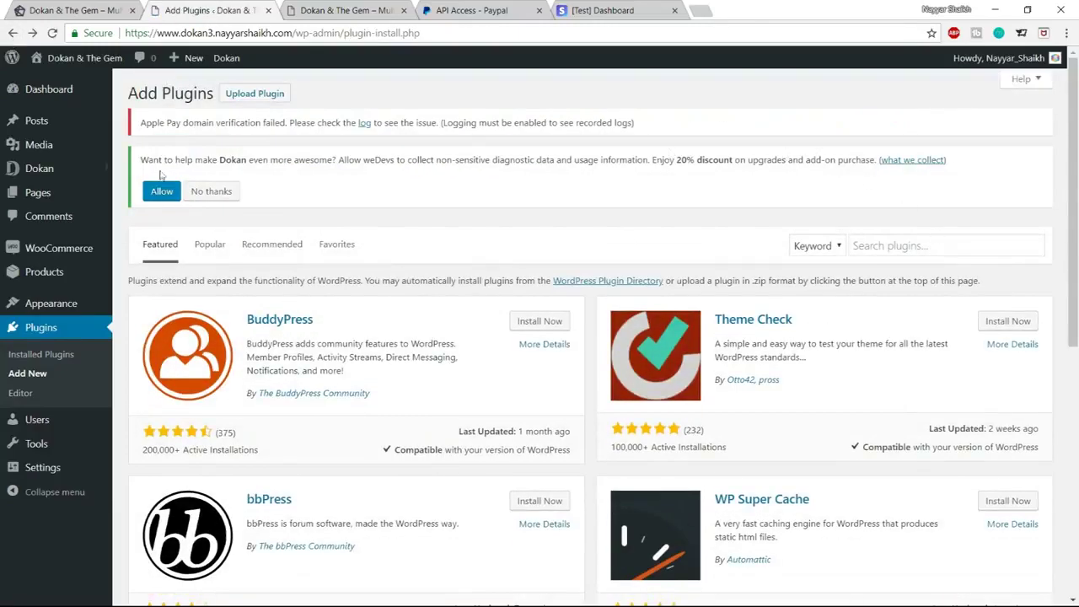
mouse_move(42, 145)
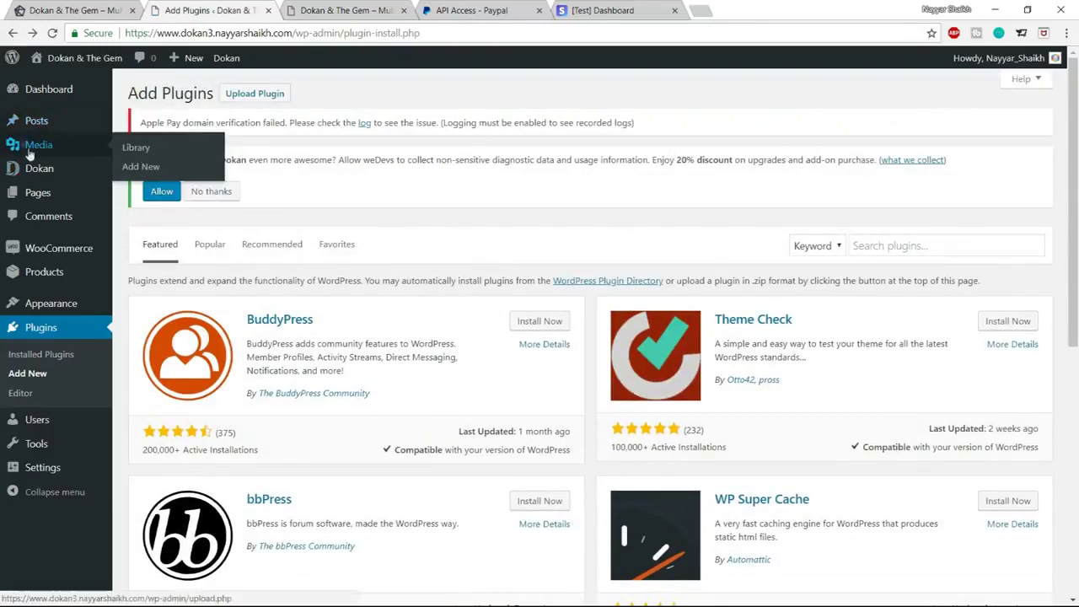
Check Media > Add New, which shows a 2 MB maximum upload file size
left_click(165, 165)
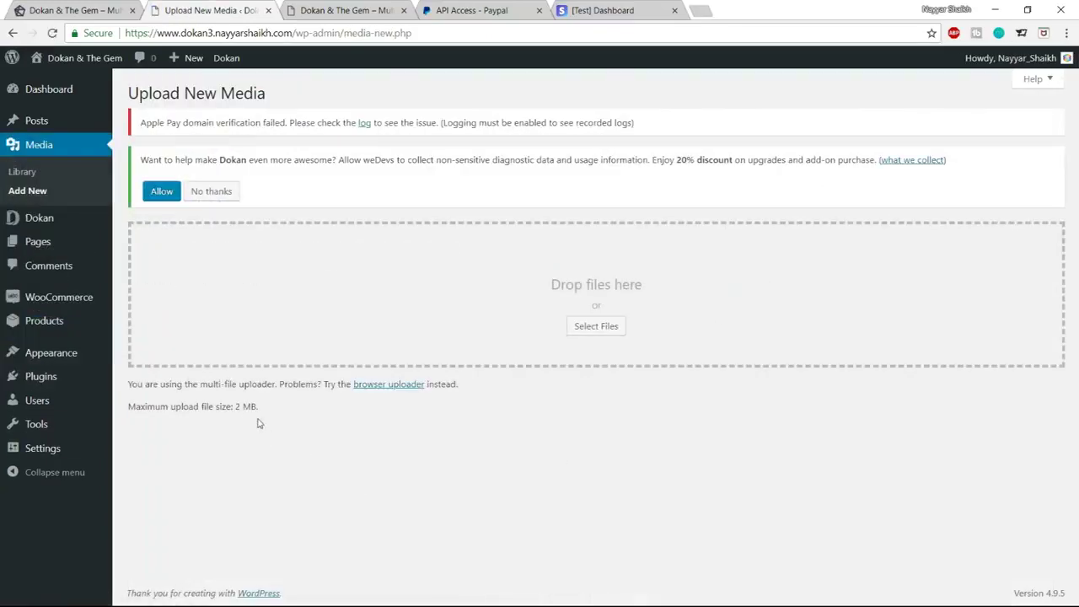
left_click_drag(236, 408, 257, 407)
left_click(254, 411)
left_click_drag(130, 409, 302, 424)
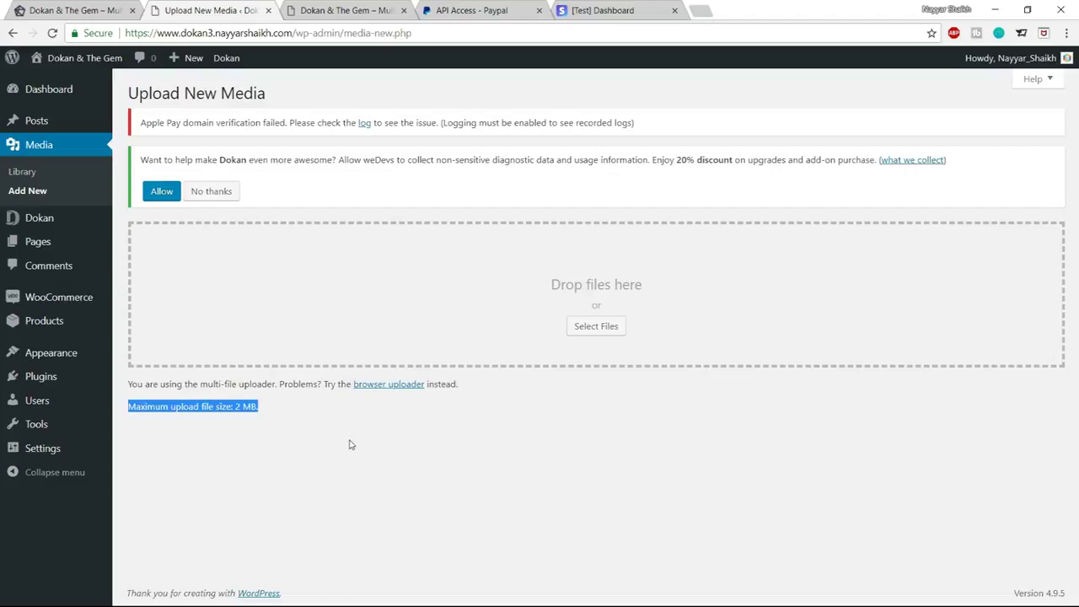
Close the PayPal and Stripe tabs and load bloggdude.com in a new tab
left_click(539, 10)
left_click(538, 11)
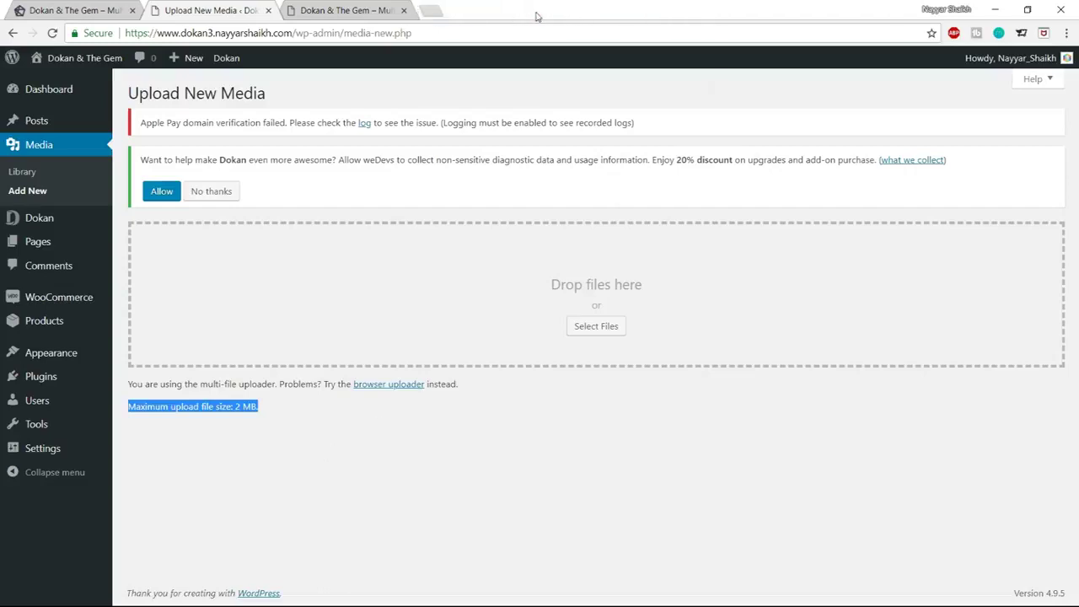
left_click(431, 8)
type("b")
key("Return")
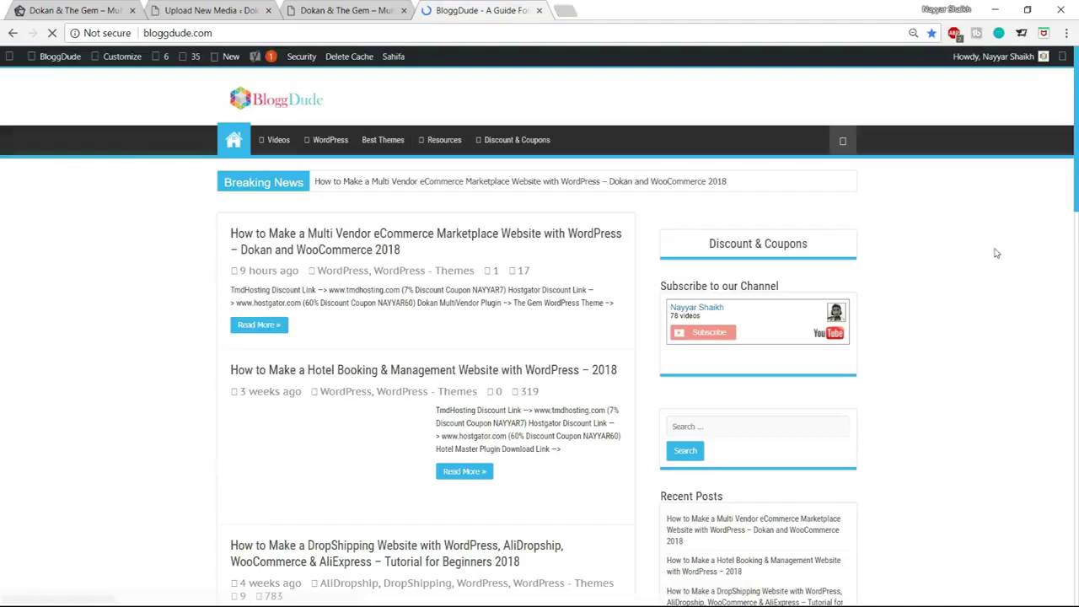
Find BloggDude's .htaccess upload-limit tutorial, select its php_value code, and return to the uploader
scroll(1076, 303, "down", 6)
scroll(1076, 304, "down", 10)
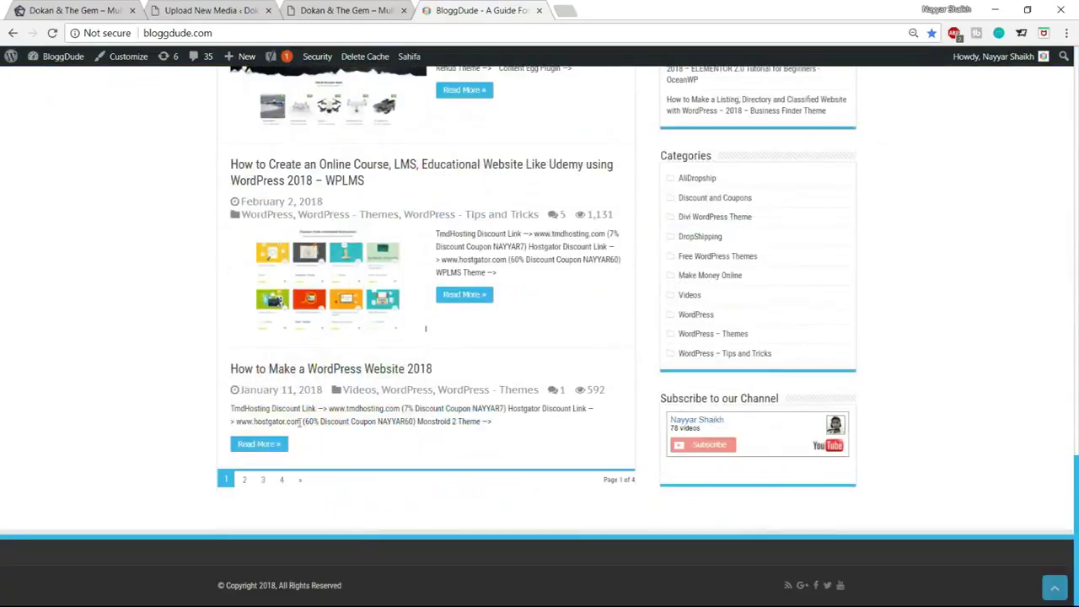
left_click(245, 480)
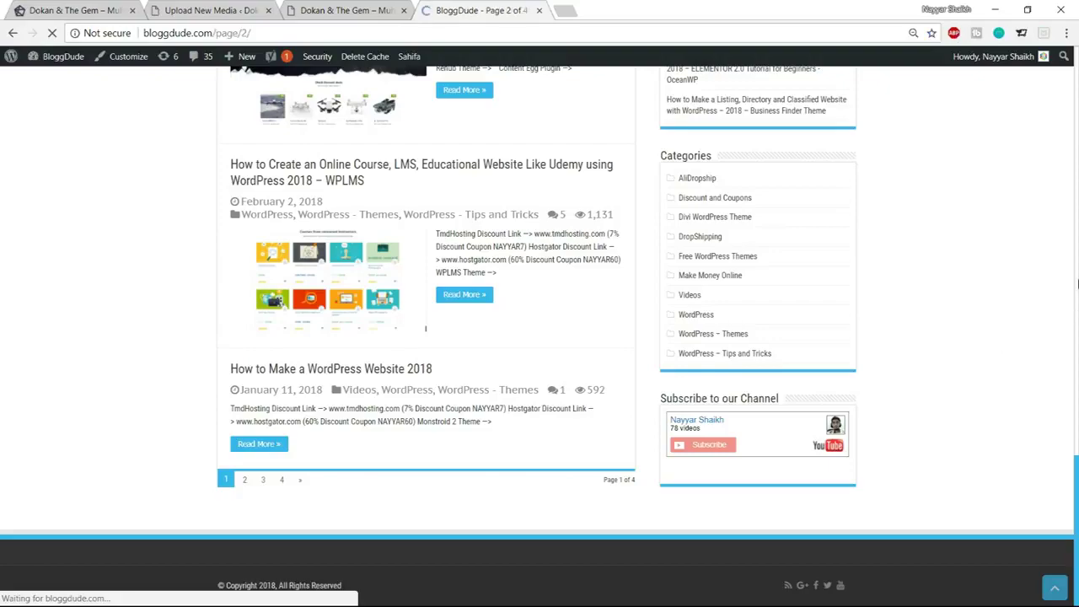
scroll(1076, 291, "down", 6)
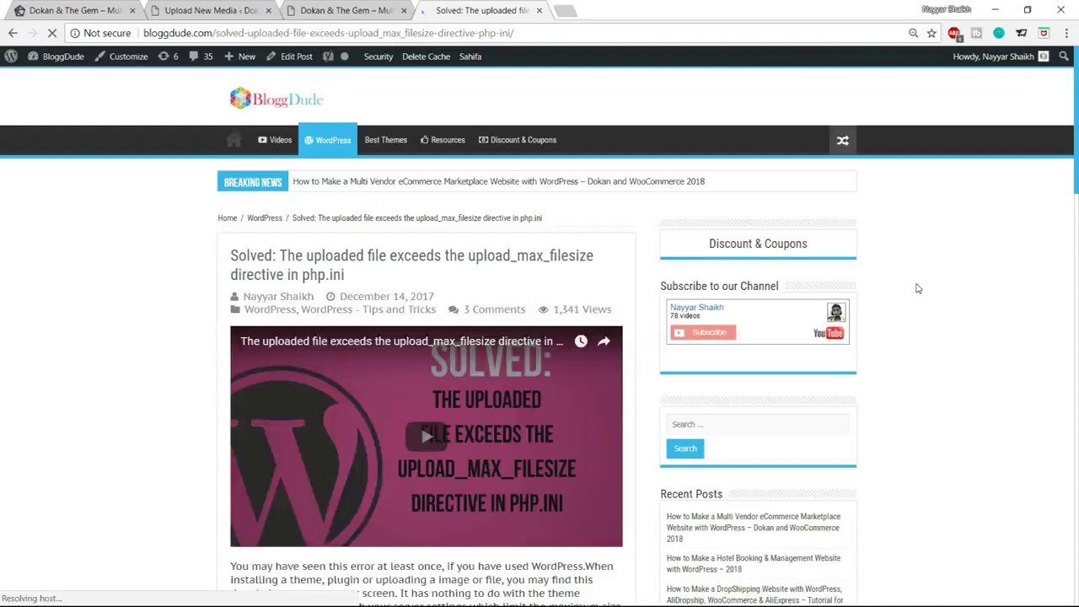
scroll(918, 288, "down", 15)
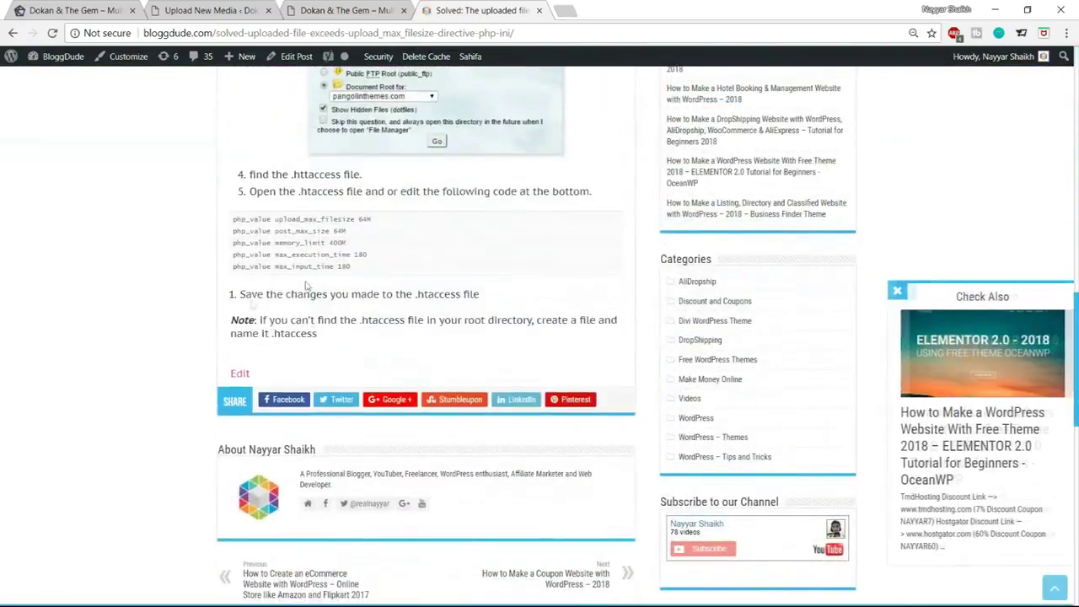
left_click_drag(344, 265, 218, 221)
key("ctrl+c")
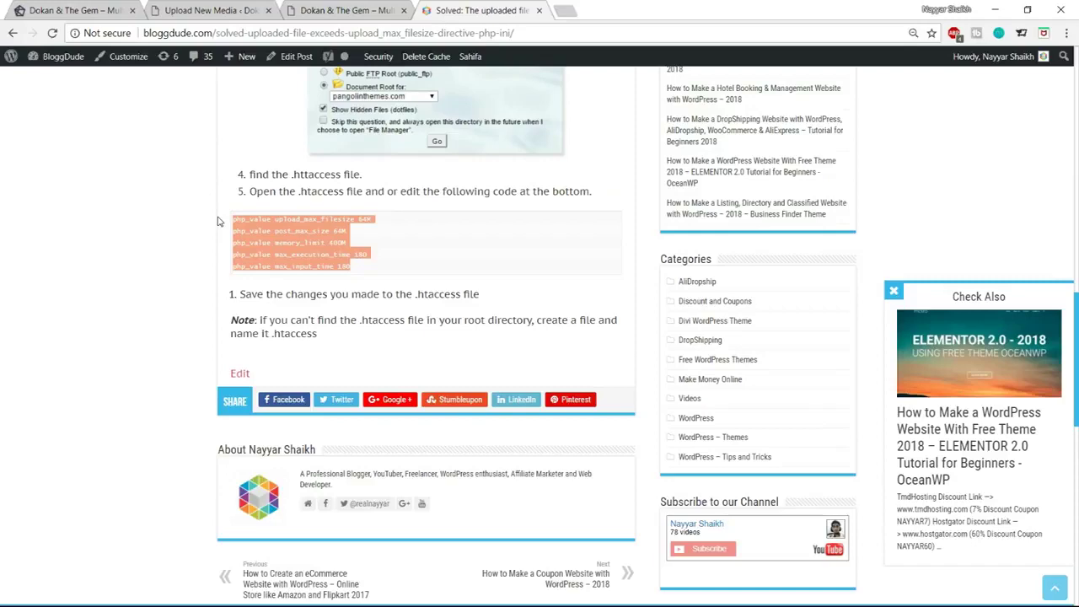
left_click(223, 10)
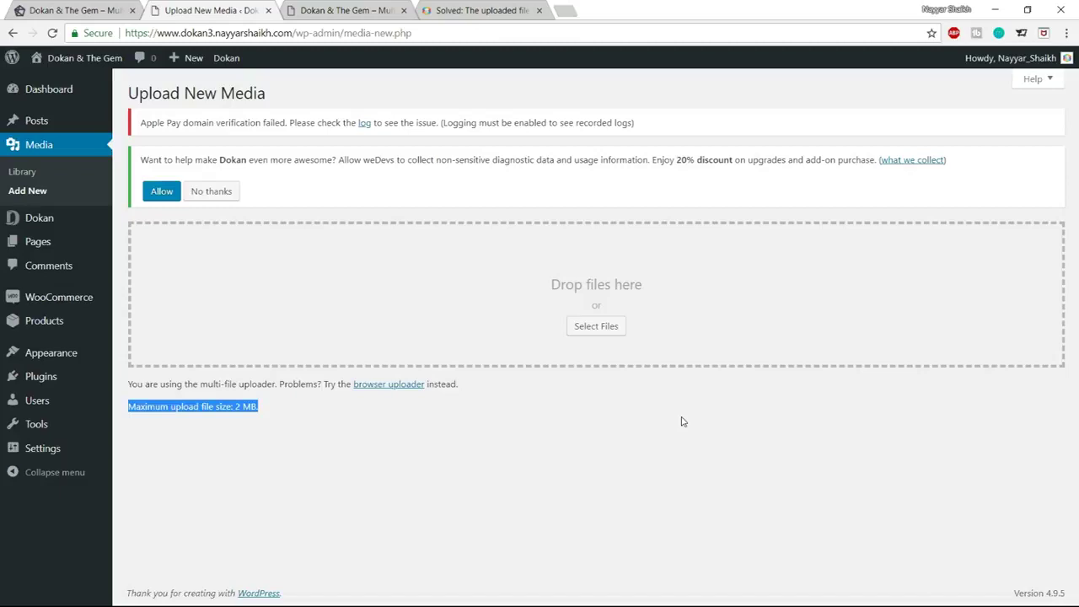
Download the 235-byte .htaccess from the dokan3.nayyarshaikh.com server folder to the local Desktop
key("alt+Tab")
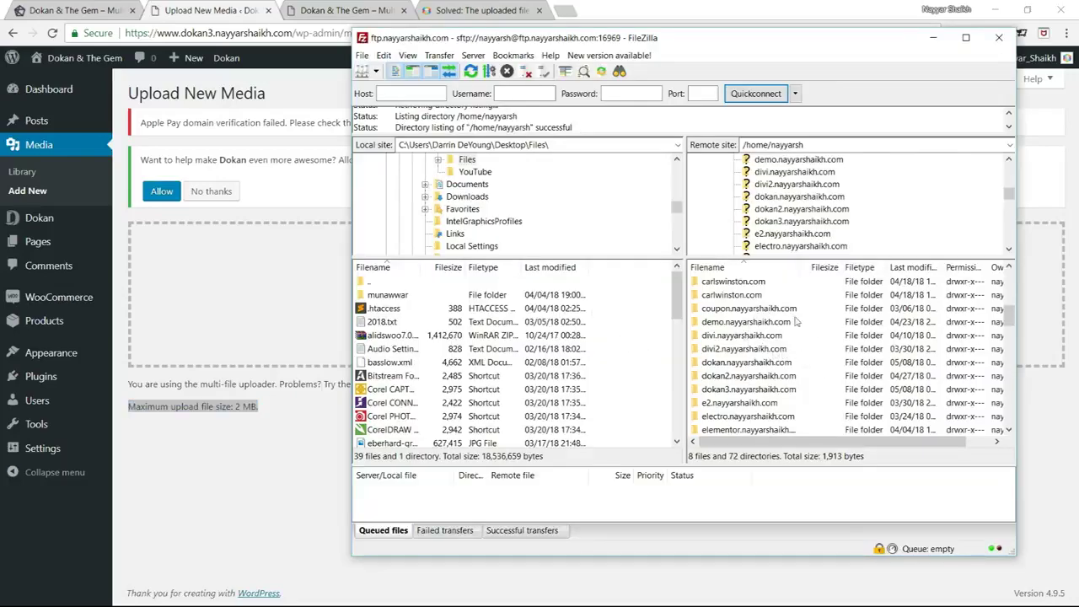
scroll(814, 384, "down", 1)
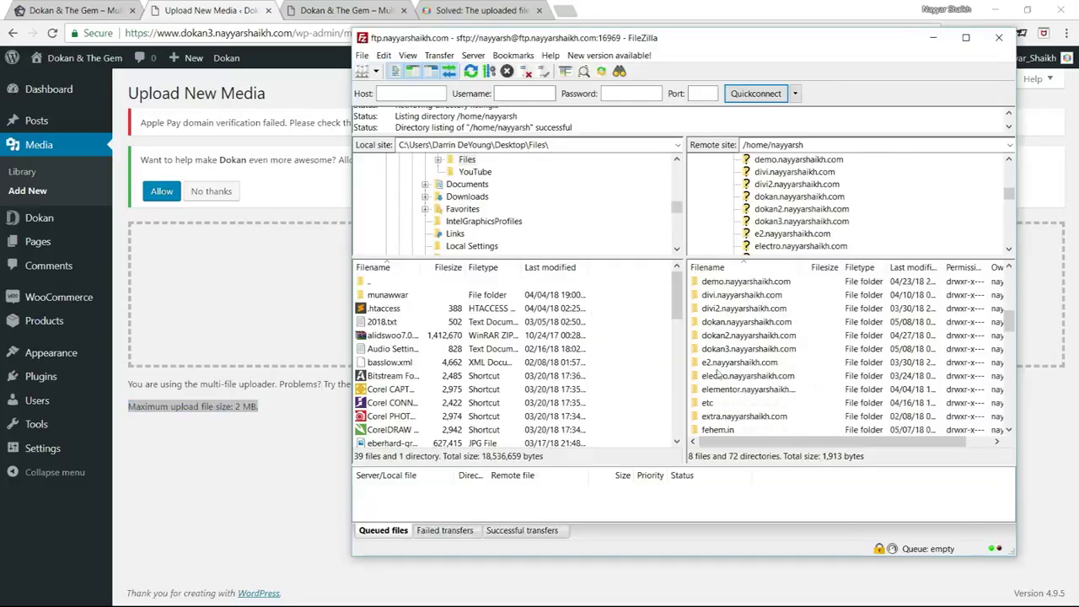
left_click(777, 348)
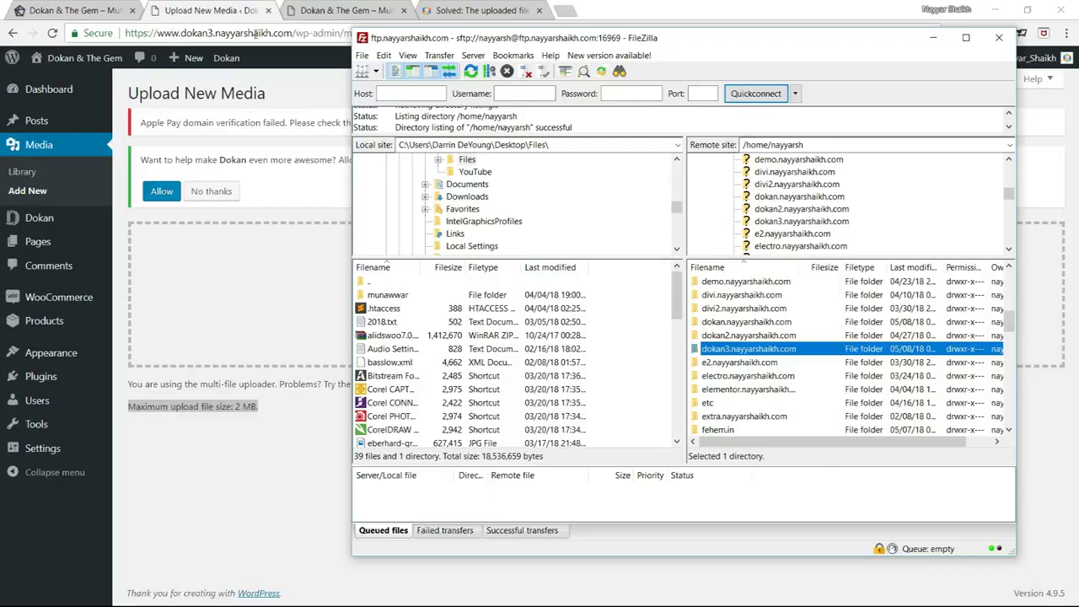
double_click(739, 350)
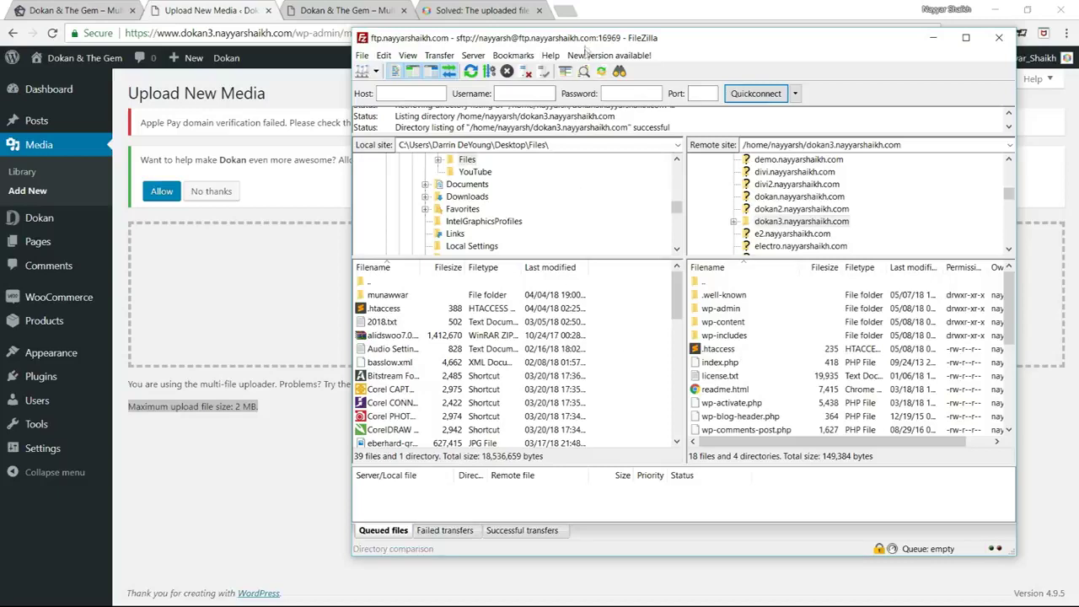
left_click(717, 350)
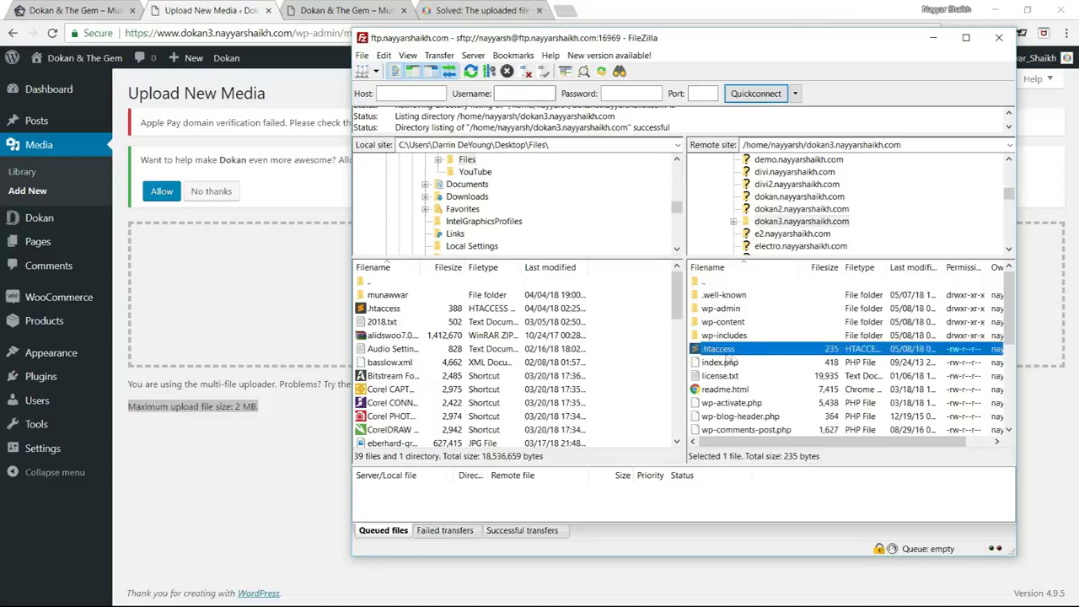
scroll(493, 209, "up", 10)
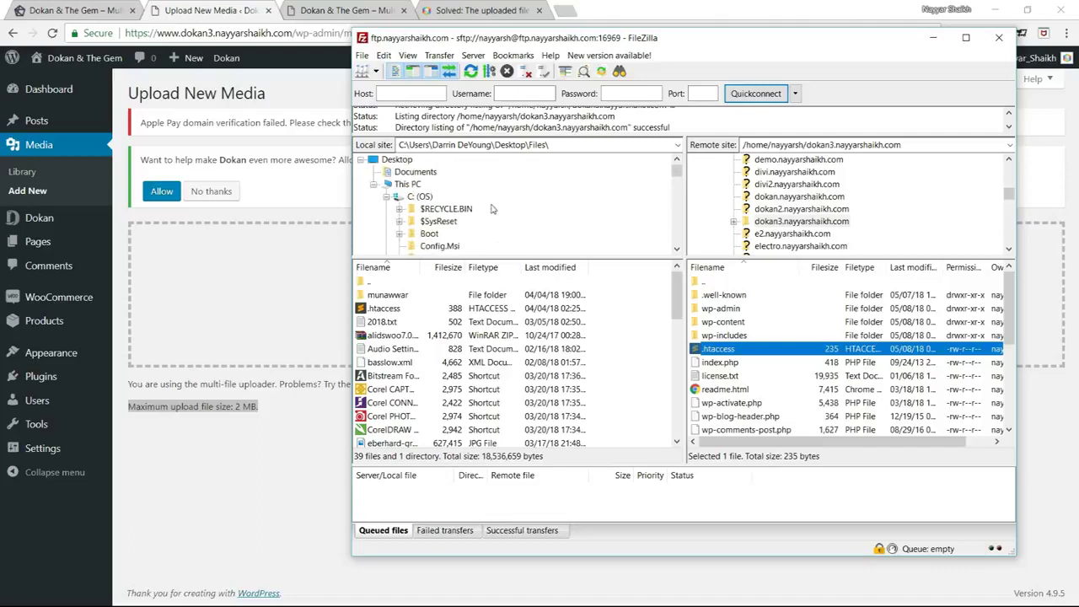
left_click(397, 160)
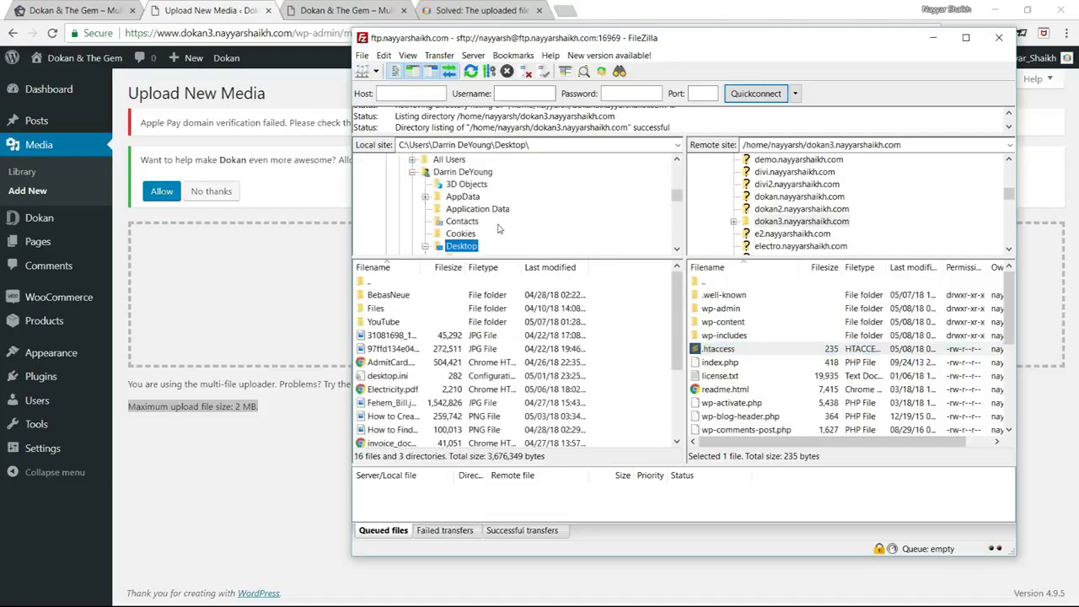
left_click(719, 351)
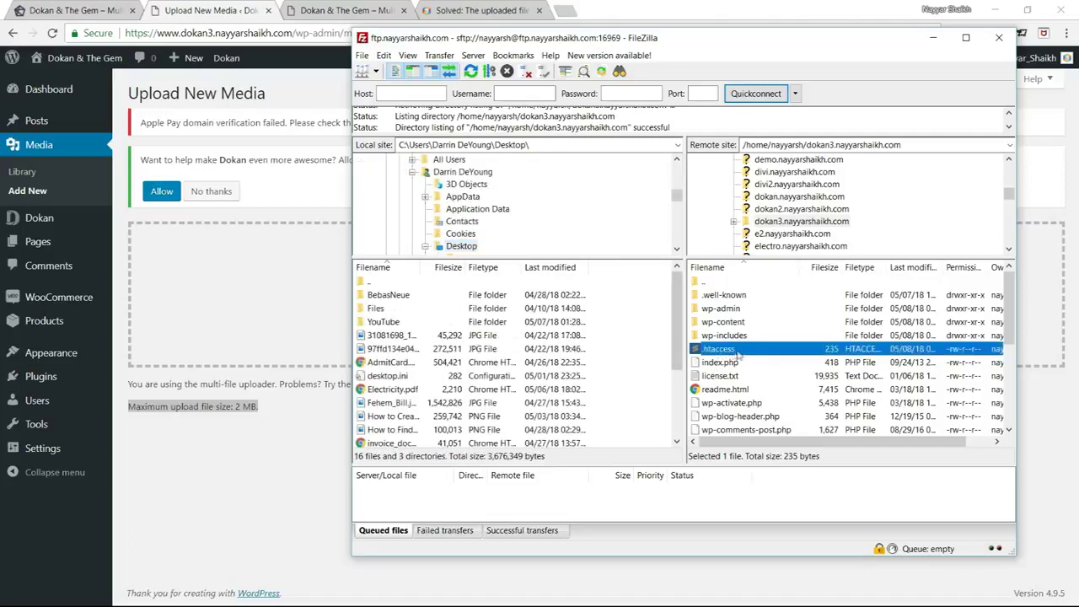
left_click_drag(741, 355, 454, 389)
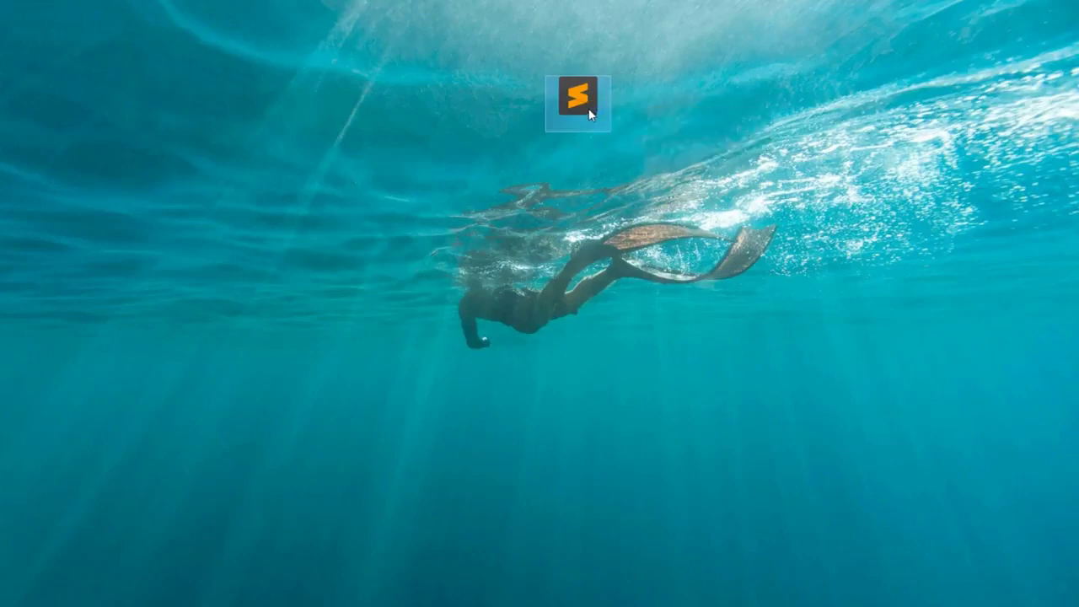
Add php_value lines to .htaccess for 64M upload/post size, 400M memory and 180 time limits, then save
double_click(591, 114)
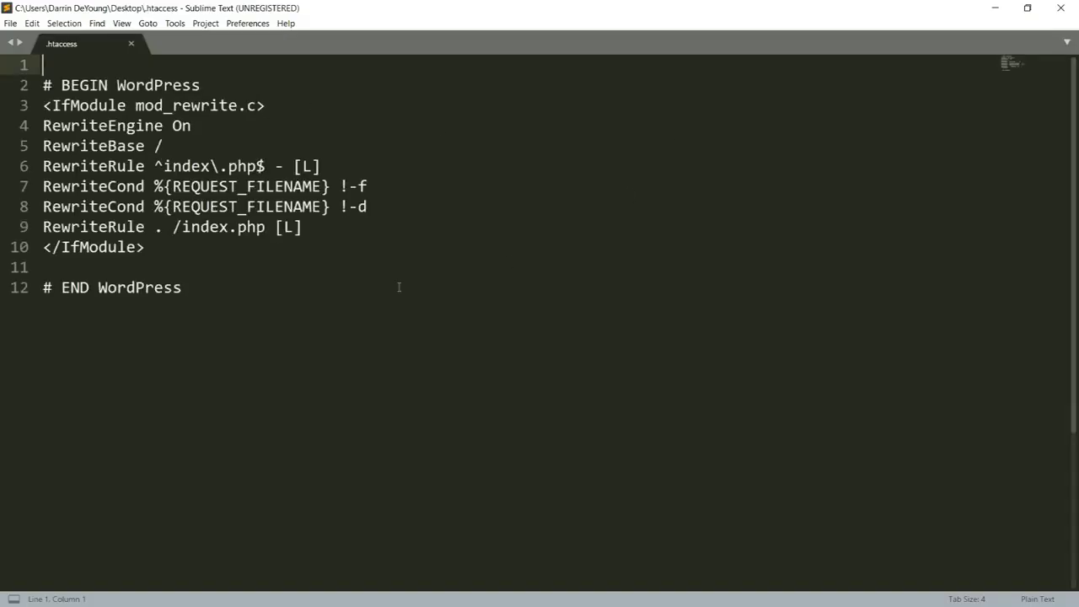
left_click(62, 268)
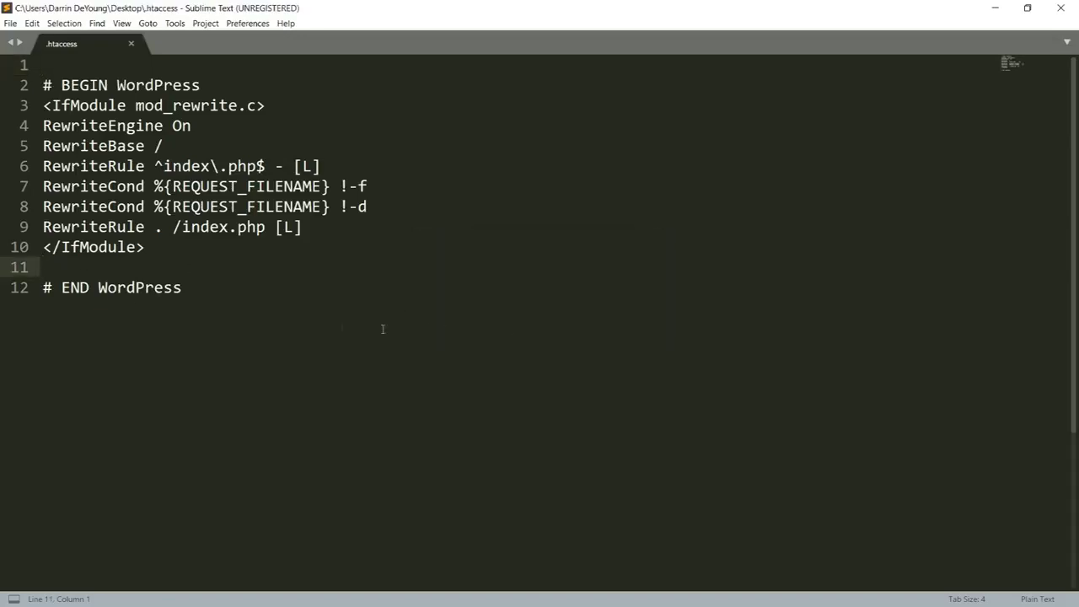
key("ctrl+v")
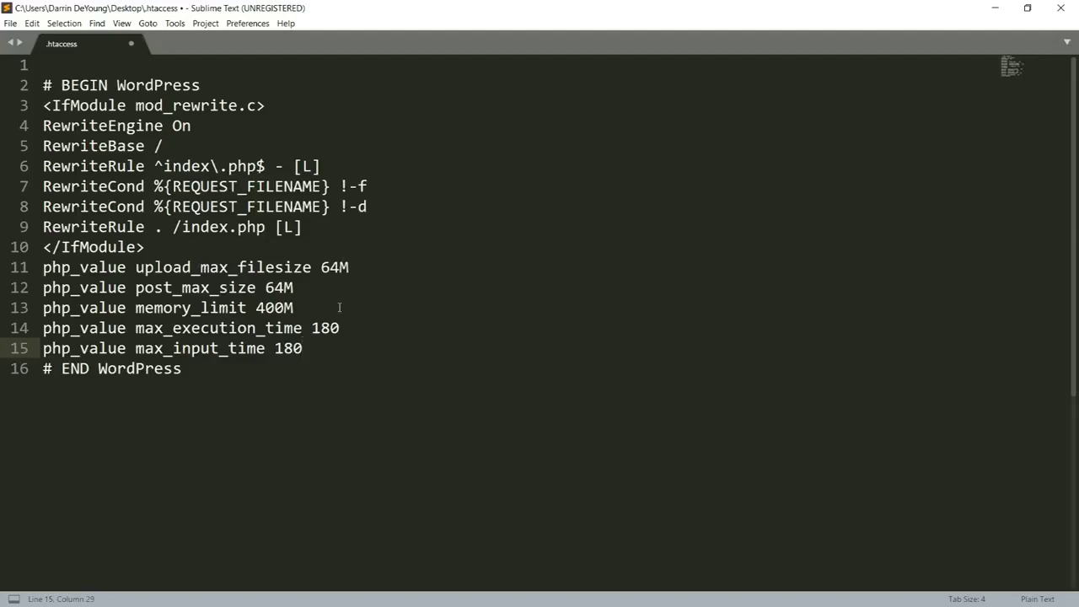
key("ctrl+s")
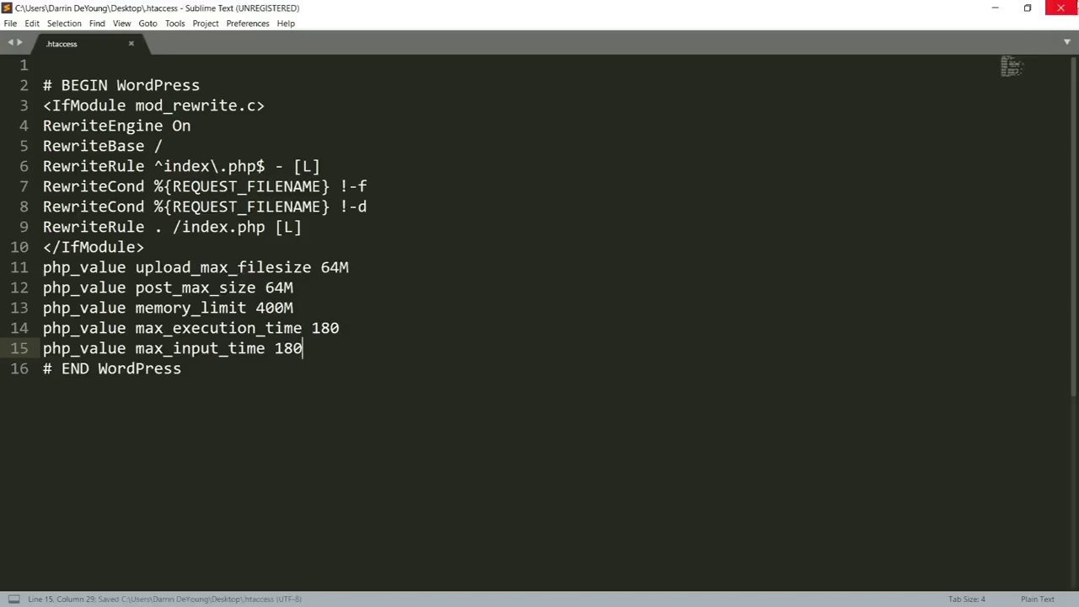
left_click(1076, 5)
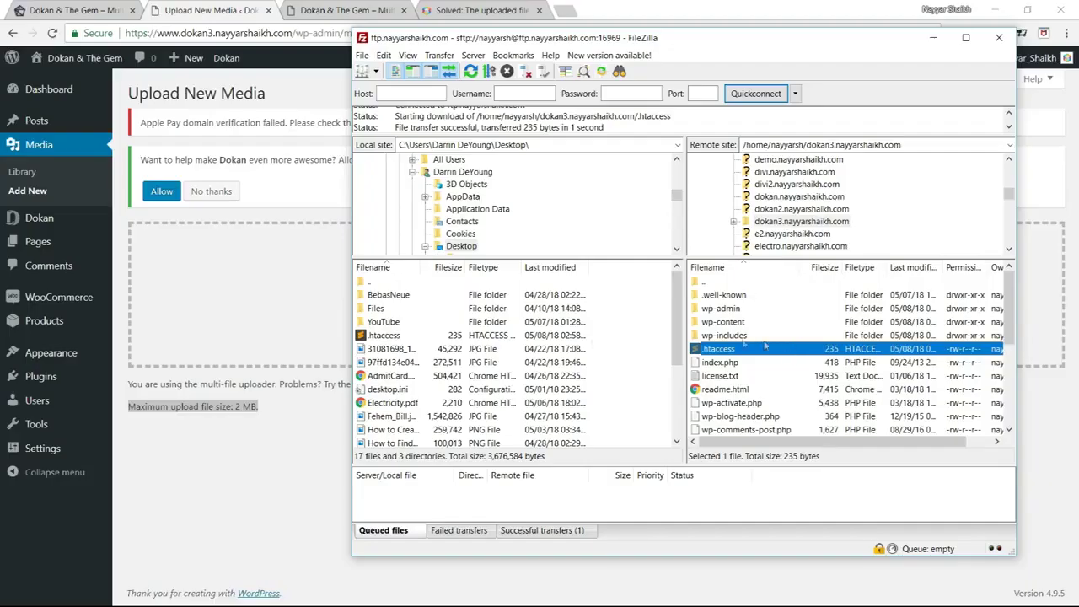
Upload the edited 386-byte .htaccess to the dokan3 site folder, overwriting the server's copy
right_click(629, 323)
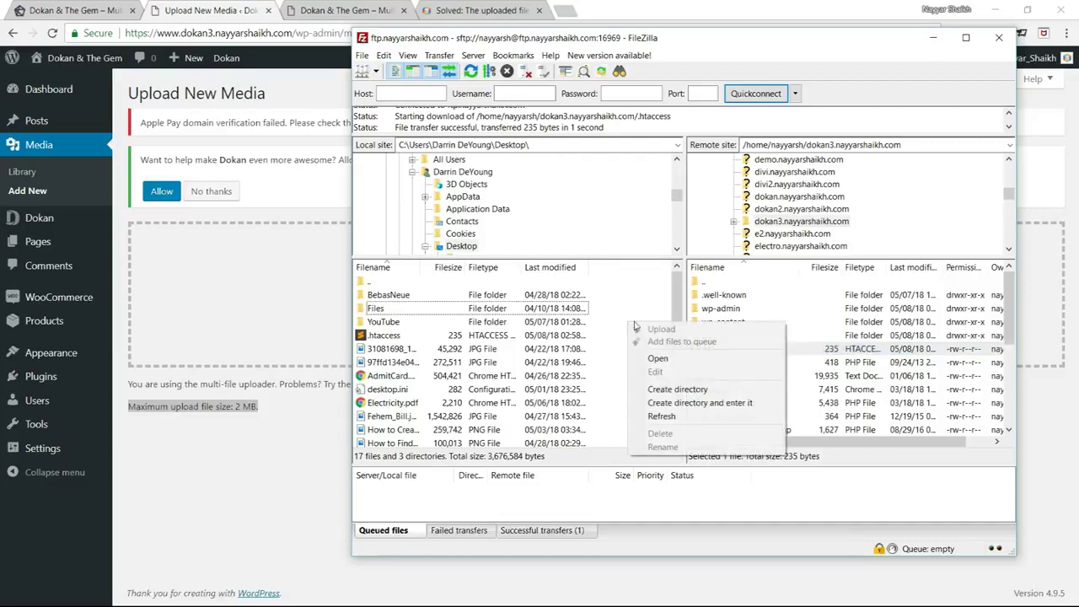
left_click(683, 416)
left_click(386, 336)
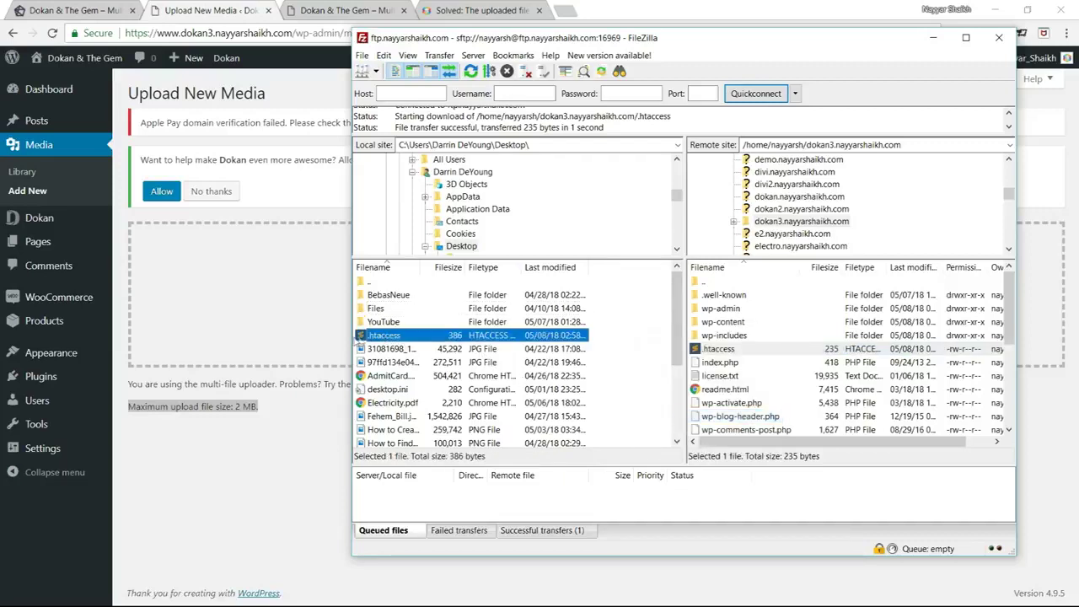
left_click_drag(371, 340, 776, 393)
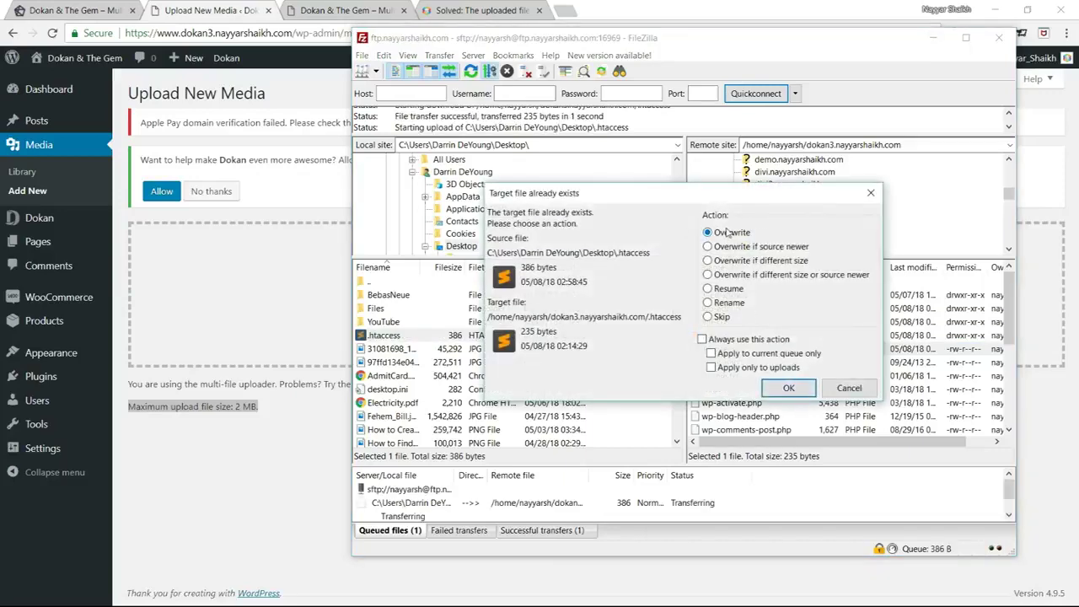
left_click(784, 386)
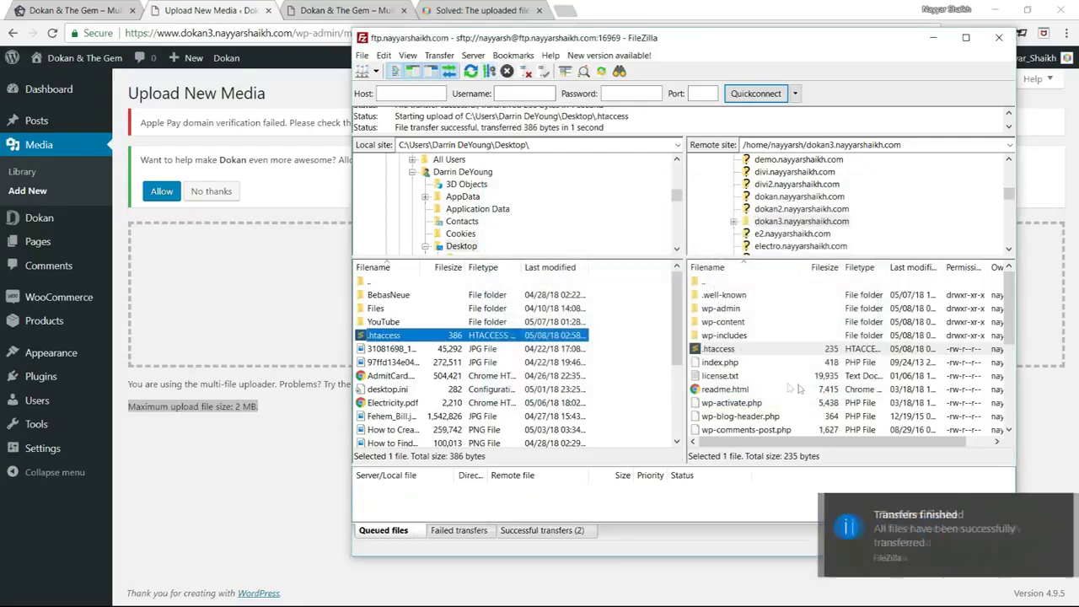
left_click(286, 431)
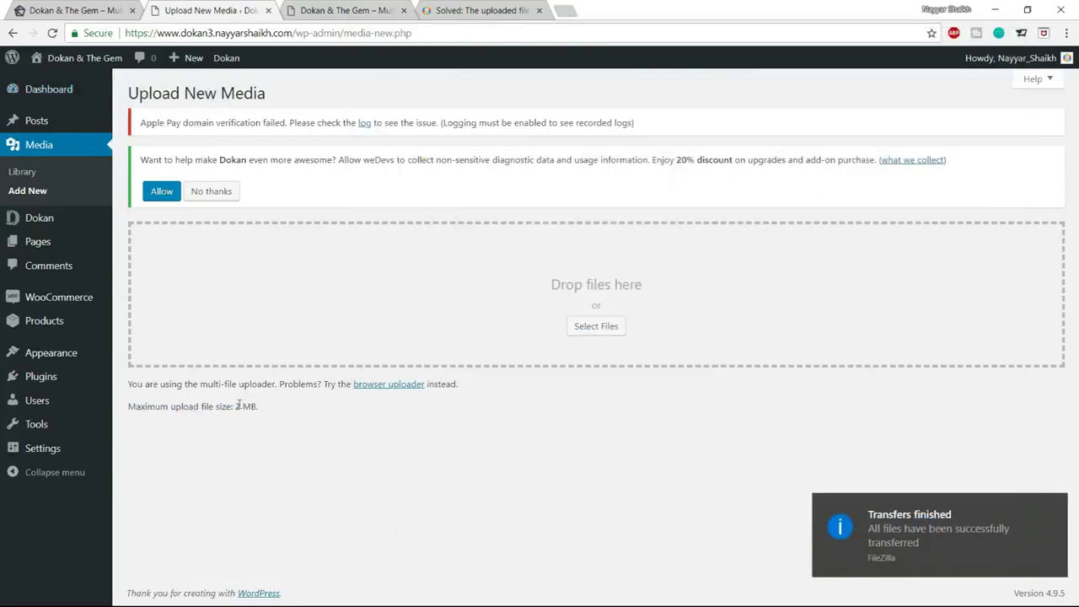
Reload Upload New Media to verify the 64 MB maximum upload size, then go to Plugins > Add New
left_click_drag(262, 408, 258, 407)
key("F5")
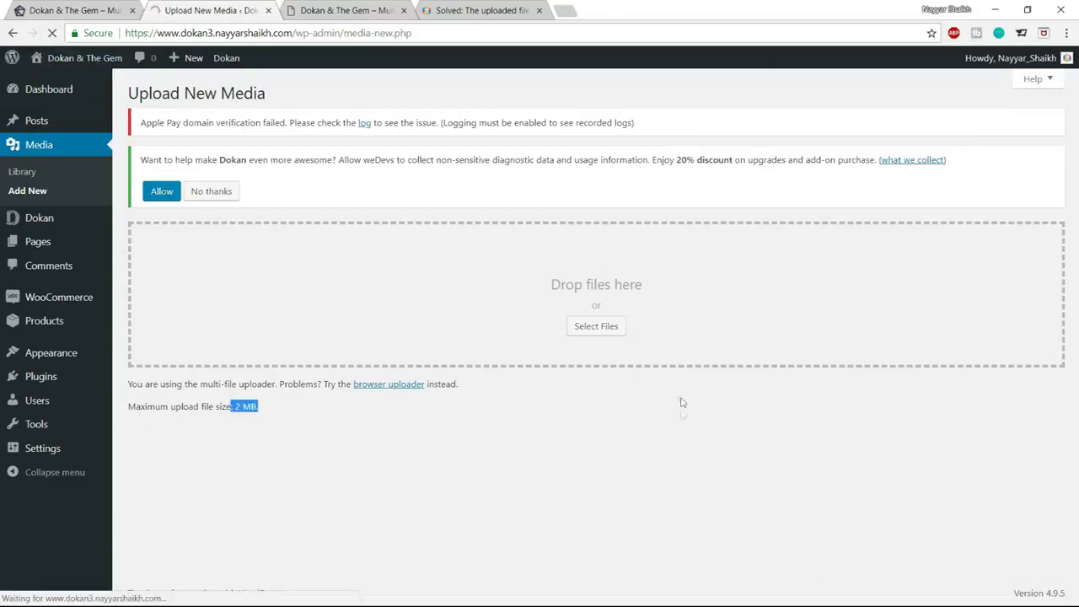
left_click_drag(236, 408, 262, 409)
left_click(342, 426)
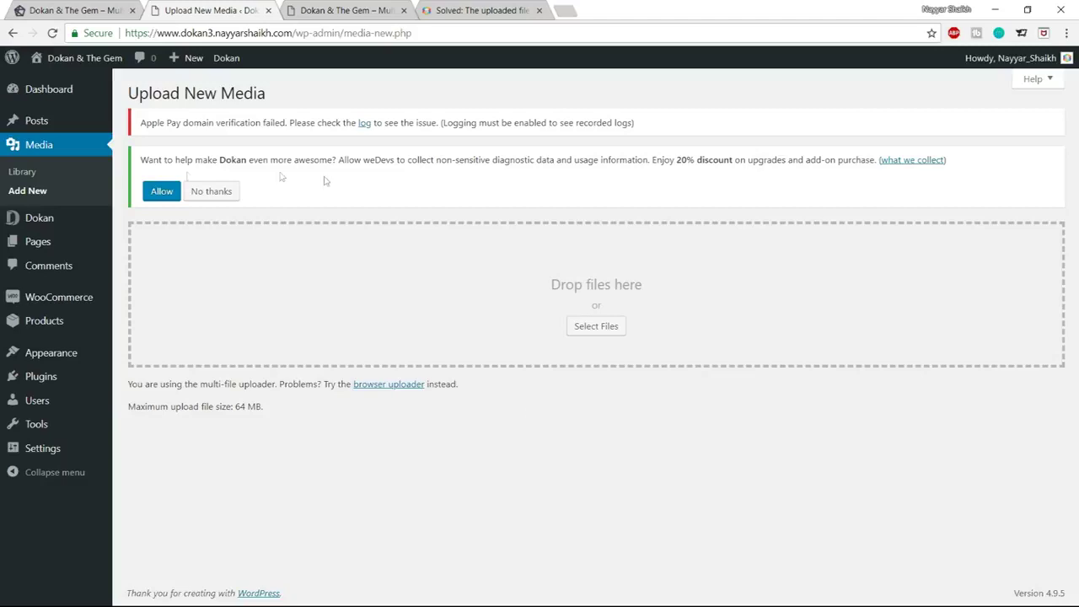
mouse_move(41, 376)
left_click(175, 405)
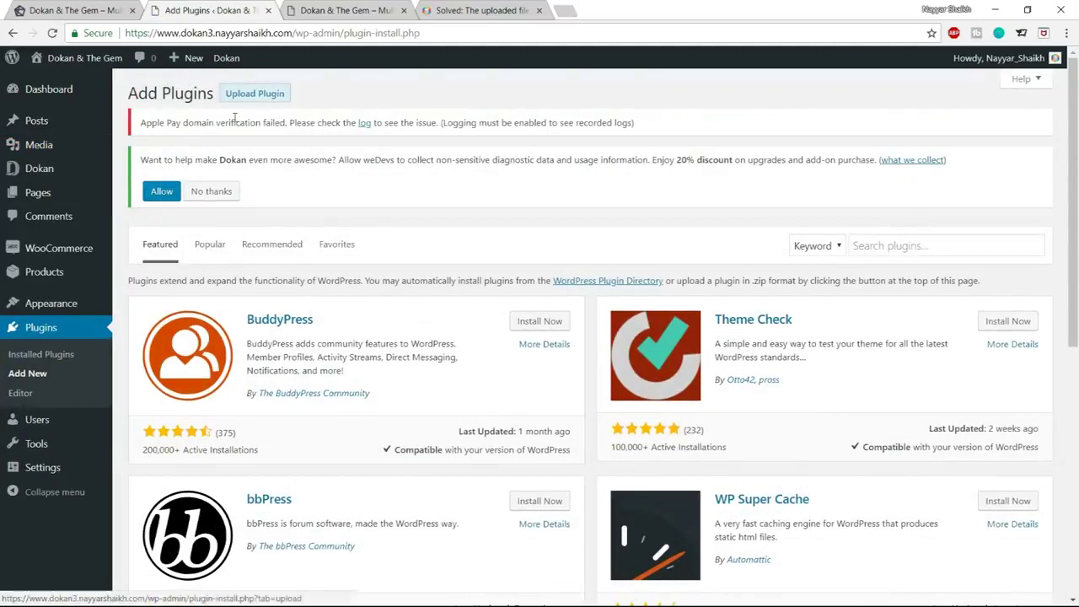
Upload dokan-business-2.7.5.zip as a new plugin, install it and activate it
left_click(255, 93)
left_click(488, 331)
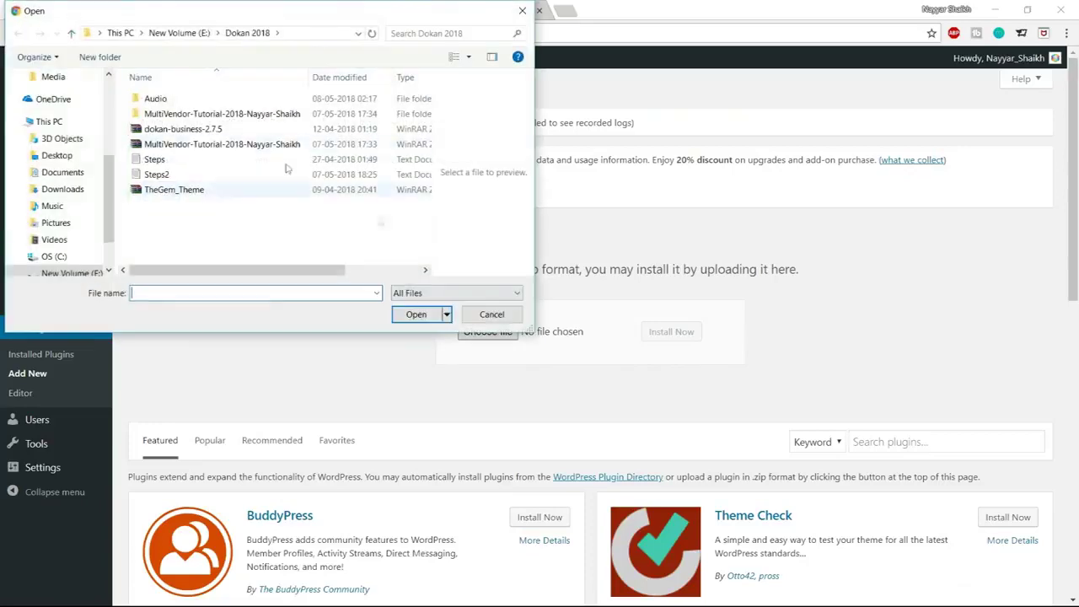
left_click(183, 129)
left_click(422, 316)
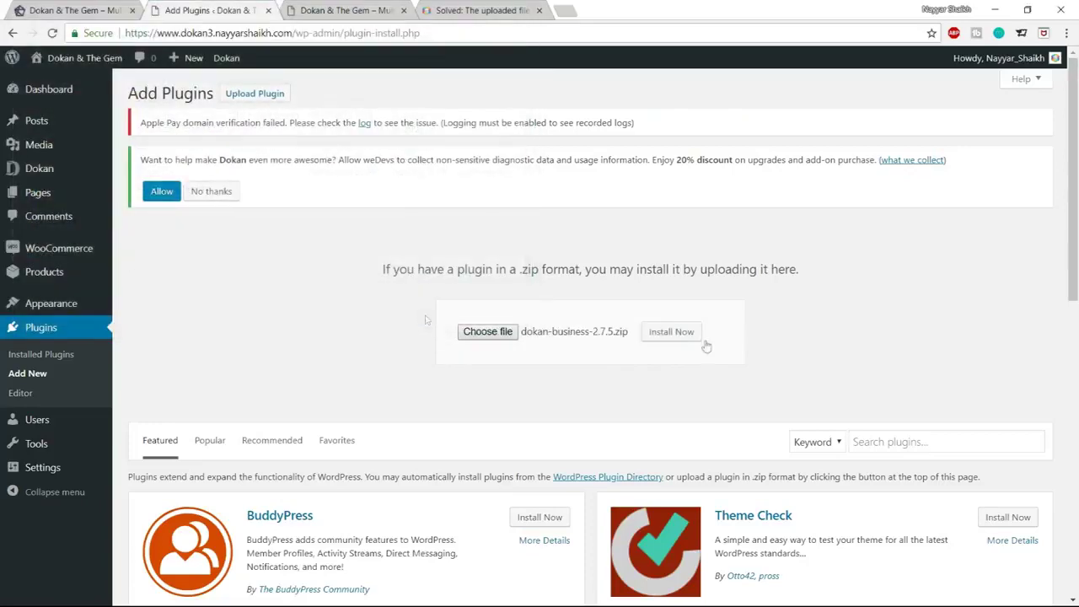
left_click(698, 332)
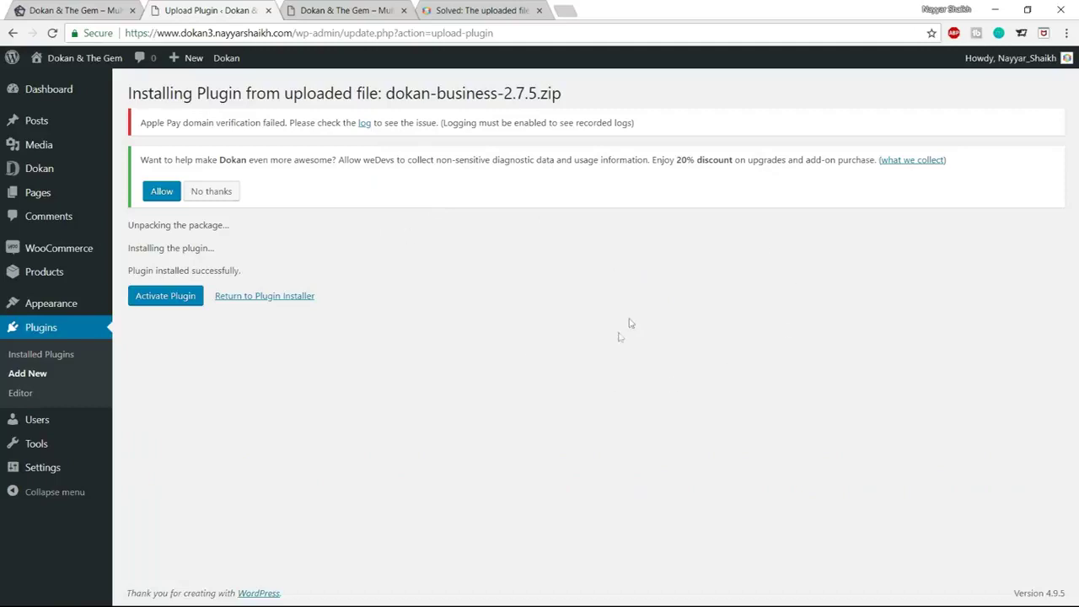
left_click(179, 302)
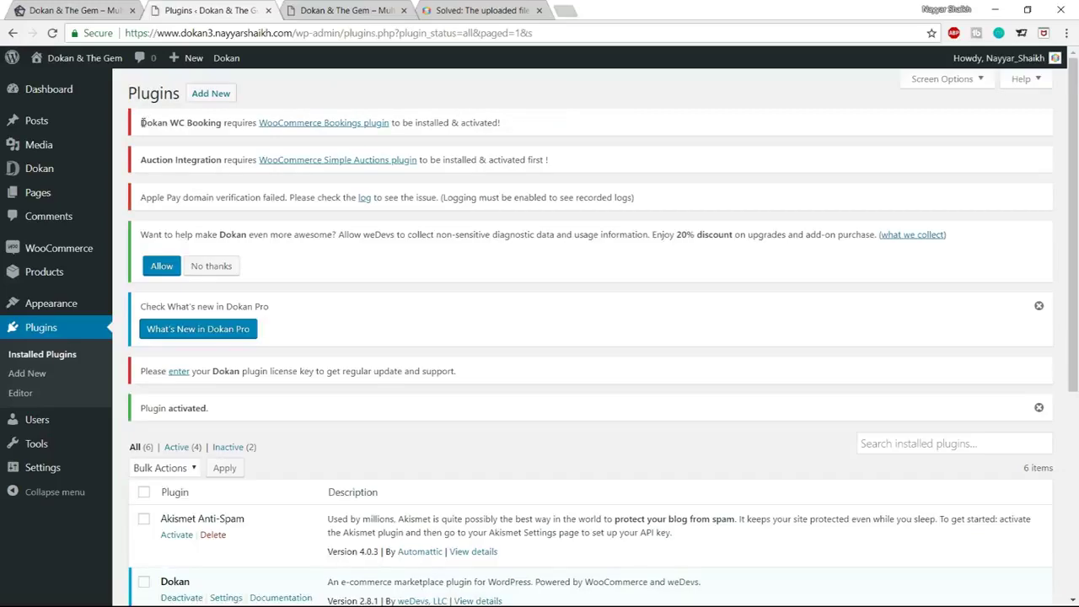
left_click_drag(142, 122, 208, 122)
left_click(204, 121)
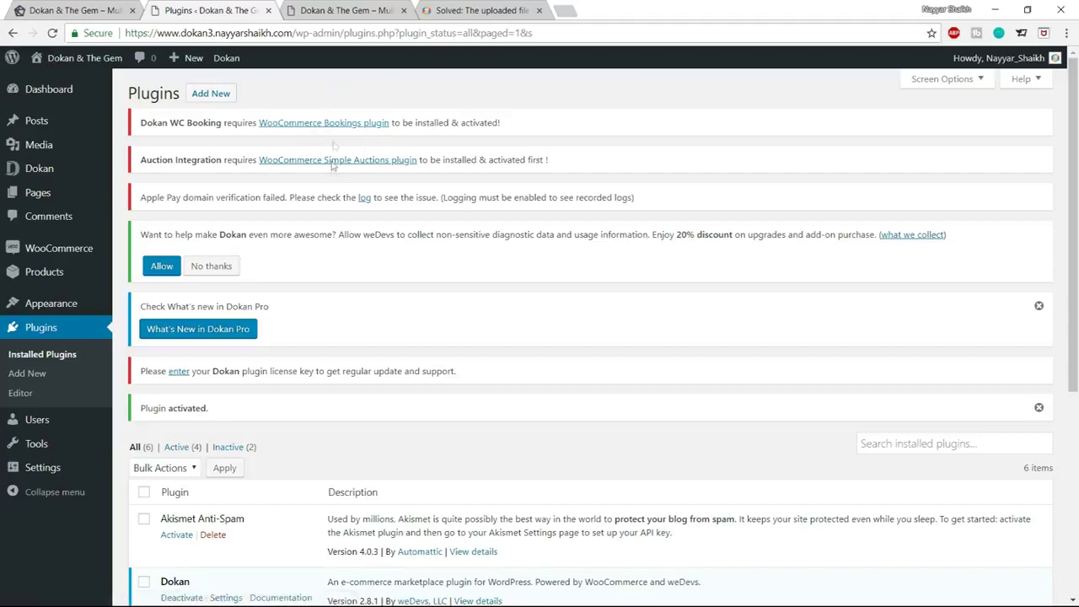
Decline the weDevs usage-data prompt and dismiss the What's new in Dokan Pro notice
left_click(228, 267)
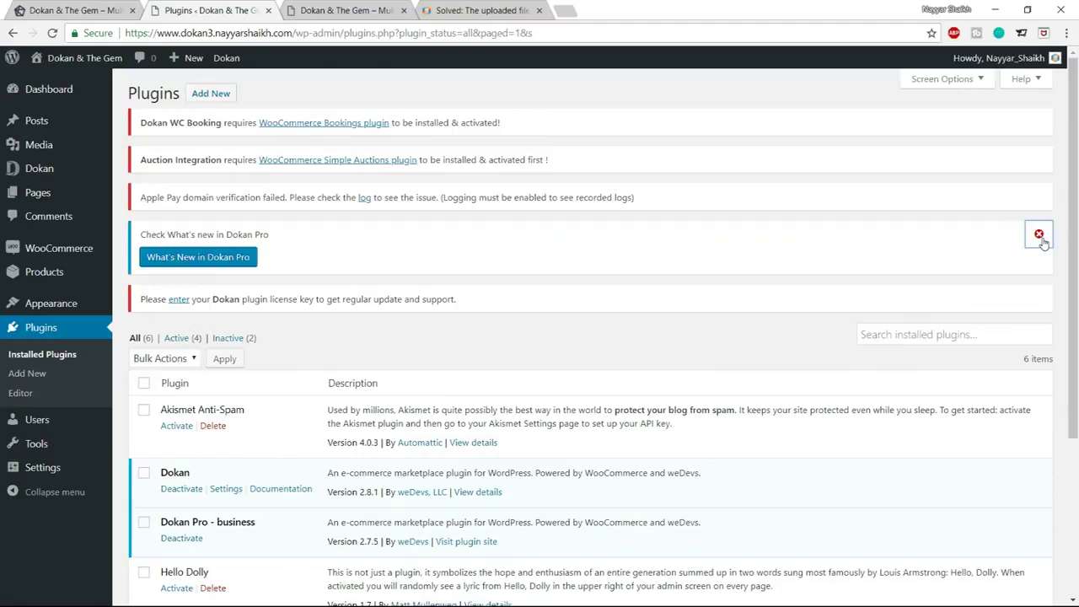
left_click(1039, 235)
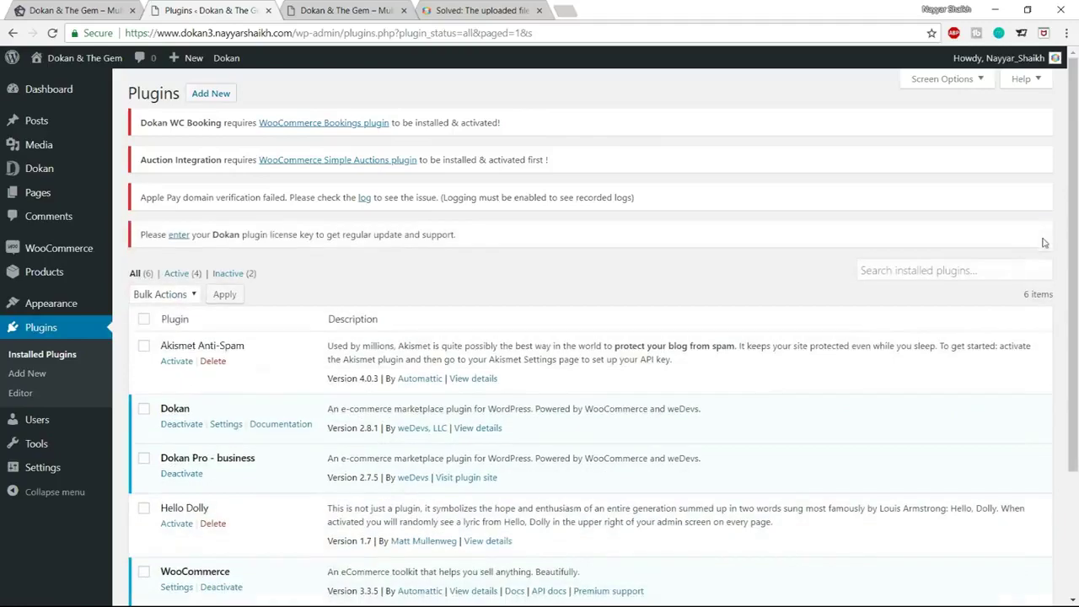
scroll(506, 295, "down", 3)
scroll(551, 380, "up", 3)
Open Dokan Settings and review the General section, with vendor store URL 'store'
mouse_move(38, 173)
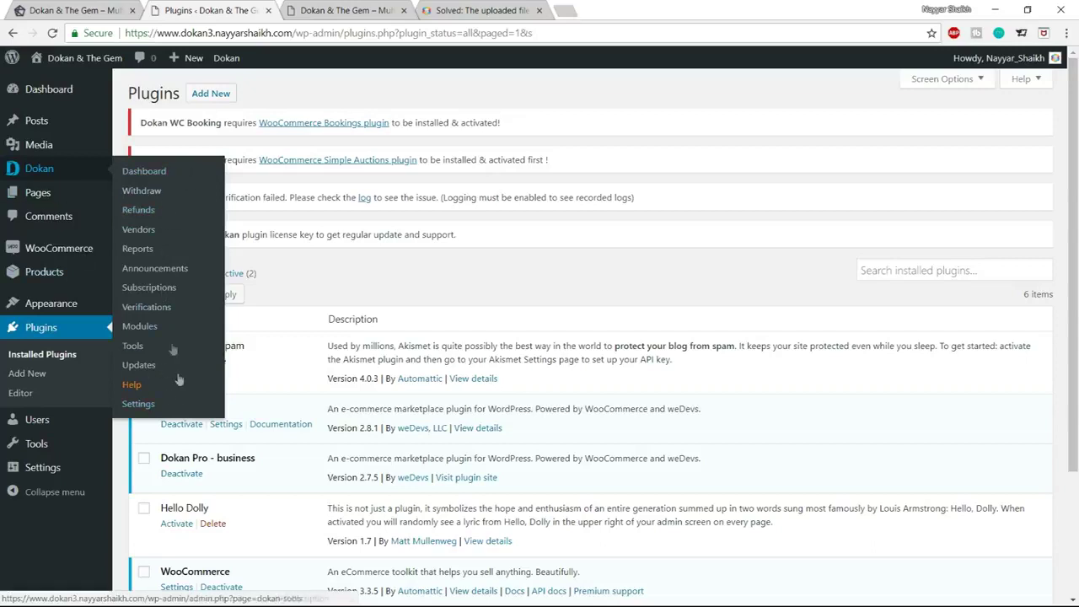
left_click(142, 406)
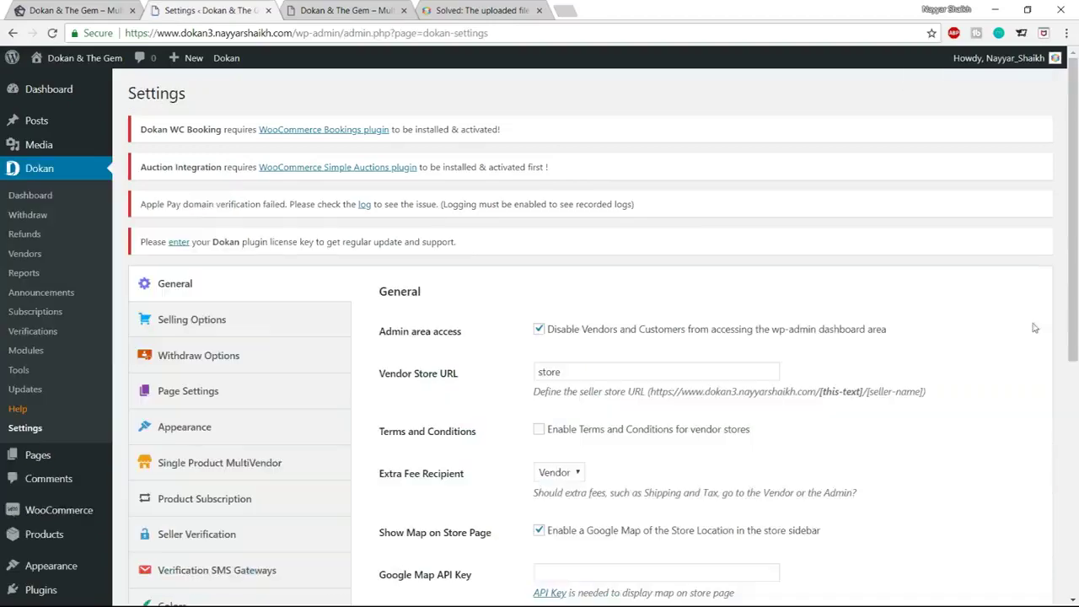
scroll(1059, 335, "down", 1)
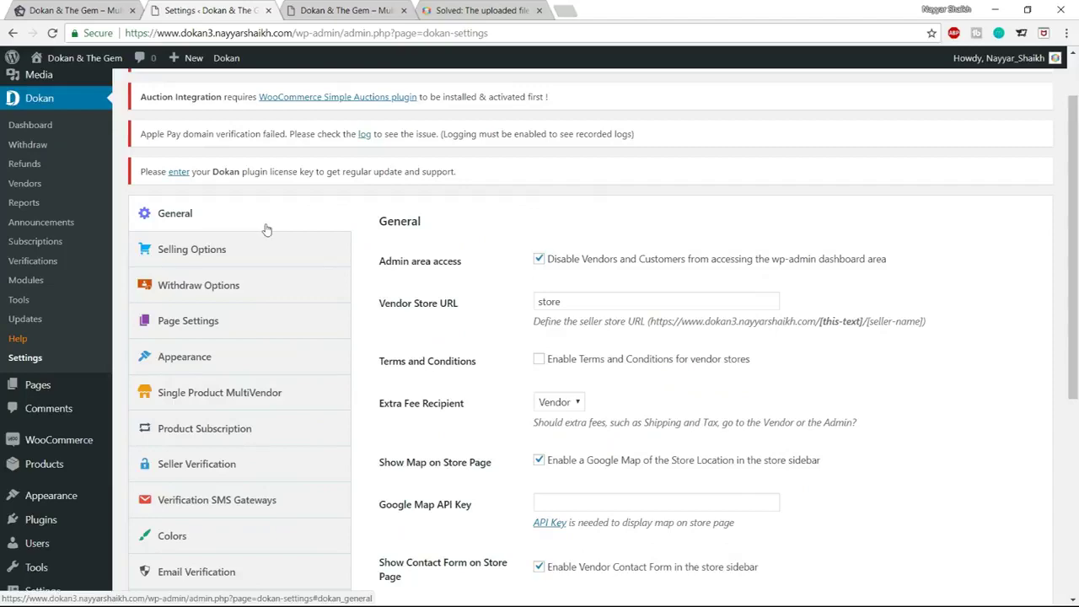
scroll(291, 364, "down", 2)
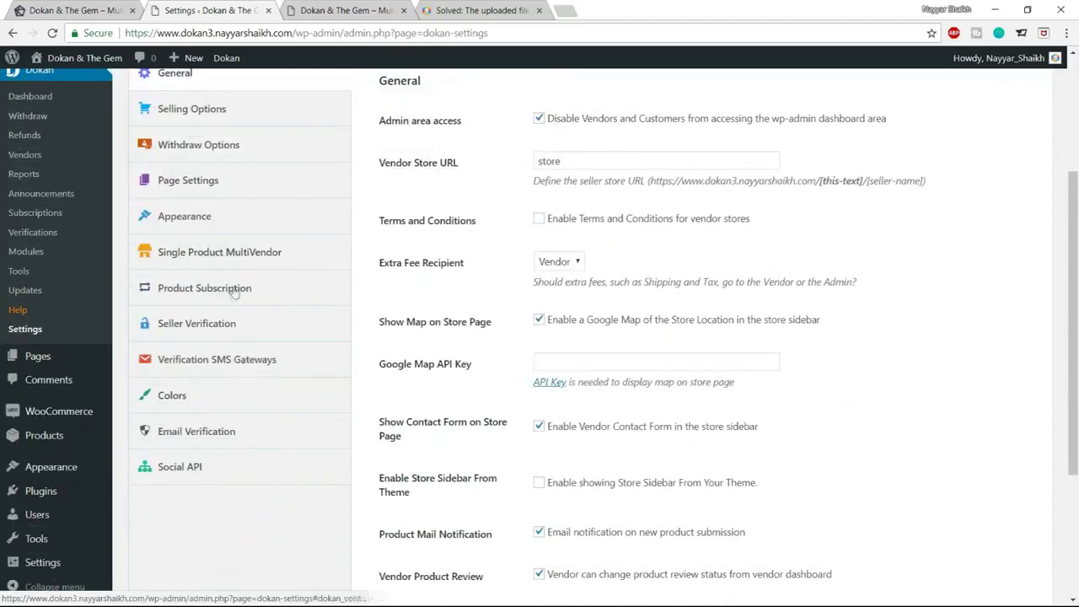
scroll(272, 350, "up", 2)
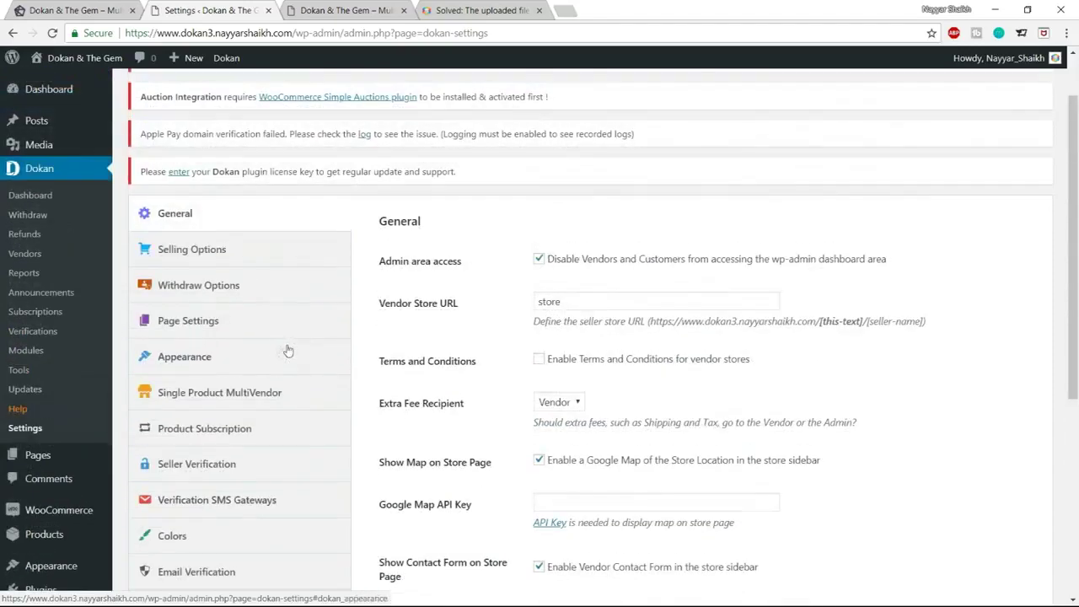
Deactivate the Vendor Staff Manager, Store Reviews, Seller Vacation, Booking, Verification, Subscription and Color Scheme modules
left_click(25, 351)
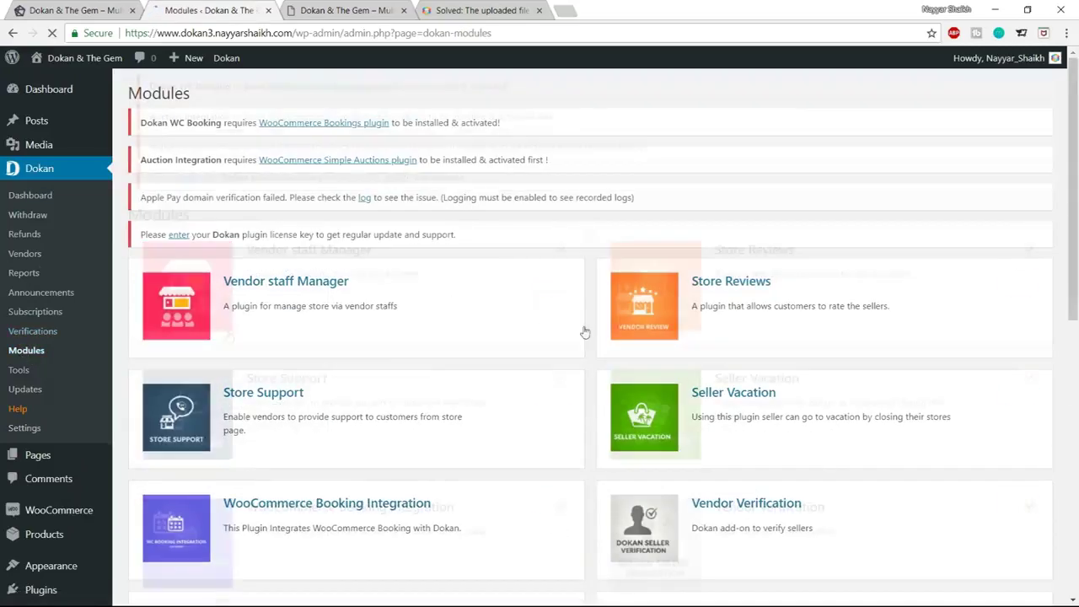
left_click(546, 283)
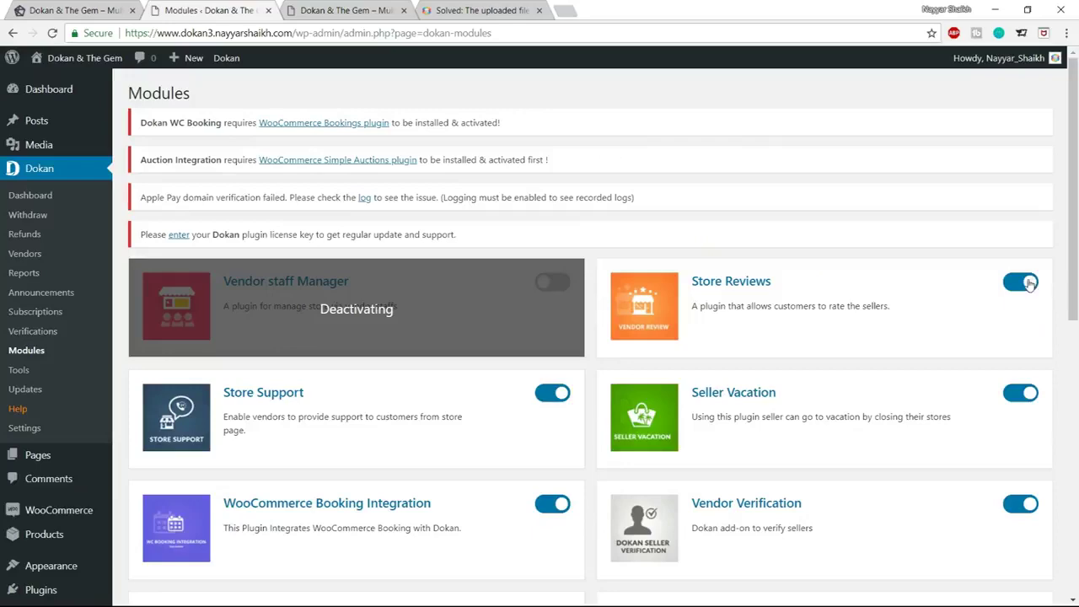
left_click(1030, 284)
left_click(1021, 393)
scroll(569, 302, "down", 3)
left_click(565, 295)
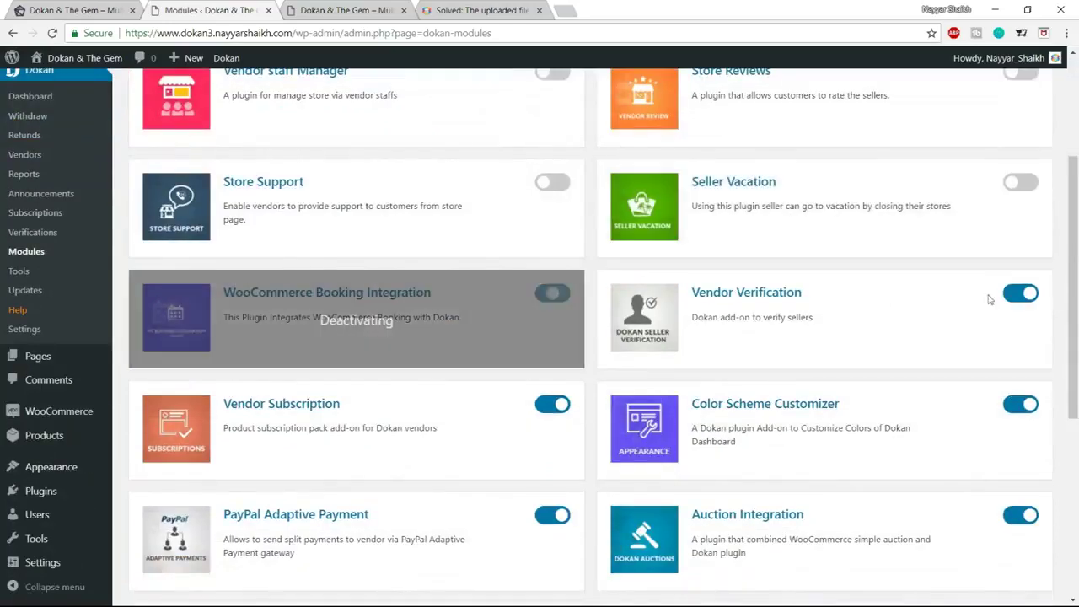
left_click(1022, 292)
scroll(1037, 320, "down", 1)
scroll(1037, 320, "down", 1)
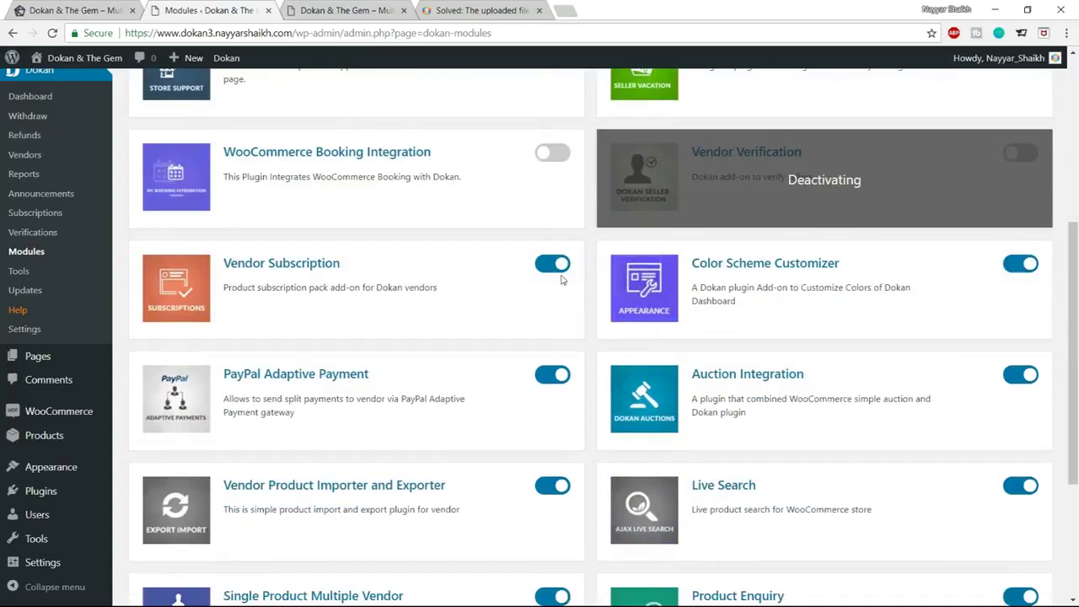
left_click(555, 266)
left_click(1025, 264)
Deactivate PayPal Adaptive, Auction, Importer/Exporter, Live Search, SPMV, Stripe Connect and Product Enquiry, then reload
scroll(1025, 264, "down", 2)
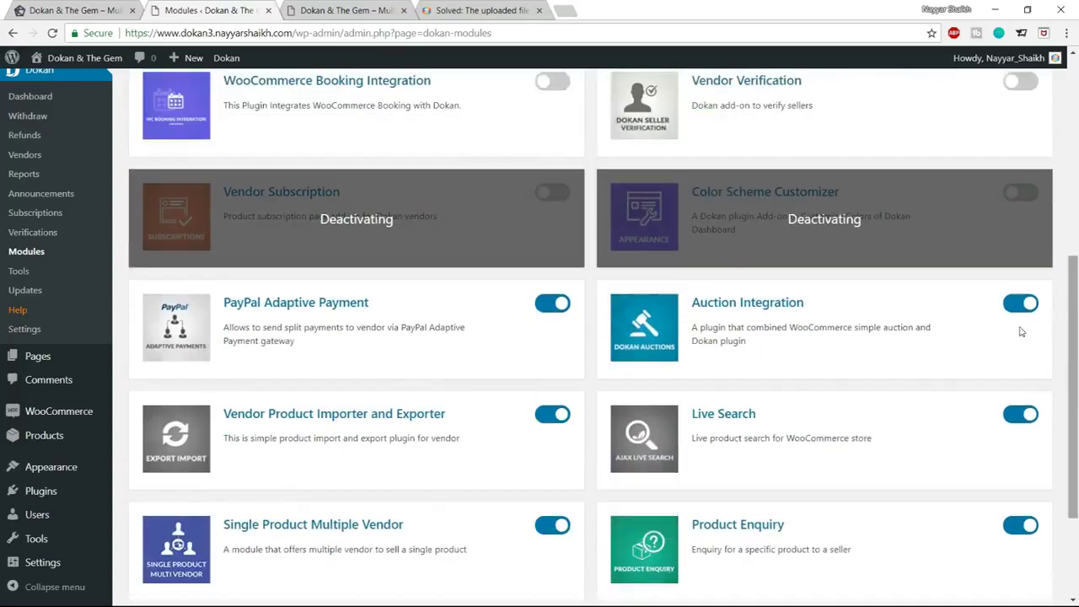
left_click(554, 236)
left_click(1028, 233)
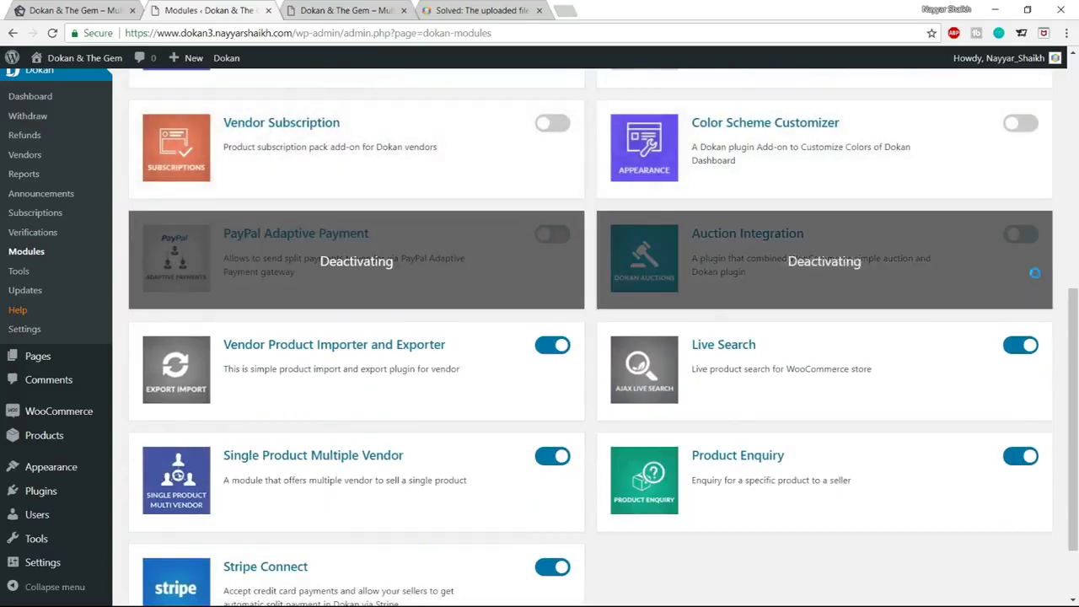
scroll(928, 269, "down", 1)
left_click(552, 251)
left_click(1026, 253)
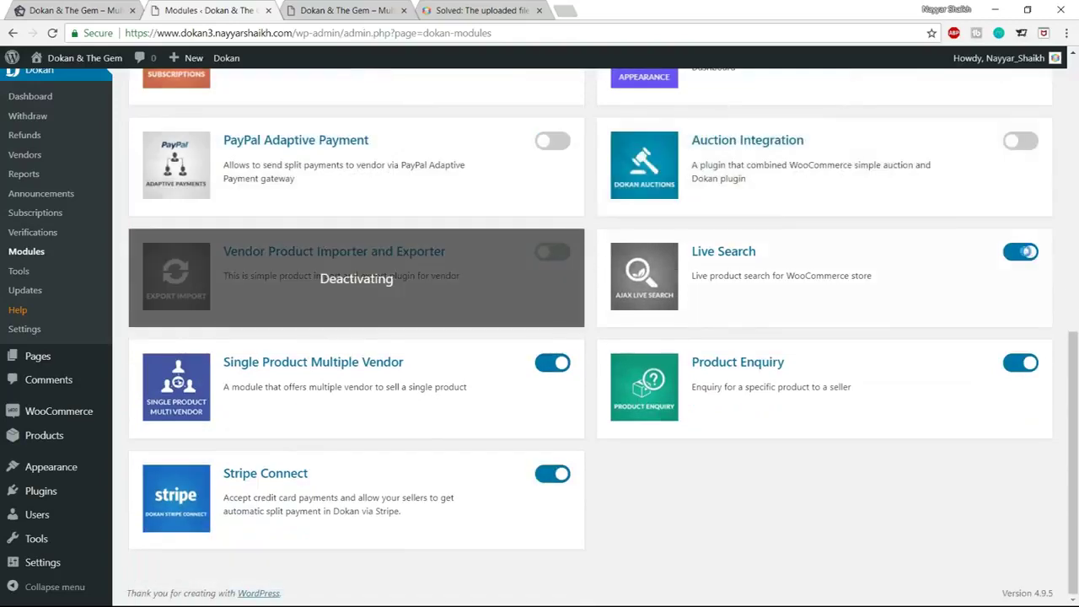
left_click(550, 371)
left_click(549, 475)
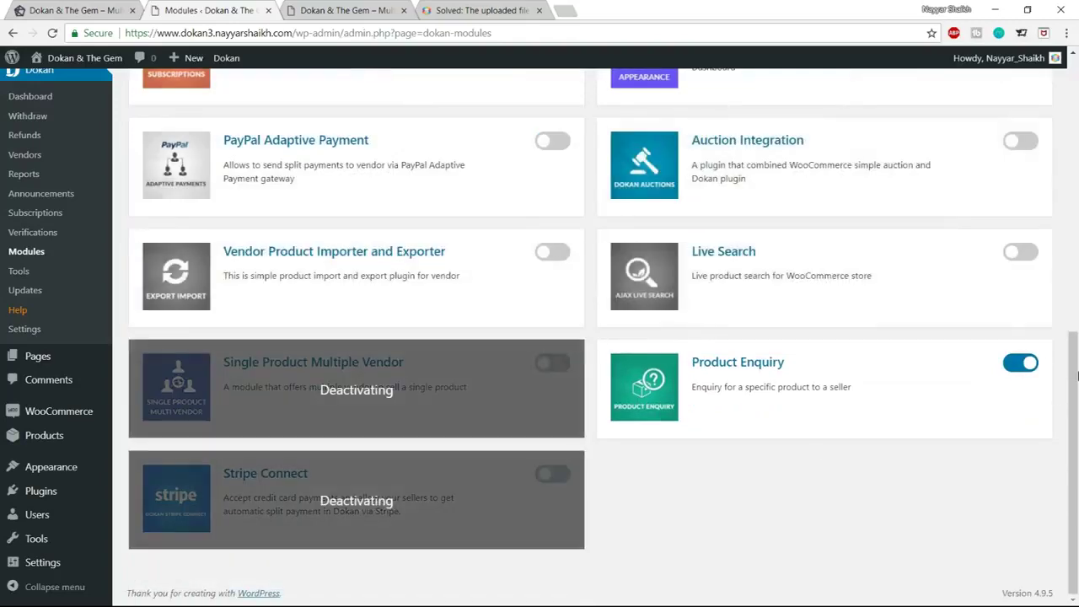
left_click(1027, 363)
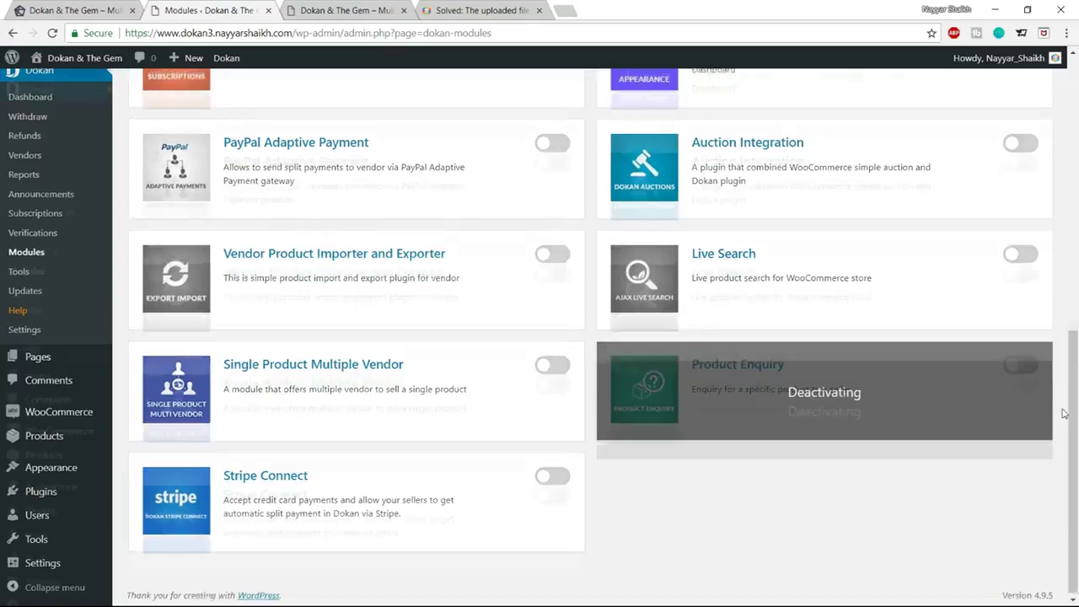
scroll(1069, 422, "up", 10)
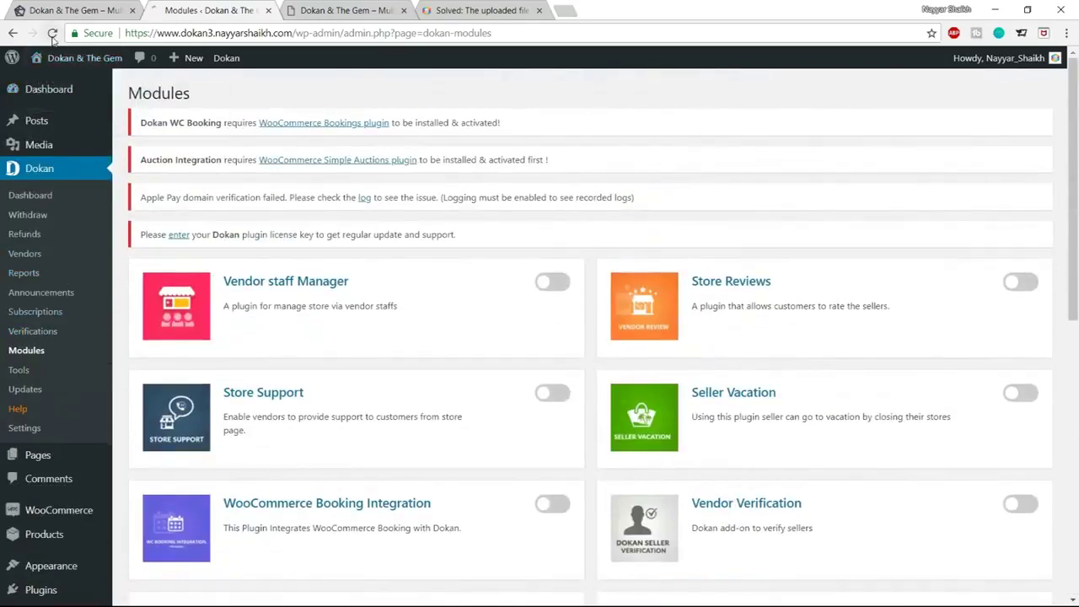
left_click(52, 33)
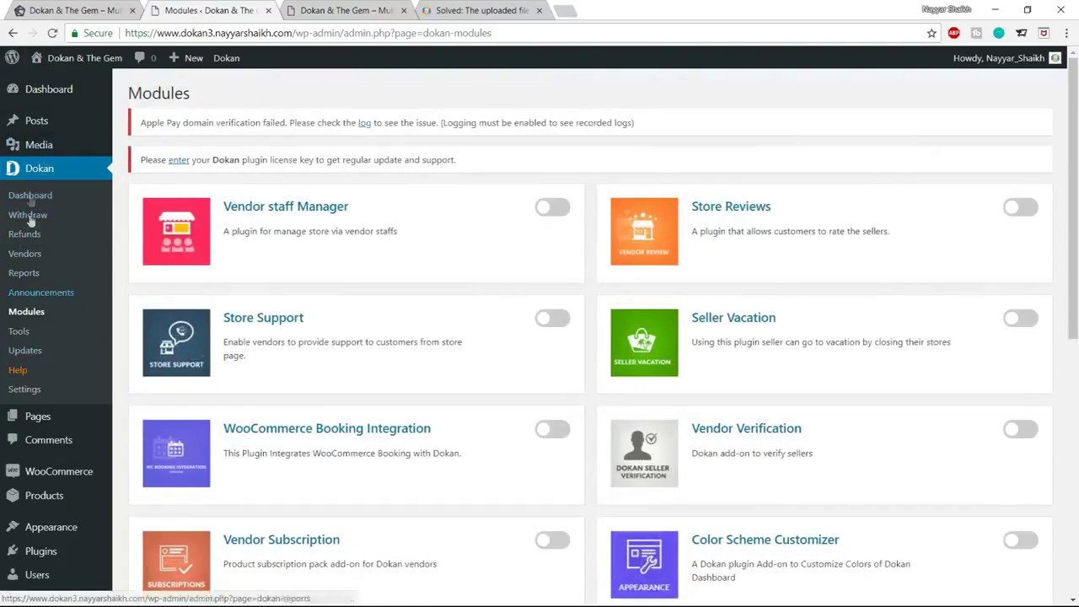
Review the reduced Dokan General settings, then switch to TheGem storefront home page
left_click(26, 392)
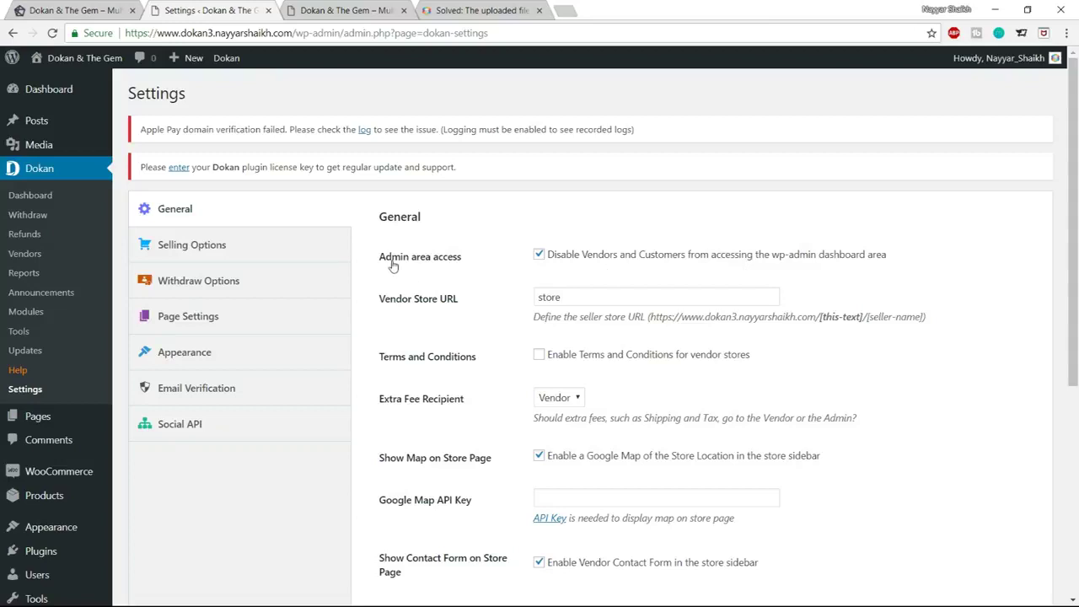
left_click_drag(560, 263, 722, 271)
left_click(784, 267)
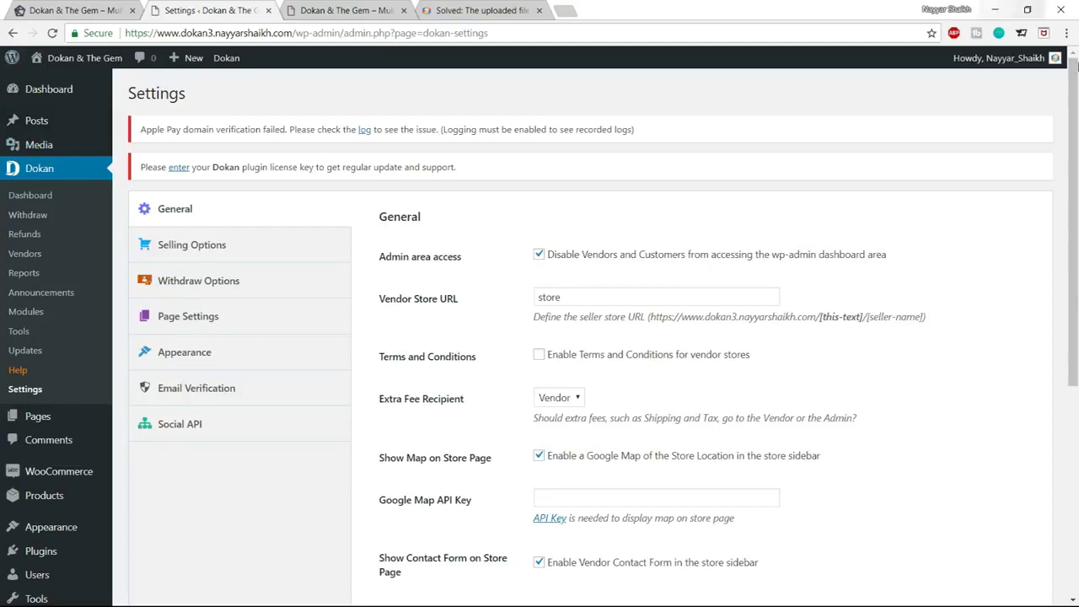
scroll(37, 342, "down", 3)
scroll(73, 468, "up", 5)
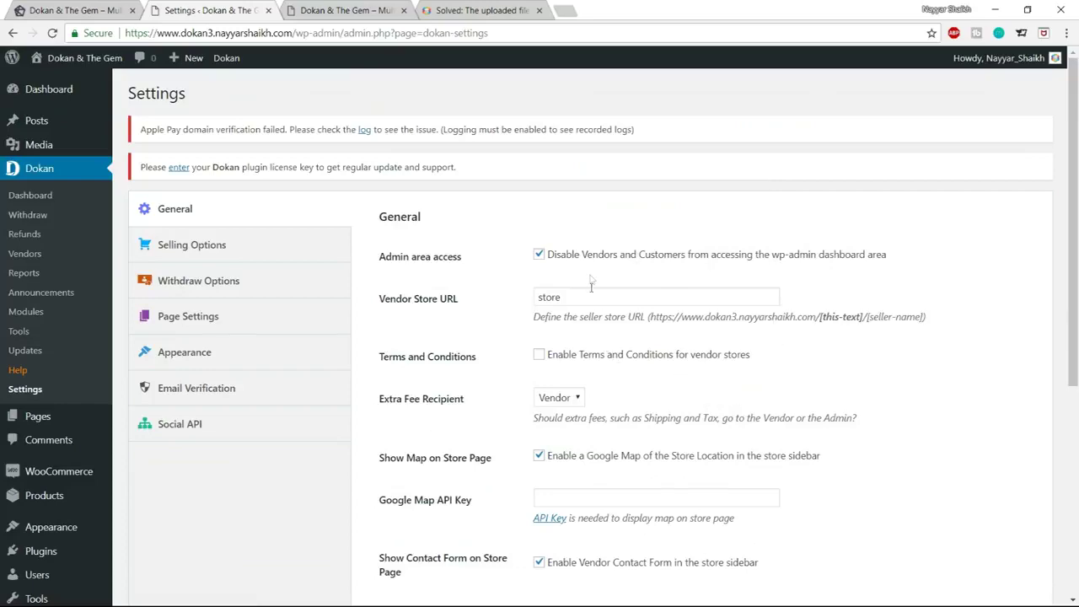
left_click(69, 10)
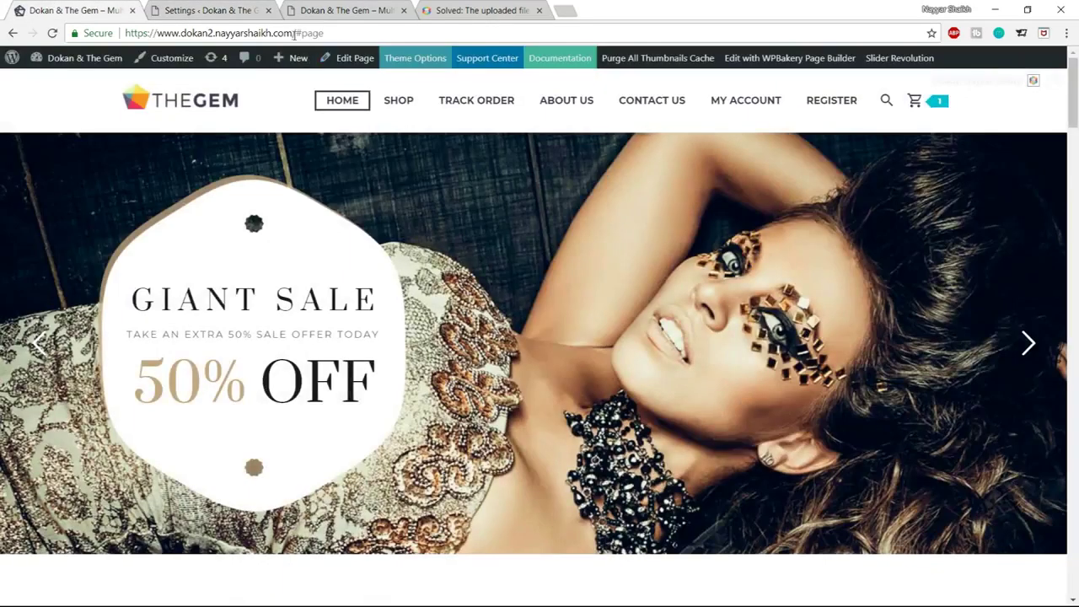
Change the site address to /dashboard to load the vendor dashboard
left_click_drag(299, 33, 506, 32)
key("BackSpace")
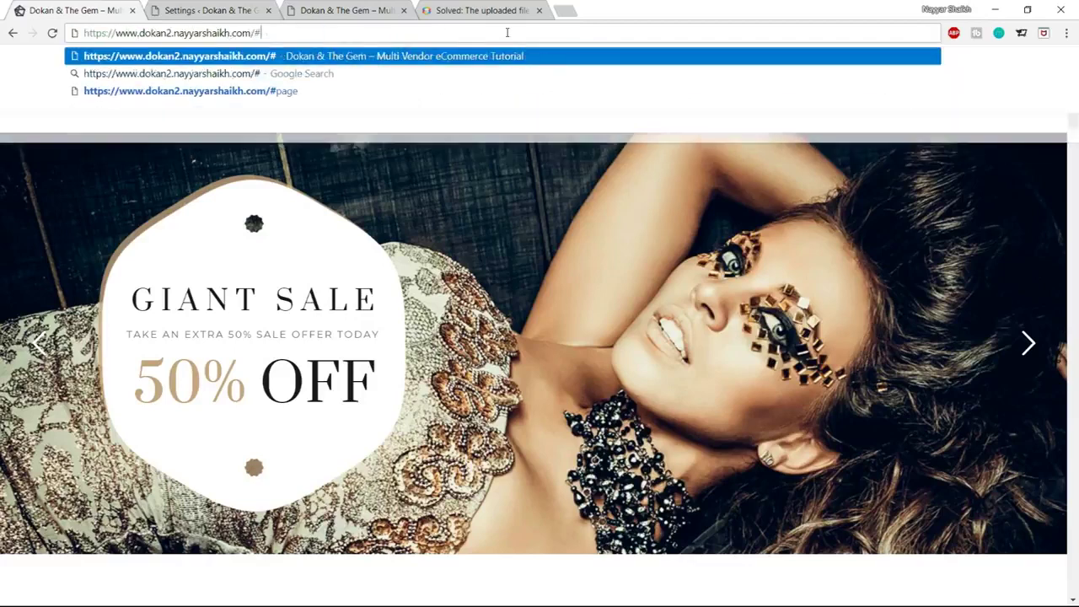
type("da")
key("Return")
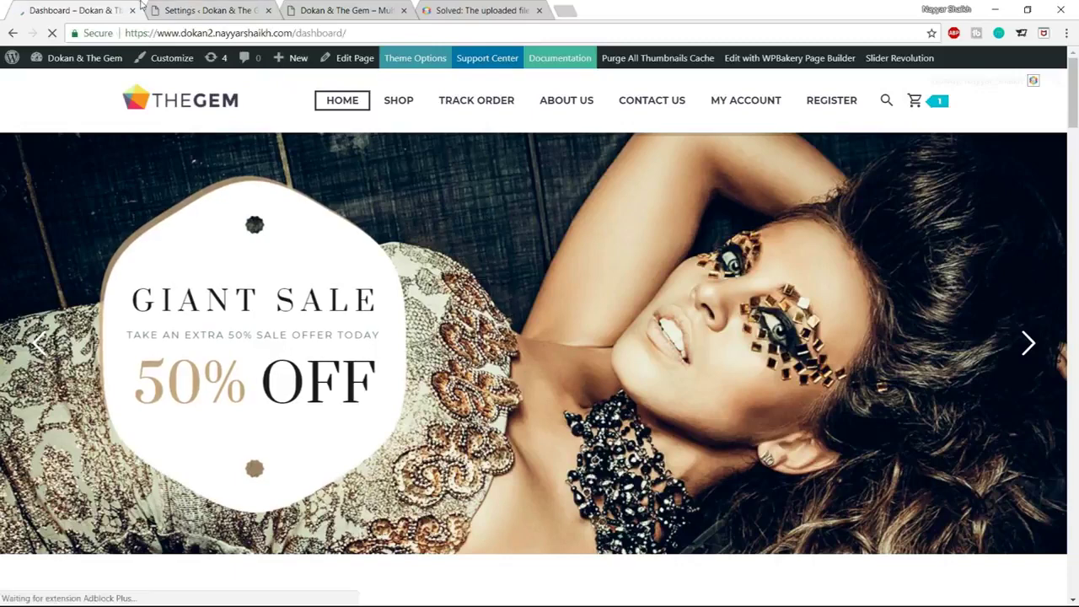
Check the 'not enabled for selling' error, then return to the Dokan Settings tab
key("ctrl+Tab")
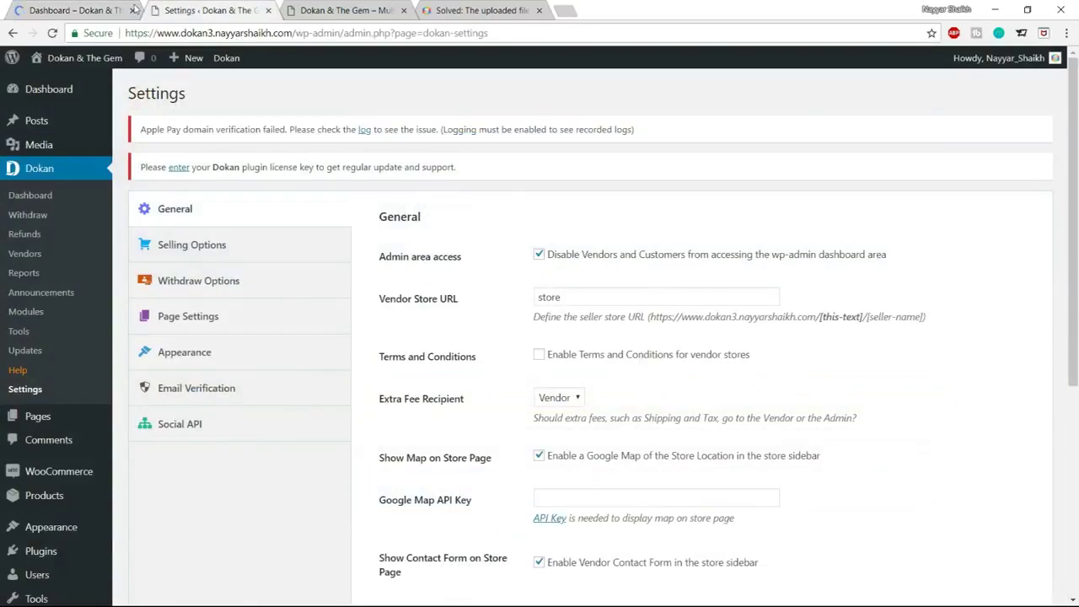
key("ctrl+shift+Tab")
scroll(517, 395, "down", 7)
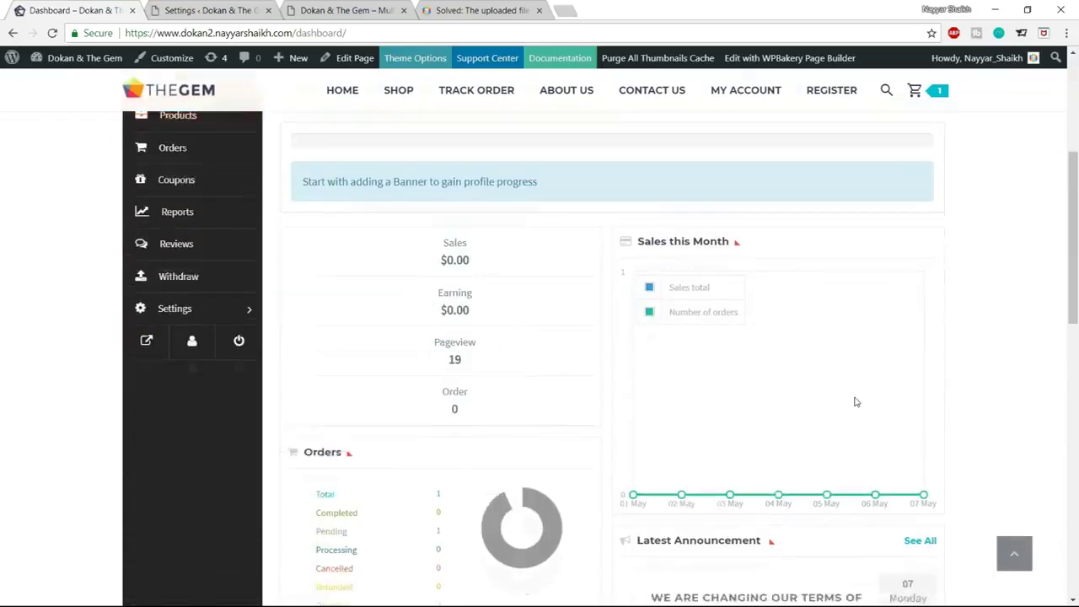
scroll(284, 434, "up", 5)
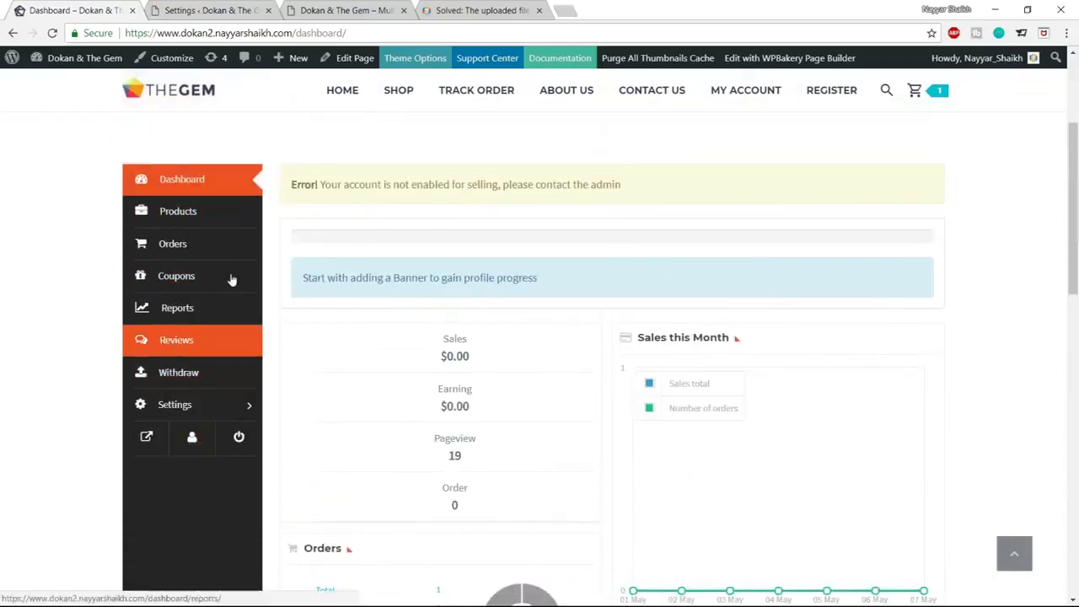
scroll(236, 253, "up", 3)
key("ctrl+Tab")
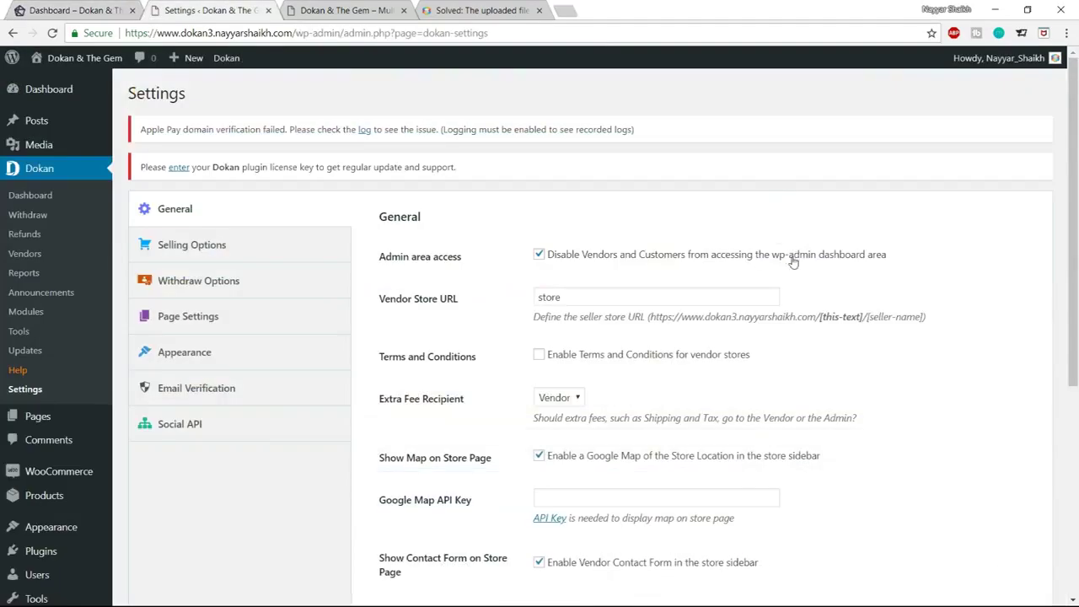
Turn off Terms and Conditions for vendor stores and keep Vendor as extra fee recipient
left_click_drag(385, 301, 465, 306)
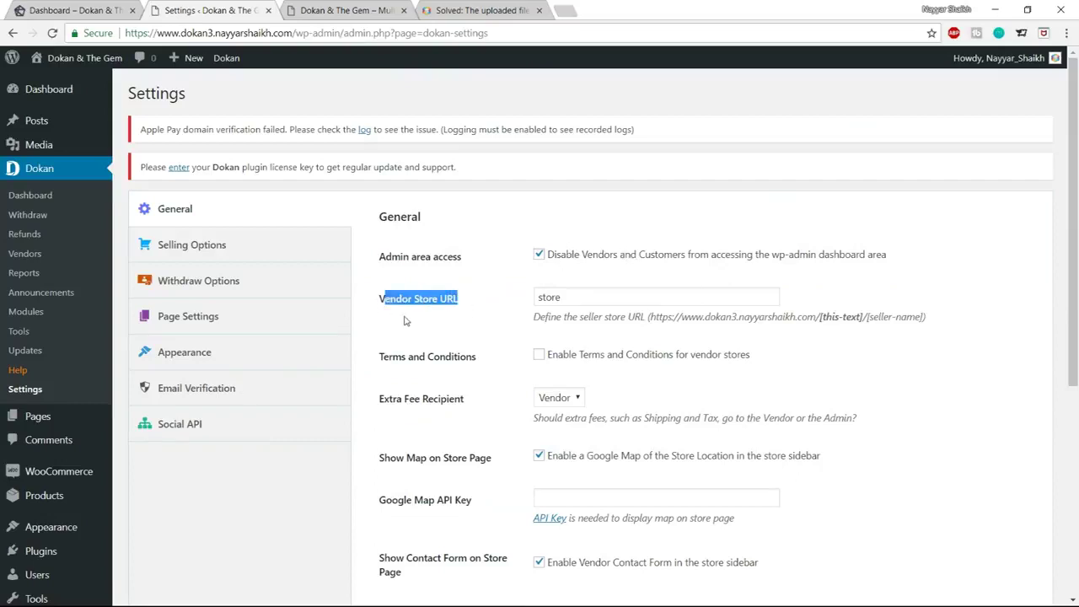
left_click(464, 307)
key("Tab")
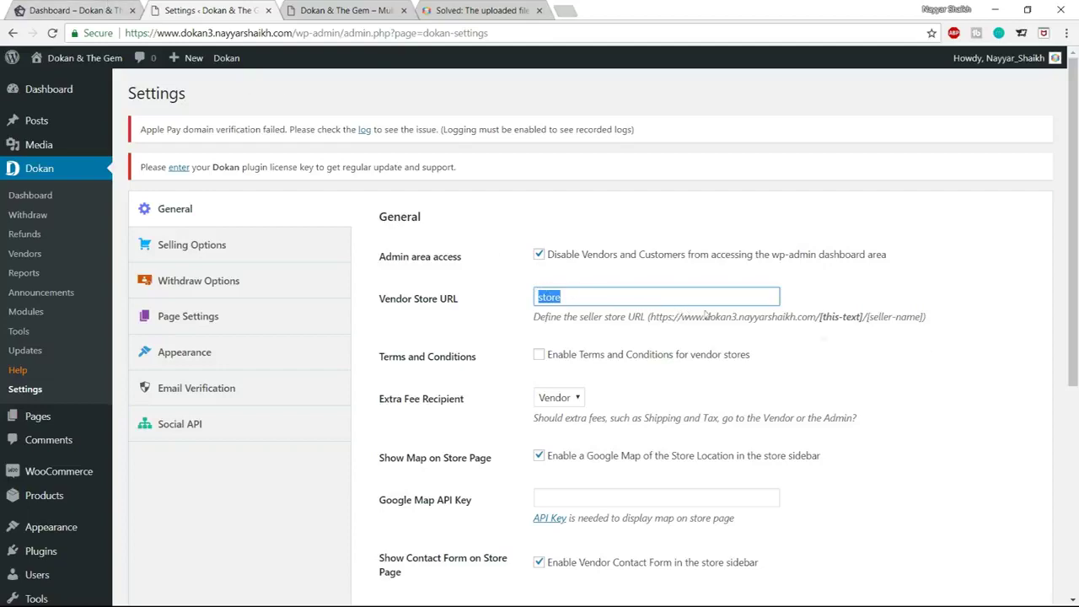
scroll(679, 313, "down", 2)
left_click(610, 220)
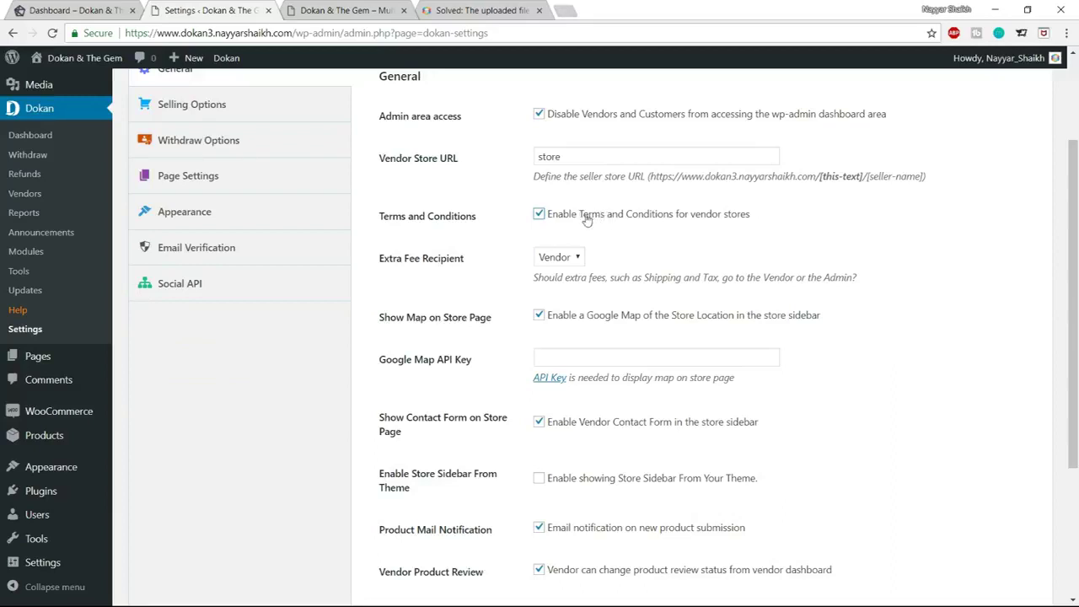
left_click(588, 219)
left_click(567, 263)
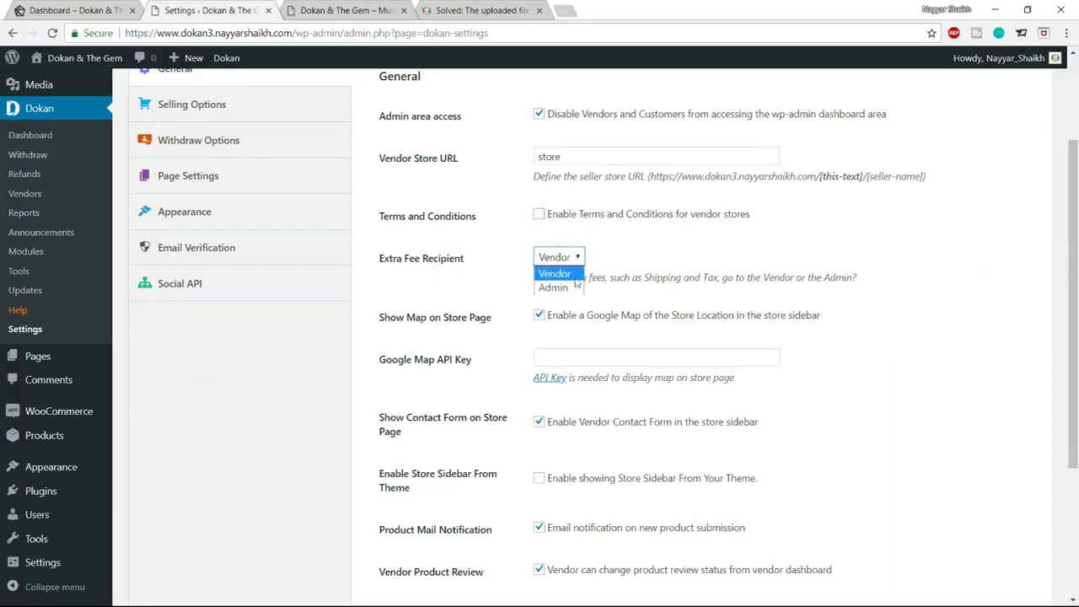
left_click(568, 279)
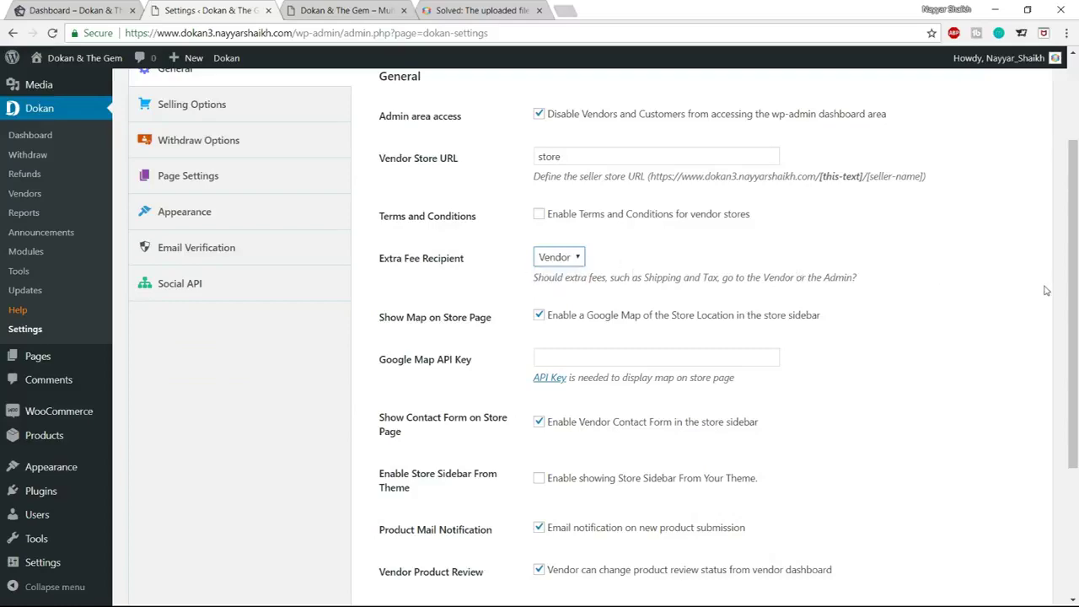
Uncheck Show Map on Store Page
scroll(1044, 289, "down", 1)
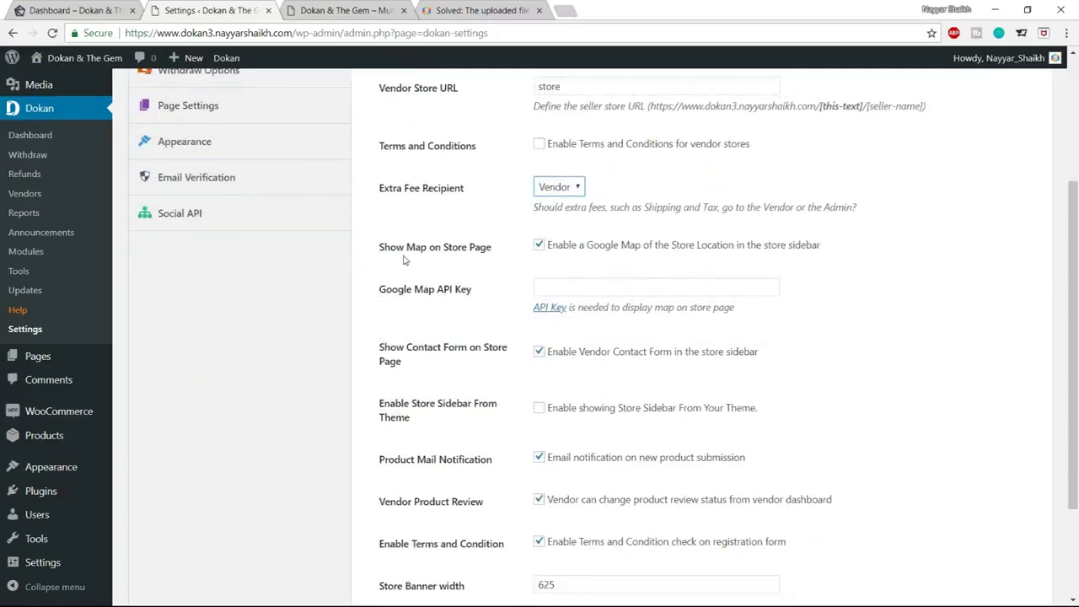
left_click_drag(395, 259, 465, 258)
left_click(486, 258)
left_click(574, 246)
Leave Vendor Product Review checked and save the General settings
scroll(945, 325, "down", 3)
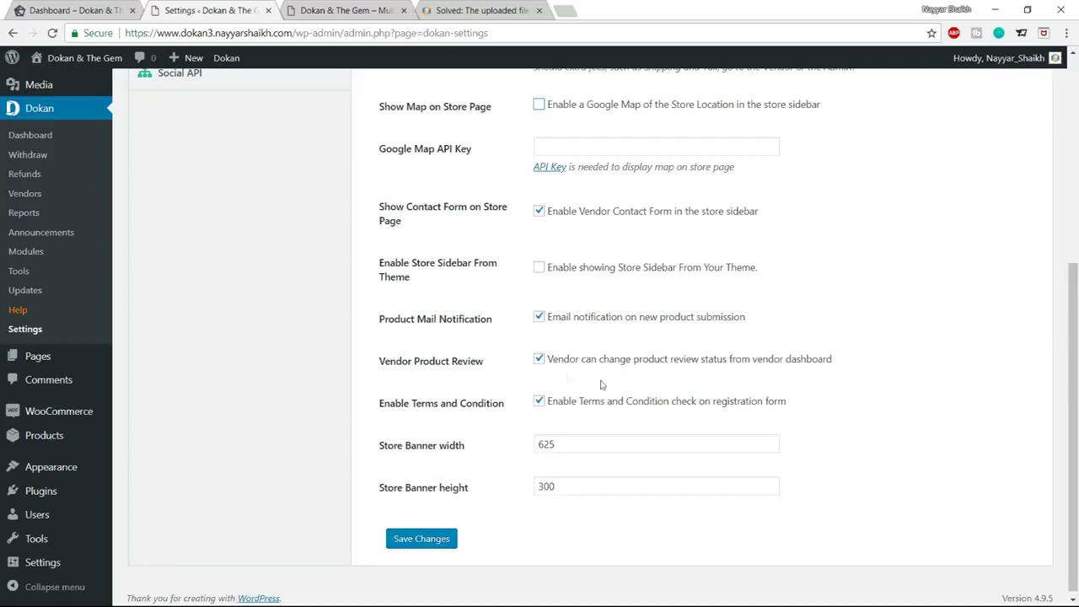
left_click(542, 361)
left_click(544, 363)
left_click(541, 365)
left_click(542, 362)
left_click(543, 364)
left_click(613, 369)
left_click(431, 541)
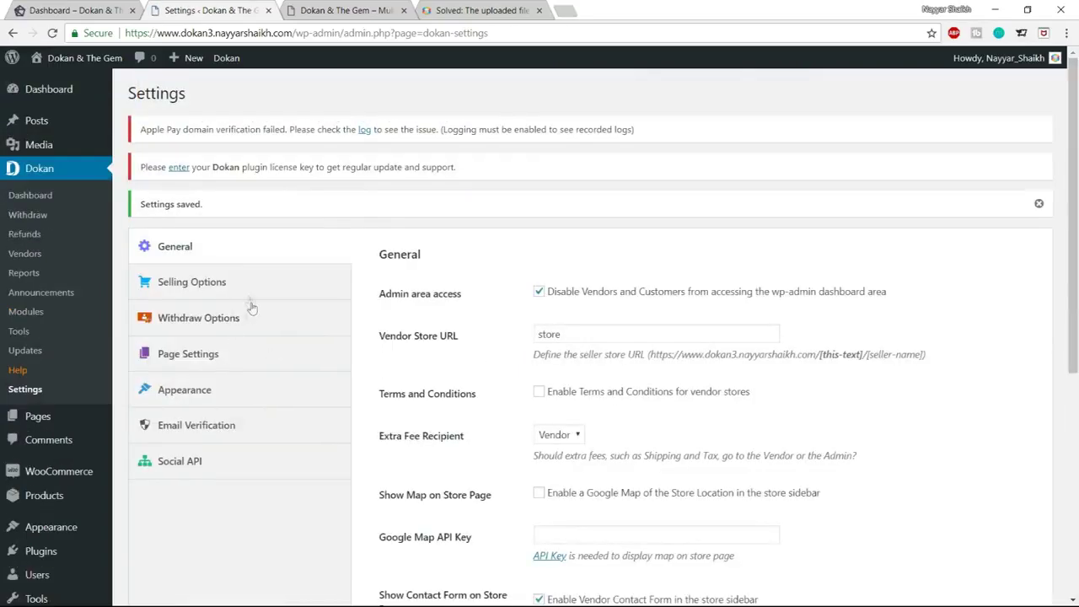
Open Selling Options and check the Percentage admin commission of 10
left_click(215, 290)
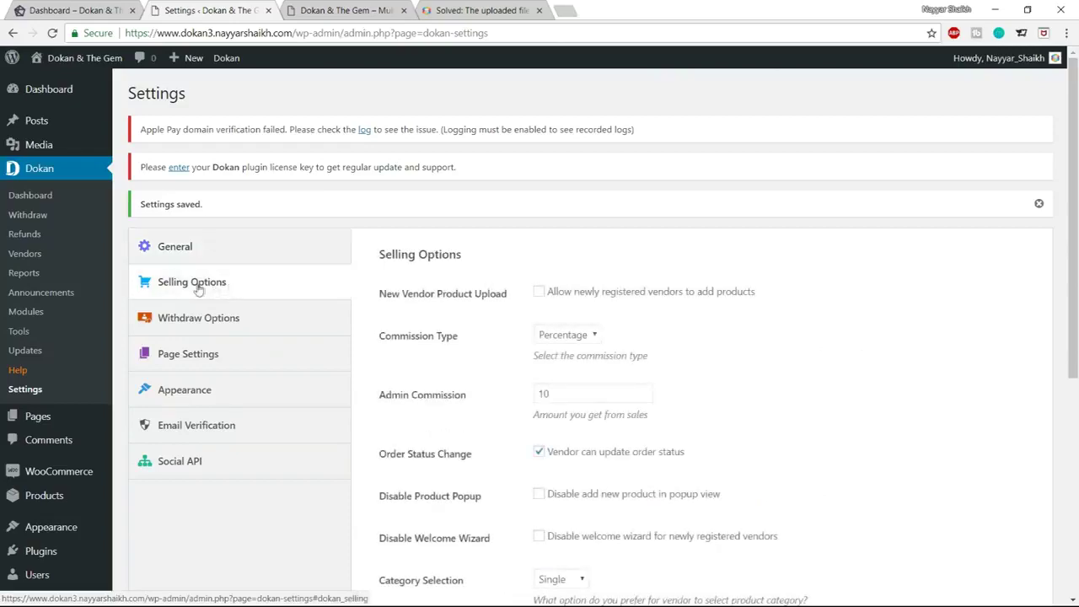
scroll(468, 176, "down", 3)
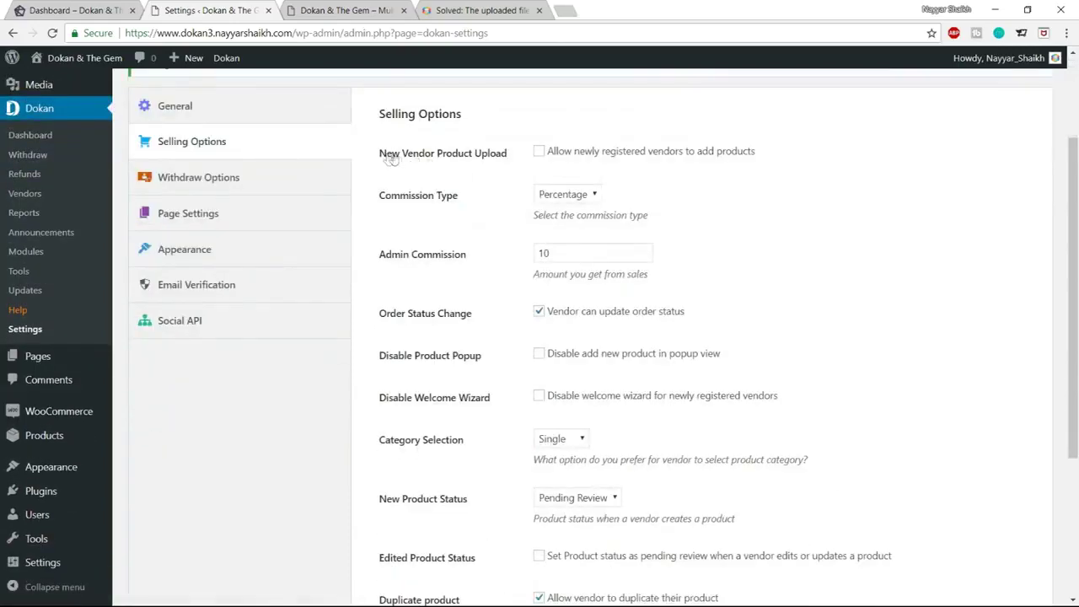
left_click_drag(386, 154, 493, 166)
left_click(497, 166)
left_click_drag(644, 252, 528, 254)
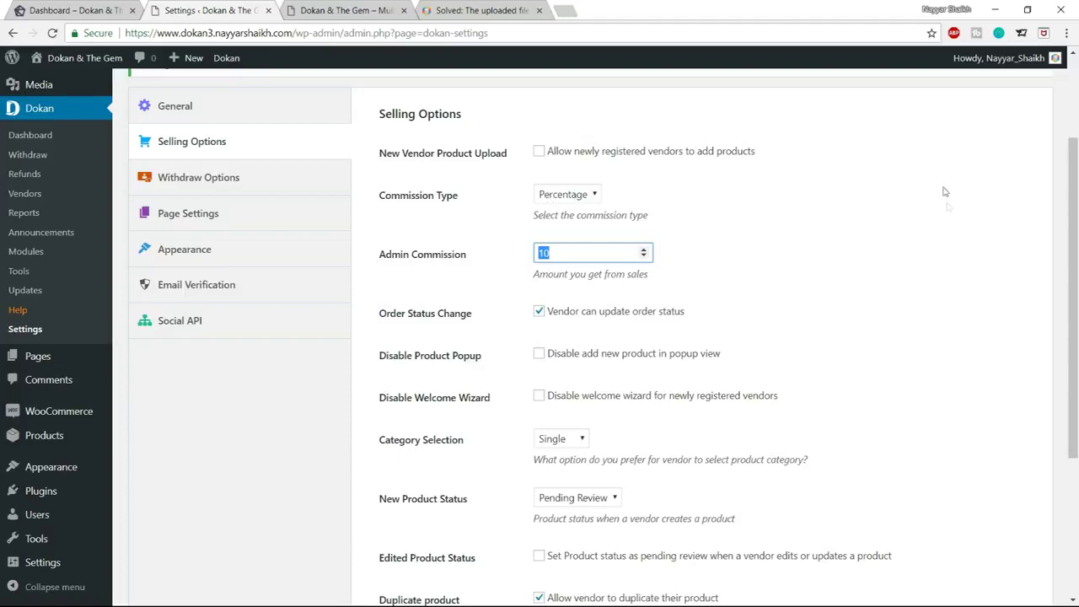
scroll(944, 265, "down", 2)
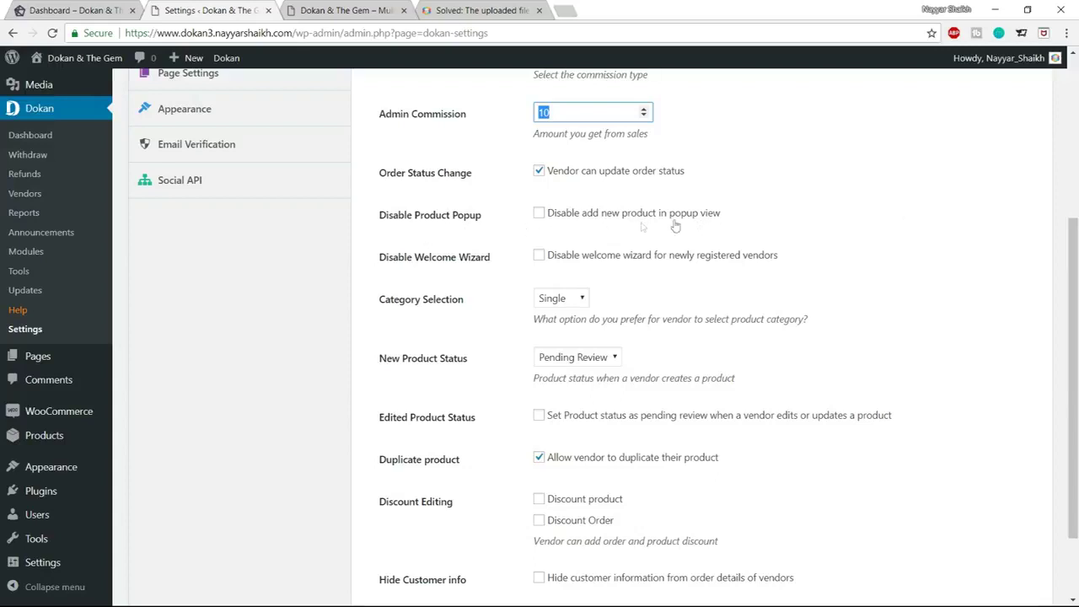
Disable the product popup, keep Single categories and Pending Review, and re-review edited products
left_click(618, 212)
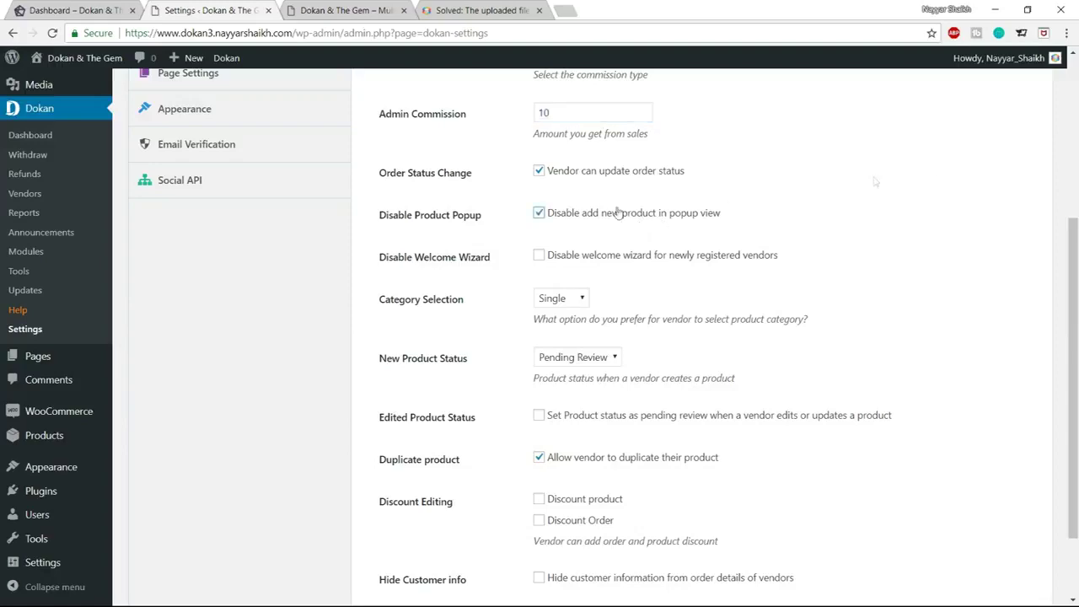
scroll(934, 222, "down", 2)
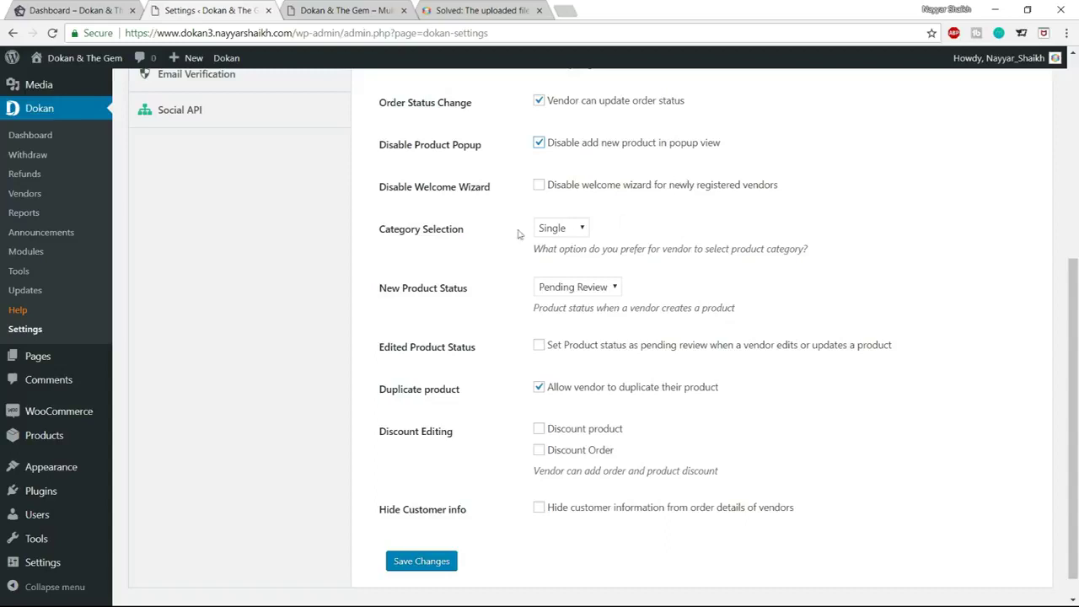
left_click(576, 230)
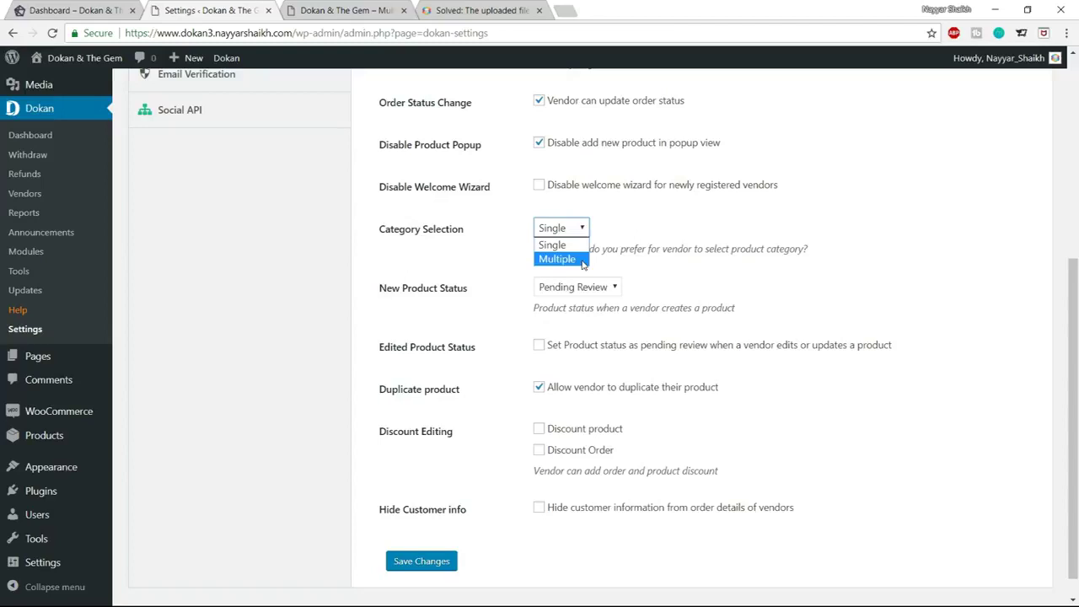
left_click(582, 262)
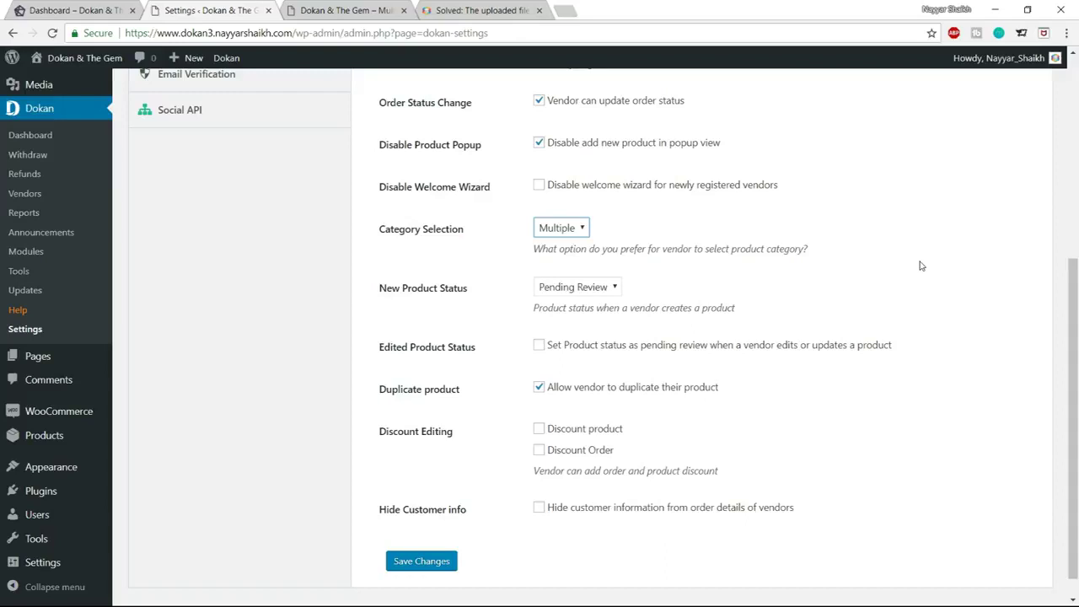
left_click(582, 232)
left_click(552, 243)
left_click(579, 230)
left_click(579, 229)
left_click(578, 292)
left_click(592, 320)
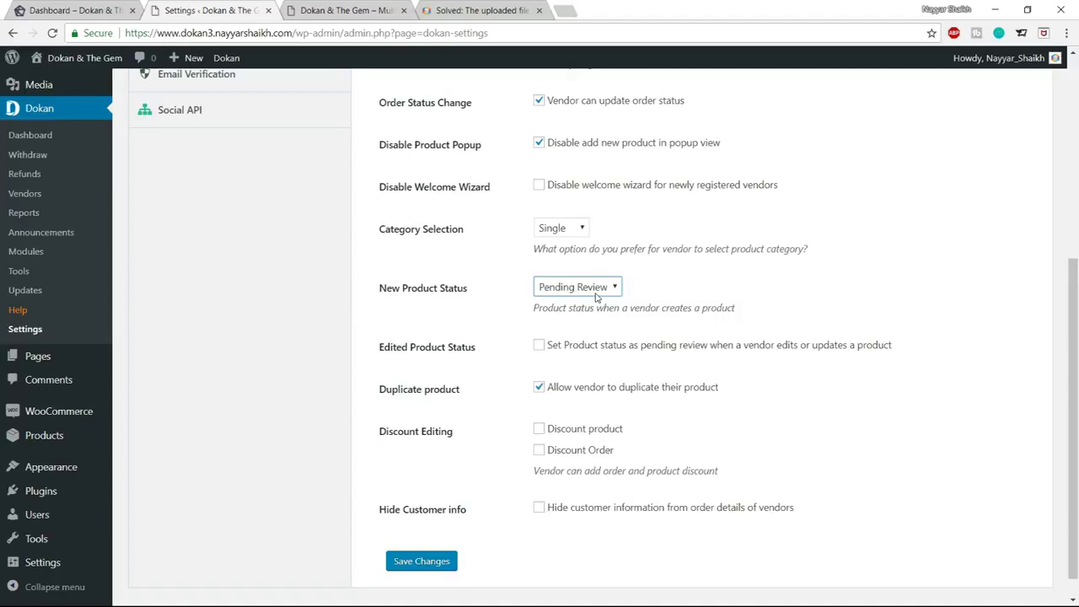
key("Tab")
left_click(557, 353)
Allow product and order discounts, hide customer info, and save the selling options
scroll(405, 441, "down", 1)
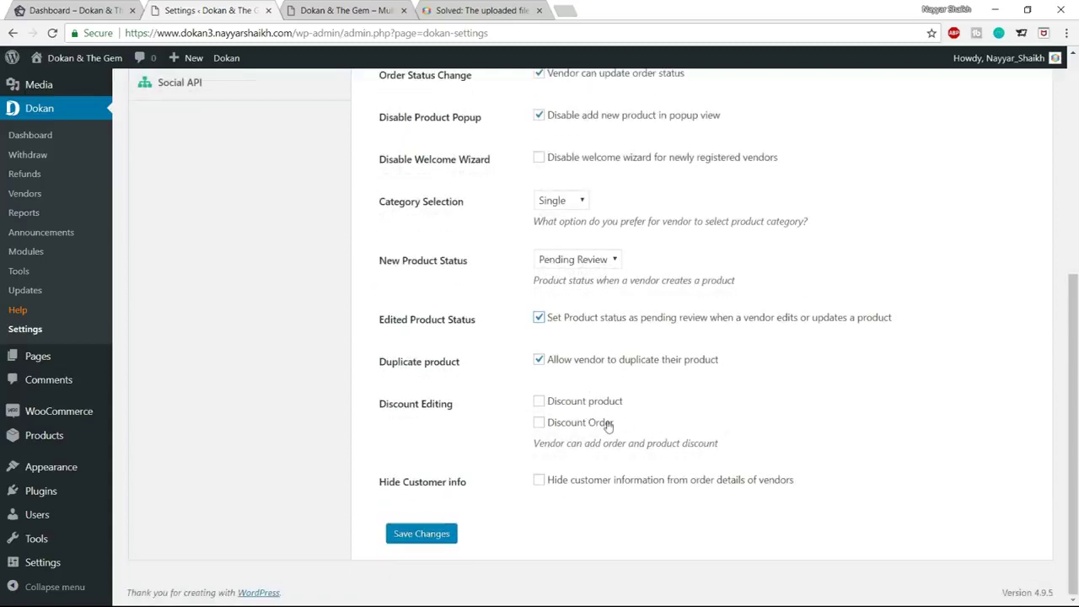
left_click_drag(552, 455, 664, 448)
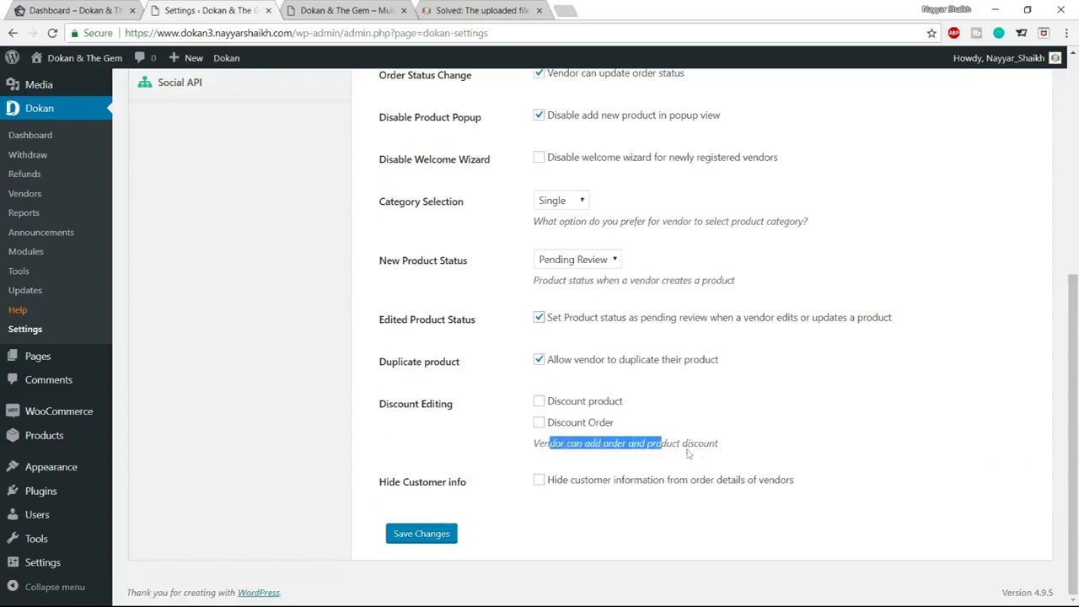
left_click_drag(729, 448, 652, 447)
left_click(650, 445)
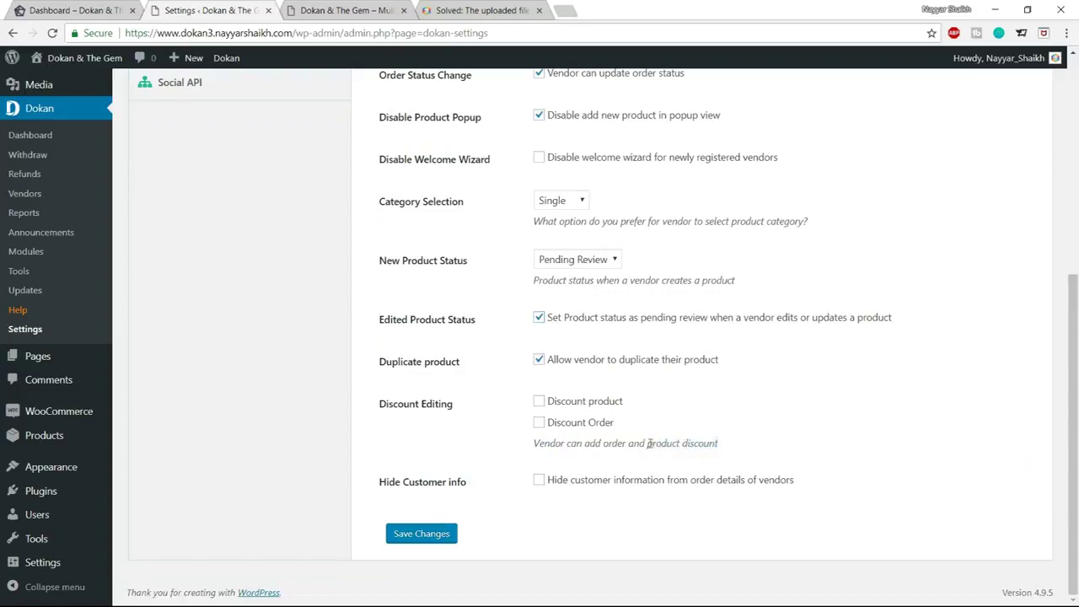
left_click(581, 405)
left_click(594, 424)
left_click(579, 482)
left_click(424, 540)
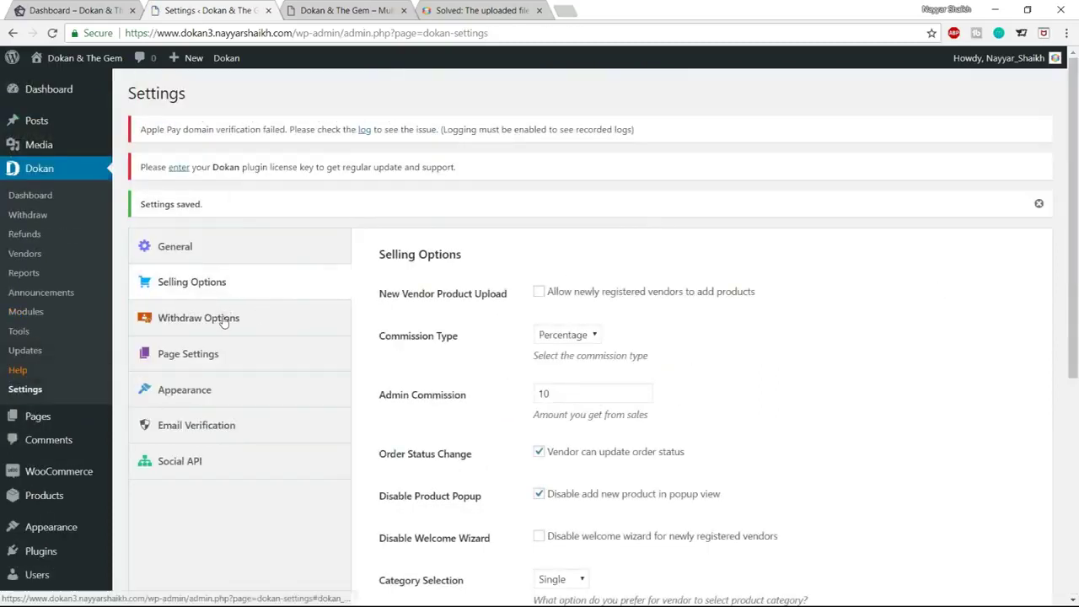
In Withdraw Options, keep the 100 minimum withdraw limit and set the withdraw threshold to 7 days
left_click(230, 315)
scroll(1000, 292, "down", 1)
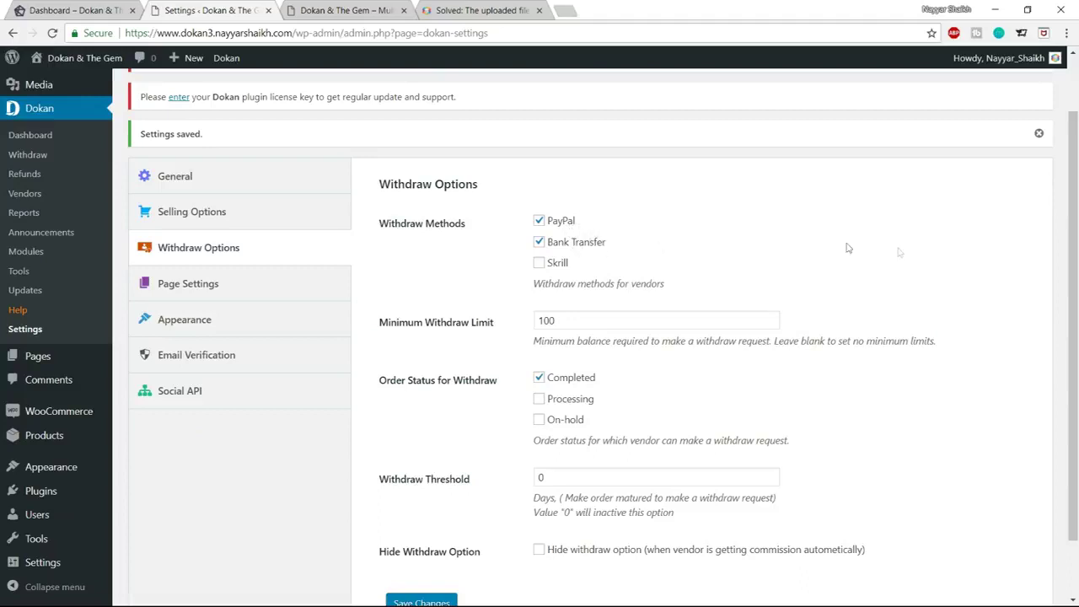
scroll(925, 270, "down", 1)
left_click_drag(577, 254, 528, 261)
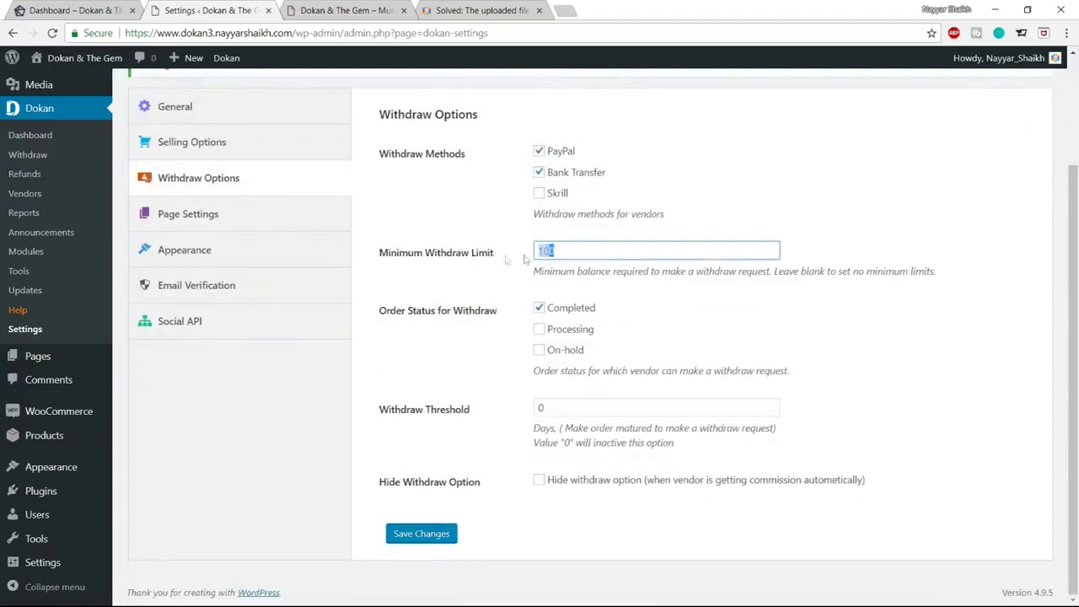
left_click_drag(414, 312, 497, 317)
left_click(502, 318)
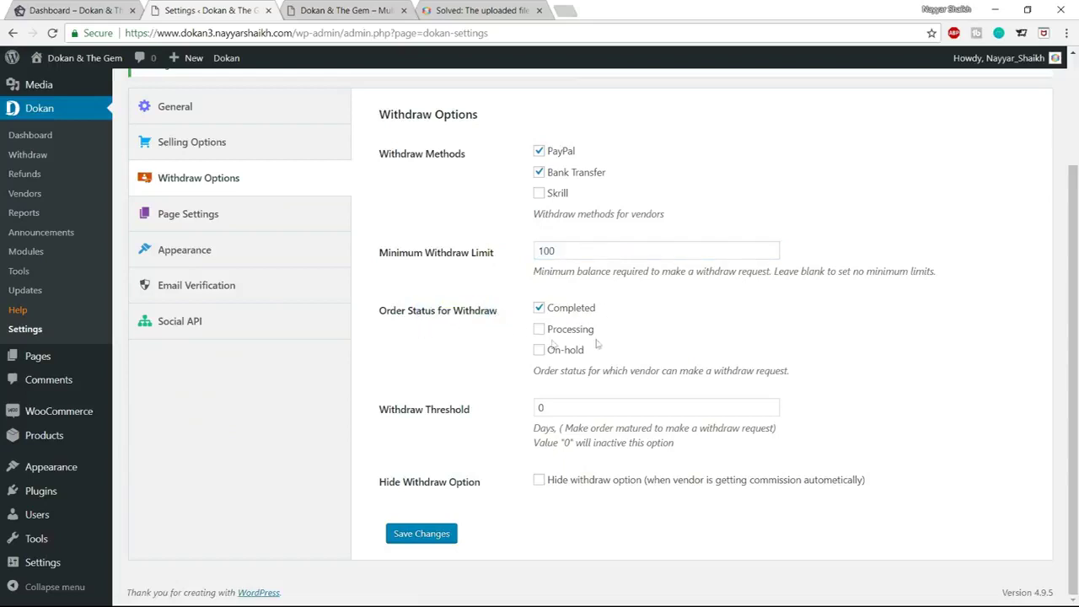
left_click_drag(562, 410, 521, 413)
type("7")
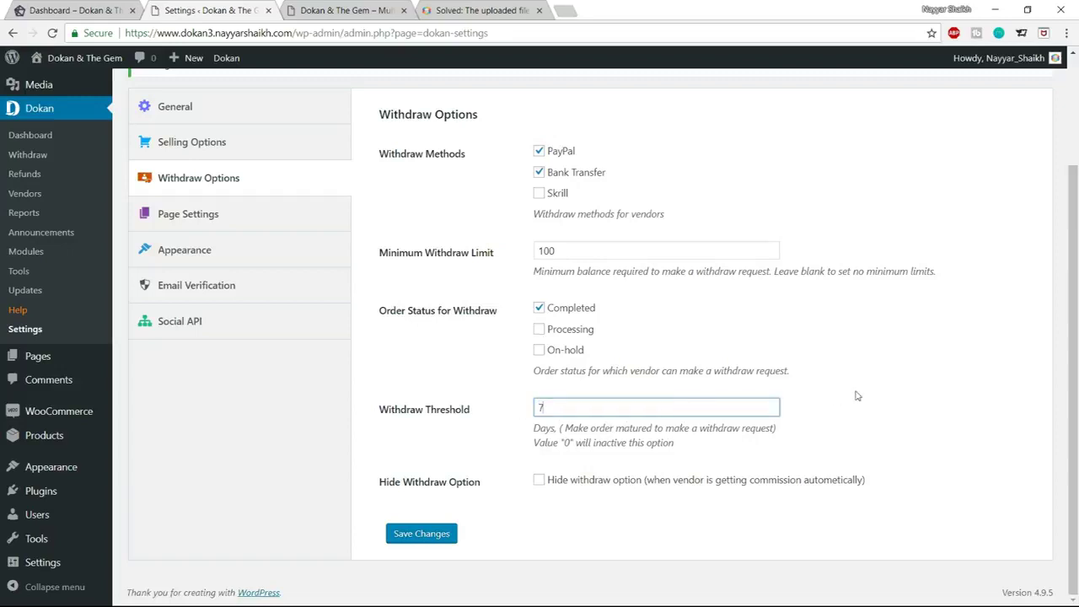
left_click(884, 384)
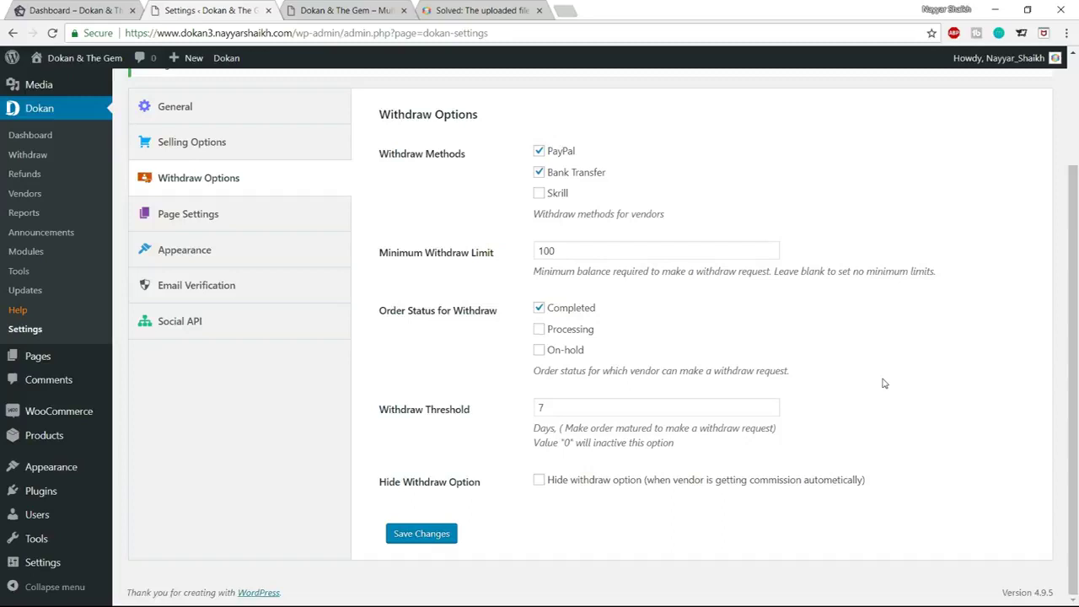
left_click_drag(582, 409, 504, 414)
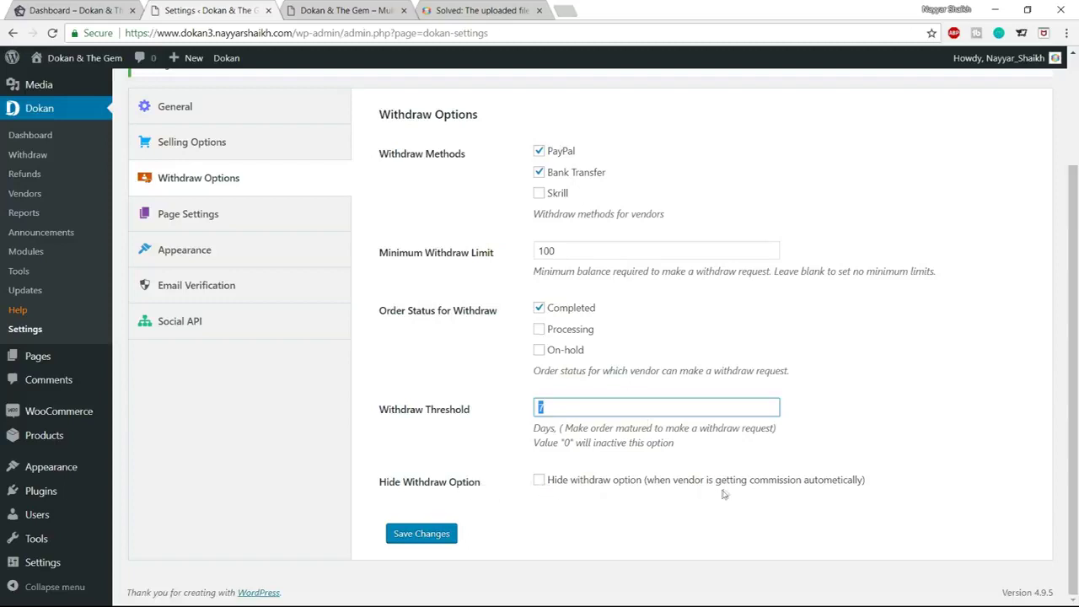
Hide the withdraw option for vendors, save, and go to Page Settings
left_click(582, 485)
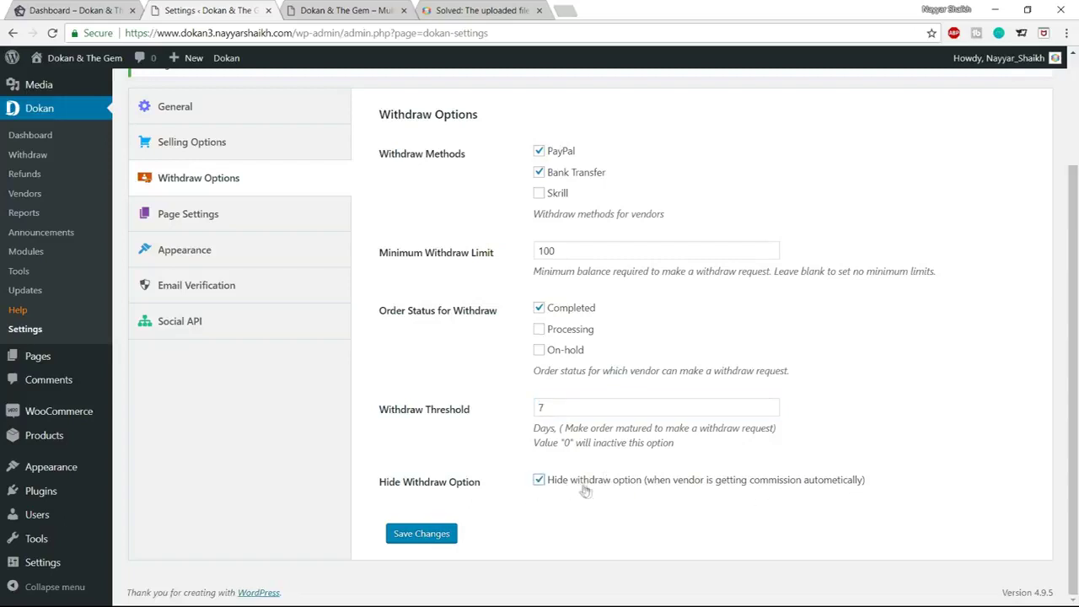
left_click(441, 535)
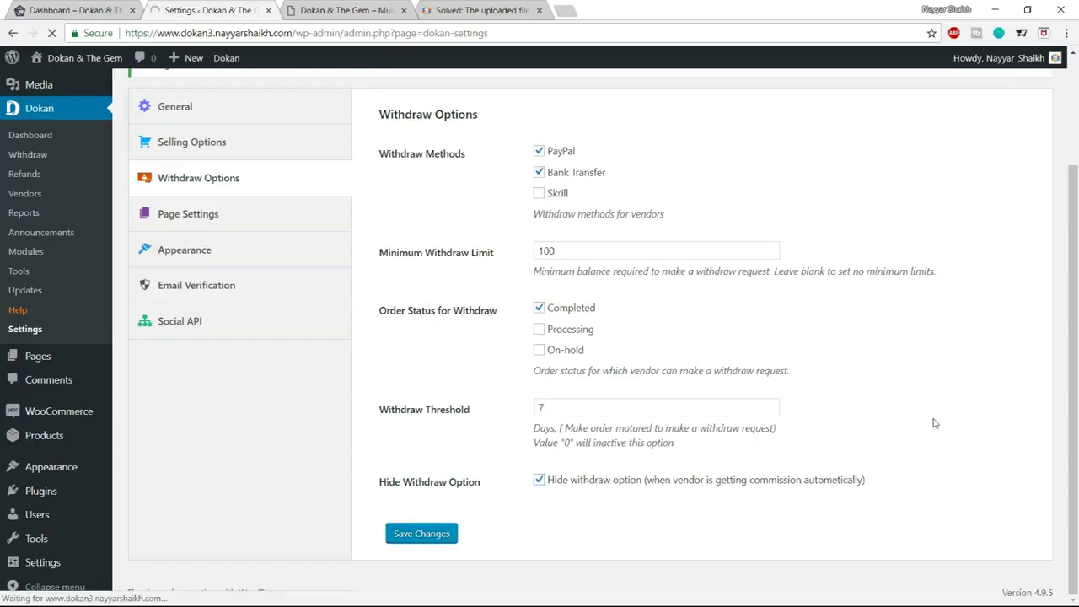
left_click(248, 352)
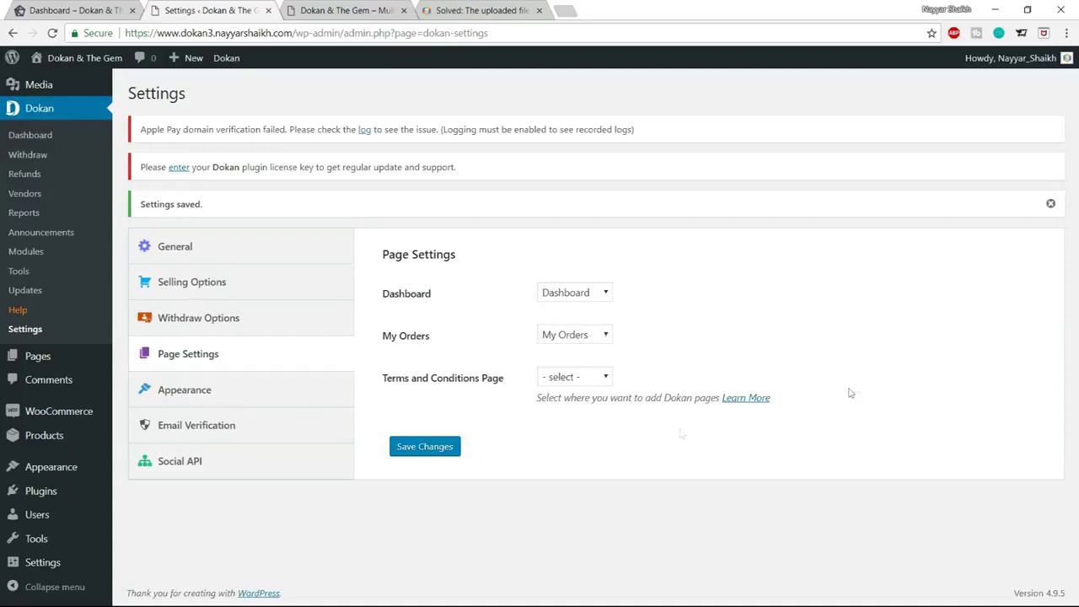
Save the Dokan page settings with Dashboard and My Orders pages assigned
left_click(430, 448)
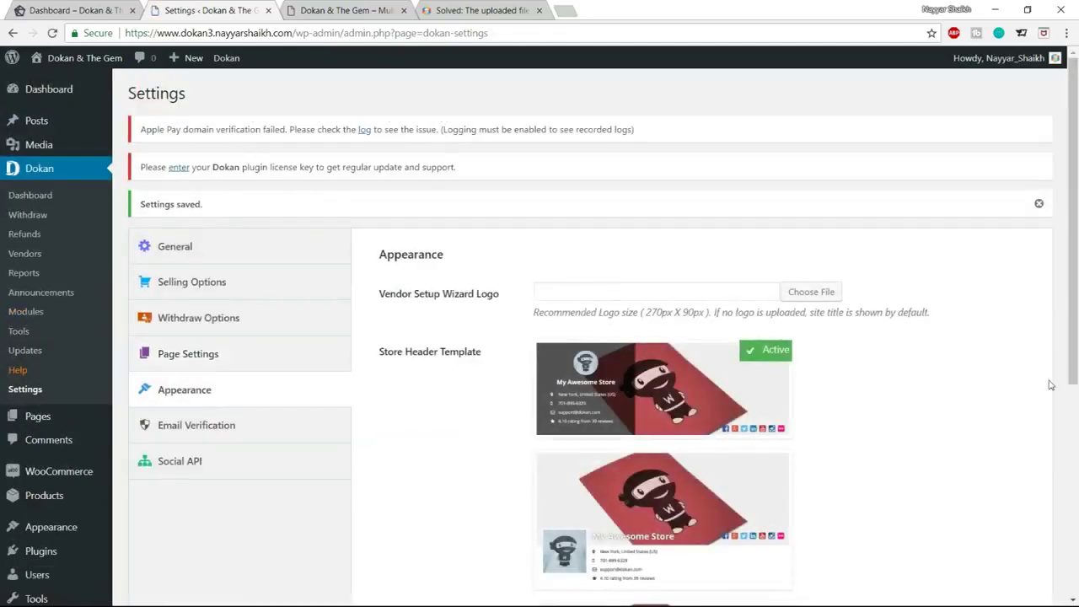
scroll(933, 350, "down", 3)
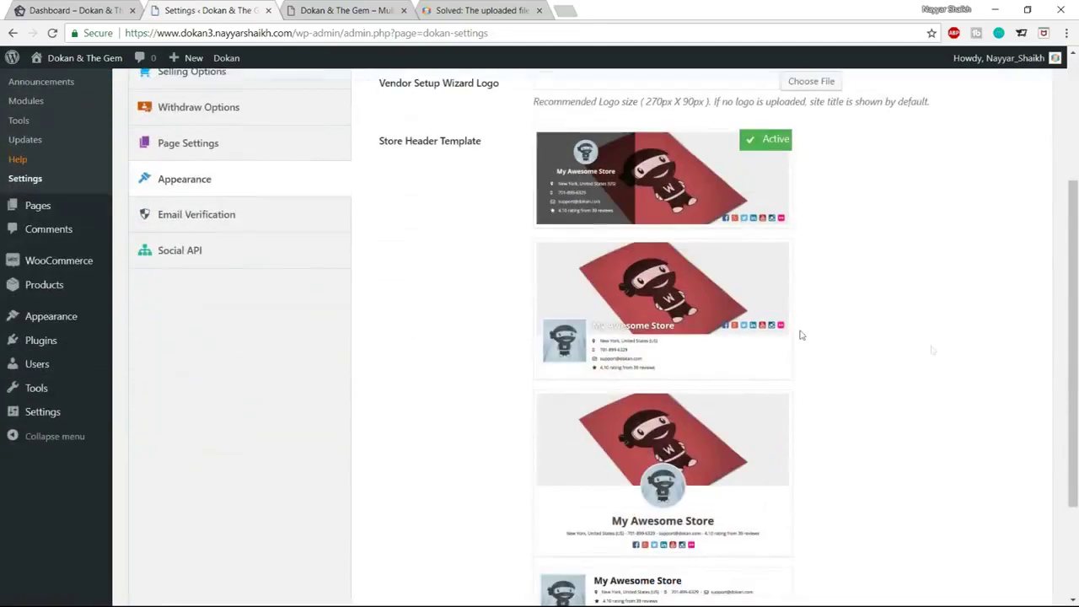
scroll(605, 352, "up", 2)
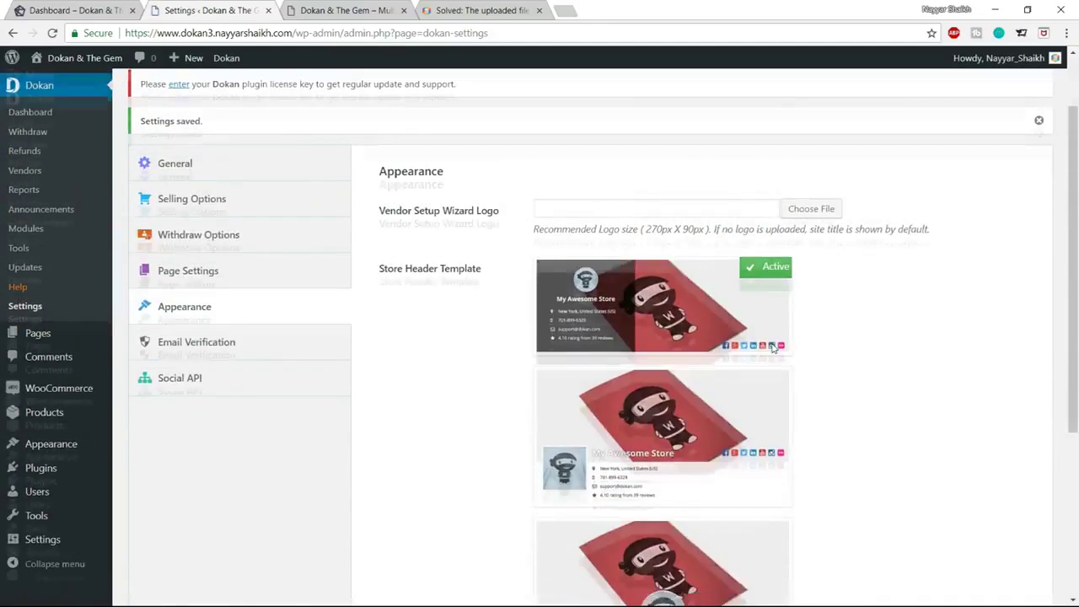
scroll(700, 354, "down", 3)
scroll(874, 393, "up", 4)
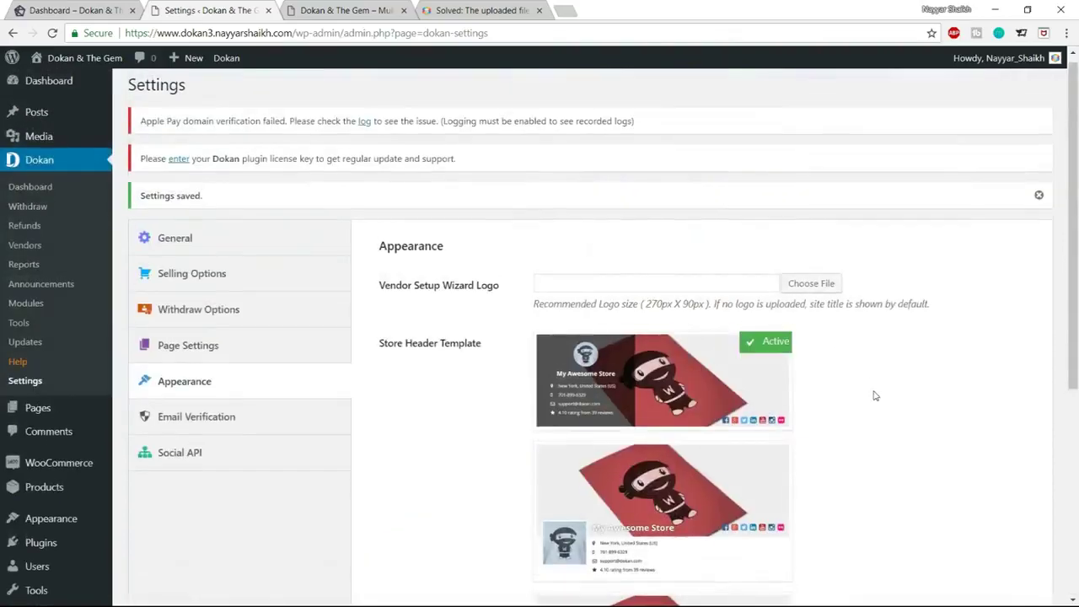
scroll(863, 393, "down", 3)
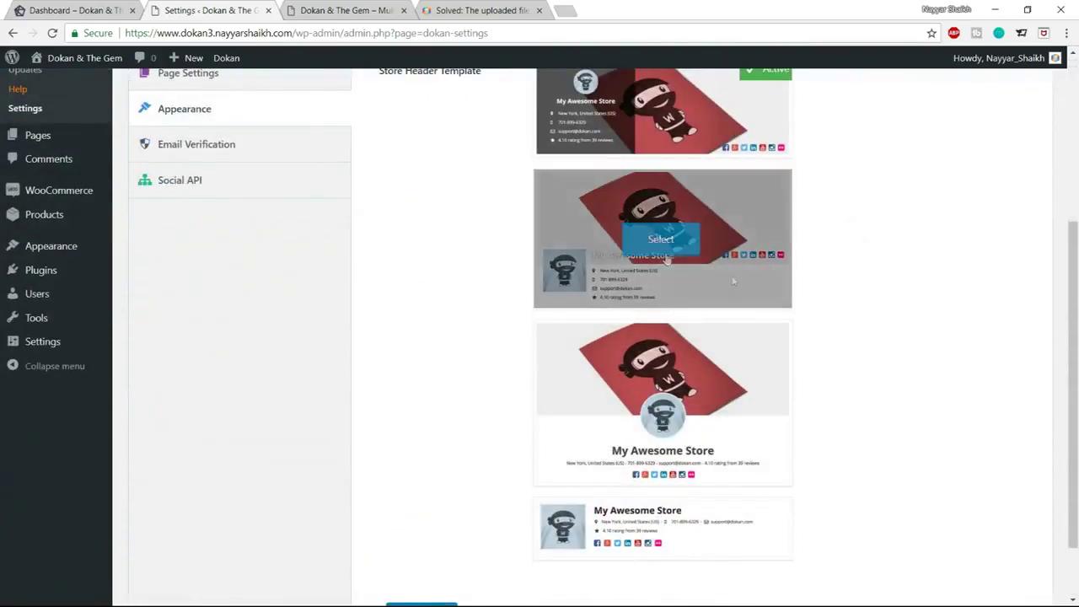
scroll(818, 354, "down", 1)
scroll(821, 387, "up", 4)
scroll(834, 380, "down", 5)
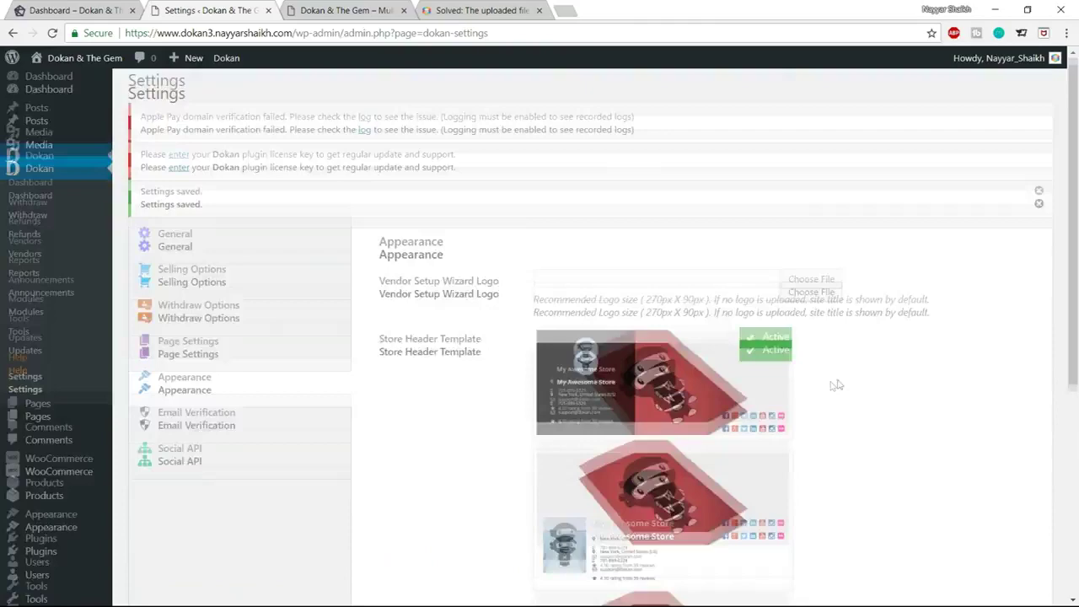
scroll(875, 363, "up", 4)
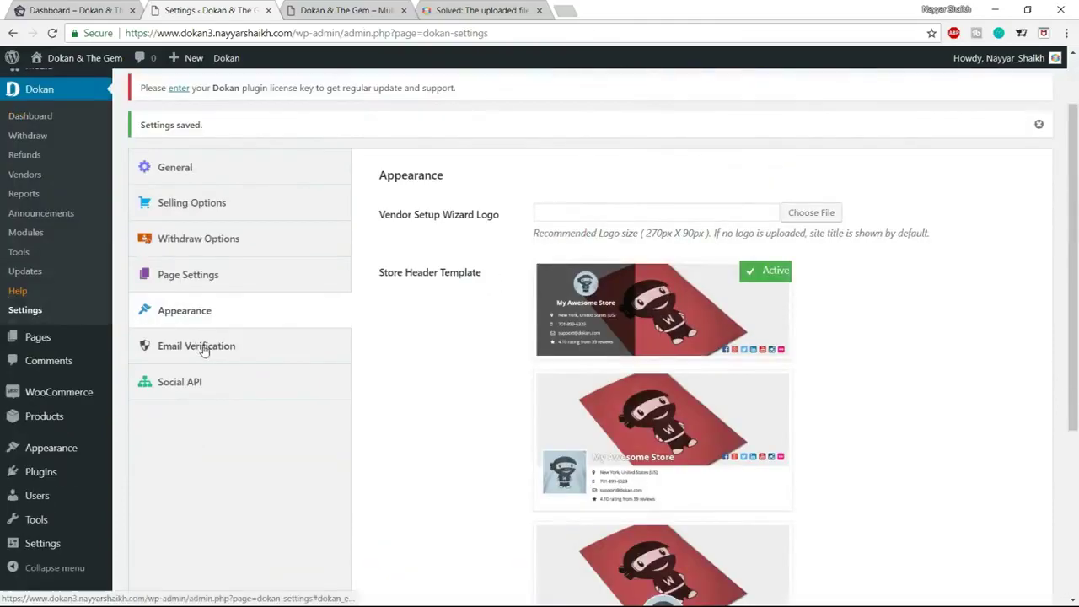
Enable email verification for new registrations and save it
left_click(199, 346)
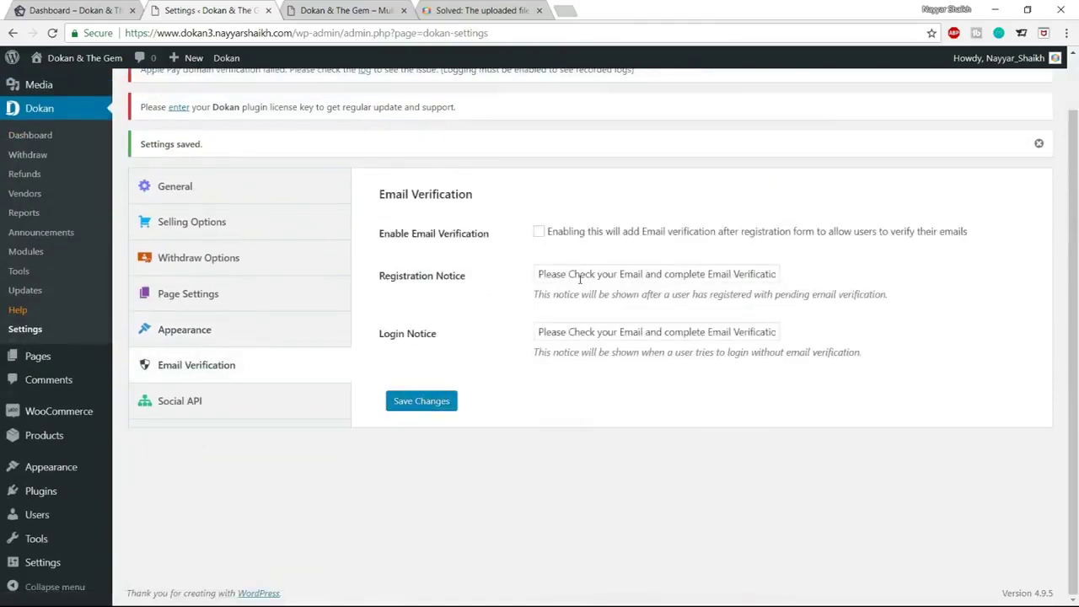
left_click(561, 235)
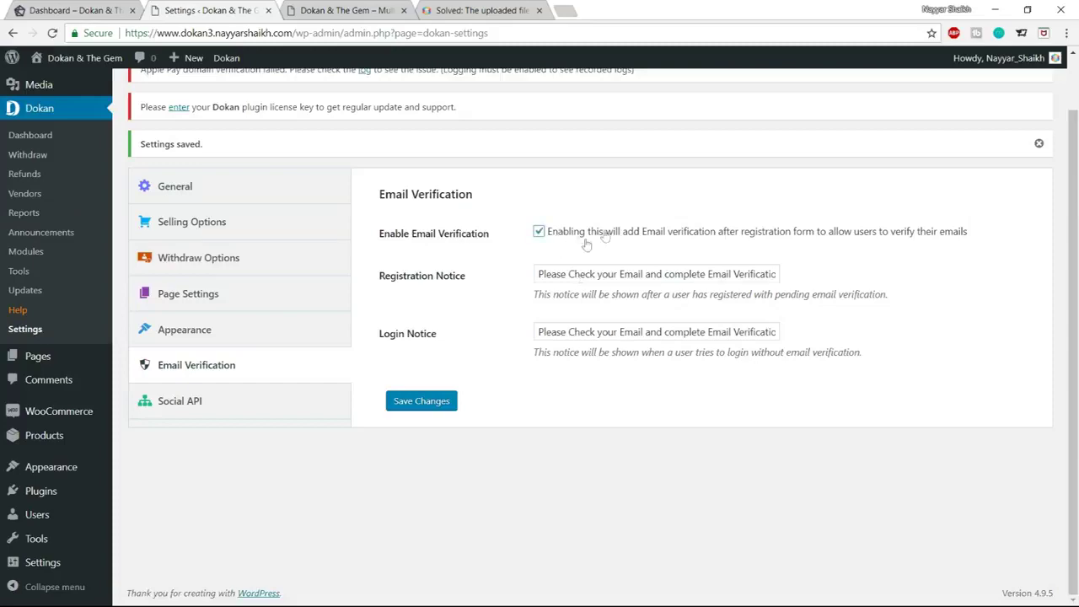
left_click(426, 403)
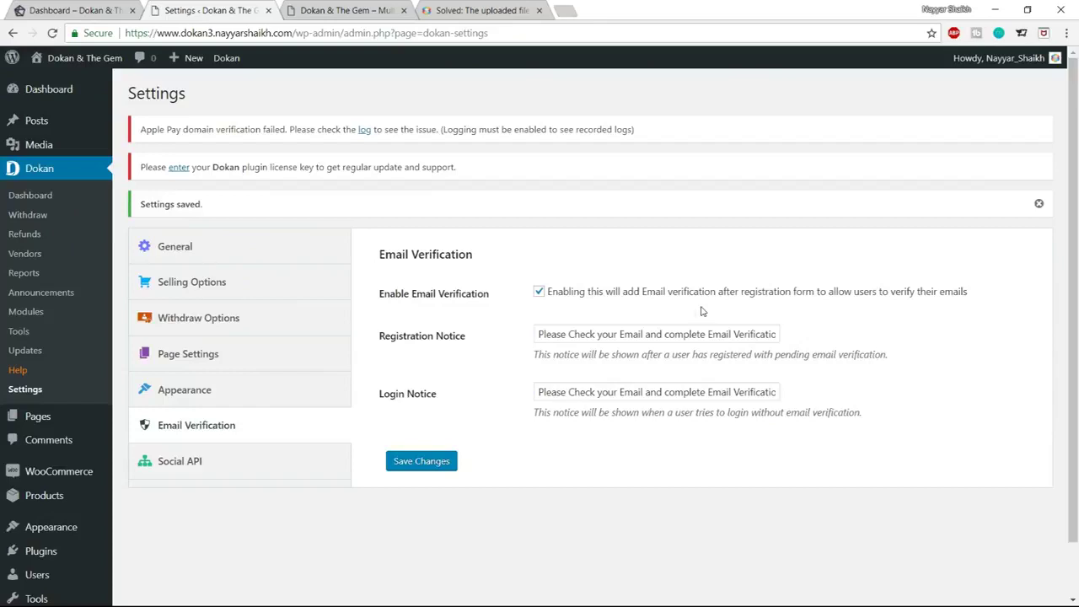
Review the Social API settings, then return to the Dokan Modules page
left_click(238, 461)
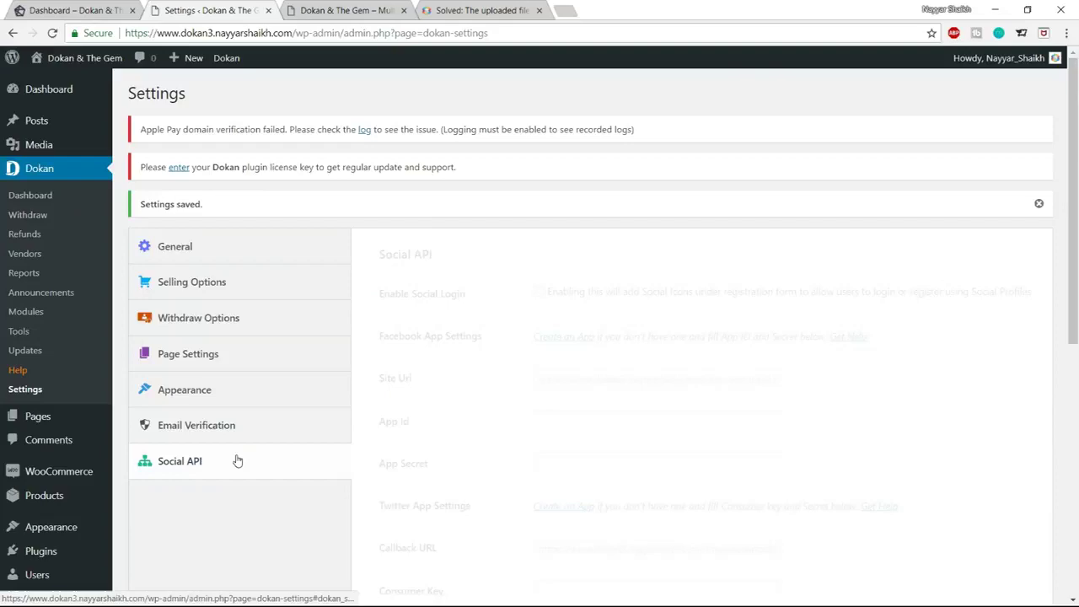
scroll(981, 380, "down", 5)
scroll(1043, 417, "up", 4)
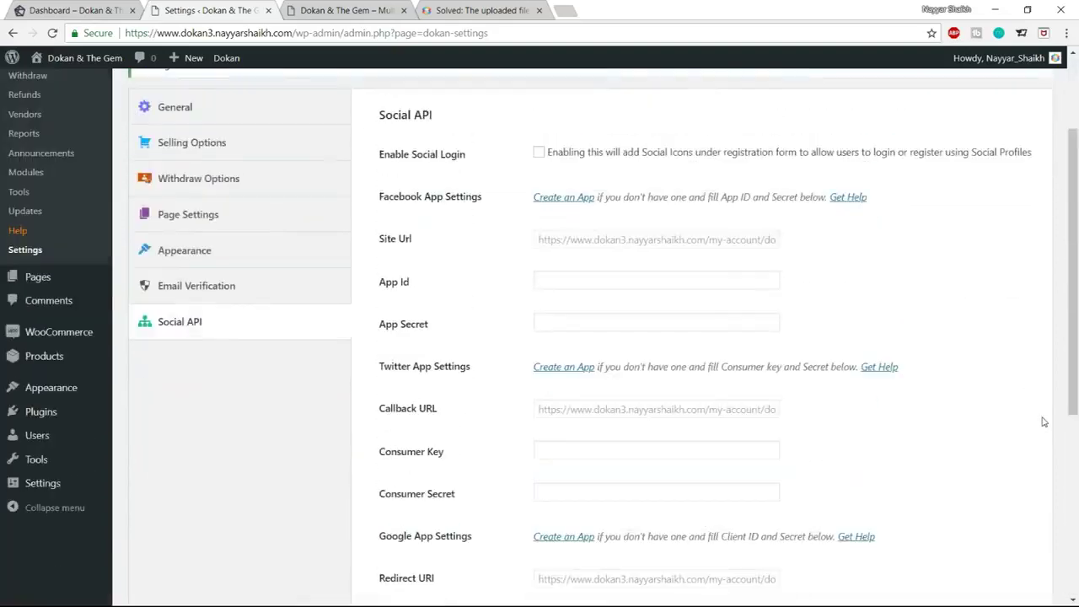
scroll(1043, 421, "up", 2)
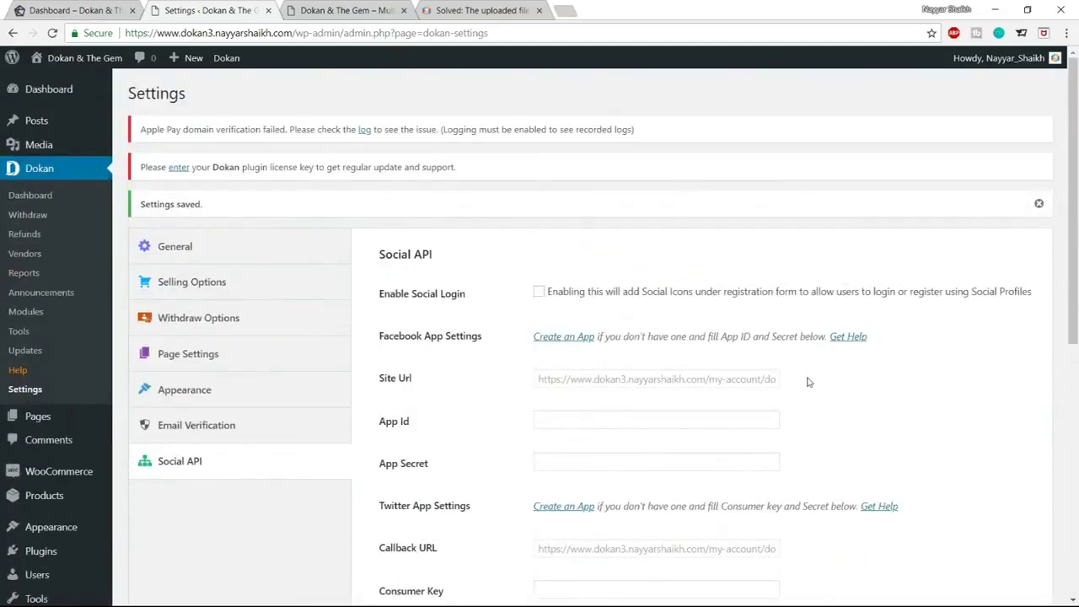
scroll(807, 381, "down", 5)
scroll(807, 380, "up", 5)
scroll(732, 351, "down", 3)
left_click(1071, 459)
Switch on the PayPal Adaptive Payment module in the Dokan Modules list
left_click(26, 311)
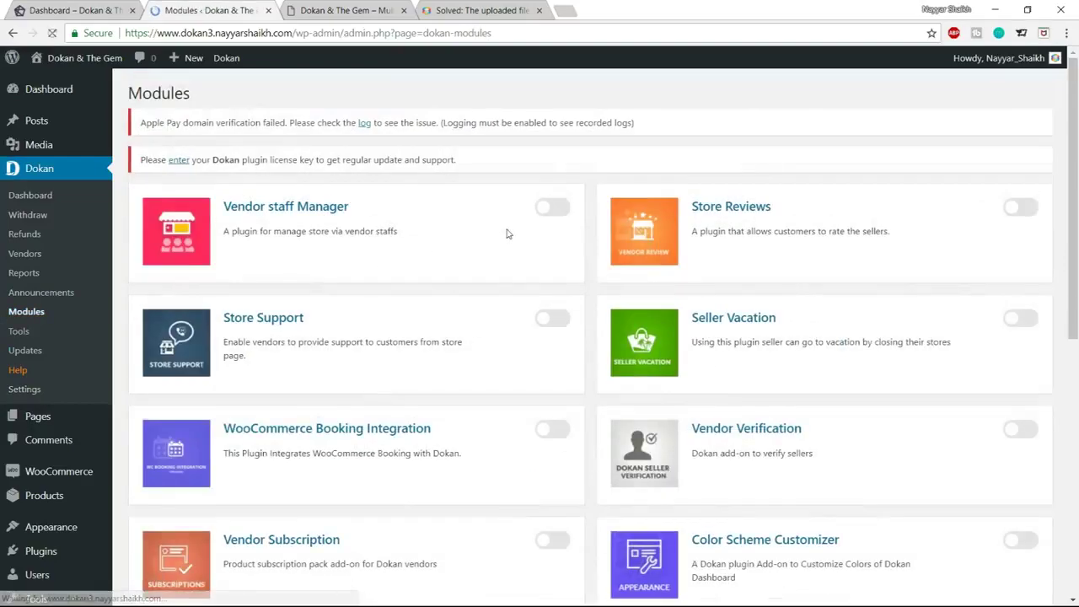
scroll(559, 447, "down", 3)
scroll(544, 506, "down", 4)
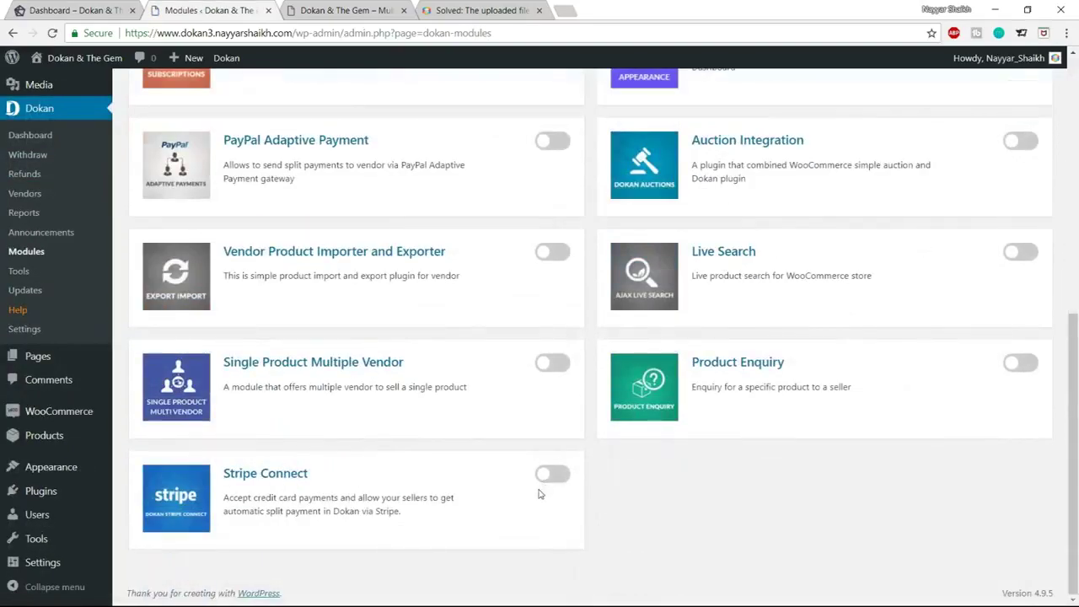
scroll(540, 522, "up", 7)
scroll(540, 522, "down", 5)
scroll(540, 522, "down", 2)
left_click_drag(223, 142, 447, 142)
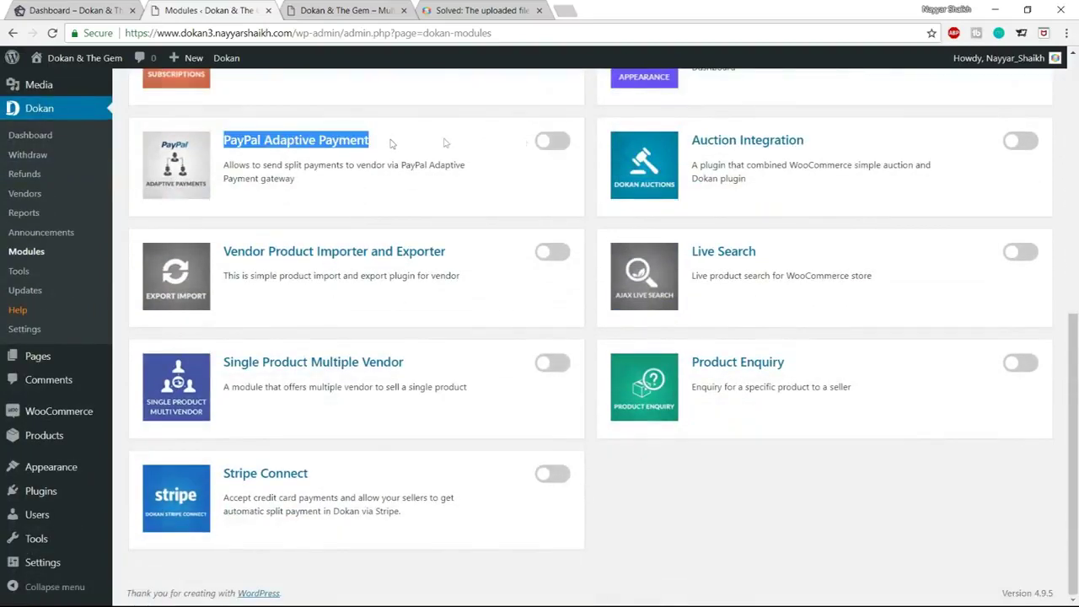
left_click(553, 141)
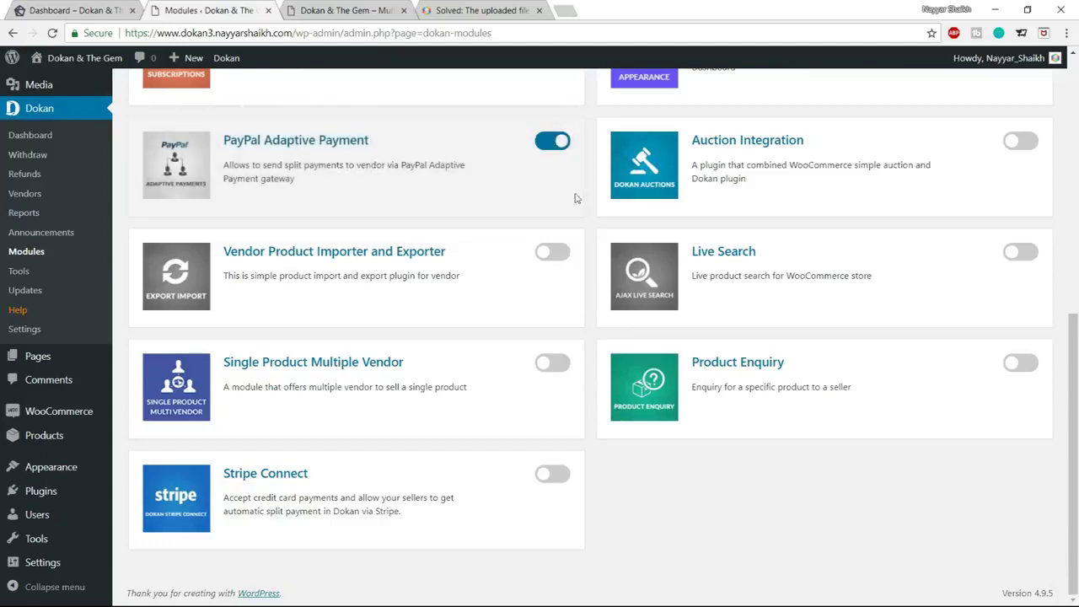
Confirm the PayPal Adaptive Payment module entry now shows as enabled
left_click_drag(226, 143, 376, 148)
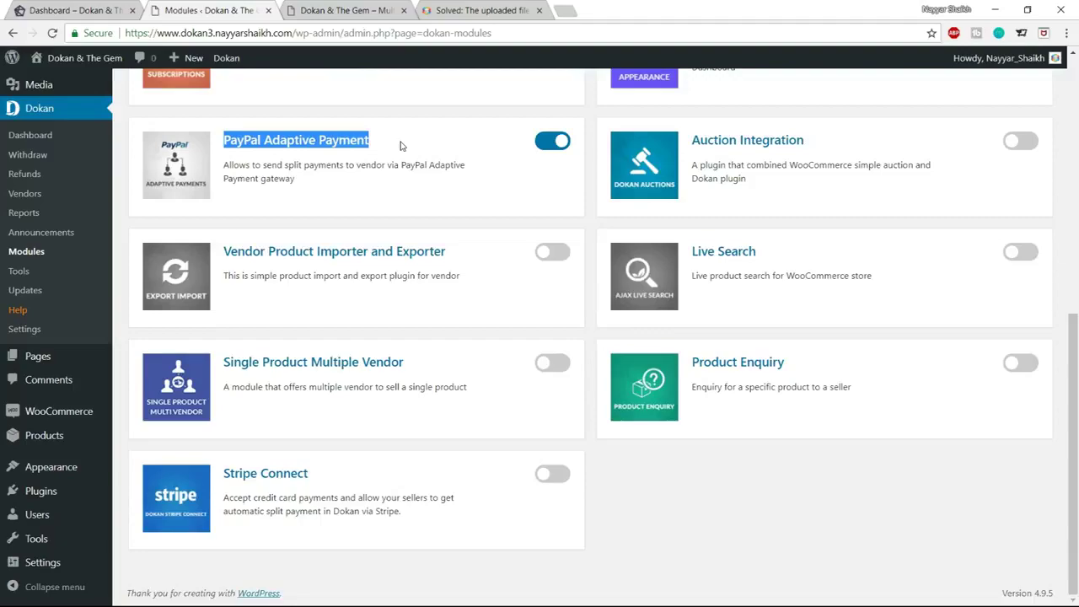
scroll(549, 341, "up", 10)
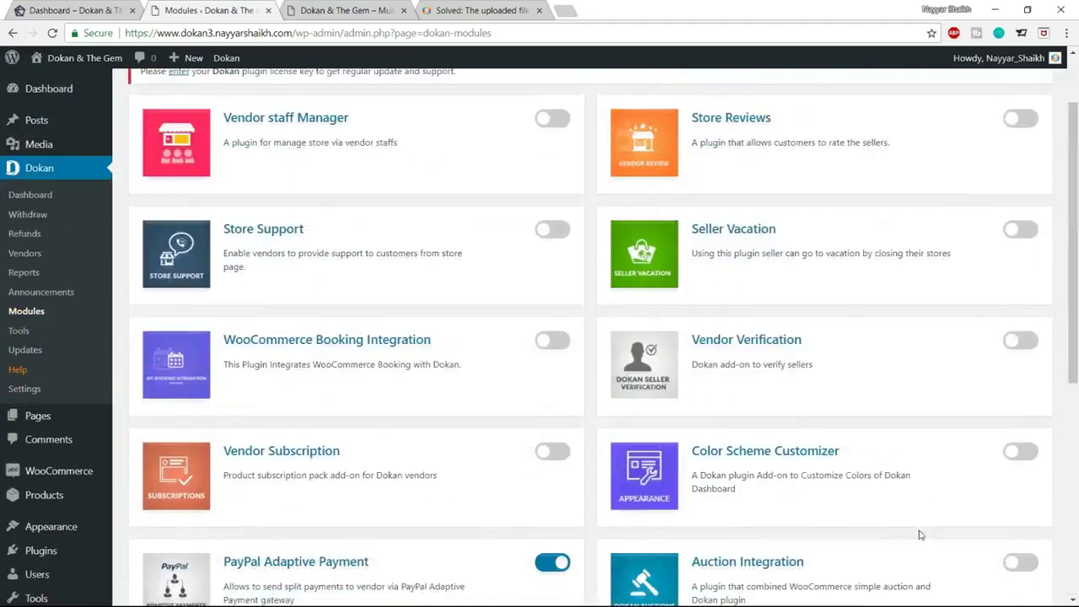
scroll(550, 341, "down", 3)
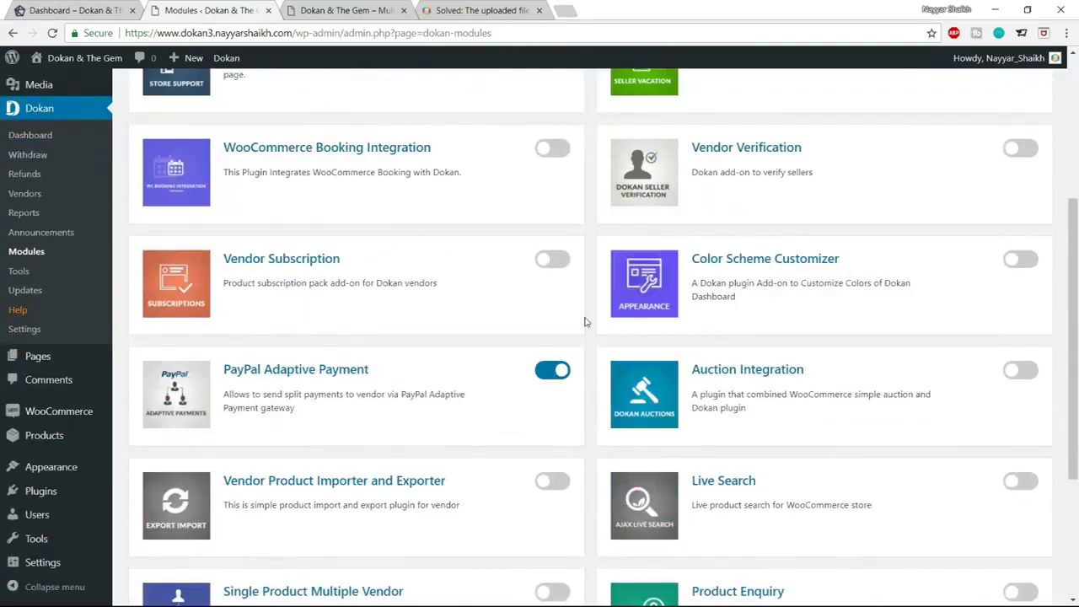
scroll(540, 377, "down", 2)
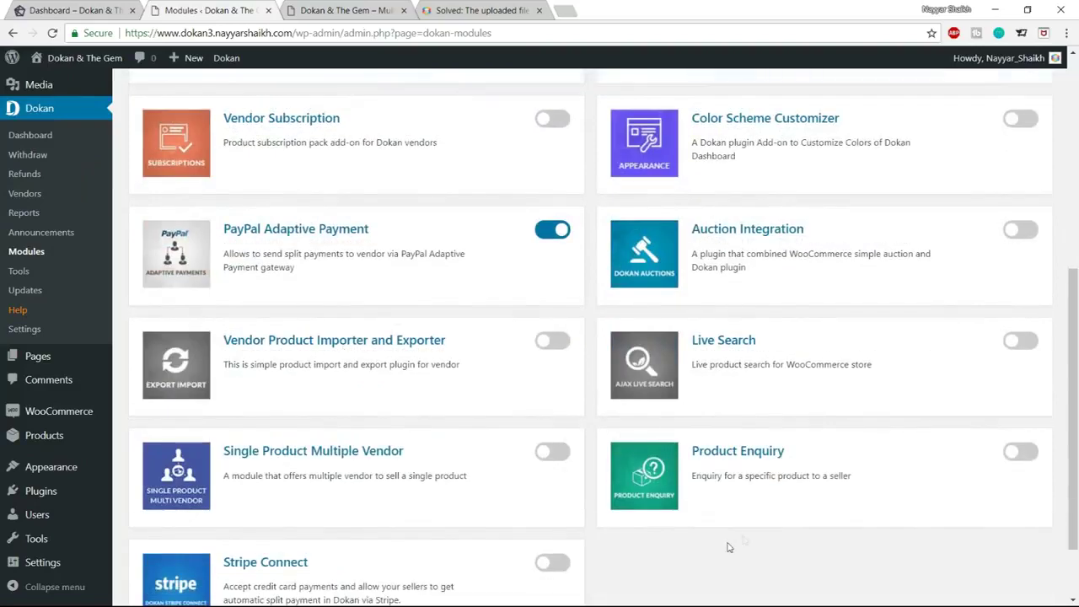
left_click_drag(223, 229, 415, 227)
left_click(426, 227)
left_click_drag(223, 235, 395, 238)
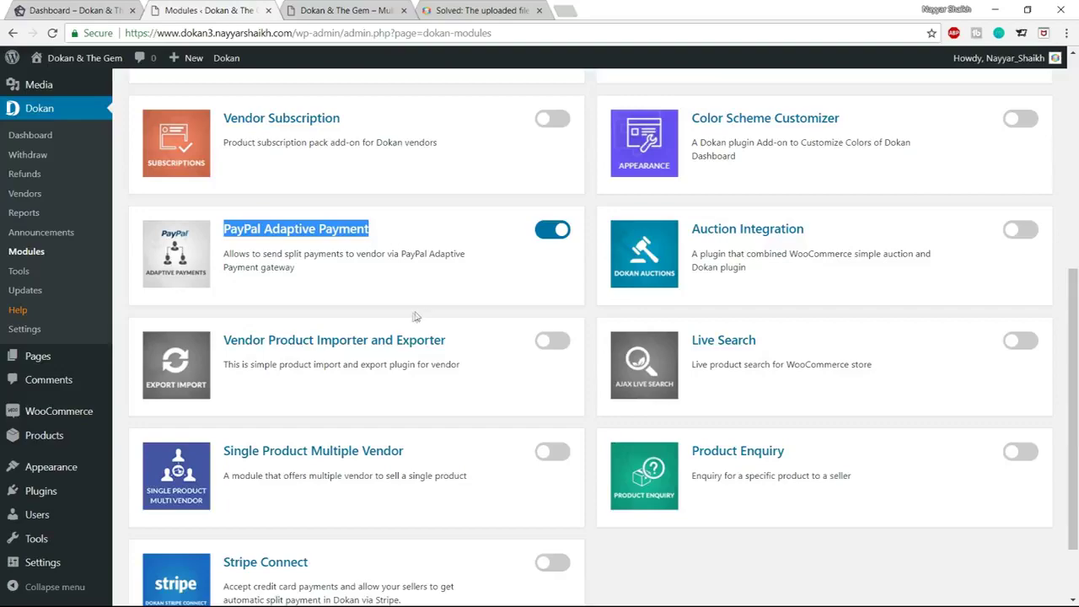
left_click(492, 247)
Go to WooCommerce Settings and show the Checkout settings
scroll(434, 301, "up", 4)
scroll(429, 310, "down", 3)
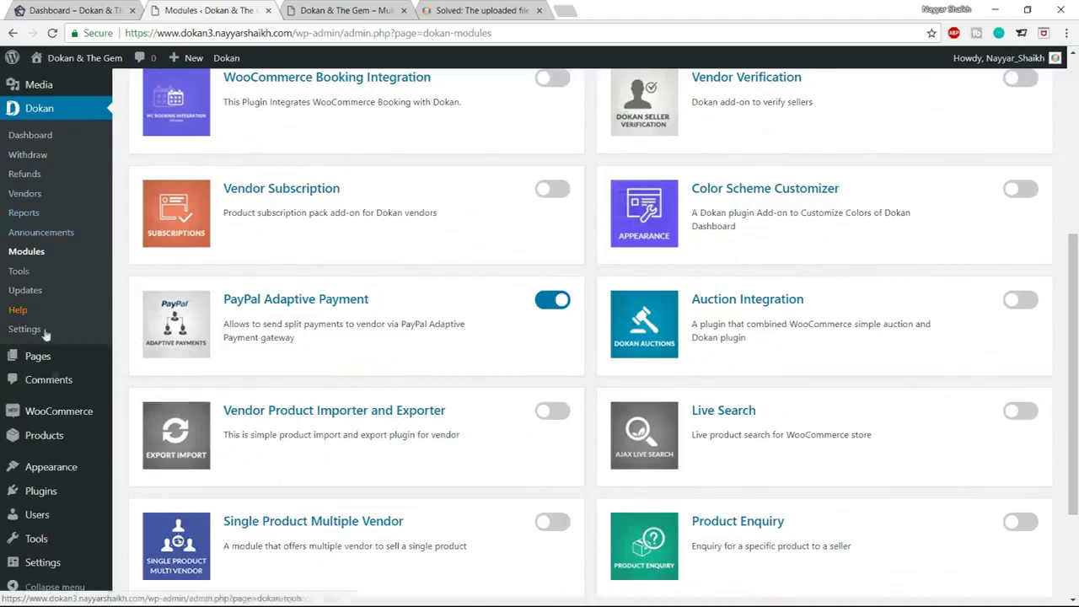
mouse_move(66, 417)
left_click(155, 474)
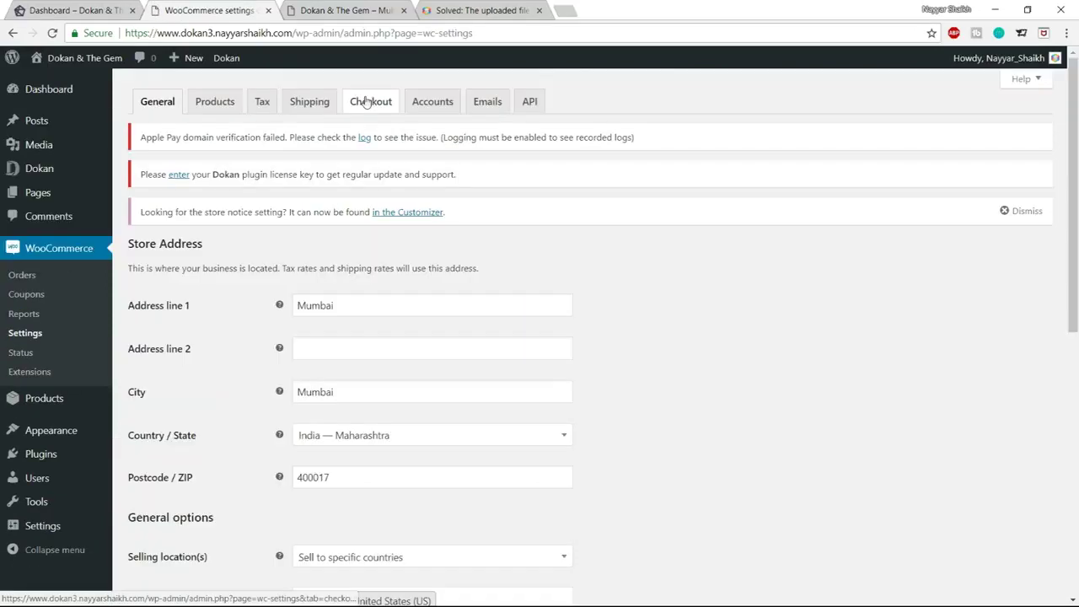
left_click(374, 105)
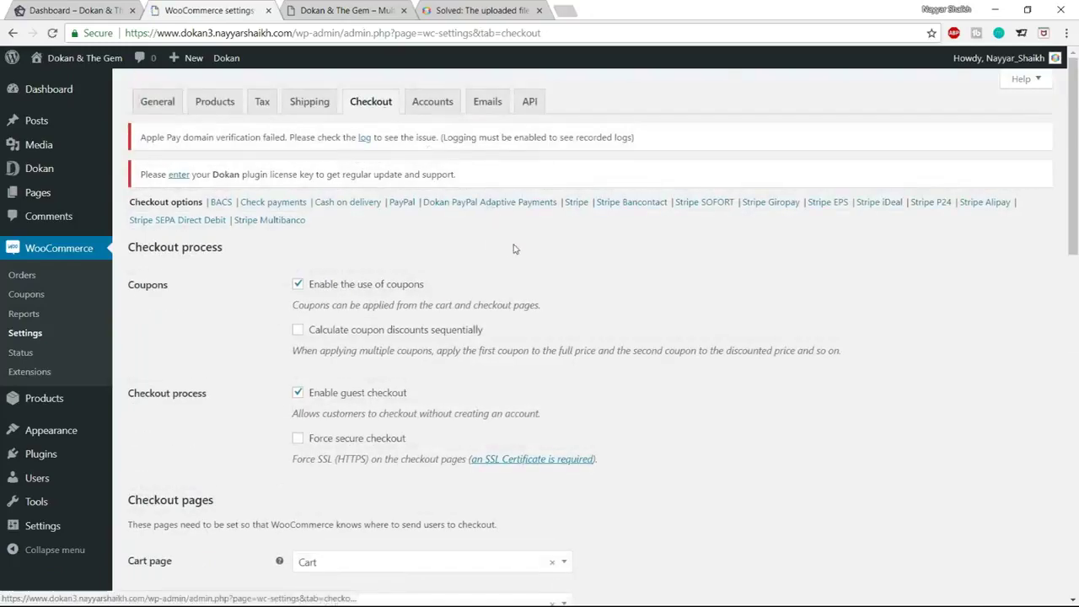
Enable Dokan PayPal Adaptive Payments at checkout and fill in the PayPal account e-mail
left_click(485, 209)
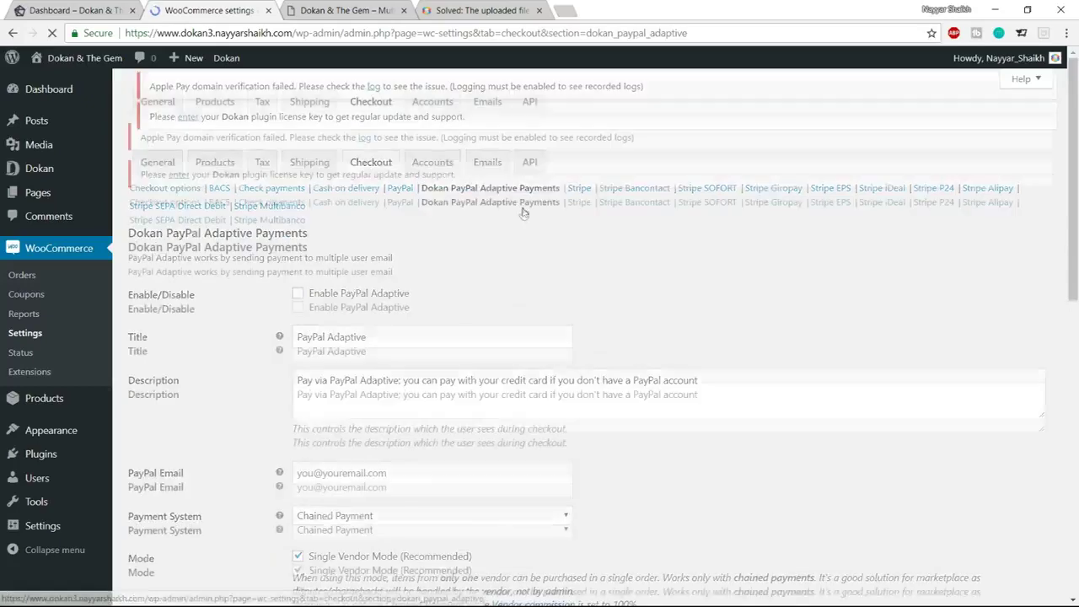
scroll(363, 242, "down", 1)
left_click(363, 241)
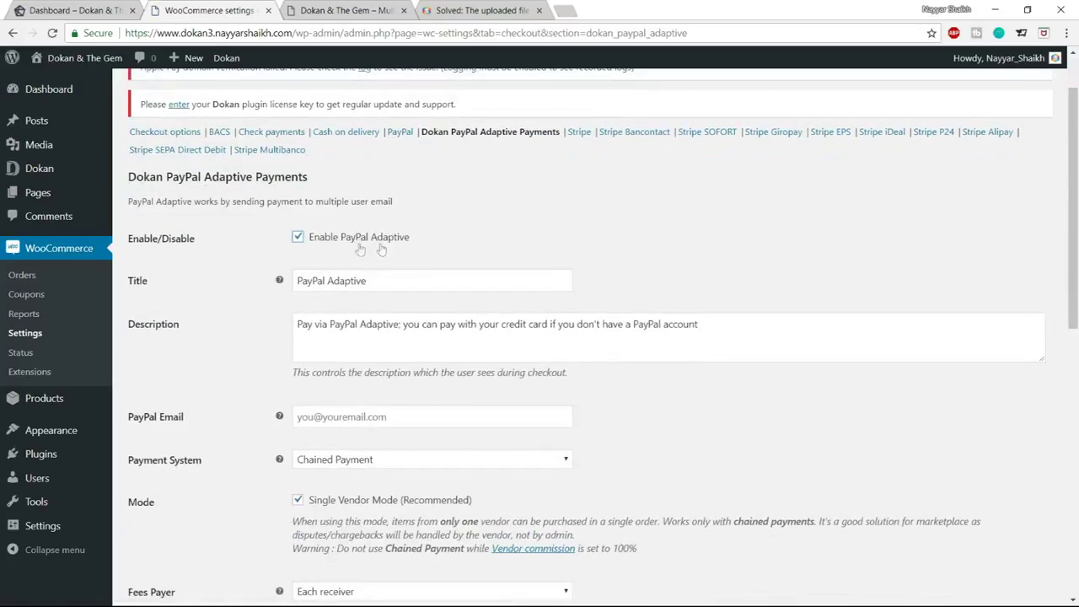
scroll(518, 289, "down", 2)
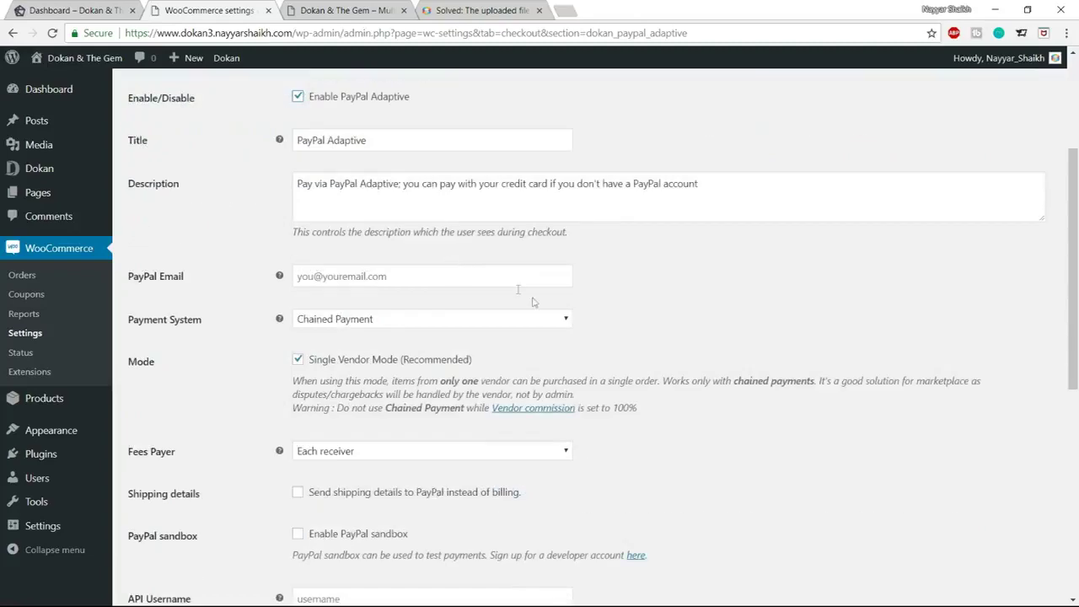
left_click(388, 277)
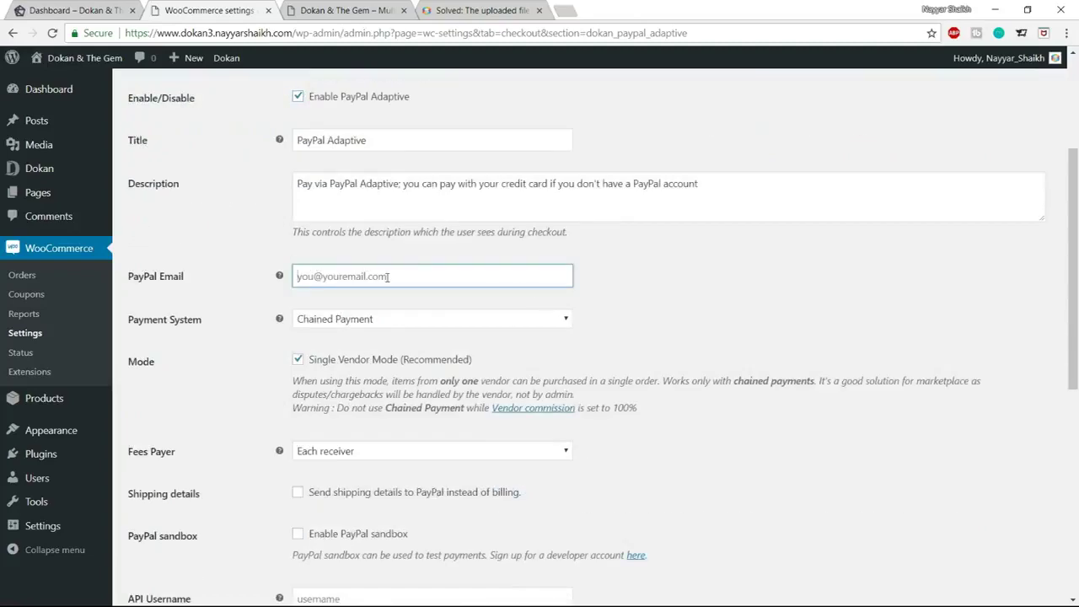
left_click(375, 294)
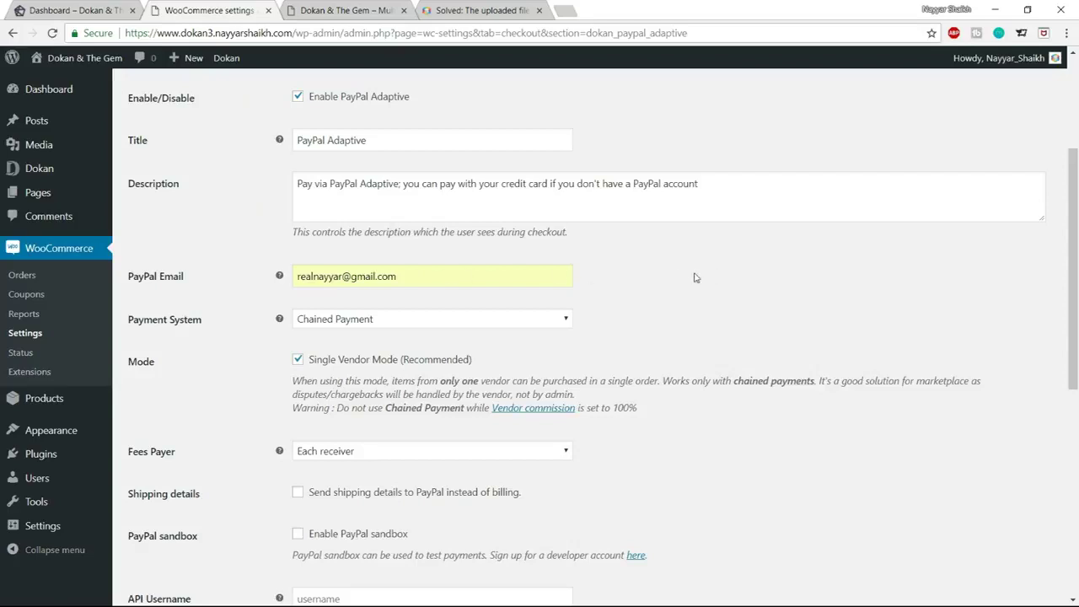
left_click_drag(430, 275, 280, 279)
left_click(656, 277)
left_click_drag(420, 275, 279, 278)
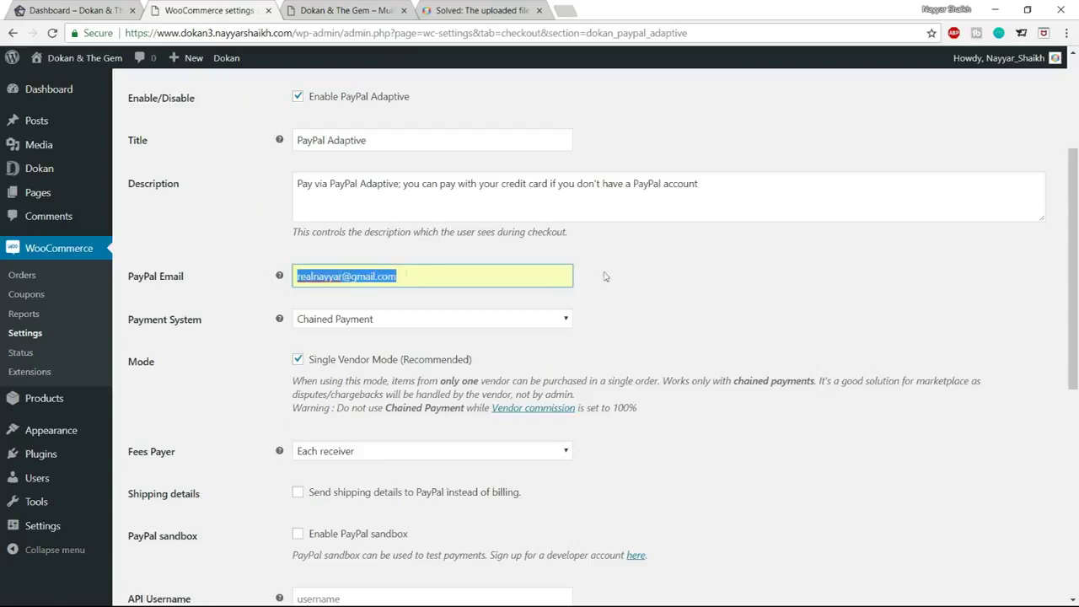
left_click(736, 276)
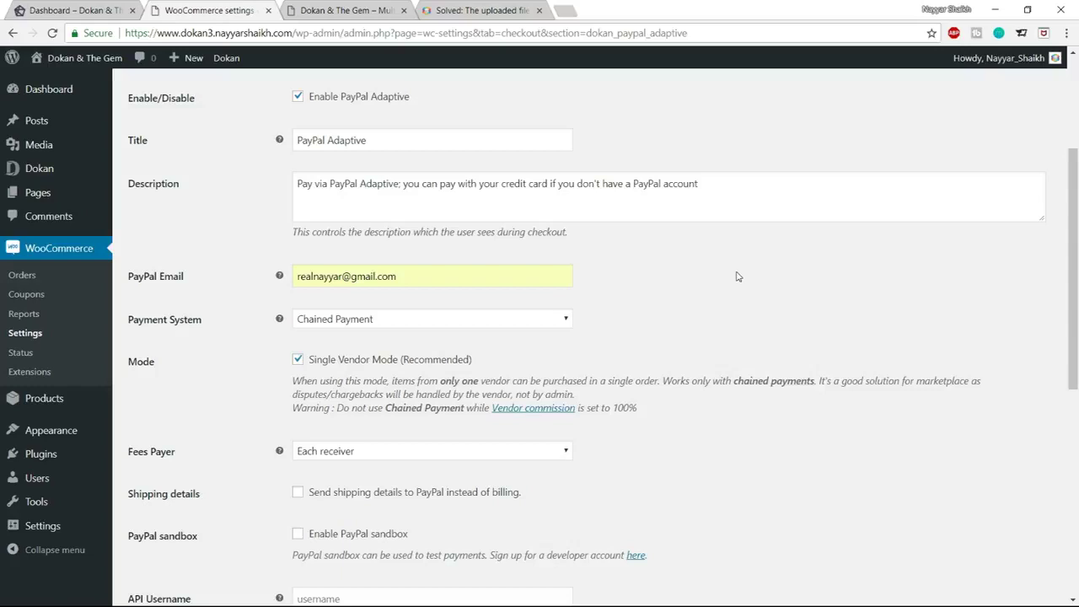
left_click_drag(400, 275, 322, 270)
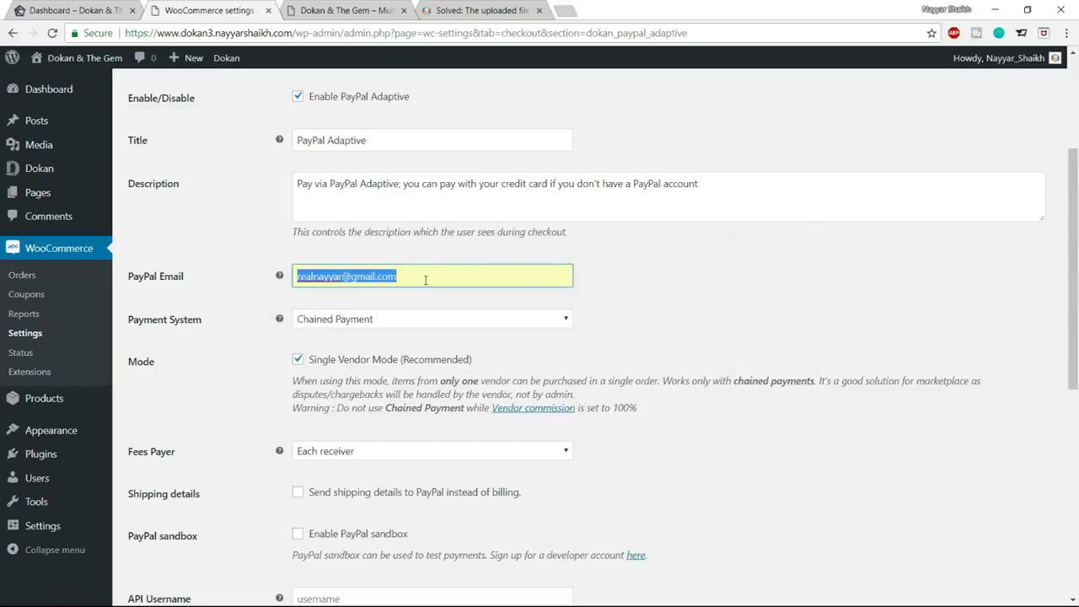
Keep Chained Payment as the gateway's payment system
scroll(862, 278, "down", 2)
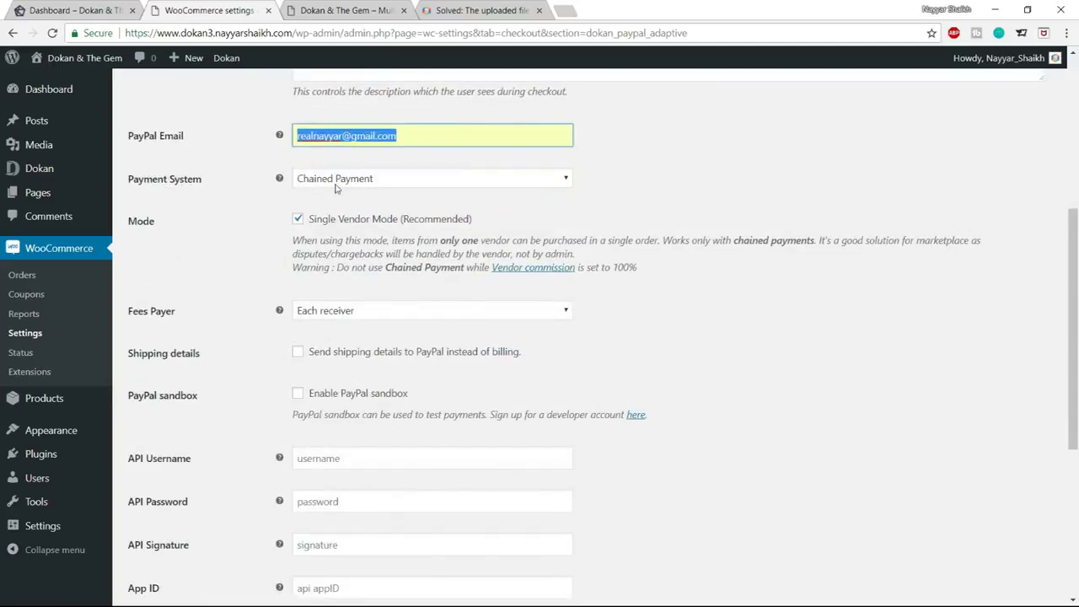
left_click(375, 187)
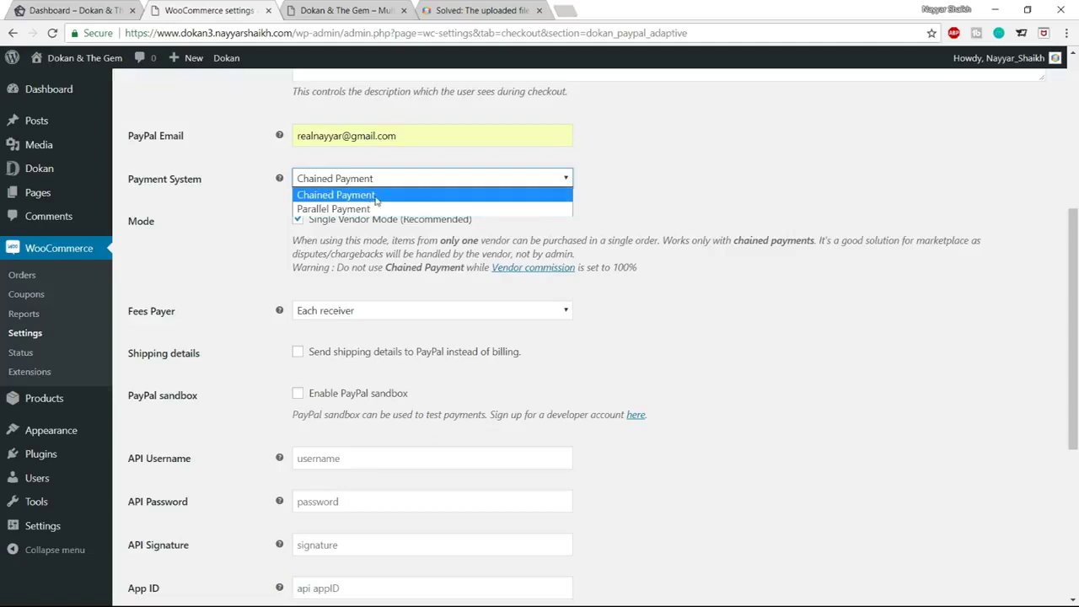
left_click(685, 186)
left_click(439, 185)
left_click(645, 166)
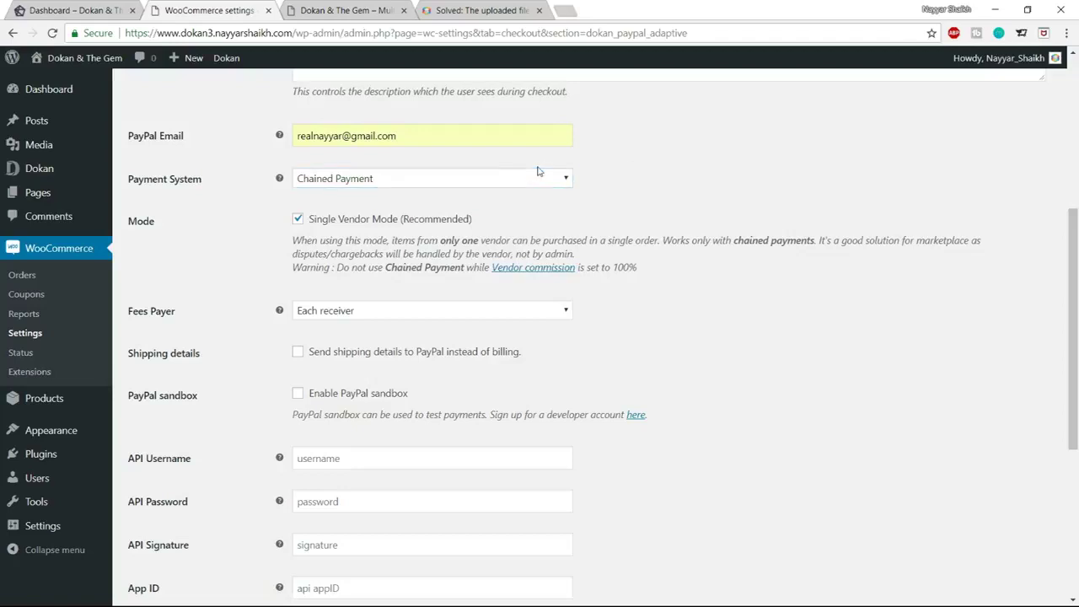
Change the payment system to Parallel Payment
left_click(466, 184)
left_click(442, 208)
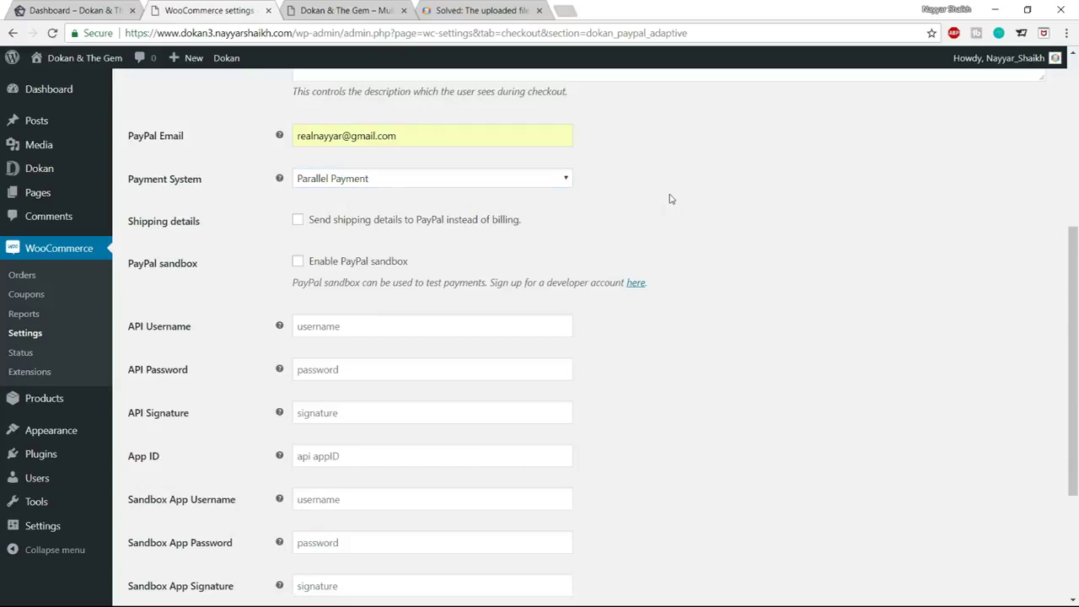
scroll(658, 236, "up", 2)
scroll(756, 279, "down", 2)
scroll(852, 204, "down", 2)
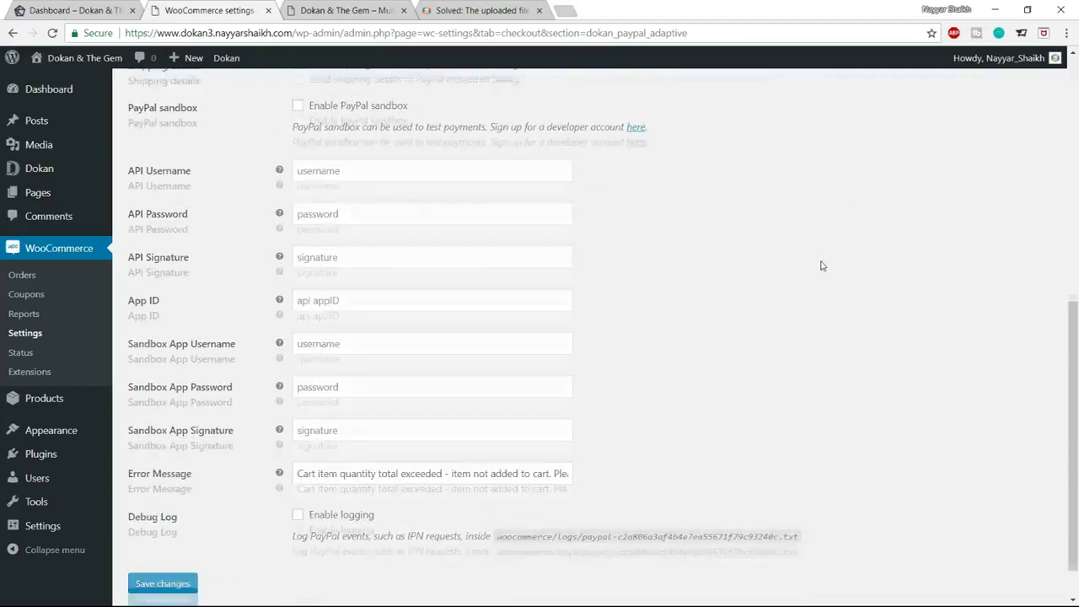
scroll(822, 265, "down", 1)
Look over the API Username, API Password, App ID and sandbox credential fields
left_click(351, 122)
left_click(352, 160)
left_click(350, 192)
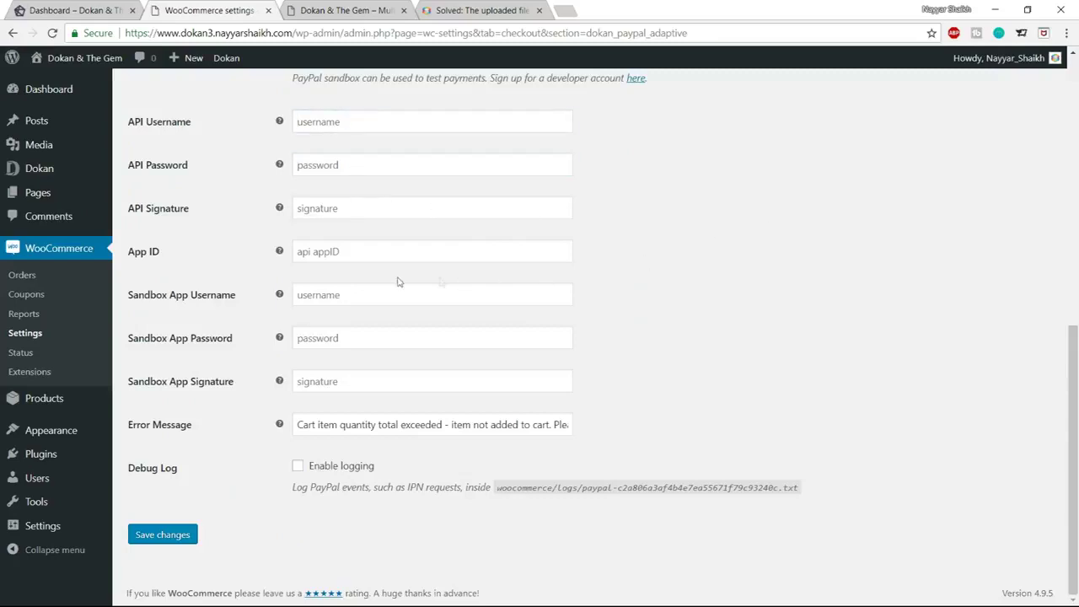
left_click(325, 251)
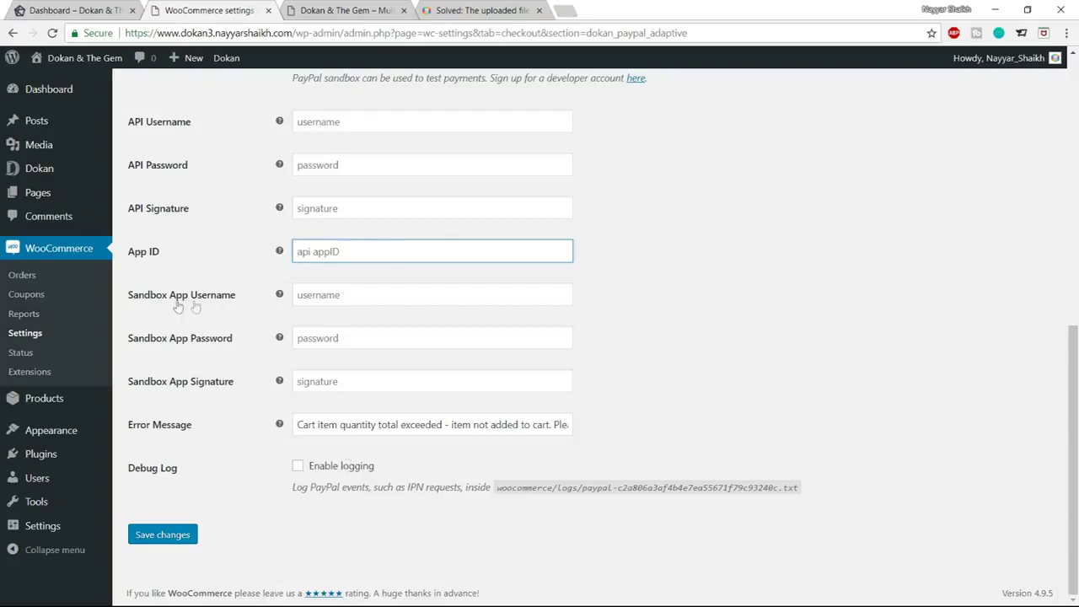
left_click_drag(133, 297, 228, 345)
left_click(228, 346)
left_click_drag(139, 306, 224, 299)
left_click(224, 299)
scroll(247, 334, "up", 5)
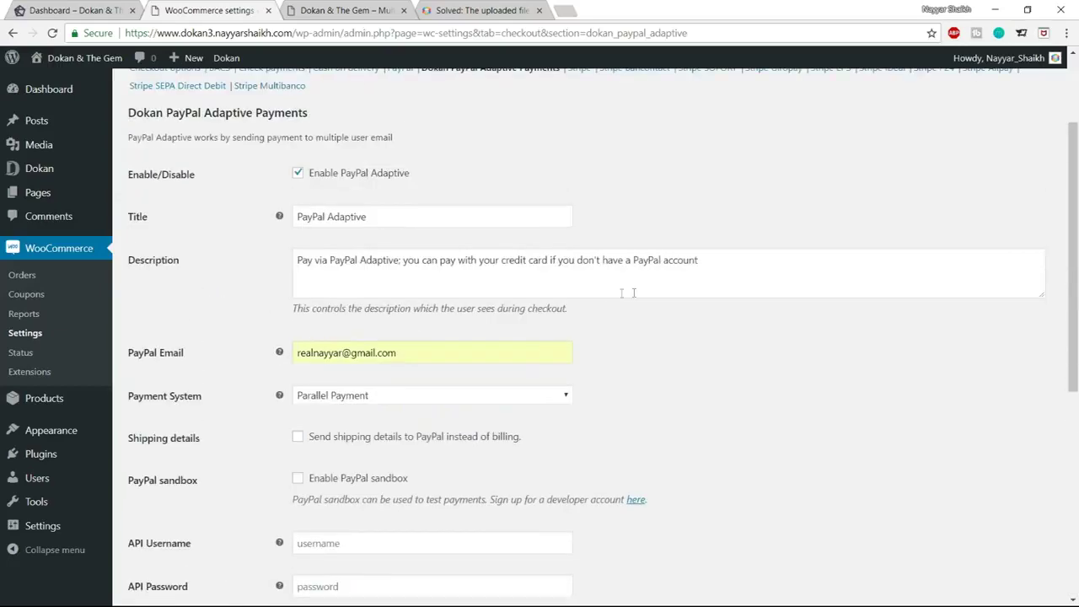
scroll(700, 303, "down", 5)
scroll(364, 344, "up", 2)
left_click(335, 390)
Save the Dokan PayPal Adaptive gateway settings
scroll(212, 472, "down", 2)
left_click(159, 538)
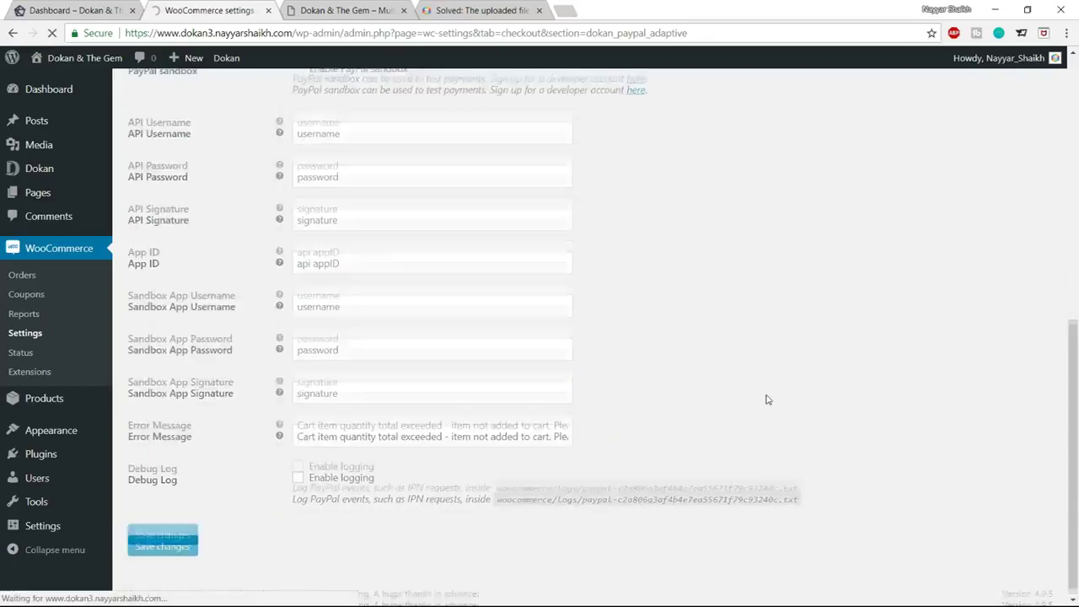
scroll(759, 398, "up", 2)
scroll(687, 321, "down", 3)
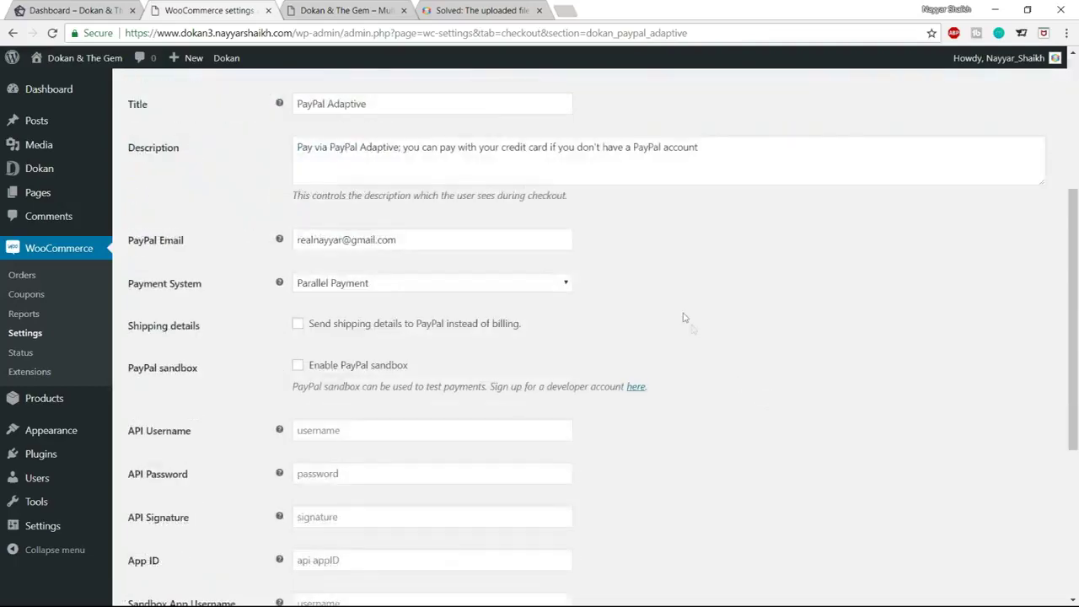
scroll(684, 317, "up", 4)
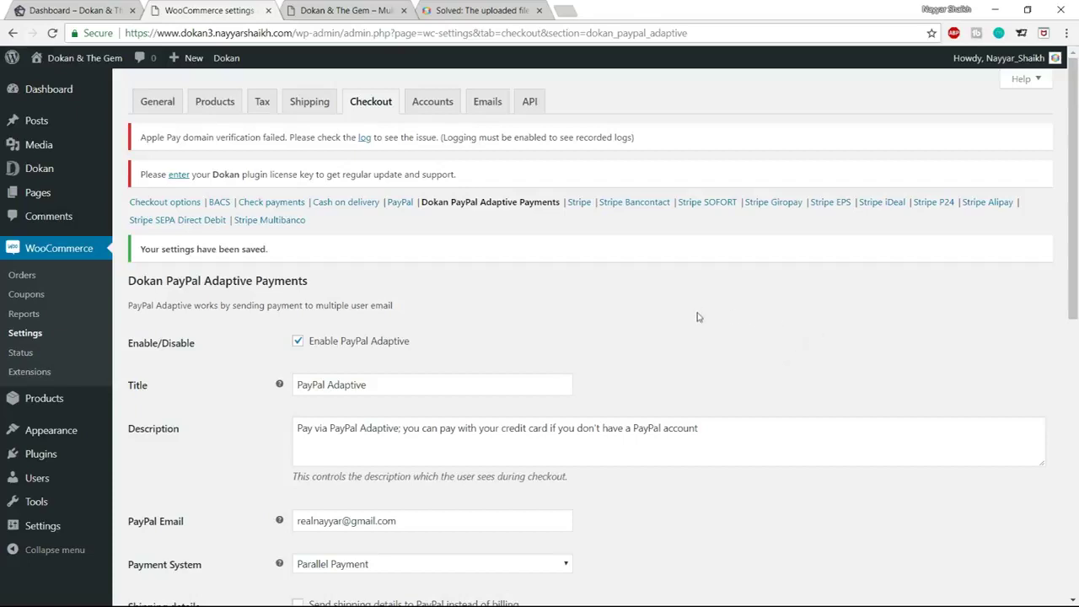
Open Dokan Modules and scroll to verify PayPal Adaptive Payment is switched on
mouse_move(36, 171)
left_click(167, 294)
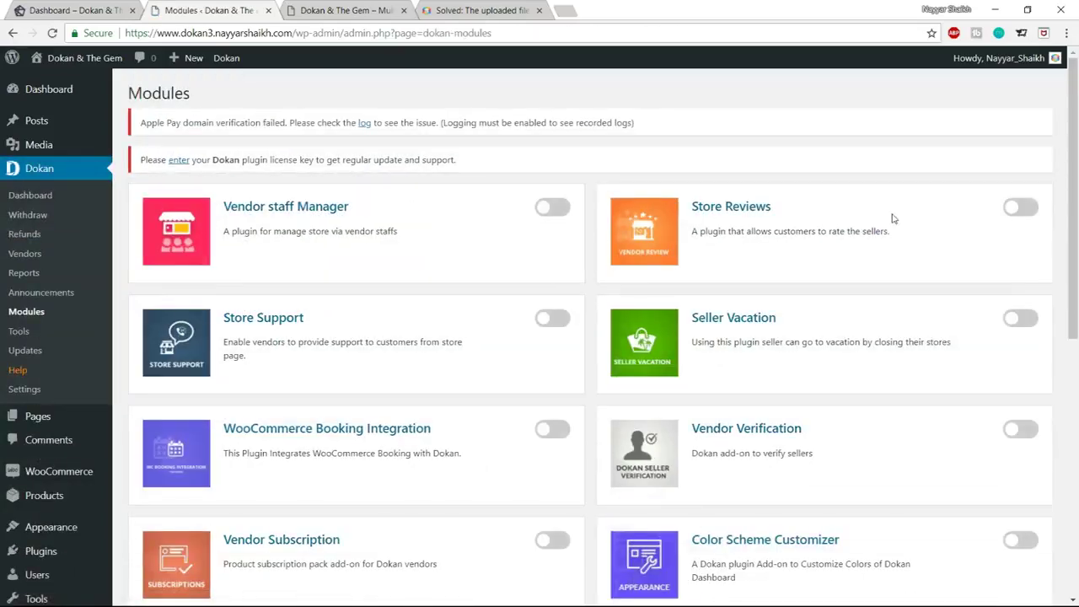
scroll(593, 243, "down", 3)
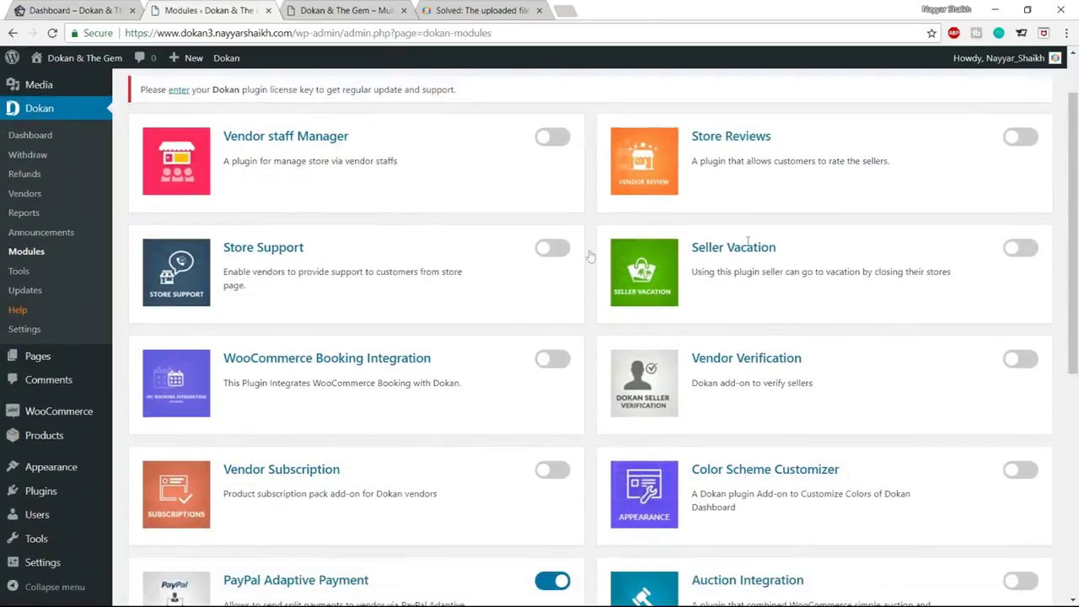
scroll(935, 252, "down", 1)
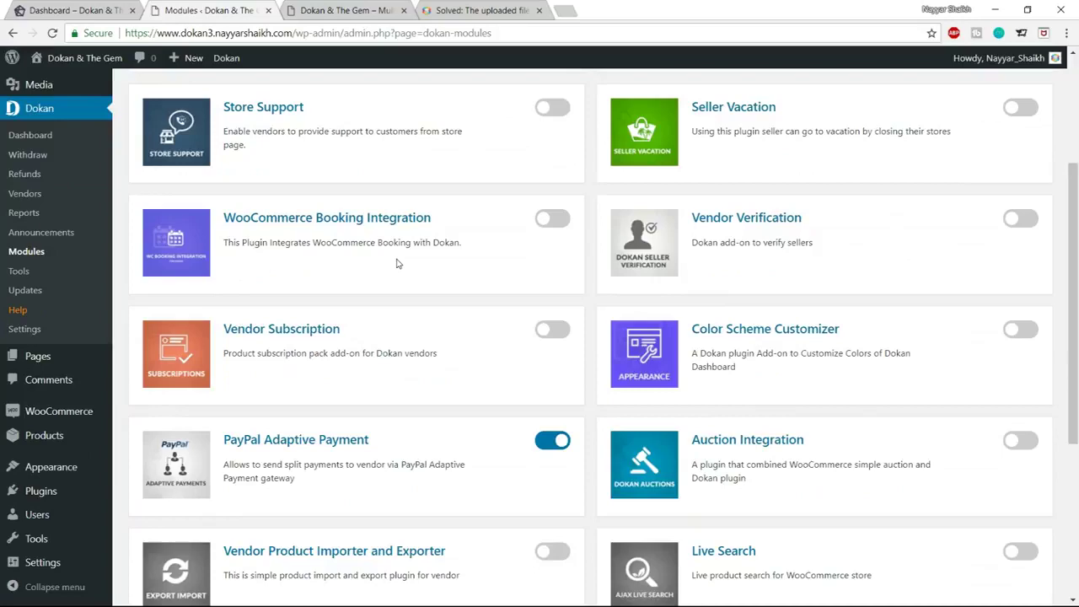
scroll(980, 253, "down", 2)
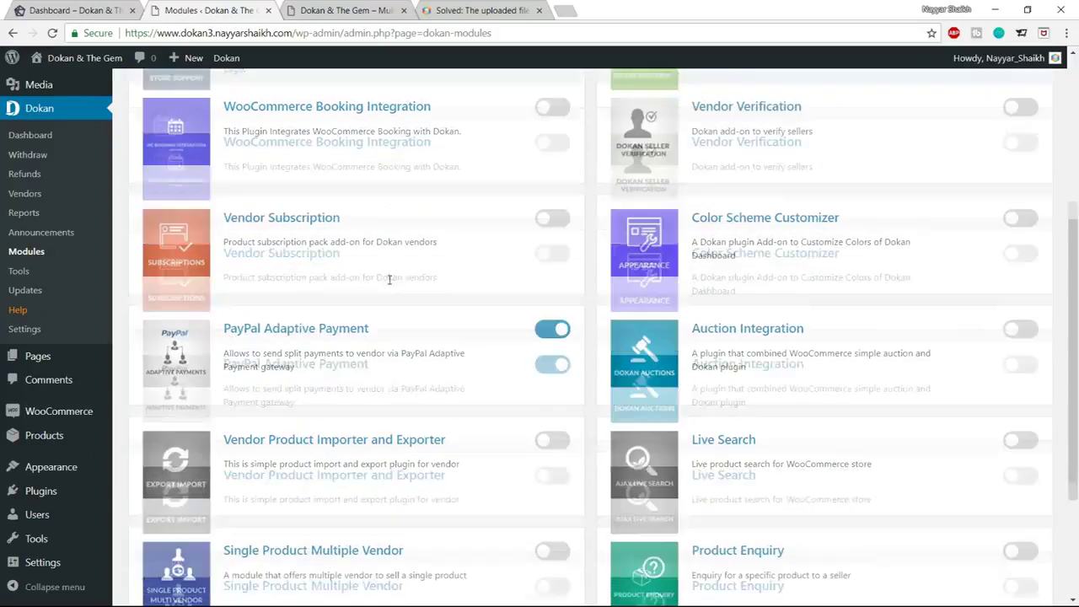
scroll(389, 279, "down", 2)
scroll(927, 241, "down", 1)
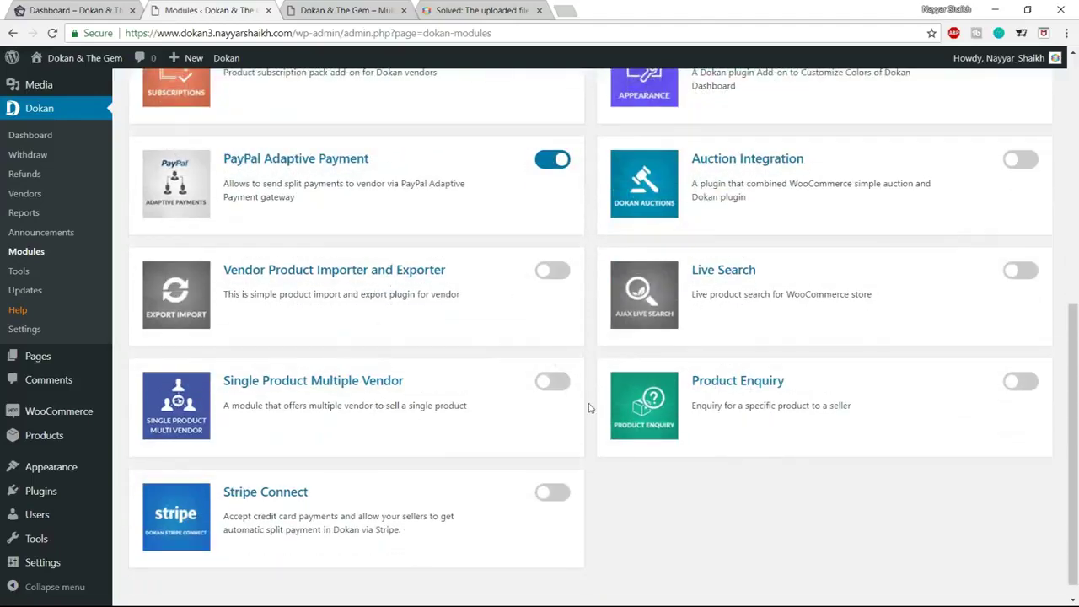
scroll(588, 407, "down", 1)
scroll(548, 409, "up", 2)
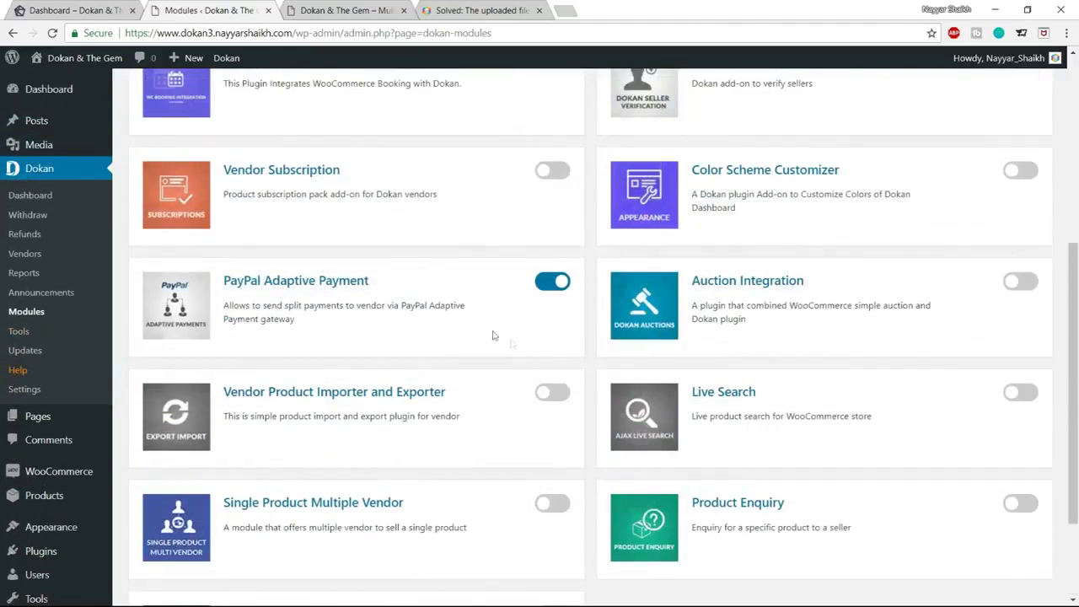
scroll(482, 338, "up", 5)
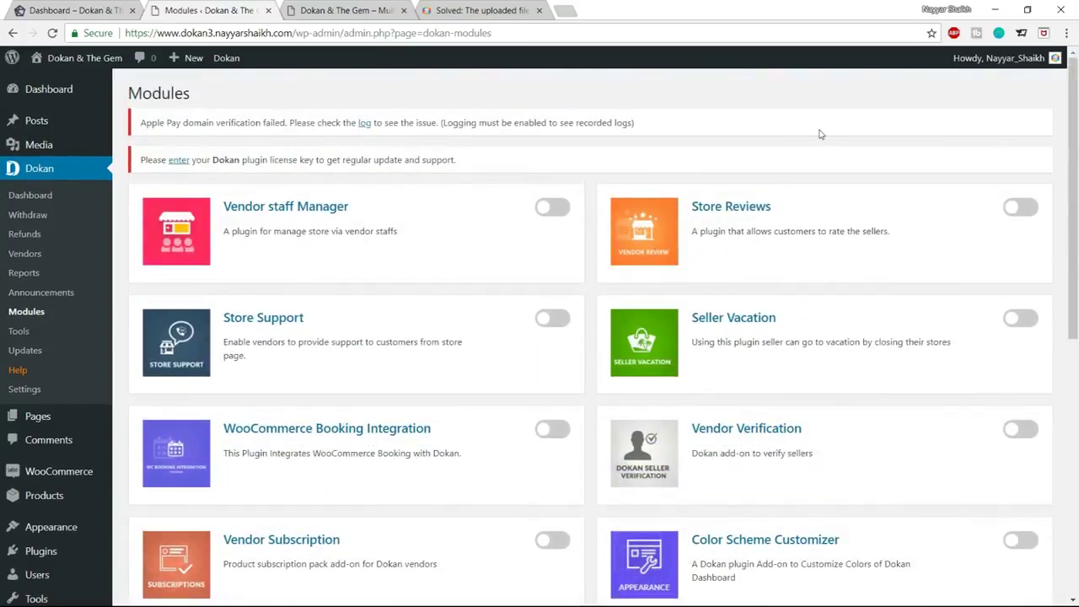
Glance at the site front page tab, then return to the Dokan Modules tab
left_click(347, 10)
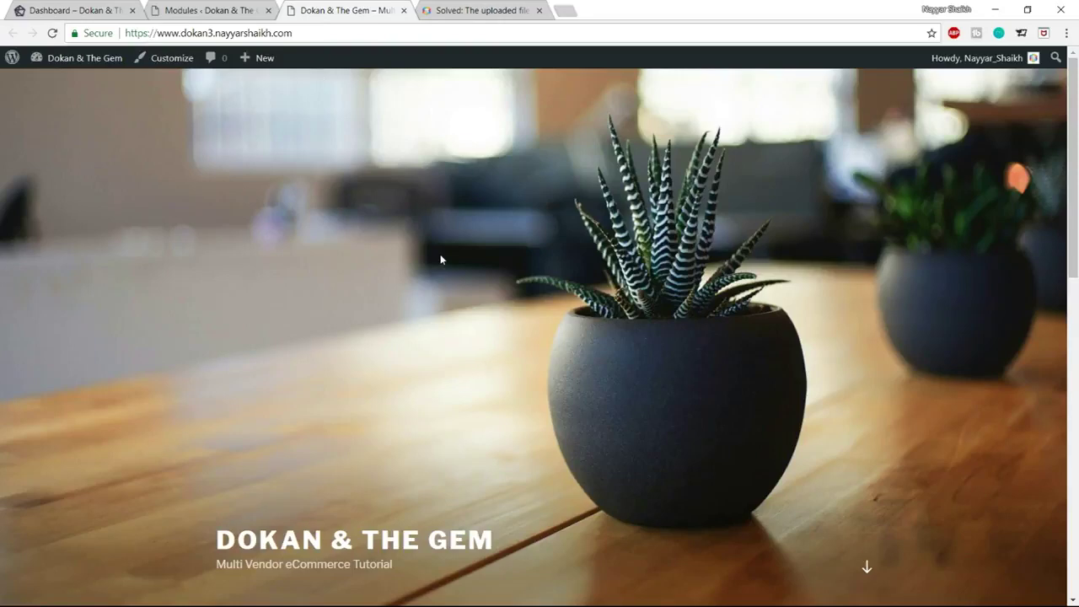
left_click(212, 10)
scroll(80, 258, "down", 2)
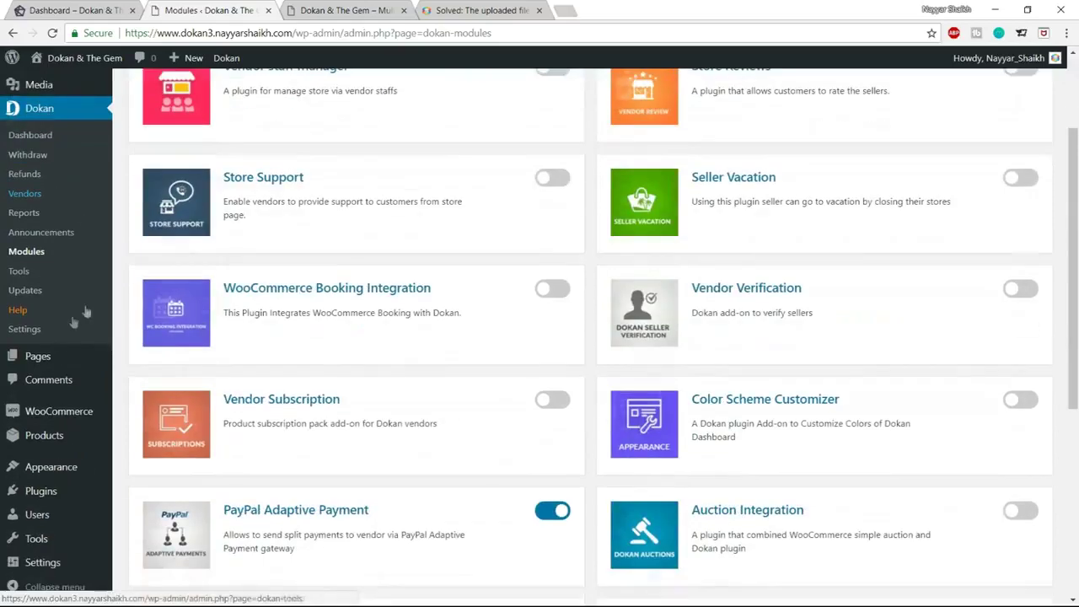
Open the My account page in a new tab from the All Pages list
left_click(39, 358)
scroll(520, 284, "down", 2)
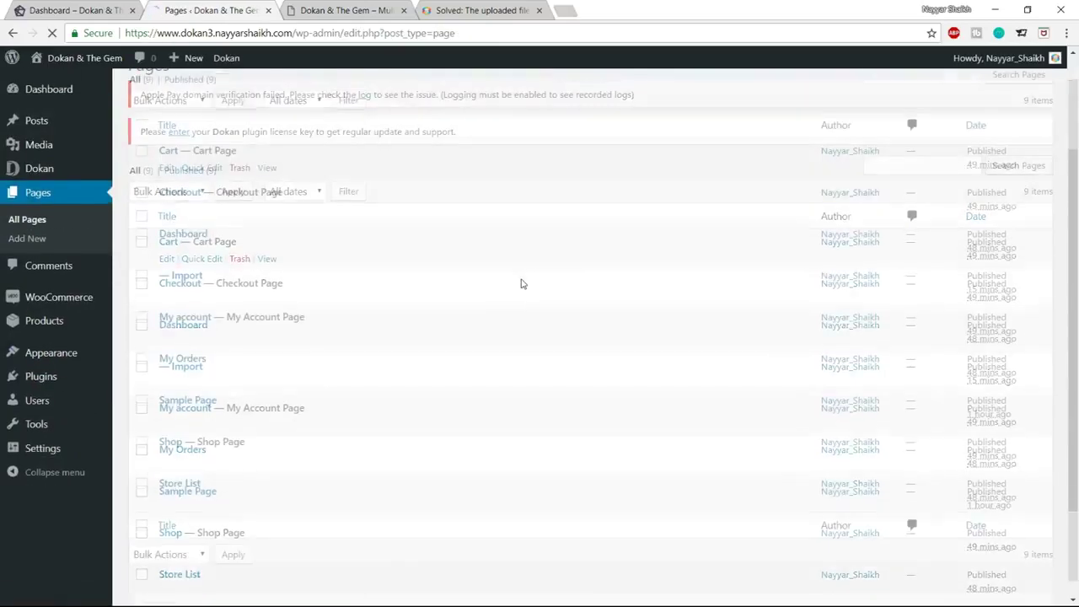
scroll(456, 394, "up", 2)
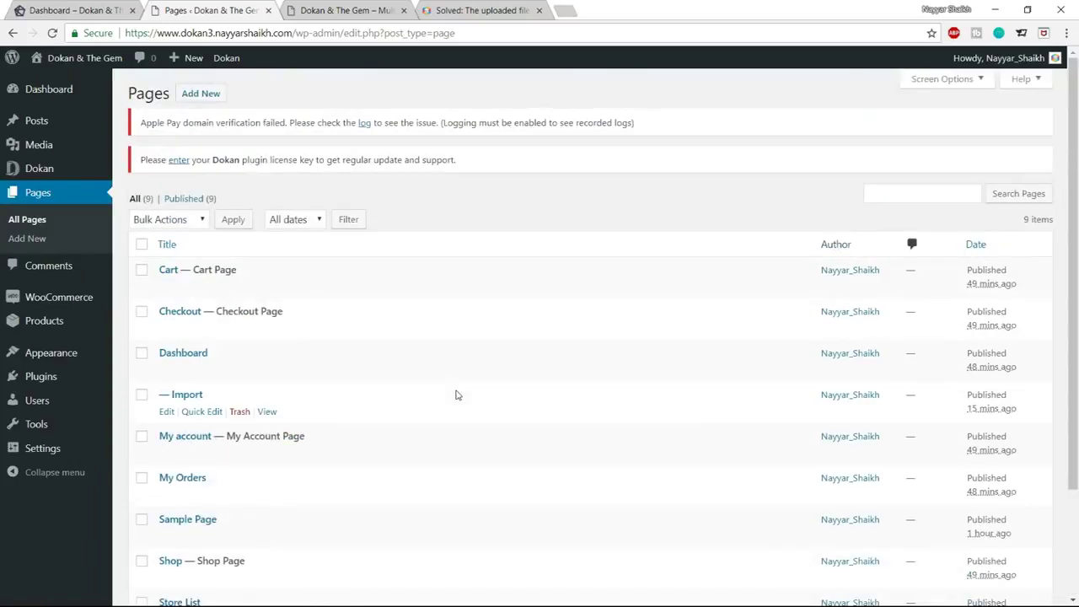
scroll(457, 394, "down", 2)
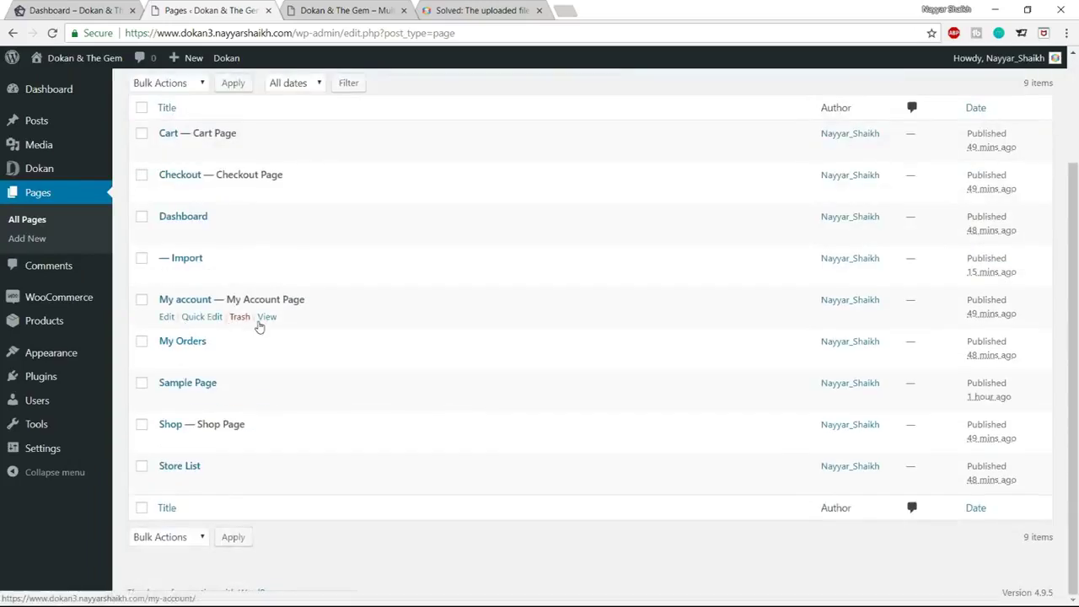
right_click(267, 319)
left_click(320, 330)
left_click(346, 12)
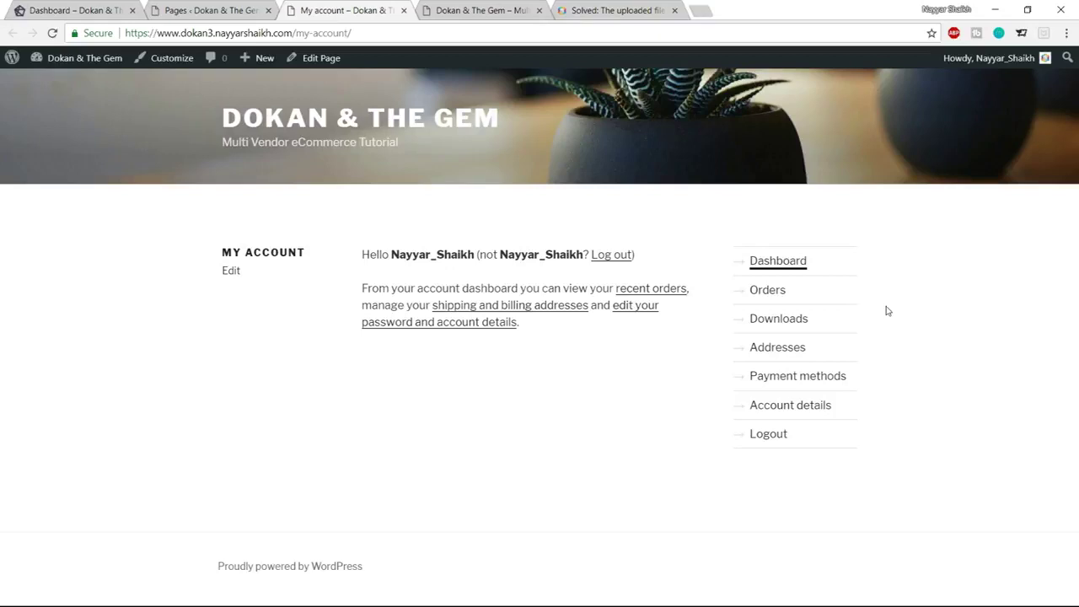
Copy the My account page address and bring up the browser menu
left_click(218, 10)
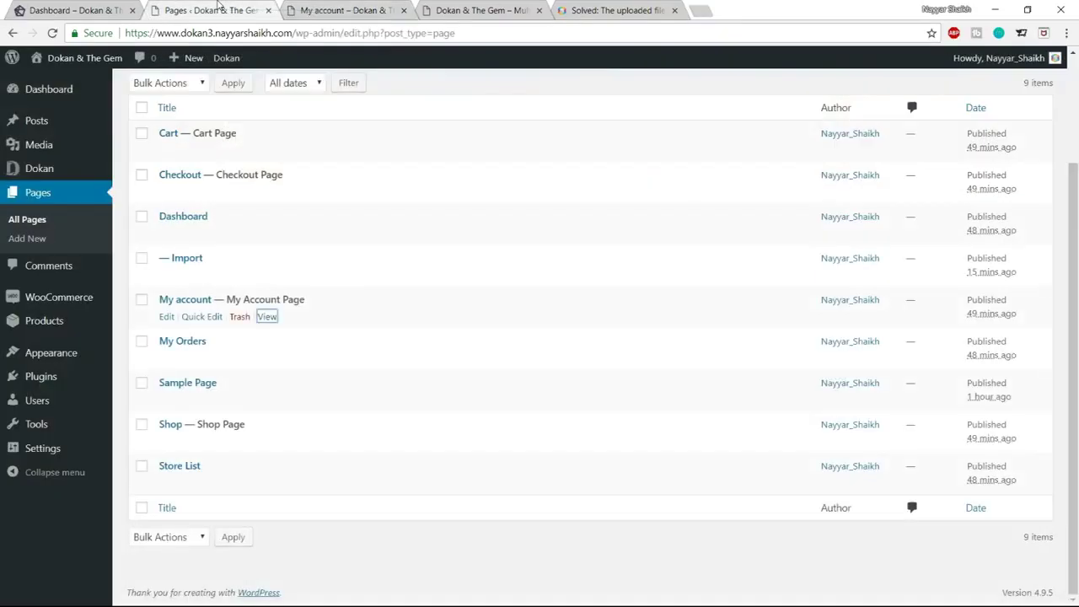
left_click(331, 8)
left_click(315, 36)
key("ctrl+c")
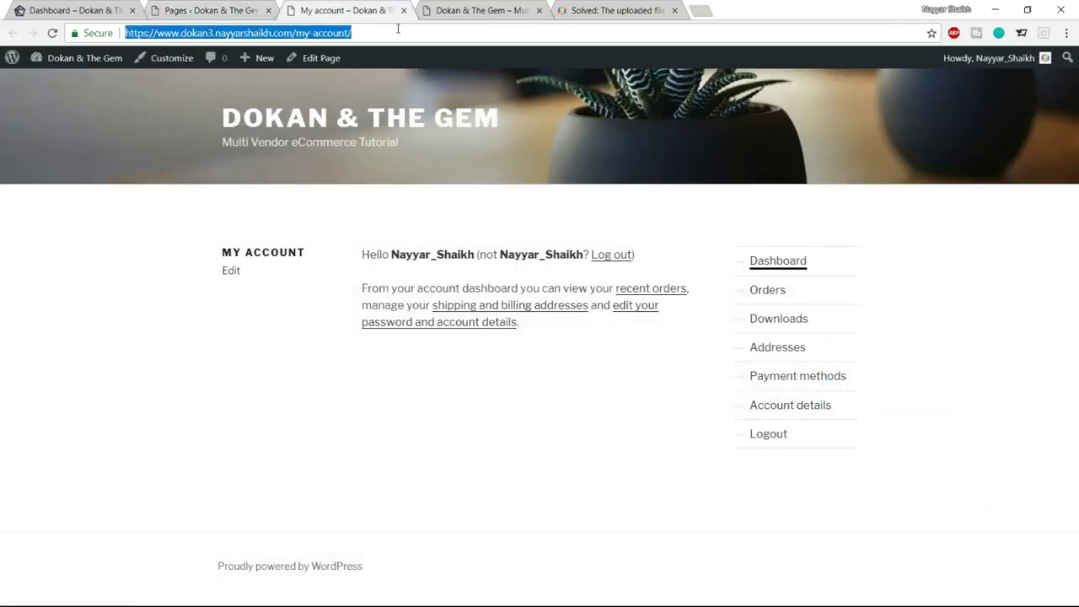
left_click(1066, 33)
Load the store's /my-account page in a new incognito window
left_click(1012, 85)
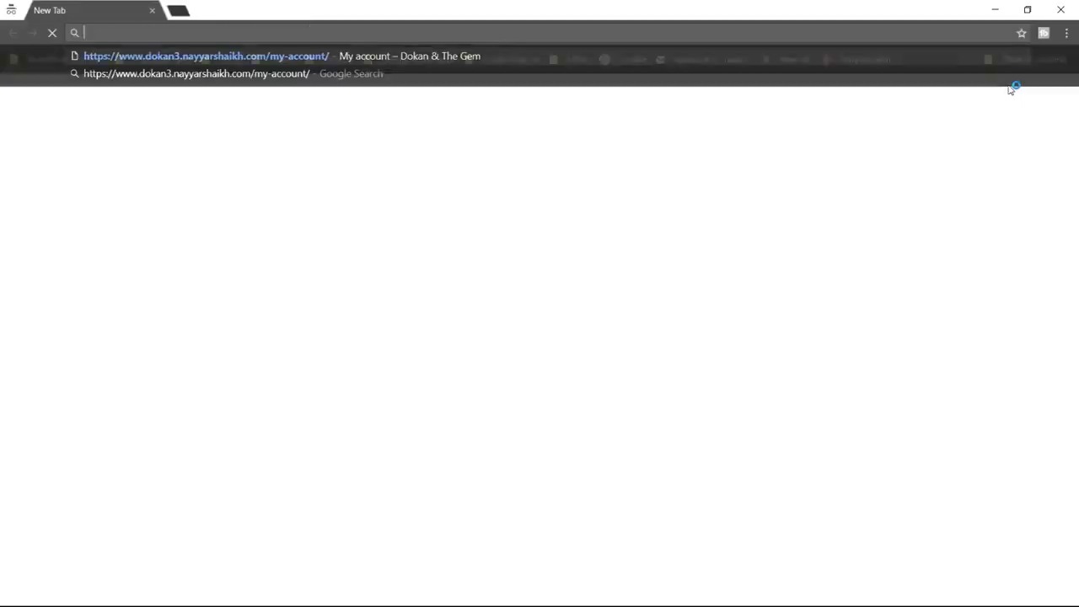
key("ctrl+v")
key("Return")
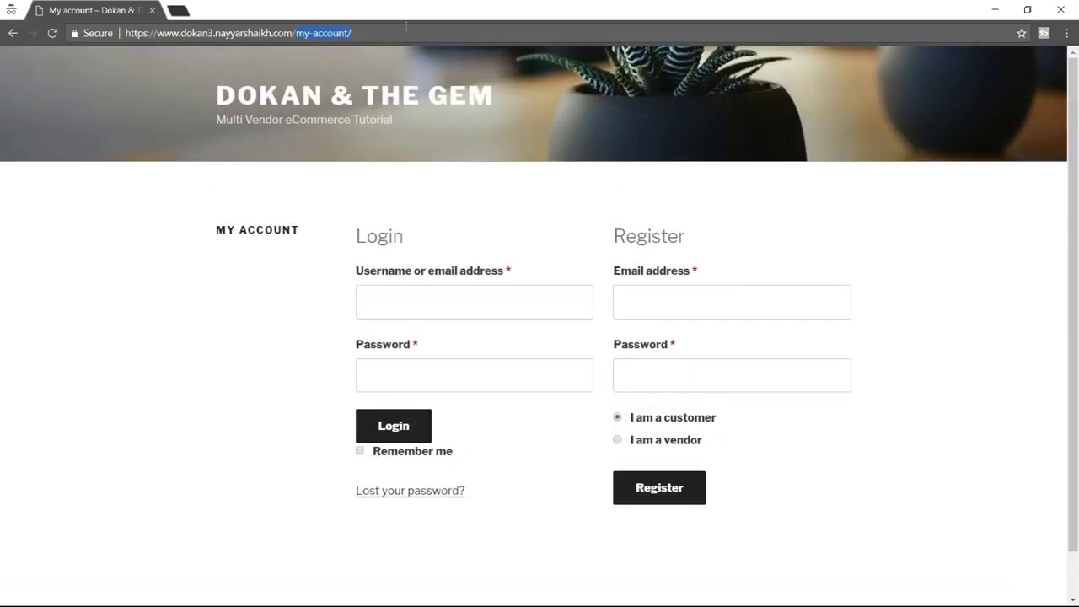
left_click(415, 102)
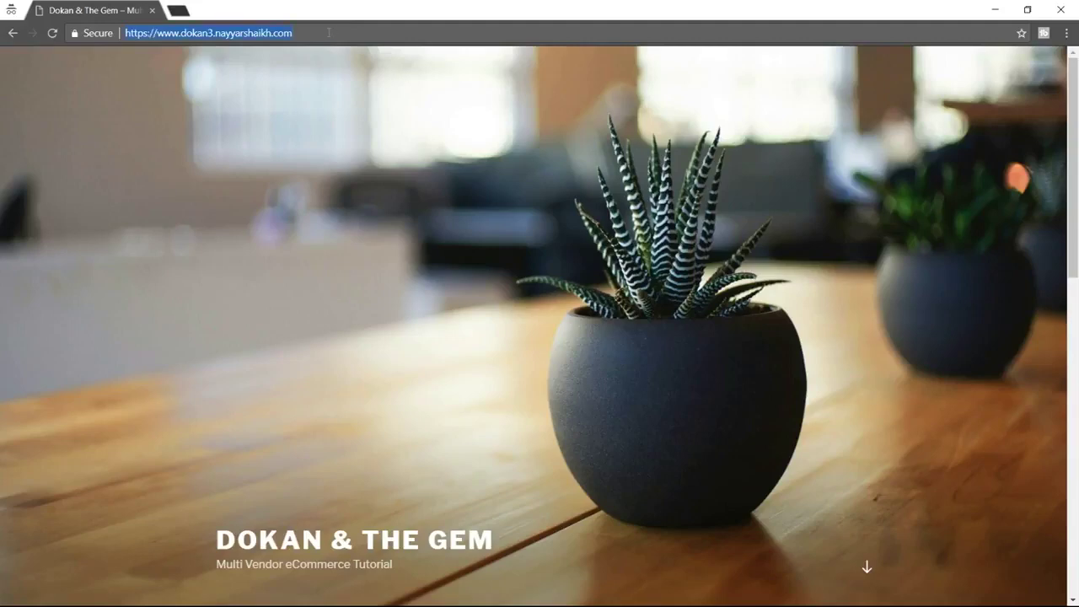
key("End")
type("/m")
key("Return")
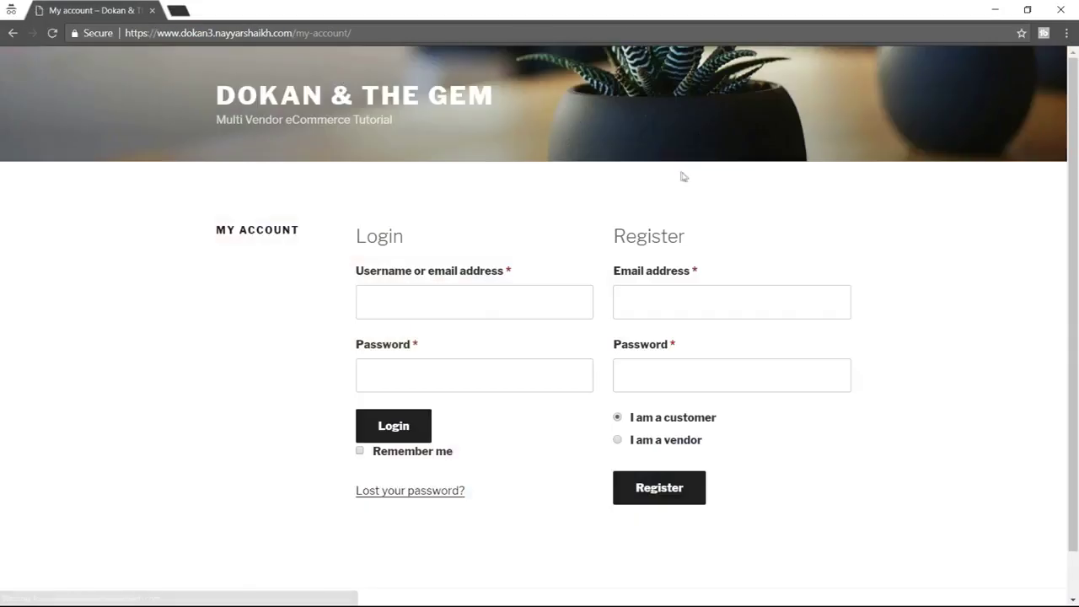
Choose 'I am a vendor' to reveal the shop registration fields
scroll(929, 317, "down", 1)
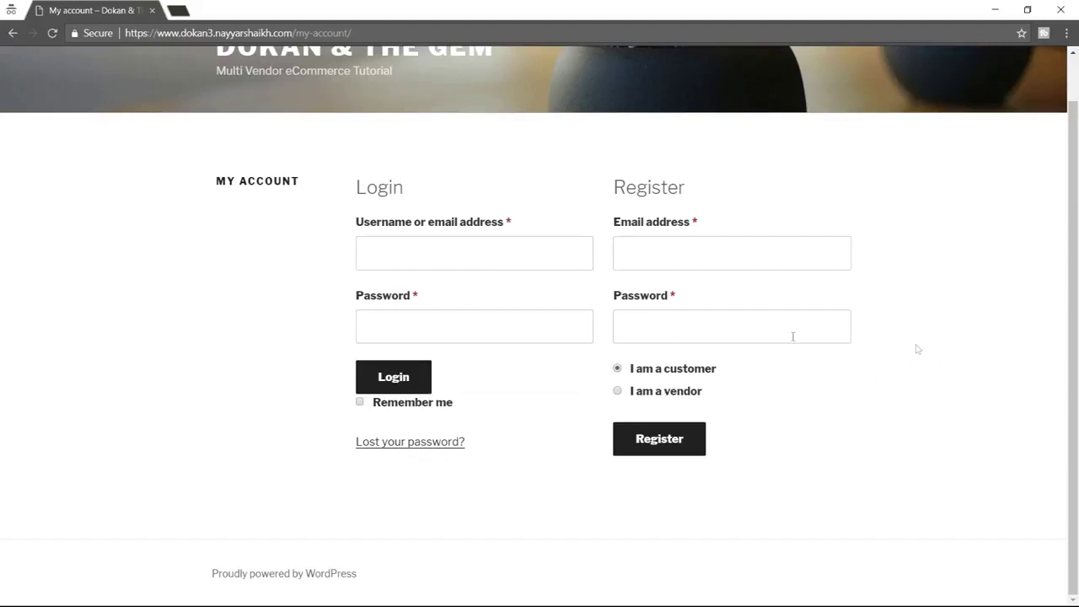
left_click(618, 392)
scroll(1019, 422, "down", 5)
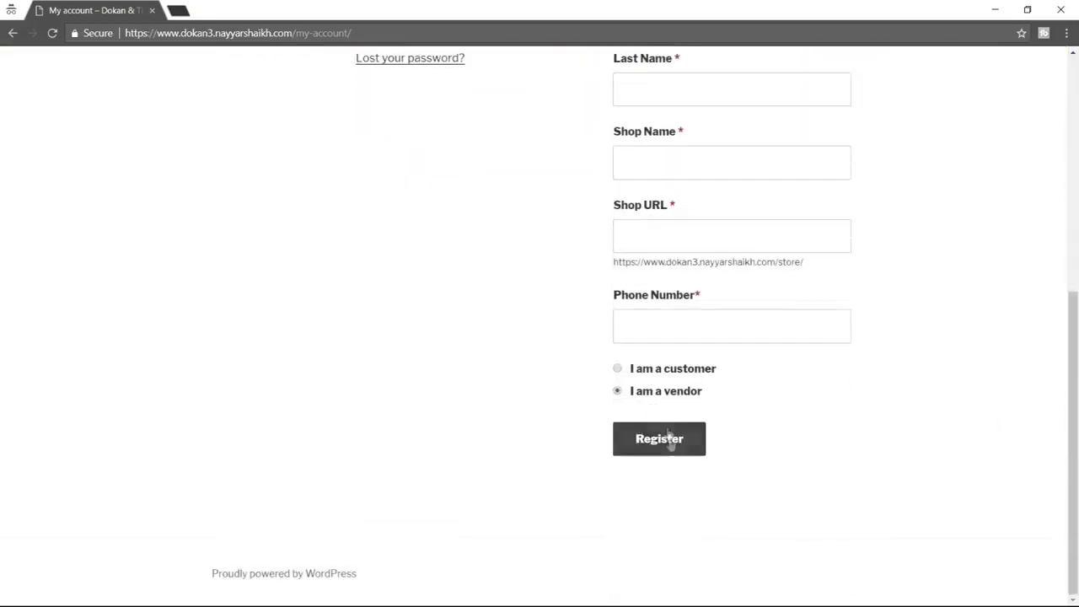
scroll(664, 399, "up", 4)
Enter the registration e-mail, password, and the vendor's first and last name
left_click(710, 220)
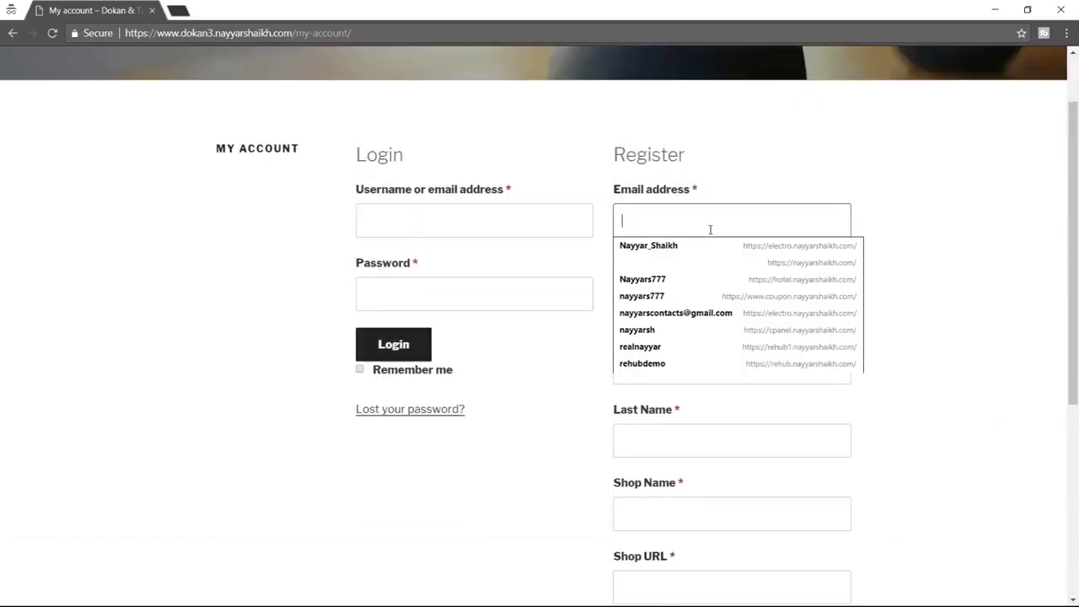
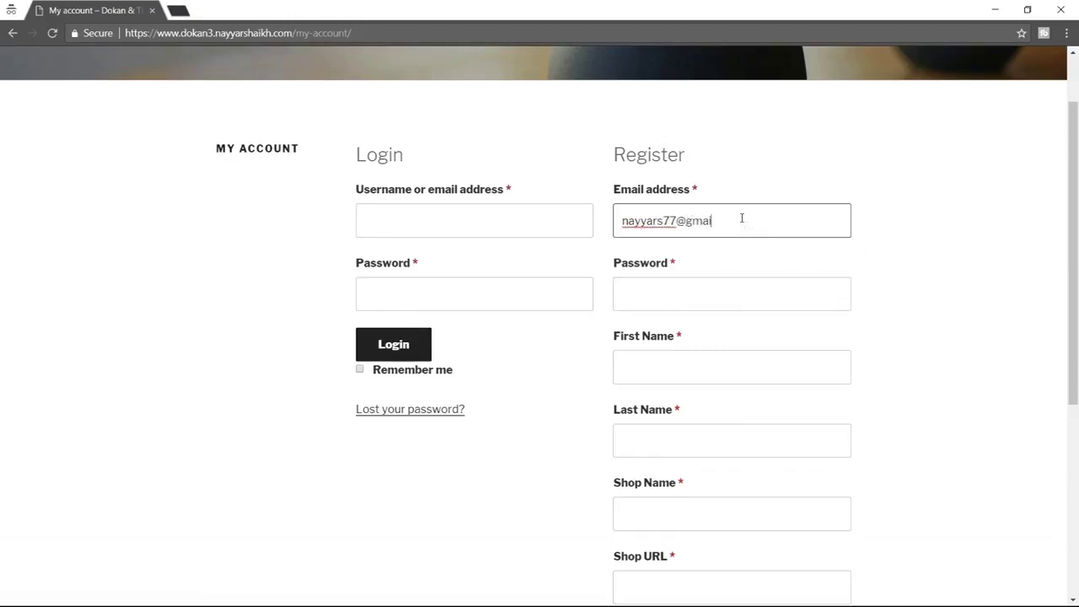
left_click(721, 291)
type("****")
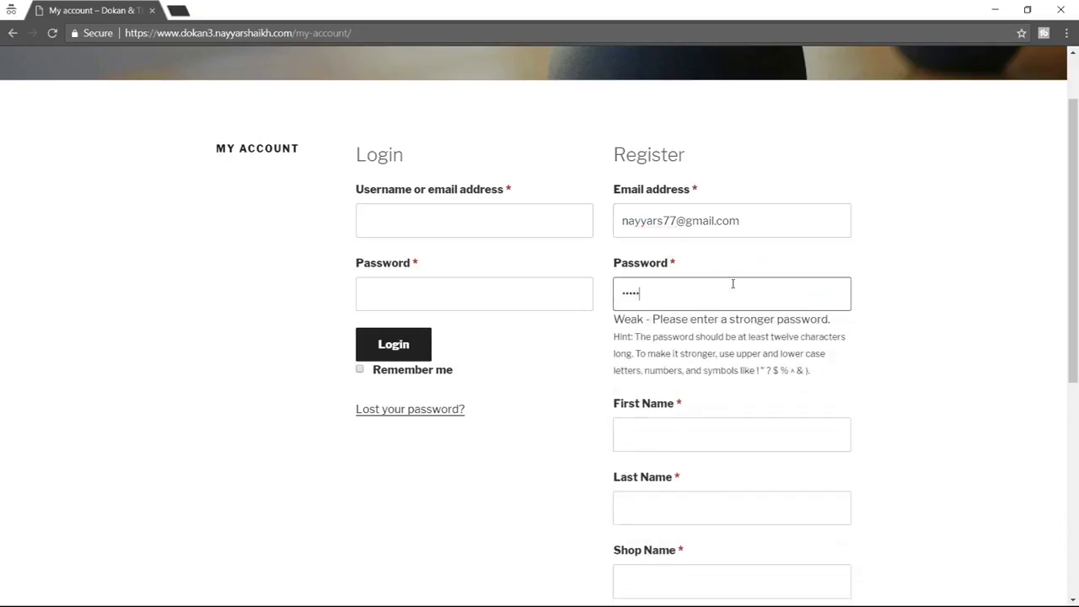
type("*")
key("Tab")
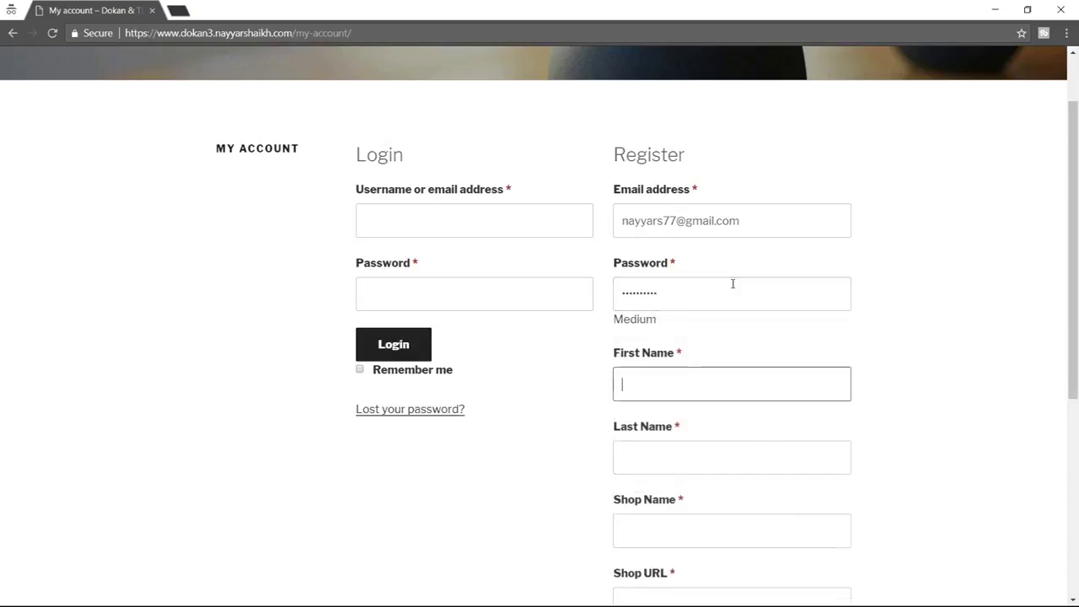
type("John")
key("Tab")
type("Doe")
Set the shop name and confirm the auto-filled shop URL techcity is available
scroll(981, 236, "down", 3)
left_click(733, 246)
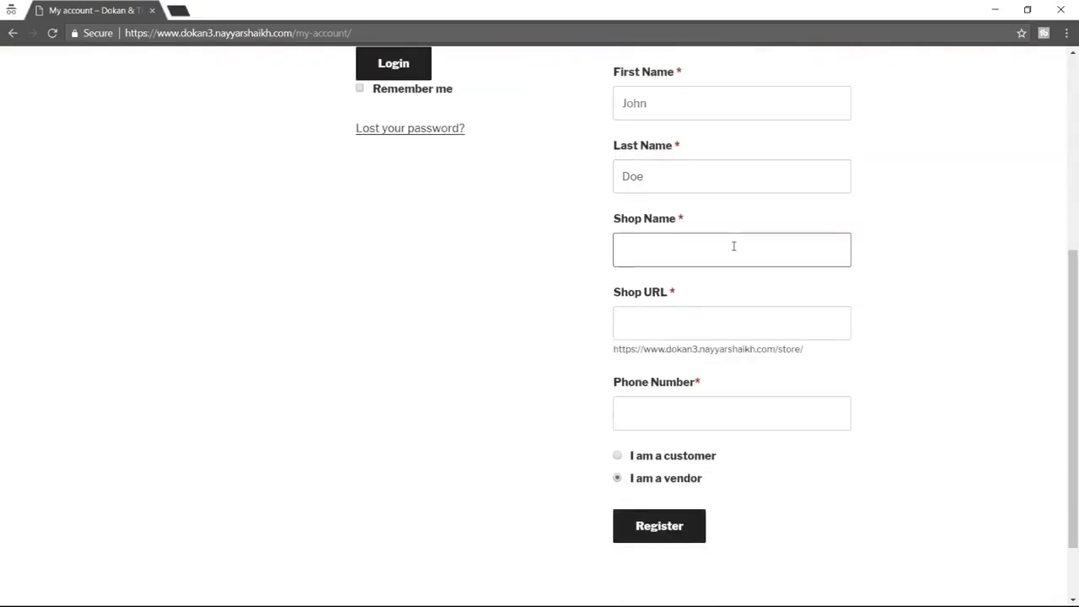
type("techcity")
key("Tab")
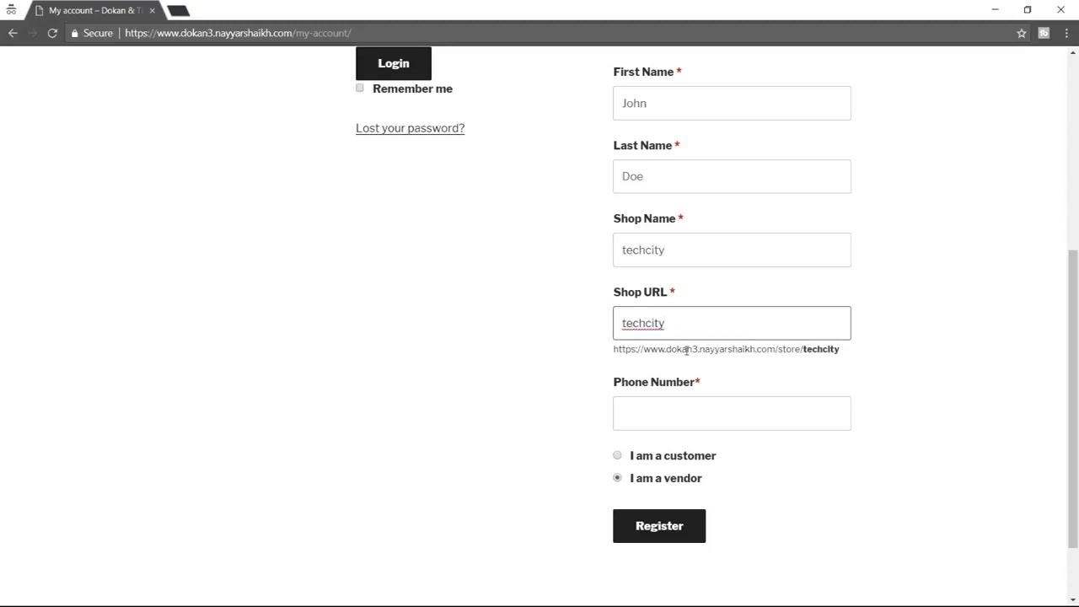
double_click(750, 360)
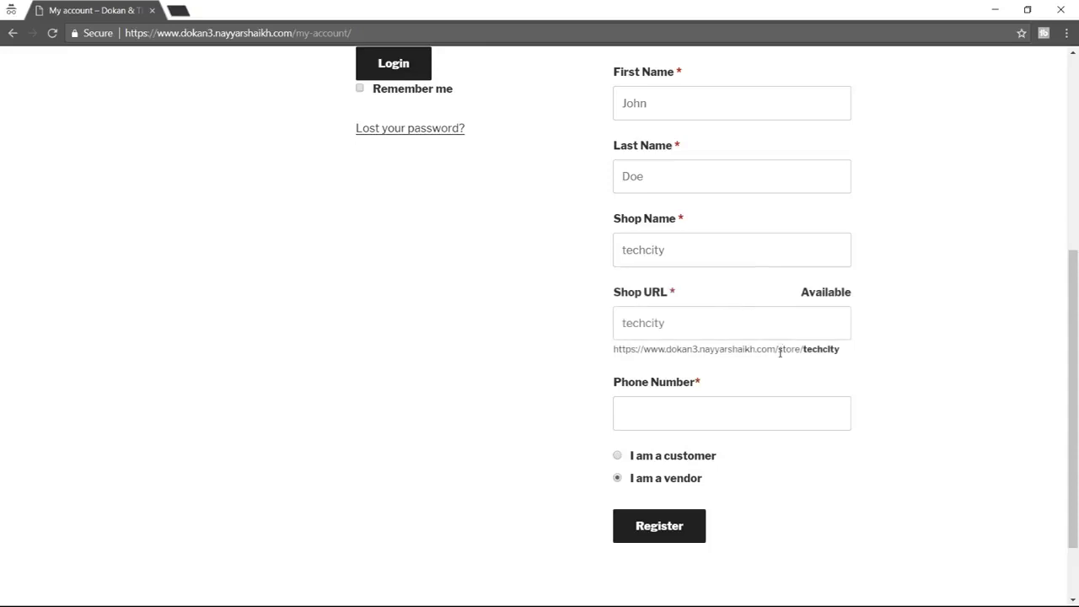
left_click_drag(780, 353, 800, 352)
Enter the phone number and submit the vendor registration
scroll(915, 352, "down", 1)
left_click(787, 327)
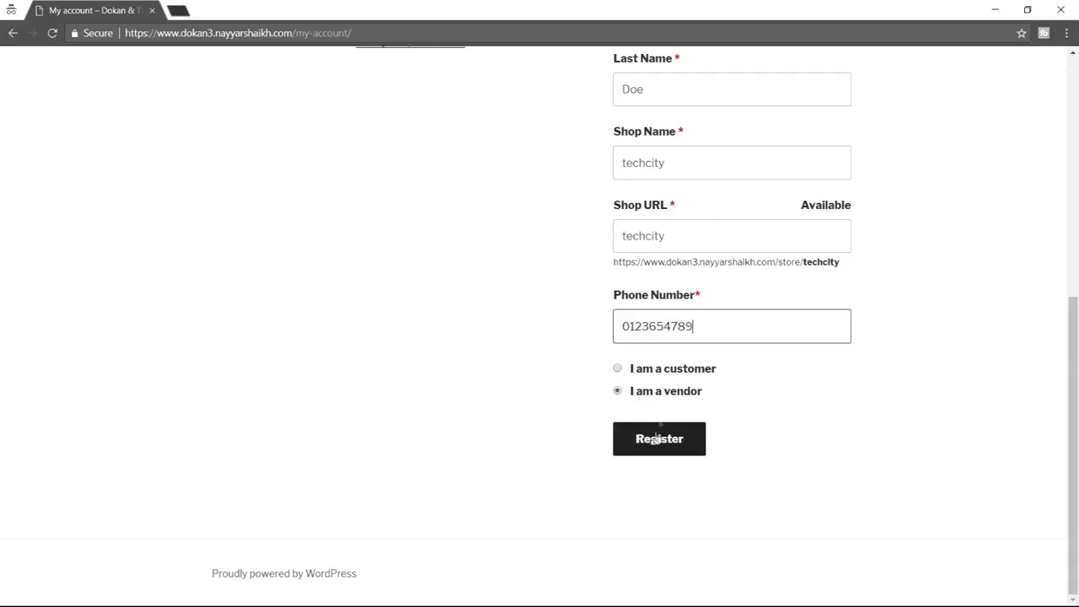
left_click(658, 438)
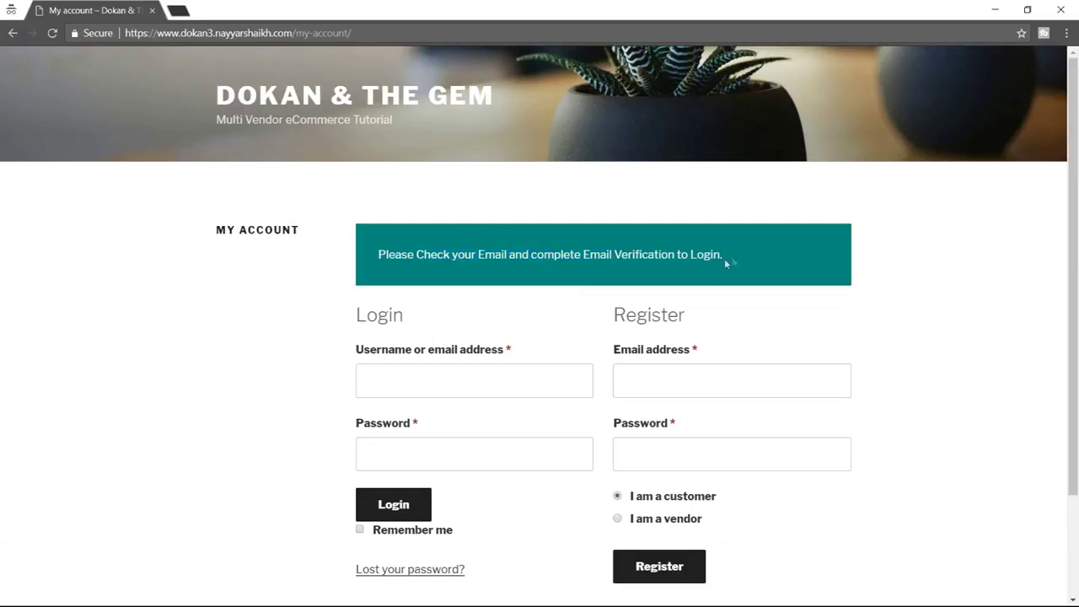
Open Gmail in a new browser tab
left_click(178, 10)
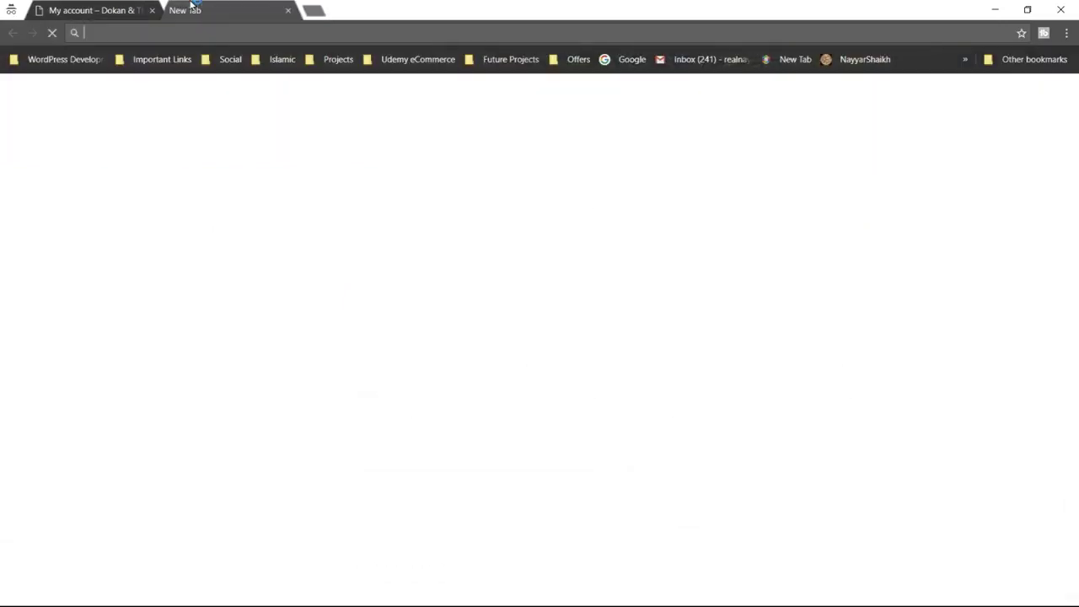
type("google.com/mail/u/0/#inbox")
key("Return")
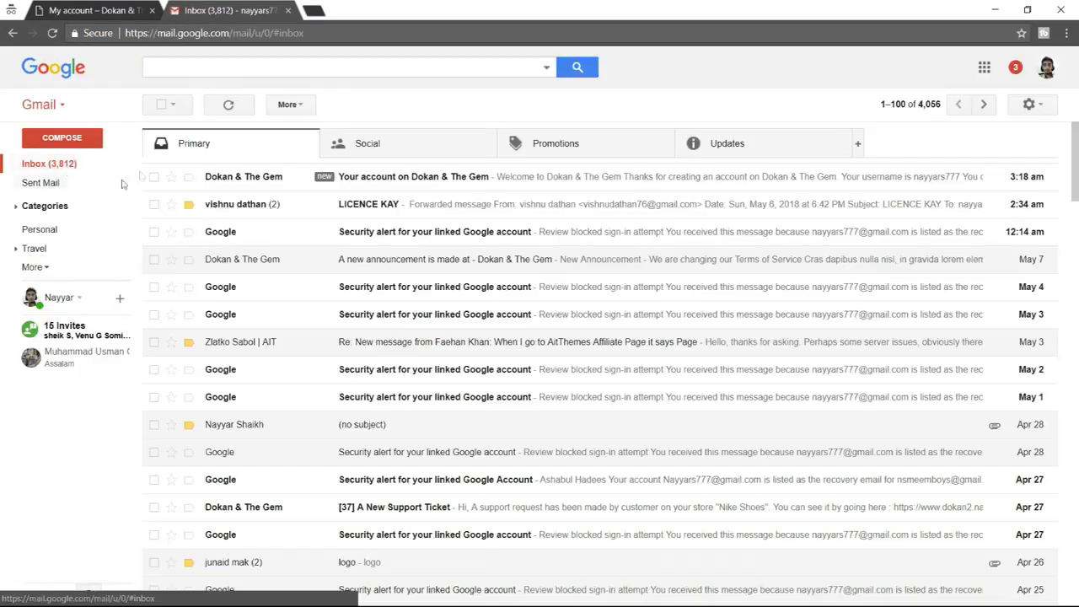
Follow the verification link in the 'Your account on Dokan & The Gem' email
left_click(413, 179)
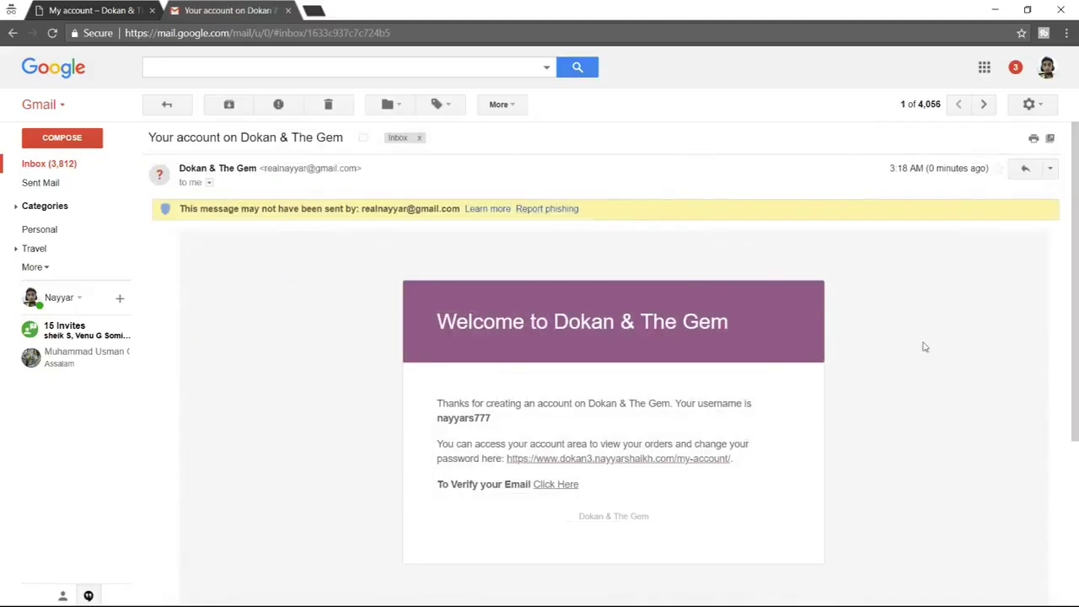
scroll(843, 365, "down", 3)
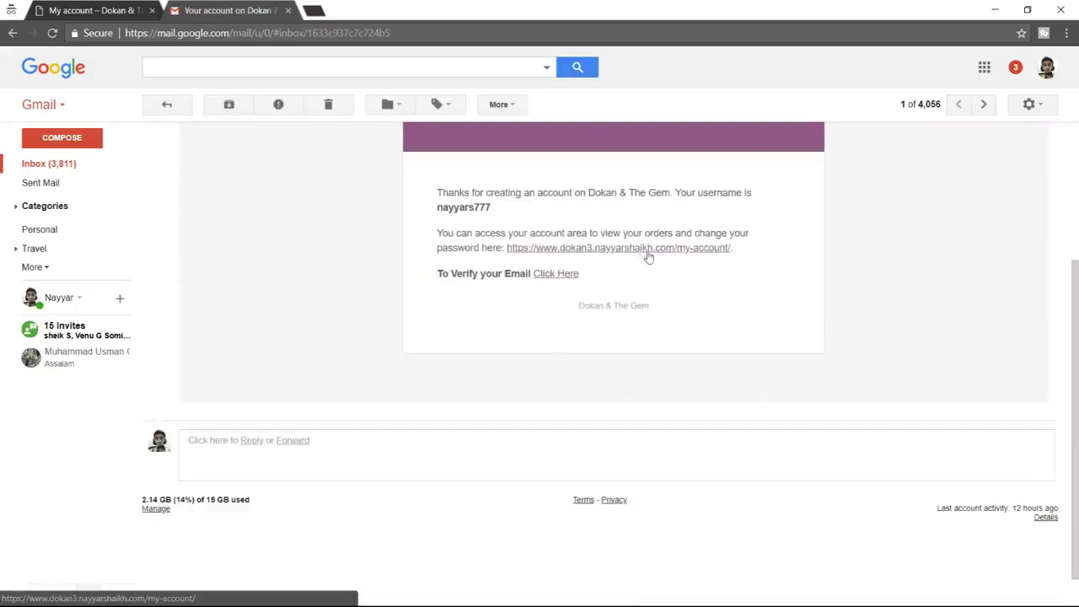
left_click(569, 276)
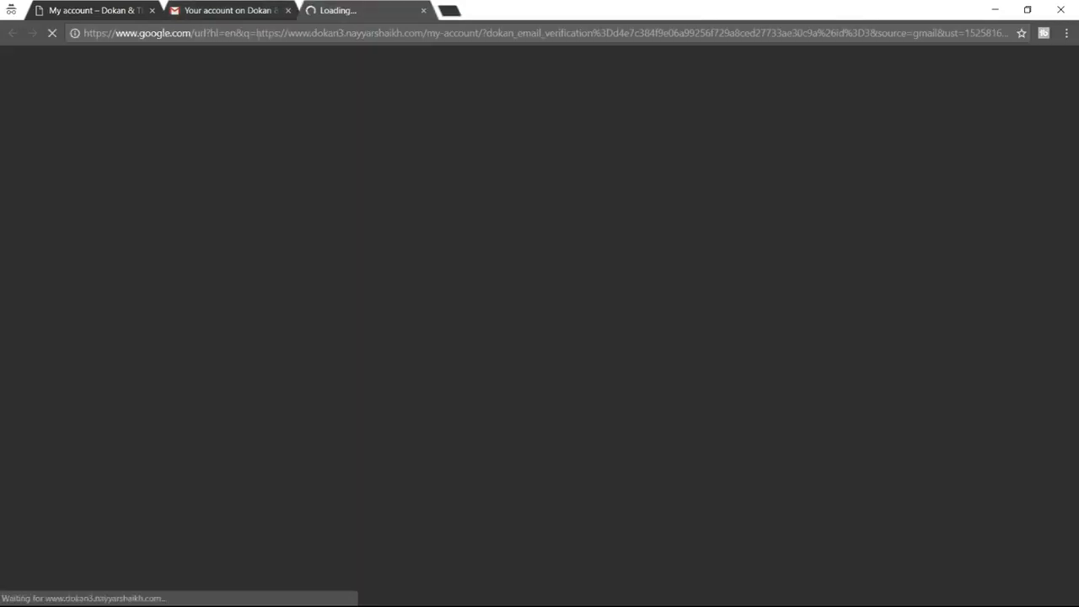
left_click(156, 10)
Load the vendor /dashboard page, which reports selling is not enabled
left_click(152, 10)
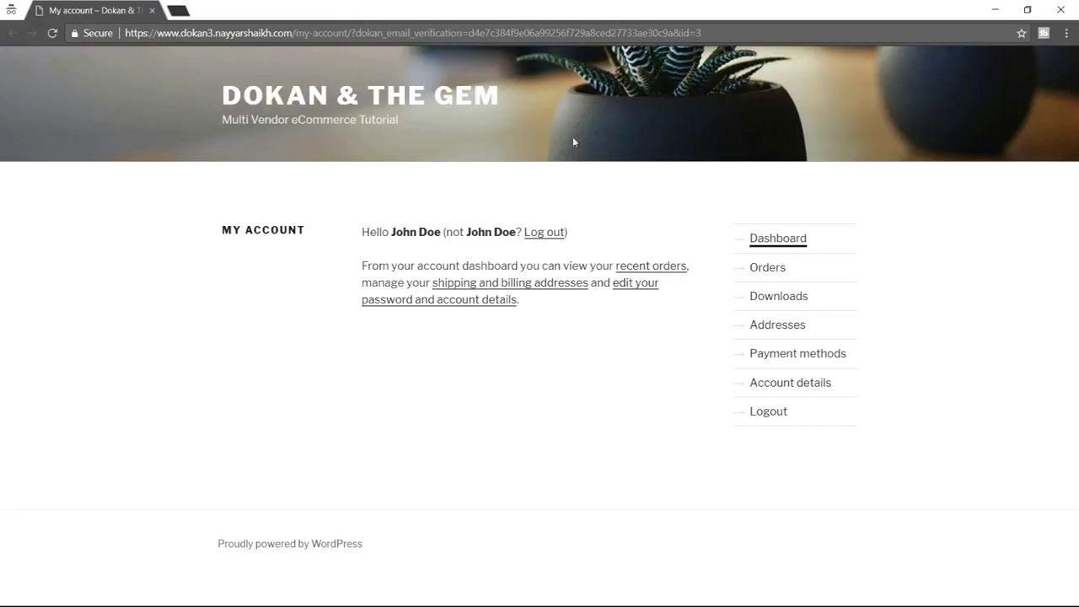
left_click_drag(295, 33, 758, 15)
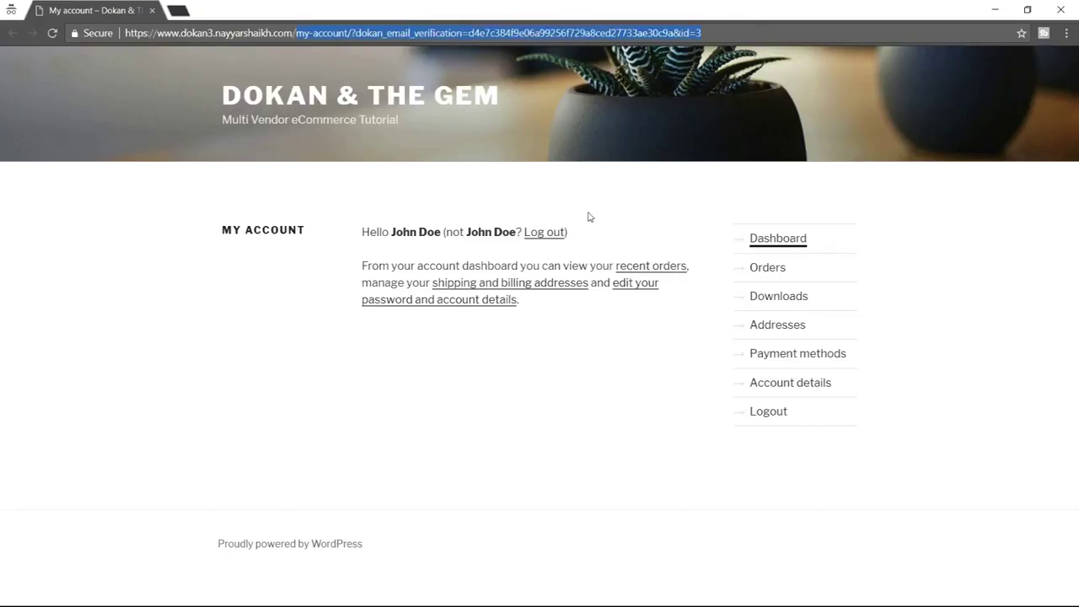
type("dashboard")
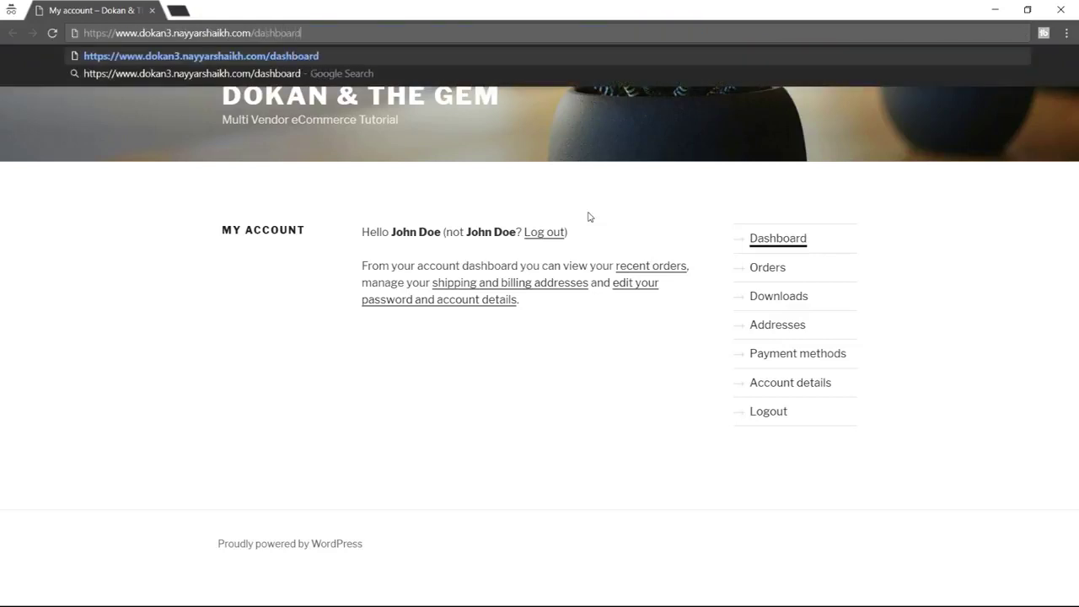
key("Return")
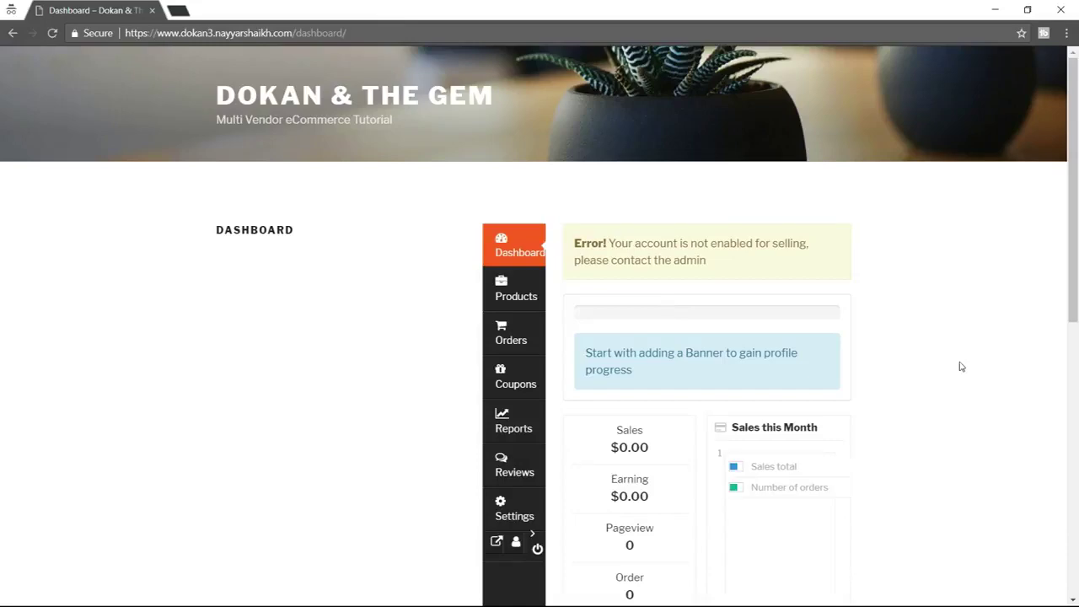
scroll(1045, 377, "down", 6)
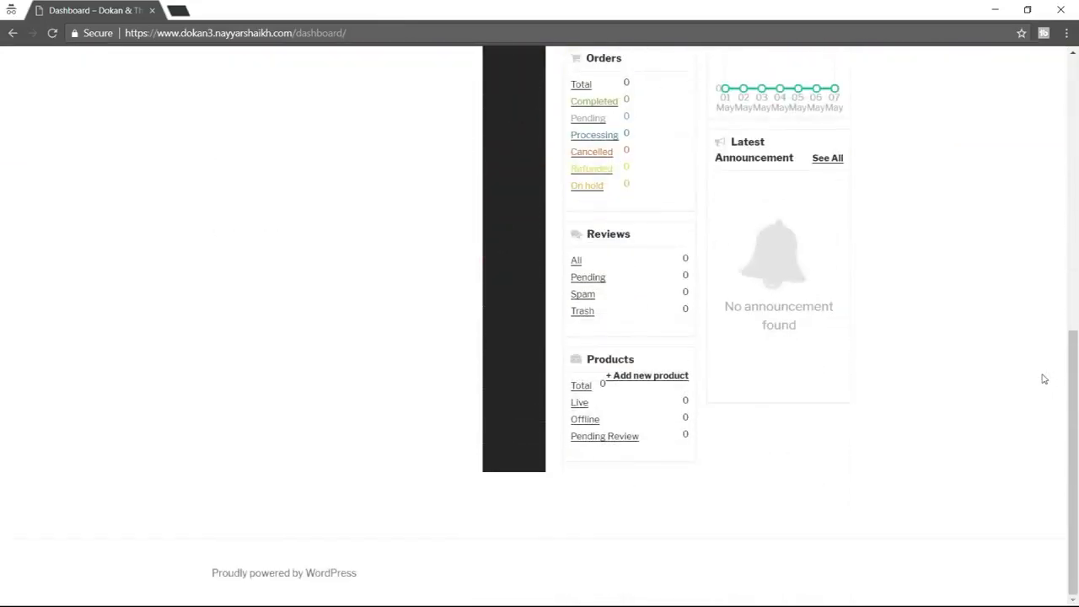
scroll(1043, 379, "up", 3)
scroll(1044, 379, "up", 3)
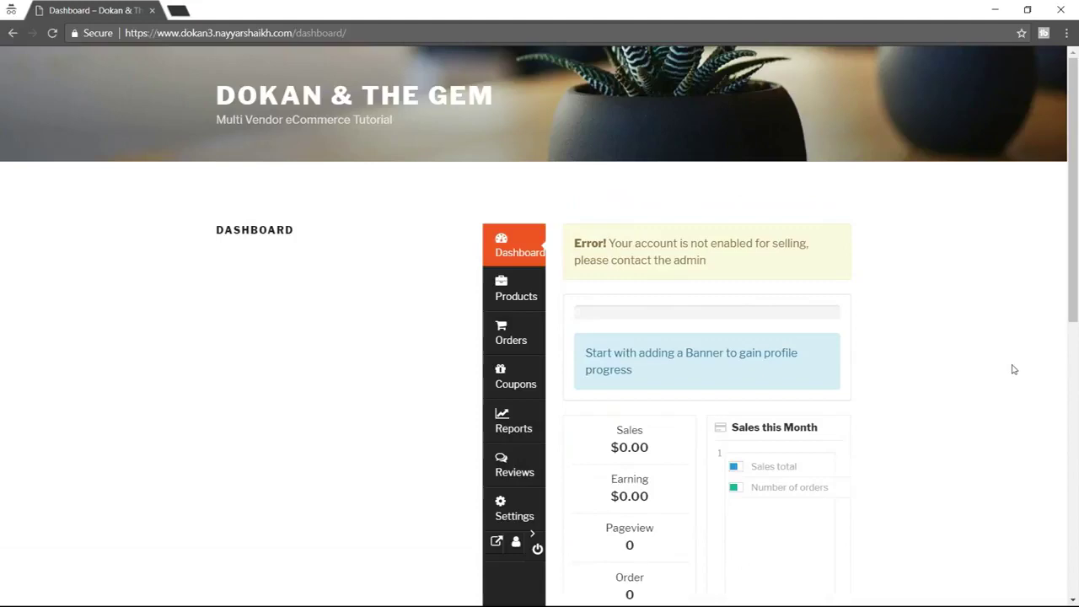
Return to the main window's admin Pages list
key("alt+Tab")
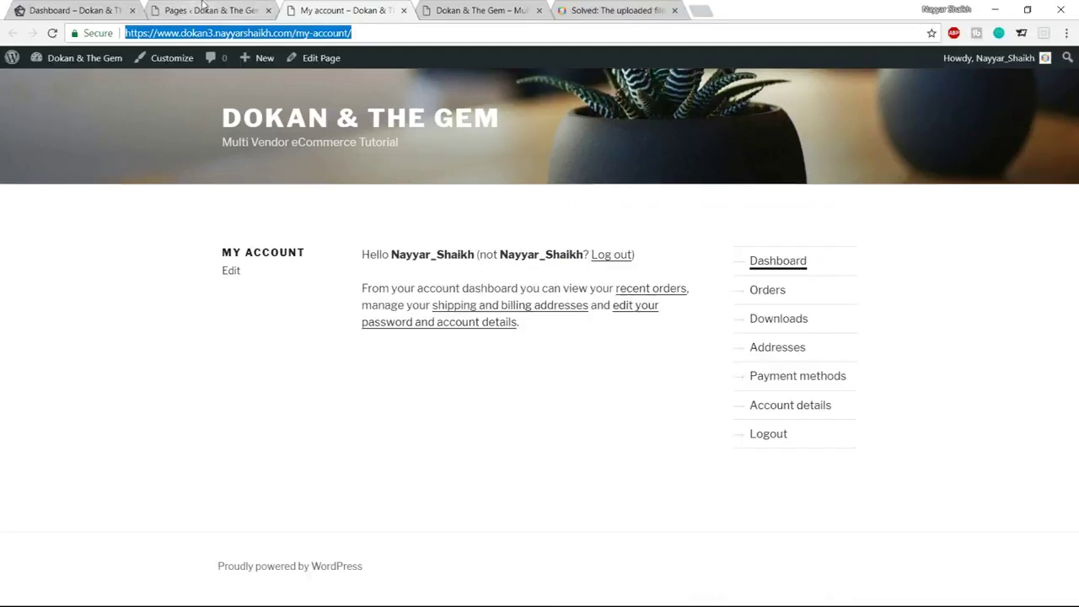
left_click(201, 7)
scroll(343, 224, "up", 2)
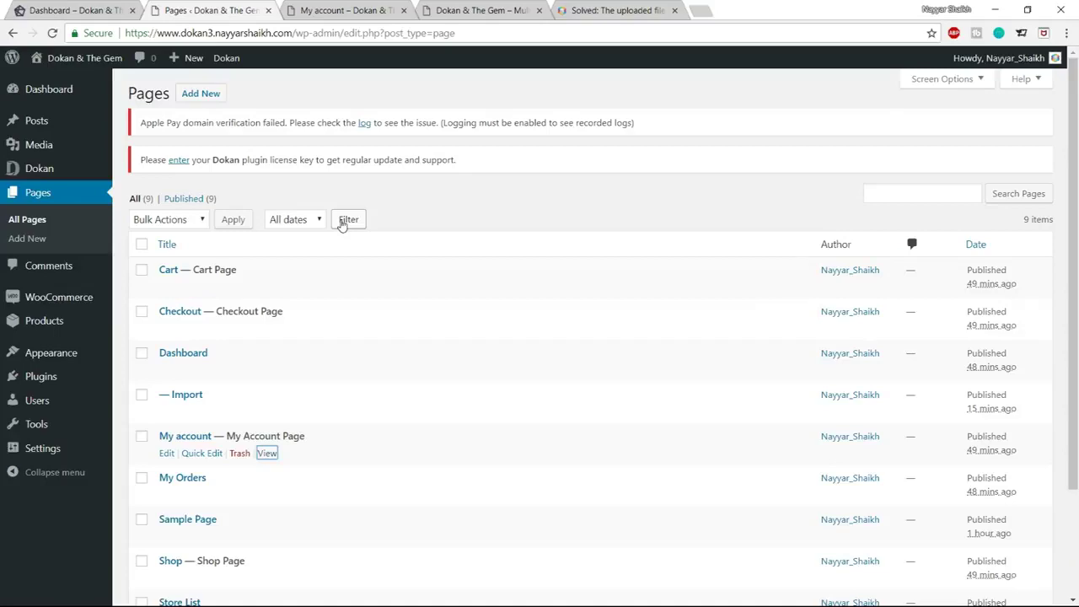
Load bloggdude.com/gem in a new tab to reach TheGem's ThemeForest listing
left_click(702, 9)
type("bloggdude.com/")
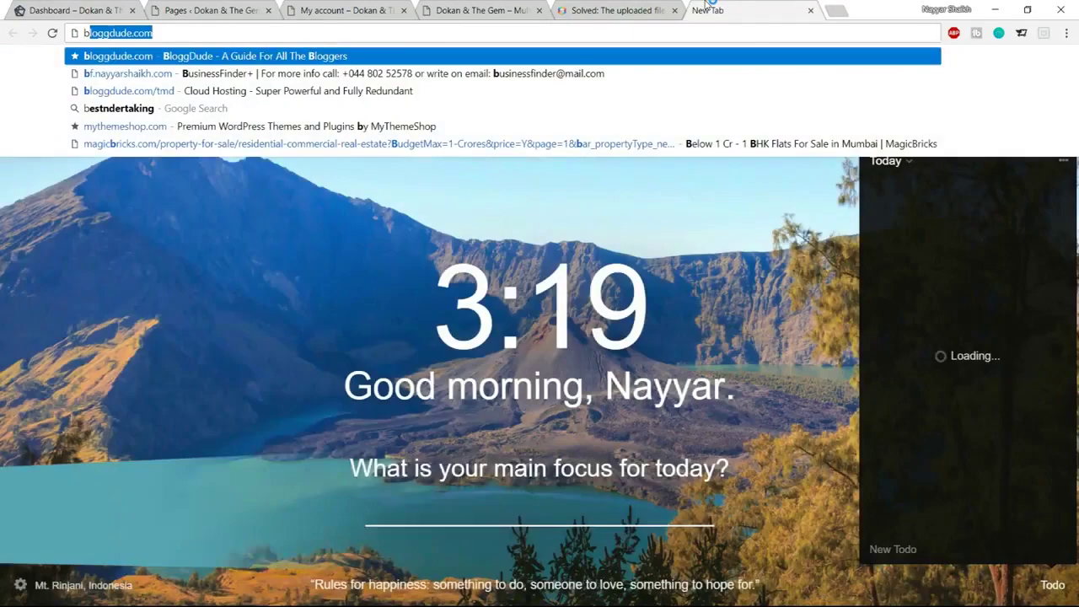
type("gem")
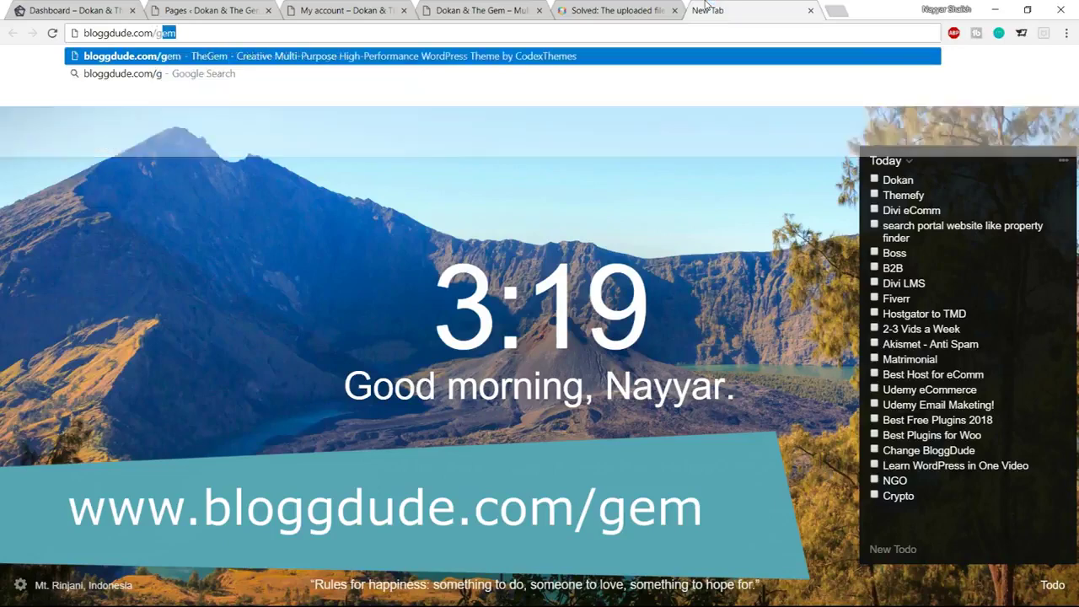
key("Return")
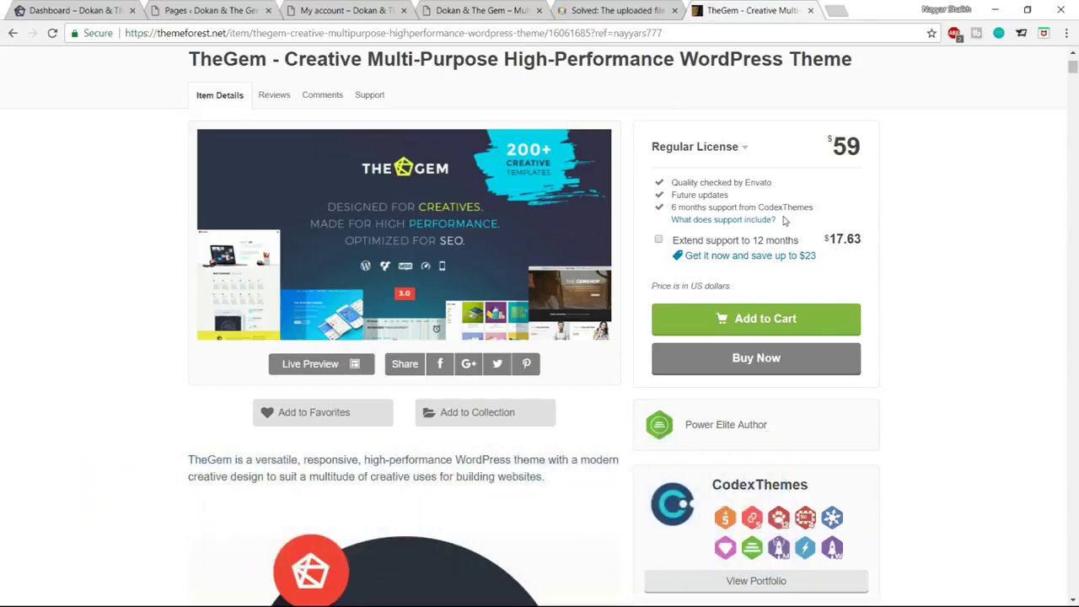
Point out TheGem's sales figure, 4.77 average rating and 800 ratings count
scroll(869, 267, "down", 4)
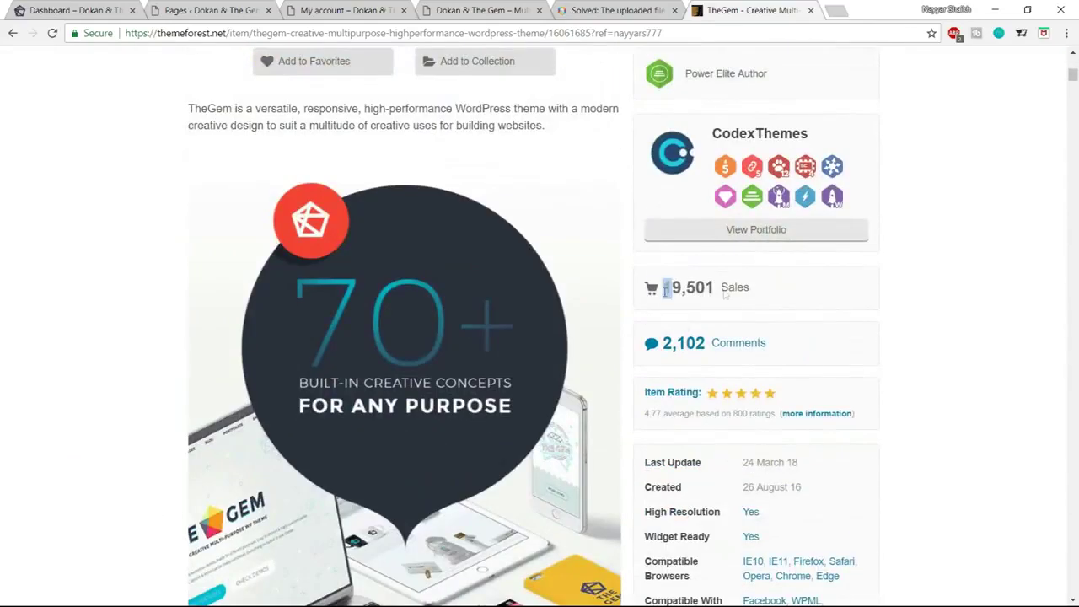
left_click_drag(666, 289, 732, 297)
left_click(736, 301)
scroll(713, 429, "down", 1)
double_click(648, 344)
left_click(647, 349)
left_click_drag(752, 343, 739, 343)
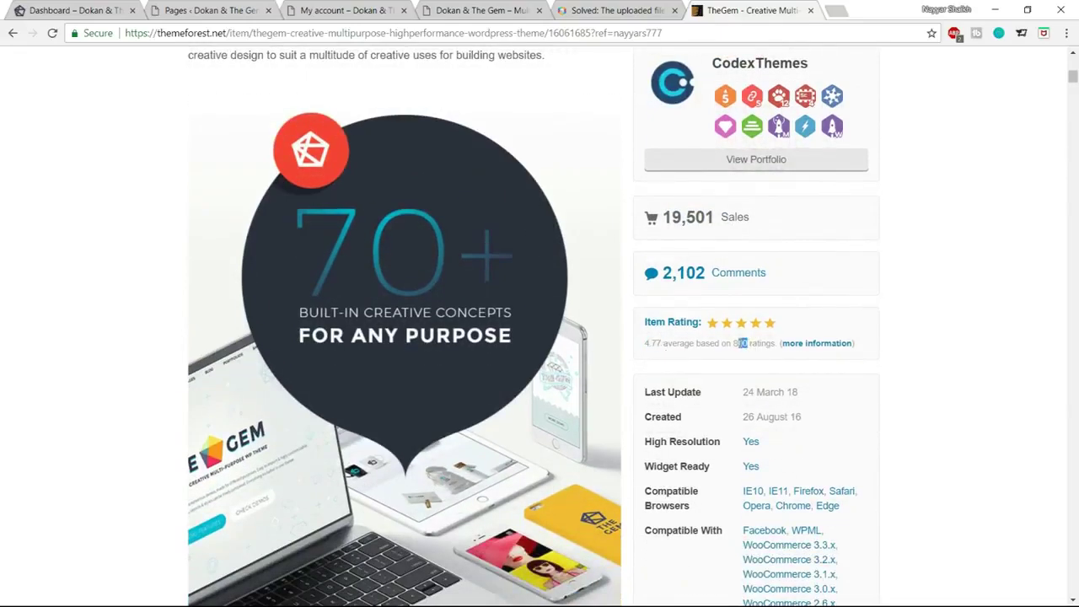
left_click(947, 327)
Highlight TheGem's $59 regular licence price
scroll(958, 325, "up", 5)
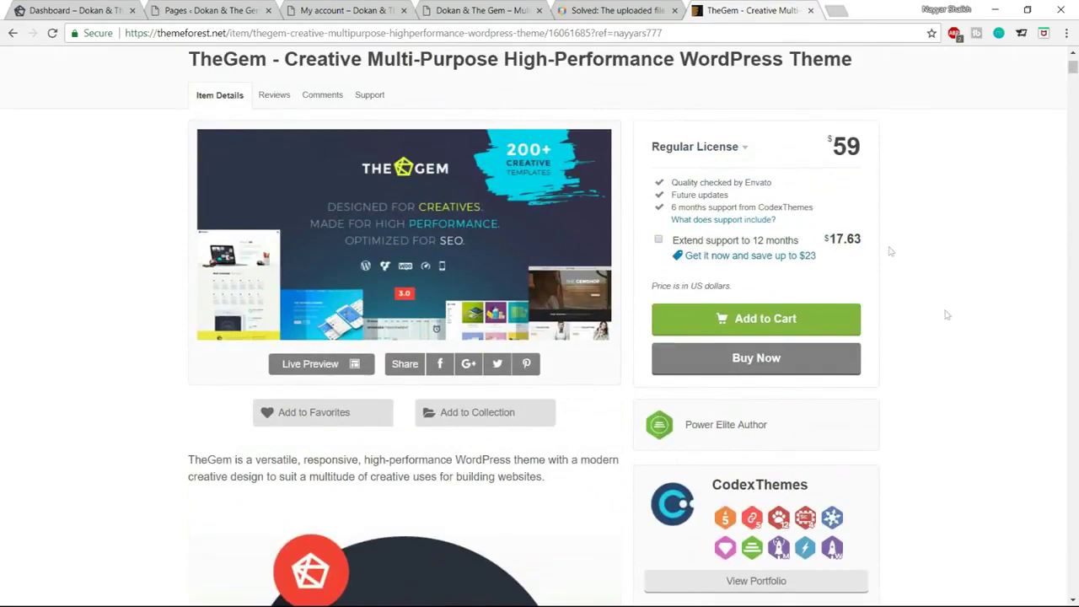
left_click_drag(832, 147, 881, 138)
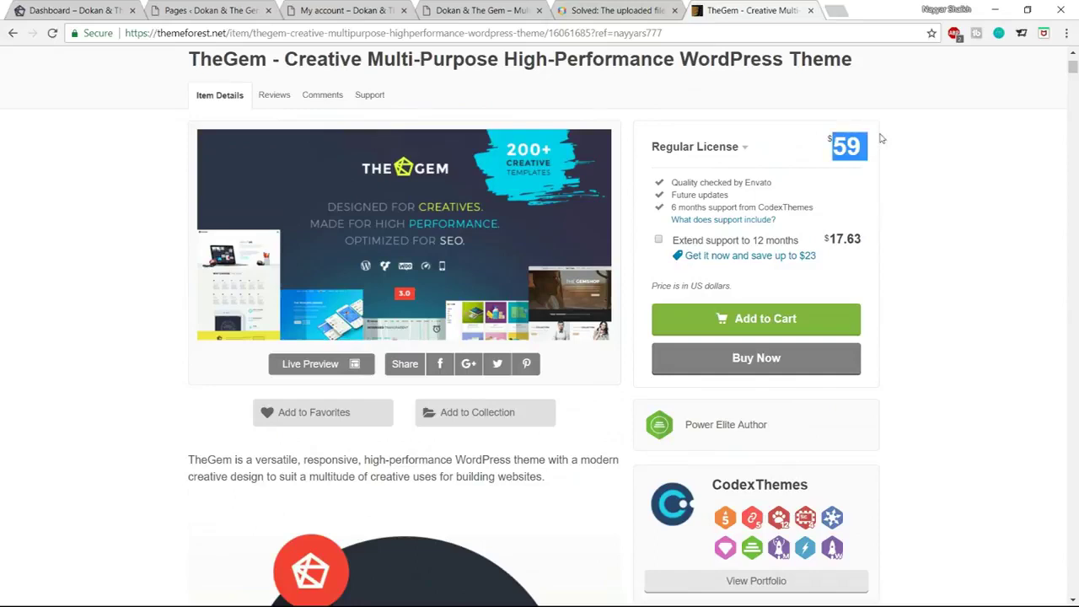
left_click(877, 151)
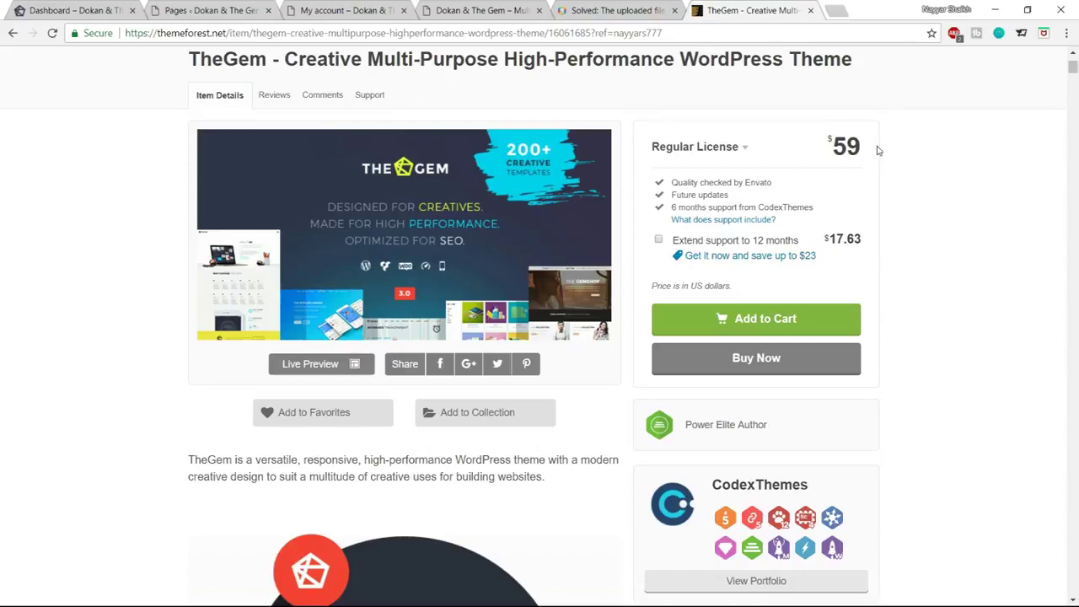
double_click(859, 148)
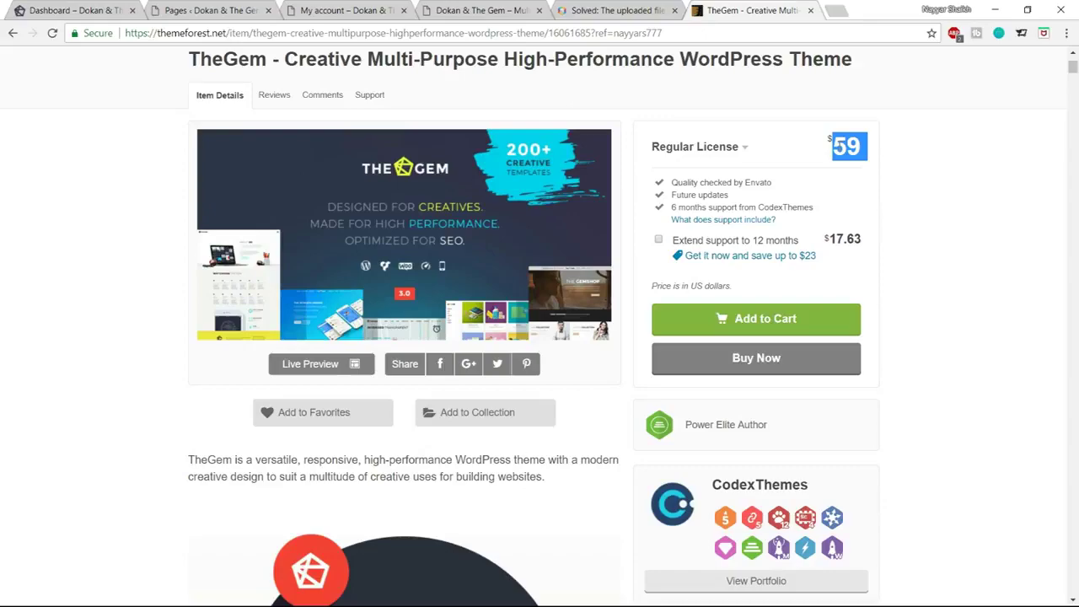
left_click(953, 183)
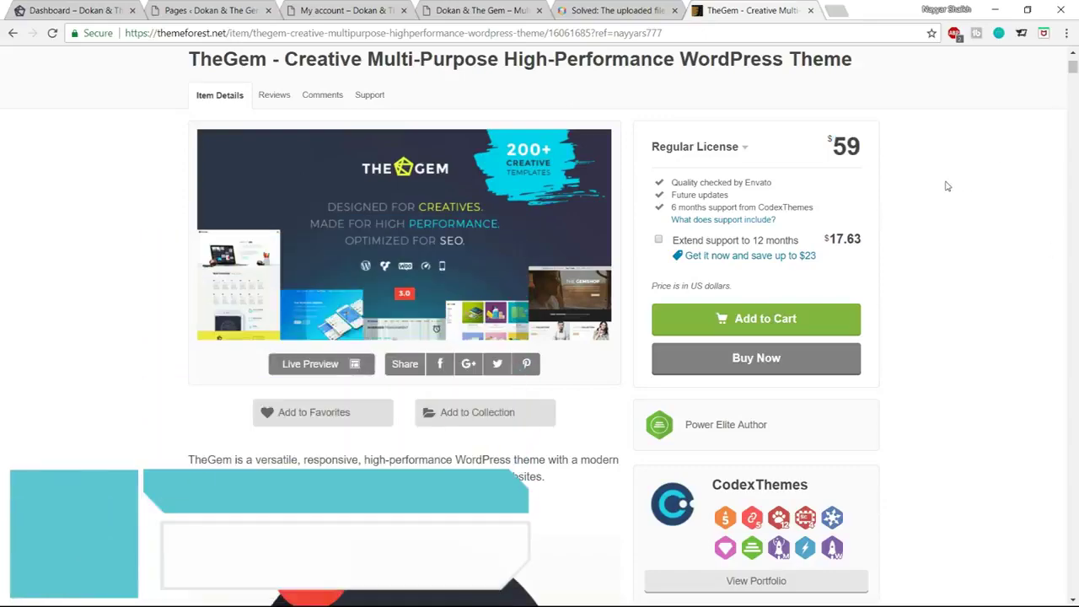
Scroll through TheGem's demos, then close the ThemeForest listing
scroll(961, 230, "down", 15)
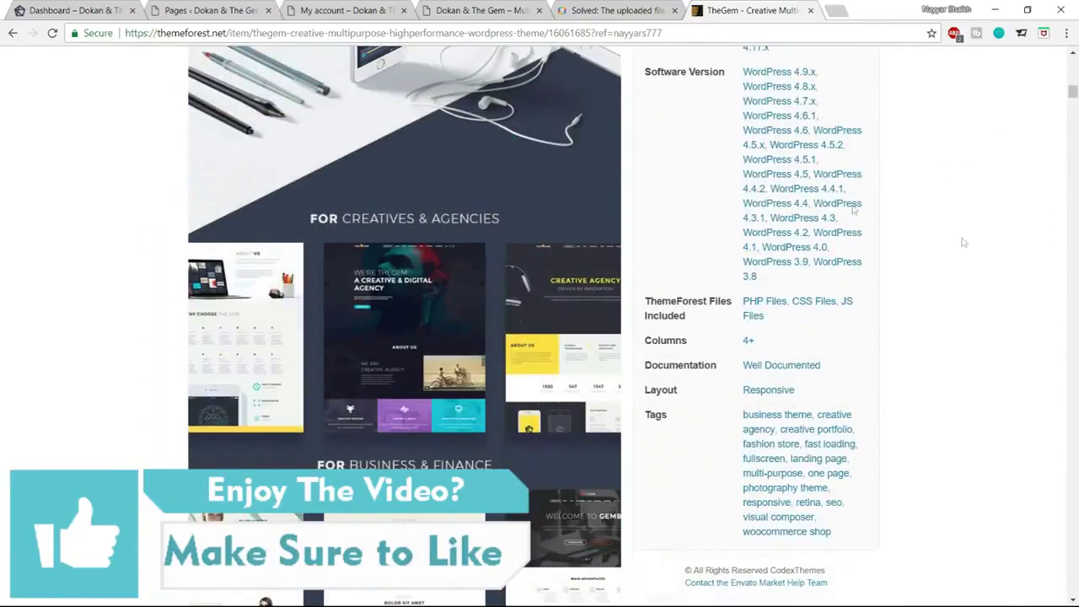
left_click(66, 8)
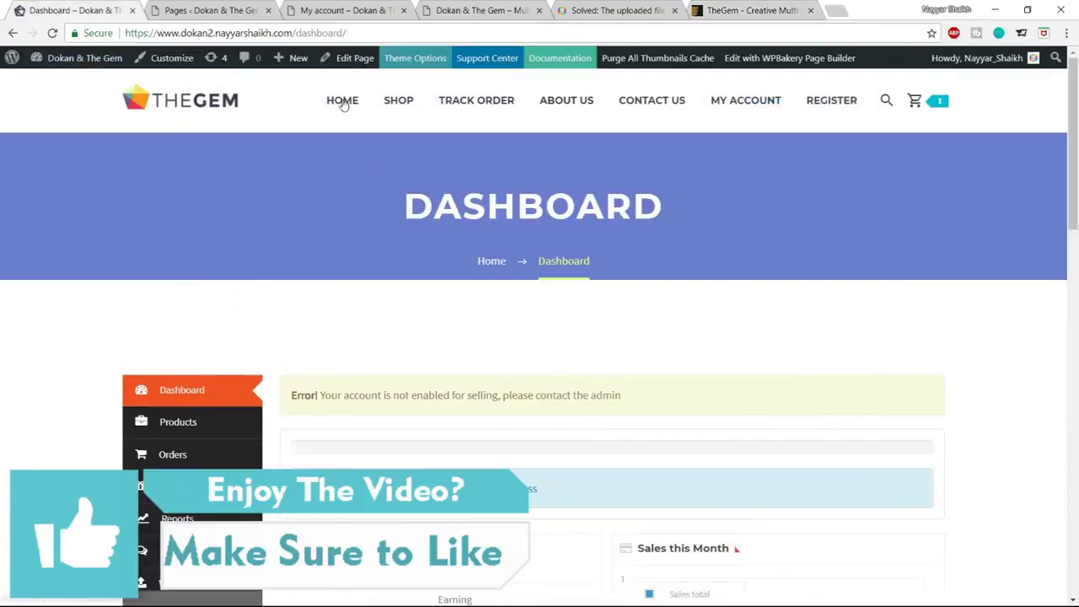
left_click(721, 9)
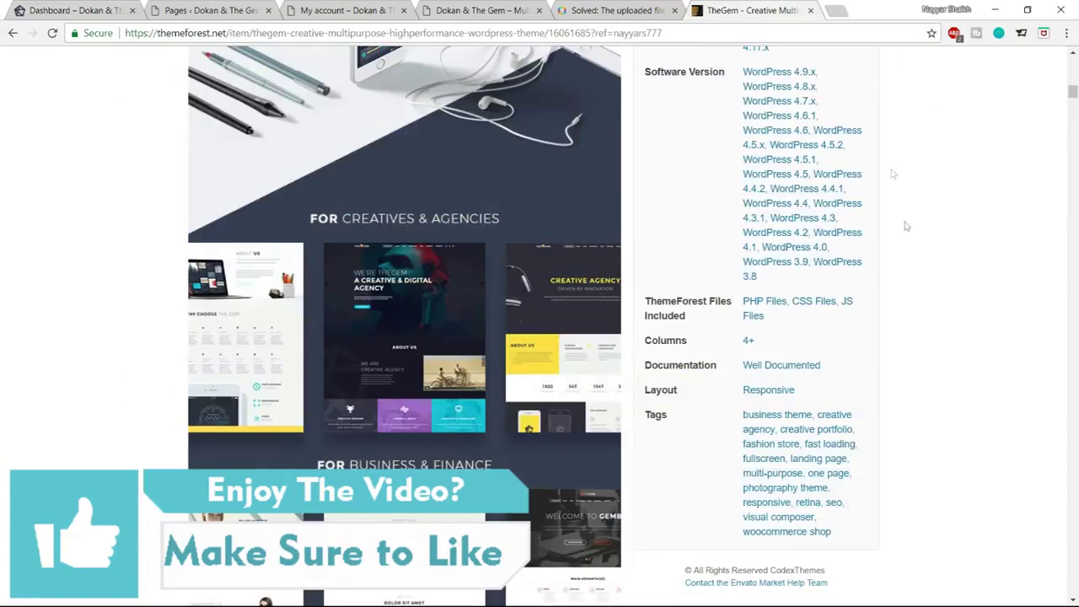
scroll(937, 279, "down", 4)
scroll(944, 301, "up", 8)
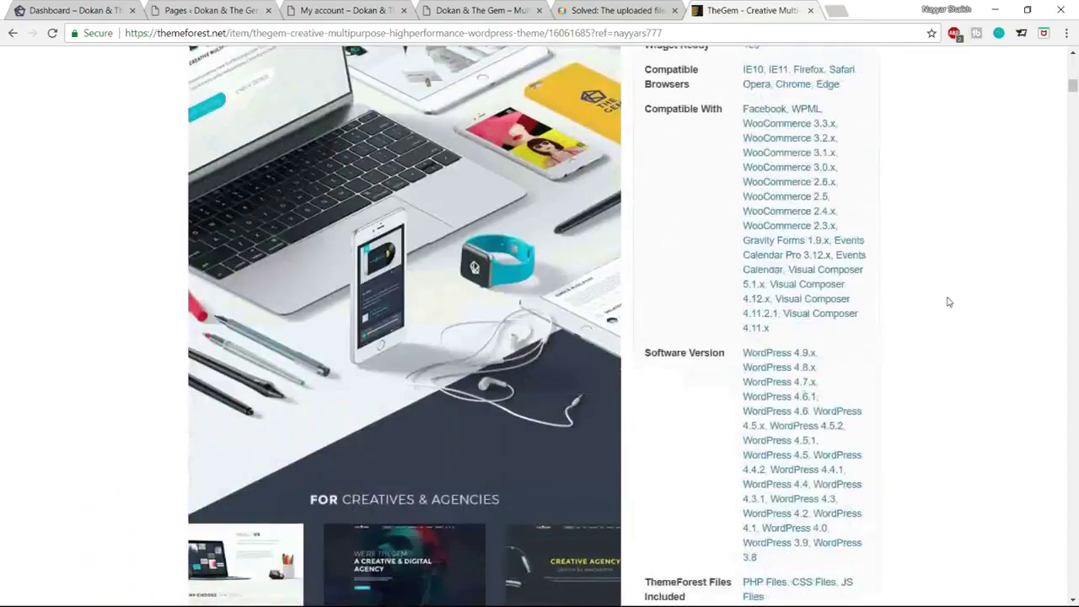
scroll(948, 301, "up", 10)
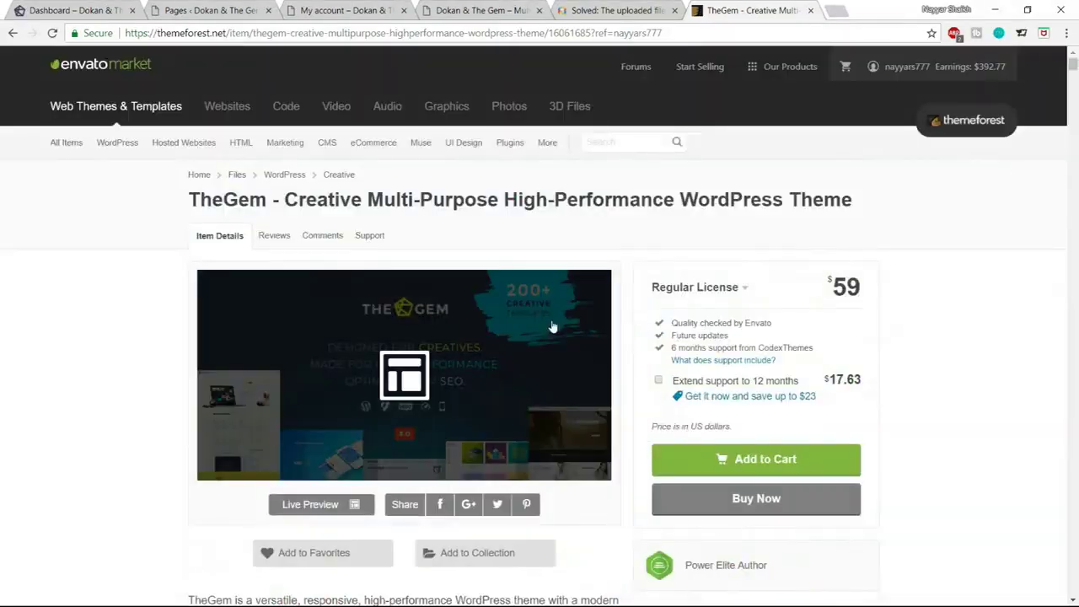
scroll(556, 316, "down", 2)
scroll(1060, 362, "down", 4)
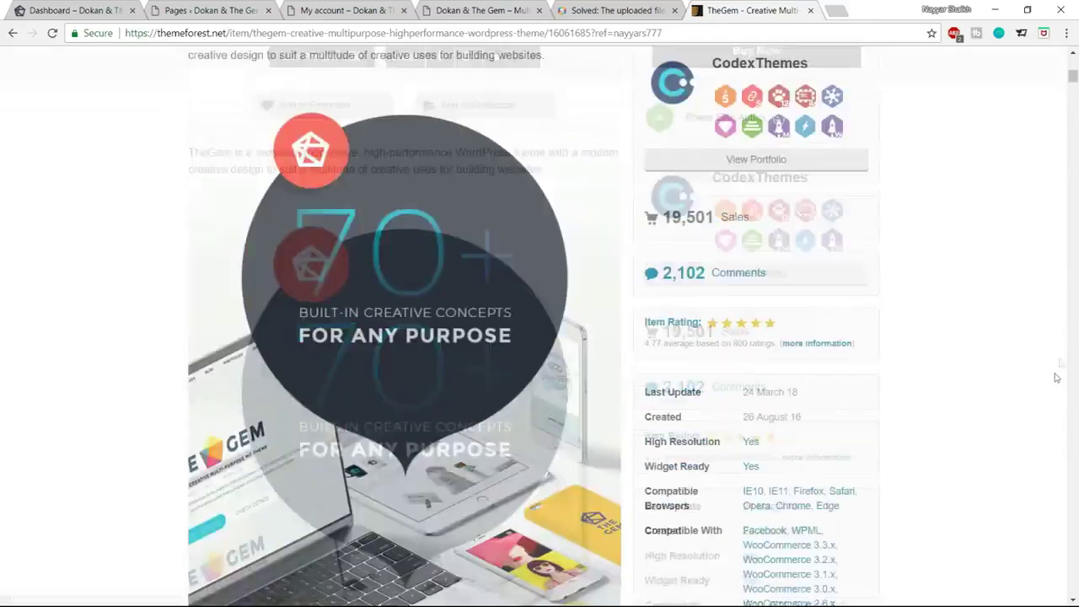
scroll(1061, 362, "down", 15)
scroll(1056, 377, "down", 15)
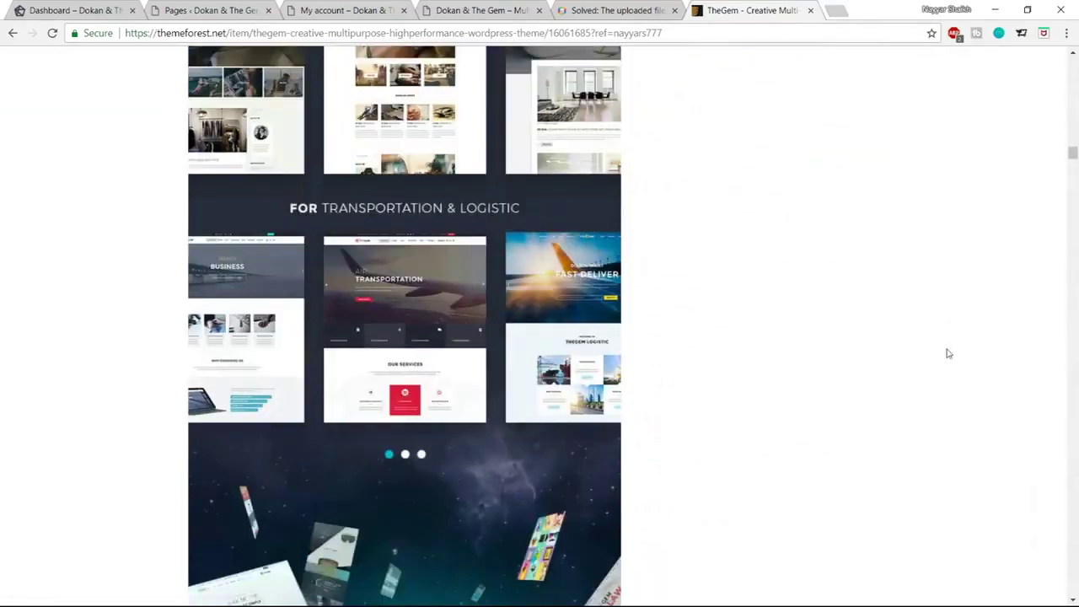
scroll(948, 353, "down", 3)
scroll(980, 380, "up", 15)
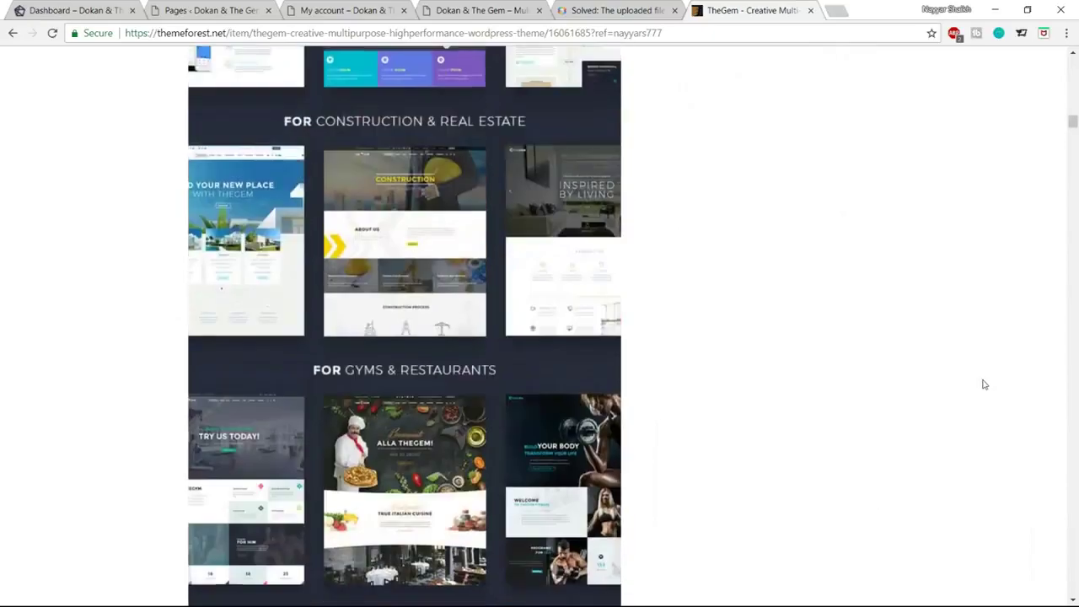
scroll(984, 385, "up", 15)
scroll(982, 380, "up", 5)
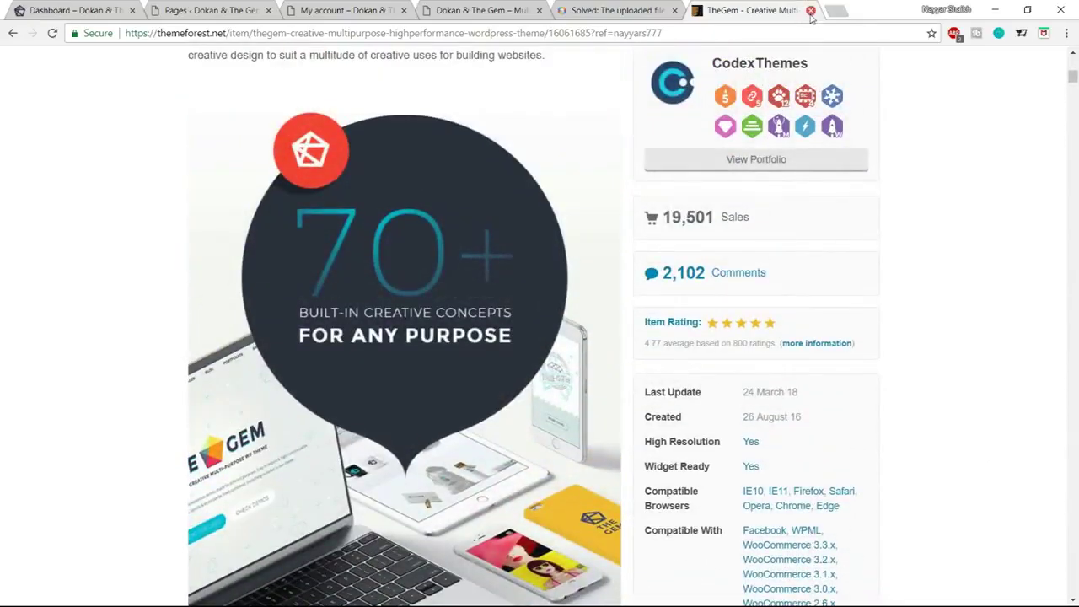
left_click(810, 11)
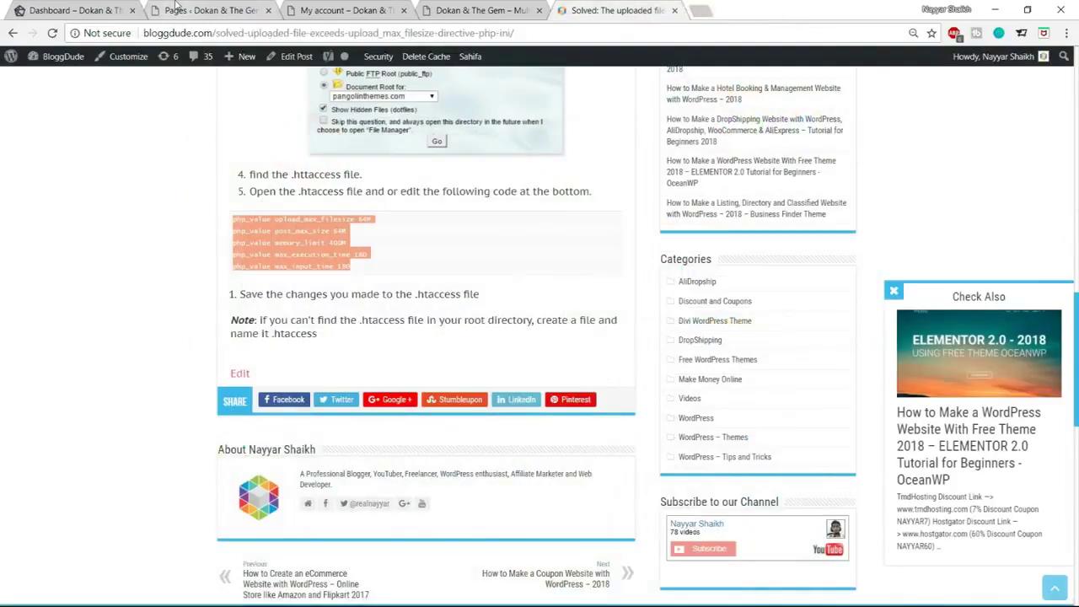
Go to Appearance > Themes and delete the Twenty Fifteen theme
left_click(211, 11)
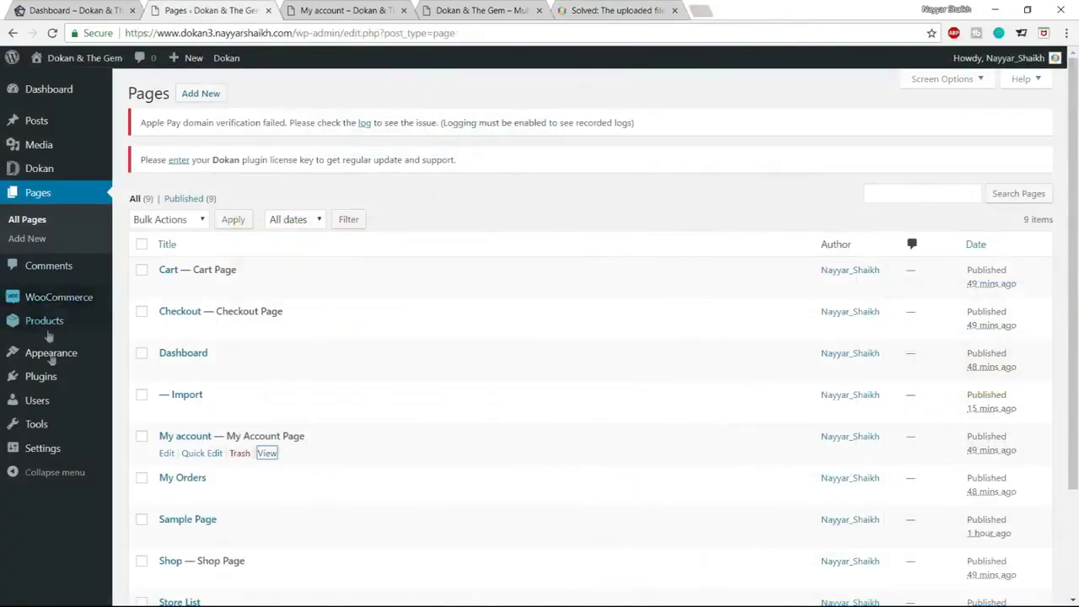
mouse_move(48, 366)
left_click(150, 357)
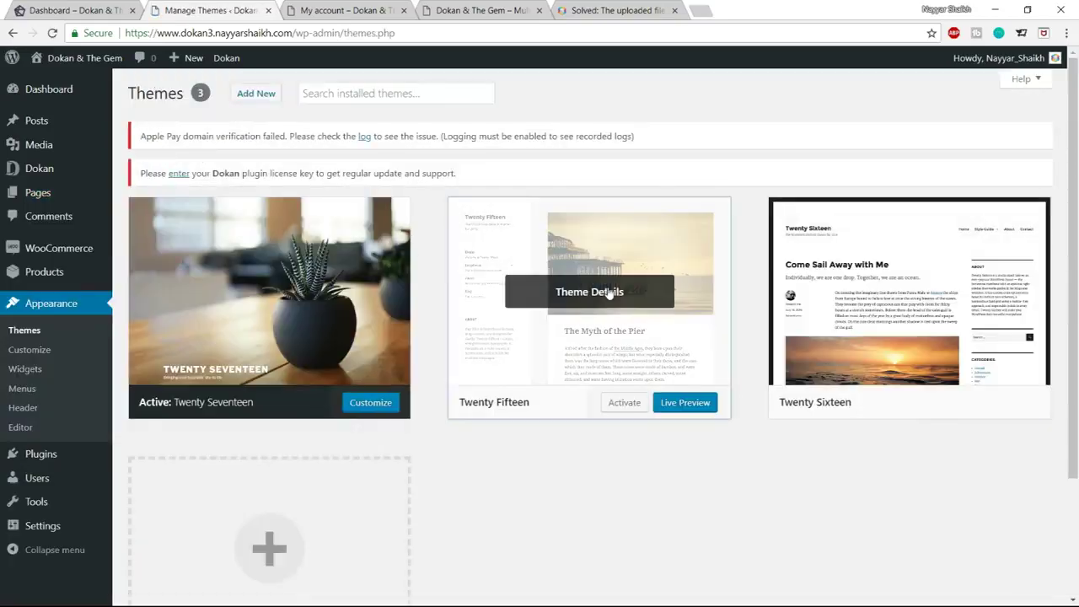
left_click(613, 293)
left_click(1025, 574)
left_click(607, 137)
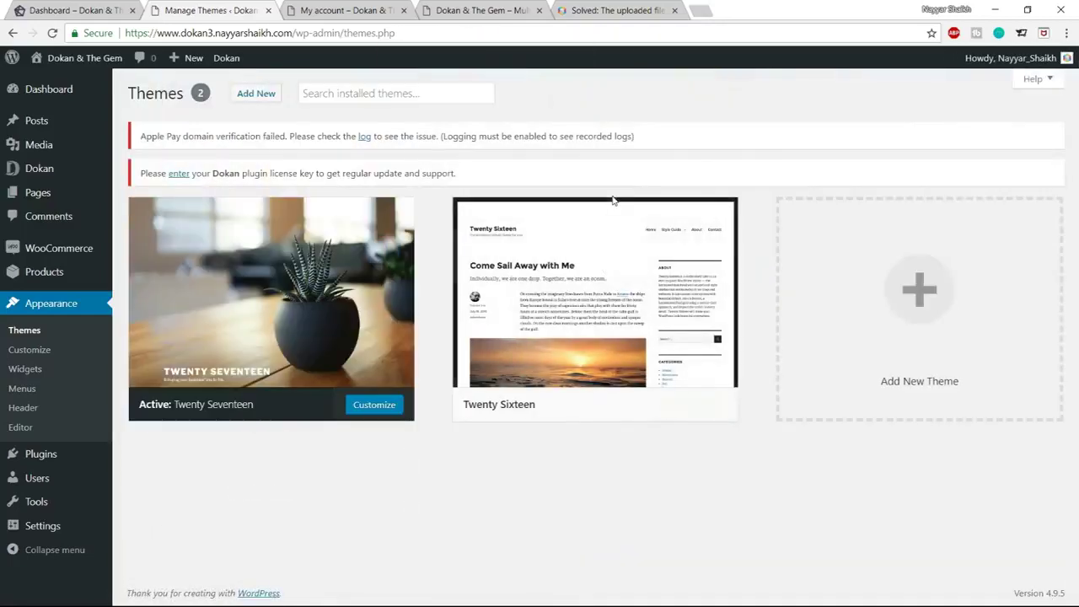
Delete the Twenty Sixteen theme and go to Add New themes
left_click(624, 252)
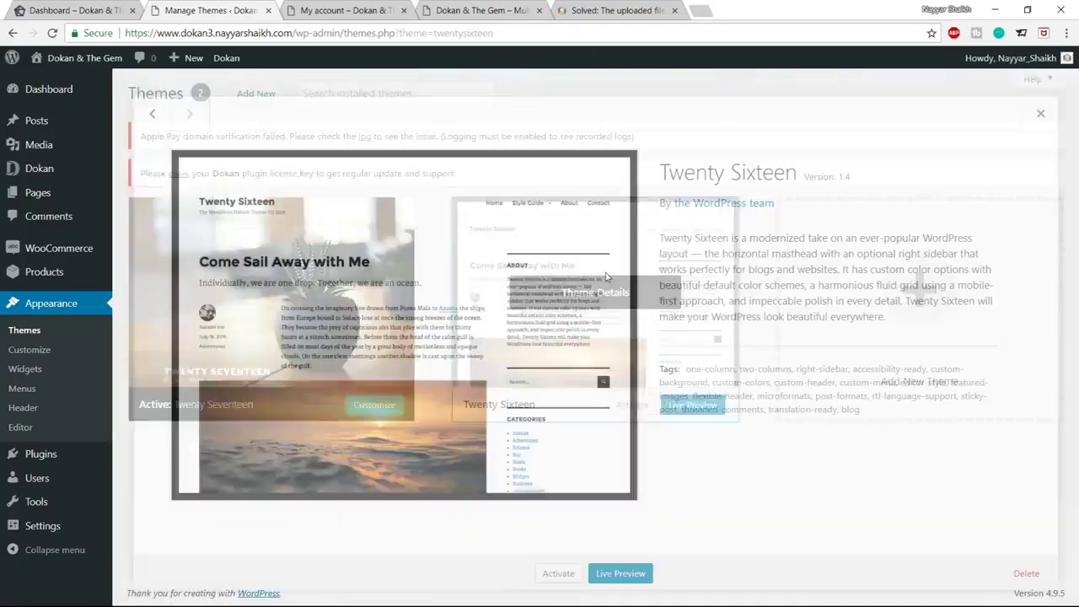
left_click(1027, 573)
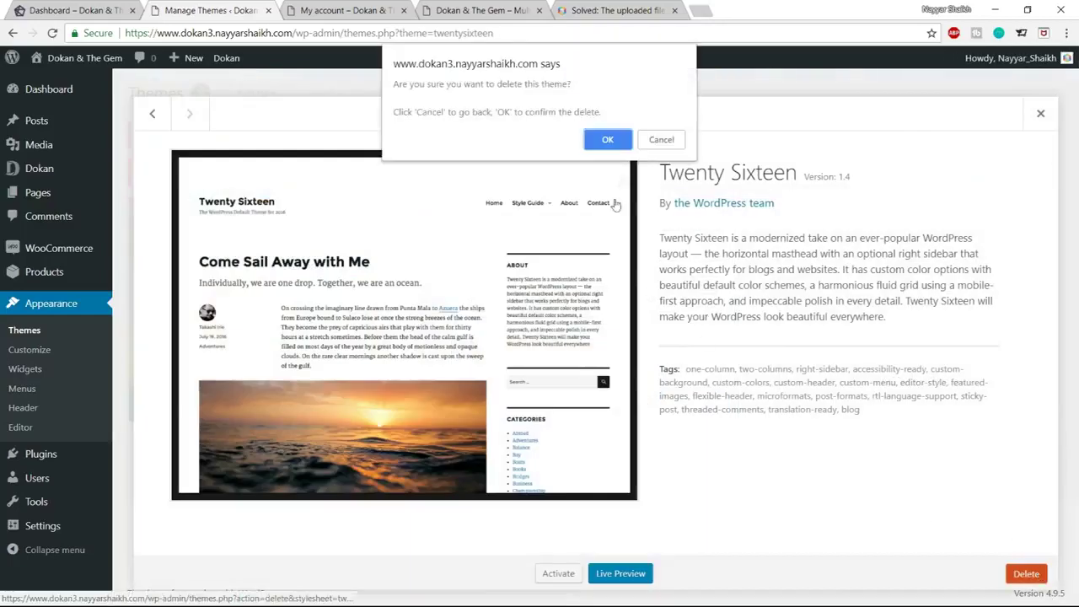
left_click(609, 137)
scroll(270, 140, "up", 1)
left_click(254, 93)
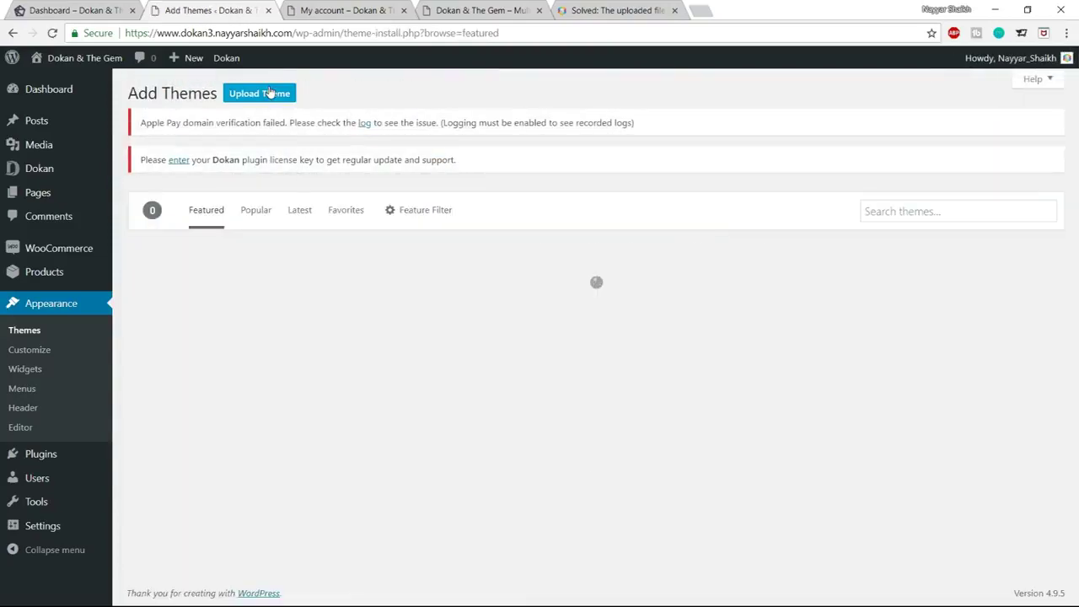
Upload TheGem_Theme.zip, install it and activate TheGem
left_click(260, 92)
left_click(489, 297)
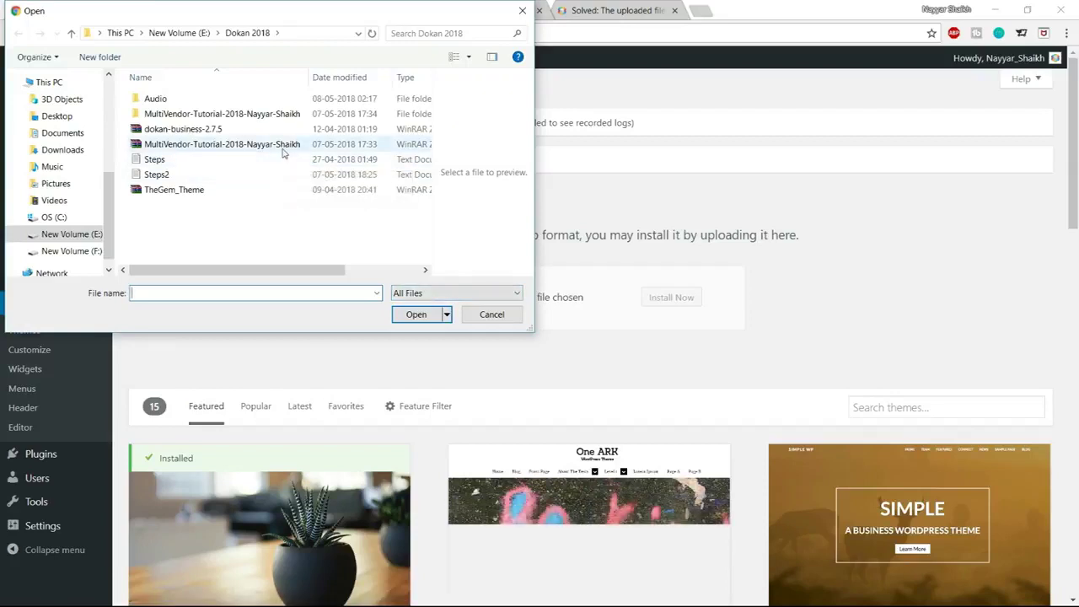
left_click(232, 190)
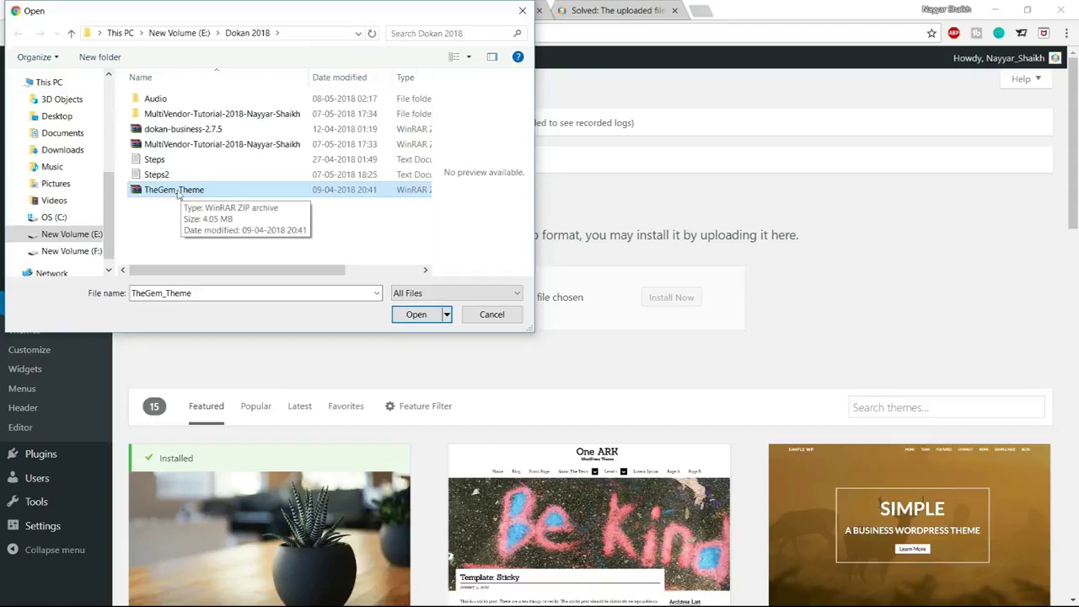
left_click(416, 317)
left_click(666, 296)
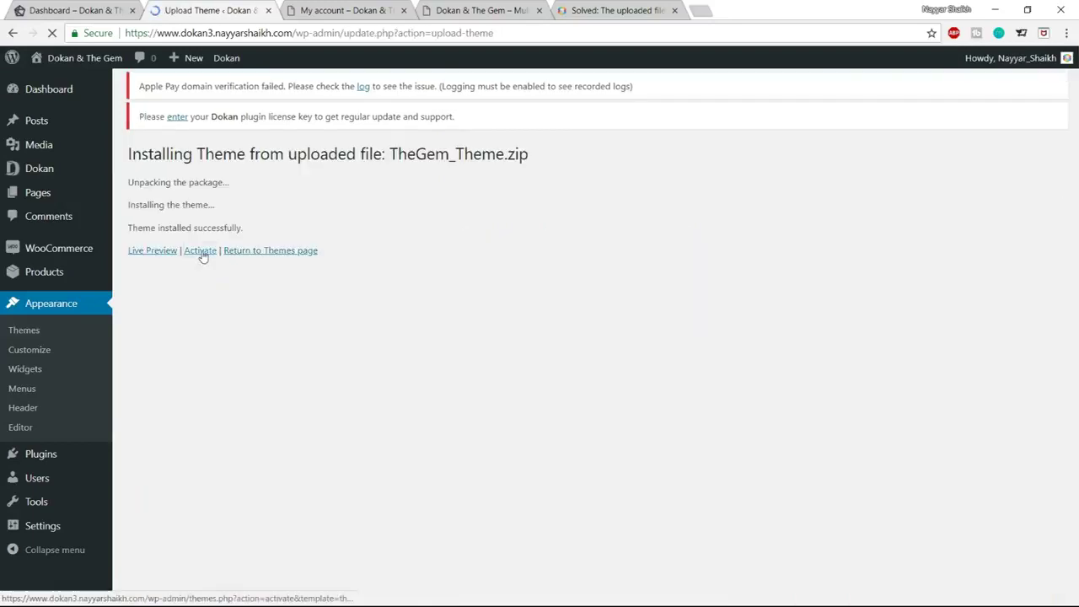
left_click(200, 251)
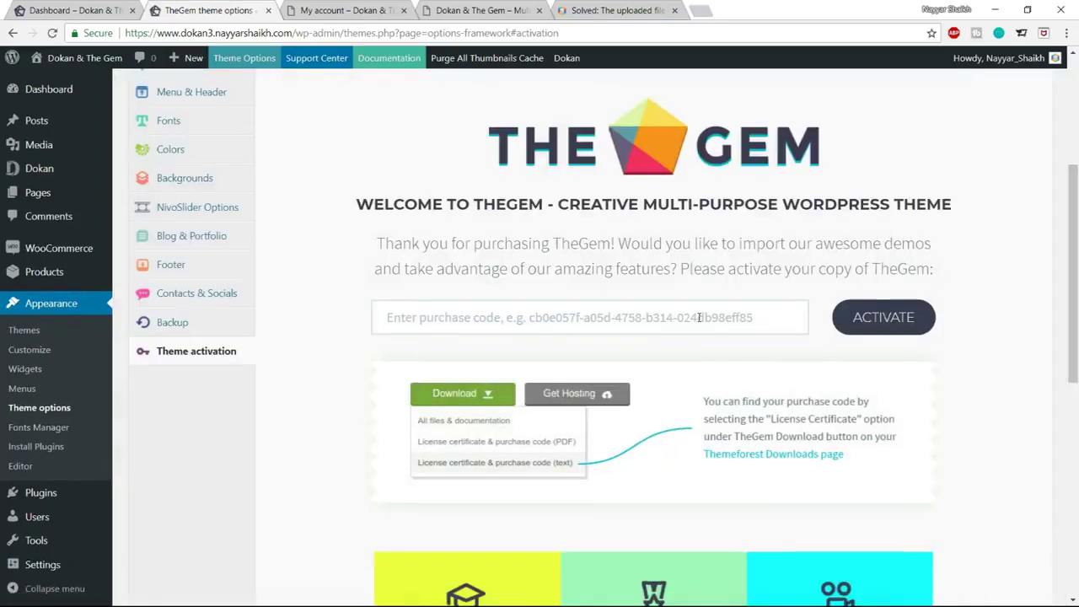
Submit TheGem's purchase code, confirm success, and reload the vendor dashboard in TheGem layout
scroll(698, 317, "up", 3)
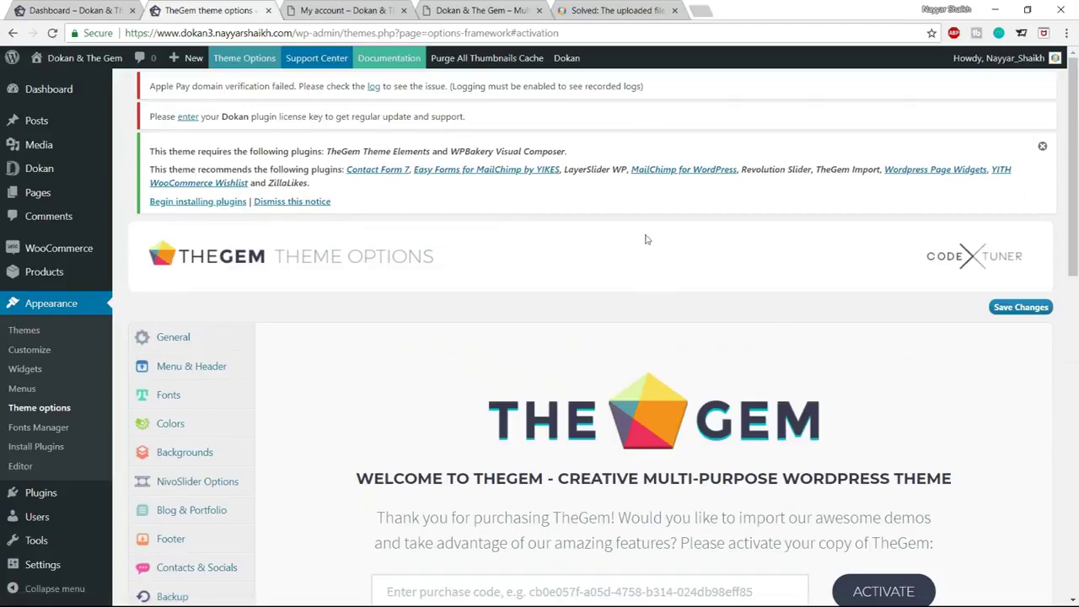
scroll(675, 248, "down", 2)
scroll(675, 248, "down", 1)
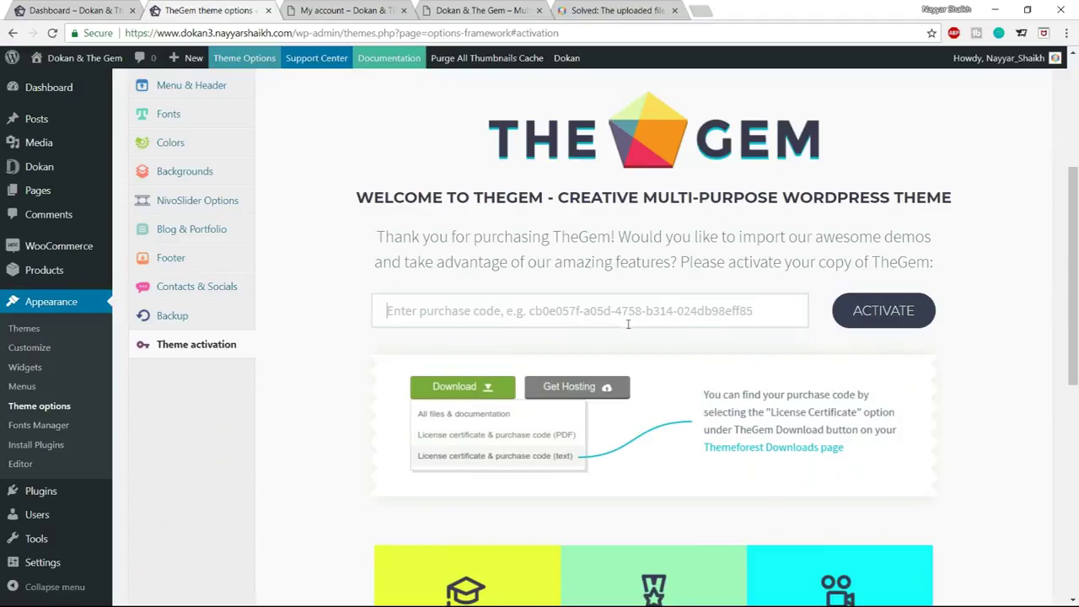
scroll(928, 297, "up", 4)
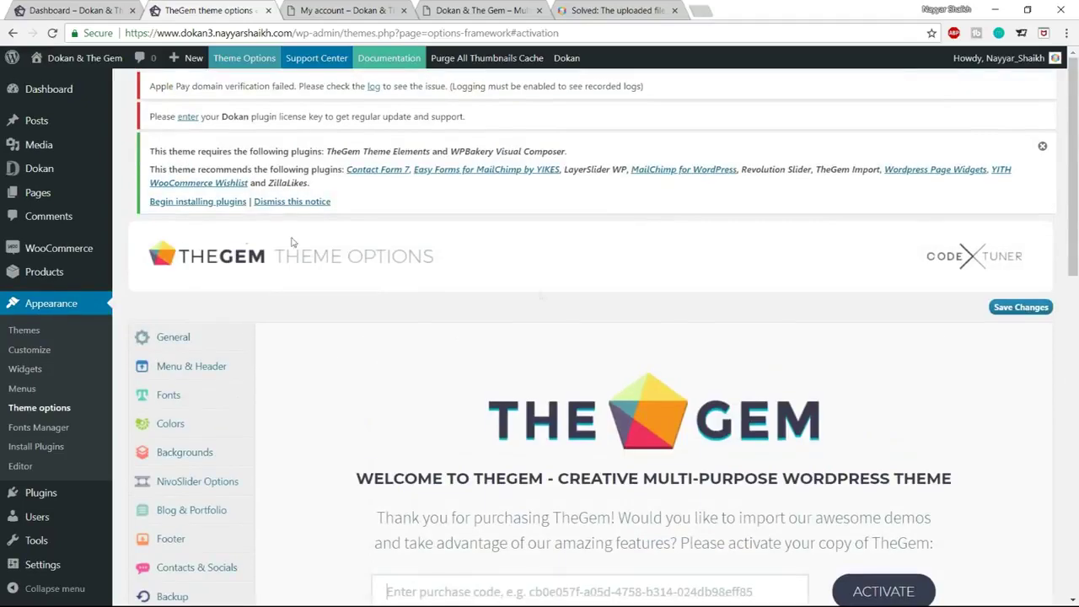
scroll(363, 269, "down", 3)
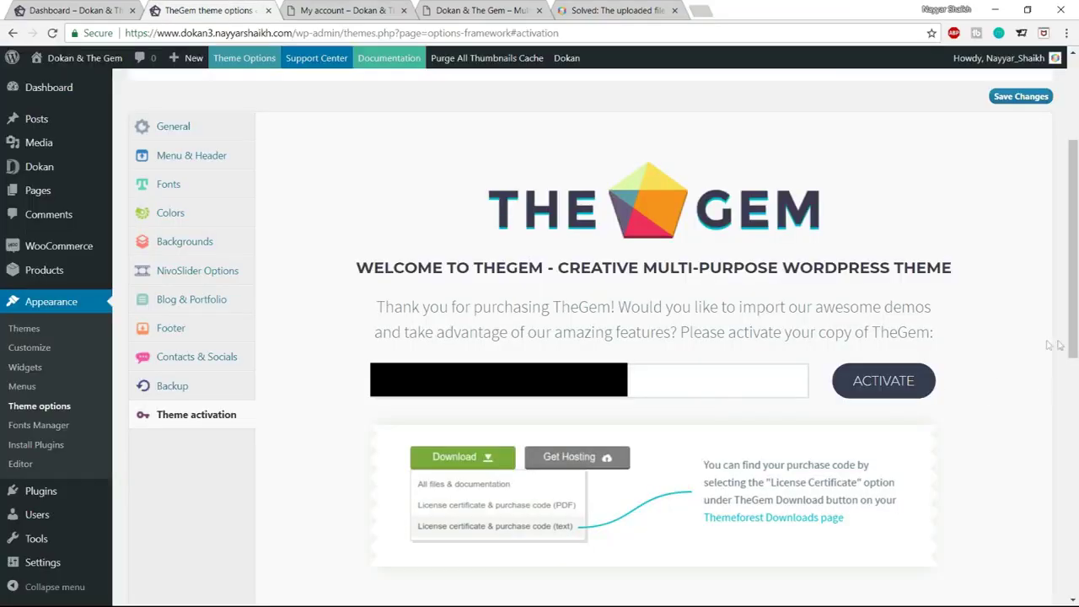
left_click(912, 393)
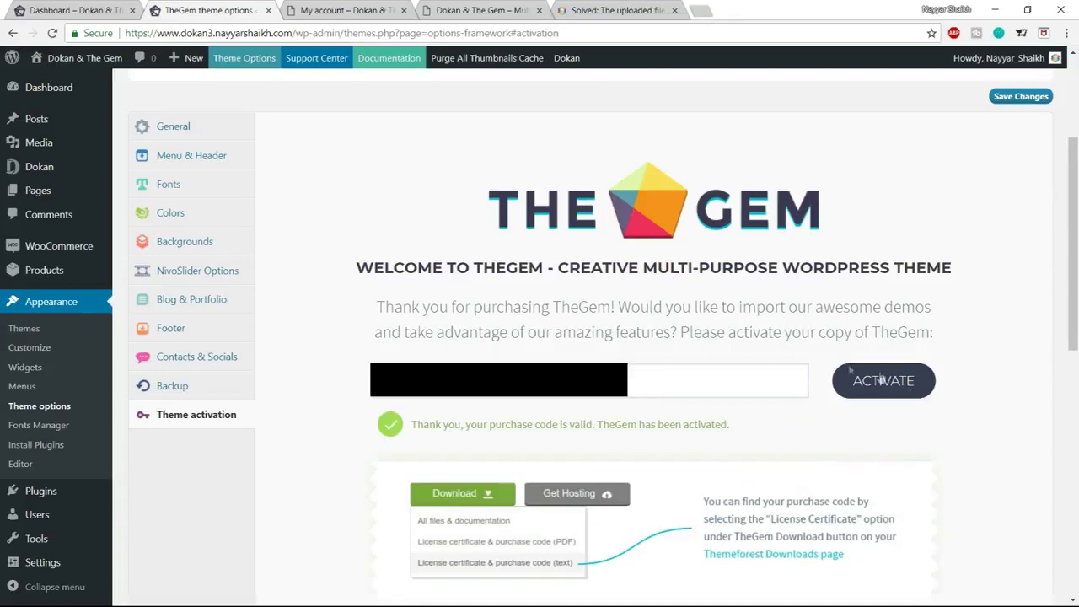
left_click_drag(415, 425, 604, 451)
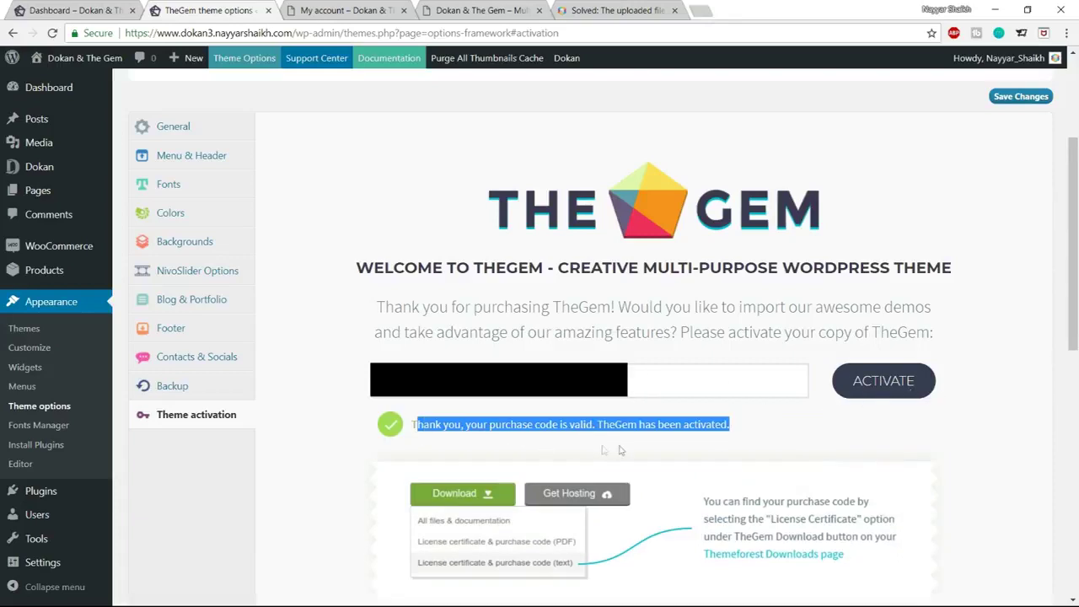
left_click(624, 438)
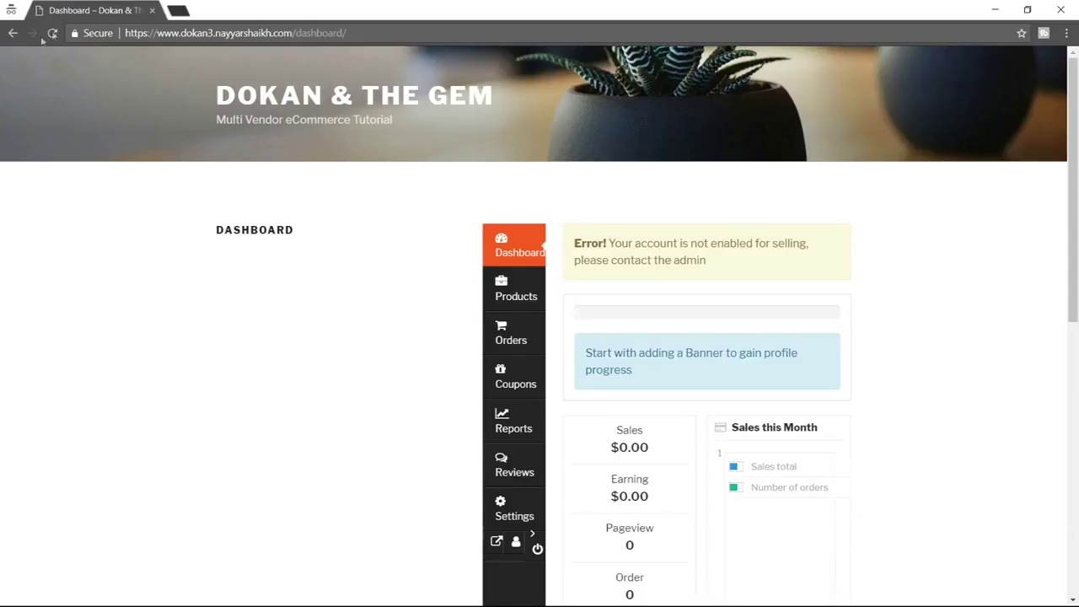
left_click(52, 33)
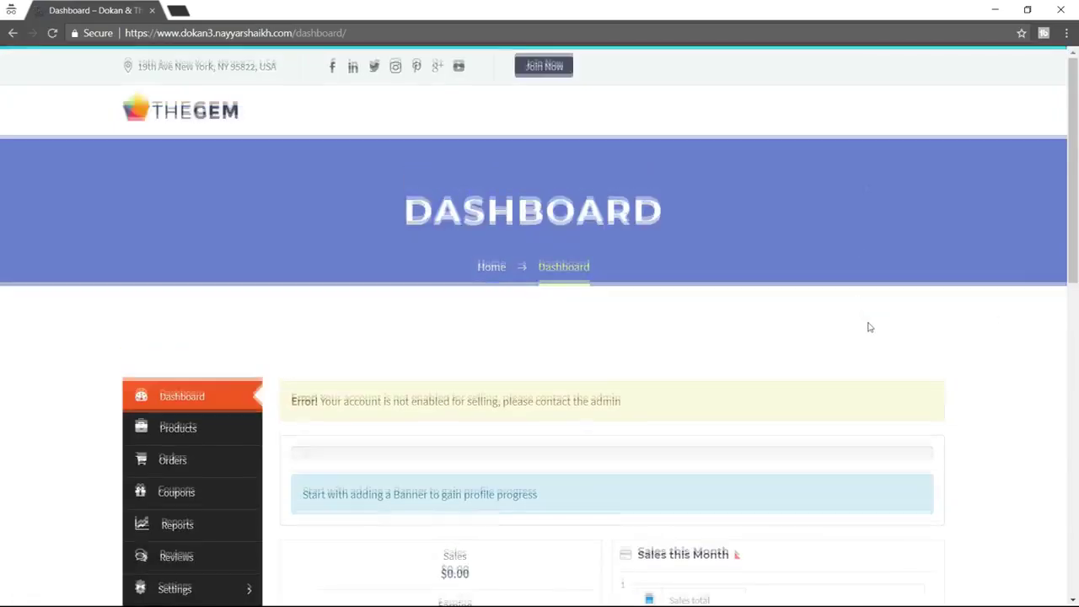
Mark the 'Your account is not enabled for selling' error, then switch to the admin window
scroll(870, 327, "down", 6)
scroll(886, 380, "up", 1)
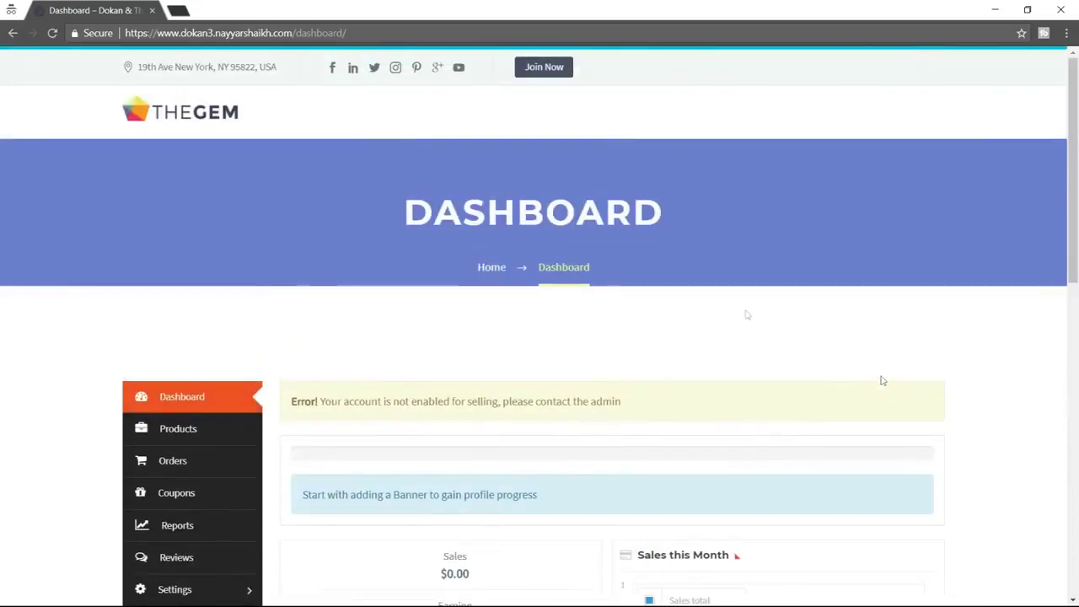
scroll(792, 326, "down", 3)
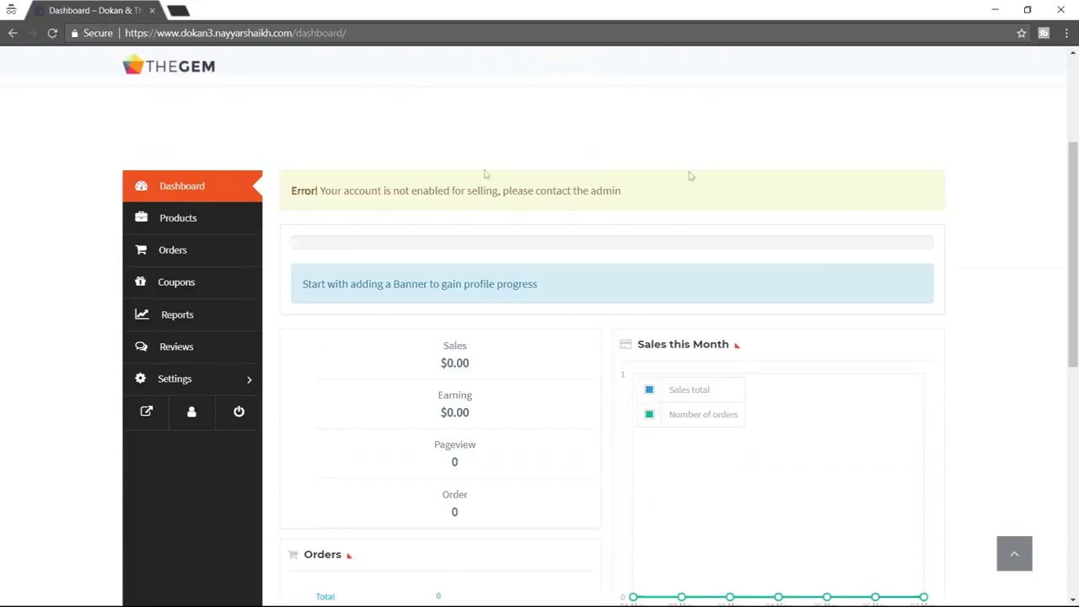
left_click_drag(293, 193, 684, 198)
left_click(306, 204)
key("alt+Tab")
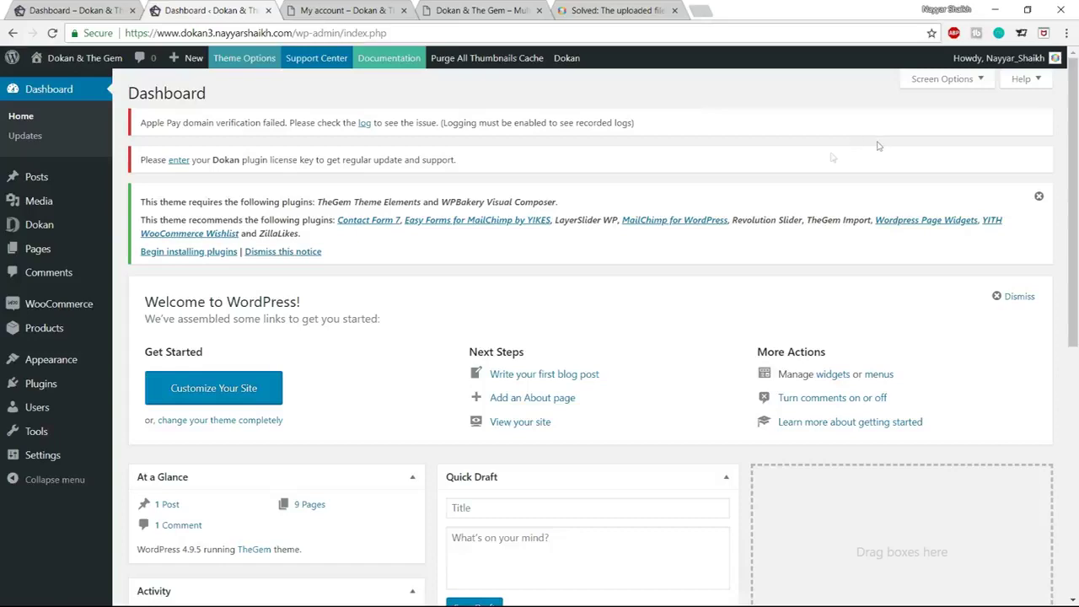
Switch on the second vendor's Status in Dokan > Vendors and reload the vendor dashboard
mouse_move(47, 239)
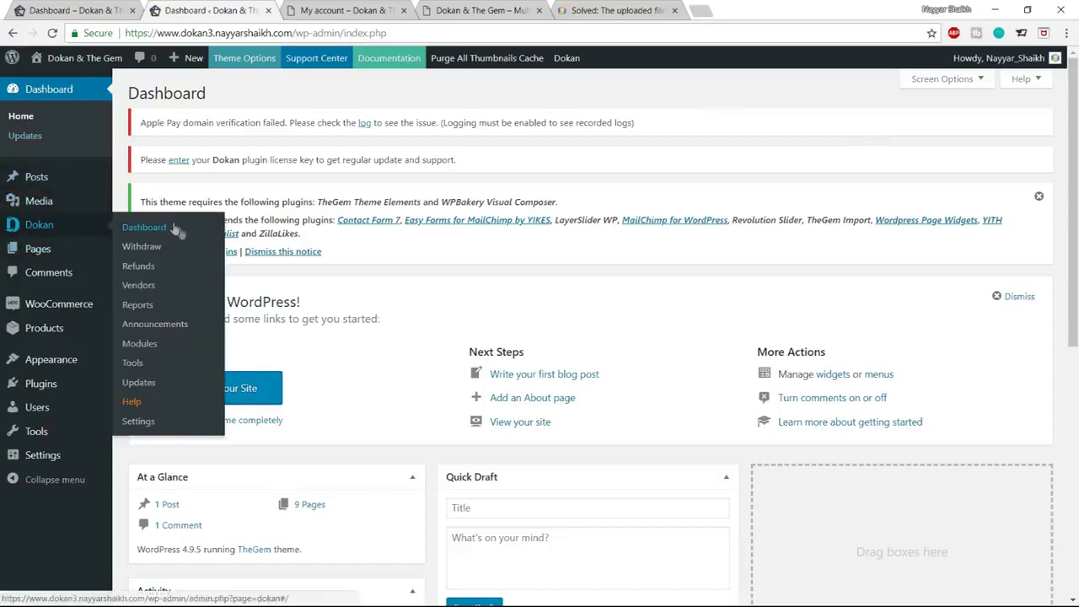
left_click(152, 288)
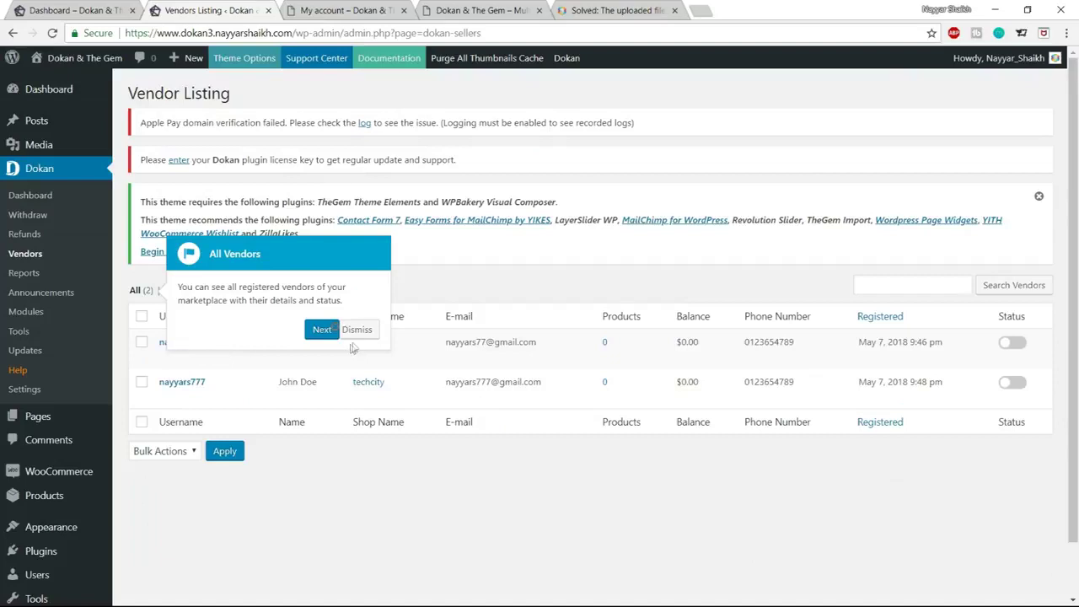
left_click(361, 328)
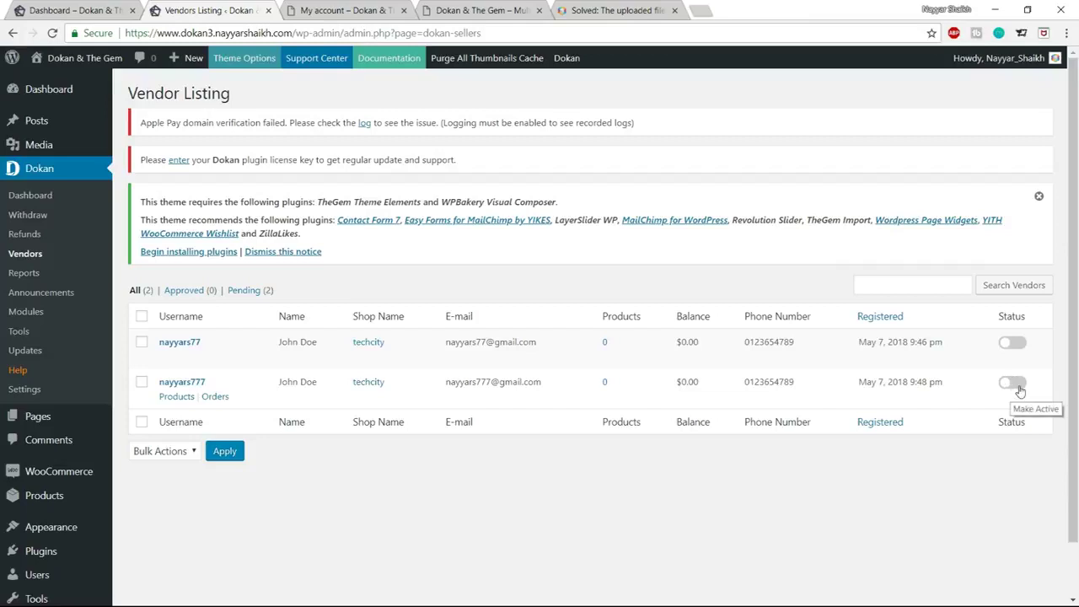
left_click(1019, 390)
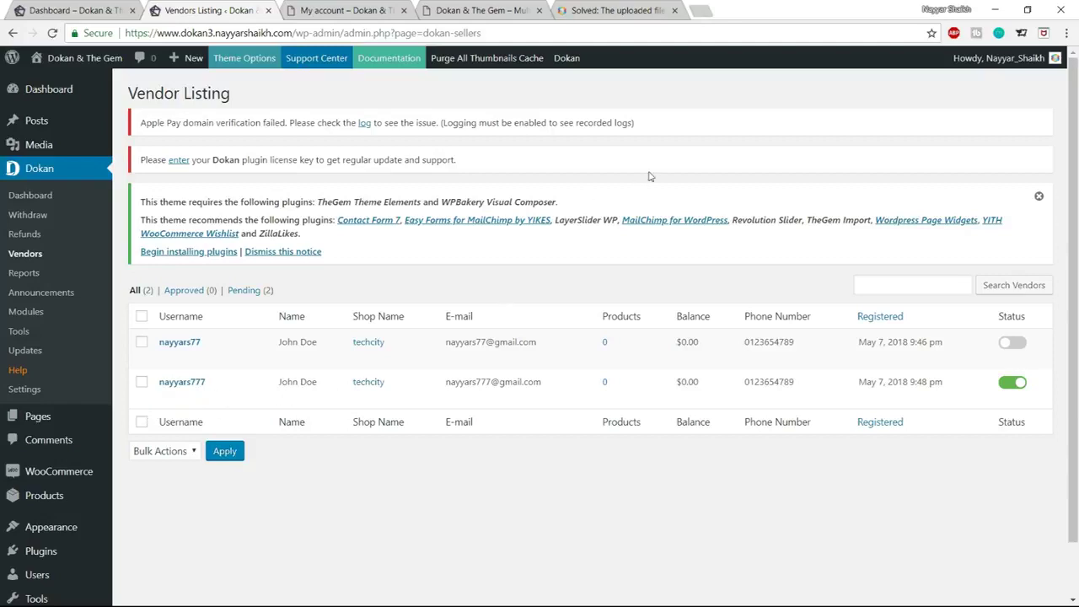
key("alt+Tab")
left_click(51, 34)
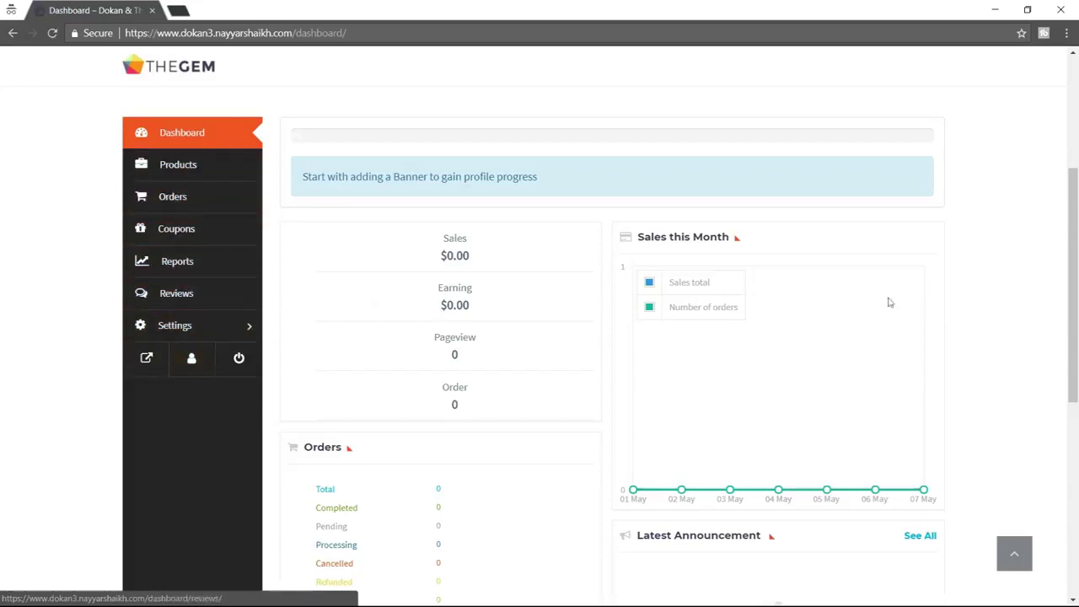
In Store Settings, open the Upload banner file chooser, then cancel it
left_click(217, 336)
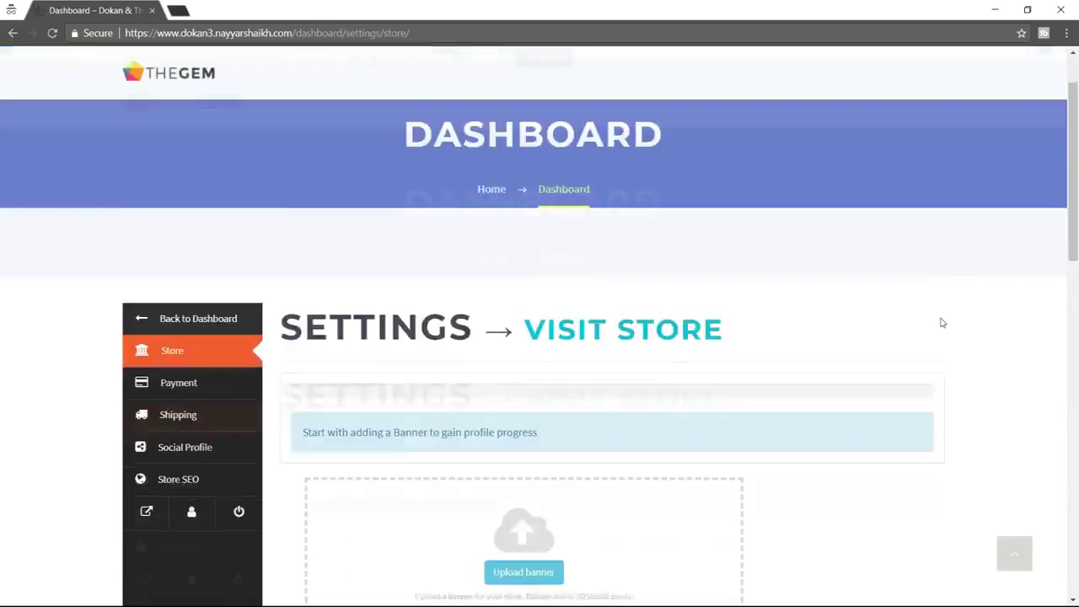
scroll(939, 320, "down", 5)
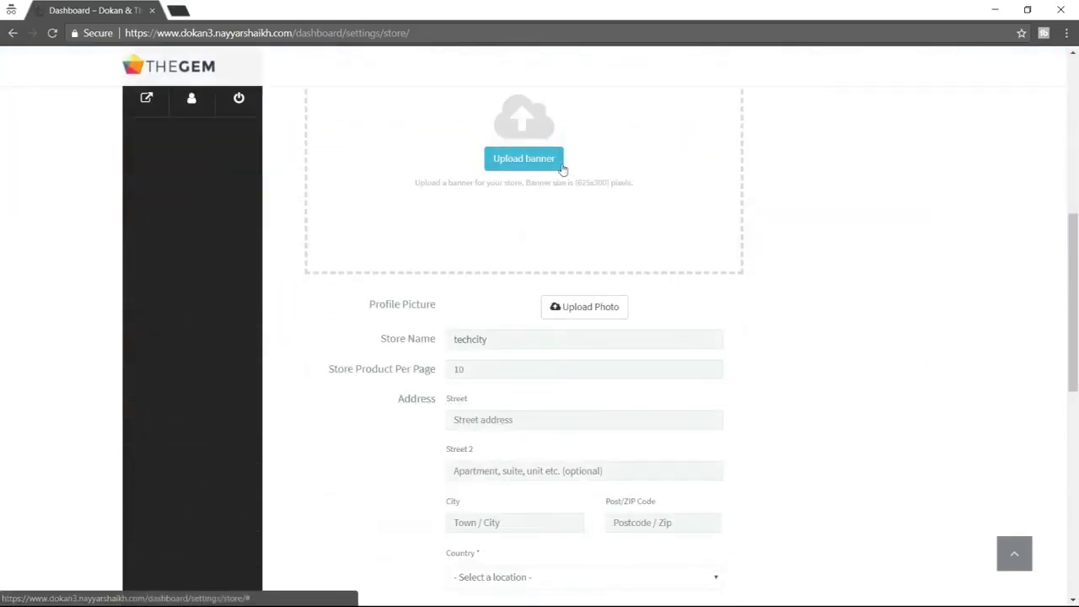
scroll(686, 296, "up", 2)
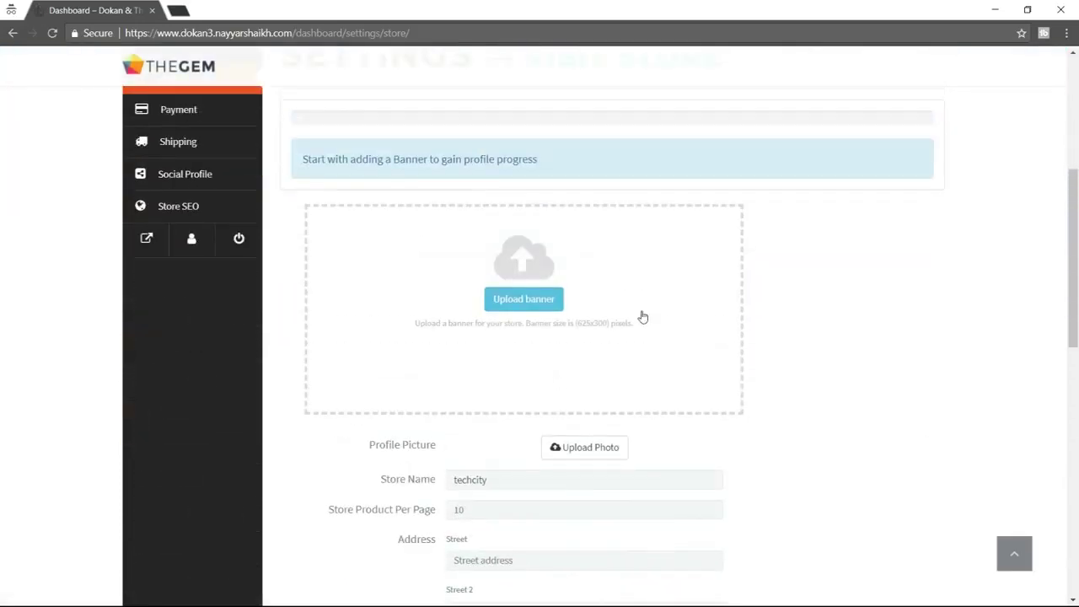
left_click(546, 305)
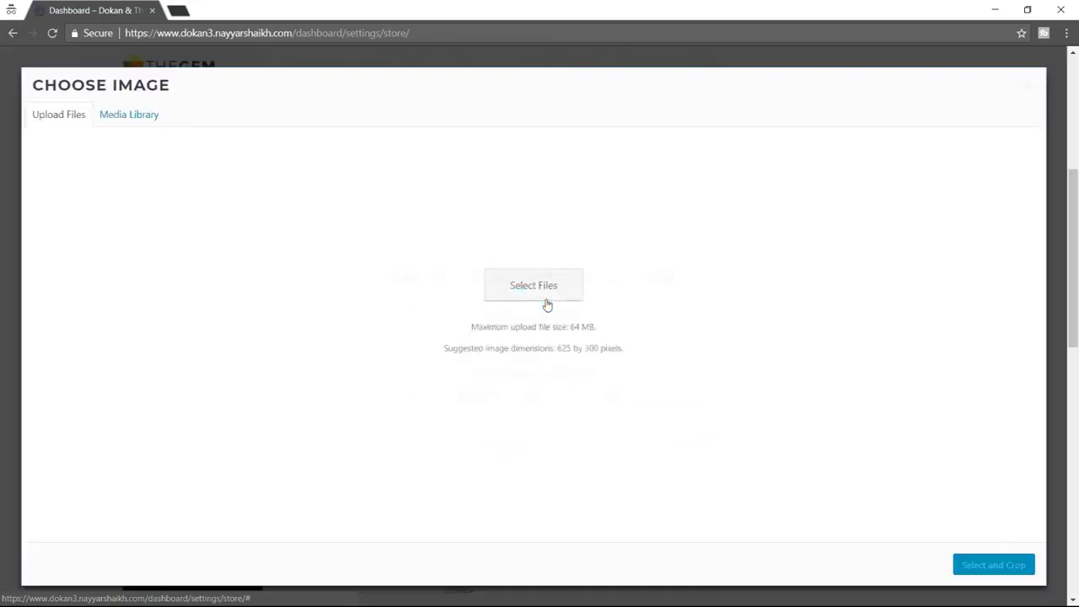
left_click(546, 335)
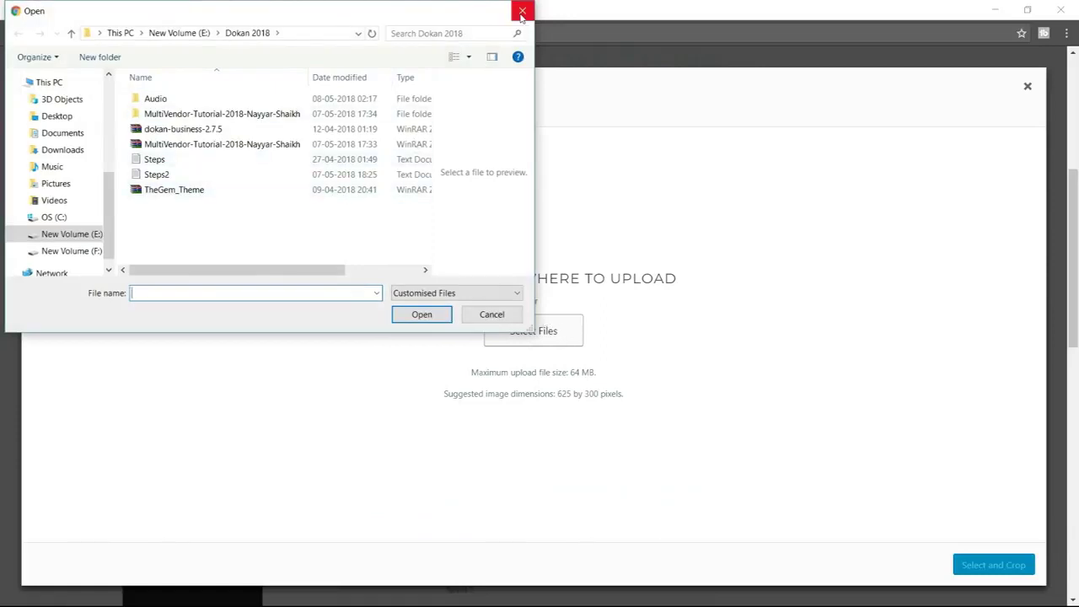
left_click(521, 12)
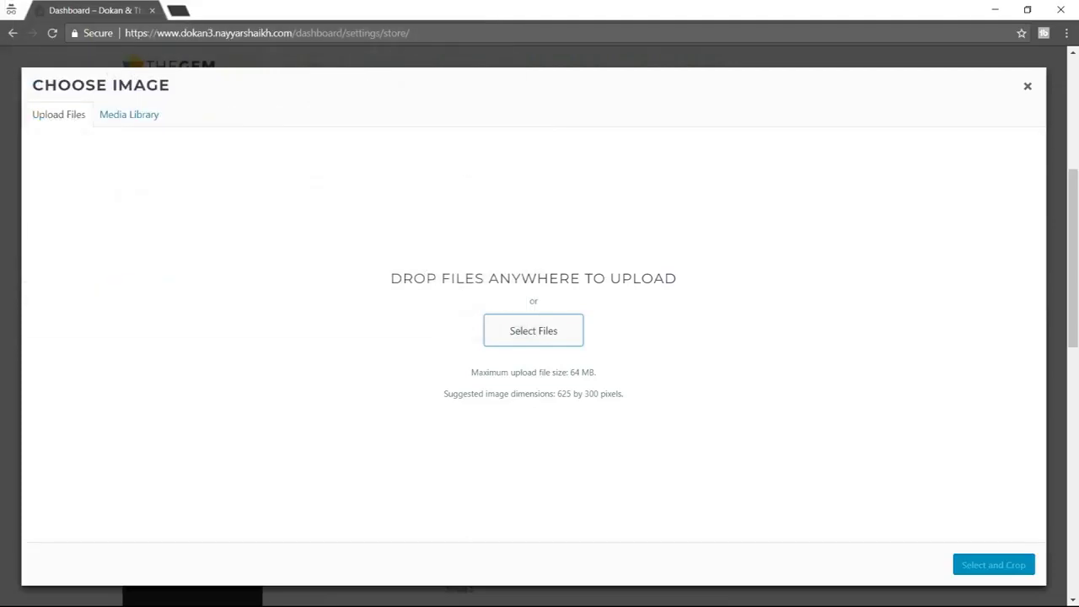
left_click(179, 12)
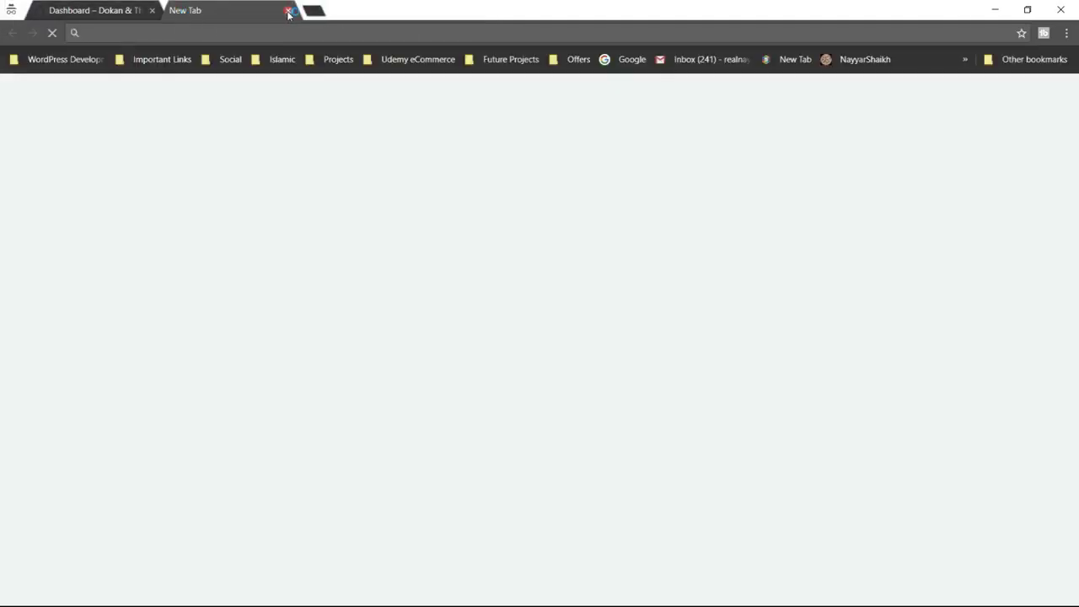
left_click(287, 12)
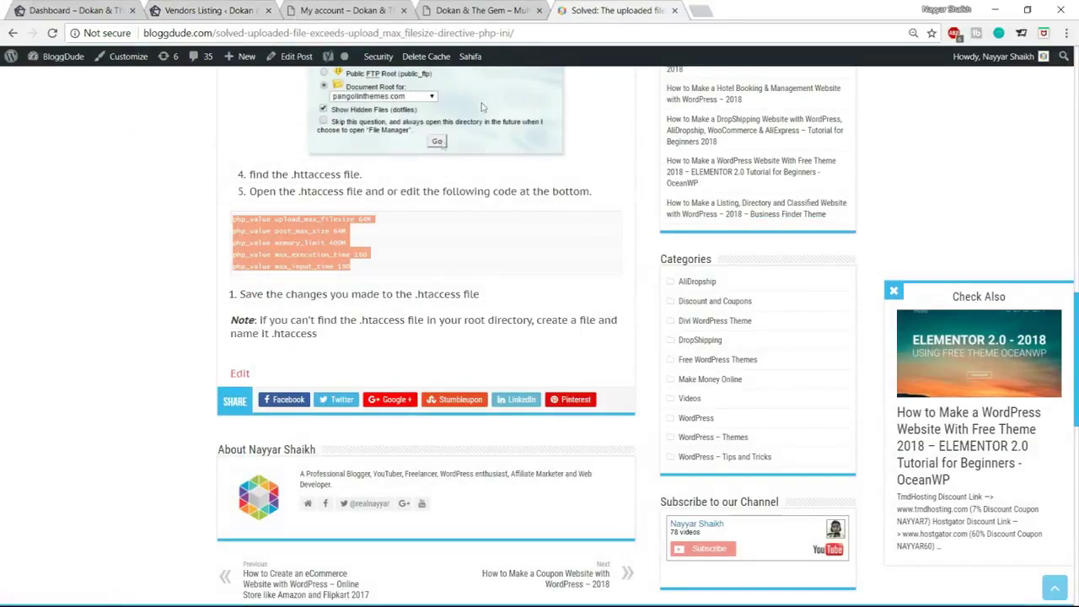
Open the Multi Vendor marketplace tutorial post from the BloggDude home page
scroll(482, 107, "up", 10)
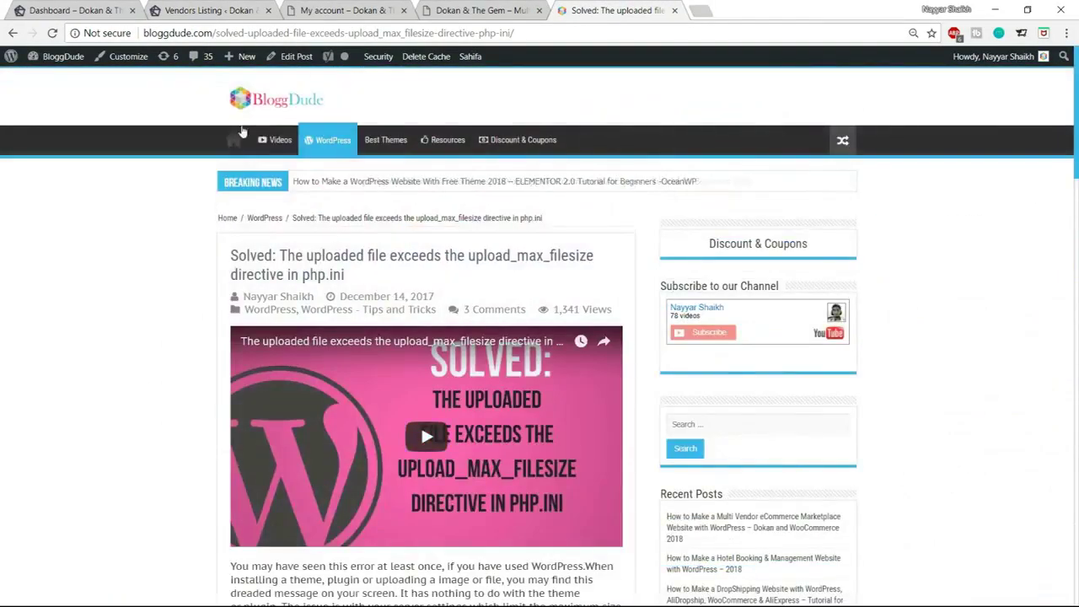
left_click(254, 109)
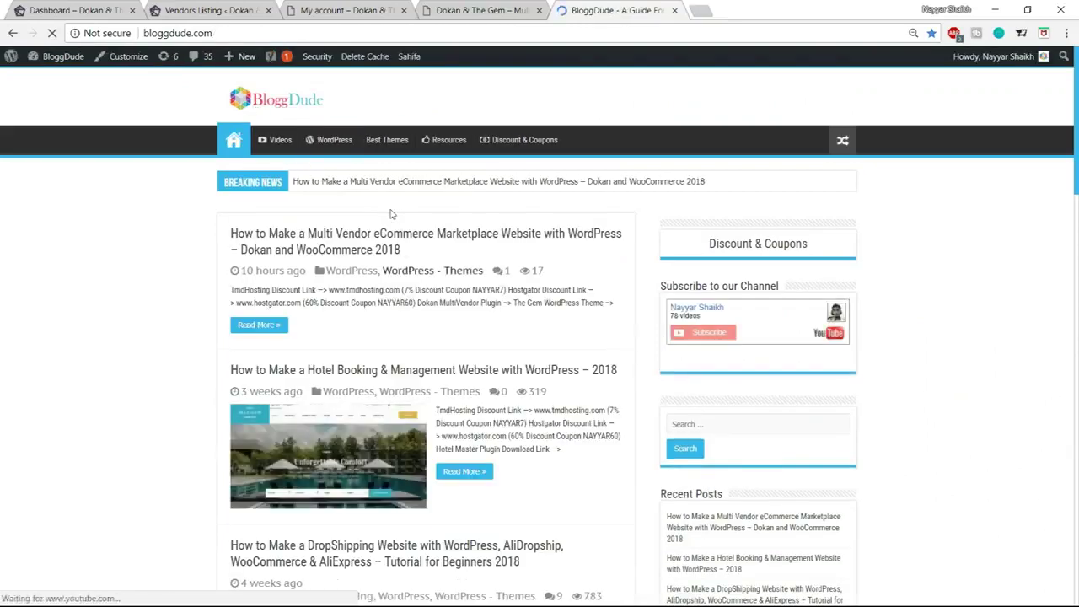
left_click(399, 235)
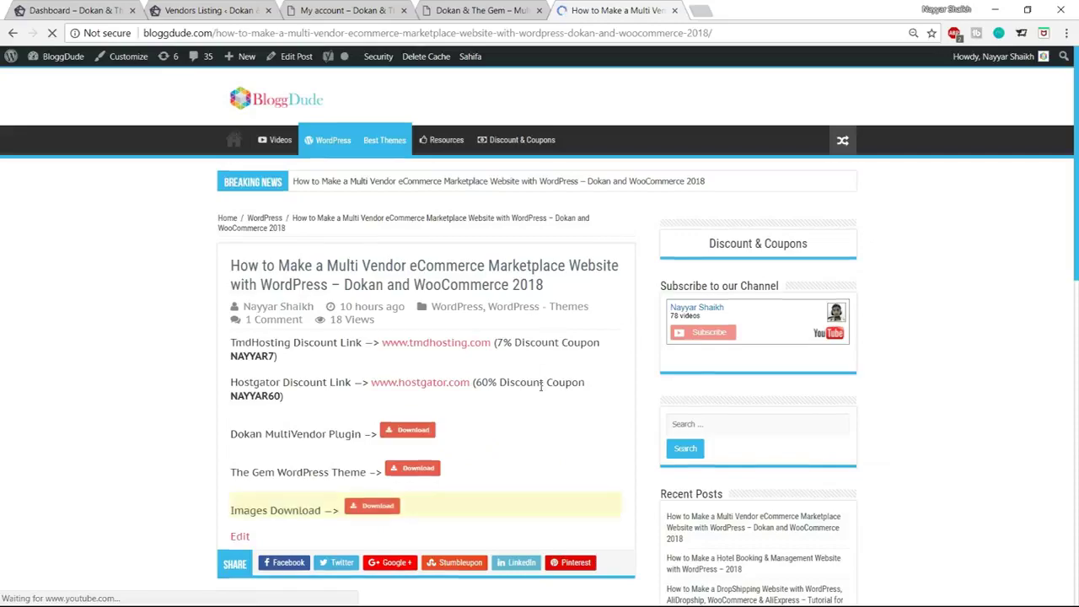
scroll(541, 391, "down", 5)
scroll(541, 392, "up", 5)
scroll(368, 344, "down", 1)
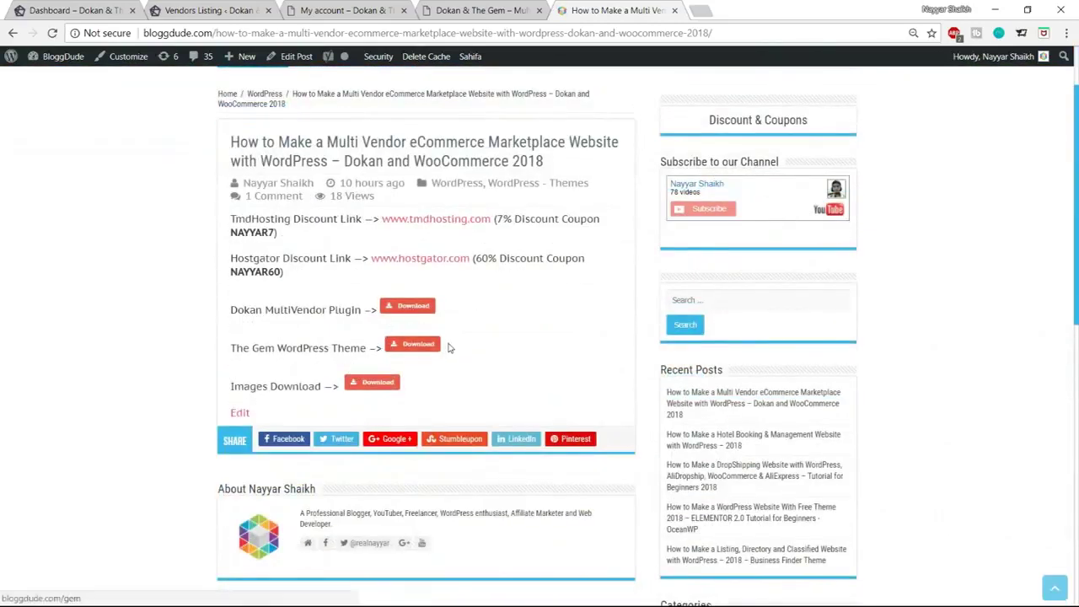
Start and cancel the Images Download, then return to the Dokan dashboard tab
left_click_drag(229, 388, 347, 392)
left_click(374, 385)
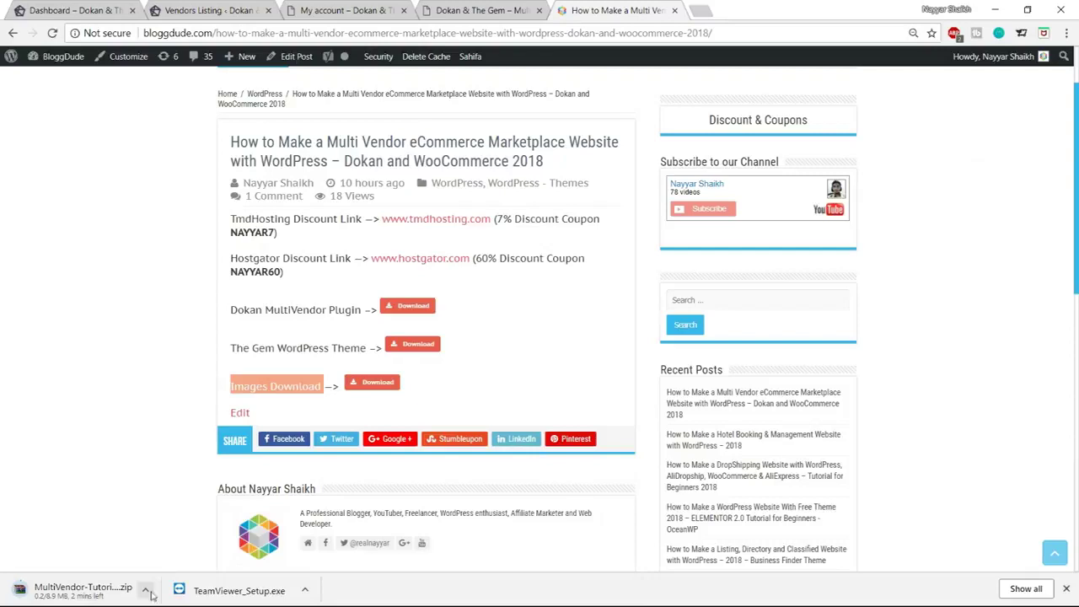
left_click(150, 592)
left_click(167, 572)
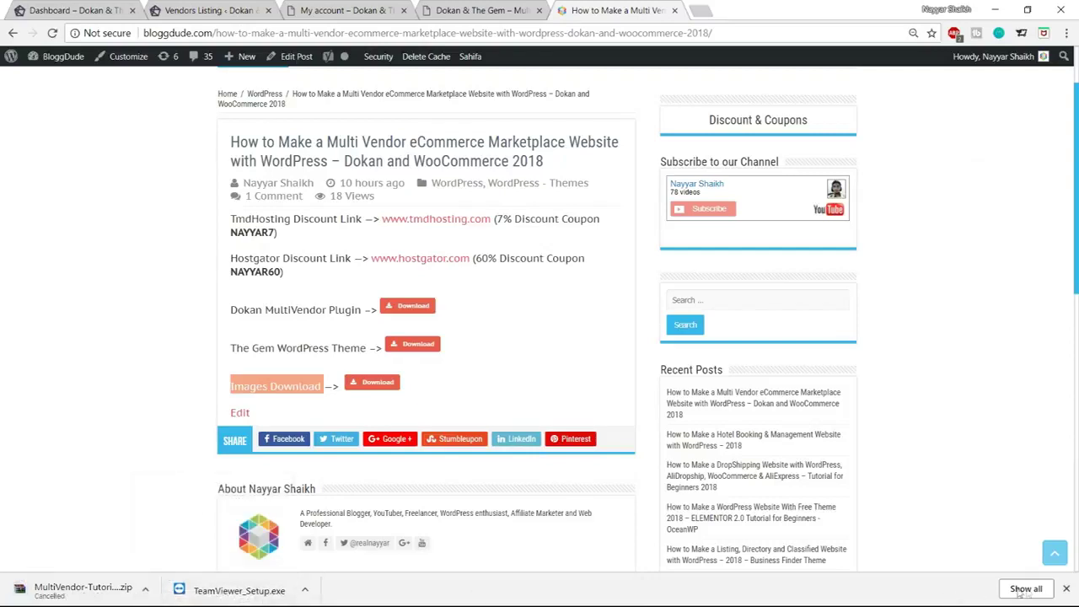
left_click(1065, 590)
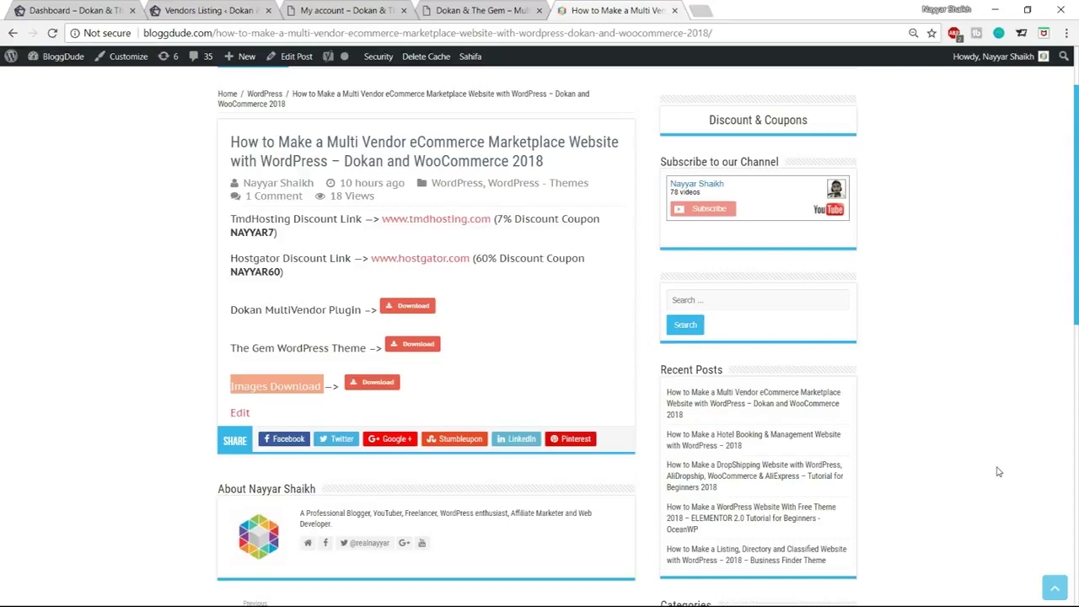
left_click(971, 436)
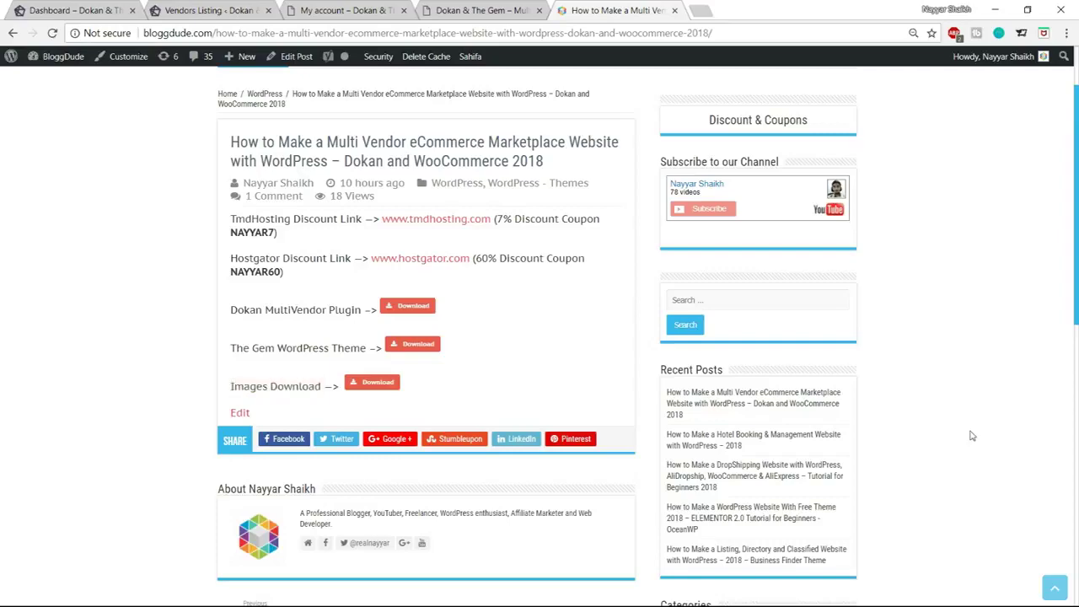
scroll(972, 436, "up", 2)
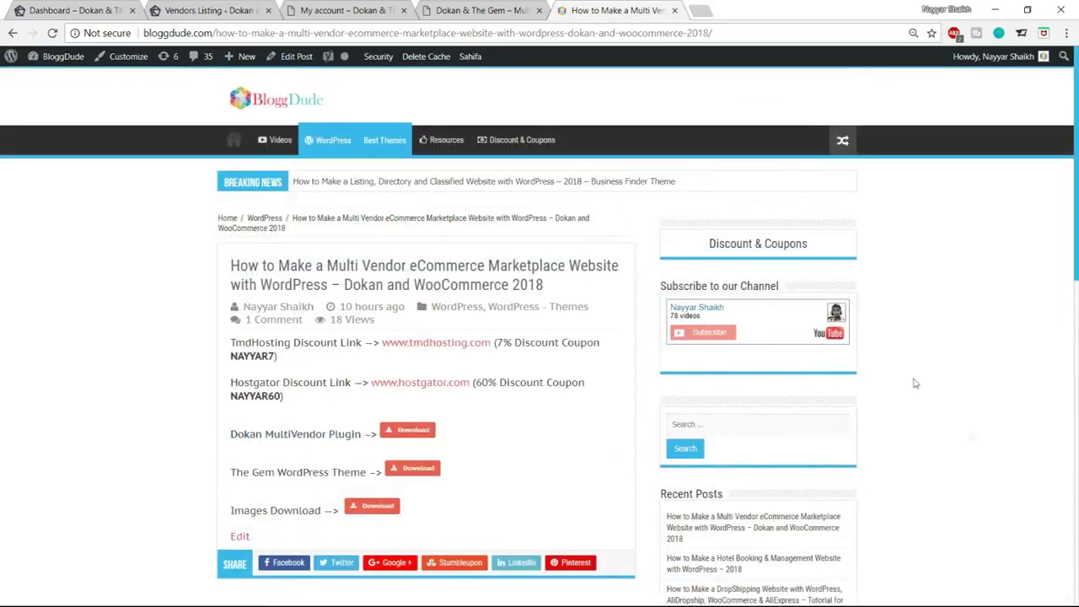
key("ctrl+1")
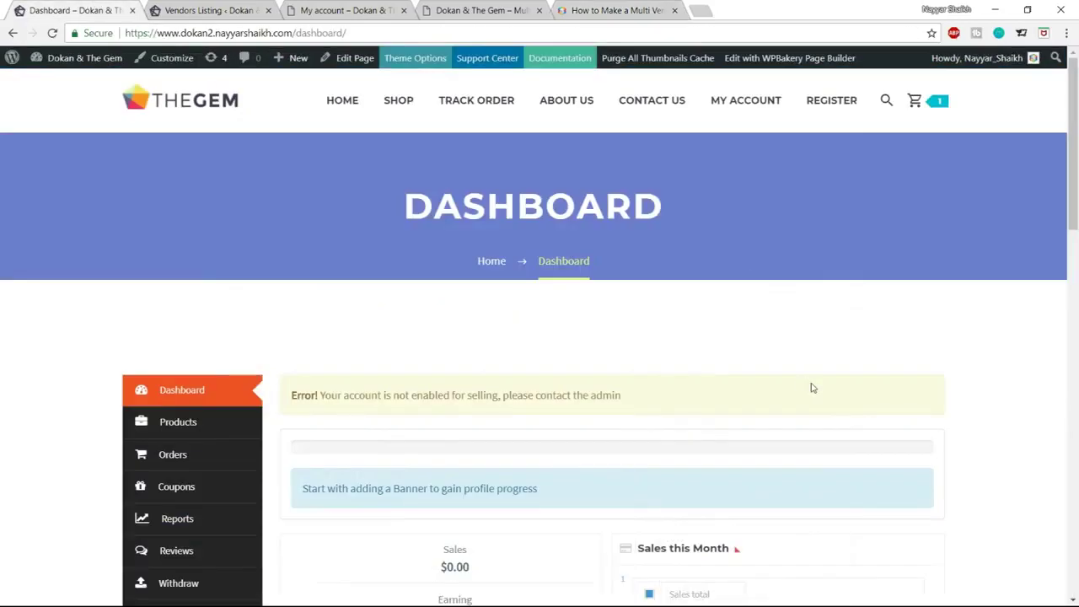
Browse to the tutorial's Media folder in the file chooser, shown as large thumbnails
left_click(643, 7)
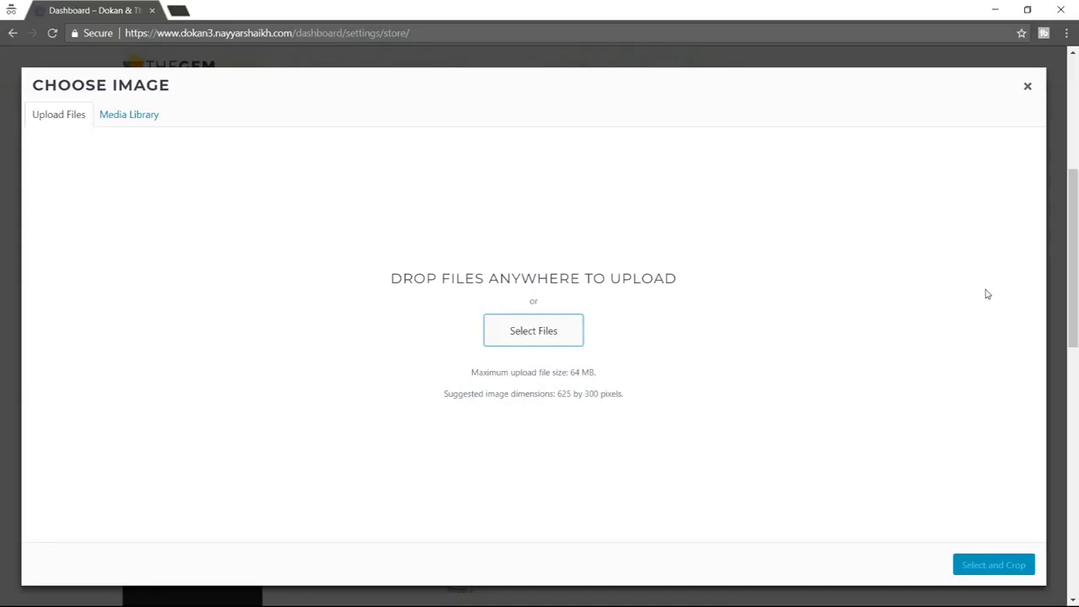
left_click(537, 339)
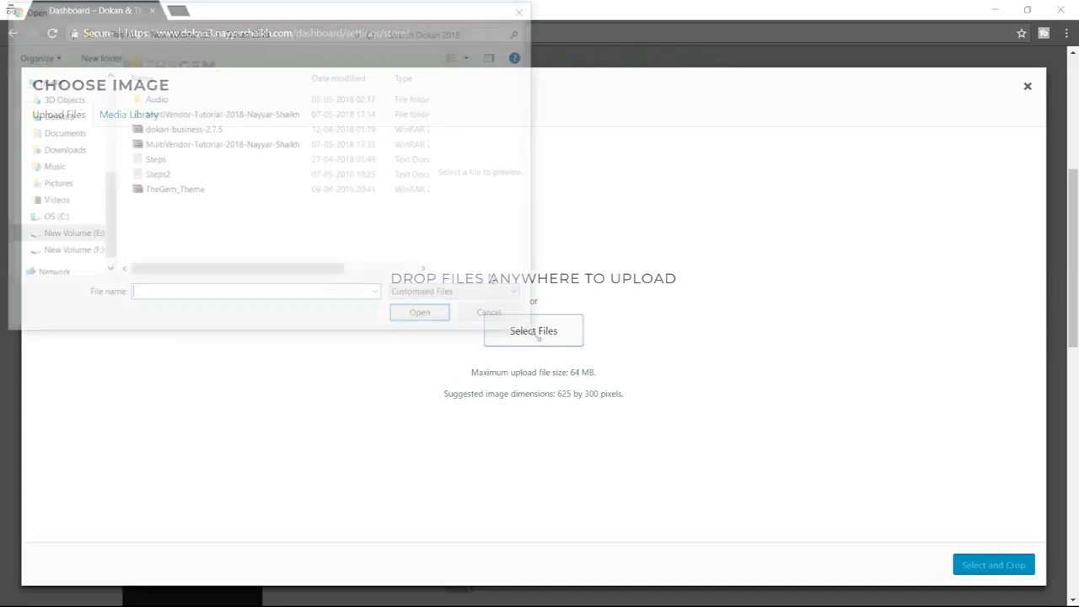
left_click(251, 145)
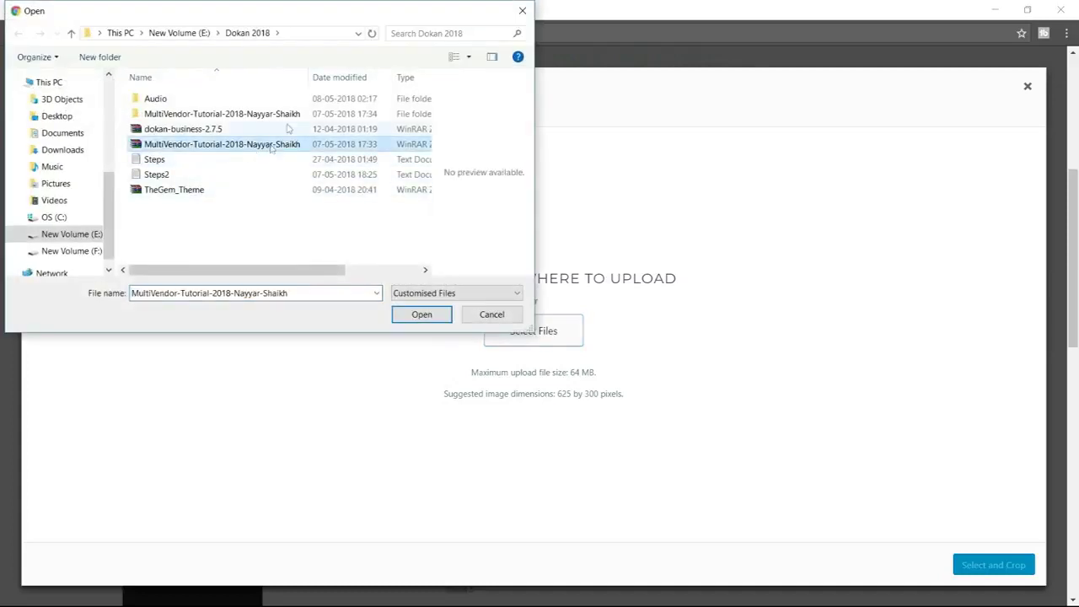
left_click_drag(309, 78, 374, 77)
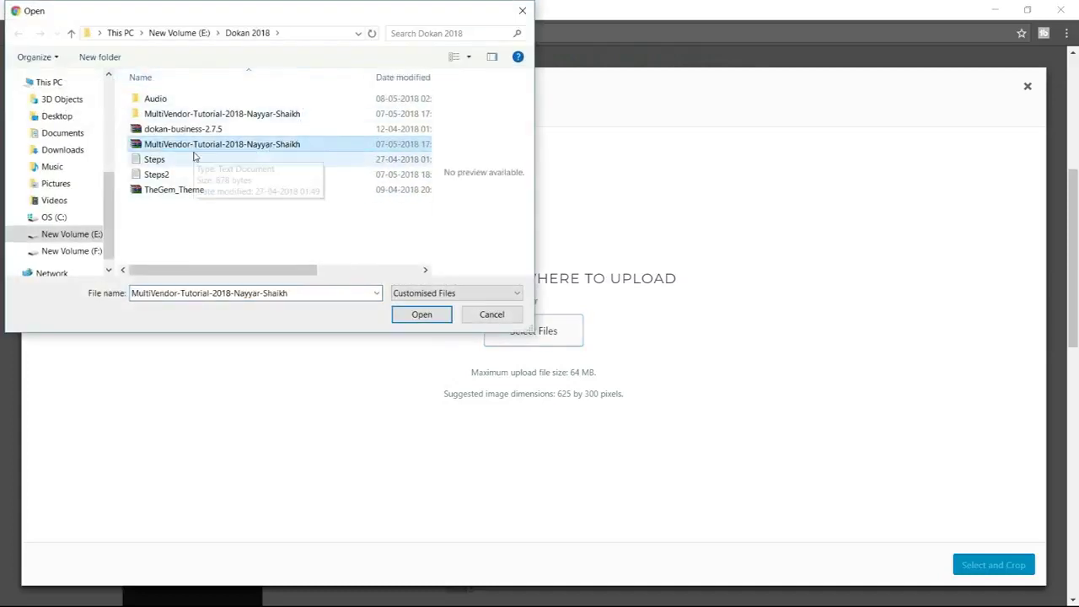
left_click(173, 118)
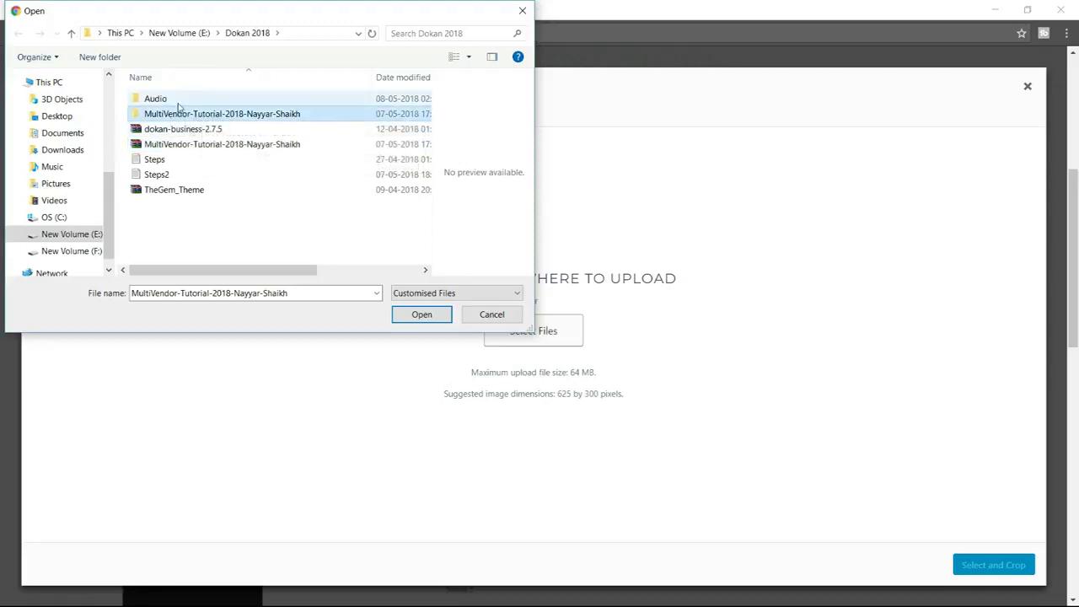
double_click(180, 114)
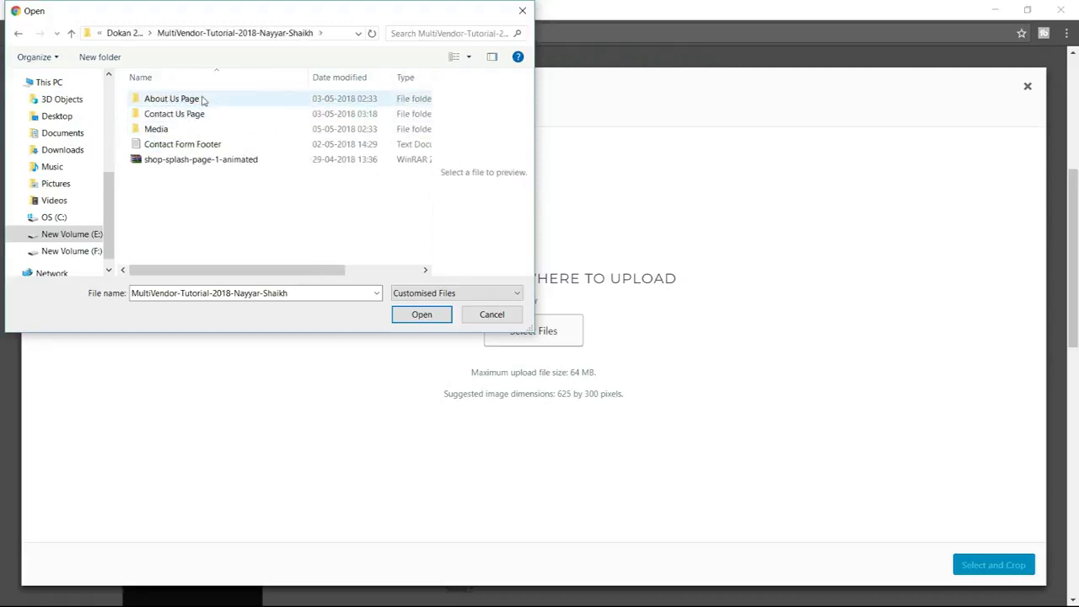
double_click(187, 130)
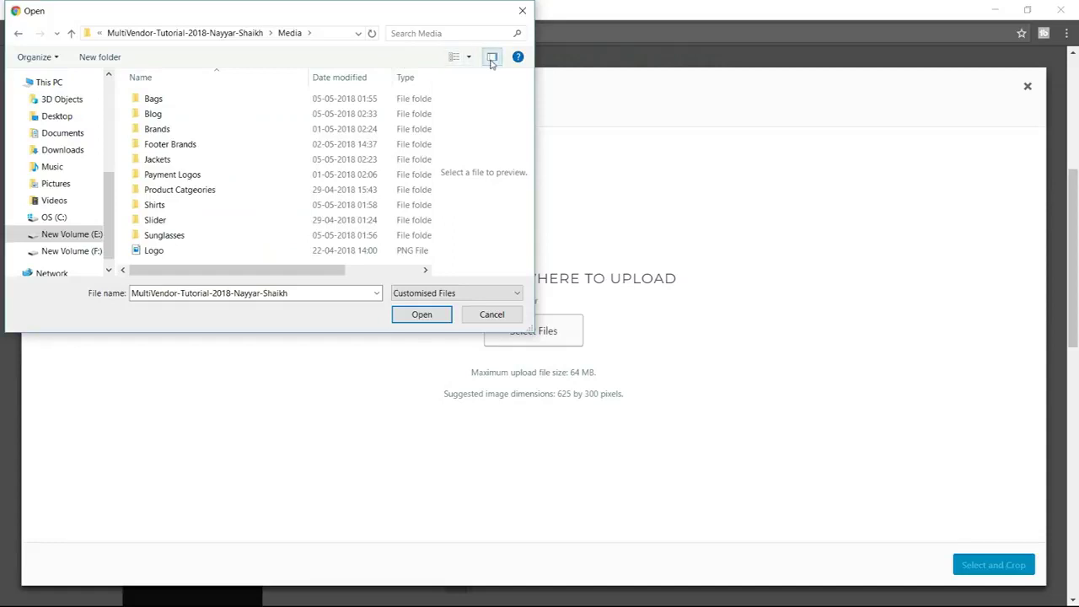
left_click(455, 57)
left_click(455, 56)
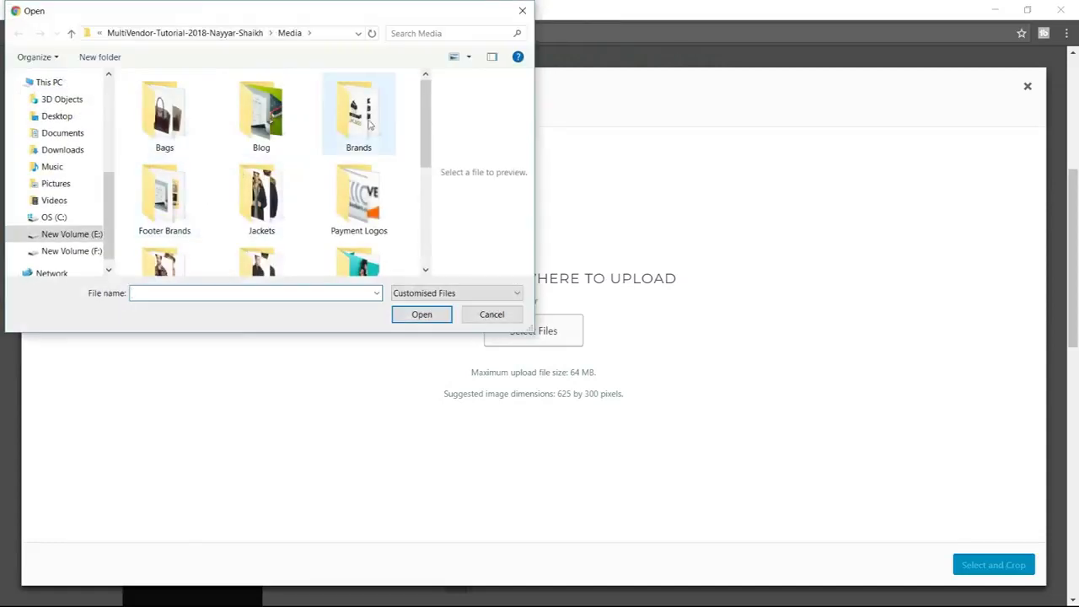
scroll(361, 127, "down", 2)
Upload the Banner image and crop it as the store banner
left_click(261, 207)
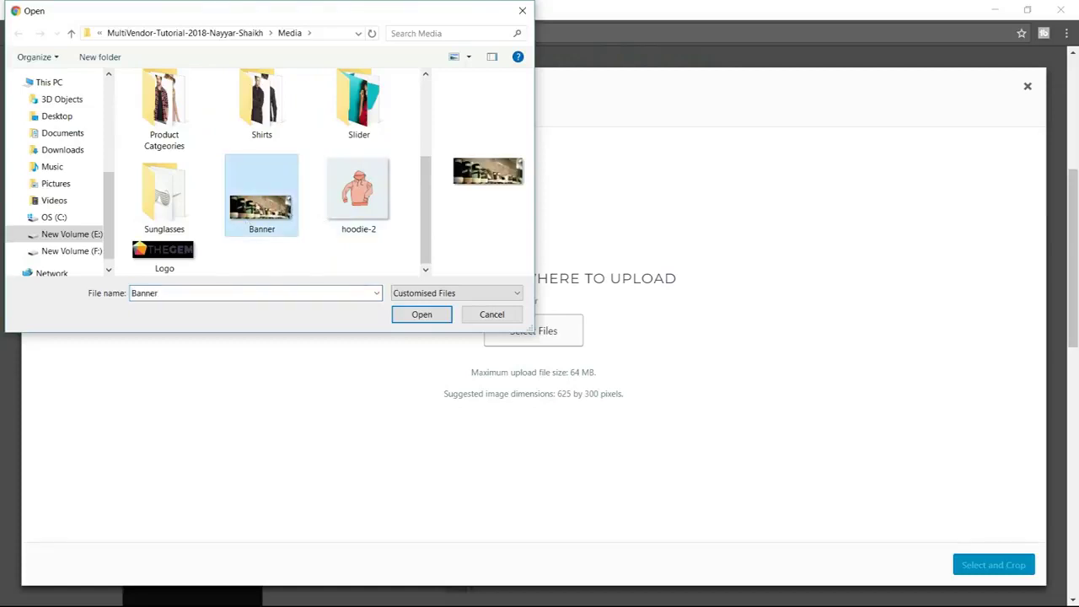
left_click(421, 314)
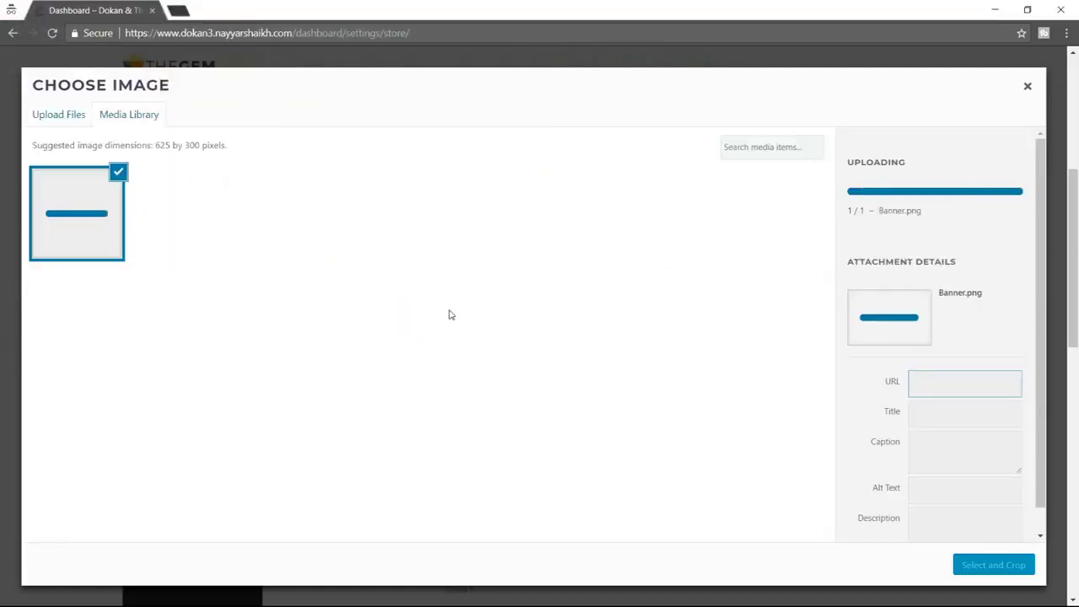
left_click(998, 574)
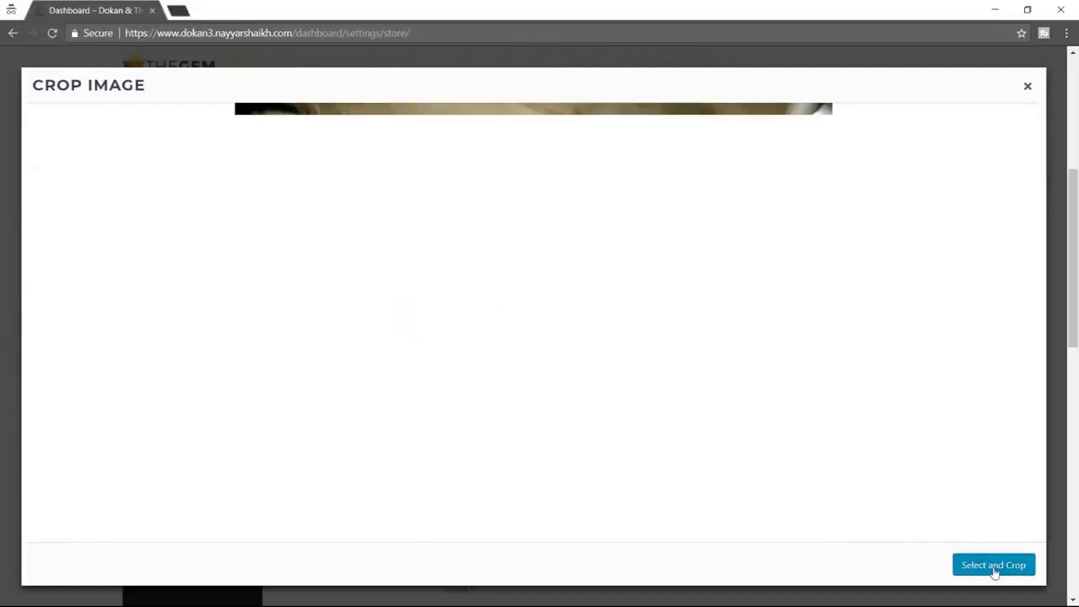
left_click_drag(512, 227, 577, 241)
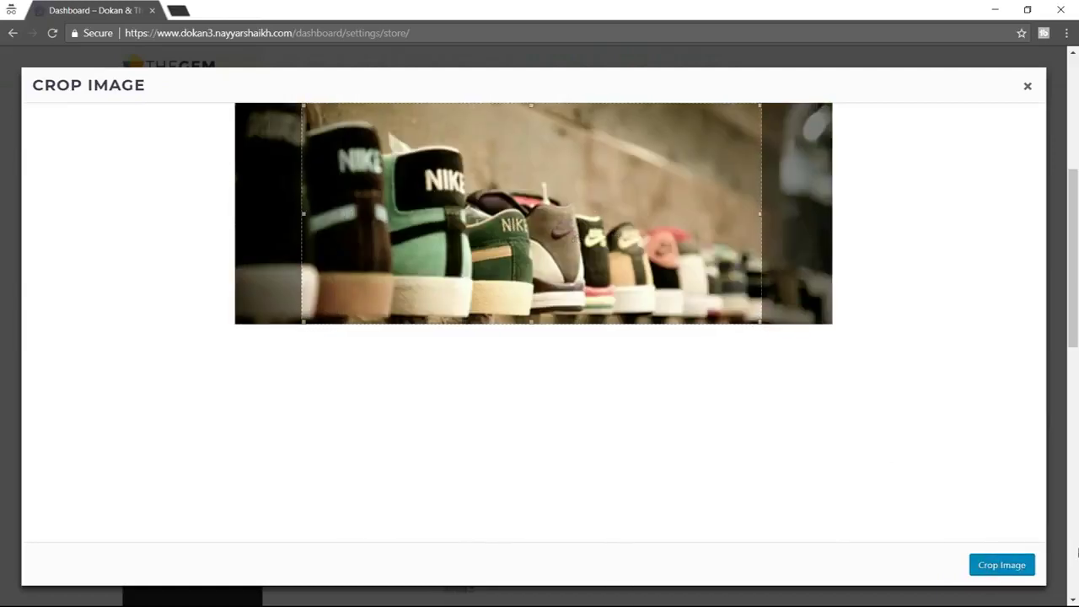
left_click(989, 573)
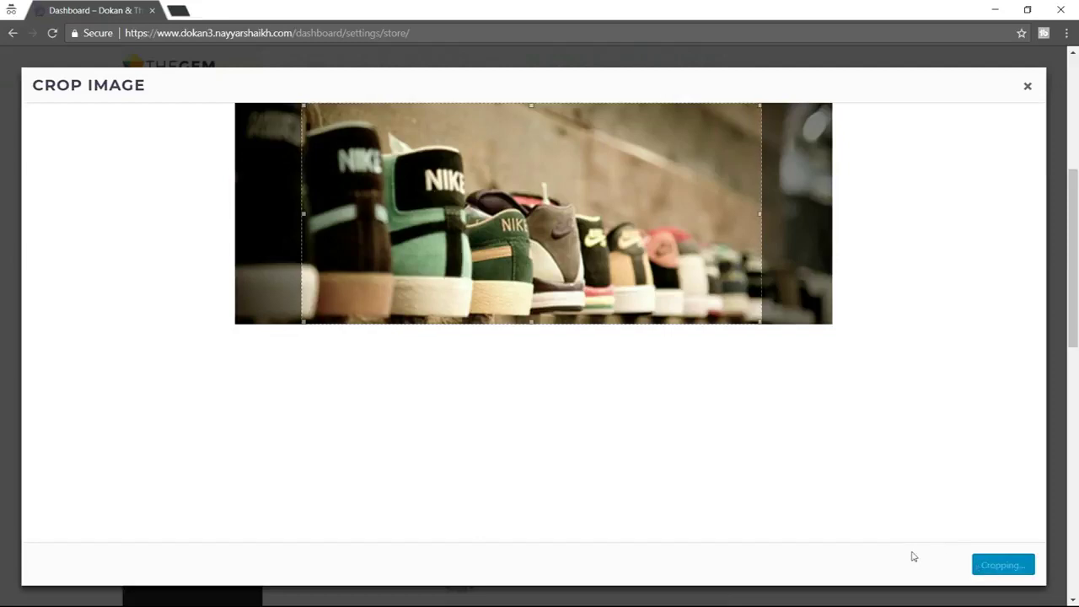
Upload hoodie-2 and crop it as the store profile picture
scroll(1004, 375, "down", 3)
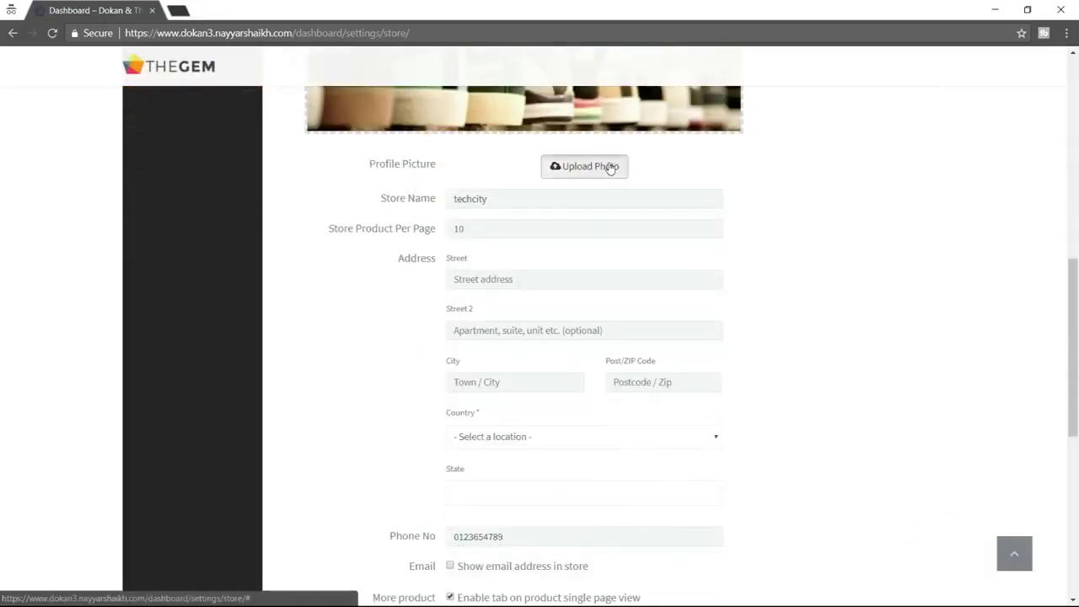
left_click(609, 166)
left_click(56, 115)
left_click(490, 323)
scroll(288, 266, "down", 5)
left_click(358, 203)
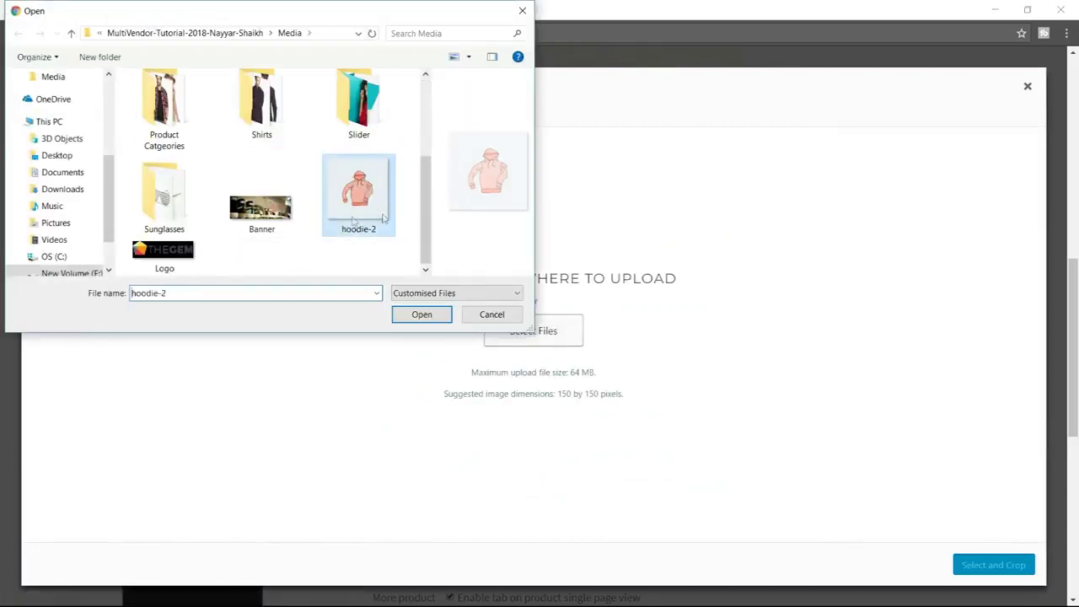
left_click(421, 314)
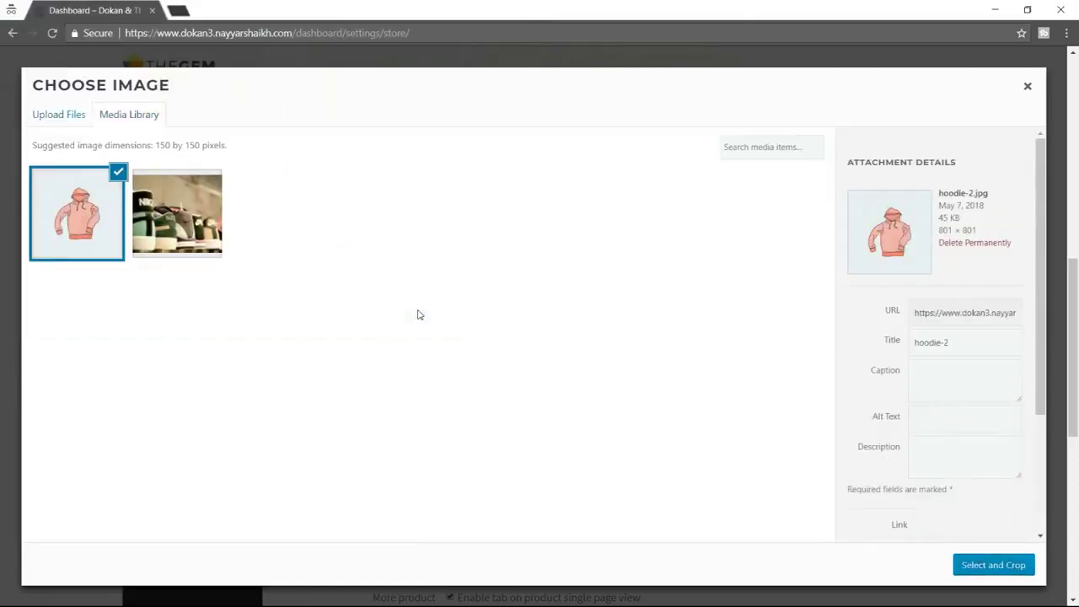
left_click(999, 573)
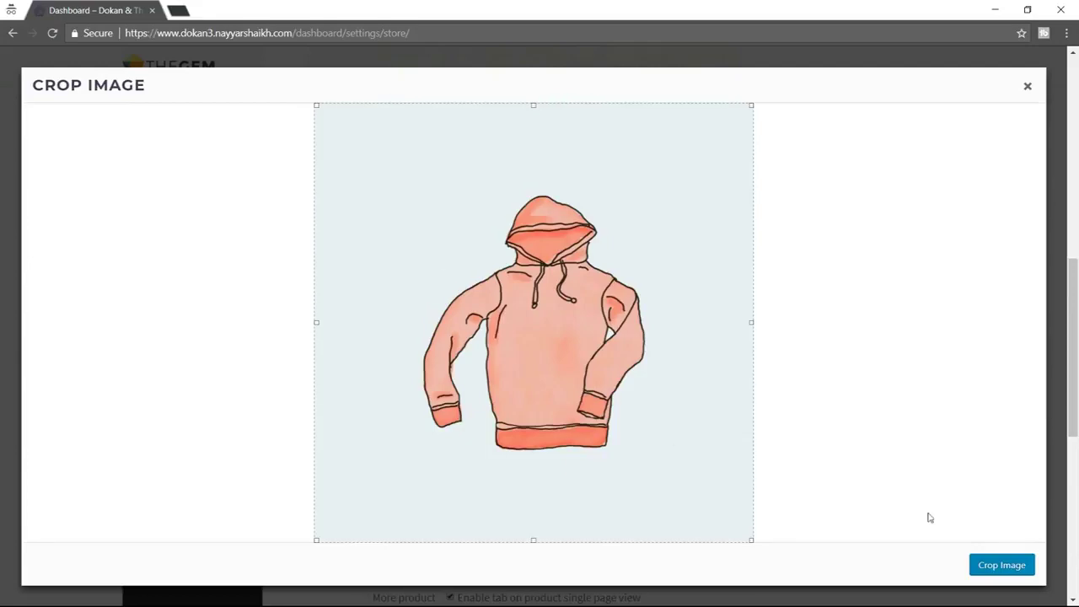
left_click(1004, 573)
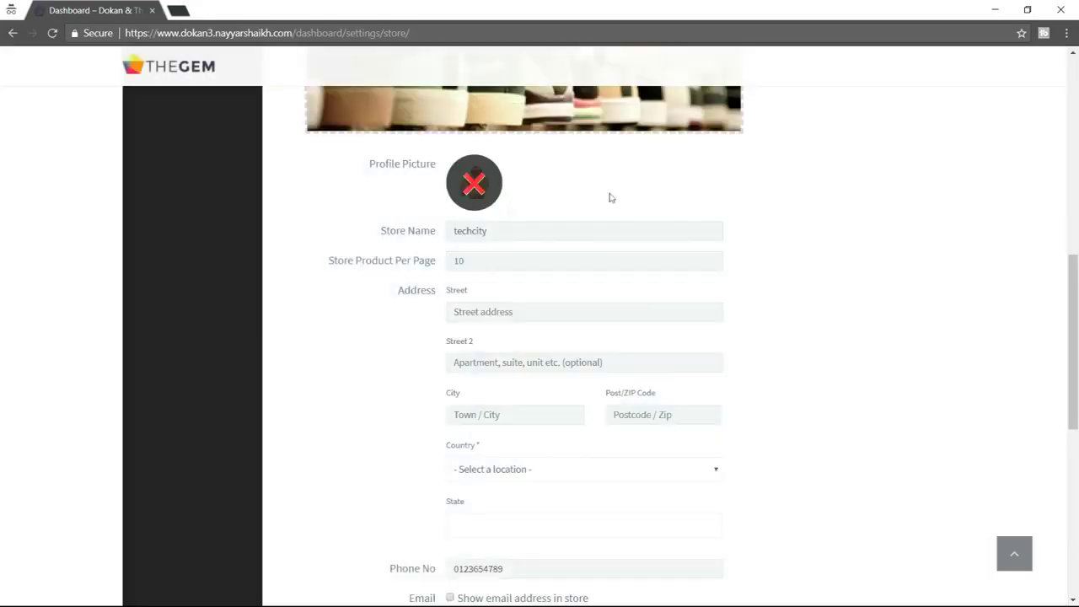
Autofill the Mumbai address and retype the store name as Tech City
double_click(507, 233)
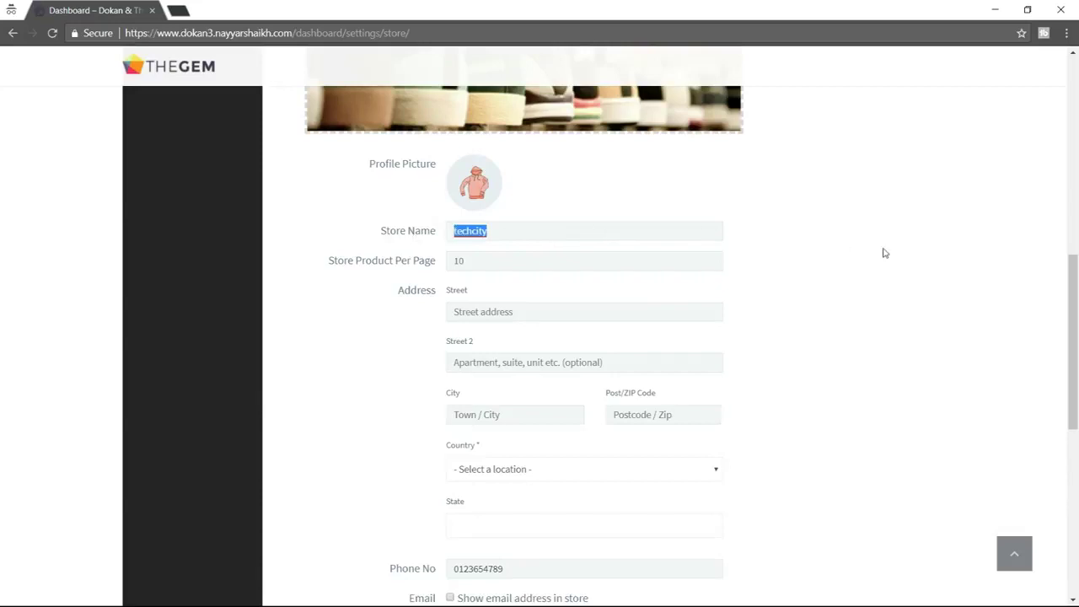
left_click(500, 265)
scroll(895, 287, "down", 2)
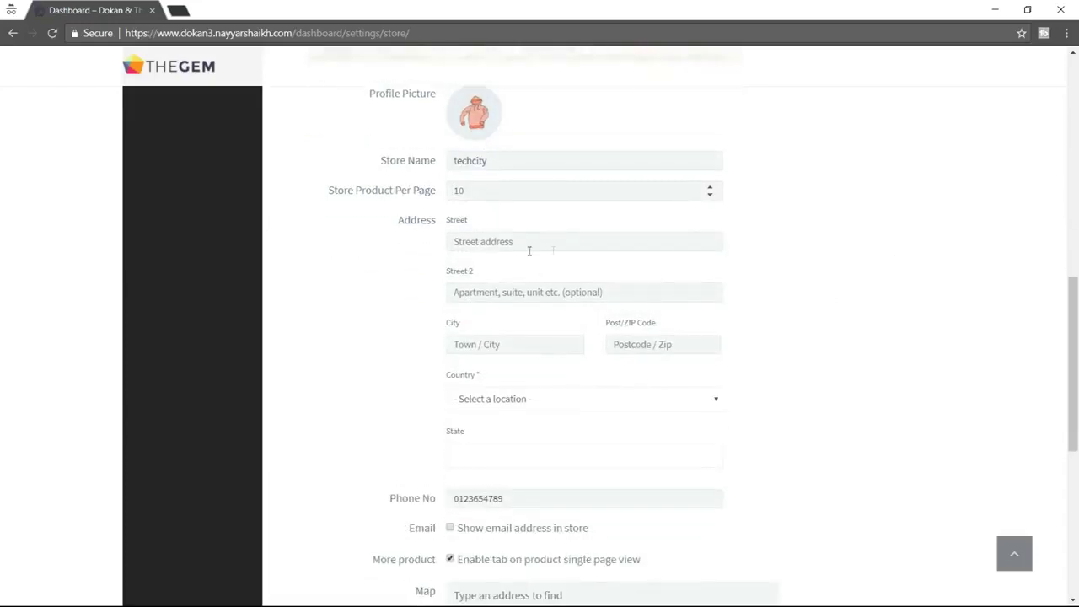
scroll(590, 341, "down", 2)
left_click(521, 329)
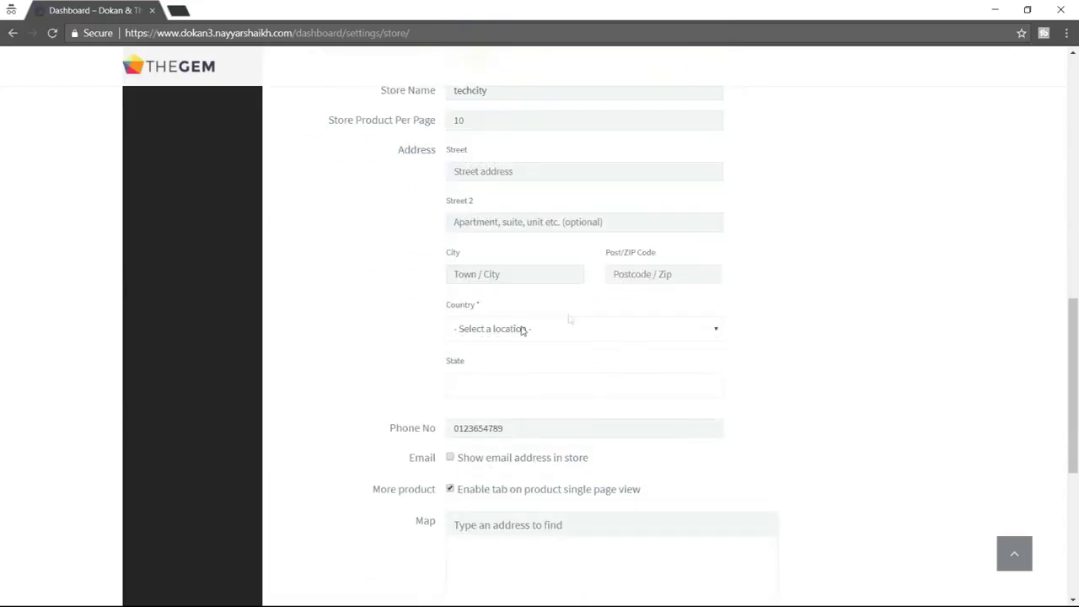
left_click(523, 171)
left_click(505, 188)
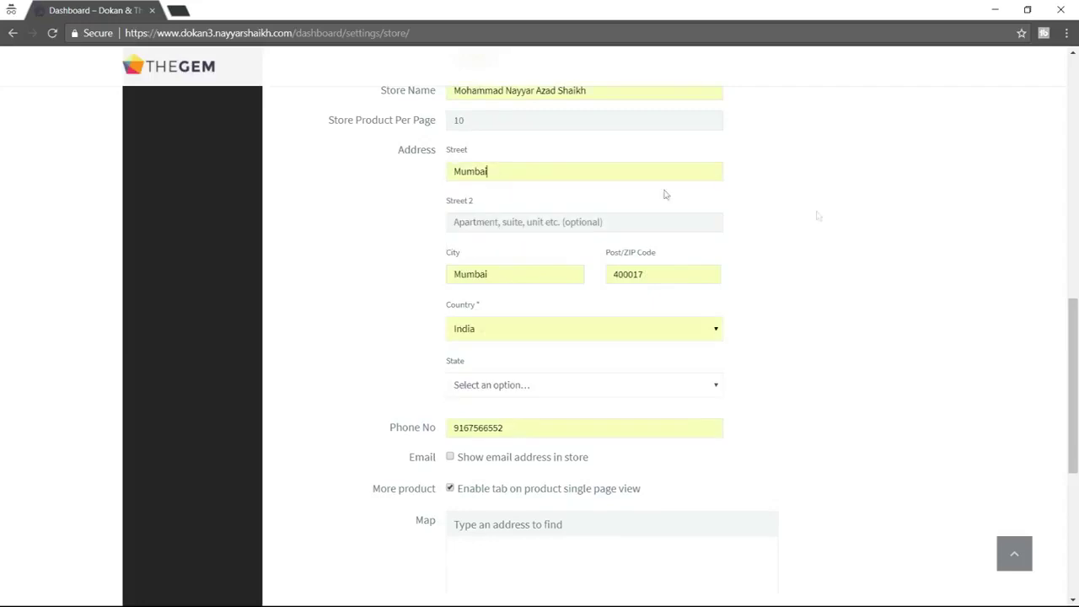
scroll(817, 253, "up", 1)
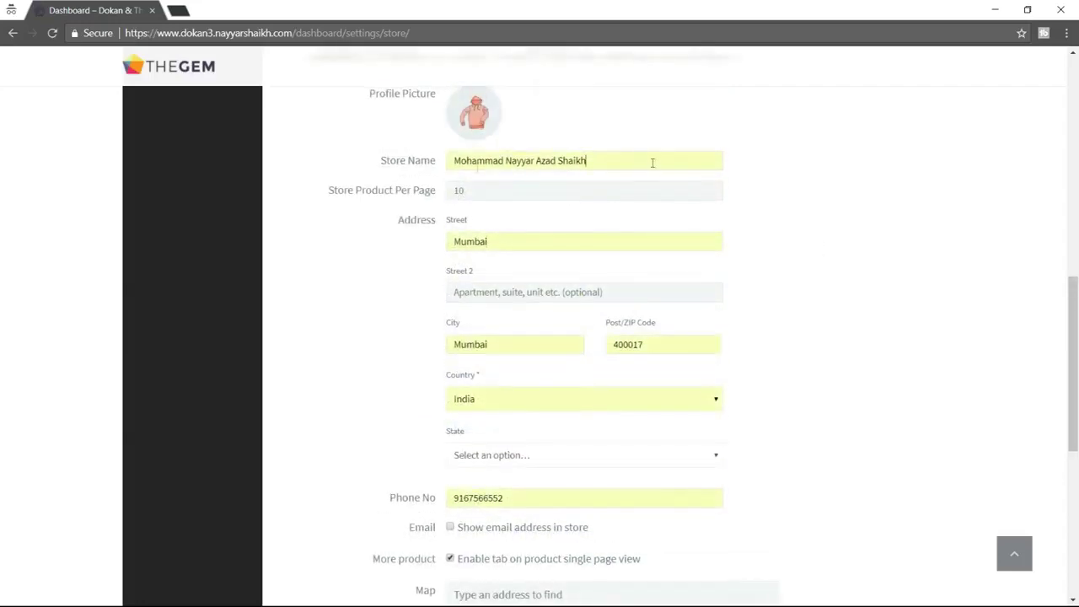
left_click_drag(651, 160, 385, 175)
type("Tech City")
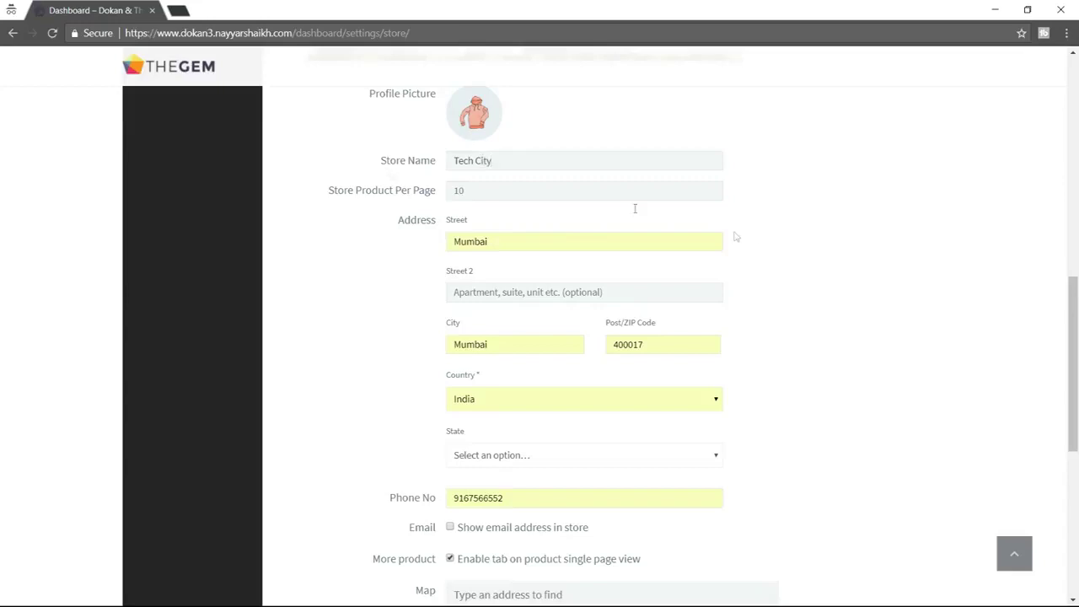
Enter a new phone number, choose Maharashtra as state, and update the settings
scroll(865, 298, "down", 3)
scroll(865, 298, "down", 2)
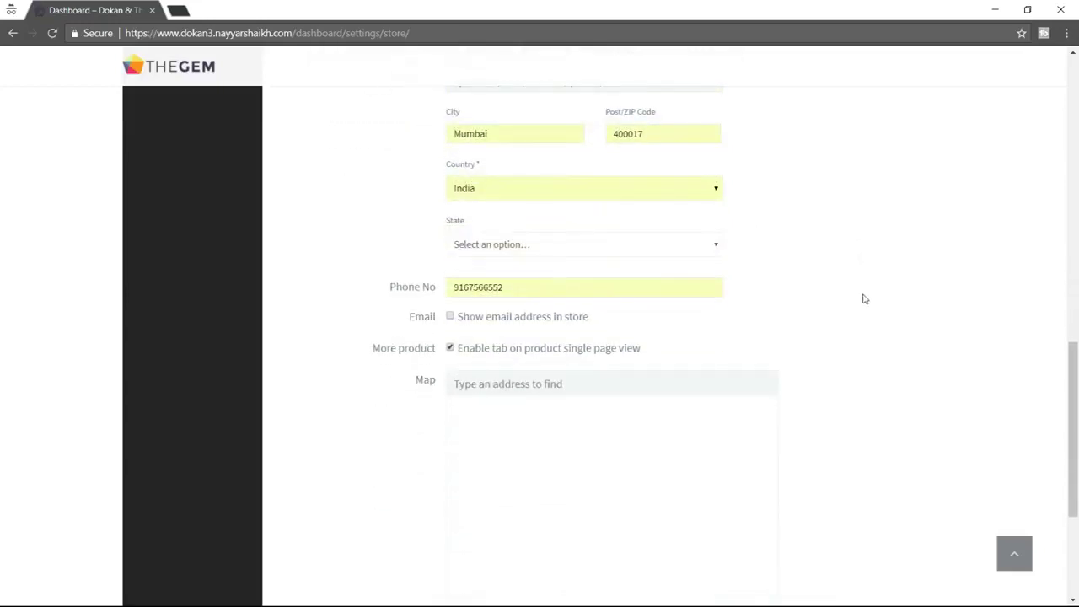
left_click_drag(571, 216, 337, 225)
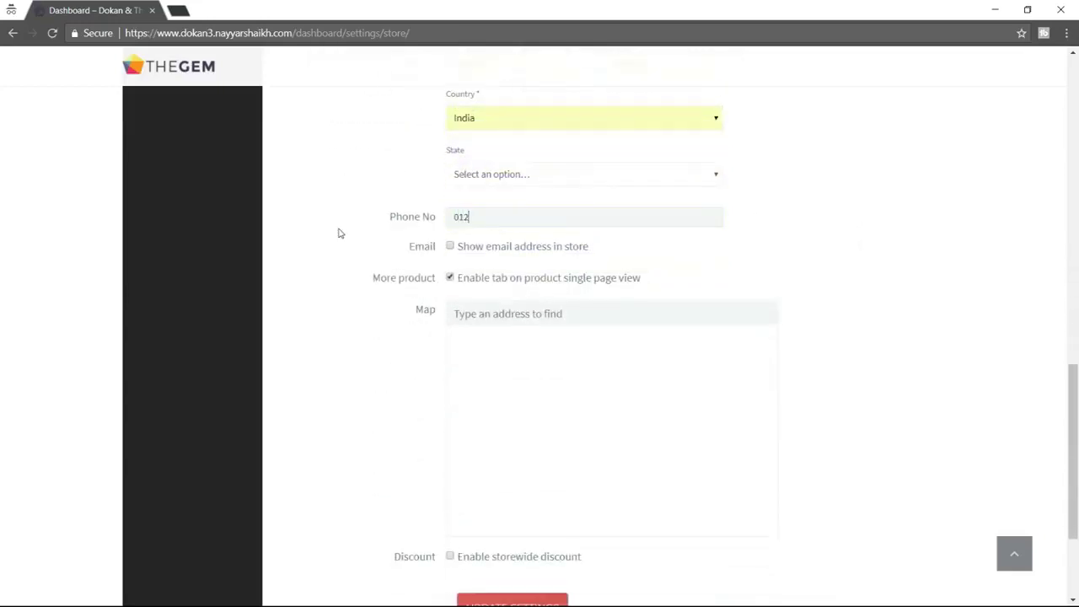
left_click(495, 176)
type("mah")
key("Return")
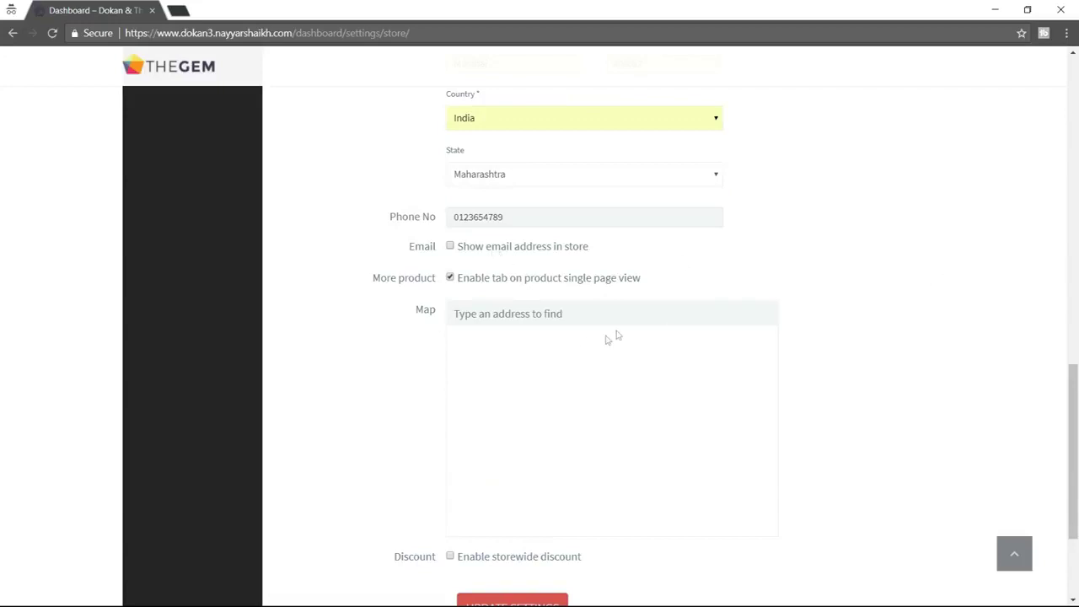
scroll(808, 330, "down", 2)
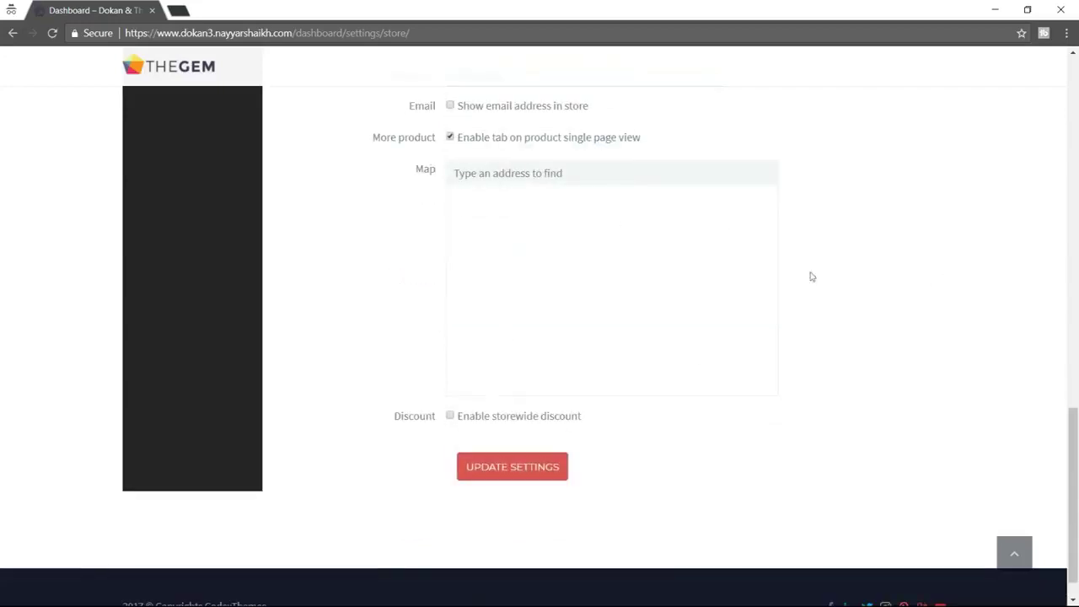
left_click(521, 467)
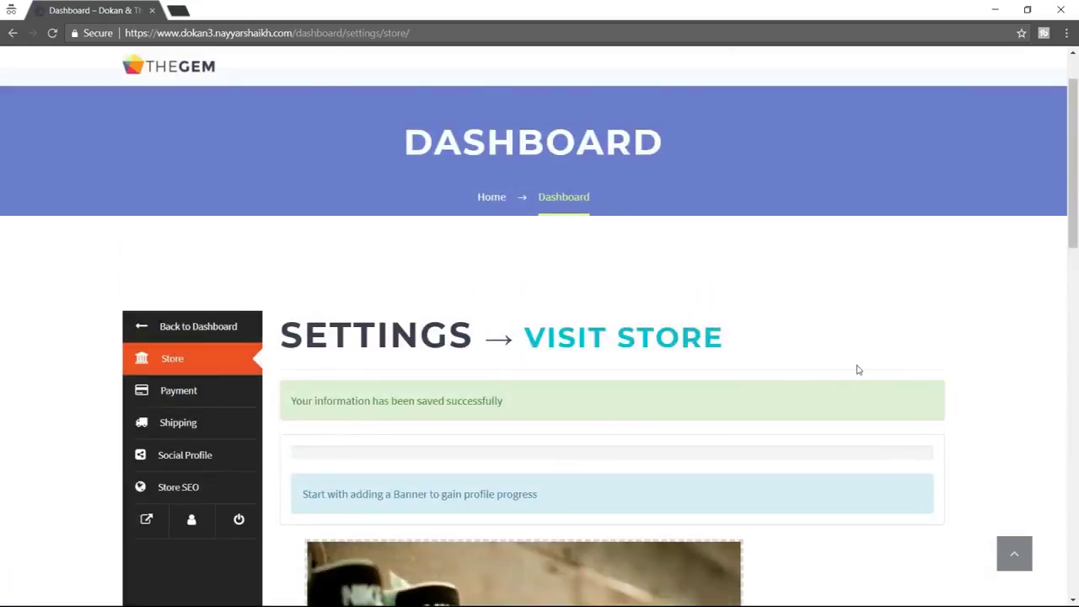
Open the vendor Payment settings and check the PayPal e-mail and bank-transfer fields
left_click(194, 394)
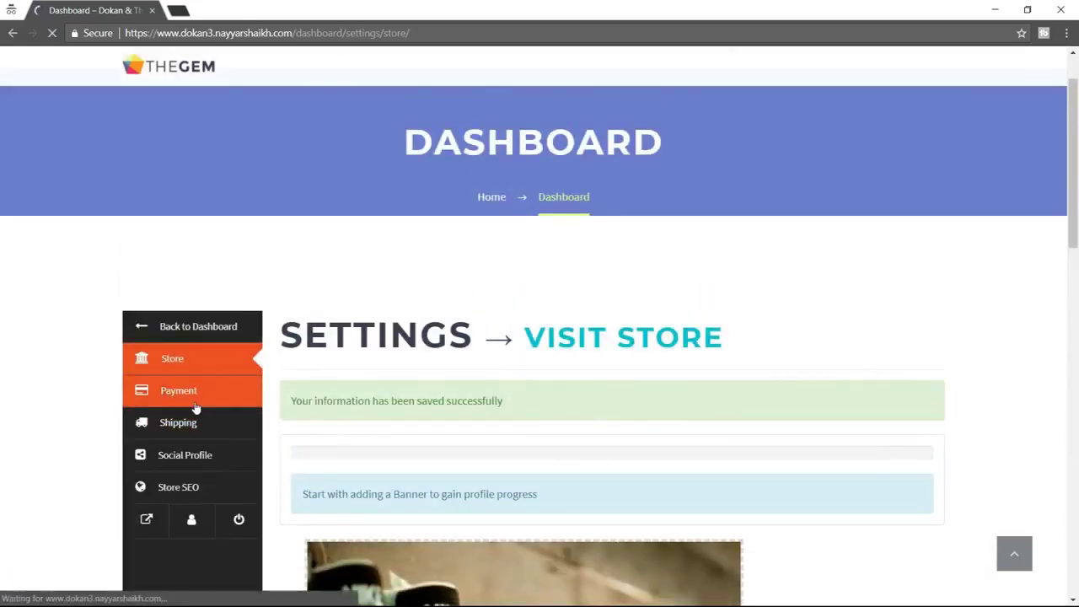
scroll(1029, 396, "up", 3)
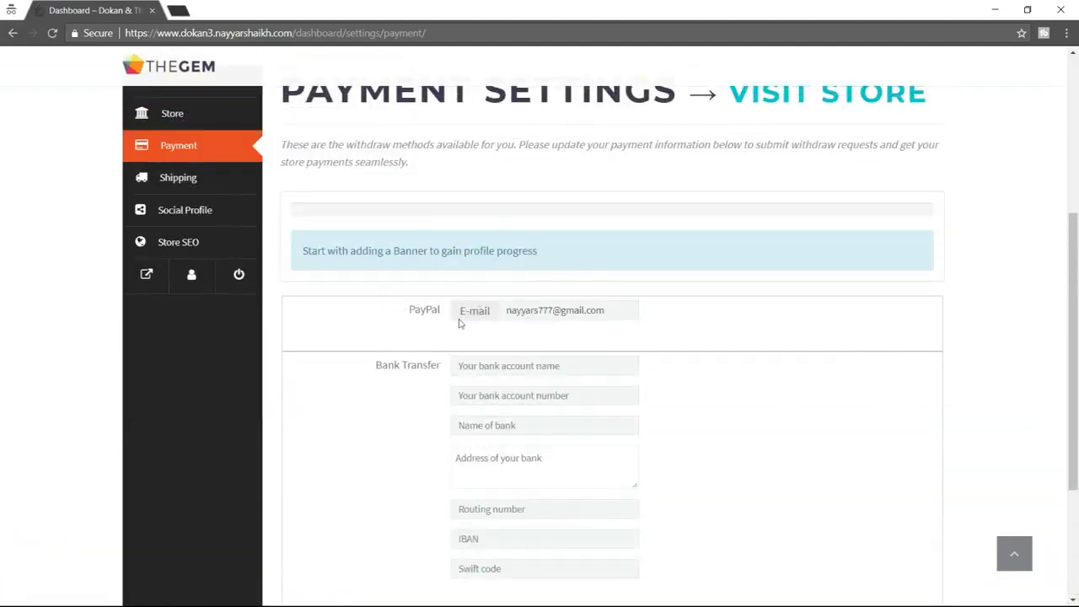
left_click_drag(411, 314, 442, 314)
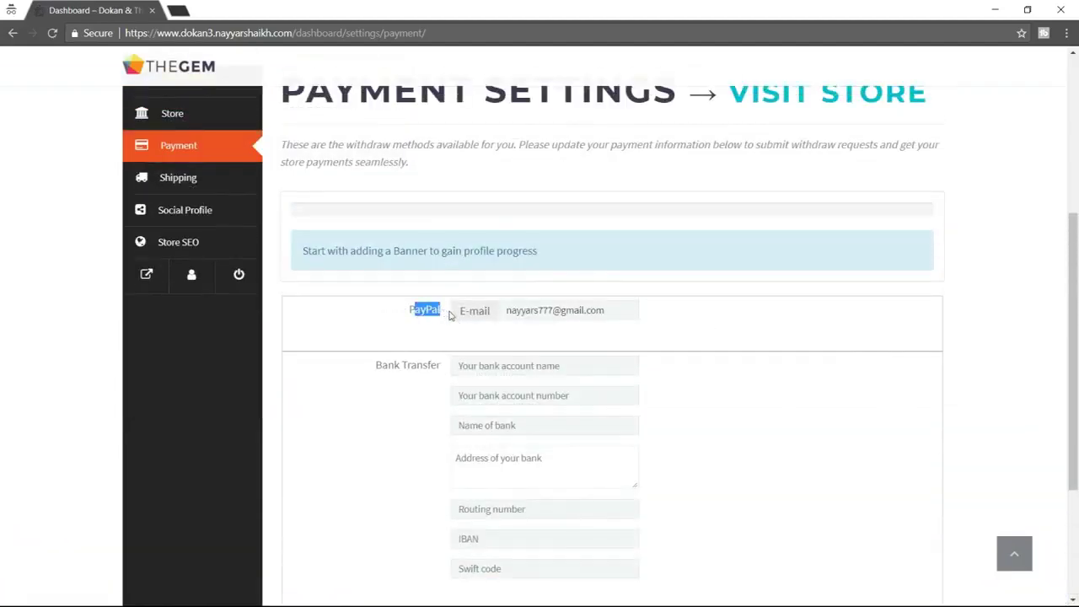
triple_click(542, 316)
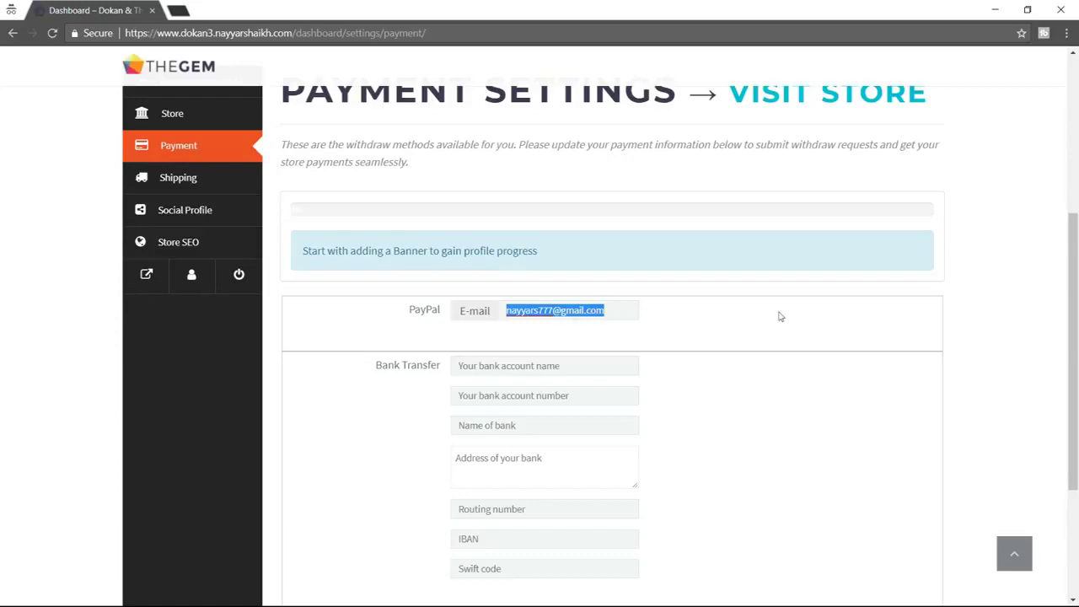
scroll(780, 338, "down", 2)
left_click(487, 250)
left_click(508, 227)
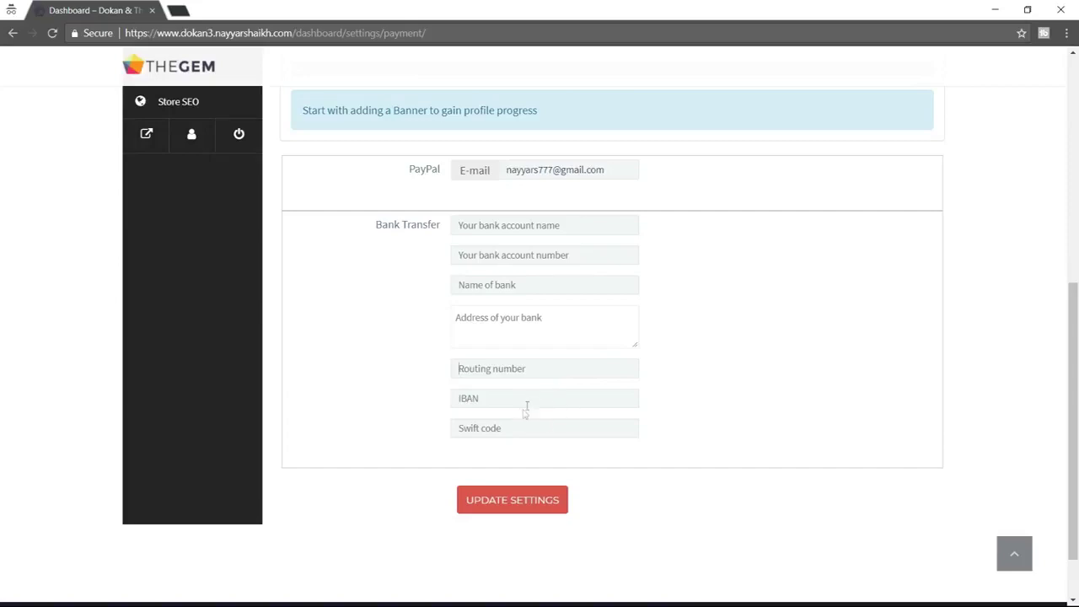
Save the payment settings and go back to the vendor dashboard showing 75% profile complete
left_click(530, 503)
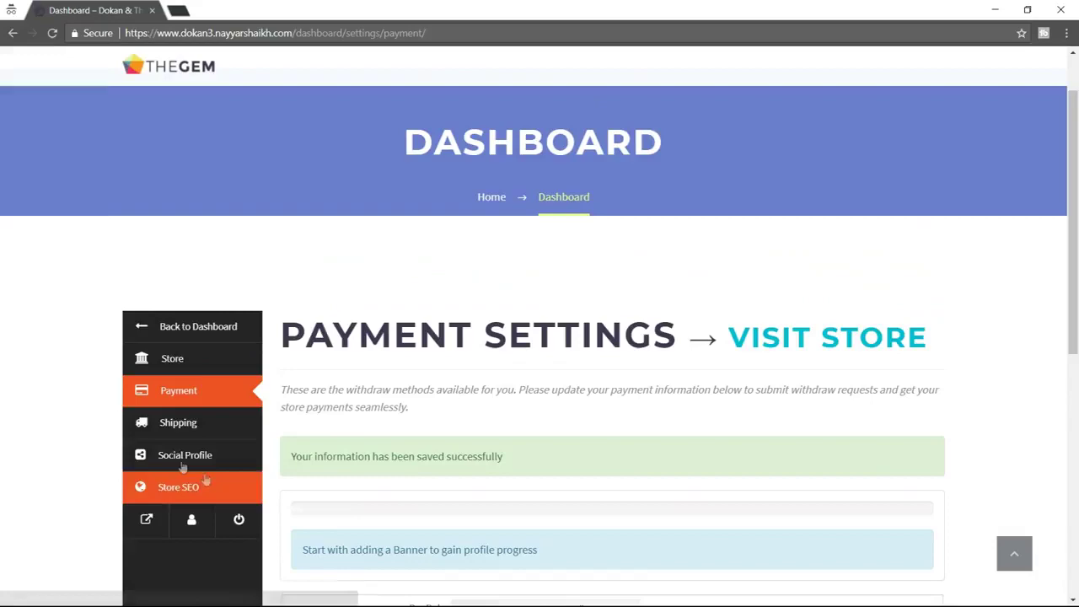
left_click(196, 326)
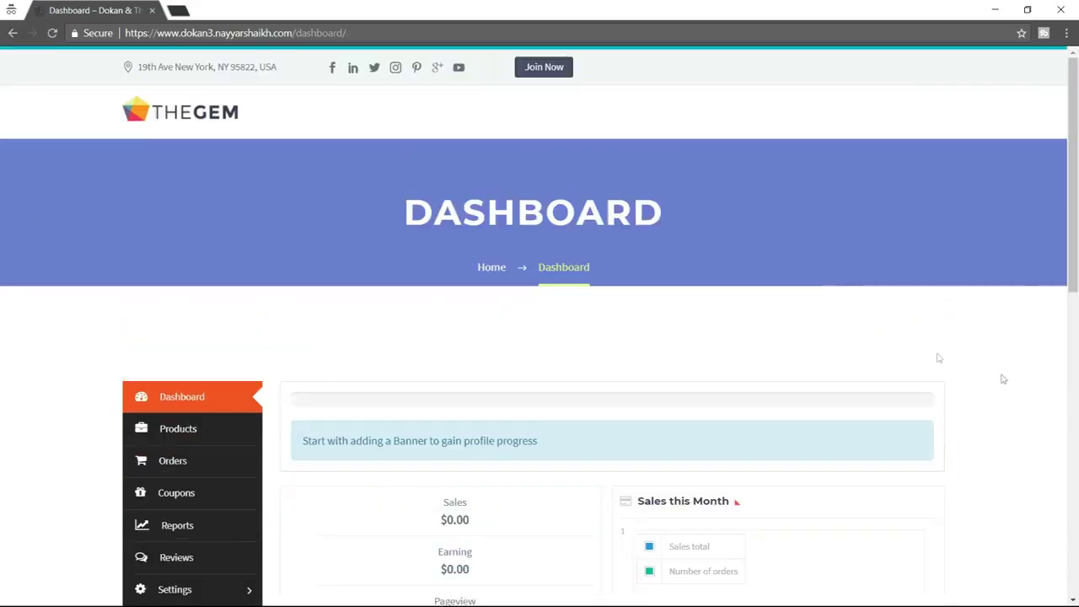
scroll(1002, 377, "down", 2)
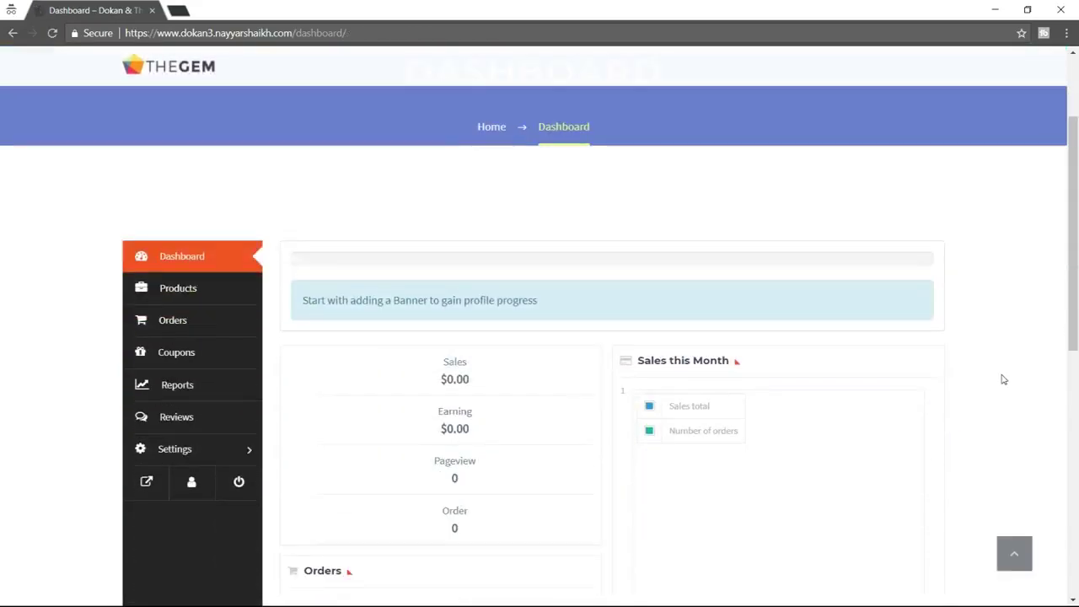
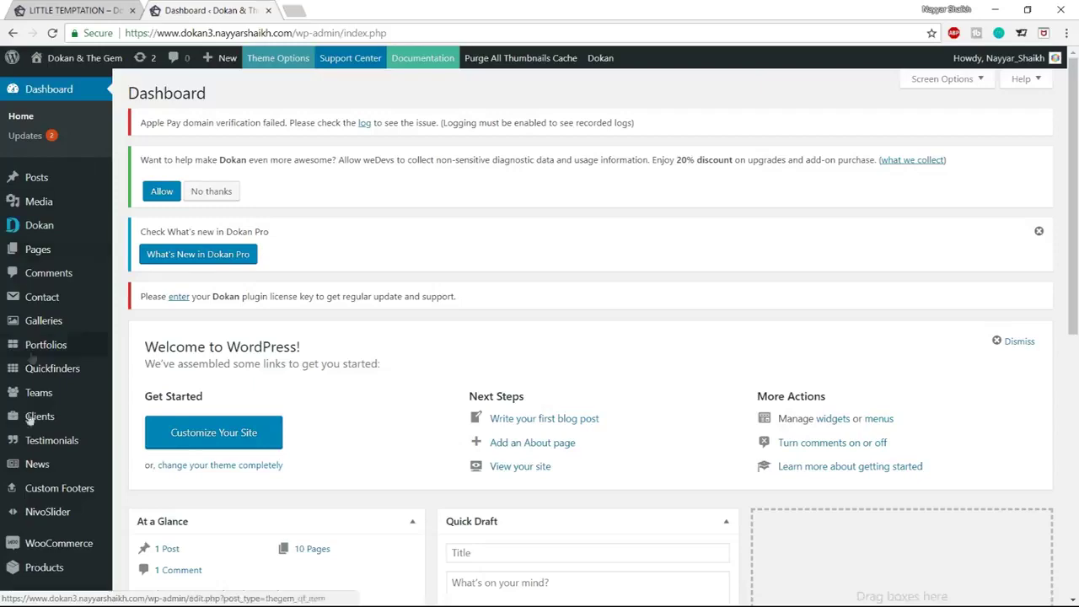
Open Products > Add New to start a blank product draft
scroll(76, 438, "down", 3)
mouse_move(46, 359)
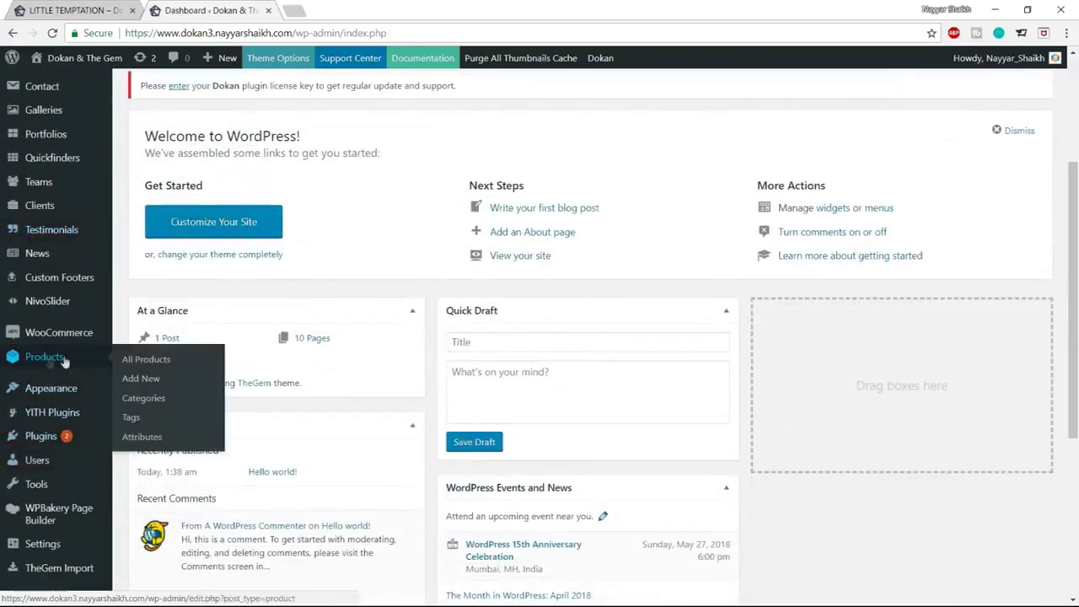
left_click(164, 387)
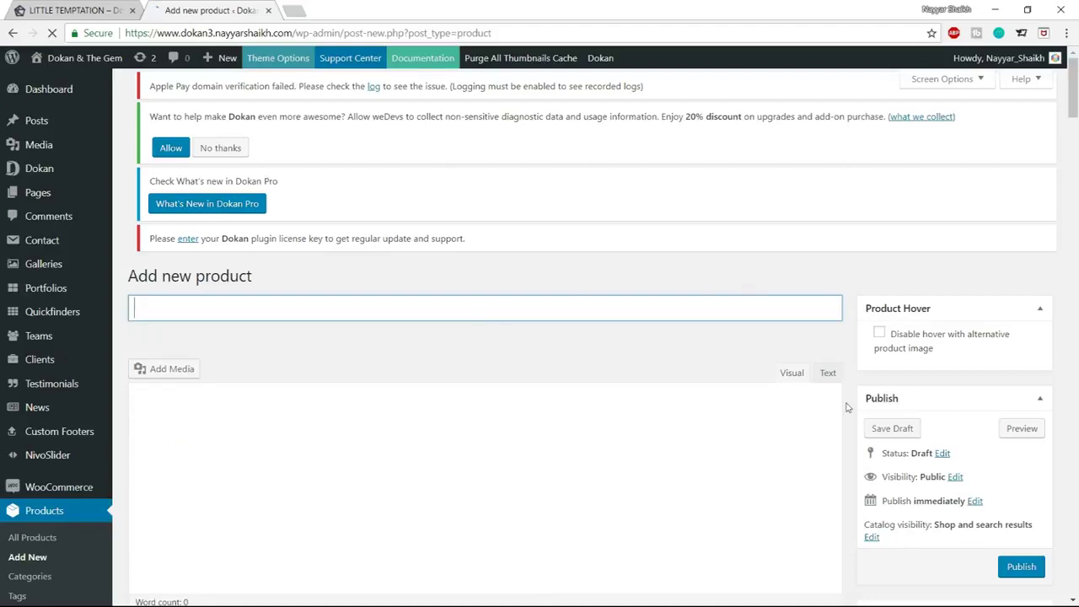
scroll(848, 407, "down", 1)
scroll(848, 407, "down", 8)
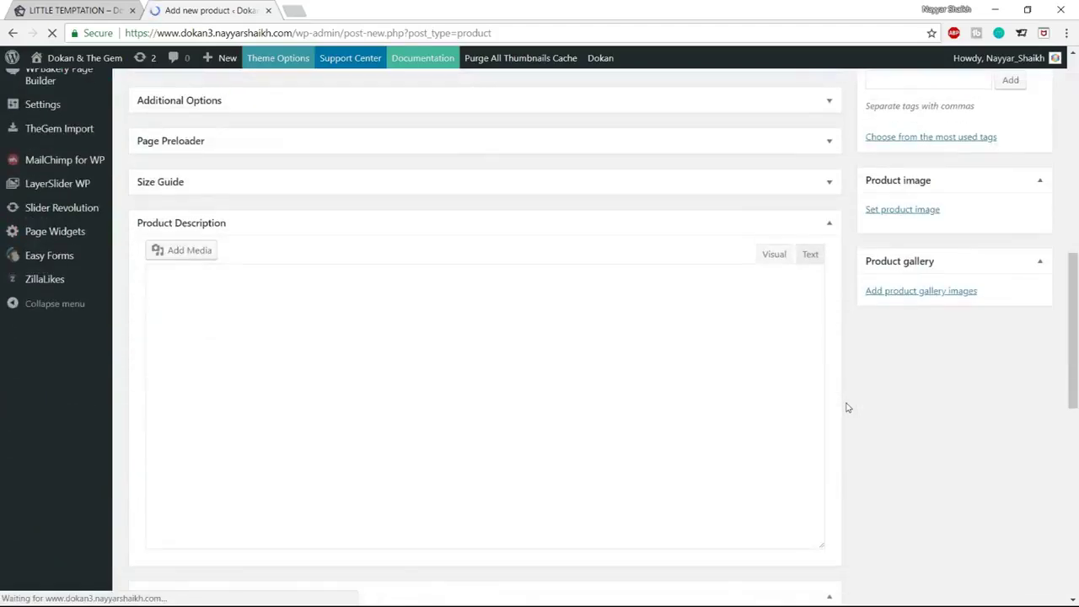
Glance at the existing LITTLE TEMPTATION storefront page, then return to the new product form
key("alt+space")
left_click(118, 7)
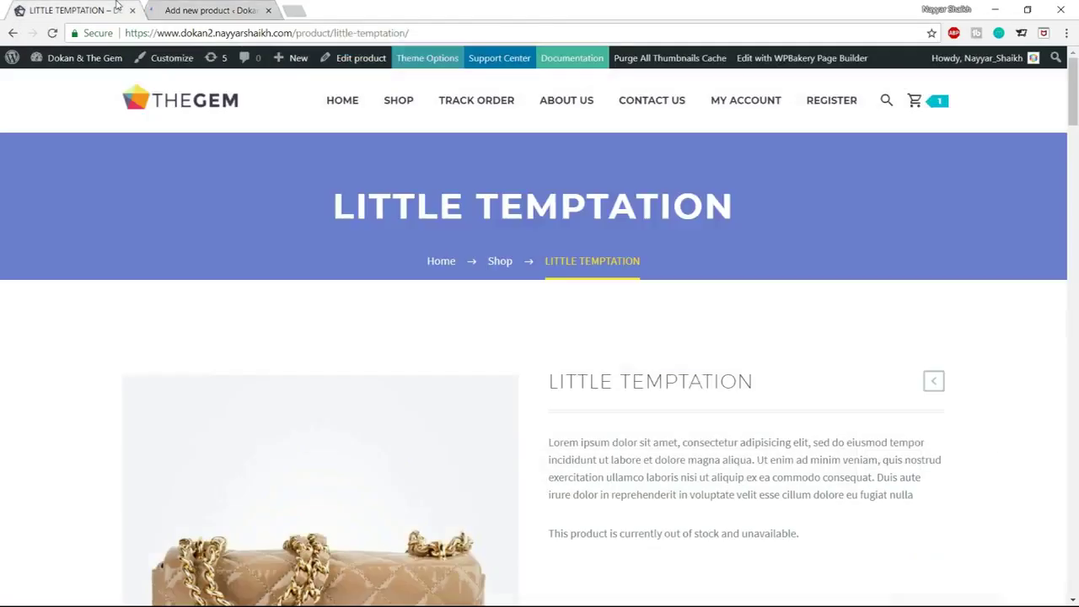
scroll(944, 410, "down", 7)
scroll(859, 405, "up", 7)
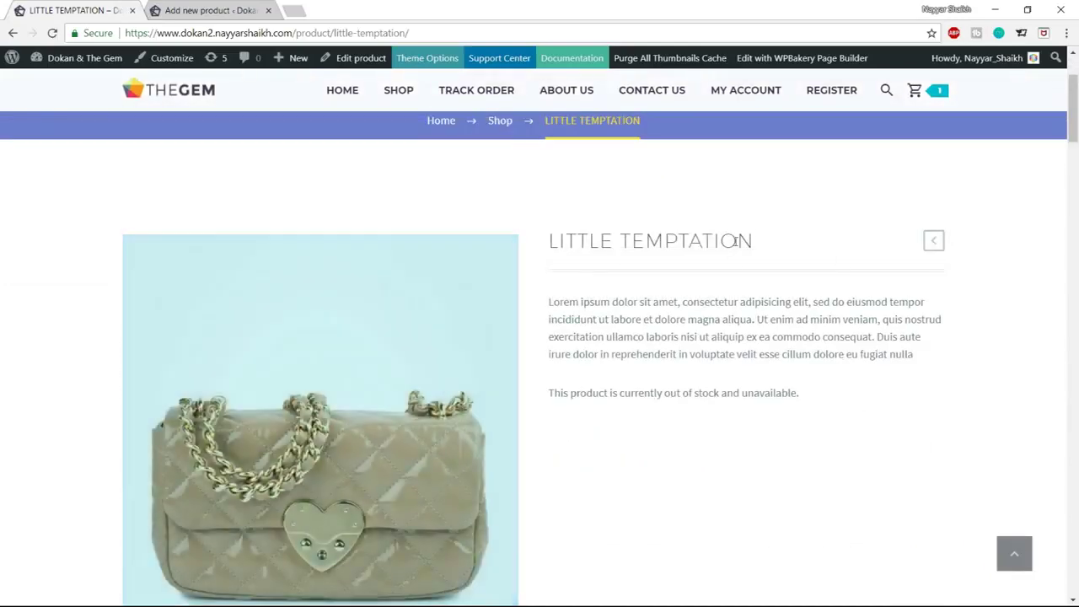
left_click(217, 9)
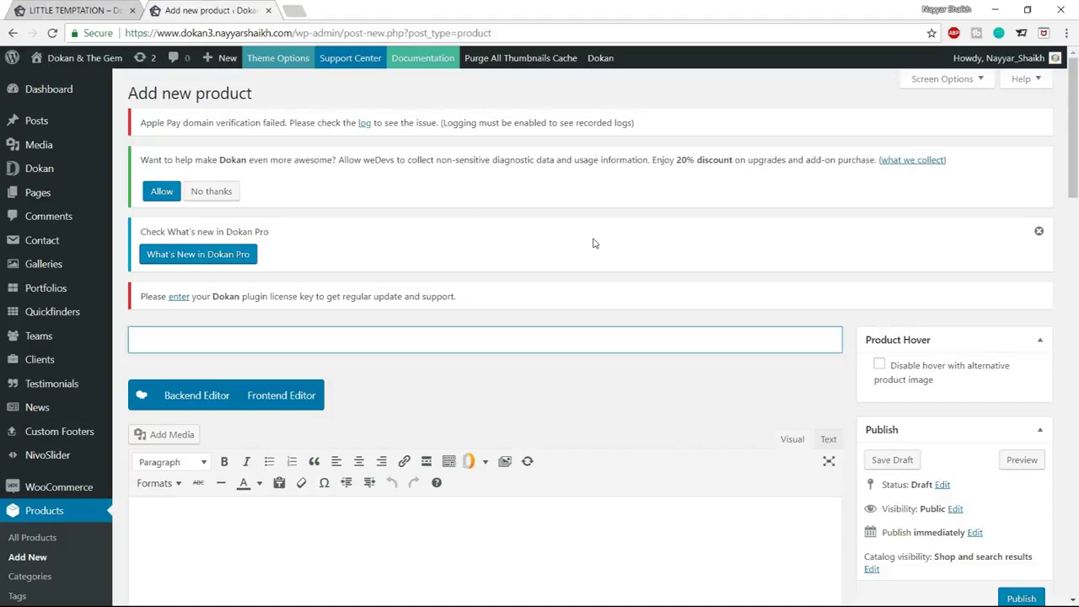
Copy the title LITTLE TEMPTATION from the storefront page into the product title
left_click(109, 10)
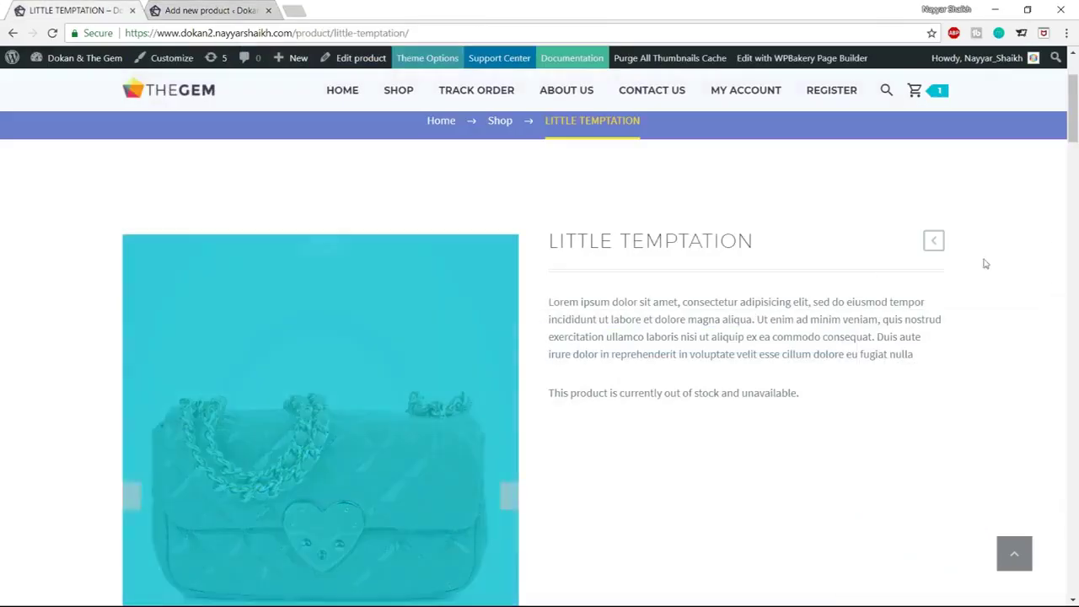
left_click_drag(556, 239, 792, 234)
key("ctrl+c")
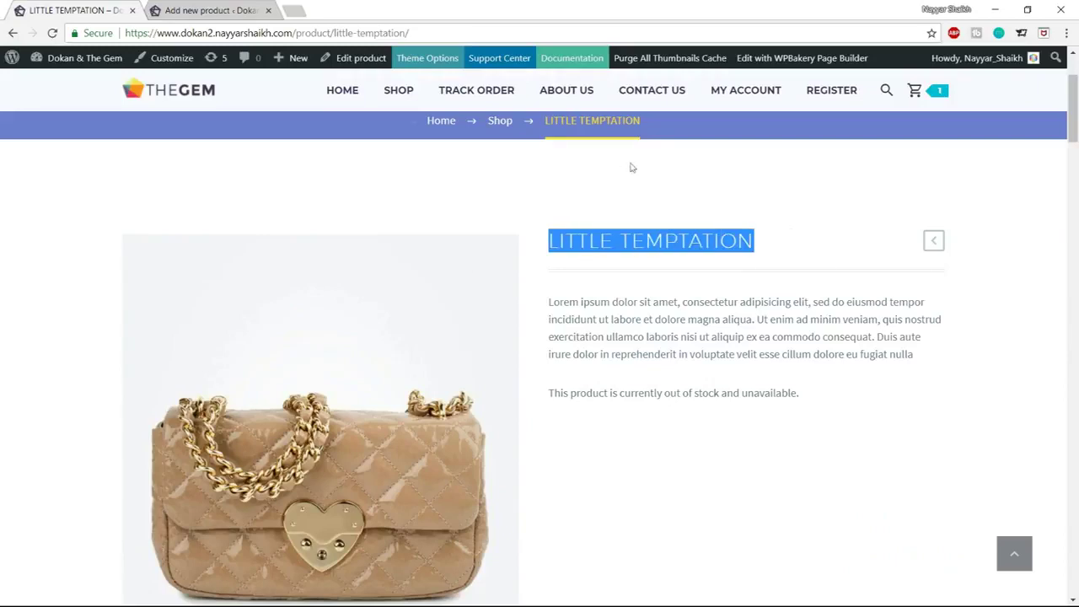
left_click(231, 7)
key("ctrl+v")
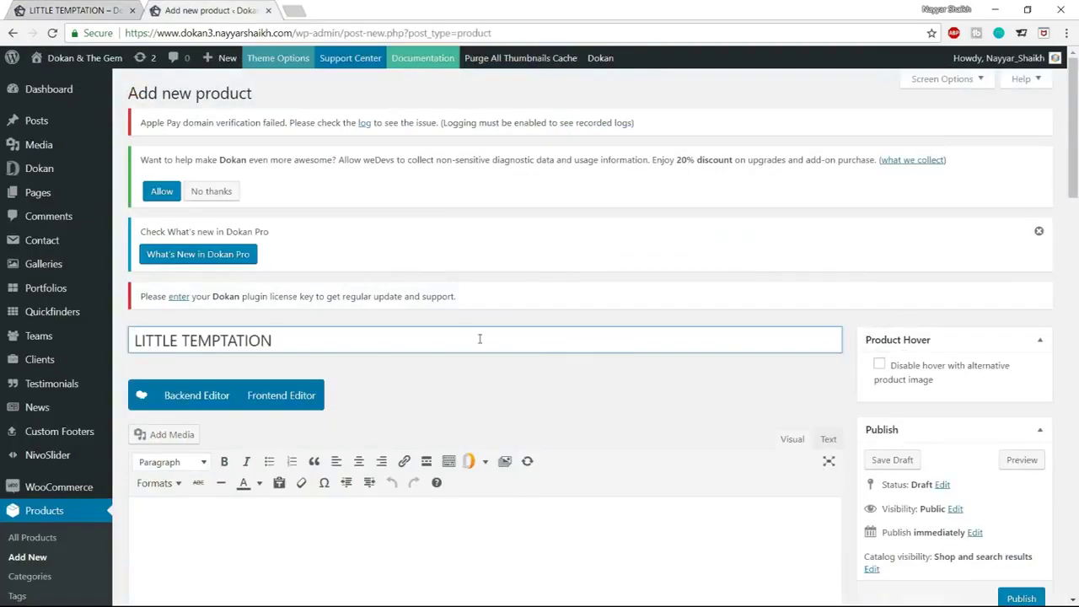
scroll(480, 337, "down", 1)
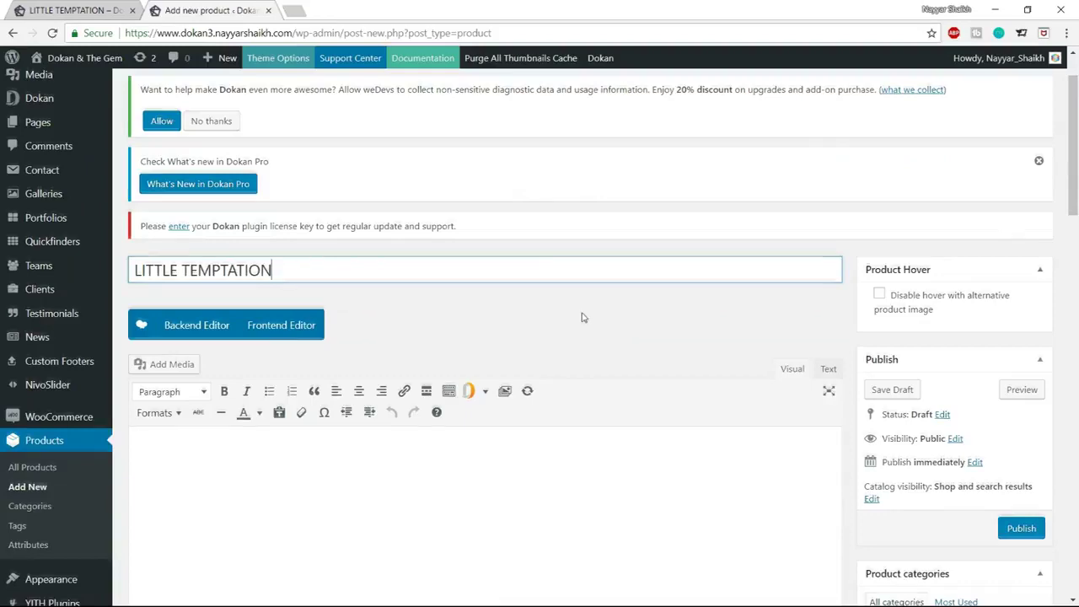
scroll(582, 314, "down", 4)
scroll(530, 317, "up", 1)
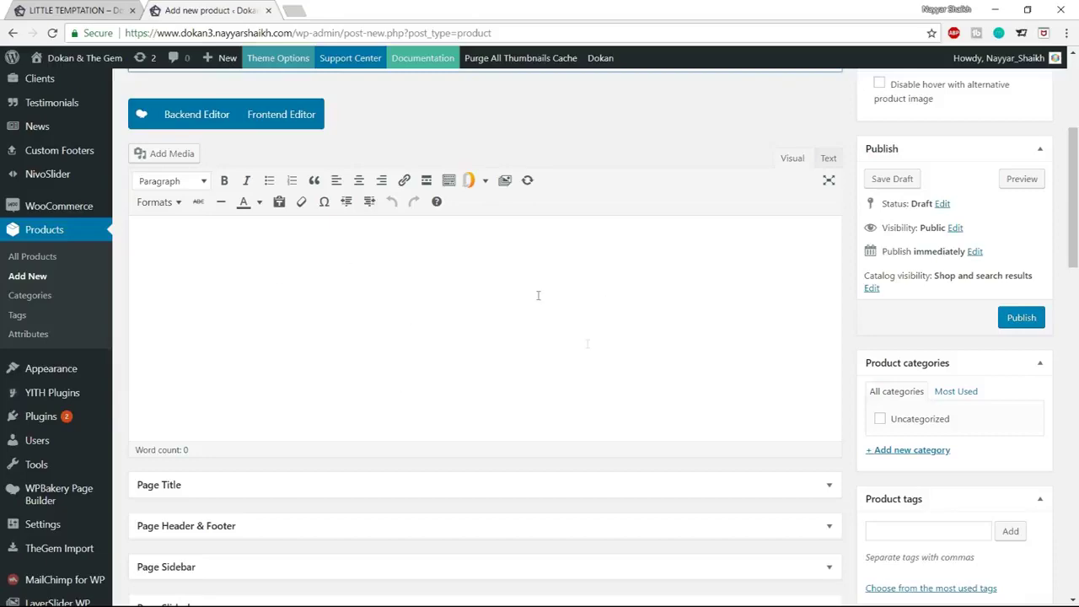
Copy the storefront's short description paragraph into the Product short description editor
scroll(585, 345, "down", 8)
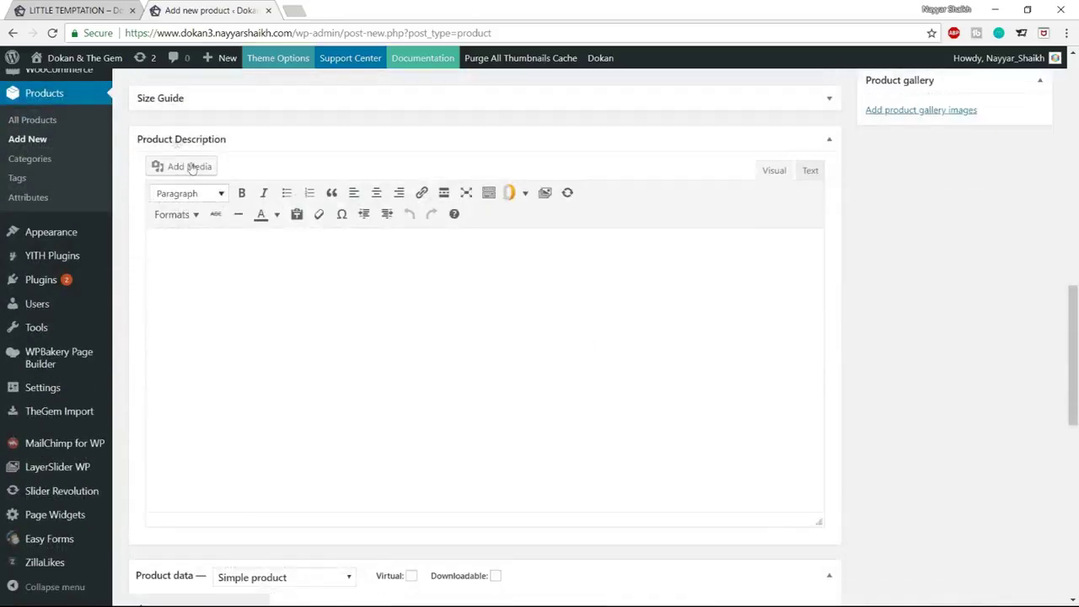
scroll(561, 390, "down", 4)
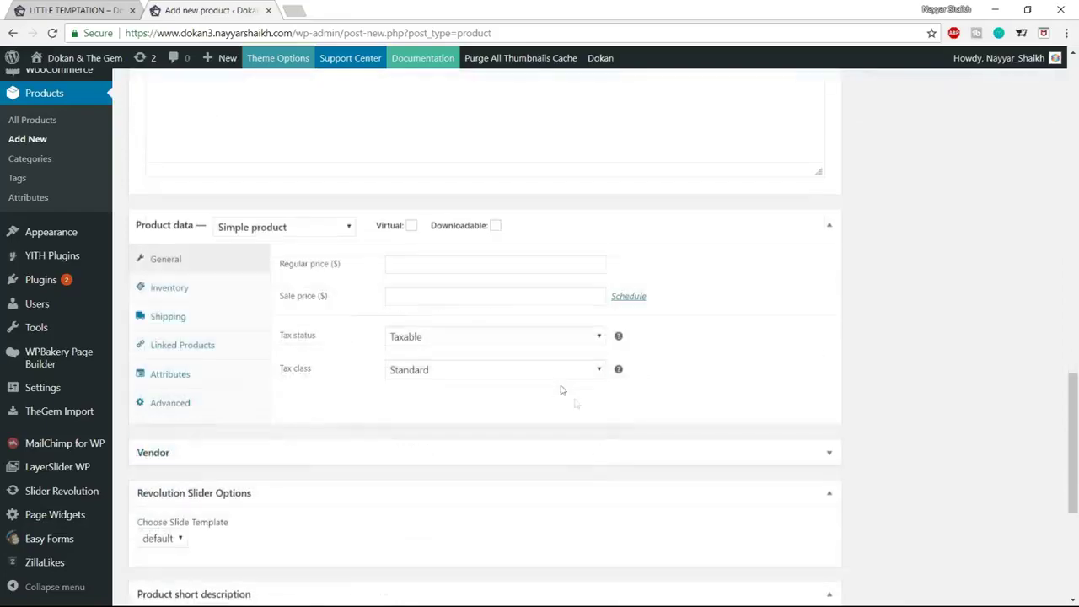
scroll(441, 362, "down", 1)
scroll(668, 405, "down", 1)
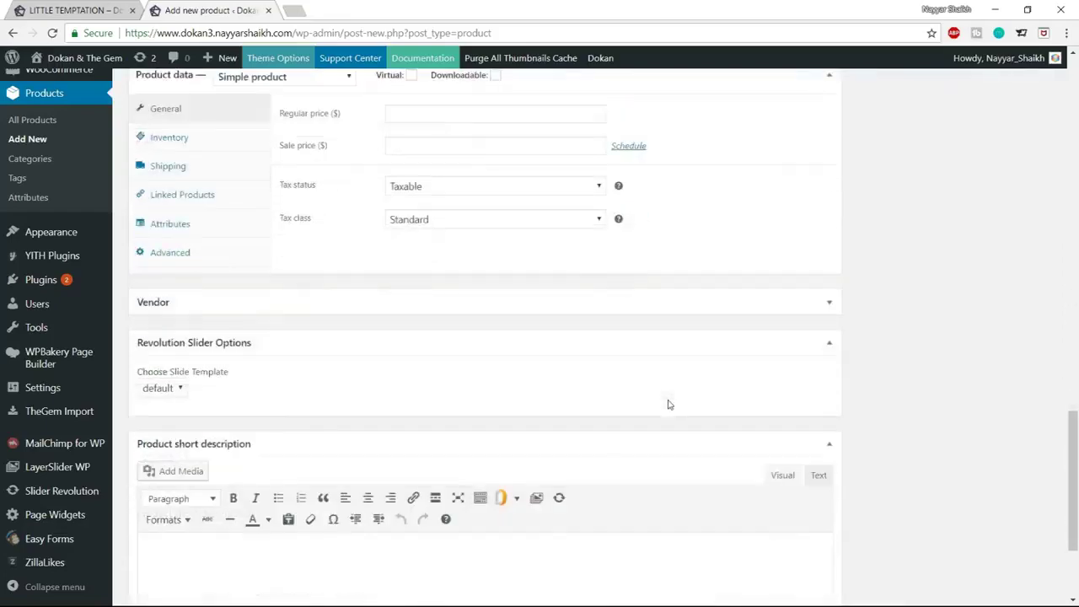
scroll(668, 405, "down", 2)
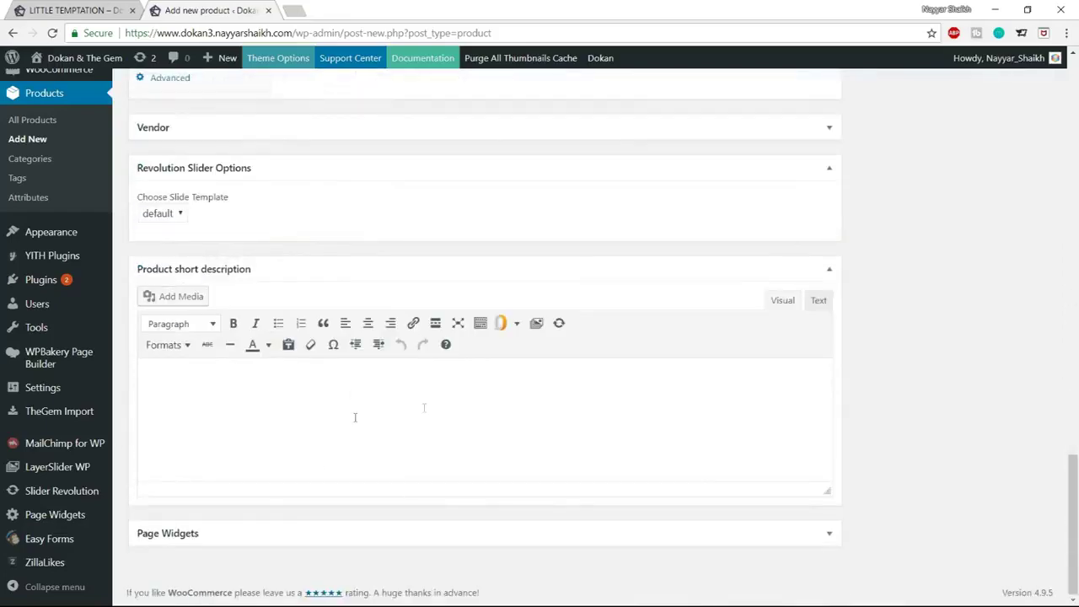
left_click(88, 10)
left_click_drag(549, 301, 995, 354)
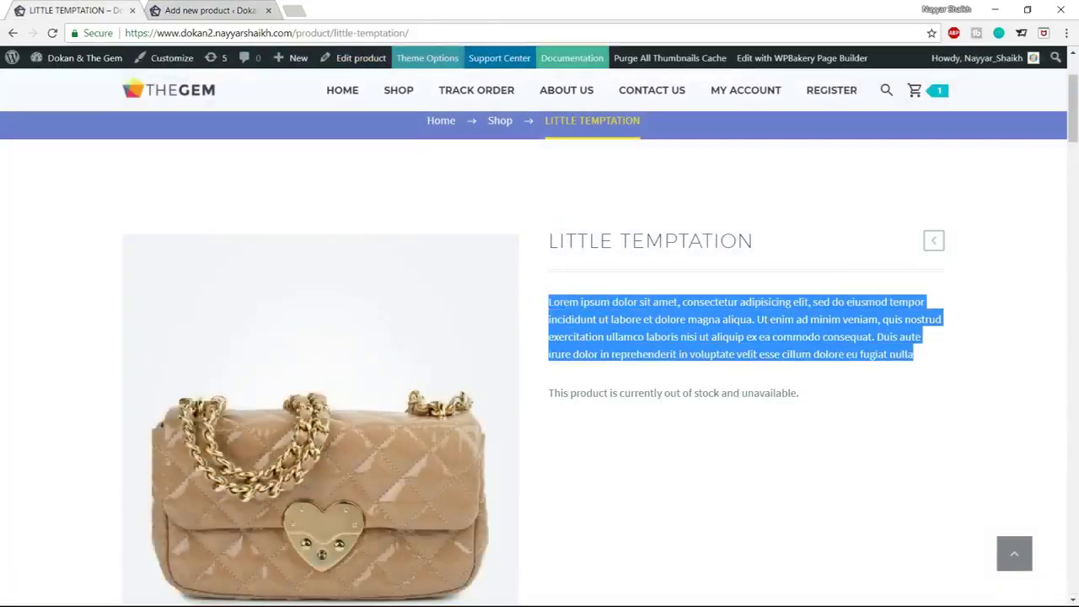
key("ctrl+c")
left_click(211, 10)
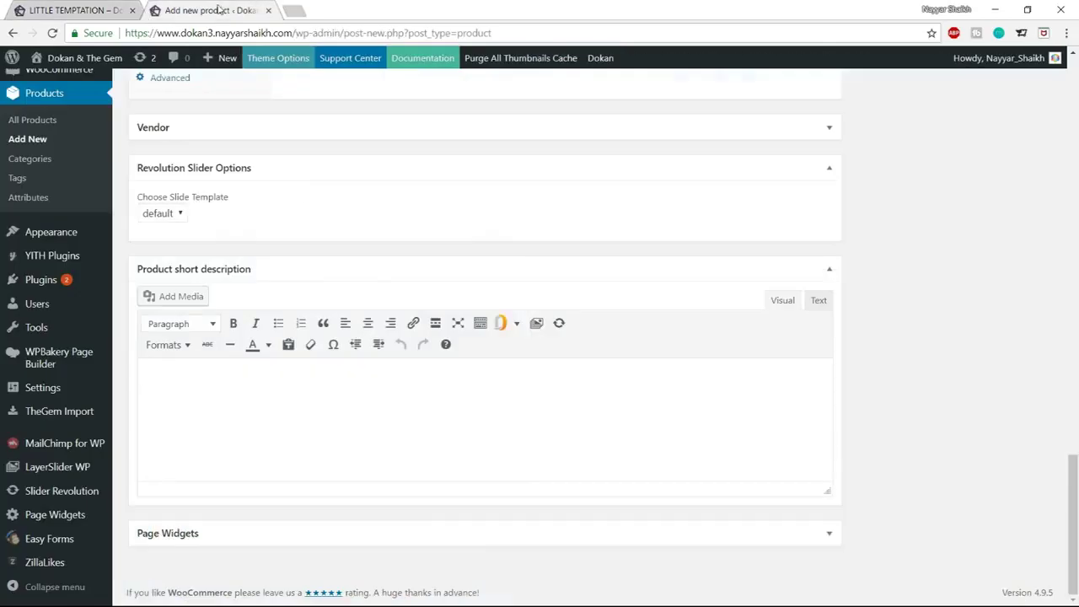
left_click(349, 451)
key("ctrl+v")
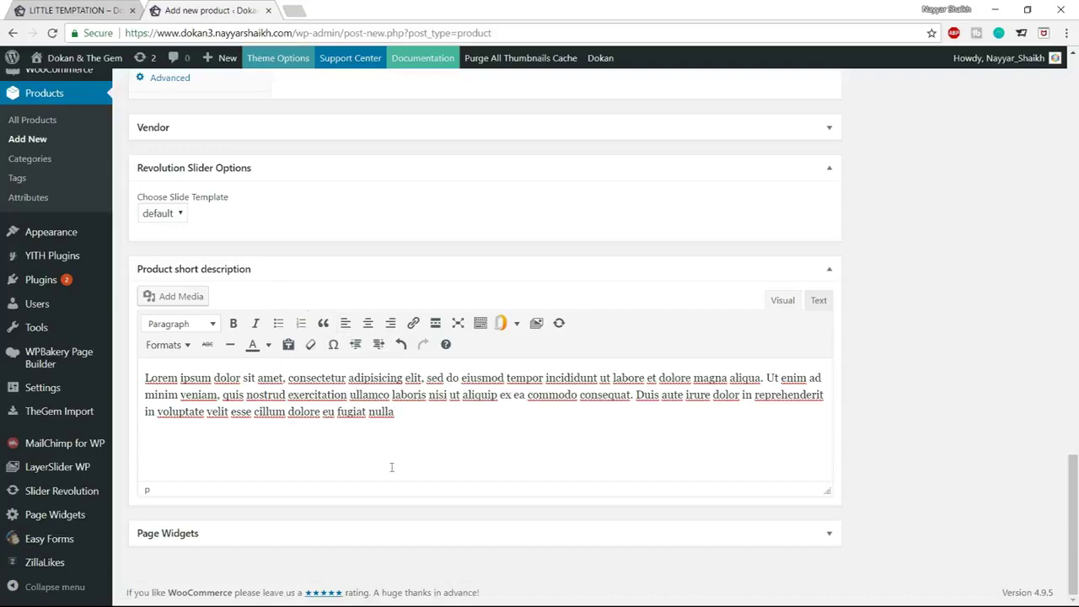
Select the full description text on the existing product page and return to the form
left_click(81, 11)
left_click(898, 366)
scroll(913, 393, "down", 7)
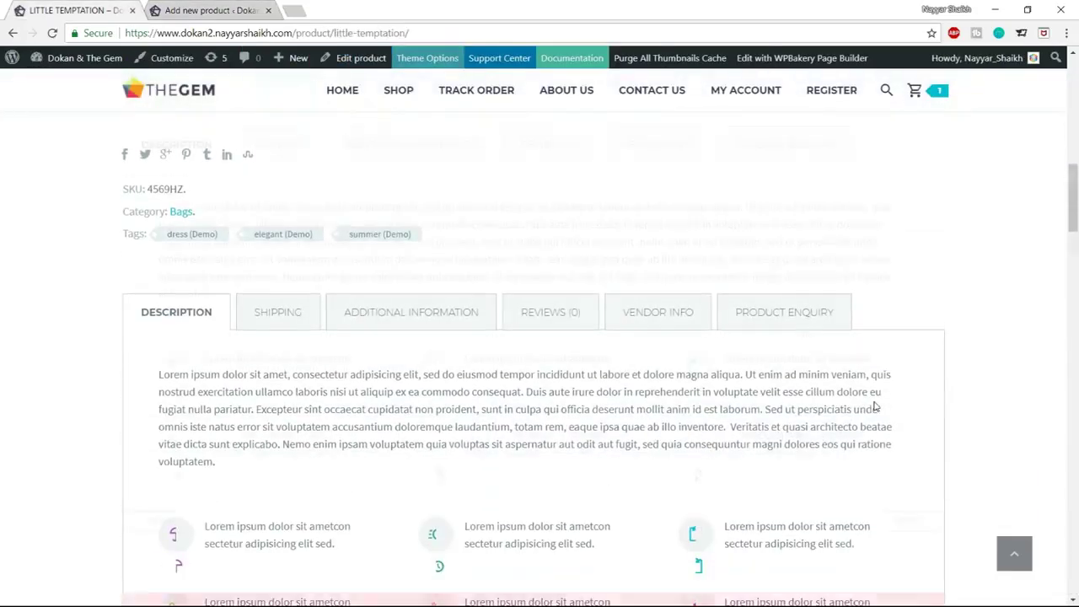
scroll(875, 408, "down", 2)
left_click_drag(158, 206, 267, 293)
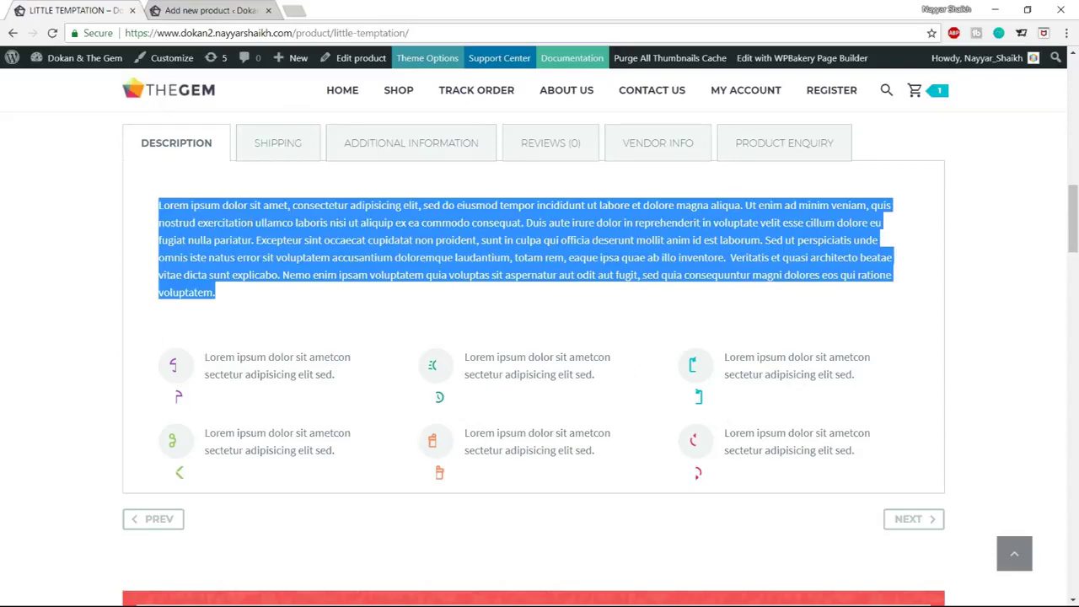
left_click(221, 10)
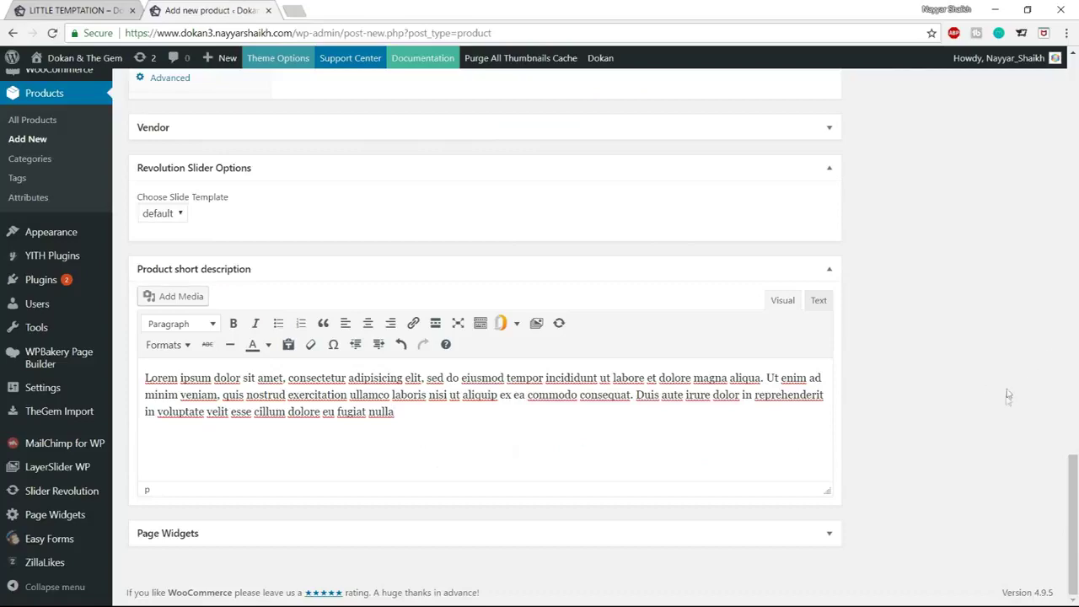
Paste the full Lorem ipsum paragraph into the product description
scroll(1007, 397, "up", 15)
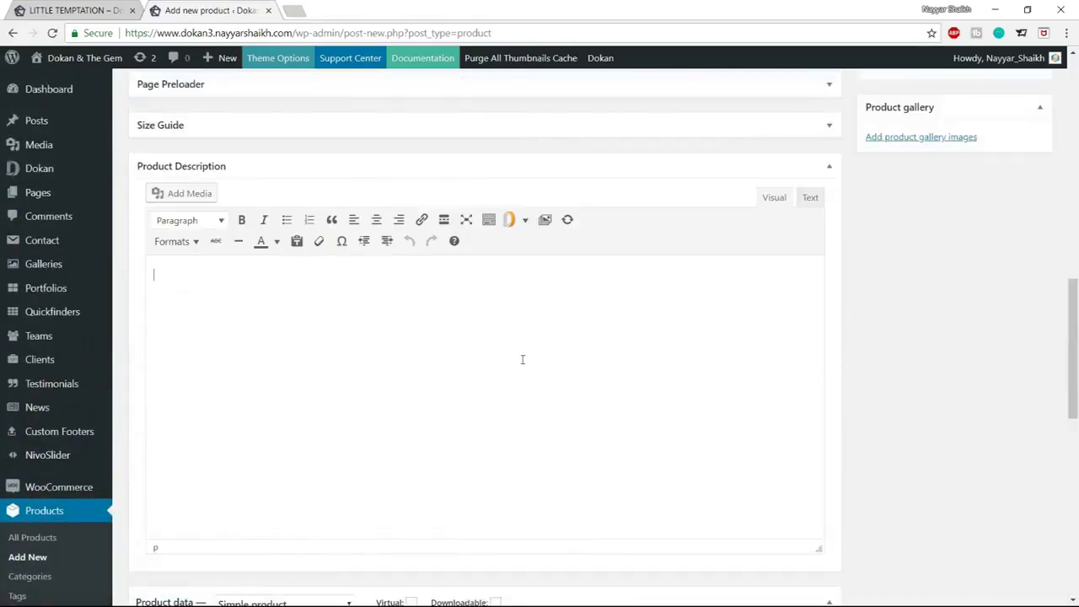
left_click(521, 359)
key("ctrl+v")
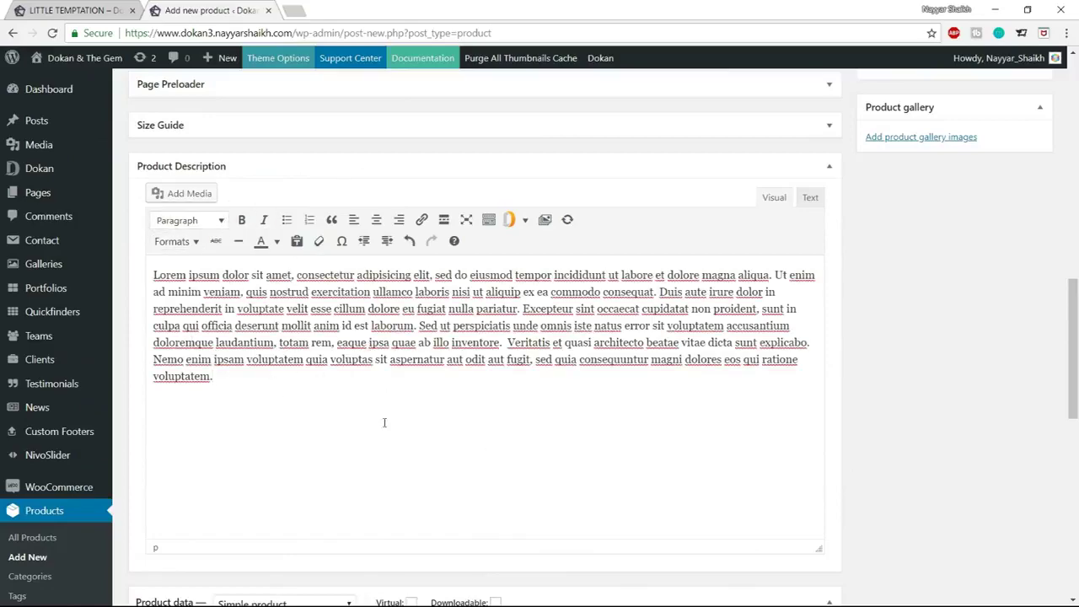
scroll(1074, 389, "down", 6)
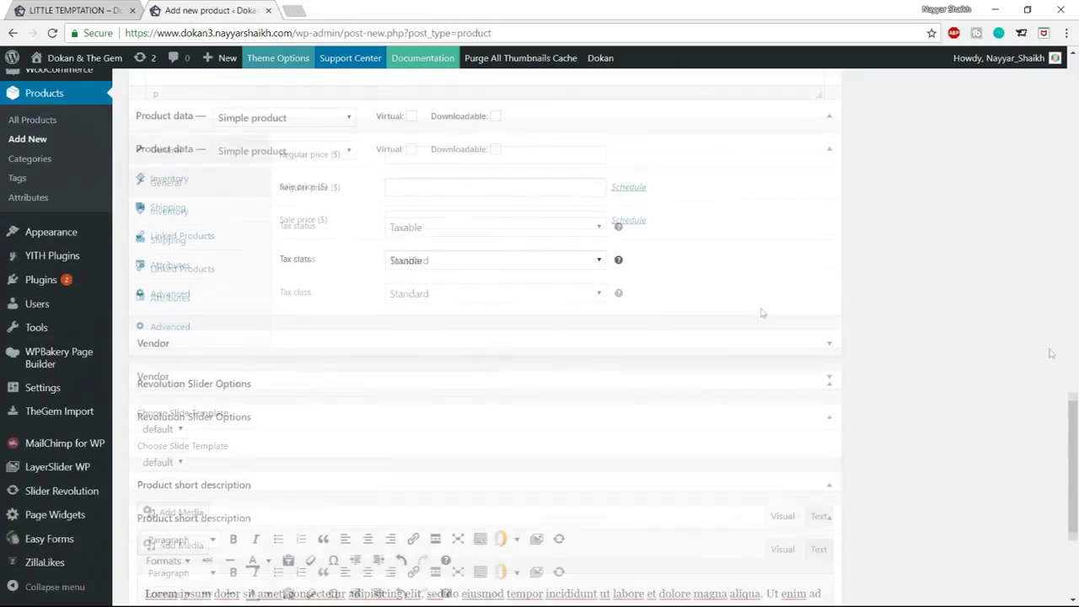
scroll(568, 244, "up", 1)
Keep the product type as Simple product
left_click(301, 178)
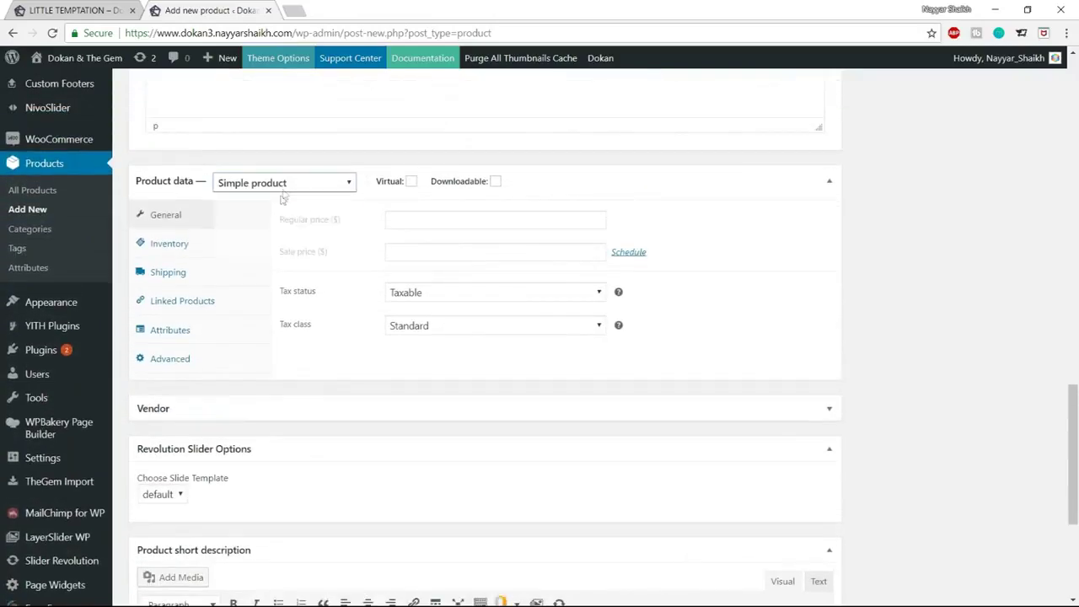
left_click(292, 216)
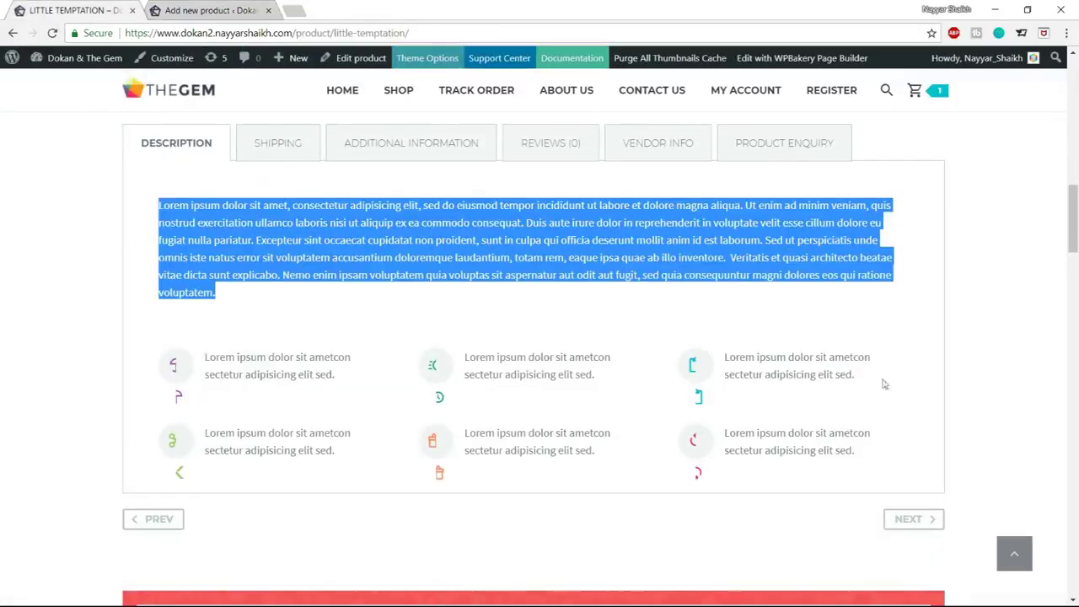
scroll(883, 384, "up", 10)
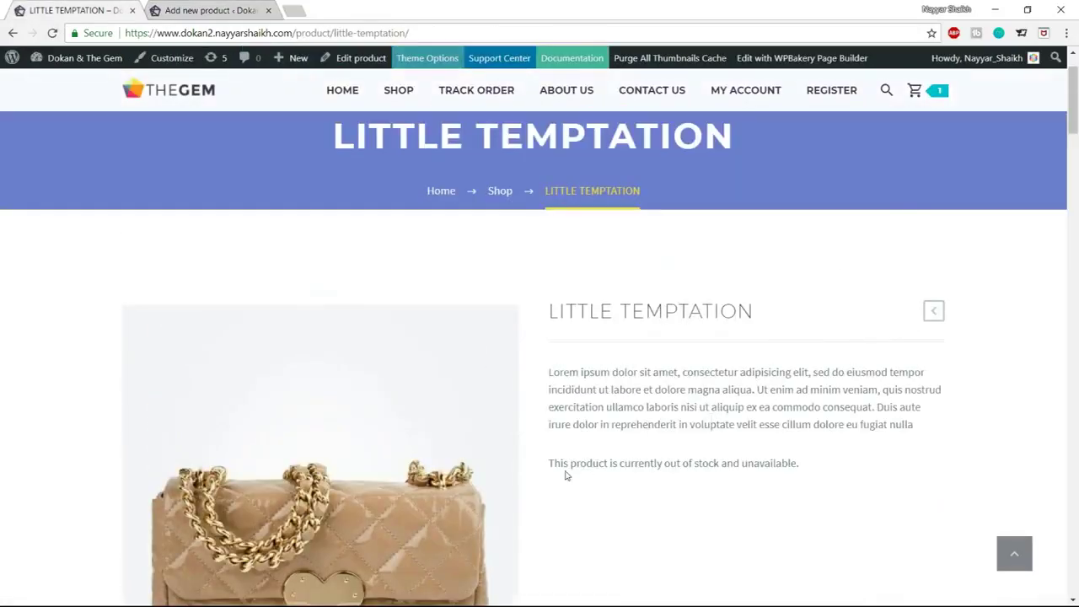
left_click_drag(555, 464, 896, 465)
Set the regular price to 50 and the sale price to 45
left_click(164, 8)
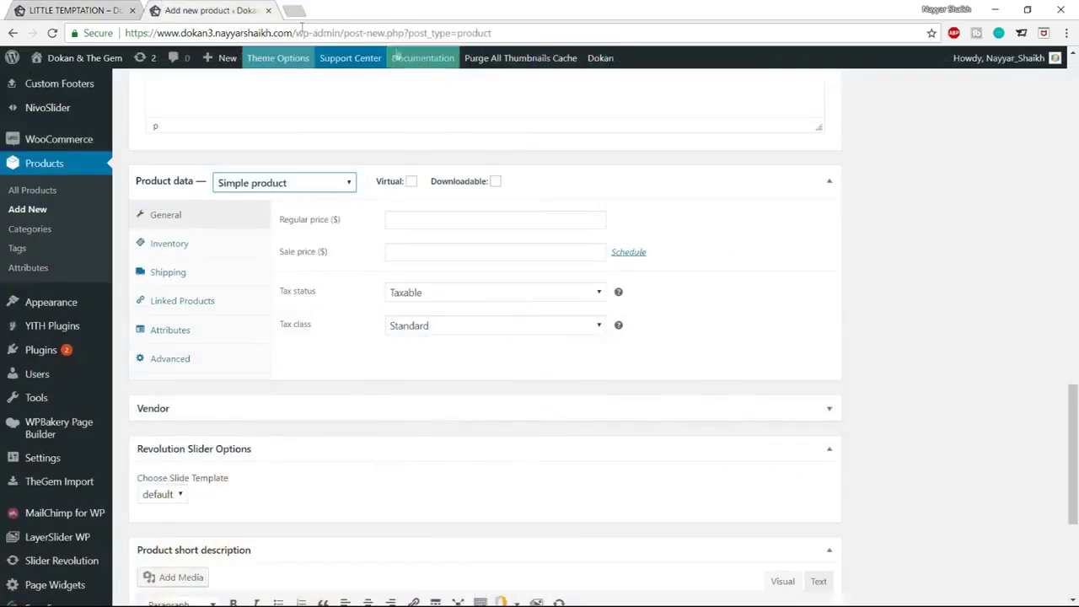
left_click(479, 217)
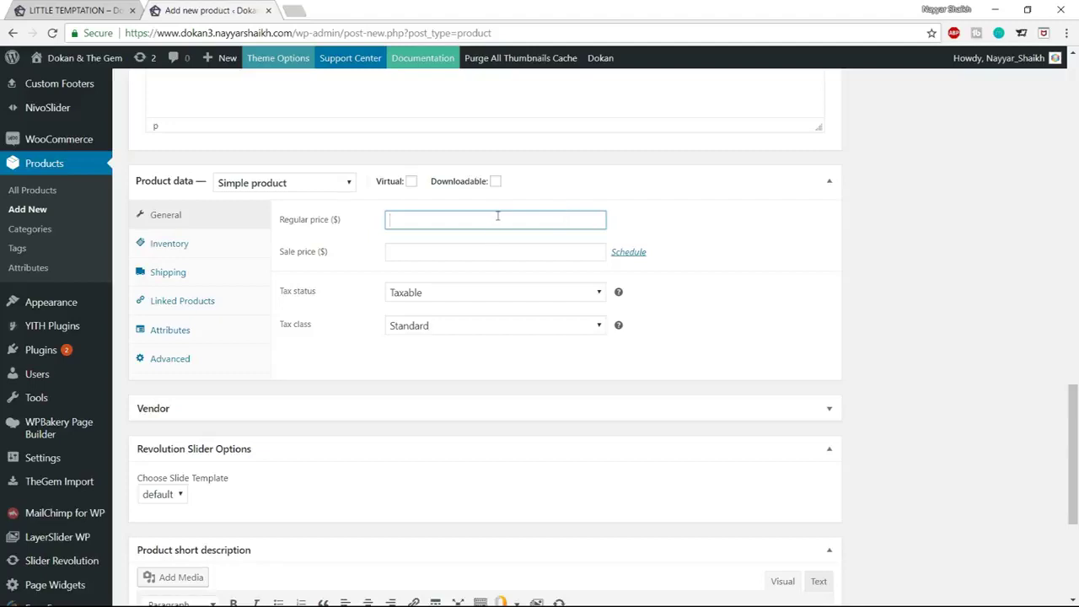
type("50")
left_click(839, 297)
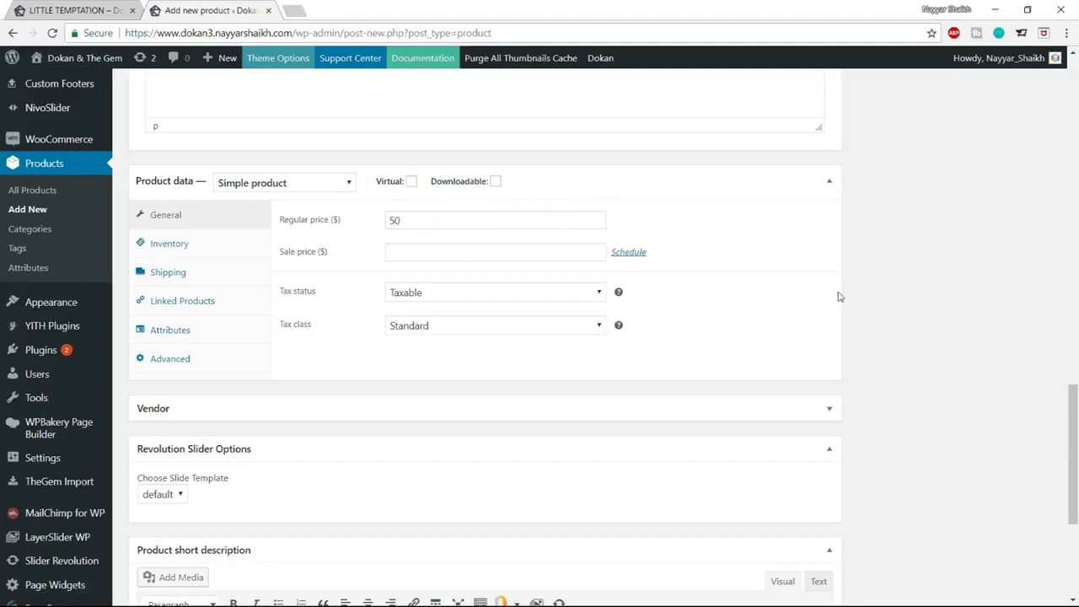
left_click(443, 250)
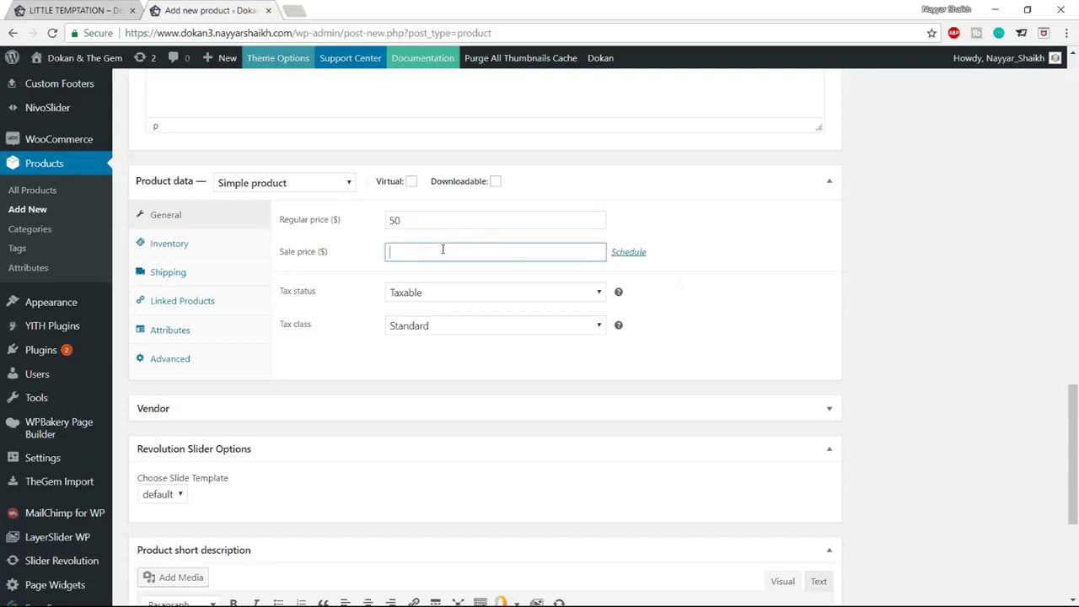
type("45")
left_click(745, 247)
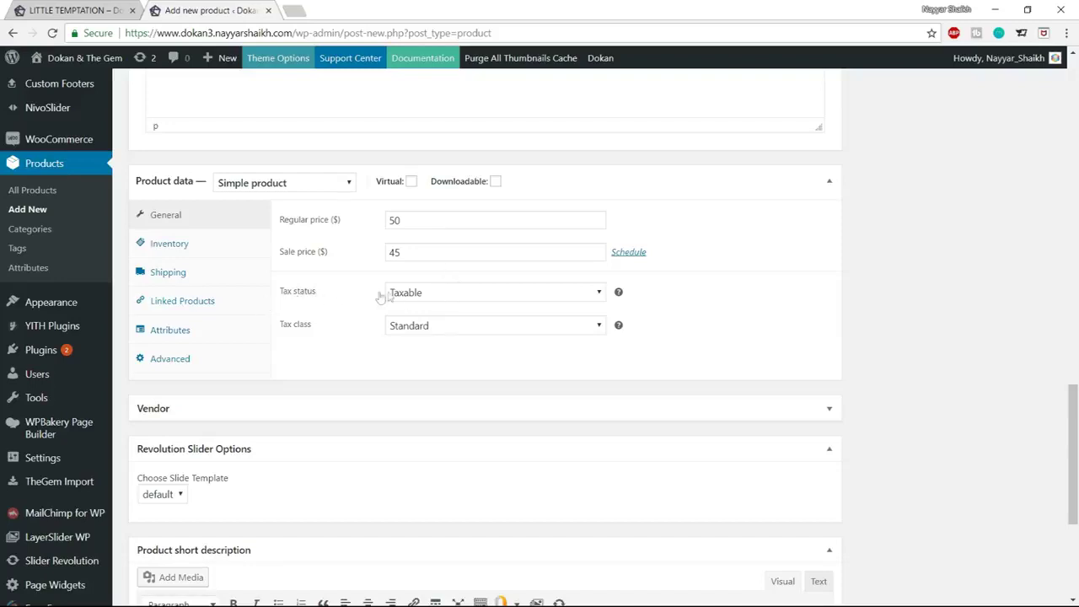
Keep Taxable tax status, set the tax class to GST, and show the Inventory settings
left_click(447, 296)
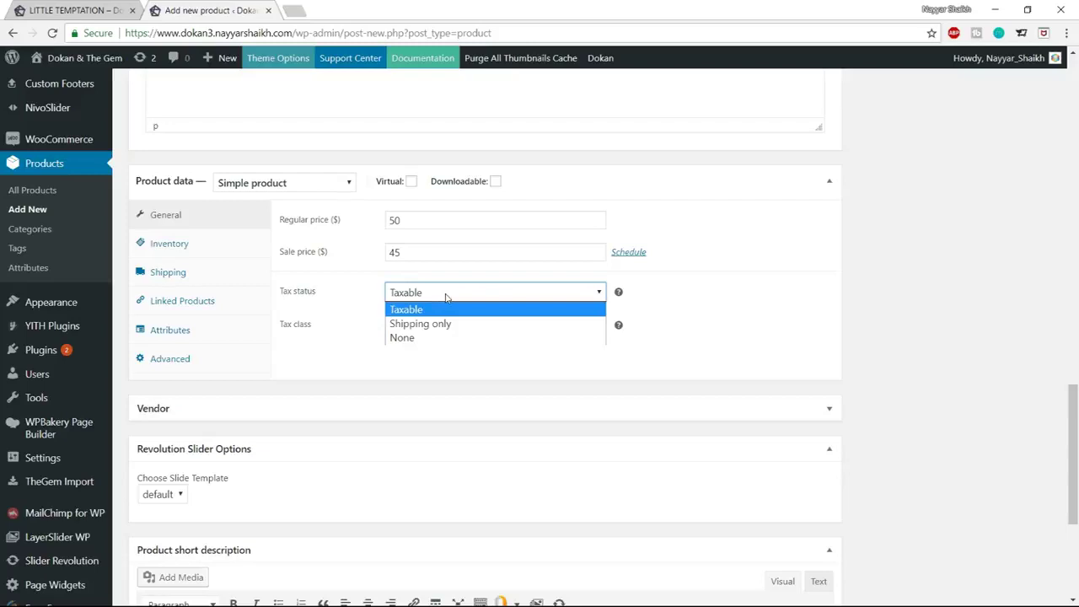
left_click(442, 312)
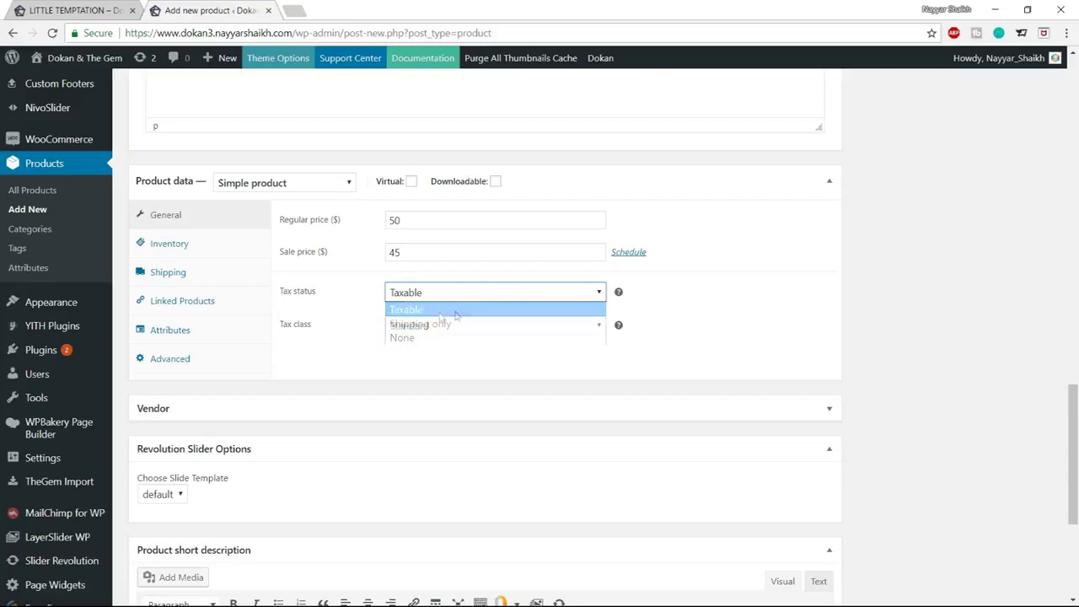
left_click(438, 326)
left_click(426, 385)
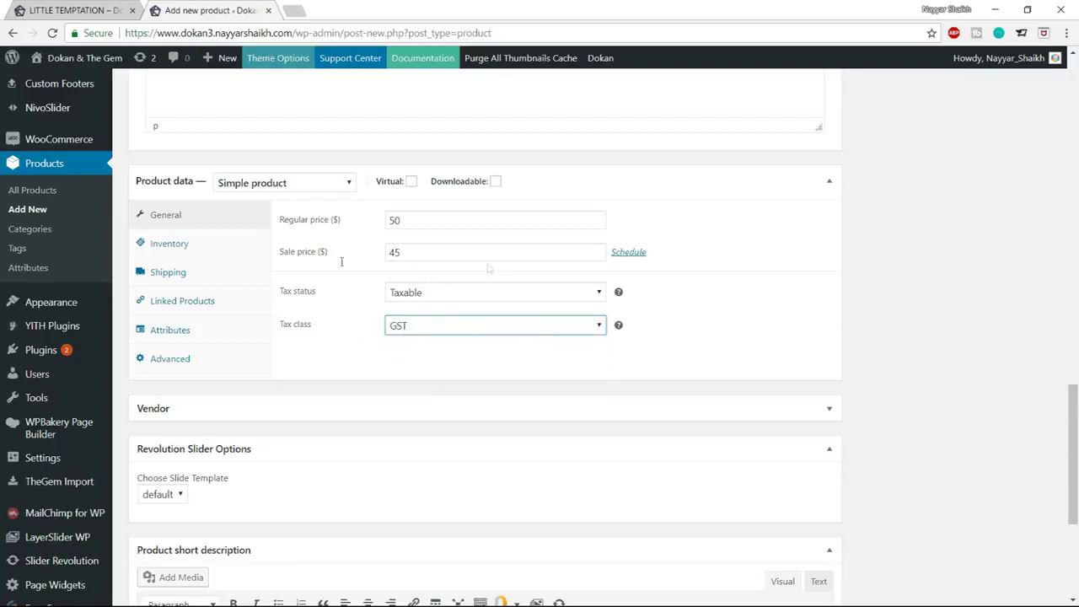
left_click(205, 253)
left_click(455, 221)
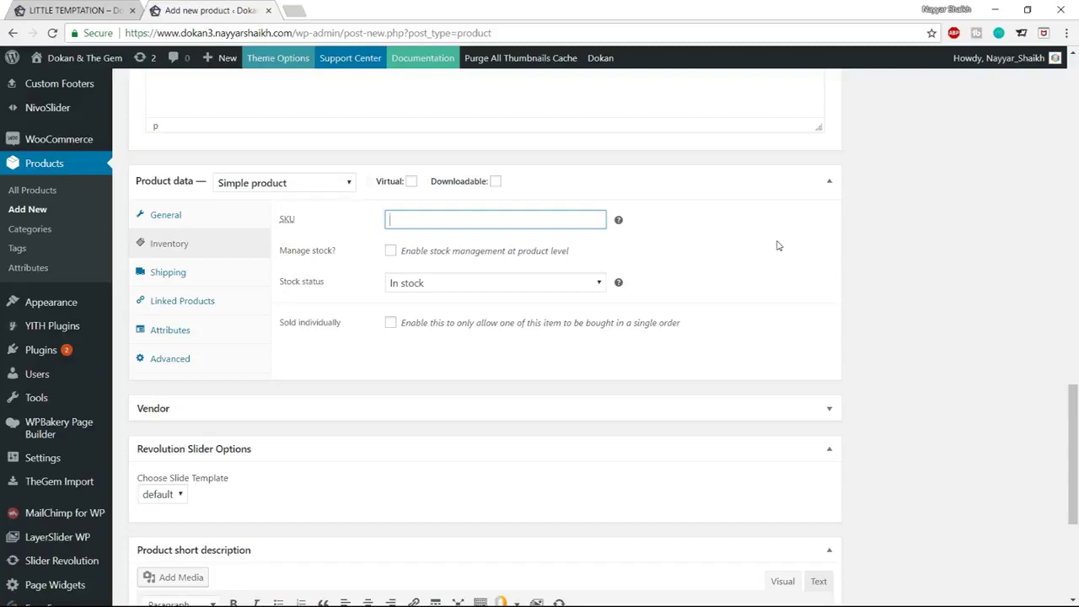
Enter SKU Bag-1 and enable stock management with a quantity of 20
type("Bag-1")
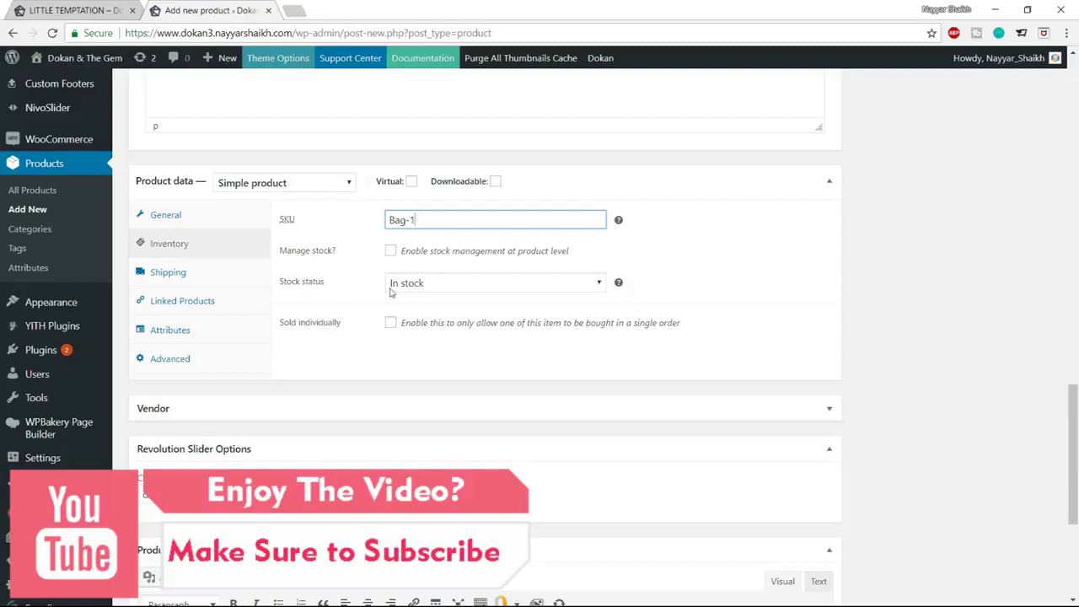
left_click(390, 251)
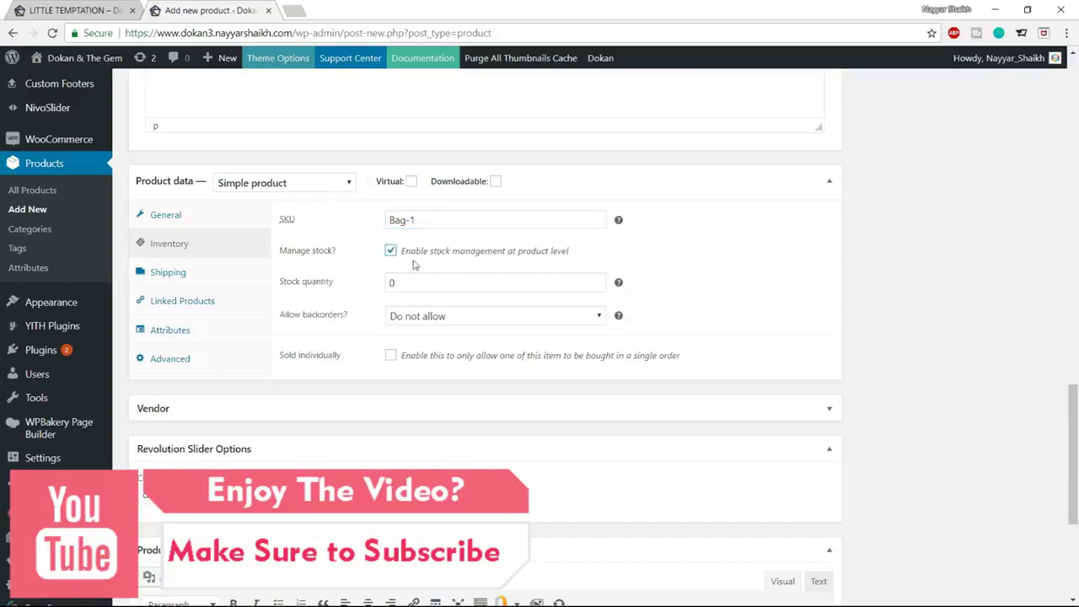
double_click(429, 282)
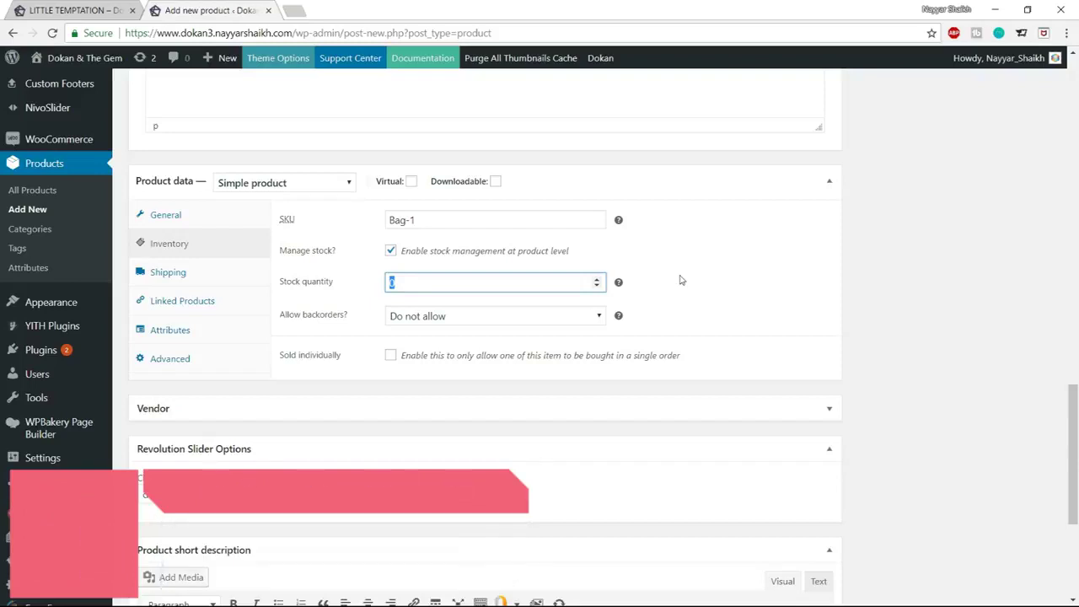
type("20")
Set backorders to 'Allow, but notify customer', then show the Shipping settings
left_click(439, 317)
left_click(674, 321)
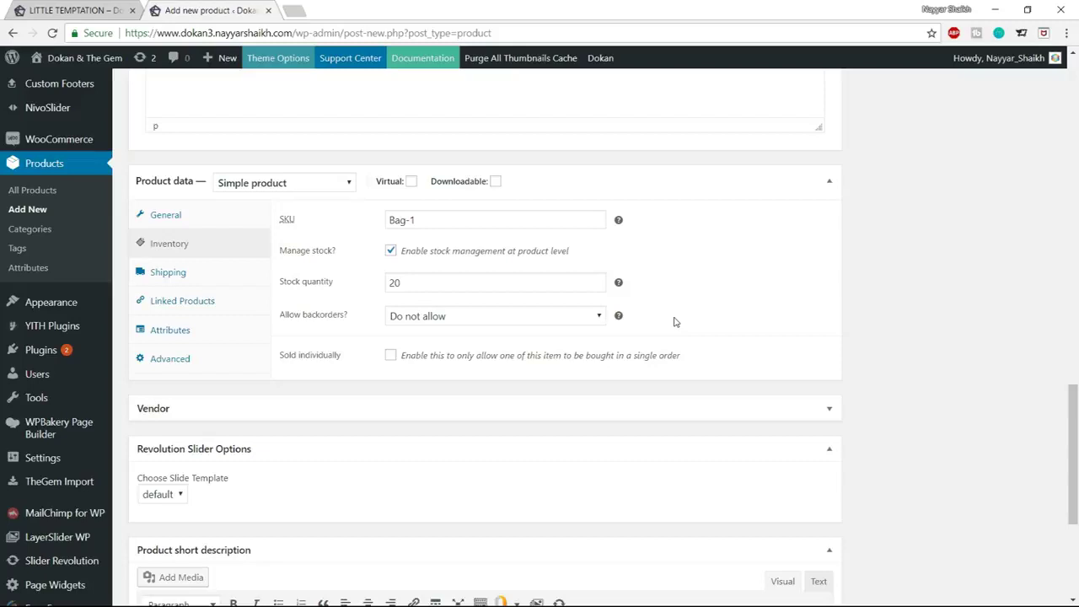
left_click(409, 320)
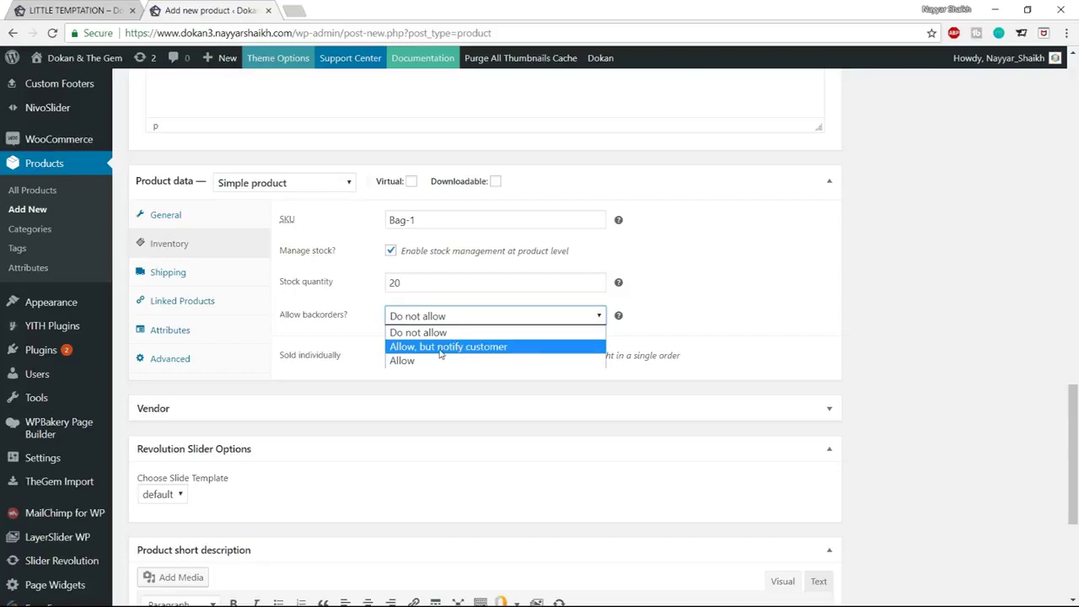
left_click(441, 349)
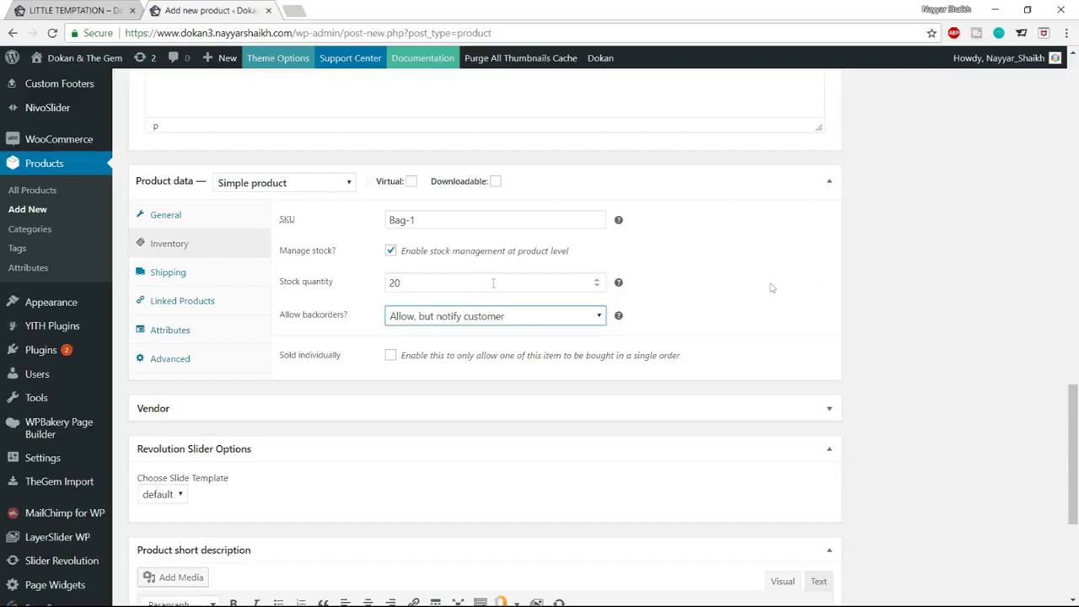
left_click(178, 273)
left_click(443, 218)
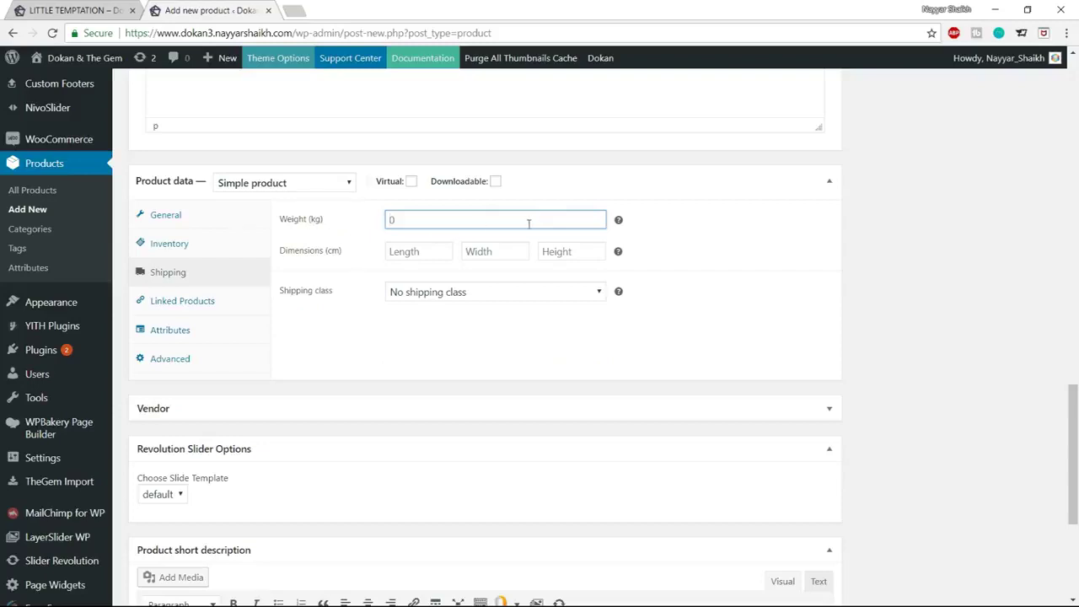
Enter weight 0.300 kg and dimensions 10 × 5 × 10 cm
type("0.300")
left_click(408, 247)
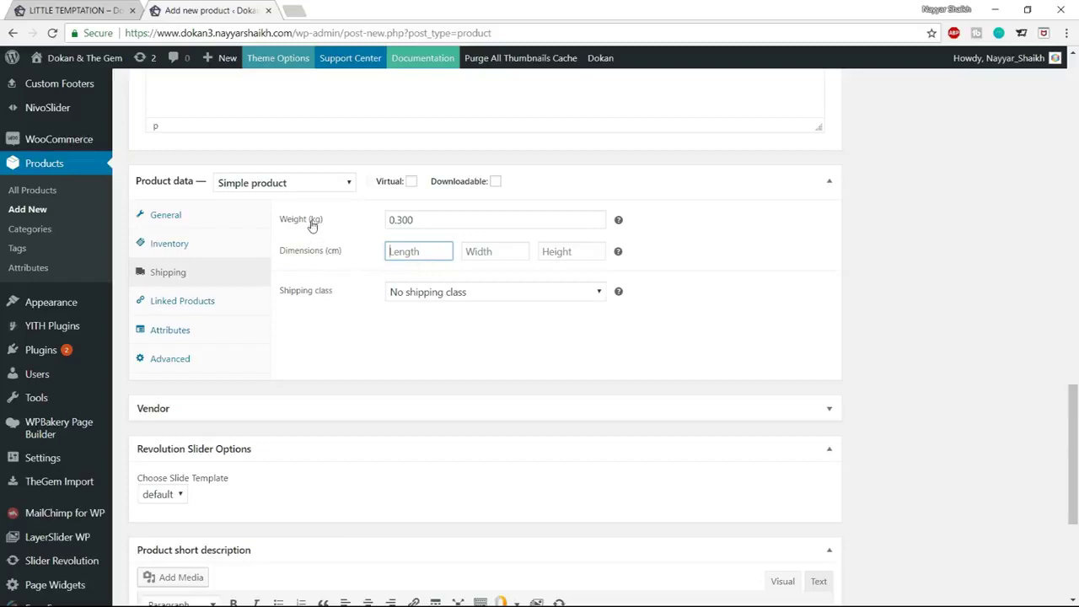
double_click(453, 219)
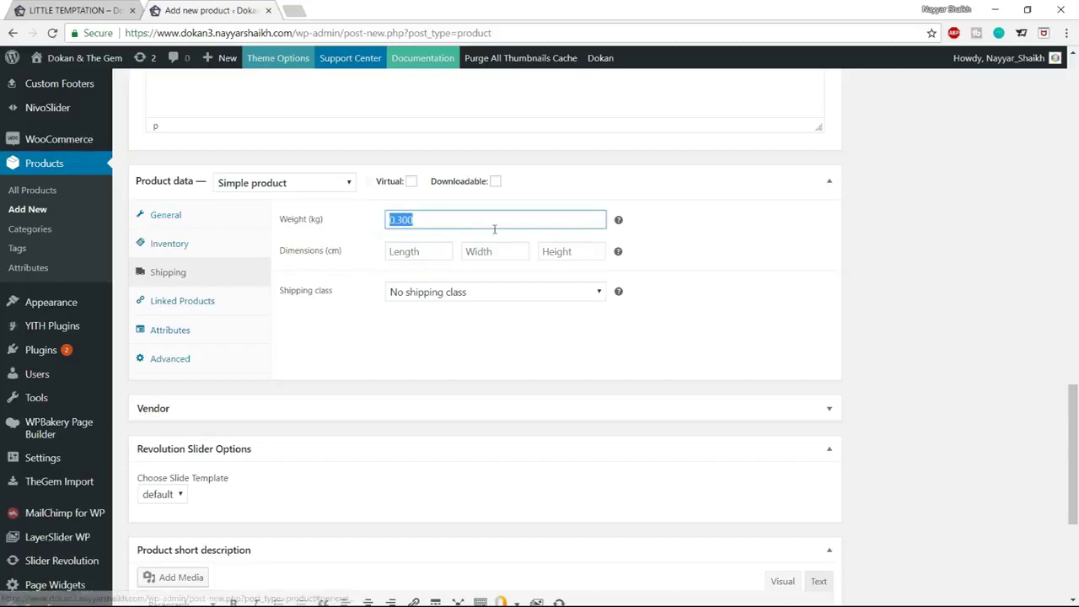
left_click(424, 249)
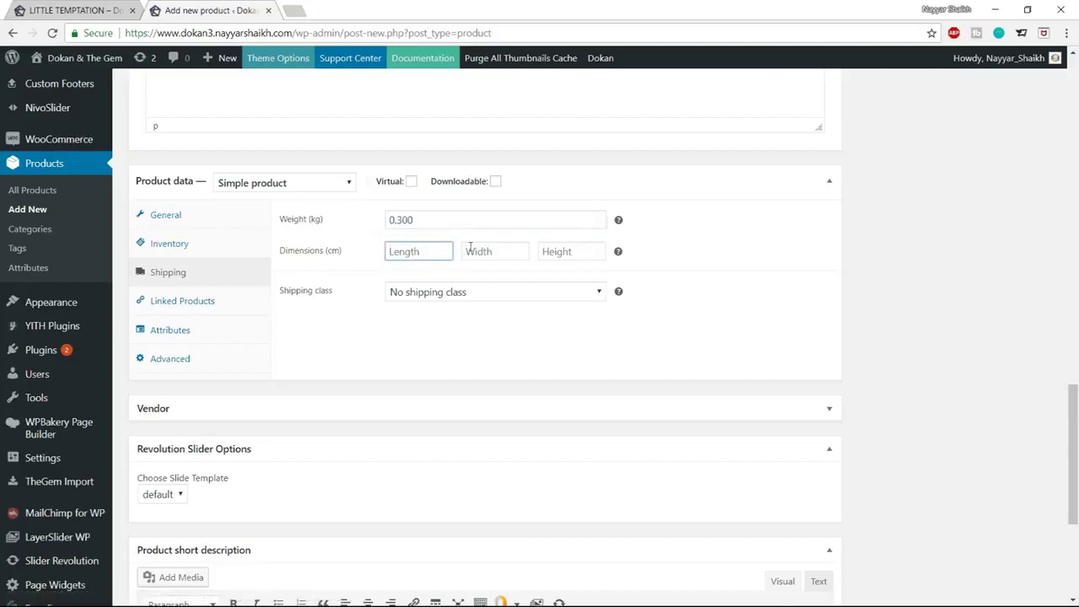
type("10")
key("Tab")
type("5")
key("Tab")
type("10")
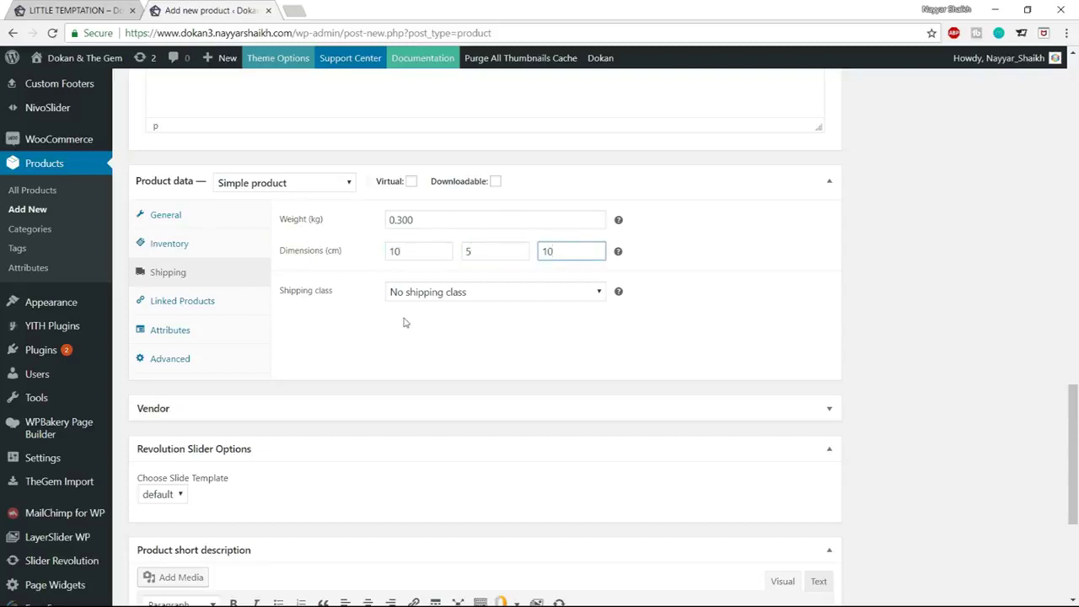
Keep No shipping class and bring up the Linked Products and Attributes settings
left_click(446, 295)
left_click(447, 311)
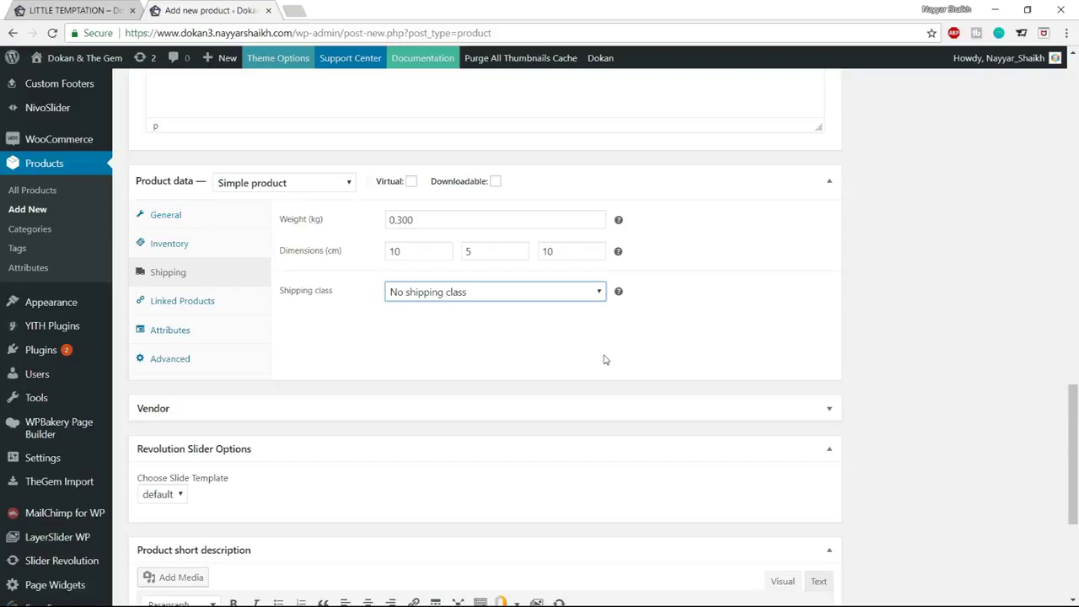
left_click(229, 301)
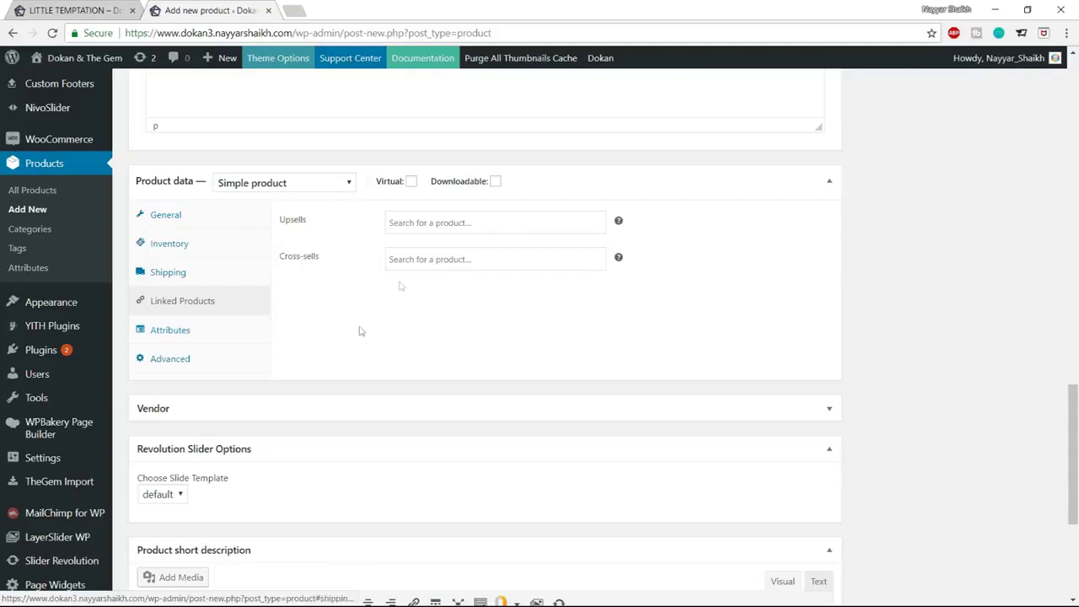
left_click(185, 336)
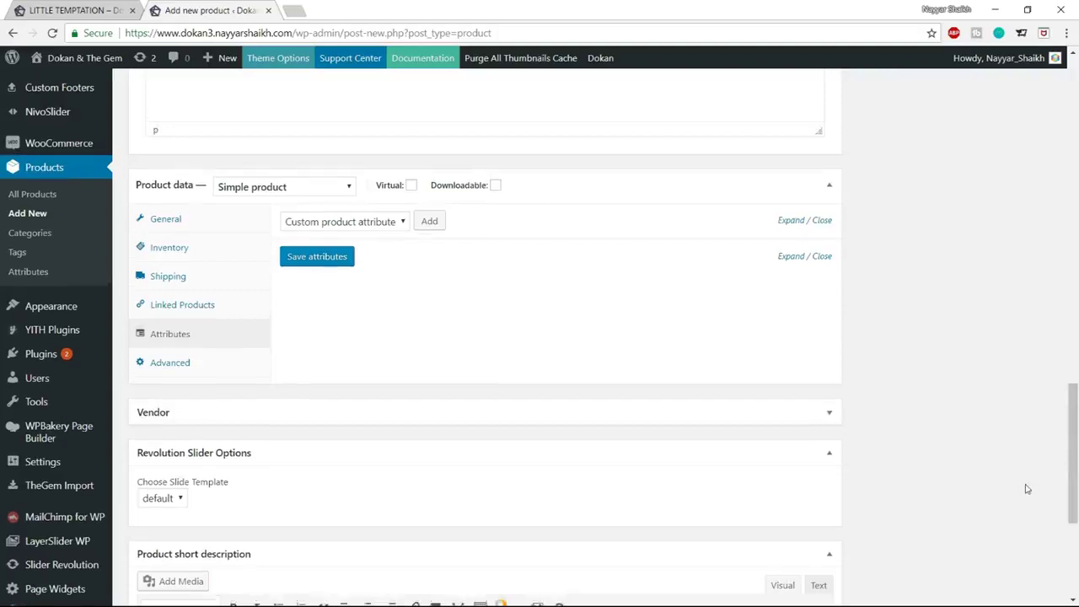
scroll(1026, 489, "up", 8)
Create and assign a new product category named Fehem Bags
scroll(1026, 489, "down", 3)
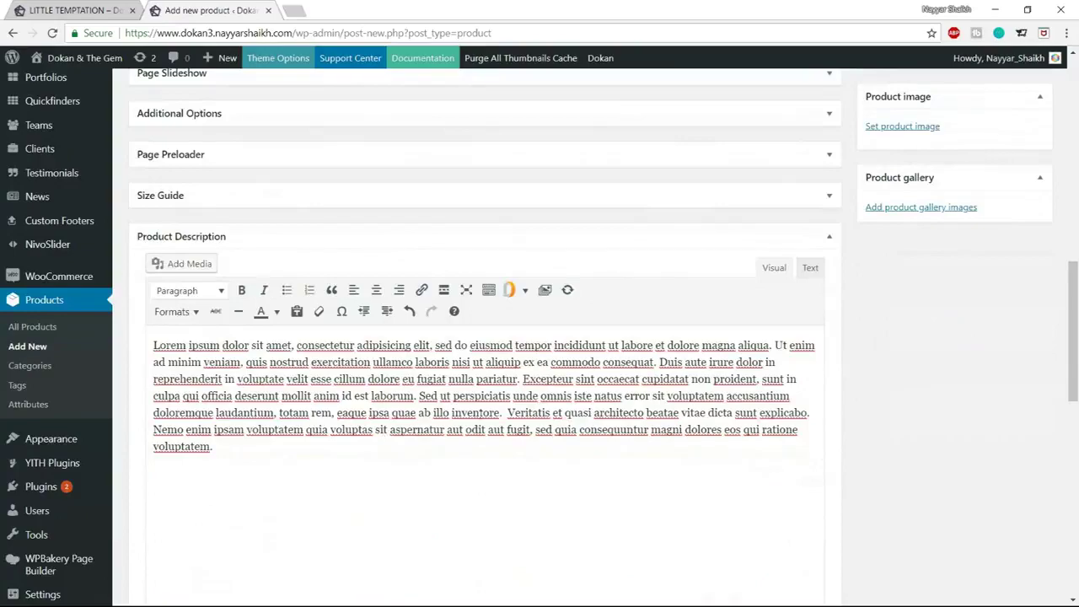
scroll(716, 455, "down", 3)
scroll(759, 459, "up", 7)
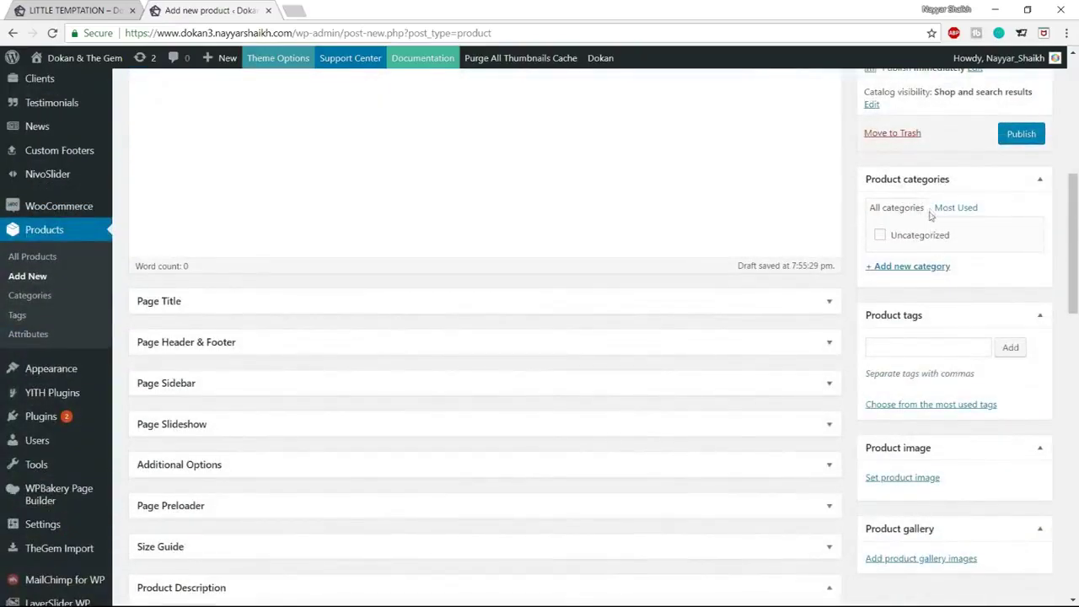
left_click(910, 267)
type("Bags")
key("ctrl+a")
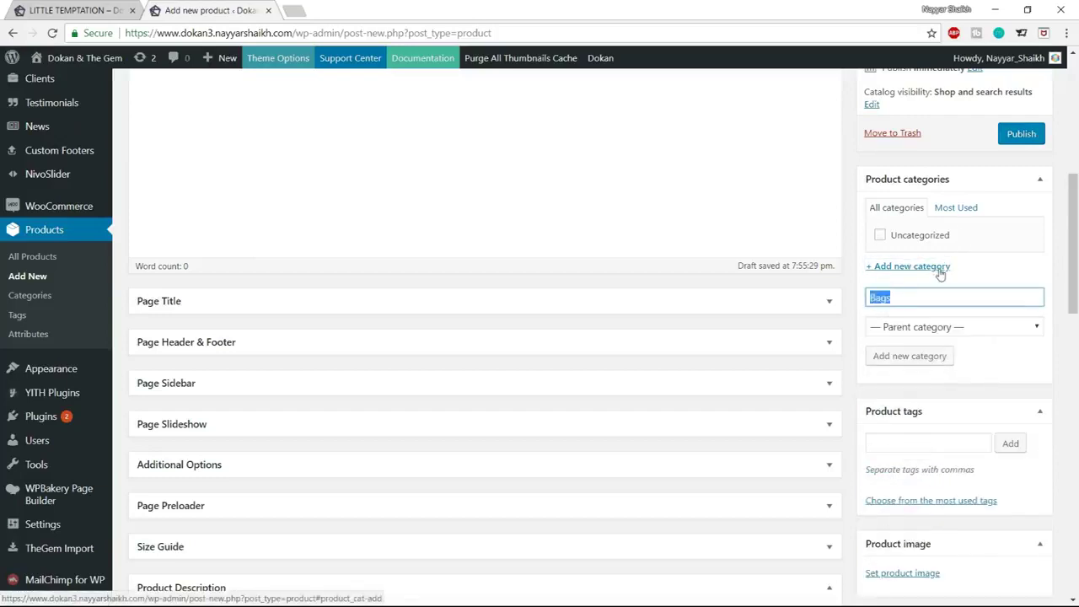
type("Fehem Bags")
left_click(911, 356)
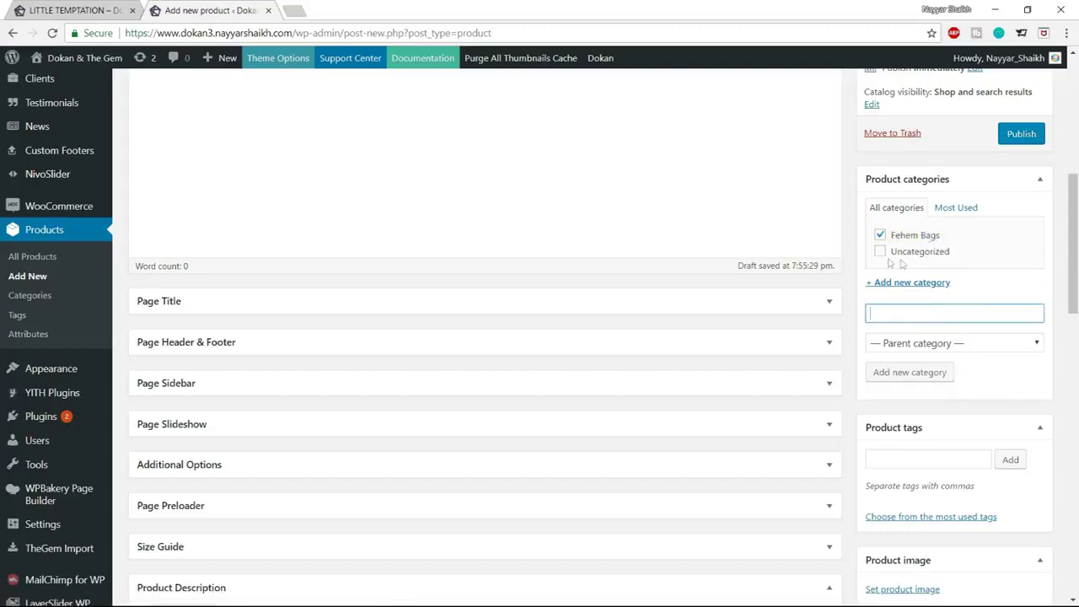
Add the product tags Bags and Leather
scroll(998, 357, "down", 2)
left_click(922, 323)
type("Bags")
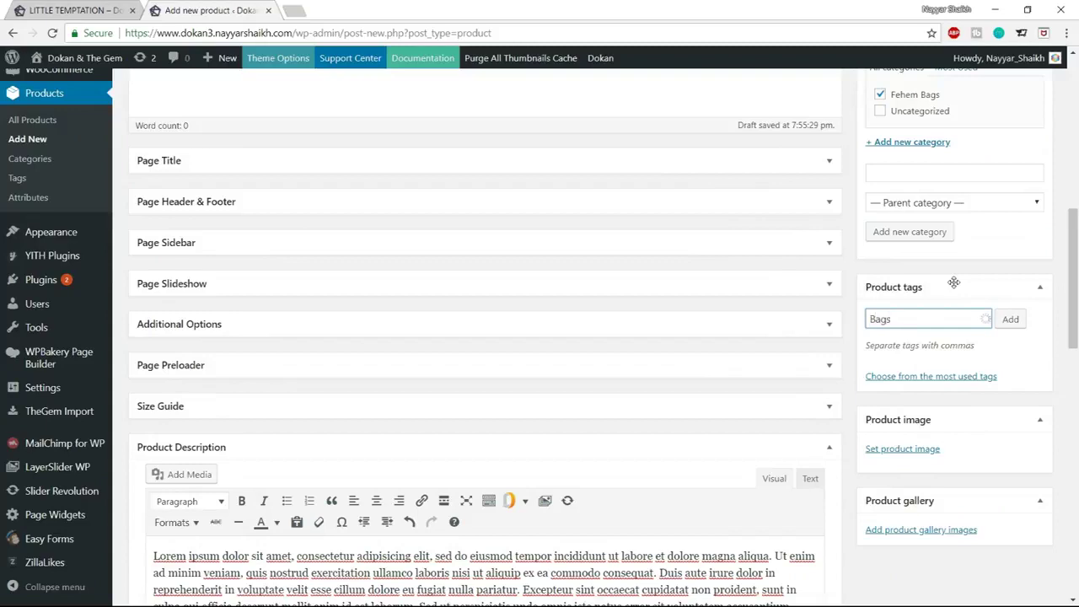
key("Return")
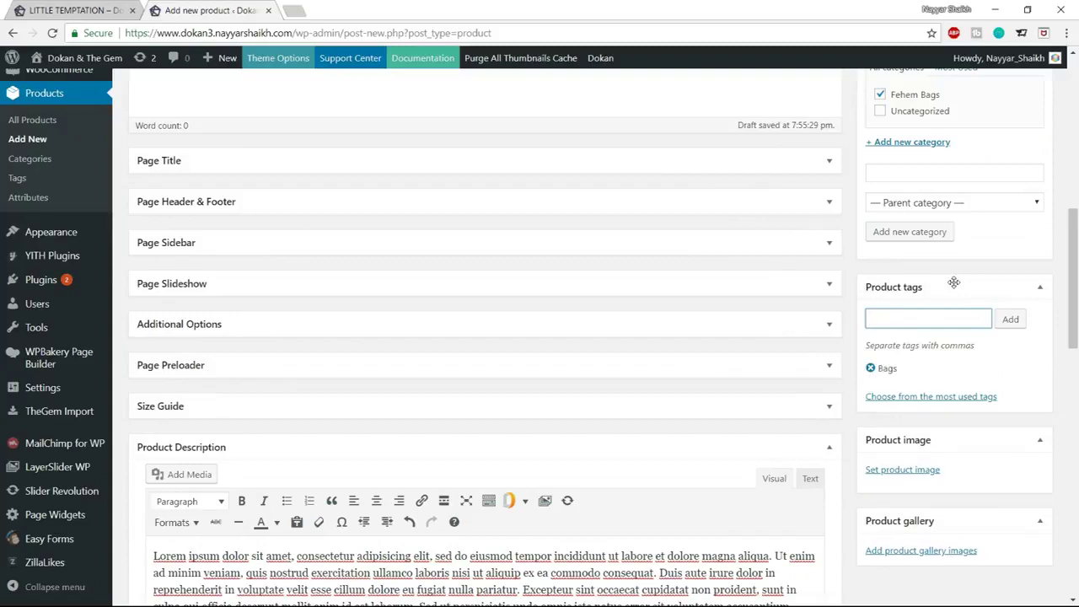
type("Leather")
key("Return")
scroll(978, 398, "down", 1)
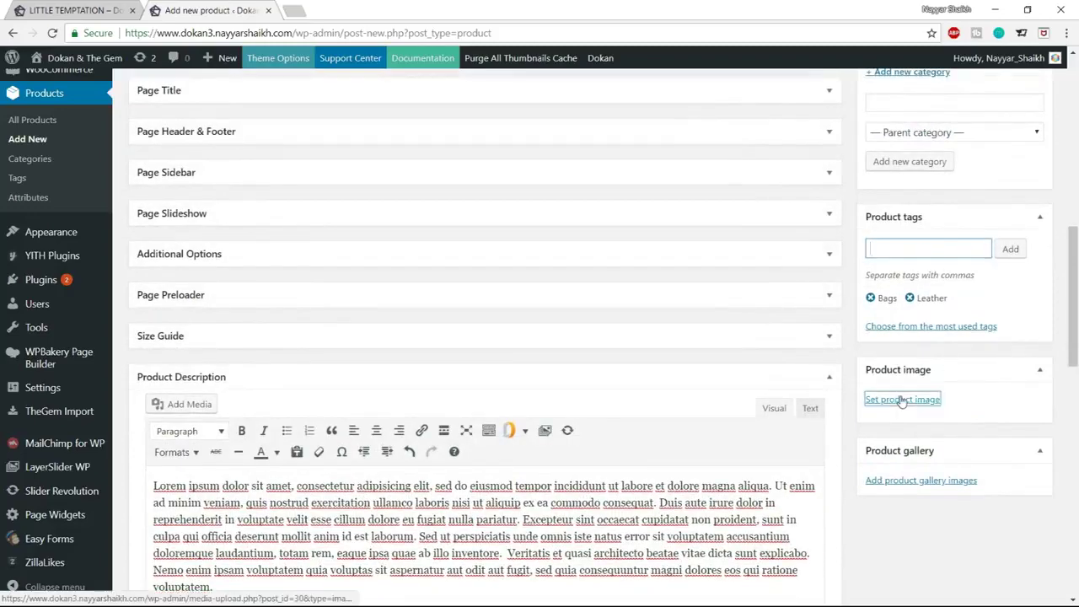
Upload the Bags8 and Bags9 photos and set Bags8 as the product image
left_click(902, 400)
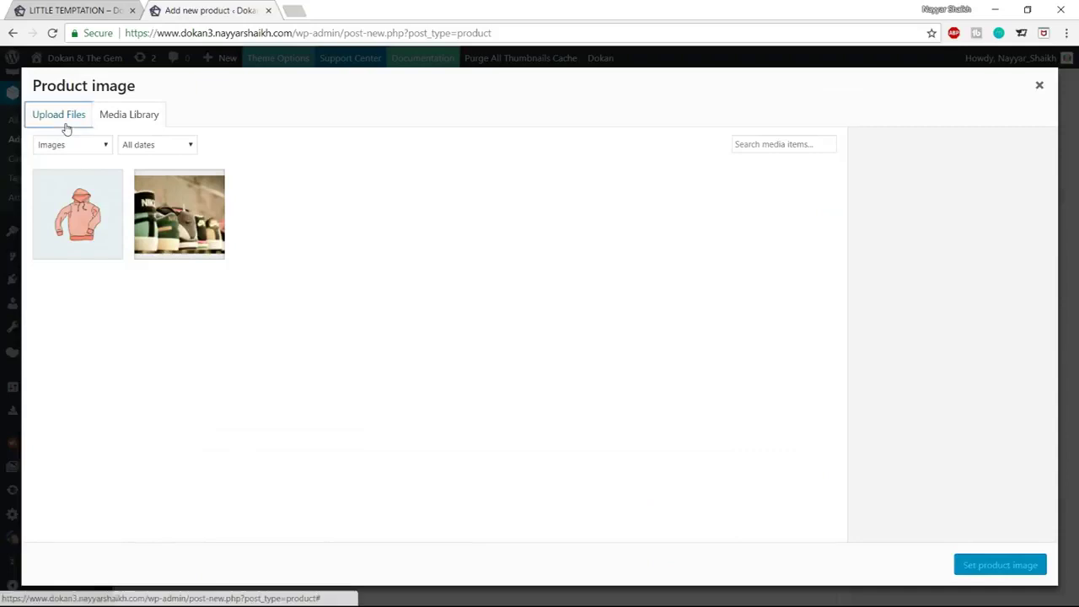
left_click(65, 125)
left_click(535, 336)
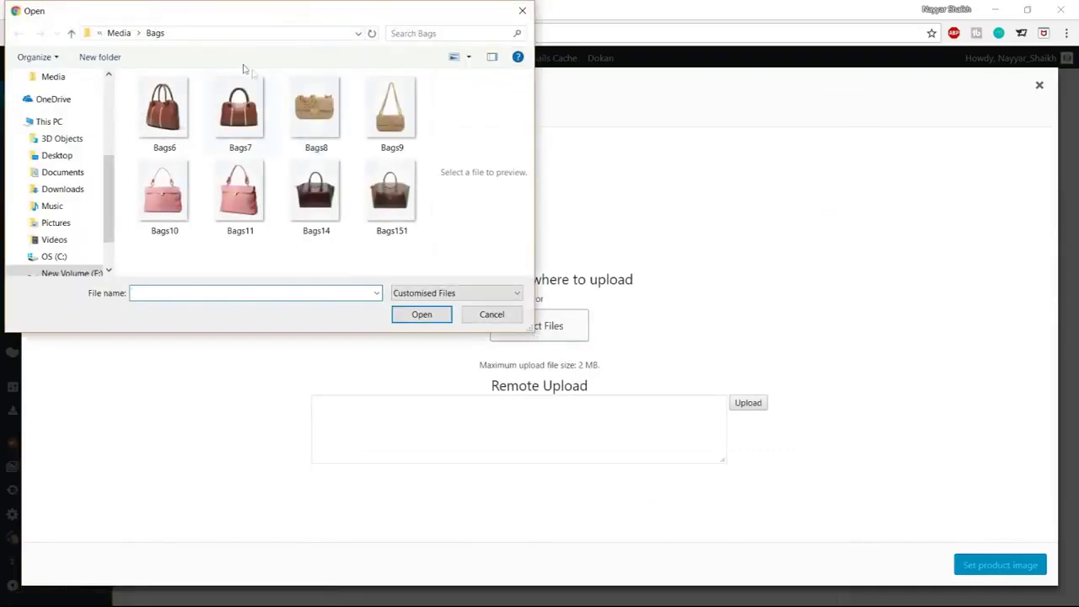
left_click(315, 108)
left_click(395, 107, "ctrl")
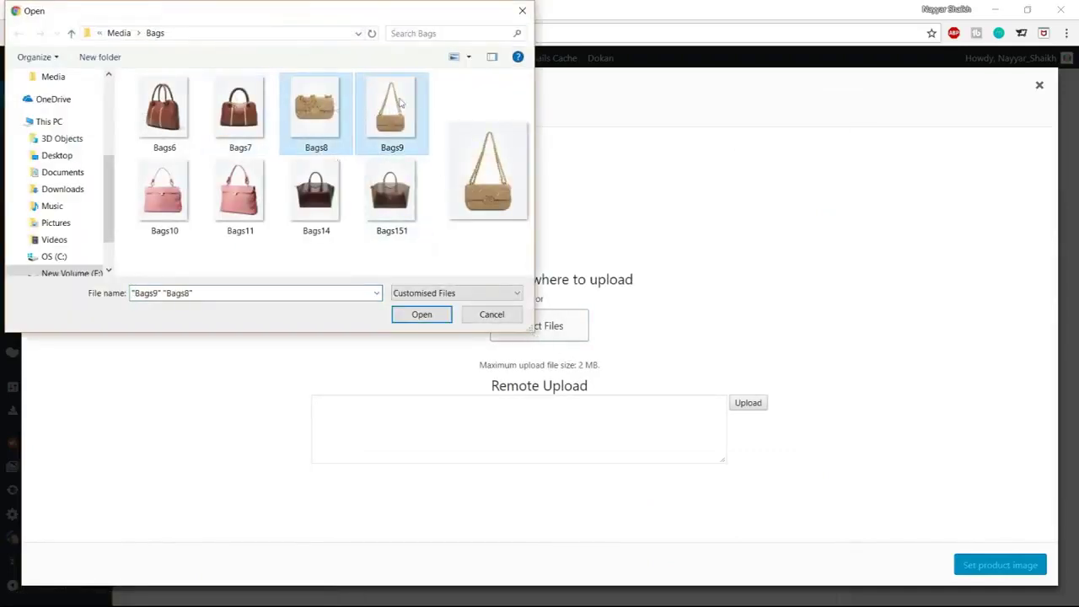
left_click(414, 315)
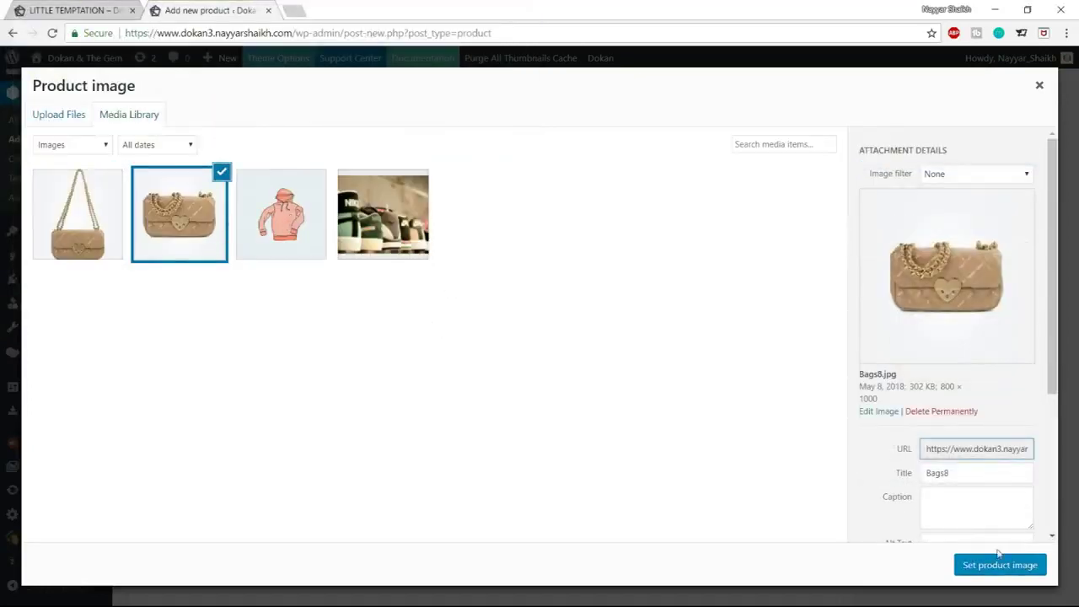
left_click(999, 565)
Add the Bags9 photo to the product gallery
scroll(976, 500, "down", 3)
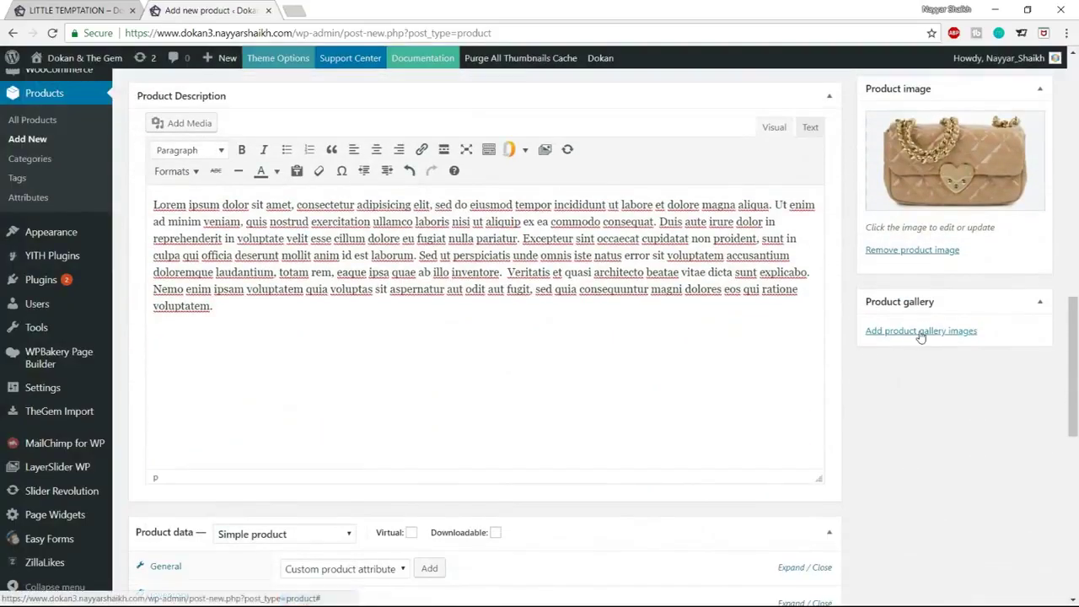
left_click(920, 333)
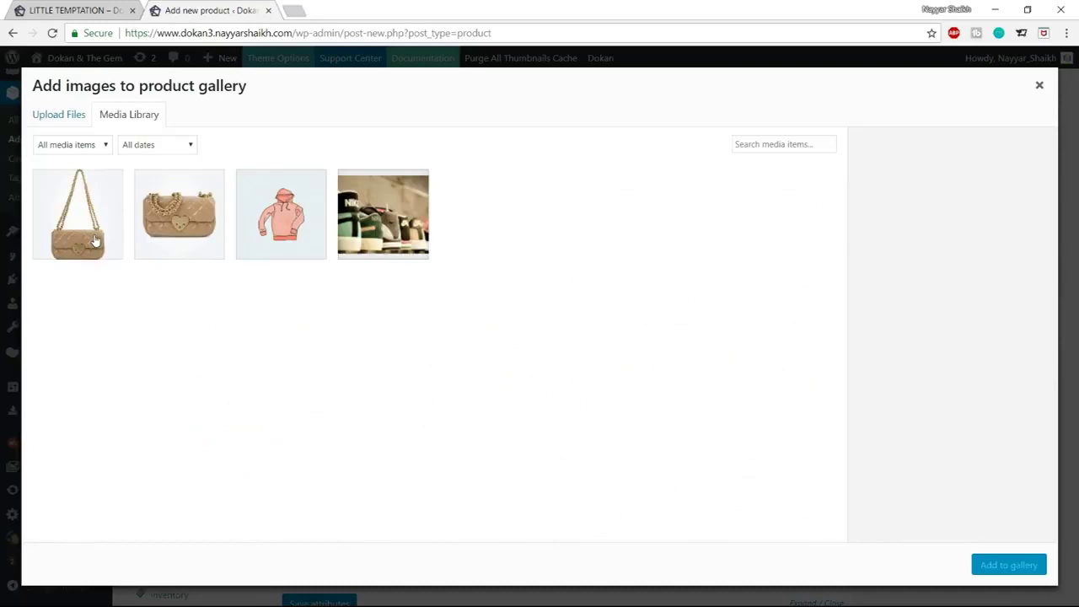
left_click(95, 241)
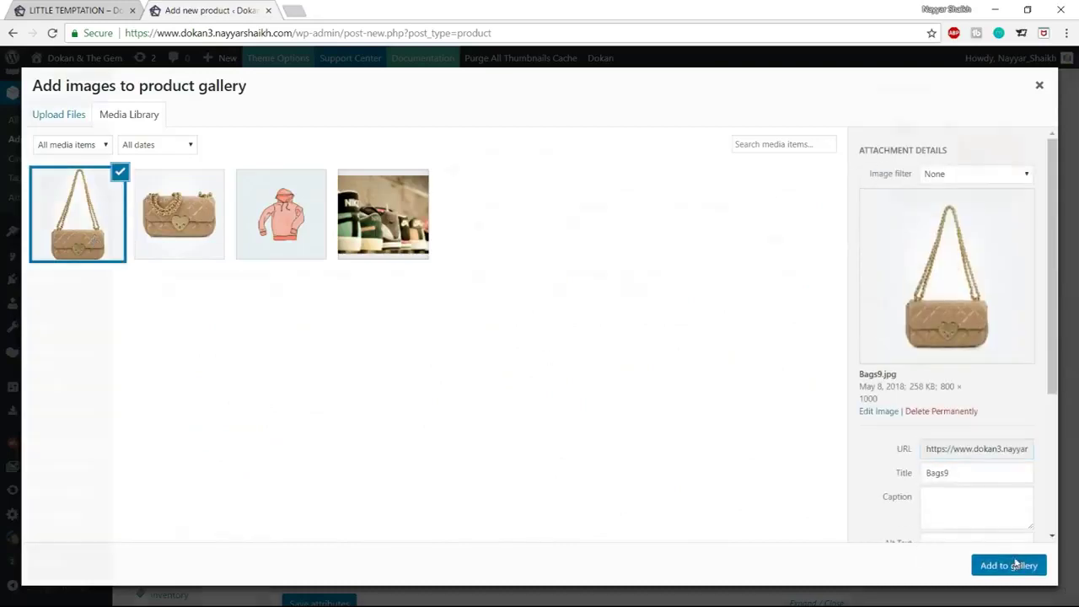
left_click(1009, 564)
scroll(1017, 563, "up", 8)
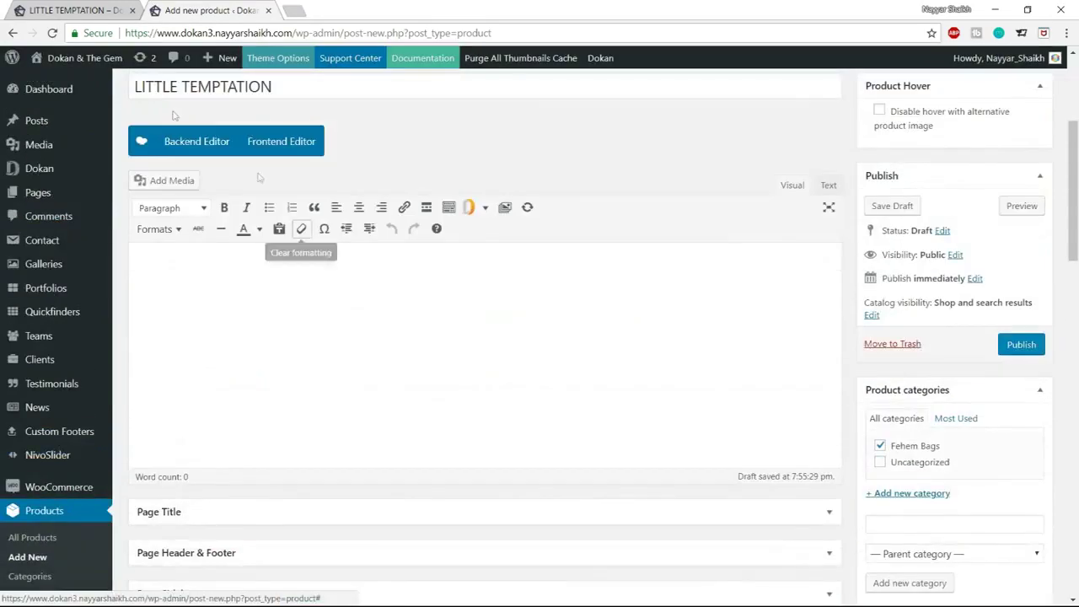
Compare with the live storefront page, then publish LITTLE TEMPTATION
left_click(65, 10)
scroll(512, 390, "down", 10)
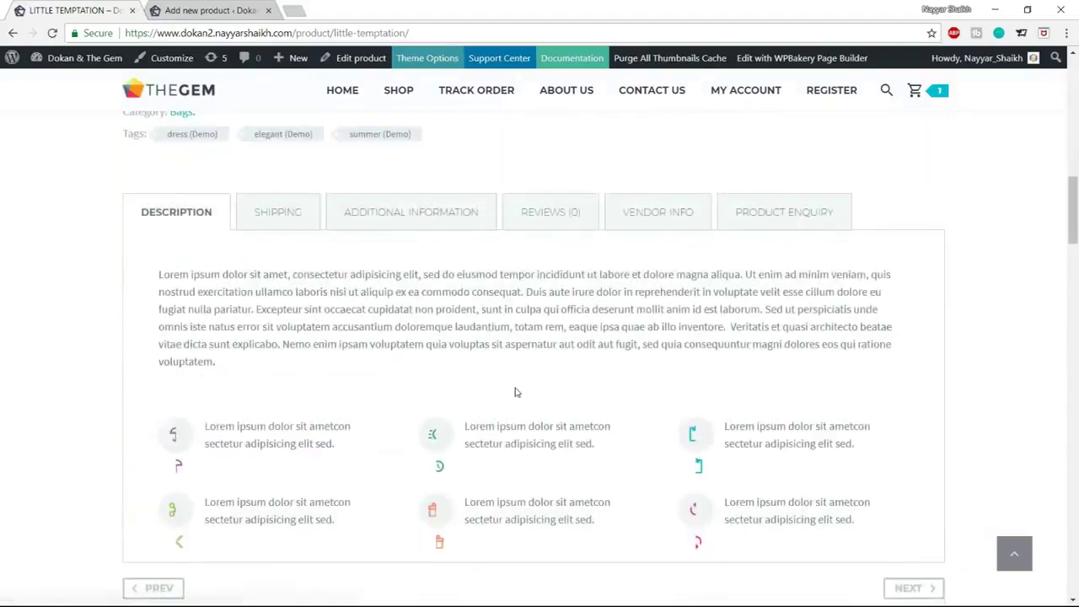
scroll(321, 294, "up", 2)
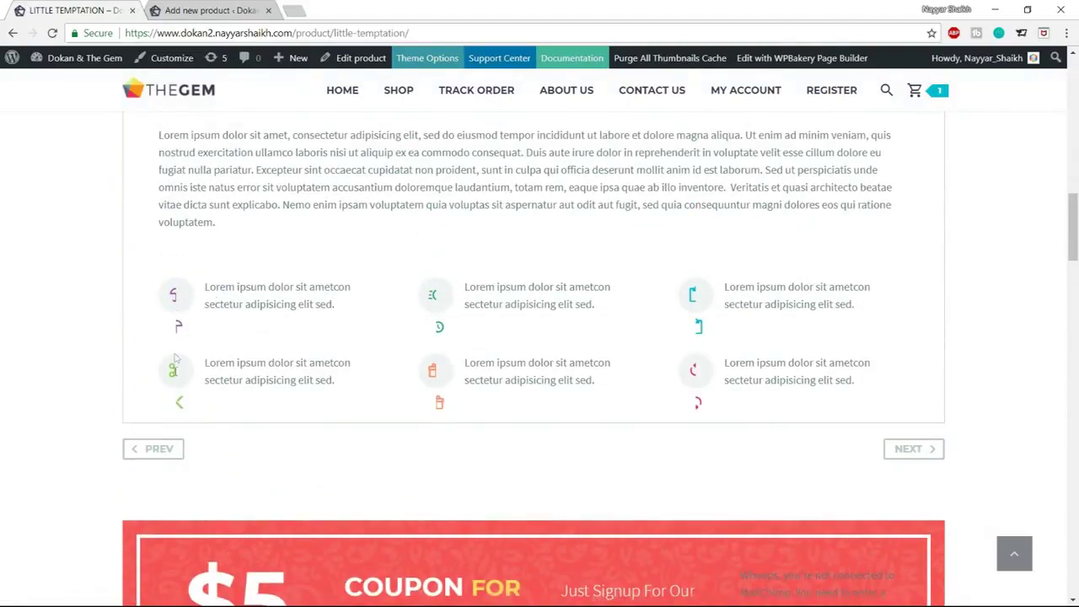
left_click(215, 10)
left_click(1023, 347)
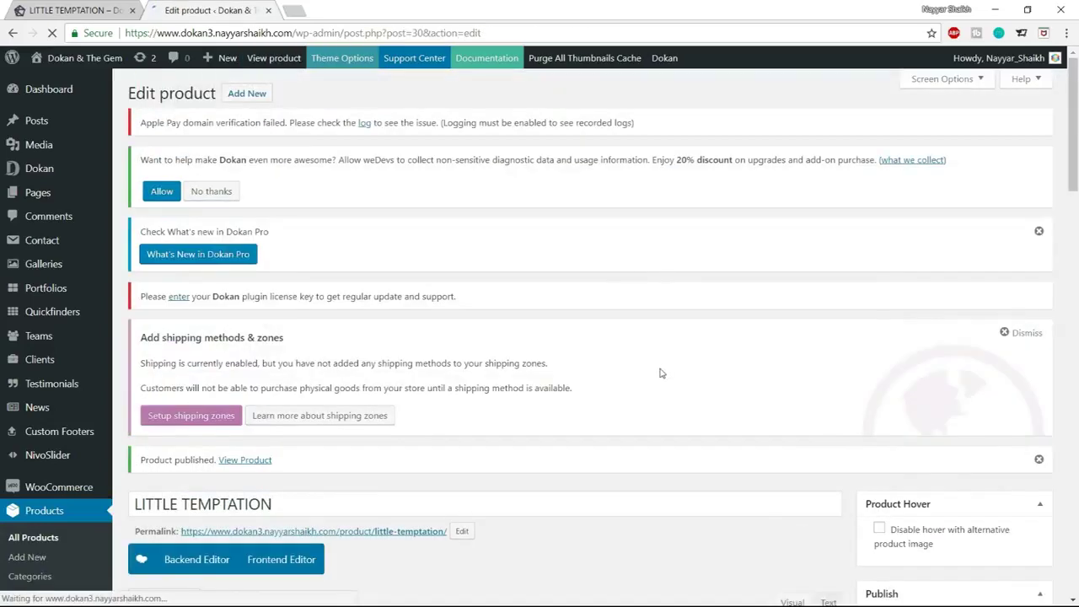
Open the published product's View Product link in a new tab
scroll(660, 375, "down", 5)
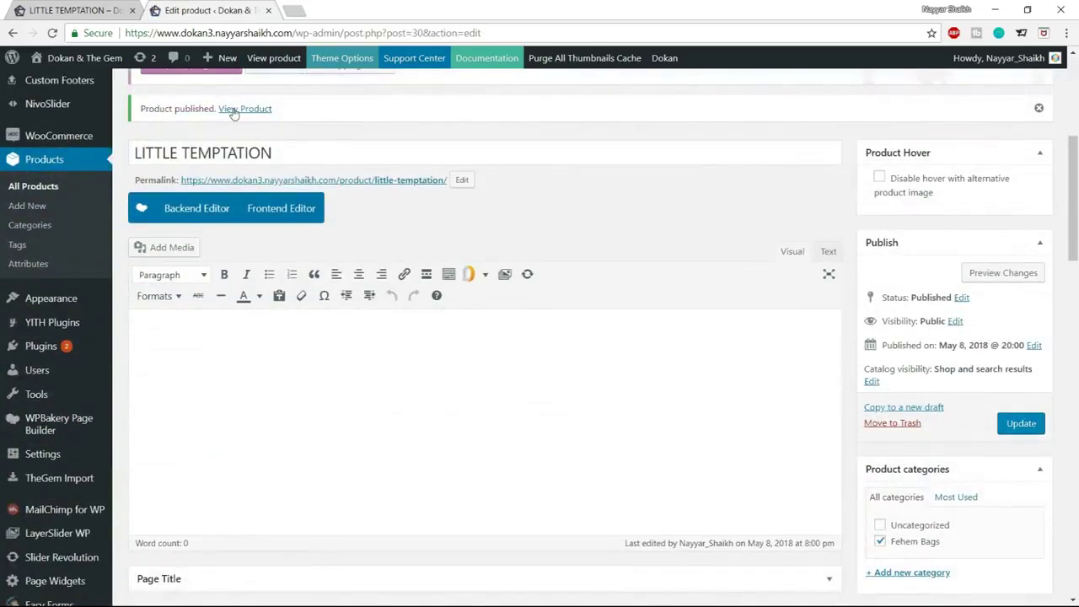
right_click(237, 109)
left_click(257, 121)
Check the short description and the 50.00 regular and $45.00 sale prices on the live page
left_click(341, 10)
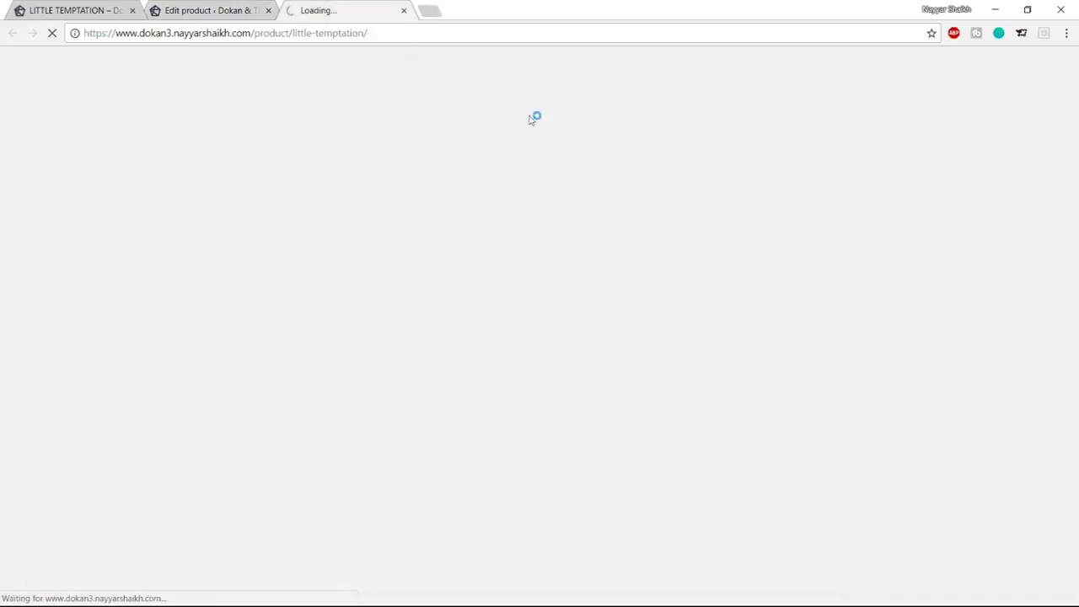
scroll(823, 353, "down", 5)
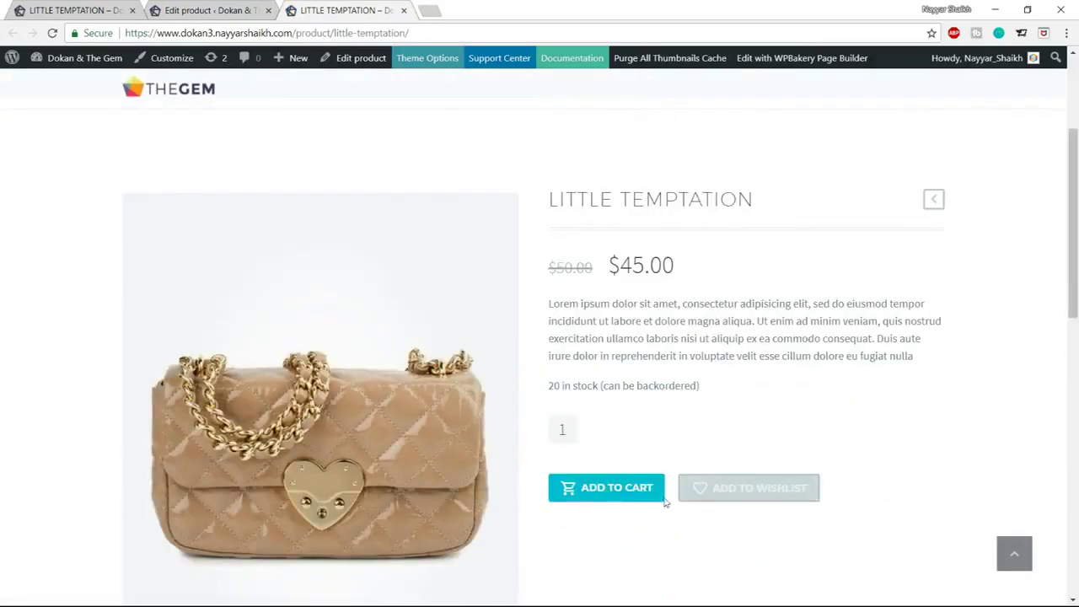
left_click_drag(738, 356, 590, 303)
left_click(619, 324)
left_click_drag(554, 266, 598, 270)
left_click(598, 270)
left_click_drag(683, 271, 604, 267)
scroll(790, 354, "down", 5)
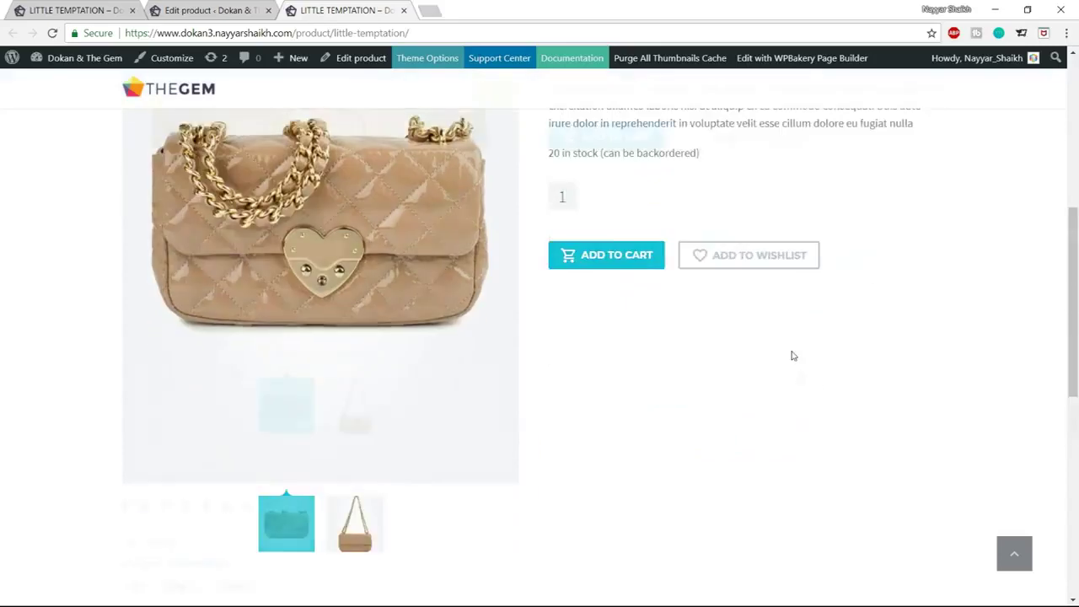
View the Bags9 gallery image and the Additional Information, Reviews, Vendor Info and Description tabs
left_click(355, 194)
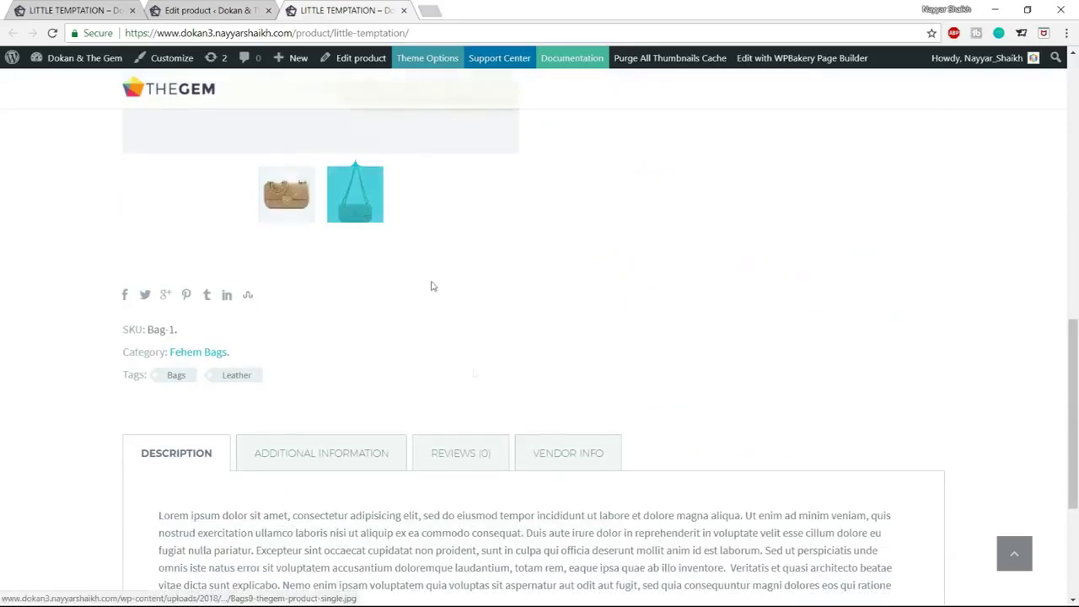
scroll(453, 329, "up", 3)
scroll(754, 357, "down", 6)
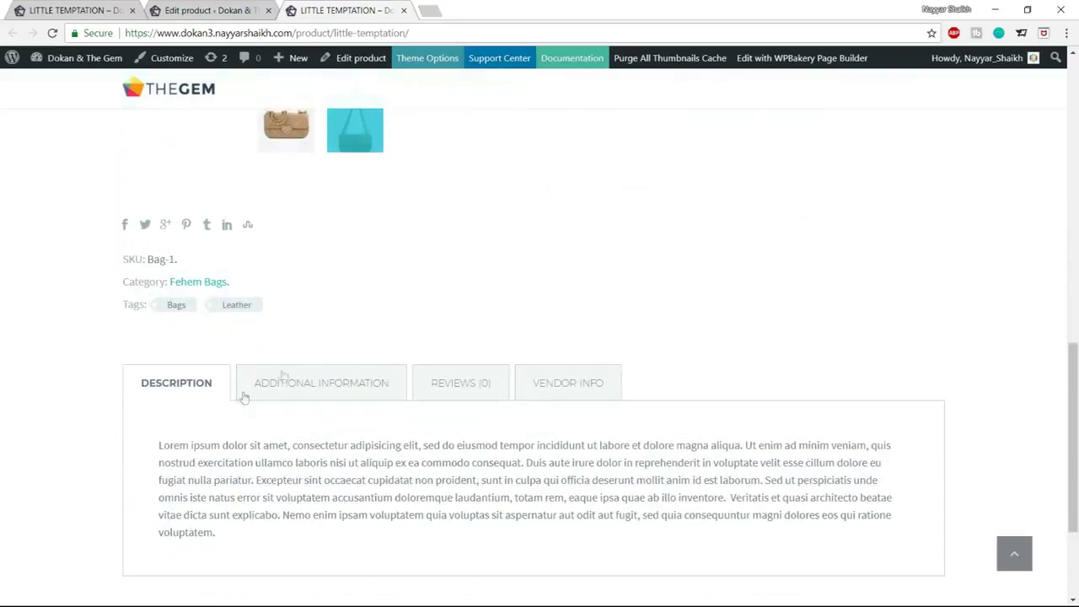
left_click(325, 242)
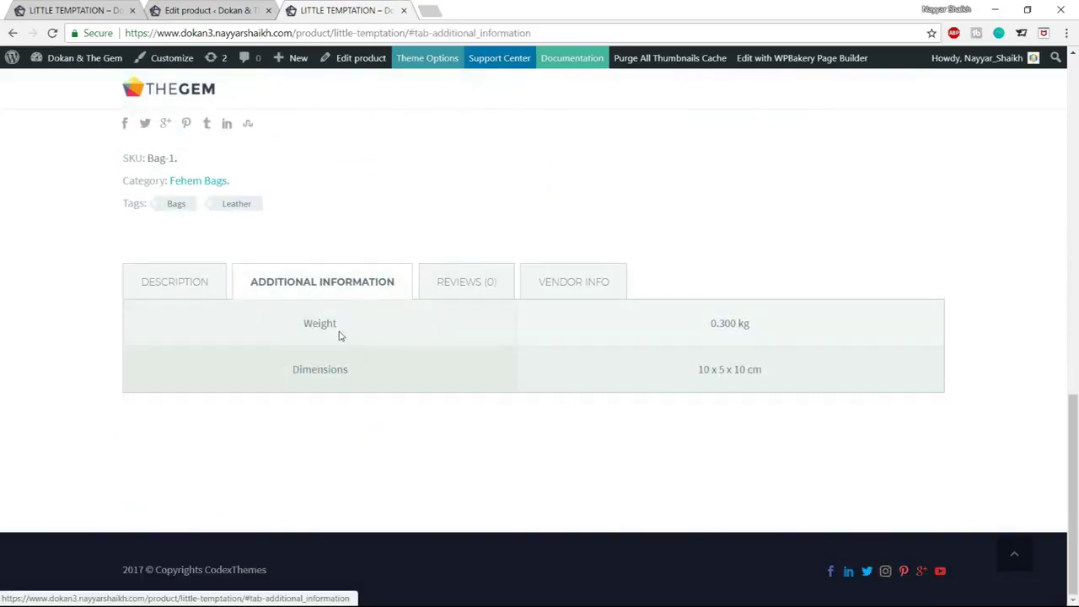
left_click_drag(692, 330, 798, 329)
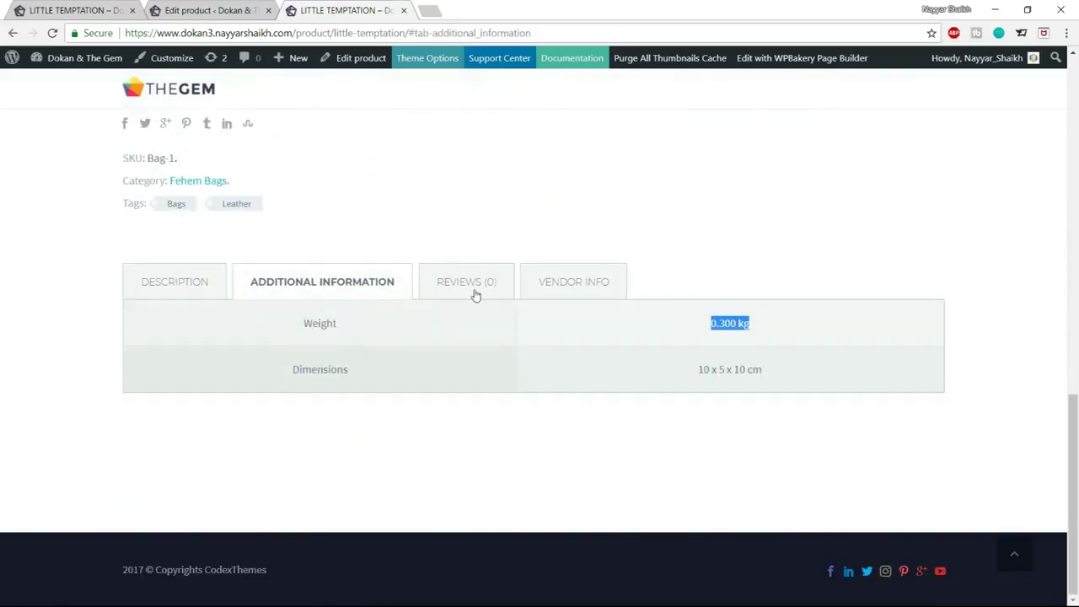
left_click(475, 293)
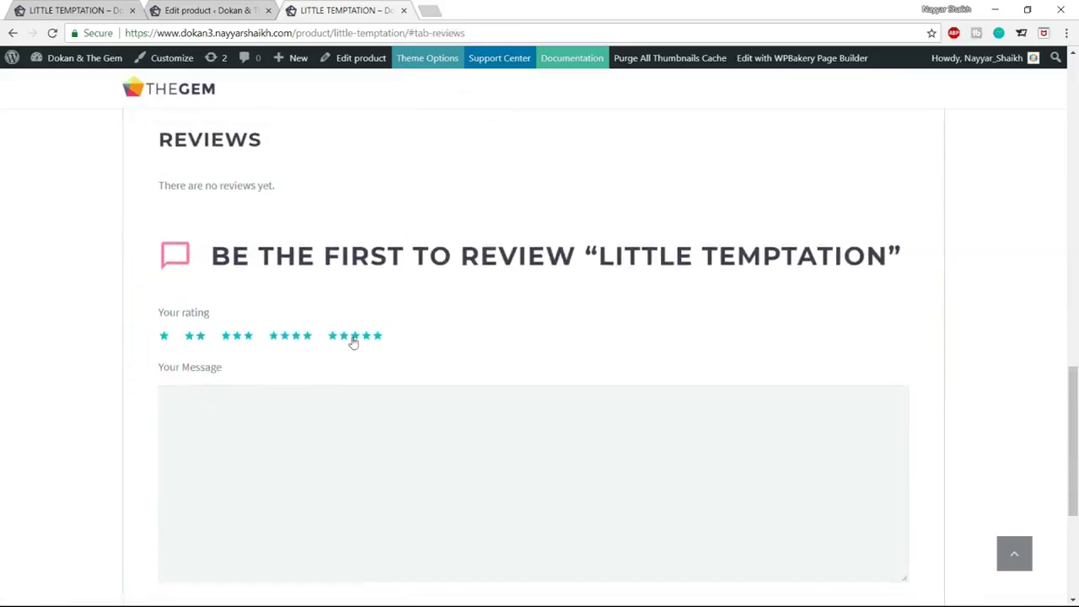
scroll(506, 320, "up", 3)
left_click(615, 284)
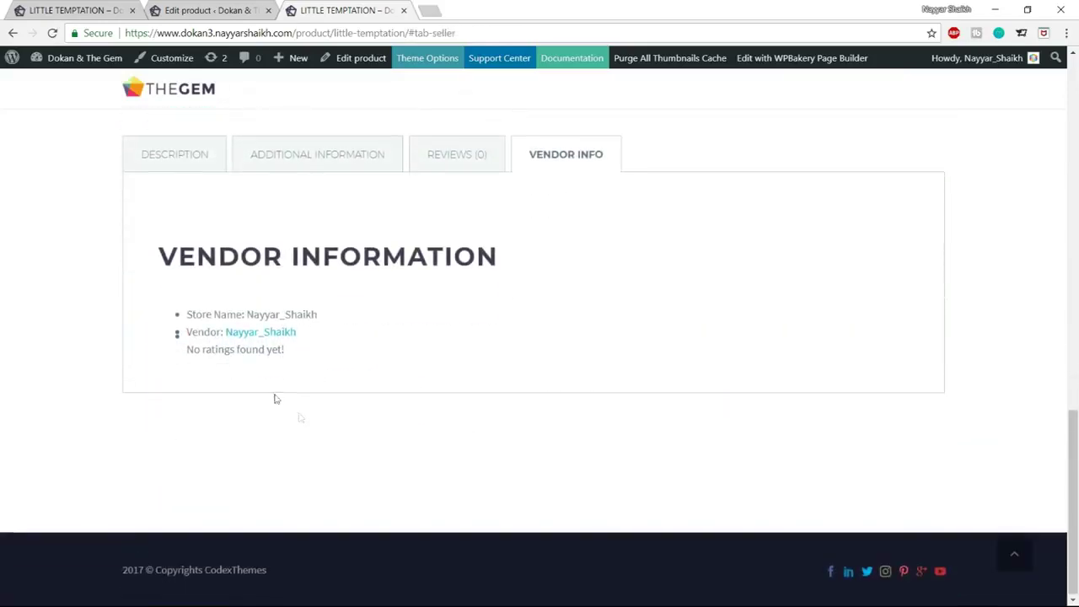
left_click(203, 161)
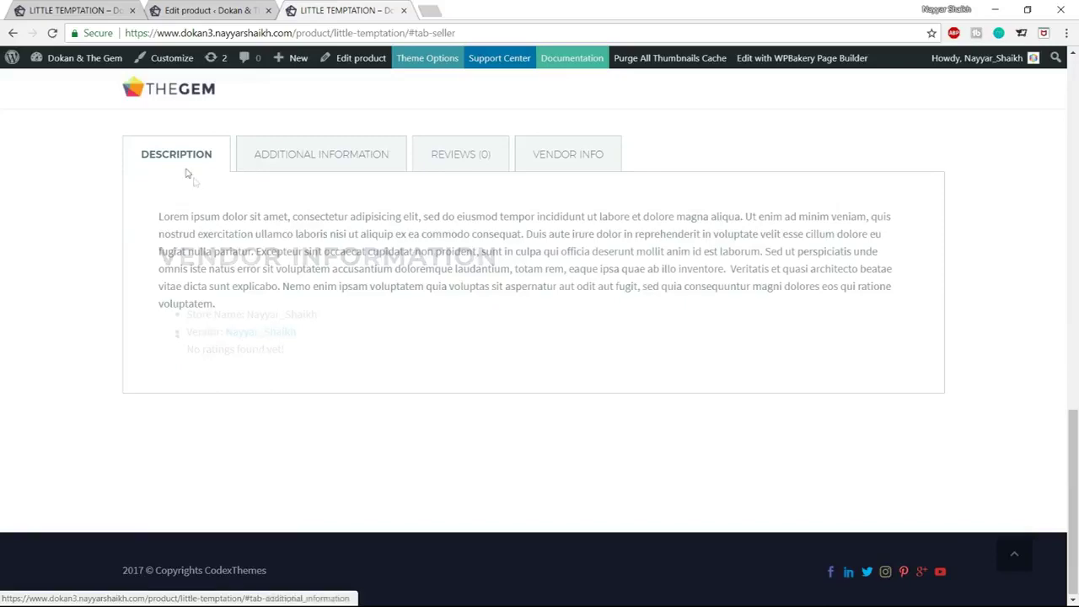
Return to the Edit product tab
scroll(708, 463, "up", 5)
scroll(711, 470, "up", 3)
scroll(712, 469, "down", 6)
scroll(712, 470, "up", 8)
scroll(712, 472, "up", 5)
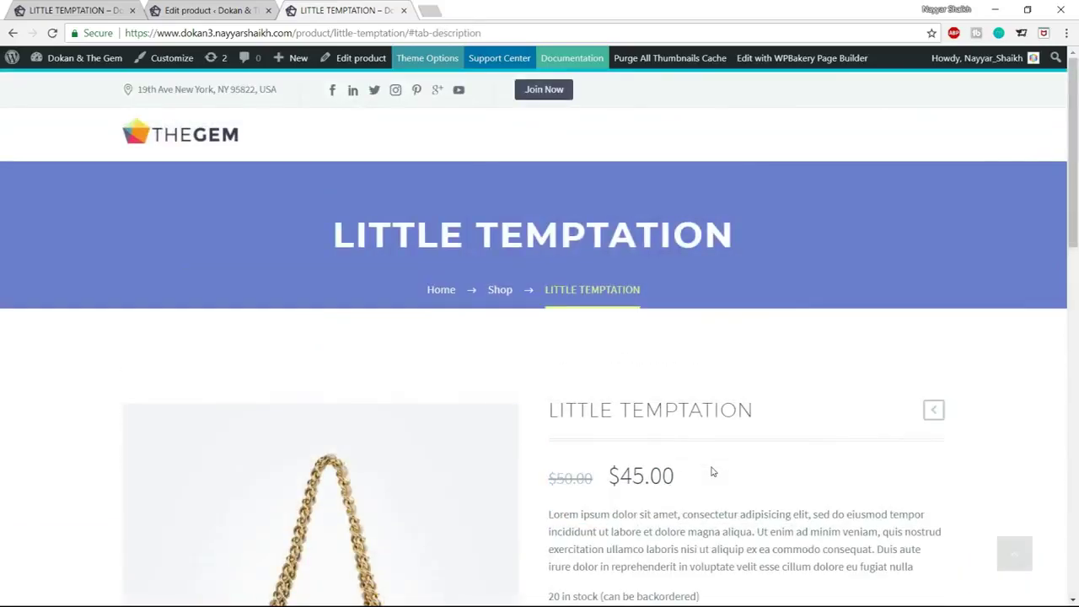
left_click(211, 10)
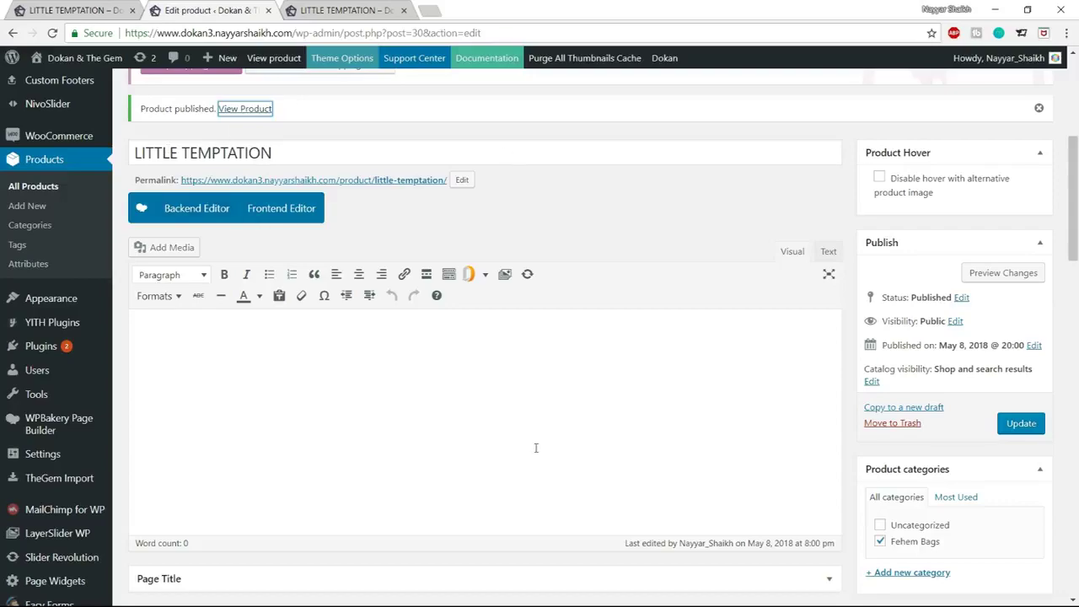
Change the product type to Variable product in Product data
scroll(540, 455, "down", 4)
scroll(551, 473, "down", 9)
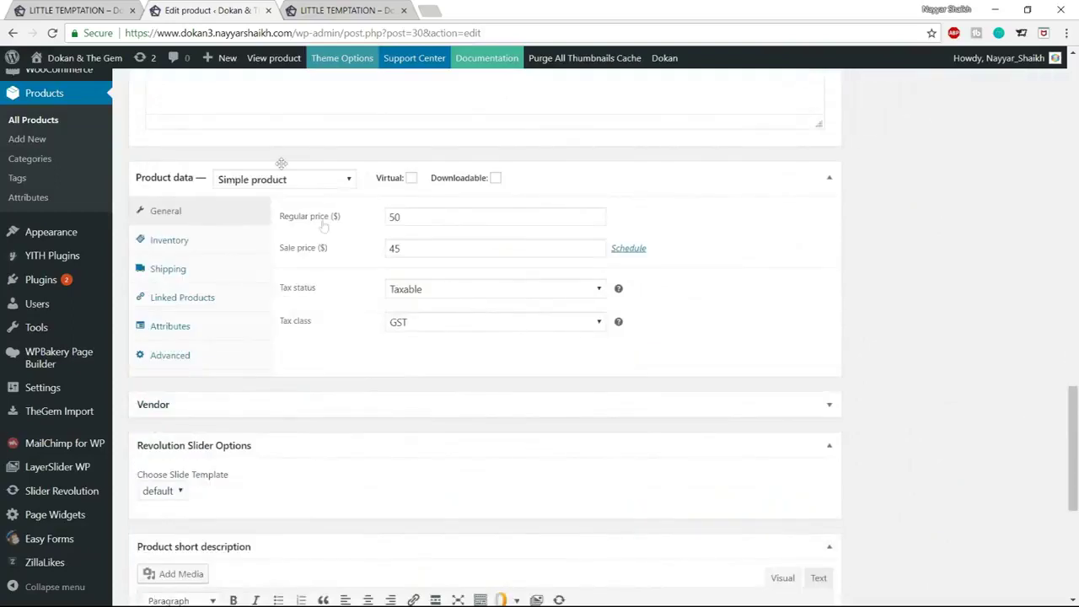
left_click(283, 181)
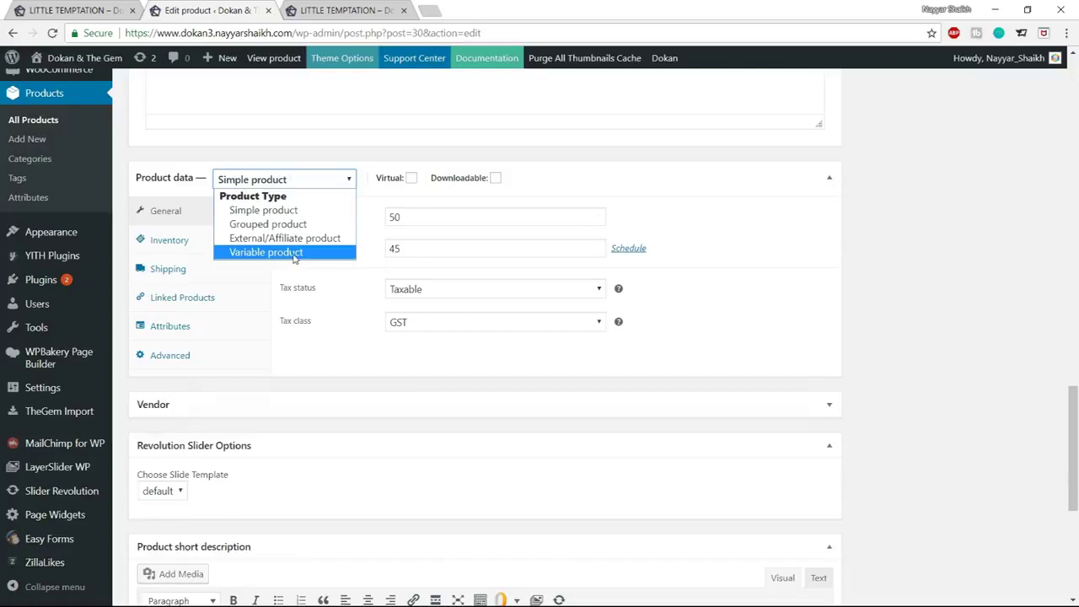
left_click(295, 253)
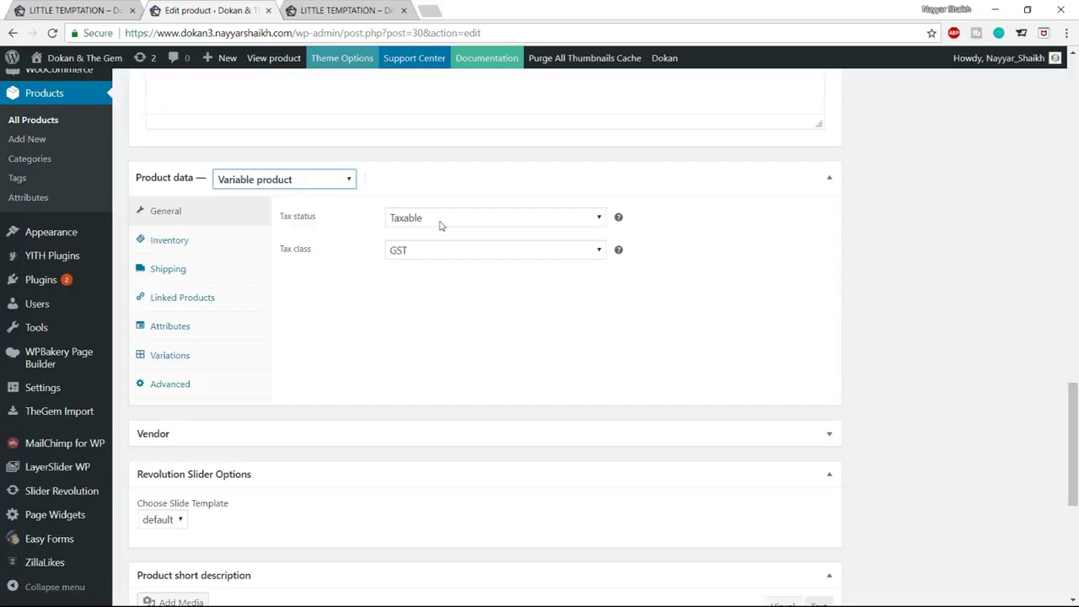
Step through the Inventory, Shipping and Linked Products settings to reach Attributes
left_click(226, 246)
left_click(213, 276)
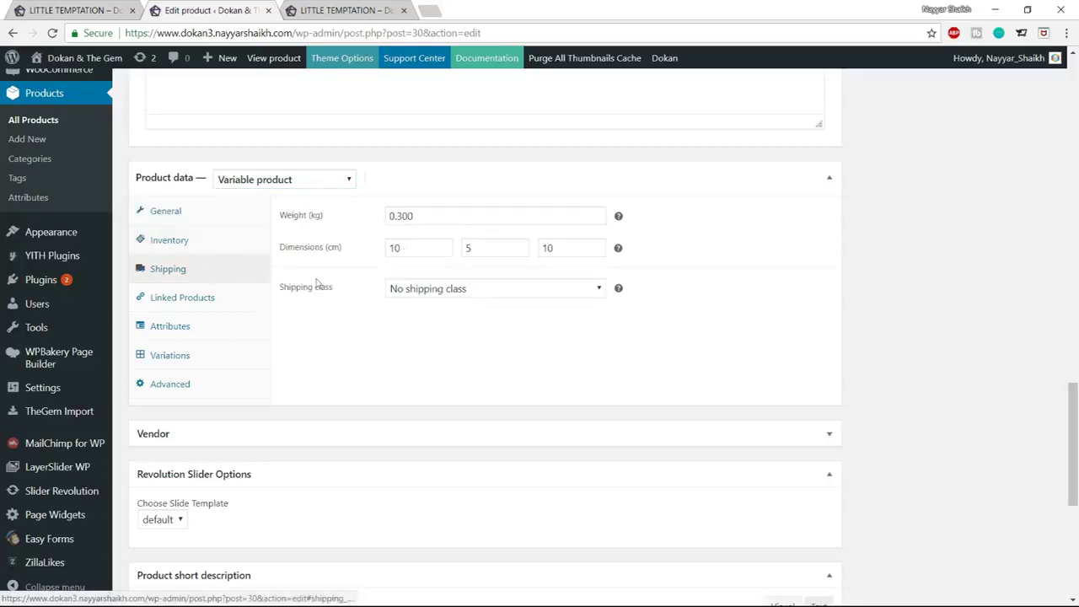
left_click(212, 302)
left_click(207, 332)
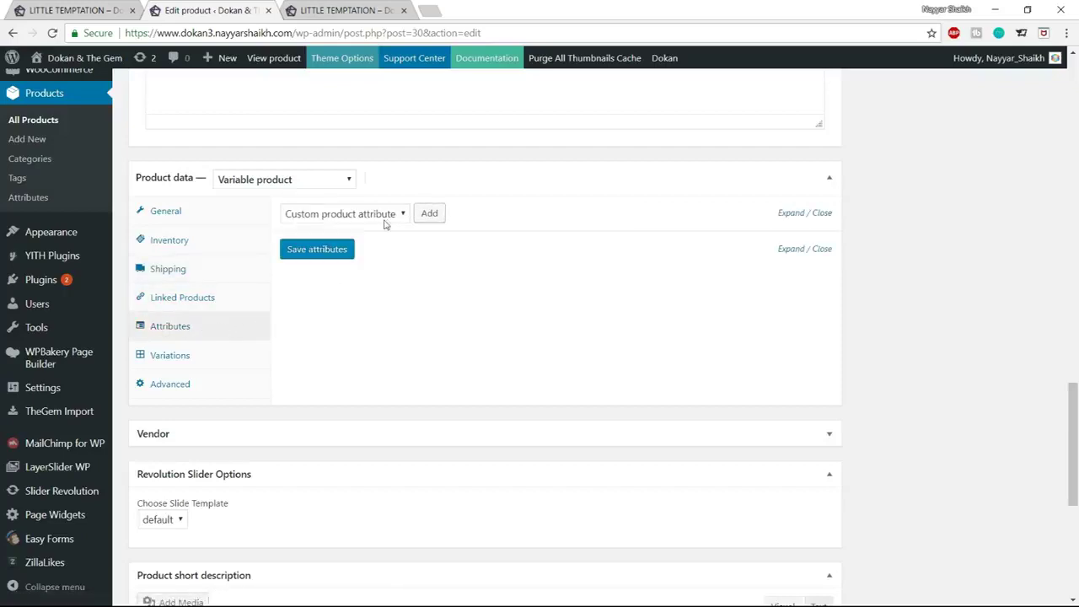
Add a custom Color attribute with values Gold | Red | Blue, used for variations, and save it
left_click(366, 216)
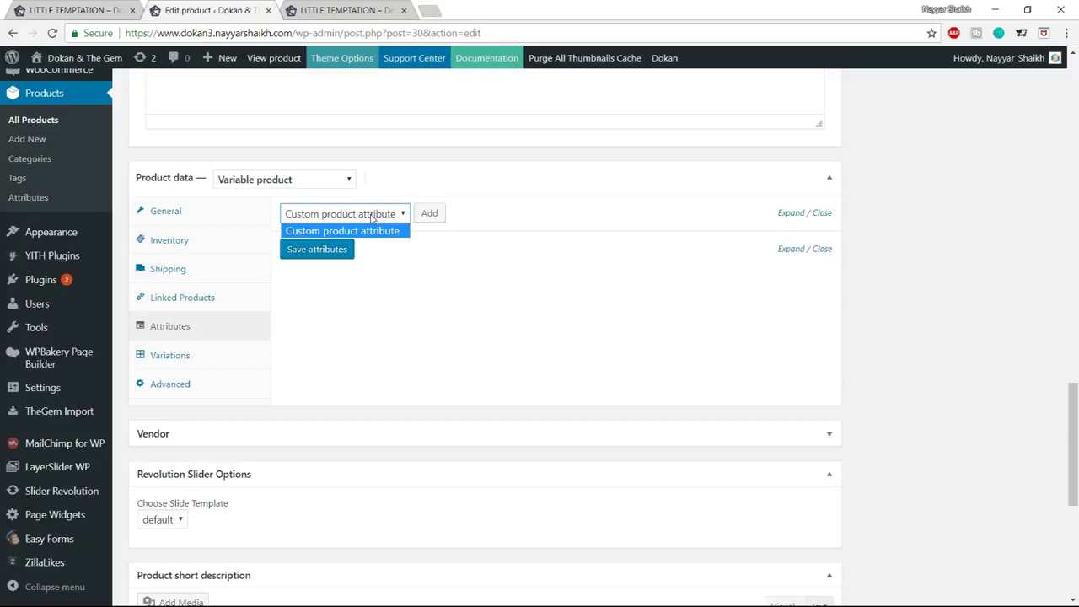
left_click(371, 216)
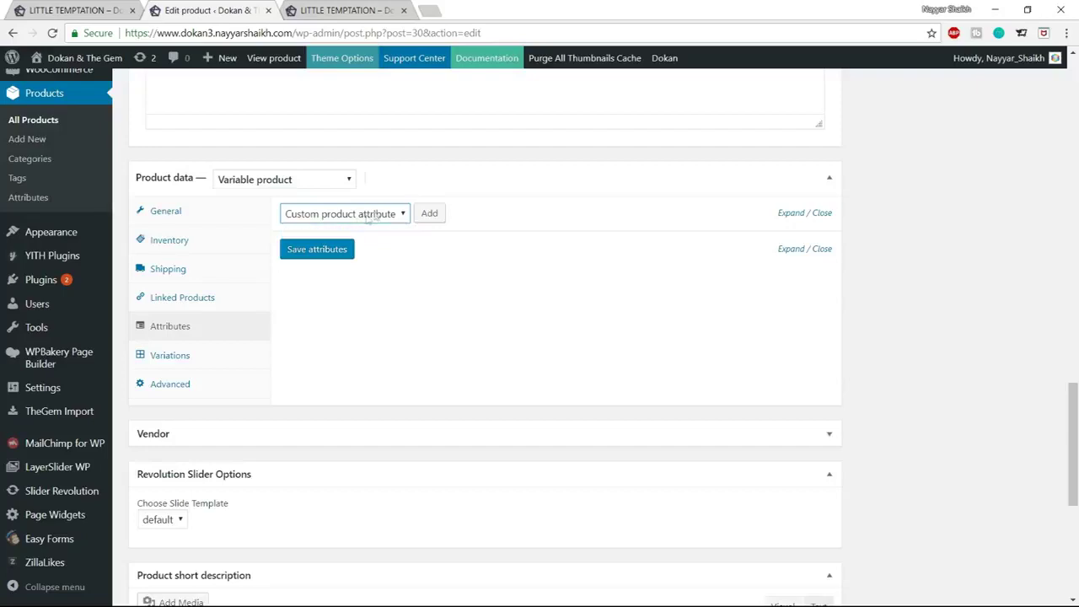
left_click(431, 213)
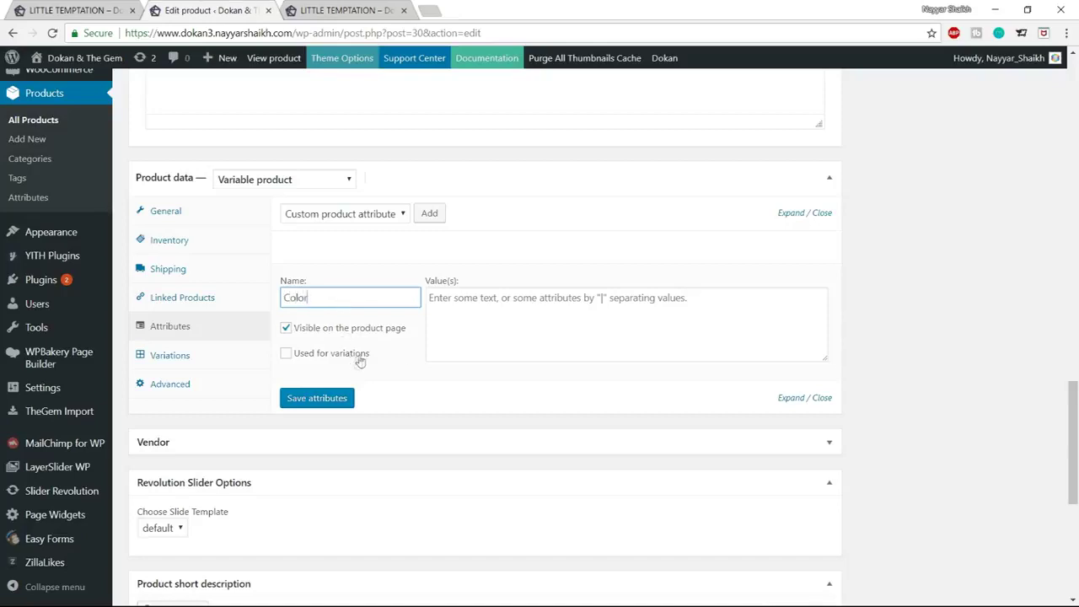
left_click(489, 338)
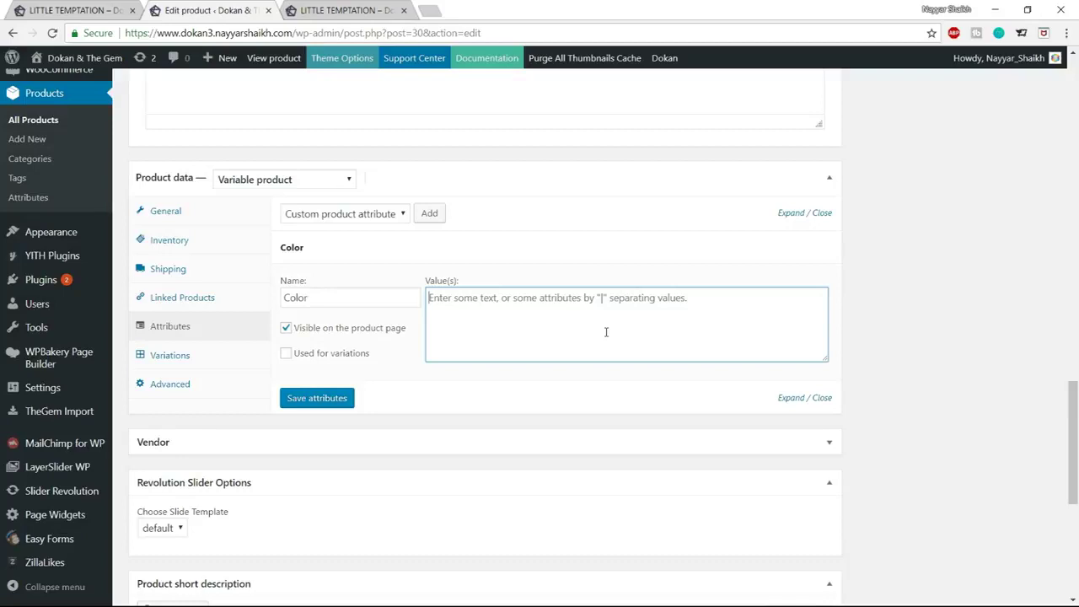
type("Gold |")
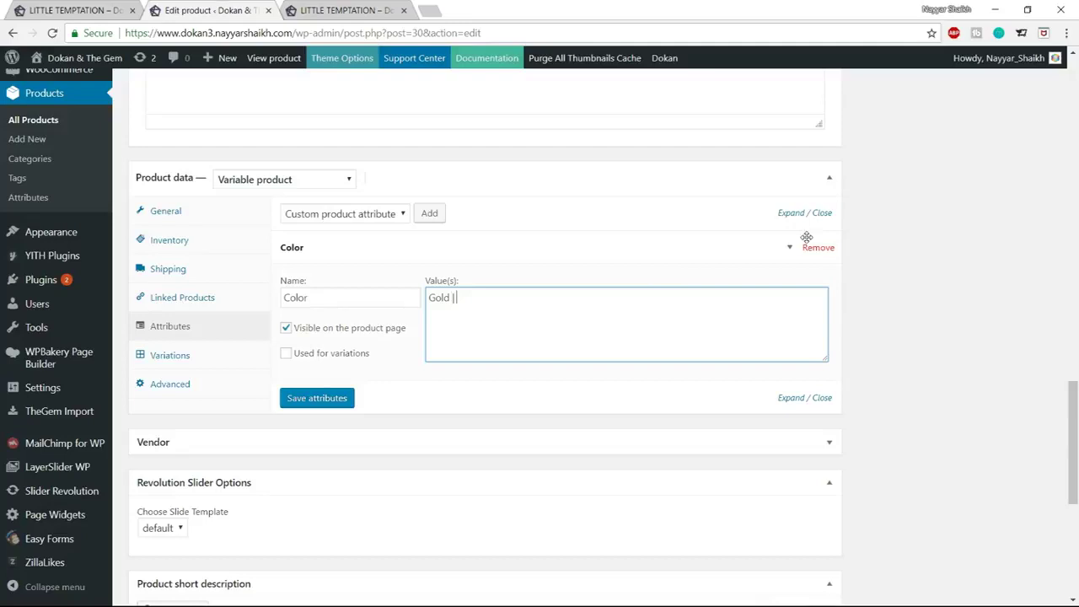
left_click_drag(473, 306, 448, 304)
left_click(450, 304)
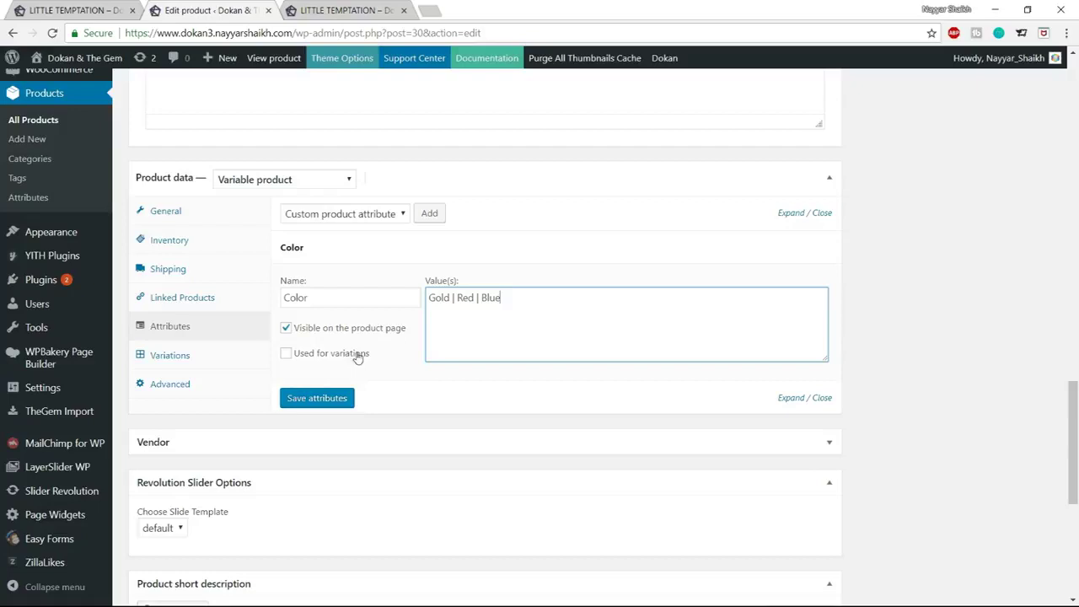
left_click(322, 360)
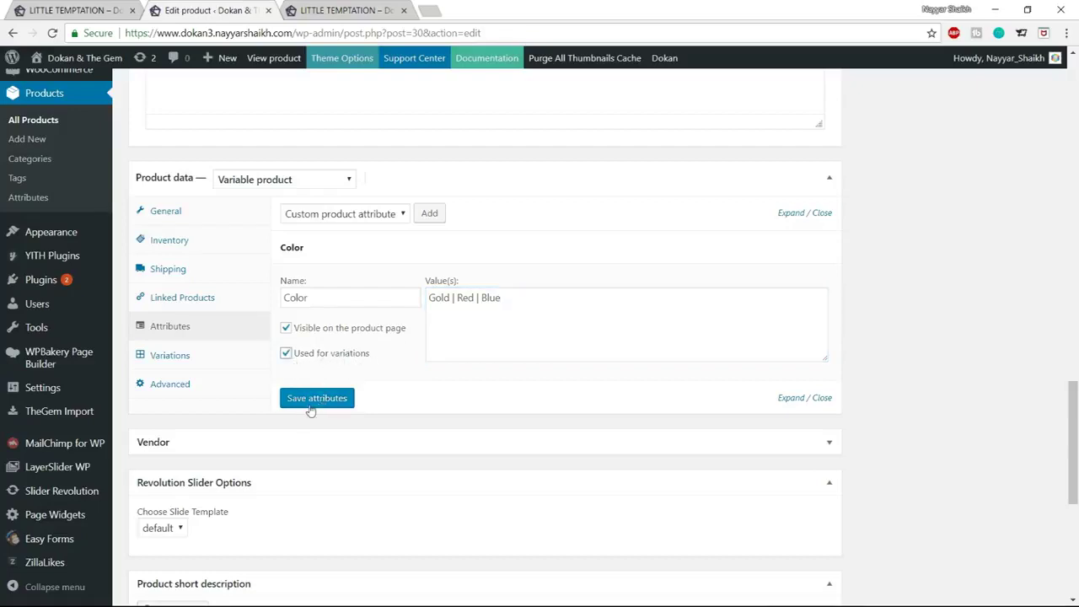
left_click(313, 400)
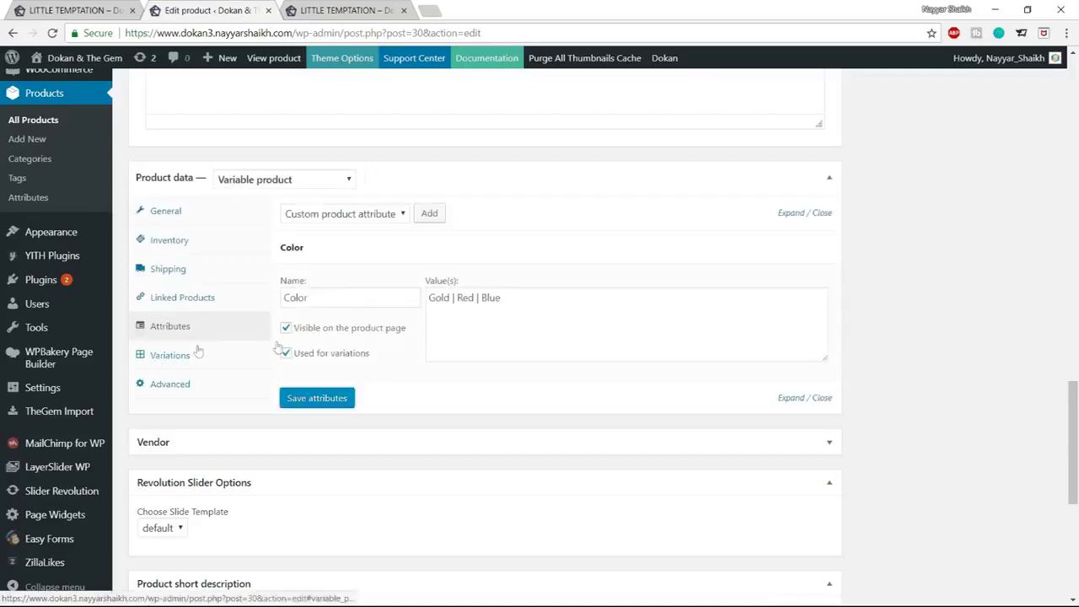
Create variations from all attributes, producing #33 Gold, #34 Red and #35 Blue
left_click(179, 355)
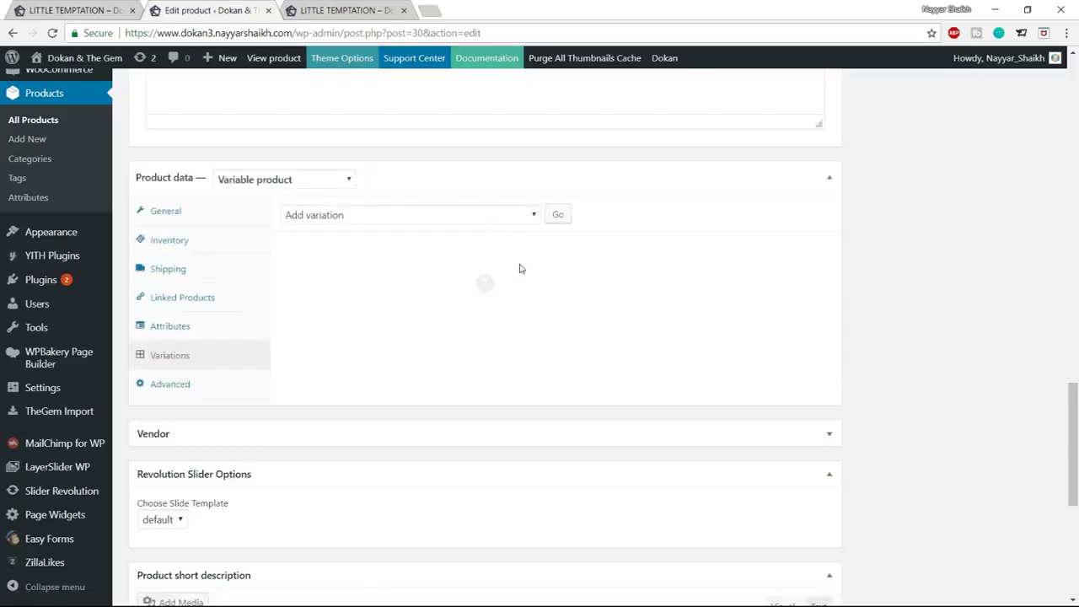
left_click(423, 216)
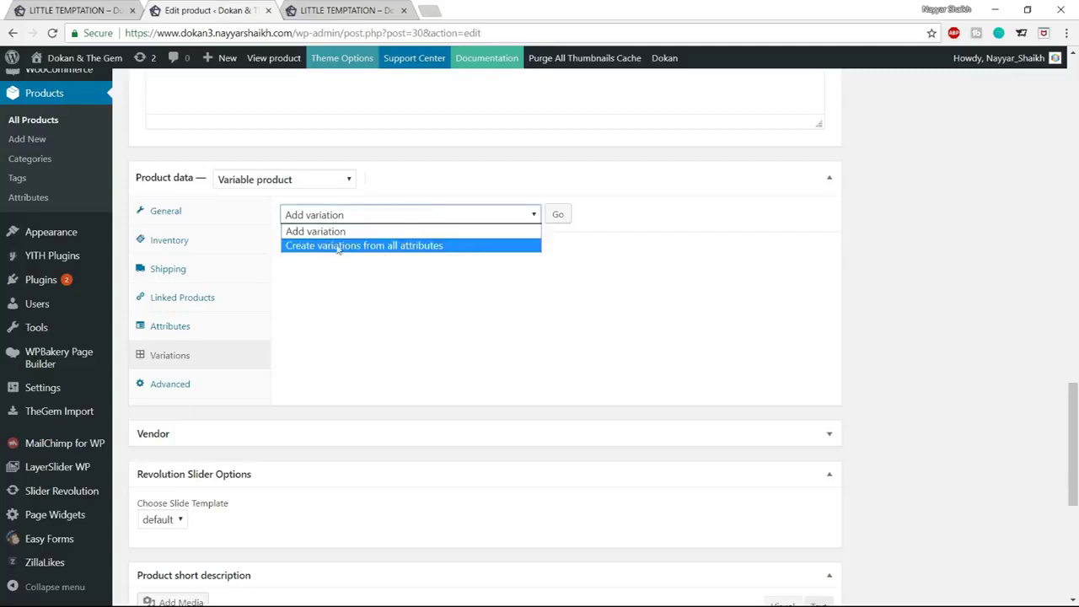
left_click(408, 247)
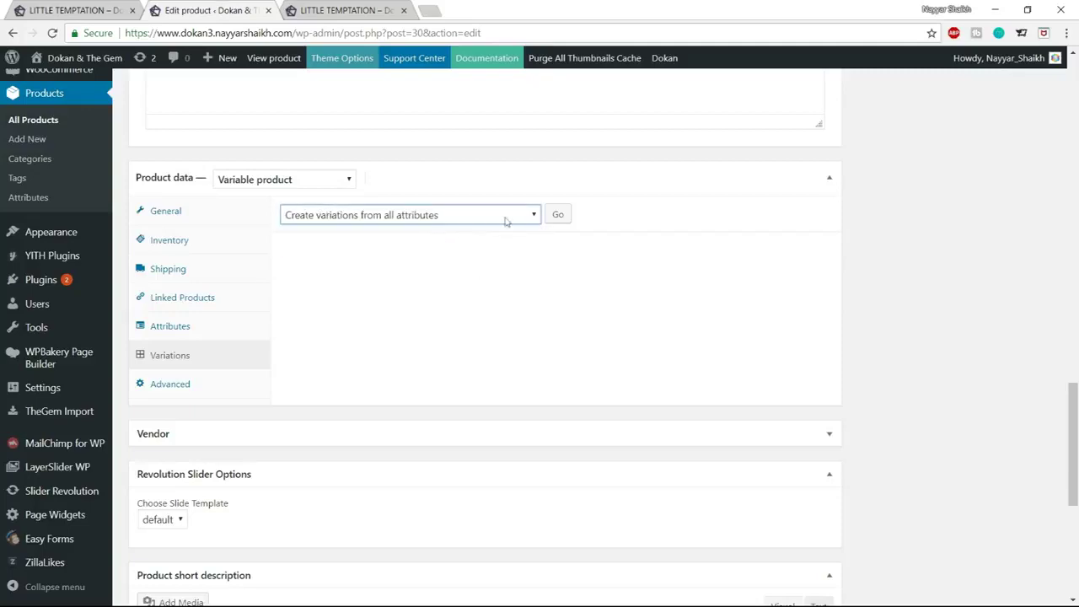
left_click(560, 216)
left_click(607, 142)
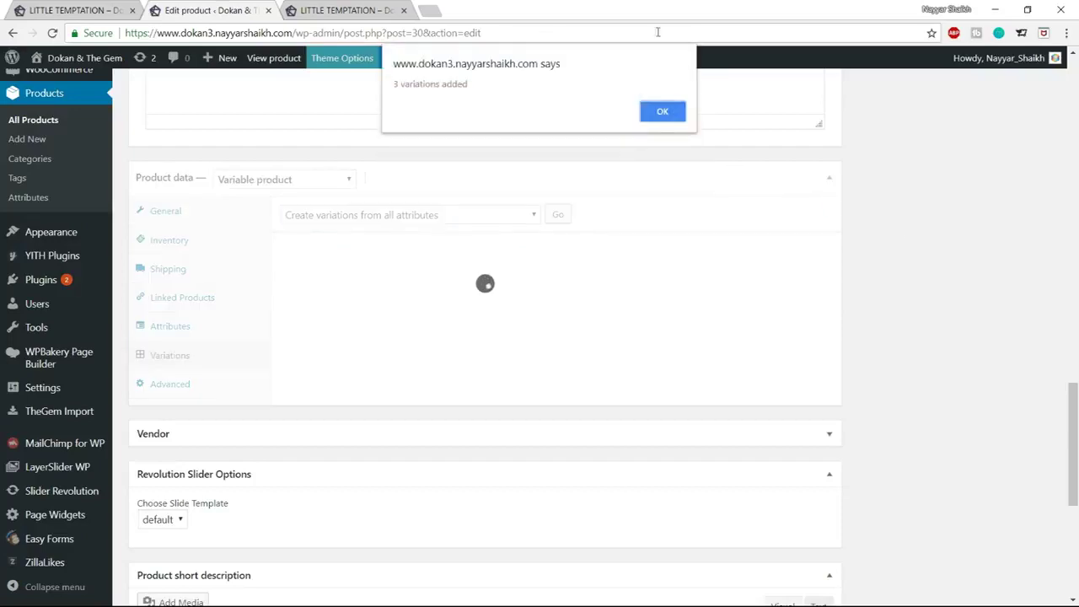
left_click(663, 112)
scroll(496, 253, "down", 2)
scroll(496, 229, "up", 1)
scroll(495, 229, "up", 1)
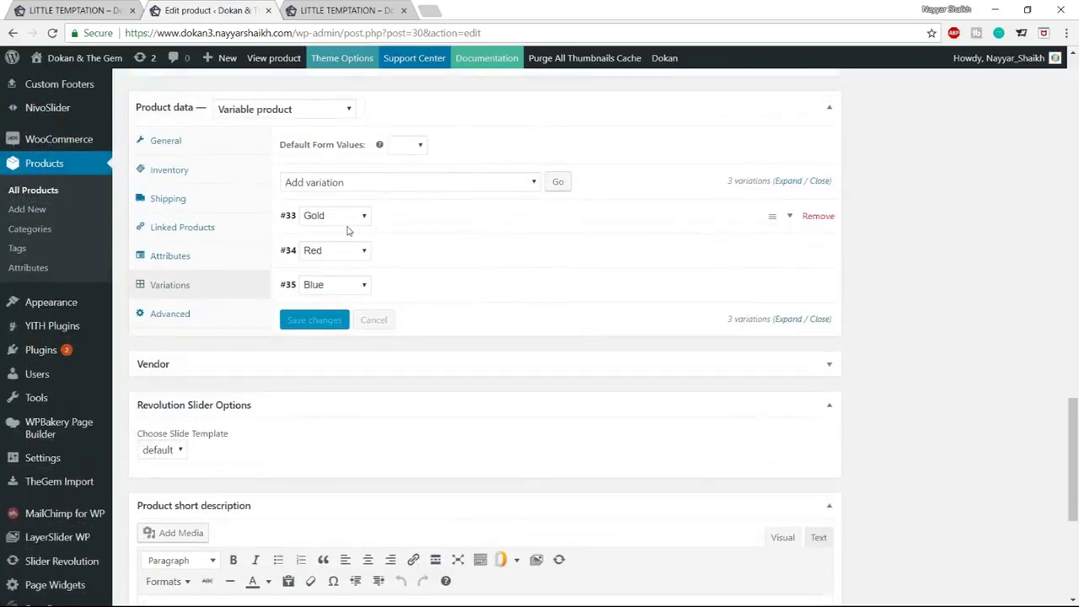
Set the Gold variation's image to the beige quilted bag Bags8
left_click(409, 222)
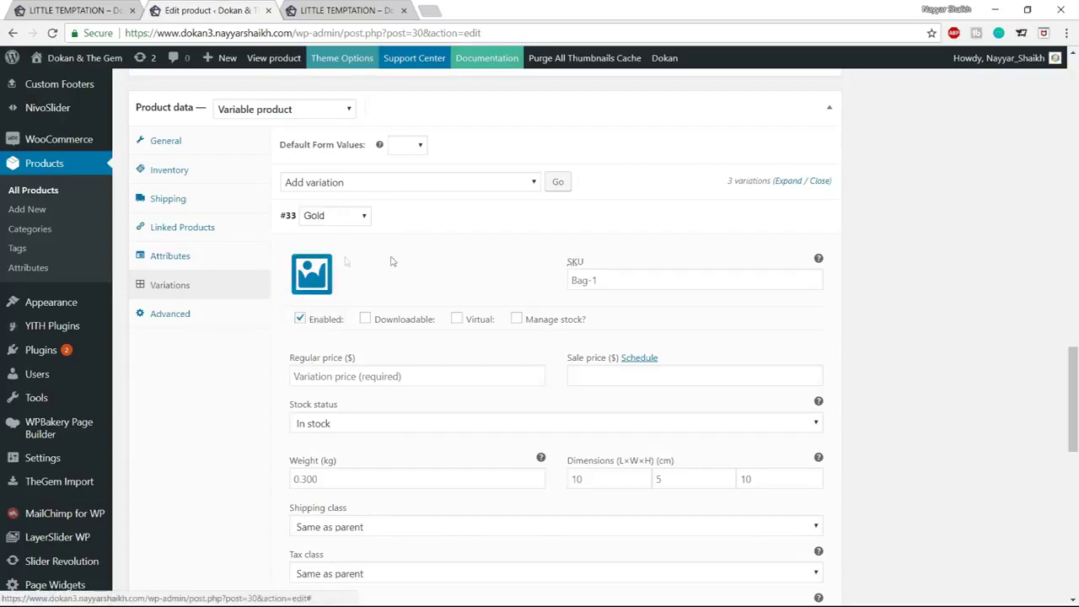
left_click(314, 274)
left_click(157, 222)
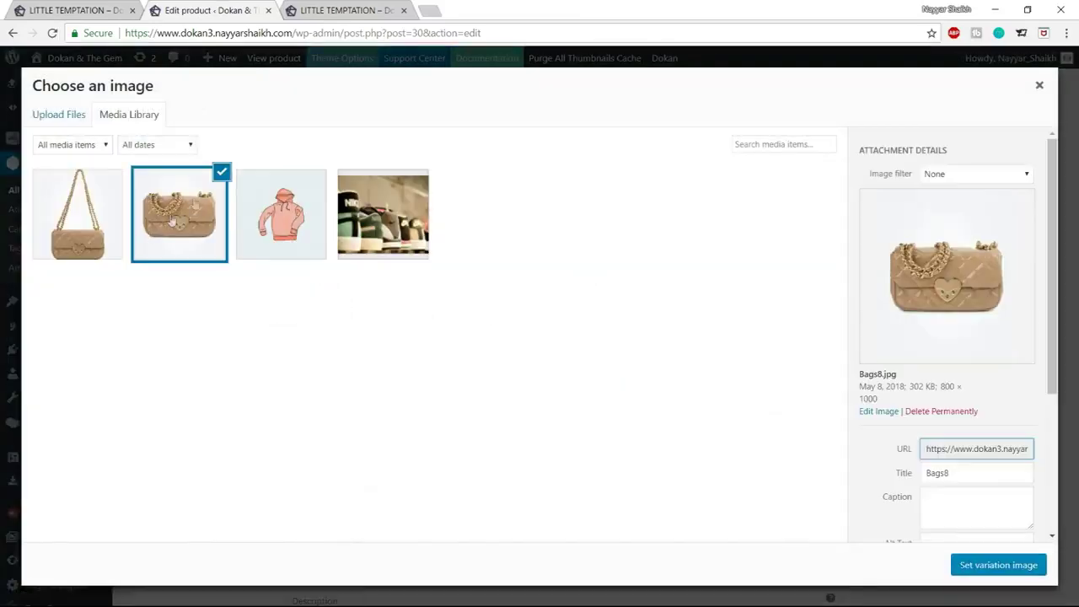
left_click(991, 565)
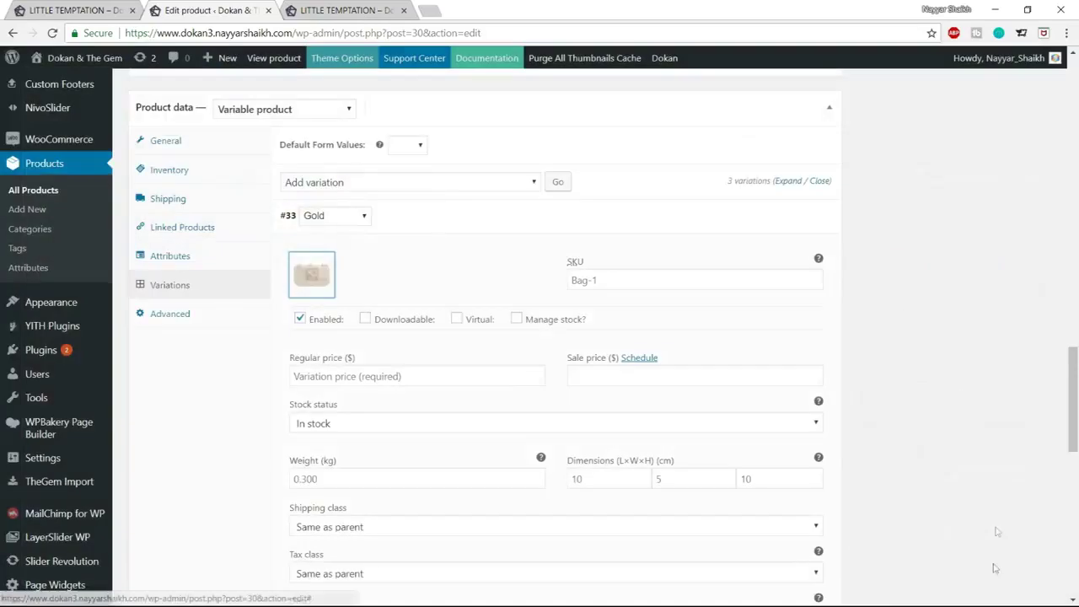
scroll(1012, 363, "down", 1)
scroll(1022, 354, "down", 1)
Enter 50 as the Gold variation's regular price
left_click(511, 304)
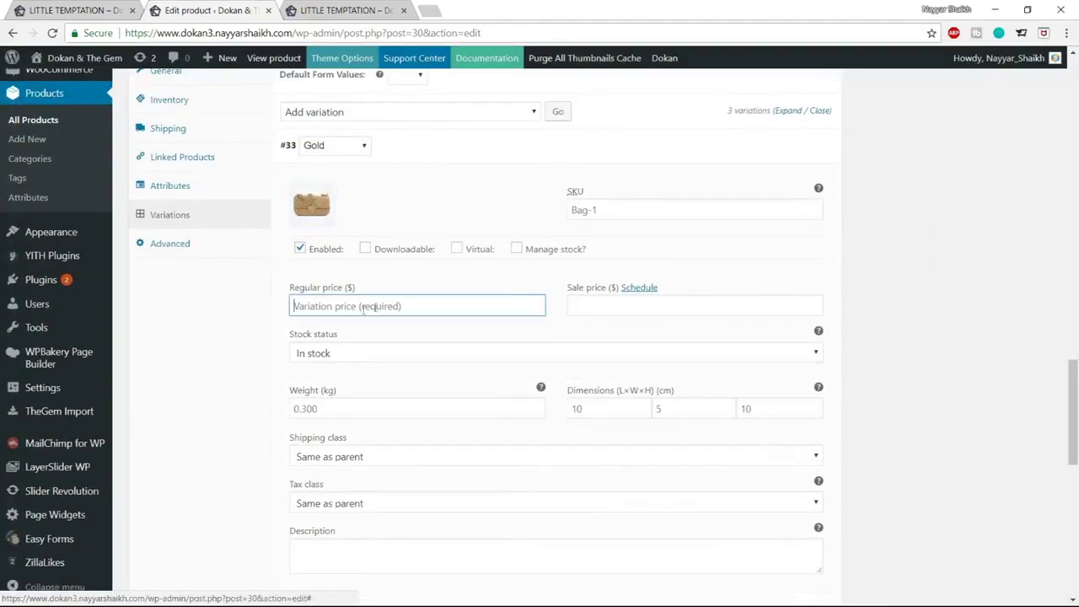
type("50")
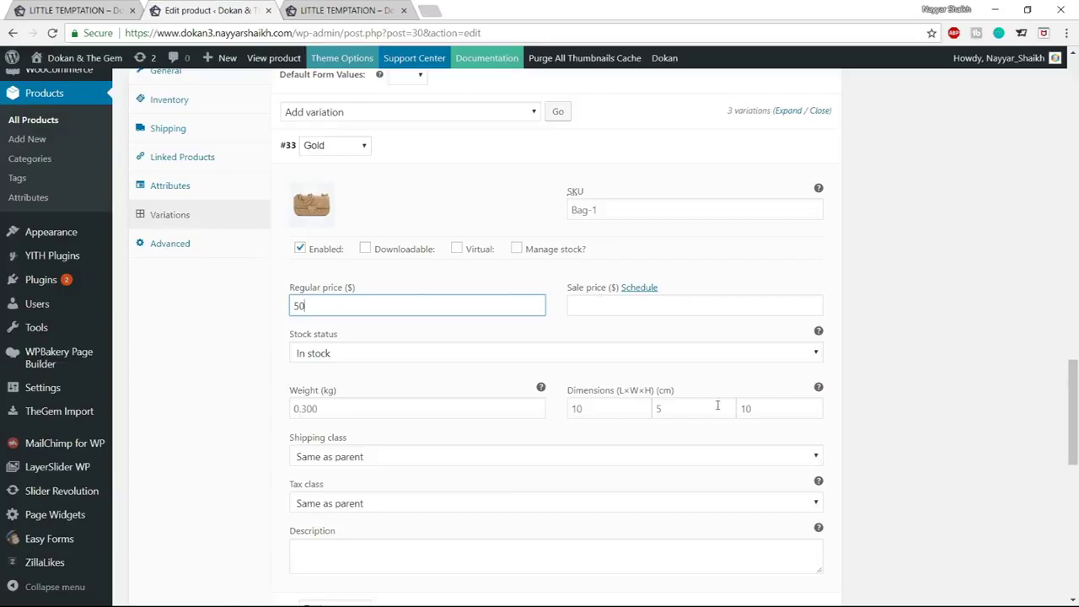
scroll(717, 406, "up", 4)
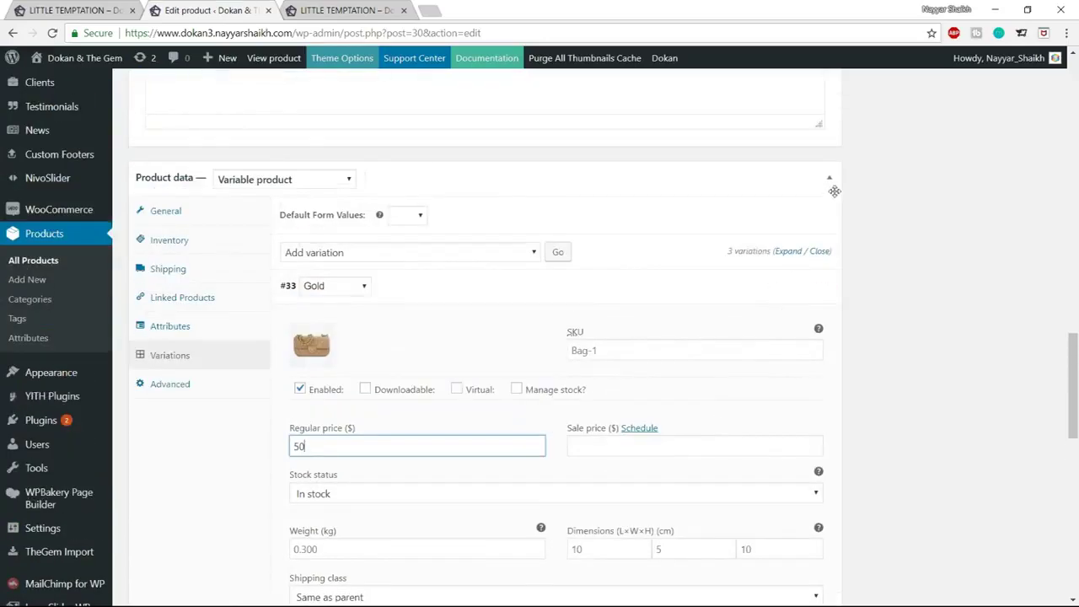
left_click(590, 287)
Upload the bag photos Bags10, Bags11, Bags6 and Bags7 to the media library
left_click(788, 327)
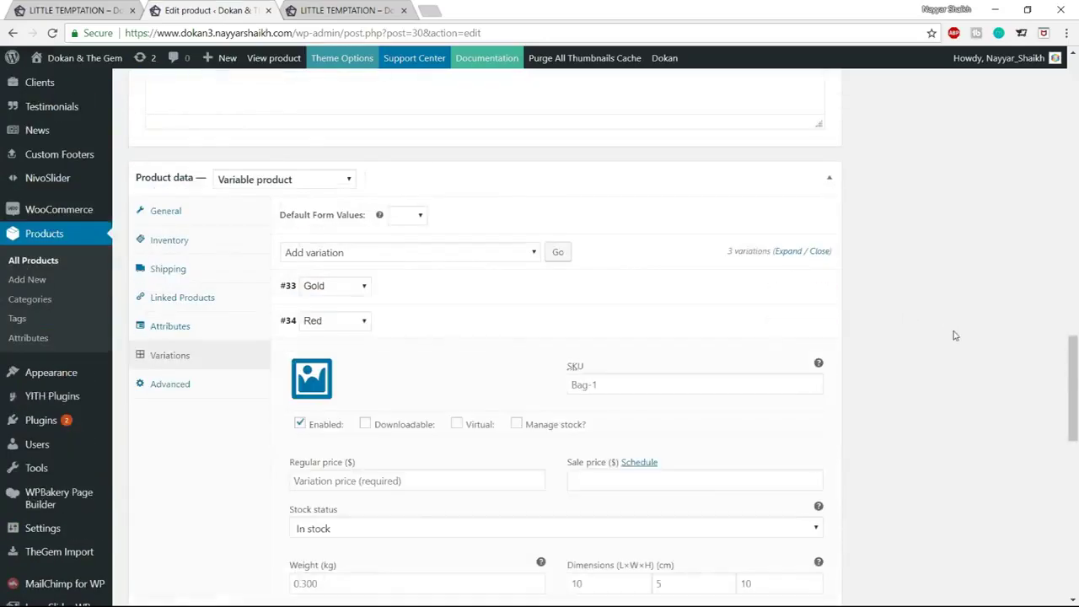
scroll(352, 244, "down", 4)
left_click(329, 238)
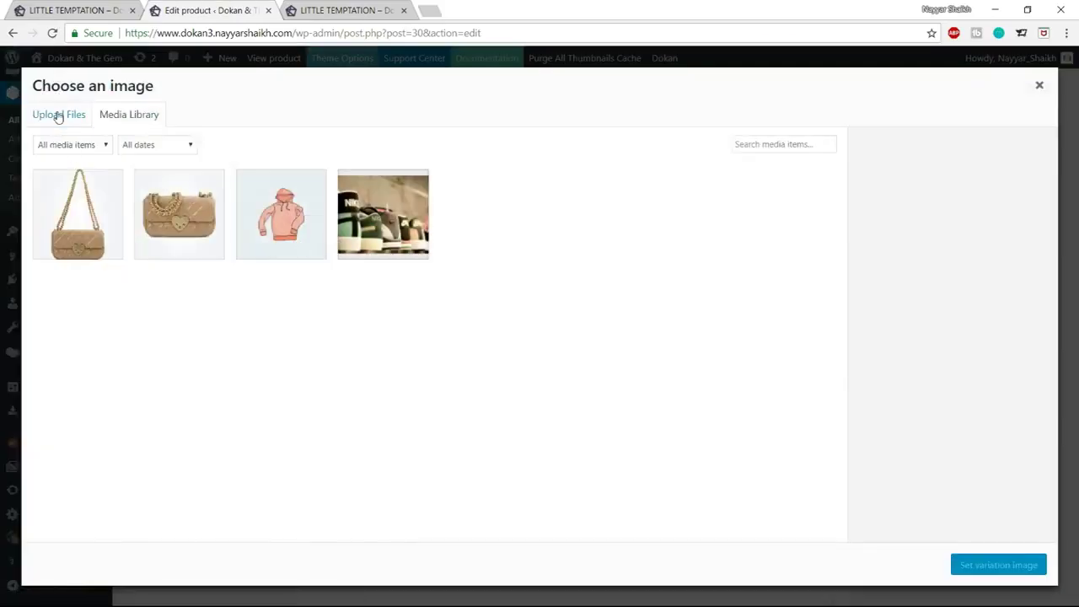
left_click(58, 114)
left_click(558, 338)
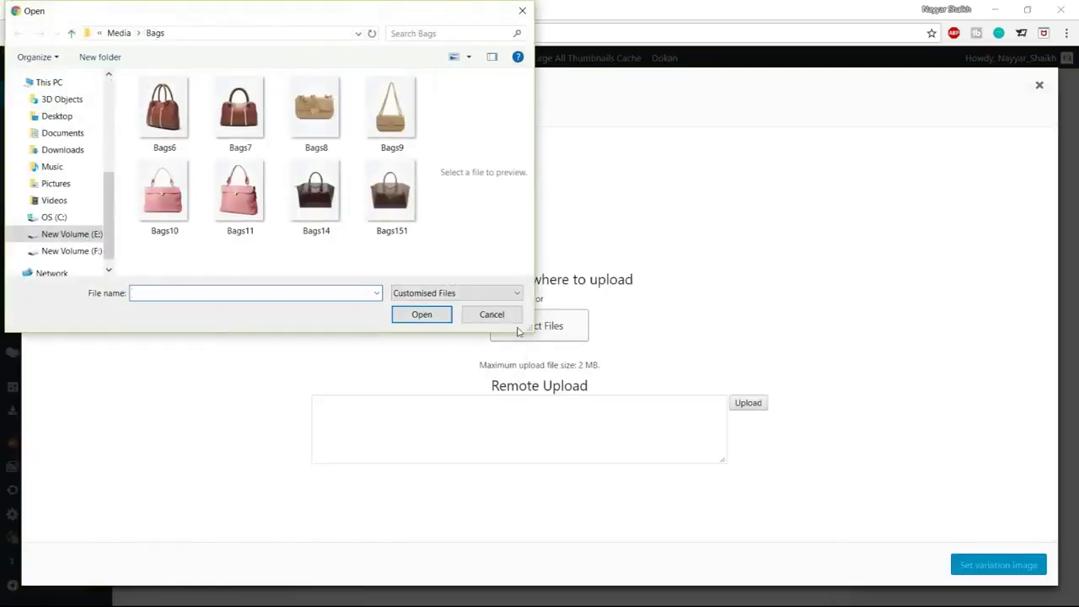
left_click(199, 211)
left_click(213, 209, "ctrl")
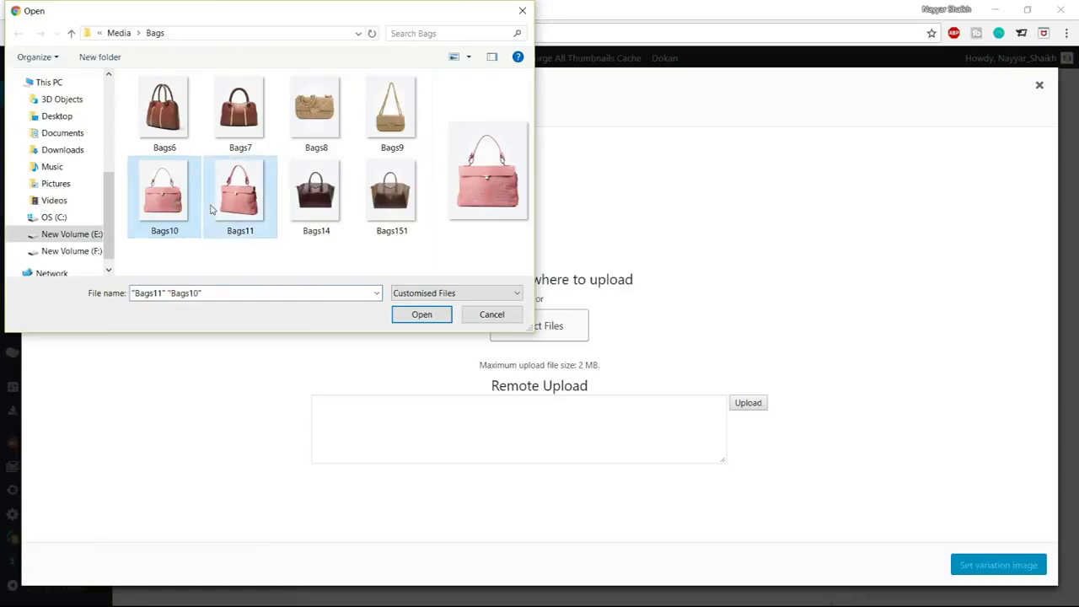
left_click(166, 108, "ctrl")
left_click(241, 108, "ctrl")
left_click(422, 314)
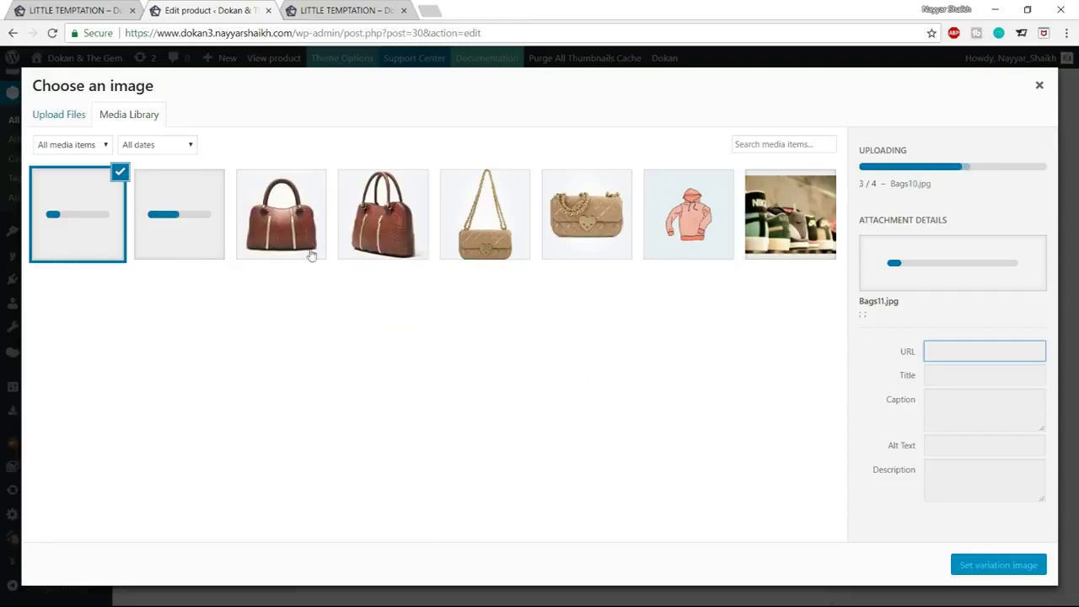
Give the Red variation the pink Bags10 image and a regular price of 60
left_click(177, 247)
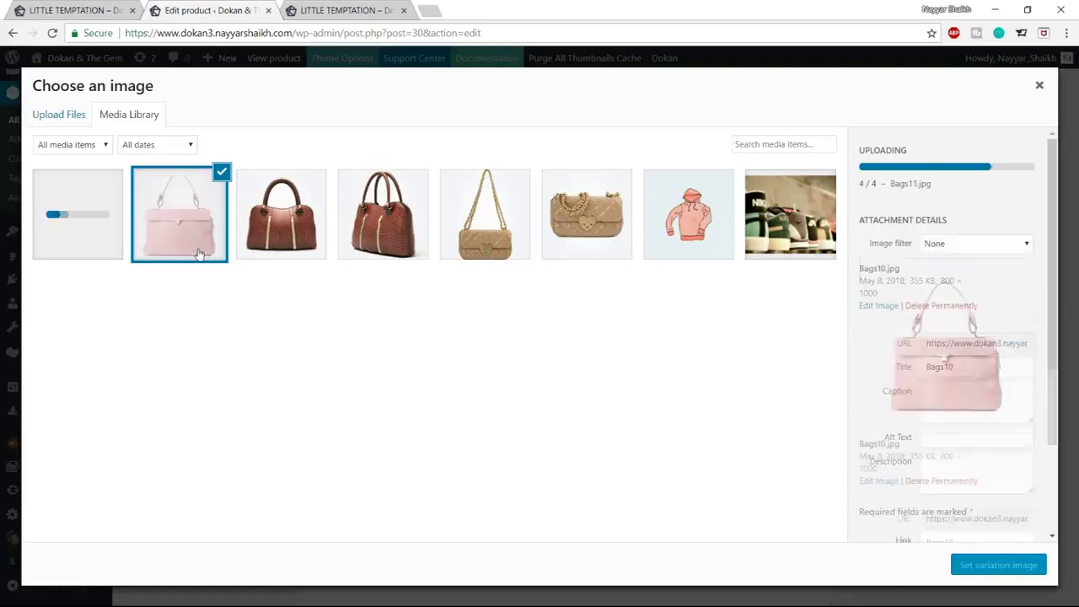
left_click(995, 566)
left_click(377, 337)
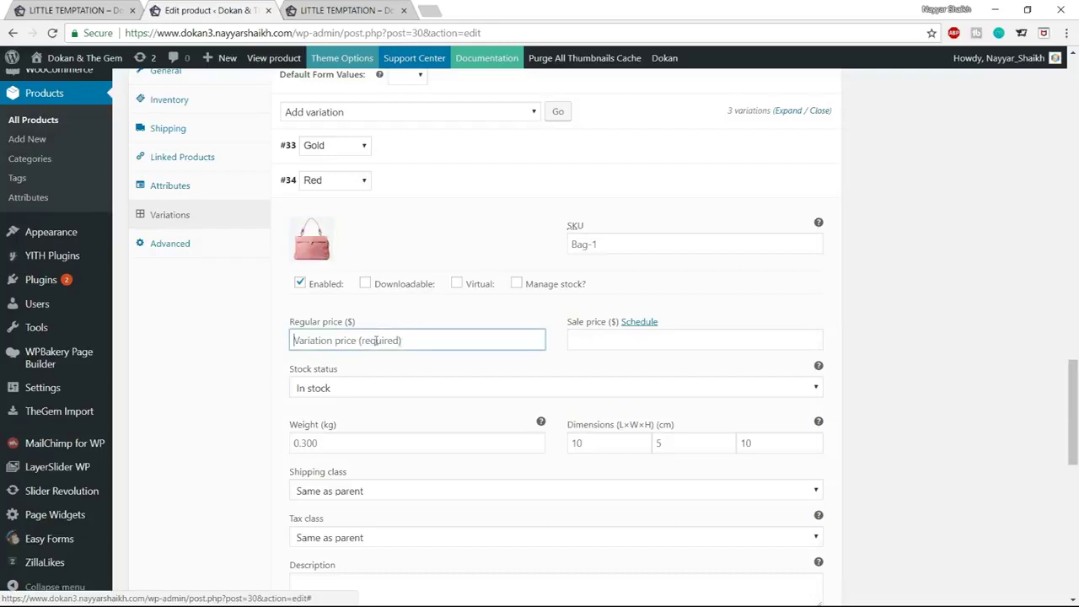
type("60")
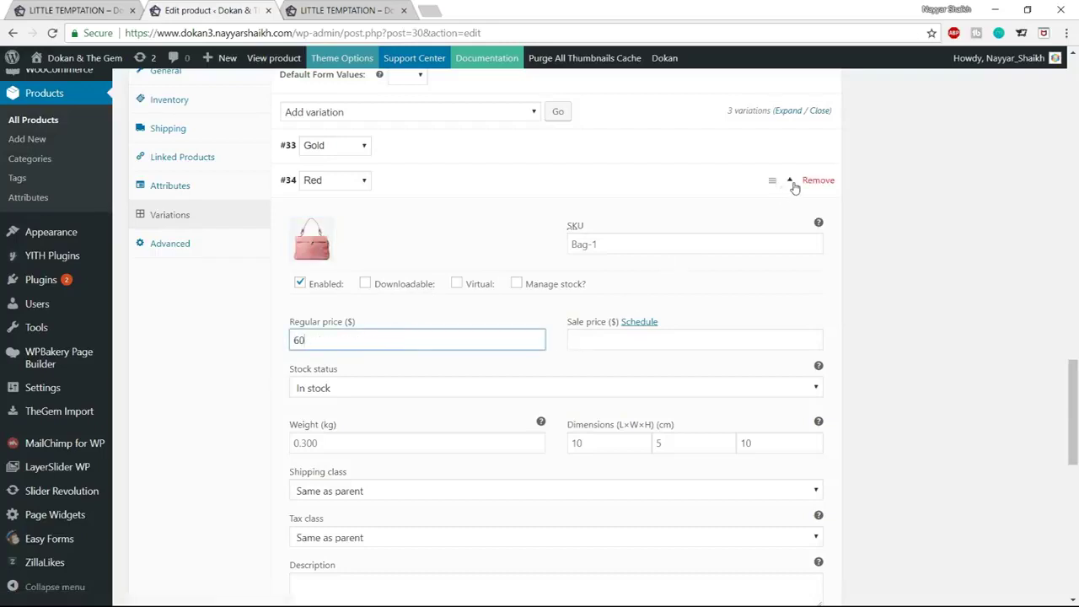
left_click(788, 183)
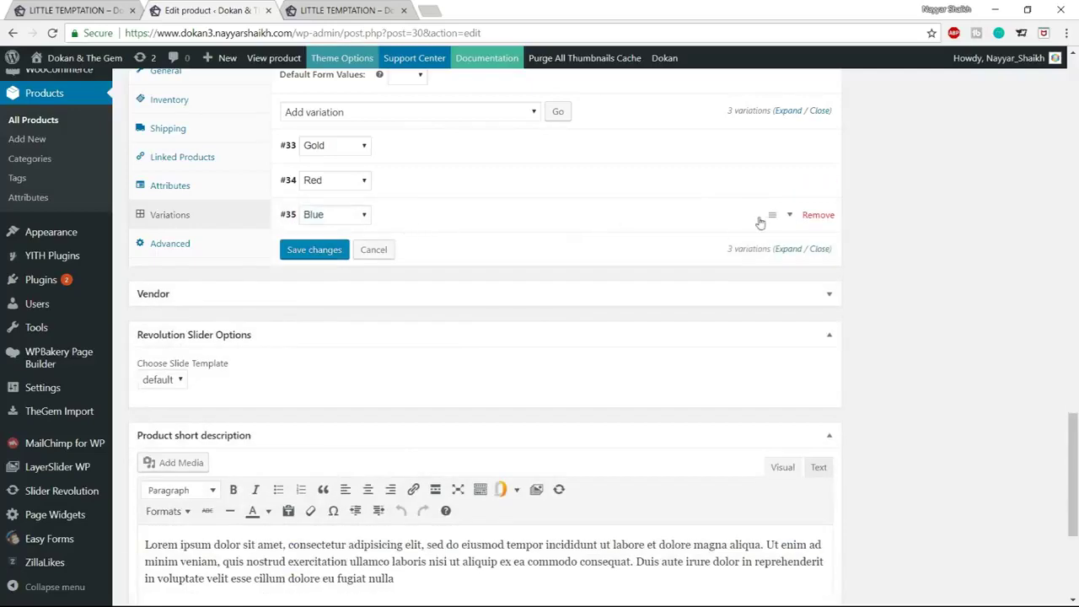
left_click(791, 217)
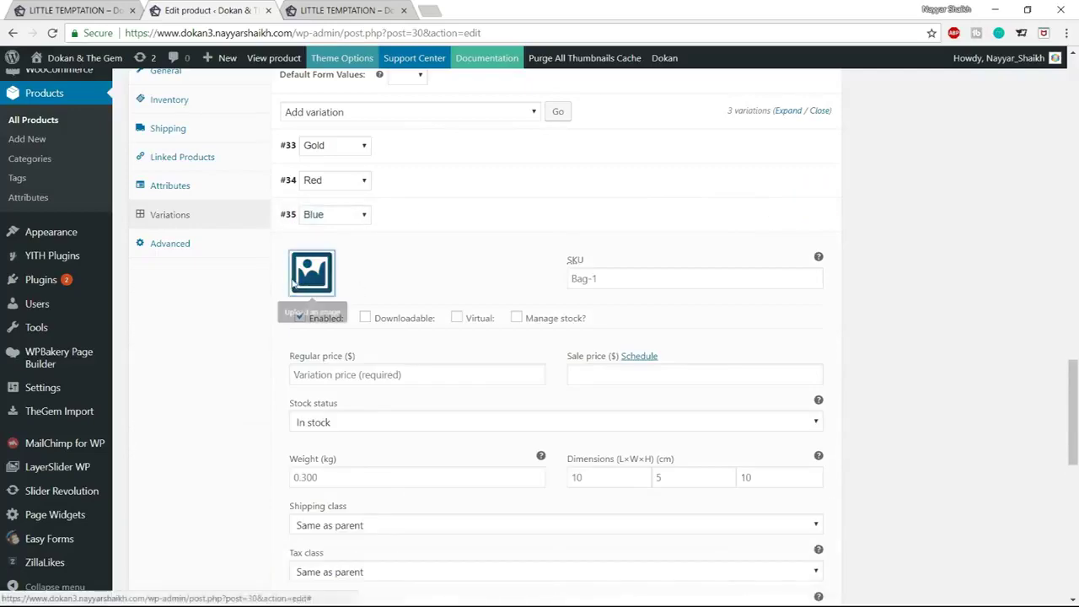
Give the Blue variation the Bags7 brown bag image and a regular price of 100
left_click(295, 283)
left_click(291, 236)
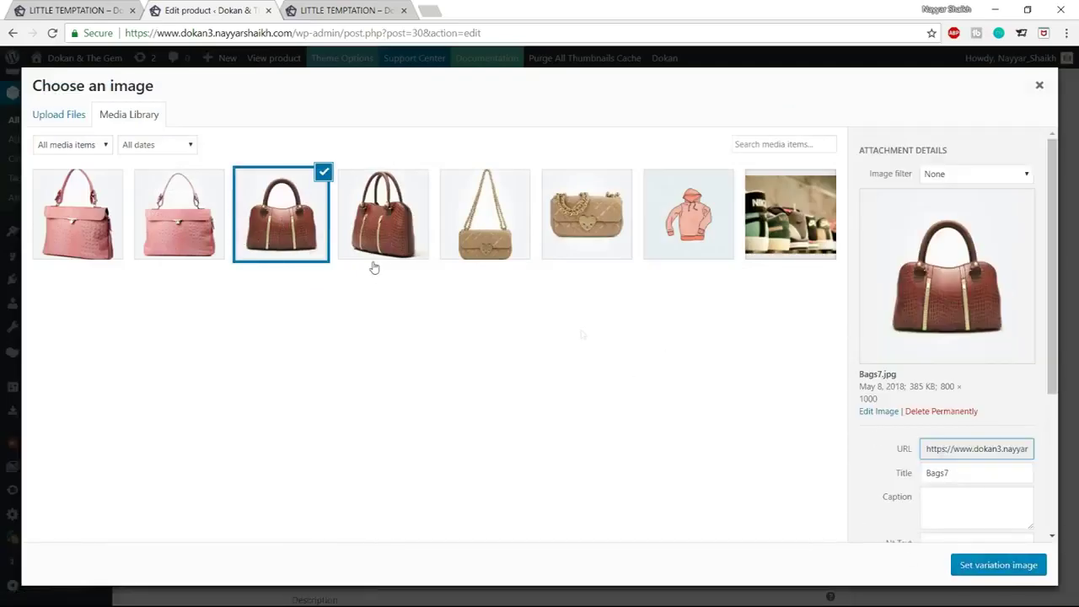
left_click(998, 565)
left_click(420, 375)
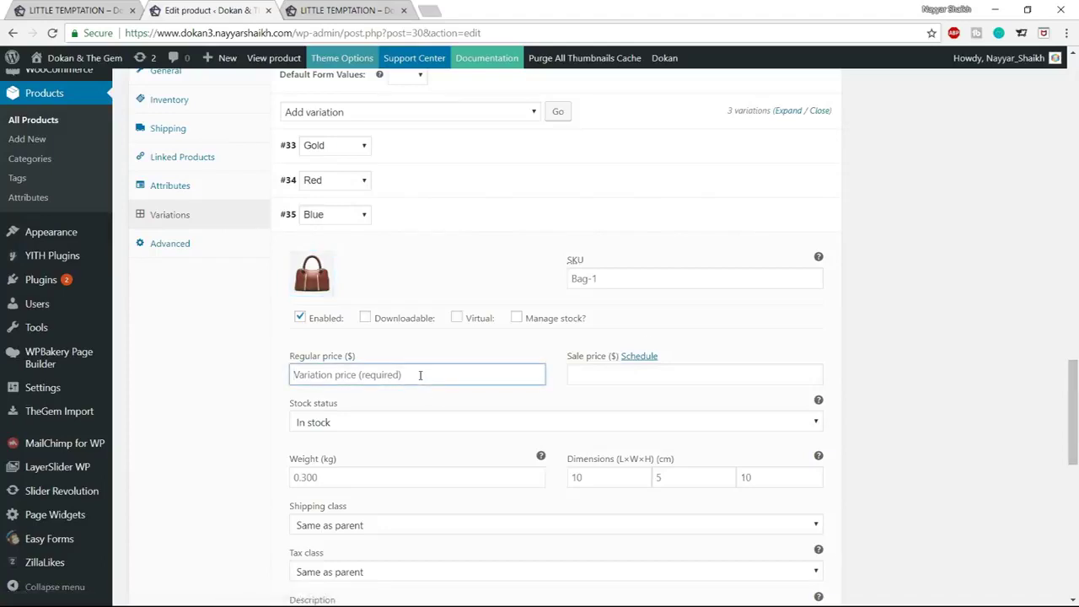
type("100")
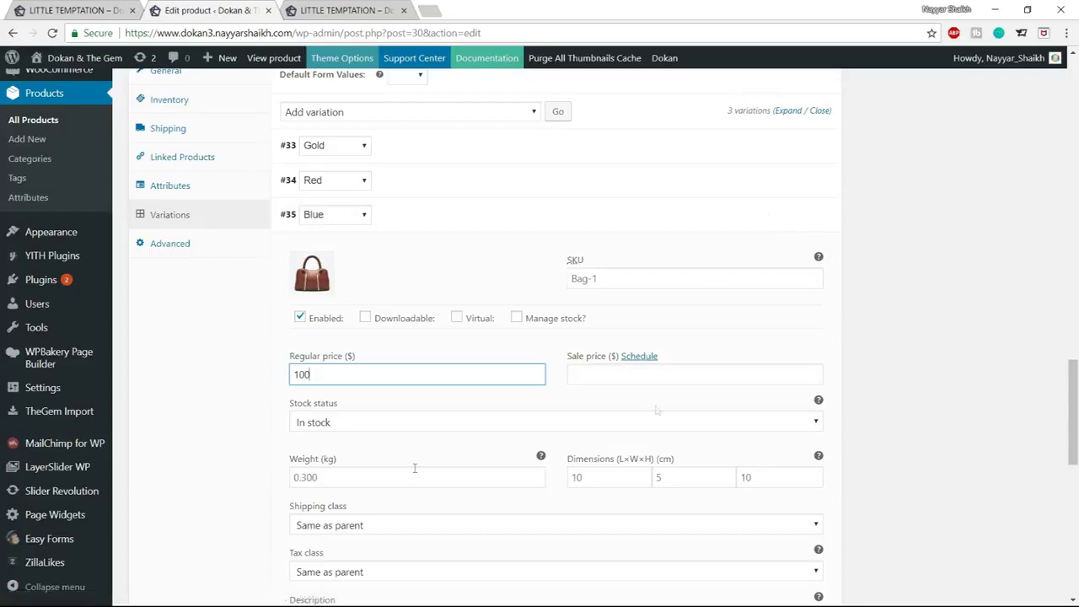
Save the variation changes and update the product
scroll(788, 354, "down", 3)
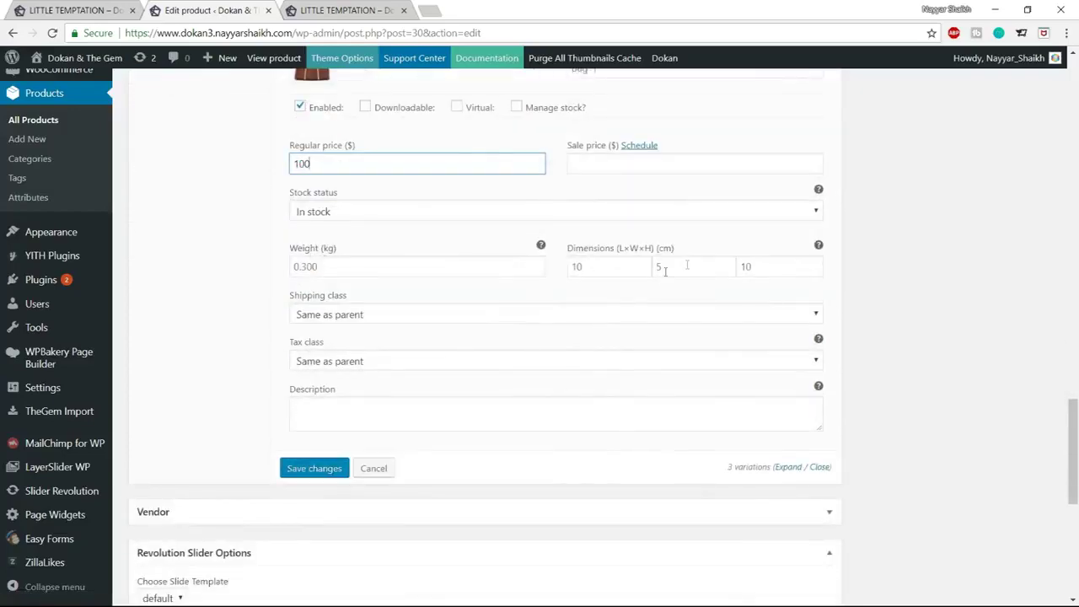
left_click(350, 426)
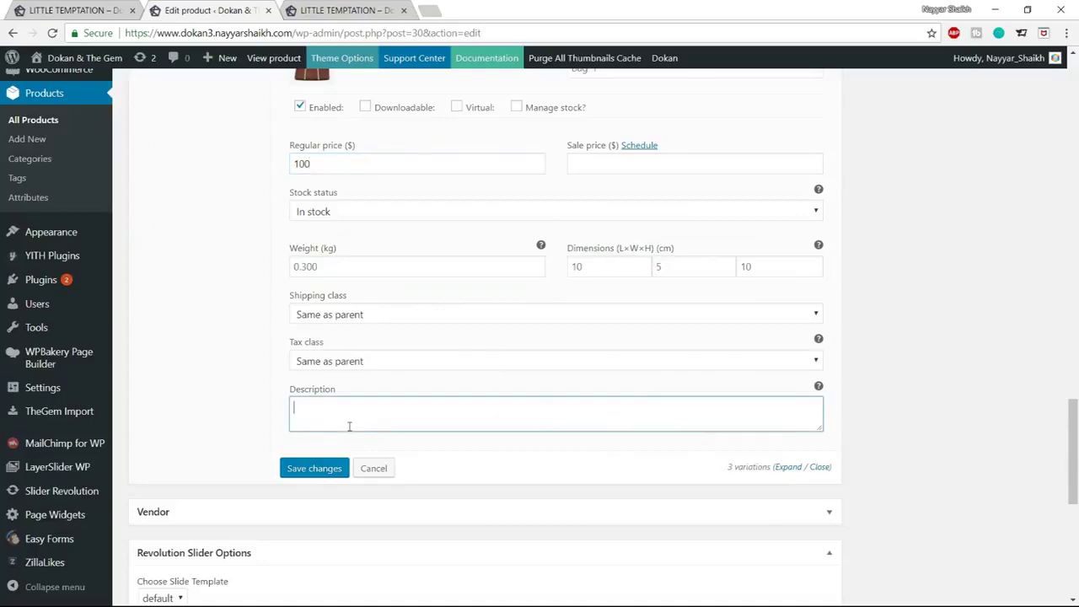
left_click(317, 469)
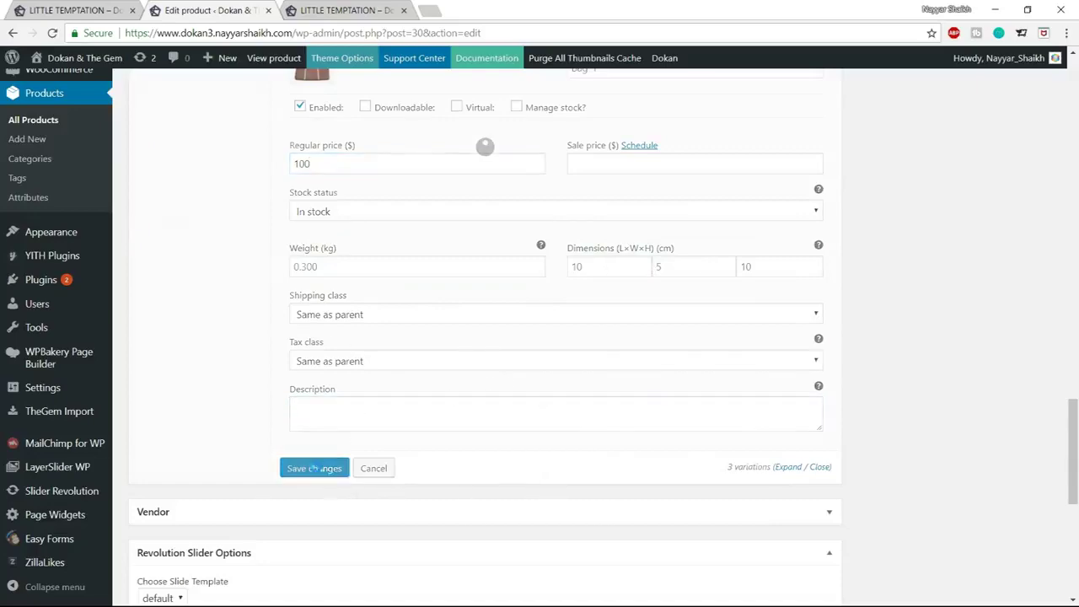
scroll(897, 518, "up", 4)
scroll(897, 518, "up", 15)
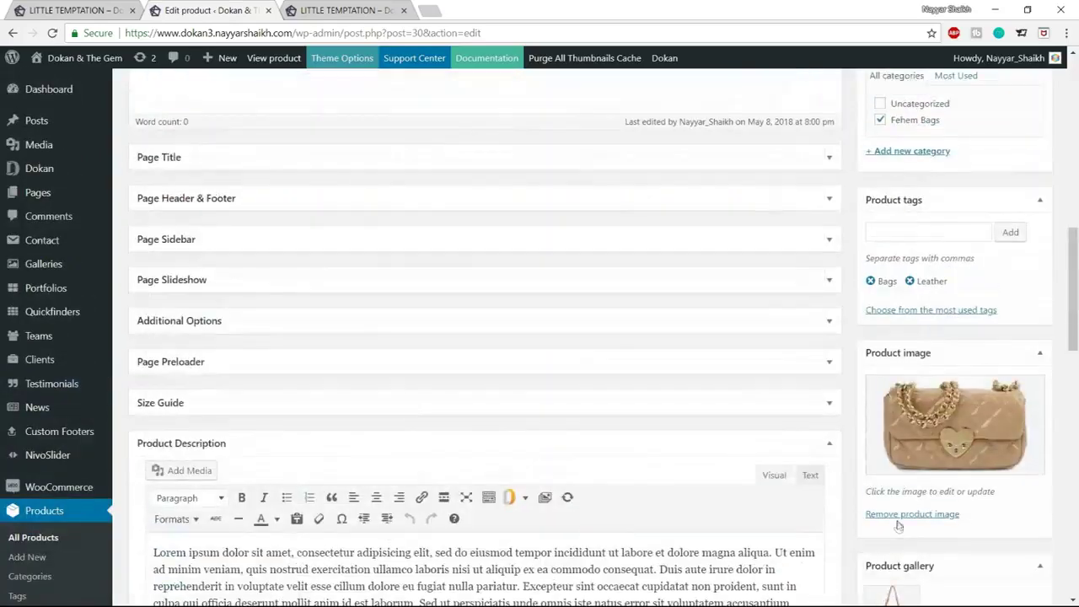
left_click(1015, 287)
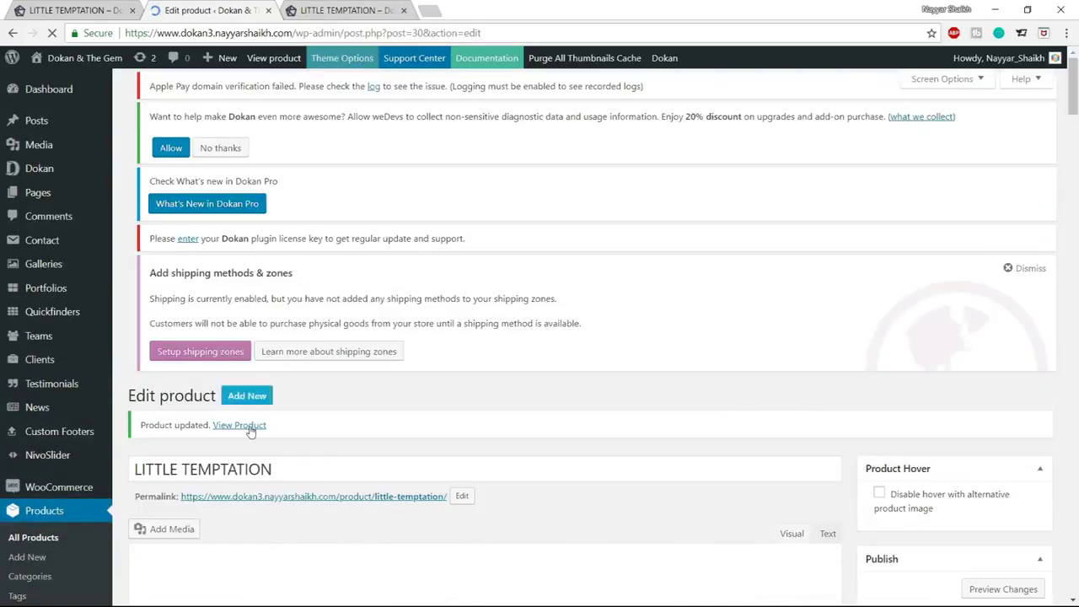
right_click(249, 426)
left_click(307, 437)
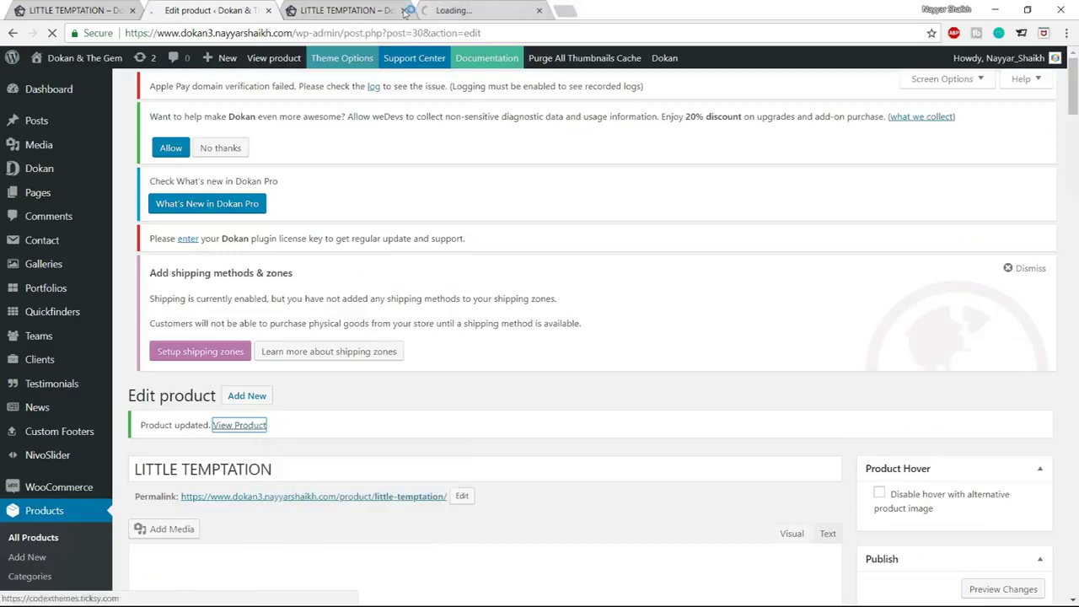
key("ctrl+Tab")
scroll(958, 280, "down", 1)
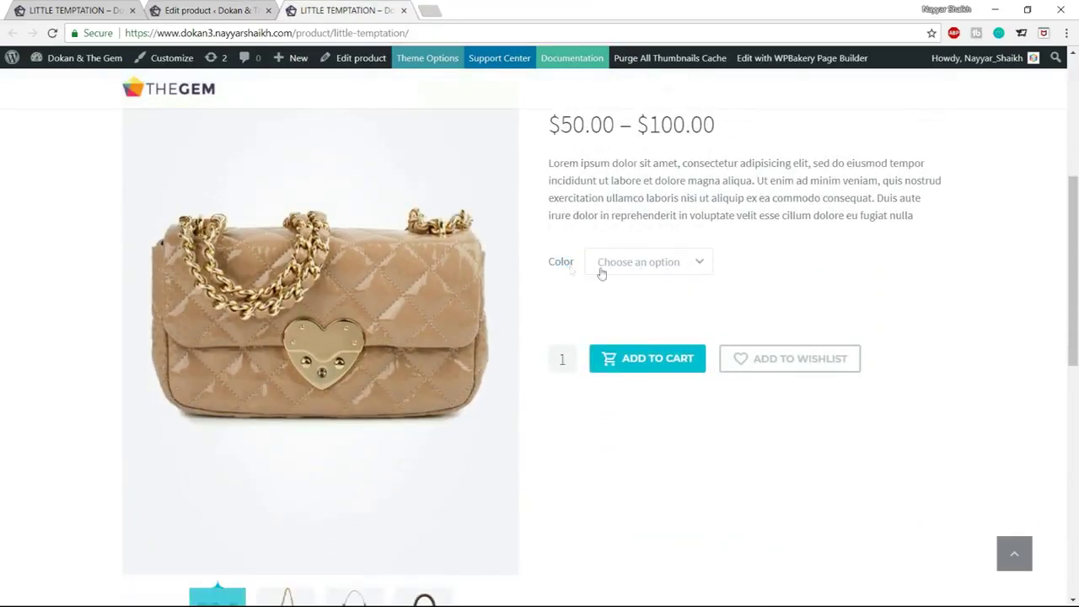
left_click(633, 261)
left_click(634, 301)
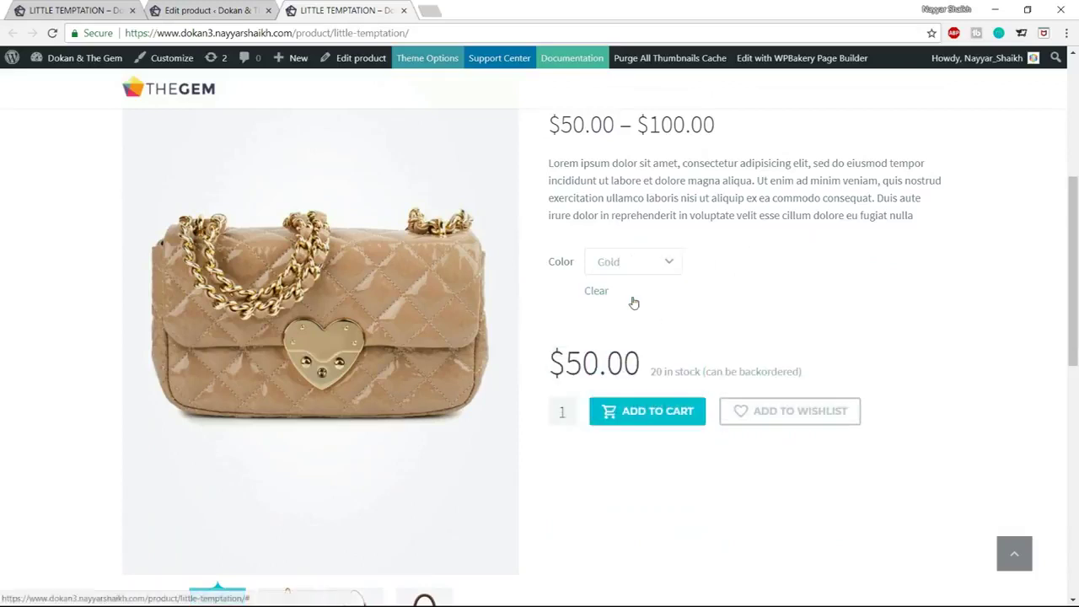
left_click_drag(551, 363, 643, 365)
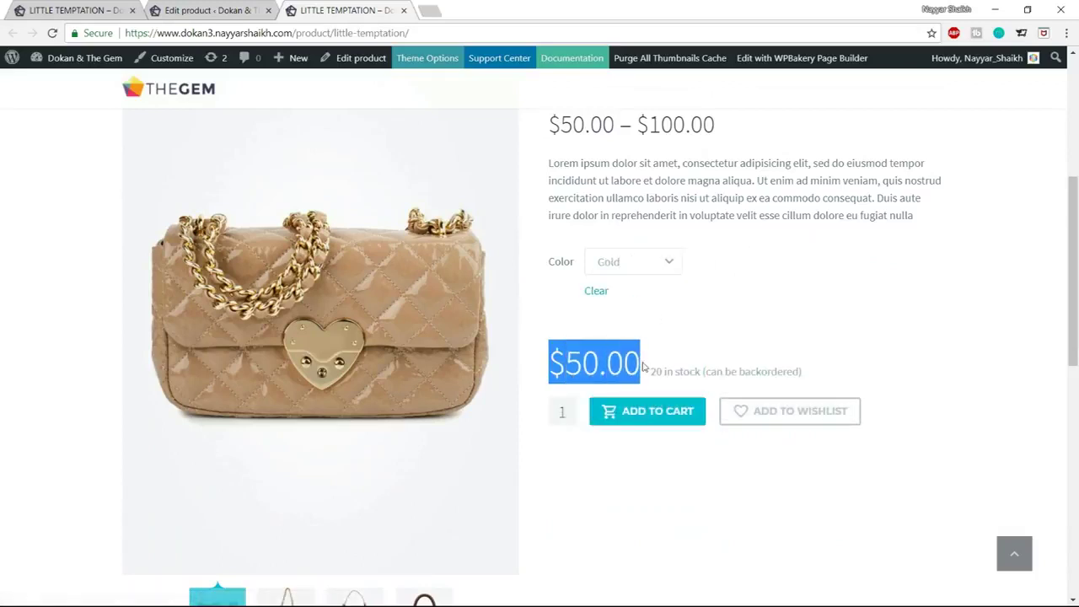
left_click(636, 265)
left_click(631, 309)
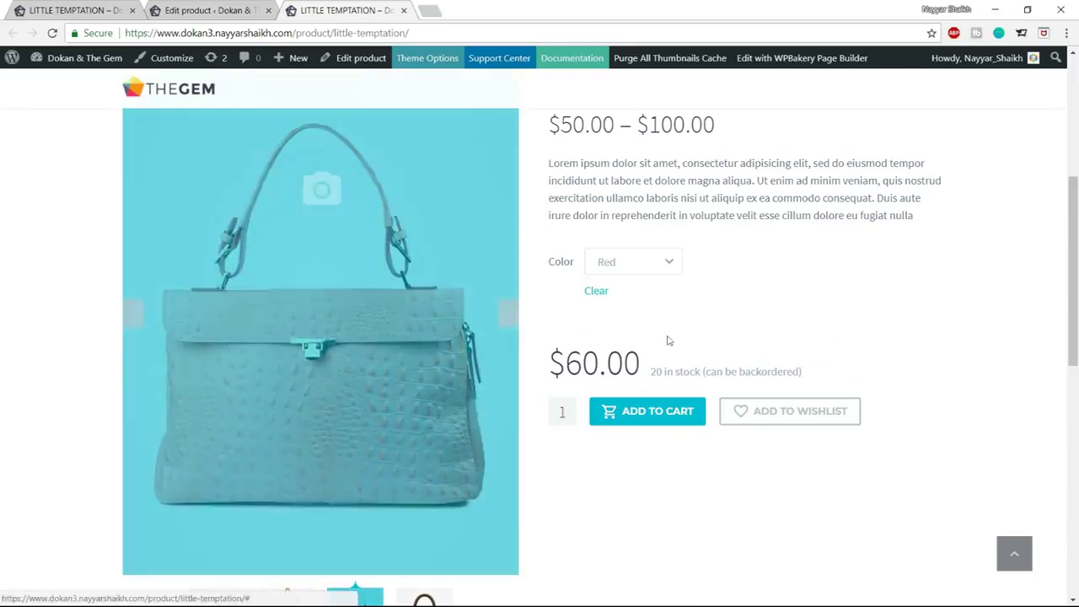
left_click_drag(549, 362, 640, 363)
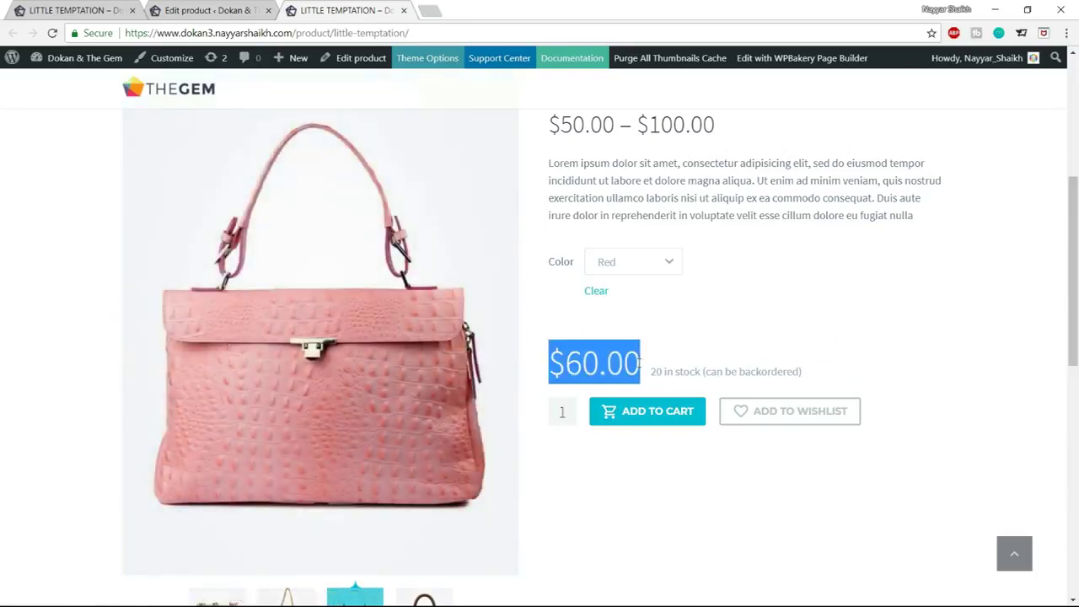
left_click(778, 302)
left_click(658, 266)
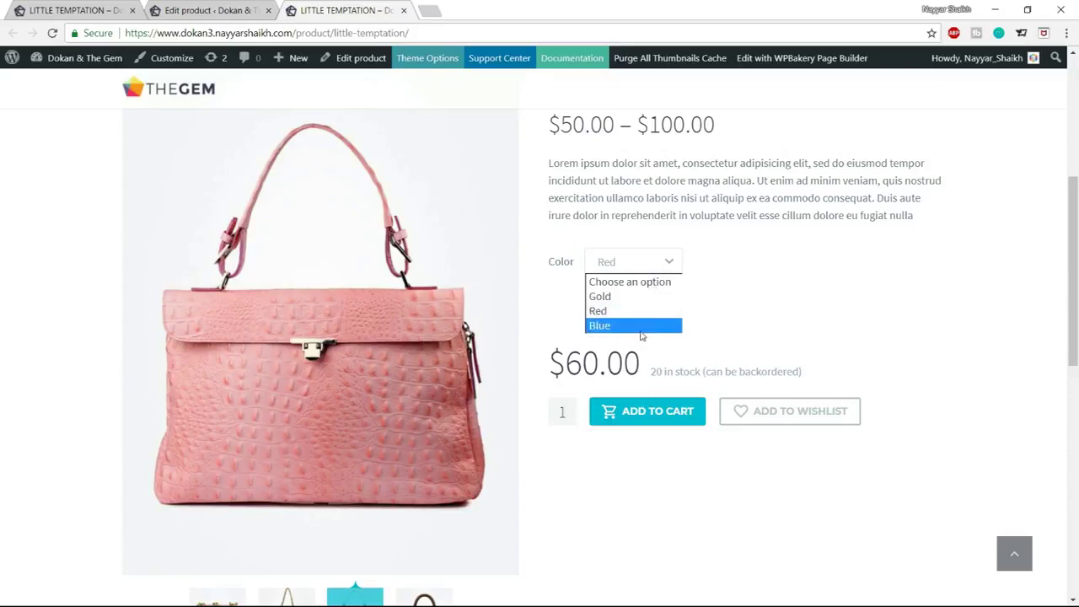
left_click(641, 326)
scroll(853, 296, "down", 1)
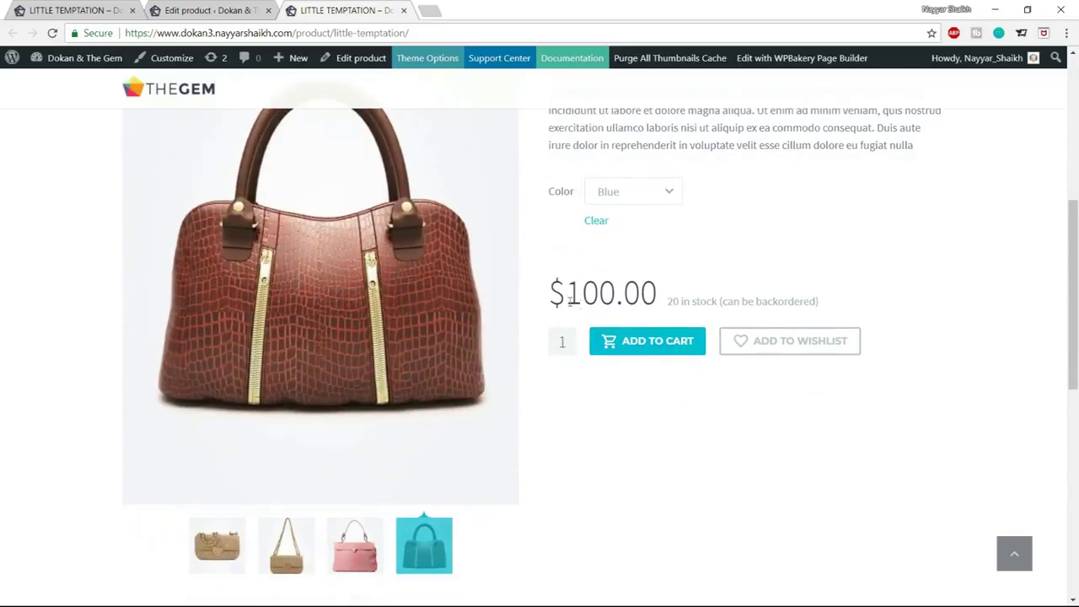
left_click_drag(550, 293, 622, 292)
left_click(928, 292)
scroll(1073, 292, "down", 7)
scroll(1071, 299, "up", 8)
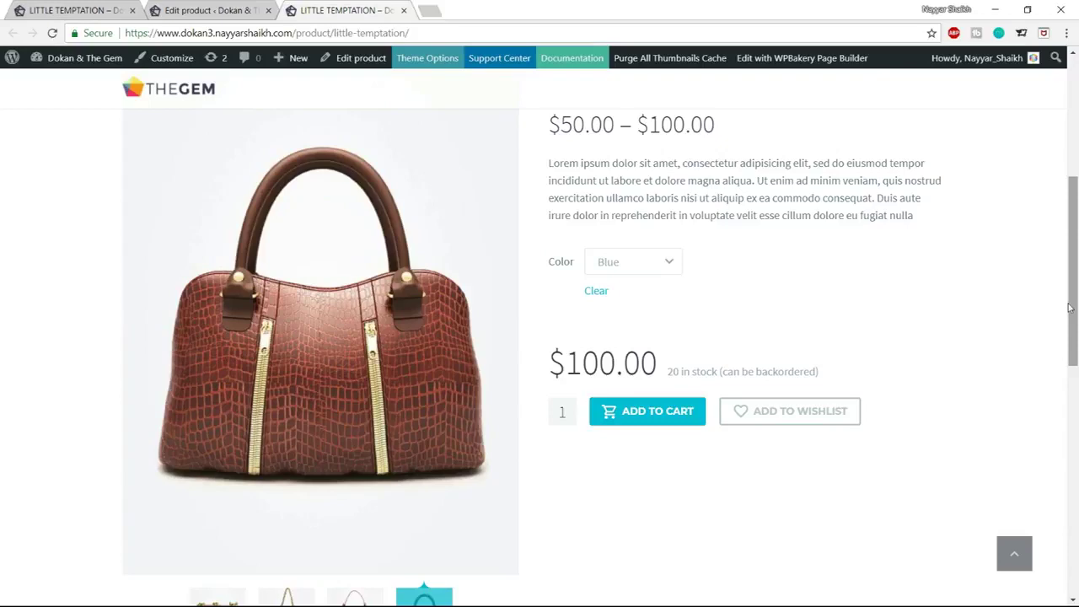
scroll(1060, 405, "down", 5)
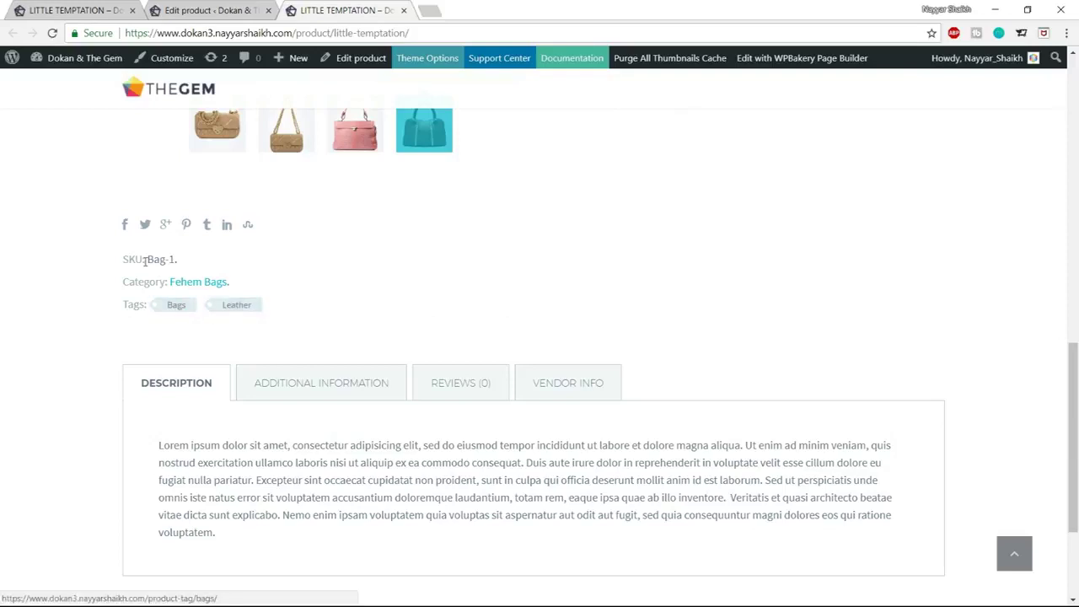
left_click_drag(125, 259, 203, 264)
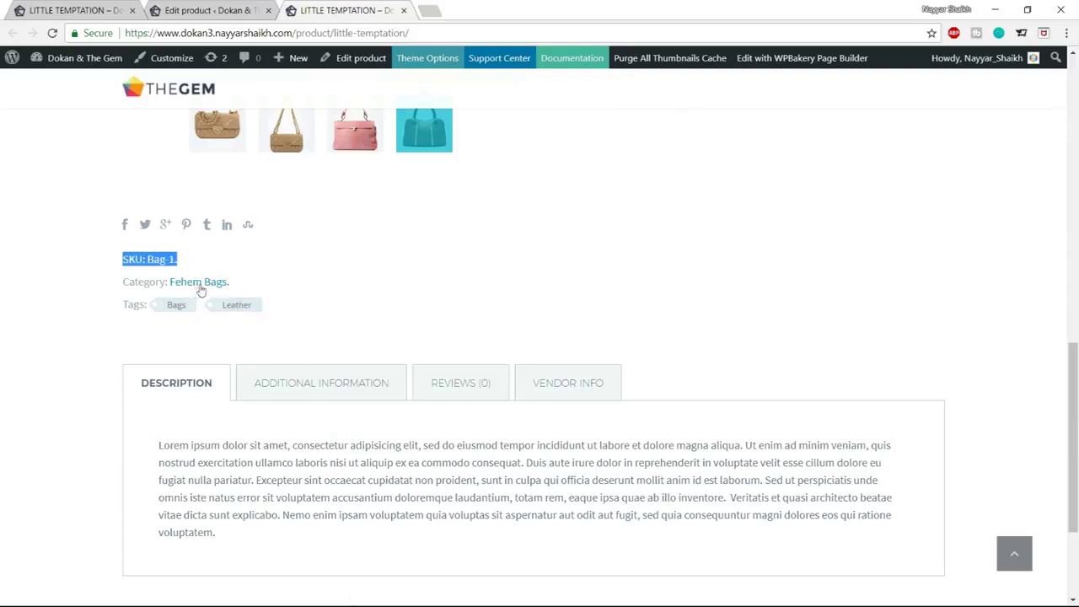
scroll(211, 287, "down", 2)
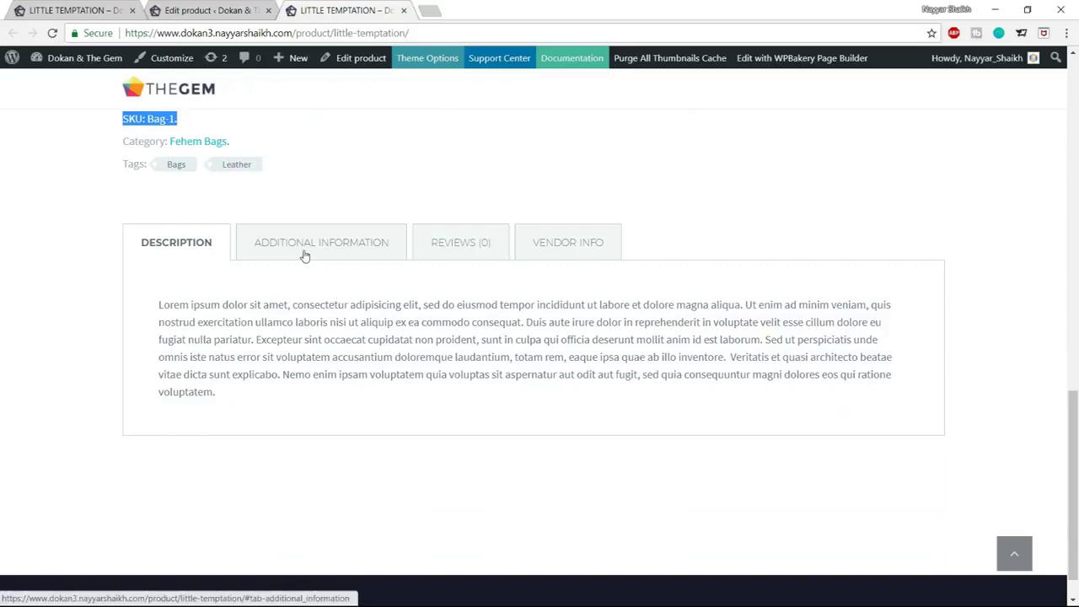
left_click(306, 256)
left_click(152, 245)
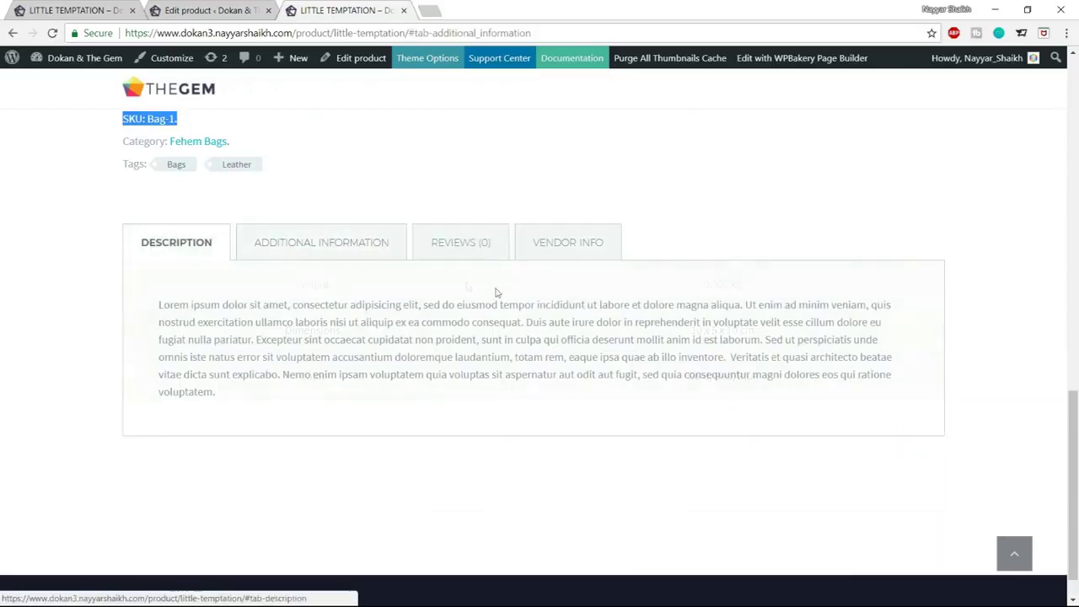
key("ctrl+Tab")
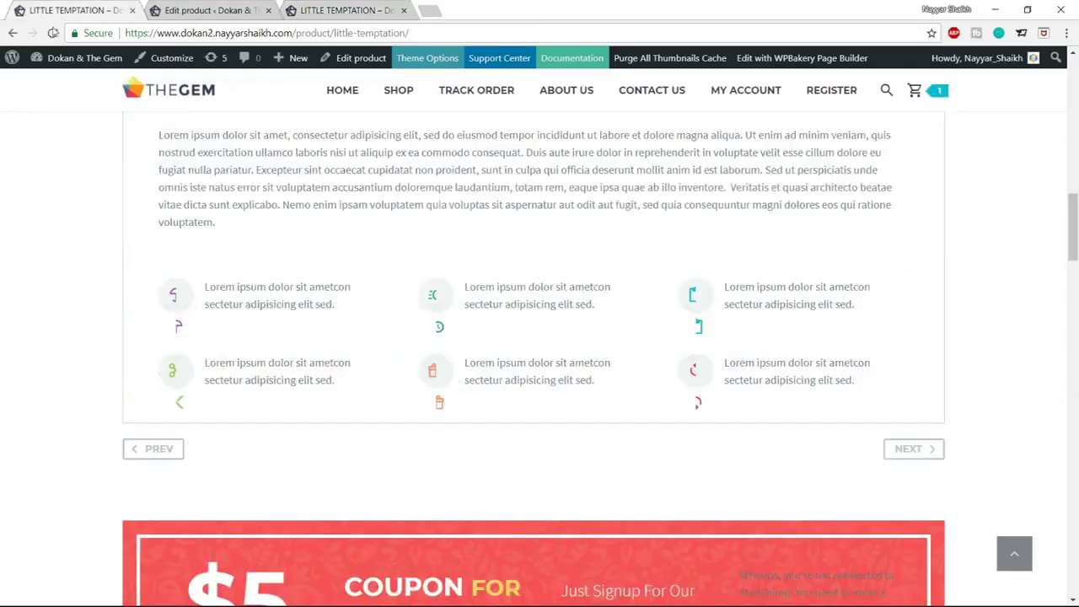
left_click(335, 10)
left_click(204, 9)
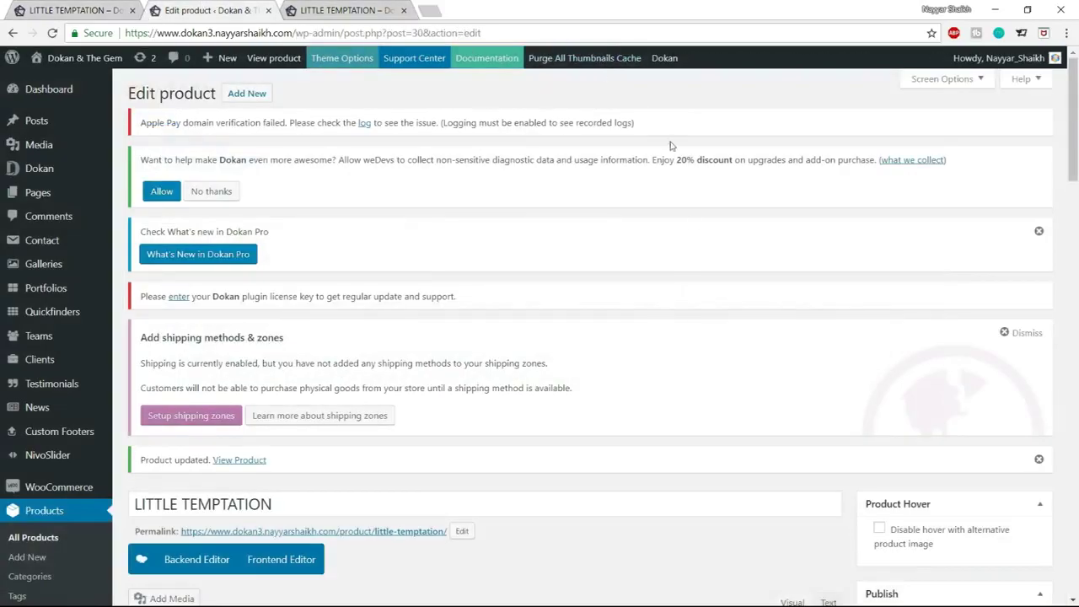
Switch the product description to the page builder layout
scroll(694, 373, "down", 10)
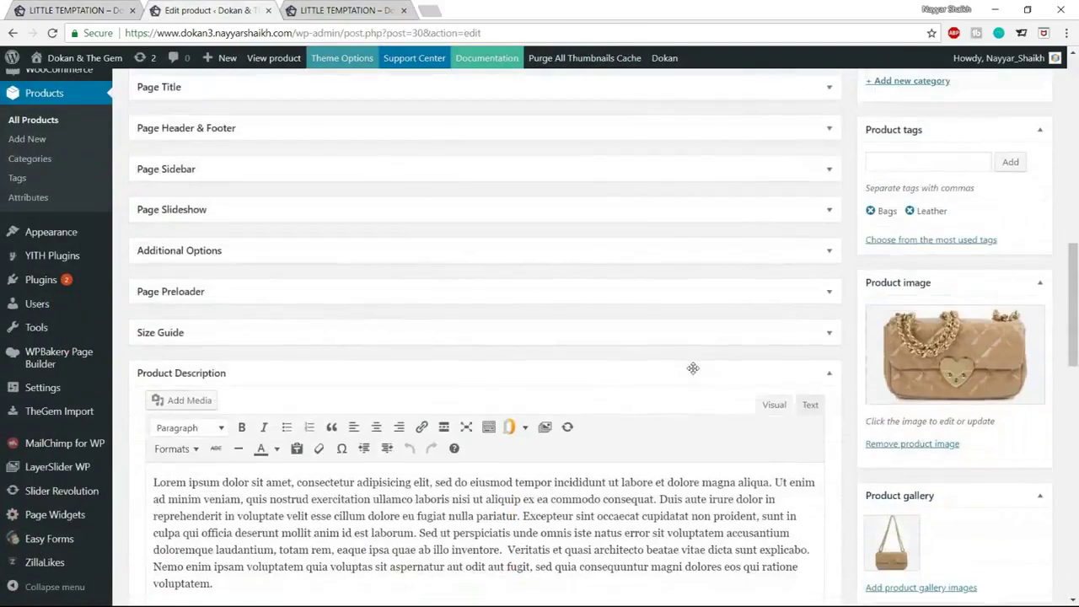
scroll(693, 369, "up", 8)
scroll(694, 368, "down", 3)
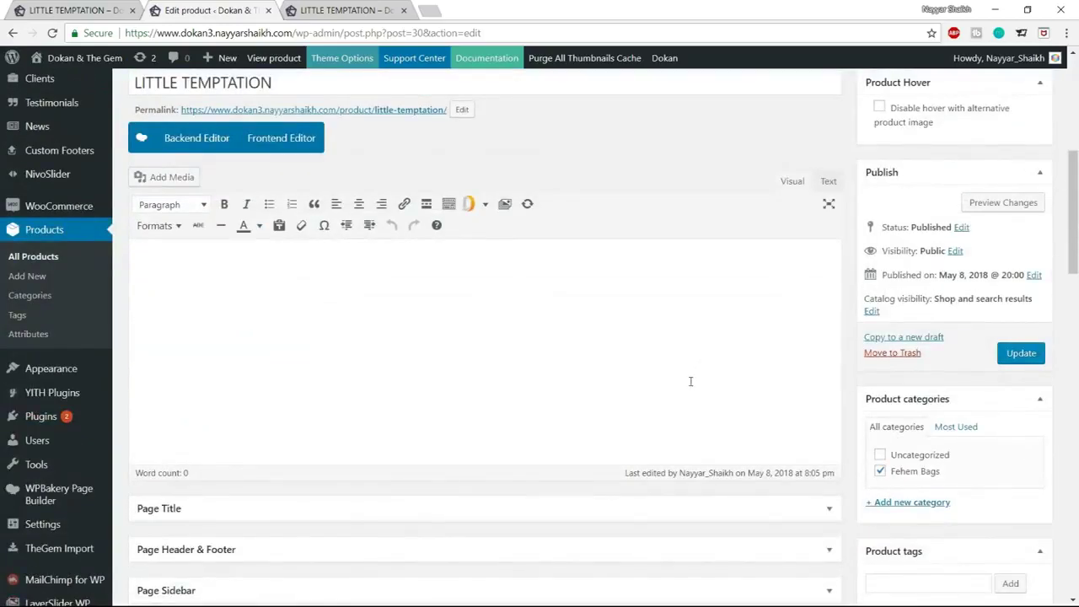
left_click(204, 149)
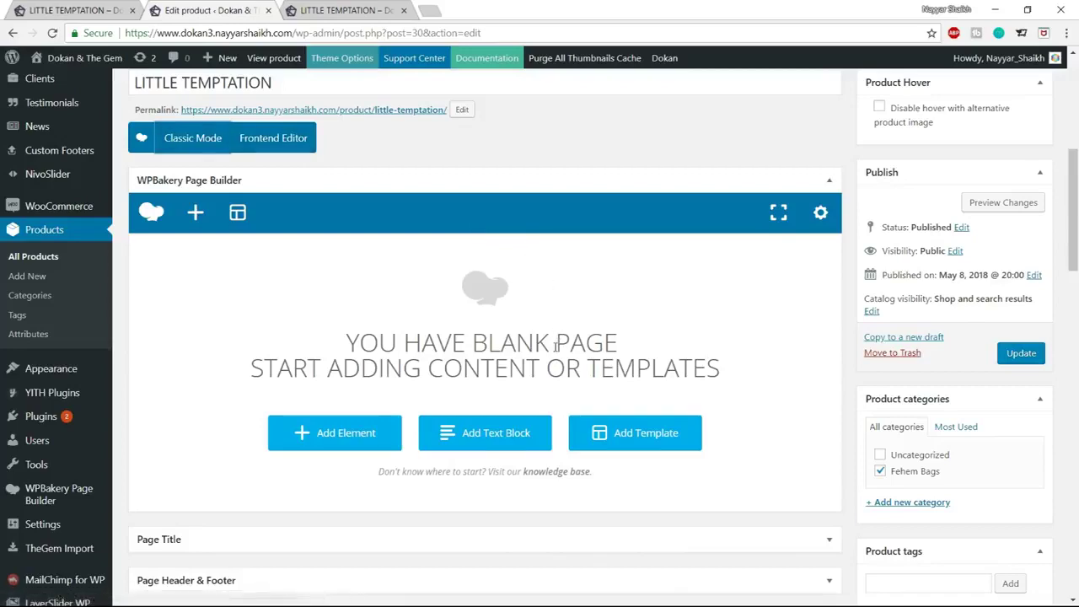
scroll(329, 339, "down", 1)
left_click(335, 364)
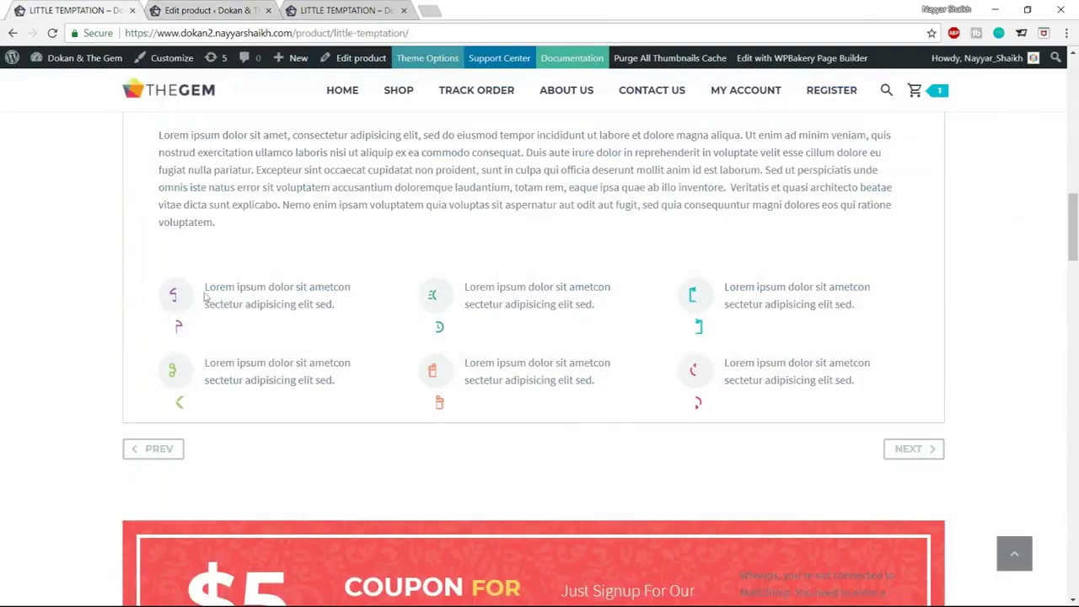
left_click(176, 9)
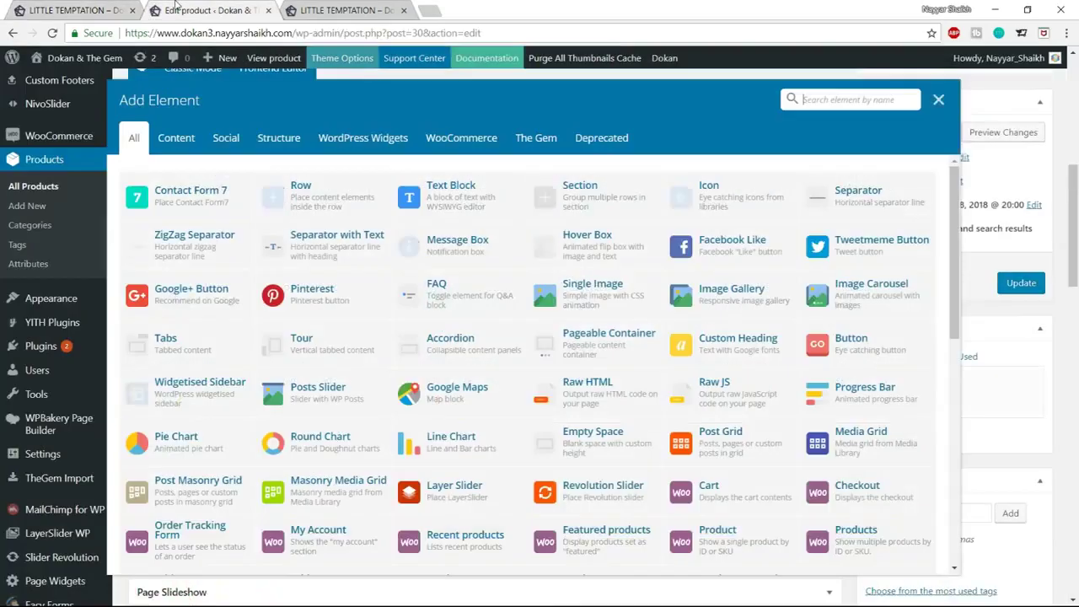
Add a row to the description and insert a Fullwidth Container into it
left_click(292, 202)
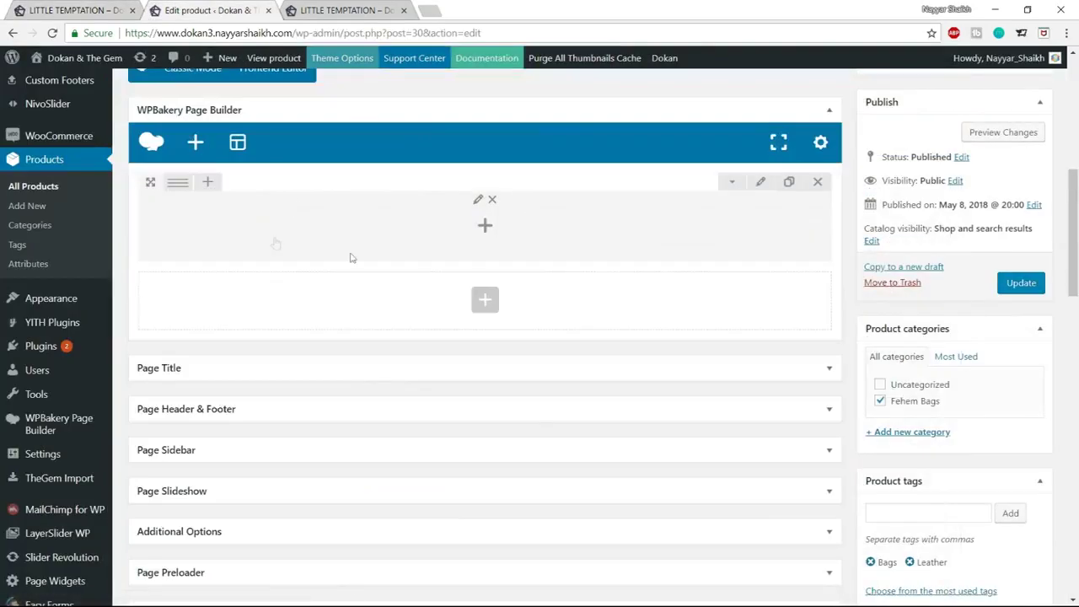
left_click(486, 228)
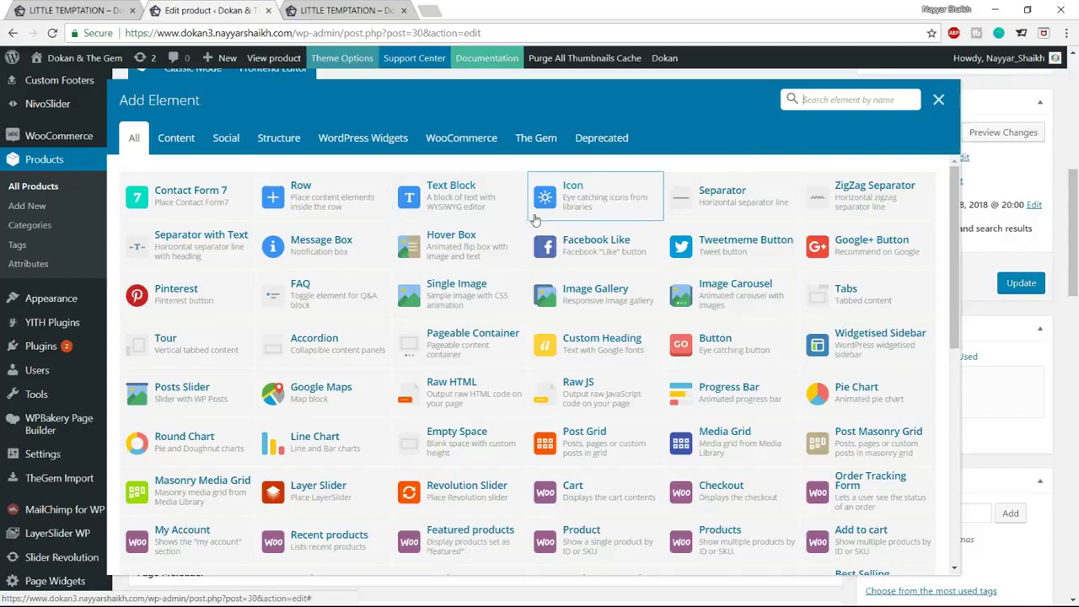
type("full")
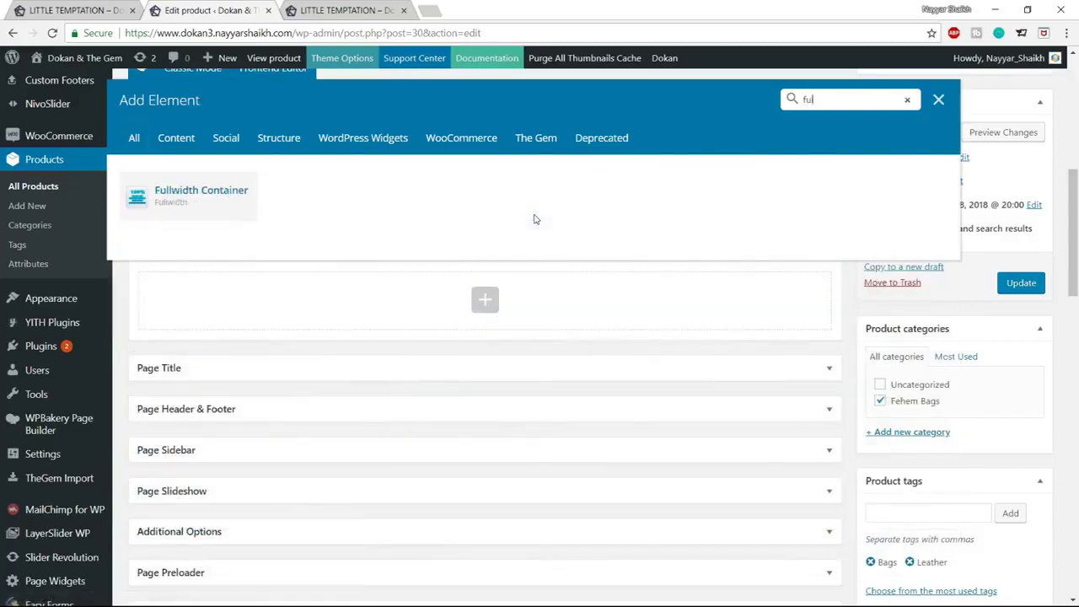
left_click(210, 204)
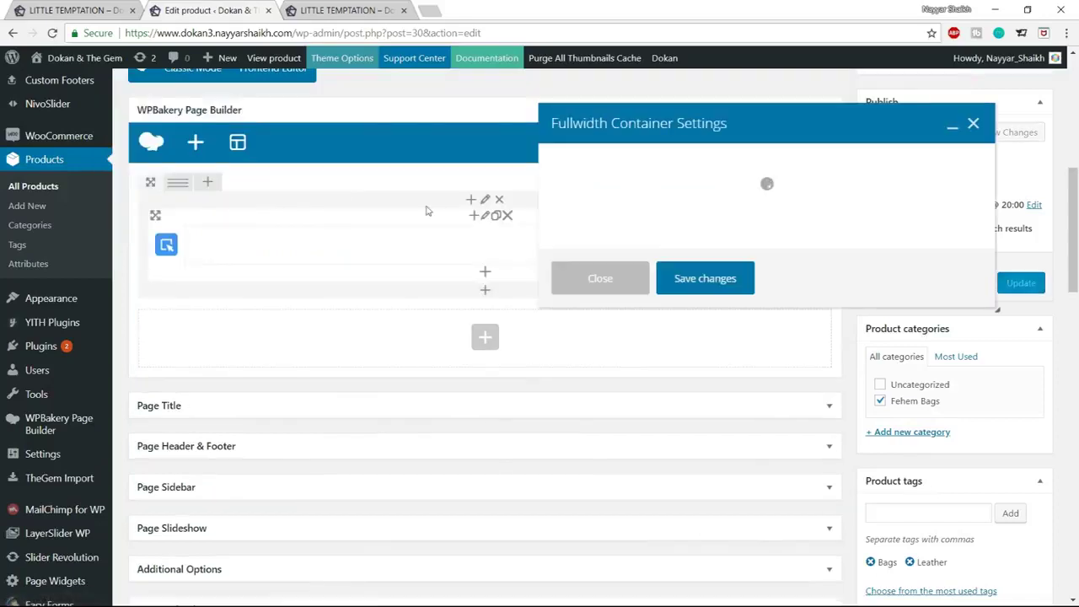
key("Escape")
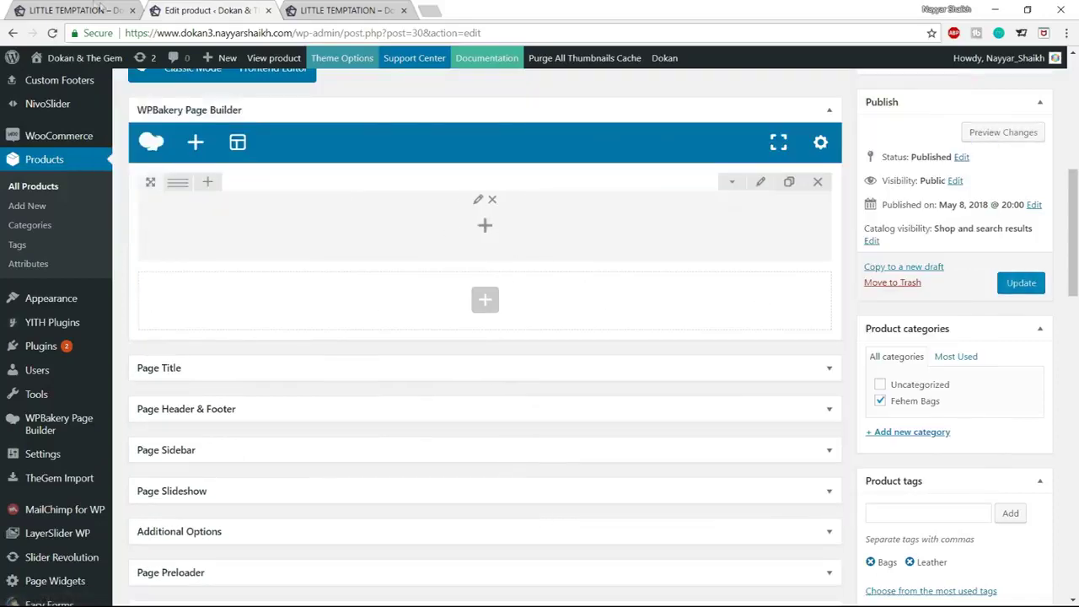
Split the row into three equal 1/3 columns
left_click(99, 9)
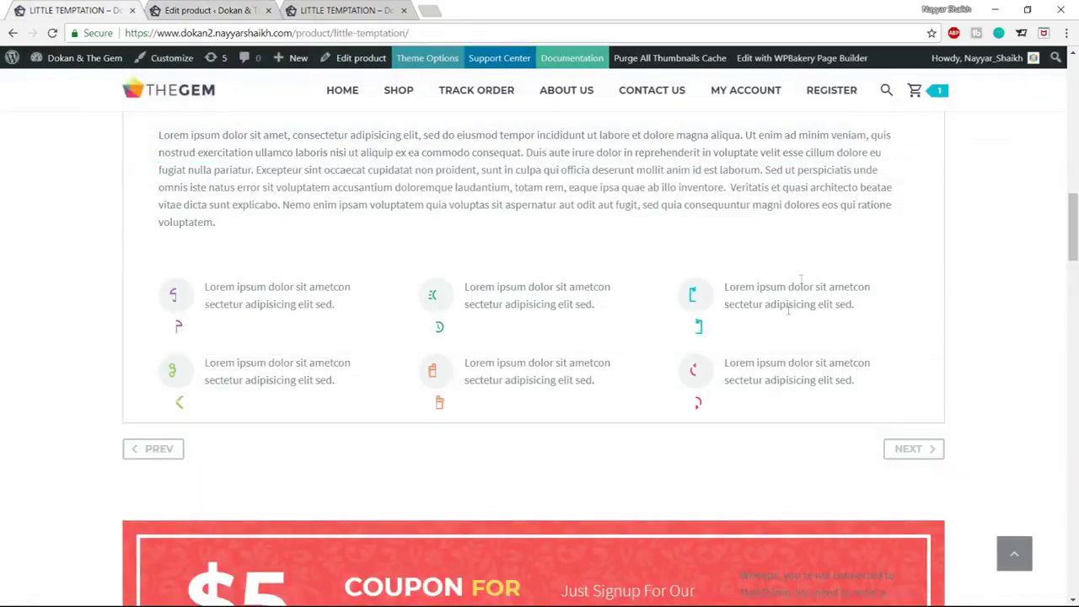
left_click(184, 9)
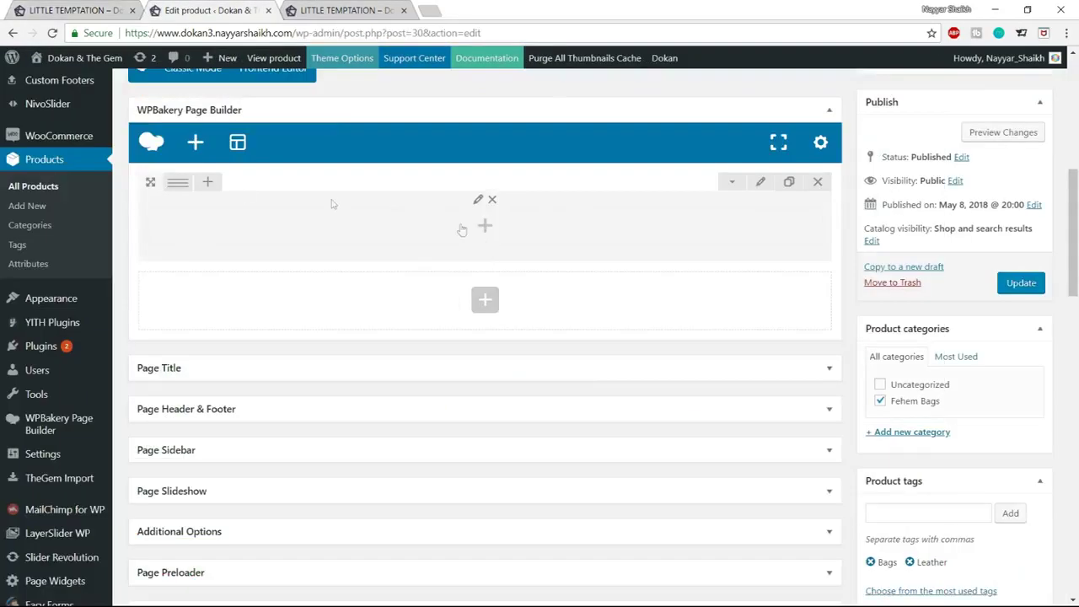
mouse_move(189, 192)
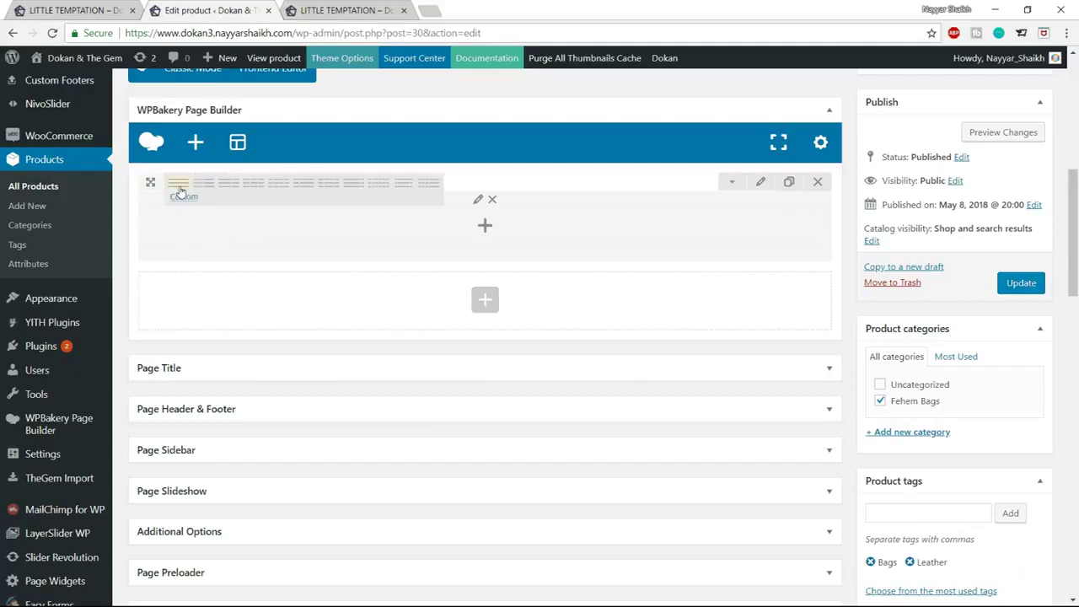
left_click(257, 190)
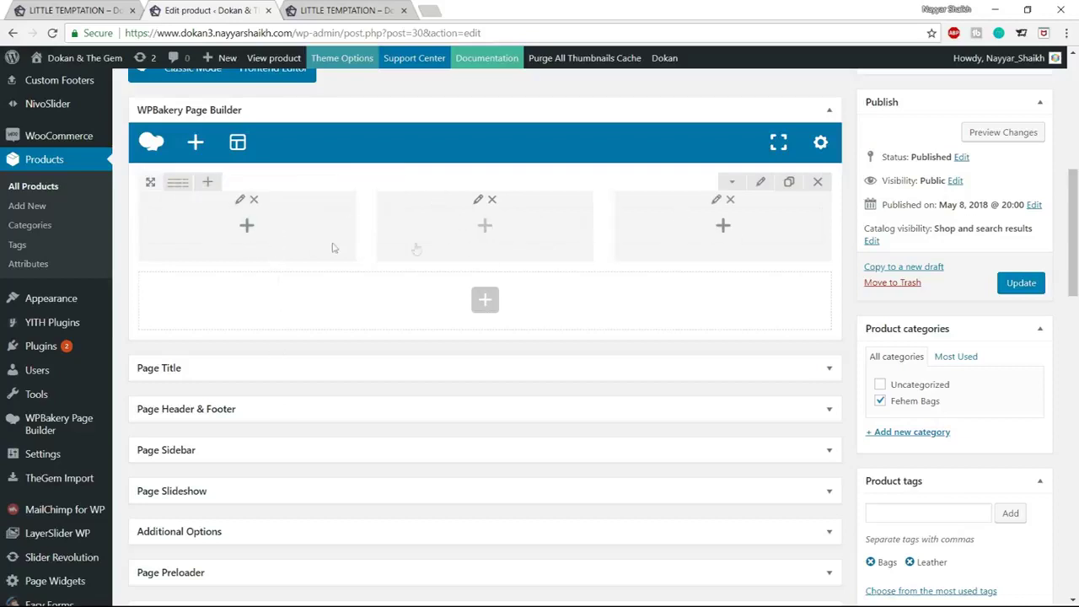
left_click(247, 226)
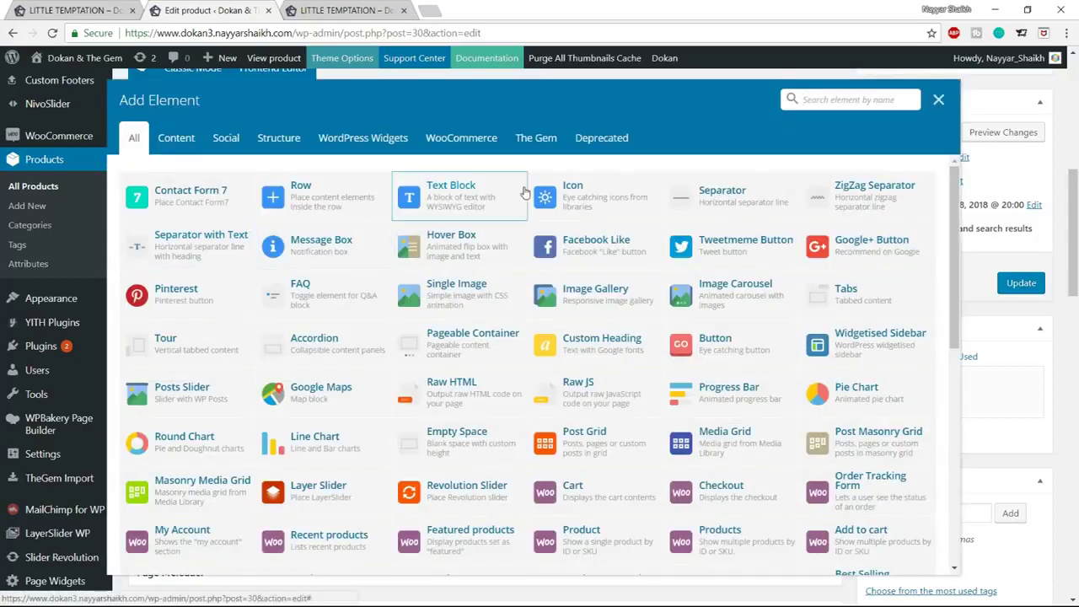
Add an Icon with text element using the Material Design basket icon f15e
type("icon")
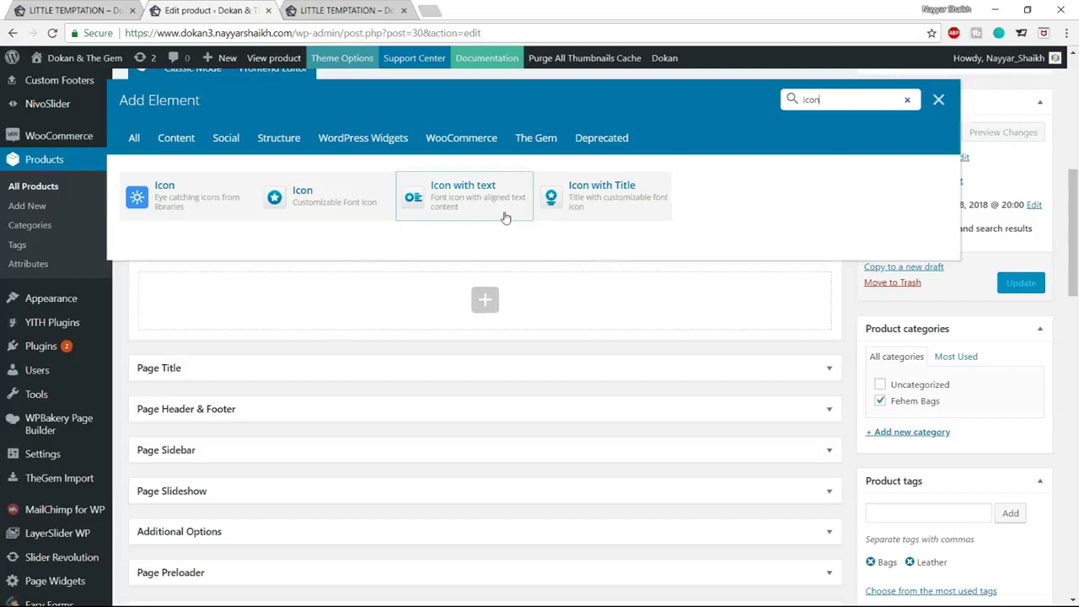
left_click(456, 210)
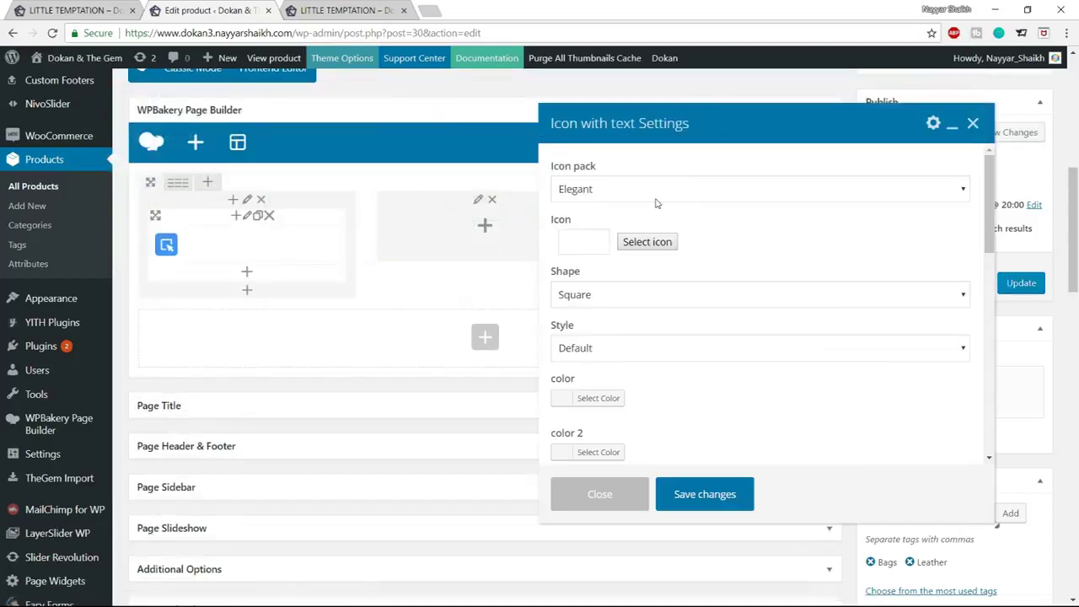
left_click(651, 189)
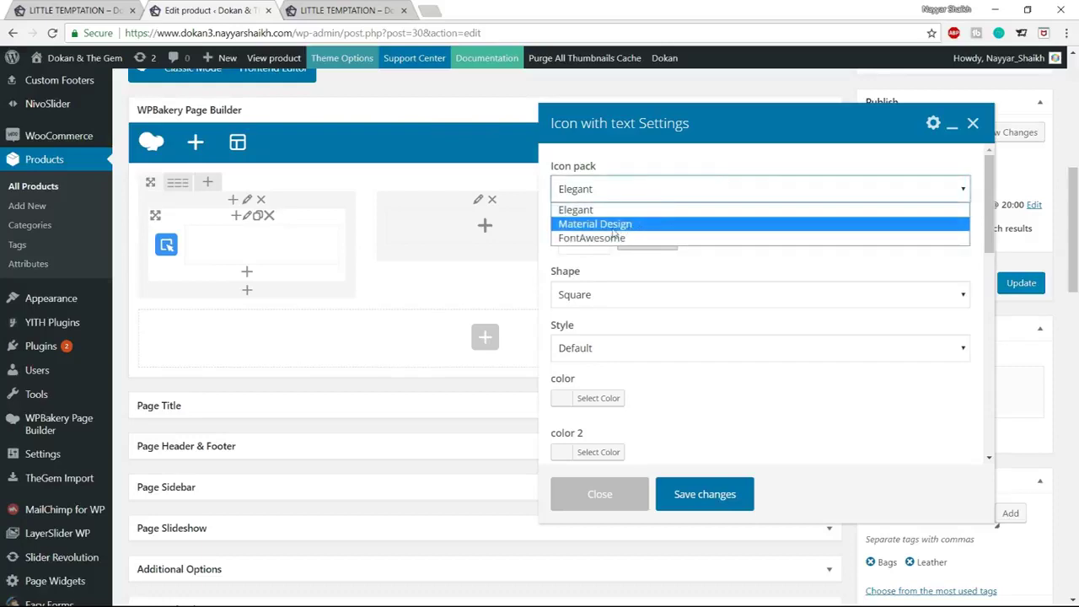
left_click(611, 225)
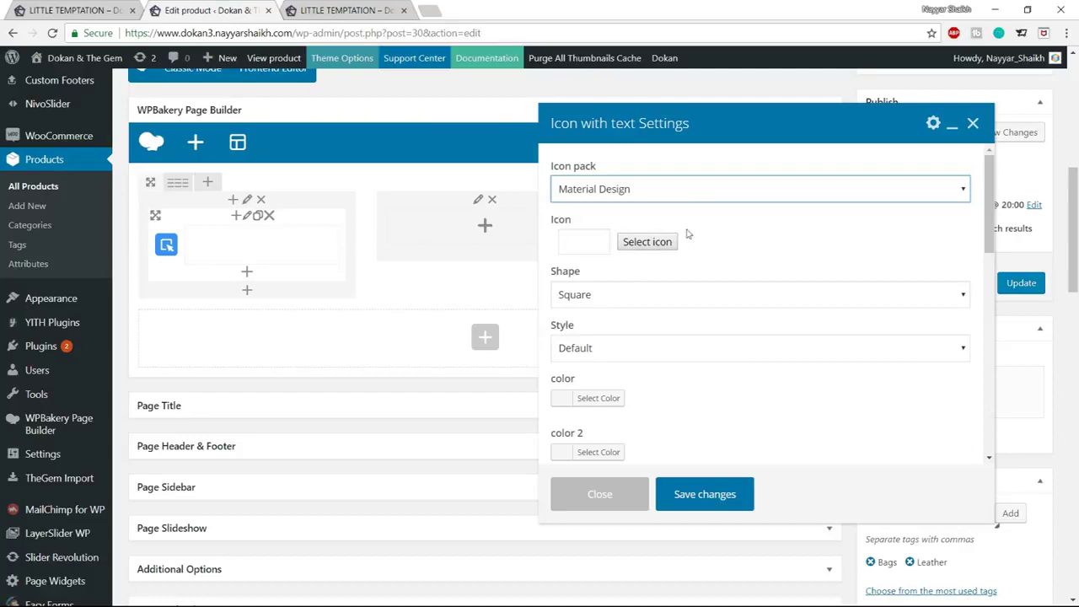
left_click(649, 243)
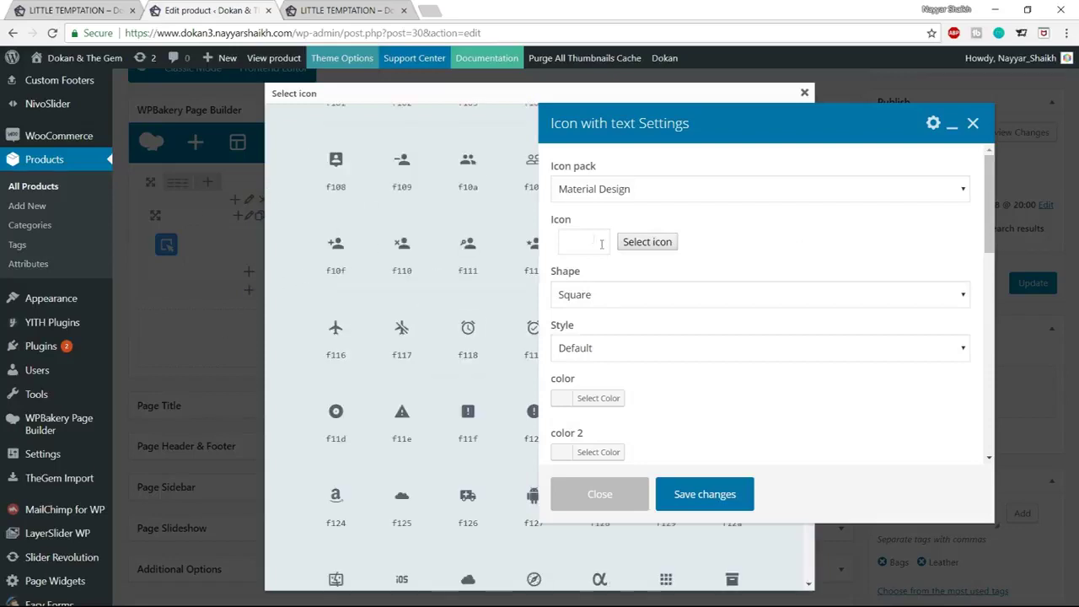
left_click(401, 329)
left_click_drag(869, 127, 1075, 125)
scroll(521, 337, "down", 4)
scroll(628, 301, "down", 6)
scroll(628, 301, "down", 1)
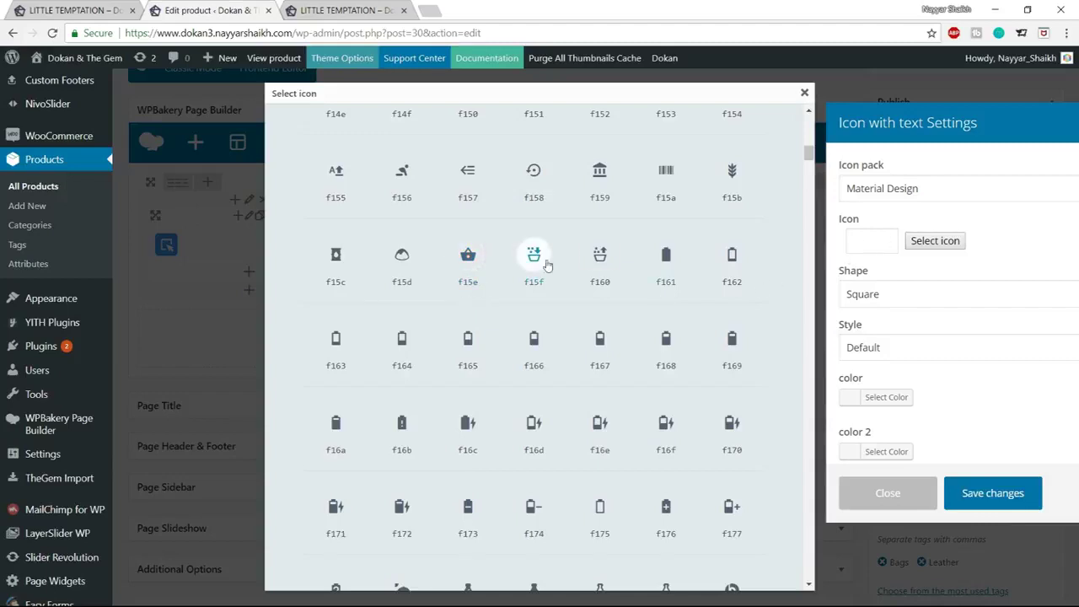
left_click(466, 259)
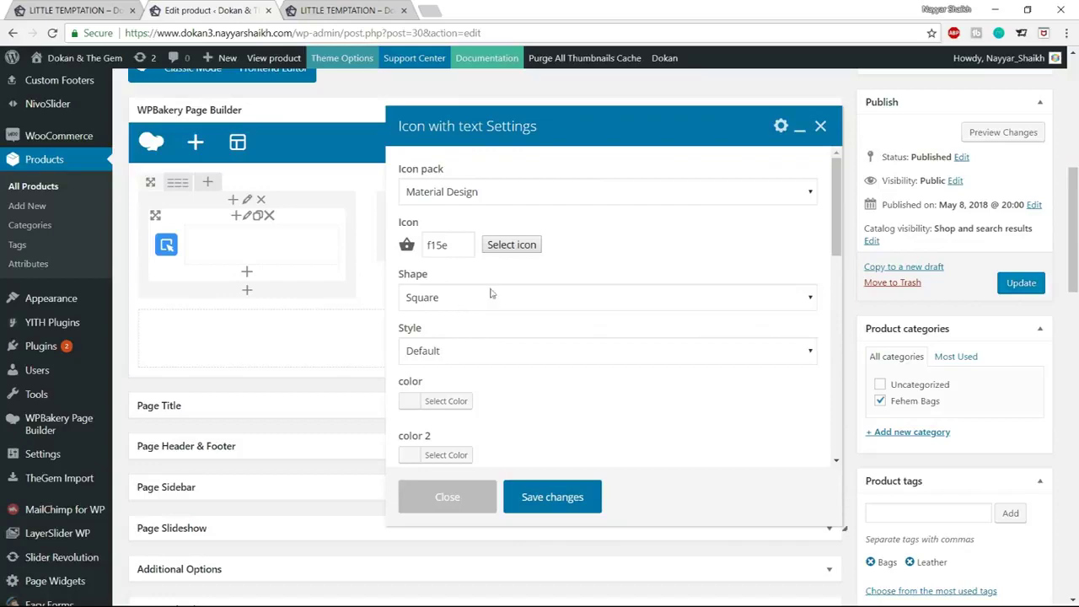
Make the icon a circle shape coloured purple #8224e3
left_click(452, 298)
left_click(460, 330)
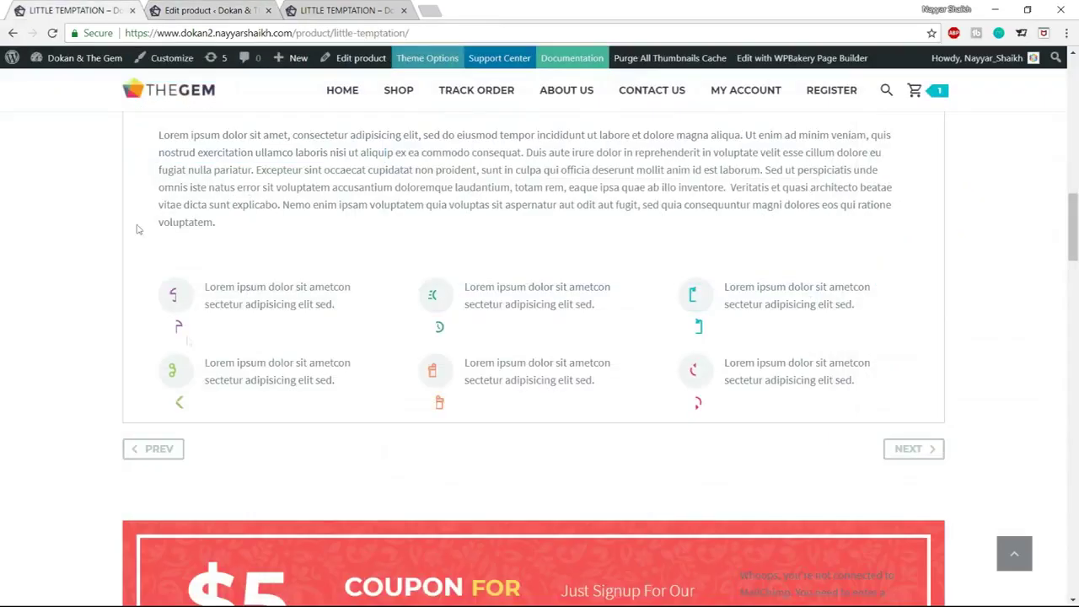
left_click(216, 9)
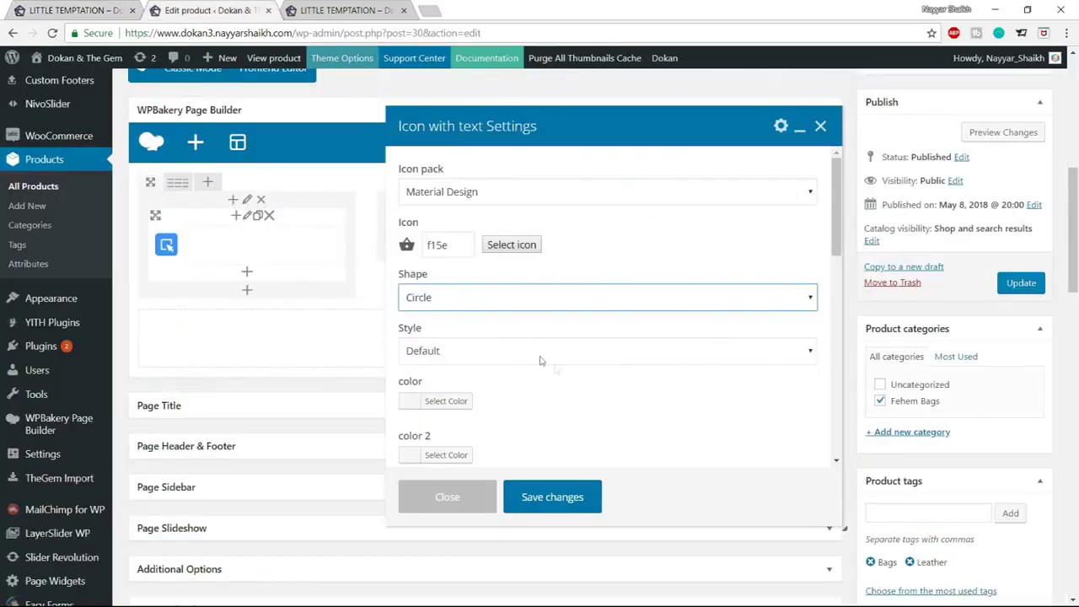
scroll(541, 360, "down", 2)
left_click(454, 262)
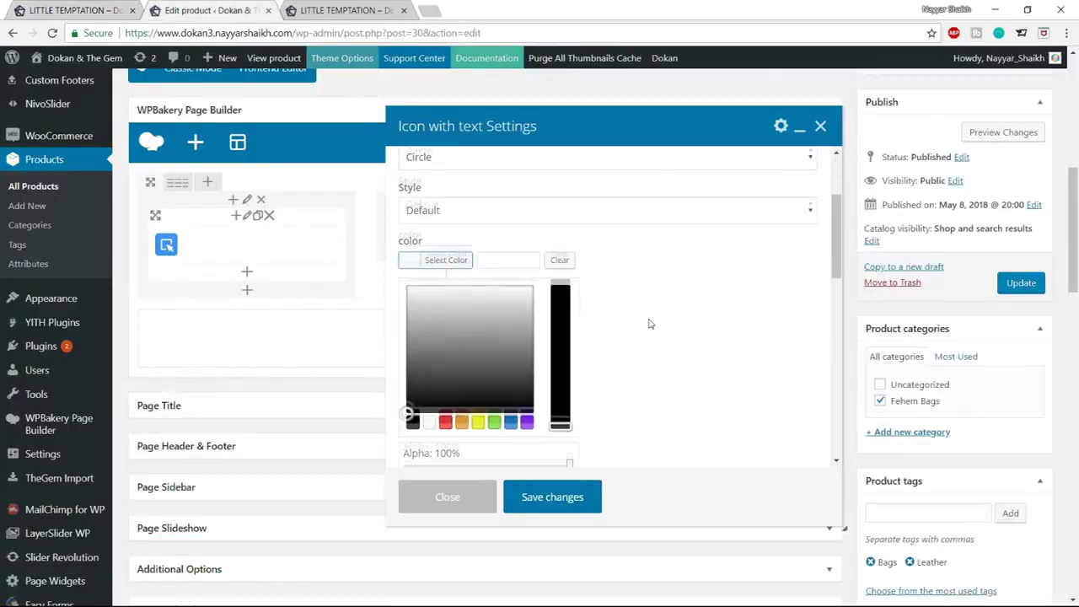
scroll(535, 381, "down", 1)
left_click(526, 354)
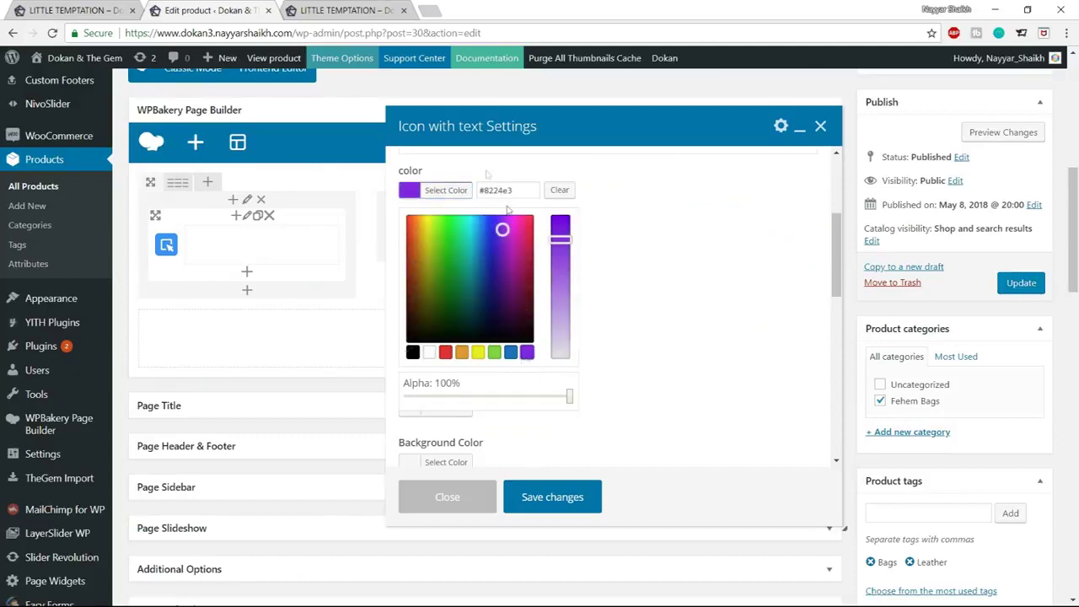
left_click(444, 188)
Give the icon a light grey background and save the icon-with-text settings
left_click(446, 298)
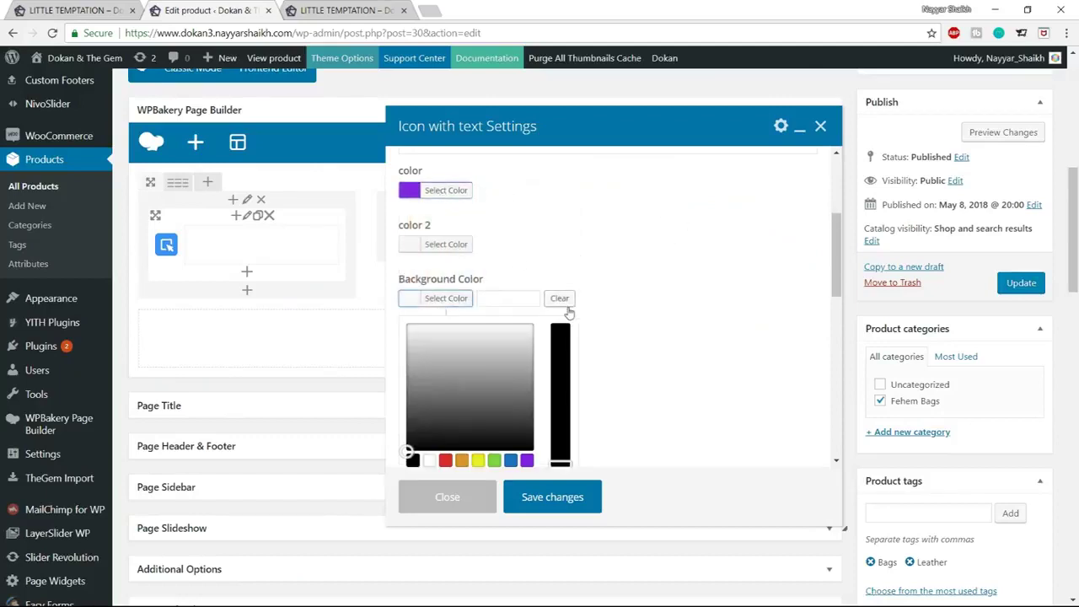
scroll(455, 338, "down", 1)
left_click(411, 320)
left_click_drag(411, 320, 395, 272)
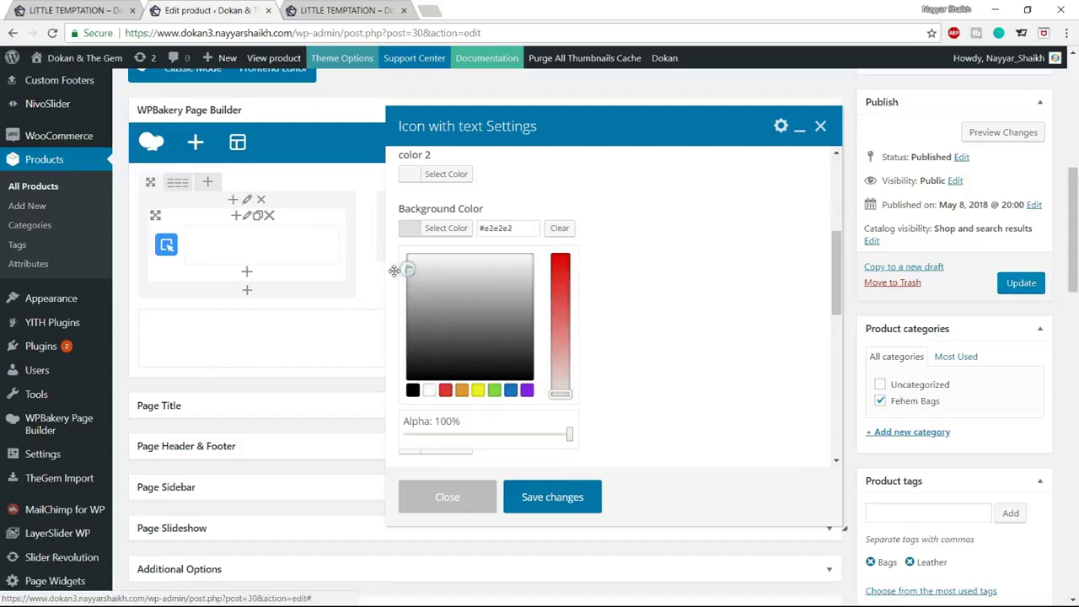
left_click(470, 229)
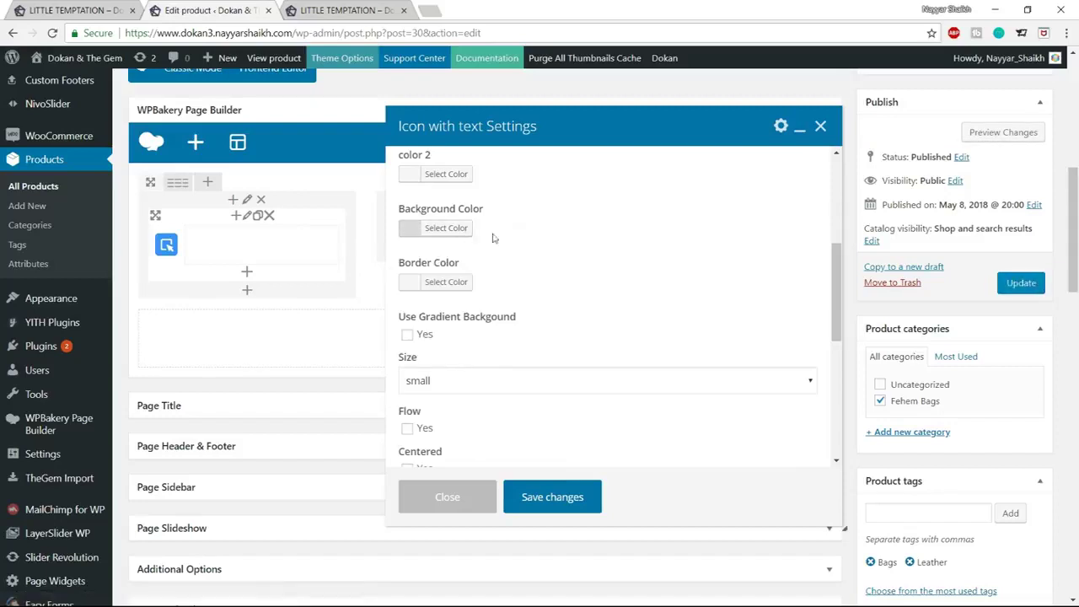
scroll(609, 273, "down", 3)
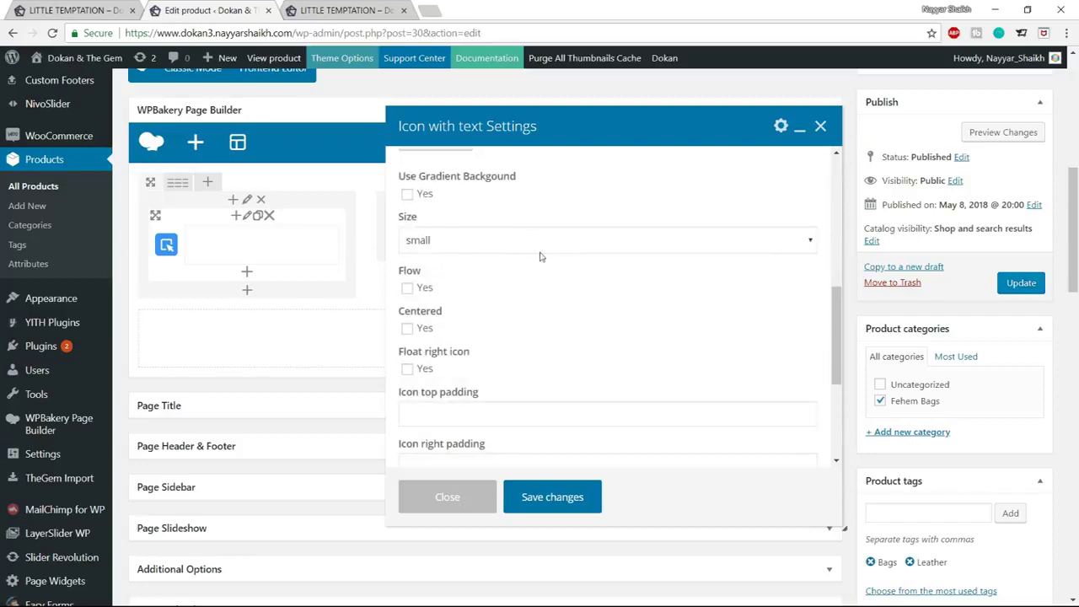
scroll(647, 305, "down", 5)
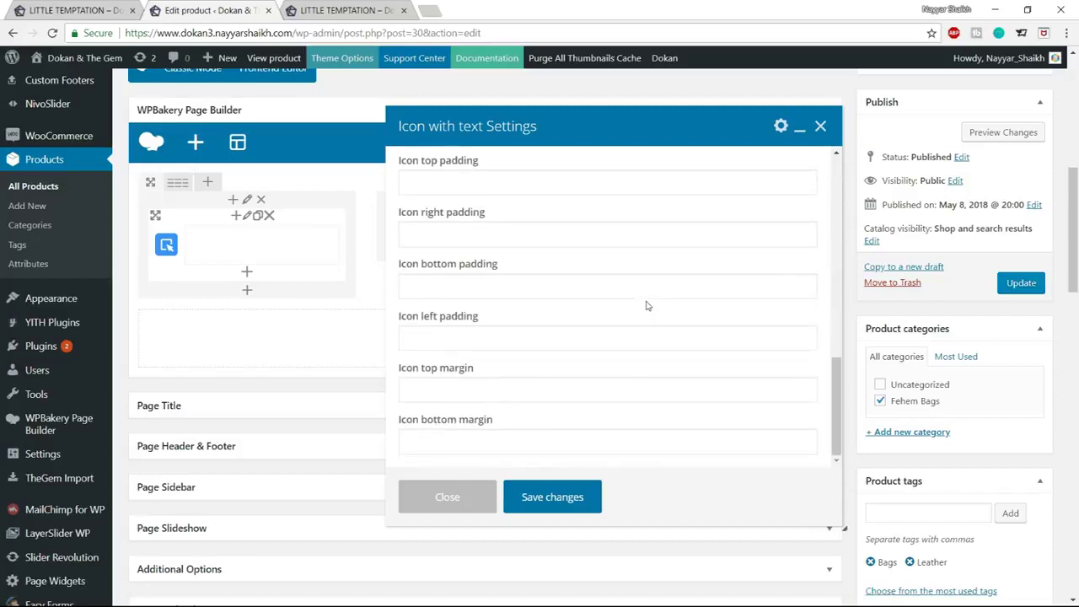
left_click(576, 498)
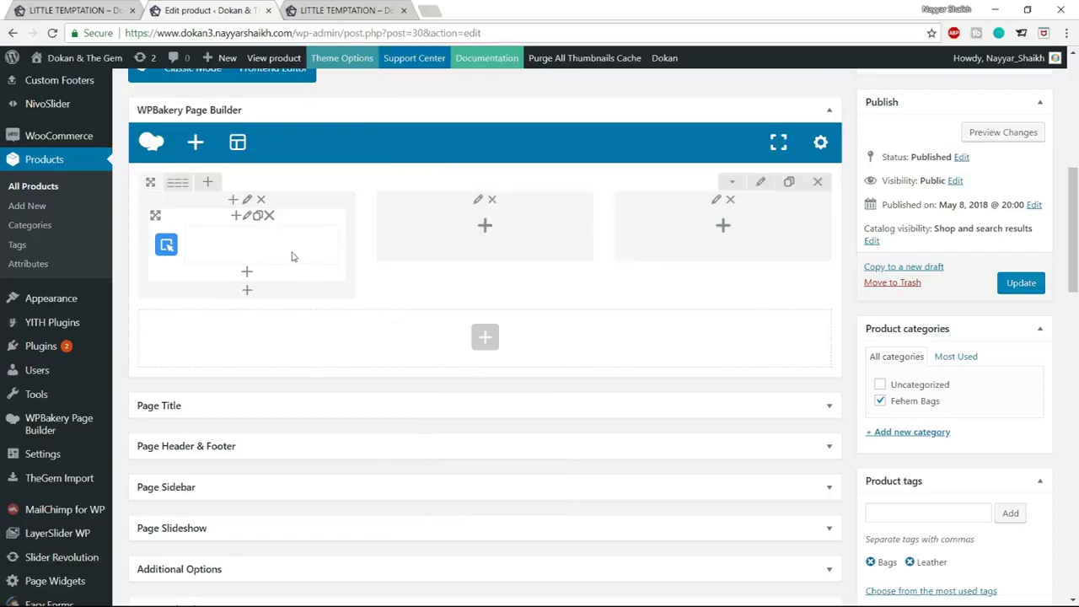
Copy the first feature item's sample text from the live reference page
left_click(74, 7)
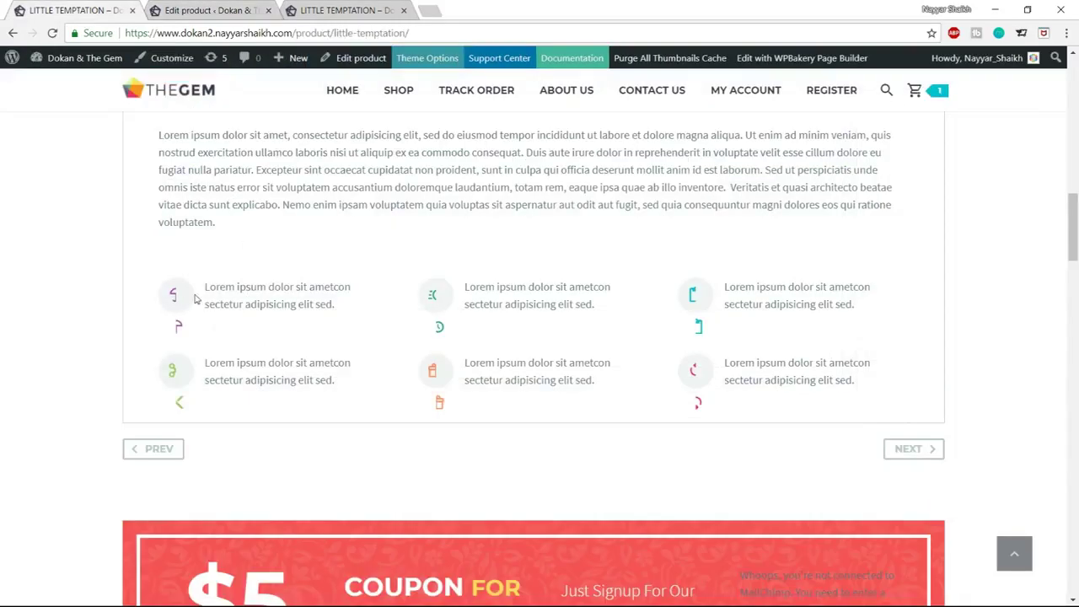
left_click_drag(205, 289, 344, 315)
key("ctrl+c")
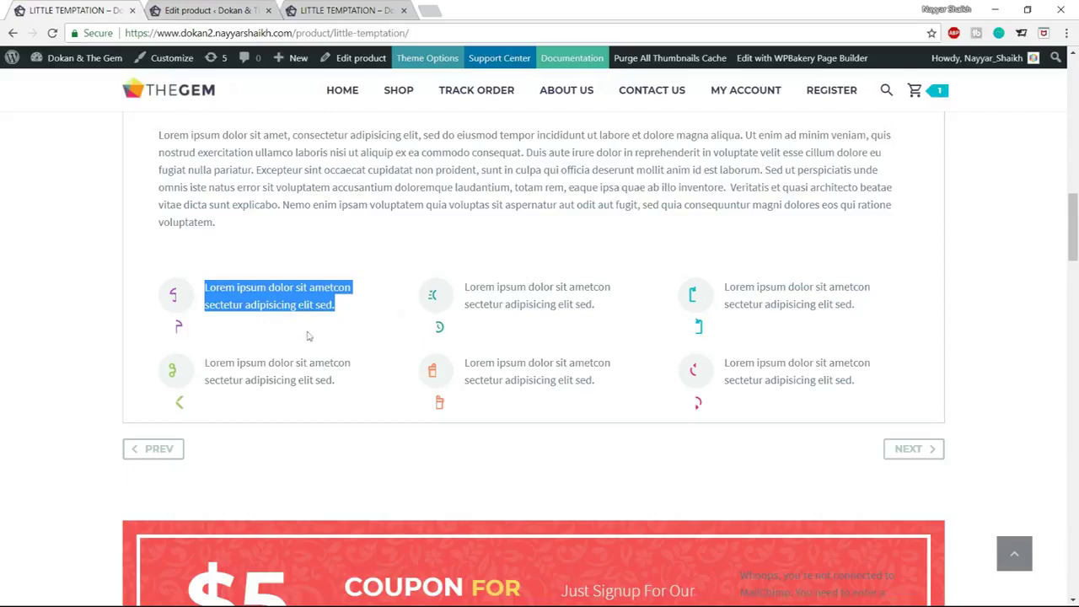
left_click(210, 9)
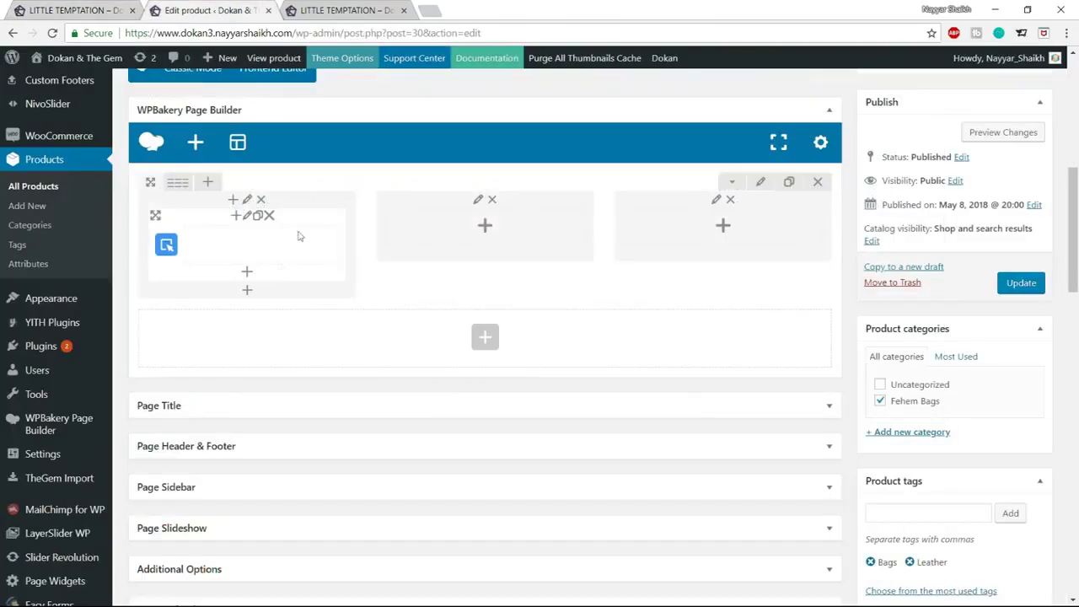
Add a Text Block reading 'Lorem ipsum dolor sit ametcon sectetur adipisicing elit sed.' to the icon item
left_click(247, 288)
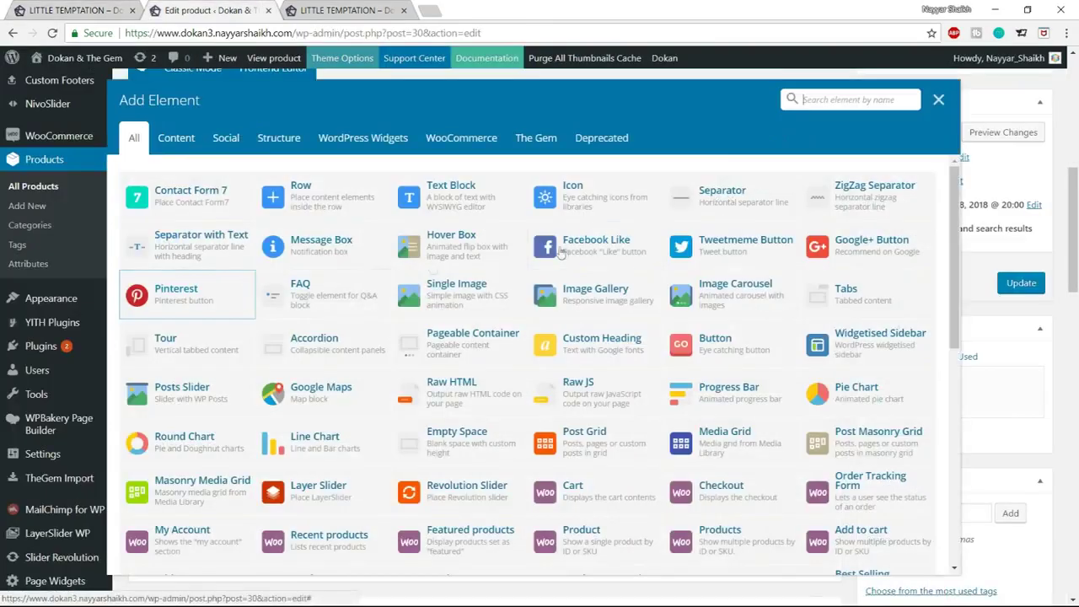
left_click(440, 207)
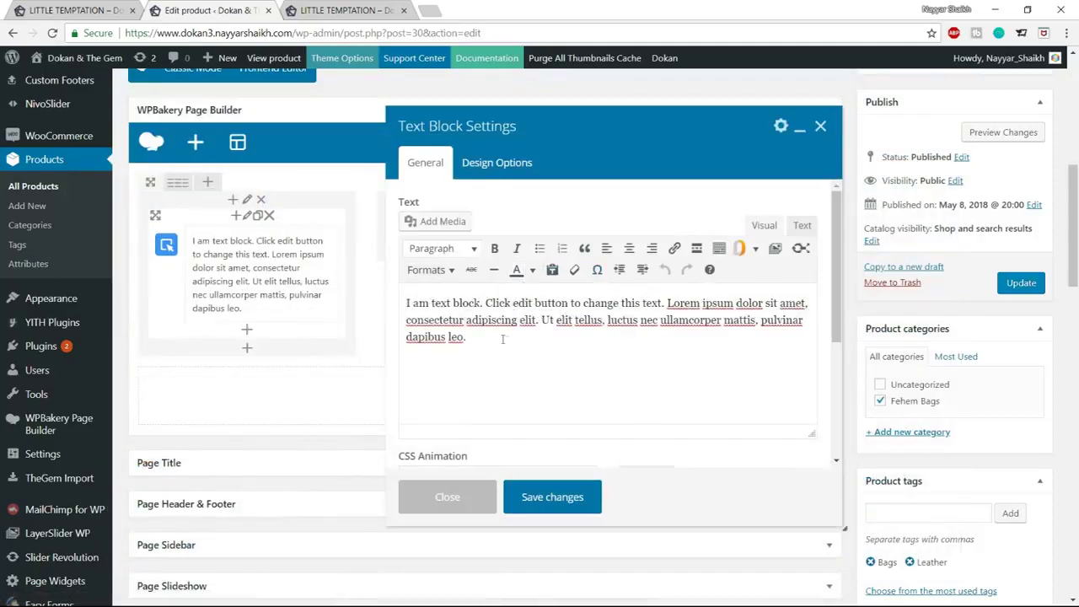
key("ctrl+a")
scroll(505, 333, "down", 1)
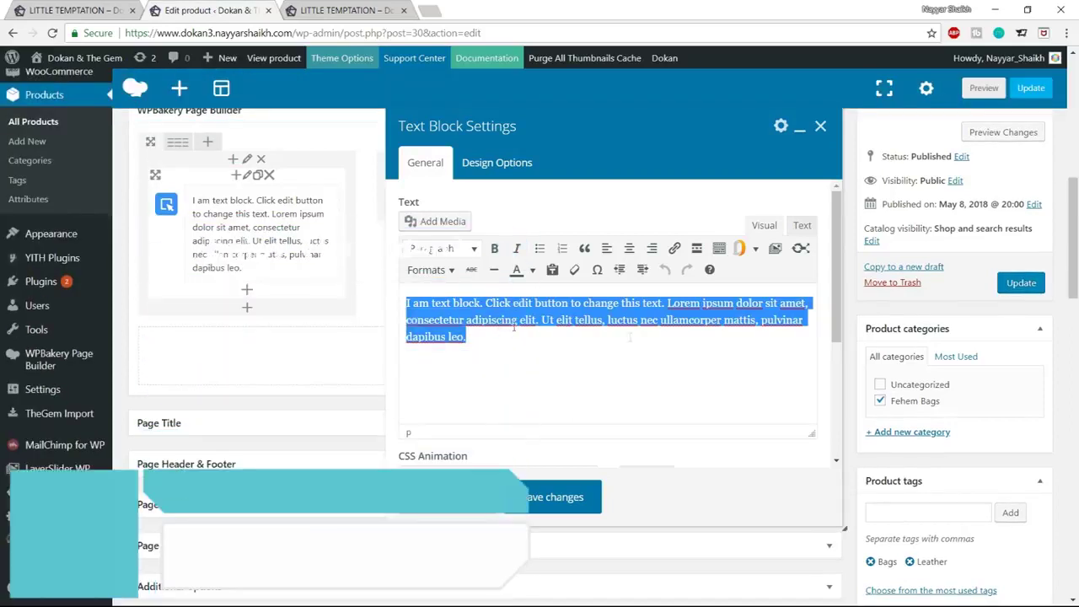
key("ctrl+v")
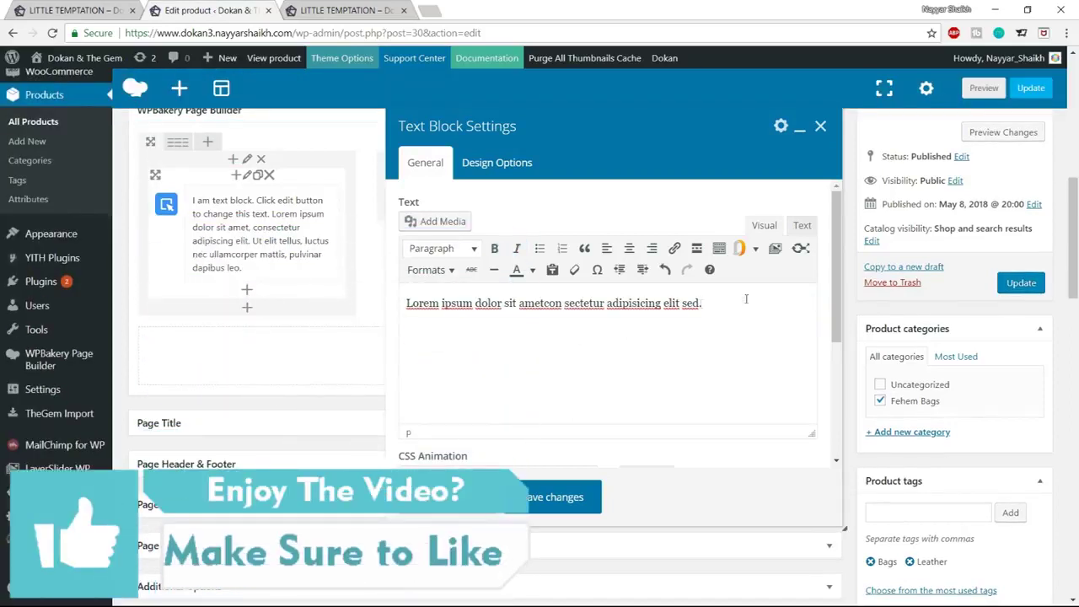
left_click(803, 225)
left_click(776, 226)
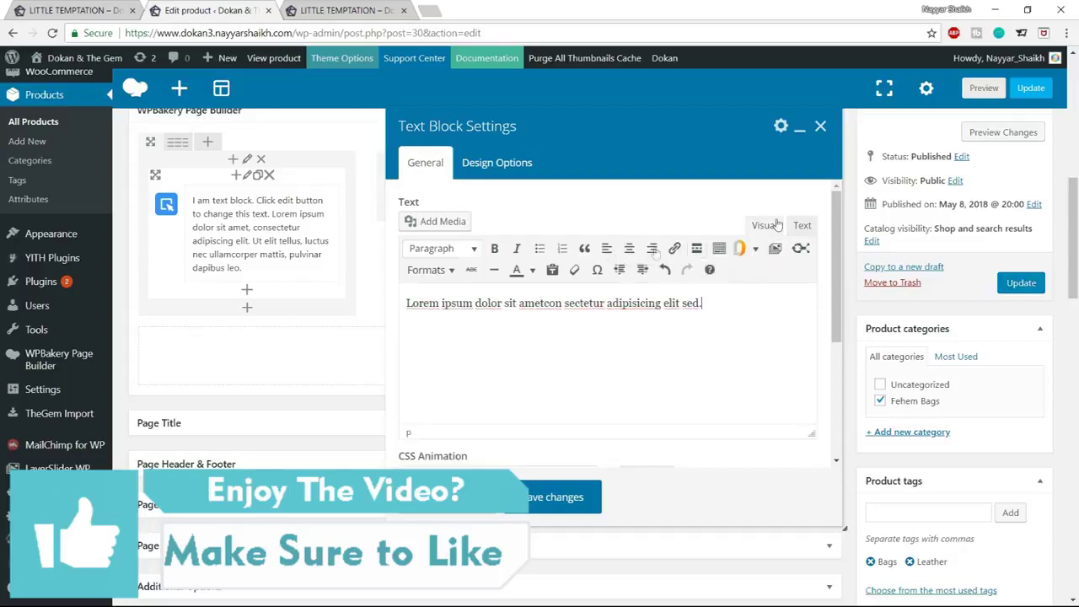
left_click(571, 496)
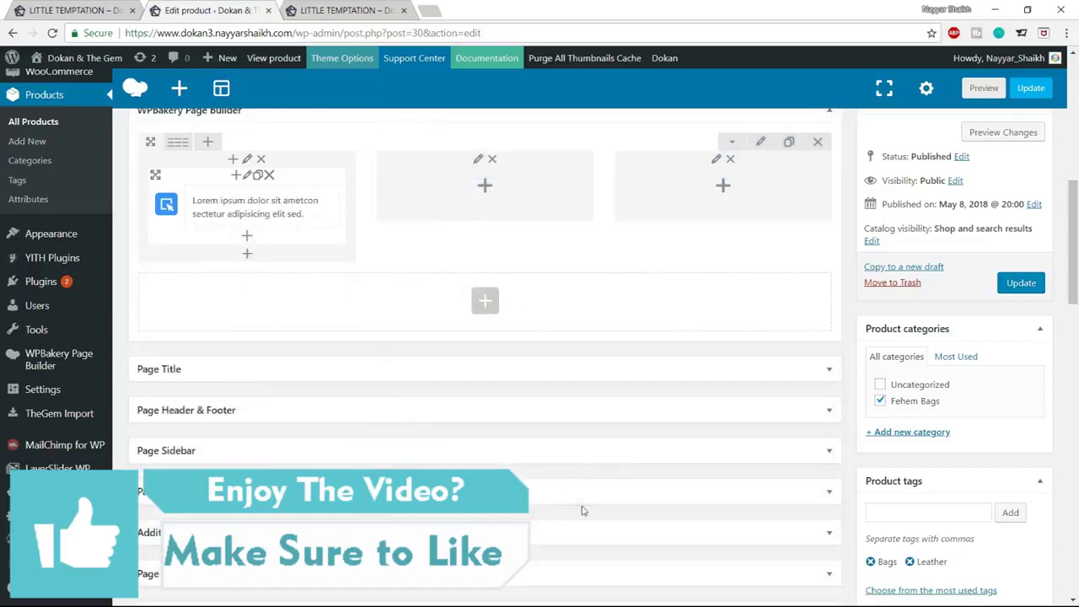
scroll(572, 495, "up", 3)
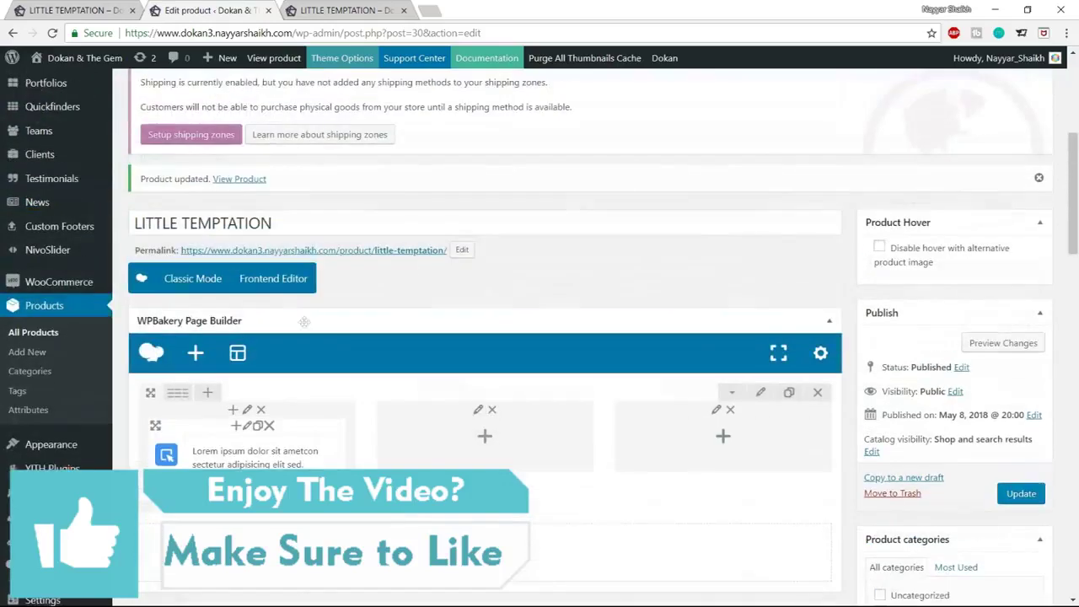
Update the product, reload its storefront page to check the icon item, then view the reference page
left_click(1021, 496)
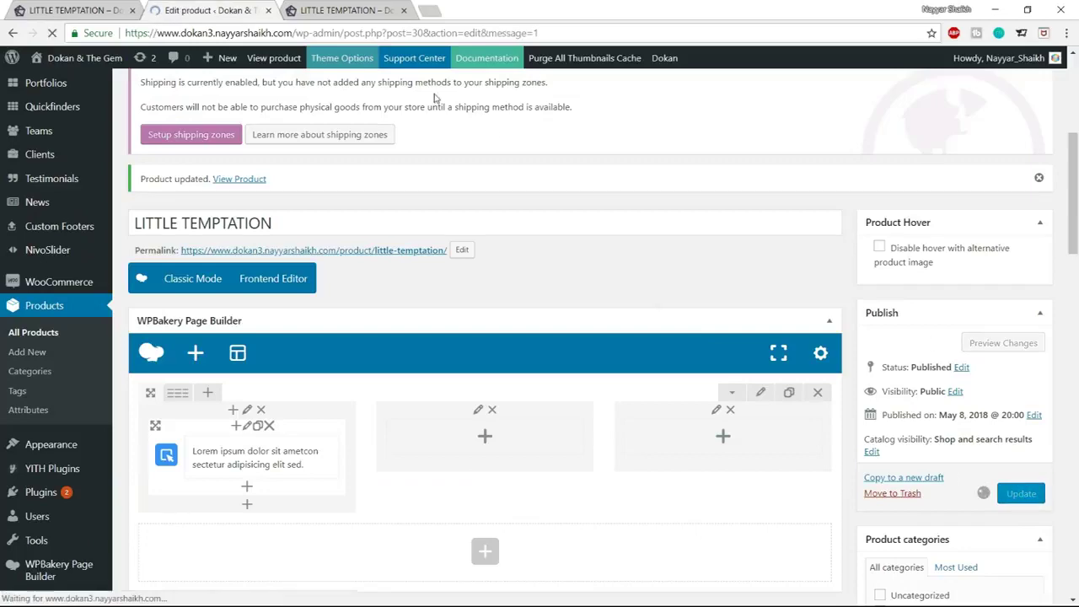
left_click(341, 10)
key("F5")
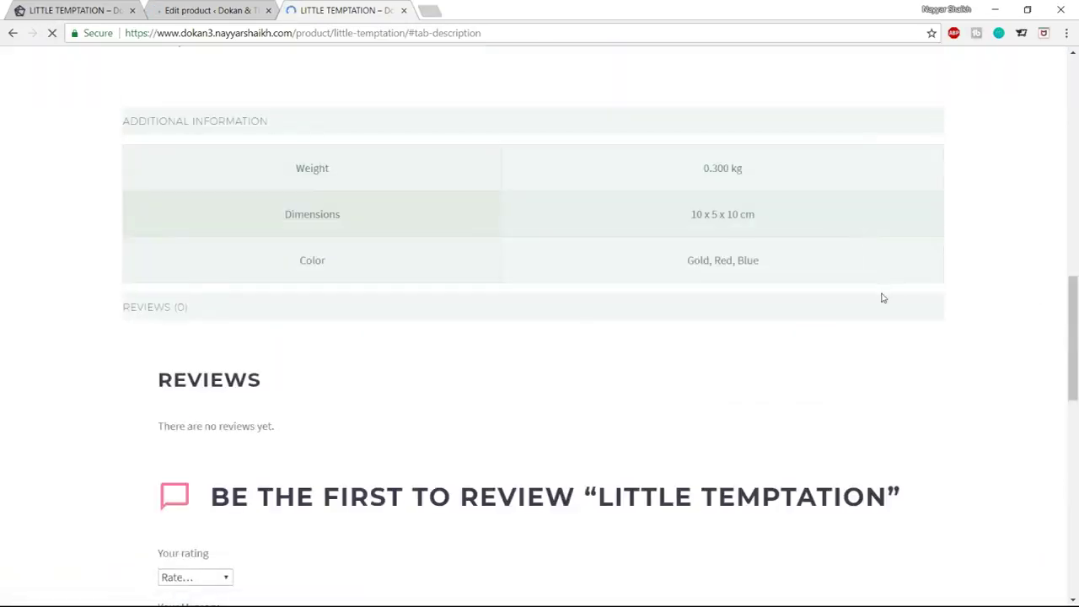
scroll(882, 313, "up", 5)
scroll(886, 320, "down", 5)
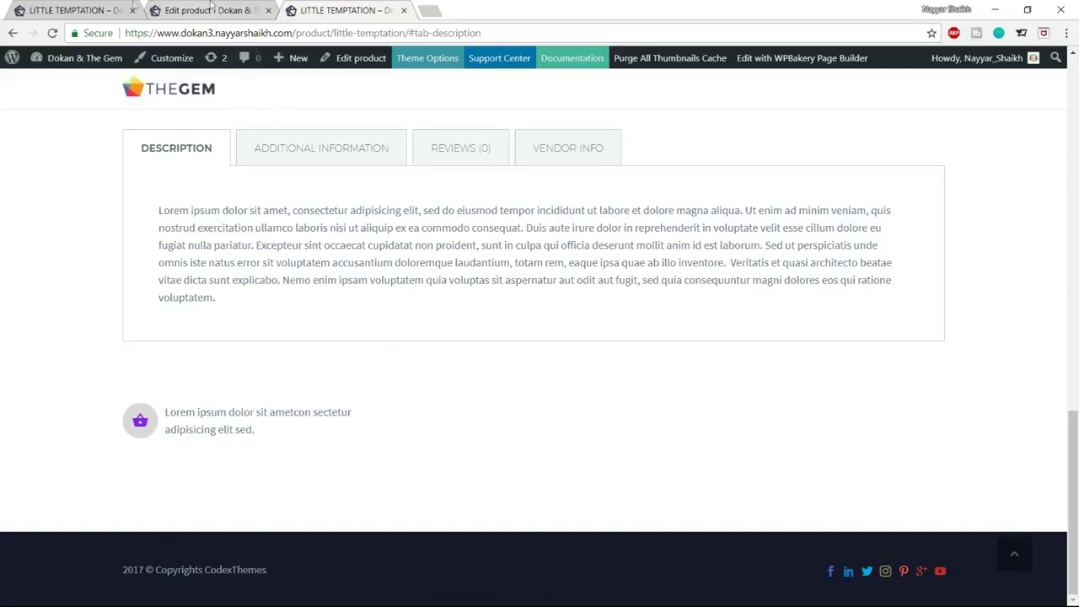
left_click(117, 9)
Compare the storefront product page with the product's page builder layout
left_click(481, 331)
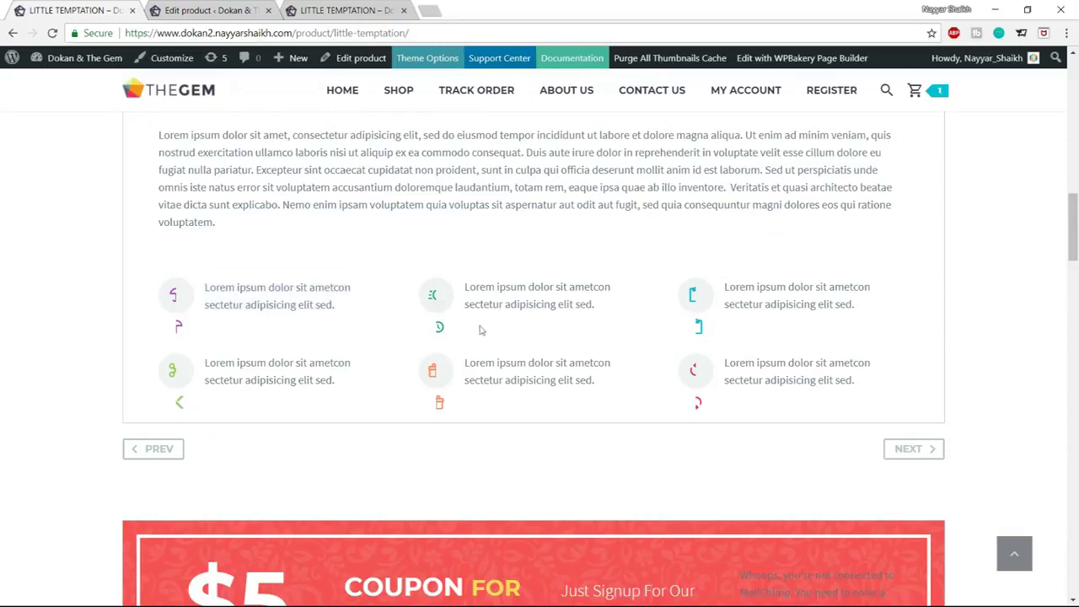
left_click(224, 7)
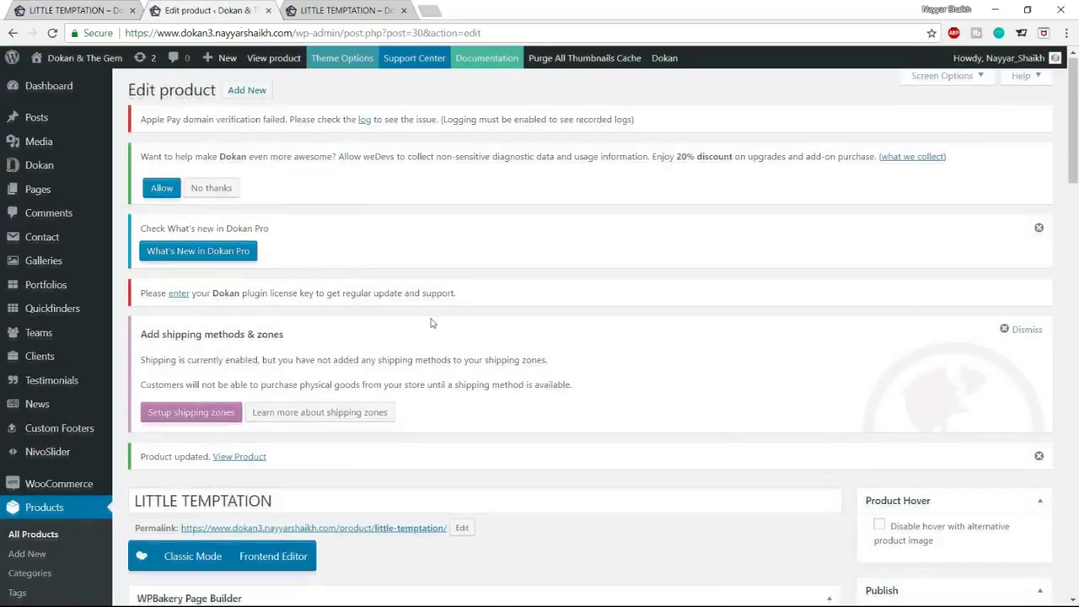
scroll(433, 320, "down", 5)
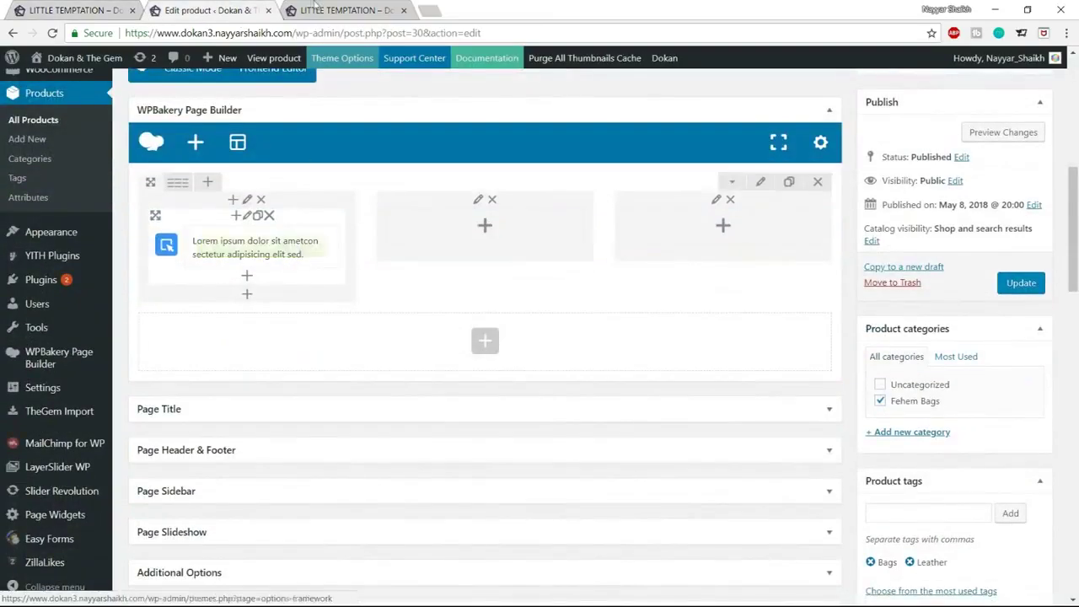
left_click(346, 10)
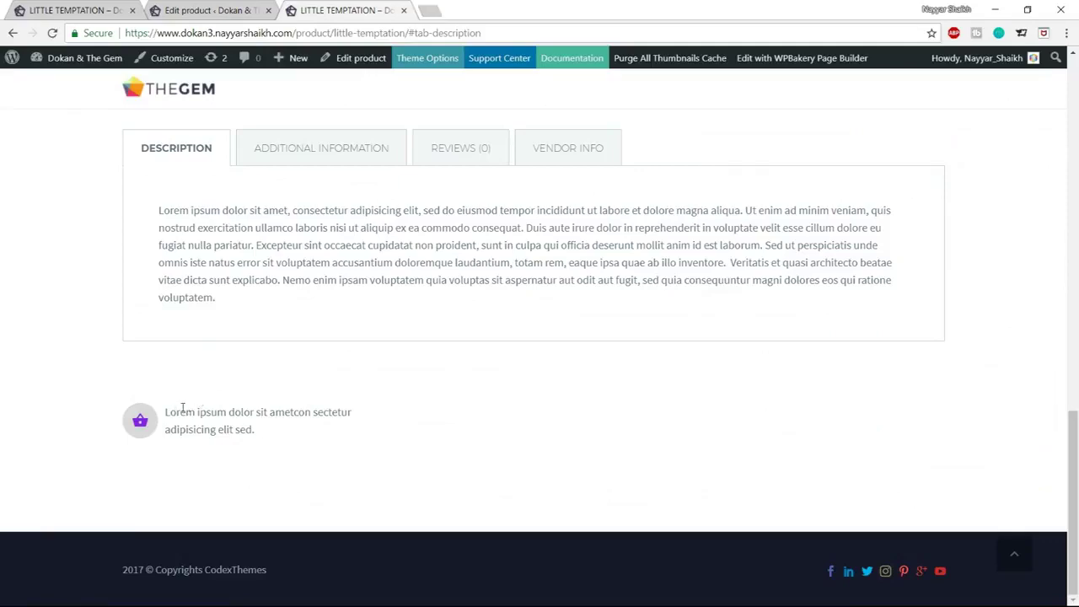
left_click(211, 11)
Clone the icon-with-text item twice and place the copies in the second and third columns
mouse_move(292, 269)
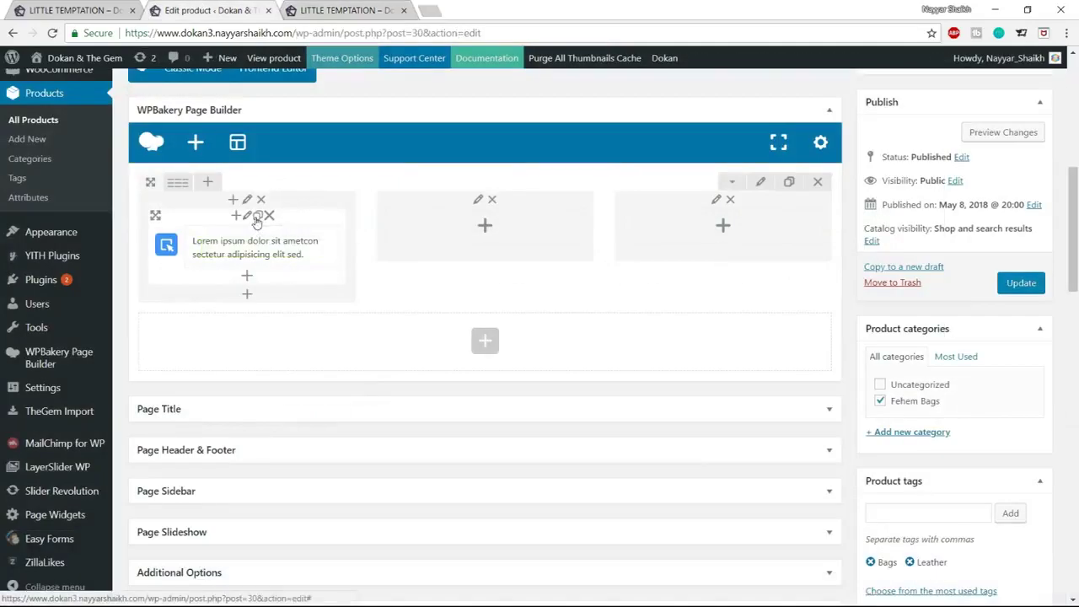
left_click(258, 218)
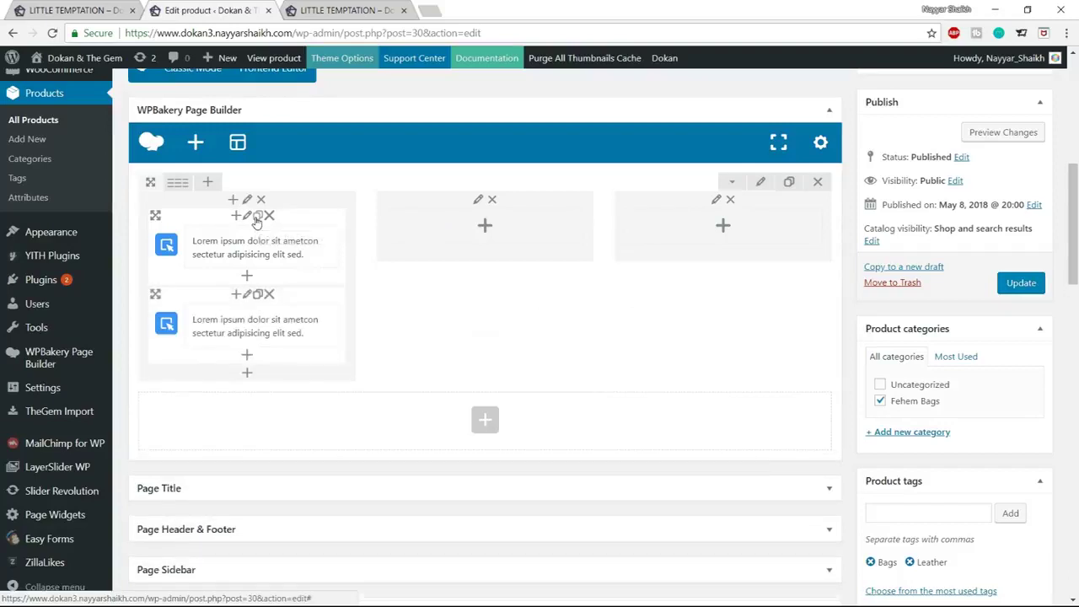
left_click(258, 217)
left_click_drag(214, 247, 493, 236)
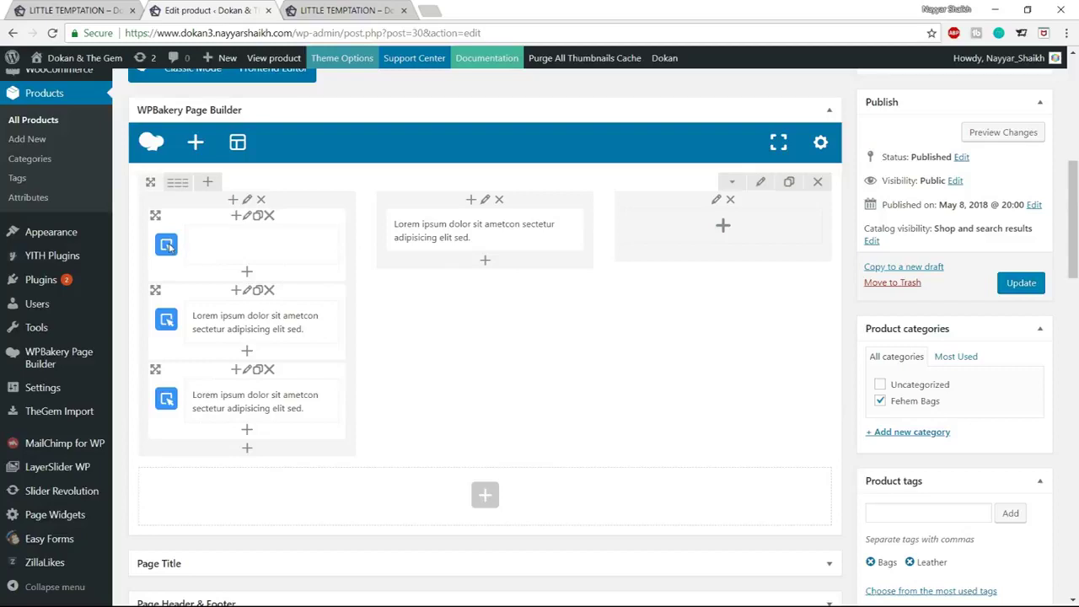
left_click_drag(421, 228, 468, 226)
left_click_drag(163, 219, 717, 245)
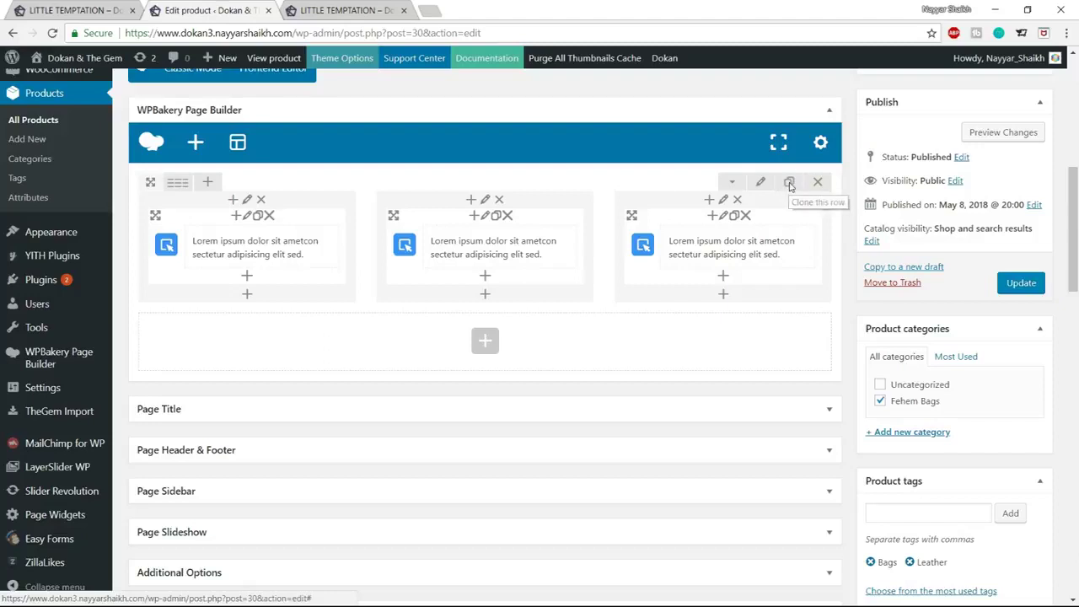
Clone the three-column row to create a second row of icon items
left_click(790, 185)
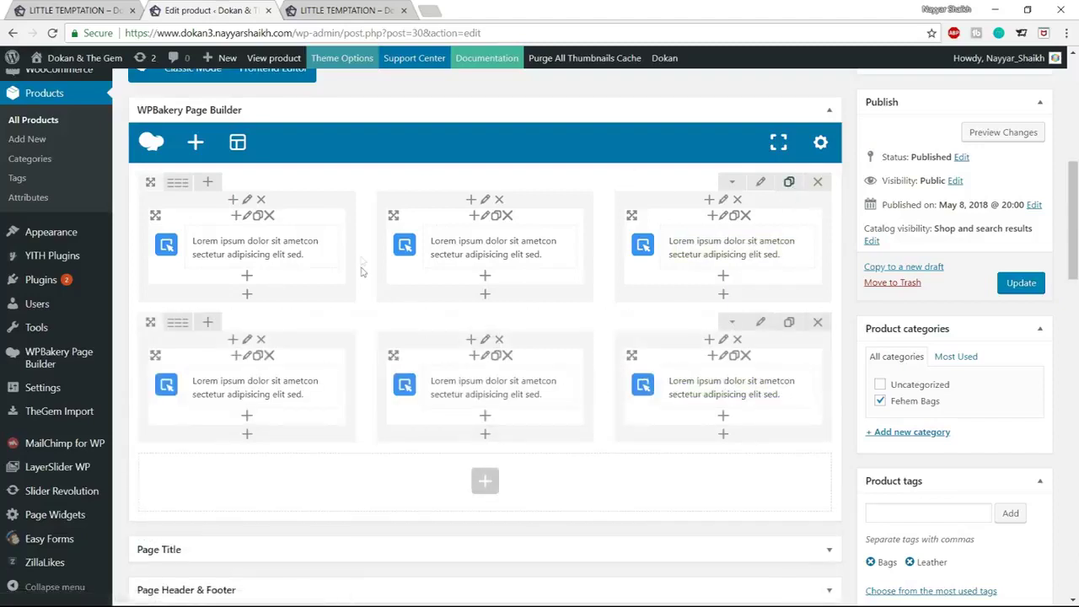
mouse_move(414, 251)
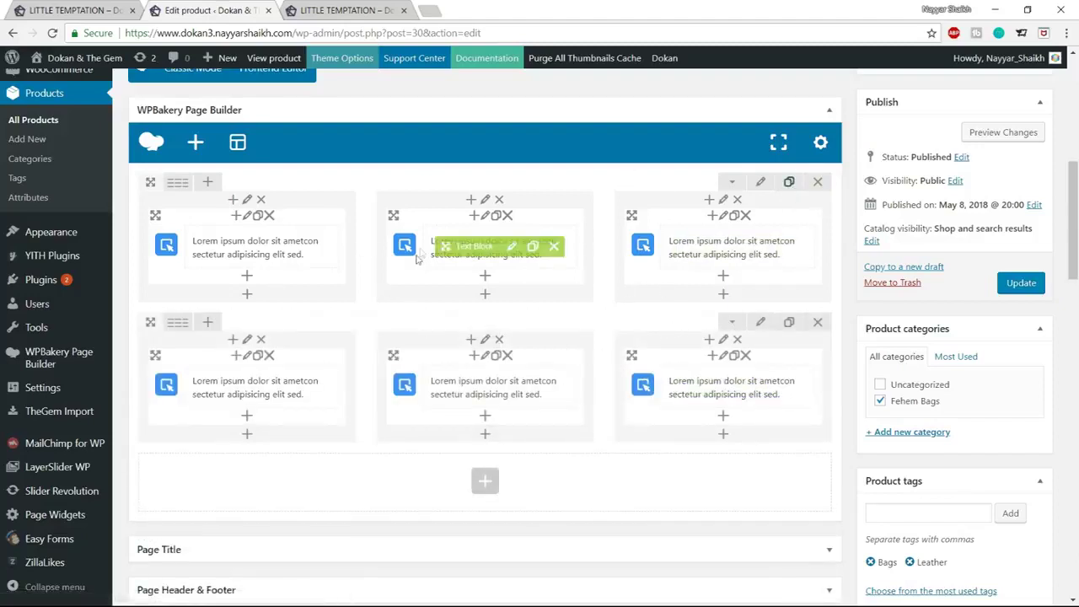
left_click(511, 247)
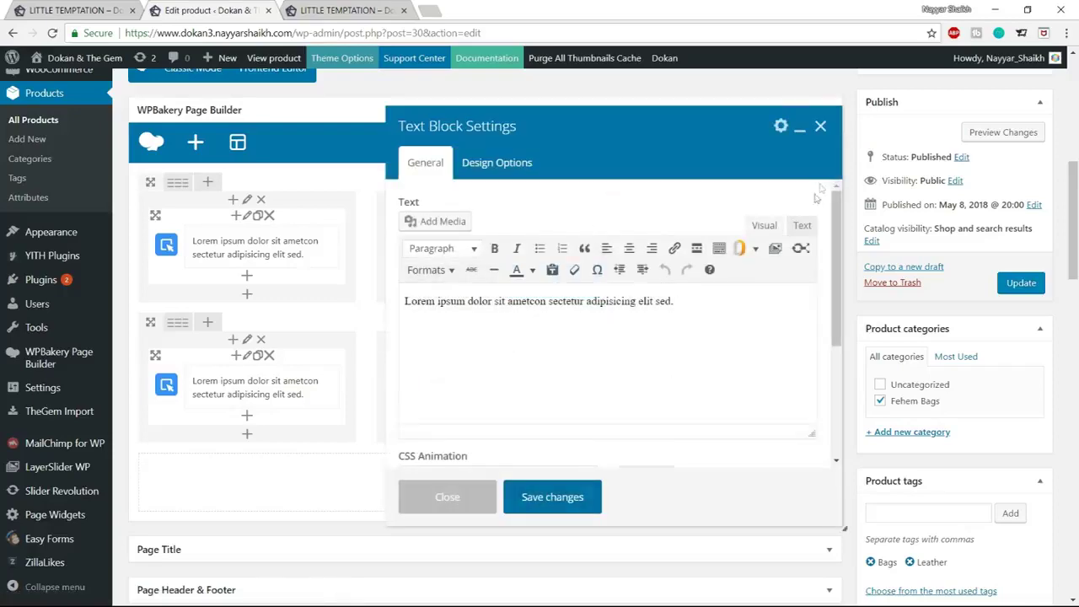
left_click(822, 127)
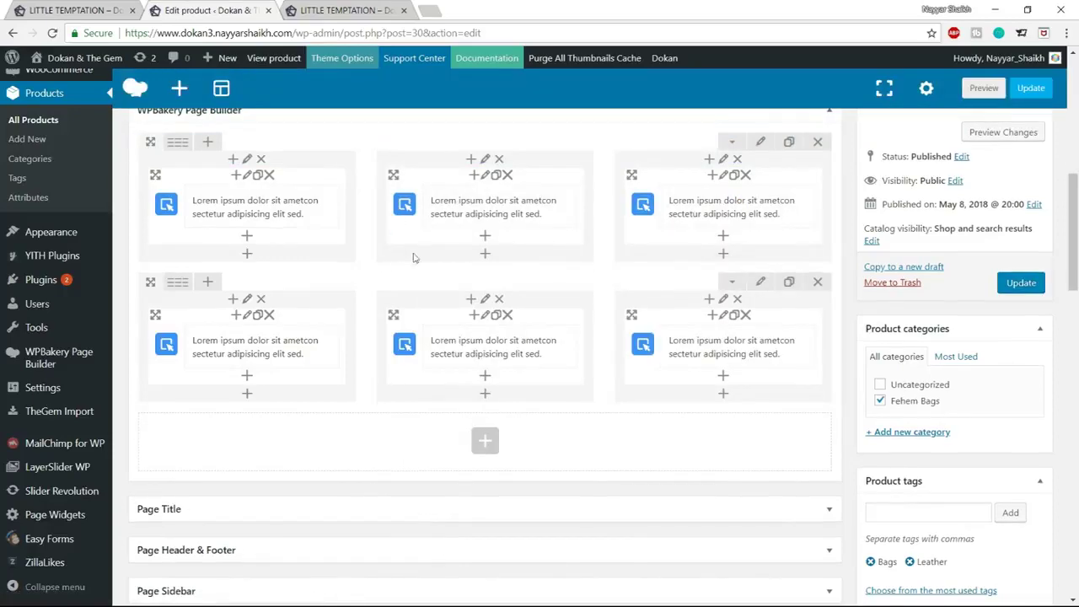
scroll(435, 270, "up", 1)
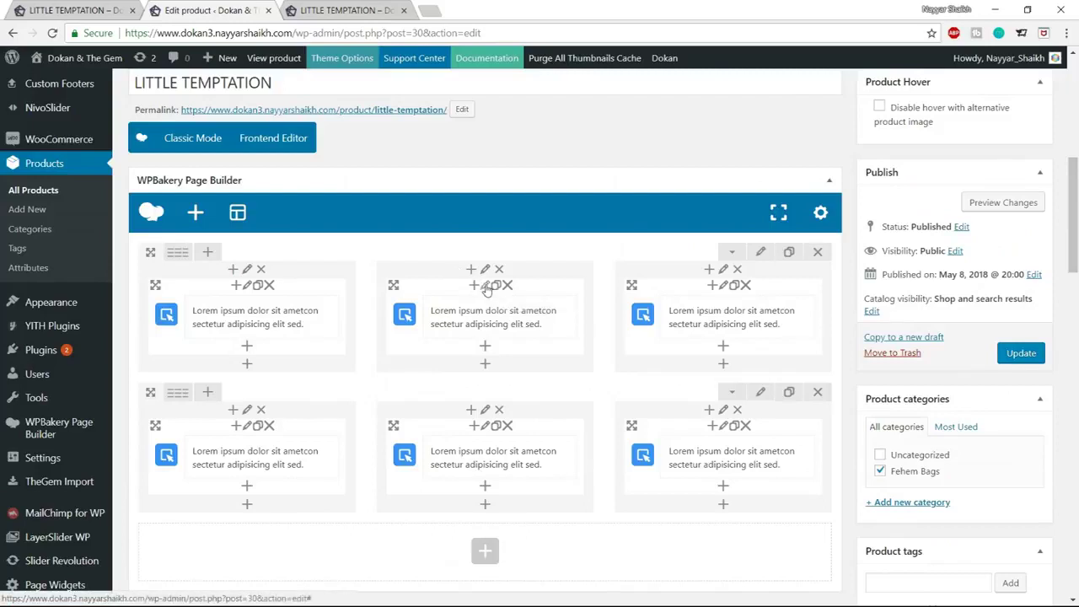
Give the top middle icon-with-text item the yellow airplane icon (f116) and save
left_click(485, 286)
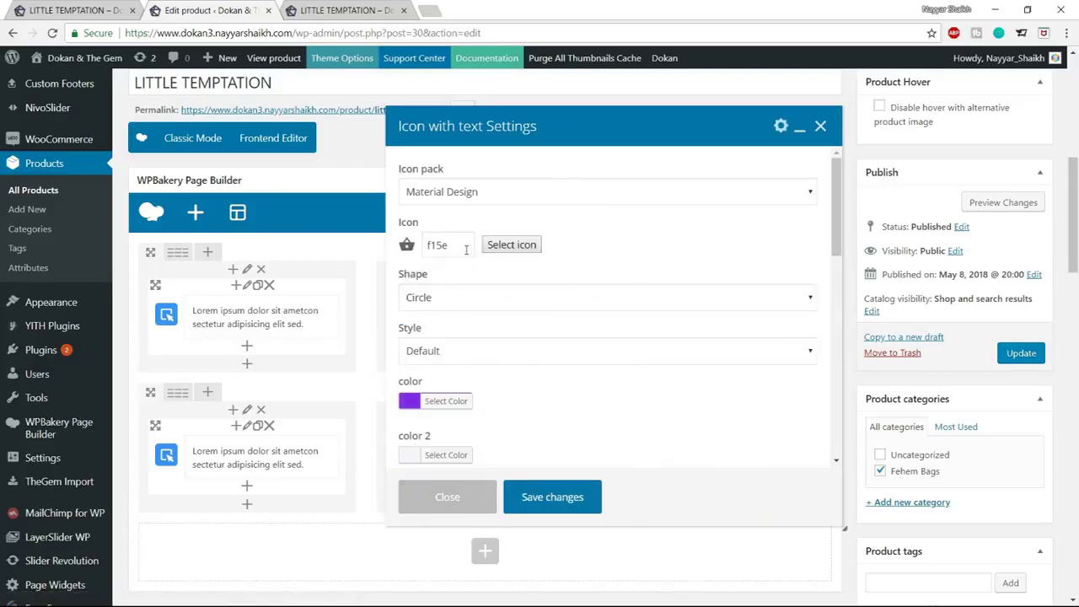
left_click(506, 245)
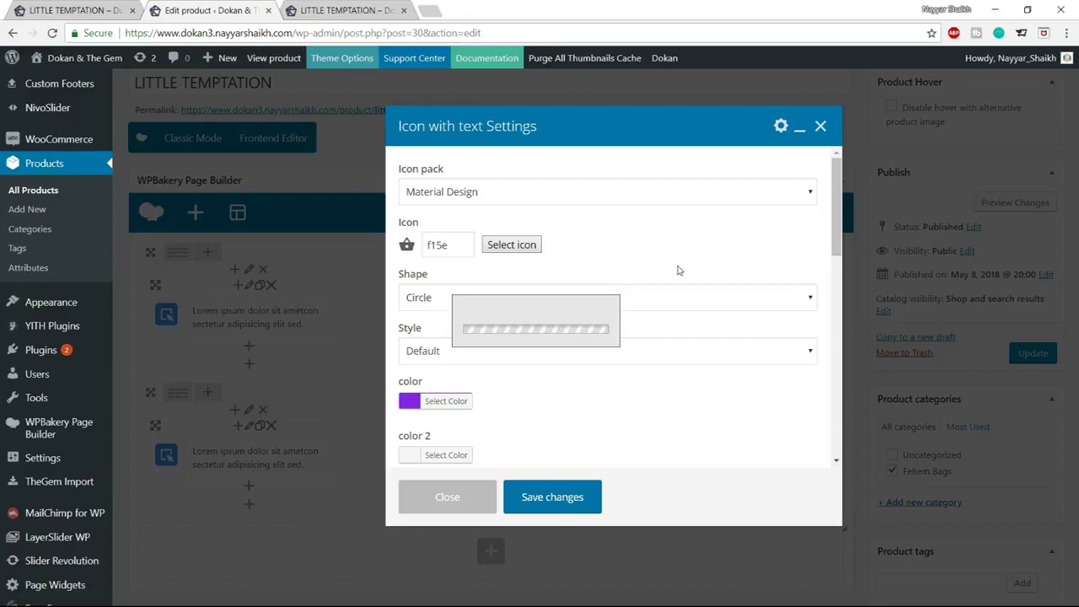
left_click(337, 402)
left_click(469, 402)
scroll(643, 374, "down", 3)
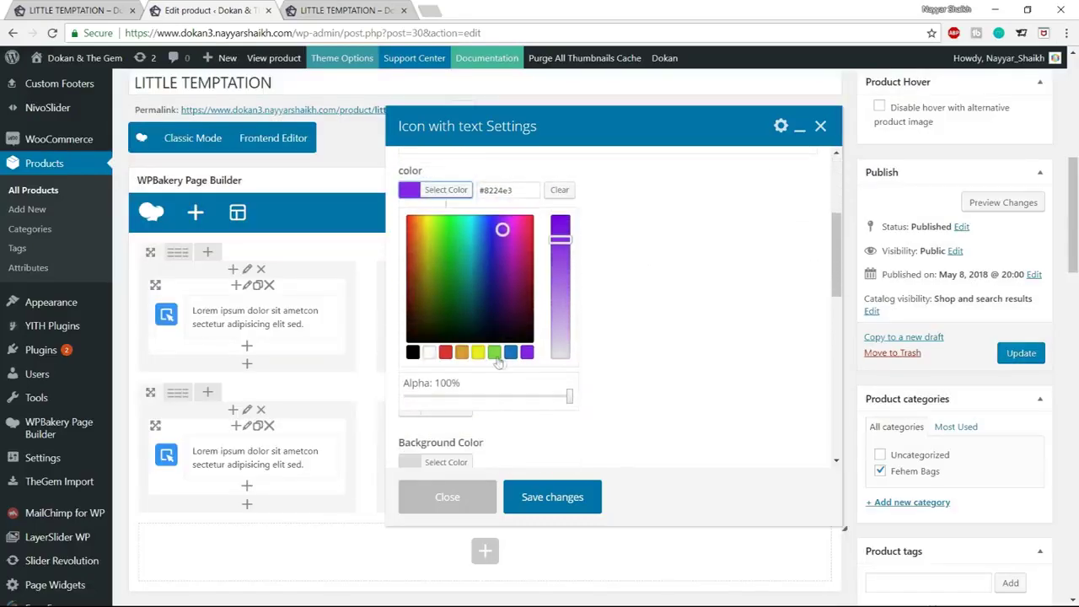
left_click(477, 353)
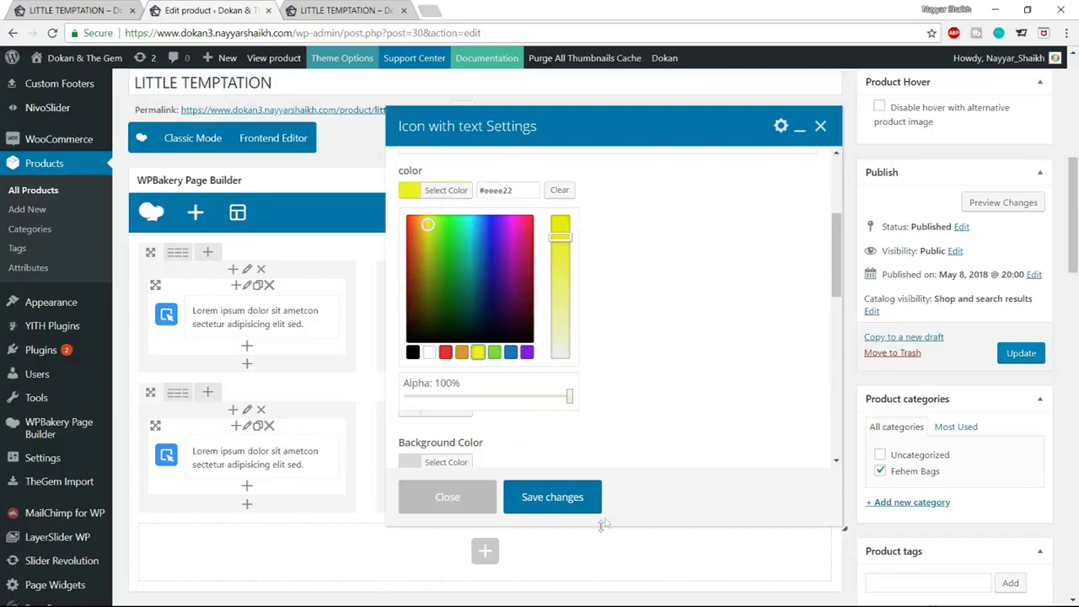
left_click(571, 506)
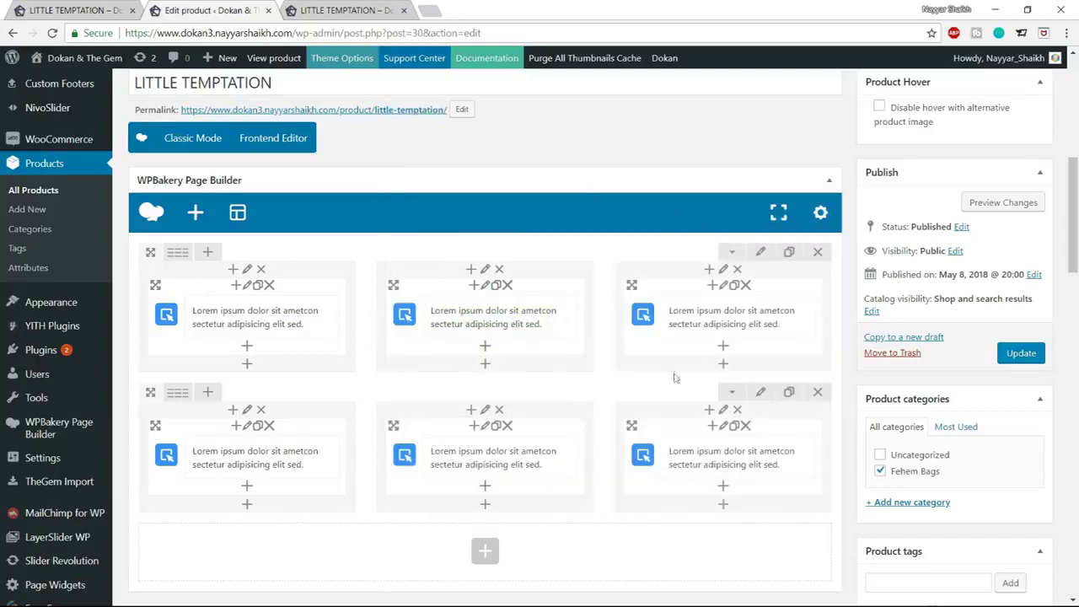
Update the product, reload its storefront page to see the six-icon grid, then return to editing
left_click(1019, 354)
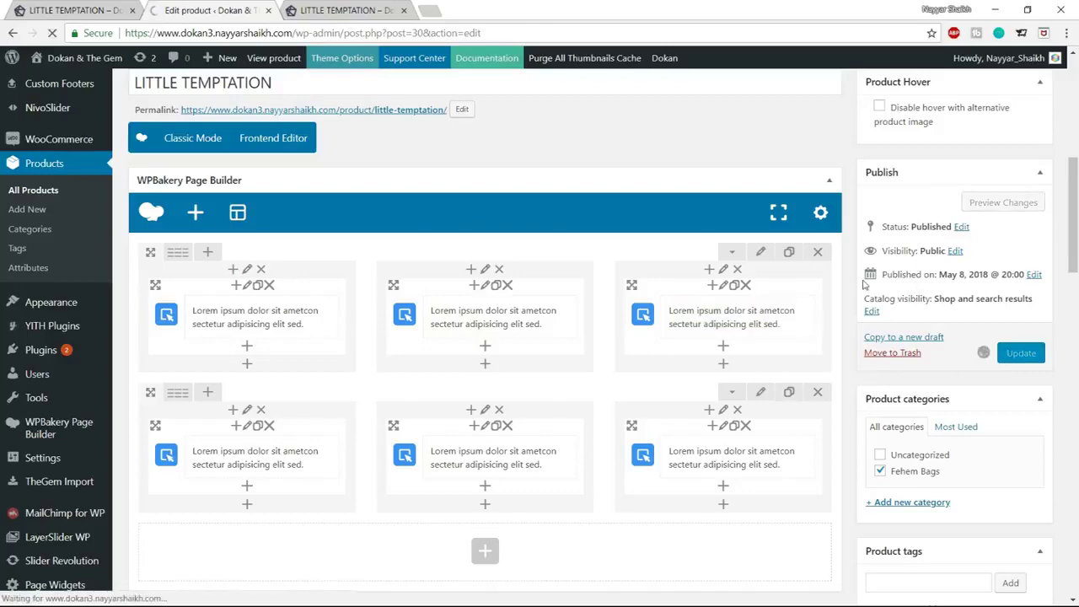
left_click(346, 10)
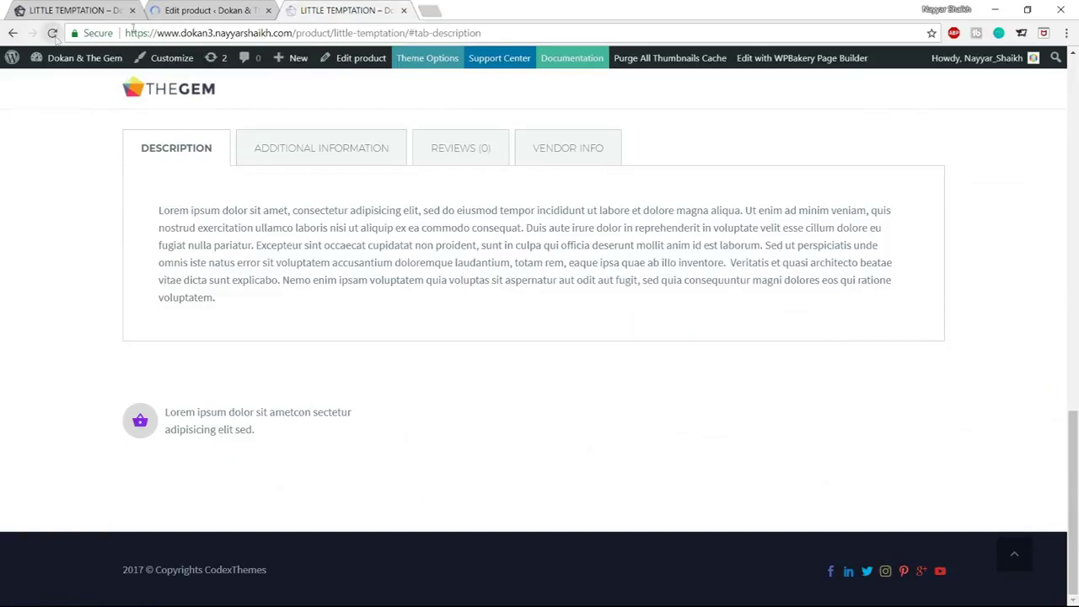
left_click(52, 34)
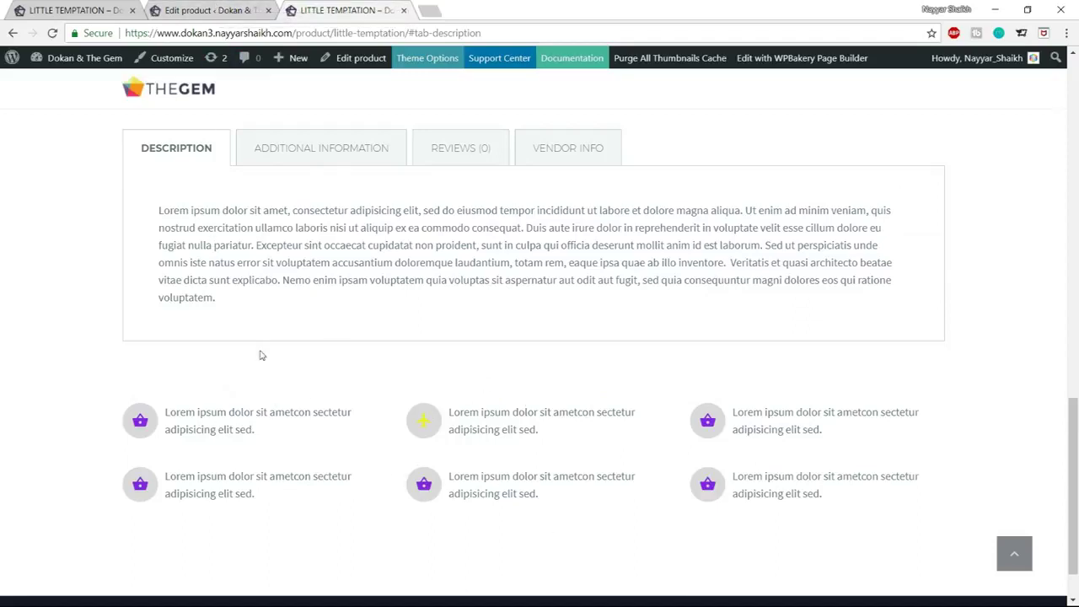
left_click(210, 10)
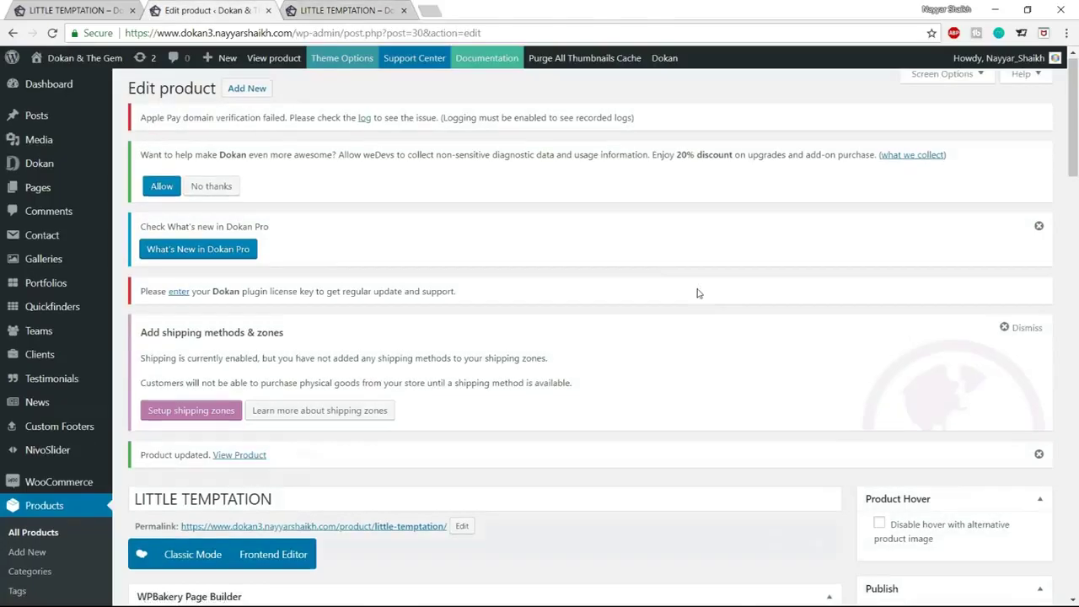
scroll(700, 295, "down", 5)
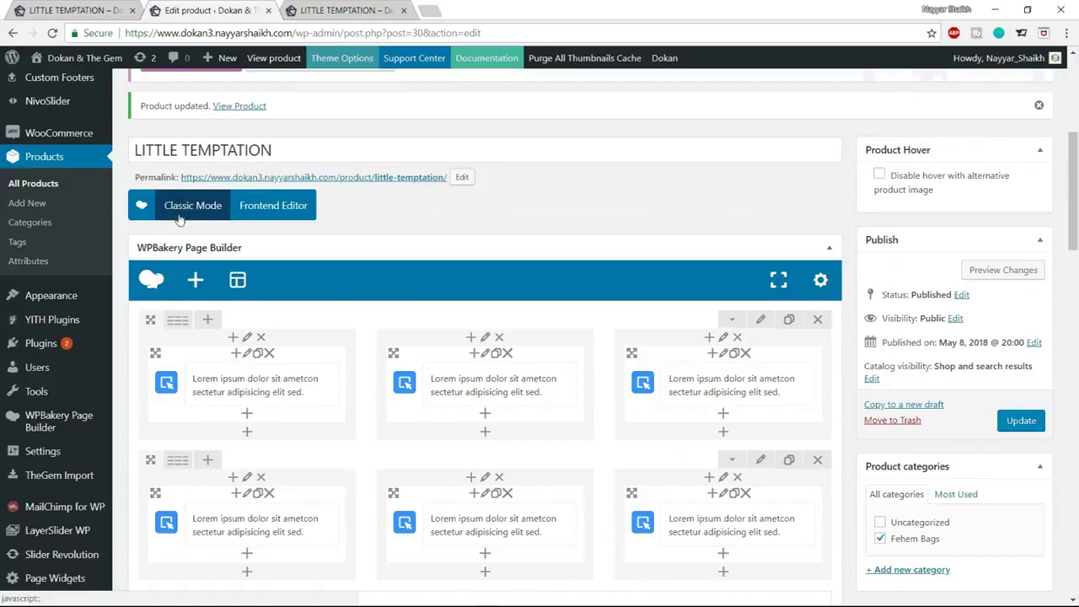
Move the icon-grid shortcode into the Product Description, update, and preview it on the storefront
left_click(185, 215)
scroll(612, 434, "down", 2)
left_click_drag(614, 431, 48, 112)
key("ctrl+c")
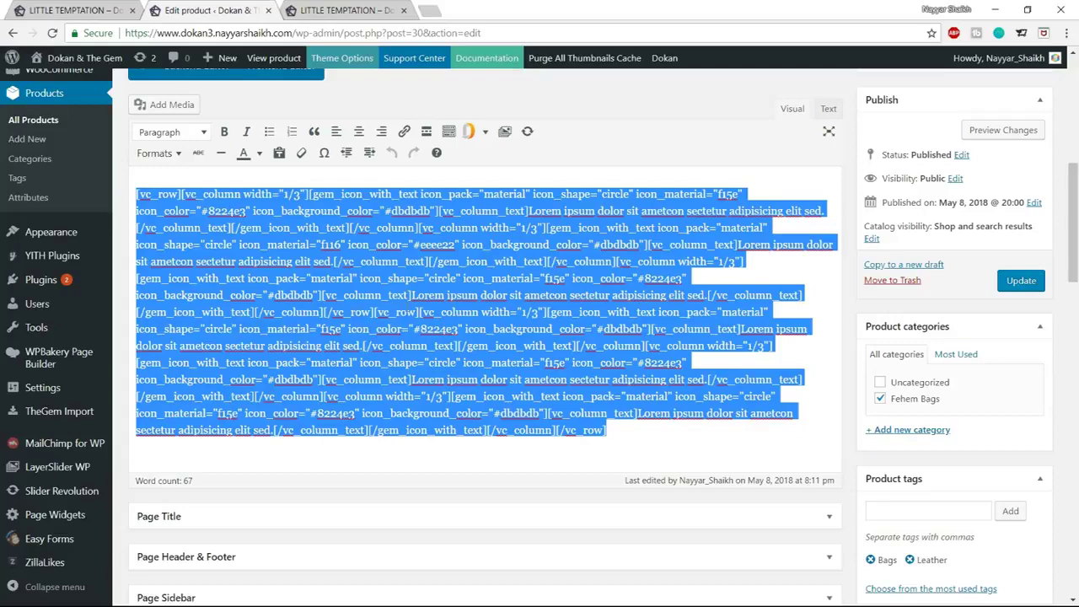
key("BackSpace")
scroll(453, 365, "down", 10)
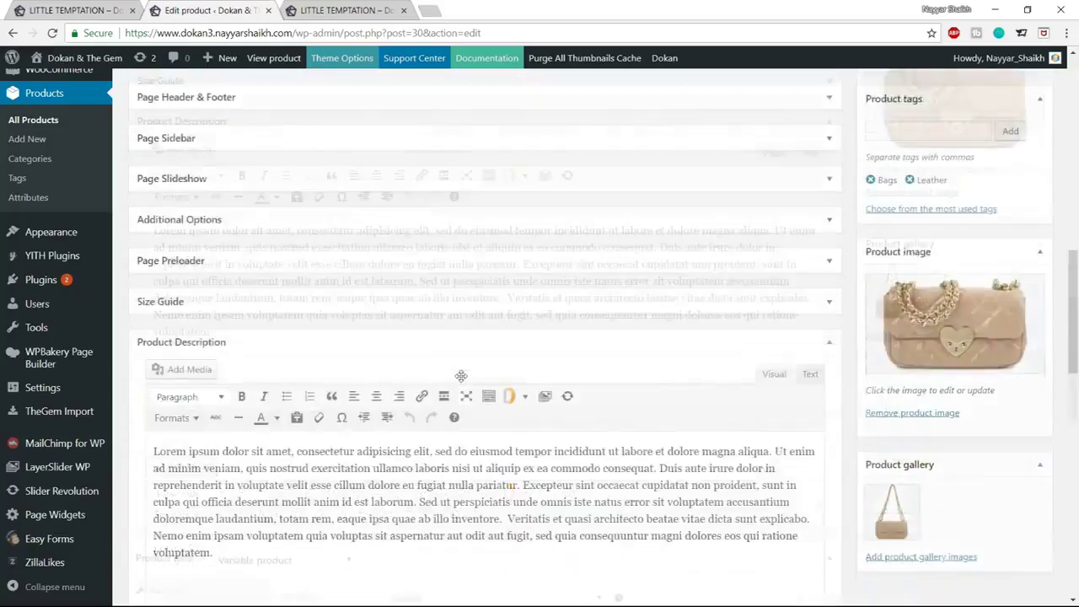
scroll(461, 376, "up", 3)
left_click(291, 438)
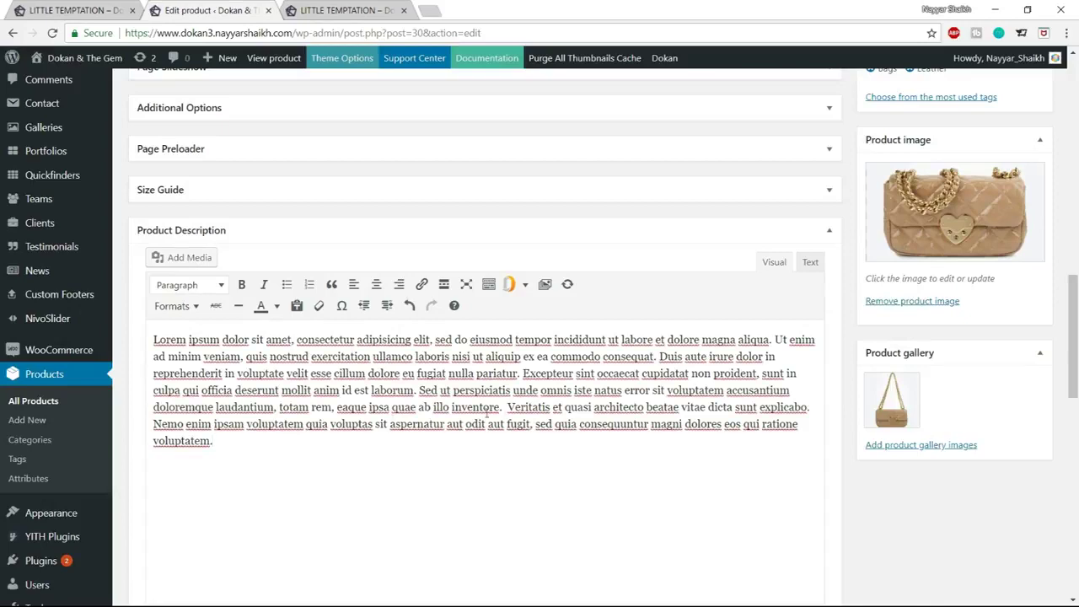
key("ctrl+v")
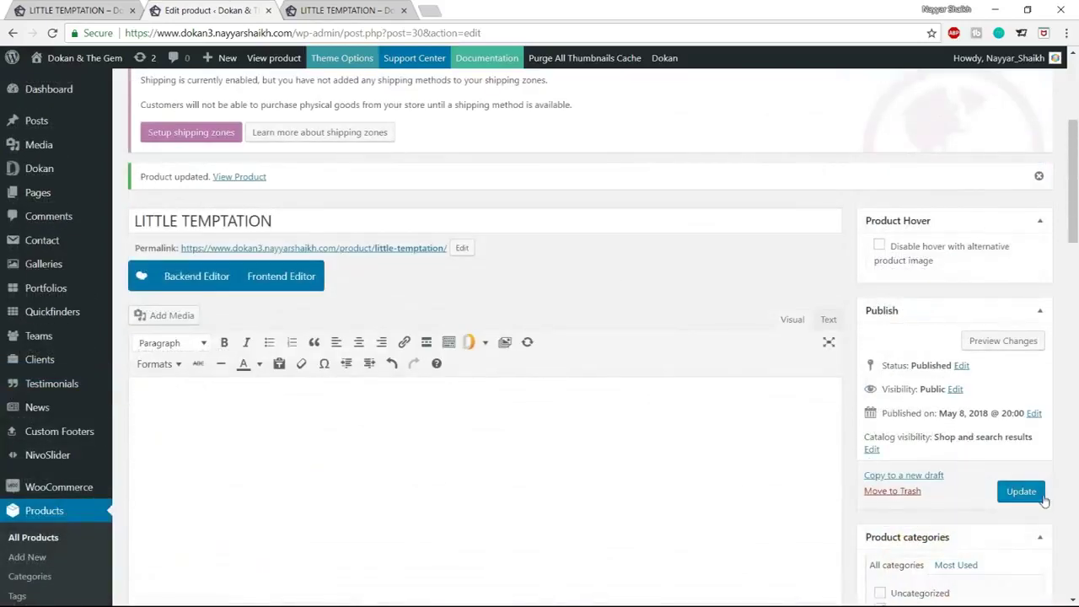
left_click(1042, 499)
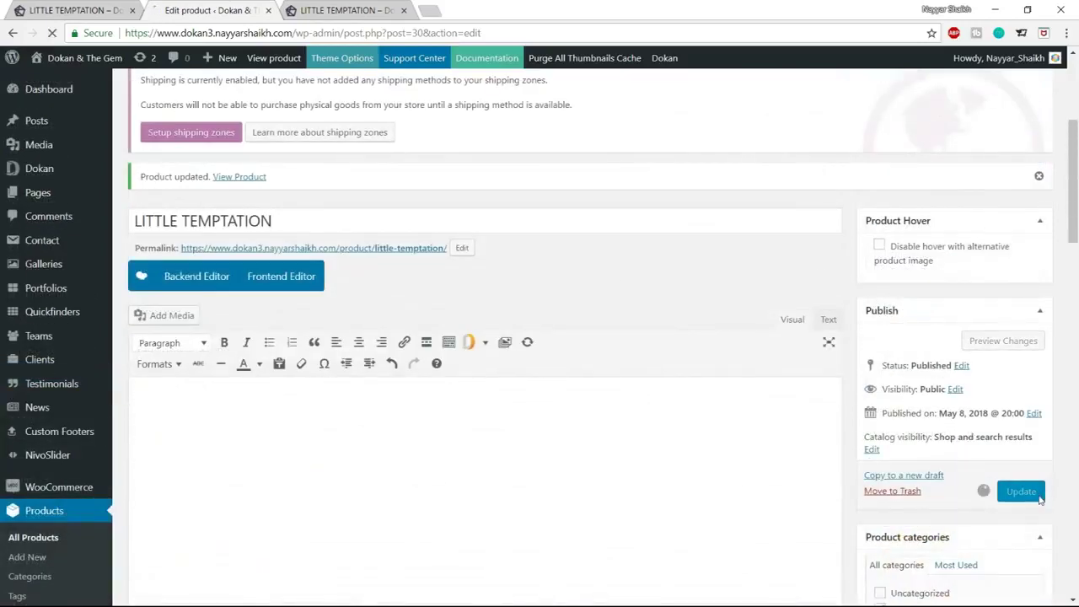
left_click(305, 9)
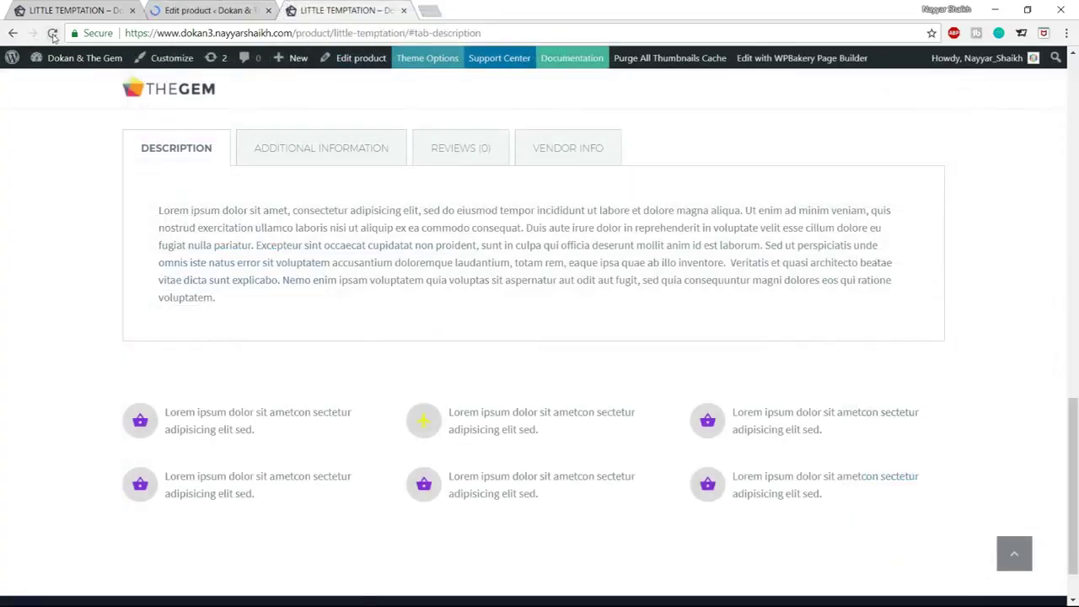
left_click(51, 33)
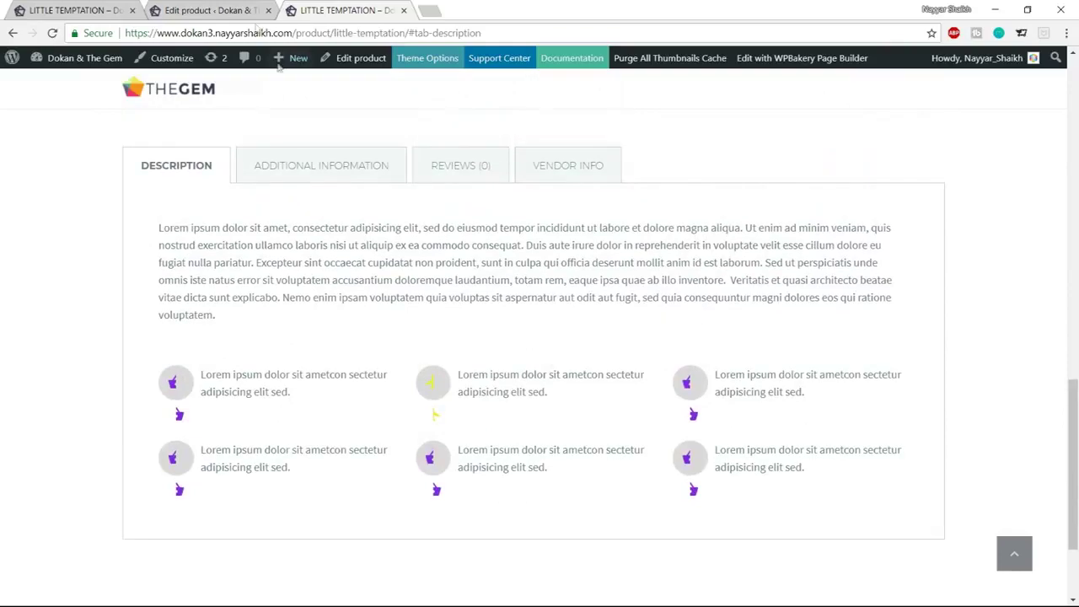
Delete the icon-grid shortcode from the Product Description, leaving only the Lorem ipsum paragraph
left_click(211, 10)
scroll(504, 384, "down", 15)
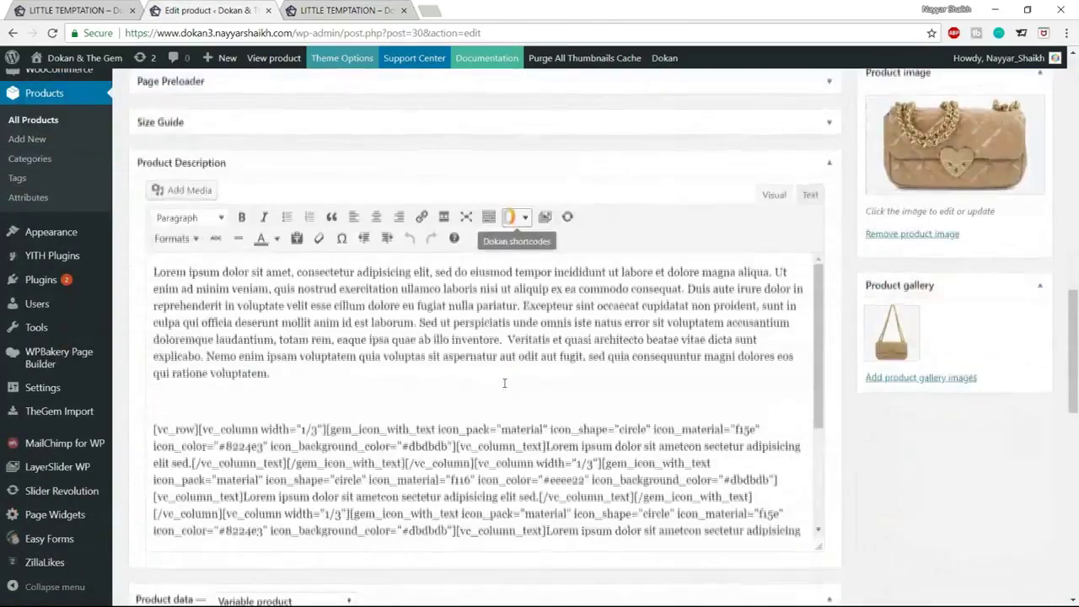
scroll(504, 383, "down", 3)
left_click_drag(155, 218, 702, 355)
key("BackSpace")
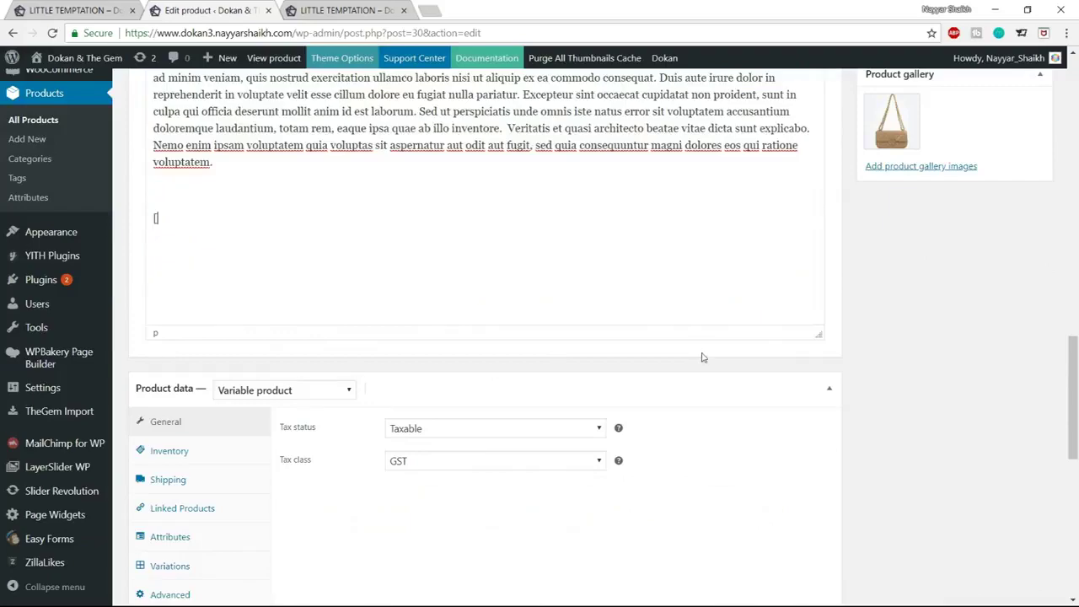
scroll(699, 352, "up", 15)
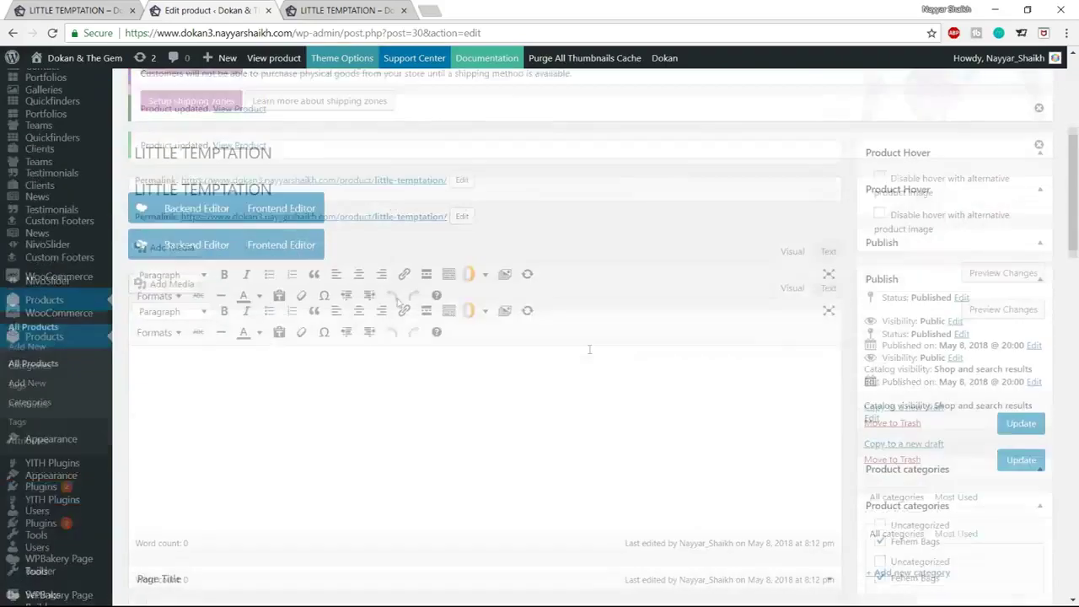
Switch back to the Backend Editor and insert a Pie Chart element from the Add Element list
left_click(196, 208)
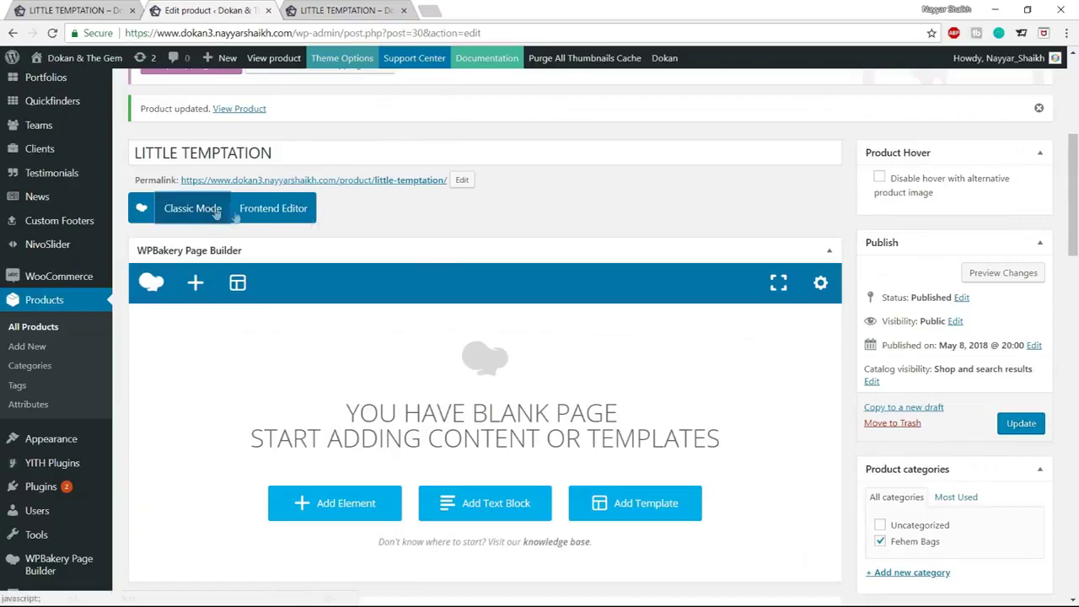
scroll(554, 411, "down", 1)
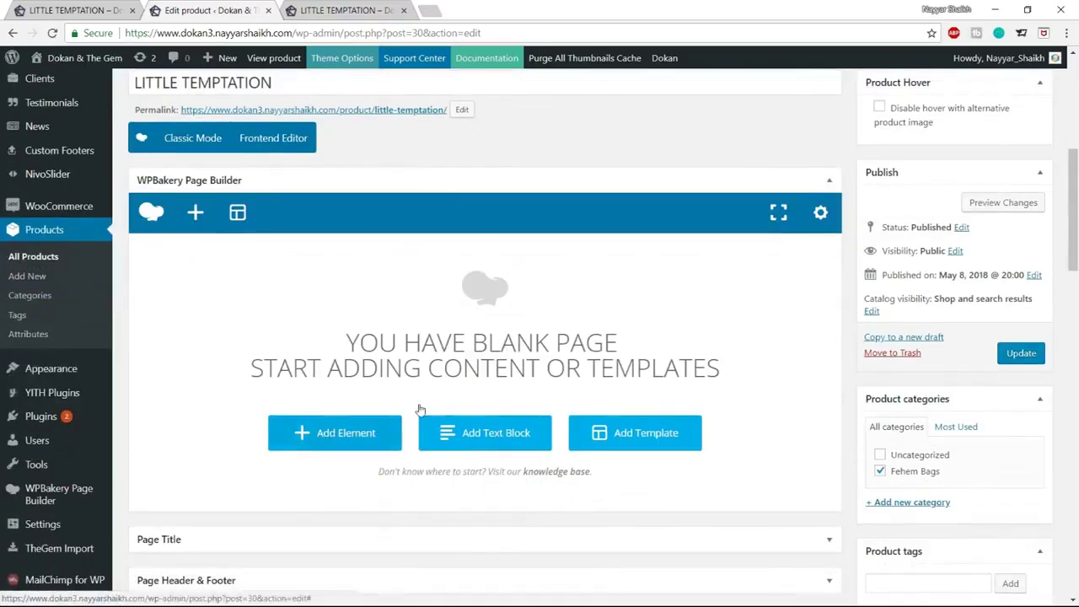
left_click(330, 434)
scroll(496, 457, "down", 1)
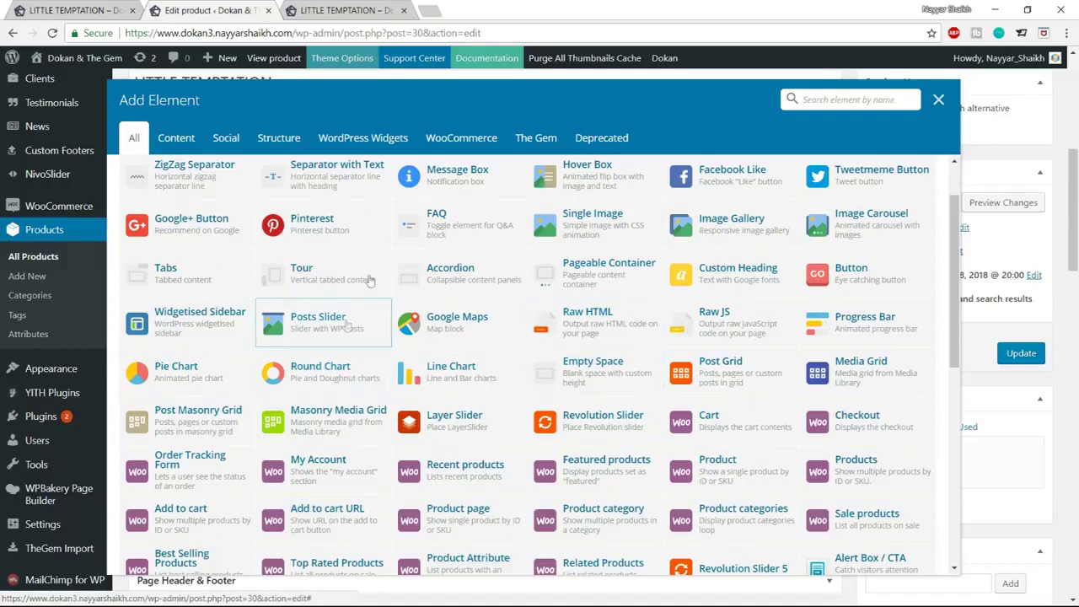
left_click(537, 144)
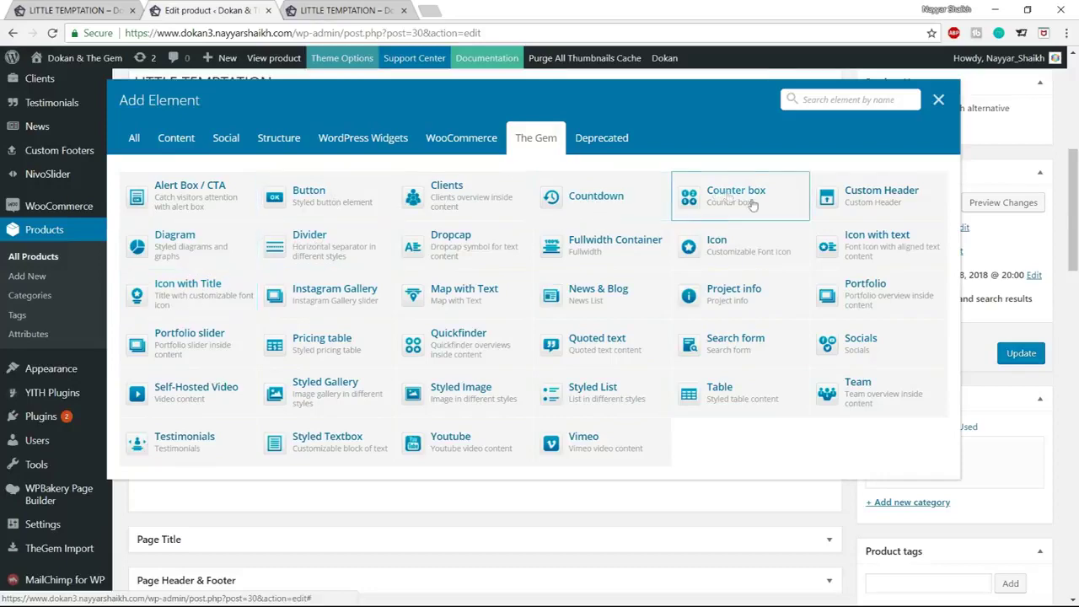
left_click(134, 140)
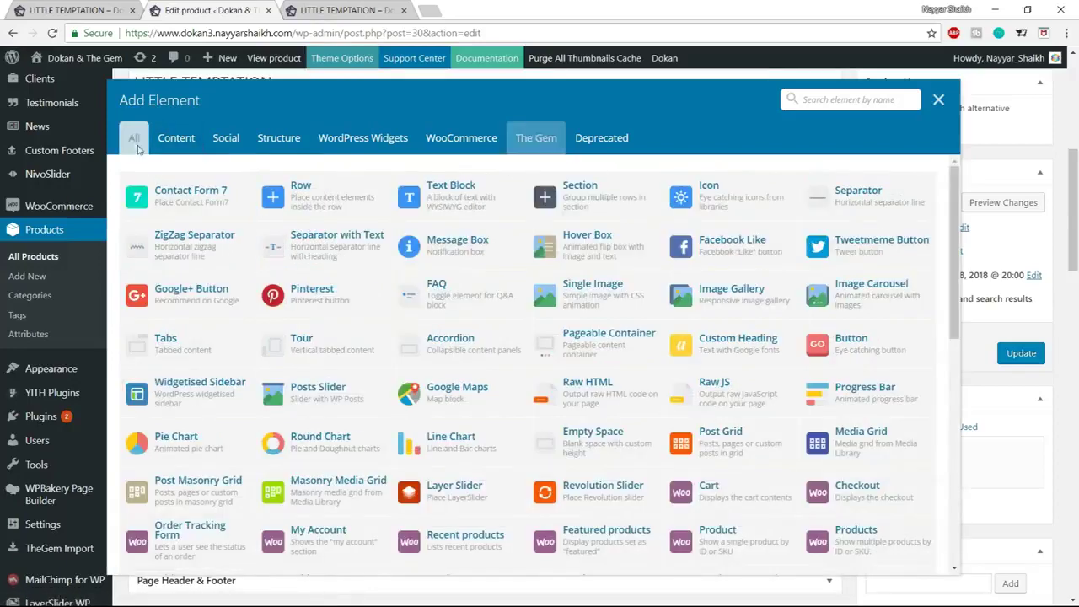
scroll(782, 410, "down", 6)
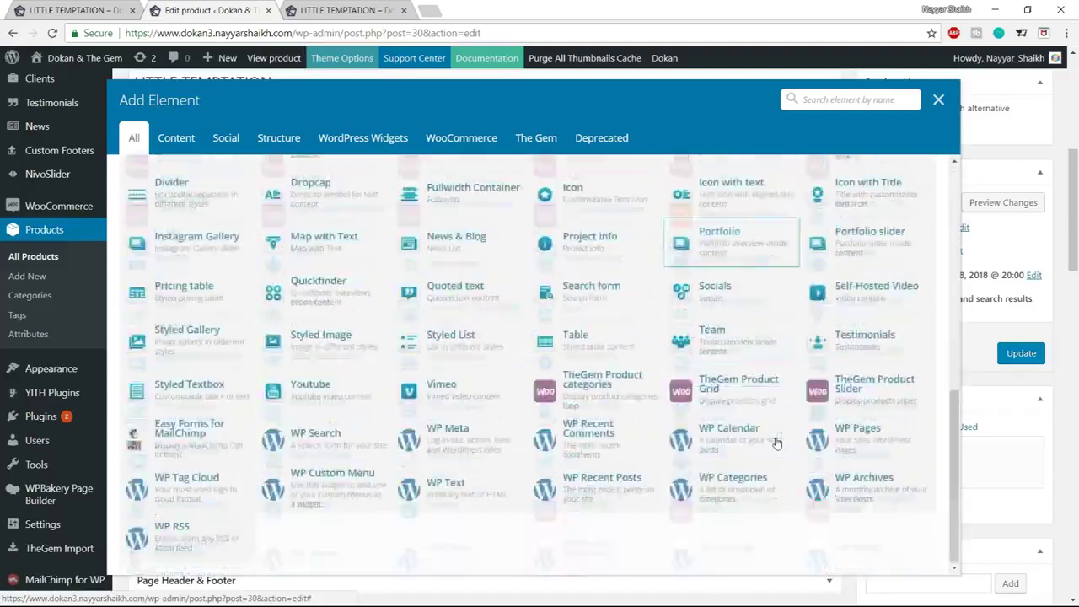
scroll(776, 458, "up", 6)
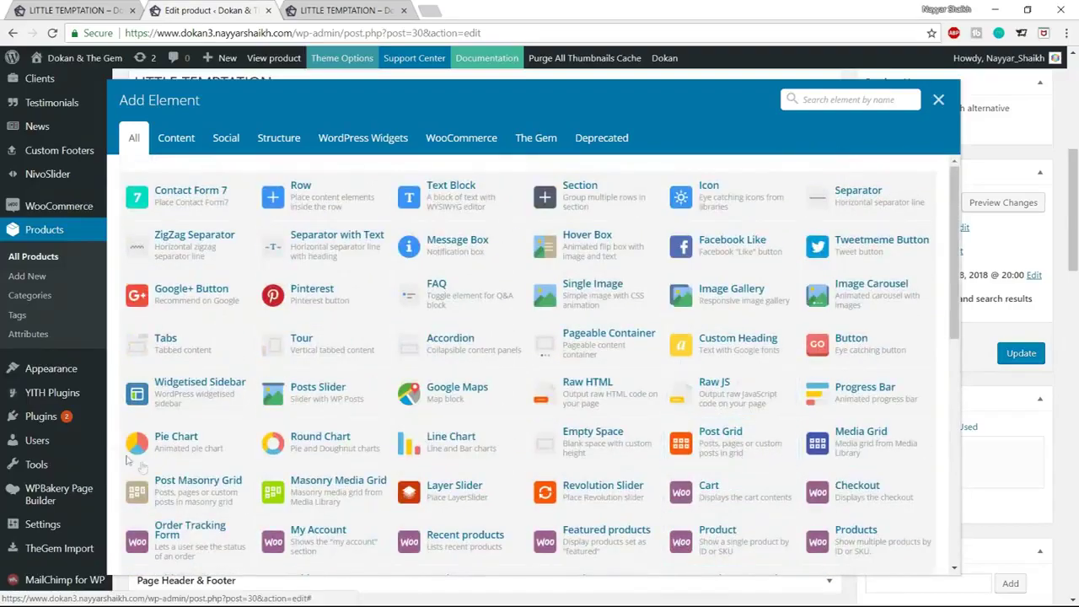
left_click(169, 438)
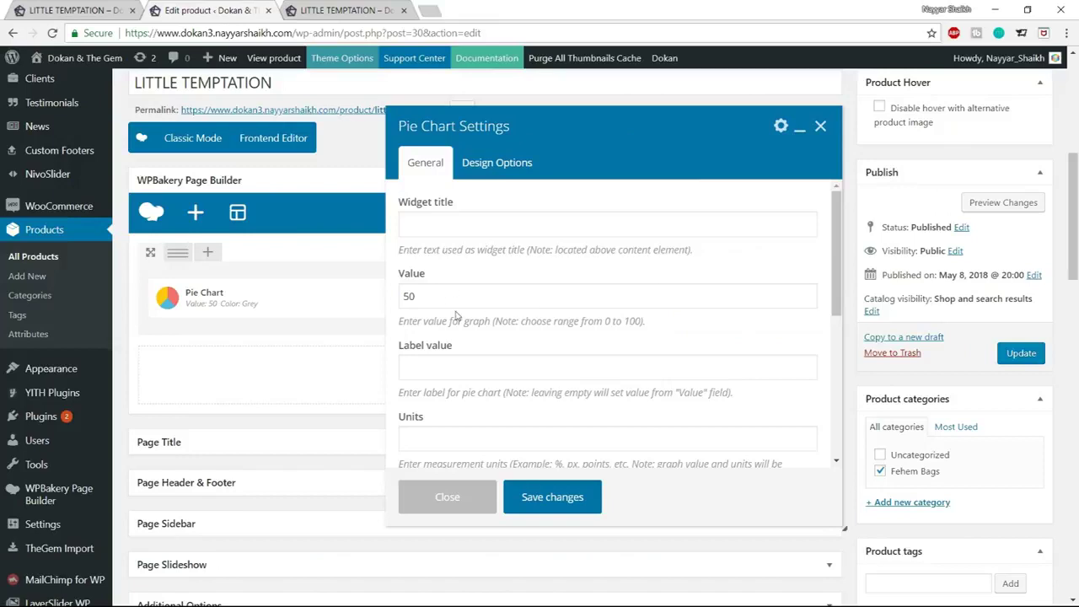
Enter Design as the pie chart's label, keeping its value at 50
left_click(466, 225)
scroll(473, 316, "down", 1)
left_click(489, 297)
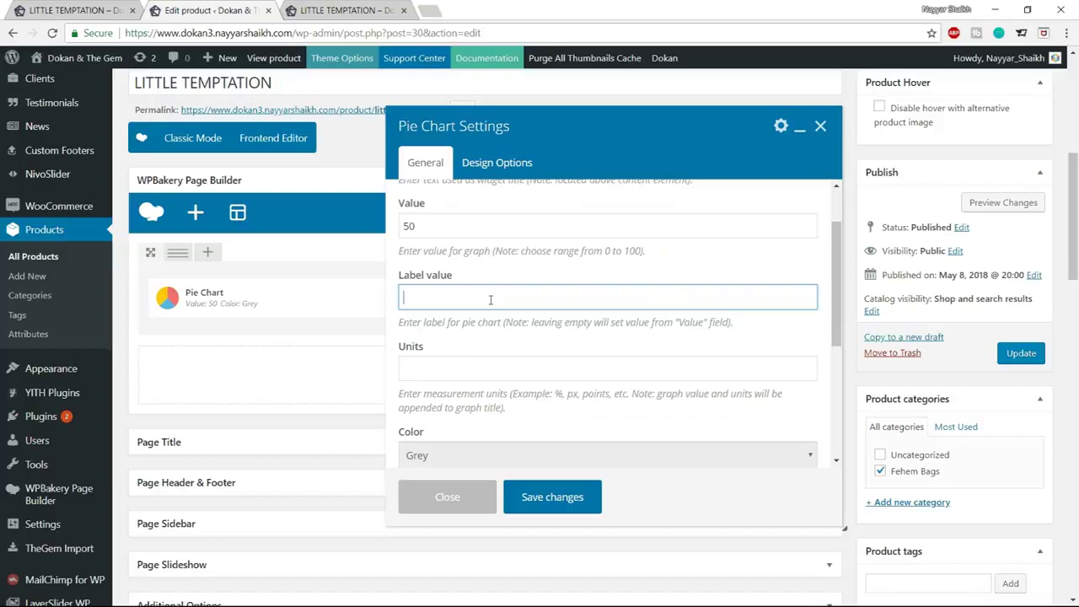
scroll(490, 299, "down", 3)
scroll(539, 367, "up", 4)
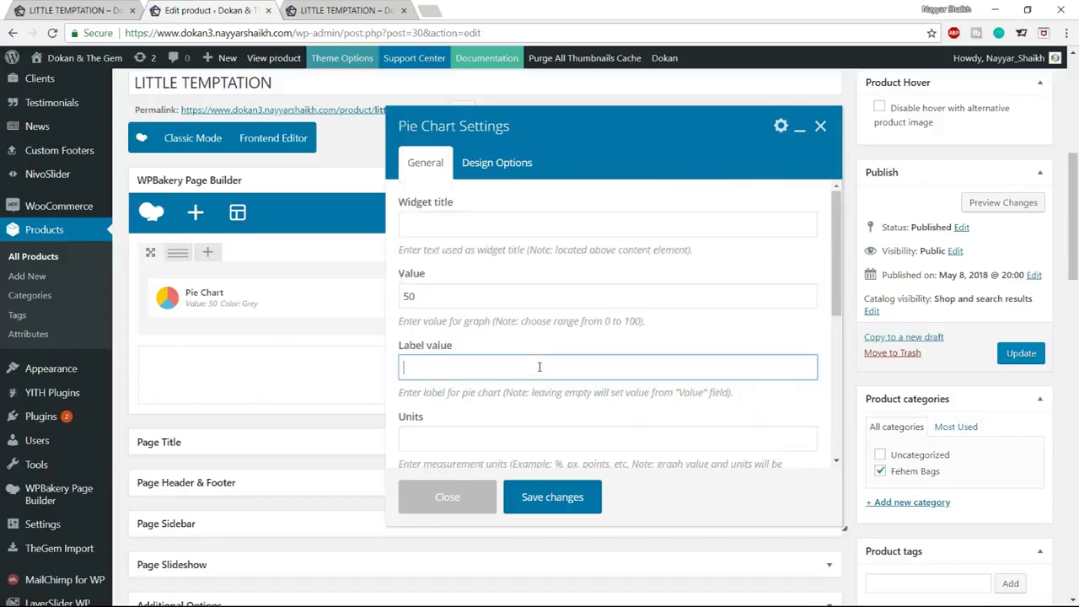
type("Design")
left_click(537, 290)
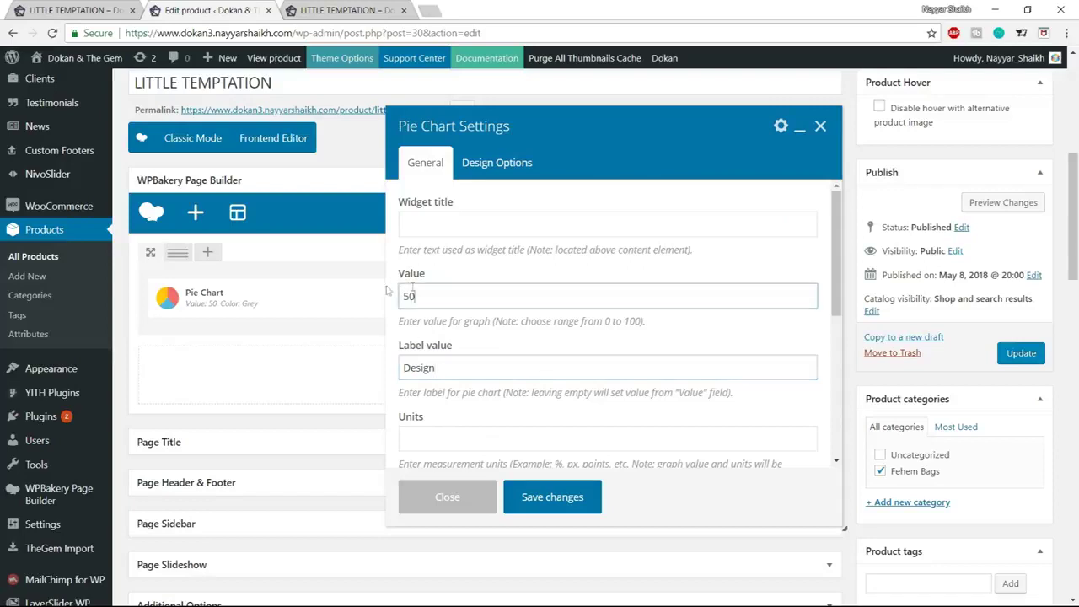
scroll(506, 345, "down", 1)
left_click(491, 361)
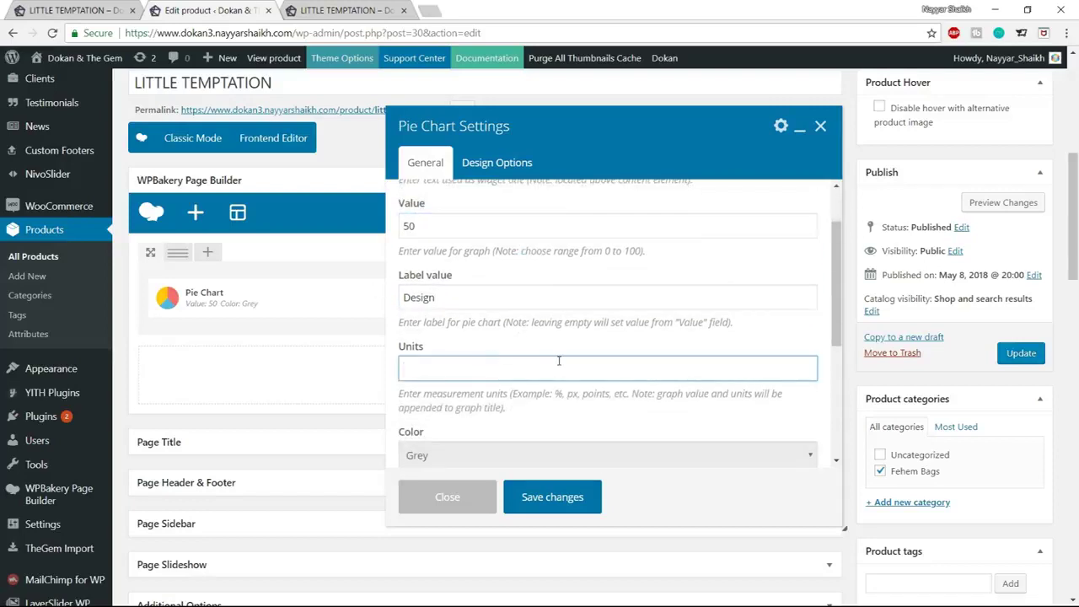
scroll(563, 367, "down", 1)
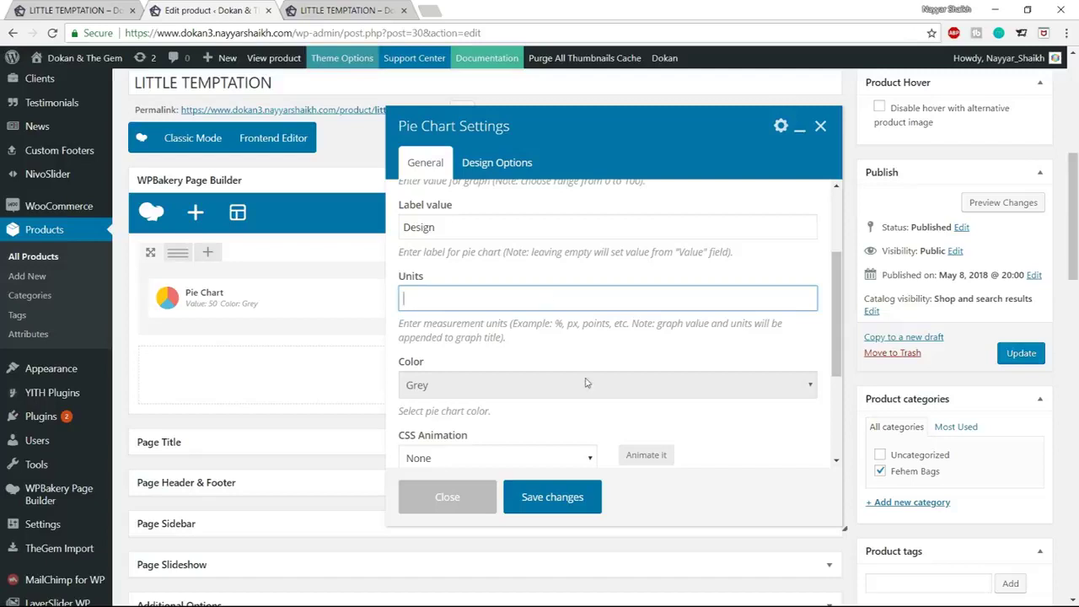
Set the Pie Chart colour to Pink and save its settings
left_click_drag(499, 411, 509, 396)
scroll(523, 386, "down", 2)
left_click(531, 243)
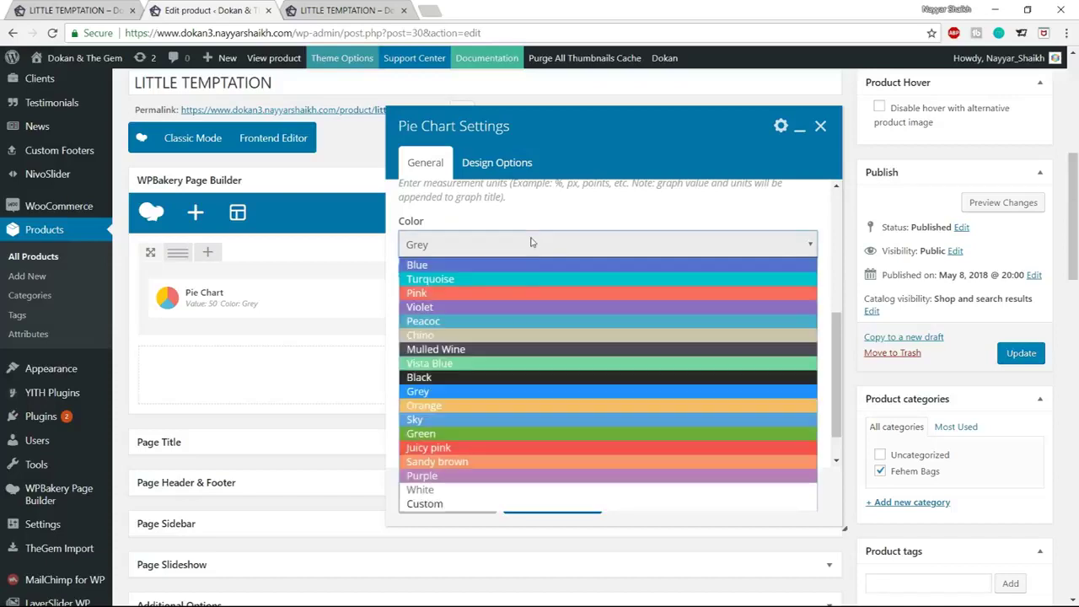
left_click(466, 293)
left_click(496, 245)
left_click(497, 246)
scroll(545, 371, "down", 1)
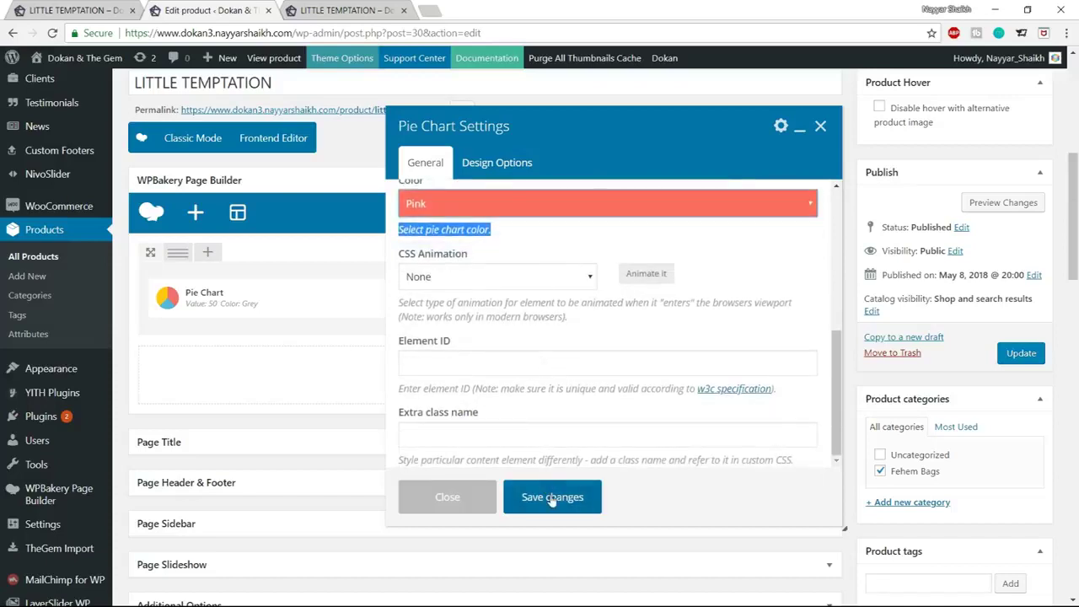
left_click(553, 498)
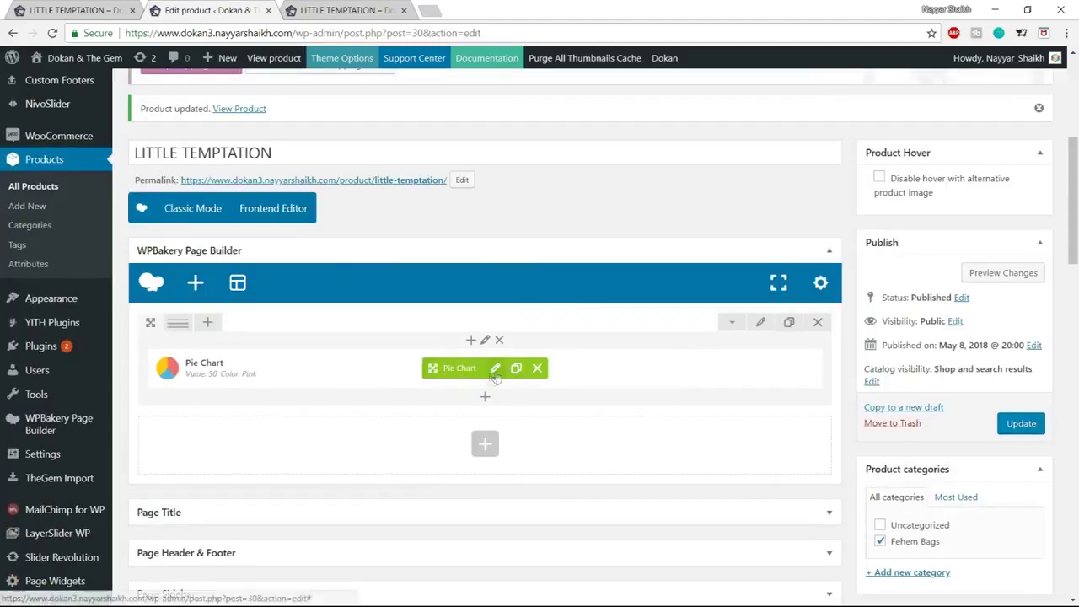
Delete the Pie Chart and bring up the element library for the emptied column
left_click(537, 371)
left_click(605, 113)
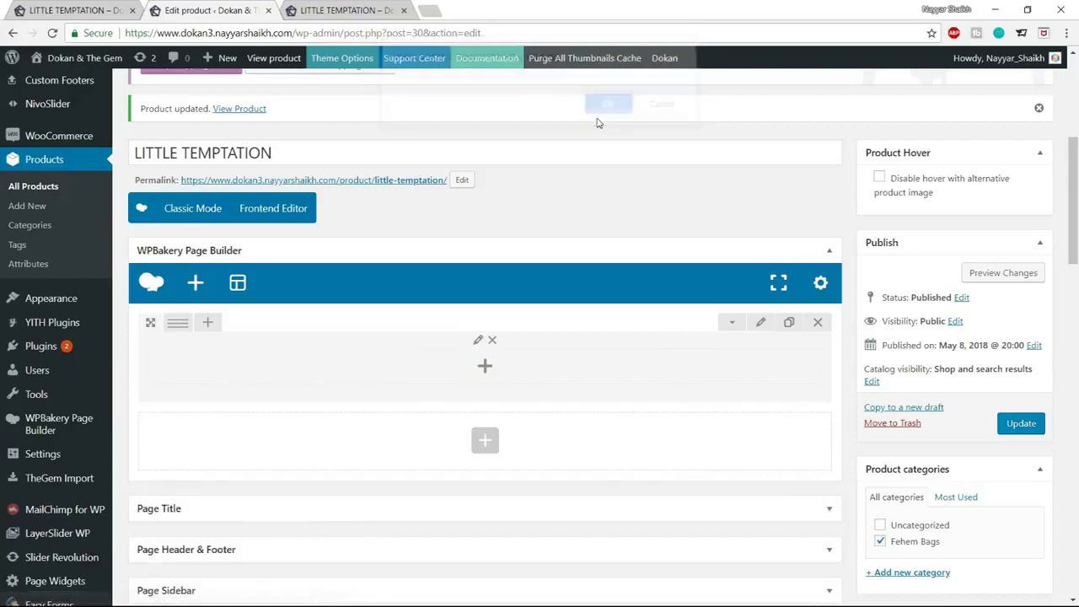
left_click(486, 367)
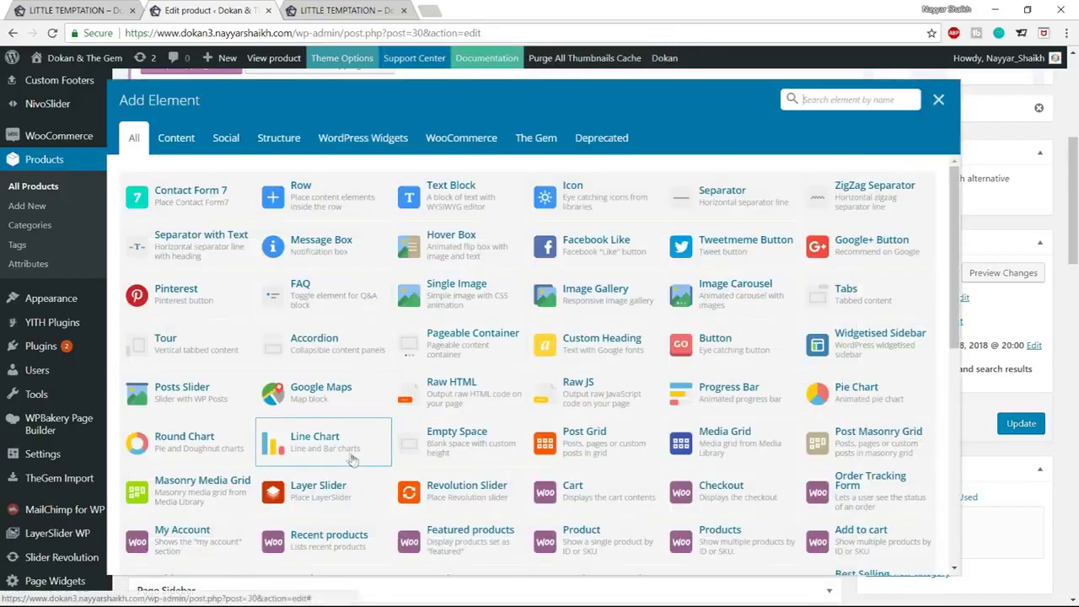
Add The Gem Styled List with Star bullets in Purple and save it
left_click(540, 135)
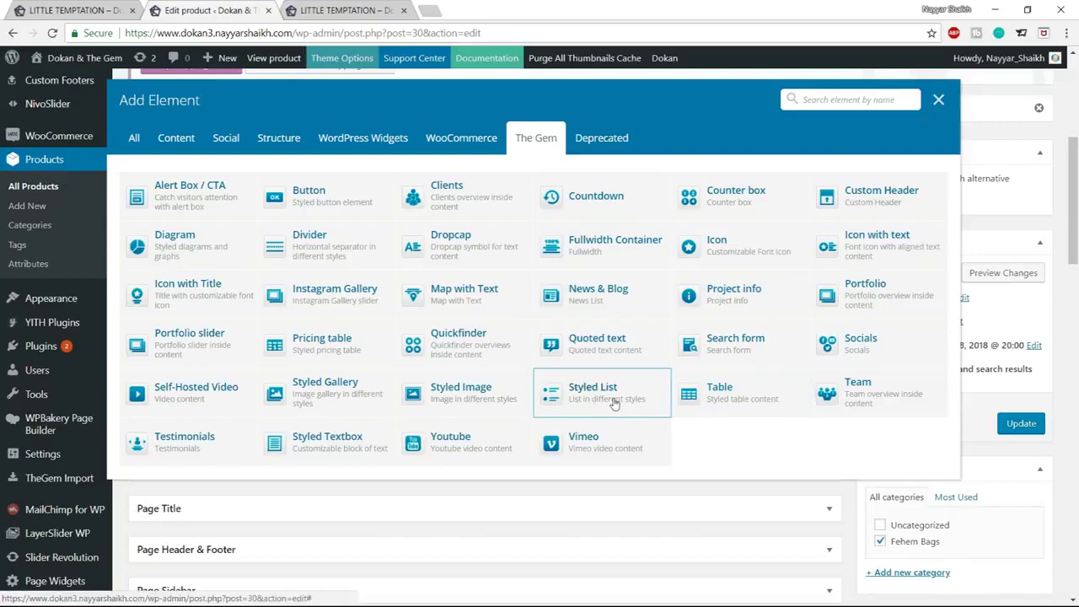
left_click(614, 405)
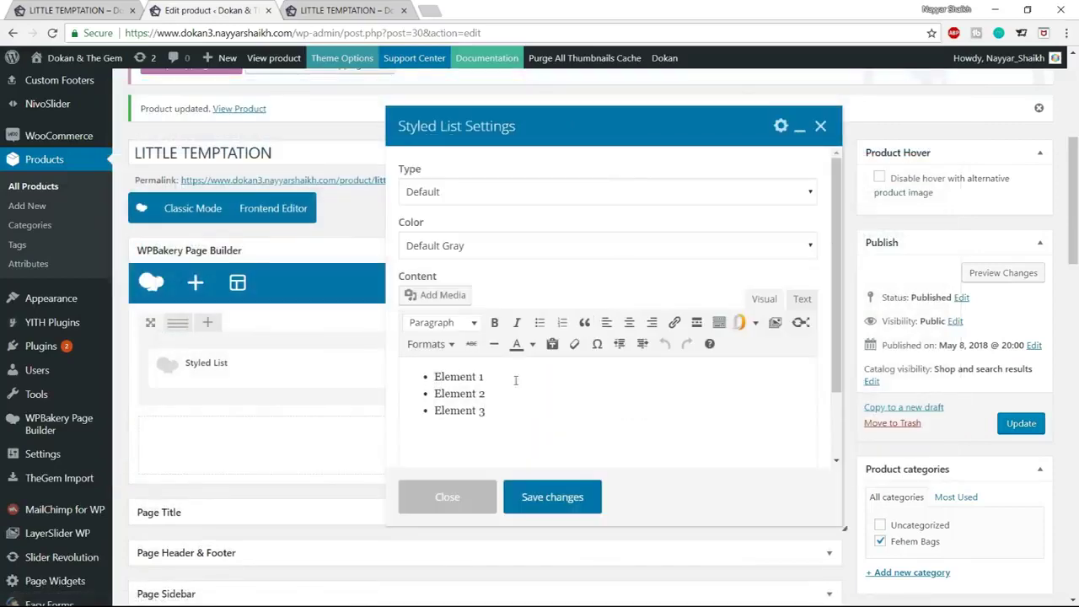
left_click(477, 192)
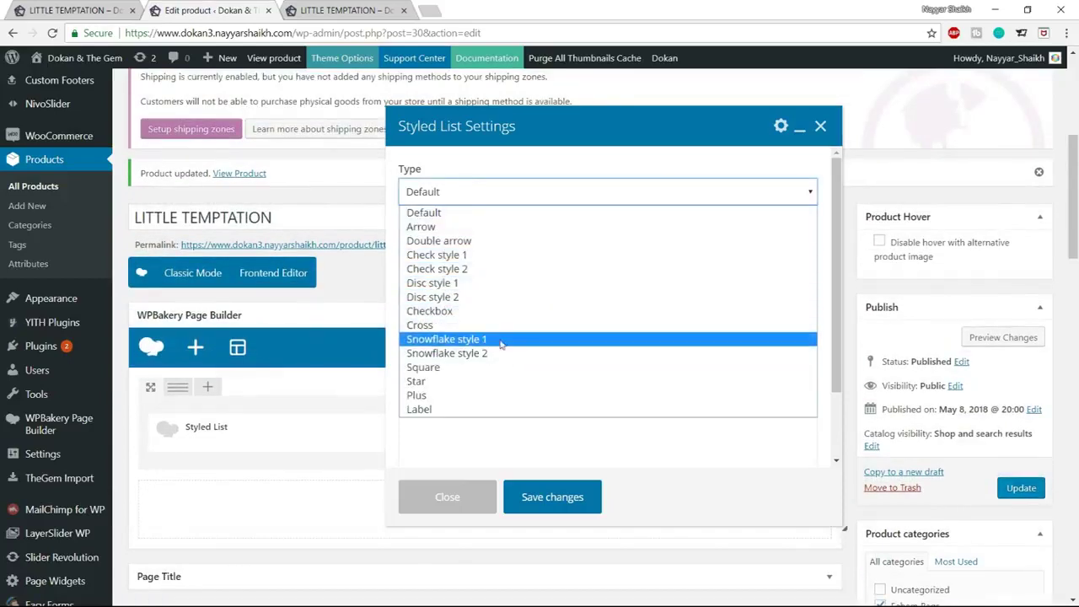
left_click(485, 384)
left_click(499, 242)
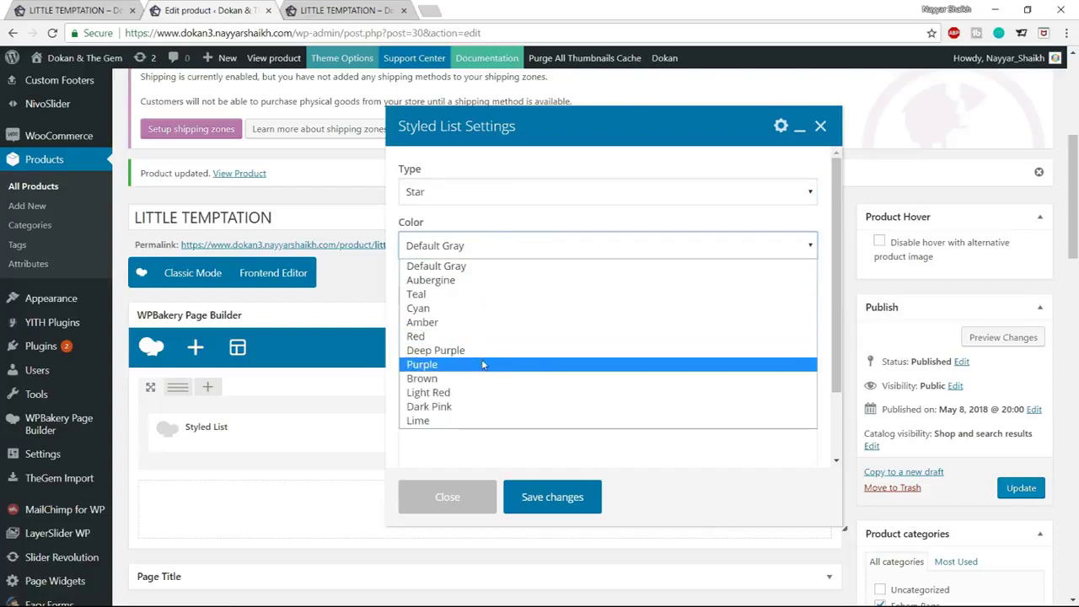
left_click(483, 365)
scroll(557, 363, "down", 1)
left_click_drag(484, 306, 436, 306)
left_click(500, 343)
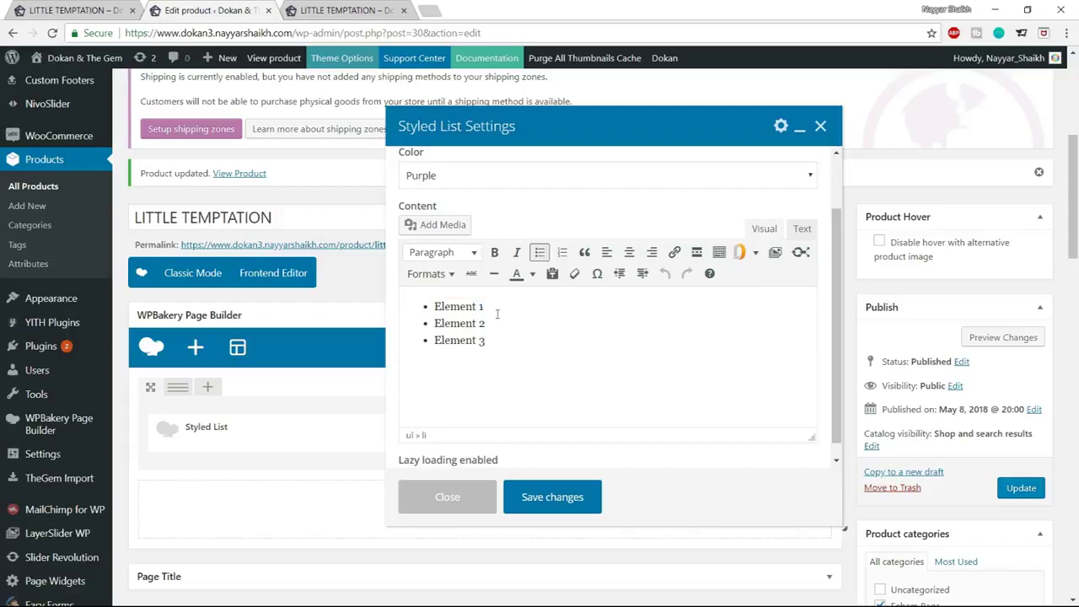
left_click(552, 498)
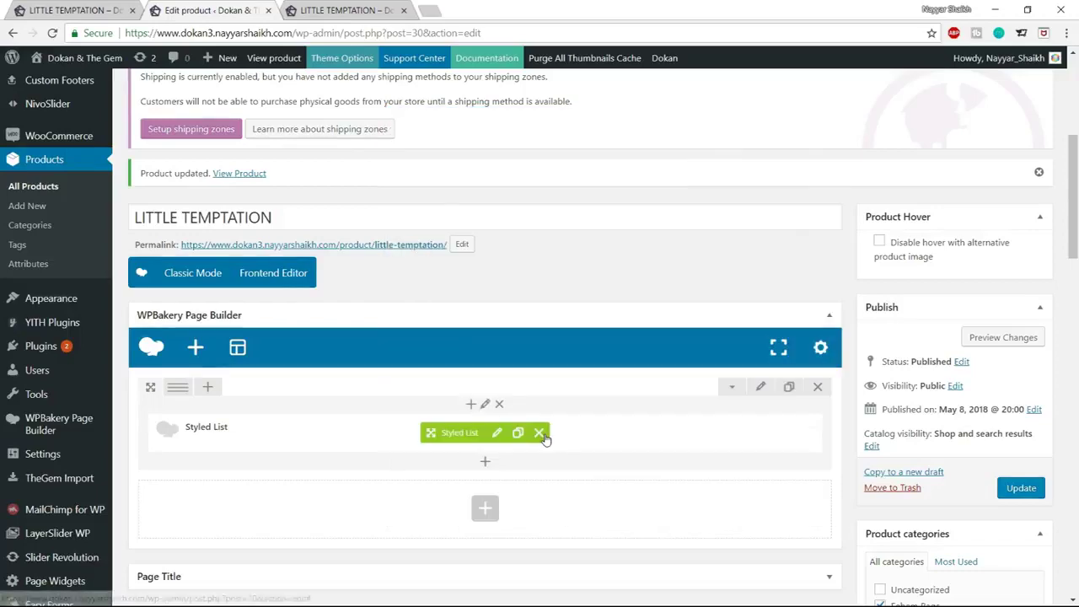
scroll(545, 436, "down", 2)
mouse_move(182, 253)
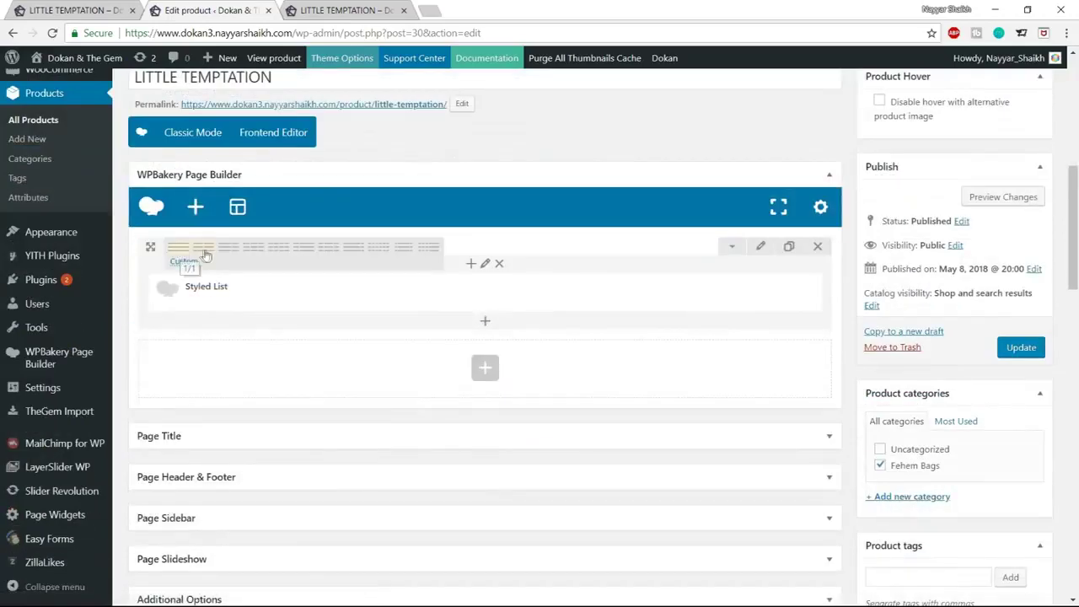
Switch the row to the 1/3+1/3+1/3 layout and add The Gem Icon with Title to the middle column
left_click(251, 256)
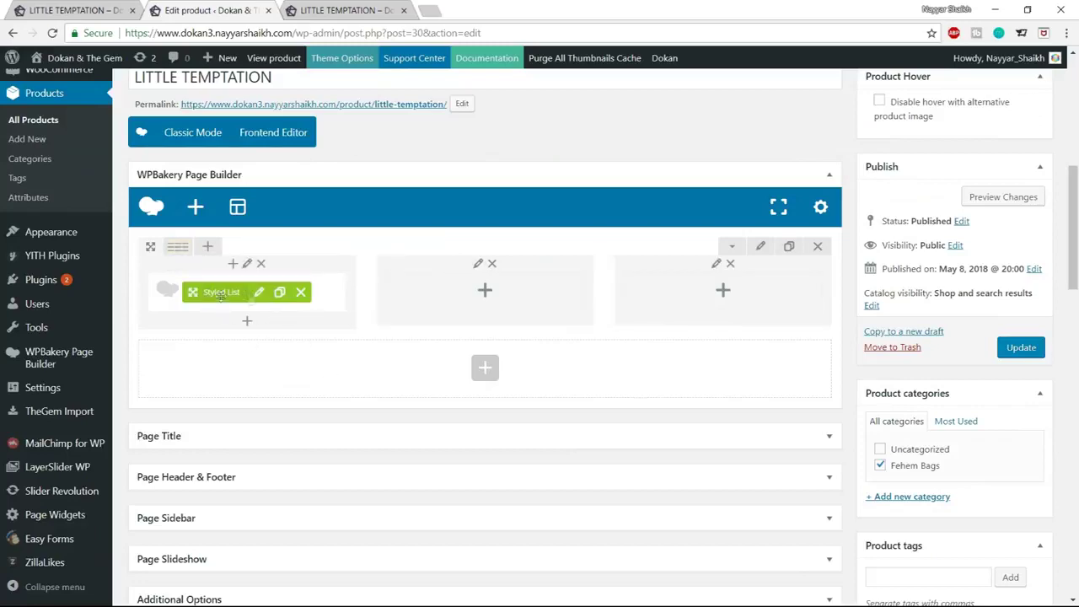
left_click(476, 293)
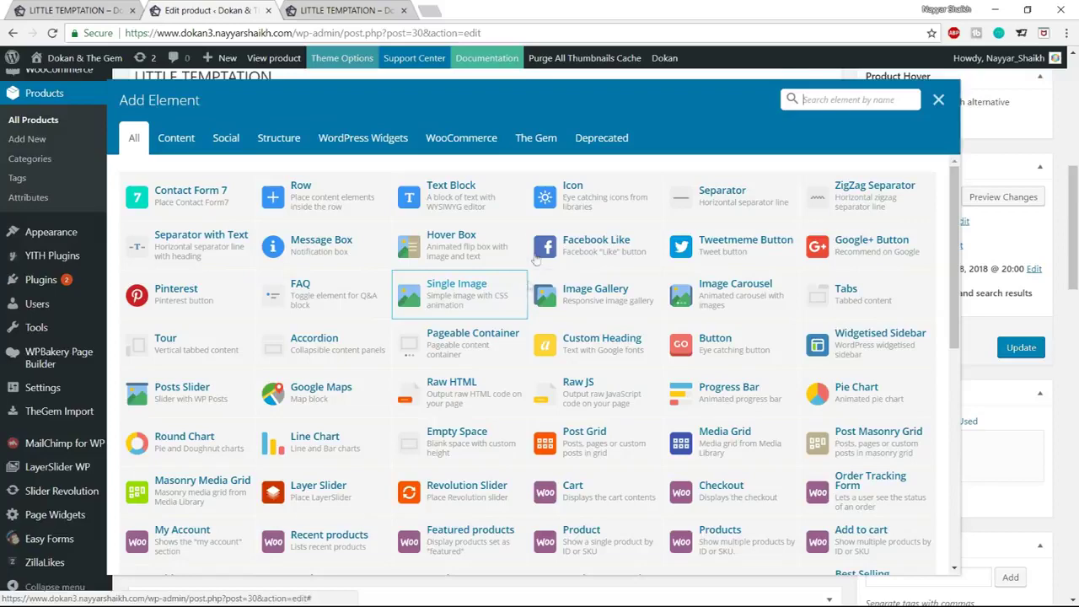
left_click(519, 139)
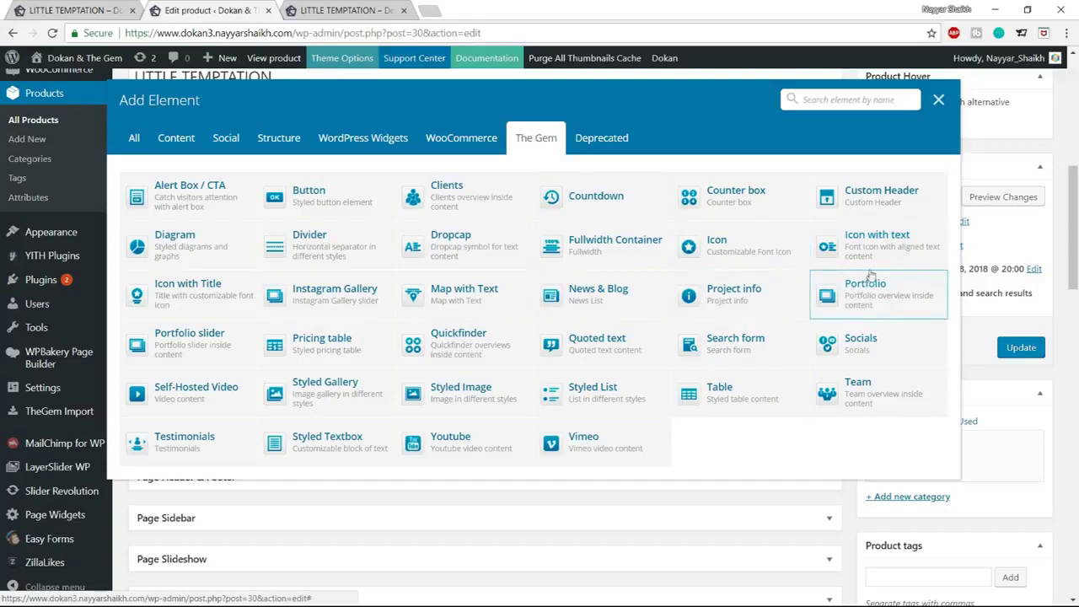
left_click(196, 291)
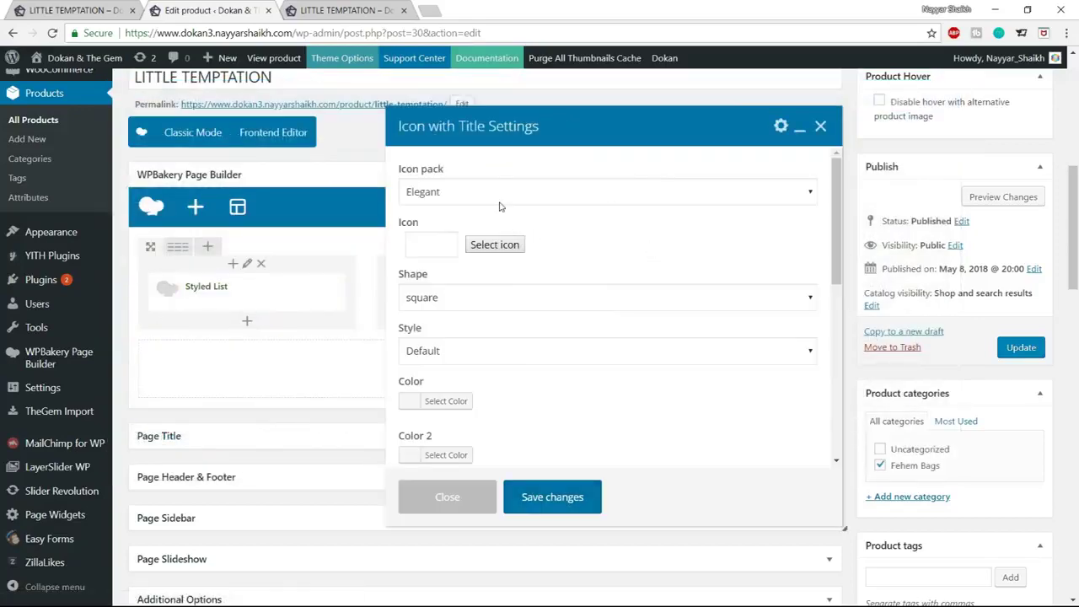
Choose icon e028 from the Elegant icon pack
left_click(497, 201)
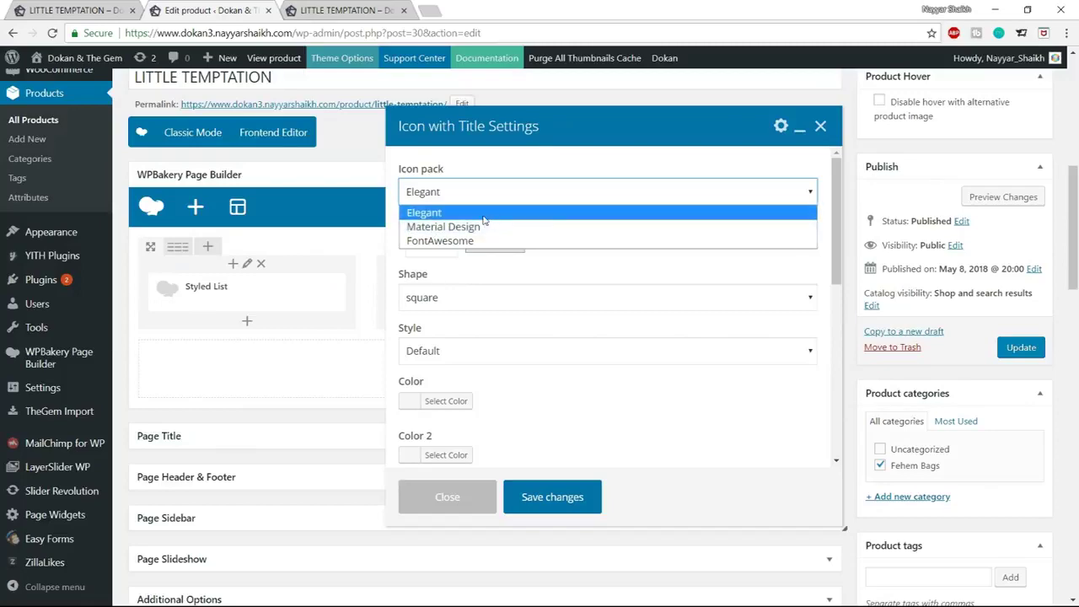
left_click(483, 217)
left_click(499, 245)
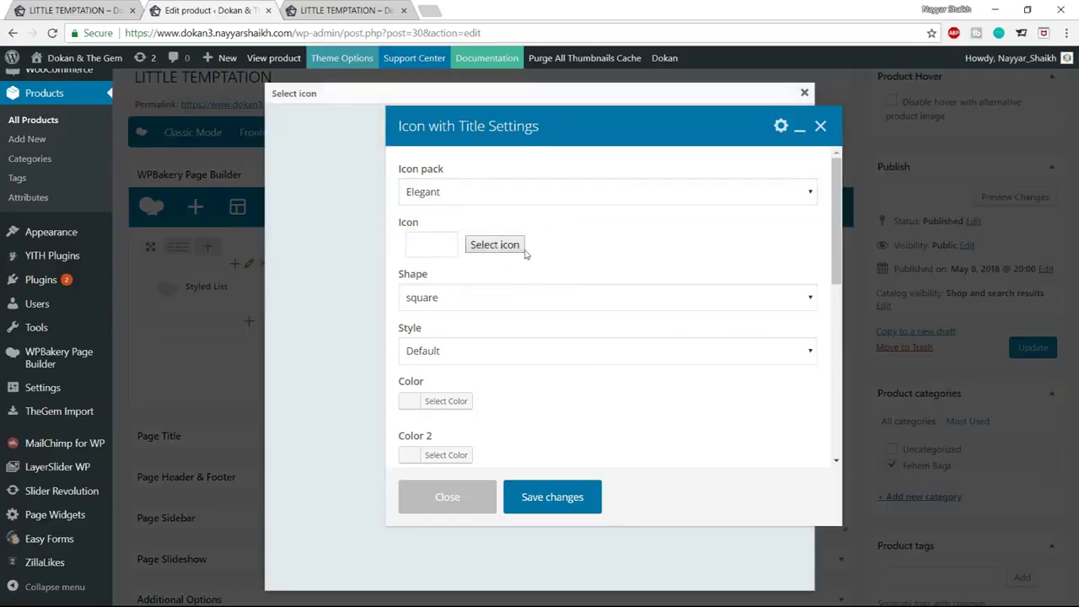
left_click_drag(767, 124, 1078, 113)
scroll(532, 320, "down", 5)
scroll(531, 374, "down", 10)
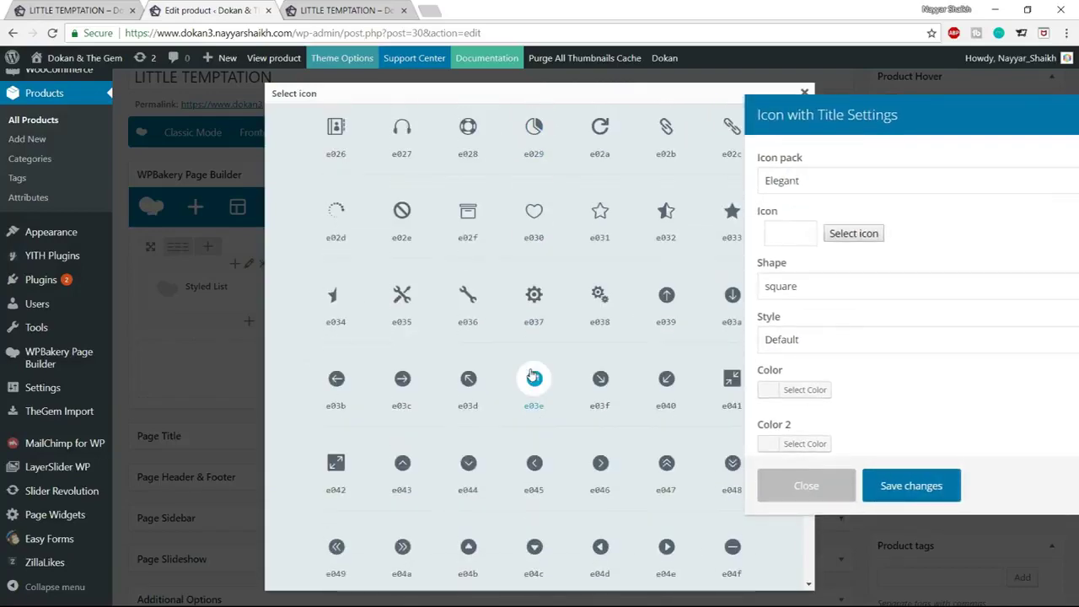
scroll(533, 337, "up", 2)
left_click(469, 341)
left_click_drag(976, 121, 555, 114)
Set the icon shape to circle
left_click(426, 285)
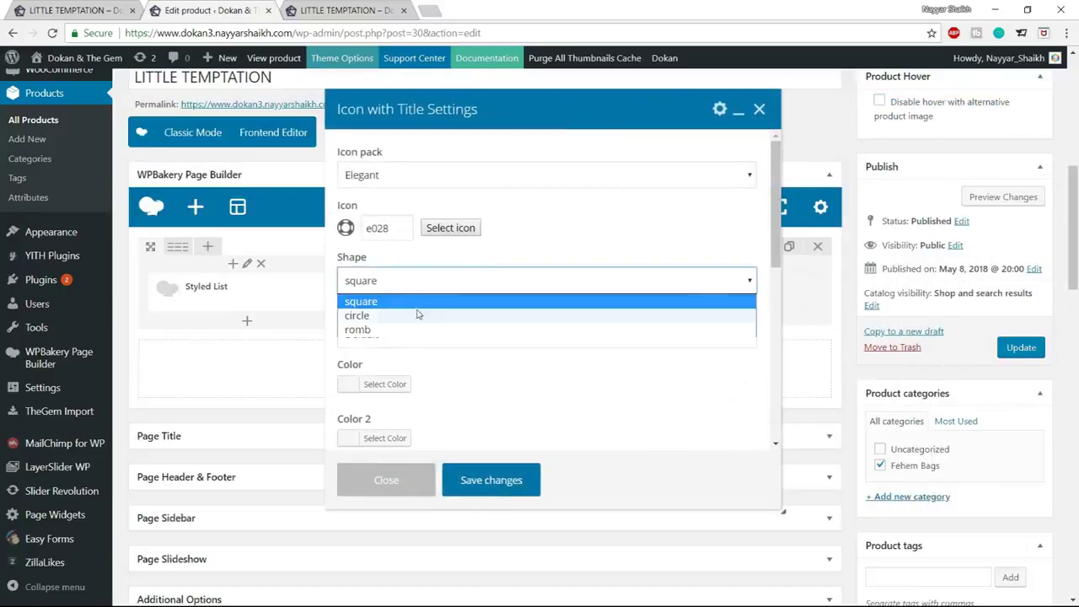
left_click(416, 315)
left_click(414, 282)
left_click(415, 330)
left_click(477, 284)
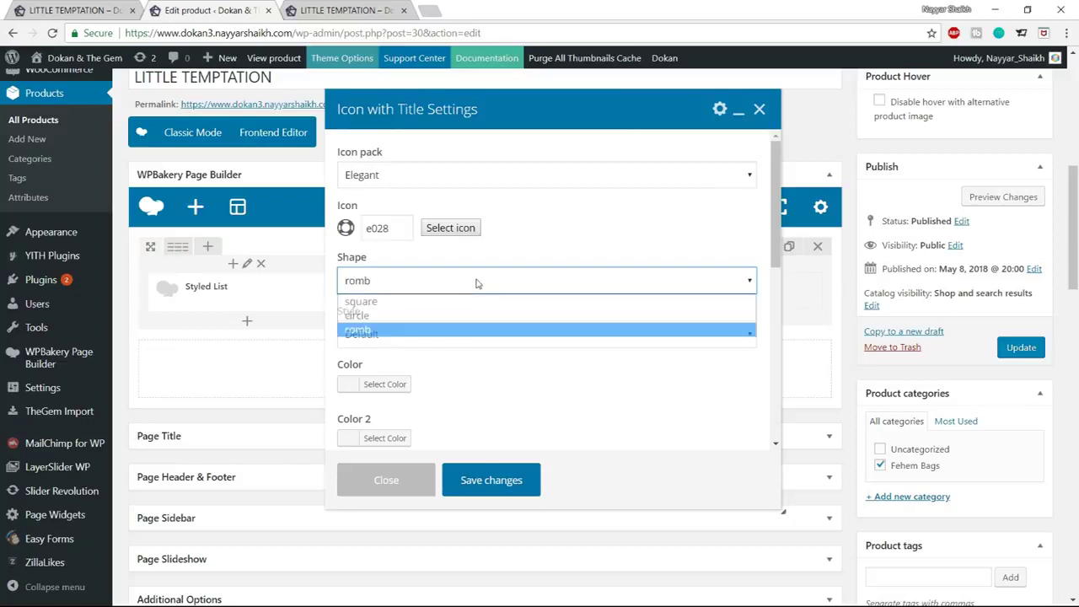
left_click(422, 316)
scroll(540, 337, "down", 3)
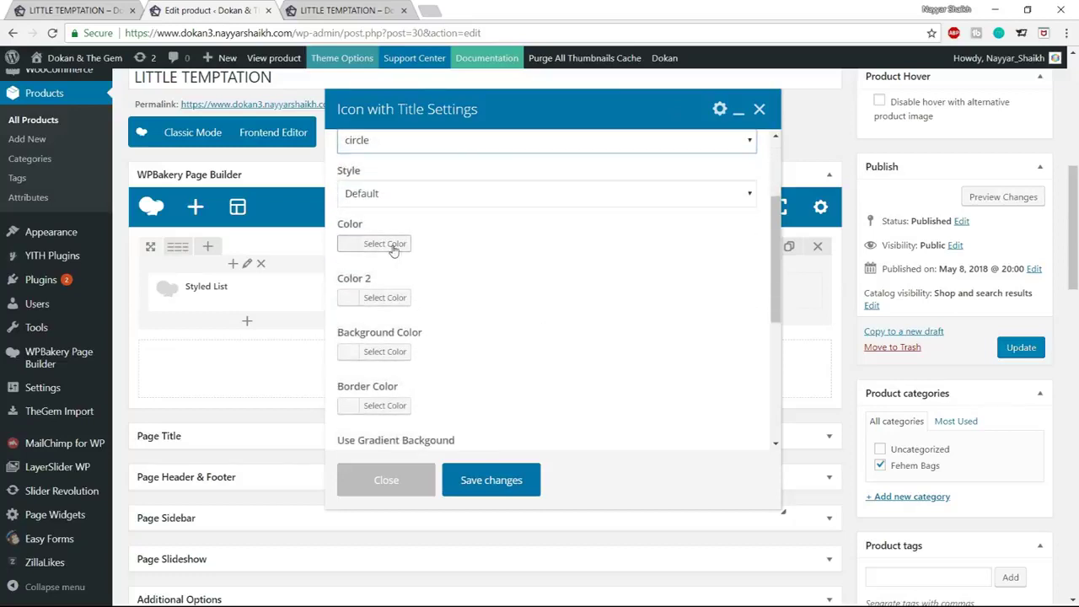
Make the icon purple on a #efefef background at medium size
left_click(393, 244)
left_click(465, 406)
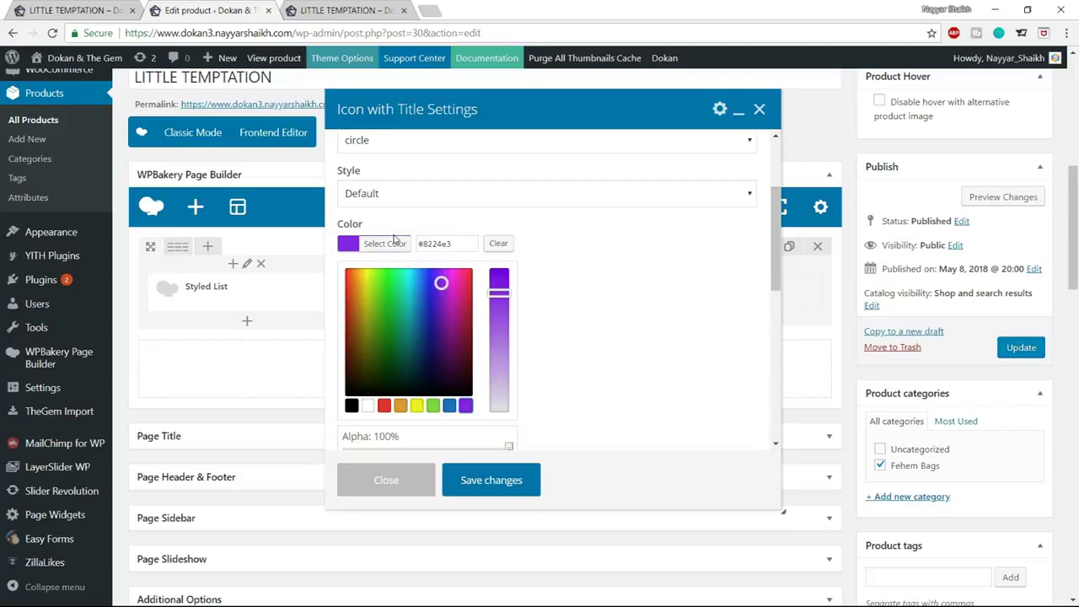
left_click(393, 243)
scroll(517, 304, "down", 1)
left_click(390, 282)
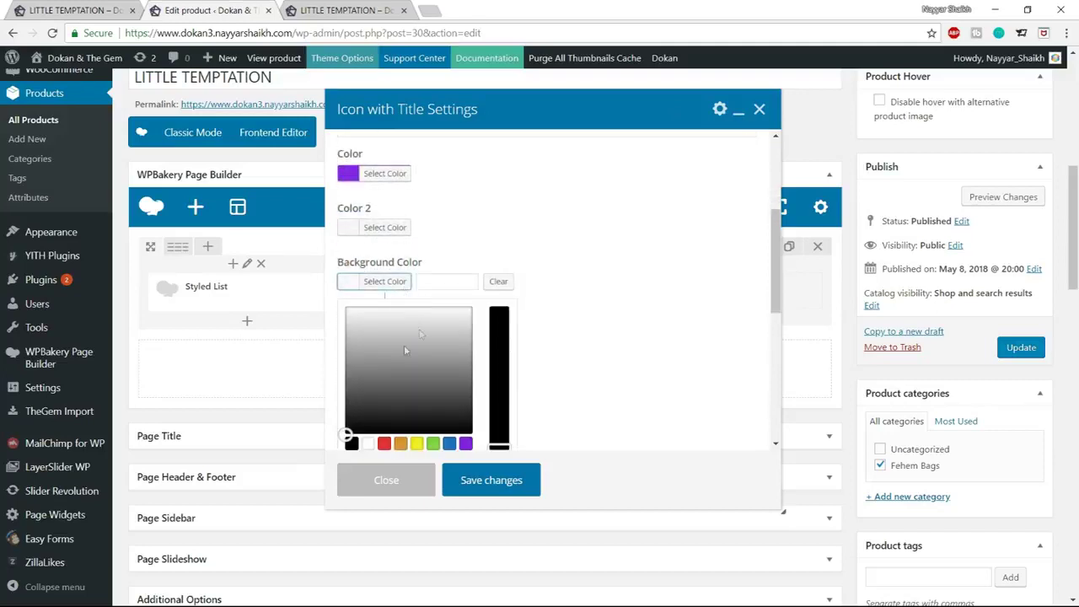
left_click_drag(354, 361, 343, 315)
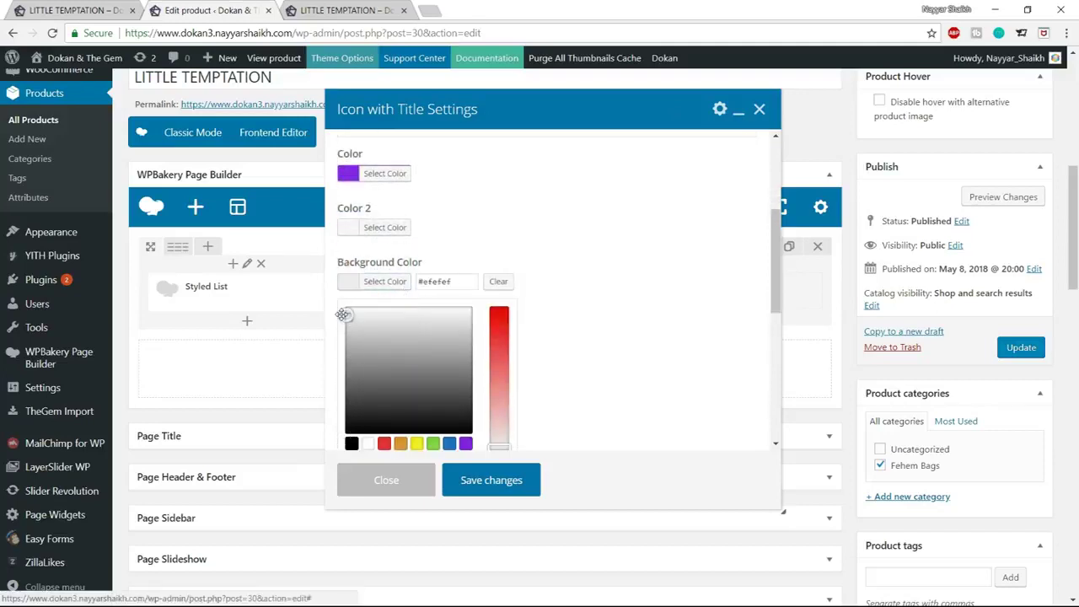
left_click(385, 281)
scroll(454, 224, "down", 5)
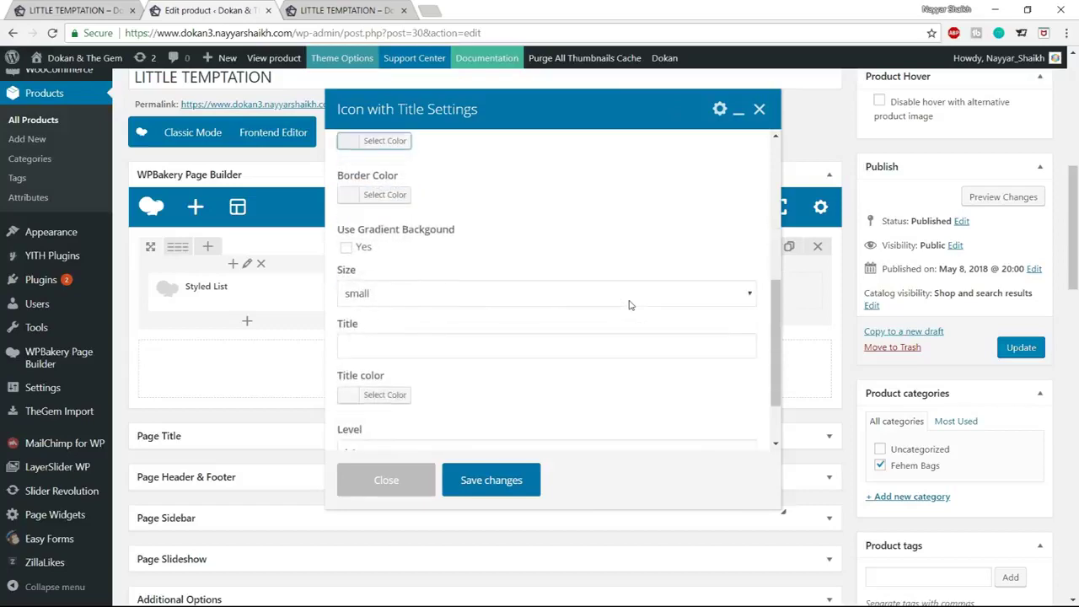
left_click(453, 224)
left_click(433, 259)
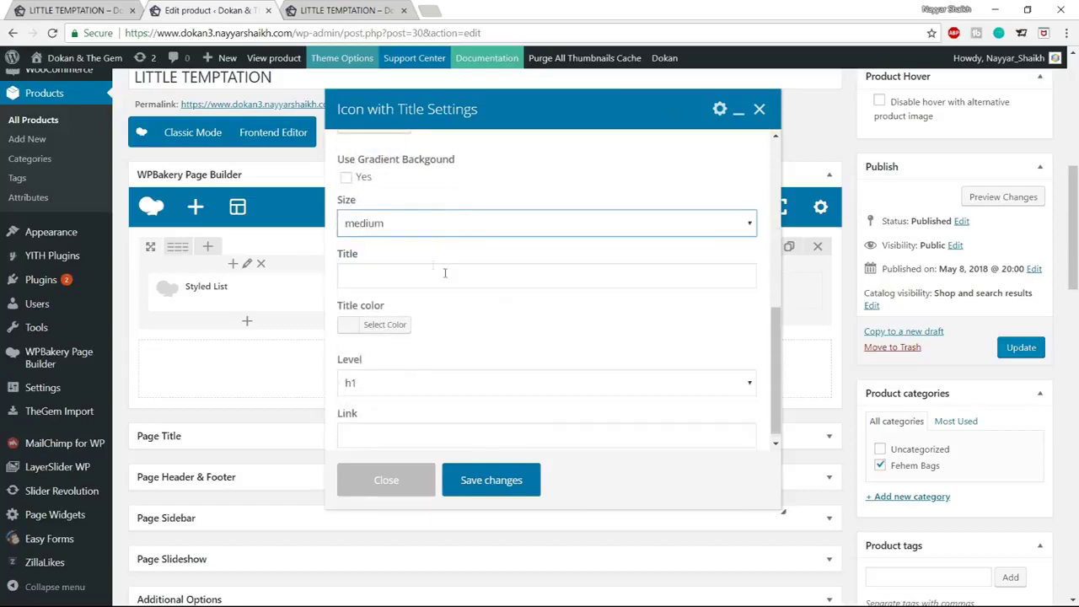
Title the element 'Design' and save the Icon with Title settings
scroll(535, 349, "down", 1)
left_click(423, 266)
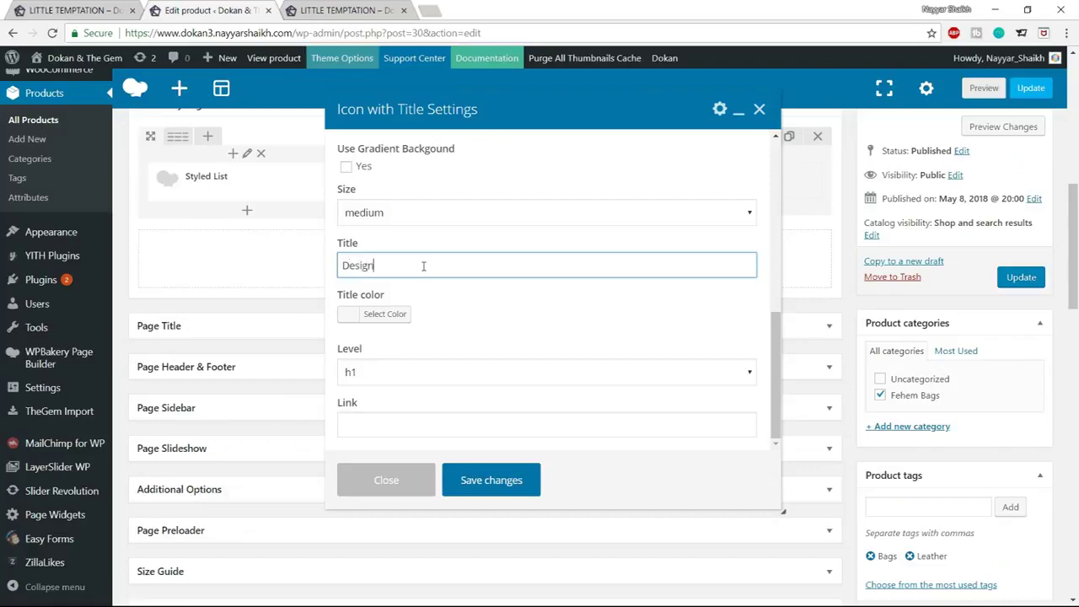
scroll(490, 359, "up", 5)
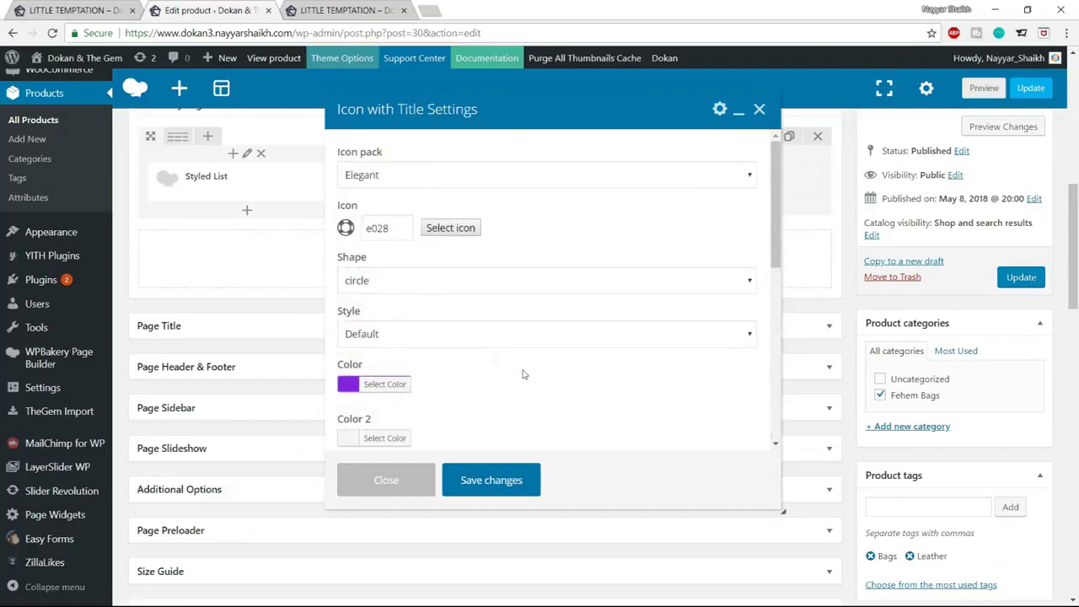
left_click(514, 492)
scroll(590, 441, "up", 2)
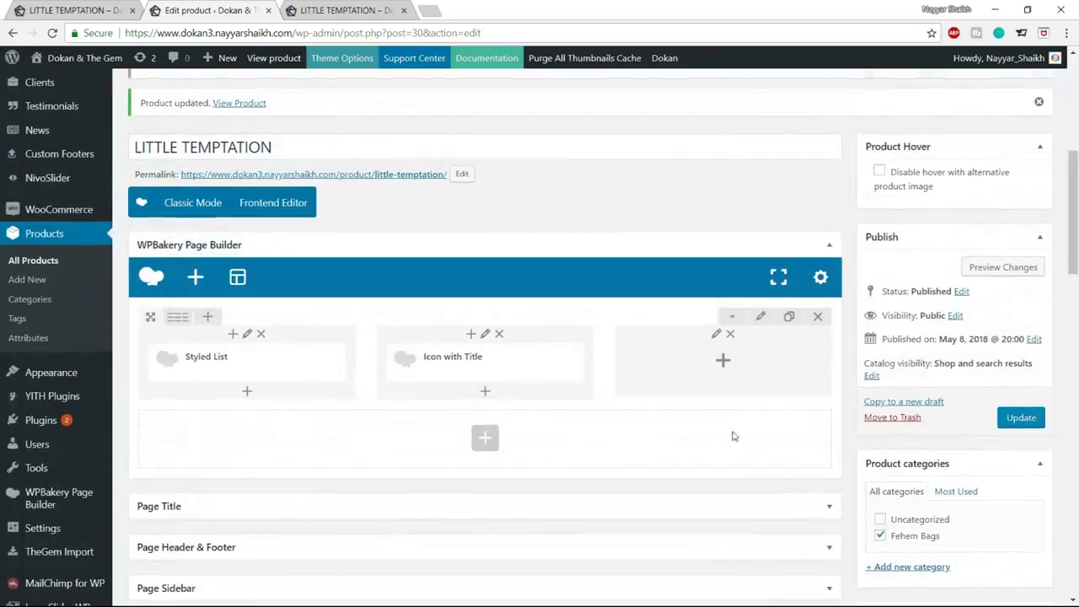
Add The Gem Diagram to the third column with the title 'Progress'
left_click(723, 363)
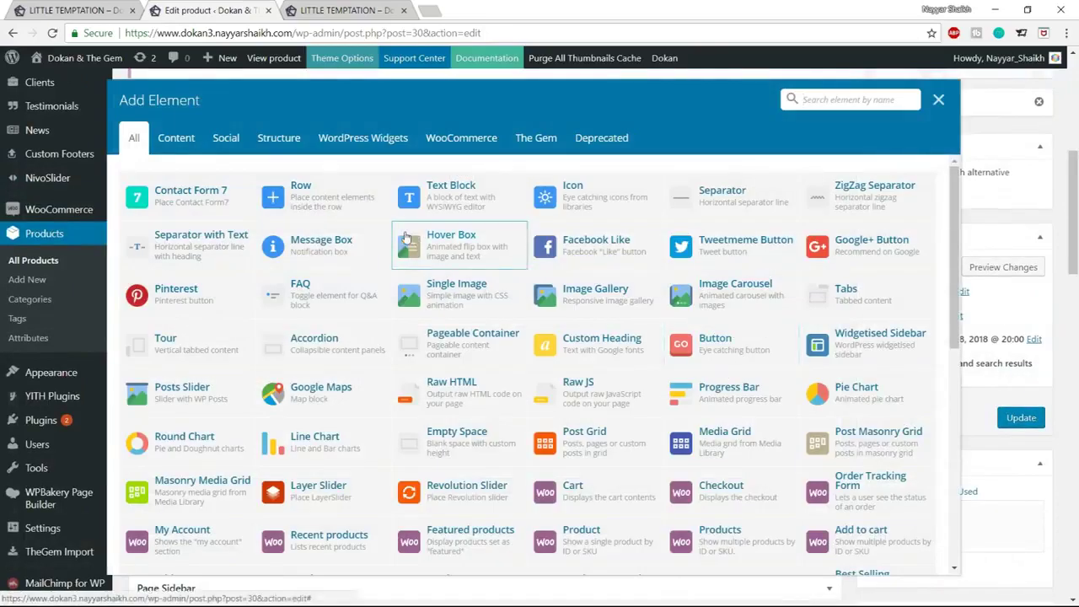
left_click(537, 139)
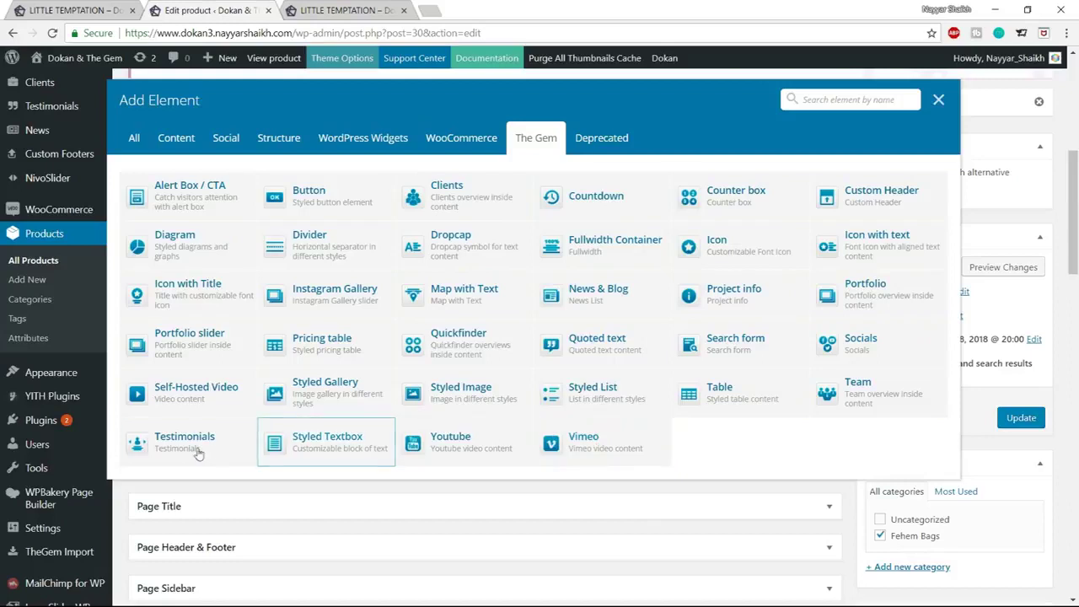
left_click(210, 258)
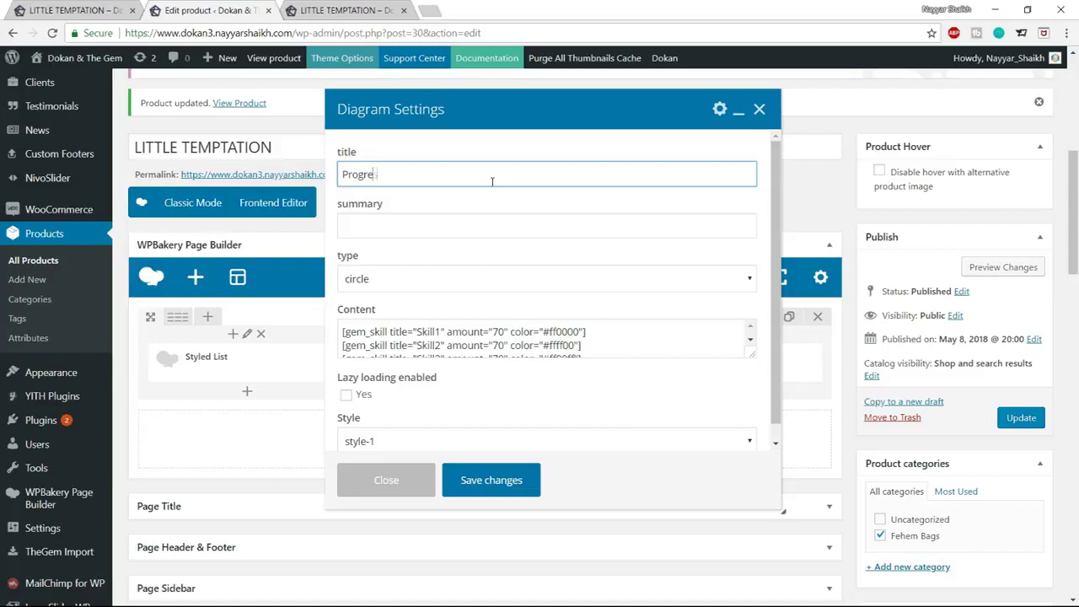
left_click(472, 225)
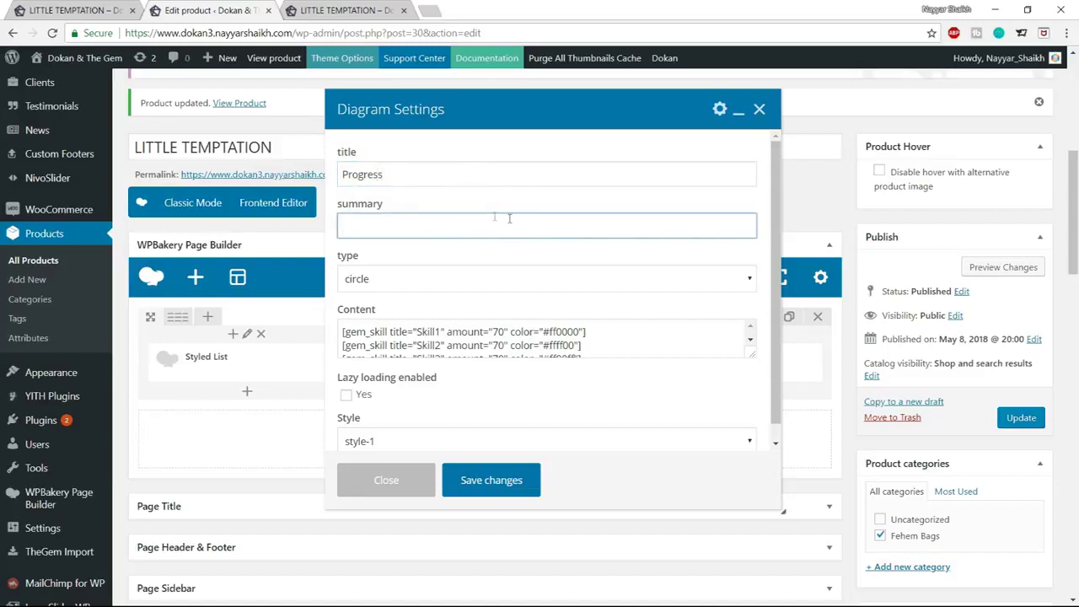
Keep circle as the diagram type and enlarge the content box to show all four skills
scroll(524, 228, "down", 1)
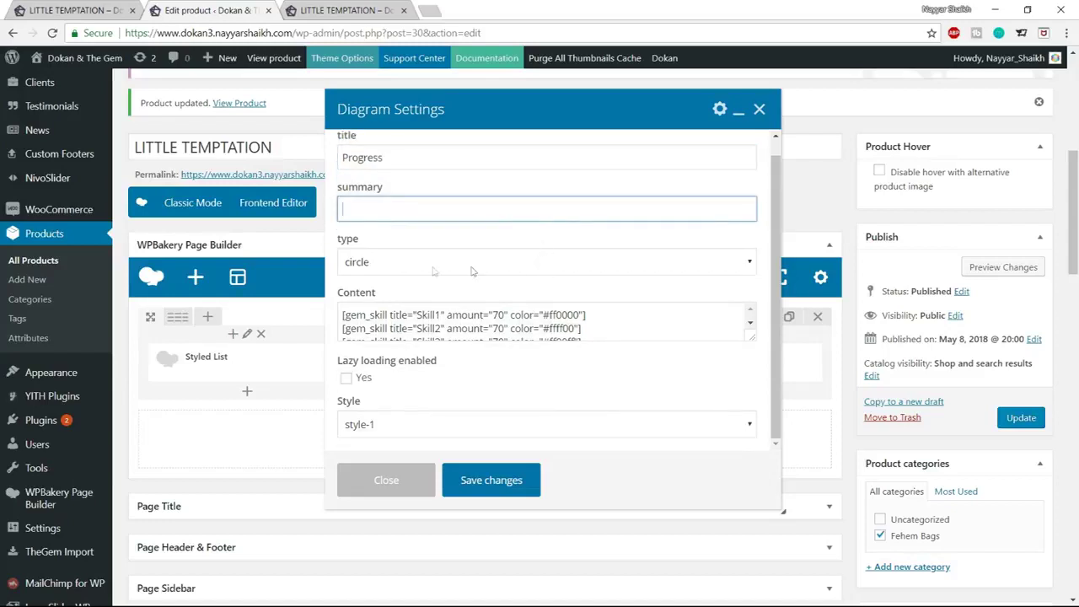
left_click(396, 268)
left_click(411, 261)
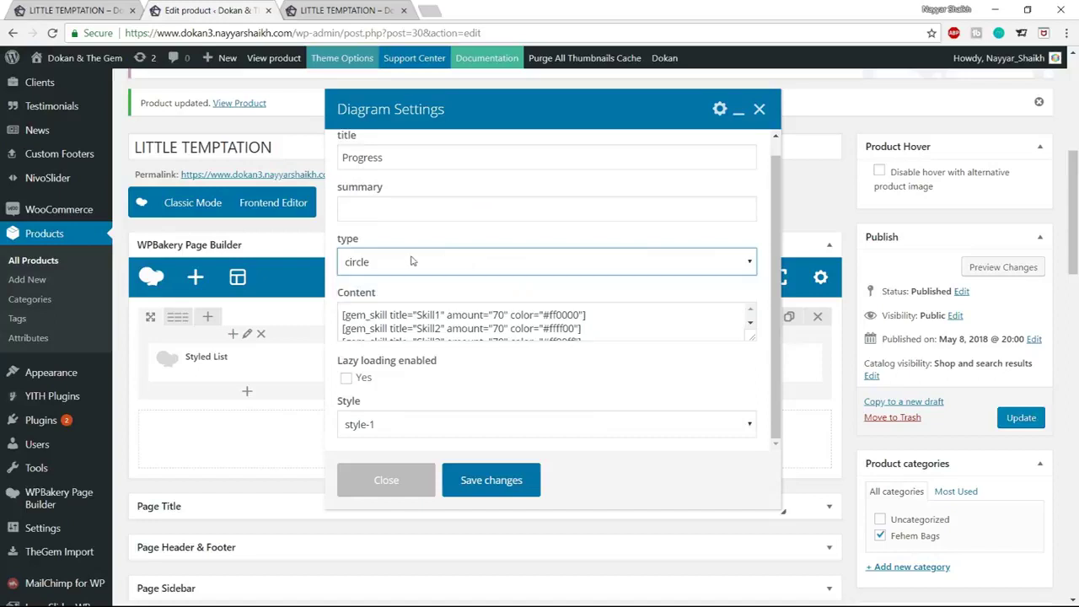
left_click(413, 262)
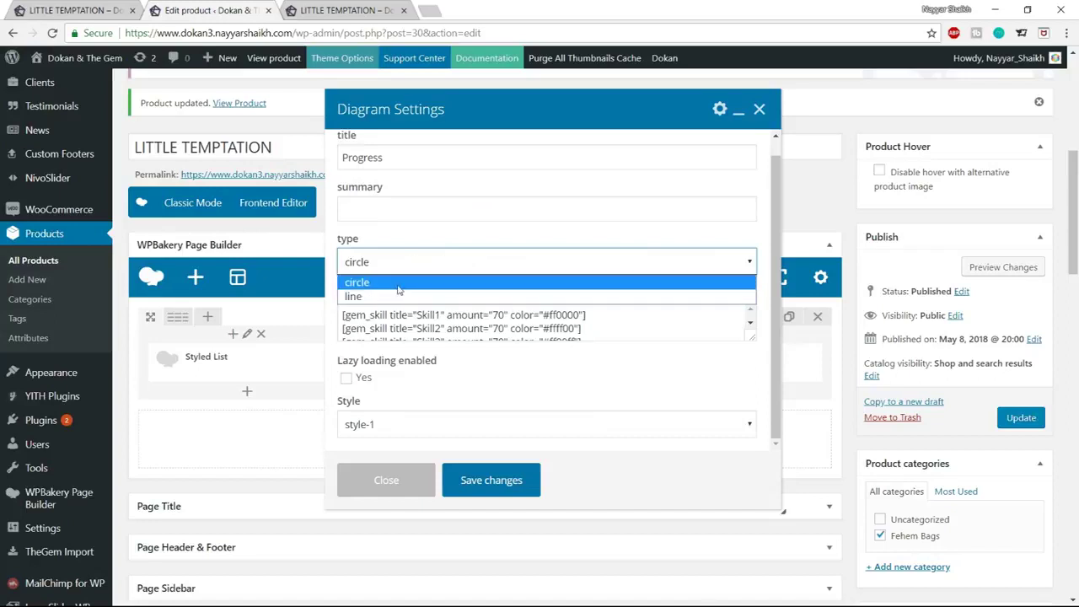
left_click(400, 283)
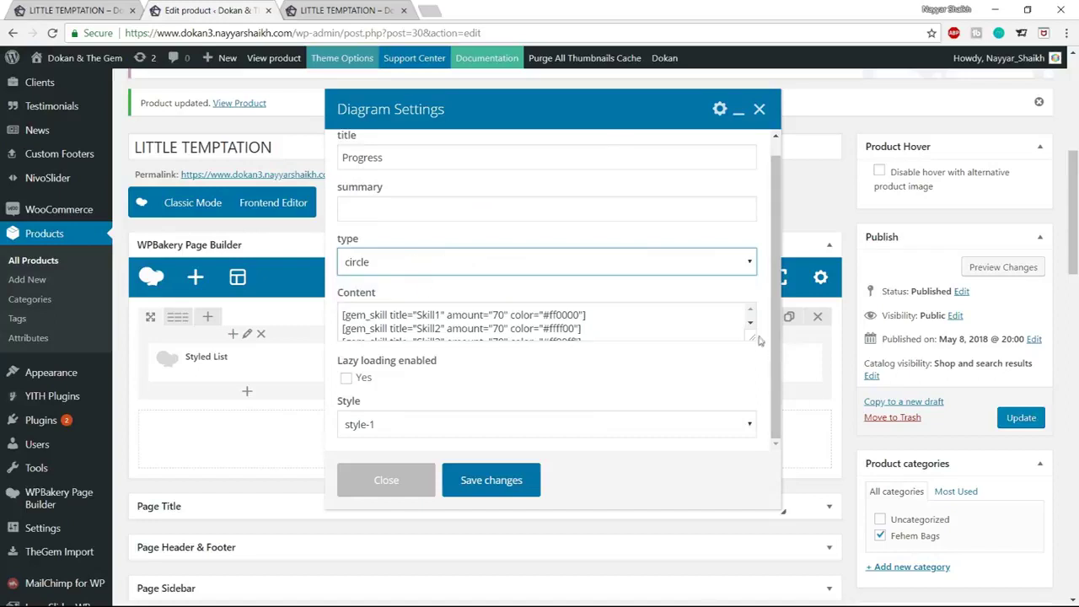
left_click_drag(752, 341, 759, 425)
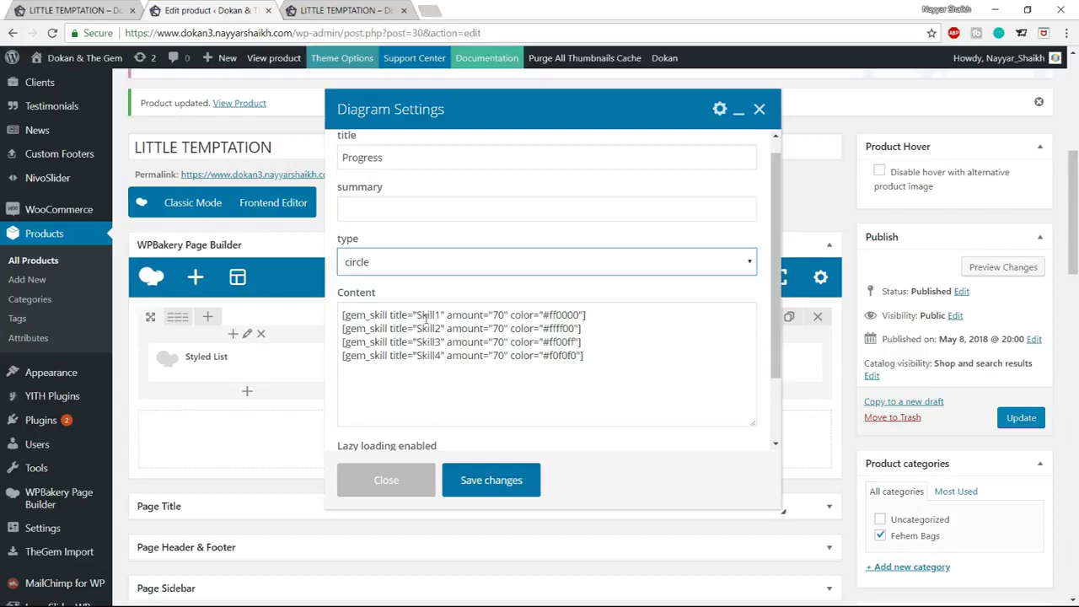
Rename the skills to Technology, Features, Design and Price, with Technology at 60
left_click(419, 316)
left_click(423, 321)
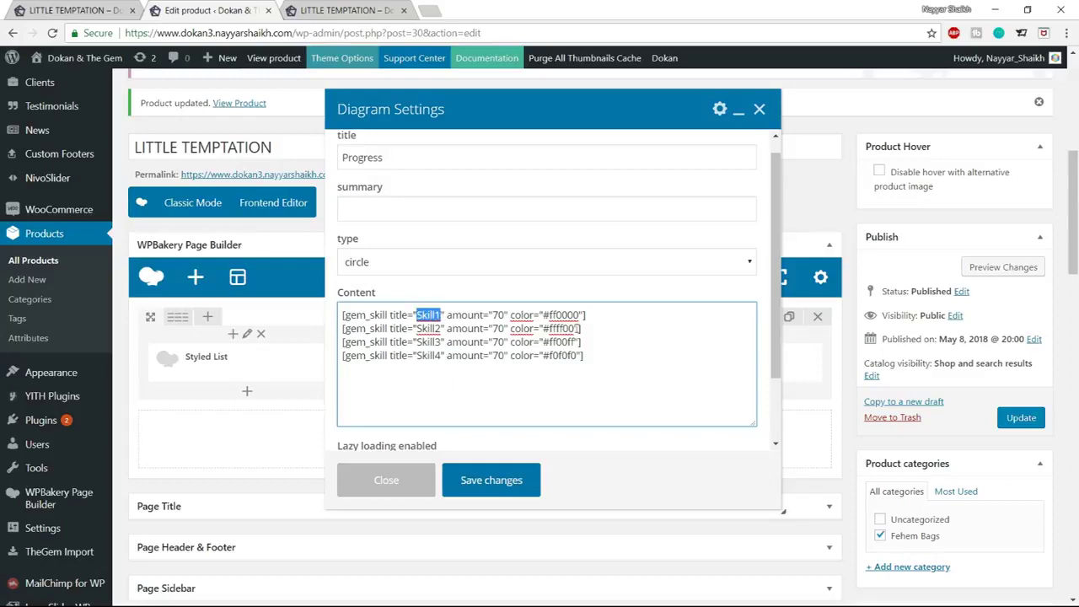
type("Technolo")
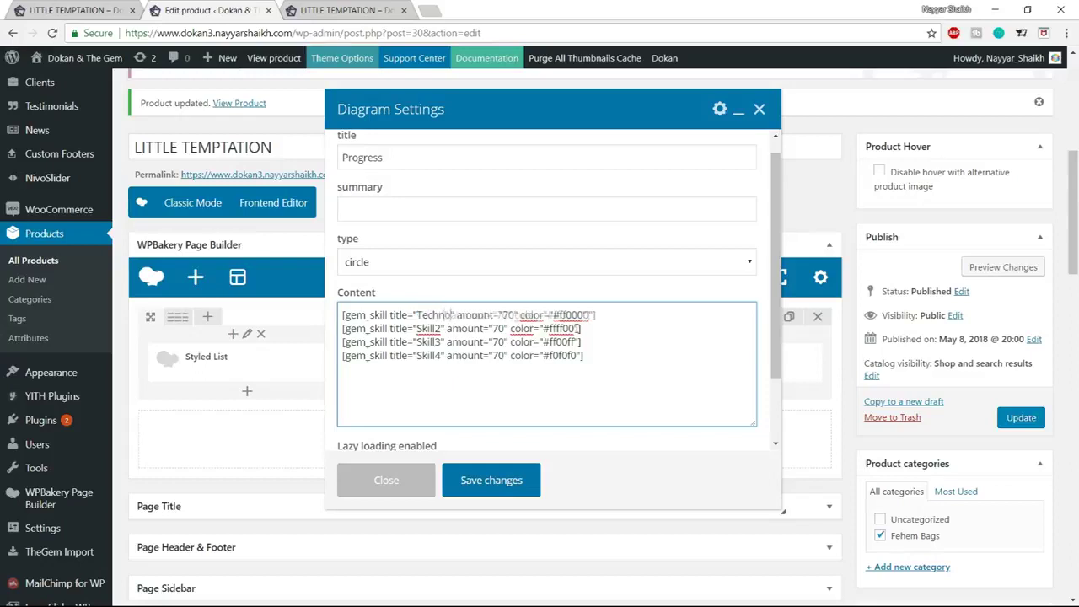
type("gy")
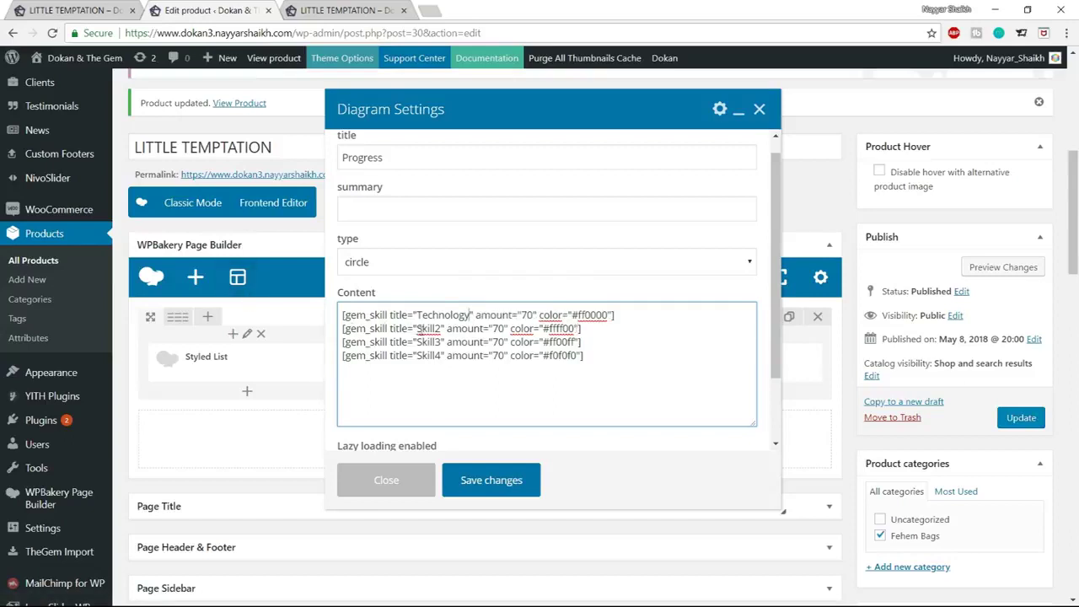
left_click_drag(416, 328, 443, 328)
type("Features")
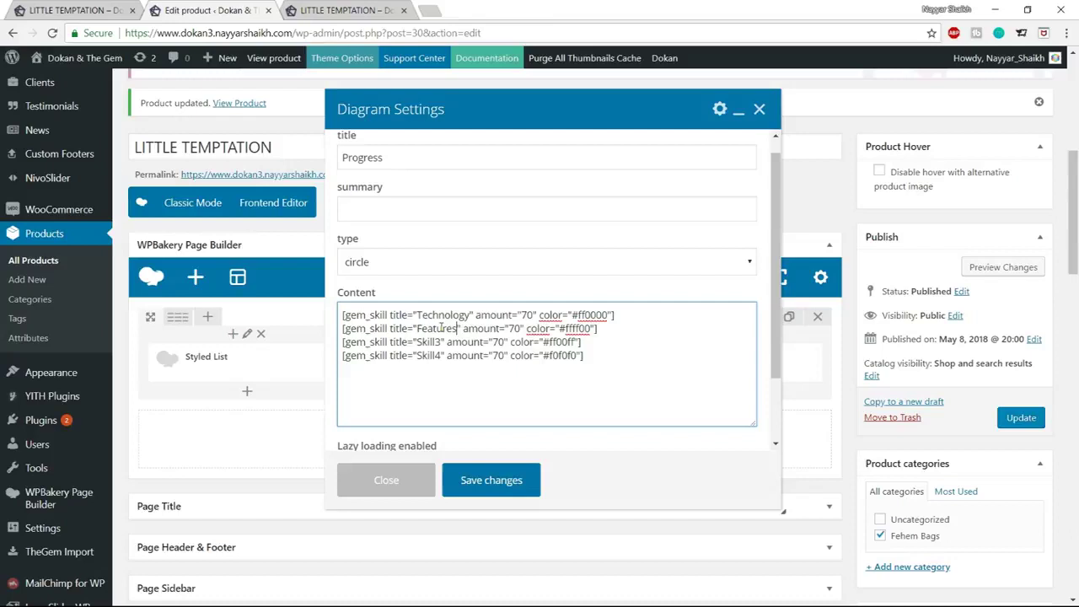
left_click_drag(417, 342, 442, 340)
type("Design")
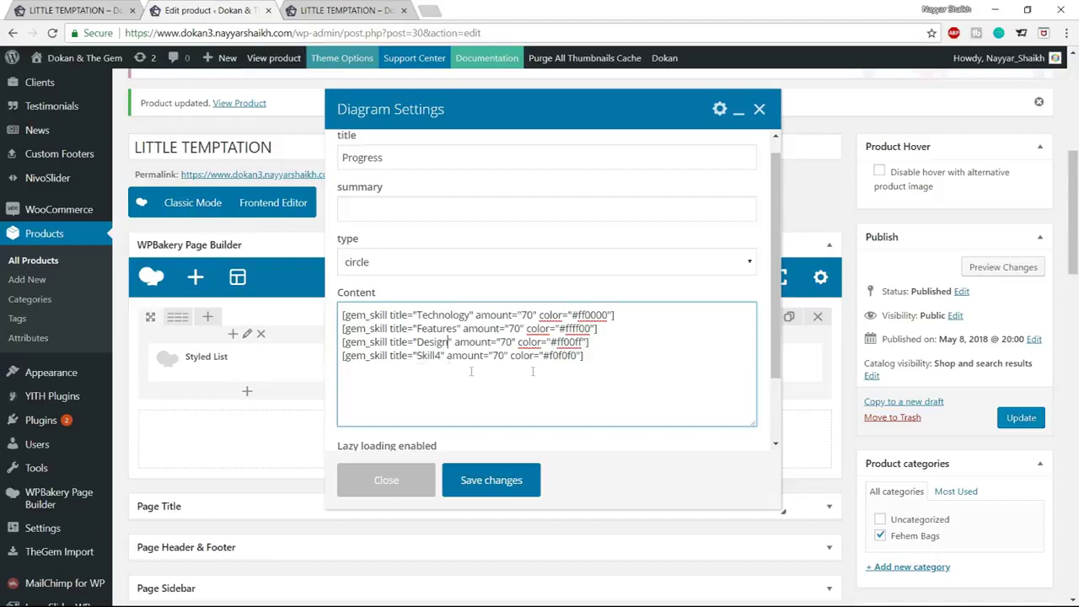
left_click_drag(418, 356, 440, 356)
type("Price")
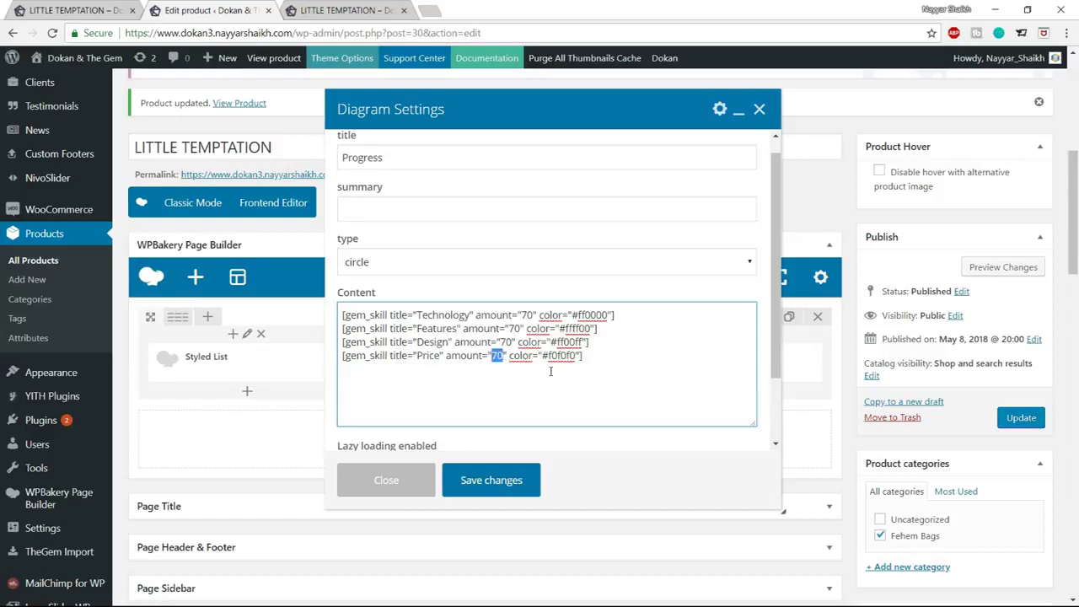
type("80")
type("50")
left_click_drag(521, 328, 506, 328)
type("60")
Keep style-1, save the diagram settings and update the product
scroll(629, 370, "down", 2)
left_click(402, 434)
left_click(405, 434)
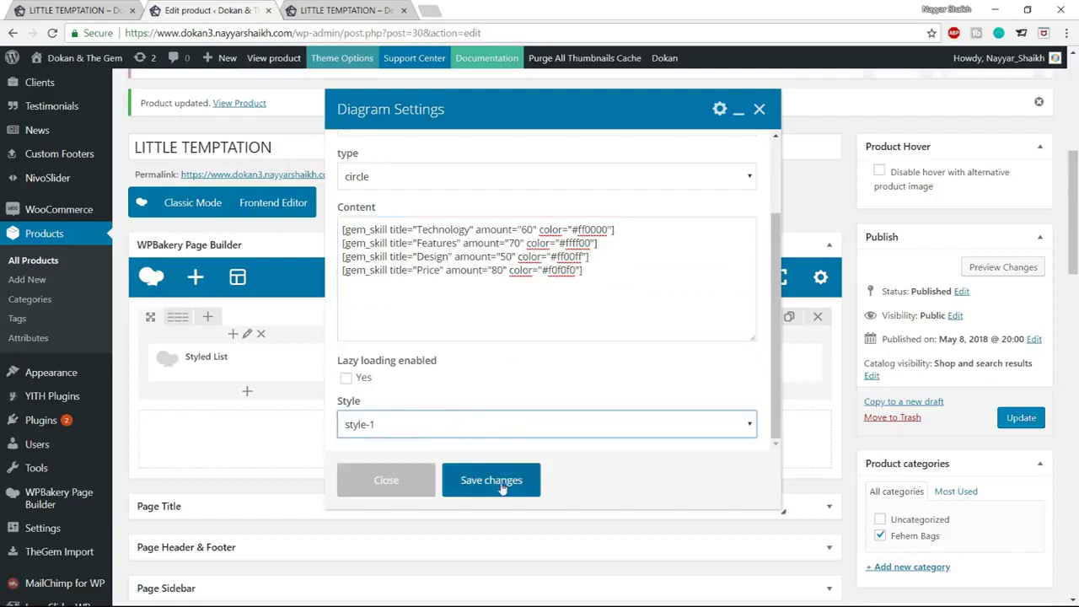
left_click(501, 486)
left_click(1023, 421)
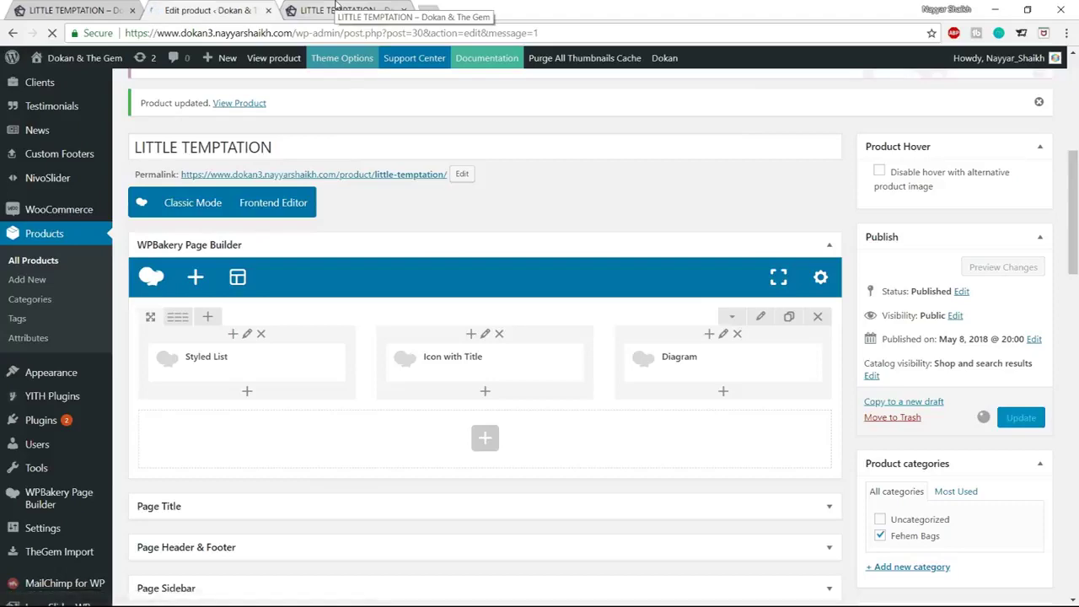
Reload the live product page to view the Progress diagram, then return to the Edit product tab
left_click(341, 10)
left_click(51, 33)
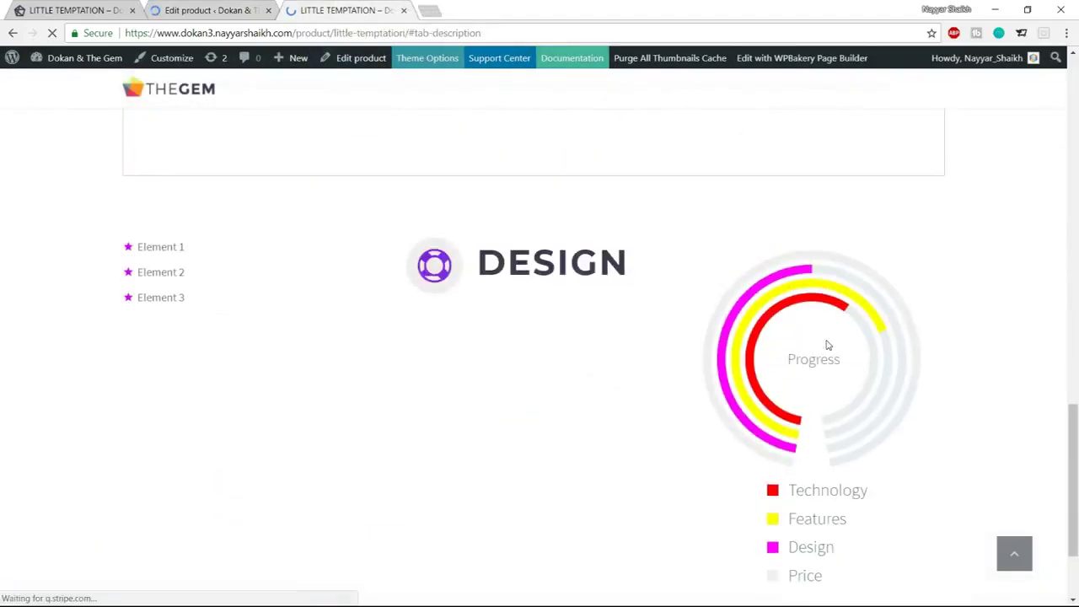
scroll(812, 393, "down", 3)
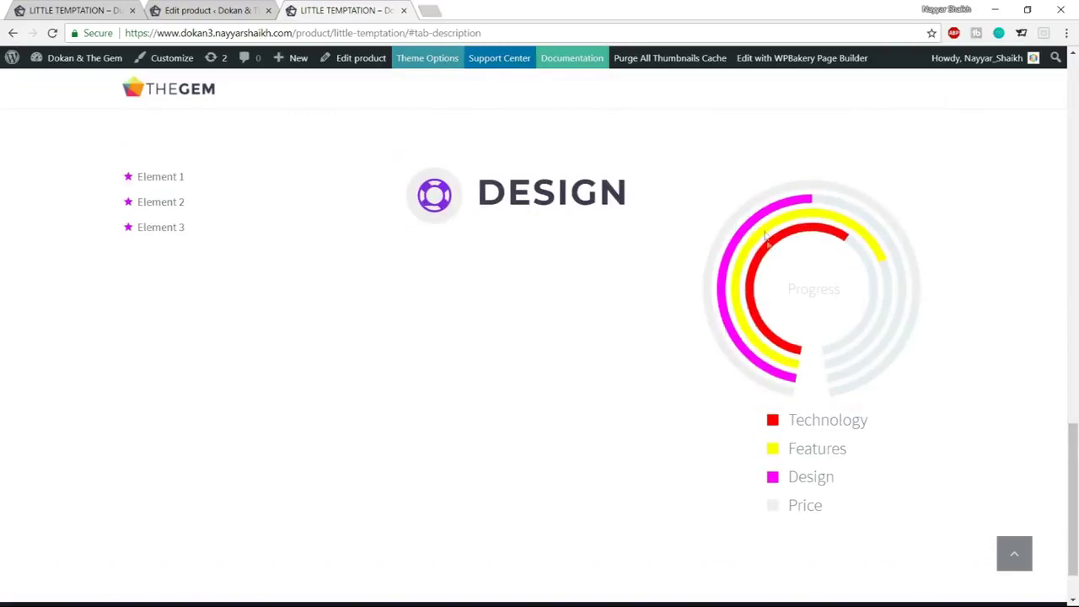
scroll(620, 300, "up", 3)
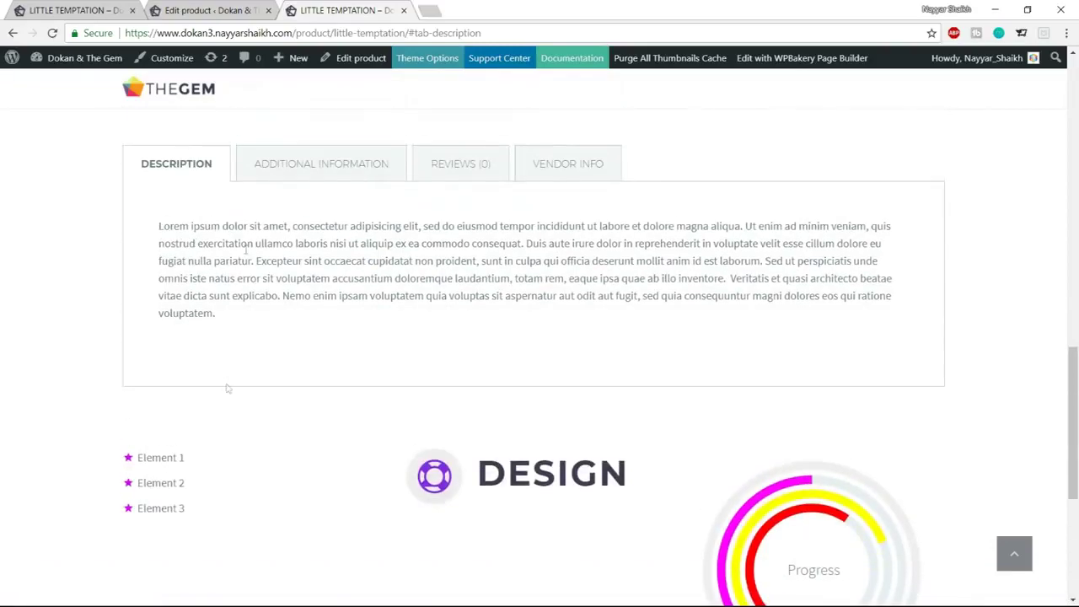
left_click(205, 12)
scroll(406, 258, "down", 5)
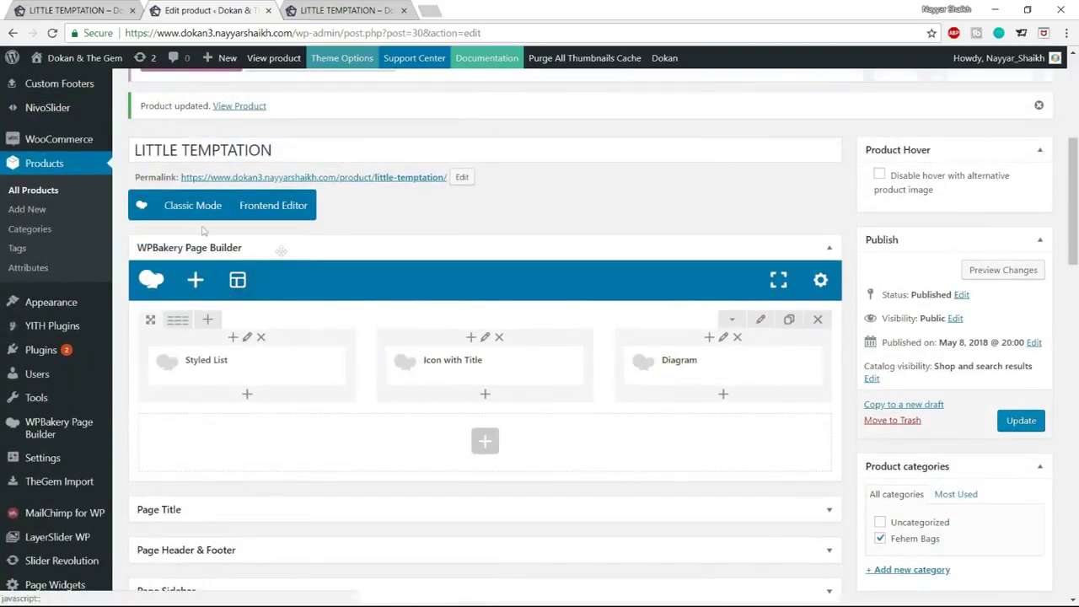
Switch to Classic Mode and cut all the builder shortcodes out of the main content
left_click(188, 217)
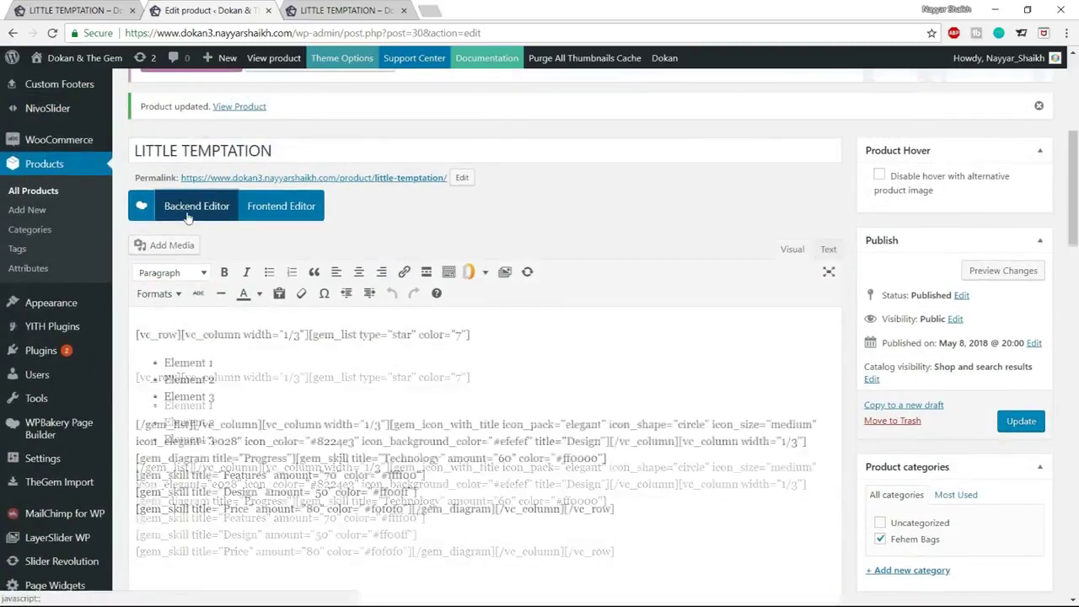
scroll(188, 217, "down", 1)
left_click_drag(136, 438, 616, 438)
key("ctrl+a")
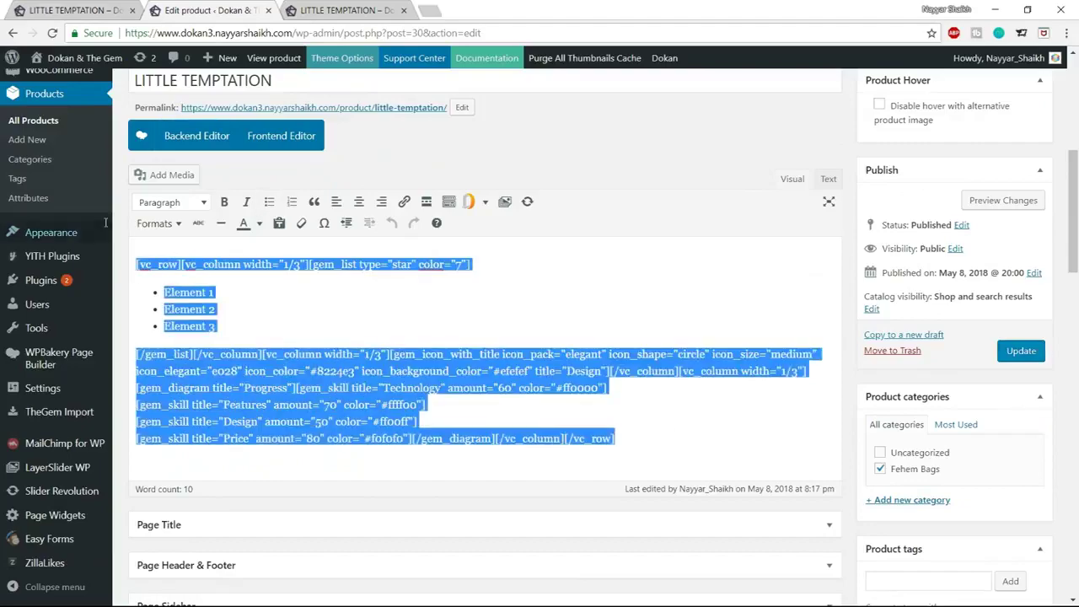
scroll(411, 314, "down", 2)
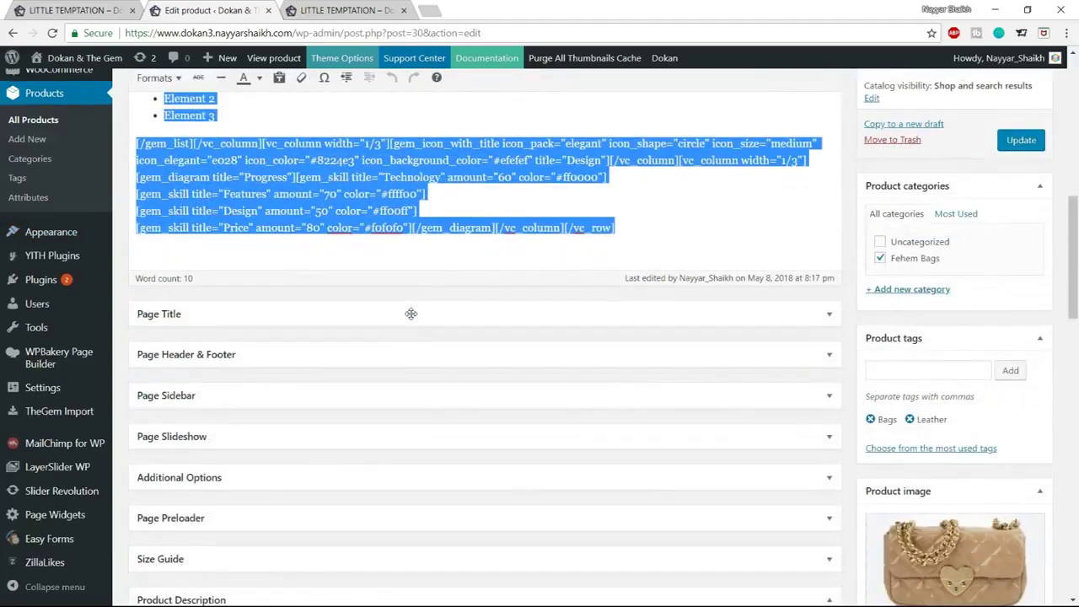
key("Delete")
scroll(411, 313, "down", 6)
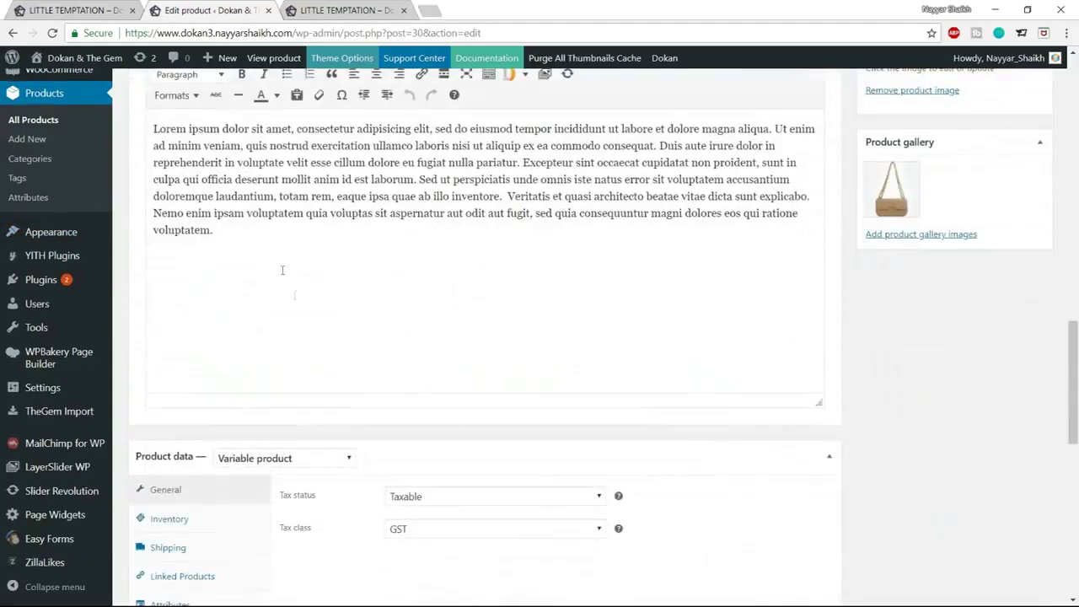
Paste the shortcodes at the end of the Product Description's Text view
key("ctrl+v")
scroll(455, 350, "up", 2)
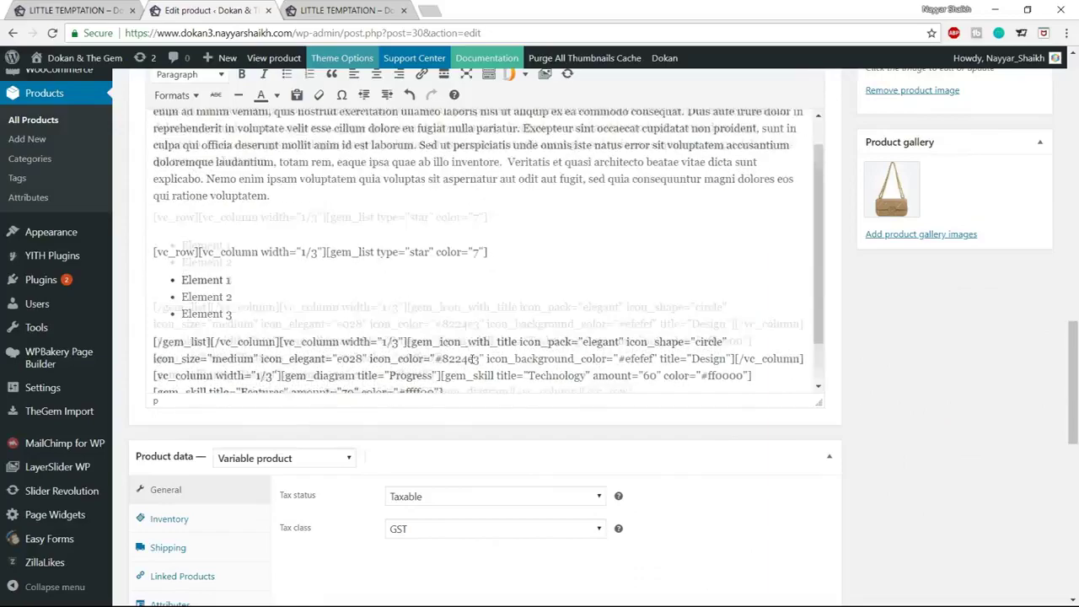
key("ctrl+z")
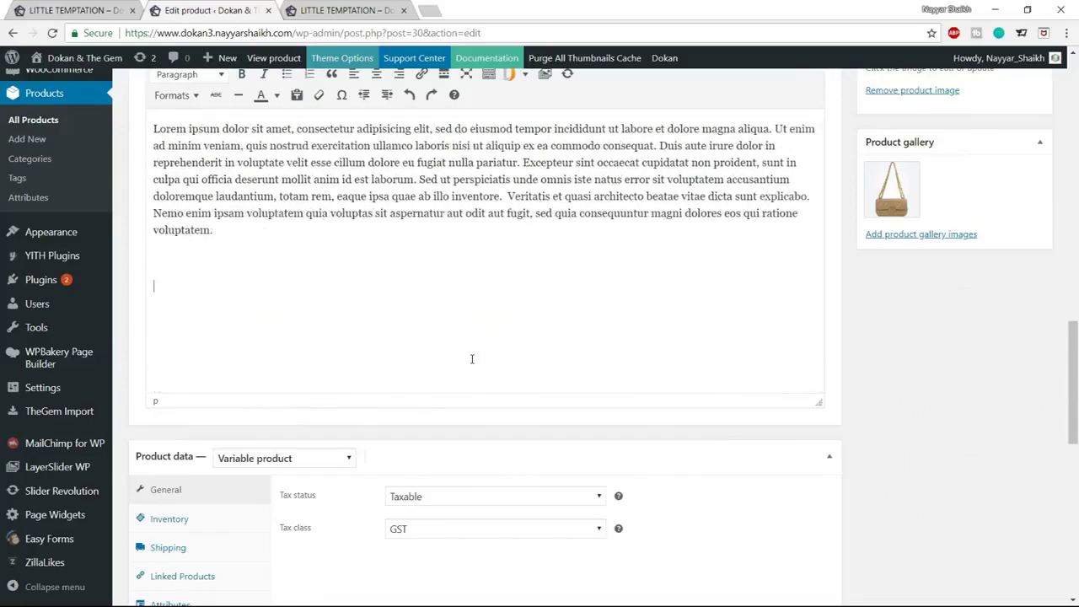
scroll(477, 363, "up", 3)
left_click(810, 262)
scroll(484, 386, "down", 2)
left_click(272, 329)
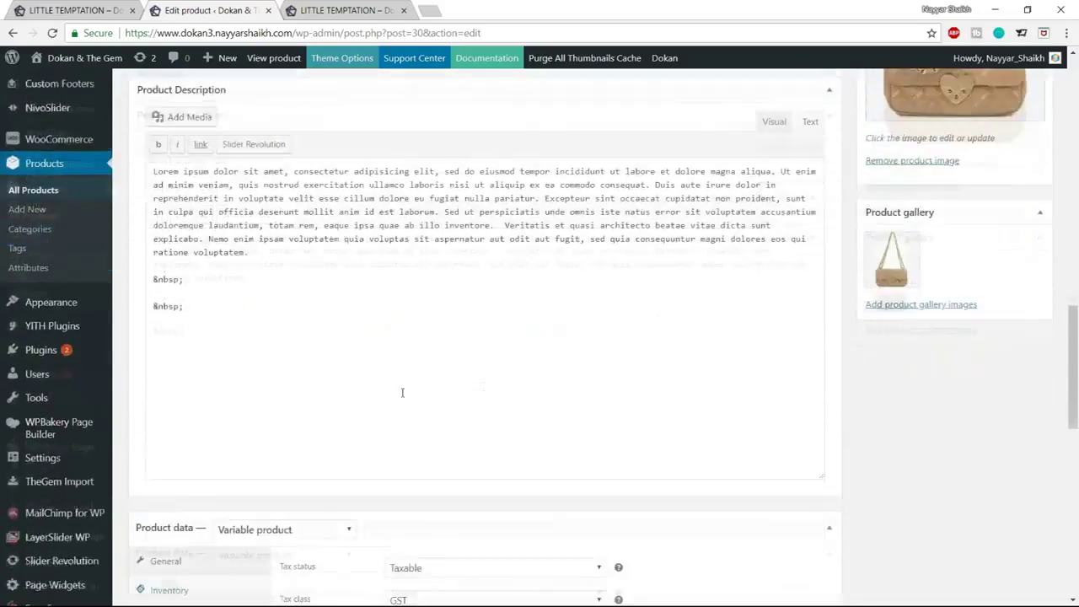
key("shift+Up")
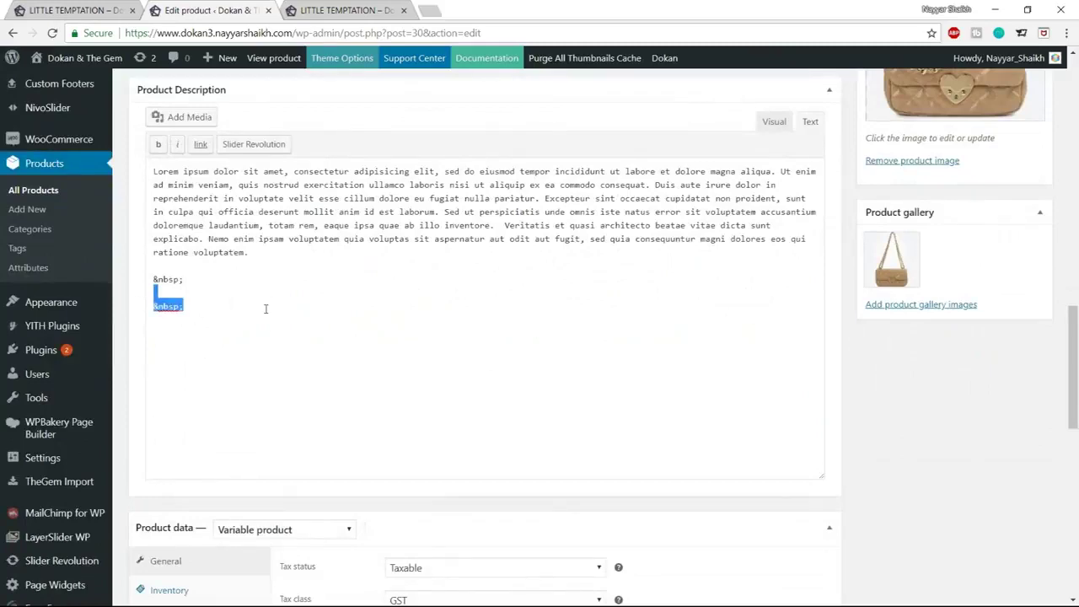
type("[vc_row][vc_column width=\"1/3\"][gem_list type=\"star\" color=\"7\"]  Element 1 Element 2 Element 3 [/gem_list][/vc_column][vc_column width=\"1/3\"][gem_icon_with_title icon_pack=\"elegant\" icon_shape=\"circle\" icon_size=\"medium\" icon_elegant=\"e028\" icon_color=\"#8224e3\" icon_background_color=\"#efefef\" title=\"Design\"][/vc_column][vc_column width=\"1/3\"] [gem_diagram title=\"Progress\"][gem_skill title=\"Technology\" amount=\"60\" color=\"#ff0000\"] [gem_skill title=\"Features\" amount=\"70\" color=\"#ffff00\"] [gem_skill title=\"Design\" amount=\"50\" color=\"#ff00ff\"] [gem_skill title=\"Price\" amount=\"80\" color=\"#f0f0f0\"][/gem_diagram][/vc_column][/vc_row]")
scroll(869, 182, "up", 1)
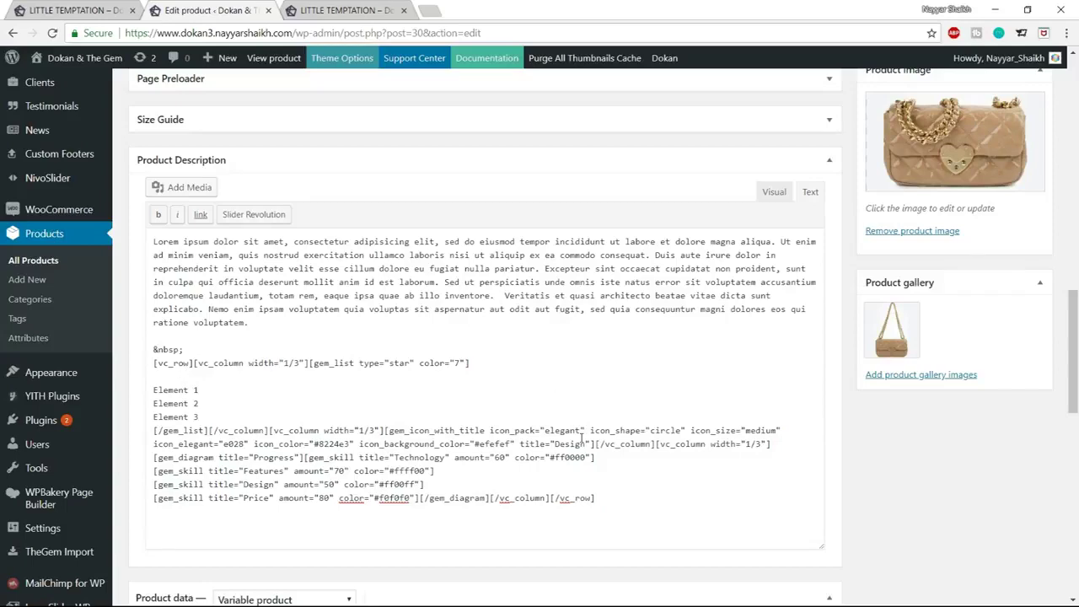
scroll(582, 437, "up", 6)
Update the product and reload its live page
left_click(1020, 140)
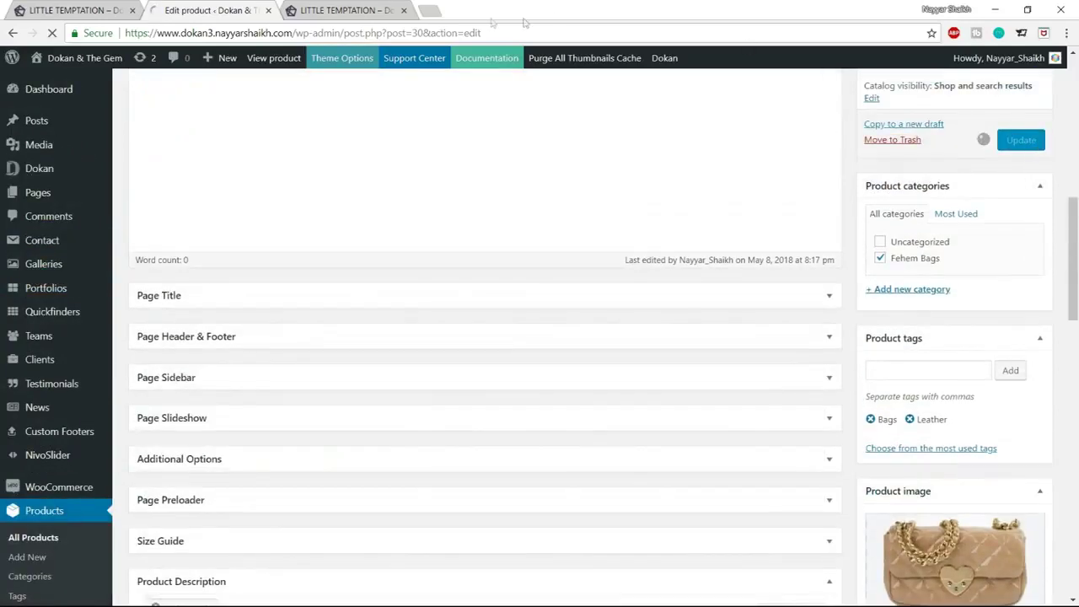
left_click(346, 11)
left_click(53, 32)
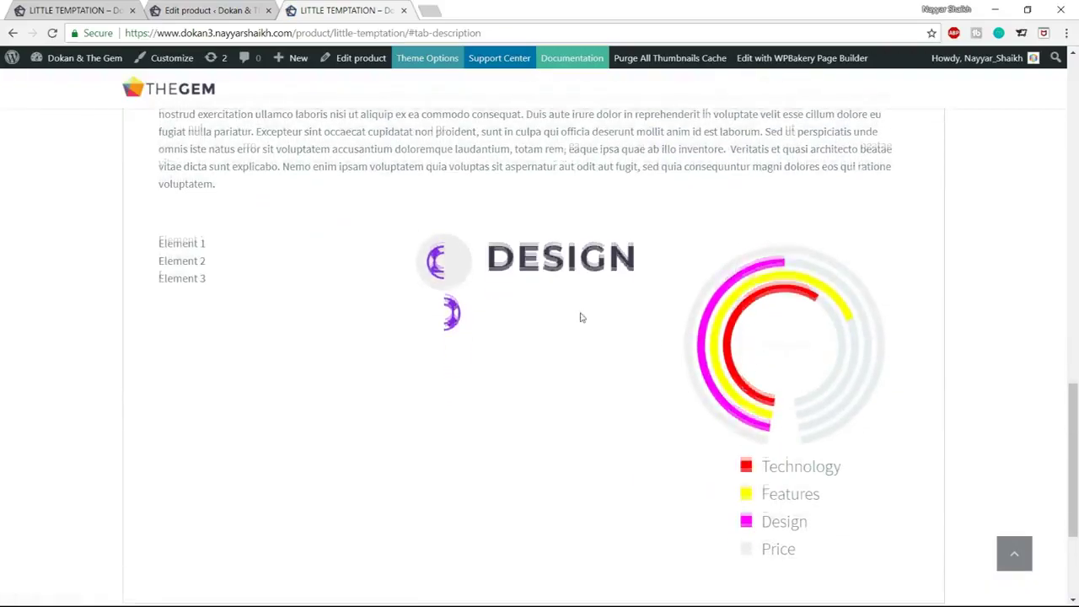
Compare the product page content, selecting the LOREM IPSUM paragraph and bullets, then return to the dokan3 page
scroll(848, 315, "down", 3)
scroll(855, 340, "up", 15)
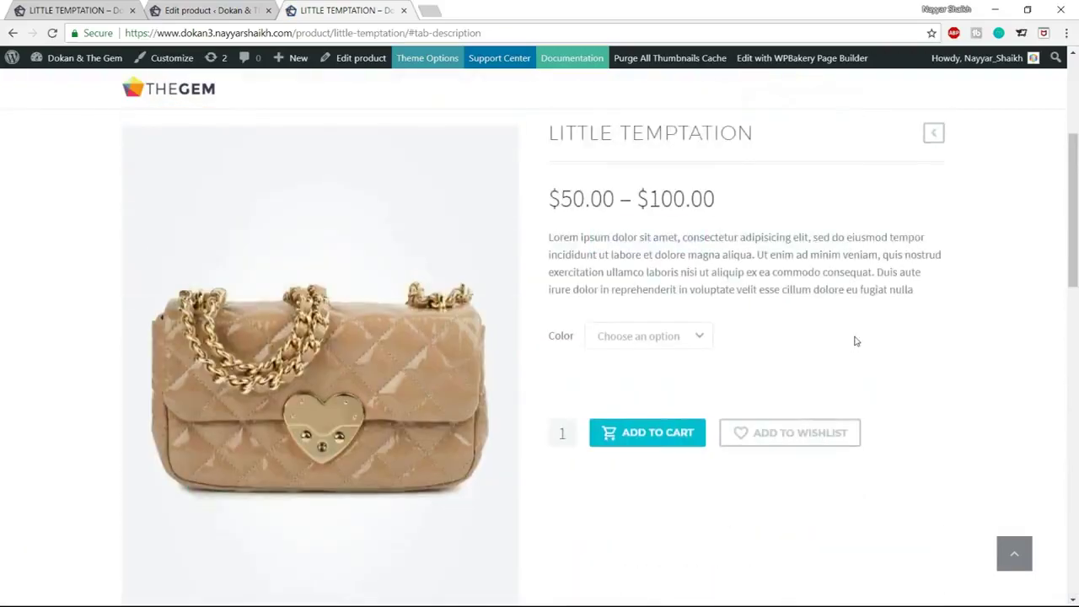
scroll(853, 340, "up", 3)
scroll(834, 328, "down", 7)
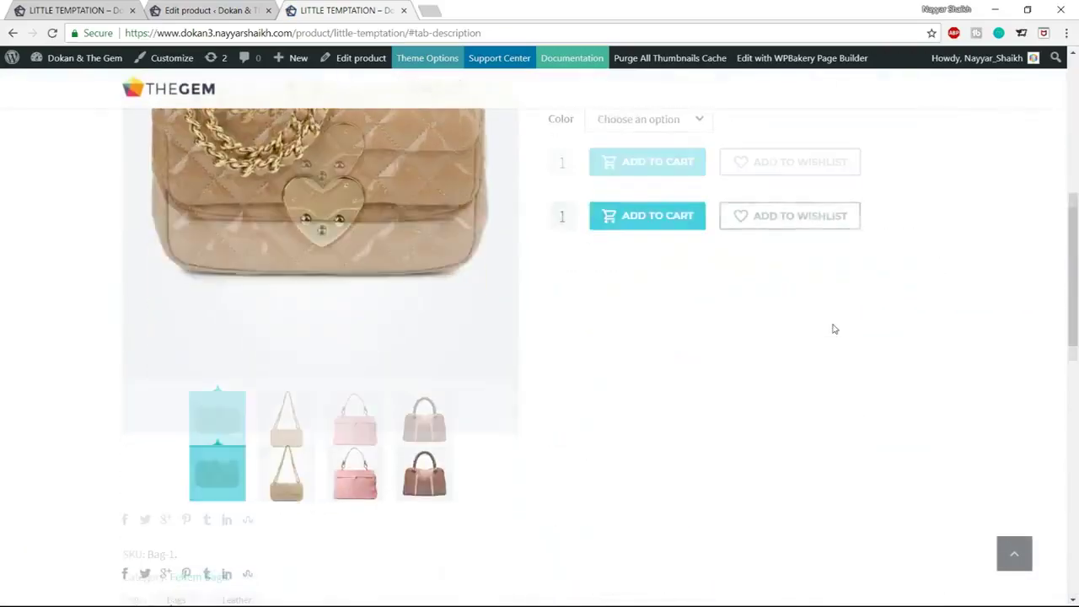
scroll(834, 328, "down", 5)
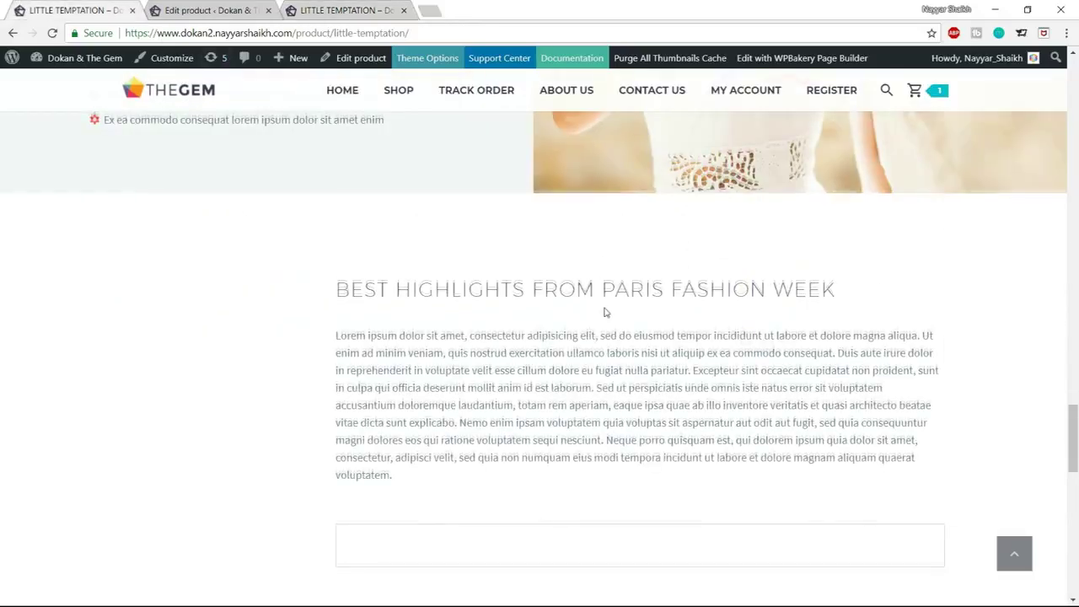
scroll(604, 313, "down", 4)
scroll(603, 329, "up", 10)
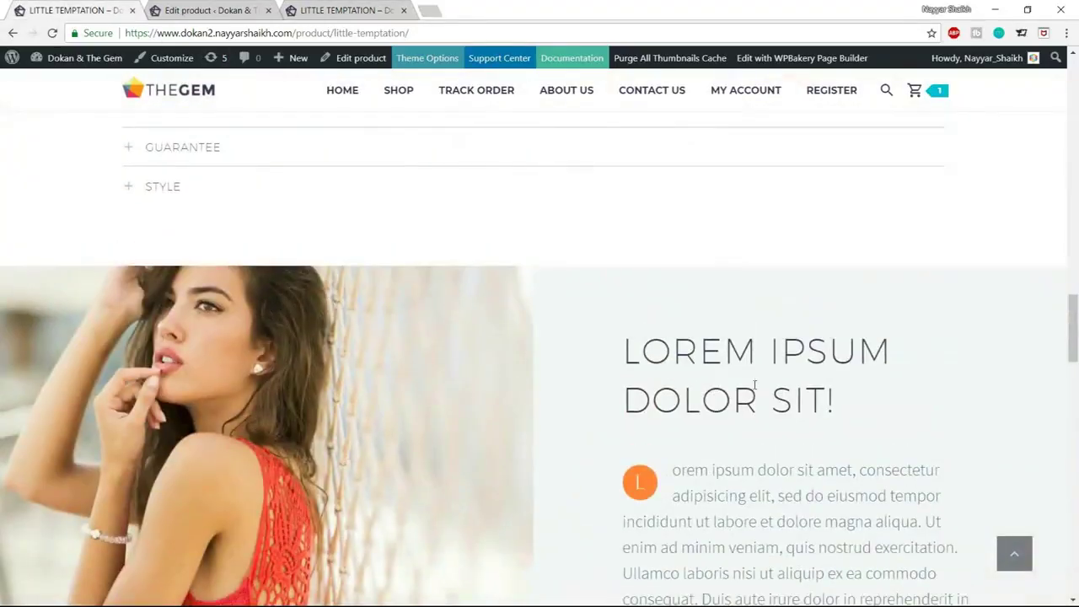
scroll(754, 385, "down", 6)
left_click_drag(90, 398, 386, 543)
scroll(522, 365, "down", 12)
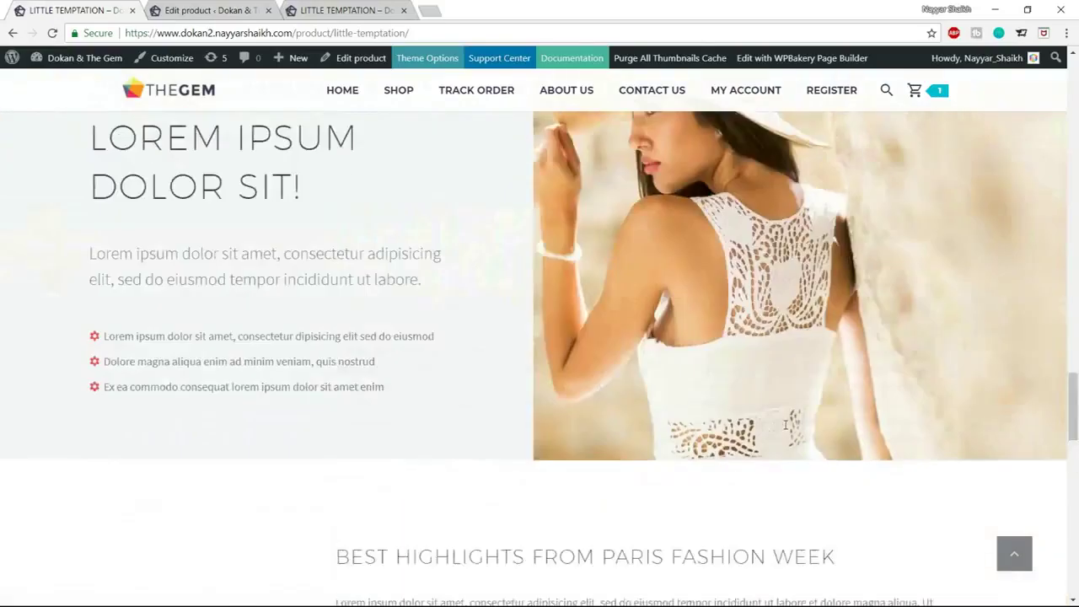
scroll(784, 438, "up", 15)
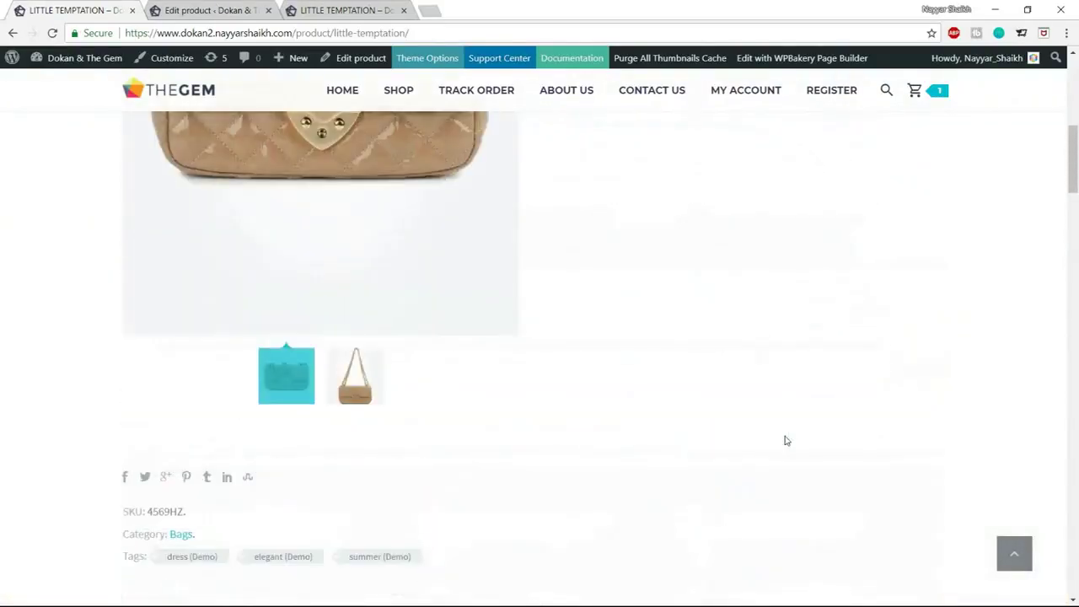
scroll(625, 382, "down", 10)
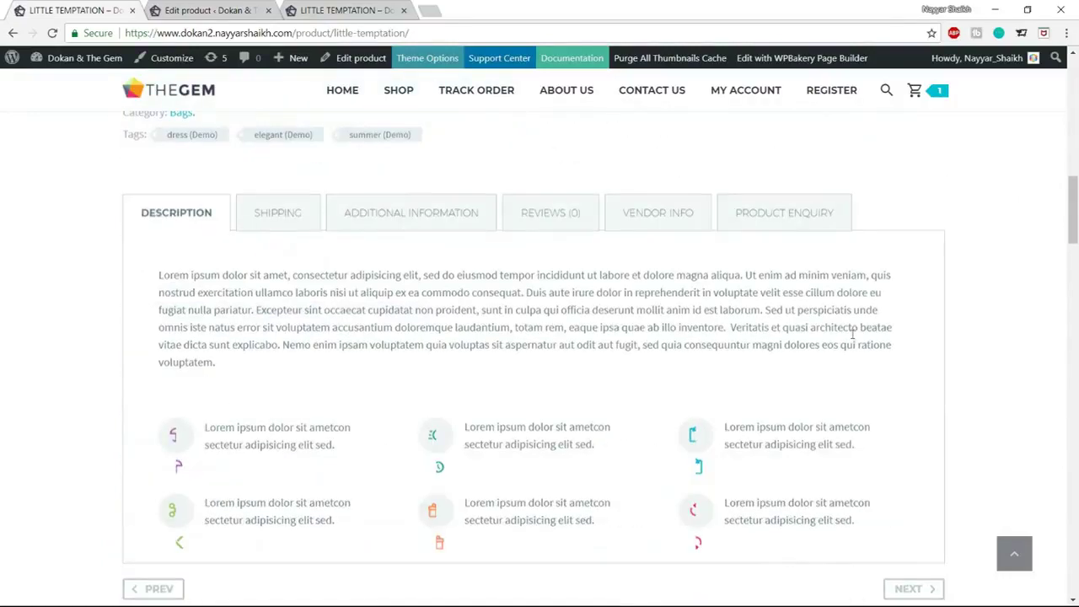
scroll(226, 300, "up", 2)
scroll(473, 410, "down", 6)
scroll(650, 380, "down", 10)
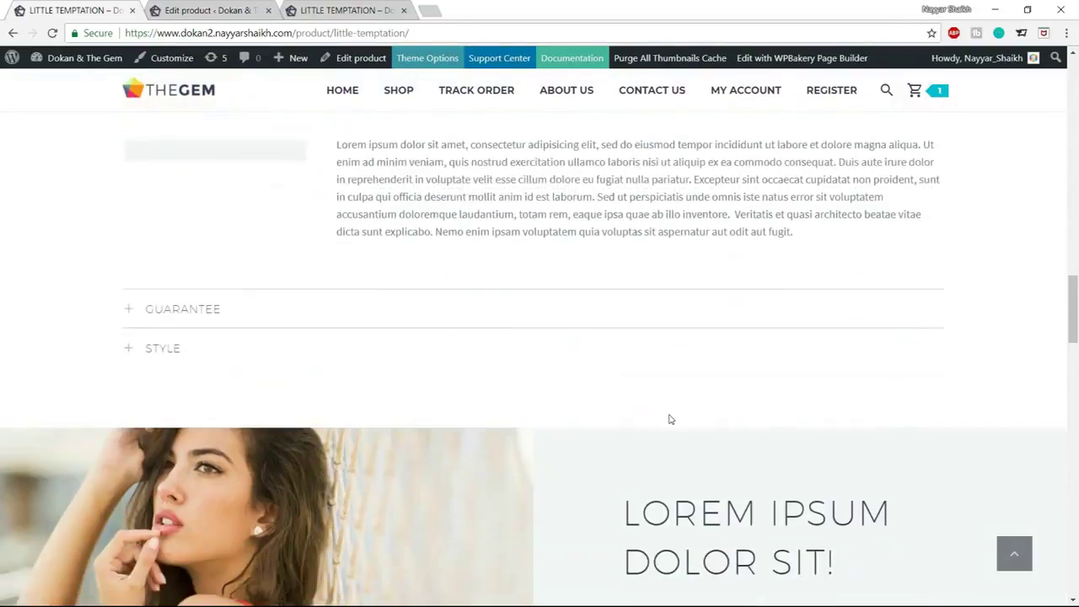
scroll(670, 441, "up", 13)
scroll(664, 441, "up", 15)
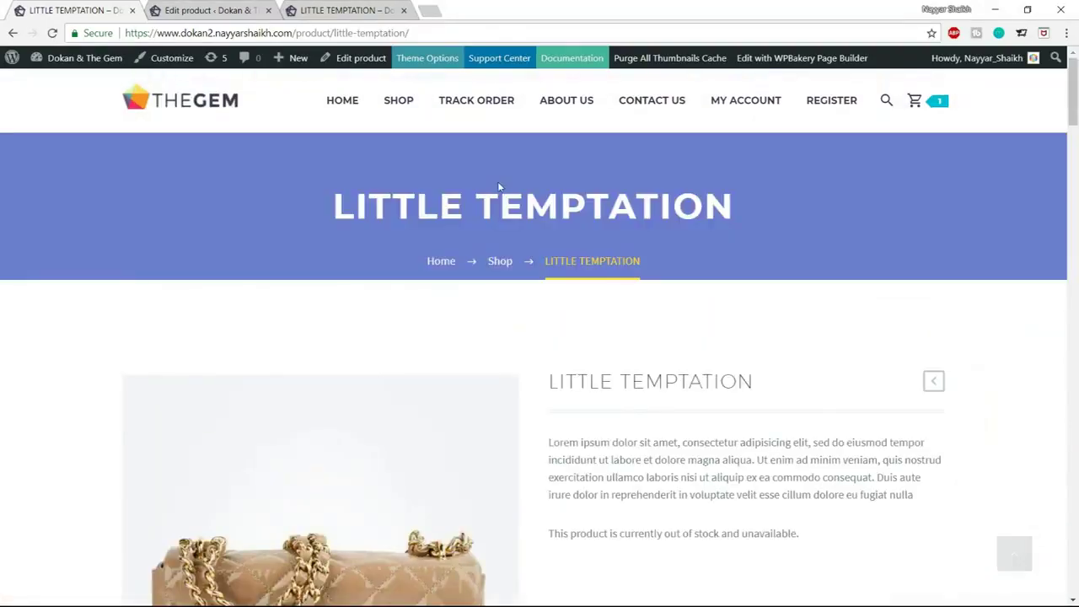
left_click(344, 10)
Open the Little Temptation edit screen and check the Product Description box
left_click(218, 9)
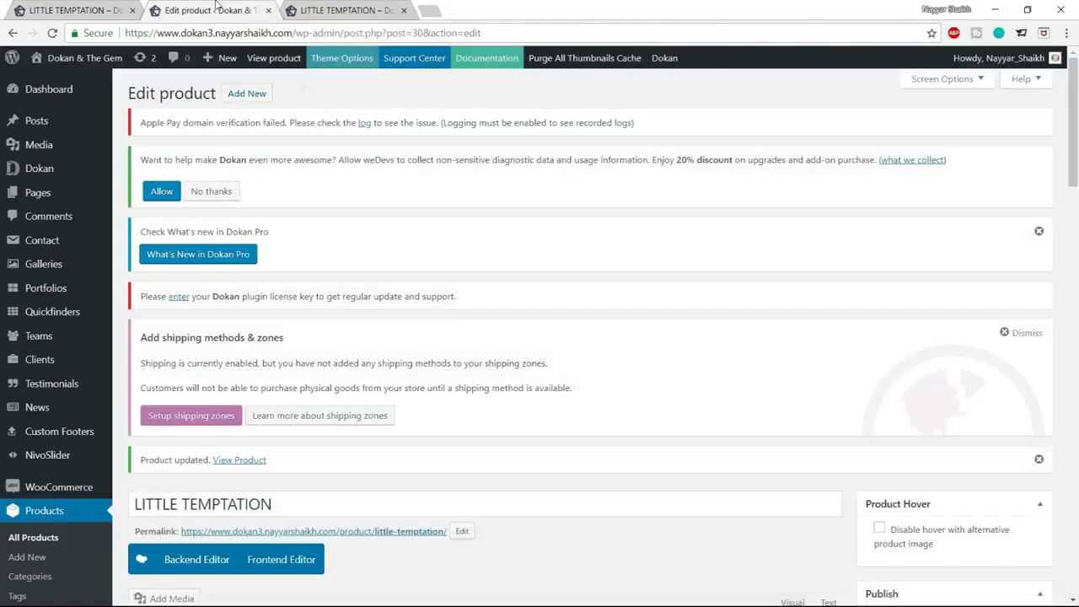
scroll(599, 377, "down", 5)
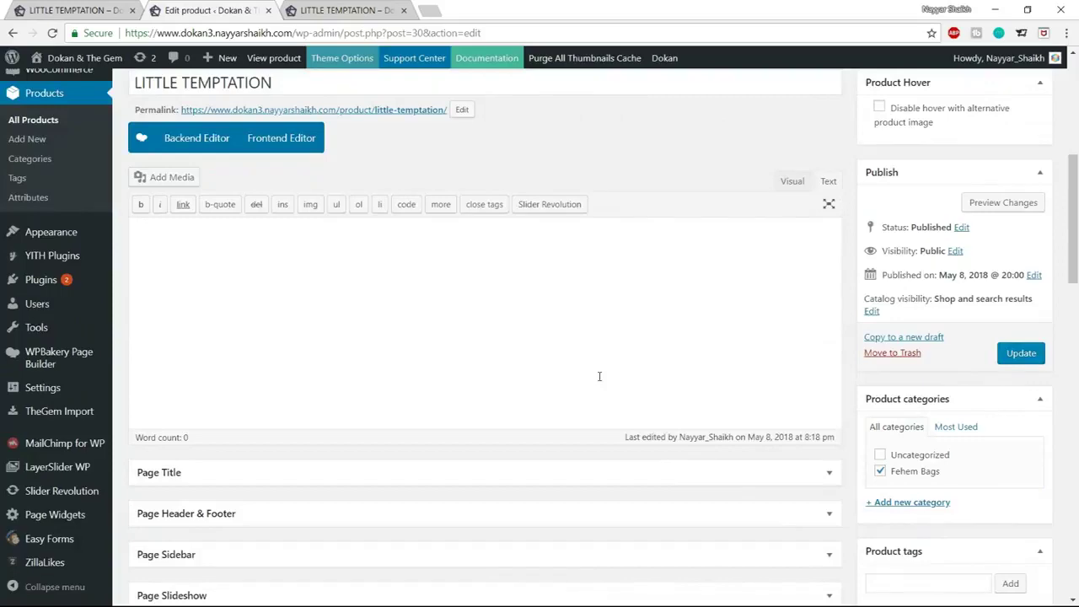
scroll(599, 376, "down", 5)
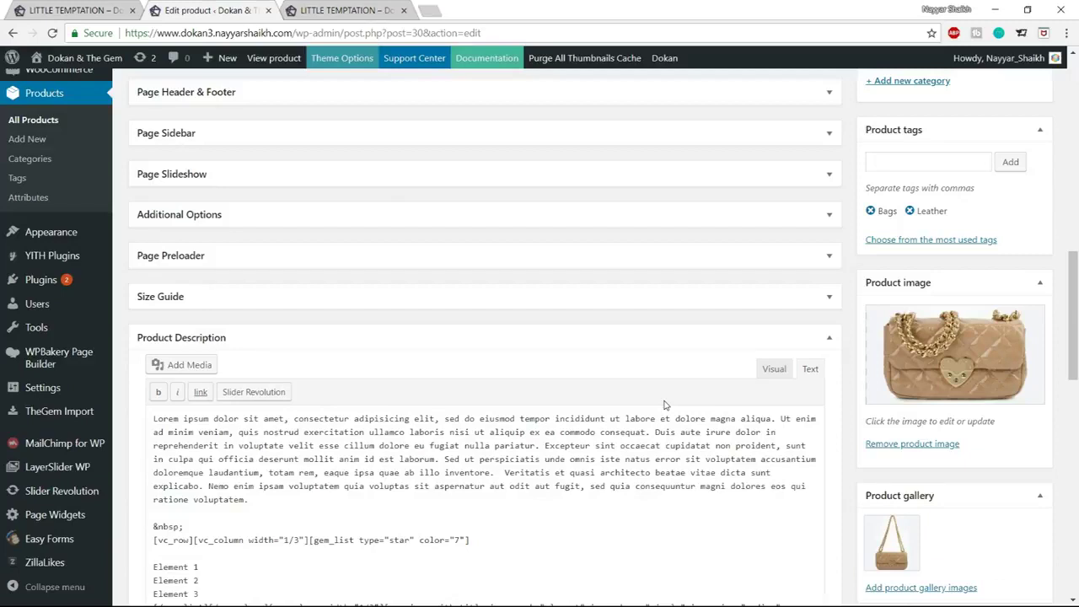
scroll(665, 406, "up", 15)
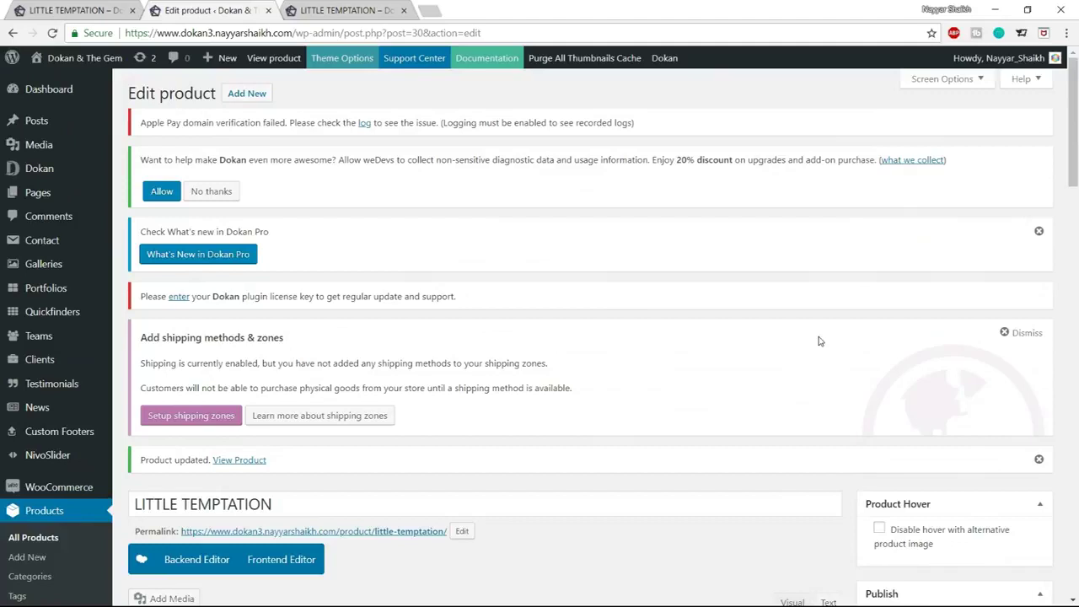
Start a new vendor product, bring up its featured-image uploader, and enter dokan2 in a new tab
key("alt+Tab")
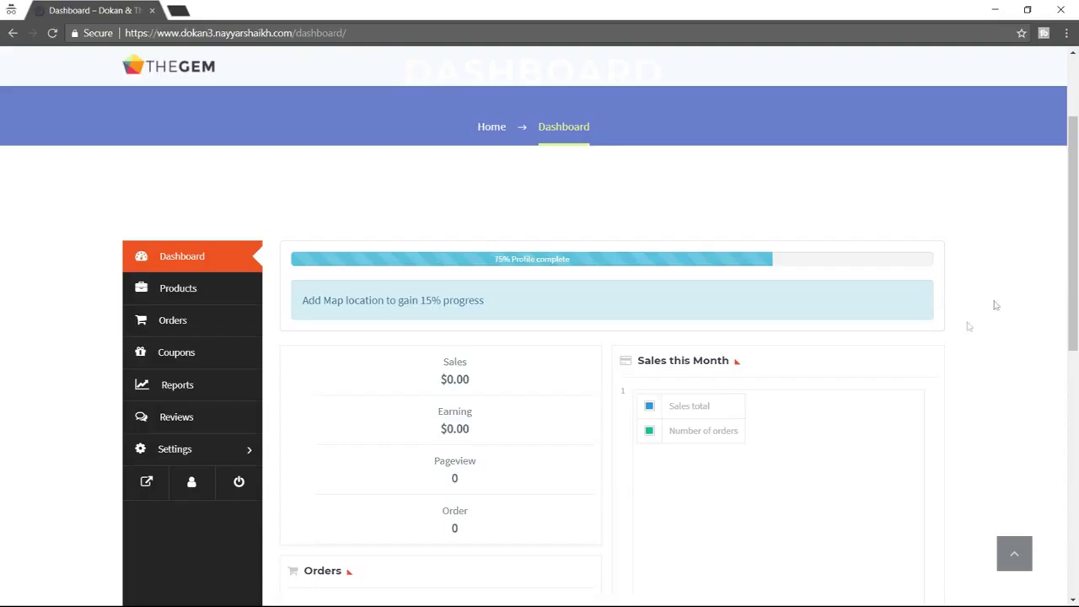
scroll(1004, 298, "down", 2)
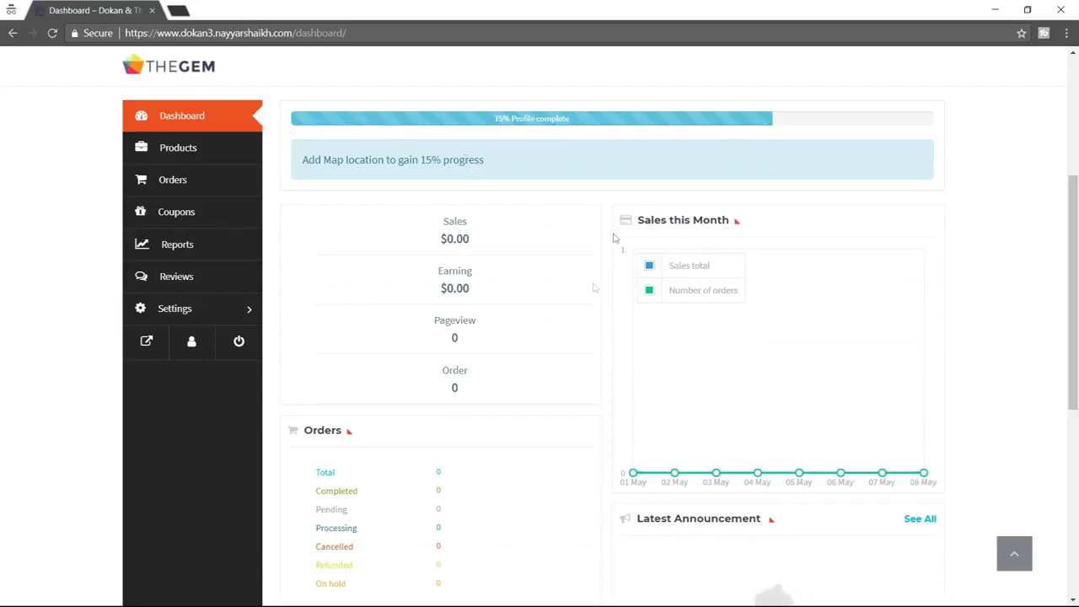
left_click(177, 160)
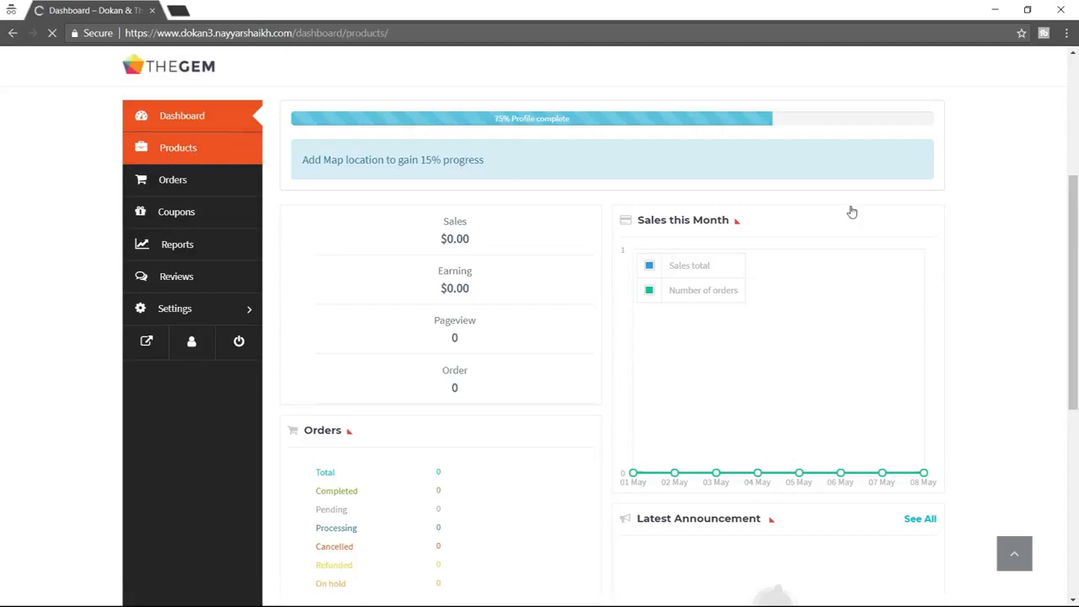
scroll(860, 236, "down", 2)
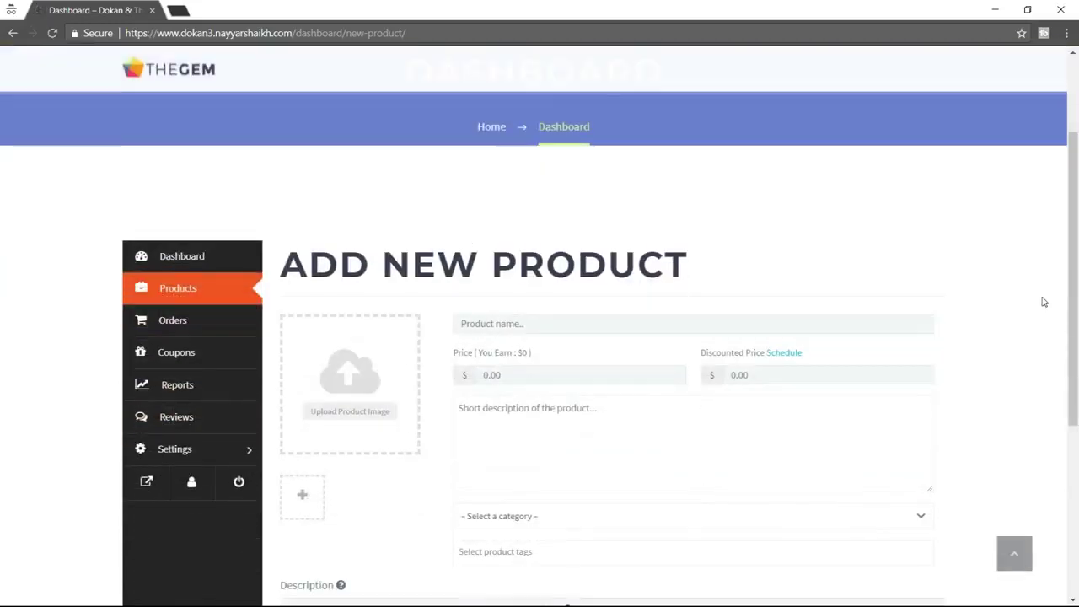
scroll(1042, 302, "down", 2)
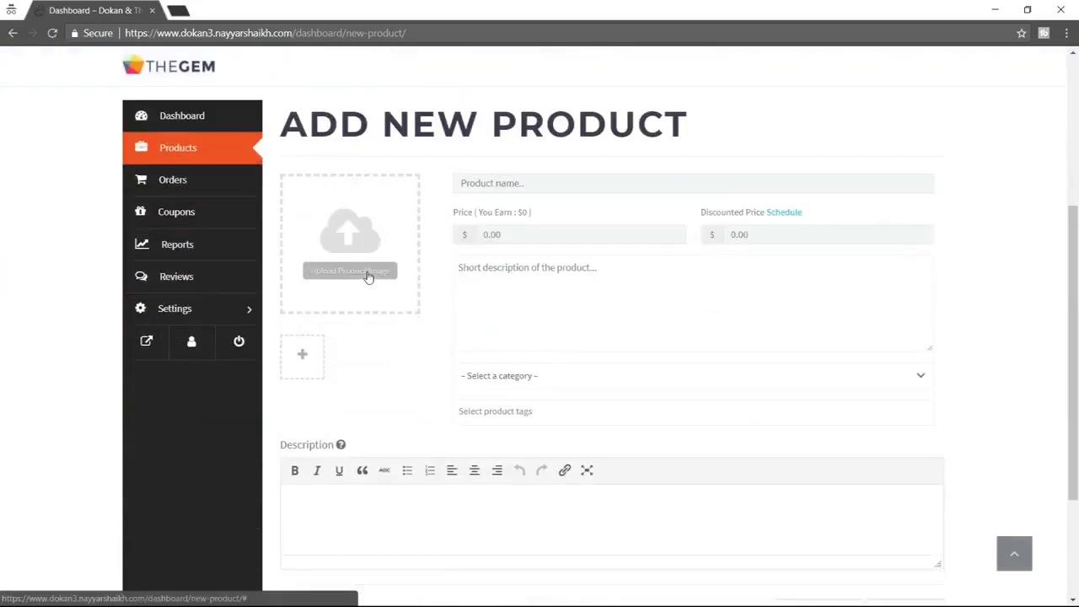
left_click(368, 277)
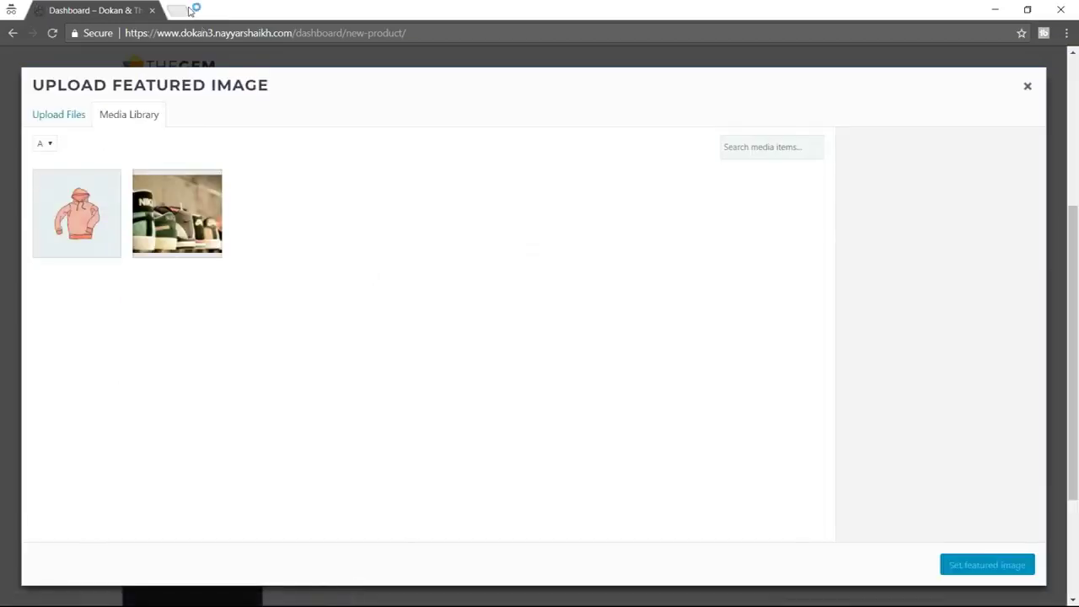
left_click(182, 10)
type("dokan2.nayyarshaikh.com")
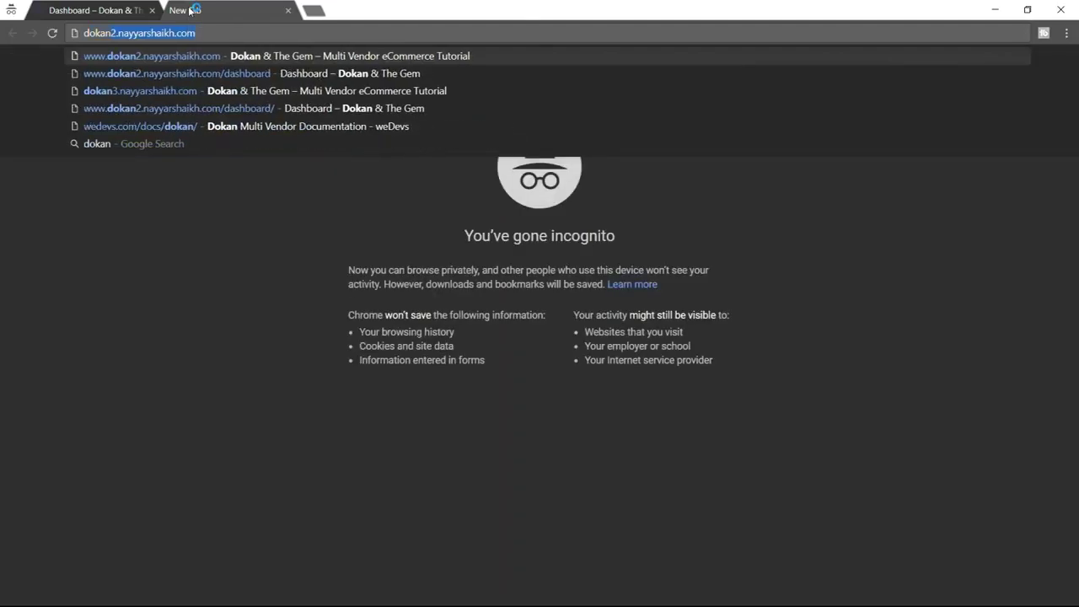
Load the dokan2 site in the new tab
key("Return")
left_click(108, 10)
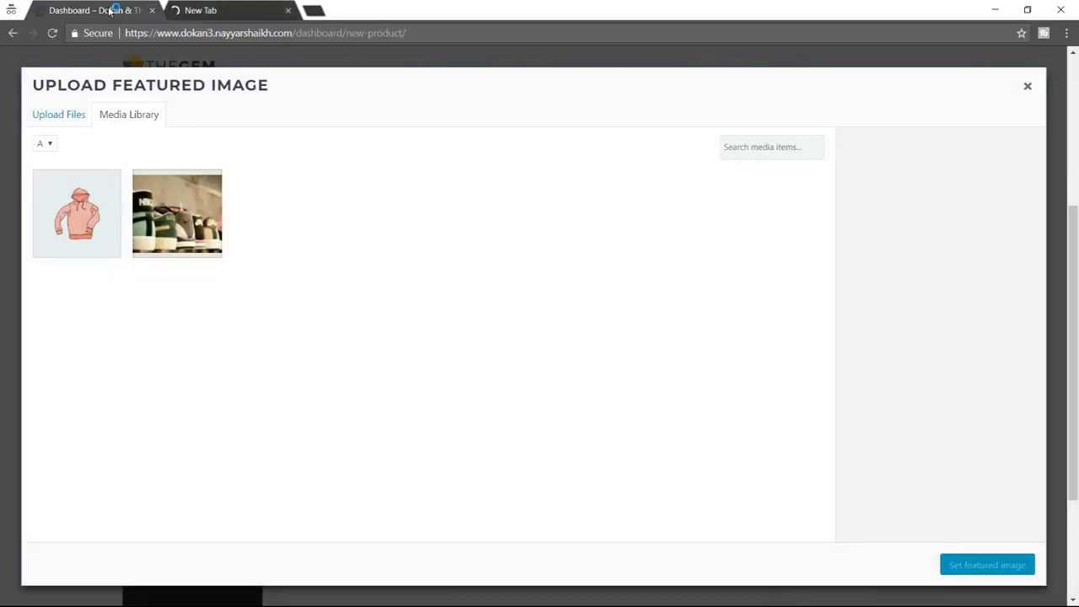
left_click(220, 10)
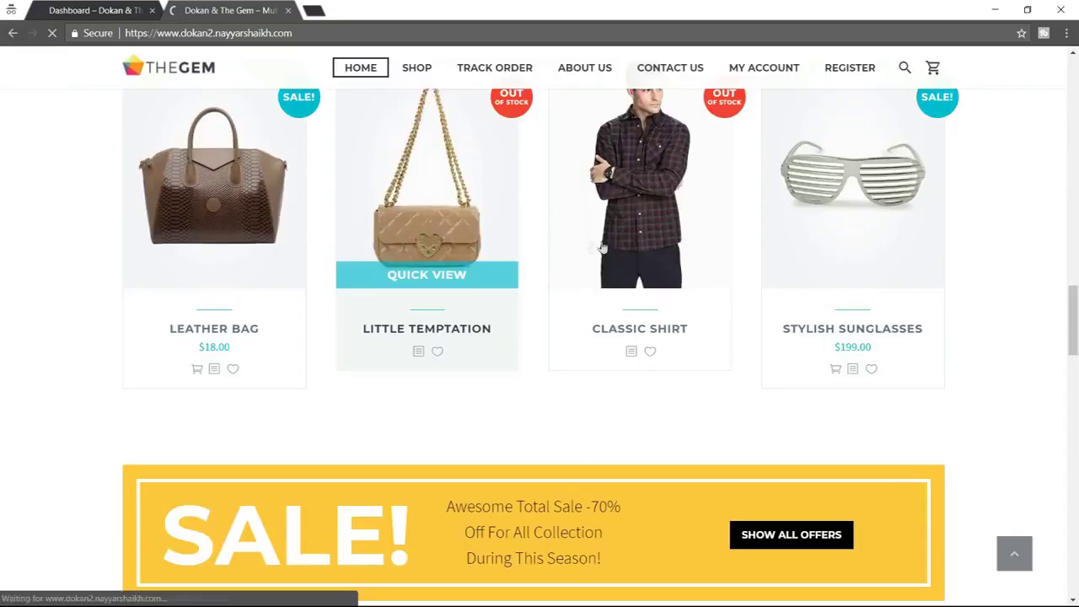
Open dokan2's LITTLE TEMPTATION product page, select its description and title, then return to the uploader
left_click(474, 334)
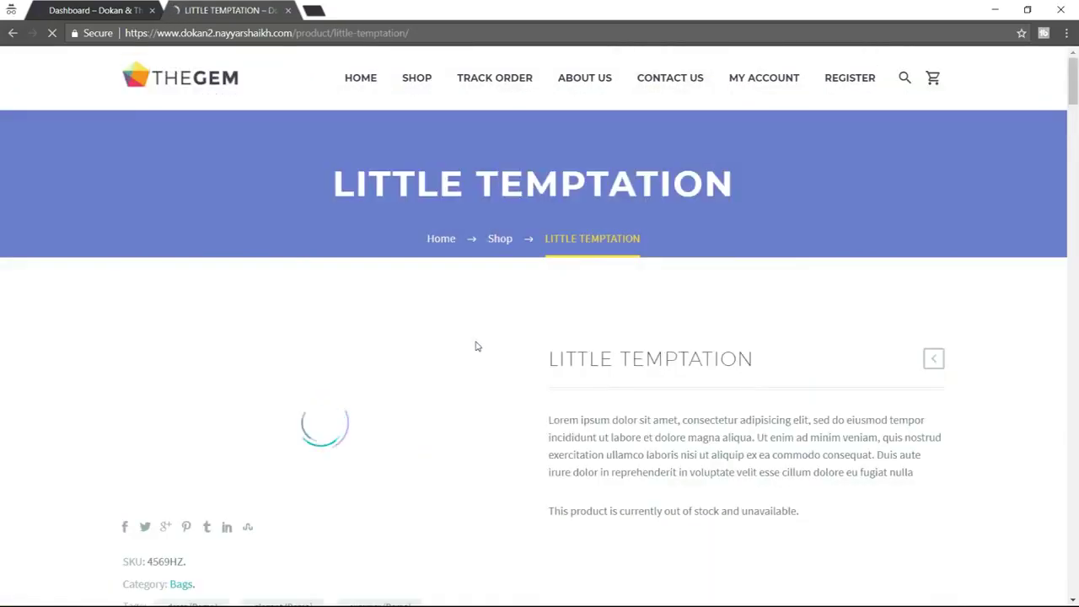
scroll(707, 385, "down", 1)
triple_click(646, 368)
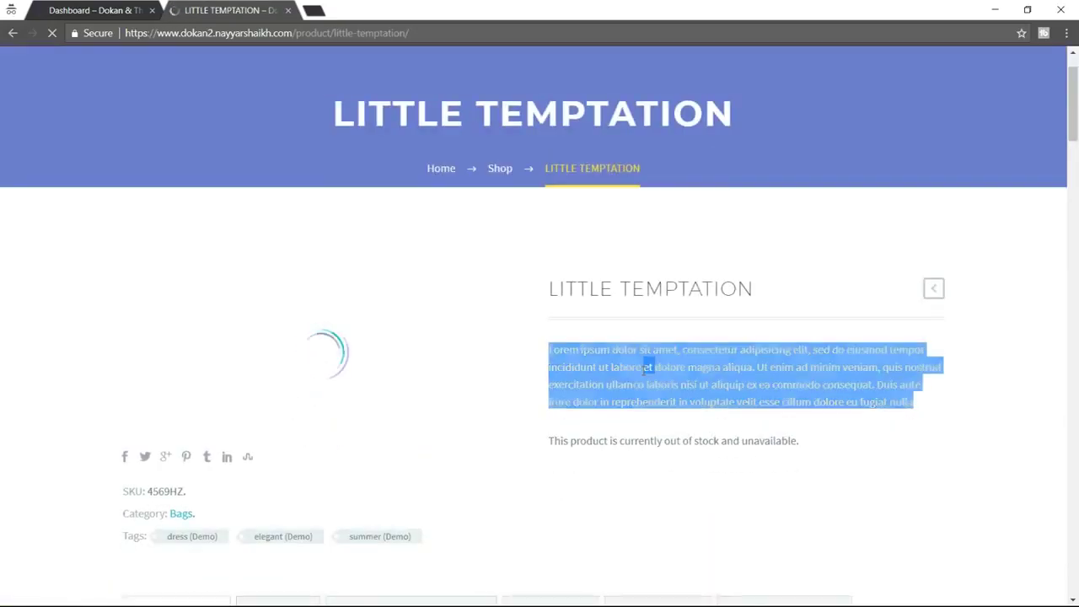
triple_click(613, 291)
key("ctrl+c")
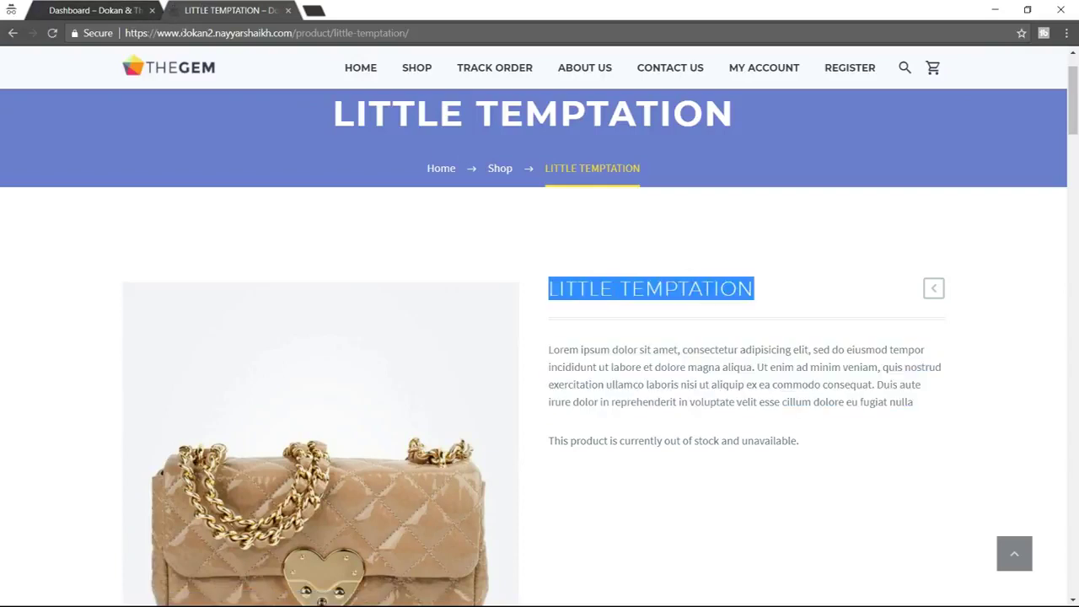
left_click(93, 10)
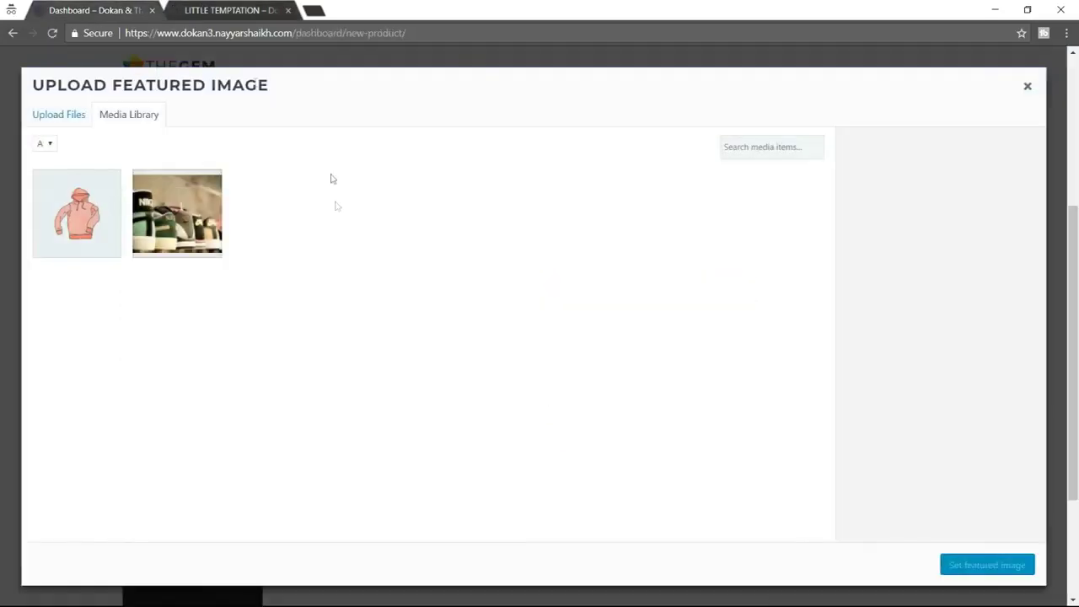
Upload the Bags8 image and set it as the product's featured image
left_click(69, 114)
left_click(544, 337)
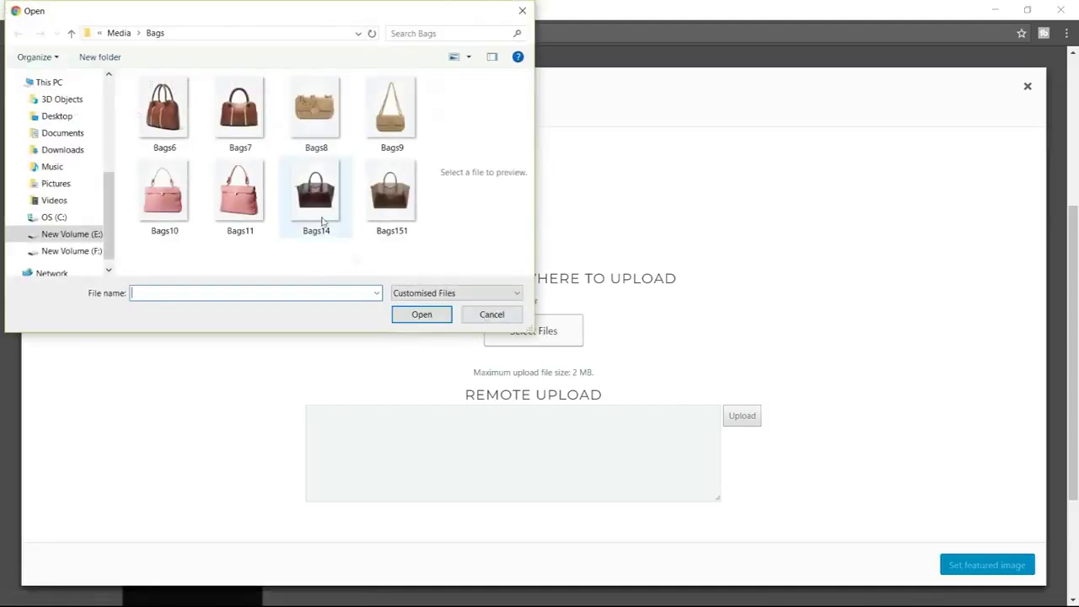
left_click(316, 110)
left_click(420, 315)
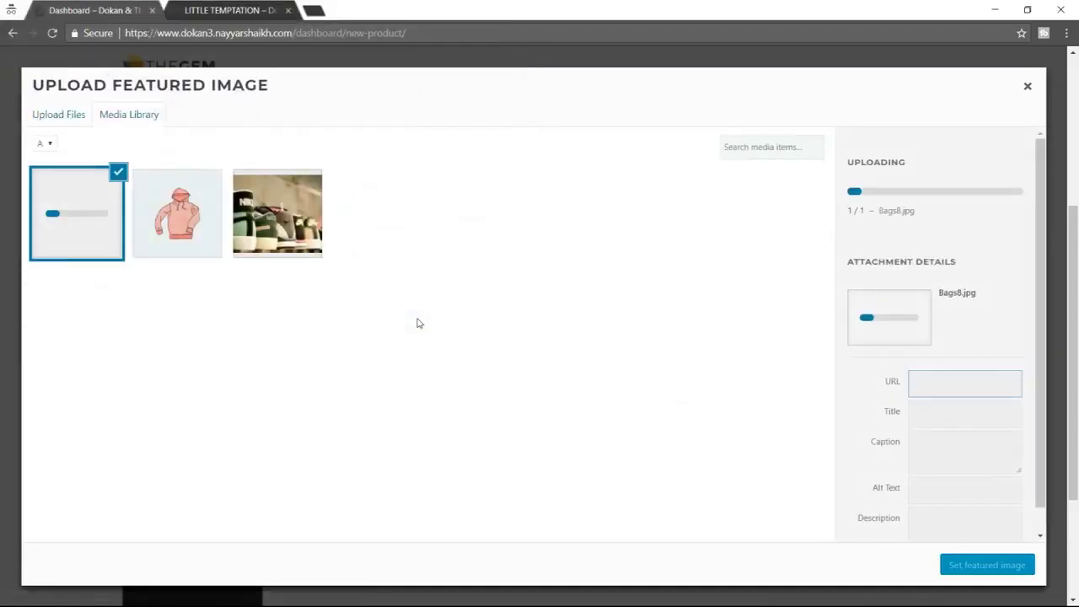
left_click(987, 566)
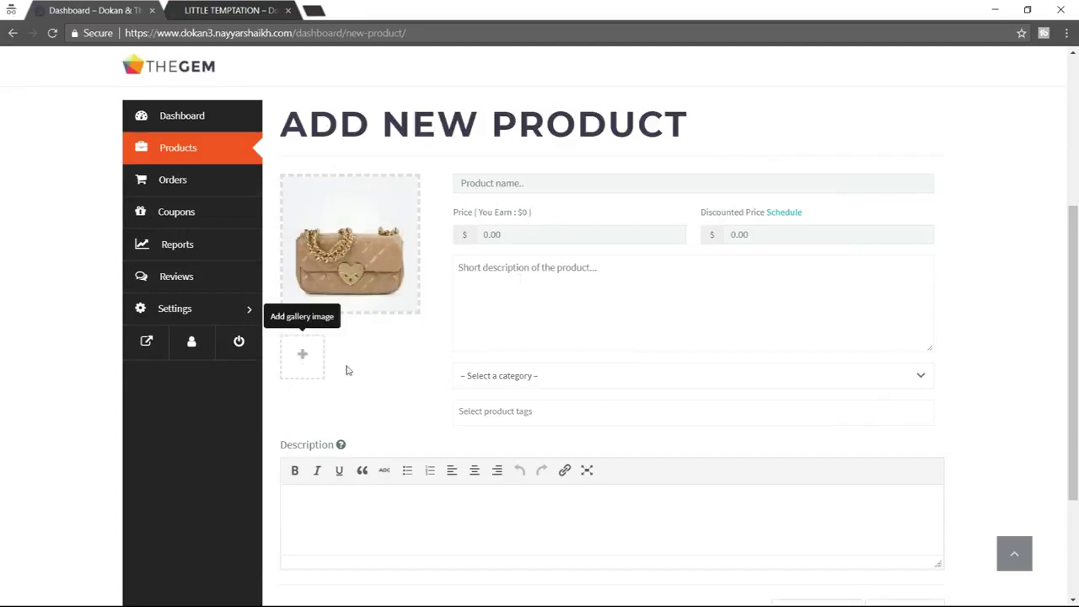
Upload Bags9 to the product gallery and paste LITTLE TEMPTATION as the product name
left_click(304, 357)
left_click(80, 116)
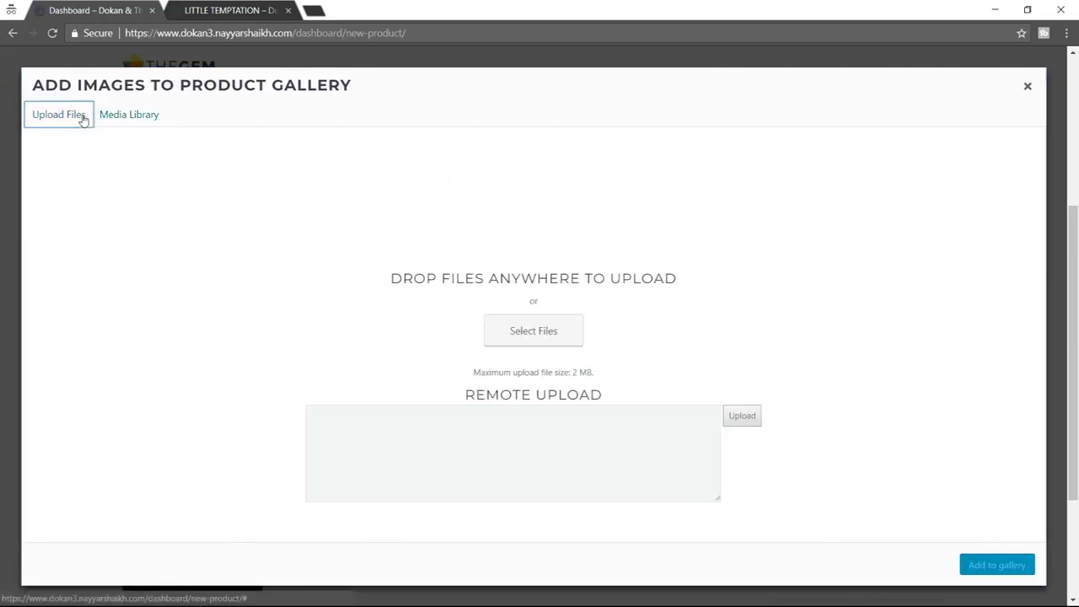
left_click(542, 344)
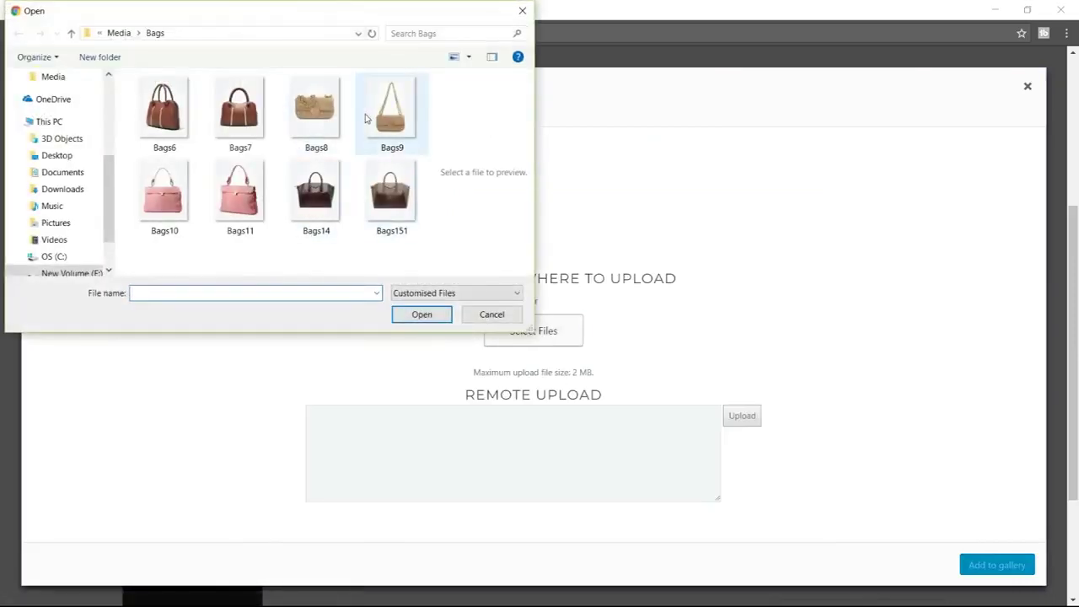
left_click(368, 112)
left_click(421, 315)
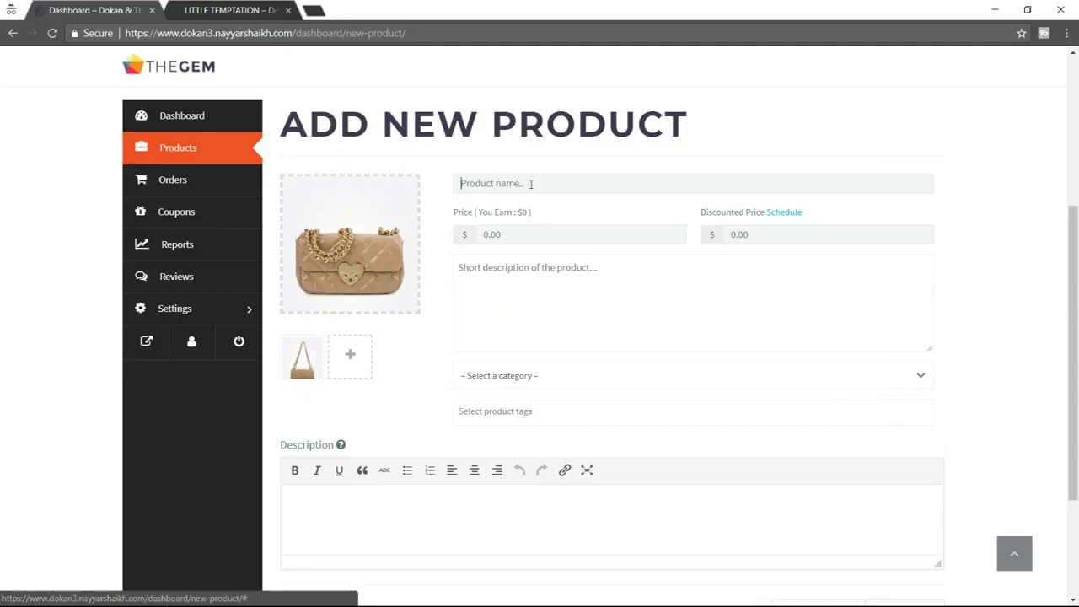
key("ctrl+v")
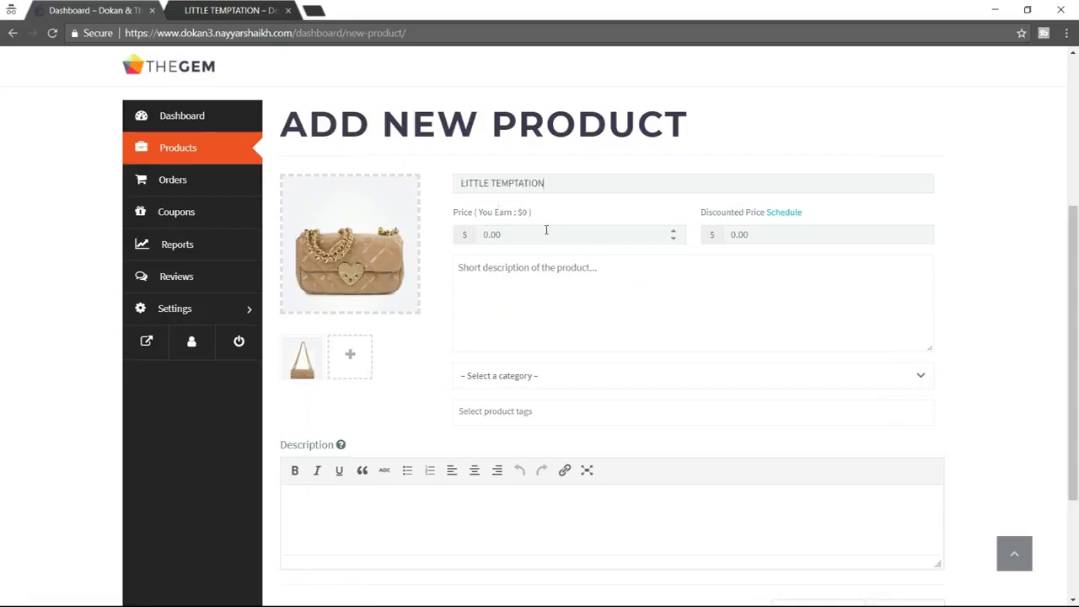
Enter a regular price of 50 and a discounted price of 40
type("50")
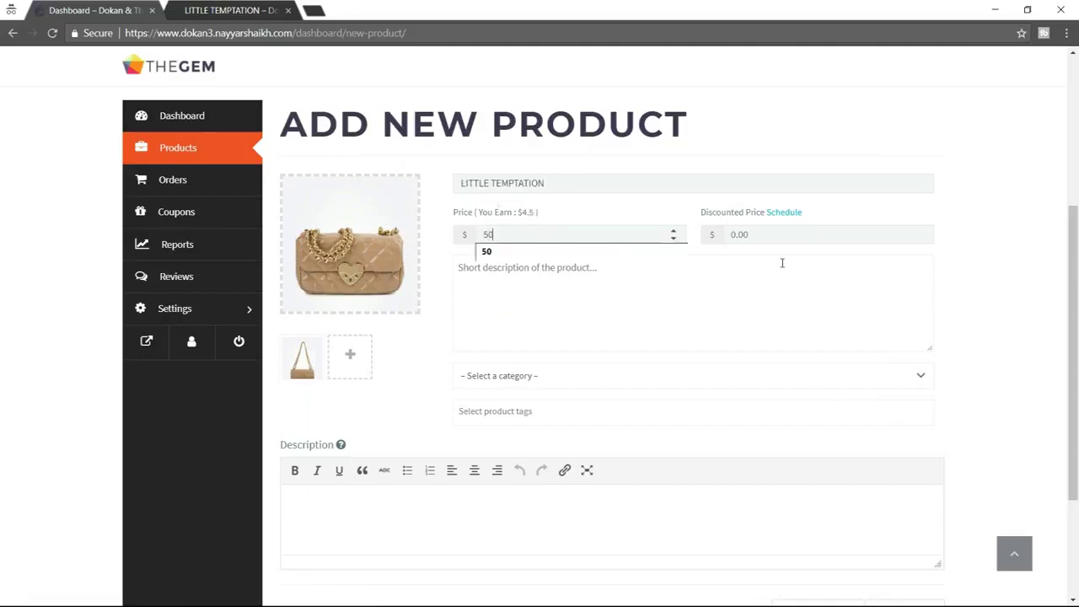
left_click(800, 236)
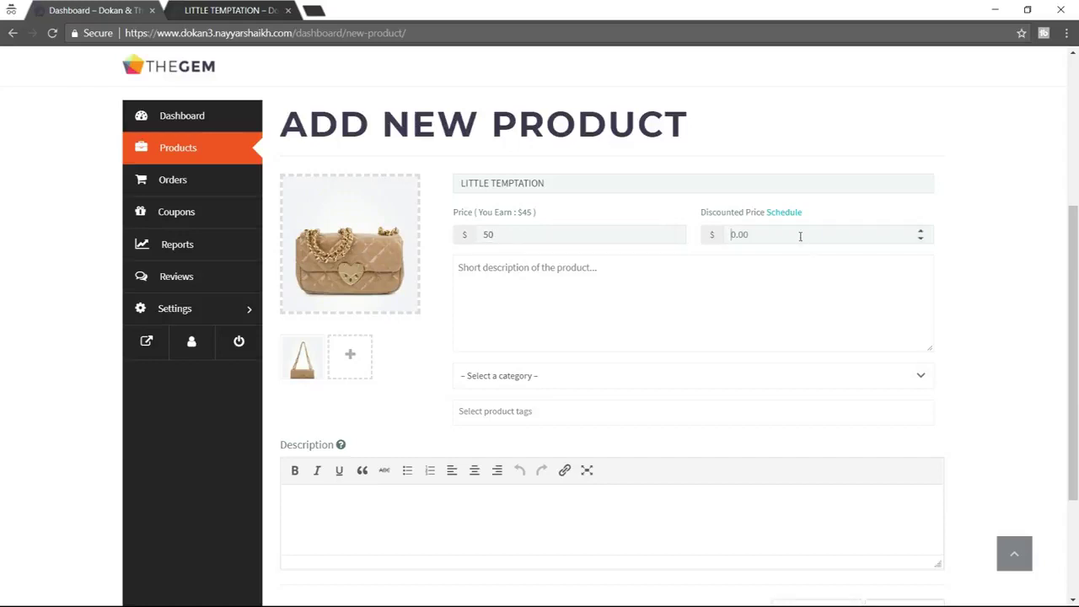
type("40")
Copy the storefront's short description into the new product's short description
left_click(232, 10)
left_click_drag(926, 403, 548, 349)
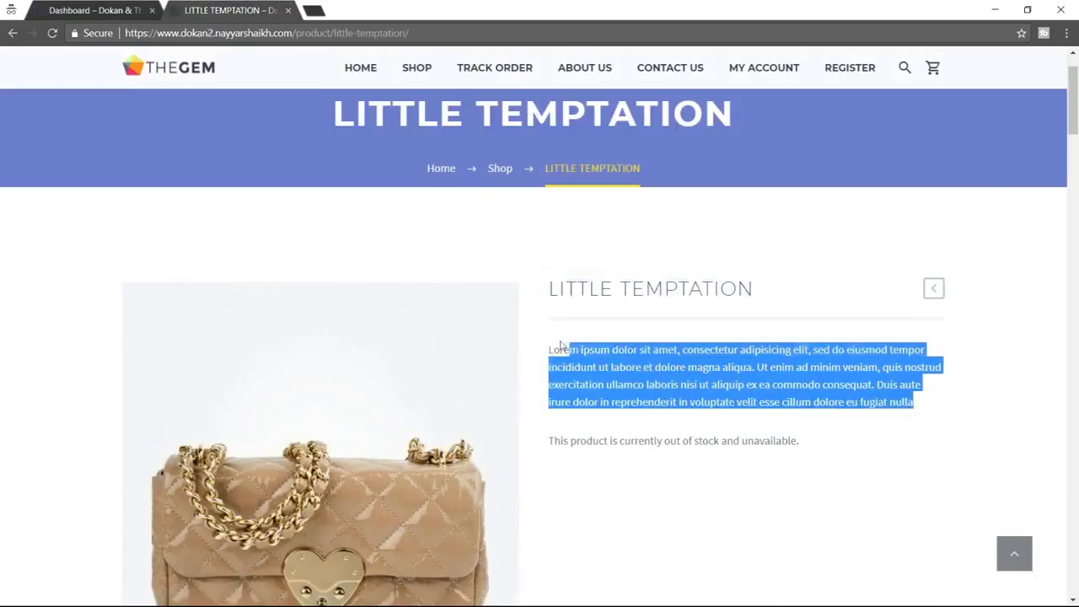
key("ctrl+c")
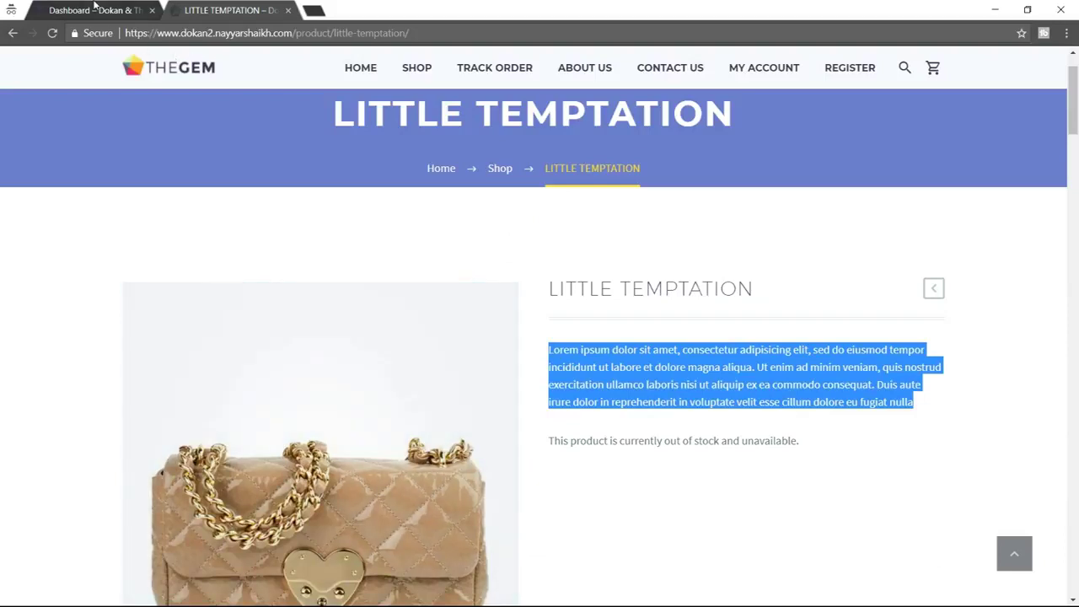
left_click(97, 10)
left_click(532, 312)
key("ctrl+v")
Put the product in the Fehem Bags category and tag it Bags
left_click(610, 383)
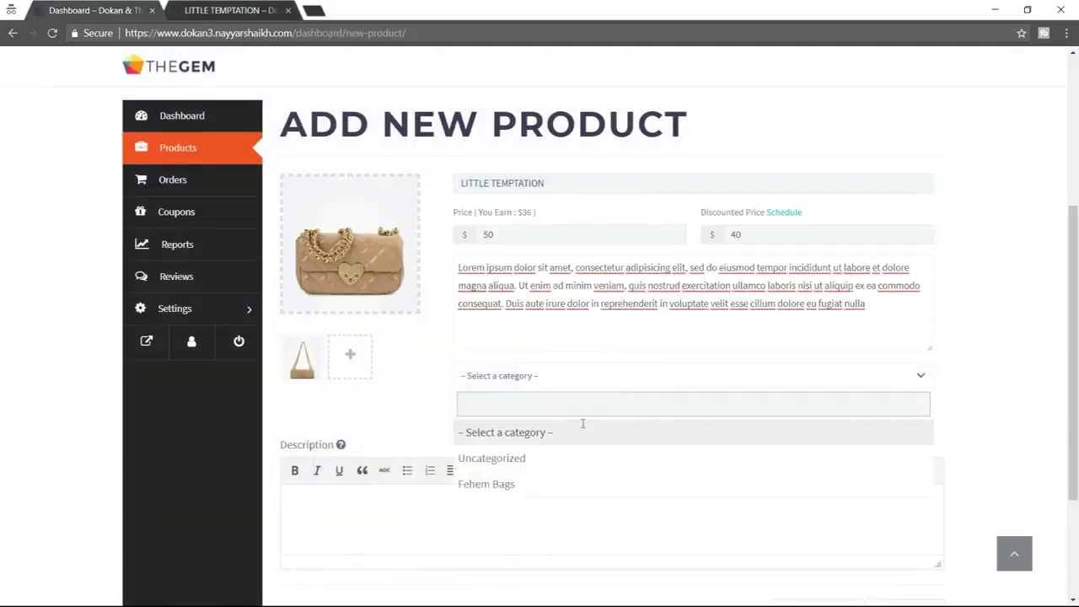
left_click(564, 486)
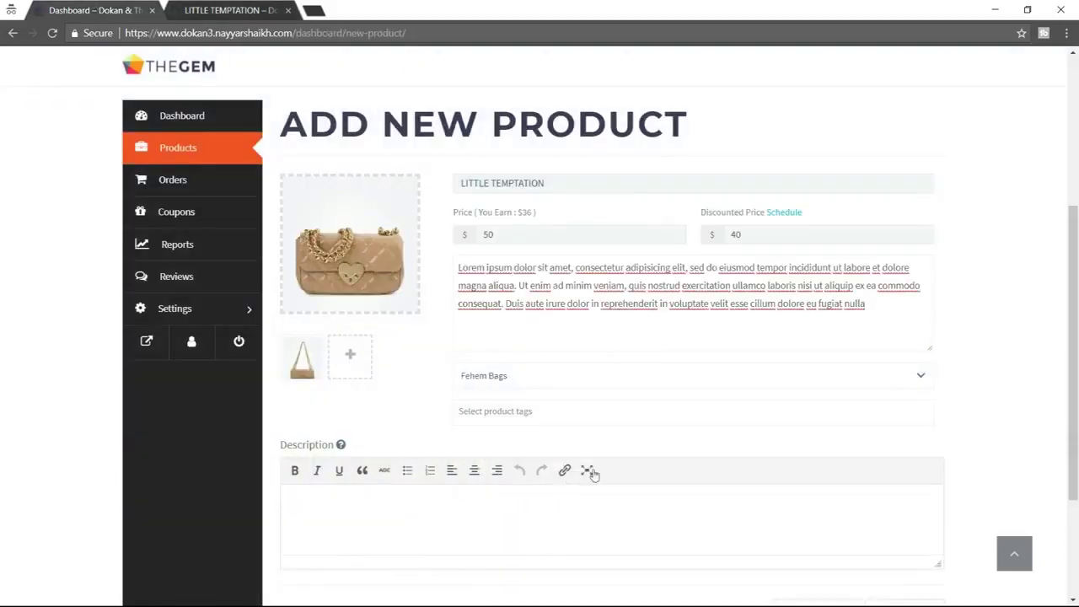
scroll(747, 417, "down", 2)
left_click(599, 272)
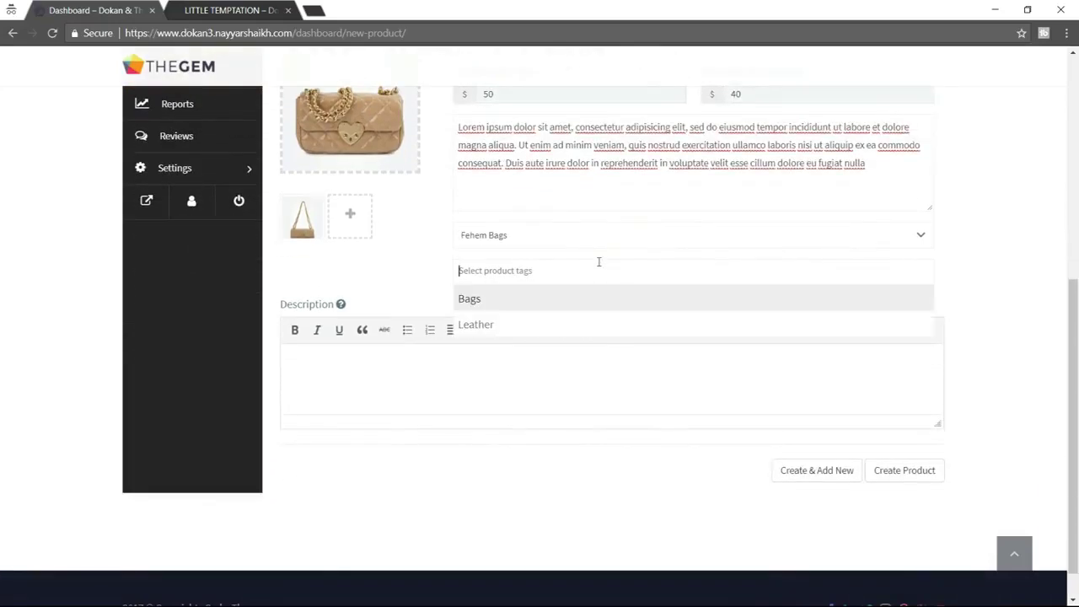
left_click(526, 308)
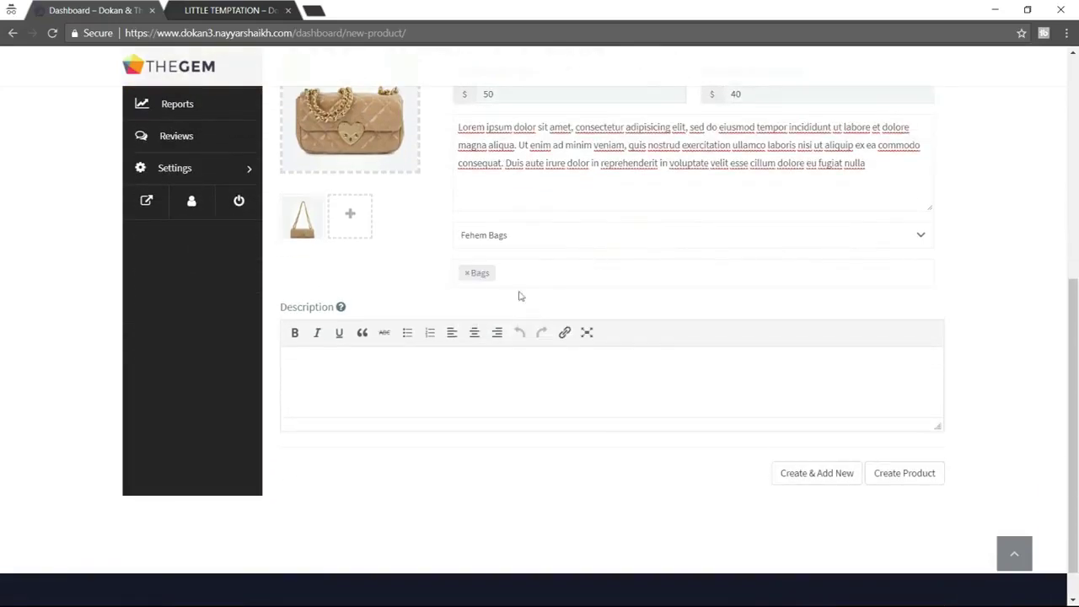
Paste the storefront's long description into the product description and create the product
left_click(519, 403)
left_click(247, 12)
scroll(628, 388, "down", 8)
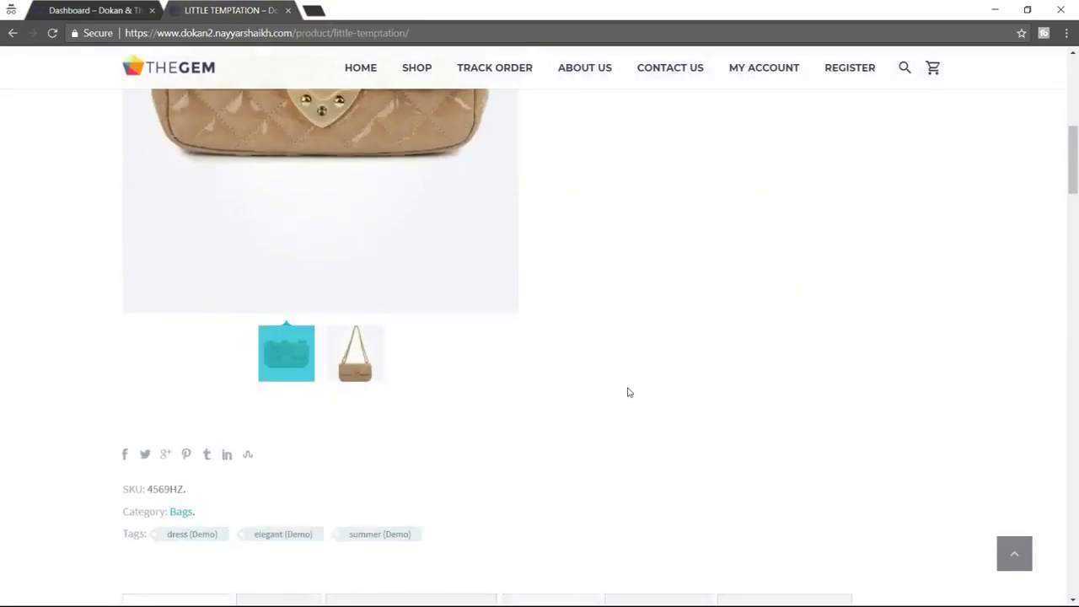
scroll(241, 366, "down", 2)
scroll(155, 378, "up", 2)
left_click_drag(157, 393, 249, 489)
left_click(104, 9)
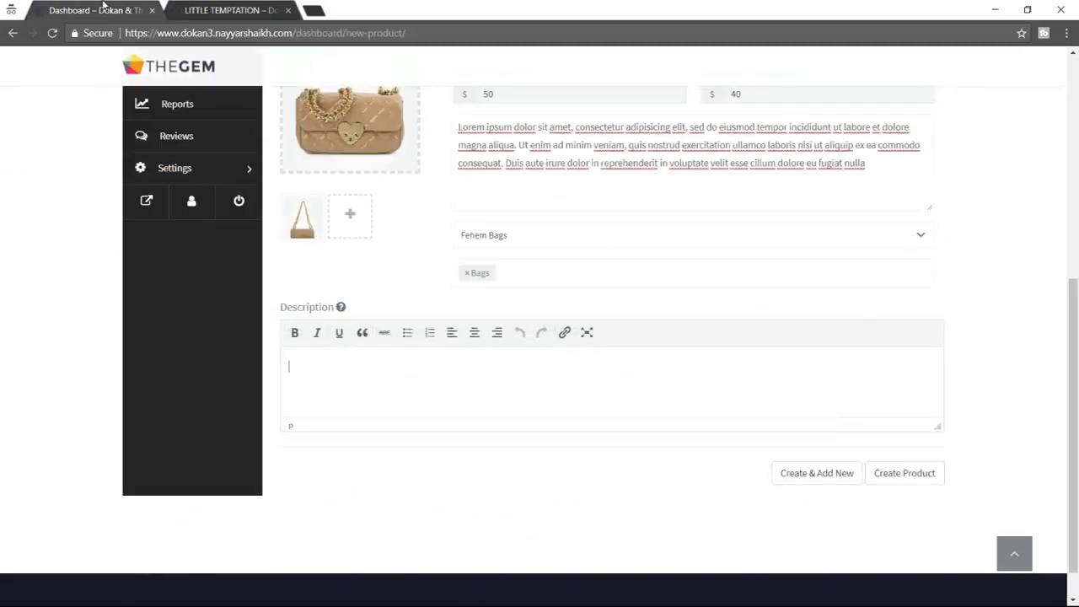
key("ctrl+v")
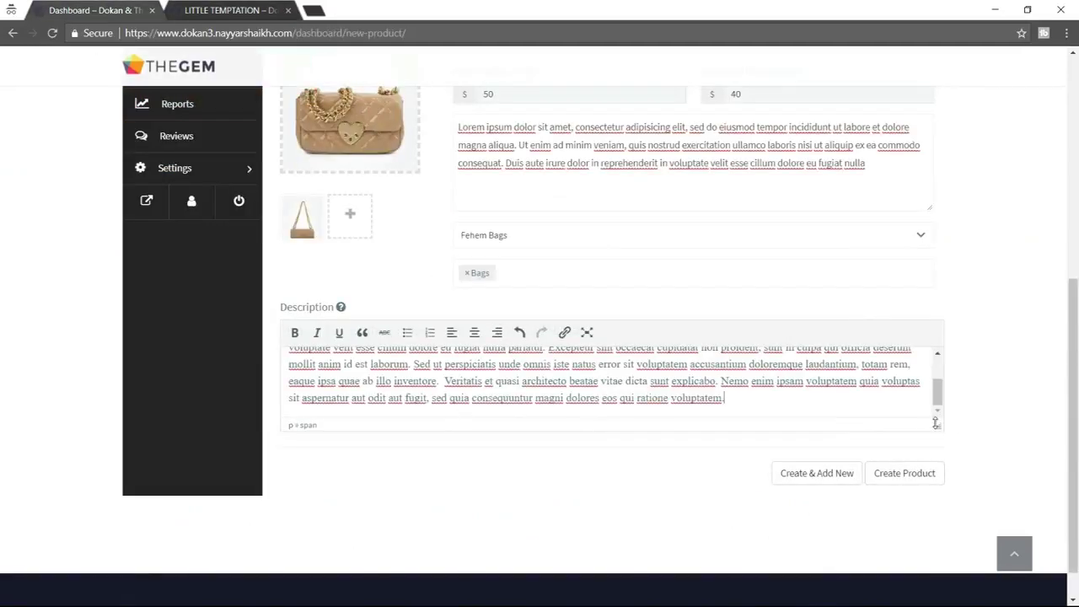
left_click_drag(935, 423, 938, 450)
left_click(908, 510)
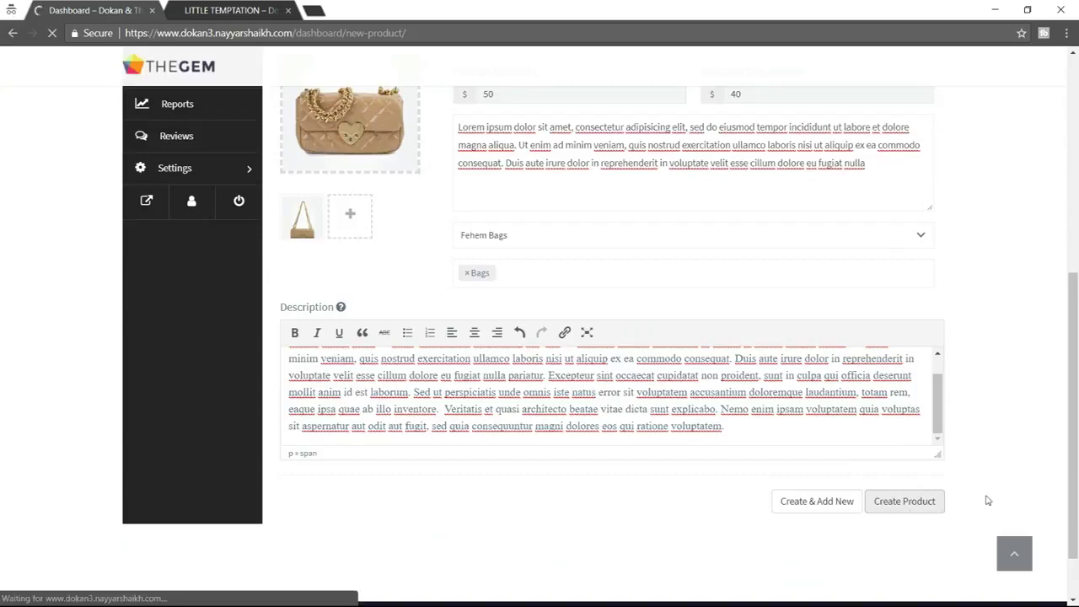
Set the product SKU to Bag001 and enable stock management
scroll(1026, 335, "down", 3)
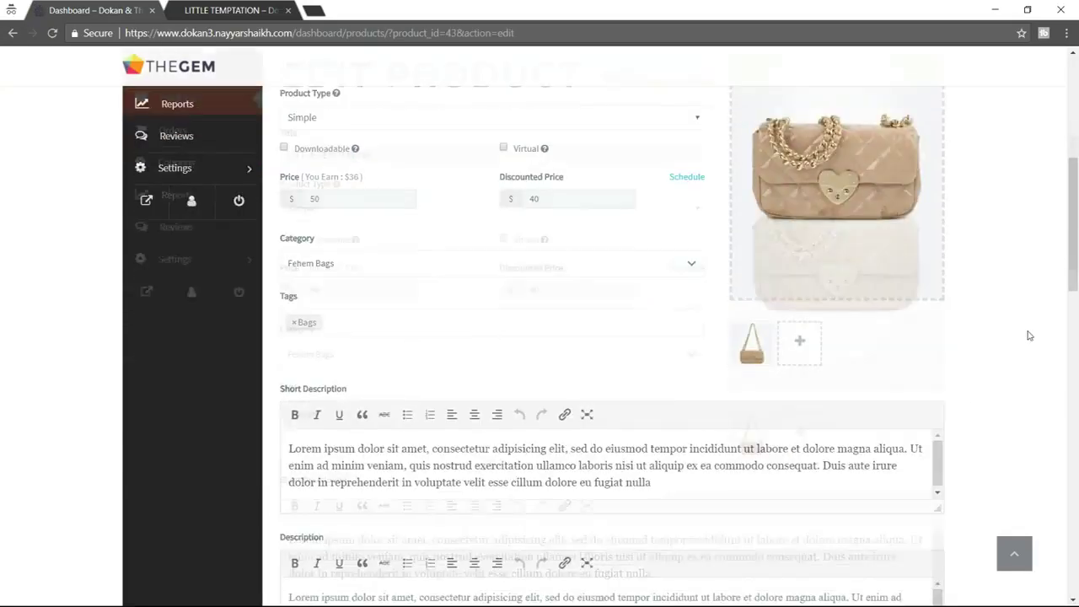
scroll(1028, 337, "down", 5)
scroll(1029, 371, "up", 5)
scroll(1027, 376, "down", 1)
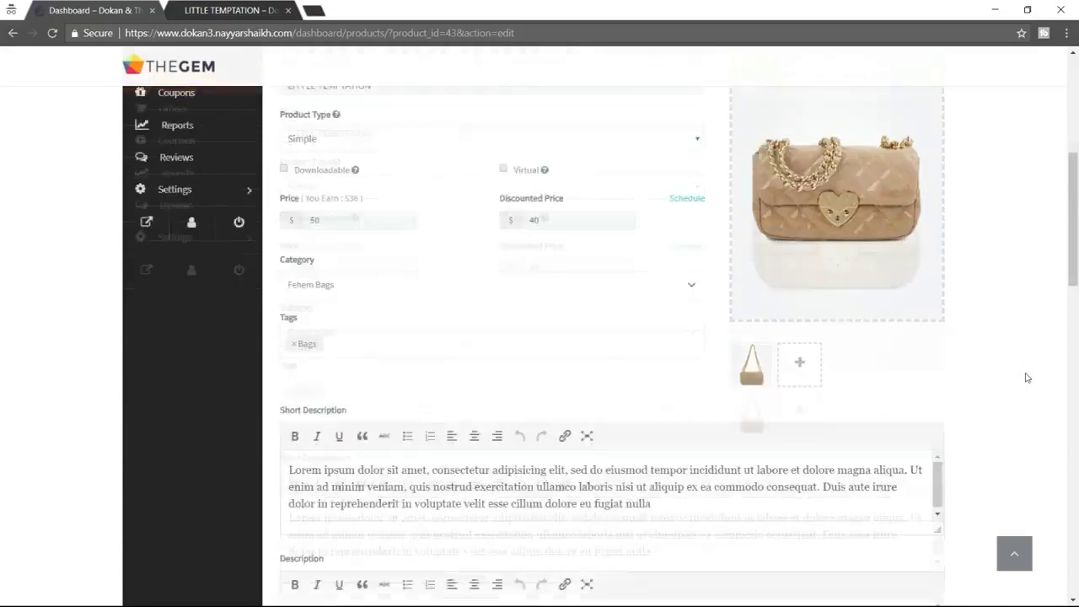
scroll(1027, 377, "down", 5)
scroll(575, 299, "up", 5)
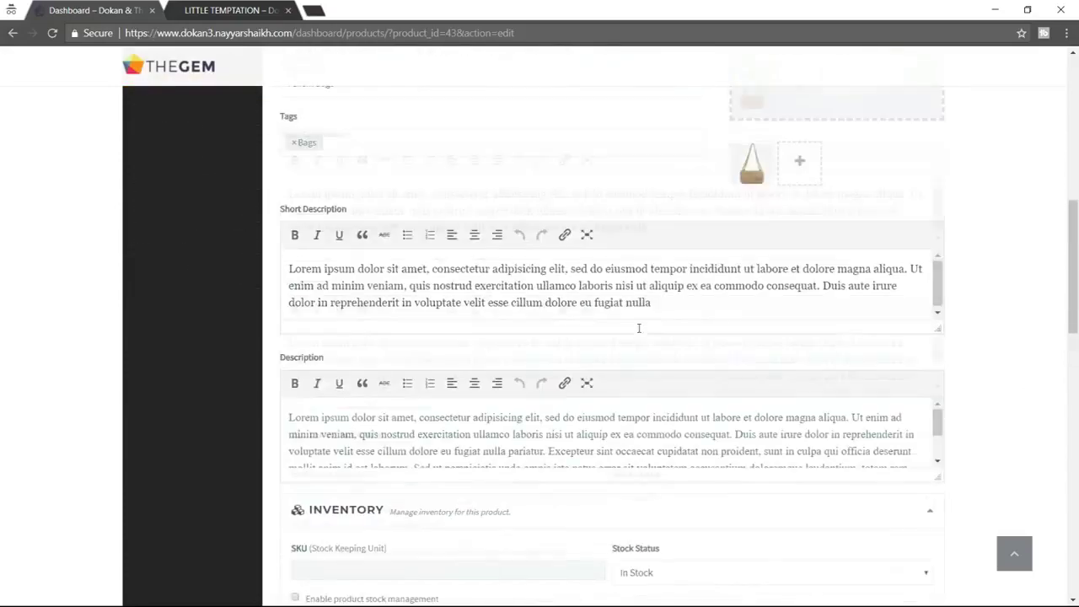
scroll(598, 293, "down", 3)
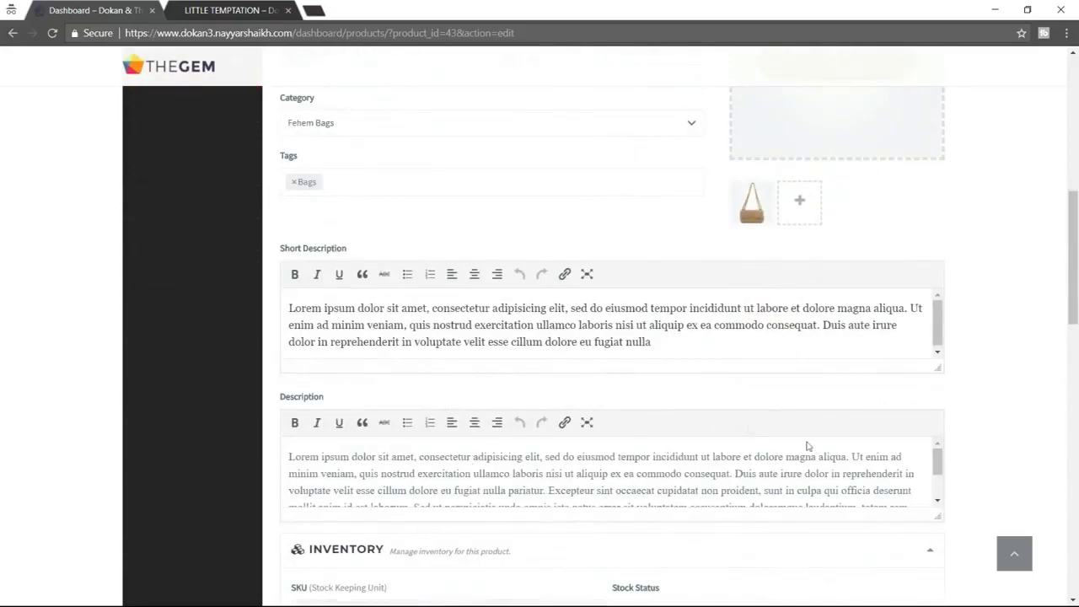
scroll(640, 489, "down", 2)
scroll(1004, 458, "down", 5)
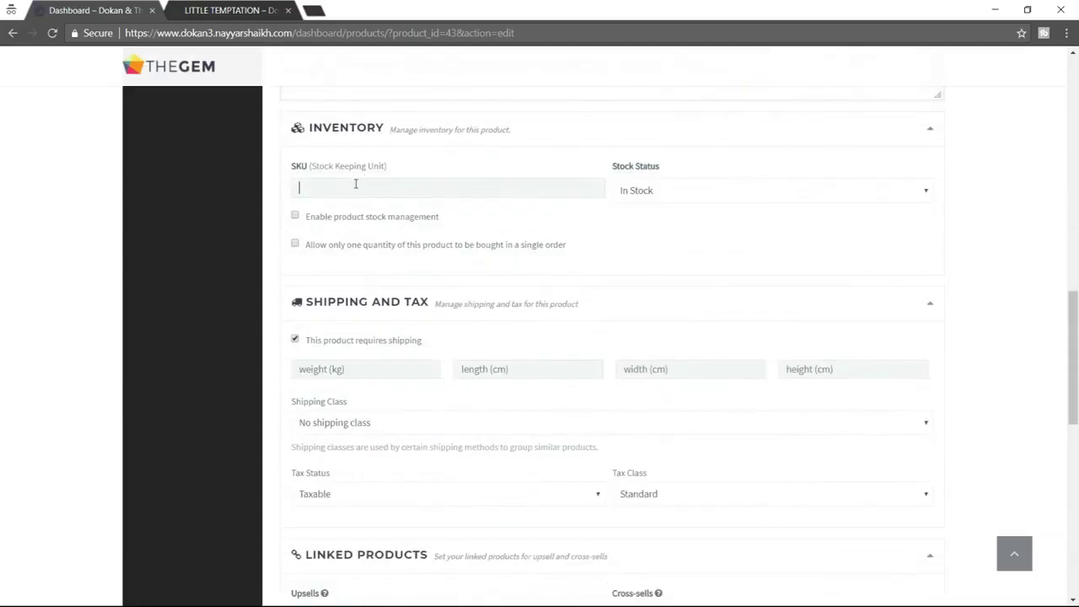
scroll(486, 280, "up", 1)
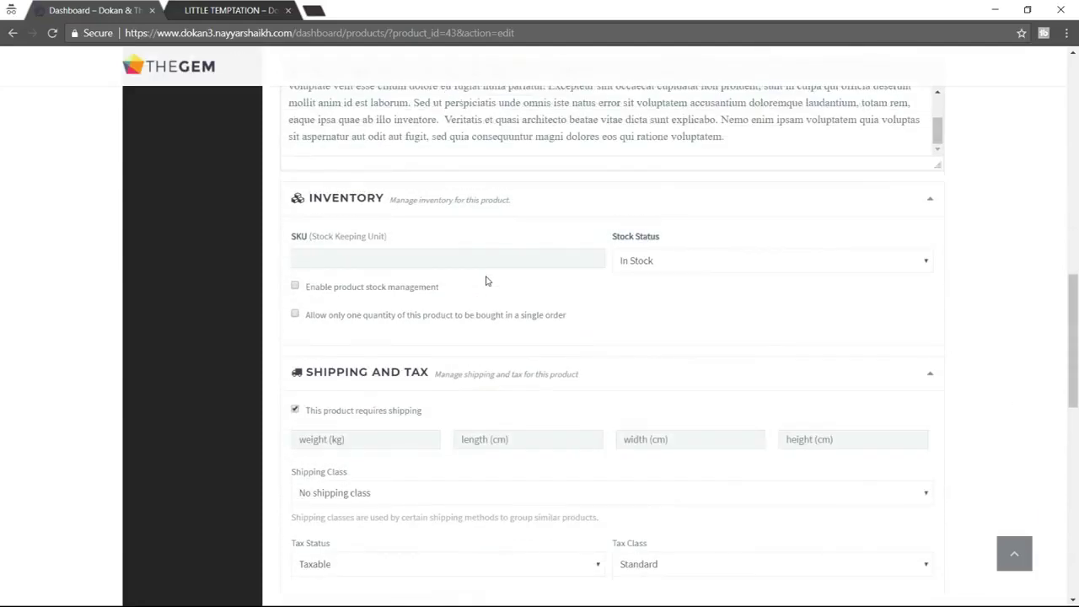
type("Bag")
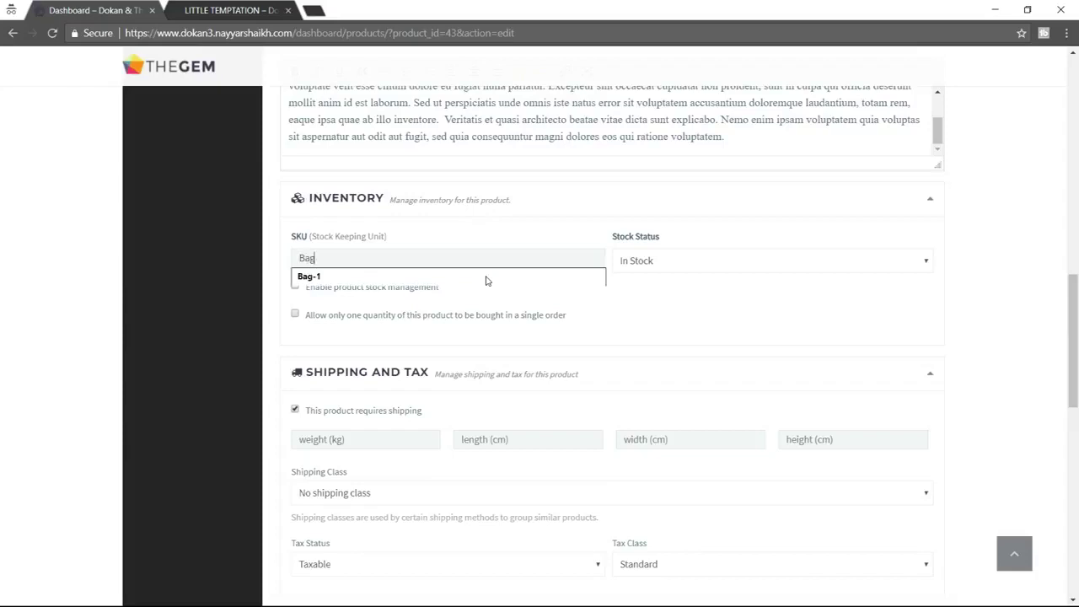
type("001")
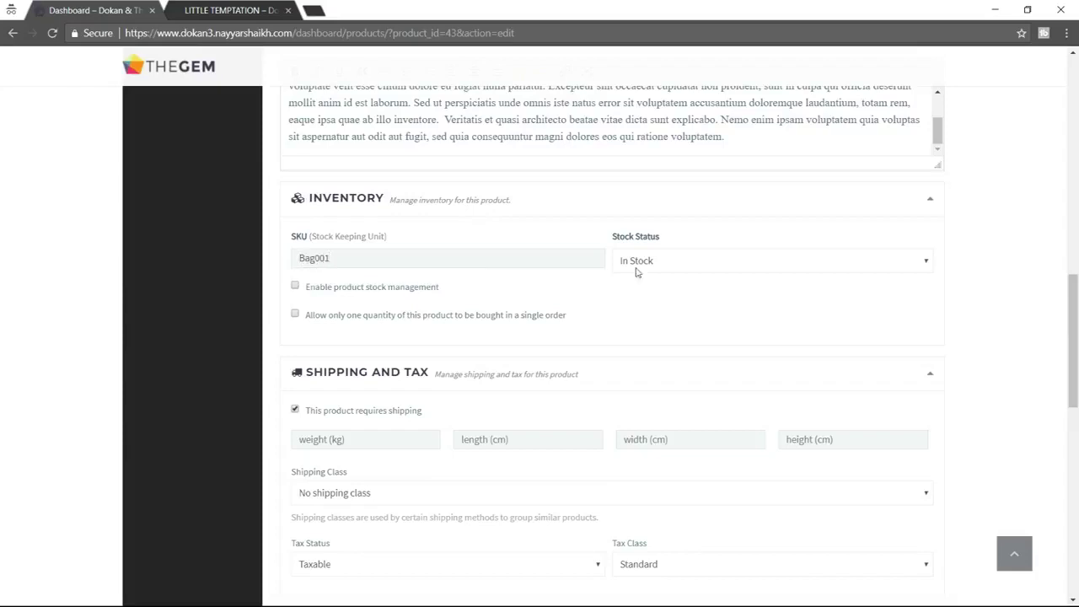
scroll(607, 311, "down", 1)
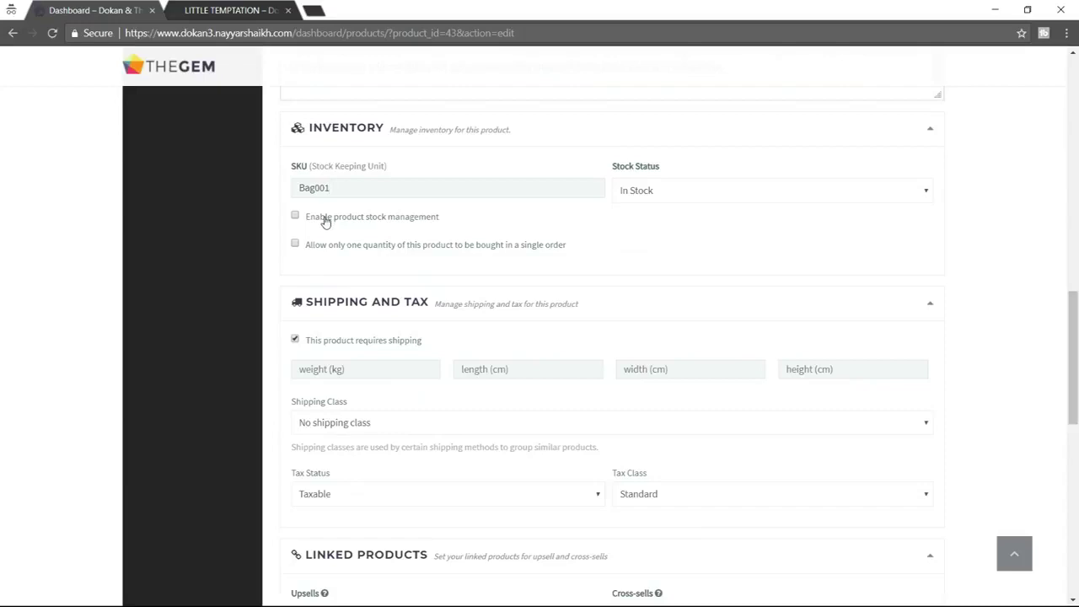
left_click(325, 218)
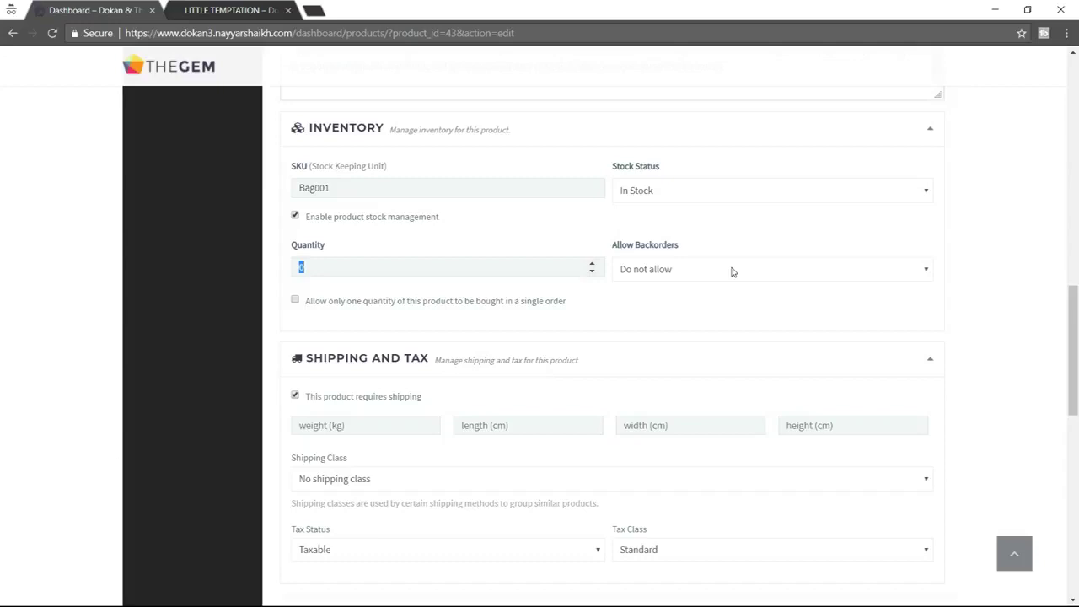
Enter weight 0.250 and dimensions 10 × 5 × 10
scroll(732, 271, "up", 15)
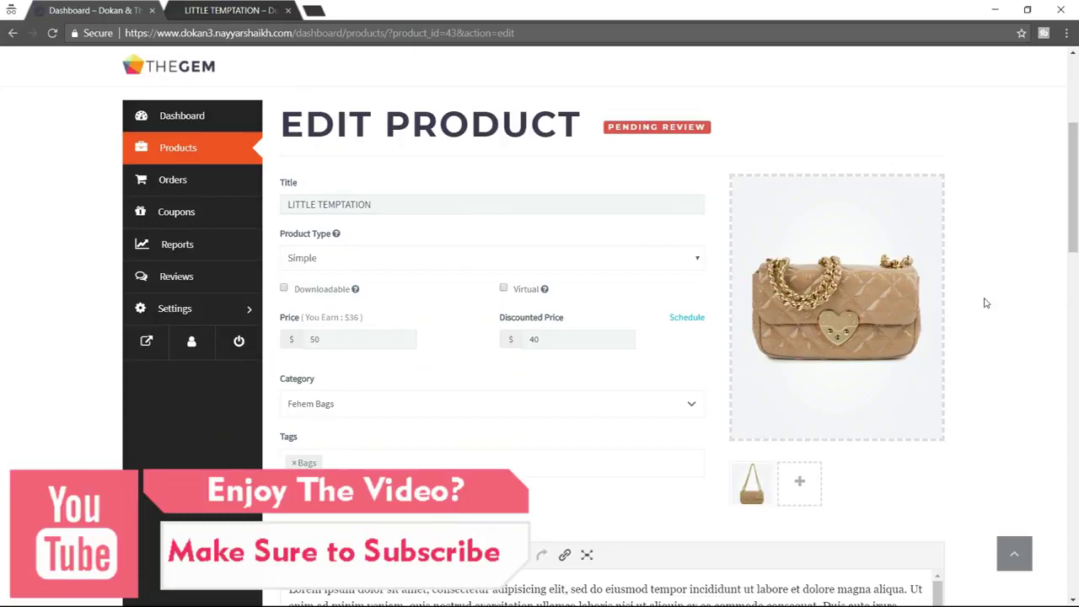
scroll(986, 303, "down", 6)
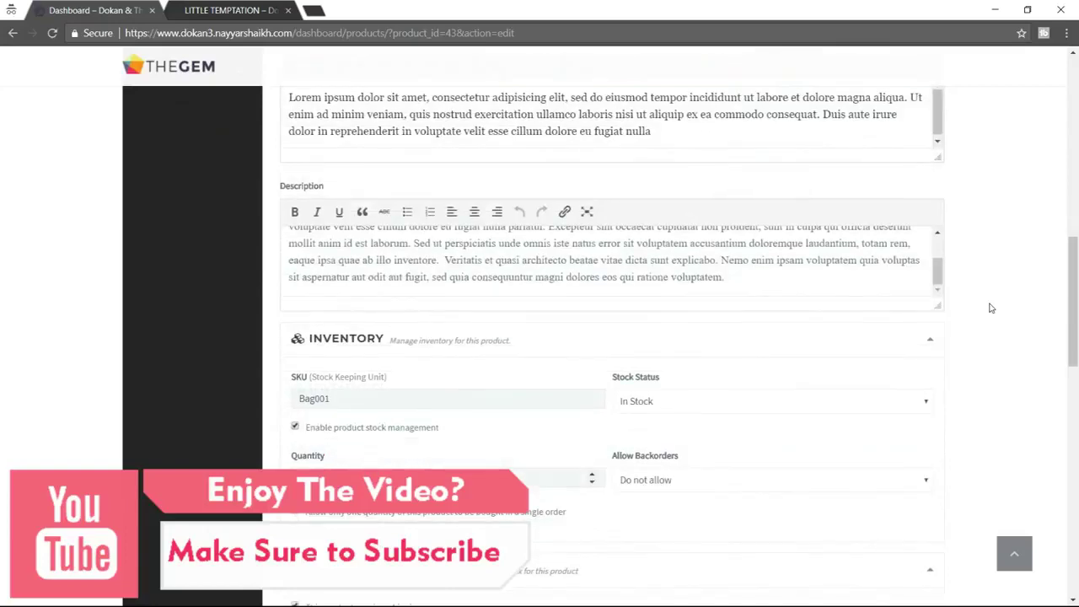
scroll(991, 308, "down", 3)
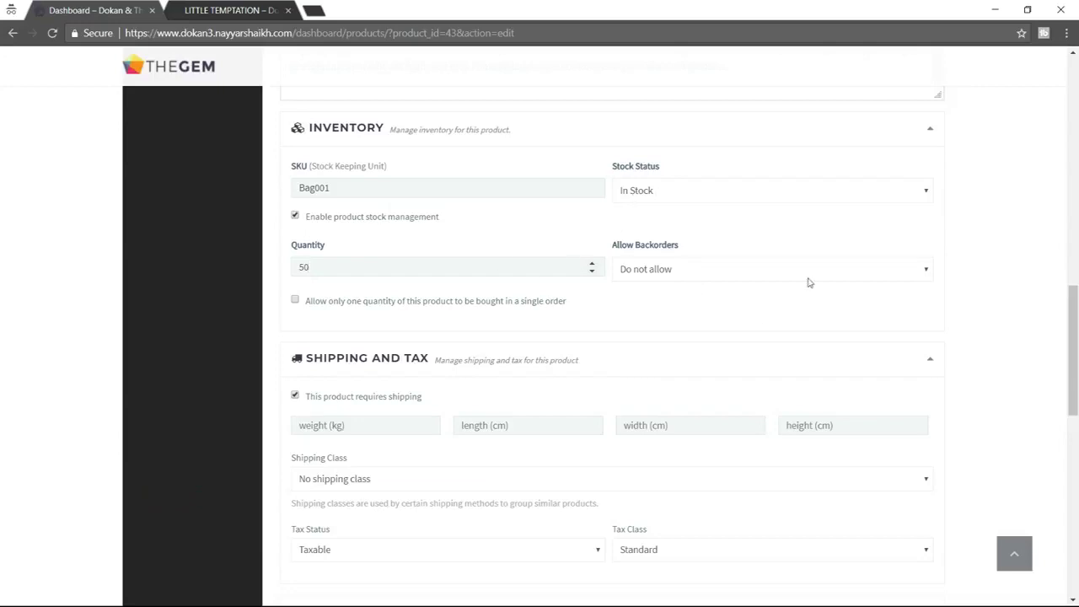
scroll(969, 344, "down", 1)
scroll(969, 344, "down", 1)
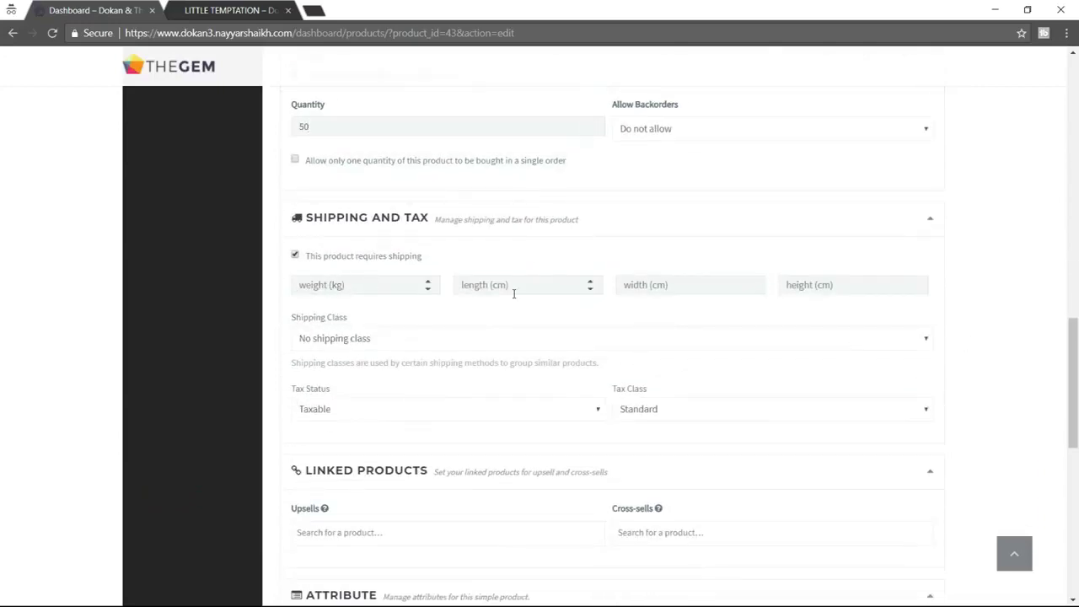
type("0.")
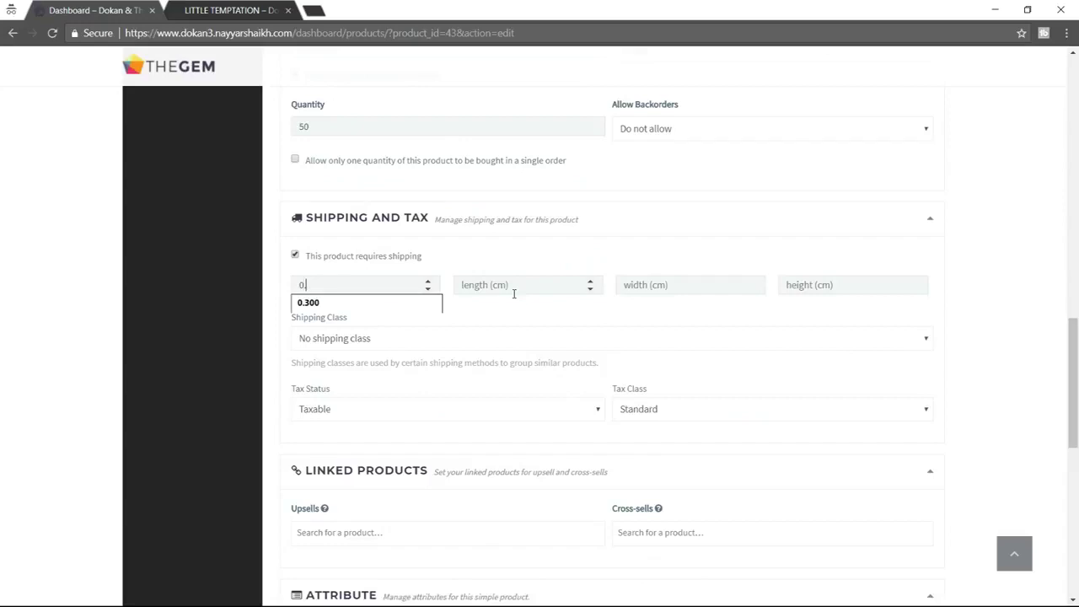
type("250")
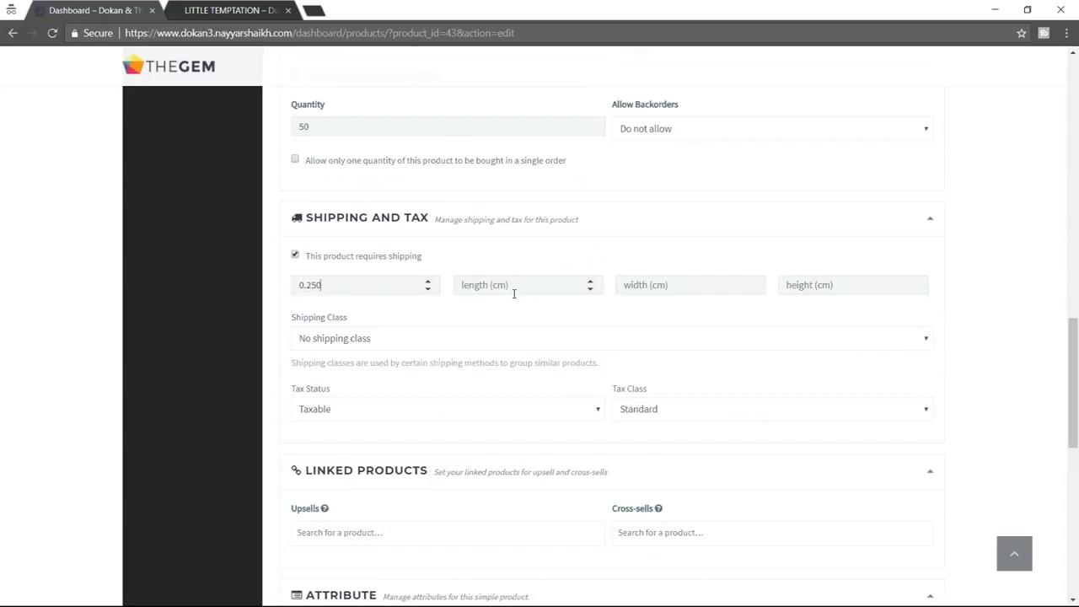
type("10")
key("Tab")
type("5")
key("Tab")
type("10")
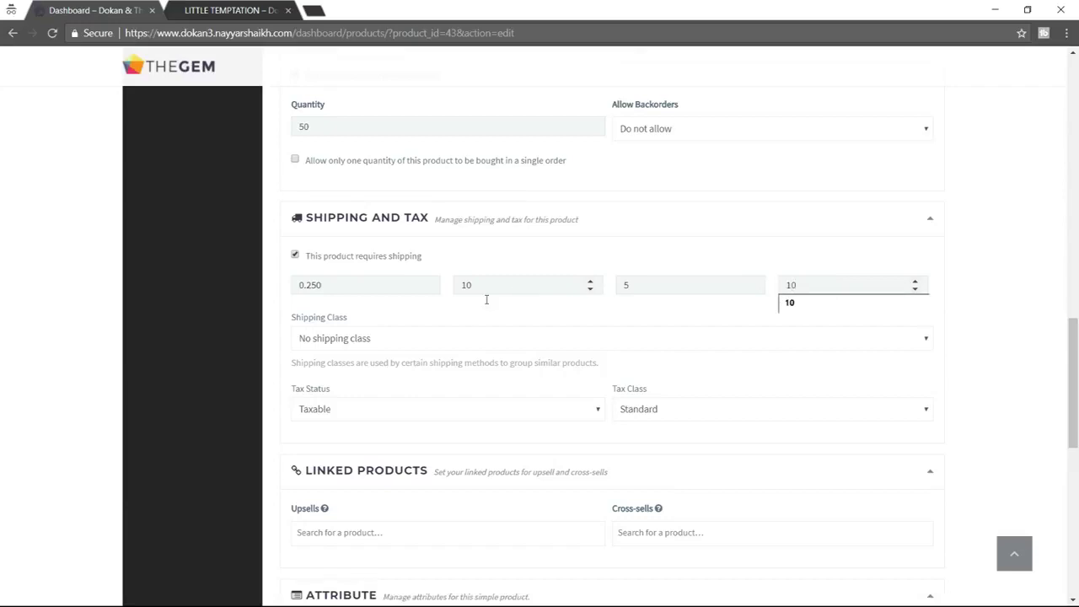
Keep No shipping class and set the tax class to GST
left_click(428, 344)
left_click(416, 367)
scroll(472, 380, "down", 2)
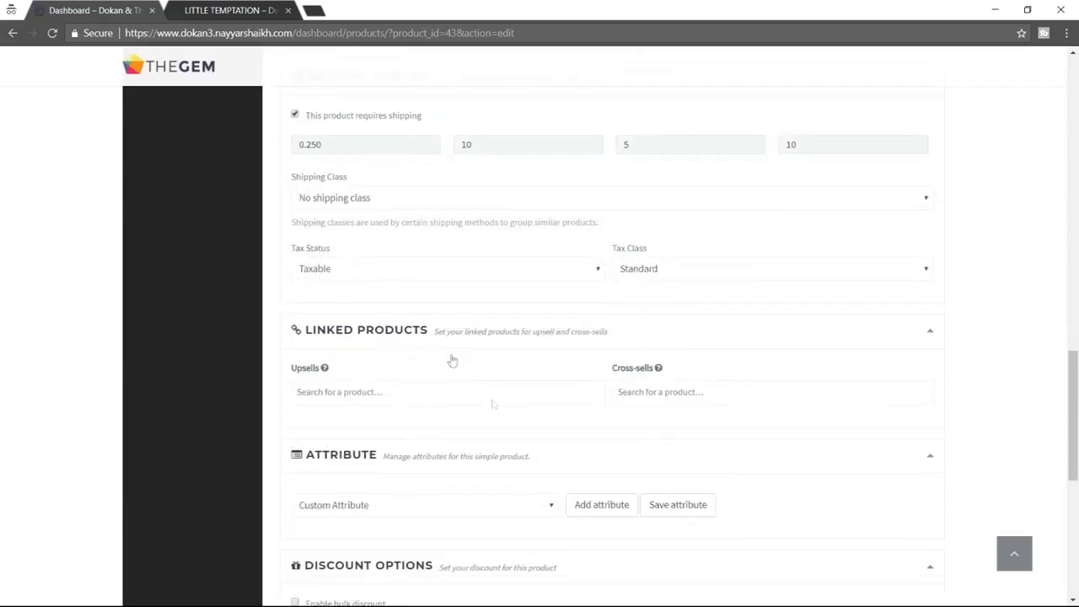
left_click(648, 268)
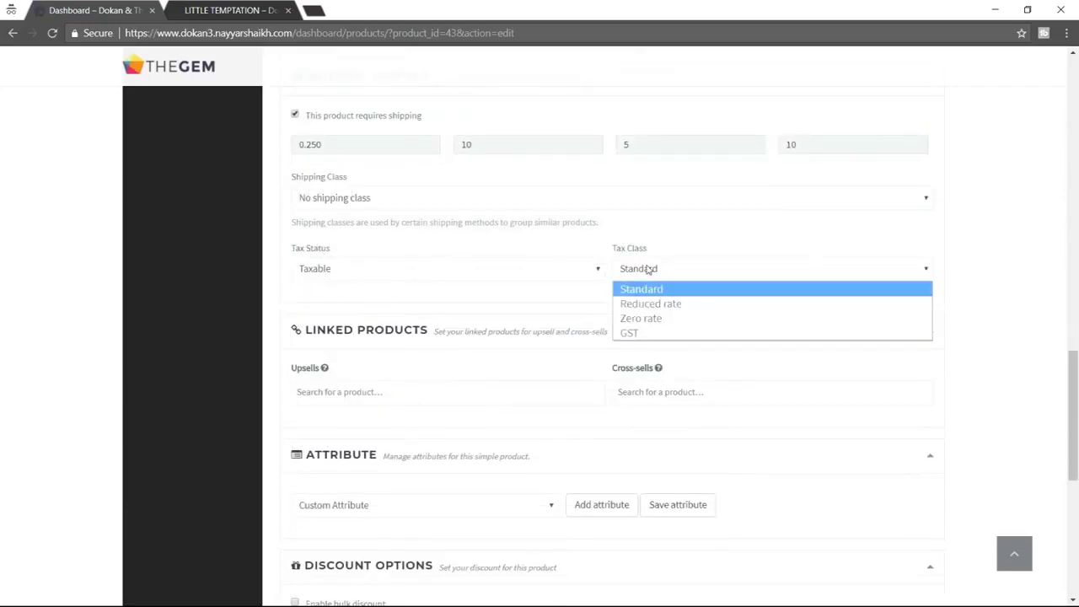
left_click(661, 334)
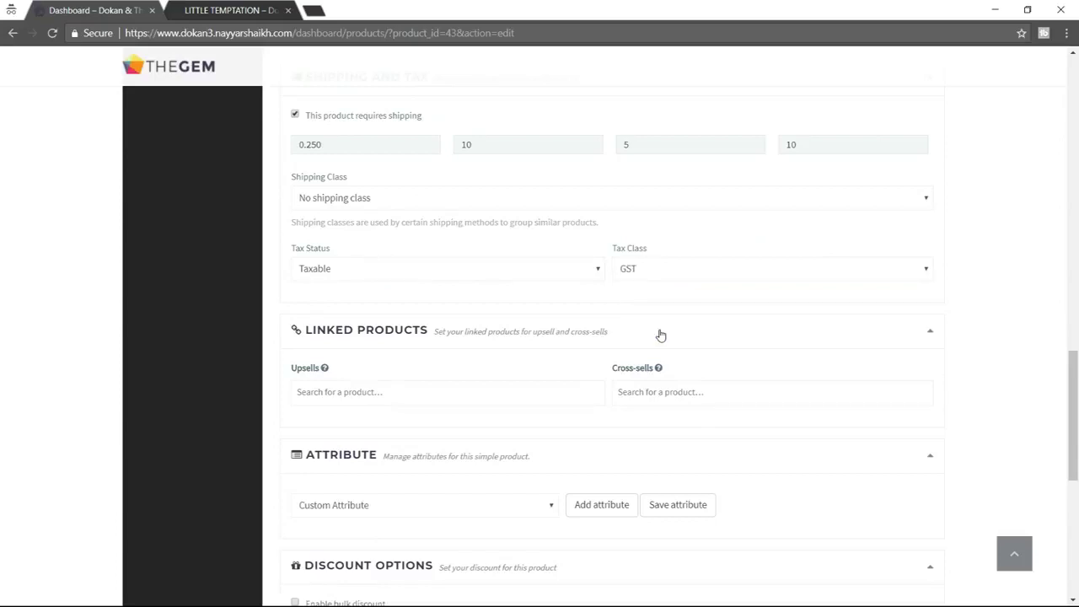
scroll(430, 257, "down", 2)
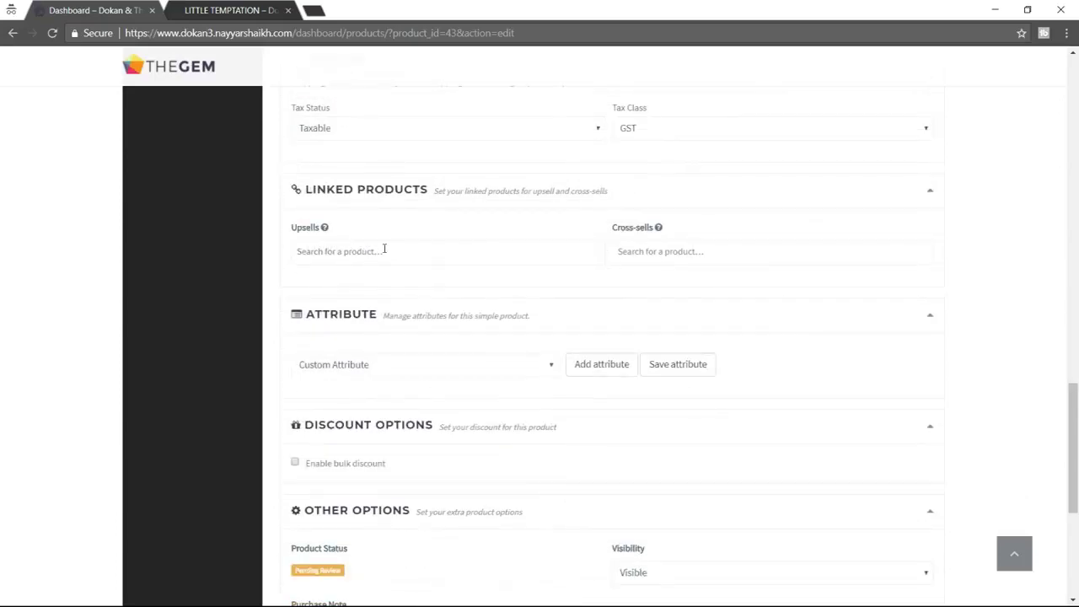
scroll(674, 295, "down", 2)
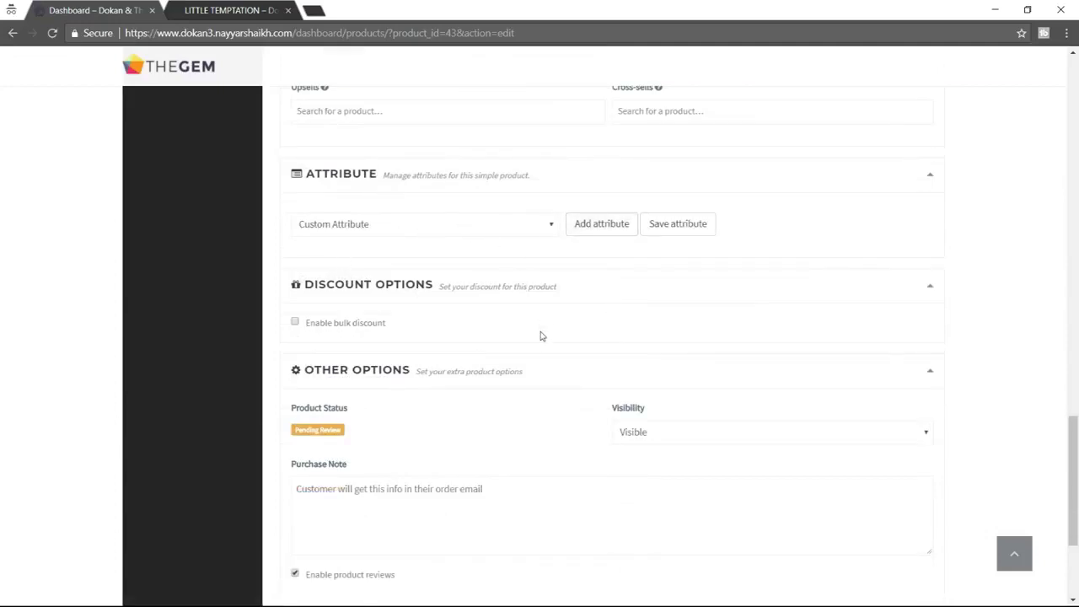
scroll(504, 253, "down", 3)
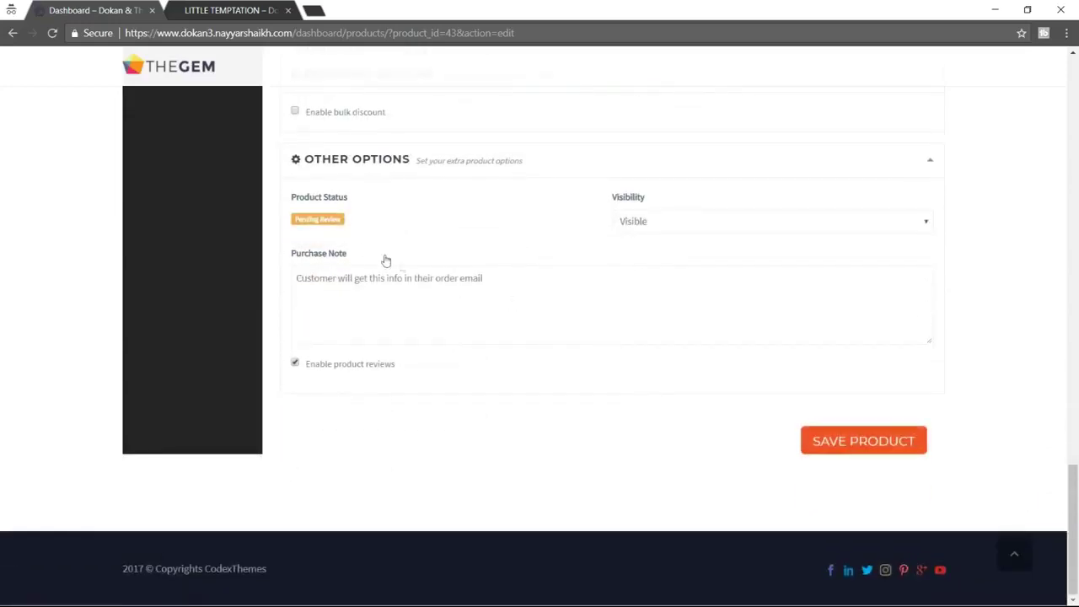
Save the LITTLE TEMPTATION product and check the success message at the top
left_click(919, 444)
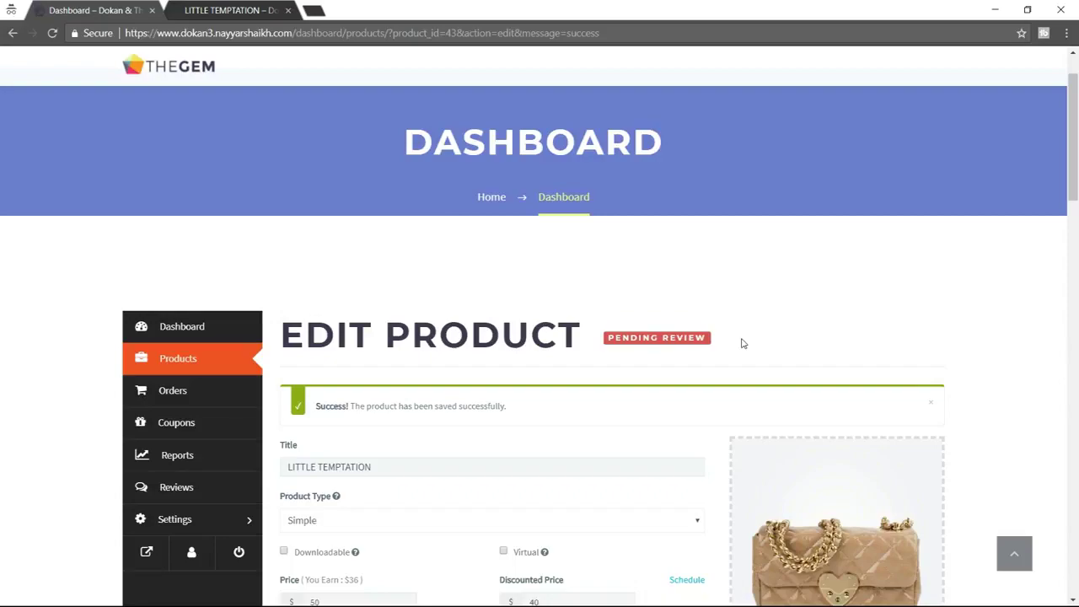
scroll(742, 346, "down", 4)
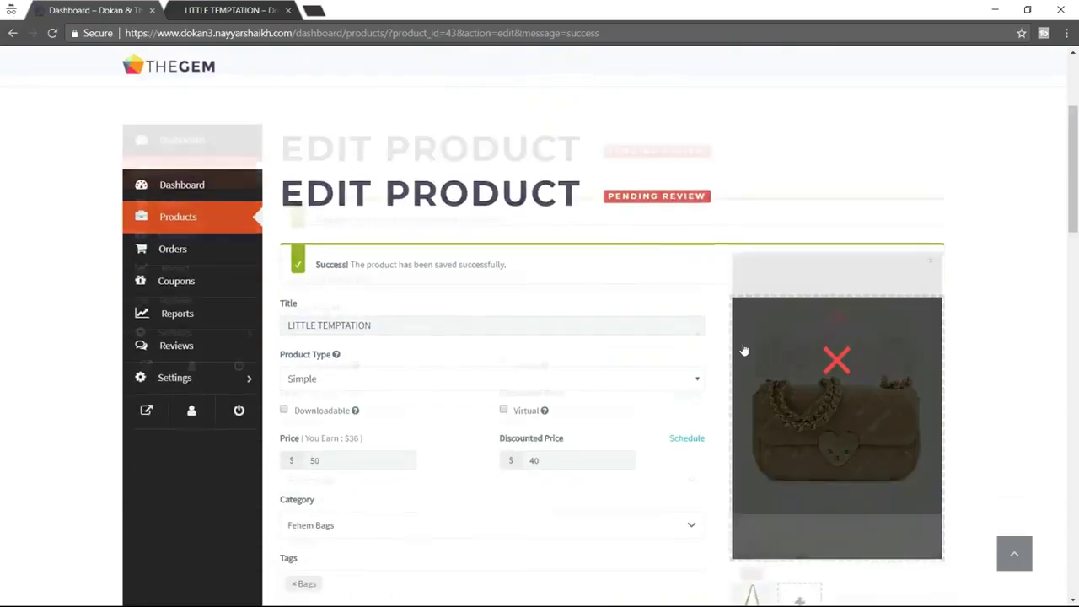
scroll(985, 368, "up", 2)
scroll(1044, 388, "up", 3)
scroll(1046, 389, "down", 5)
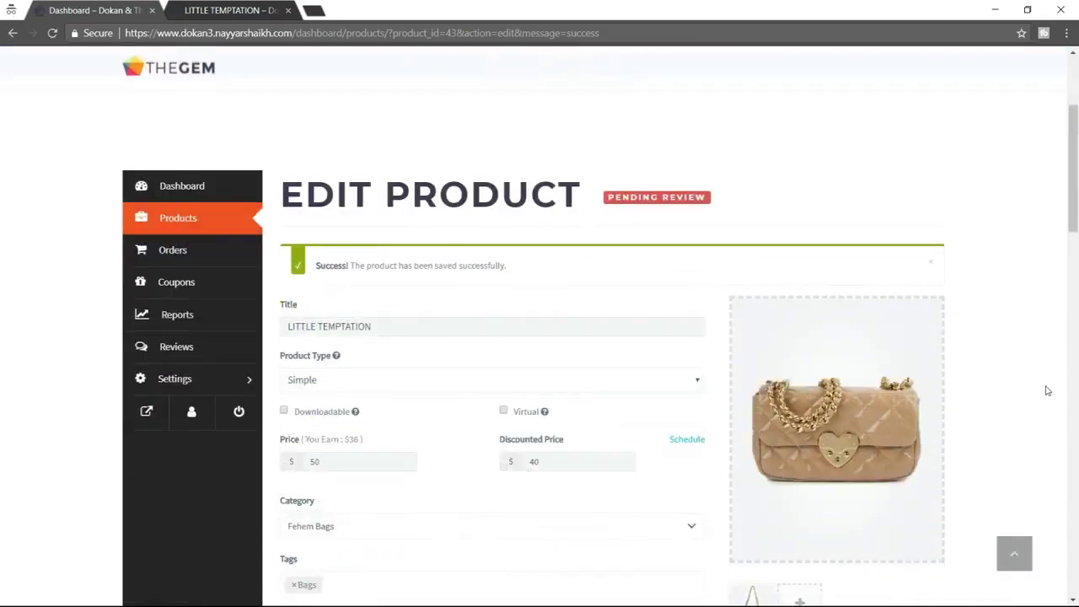
scroll(1046, 389, "up", 2)
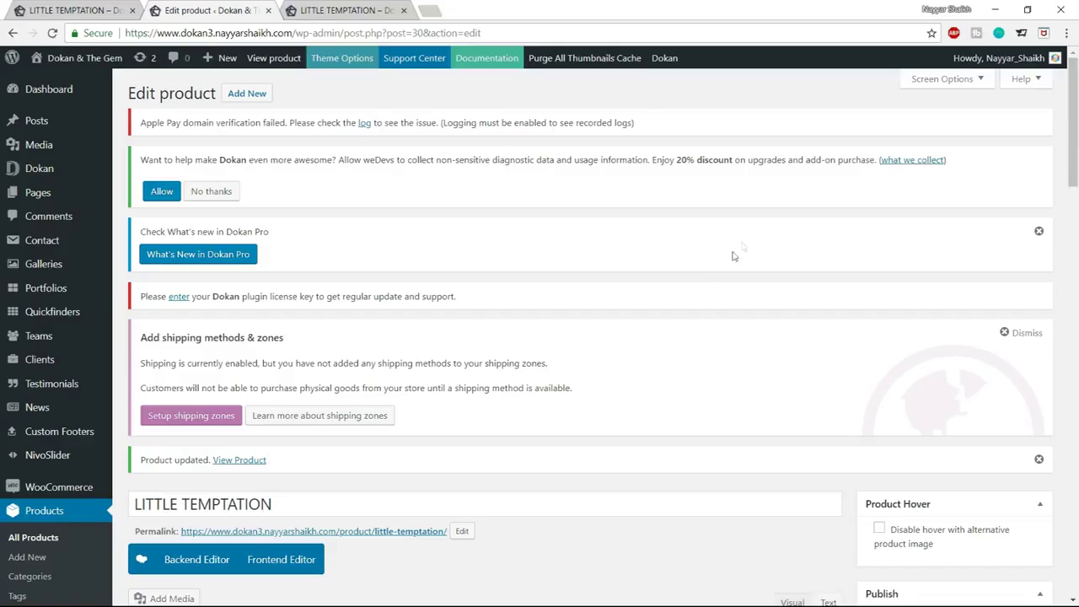
Open All Products in WordPress admin and inspect the pending LITTLE TEMPTATION row and its Author column
scroll(715, 273, "down", 8)
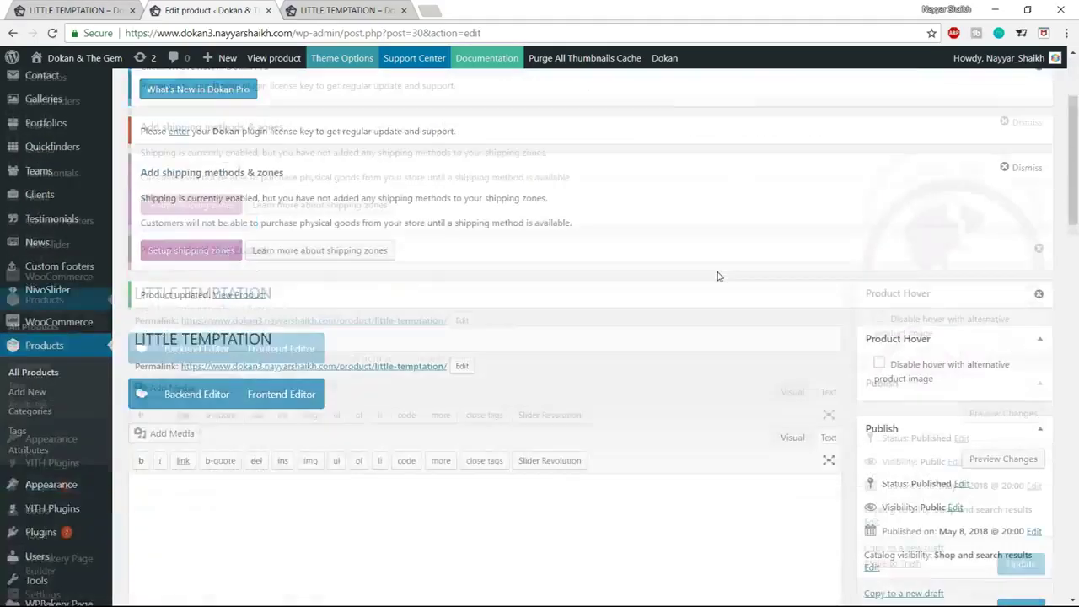
scroll(707, 285, "up", 6)
scroll(707, 289, "down", 4)
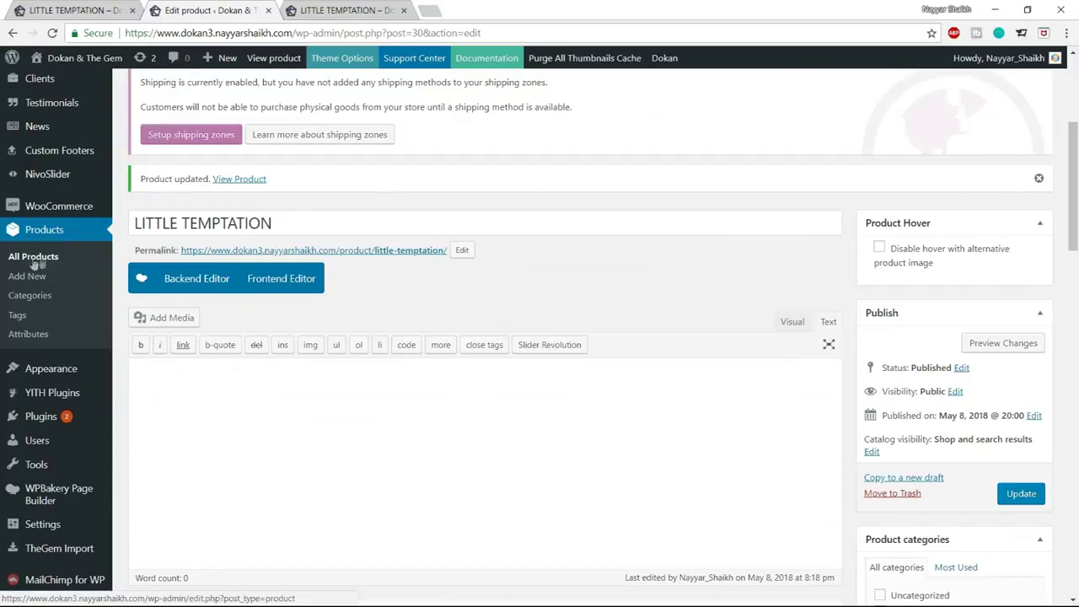
left_click(25, 263)
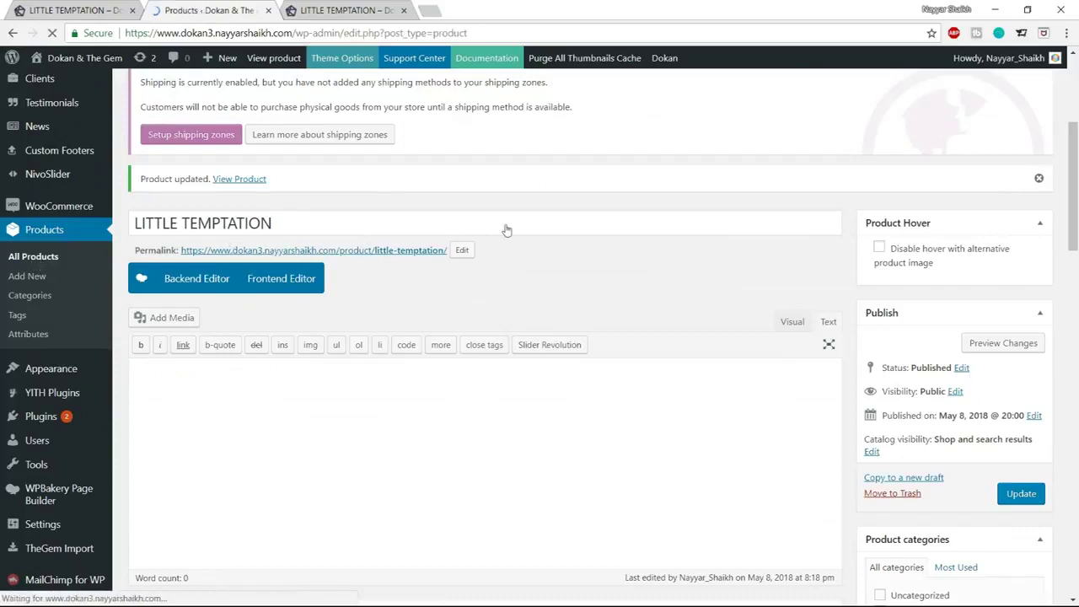
scroll(603, 234, "down", 4)
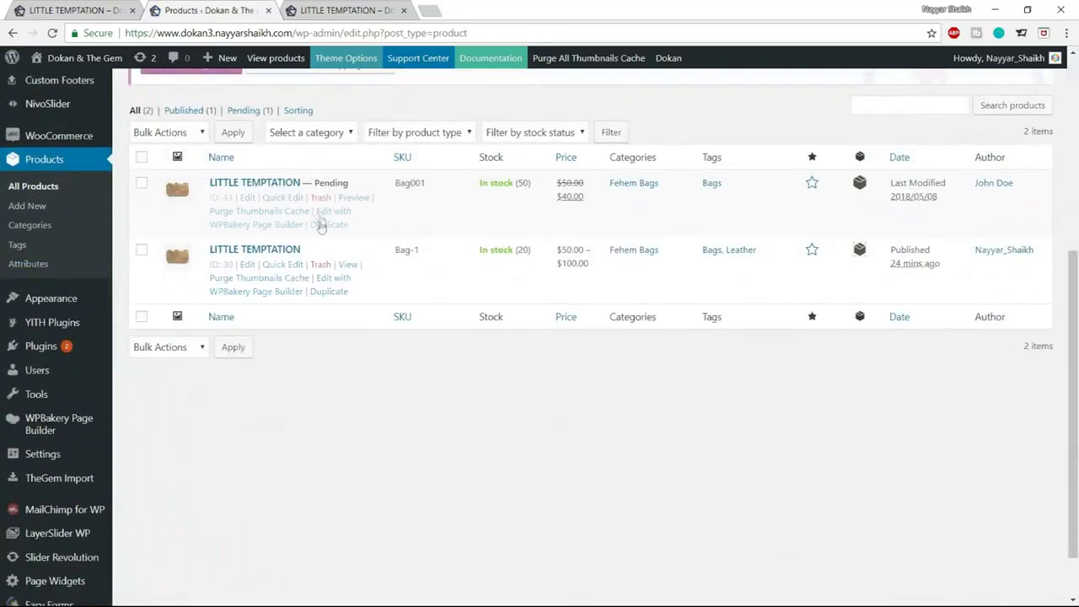
left_click_drag(314, 186, 343, 187)
left_click(437, 214)
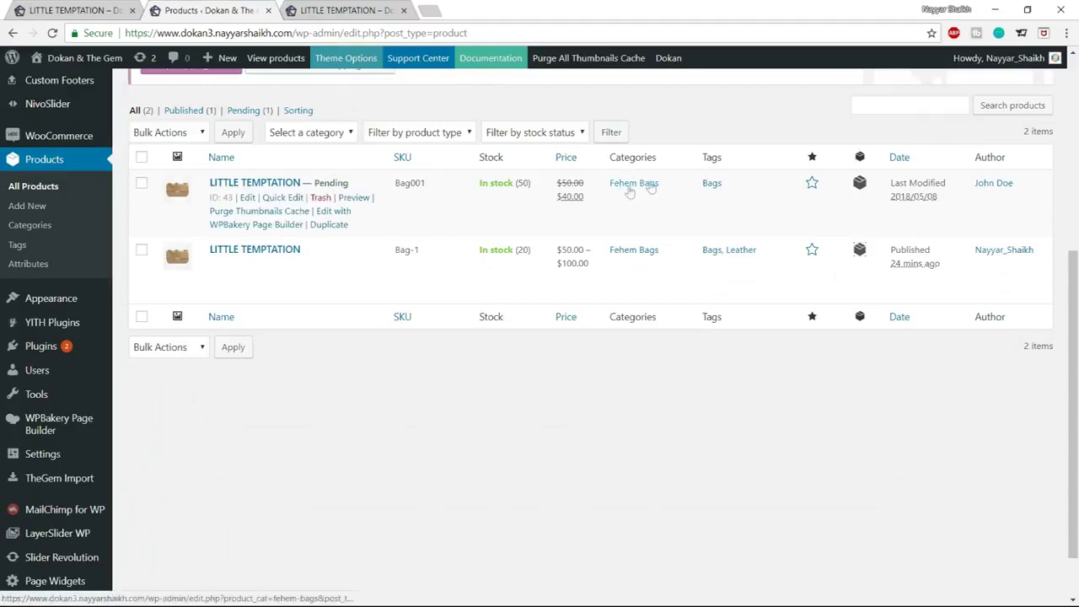
left_click_drag(976, 159, 1020, 157)
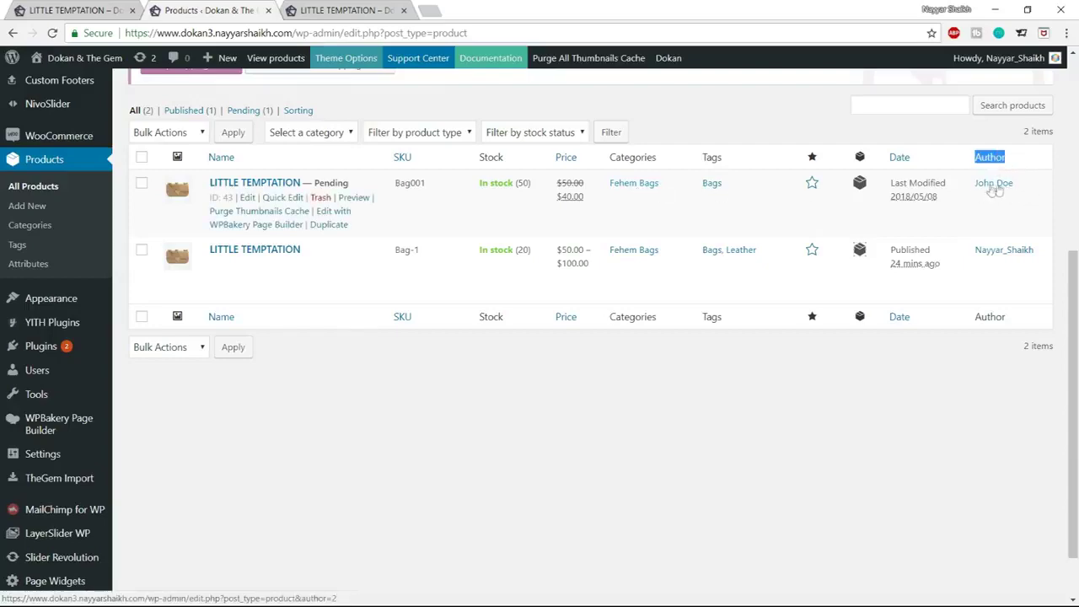
scroll(1019, 253, "up", 1)
scroll(1020, 280, "up", 1)
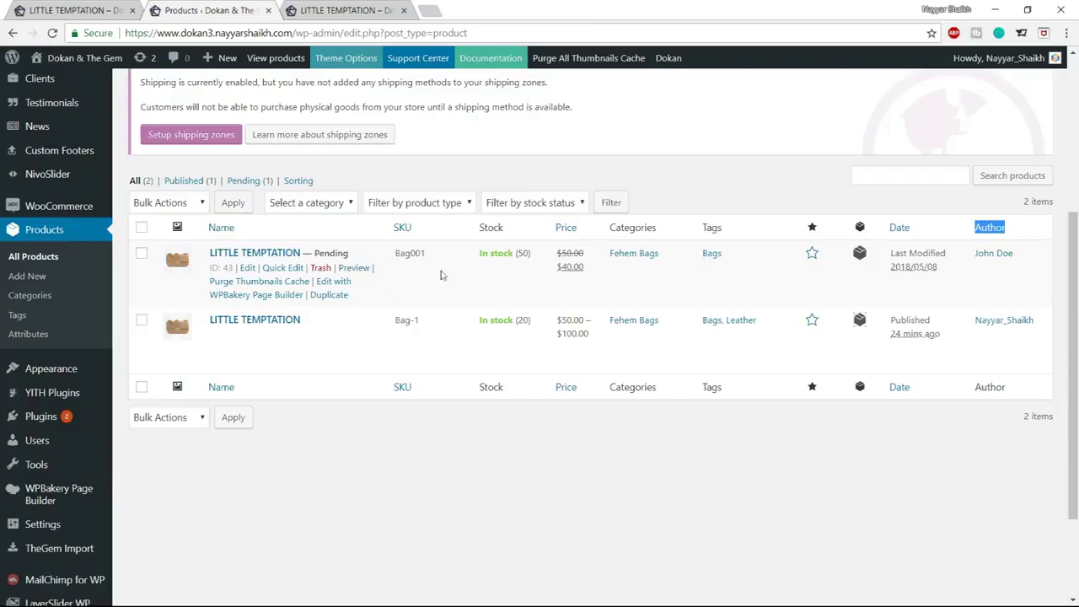
Open the pending LITTLE TEMPTATION product for editing and publish it
left_click(248, 270)
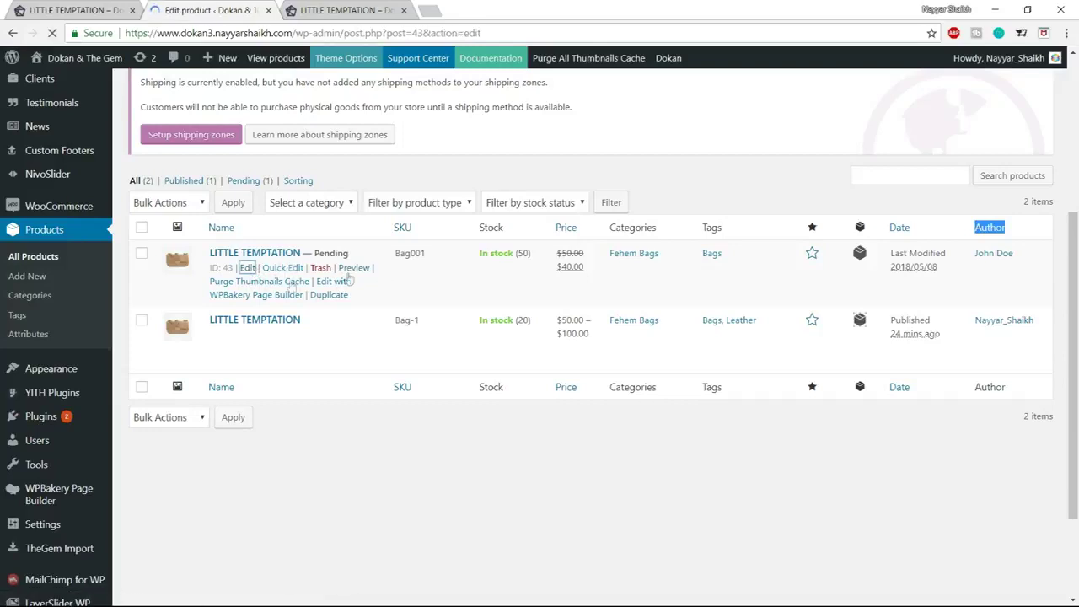
scroll(658, 390, "down", 3)
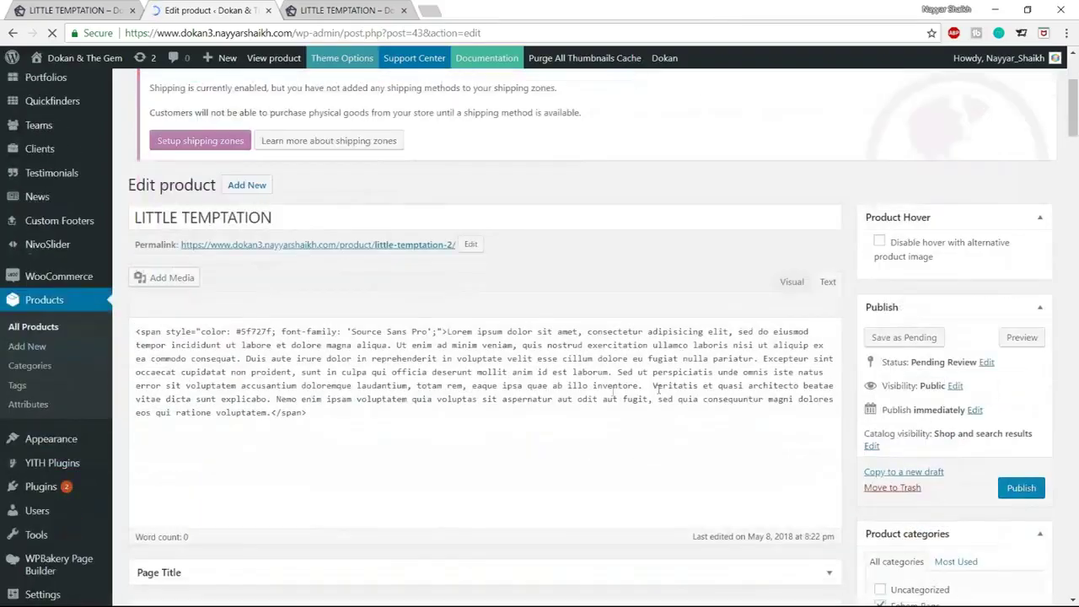
scroll(515, 296, "down", 2)
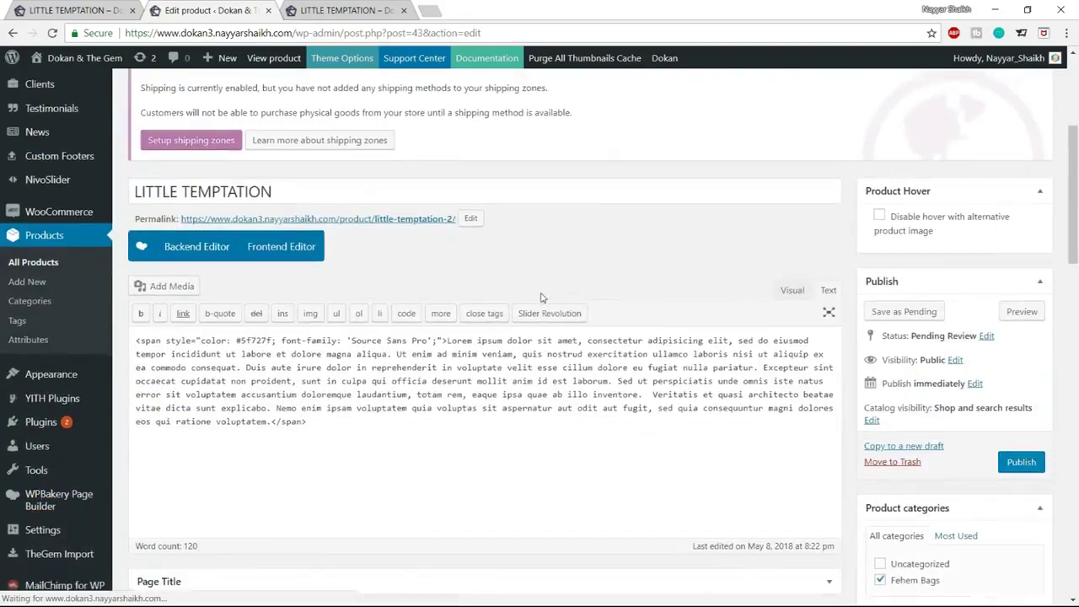
scroll(383, 354, "down", 15)
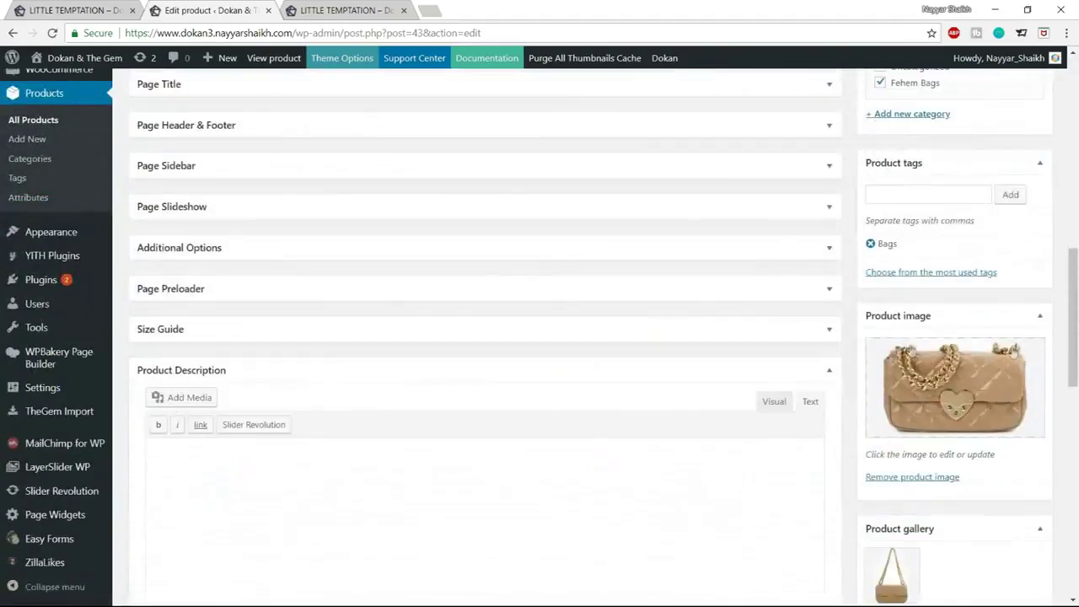
scroll(704, 344, "down", 4)
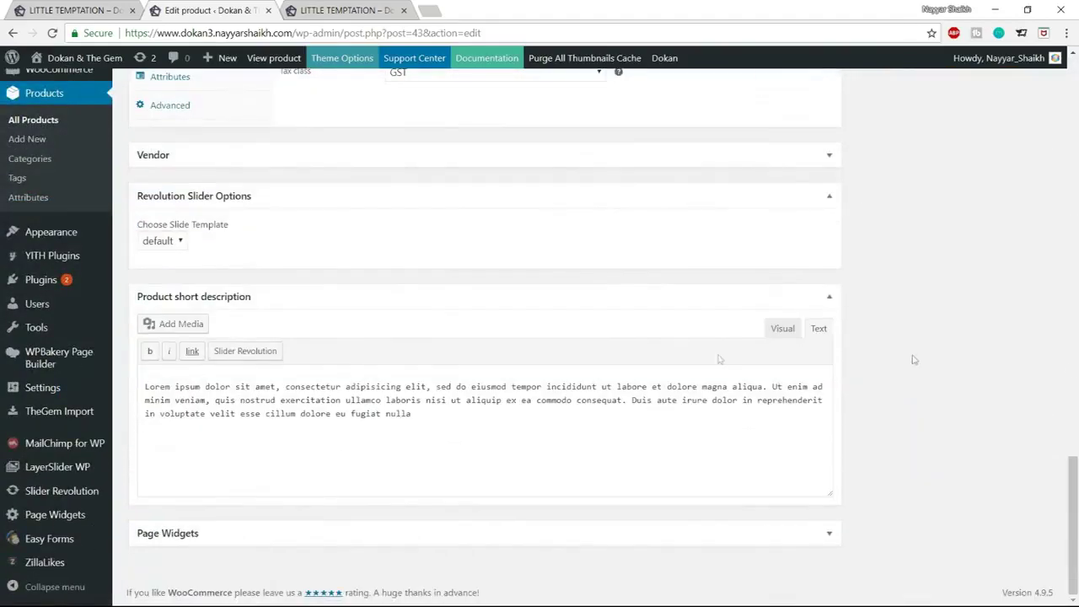
scroll(1072, 371, "up", 10)
scroll(1071, 371, "up", 5)
left_click(1022, 386)
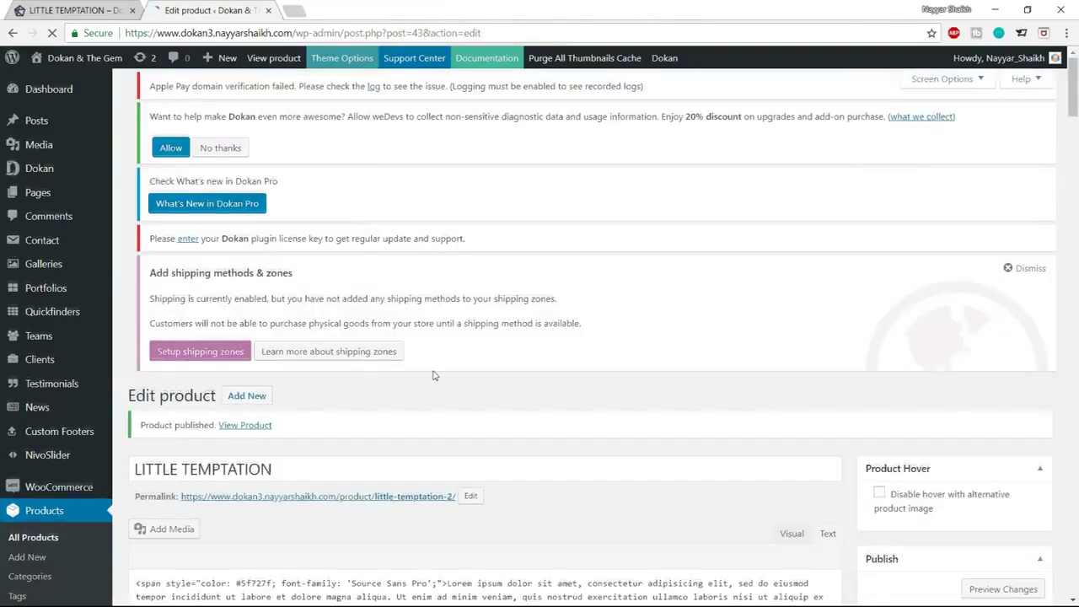
Open the published product's permalink in a new tab
scroll(433, 375, "down", 3)
right_click(360, 283)
left_click(409, 294)
Check the storefront page's $40.00 price, 0.250 kg weight and 10×5×10 cm dimensions, then return to the dashboard
left_click(318, 9)
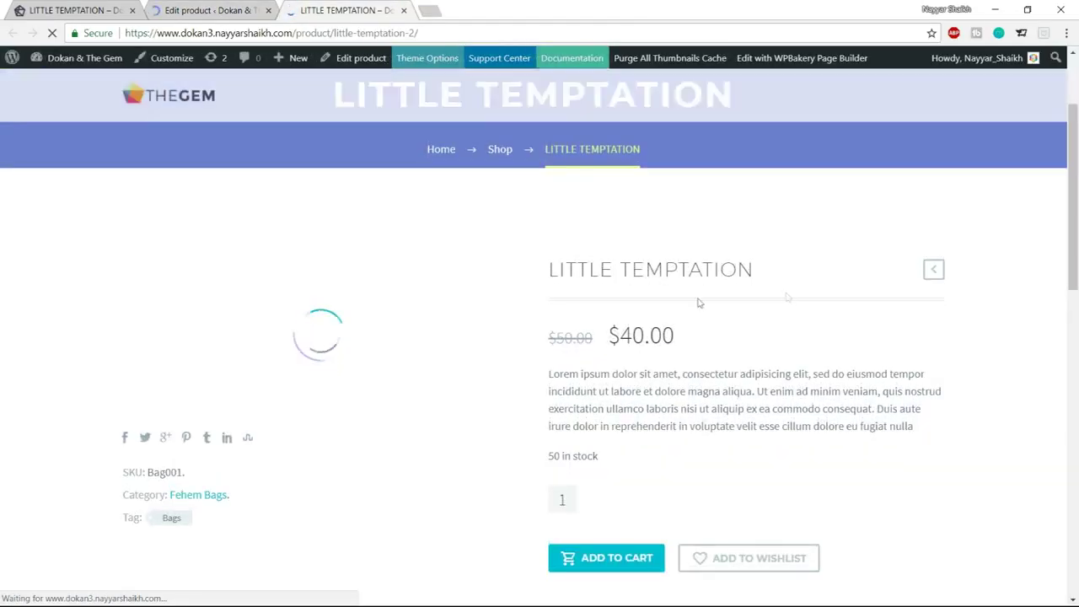
double_click(589, 351)
scroll(711, 366, "down", 3)
scroll(711, 371, "down", 6)
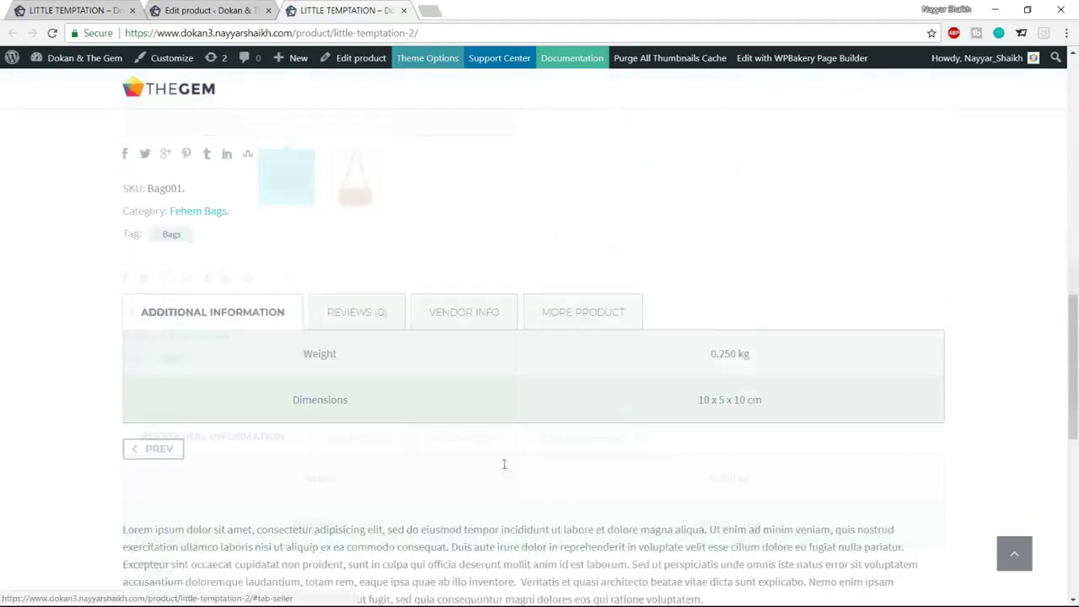
scroll(513, 362, "down", 3)
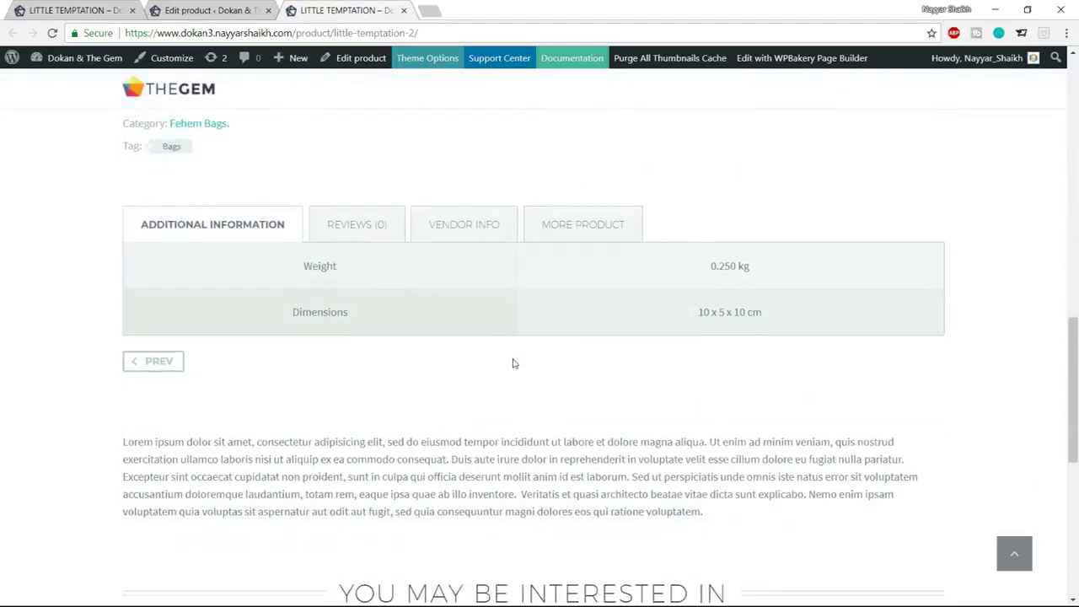
left_click_drag(153, 284, 417, 363)
scroll(416, 363, "up", 3)
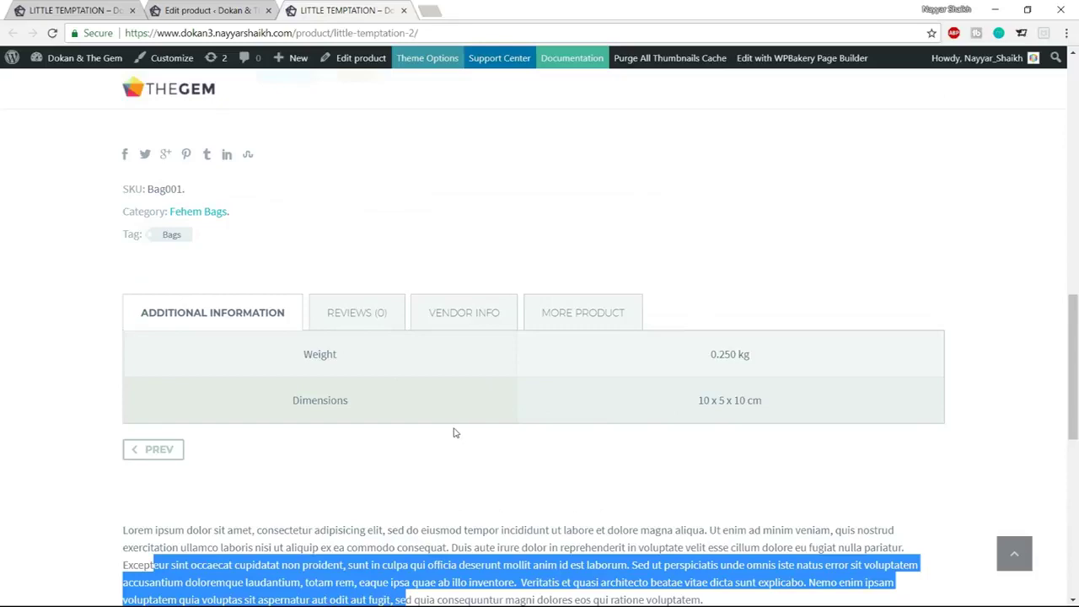
left_click(447, 463)
scroll(354, 469, "down", 1)
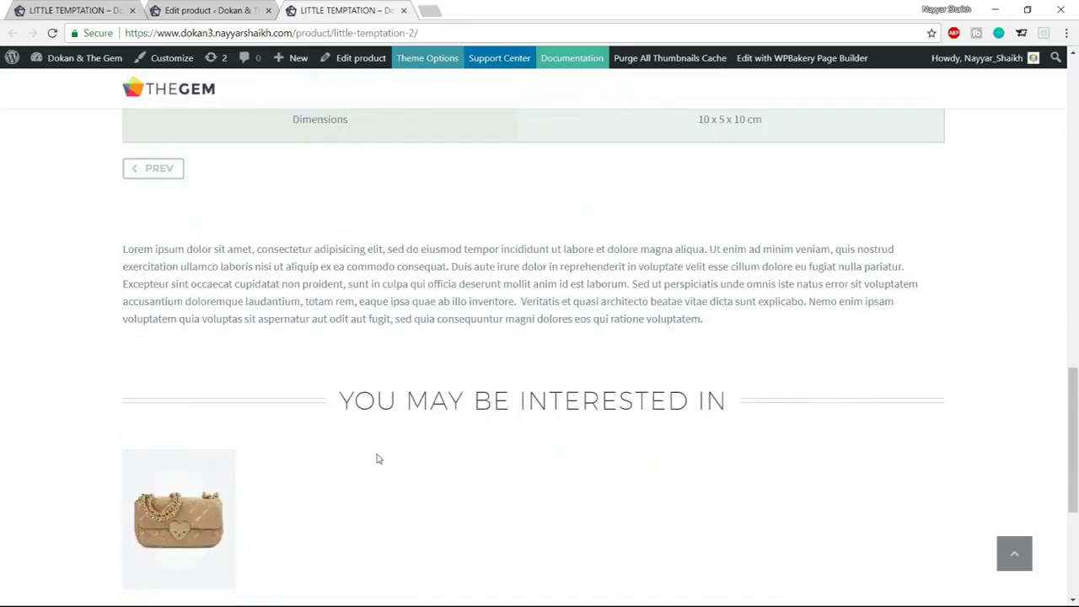
scroll(492, 389, "up", 2)
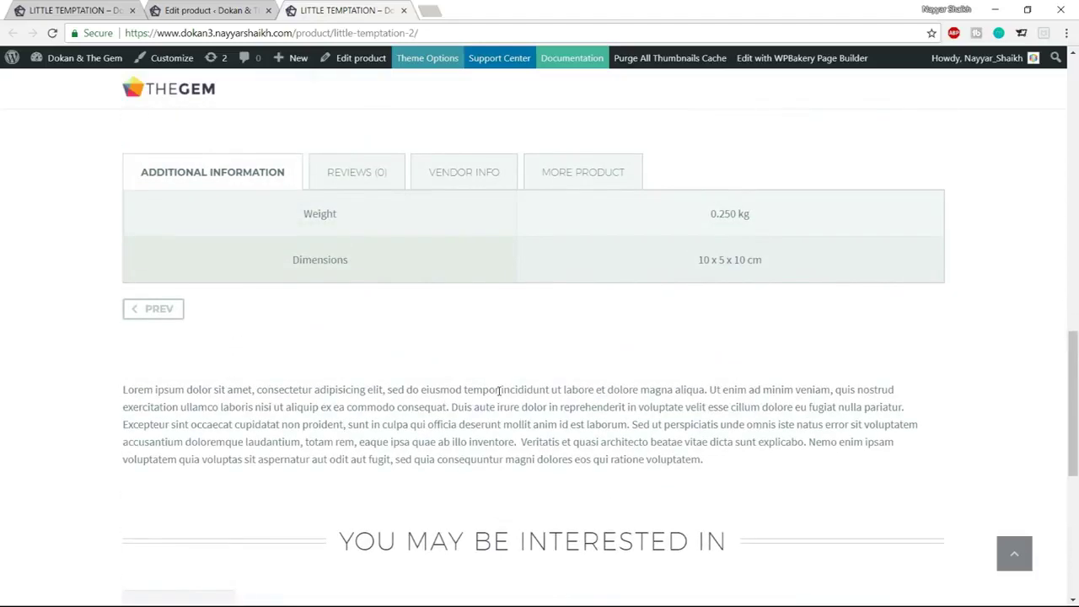
key("alt+Tab")
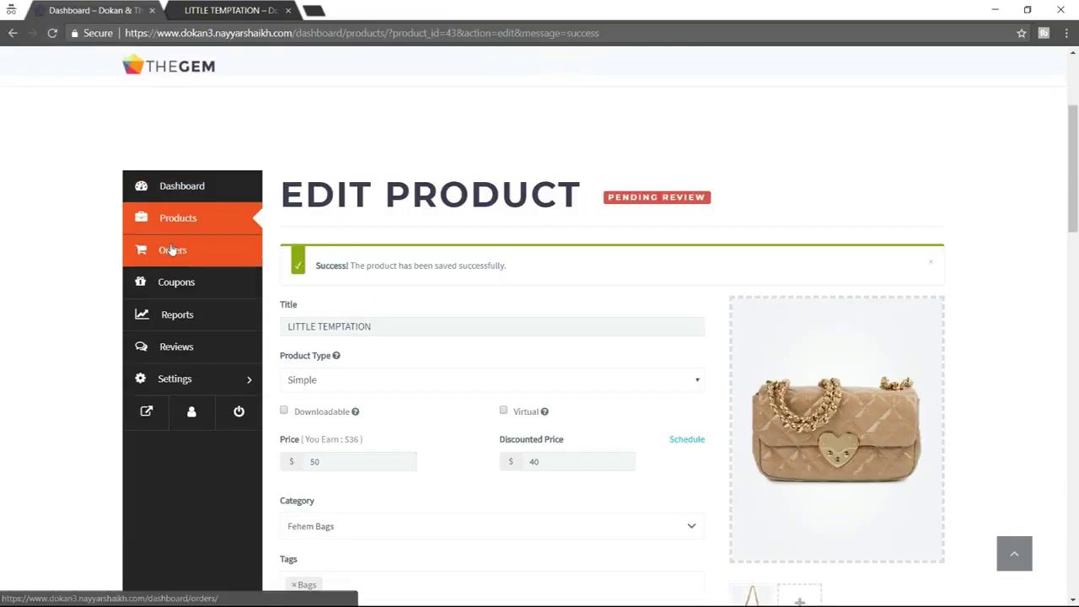
Check the product's view count in the vendor Products list
left_click(173, 225)
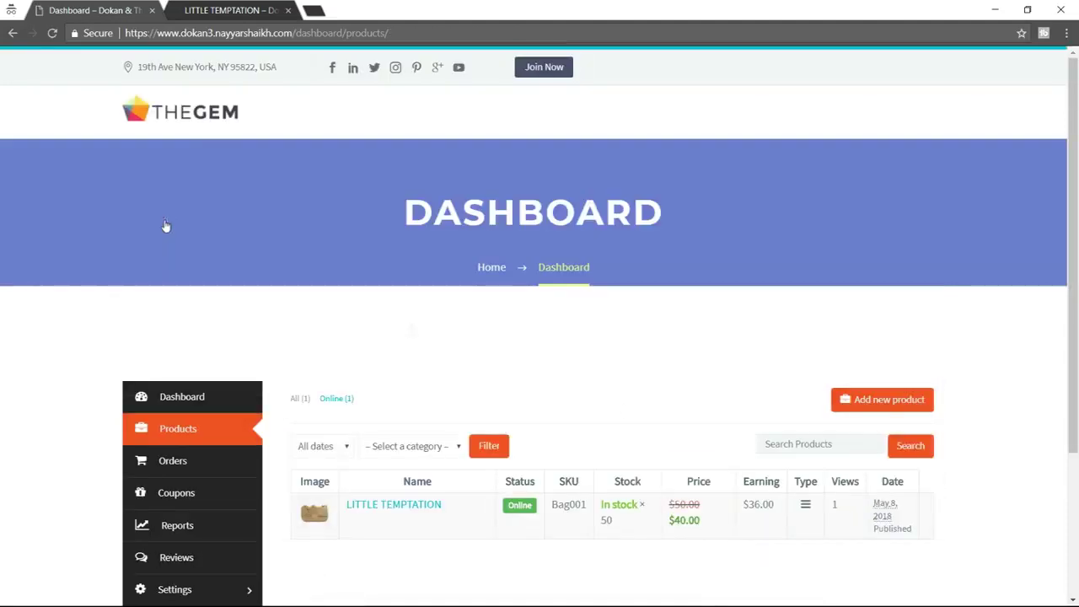
scroll(666, 481, "down", 1)
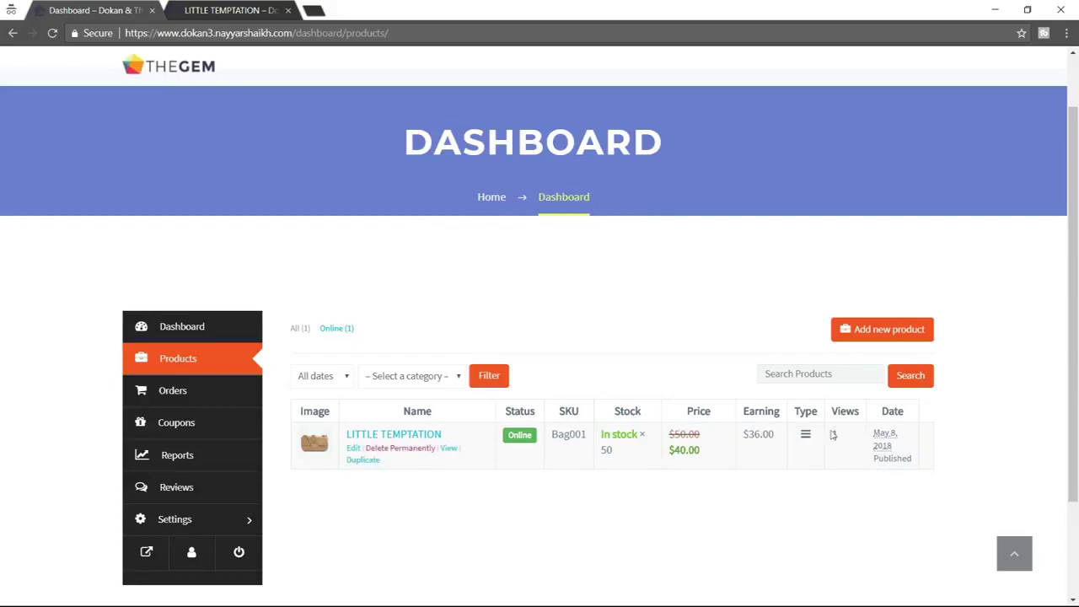
scroll(848, 384, "down", 1)
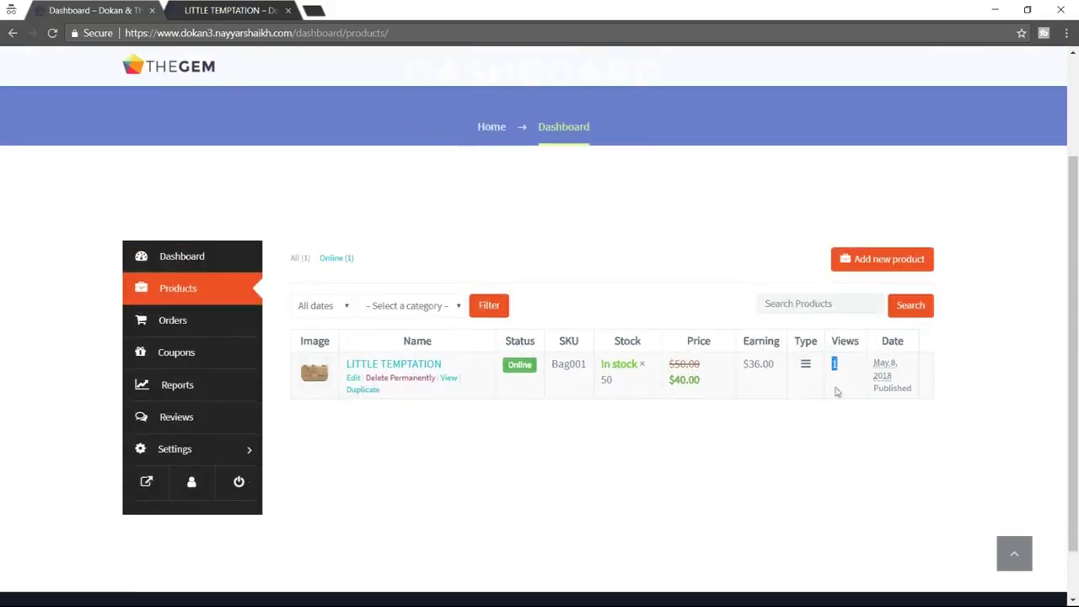
left_click_drag(839, 370, 833, 367)
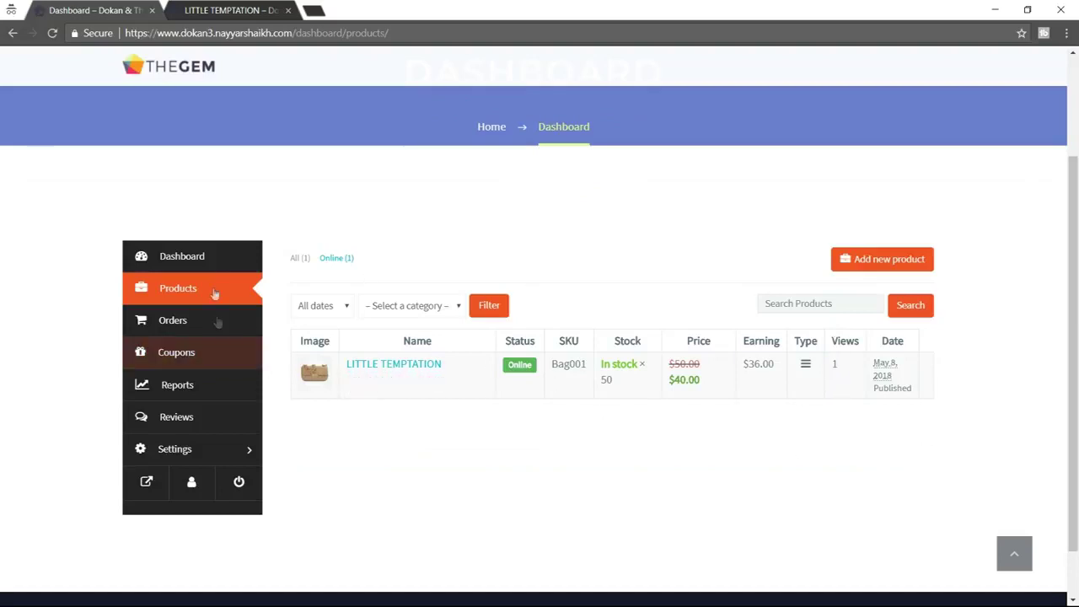
Review the dashboard overview: $0.00 sales and earnings, 1 pageview, 0 orders
left_click(186, 261)
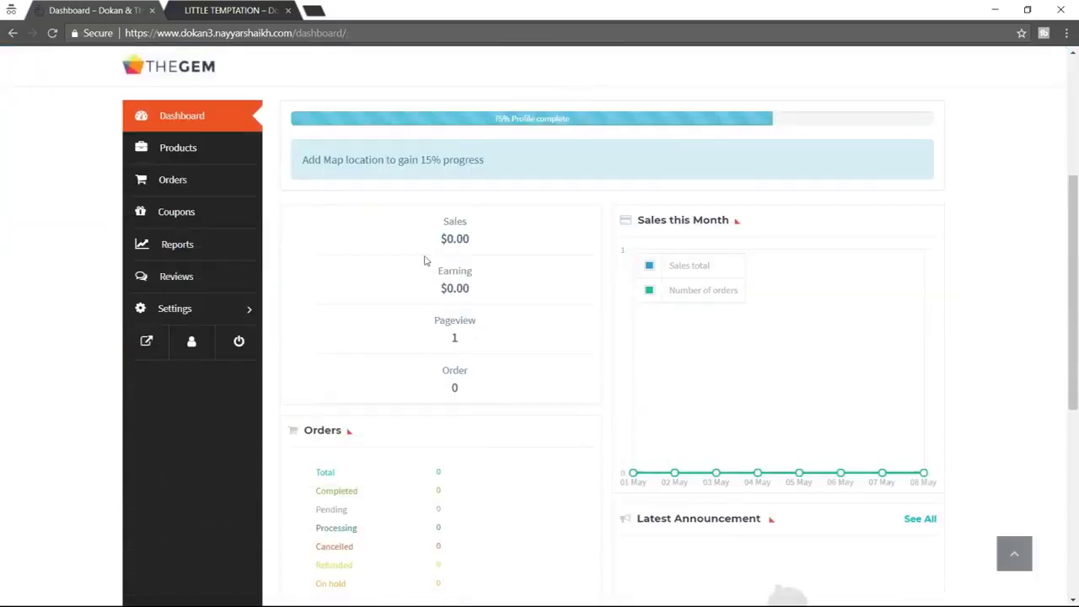
left_click_drag(441, 241, 466, 239)
left_click(492, 281)
scroll(783, 318, "down", 4)
scroll(812, 398, "up", 3)
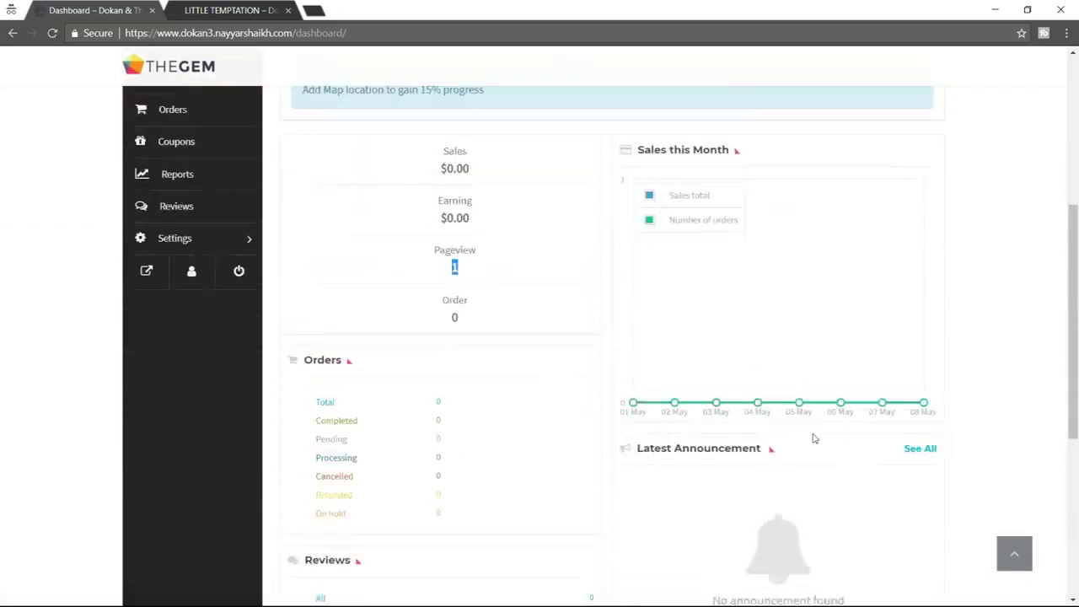
scroll(815, 439, "up", 3)
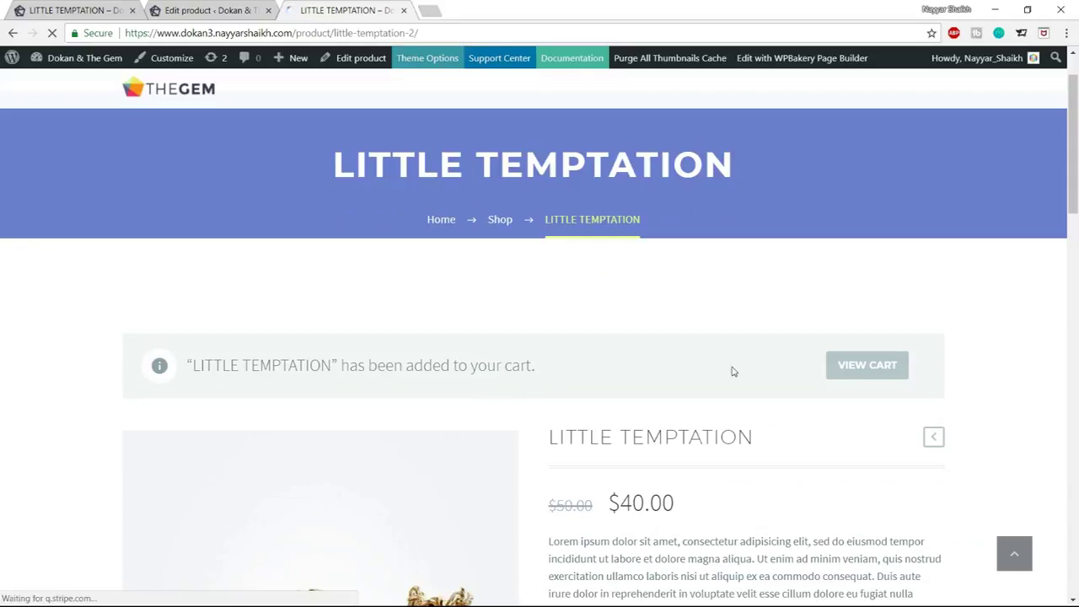
View the cart with LITTLE TEMPTATION at $42.40 including SGST, and proceed to checkout
left_click(865, 369)
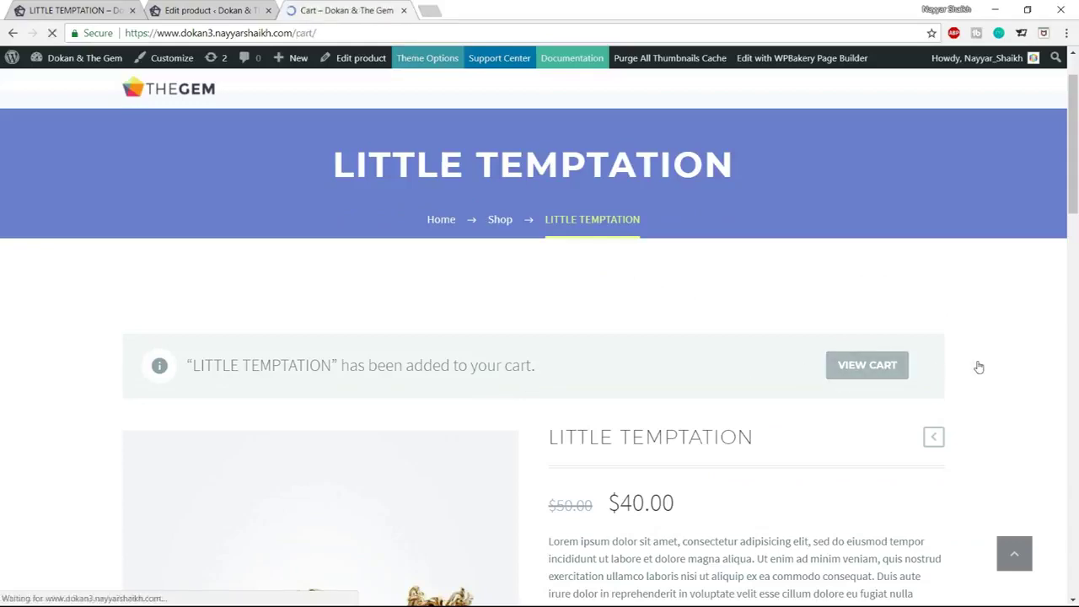
scroll(978, 366, "down", 5)
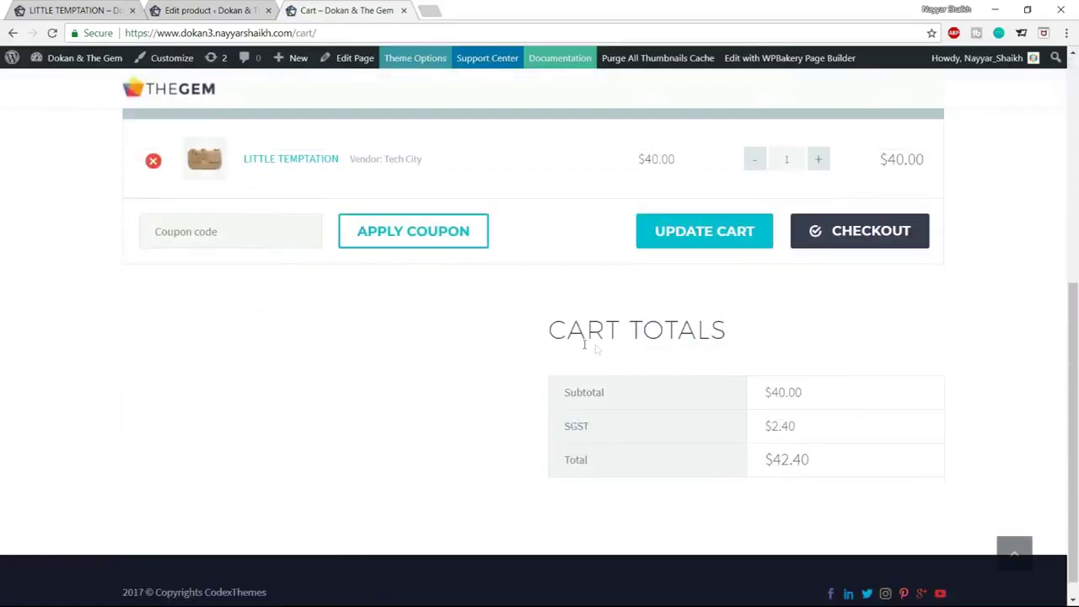
left_click(875, 246)
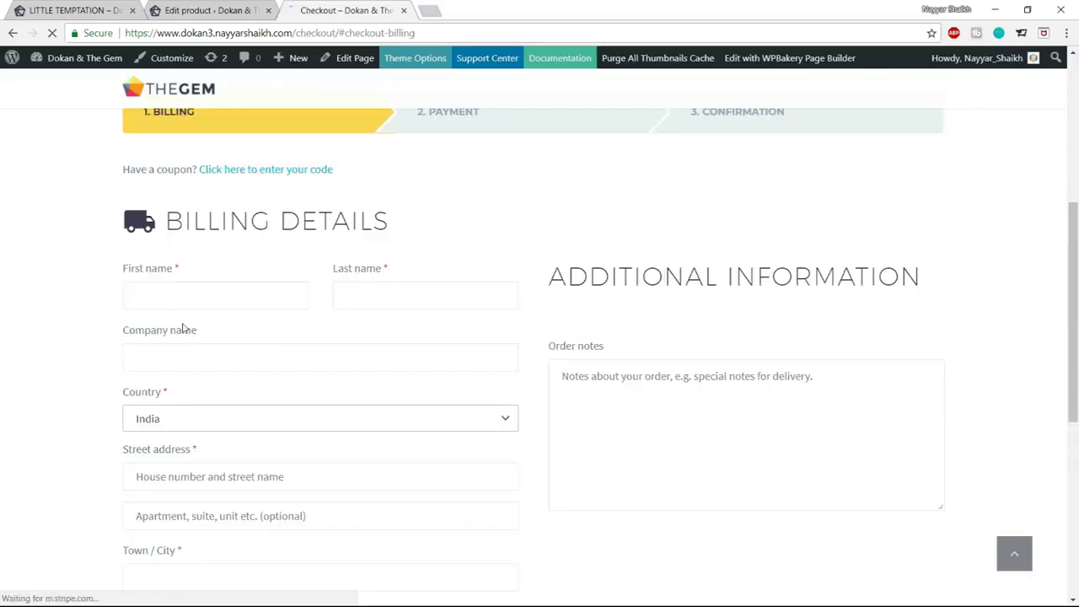
Enter the buyer's name and accept the saved street address autofill in Billing Details
type("Adeeba")
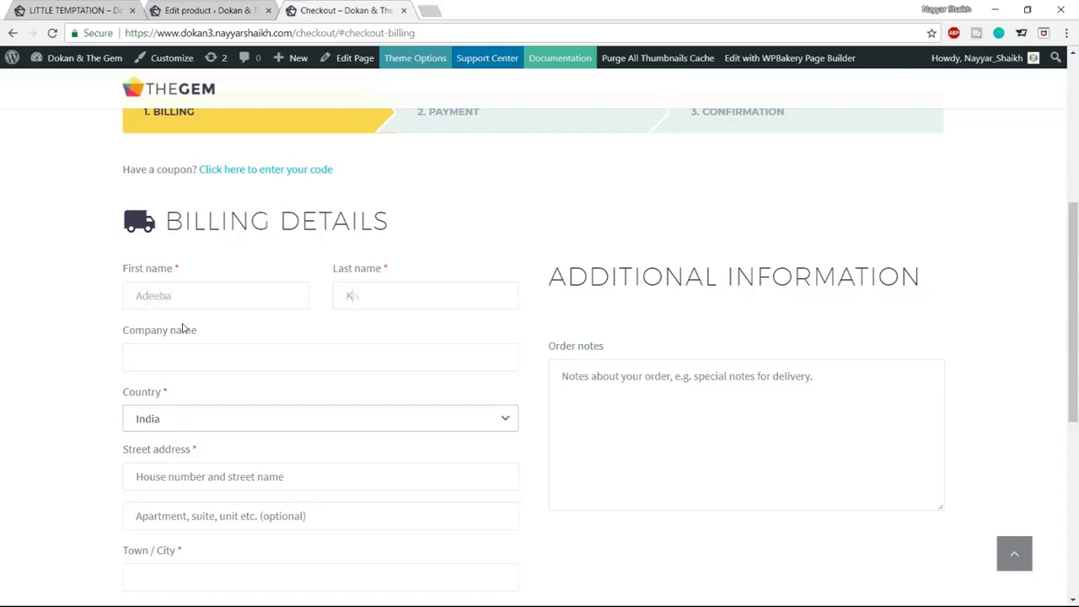
scroll(282, 346, "down", 3)
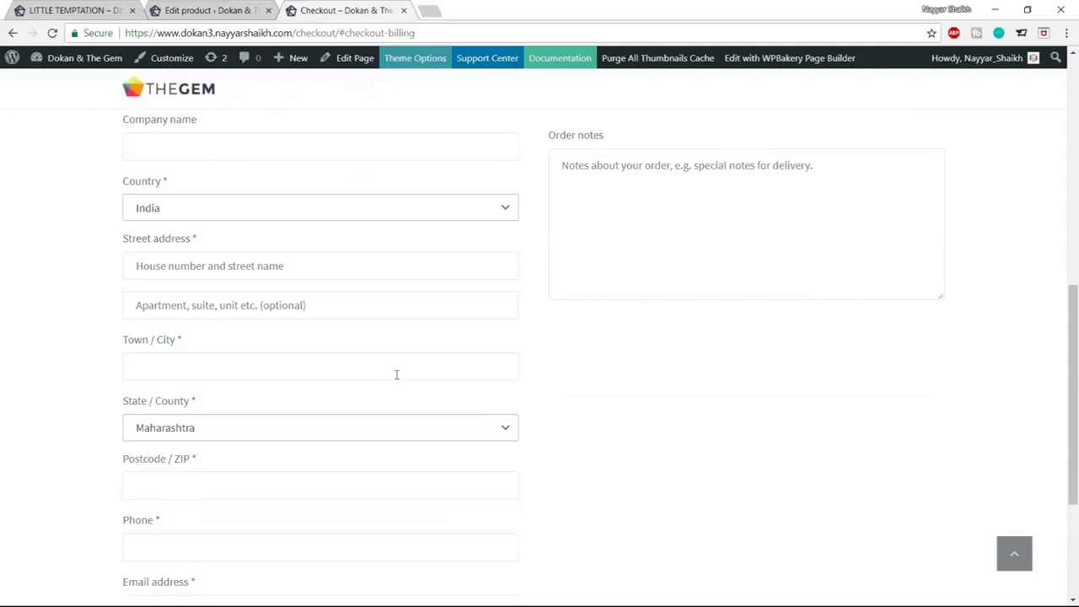
scroll(475, 346, "up", 1)
left_click(475, 343)
type("Mumbai")
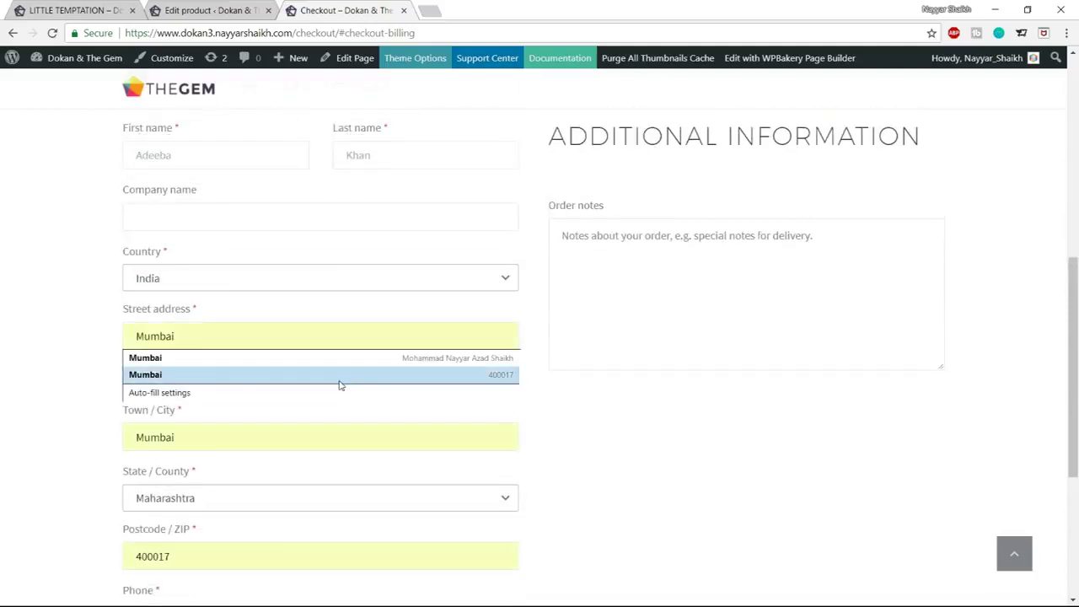
left_click(340, 381)
scroll(717, 449, "down", 4)
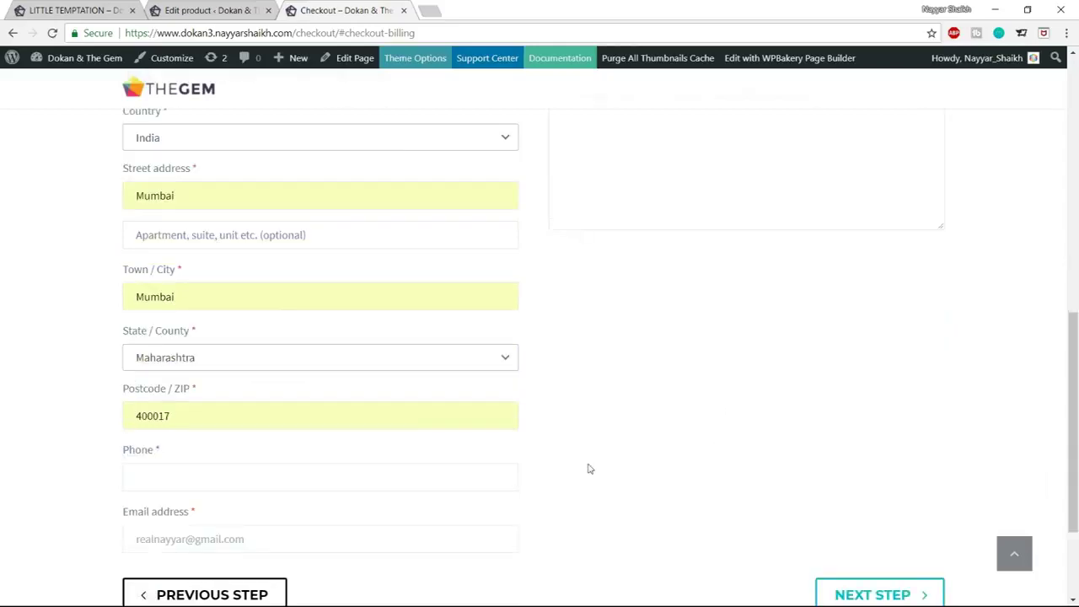
Fill in the buyer's phone number and e-mail address, then continue to the payment step
left_click(264, 312)
type("012364789")
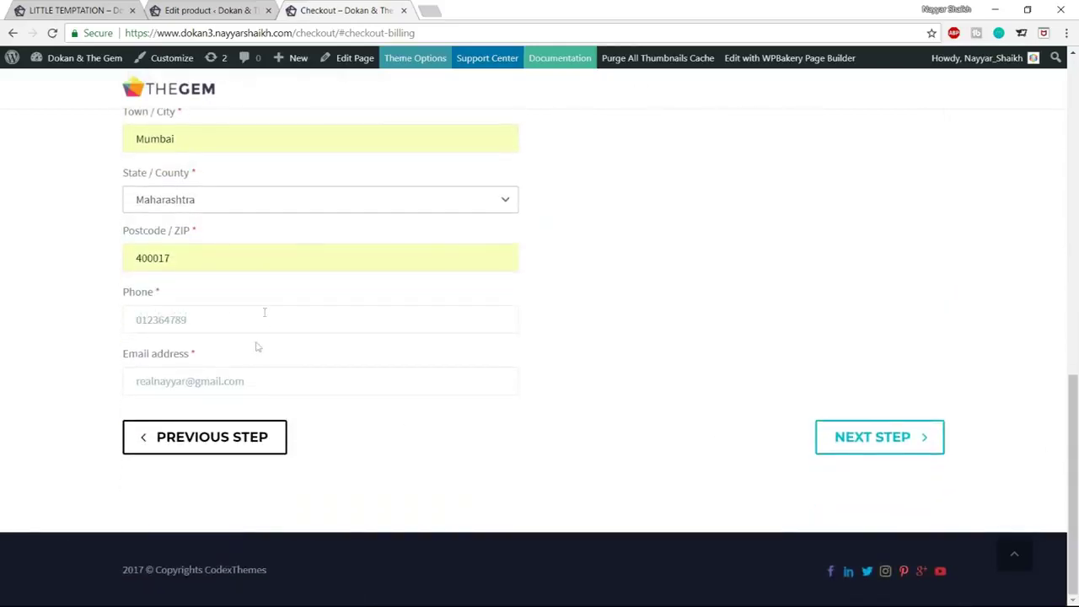
left_click(247, 373)
scroll(566, 453, "up", 6)
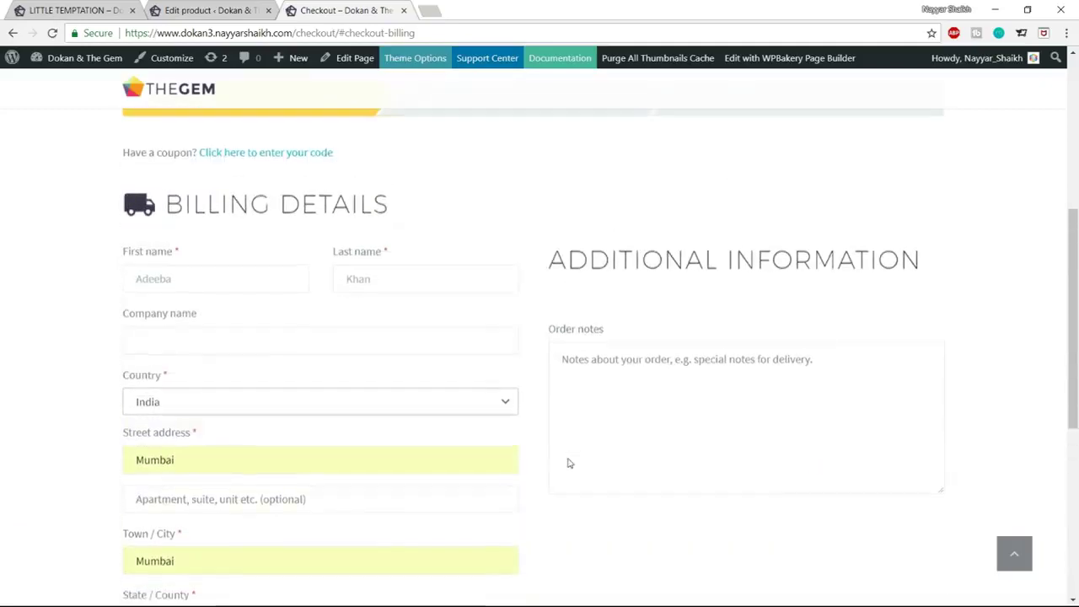
scroll(214, 434, "down", 2)
scroll(315, 369, "down", 5)
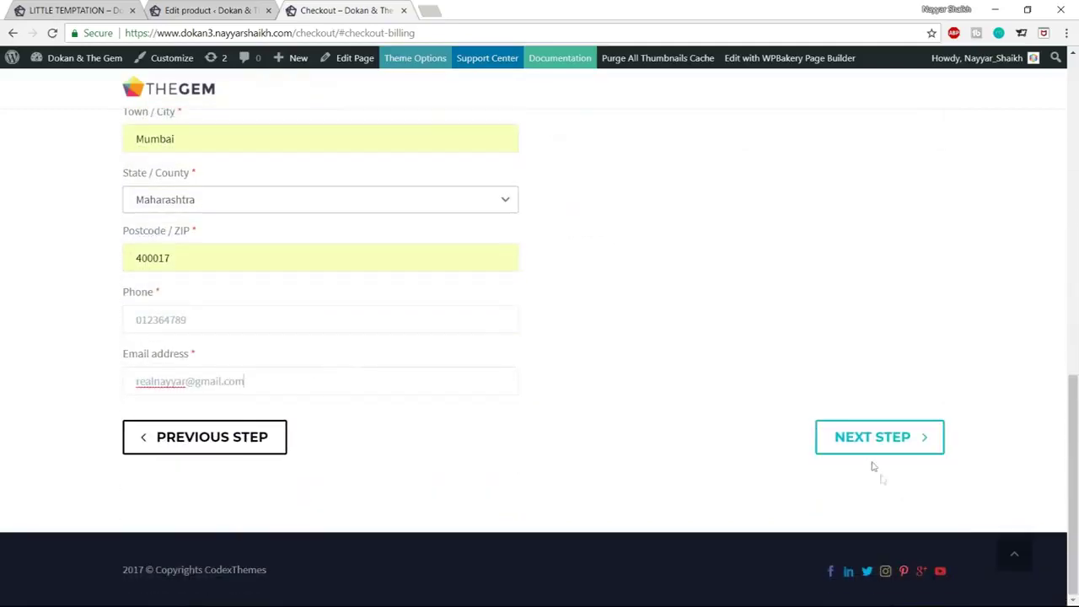
left_click(869, 448)
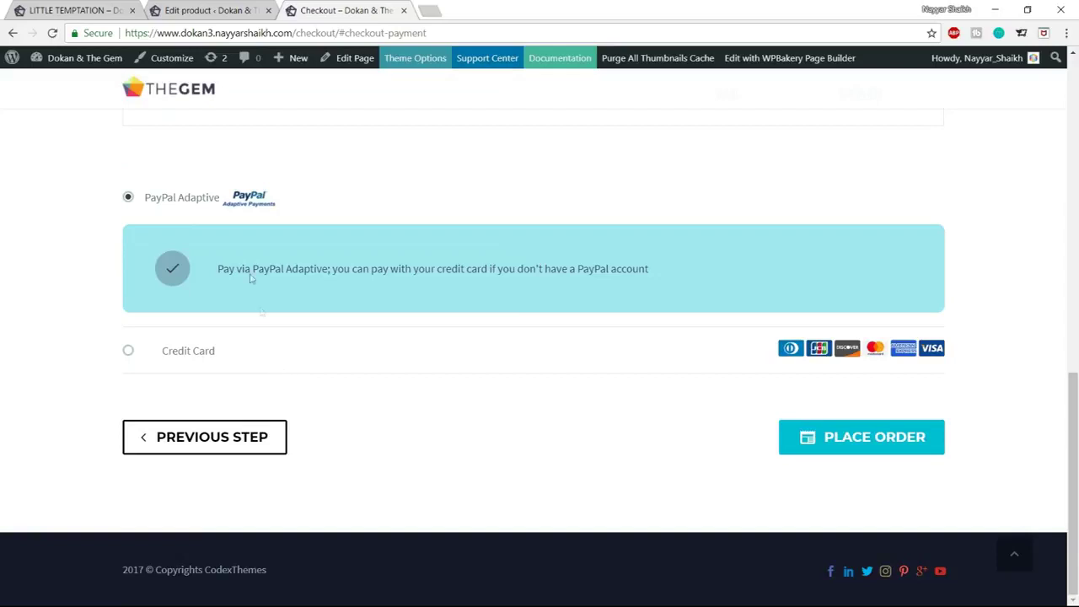
Pay by Credit Card using the Stripe test card number, expiry and CVC, and place the order
left_click(128, 350)
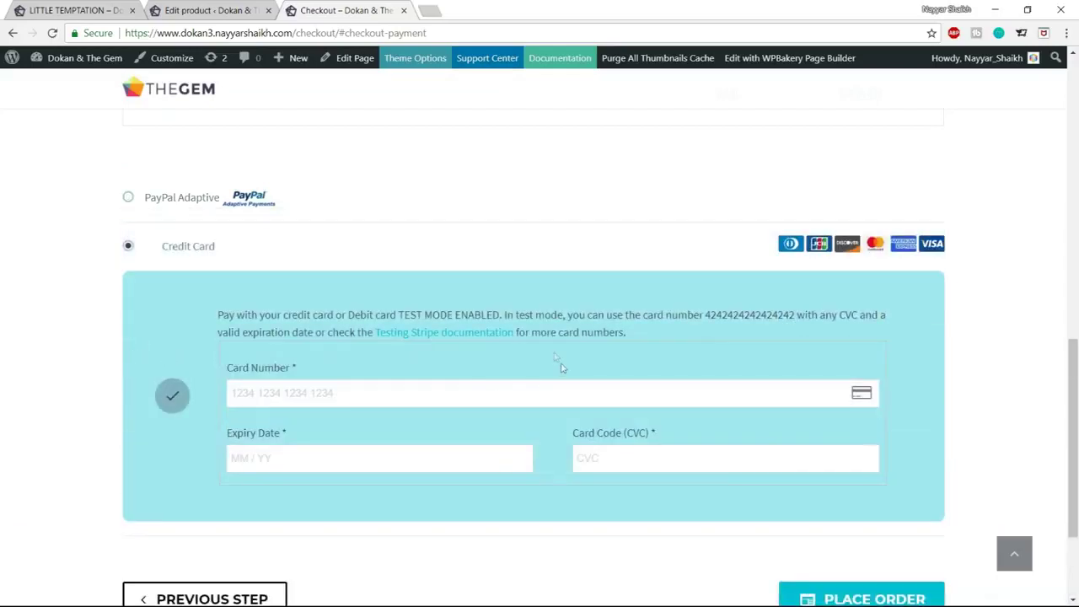
type("4242 4242 4242 424")
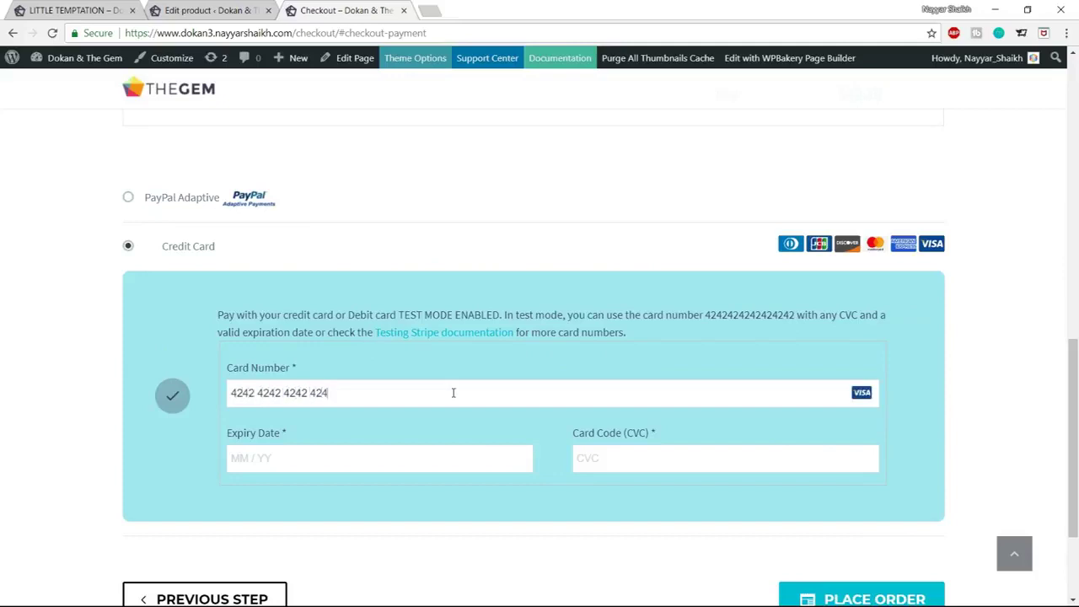
type("04 / 35")
left_click(639, 471)
scroll(759, 505, "down", 1)
left_click(873, 528)
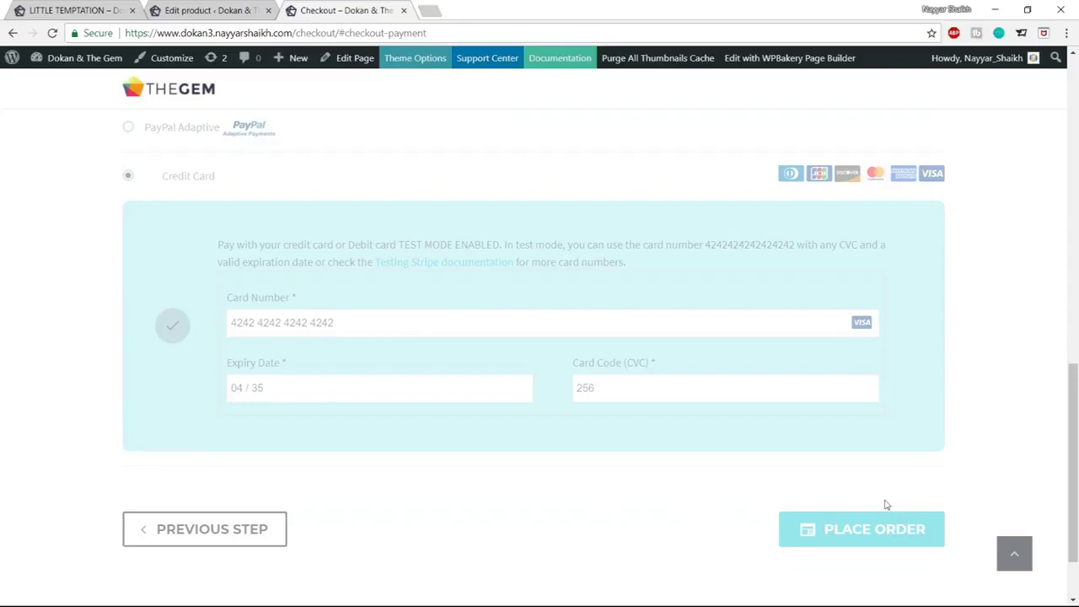
Review the order-received confirmation message and the order number
scroll(557, 318, "down", 3)
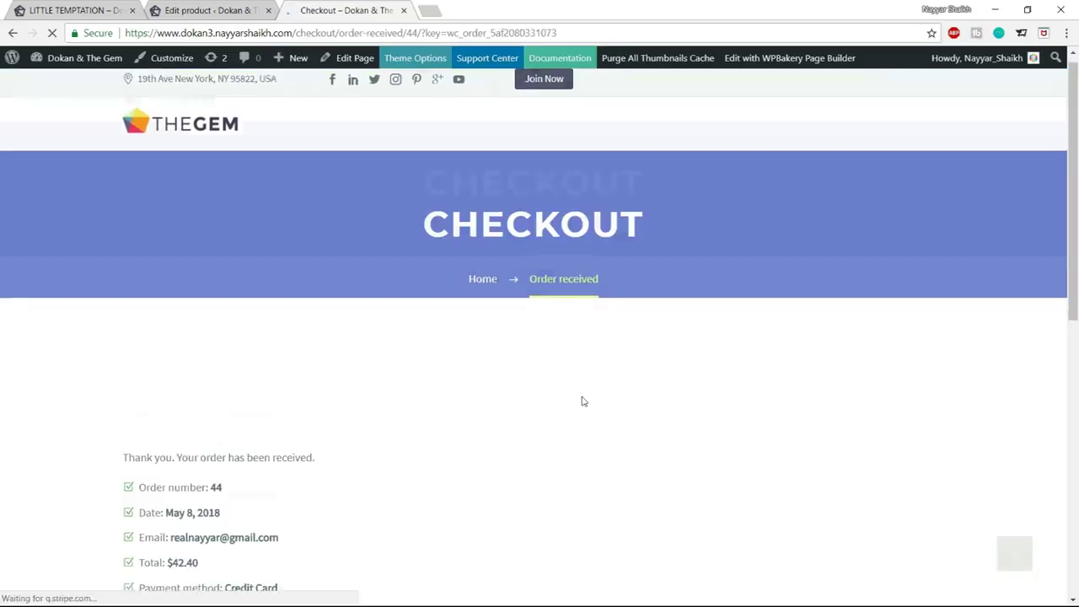
scroll(947, 374, "down", 3)
scroll(944, 385, "up", 3)
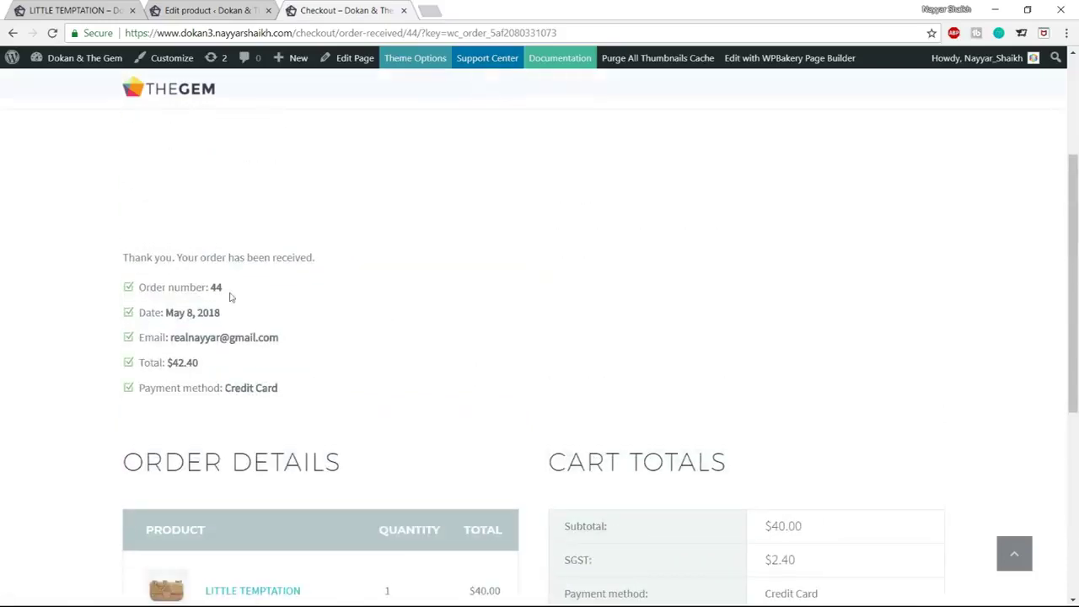
left_click_drag(126, 261, 332, 261)
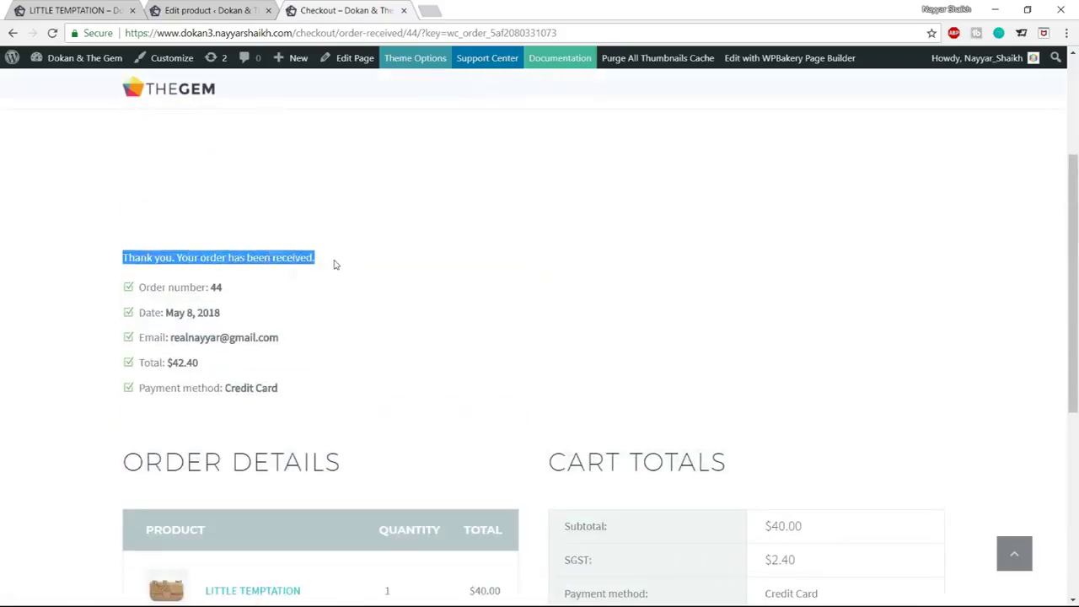
left_click(169, 287)
left_click_drag(213, 288, 228, 291)
left_click(192, 325)
Check the order's billing name and phone, then reload the vendor dashboard window
scroll(262, 322, "down", 1)
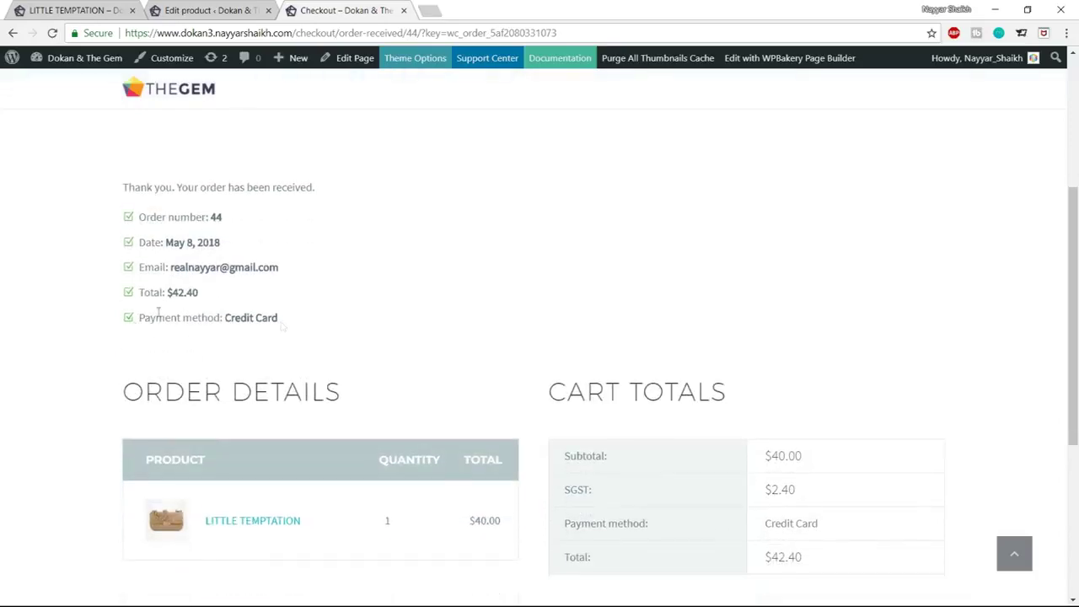
scroll(330, 334, "down", 4)
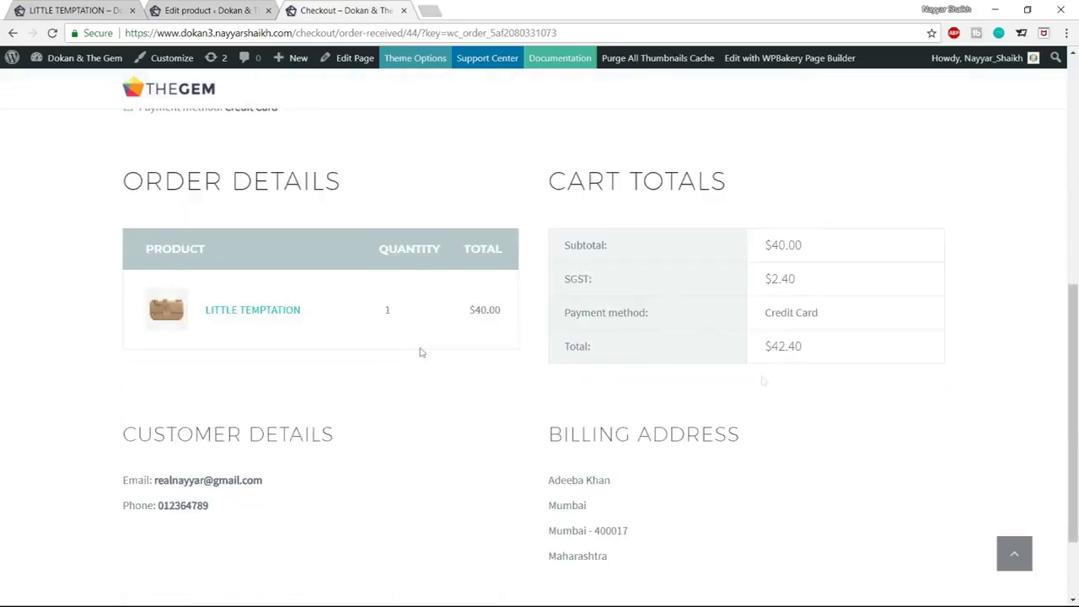
left_click_drag(548, 368, 632, 369)
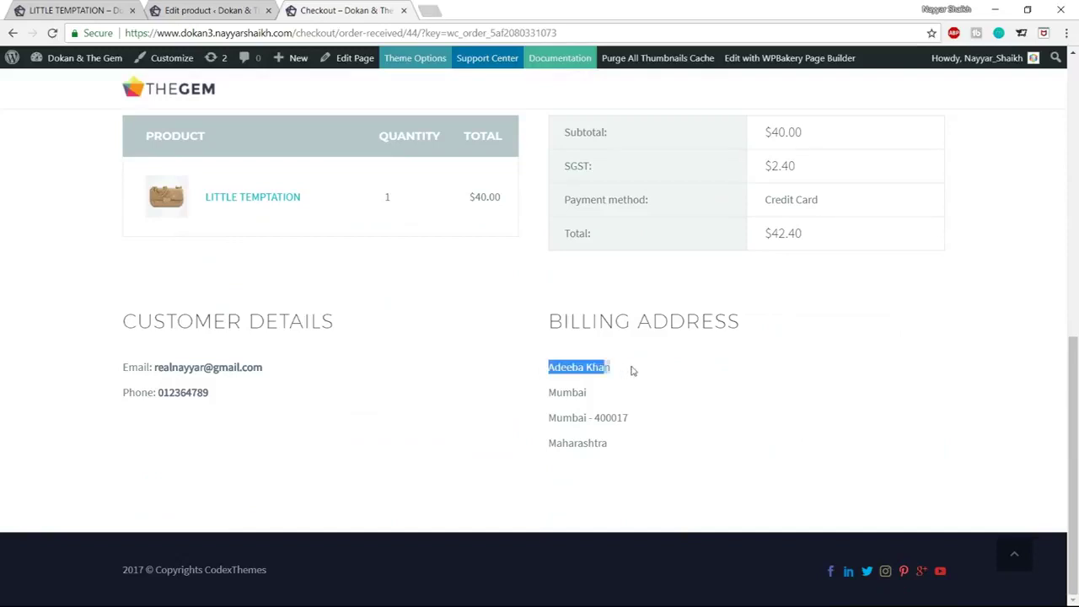
left_click_drag(124, 392, 226, 396)
left_click(234, 399)
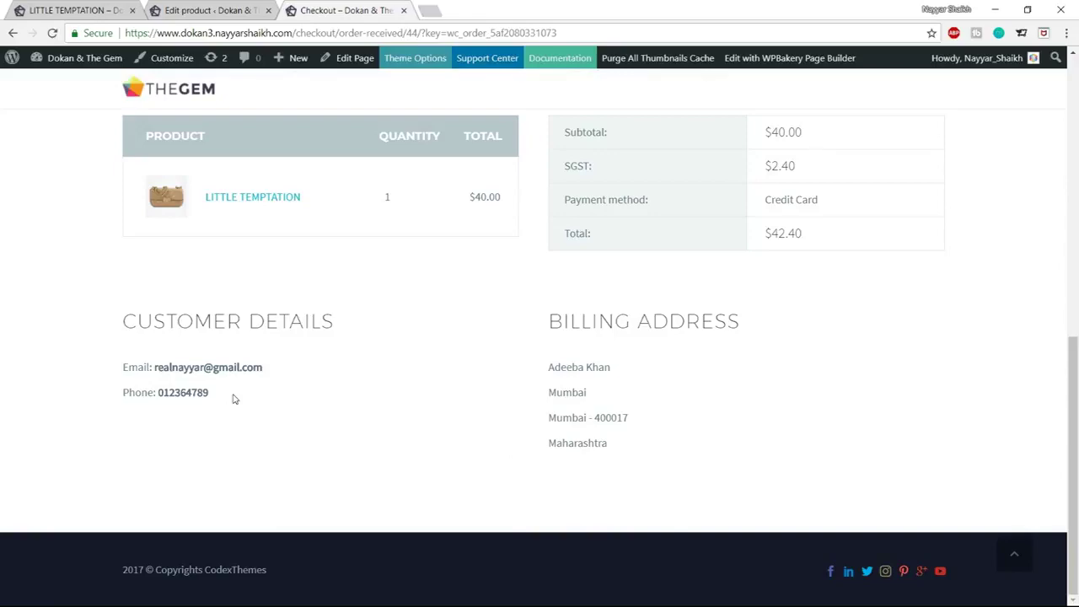
key("alt+Tab")
left_click(51, 35)
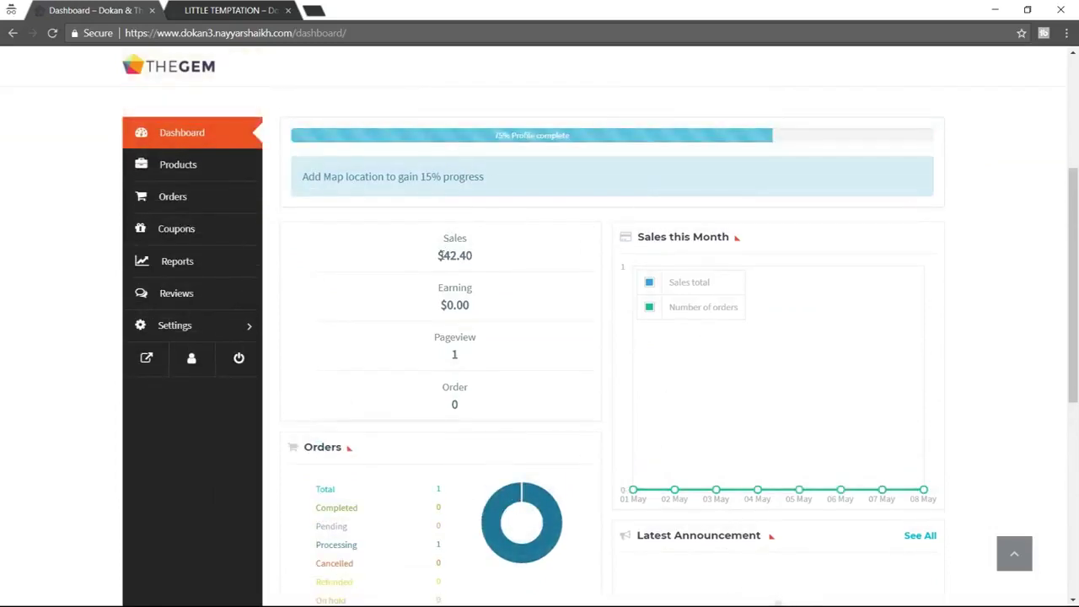
Inspect the dashboard's $42.40 Sales and $0.00 Earning figures
left_click_drag(448, 258, 484, 263)
left_click(503, 263)
double_click(480, 309)
left_click(494, 310)
left_click_drag(440, 309, 483, 313)
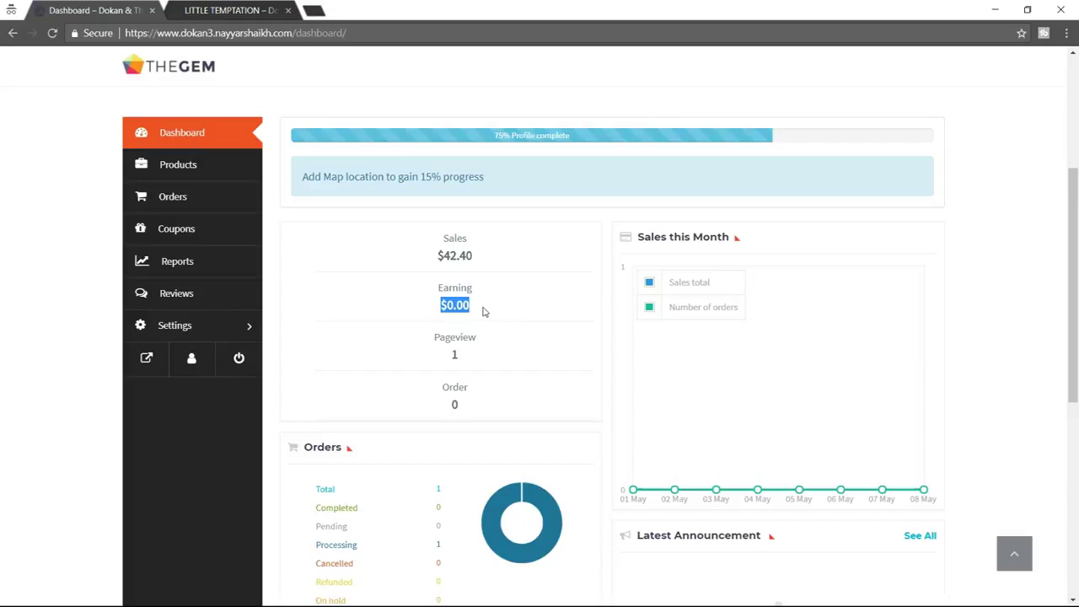
scroll(500, 377, "down", 3)
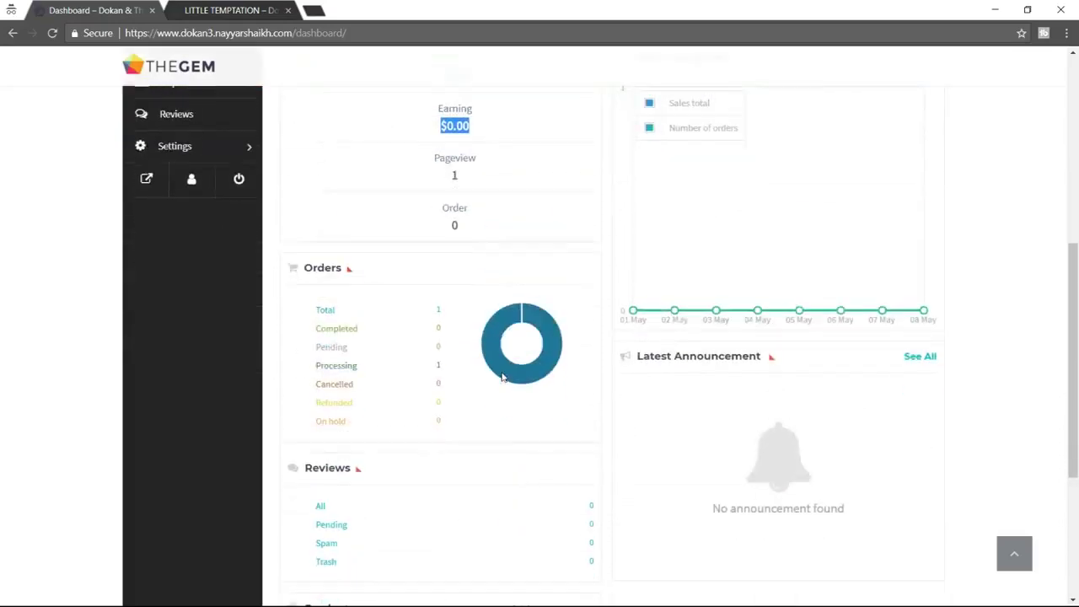
scroll(466, 221, "up", 2)
left_click(450, 184)
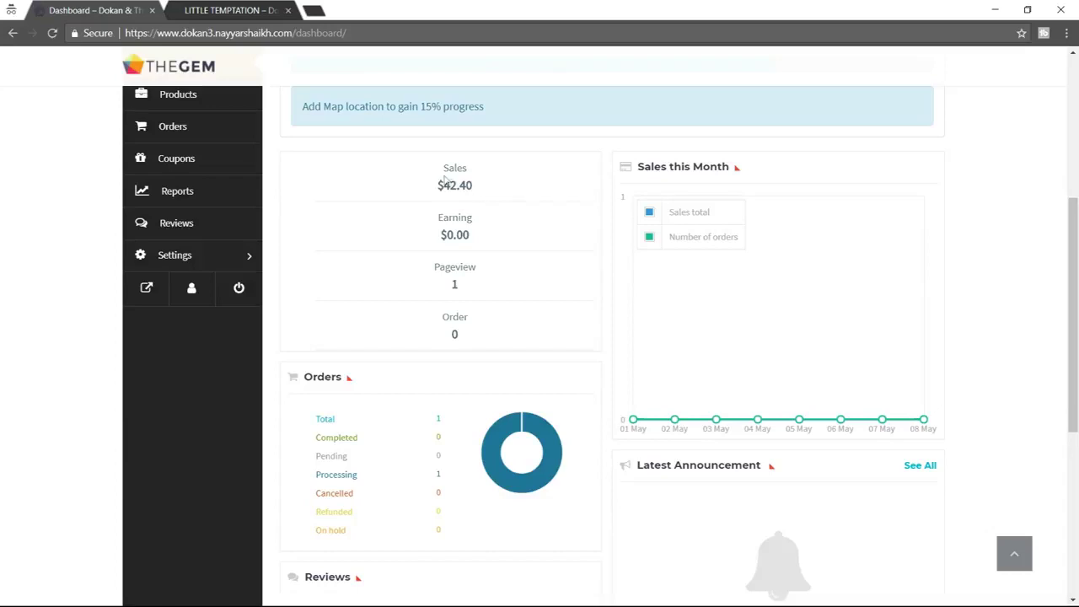
left_click_drag(435, 187, 478, 194)
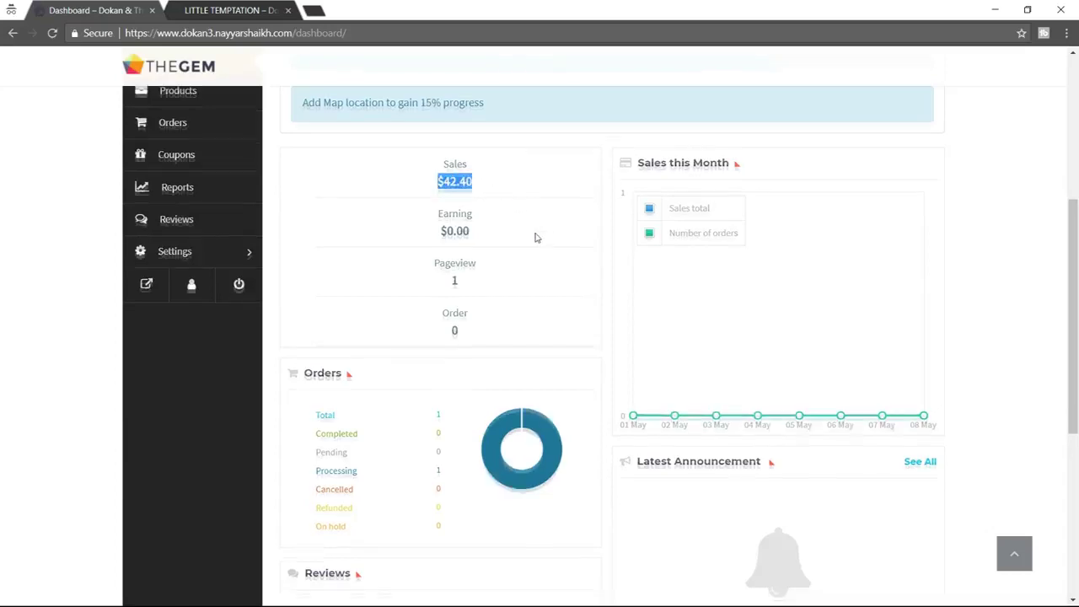
Open the Products list showing LITTLE TEMPTATION online with 49 in stock
scroll(534, 236, "down", 3)
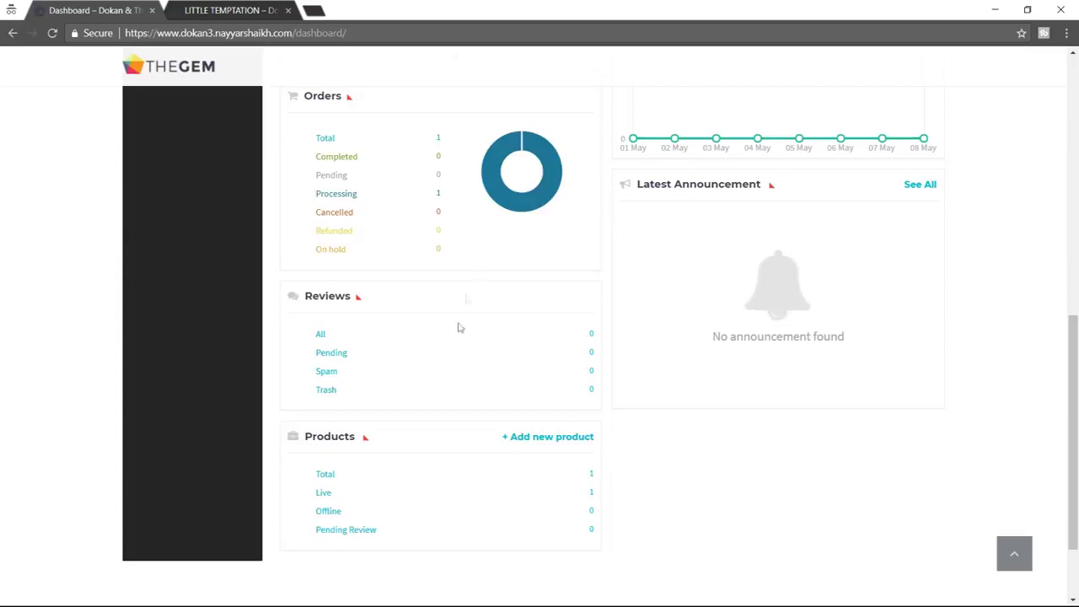
scroll(492, 407, "down", 1)
scroll(373, 390, "up", 6)
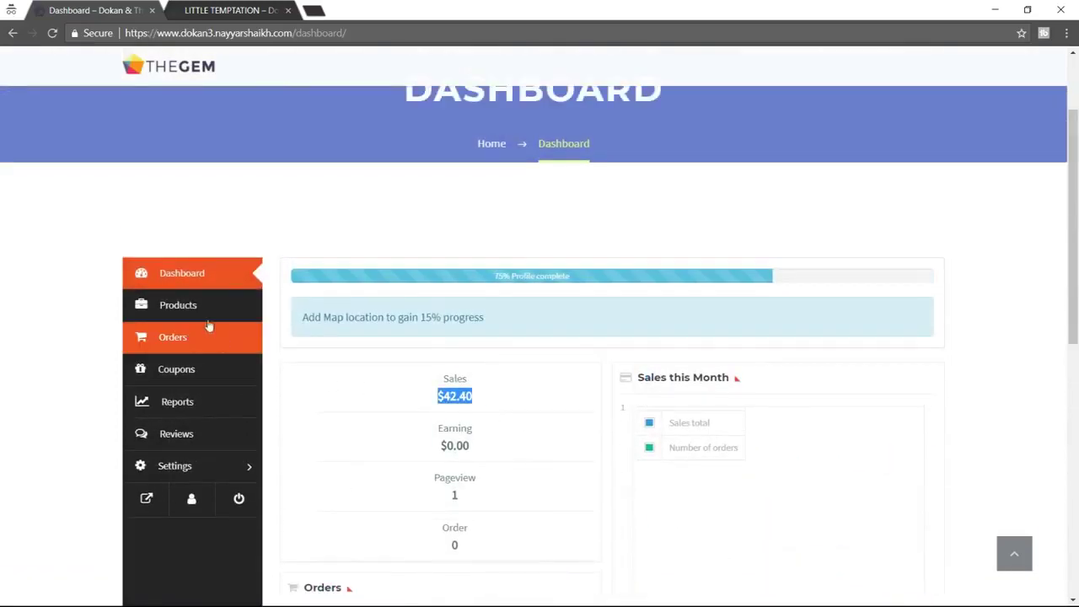
left_click(200, 313)
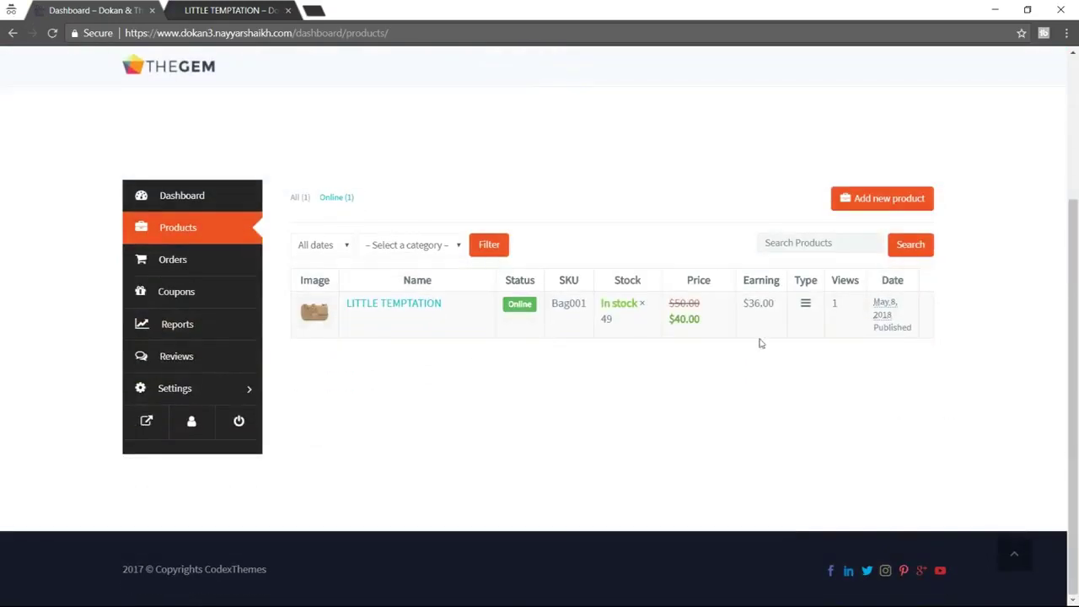
mouse_move(564, 323)
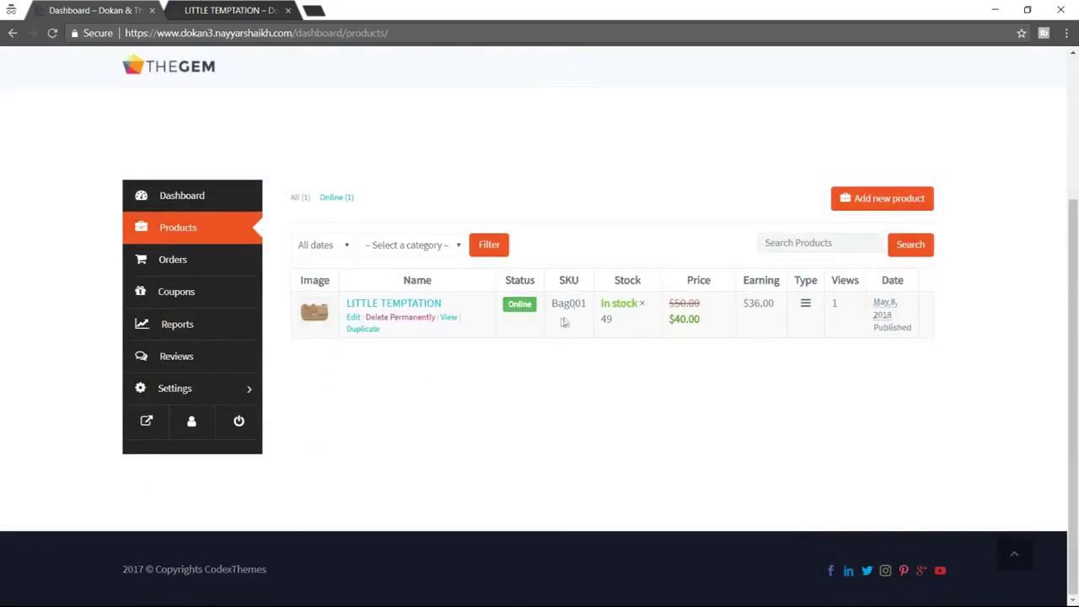
On the Orders page, mark Order 44 ($42.40) as Completed
left_click(191, 269)
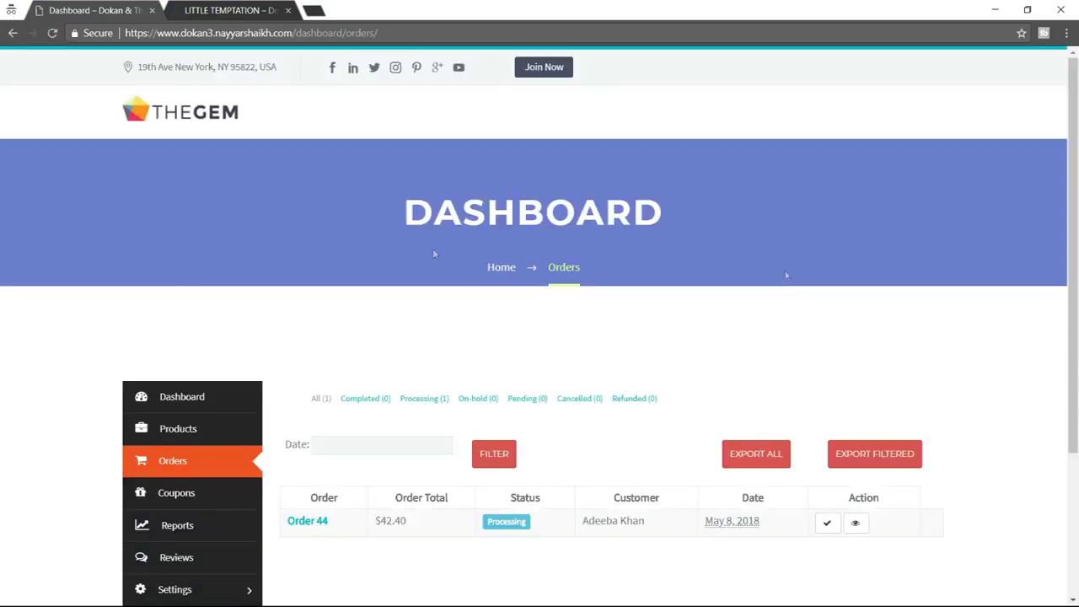
scroll(432, 248, "down", 2)
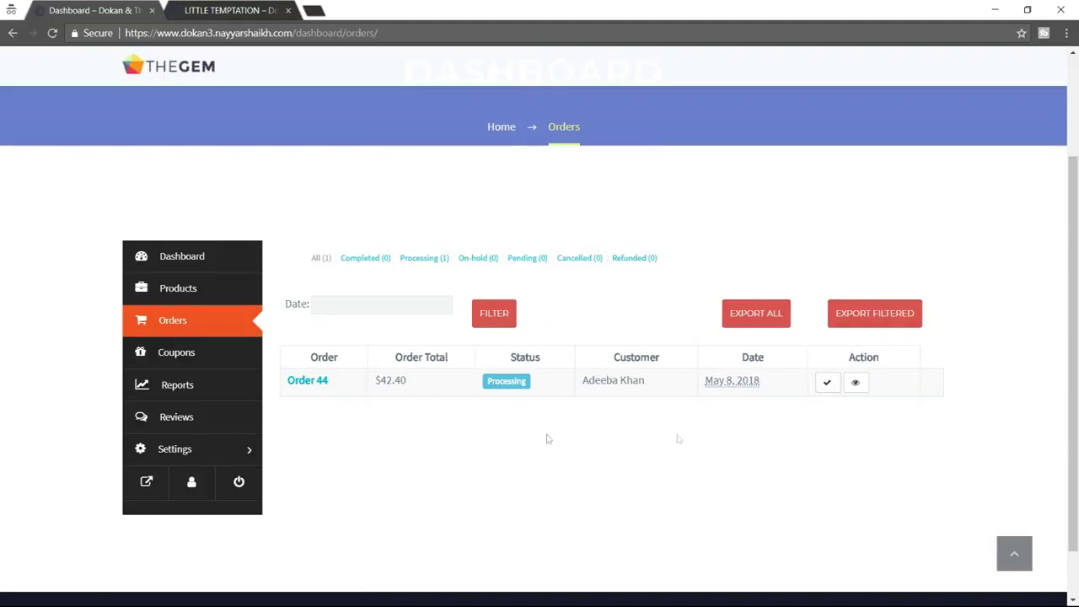
left_click(827, 386)
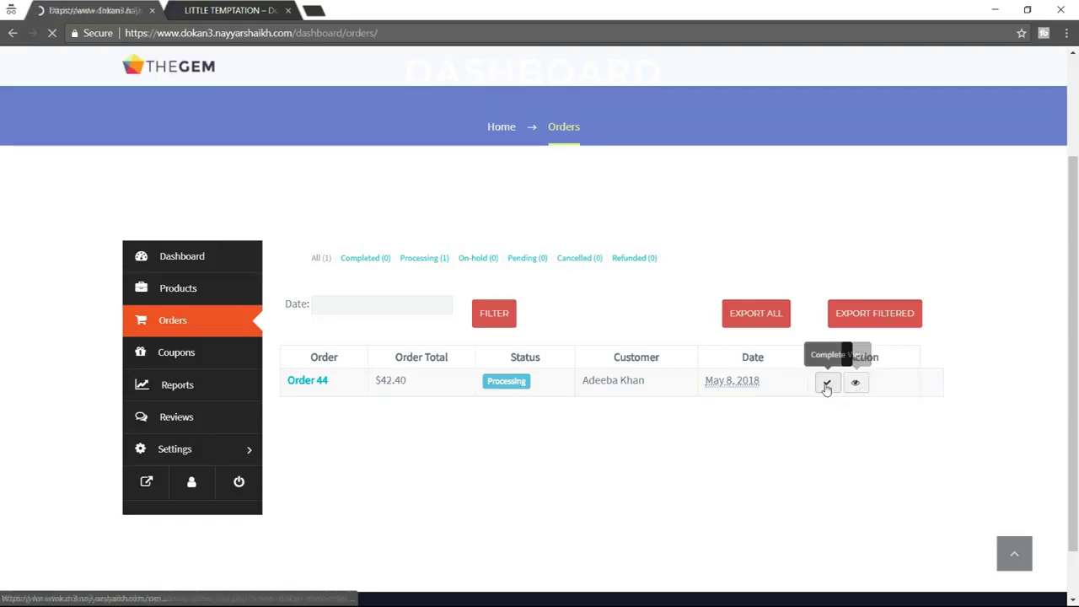
scroll(928, 378, "down", 3)
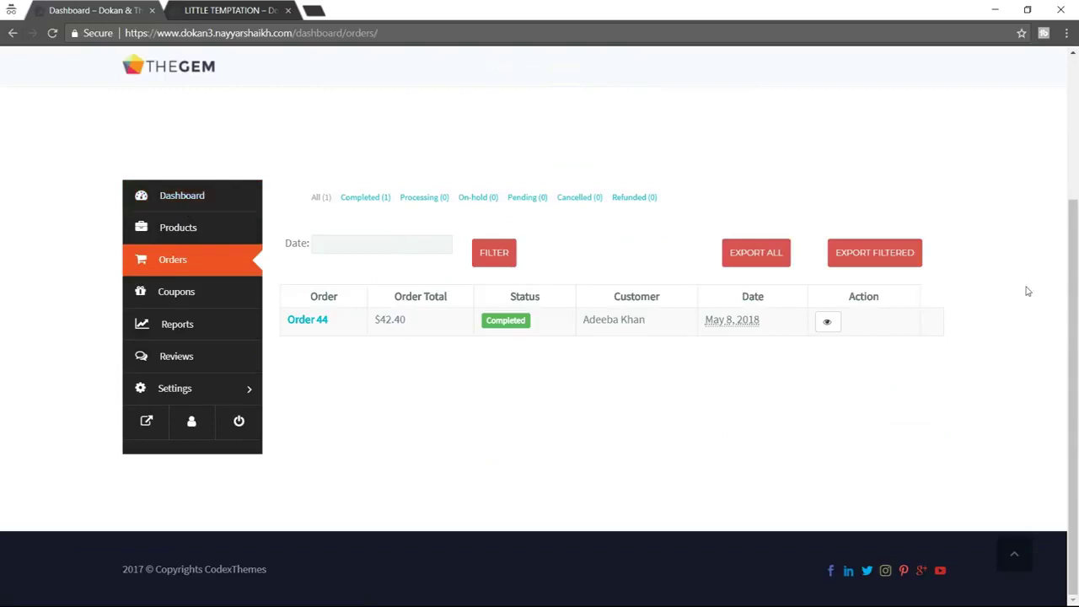
left_click(226, 201)
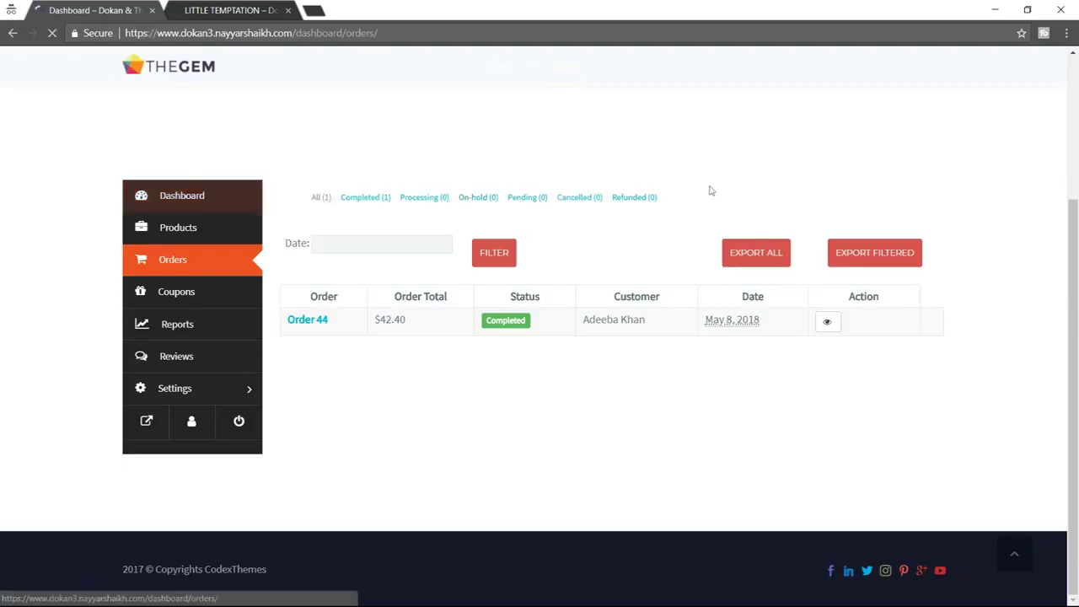
Review the overview's updated $40.80 Earning figure against $42.40 in sales
scroll(568, 374, "down", 3)
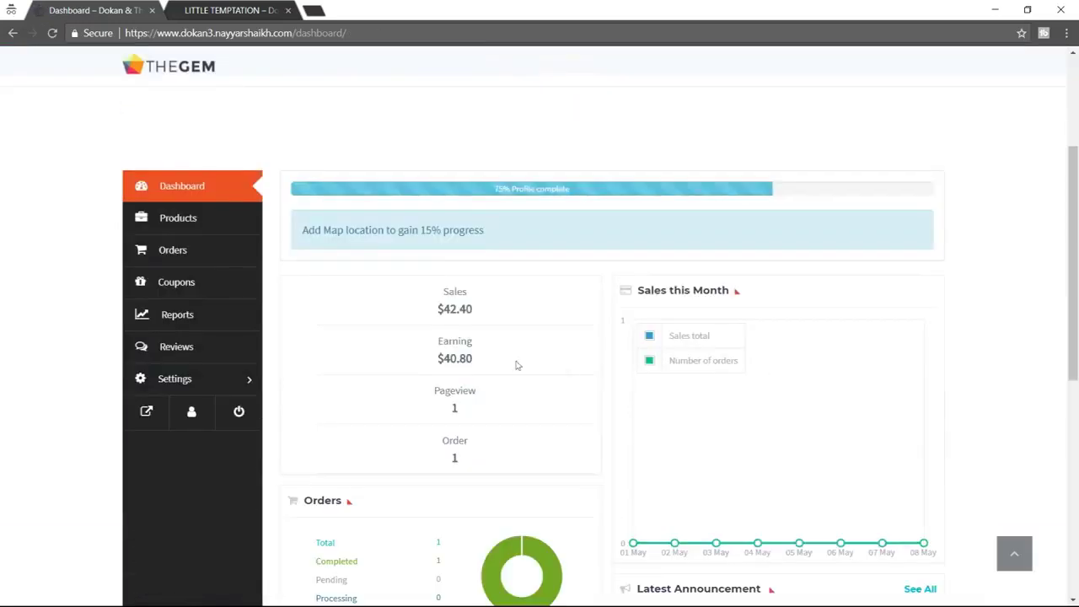
left_click_drag(426, 367, 486, 361)
left_click(489, 361)
left_click_drag(435, 362, 479, 360)
scroll(509, 361, "down", 1)
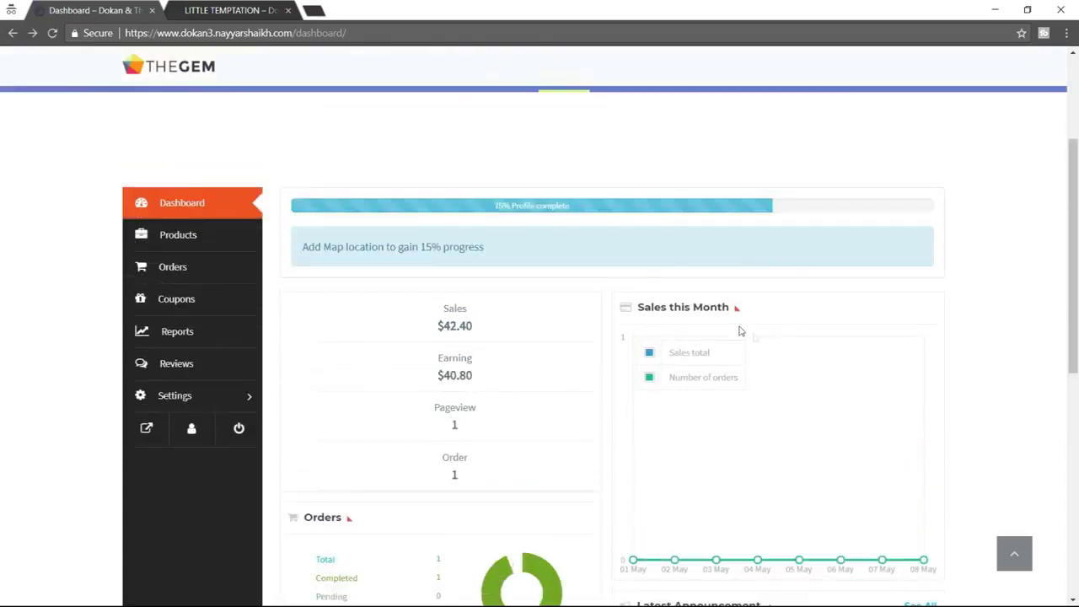
scroll(909, 287, "down", 1)
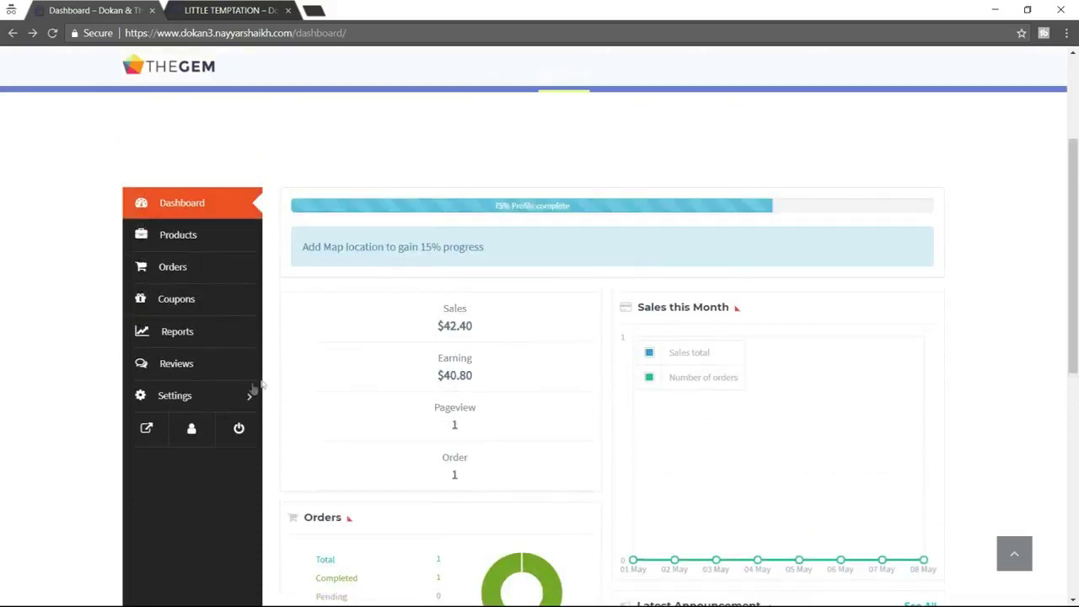
In Settings > Shipping, enable shipping and set the Default Shipping Price to 5
left_click(204, 400)
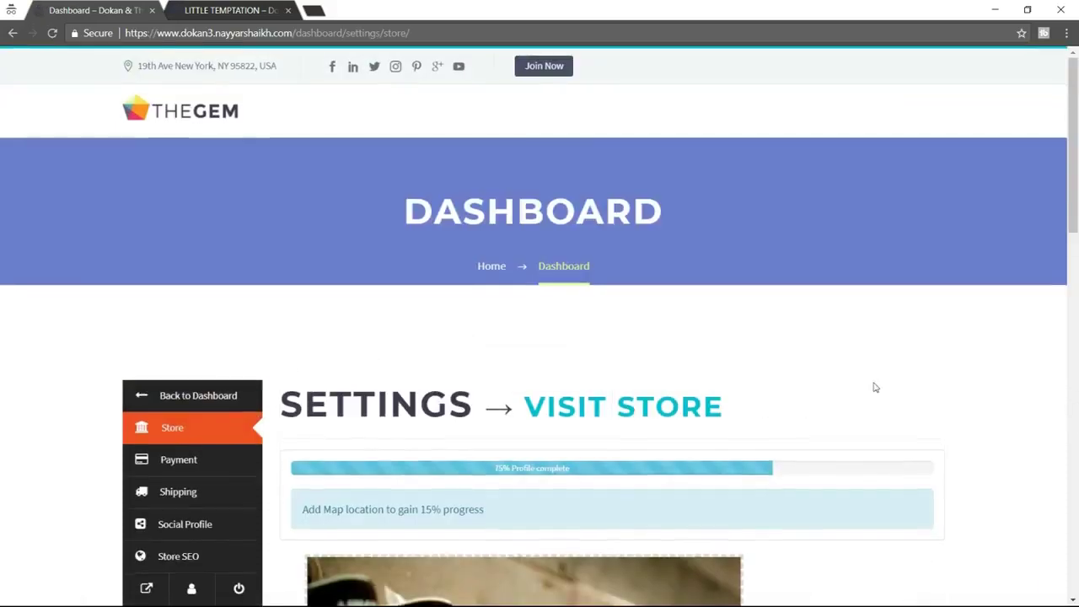
scroll(872, 386, "down", 3)
left_click(211, 293)
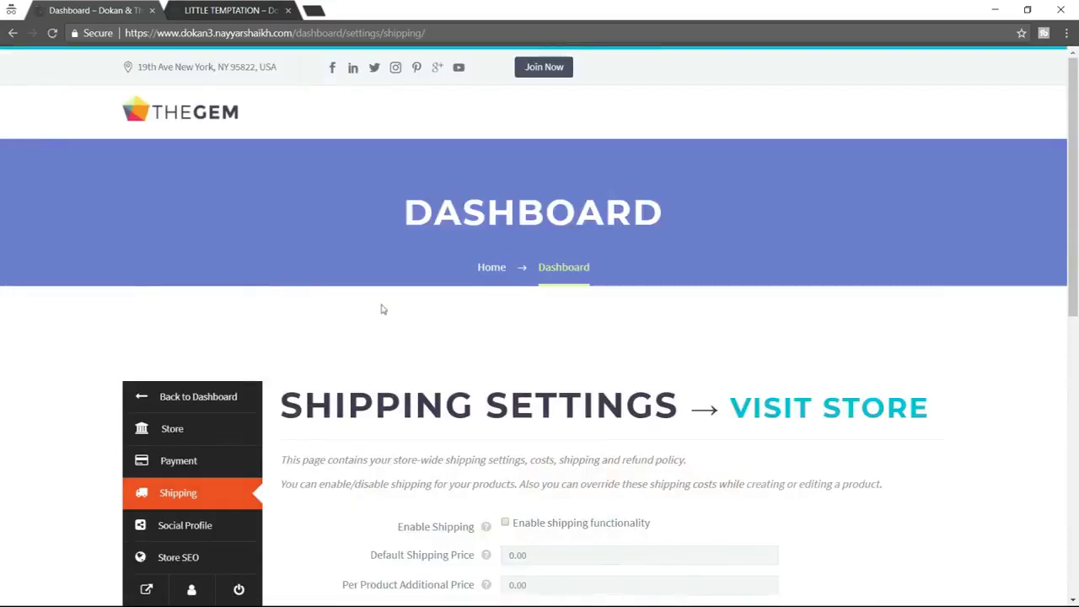
scroll(754, 321, "down", 3)
scroll(443, 310, "down", 2)
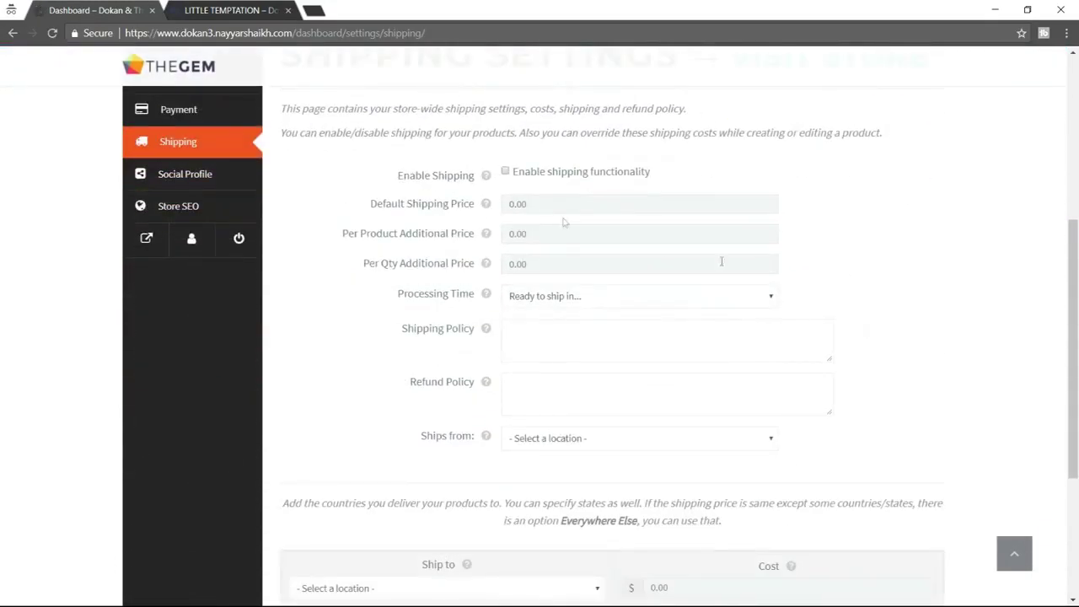
left_click(505, 173)
double_click(383, 203)
left_click(658, 201)
scroll(1078, 262, "up", 1)
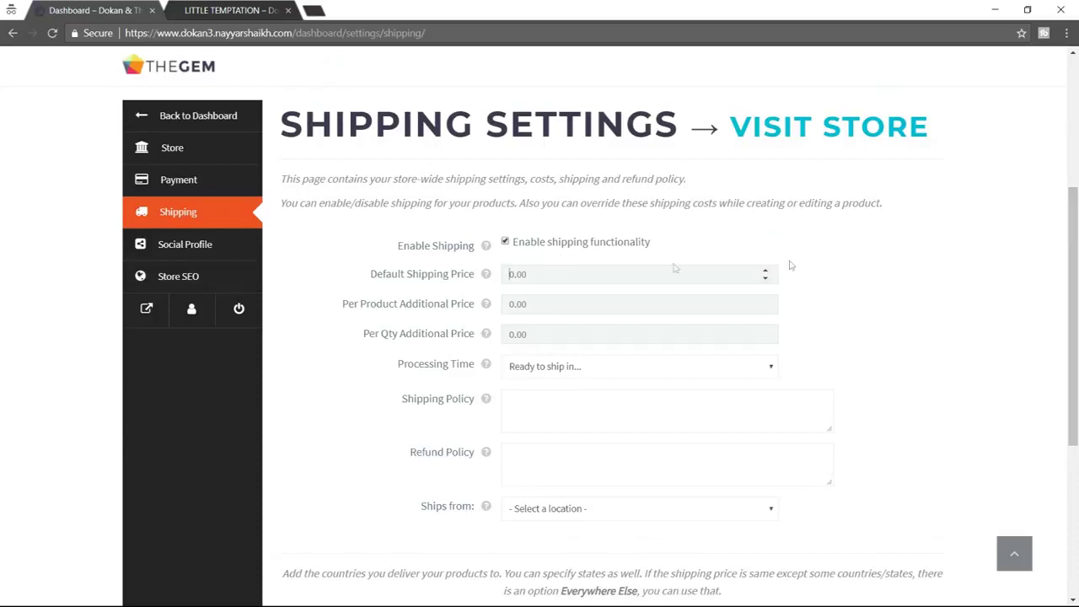
type("5")
Set Per Product price 3, Per Qty price 2, and processing time 3-5 business day
left_click_drag(523, 272, 501, 276)
left_click(552, 308)
left_click_drag(340, 306, 509, 309)
left_click(517, 306)
type("3")
left_click(518, 341)
type("2")
key("shift+Tab")
key("Tab")
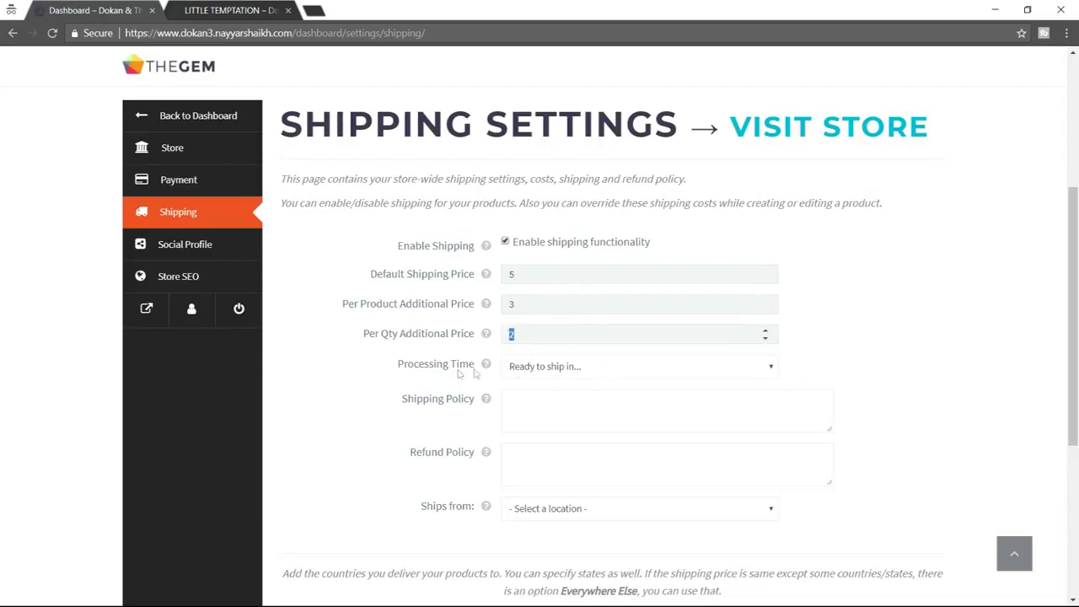
left_click(586, 369)
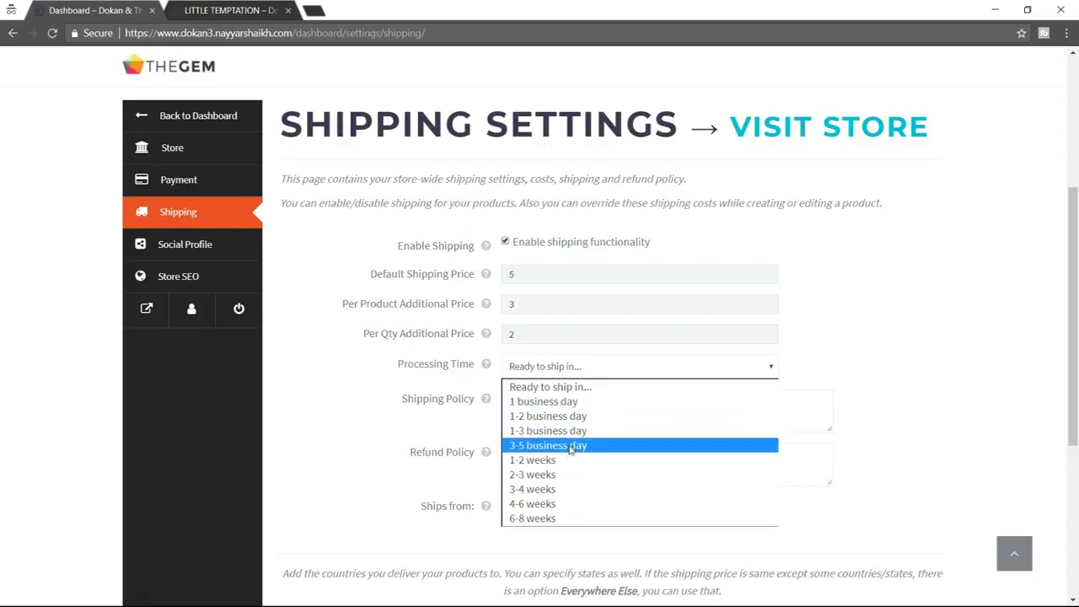
left_click(571, 448)
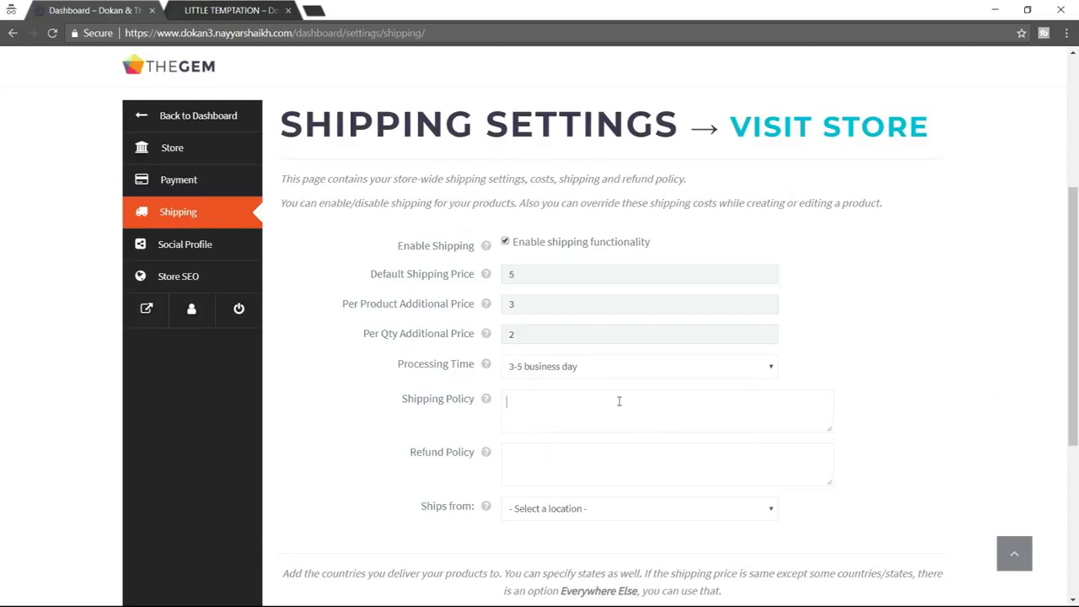
scroll(457, 327, "down", 2)
left_click(503, 264)
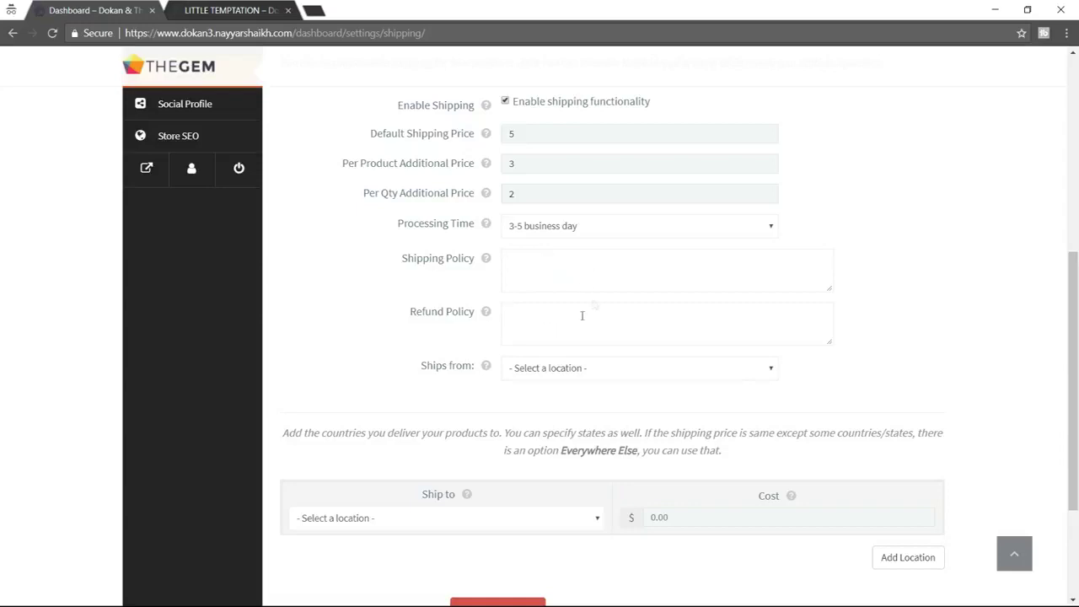
scroll(628, 333, "down", 3)
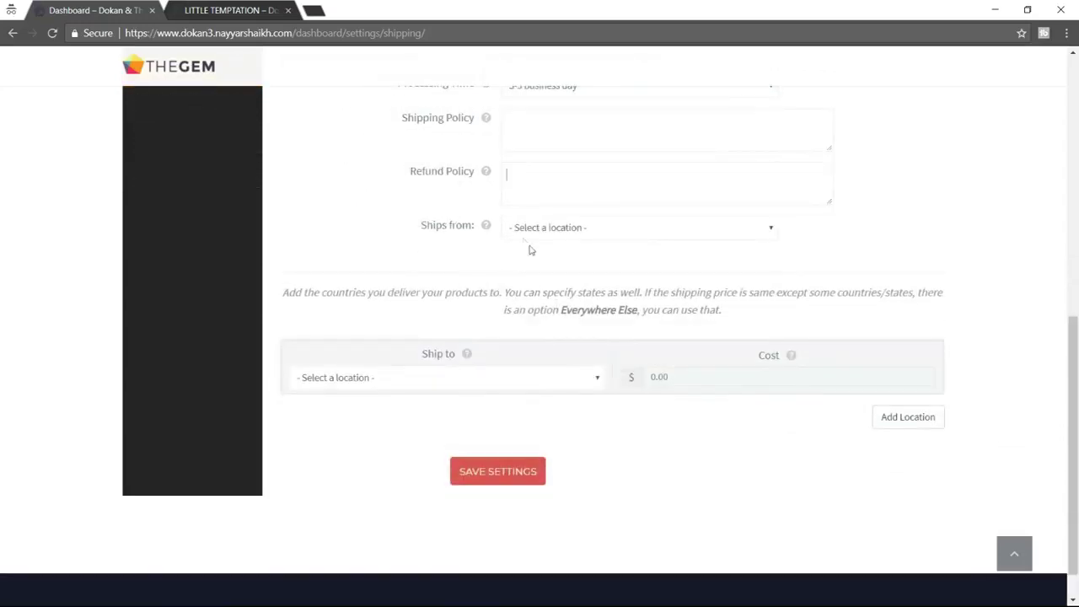
Ship from India and add India as the first ship-to destination without a state row
left_click(559, 229)
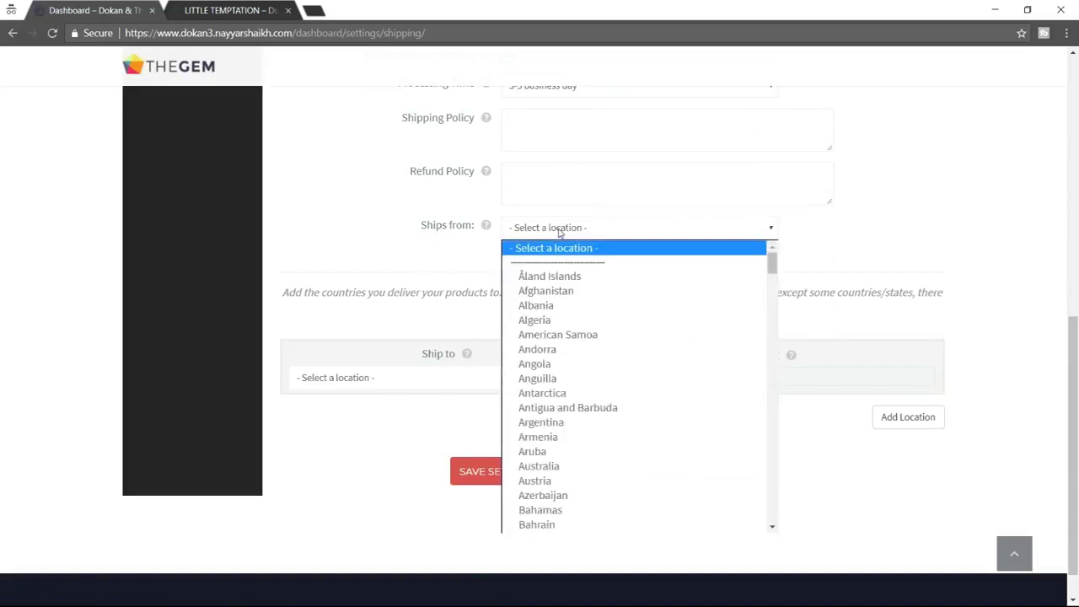
type("india")
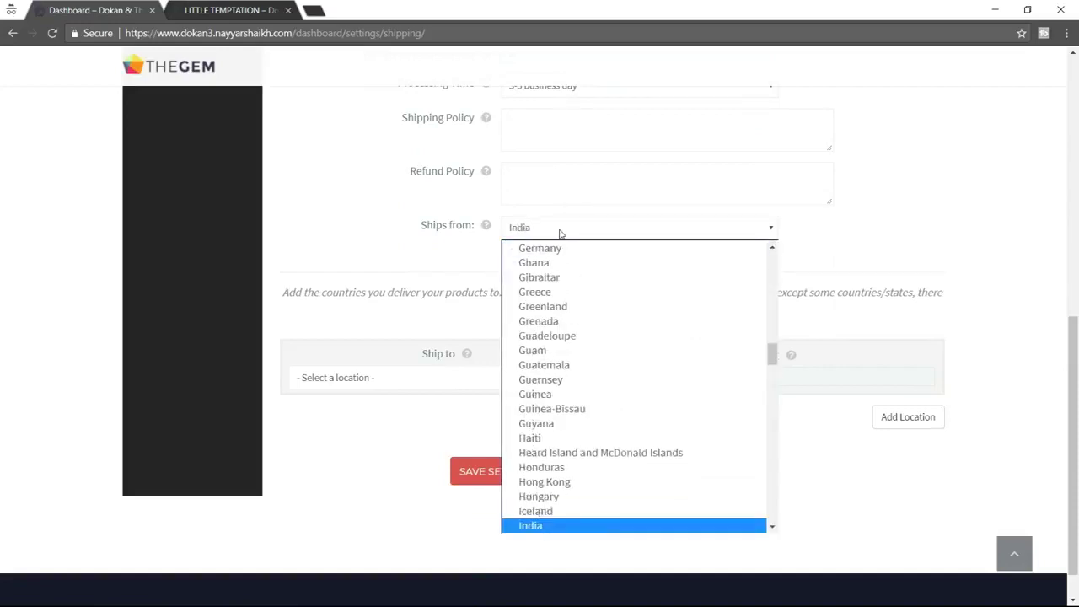
key("Return")
left_click(485, 386)
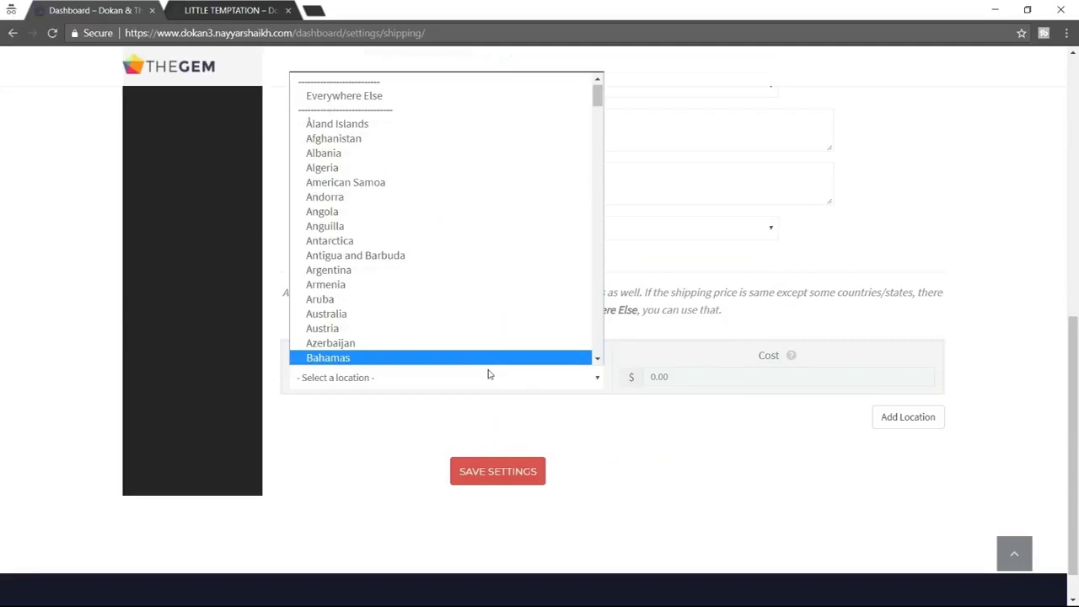
type("india")
key("Return")
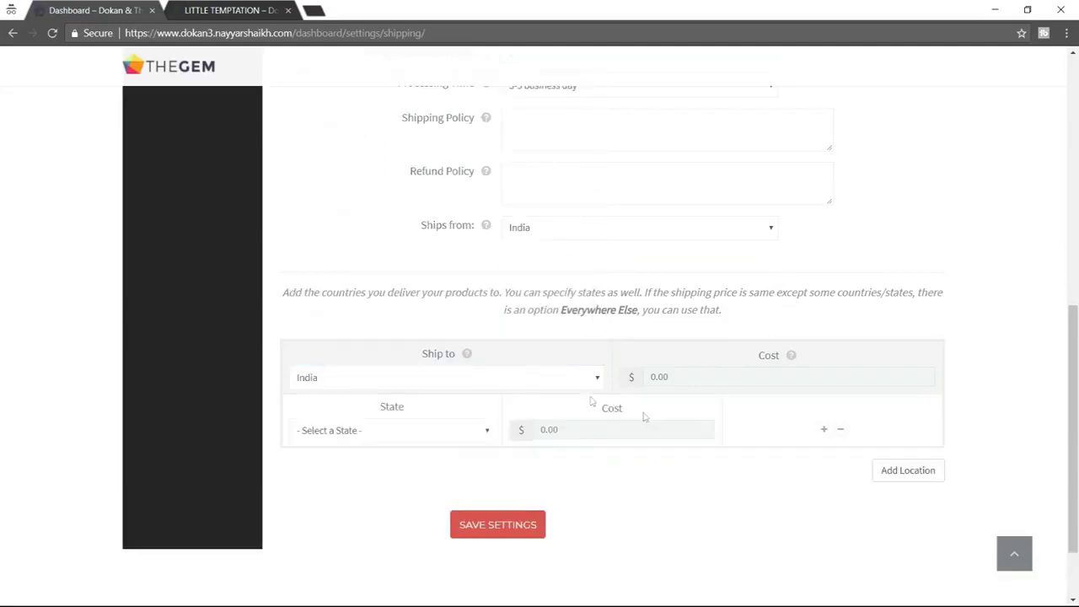
left_click(844, 431)
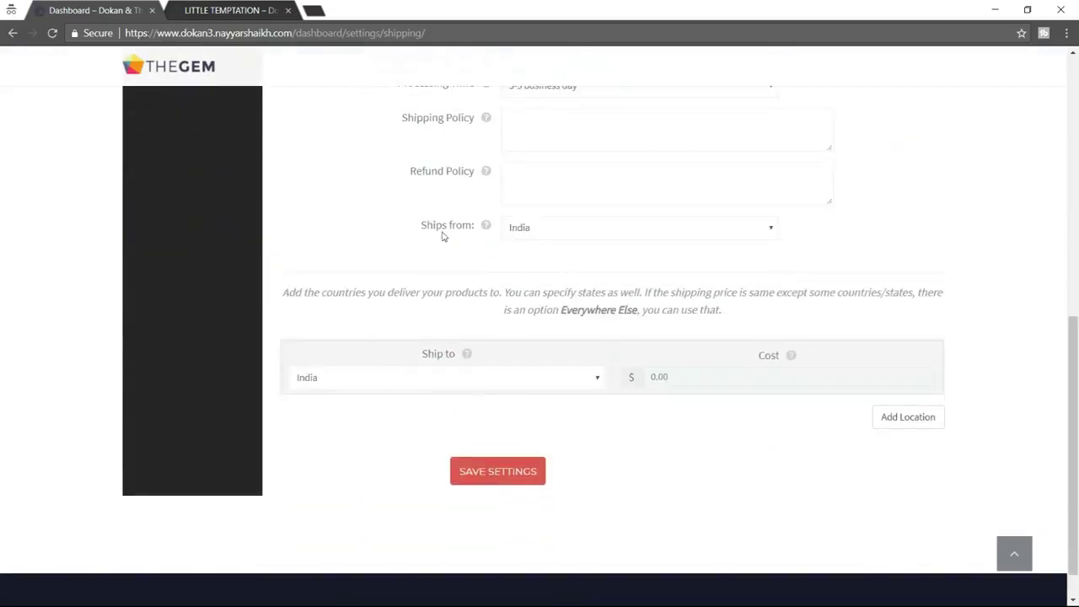
left_click_drag(422, 226, 504, 232)
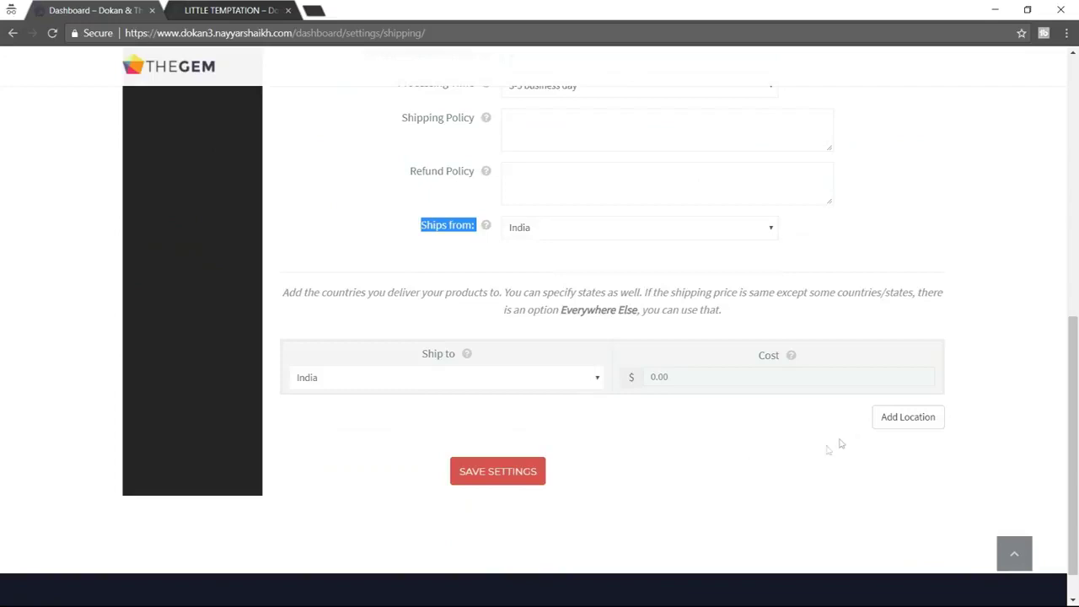
Add United States (US) as a second destination and remove its empty state row
left_click(908, 418)
left_click(474, 443)
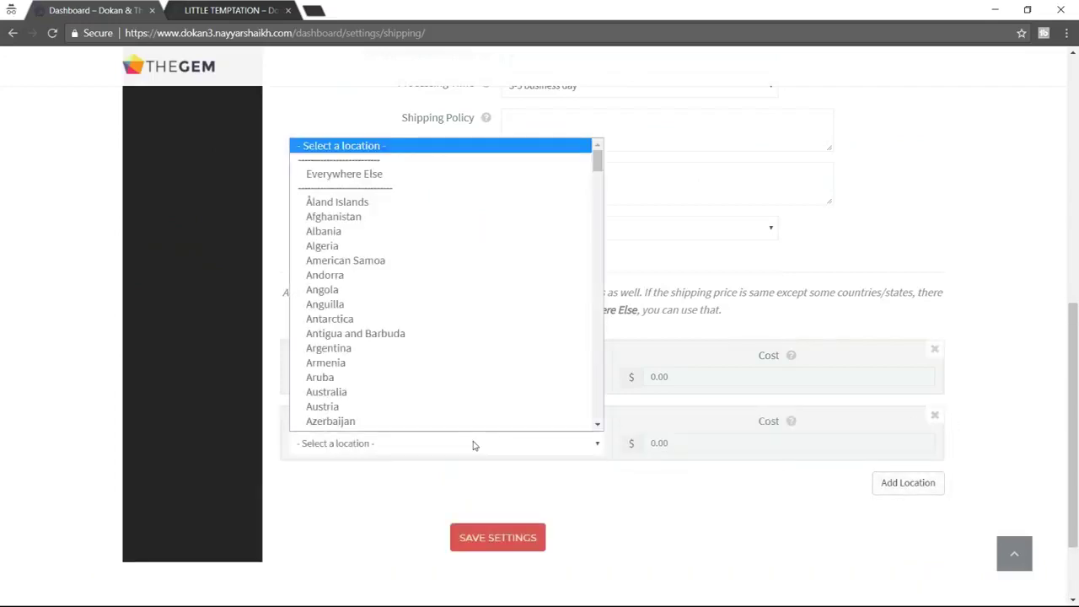
type("un")
scroll(460, 422, "down", 3)
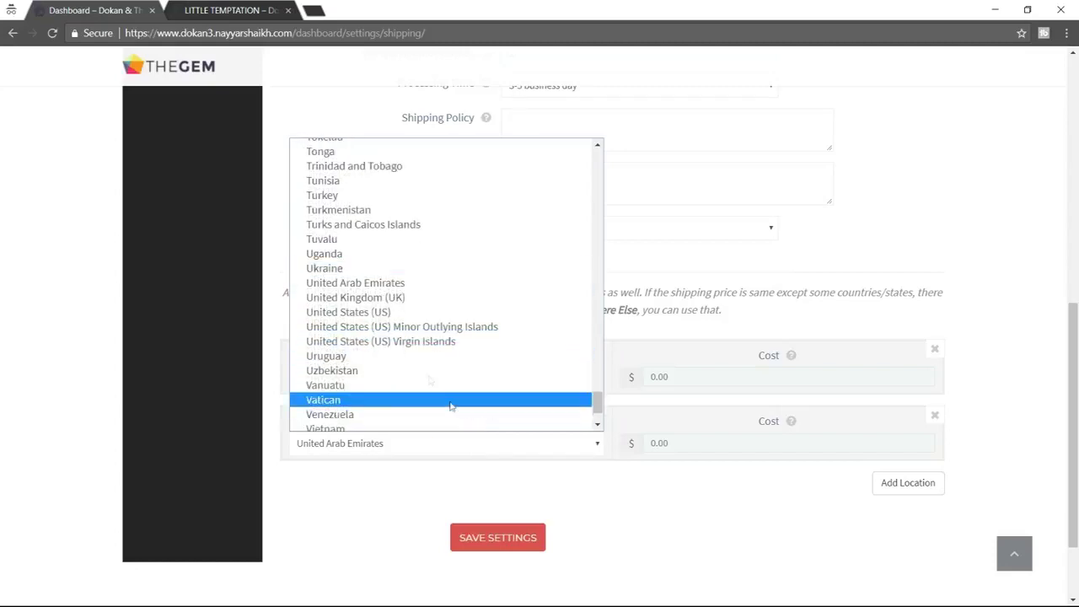
left_click(402, 310)
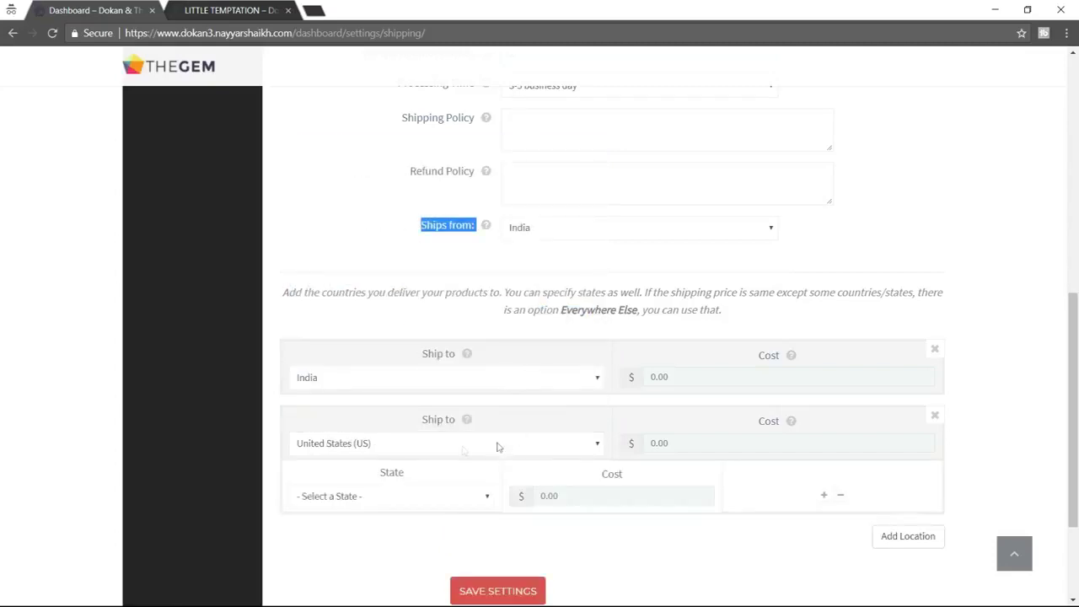
left_click(841, 497)
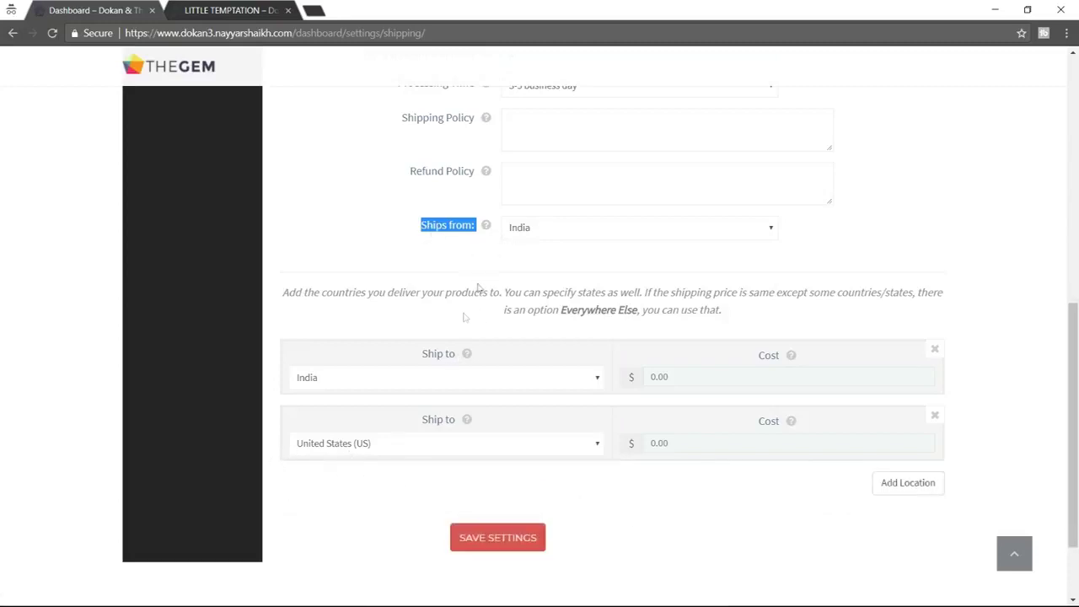
left_click(631, 384)
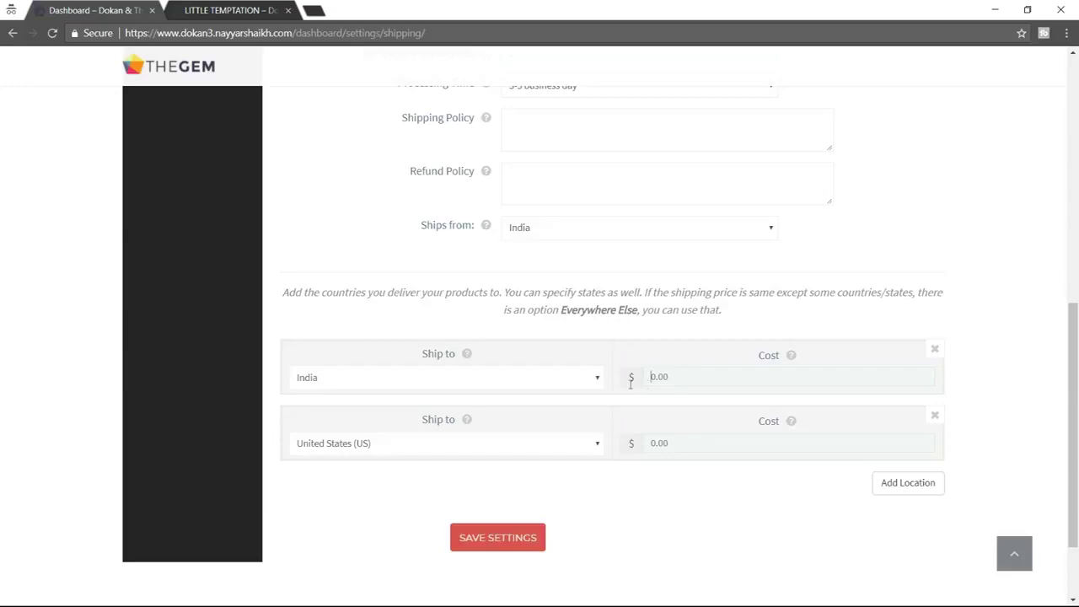
key("Return")
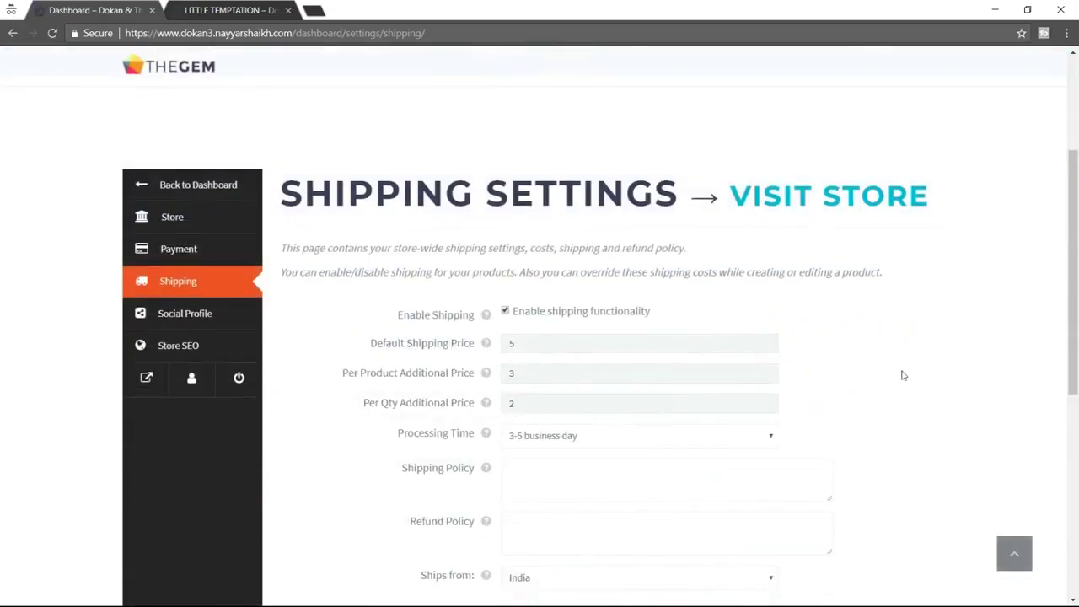
scroll(792, 393, "down", 5)
left_click_drag(422, 157, 485, 160)
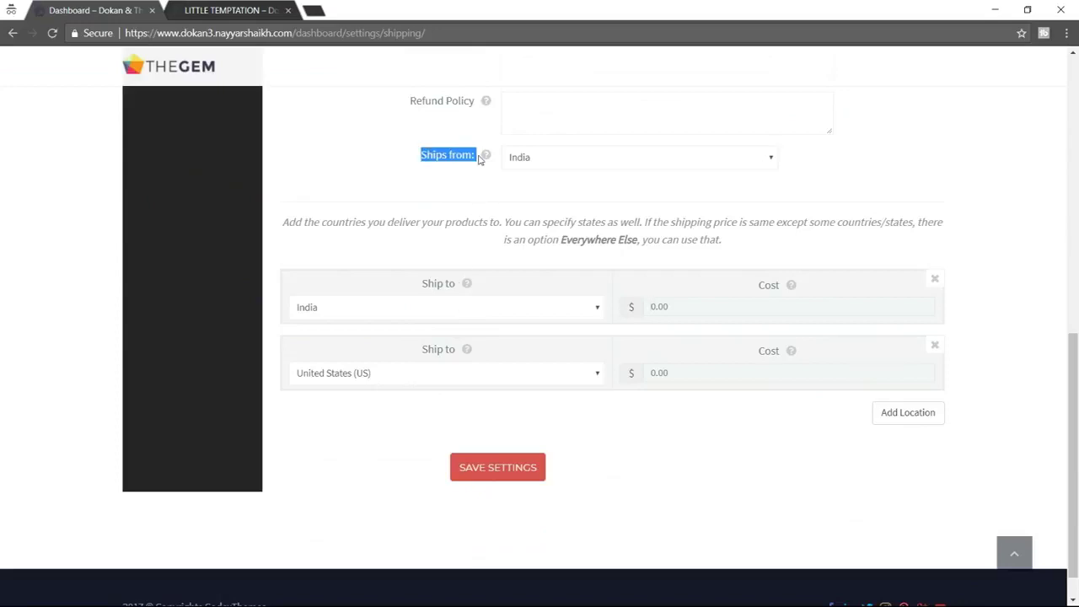
Enter a shipping cost of 5 for the United States destination
left_click(684, 376)
type("5")
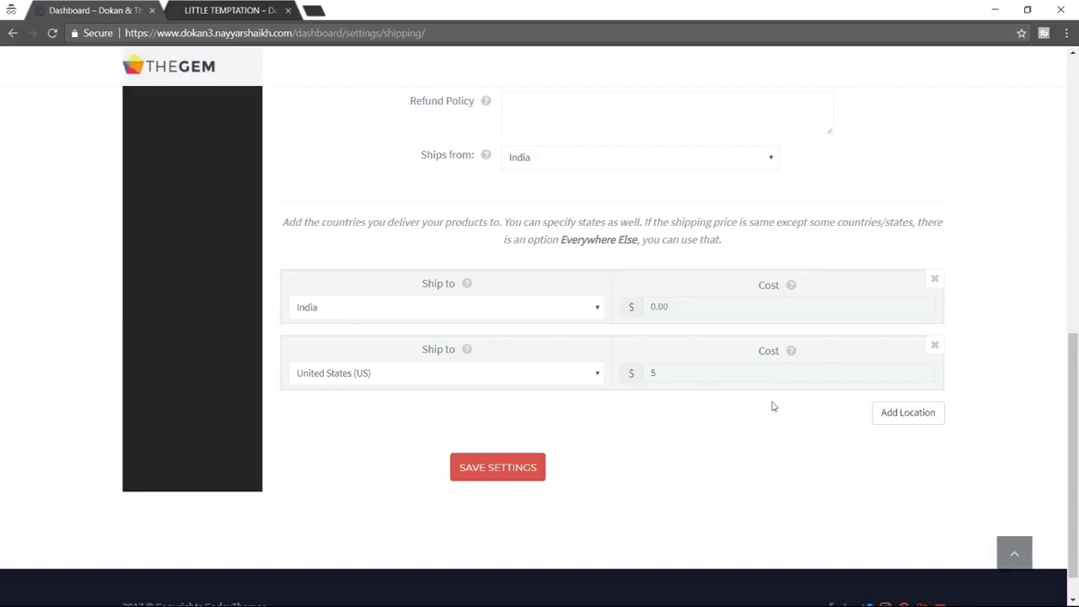
scroll(763, 407, "up", 3)
left_click_drag(416, 365, 477, 371)
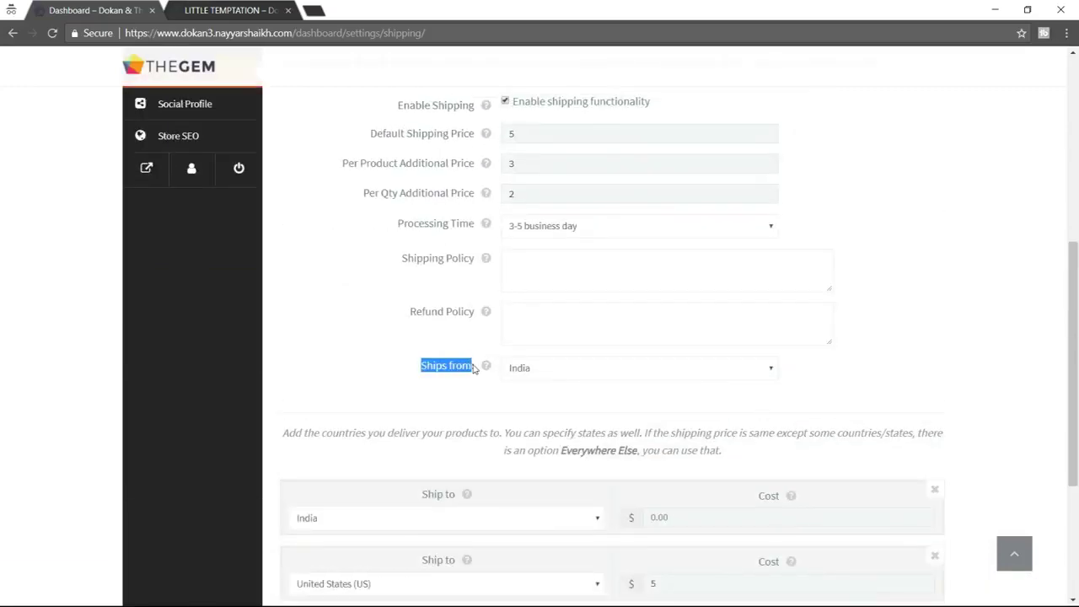
scroll(495, 411, "down", 2)
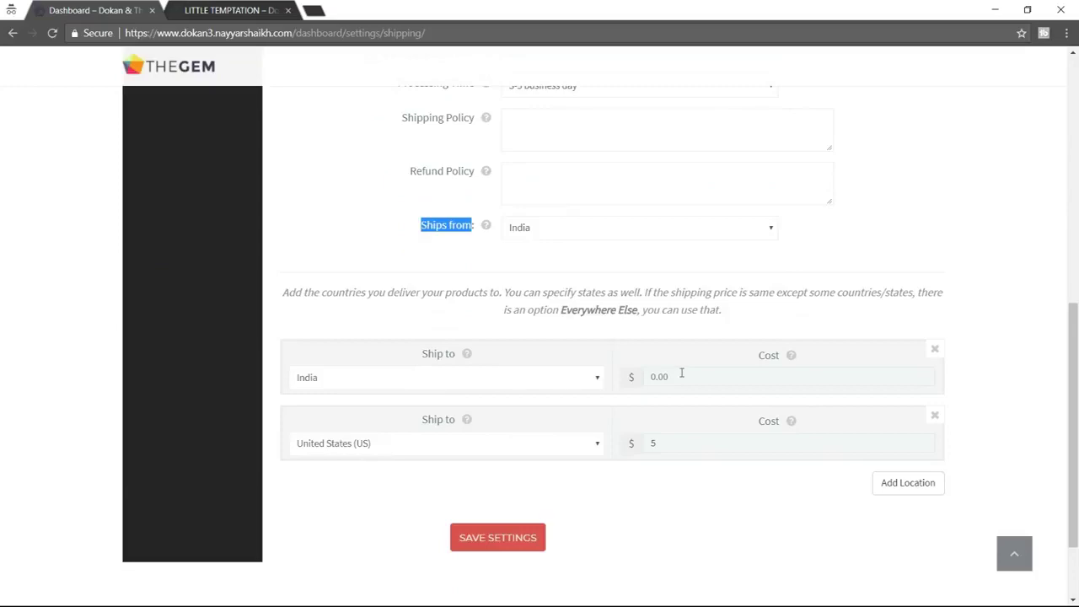
scroll(633, 335, "up", 5)
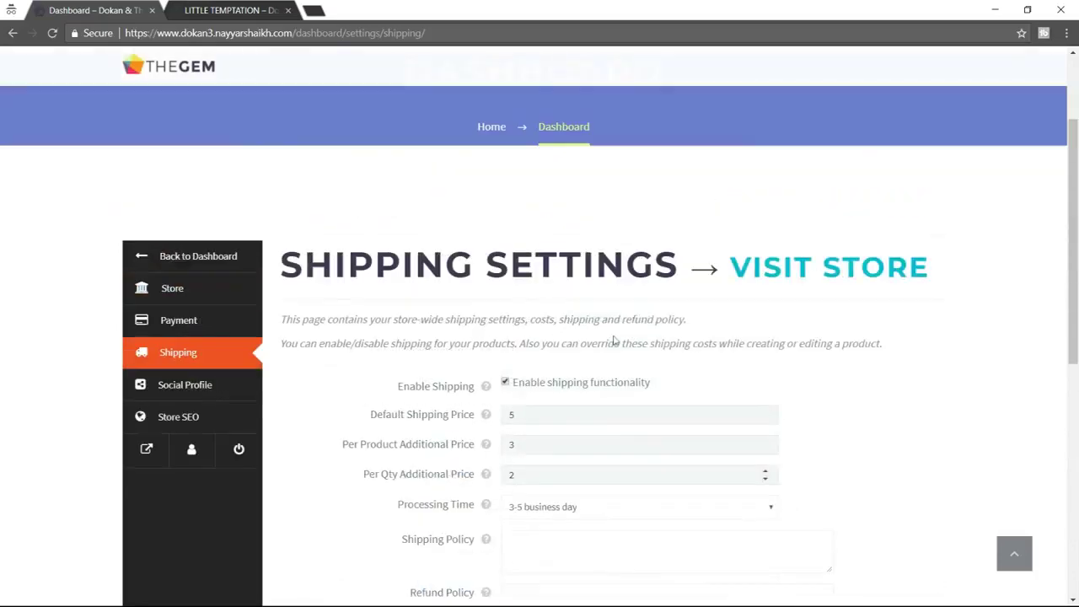
scroll(489, 244, "down", 6)
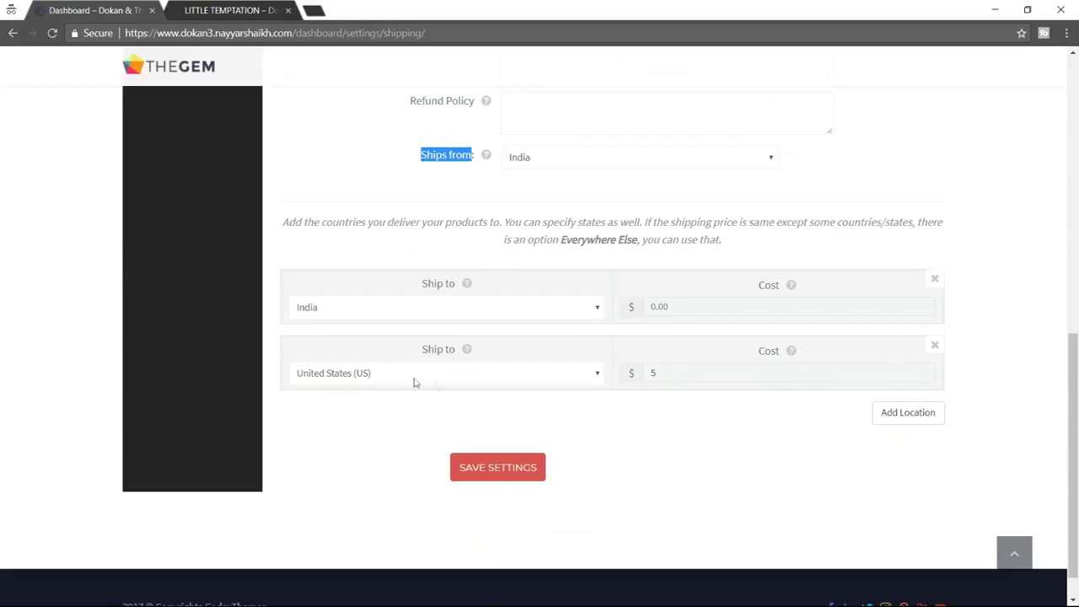
double_click(653, 373)
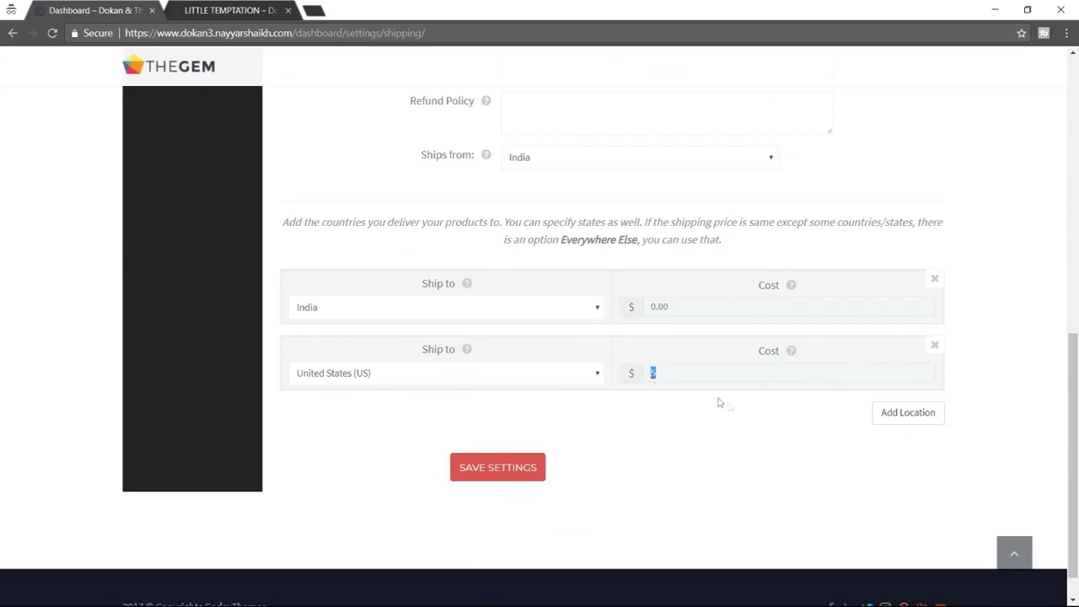
scroll(729, 417, "up", 2)
scroll(729, 417, "up", 4)
scroll(964, 345, "down", 5)
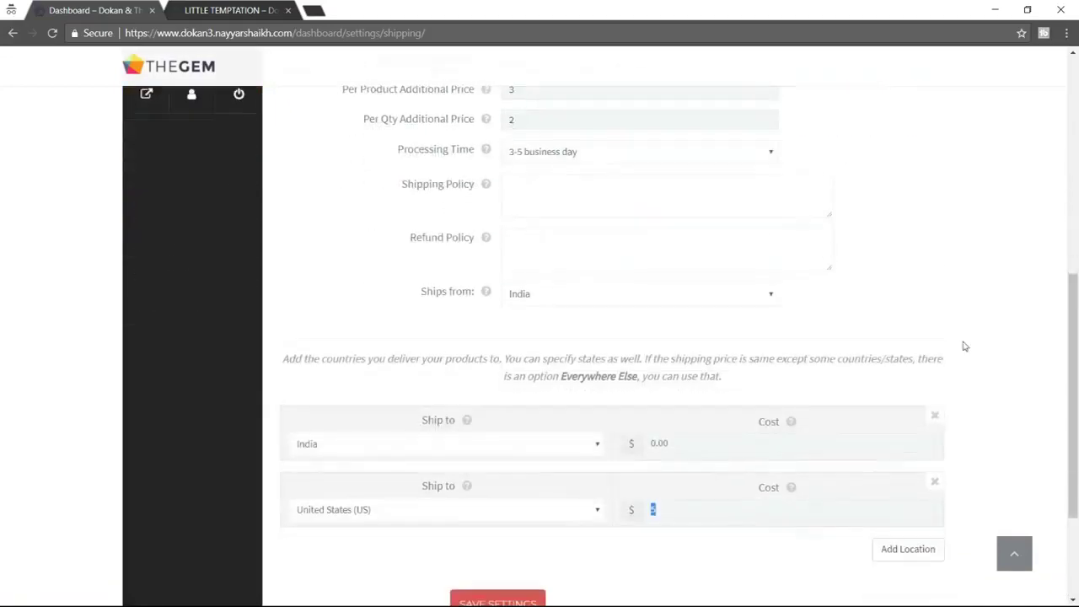
scroll(1026, 345, "up", 3)
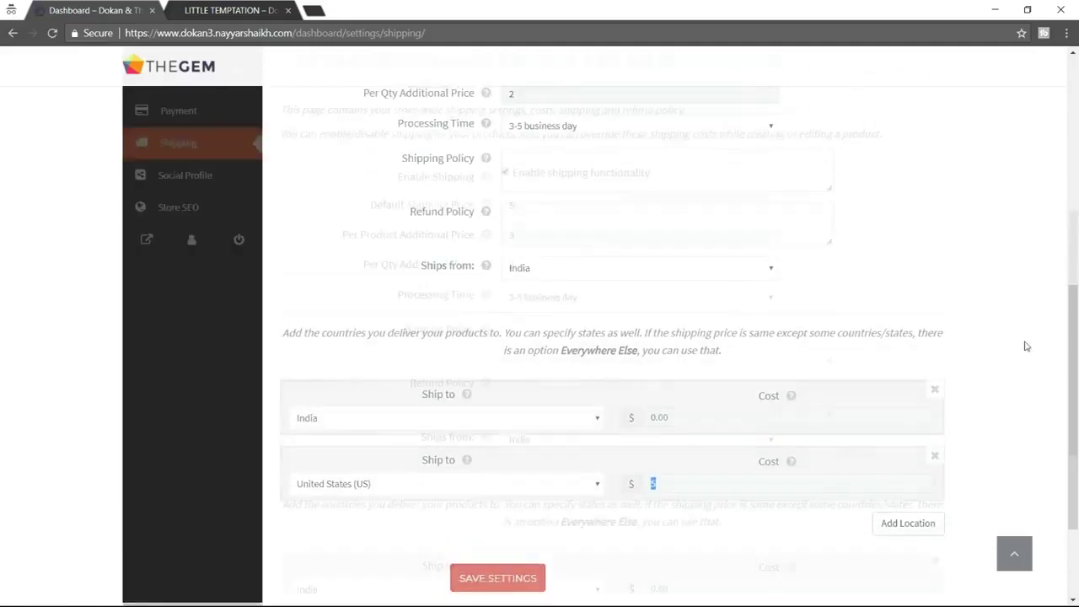
Double-check the default price and US cost, save the shipping settings, and return to the dashboard
double_click(508, 274)
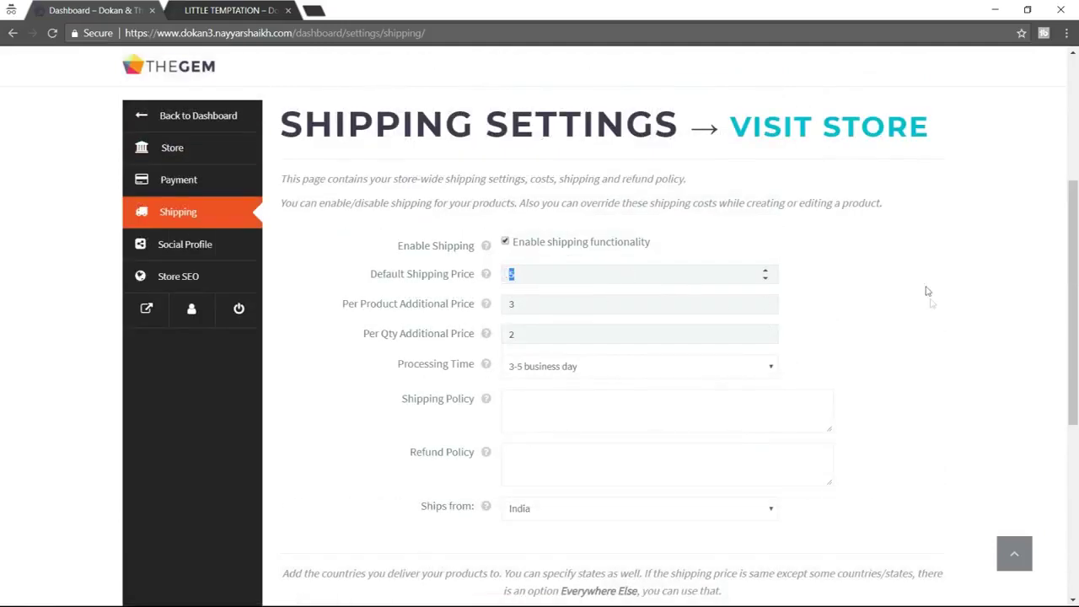
scroll(927, 299, "down", 3)
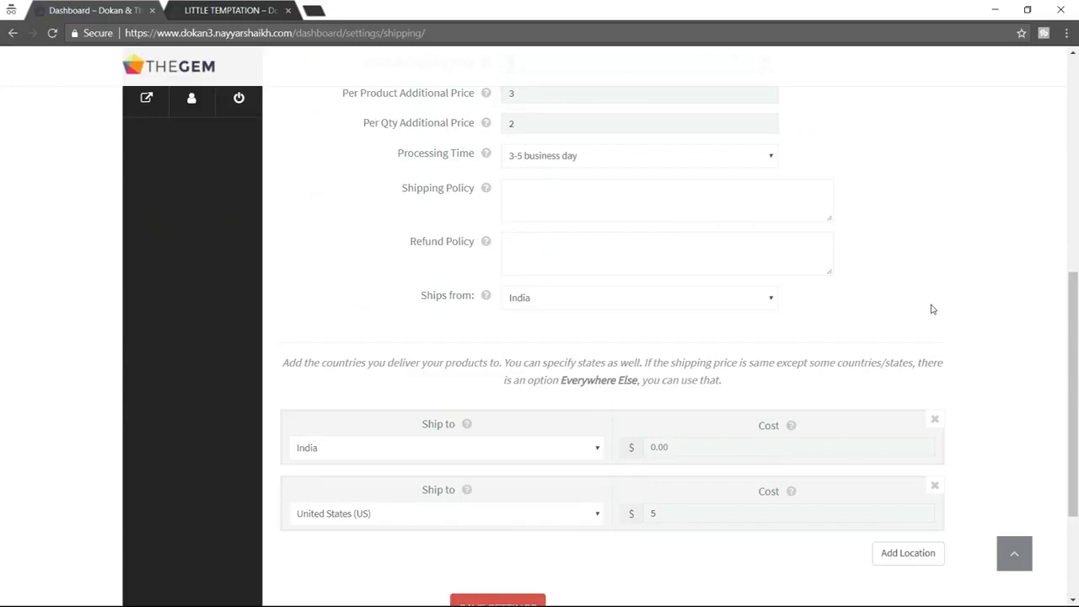
scroll(931, 309, "down", 1)
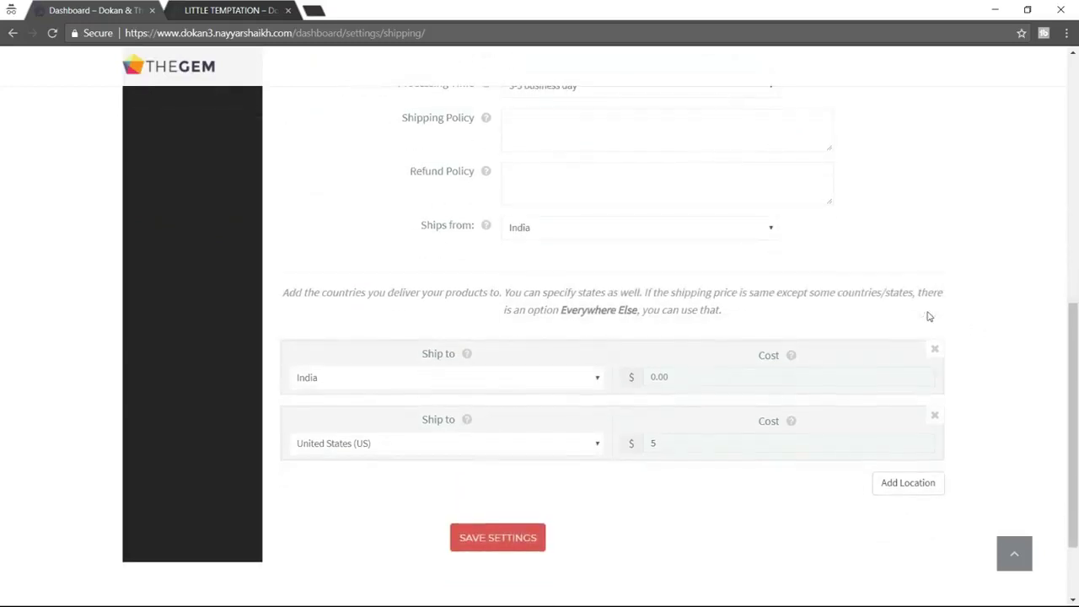
double_click(652, 442)
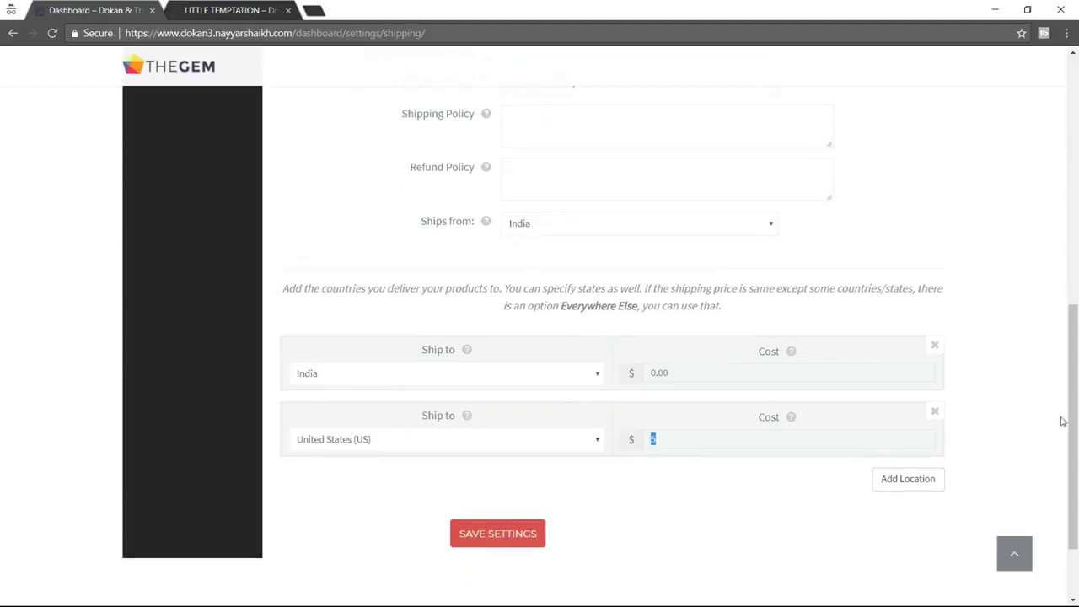
scroll(1060, 419, "down", 1)
left_click(1016, 436)
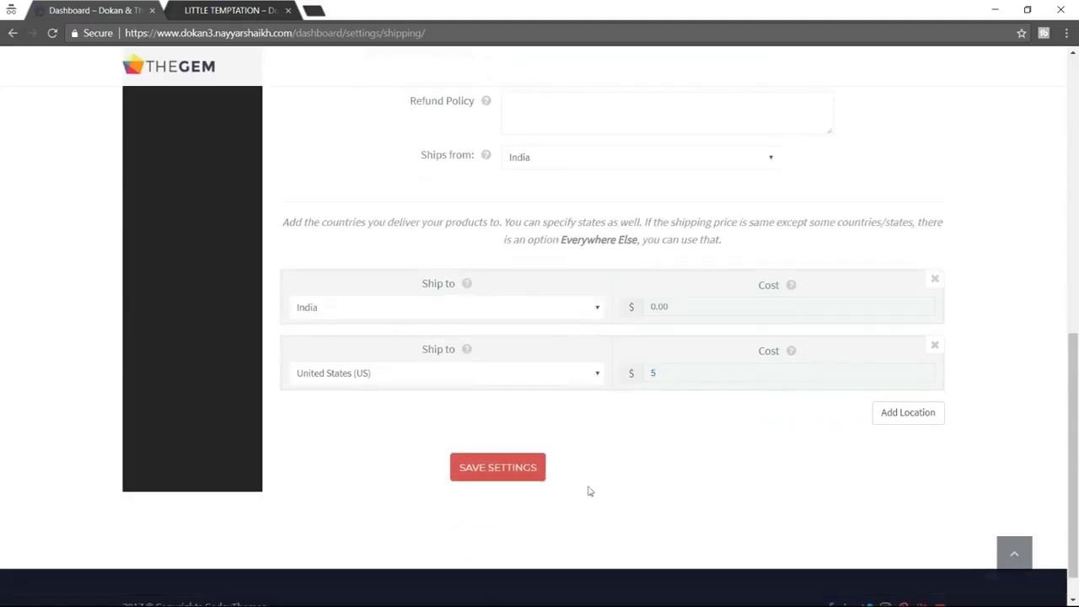
left_click(486, 477)
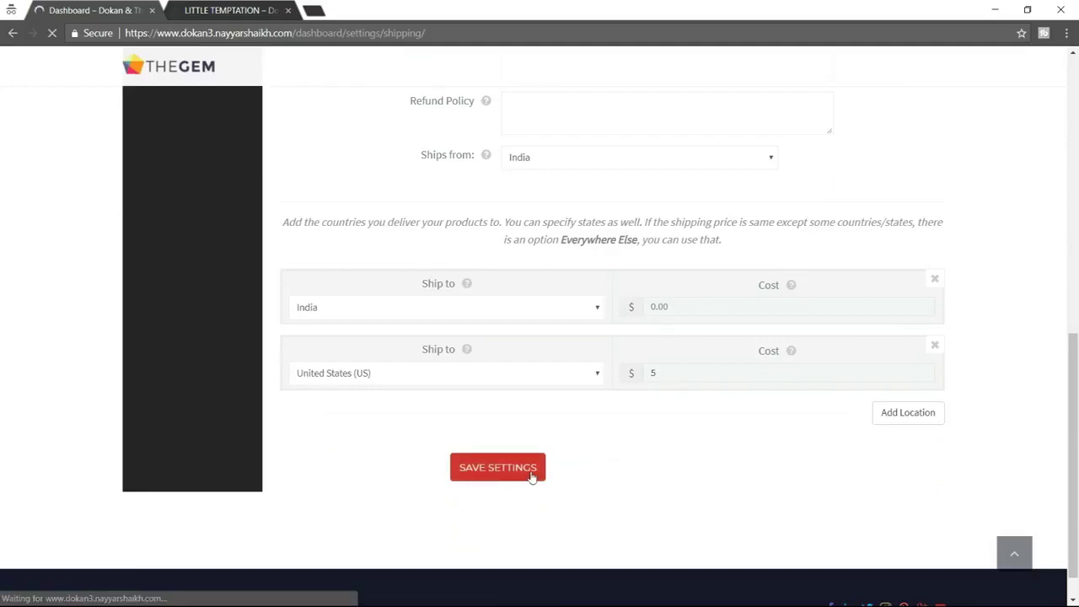
scroll(531, 477, "down", 3)
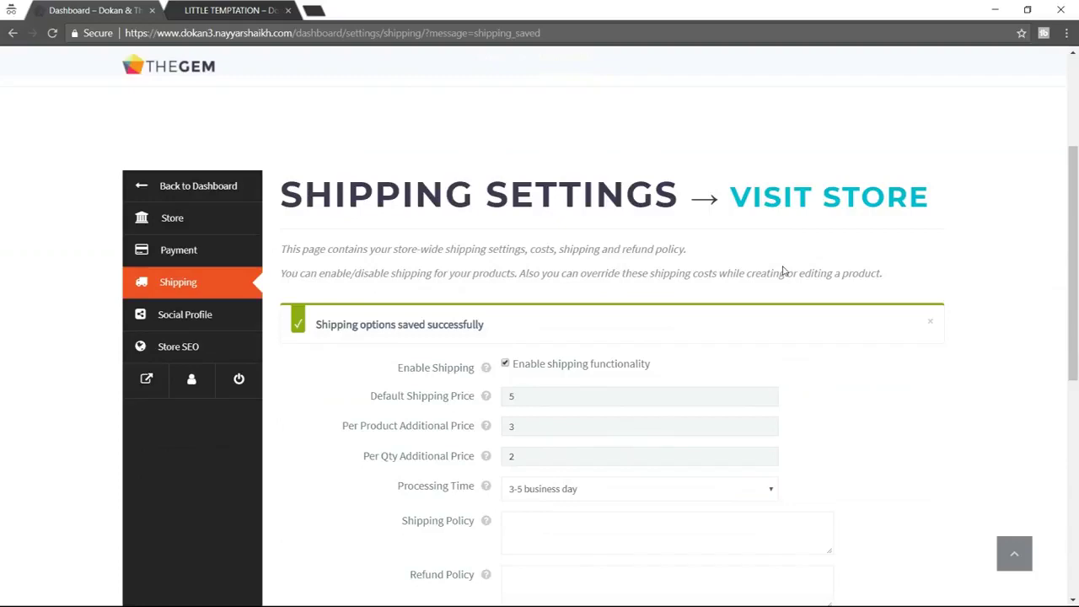
left_click(170, 189)
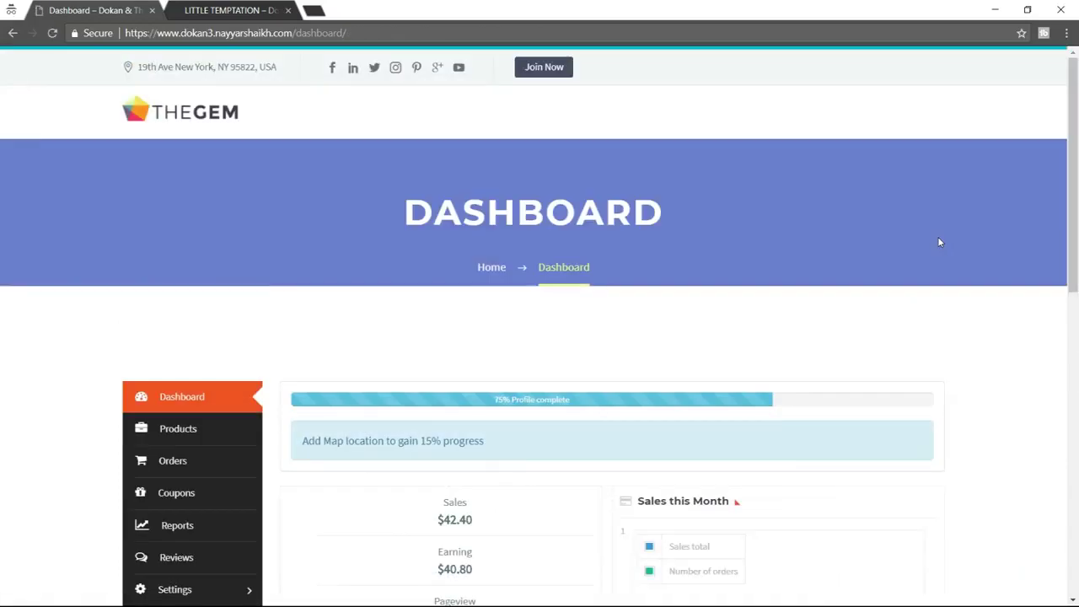
From the Coupons page, start a new coupon and enter its code as the Coupon Title
scroll(937, 236, "down", 2)
scroll(948, 270, "down", 1)
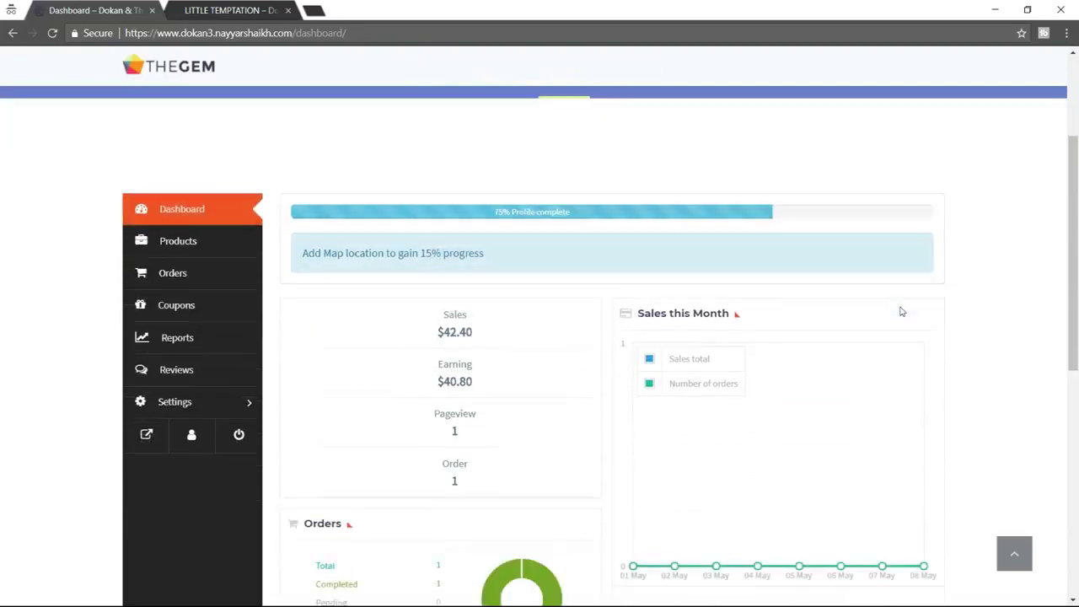
left_click(202, 282)
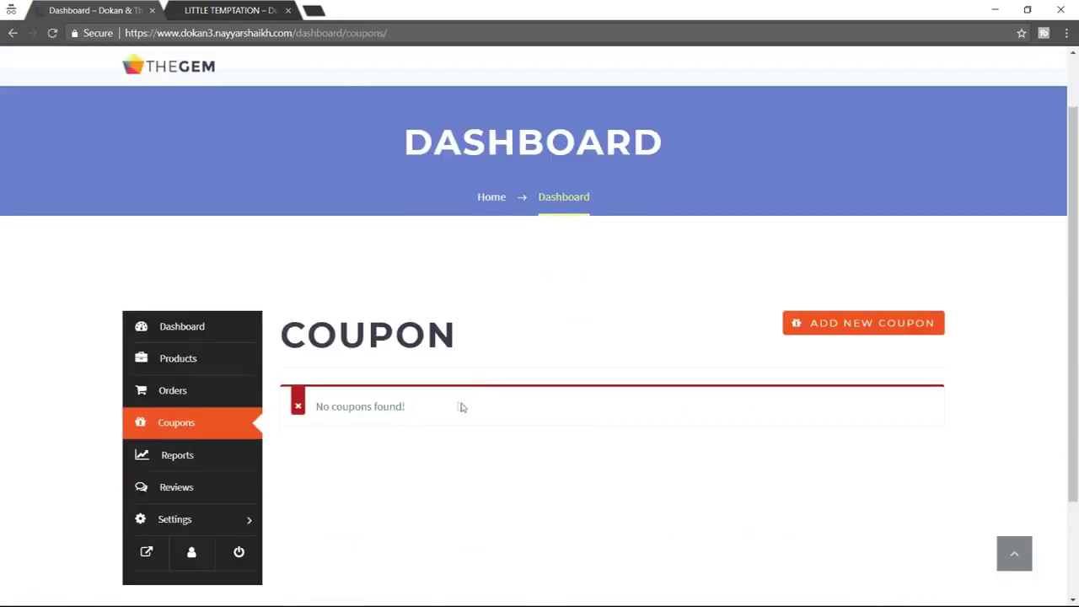
left_click(910, 334)
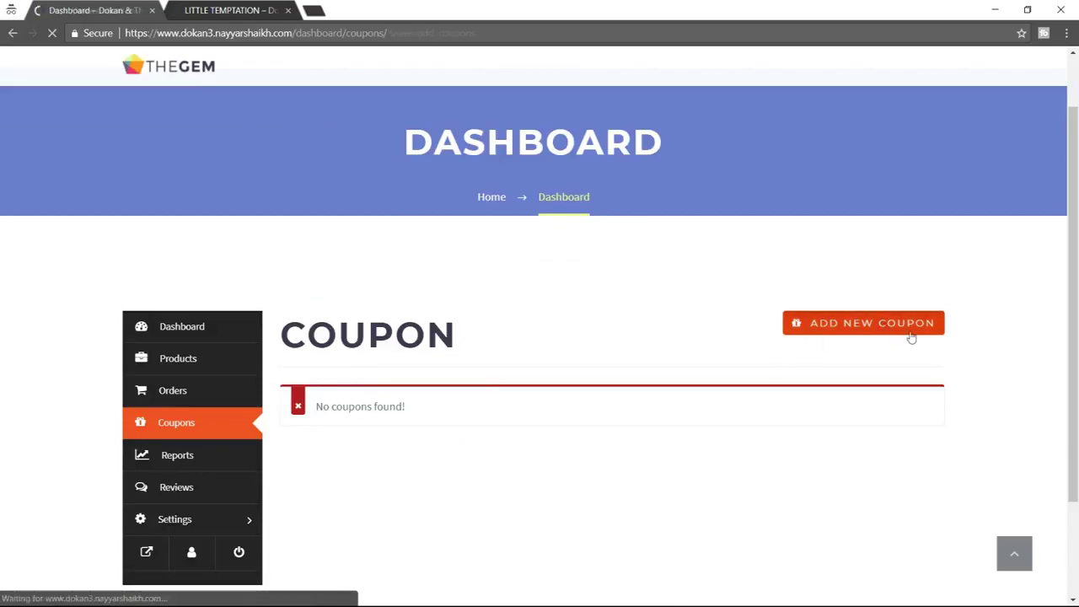
scroll(911, 338, "down", 3)
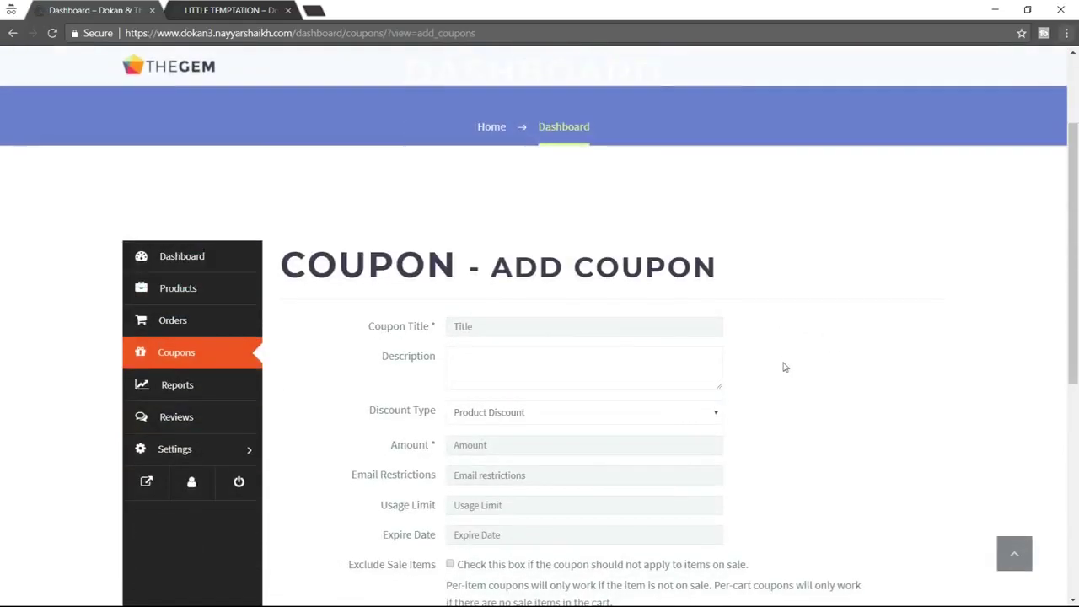
left_click(559, 252)
type("NAYYAR10")
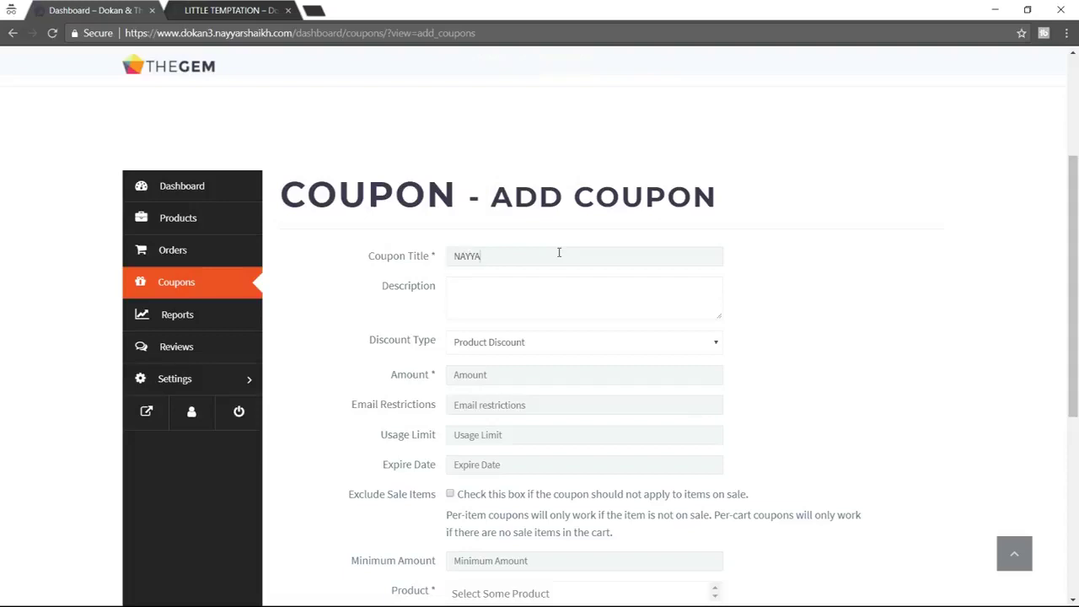
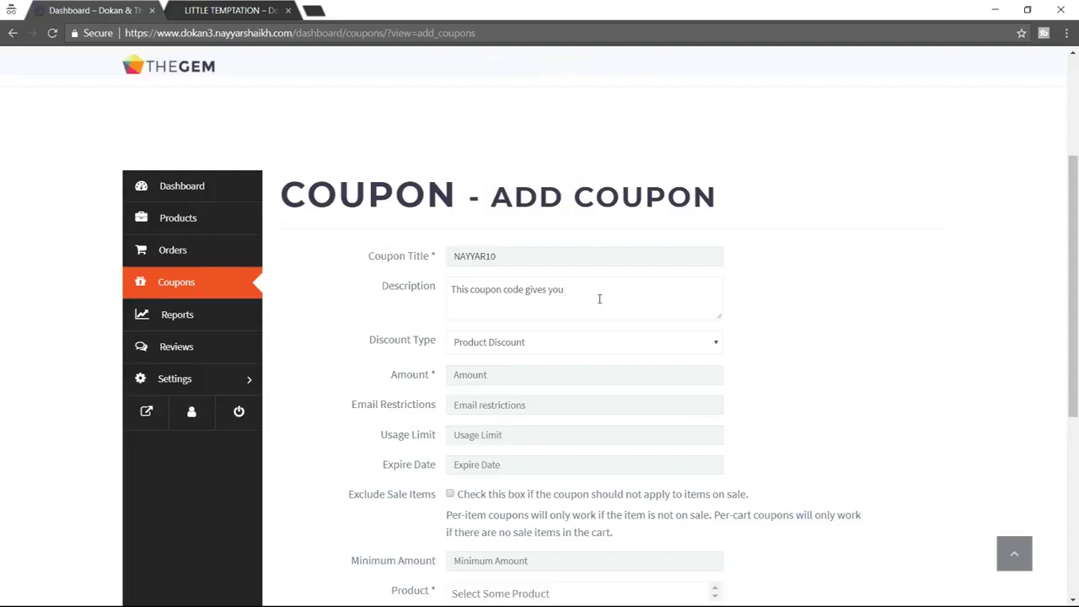
Finish the description with '%', choose Product % Discount and enter amount 10
type("% Discount")
scroll(600, 299, "down", 2)
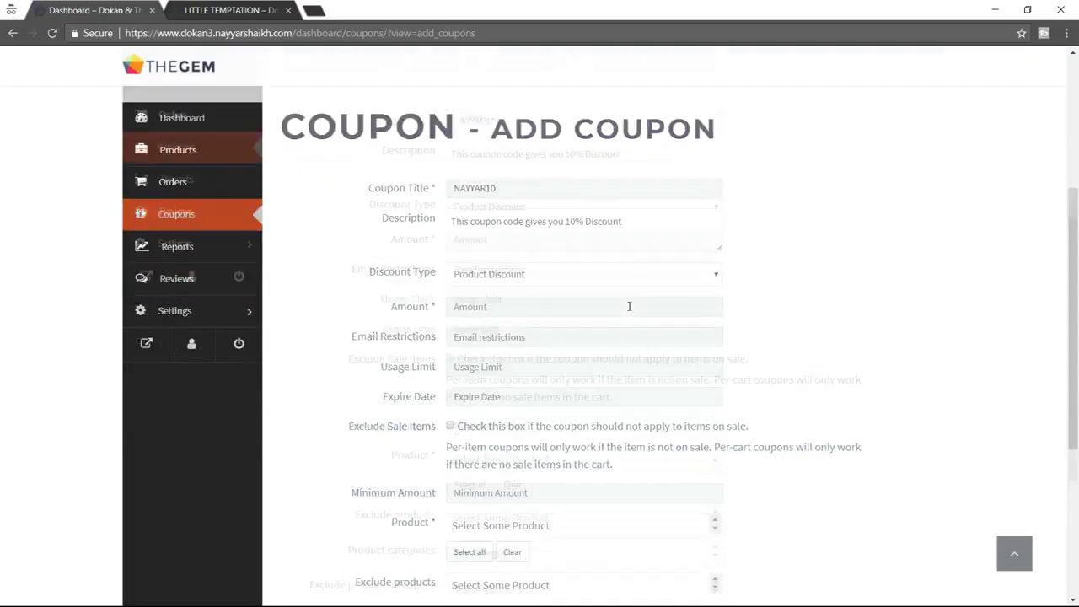
left_click(554, 203)
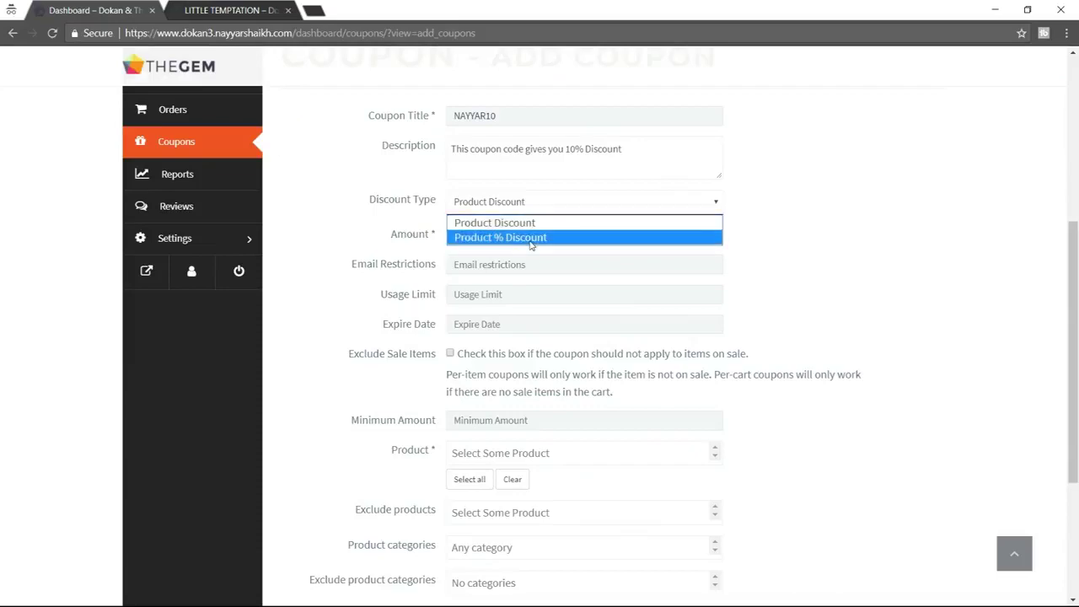
left_click(536, 238)
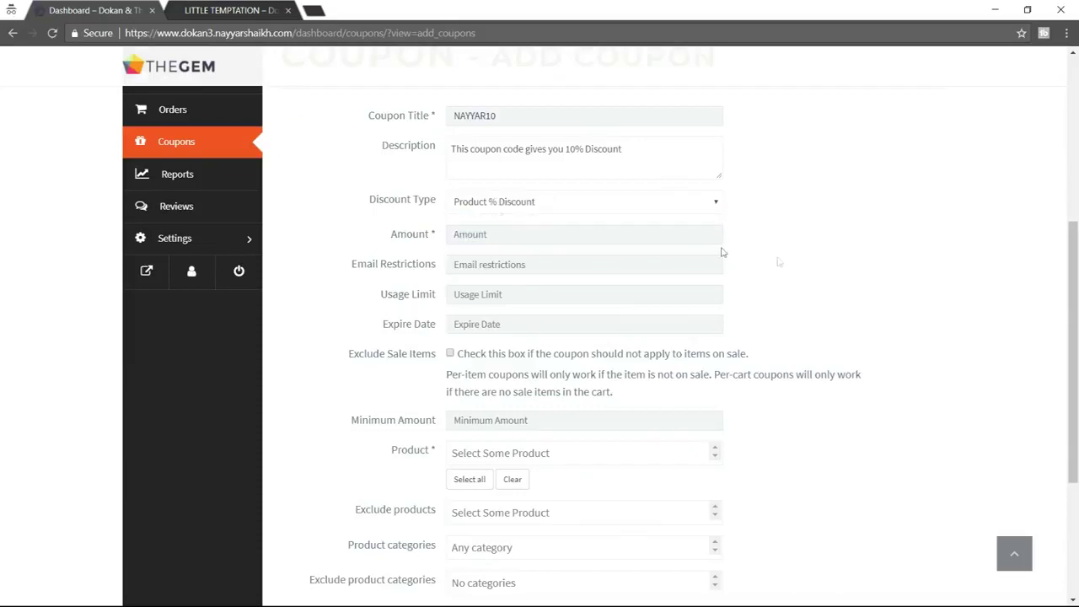
scroll(771, 292, "down", 1)
scroll(769, 292, "up", 1)
type("10")
scroll(817, 261, "down", 1)
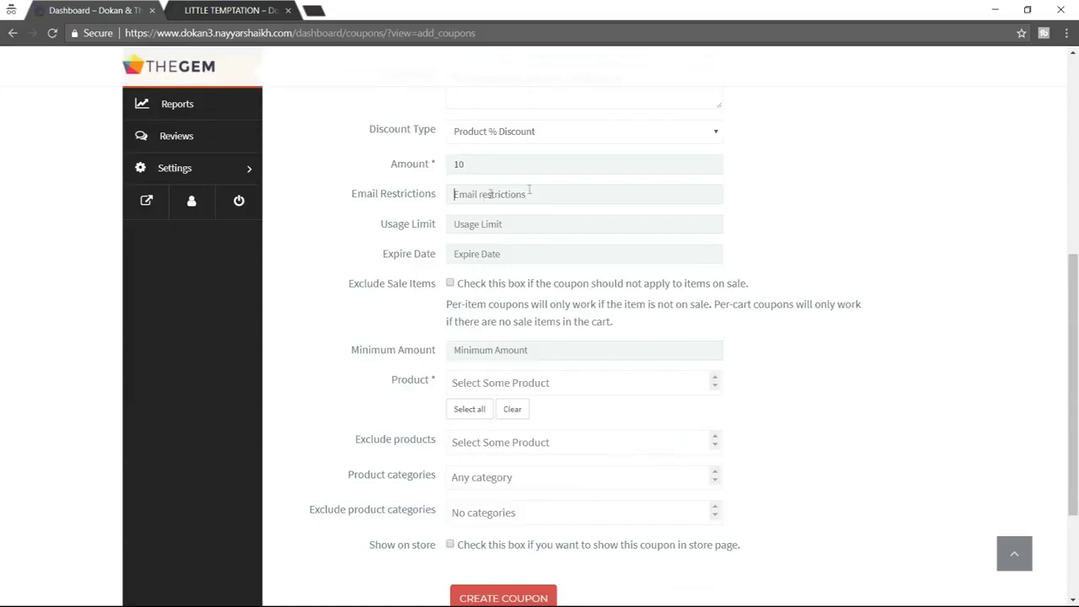
key("Tab")
Set the usage limit to 10 and the expiry date to 31 July 2018
left_click(724, 226)
type("10")
scroll(770, 313, "up", 4)
scroll(771, 313, "down", 4)
left_click(494, 254)
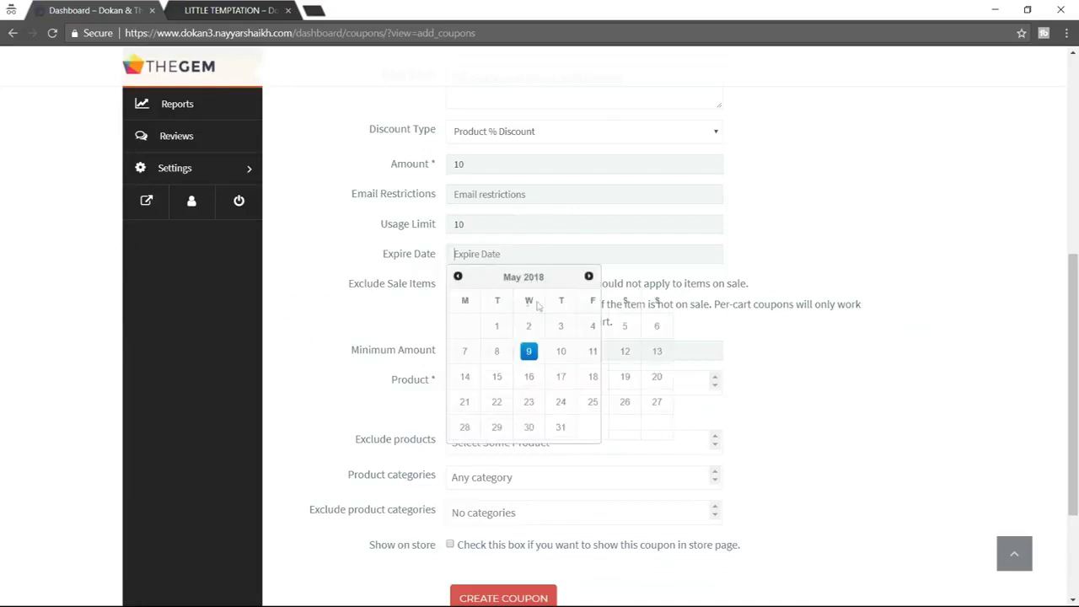
left_click(589, 278)
left_click(588, 276)
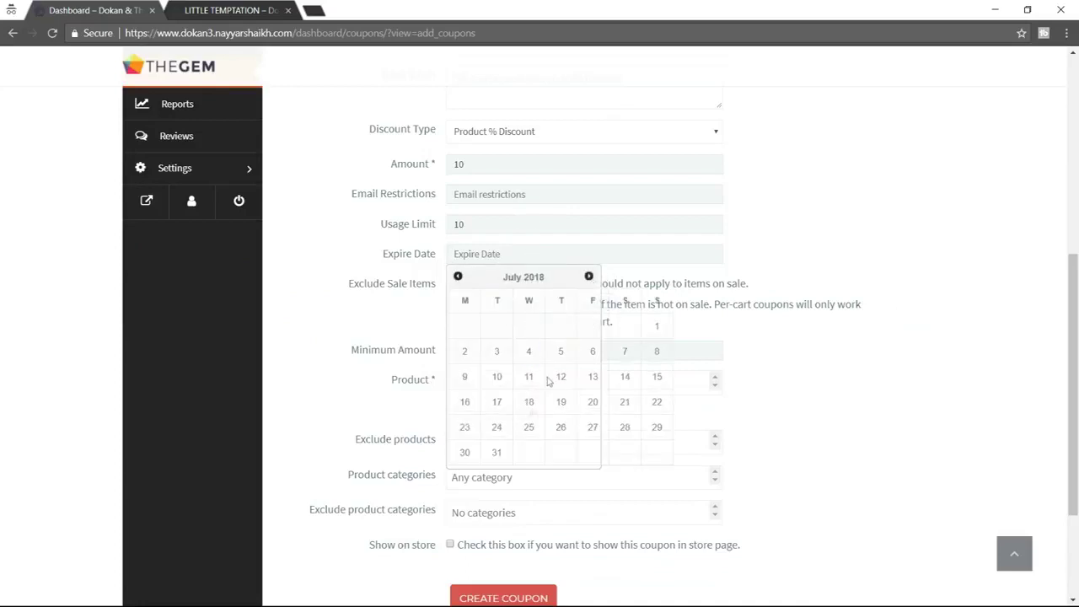
left_click(497, 454)
Set the coupon's minimum amount to 100
scroll(978, 253, "down", 1)
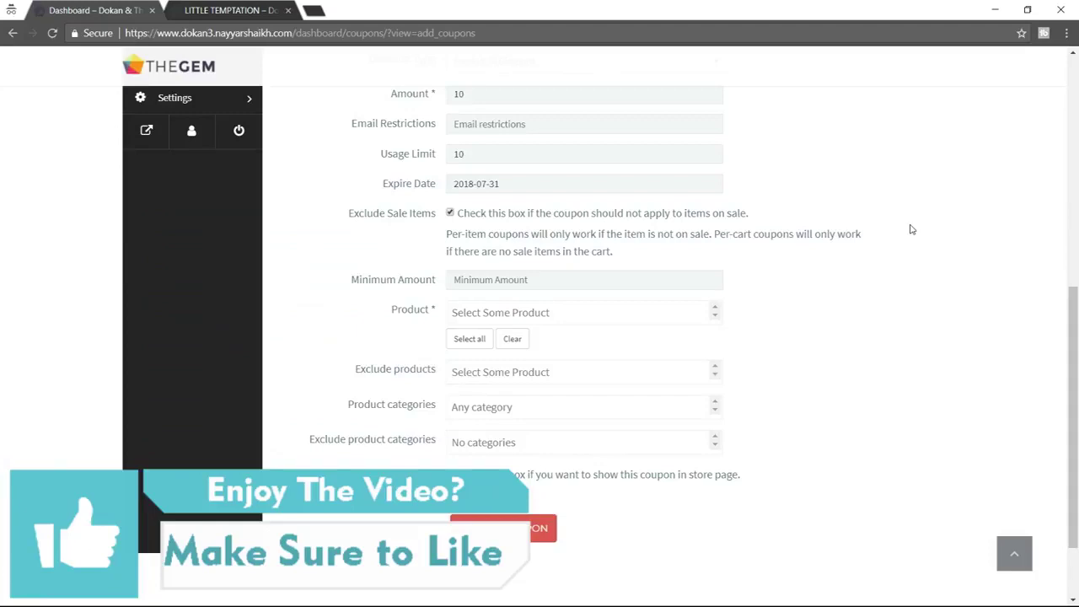
left_click(510, 279)
type("100")
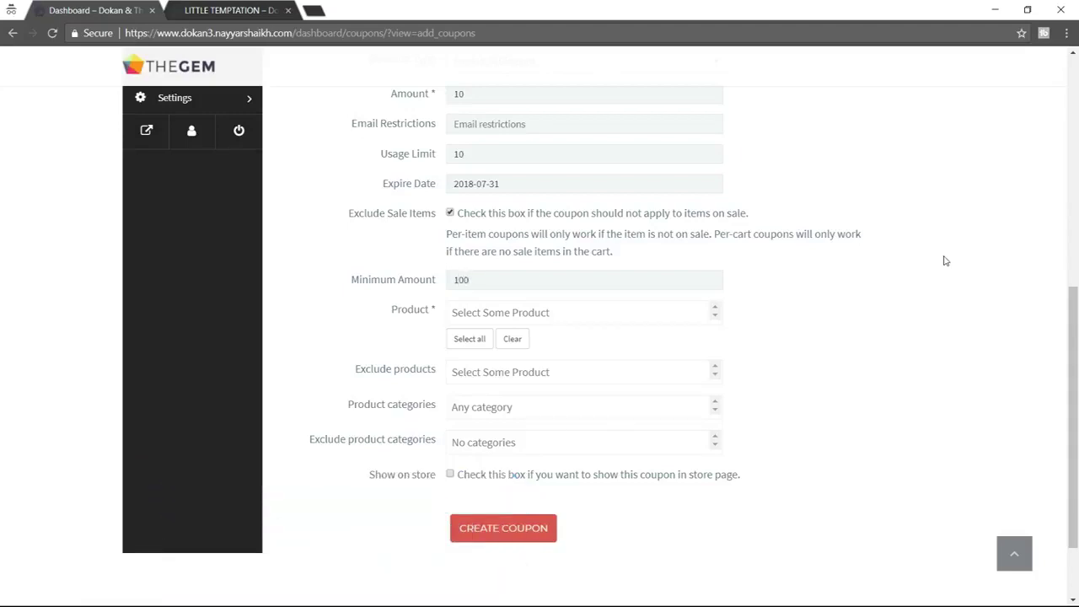
scroll(946, 252, "up", 3)
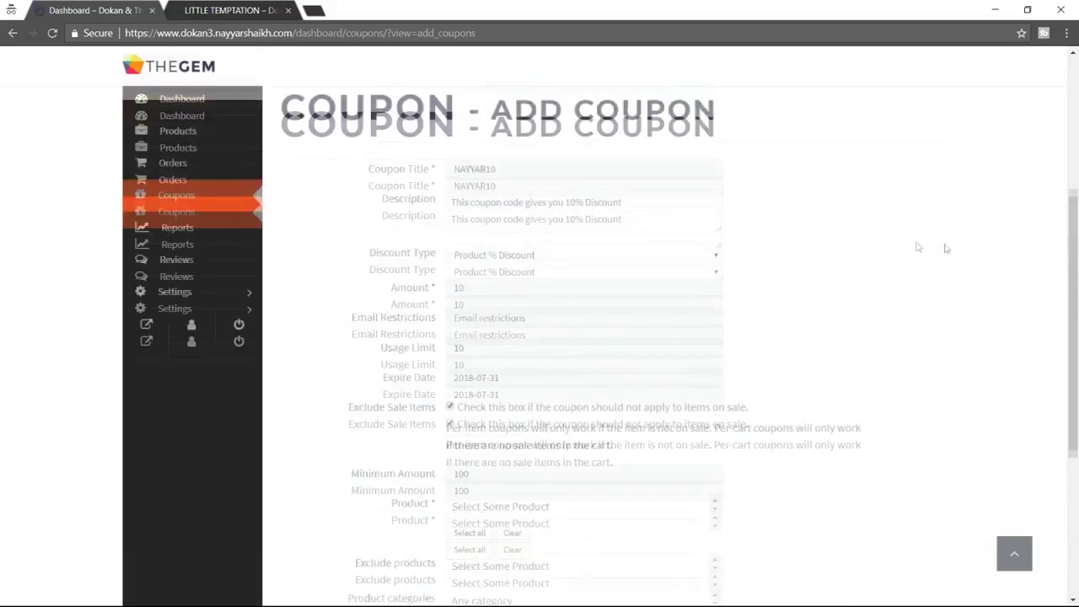
Try creating the coupon without choosing any products
scroll(734, 315, "down", 4)
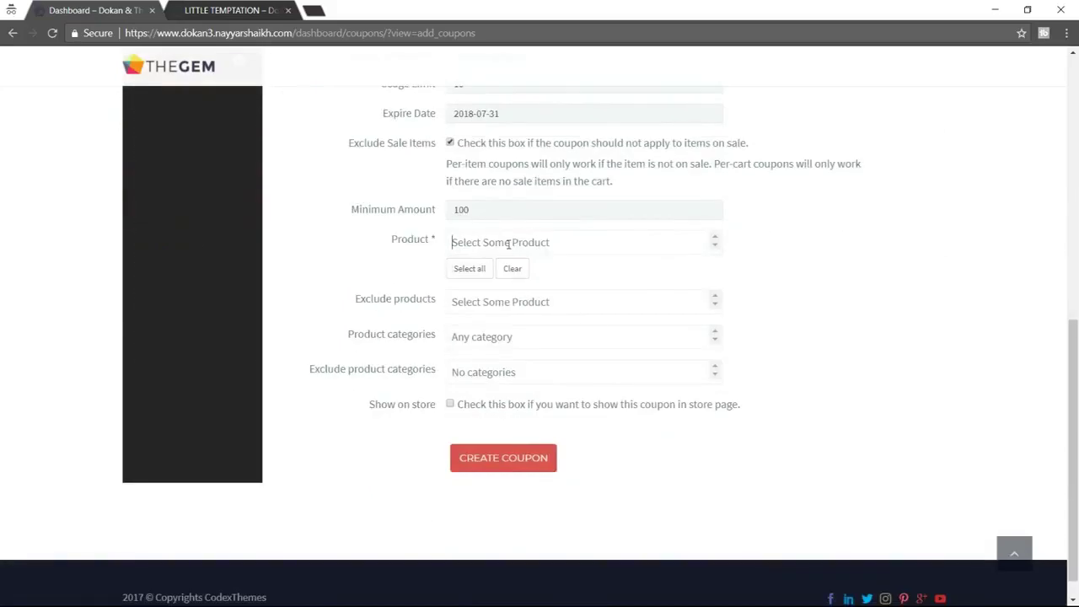
left_click(509, 244)
left_click(588, 268)
scroll(932, 266, "down", 1)
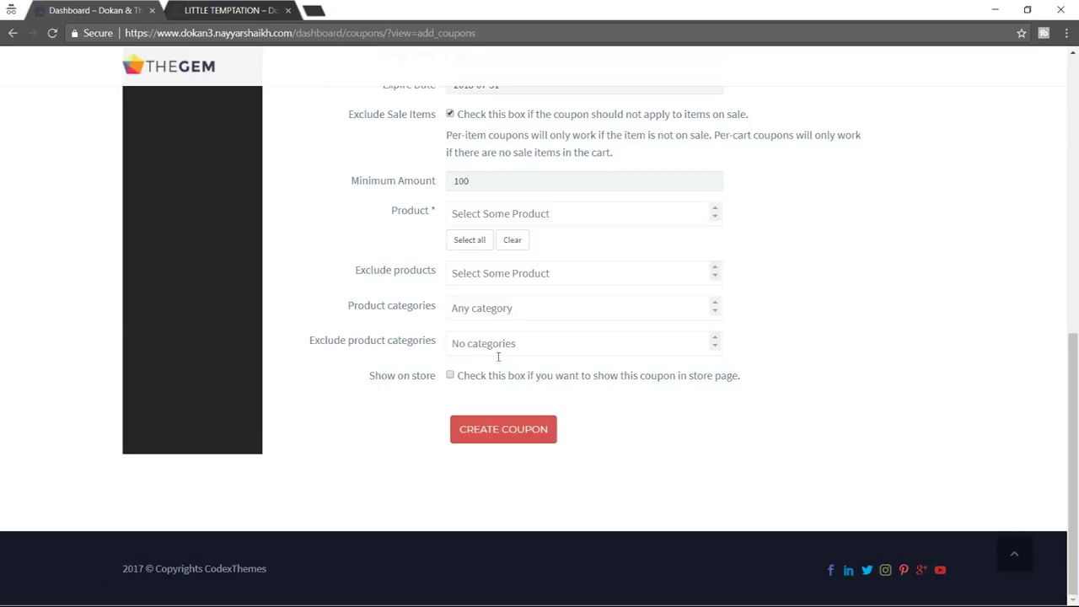
left_click(518, 431)
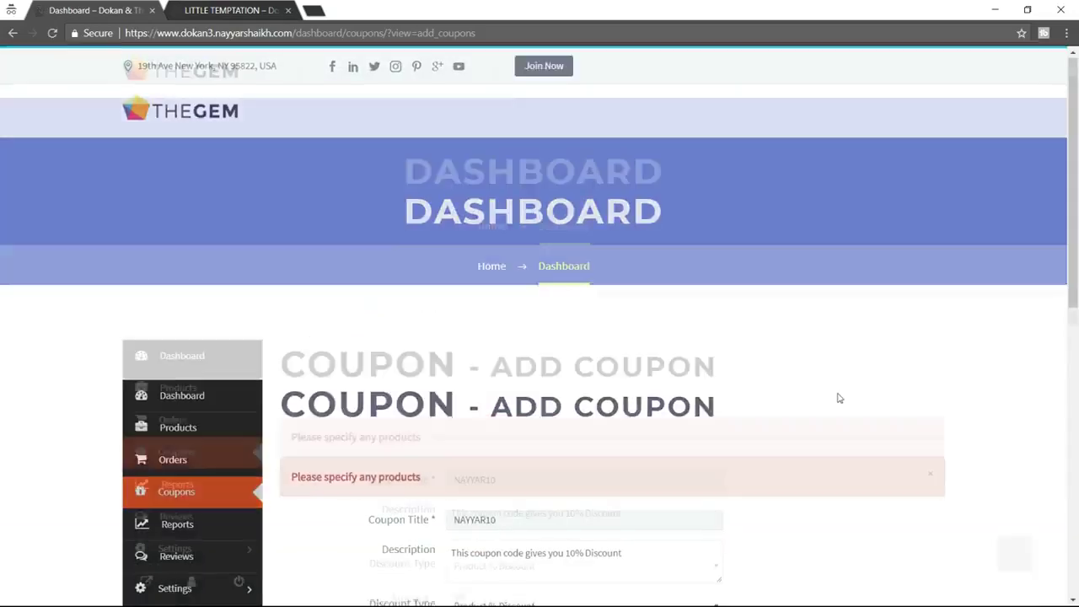
Add all store products, including LITTLE TEMPTATION, to the coupon and create it
scroll(839, 398, "down", 2)
scroll(839, 398, "down", 1)
scroll(531, 270, "down", 2)
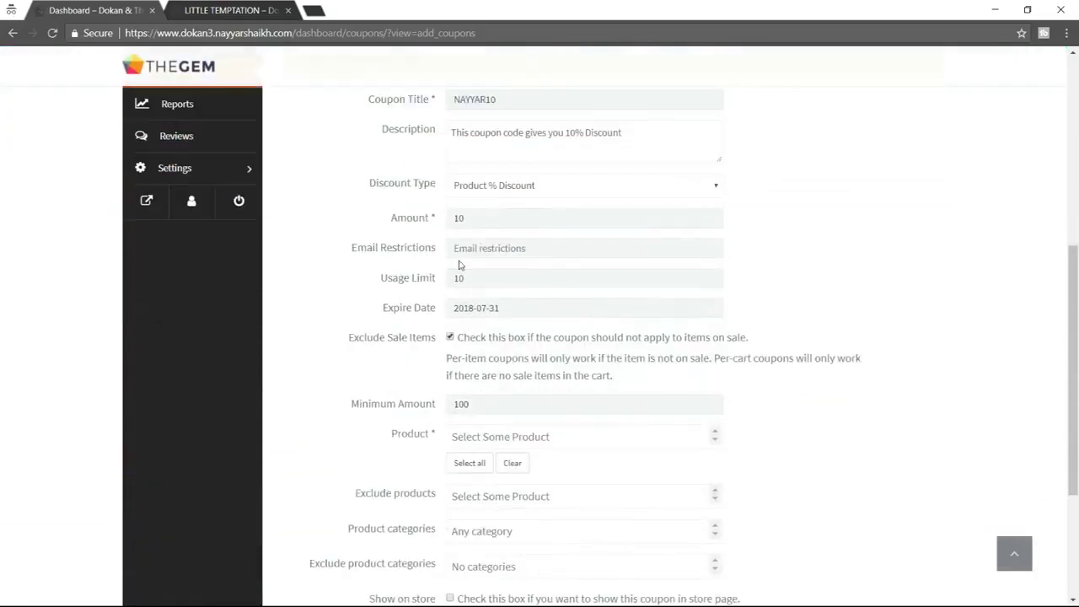
scroll(386, 269, "up", 2)
scroll(326, 214, "down", 1)
scroll(754, 272, "down", 5)
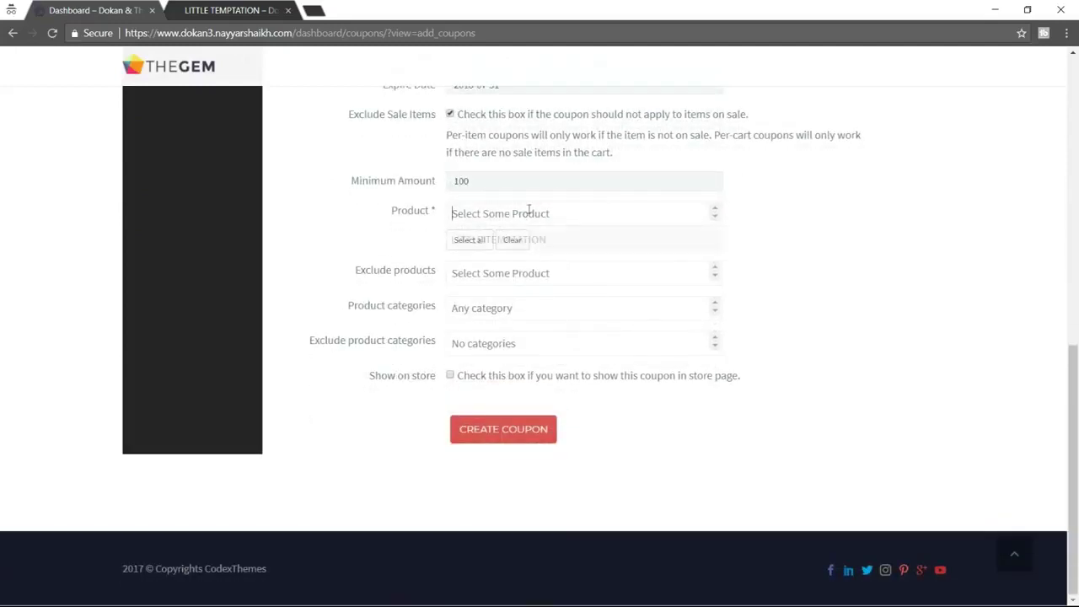
left_click(530, 211)
left_click(987, 188)
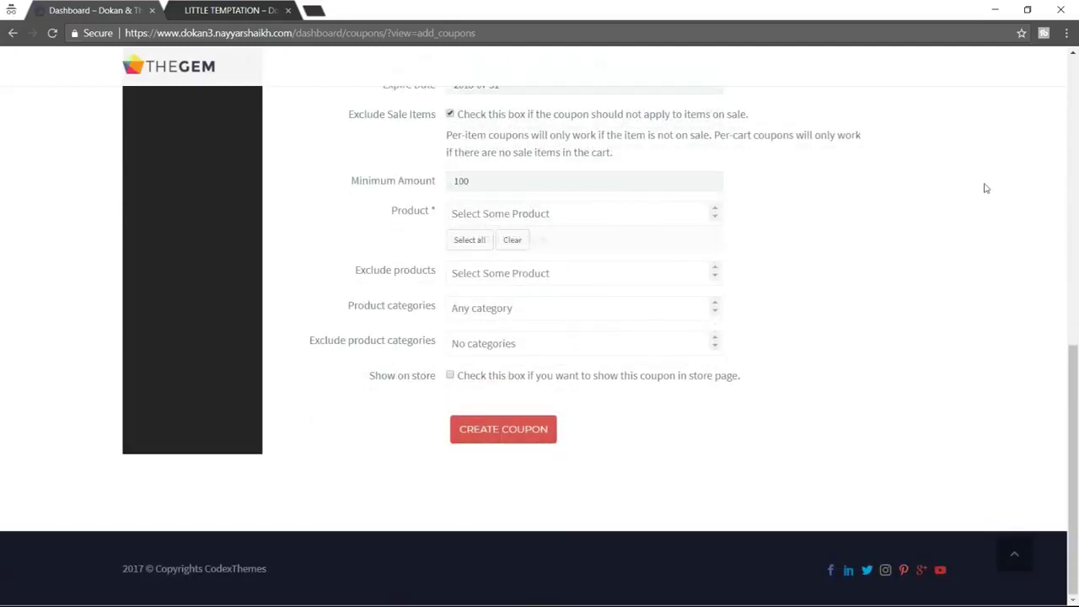
left_click(465, 244)
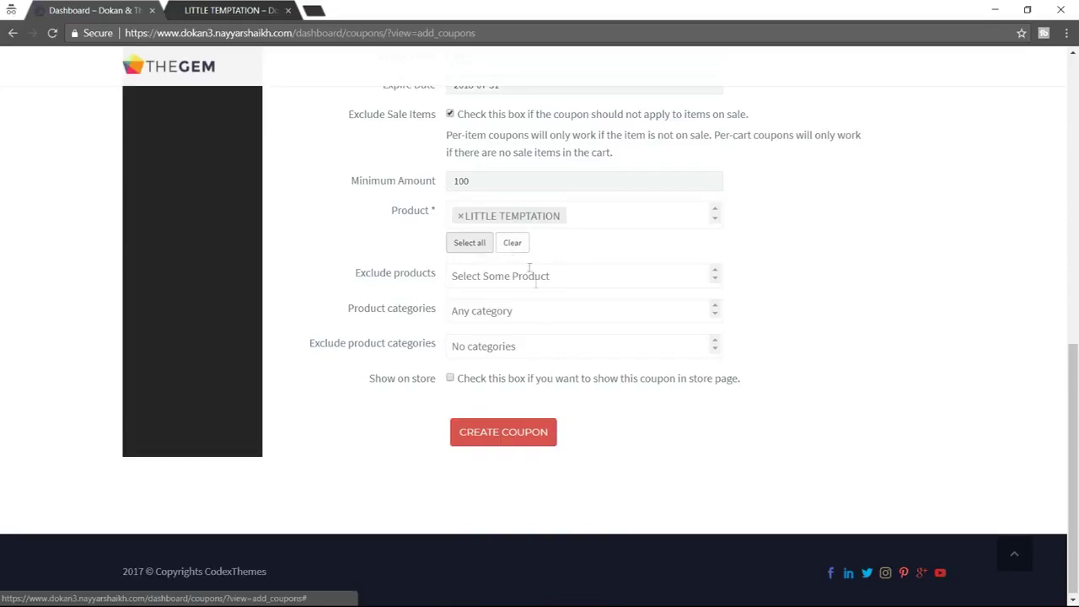
left_click(519, 443)
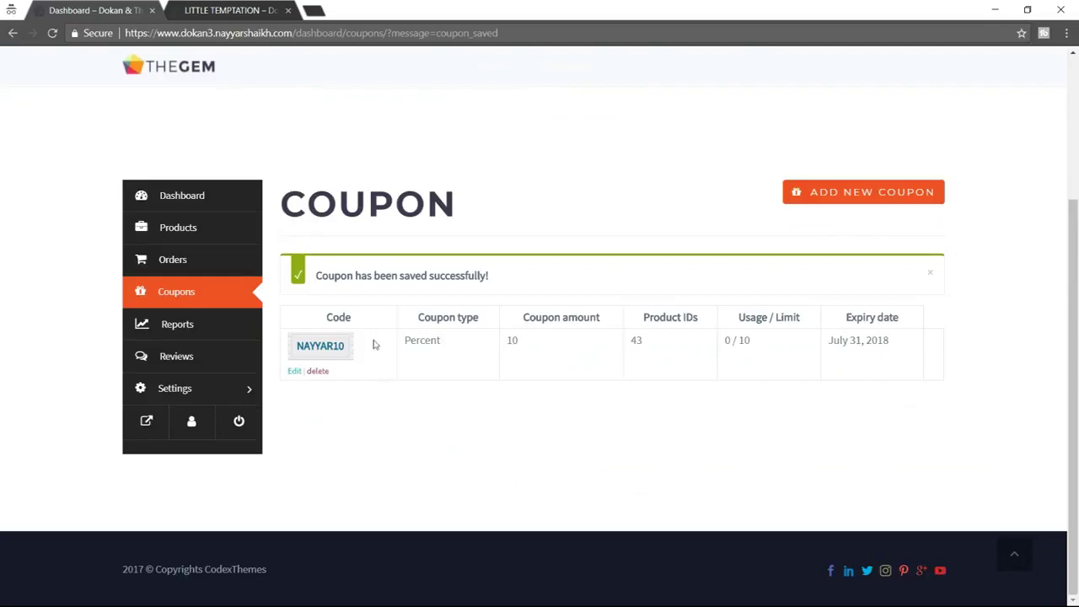
Review the success message and the new coupon row showing amount 10 and usage 0 / 10
left_click_drag(314, 277, 464, 278)
left_click(462, 278)
double_click(512, 340)
left_click_drag(754, 340, 723, 351)
left_click(730, 358)
double_click(726, 340)
left_click(727, 344)
In WordPress admin Dokan > Modules, enable Vendor staff Manager, then return to the vendor dashboard
key("alt+Tab")
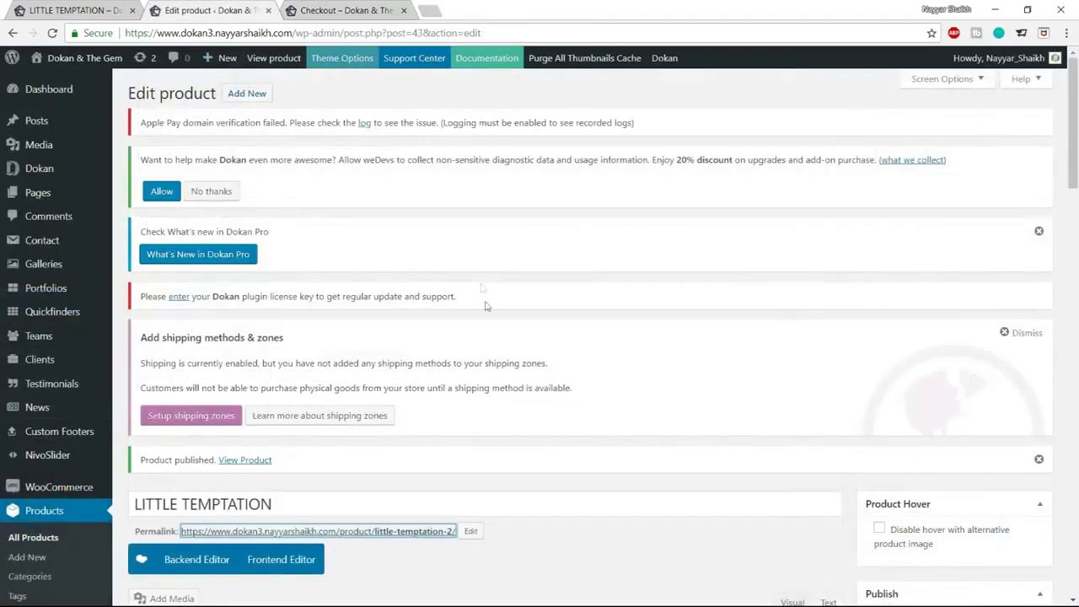
mouse_move(23, 173)
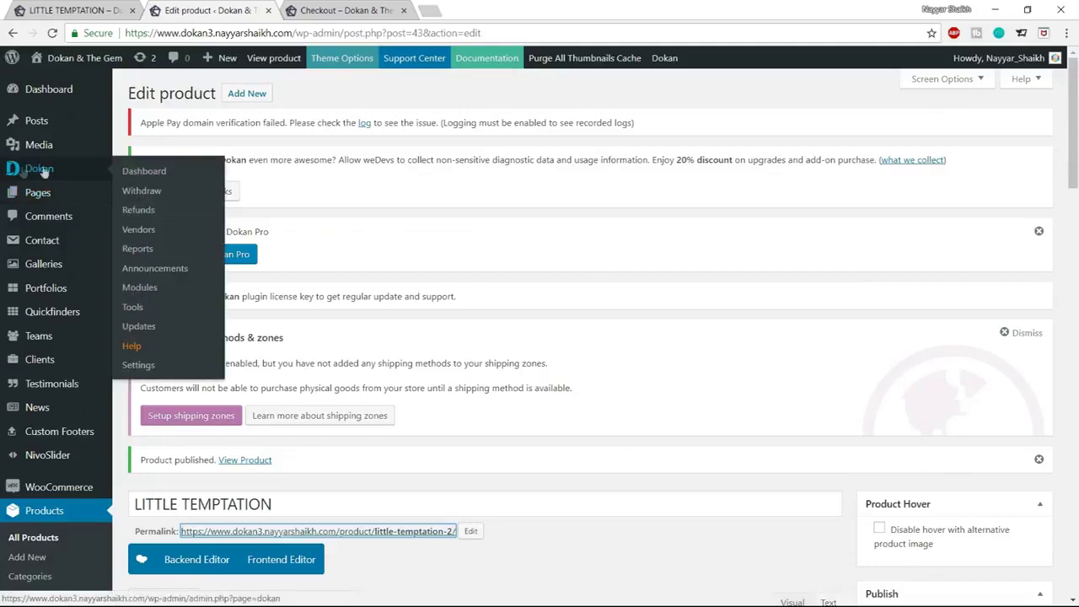
left_click(130, 290)
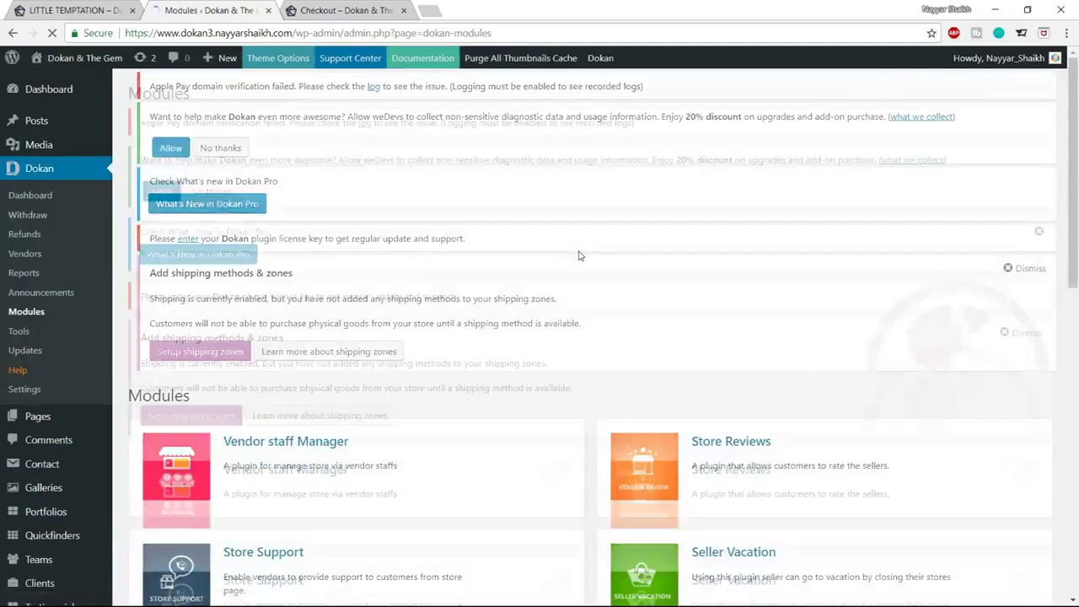
scroll(578, 253, "down", 3)
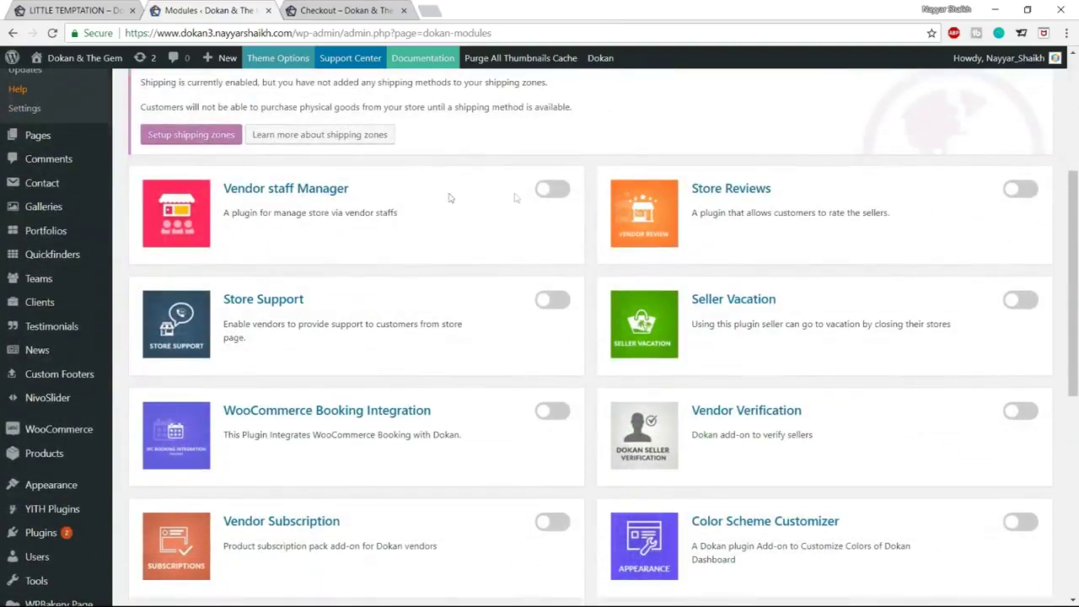
left_click(550, 190)
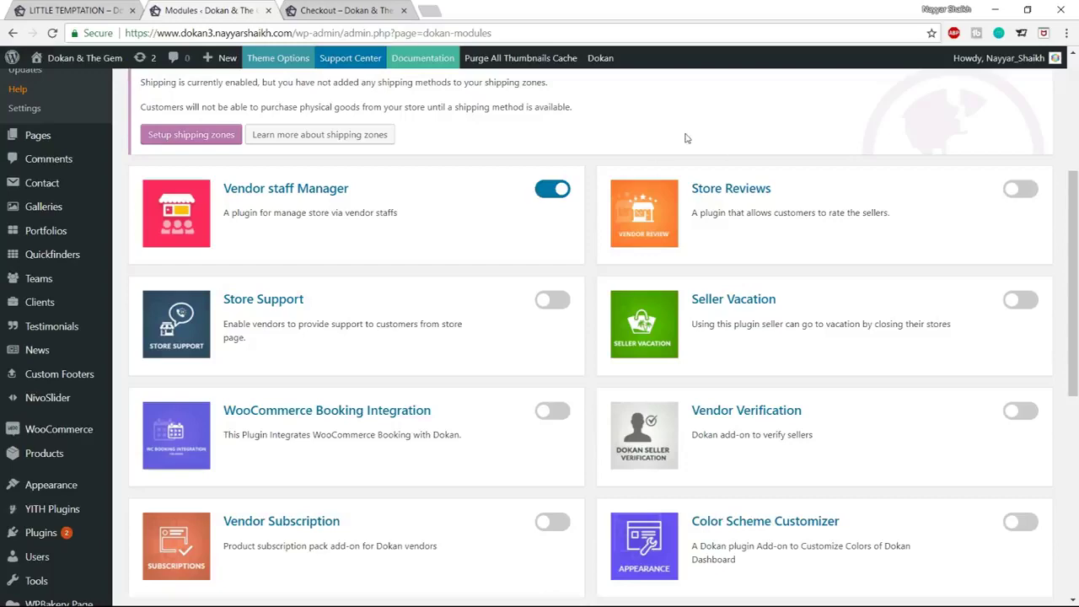
key("alt+Tab")
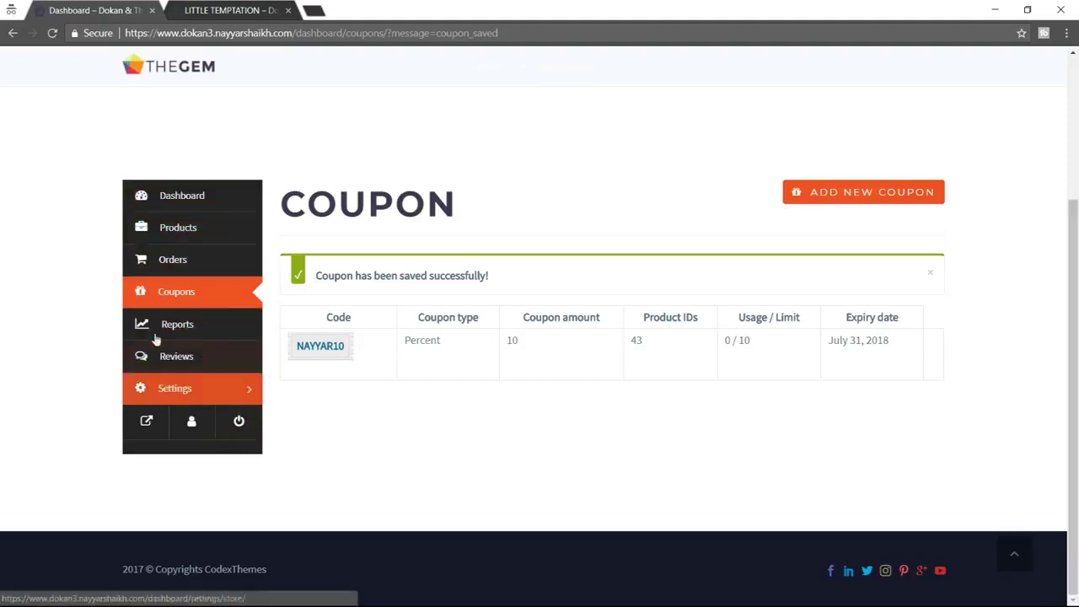
Reload the vendor dashboard and open the Add New Staff form under Staffs
left_click(52, 34)
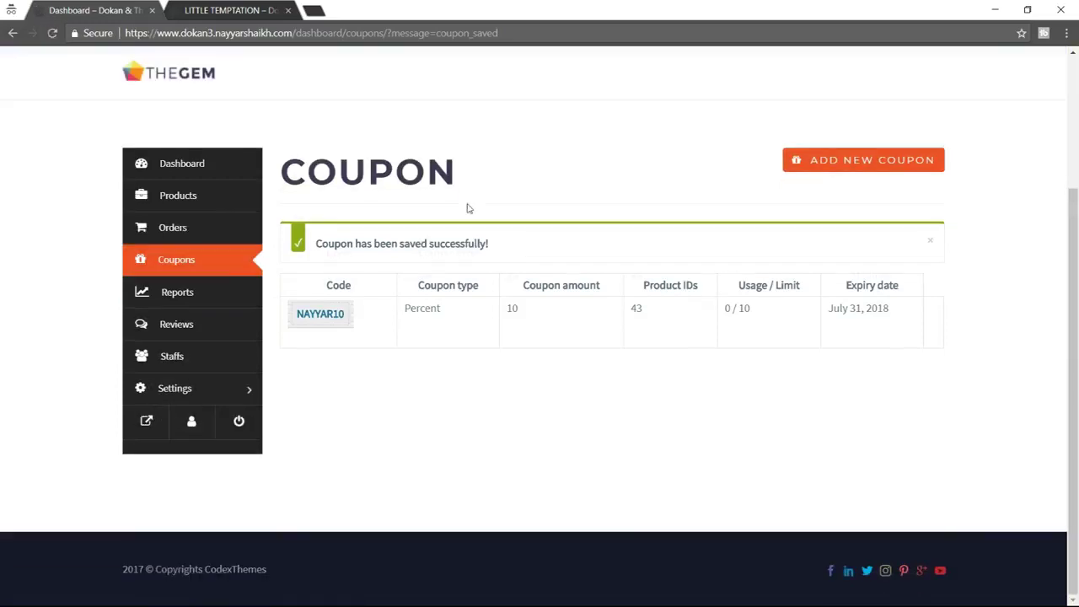
left_click(180, 368)
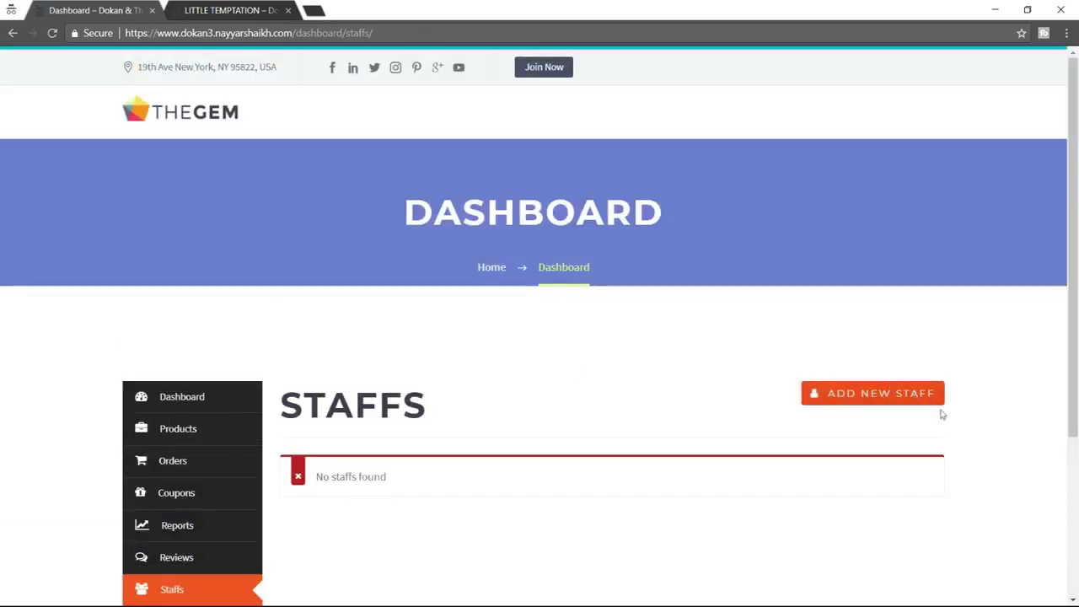
scroll(927, 418, "down", 2)
left_click(892, 267)
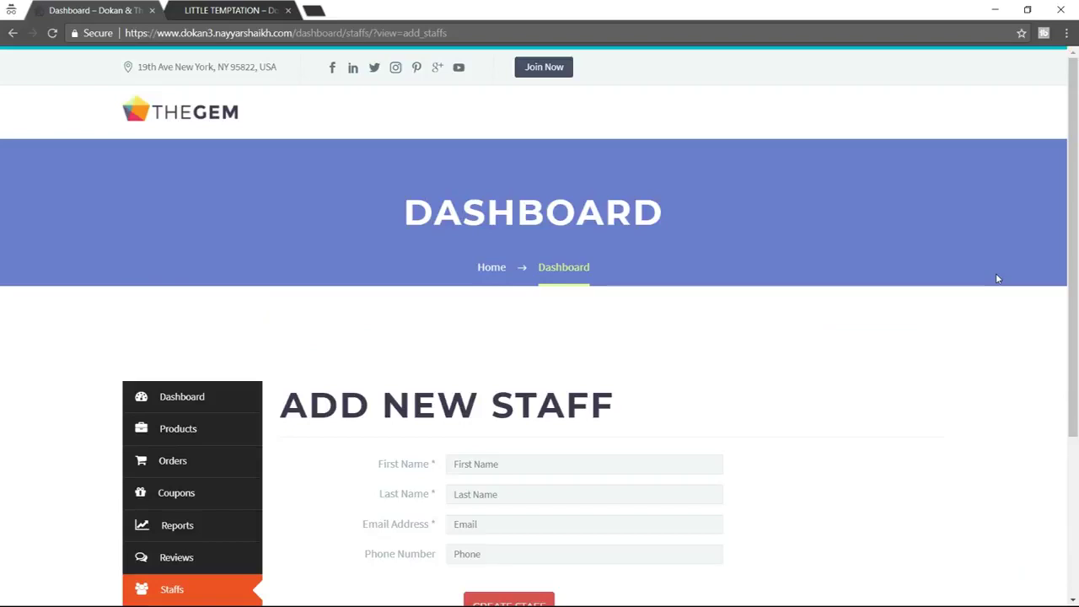
scroll(997, 282, "down", 2)
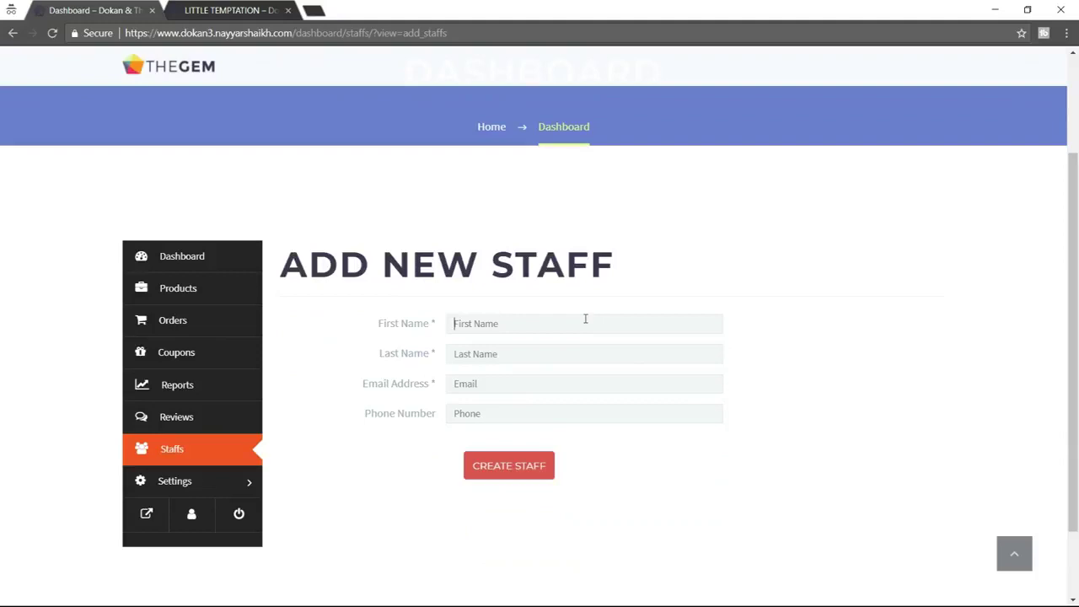
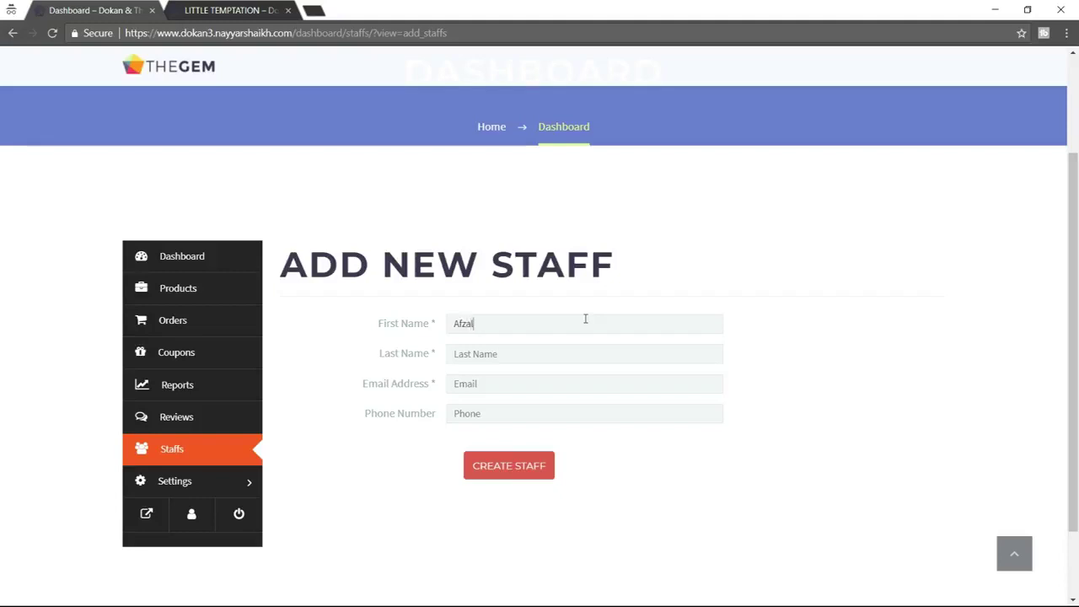
Enter the staff member's first and last name, a saved e-mail, and a new phone number
key("Tab")
left_click(545, 385)
left_click(510, 401)
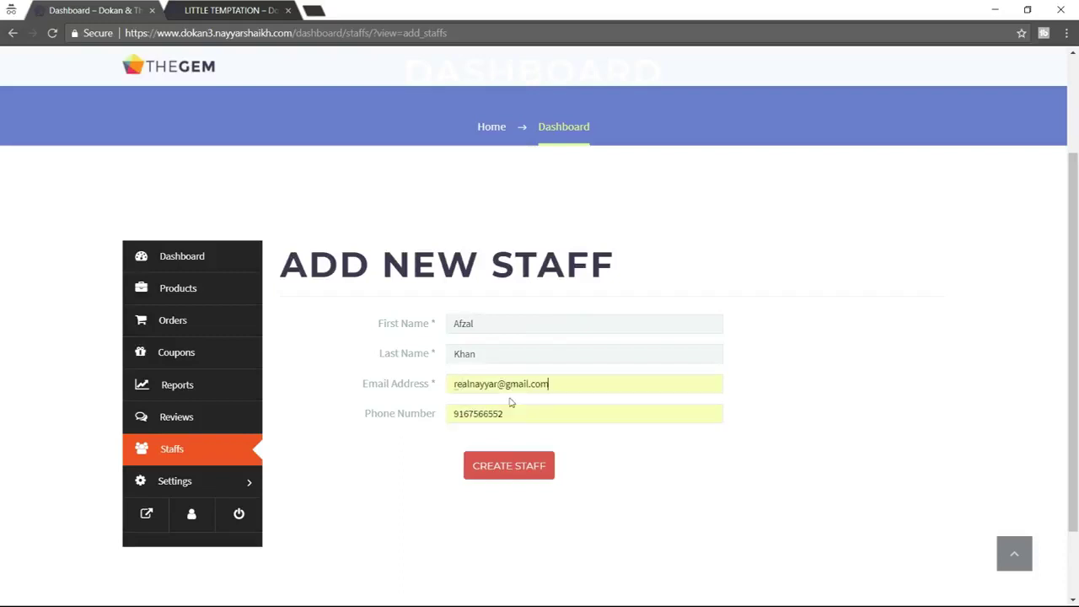
left_click_drag(537, 413, 399, 413)
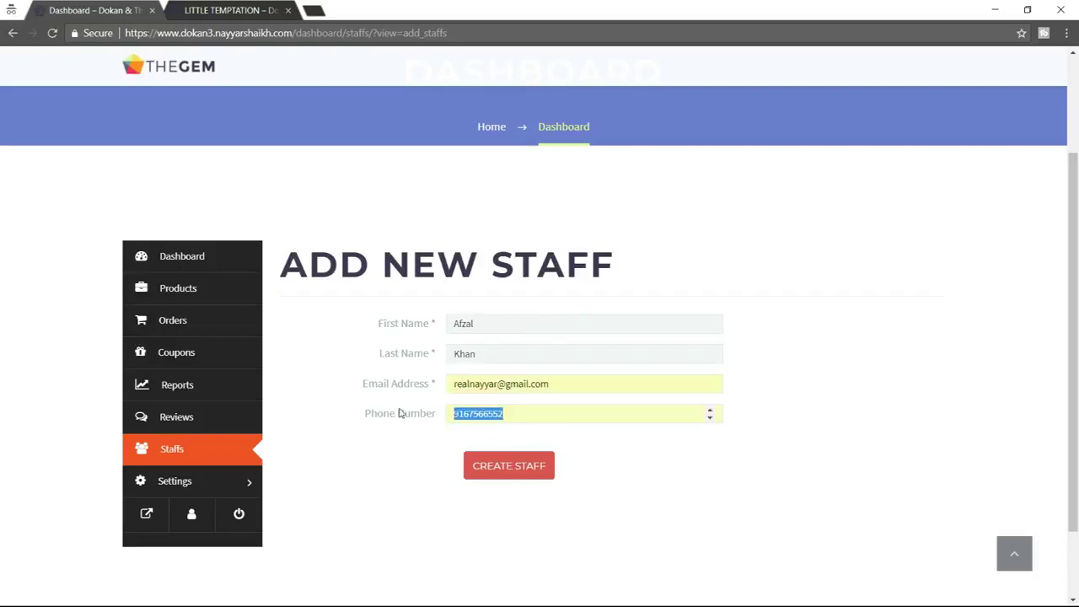
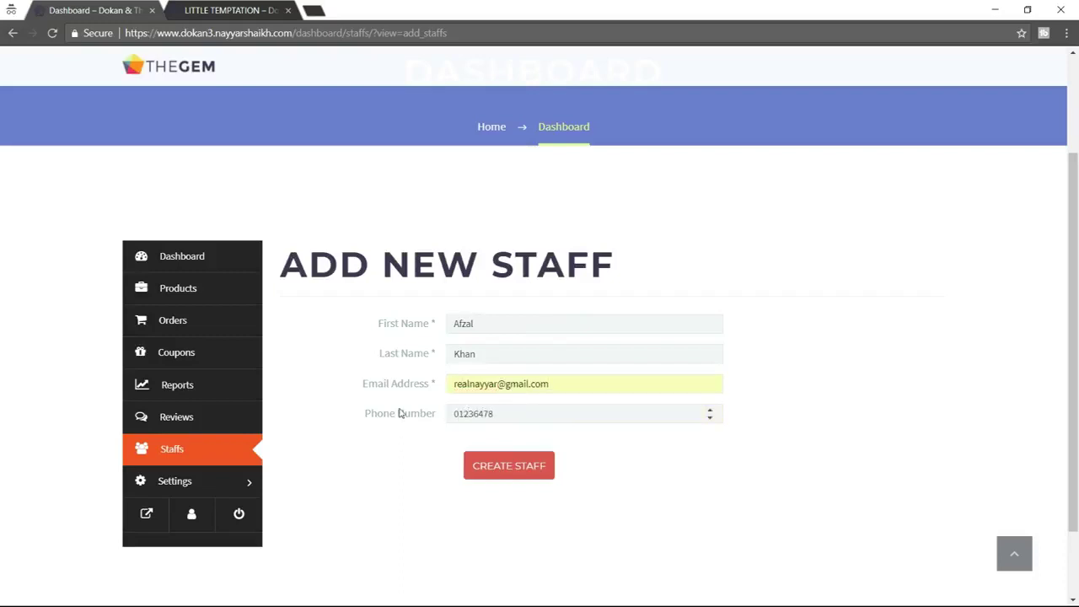
After the duplicate-email error, enter a different e-mail and phone number and create the staff member
left_click(489, 483)
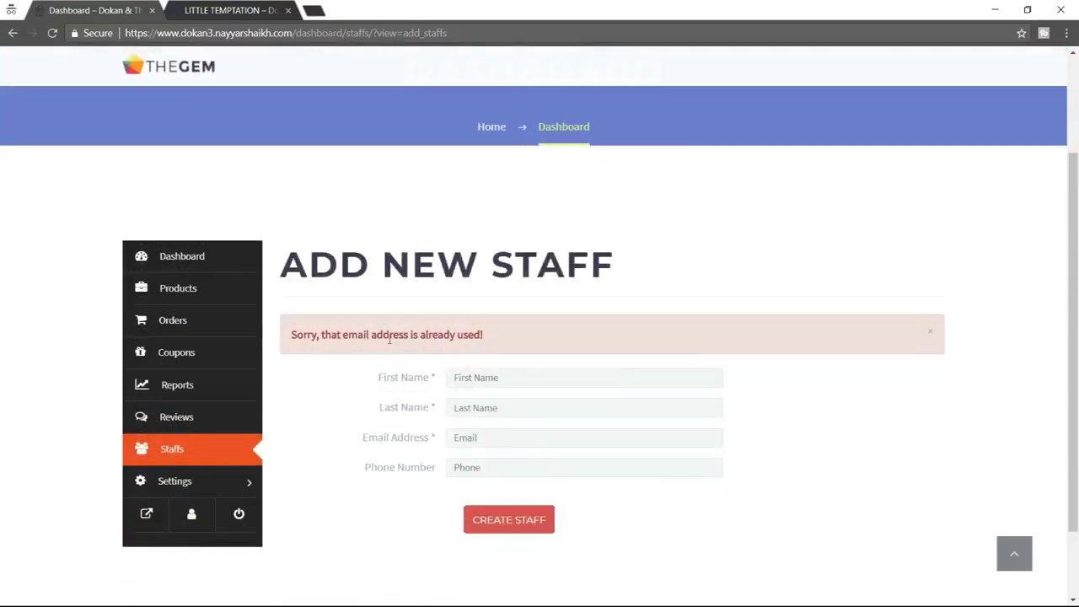
left_click_drag(389, 335, 551, 343)
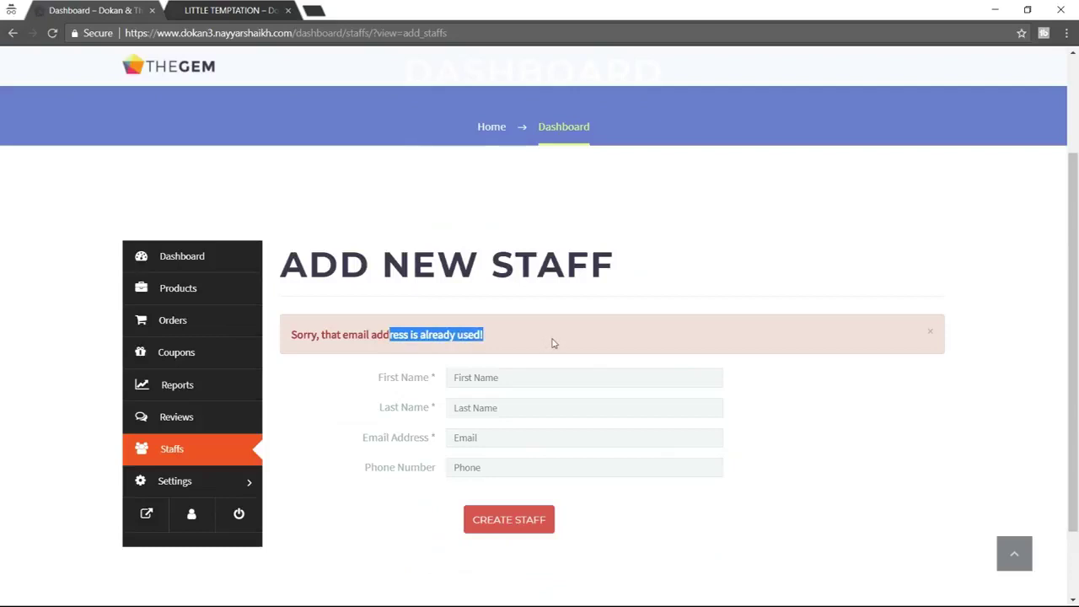
left_click(522, 370)
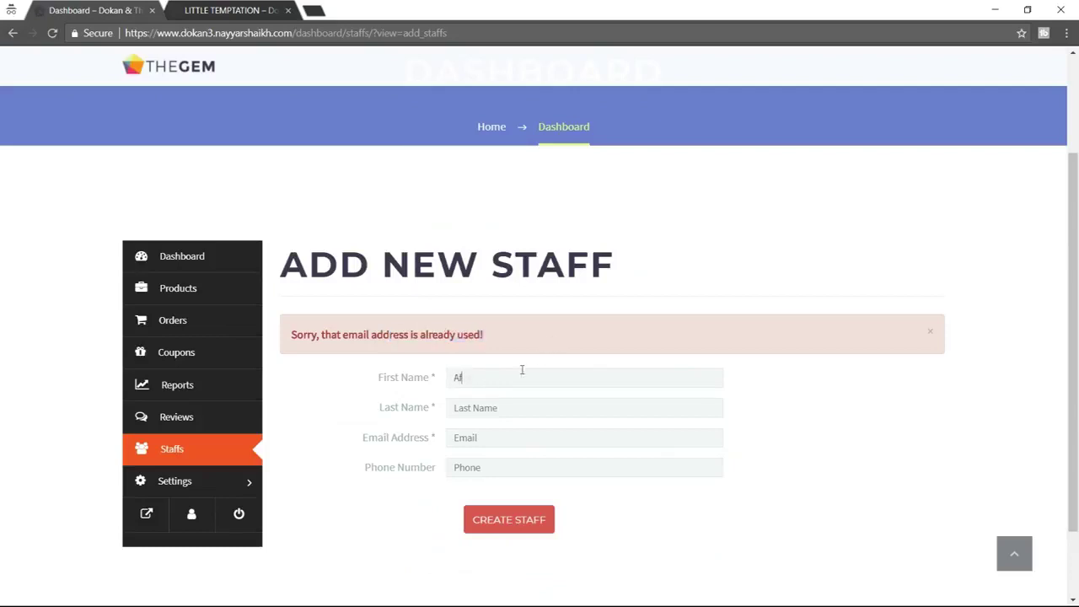
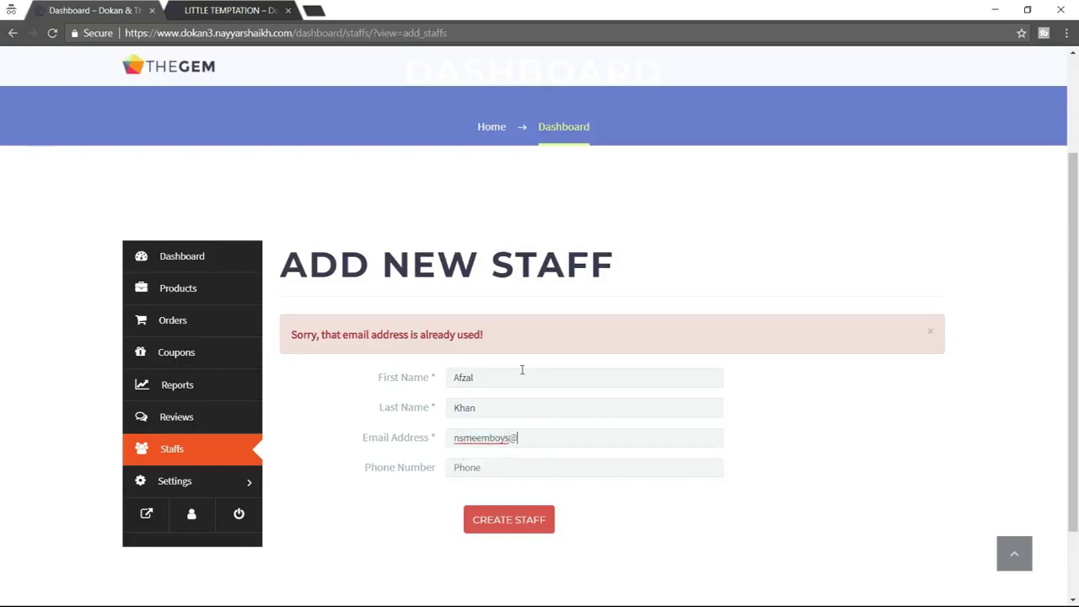
key("Tab")
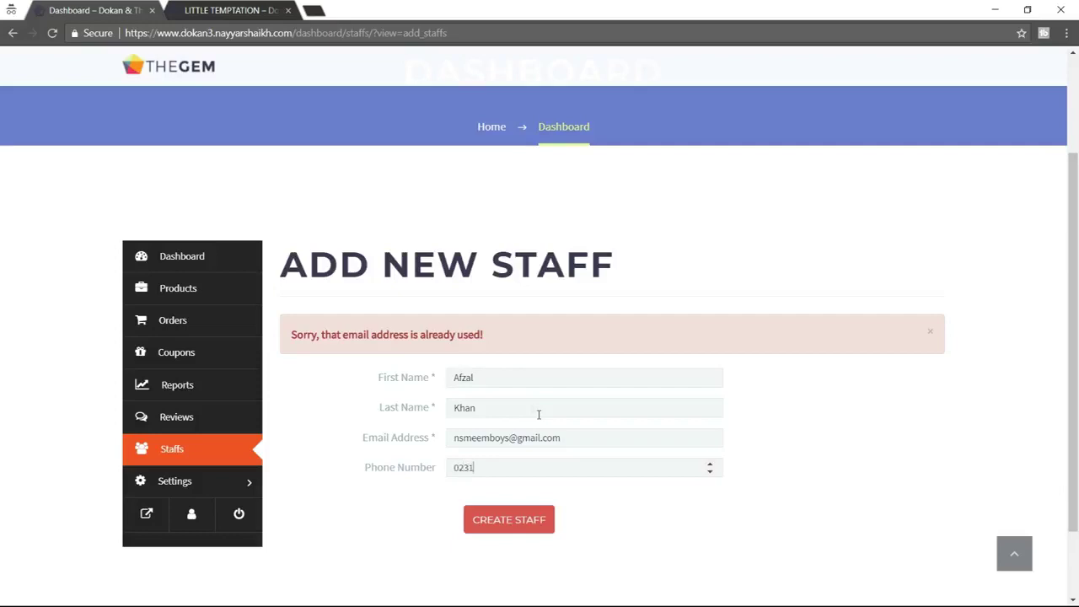
left_click(535, 531)
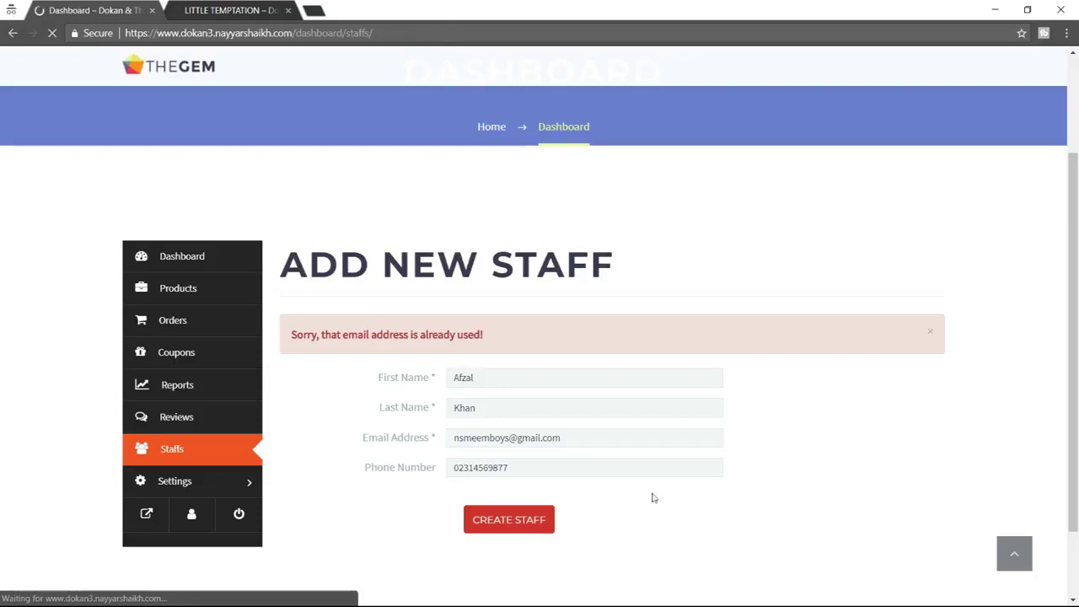
scroll(785, 384, "down", 3)
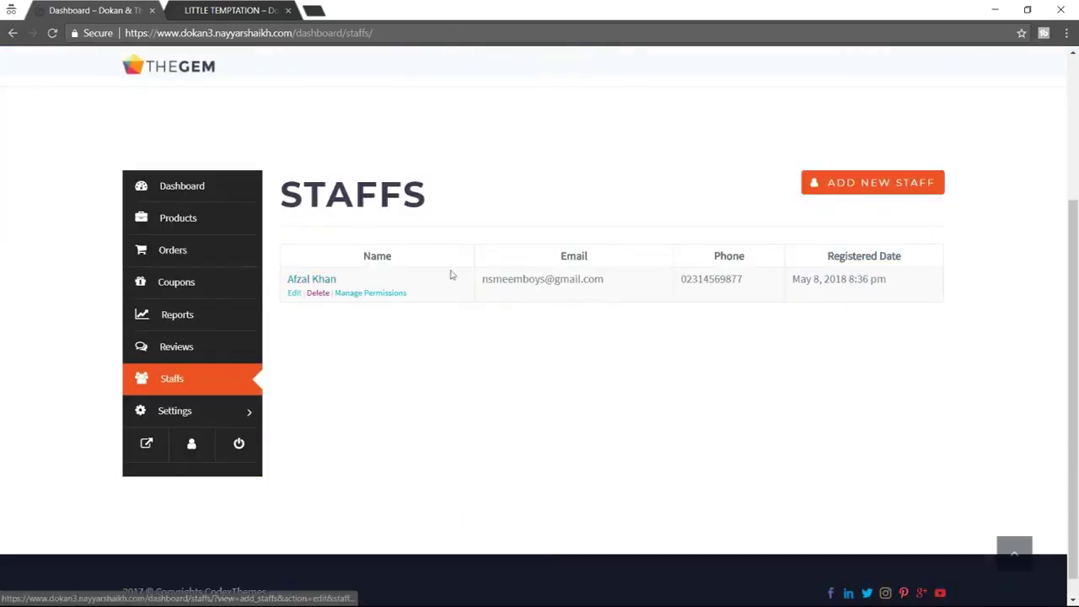
Edit the staff member, enter a login password, and update the staff details
left_click(295, 297)
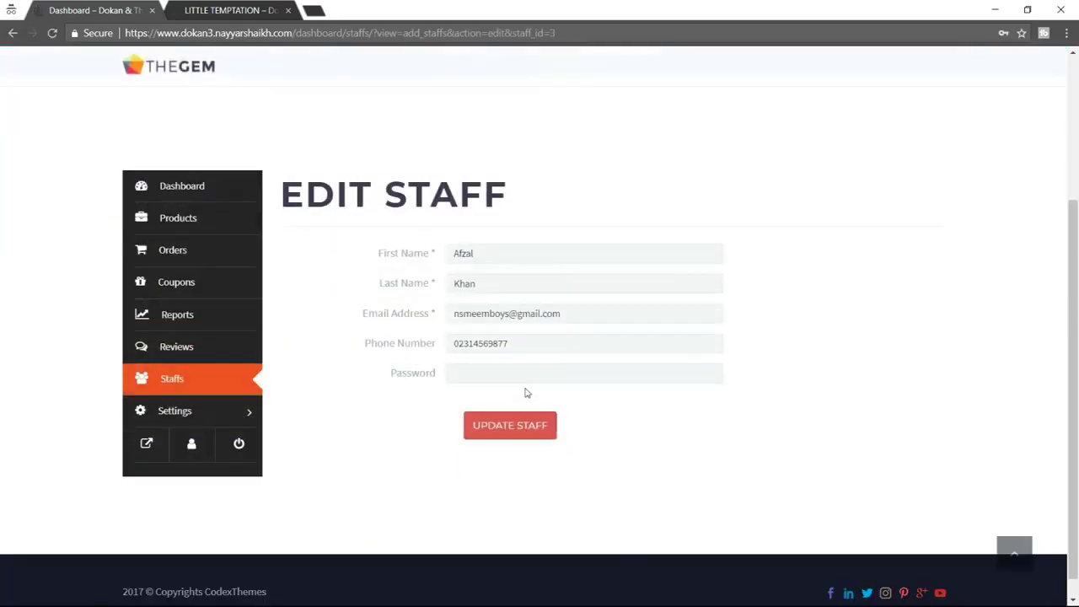
left_click(482, 375)
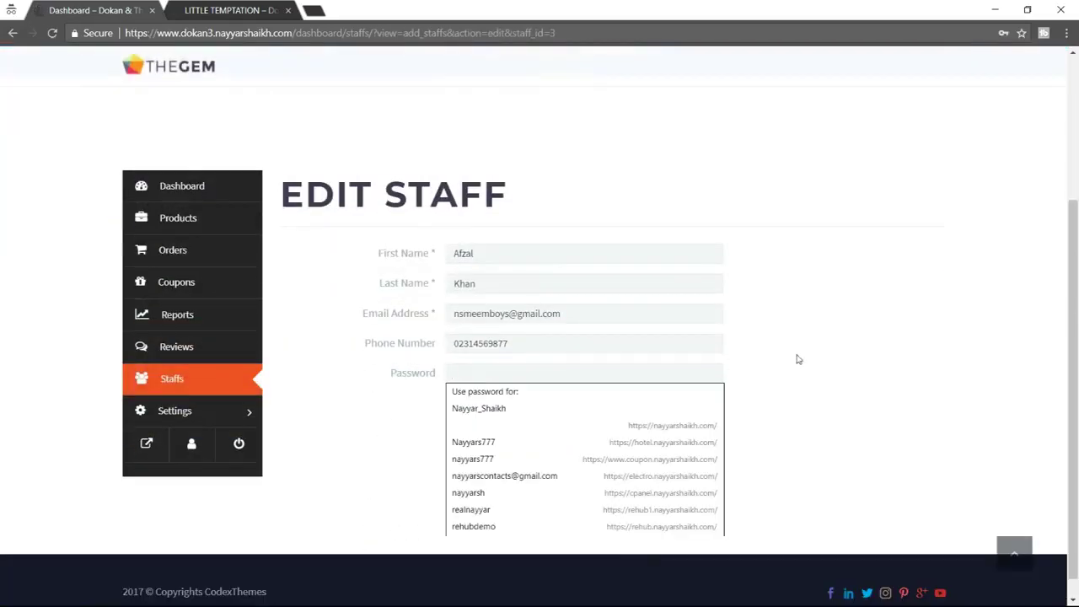
type("aa")
key("ctrl+a")
type("aaaaa")
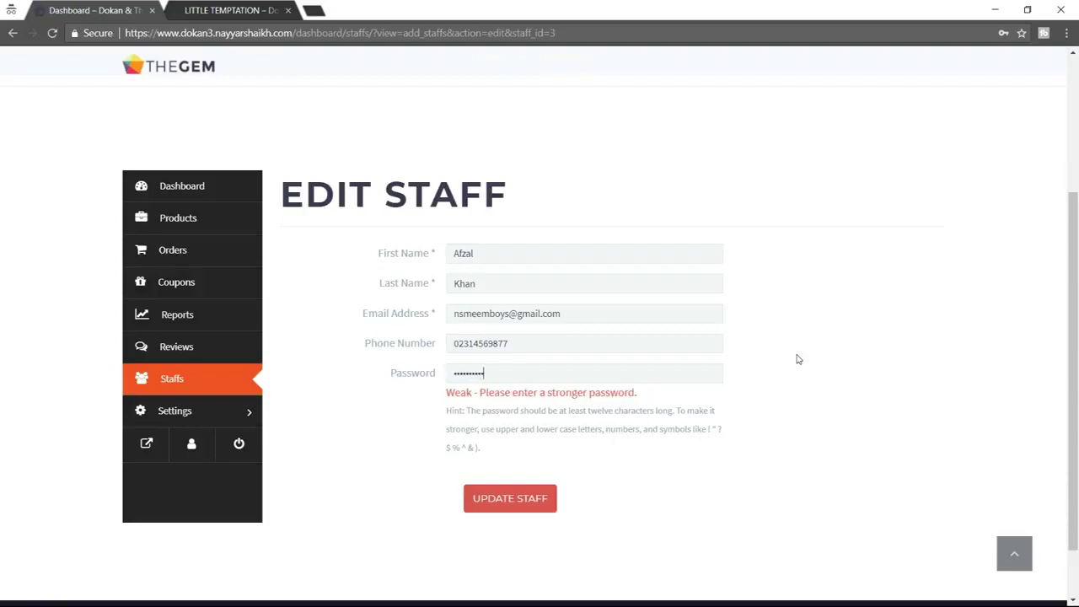
type("a")
left_click(512, 452)
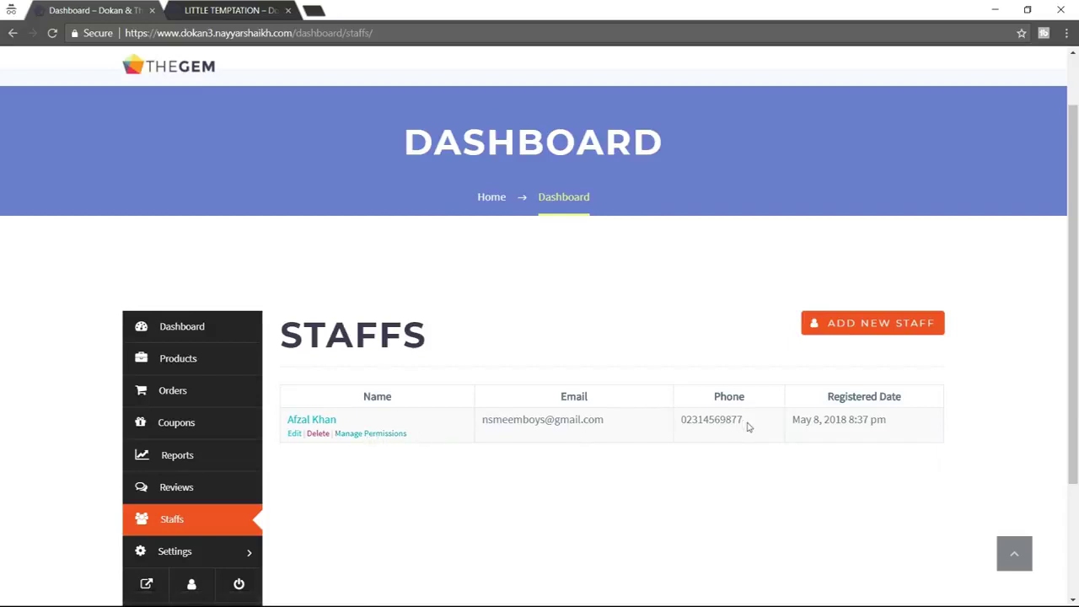
Open the staff member's Manage Permissions page and look over the permission checkboxes
left_click(376, 435)
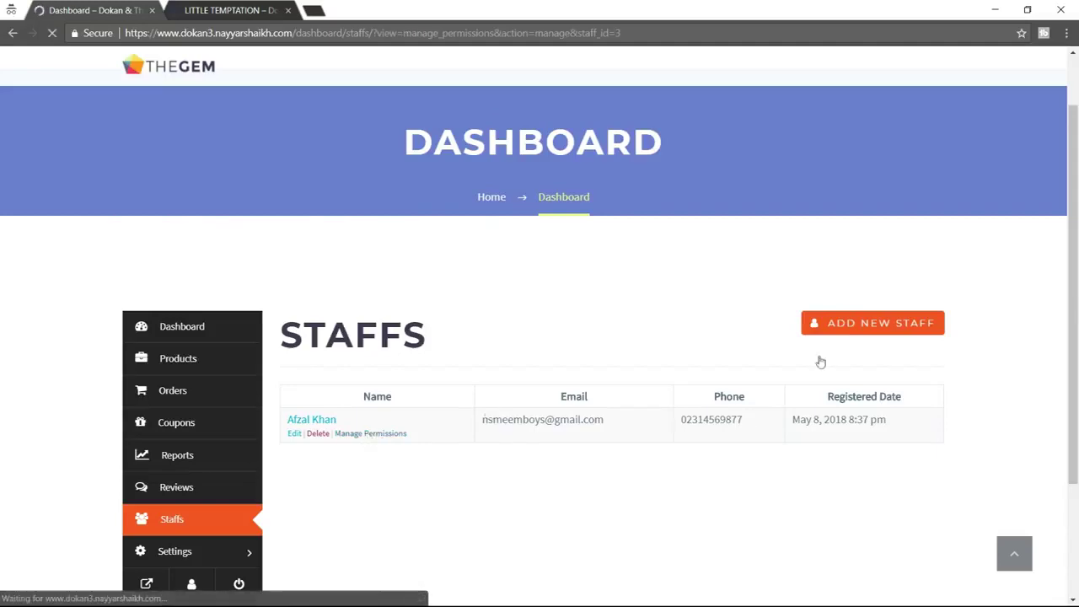
scroll(1000, 379, "down", 10)
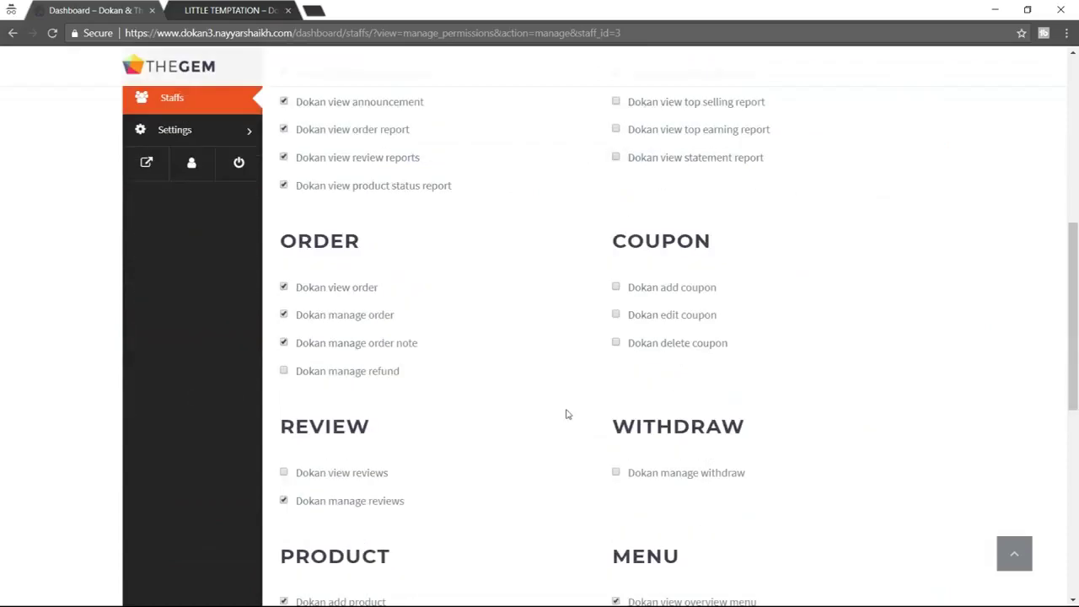
scroll(571, 436, "down", 3)
scroll(1077, 407, "up", 6)
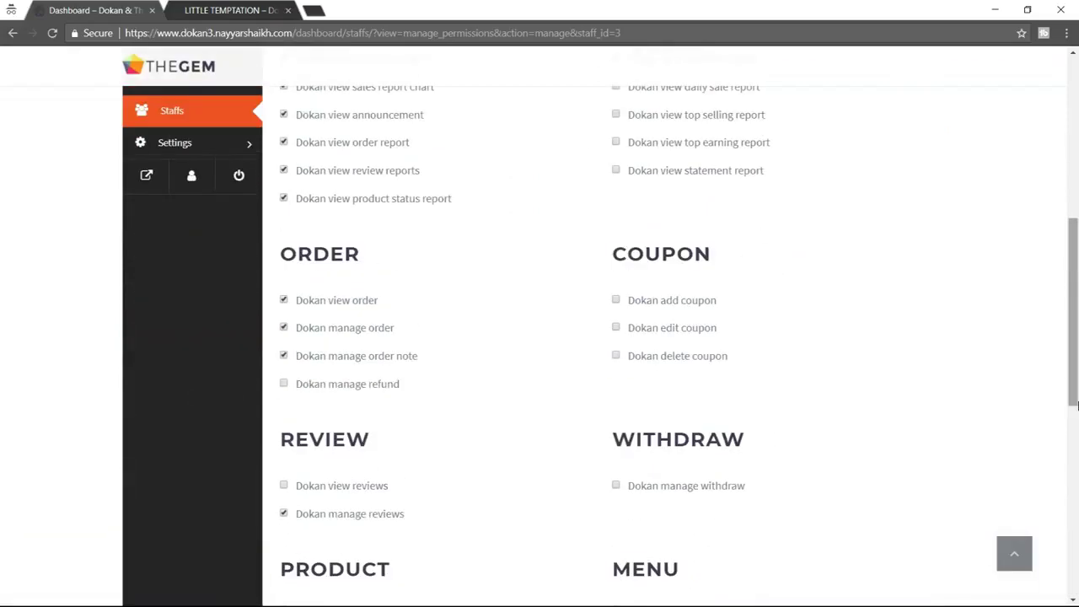
scroll(1077, 407, "up", 3)
scroll(1077, 406, "up", 2)
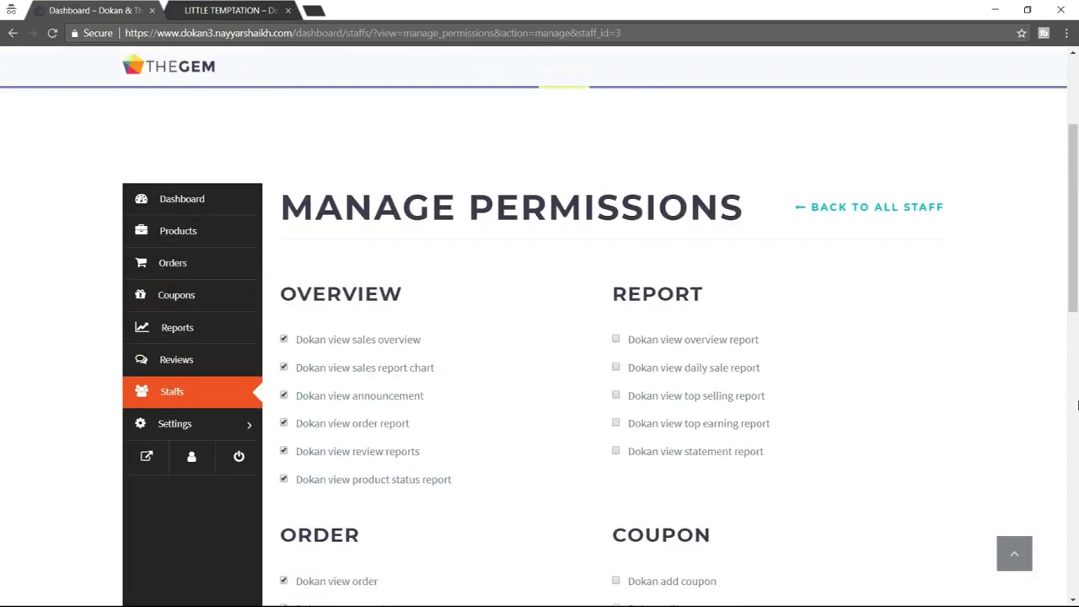
scroll(1077, 405, "down", 8)
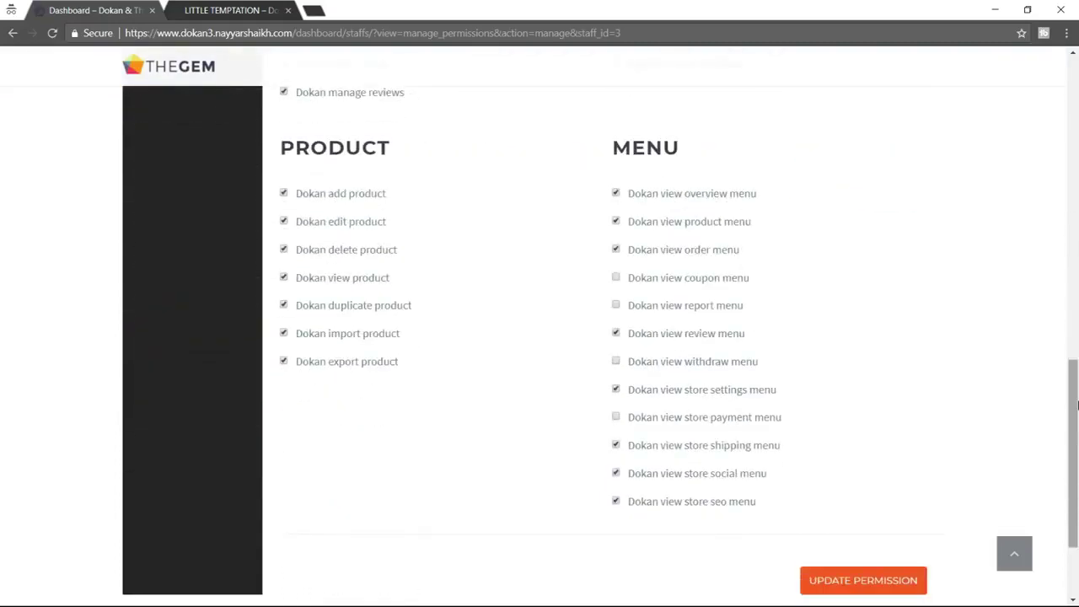
scroll(1077, 406, "up", 1)
scroll(1076, 406, "up", 7)
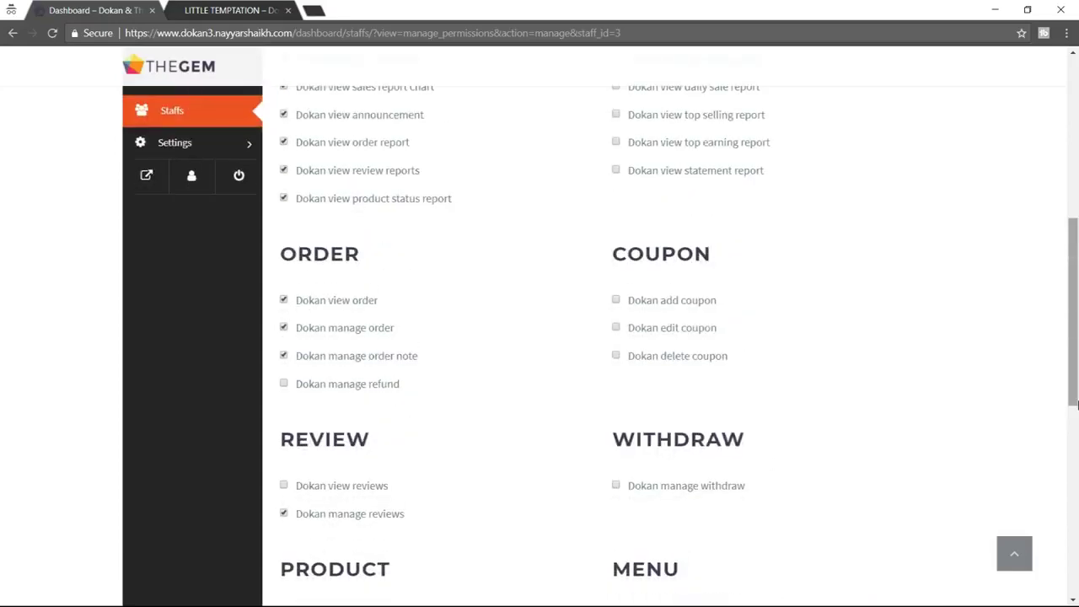
Untick sales overview, report chart, announcement, order report, review report, view order and manage reviews permissions
left_click(352, 340)
left_click(345, 368)
left_click(337, 396)
left_click(328, 424)
left_click(322, 451)
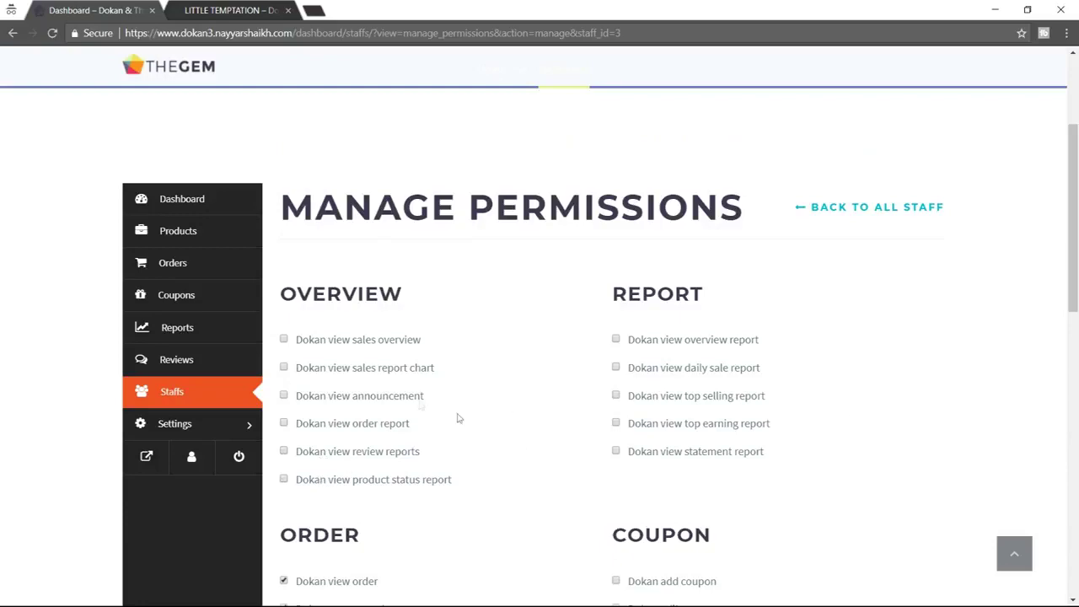
scroll(779, 330, "down", 2)
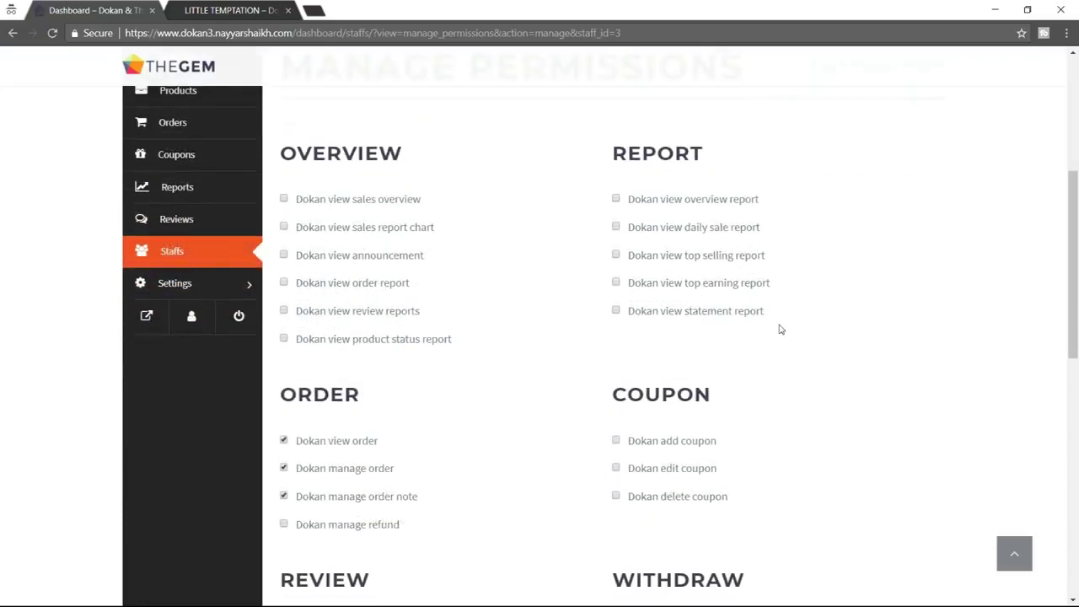
scroll(781, 329, "down", 1)
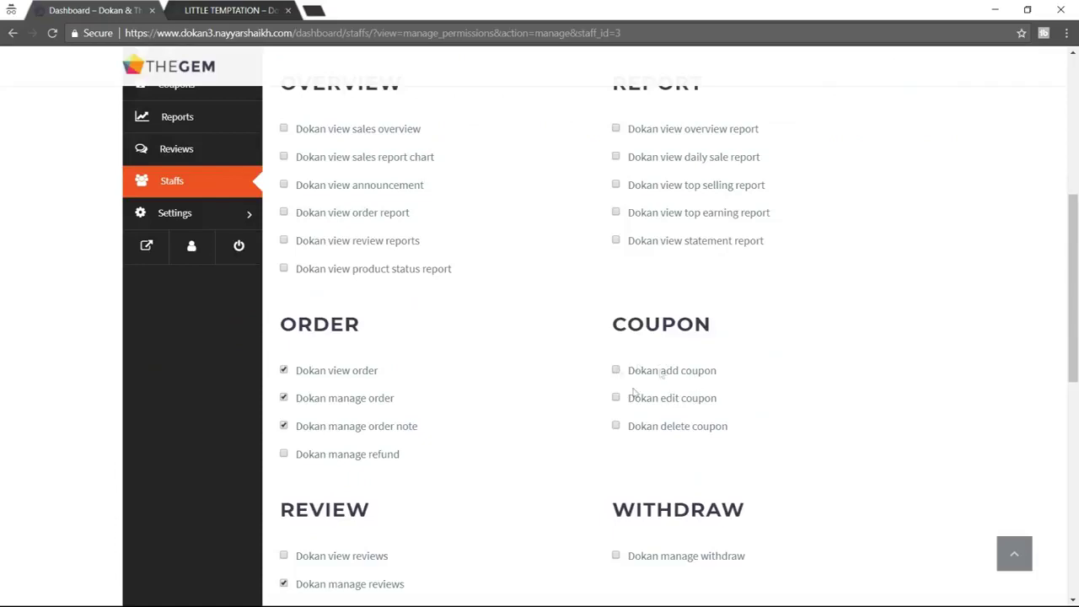
left_click(349, 373)
scroll(480, 441, "down", 2)
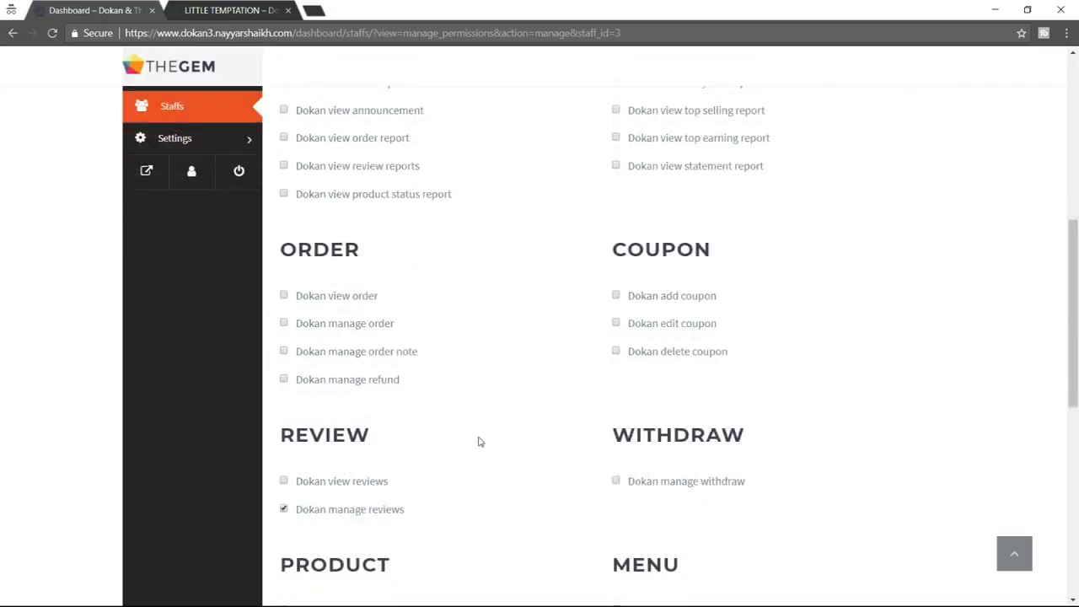
left_click(349, 375)
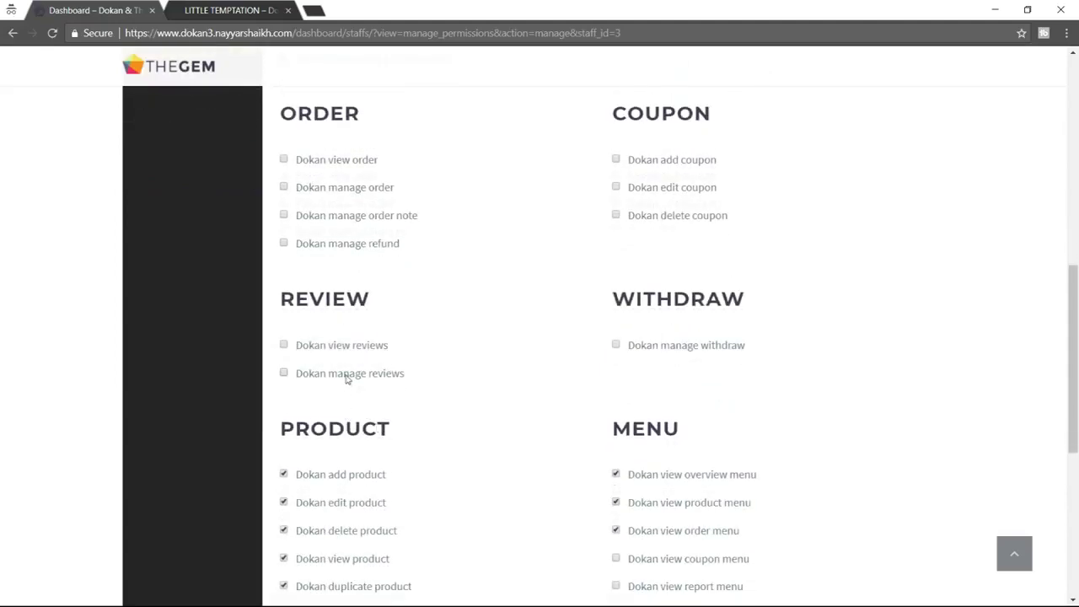
Remove overview, product, order, review, store settings, shipping, social and SEO menu access
scroll(773, 392, "down", 2)
left_click(660, 361)
left_click(662, 337)
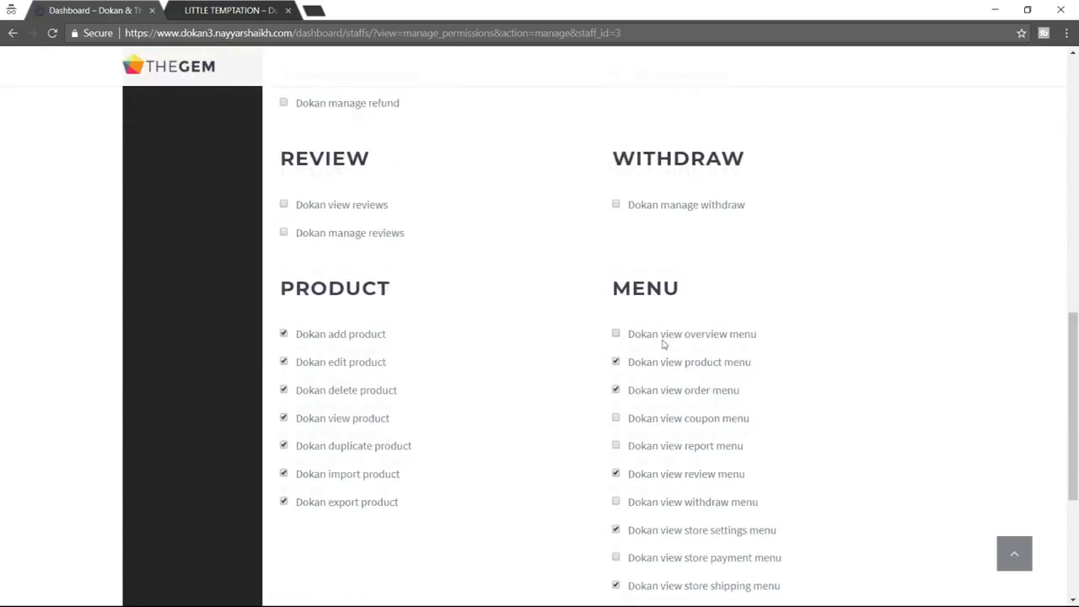
left_click(660, 390)
left_click(647, 473)
scroll(665, 494, "down", 2)
left_click(638, 392)
left_click(651, 447)
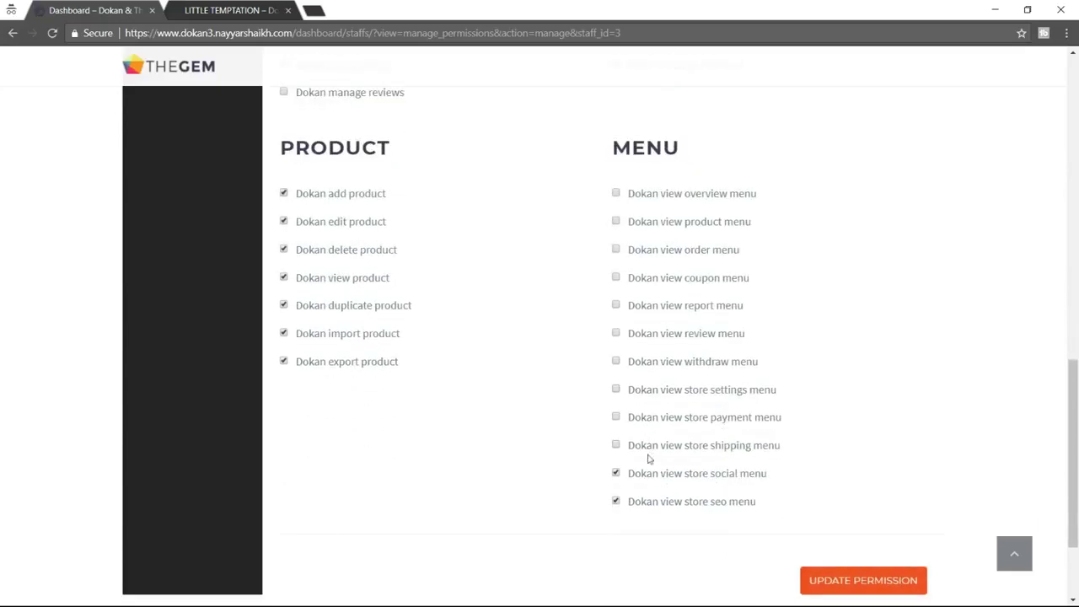
left_click(650, 479)
left_click(646, 504)
scroll(467, 469, "up", 1)
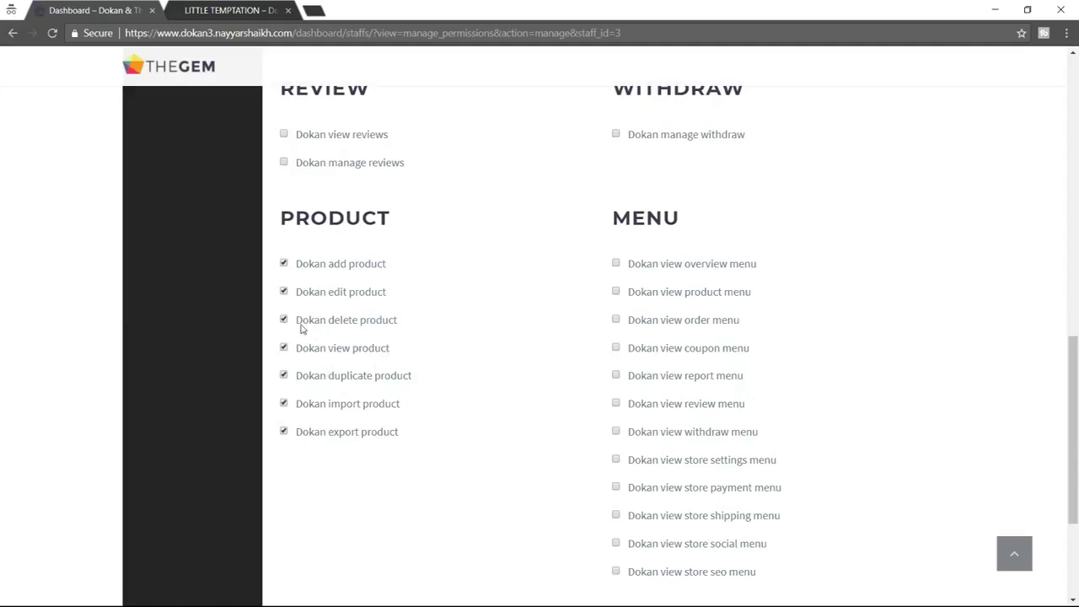
Save the updated staff permissions with Update Permission
left_click_drag(311, 325, 376, 324)
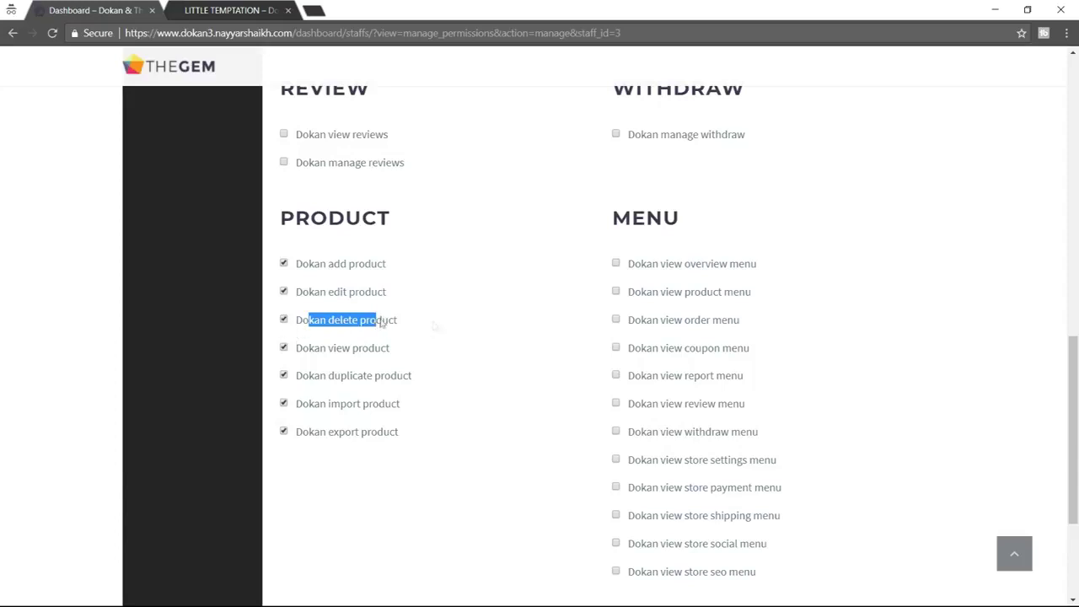
left_click(393, 355)
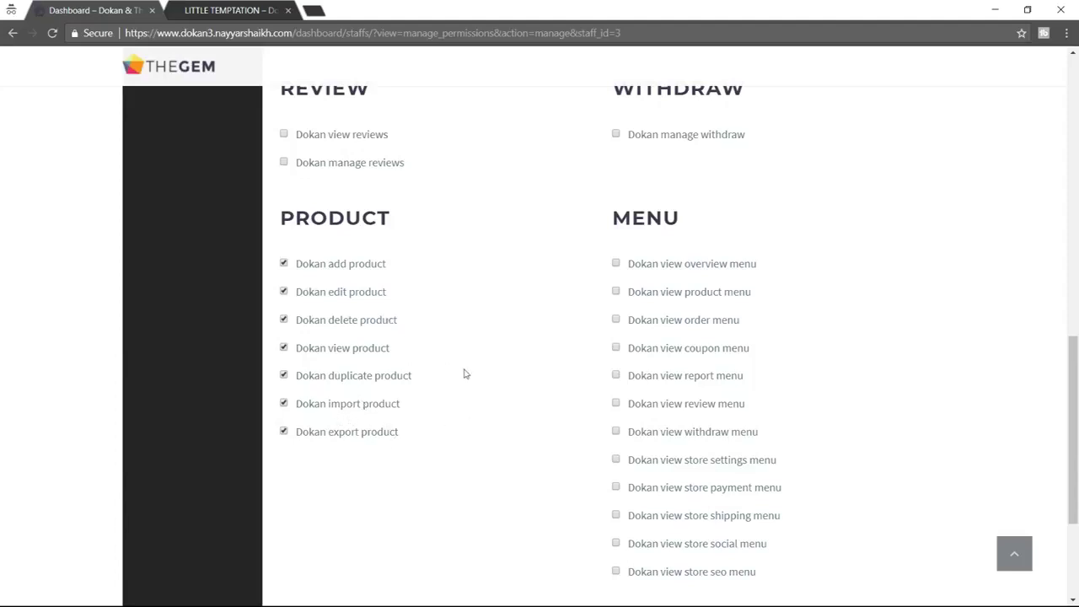
scroll(970, 552, "down", 3)
left_click(879, 443)
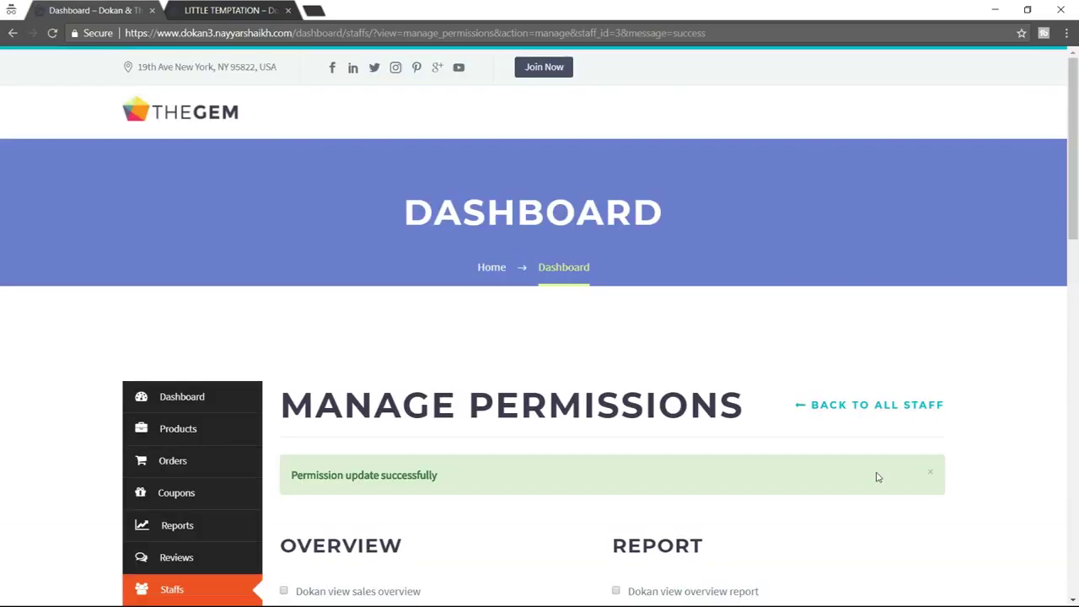
Scroll through the updated Manage Permissions page to confirm product-only access
scroll(877, 477, "down", 7)
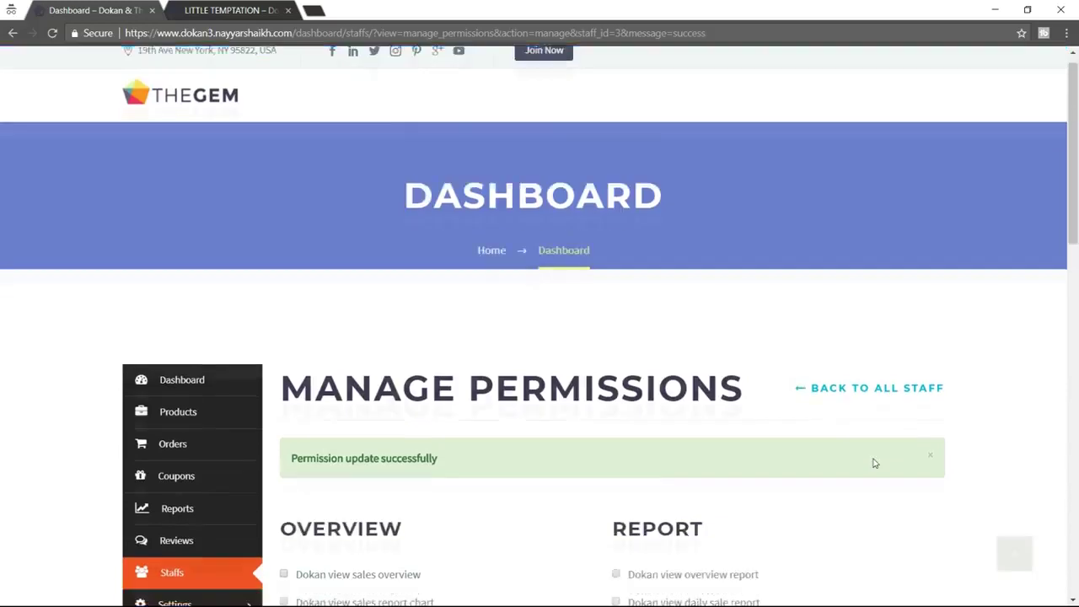
scroll(873, 444, "down", 3)
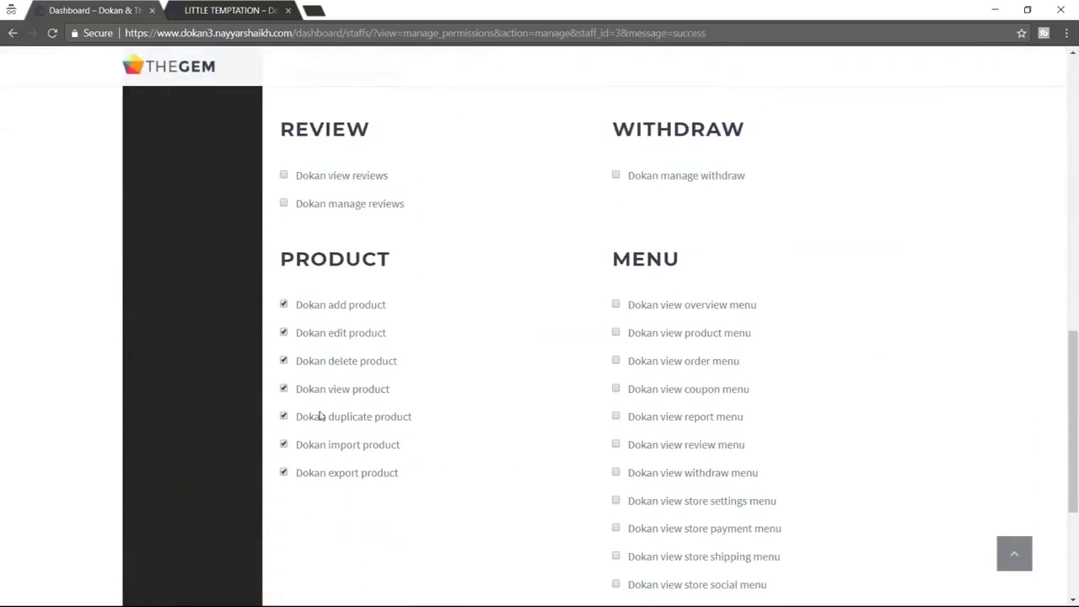
scroll(402, 471, "up", 4)
scroll(402, 470, "up", 5)
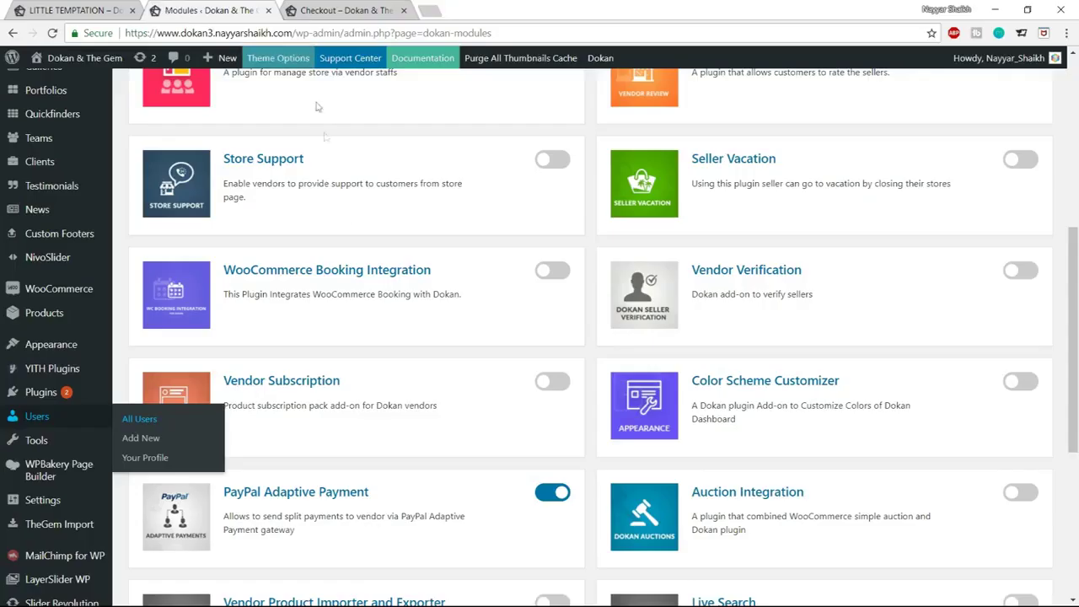
scroll(385, 265, "up", 3)
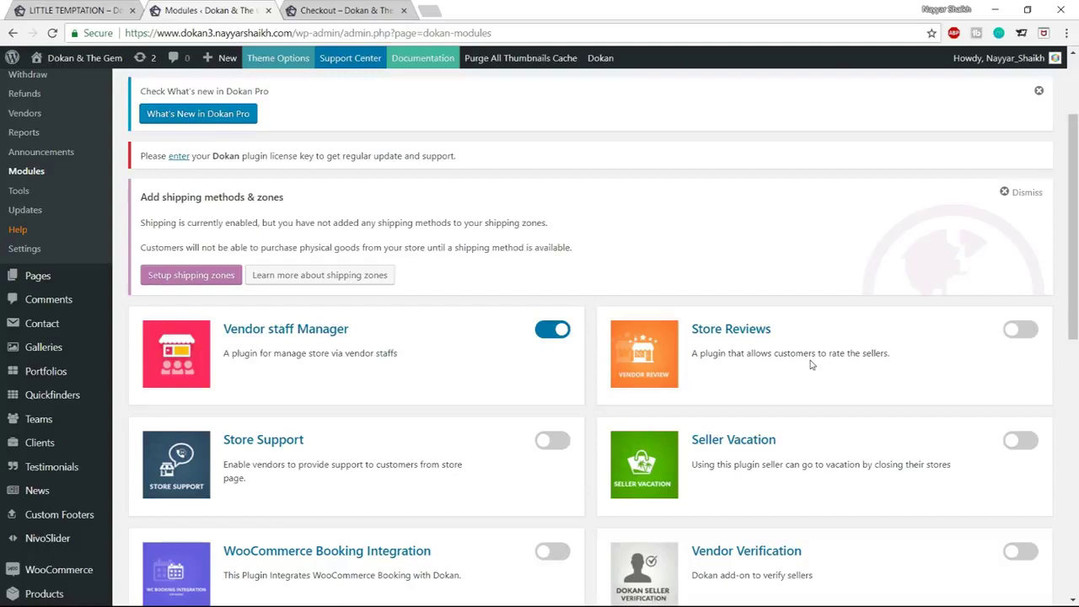
Switch on the Store Reviews module toggle on the Dokan Modules page
left_click(1022, 334)
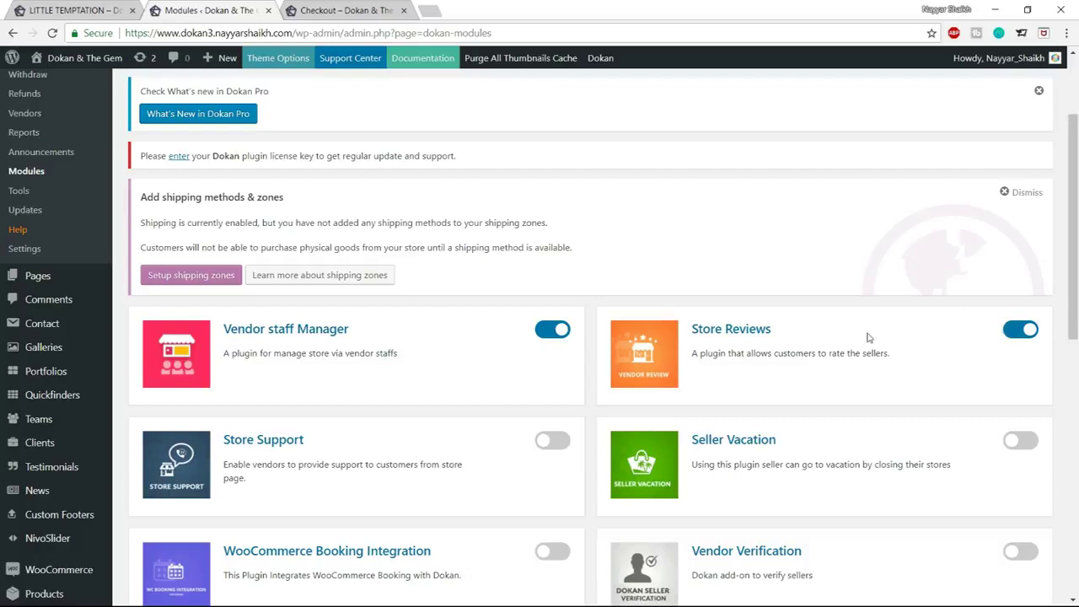
Reload the vendor dashboard and check the vendor's store and LITTLE TEMPTATION's vendor info
key("alt+Tab")
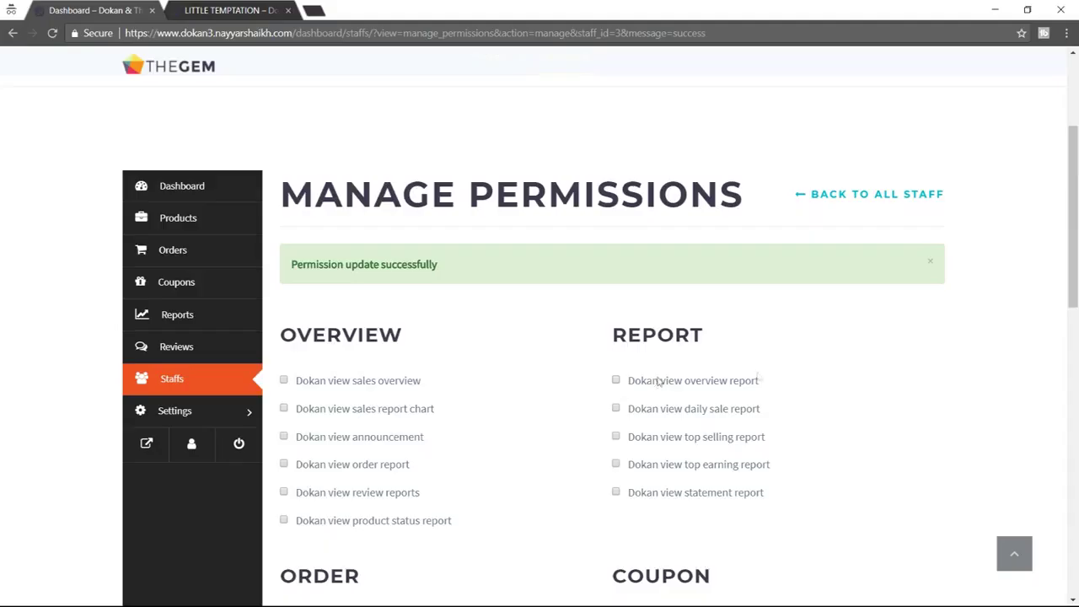
left_click(52, 33)
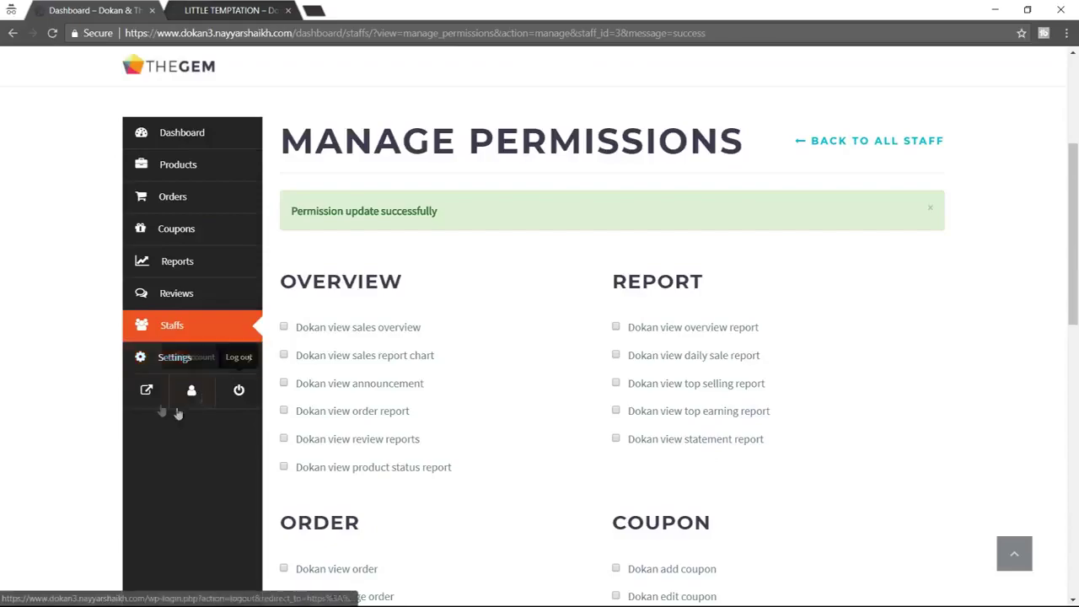
left_click(148, 398)
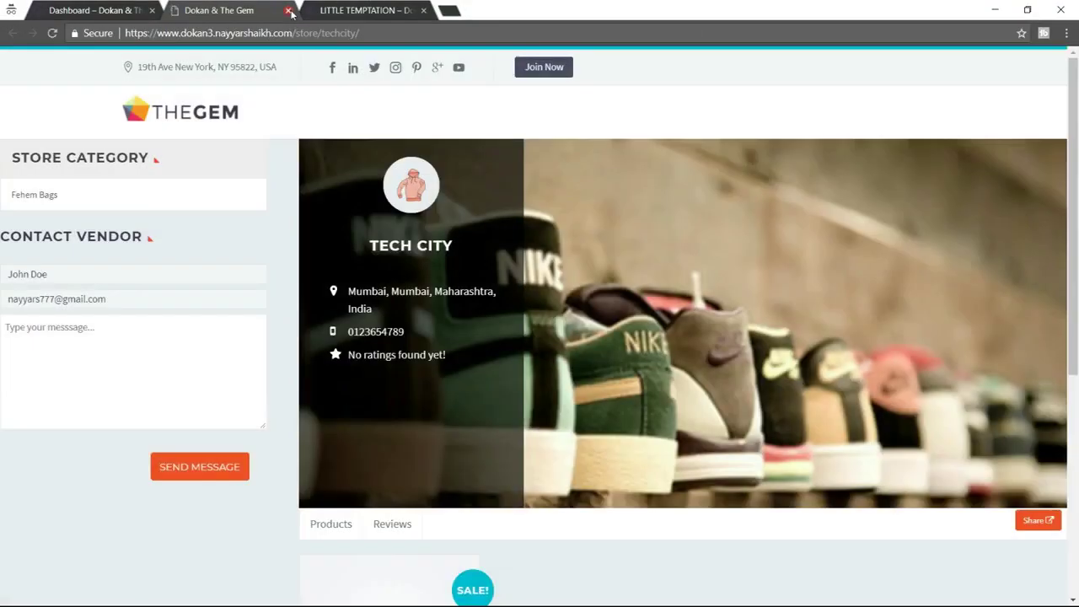
left_click(289, 10)
left_click(270, 10)
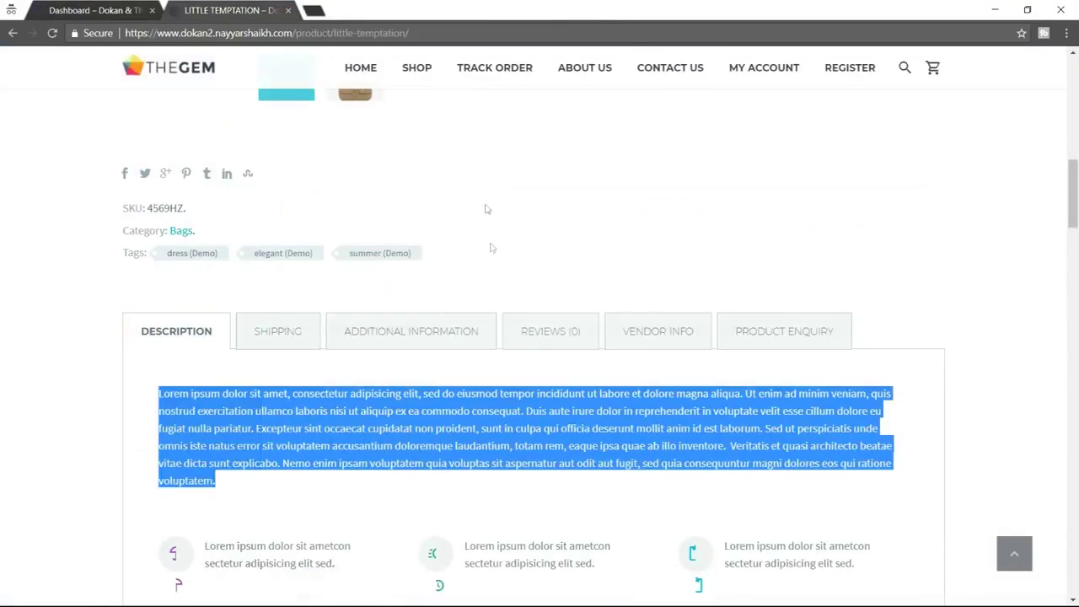
left_click(658, 330)
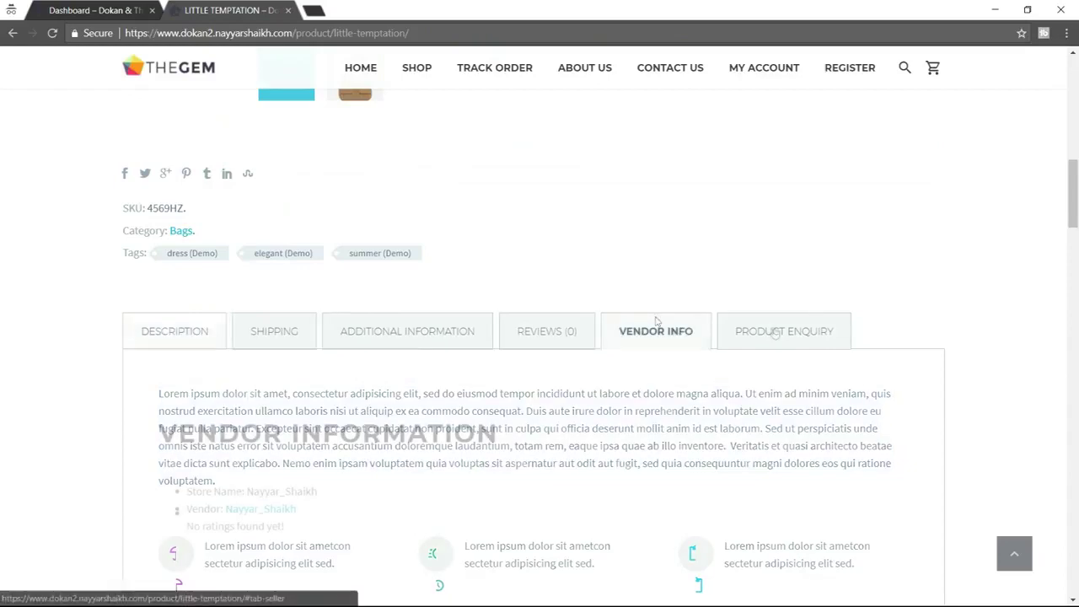
scroll(355, 369, "up", 10)
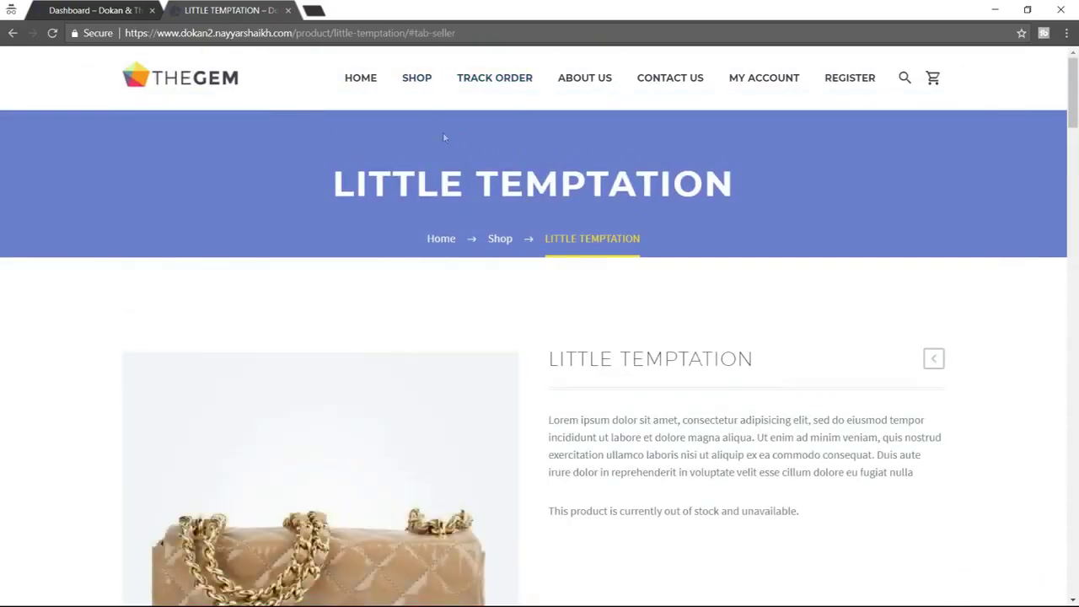
Show the vendor's Products list with LITTLE TEMPTATION at $40, 49 in stock
key("ctrl+1")
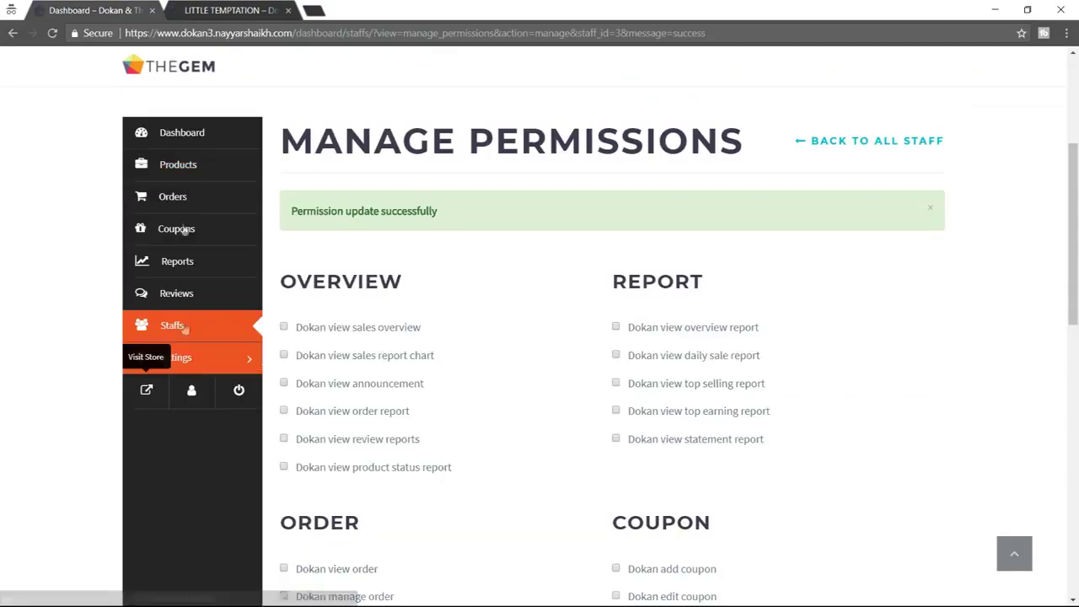
left_click(196, 167)
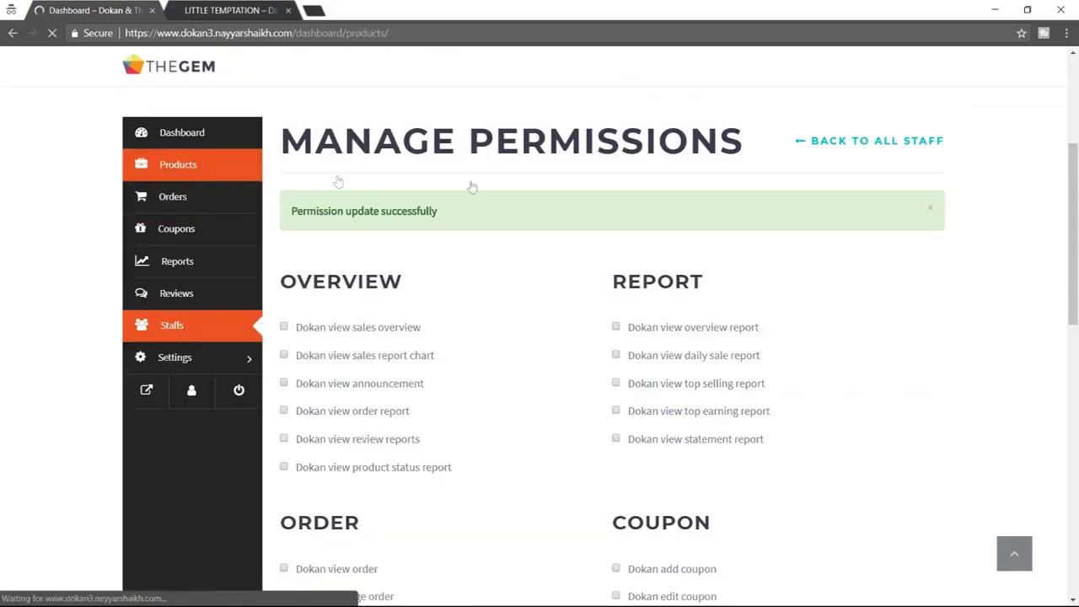
scroll(414, 439, "down", 2)
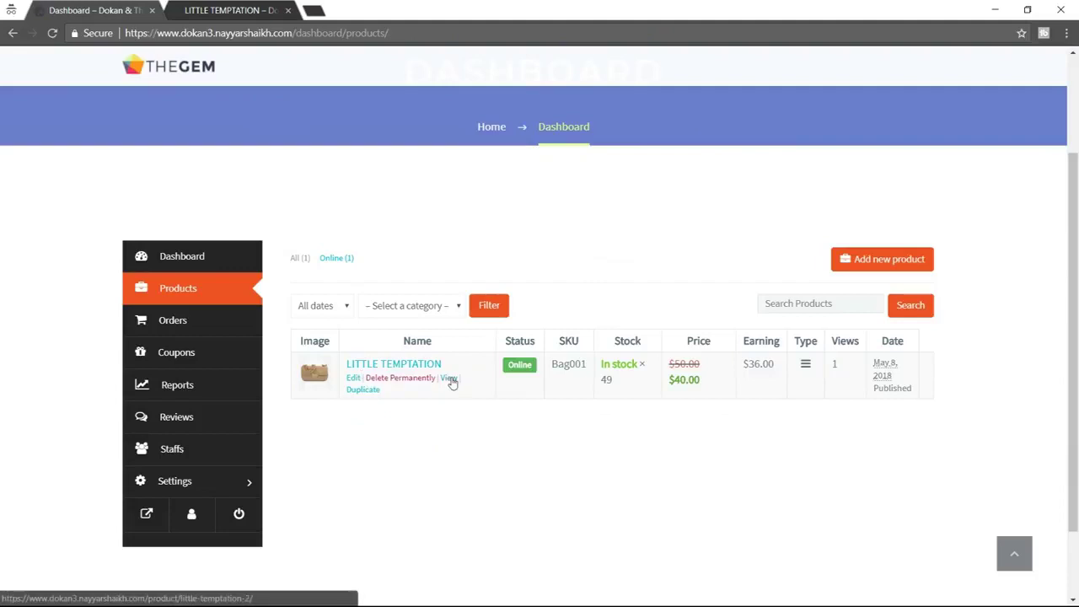
View the LITTLE TEMPTATION product page and its Vendor Info tab
left_click(450, 380)
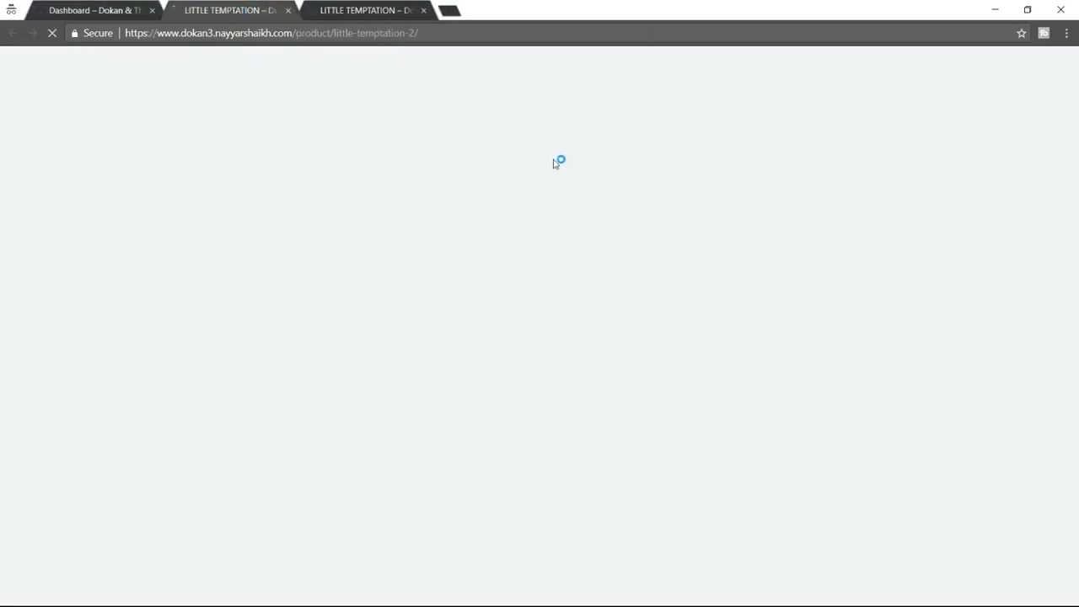
scroll(775, 351, "down", 6)
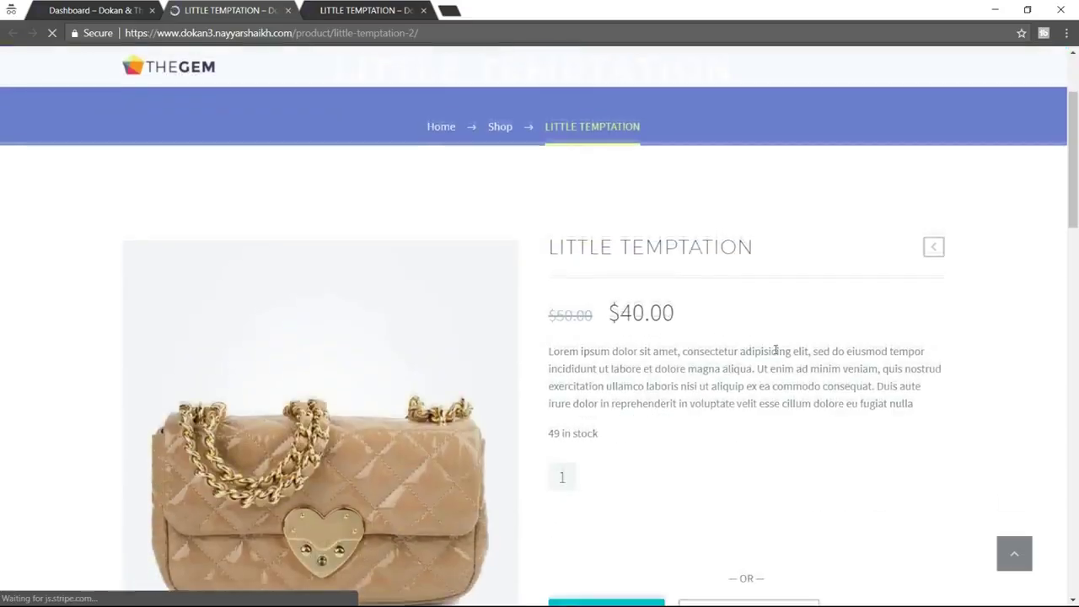
scroll(776, 351, "down", 5)
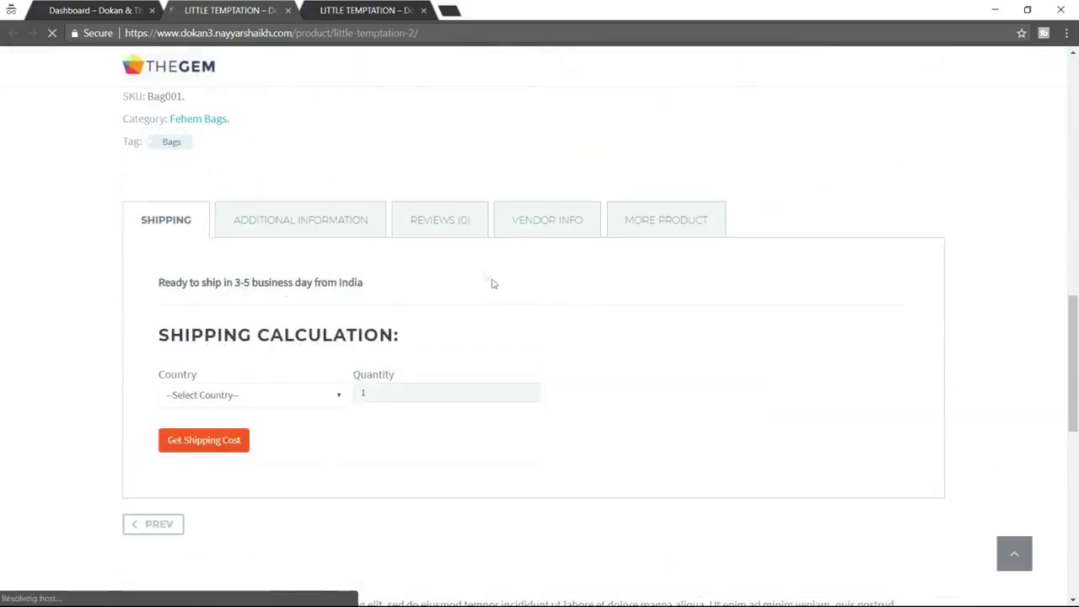
left_click(569, 230)
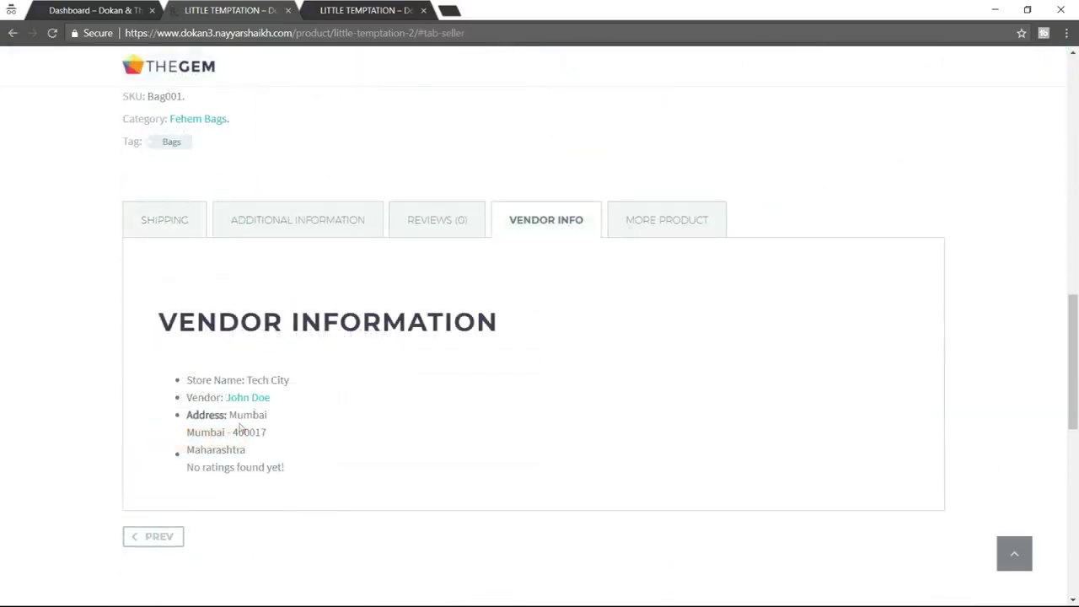
Open the Tech City store page from the vendor name link
left_click(250, 400)
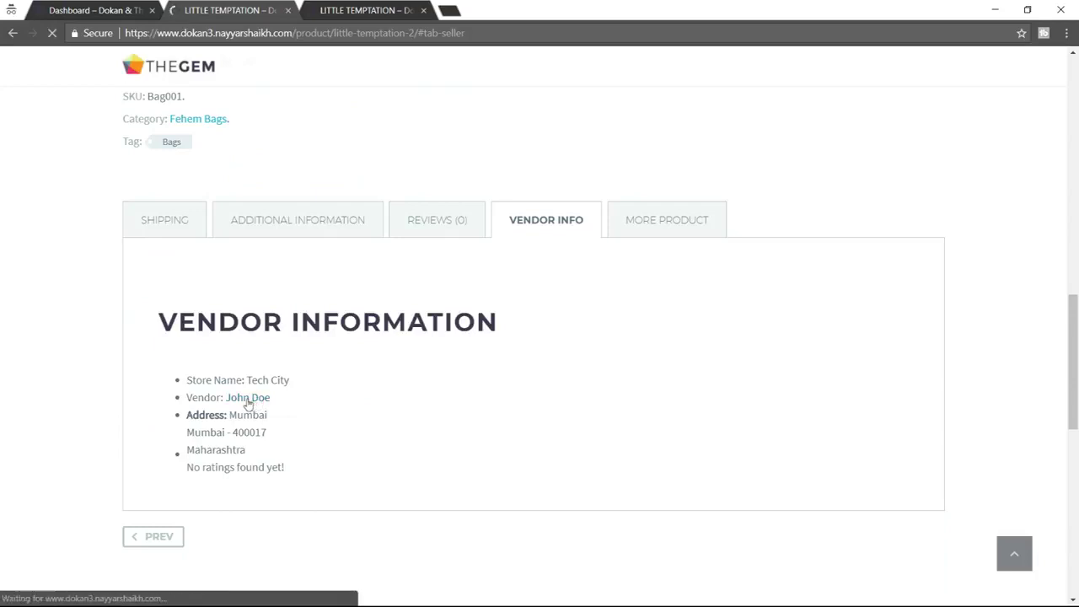
scroll(554, 385, "down", 5)
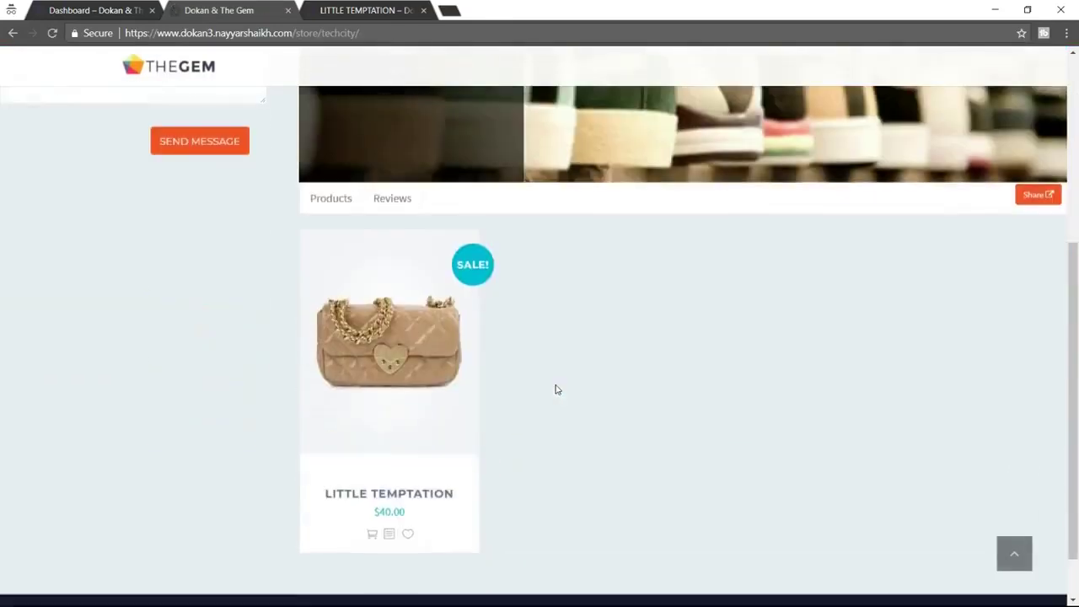
scroll(554, 388, "up", 5)
scroll(149, 383, "down", 4)
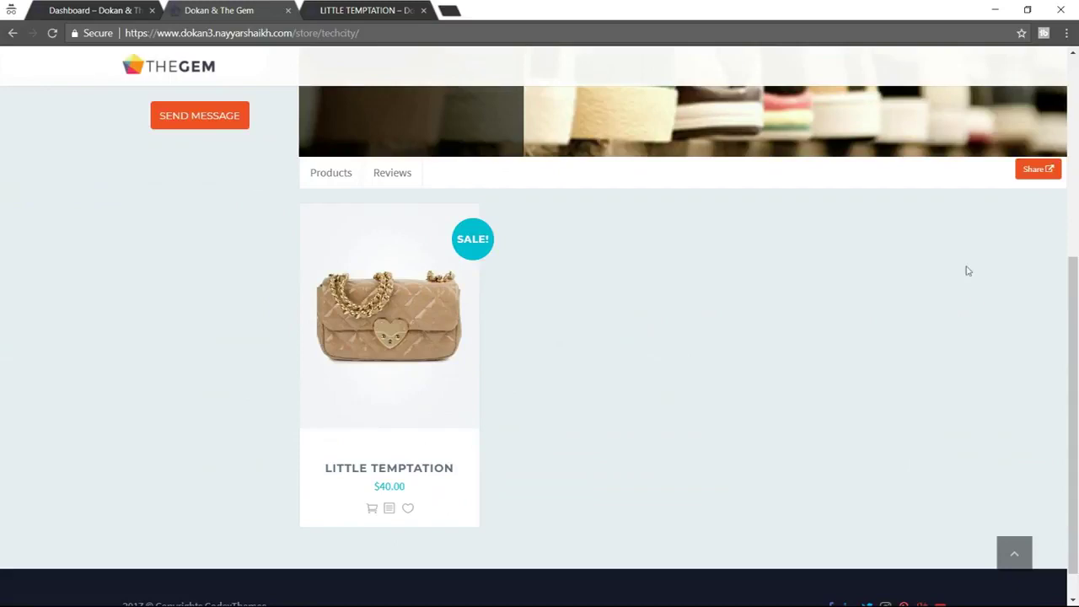
scroll(932, 315, "up", 4)
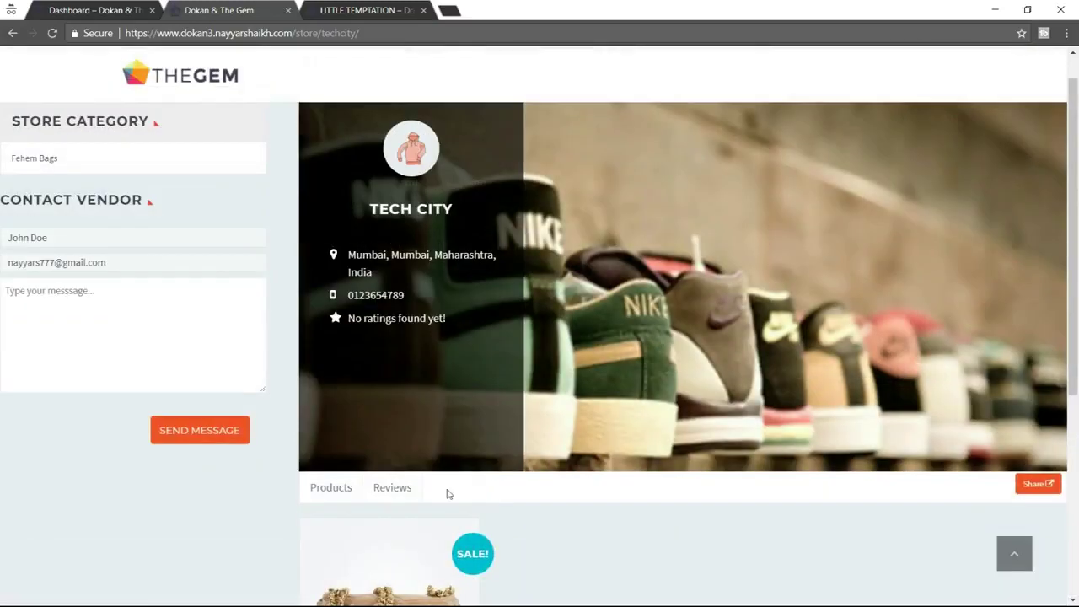
Post a 5-star 'Excellent!' review of Tech City, then close the store tab
left_click(394, 489)
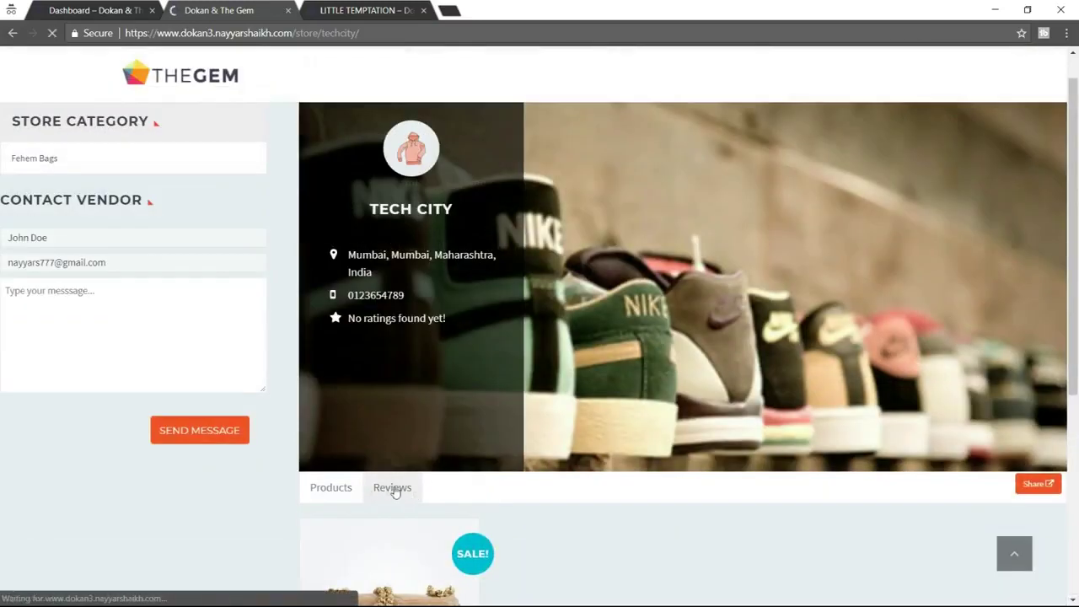
scroll(408, 475, "down", 1)
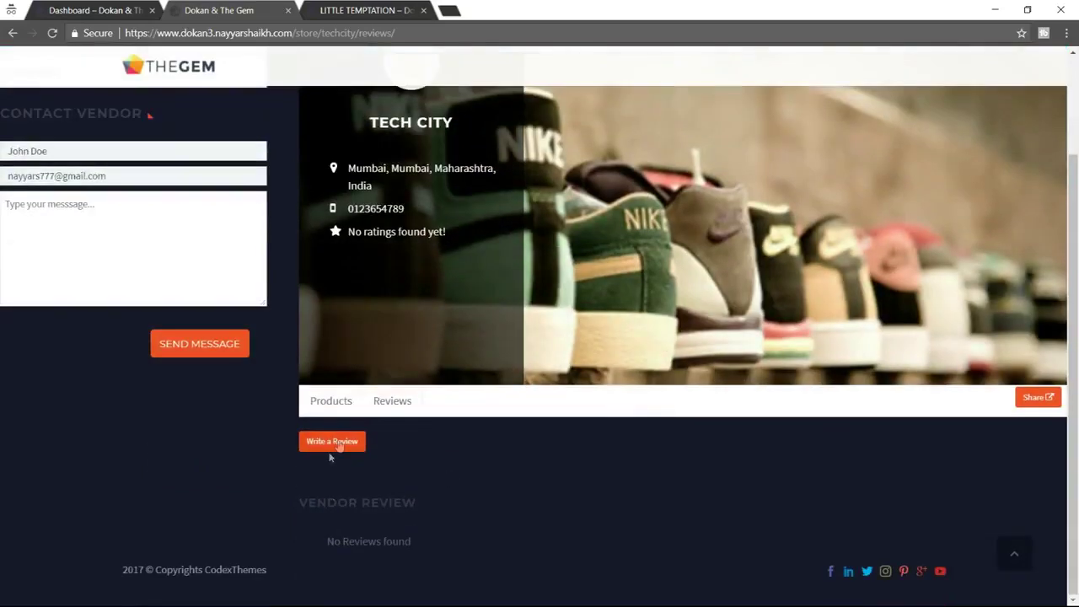
left_click(340, 445)
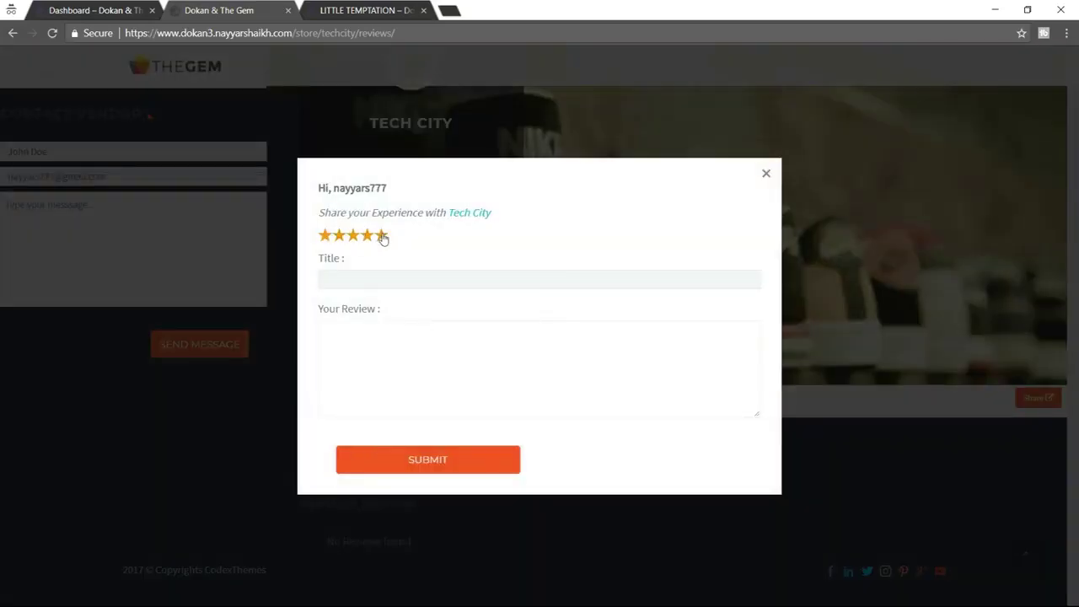
left_click(382, 236)
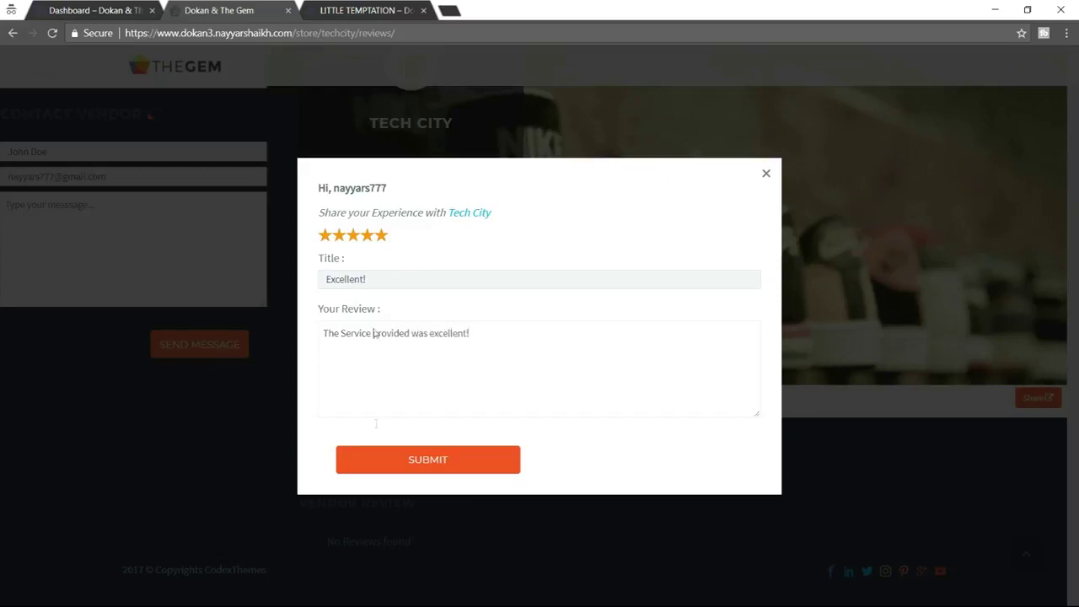
left_click(414, 467)
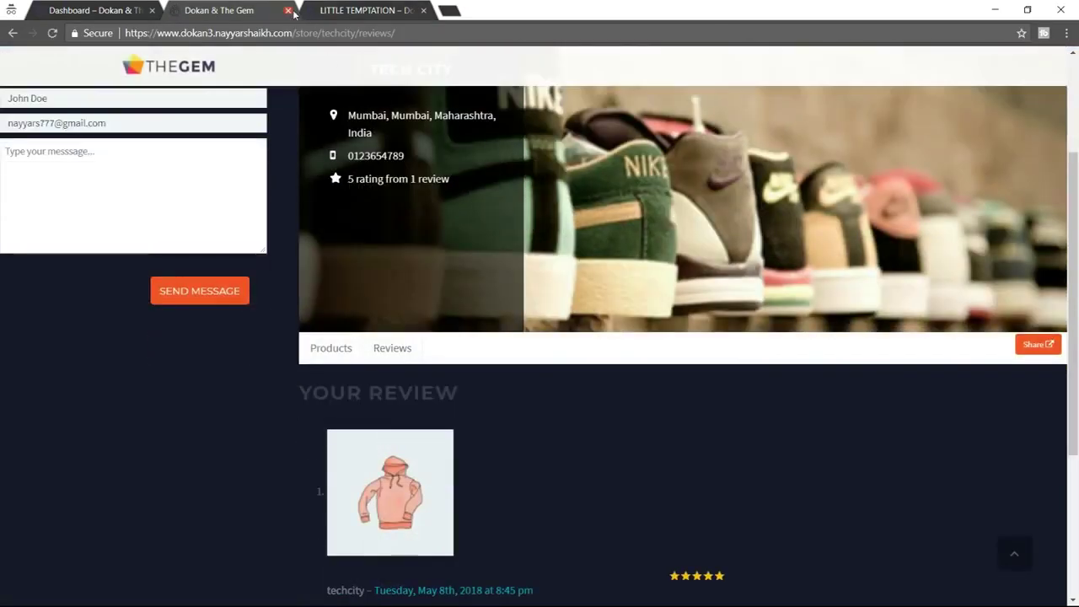
left_click(287, 10)
left_click(53, 33)
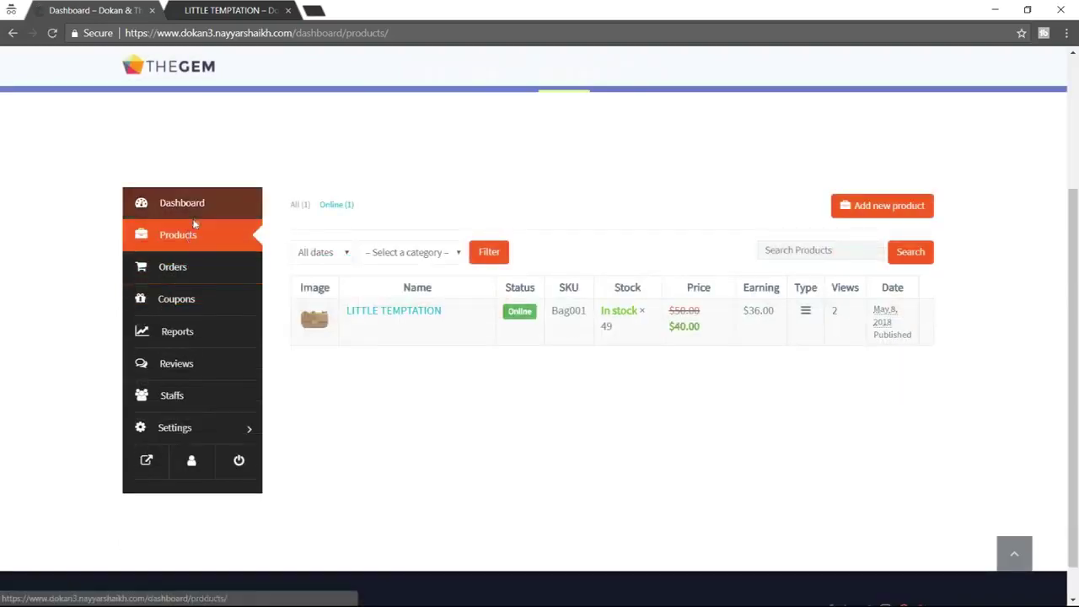
Scroll through the vendor Dashboard's sales, earnings, orders, reviews and product summaries
left_click(194, 216)
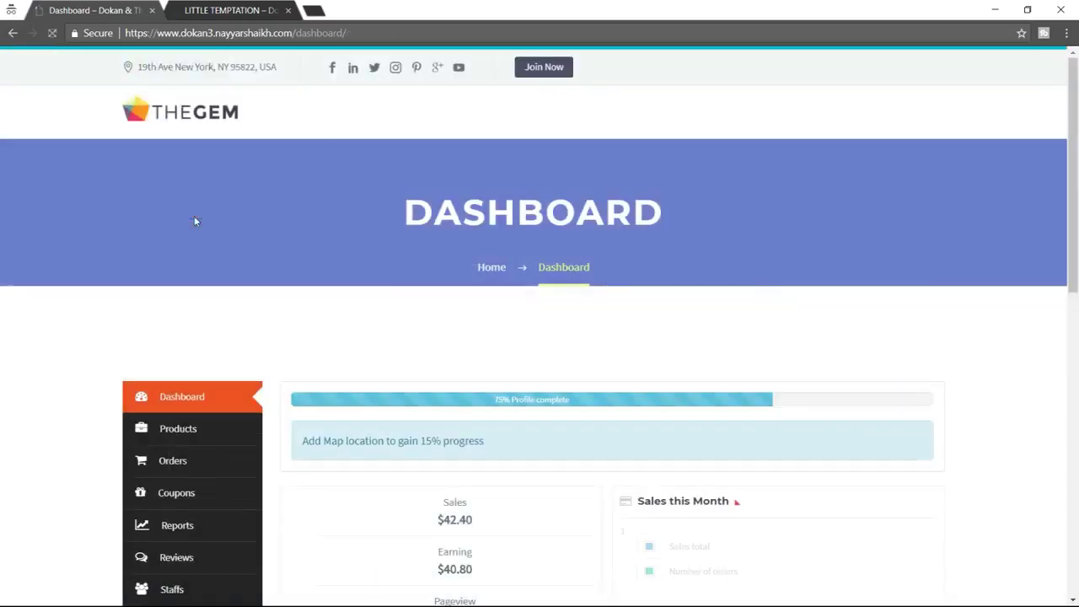
scroll(1014, 430, "down", 9)
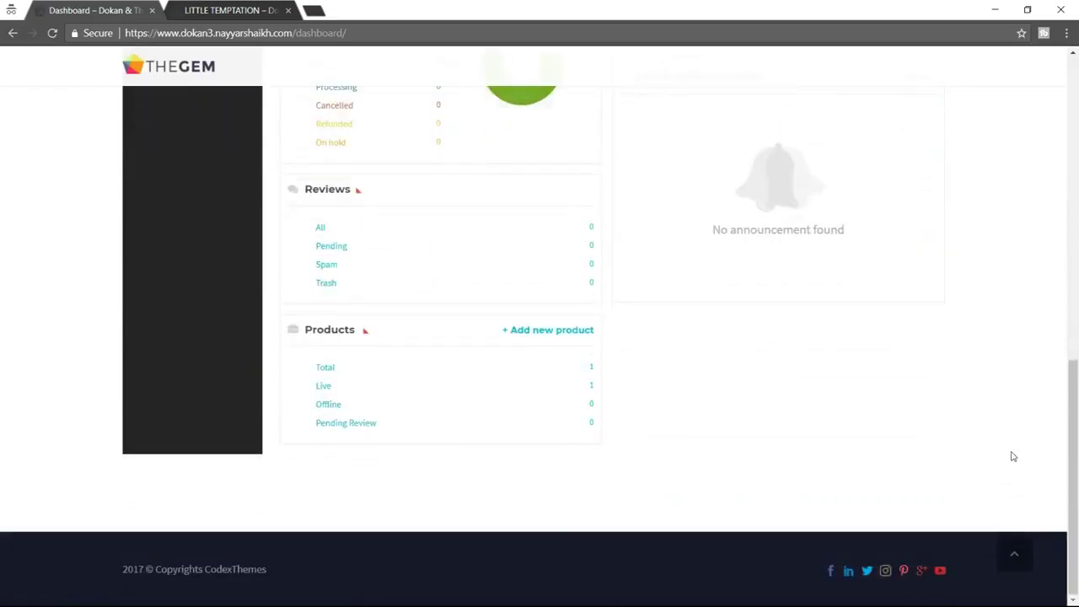
scroll(1012, 451, "up", 4)
scroll(1011, 460, "up", 3)
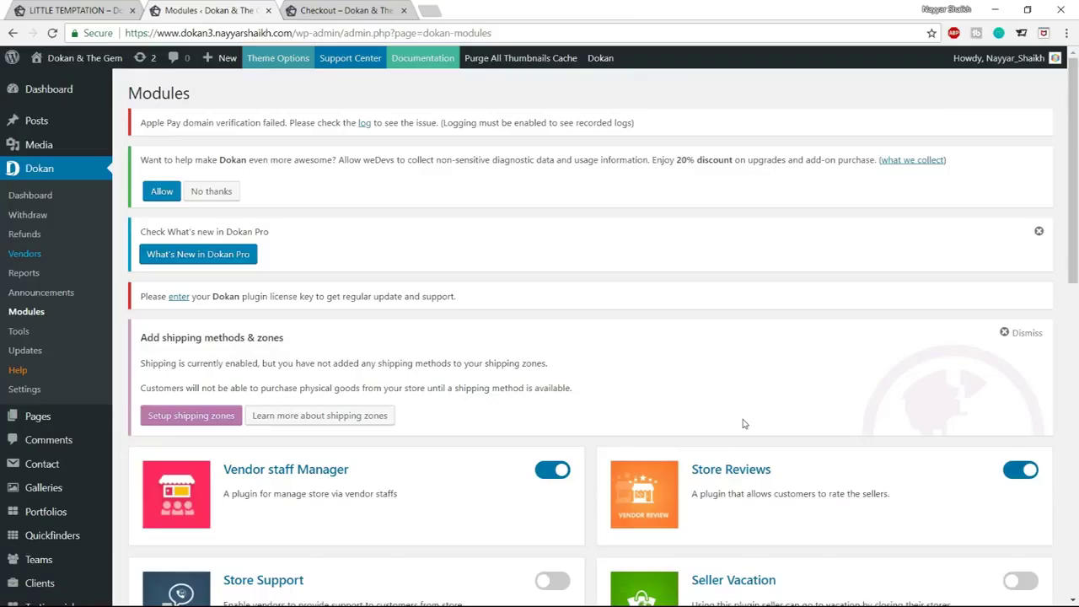
scroll(582, 394, "down", 2)
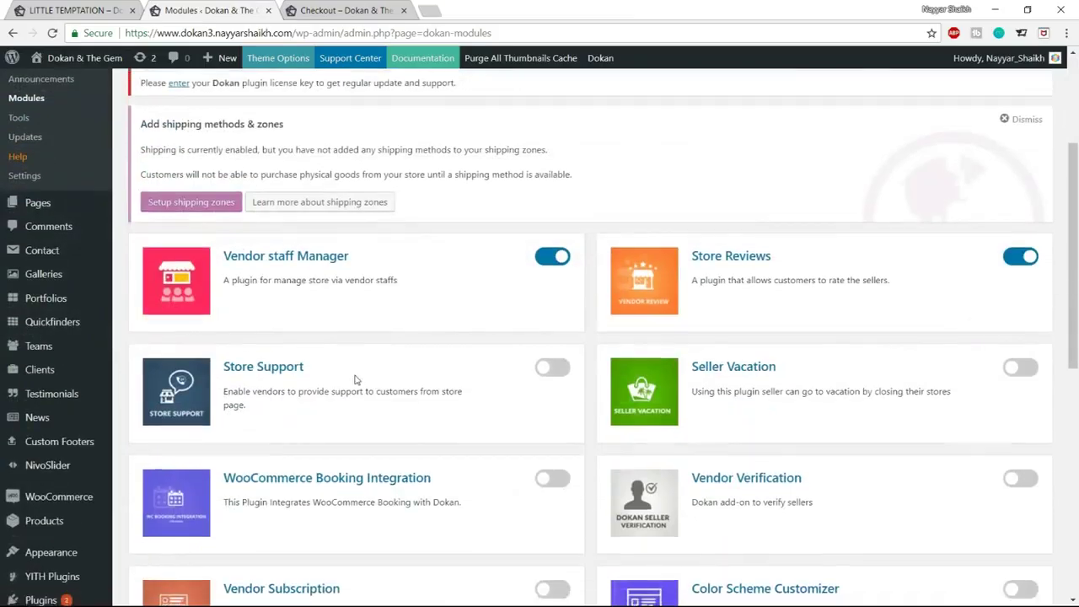
Switch on the Store Support toggle on the Dokan Modules page
scroll(371, 386, "down", 1)
left_click_drag(223, 299, 305, 299)
left_click(308, 305)
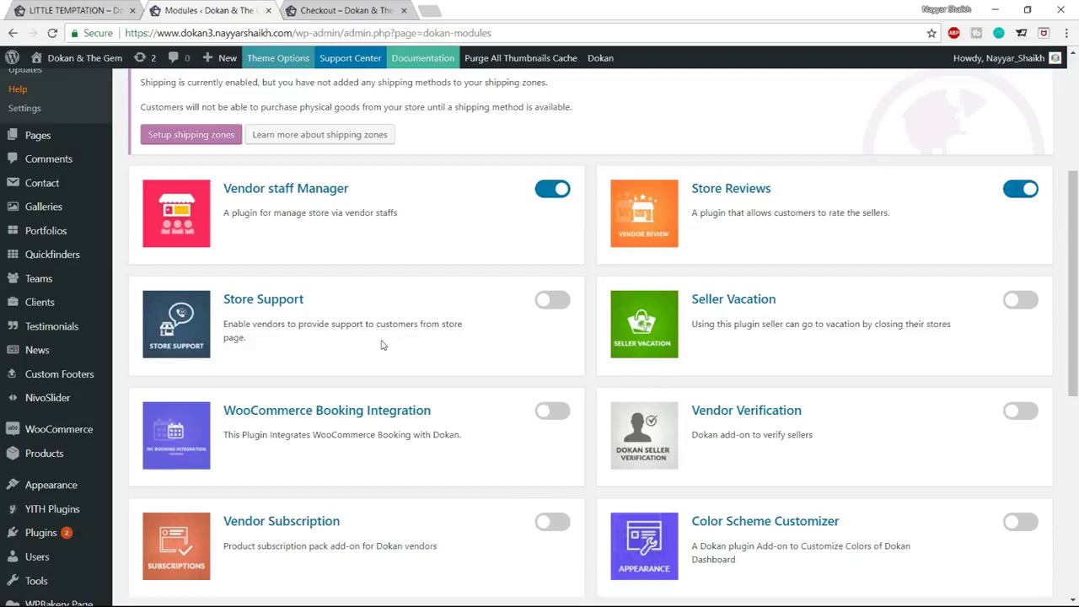
left_click(552, 301)
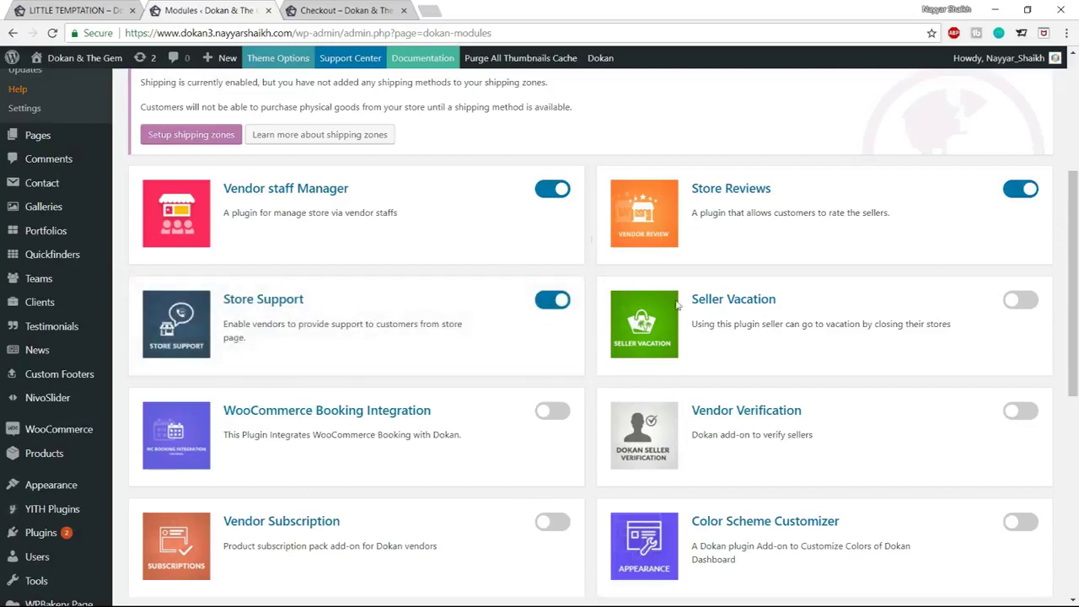
scroll(482, 392, "up", 4)
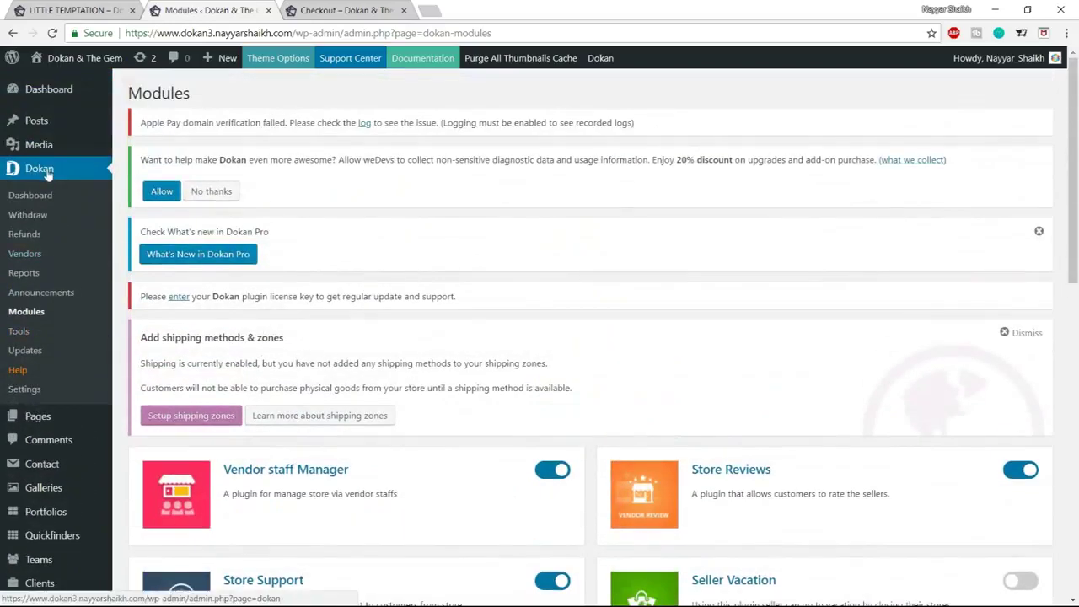
left_click(24, 391)
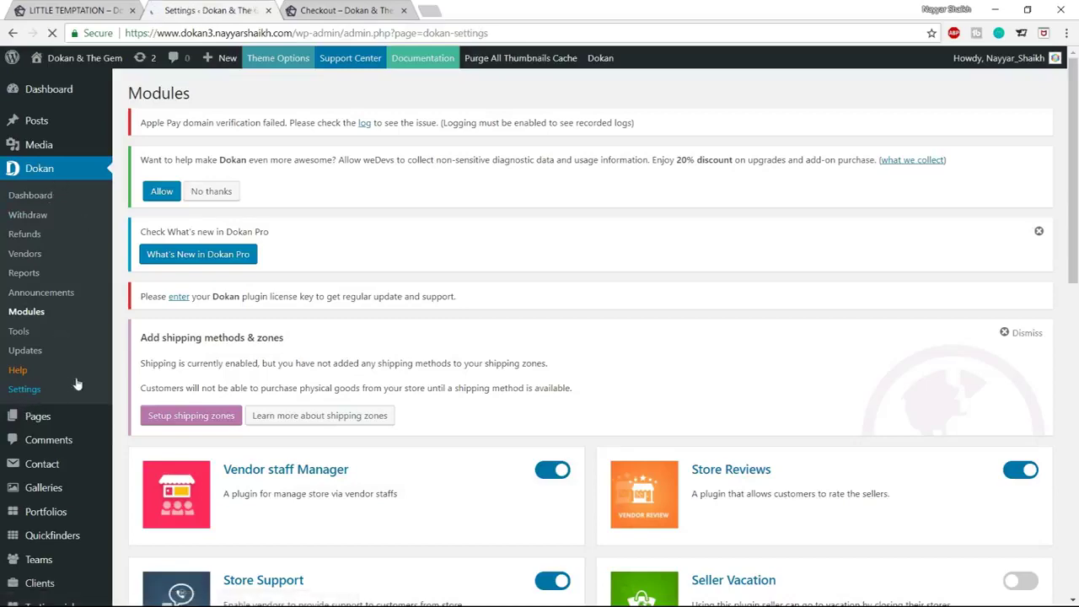
Review Selling Options, then show General settings with vendor store URL 'store'
scroll(746, 298, "down", 3)
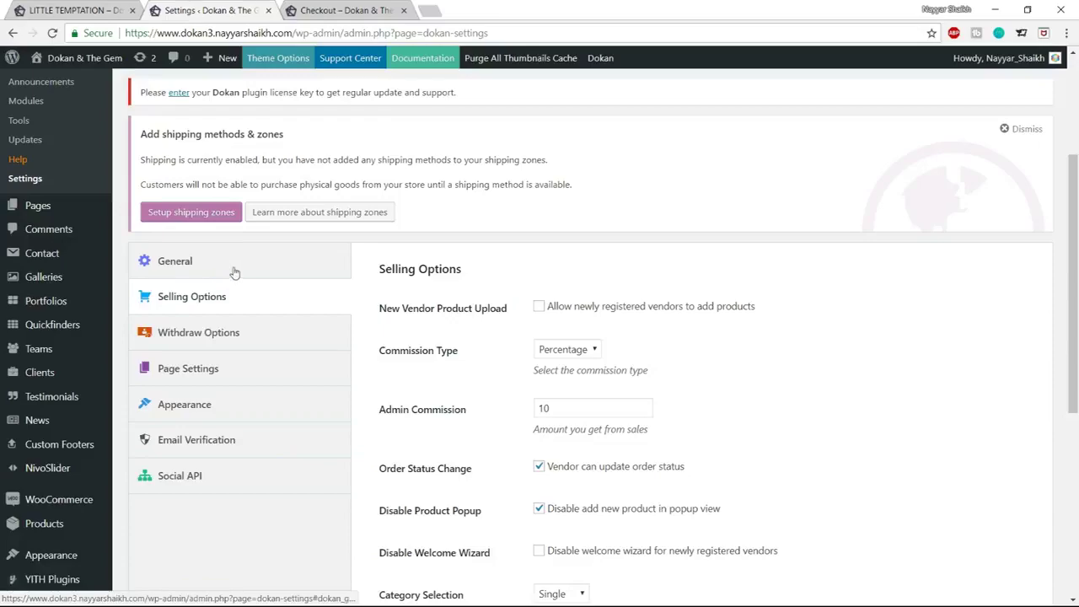
scroll(674, 378, "down", 5)
scroll(675, 377, "up", 10)
left_click(173, 214)
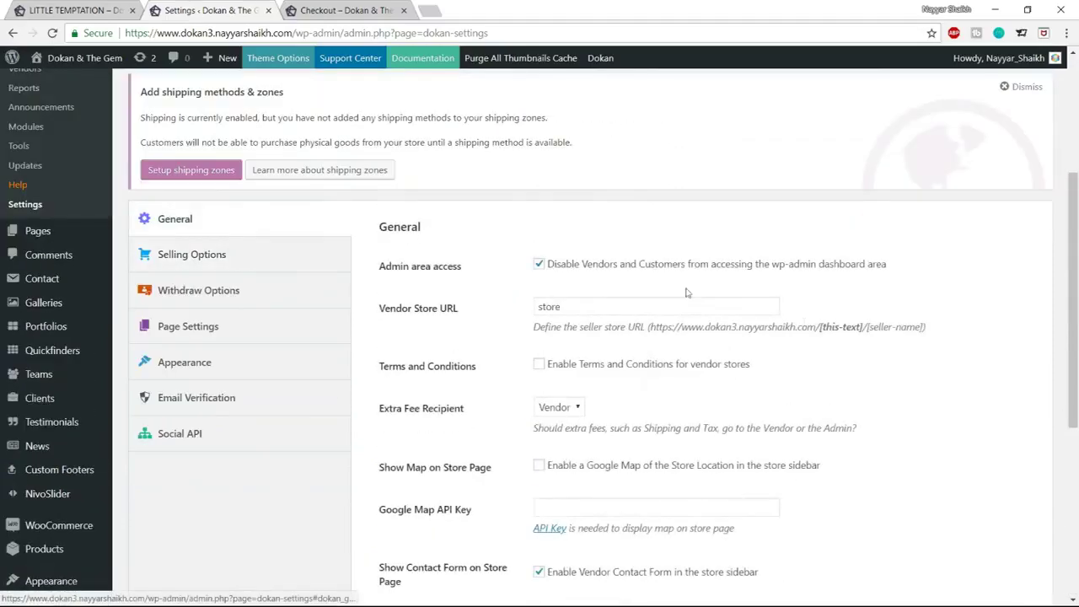
scroll(826, 359, "down", 5)
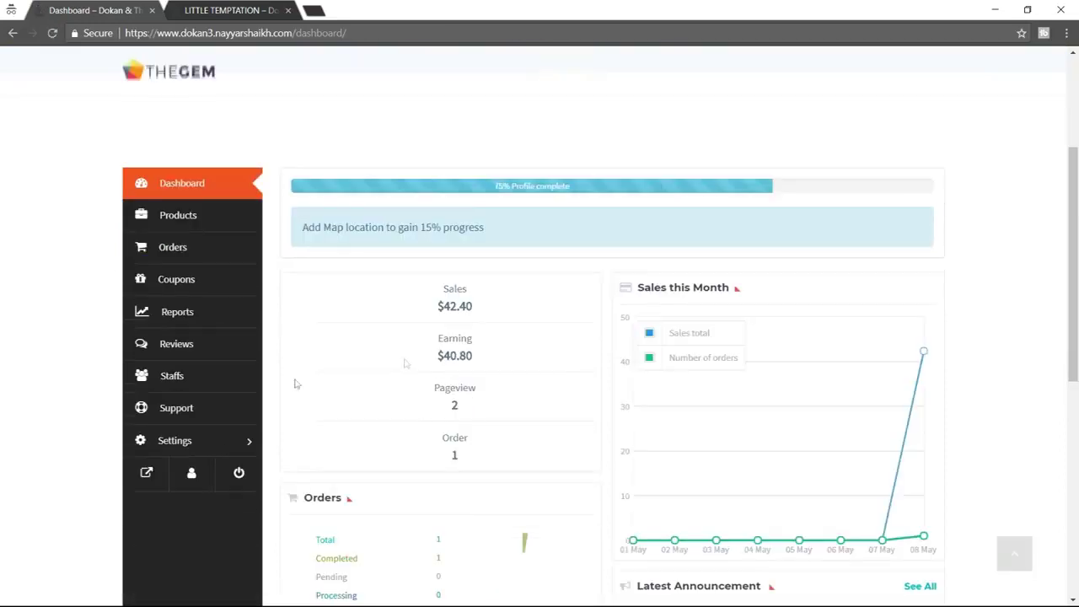
Leave 'Show support button in store' checked with 'Get Support' text, then go back to Dashboard
left_click(191, 411)
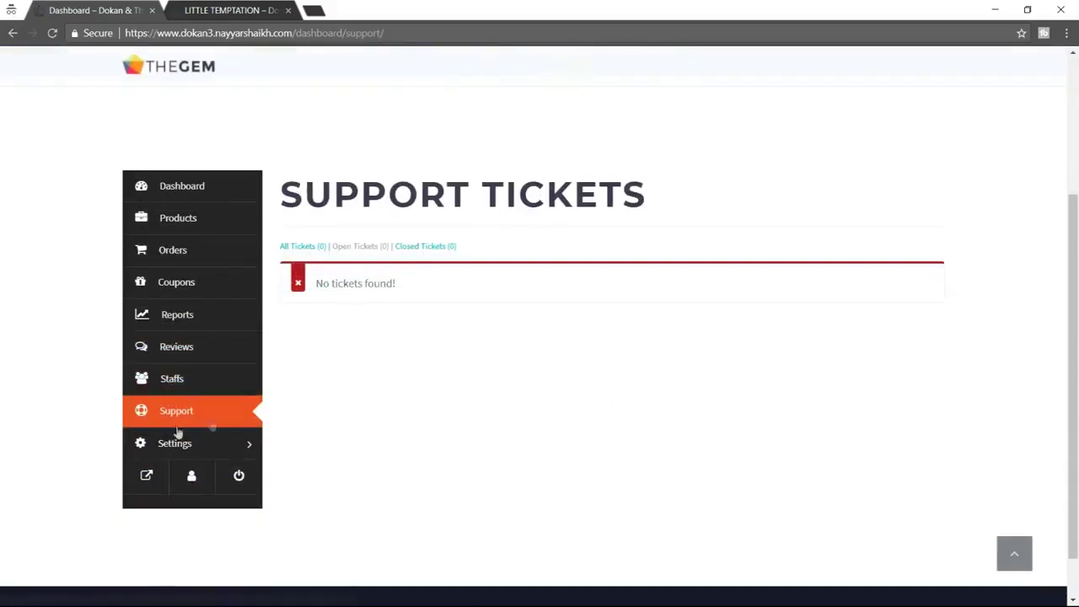
left_click(219, 444)
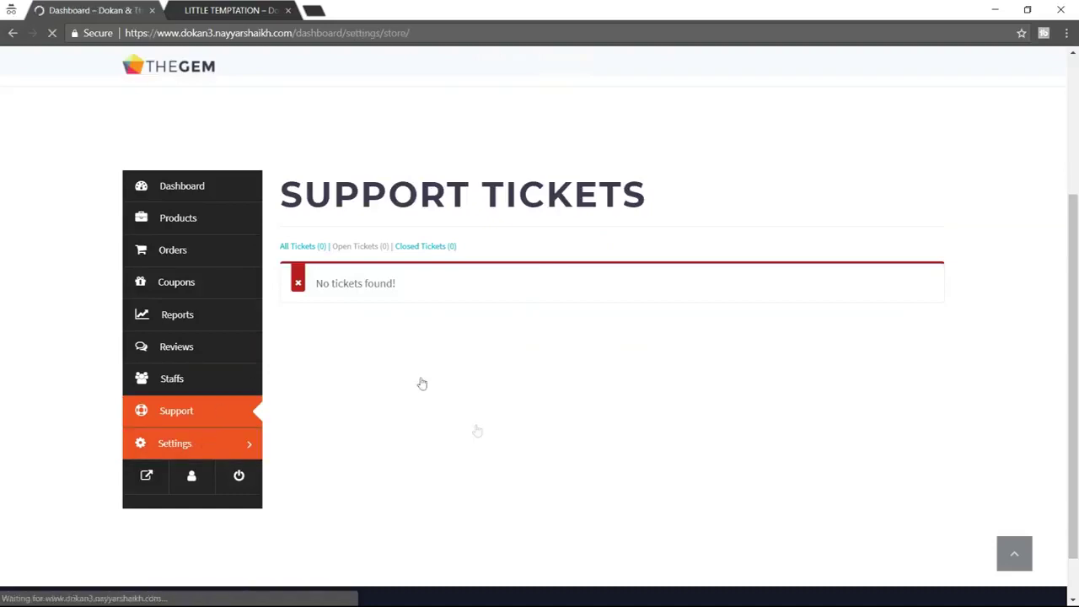
scroll(747, 387, "down", 15)
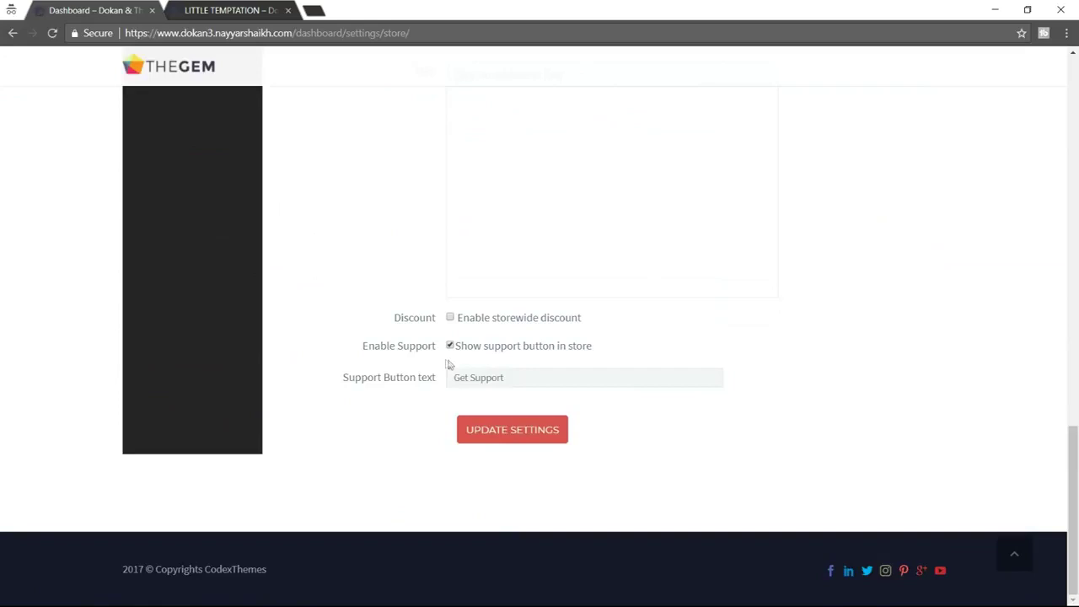
left_click(450, 346)
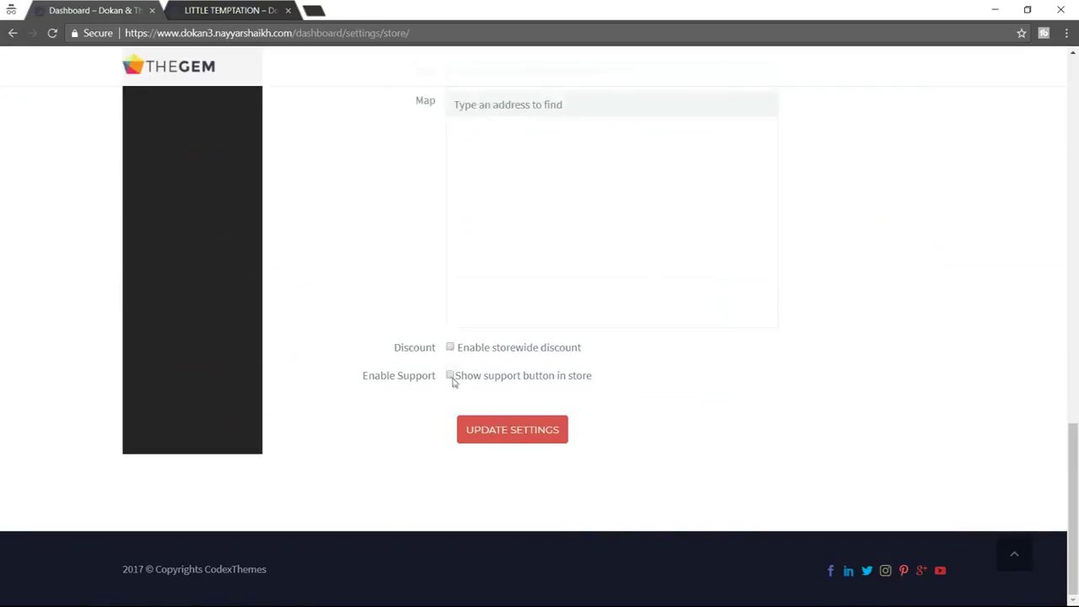
left_click(450, 376)
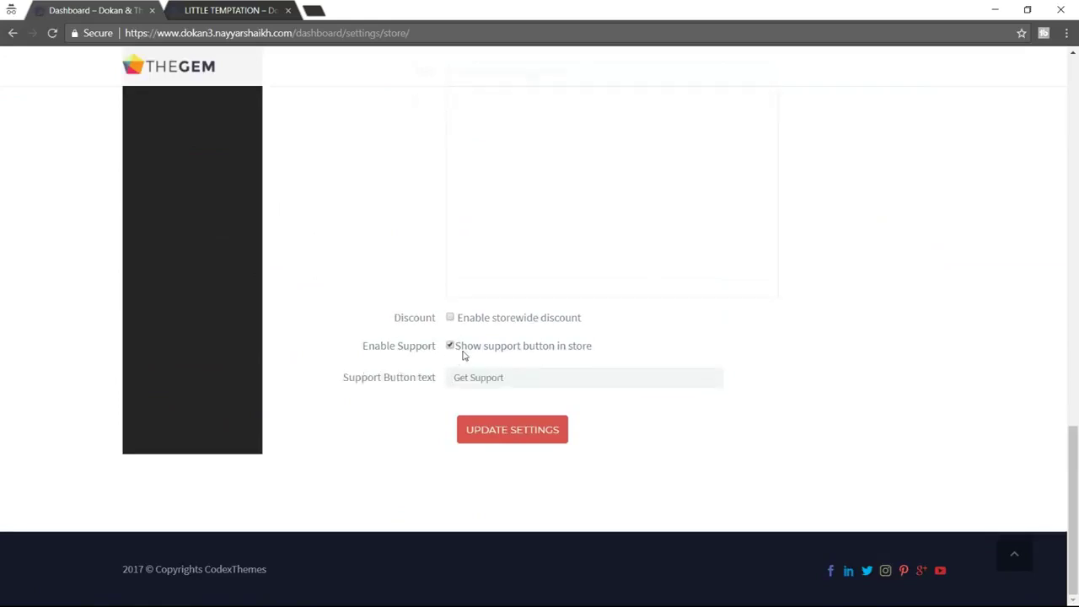
left_click(451, 347)
left_click(450, 376)
scroll(682, 380, "up", 20)
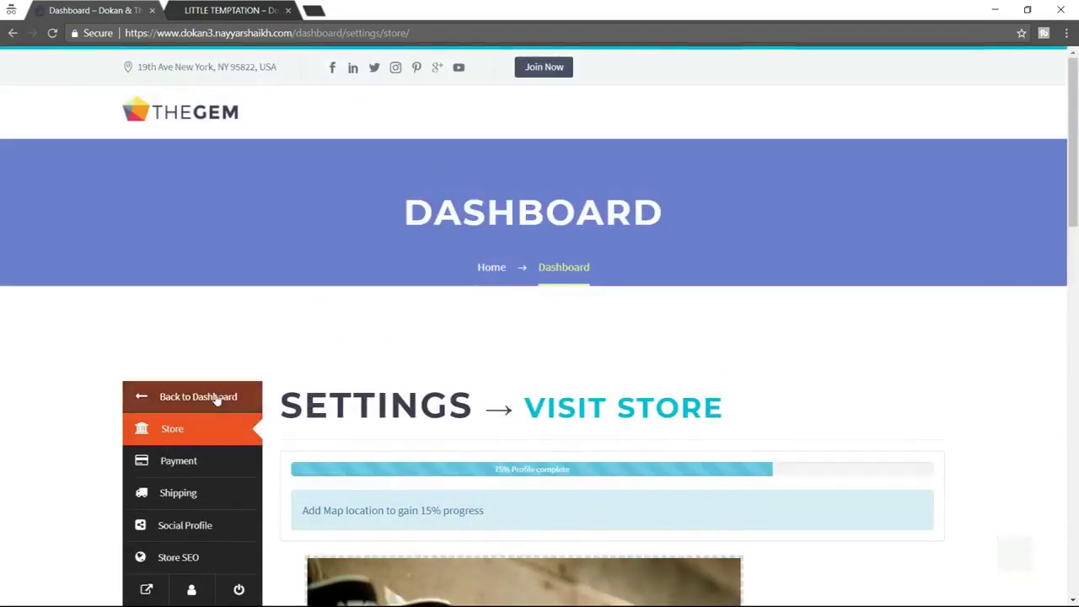
left_click(218, 396)
Visit the Tech City store and bring up the 'Create a new support topic' form
key("ctrl+Tab")
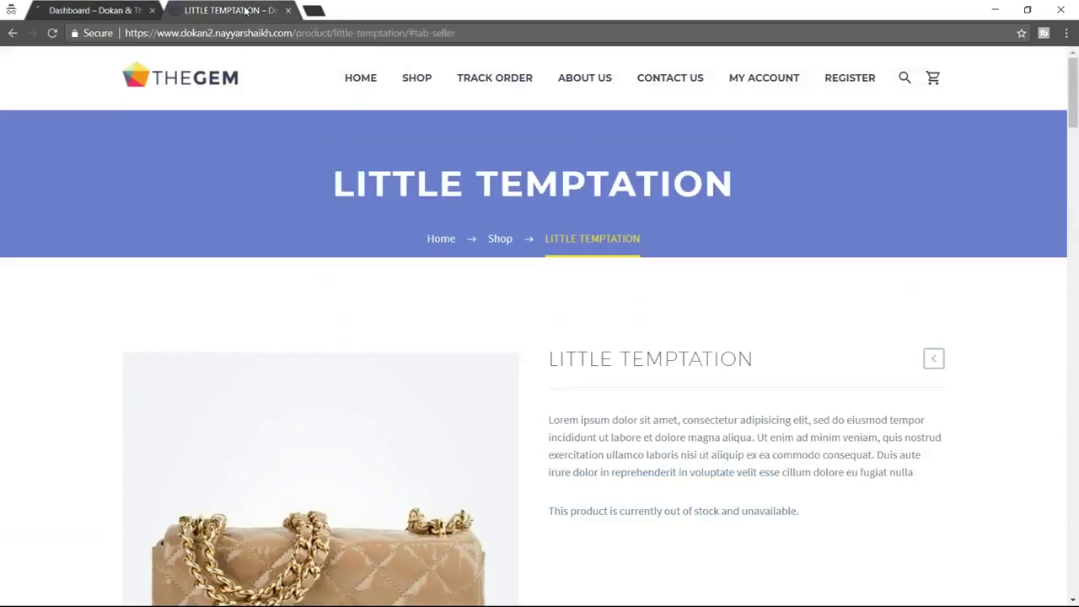
left_click(63, 8)
scroll(211, 388, "down", 1)
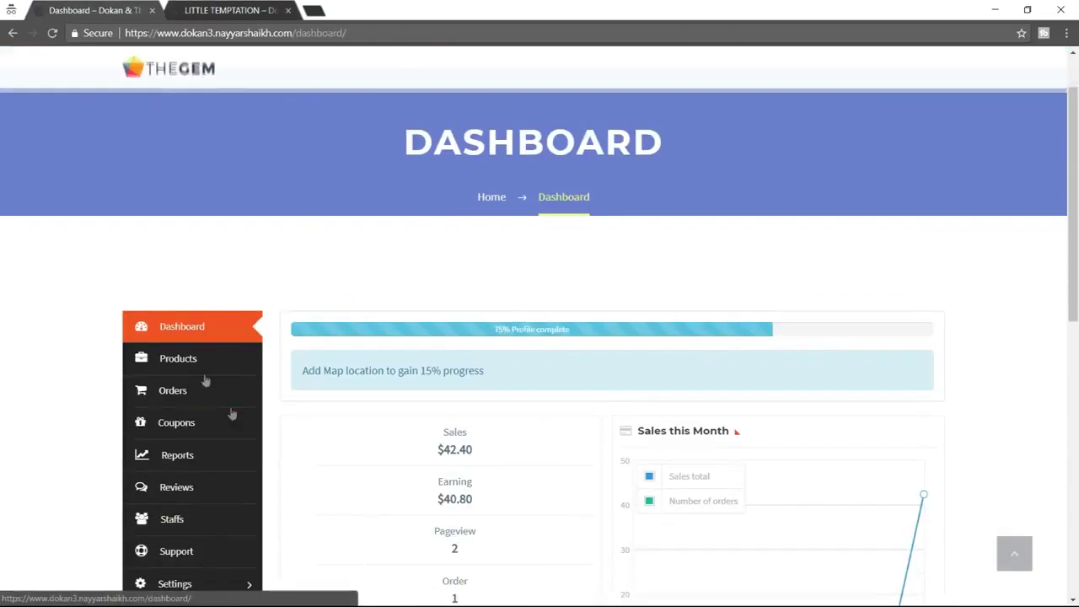
scroll(186, 358, "down", 4)
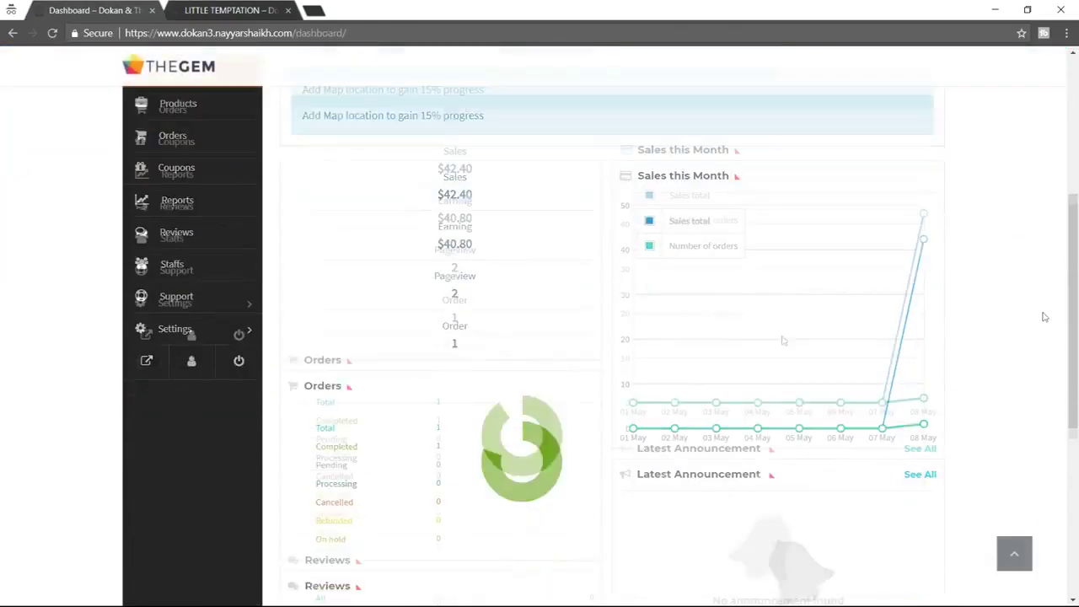
left_click(145, 339)
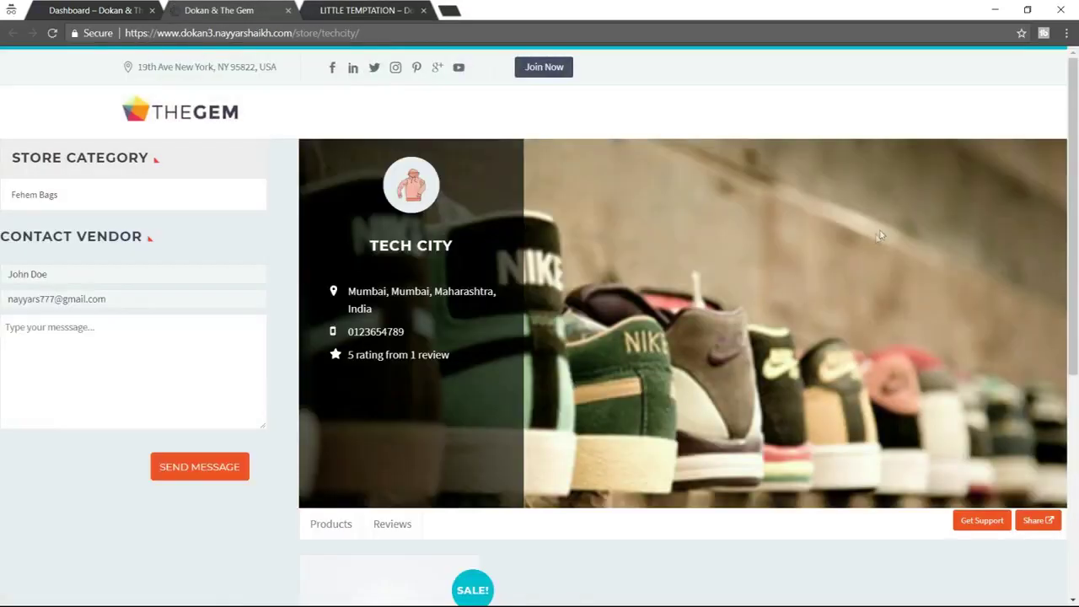
scroll(594, 307, "down", 2)
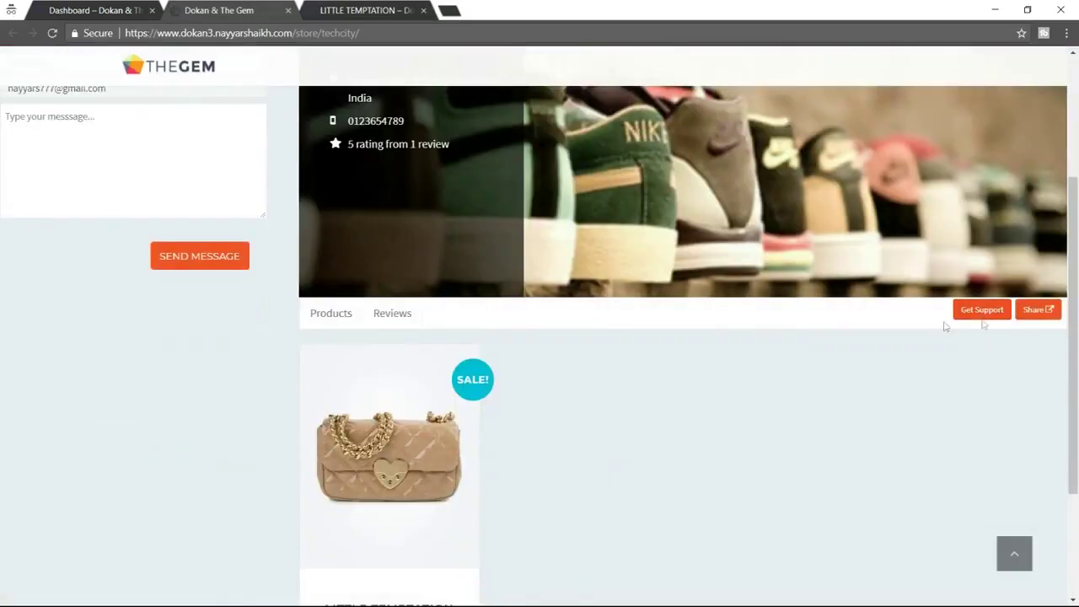
left_click(978, 316)
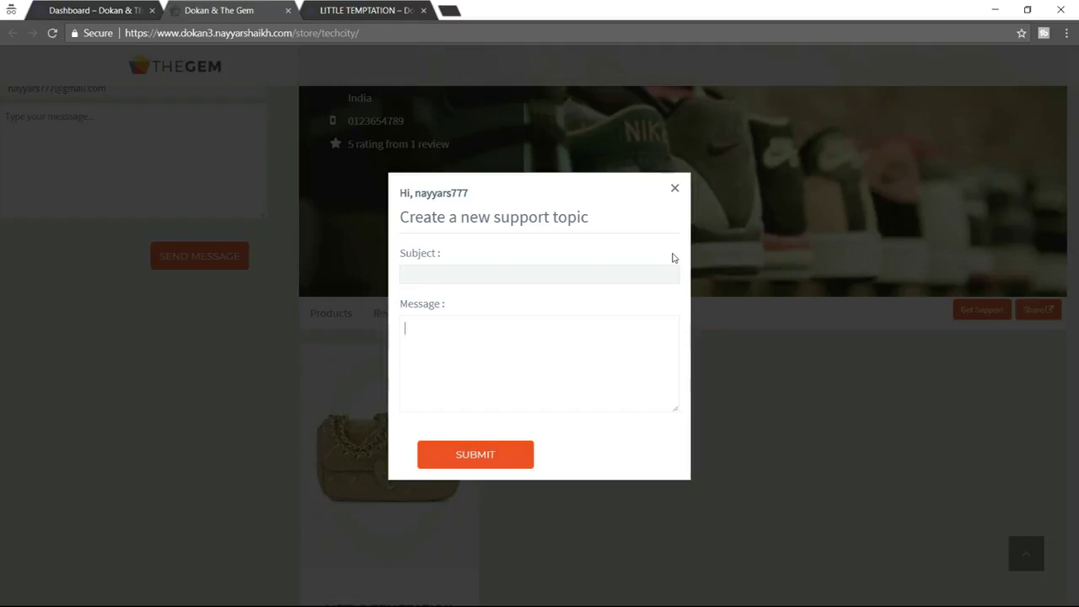
Submit support ticket 'Doubt' asking 'Is this product Good?', then switch to the dashboard tab
left_click(546, 282)
left_click(675, 189)
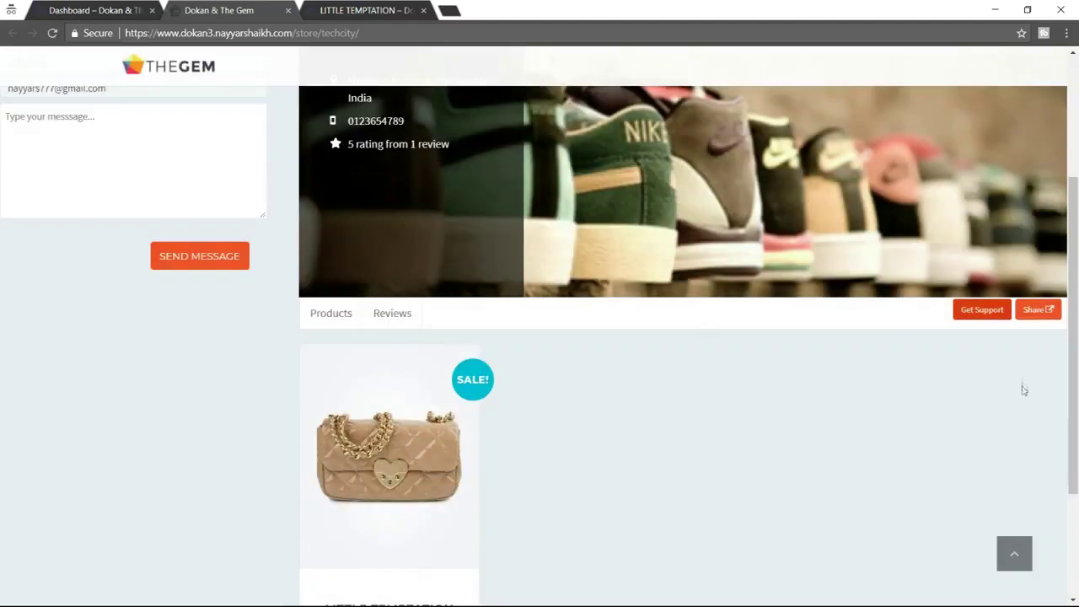
left_click(985, 316)
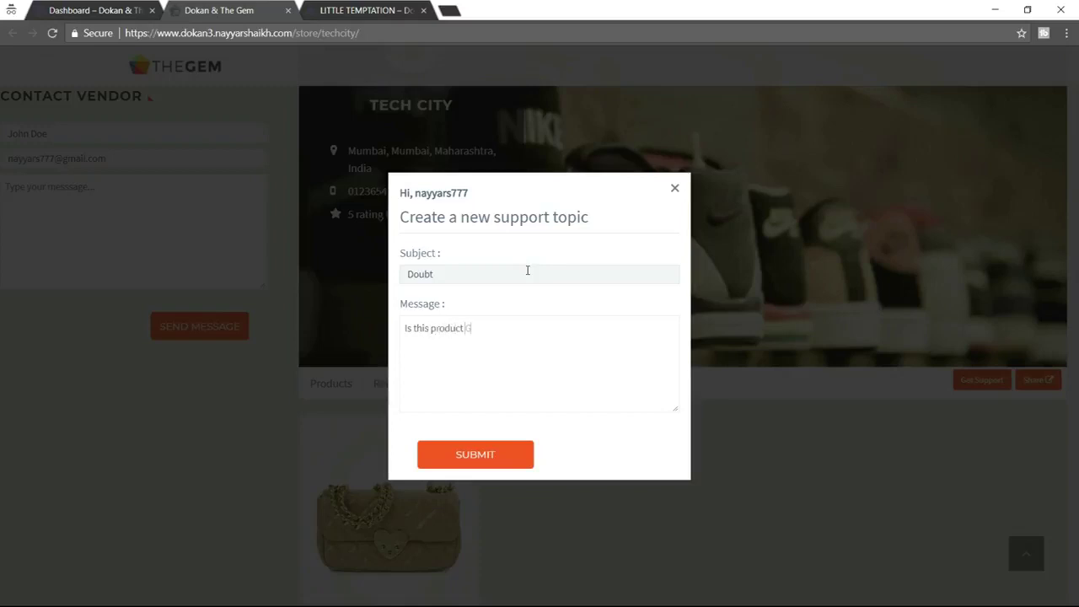
type("d")
left_click(516, 468)
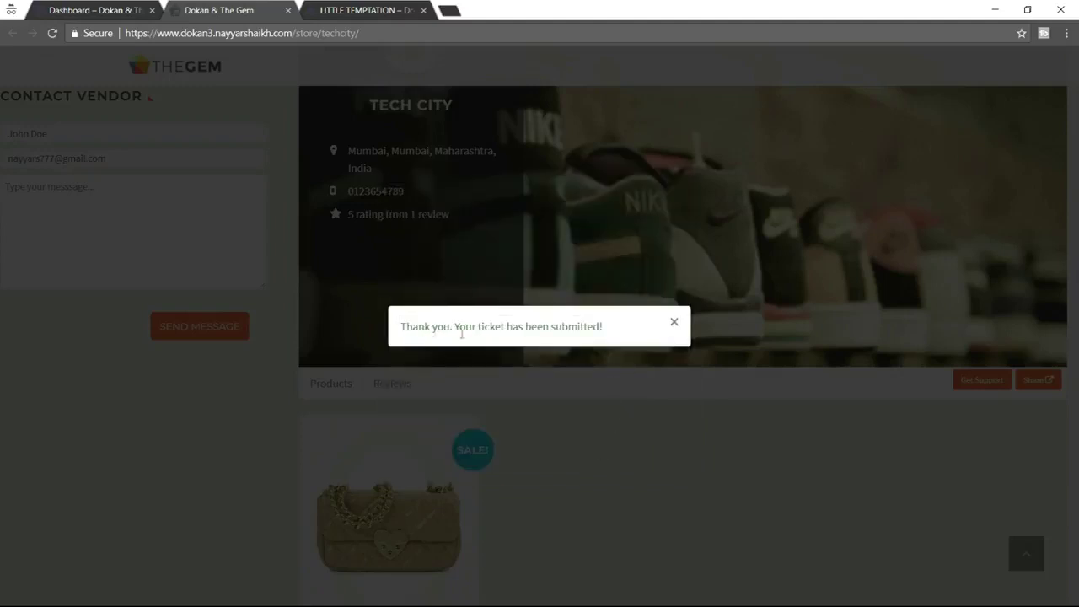
left_click(119, 10)
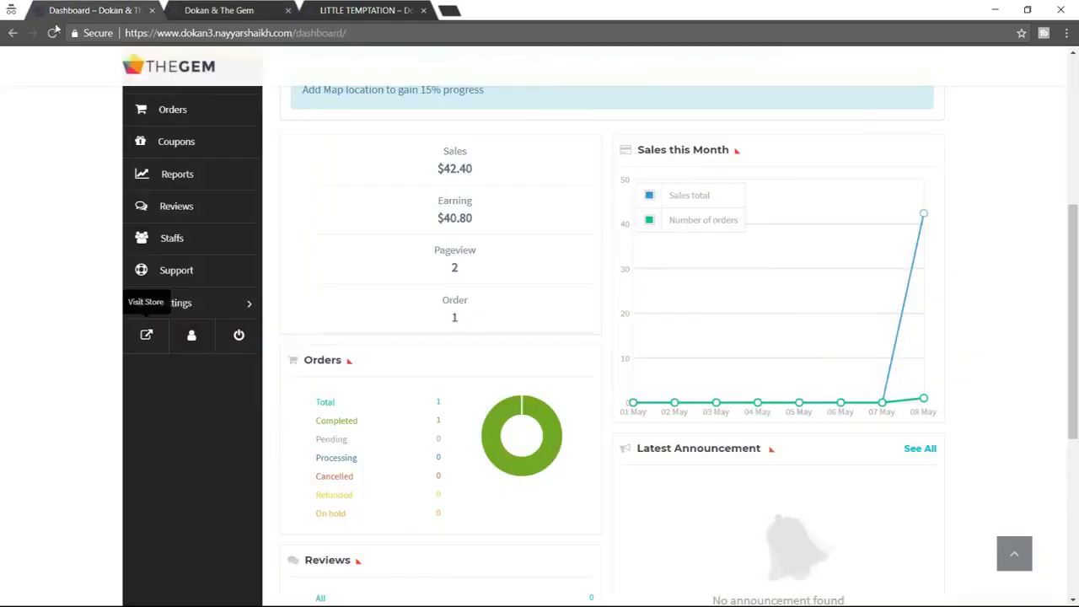
Reload and open Support, listing open ticket #47 'Doubt' dated May 8, 2018
left_click(54, 33)
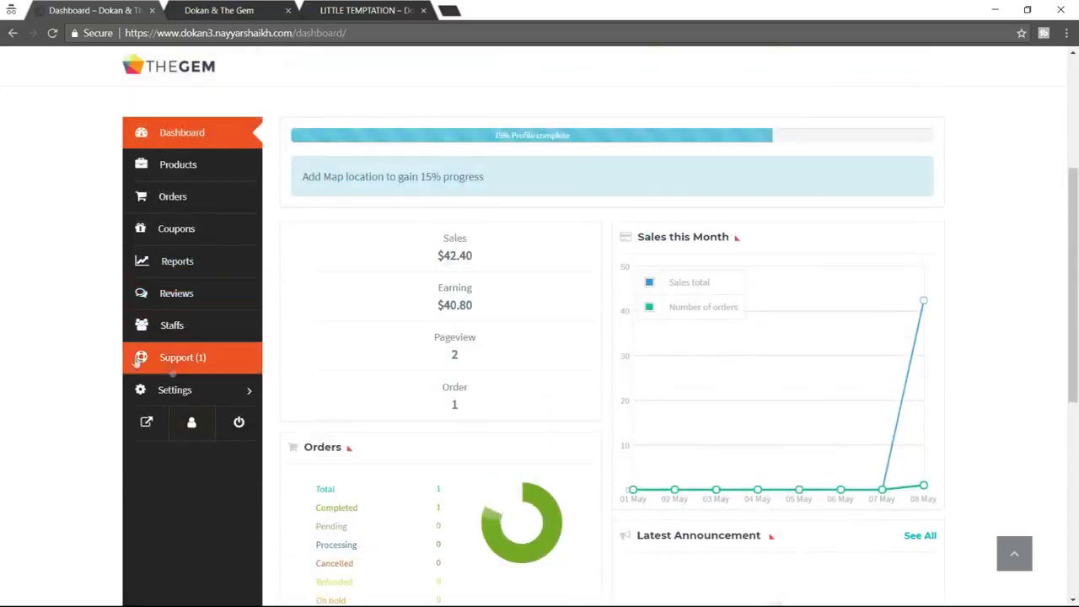
left_click(219, 364)
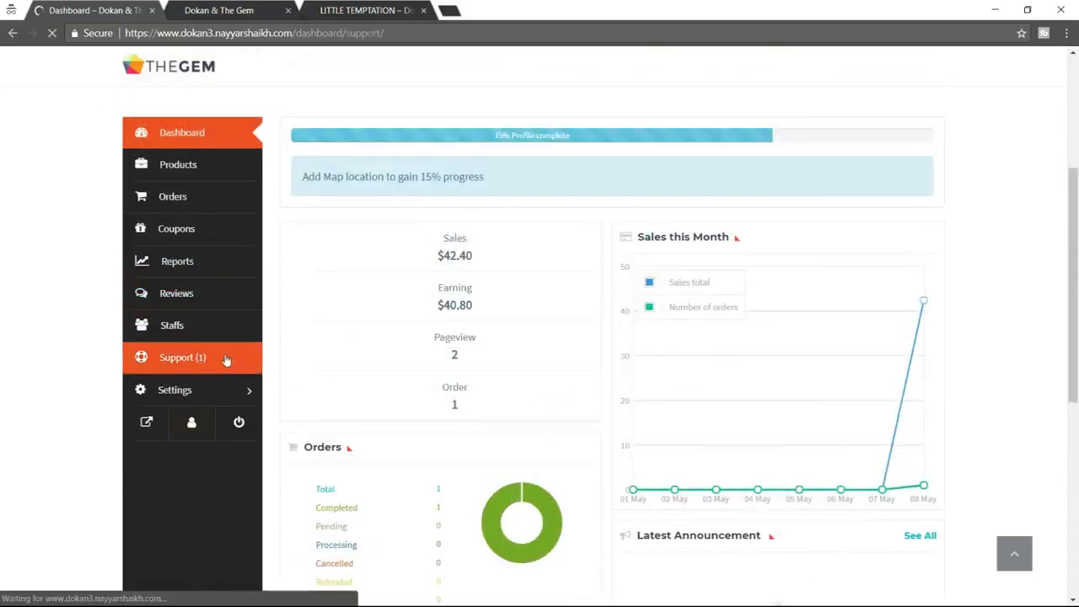
scroll(540, 374, "down", 2)
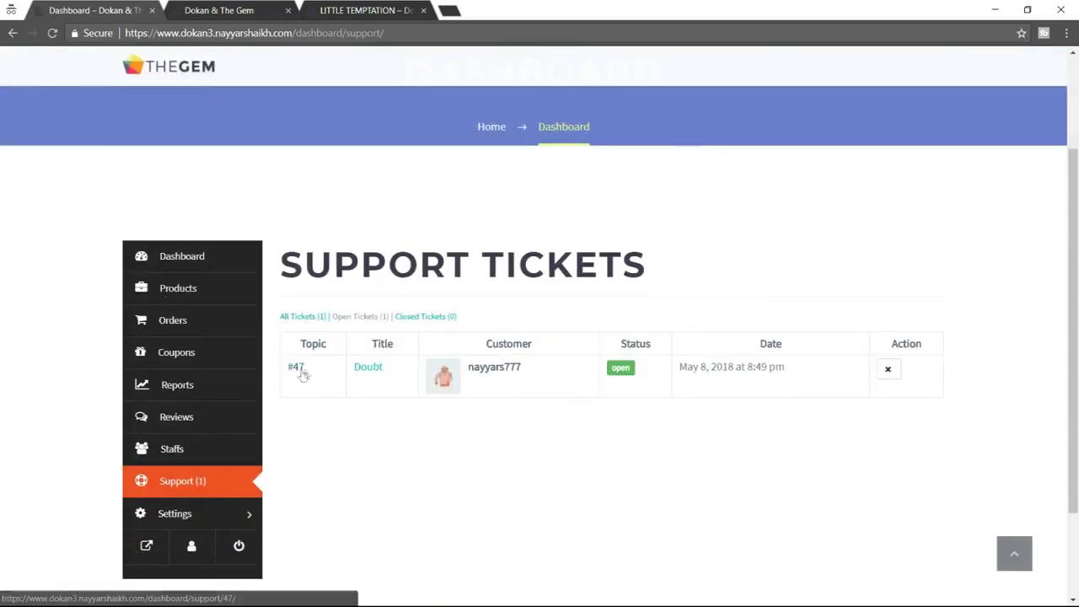
double_click(510, 368)
left_click(543, 372)
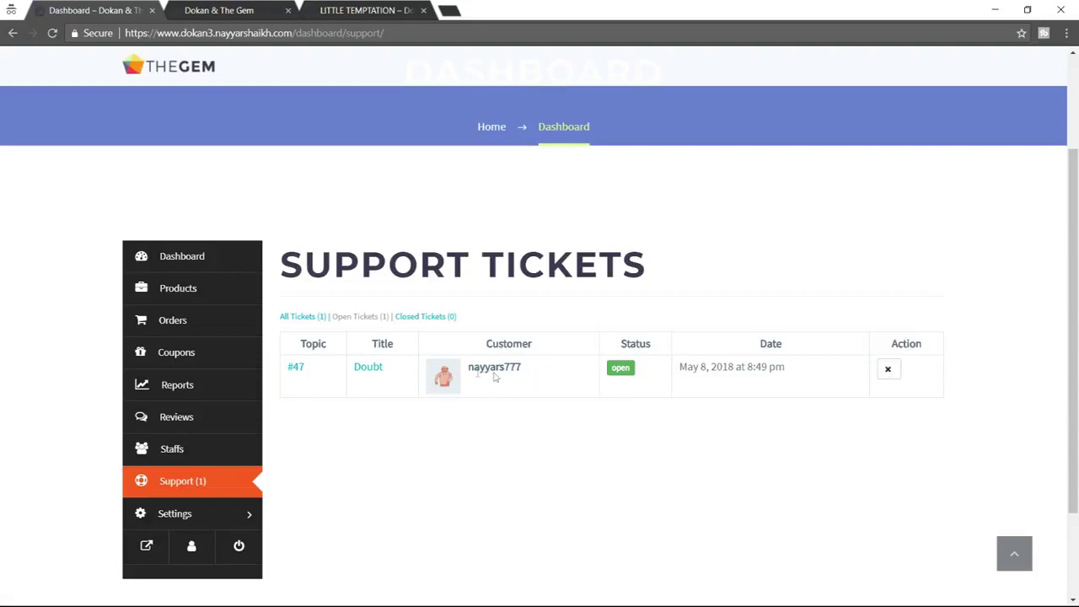
Open the Doubt ticket and post a 'Yes!' reply to the customer's question
left_click(387, 367)
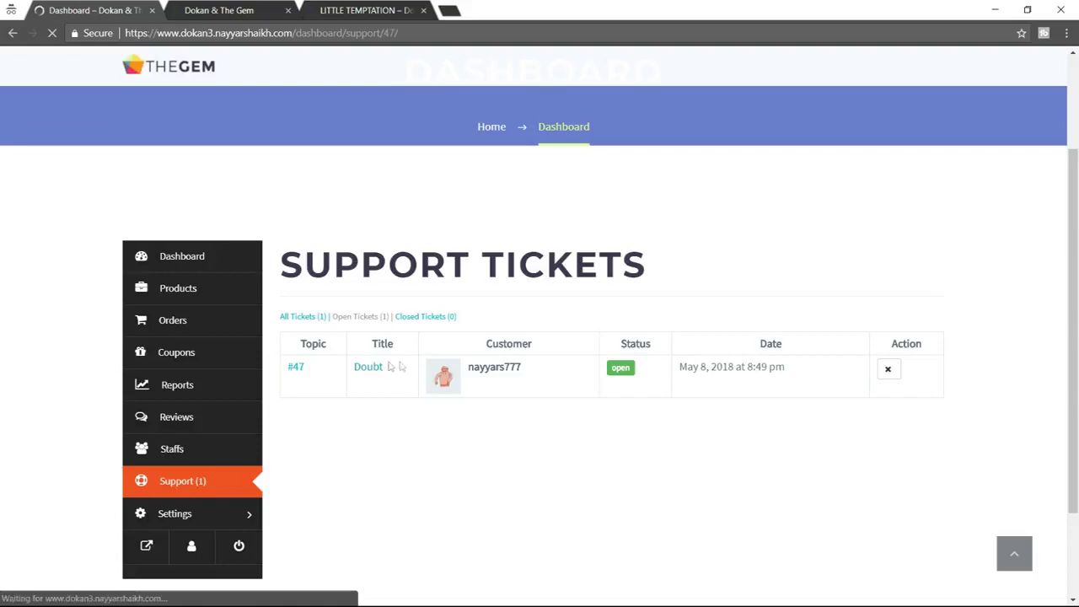
scroll(501, 366, "down", 4)
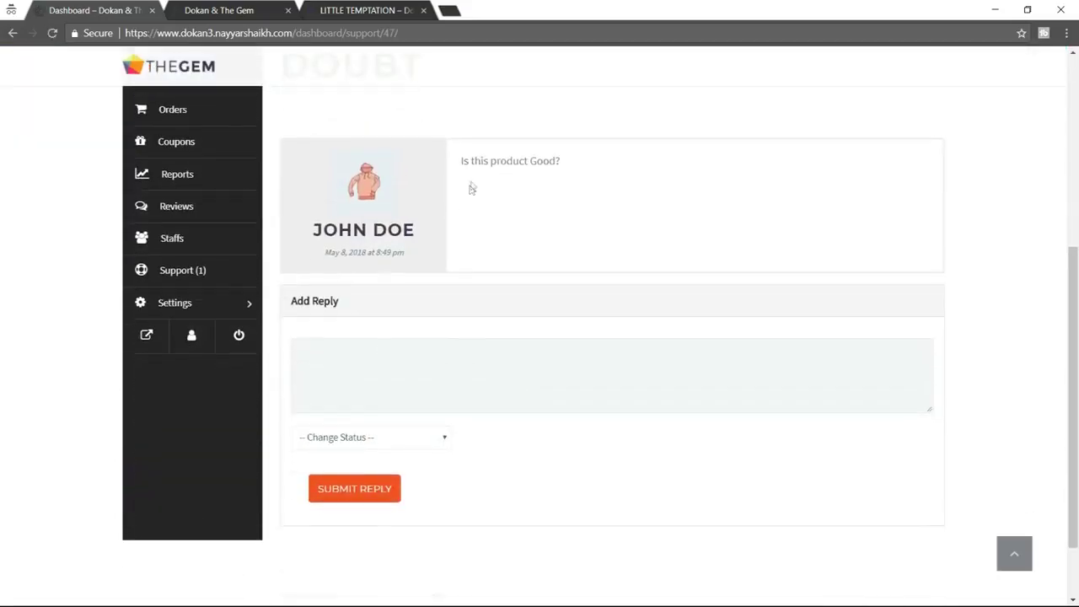
left_click_drag(458, 169, 559, 161)
left_click(442, 351)
left_click(360, 489)
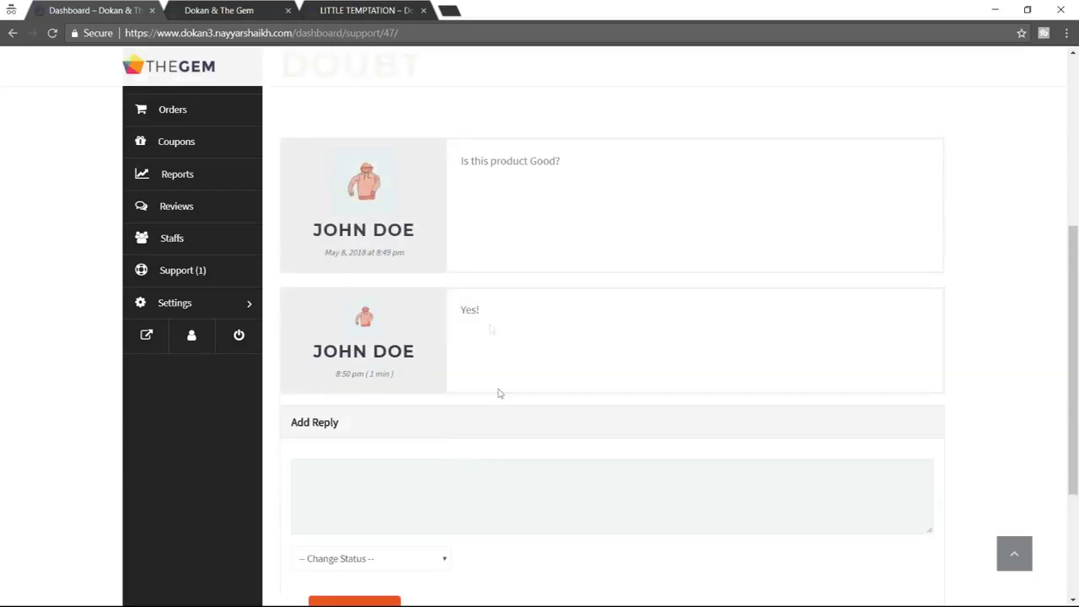
Review the customer's question alongside the posted 'Yes!' reply and its author
scroll(562, 347, "up", 1)
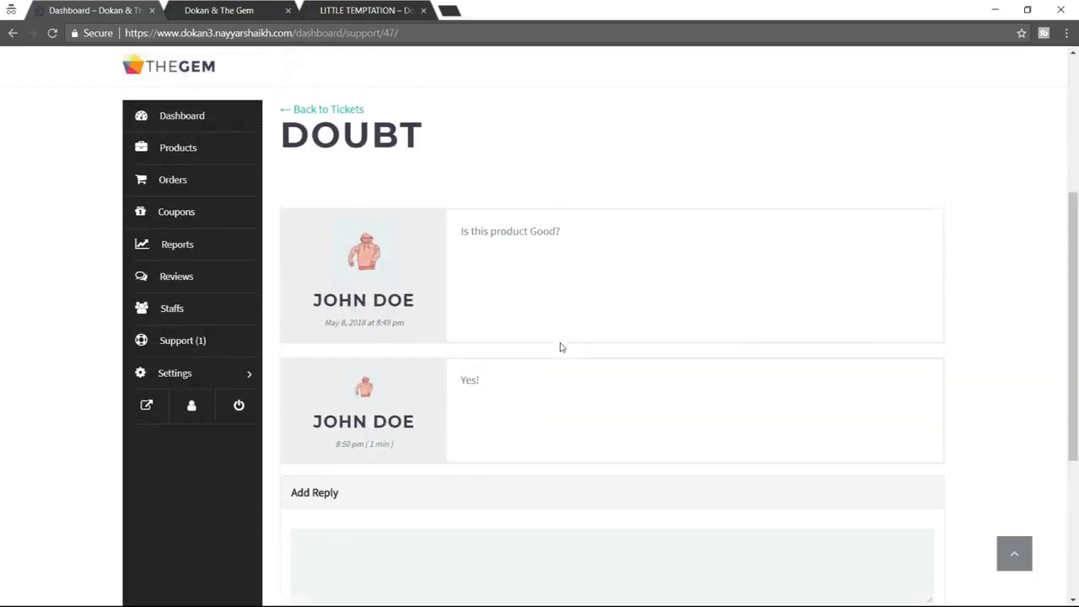
left_click_drag(569, 235, 458, 232)
left_click_drag(535, 386, 442, 378)
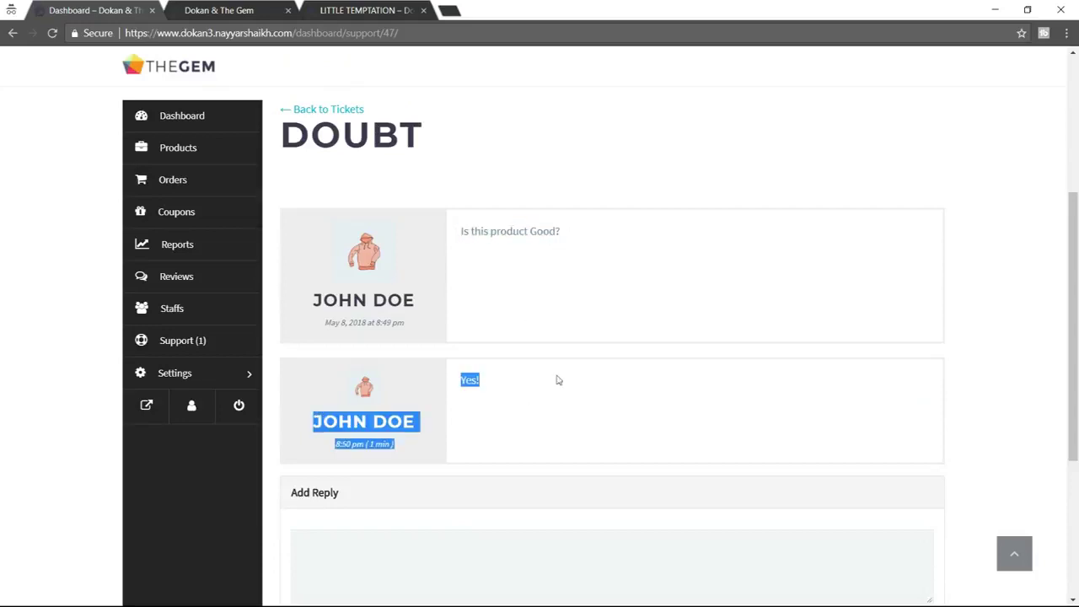
left_click(557, 380)
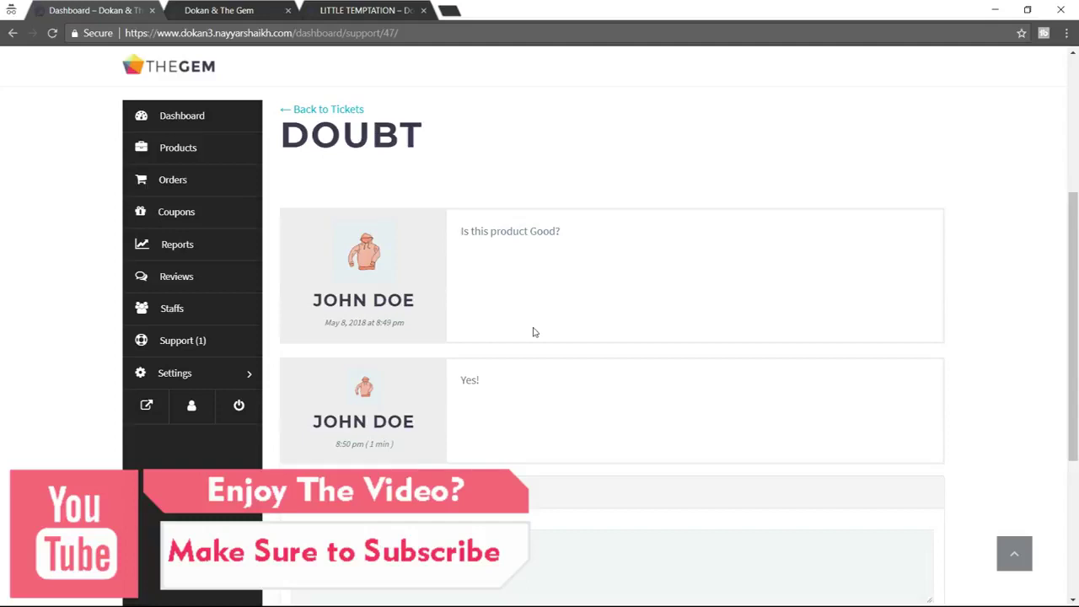
left_click_drag(518, 400, 444, 380)
left_click(508, 405)
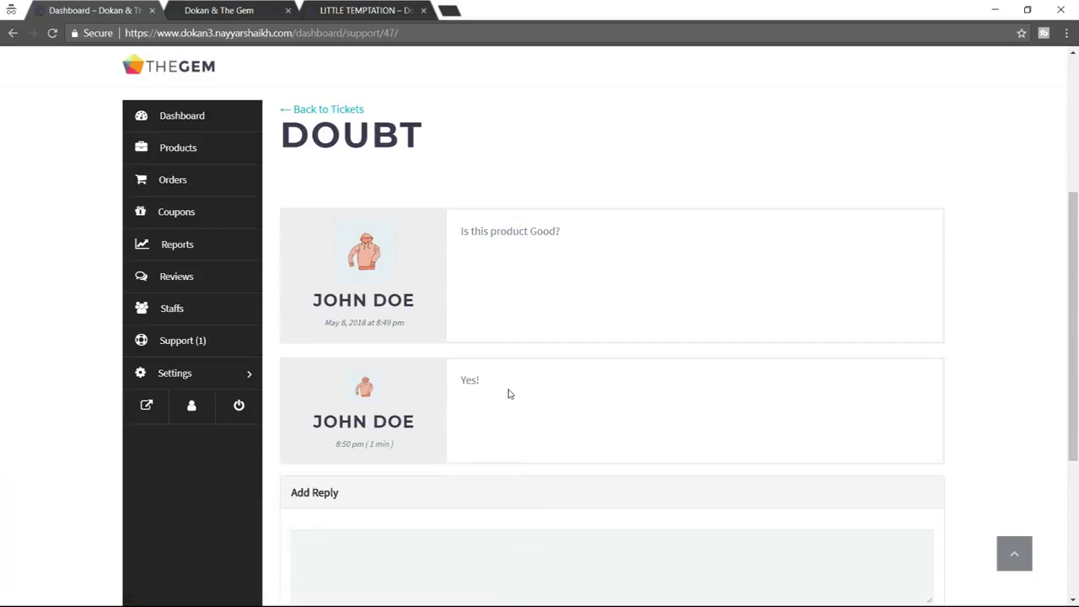
Submit a reply with status Close Ticket, then return to the Support Tickets list
scroll(510, 392, "down", 2)
scroll(618, 391, "down", 2)
left_click(392, 352)
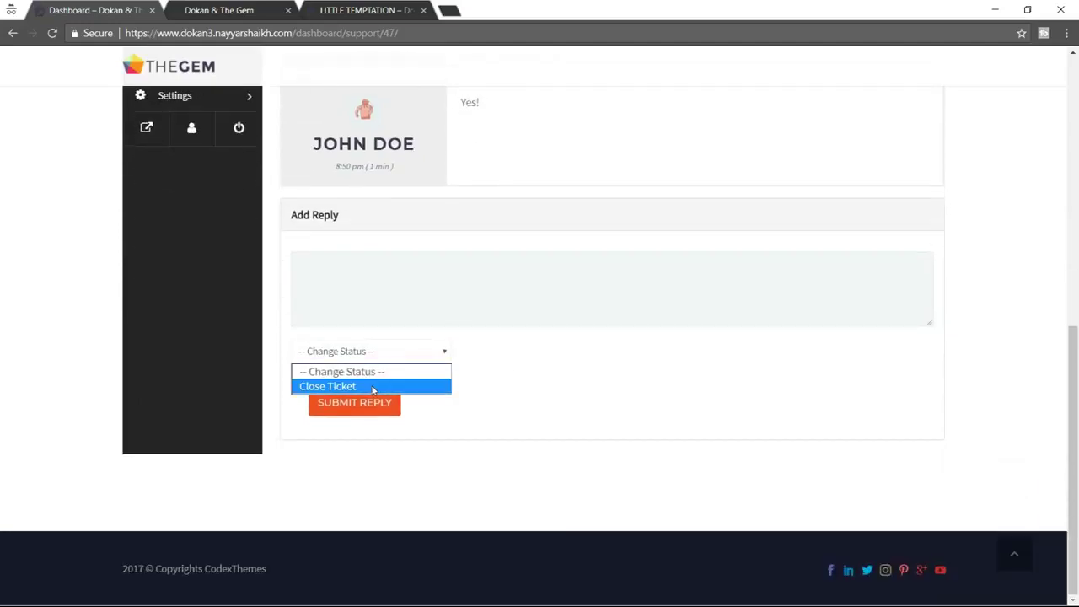
left_click(373, 387)
left_click(384, 401)
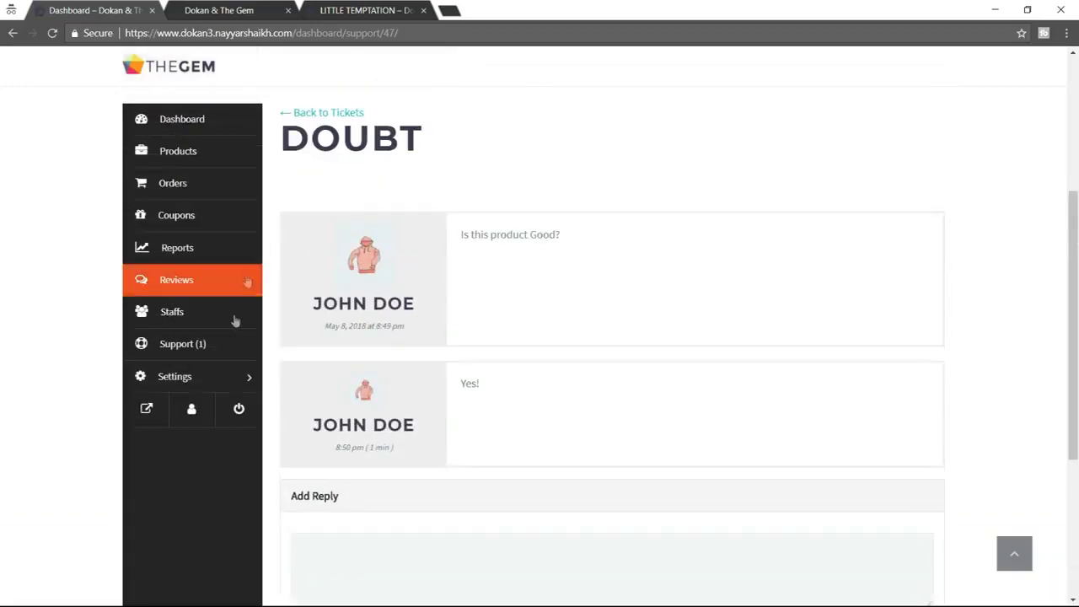
left_click(236, 348)
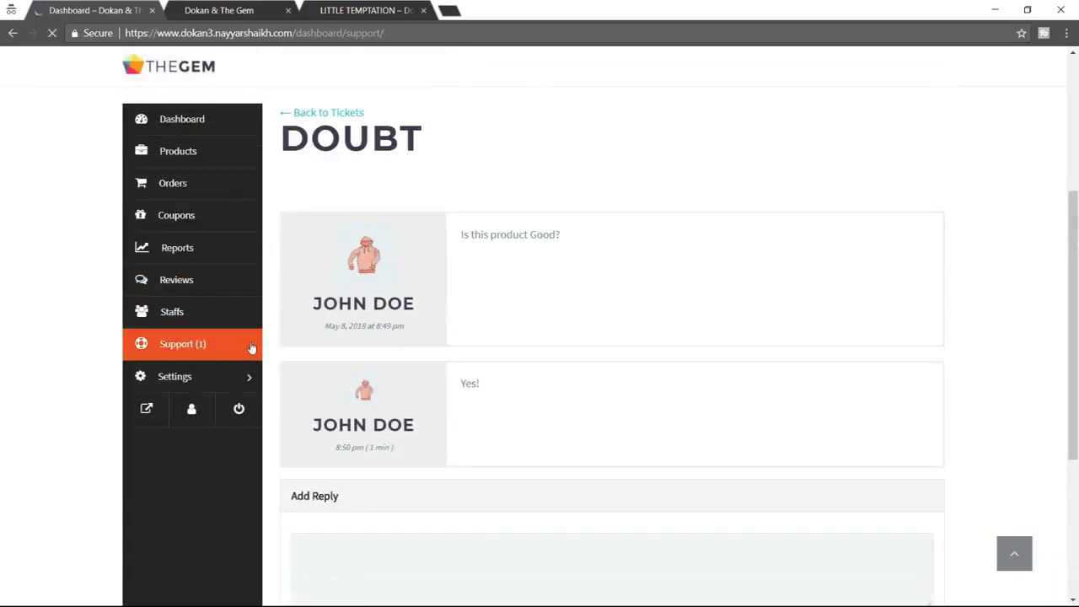
scroll(783, 368, "down", 2)
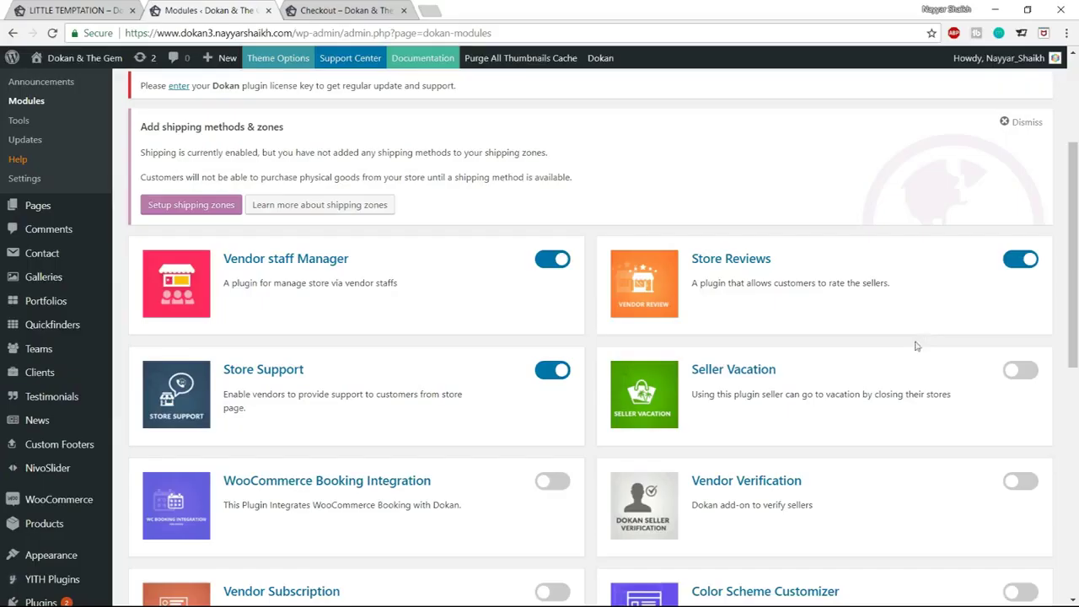
scroll(910, 354, "down", 2)
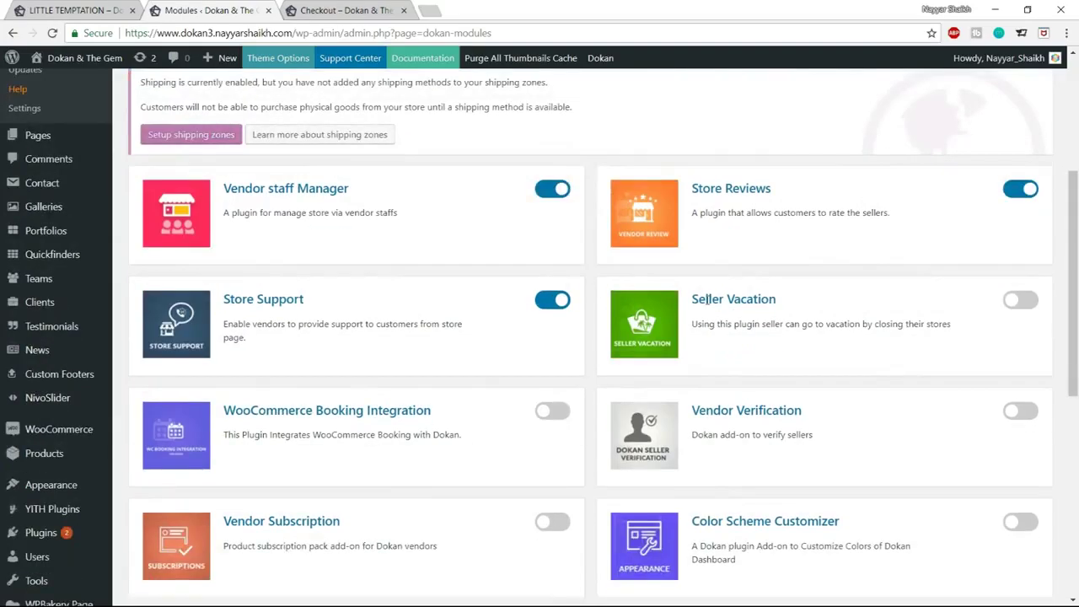
Enable Seller Vacation in Dokan Modules, then reload the vendor's Support Tickets page
left_click(1021, 301)
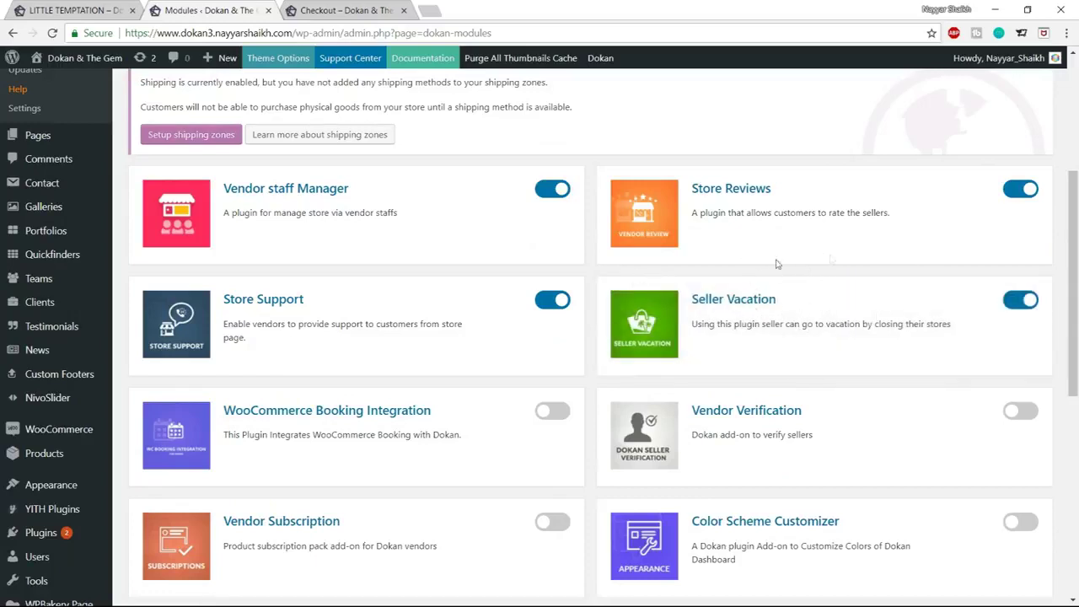
key("alt+Tab")
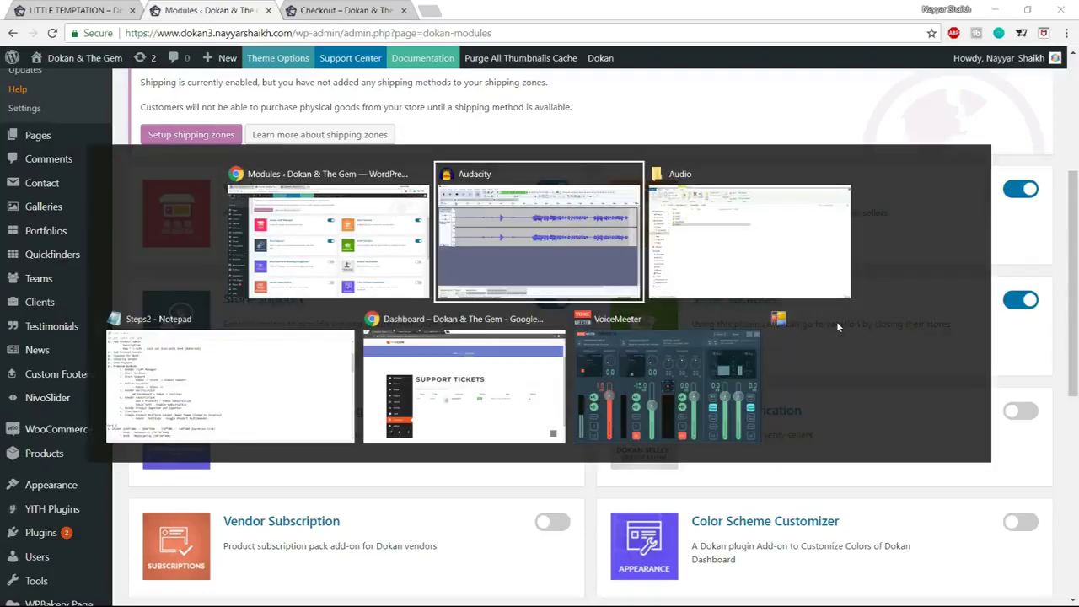
key("alt+Tab")
key("alt+Tab")
key("alt+Tab")
left_click(52, 33)
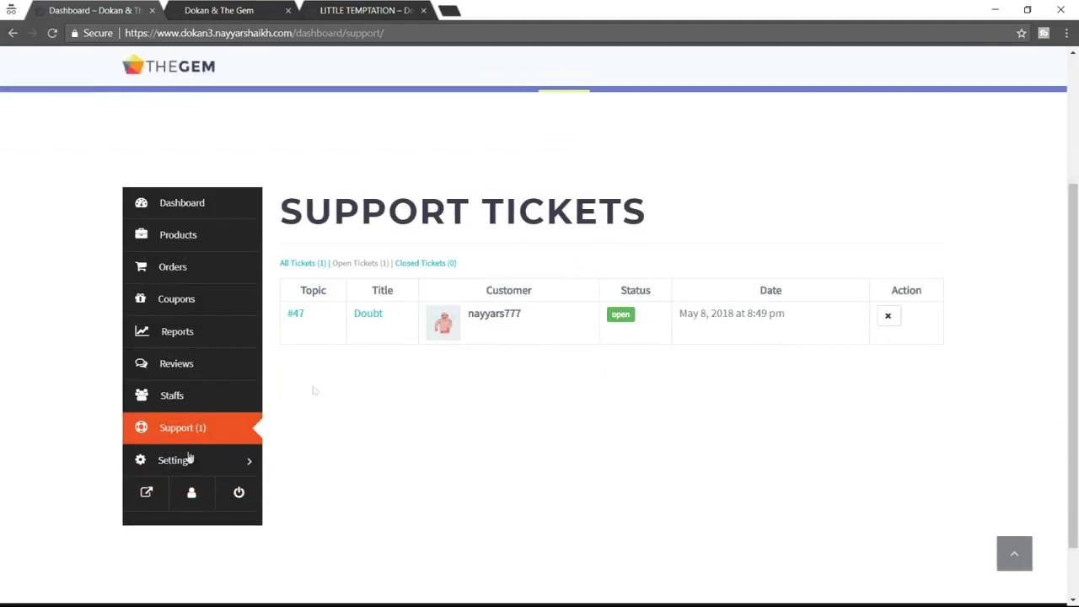
In the vendor's store settings, tick Go to Vacation
left_click(187, 469)
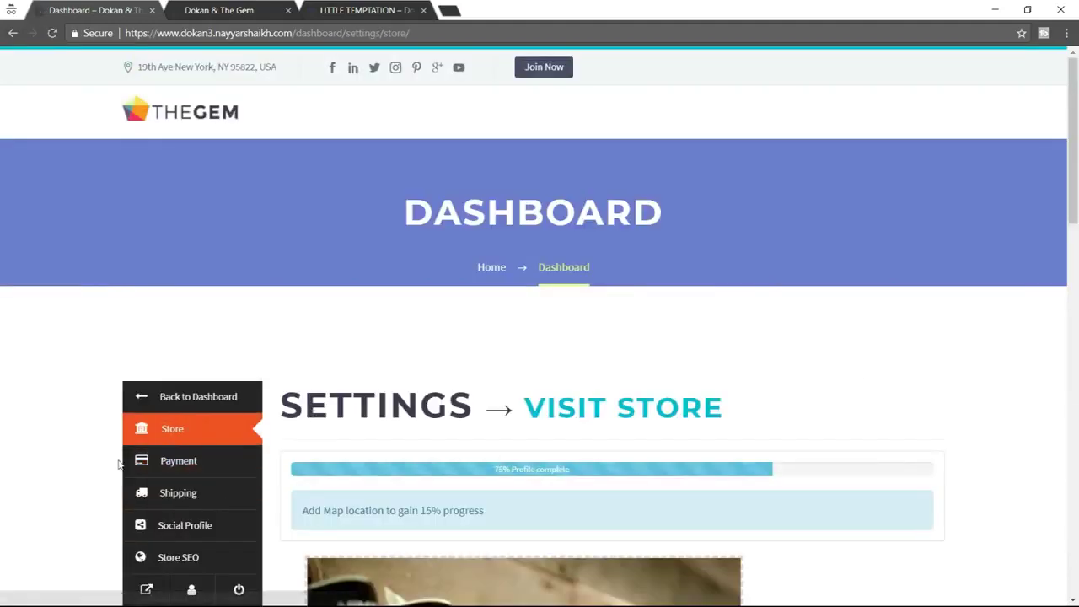
scroll(179, 388, "down", 1)
scroll(896, 374, "down", 10)
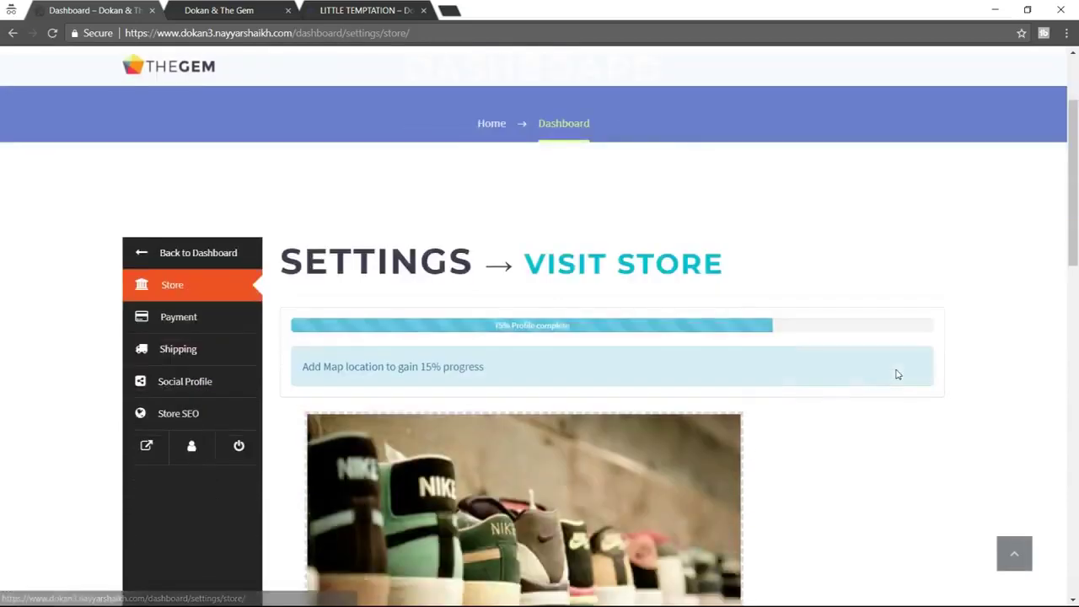
scroll(898, 390, "down", 3)
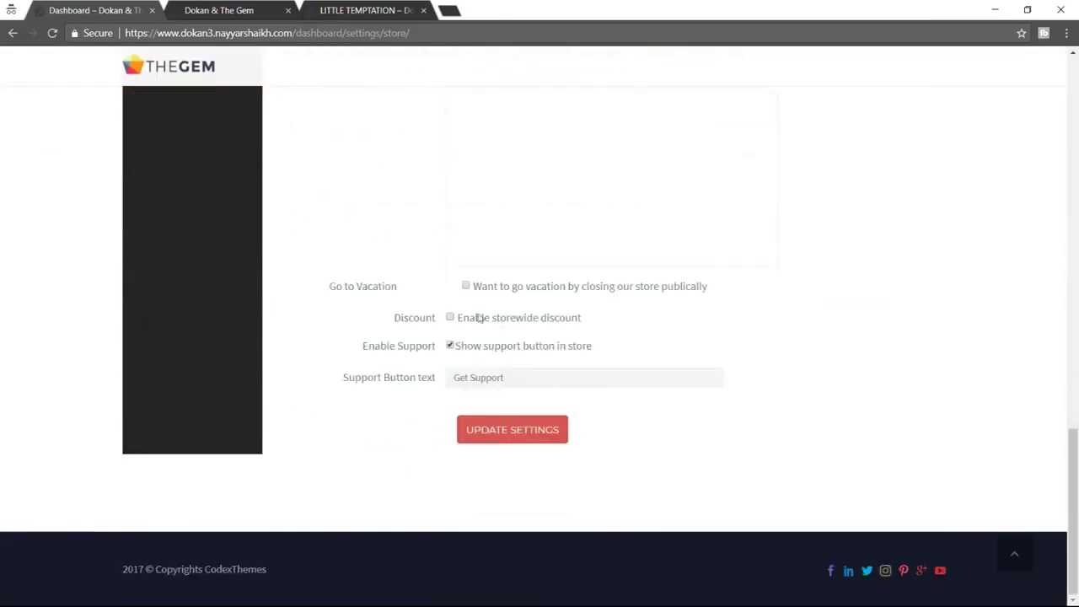
left_click_drag(329, 287, 344, 288)
left_click(419, 299)
left_click(466, 286)
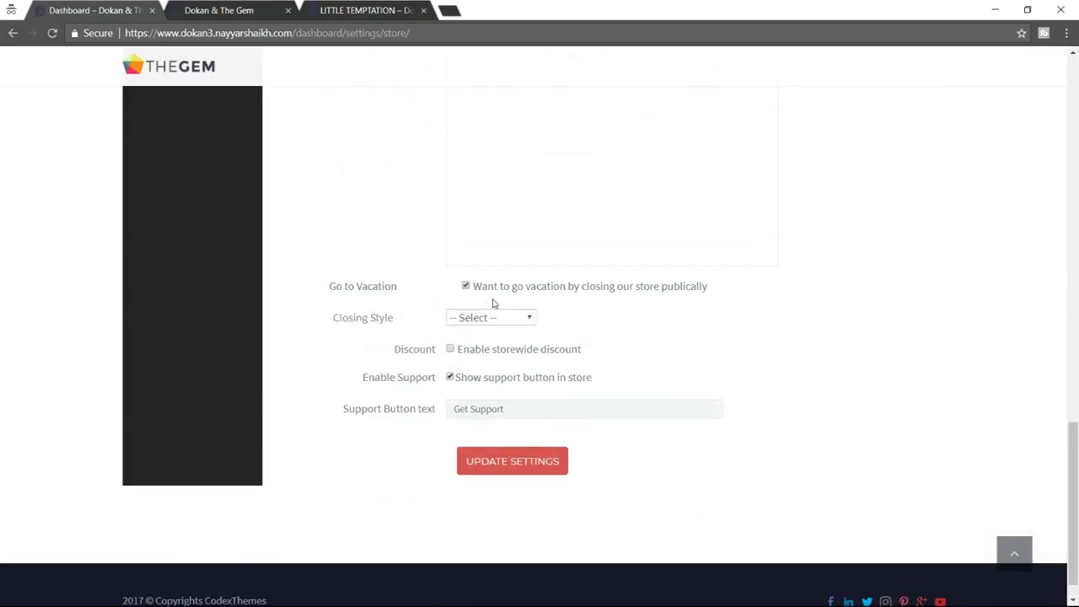
left_click(466, 288)
left_click(466, 287)
Choose Date Wise Close from 2018-05-16 to 2018-05-23 and update the settings
left_click(499, 319)
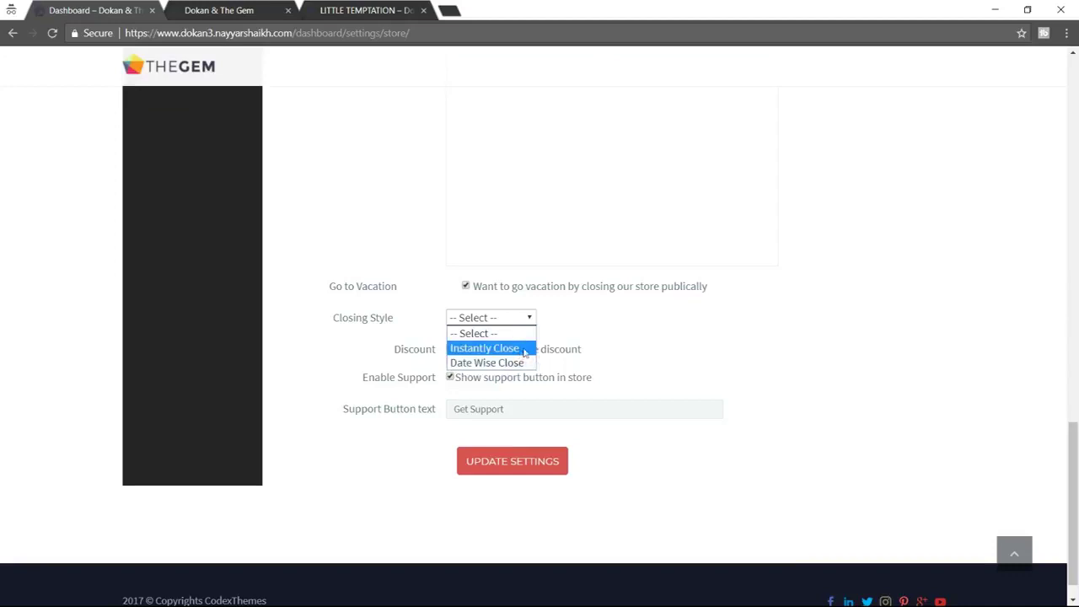
left_click(489, 348)
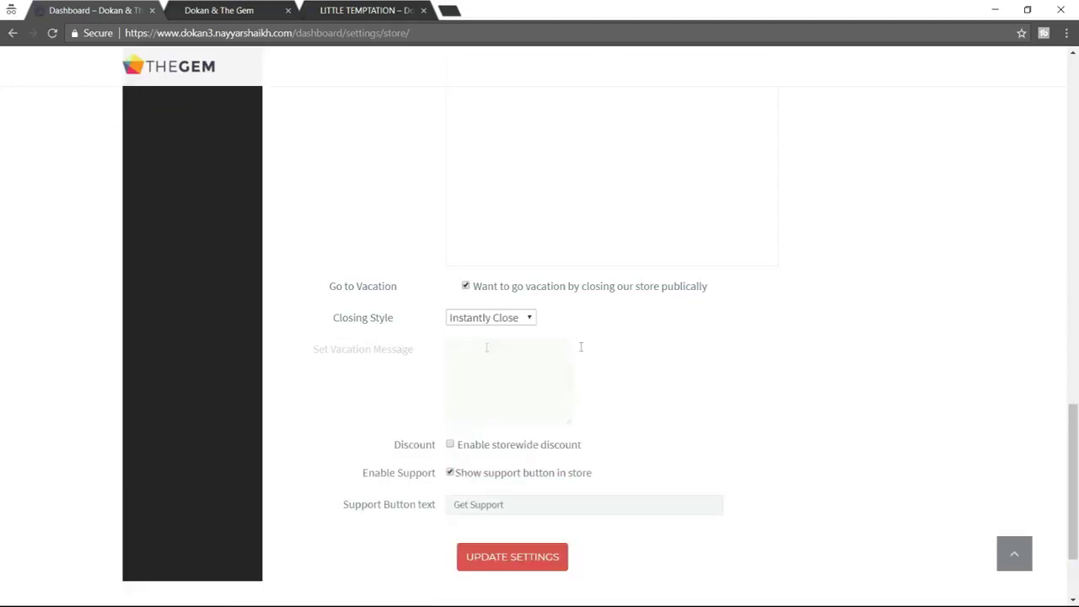
left_click(513, 358)
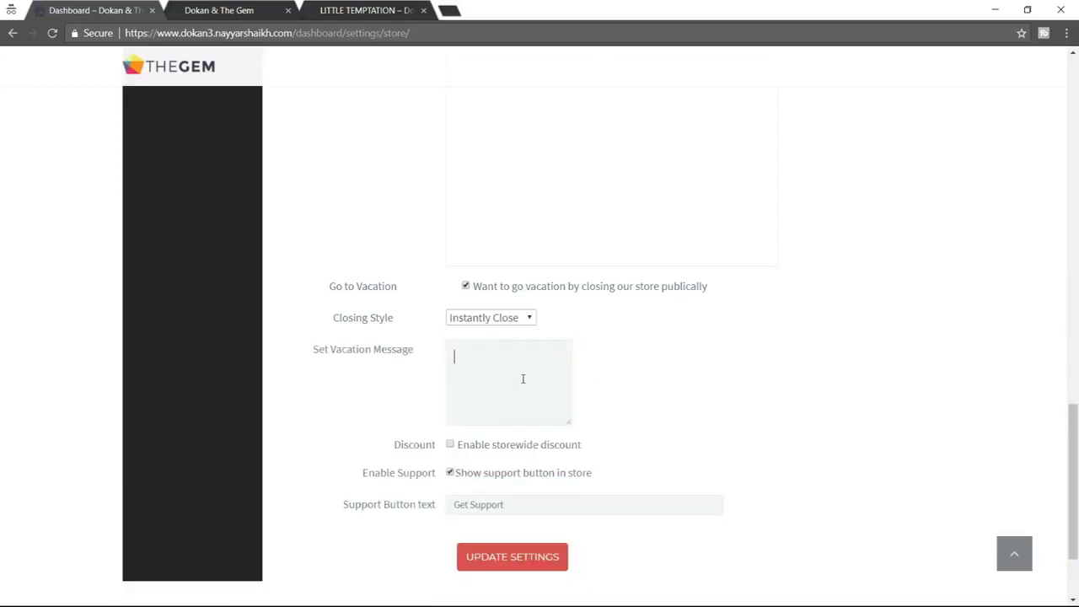
left_click(490, 318)
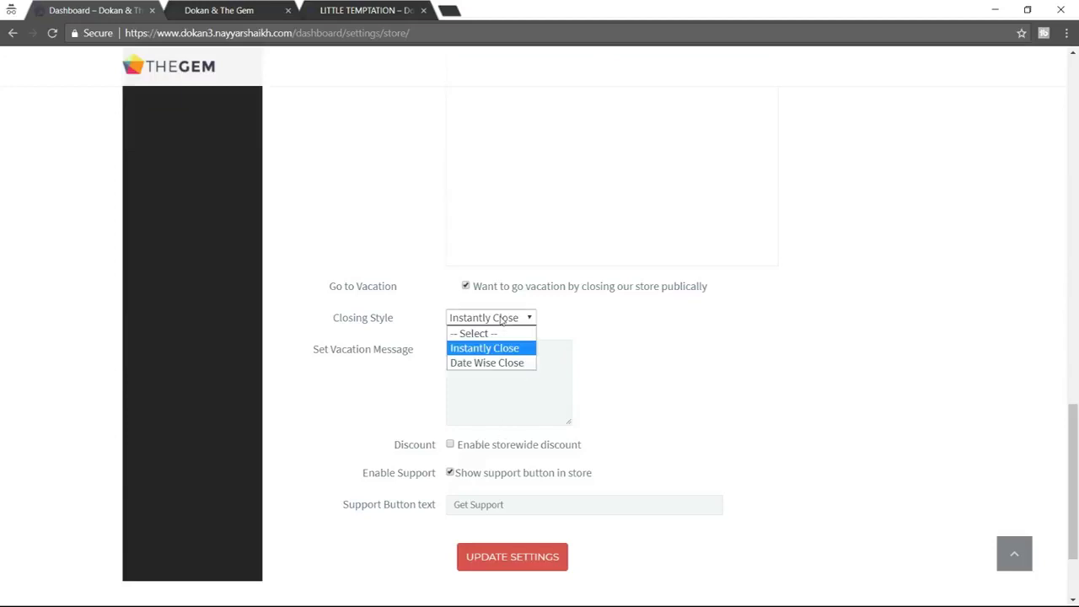
left_click(494, 363)
left_click(501, 365)
scroll(934, 343, "down", 2)
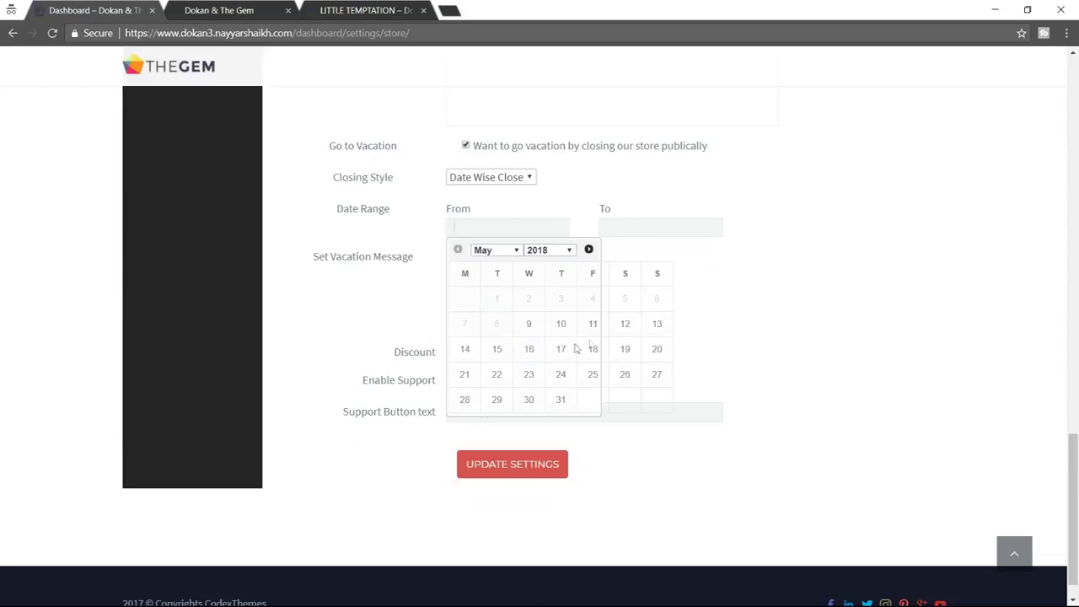
left_click(530, 351)
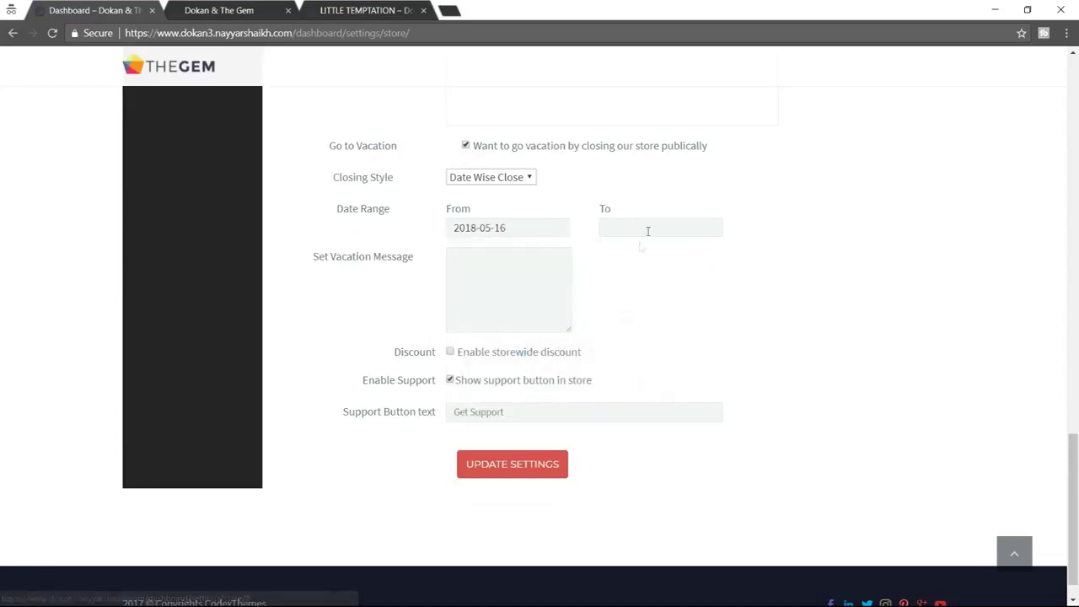
left_click(634, 253)
left_click(682, 375)
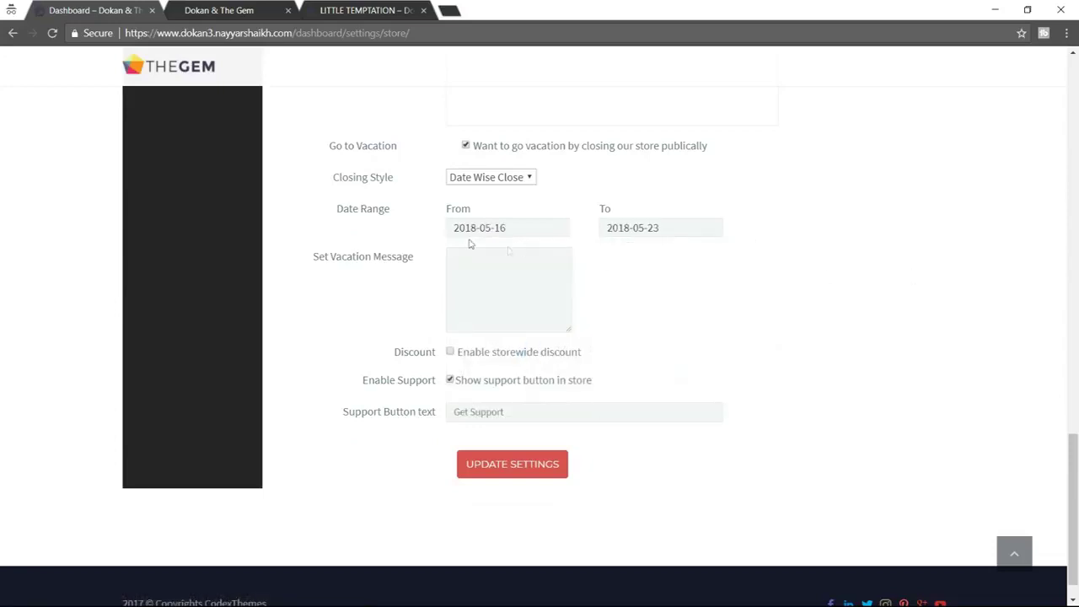
left_click_drag(570, 331, 939, 359)
left_click(599, 332)
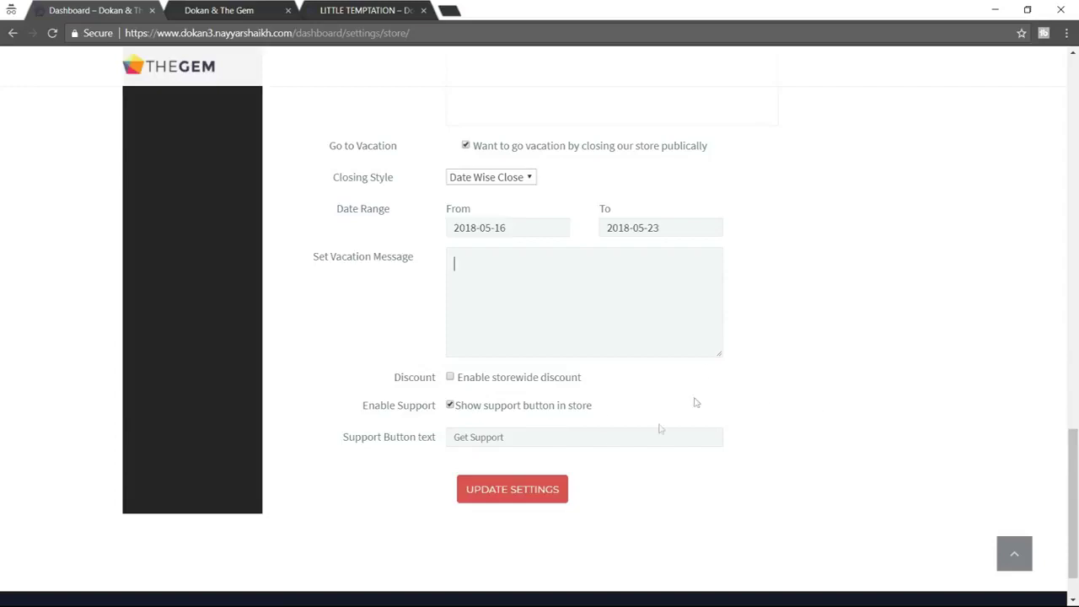
left_click(505, 498)
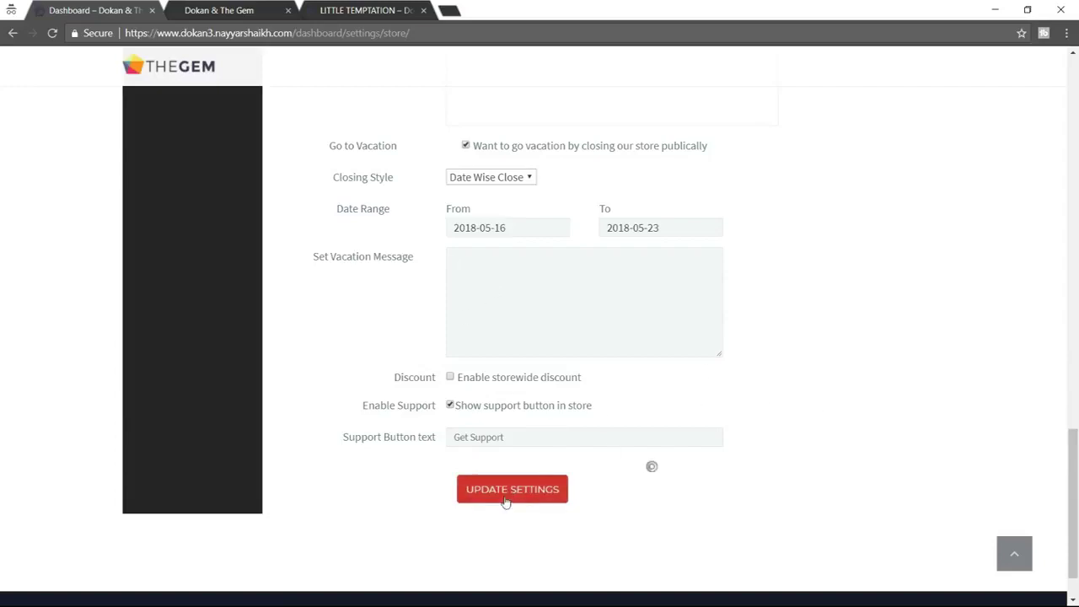
Untick Go to Vacation and save the store settings again
scroll(874, 411, "down", 9)
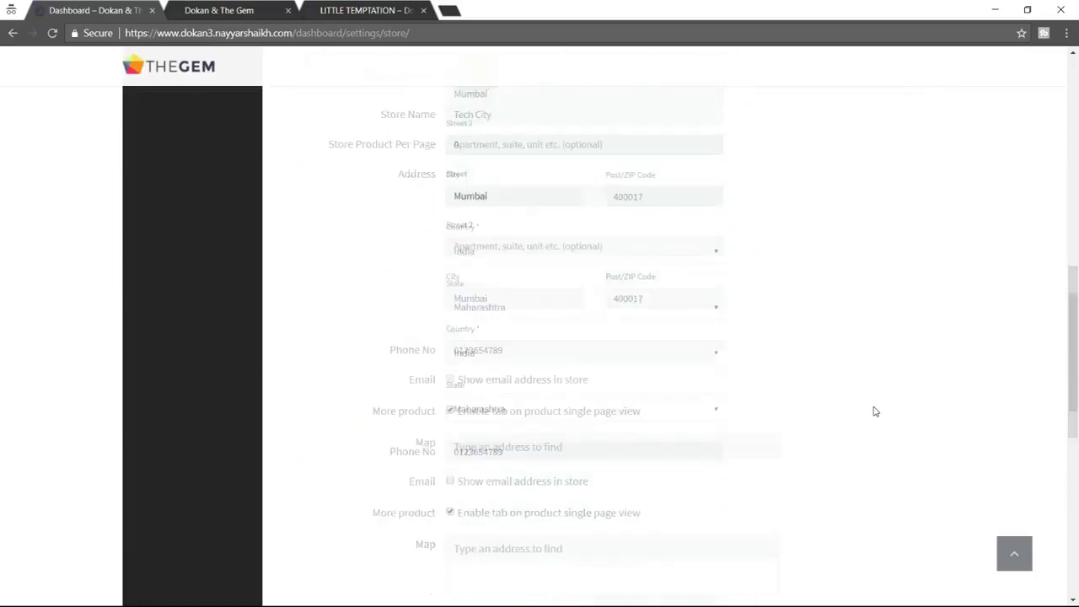
scroll(874, 410, "down", 5)
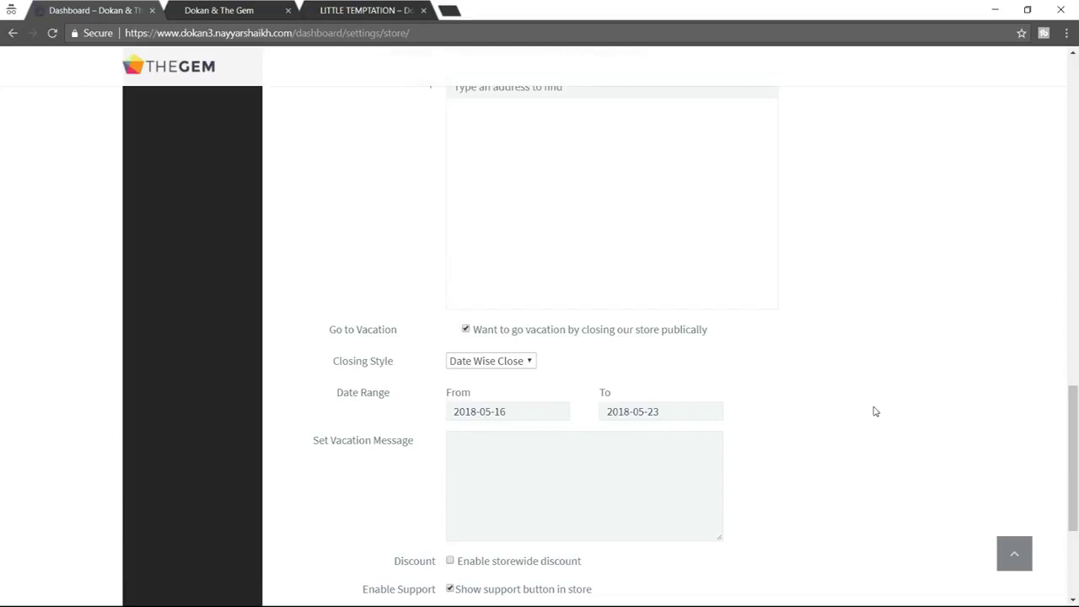
scroll(875, 411, "down", 2)
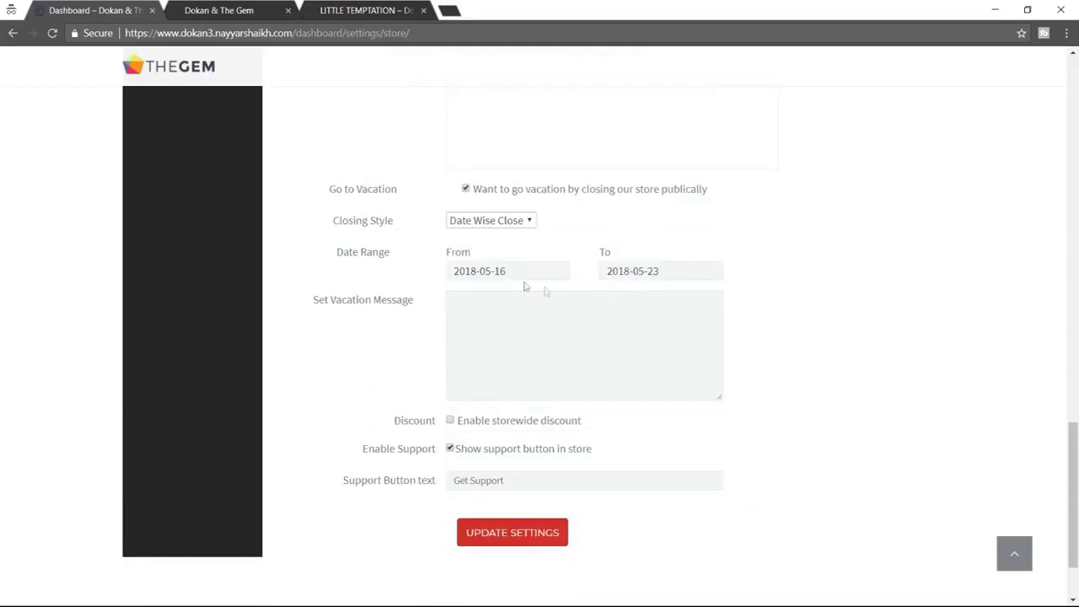
left_click(467, 190)
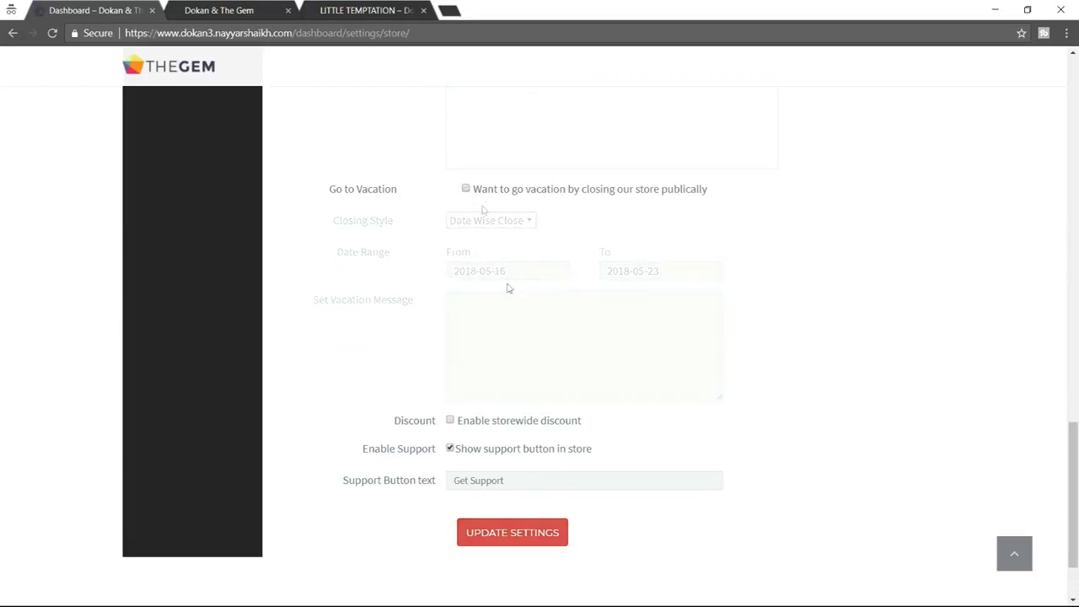
left_click(513, 429)
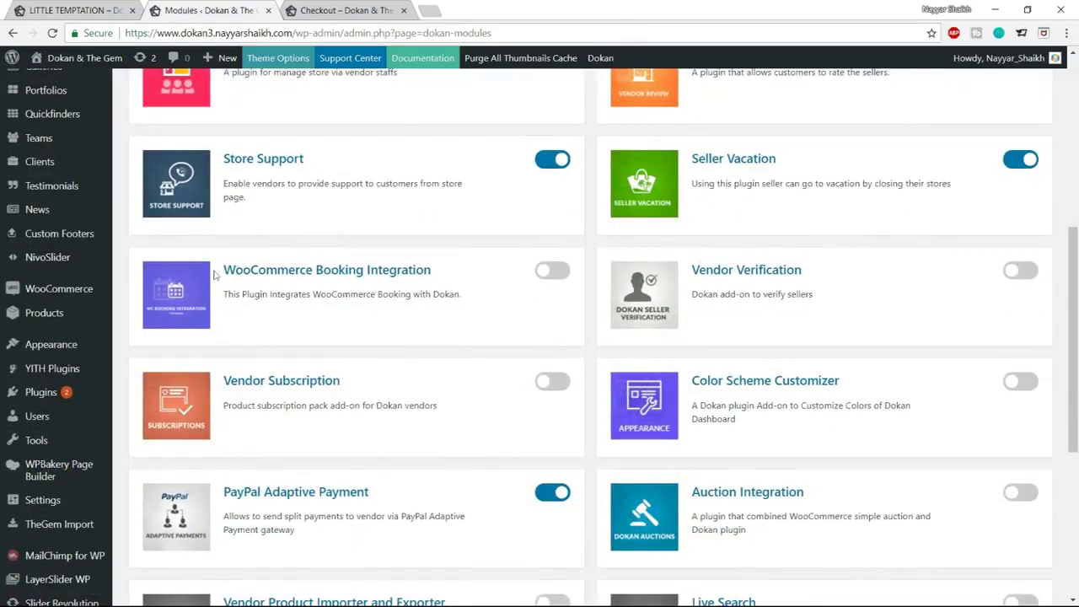
Toggle Vendor Verification on in Dokan Modules, then return to the vendor dashboard window
left_click_drag(226, 269, 455, 270)
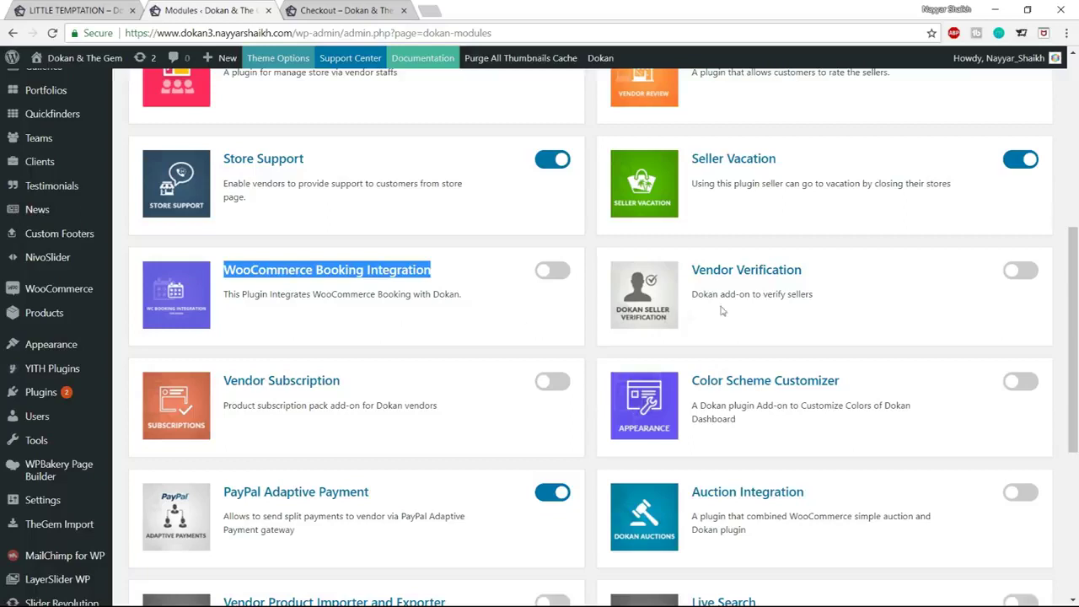
left_click(879, 279)
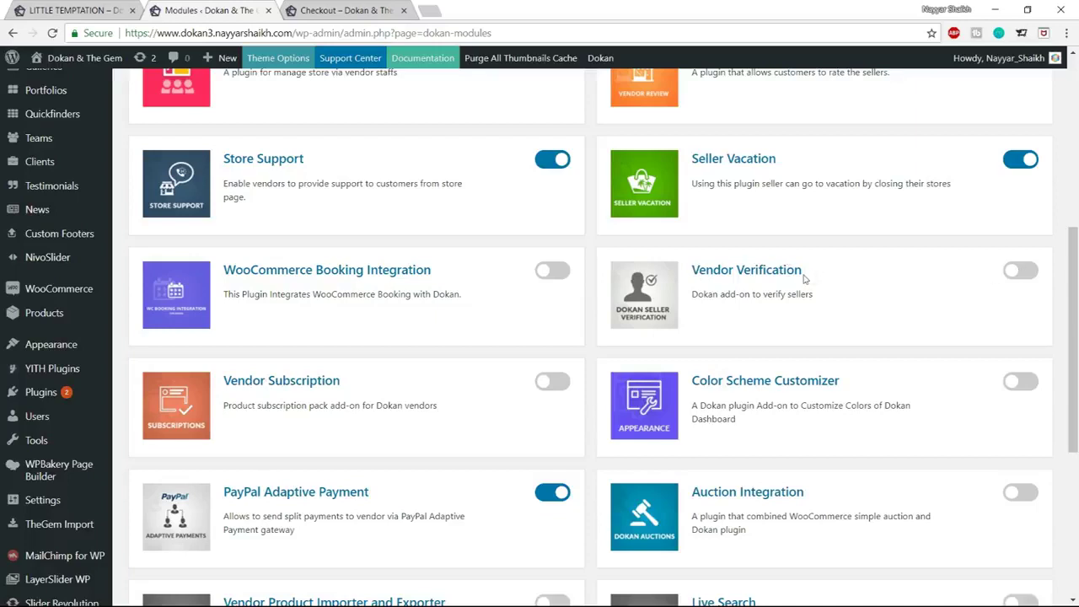
left_click(1020, 272)
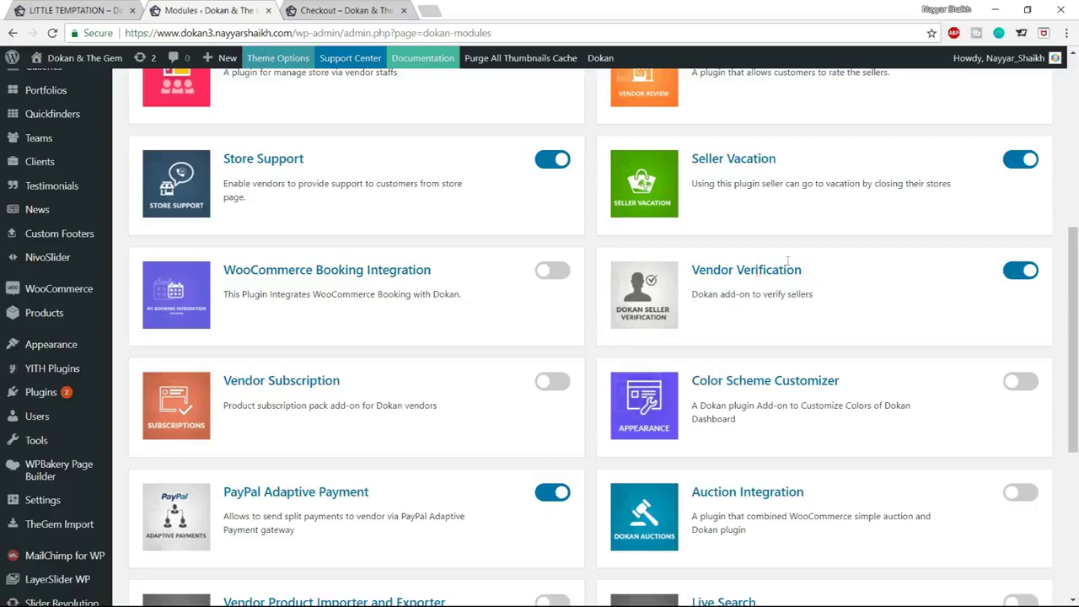
key("alt+Tab")
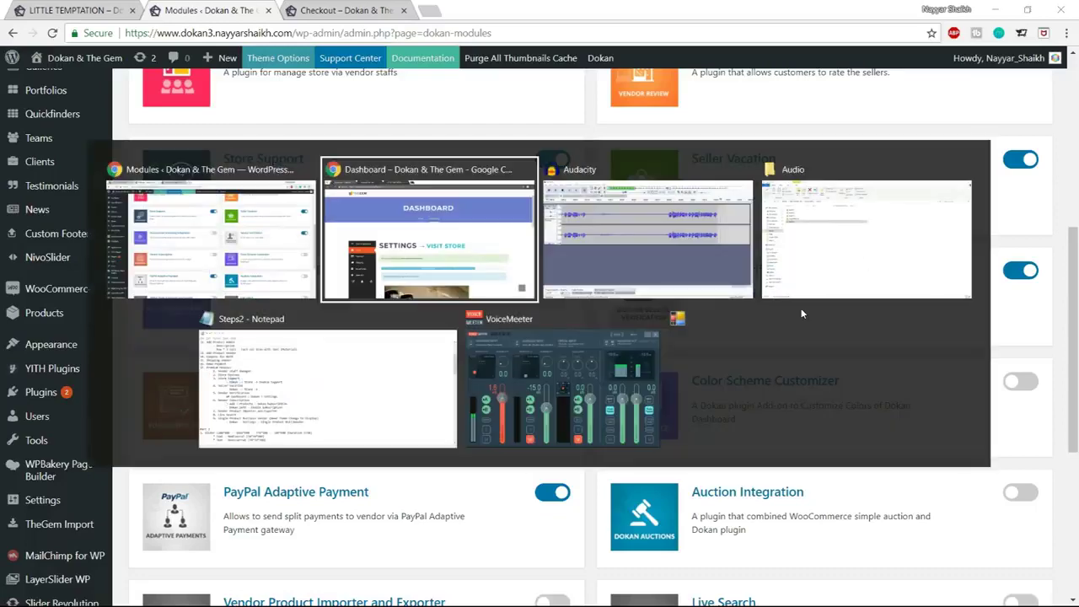
Reload the store settings, open Verification, and start a new ID verification
left_click(52, 33)
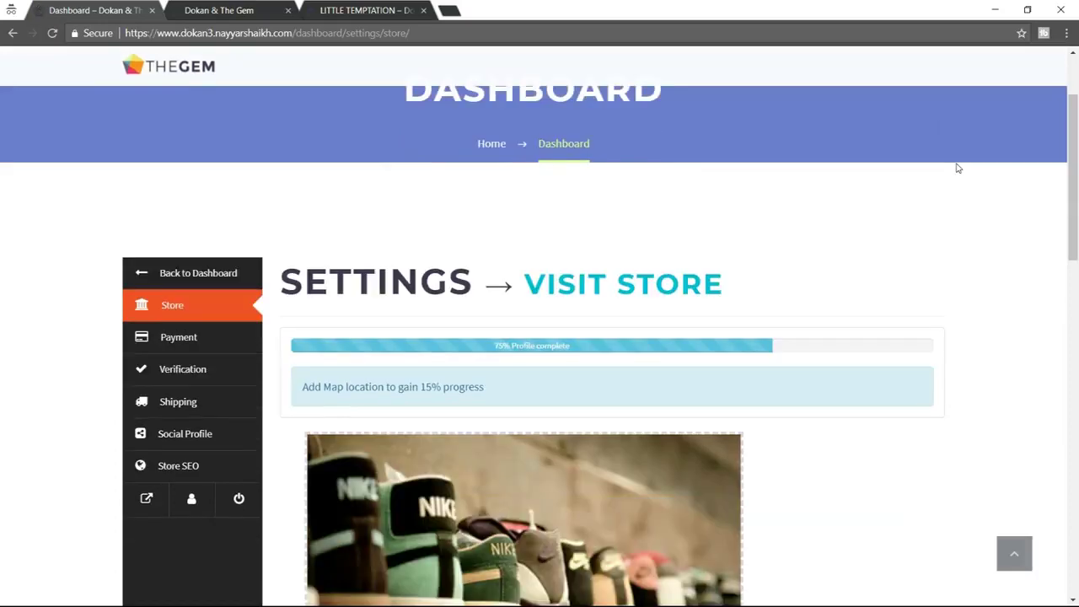
scroll(489, 219, "down", 2)
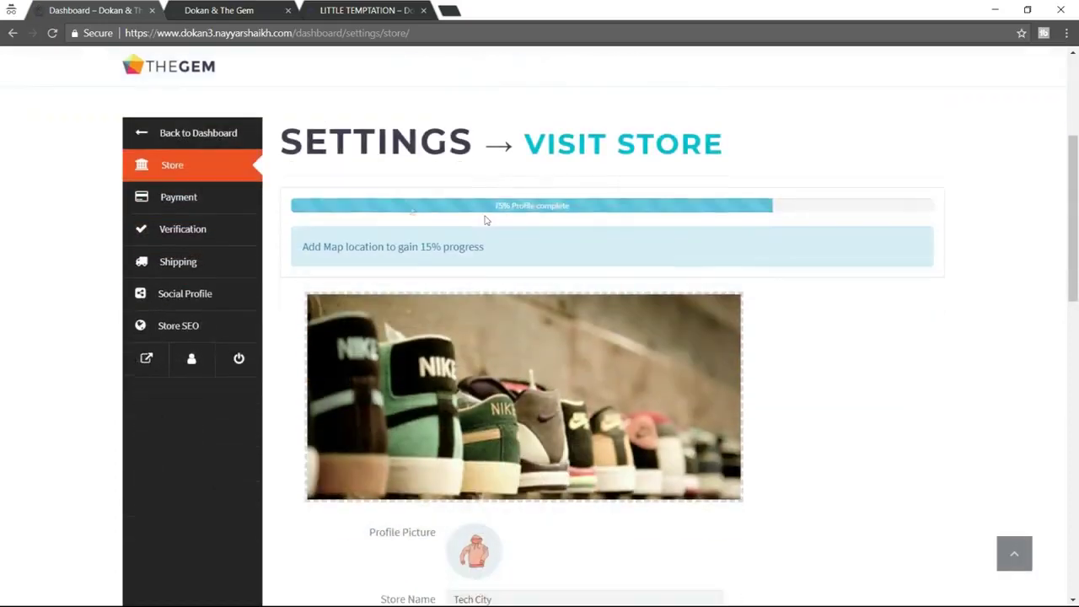
left_click(193, 239)
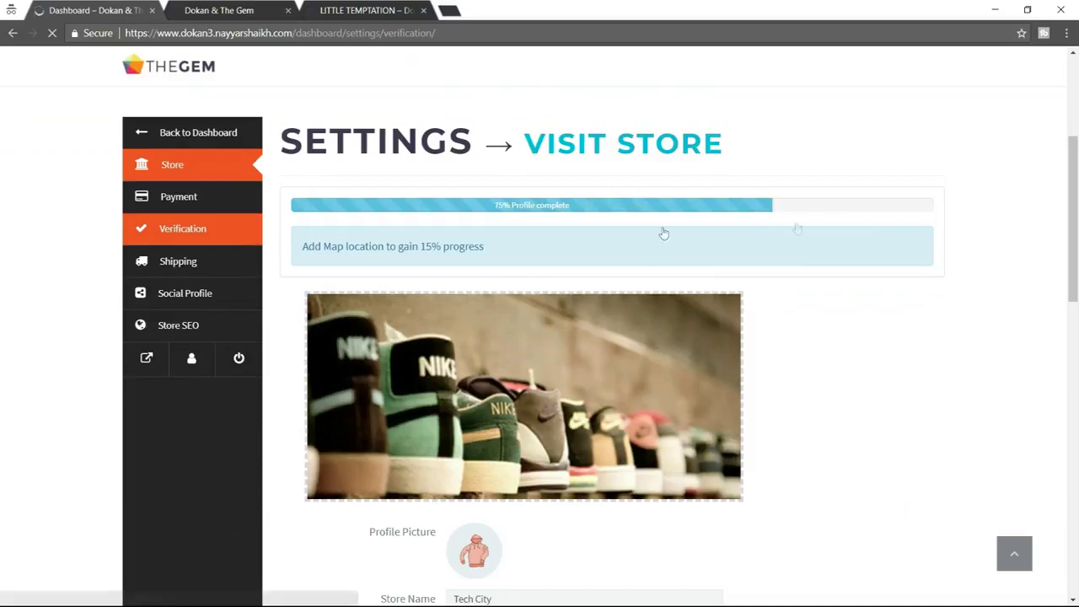
scroll(877, 229, "down", 2)
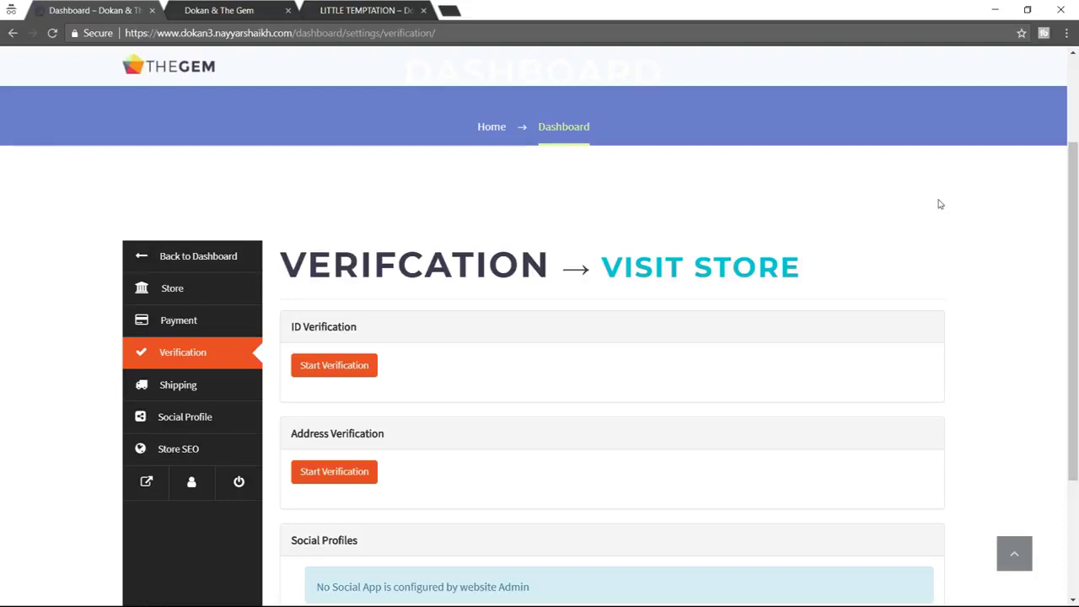
scroll(932, 207, "down", 1)
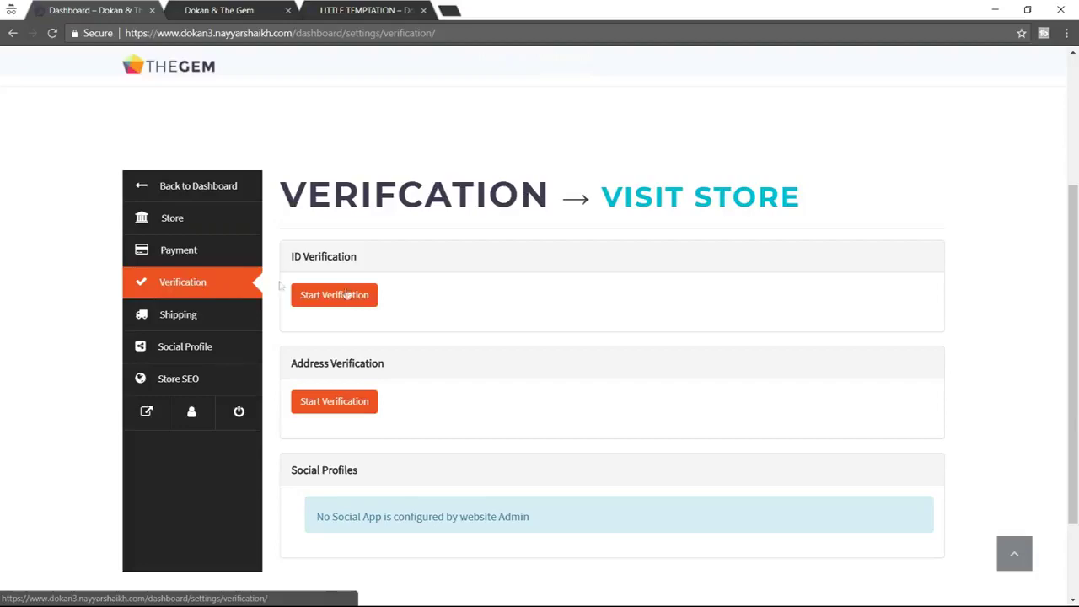
left_click_drag(292, 257, 364, 258)
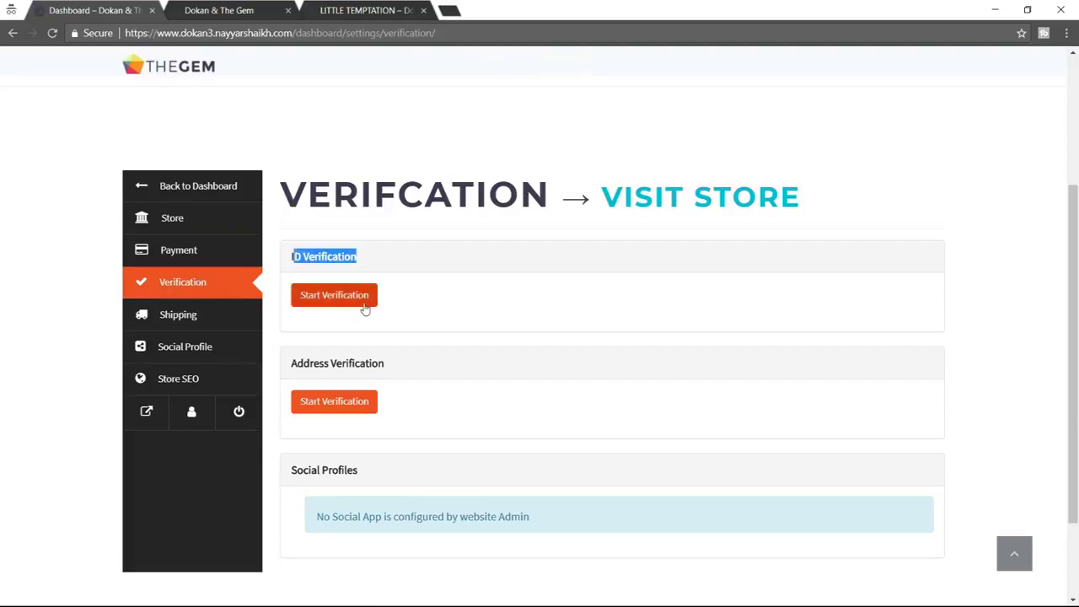
left_click(359, 302)
Submit a Passport ID verification using hoodie-2.jpg from the Media Library
scroll(387, 365, "down", 1)
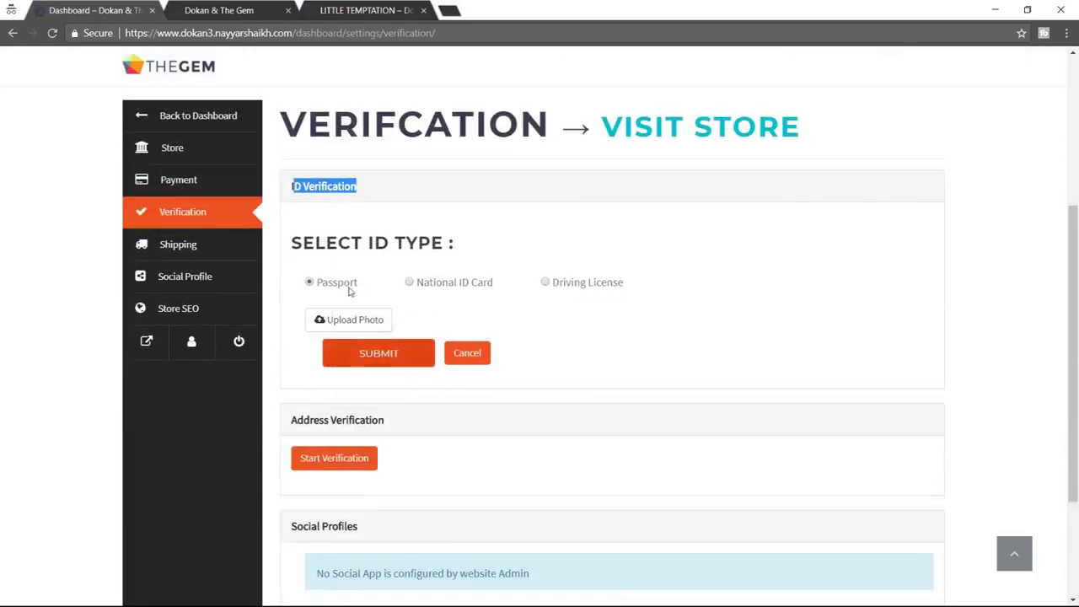
left_click(424, 287)
left_click(598, 289)
left_click(348, 289)
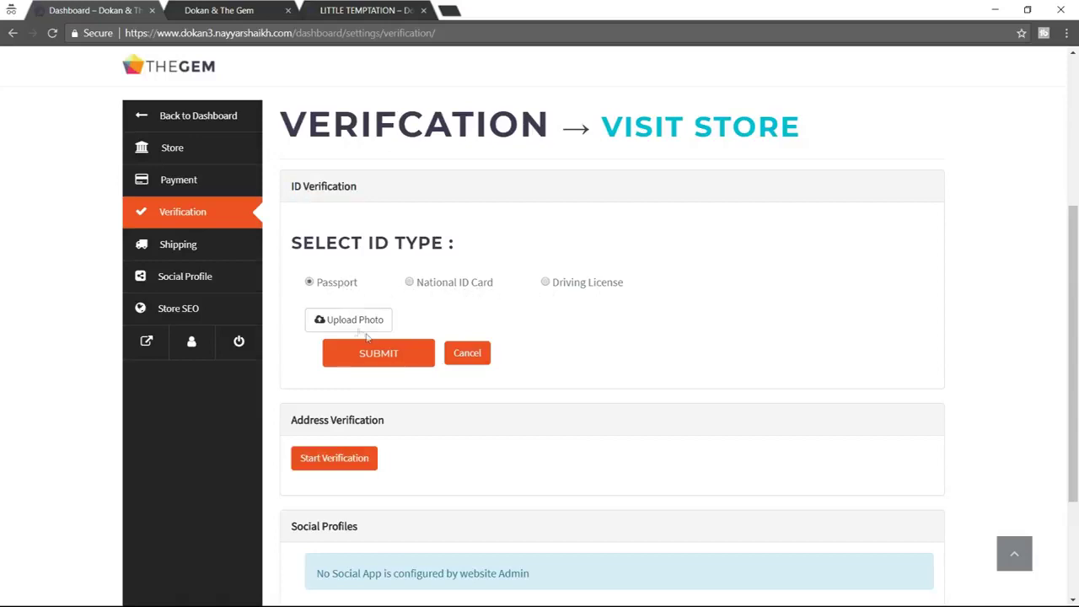
left_click(358, 324)
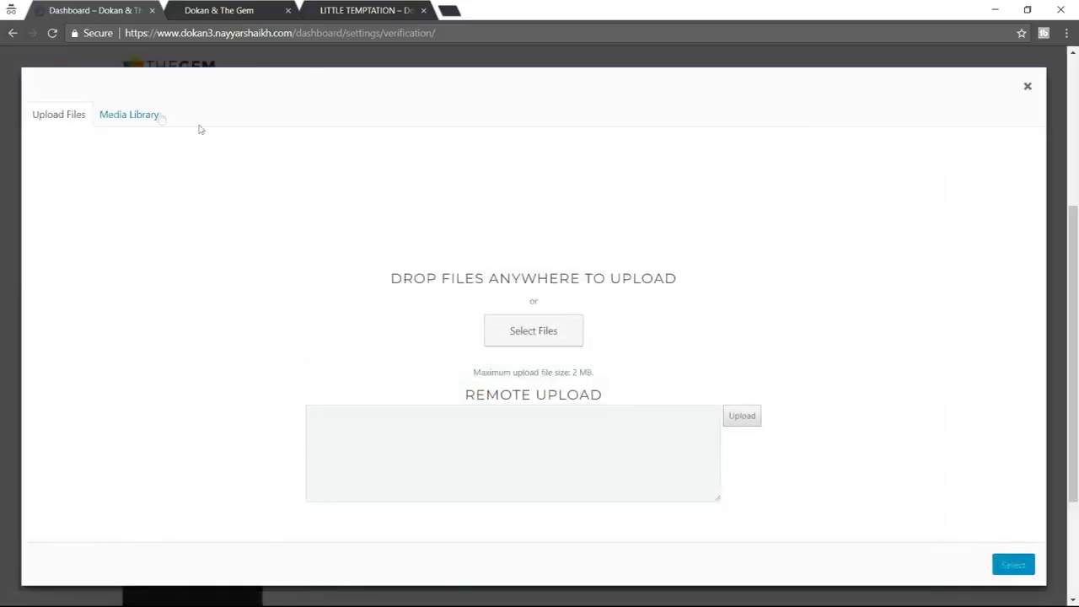
left_click(150, 116)
left_click(284, 223)
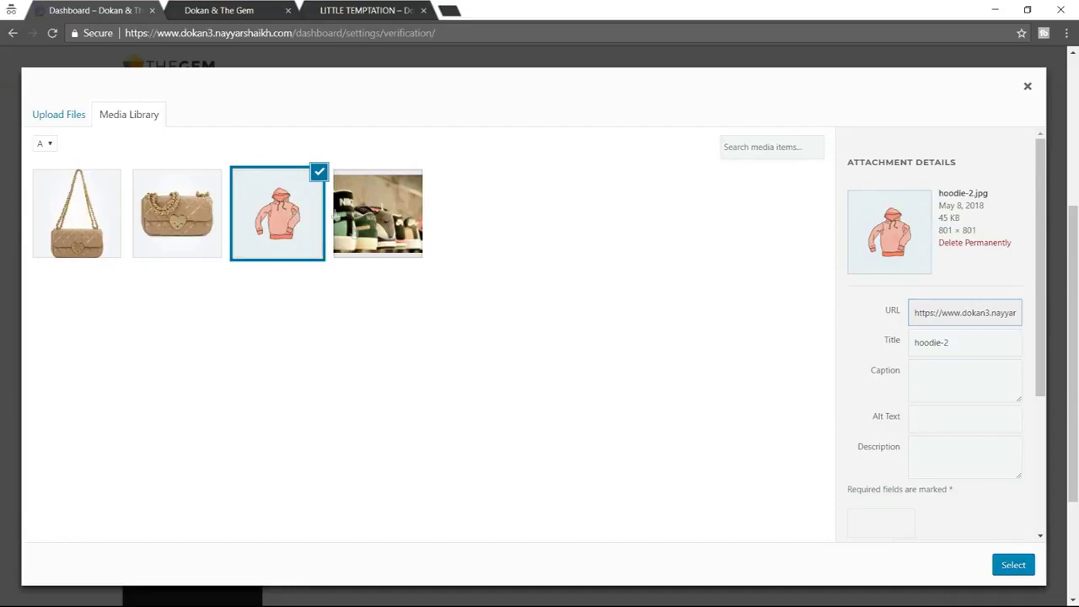
left_click(998, 570)
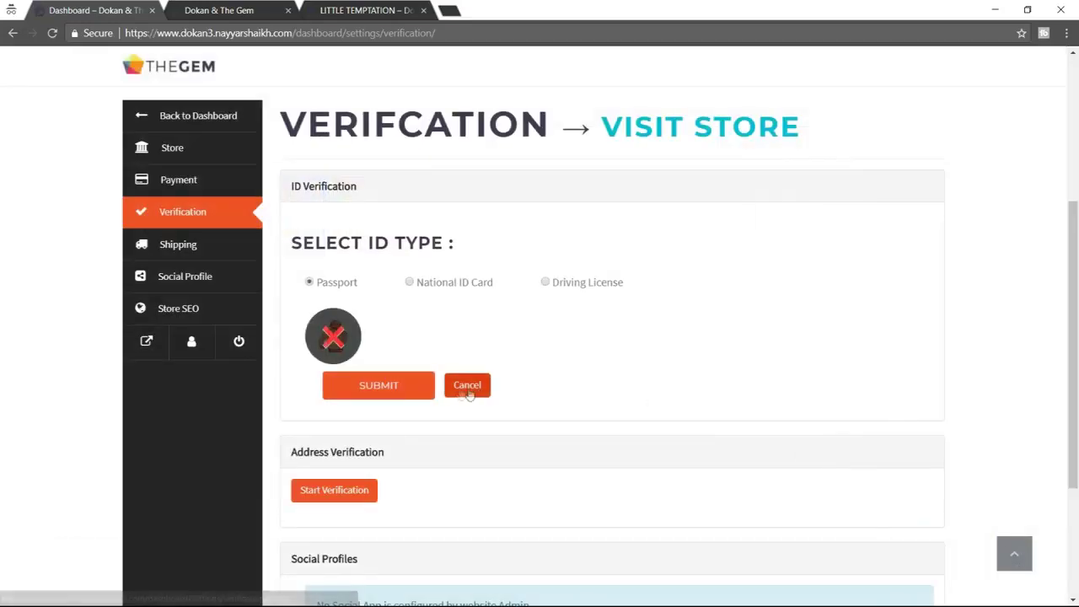
left_click(410, 385)
left_click_drag(308, 190, 503, 191)
left_click(540, 204)
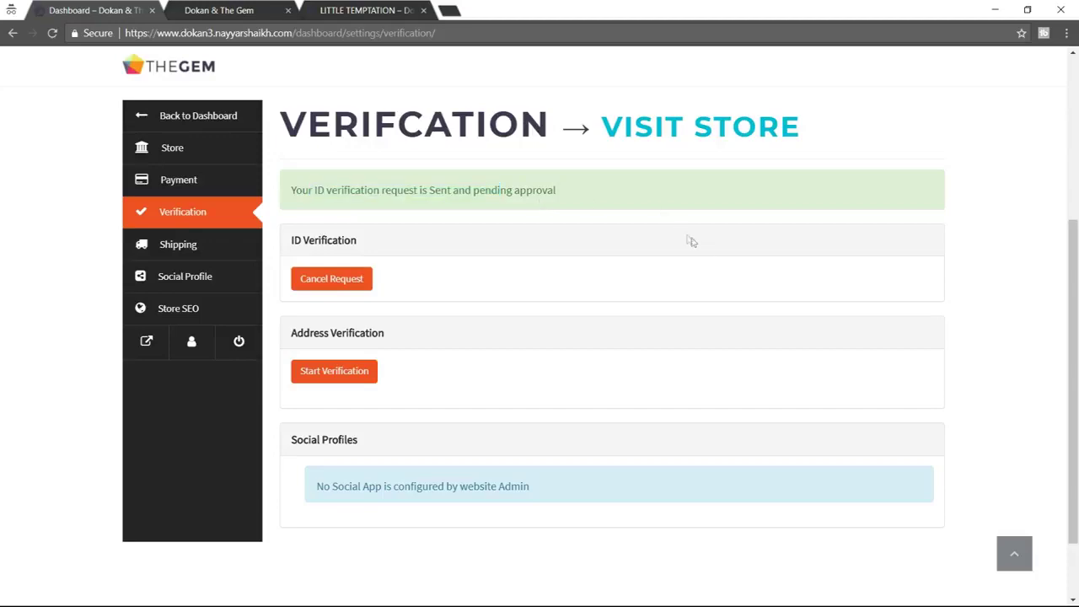
Start address verification and submit the prefilled Mumbai, Maharashtra, India address
scroll(513, 278, "down", 1)
left_click(357, 301)
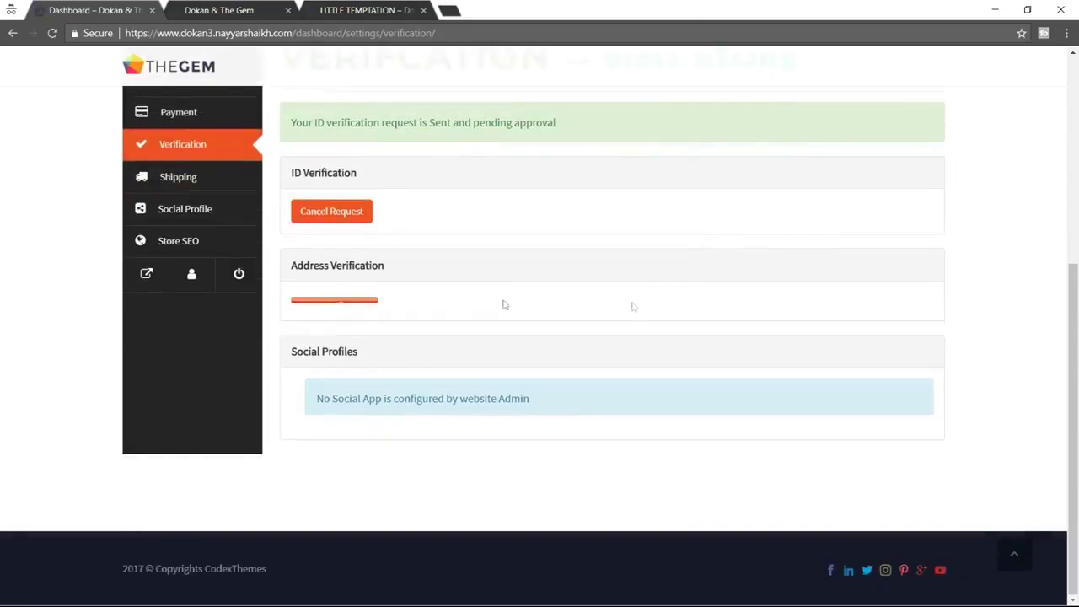
scroll(651, 305, "down", 1)
scroll(699, 337, "down", 1)
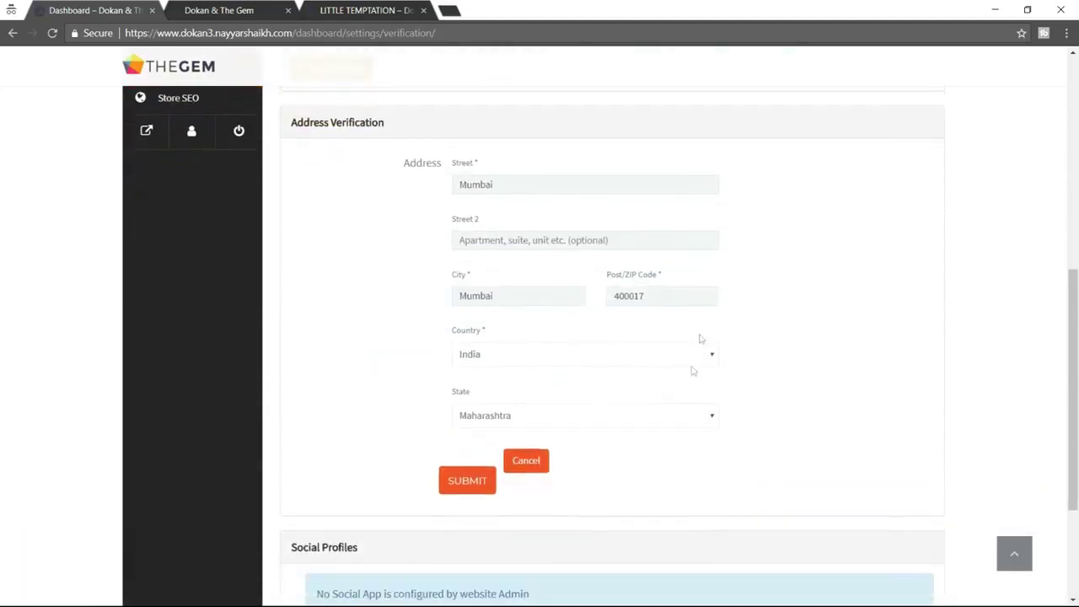
left_click(482, 481)
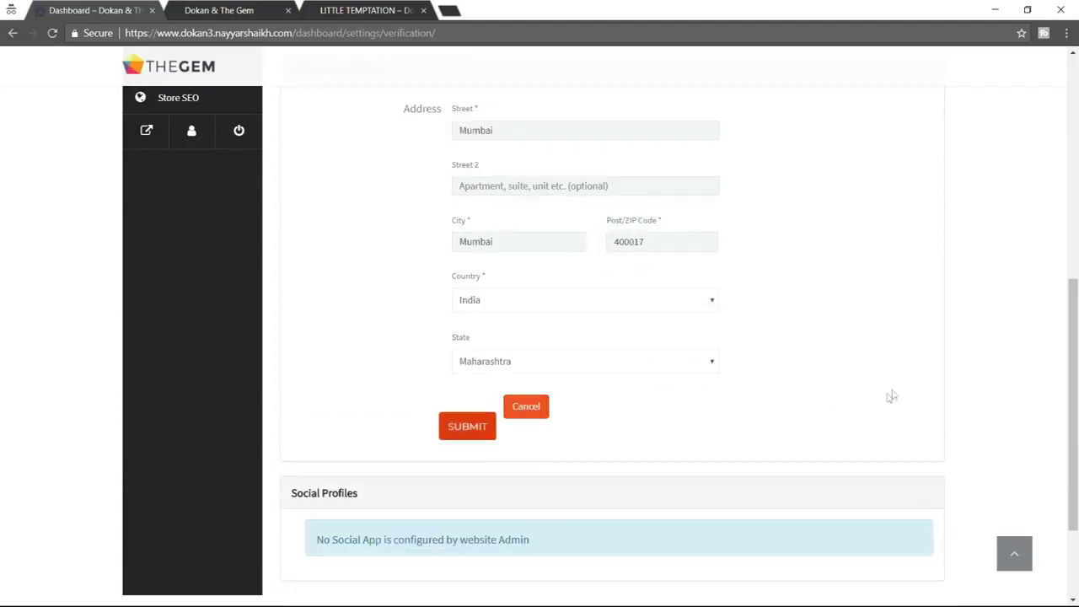
scroll(888, 385, "down", 3)
scroll(887, 385, "up", 4)
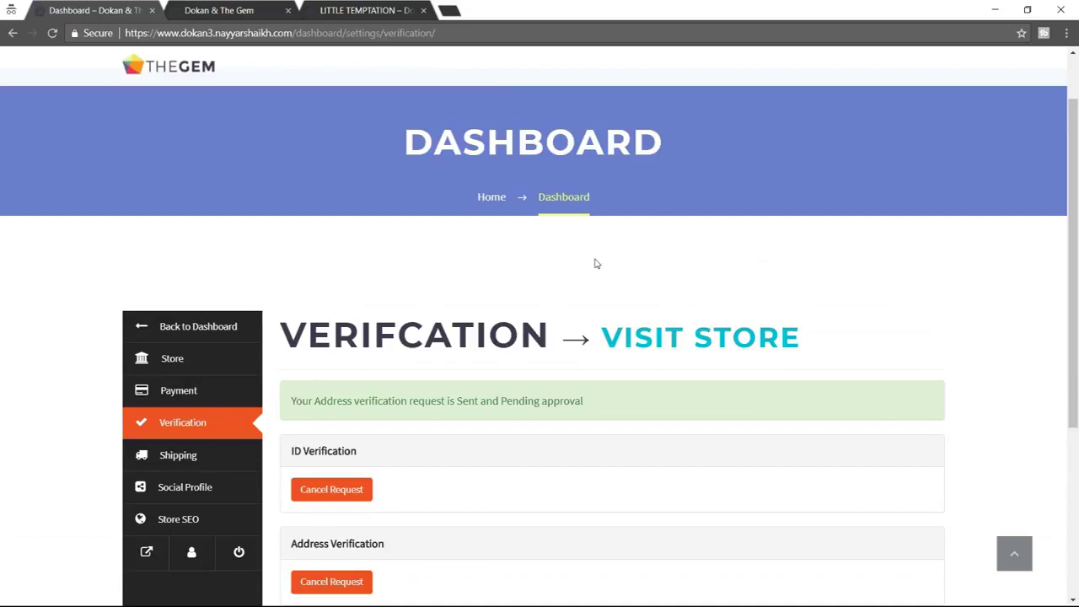
Open Dokan Verifications in admin and approve the Passport photo ID and the address
key("alt+Tab")
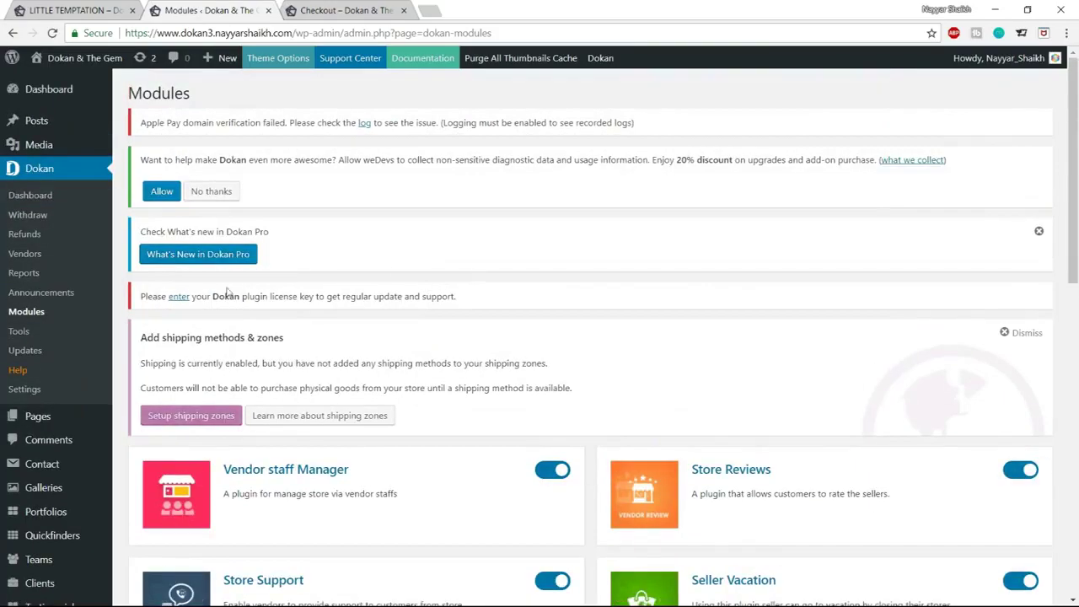
left_click(53, 33)
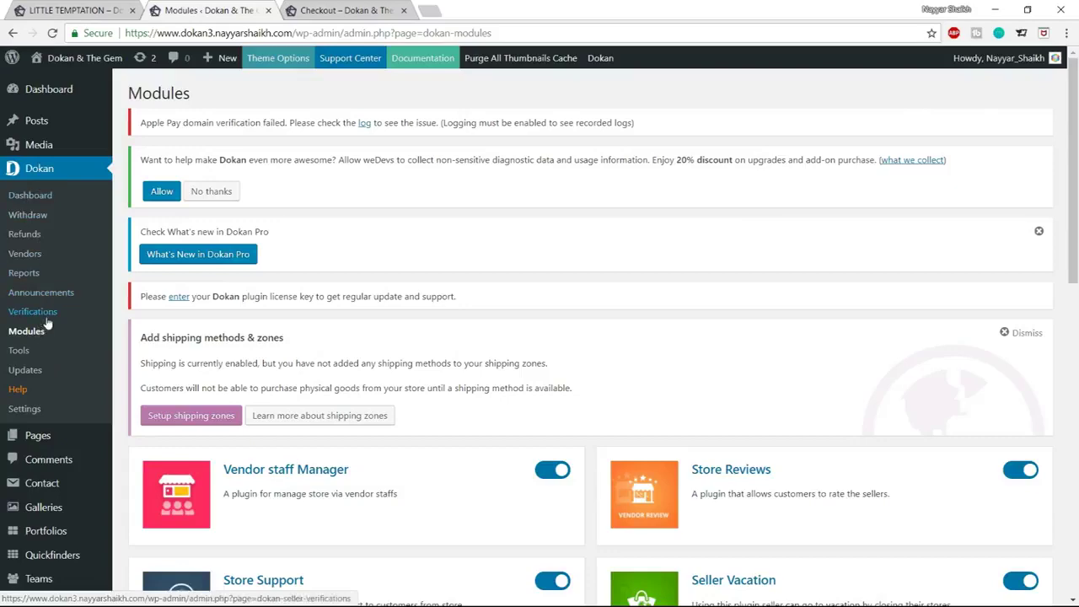
left_click(45, 313)
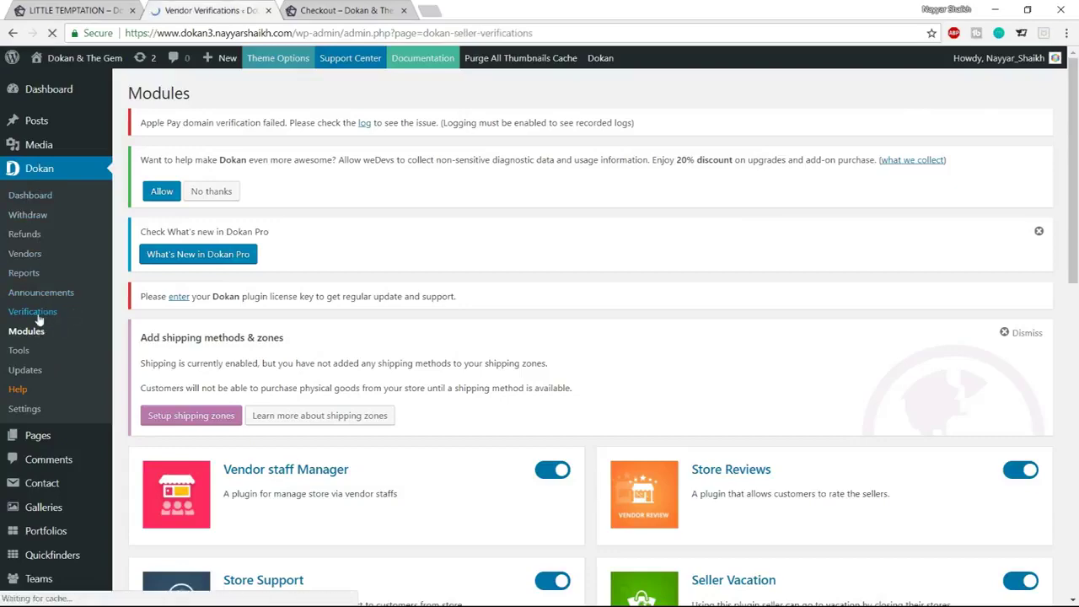
scroll(457, 410, "down", 4)
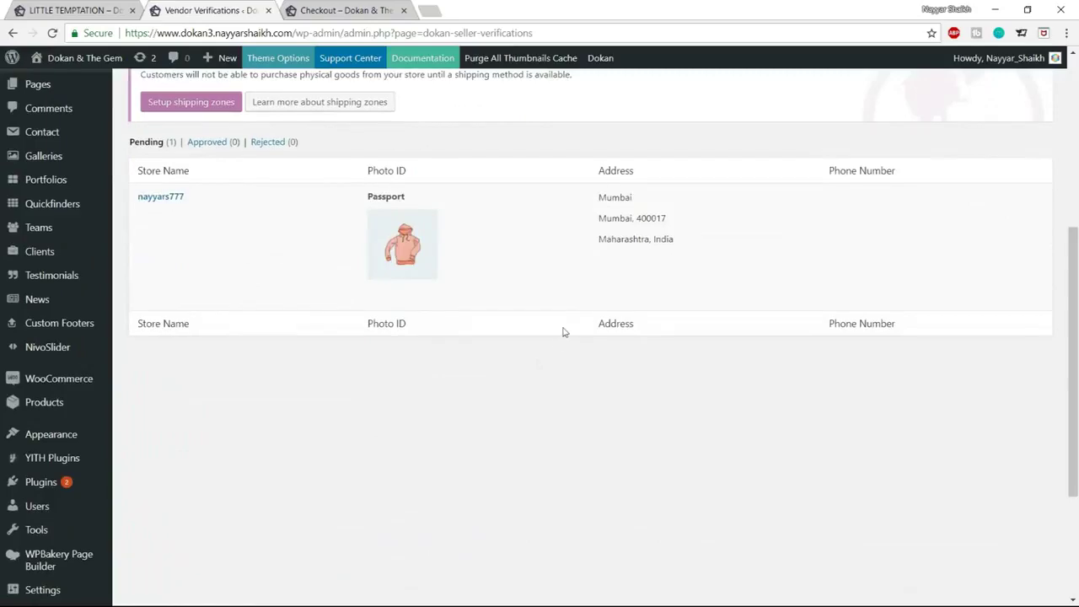
scroll(564, 332, "up", 1)
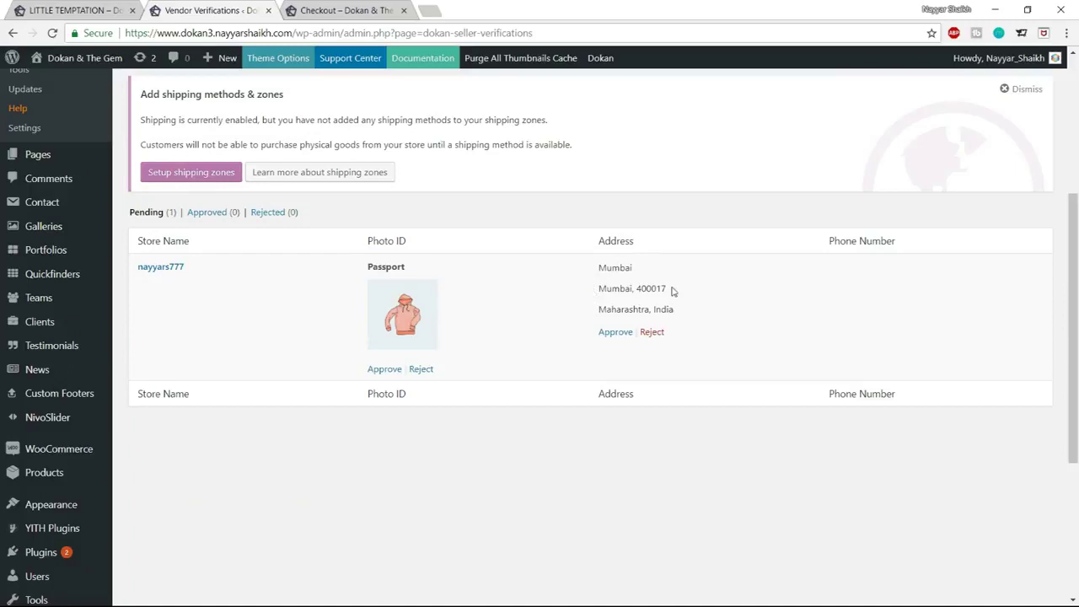
left_click(389, 371)
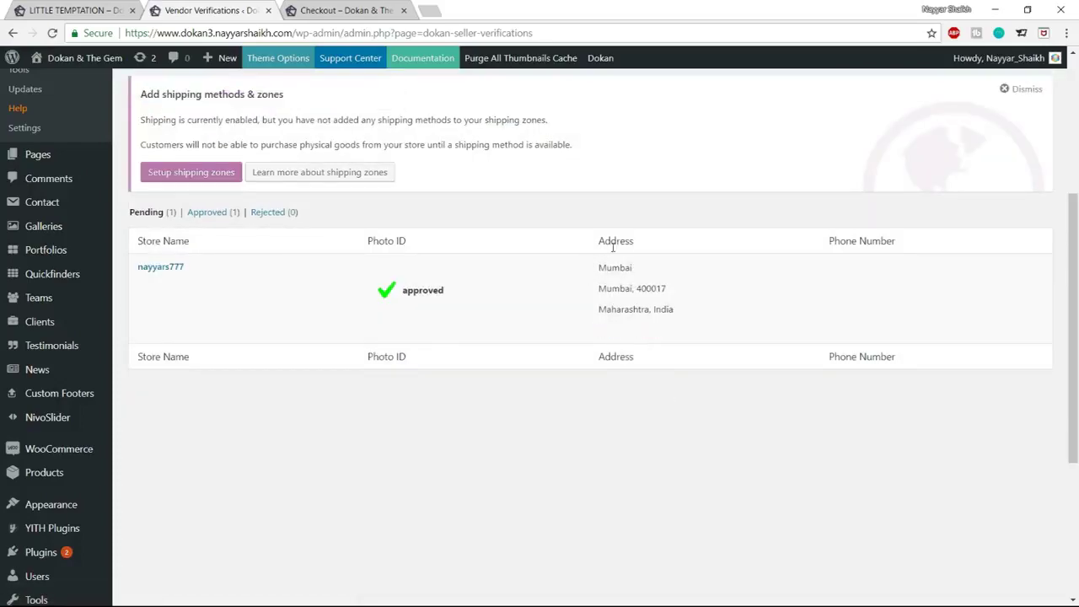
left_click(610, 334)
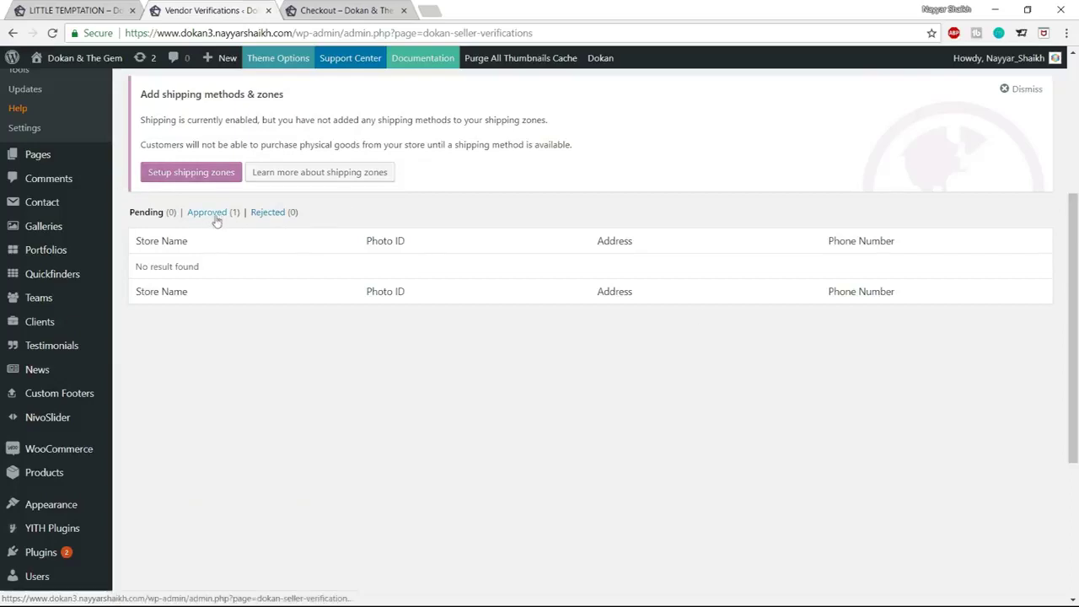
Check the Approved and Pending filters to confirm nothing remains pending
left_click_drag(142, 267, 423, 264)
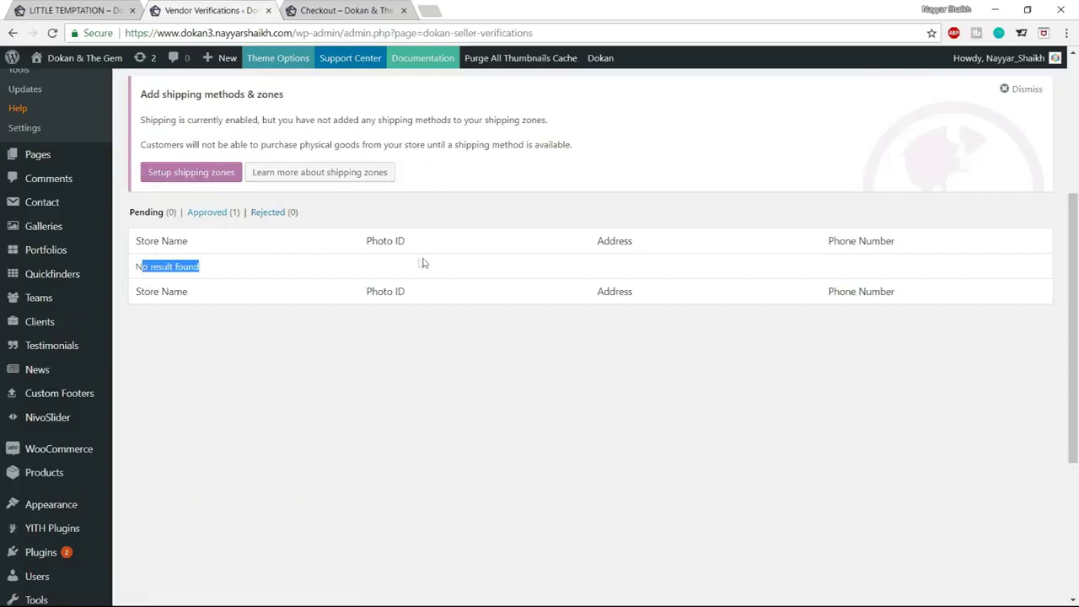
left_click(215, 214)
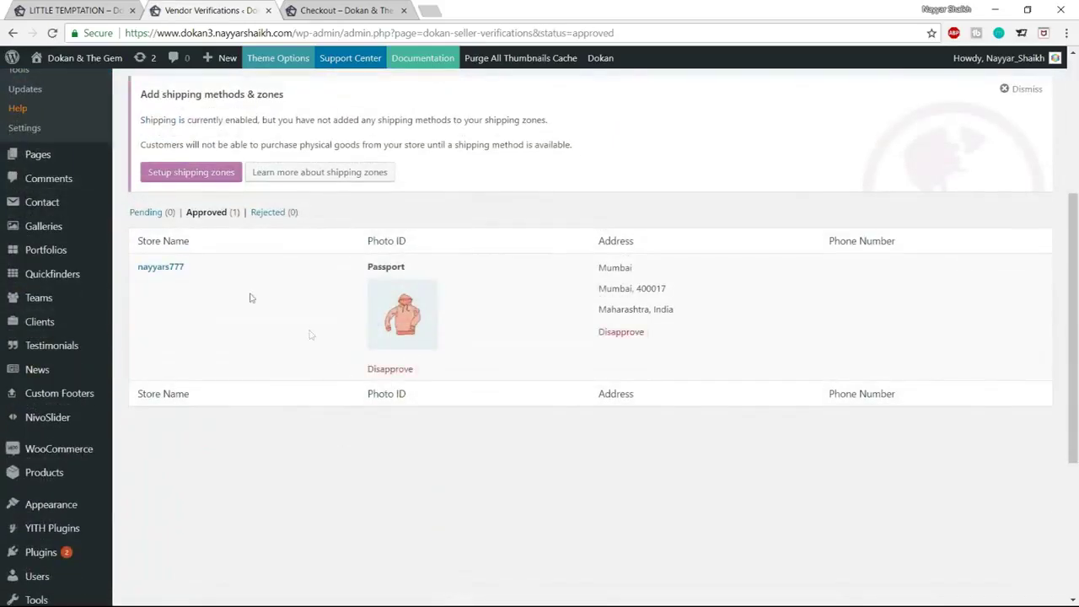
left_click(146, 214)
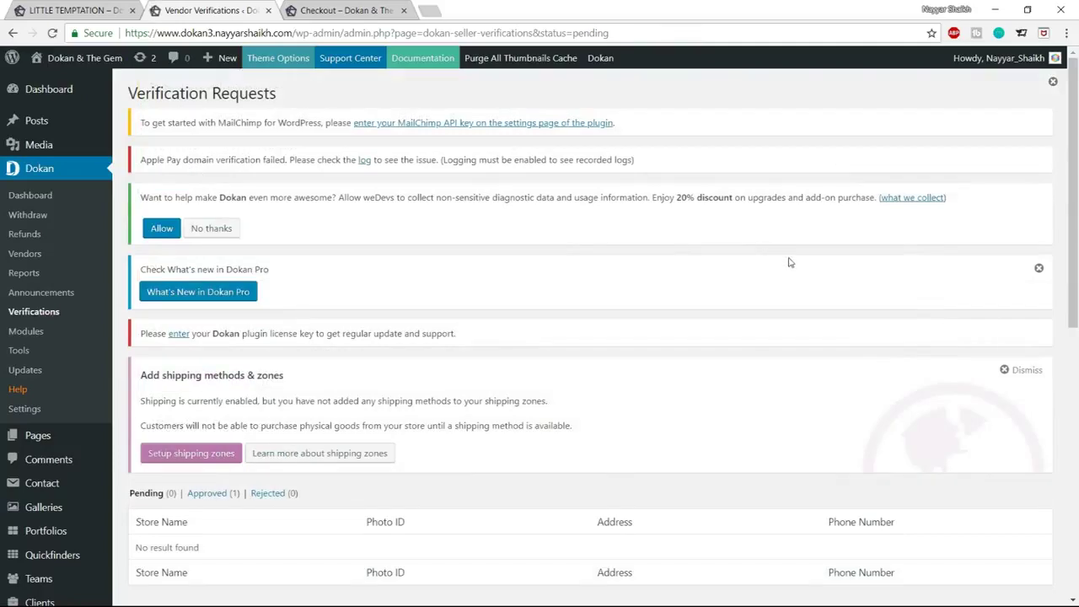
key("alt+Tab")
Refresh the vendor's Verification page and review the ID and address approval messages
key("F5")
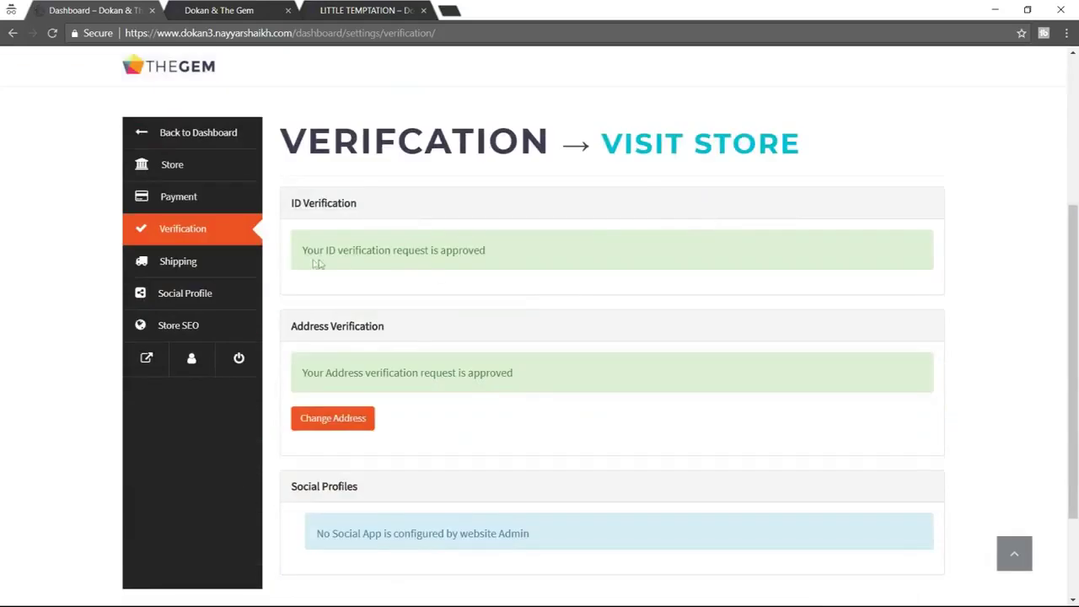
left_click_drag(301, 250, 563, 253)
left_click(562, 253)
left_click_drag(313, 374, 541, 382)
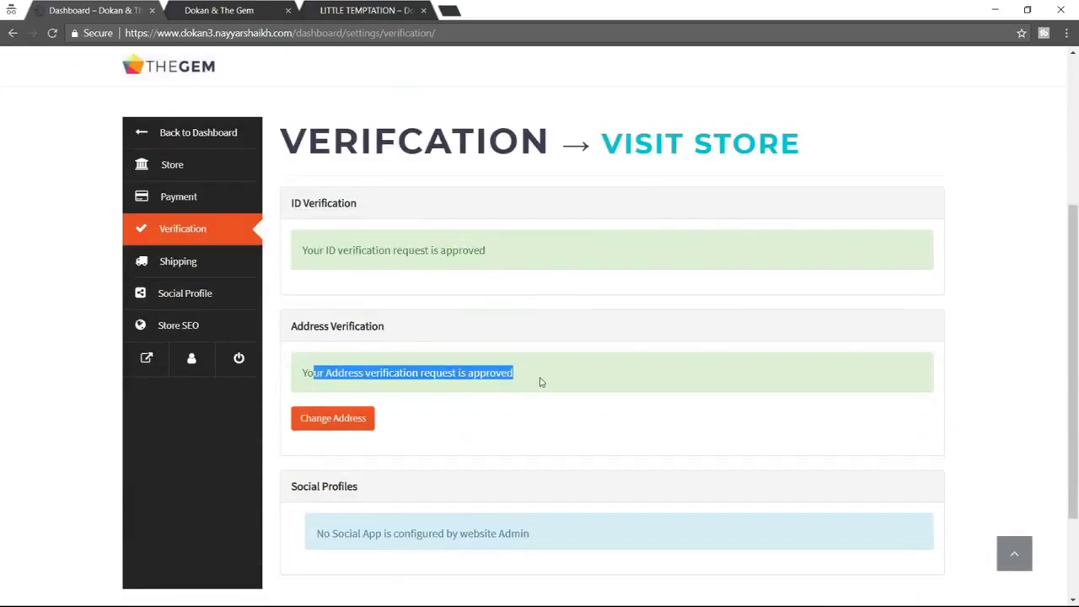
left_click(546, 380)
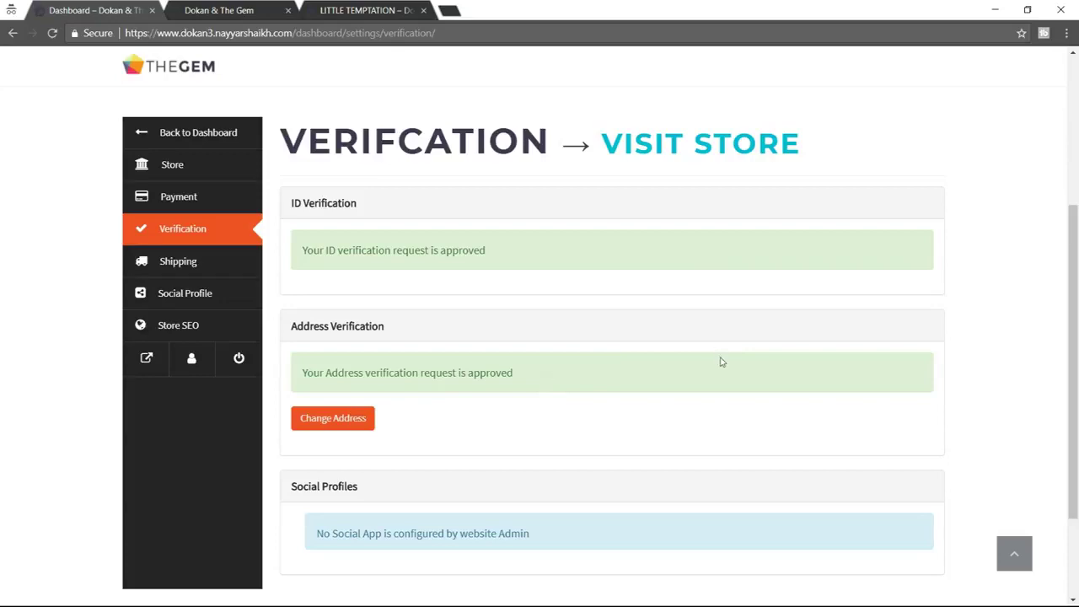
scroll(721, 362, "up", 3)
scroll(718, 357, "down", 4)
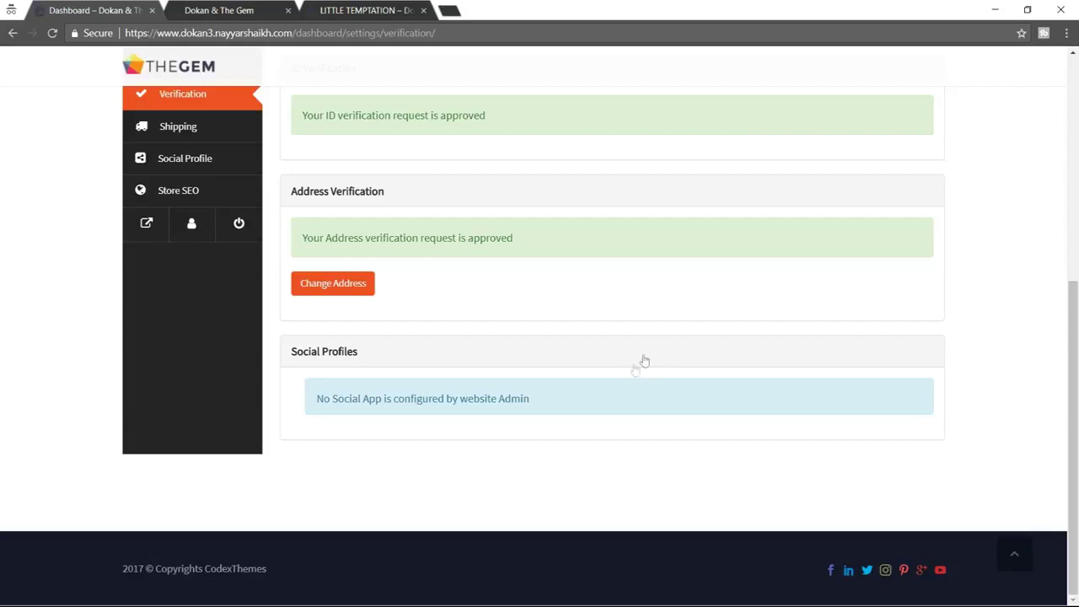
scroll(632, 387, "up", 3)
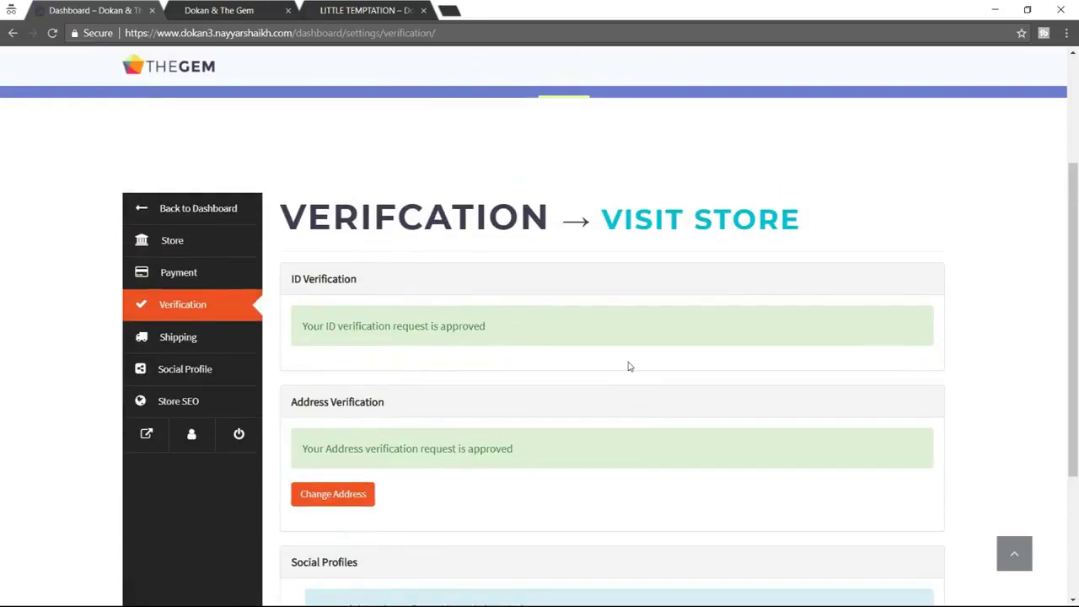
key("alt+Tab")
Open Dokan > Modules and toggle Vendor Subscription on
left_click(27, 332)
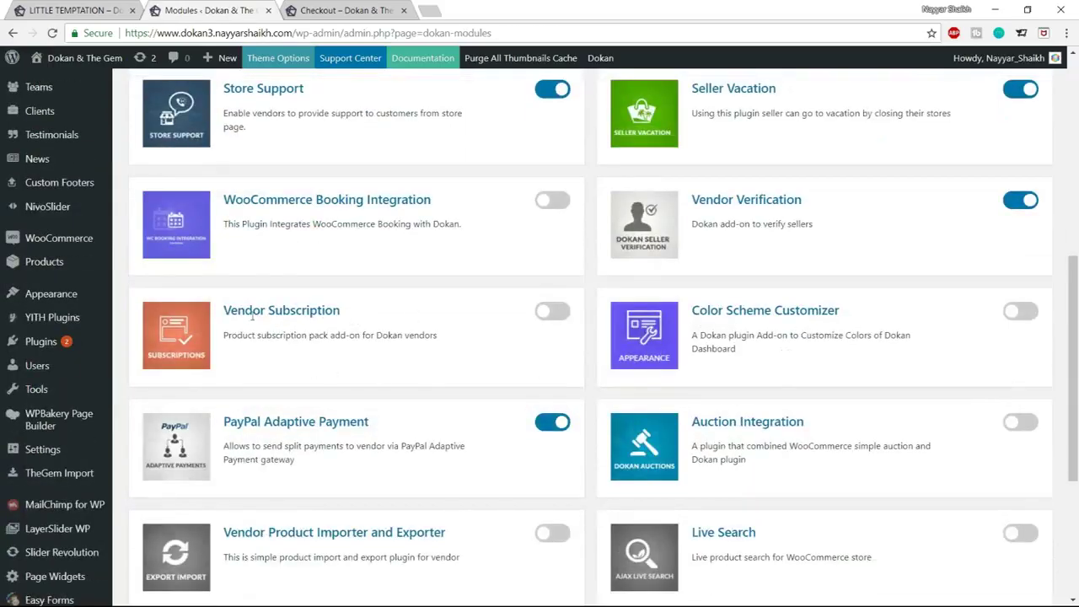
left_click(556, 312)
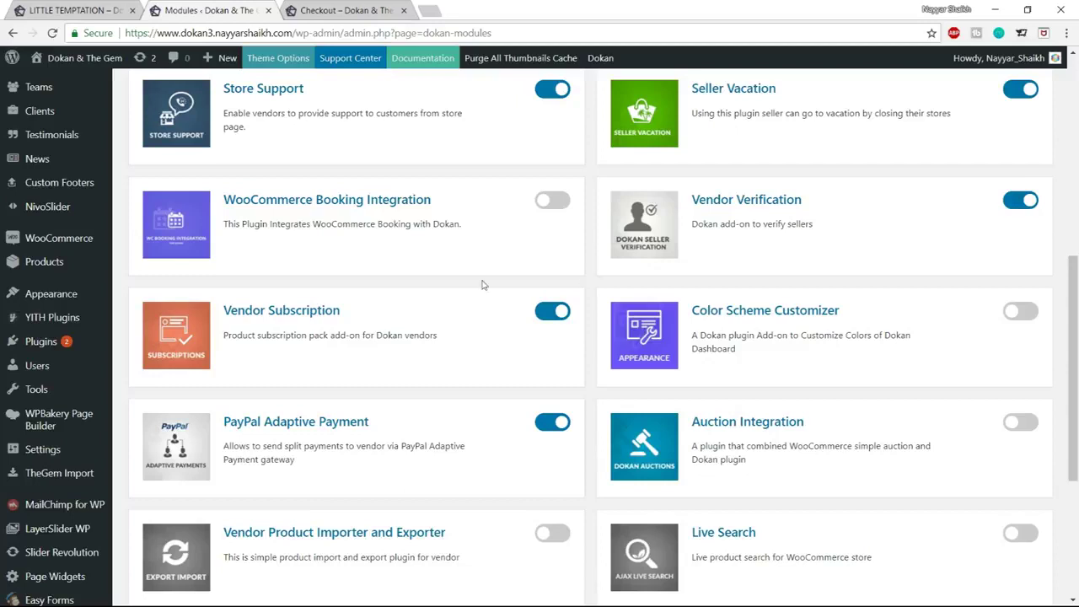
Scroll the Dokan Modules list to confirm Vendor Subscription and Vendor Verification are on
left_click_drag(224, 311, 360, 311)
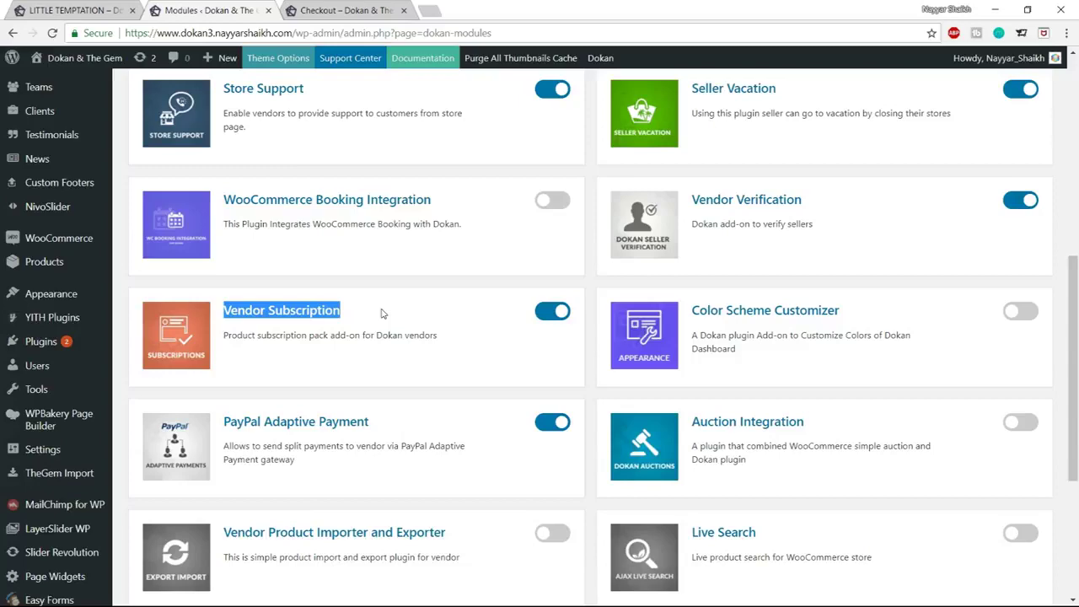
left_click(381, 313)
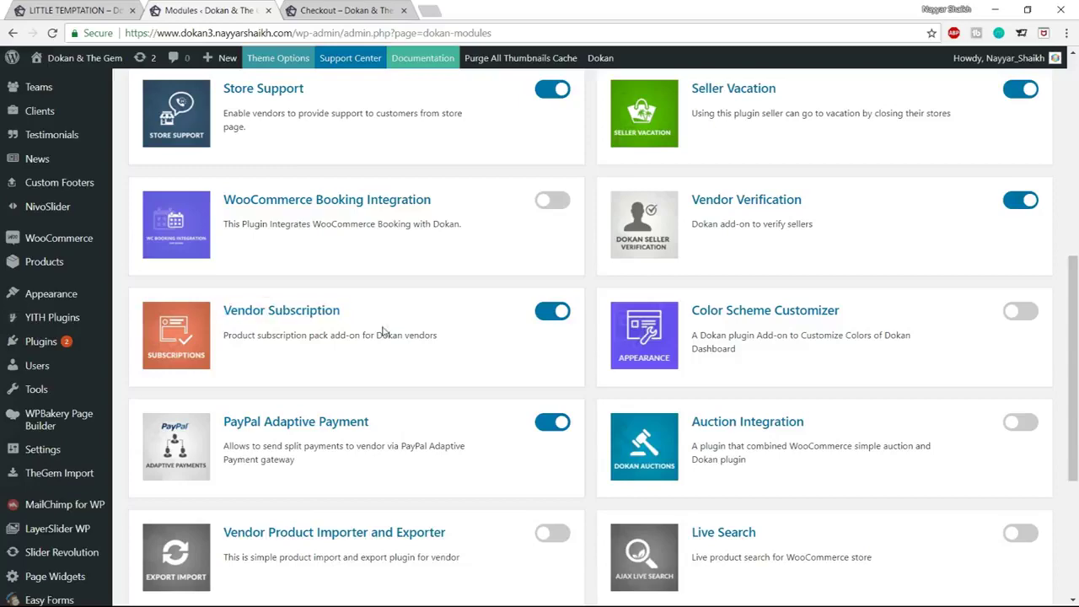
scroll(400, 390, "up", 1)
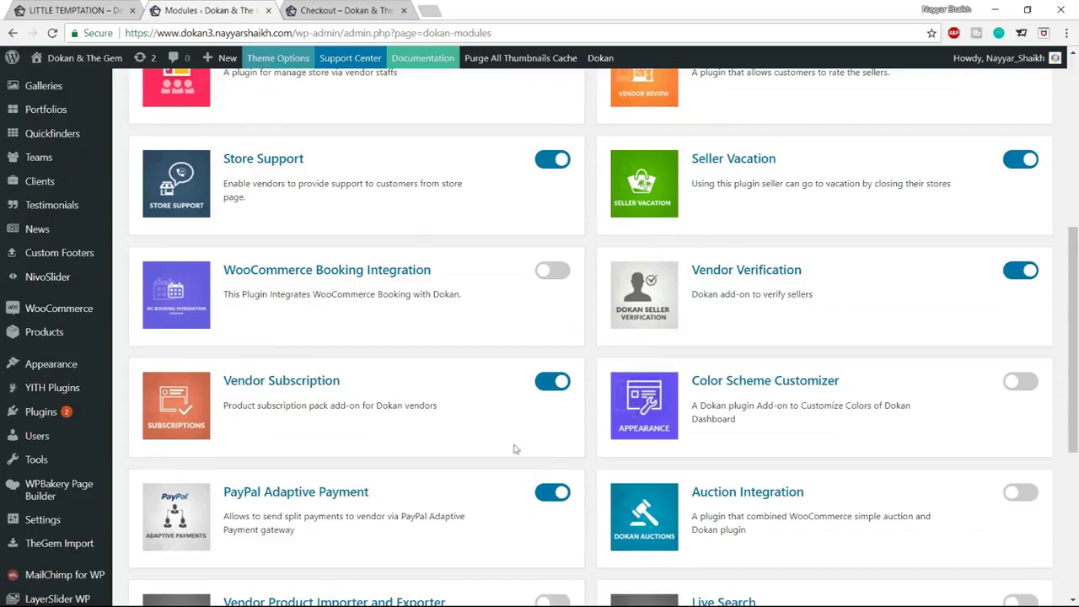
scroll(405, 413, "up", 1)
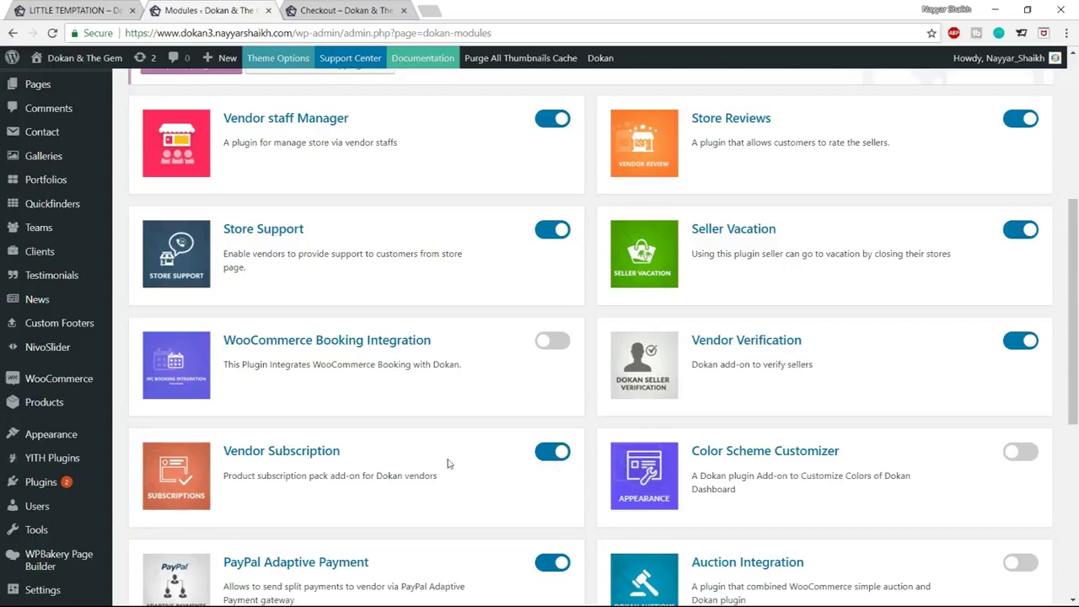
scroll(443, 416, "down", 1)
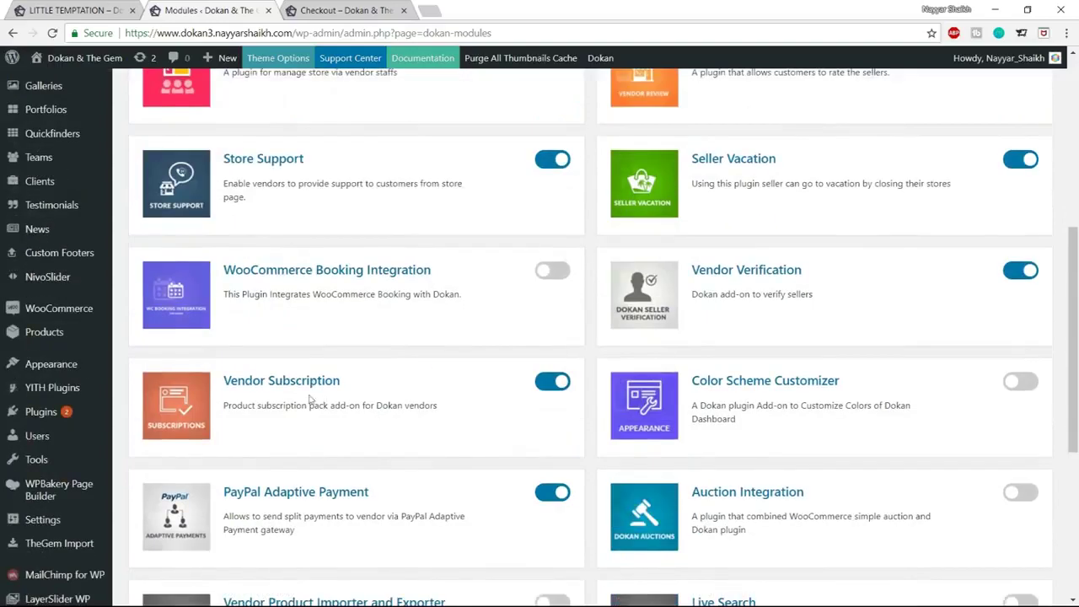
scroll(461, 411, "up", 4)
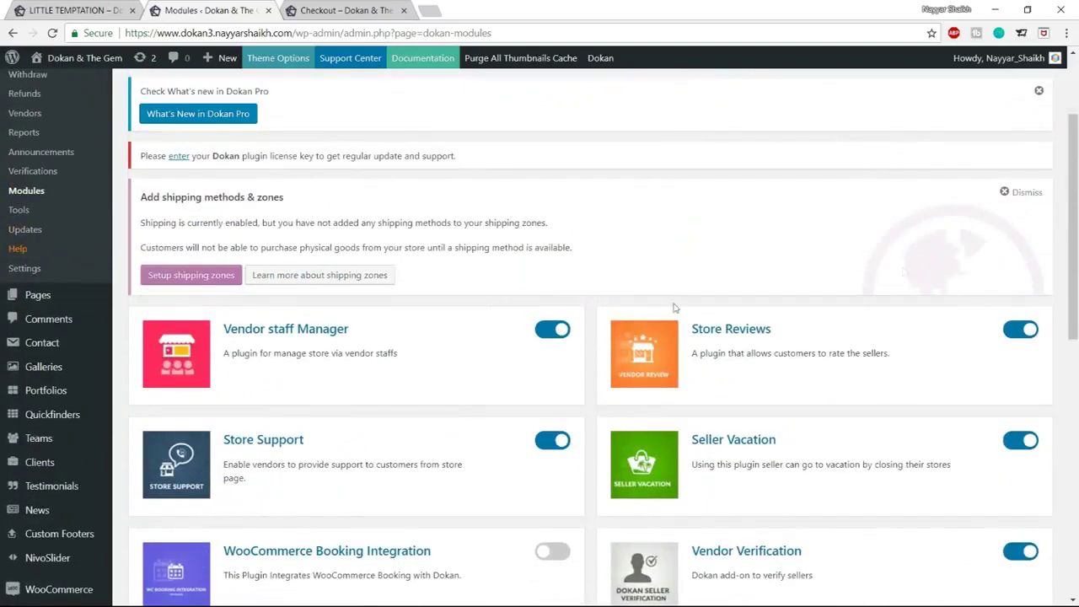
scroll(739, 221, "down", 5)
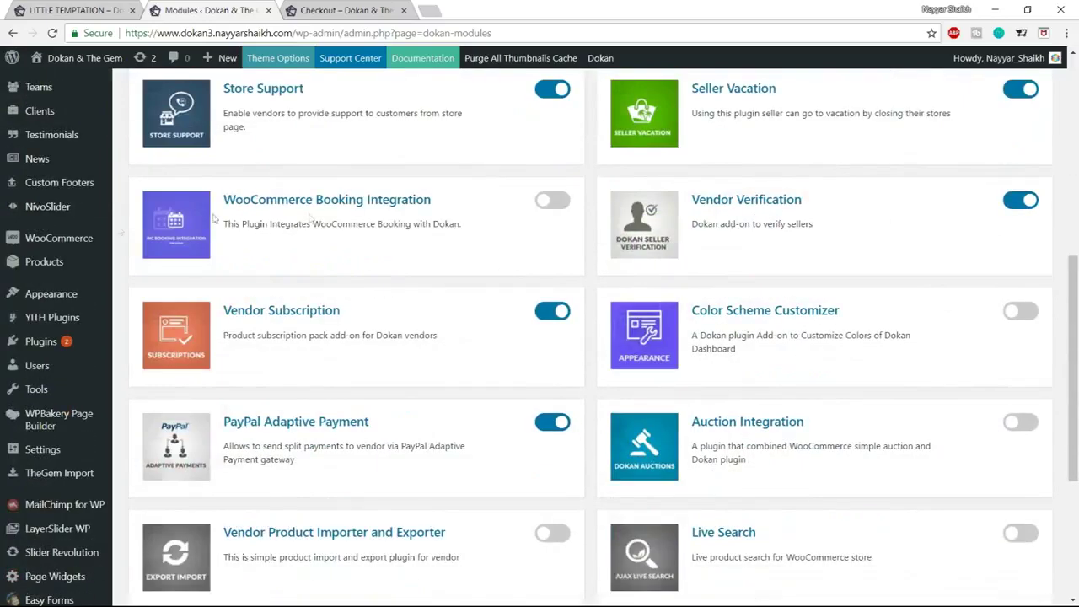
mouse_move(51, 268)
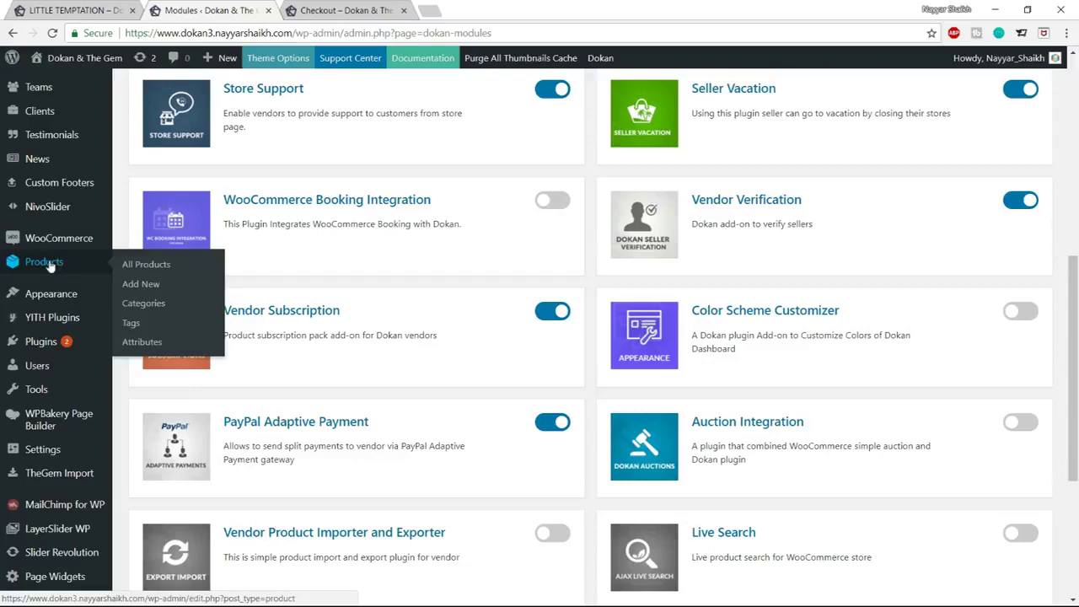
Start a new product titled 'Silver Pack' with the description editor in visual mode
left_click(139, 286)
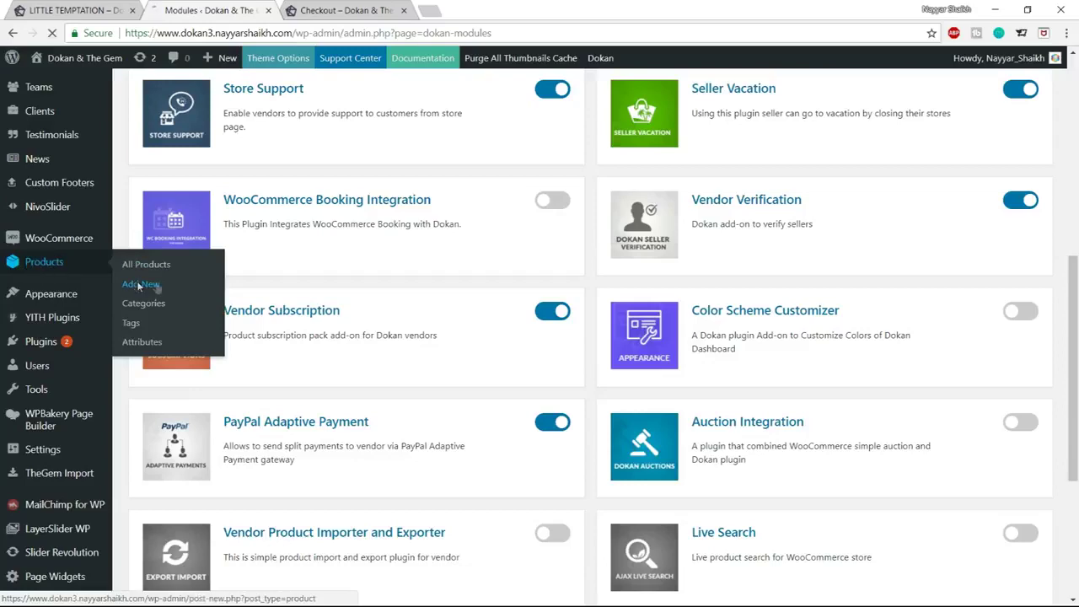
scroll(535, 344, "down", 2)
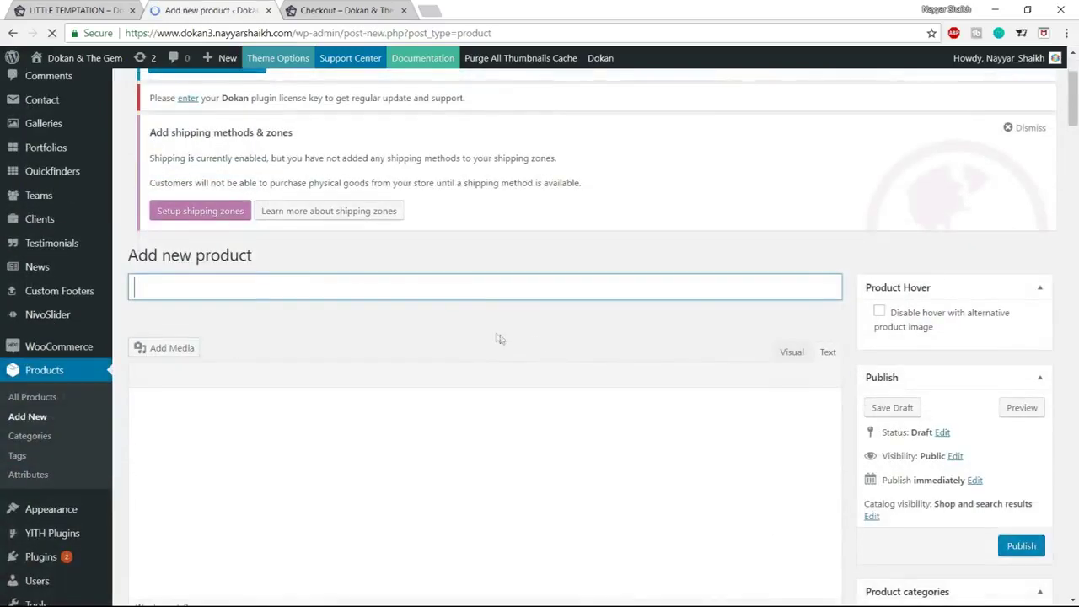
type("S")
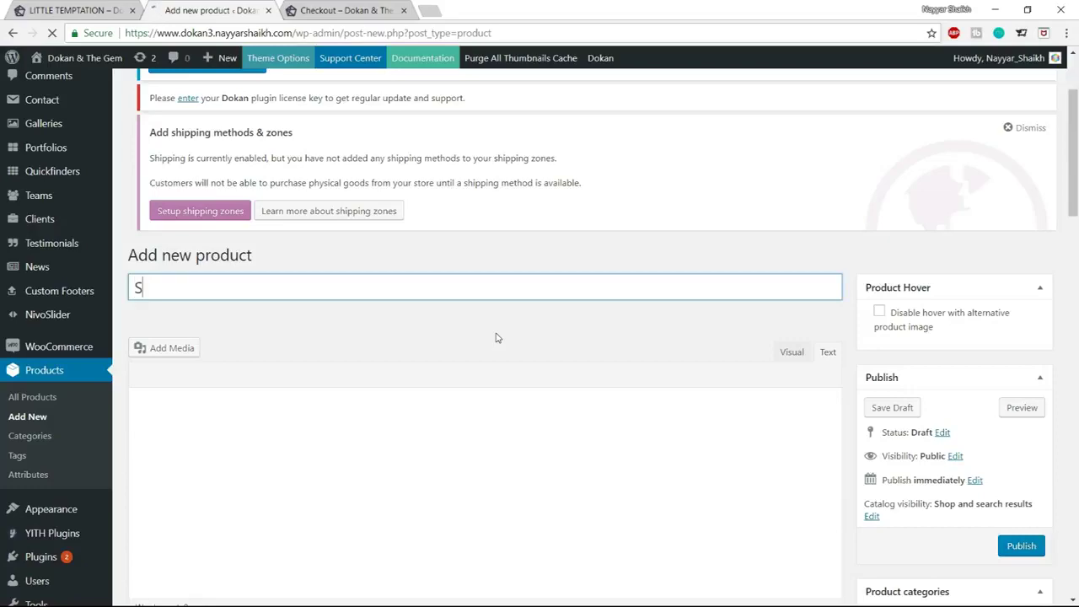
type("ilver")
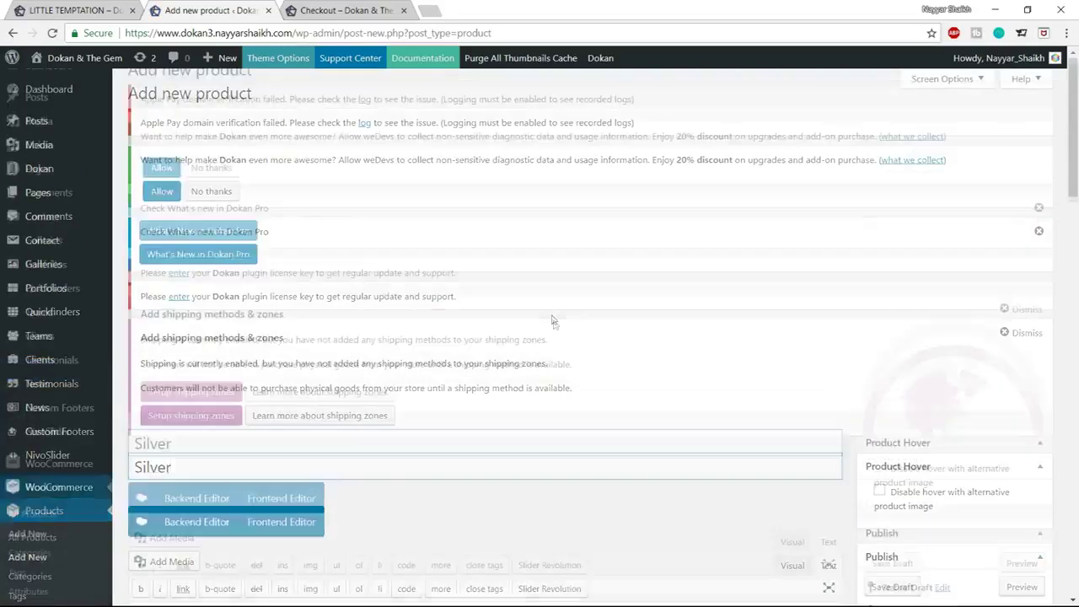
scroll(556, 320, "down", 2)
type("Pack")
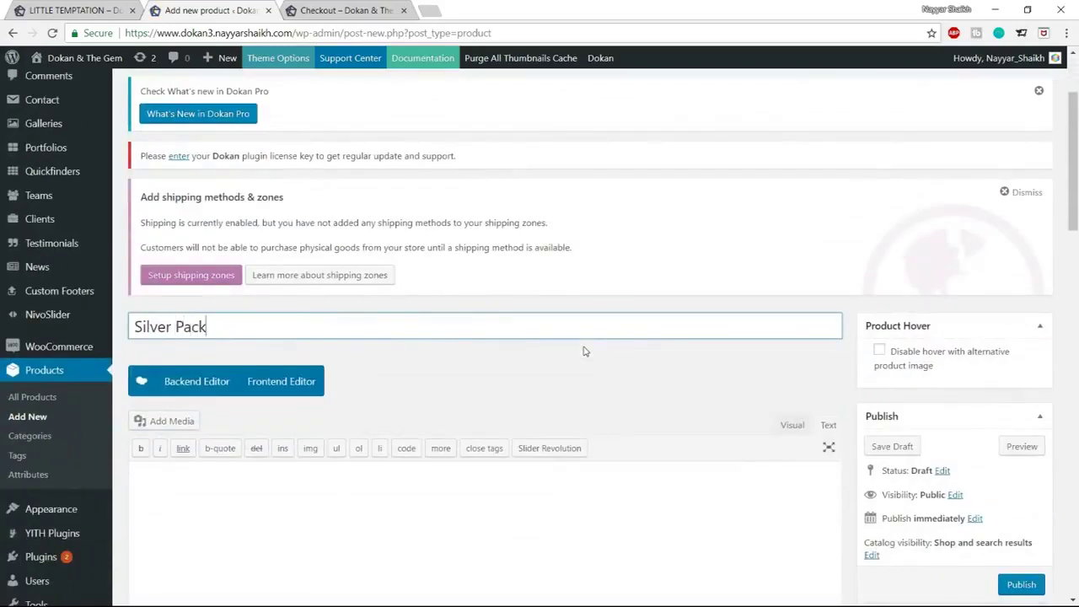
scroll(574, 365, "down", 3)
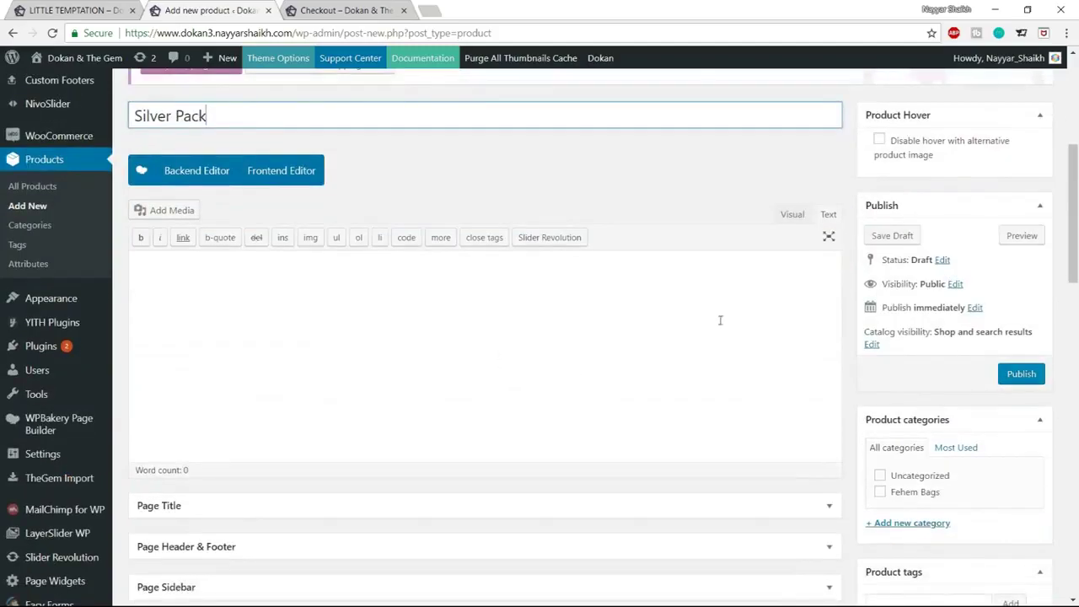
left_click(788, 217)
scroll(743, 391, "down", 4)
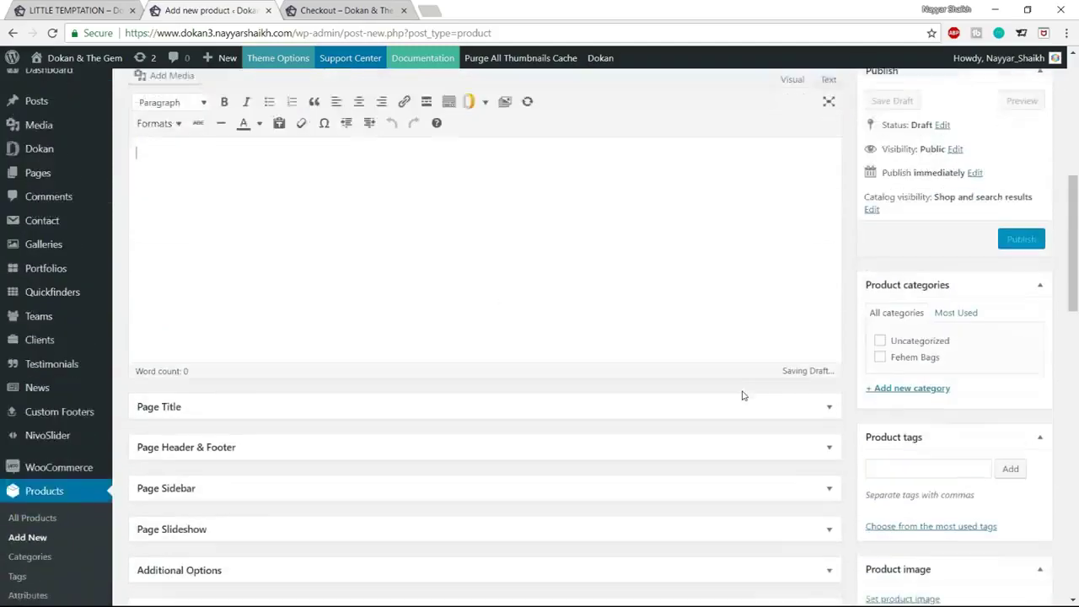
scroll(814, 349, "up", 2)
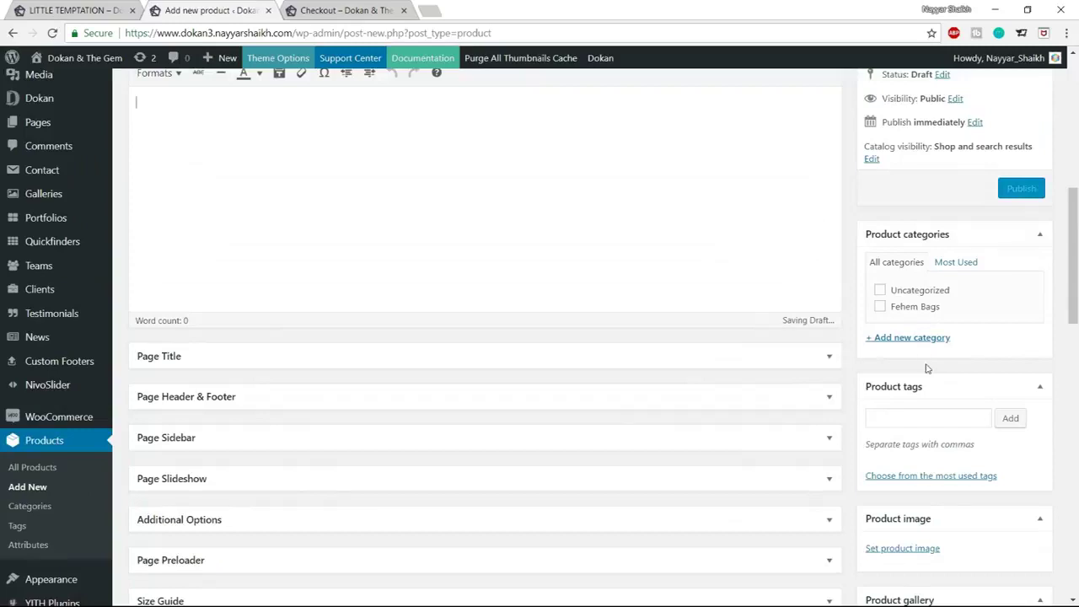
Create a new 'Subscription' product category
left_click(912, 338)
type("S")
key("BackSpace")
type("Su")
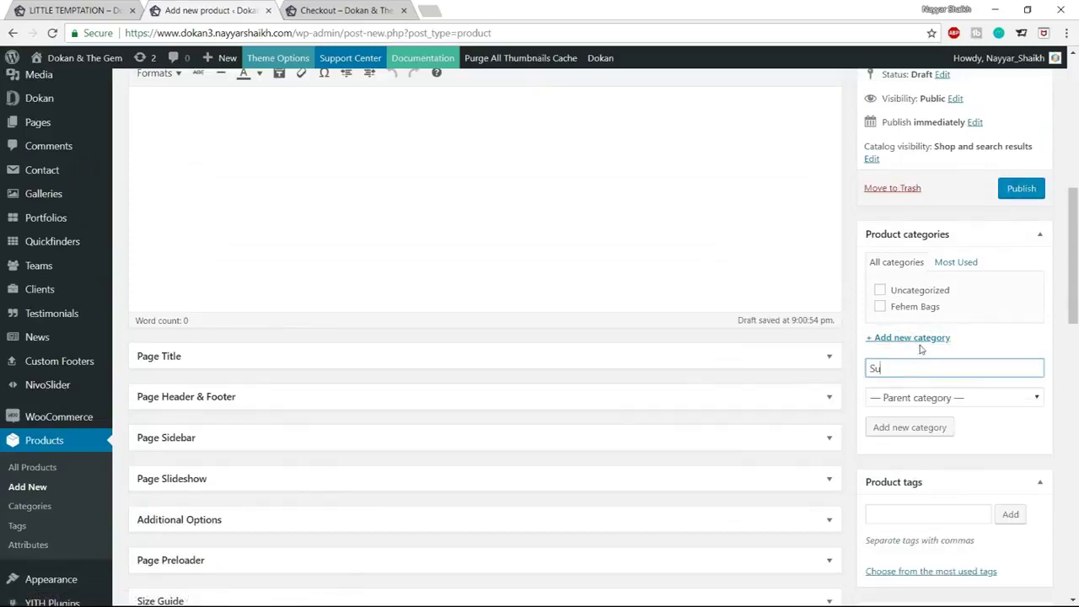
type("bscription")
left_click(906, 429)
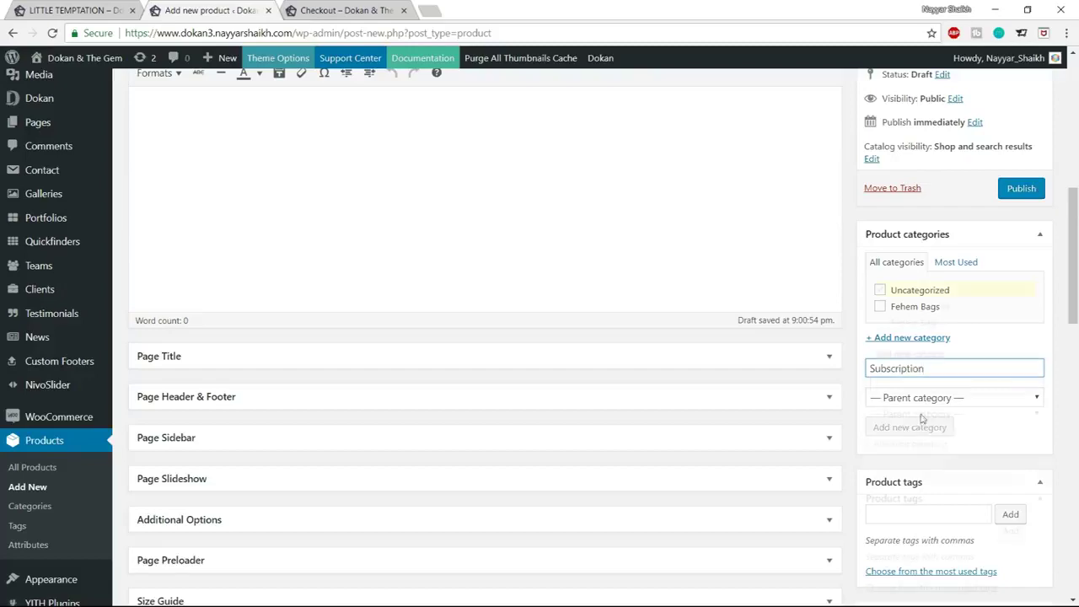
scroll(879, 413, "down", 3)
scroll(361, 375, "down", 9)
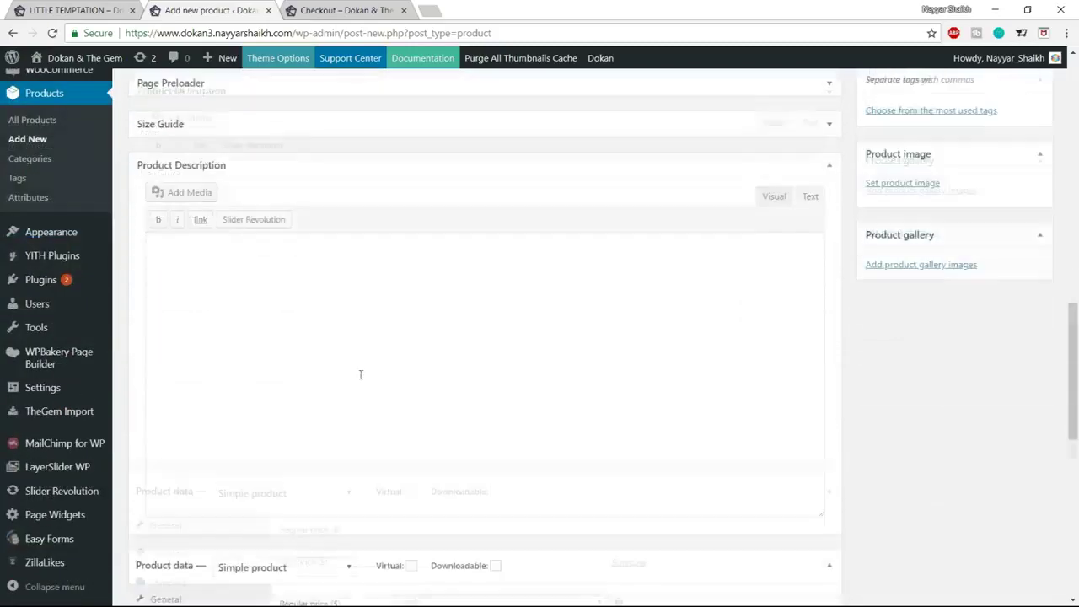
scroll(363, 383, "up", 1)
Make the product a Dokan Subscription with a regular price of 10
left_click(305, 203)
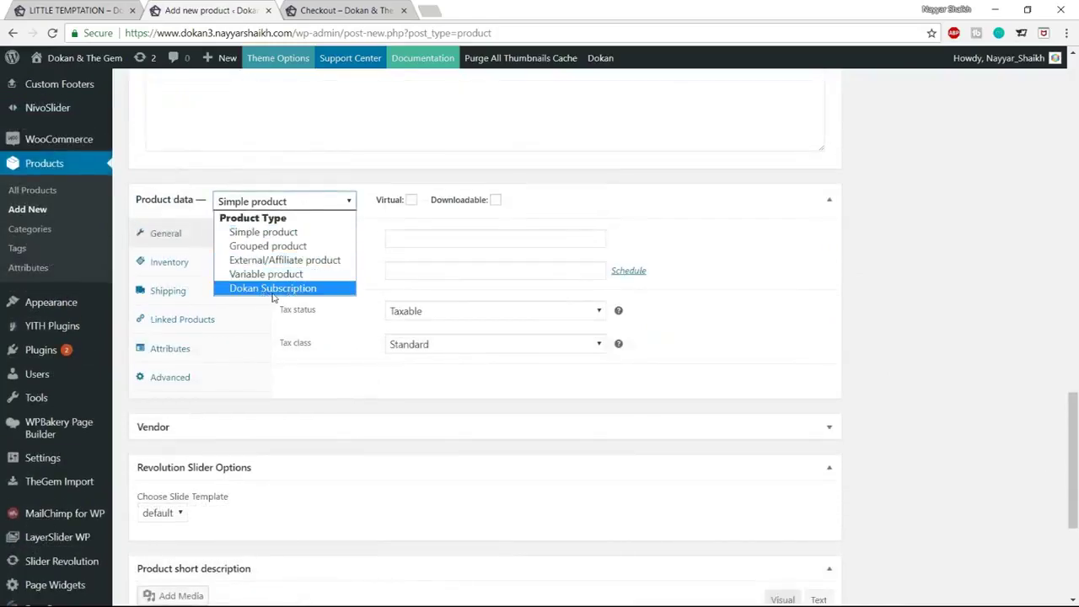
left_click(270, 289)
left_click(400, 242)
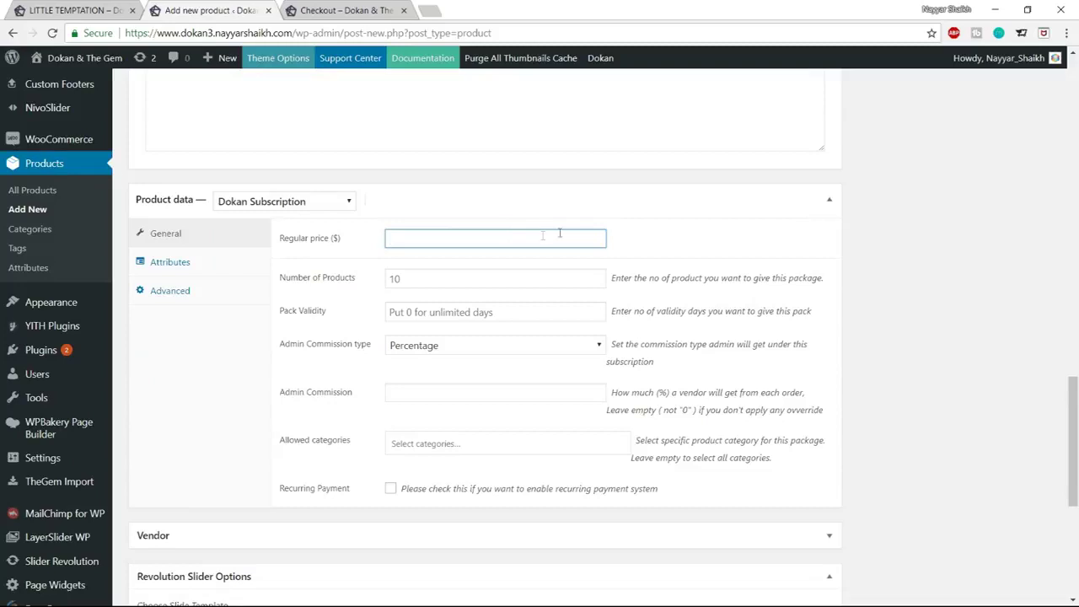
type("10")
left_click(580, 205)
left_click(407, 256)
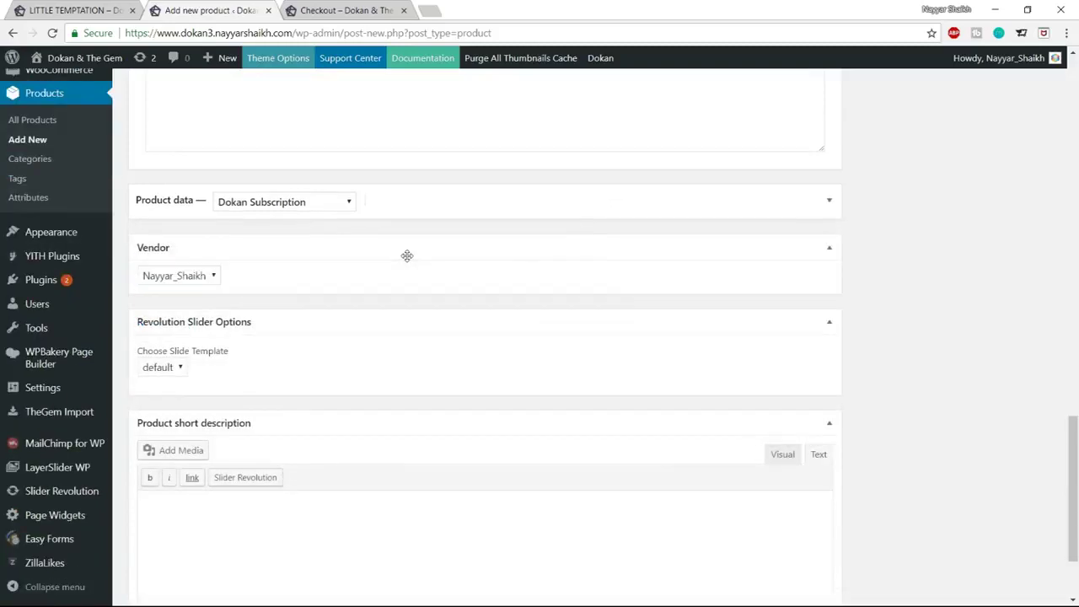
left_click(406, 256)
left_click(424, 209)
Set 10 products, 365-day pack validity and a 10% percentage admin commission
left_click(493, 284)
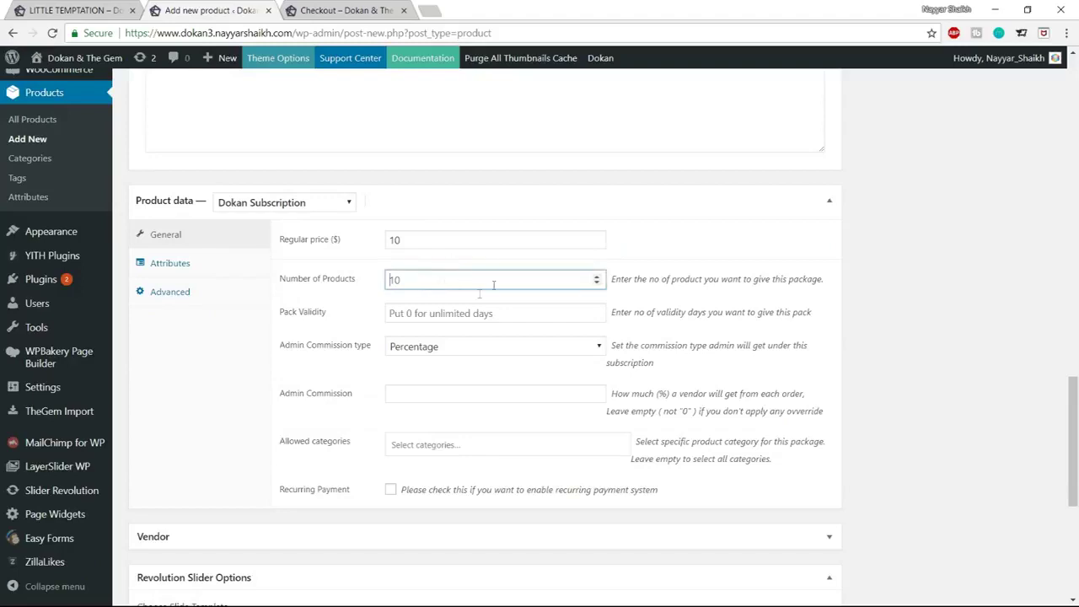
left_click(434, 313)
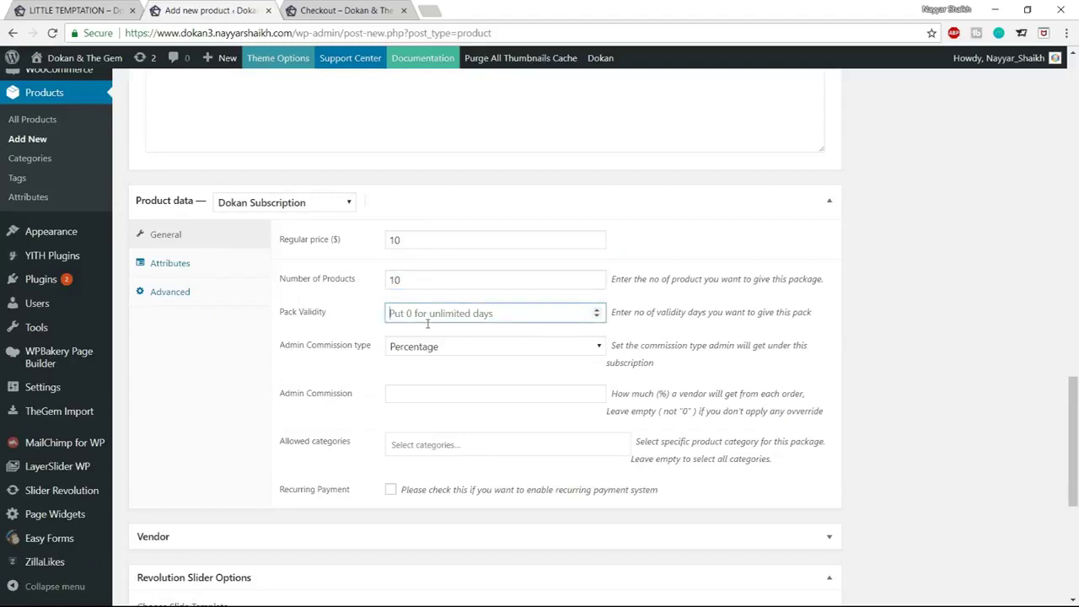
type("365")
left_click(774, 331)
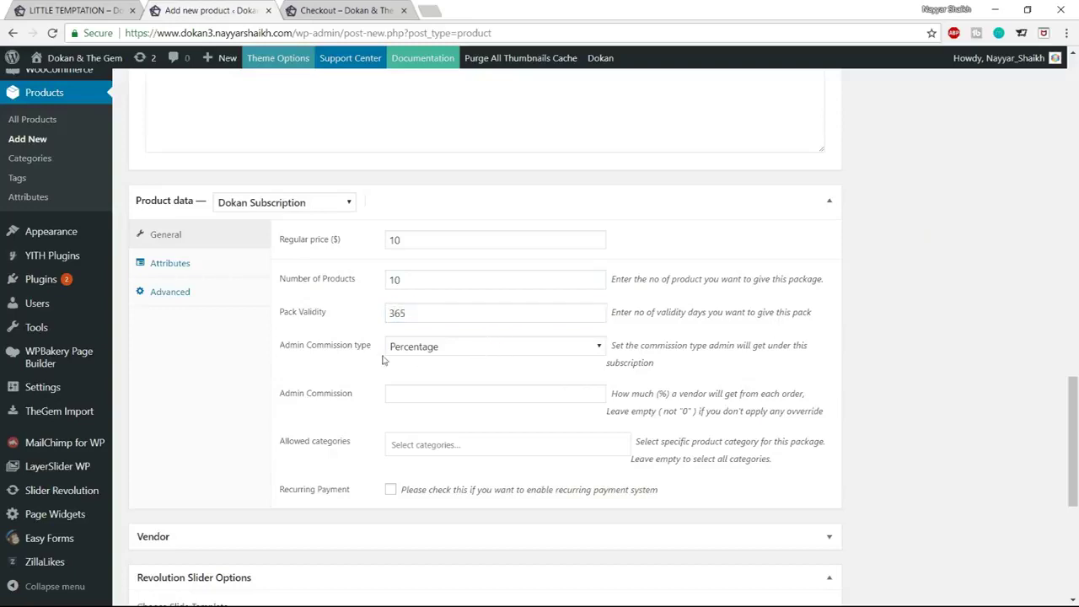
left_click(457, 350)
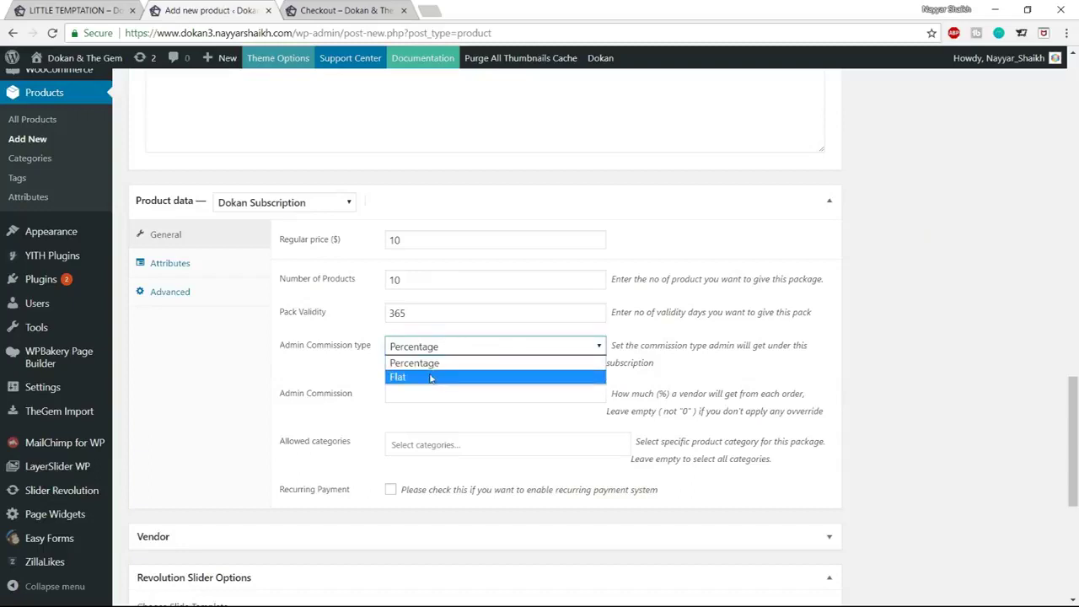
left_click(442, 364)
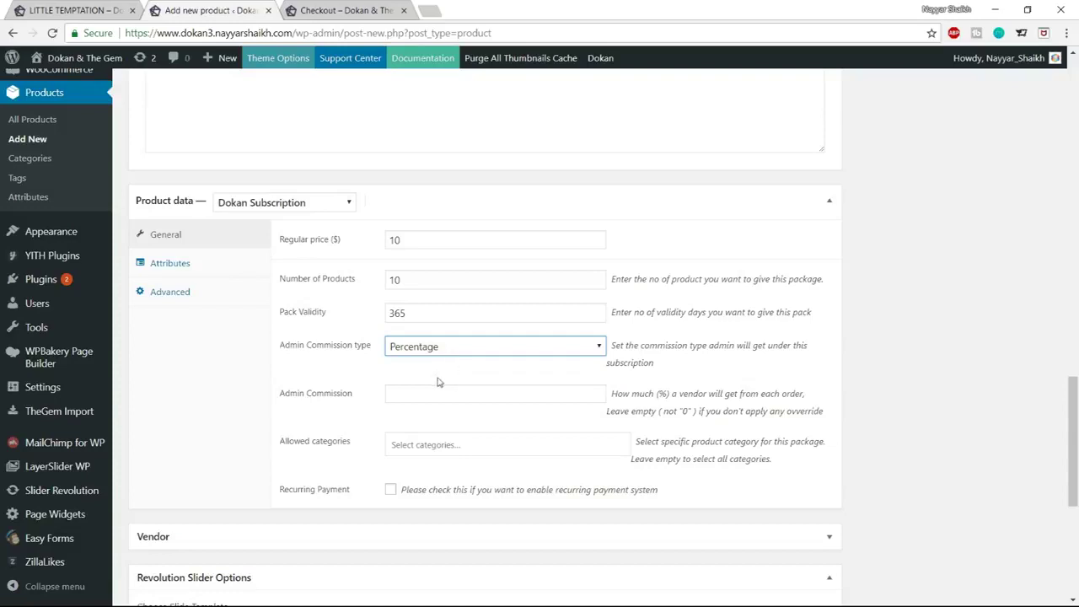
left_click(447, 393)
type("10")
left_click(687, 362)
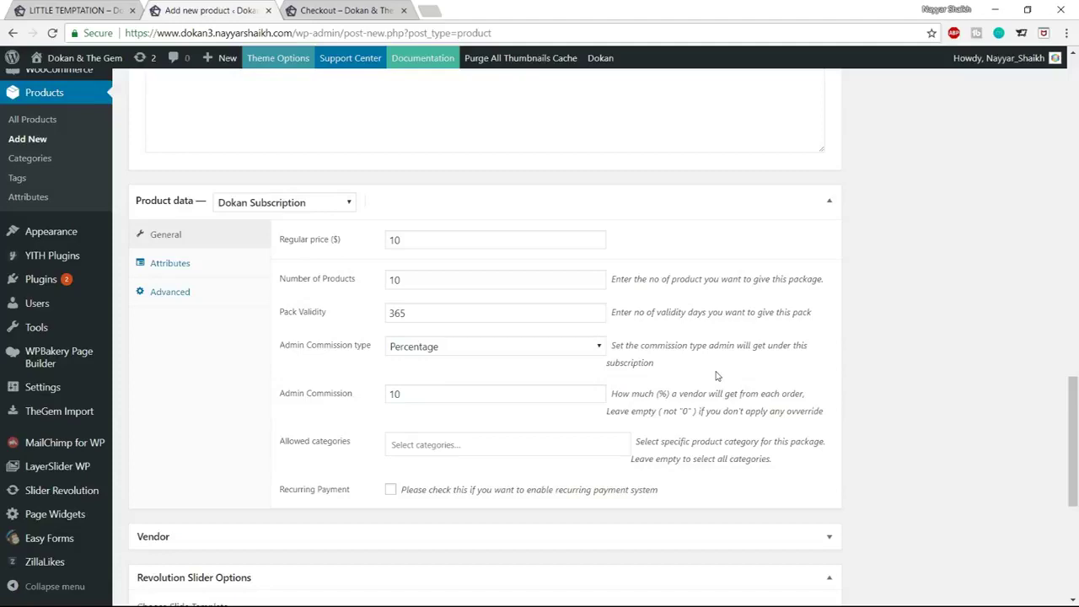
Try allowing Fehem Bags and Uncategorized, then leave the allowed categories empty
scroll(715, 406, "down", 1)
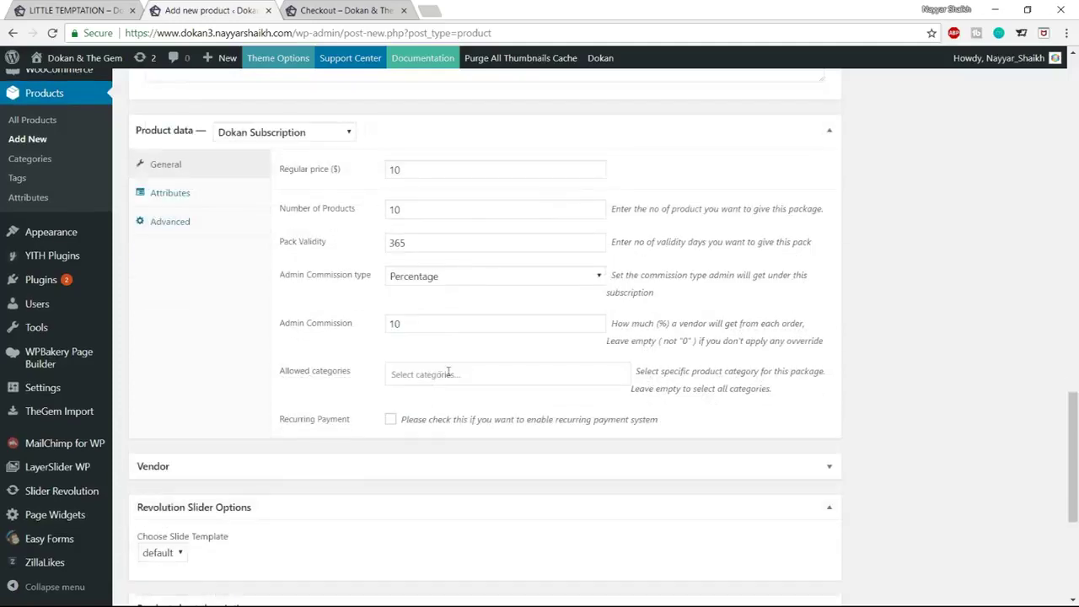
left_click(447, 374)
left_click(529, 366)
left_click(506, 378)
left_click(432, 423)
left_click(503, 381)
left_click(482, 415)
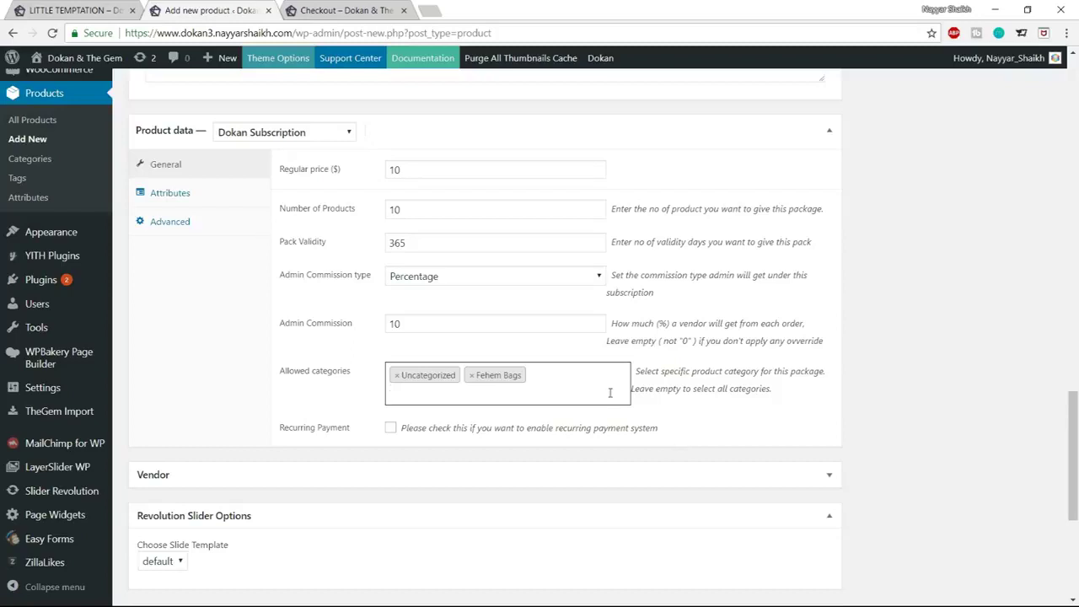
left_click(397, 375)
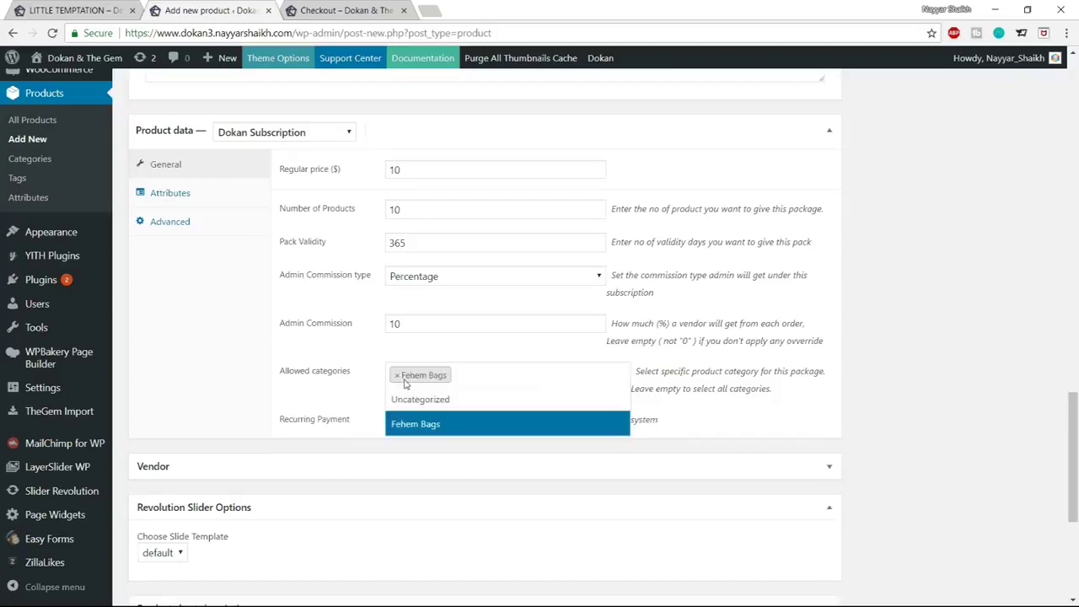
left_click(398, 376)
left_click(726, 393)
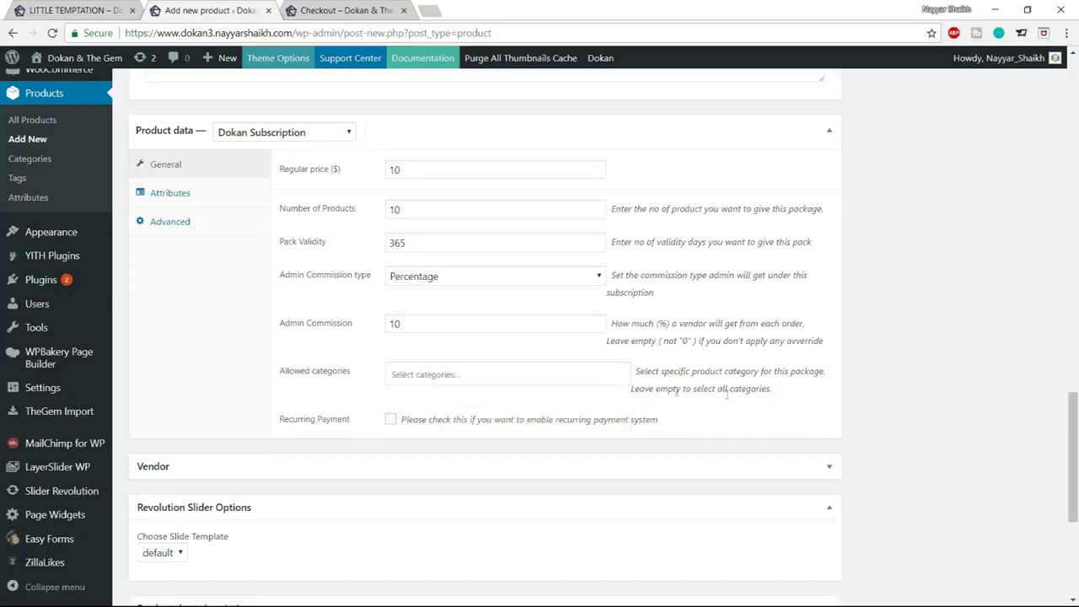
left_click_drag(634, 390, 770, 392)
left_click(718, 394)
Leave recurring payment off and review the Attributes and Advanced settings
left_click(390, 419)
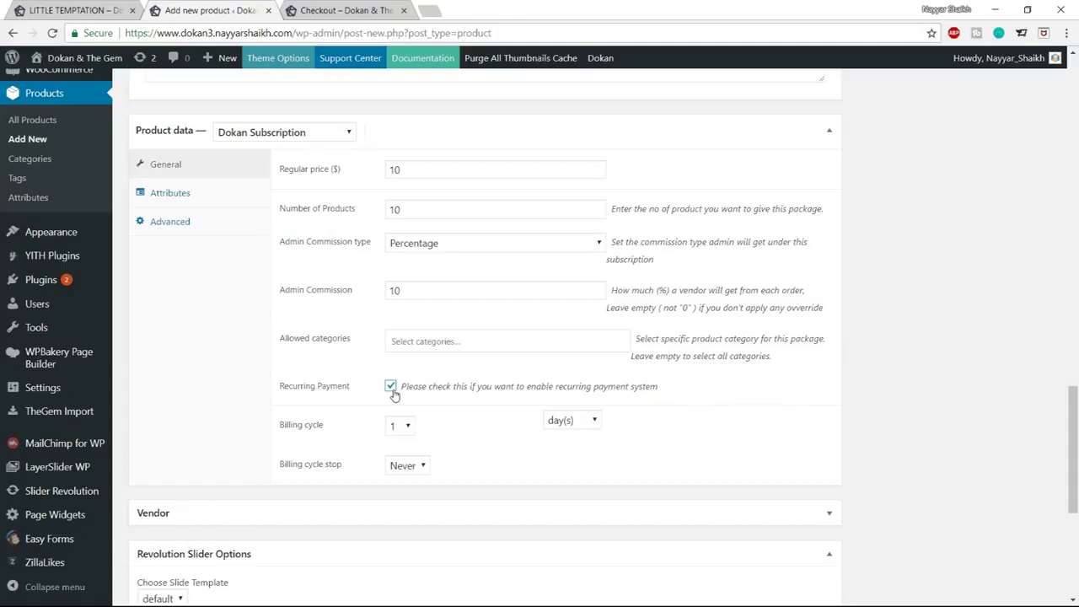
left_click(392, 388)
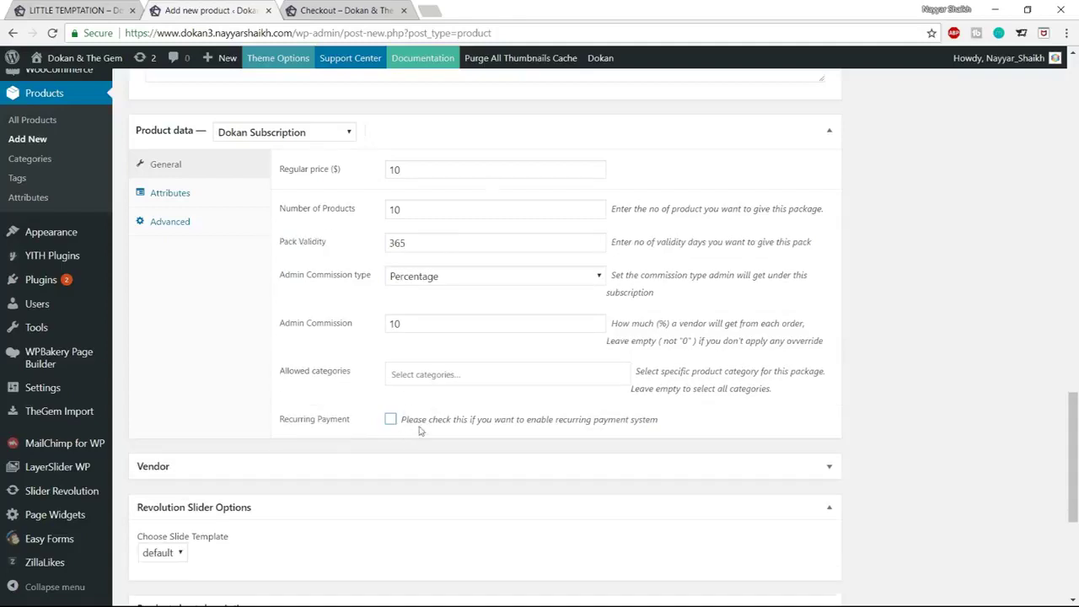
left_click(227, 199)
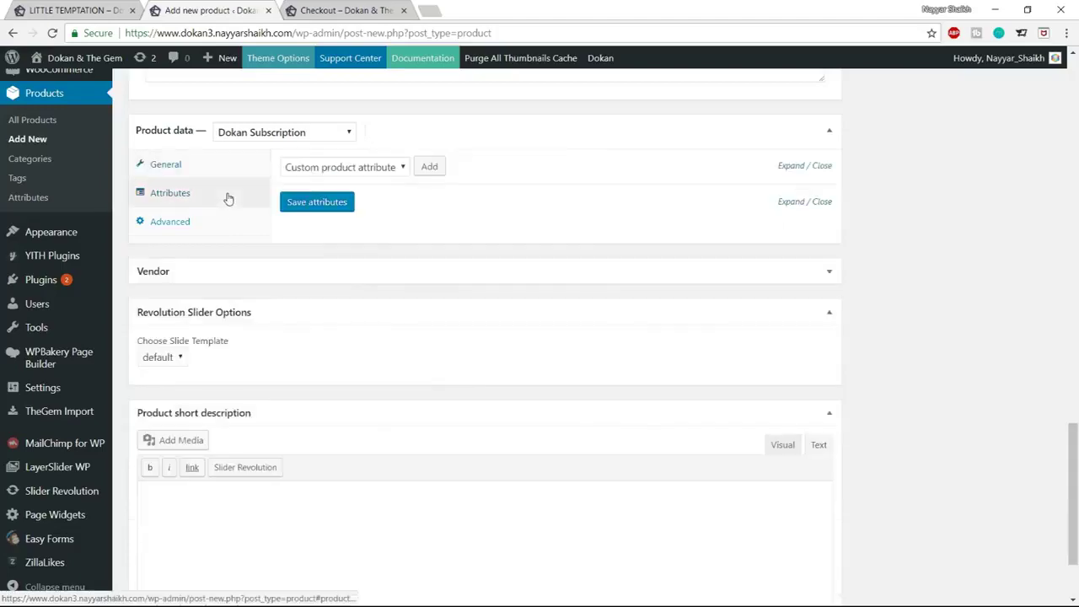
left_click(175, 222)
left_click(166, 166)
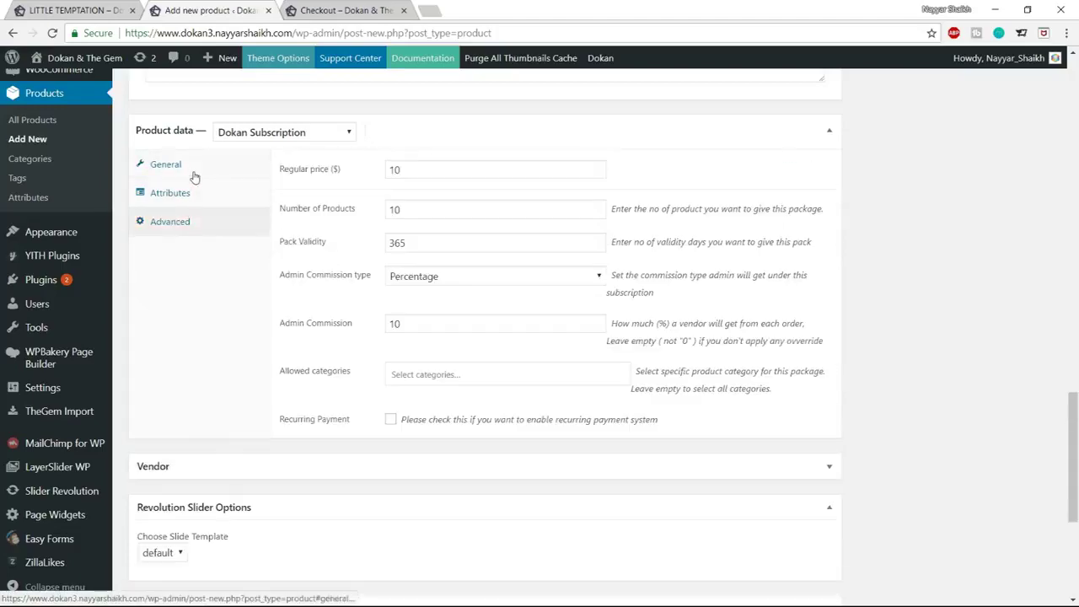
Write 'Validity 365 Days' and 'Products Allowed 10' in the product description
scroll(658, 419, "up", 3)
scroll(658, 419, "up", 10)
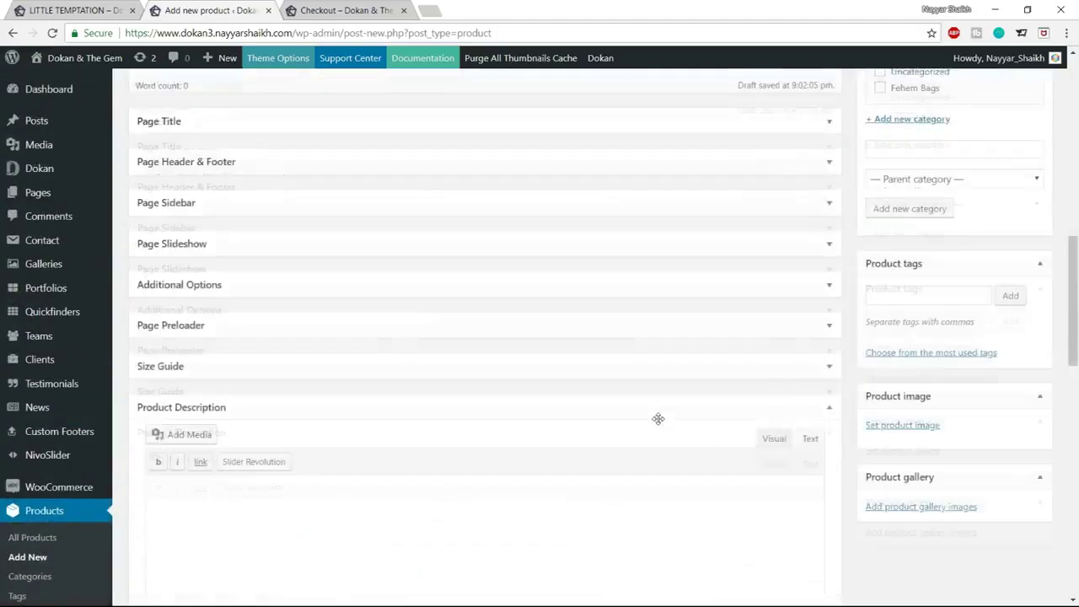
scroll(661, 424, "down", 2)
scroll(660, 423, "up", 3)
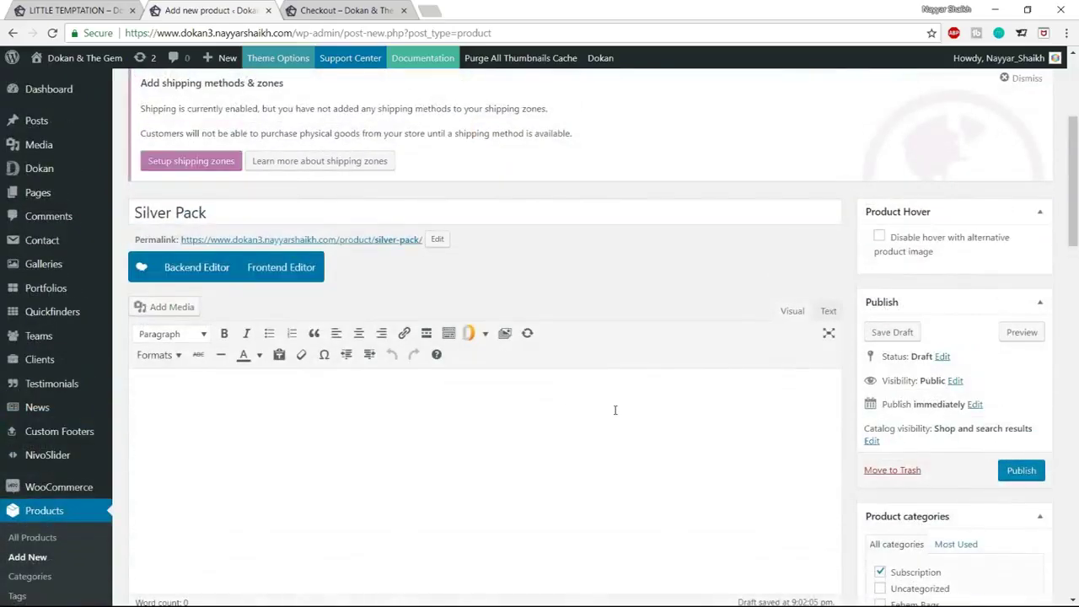
type("Day")
key("ctrl+a")
type("Validity 365")
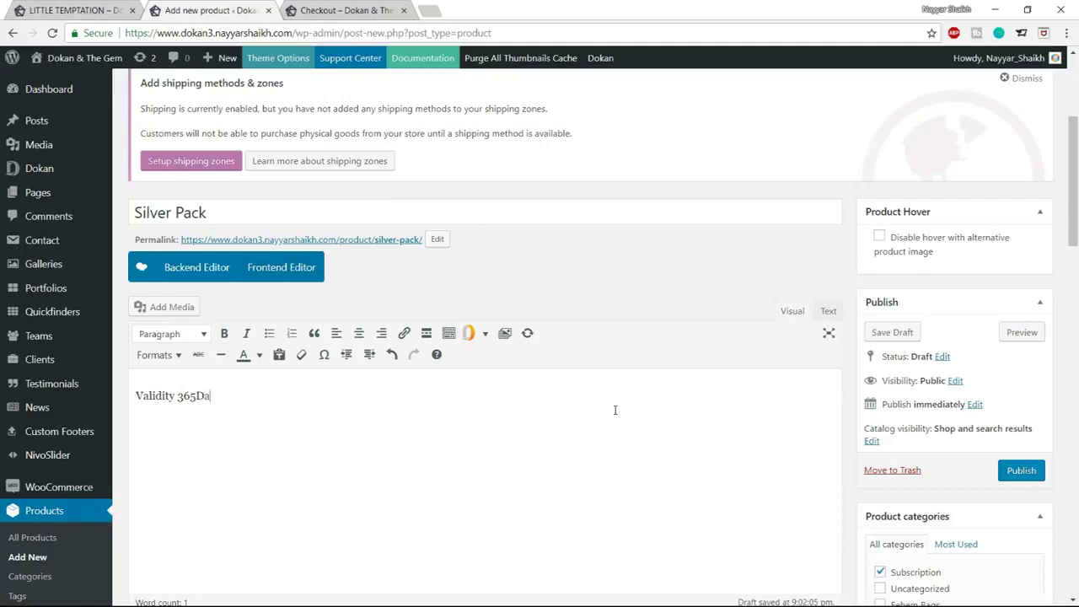
type("Days")
key("Return")
left_click(197, 397)
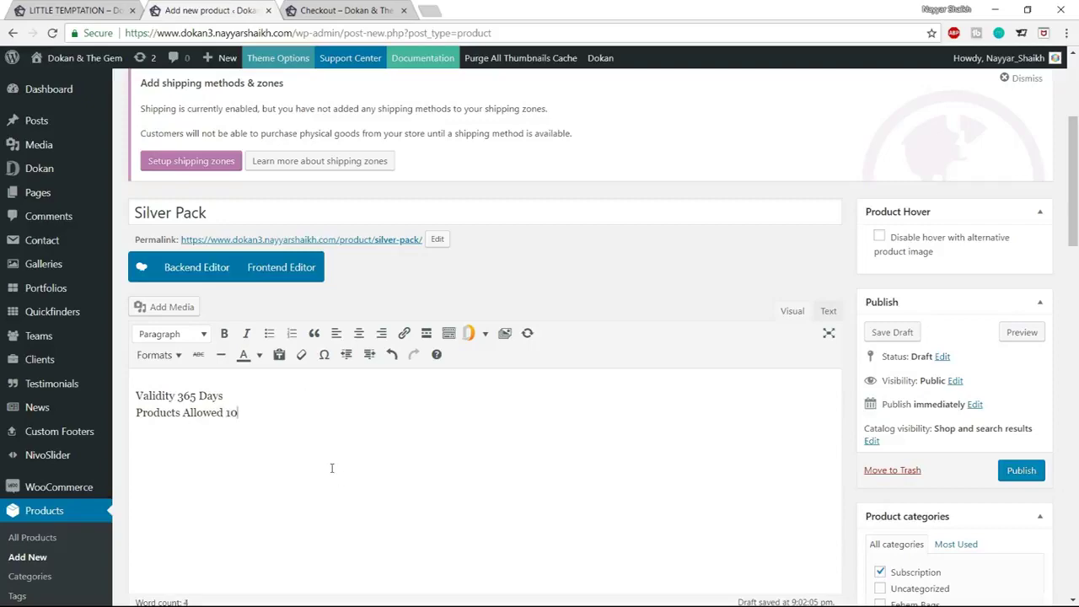
Publish the Silver Pack product
scroll(1032, 485, "down", 4)
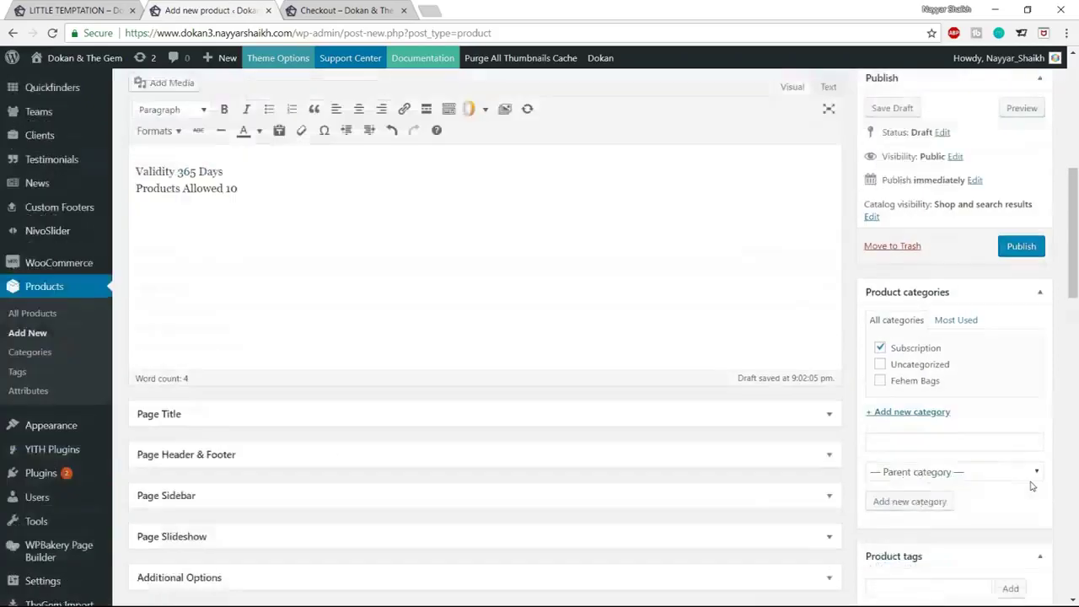
scroll(1037, 476, "up", 4)
left_click(1022, 470)
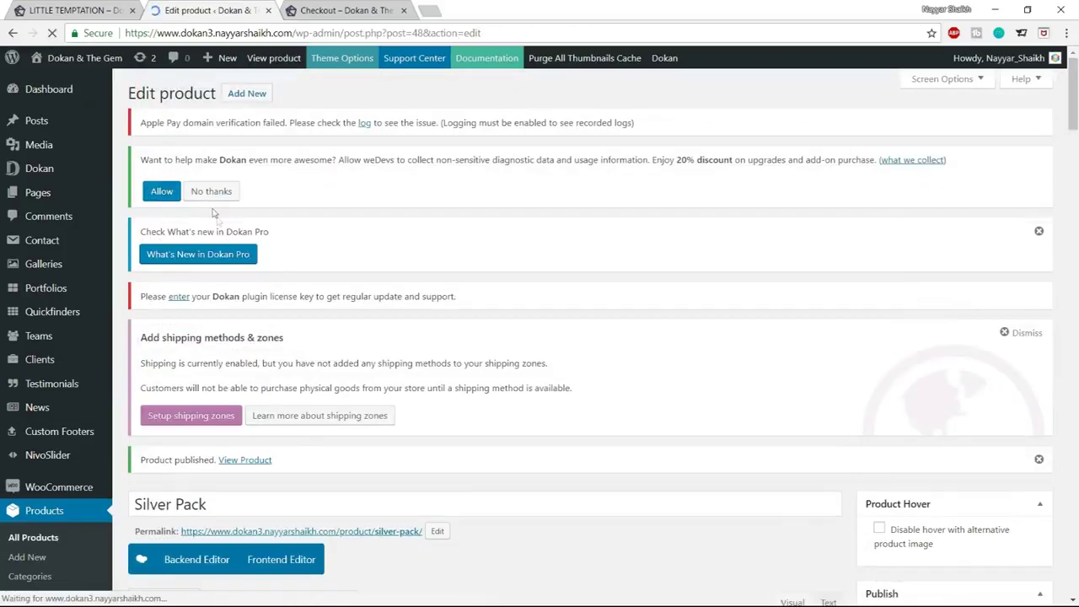
Start another new product titled 'Gold Pack' and expand its product data settings
left_click(261, 93)
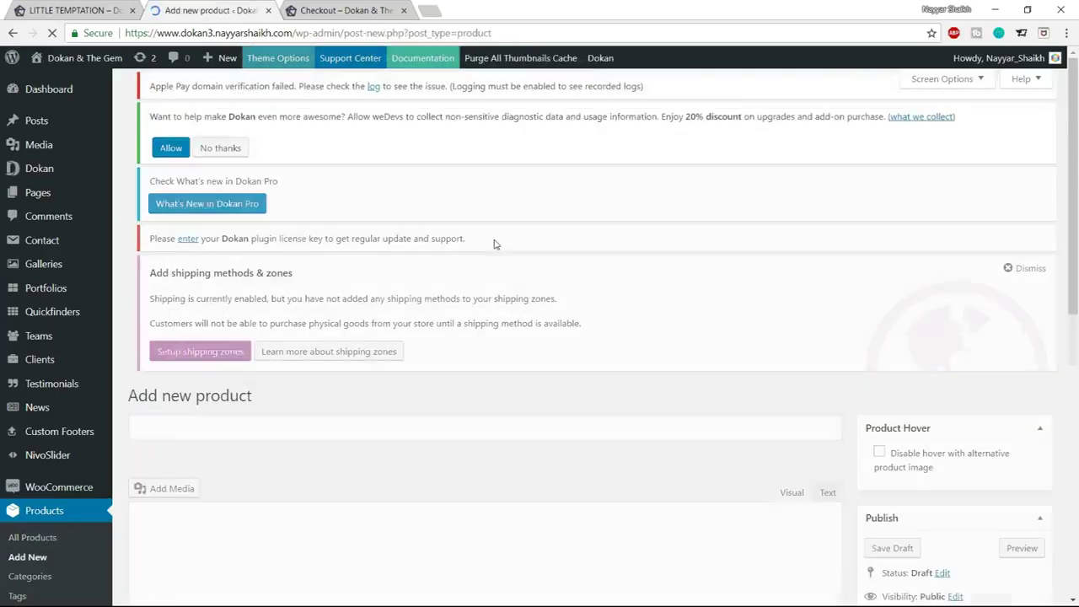
type("Gold")
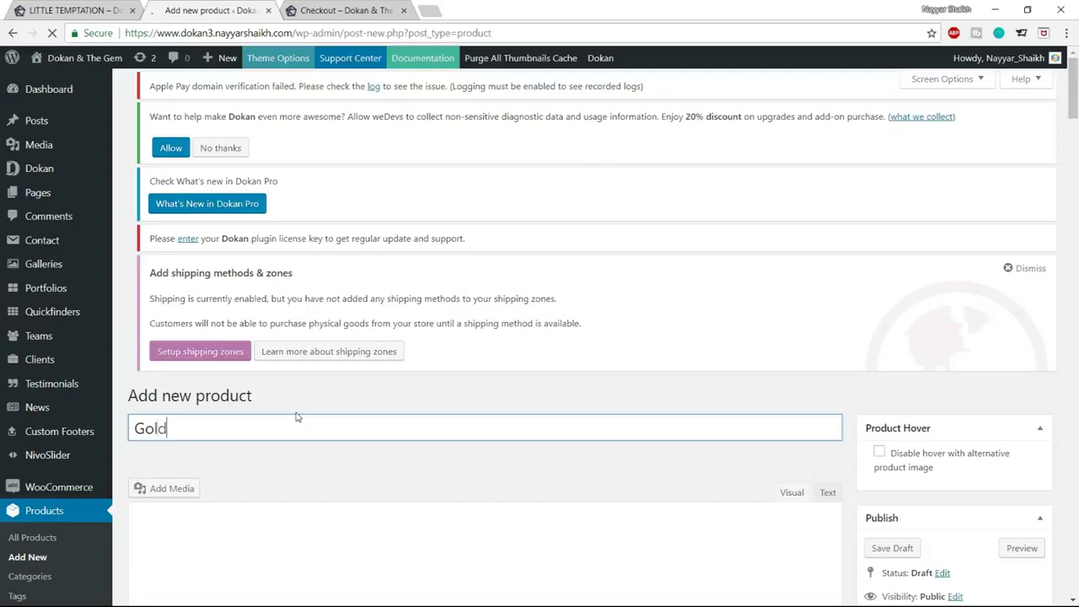
type(" Pack")
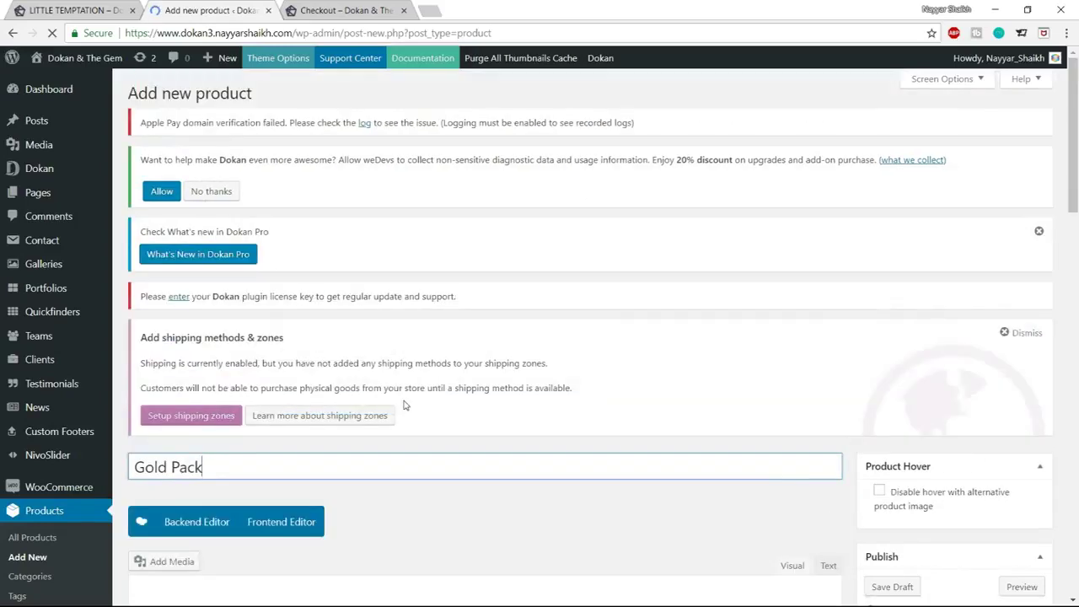
scroll(494, 437, "down", 7)
scroll(493, 437, "down", 15)
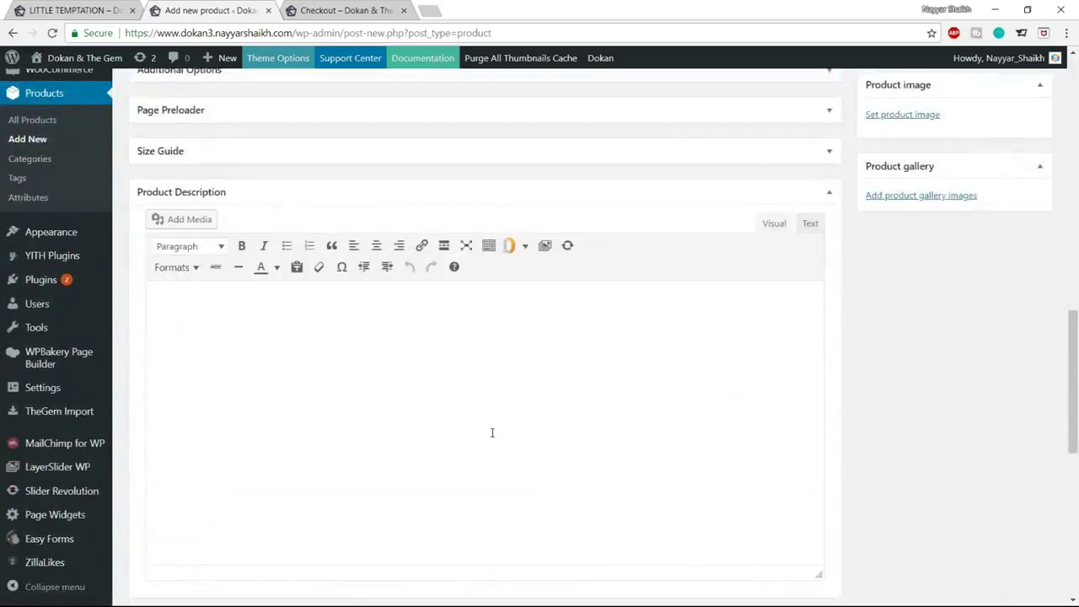
scroll(492, 433, "up", 6)
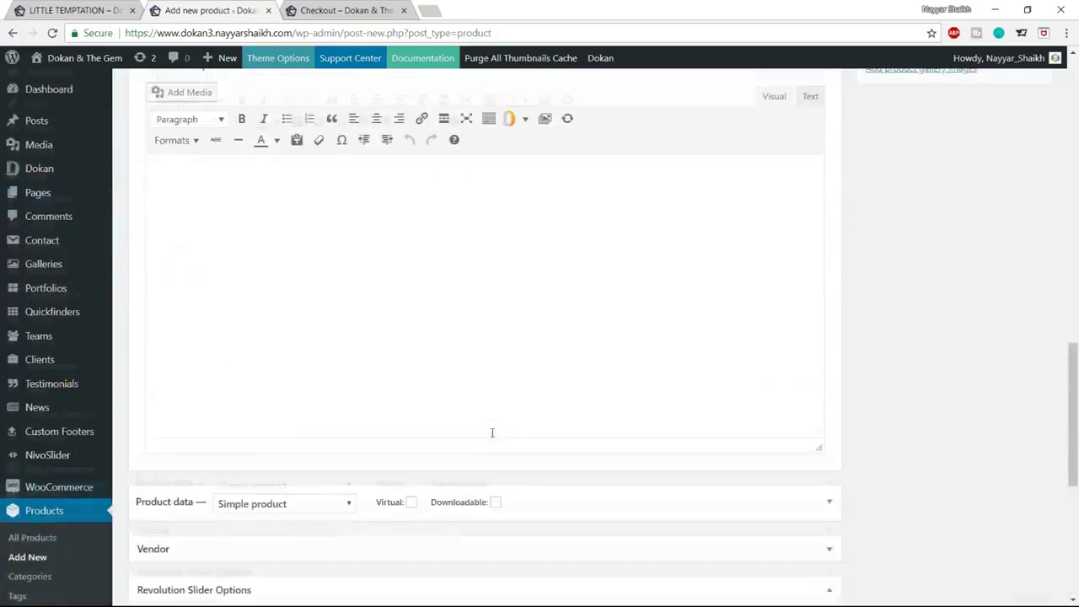
scroll(624, 475, "down", 3)
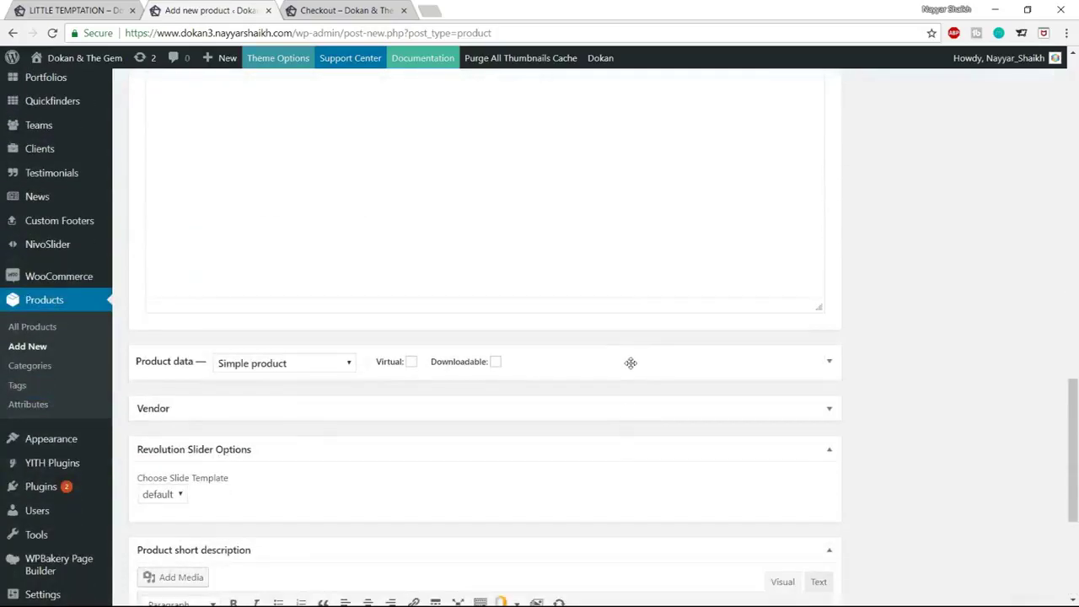
left_click(632, 363)
scroll(638, 373, "down", 3)
Make it a Dokan Subscription priced 50 with 100 products and 5% admin commission
left_click(283, 153)
left_click(257, 236)
left_click(459, 188)
type("50")
left_click(427, 230)
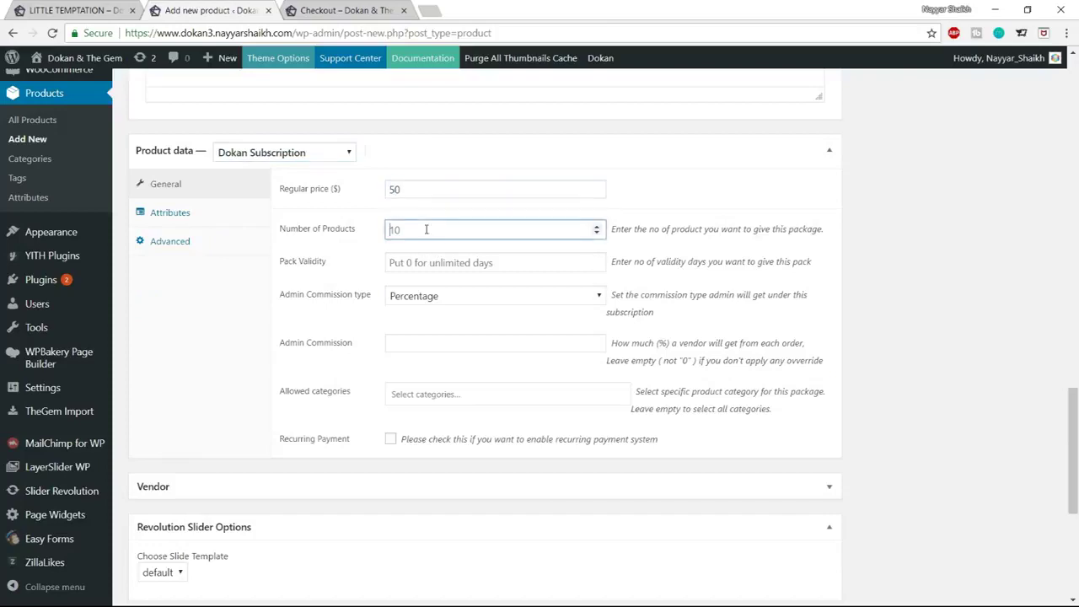
type("100")
left_click(700, 271)
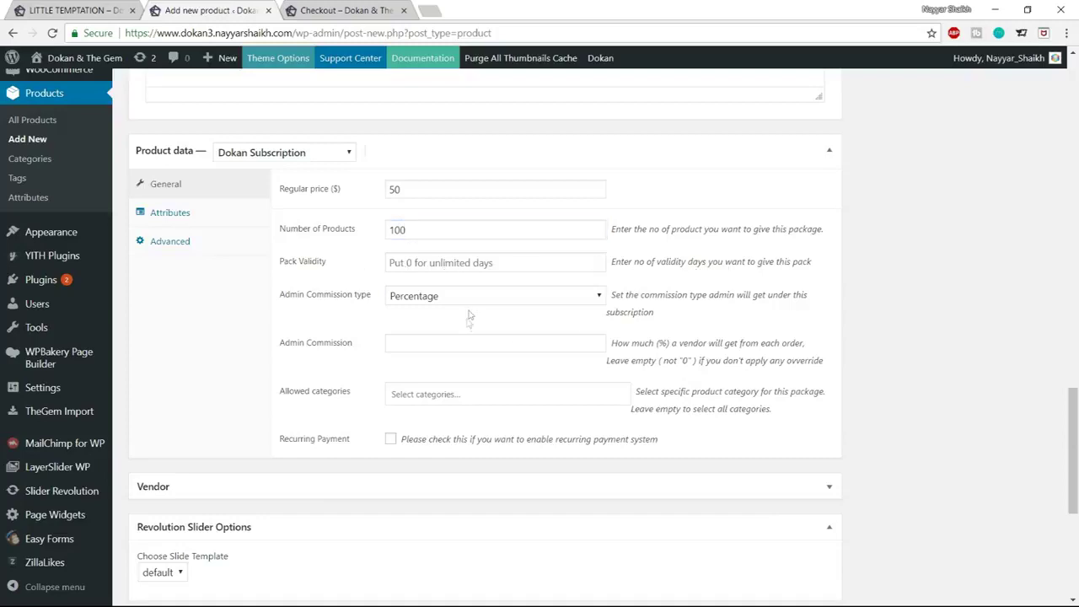
left_click(455, 349)
type("5")
left_click(696, 339)
Put the Gold Pack in the Subscription category
scroll(457, 486, "up", 10)
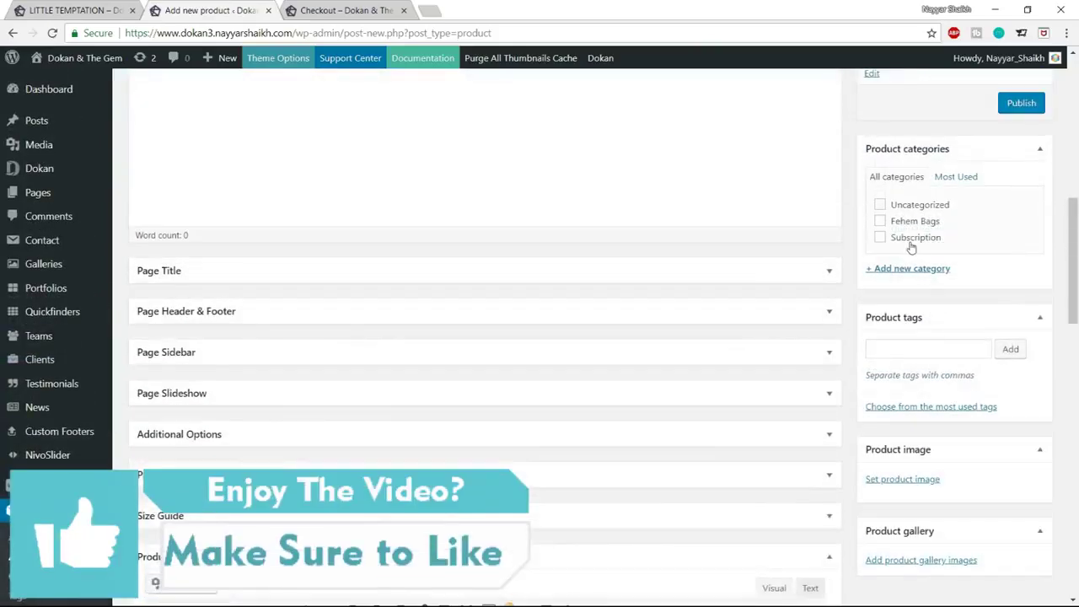
left_click(913, 240)
scroll(295, 421, "up", 5)
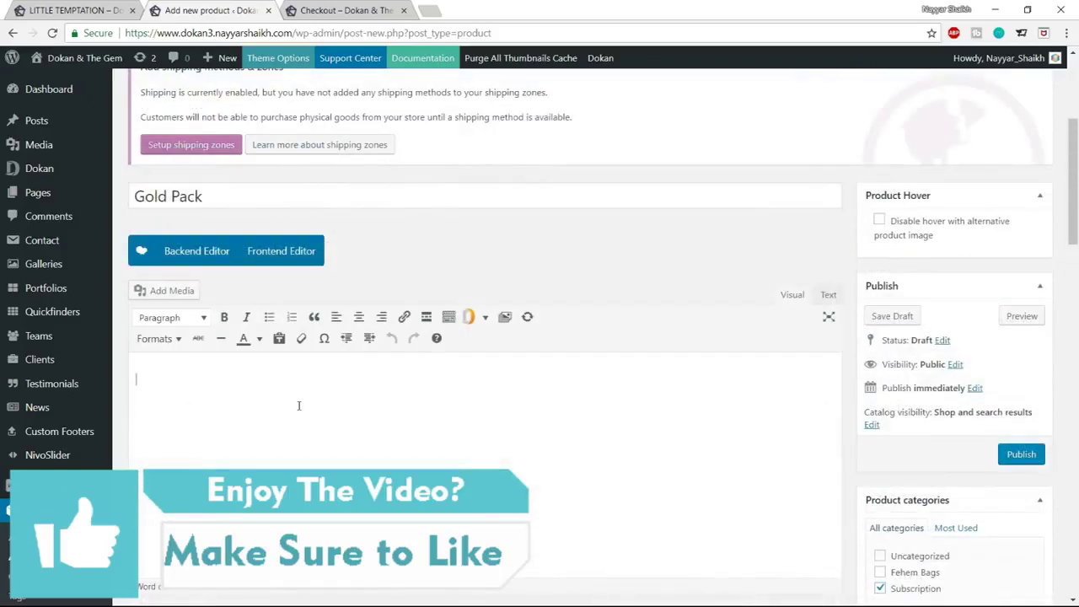
Describe it as 'Validity Unlimited', 'Products Allowed 100', 'Lower Commission 5%' and publish Gold Pack
type("al")
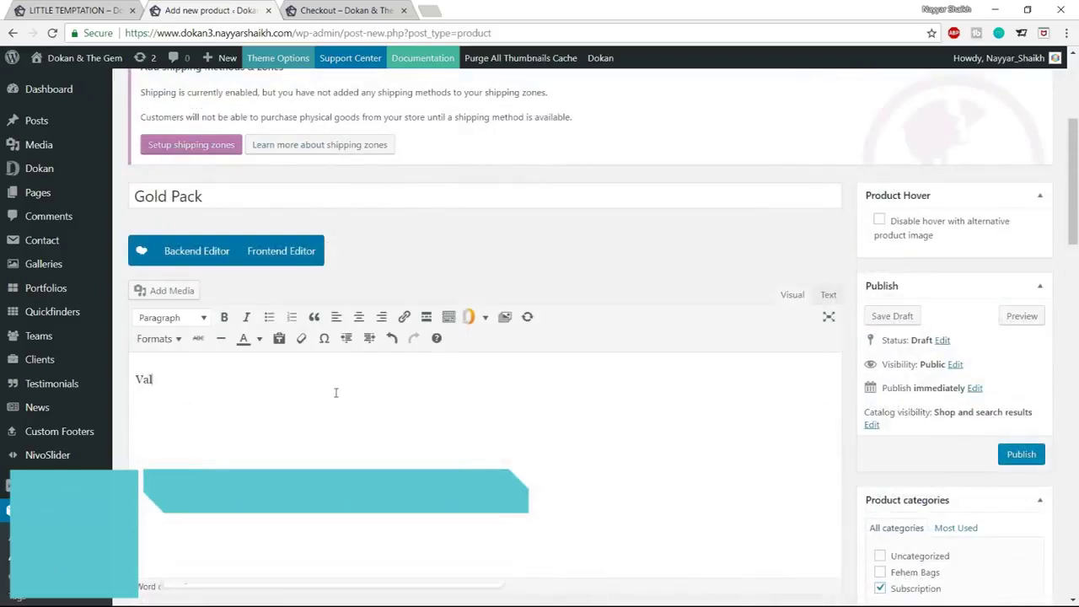
type("idity Unlimited")
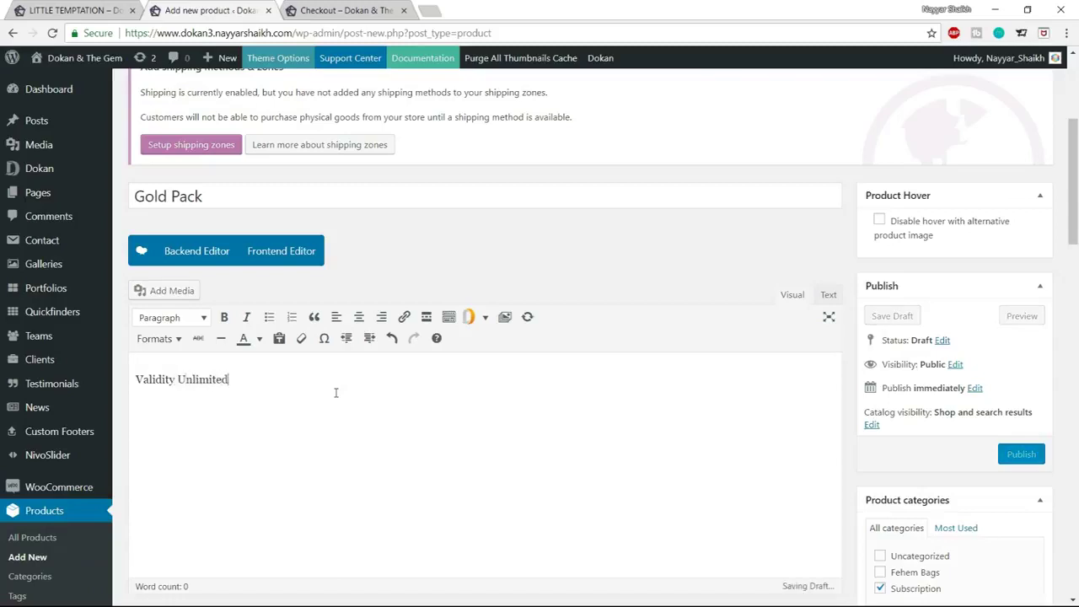
key("Return")
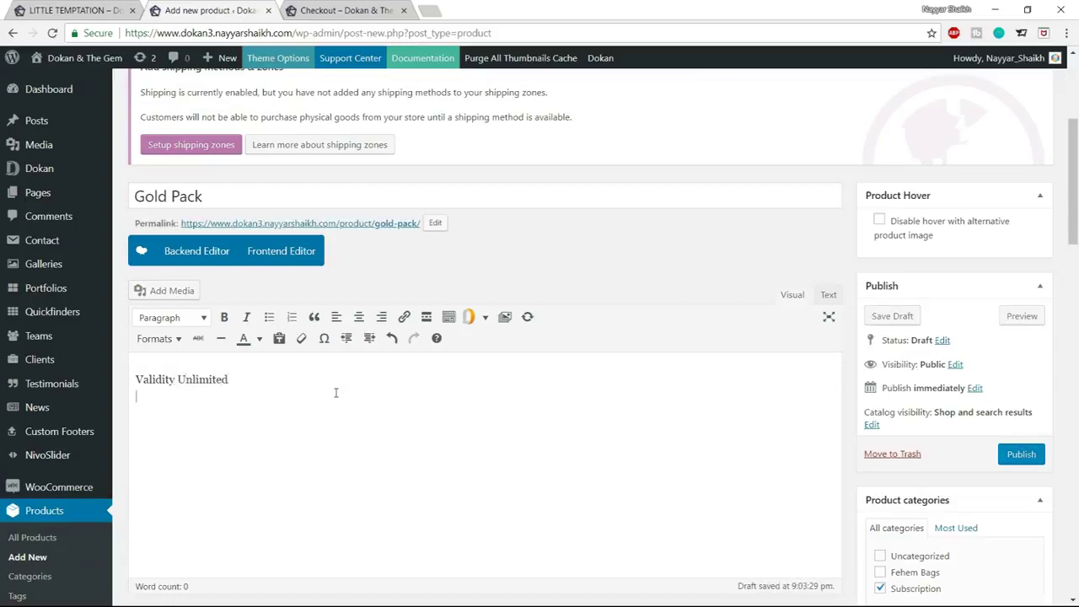
type("Products Allowed")
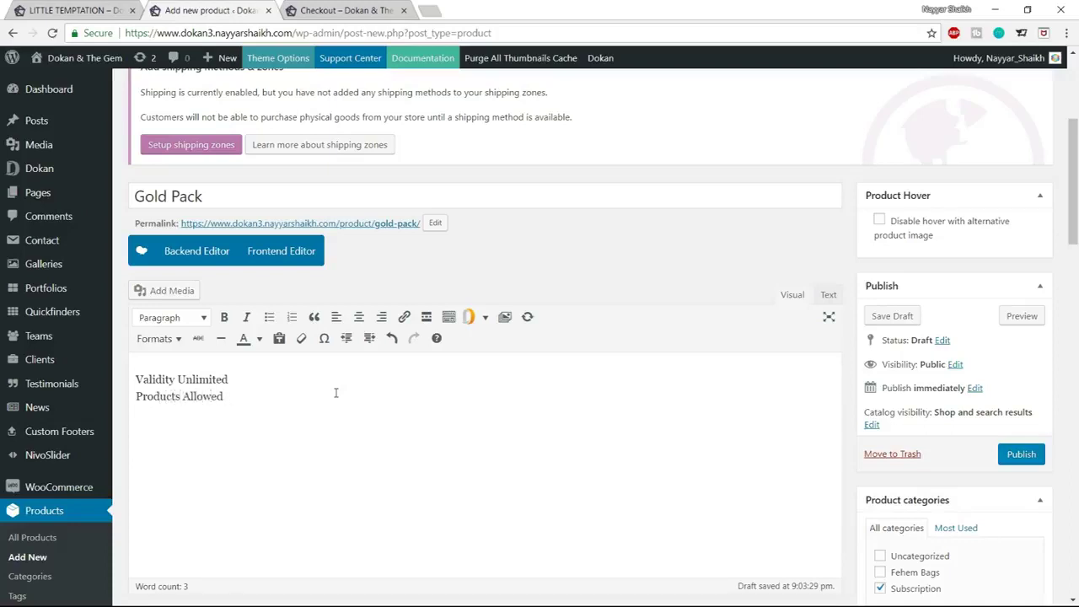
type("d100")
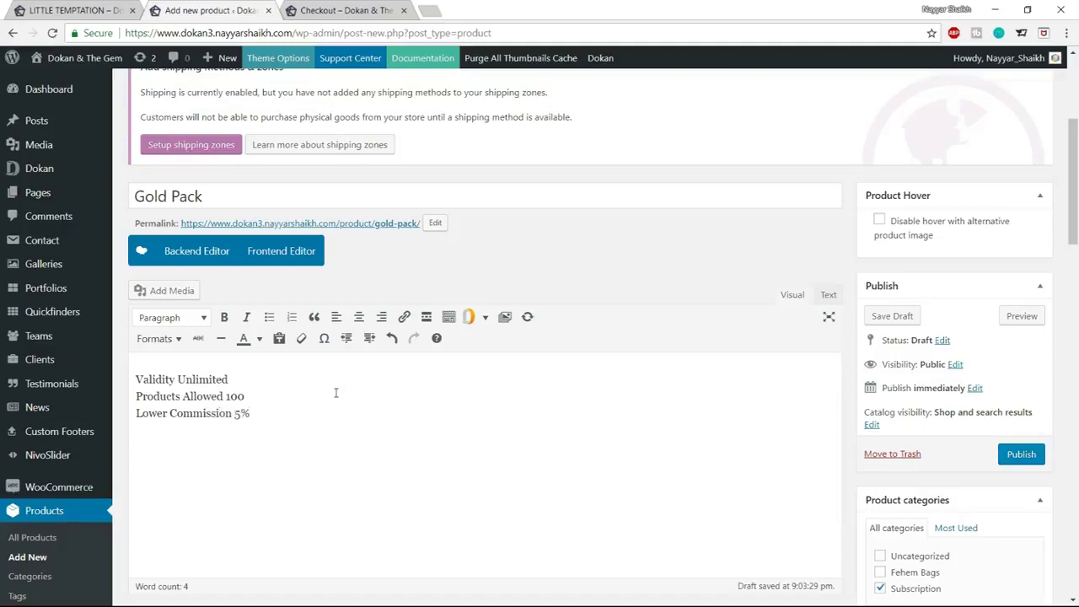
left_click(1020, 460)
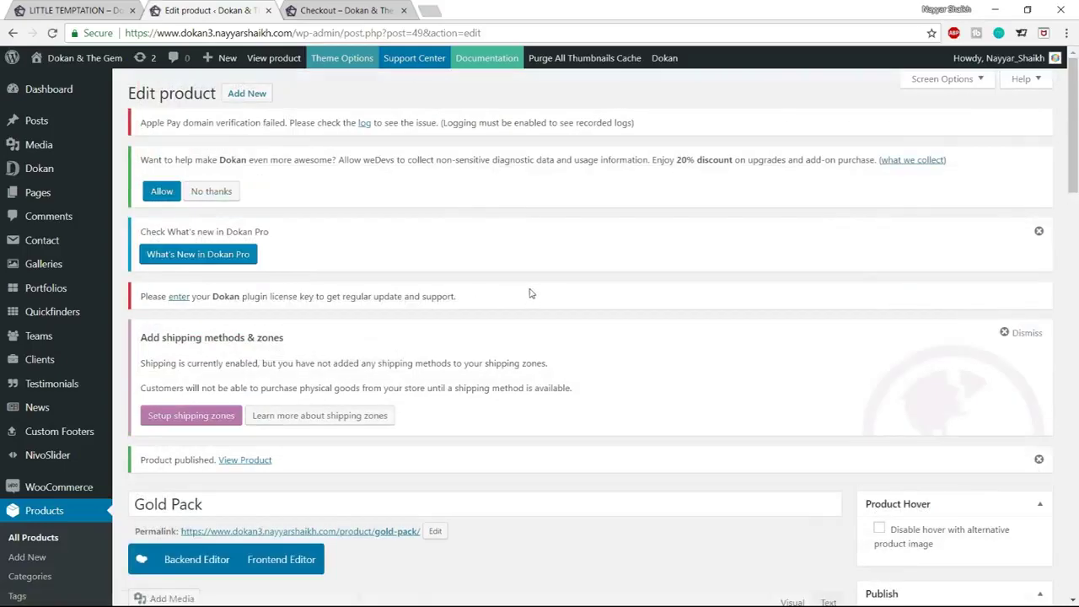
In the vendor window, reload Verification, visit store Settings, and return to the dashboard overview
key("alt+Tab")
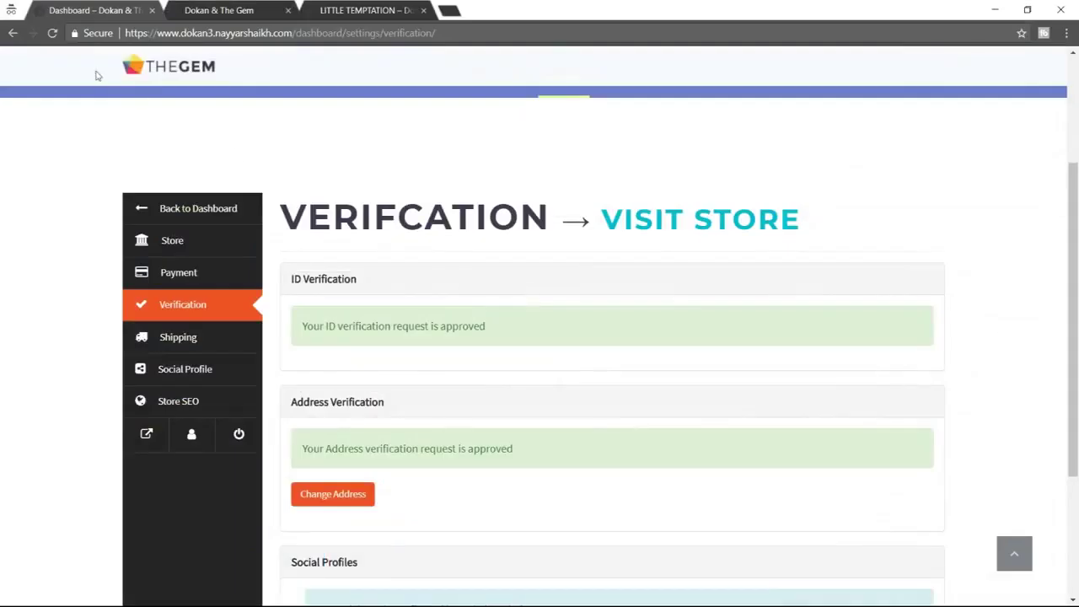
left_click(52, 34)
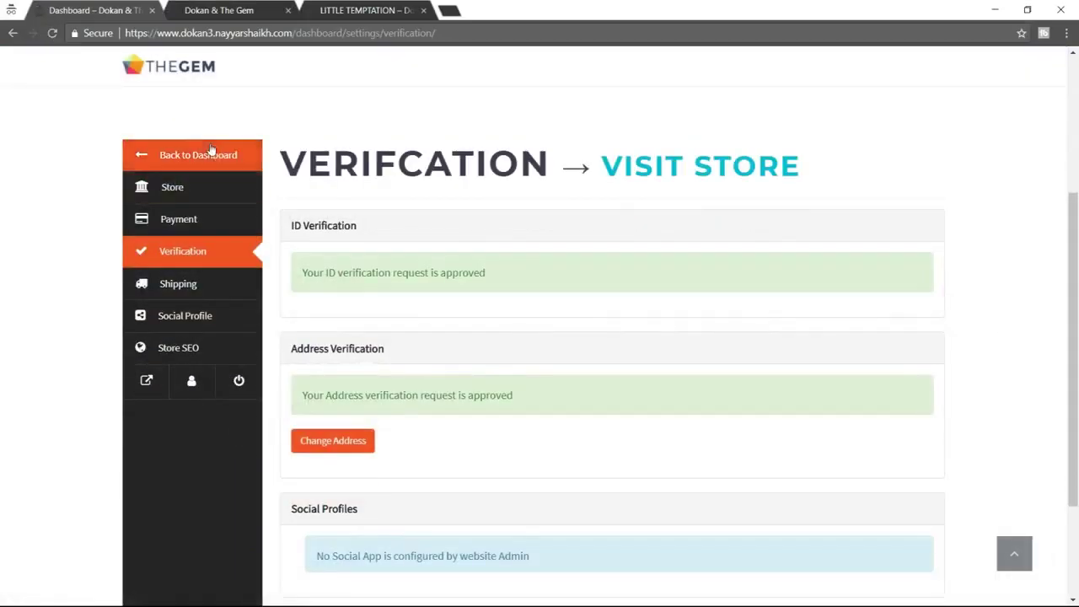
left_click(211, 152)
scroll(729, 192, "down", 3)
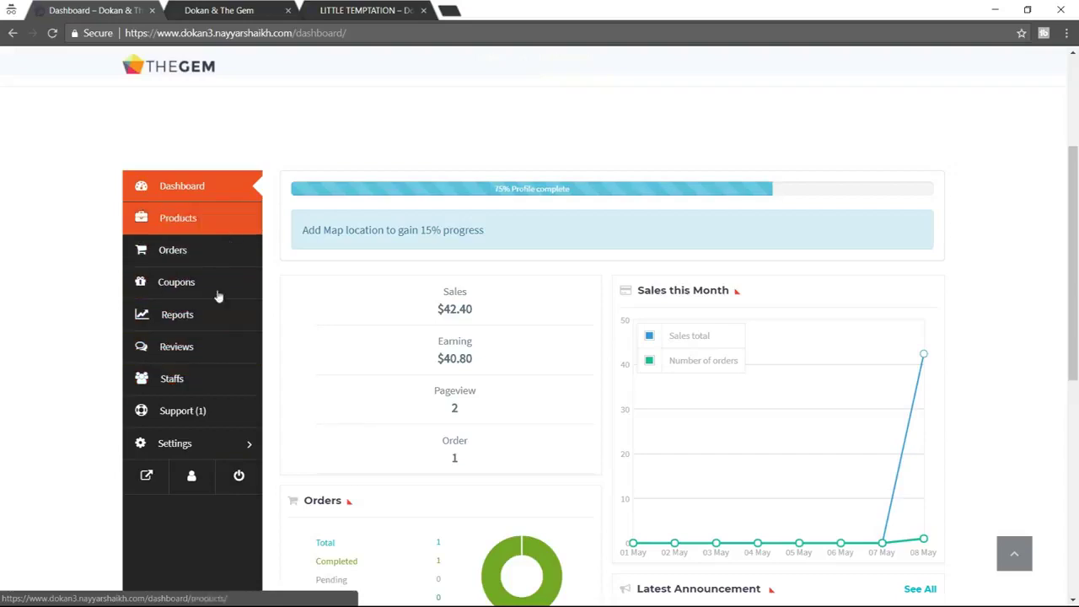
left_click(211, 444)
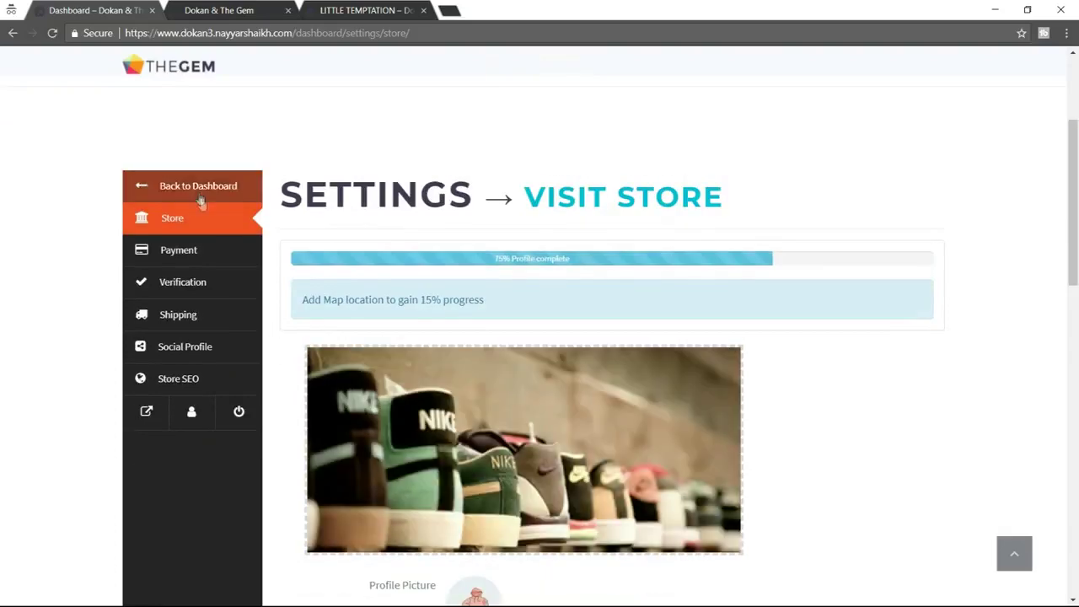
left_click(198, 185)
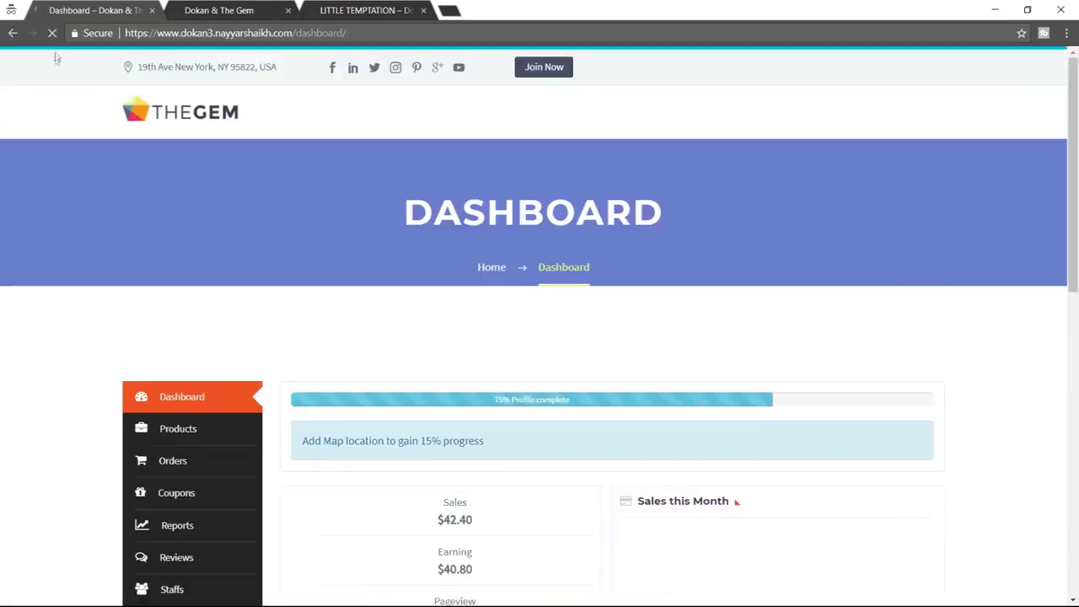
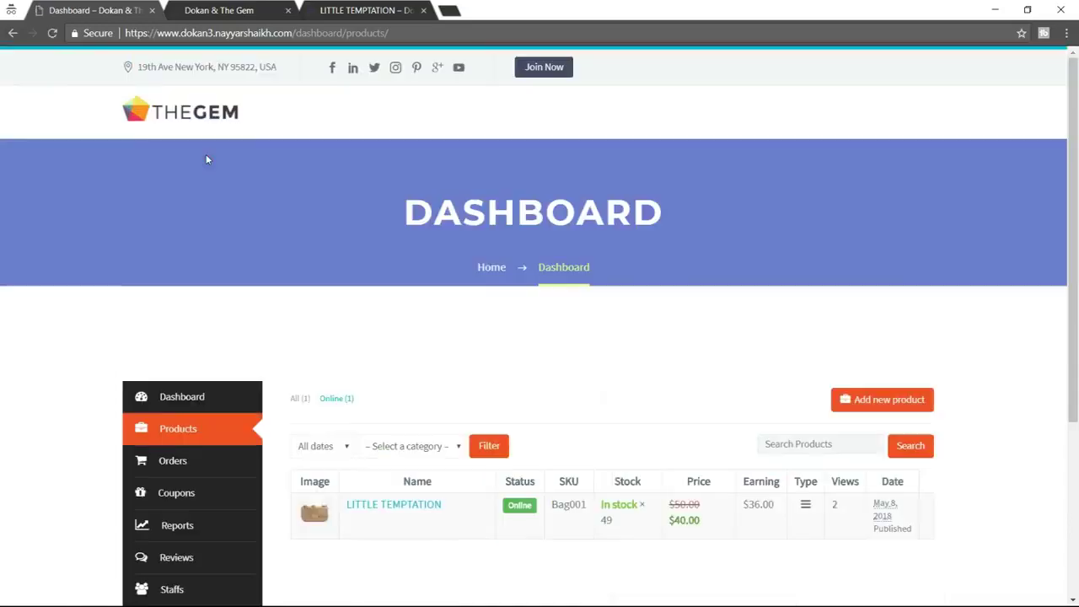
Leave the vendor's product list for the WordPress admin window editing the Gold Pack product
scroll(862, 419, "down", 3)
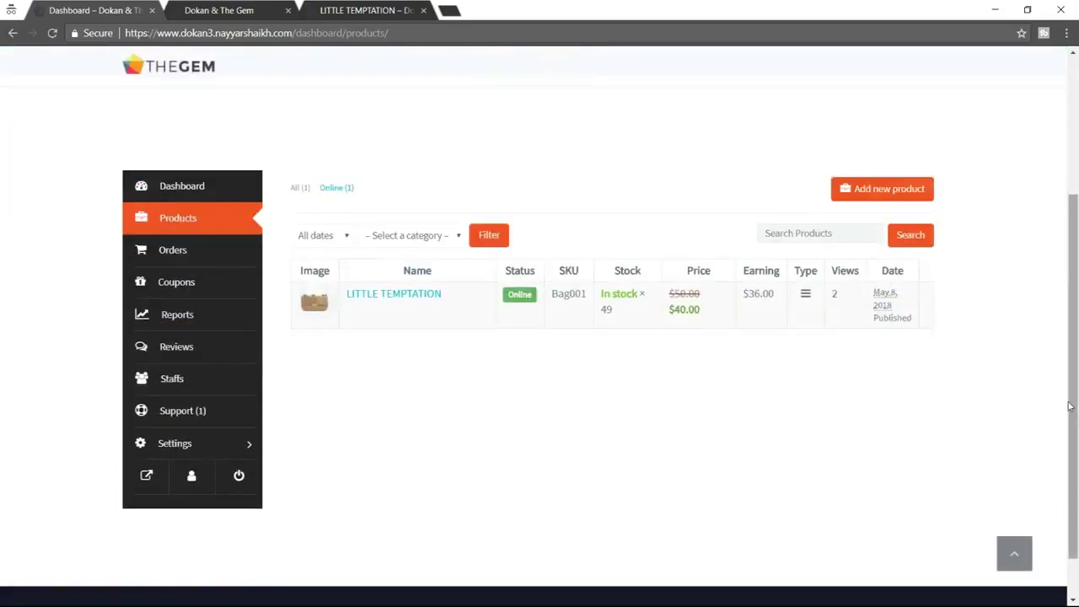
key("alt+Tab")
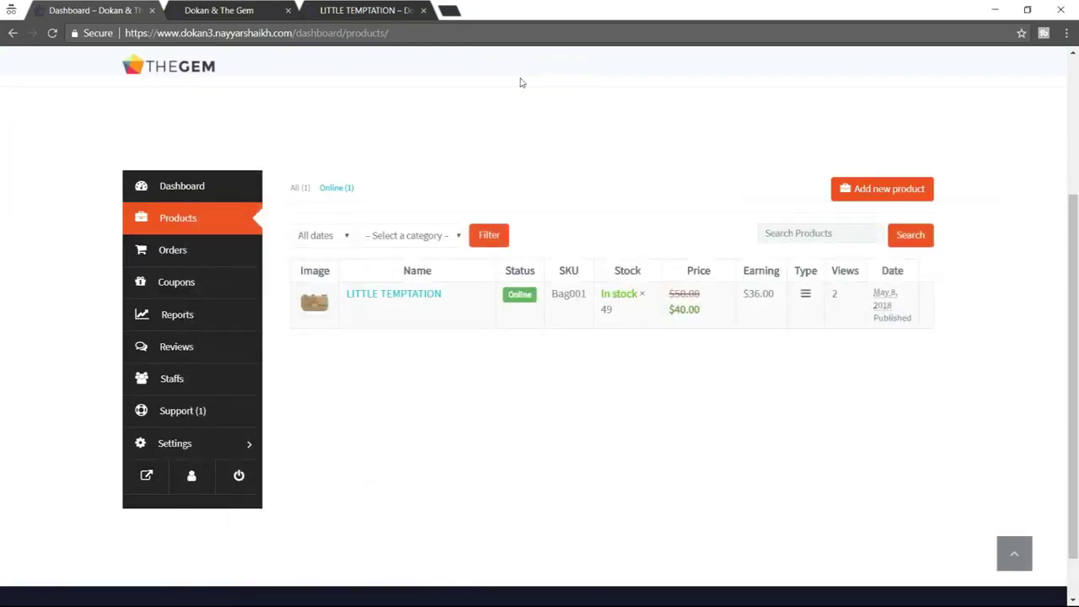
mouse_move(405, 292)
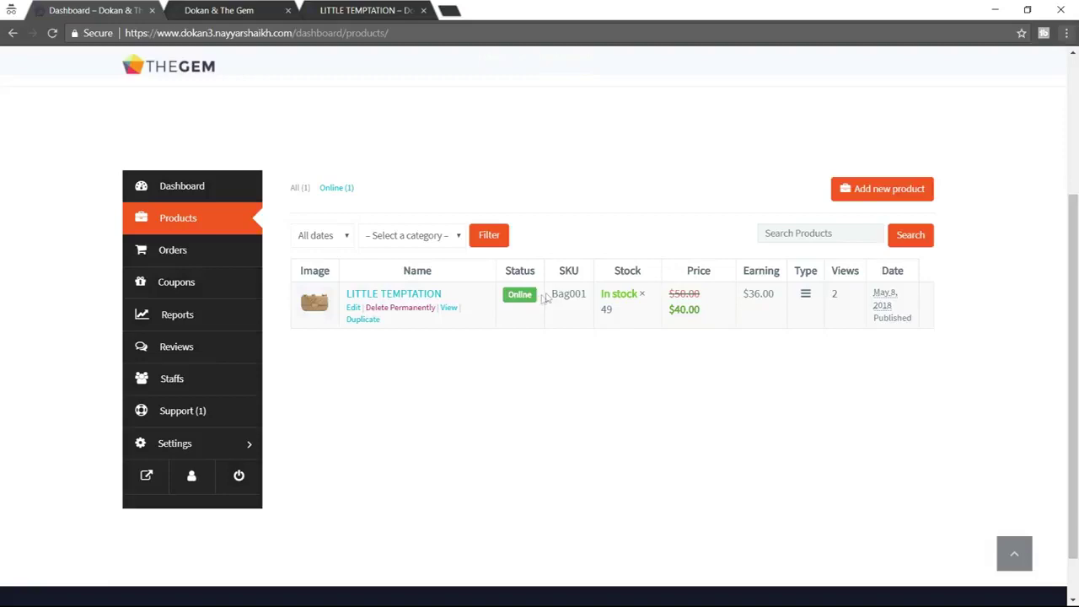
key("alt+Tab")
key("alt+Tab")
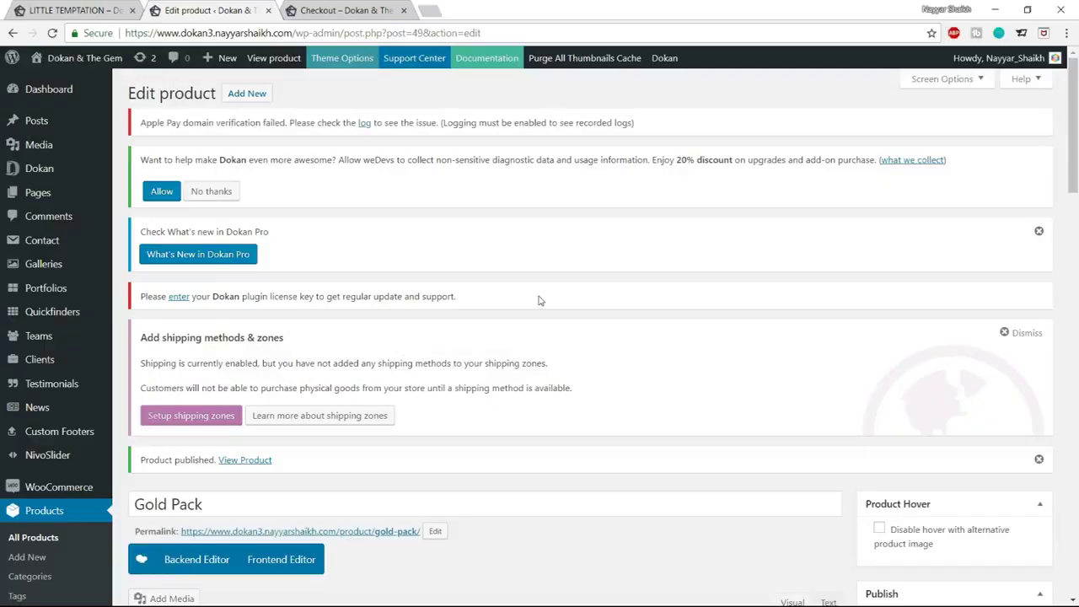
Open the Dokan Settings page in WordPress admin
scroll(76, 270, "down", 2)
scroll(34, 236, "up", 2)
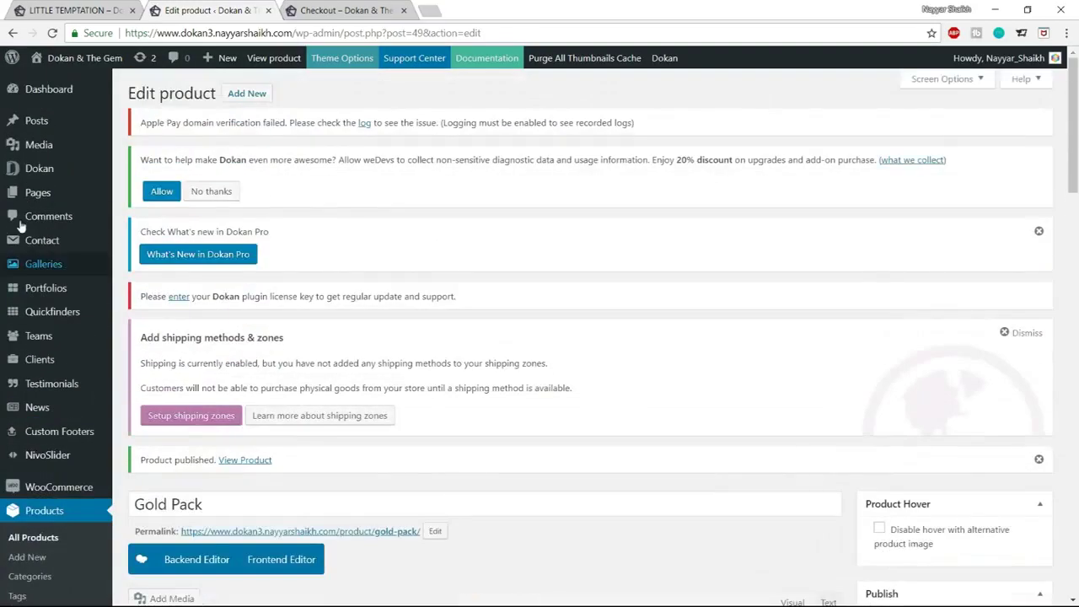
mouse_move(27, 172)
left_click(143, 406)
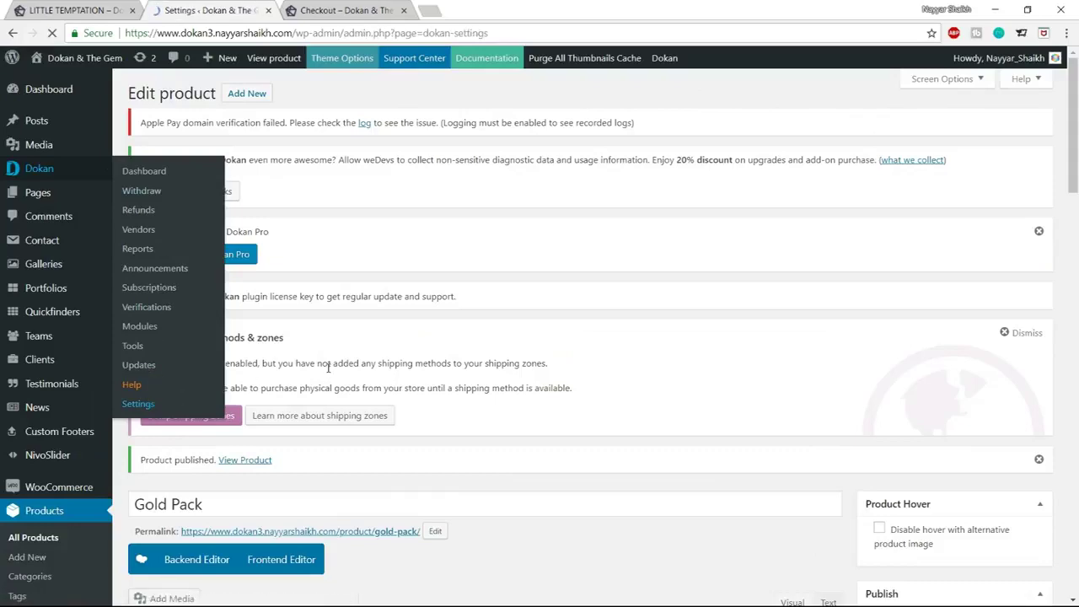
scroll(328, 369, "down", 4)
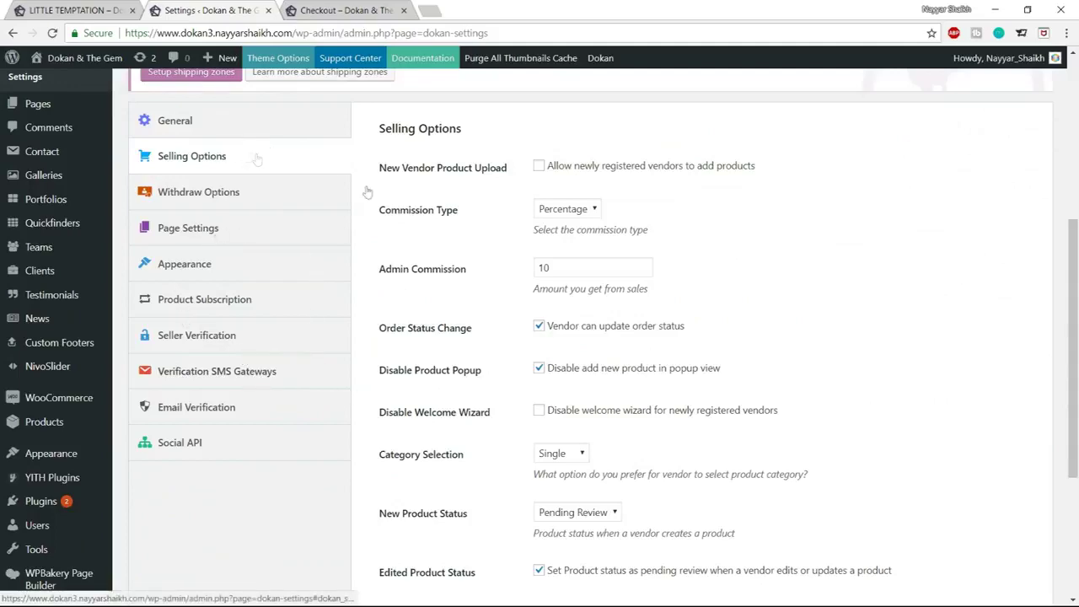
scroll(258, 152, "down", 3)
scroll(626, 455, "up", 3)
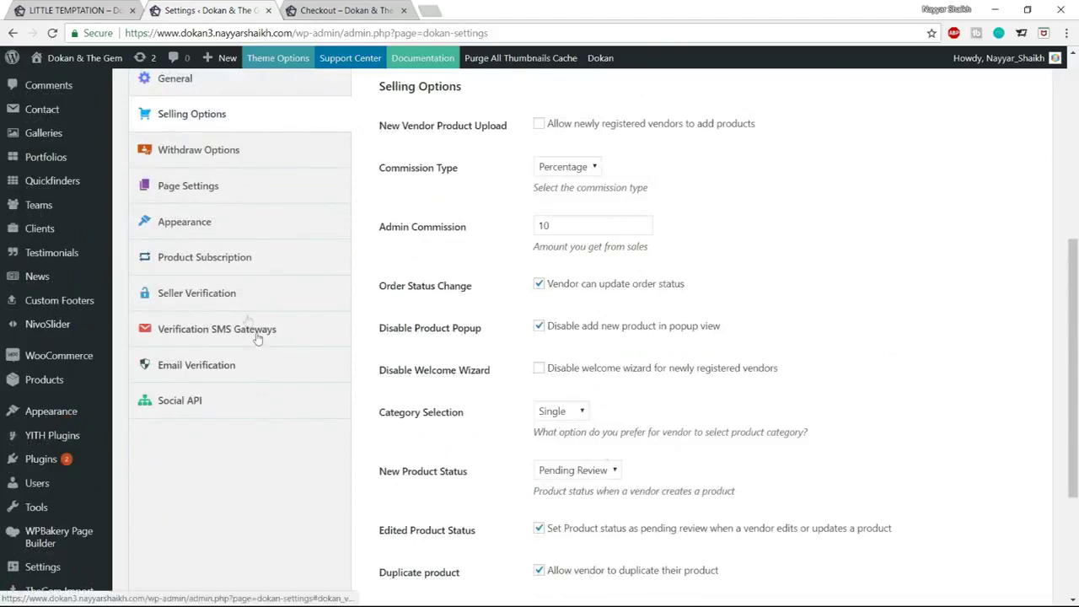
scroll(260, 340, "up", 1)
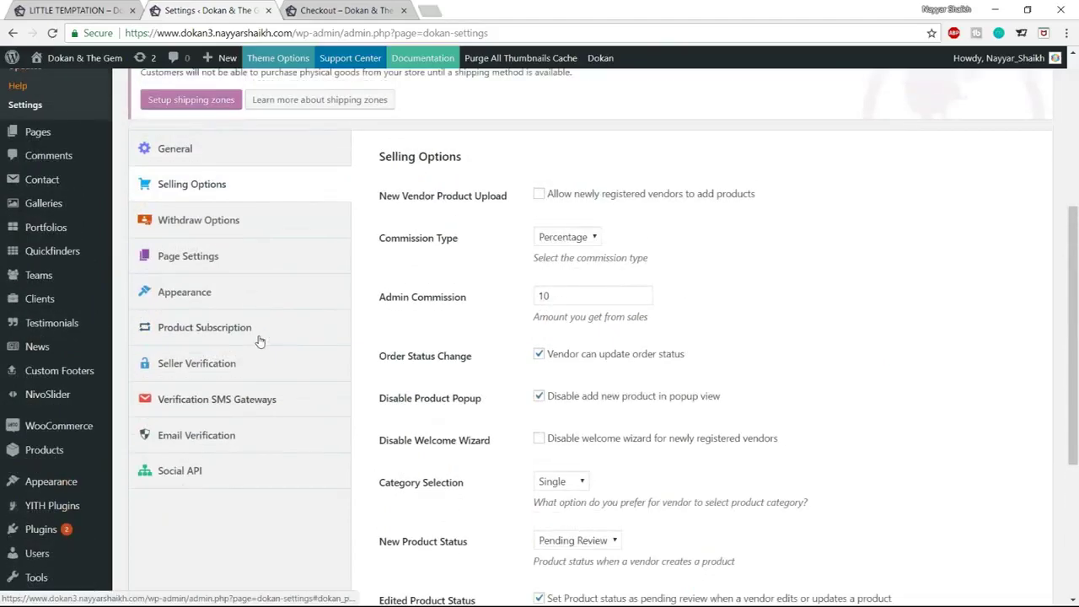
Tick 'Enable product subscription for vendor' under Product Subscription and save the settings
left_click(214, 334)
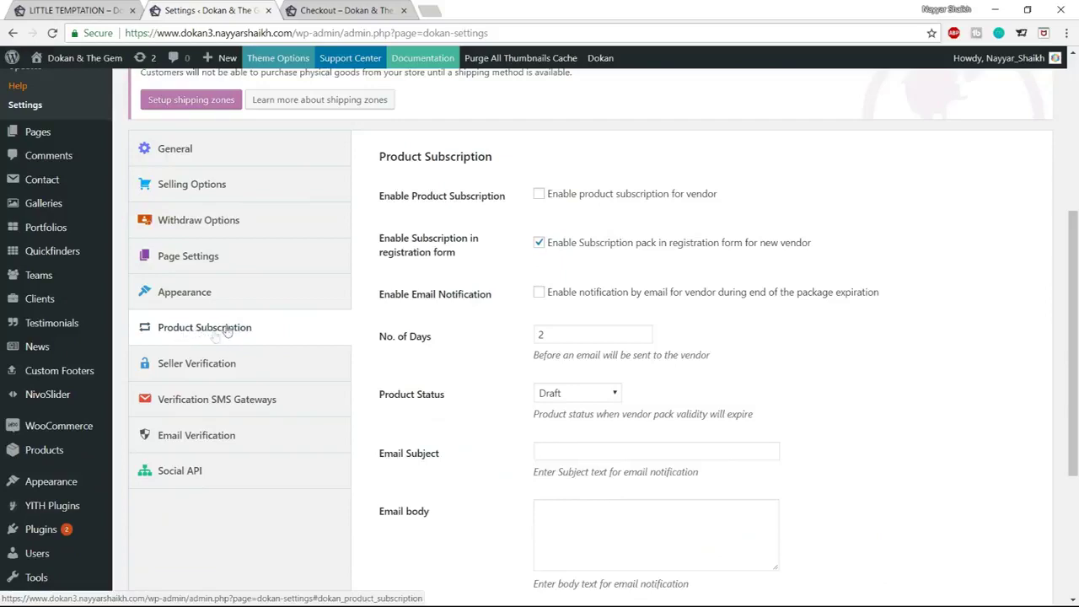
left_click(539, 194)
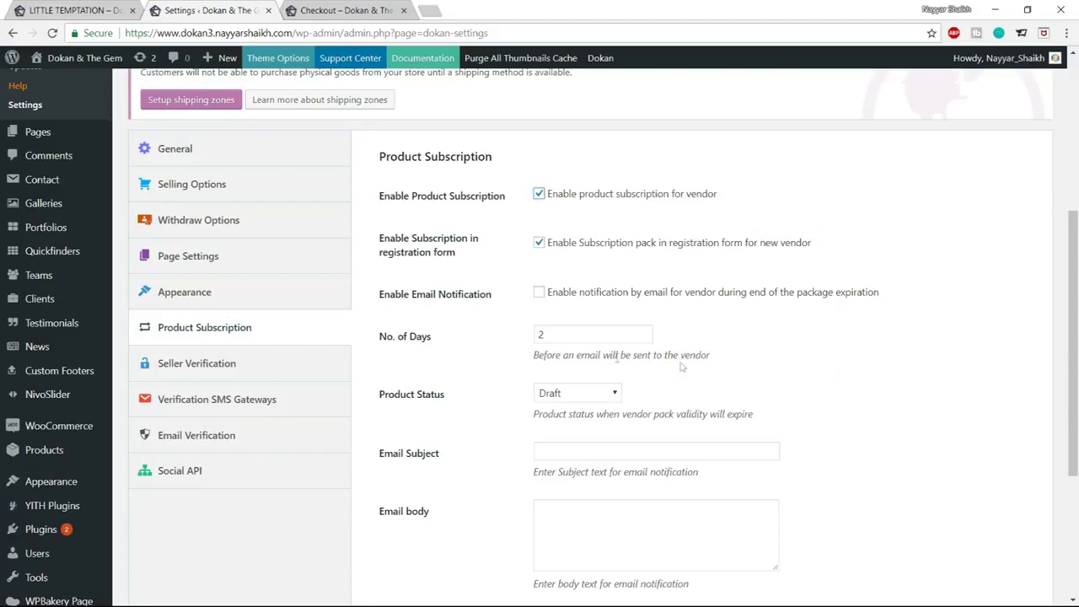
left_click_drag(538, 355, 730, 359)
left_click(730, 359)
scroll(930, 380, "down", 3)
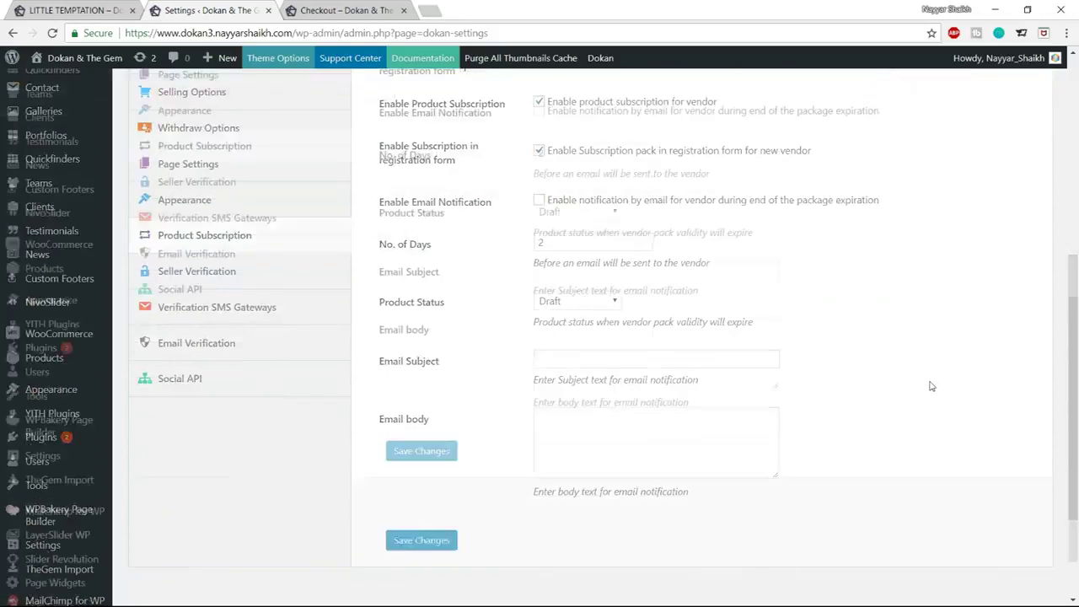
left_click(441, 422)
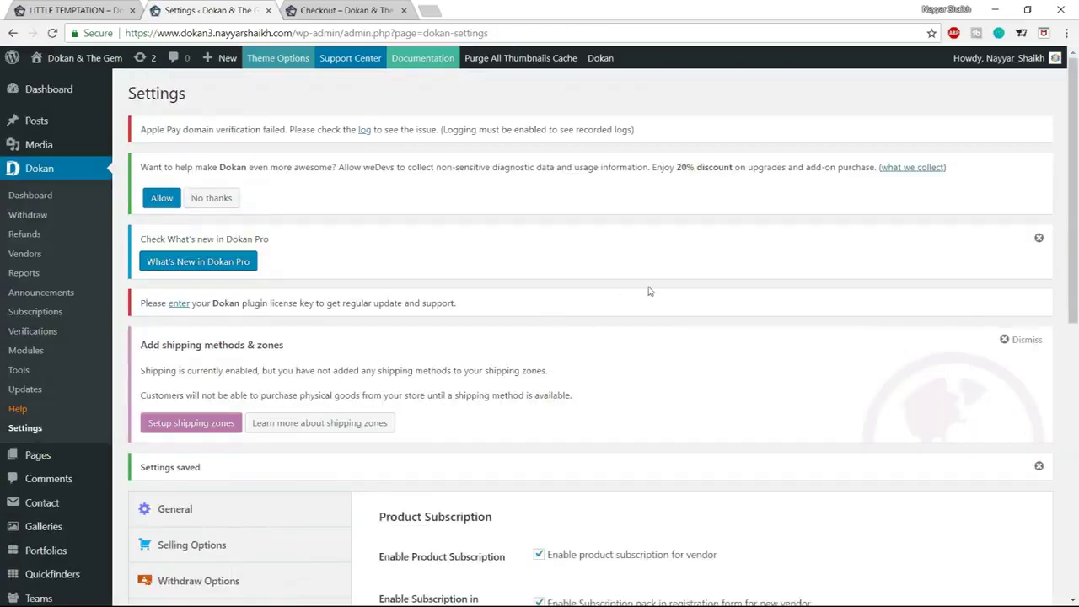
In the vendor dashboard, reload the Products page and open the Subscription packs page
key("alt+Tab")
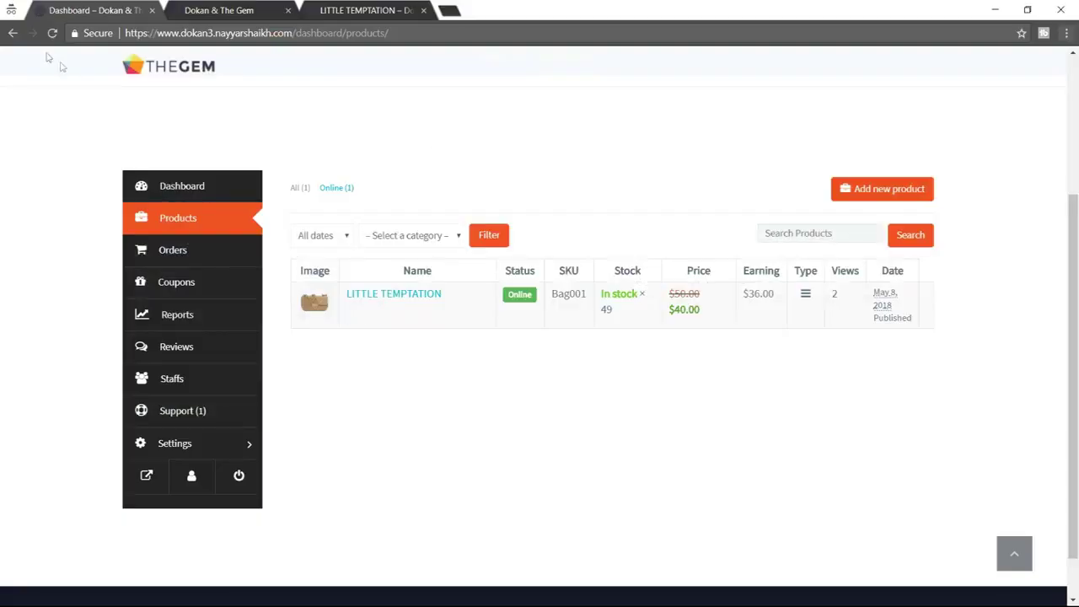
left_click(52, 34)
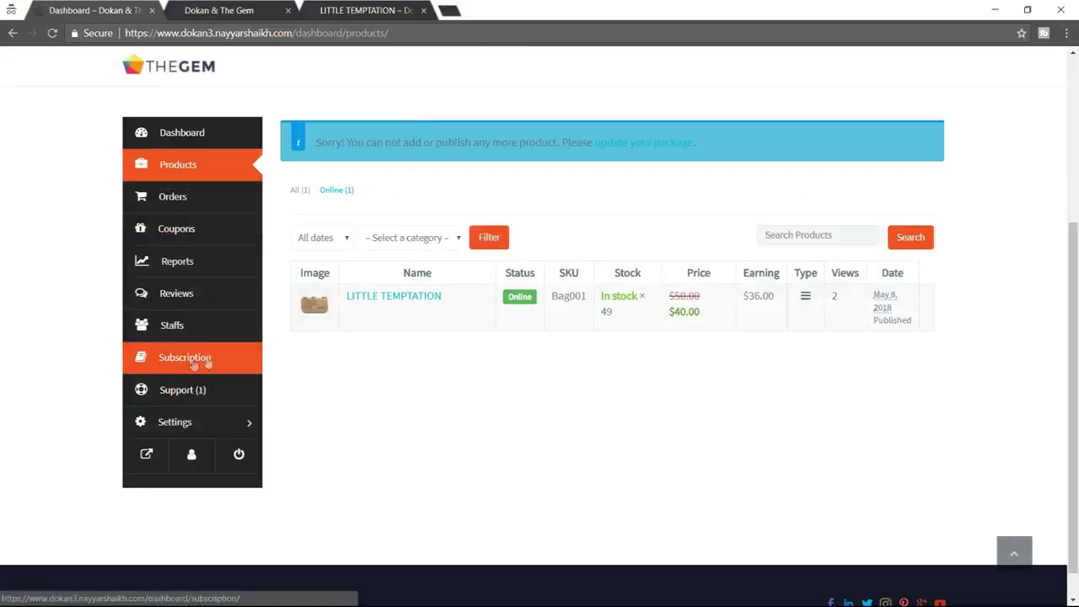
left_click(205, 357)
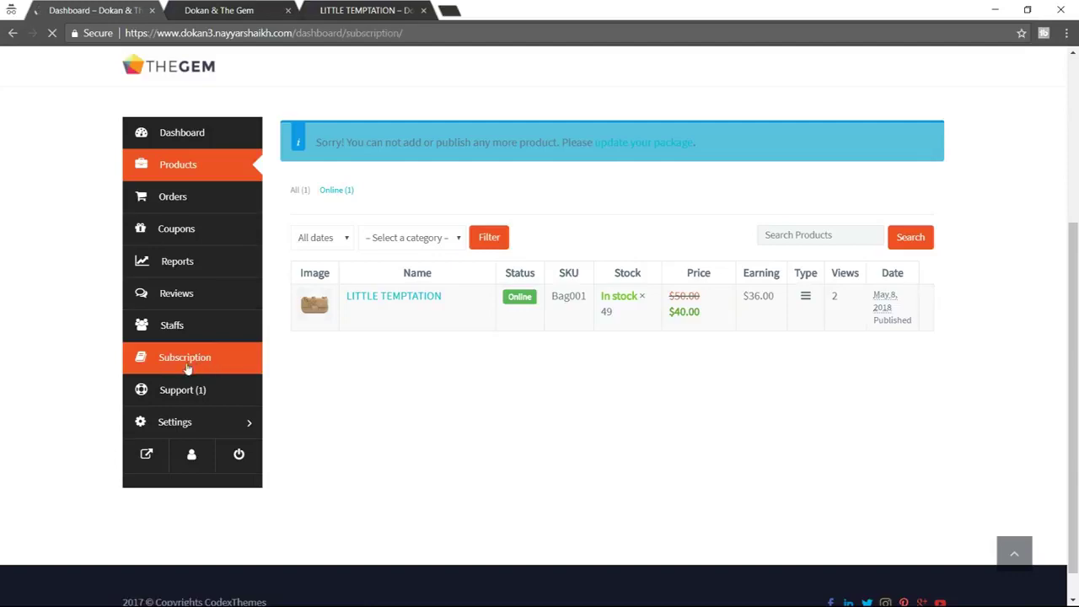
scroll(506, 371, "down", 3)
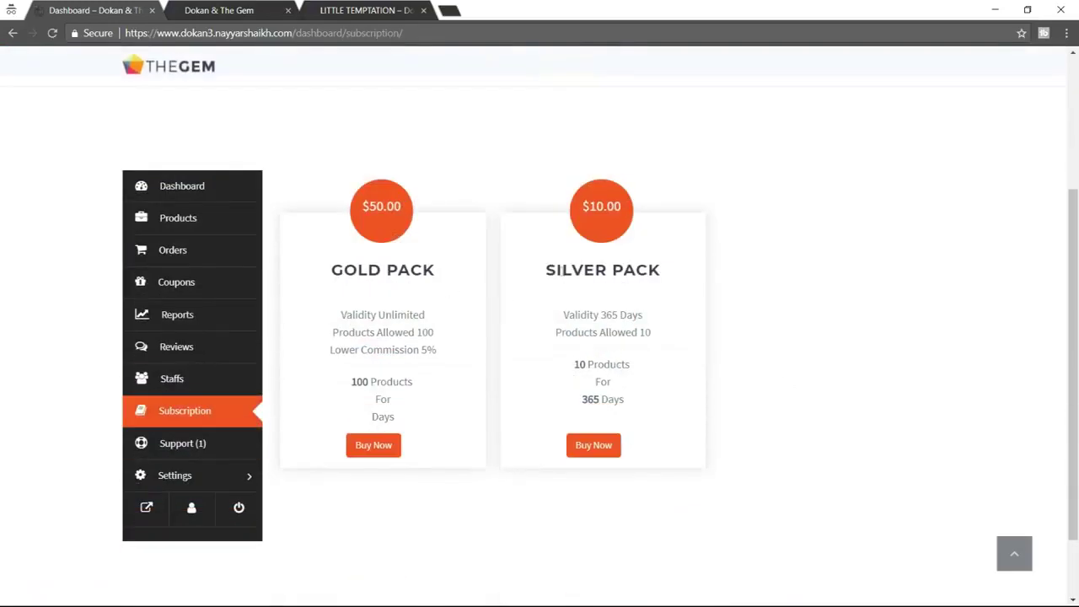
Review the Silver Pack details (365 days, 10 products allowed), then return to the Dokan settings window
left_click_drag(547, 271, 663, 278)
left_click(662, 277)
left_click_drag(564, 315, 671, 320)
left_click(644, 317)
left_click_drag(558, 333, 672, 340)
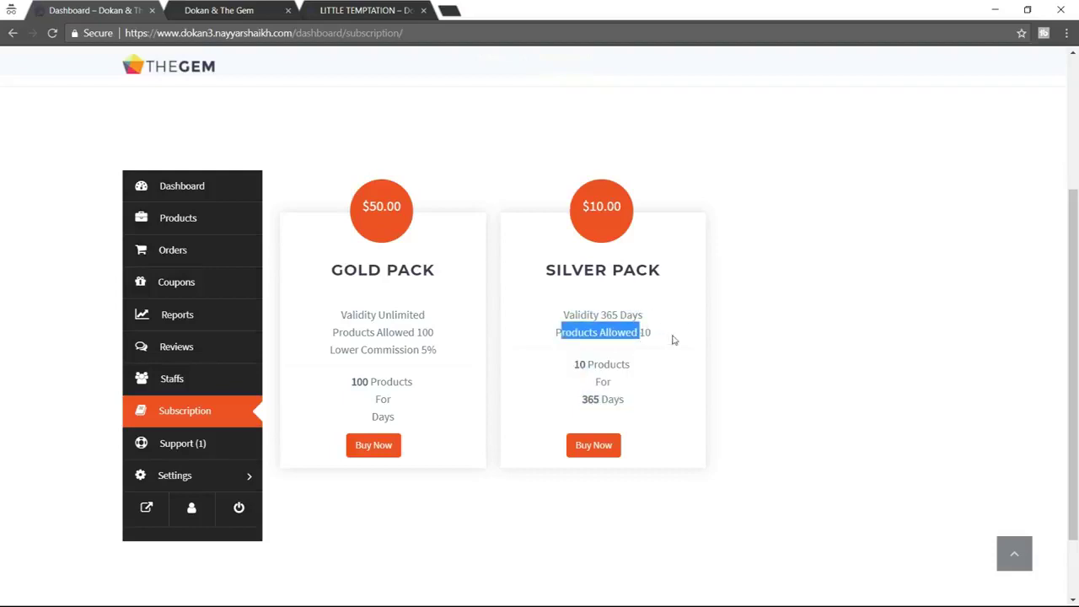
left_click(667, 340)
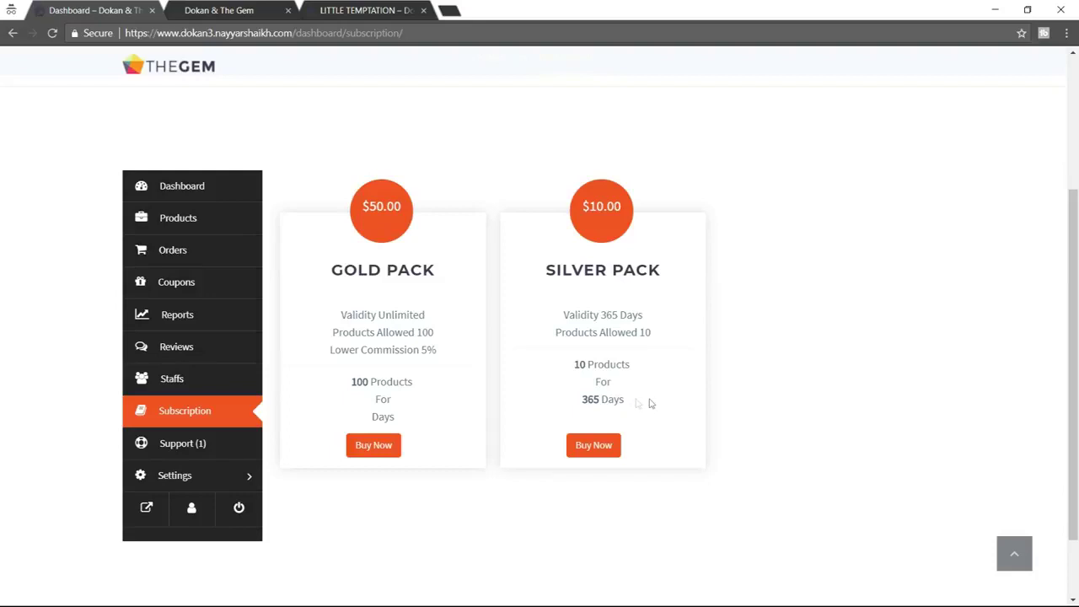
left_click_drag(649, 404, 587, 379)
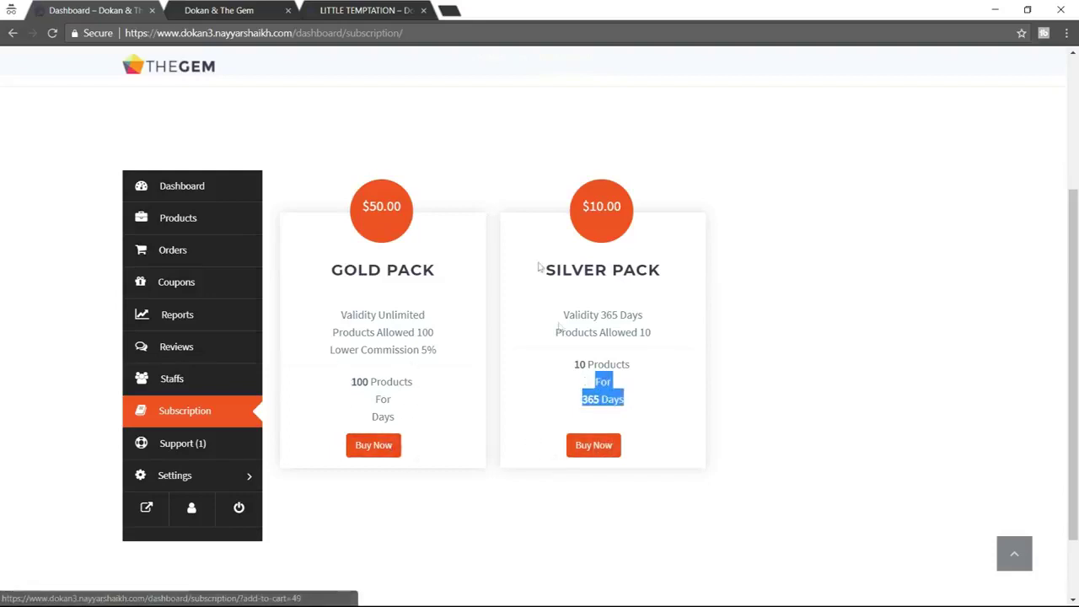
left_click(412, 314)
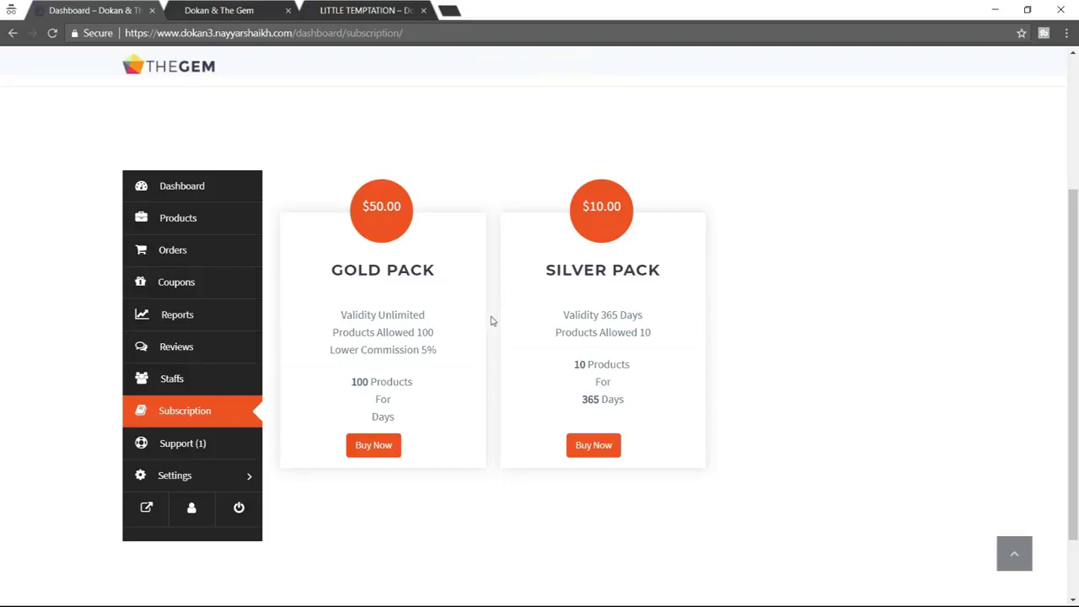
scroll(532, 296, "up", 3)
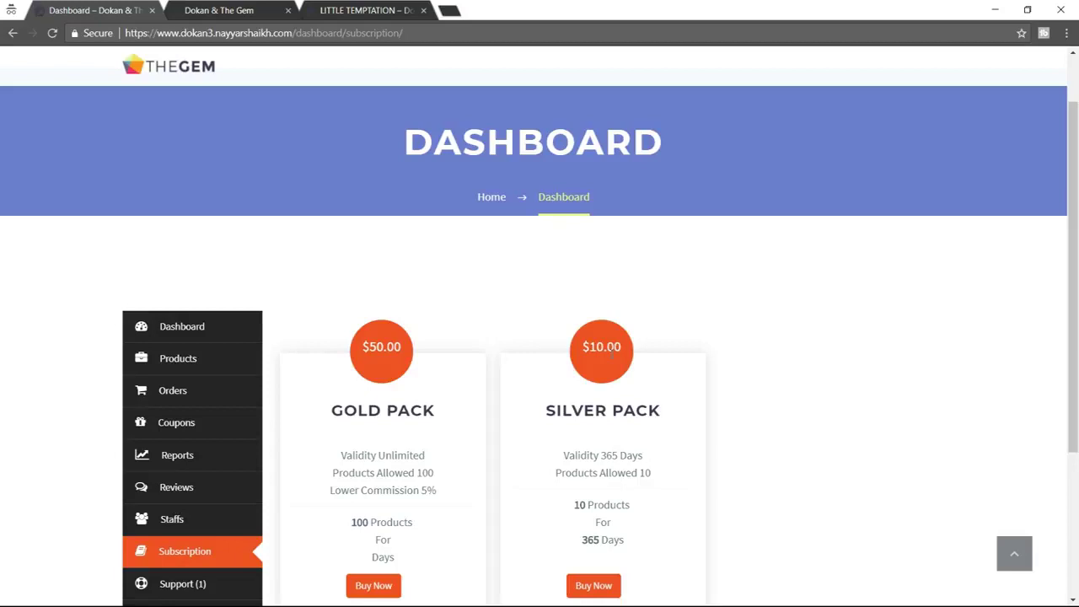
key("alt+Tab")
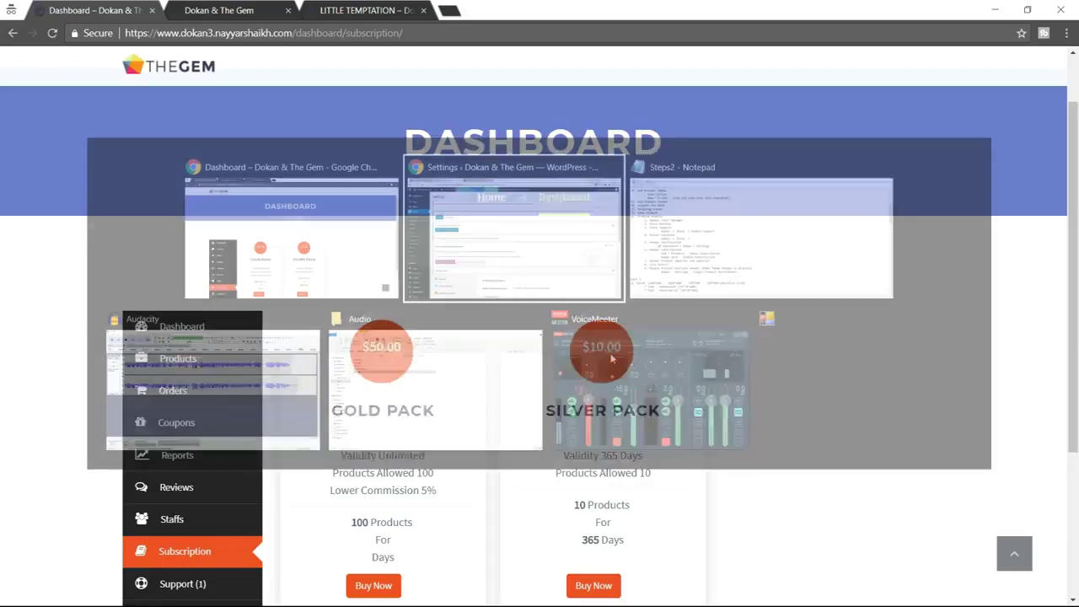
On the Dokan Modules page, switch off the Vendor Subscription module
scroll(779, 331, "down", 3)
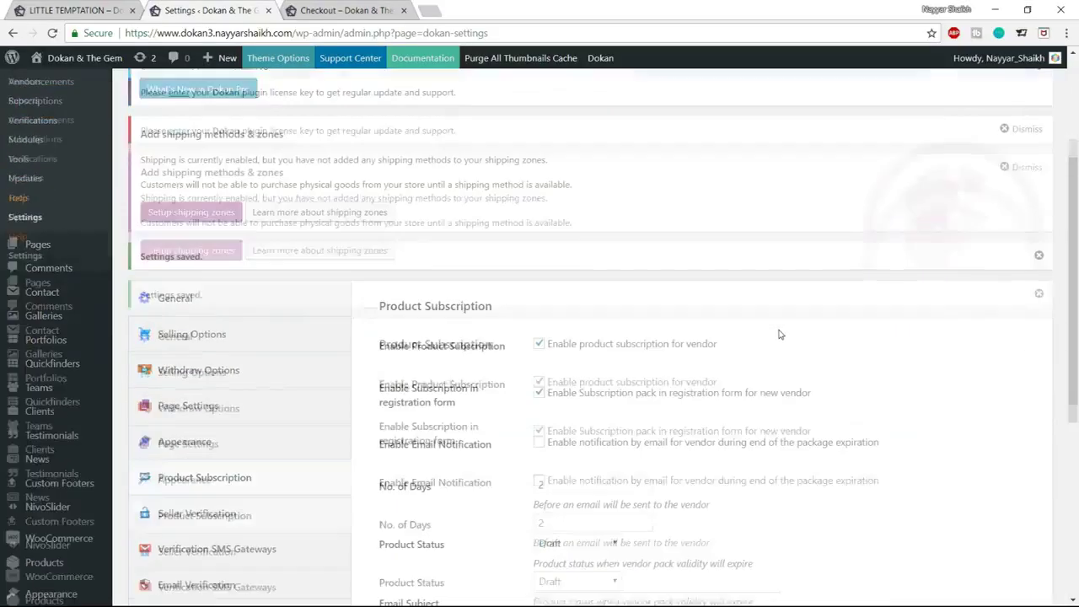
scroll(284, 285, "up", 2)
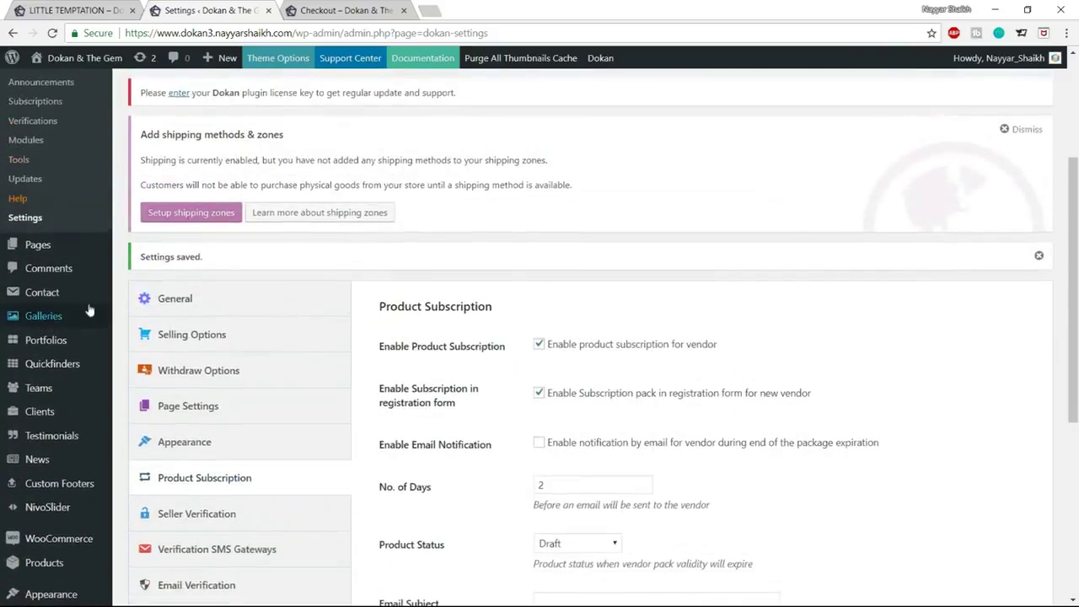
left_click(38, 280)
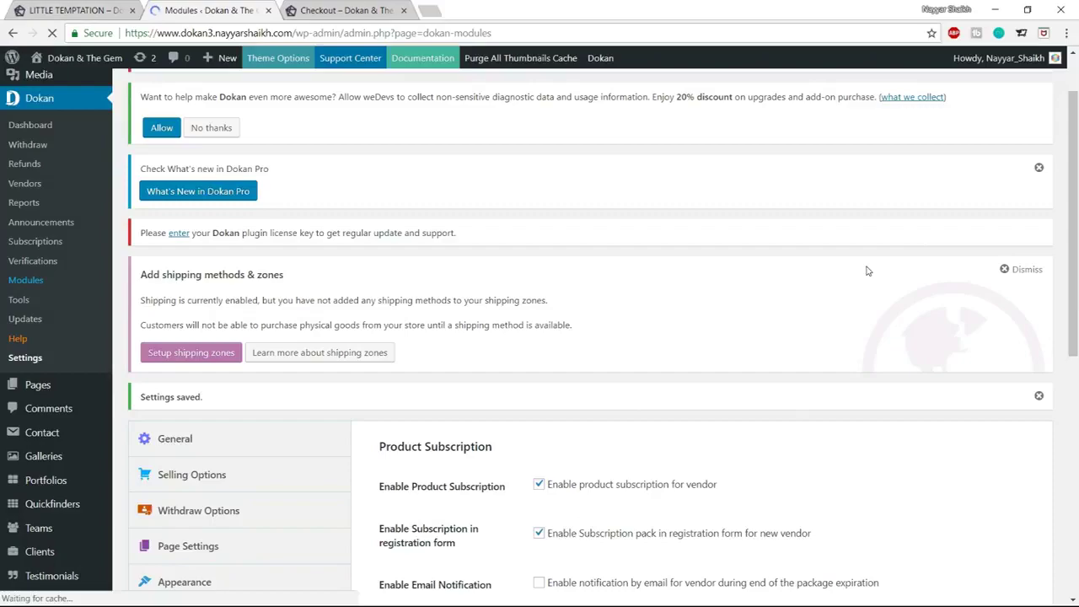
scroll(869, 271, "down", 10)
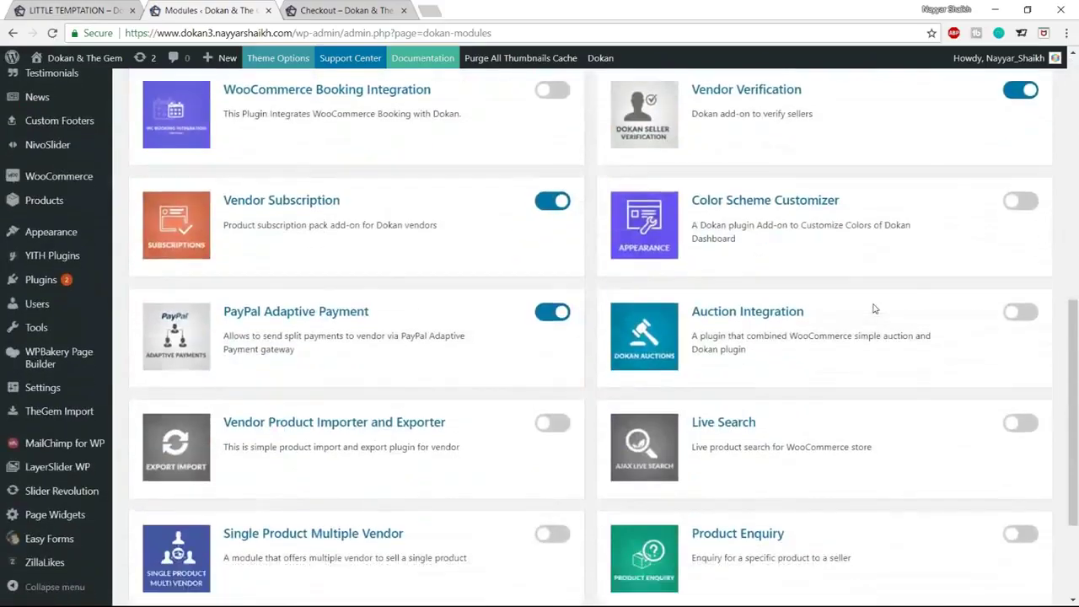
scroll(590, 304, "up", 2)
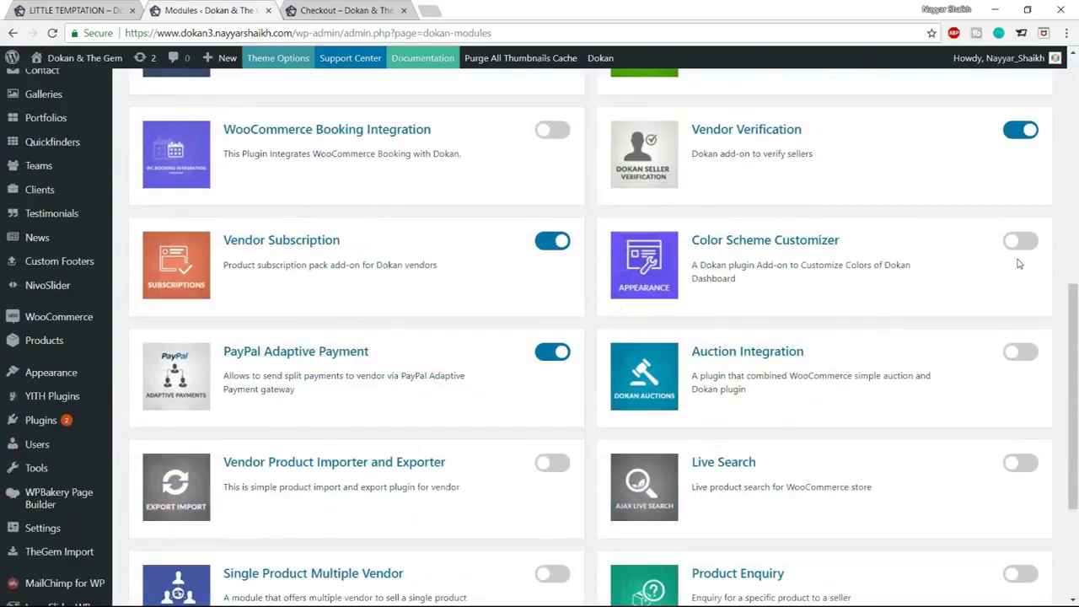
scroll(529, 245, "up", 1)
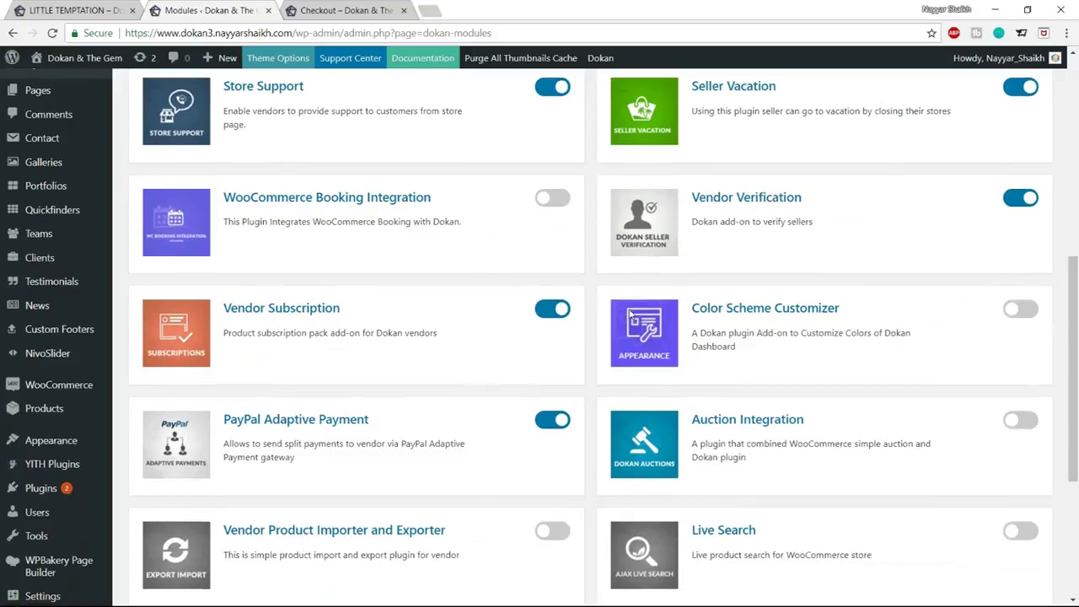
scroll(554, 330, "down", 2)
scroll(734, 329, "up", 1)
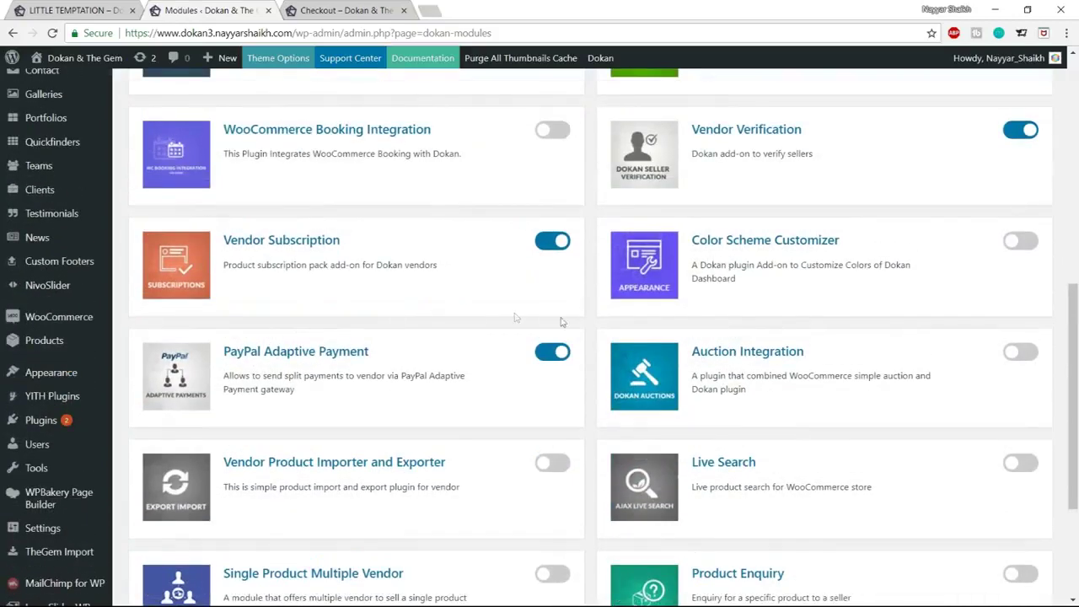
left_click(553, 242)
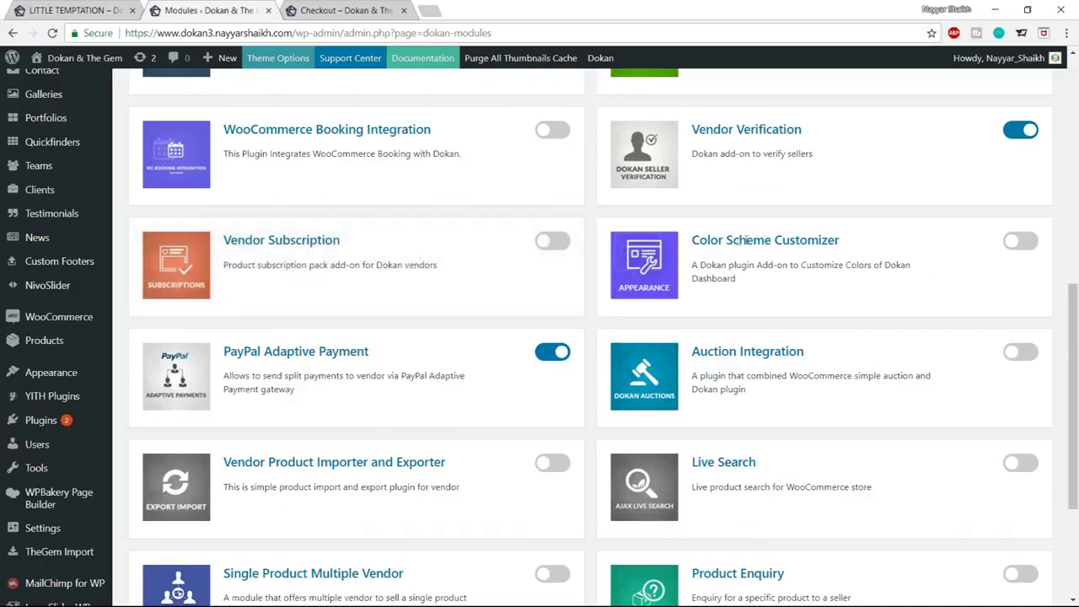
Activate the Color Scheme Customizer module and return to the vendor dashboard window
left_click(1017, 246)
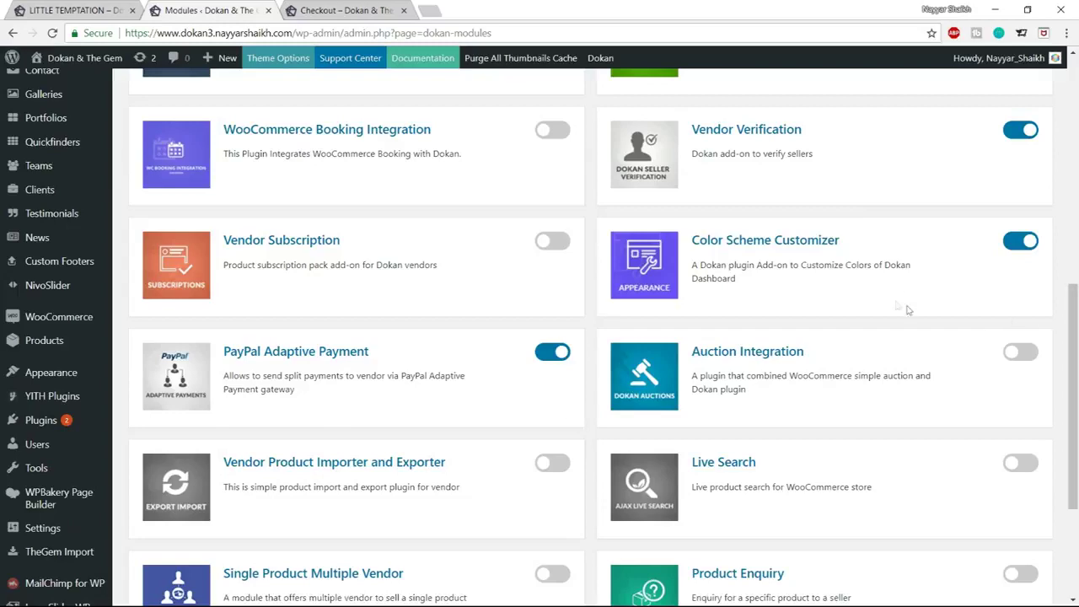
scroll(1011, 323, "up", 2)
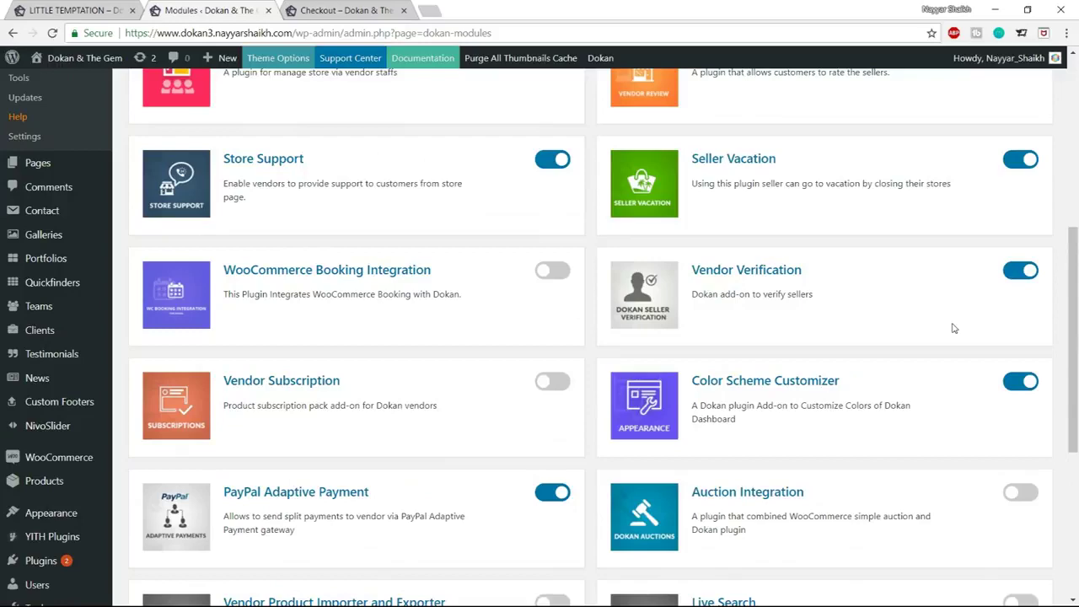
key("alt+Tab")
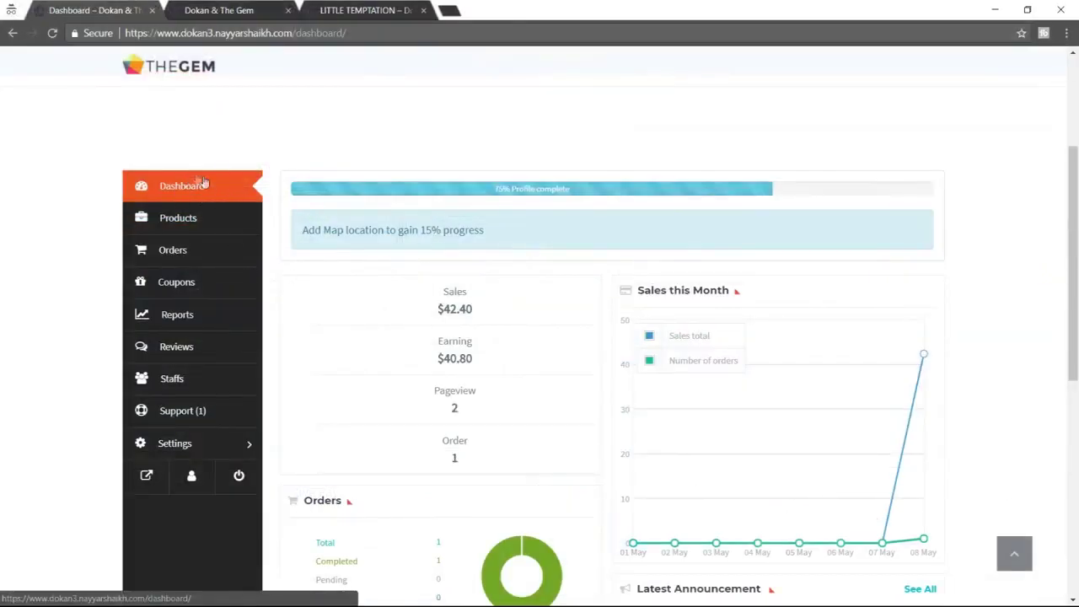
Scroll through the vendor Dashboard to review the store's stats
scroll(650, 385, "down", 5)
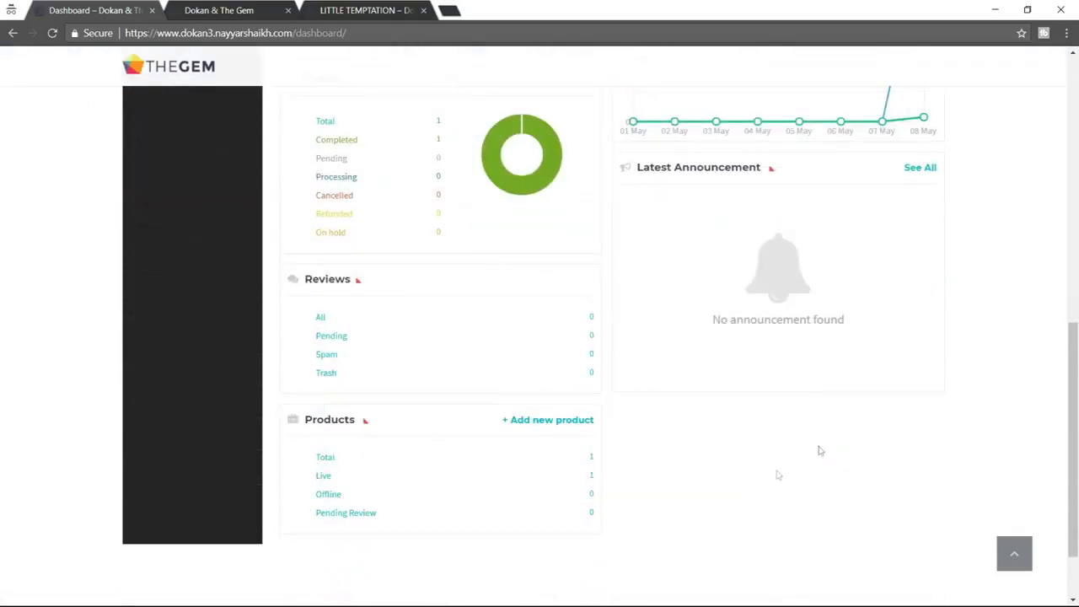
scroll(777, 475, "up", 4)
scroll(777, 474, "up", 3)
scroll(182, 464, "down", 3)
scroll(188, 483, "up", 1)
scroll(189, 483, "up", 2)
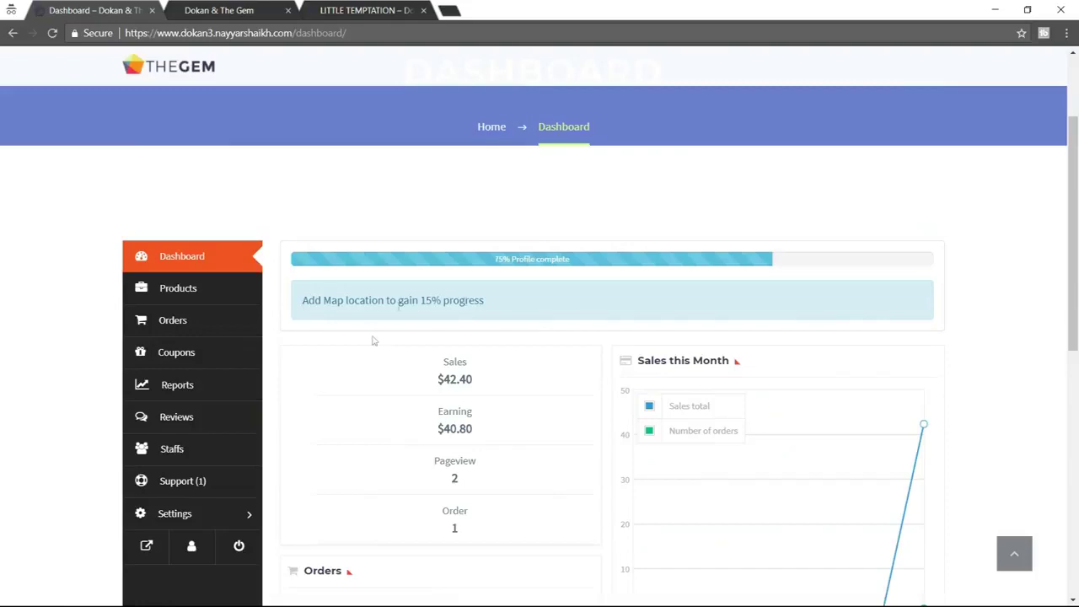
scroll(548, 312, "up", 2)
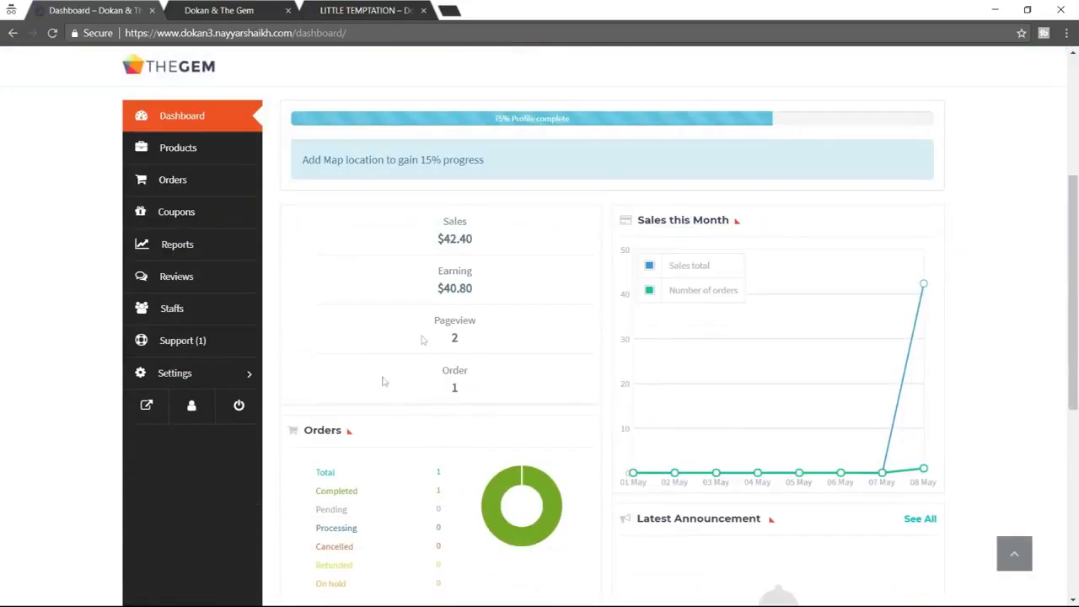
scroll(672, 388, "up", 2)
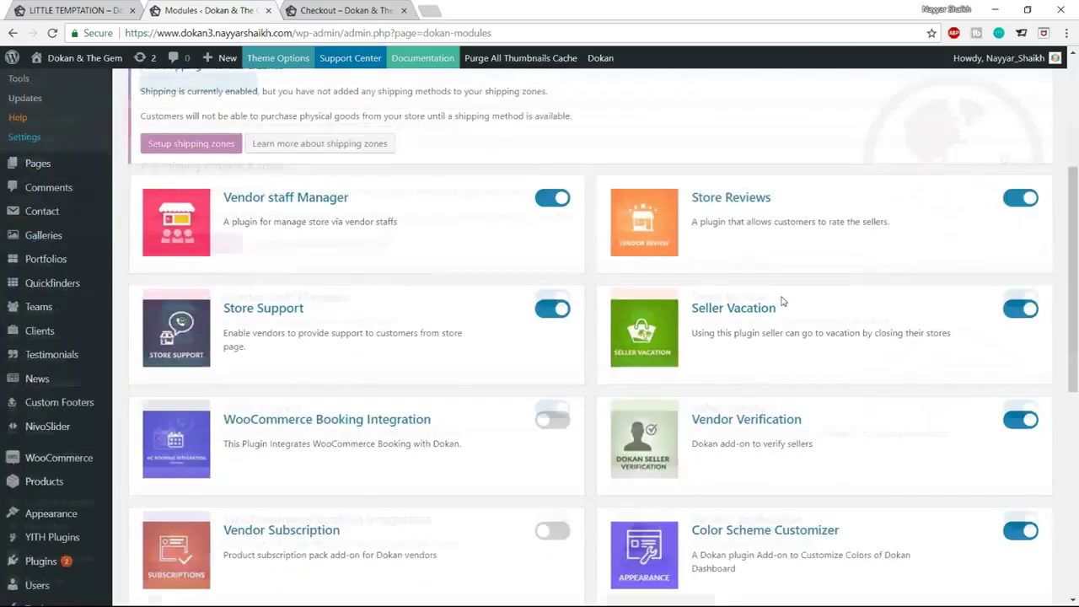
scroll(783, 301, "up", 4)
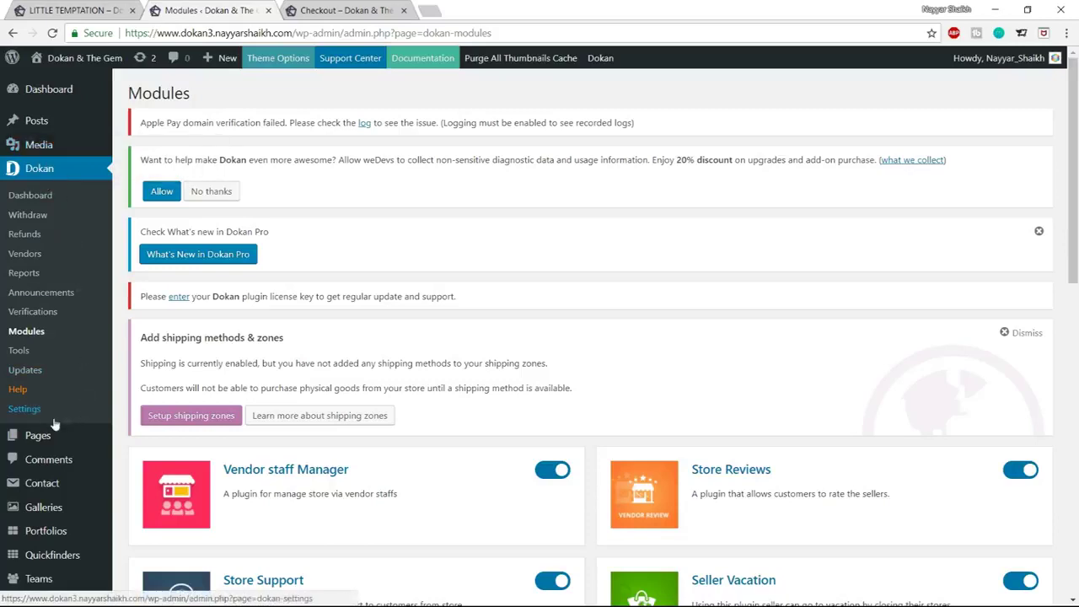
Open Dokan Settings in a new browser tab and switch to it
right_click(44, 412)
left_click(98, 424)
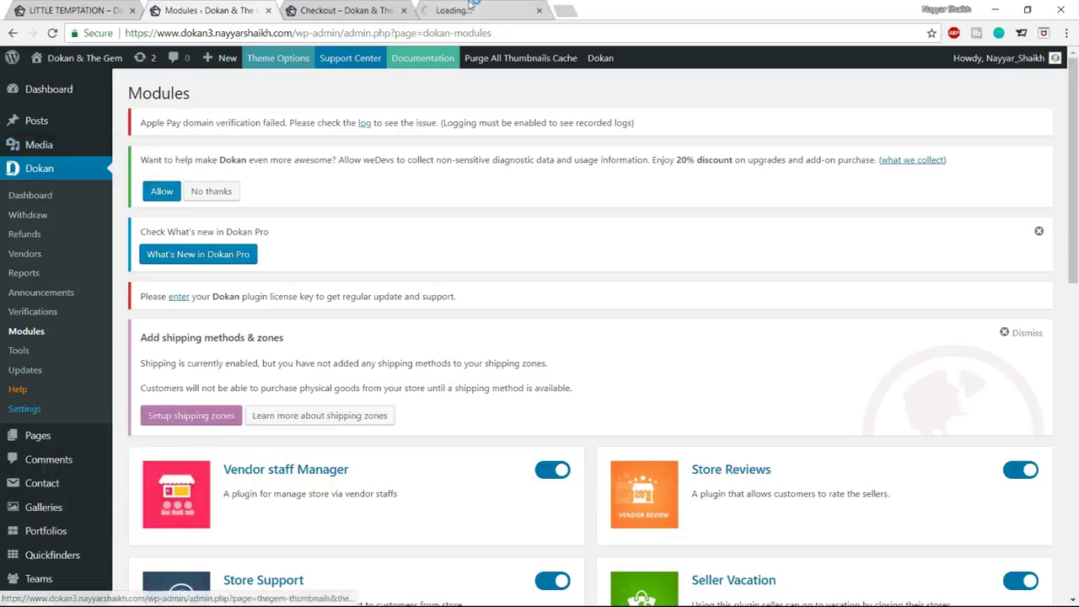
left_click(481, 10)
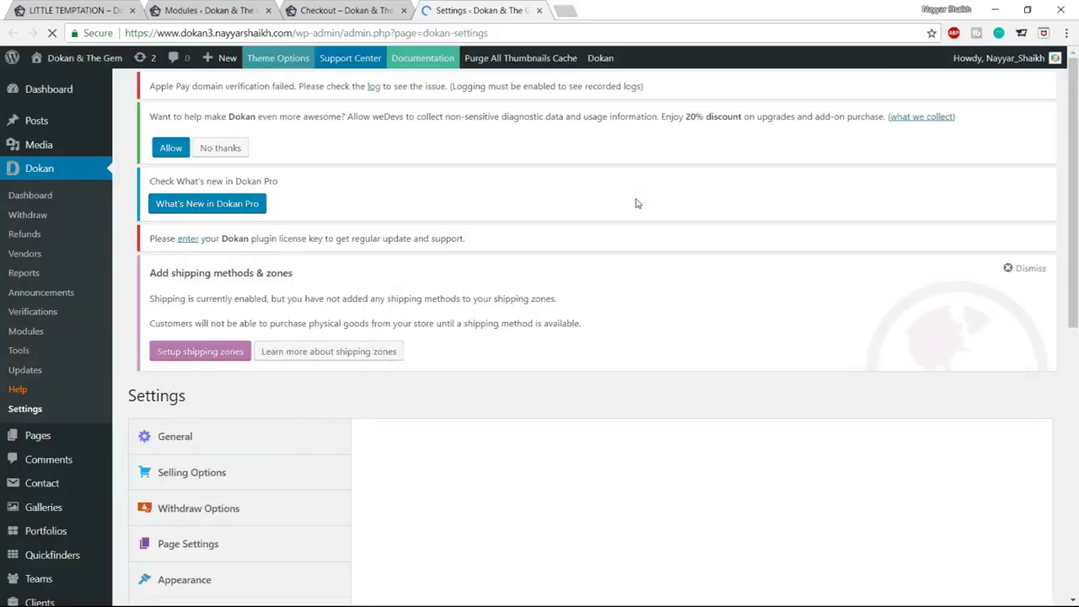
scroll(636, 202, "down", 5)
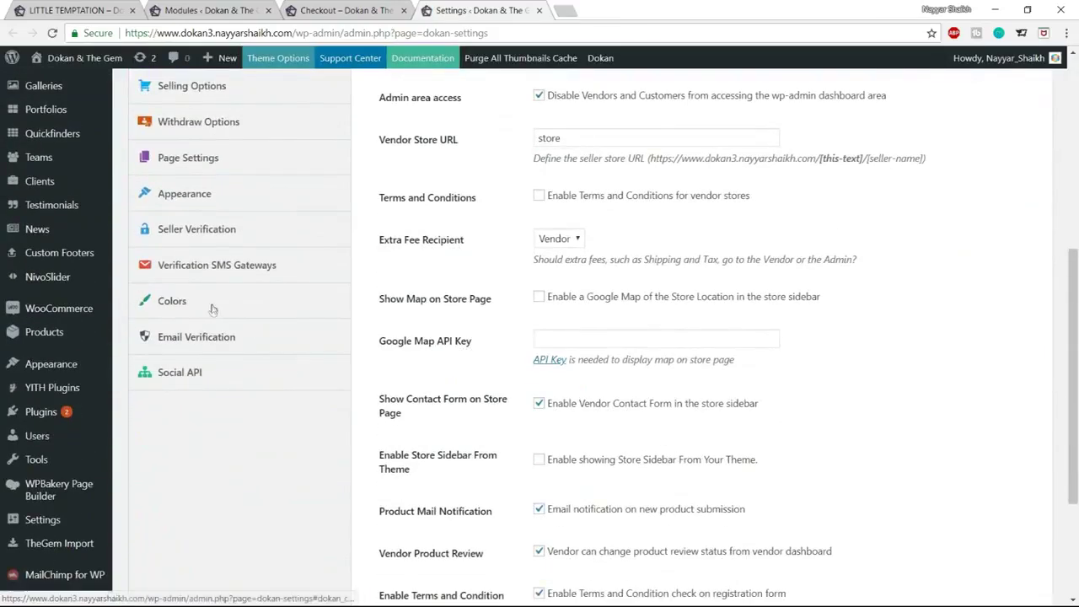
Review the Colors settings, including Button Background, then return to the Dokan Modules tab
left_click(216, 318)
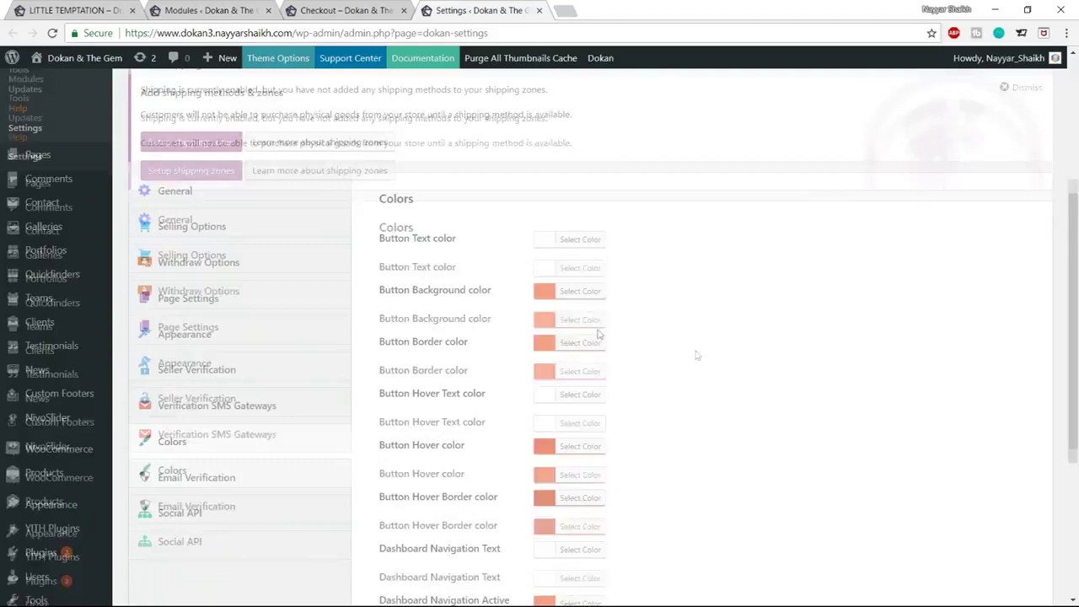
scroll(699, 378, "down", 3)
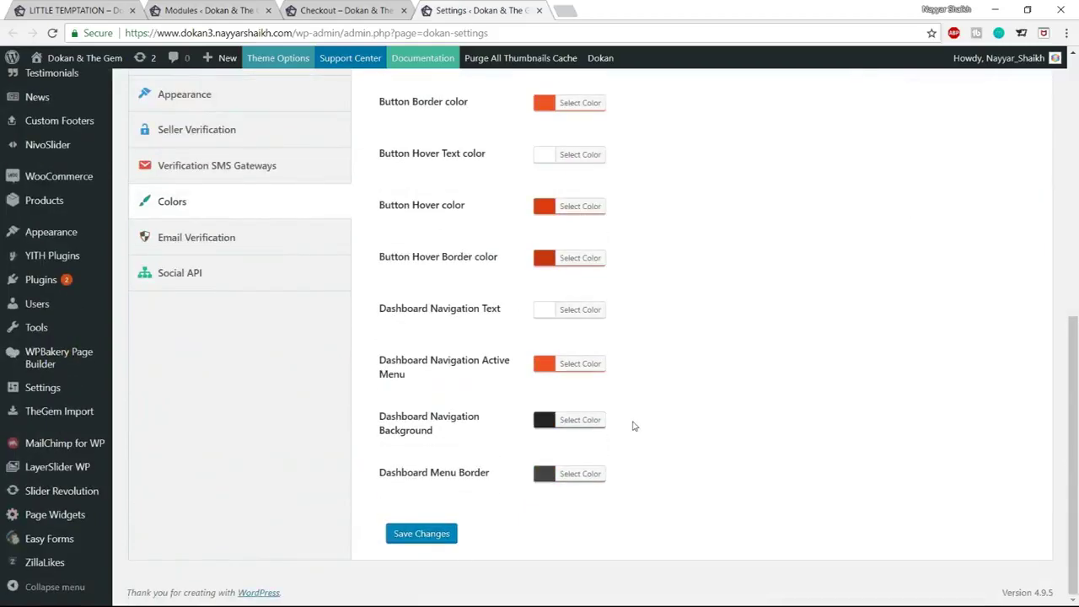
scroll(632, 421, "up", 3)
left_click_drag(390, 342, 480, 340)
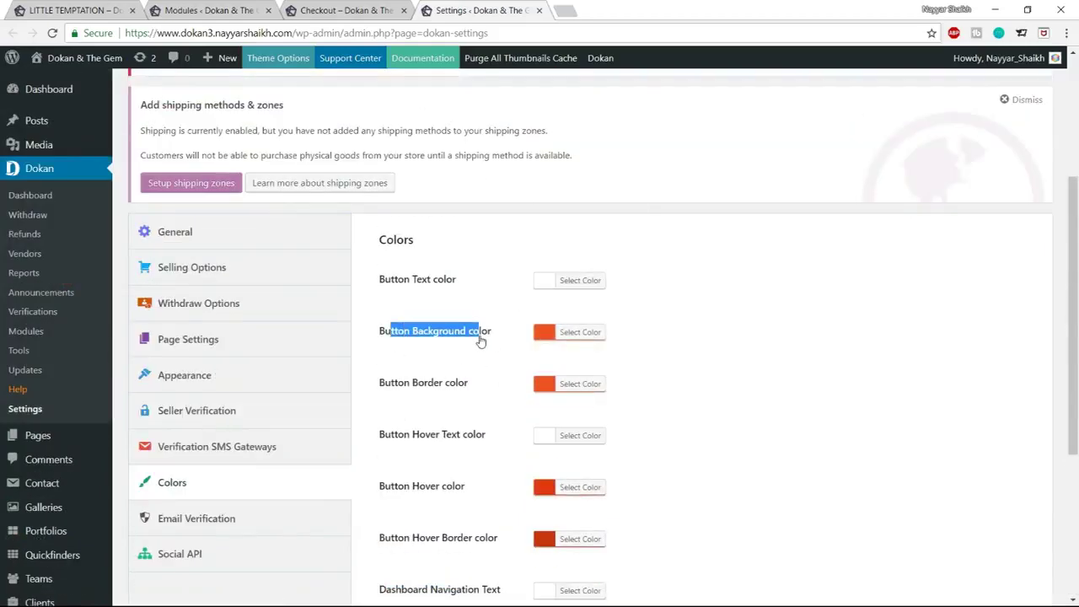
scroll(327, 471, "down", 3)
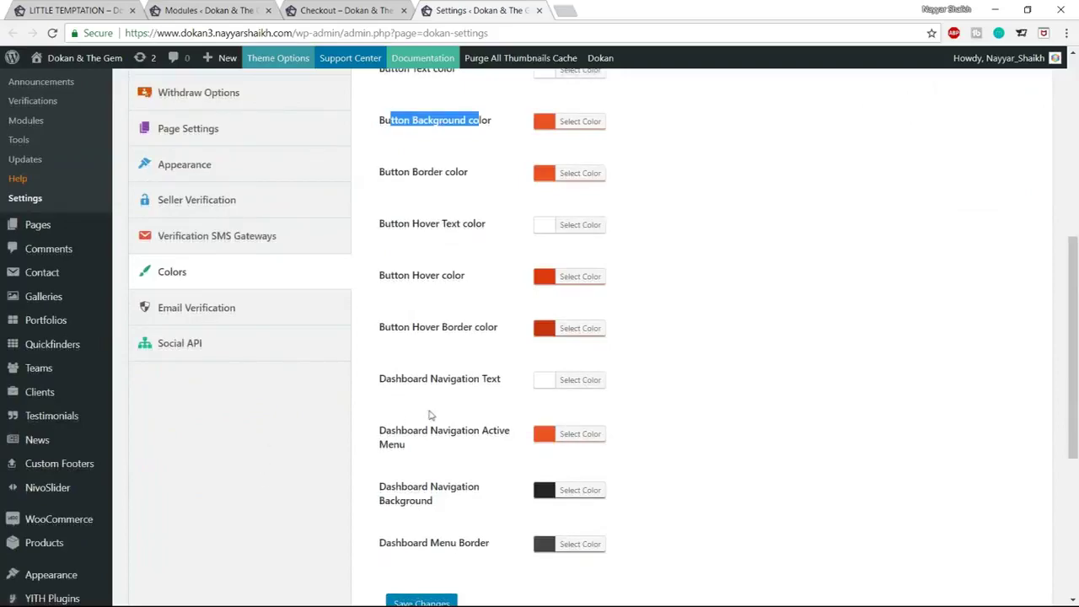
scroll(607, 434, "down", 1)
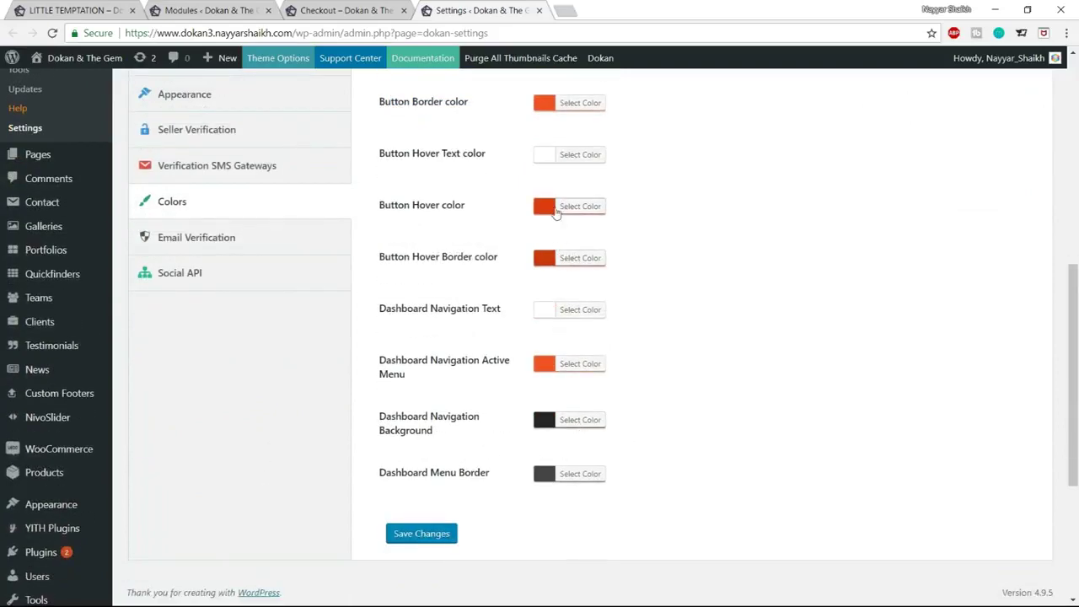
left_click(217, 7)
scroll(931, 253, "down", 9)
Activate the Vendor Product Importer and Exporter module, then return to the vendor dashboard window
scroll(931, 305, "down", 1)
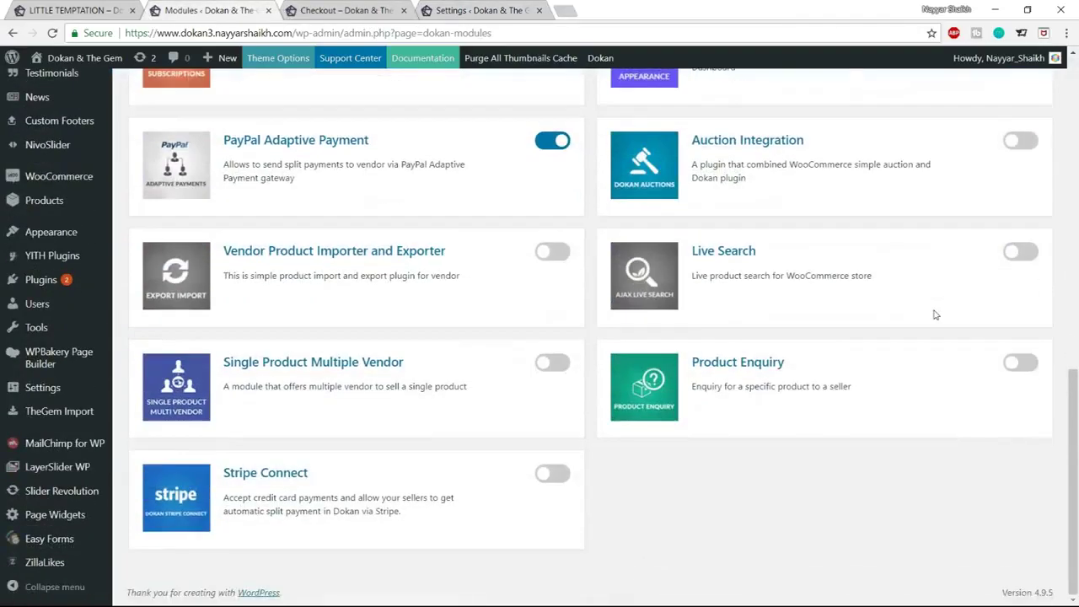
scroll(935, 313, "up", 2)
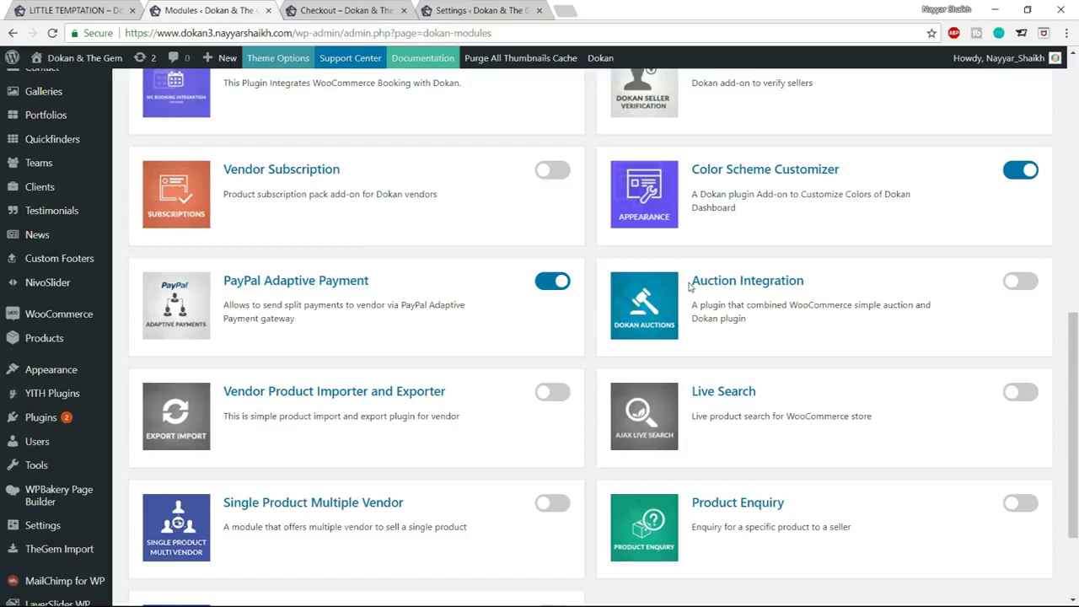
left_click_drag(222, 394, 457, 392)
left_click(546, 394)
left_click(565, 393)
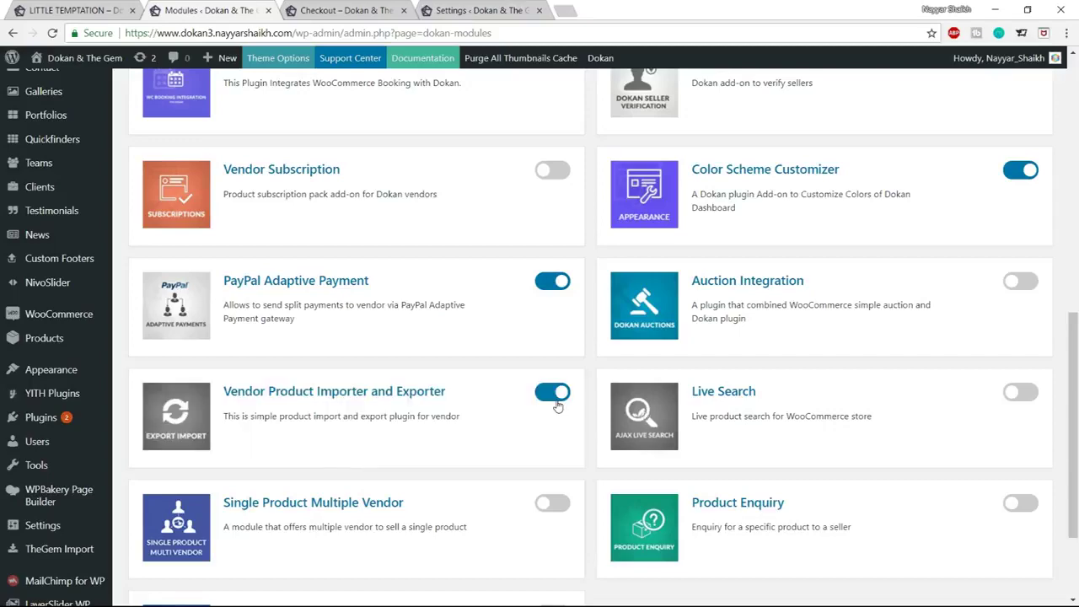
key("alt+Tab")
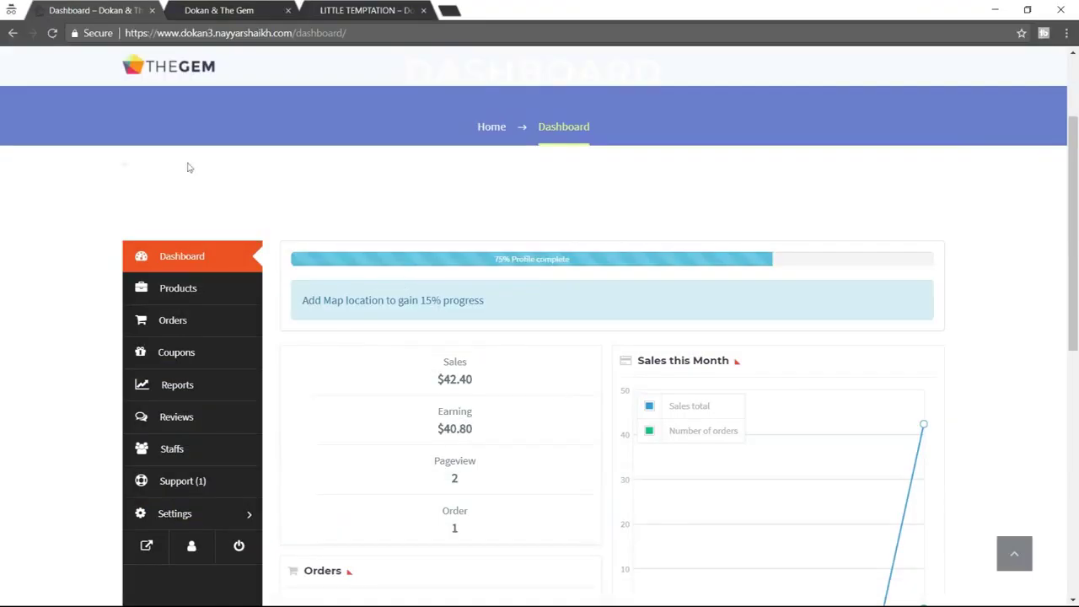
Reload the vendor dashboard, then export all products as XML from the Tools page
left_click(51, 33)
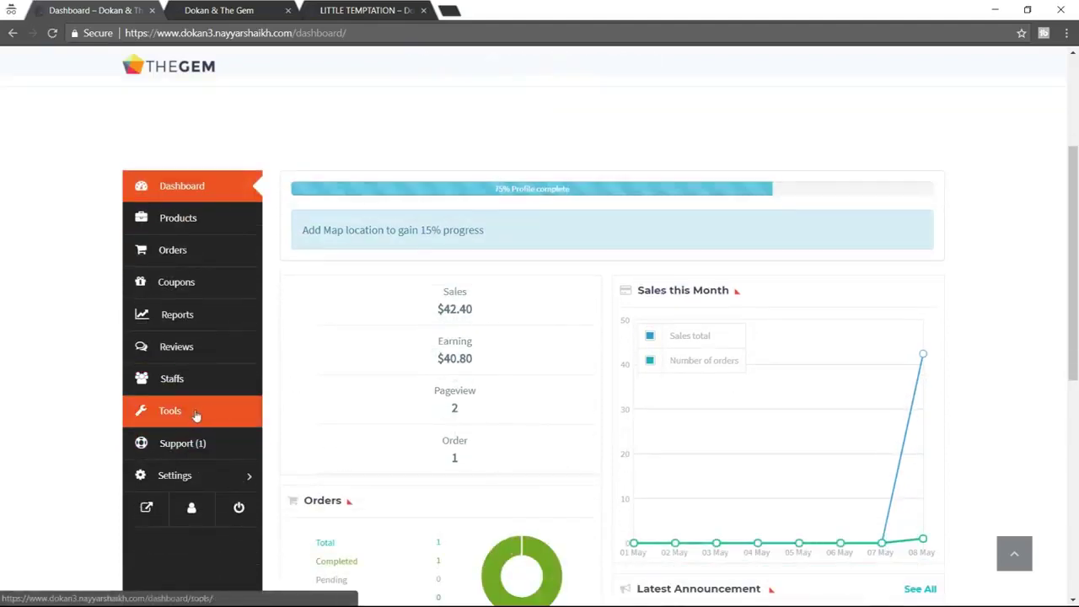
left_click(194, 410)
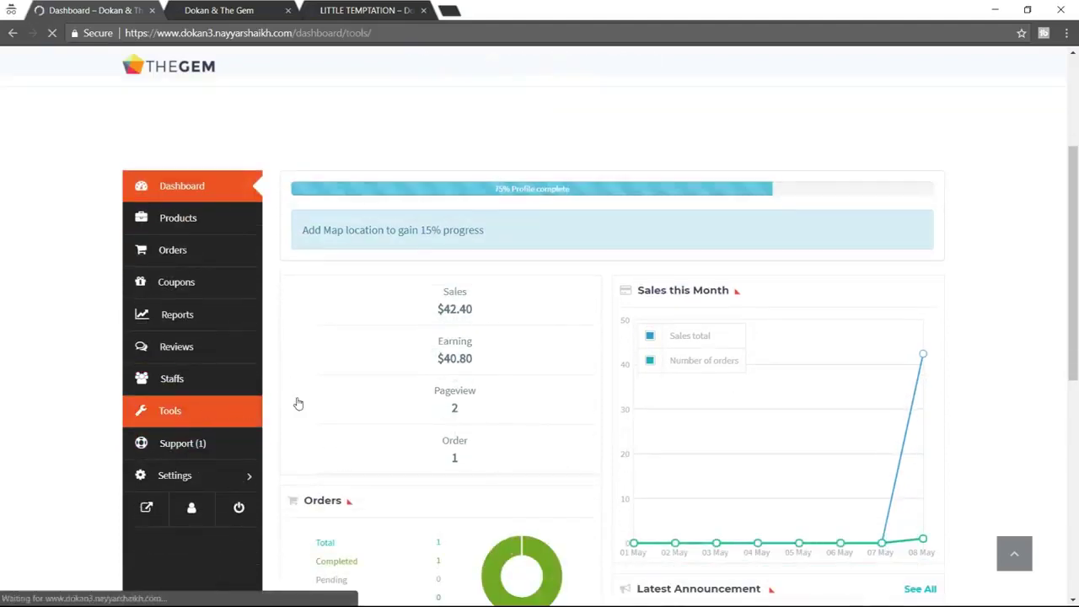
scroll(349, 357, "down", 3)
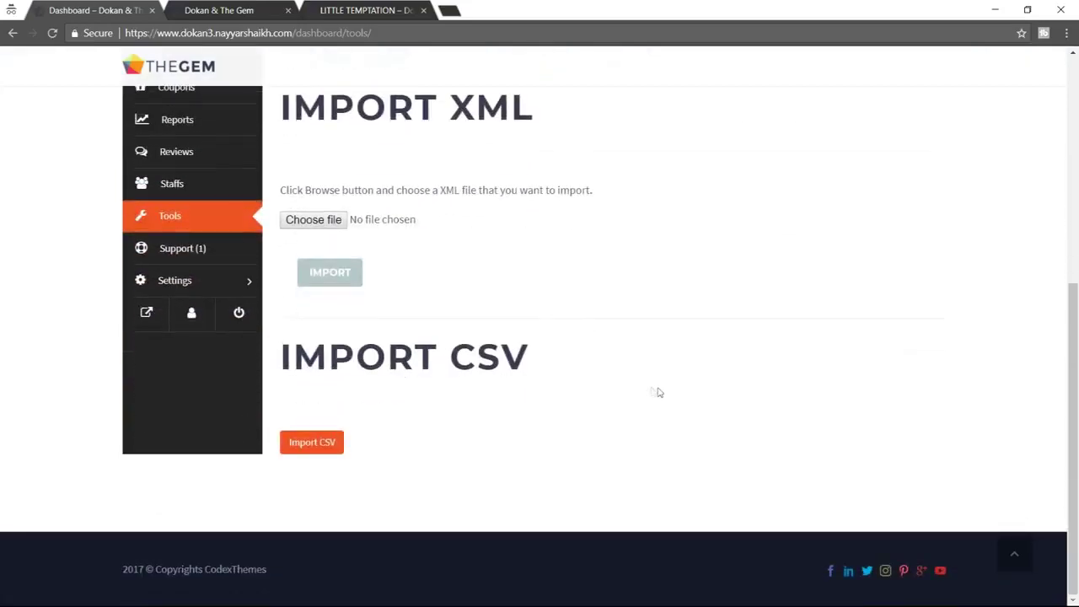
scroll(666, 391, "up", 2)
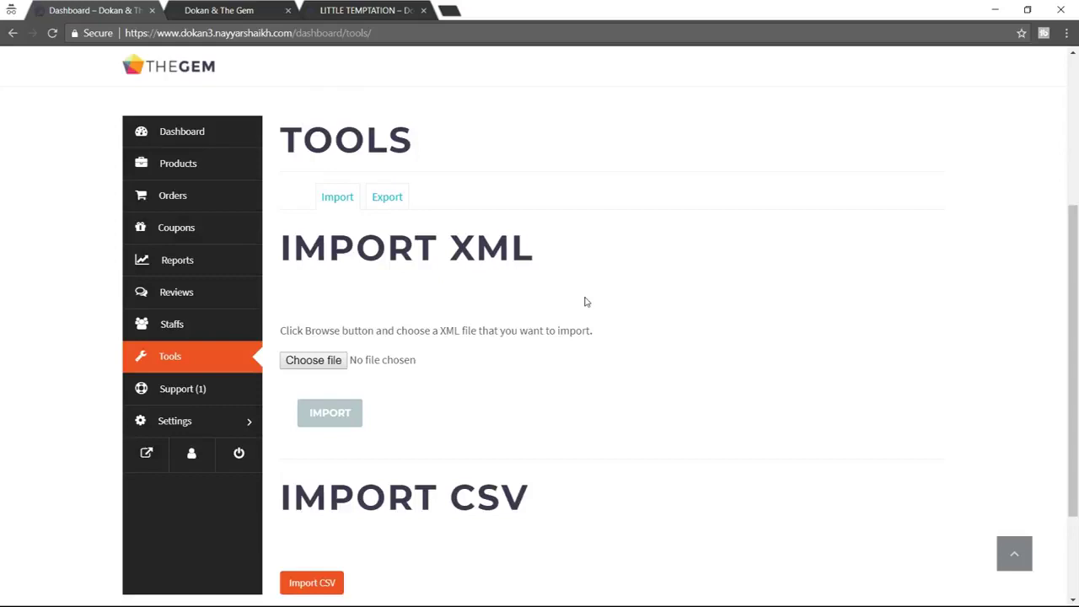
left_click(378, 206)
left_click(379, 202)
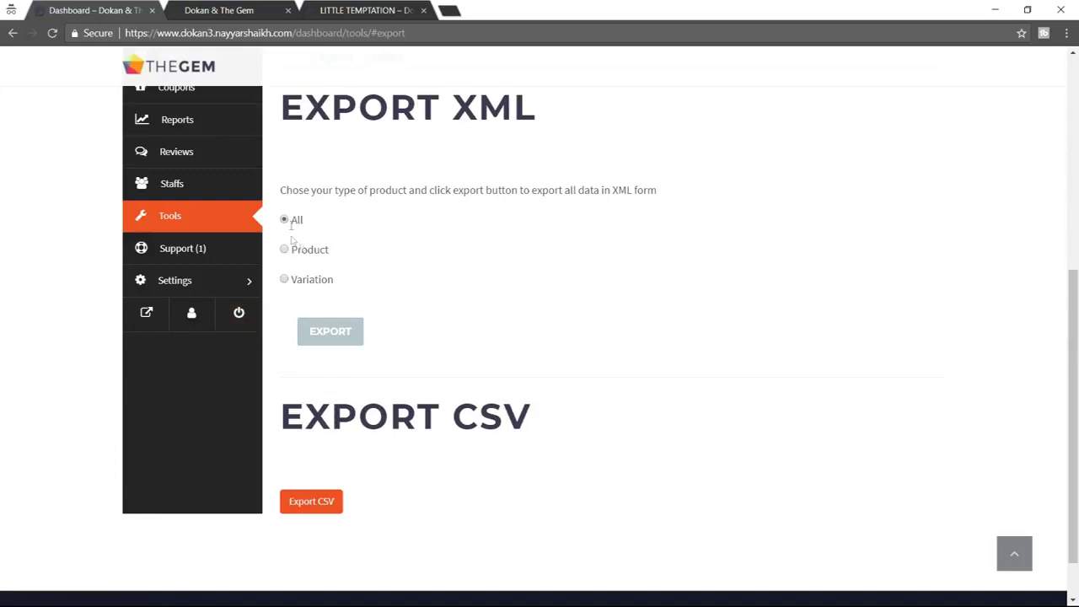
left_click(337, 331)
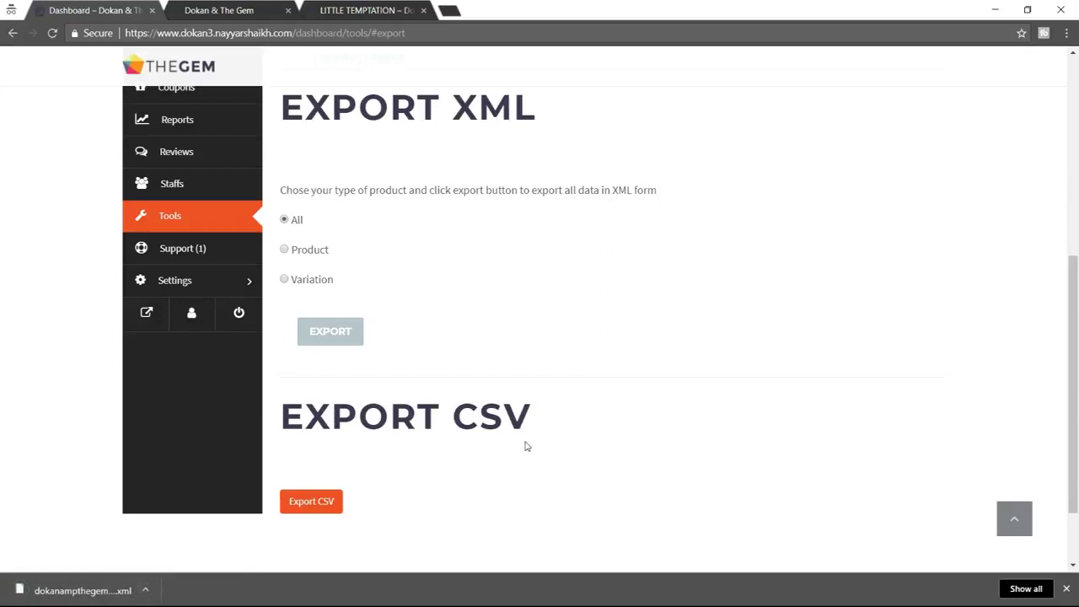
Open the Import XML file picker, then close it without selecting a file
scroll(523, 444, "up", 3)
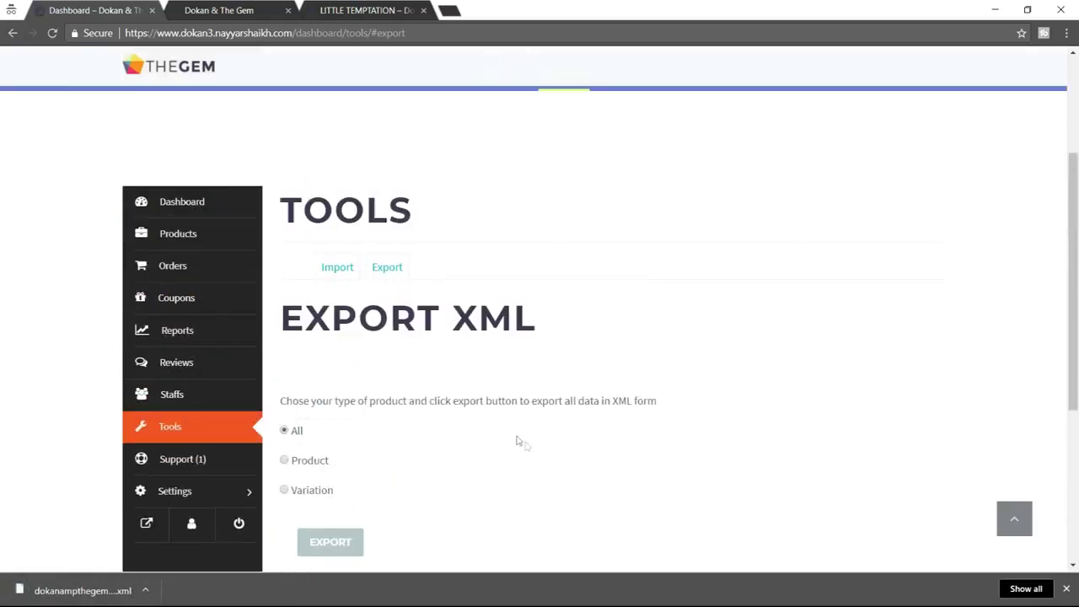
left_click(337, 268)
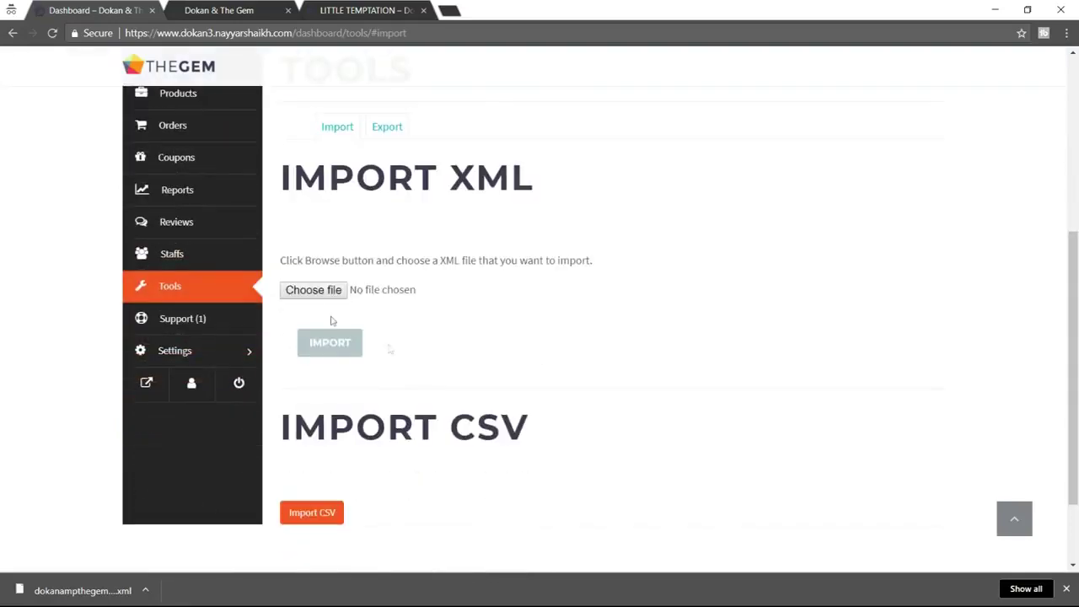
left_click(312, 290)
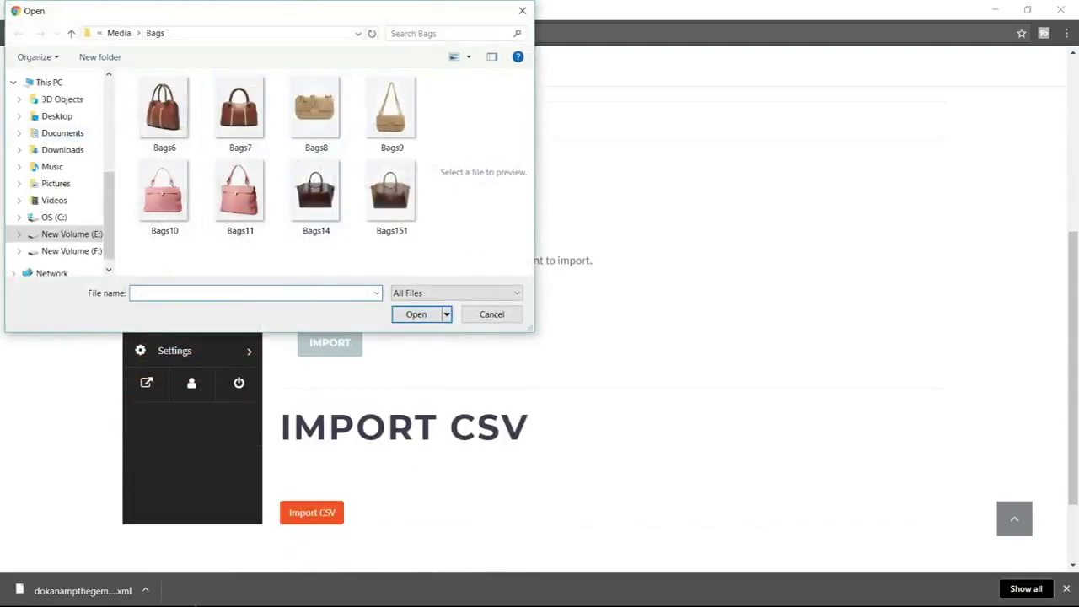
left_click(522, 10)
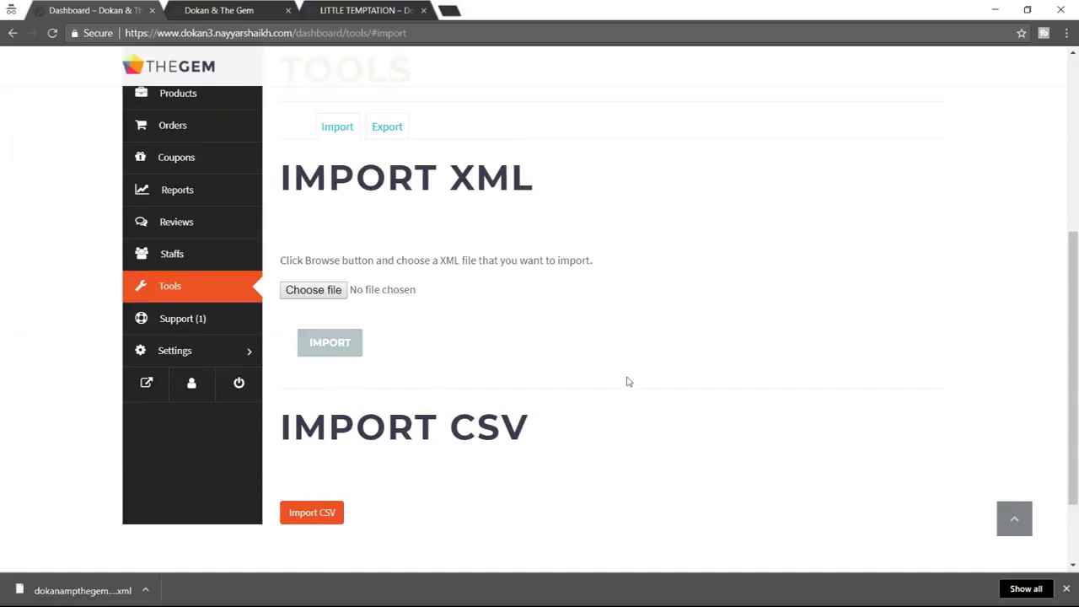
scroll(634, 381, "up", 3)
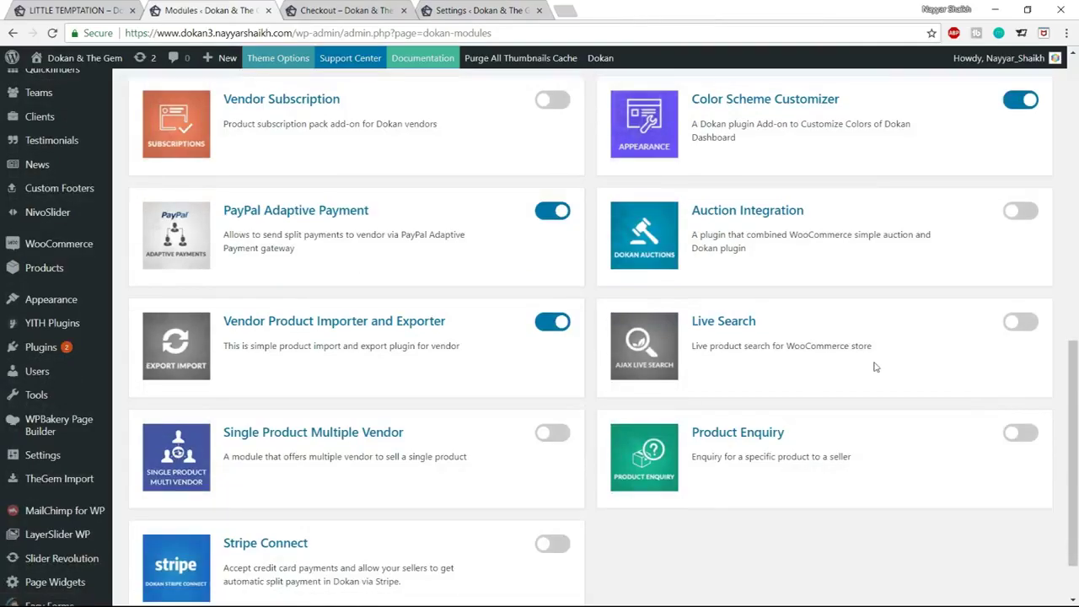
Activate the Live Search module on the Dokan Modules page
scroll(843, 369, "down", 1)
left_click(1021, 254)
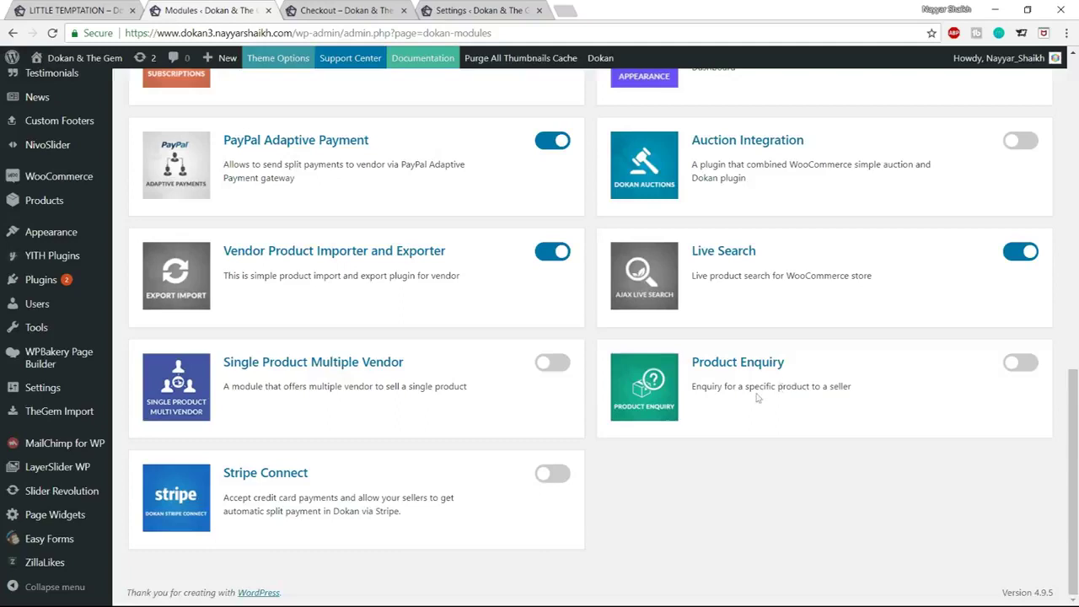
left_click_drag(689, 252, 801, 251)
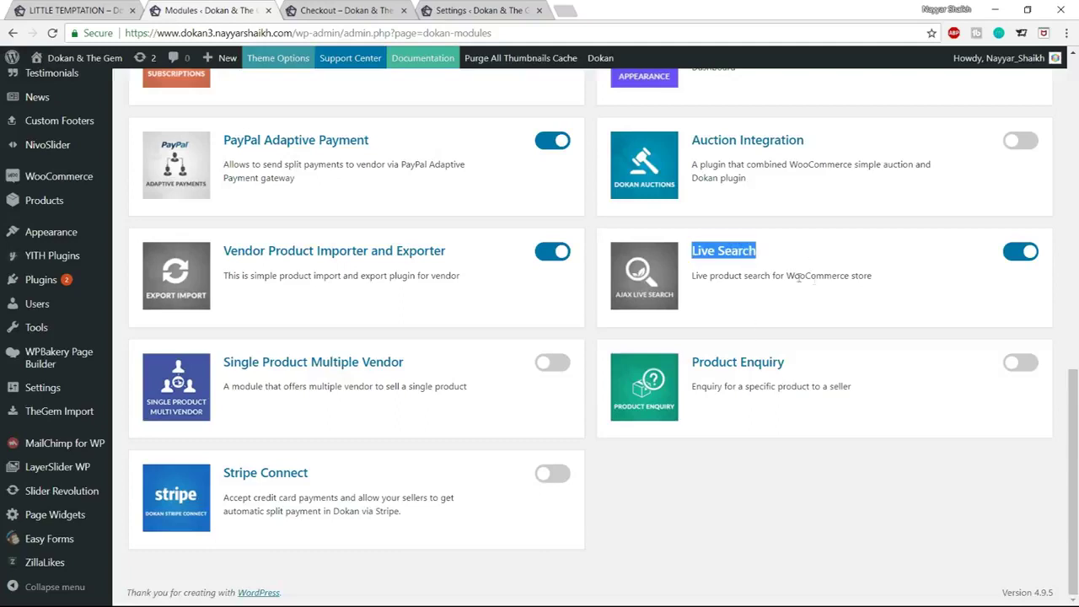
left_click(796, 279)
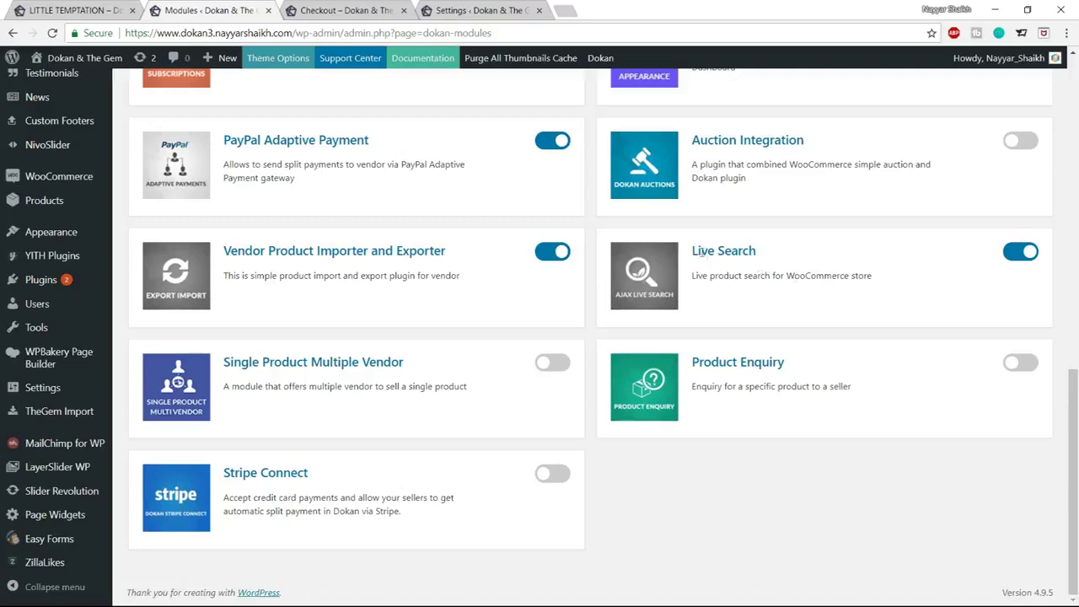
left_click_drag(696, 252, 763, 250)
left_click(773, 257)
Switch on the Single Product Multiple Vendor module
left_click_drag(229, 361, 361, 363)
left_click(381, 364)
left_click(548, 365)
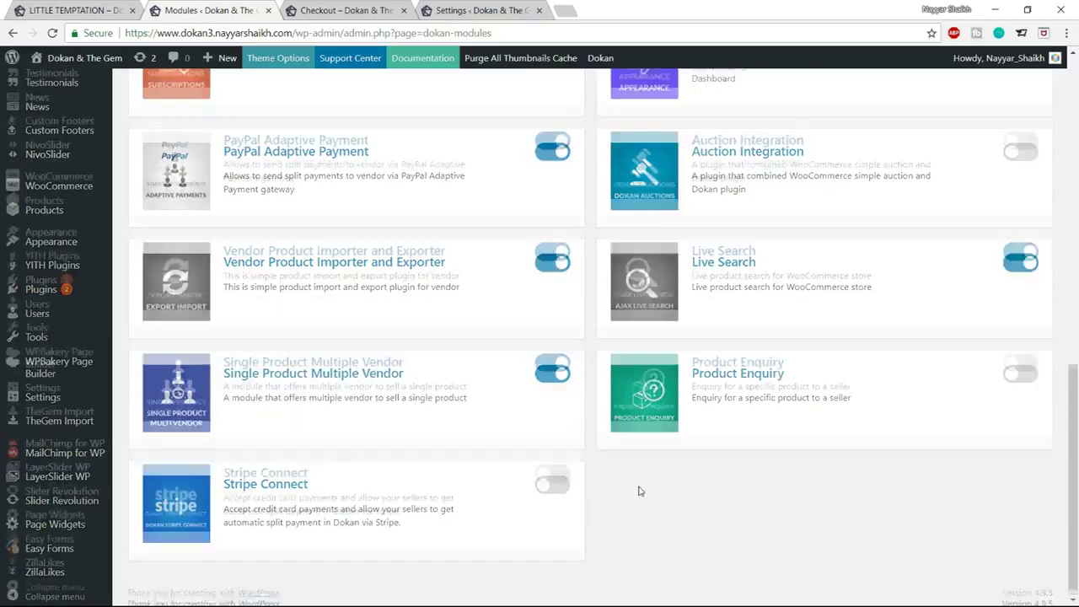
scroll(640, 491, "up", 5)
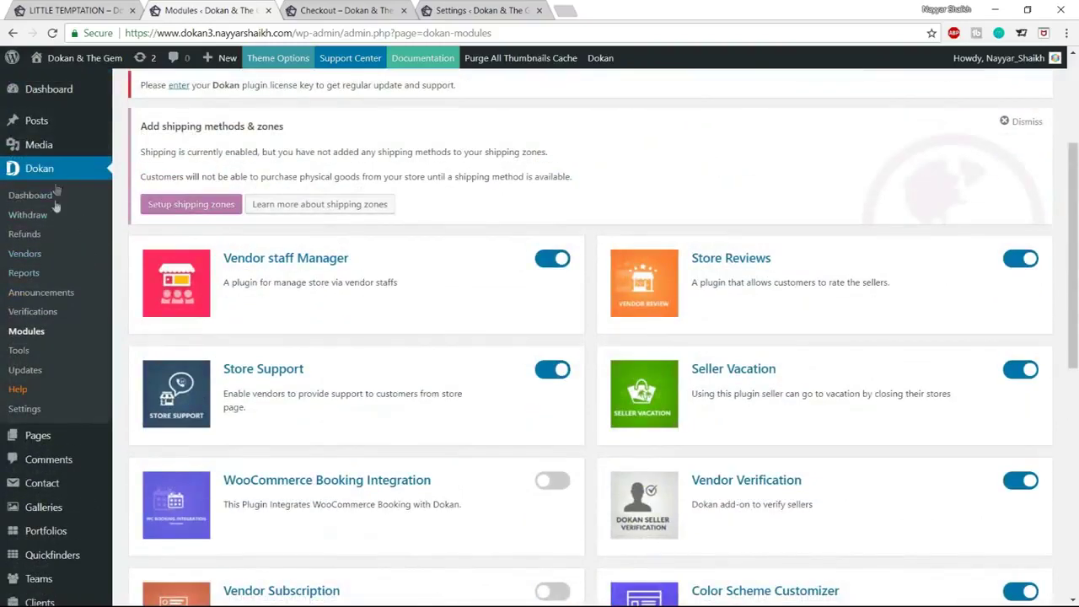
Enable Single Product MultiVendor in Dokan Settings and save the changes
left_click(24, 410)
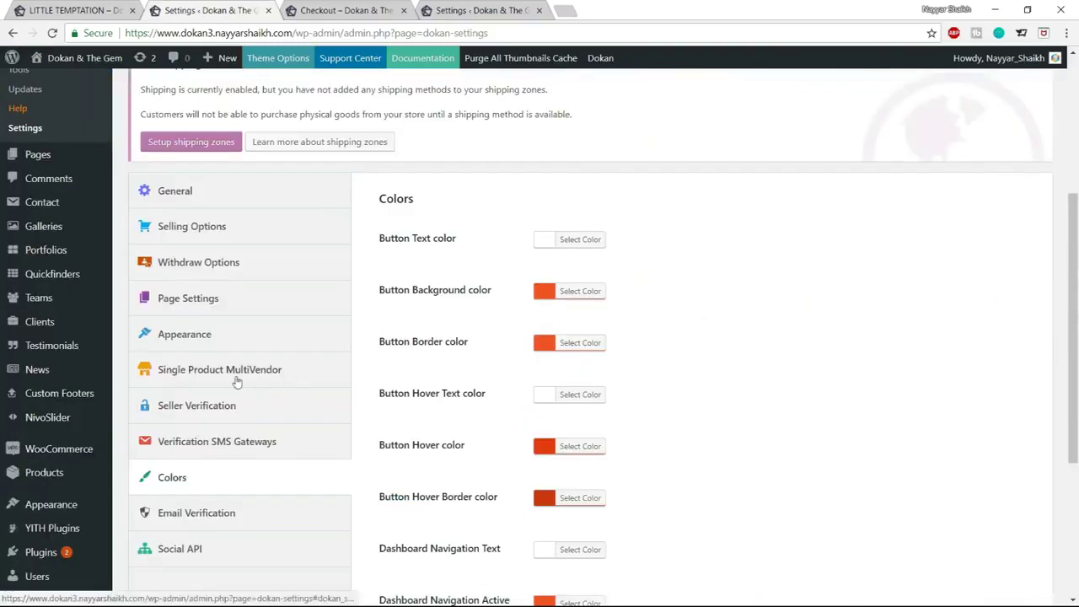
left_click(235, 380)
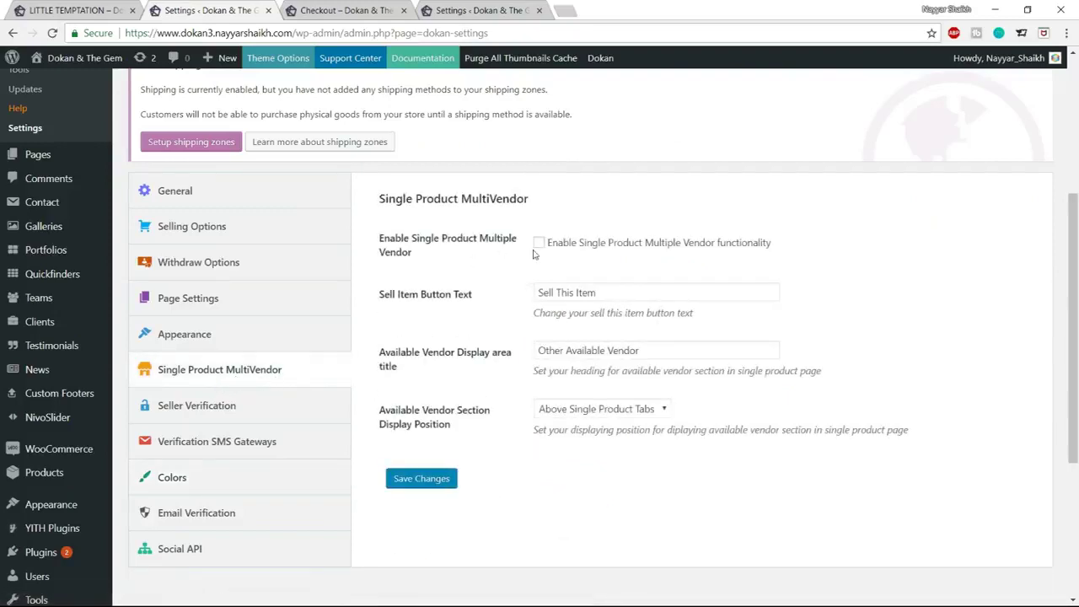
left_click(441, 480)
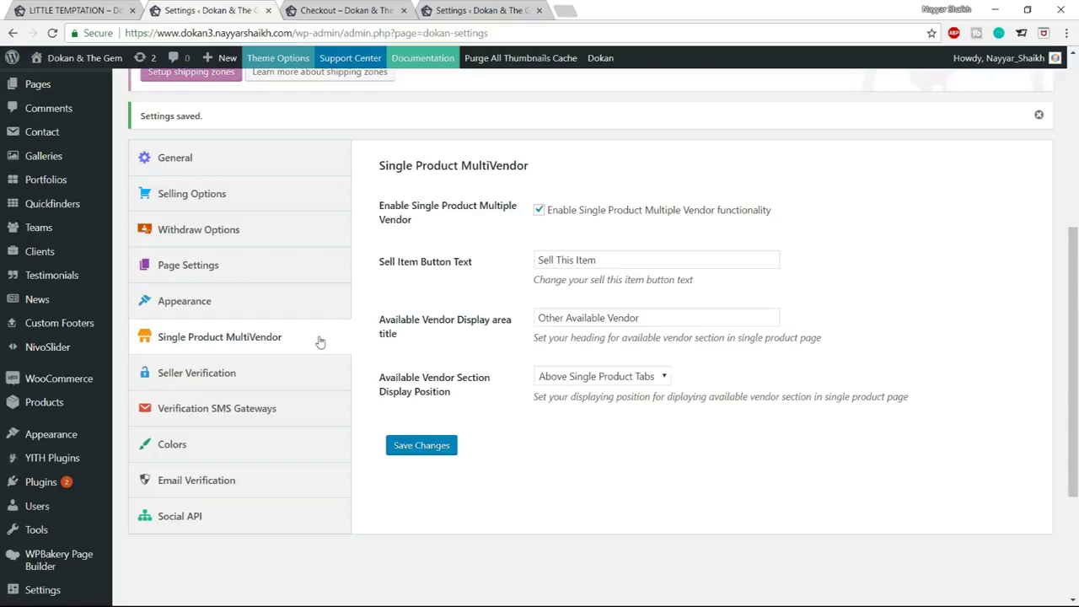
Go to Appearance > Themes to view the installed themes
scroll(321, 341, "down", 2)
scroll(320, 341, "up", 3)
scroll(321, 405, "down", 3)
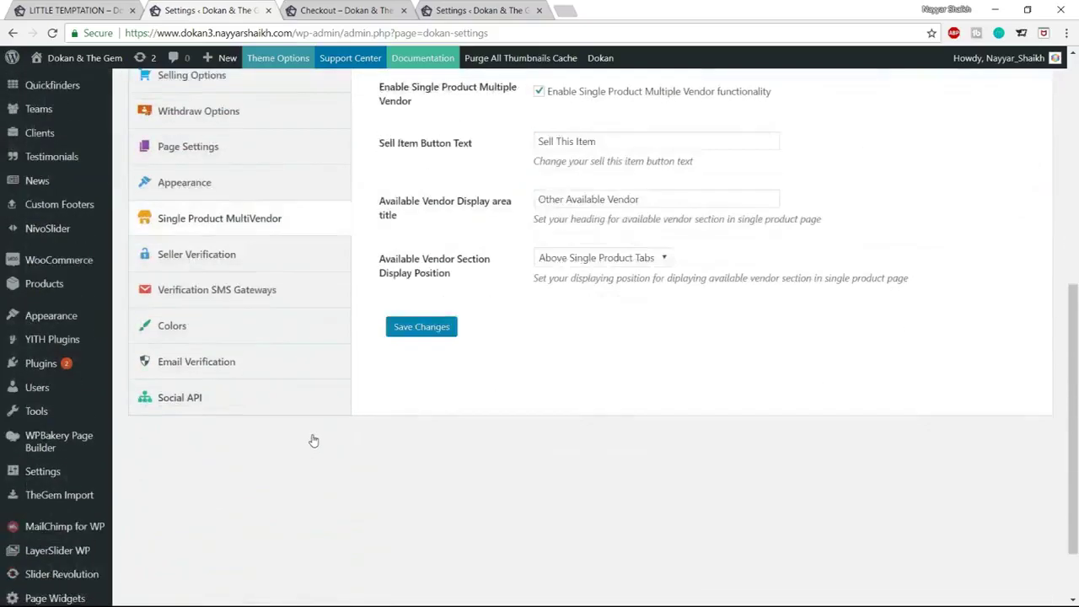
scroll(313, 441, "down", 1)
mouse_move(50, 232)
left_click(138, 234)
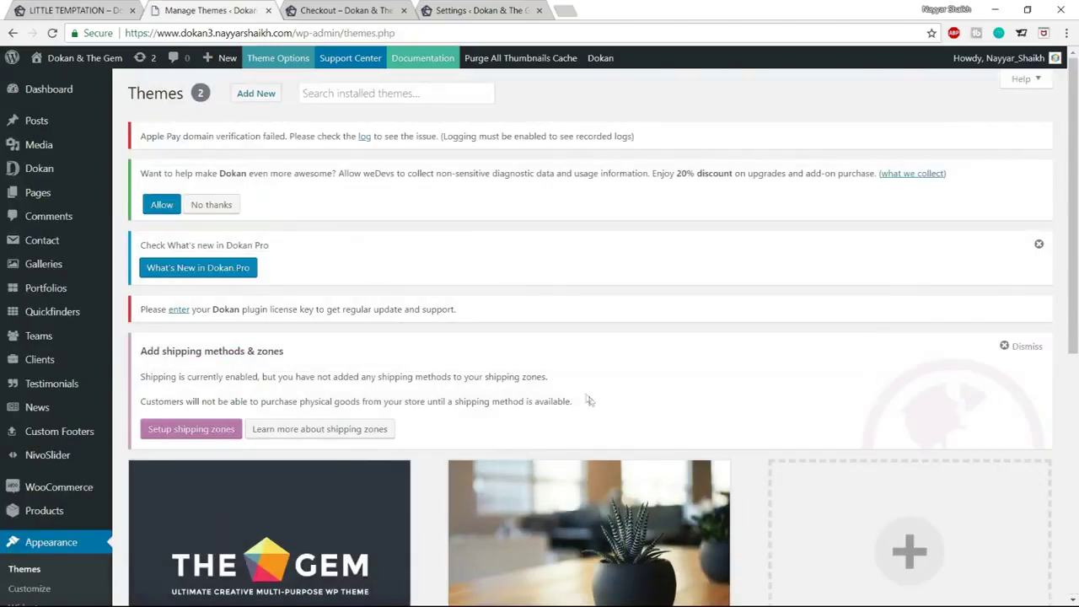
Activate Twenty Seventeen and open the LITTLE TEMPTATION product ($40.00, 49 in stock) from the order page
scroll(506, 320, "down", 3)
left_click(636, 387)
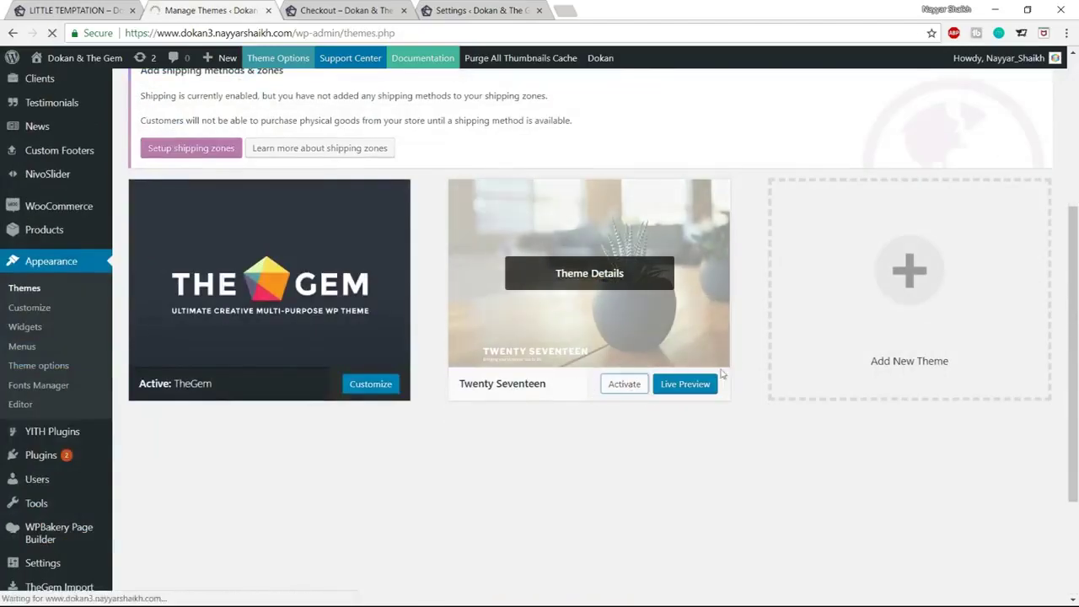
left_click(361, 10)
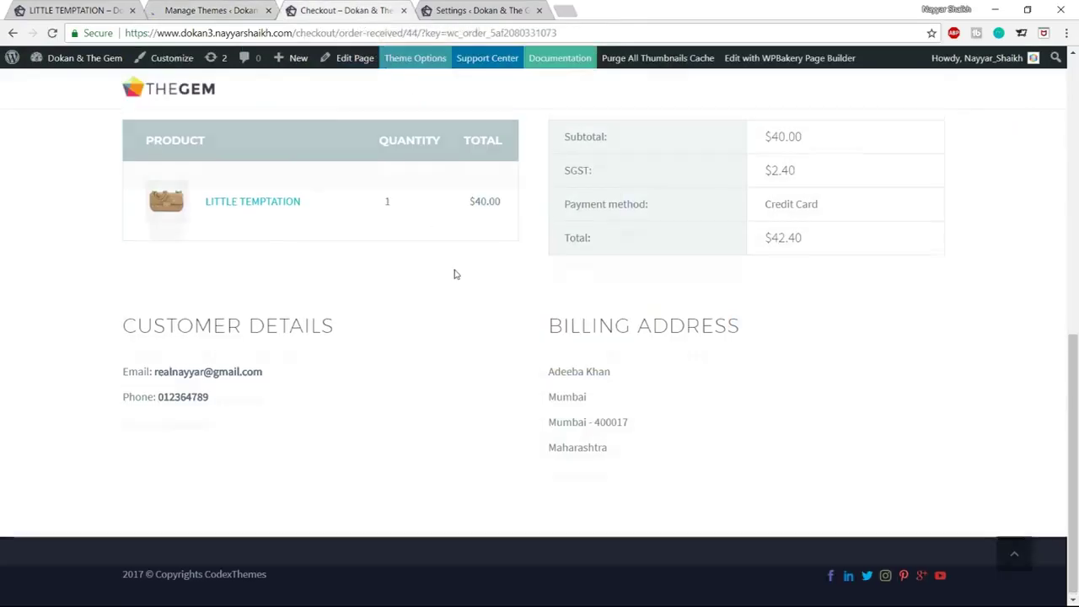
scroll(453, 273, "up", 8)
scroll(478, 327, "down", 10)
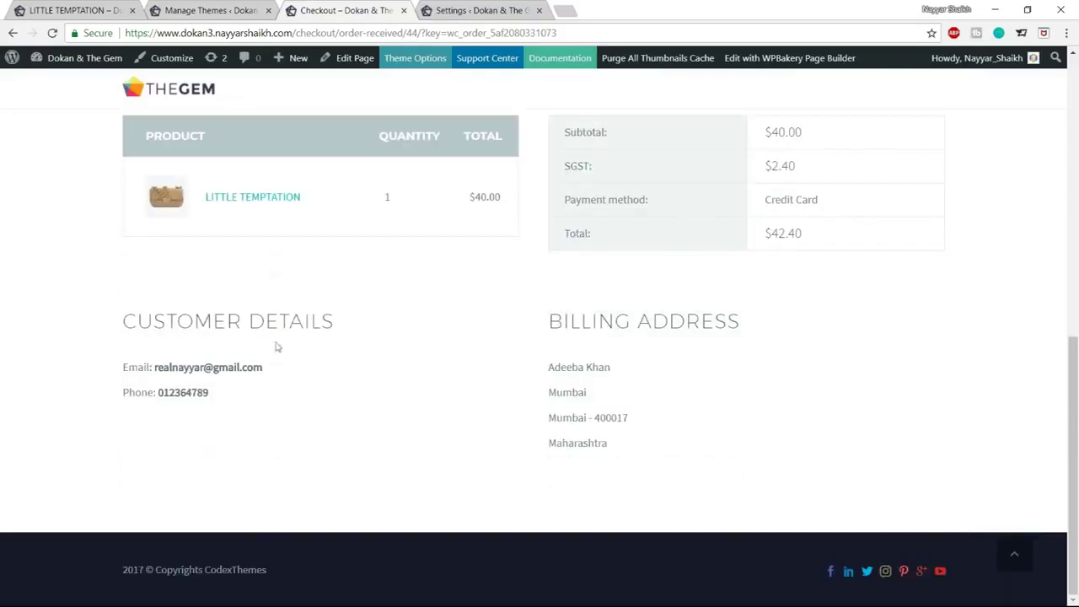
left_click(265, 202)
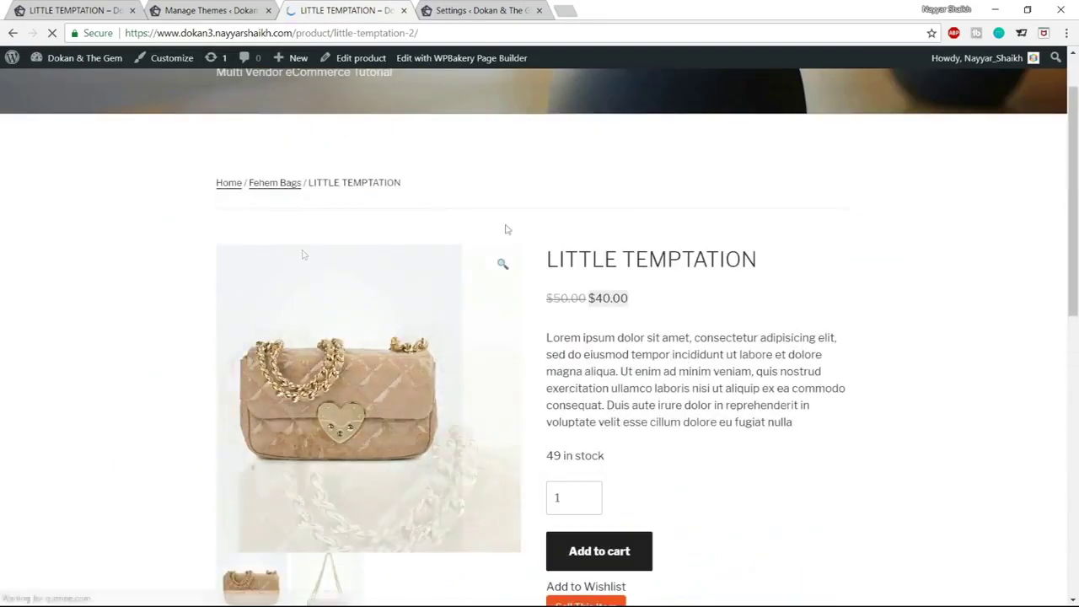
scroll(664, 260, "down", 3)
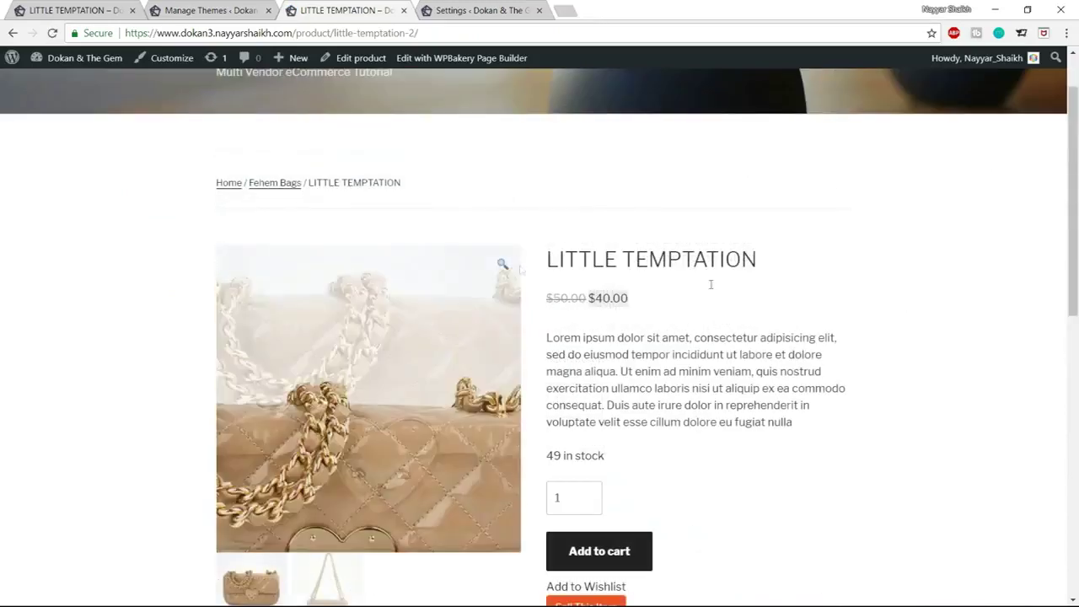
scroll(806, 357, "down", 1)
scroll(806, 357, "down", 5)
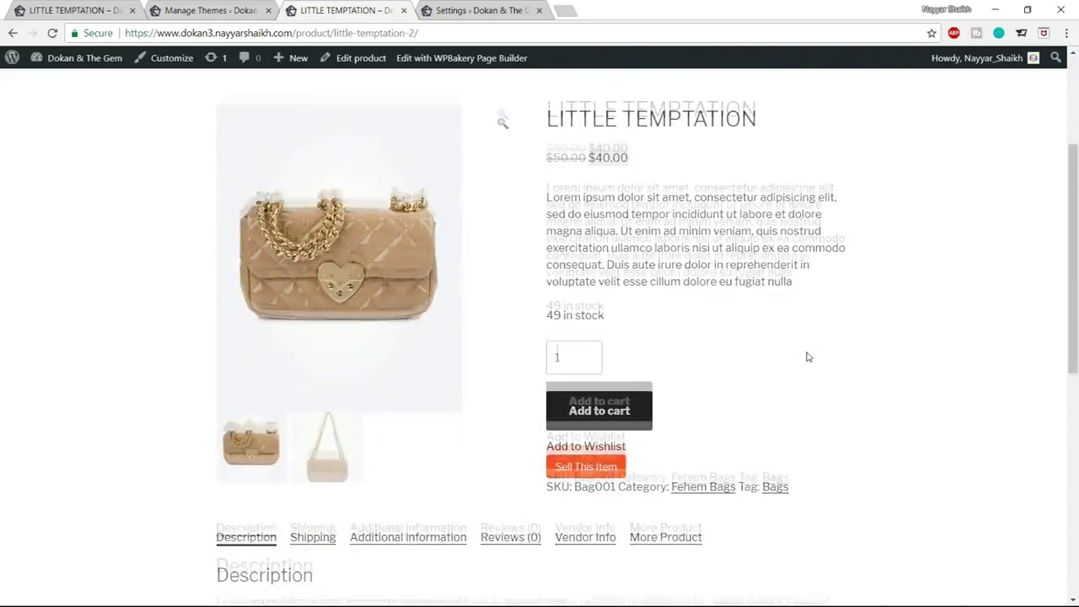
scroll(500, 260, "up", 4)
scroll(508, 363, "down", 4)
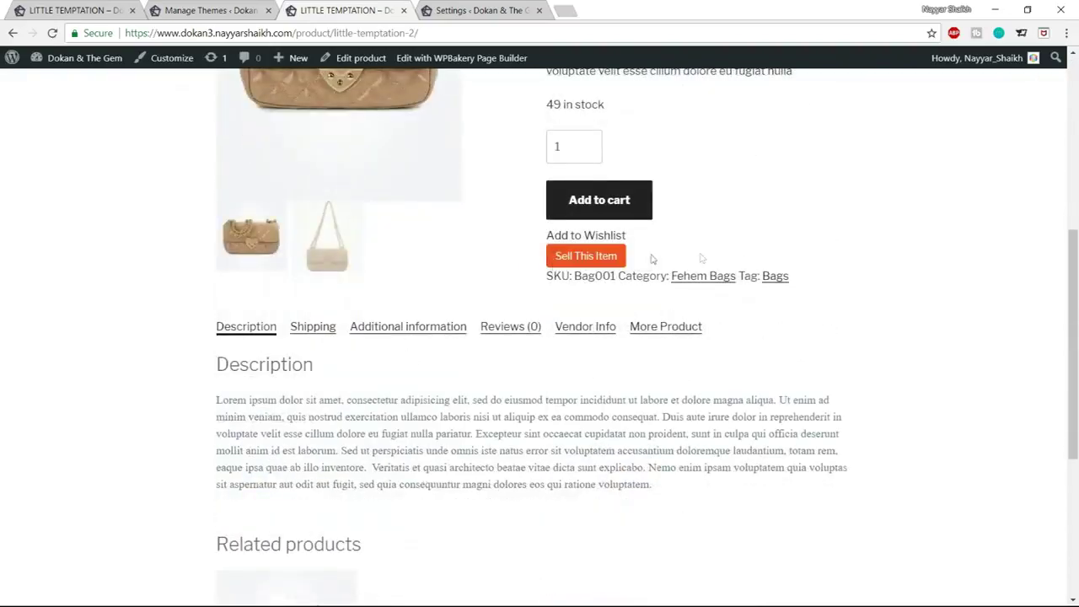
scroll(756, 296, "up", 2)
scroll(756, 297, "up", 1)
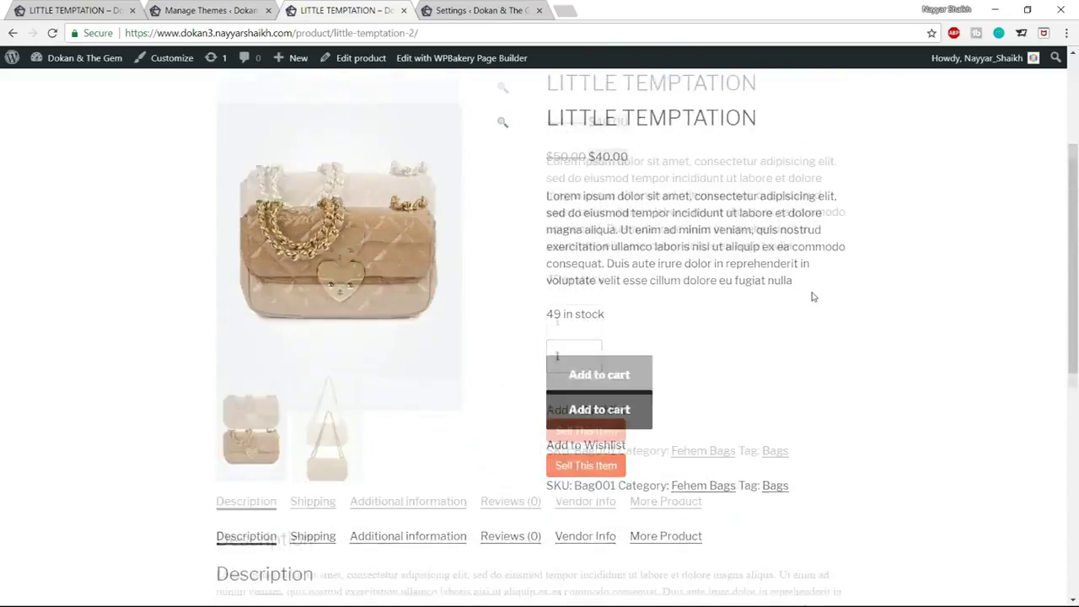
scroll(758, 297, "down", 1)
Try Sell This Item and read the error that the account isn't enabled for selling
left_click(590, 404)
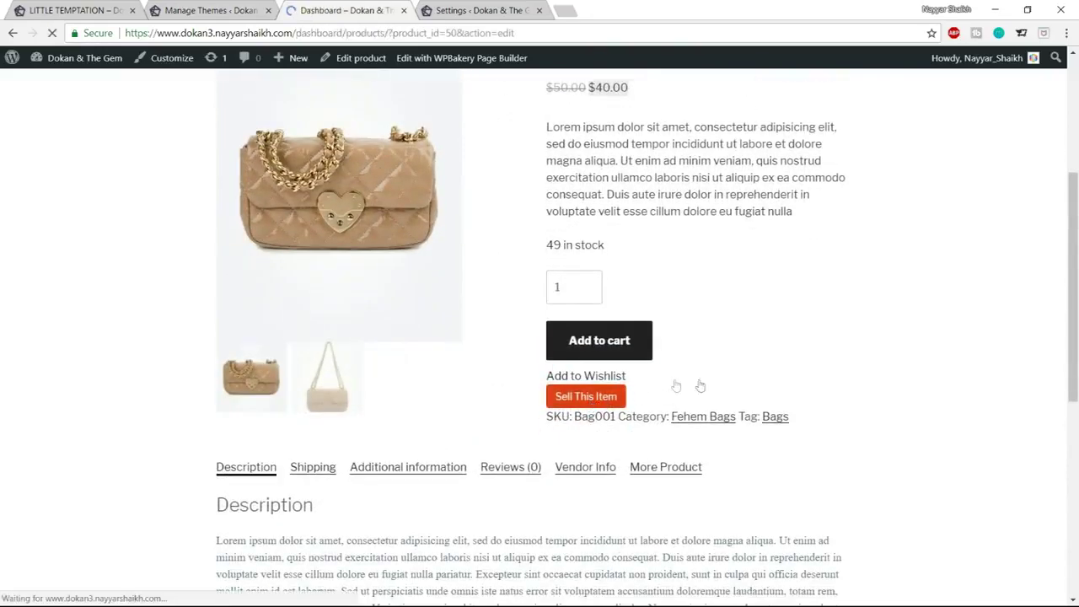
scroll(870, 374, "down", 1)
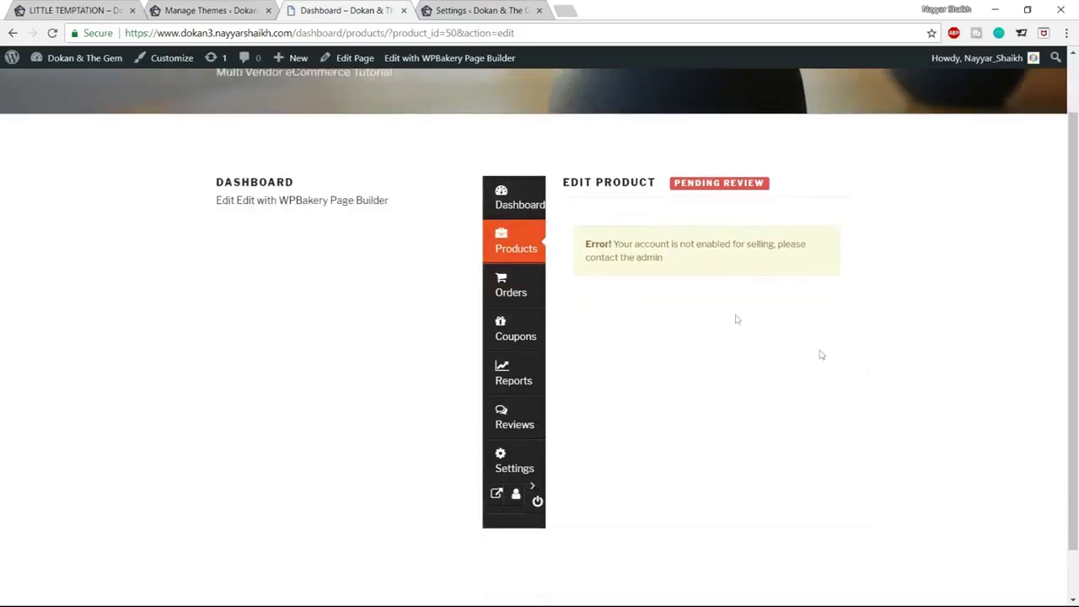
left_click_drag(642, 244, 734, 273)
left_click(741, 274)
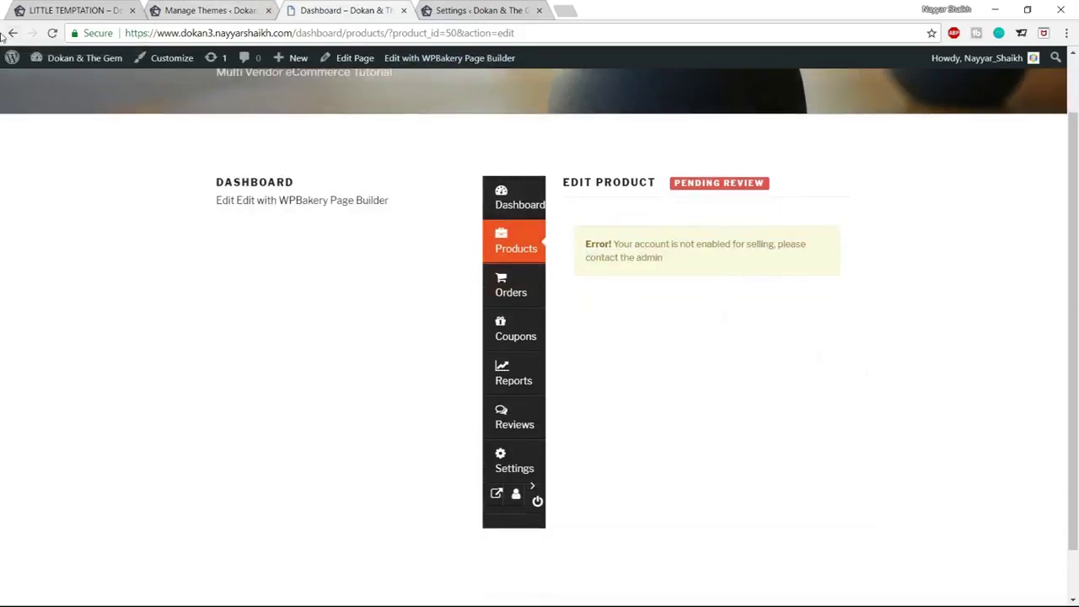
scroll(301, 149, "up", 1)
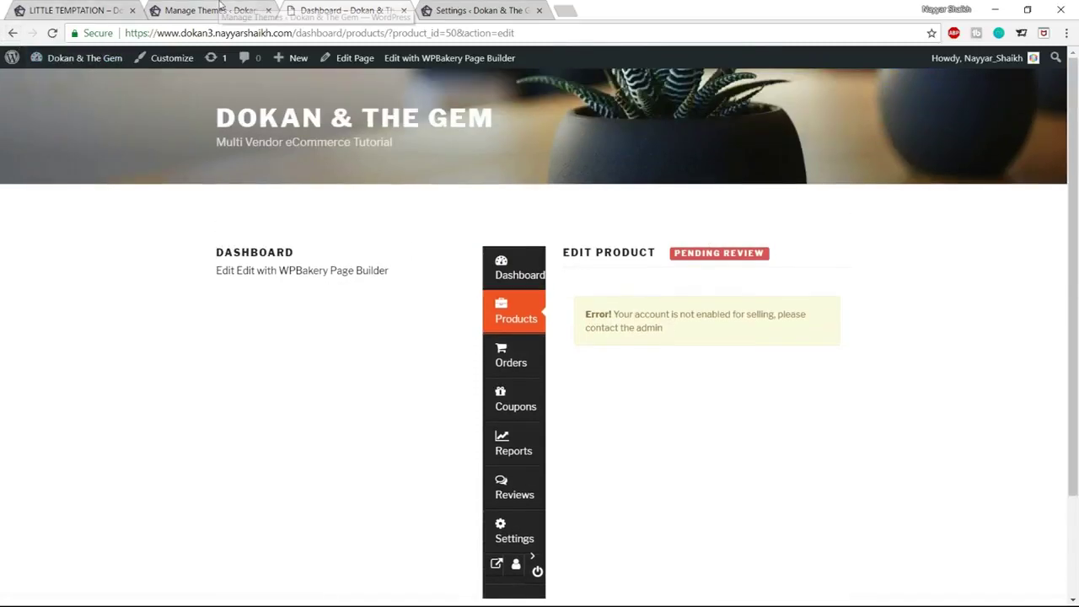
Go back and open the related $50–$100 LITTLE TEMPTATION product from its image
left_click(12, 33)
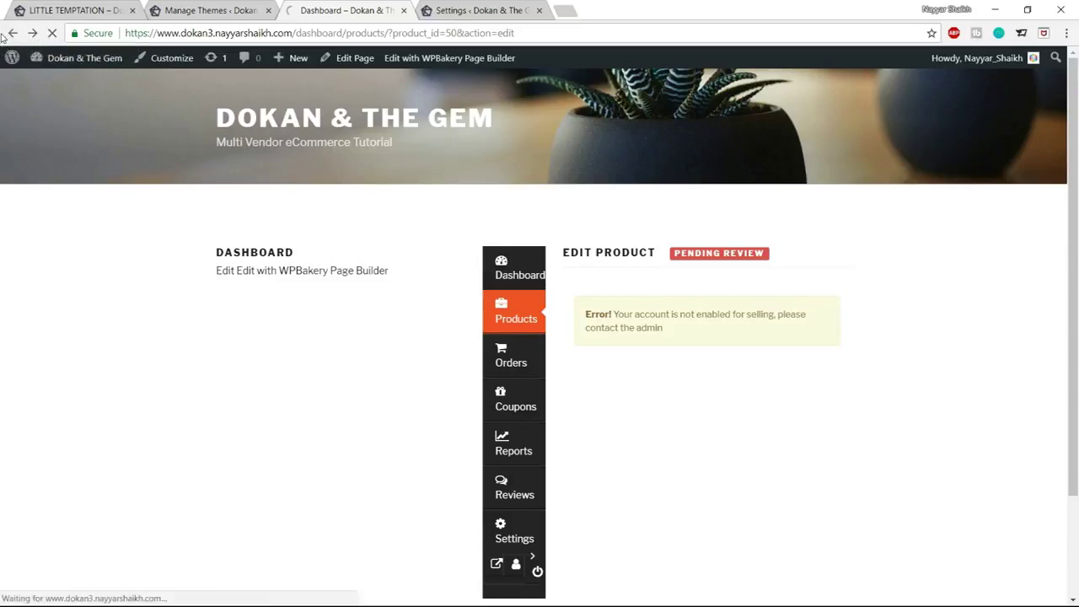
scroll(874, 287, "down", 6)
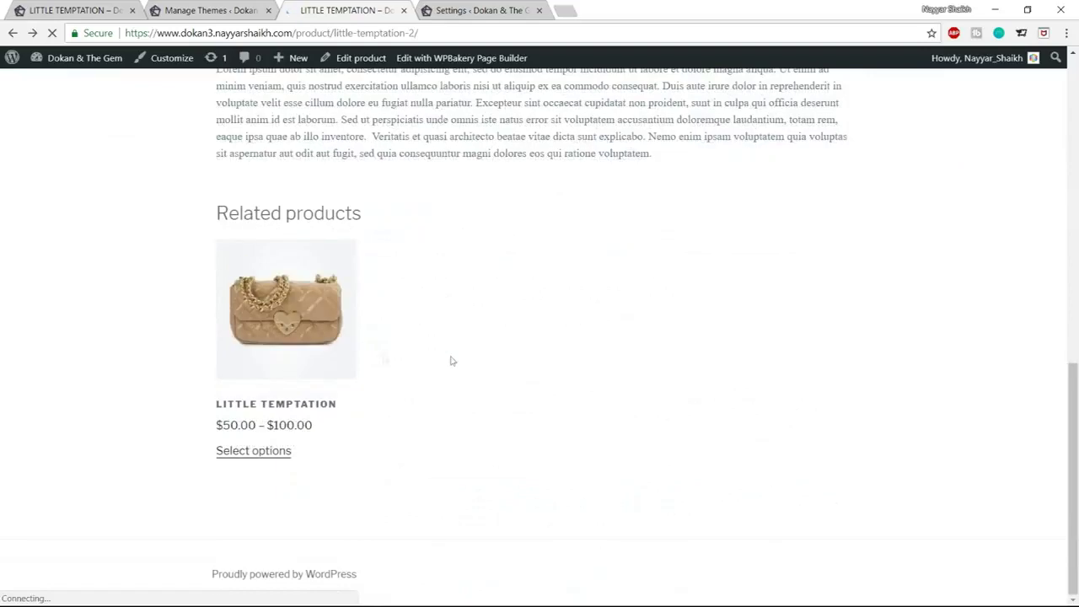
left_click(305, 325)
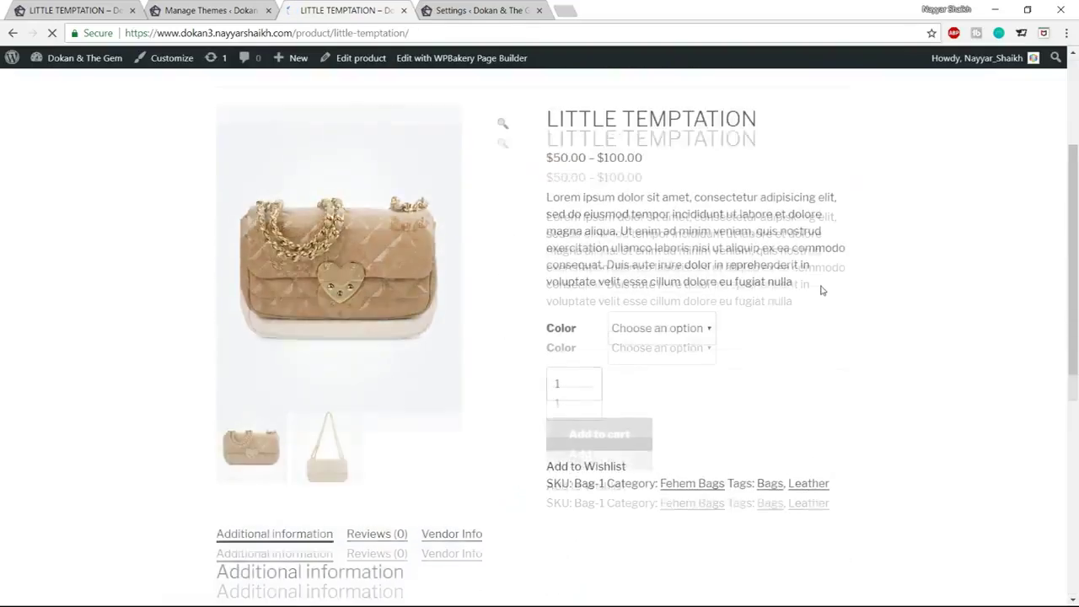
left_click(300, 34)
key("ctrl+c")
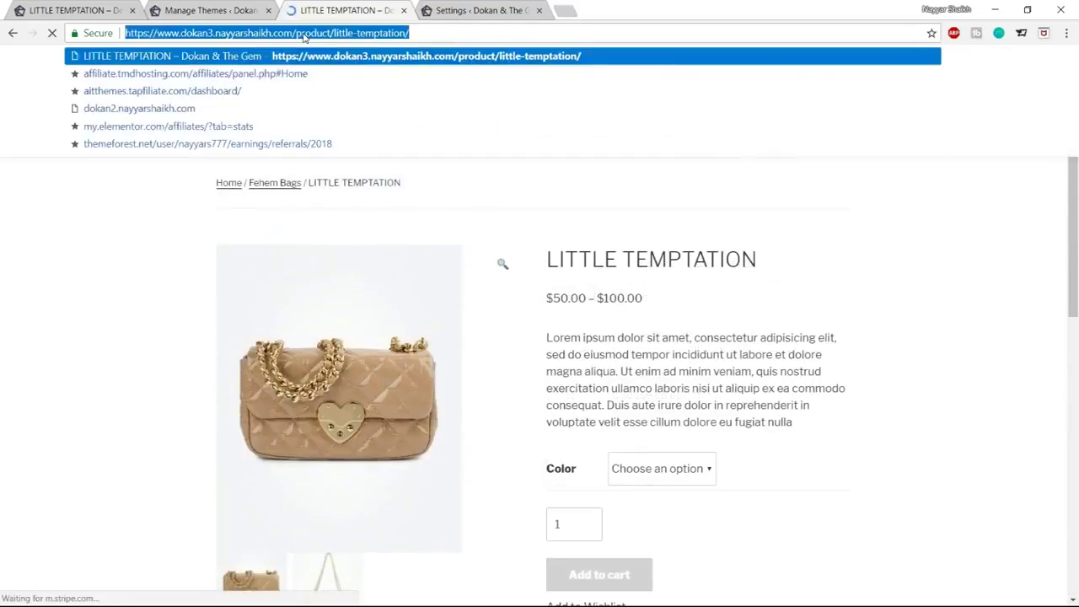
Load the copied LITTLE TEMPTATION product URL in the other browser window
left_click(871, 242)
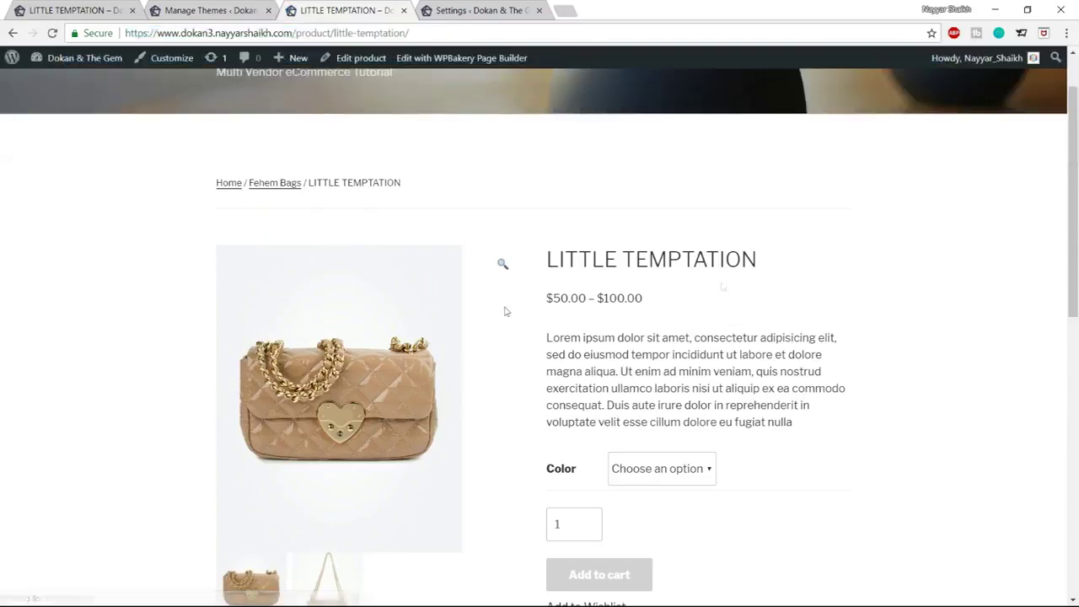
key("alt+Tab")
key("alt+Tab")
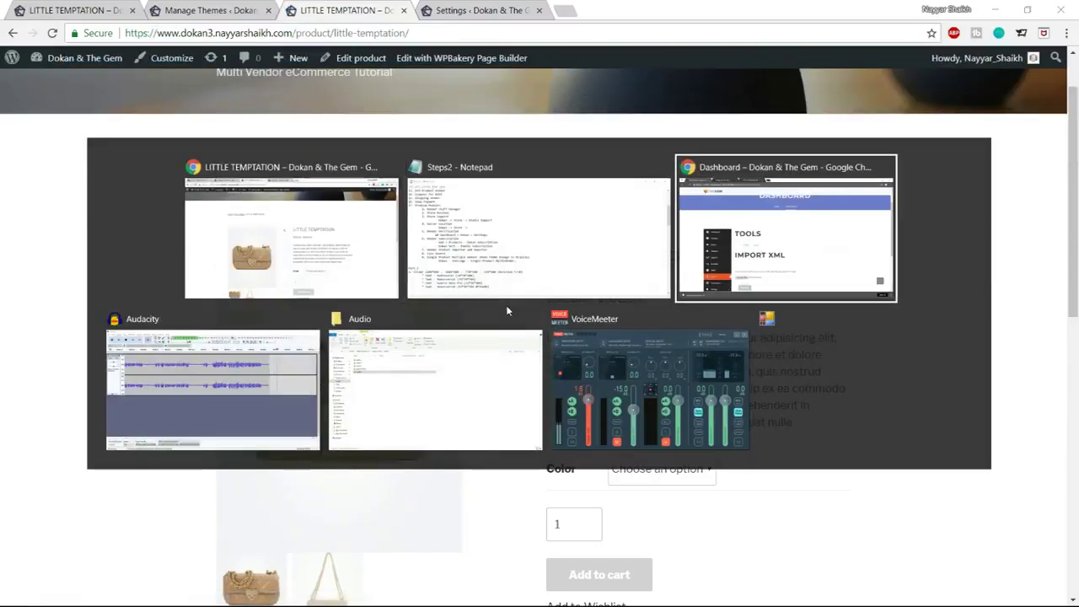
scroll(209, 242, "down", 2)
scroll(210, 241, "up", 2)
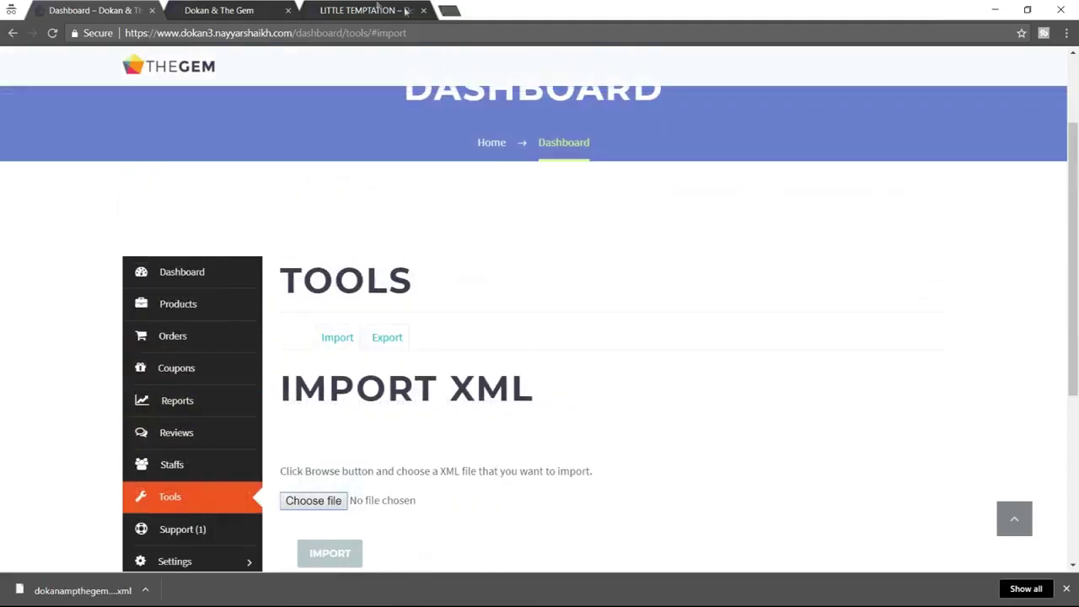
left_click(365, 10)
left_click(388, 33)
key("ctrl+v")
key("Return")
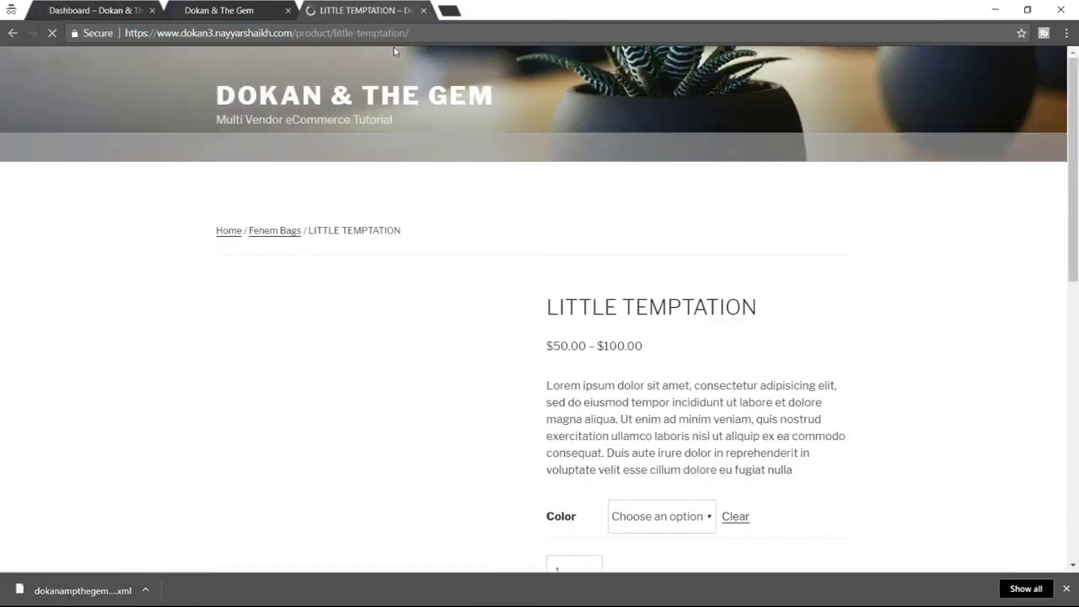
scroll(901, 349, "down", 3)
scroll(928, 362, "down", 1)
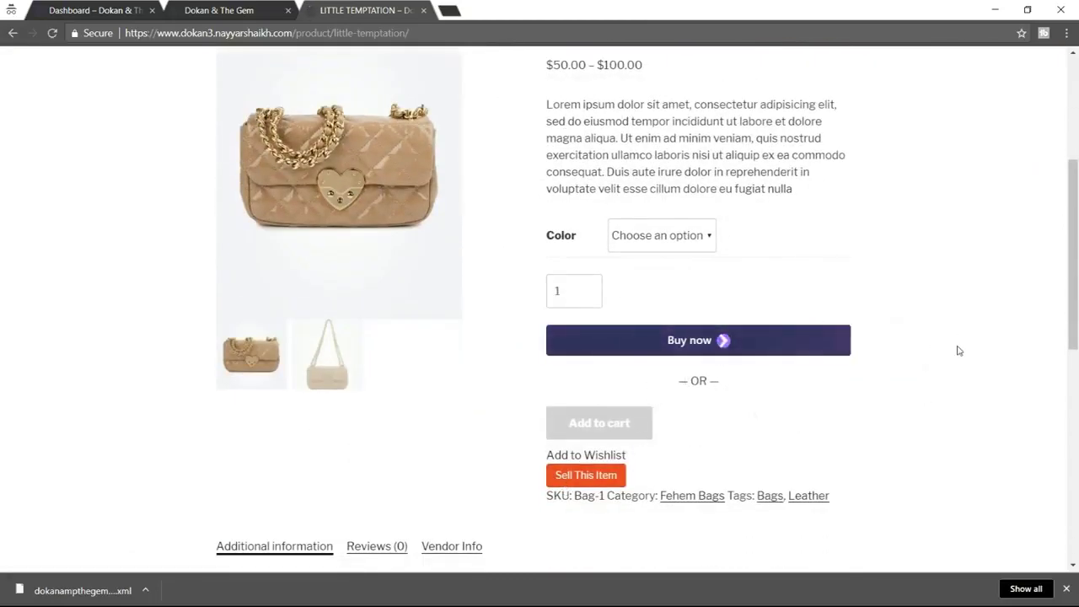
scroll(956, 349, "up", 3)
scroll(928, 362, "down", 3)
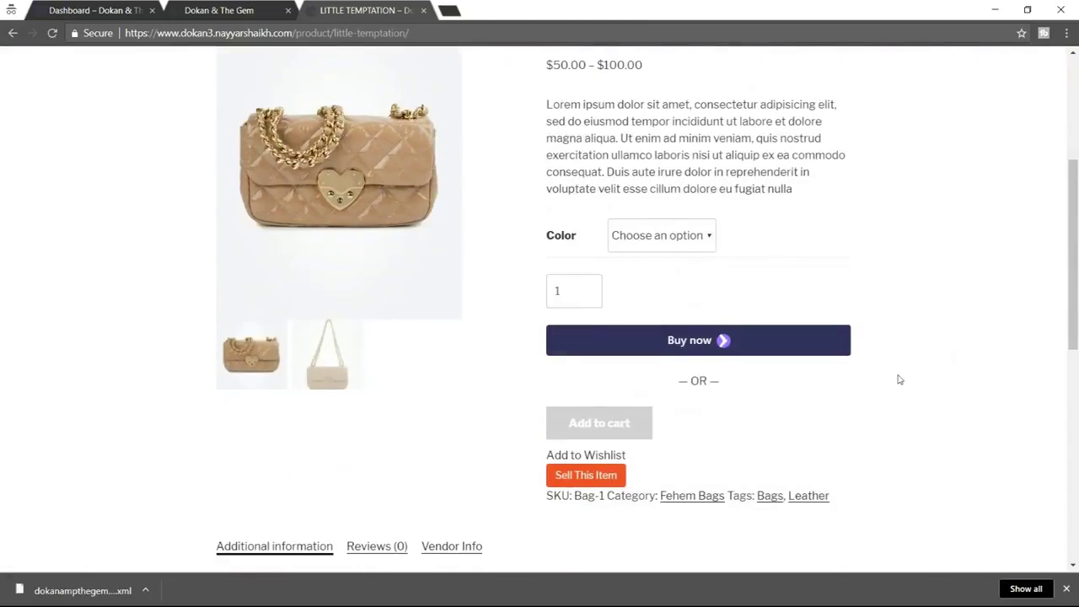
Open the Sell This Item edit form, scroll through all its fields, then close that tab
left_click(590, 477)
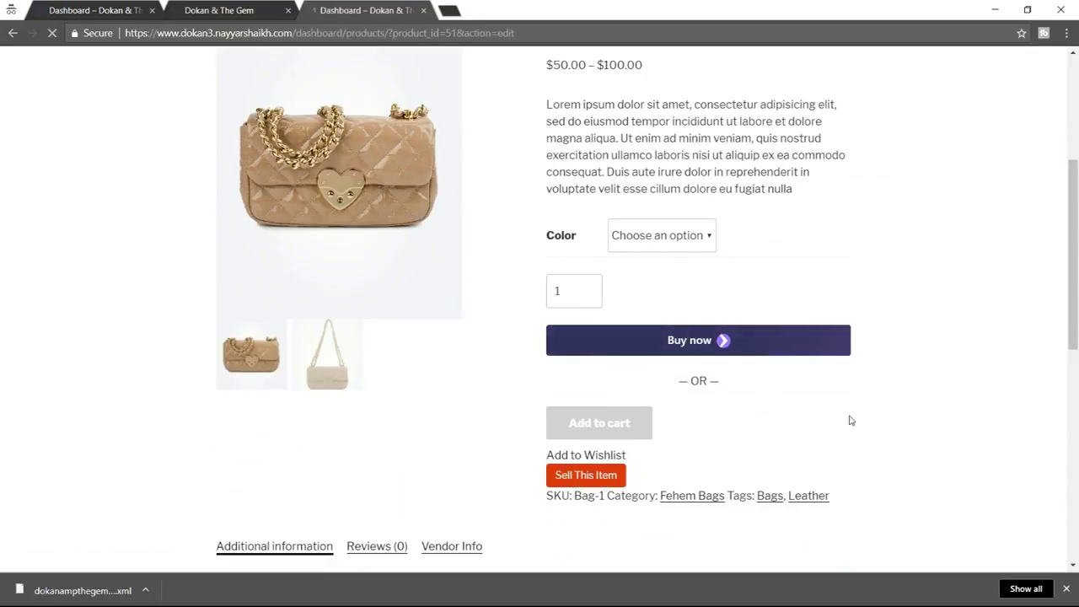
scroll(800, 272, "down", 2)
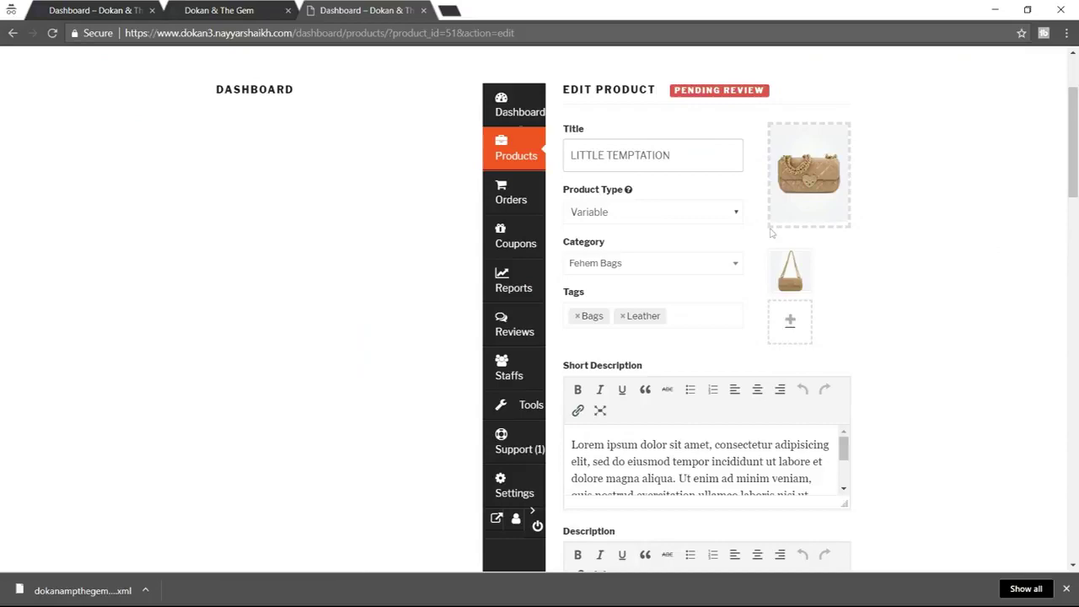
scroll(1077, 368, "down", 2)
scroll(1054, 373, "down", 3)
scroll(1017, 402, "up", 7)
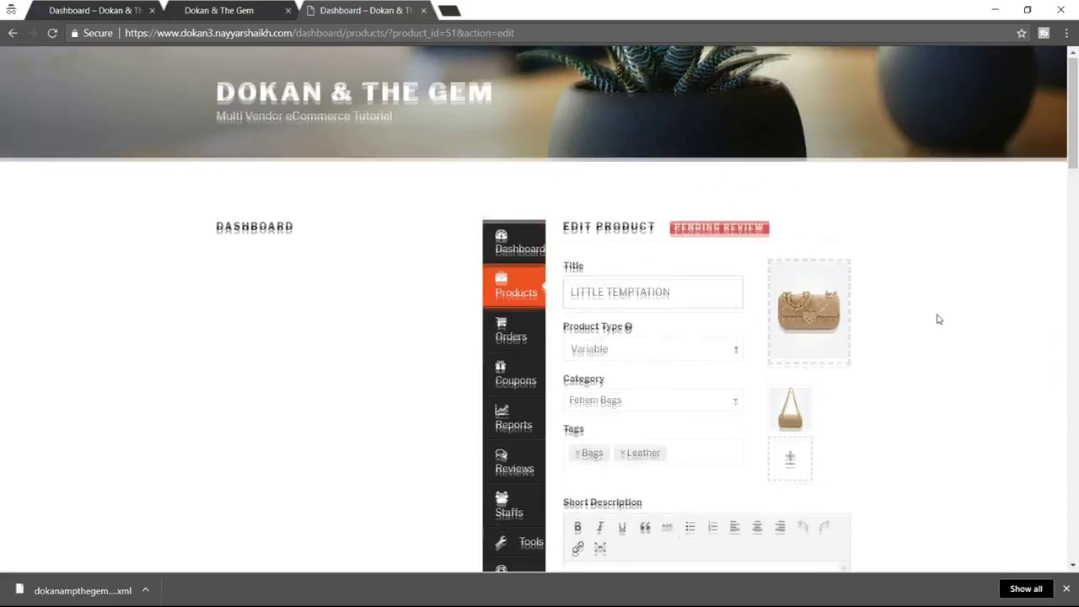
scroll(919, 317, "down", 1)
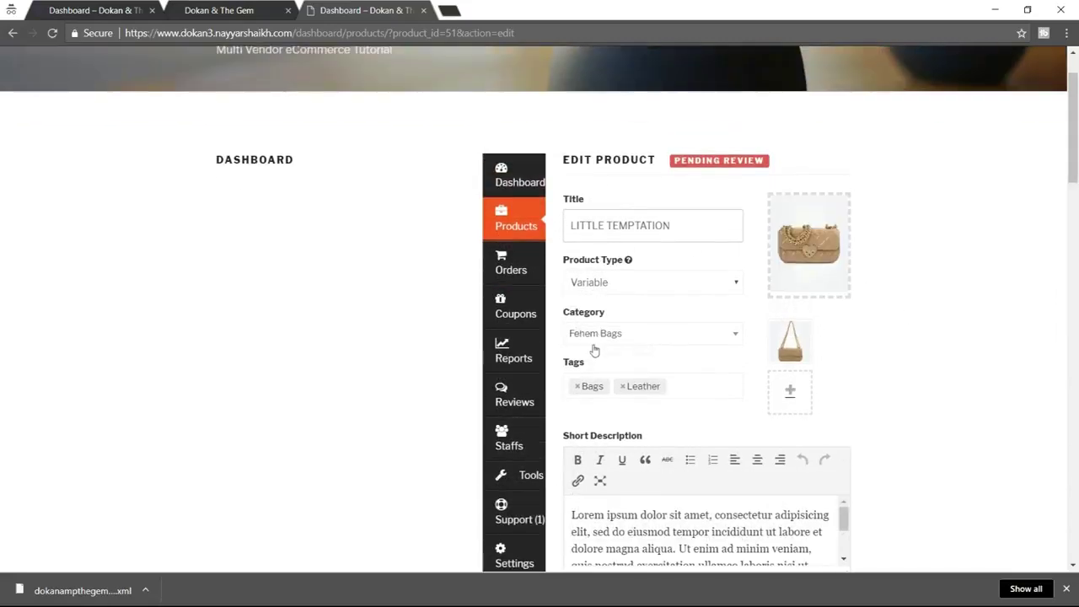
scroll(662, 306, "down", 3)
scroll(640, 508, "down", 7)
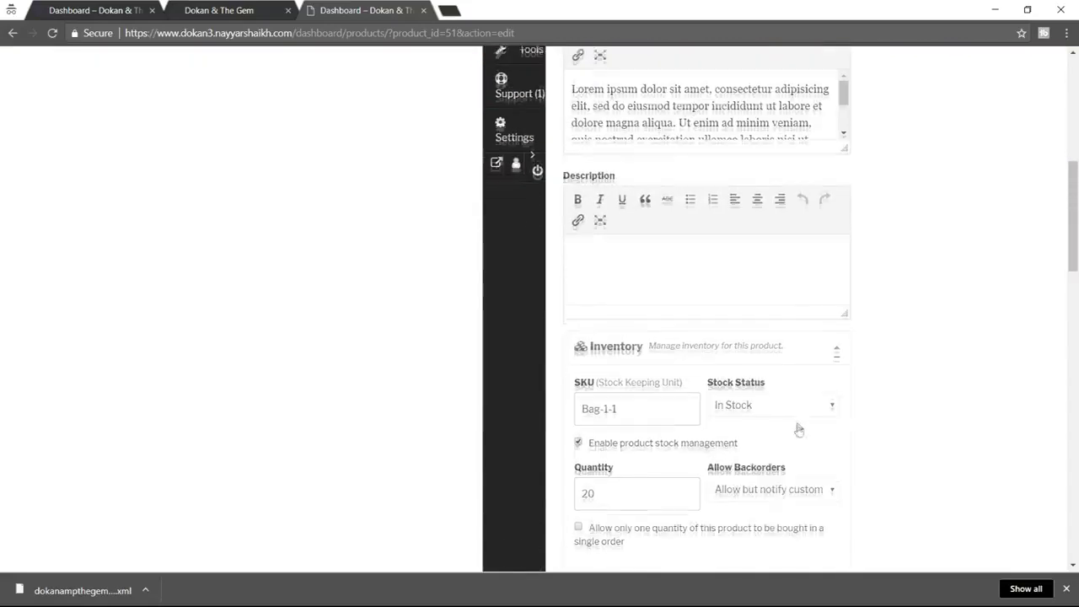
scroll(742, 487, "down", 3)
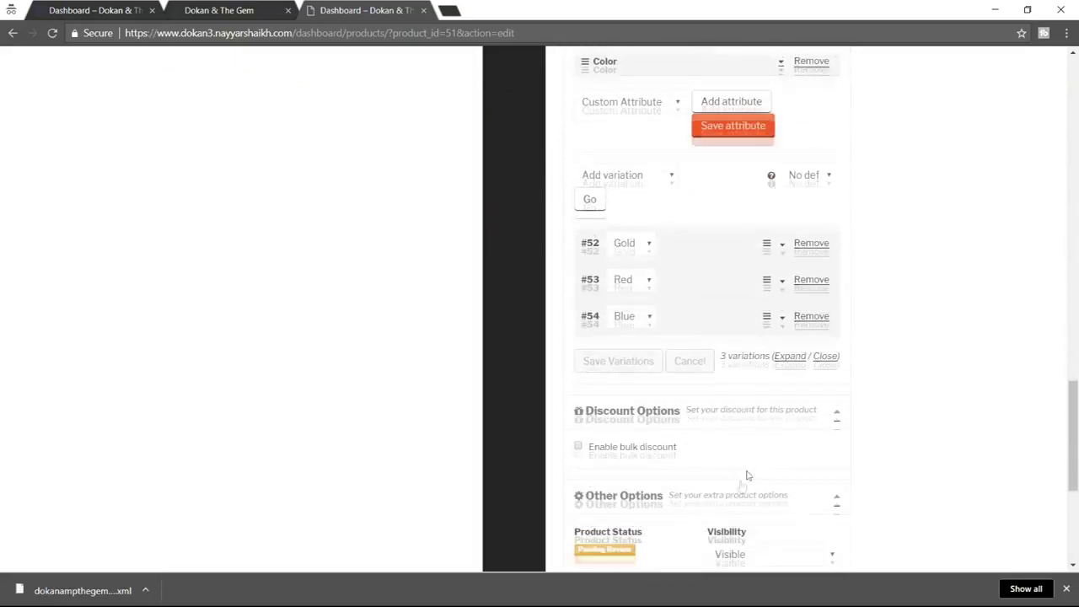
scroll(806, 294, "down", 4)
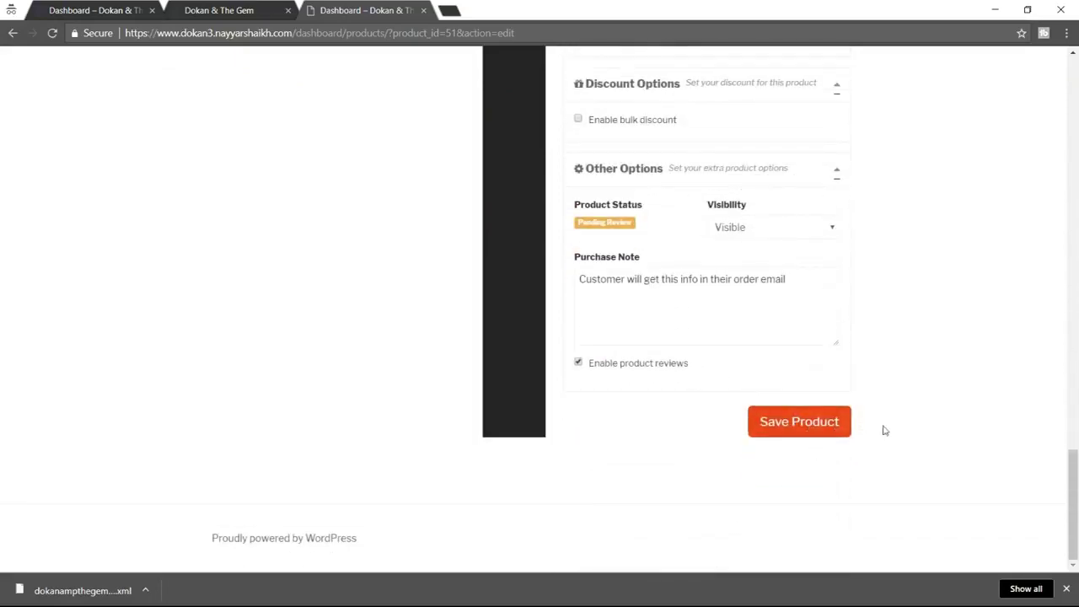
scroll(884, 430, "up", 7)
scroll(972, 373, "up", 8)
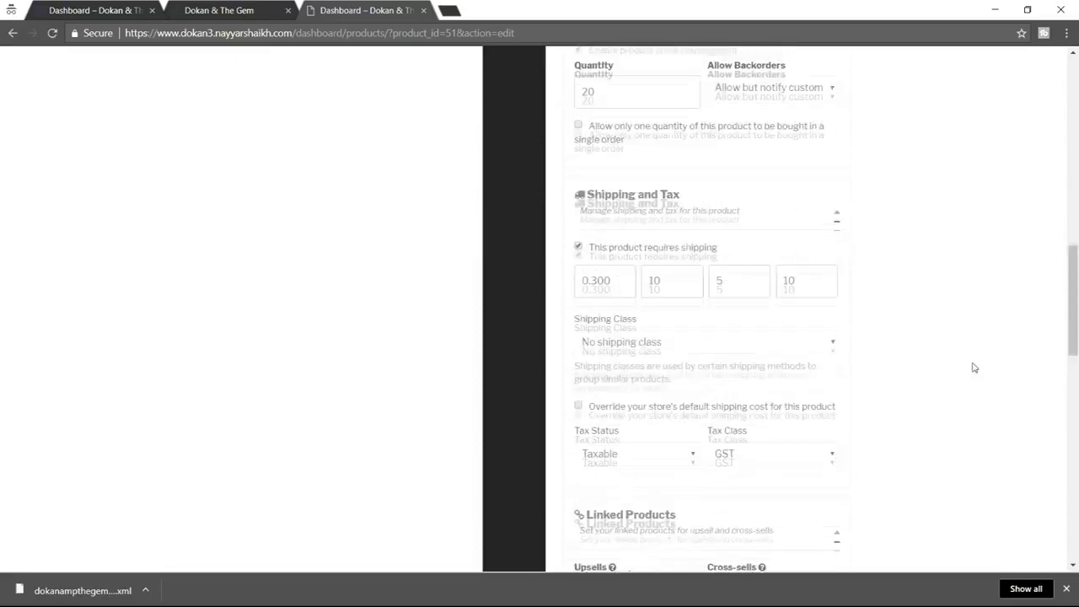
scroll(967, 389, "up", 8)
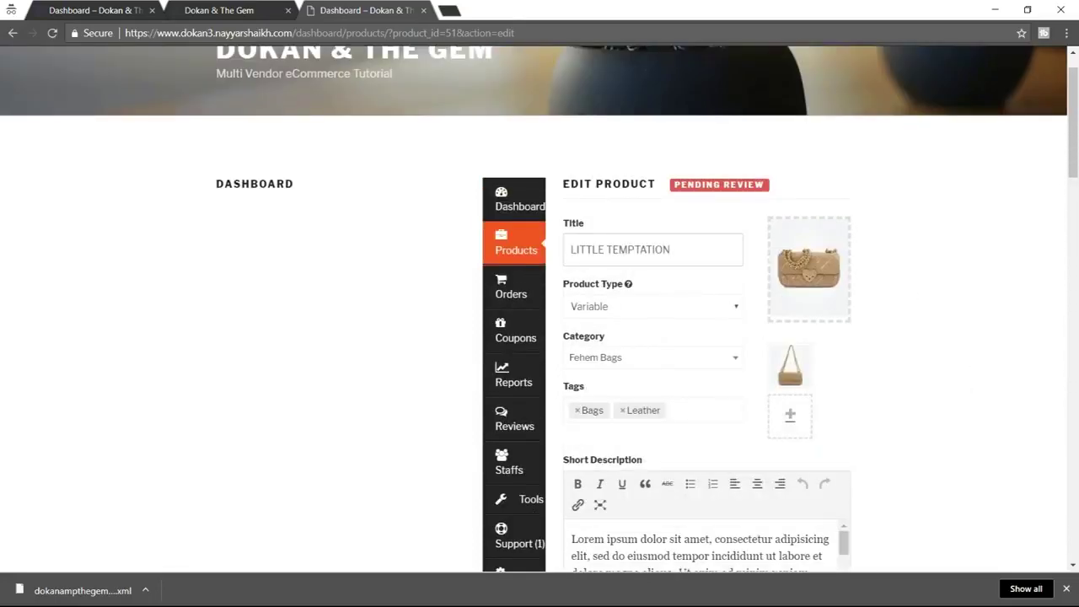
left_click(424, 11)
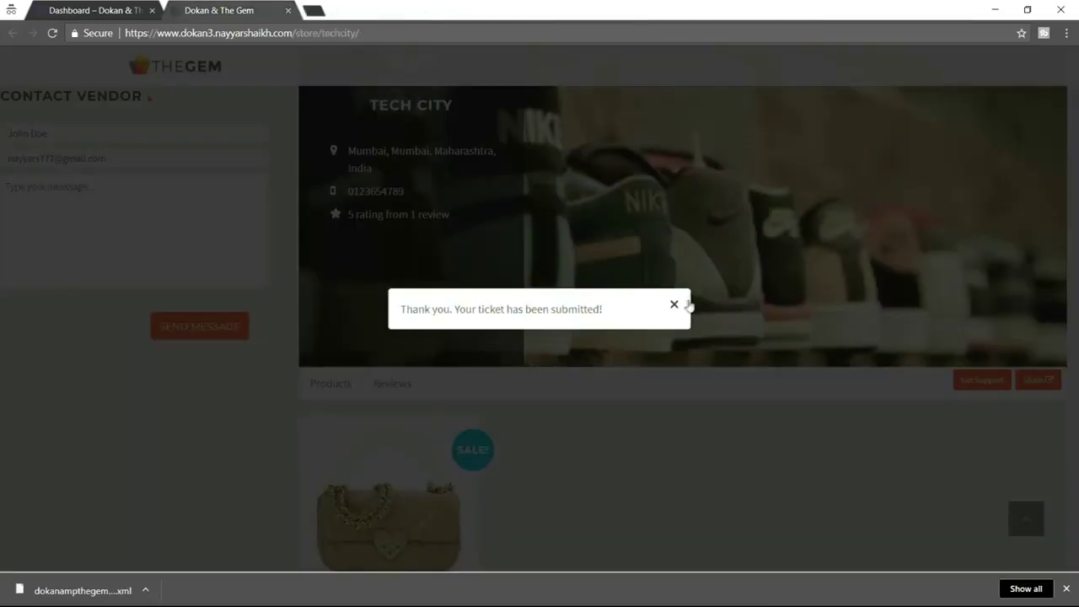
Dismiss the ticket-submitted message and activate TheGem theme on the Themes page
left_click(674, 307)
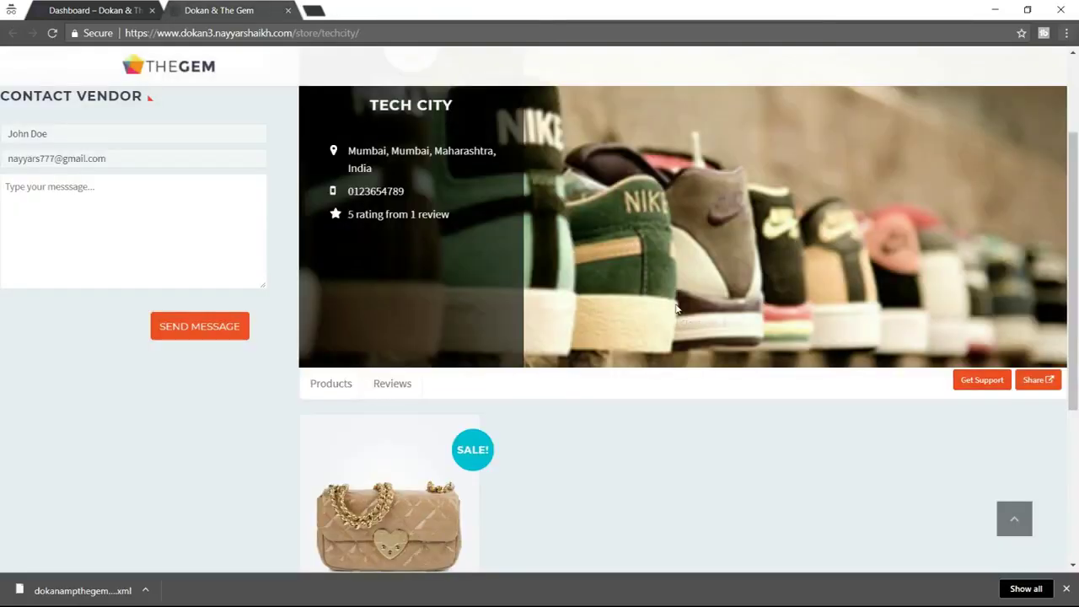
key("alt+Tab")
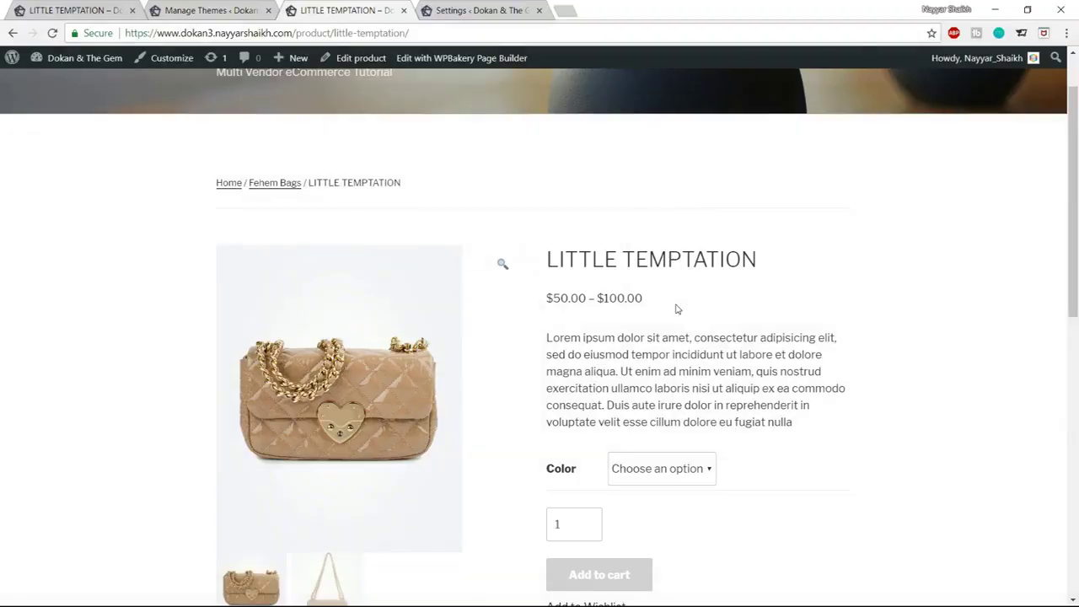
left_click(243, 9)
scroll(473, 424, "down", 5)
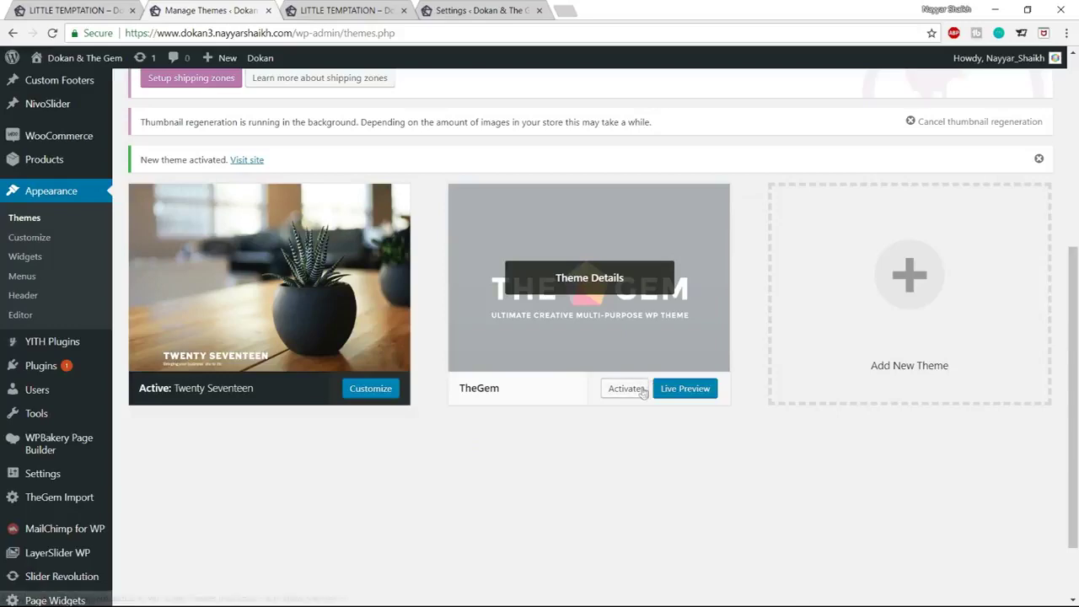
left_click(626, 393)
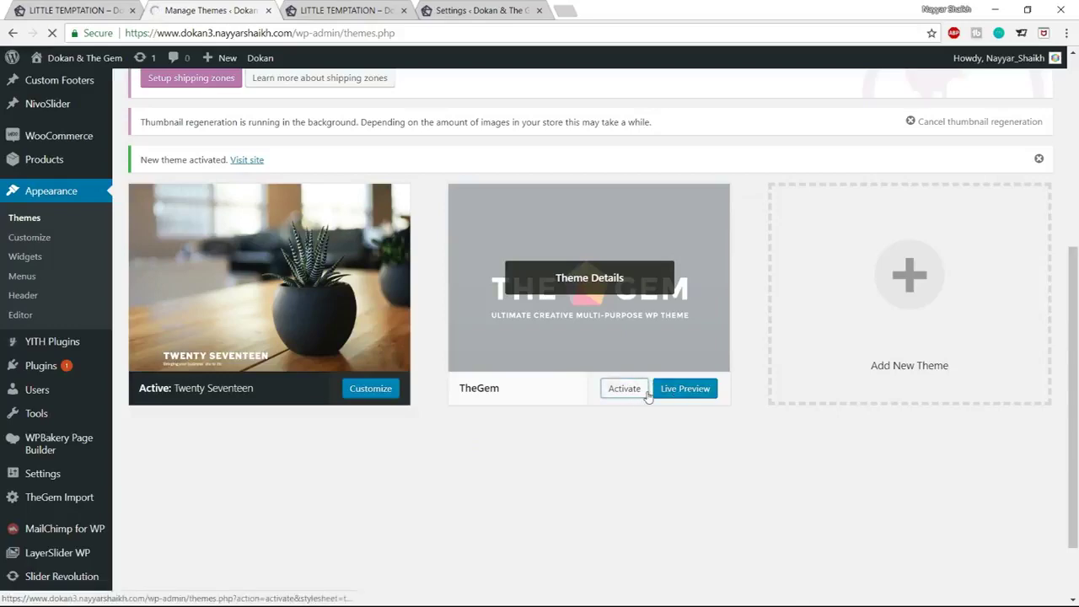
scroll(51, 430, "down", 2)
scroll(79, 446, "up", 2)
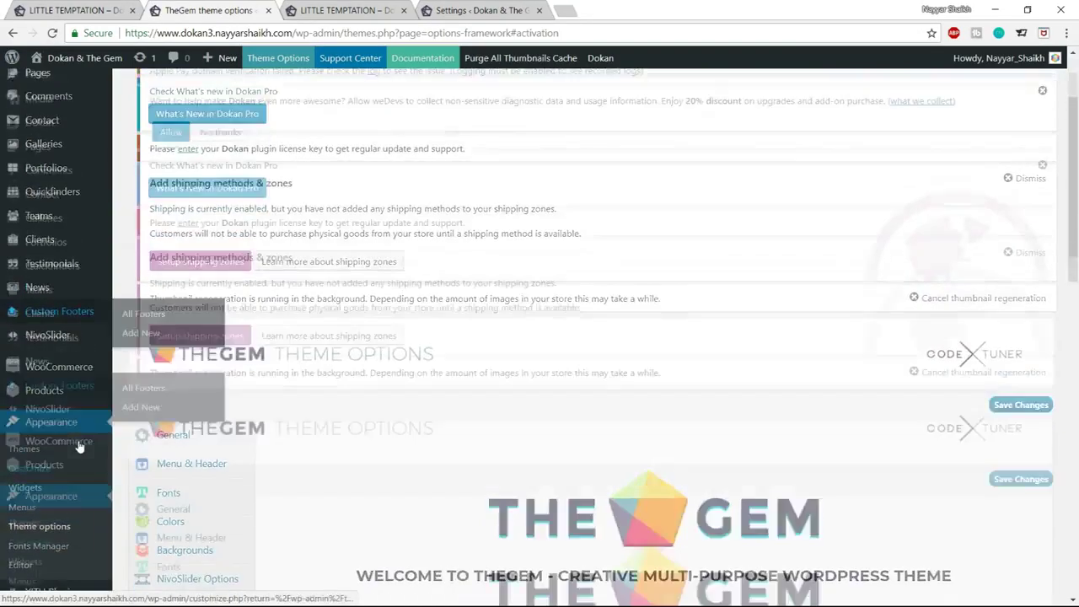
Switch on the Product Enquiry module under Dokan Modules, then return to the product page
mouse_move(53, 172)
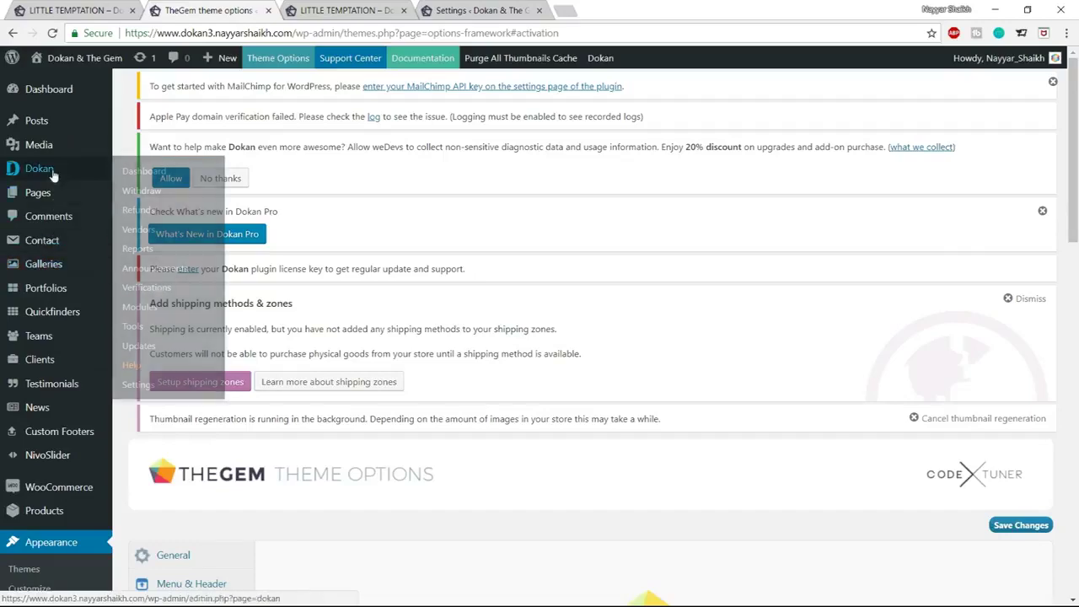
left_click(154, 307)
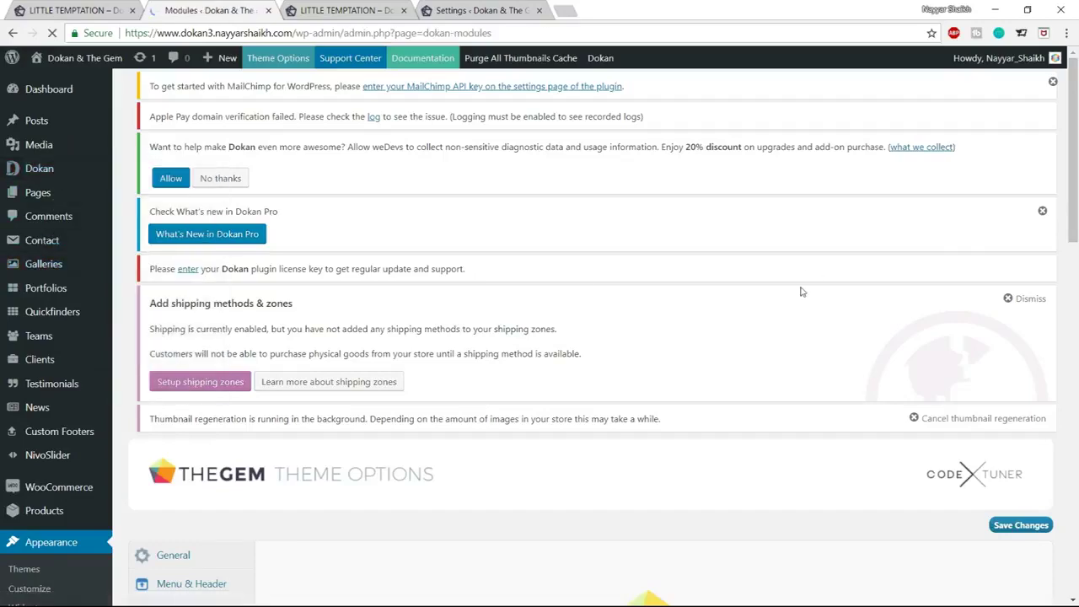
scroll(869, 379, "down", 10)
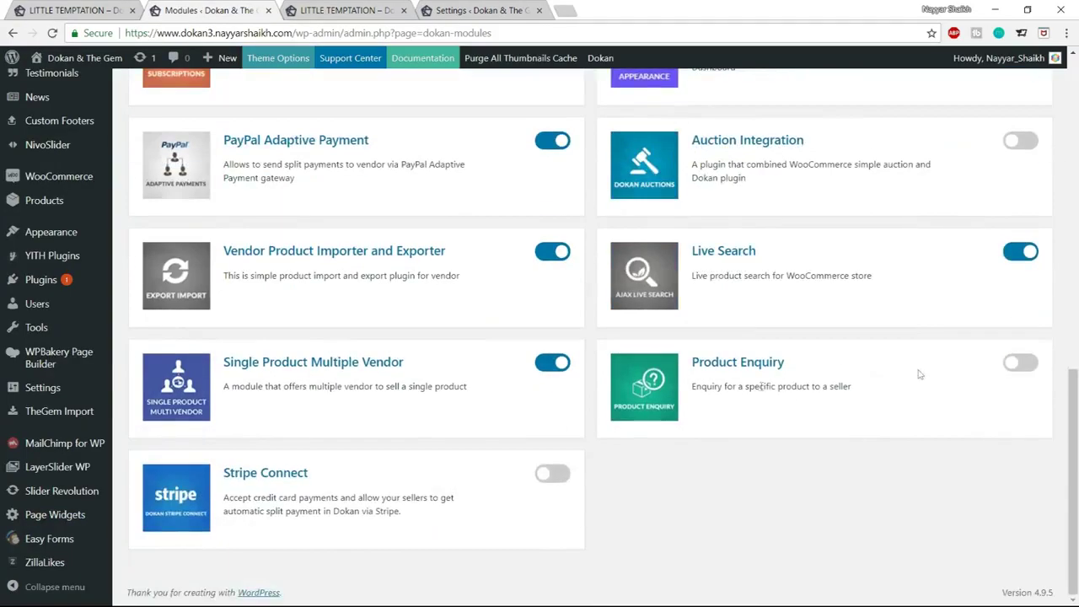
left_click(1024, 363)
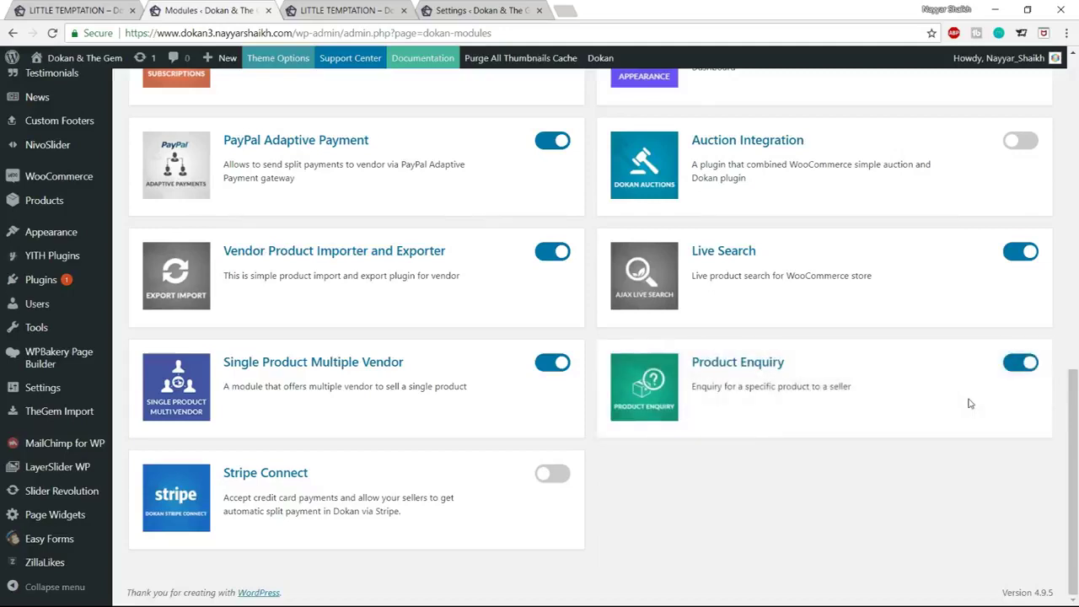
left_click(342, 10)
scroll(753, 462, "down", 3)
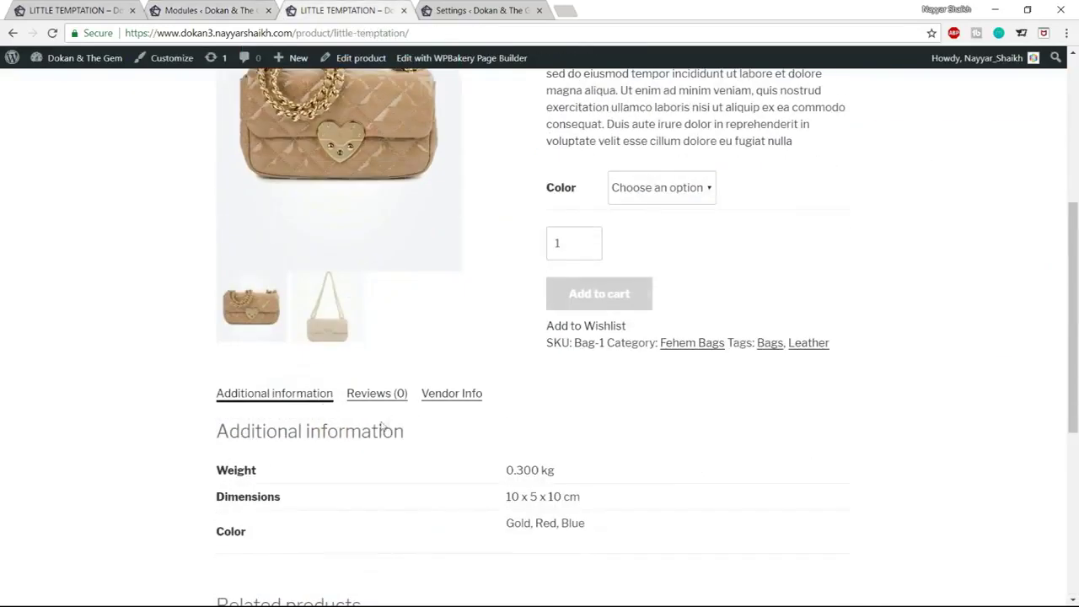
Check the product's Reviews and Vendor Info tabs, then reload the page
scroll(384, 420, "down", 1)
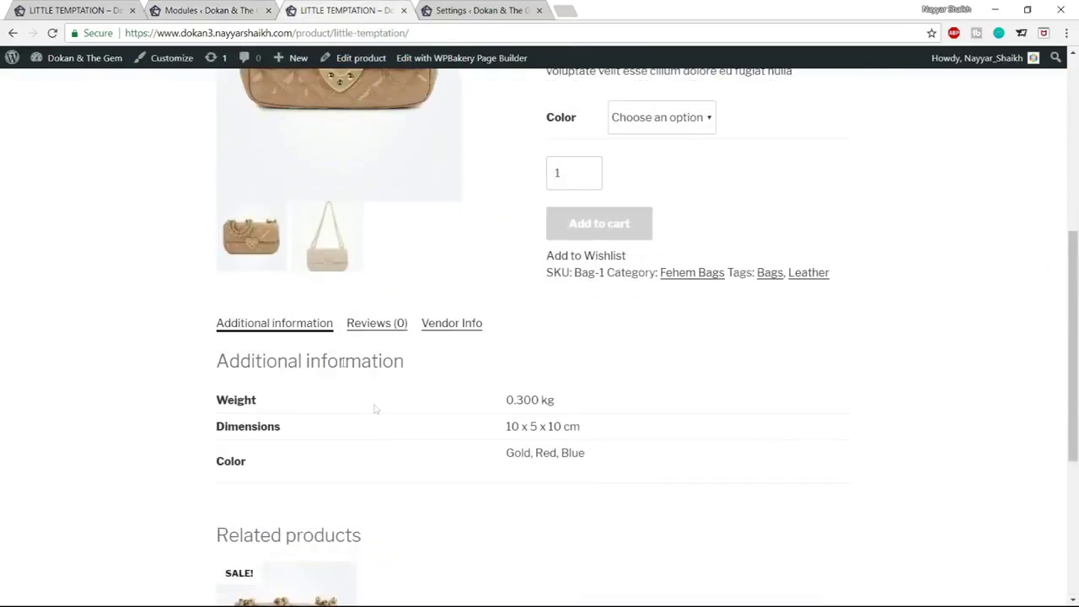
left_click(369, 329)
left_click(457, 333)
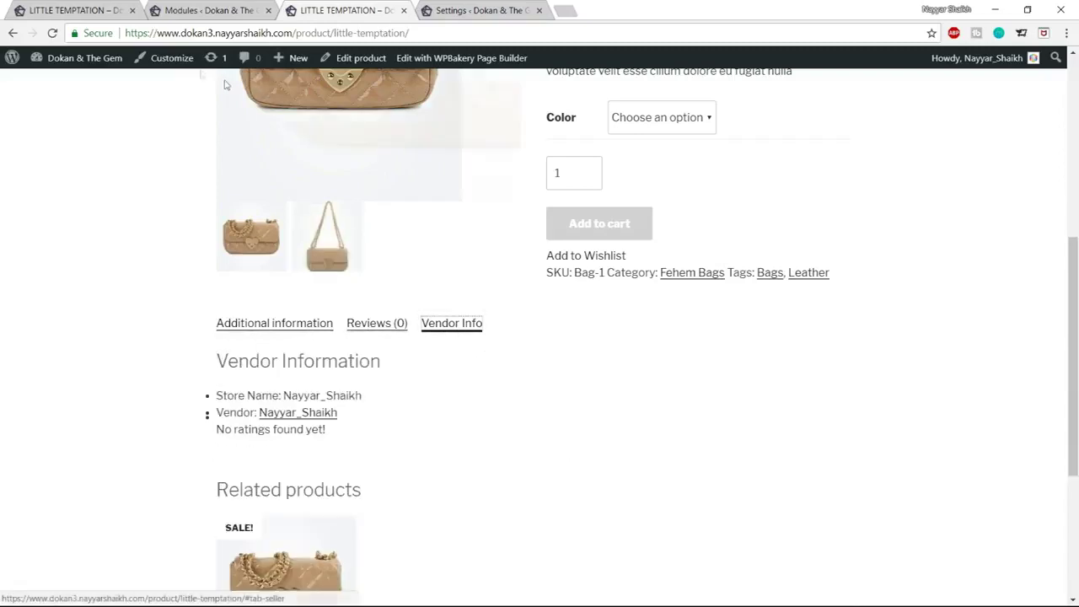
left_click(52, 33)
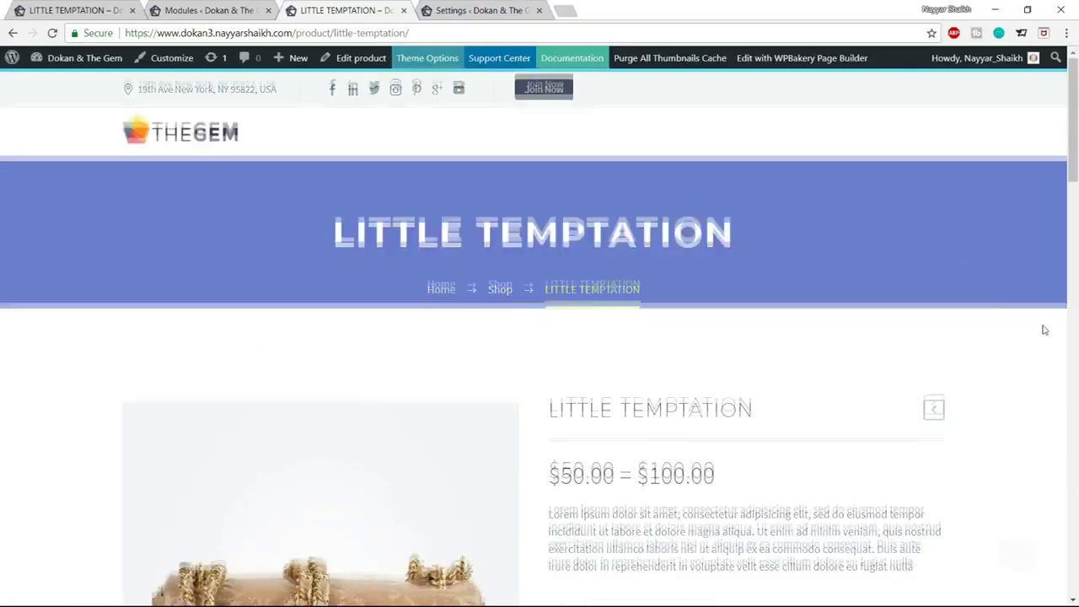
scroll(1043, 332, "down", 5)
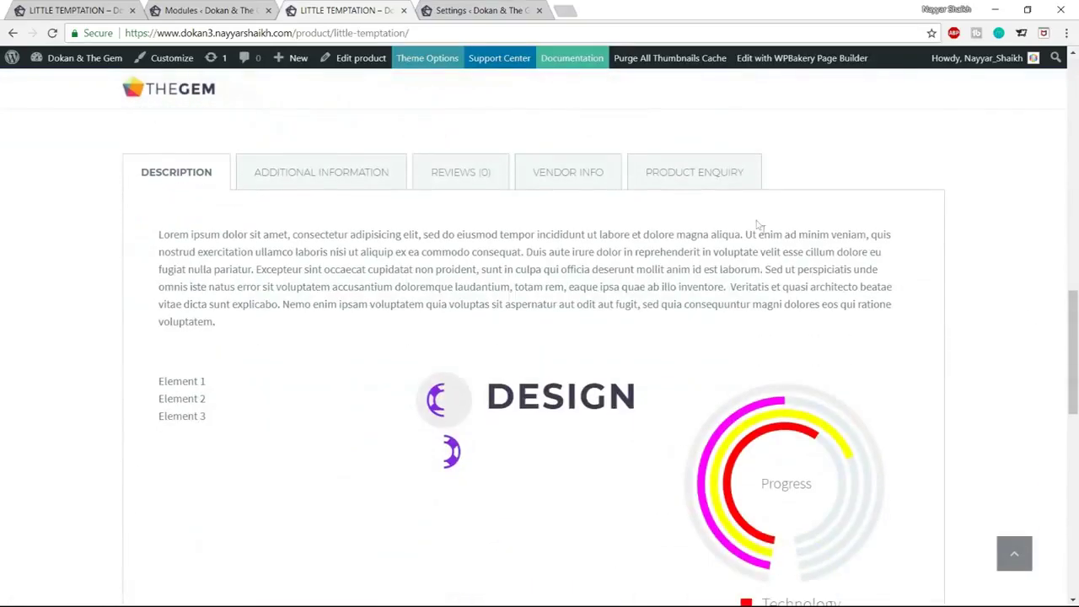
Open the new Product Enquiry tab and try out its enquiry text box
left_click(709, 174)
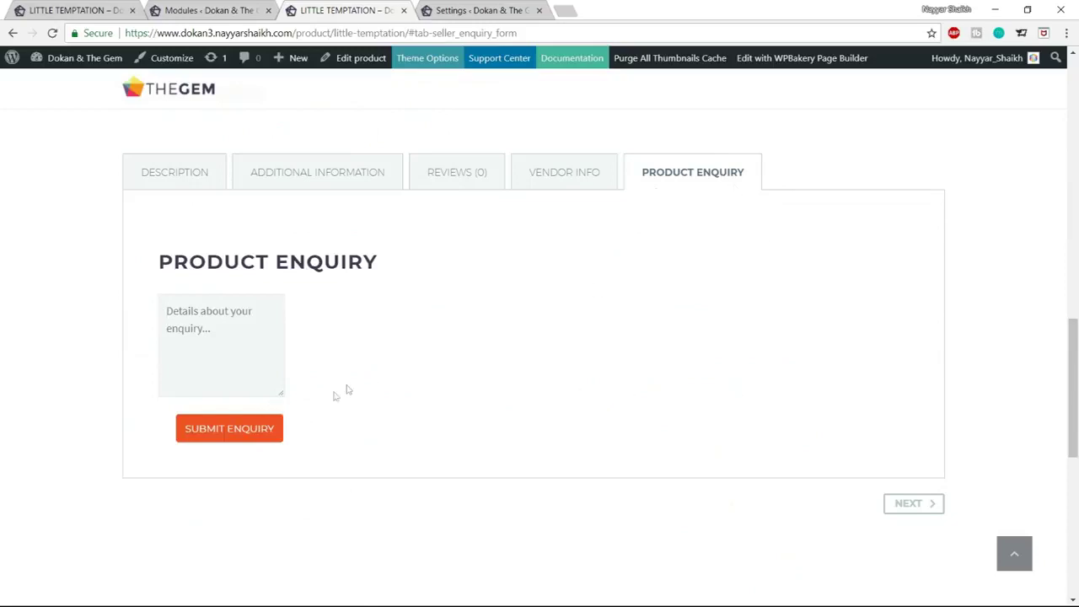
left_click_drag(280, 398, 939, 414)
scroll(991, 435, "up", 1)
scroll(988, 436, "up", 3)
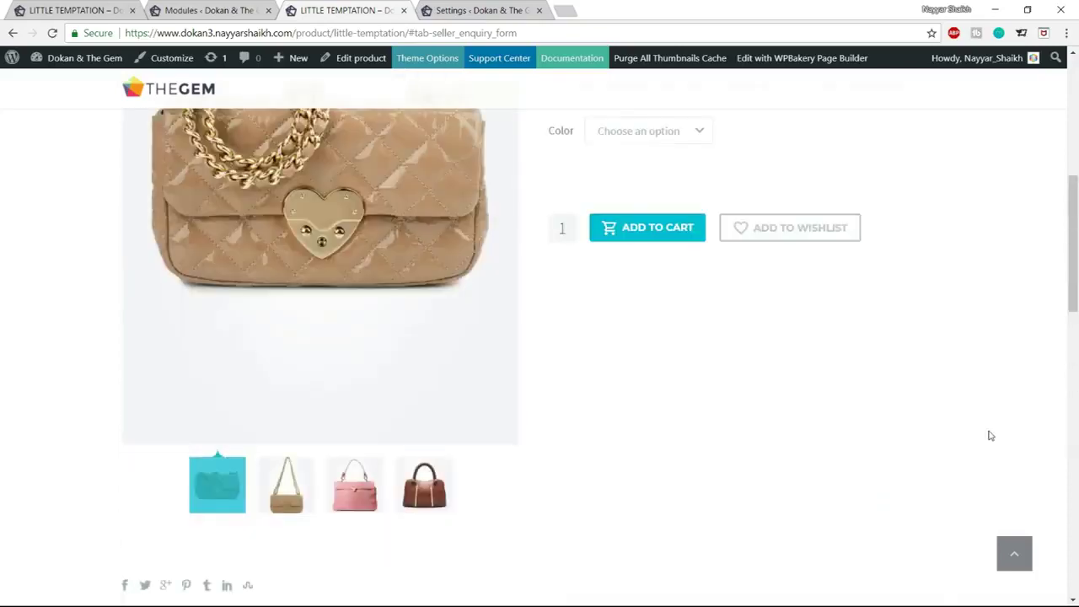
scroll(988, 436, "down", 5)
left_click(451, 460)
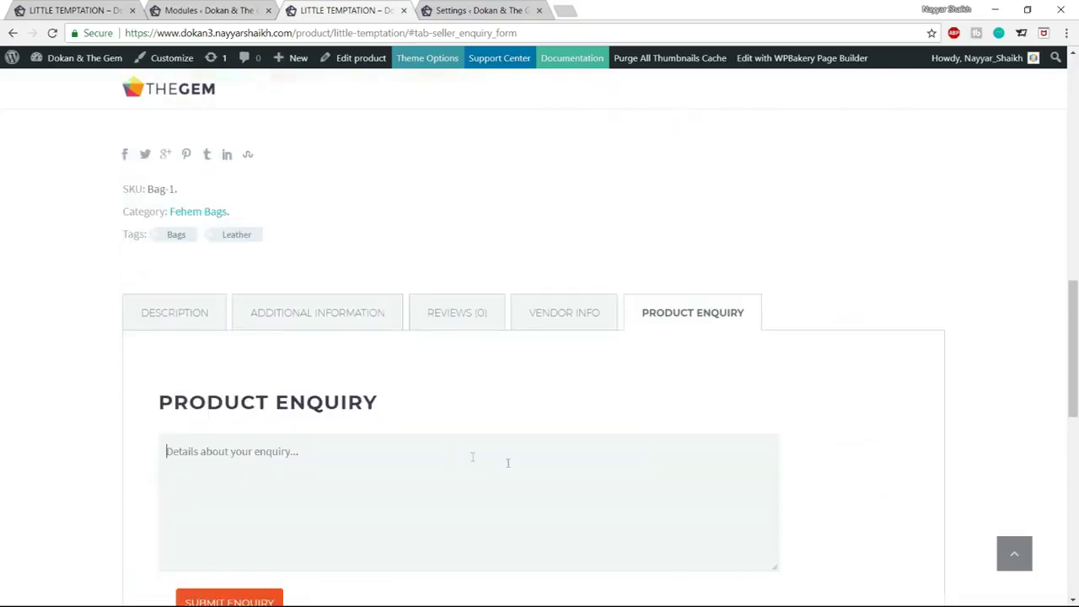
scroll(472, 456, "down", 2)
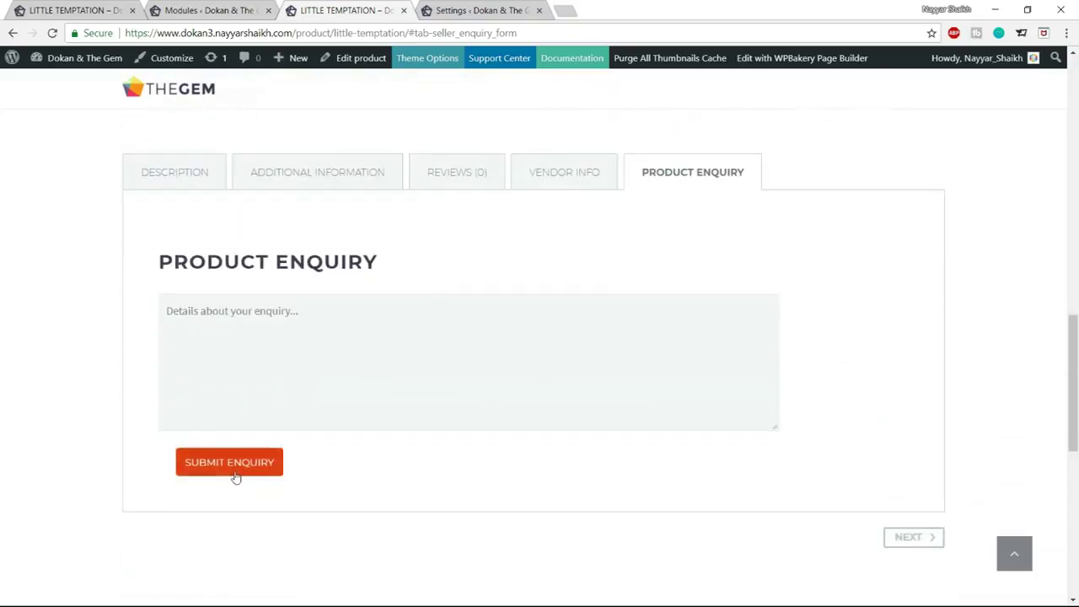
scroll(684, 441, "up", 8)
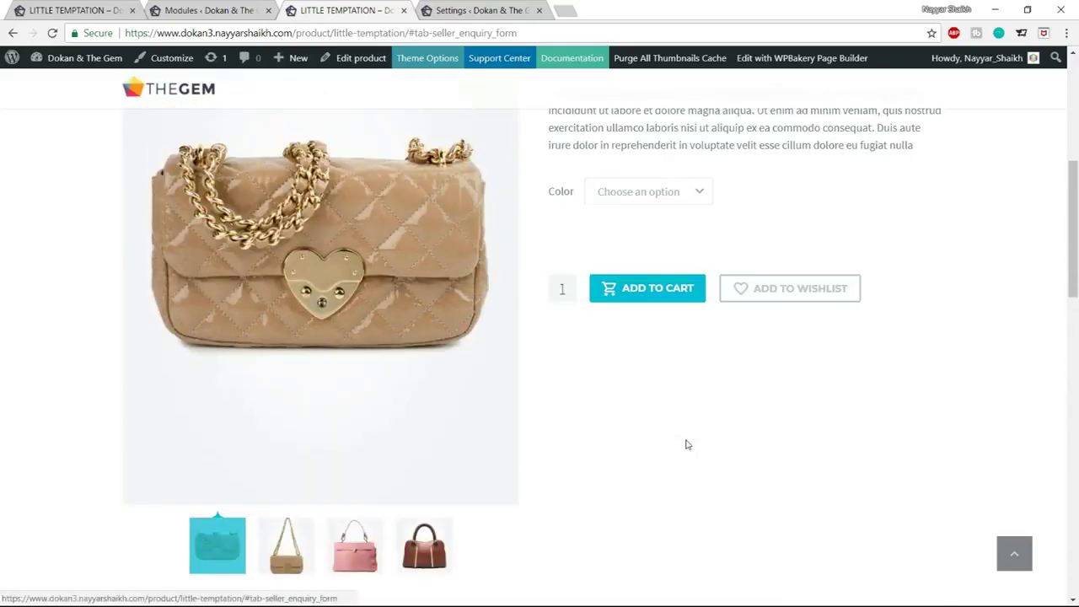
scroll(891, 414, "up", 3)
scroll(892, 413, "down", 4)
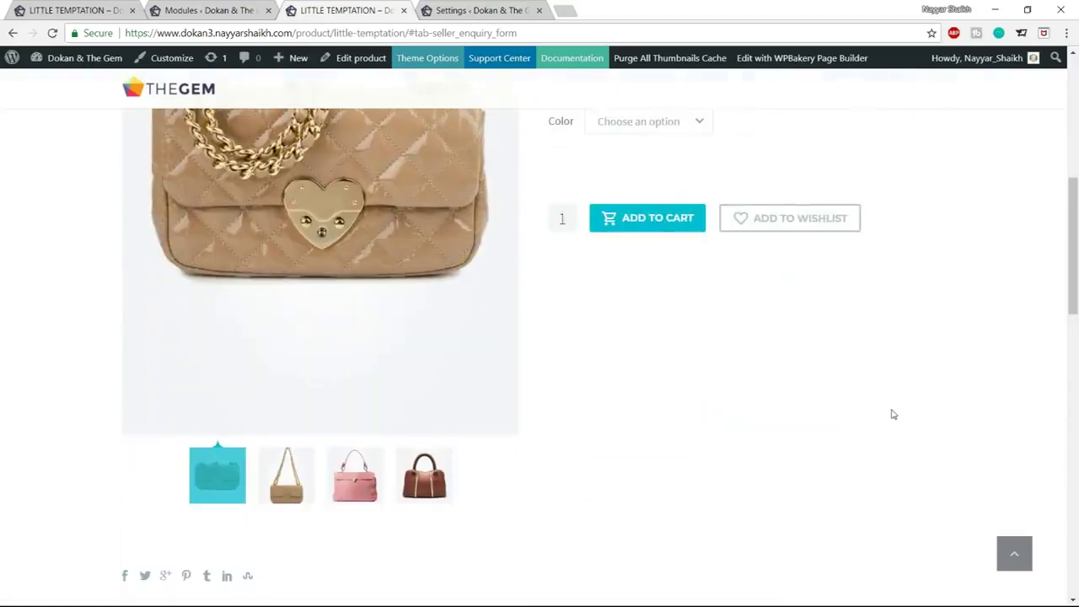
scroll(1022, 341, "up", 6)
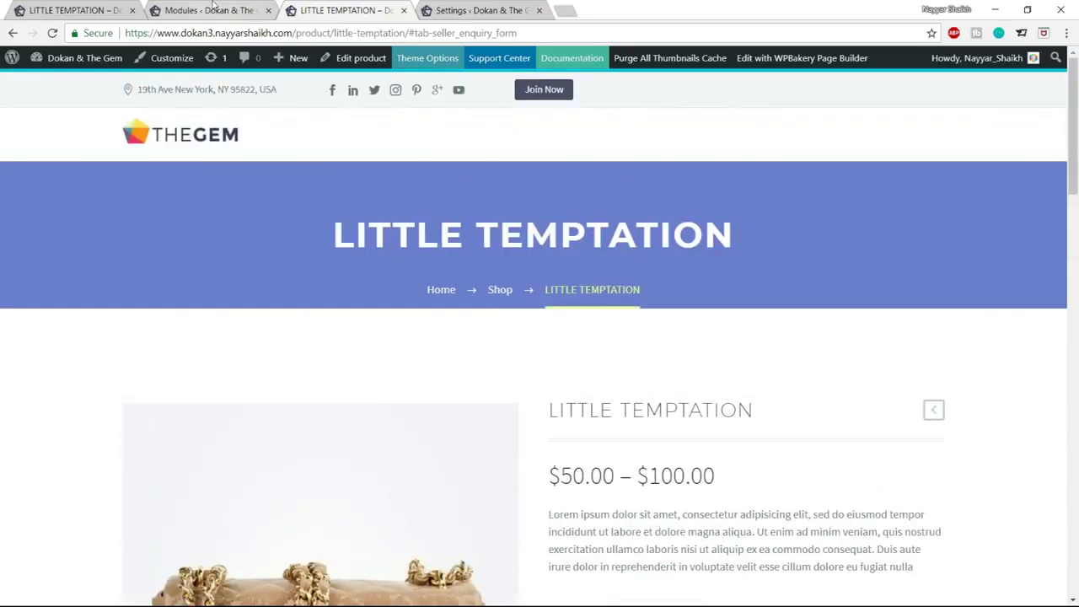
left_click(215, 10)
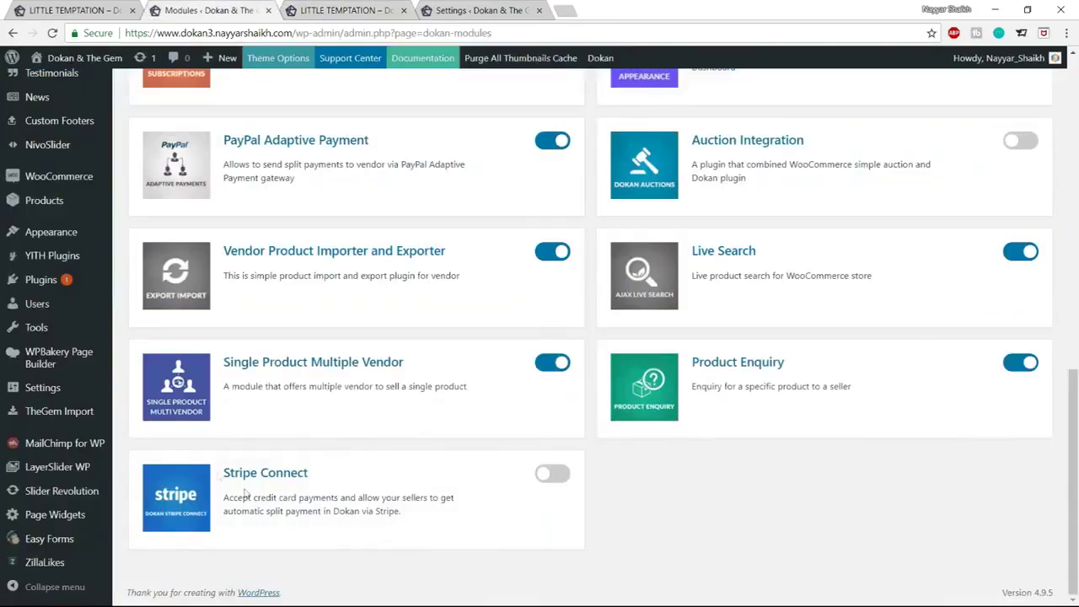
Select the Stripe Connect module heading on the Dokan Modules page
left_click_drag(223, 473, 312, 477)
left_click(319, 480)
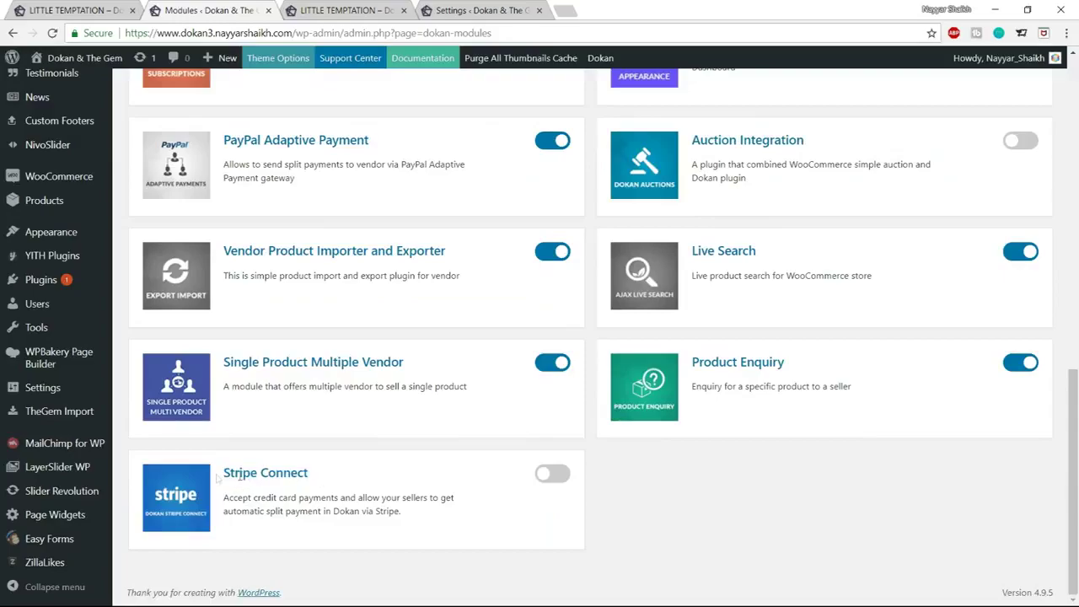
scroll(419, 511, "up", 2)
scroll(419, 512, "down", 2)
scroll(382, 531, "up", 6)
scroll(401, 434, "down", 6)
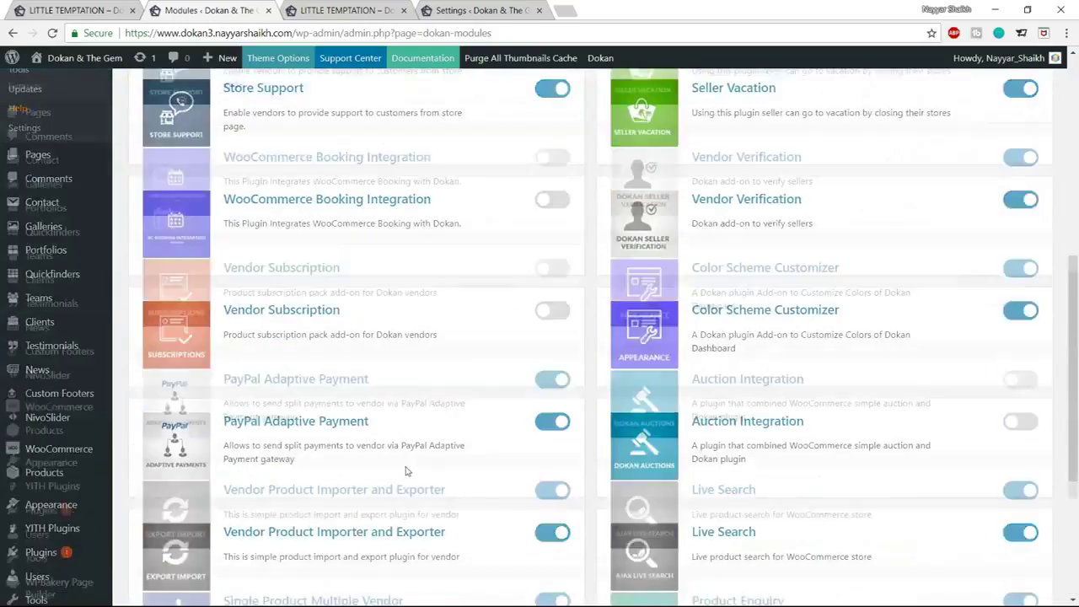
triple_click(250, 474)
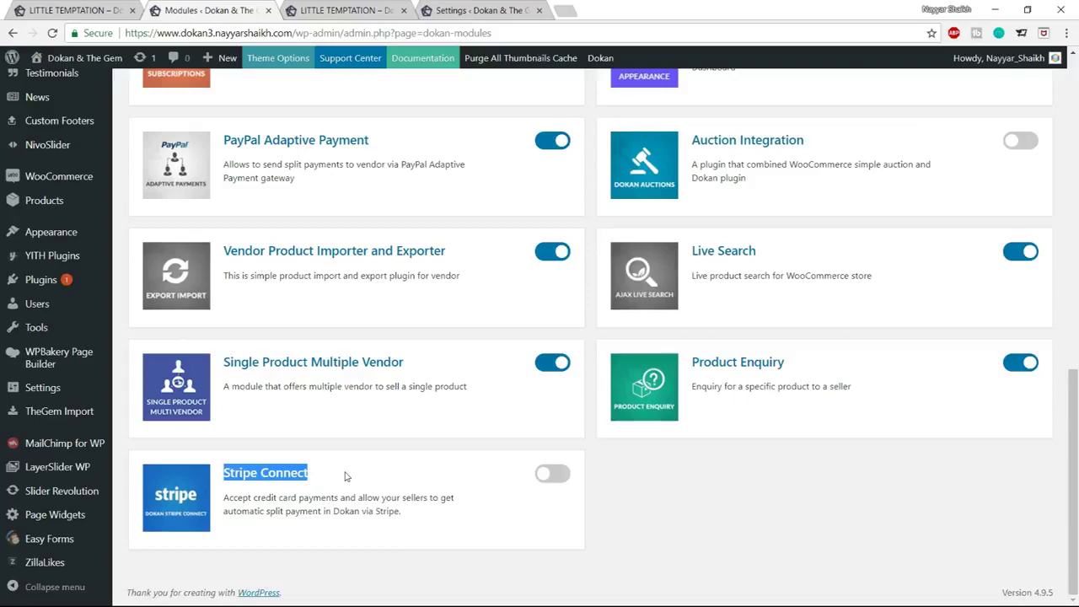
scroll(411, 510, "up", 10)
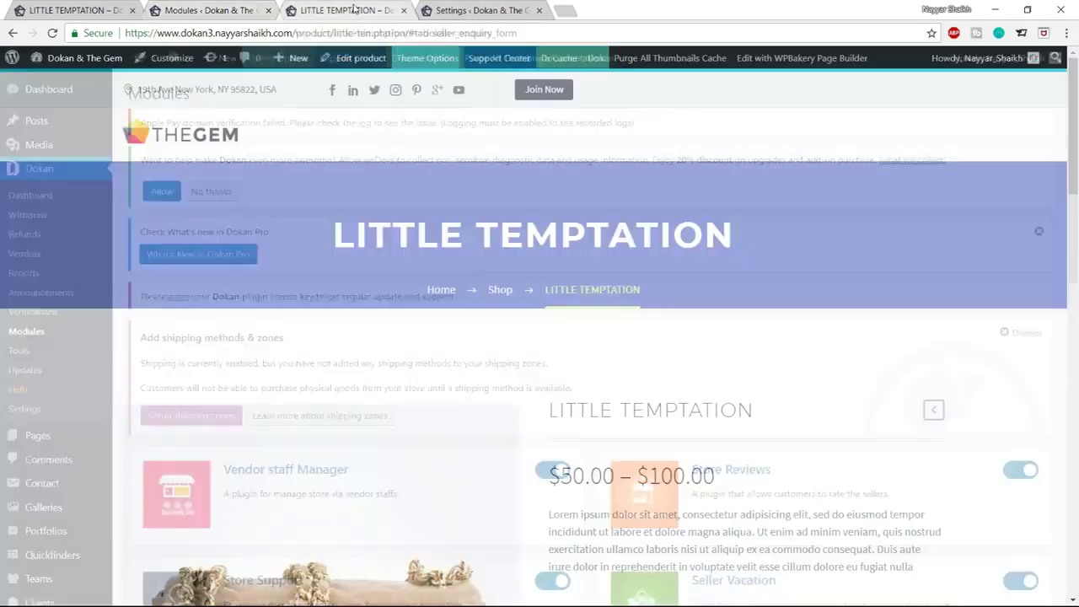
On the product tab, click TheGem logo to load the site homepage
scroll(880, 369, "down", 3)
scroll(879, 421, "up", 3)
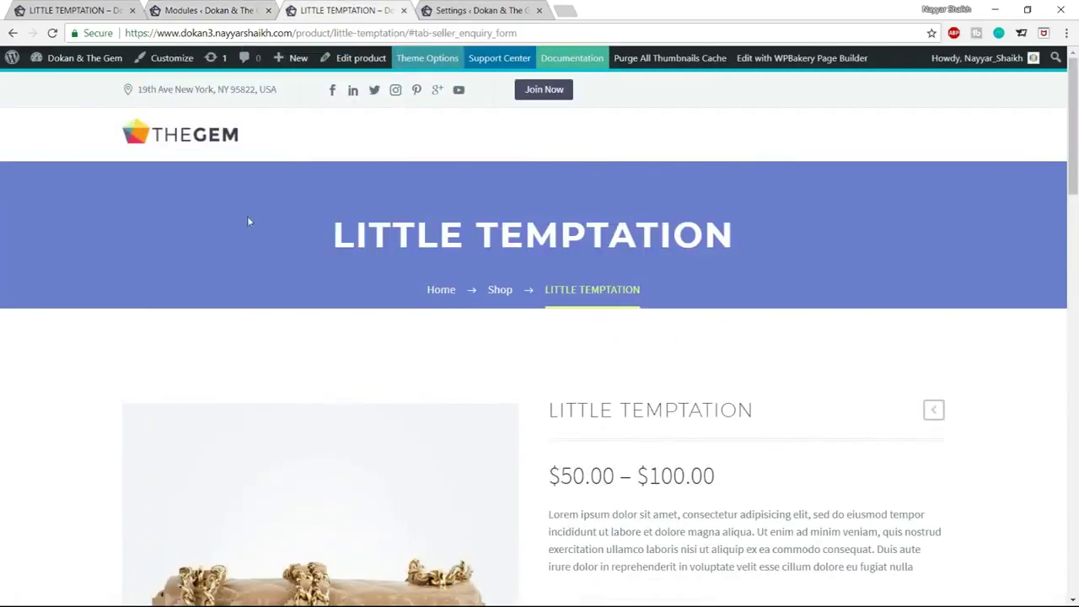
left_click(218, 140)
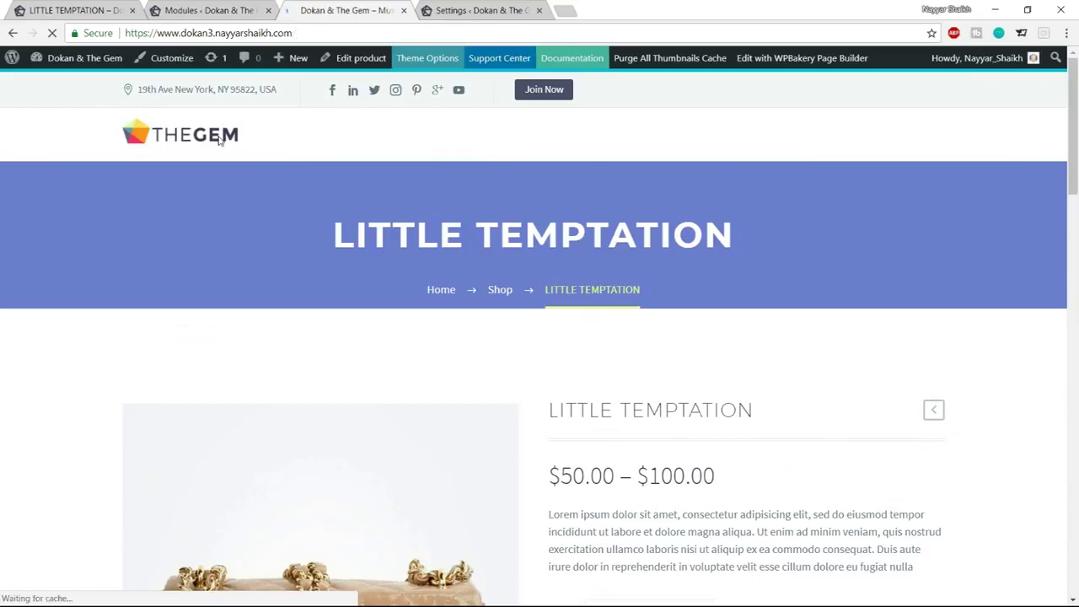
Scroll through the dokan2 homepage, then jump back to the top
scroll(549, 434, "down", 2)
scroll(549, 456, "up", 3)
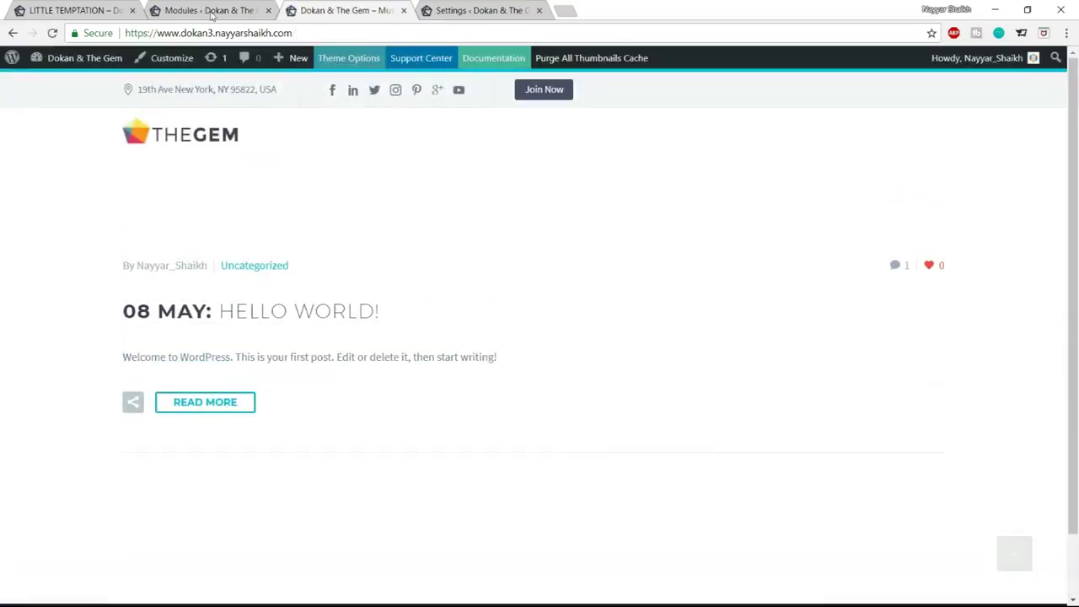
left_click(75, 10)
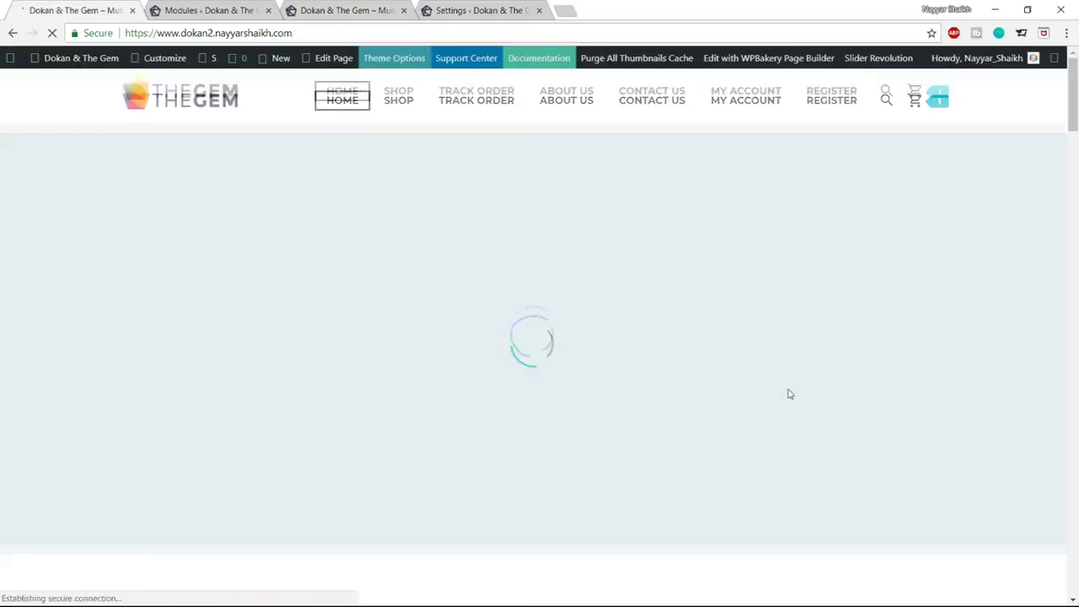
scroll(784, 396, "down", 5)
scroll(789, 396, "down", 4)
scroll(780, 419, "up", 10)
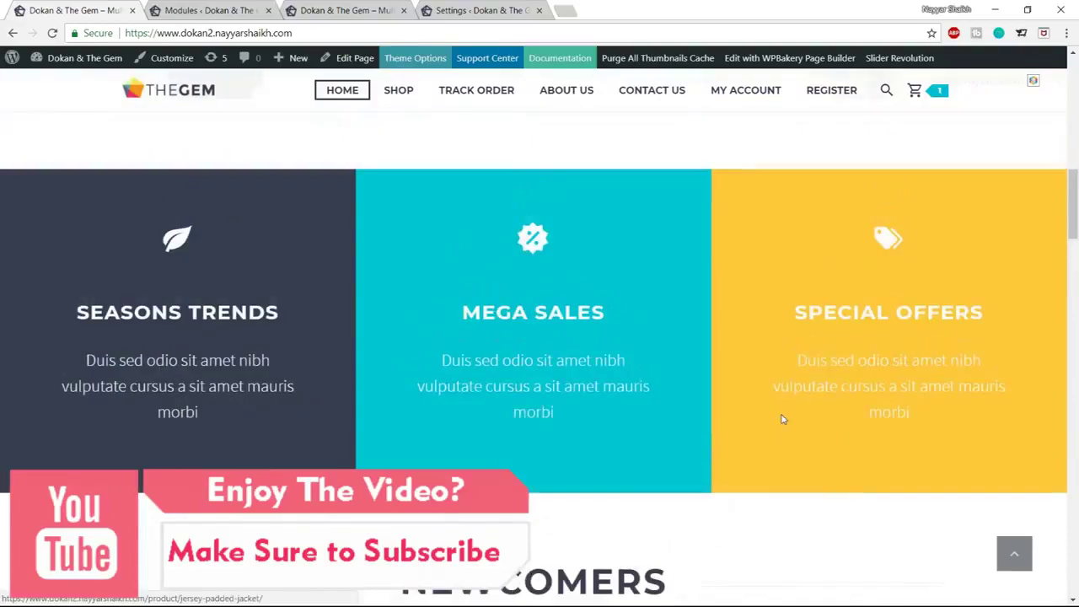
scroll(722, 431, "down", 15)
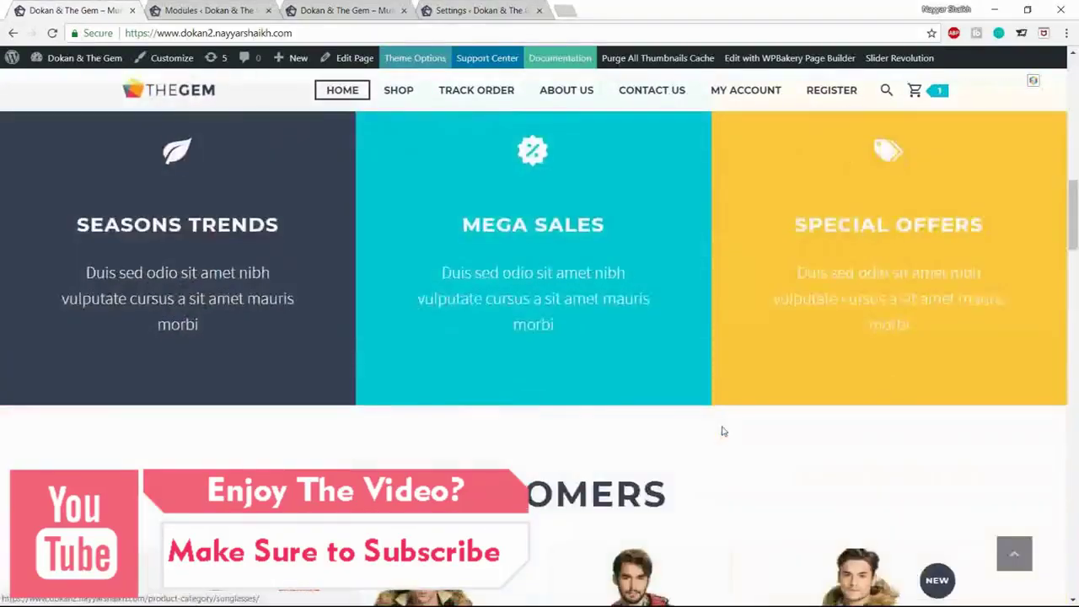
scroll(879, 389, "down", 15)
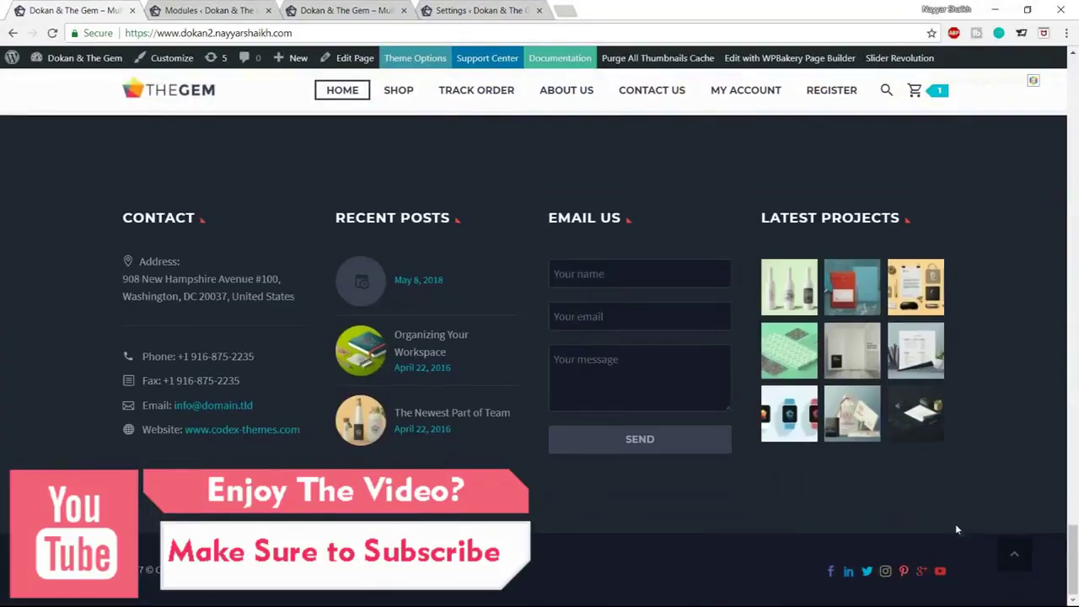
left_click(1014, 554)
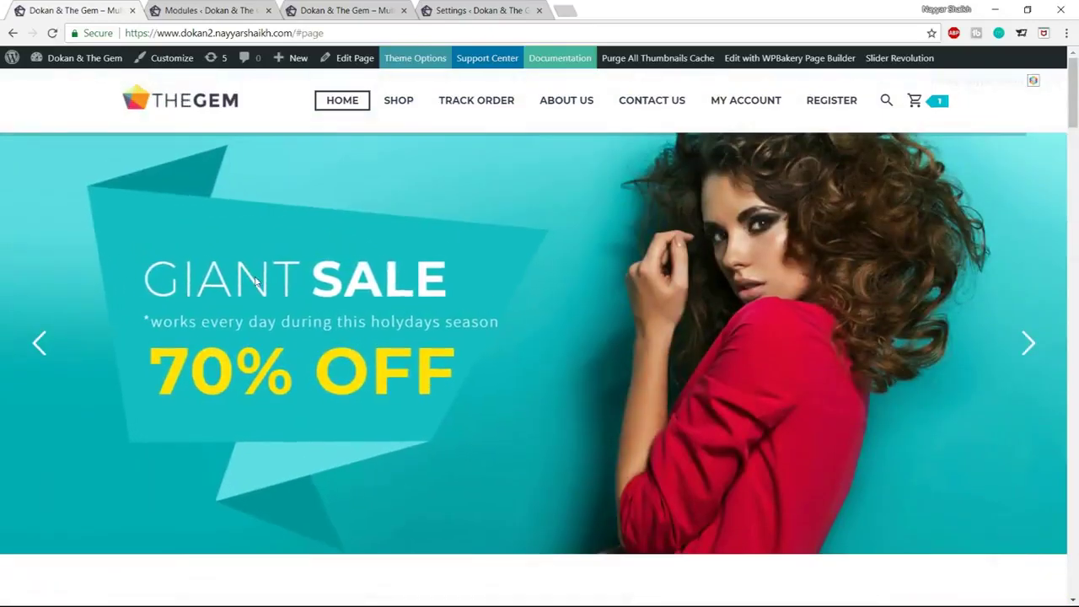
Step the hero slider forward to the teal GIANT SALE slide, then return to Modules
left_click(1028, 343)
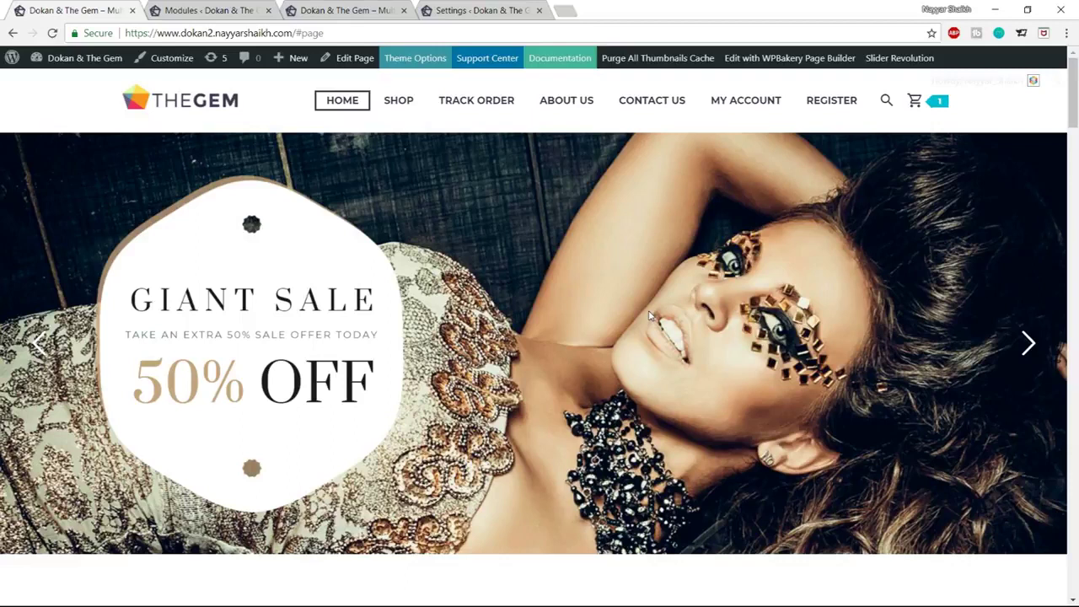
left_click(1022, 361)
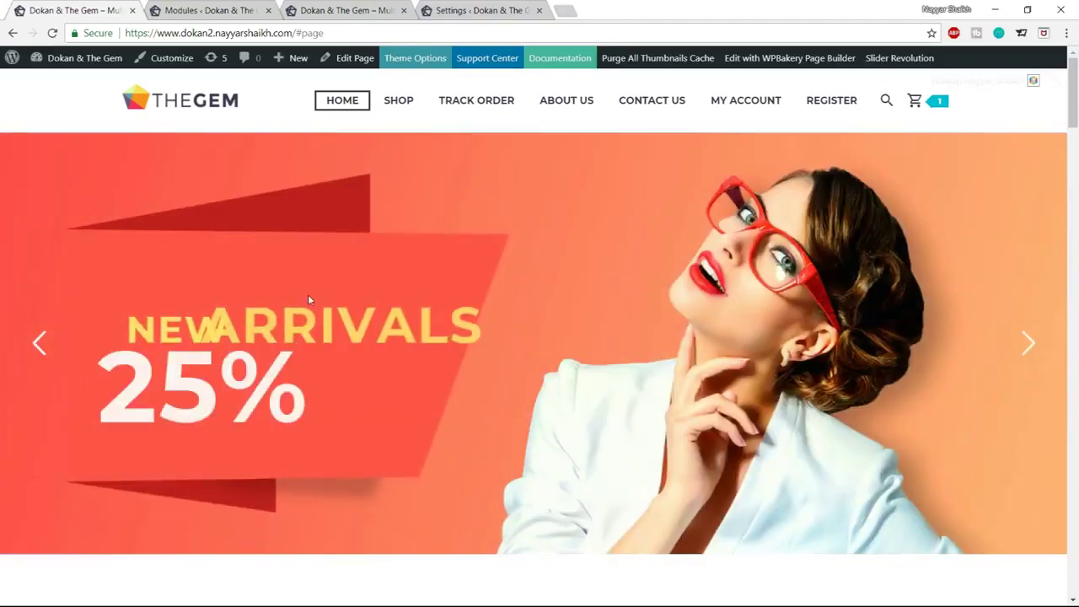
left_click(1022, 346)
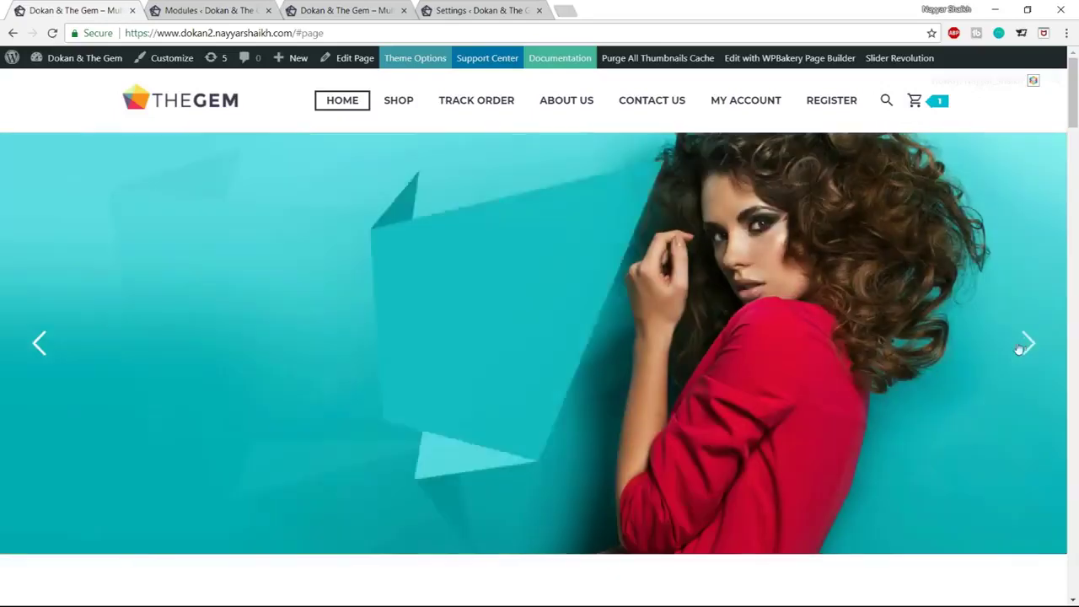
left_click(352, 7)
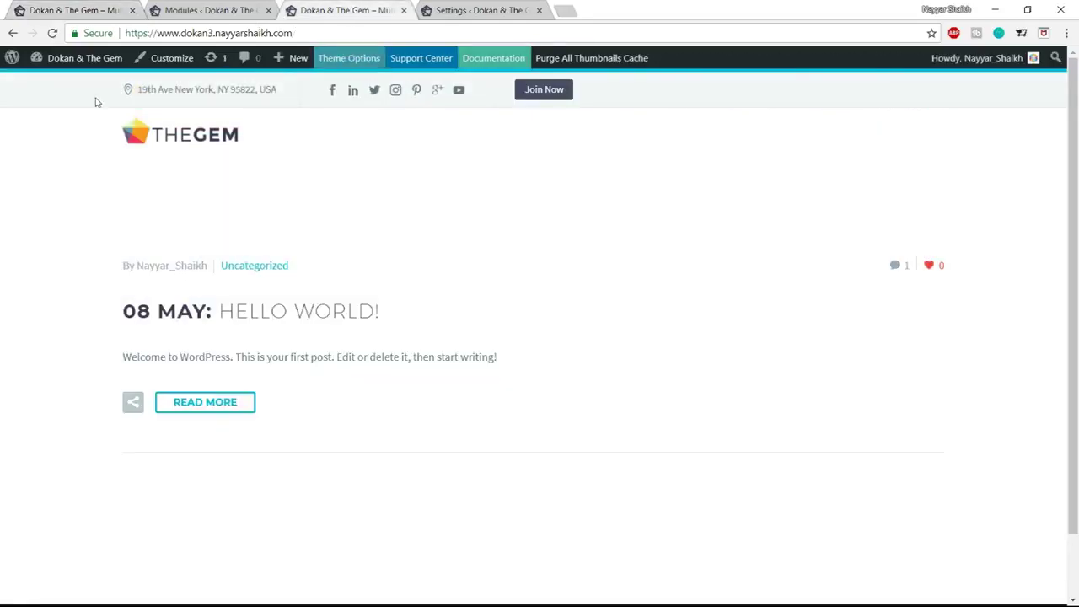
left_click(205, 6)
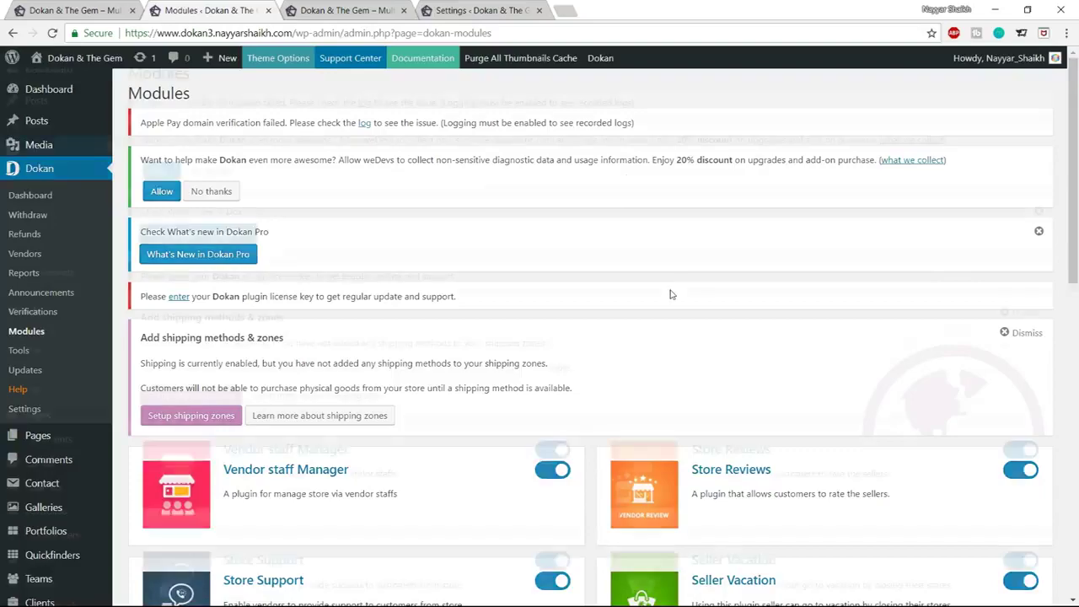
Scroll the Dokan Modules page and choose Slider Revolution from the admin sidebar
scroll(670, 295, "down", 5)
scroll(126, 306, "down", 4)
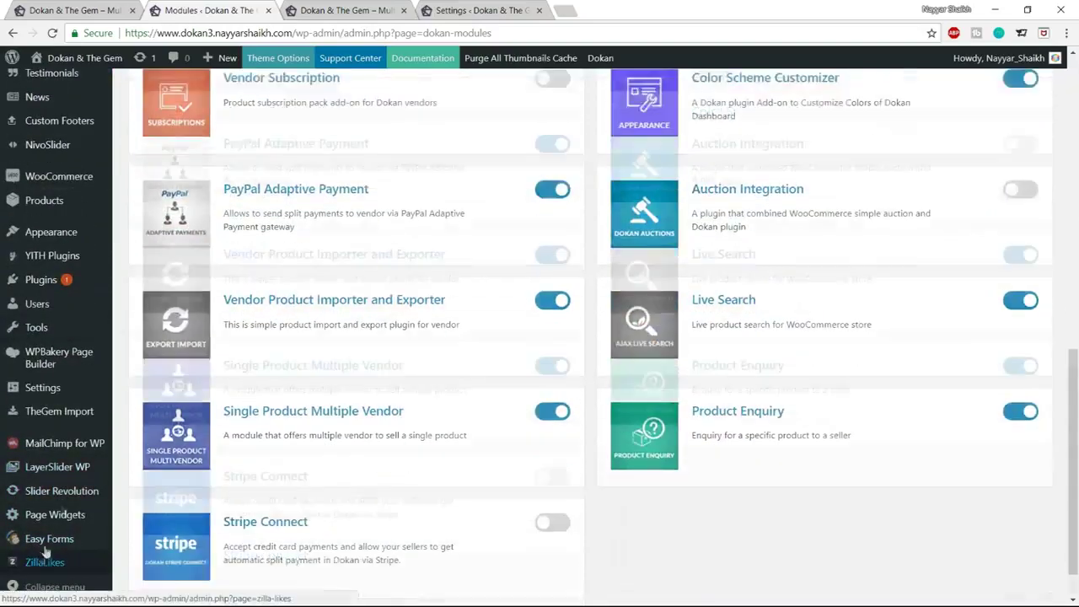
left_click(63, 497)
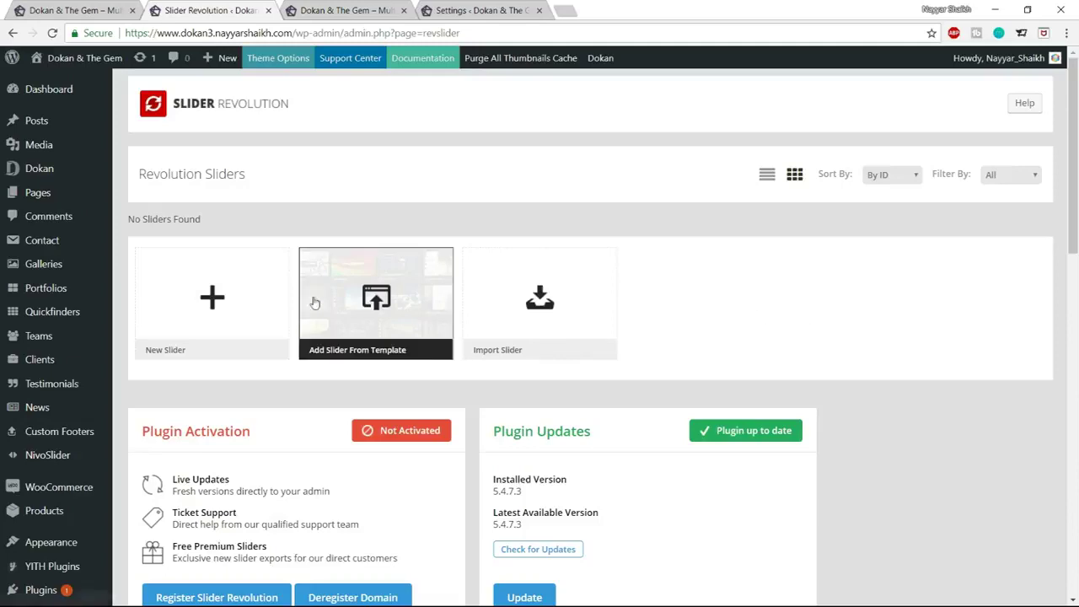
Create a new slider with title slider1 and alias slider1
left_click(176, 285)
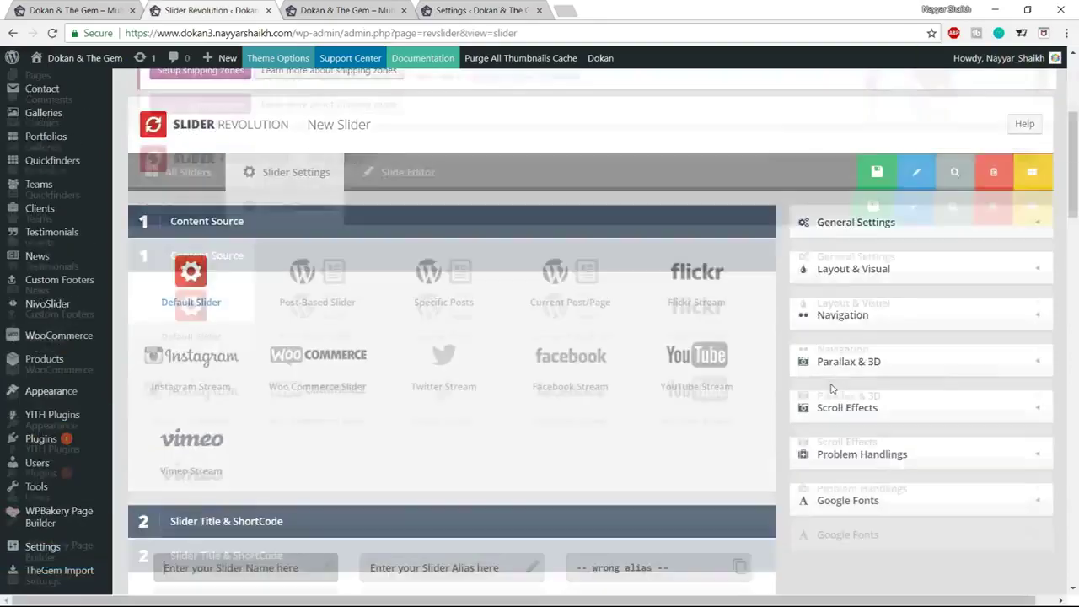
scroll(568, 256, "down", 6)
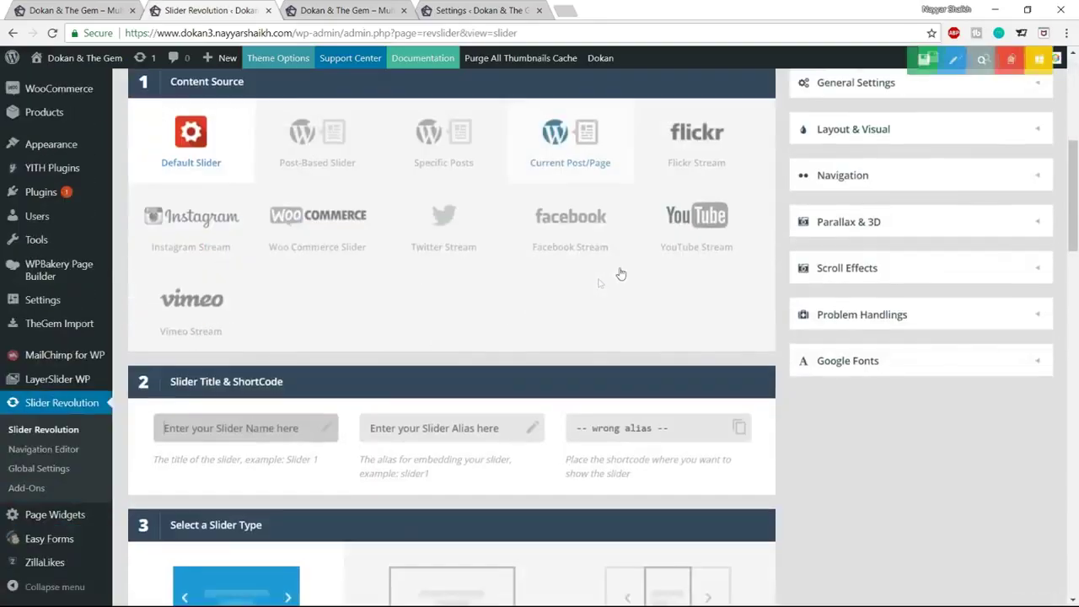
scroll(187, 216, "up", 2)
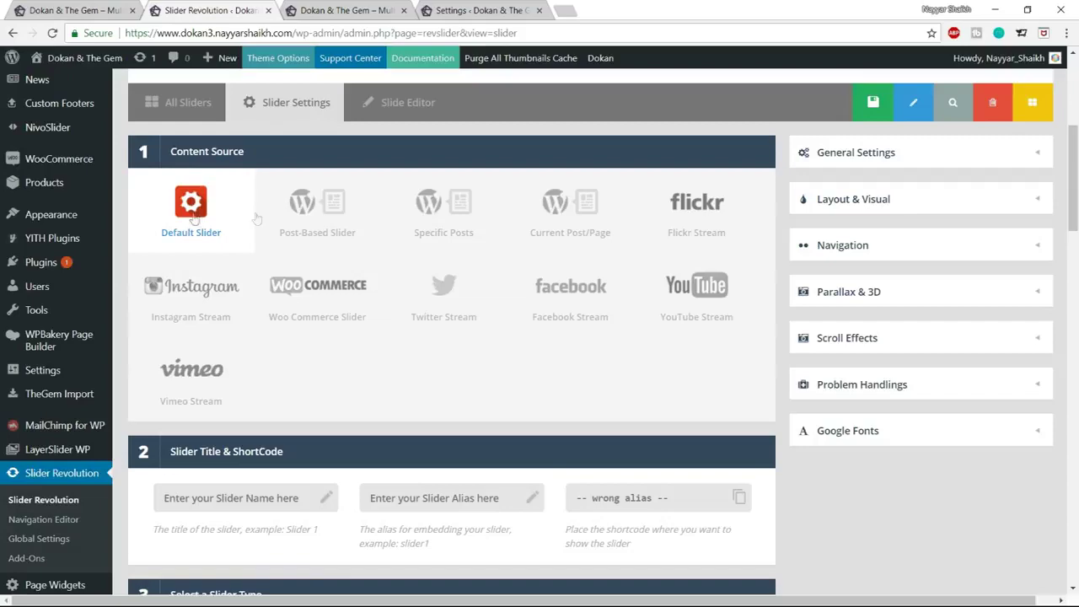
scroll(244, 270, "down", 2)
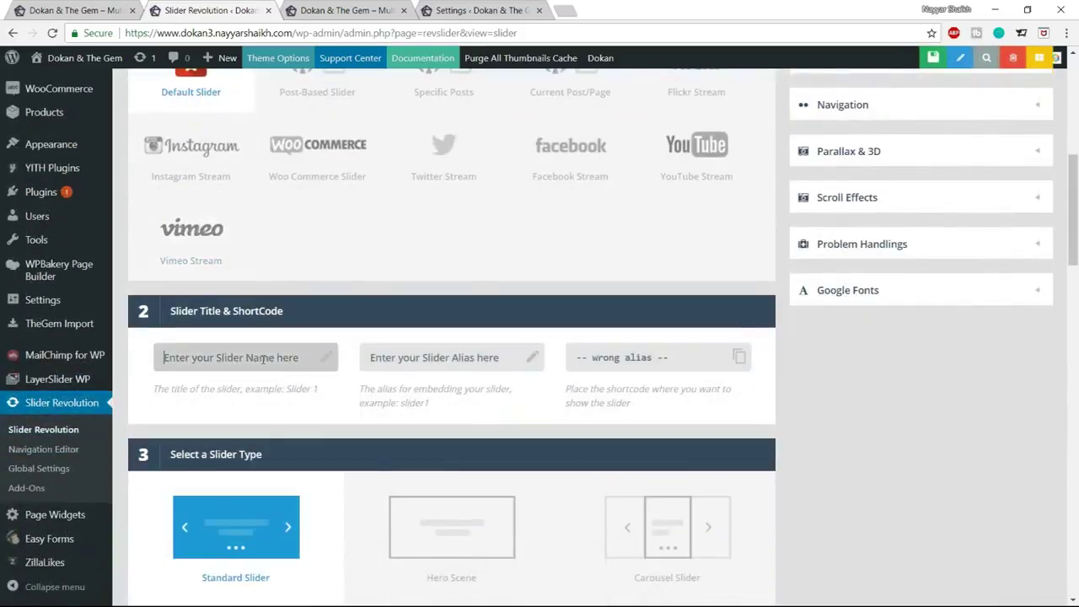
scroll(338, 329, "down", 1)
type("slider1")
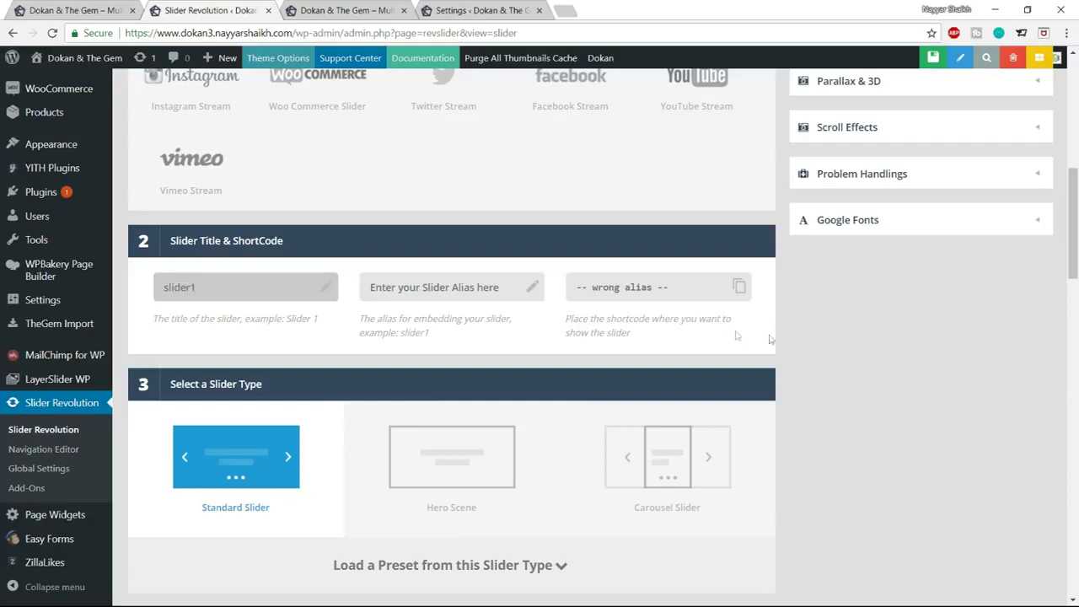
left_click(461, 283)
type("slider1")
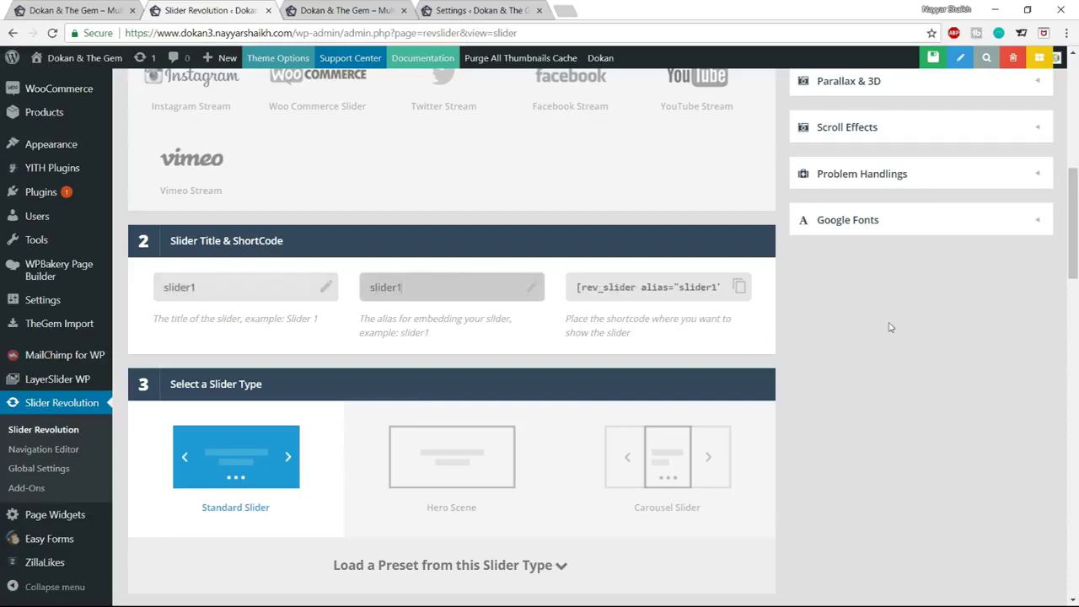
Choose the Full-Width slide layout, then view the storefront's GIANT SALE slider
scroll(930, 326, "down", 3)
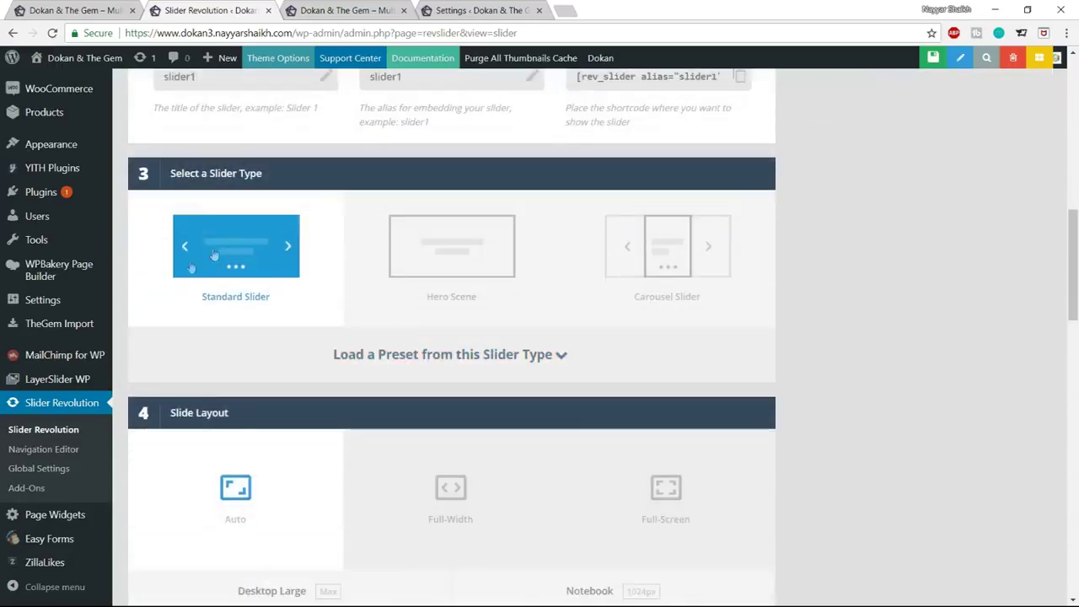
scroll(491, 284, "down", 3)
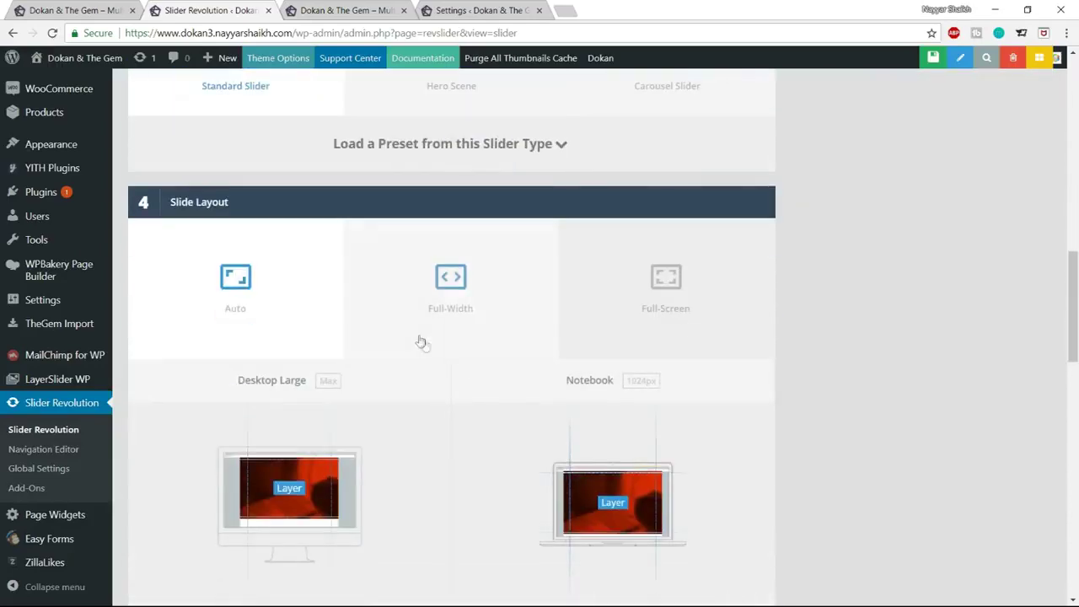
left_click(481, 323)
left_click(68, 9)
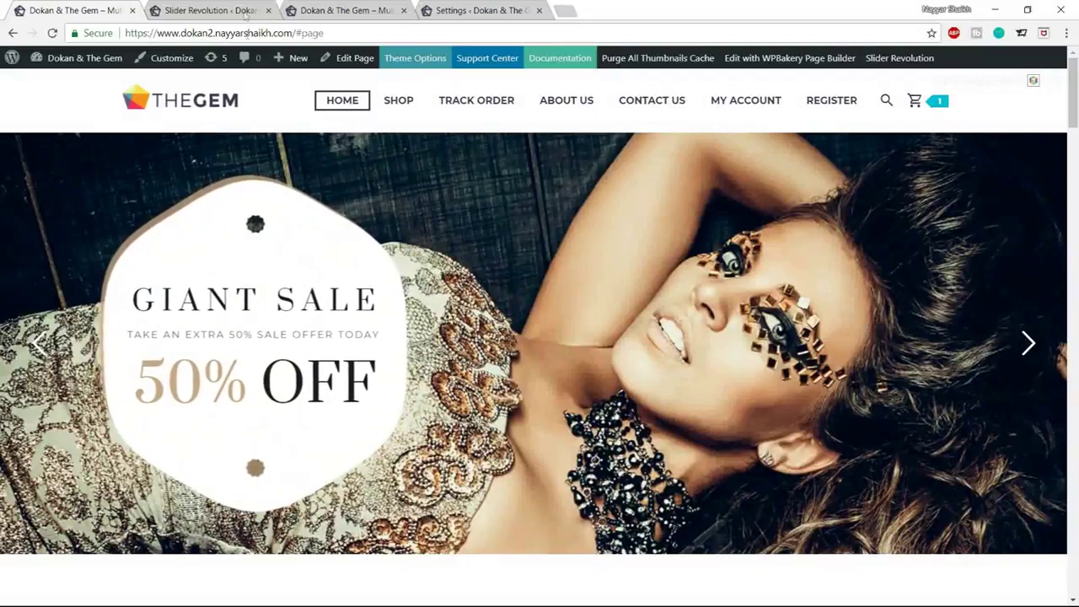
After checking the storefront demo slider, set the desktop layer grid height to 600px
left_click(216, 10)
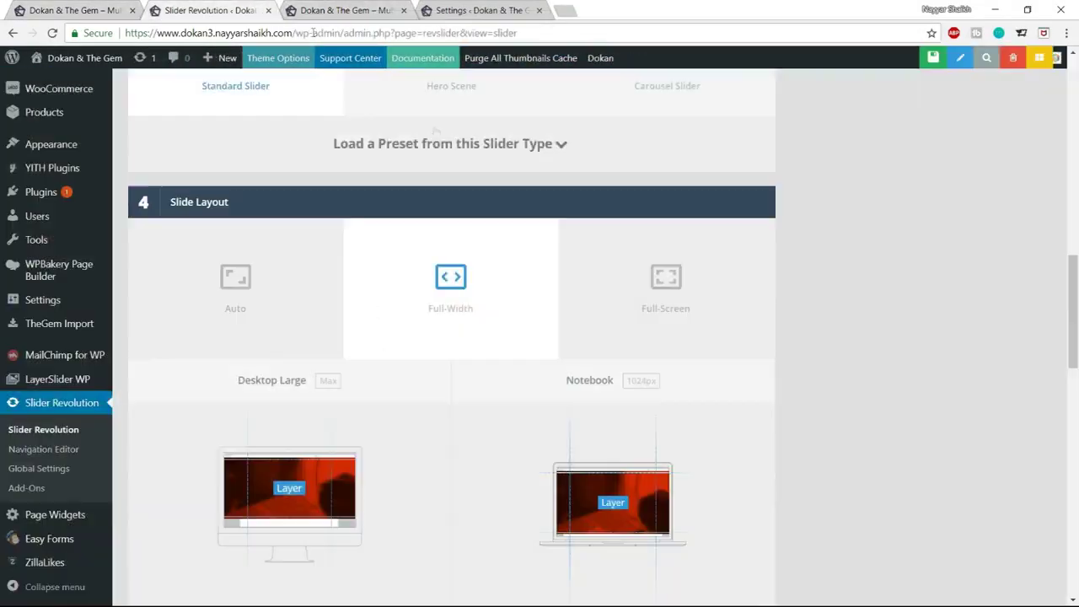
scroll(887, 358, "down", 1)
scroll(890, 362, "down", 3)
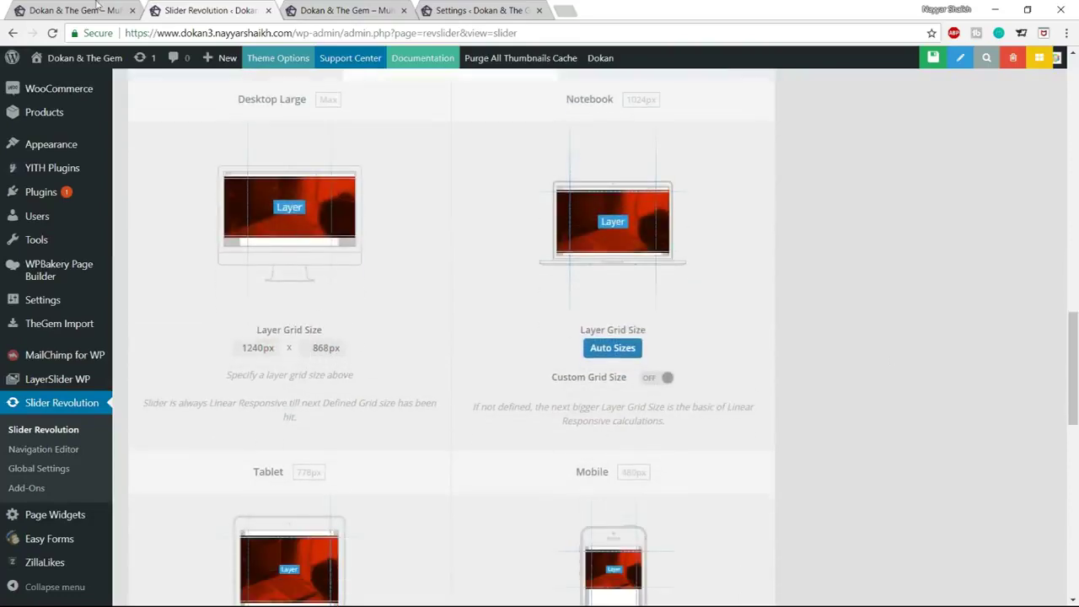
left_click(97, 6)
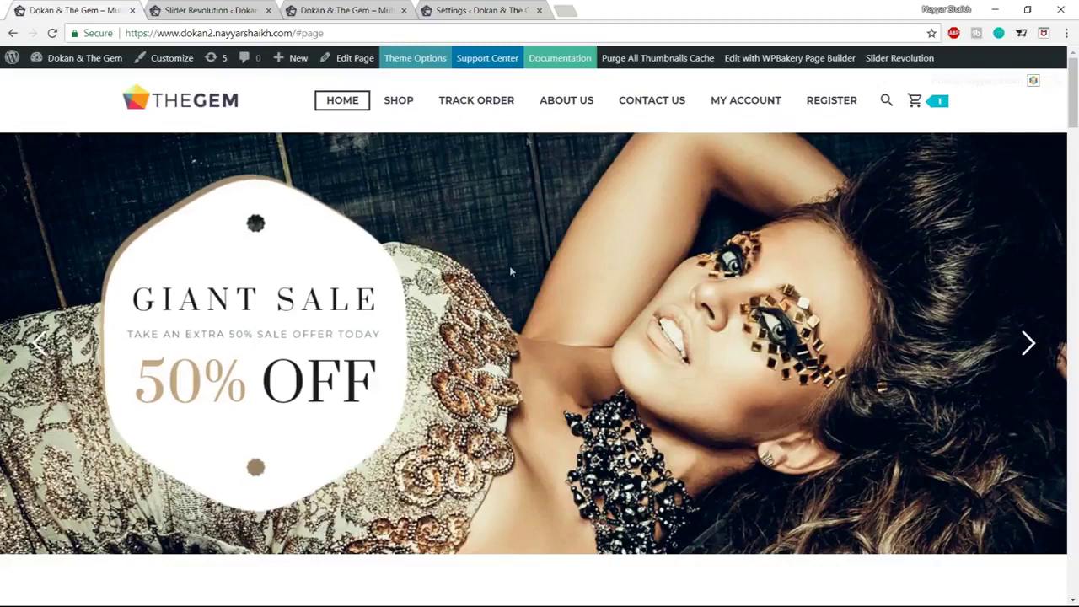
scroll(623, 446, "down", 2)
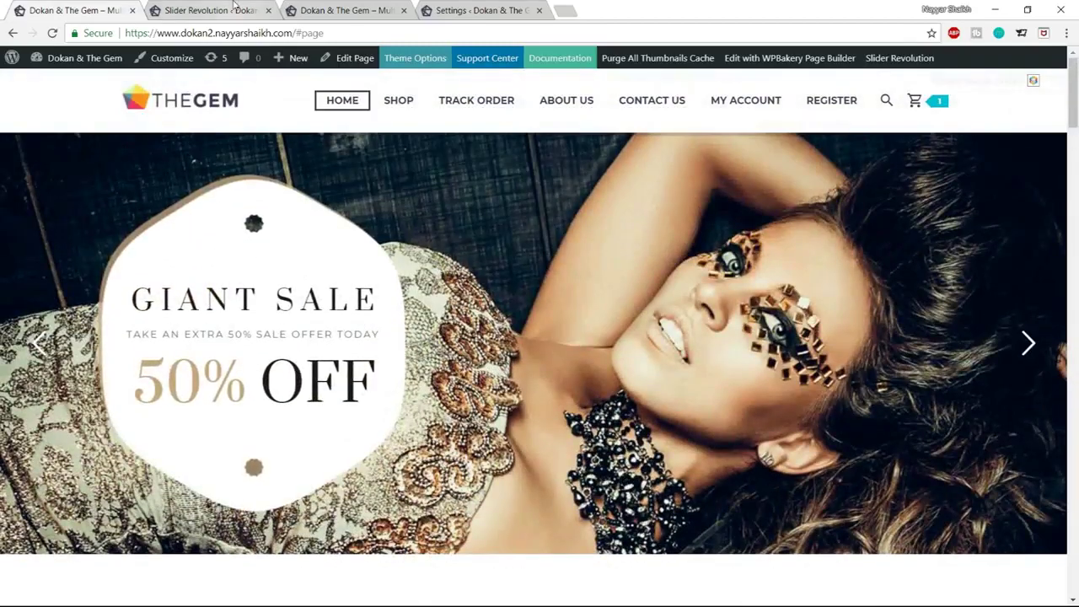
left_click(232, 11)
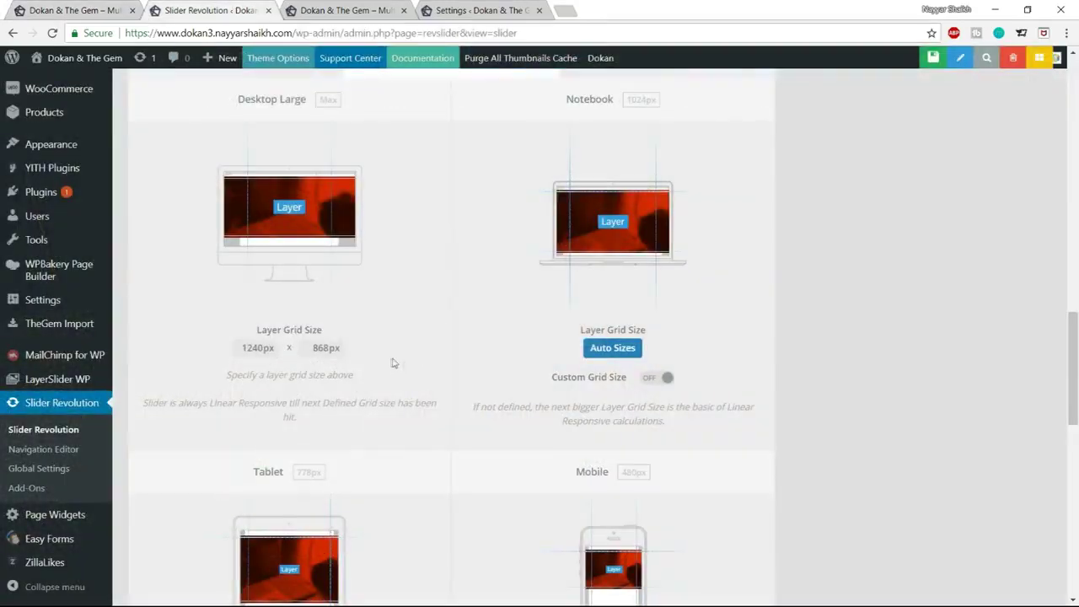
double_click(325, 352)
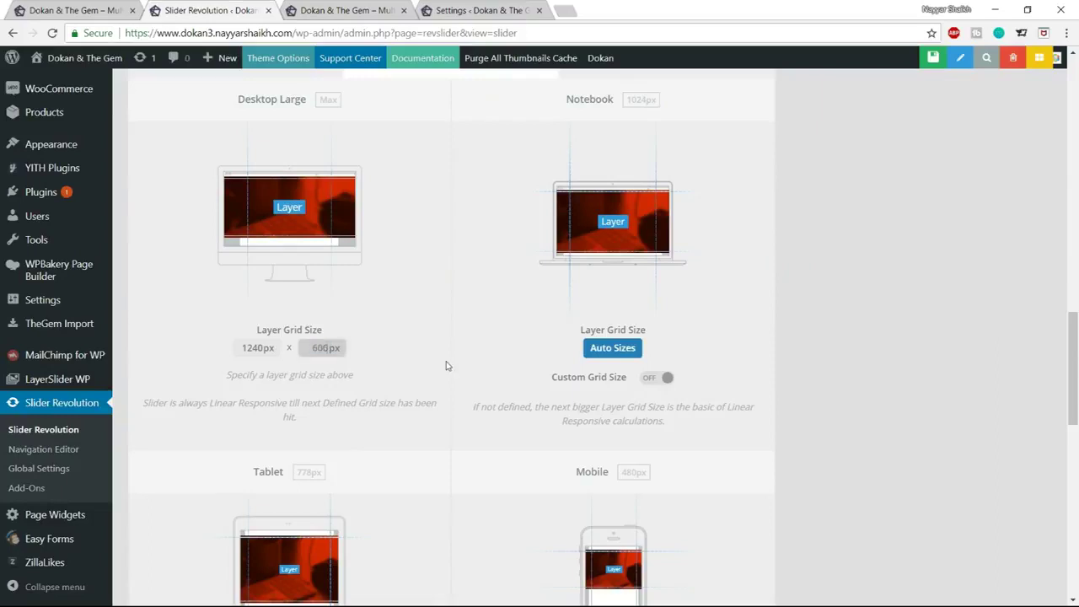
type("600")
left_click(510, 375)
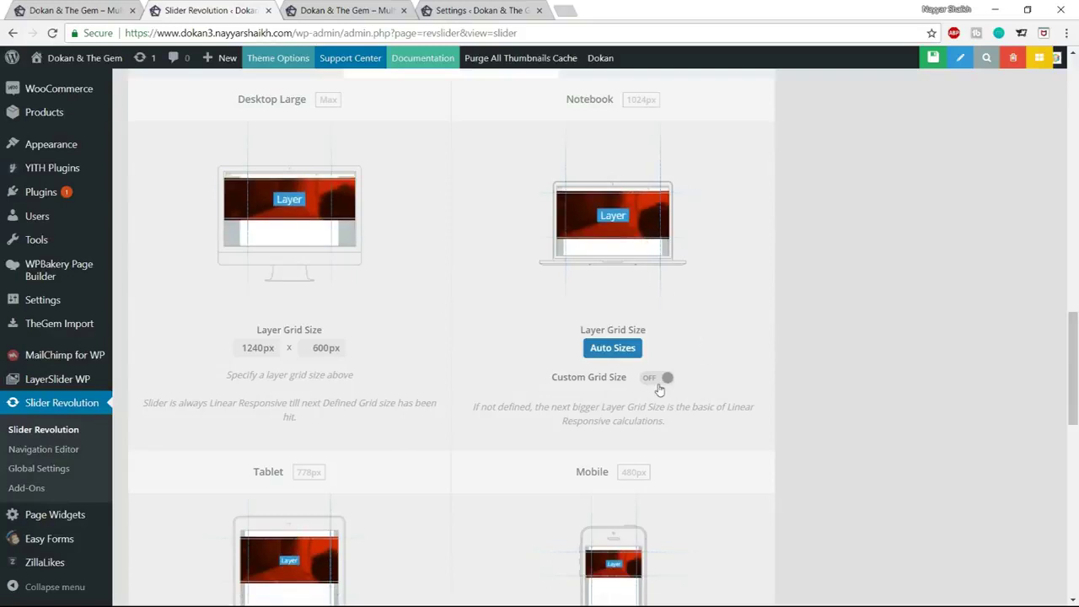
Enable custom grid sizes for notebook, tablet (500px height) and mobile (600px height)
left_click(659, 383)
double_click(654, 353)
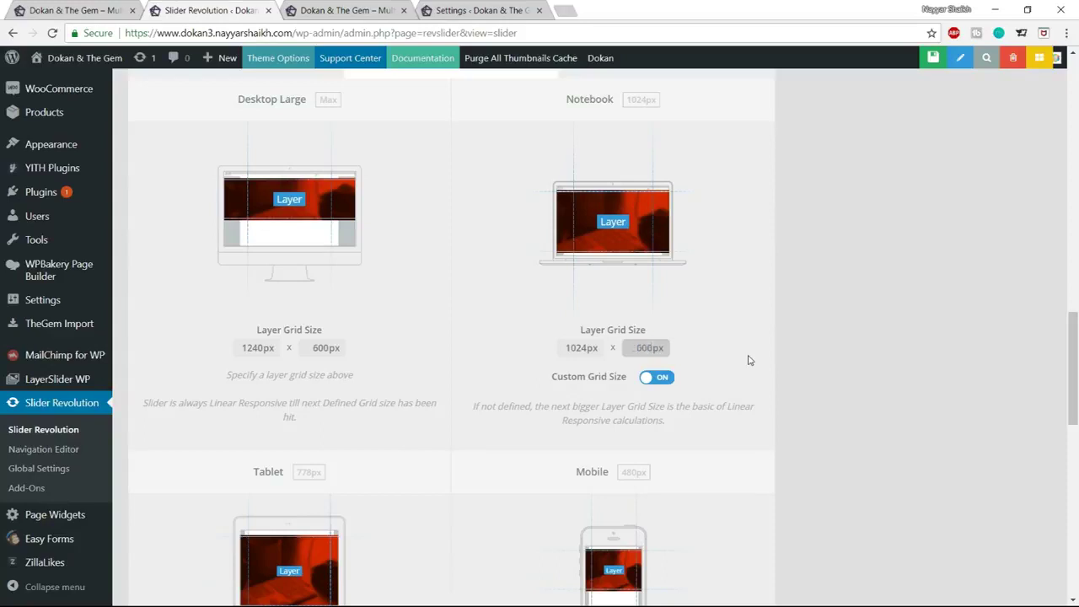
scroll(749, 360, "down", 4)
left_click(339, 400)
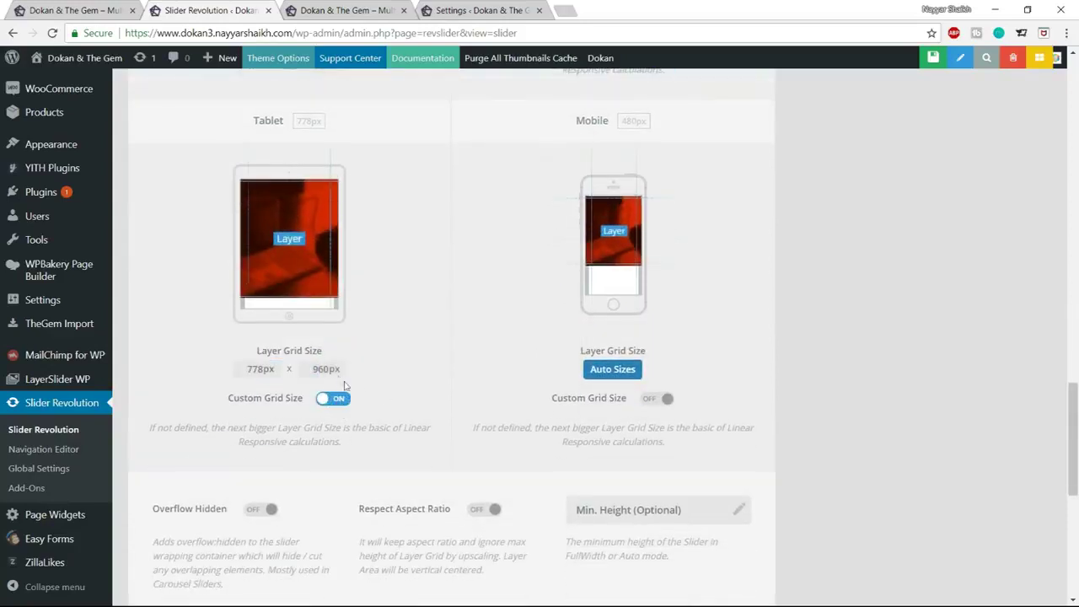
double_click(329, 369)
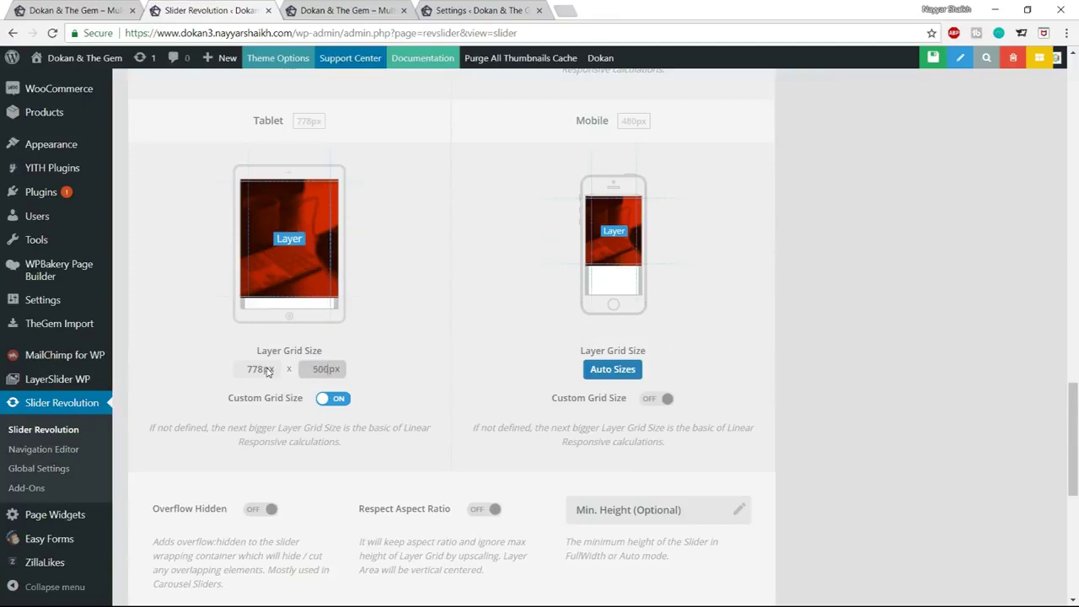
left_click(291, 377)
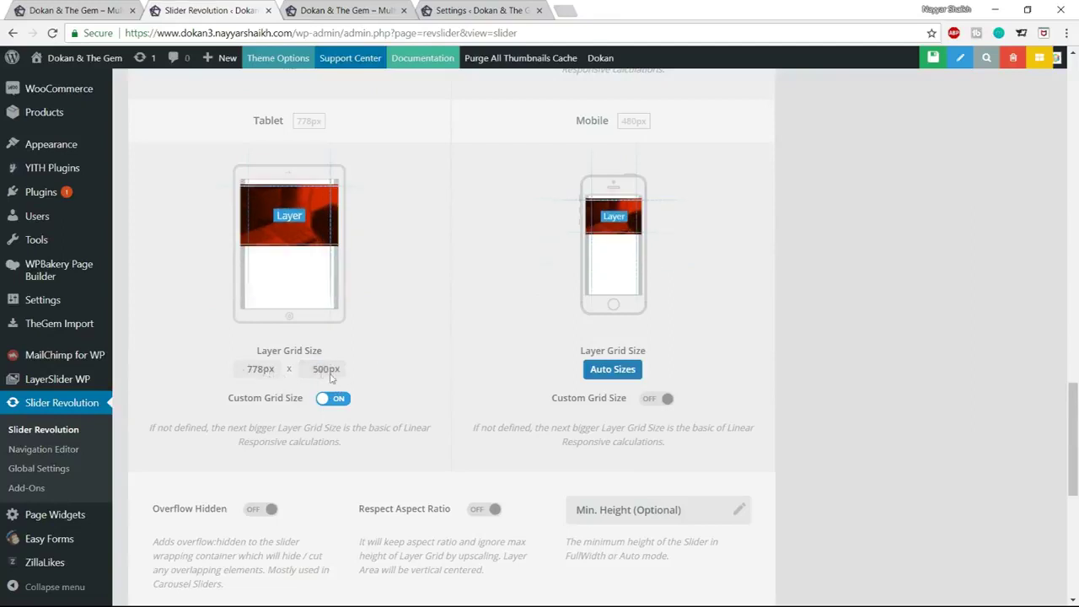
left_click(657, 399)
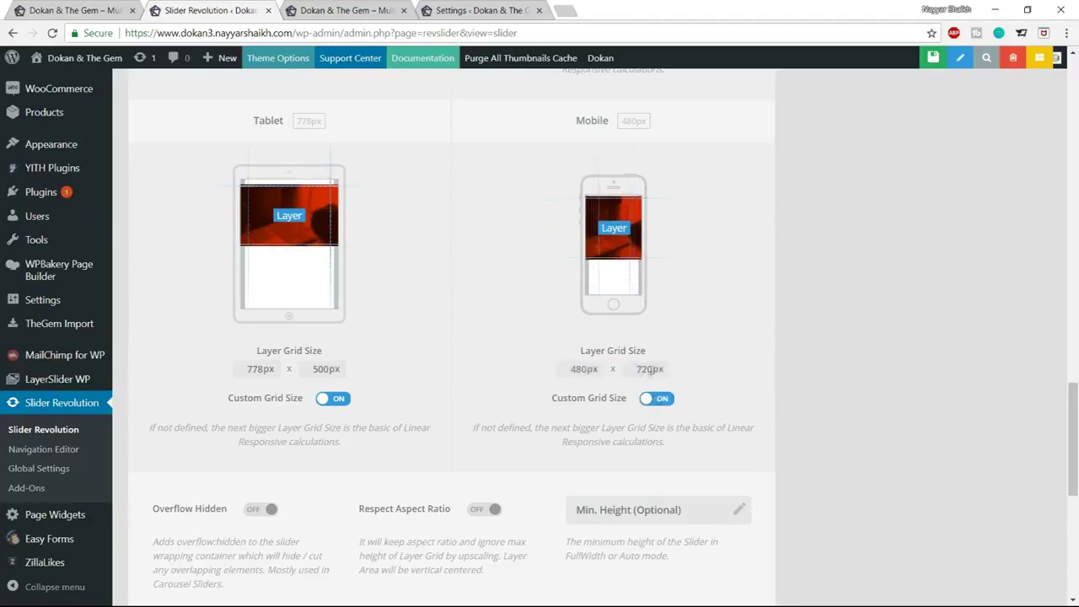
double_click(649, 369)
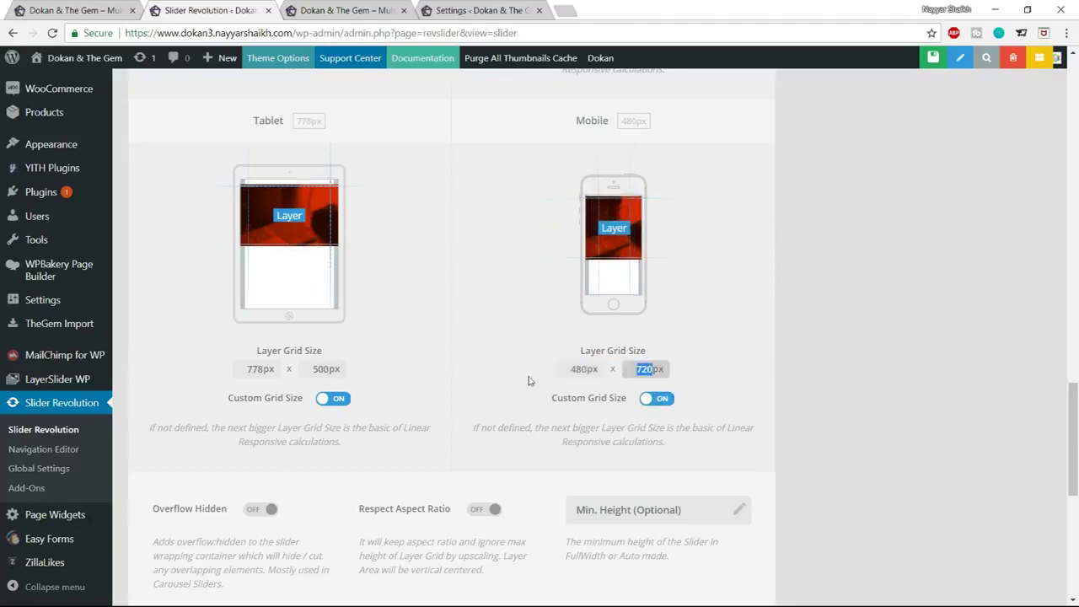
type("600")
left_click(799, 371)
scroll(860, 494, "down", 5)
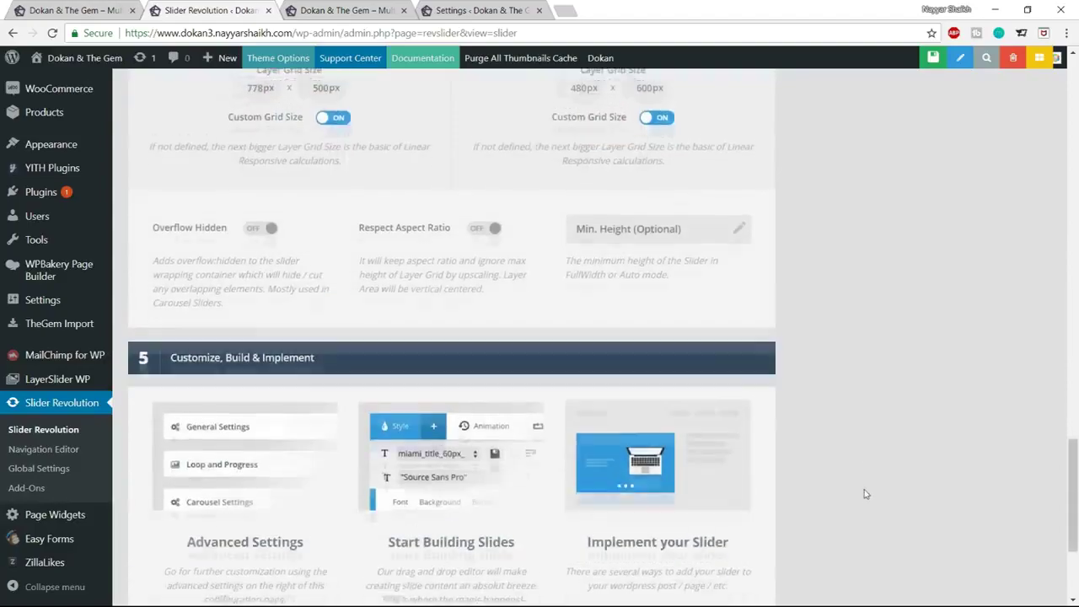
scroll(860, 573, "up", 10)
scroll(860, 557, "up", 10)
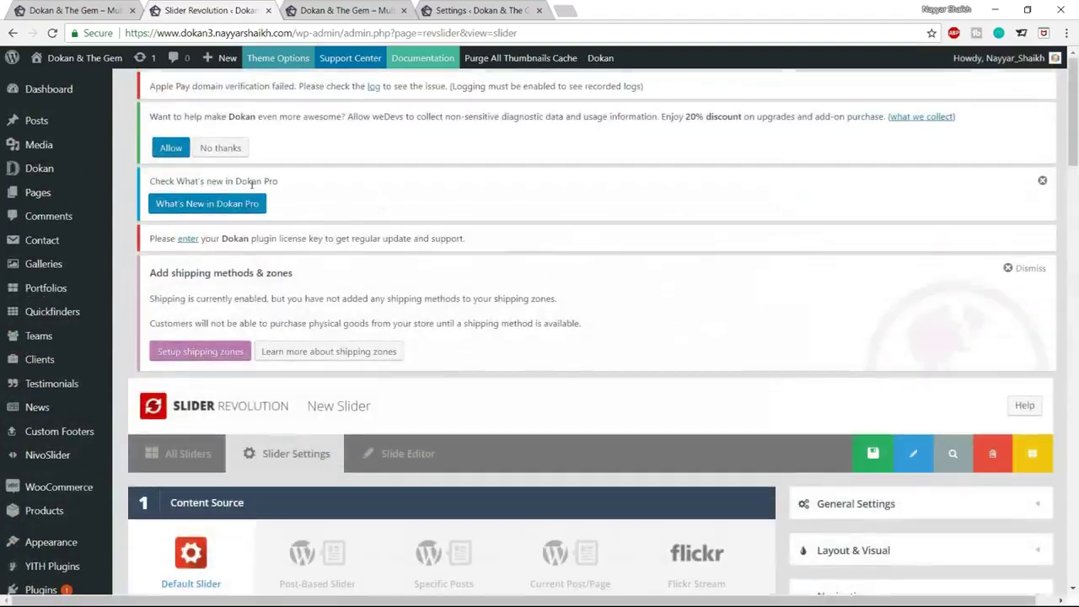
On the storefront homepage, advance the hero slider from GIANT SALE to the following slide
left_click(69, 10)
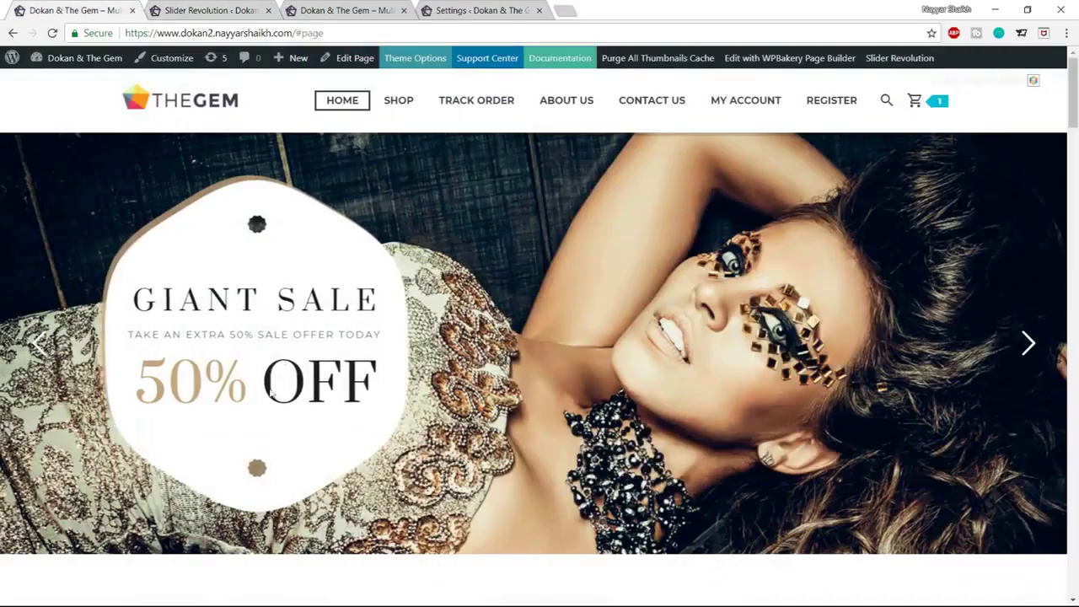
left_click(1029, 346)
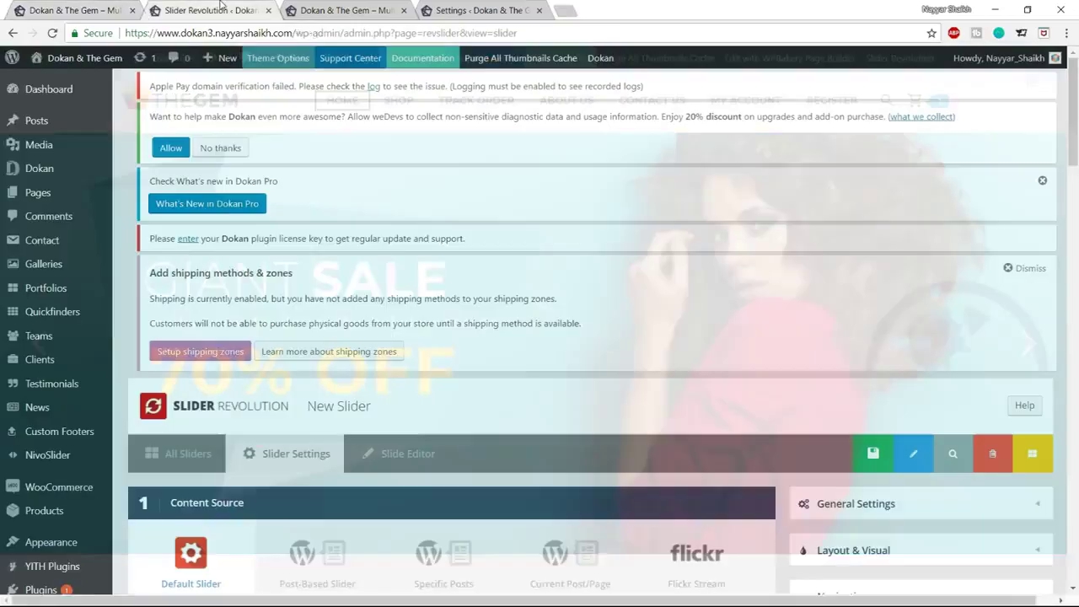
Turn on Stop Slide On Hover in the slider's General Settings
scroll(1051, 402, "down", 2)
scroll(1051, 401, "down", 2)
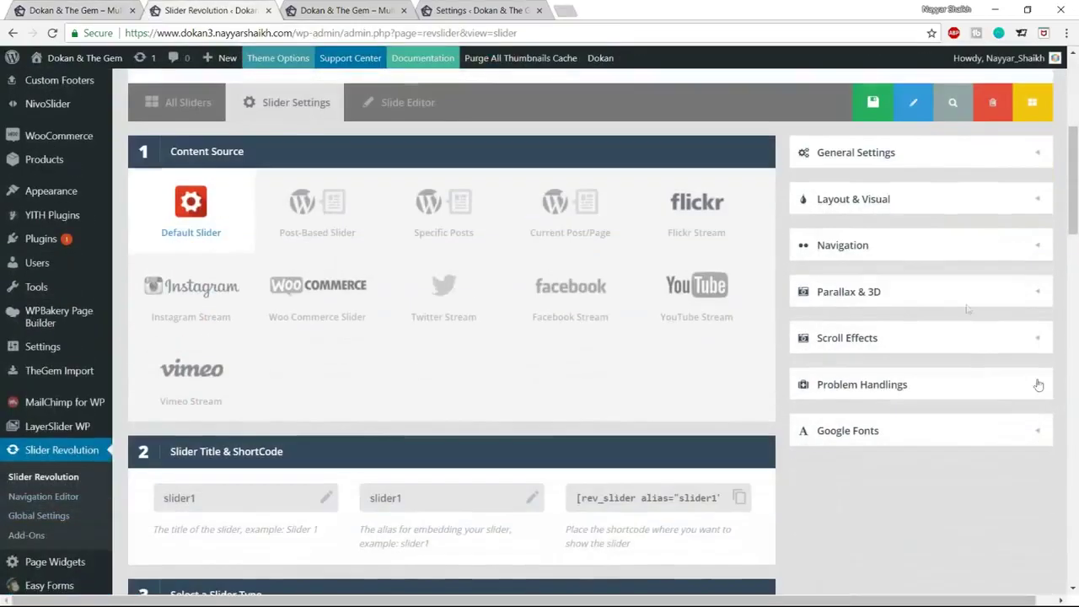
left_click(914, 155)
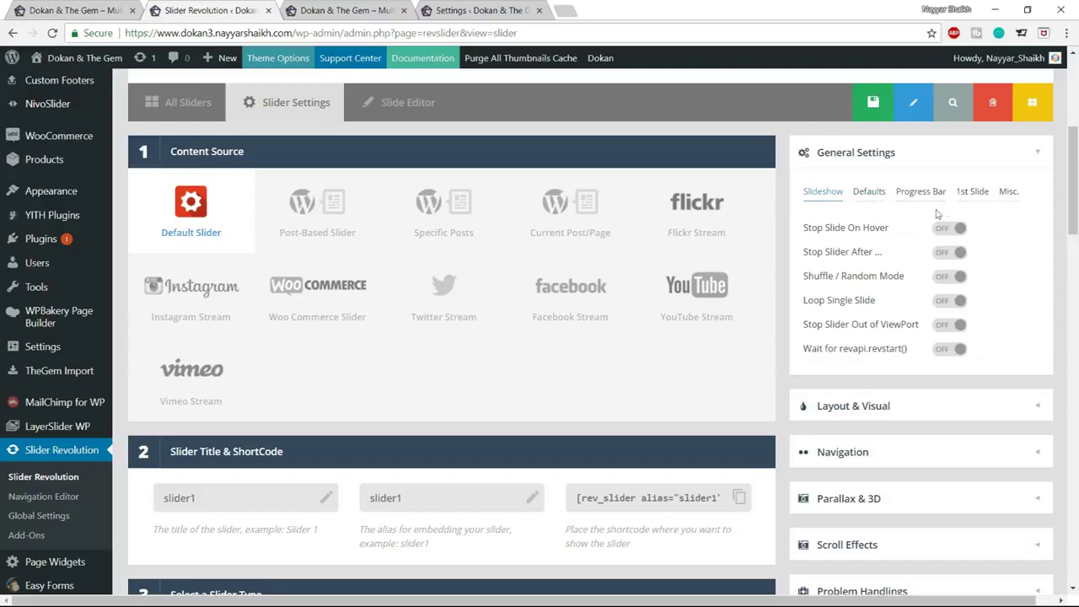
mouse_move(877, 242)
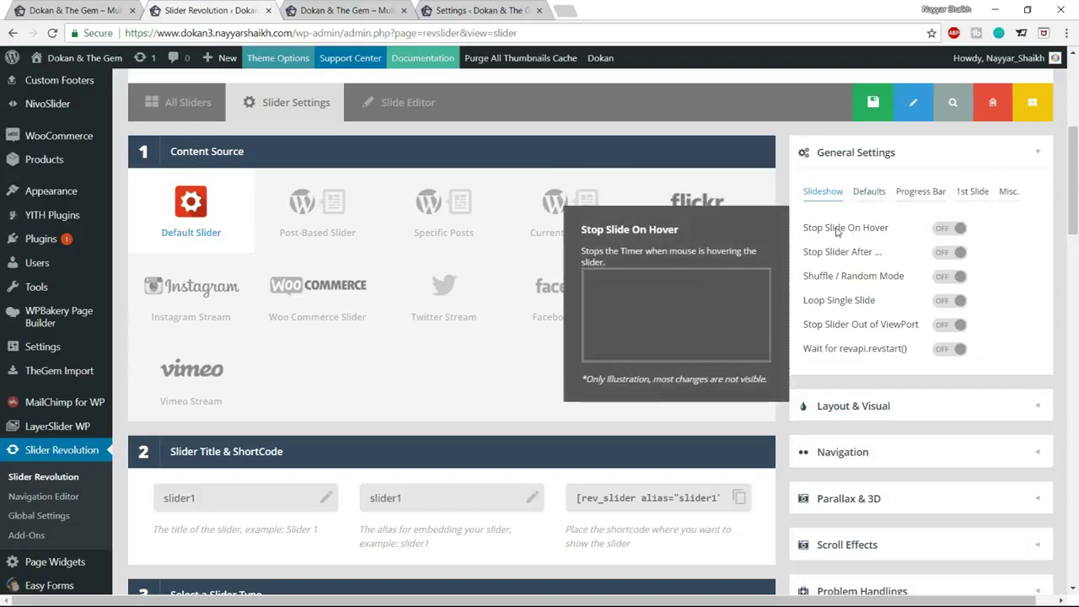
left_click(955, 230)
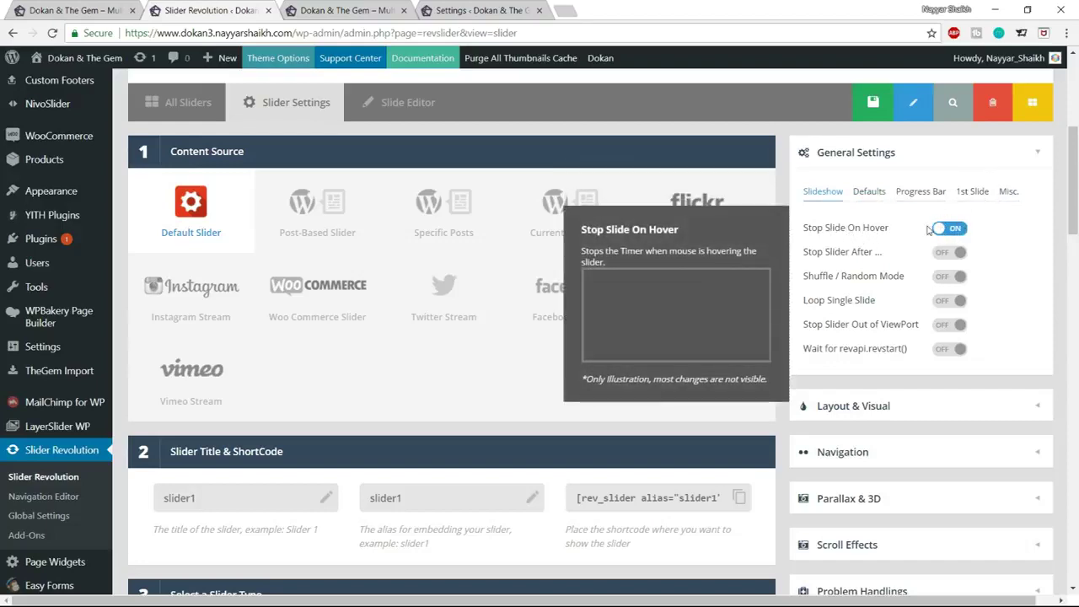
left_click(962, 157)
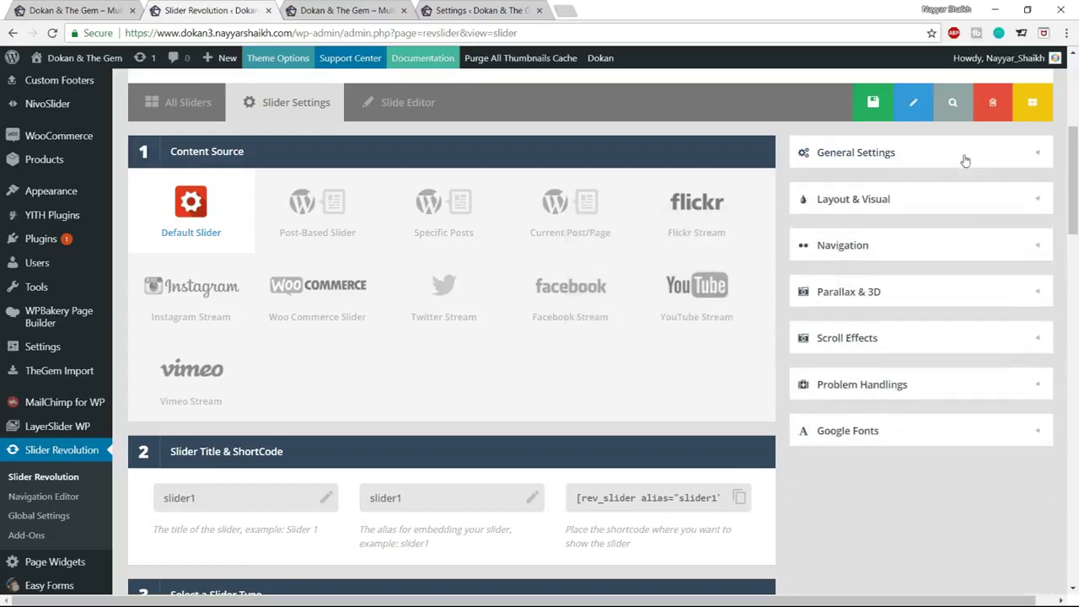
Enable navigation arrows under the slider's Navigation settings
left_click(870, 253)
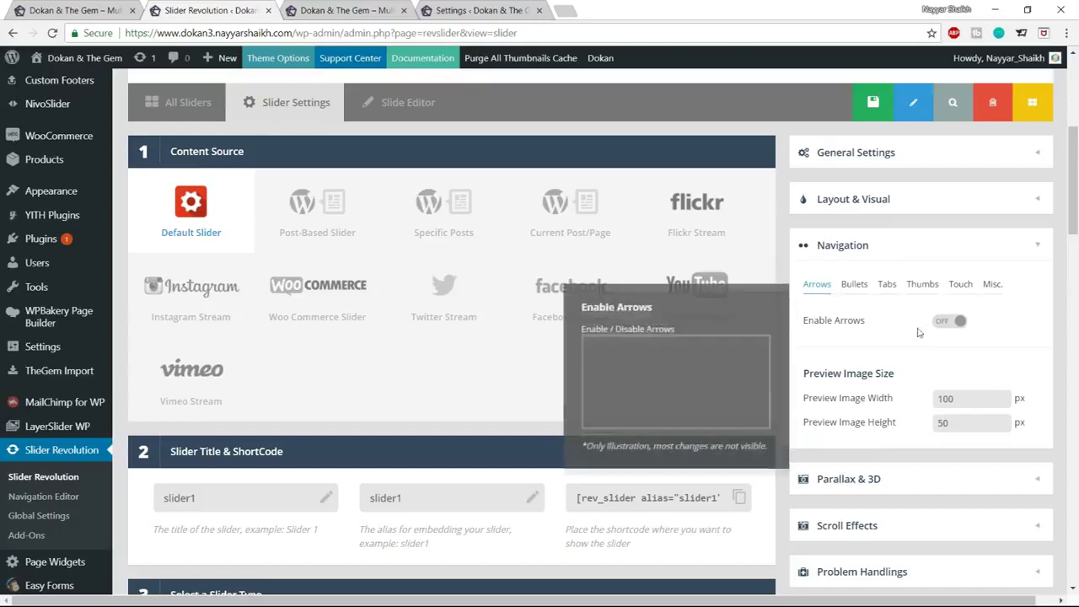
left_click(951, 321)
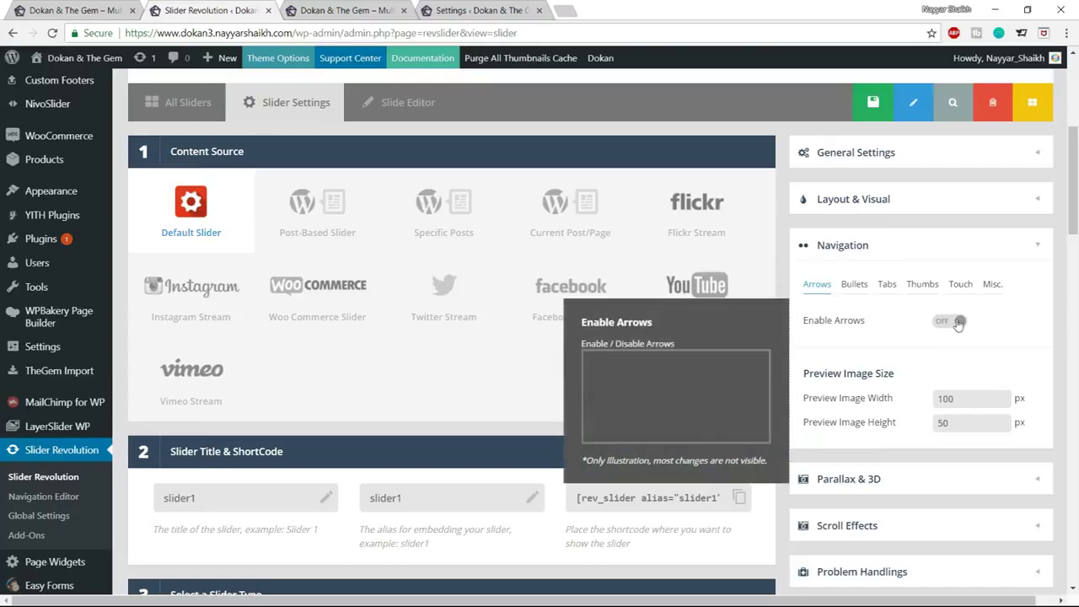
left_click(1029, 245)
scroll(1030, 244, "up", 3)
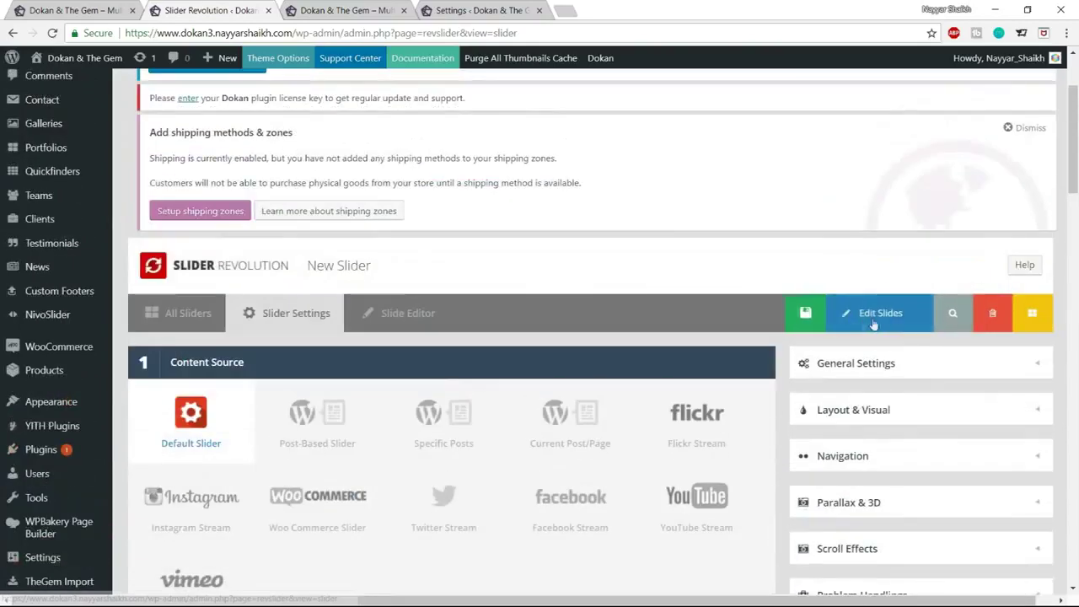
Save the new slider, open its slide editor, and collapse the admin sidebar and zoom out
left_click(823, 315)
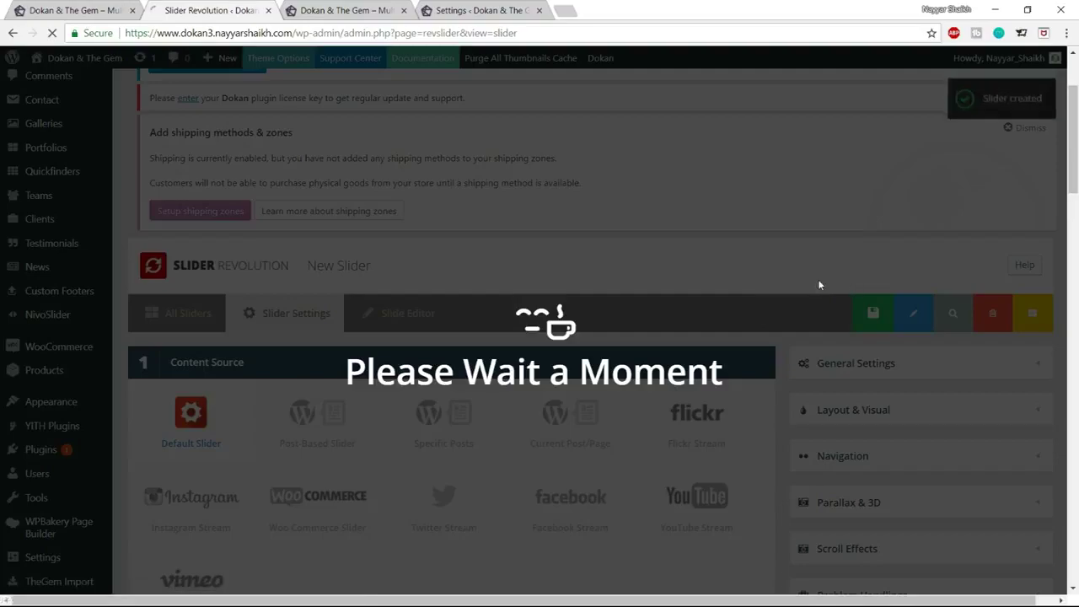
scroll(776, 306, "down", 6)
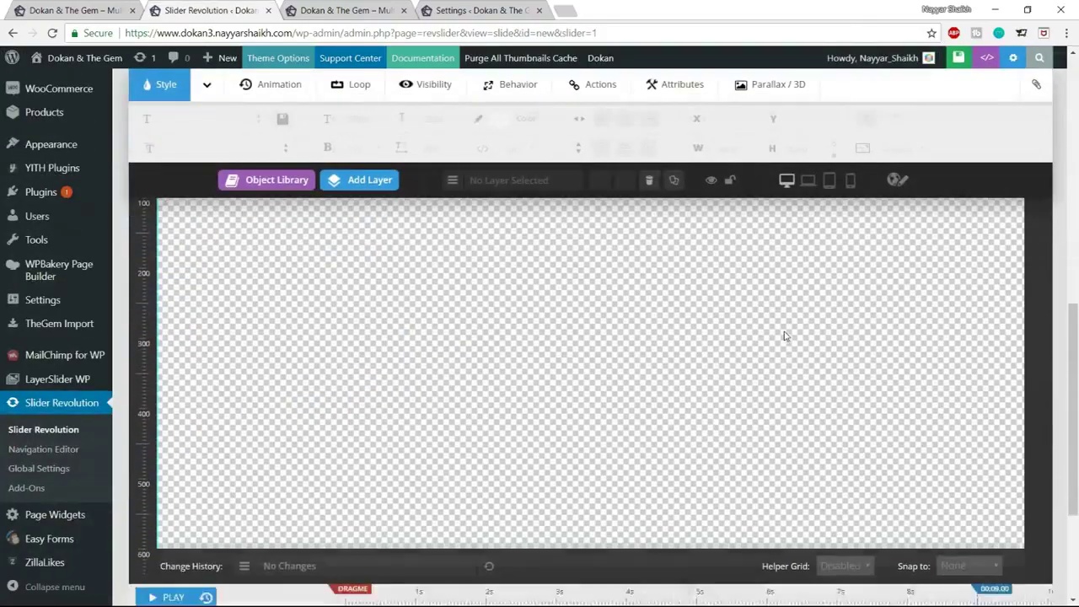
scroll(804, 340, "down", 3)
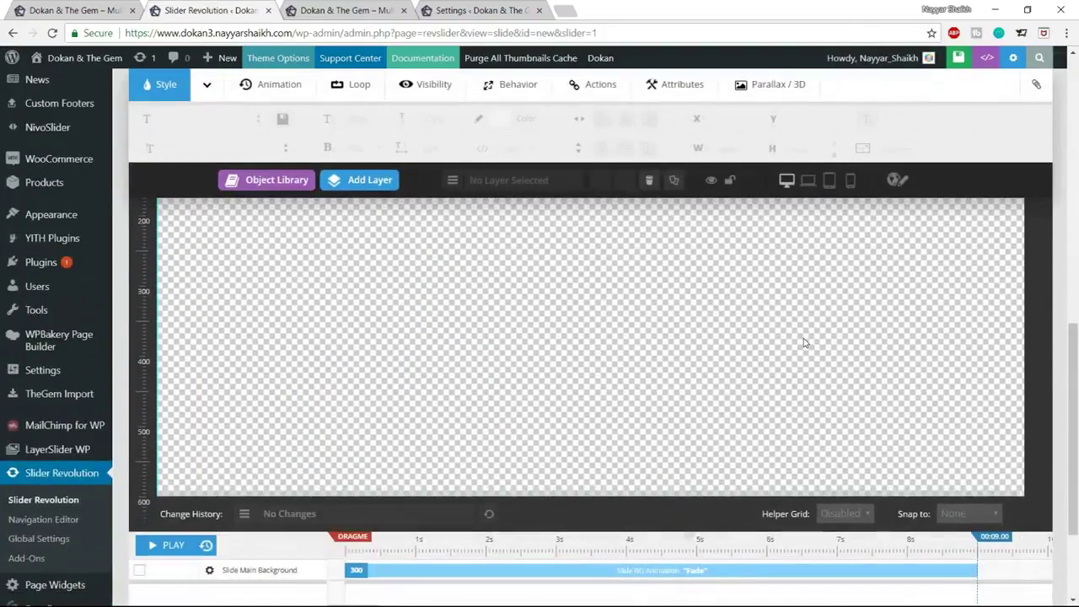
scroll(73, 538, "down", 2)
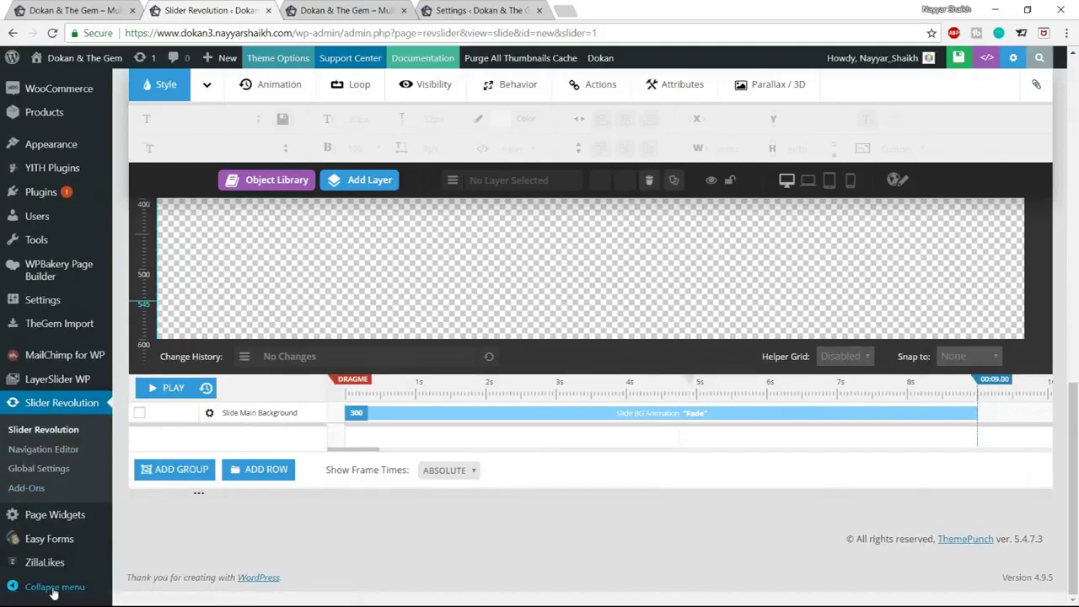
left_click(43, 585)
scroll(477, 508, "up", 3)
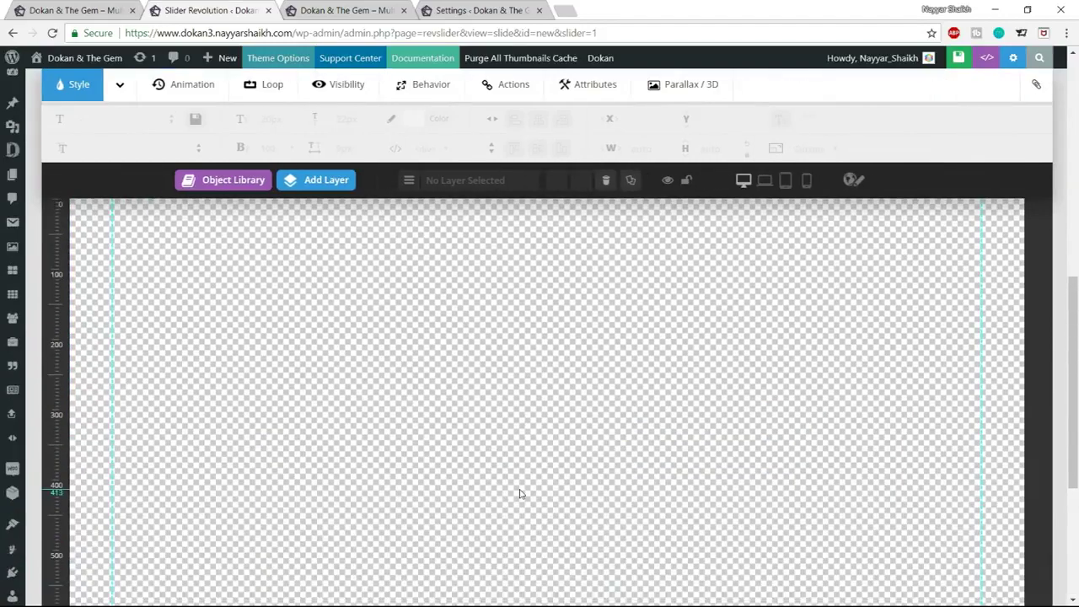
key("ctrl+minus")
key("ctrl+minus")
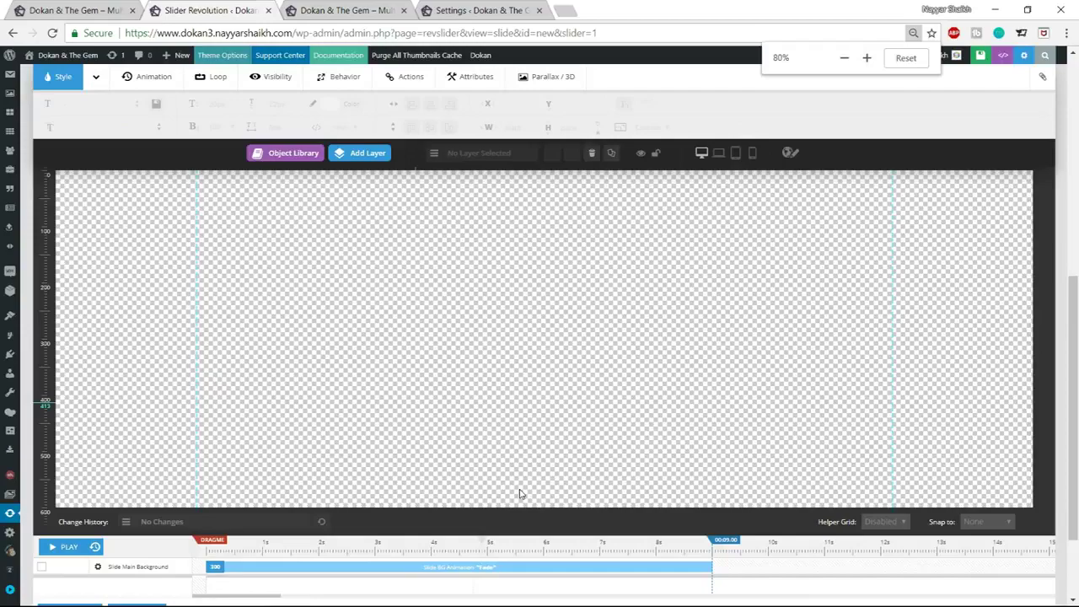
scroll(1077, 414, "down", 1)
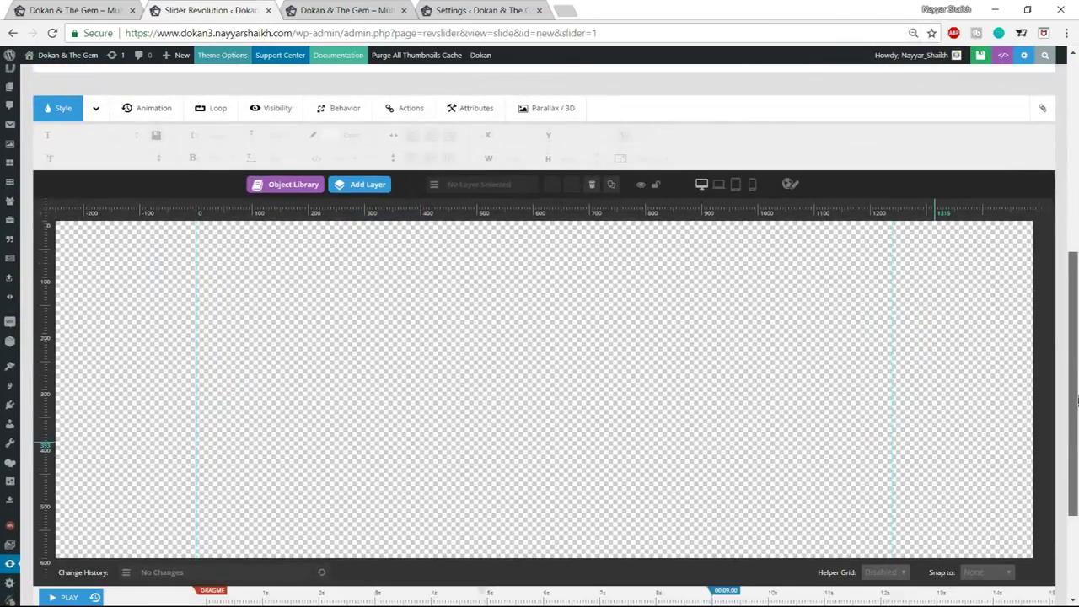
left_click_drag(1077, 413, 1077, 415)
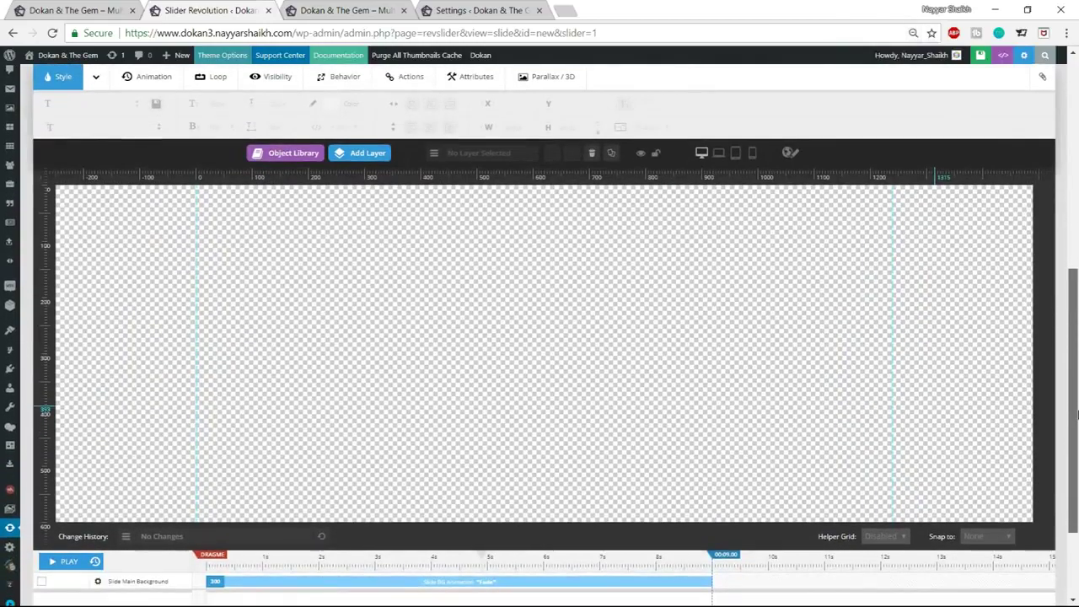
Compare with the TheGem demo slide, then return to the slide's Main Background panel
left_click(76, 10)
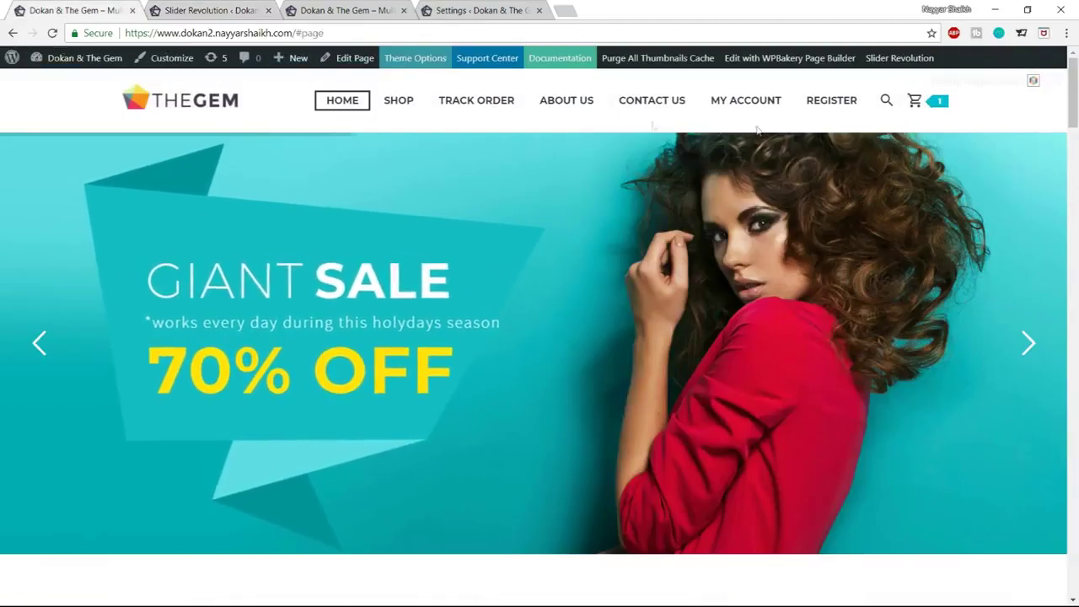
left_click(210, 10)
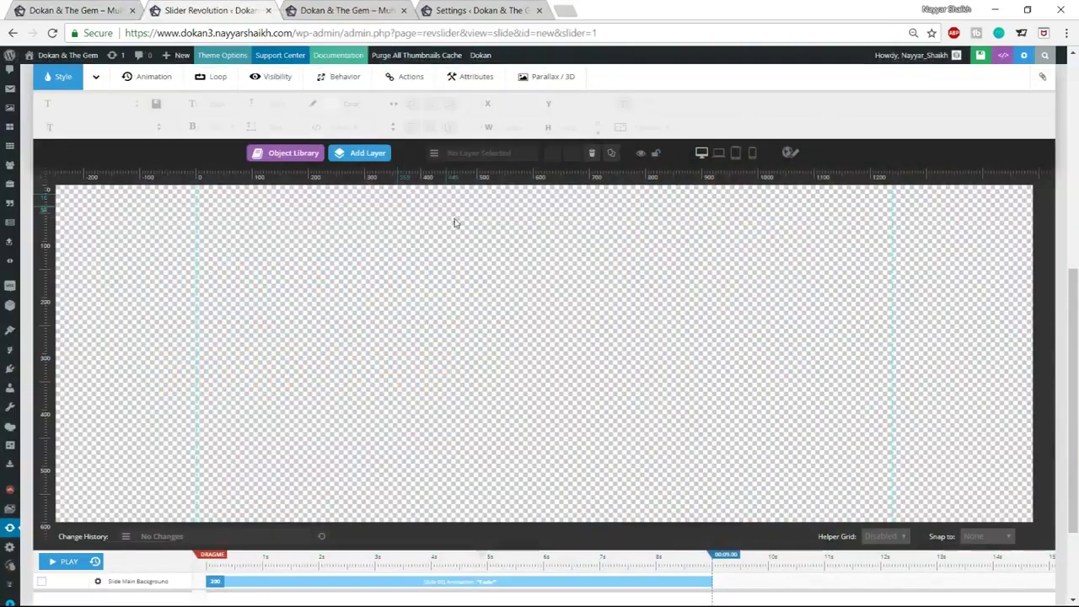
scroll(291, 172, "up", 4)
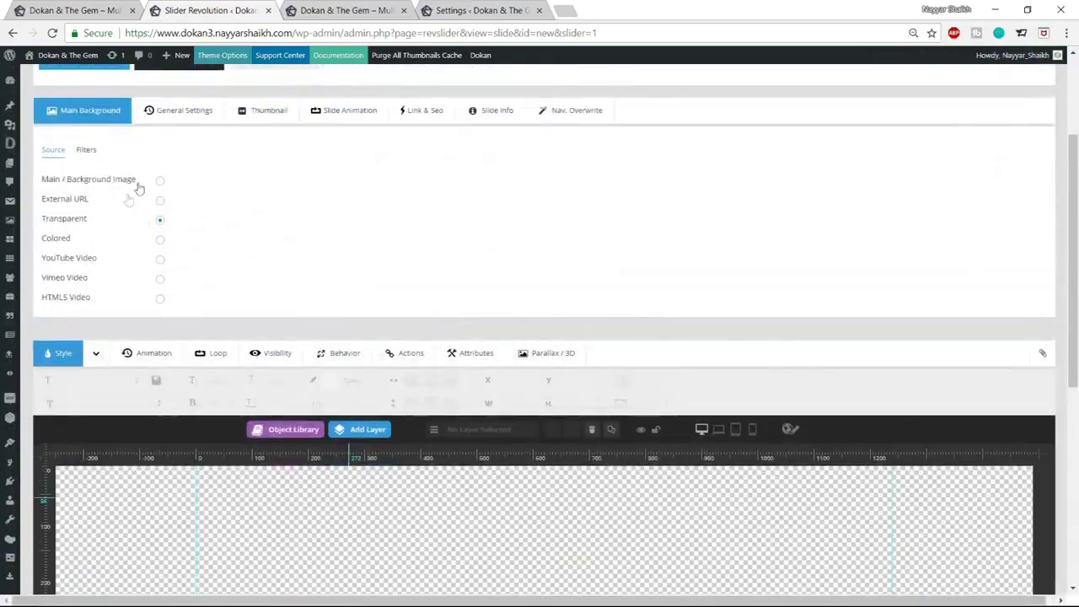
Choose Image as the main background source and start a media library upload
left_click(160, 181)
scroll(624, 363, "down", 4)
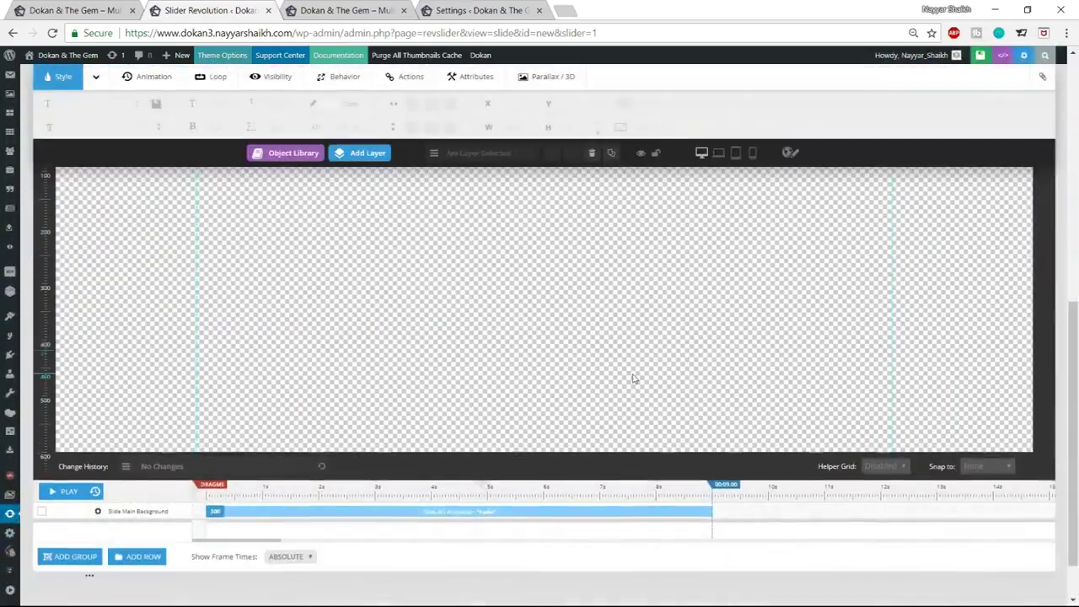
scroll(633, 378, "up", 4)
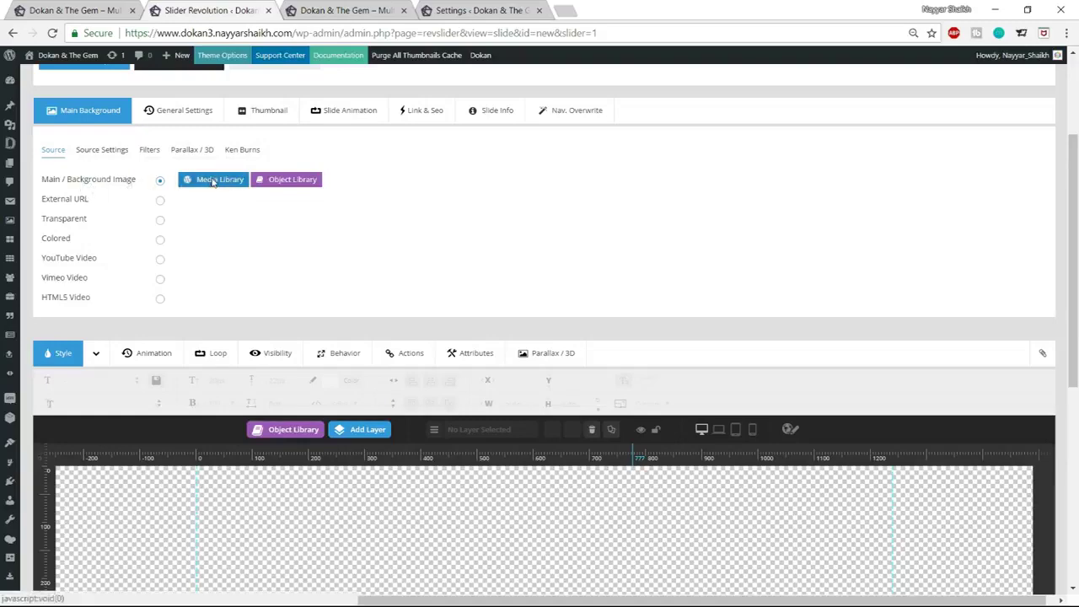
left_click(211, 179)
left_click(50, 103)
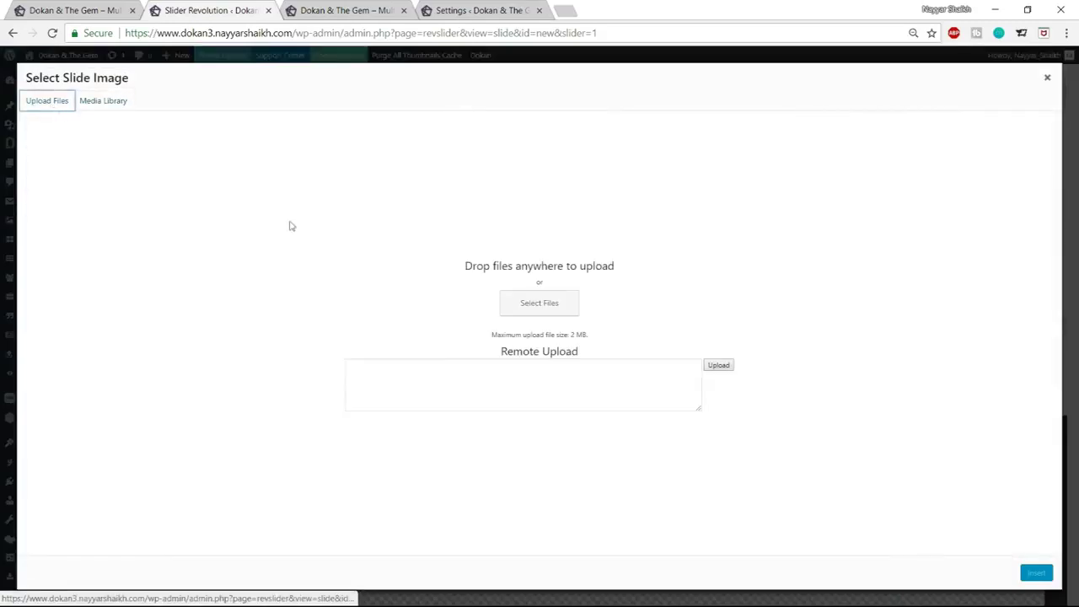
left_click(569, 303)
Upload photo 1 from the Media/Slider folder and insert it as the slide background
left_click(119, 33)
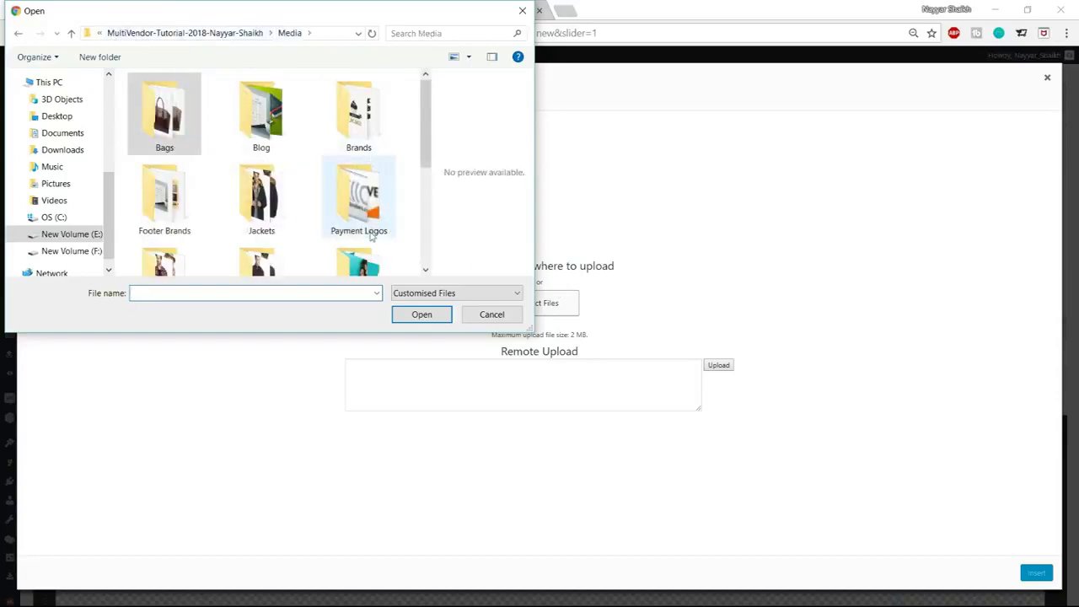
scroll(376, 228, "down", 2)
scroll(376, 247, "down", 1)
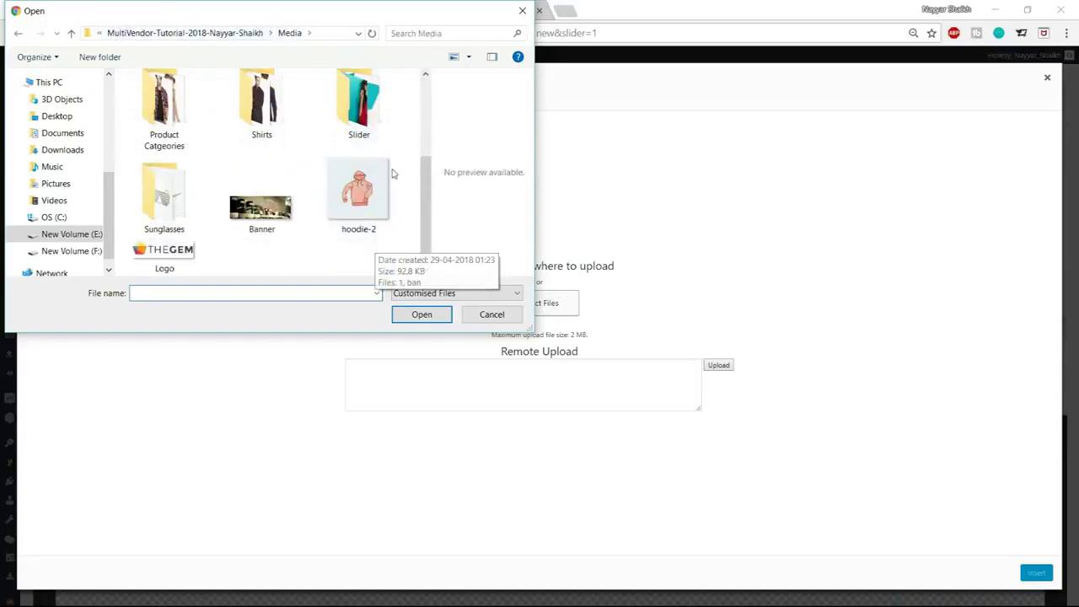
double_click(344, 124)
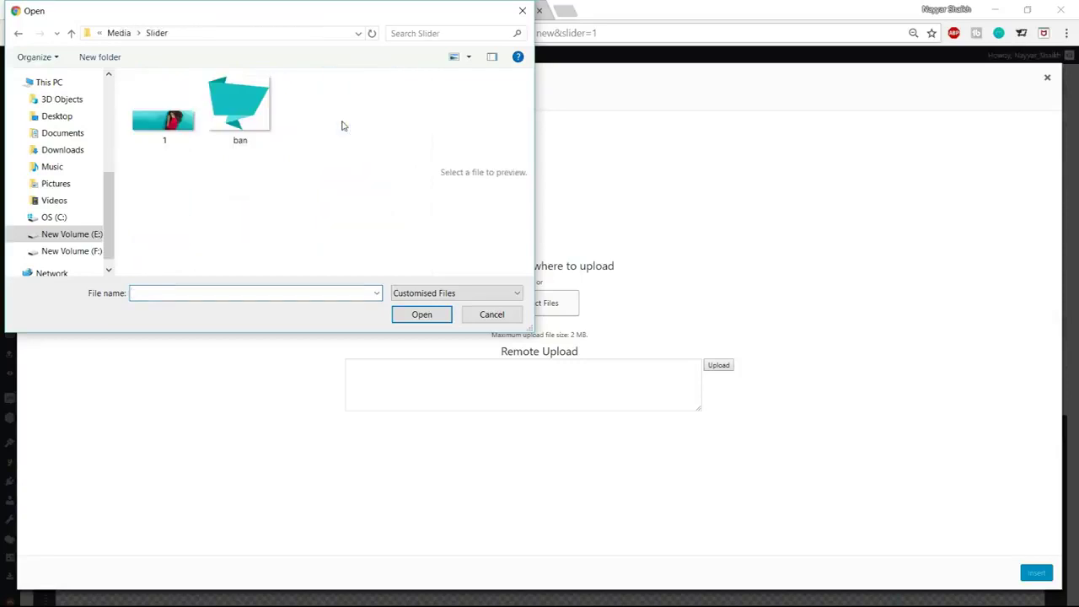
left_click(182, 134)
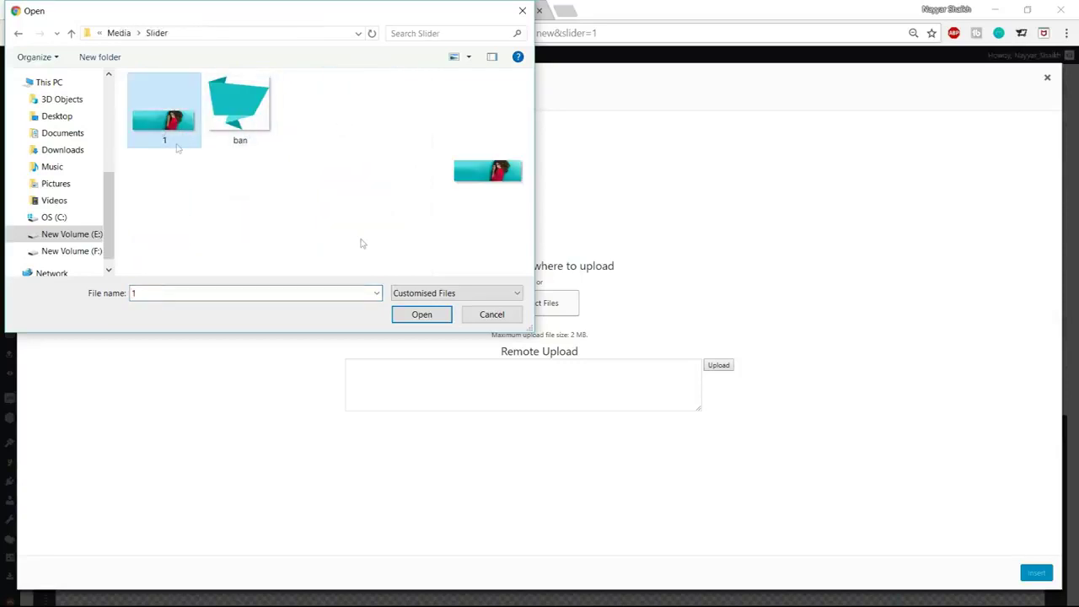
left_click(423, 314)
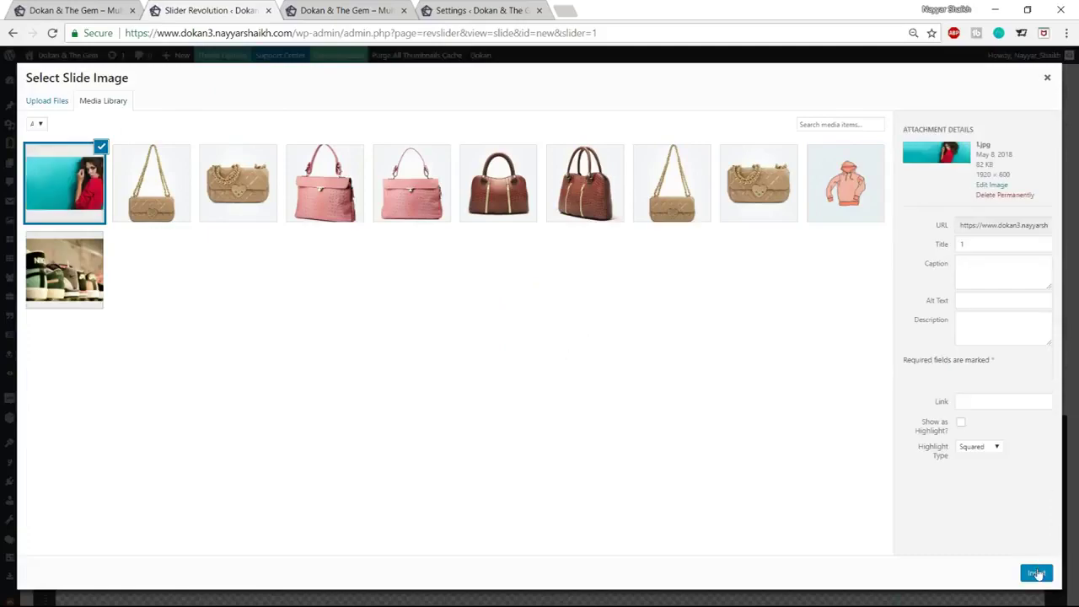
left_click(1037, 573)
scroll(896, 490, "down", 4)
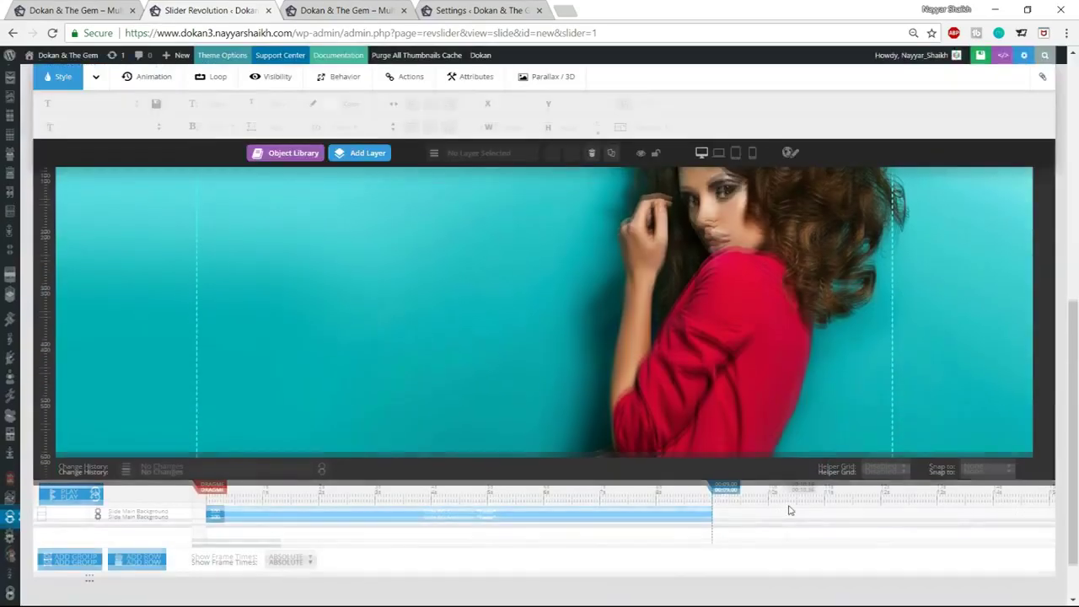
scroll(341, 483, "up", 1)
scroll(937, 457, "down", 1)
scroll(935, 457, "up", 2)
scroll(935, 457, "down", 2)
scroll(968, 456, "up", 1)
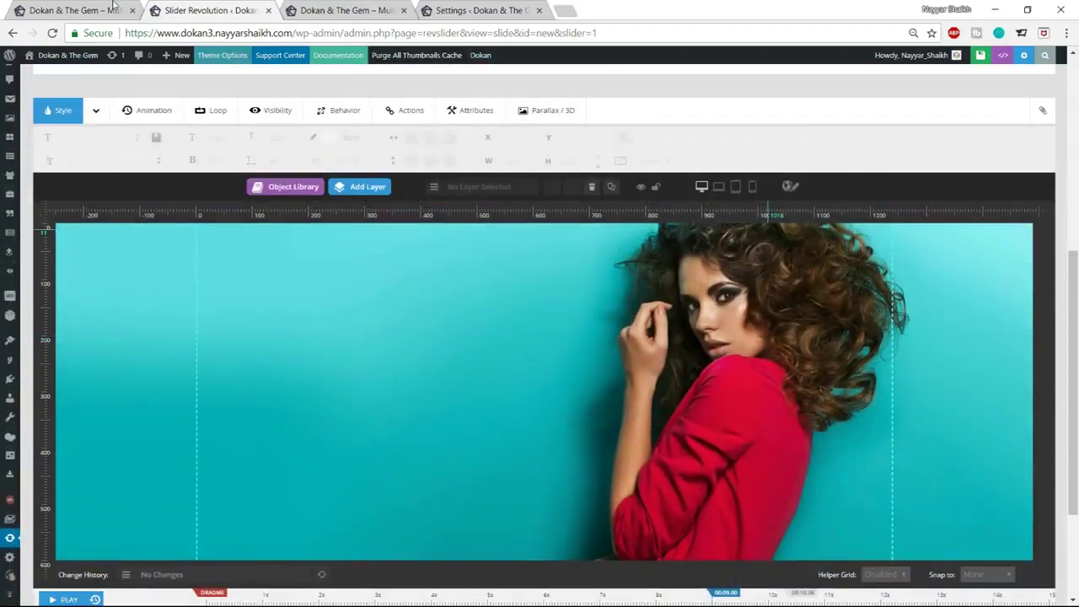
Step the front-end demo slider to the model slide for reference
left_click(113, 5)
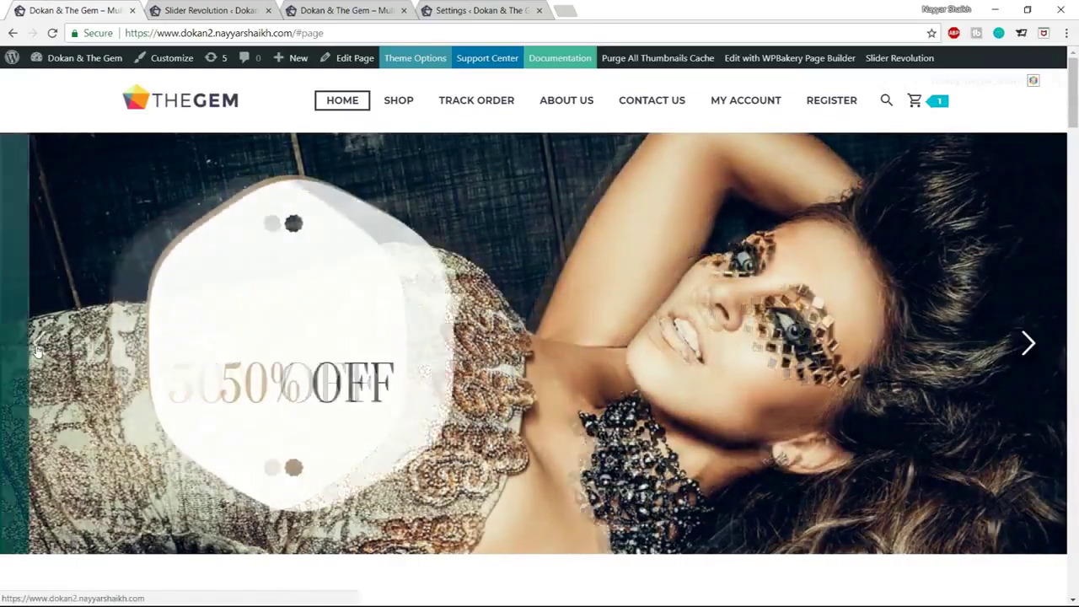
left_click(38, 346)
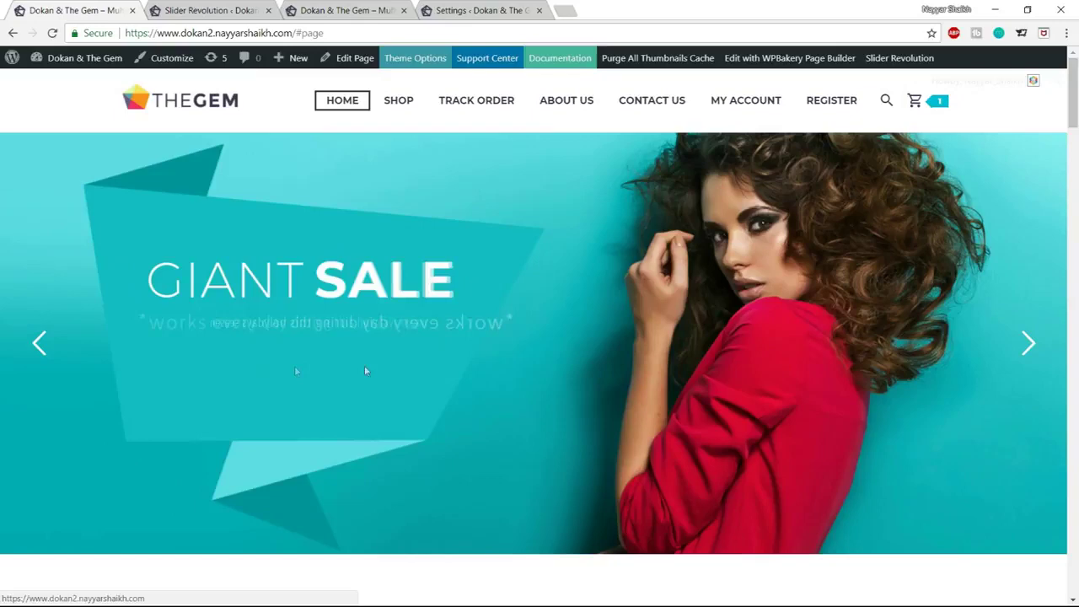
left_click(211, 10)
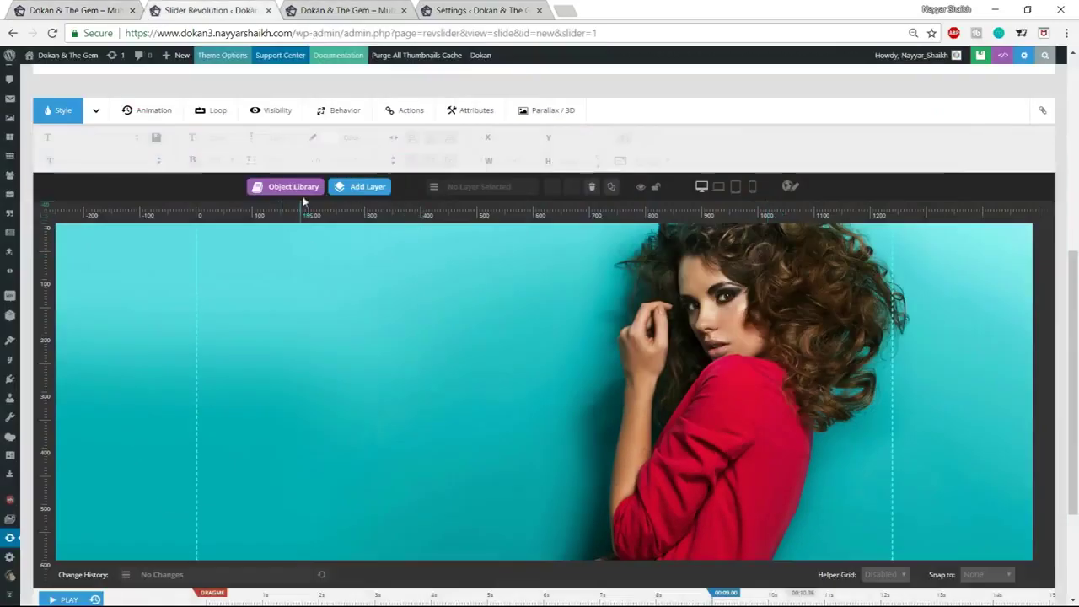
Add the uploaded 'ban' banner as an image layer and drag it to the upper-left
mouse_move(366, 192)
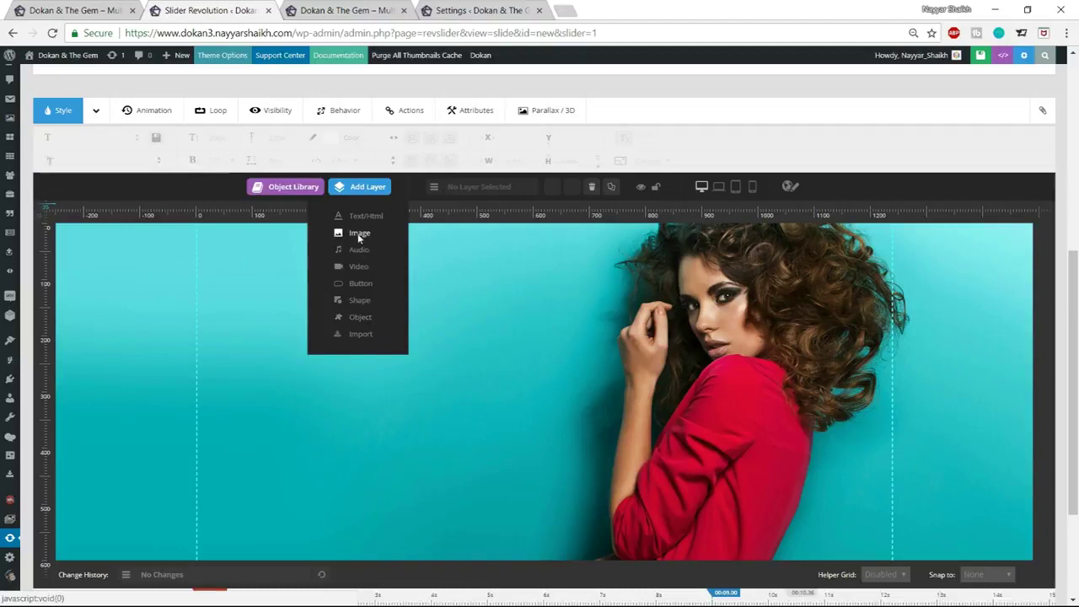
left_click(358, 234)
left_click(55, 103)
left_click(529, 311)
left_click(211, 145)
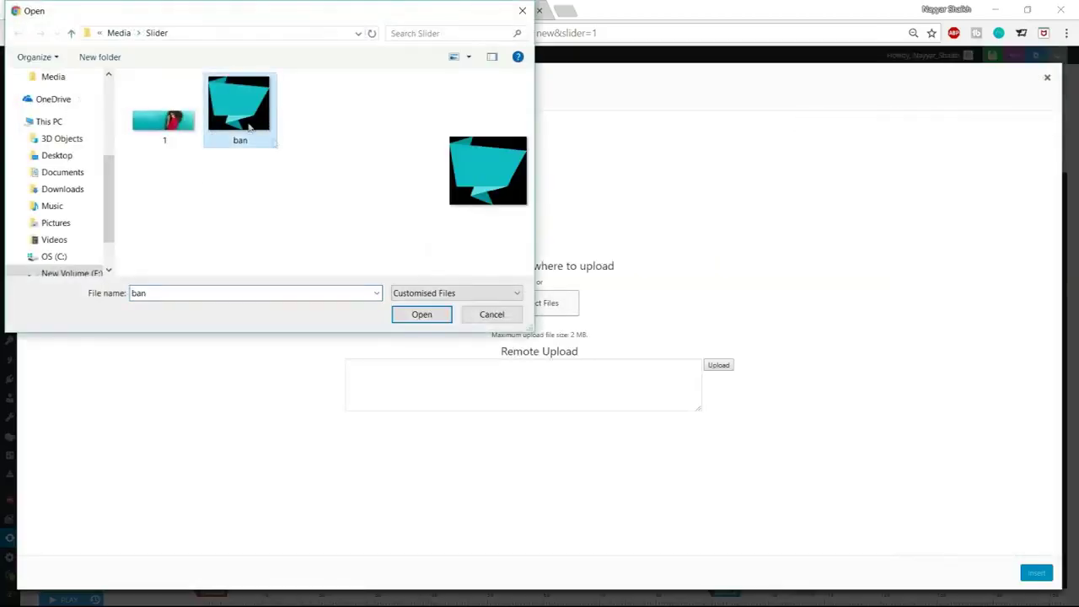
left_click(420, 315)
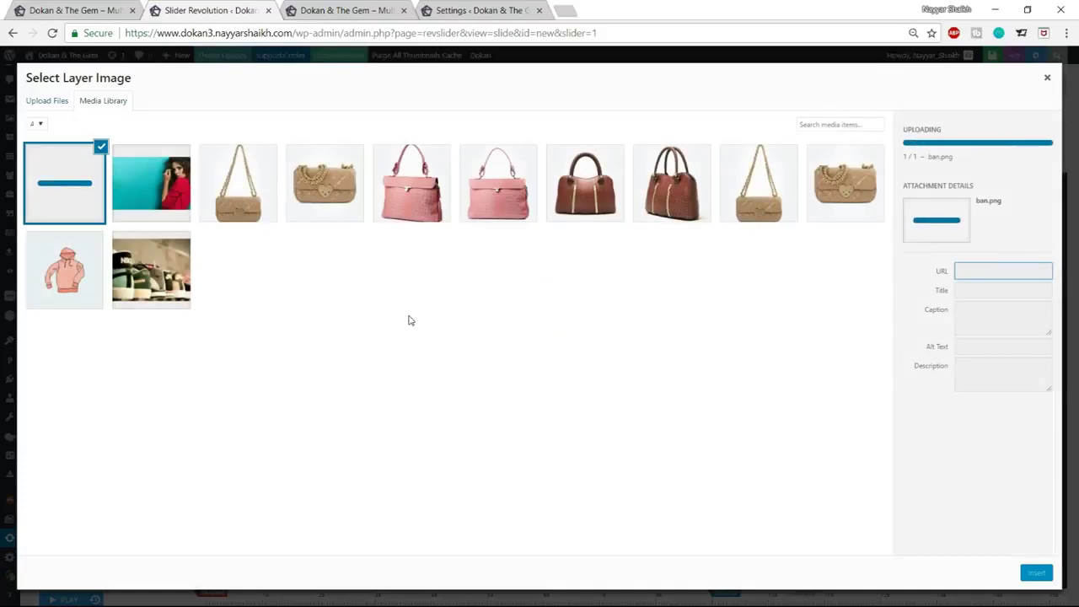
left_click(1035, 575)
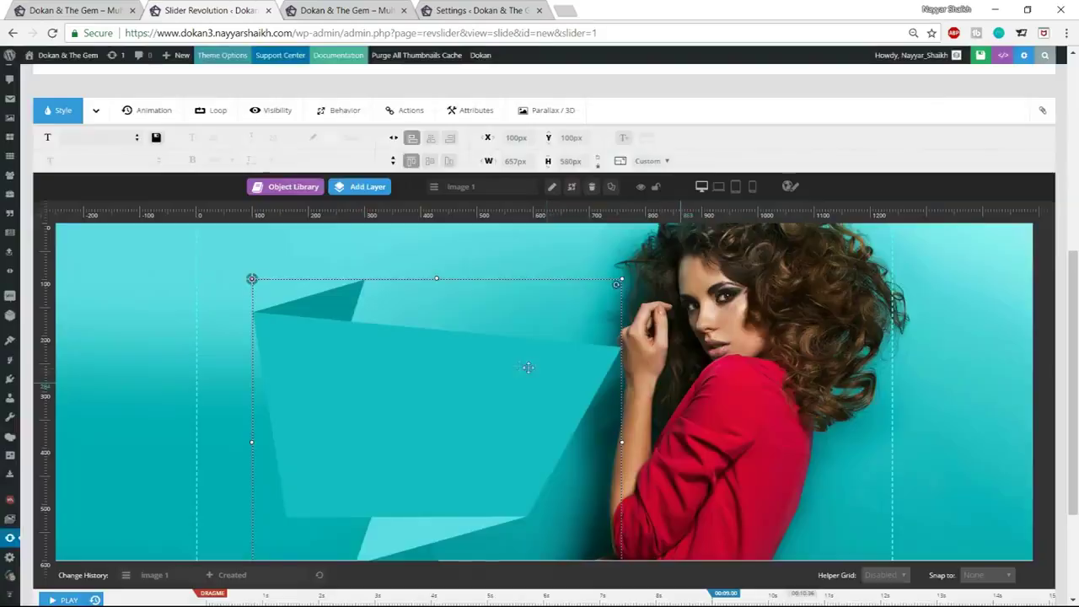
left_click_drag(518, 416, 472, 366)
left_click(63, 7)
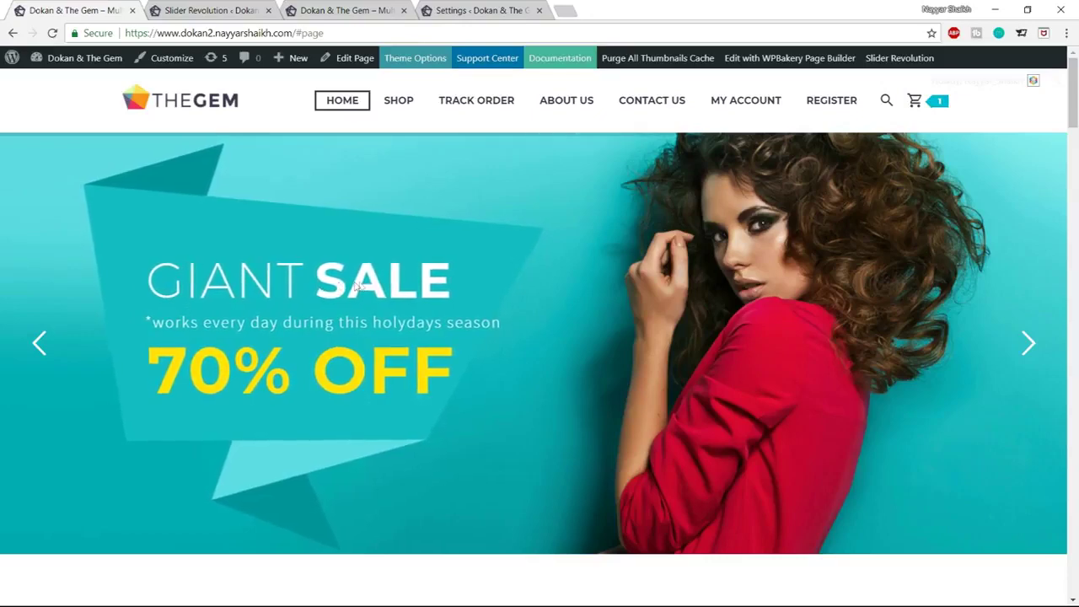
left_click(209, 10)
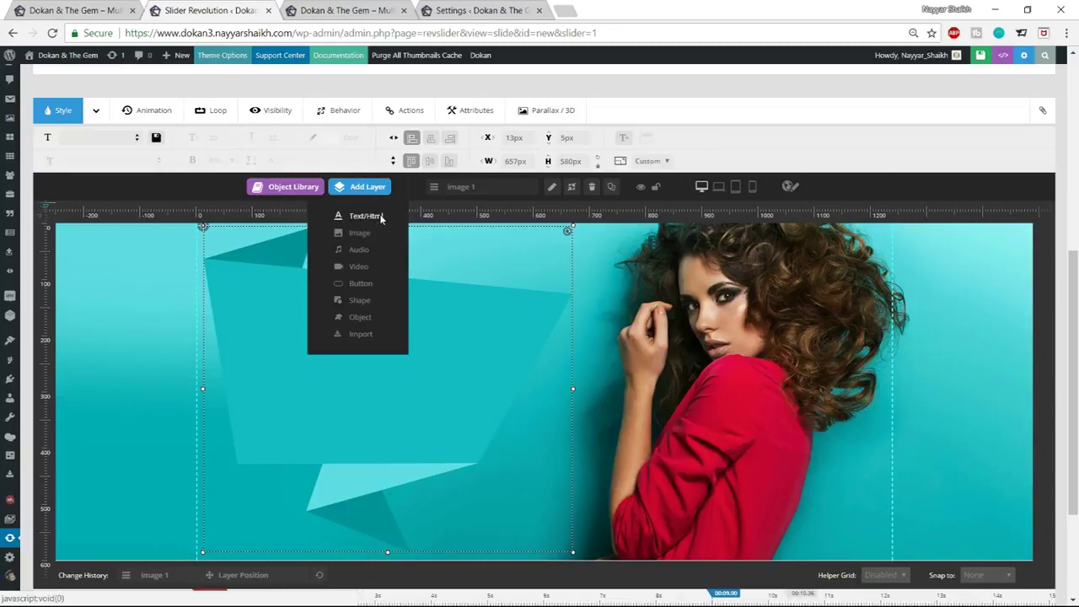
Add a text layer reading 'GIANT' over the banner and confirm the edit
left_click(366, 217)
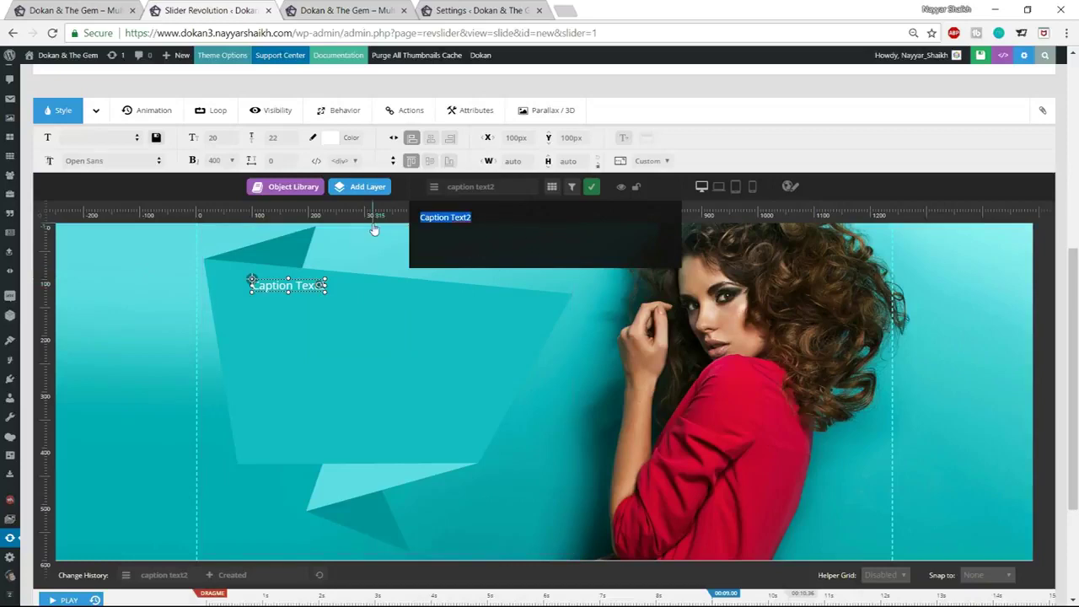
type("GIANT")
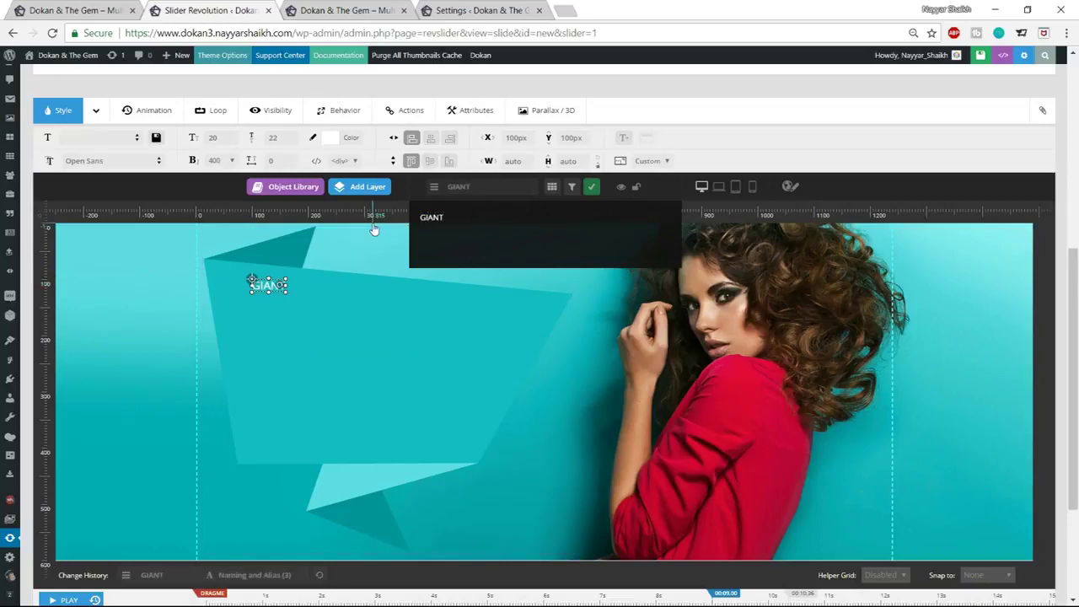
left_click(57, 8)
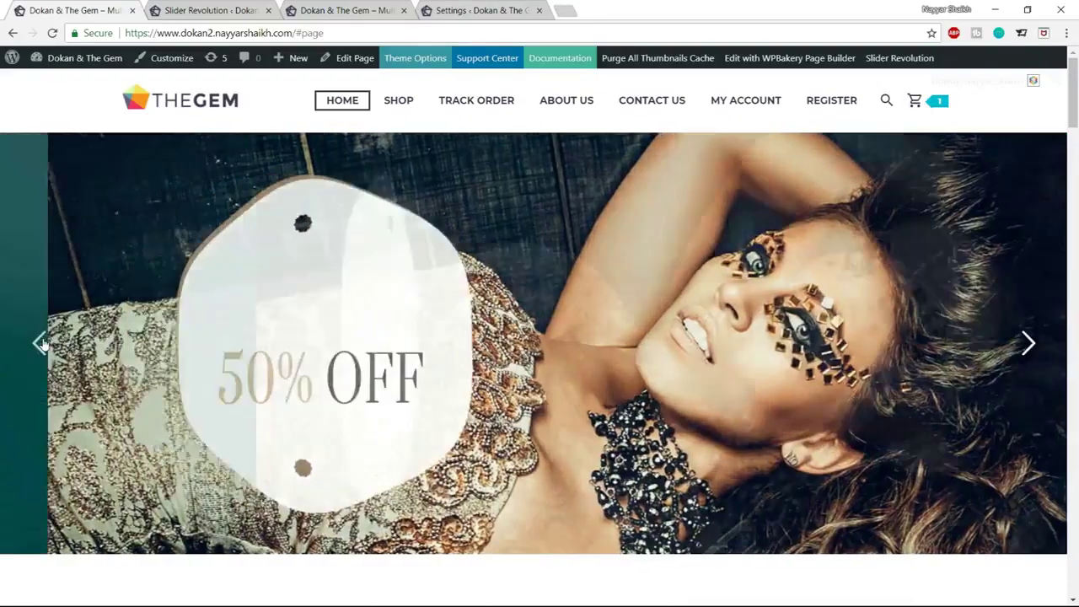
left_click(40, 341)
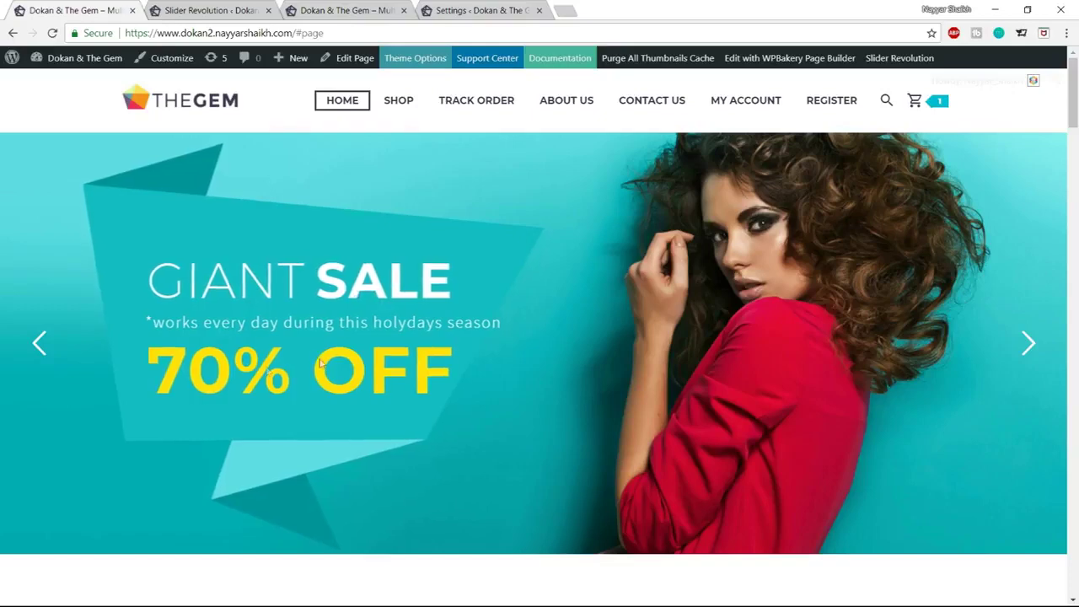
left_click(221, 10)
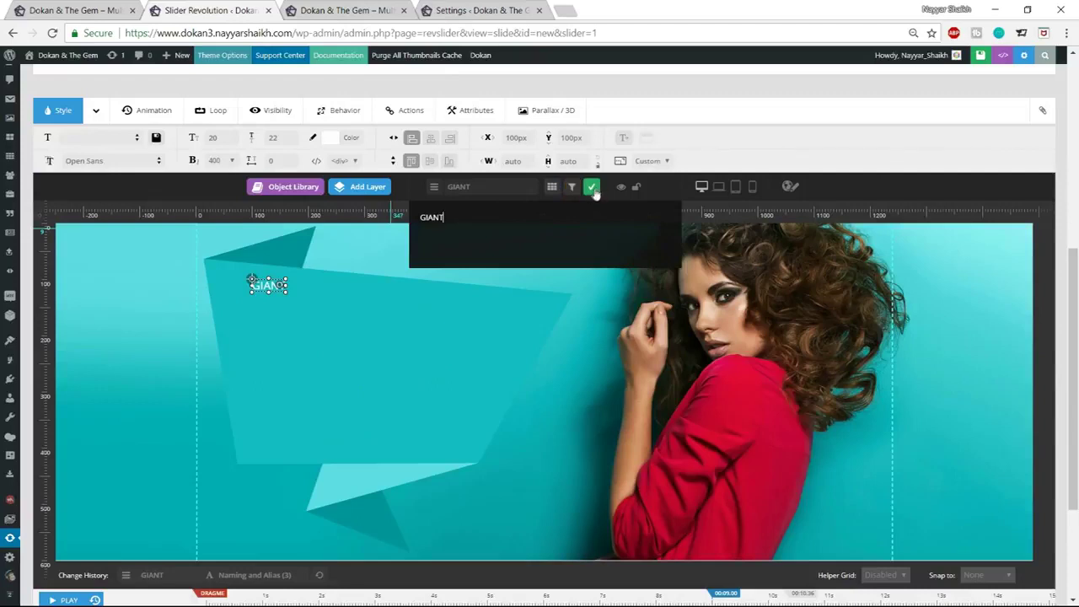
left_click(593, 189)
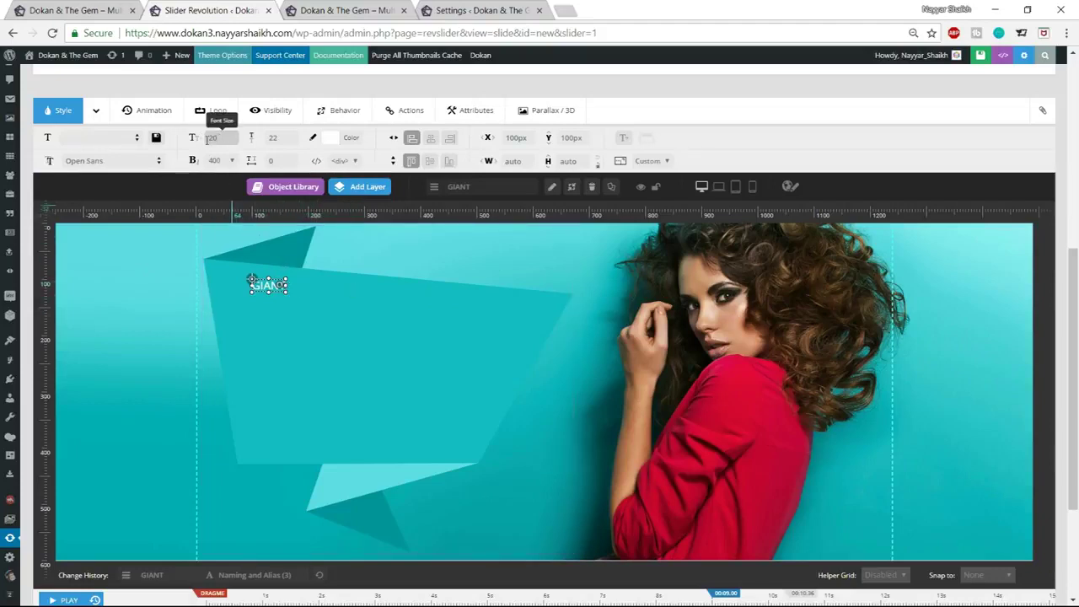
Give the GIANT text a 70px size and change its font family to Montserrat
left_click(277, 137)
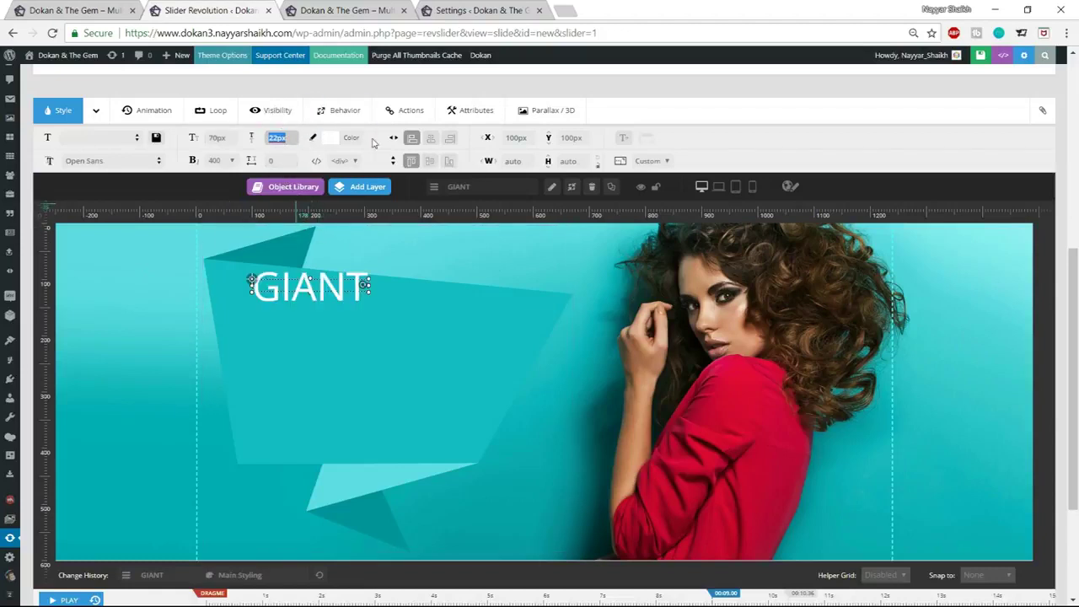
left_click(283, 111)
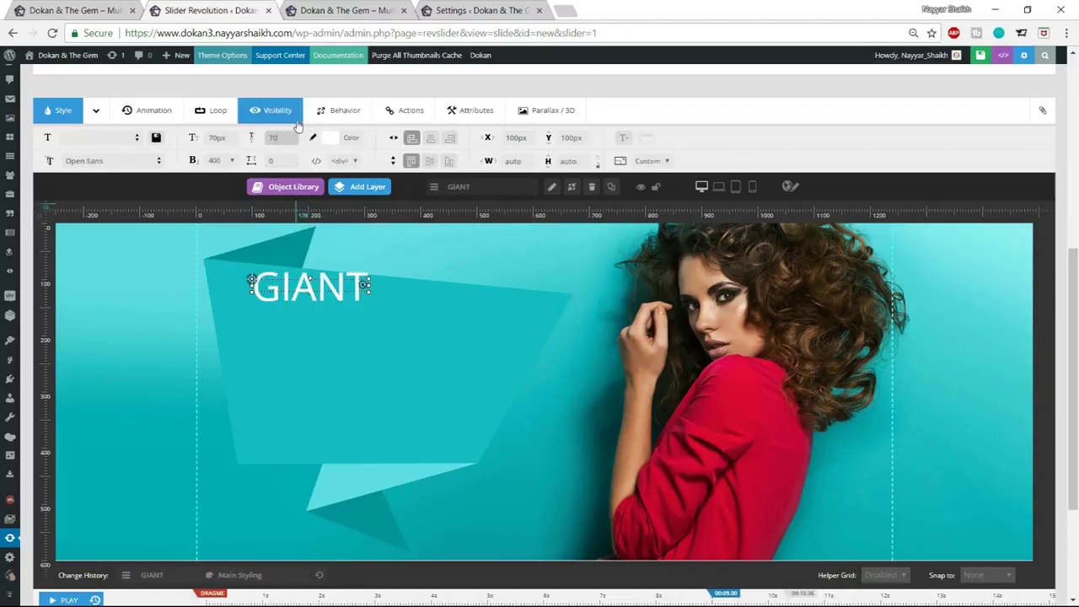
left_click(61, 111)
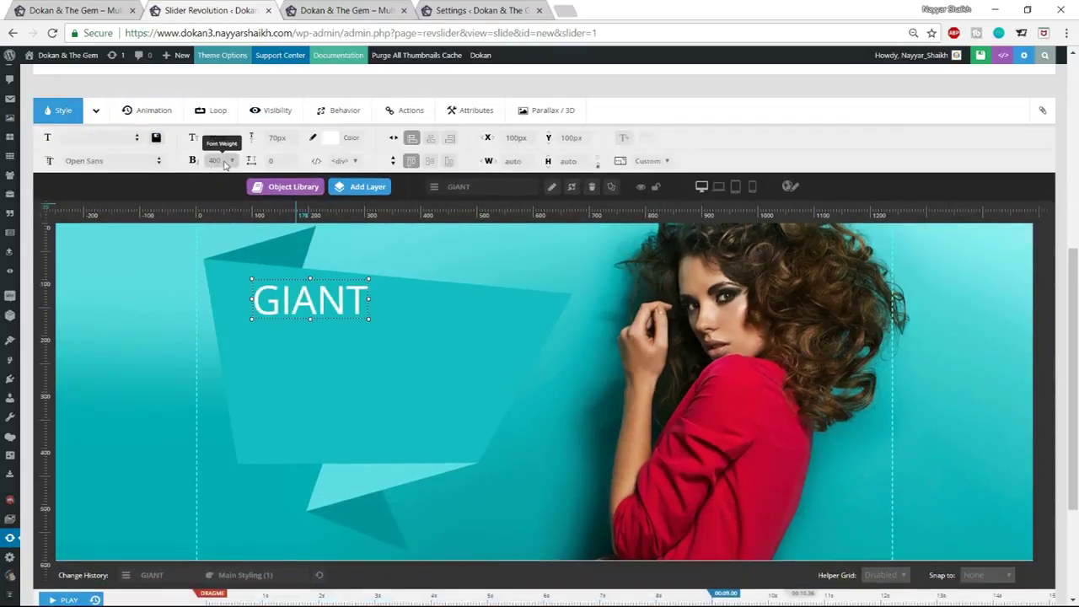
left_click(215, 161)
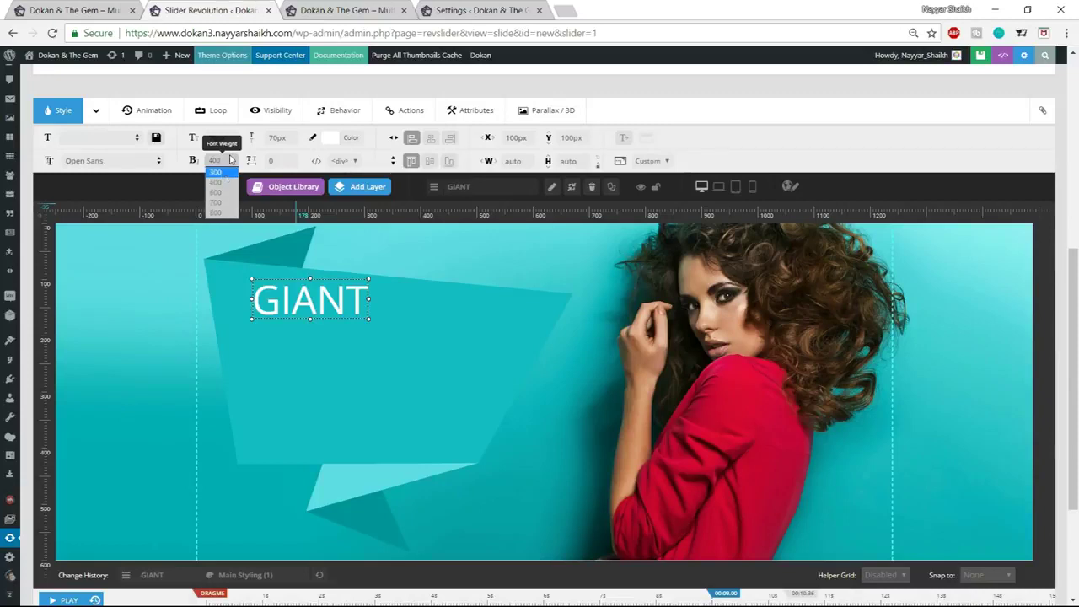
left_click(230, 159)
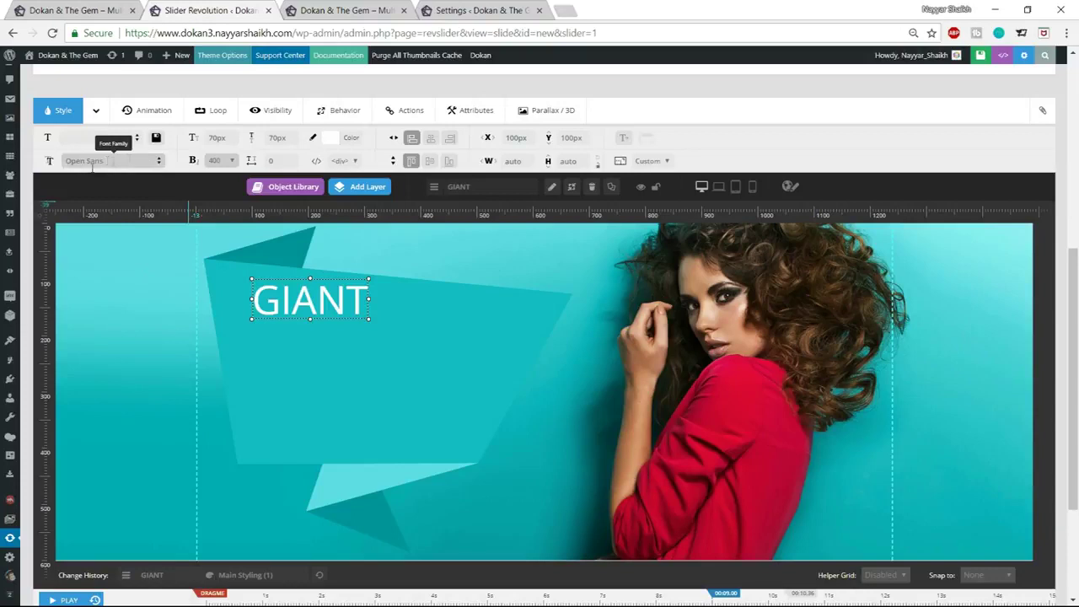
left_click(123, 160)
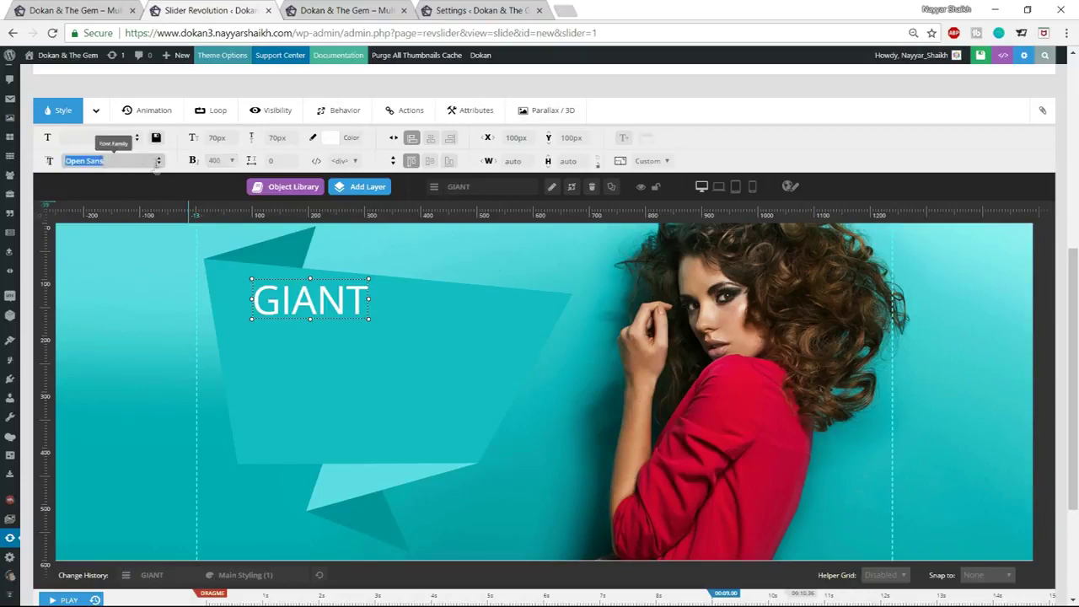
left_click(157, 164)
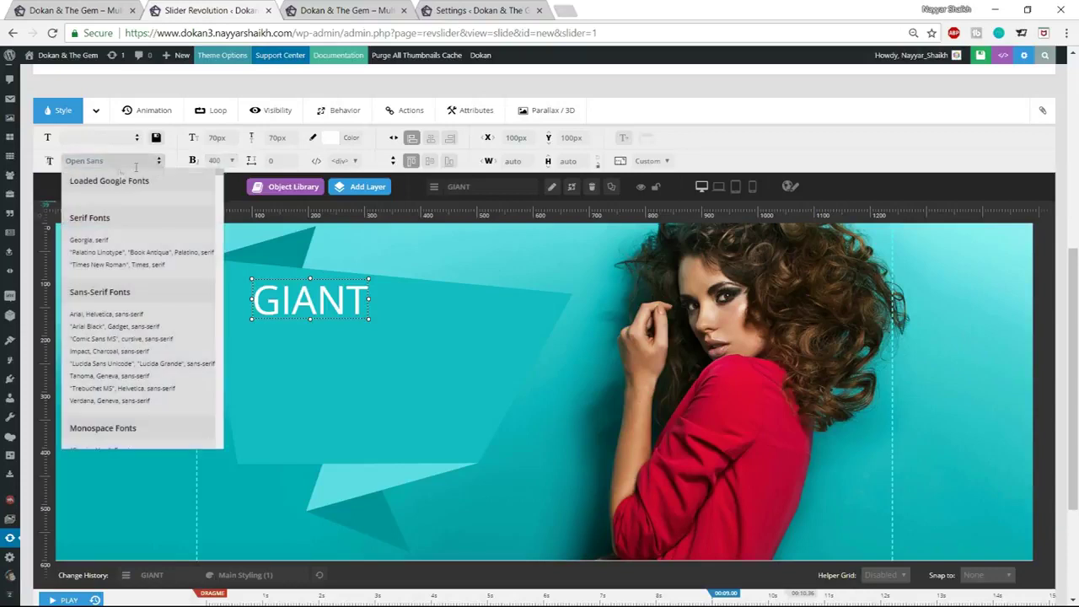
left_click(103, 162)
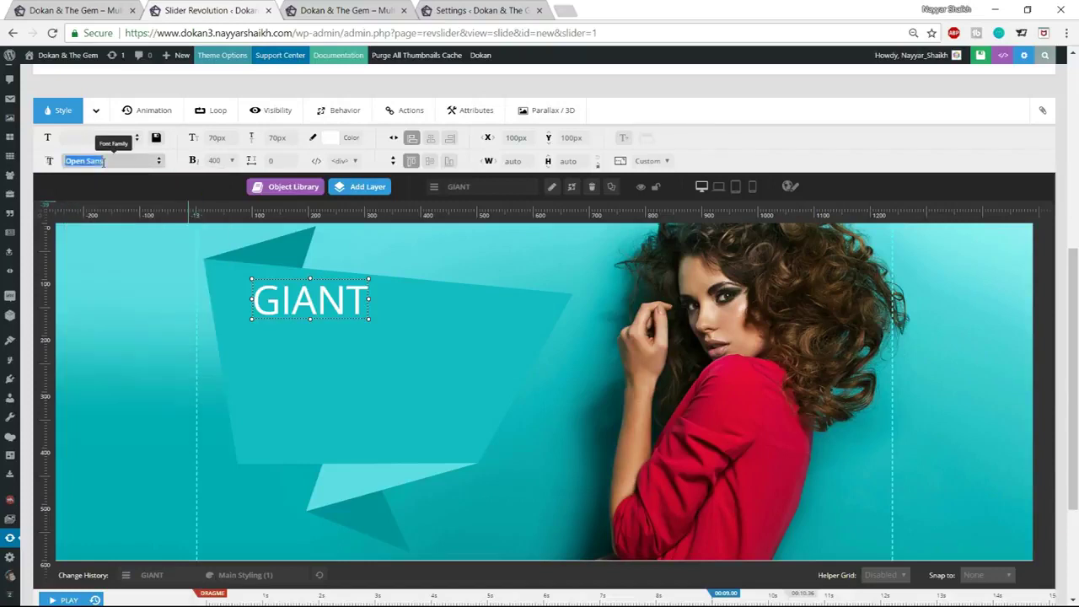
type("mons")
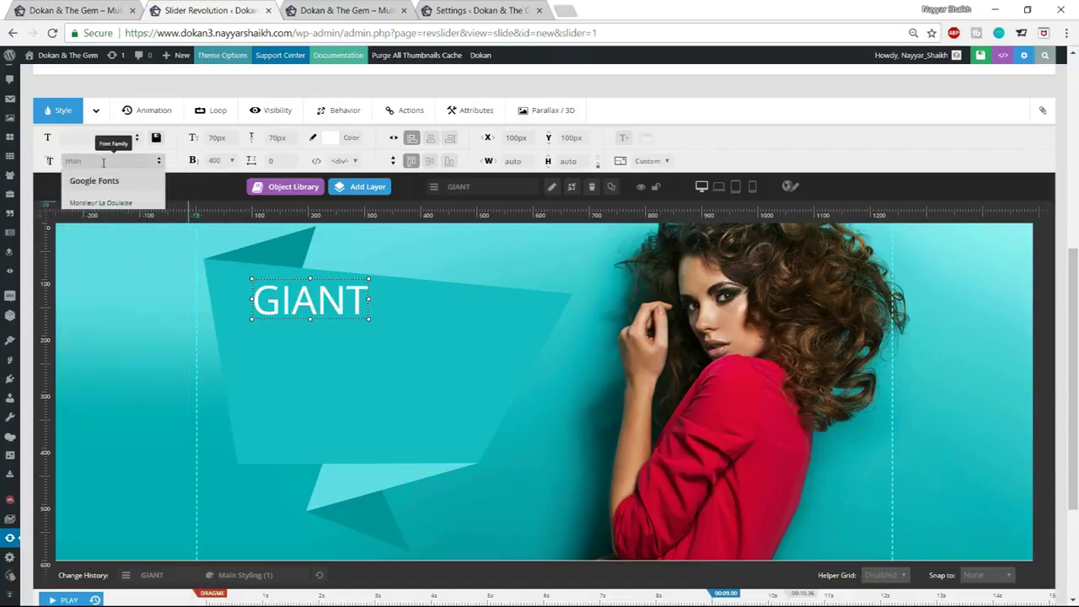
key("BackSpace")
type("tserrat")
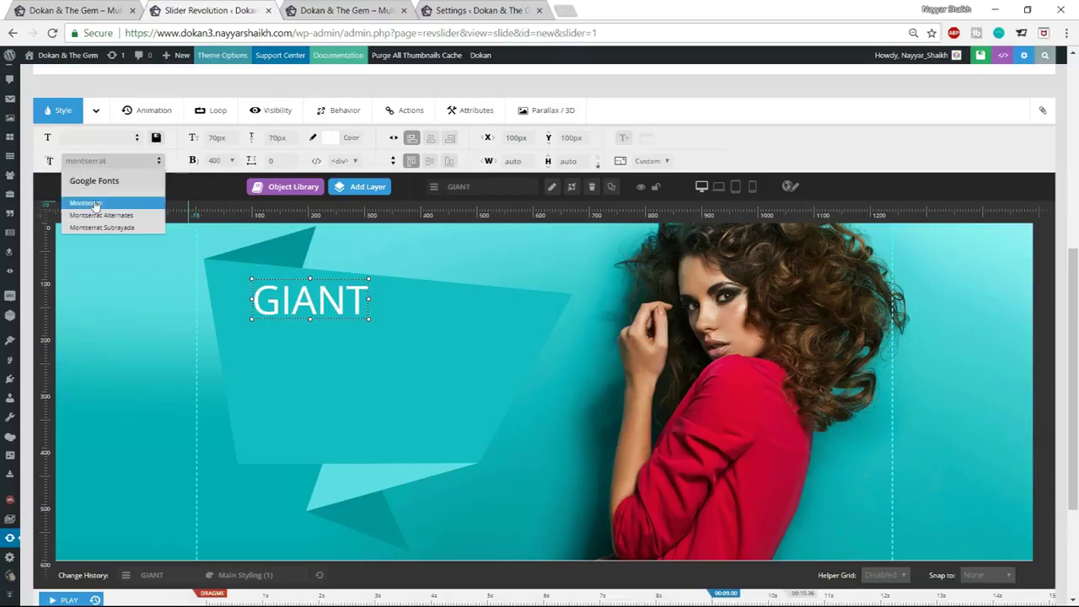
left_click(87, 204)
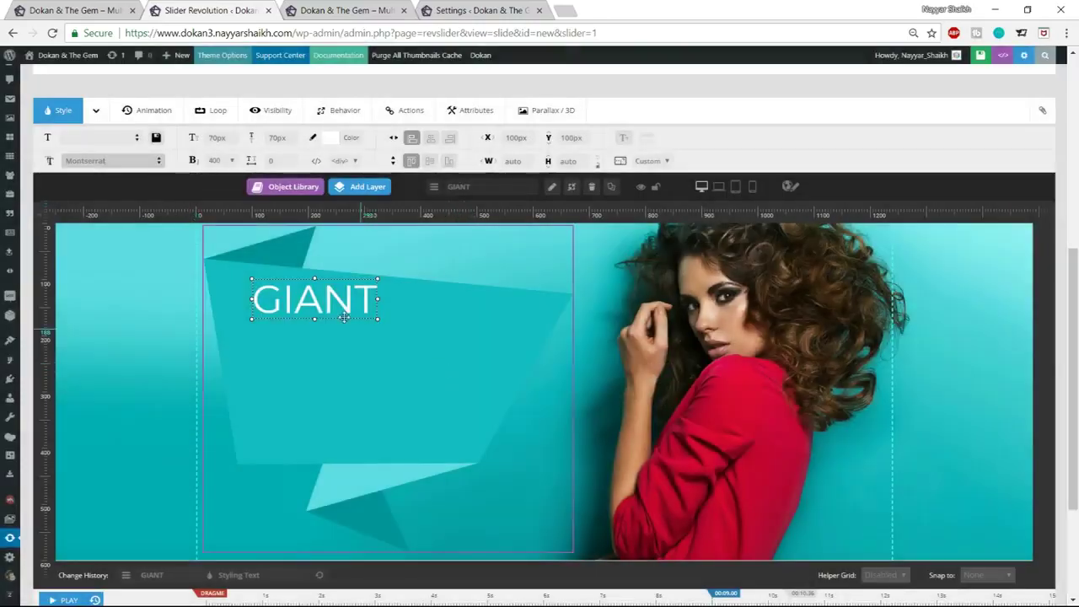
Set GIANT's font weight to 200 and position it on the banner at X 67px, Y 127px
left_click_drag(349, 306, 326, 318)
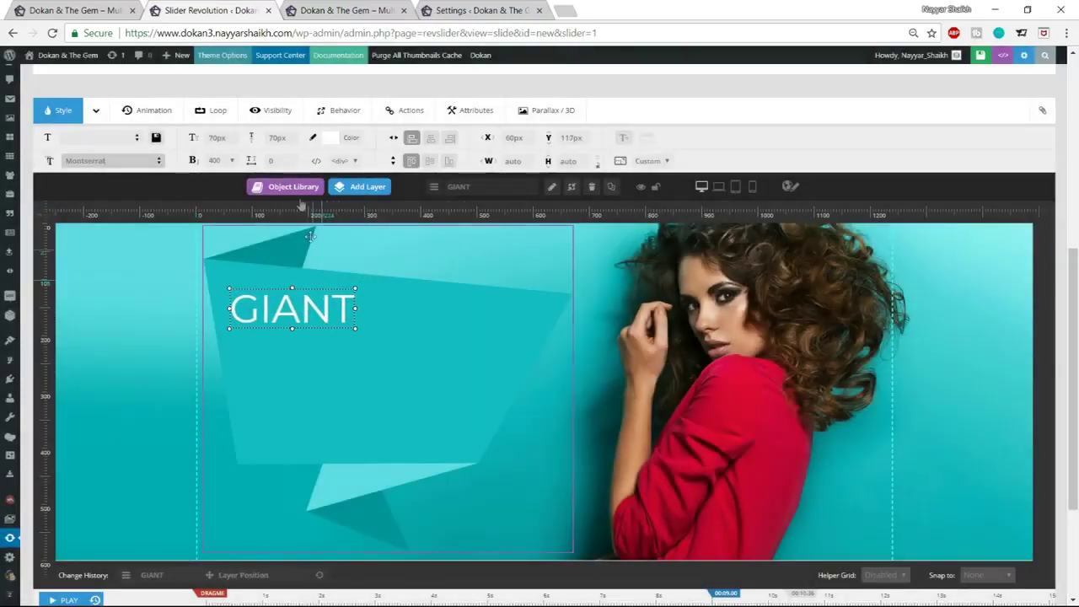
left_click(213, 162)
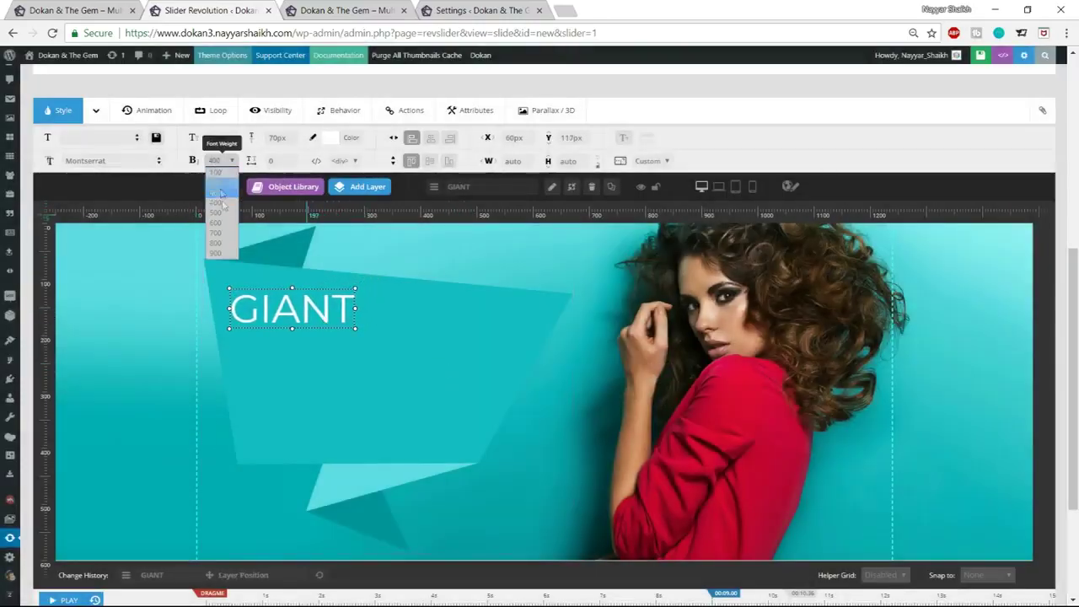
left_click(221, 184)
left_click_drag(297, 316, 300, 323)
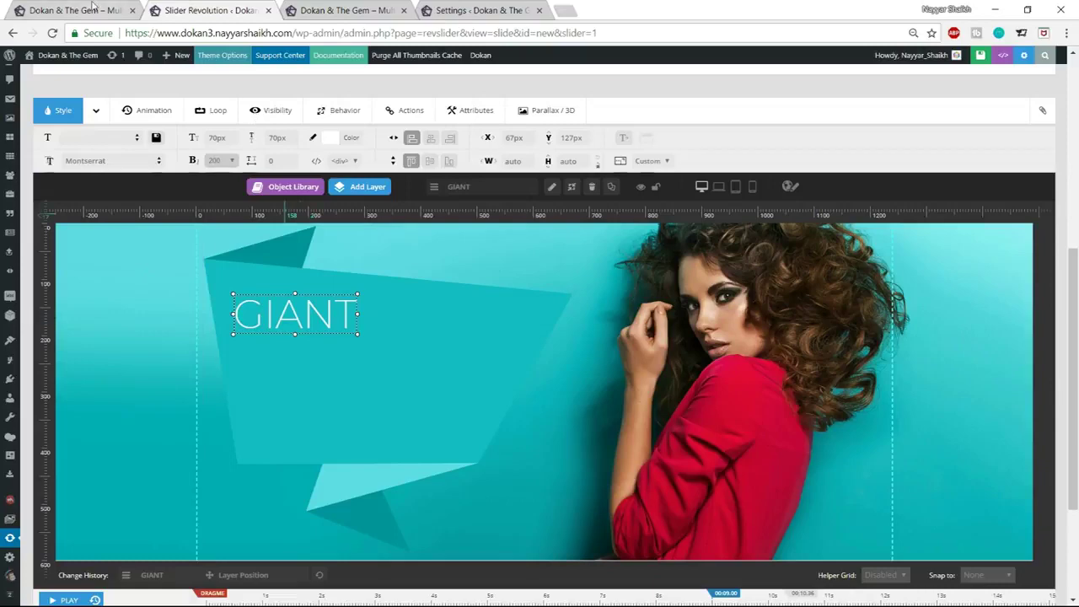
key("ctrl+Page_Up")
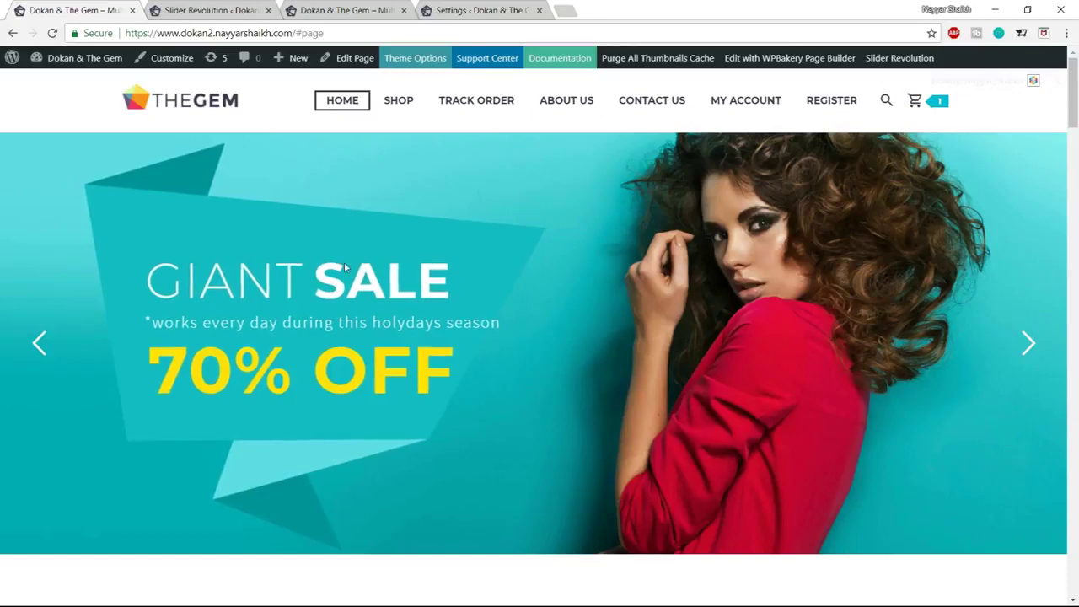
key("ctrl+Tab")
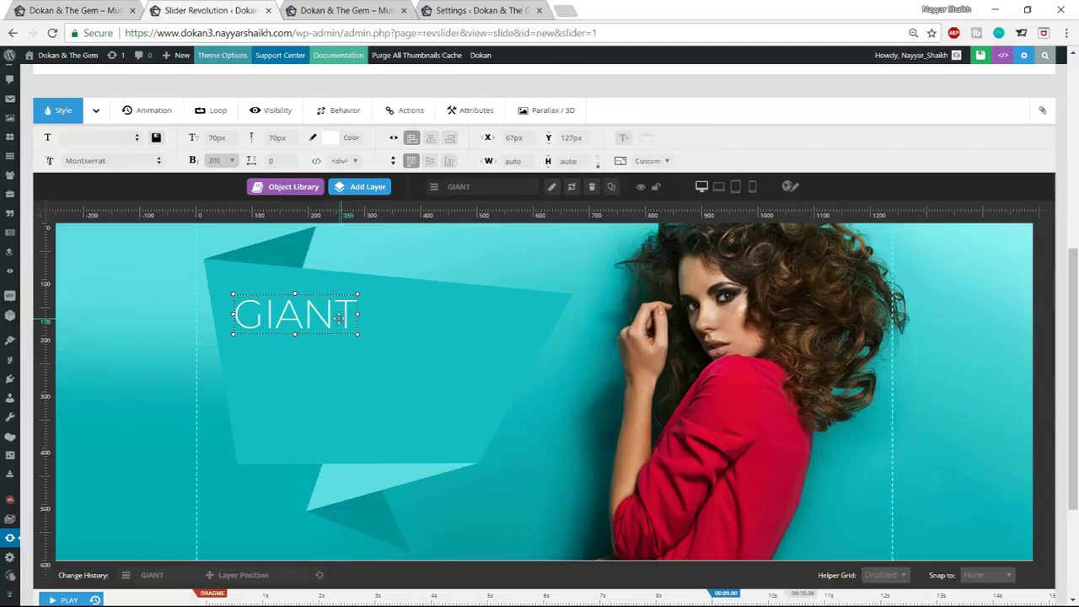
Duplicate GIANT, move the copy right, change its text to 'SALE' with weight 700
right_click(302, 317)
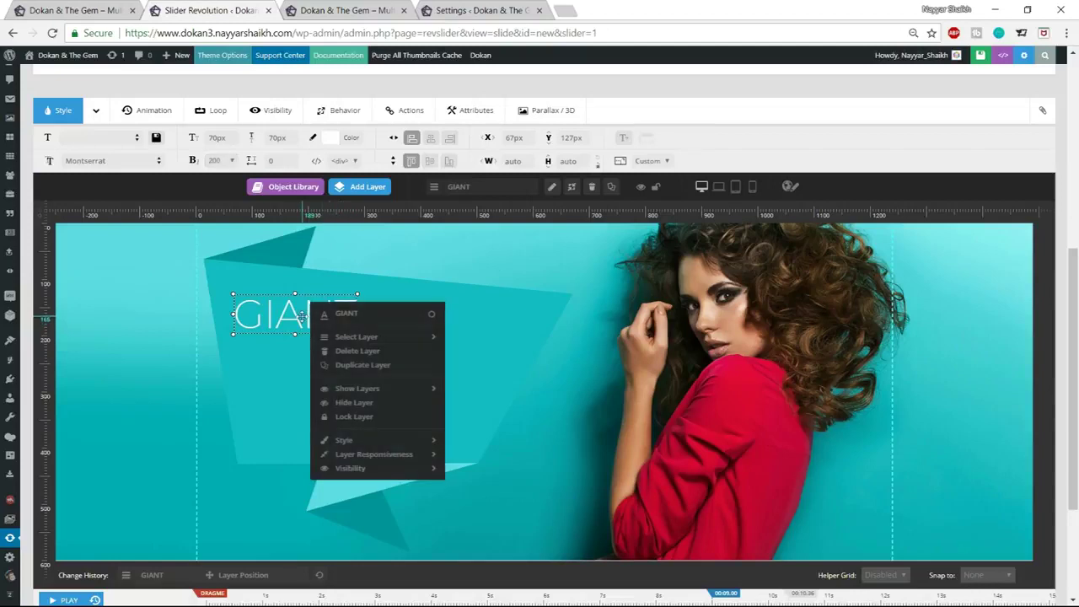
left_click(378, 371)
left_click_drag(327, 325, 459, 328)
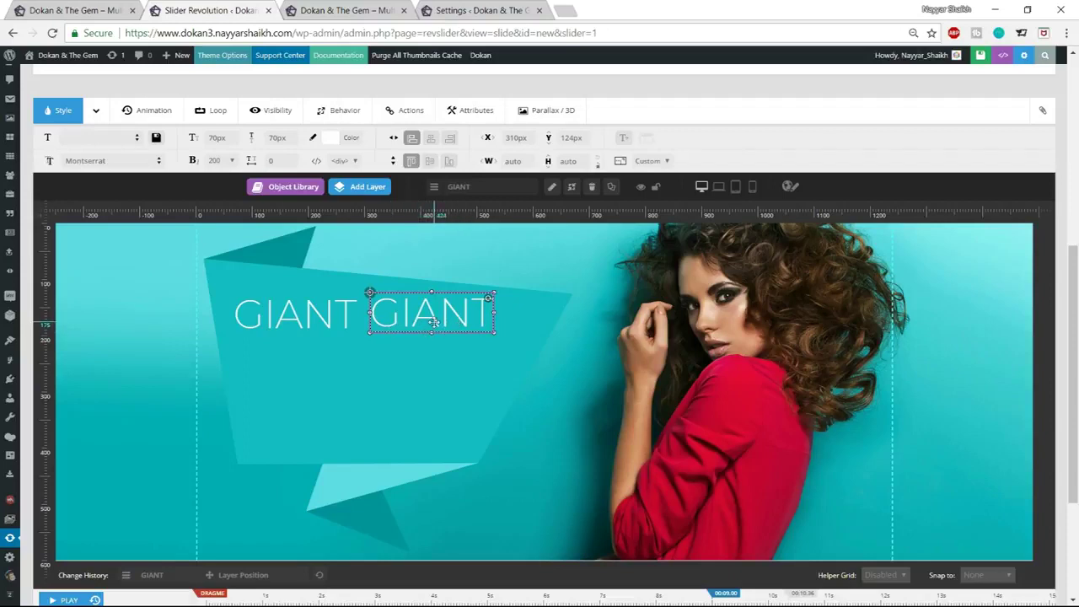
double_click(434, 322)
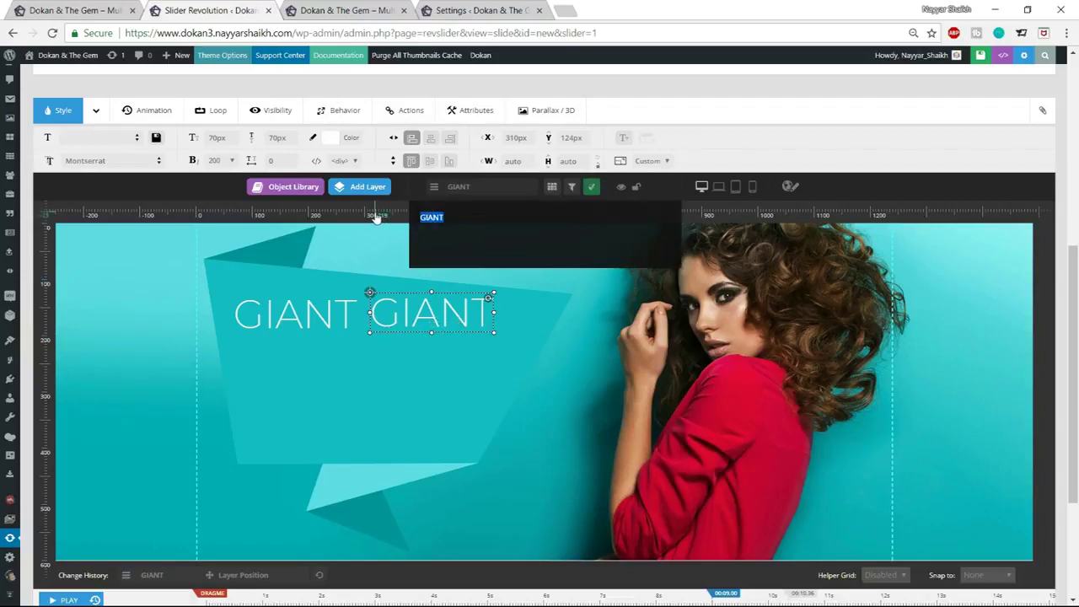
type("SALE")
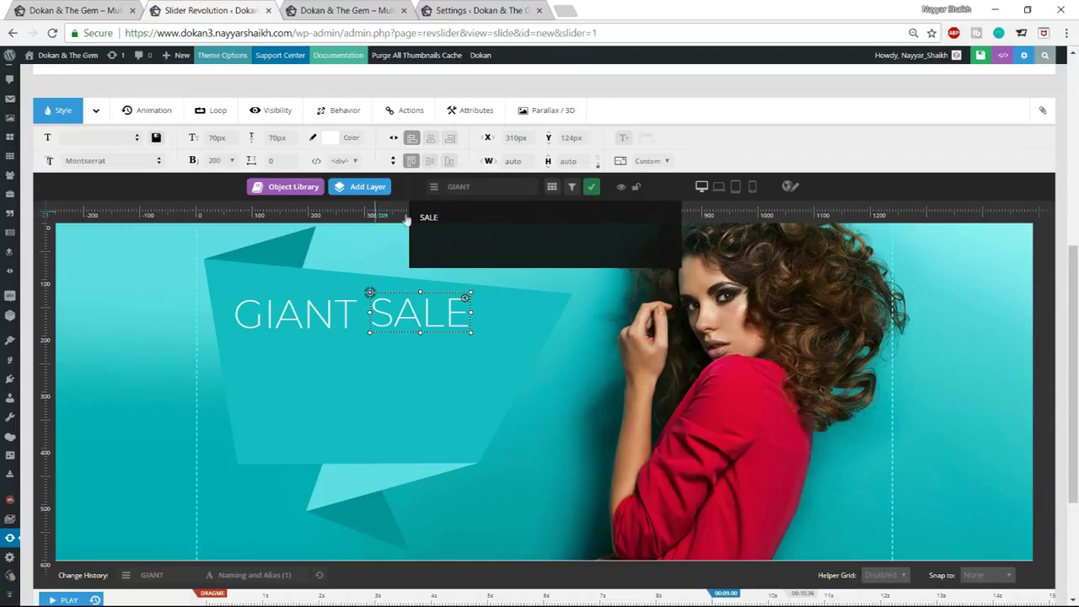
left_click(592, 187)
left_click(221, 160)
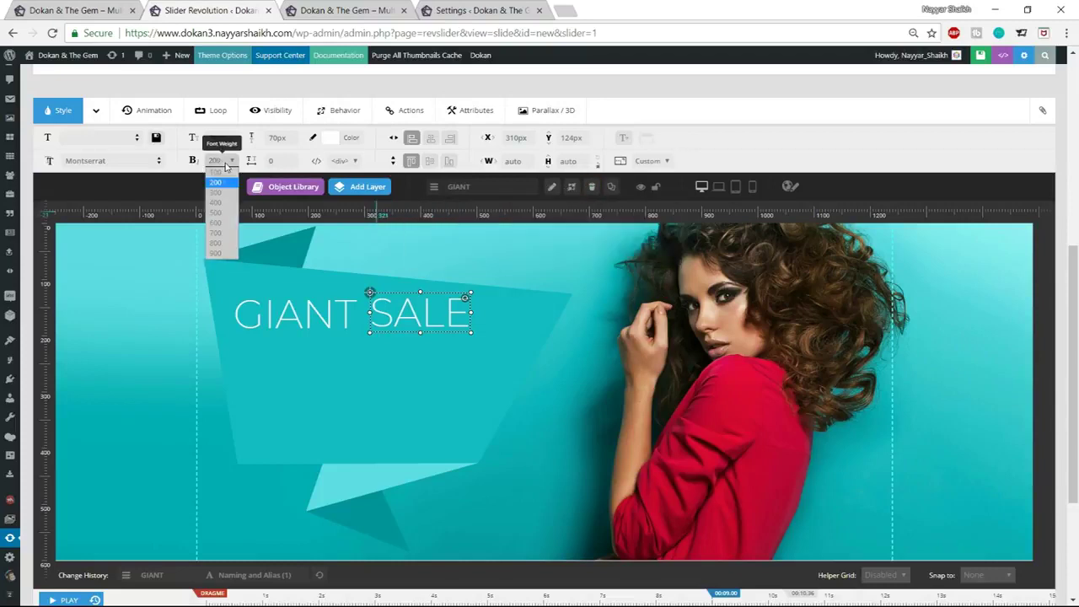
left_click(216, 243)
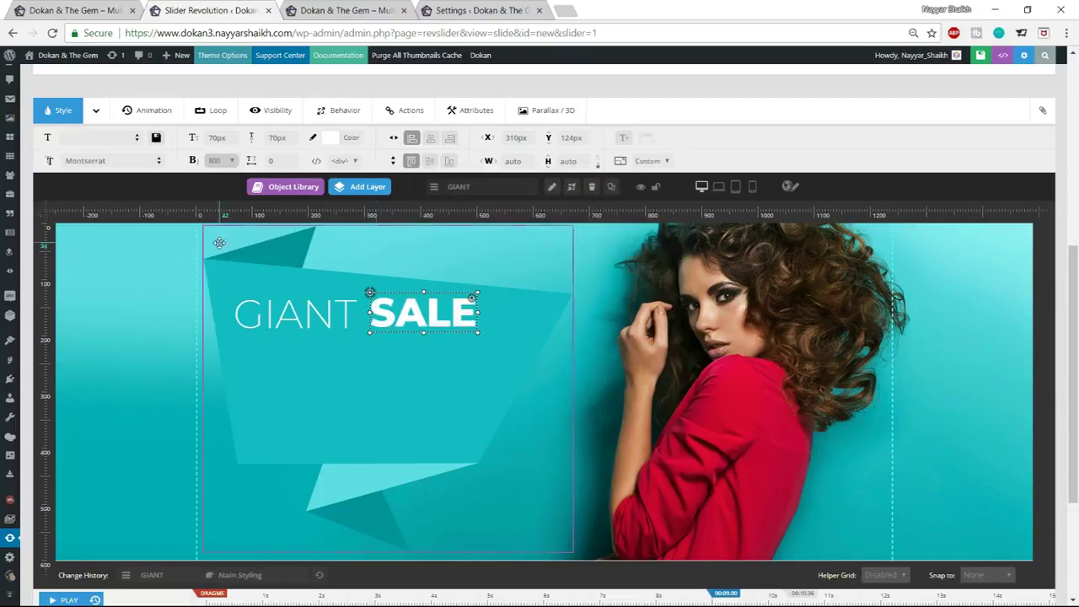
left_click(221, 160)
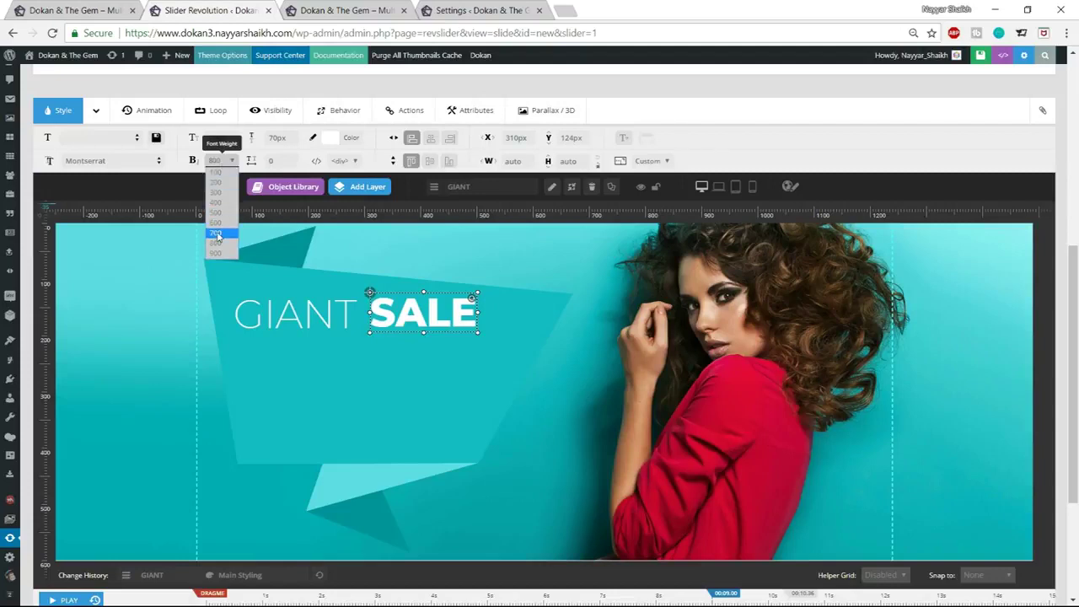
left_click(217, 235)
Align GIANT vertically with SALE and compare against the live demo slide
left_click(354, 381)
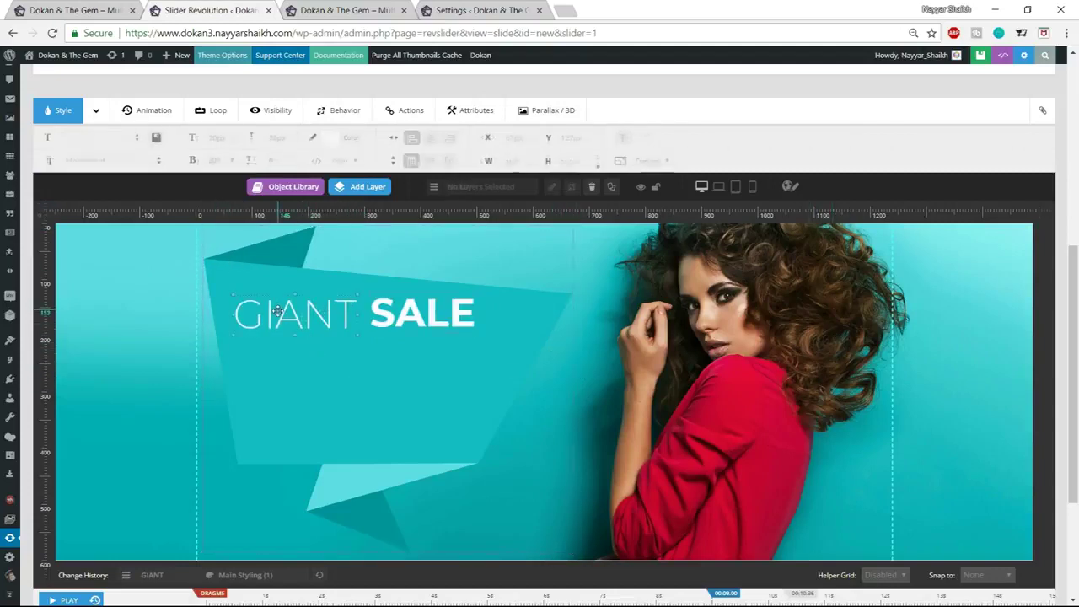
left_click(278, 309)
left_click_drag(278, 309, 278, 308)
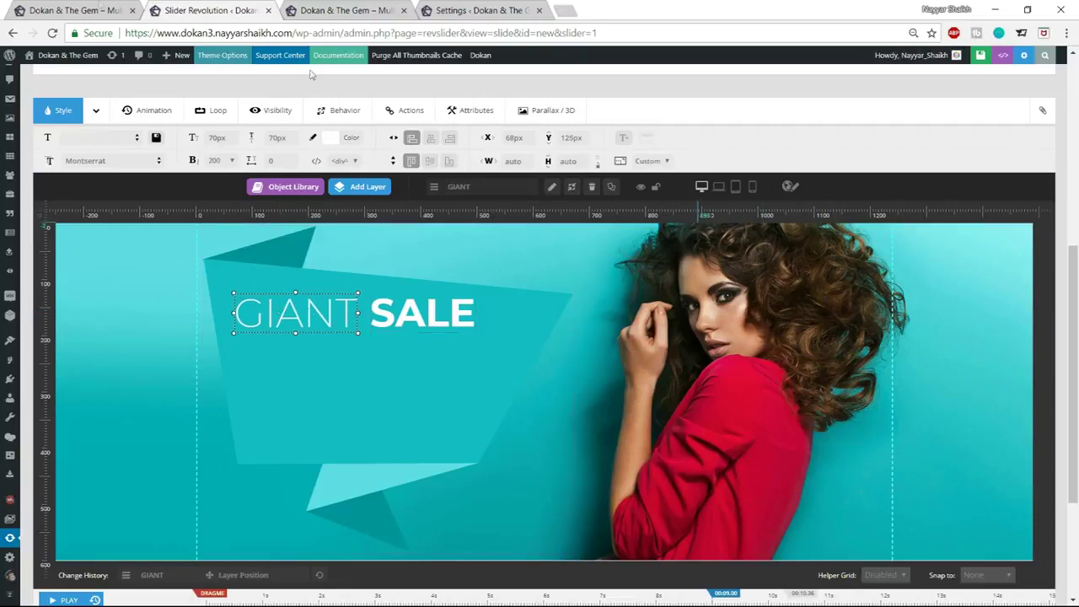
left_click(52, 6)
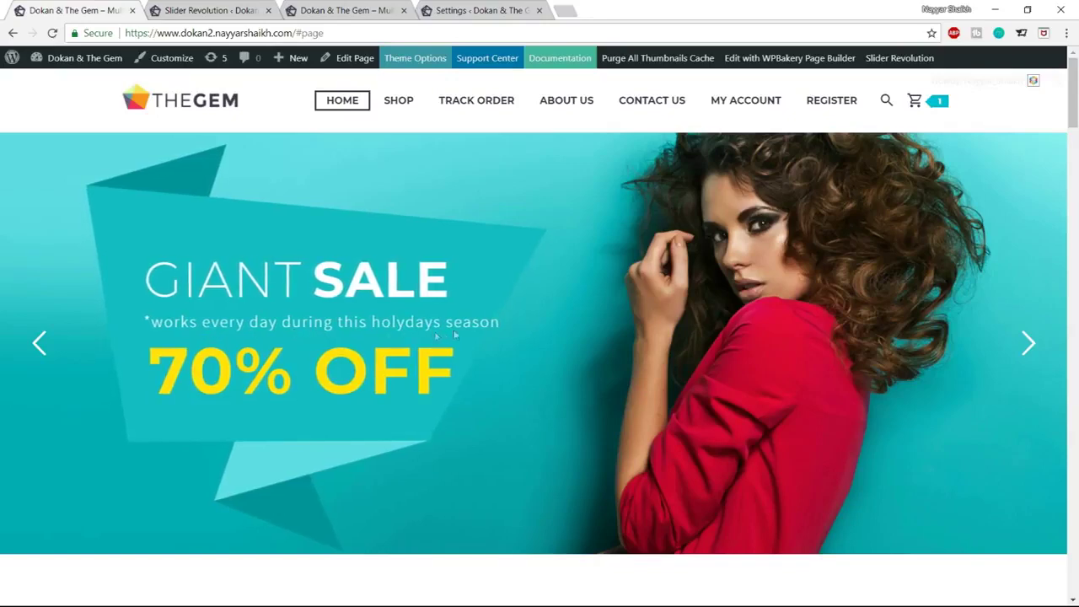
key("ctrl+Tab")
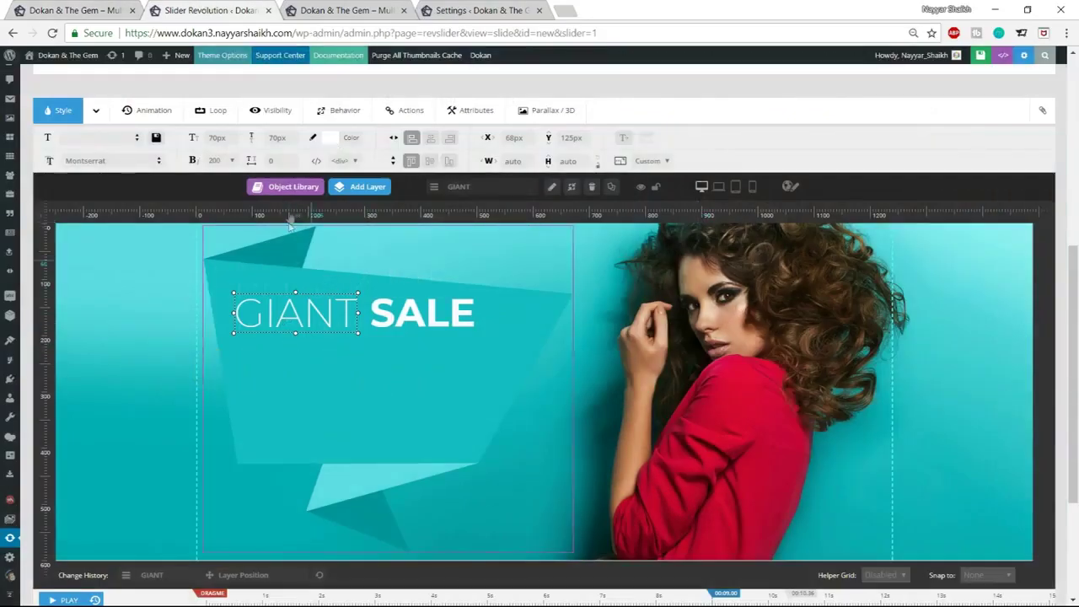
Add a new text layer for the '* works everyday' caption and clear its placeholder
mouse_move(360, 192)
left_click(366, 217)
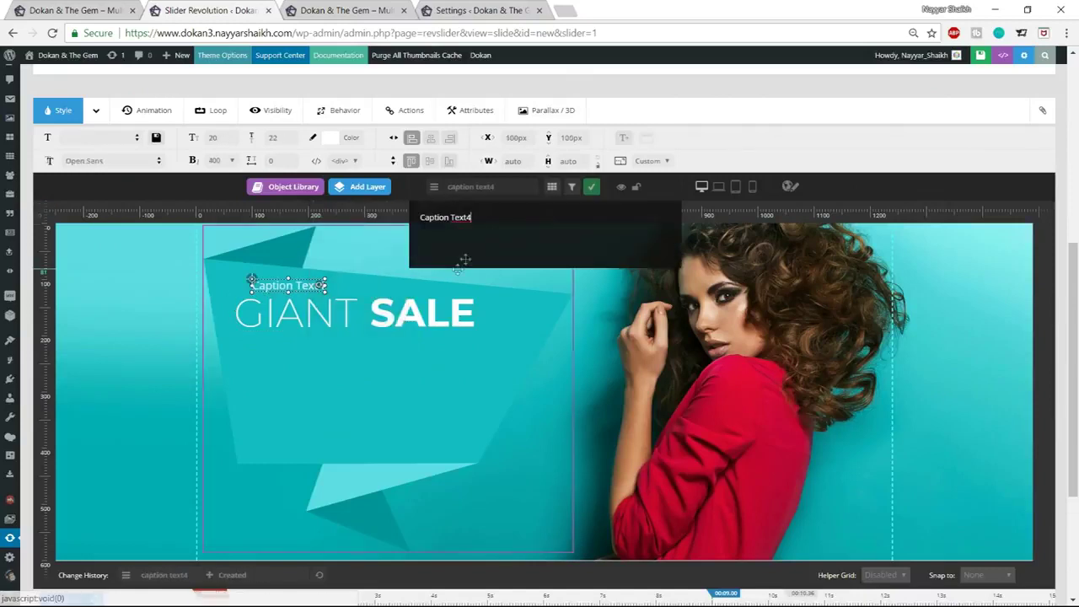
key("BackSpace")
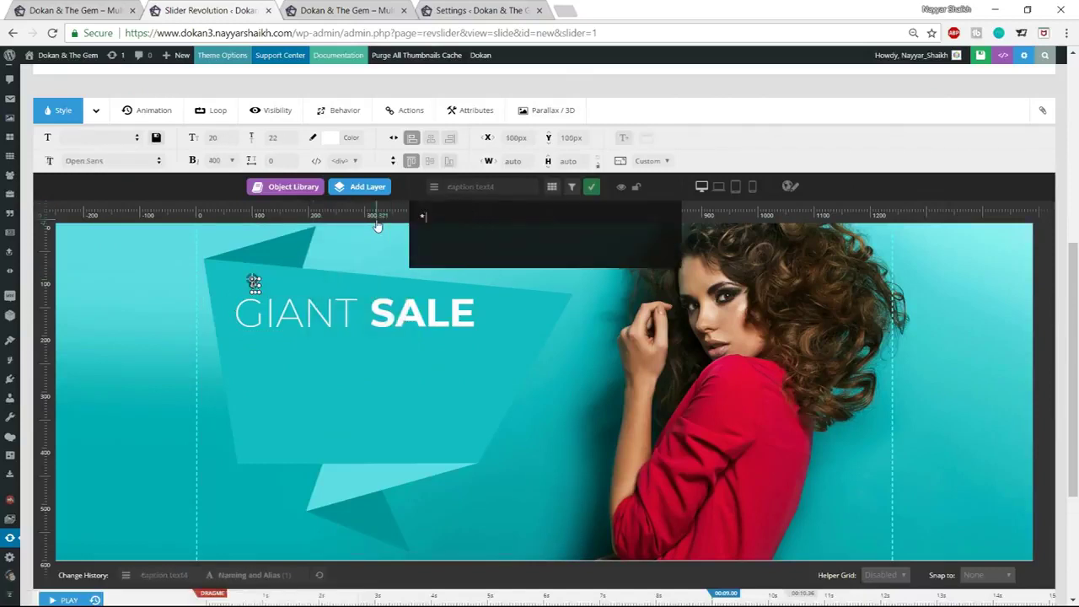
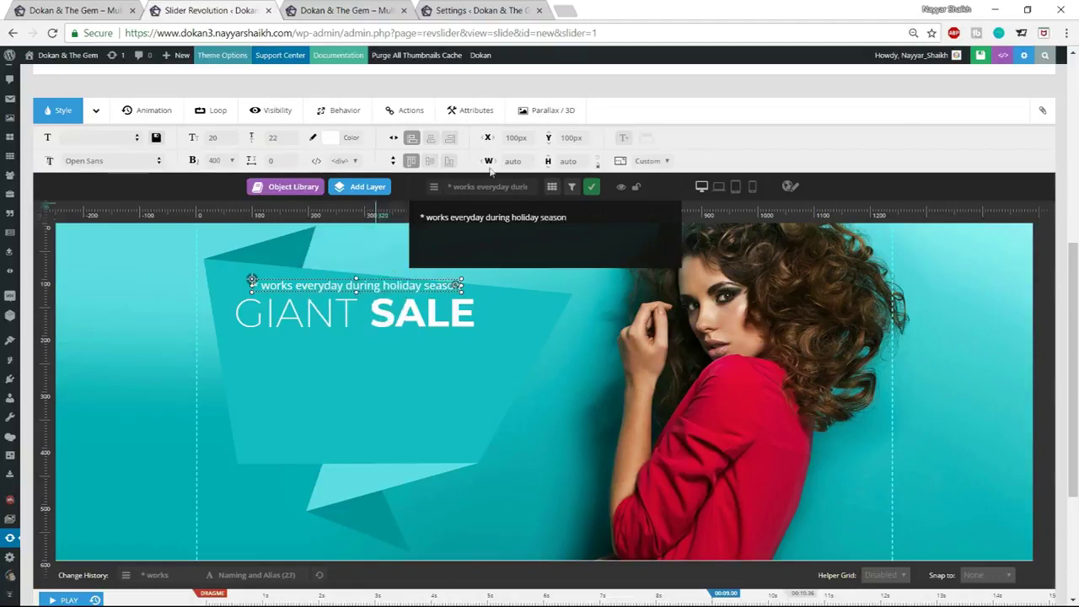
Confirm the holiday-season subtitle text and place it just below GIANT SALE
left_click(592, 187)
left_click_drag(346, 285, 328, 355)
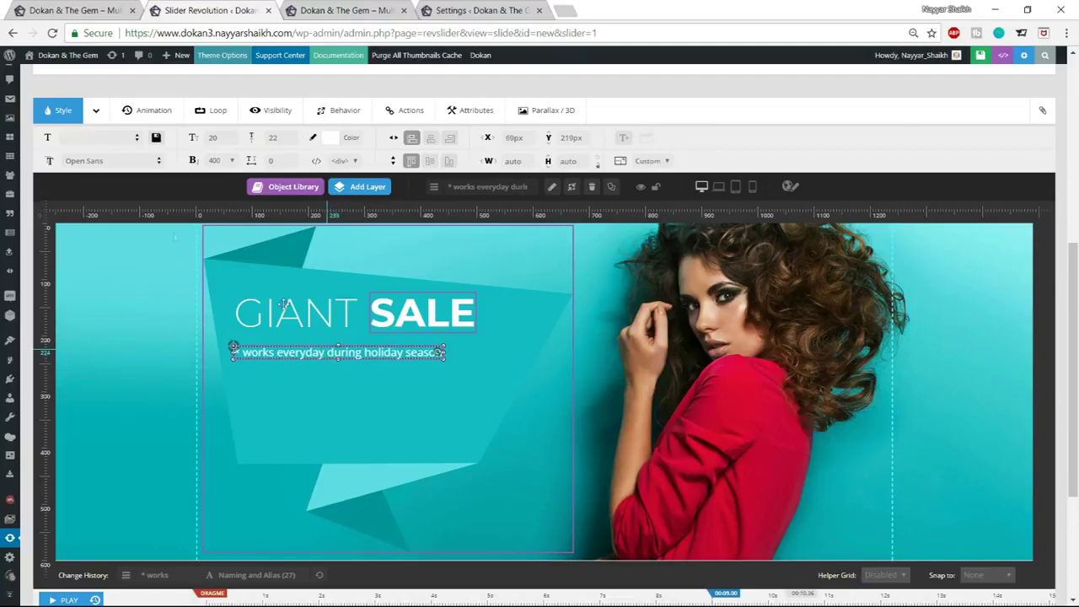
left_click_drag(285, 305, 283, 302)
Set the subtitle's font family to Montserrat
left_click(140, 166)
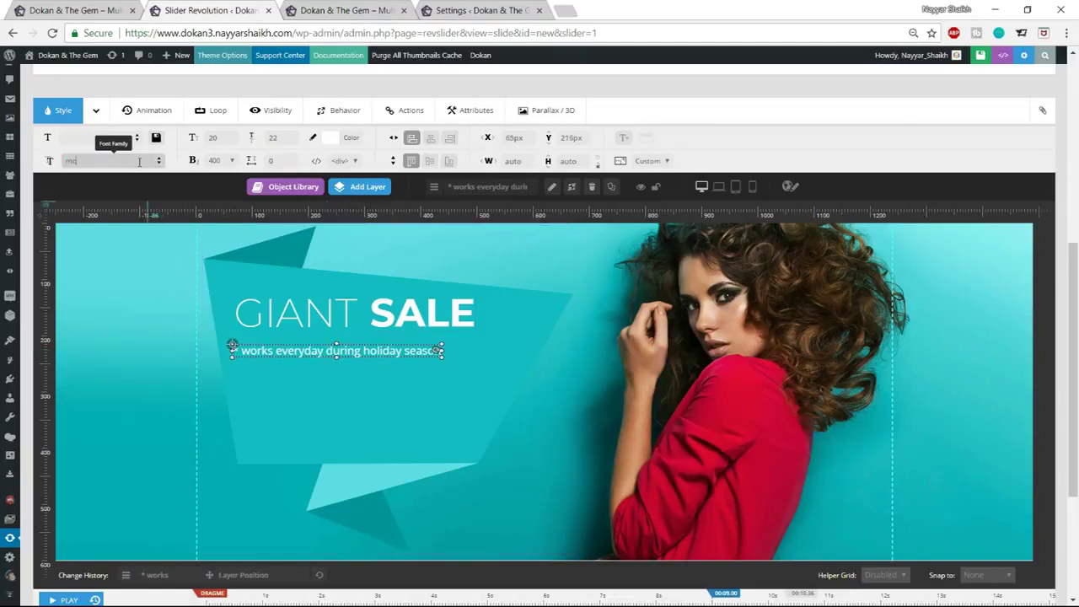
type("mont")
left_click(92, 174)
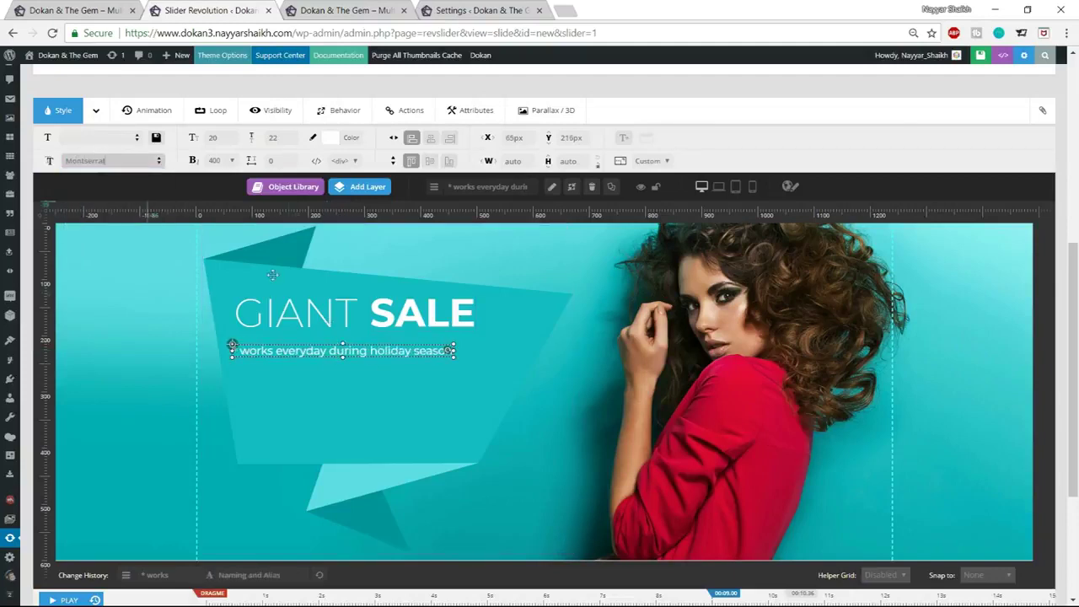
left_click(338, 363)
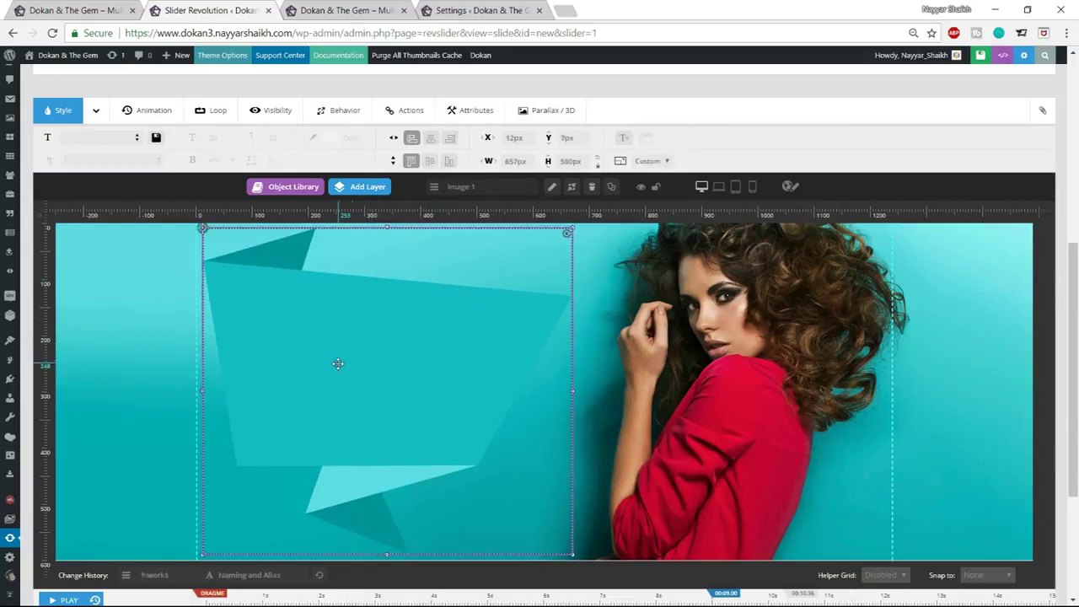
left_click(762, 368)
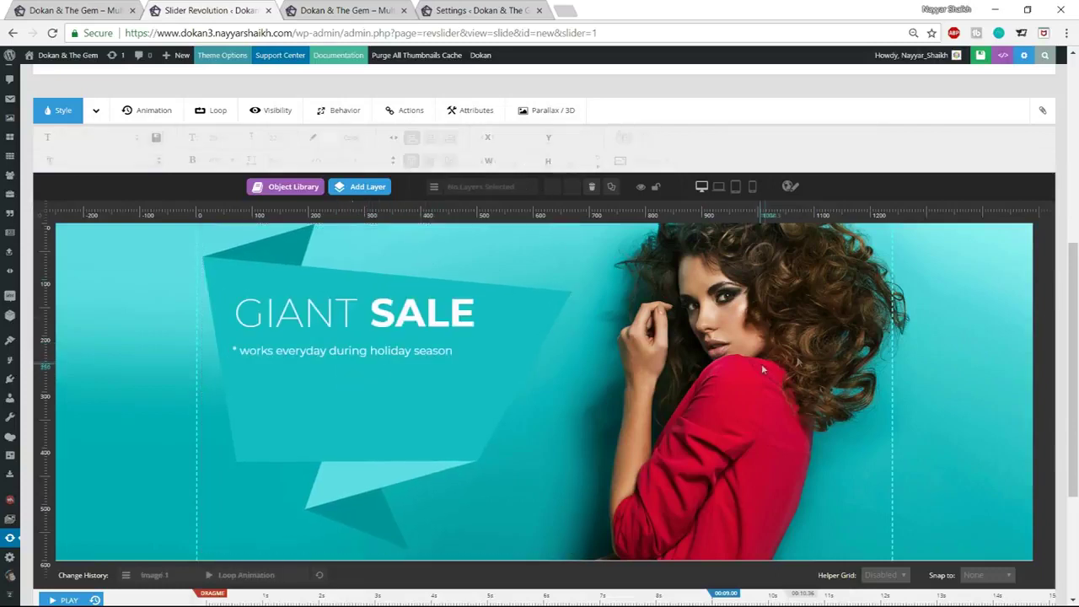
left_click(355, 351)
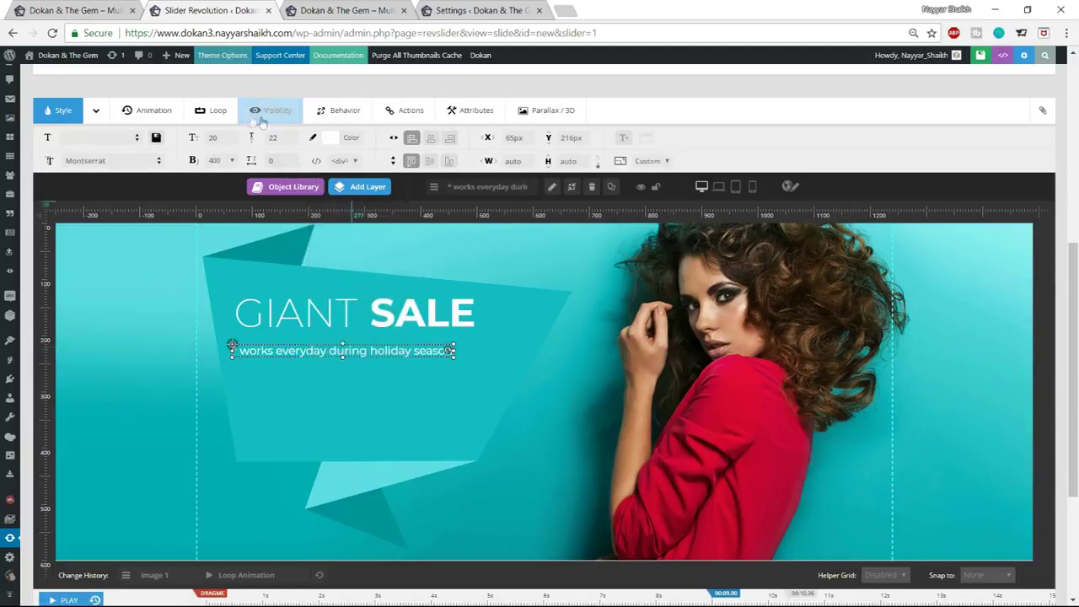
Give the subtitle 1px letter spacing and shift it slightly right and down
left_click(279, 165)
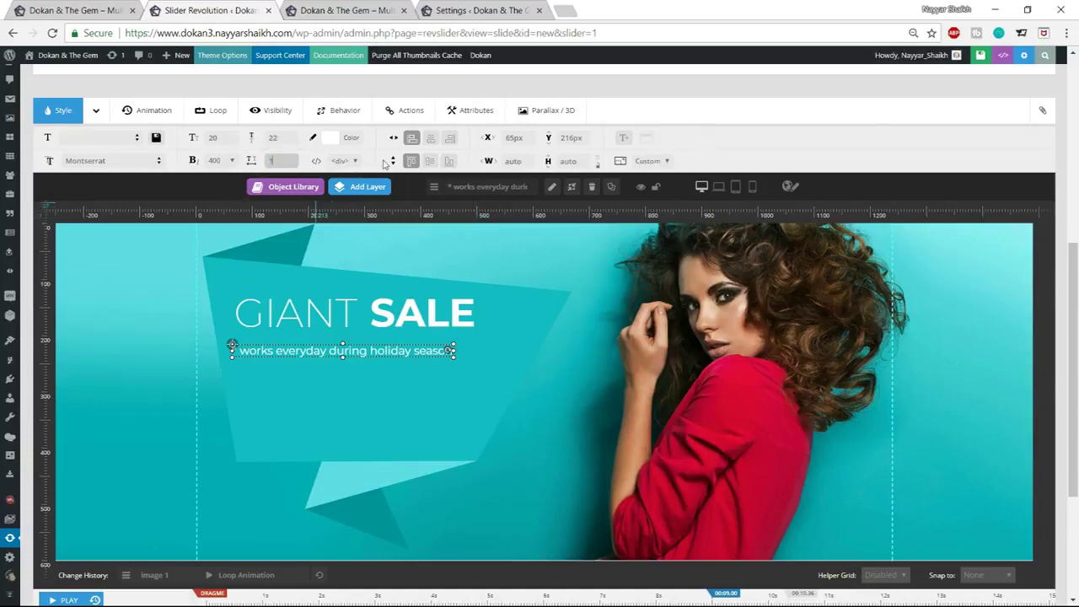
type("1")
key("Return")
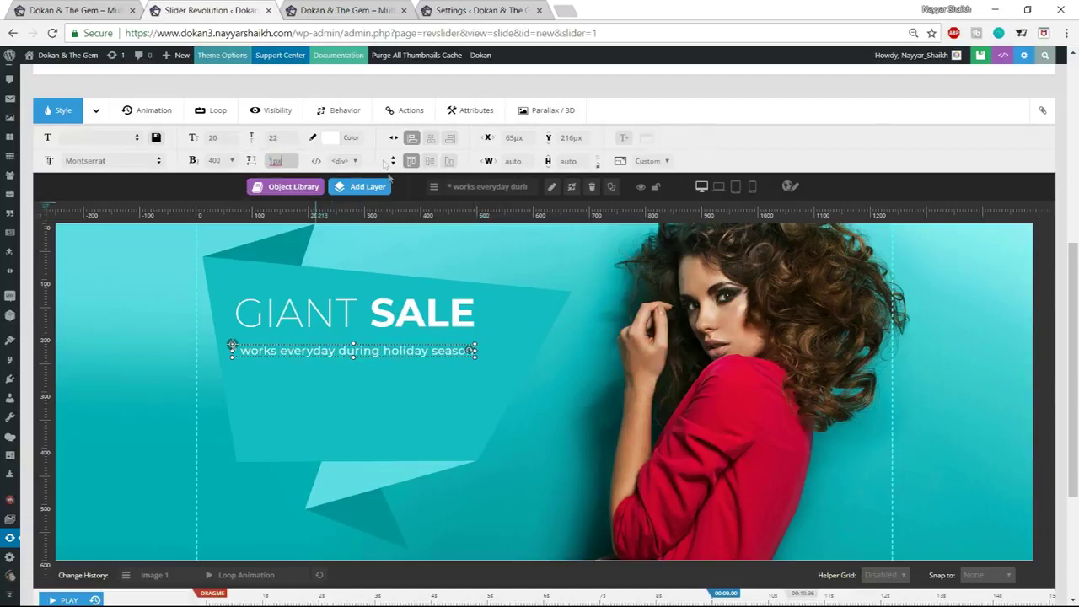
left_click_drag(399, 354, 403, 357)
Compare the slide with the live front-end slider, then return to the editor
left_click(496, 386)
left_click(897, 352)
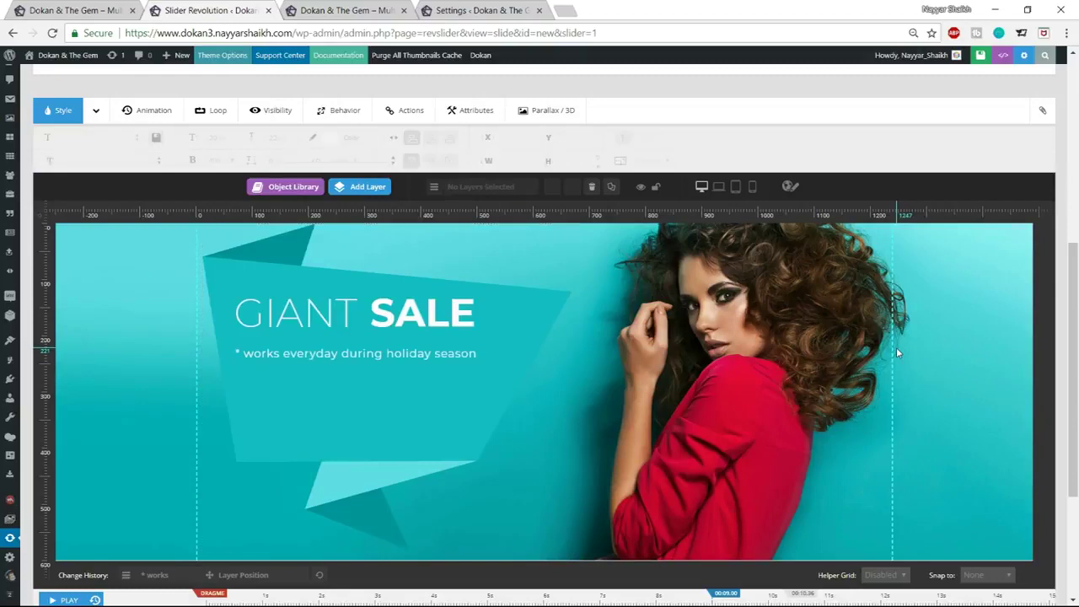
left_click(75, 11)
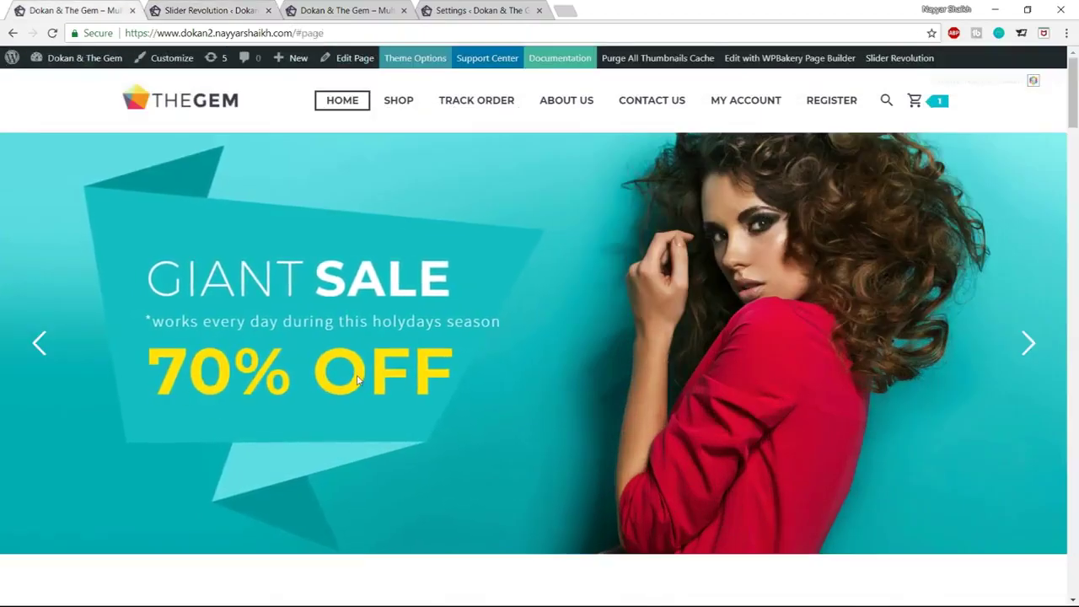
key("ctrl+Tab")
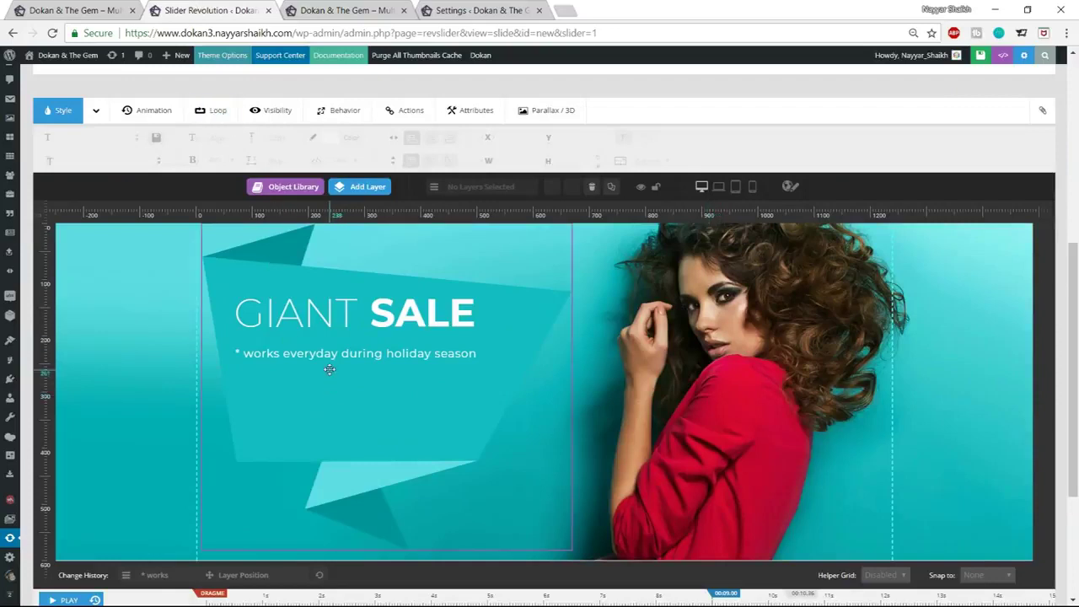
Add a new text layer reading '70% OFF' and move it below the subtitle
left_click_drag(330, 376, 330, 379)
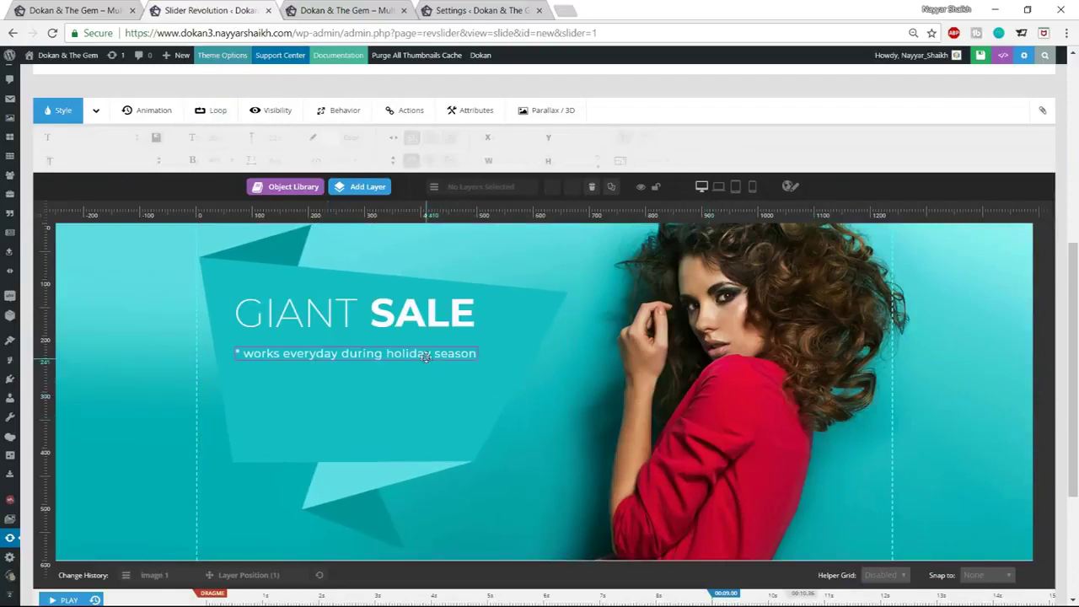
left_click(427, 356)
left_click(365, 188)
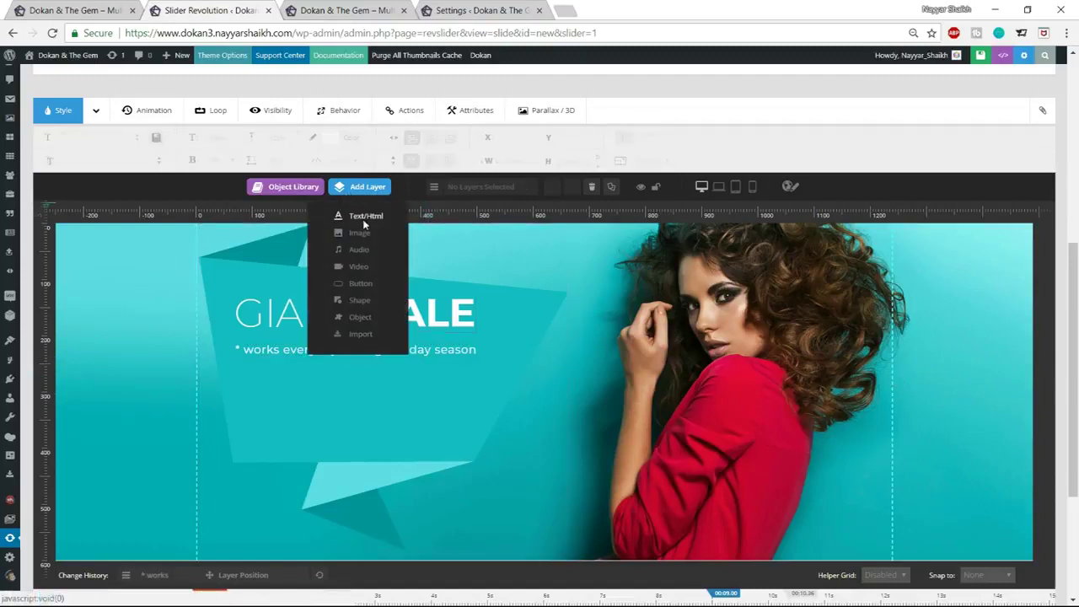
left_click(364, 218)
type("70")
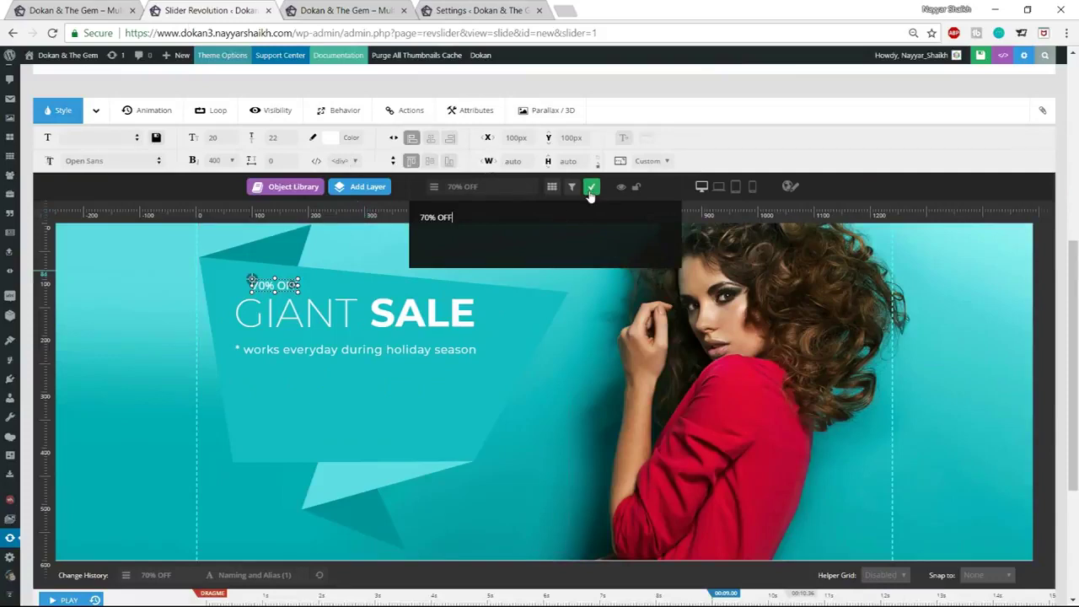
left_click(591, 189)
left_click_drag(251, 281, 239, 385)
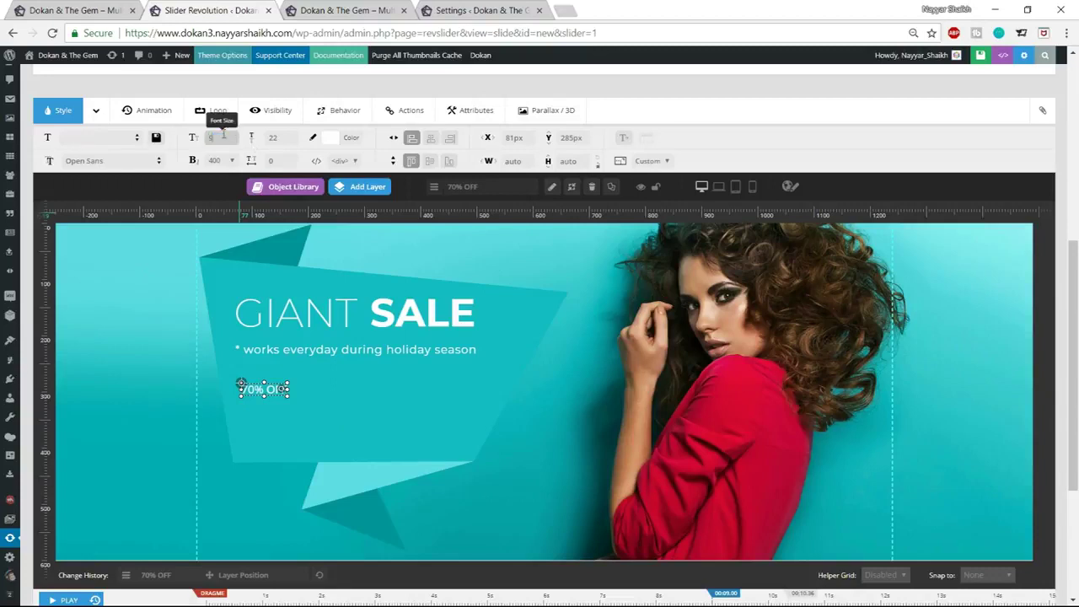
Style 70% OFF at 93px size, 90px line height, Montserrat, weight 700
left_click(277, 138)
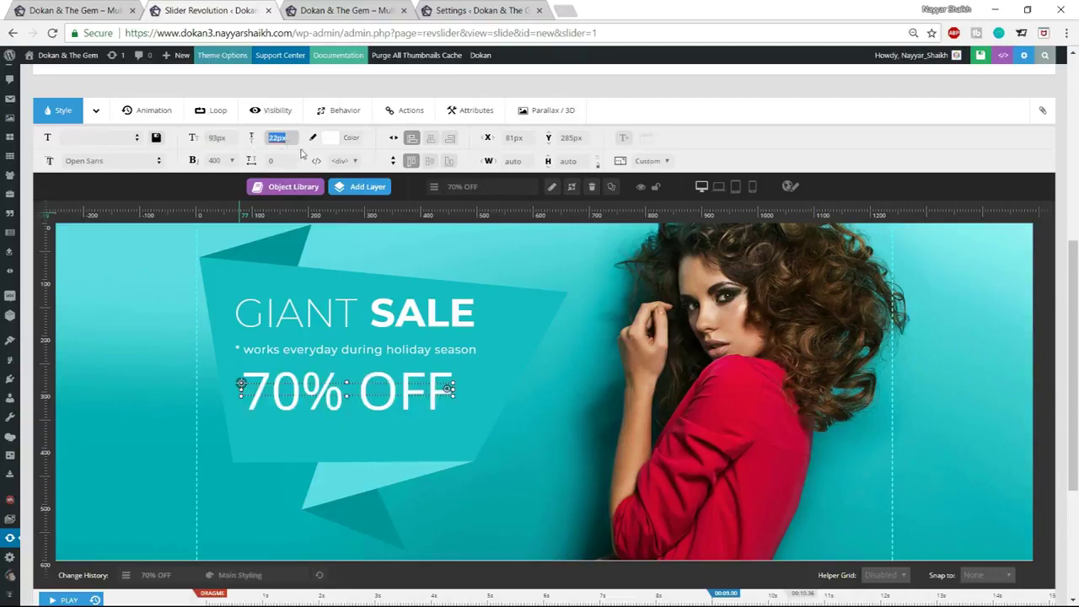
left_click(88, 165)
type("mon")
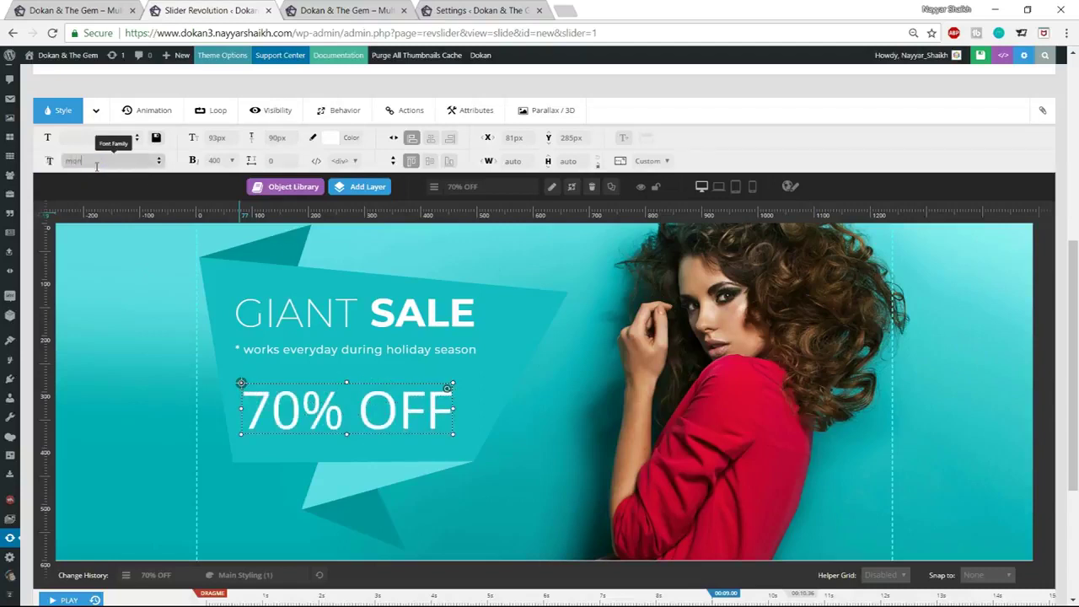
type("ts")
key("Return")
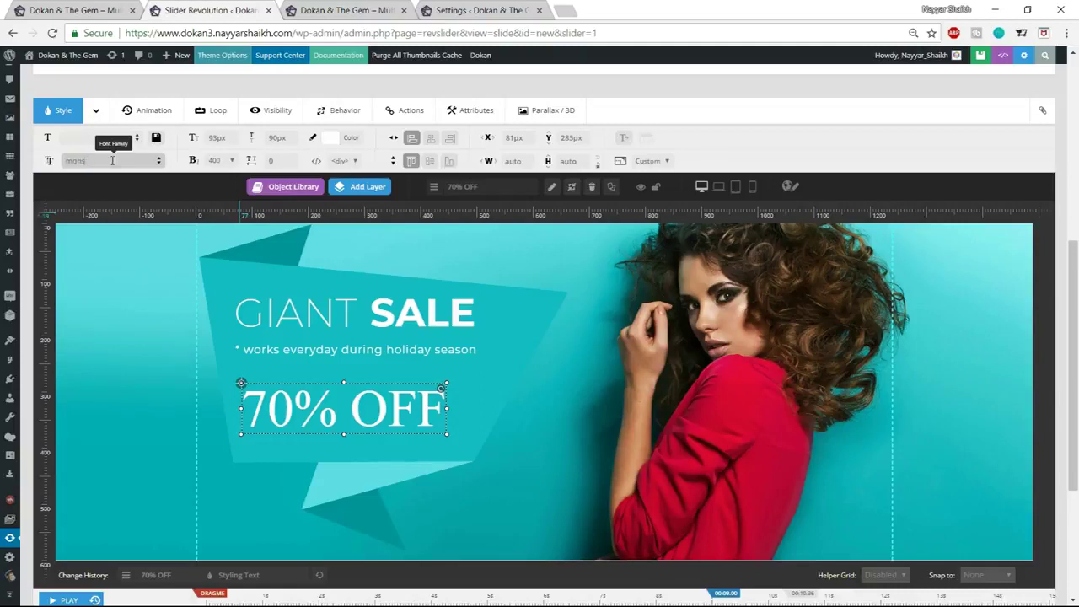
key("BackSpace")
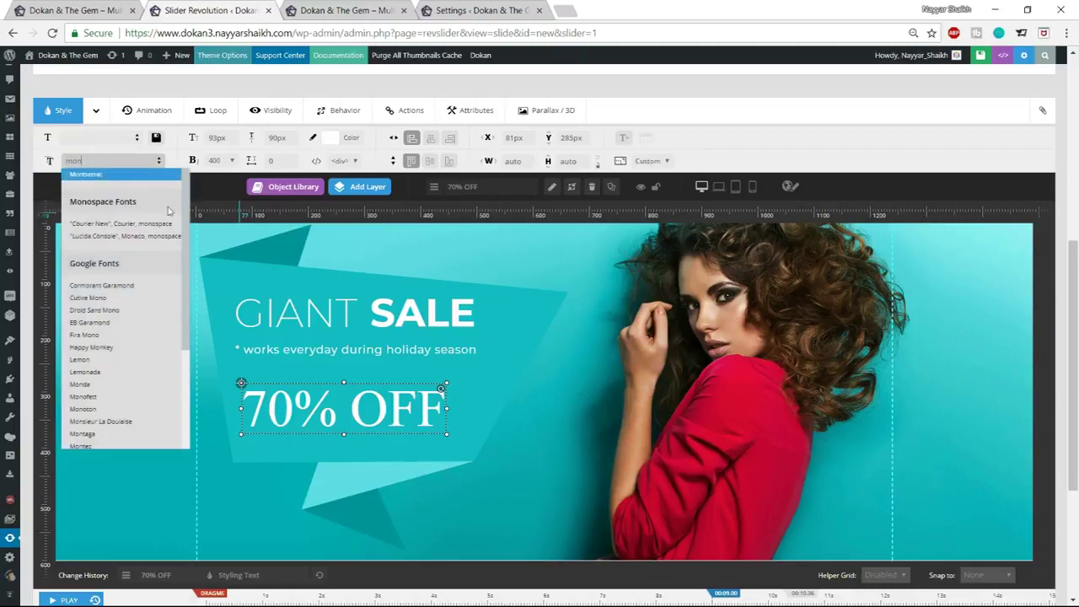
key("Return")
left_click(217, 161)
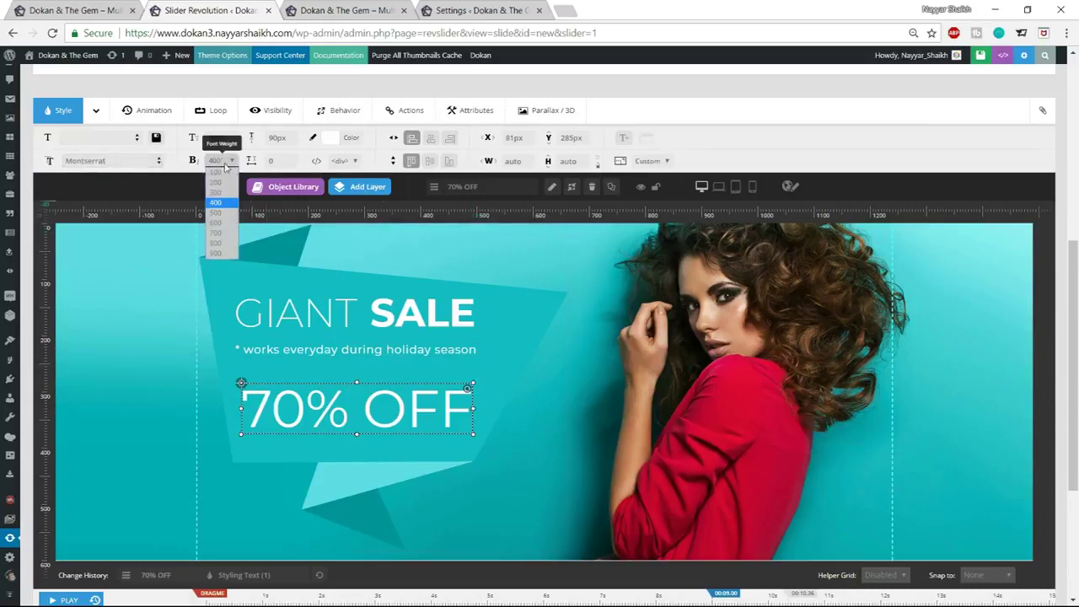
left_click(217, 232)
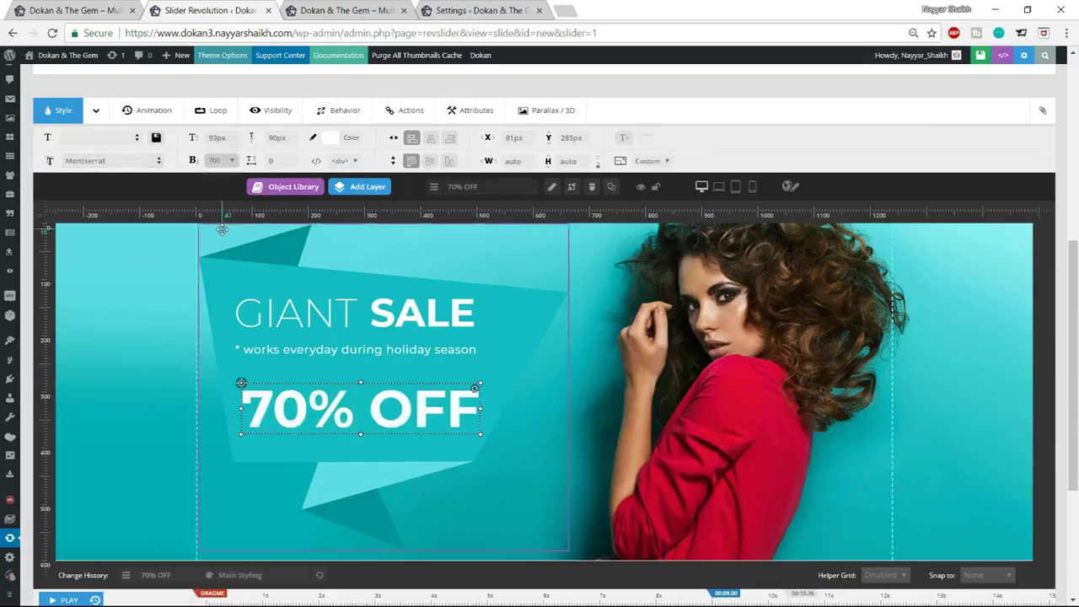
Colour 70% OFF yellow and nudge it up toward the subtitle
left_click_drag(378, 398, 373, 388)
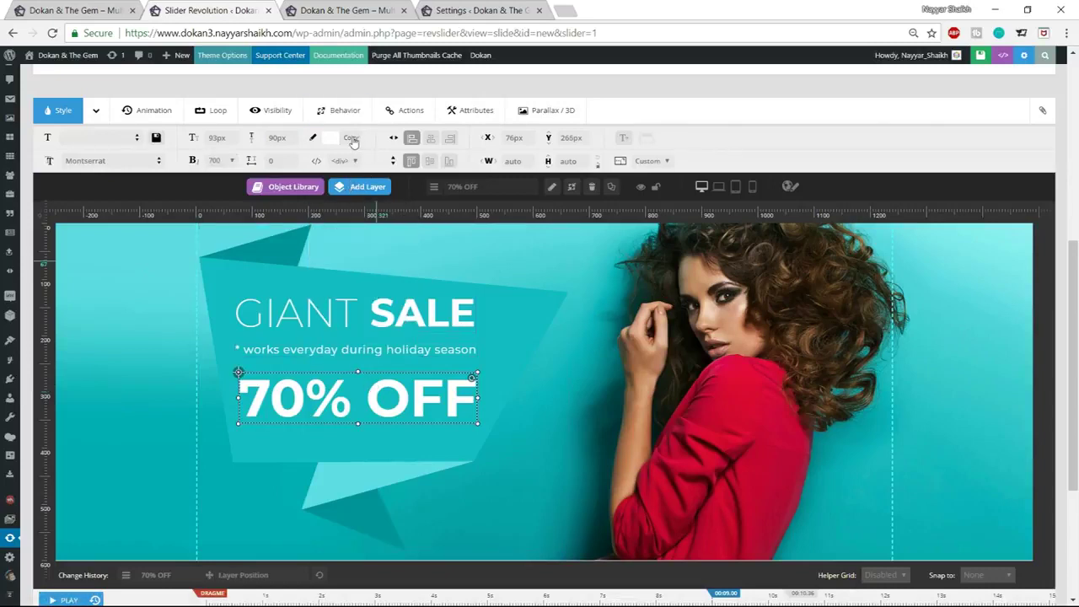
left_click(351, 140)
left_click(514, 286)
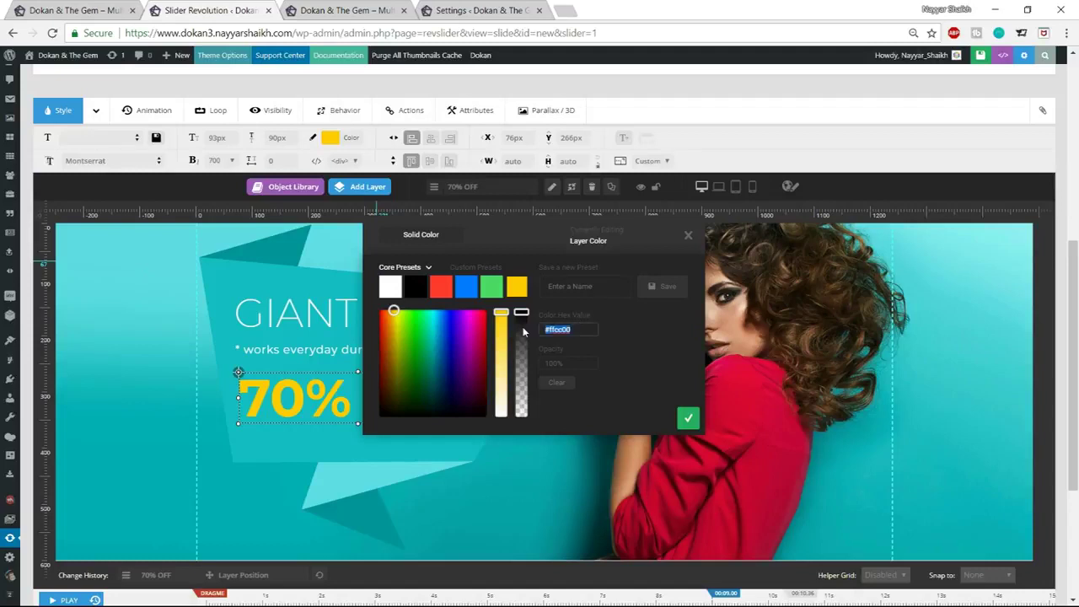
left_click(689, 419)
left_click_drag(441, 399, 441, 397)
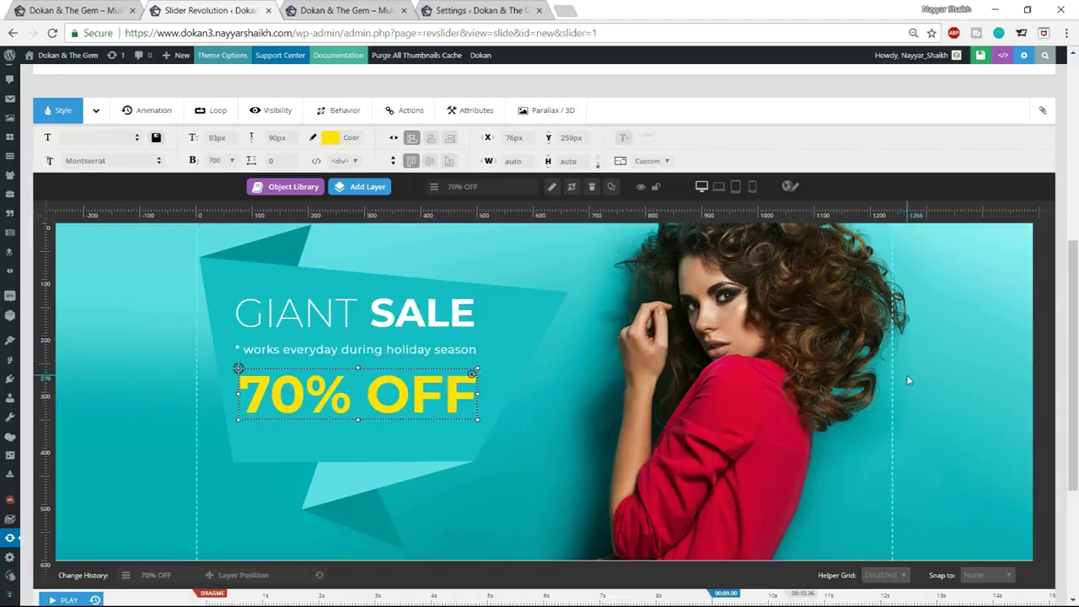
Save the edited GIANT SALE slide
scroll(747, 390, "up", 5)
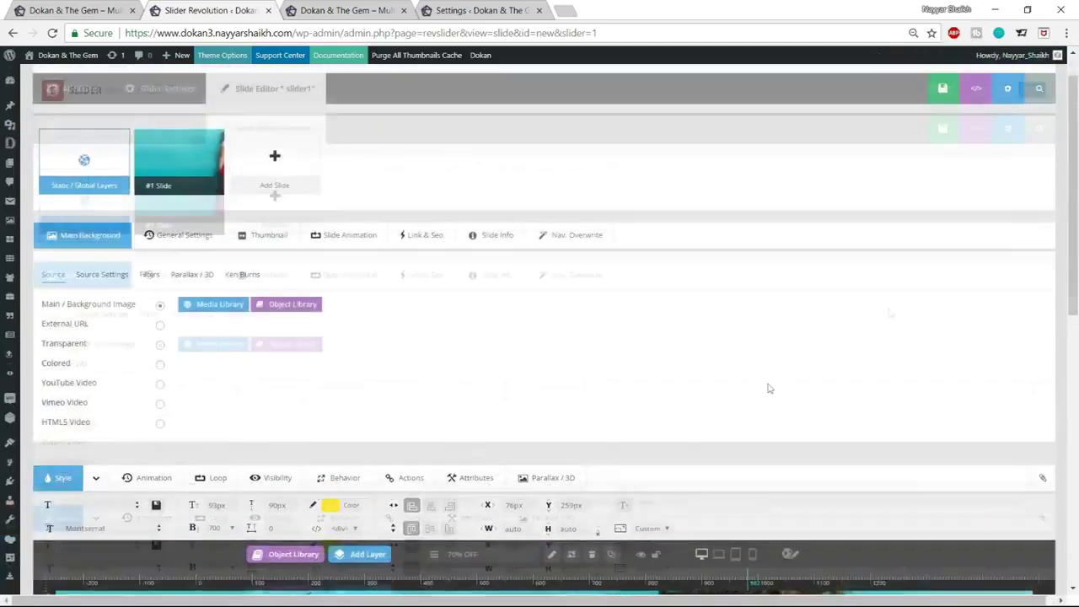
left_click(921, 135)
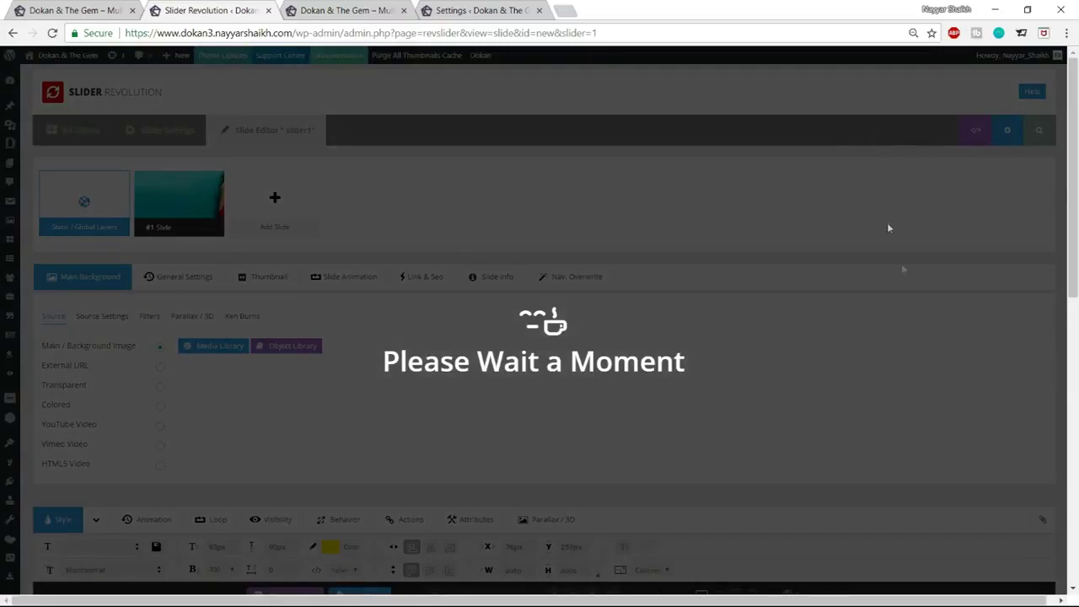
scroll(911, 325, "down", 3)
scroll(913, 326, "down", 2)
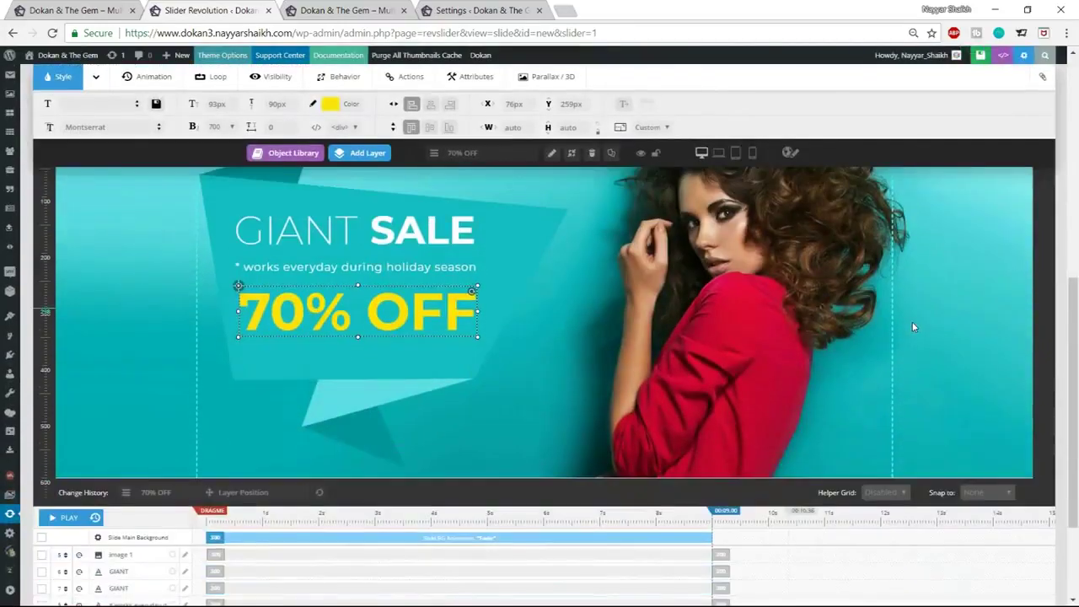
scroll(913, 327, "up", 1)
scroll(913, 327, "down", 1)
Step through the live home page slider's slides, then return to the slide editor
left_click(119, 9)
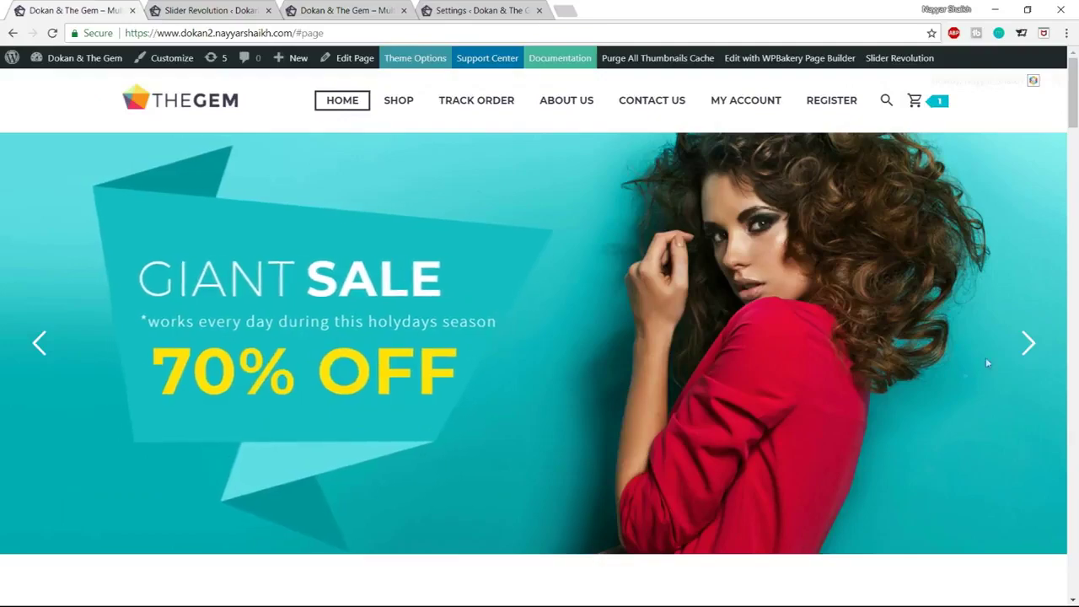
left_click(1026, 344)
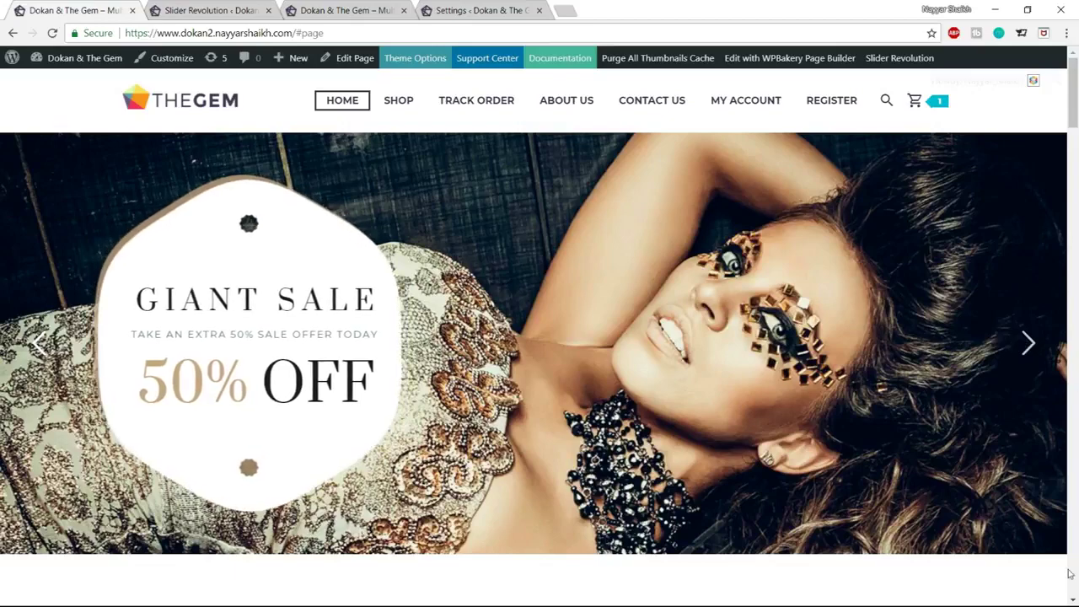
left_click(1026, 342)
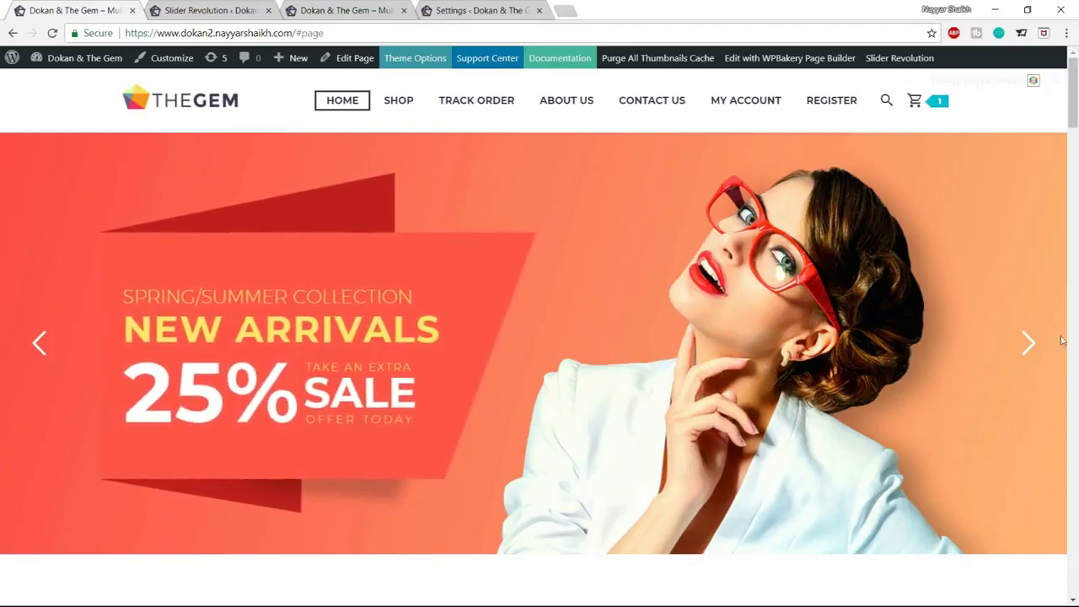
left_click(1046, 357)
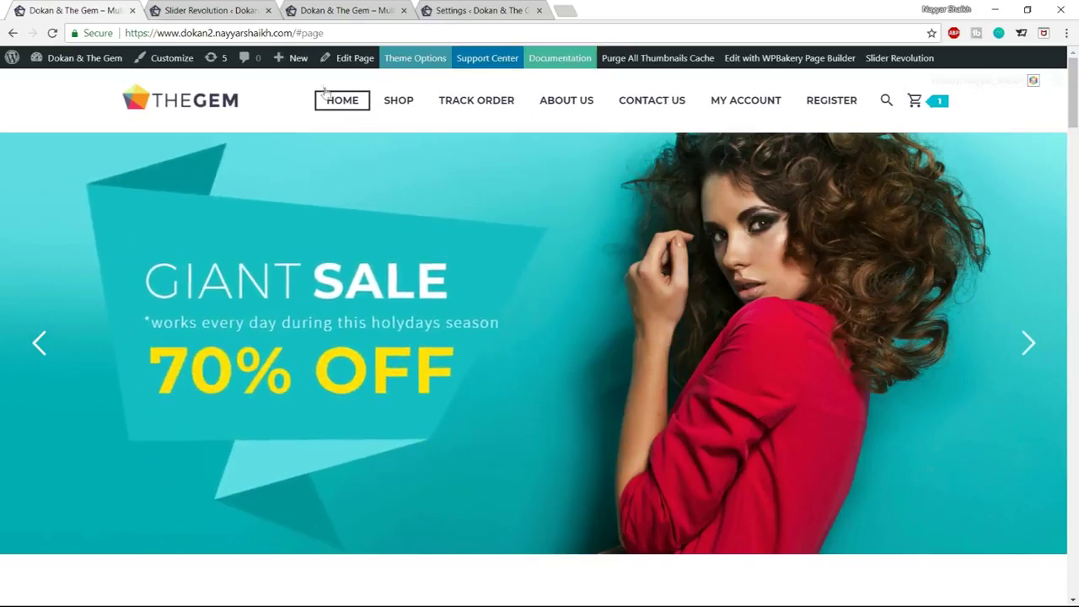
left_click(232, 12)
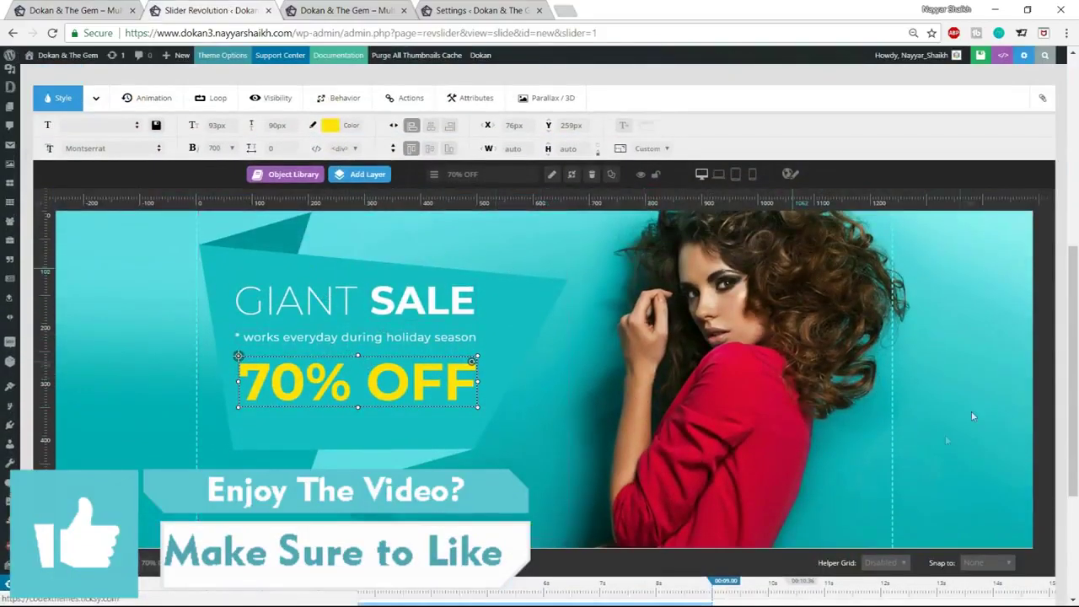
Shorten the slide to 5.5 seconds and end every layer at 5500 ms
scroll(922, 379, "down", 3)
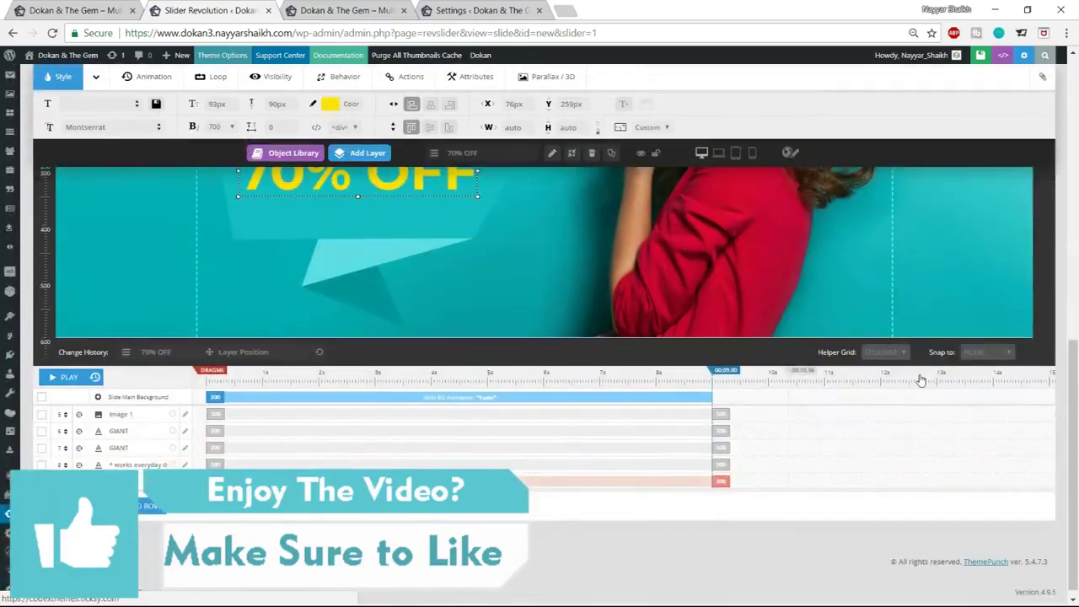
scroll(855, 408, "up", 1)
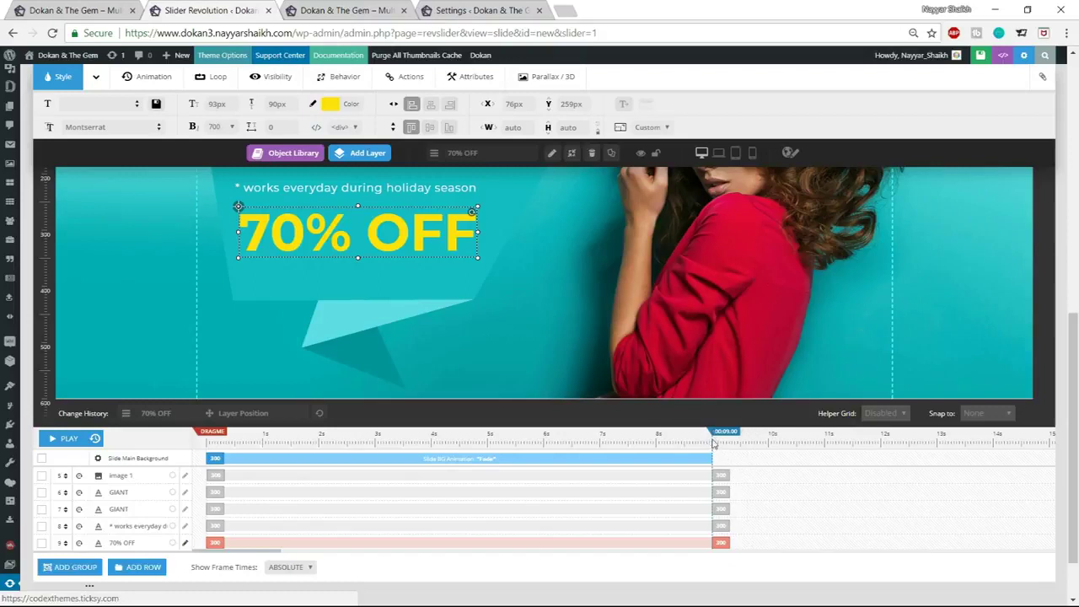
key("ctrl+plus")
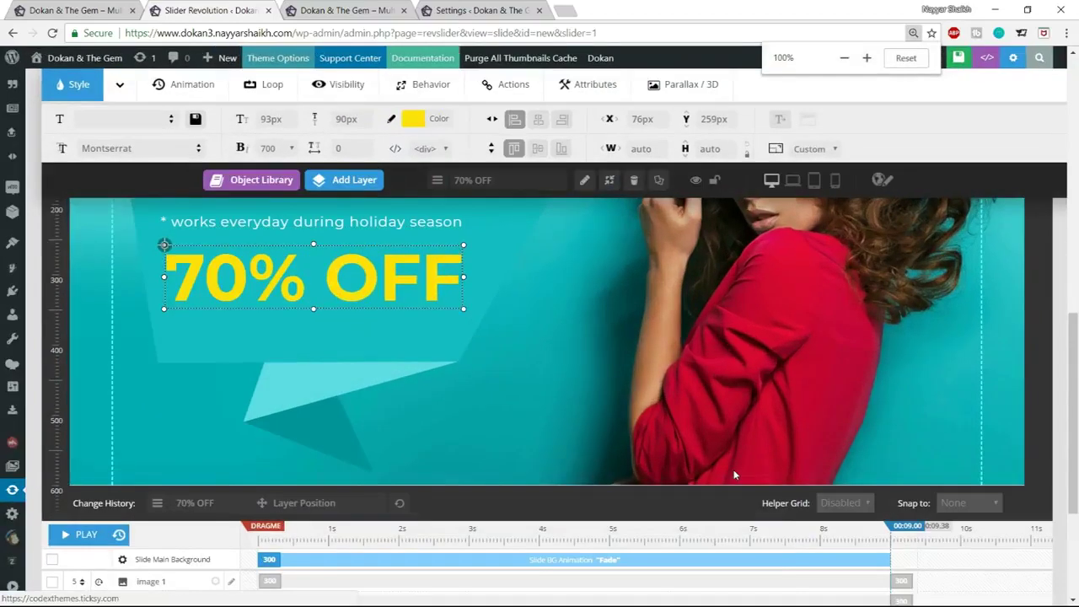
scroll(733, 477, "down", 3)
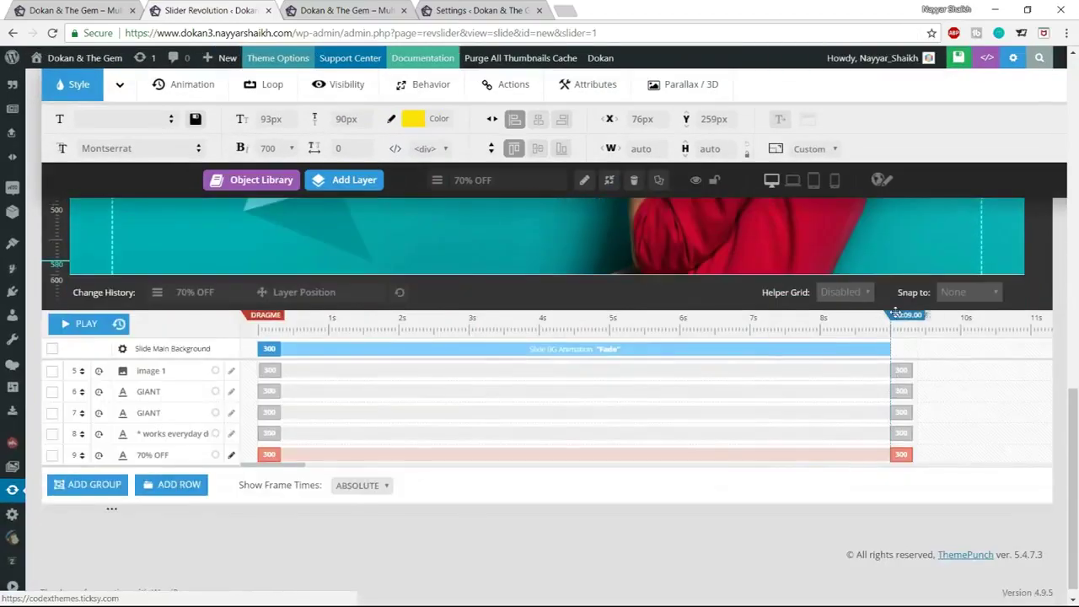
mouse_move(896, 314)
left_mouse_down()
mouse_move(648, 318)
mouse_move(662, 351)
mouse_move(678, 352)
mouse_move(654, 351)
left_mouse_up()
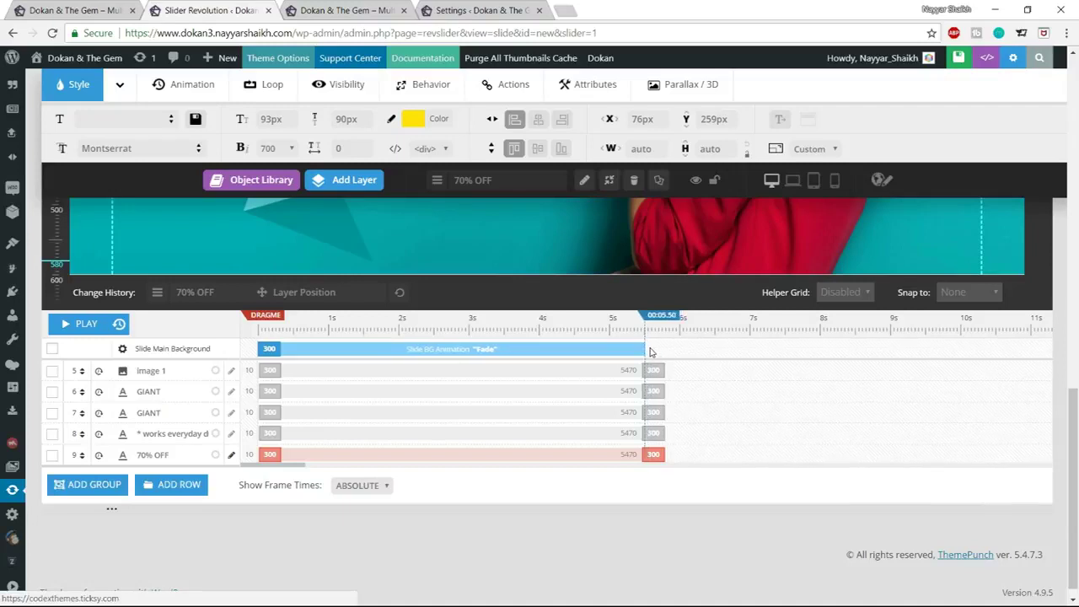
left_click_drag(656, 371, 658, 371)
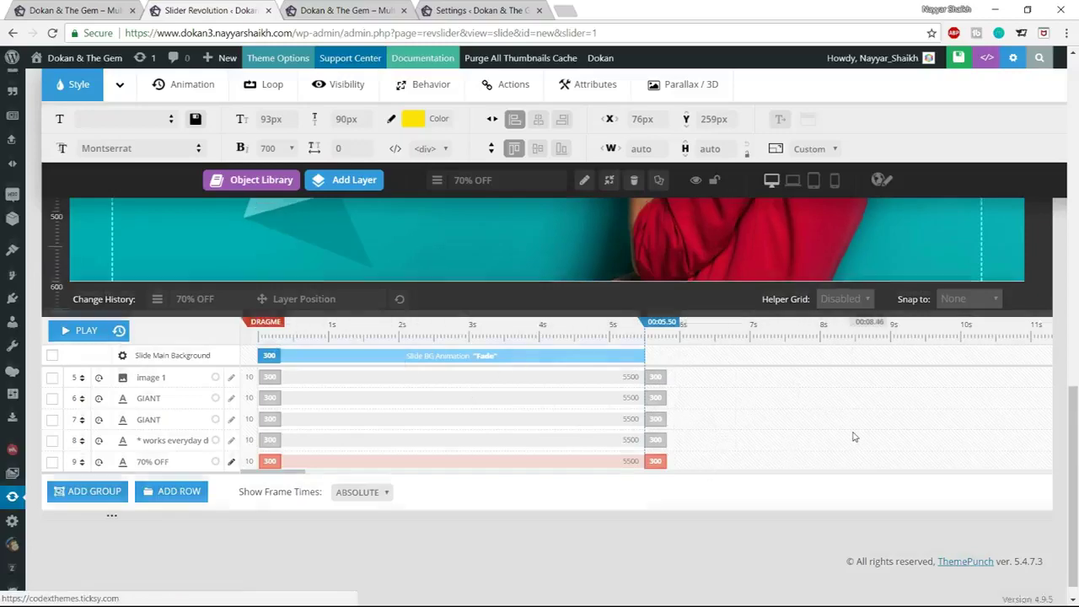
Lengthen the Slide Main Background fade to 1000 ms
scroll(853, 437, "up", 2)
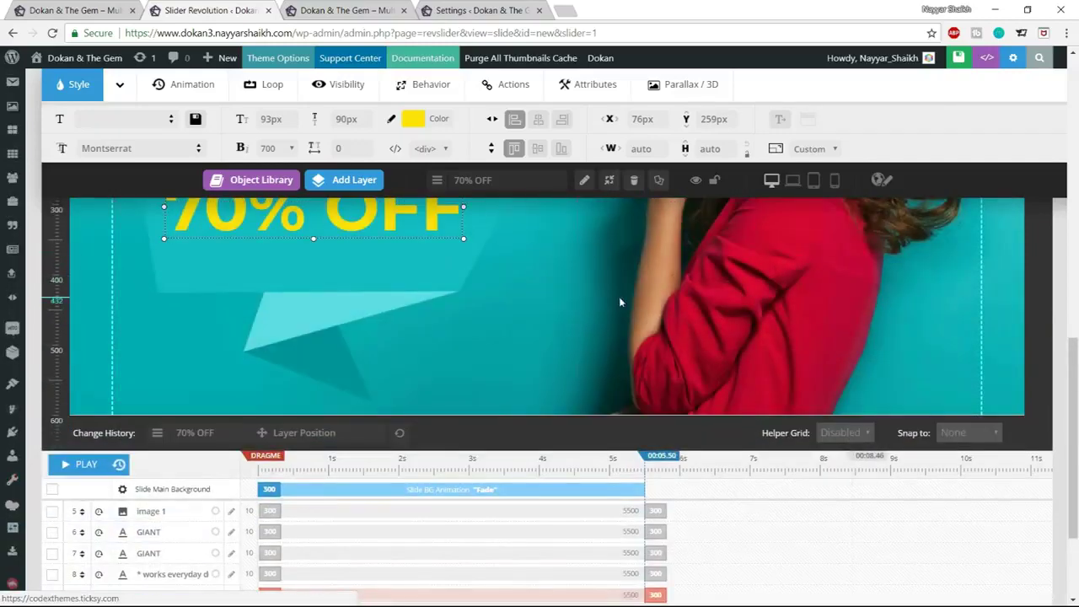
scroll(619, 302, "down", 2)
scroll(609, 427, "up", 1)
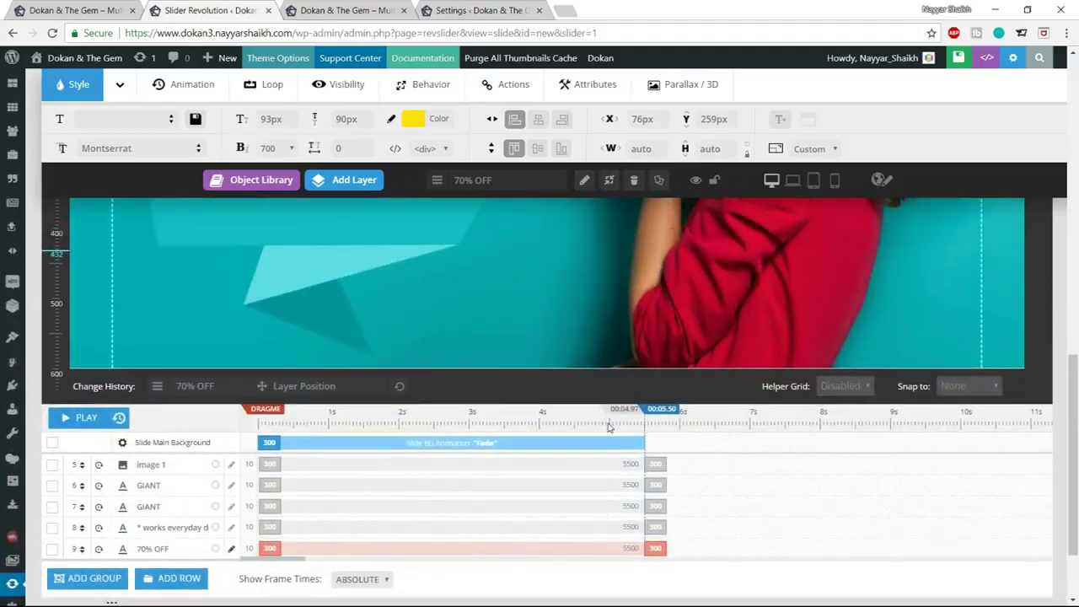
scroll(609, 427, "up", 2)
scroll(853, 334, "down", 4)
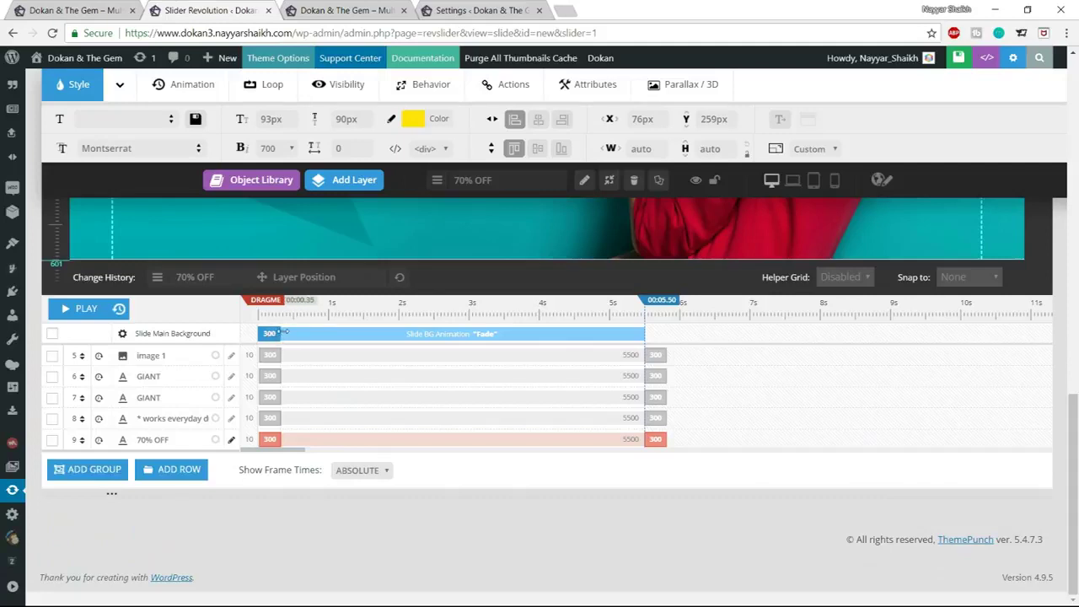
left_click_drag(292, 334, 317, 340)
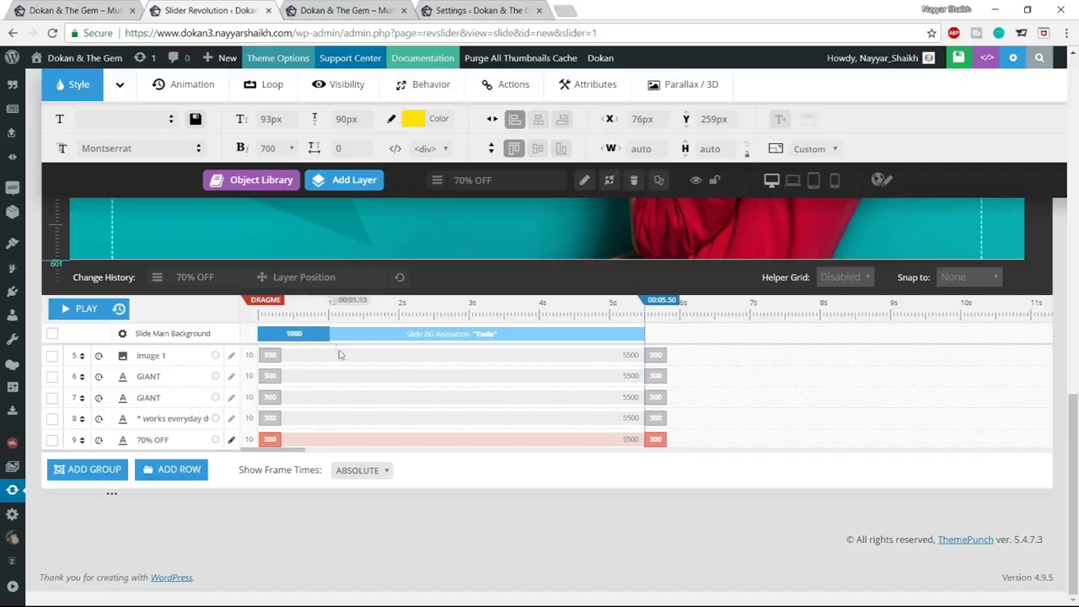
Play, rewind and replay the slide timeline to preview the layer animations
scroll(371, 380, "up", 1)
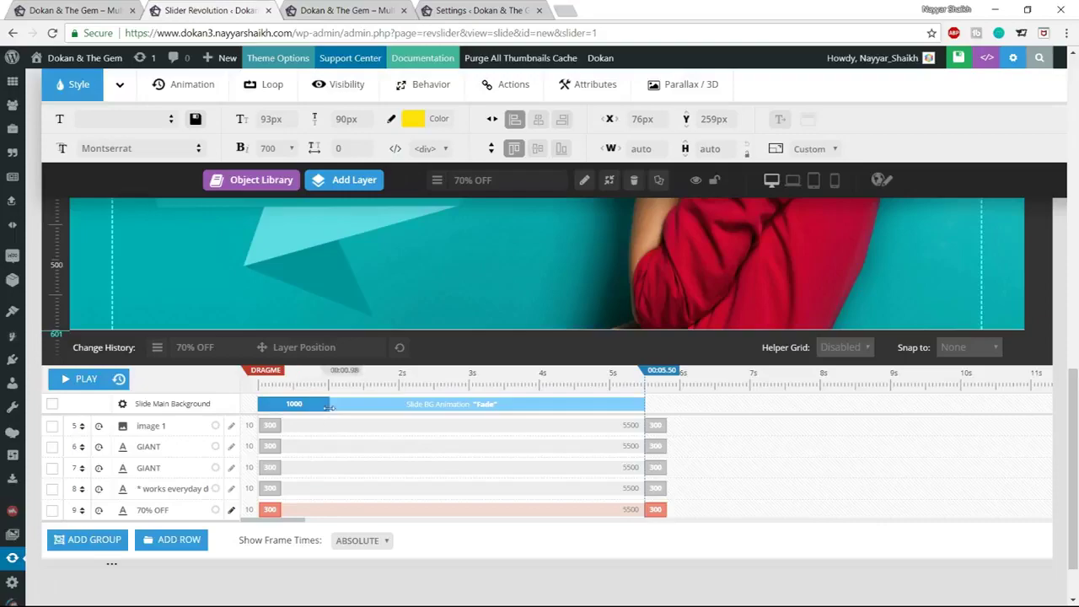
scroll(333, 424, "up", 1)
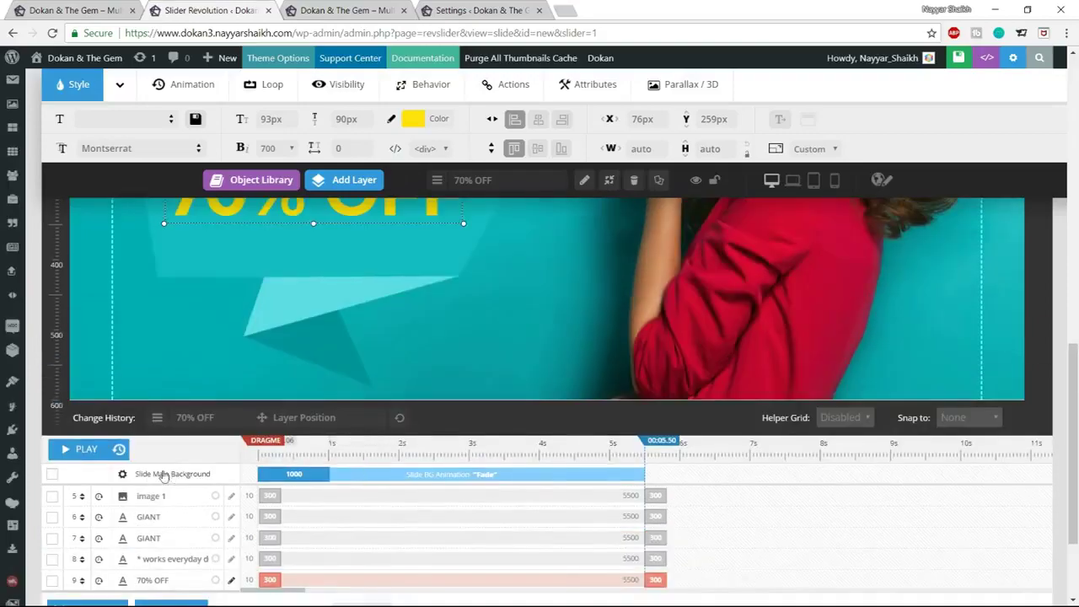
scroll(364, 510, "up", 2)
left_click(83, 589)
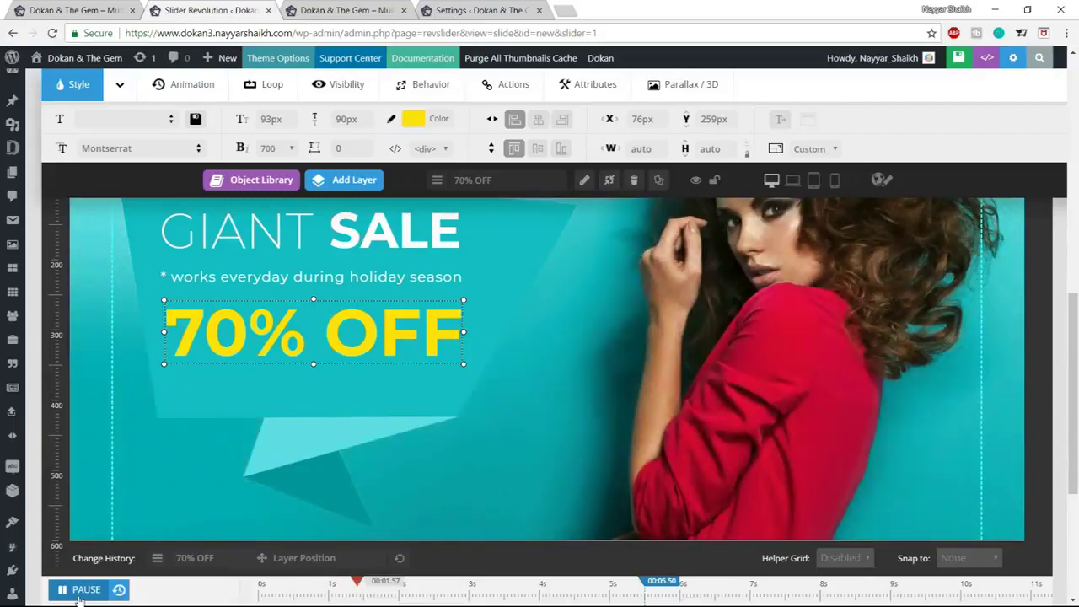
left_click(84, 592)
left_click(86, 592)
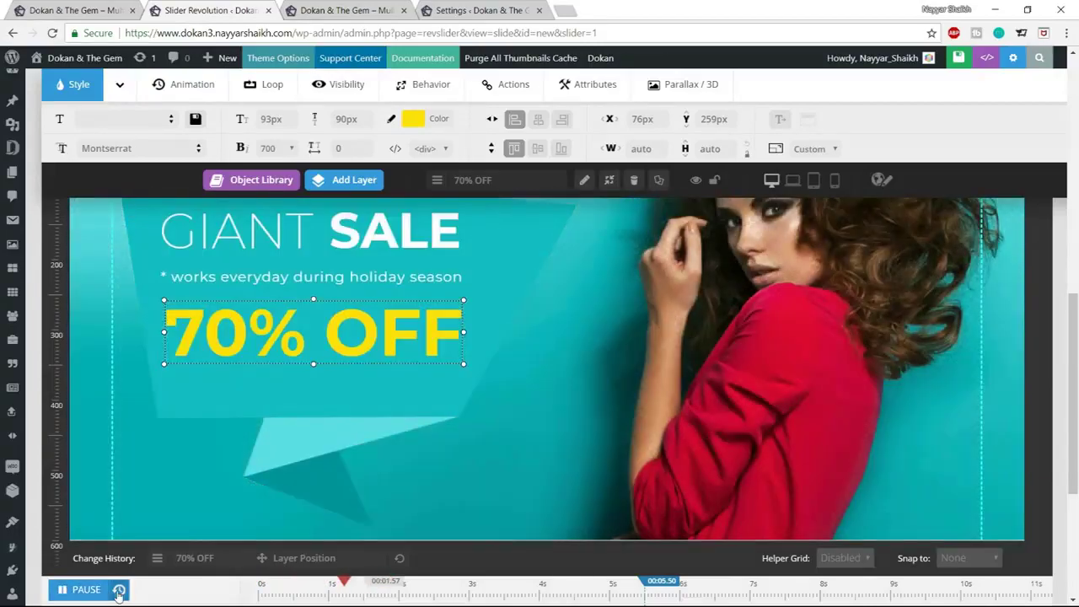
left_click(86, 590)
scroll(251, 596, "down", 1)
scroll(250, 596, "down", 1)
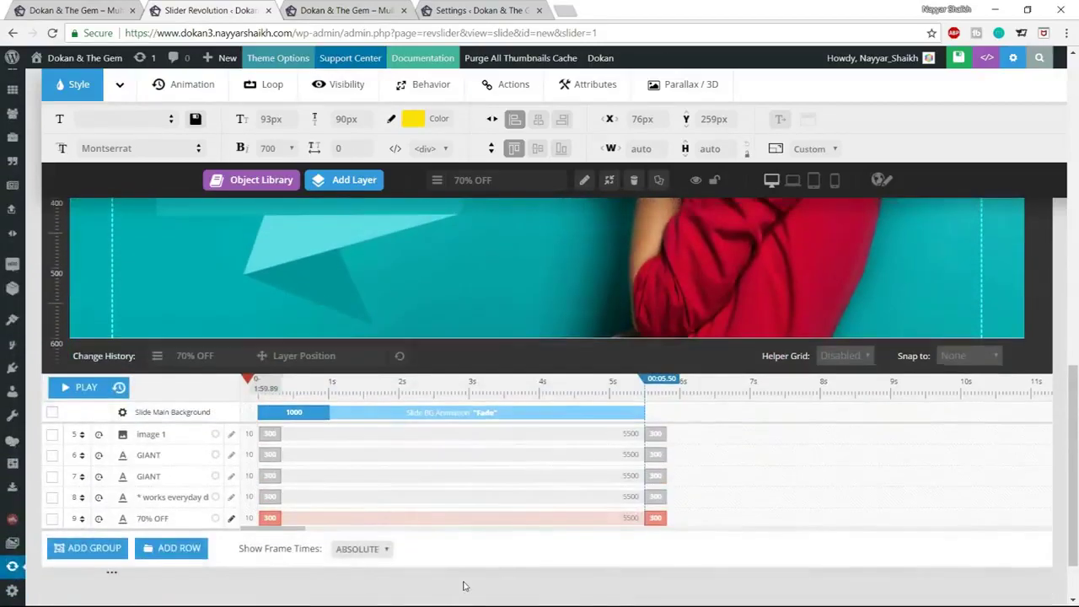
scroll(472, 565, "up", 4)
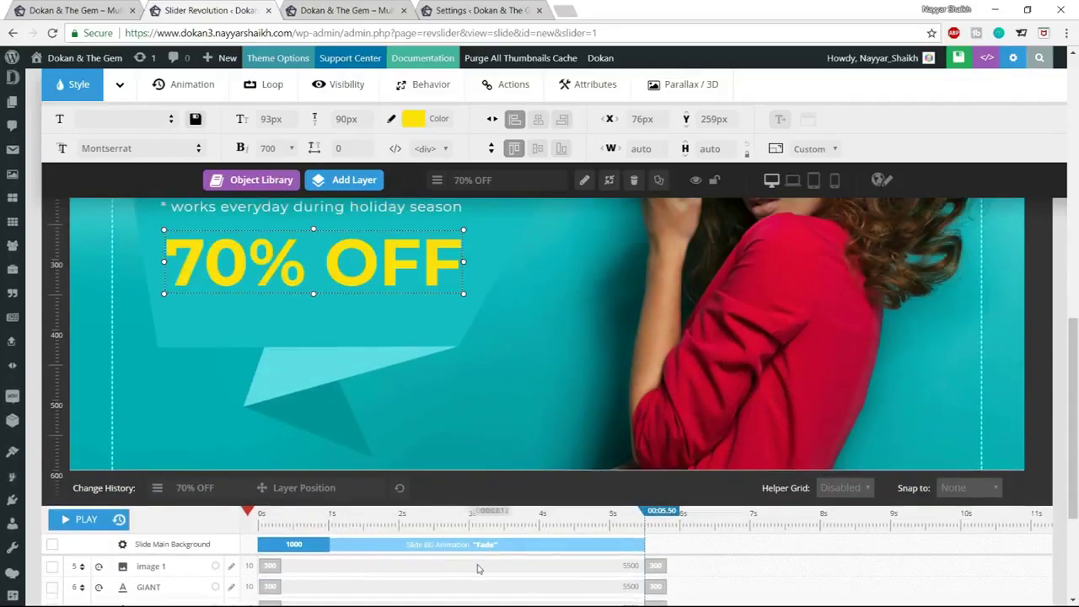
Replace the slide's Fade transition with Sliding Overlays To Right
scroll(477, 564, "up", 3)
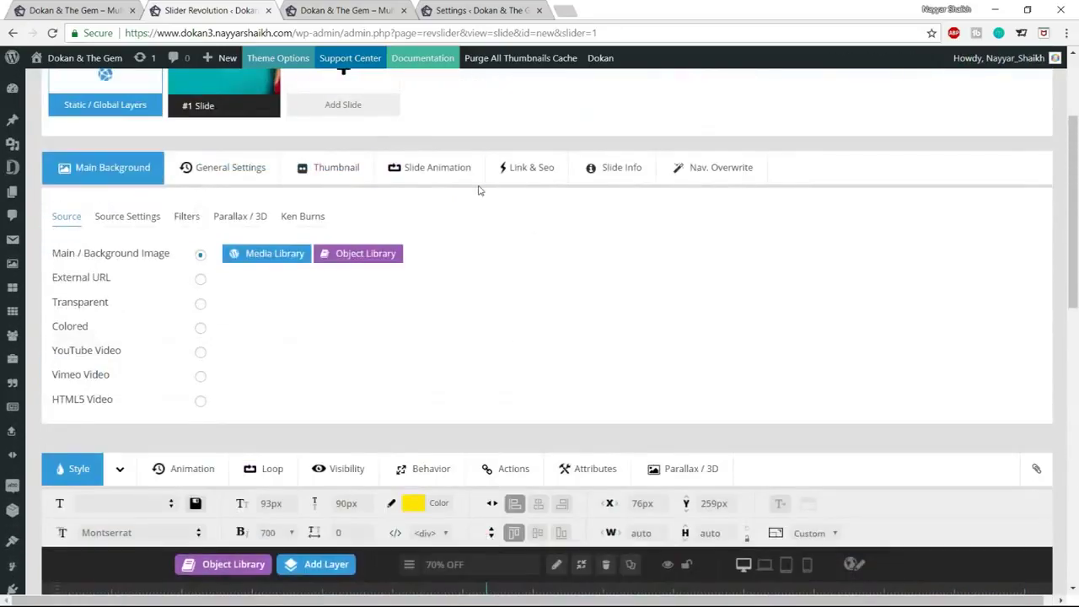
left_click(436, 168)
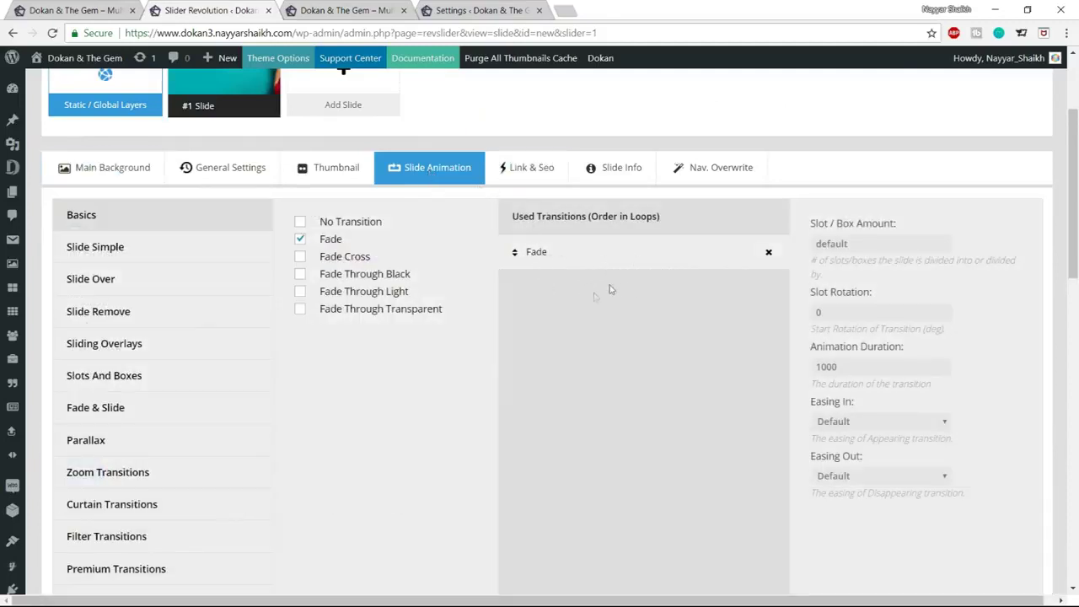
key("alt+Tab")
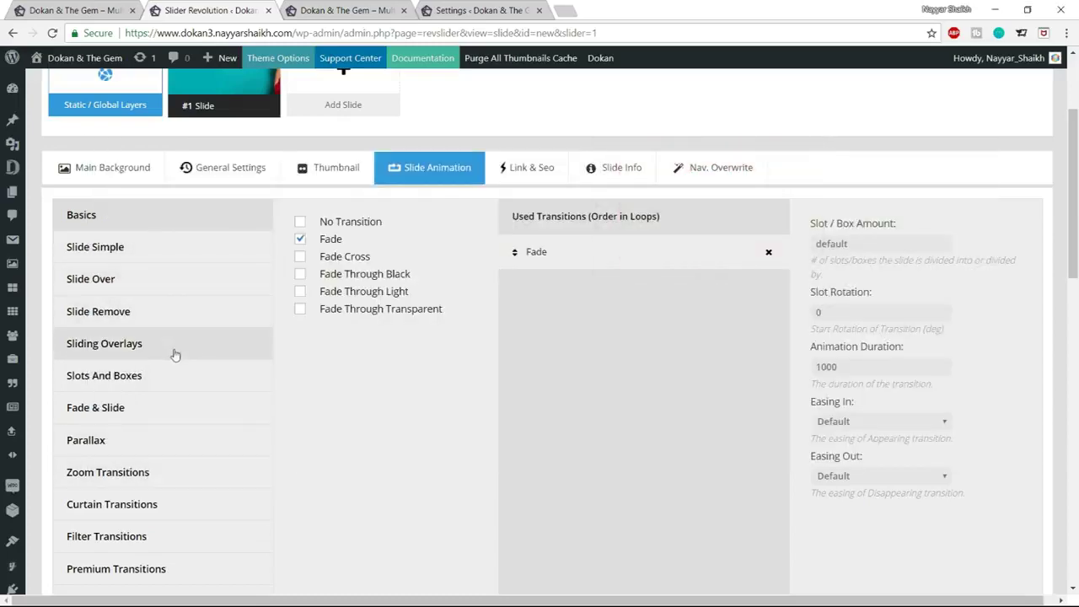
left_click(101, 353)
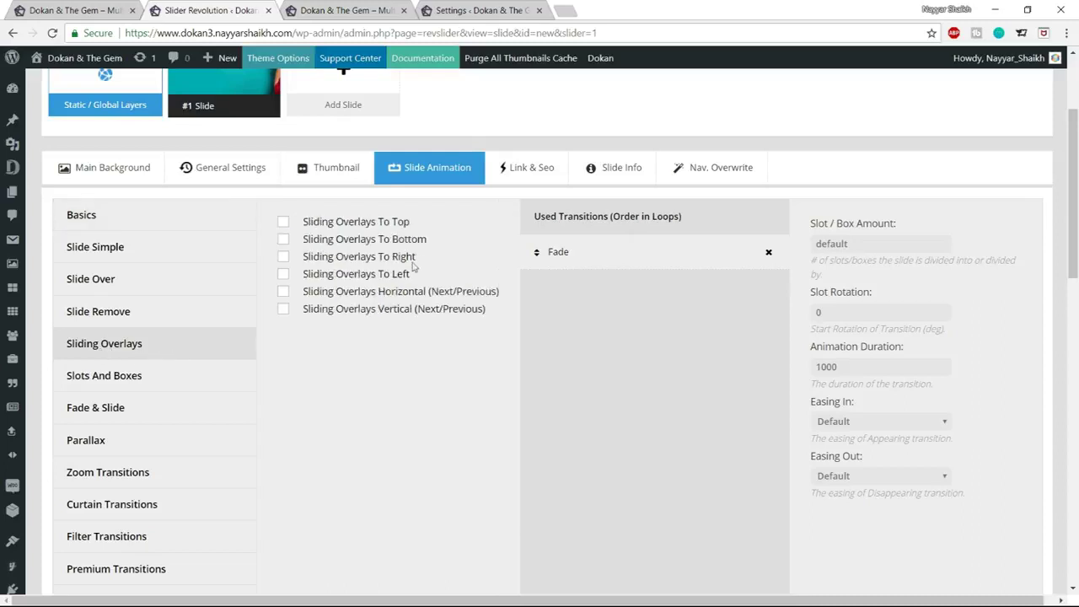
left_click(285, 257)
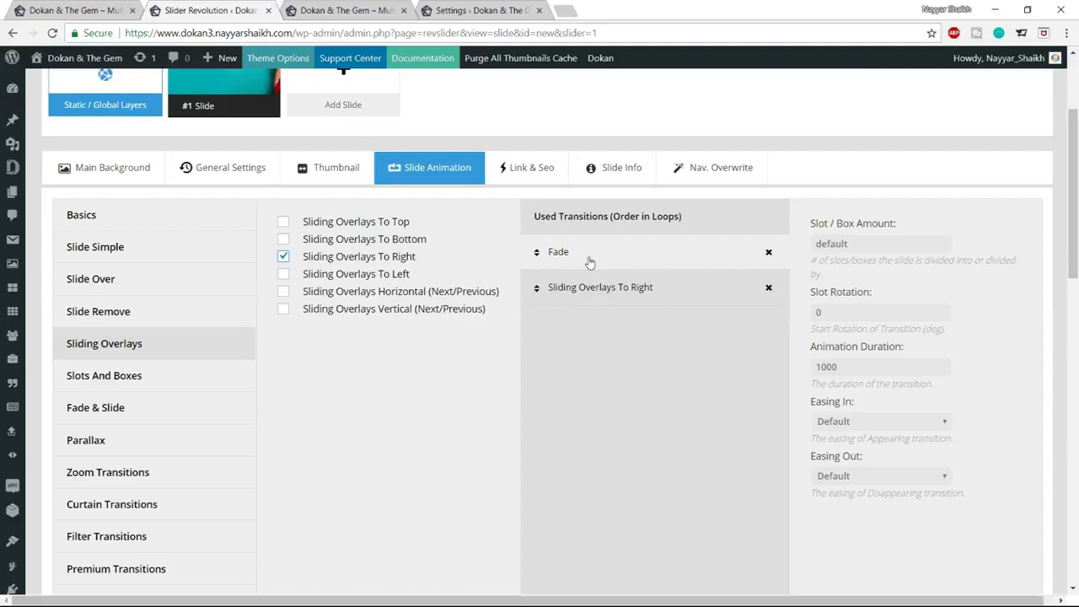
left_click(769, 254)
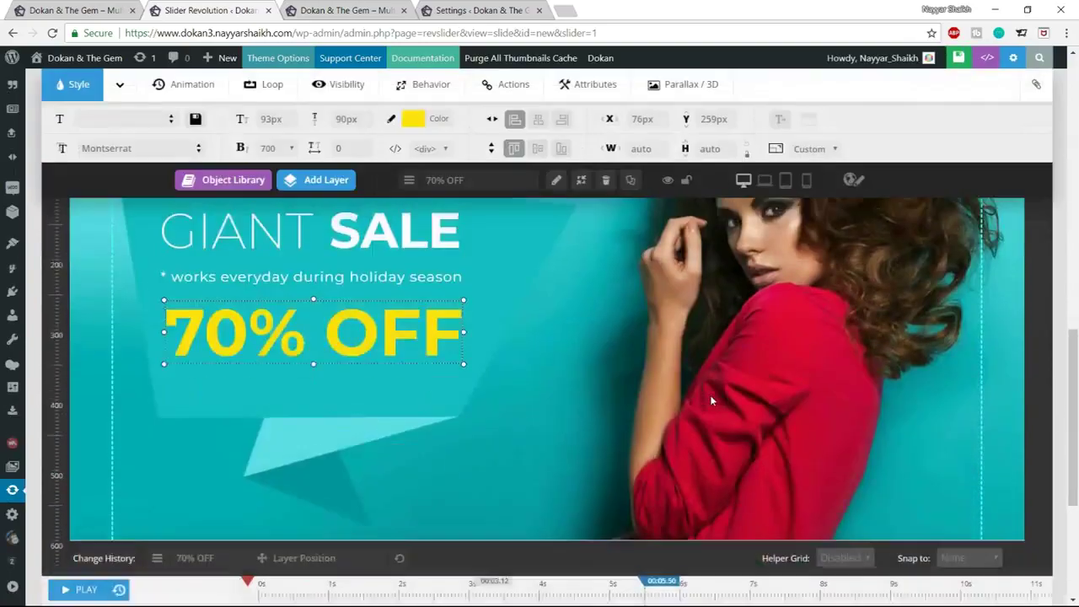
Preview the new Sliding Overlays To Right transition
scroll(710, 396, "down", 2)
scroll(548, 363, "down", 1)
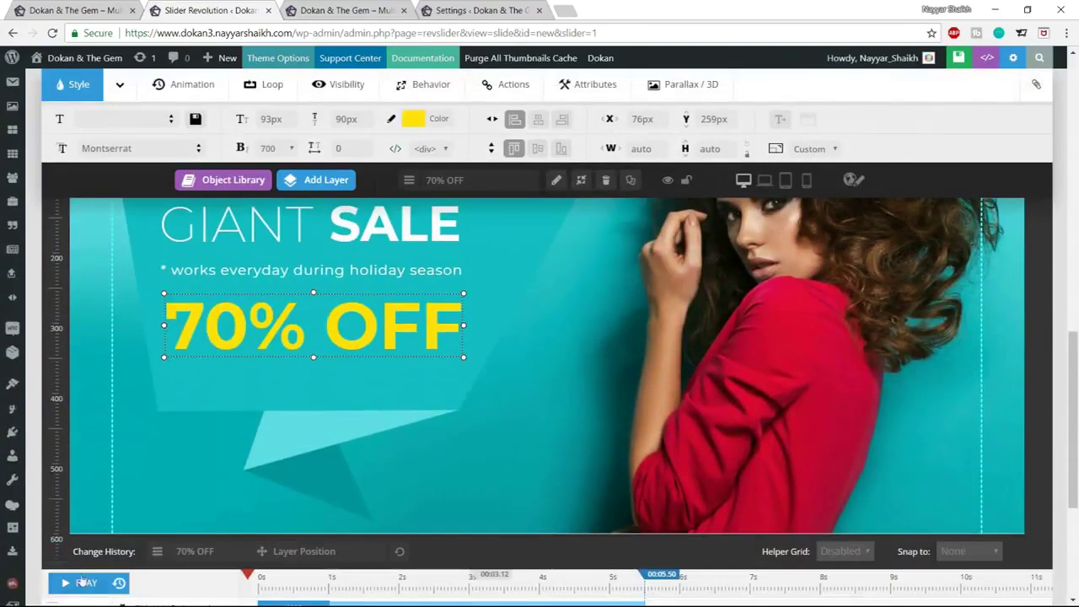
left_click(77, 583)
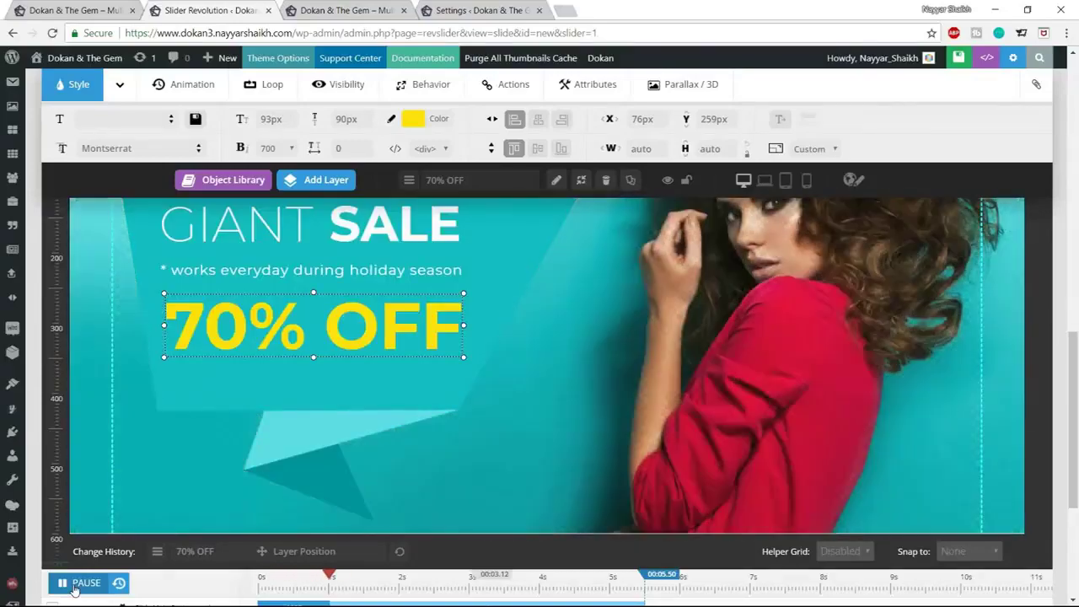
left_click(74, 589)
left_click(118, 585)
left_click(84, 584)
scroll(245, 576, "up", 1)
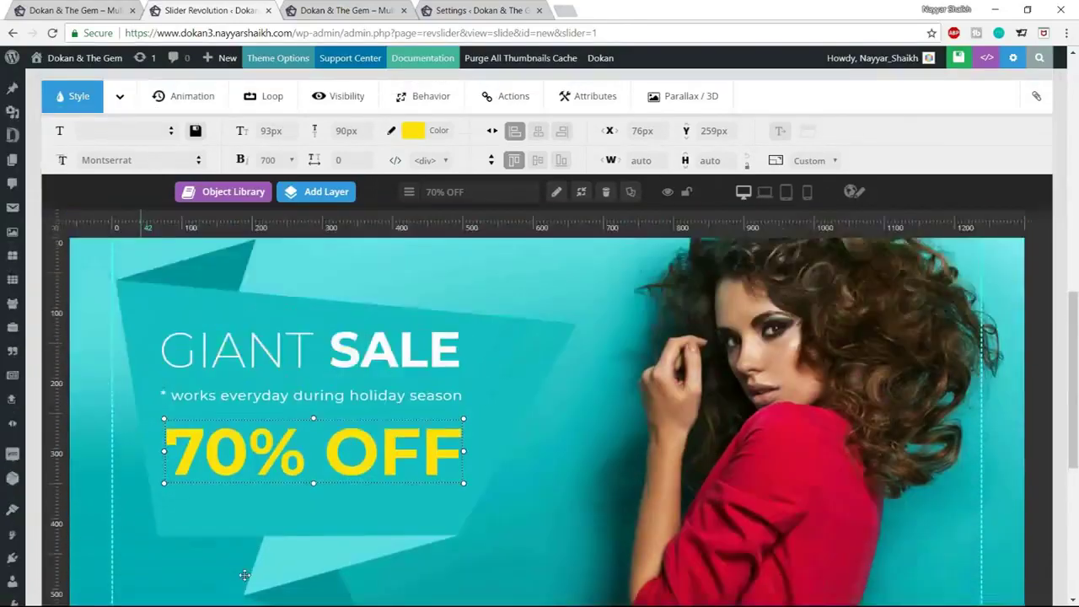
scroll(245, 575, "up", 6)
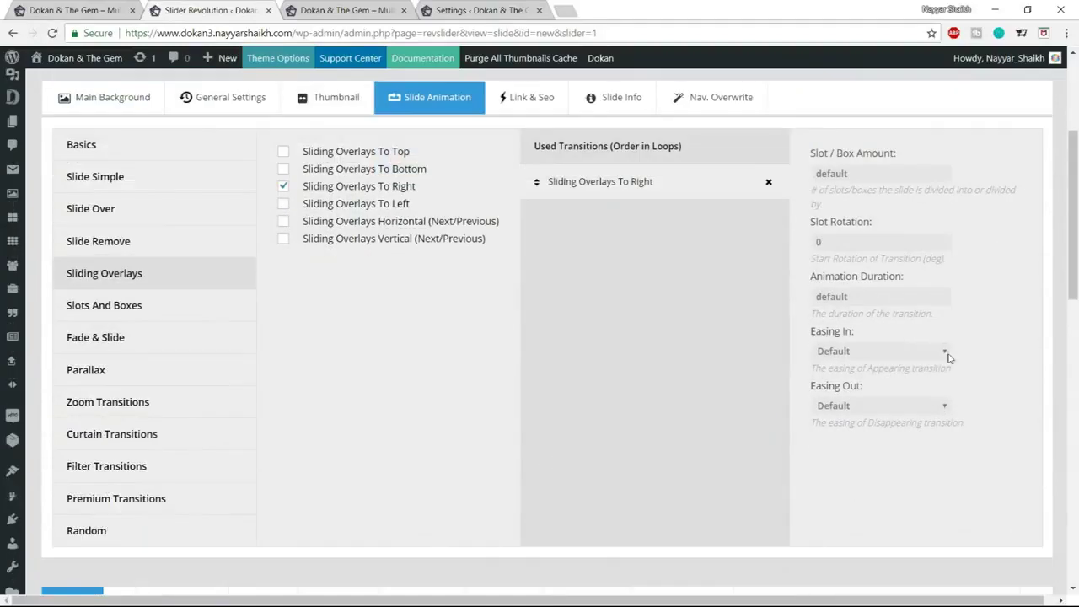
Set both Easing In and Easing Out to Power3.easeInOut
left_click(872, 358)
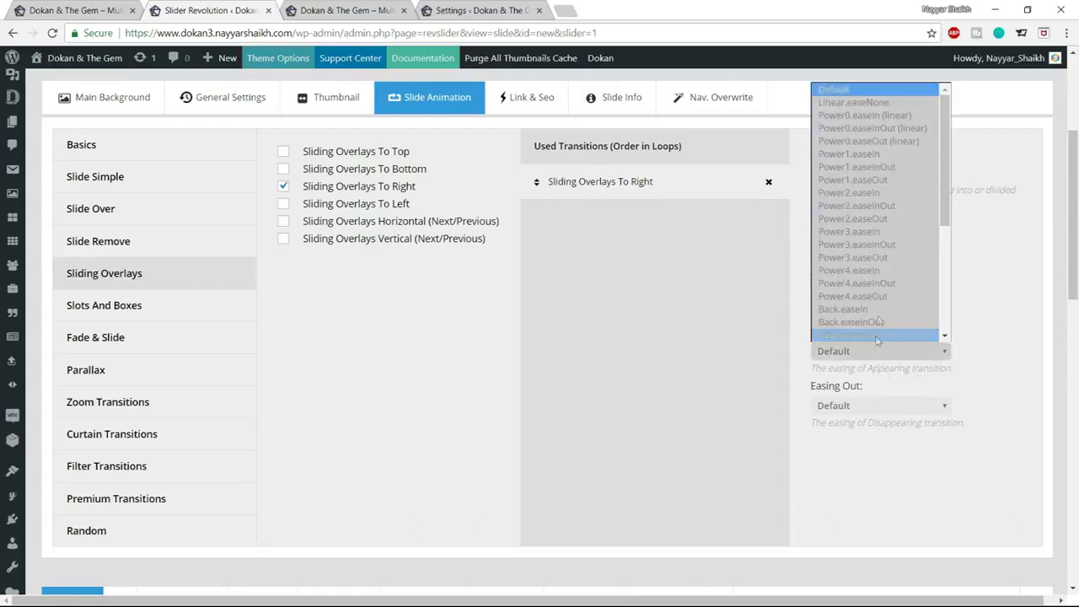
left_click(862, 246)
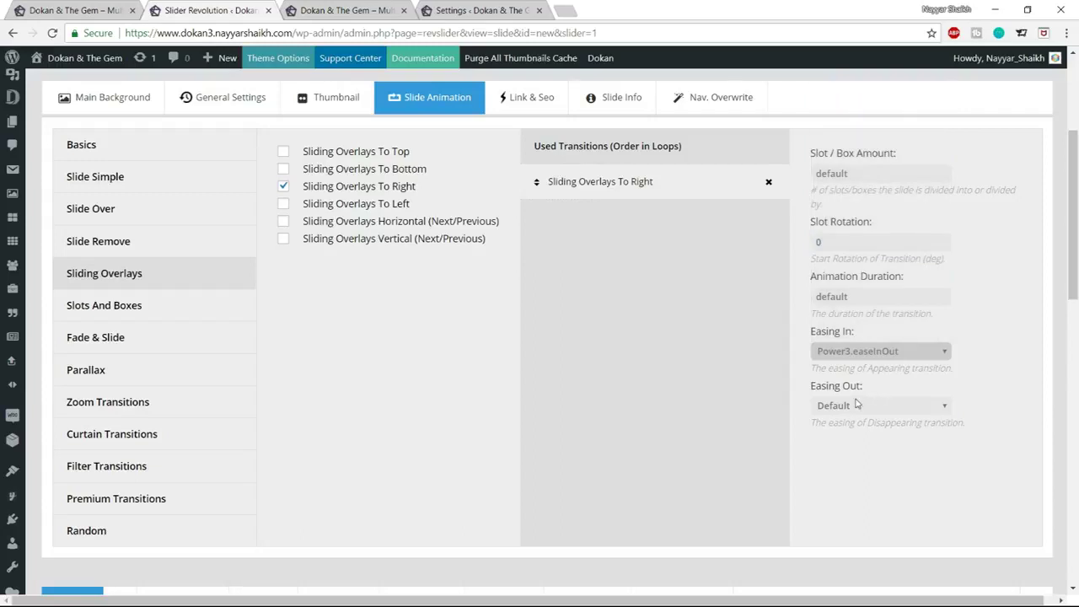
left_click(856, 406)
scroll(886, 340, "down", 3)
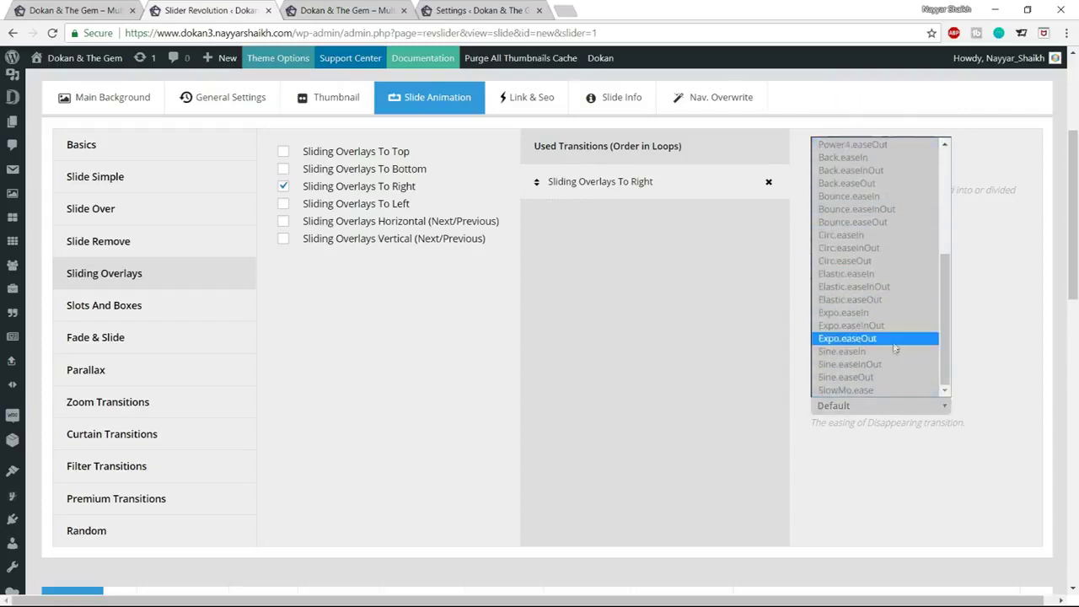
scroll(896, 352, "up", 6)
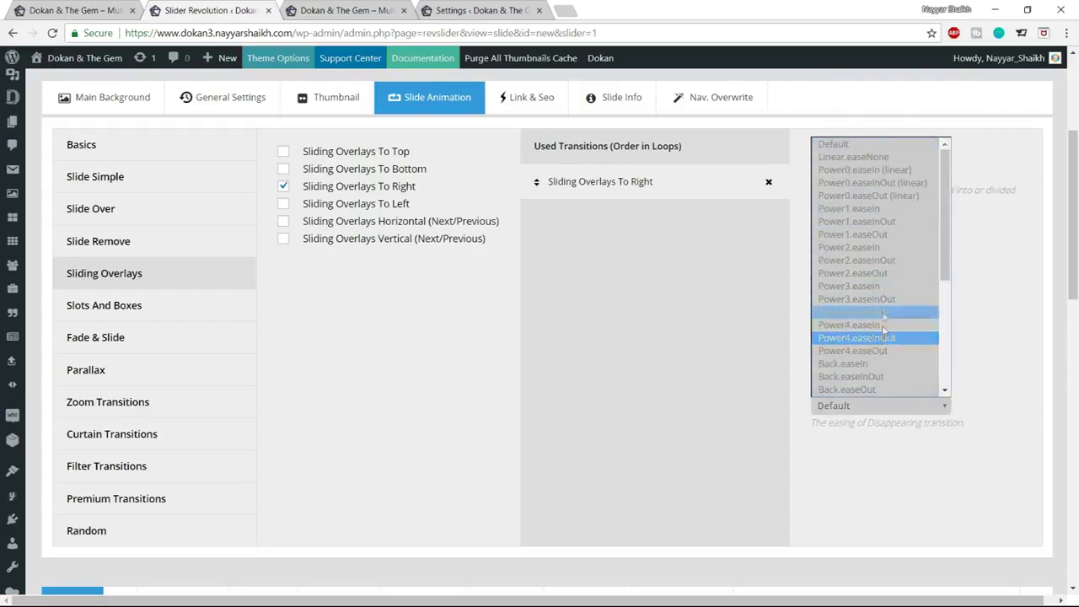
left_click(890, 300)
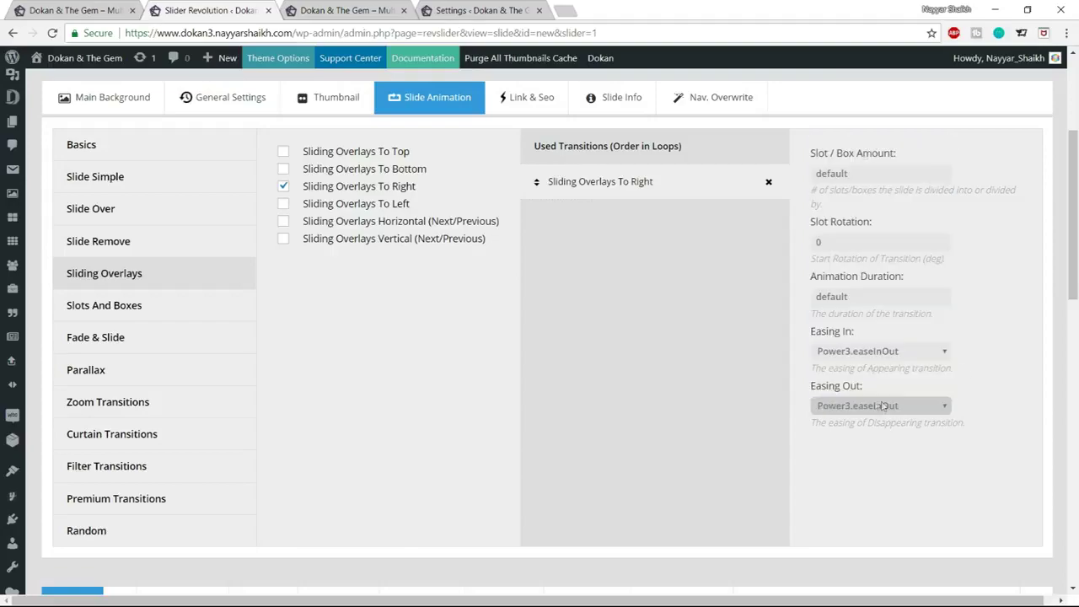
scroll(770, 428, "down", 8)
scroll(188, 573, "up", 2)
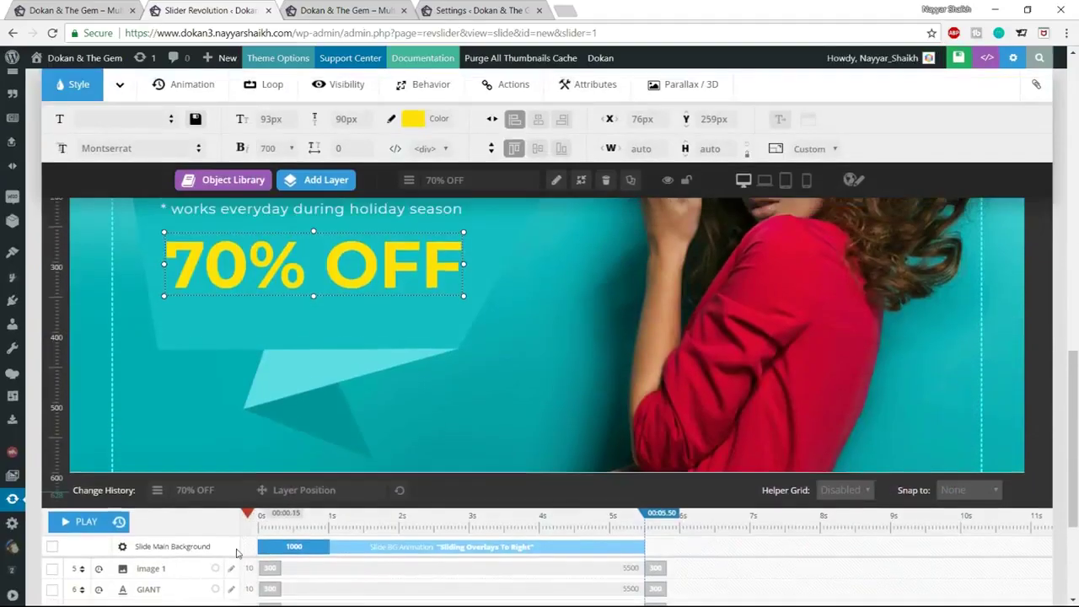
scroll(190, 574, "down", 2)
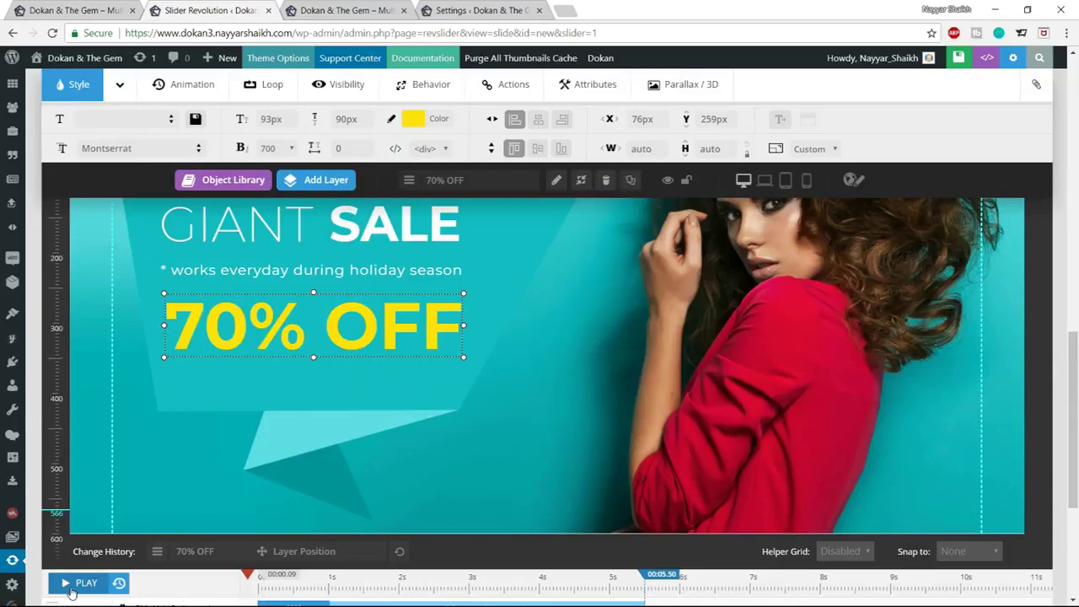
left_click(73, 588)
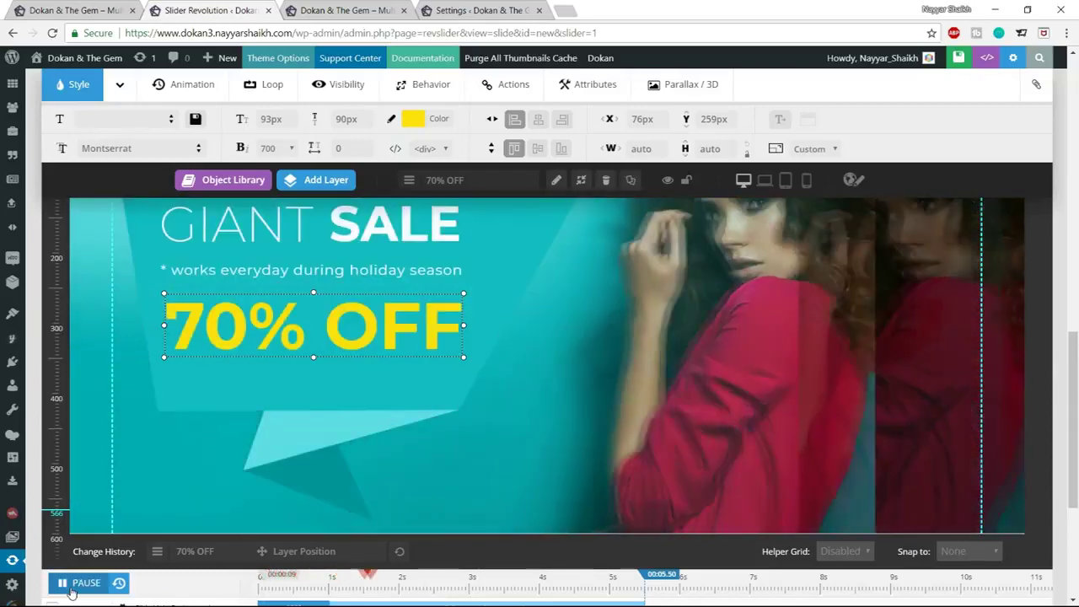
left_click(71, 592)
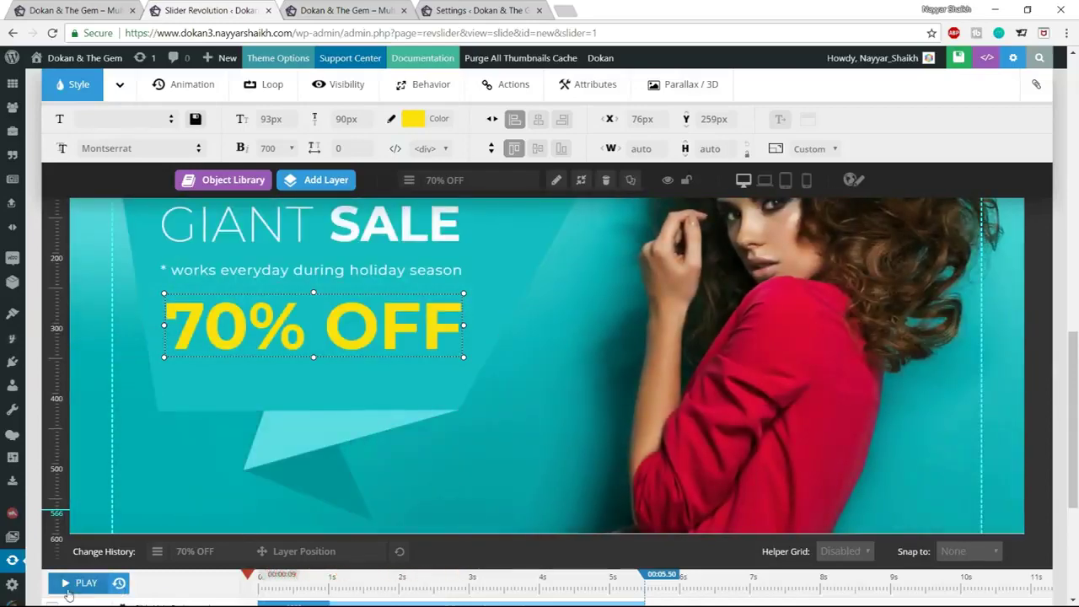
left_click(70, 594)
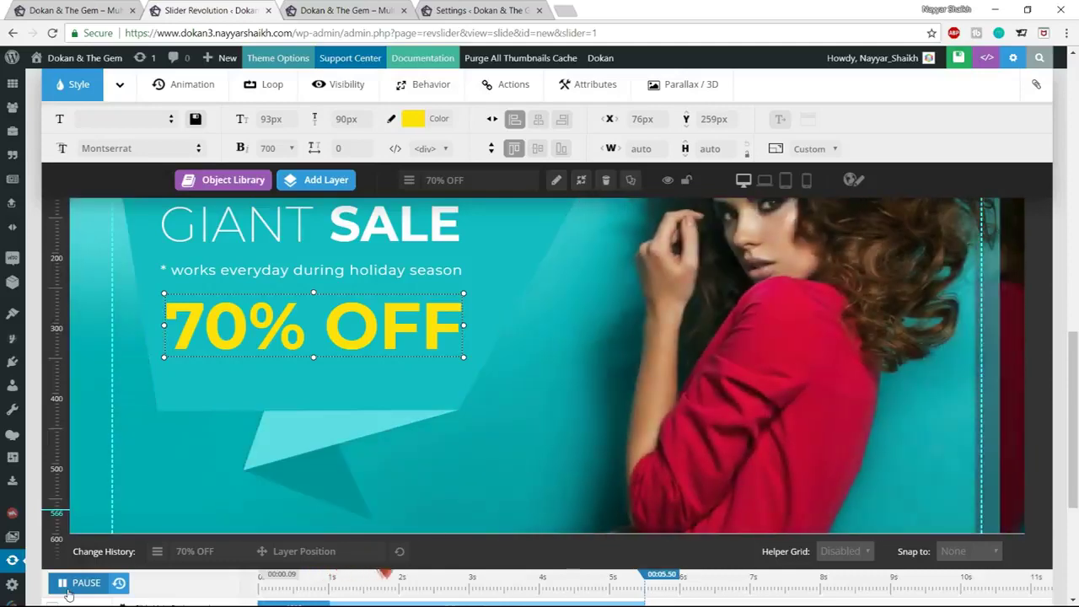
left_click(104, 591)
scroll(460, 590, "down", 1)
scroll(460, 590, "down", 2)
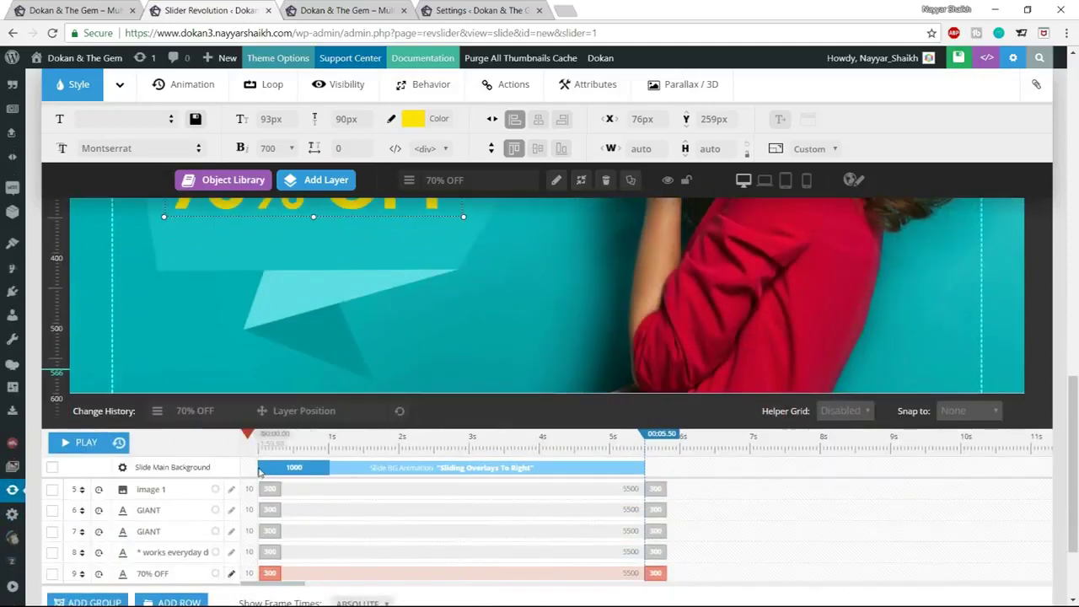
scroll(732, 500, "up", 3)
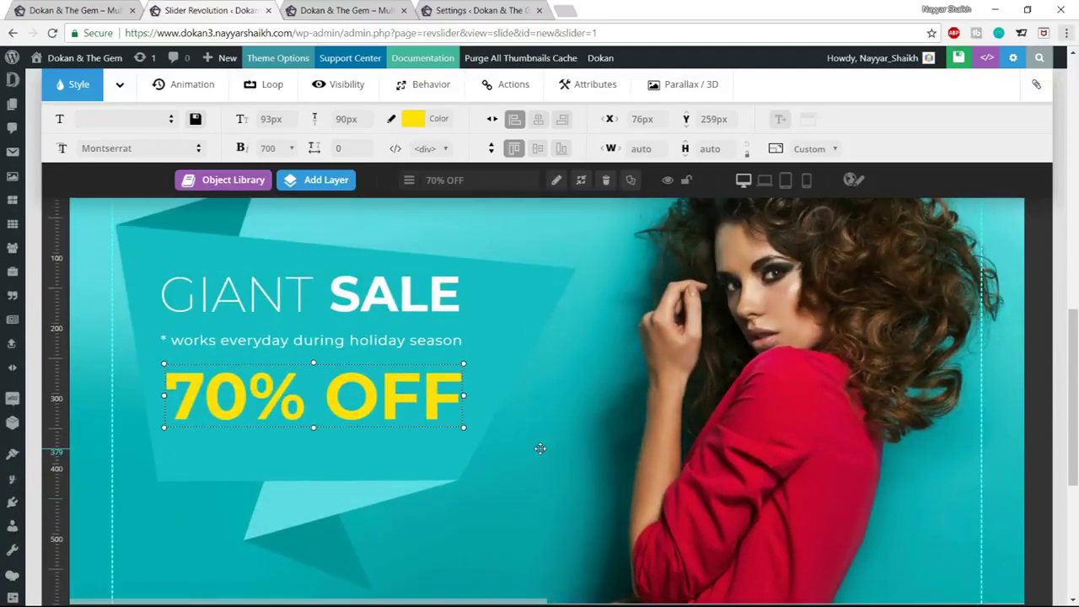
scroll(472, 382, "up", 1)
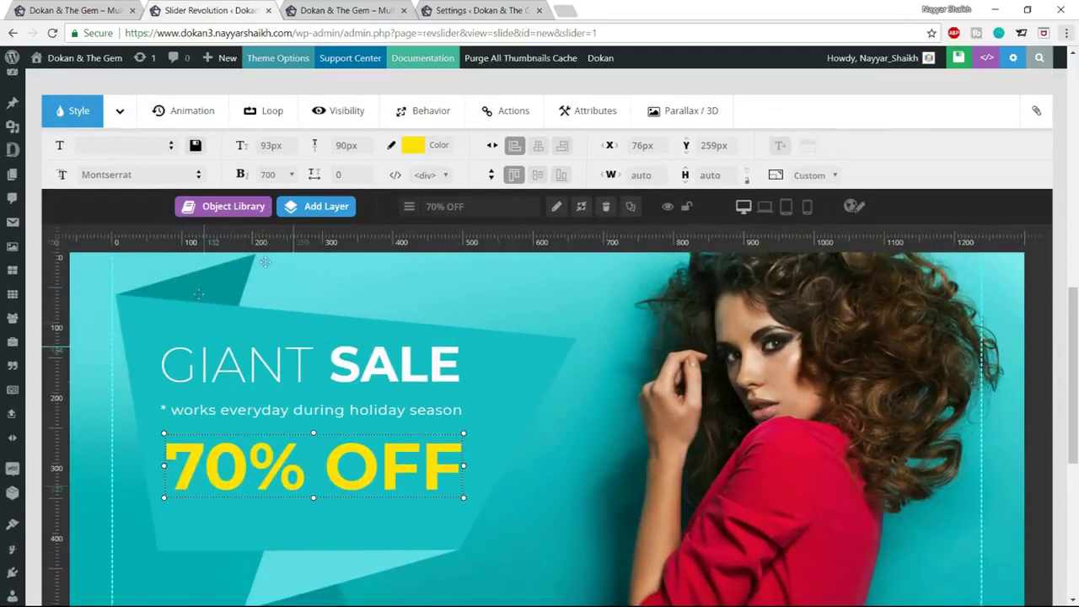
scroll(494, 458, "down", 6)
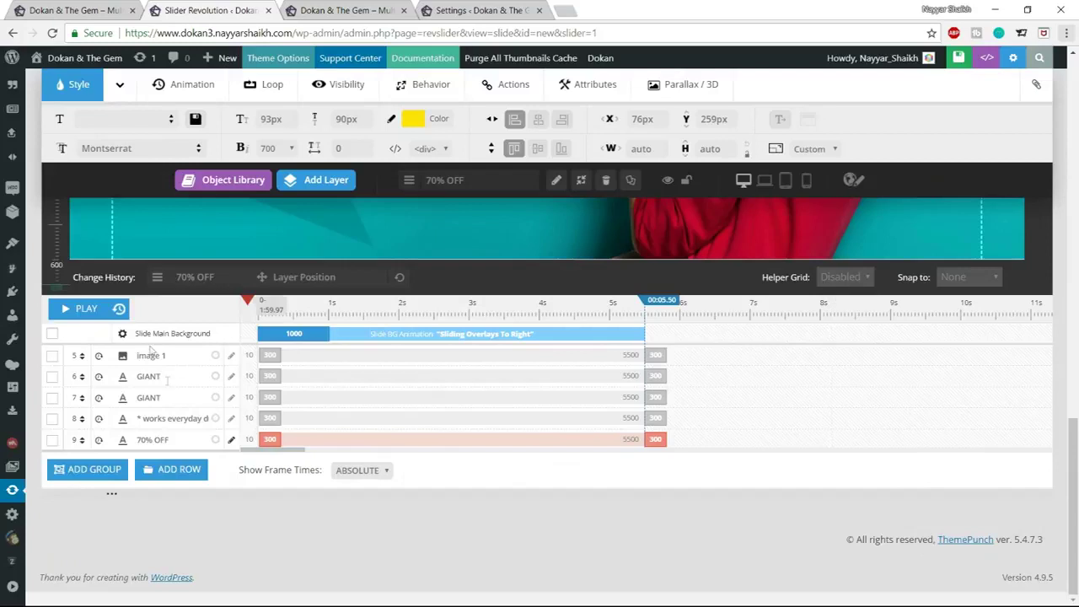
Time image 1 to enter at 800 ms over 2000 ms
left_click(268, 357)
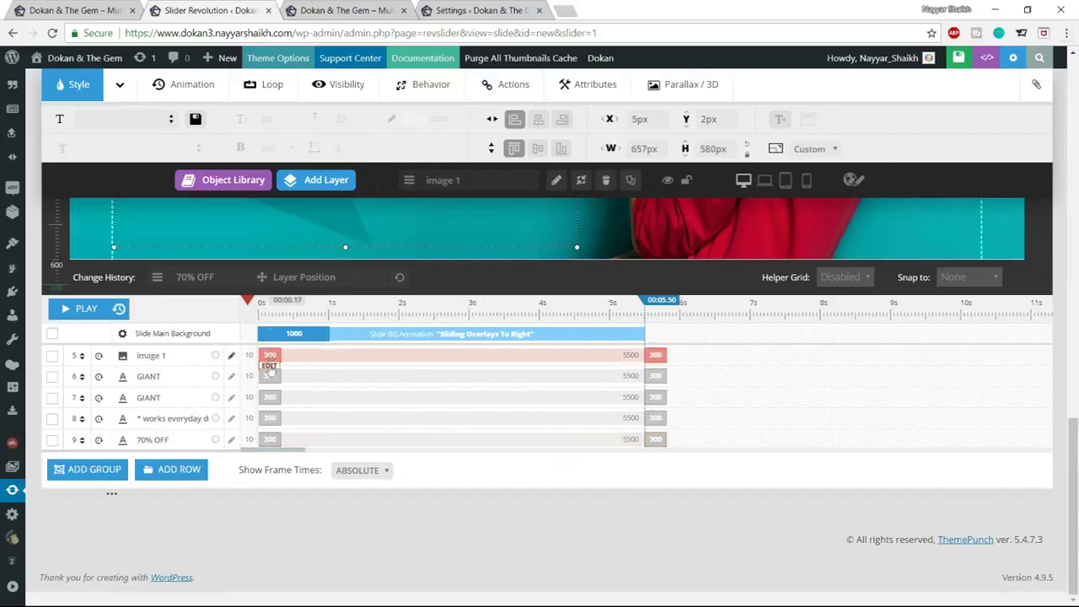
left_click(269, 368)
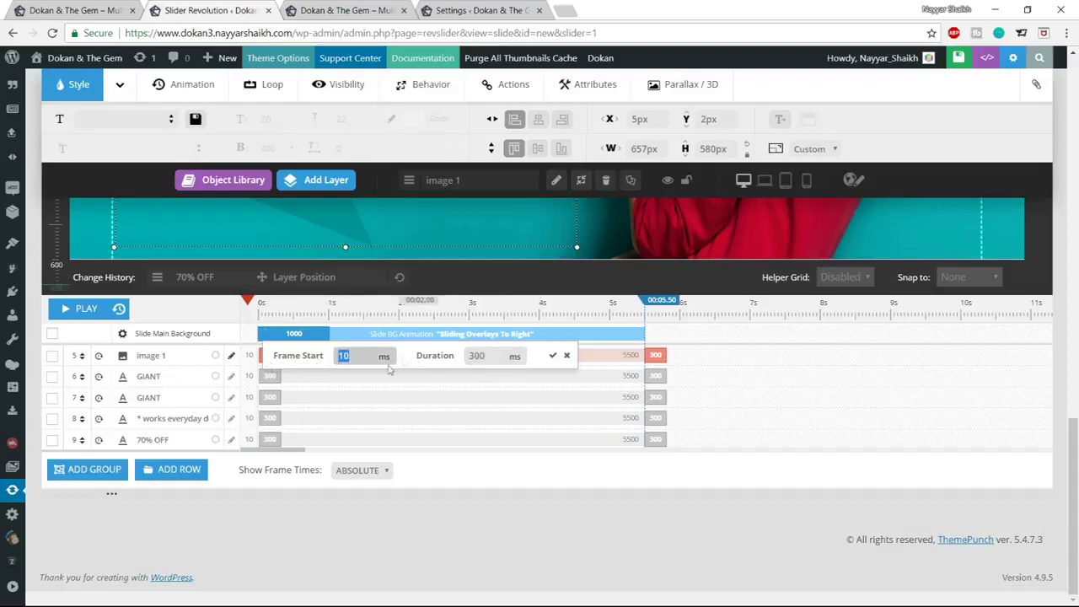
scroll(389, 389, "up", 1)
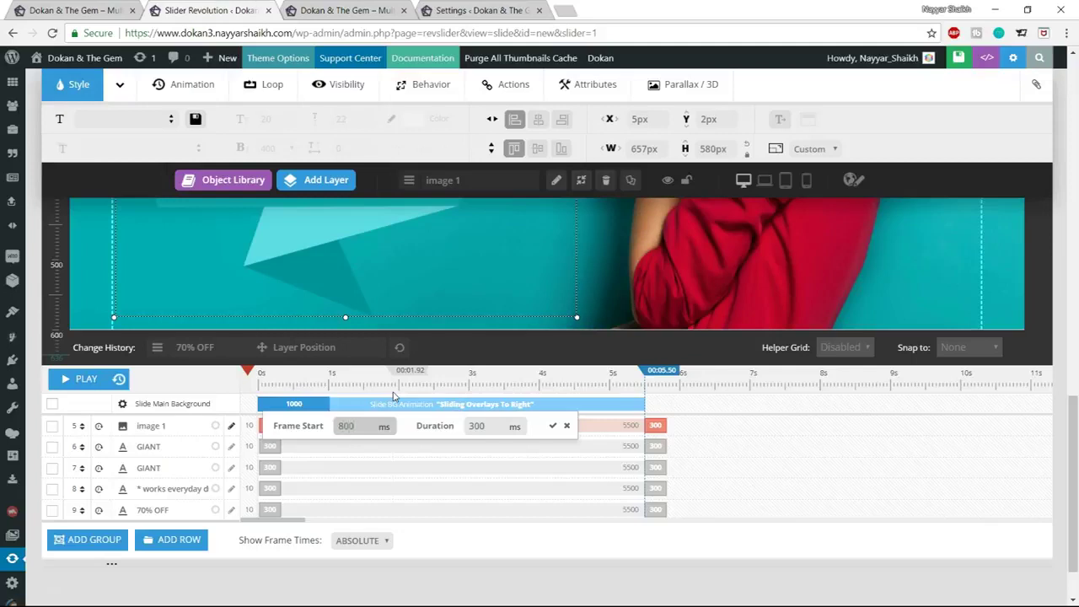
key("Tab")
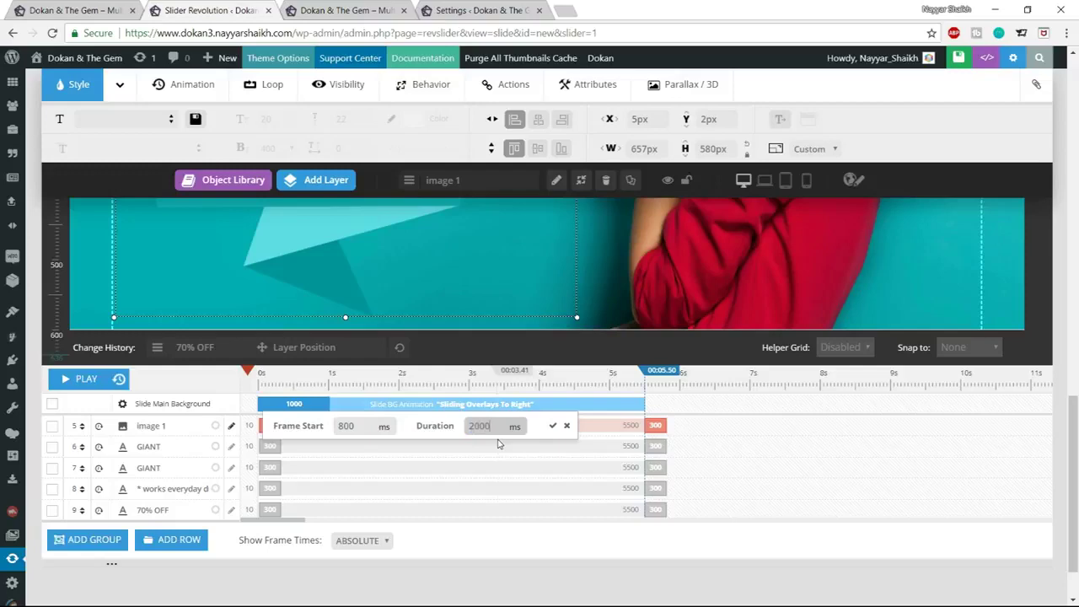
left_click(552, 426)
Lengthen image 1's exit duration on its end frame
scroll(675, 466, "up", 1)
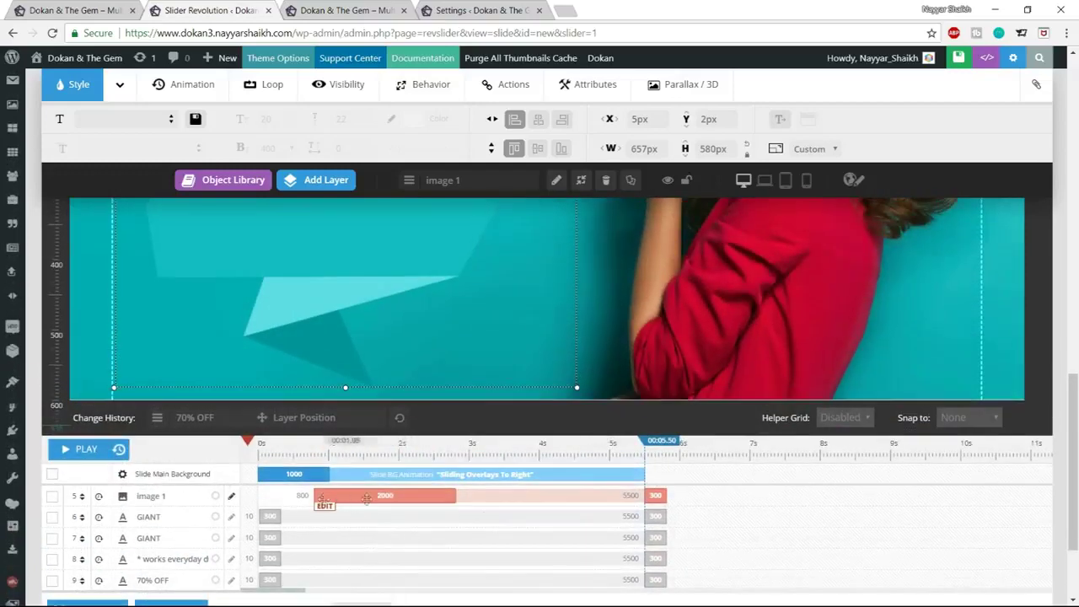
left_click(656, 506)
scroll(607, 498, "down", 1)
left_click_drag(570, 426, 548, 427)
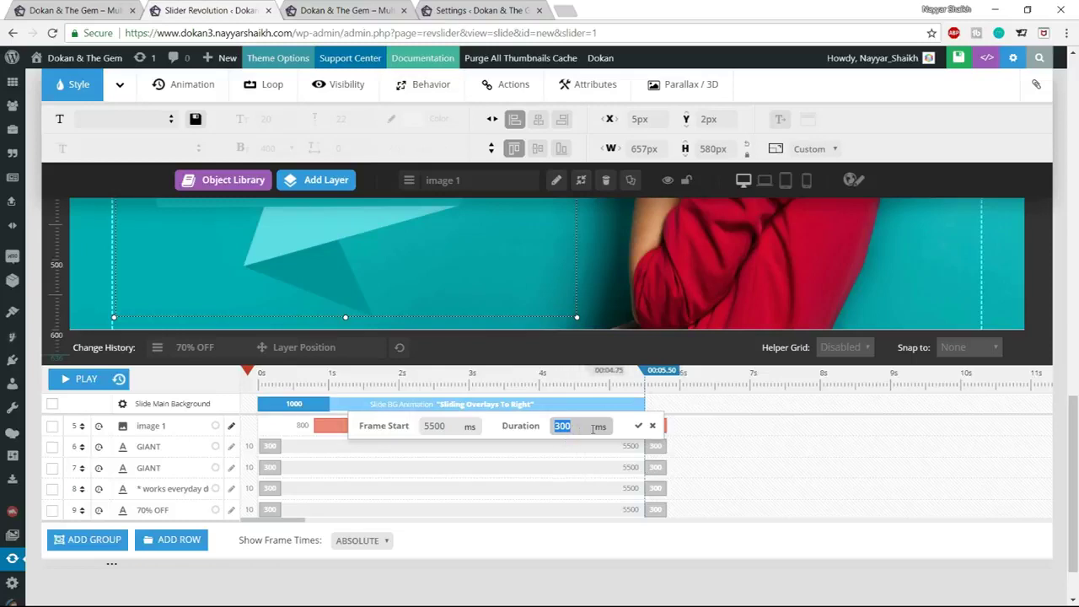
left_click(638, 425)
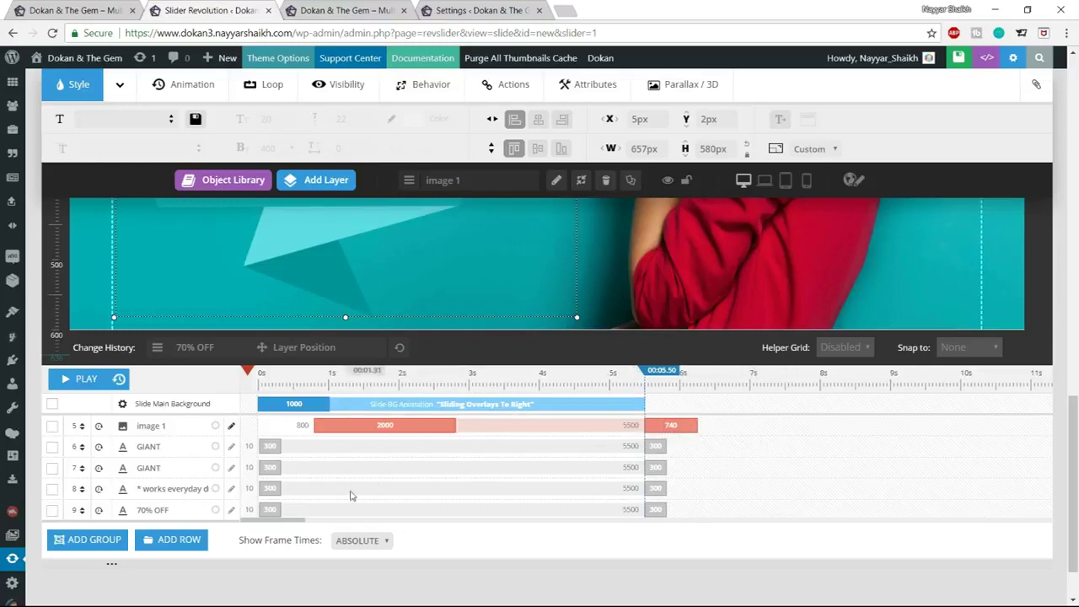
scroll(349, 494, "up", 5)
left_click(679, 414)
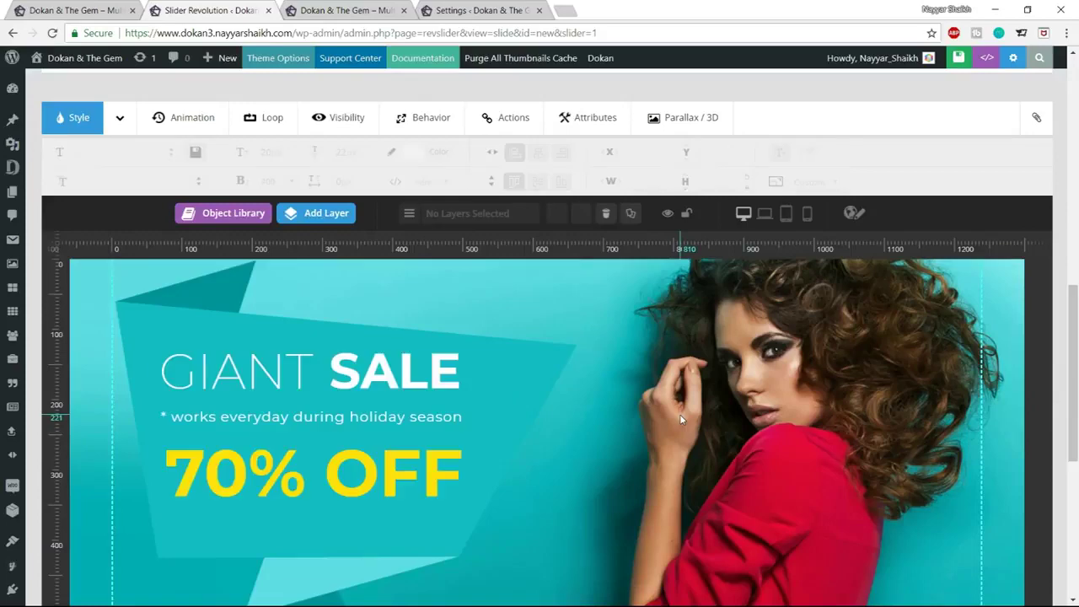
Make the first GIANT layer enter at 1400 ms over 1500 ms
scroll(152, 447, "down", 5)
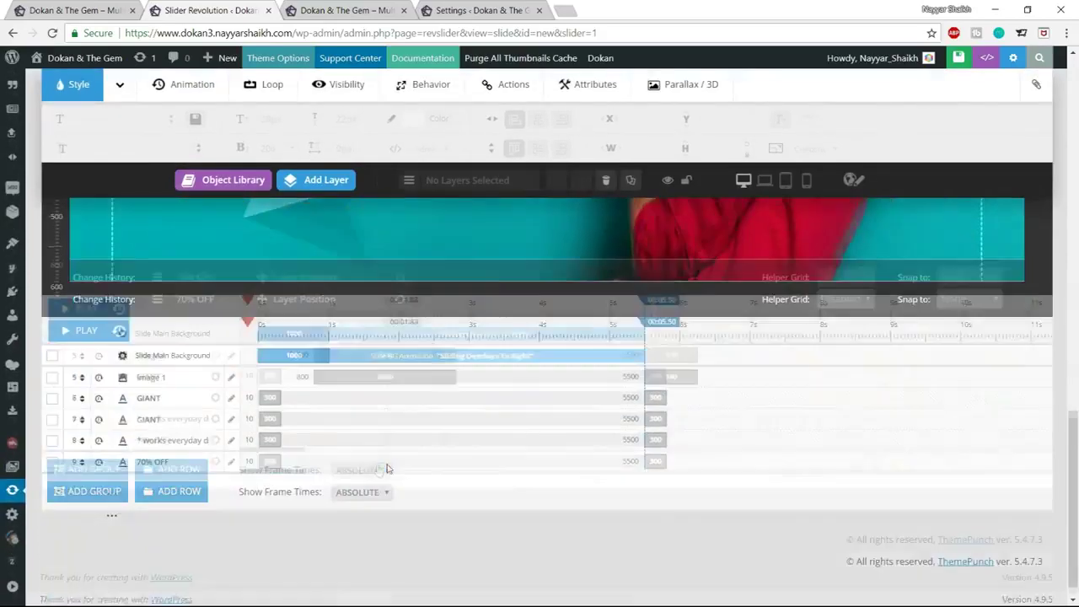
left_click(269, 445)
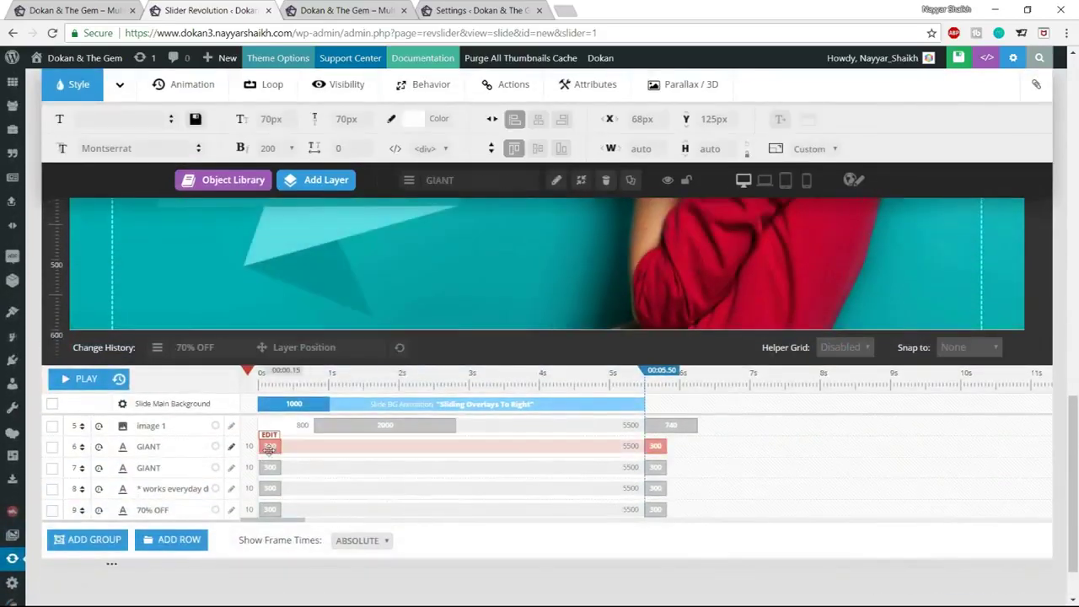
left_click(271, 440)
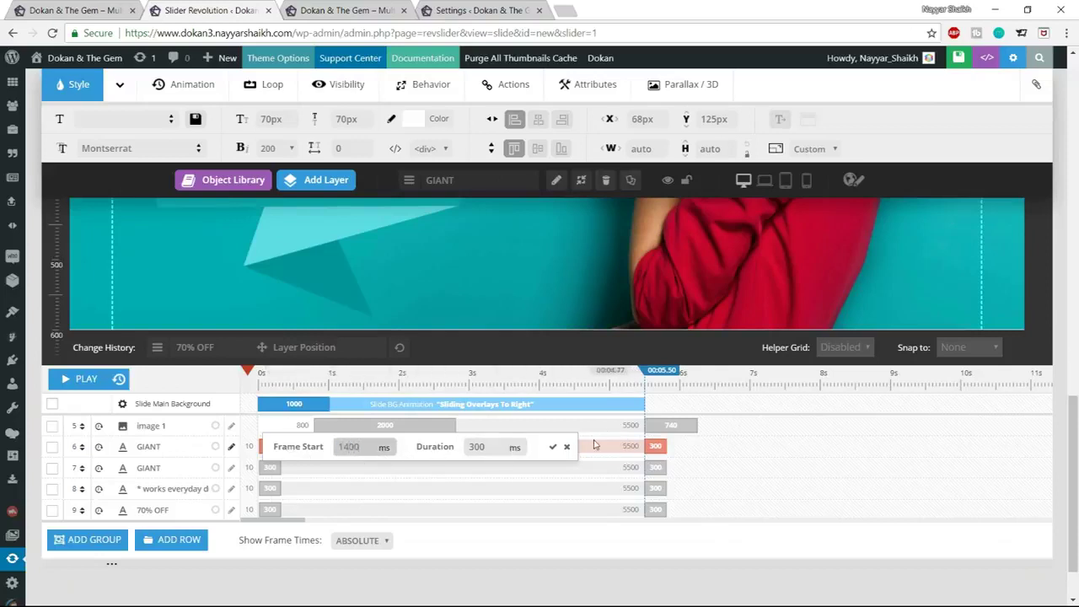
left_click(497, 447)
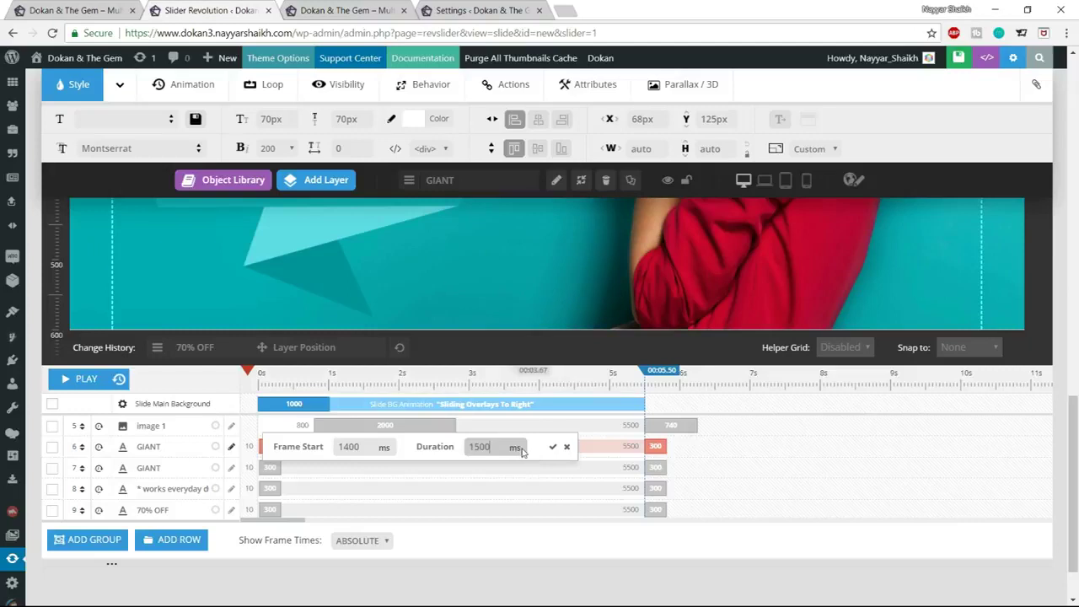
double_click(469, 448)
left_click(553, 450)
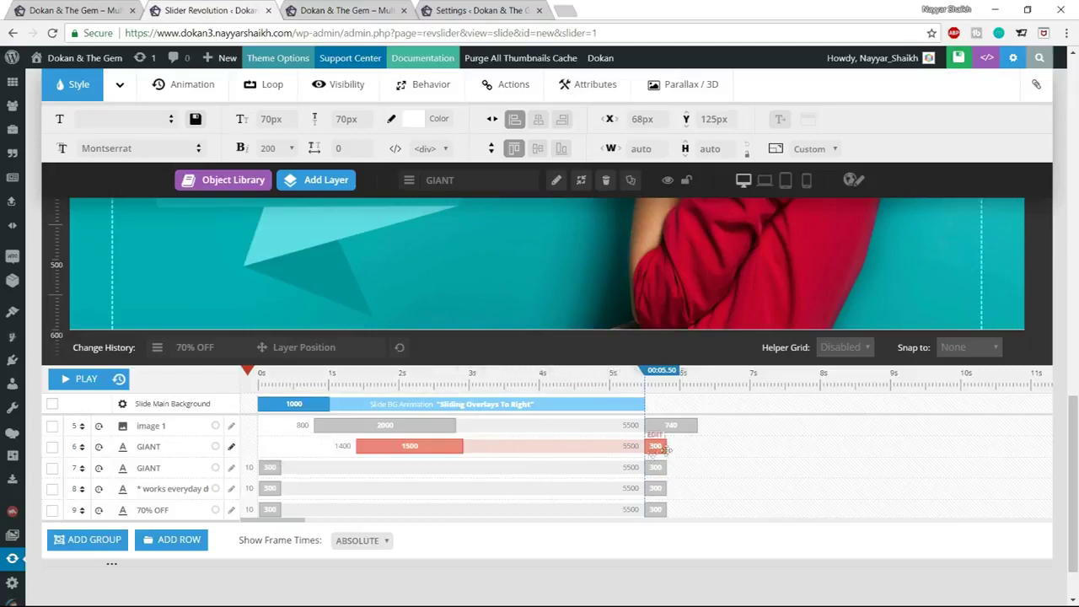
Give the first GIANT layer a 500 ms exit
left_click(656, 443)
double_click(561, 447)
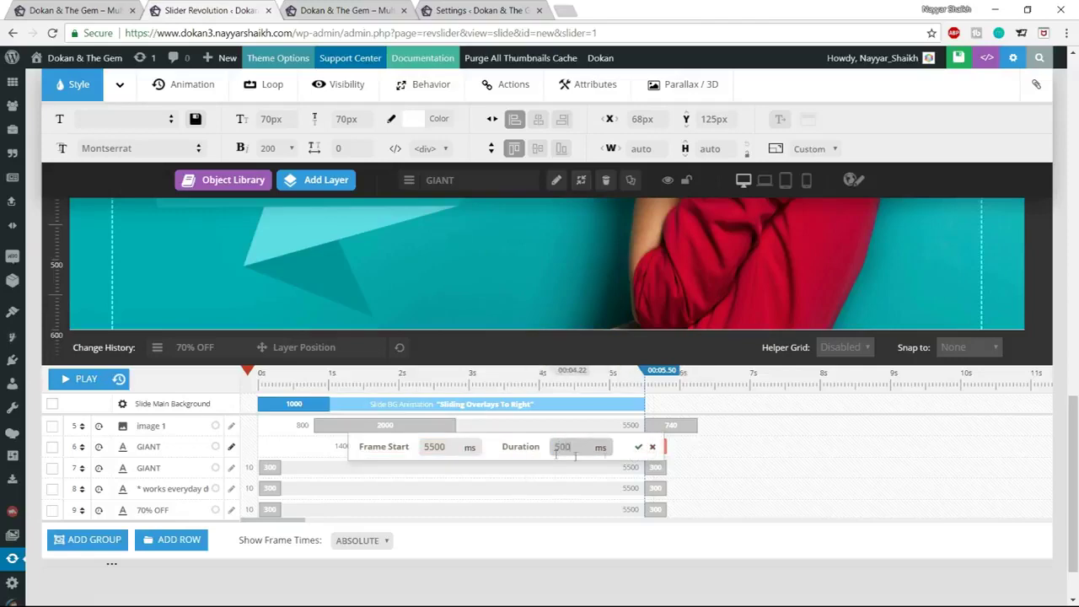
left_click(640, 450)
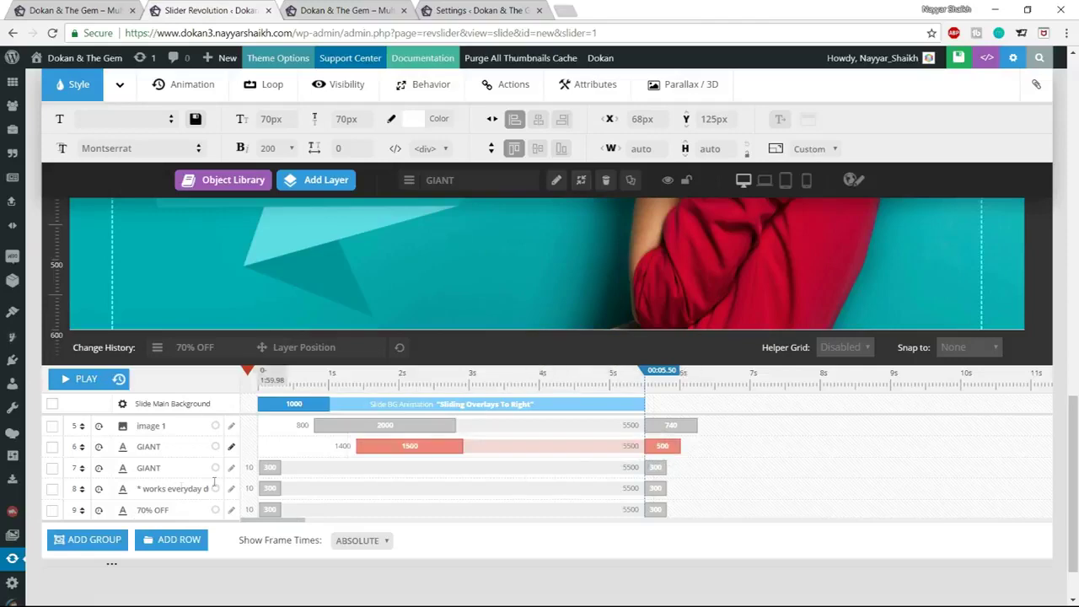
scroll(406, 233, "up", 3)
scroll(595, 451, "down", 5)
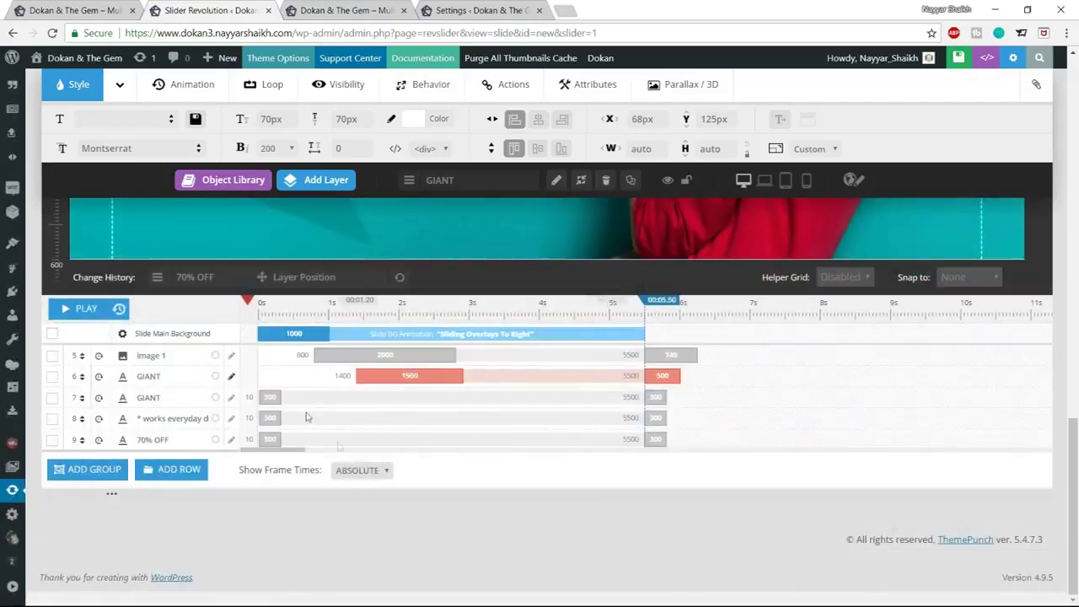
Set the second GIANT layer's entrance to start 1900 ms, duration 1500 ms
left_click(275, 398)
left_click(268, 389)
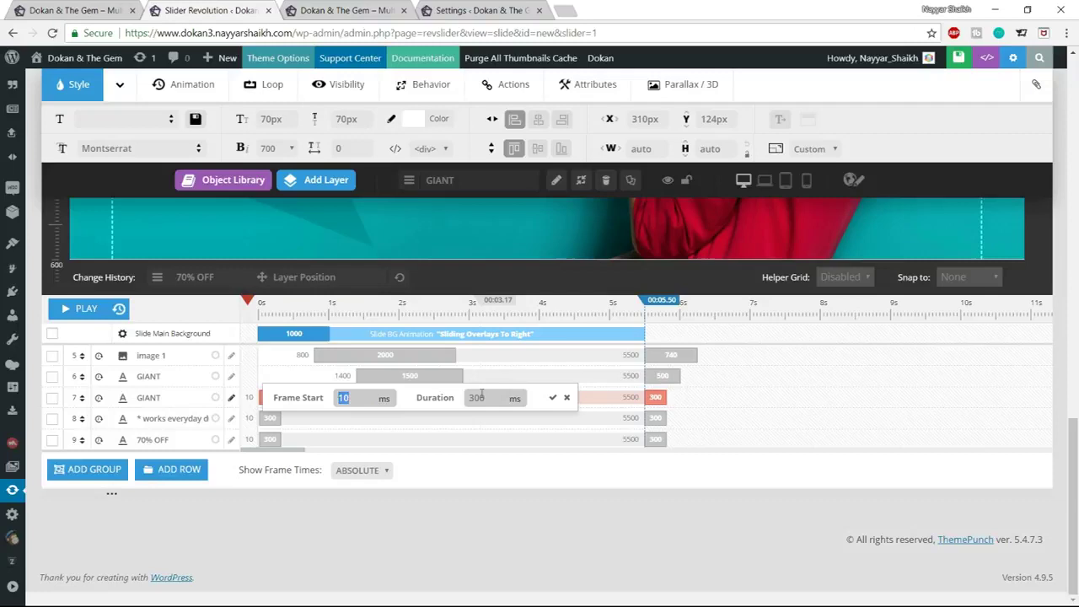
type("1900")
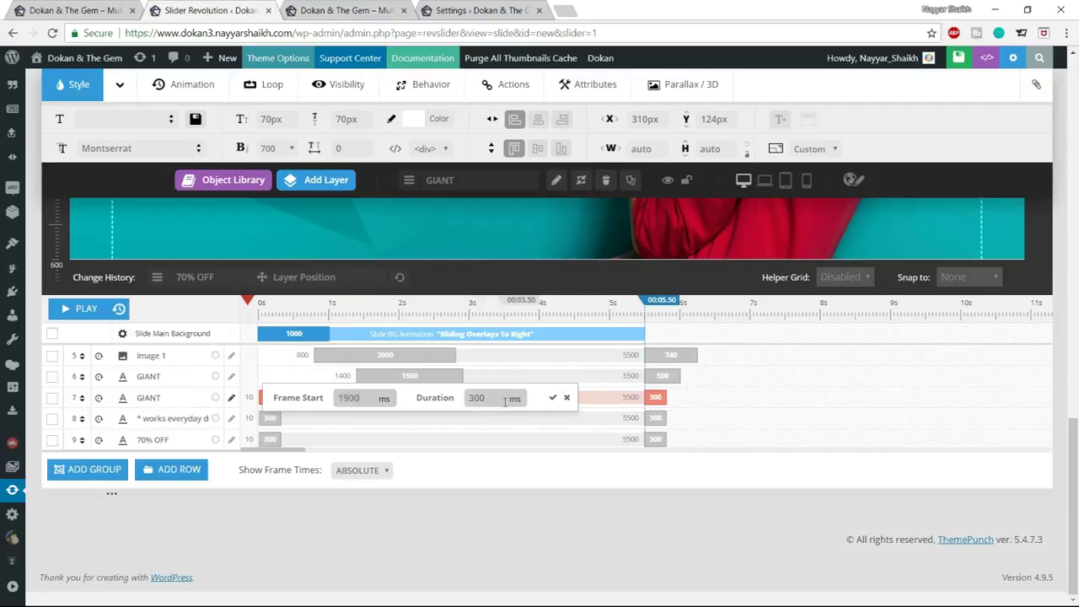
key("Tab")
type("1500")
left_click(552, 397)
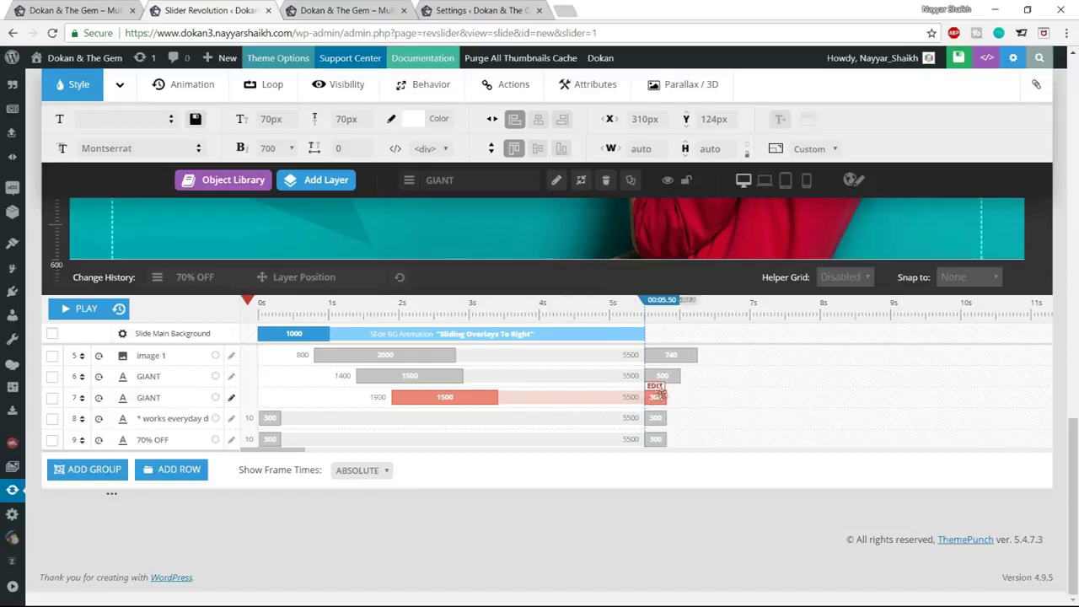
Set the second GIANT layer's exit duration to 500 ms
left_click(657, 393)
key("Tab")
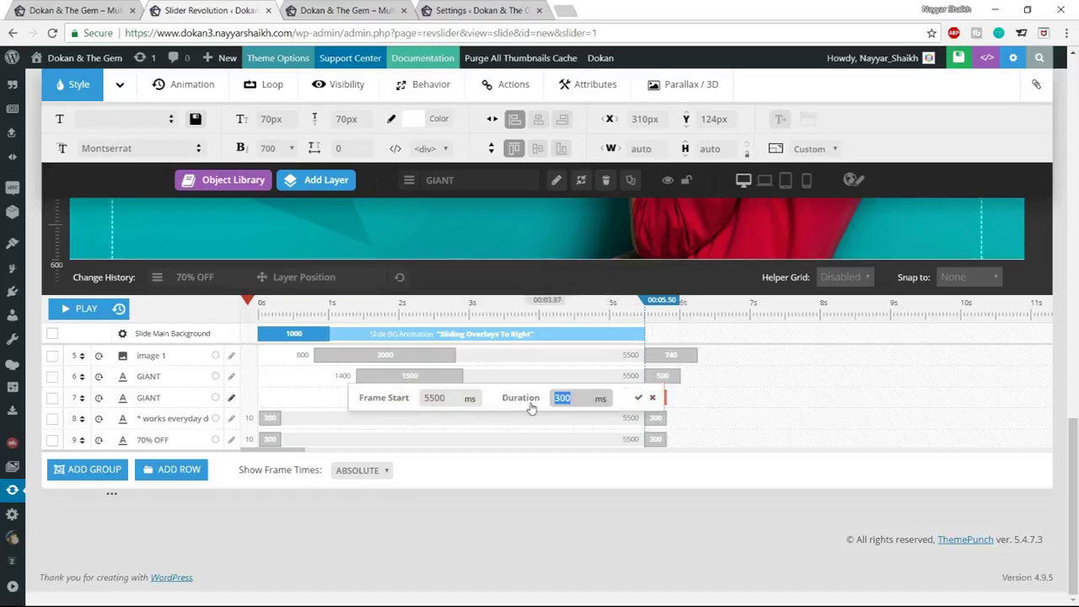
type("500")
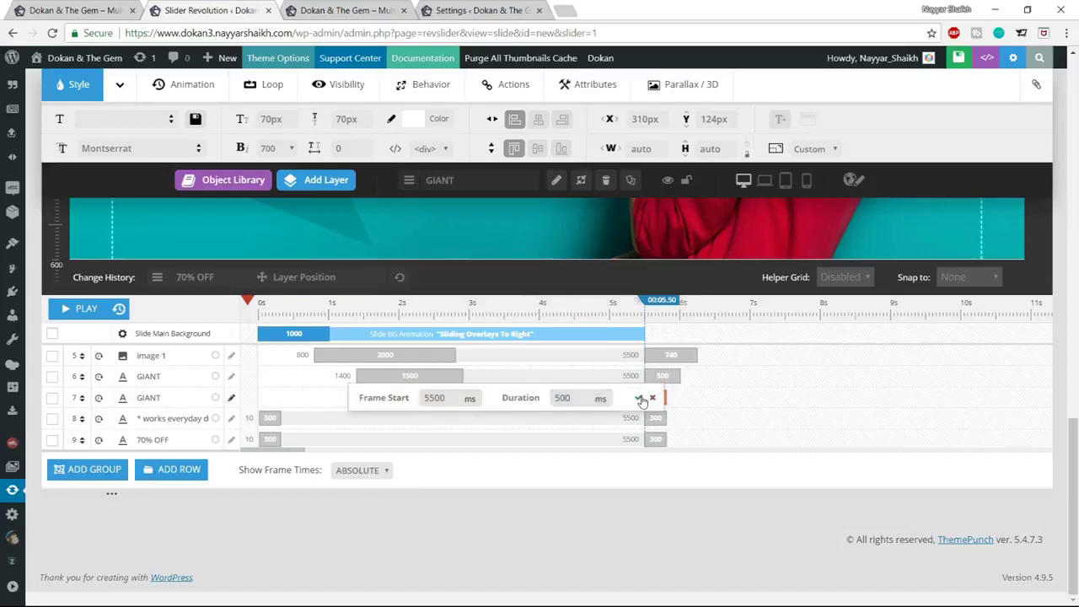
left_click(638, 397)
left_click(269, 418)
Set the holiday line's entrance to start 2500 ms, duration 1500 ms
left_click(271, 418)
double_click(344, 418)
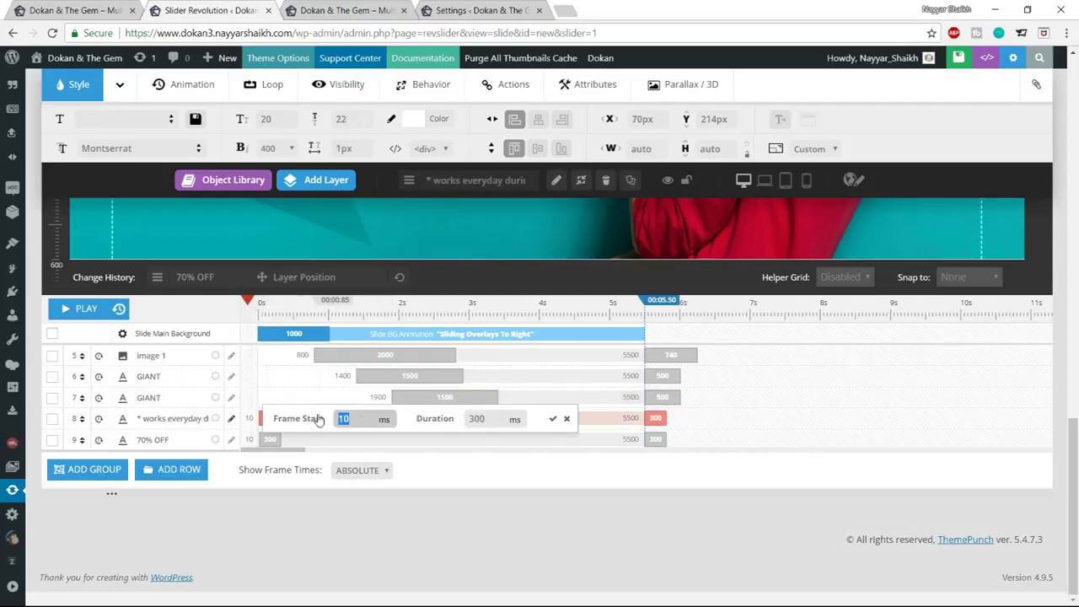
type("2500")
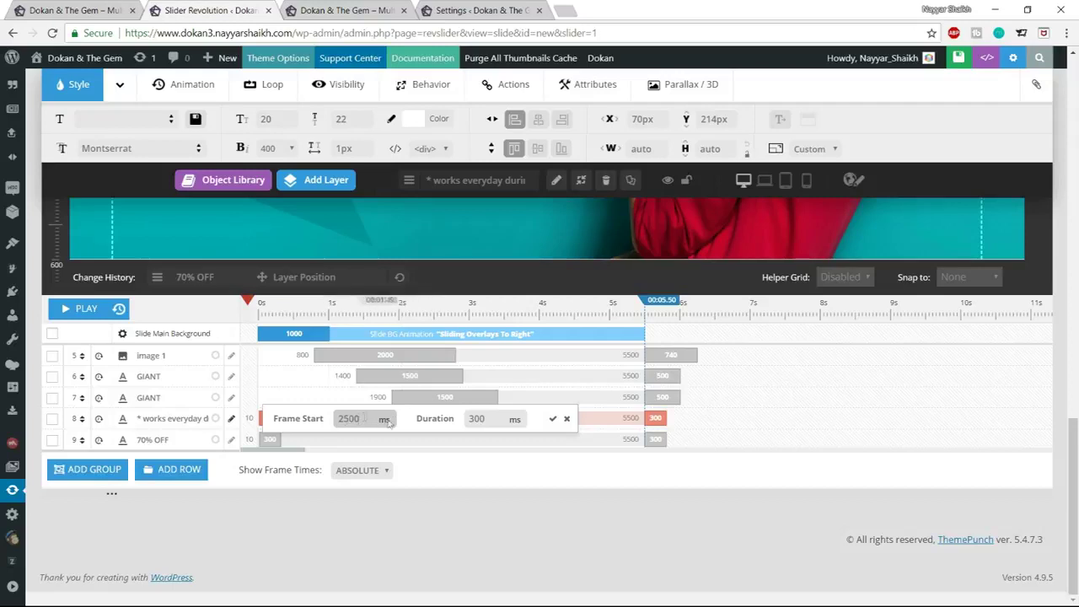
double_click(488, 421)
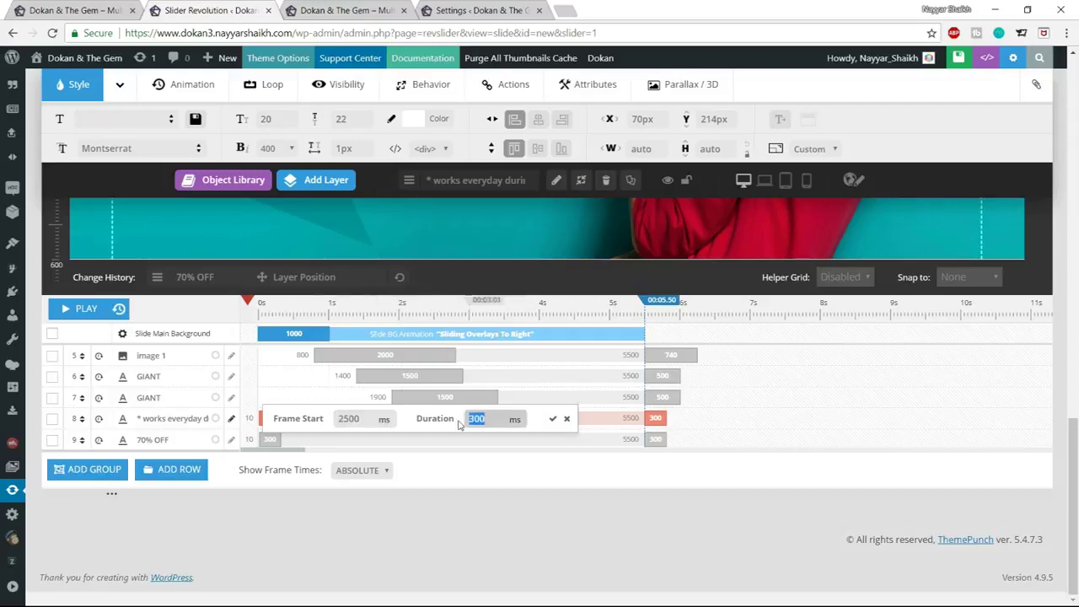
left_click(553, 419)
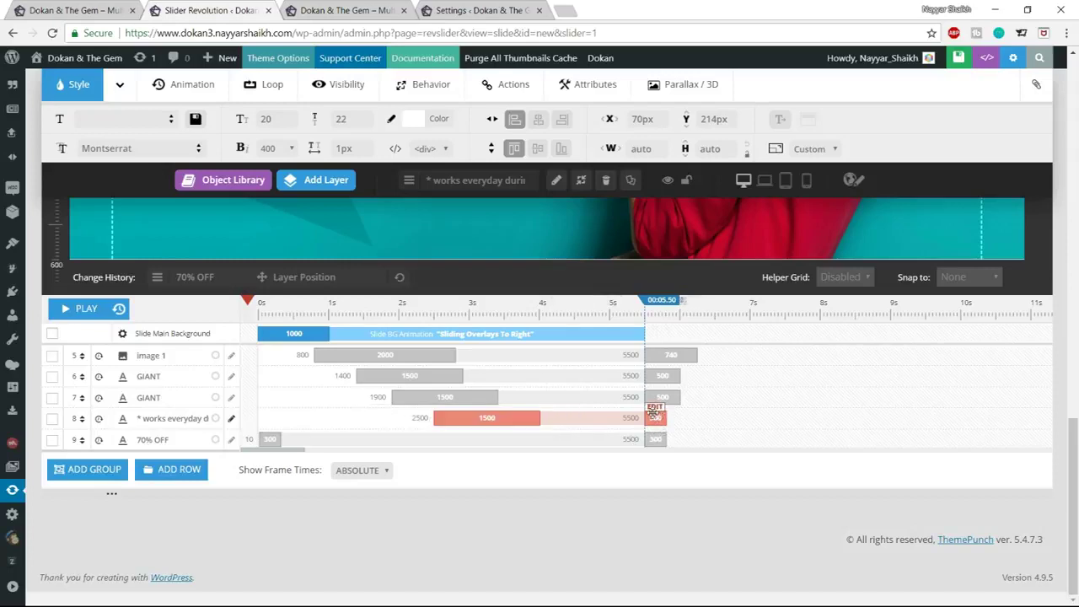
Shorten the holiday line's exit duration to 500 ms
left_click(659, 417)
double_click(521, 420)
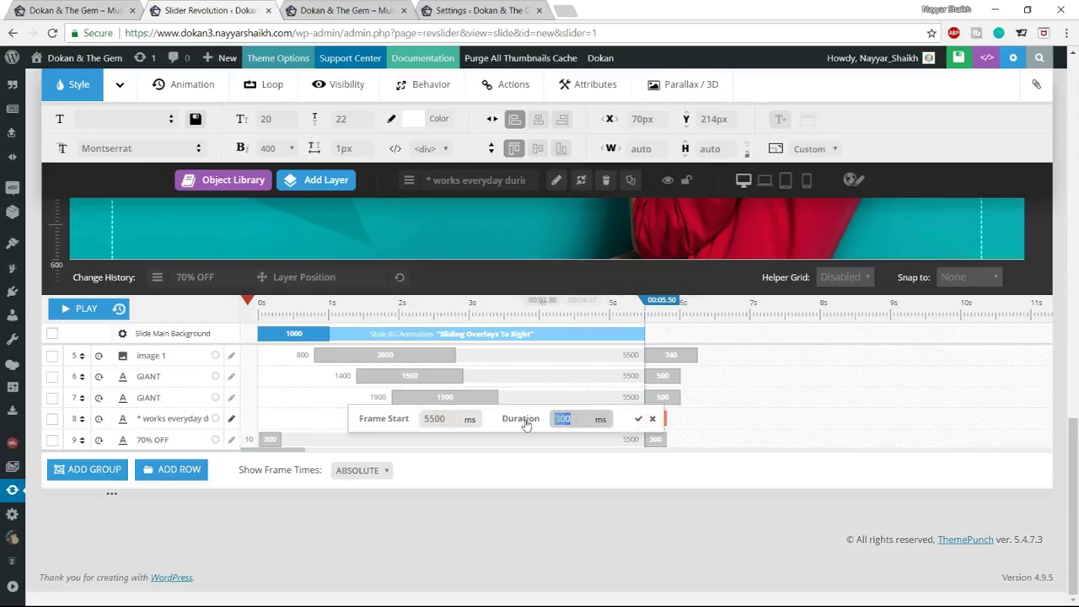
left_click(639, 419)
scroll(376, 471, "up", 3)
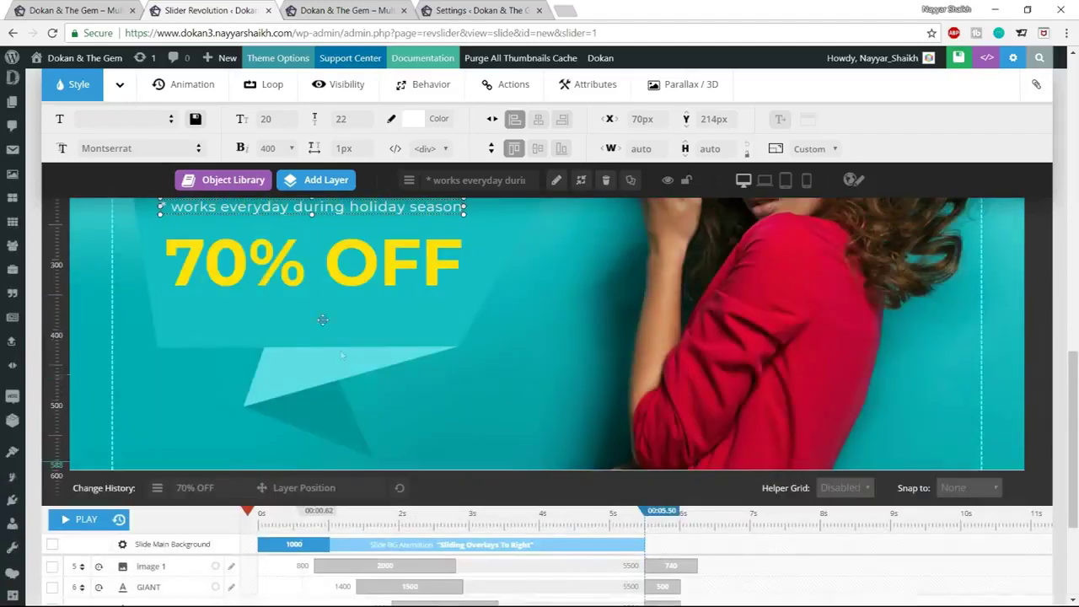
scroll(302, 494, "down", 3)
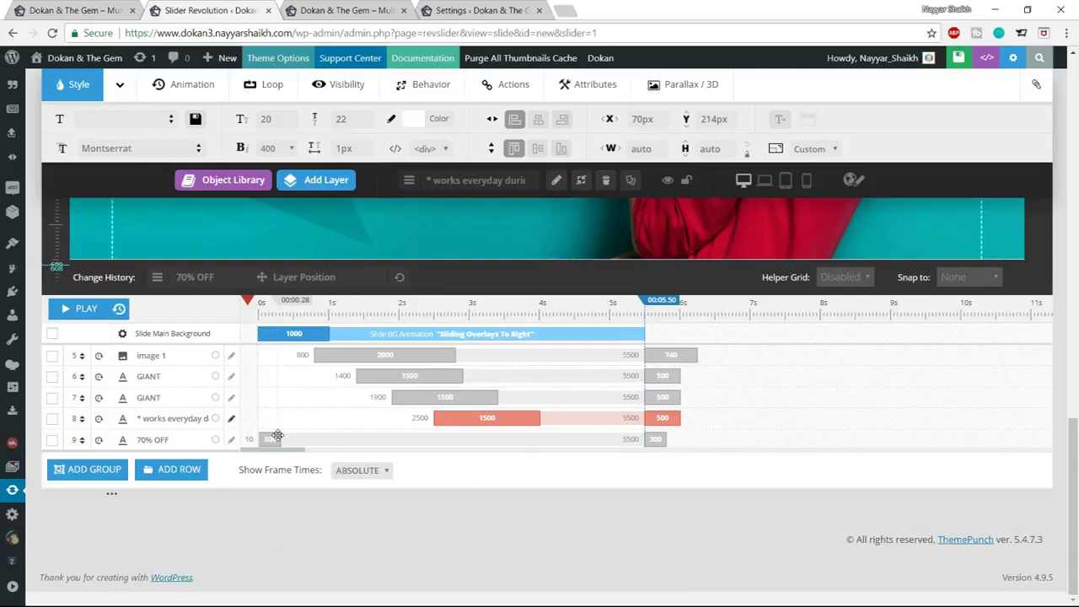
Make the 70% OFF layer enter at 3000 ms over 1500 ms and confirm its 500 ms exit
left_click(272, 439)
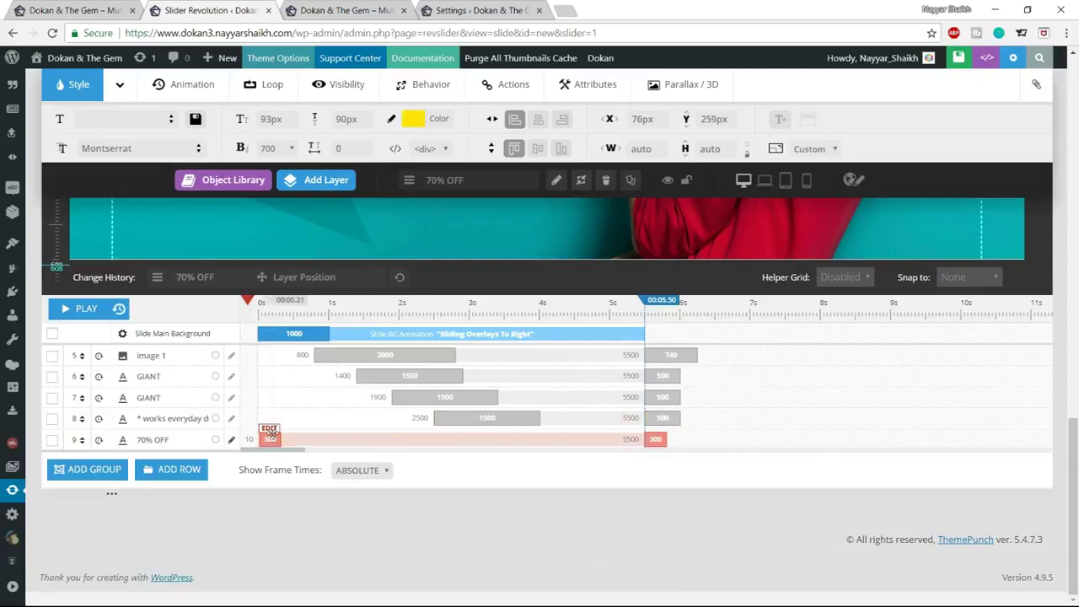
left_click(271, 437)
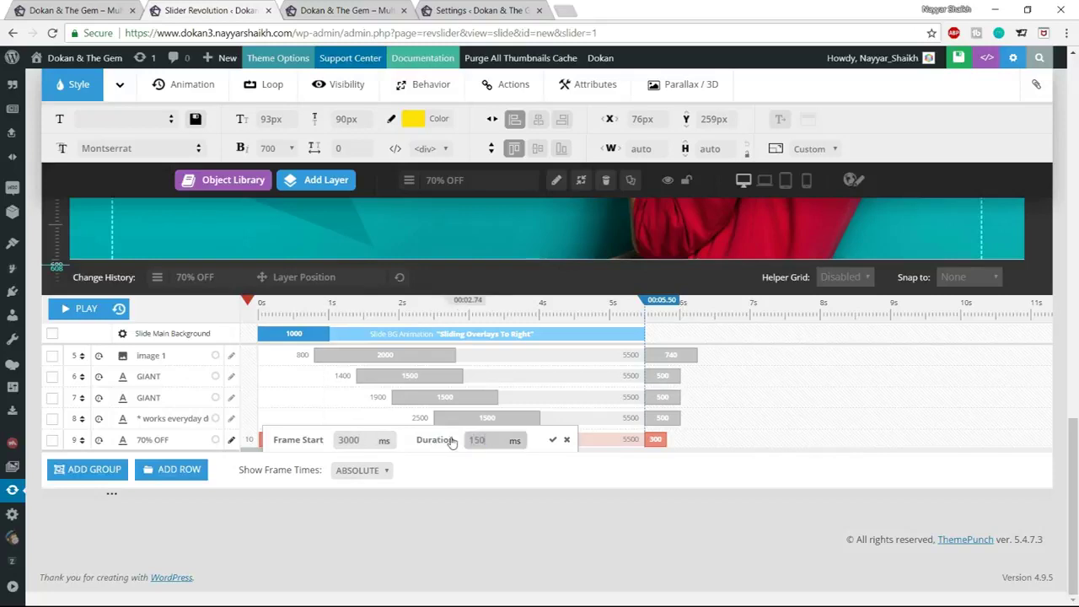
left_click(555, 440)
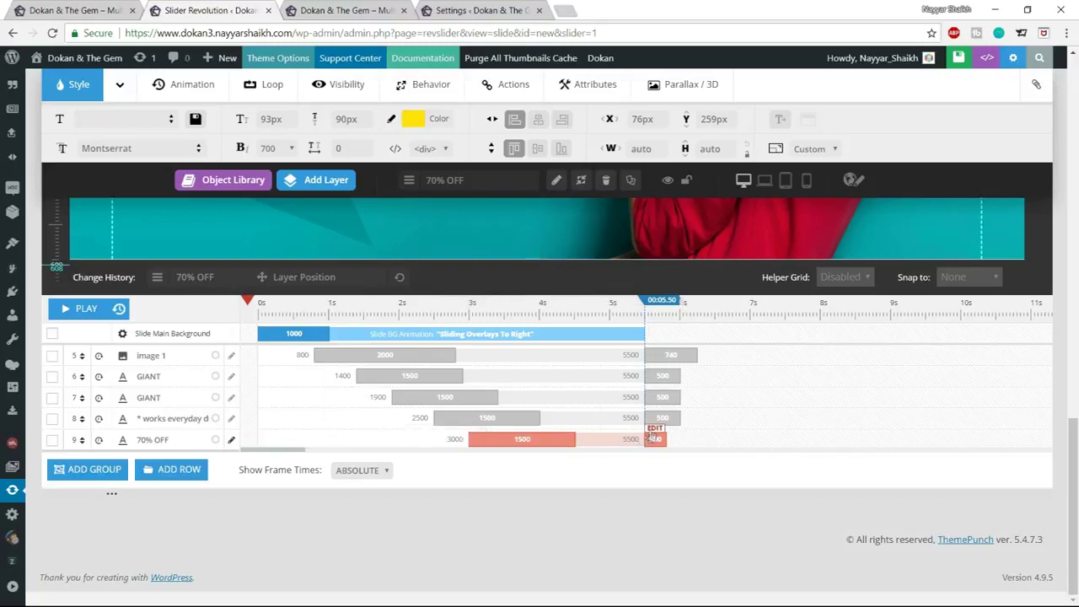
left_click(656, 438)
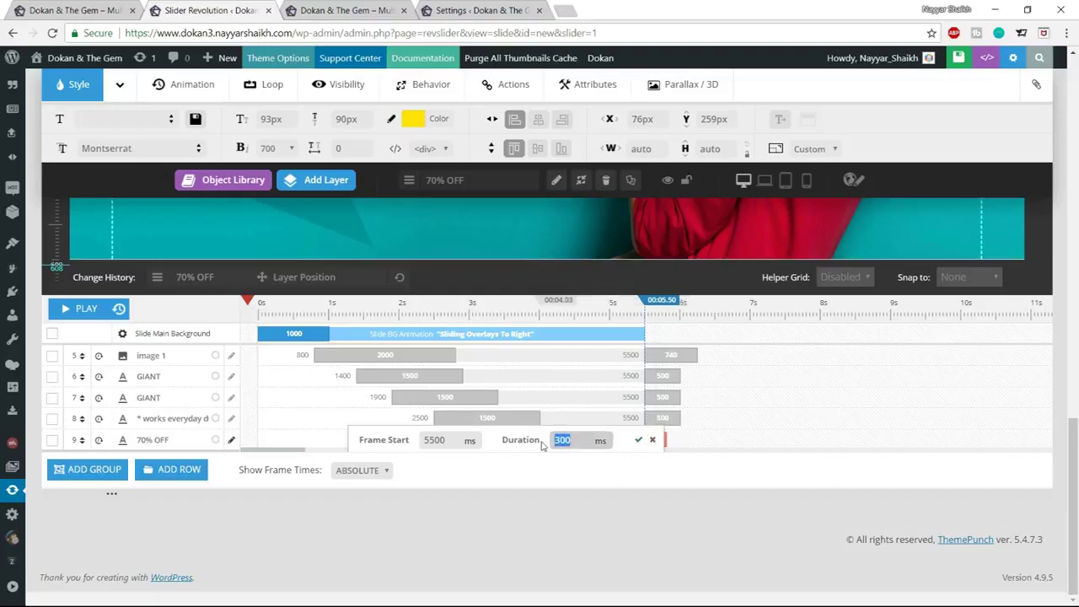
left_click(637, 440)
scroll(803, 549, "up", 5)
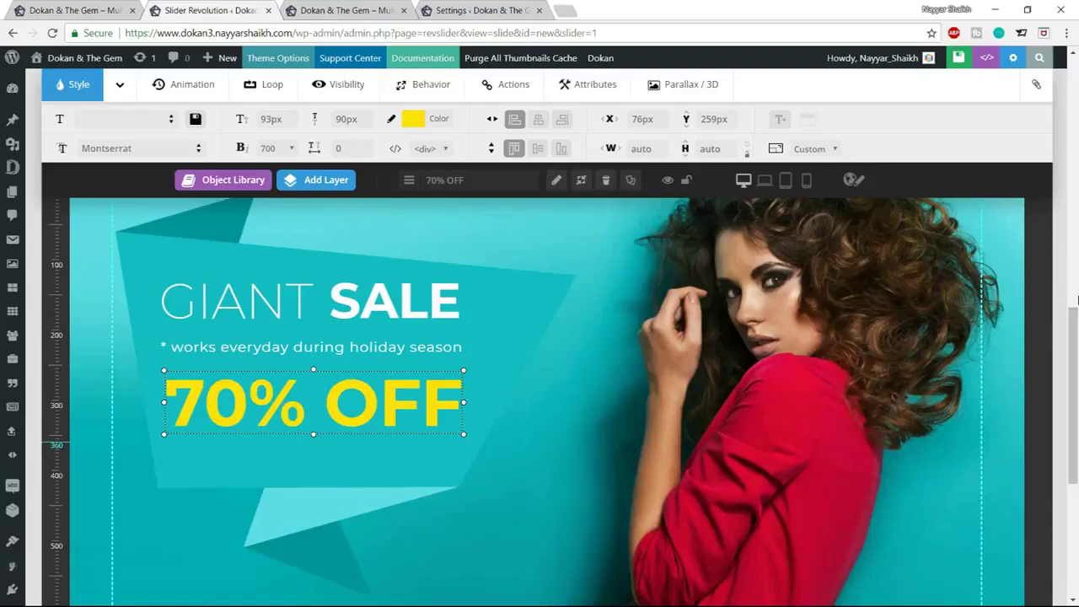
left_click(1076, 300)
scroll(1077, 383, "down", 6)
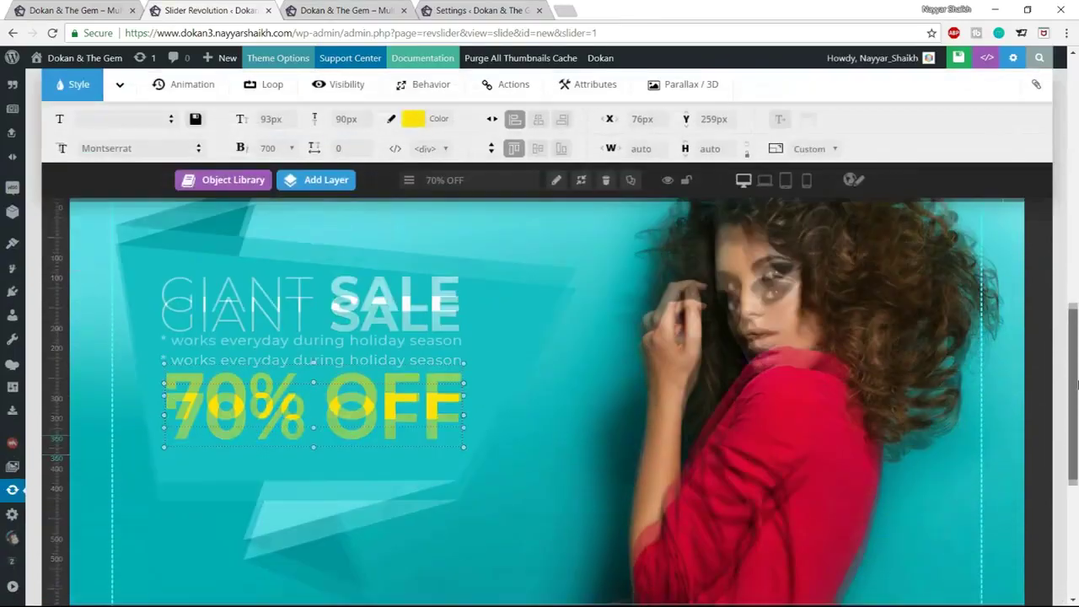
scroll(1077, 384, "down", 2)
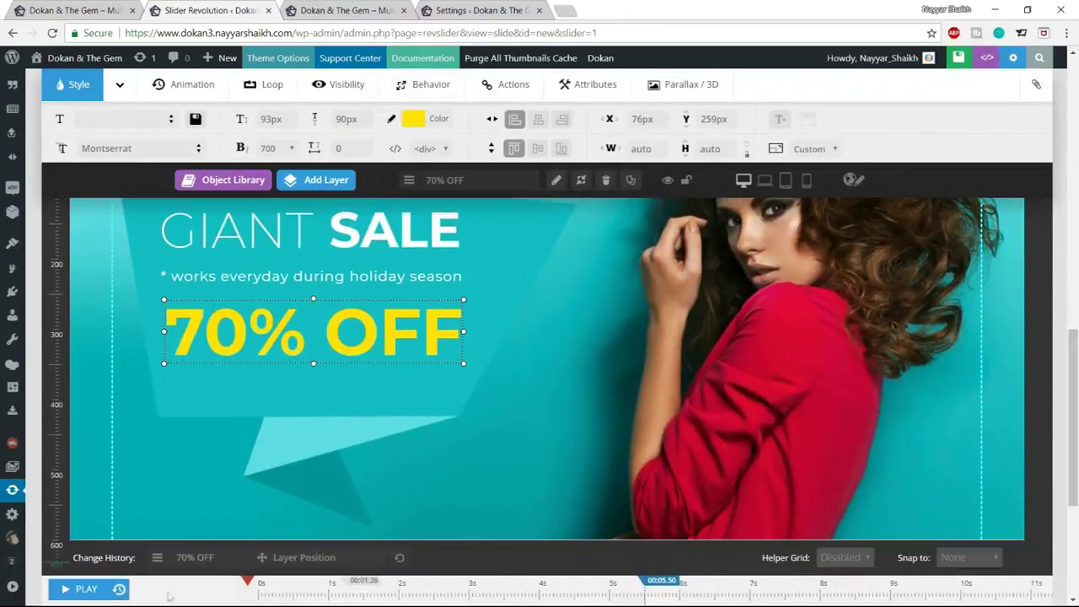
left_click(80, 590)
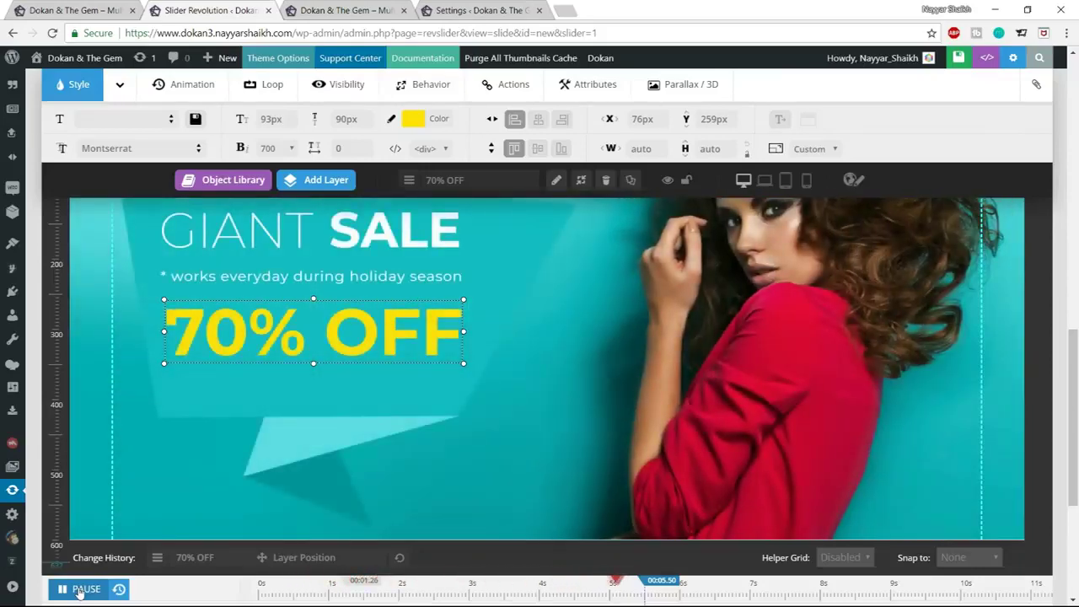
left_click(115, 592)
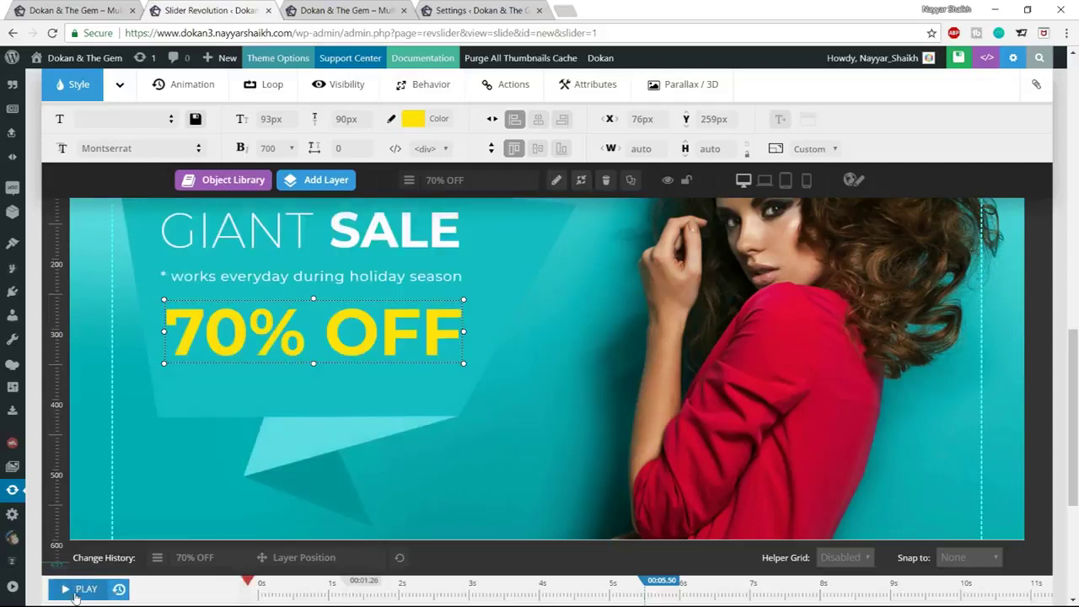
left_click(75, 595)
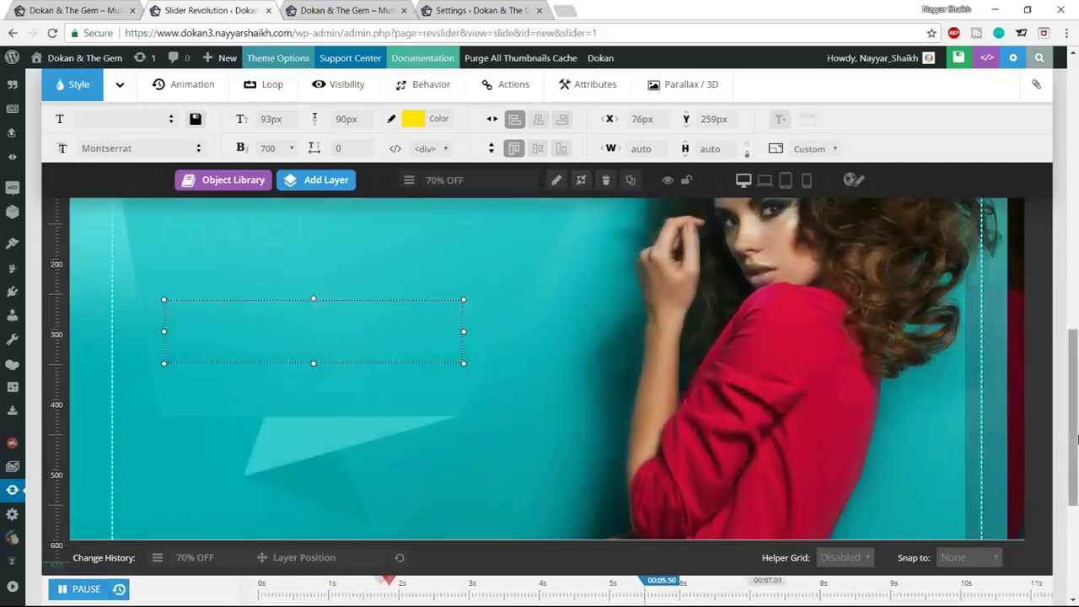
scroll(1077, 438, "up", 1)
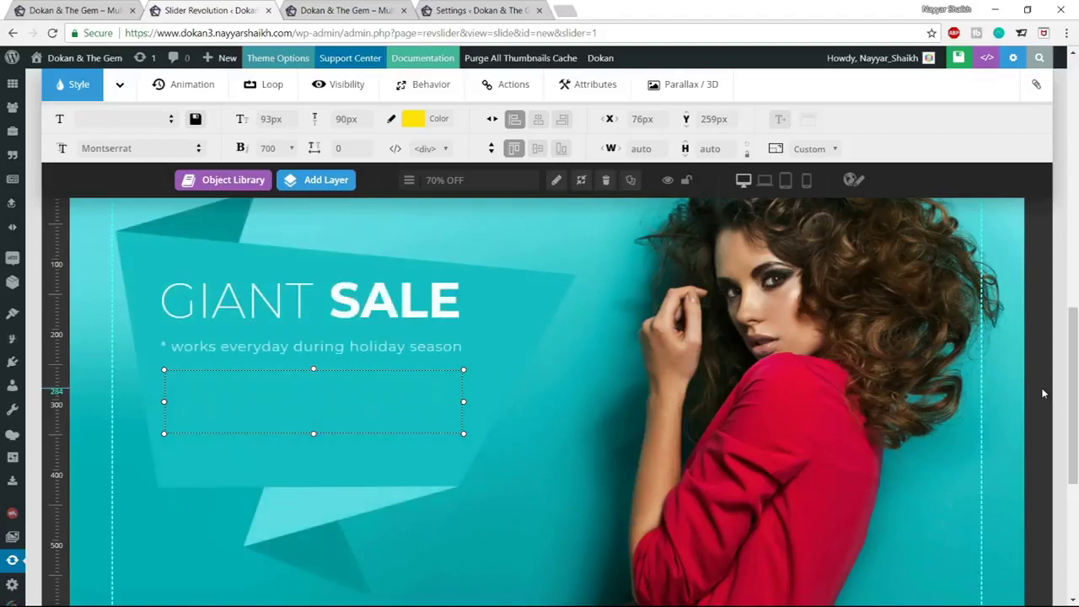
scroll(1042, 393, "down", 2)
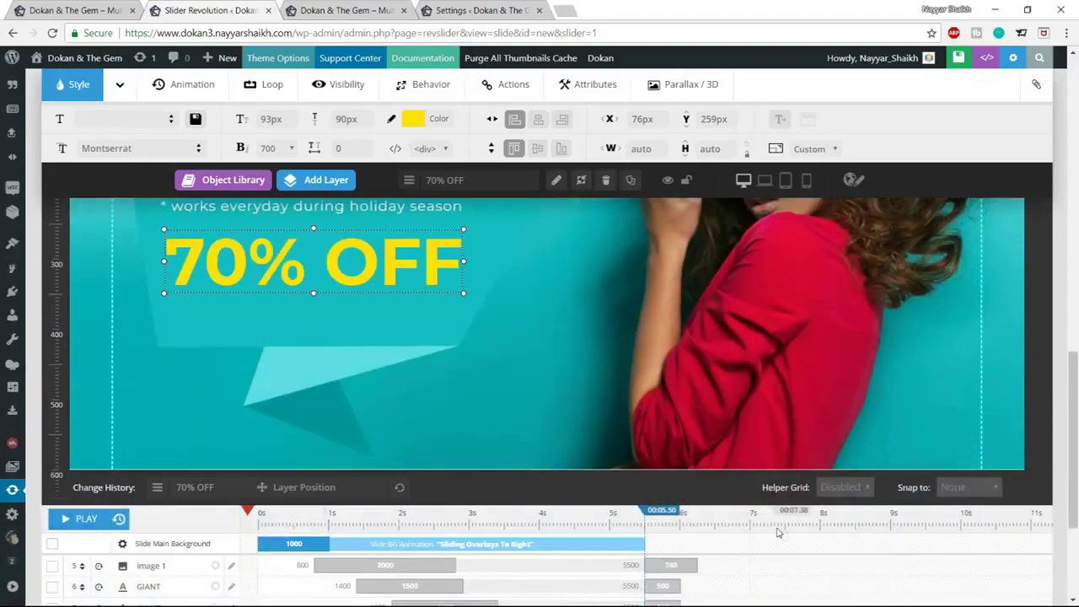
scroll(786, 520, "up", 2)
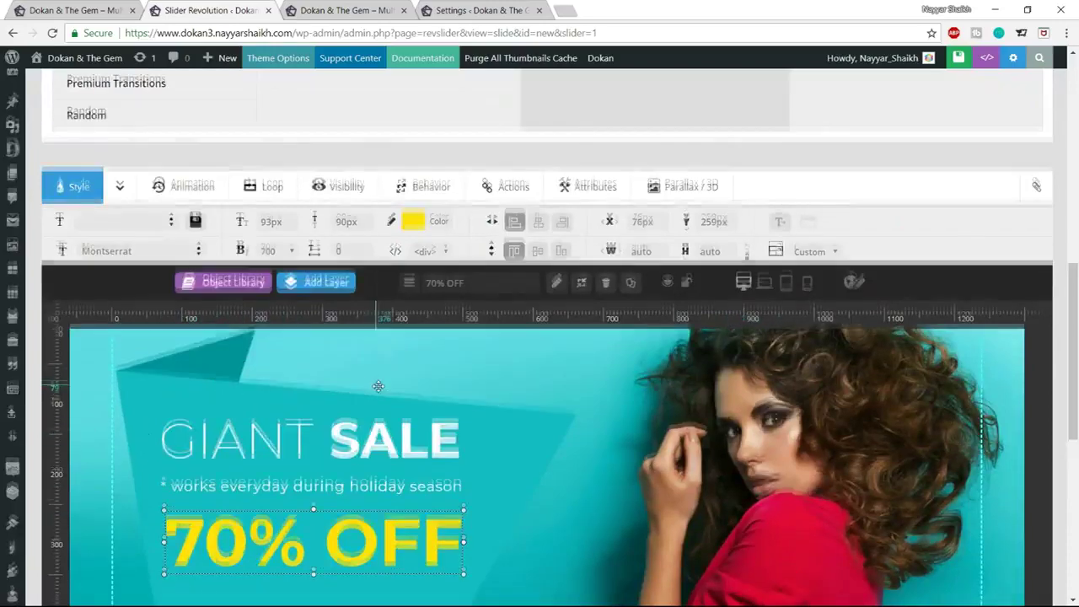
scroll(266, 348, "down", 1)
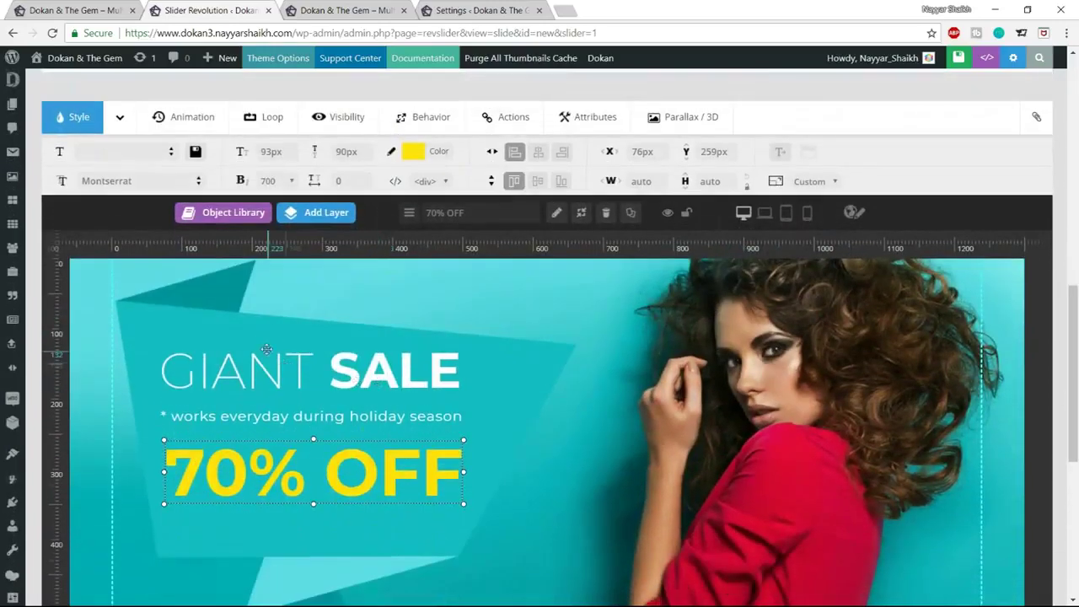
Change the image 1 shape layer's entrance animation from Fade-In to Skew-From-Short-Left
left_click(155, 318)
scroll(382, 329, "down", 1)
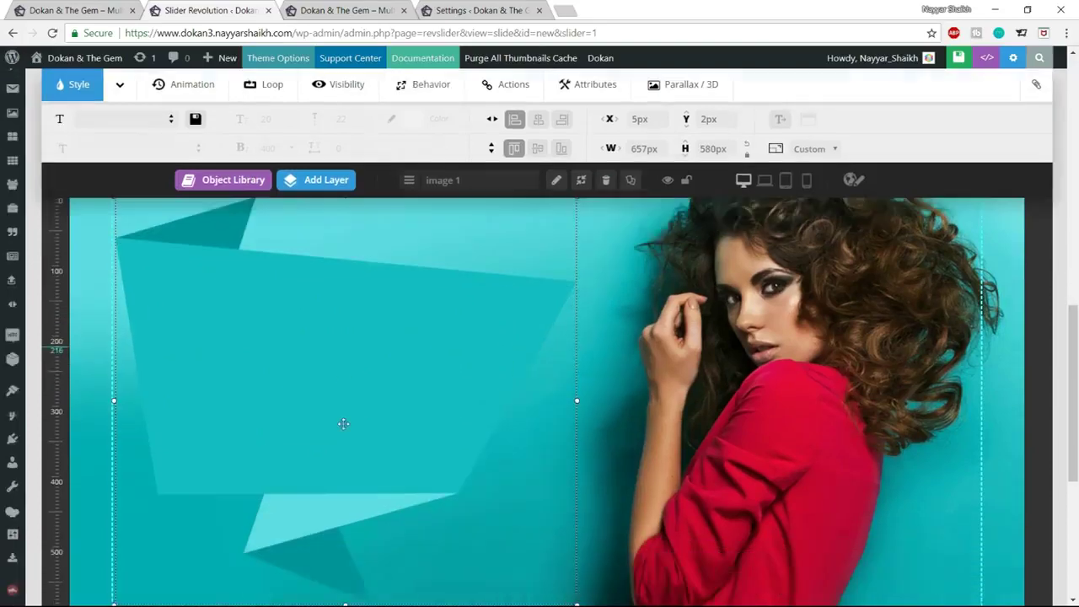
scroll(361, 385, "up", 3)
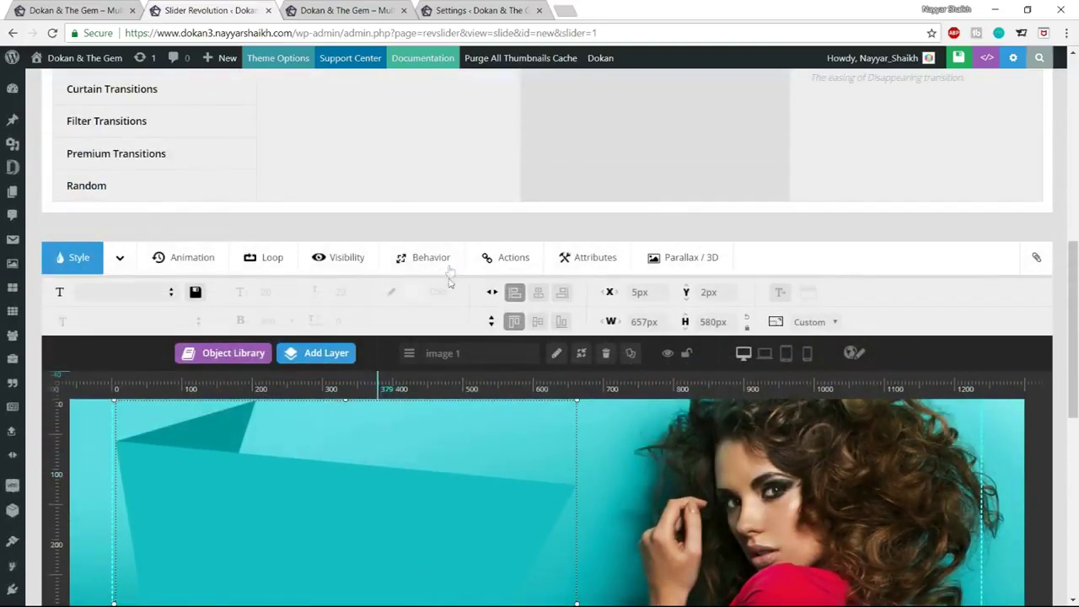
left_click(198, 263)
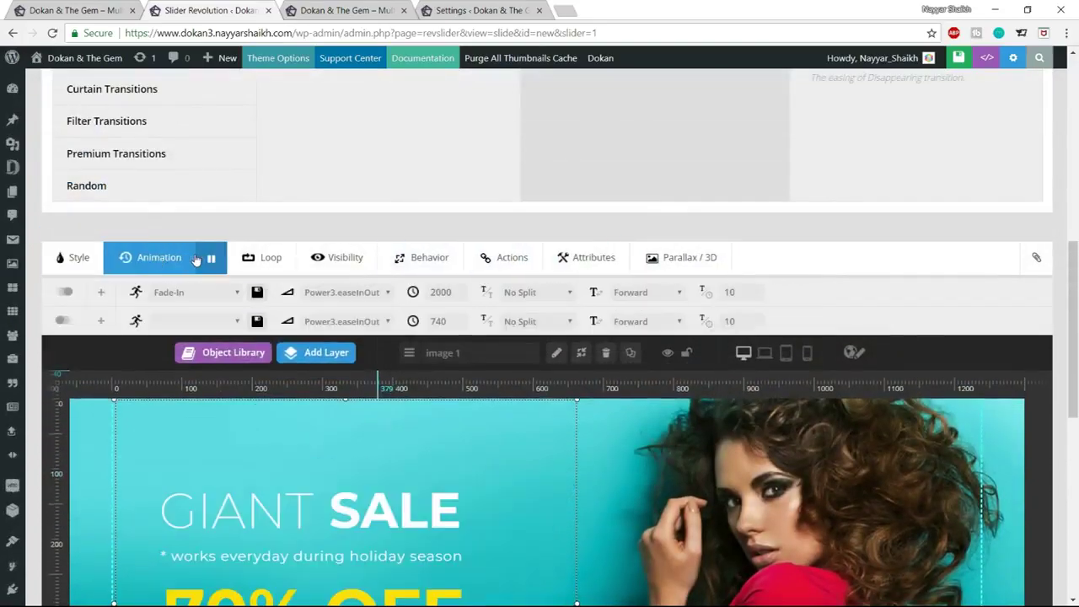
scroll(200, 260, "down", 1)
scroll(200, 260, "down", 2)
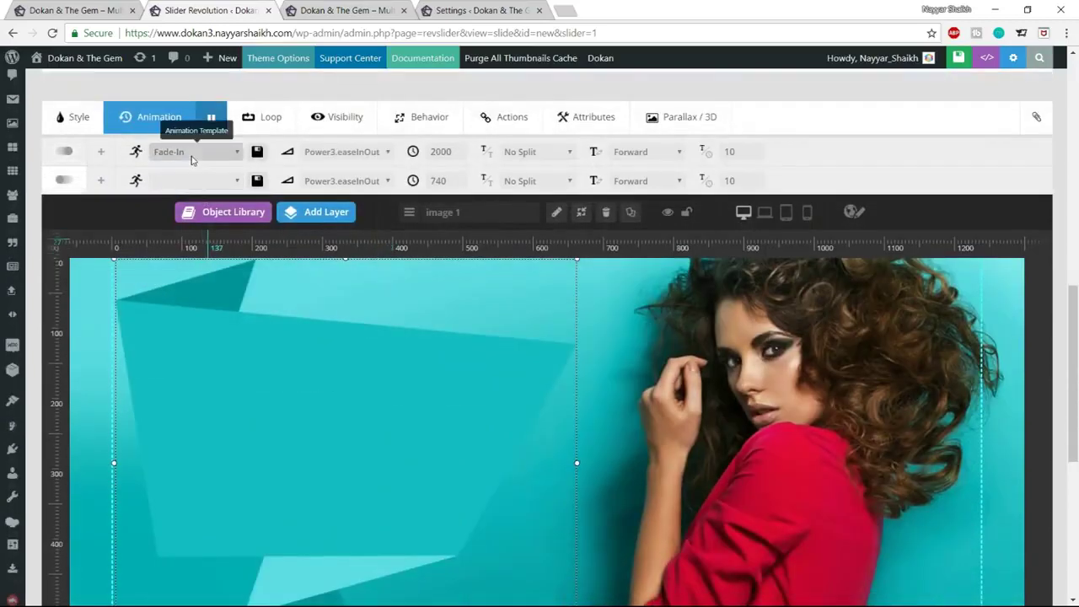
left_click(193, 153)
scroll(192, 226, "down", 3)
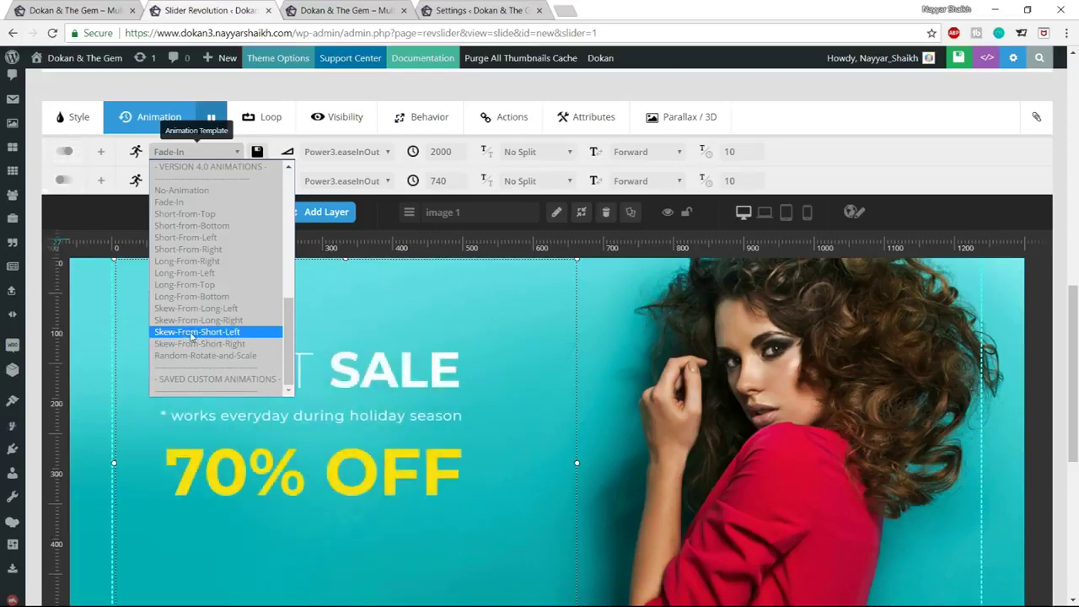
left_click(193, 332)
Select the GIANT text layer to give it an entrance animation next
scroll(734, 393, "down", 1)
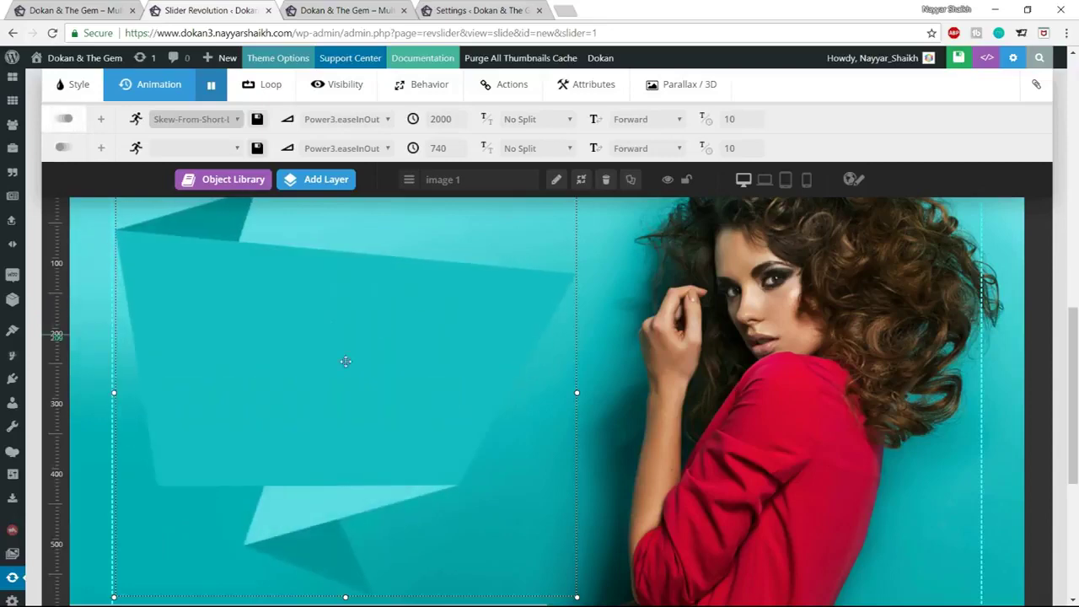
scroll(542, 371, "up", 1)
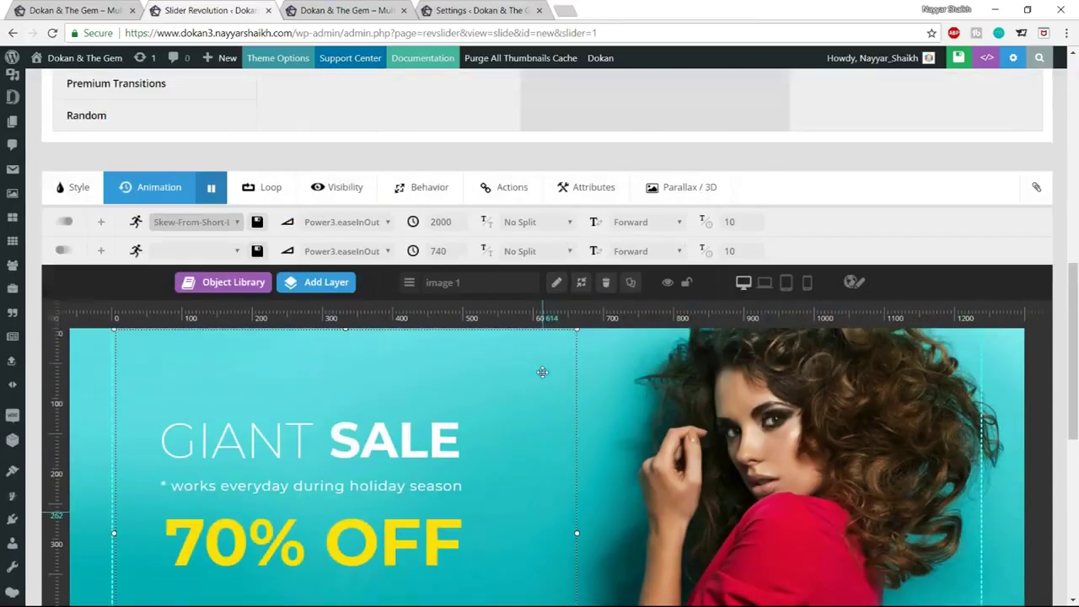
scroll(374, 328, "down", 1)
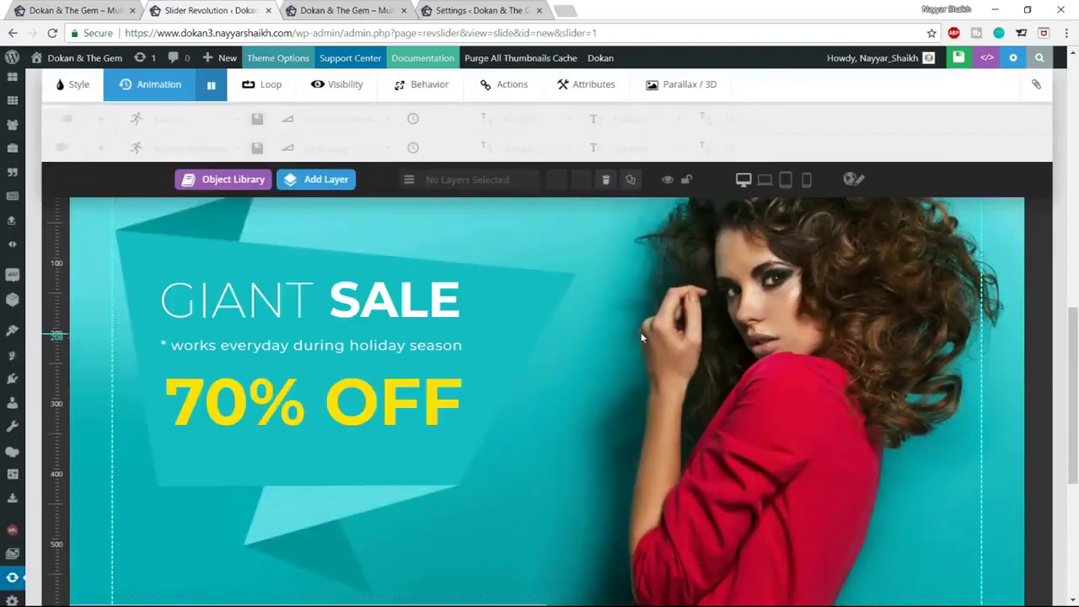
left_click(228, 310)
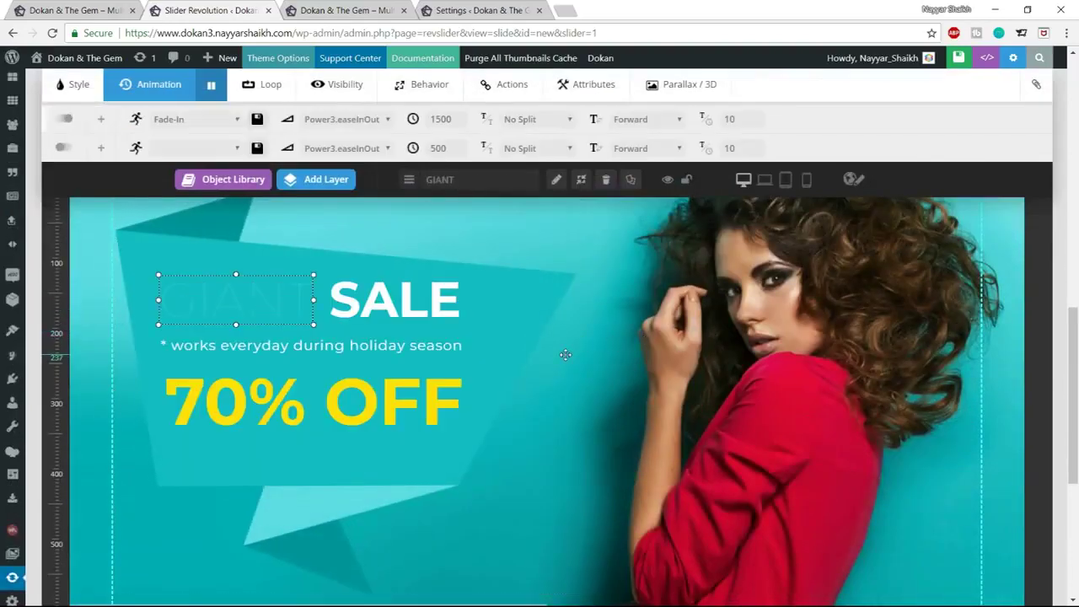
scroll(565, 355, "up", 1)
Give GIANT the Skew-From-Long-Left entrance and SALE the Skew-From-Long-Right entrance
left_click(173, 222)
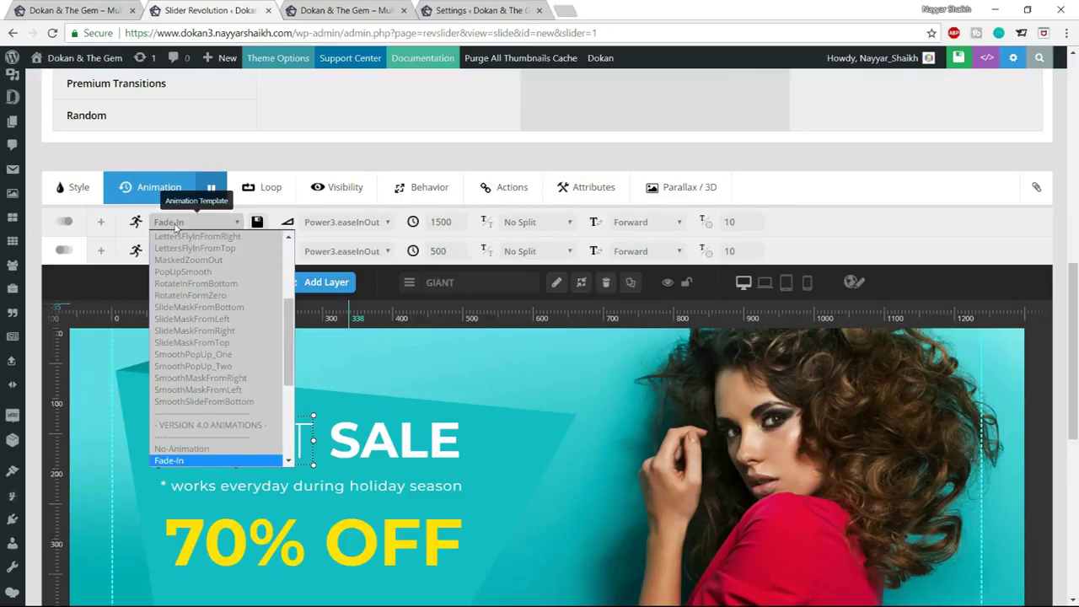
scroll(217, 324, "down", 3)
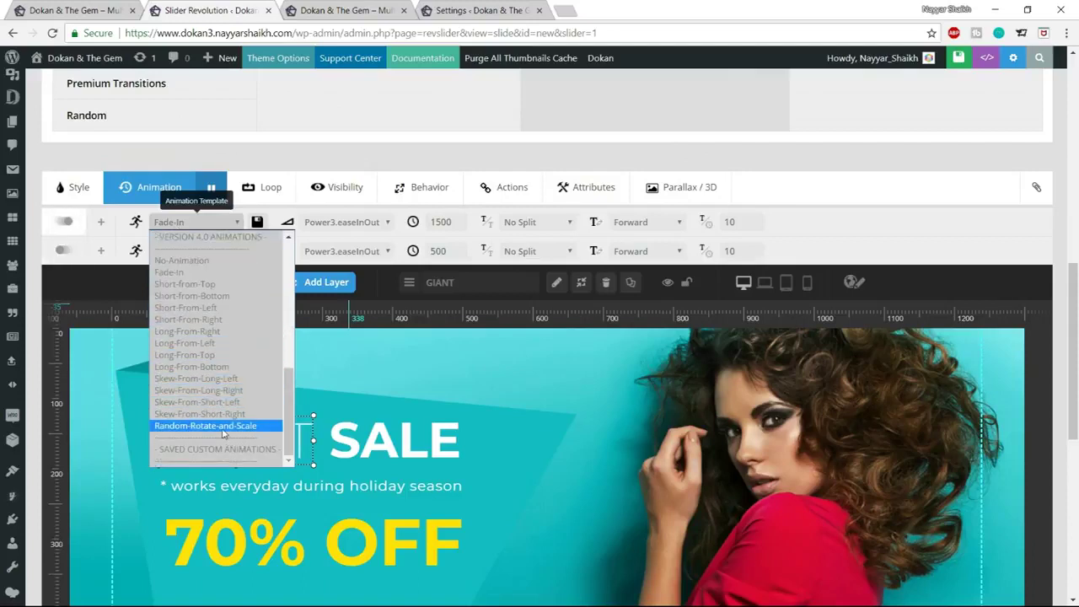
scroll(217, 392, "up", 3)
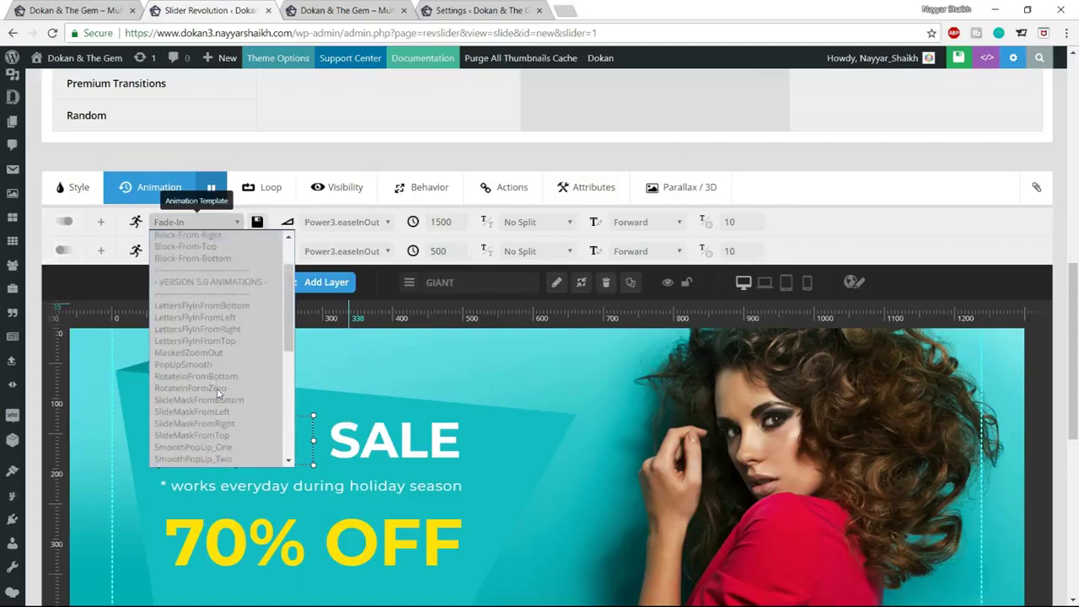
scroll(236, 383, "down", 3)
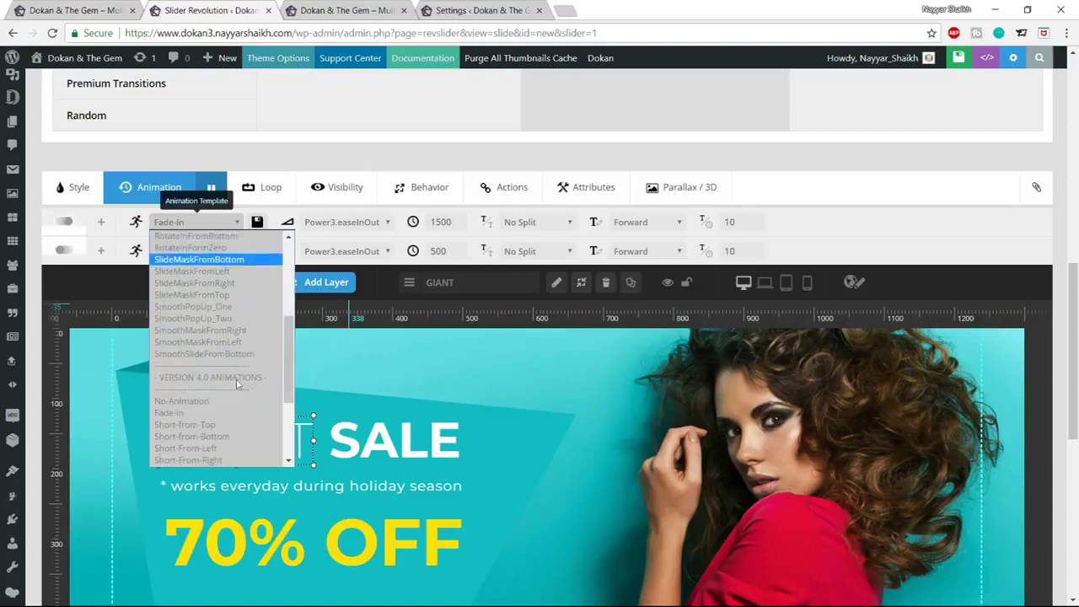
scroll(226, 338, "down", 3)
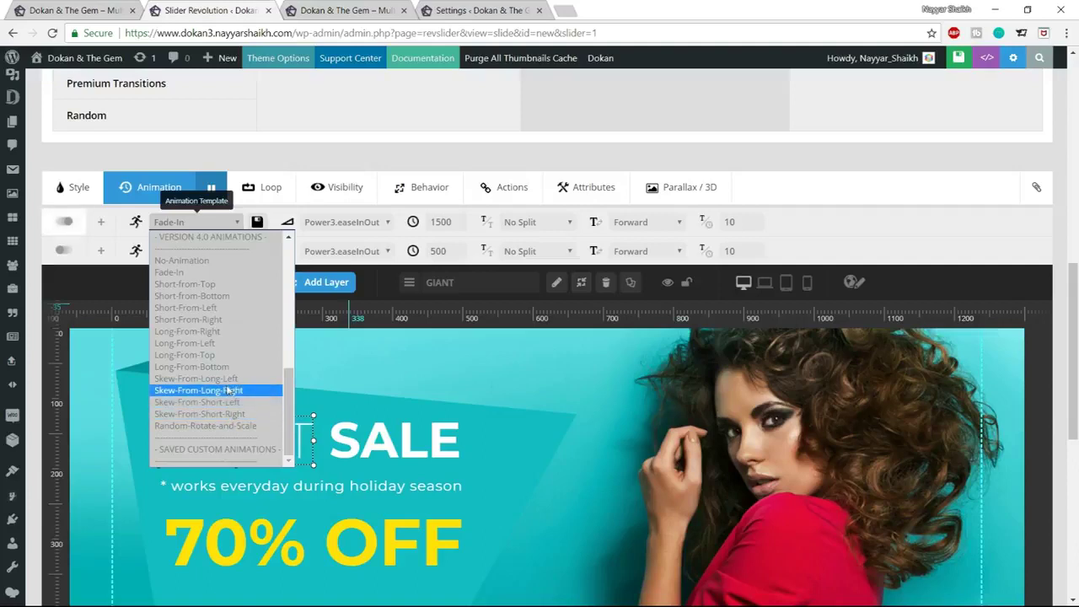
key("Return")
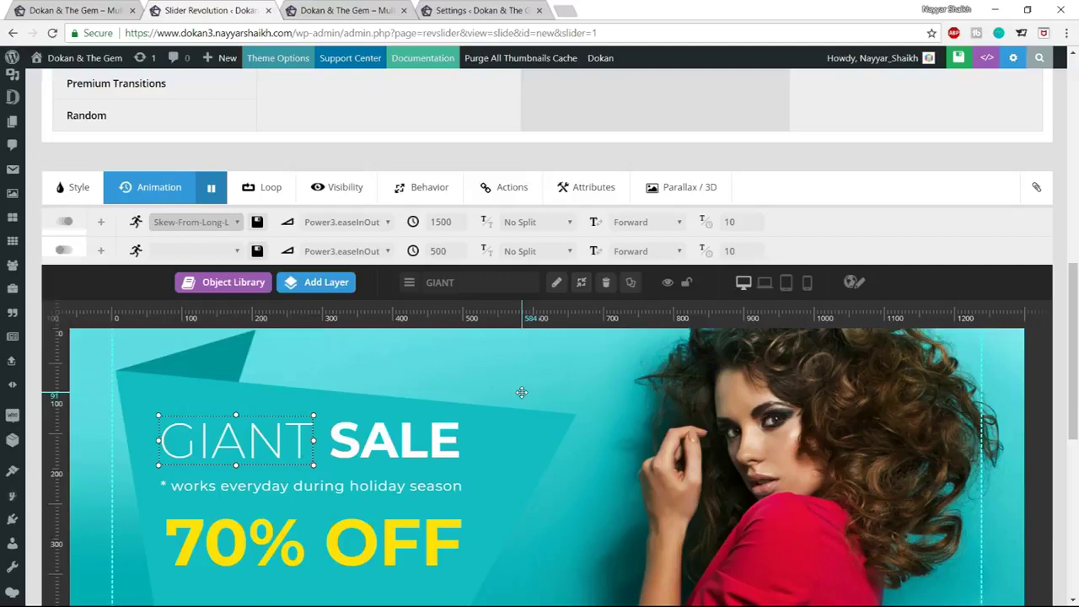
scroll(522, 393, "down", 1)
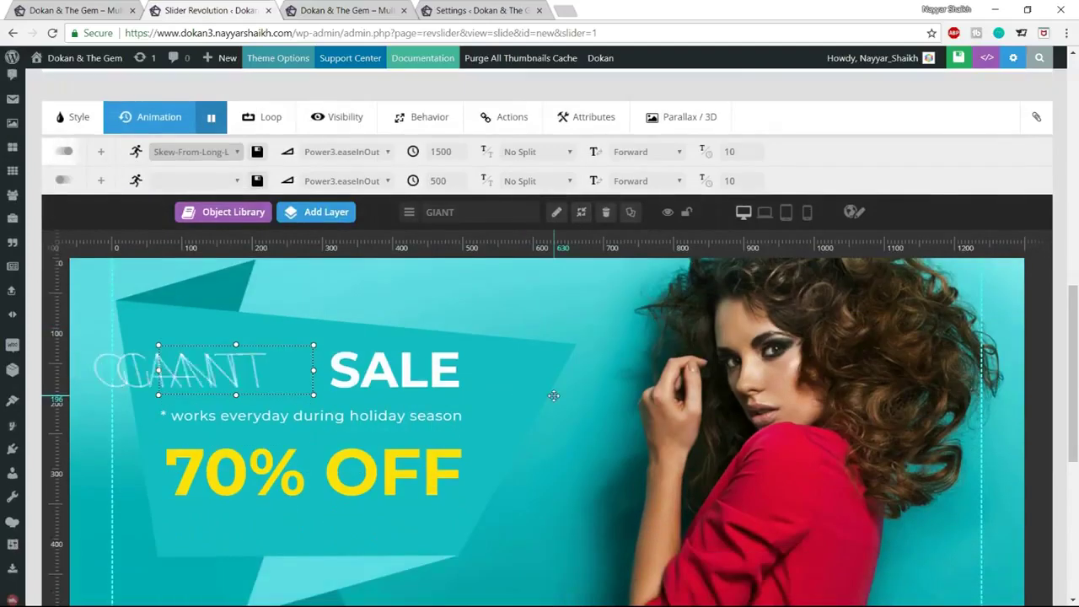
left_click(405, 371)
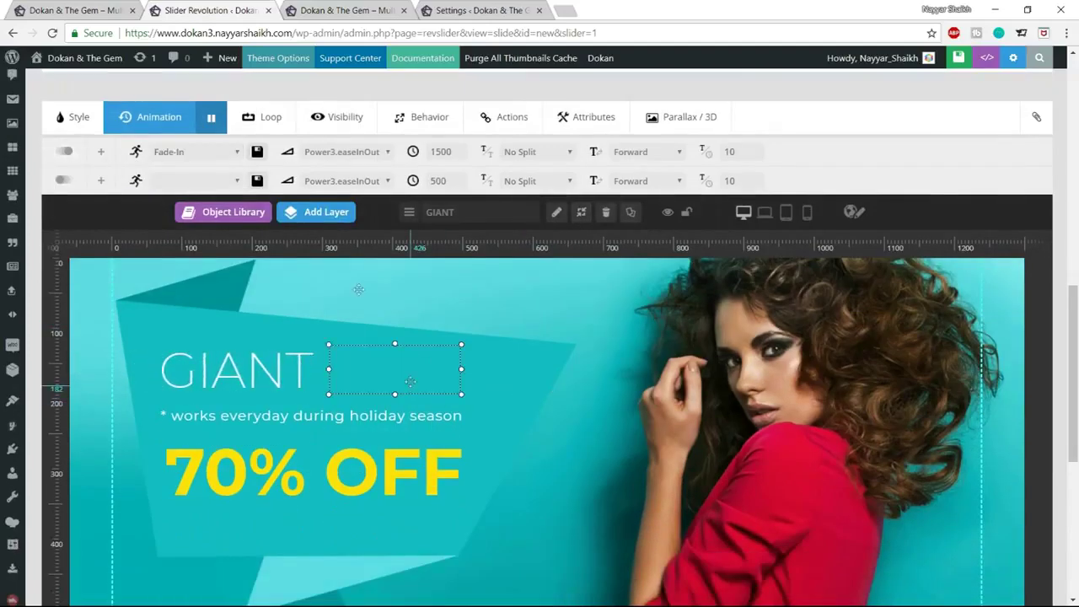
left_click(197, 153)
scroll(234, 320, "down", 3)
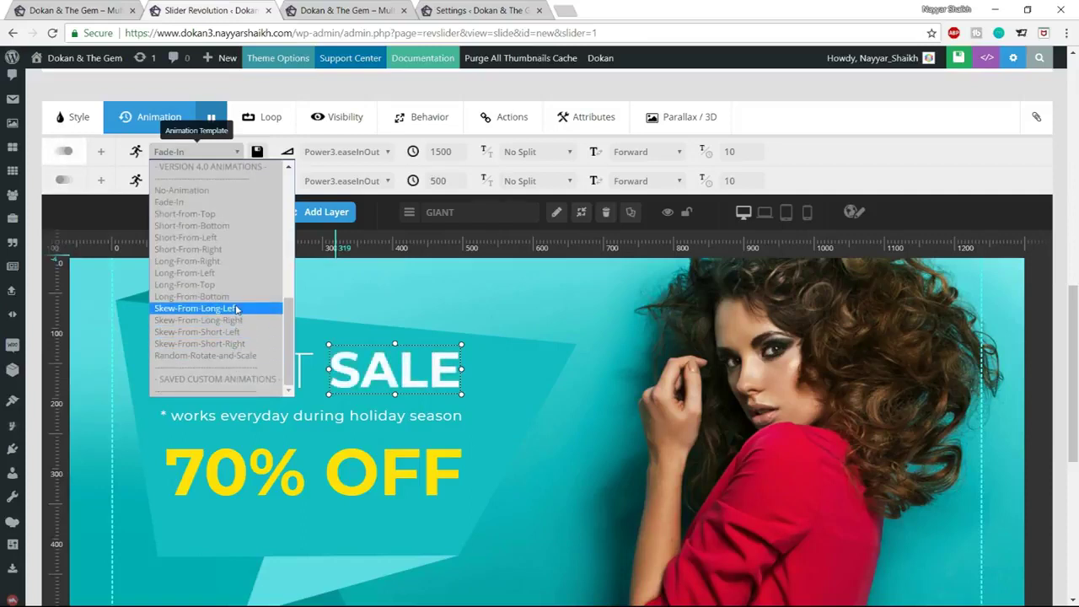
key("Return")
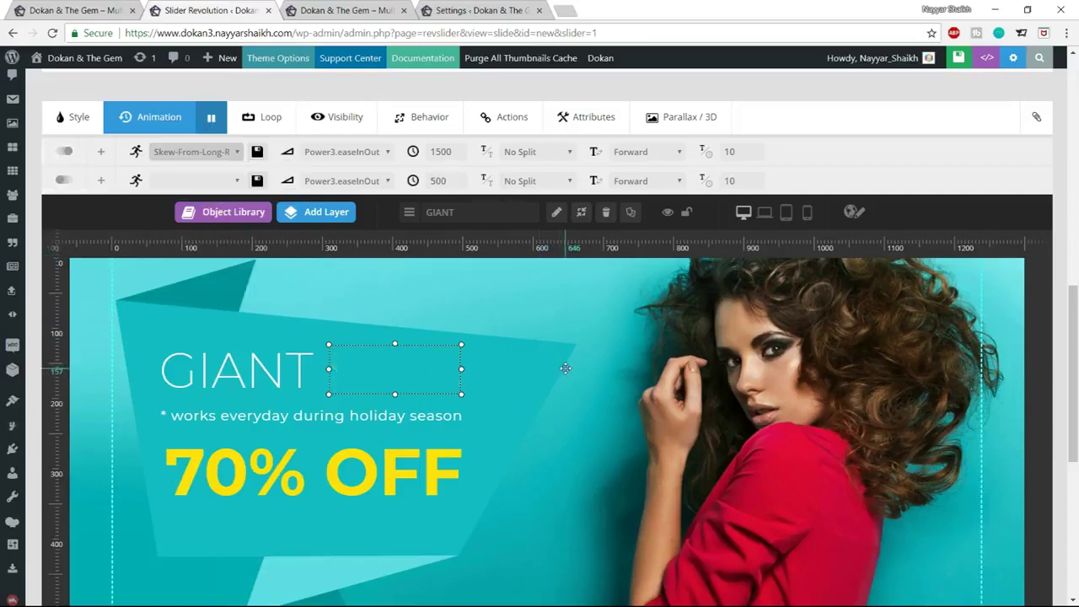
Give the subtitle the LettersFlyInFromTop entrance and 70% OFF the Random-Rotate-and-Scale entrance
left_click(313, 414)
left_click(194, 152)
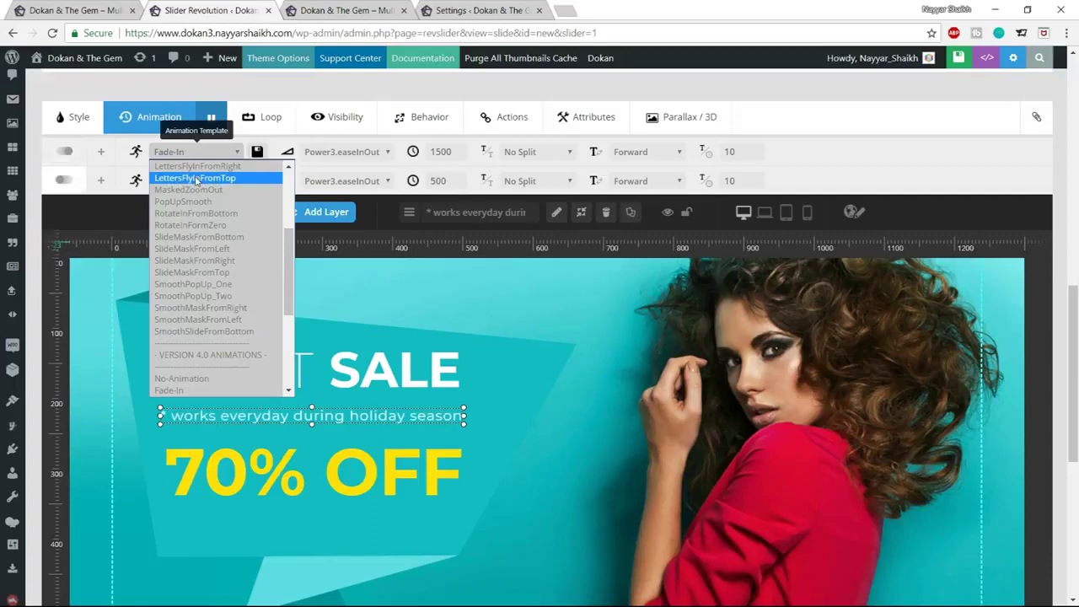
left_click(195, 178)
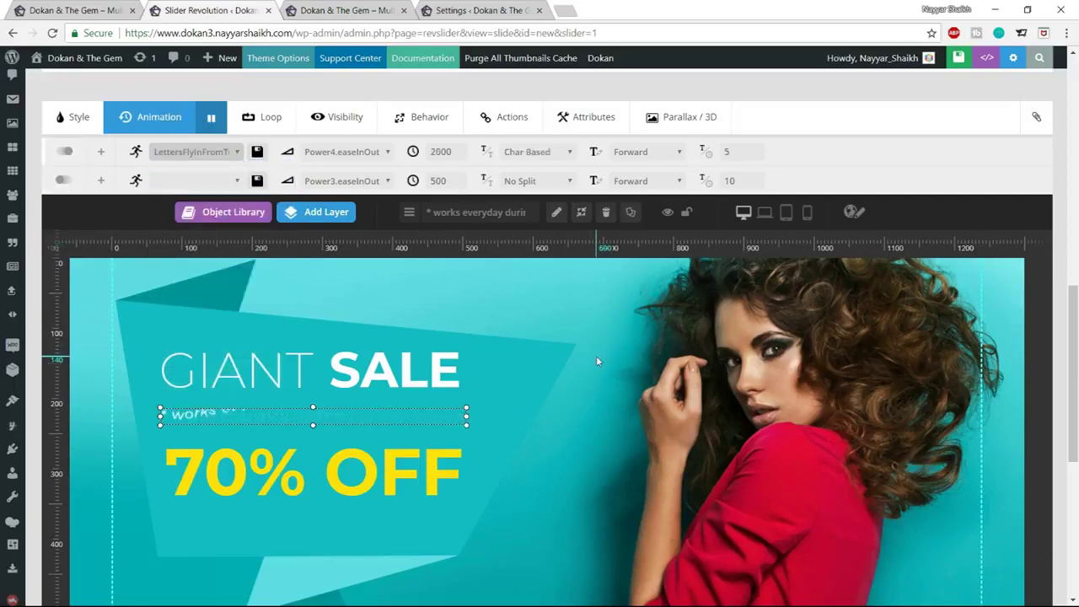
left_click(274, 461)
left_click(195, 155)
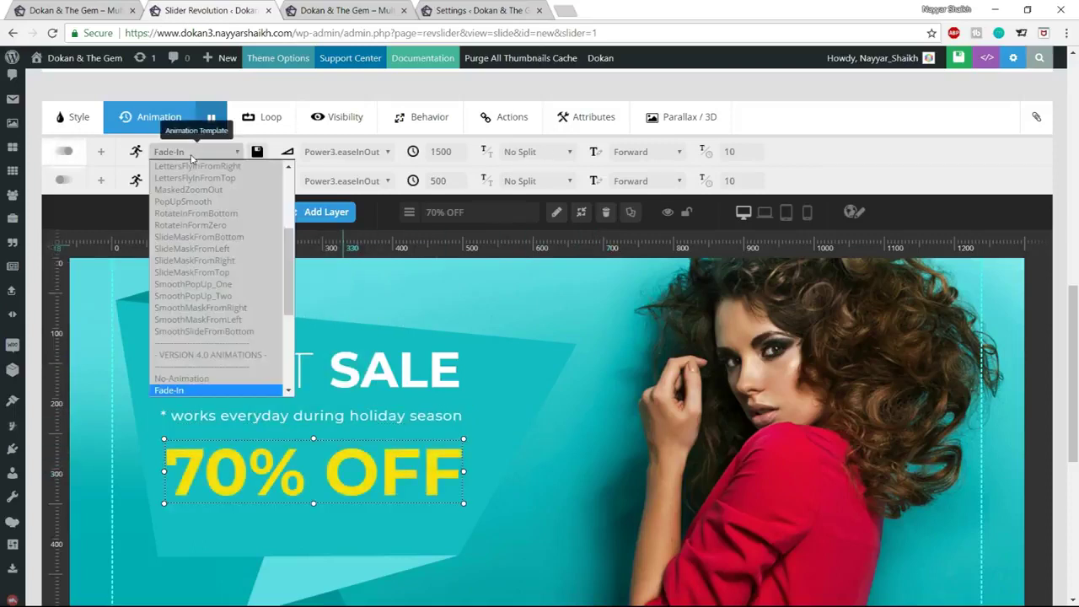
scroll(227, 323, "down", 3)
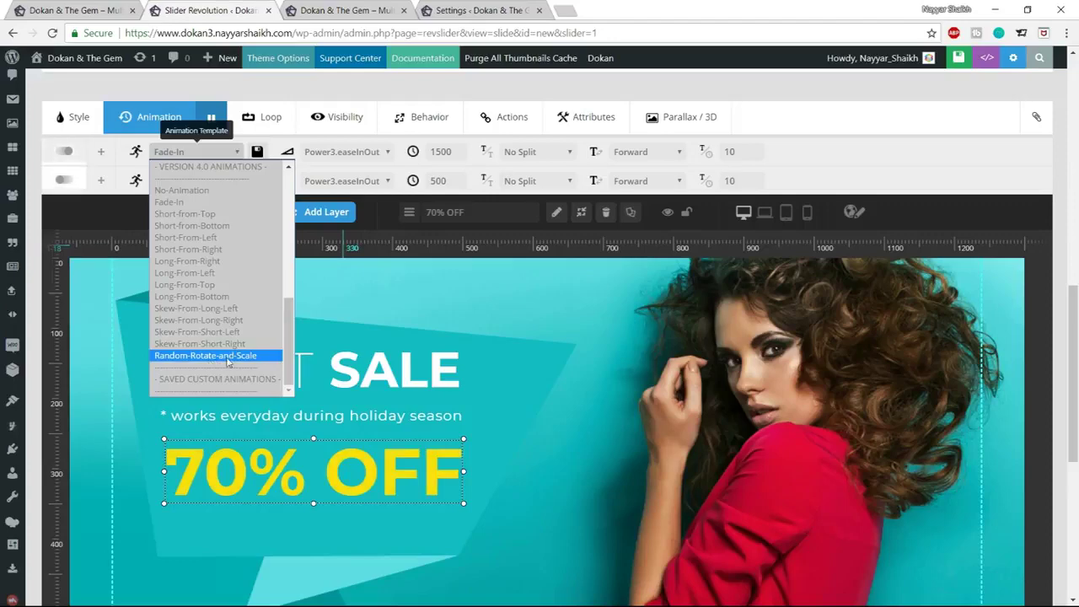
left_click(227, 356)
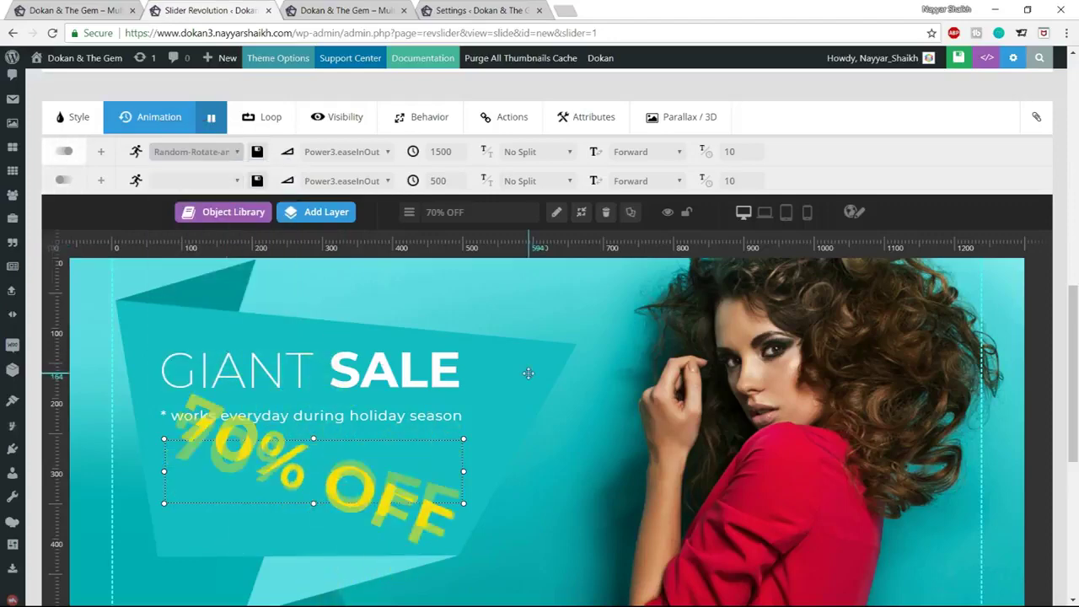
scroll(1077, 381, "down", 1)
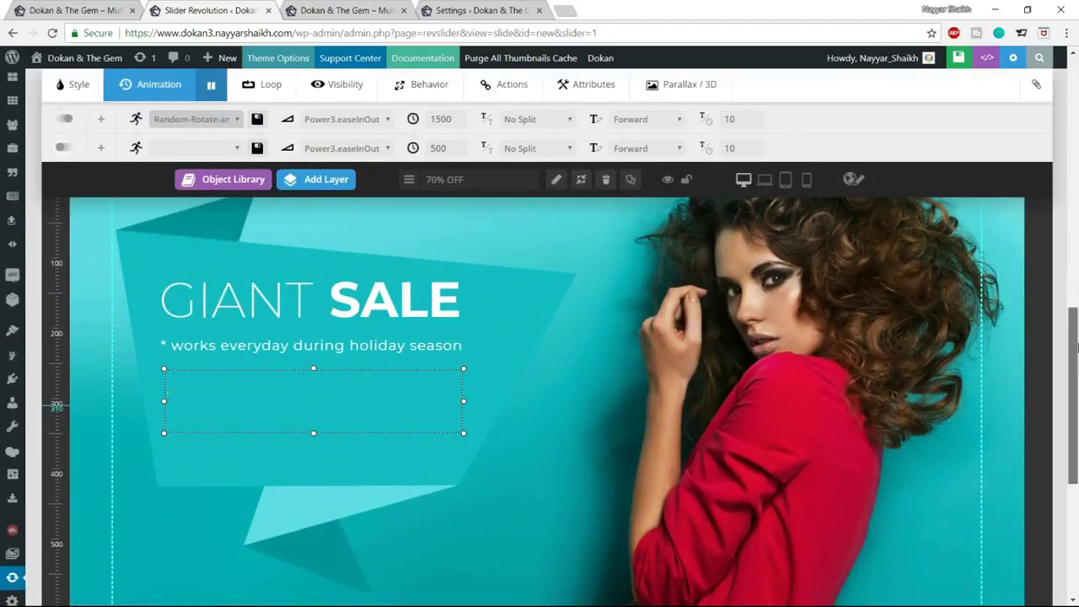
scroll(1076, 381, "down", 1)
scroll(1076, 383, "down", 1)
scroll(1076, 384, "up", 1)
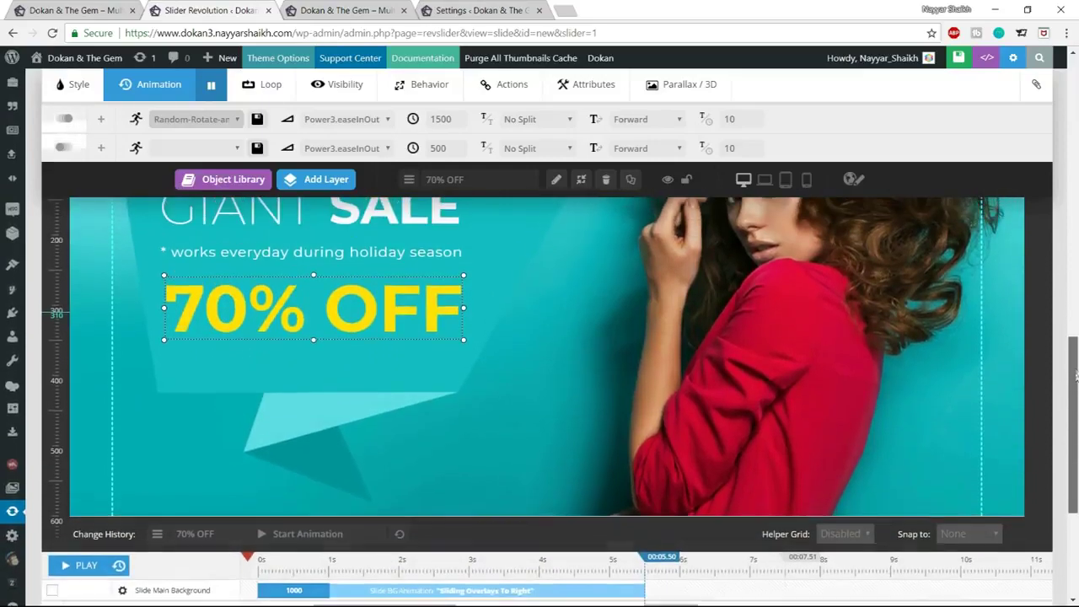
Play and pause the timeline preview of the new animations, then save the Giant Sale slide
left_click(85, 580)
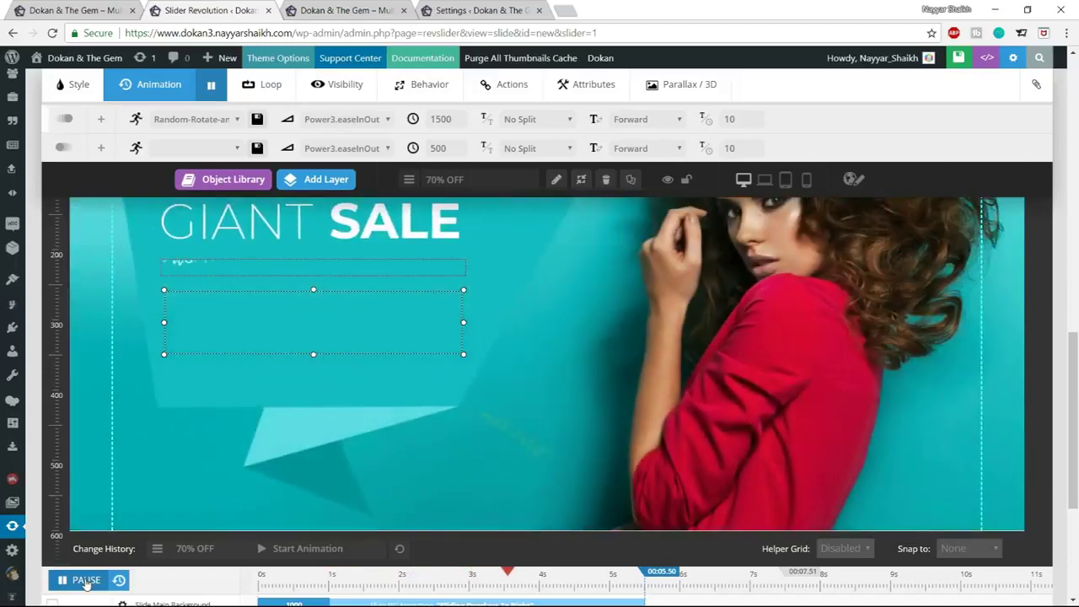
left_click(86, 580)
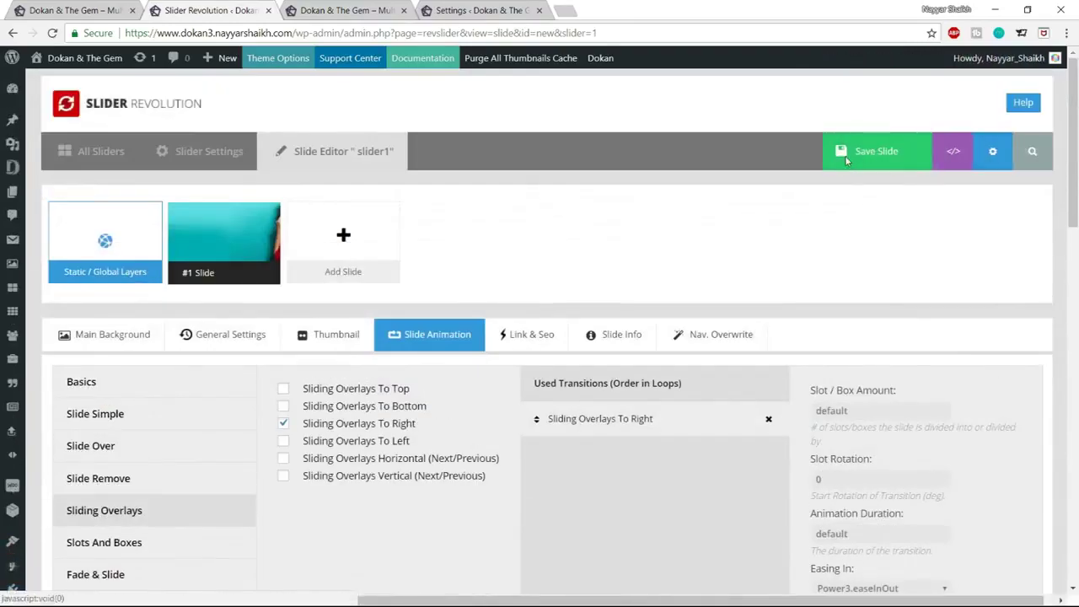
left_click(848, 160)
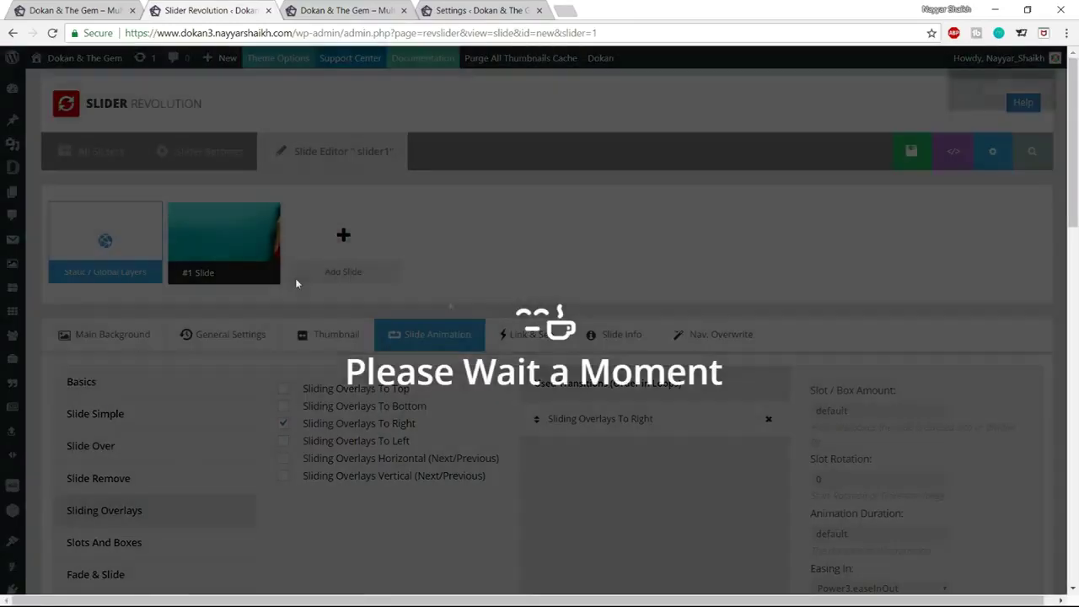
scroll(540, 338, "down", 5)
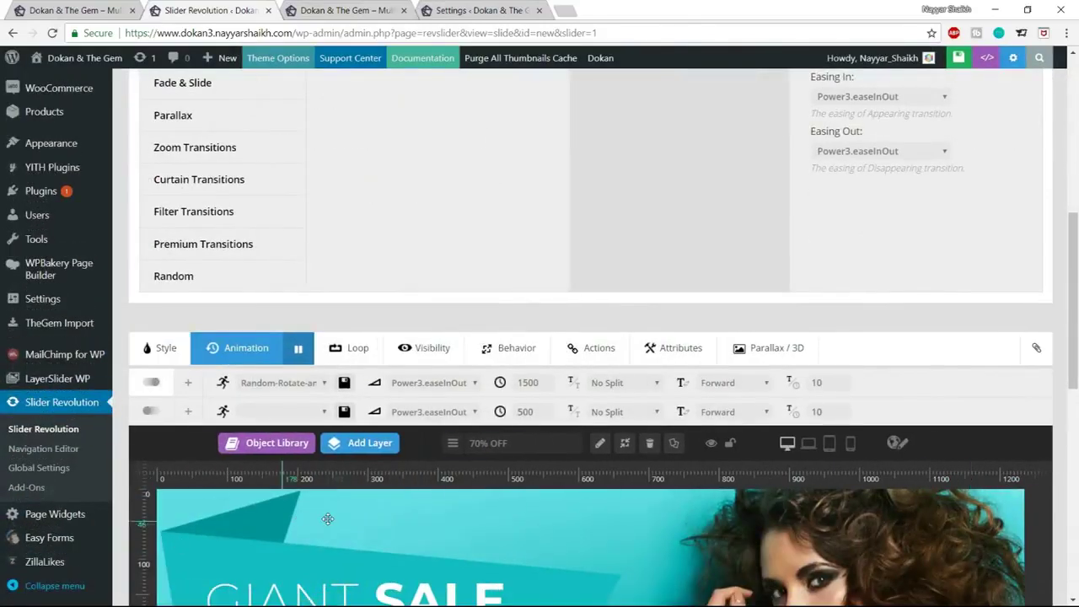
scroll(329, 523, "up", 4)
scroll(329, 523, "up", 2)
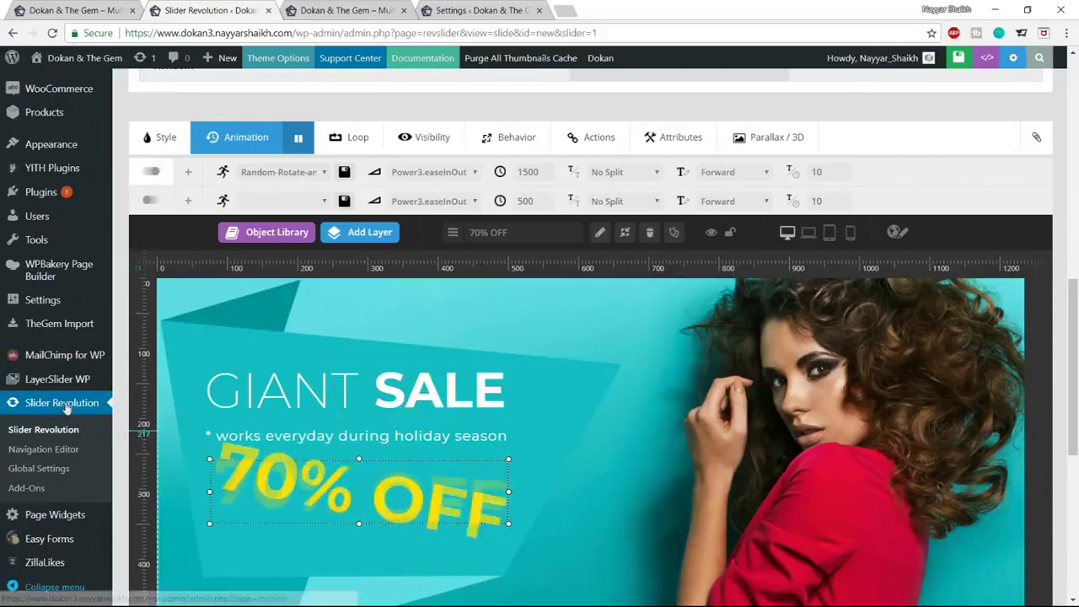
Go to the Slider Revolution overview page showing slider1
left_click(46, 430)
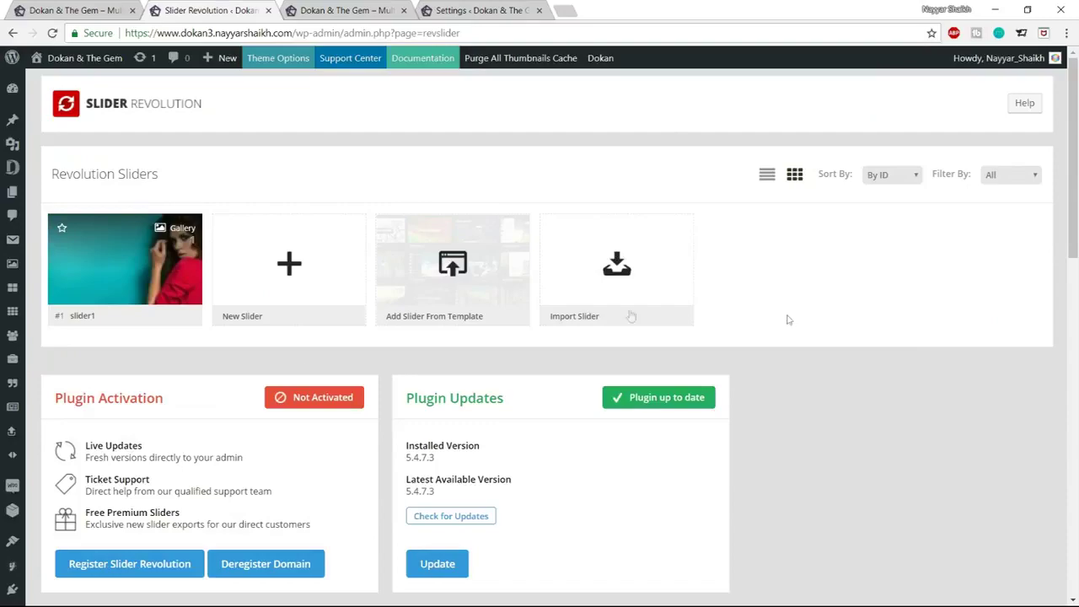
scroll(788, 319, "down", 5)
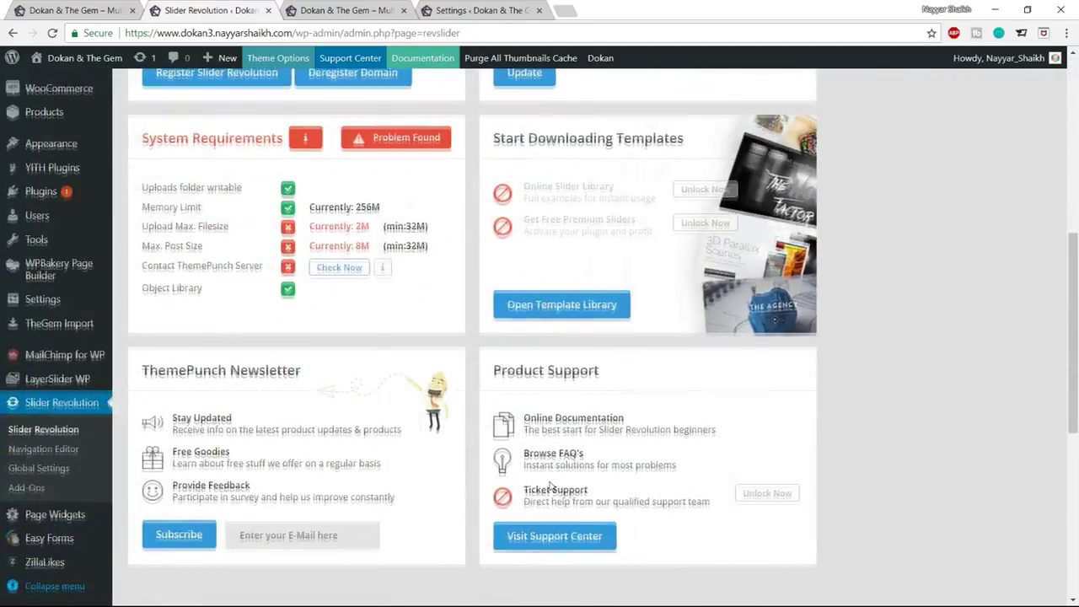
scroll(550, 487, "up", 6)
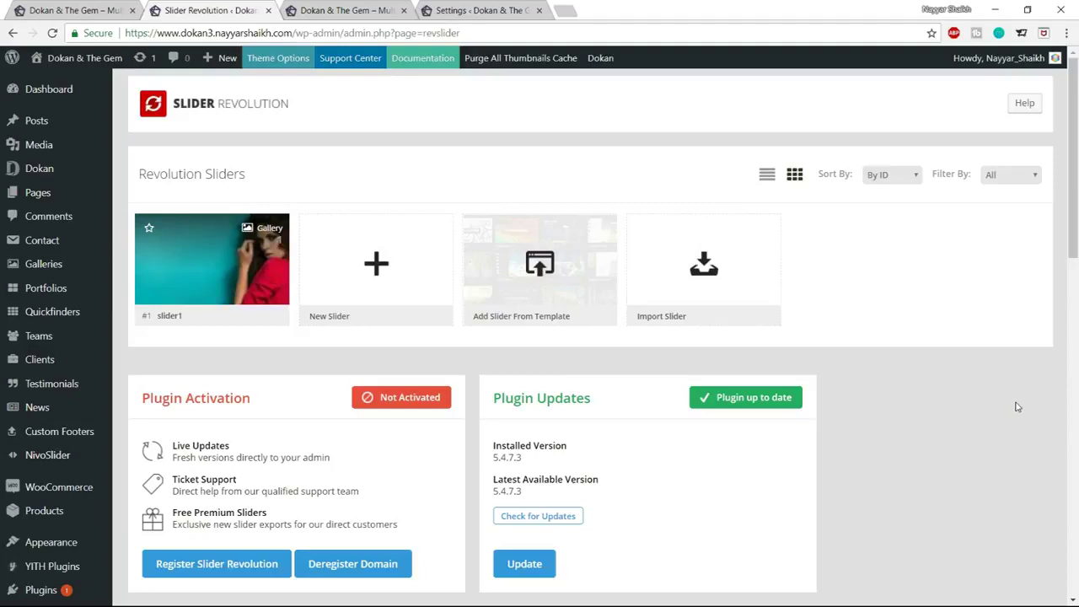
Import the shop-splash-page-1-animated slider package from the tutorial project folder
left_click(683, 274)
left_click(362, 271)
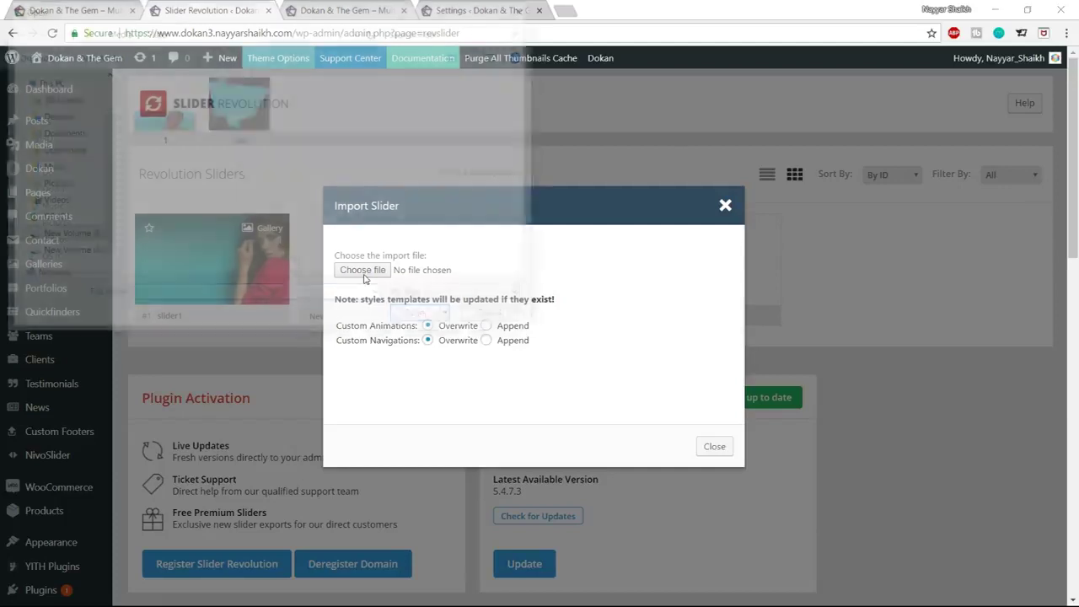
left_click(124, 32)
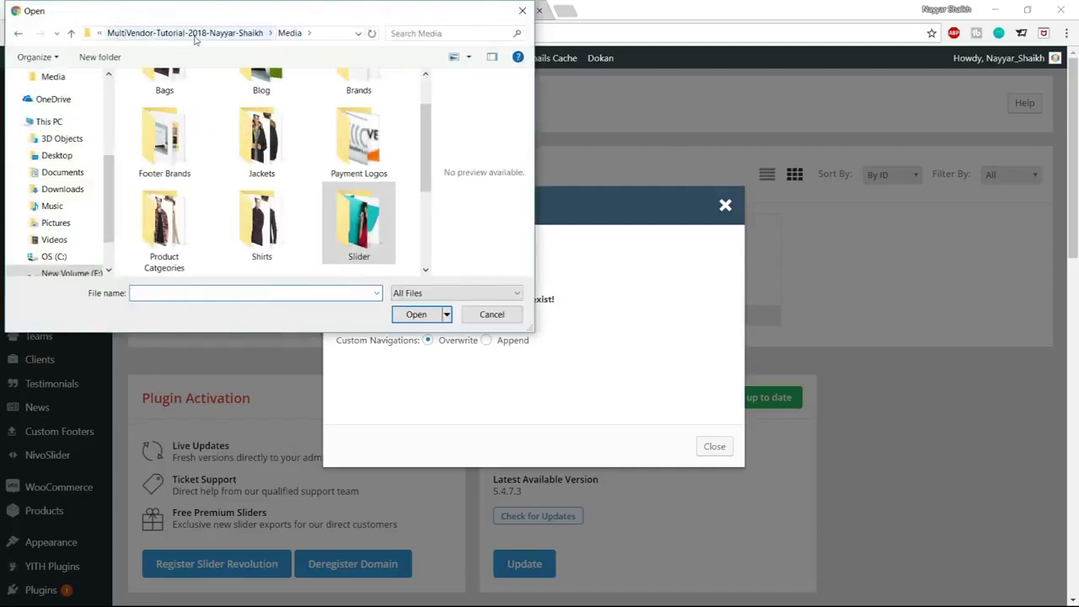
left_click(185, 33)
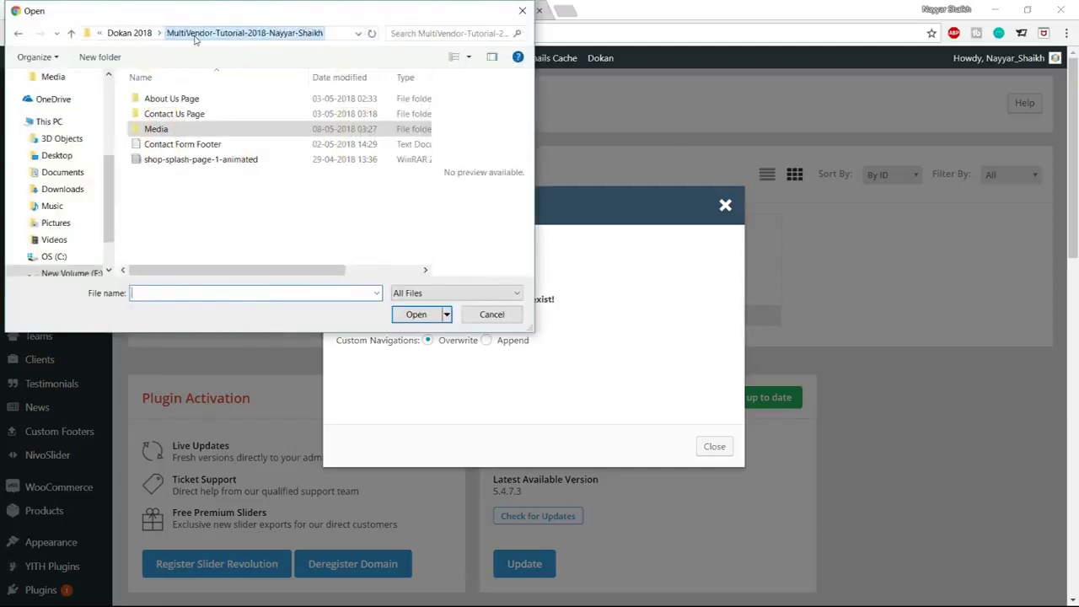
left_click(203, 164)
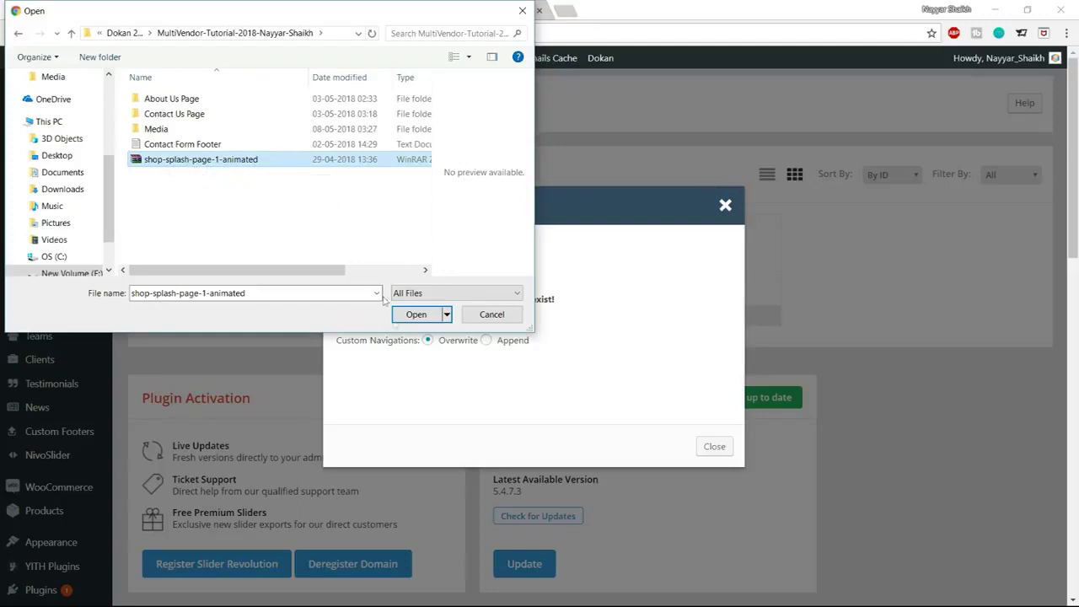
left_click(417, 314)
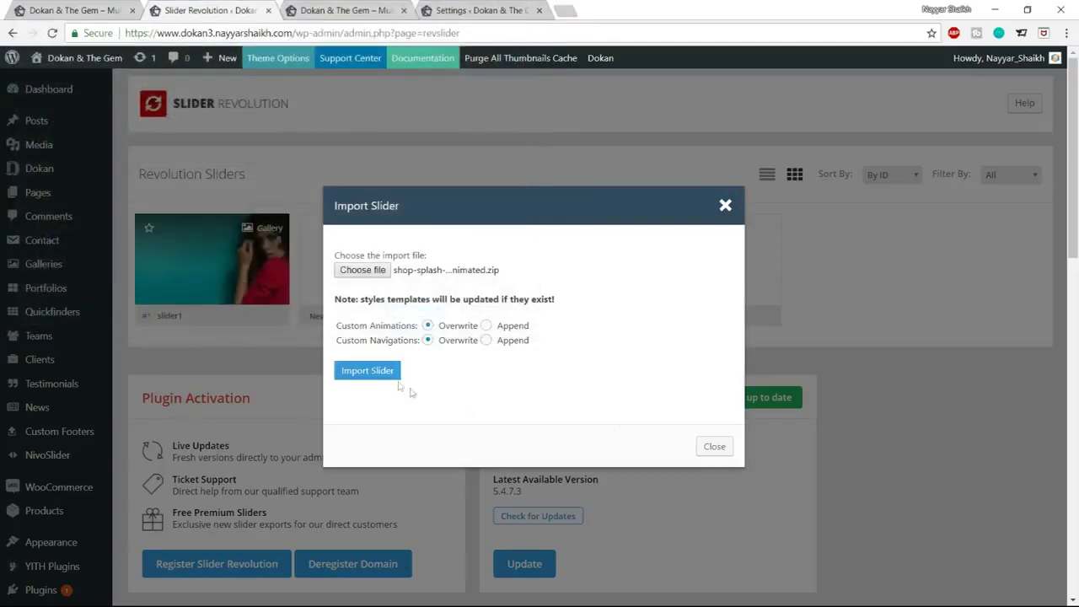
left_click(369, 371)
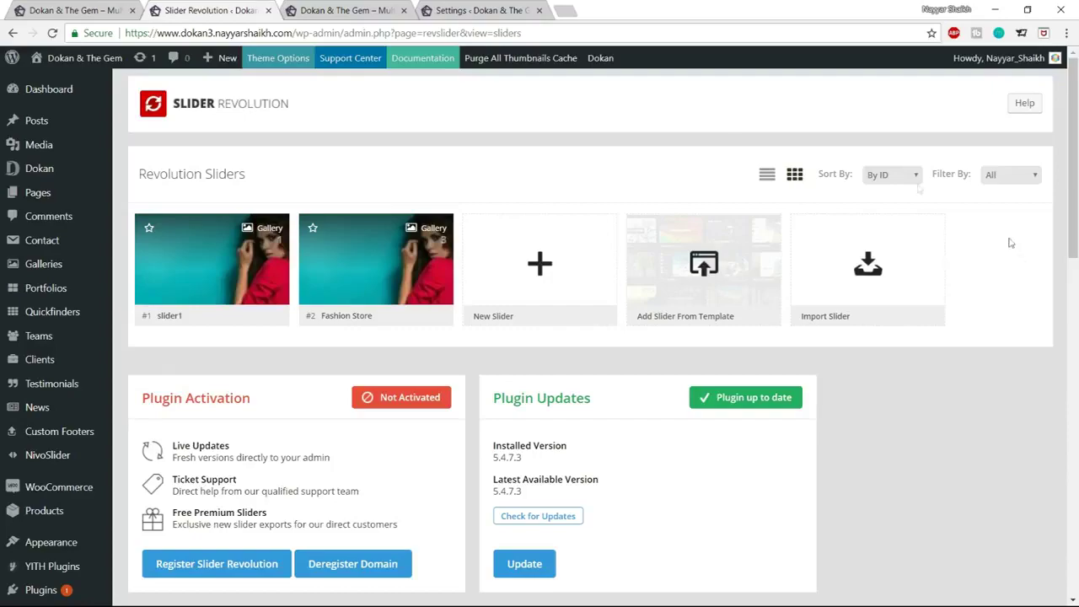
Check the storefront, return to the sliders overview, and start a new WordPress page
left_click(129, 7)
scroll(412, 343, "down", 5)
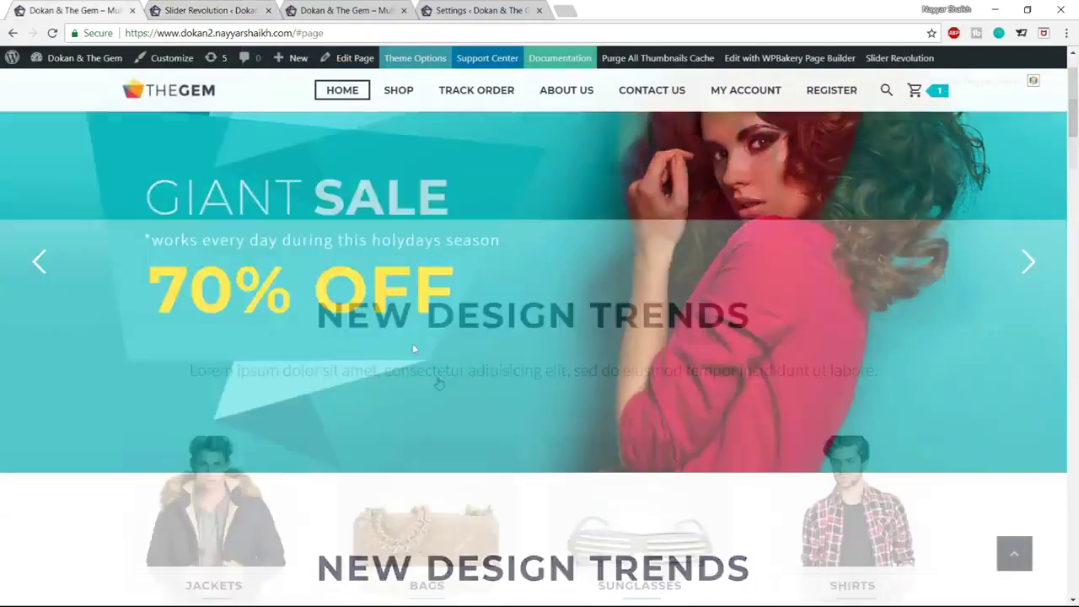
scroll(459, 428, "up", 5)
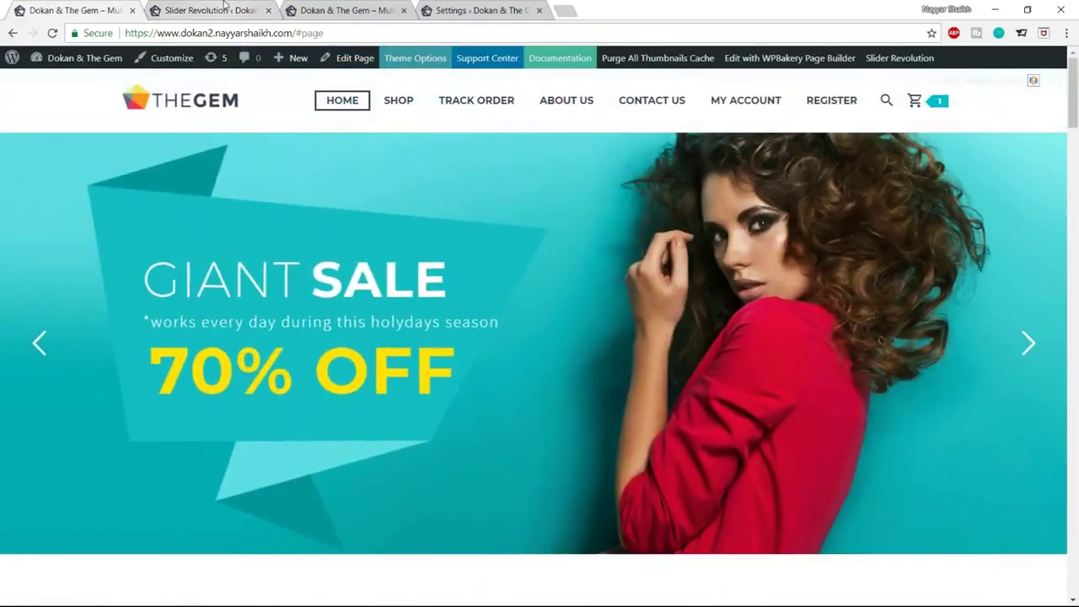
left_click(210, 10)
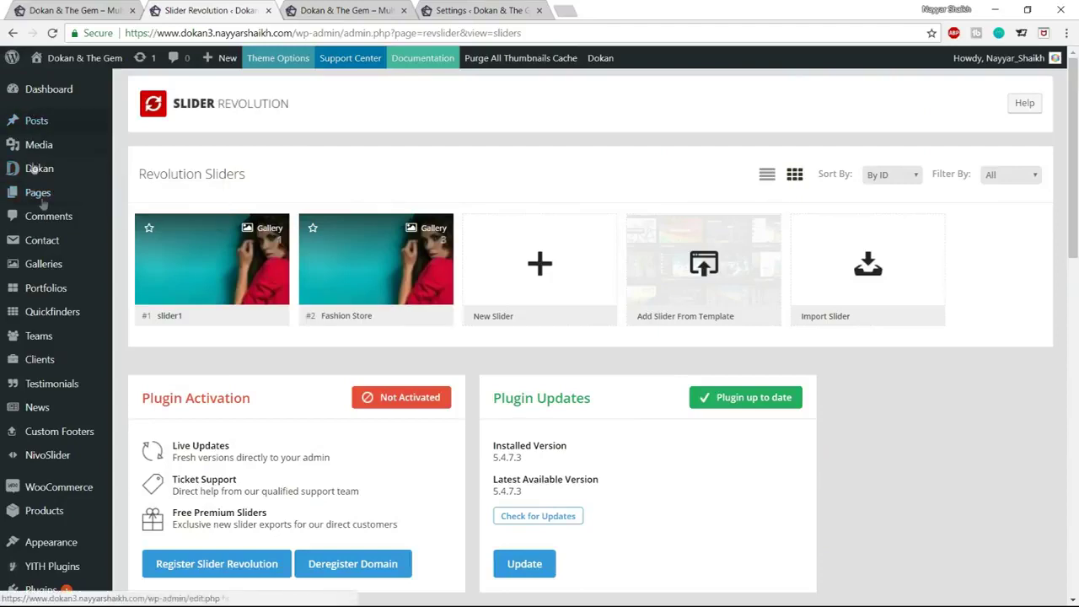
mouse_move(40, 197)
left_click(145, 199)
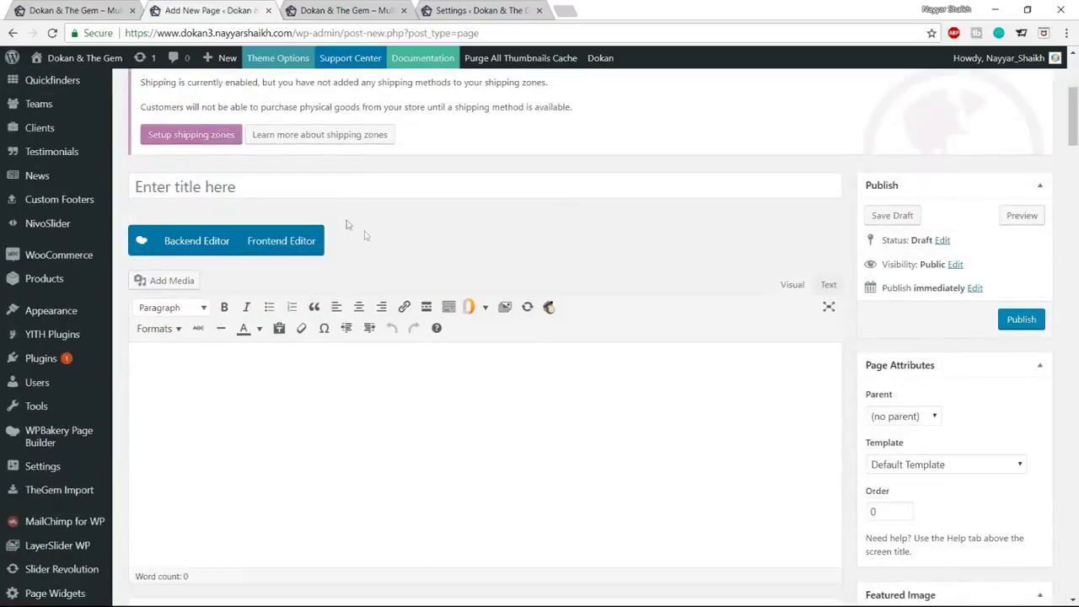
Title the new page 'Home' and publish it
left_click(350, 187)
type("Home")
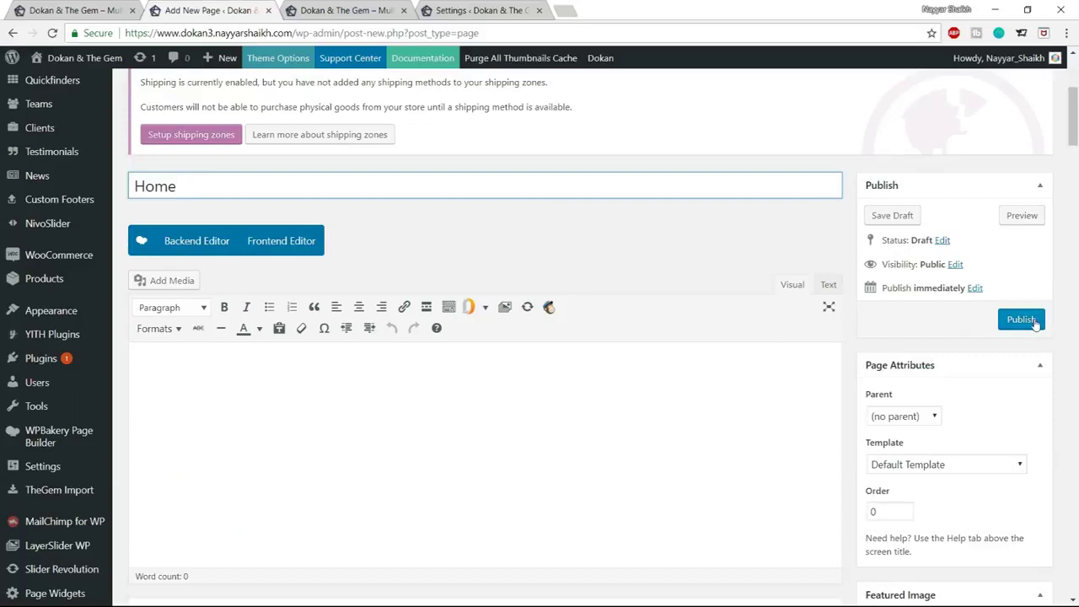
left_click(1034, 324)
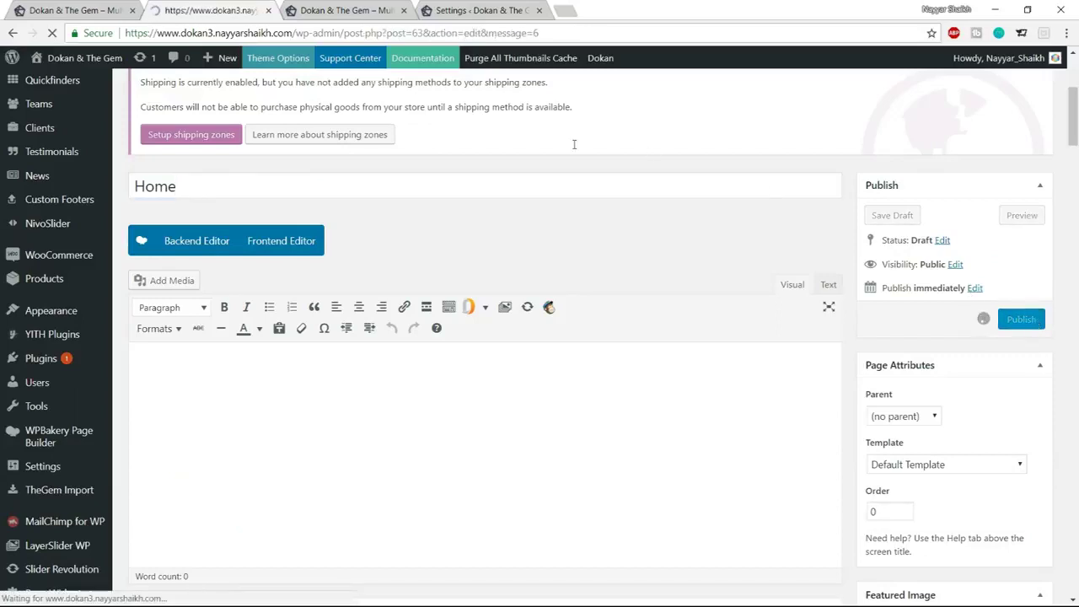
Close the old front-end and settings tabs and open the published Home page in a new tab
left_click(343, 11)
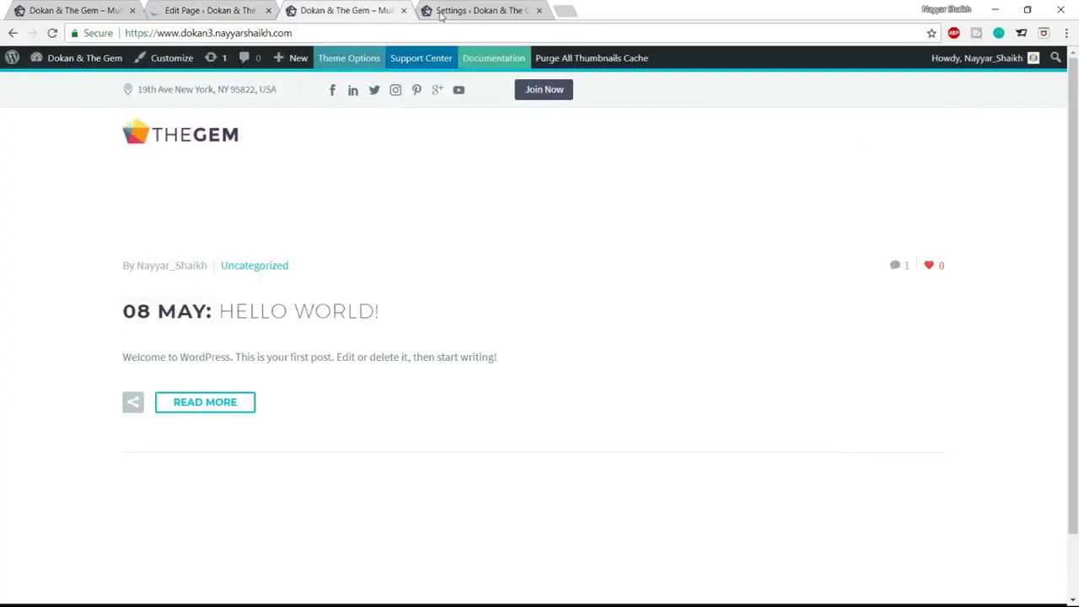
left_click(404, 10)
left_click(404, 10)
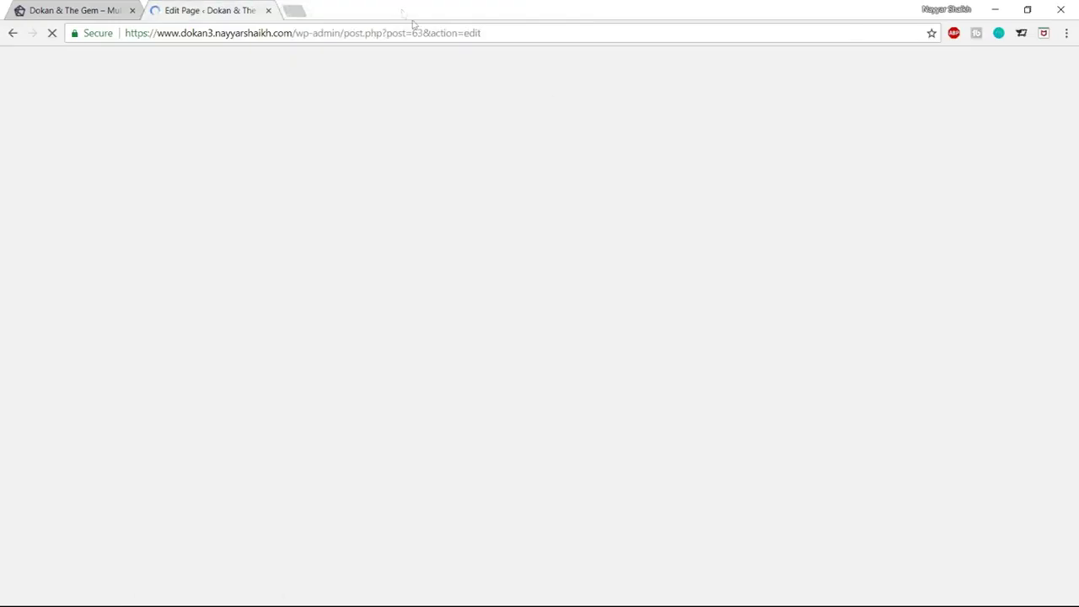
scroll(268, 344, "down", 4)
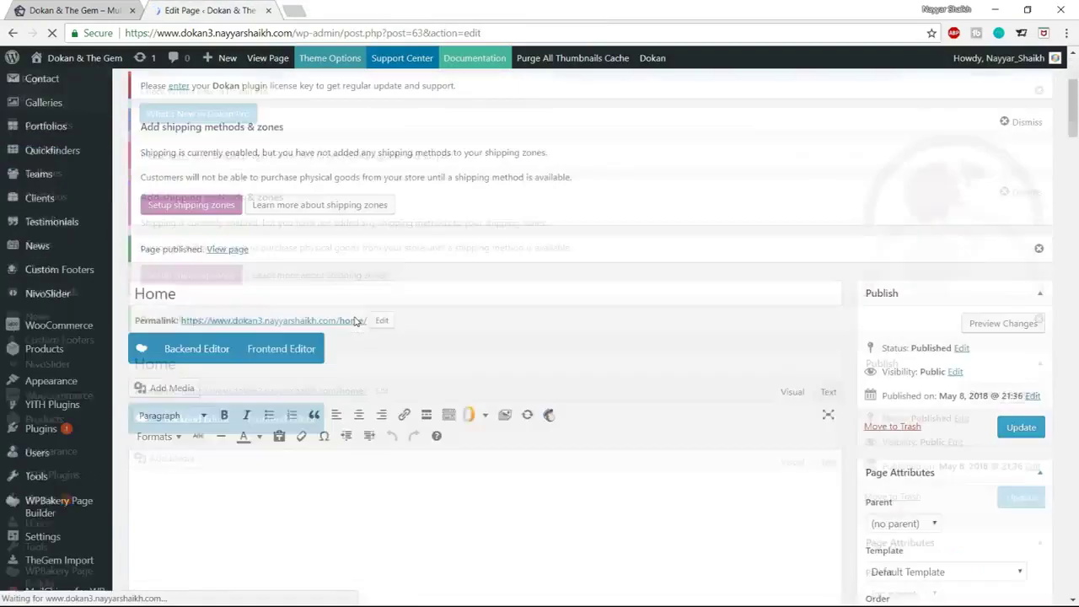
right_click(212, 111)
left_click(224, 124)
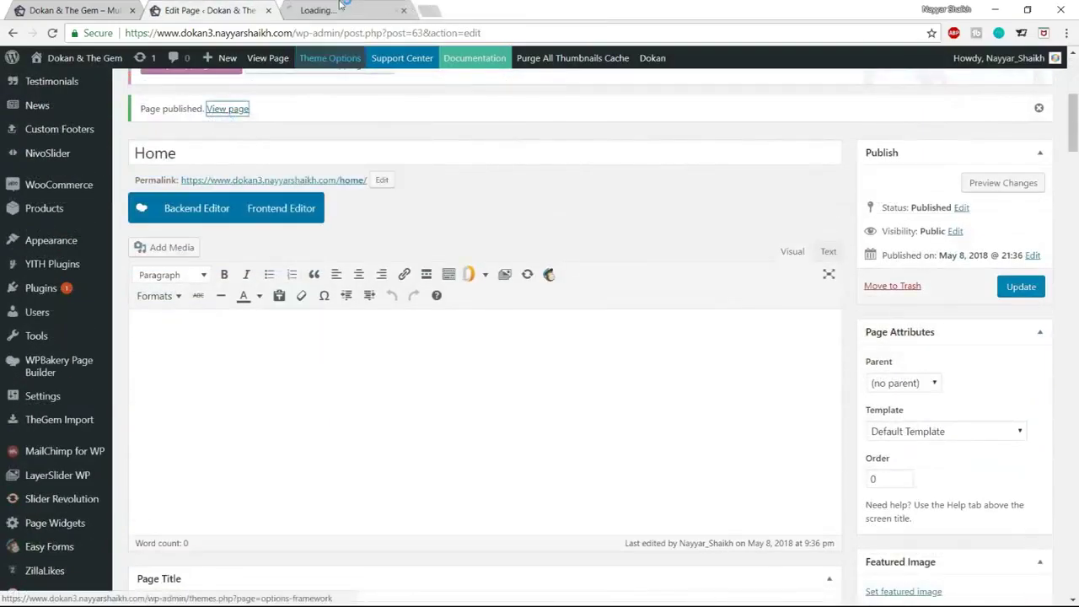
left_click(338, 10)
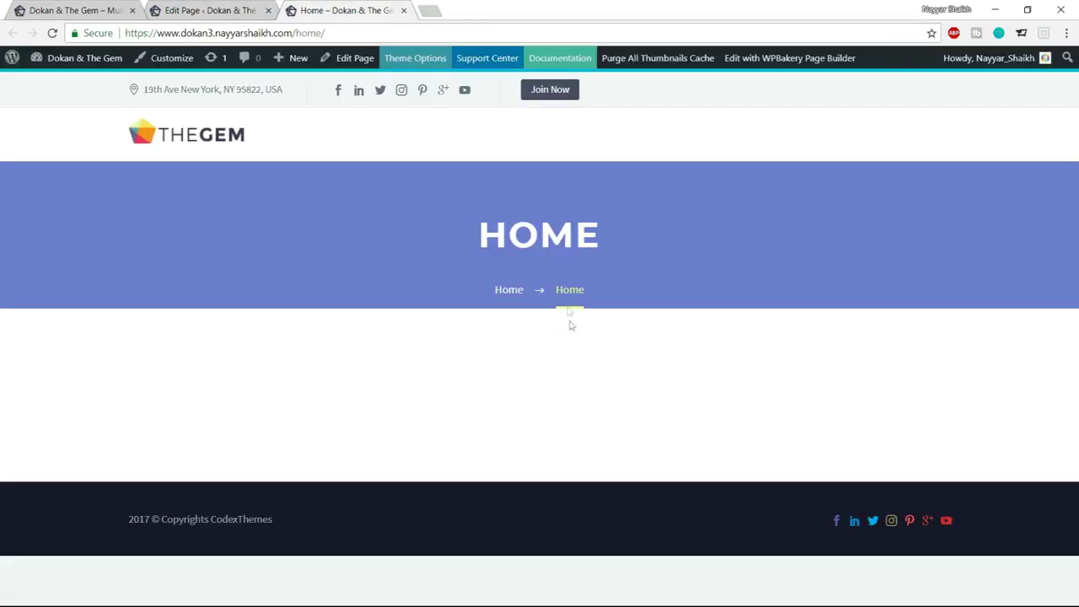
Highlight the live page's HOME heading and Home → Home breadcrumb to inspect them
left_click_drag(475, 230, 631, 264)
left_click(655, 283)
left_click_drag(482, 234, 624, 235)
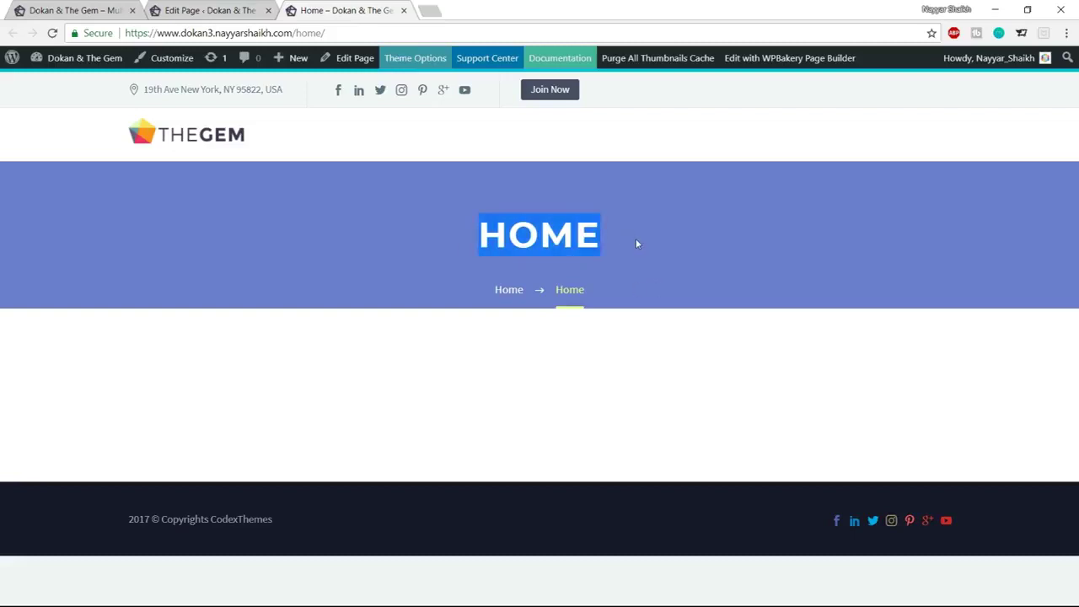
left_click(636, 244)
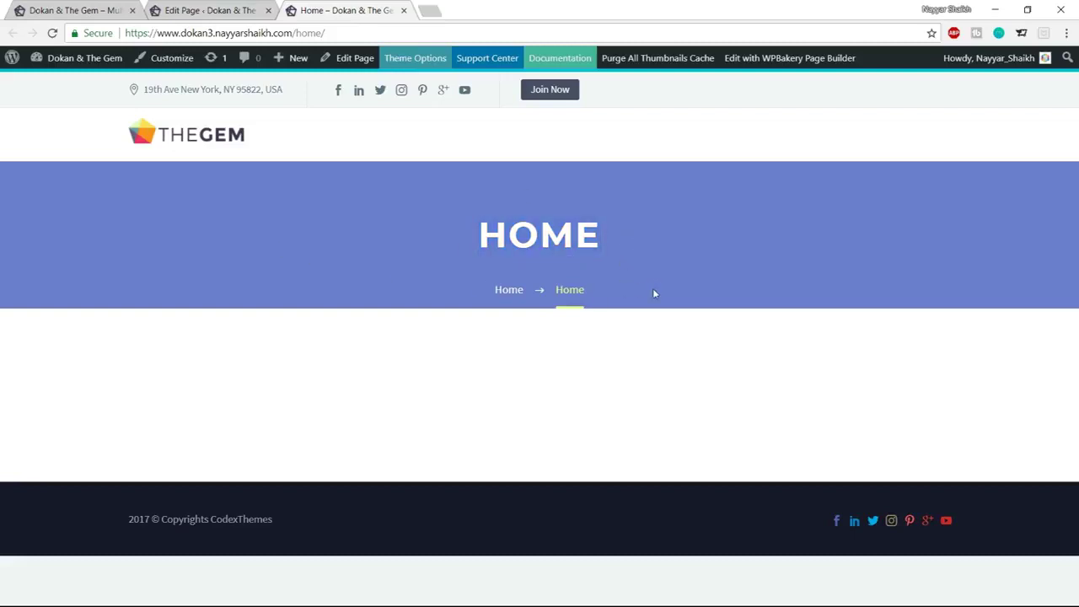
left_click_drag(653, 288, 483, 290)
left_click(743, 292)
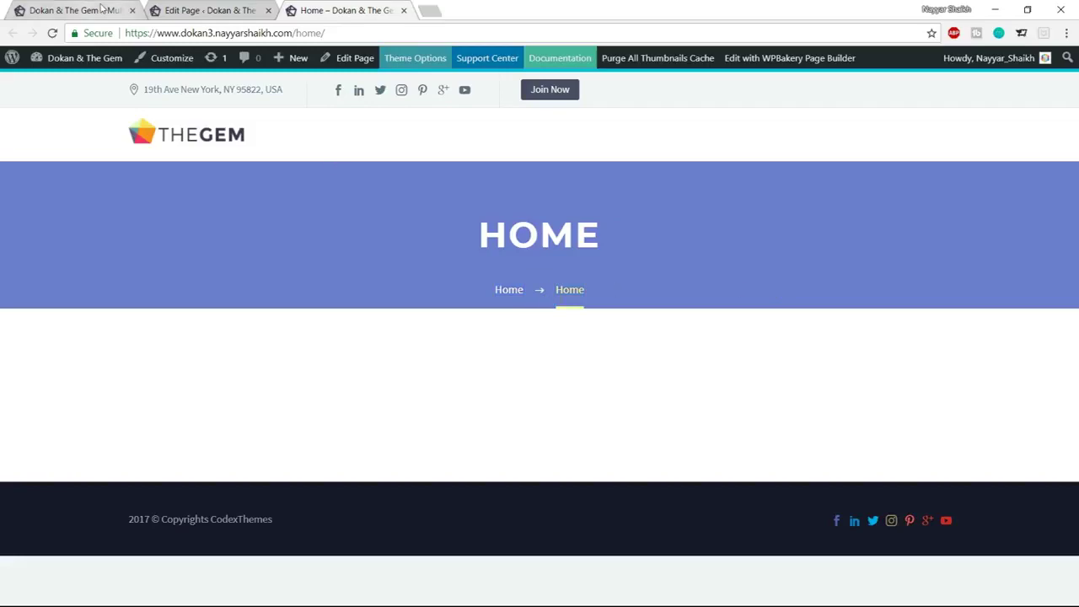
Switch to the reference storefront showing the GIANT SALE 70% OFF slider
left_click(101, 9)
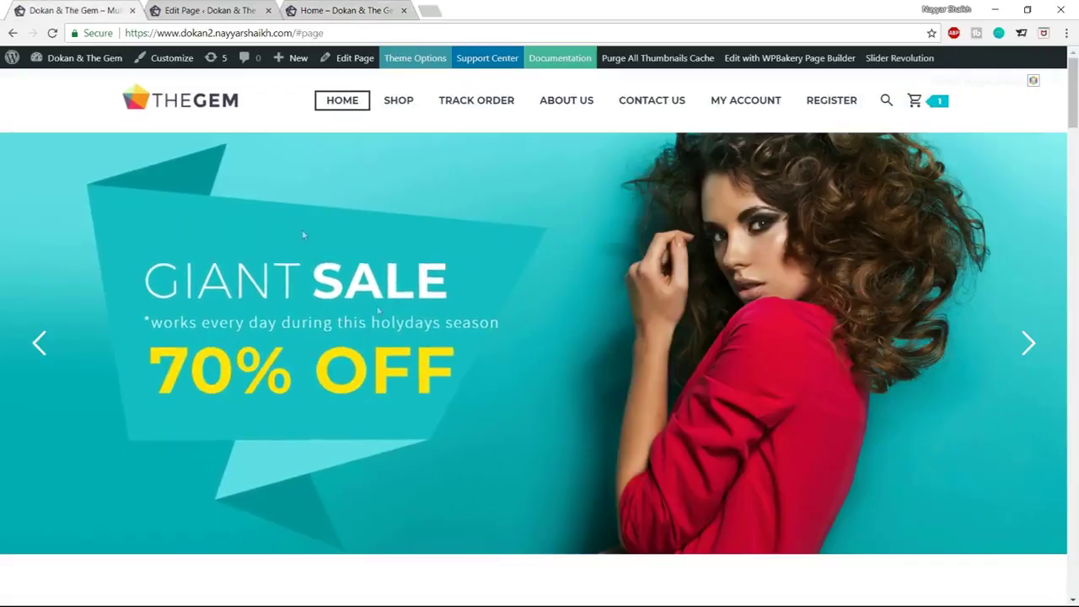
scroll(758, 301, "down", 4)
scroll(754, 345, "up", 4)
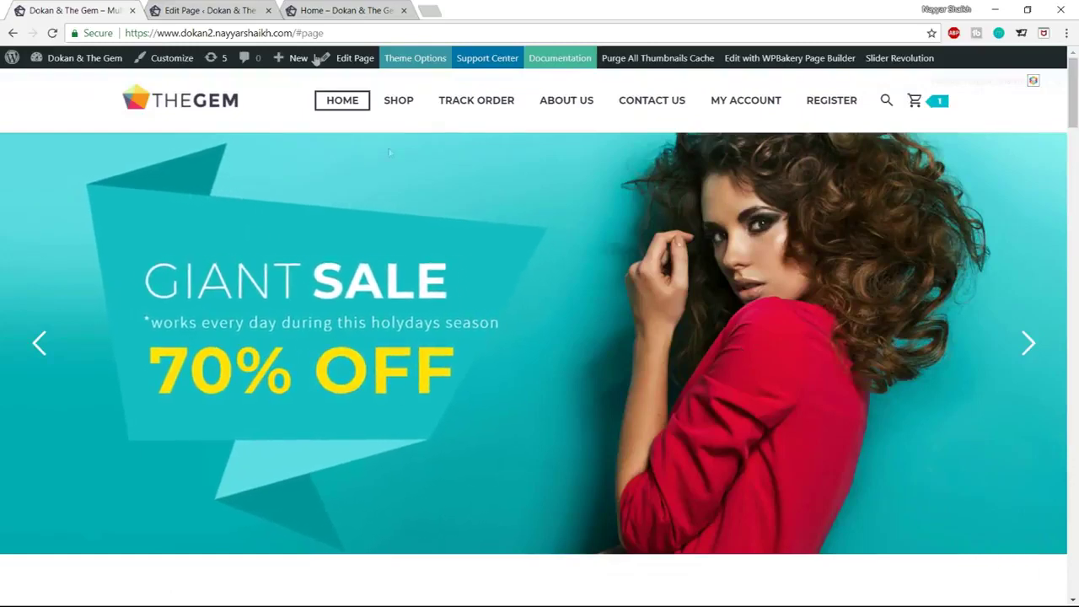
Back in the Home page editor, set Enable Page Title to Disable
key("ctrl+Tab")
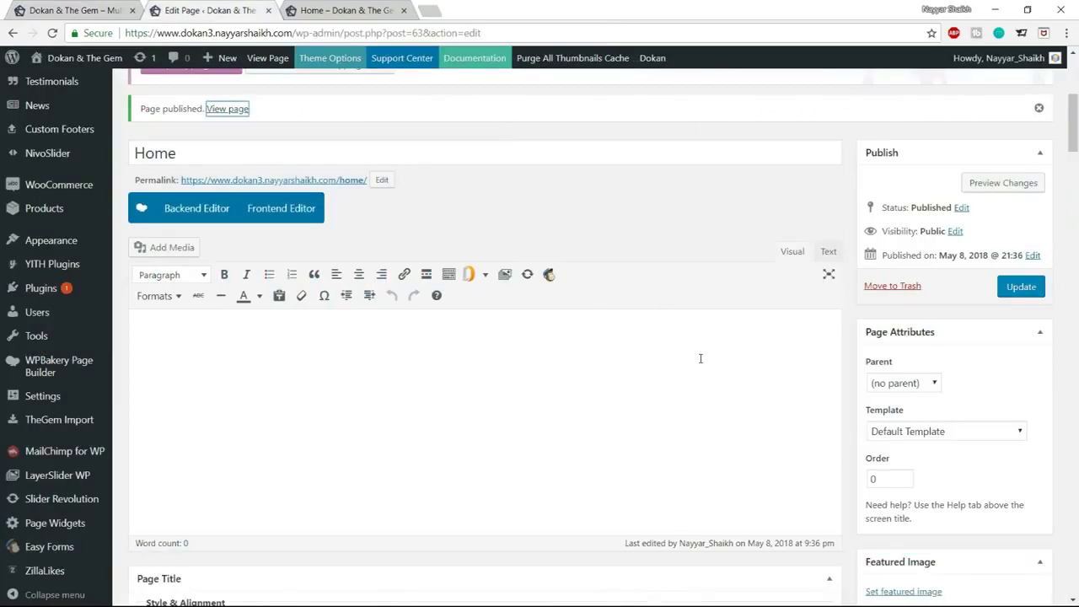
scroll(700, 358, "down", 6)
scroll(699, 361, "up", 2)
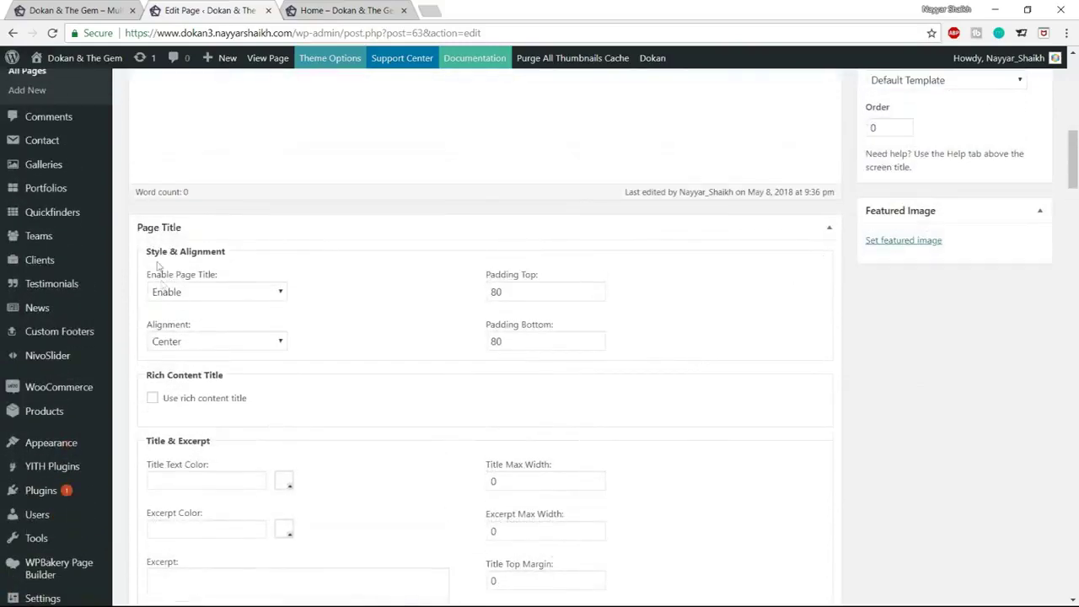
scroll(339, 280, "down", 1)
left_click(192, 221)
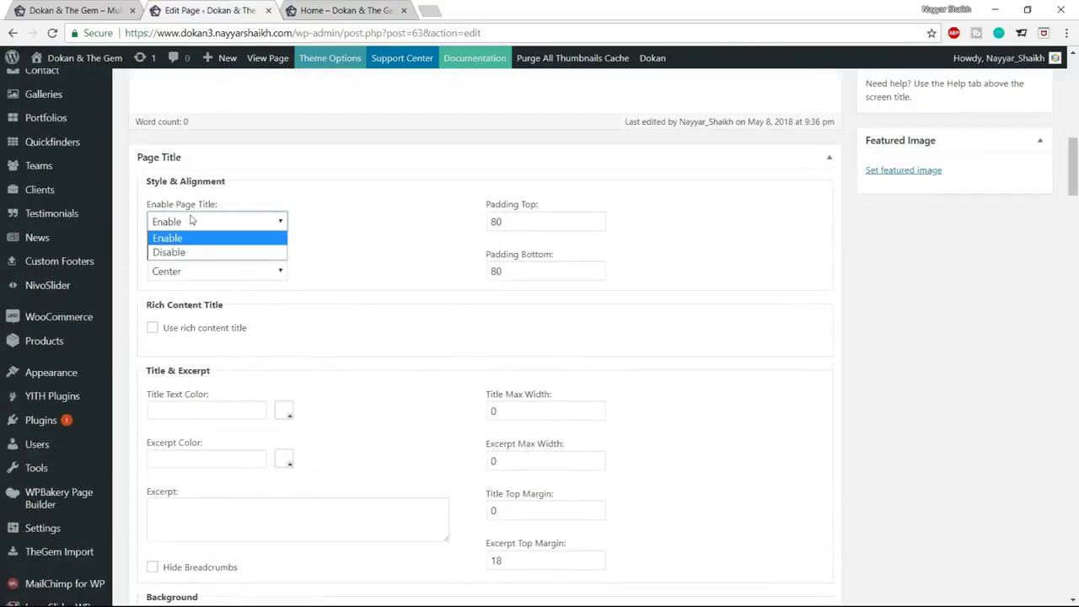
left_click(194, 250)
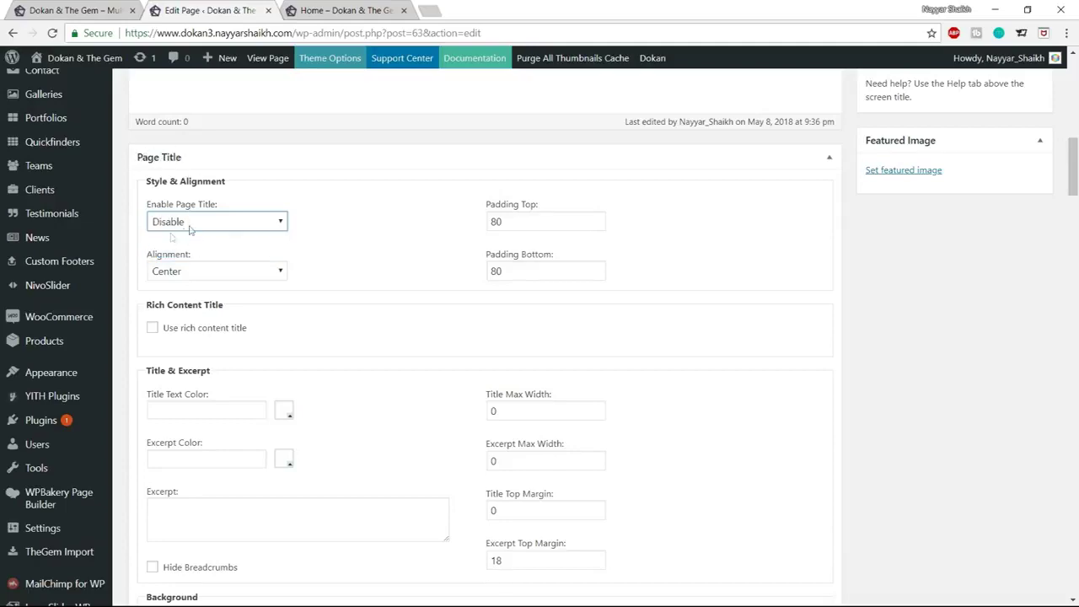
Set the page slideshow to Revolution Slider with the Fashion Store slider and update the page
scroll(717, 270, "down", 2)
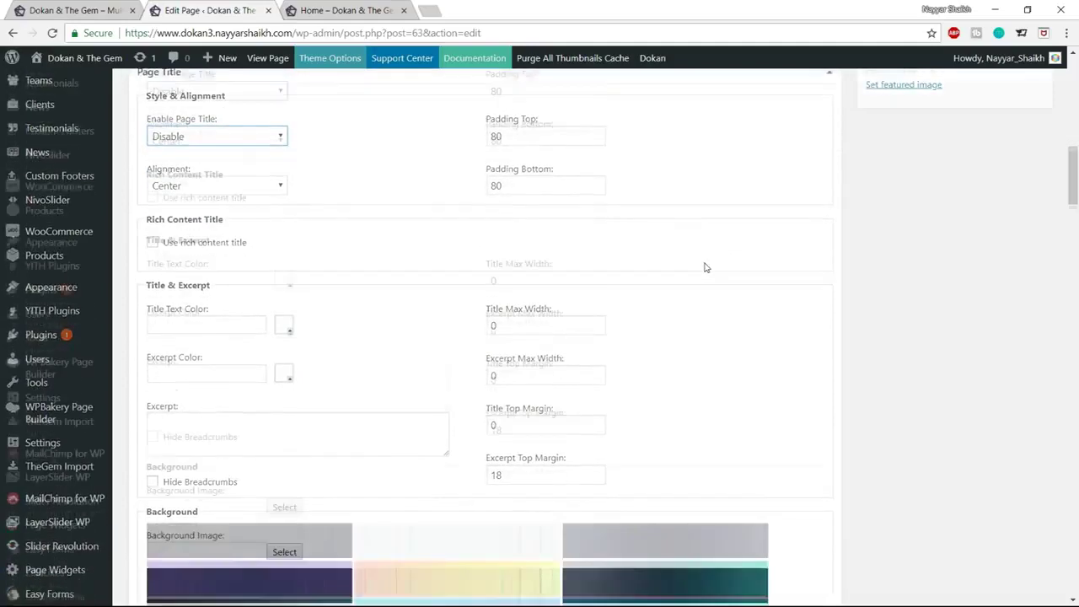
scroll(707, 267, "down", 4)
scroll(501, 273, "up", 1)
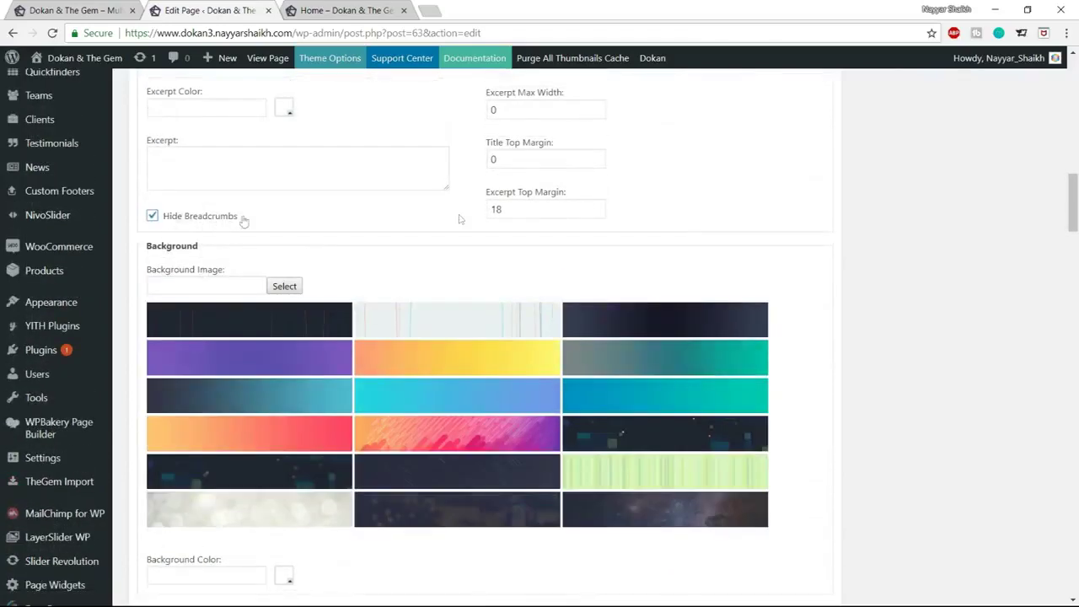
scroll(826, 271, "down", 6)
scroll(901, 273, "down", 5)
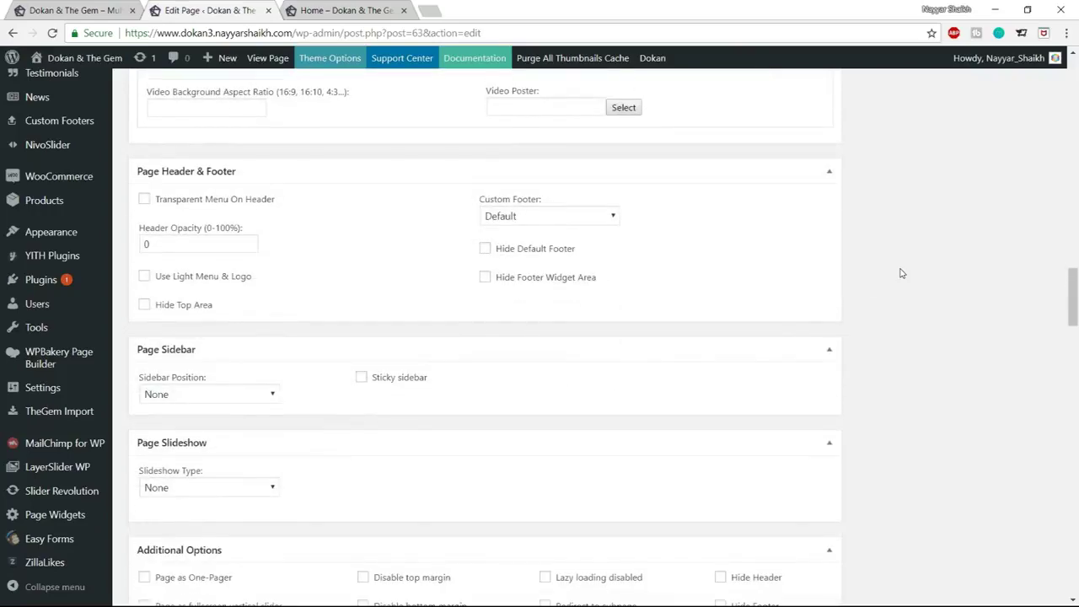
scroll(492, 329, "down", 2)
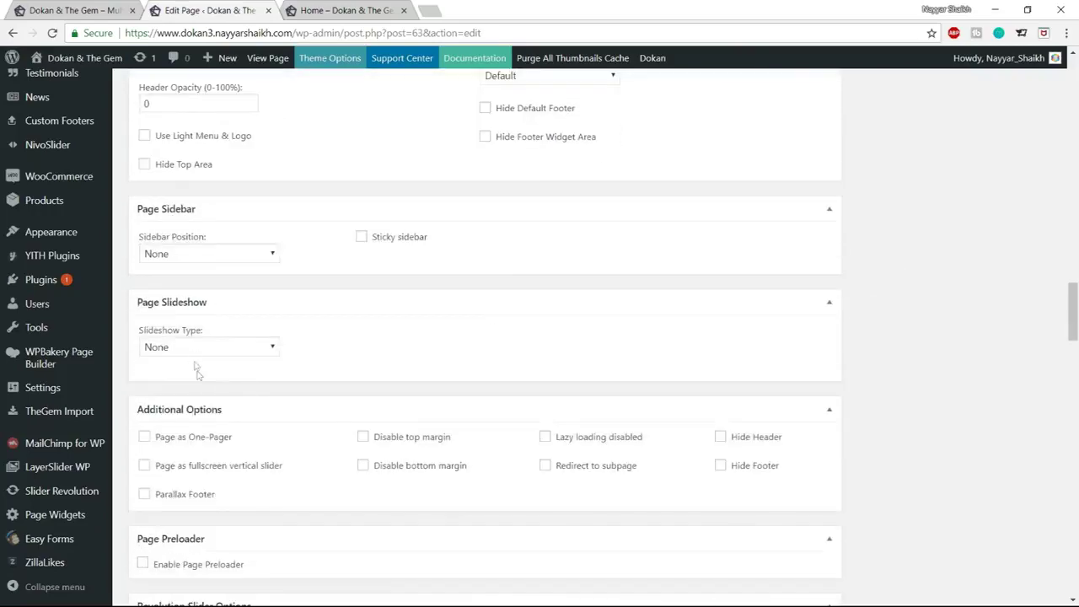
scroll(443, 299, "down", 1)
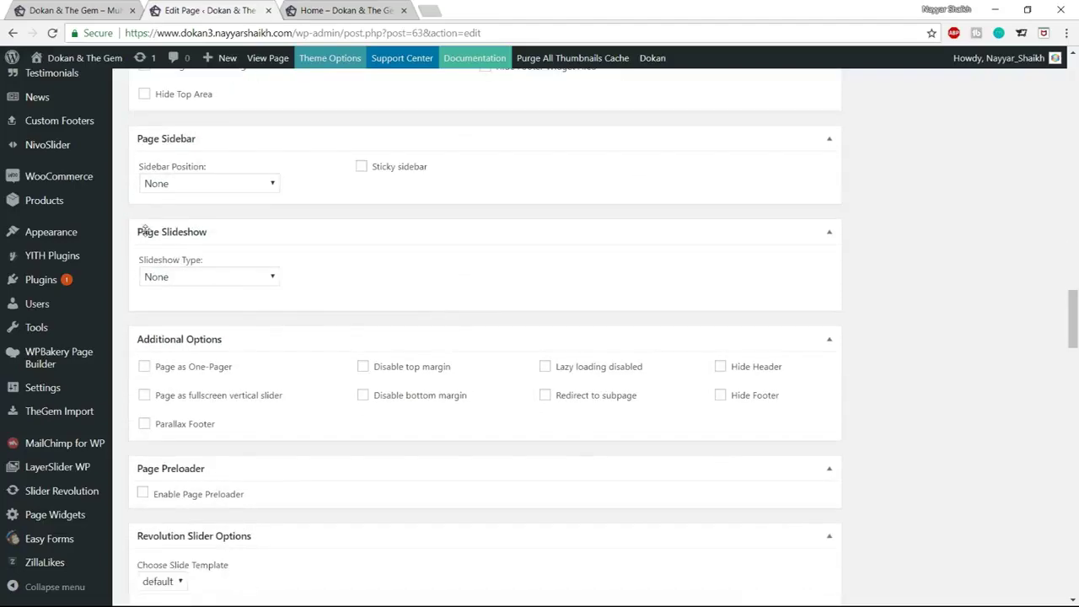
left_click(234, 283)
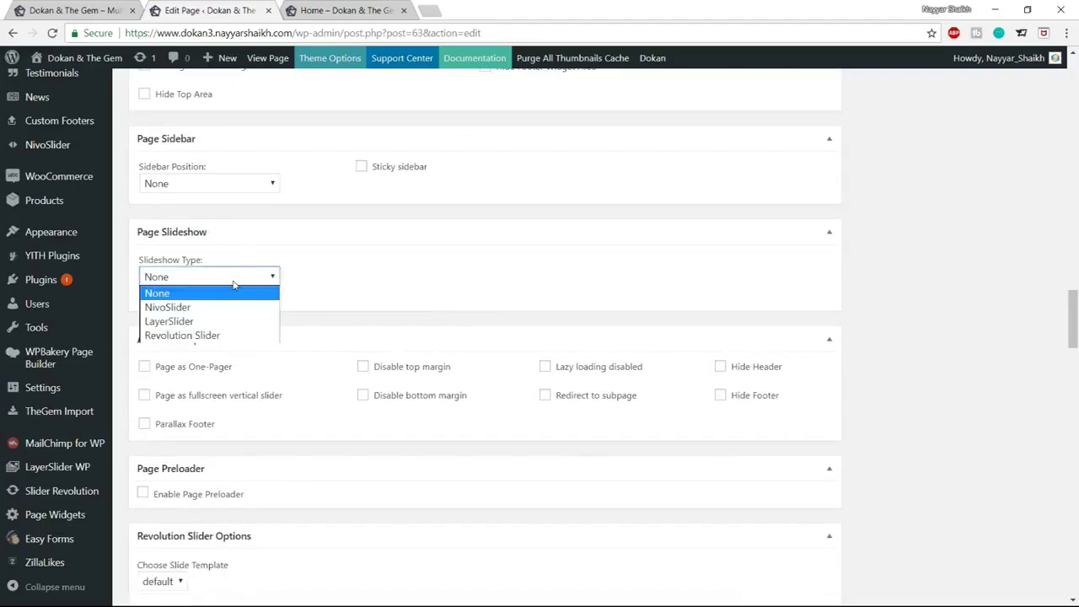
left_click(218, 336)
left_click(216, 327)
left_click(224, 358)
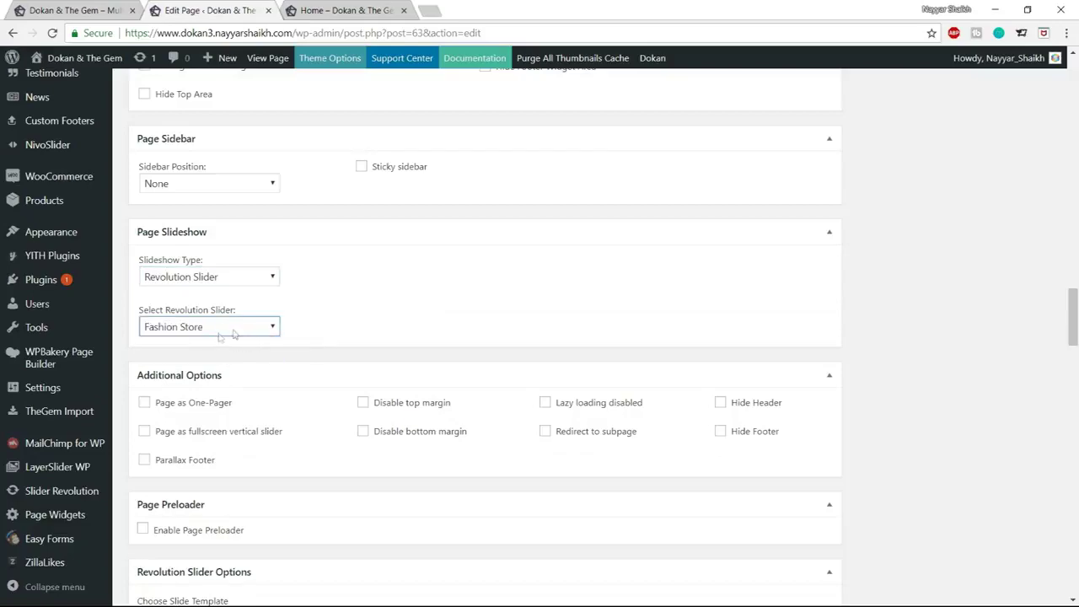
scroll(759, 349, "up", 20)
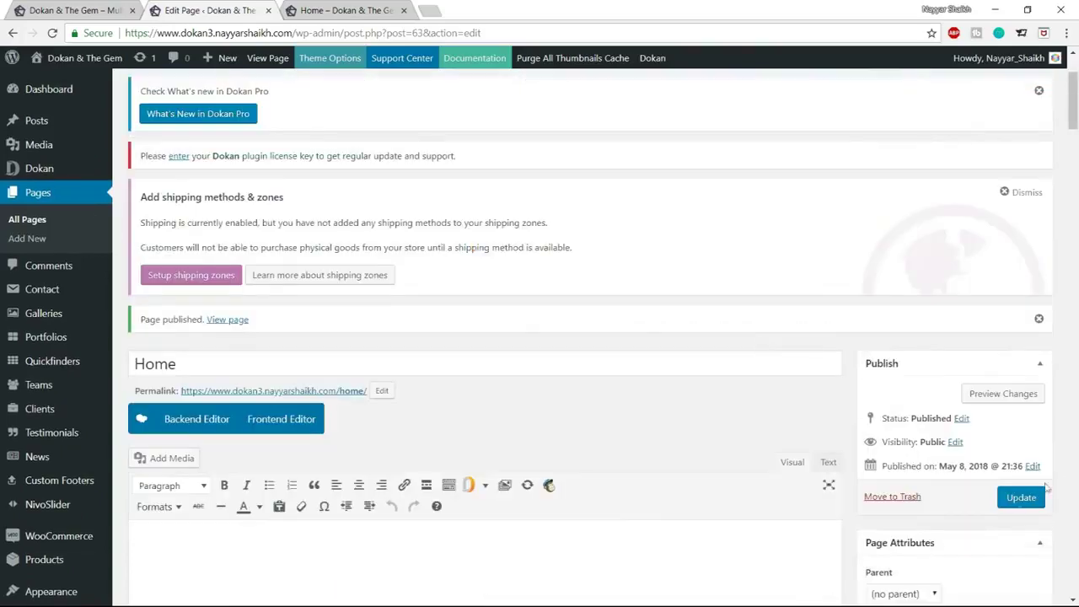
left_click(1022, 499)
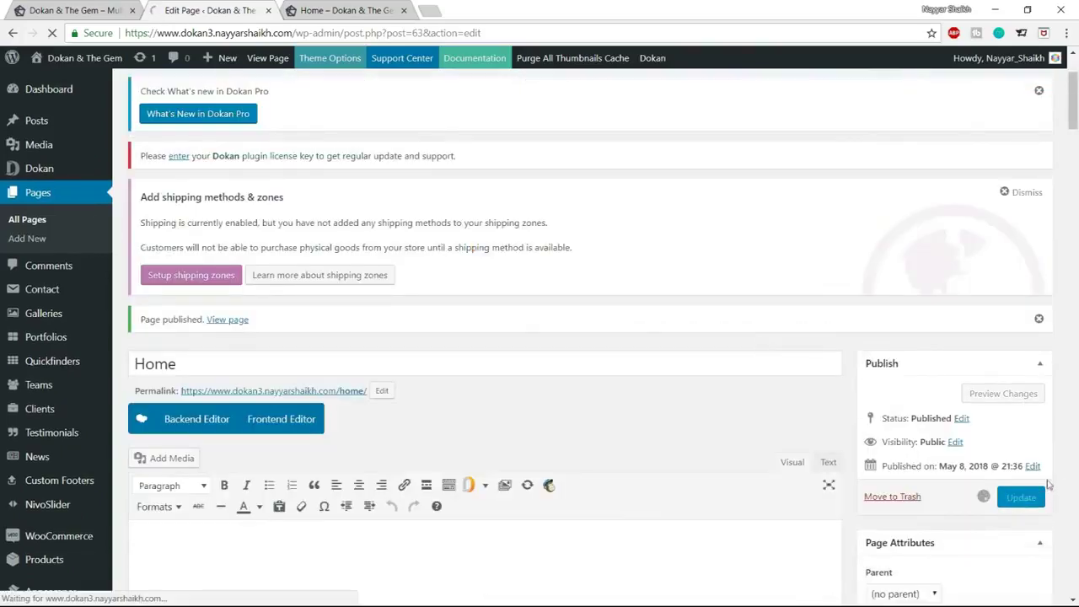
Reload the live Home page to see the saved changes
left_click(363, 9)
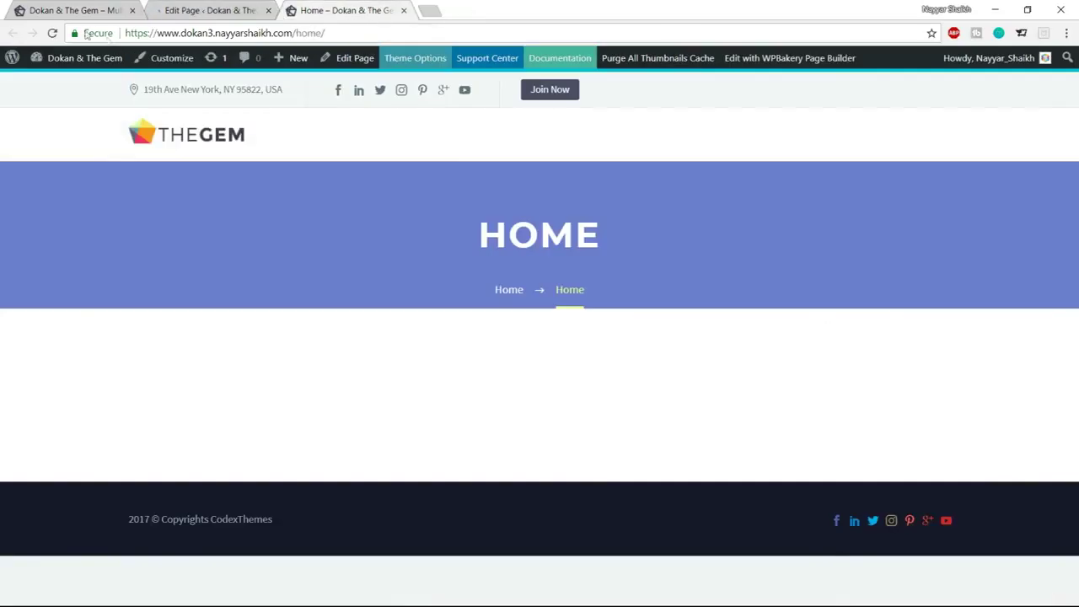
left_click(52, 32)
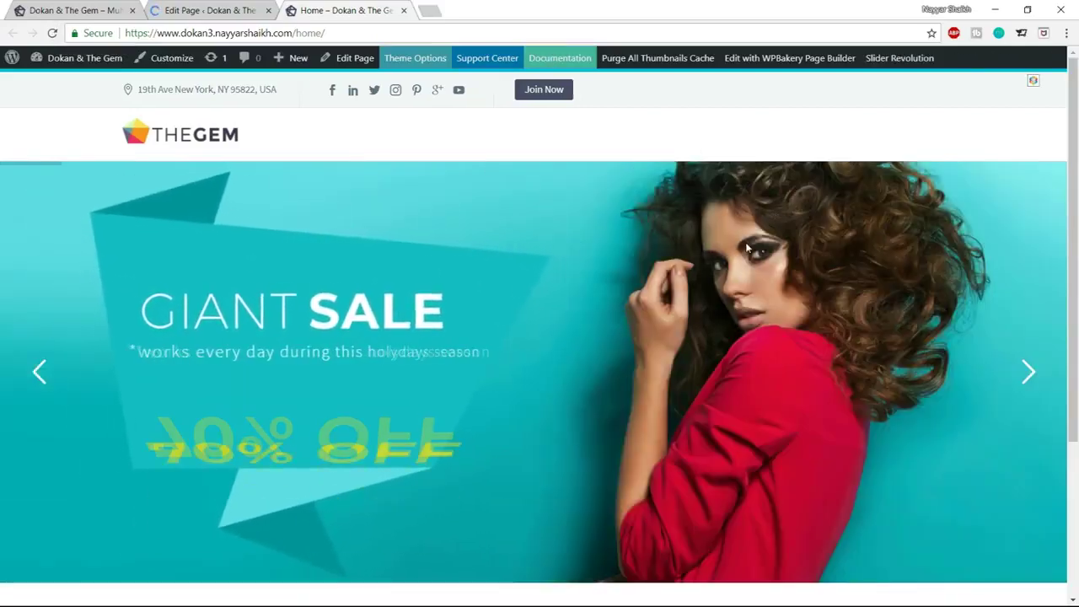
scroll(747, 247, "down", 1)
scroll(746, 247, "down", 3)
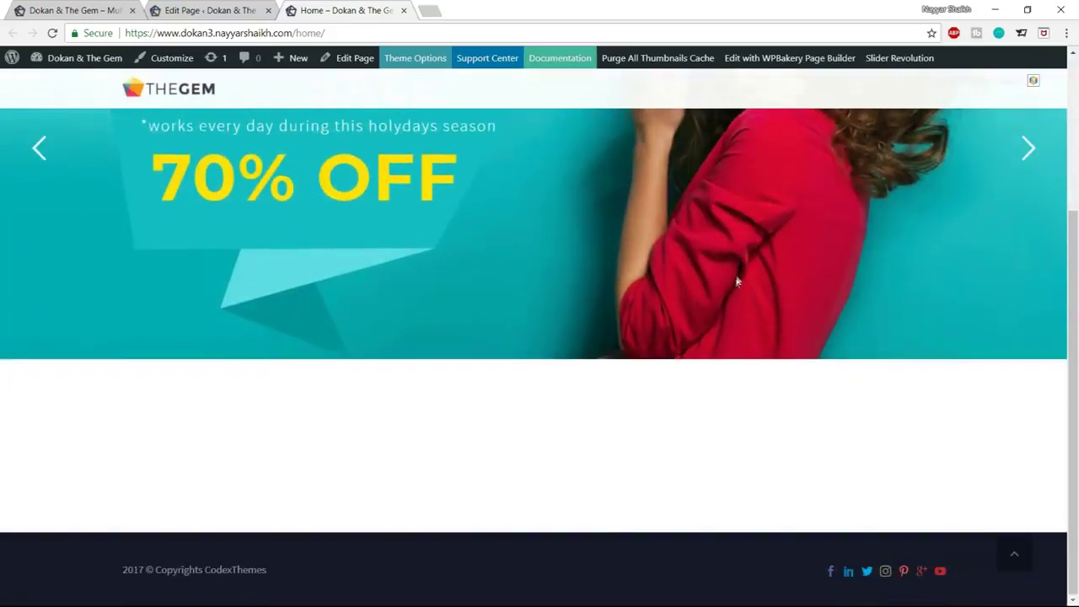
scroll(737, 254, "up", 4)
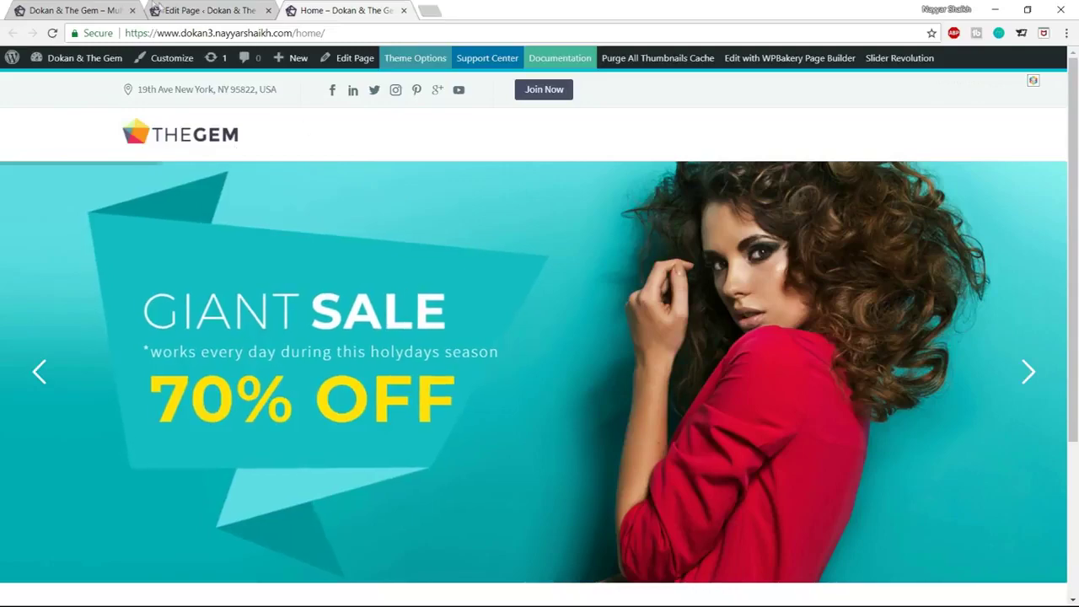
On the demo site, highlight the NEW DESIGN TRENDS heading and lorem ipsum subtitle to study them
left_click(89, 8)
scroll(289, 297, "down", 5)
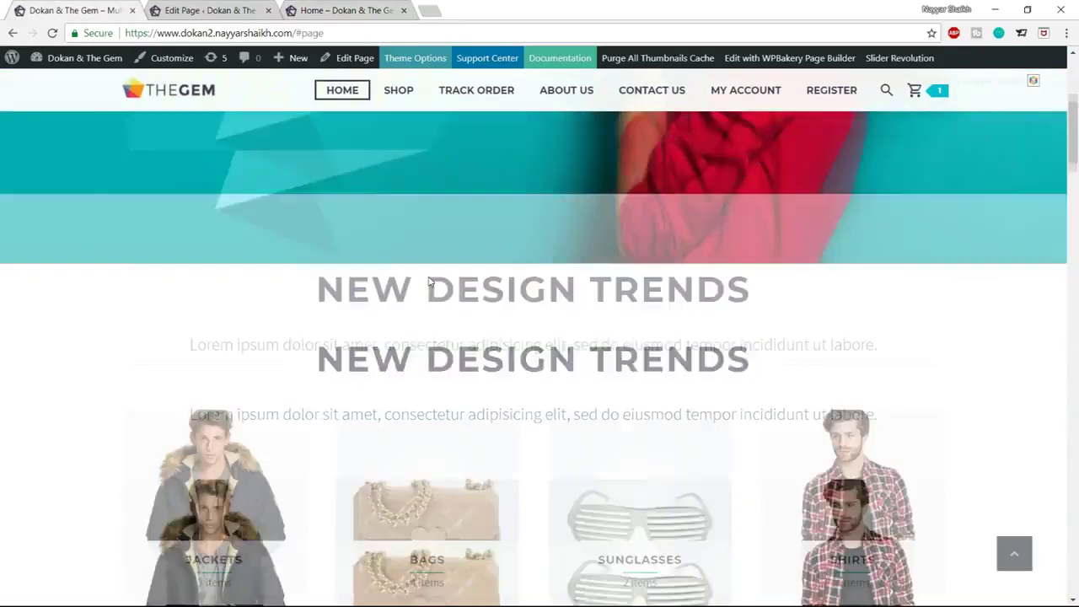
scroll(289, 297, "up", 2)
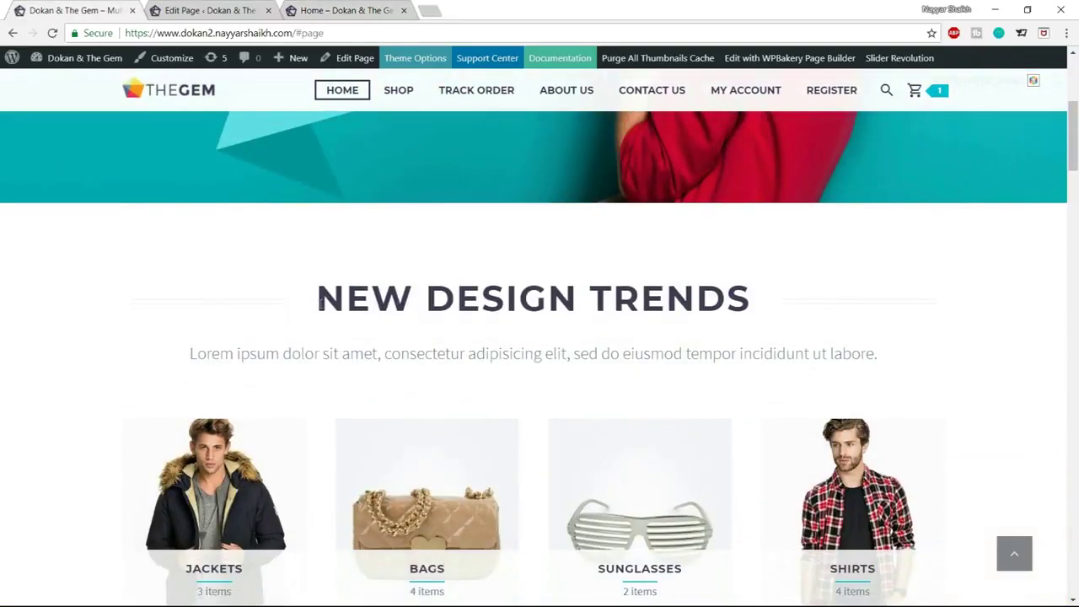
scroll(351, 304, "down", 3)
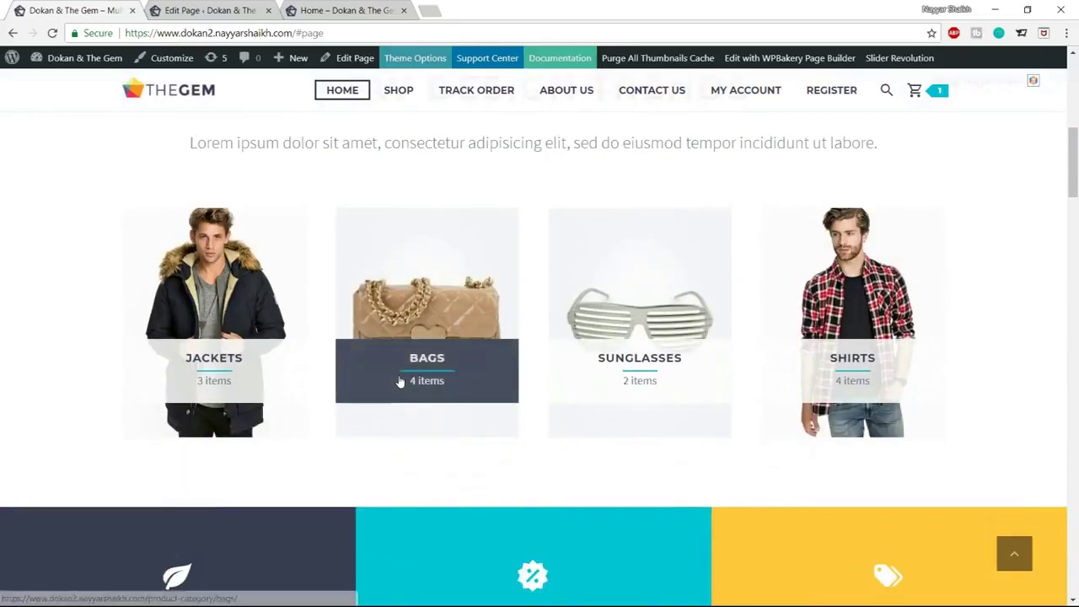
scroll(342, 374, "up", 4)
left_click_drag(320, 374, 663, 369)
left_click(751, 365)
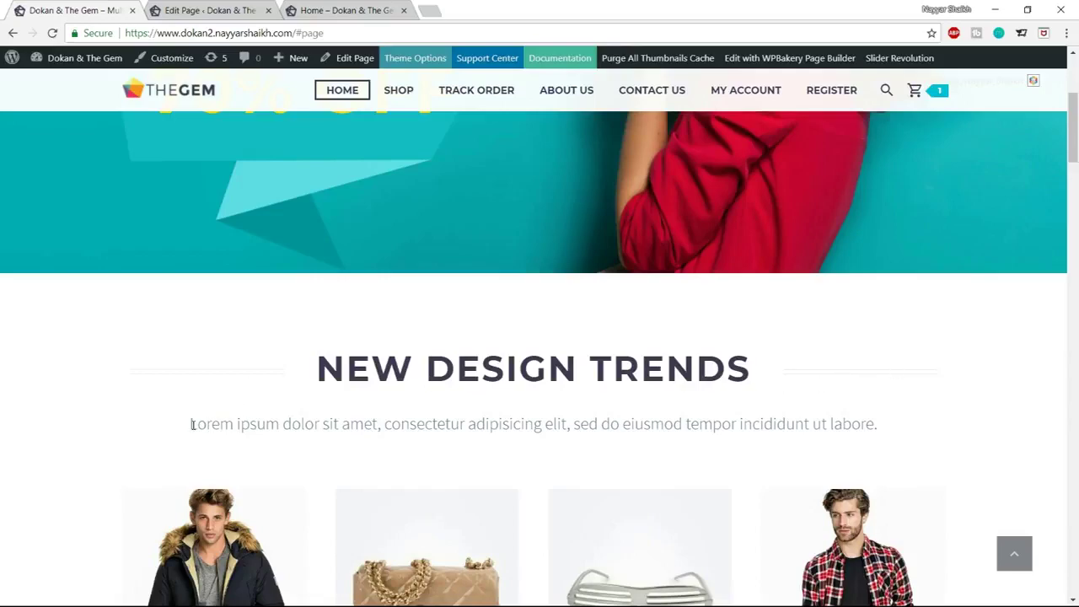
left_click_drag(192, 424, 725, 473)
left_click(759, 448)
scroll(759, 446, "down", 3)
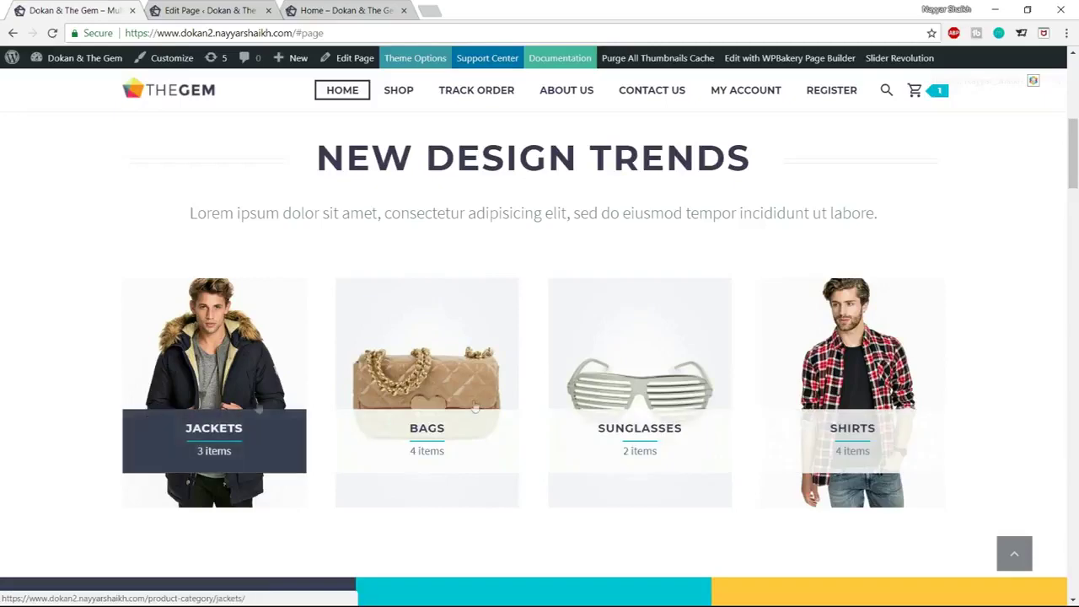
Reselect the words NEW DESIGN in the demo heading, then return to the Home page editor
left_click(206, 10)
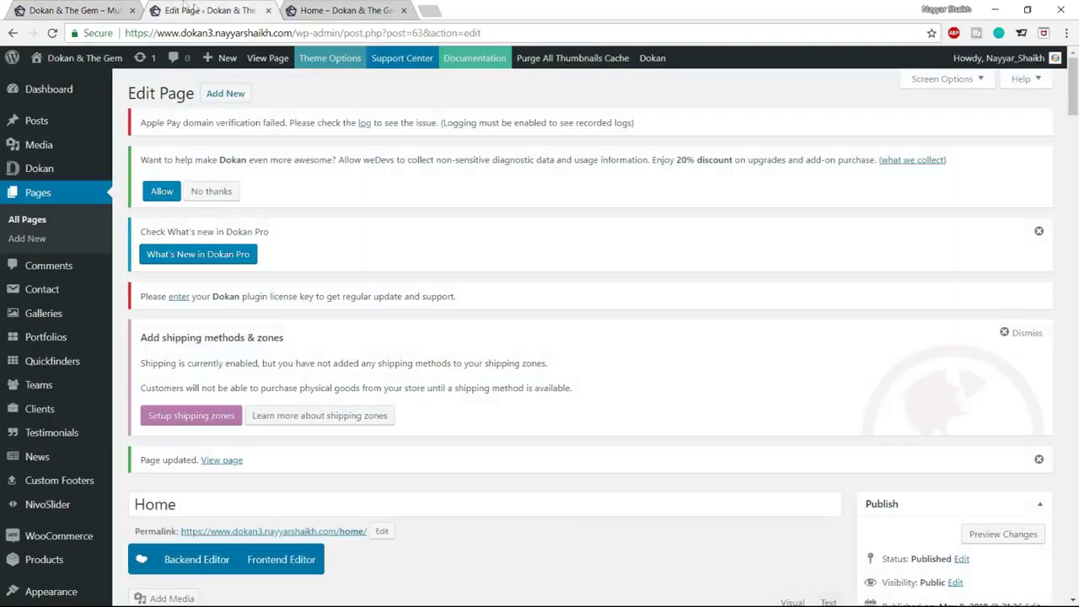
scroll(547, 287, "down", 3)
left_click(76, 11)
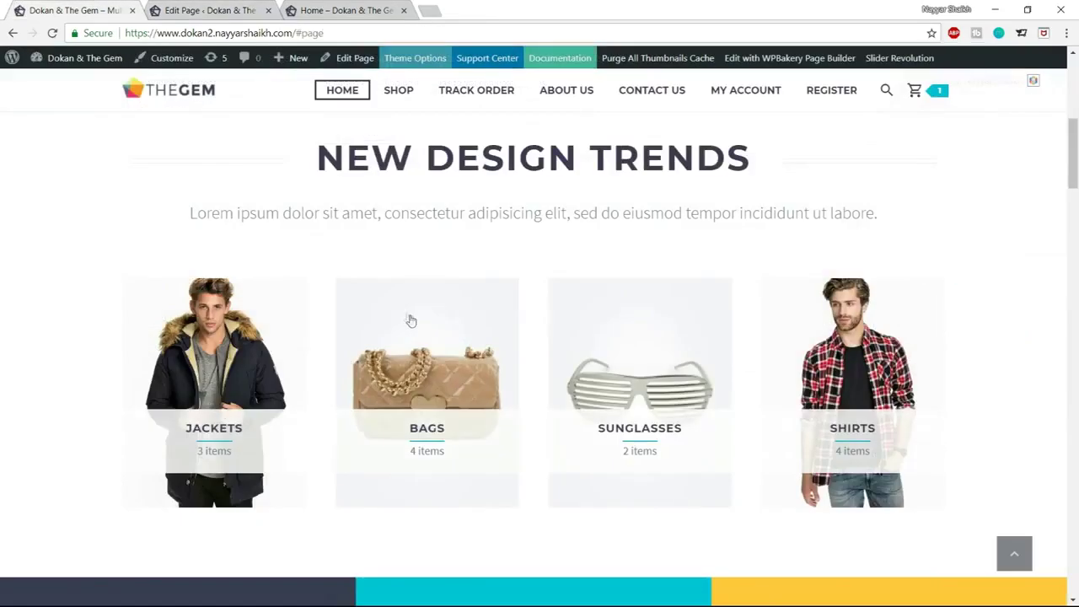
scroll(408, 316, "up", 2)
left_click_drag(323, 304, 646, 312)
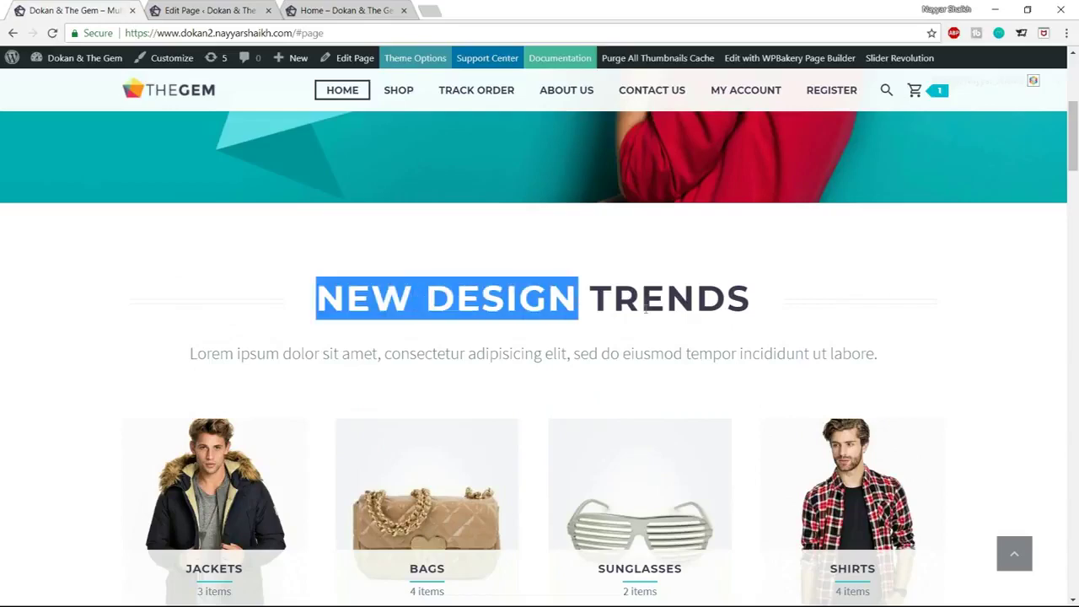
left_click(253, 10)
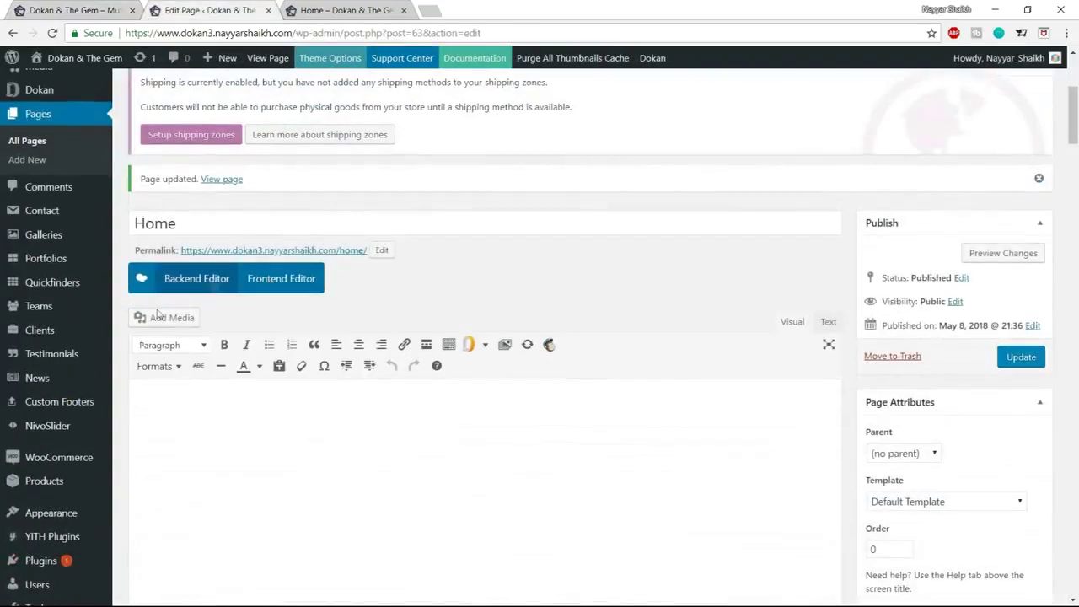
Switch the Home page to the Backend Editor and add a Separator with Text element
left_click(203, 280)
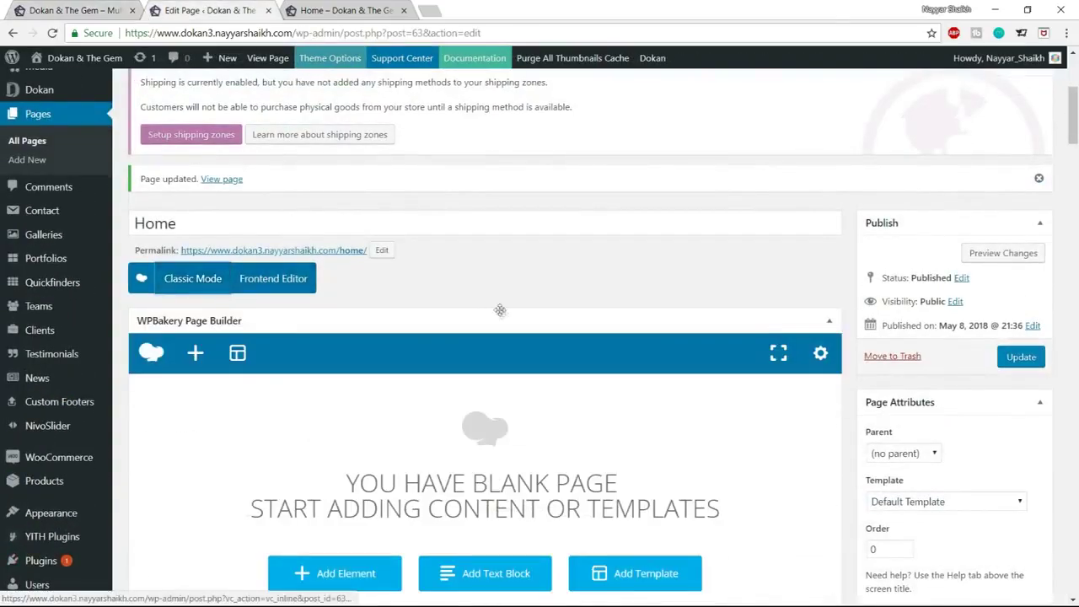
scroll(379, 469, "down", 3)
left_click(341, 435)
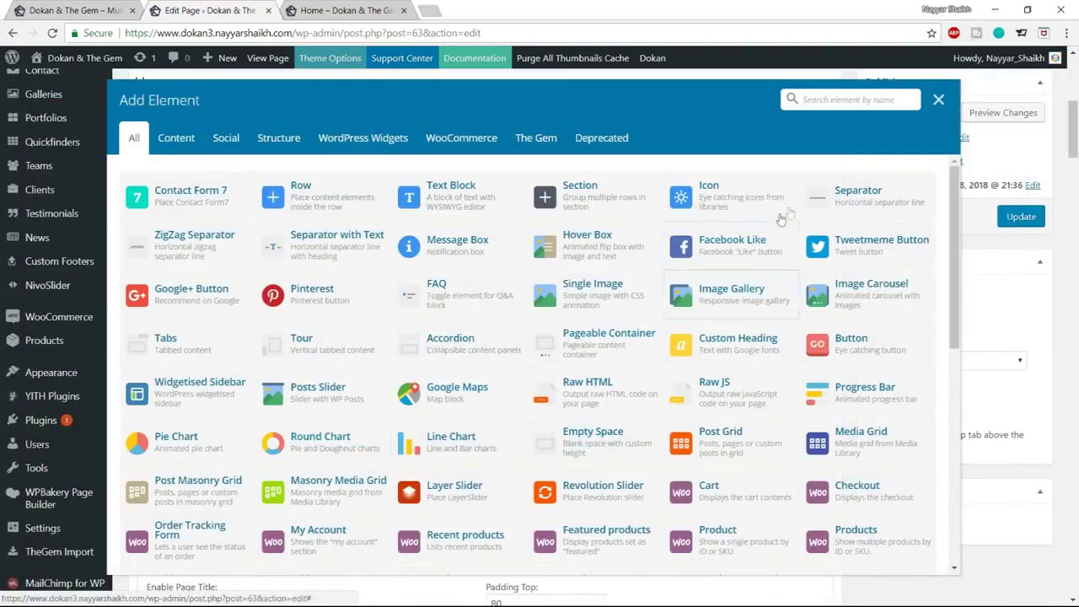
type("text")
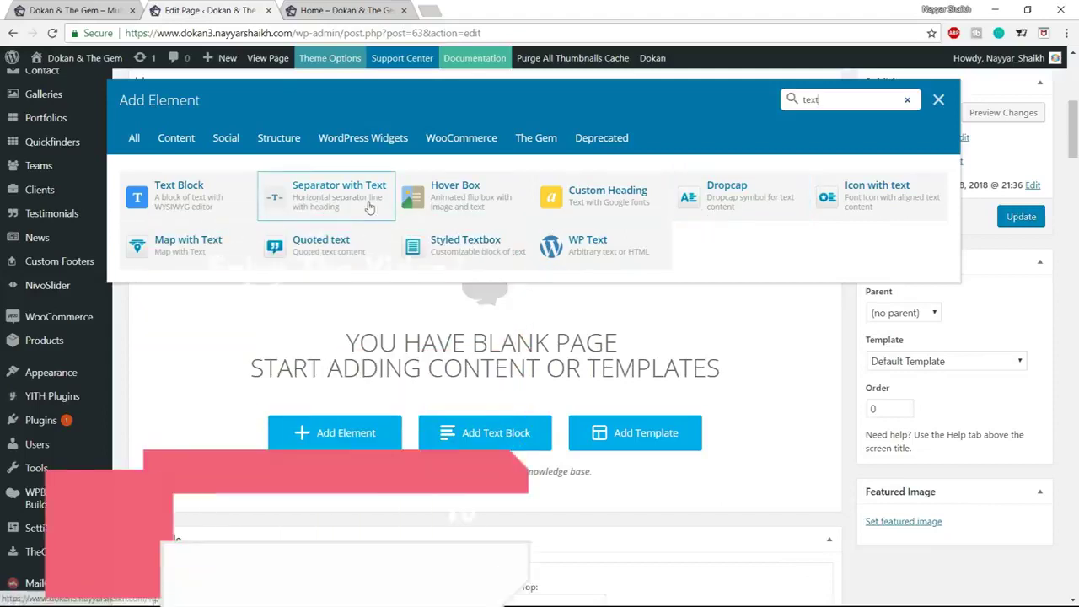
left_click(314, 208)
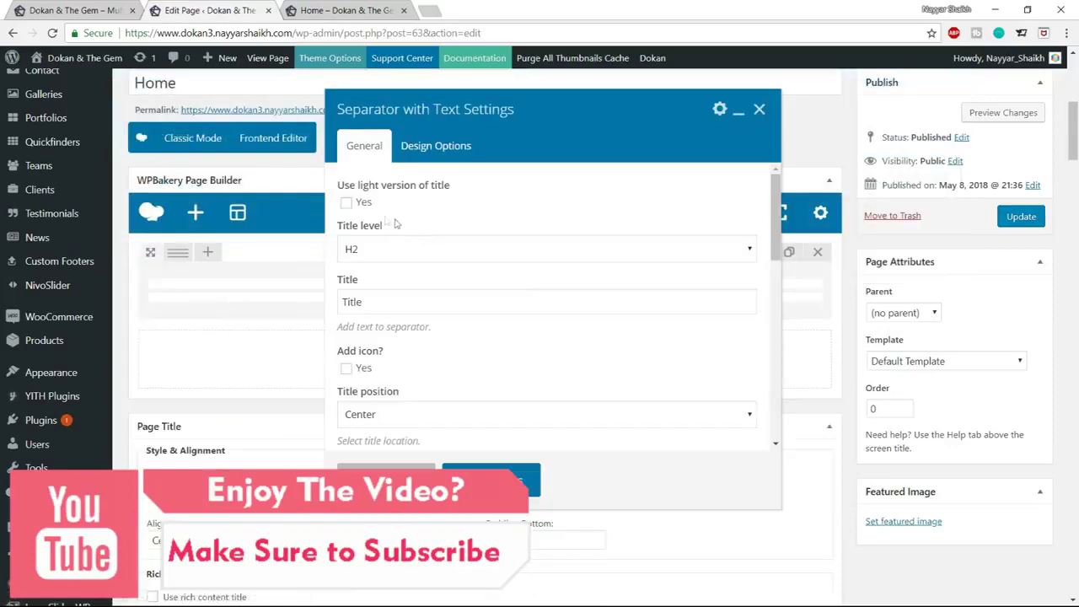
Set the separator title level to H1 and its title to NEW DESIGN TRENDS
left_click(377, 249)
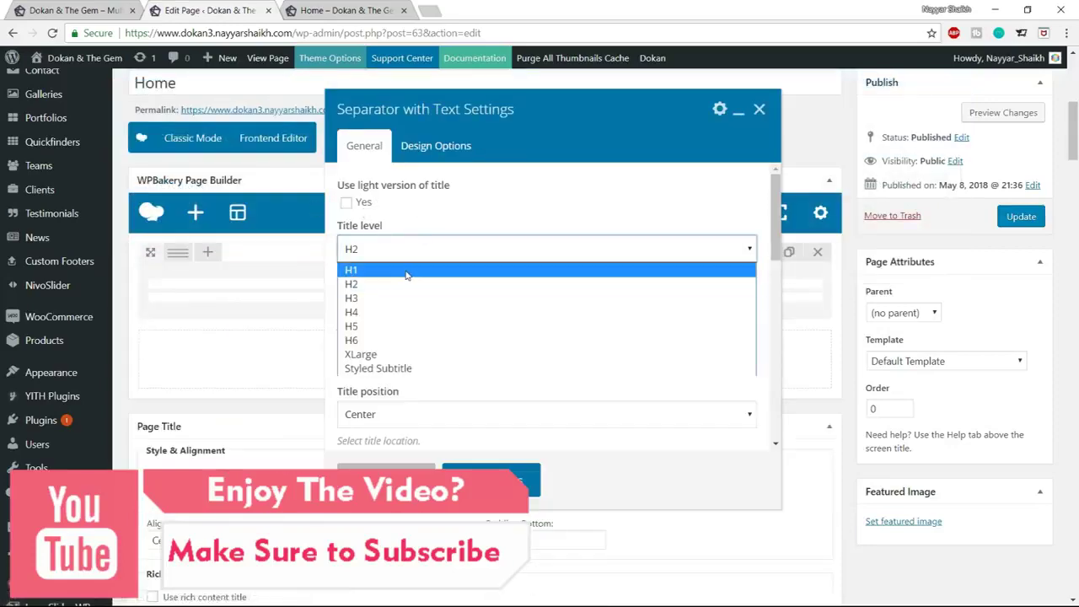
left_click(424, 266)
left_click(453, 296)
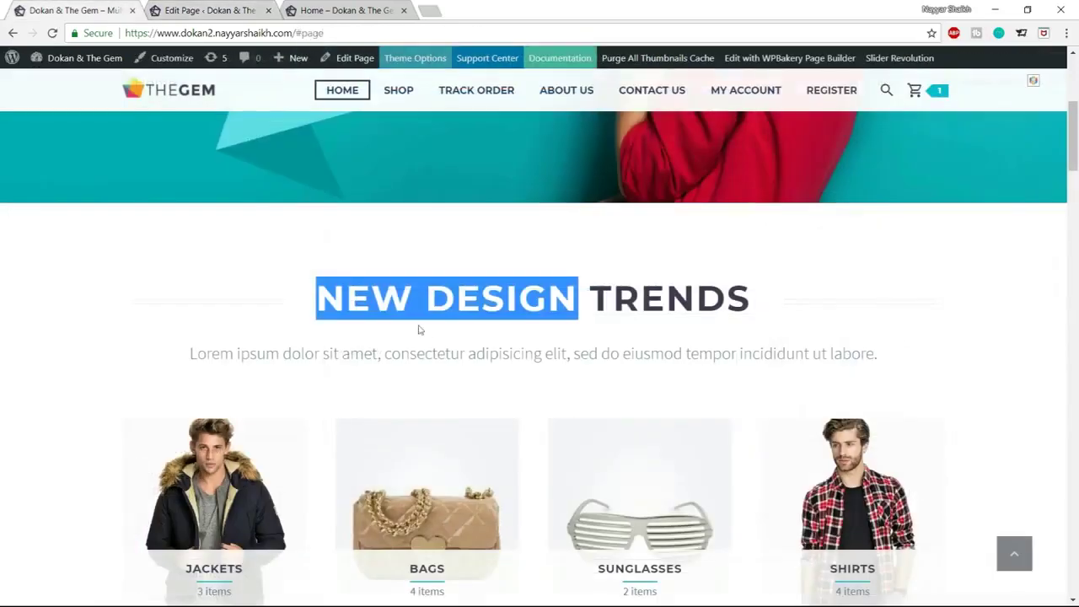
left_click(591, 318)
left_click_drag(781, 305, 213, 298)
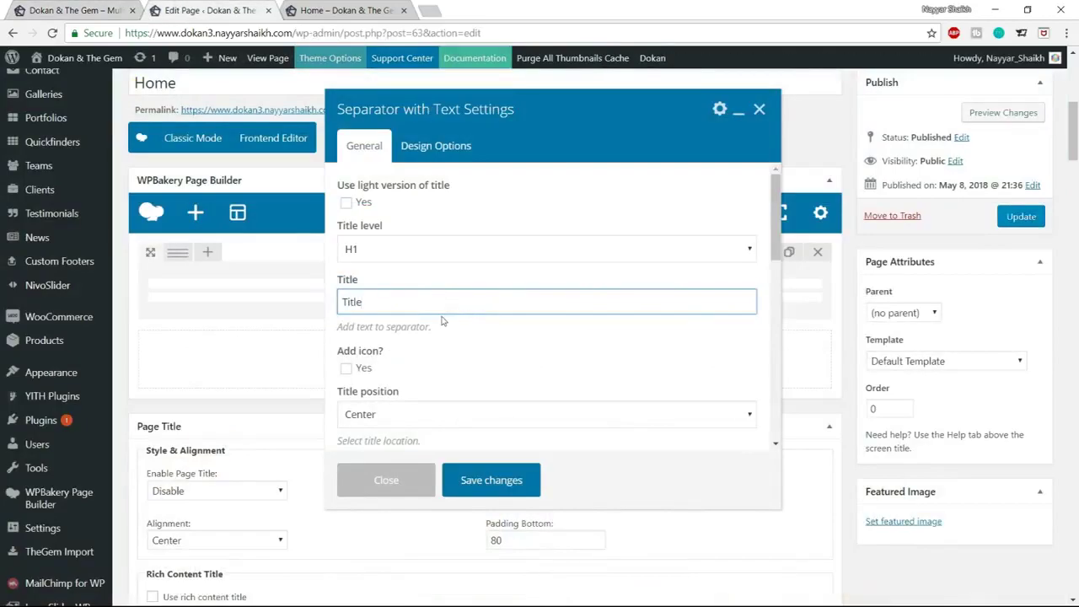
type("NEW DESIGN TRENDS")
key("ctrl+a")
type("NEW DESIGN TRENDS")
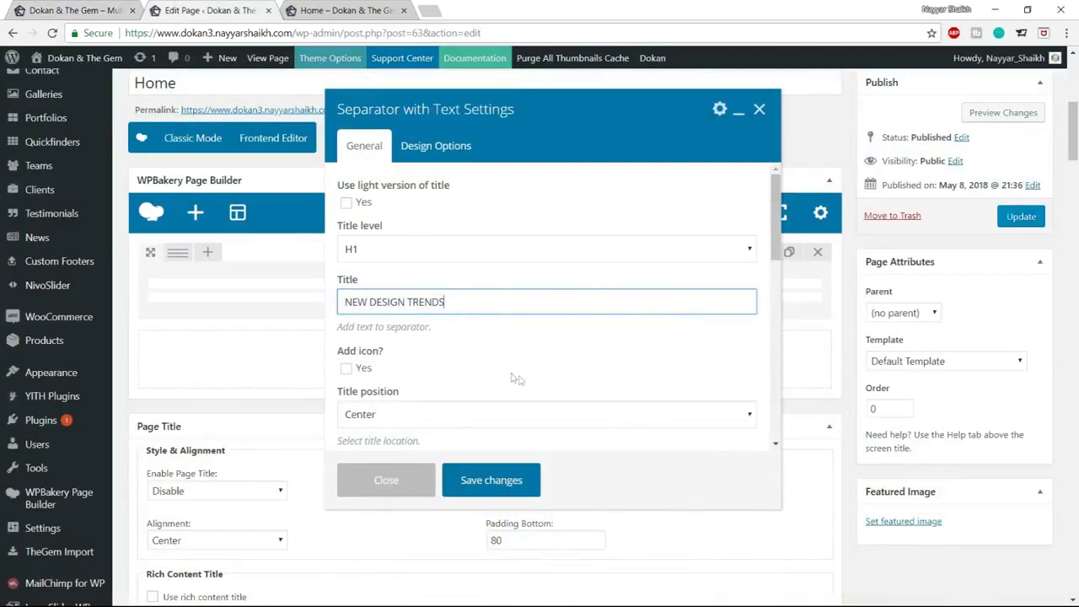
Set the separator colour to Mulled Wine
scroll(515, 378, "down", 1)
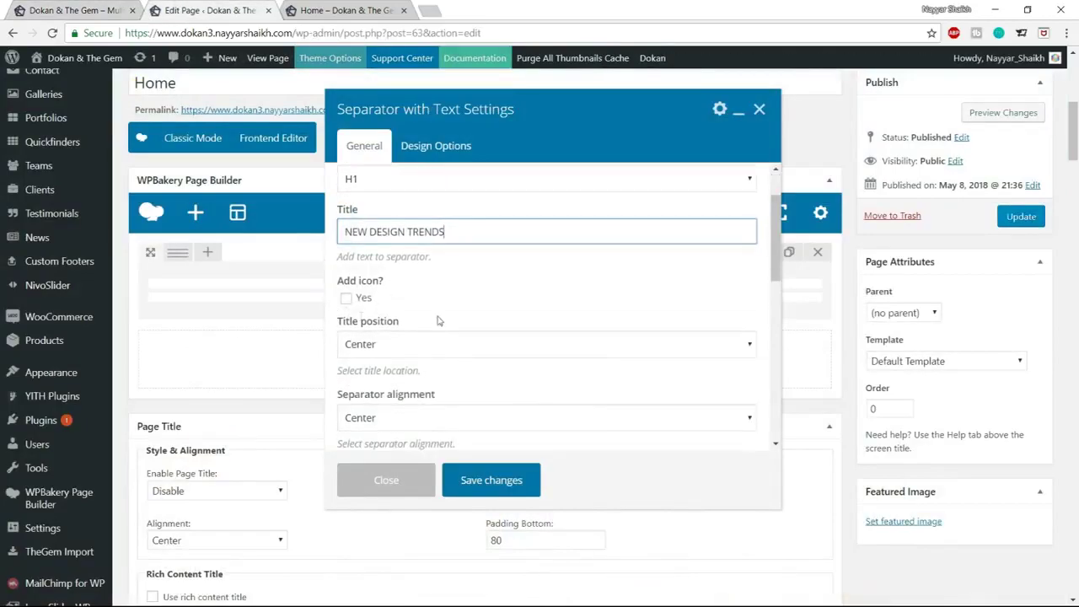
scroll(602, 330, "down", 1)
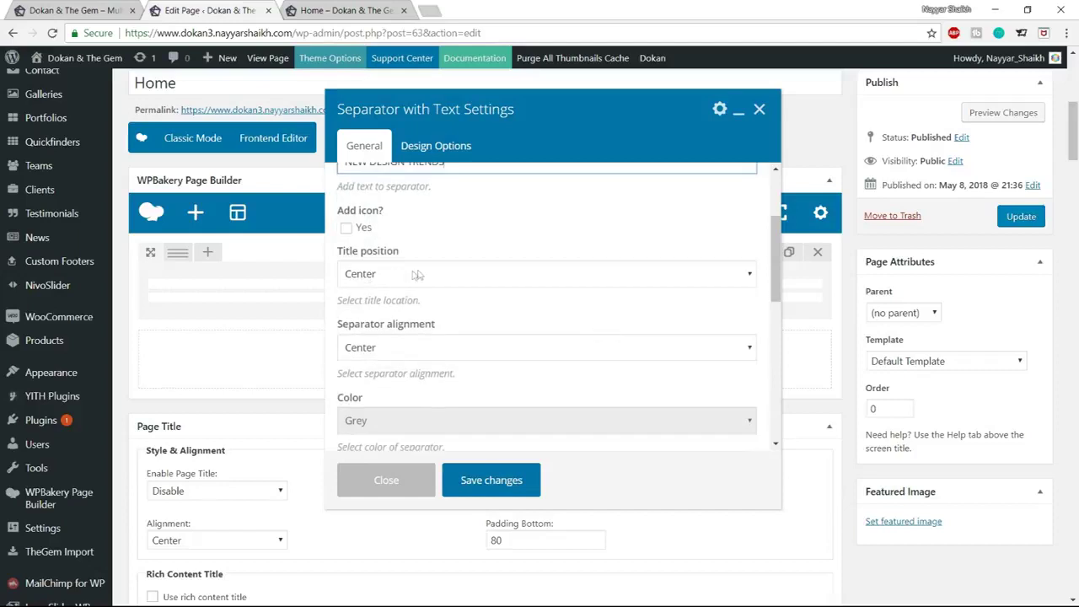
scroll(413, 276, "down", 1)
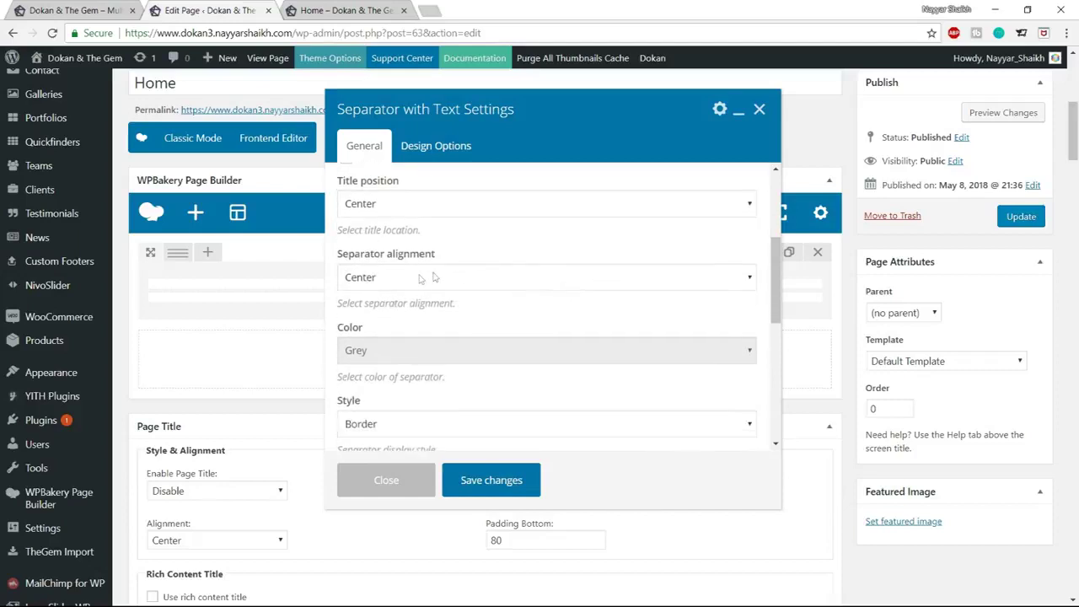
scroll(579, 314, "down", 1)
left_click(401, 280)
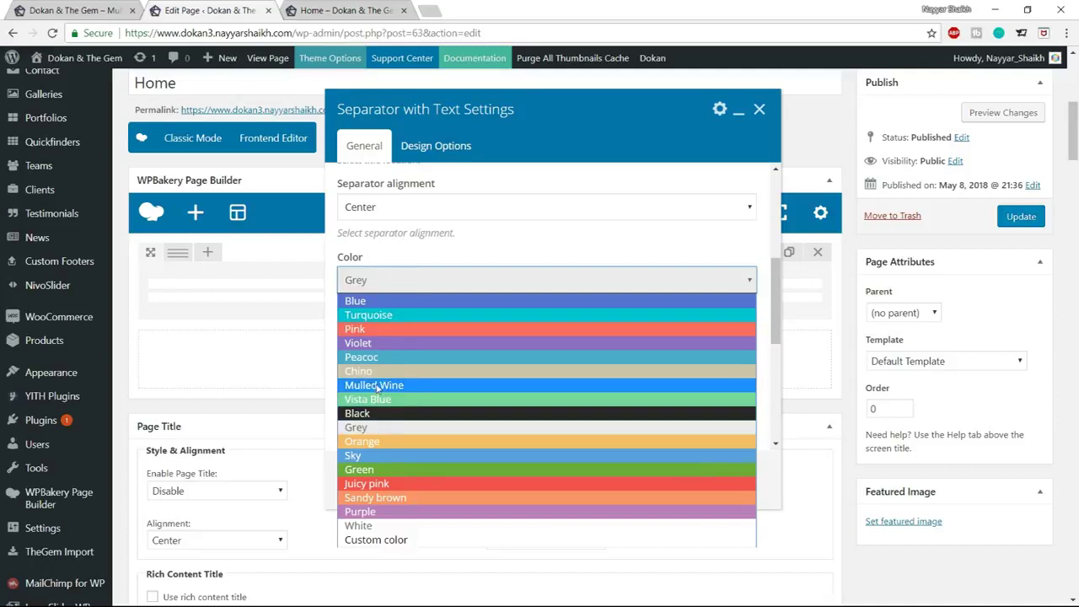
left_click(427, 386)
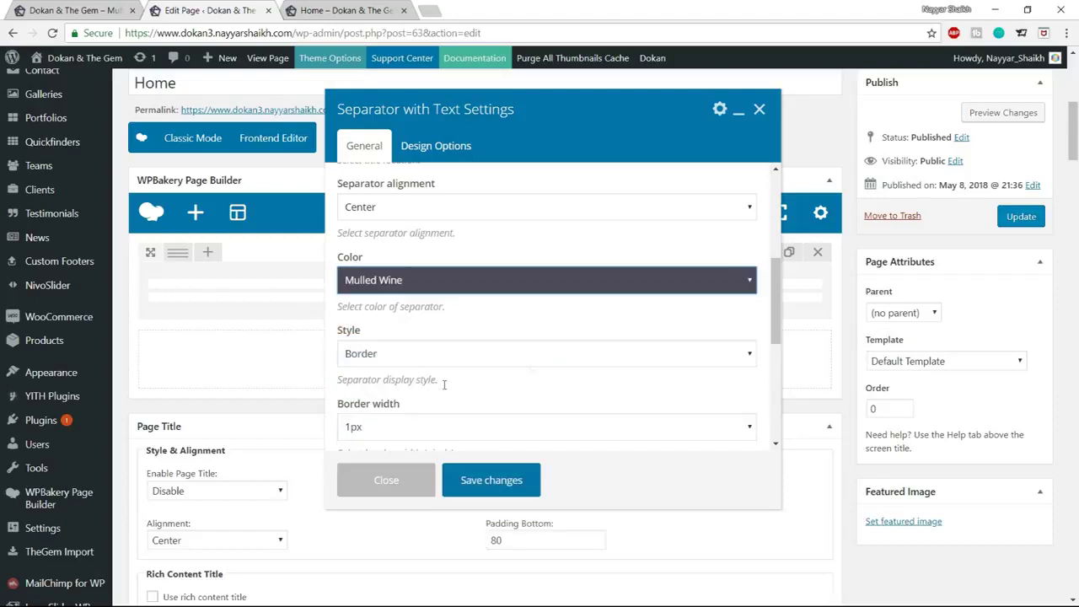
Set the separator style to Double, then save the element and the Home page
scroll(506, 346, "down", 1)
scroll(482, 313, "down", 1)
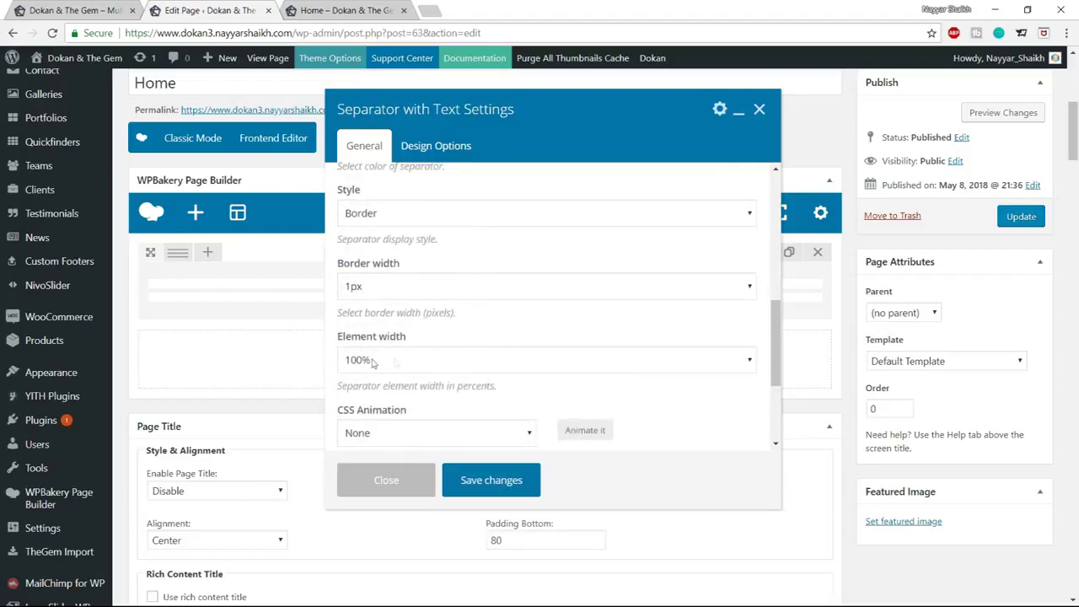
scroll(372, 362, "down", 4)
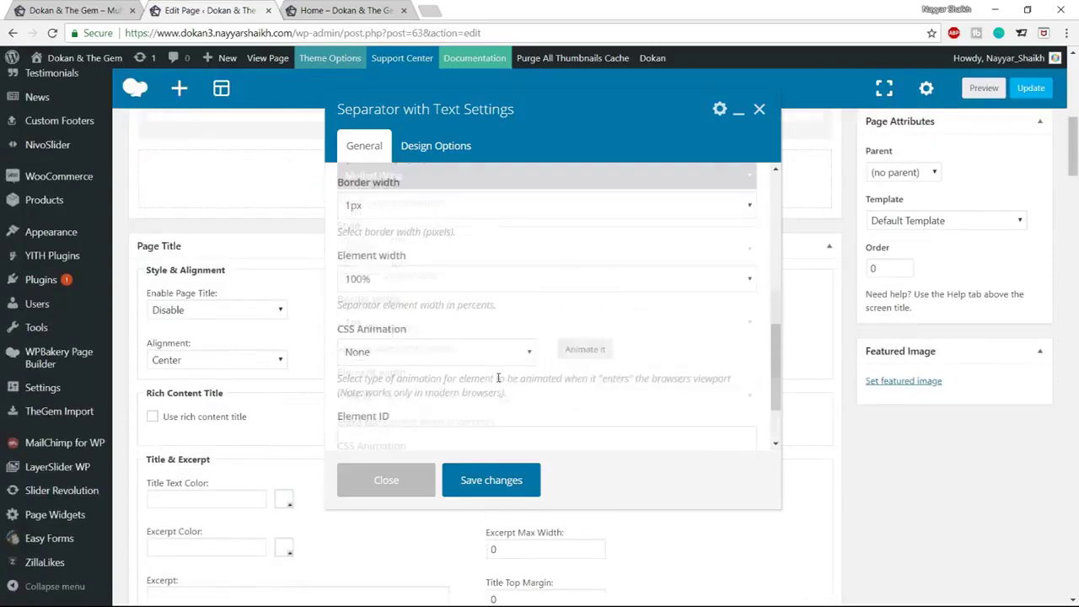
scroll(498, 378, "up", 3)
left_click(420, 291)
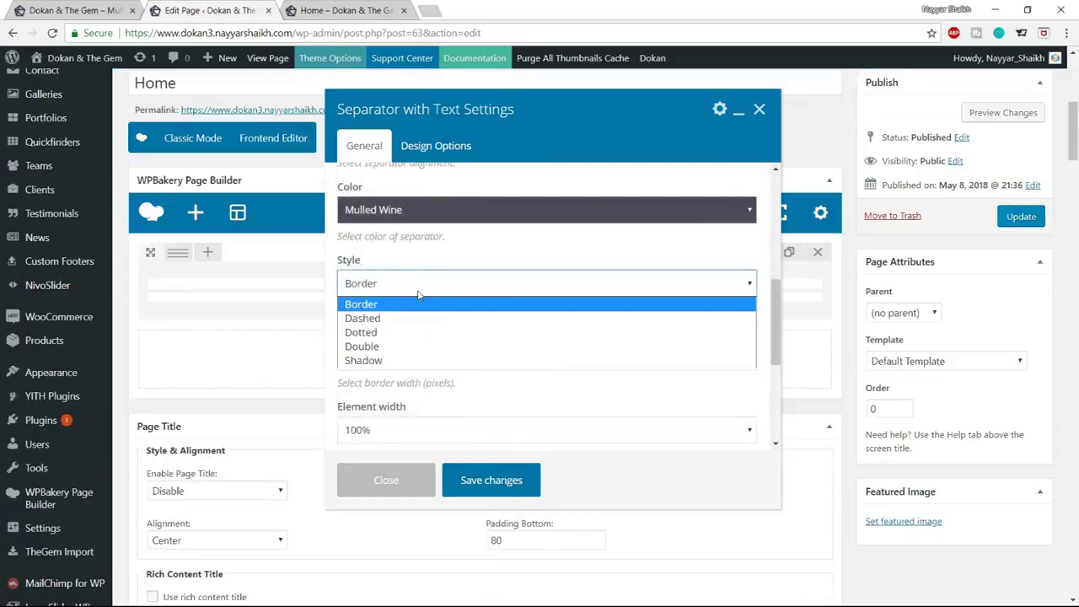
left_click(396, 347)
scroll(485, 342, "down", 2)
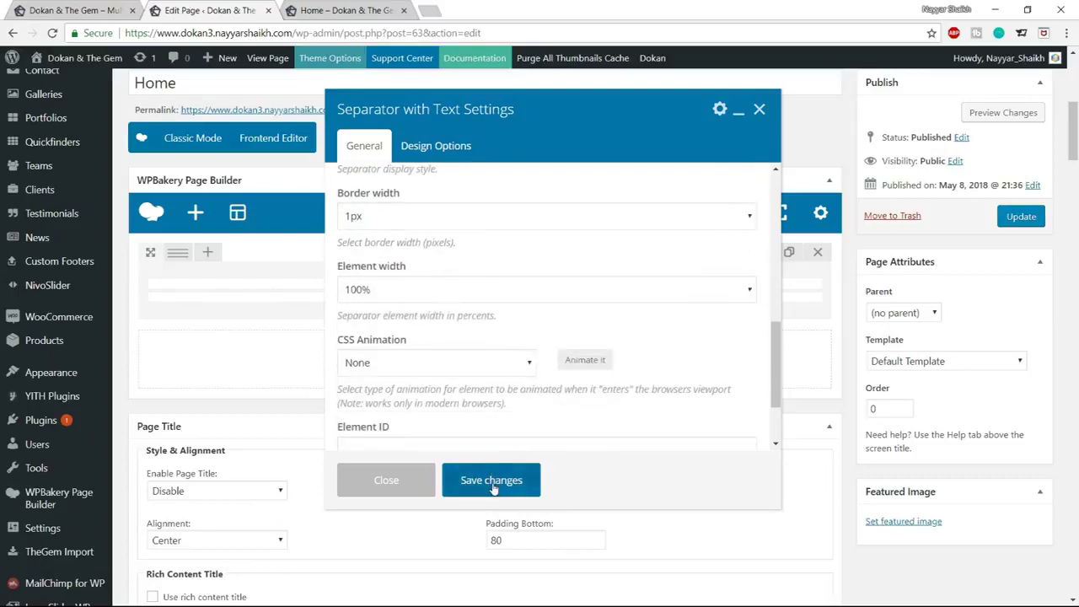
left_click(491, 480)
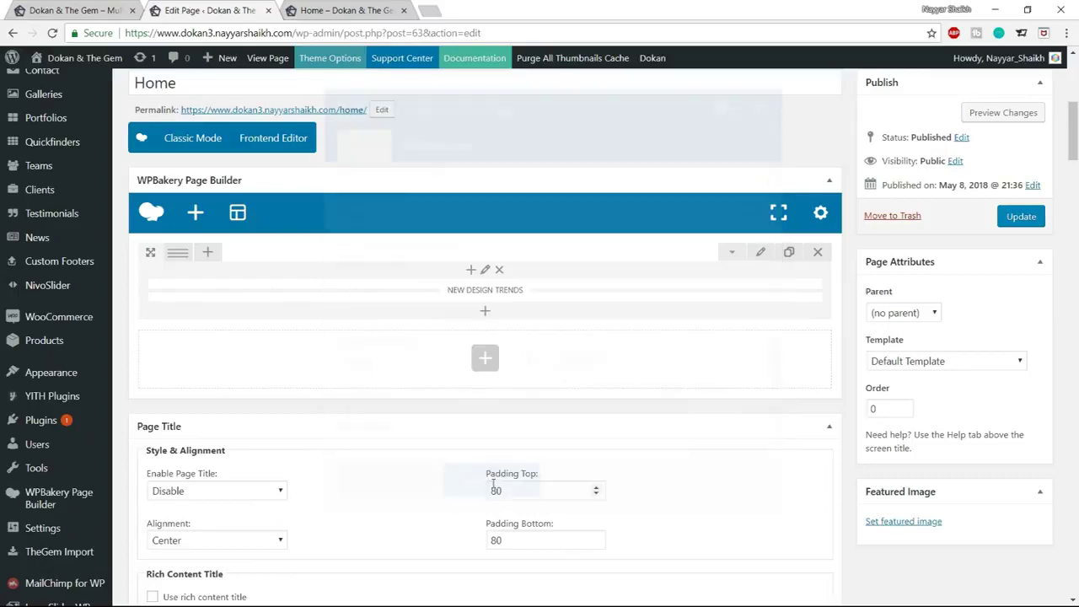
left_click(1021, 216)
Reload the live Home page to check the new NEW DESIGN TRENDS heading
left_click(366, 9)
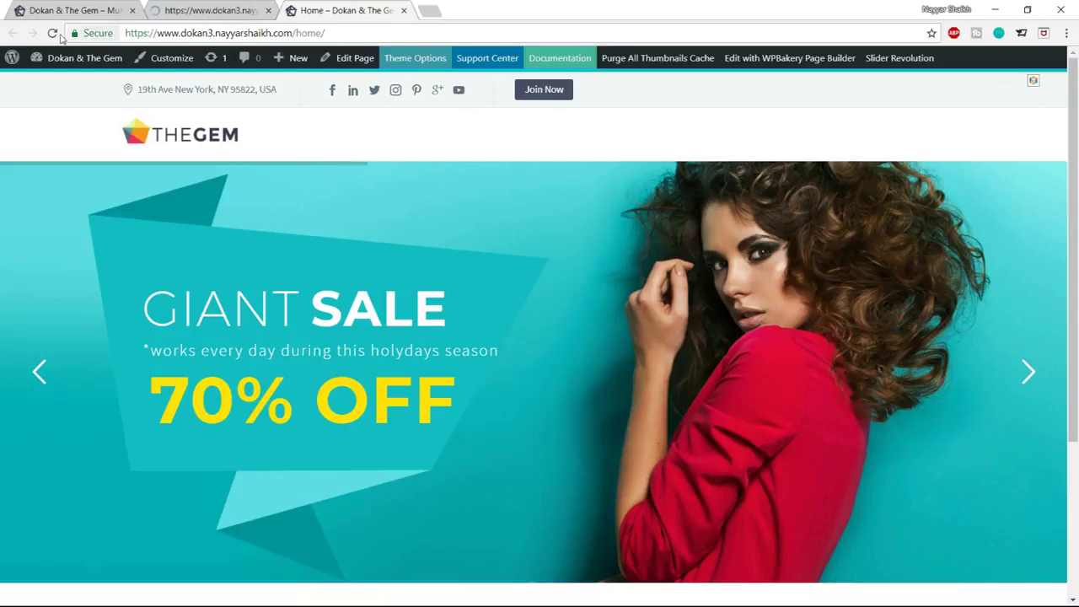
key("F5")
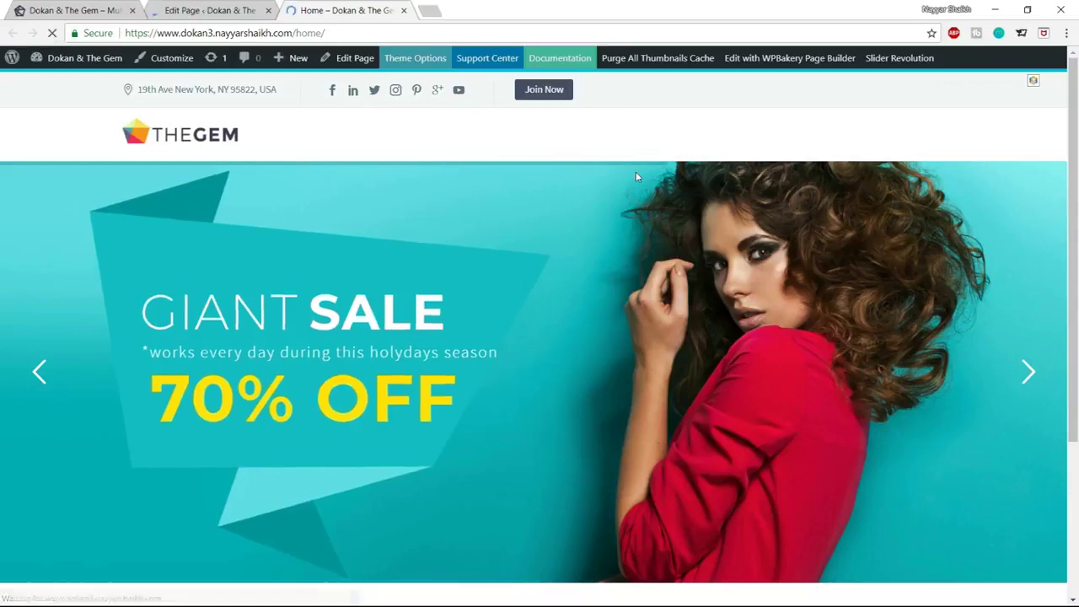
scroll(654, 286, "down", 3)
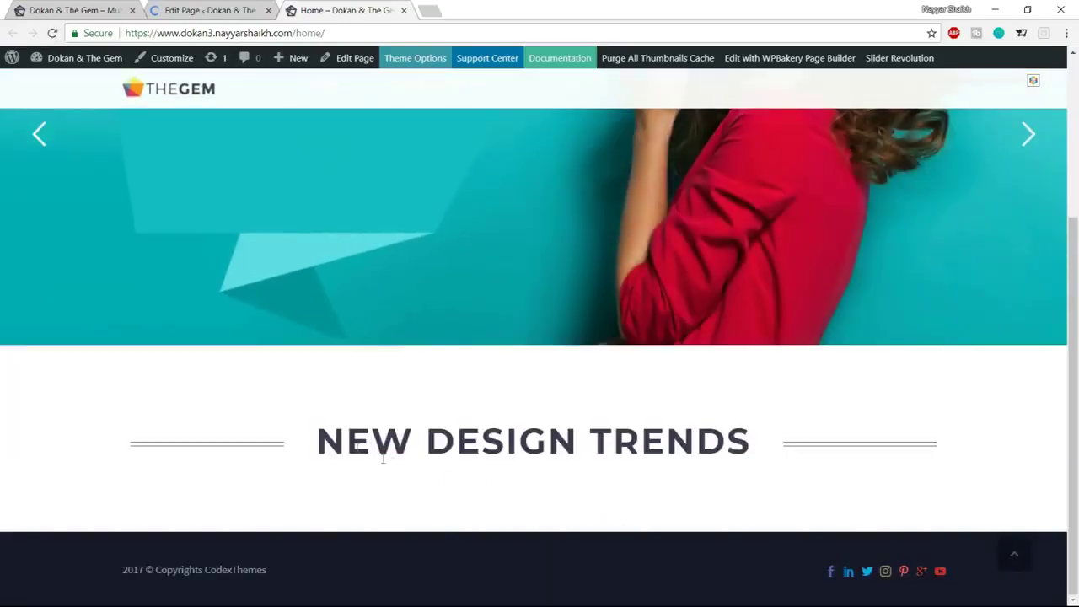
left_click_drag(317, 441, 750, 441)
left_click(843, 442)
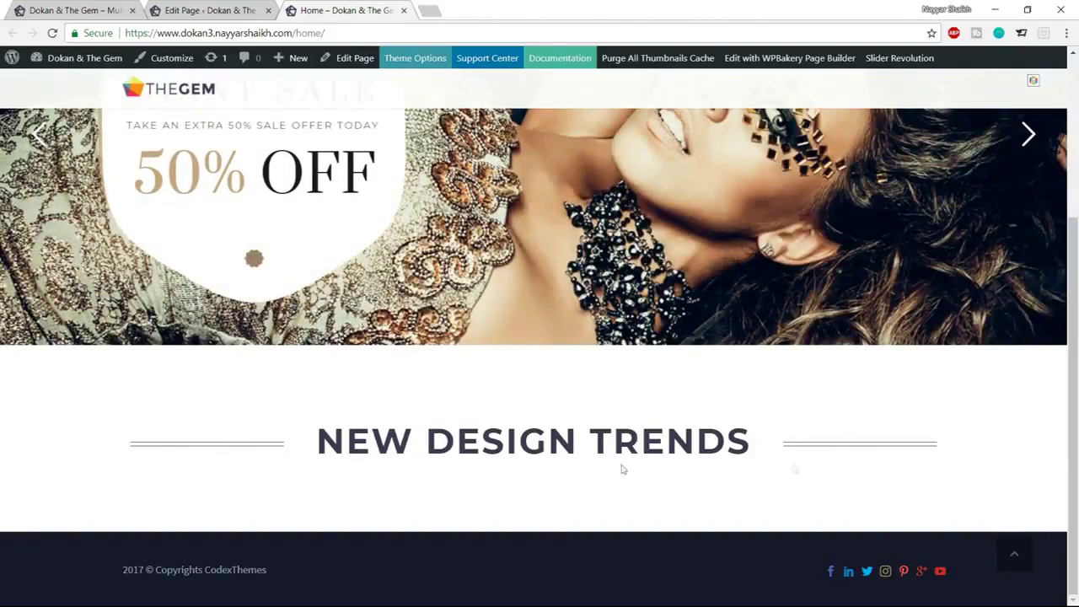
On the demo store page, select the Lorem ipsum subtitle under NEW DESIGN TRENDS
key("ctrl+1")
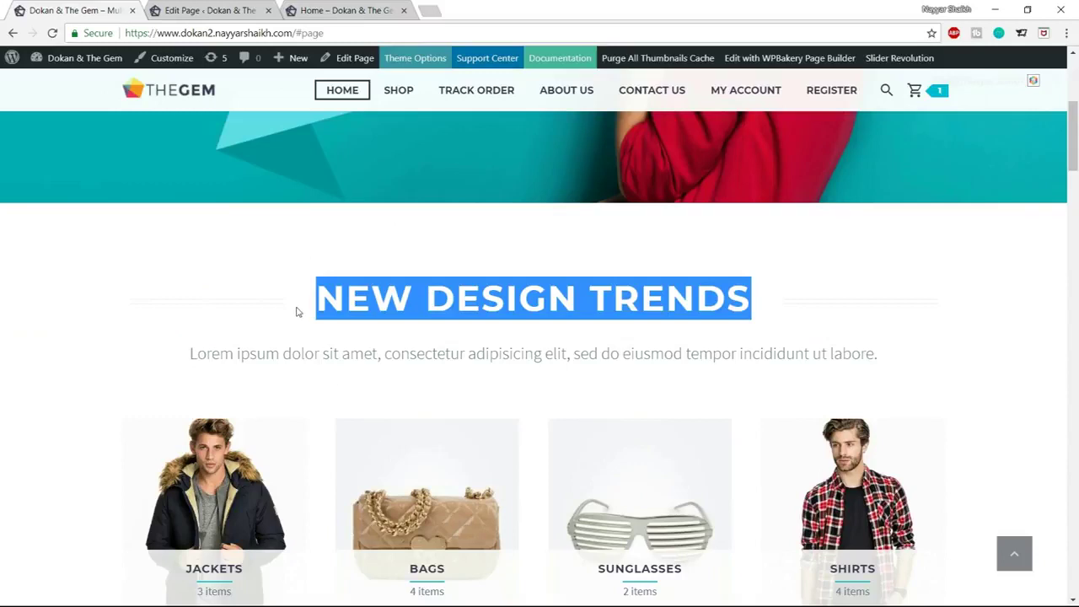
left_click(296, 312)
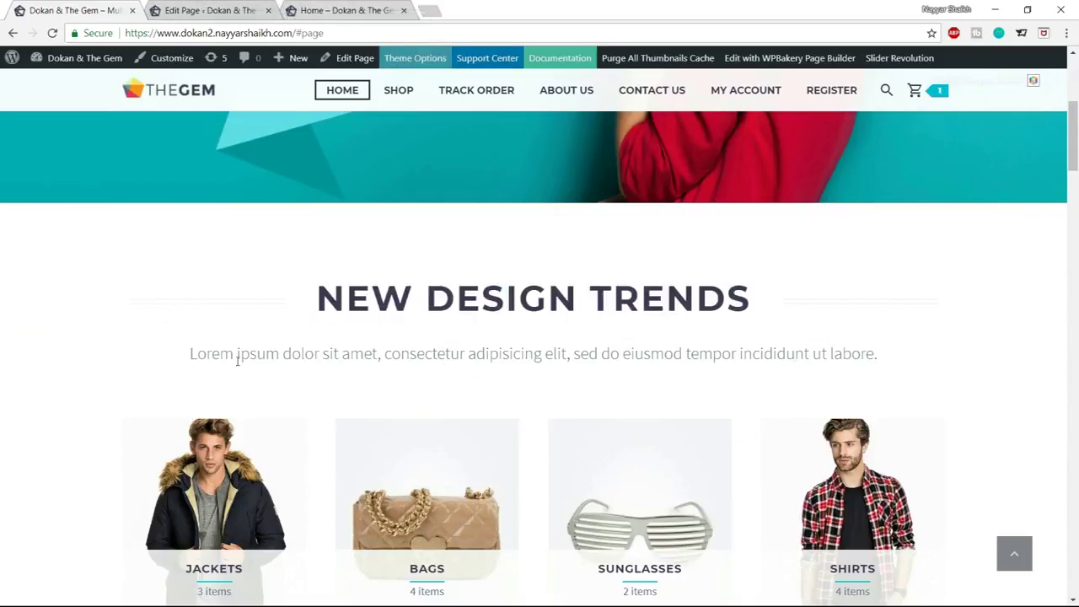
left_click_drag(183, 355, 921, 368)
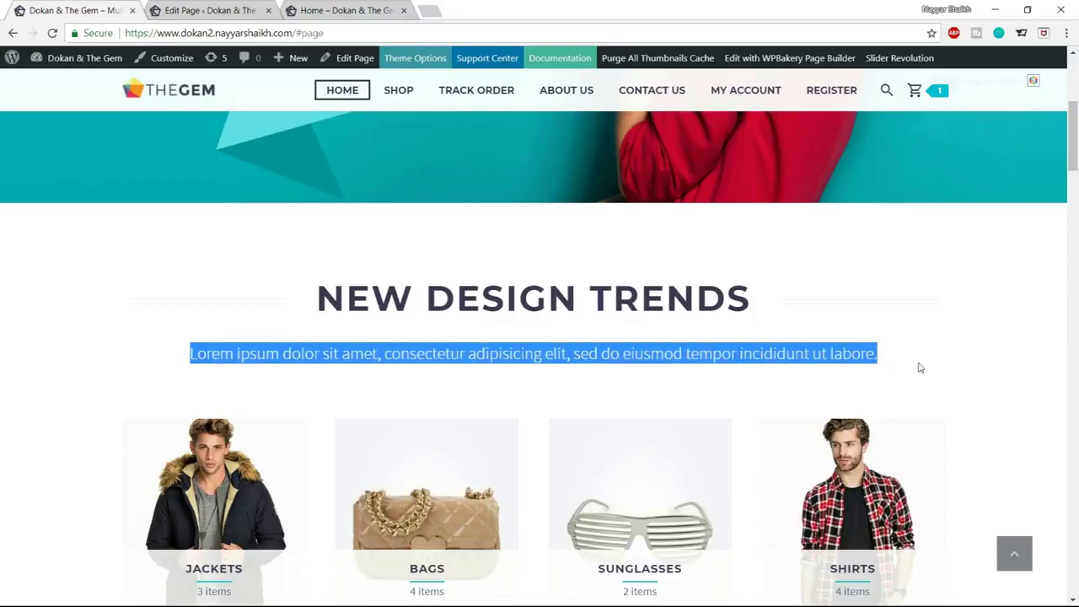
Add a Text Block below the separator containing the pasted Lorem ipsum subtitle
left_click(206, 11)
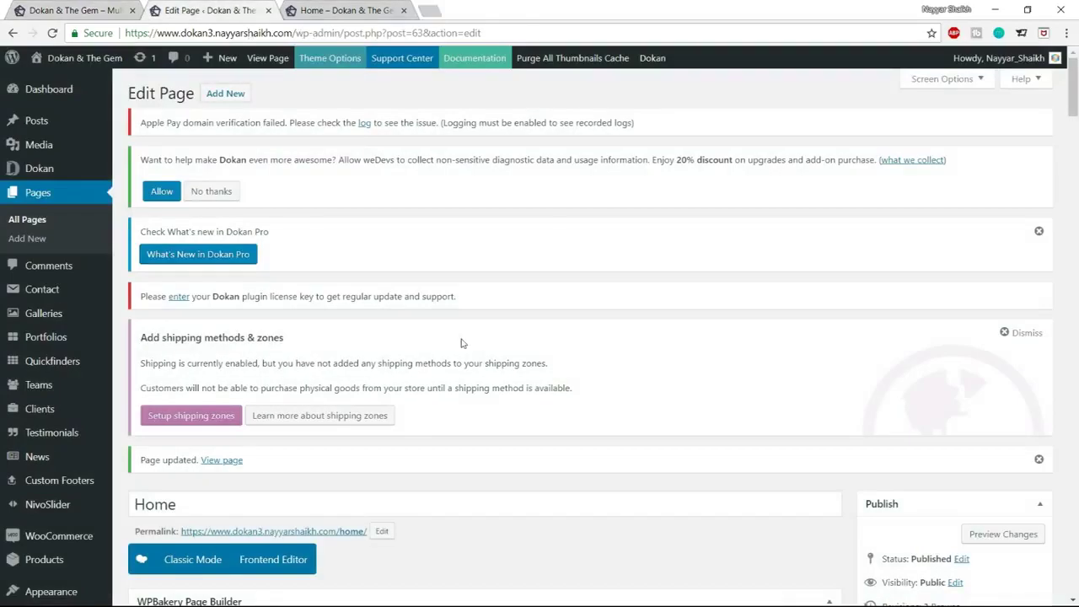
scroll(467, 349, "down", 5)
left_click(485, 311)
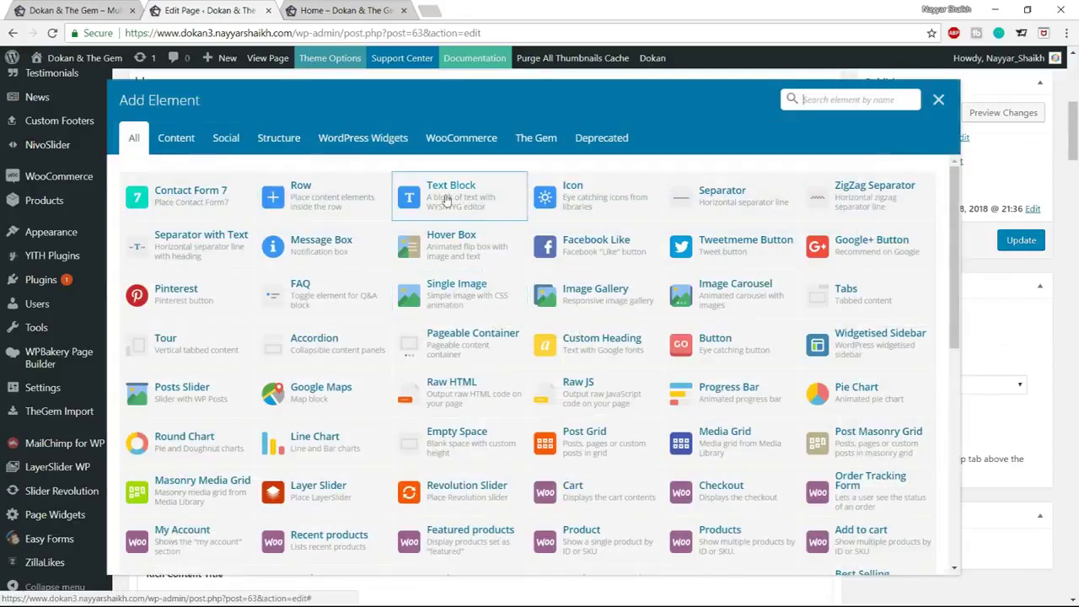
left_click(448, 197)
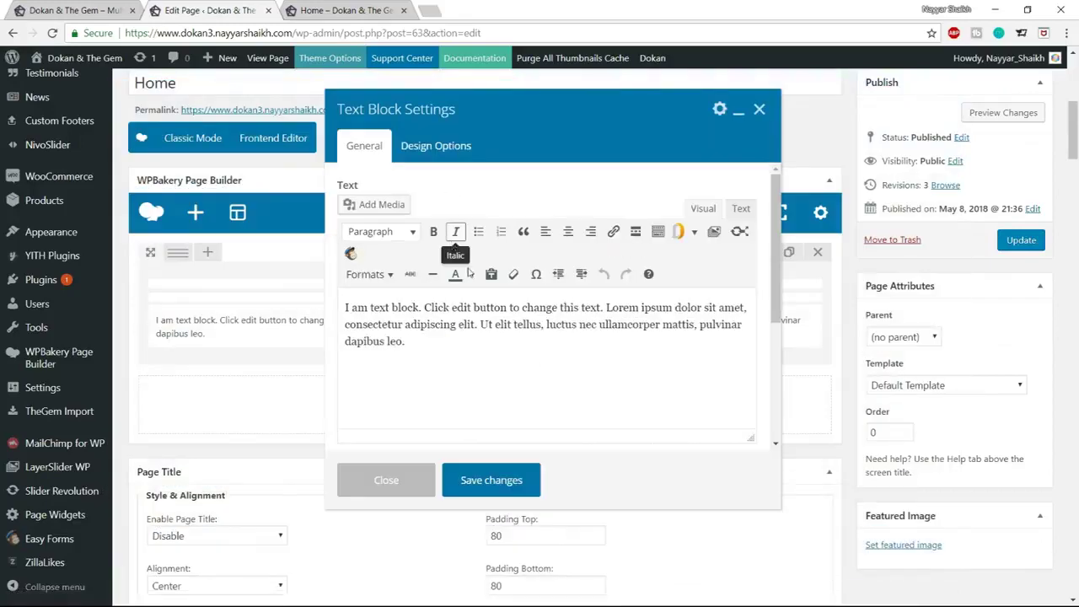
key("ctrl+a")
type("Lorem ipsum dolor sit amet, consectetur adipiscing elit, sed do eiusmod tempor incididunt ut labore.")
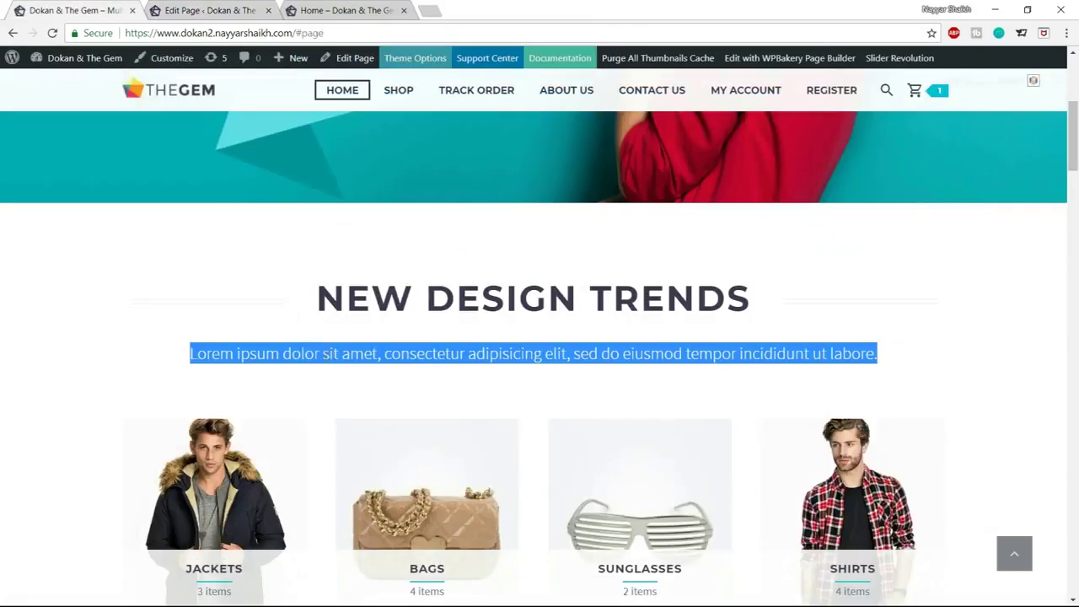
Centre-align the subtitle, save the text block, and update the Home page
left_click(484, 357)
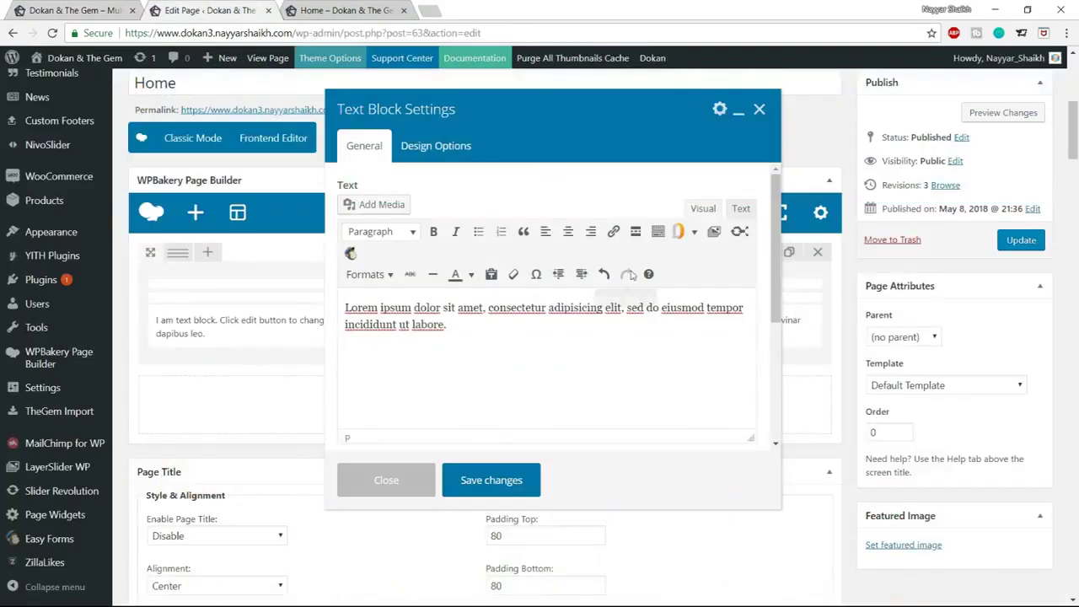
left_click(568, 240)
key("ctrl+a")
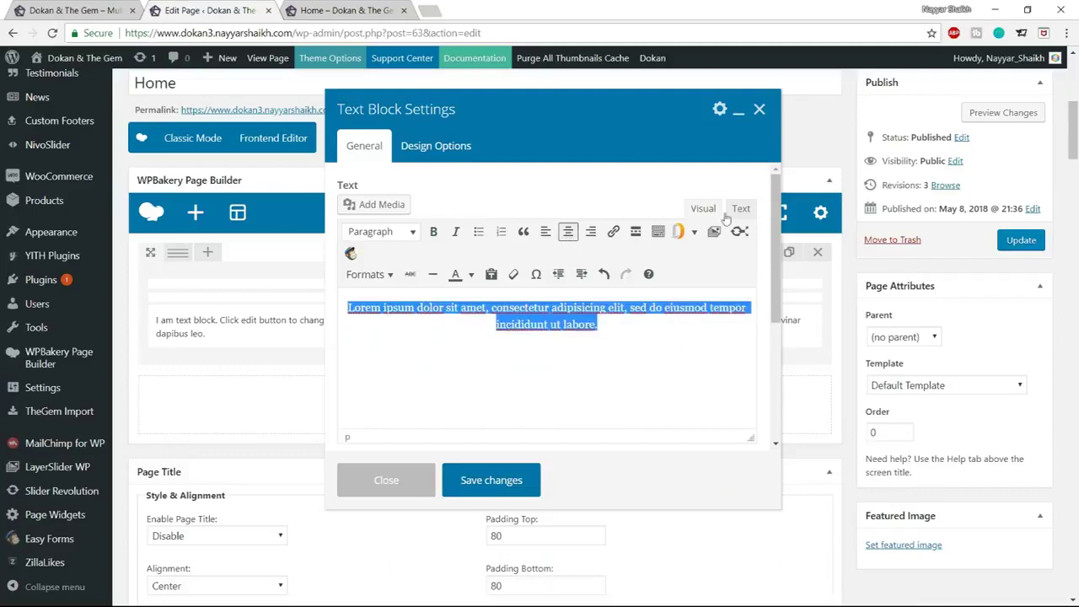
left_click(492, 480)
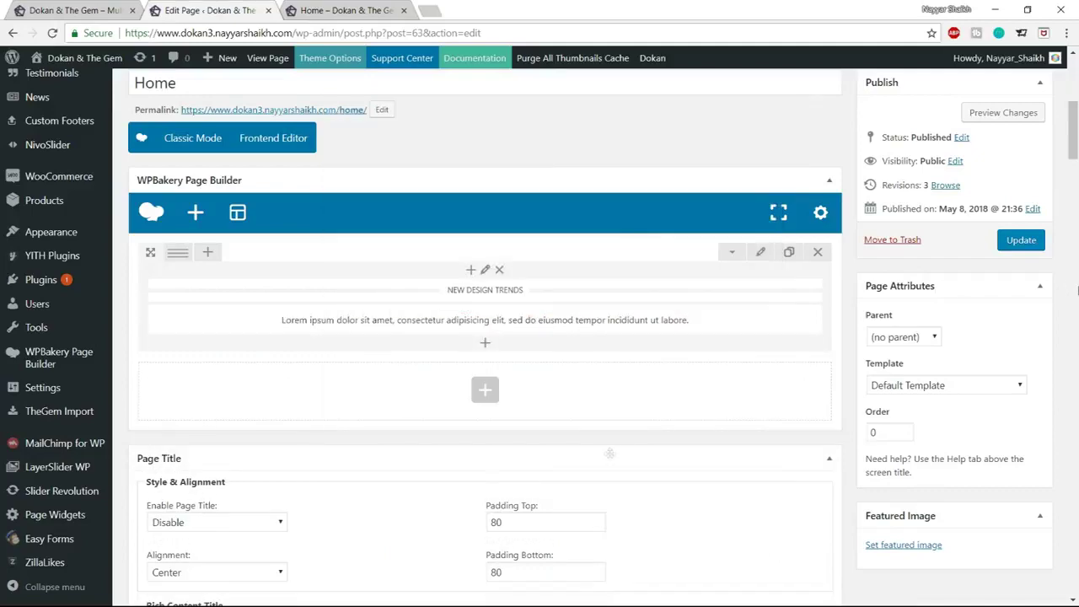
left_click(1041, 246)
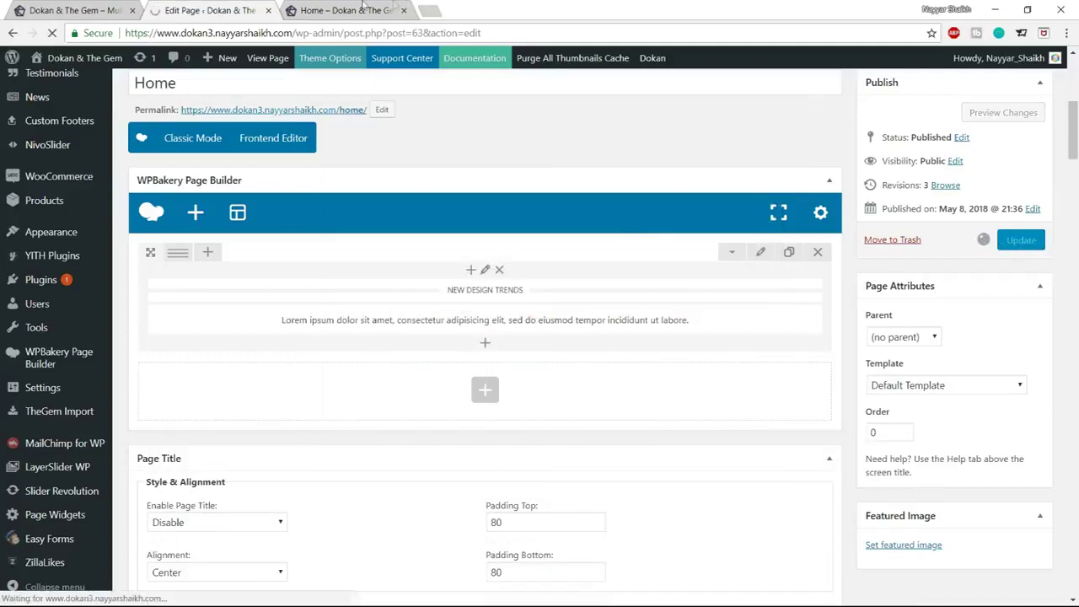
left_click(309, 12)
key("F5")
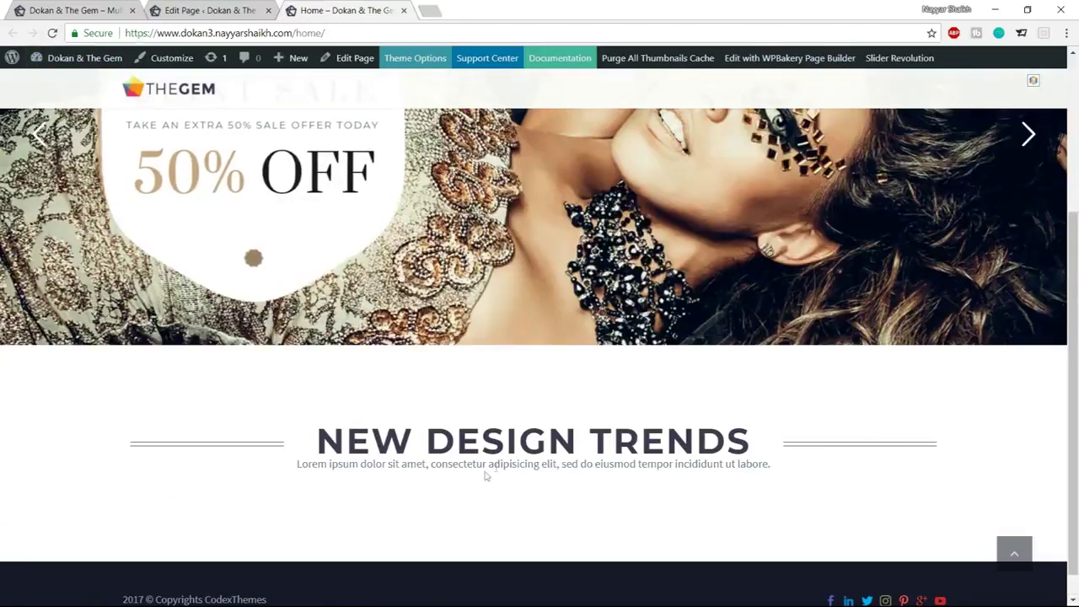
left_click_drag(297, 465, 784, 481)
left_click(478, 477)
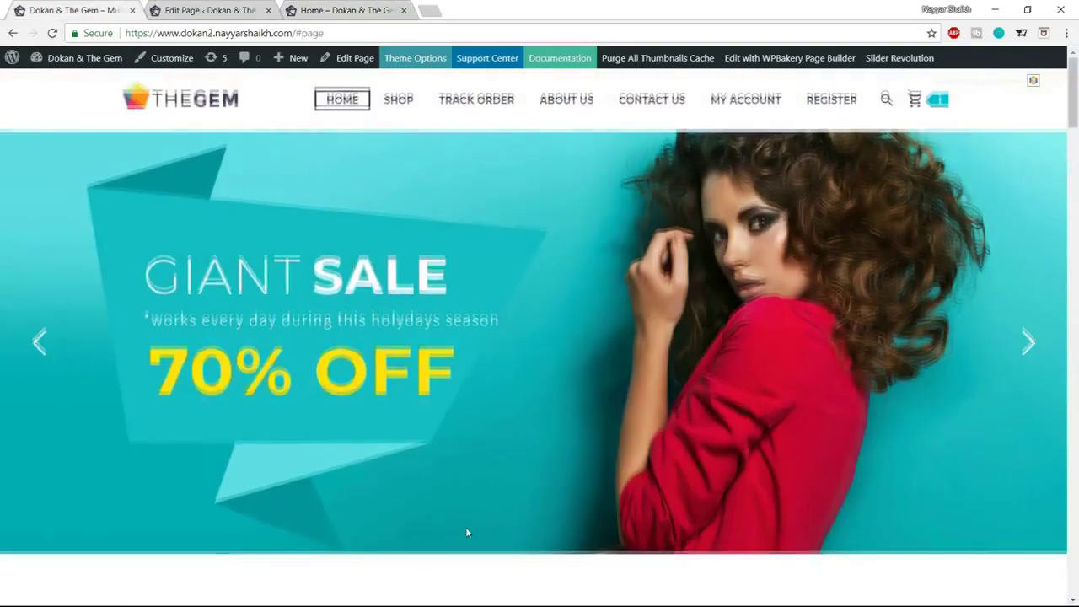
scroll(328, 409, "down", 4)
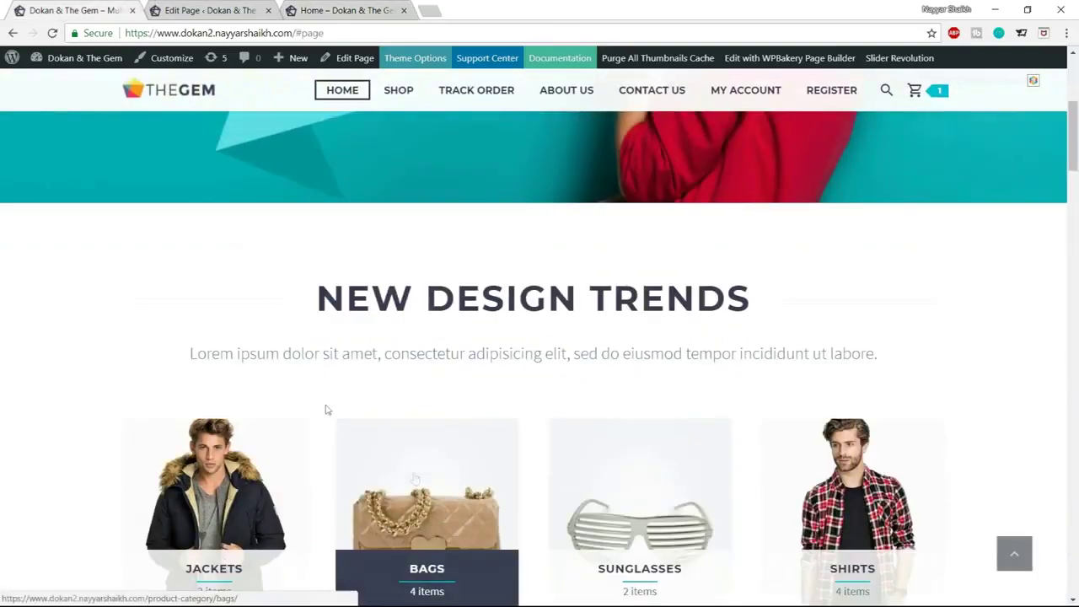
left_click_drag(193, 355, 888, 384)
left_click(888, 384)
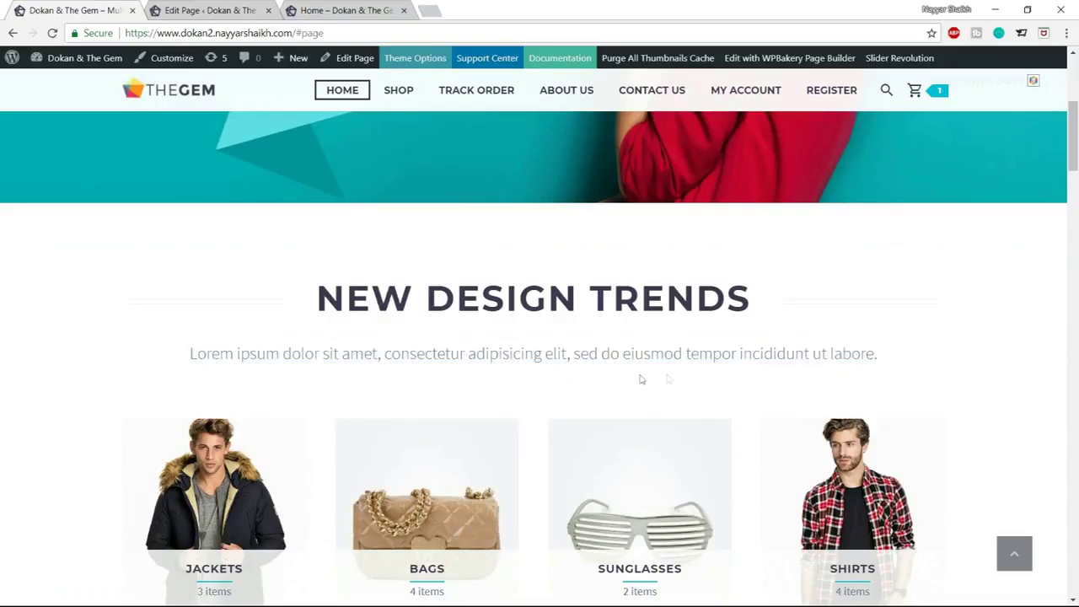
left_click(364, 12)
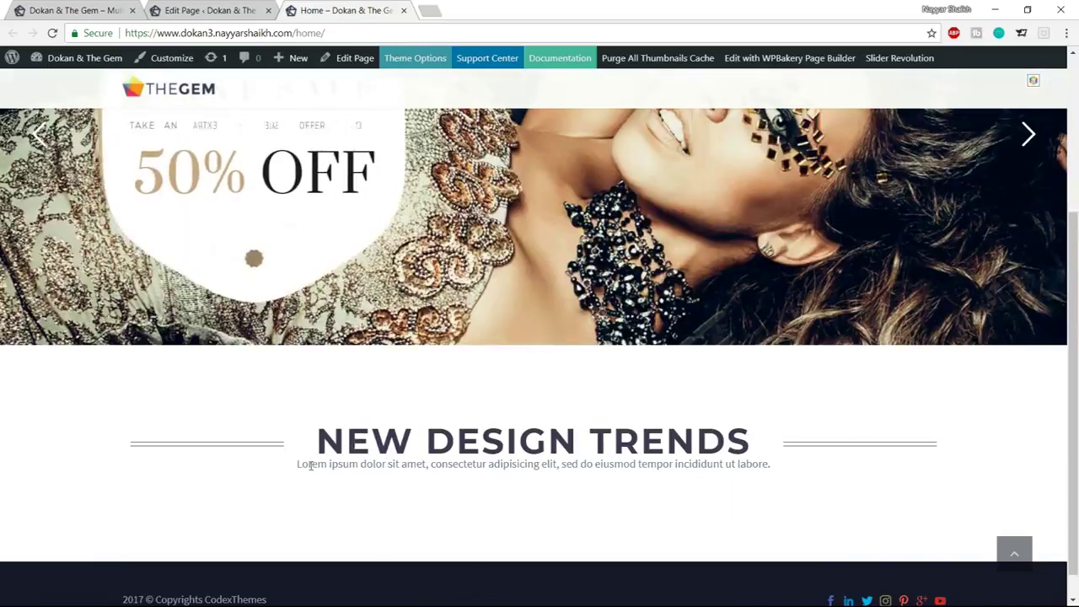
left_click_drag(308, 465, 675, 481)
left_click(406, 449)
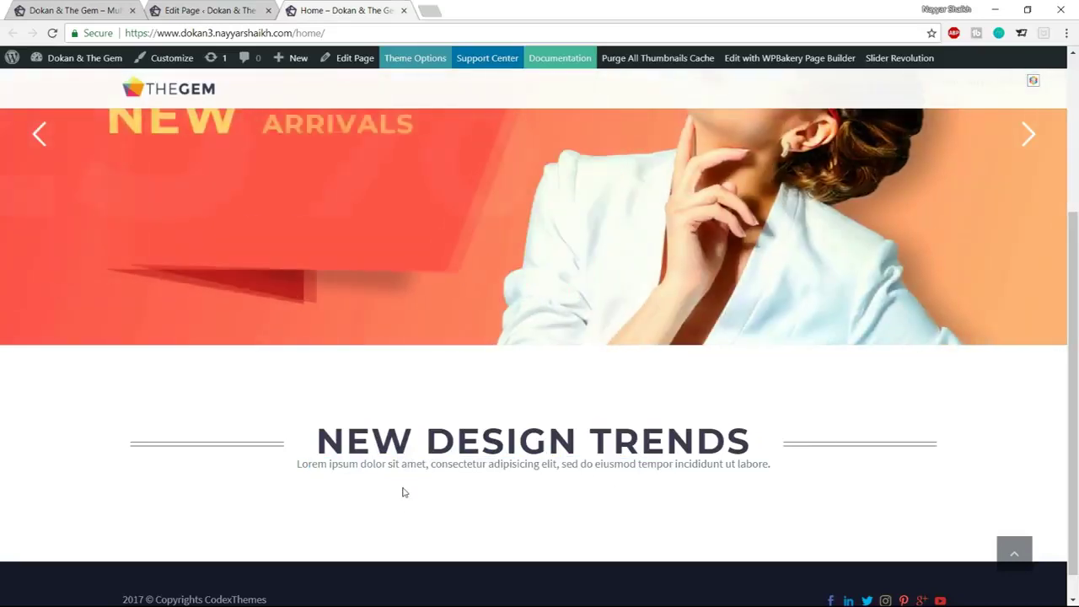
Open the subtitle Text Block's settings in its HTML Text view
left_click(207, 11)
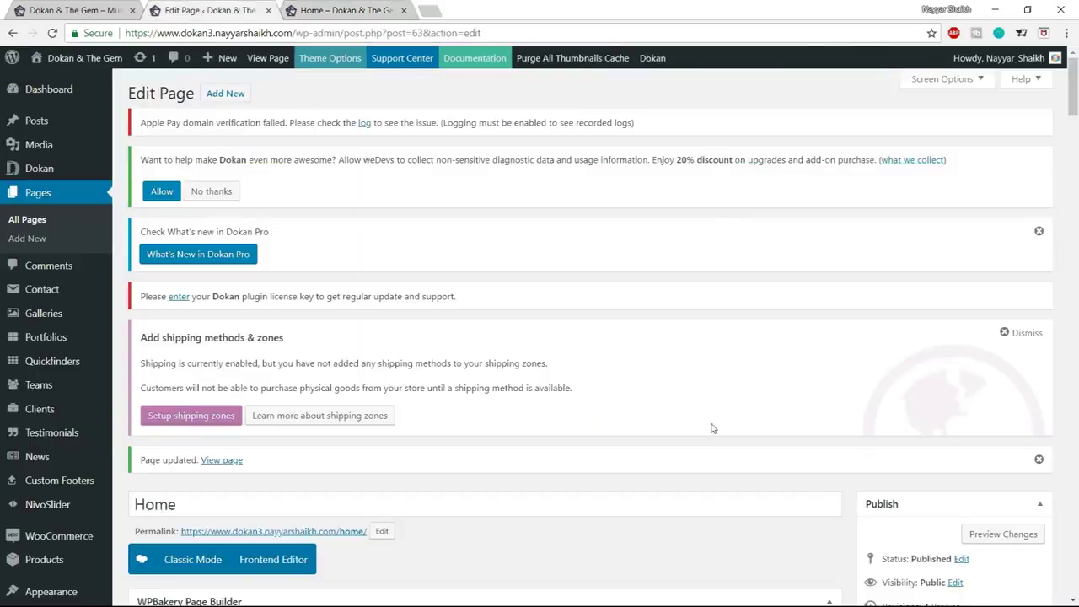
scroll(511, 342, "down", 5)
left_click(496, 320)
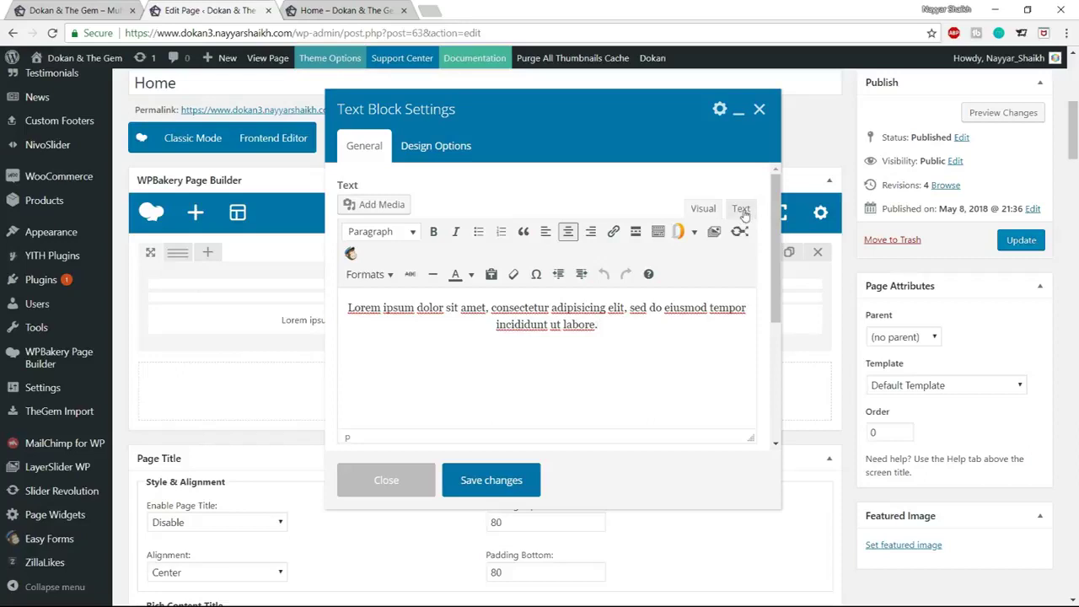
left_click(742, 211)
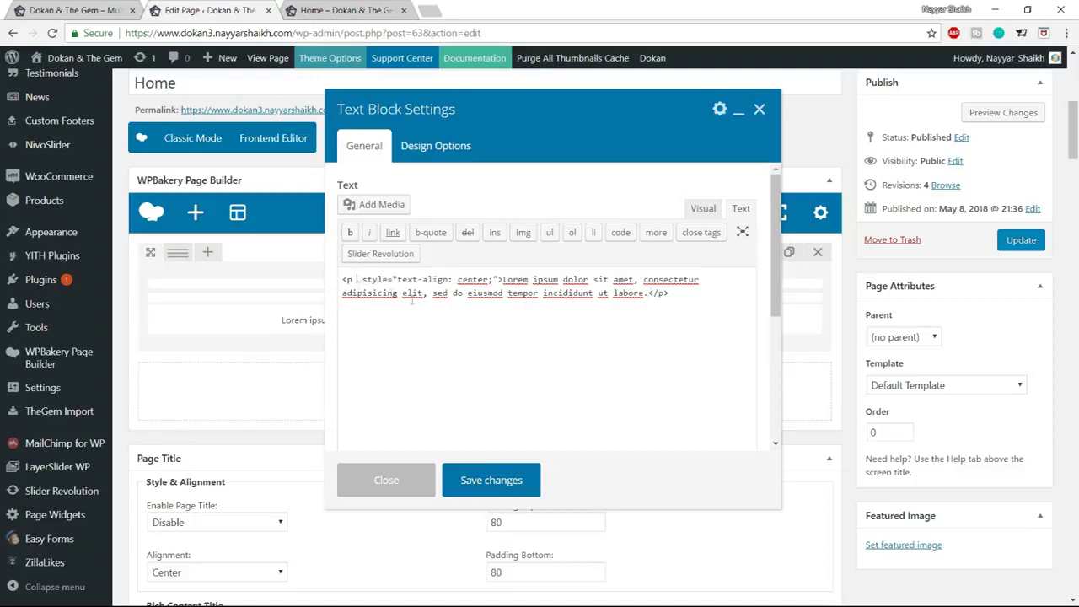
Paste class="styled-subtitle" into the paragraph's opening <p> tag
type("class=\"styled-subtitle\"")
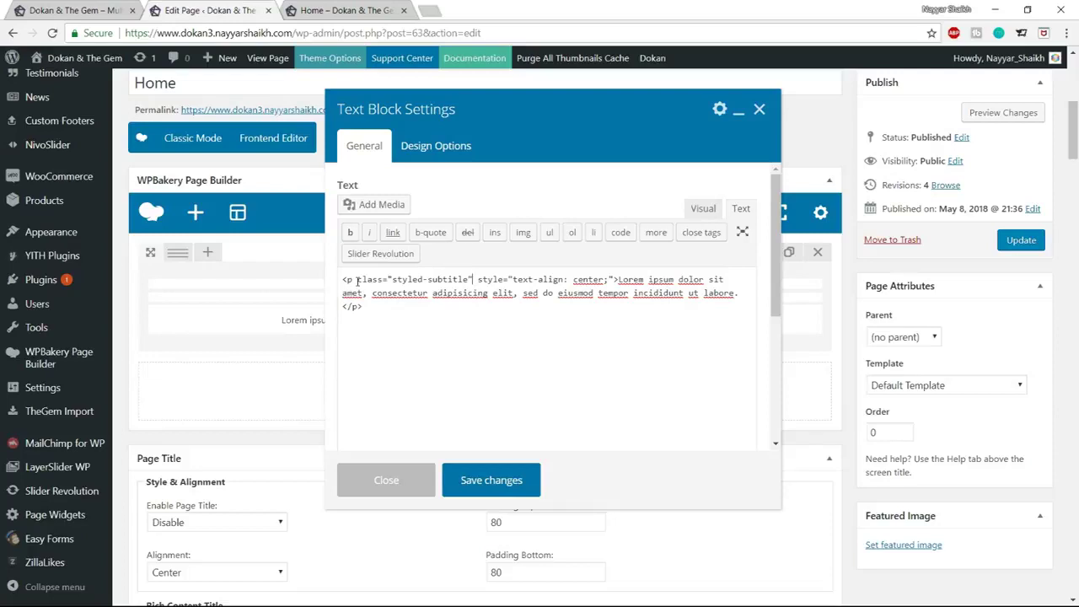
left_click_drag(358, 279, 470, 276)
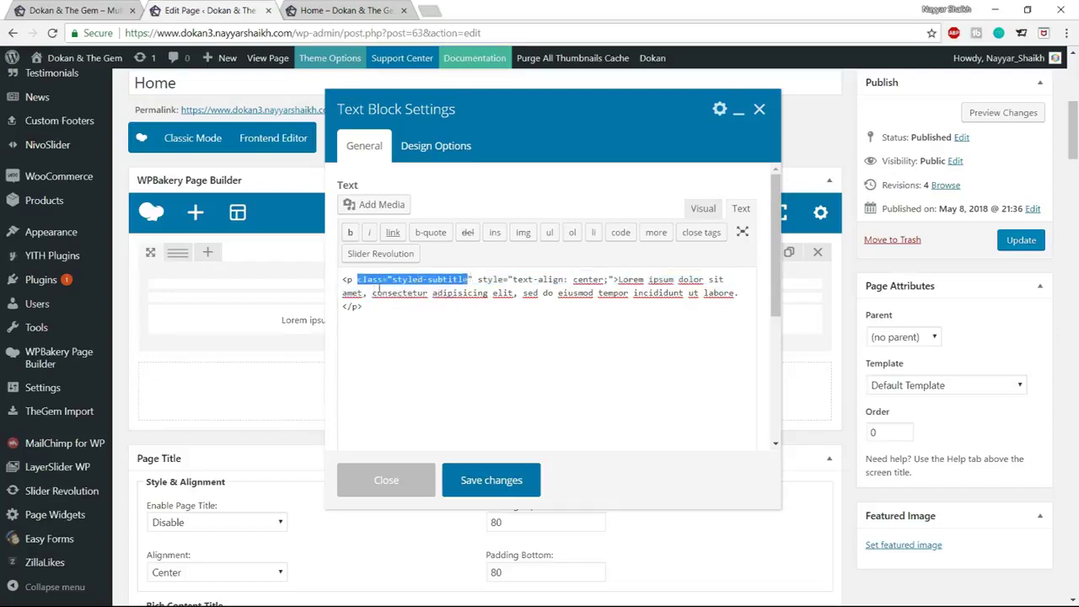
left_click(473, 279)
left_click_drag(473, 279, 392, 280)
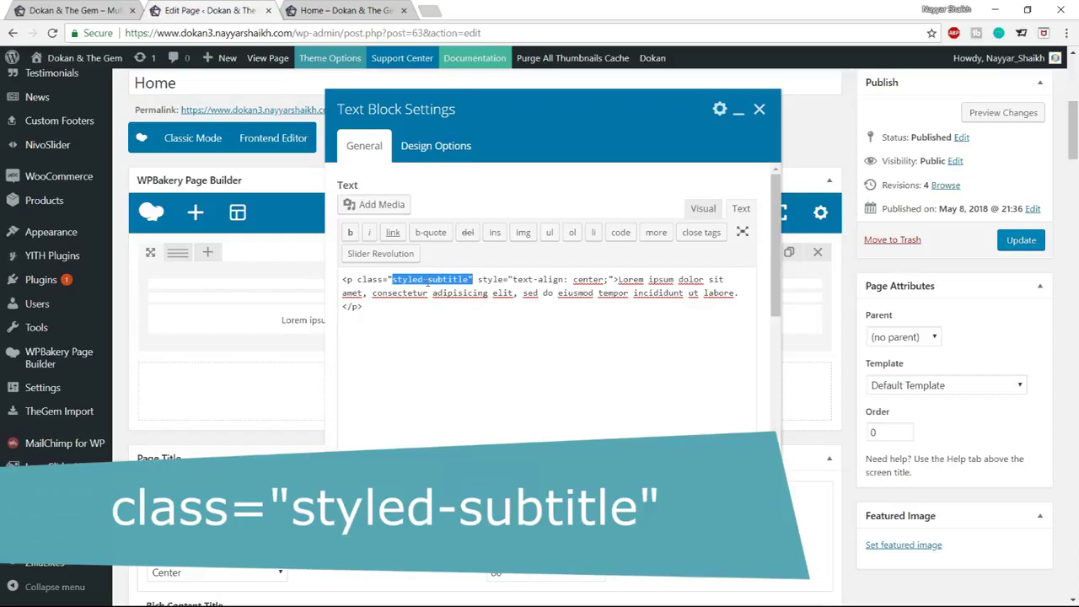
left_click(428, 285)
left_click_drag(474, 280, 372, 280)
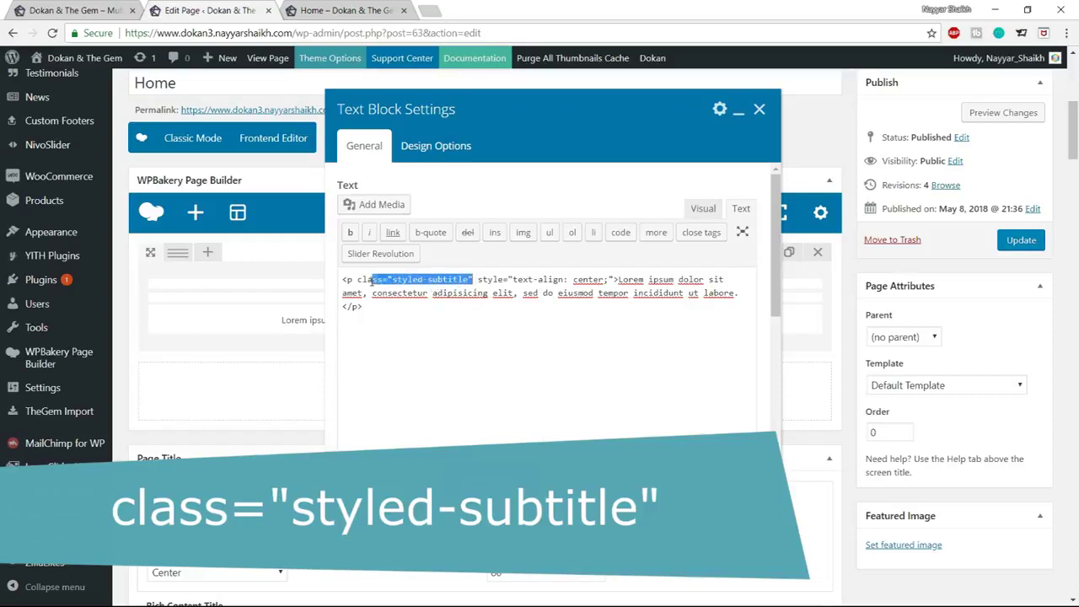
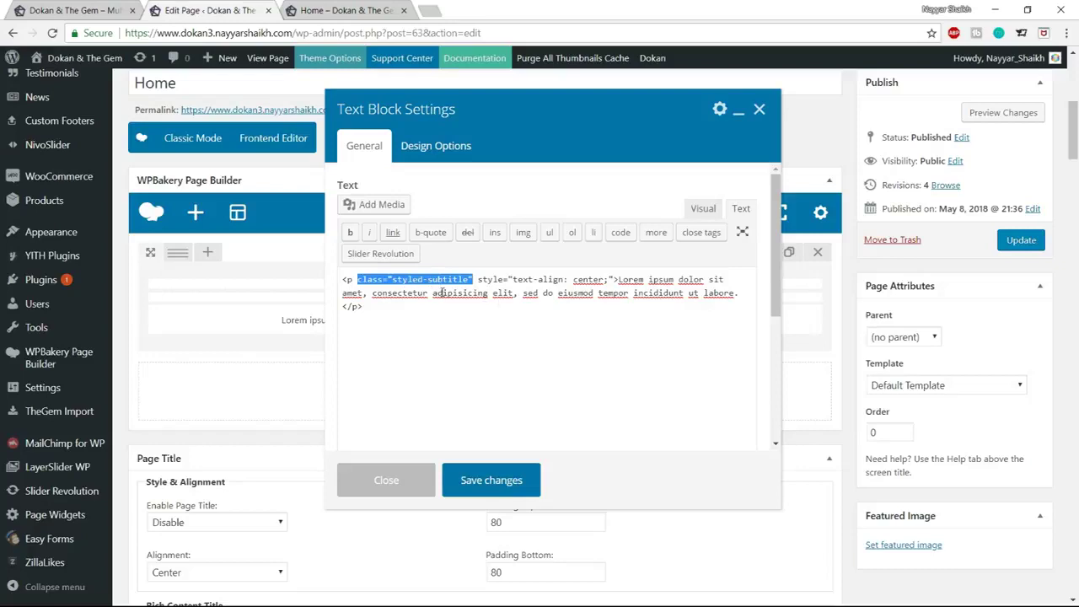
Save the subtitle text block and add a 40px Empty Space spacer to the column
left_click(510, 482)
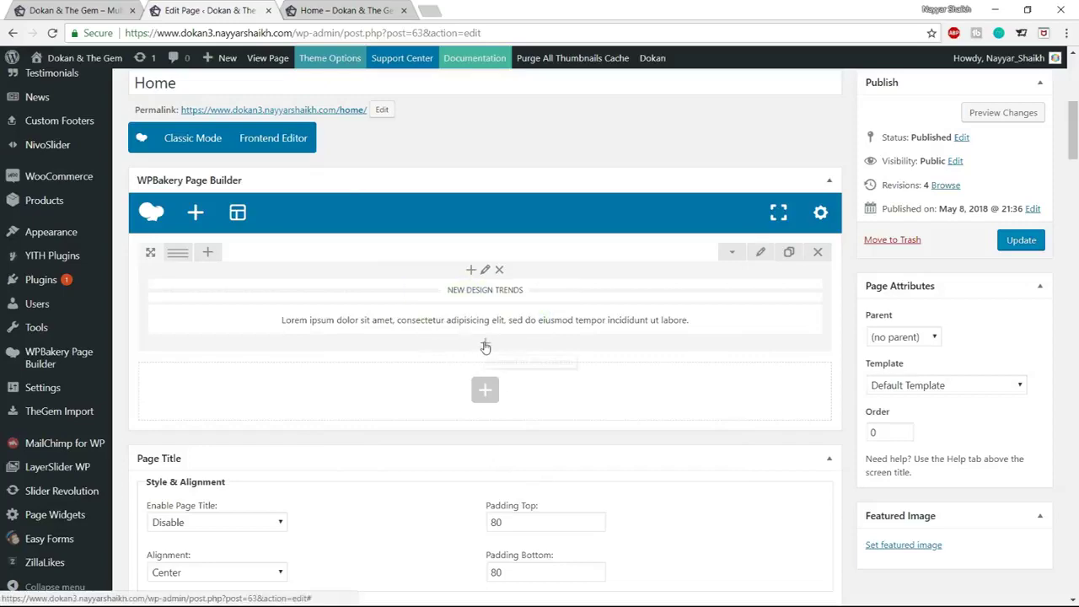
left_click(487, 346)
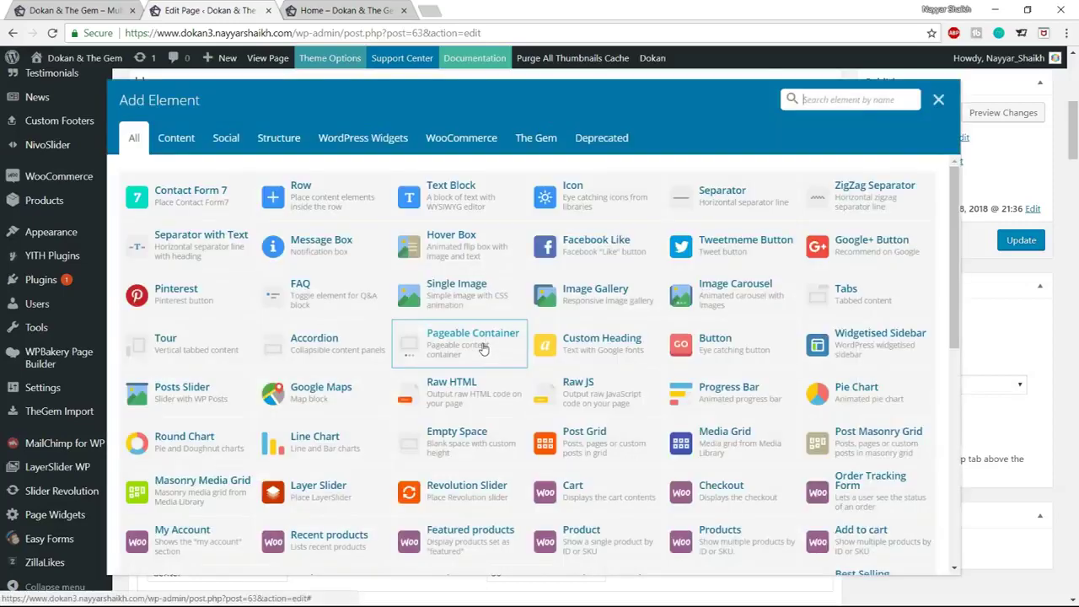
type("empt")
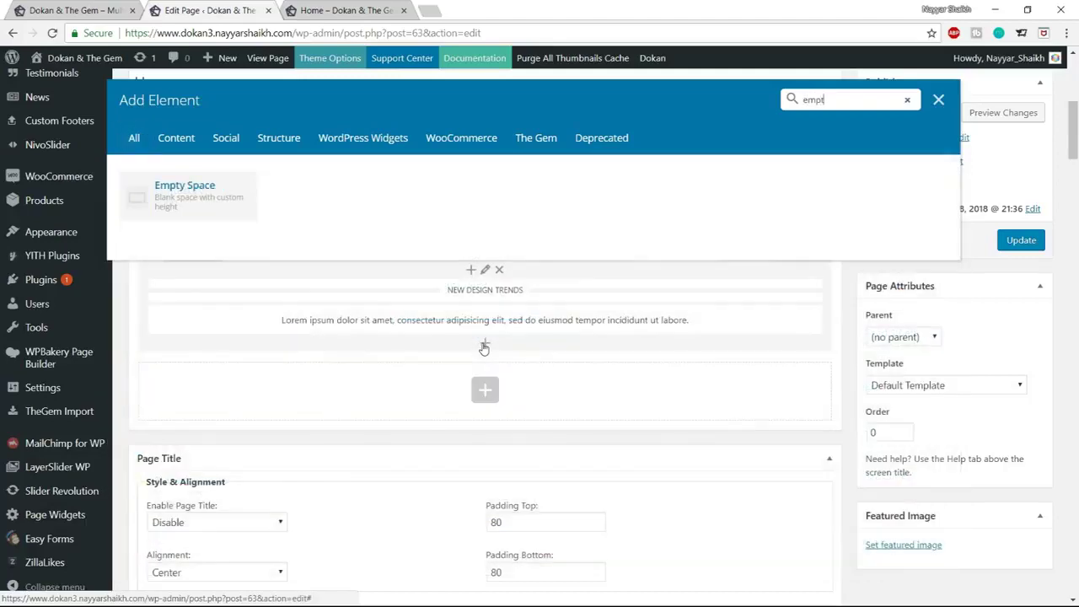
left_click(167, 197)
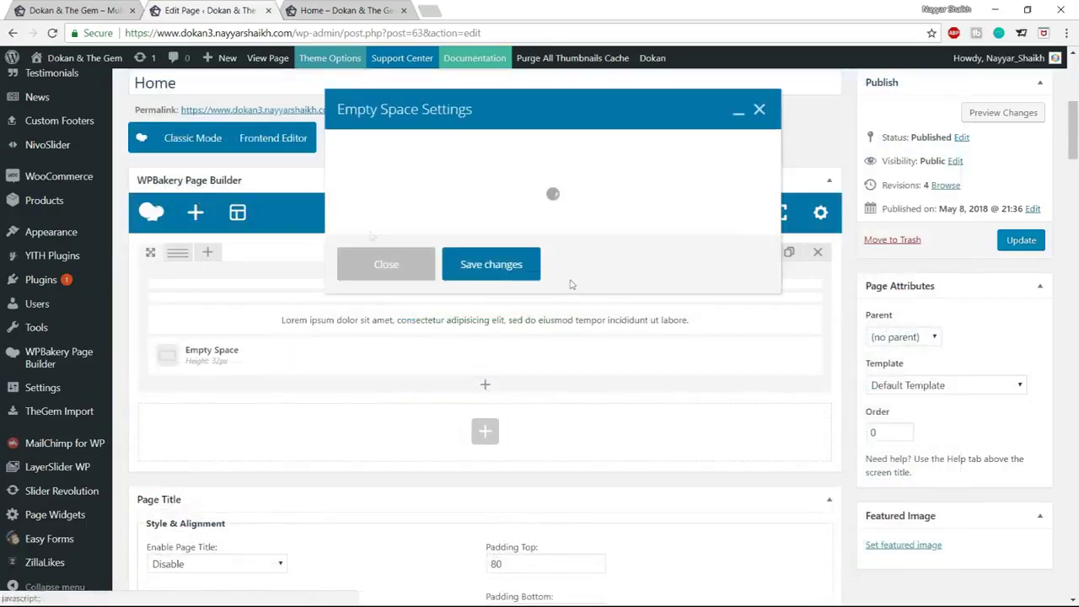
left_click_drag(353, 212, 337, 211)
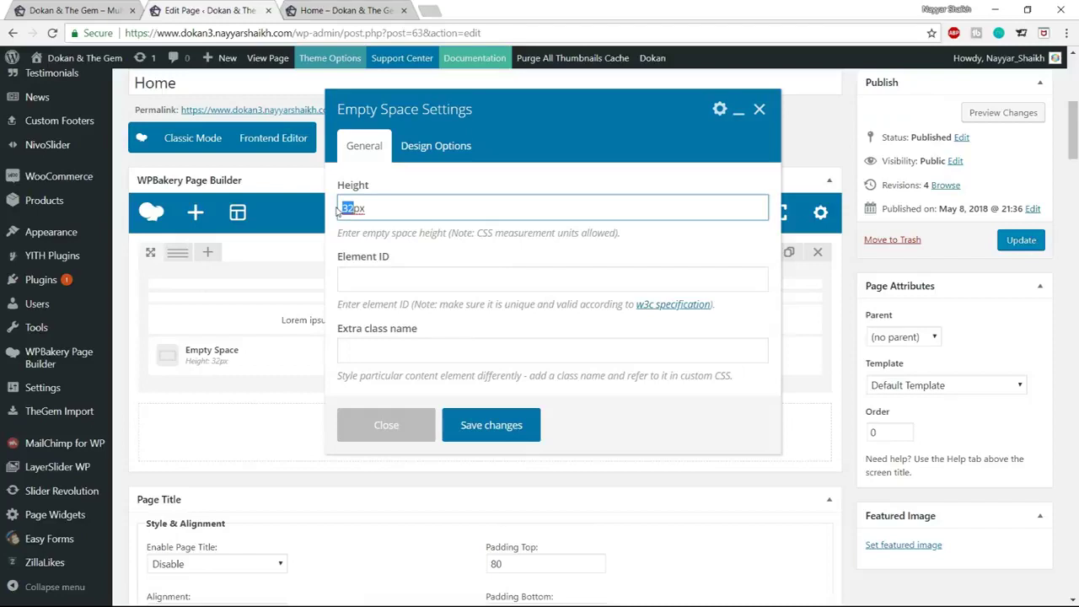
type("40")
left_click(472, 428)
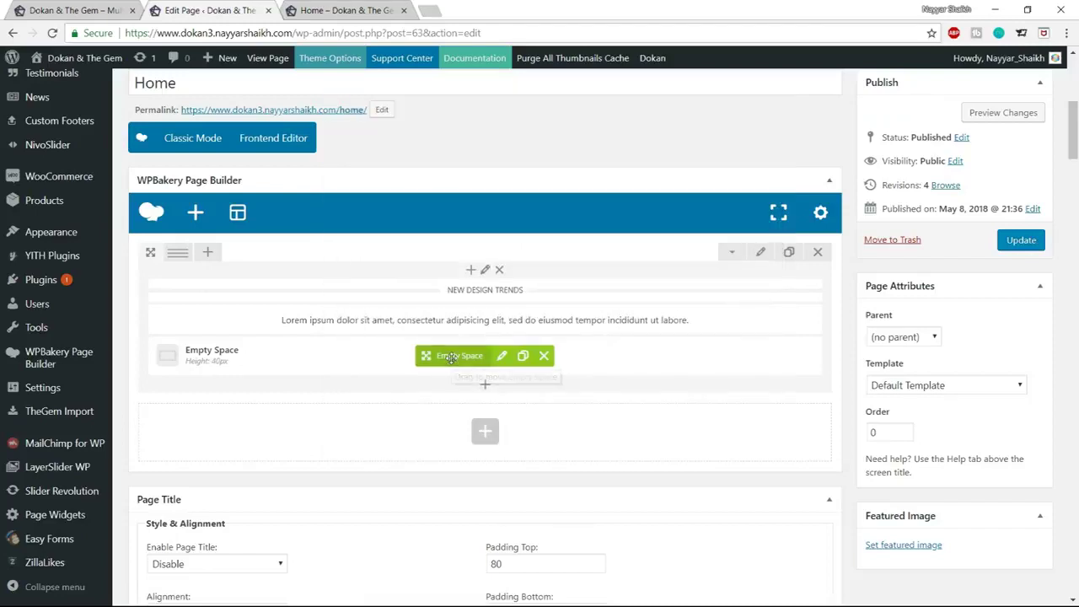
Place the spacer above the Lorem ipsum text, put a duplicate below it, and update the page
left_click_drag(452, 354, 455, 320)
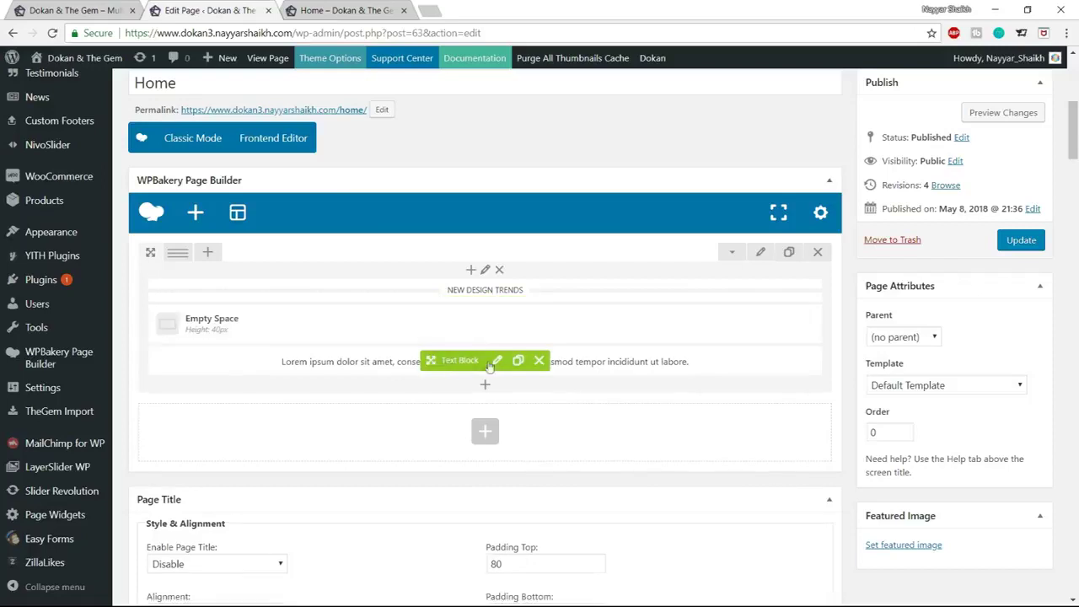
left_click(522, 325)
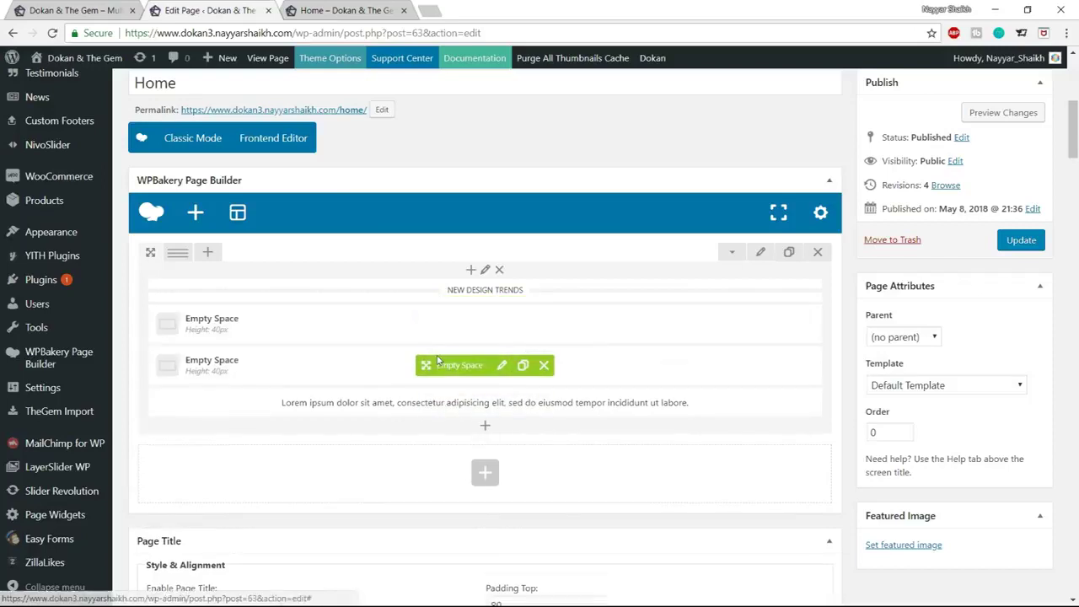
mouse_move(442, 366)
left_mouse_down()
mouse_move(430, 405)
mouse_move(443, 415)
left_mouse_up()
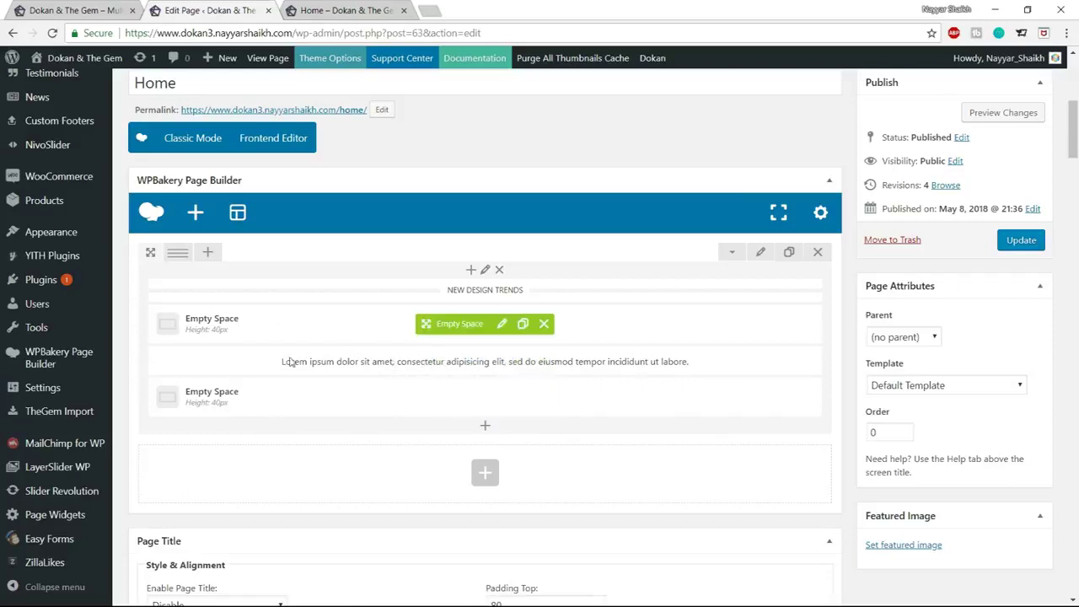
left_click(1017, 240)
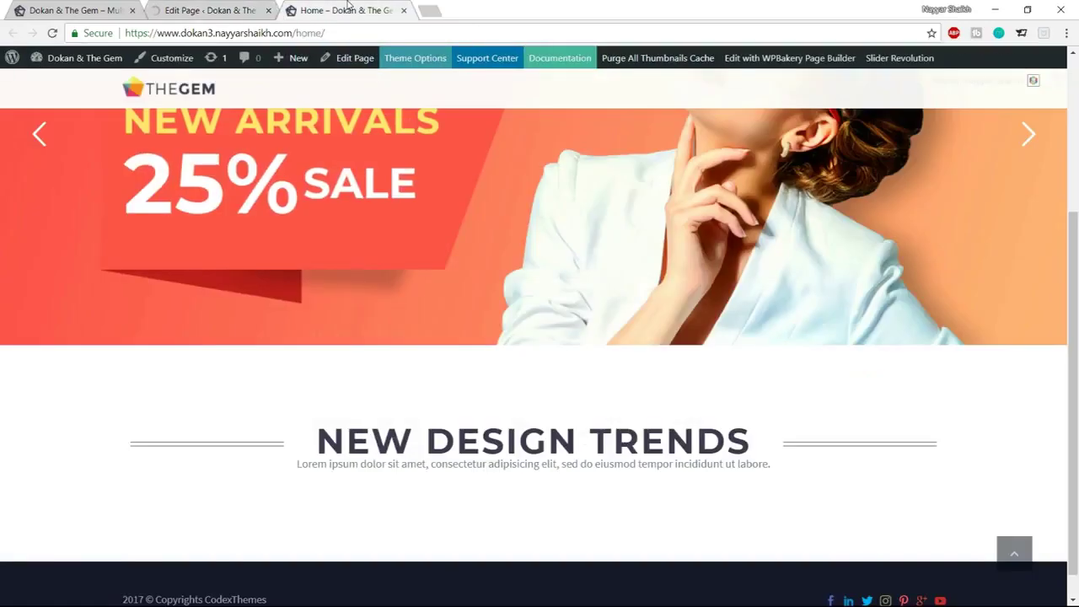
left_click(348, 10)
Reload the live Home page, compare it with the demo's category grid, then return to the editor
left_click(53, 34)
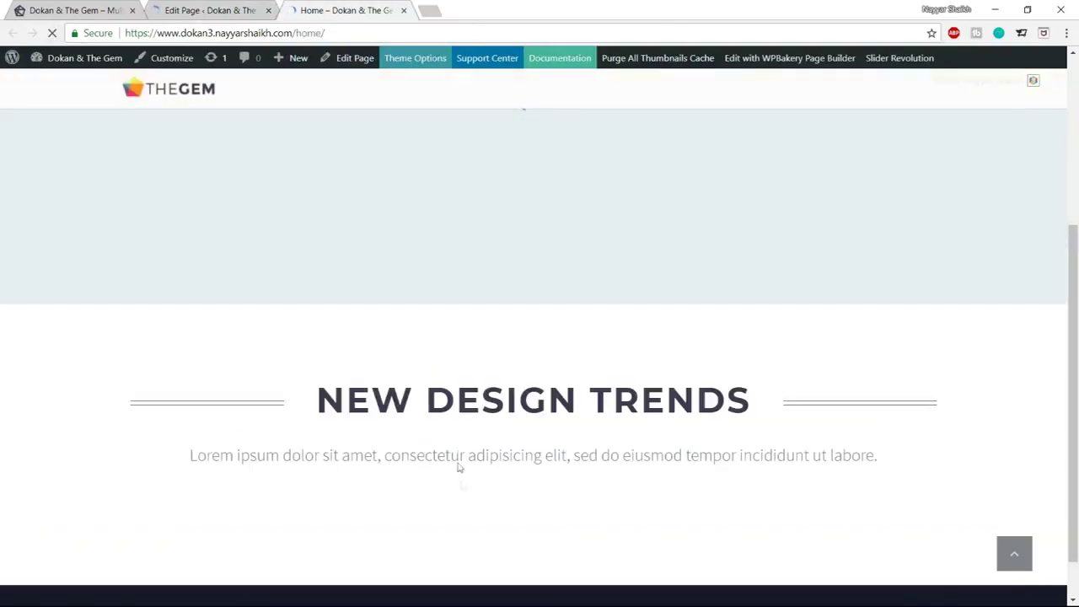
left_click(95, 7)
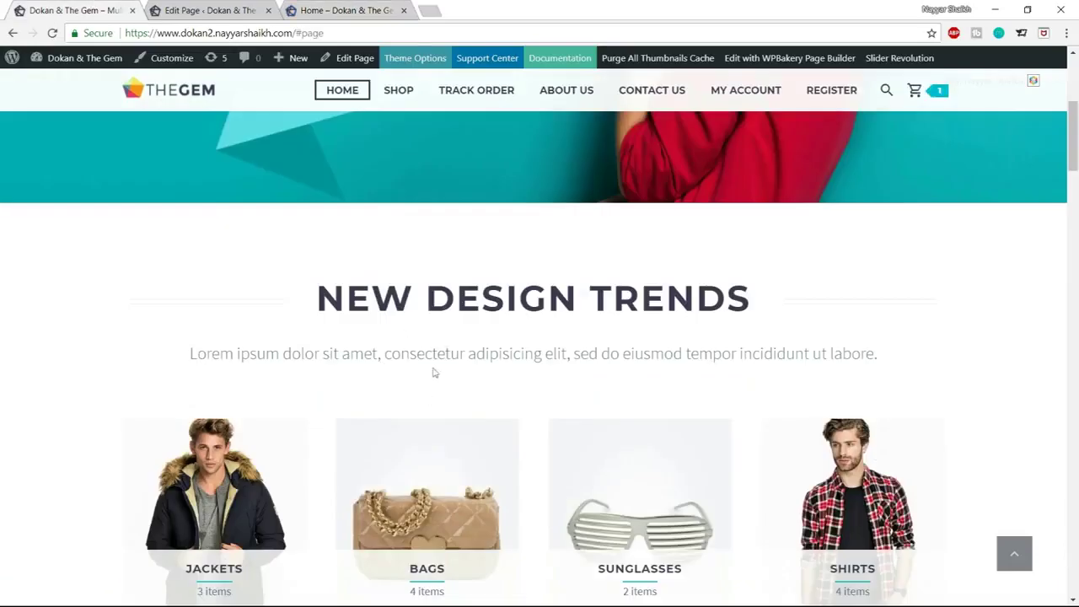
scroll(630, 391, "down", 2)
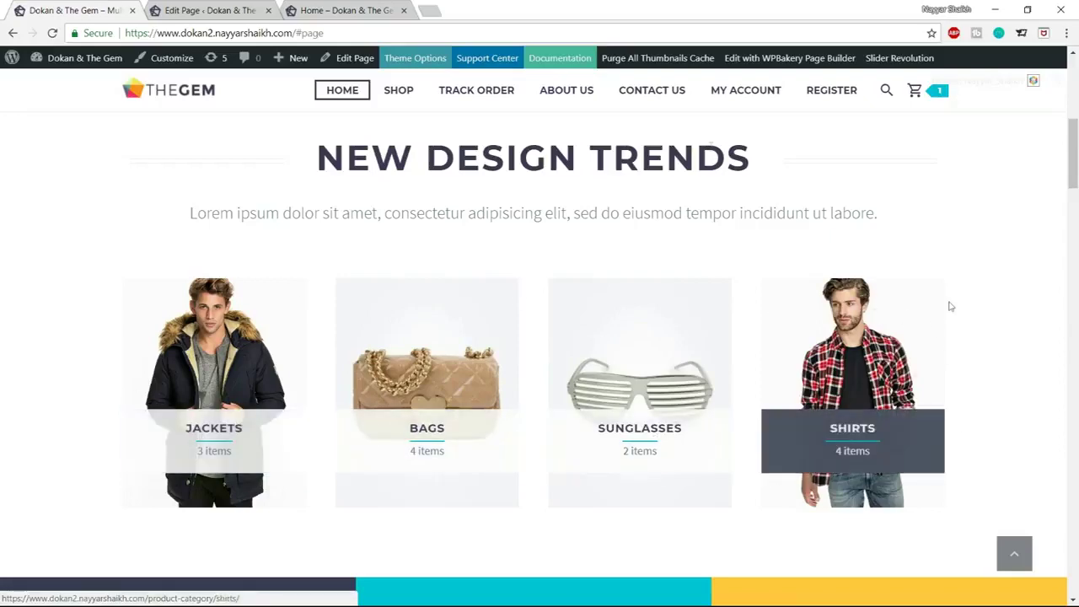
left_click(181, 10)
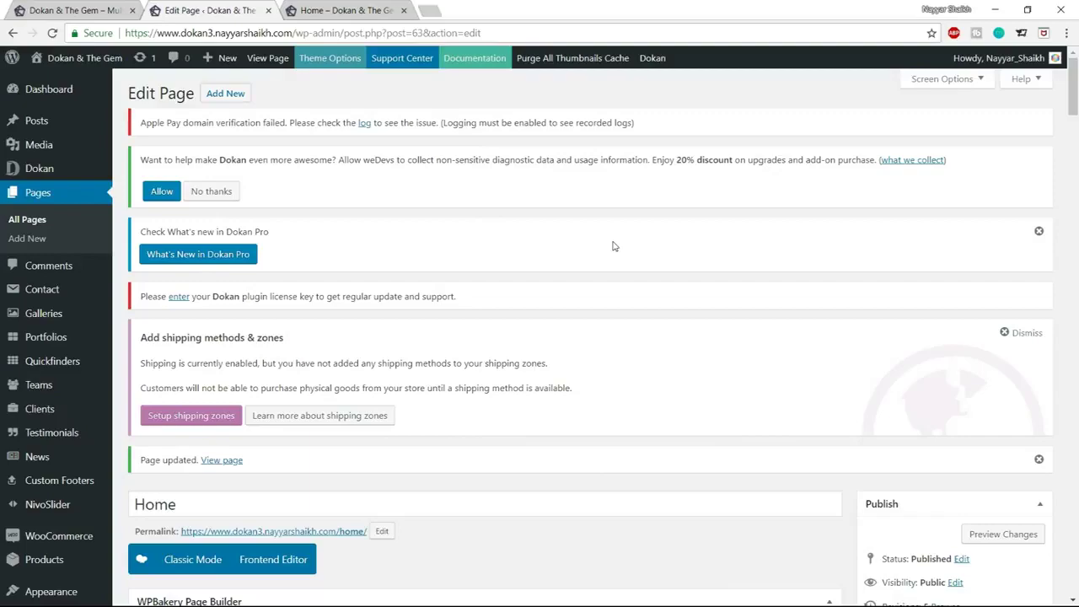
Add a Product categories element in a new row, found by searching 'produ'
scroll(613, 246, "down", 8)
scroll(511, 329, "up", 3)
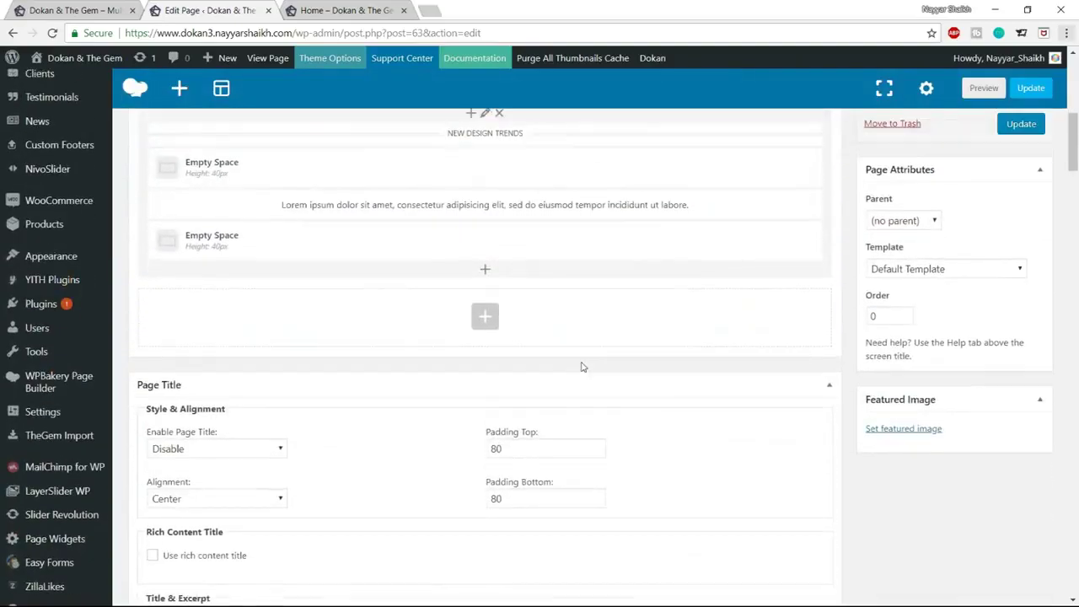
left_click(489, 474)
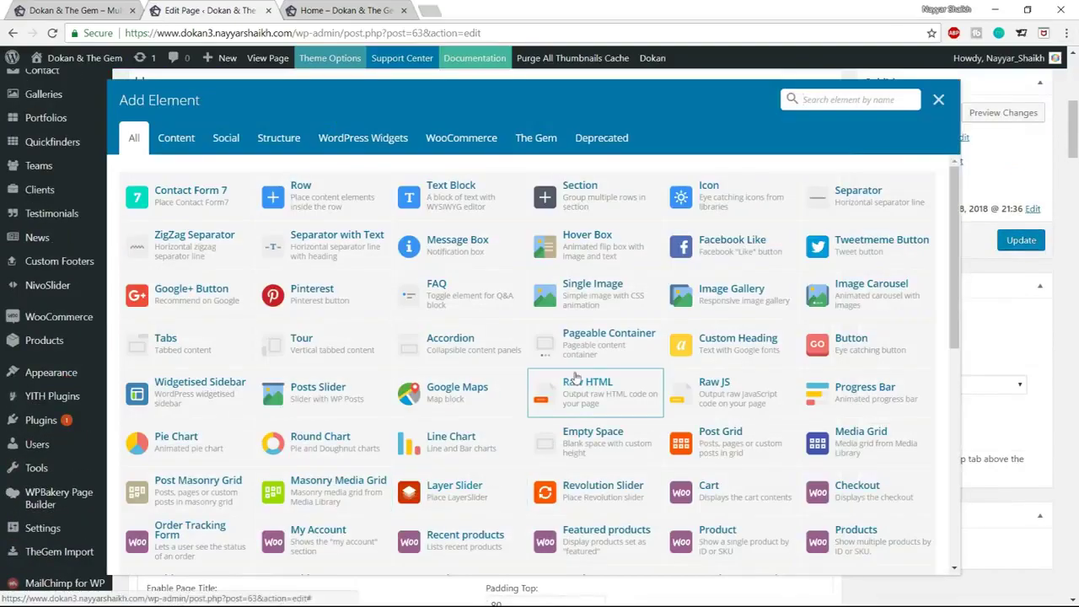
type("product")
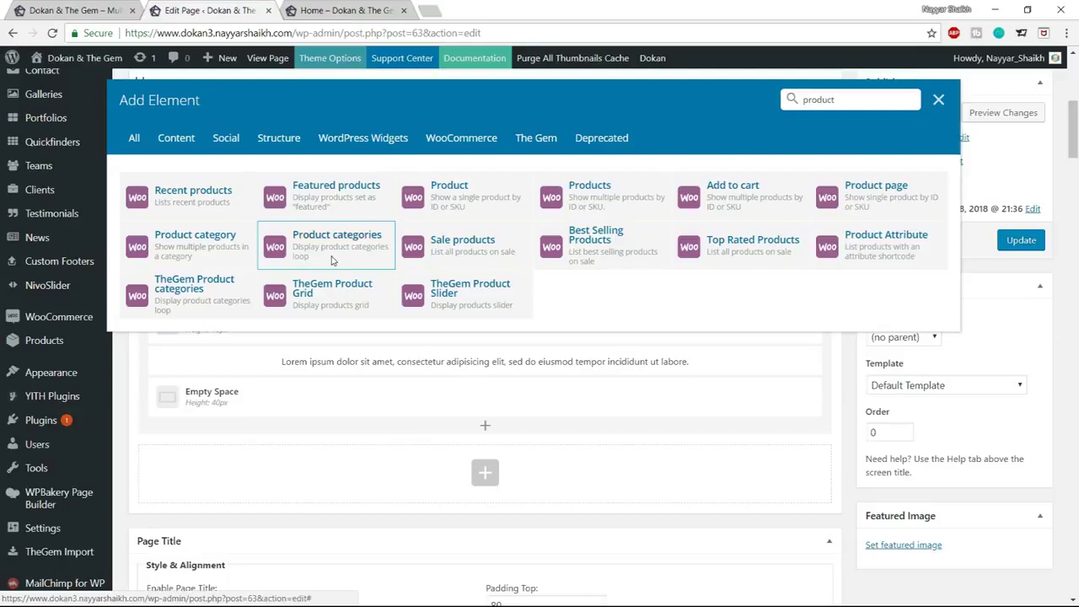
left_click(327, 241)
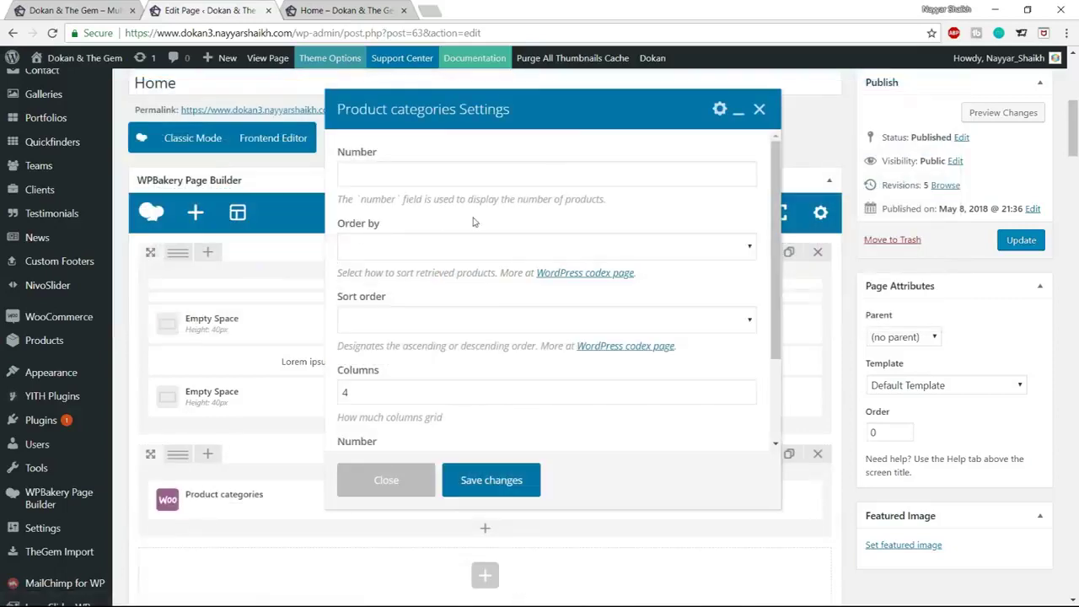
Set the element to Number 4, Columns 4, limit it to Fehem Bags, and save
left_click(417, 184)
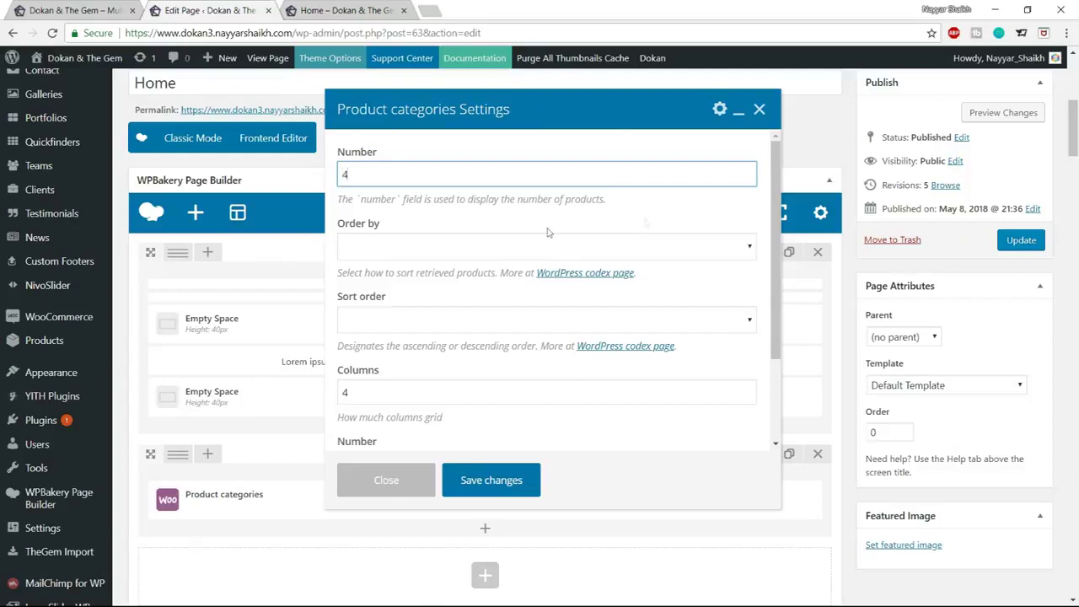
scroll(413, 355, "down", 2)
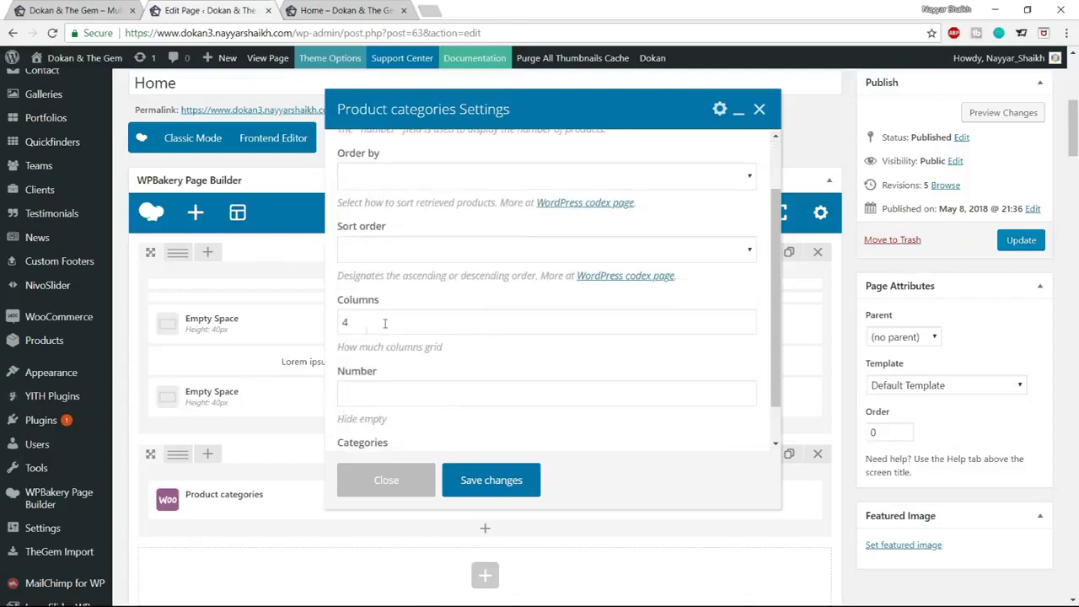
scroll(463, 383, "down", 1)
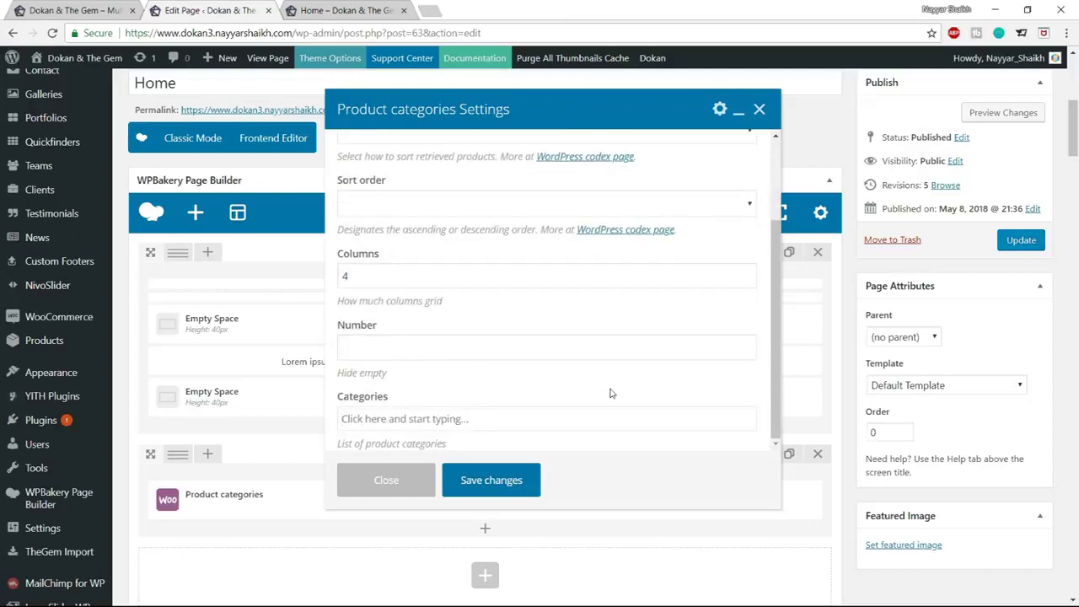
type("bags")
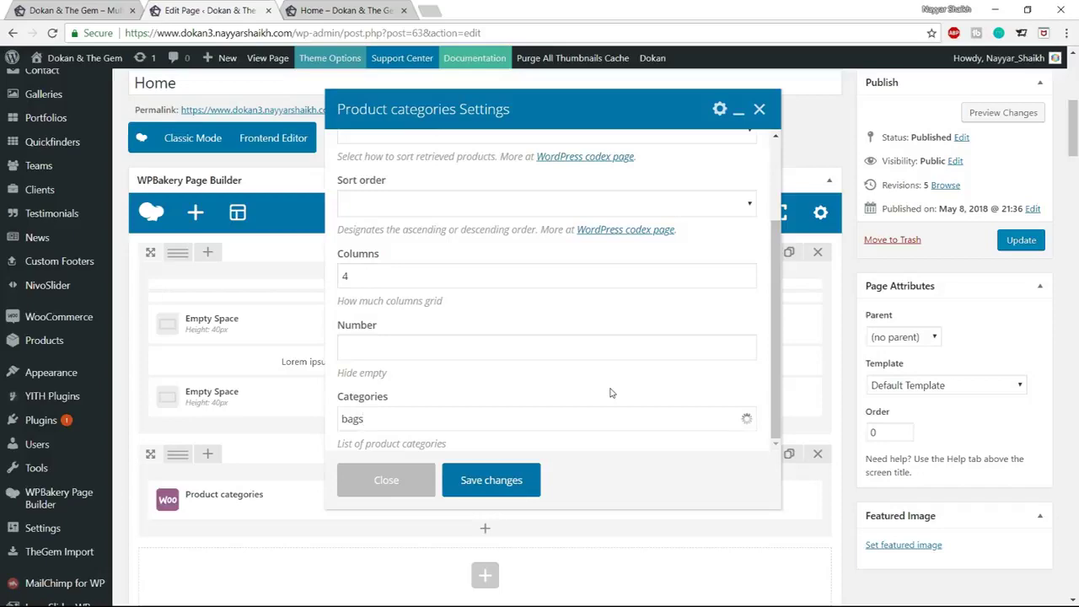
scroll(624, 354, "down", 1)
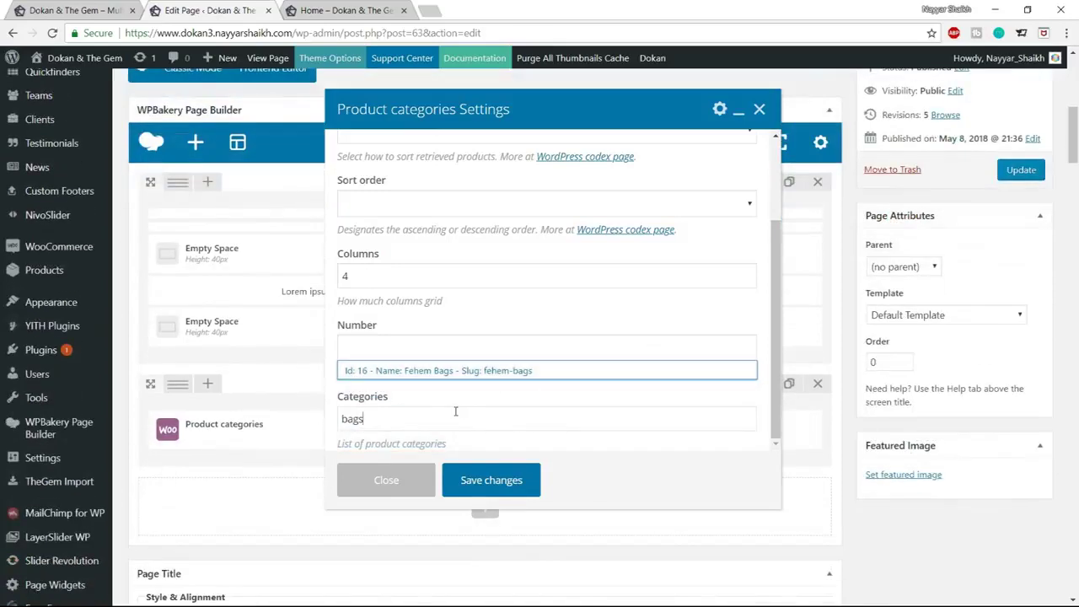
left_click(498, 373)
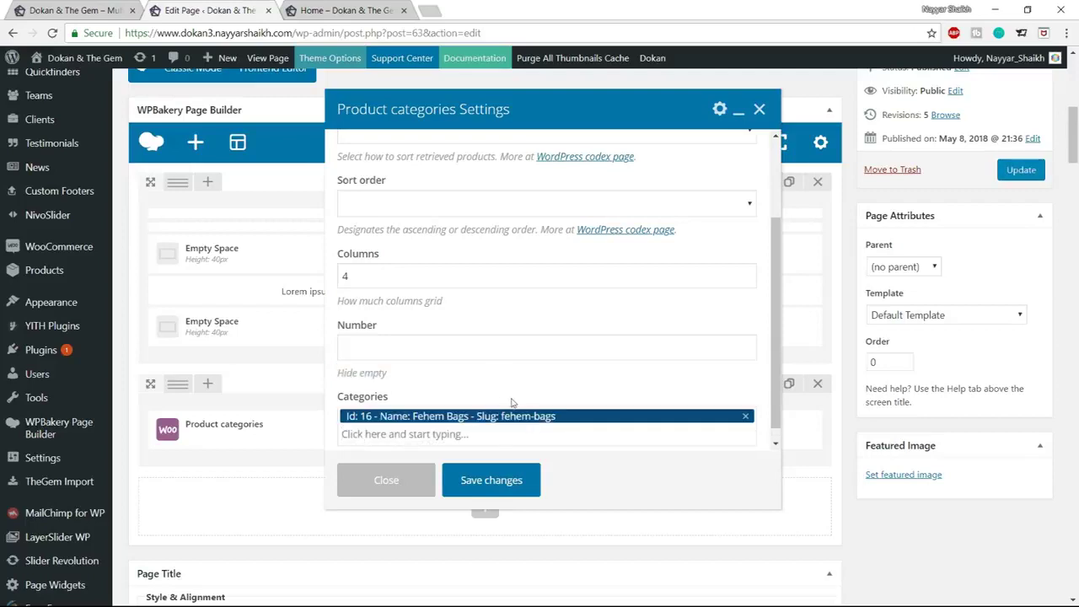
left_click(490, 480)
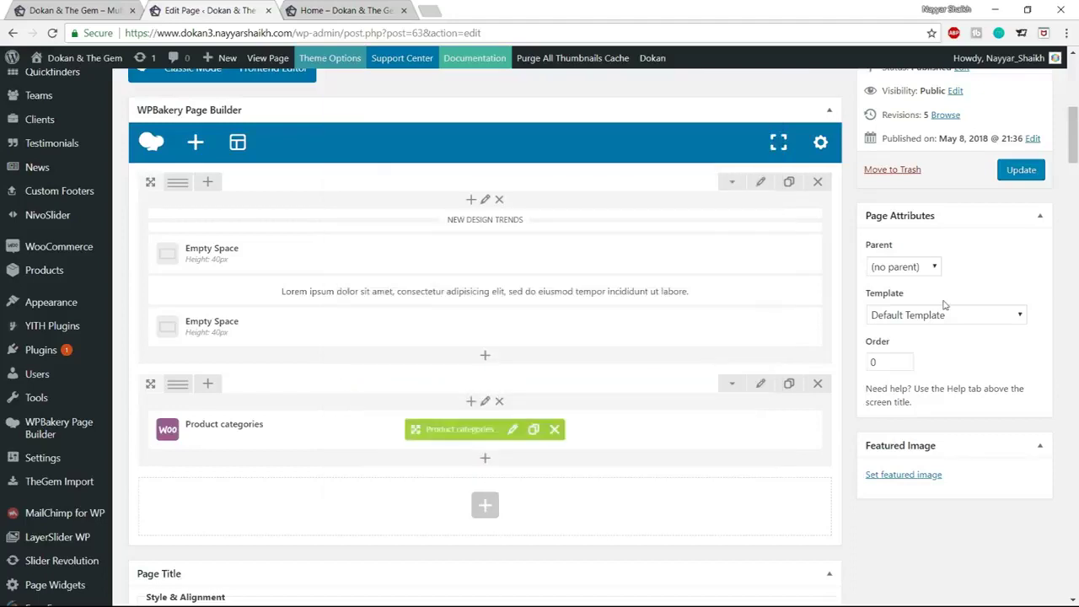
Update the Home page and reload the live site to check the FEHEM BAGS tile
left_click(1024, 172)
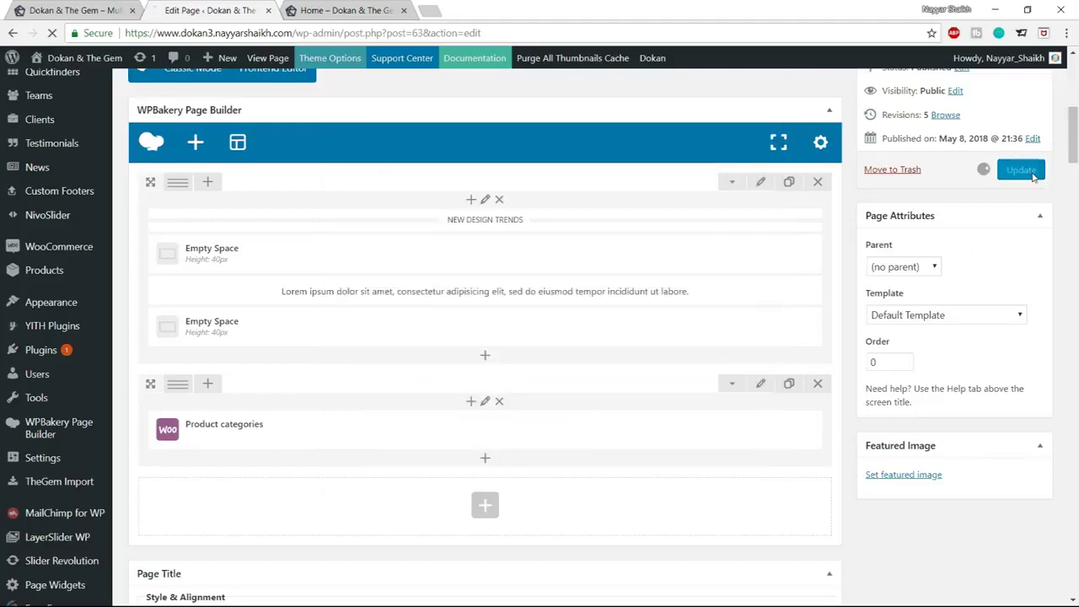
key("F5")
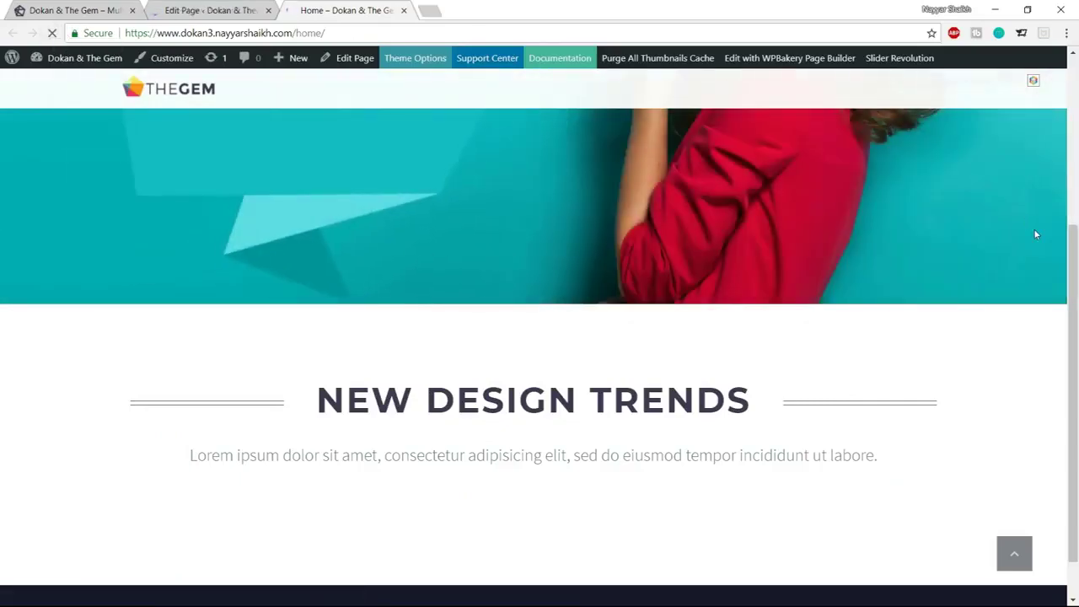
scroll(1032, 299, "down", 3)
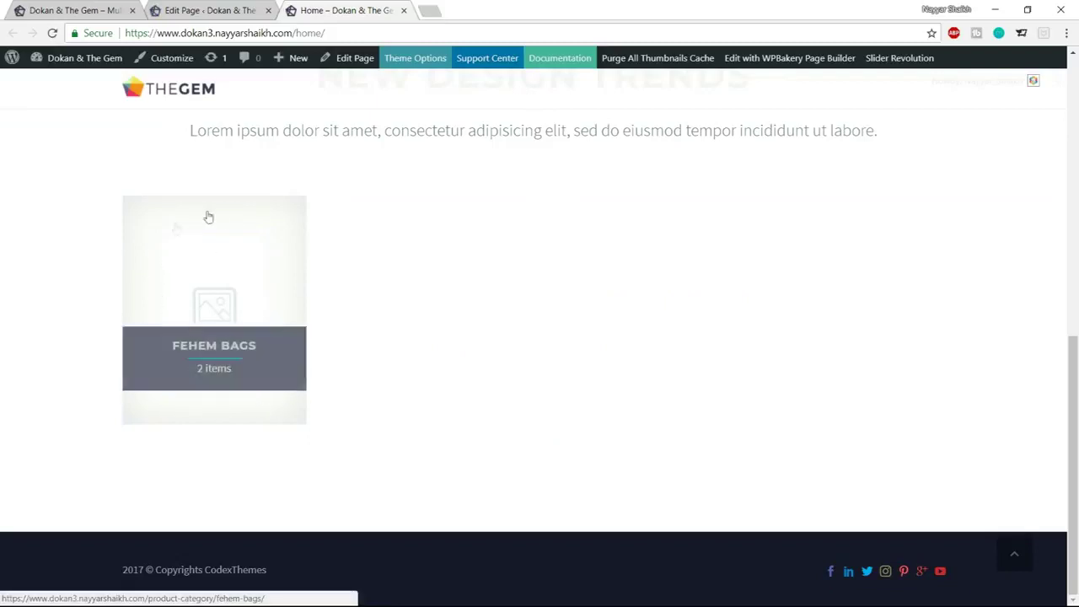
Compare the live tile with the demo's category grid, then return to the page editor
left_click(95, 17)
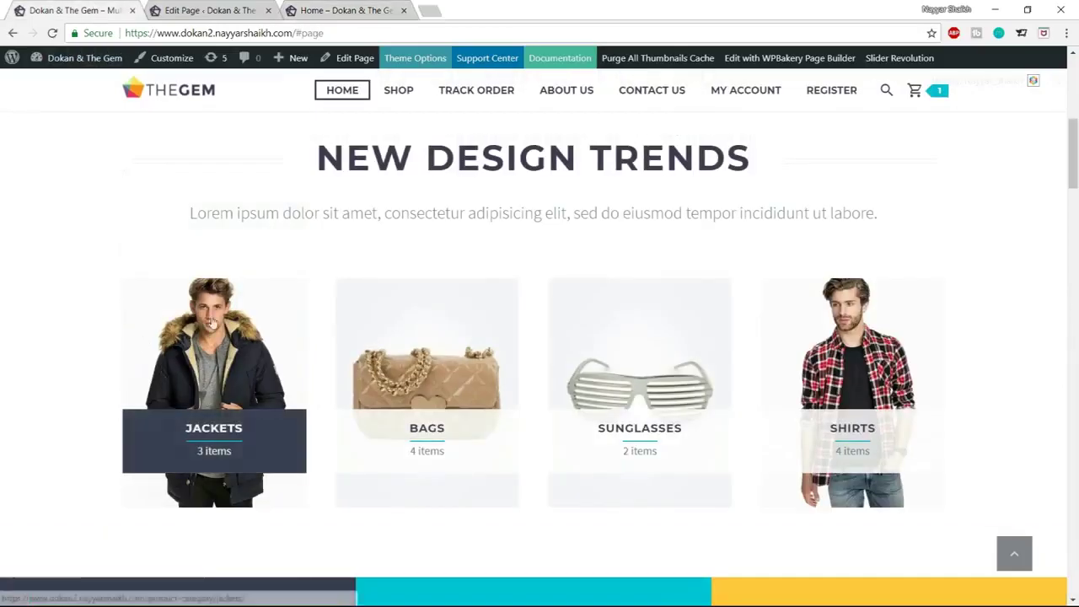
left_click(219, 10)
left_click(402, 5)
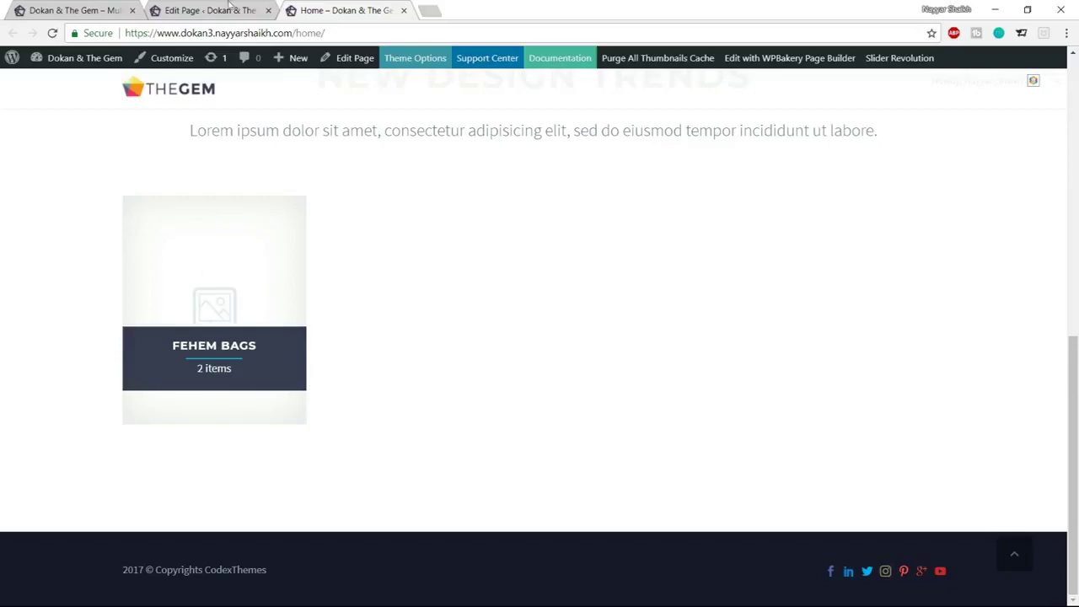
left_click(226, 10)
scroll(631, 385, "down", 2)
scroll(631, 388, "up", 2)
scroll(78, 352, "down", 3)
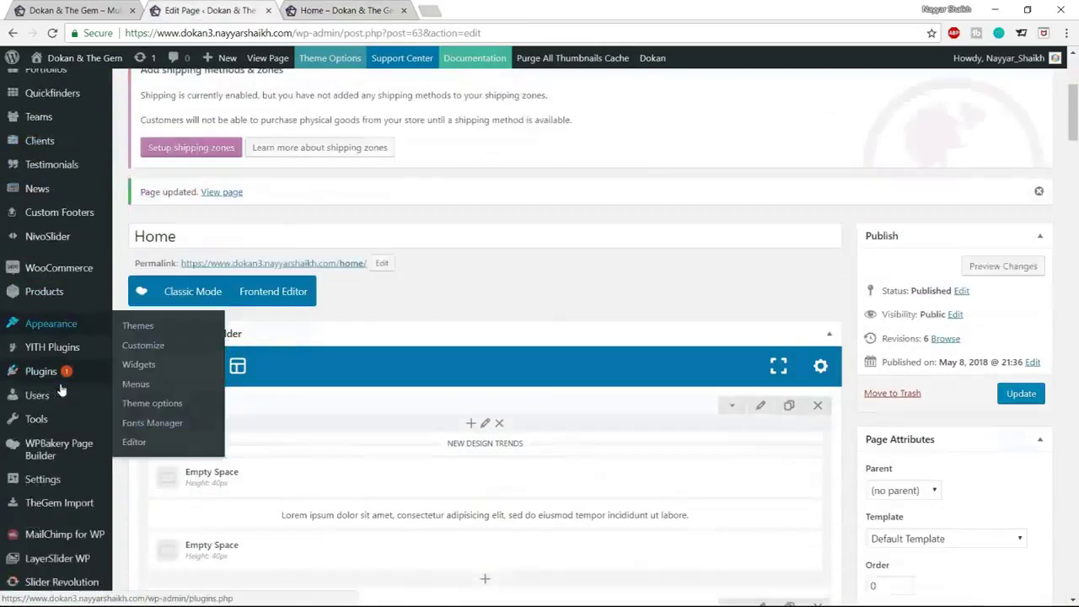
Open Products > Categories in a new browser tab
scroll(67, 432, "up", 2)
scroll(67, 431, "up", 2)
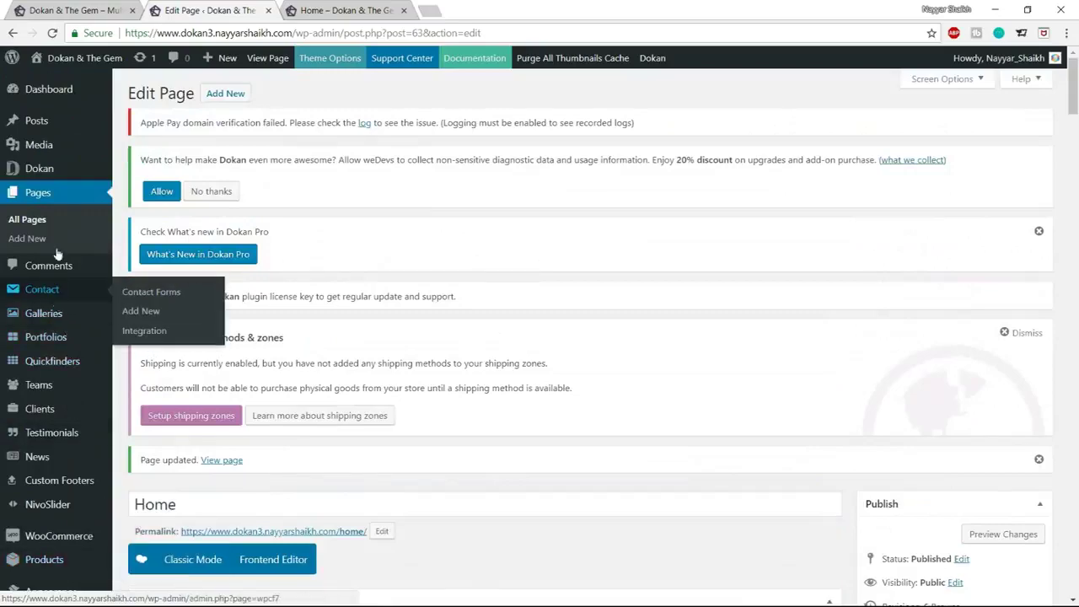
scroll(75, 317, "down", 1)
scroll(74, 317, "down", 2)
mouse_move(49, 356)
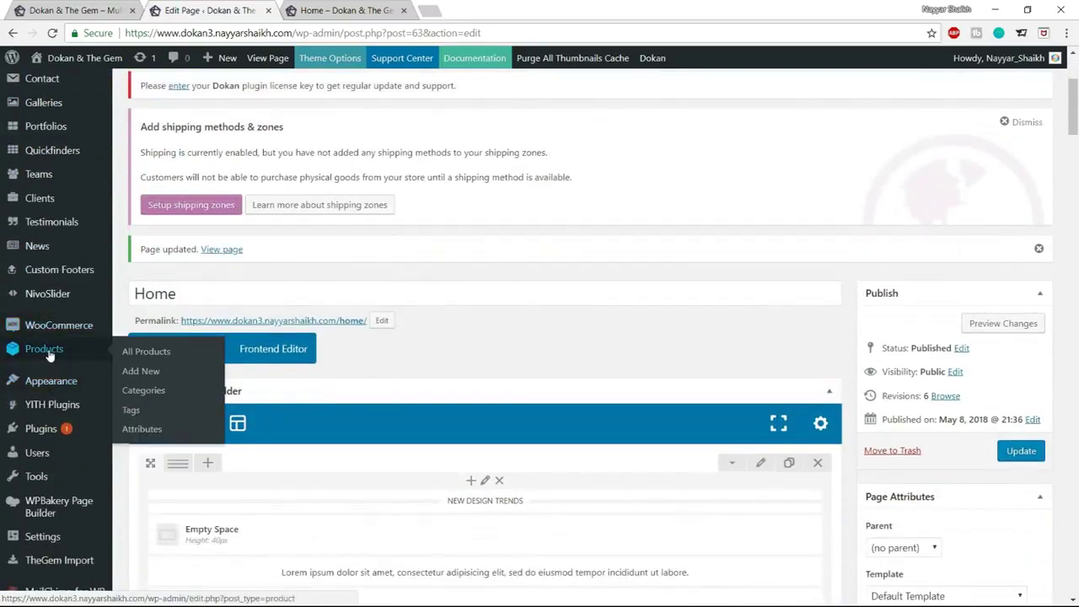
middle_click(157, 397)
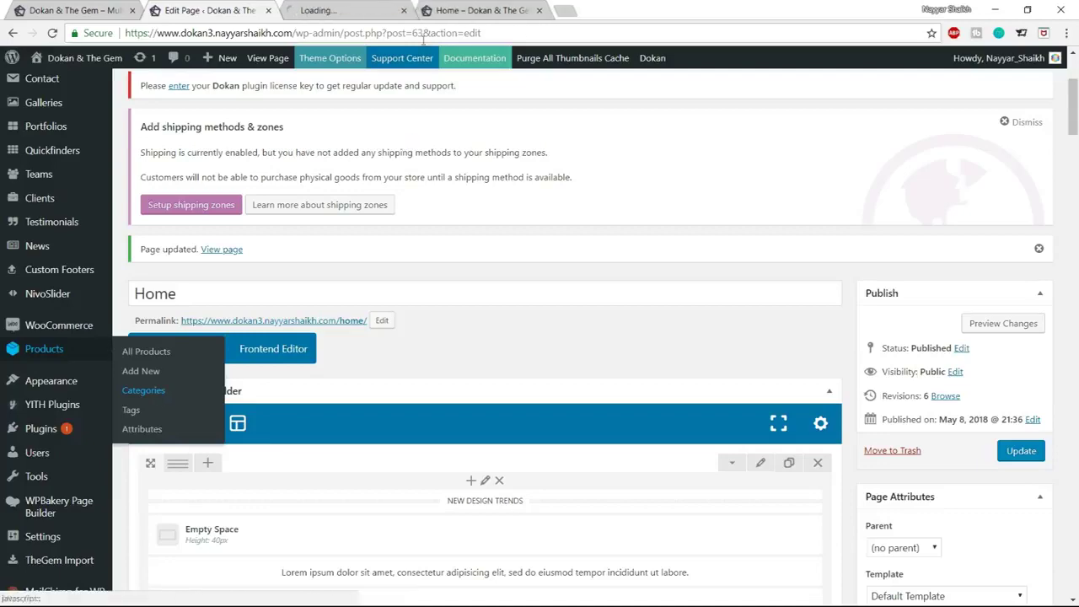
left_click(365, 9)
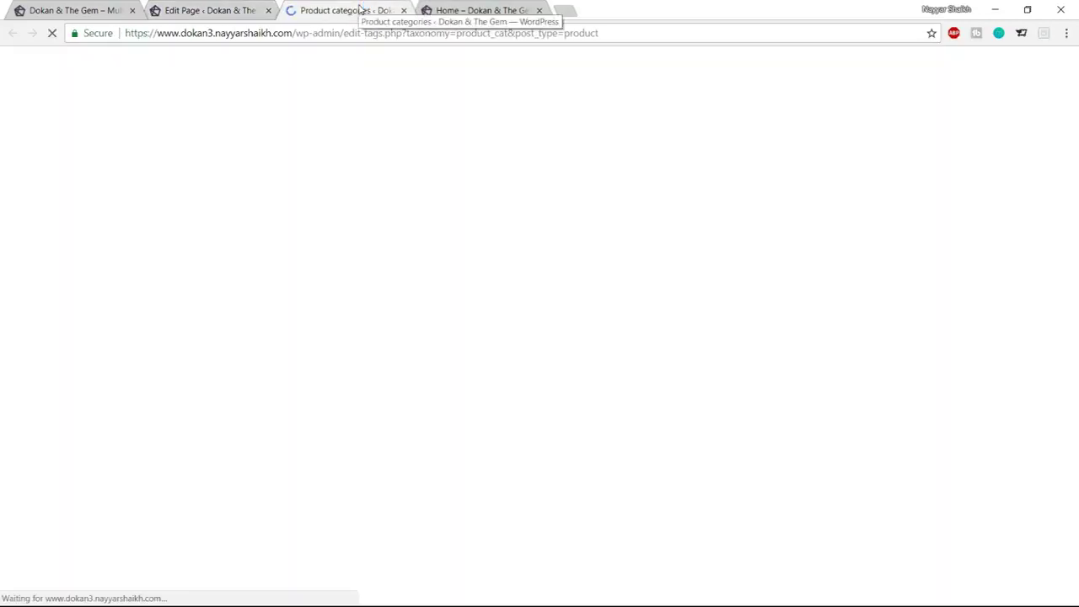
Set the Fehem Bags category thumbnail to the beige quilted bag image Bags8-1.jpg
scroll(779, 395, "down", 3)
scroll(779, 394, "down", 1)
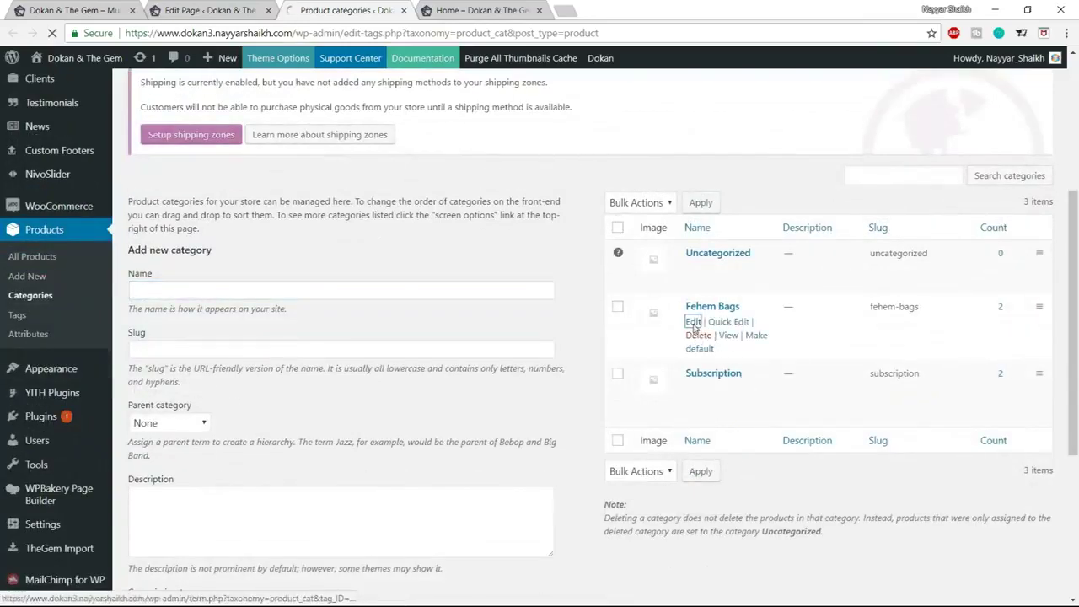
scroll(840, 410, "down", 7)
scroll(841, 410, "up", 3)
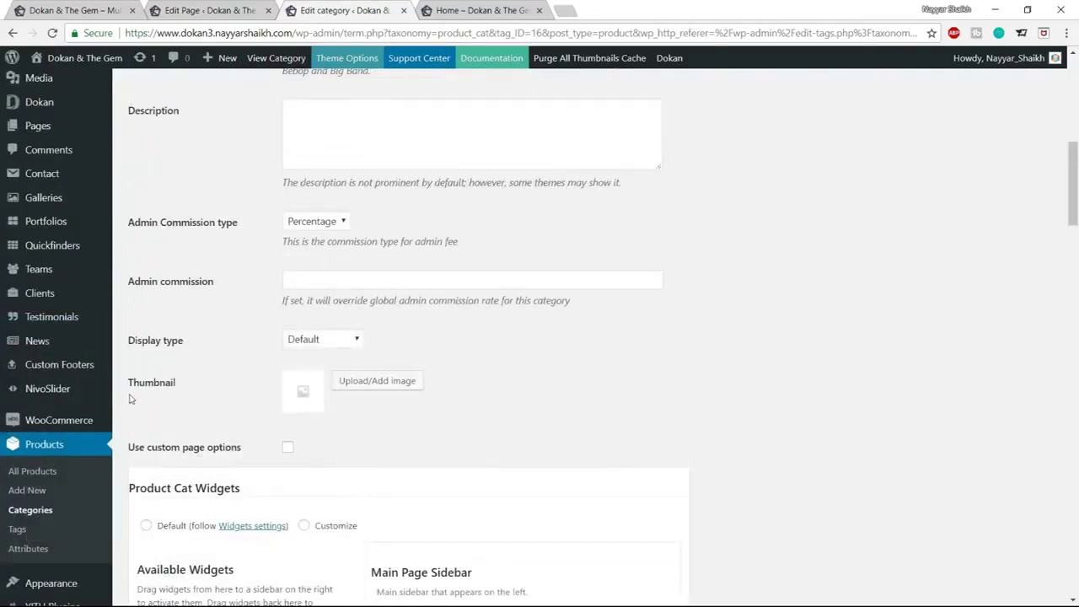
left_click(371, 384)
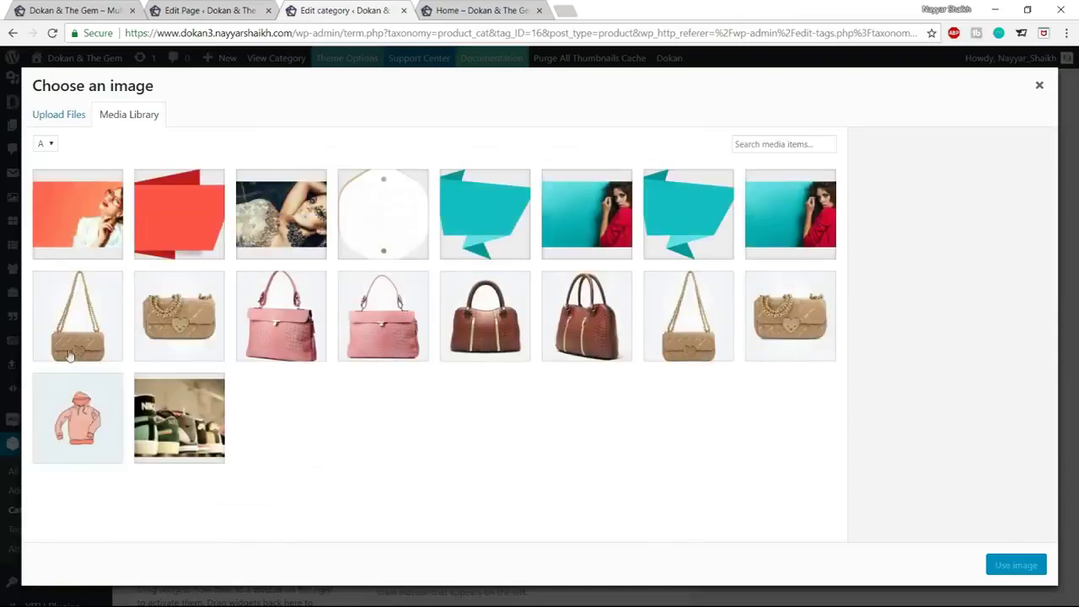
left_click(200, 335)
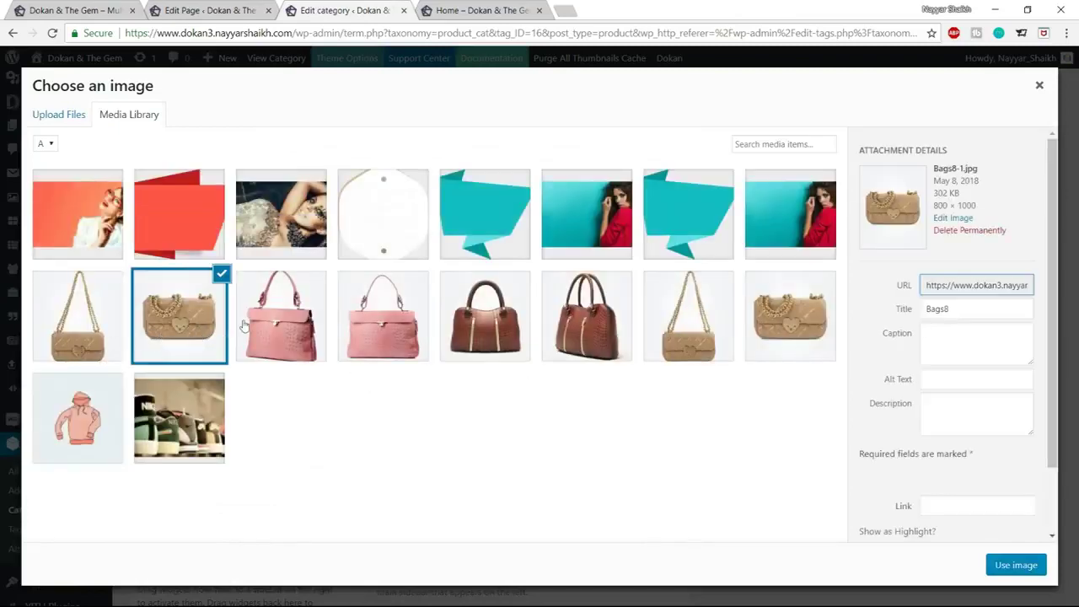
left_click(1007, 566)
scroll(745, 499, "down", 15)
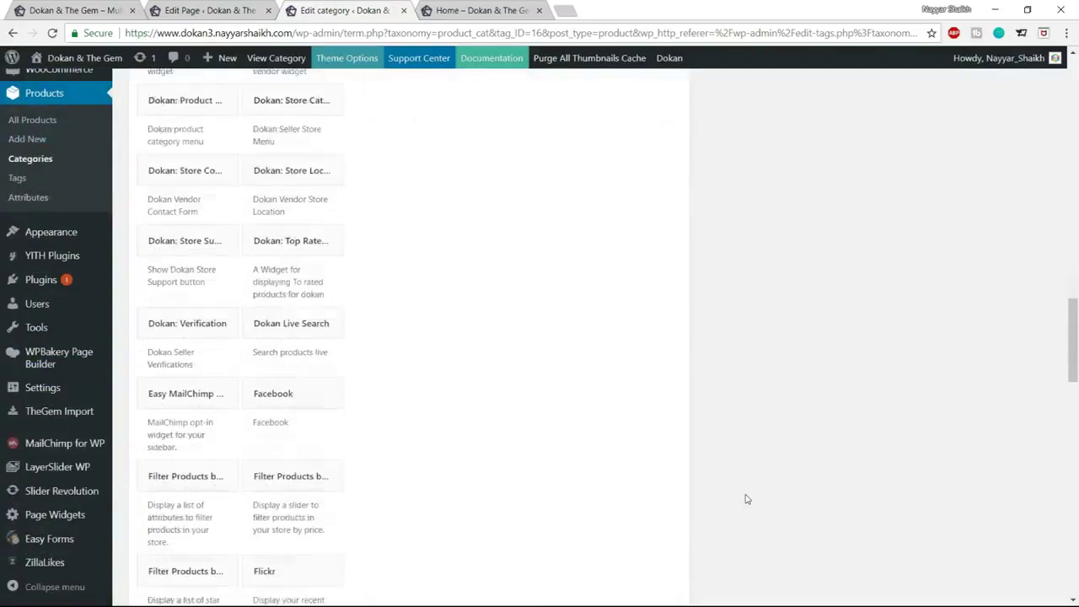
scroll(745, 499, "down", 10)
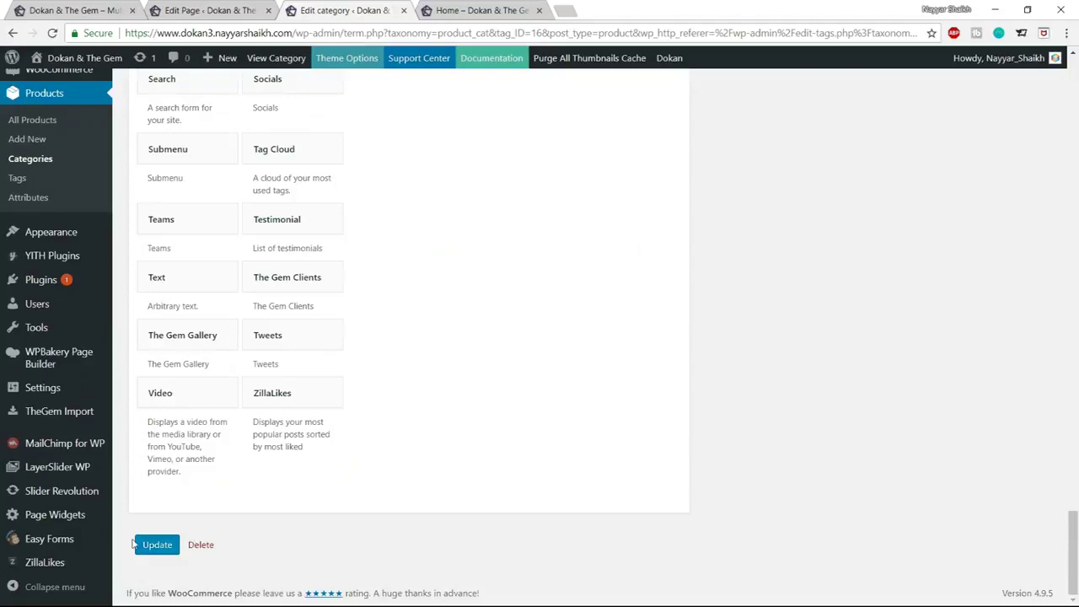
left_click(471, 11)
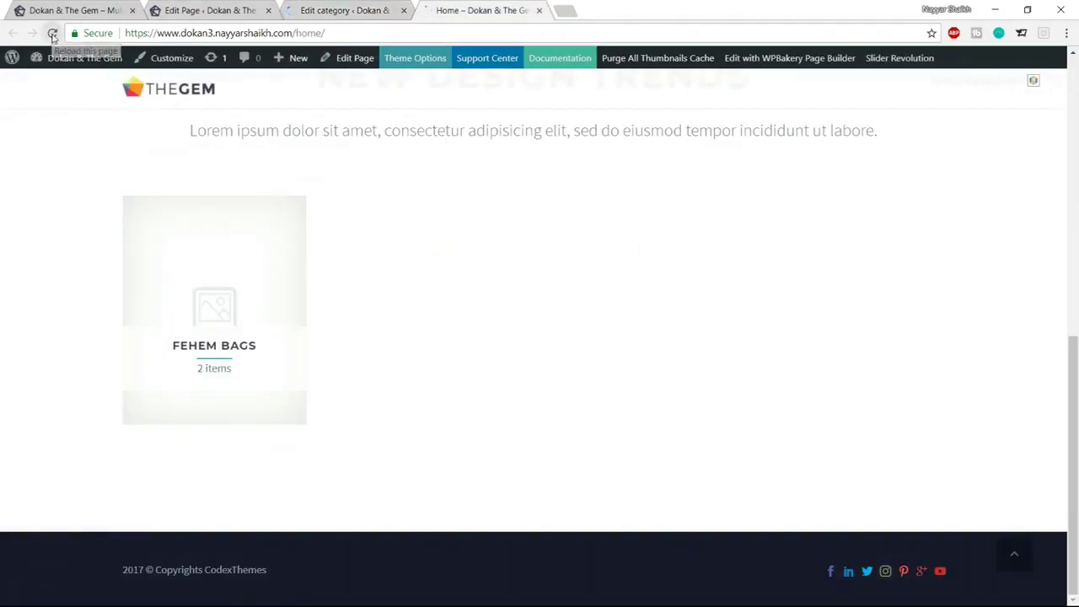
Reload Home to see the bag photo on the FEHEM BAGS tile, compare with the demo, return to editing
left_click(52, 34)
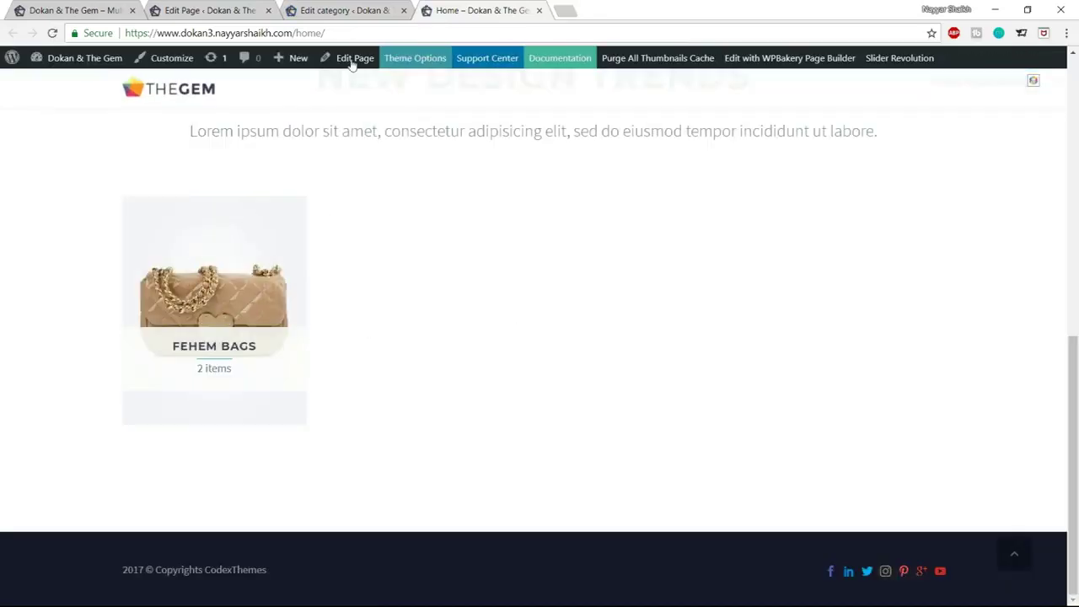
left_click(80, 8)
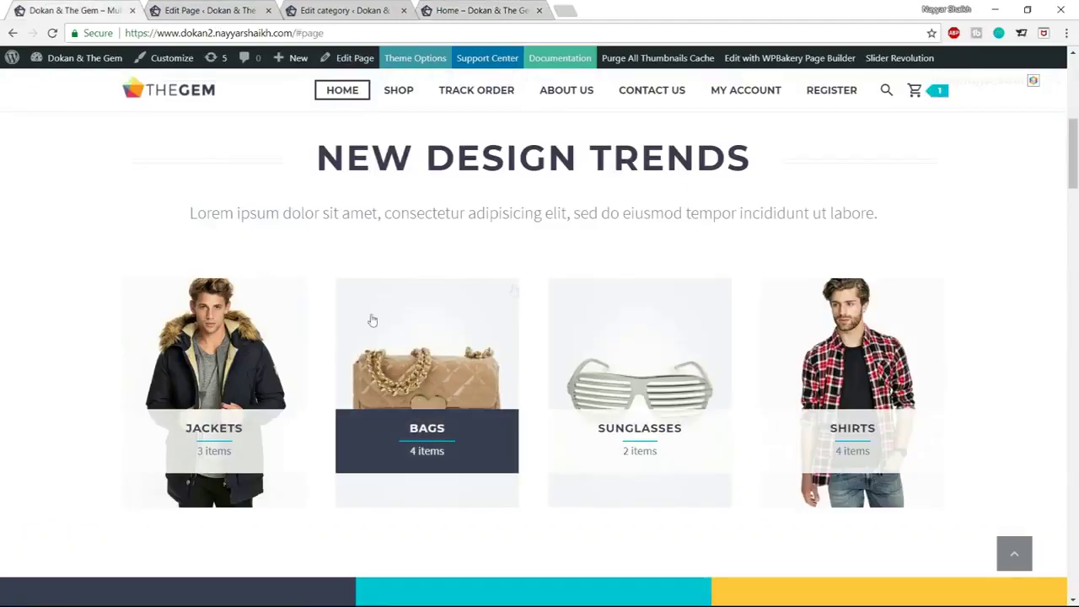
scroll(944, 396, "down", 3)
scroll(949, 387, "down", 5)
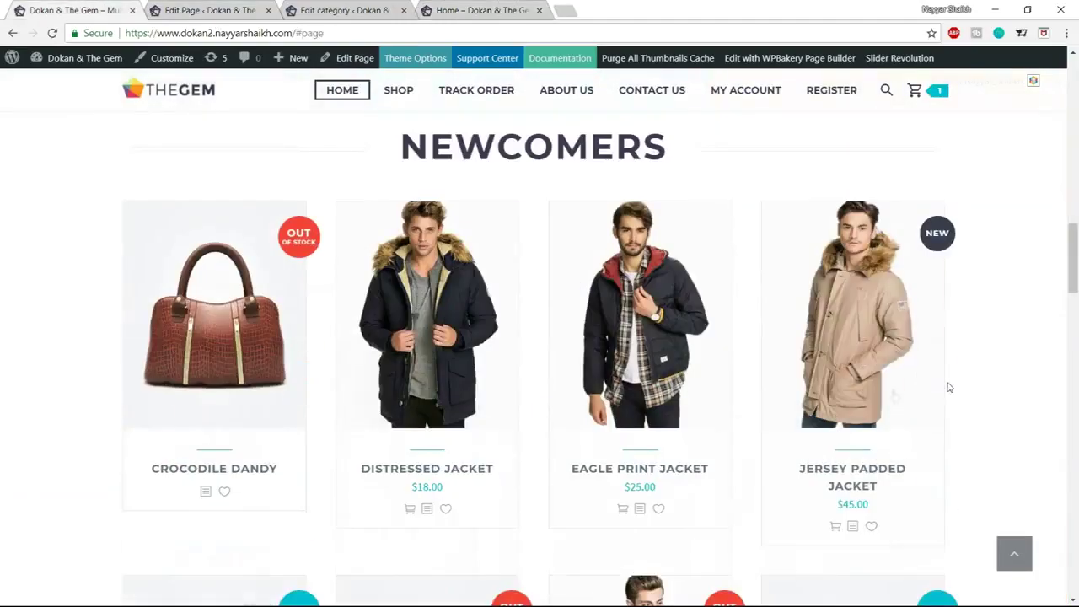
scroll(883, 318, "down", 4)
scroll(680, 386, "up", 10)
scroll(948, 318, "up", 6)
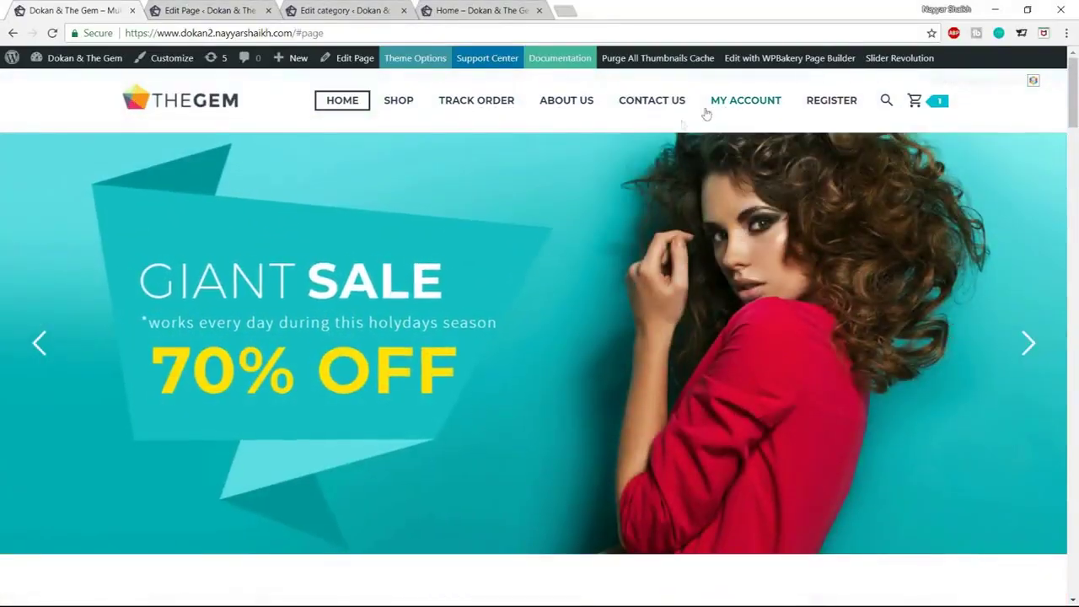
scroll(947, 321, "down", 5)
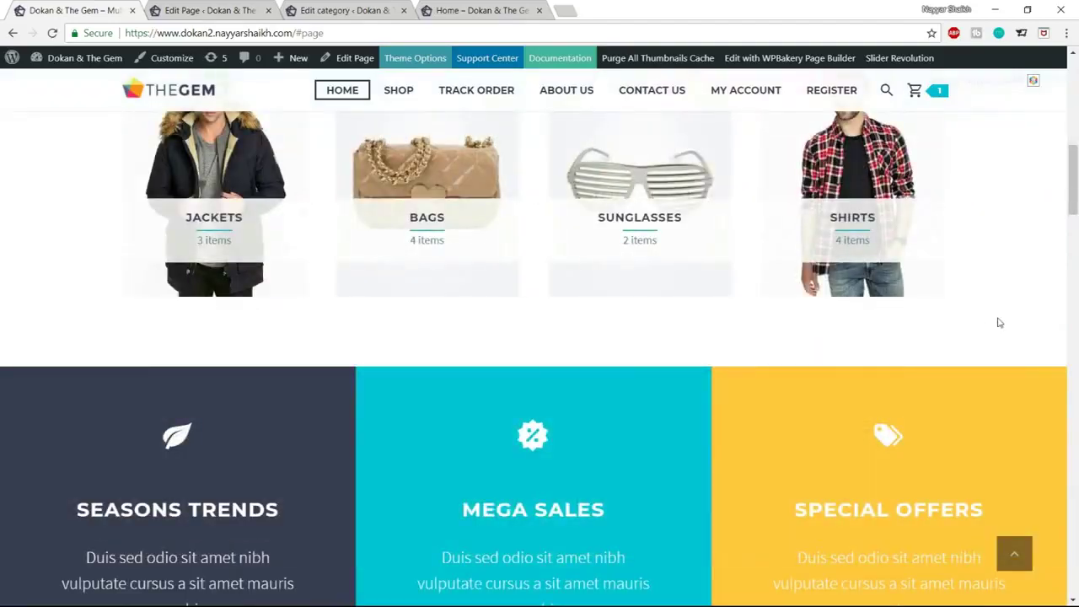
scroll(604, 152, "up", 4)
left_click(224, 9)
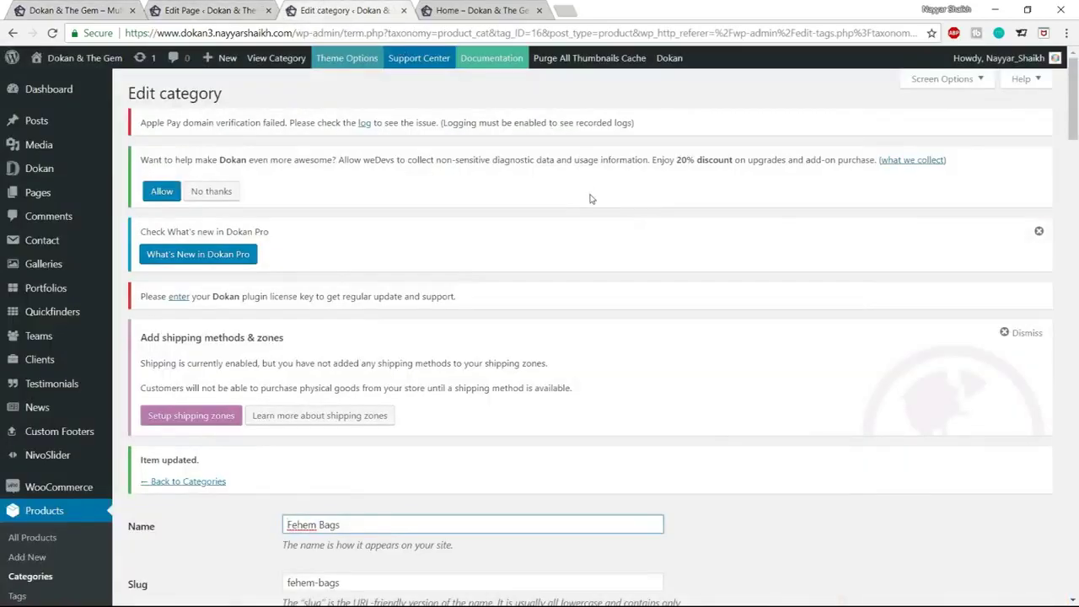
Choose wc-export (1).csv from the Dokan 2018 folder in the product importer
scroll(590, 199, "down", 3)
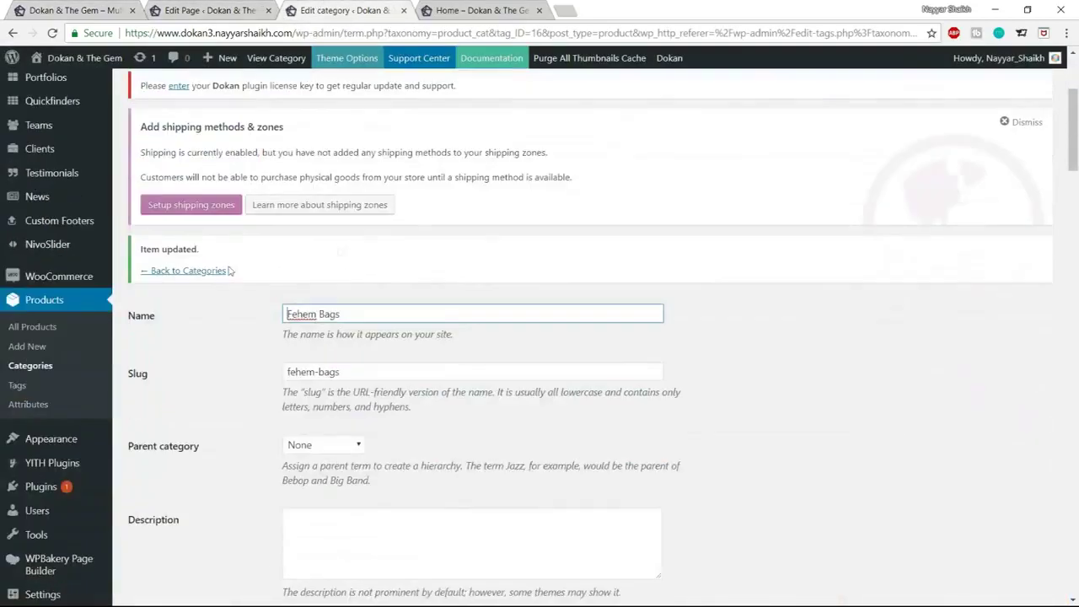
scroll(67, 253, "up", 2)
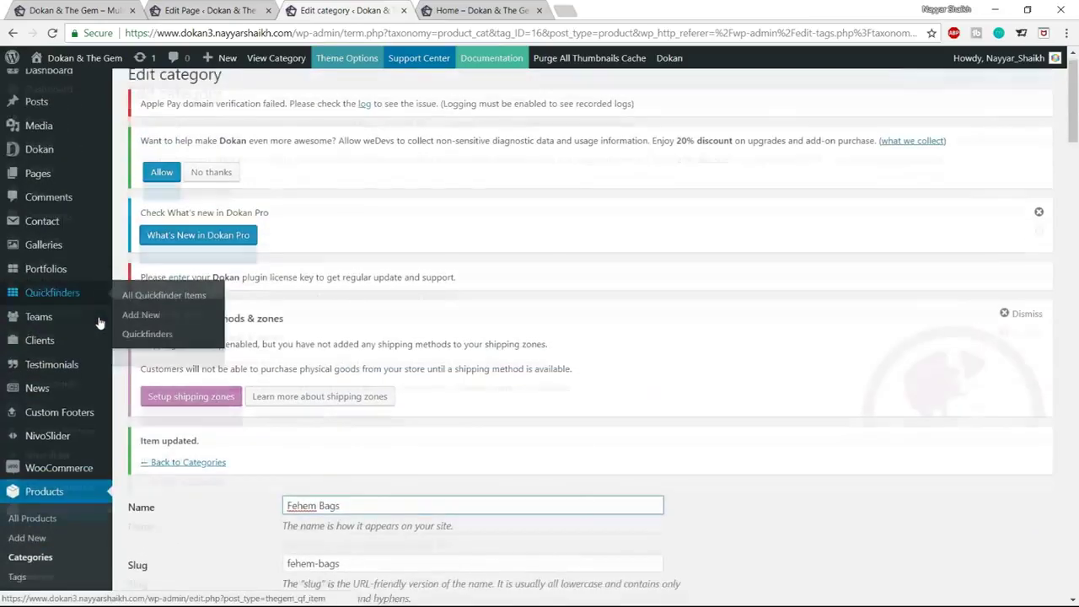
scroll(75, 320, "down", 2)
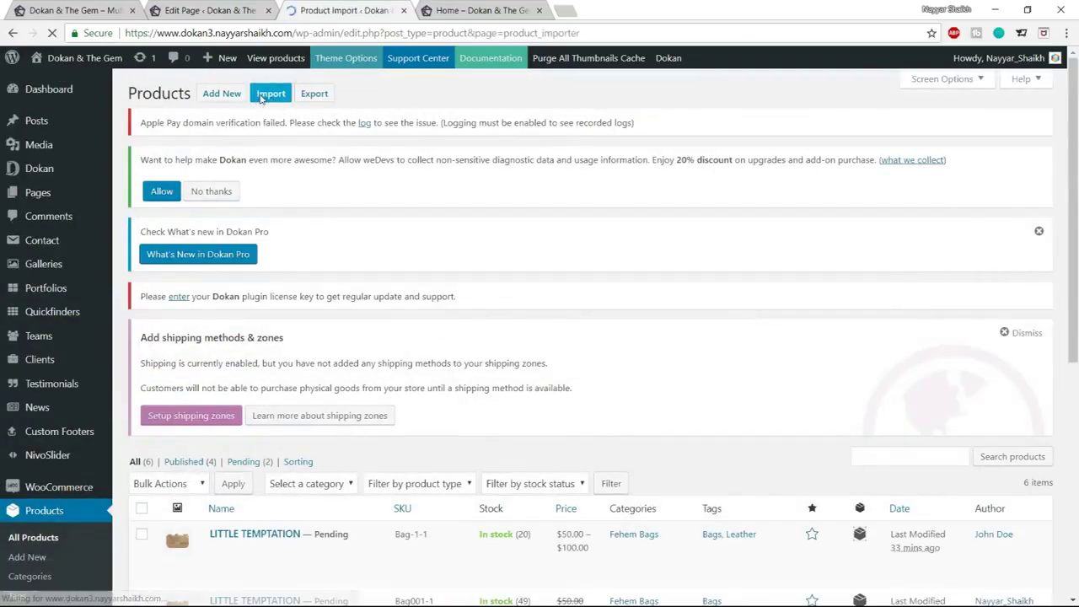
scroll(571, 316, "down", 1)
scroll(572, 316, "down", 4)
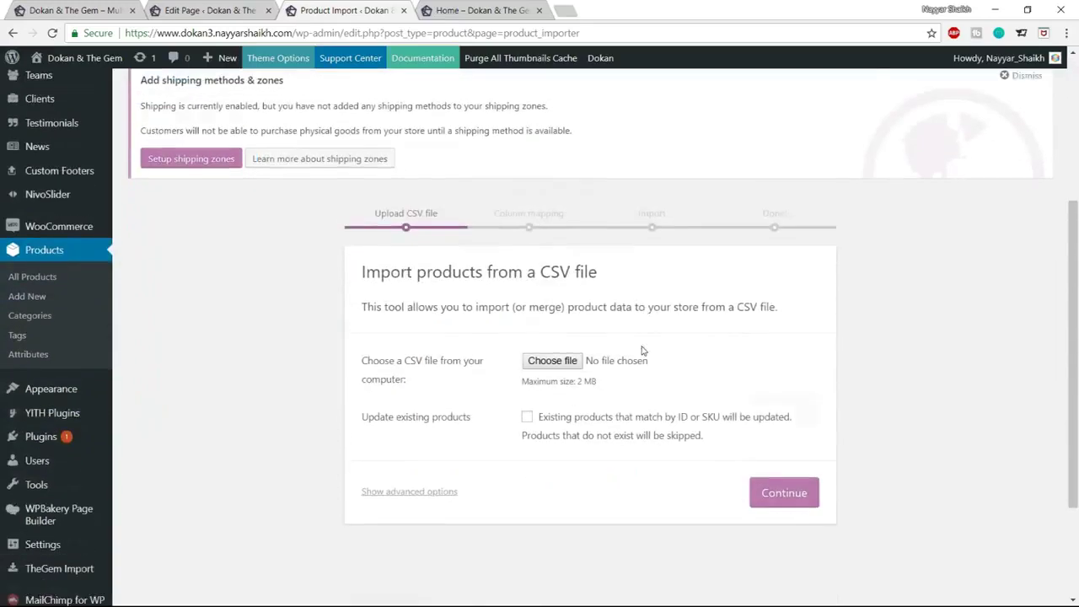
left_click(549, 270)
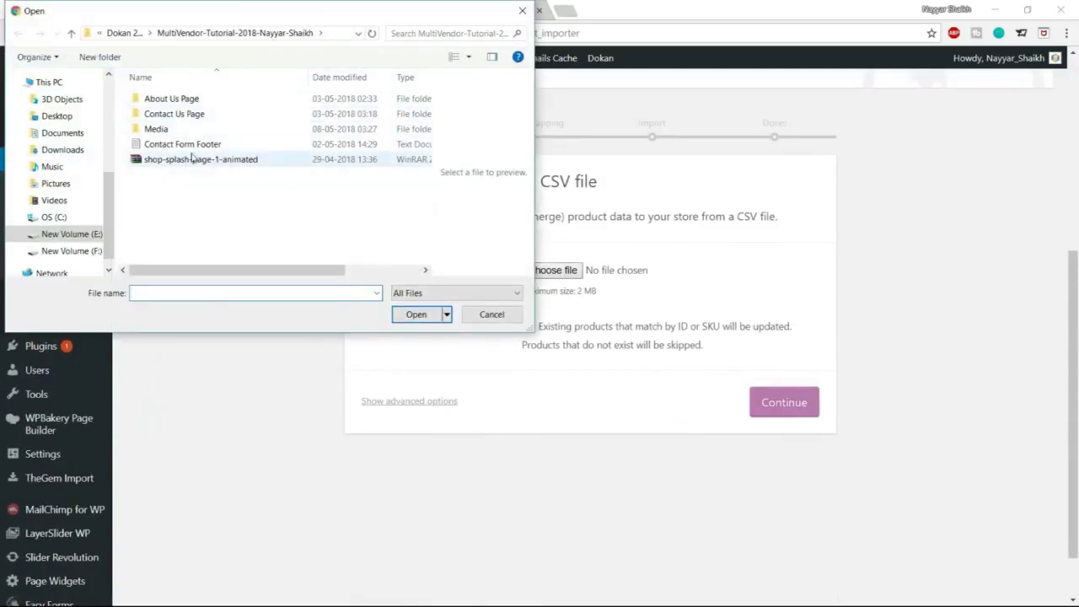
left_click(124, 33)
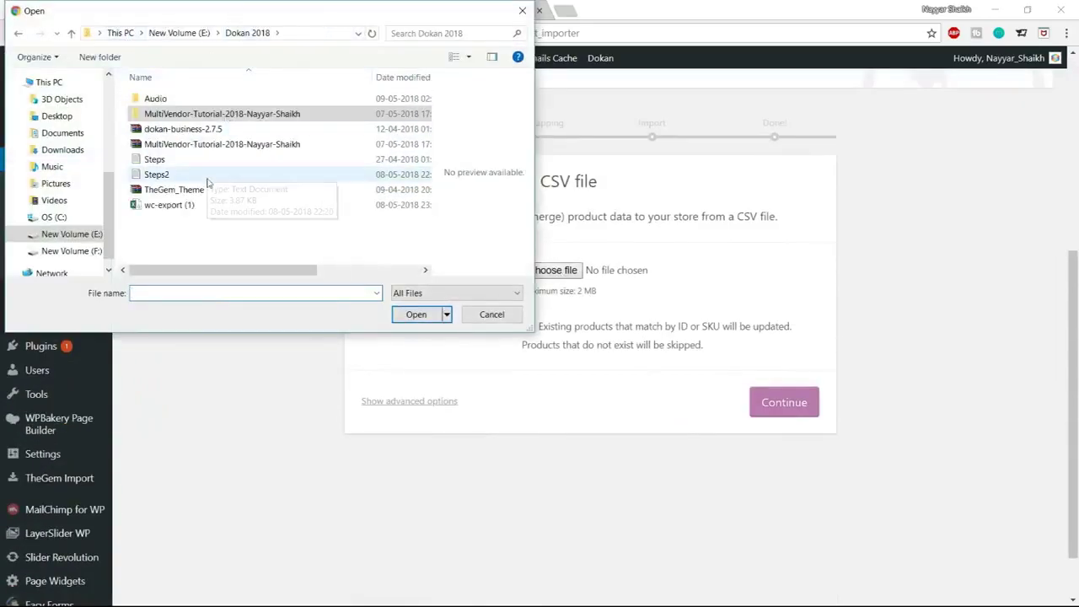
left_click(202, 205)
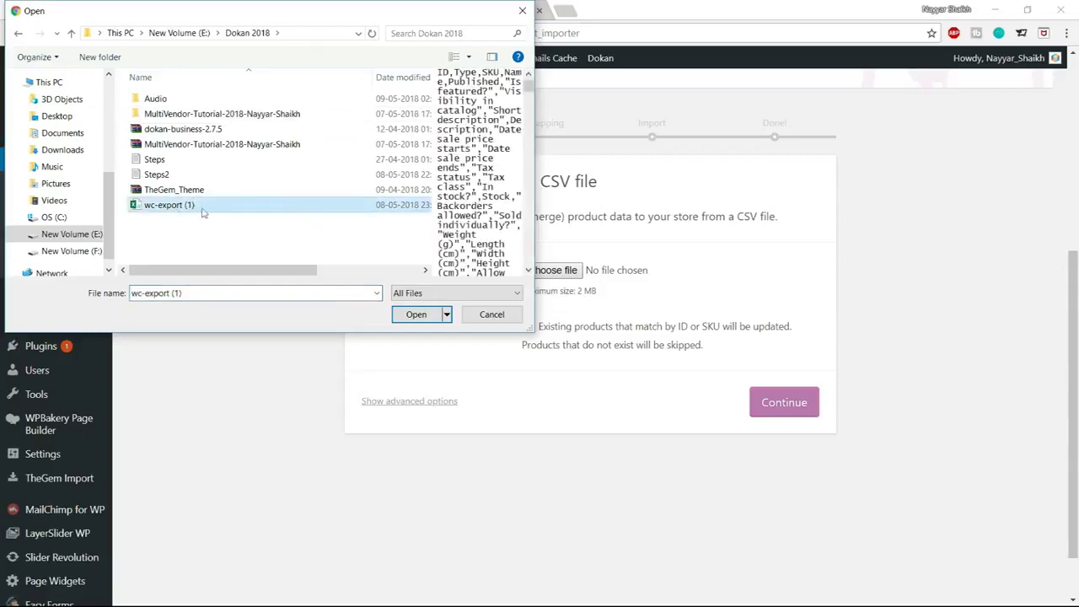
left_click(417, 315)
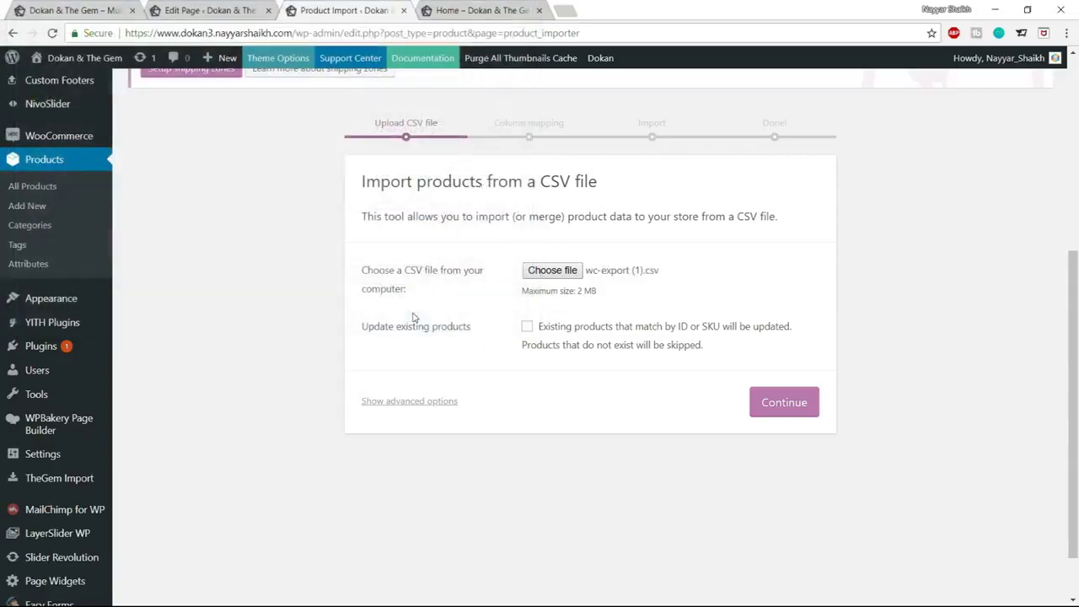
Continue to column mapping and run the importer
left_click(772, 405)
scroll(891, 388, "down", 15)
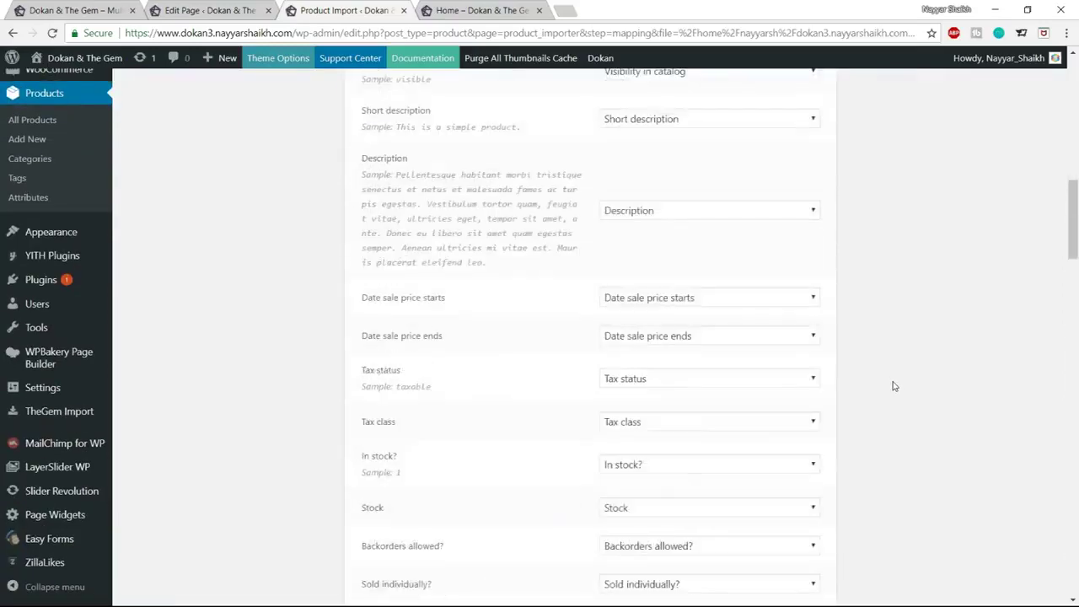
scroll(895, 389, "down", 10)
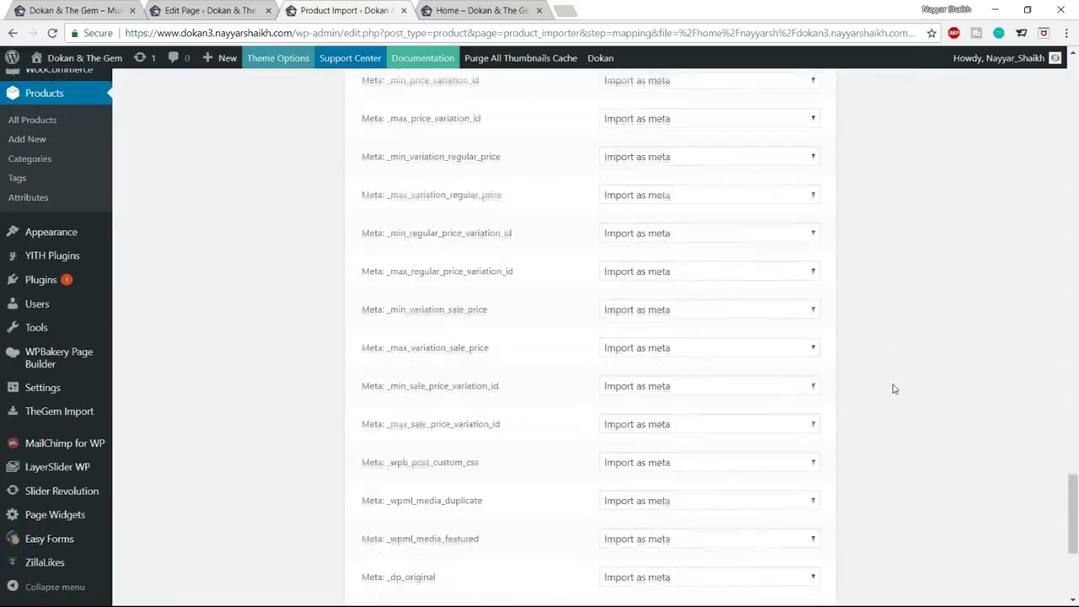
left_click(761, 508)
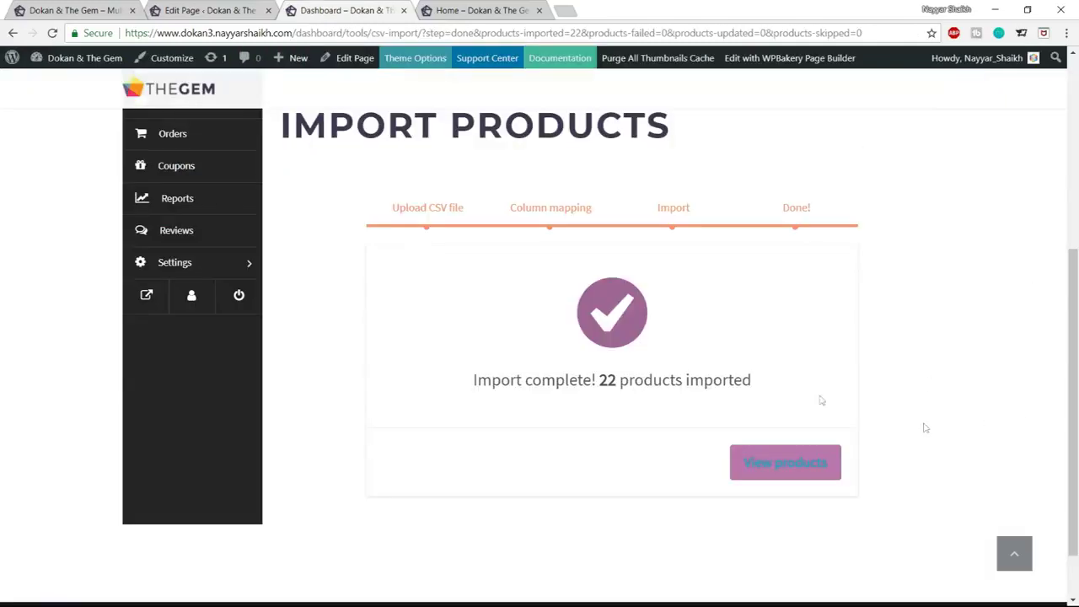
Check the '22 products imported' message and go to the WordPress admin dashboard
left_click_drag(593, 382, 812, 386)
left_click(814, 388)
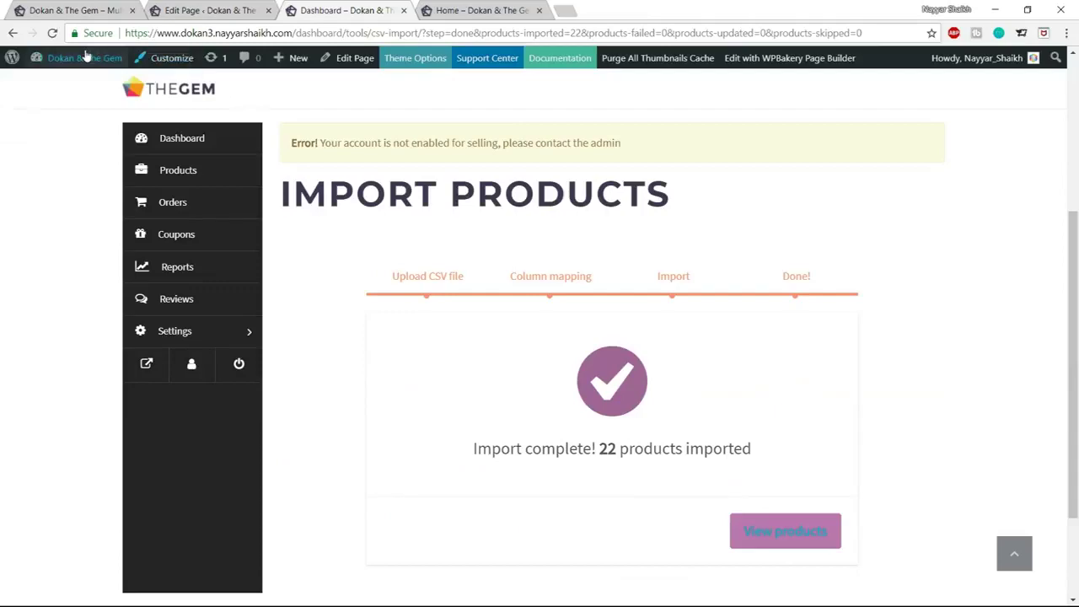
mouse_move(85, 56)
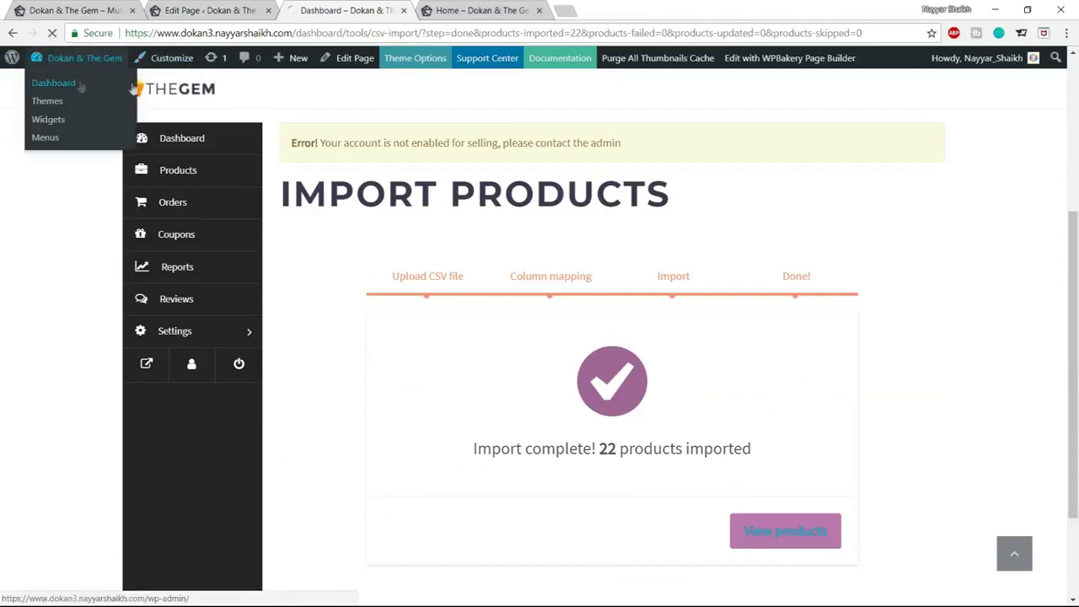
left_click(79, 84)
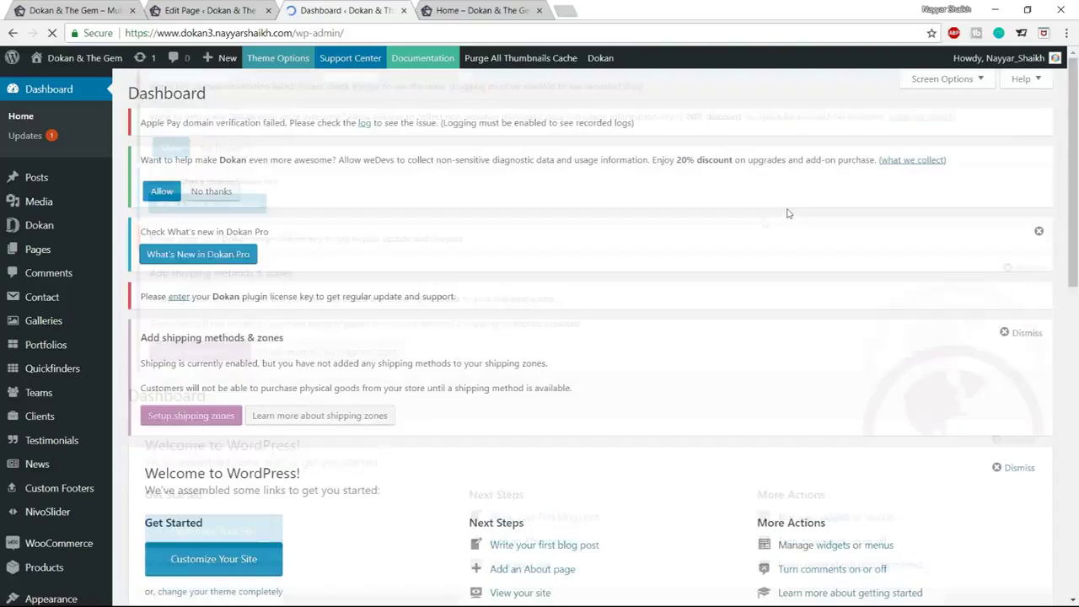
scroll(40, 352, "down", 1)
scroll(39, 353, "down", 4)
Look through the All Products list, then view the live home page
mouse_move(51, 221)
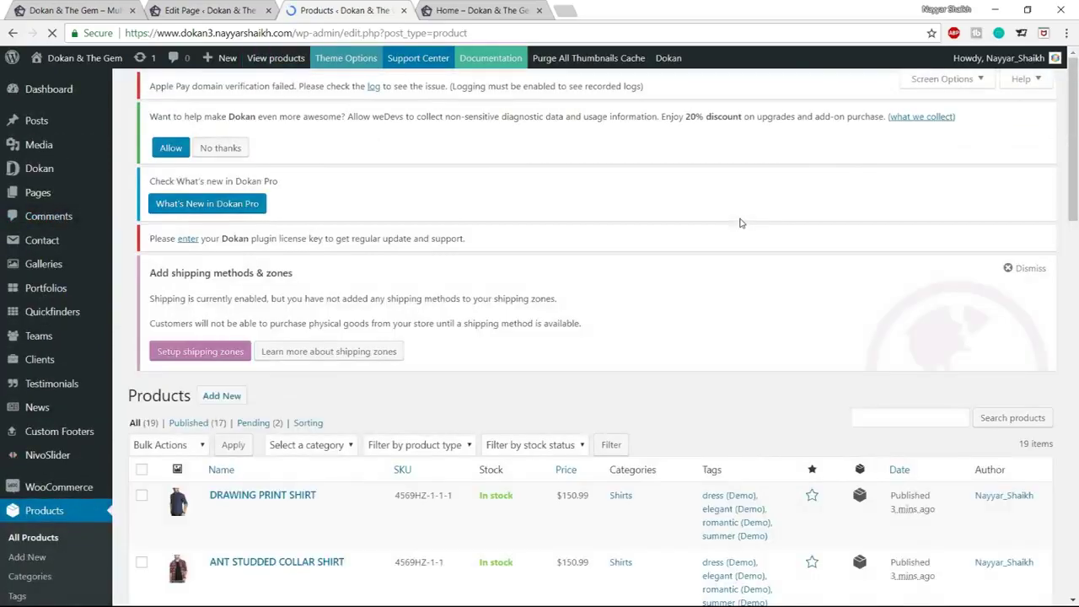
scroll(294, 362, "down", 9)
scroll(294, 362, "down", 5)
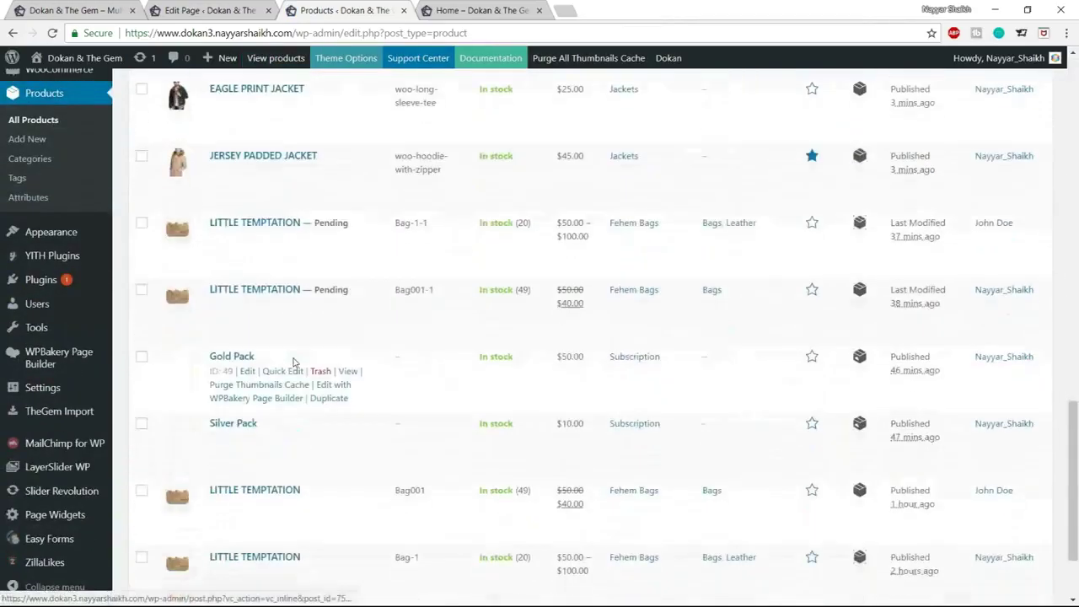
scroll(294, 362, "up", 14)
scroll(317, 411, "down", 20)
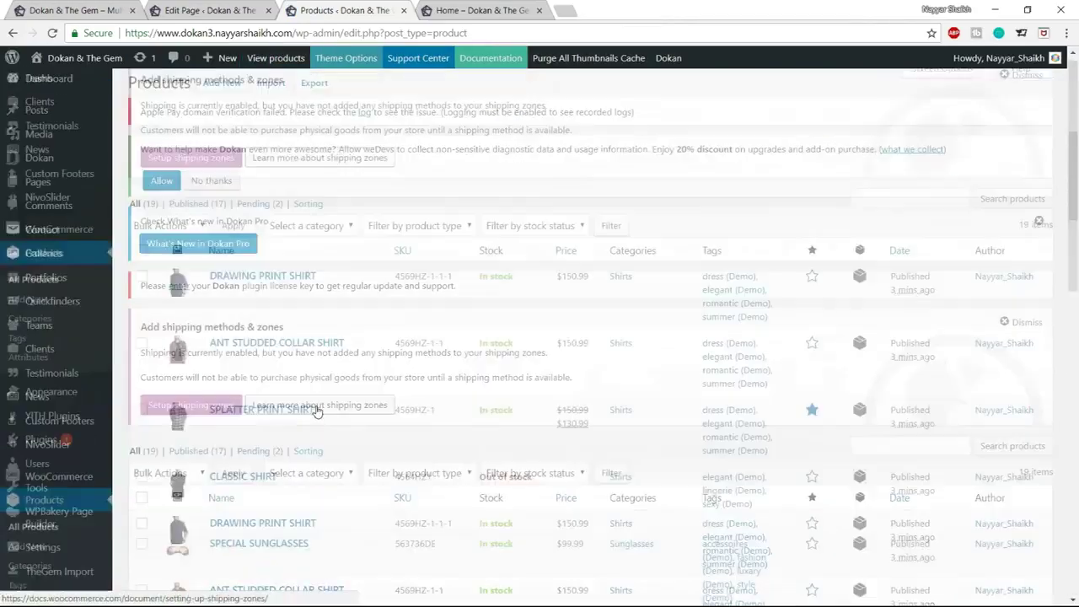
scroll(317, 411, "up", 5)
scroll(317, 411, "up", 12)
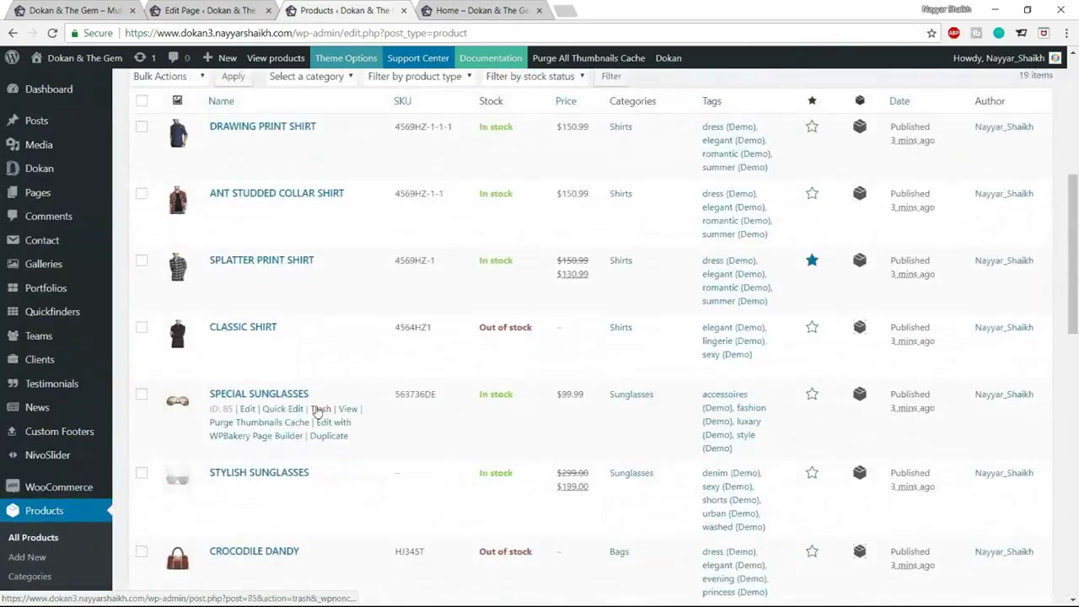
left_click(482, 9)
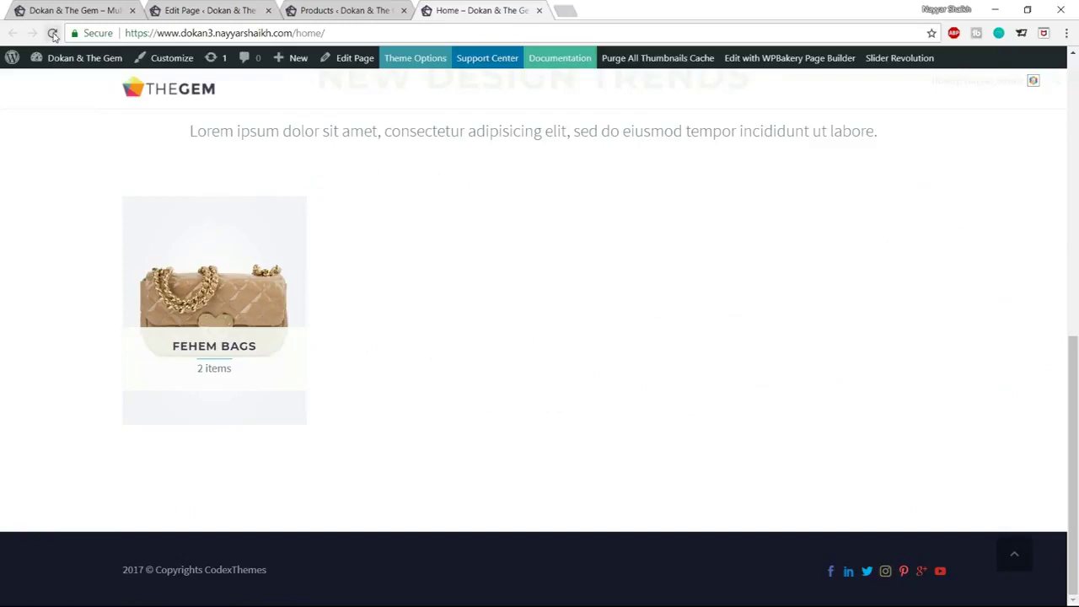
Reload the home page, then open the Product categories element's settings in the editor
left_click(52, 33)
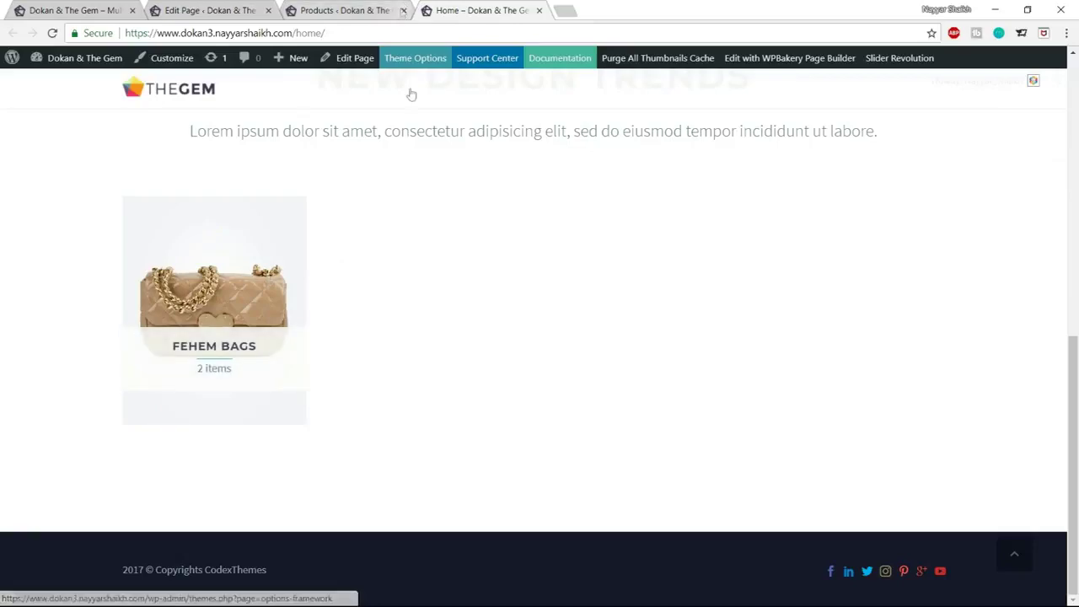
left_click(234, 5)
scroll(395, 120, "down", 8)
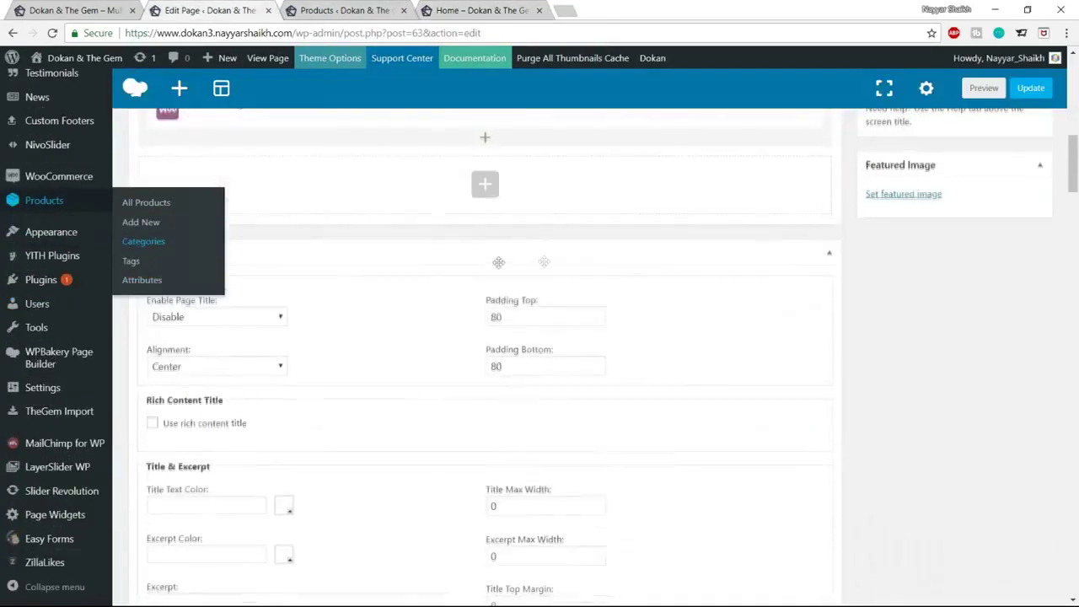
scroll(474, 338, "up", 3)
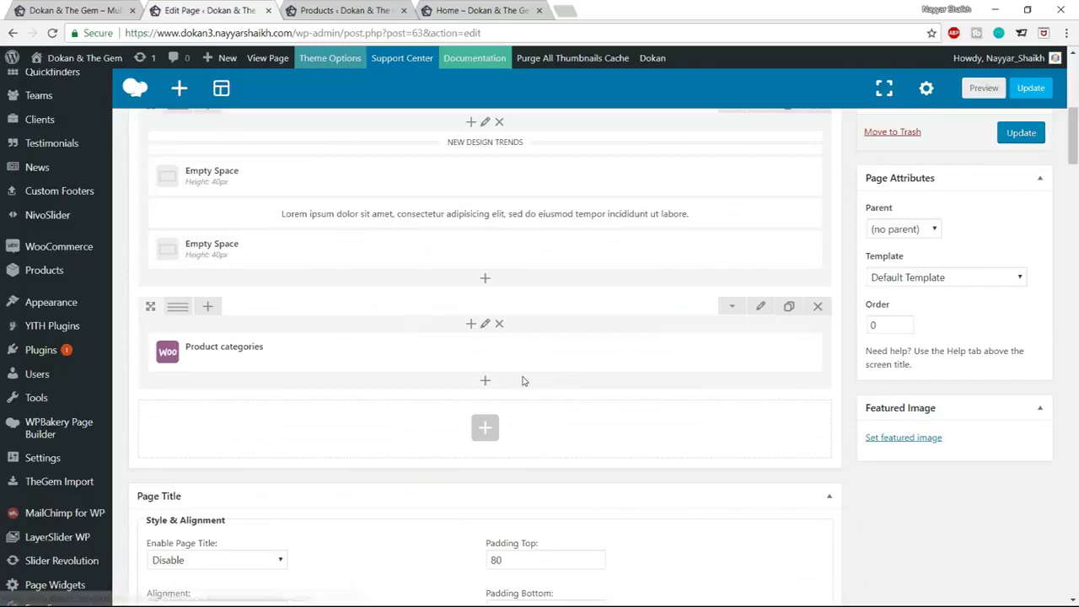
left_click(512, 352)
Add Shirts and Jackets to the element's categories, checking the demo's tiles for reference
scroll(681, 274, "down", 5)
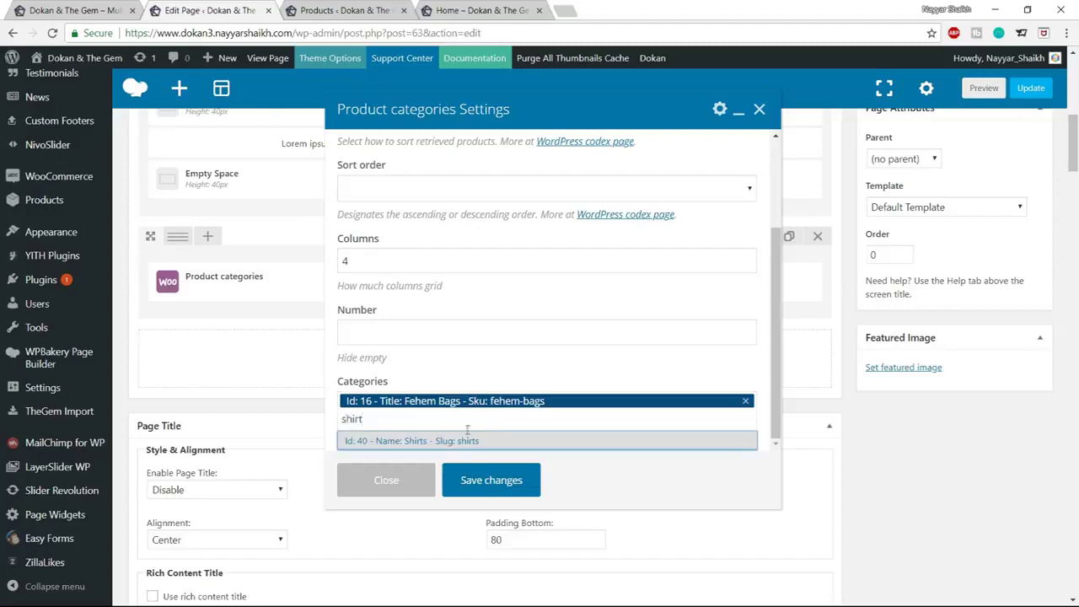
left_click(460, 442)
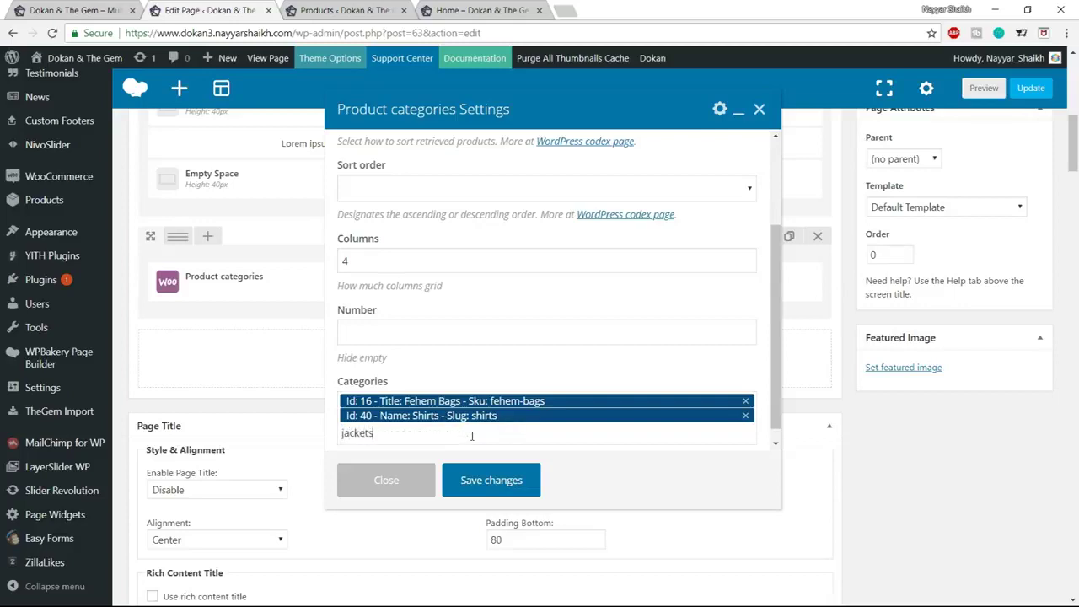
left_click(445, 456)
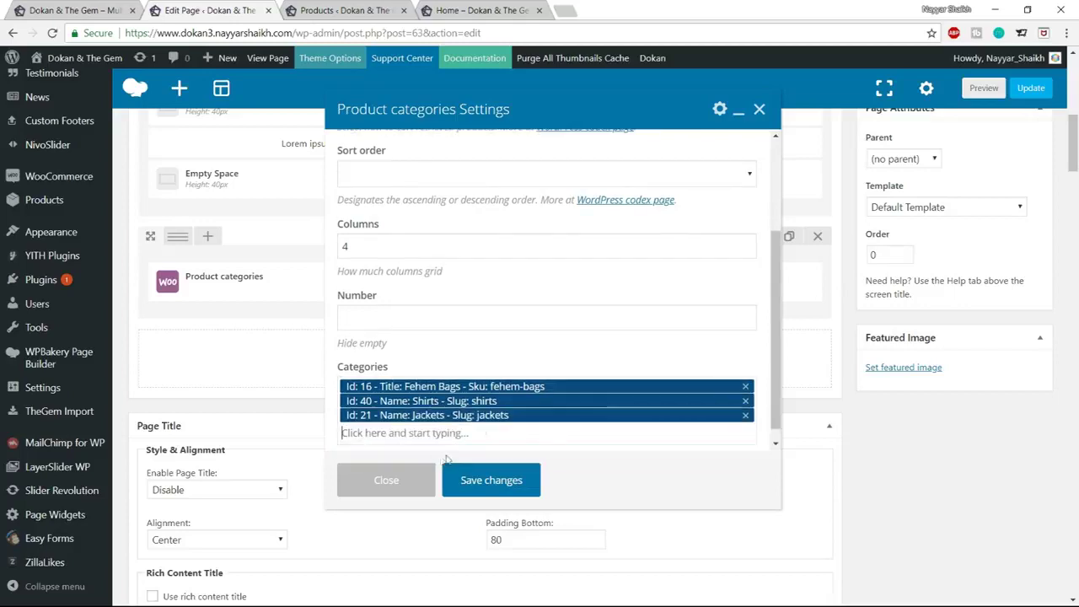
left_click(118, 6)
scroll(607, 433, "down", 8)
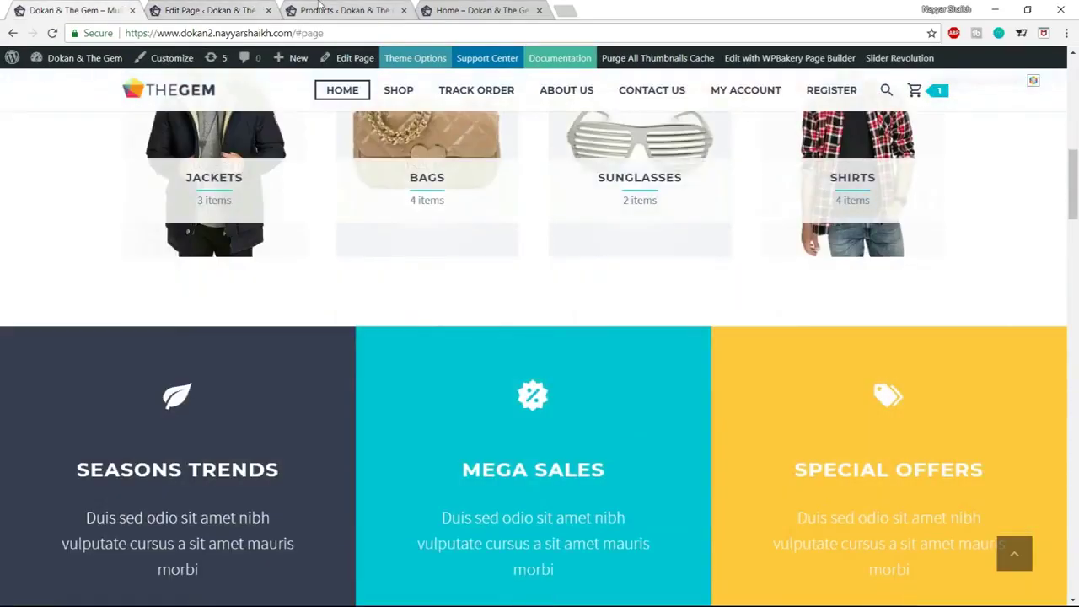
left_click(289, 8)
left_click(166, 8)
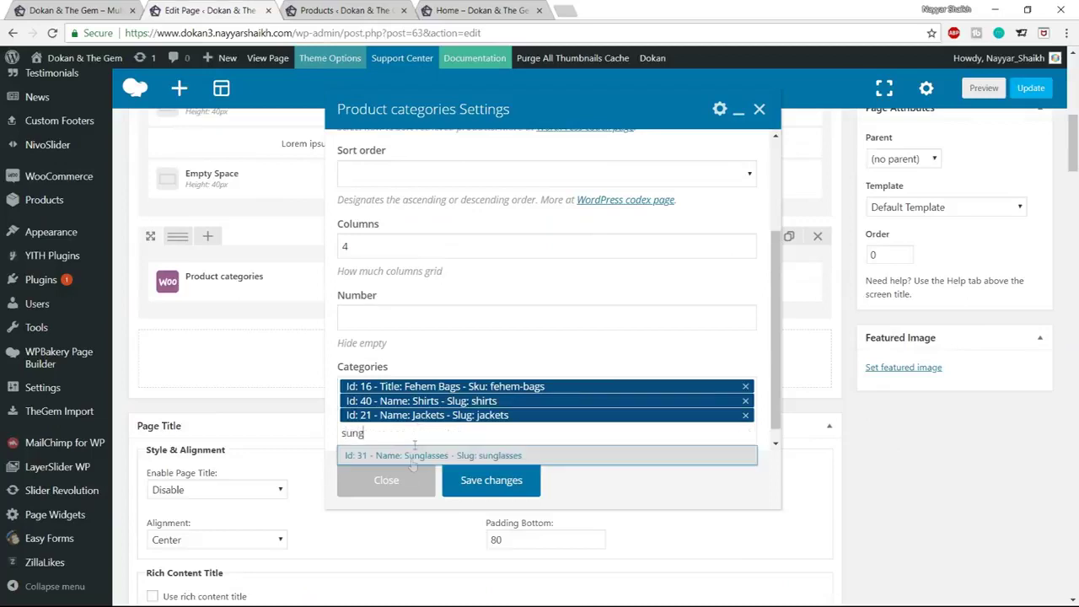
Add Sunglasses to the categories and save the element
left_click(413, 453)
left_click(492, 480)
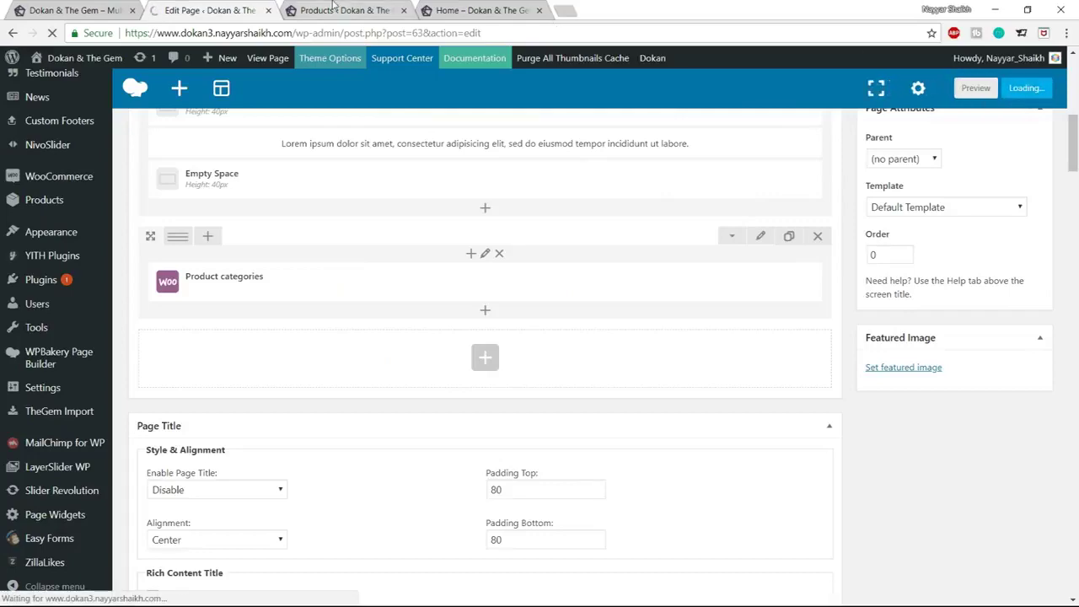
left_click(361, 9)
left_click(440, 7)
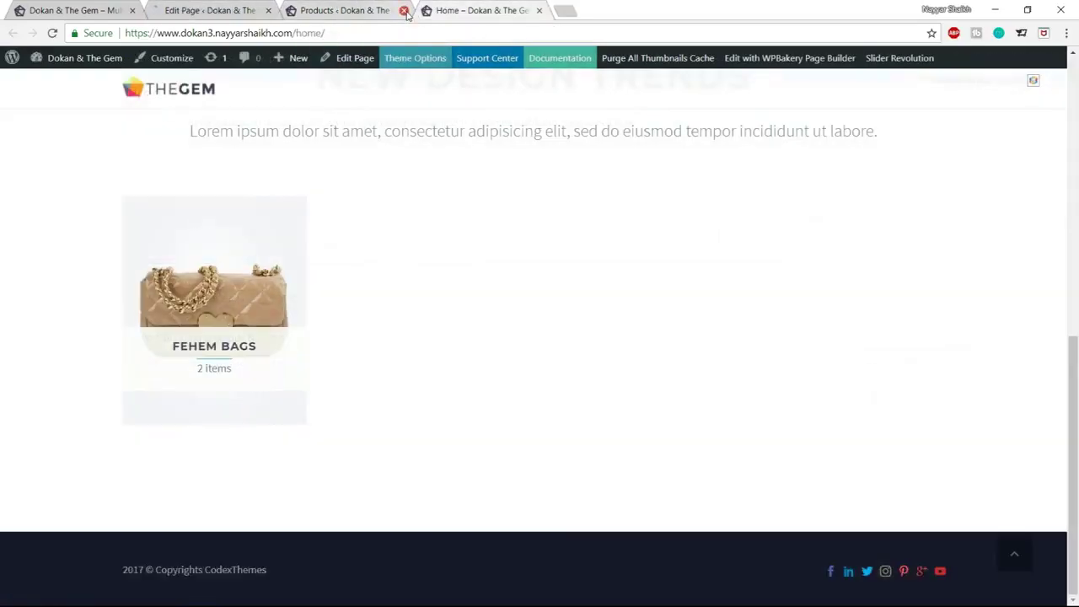
Close the products list and reload Home to see the Shirts, Sunglasses, Jackets and Fehem Bags tiles
left_click(404, 10)
left_click(50, 33)
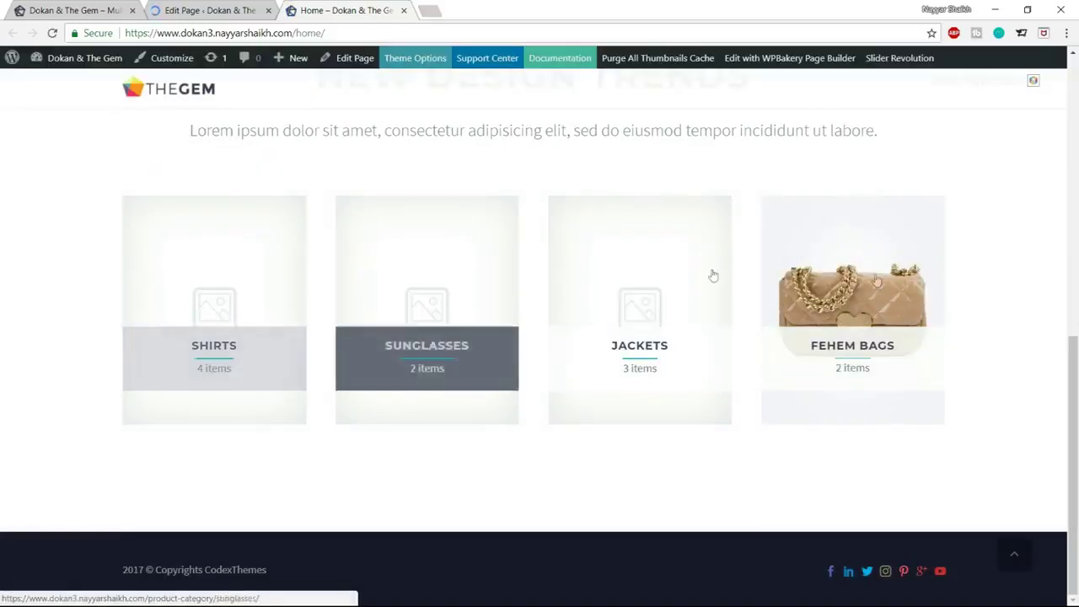
scroll(995, 354, "up", 2)
scroll(1005, 376, "down", 2)
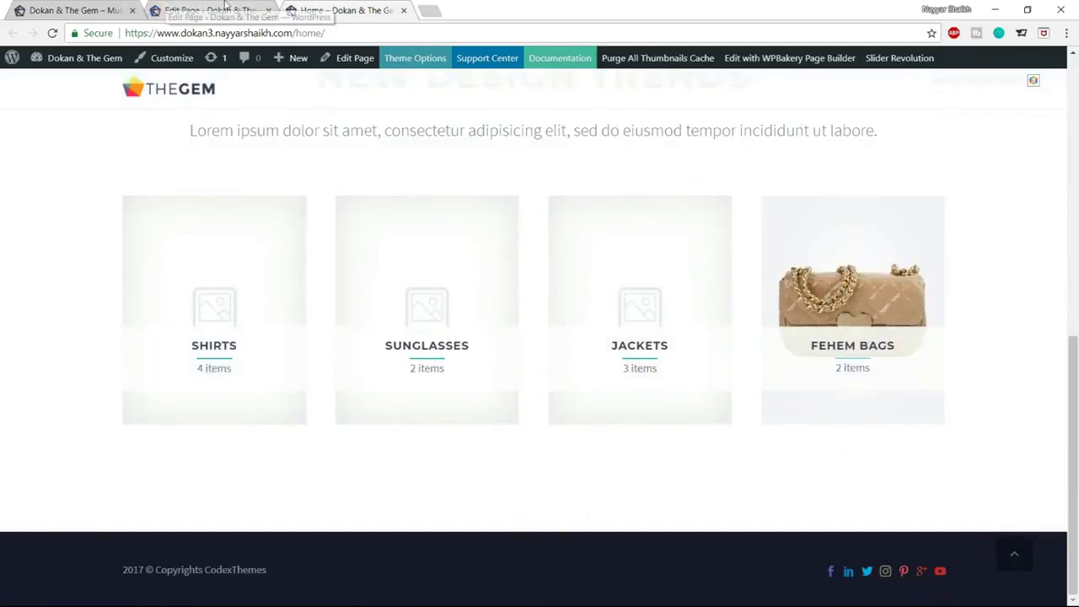
Compare the four tiles with the demo's home page, then return to the page editor
left_click(215, 10)
left_click(87, 10)
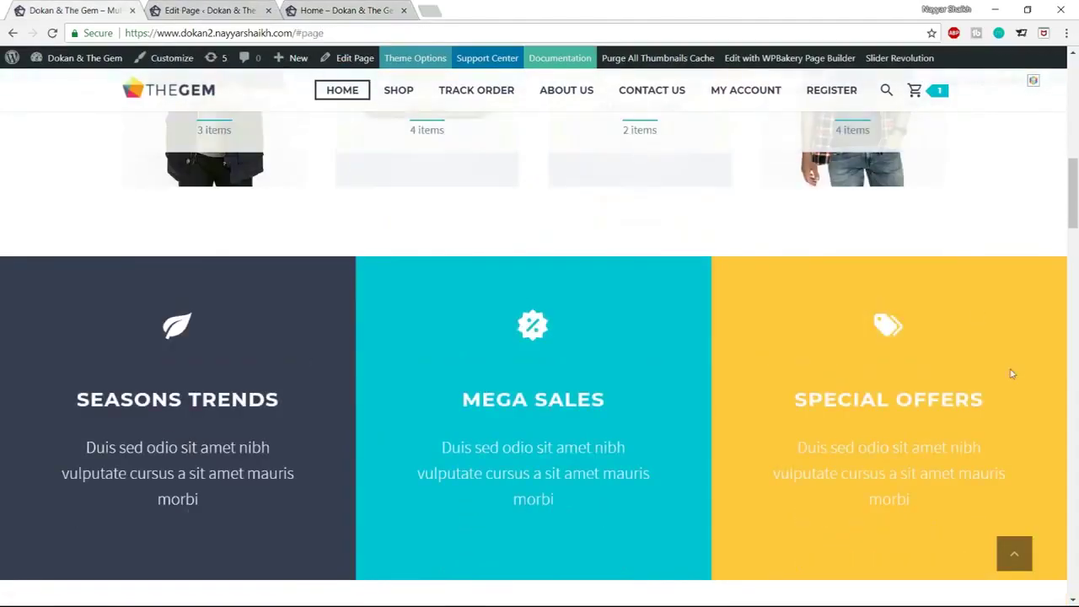
scroll(416, 291, "down", 1)
scroll(658, 335, "up", 3)
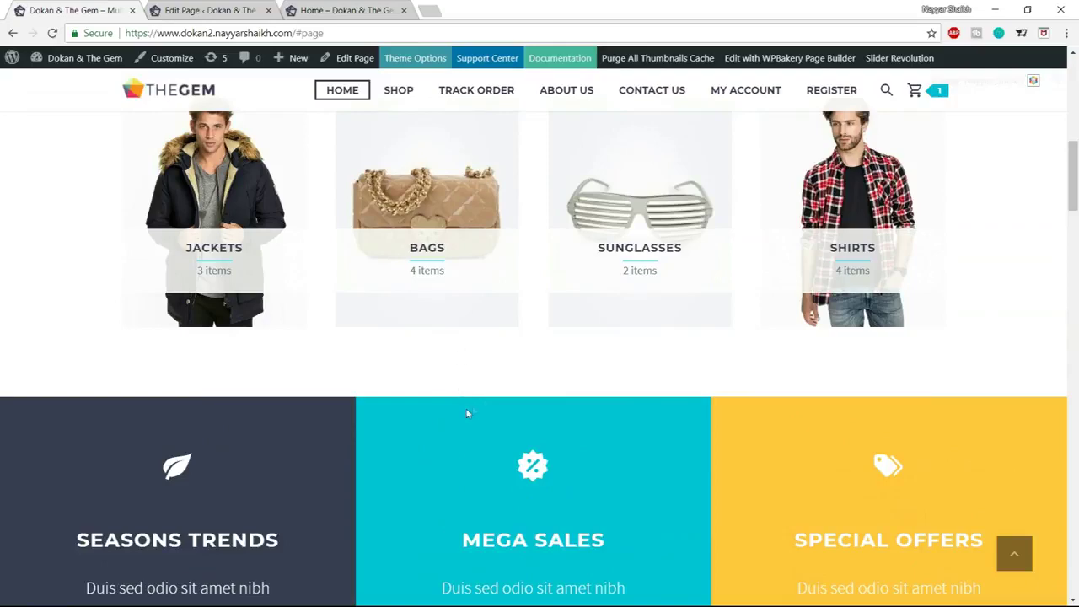
scroll(468, 413, "down", 1)
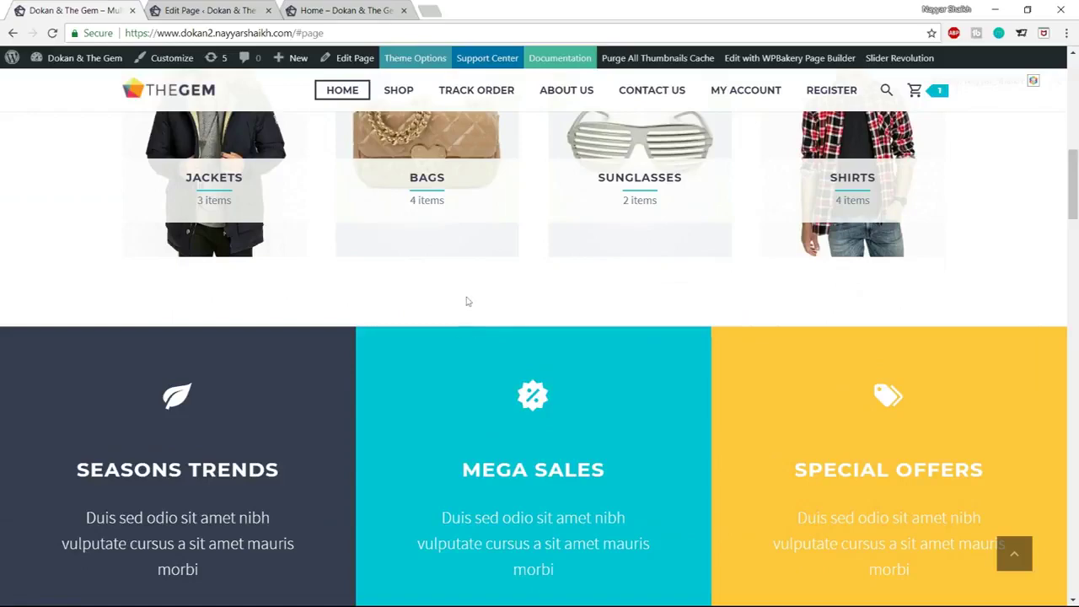
left_click(211, 10)
scroll(570, 339, "down", 3)
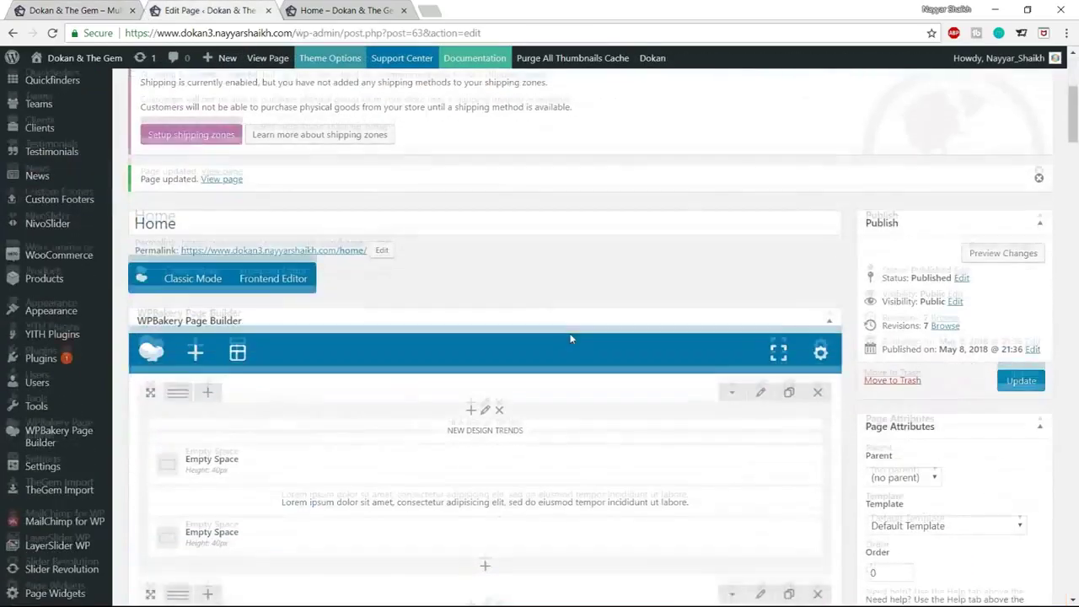
scroll(570, 339, "down", 5)
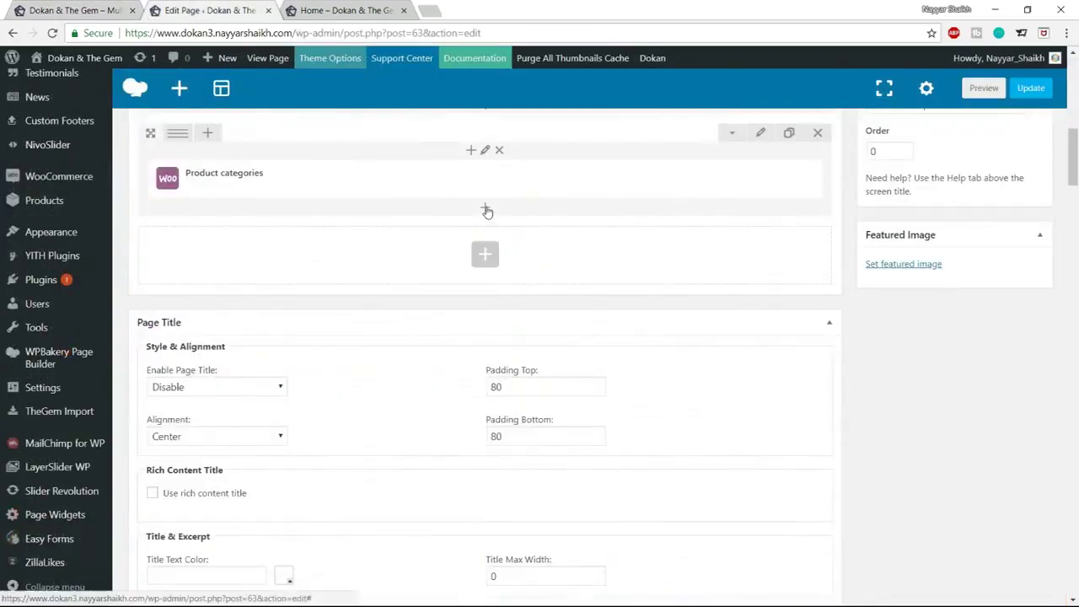
Add a 40px Empty Space spacer below the product categories
left_click(486, 210)
type("em")
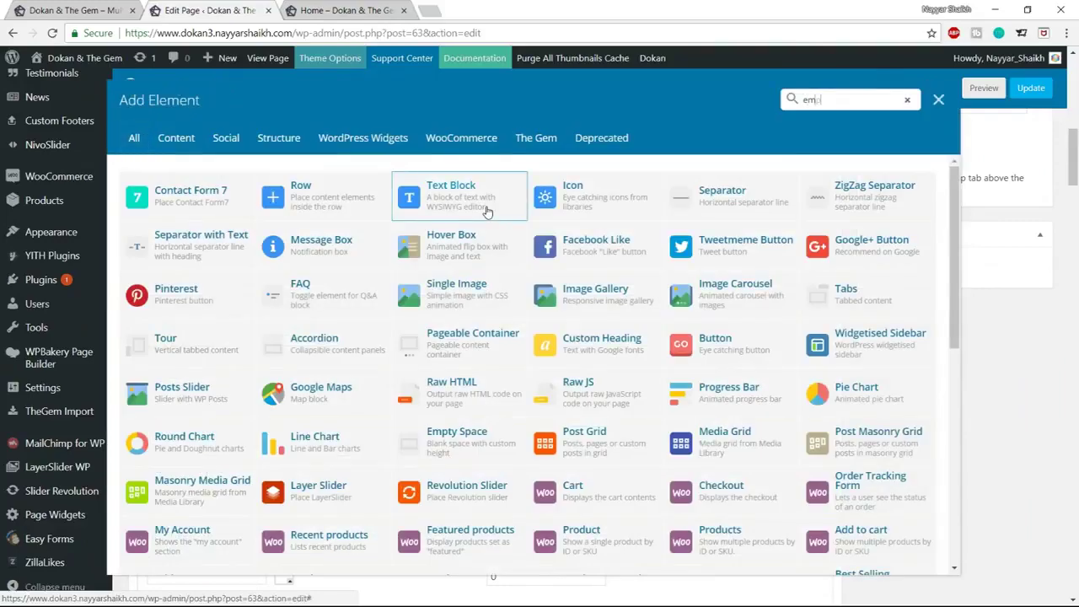
type("pty")
left_click(287, 229)
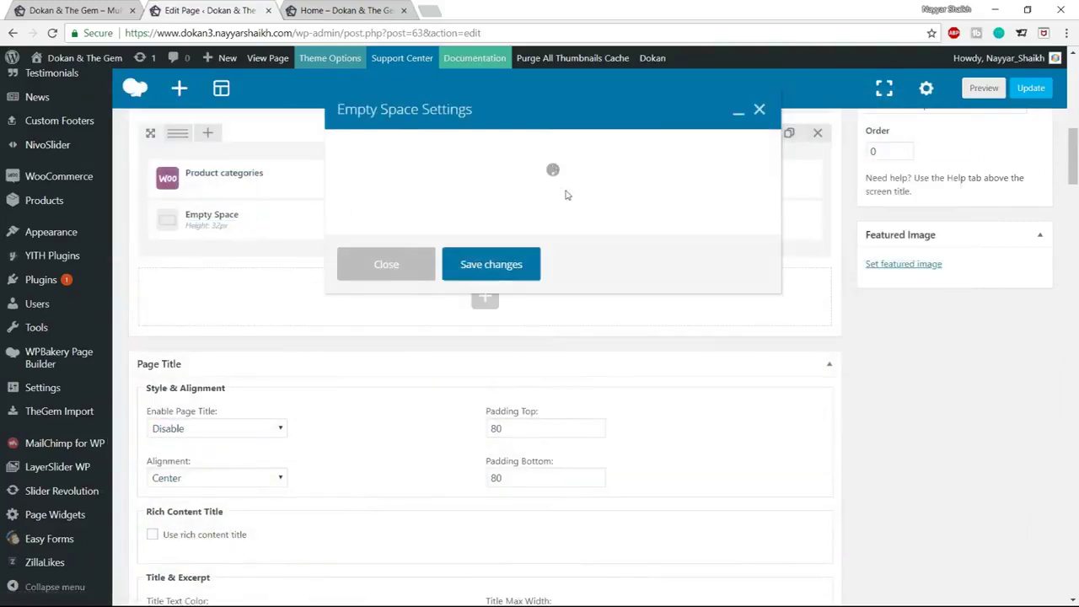
left_click_drag(352, 208, 285, 214)
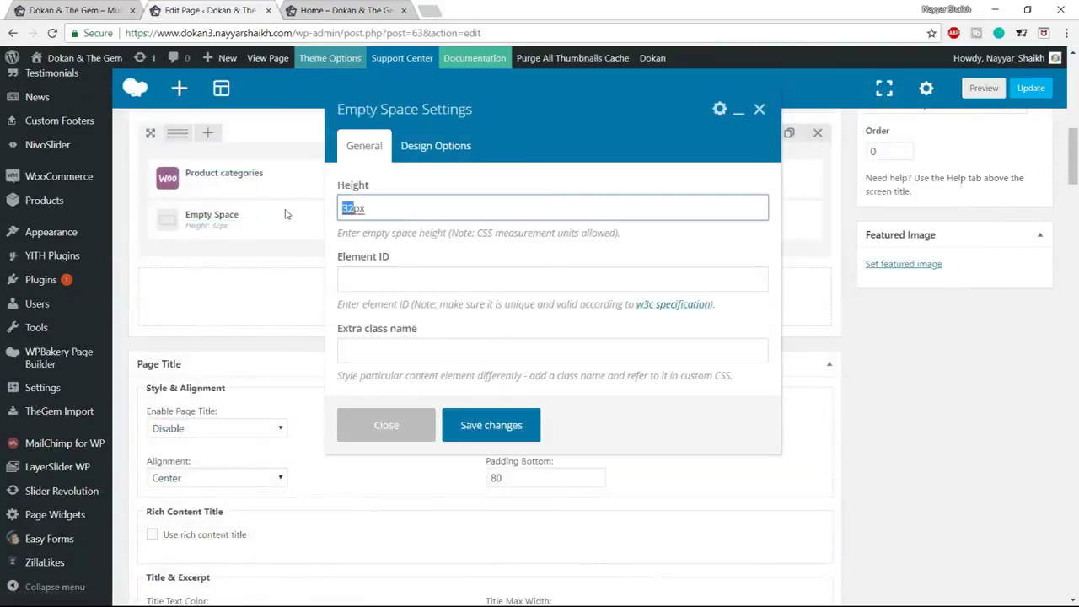
left_click(462, 428)
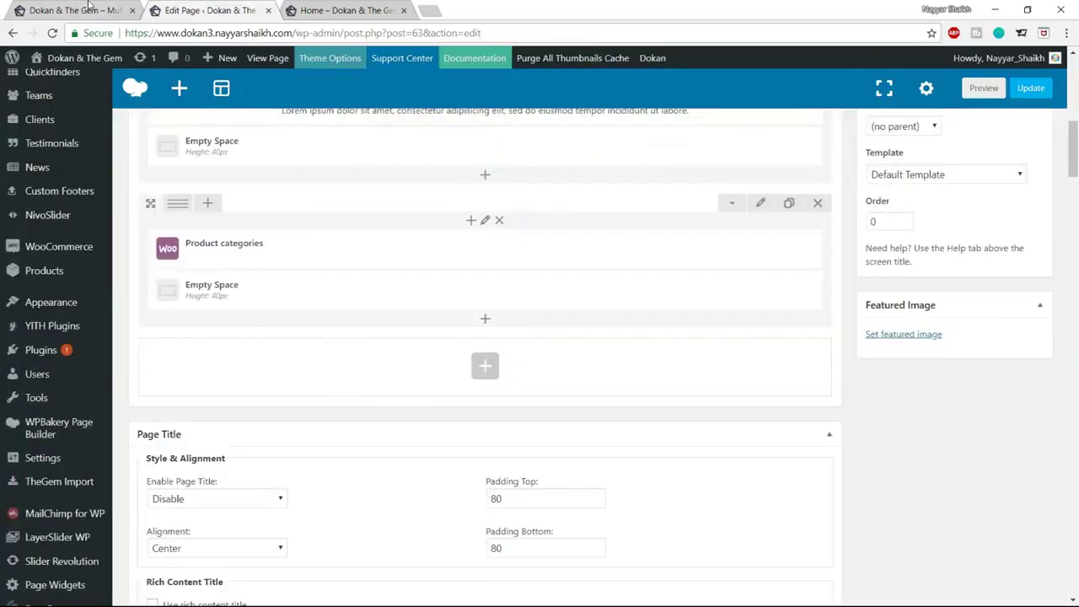
Add a new page row holding an empty Fullwidth Container, then bring up its element list
left_click(88, 8)
left_click(207, 10)
left_click(486, 368)
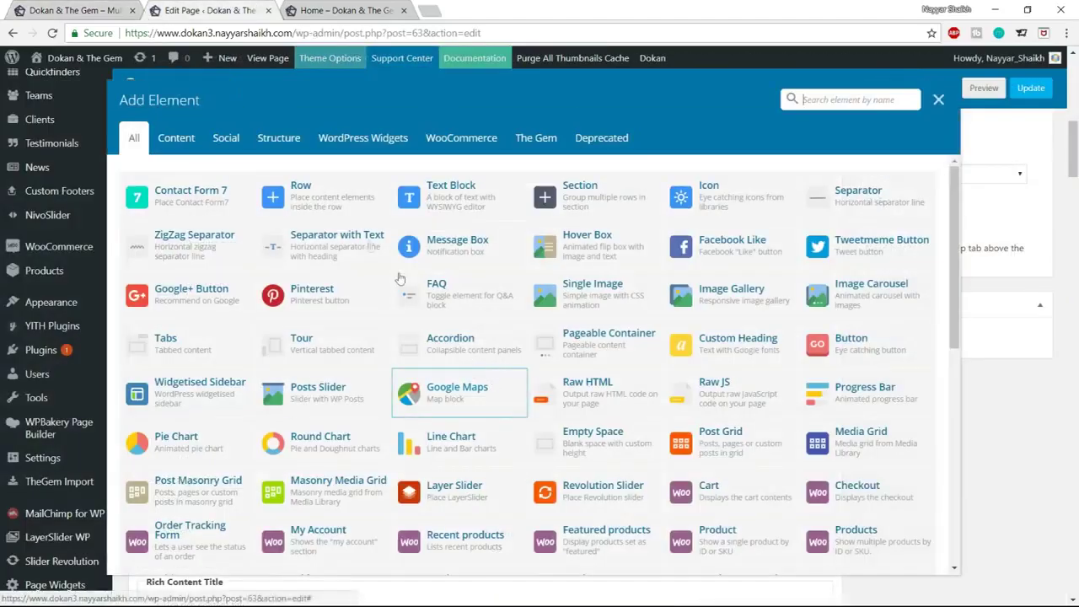
left_click(327, 204)
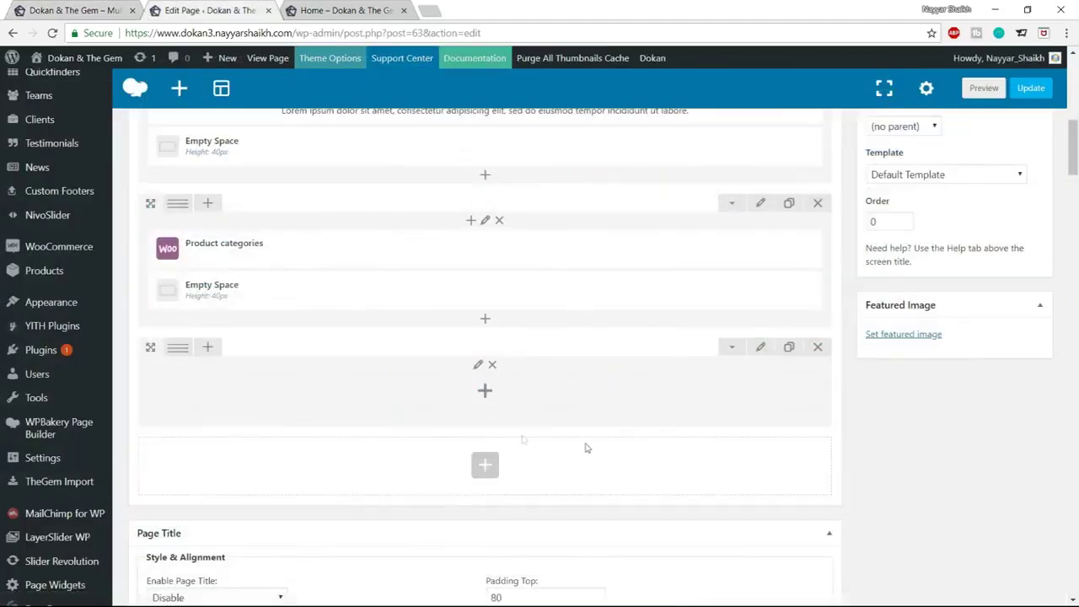
left_click(486, 392)
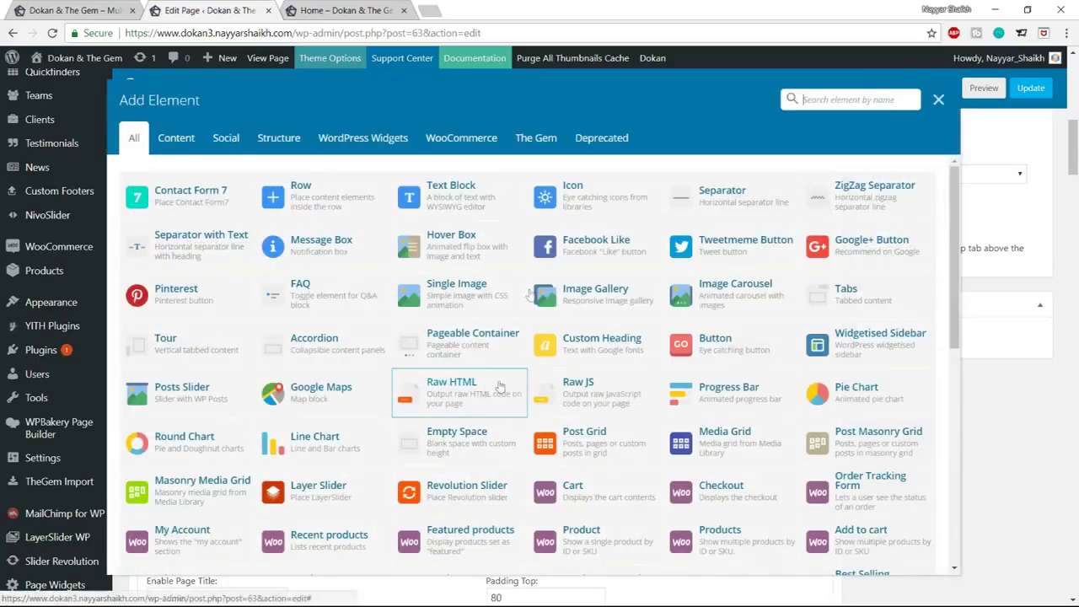
type("full")
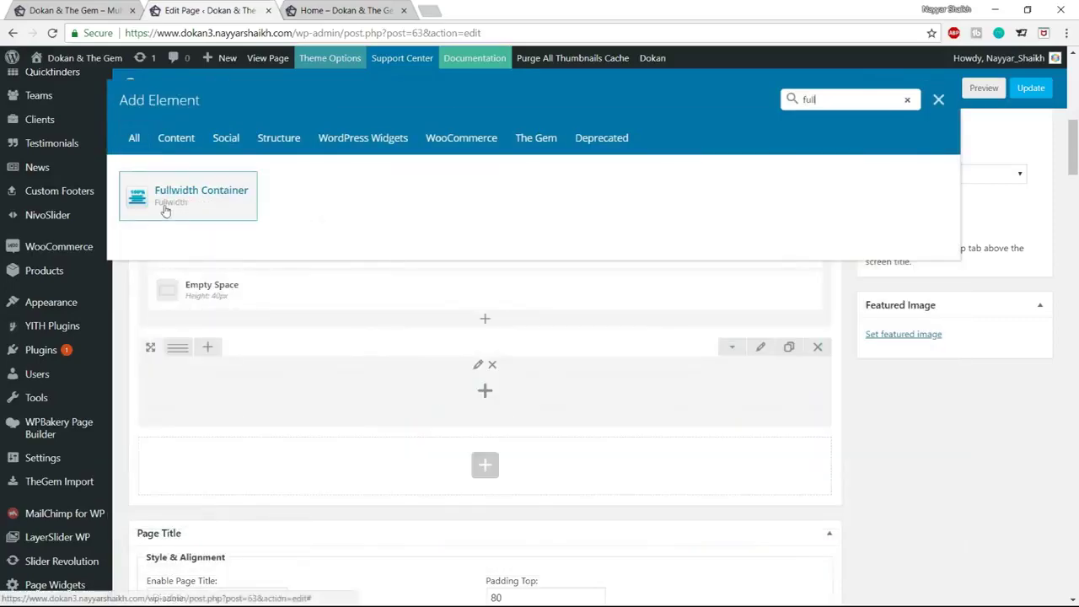
left_click(174, 209)
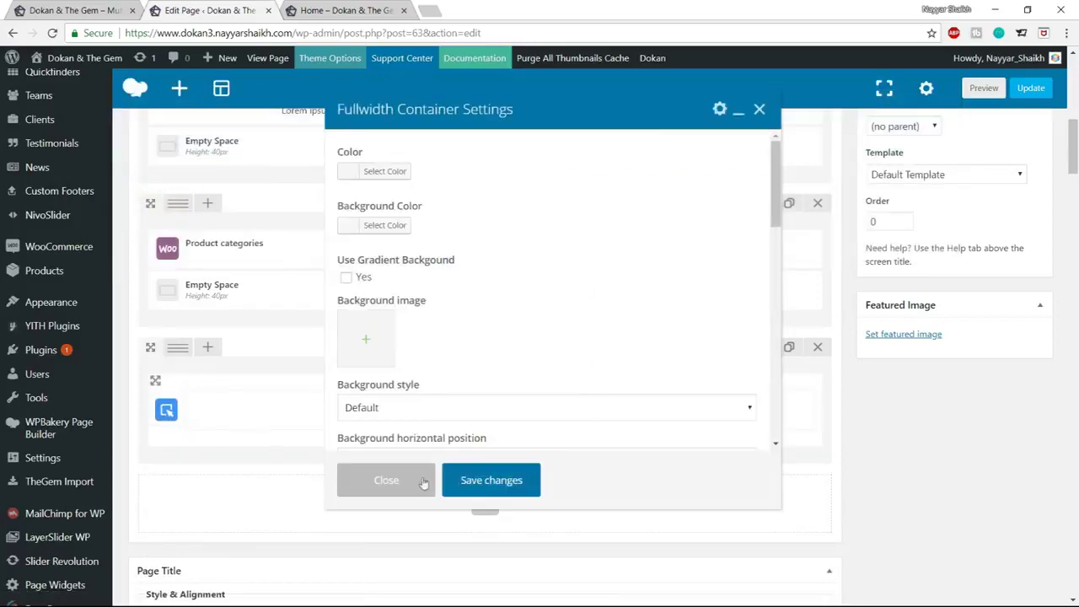
left_click(500, 482)
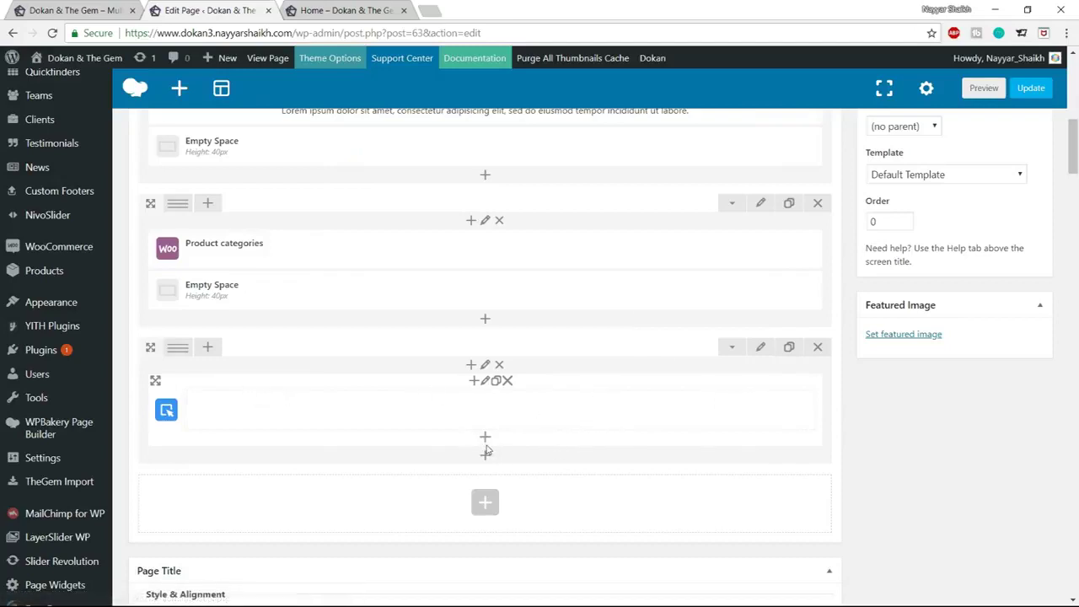
scroll(531, 400, "down", 1)
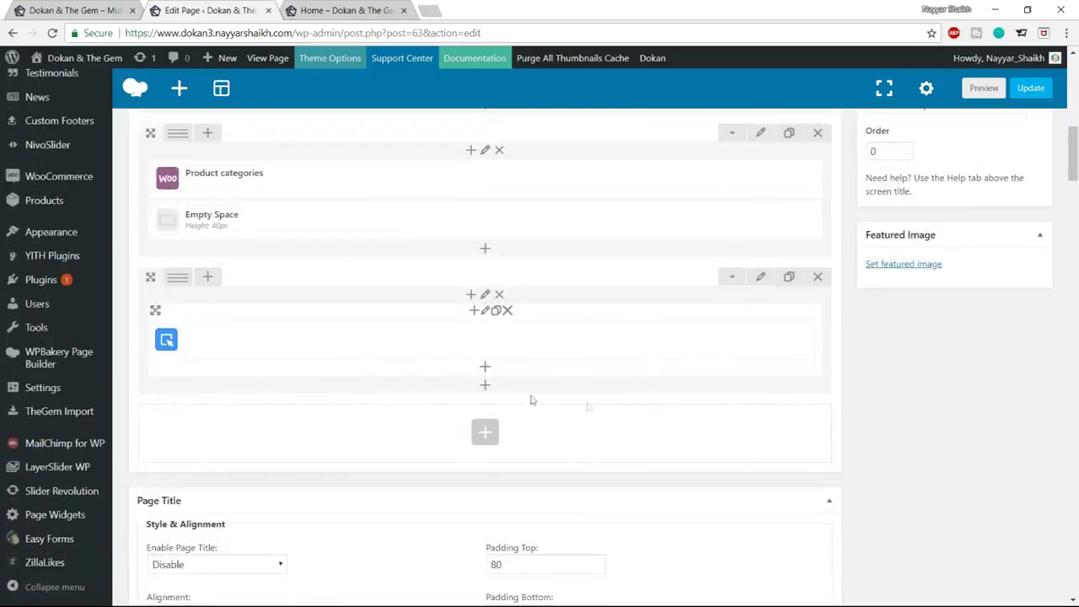
left_click(487, 368)
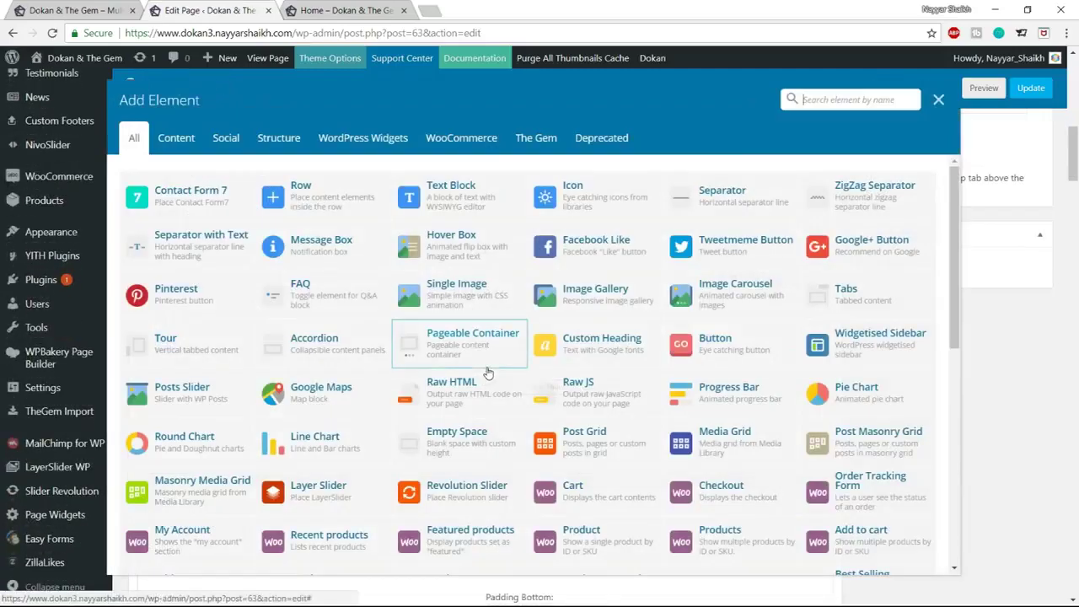
Insert an inner row and split it into three equal 1/3 columns
left_click(309, 212)
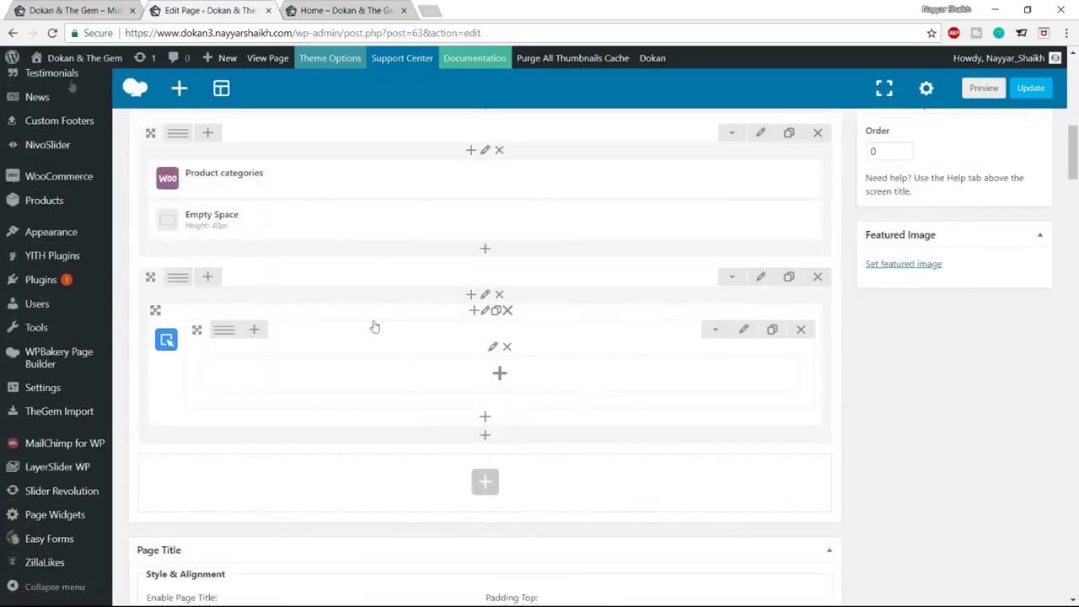
left_click(66, 10)
scroll(464, 393, "down", 1)
mouse_move(225, 266)
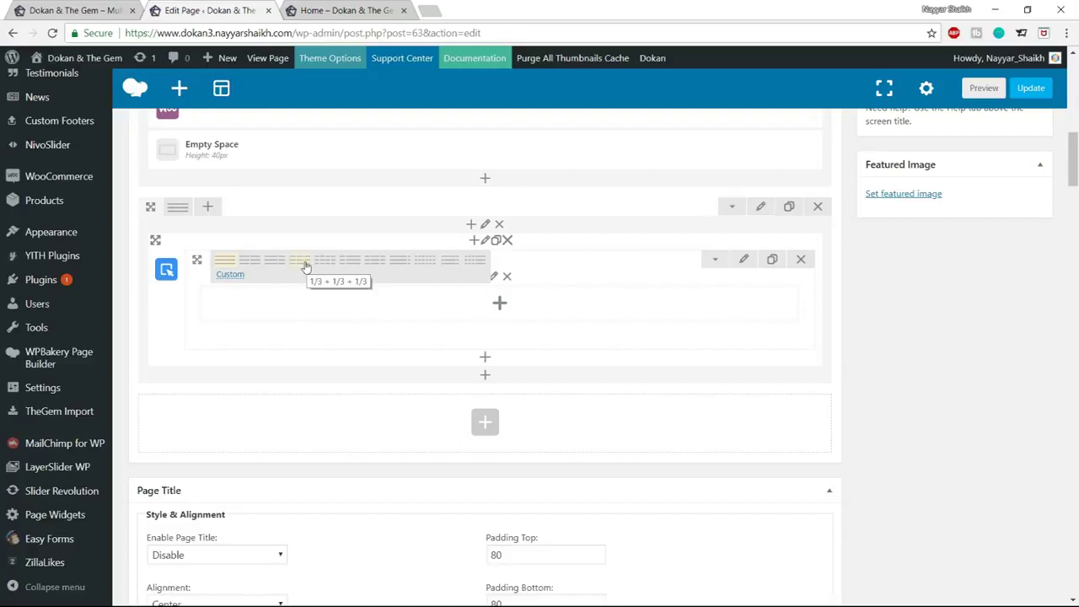
left_click(305, 266)
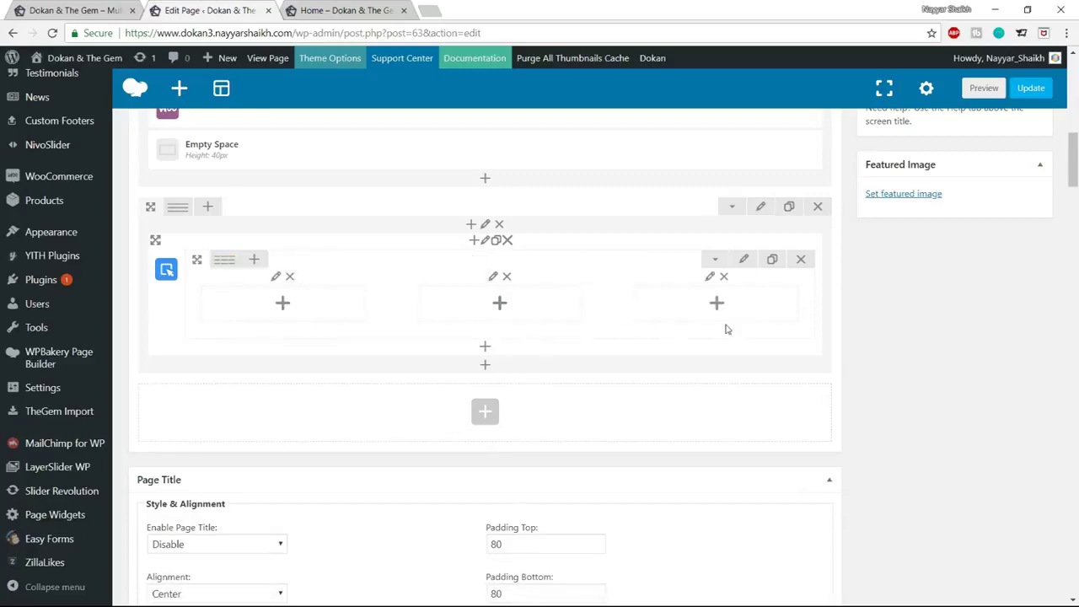
Search the first column's element list for 'icon' after rechecking the demo's colored boxes
left_click(83, 11)
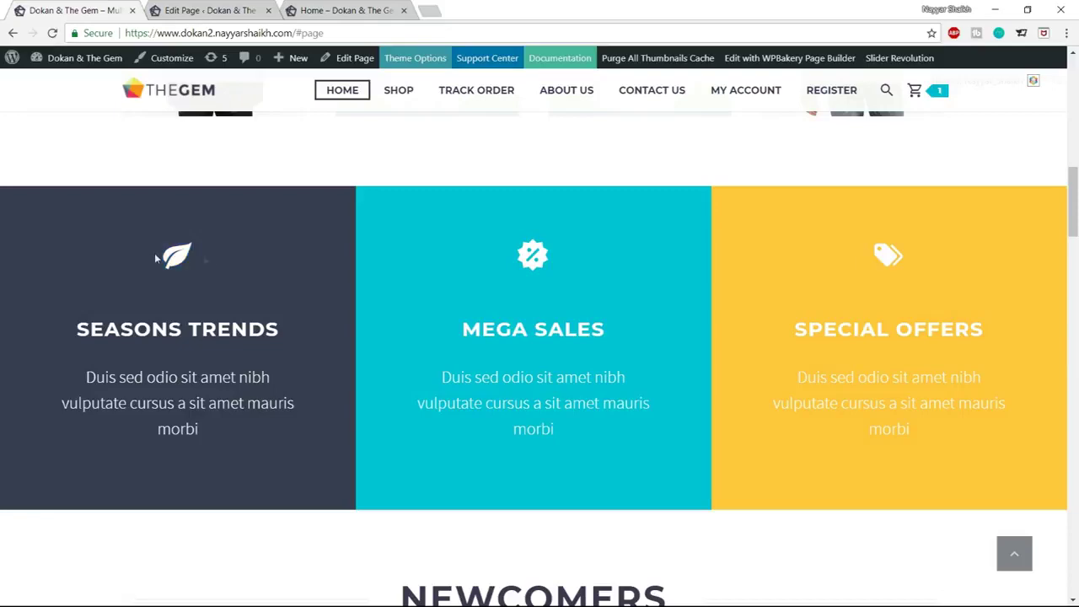
left_click(186, 12)
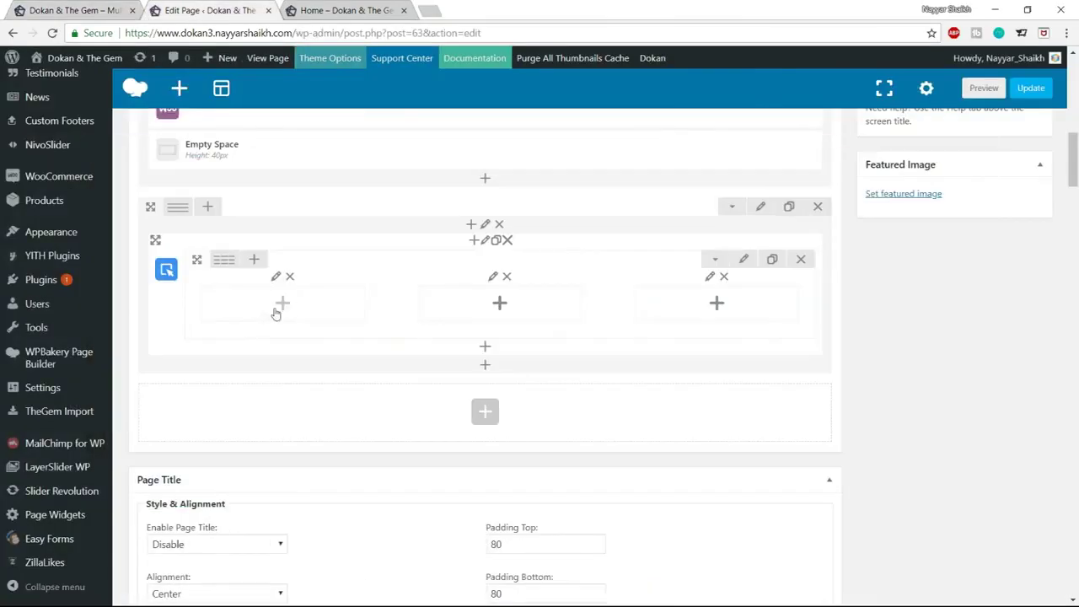
left_click(287, 310)
type("icon")
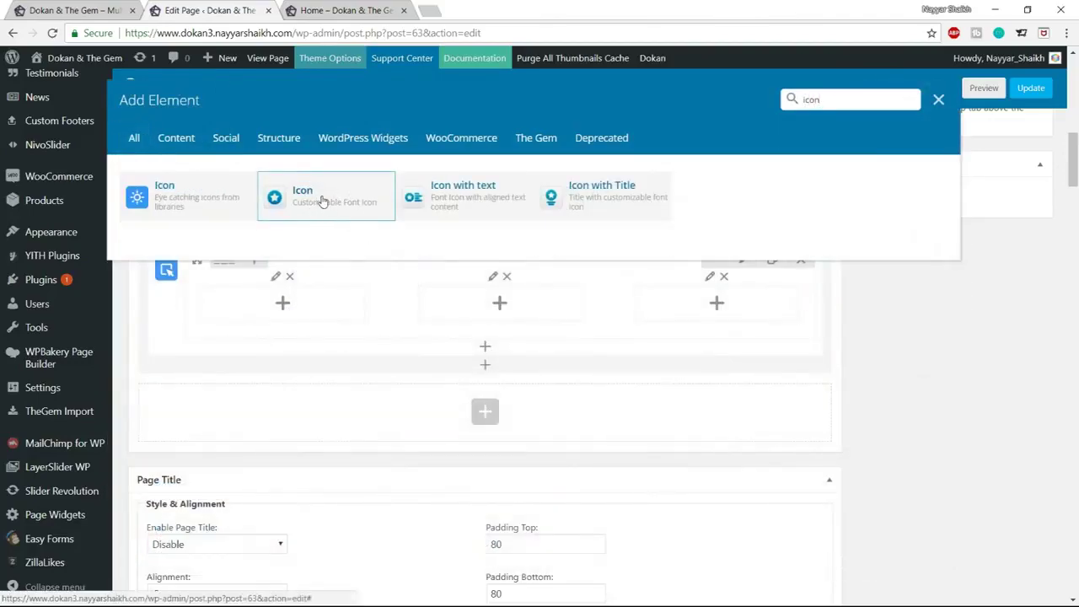
Add an Icon element to the first column and switch its icon pack to Material Design
left_click(313, 205)
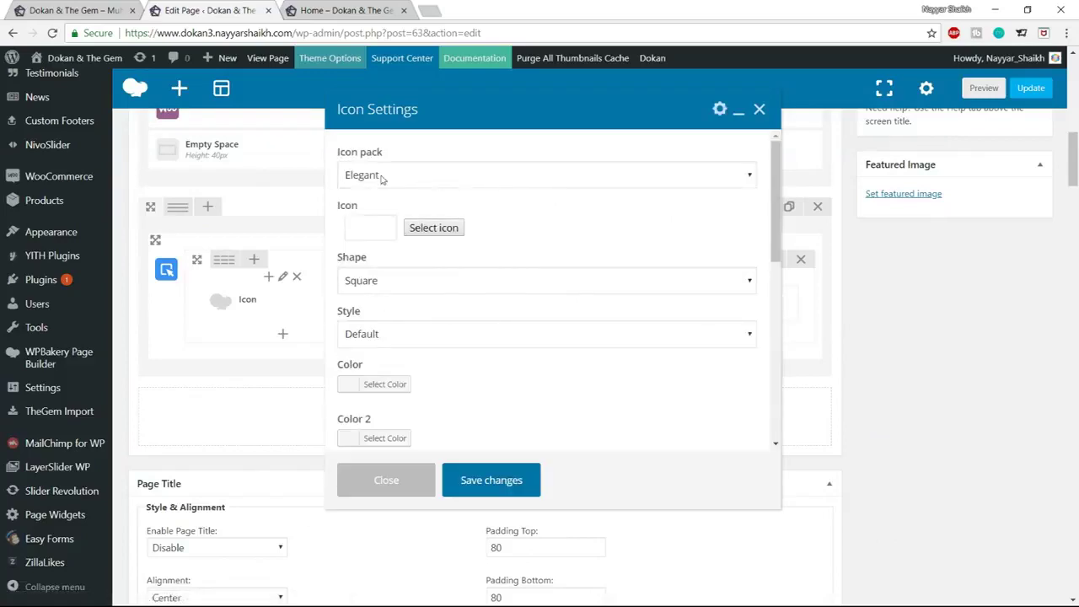
left_click(402, 182)
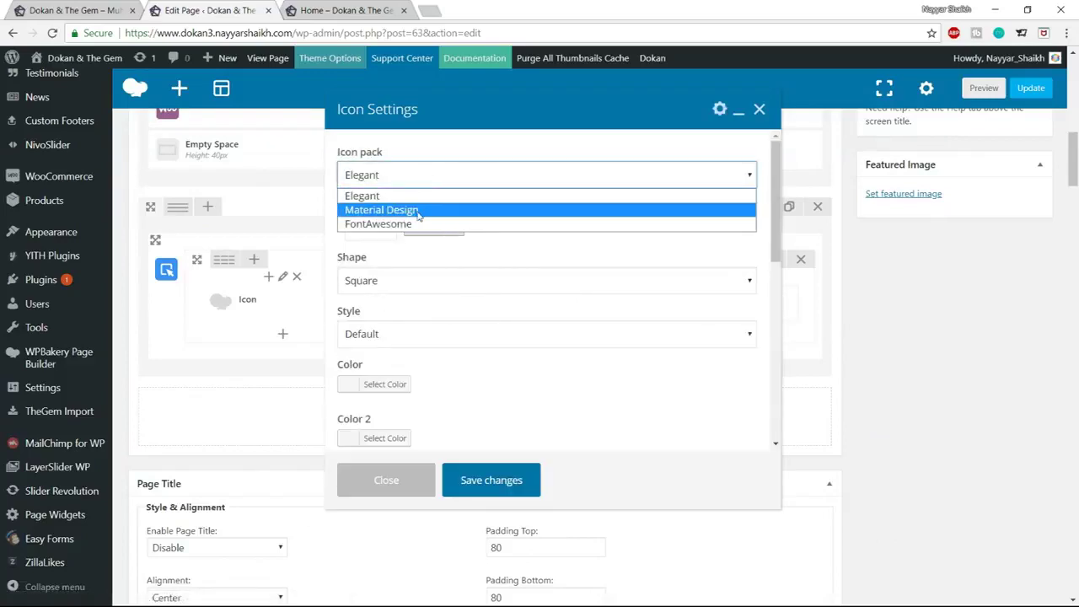
left_click(417, 211)
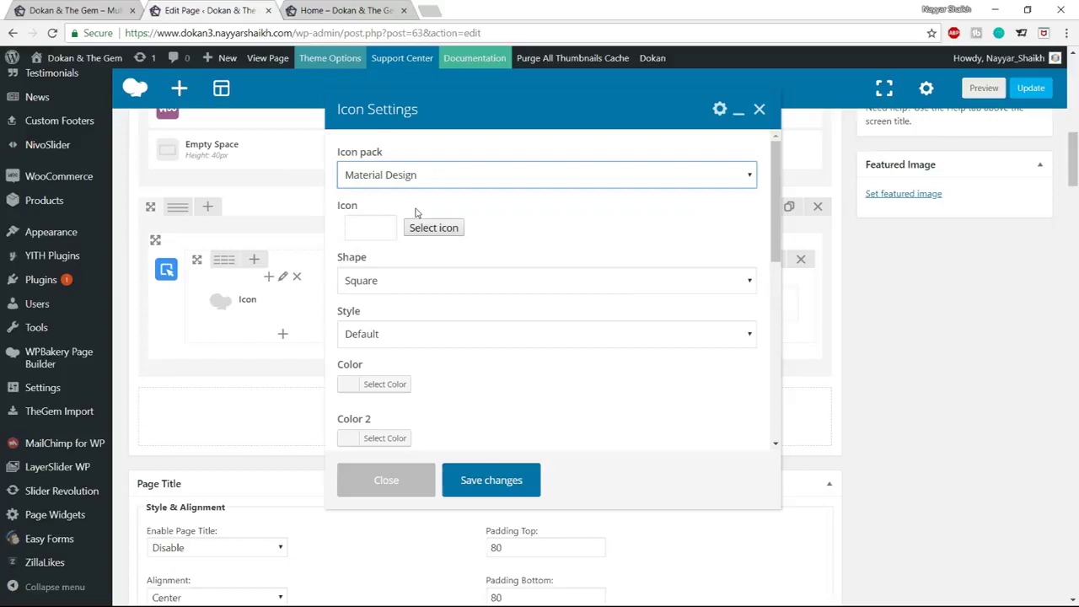
left_click(460, 228)
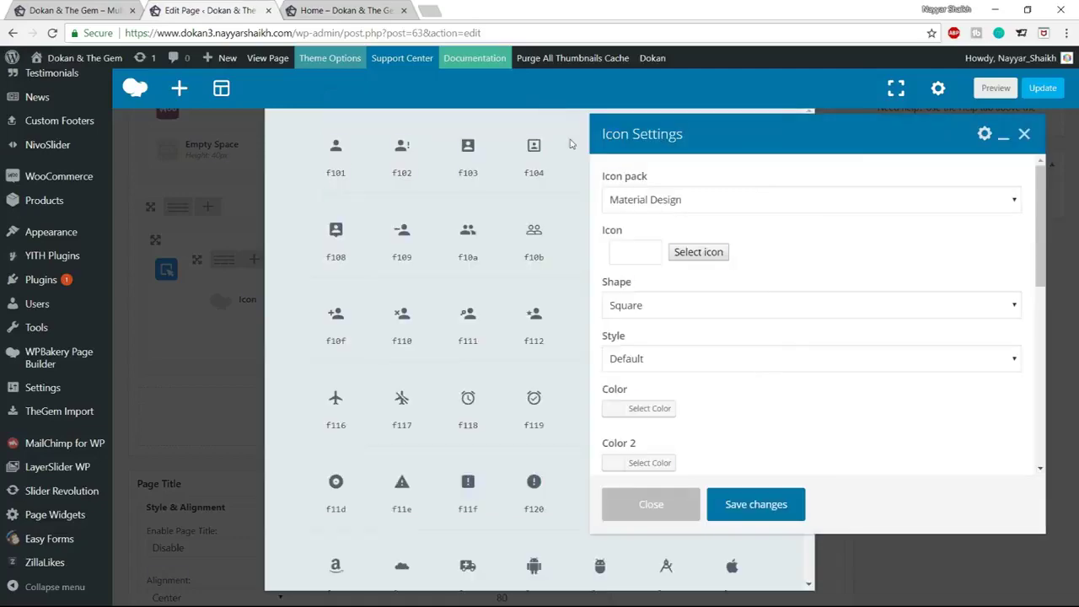
left_click_drag(829, 148, 251, 282)
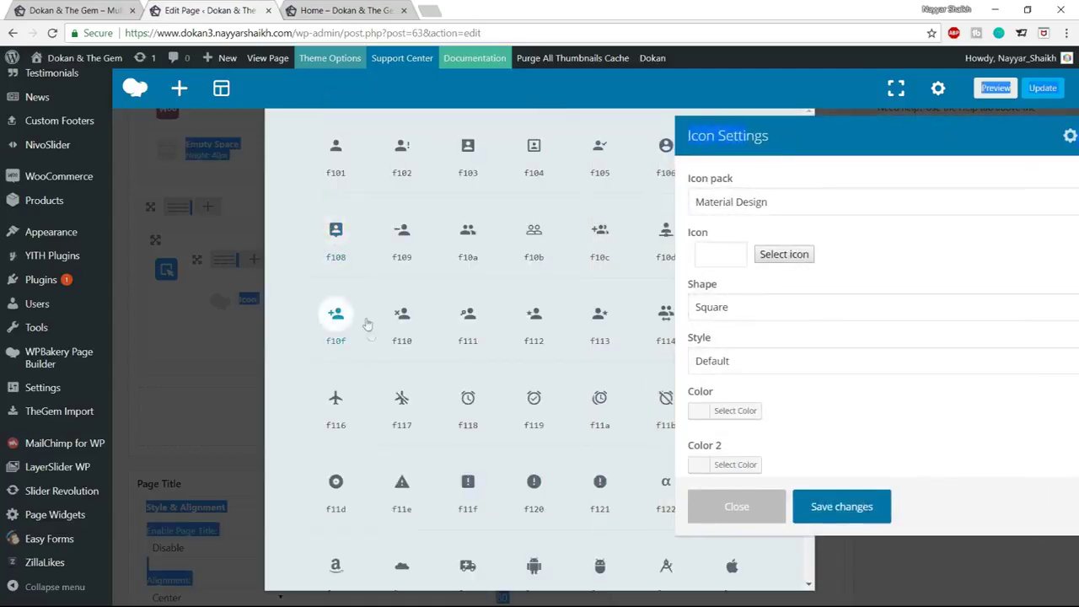
scroll(371, 328, "down", 1)
scroll(472, 354, "down", 1)
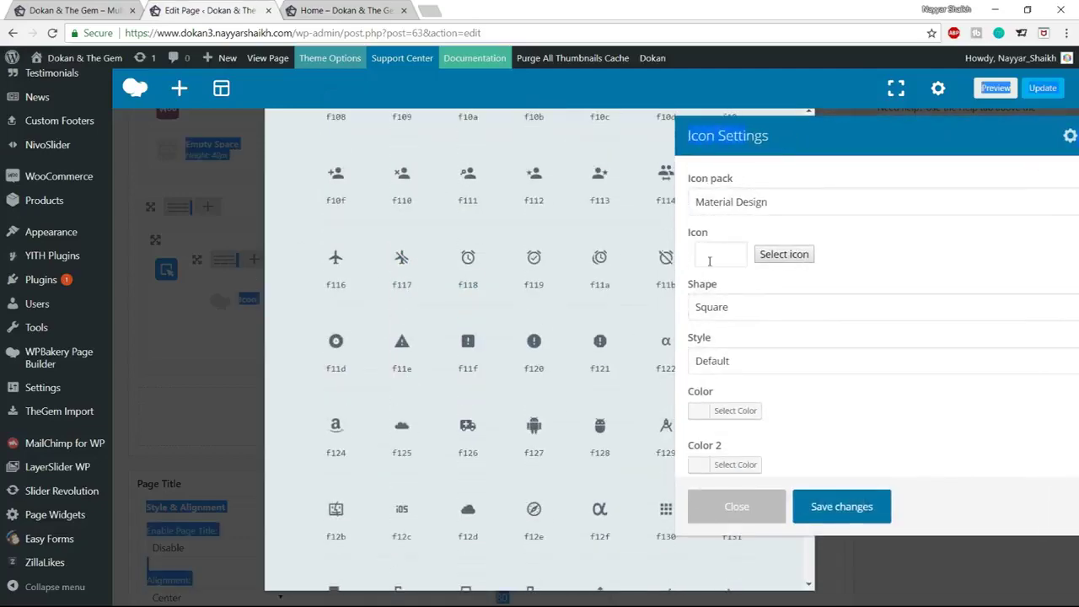
left_click(736, 261)
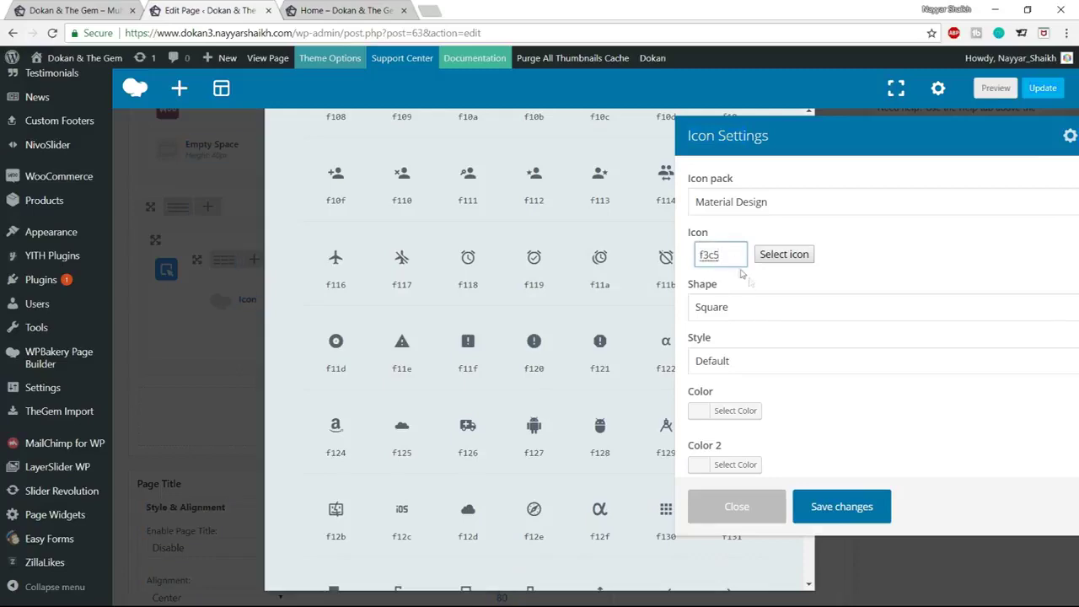
Set the icon to the Material Design leaf icon code f3c5
right_click(49, 4)
left_click(50, 8)
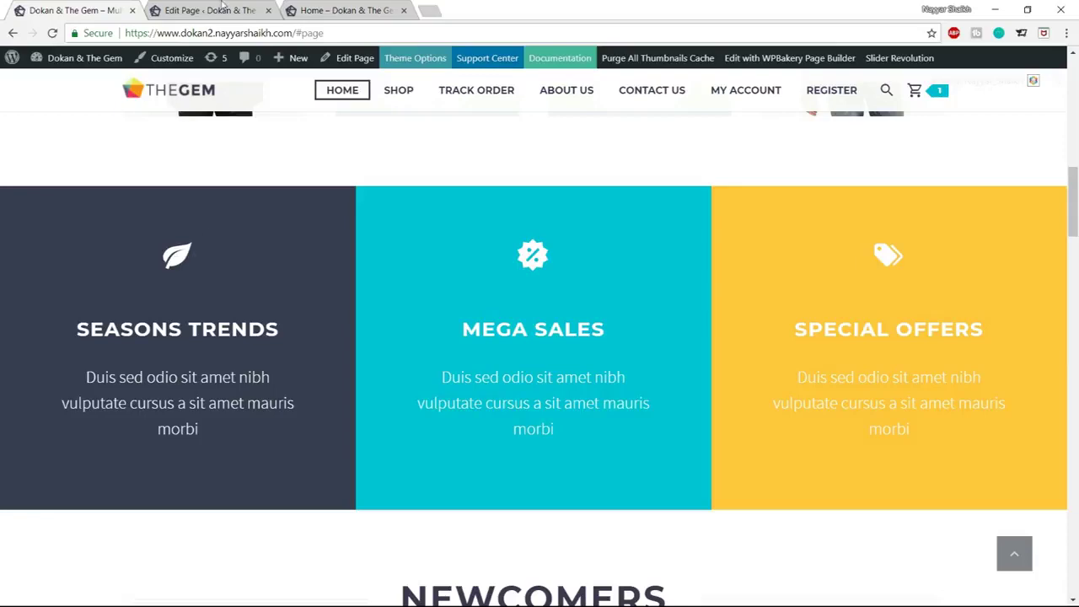
left_click(221, 7)
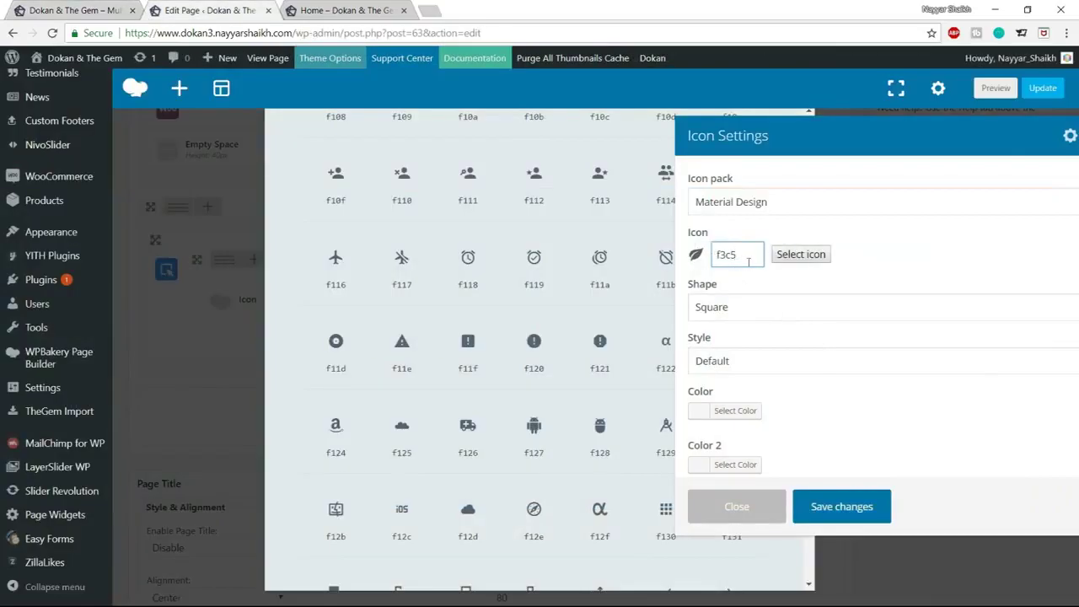
scroll(567, 396, "down", 19)
scroll(567, 444, "down", 20)
scroll(567, 445, "down", 20)
scroll(568, 445, "down", 13)
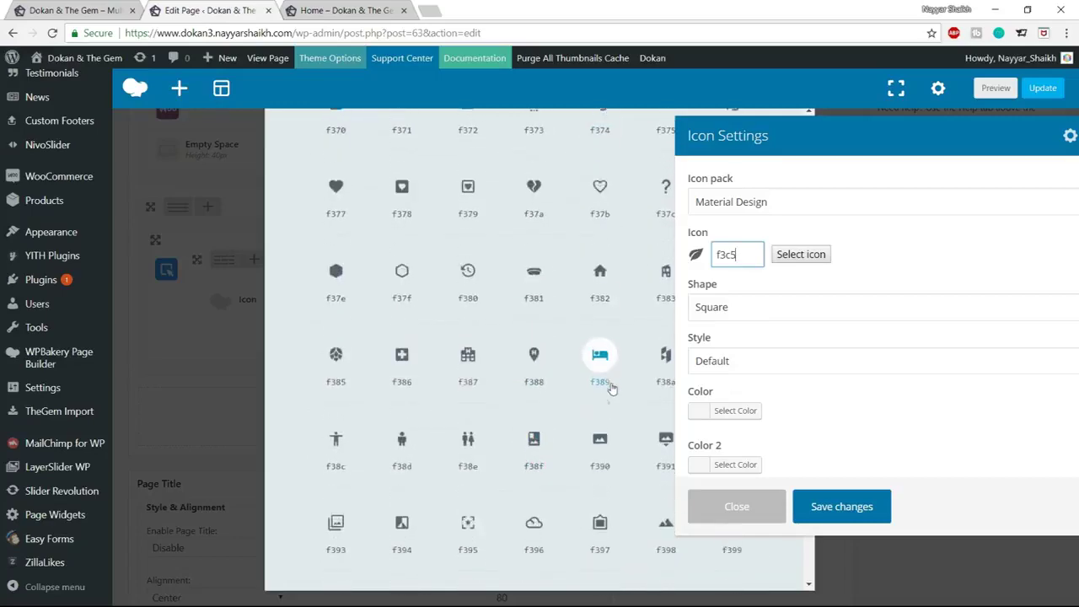
scroll(612, 389, "down", 20)
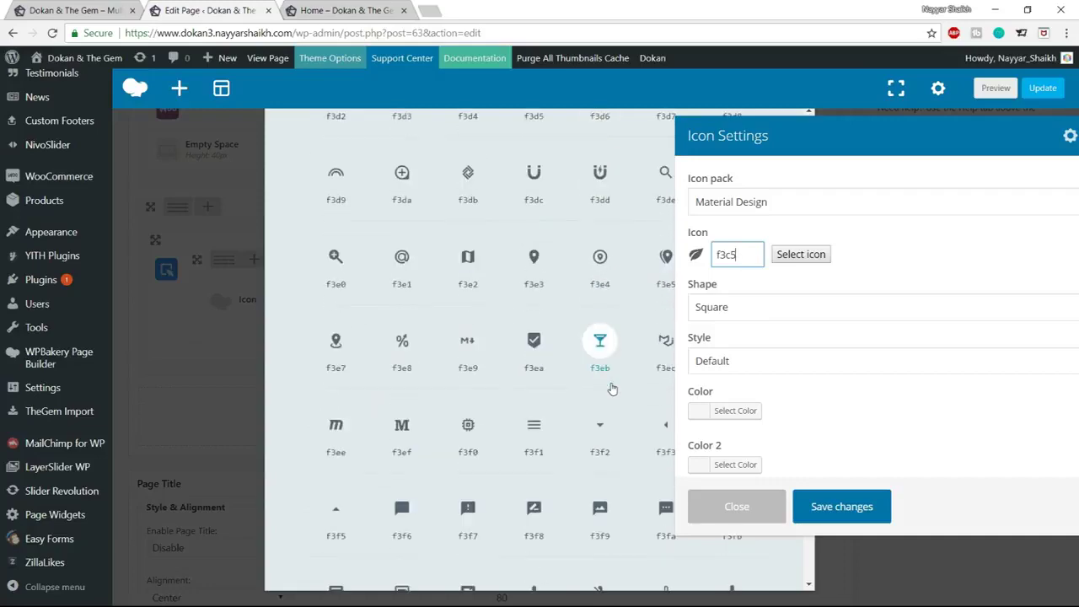
scroll(613, 389, "up", 7)
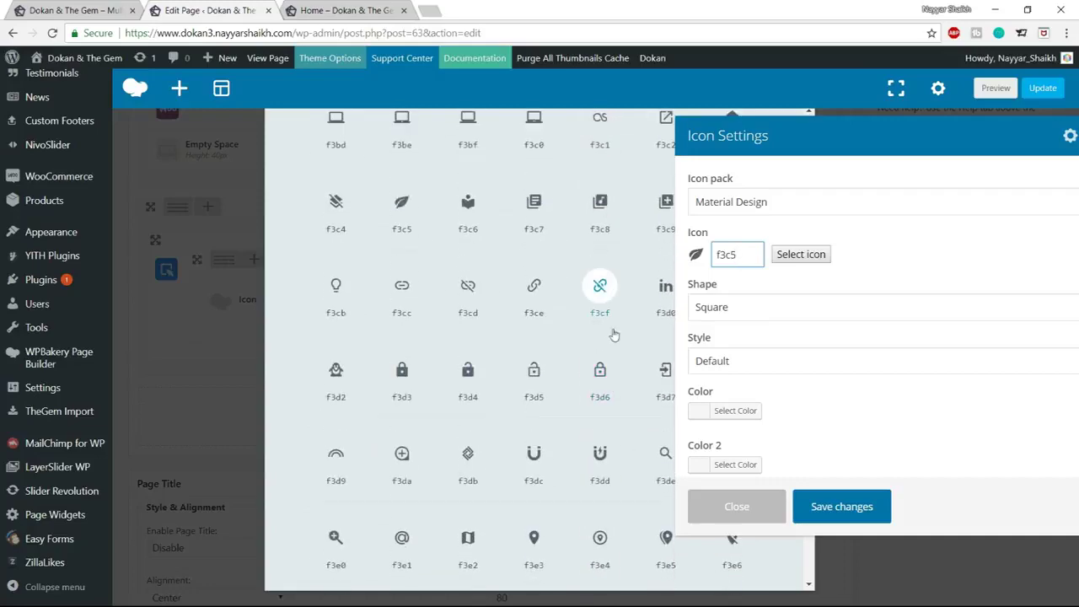
scroll(540, 337, "up", 2)
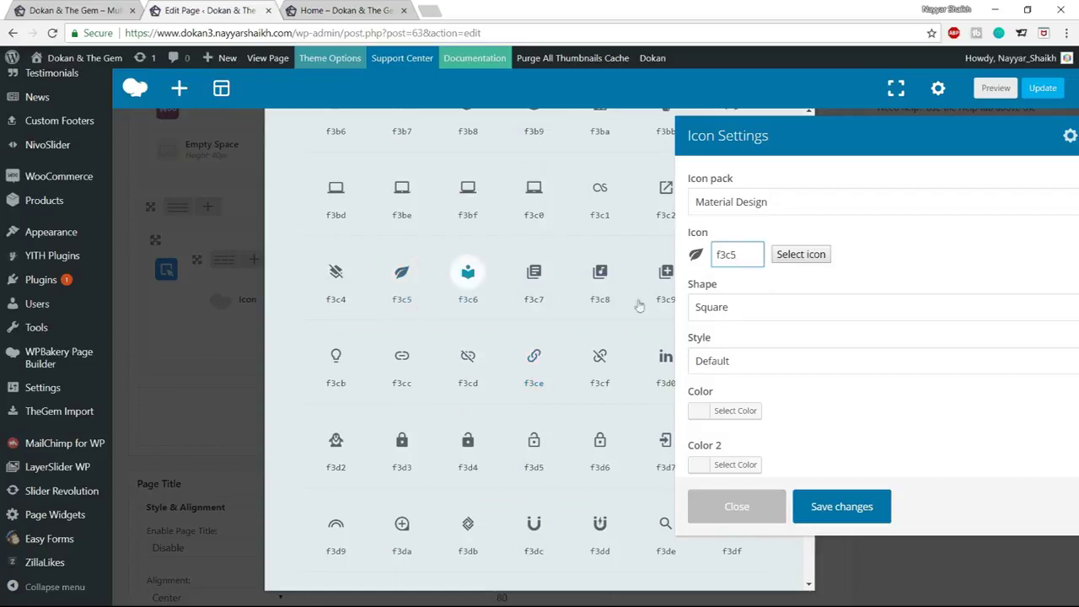
left_click_drag(736, 253, 713, 255)
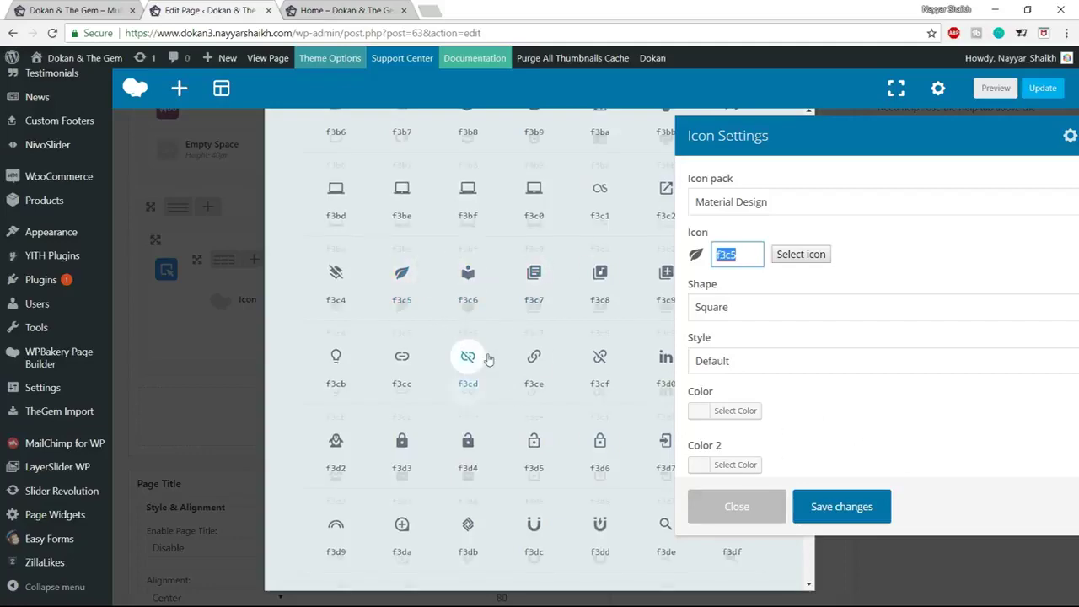
scroll(469, 363, "up", 3)
left_click_drag(858, 148, 750, 143)
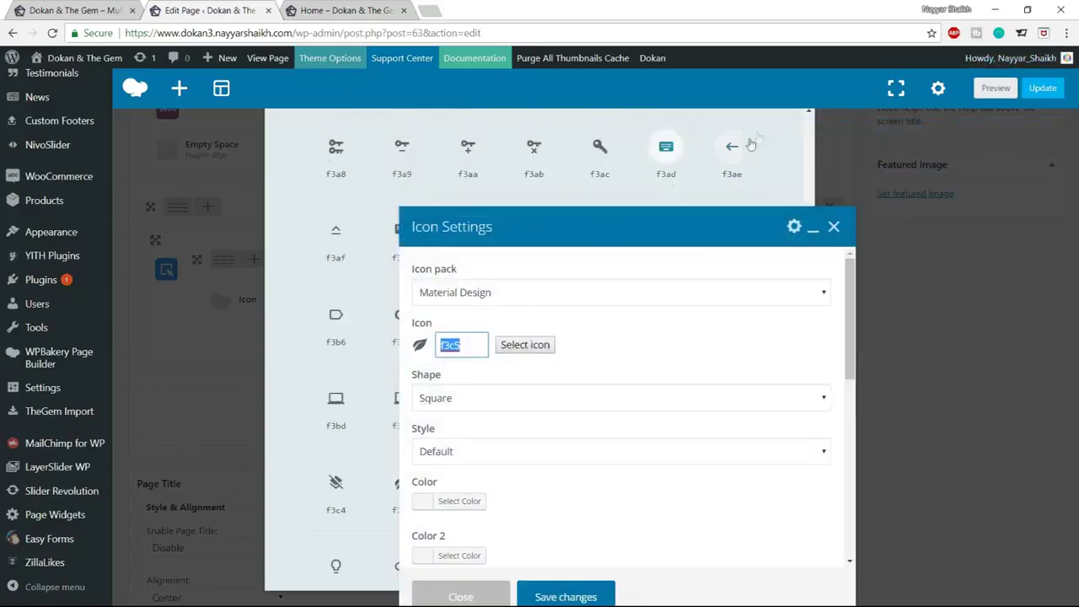
Set the icon colour to white #ffffff
scroll(750, 152, "up", 5)
left_click(827, 130)
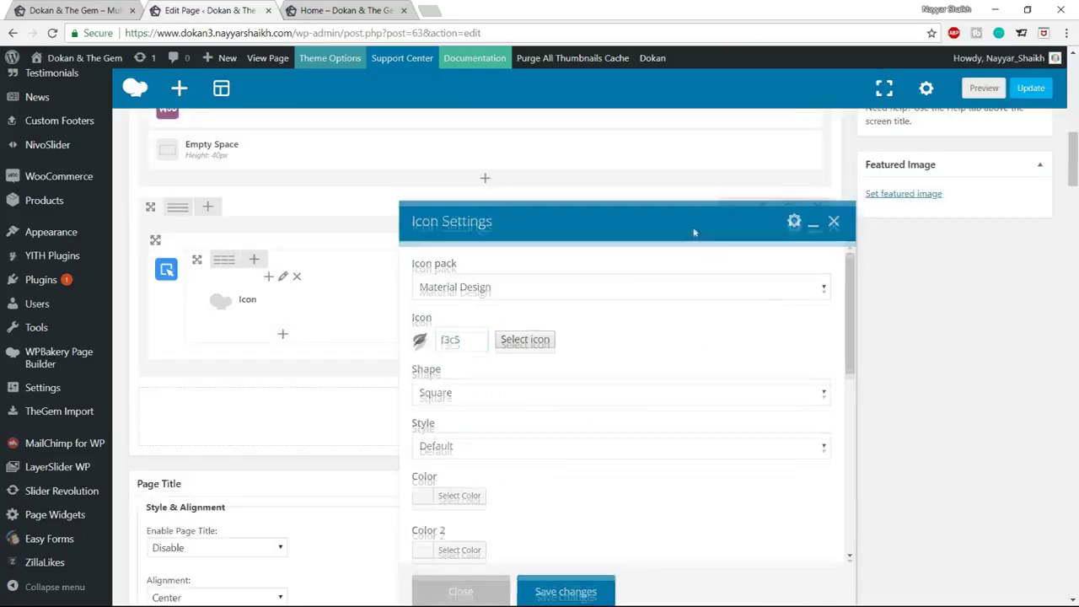
left_click_drag(694, 230, 695, 153)
scroll(499, 271, "down", 1)
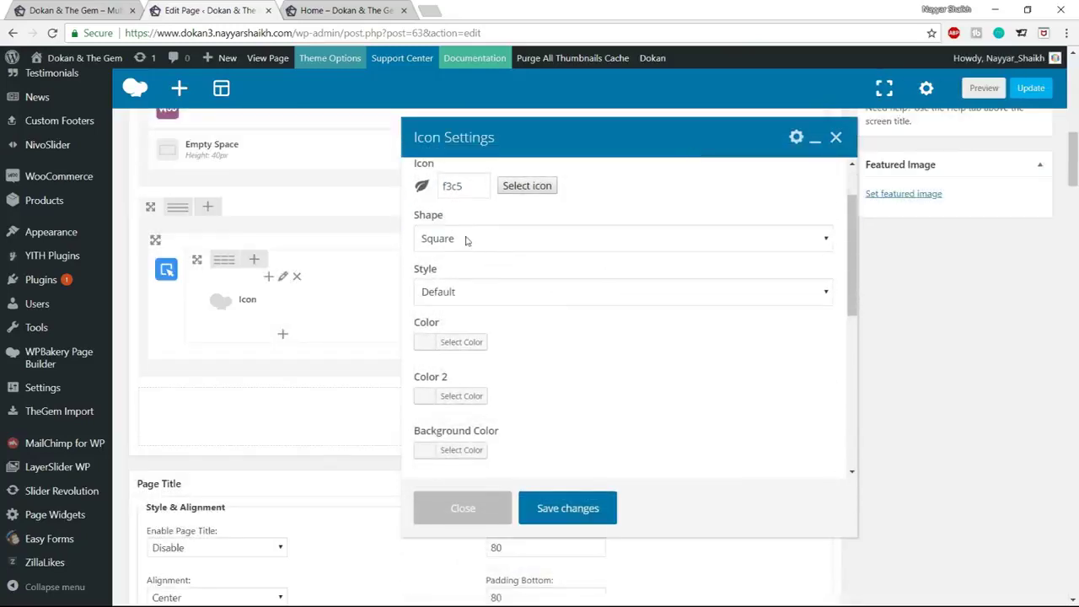
scroll(600, 352, "down", 1)
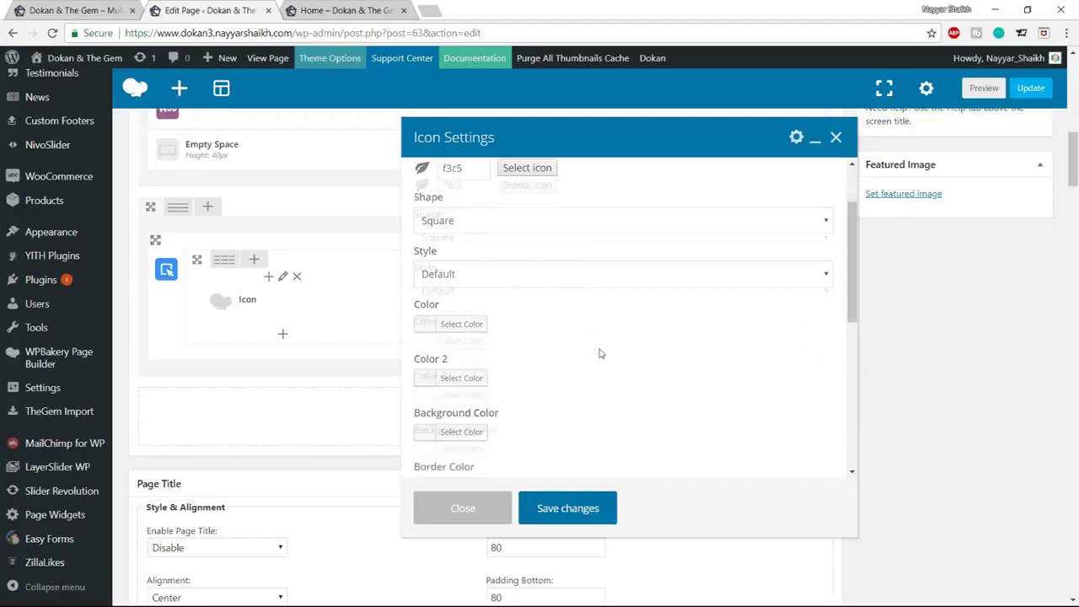
left_click(475, 271)
left_click(482, 354)
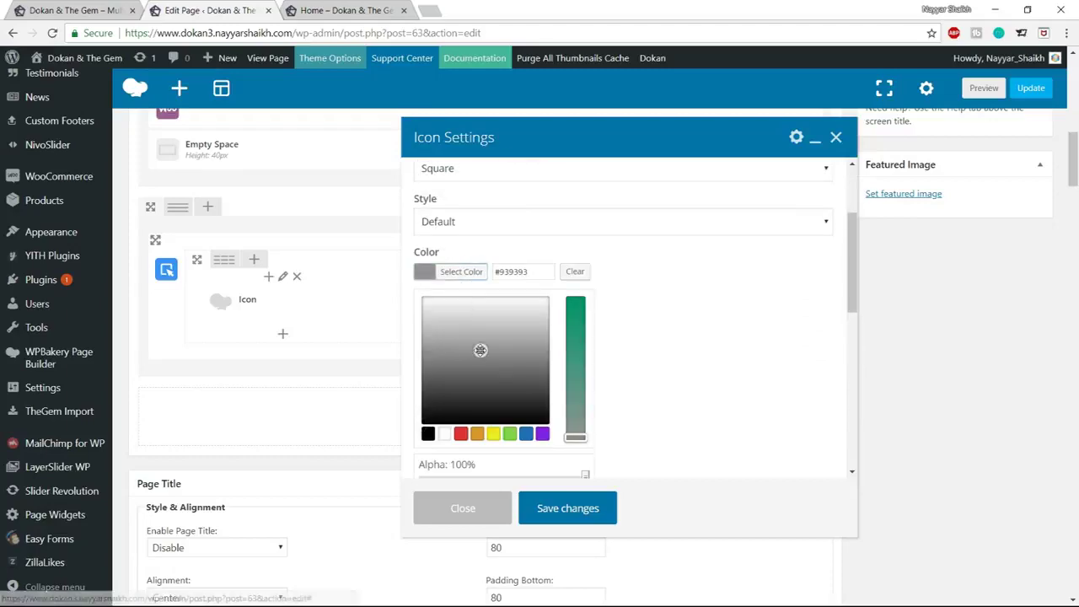
left_click(444, 434)
left_click(97, 9)
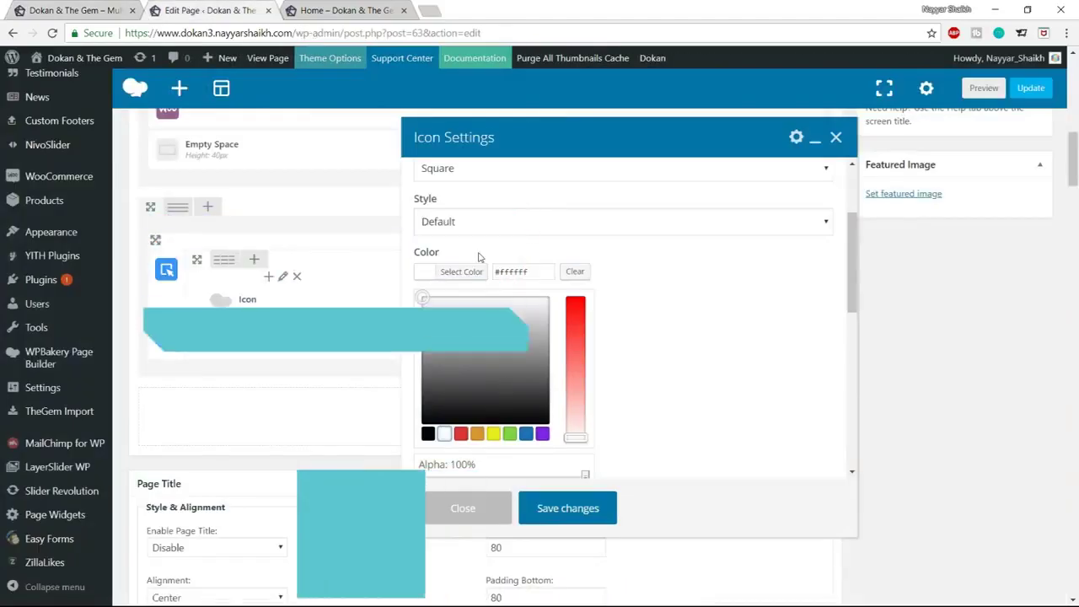
left_click(453, 276)
left_click(610, 308)
Make the icon medium size and centred with 40 top and 60 bottom margins, and save
scroll(706, 337, "down", 5)
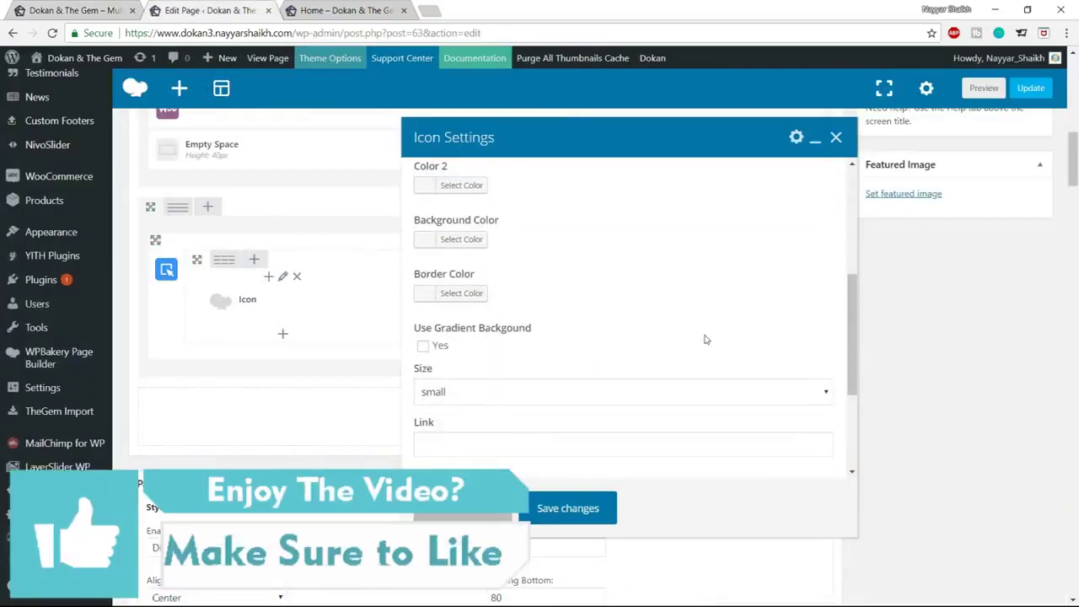
scroll(706, 340, "down", 2)
left_click(497, 203)
left_click(498, 239)
scroll(579, 340, "down", 3)
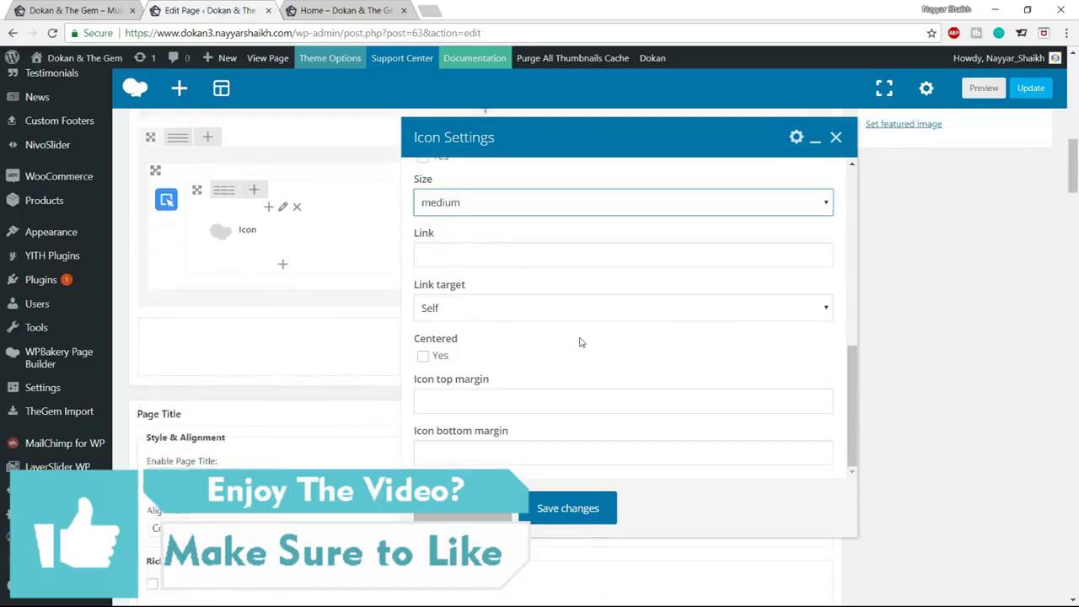
left_click(424, 356)
left_click(498, 395)
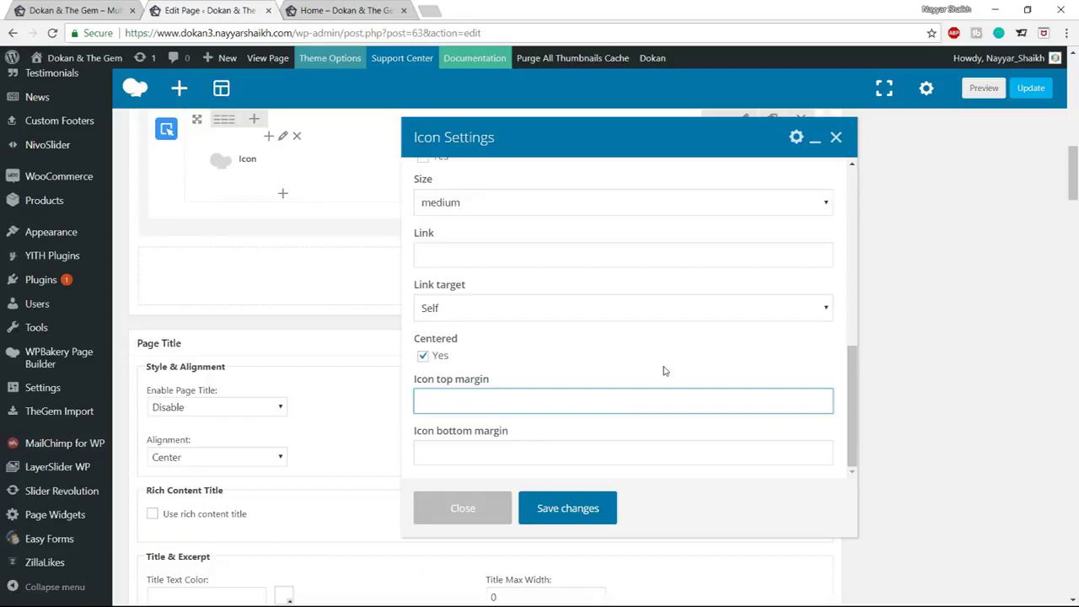
key("Tab")
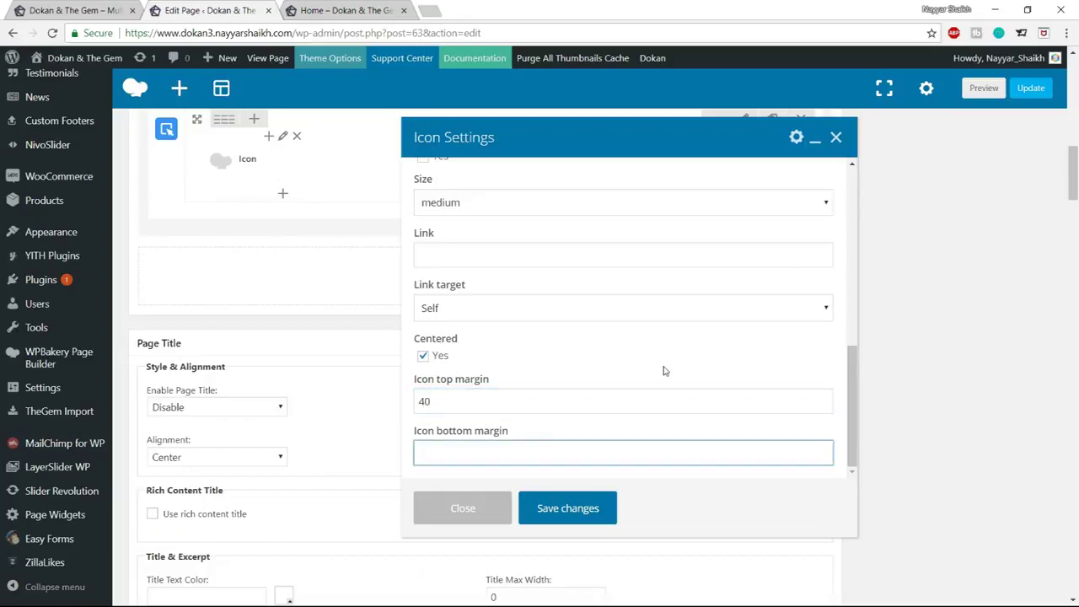
left_click(593, 507)
scroll(659, 456, "up", 2)
Copy the SEASONS TRENDS heading from the demo home page
key("ctrl+1")
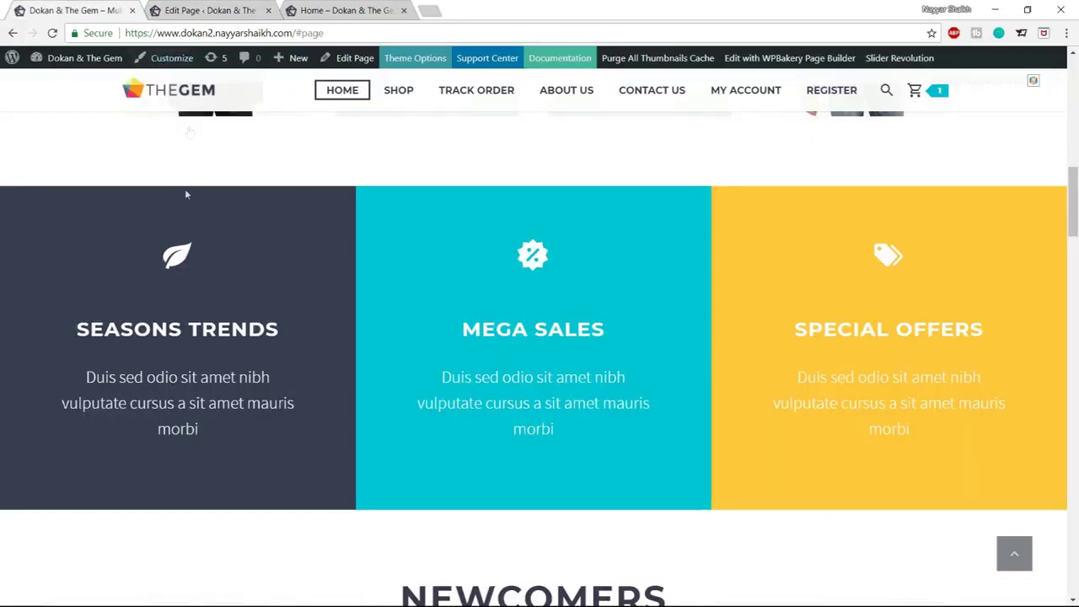
left_click_drag(76, 331, 281, 330)
key("ctrl+c")
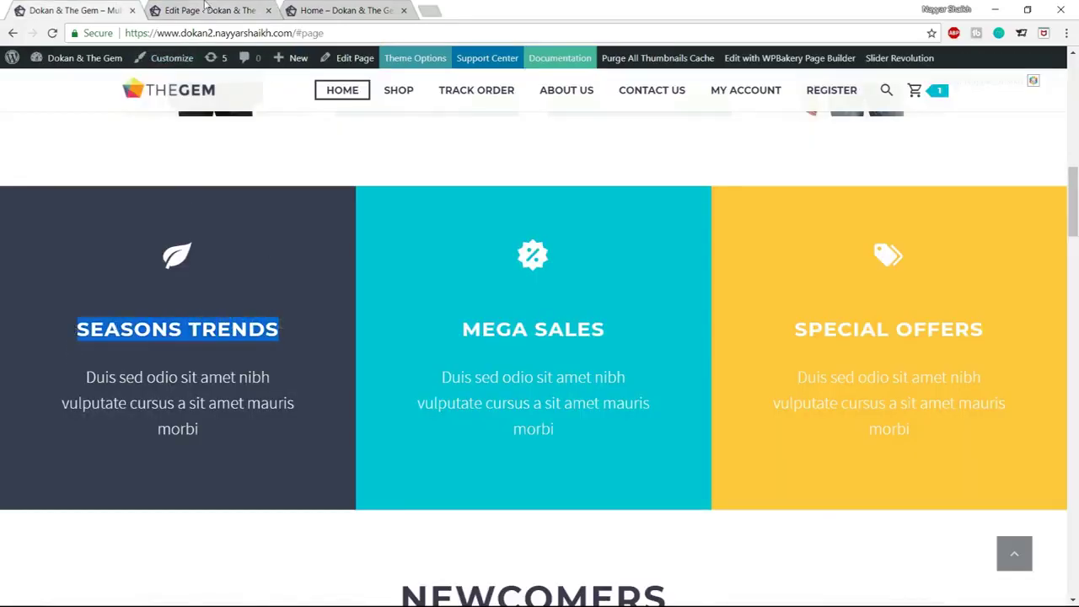
key("ctrl+2")
Add a Text Block to the first column containing the pasted SEASONS TRENDS heading
left_click(282, 336)
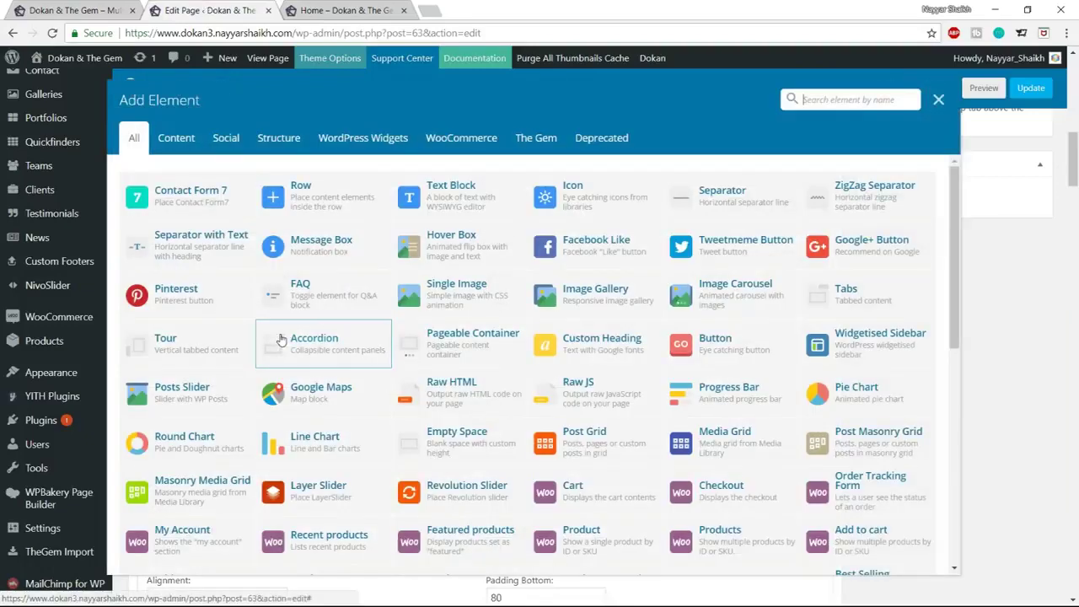
left_click(447, 200)
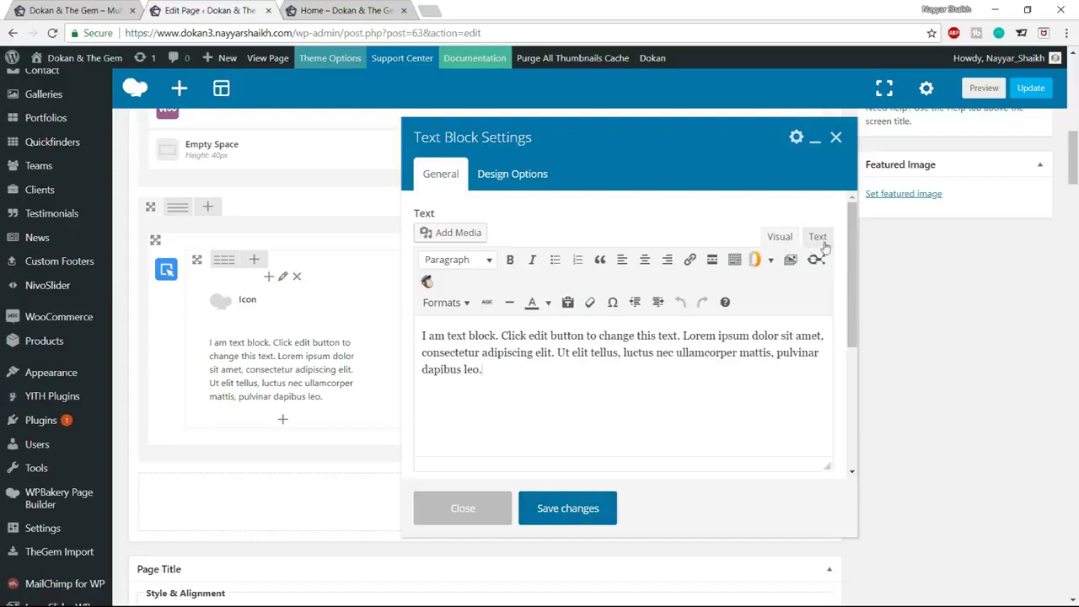
left_click(820, 241)
key("ctrl+a")
key("ctrl+v")
left_click(780, 237)
left_click(85, 7)
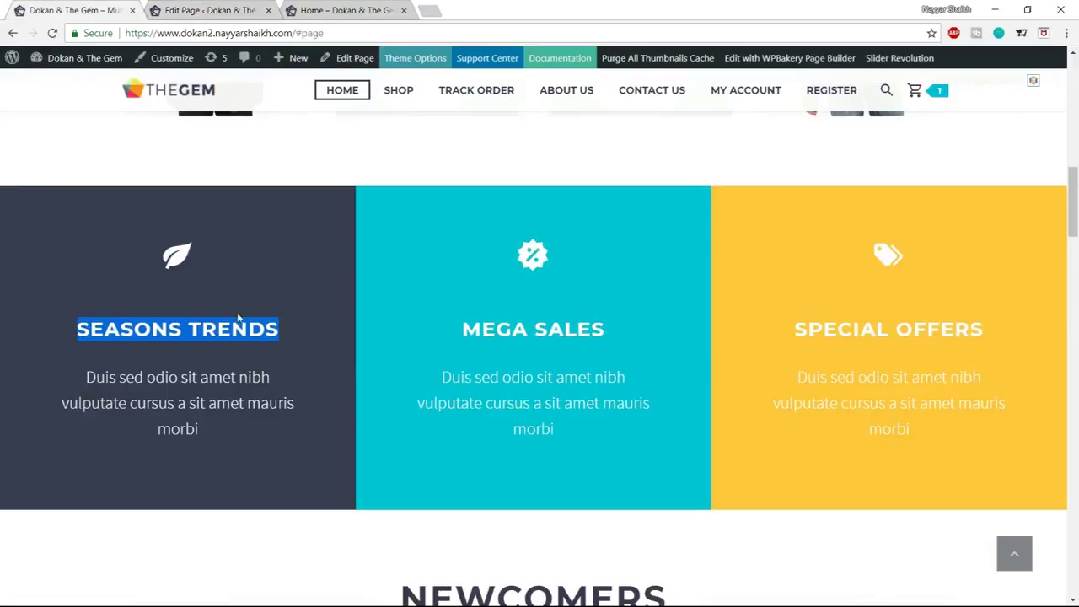
left_click(202, 7)
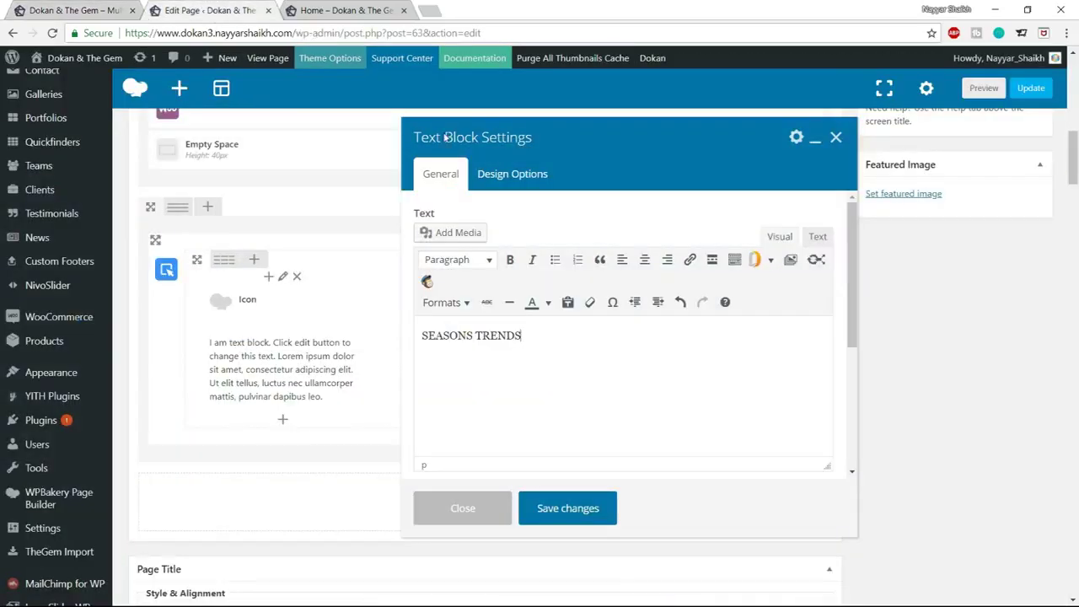
Centre the text, add class title-h3 to its paragraph, and save the block
left_click(645, 262)
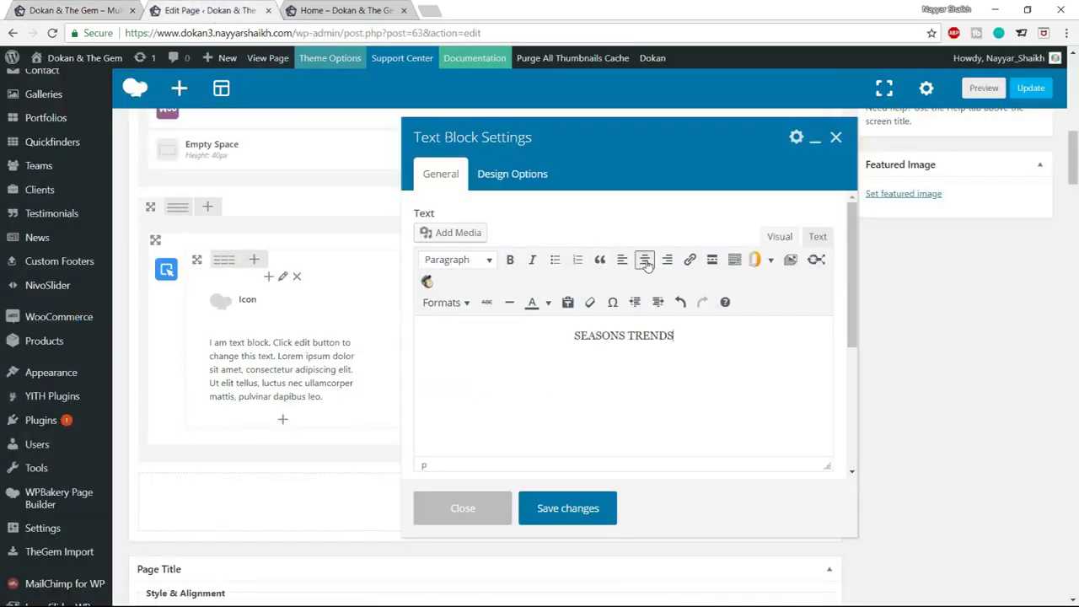
left_click(818, 239)
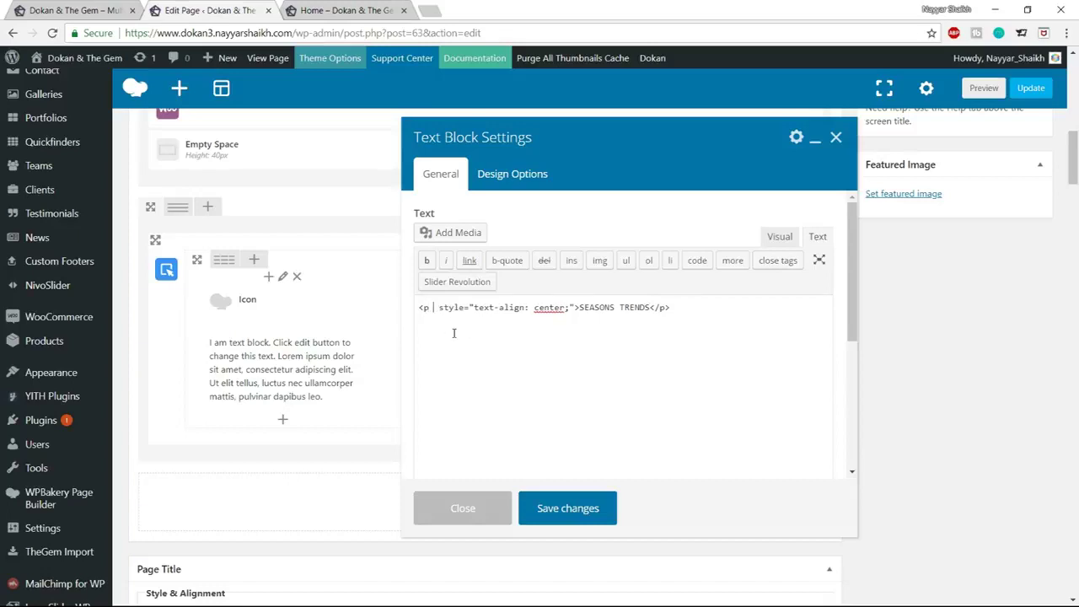
type("class=\"title-h3\"")
left_click_drag(435, 308, 511, 312)
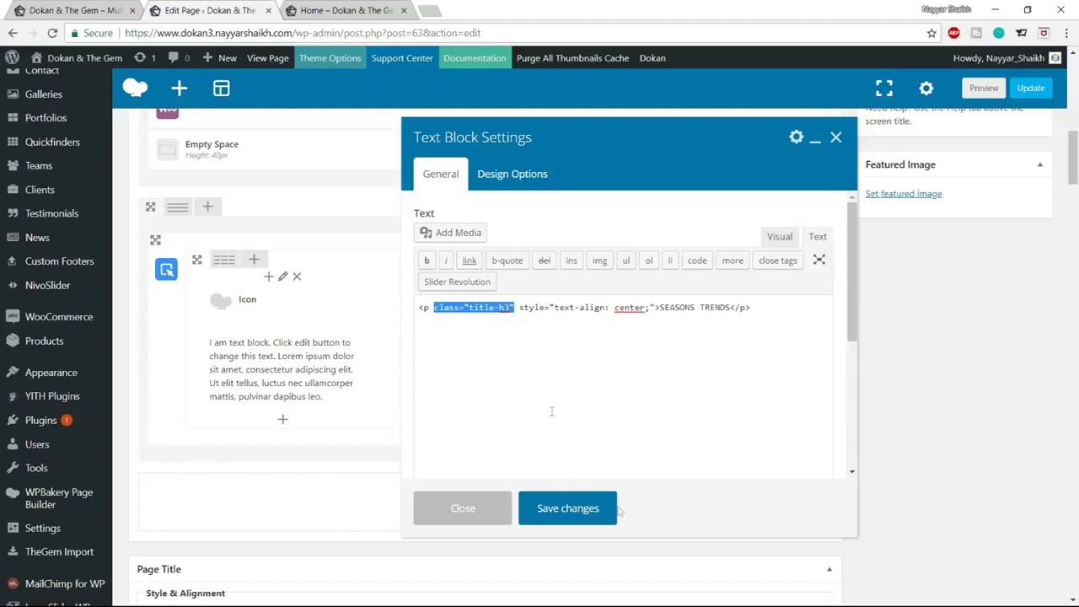
left_click(572, 510)
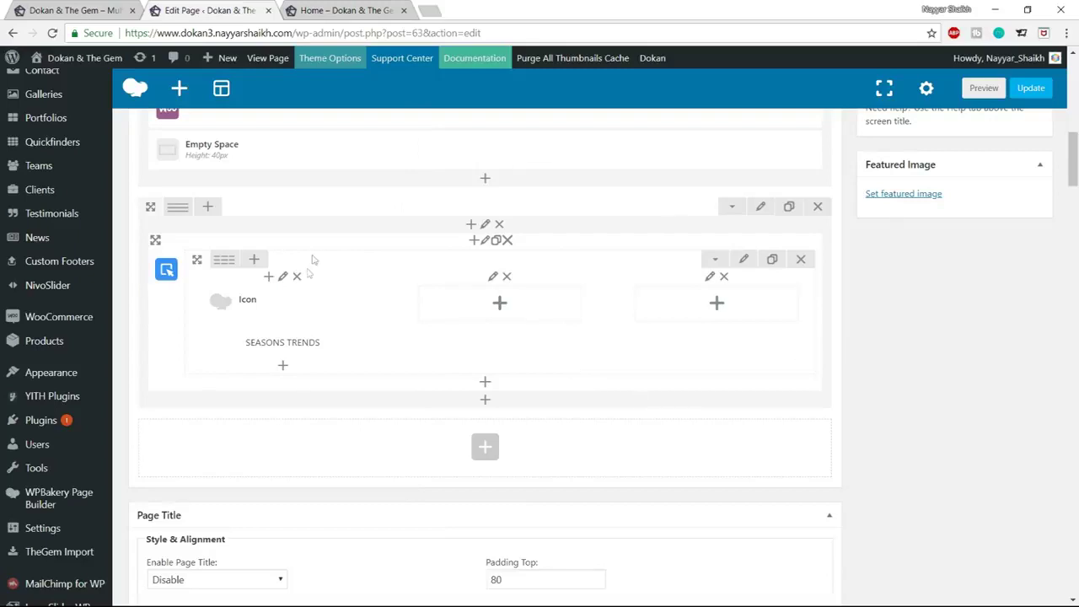
Save the page and inspect the demo's dark first column in DevTools
left_click(1030, 89)
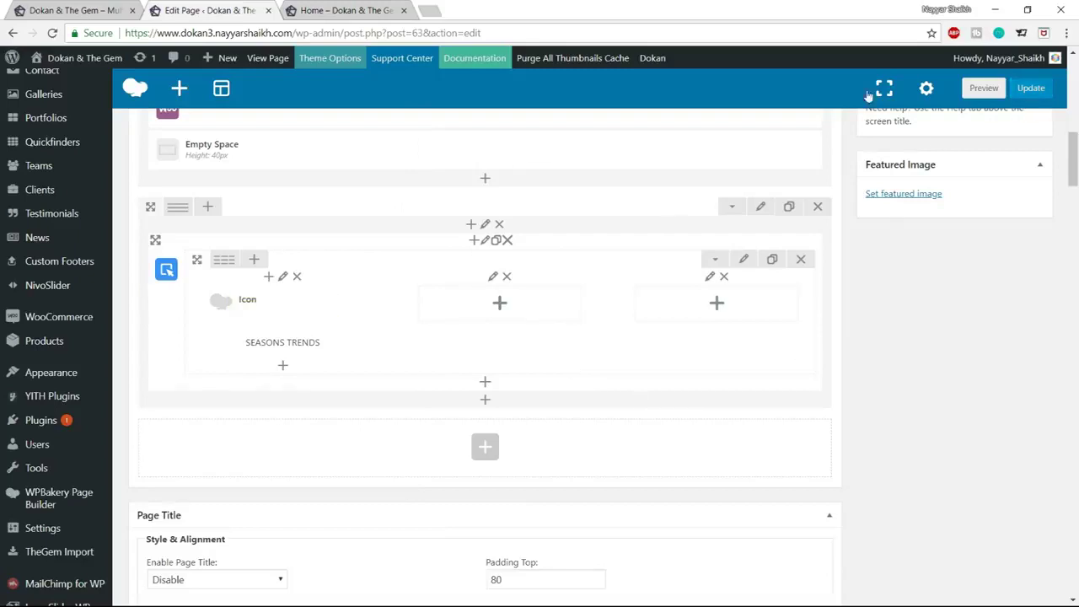
left_click(122, 10)
left_click(105, 268)
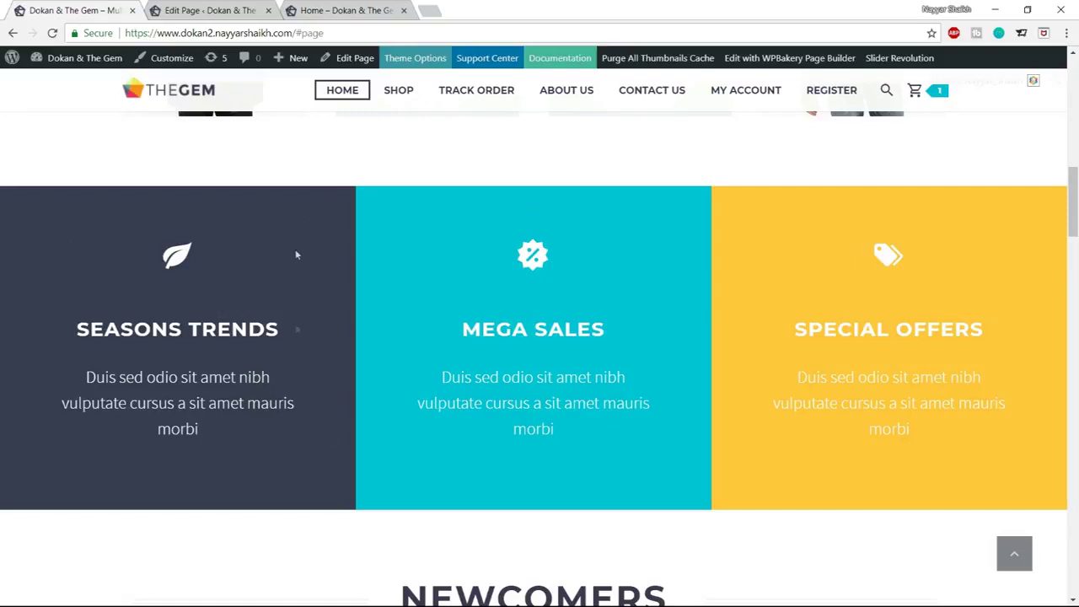
right_click(17, 213)
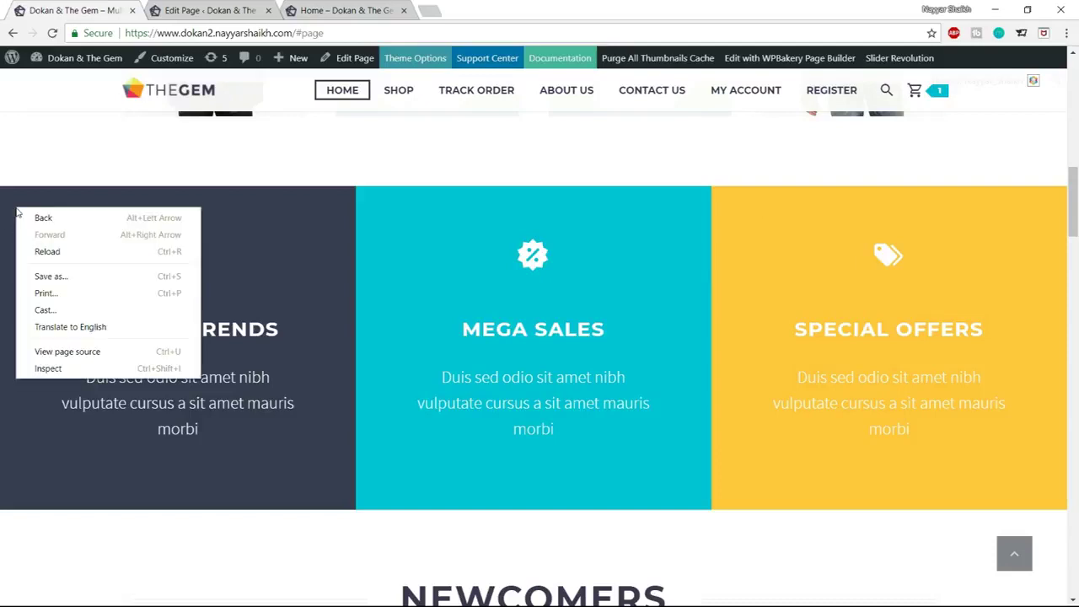
left_click(48, 371)
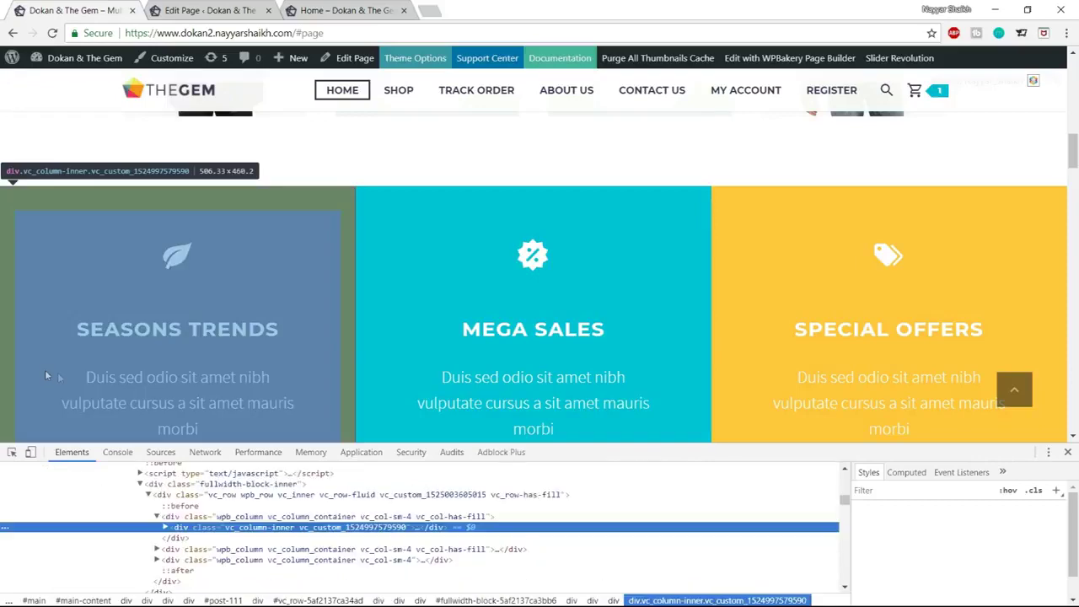
Copy the column's background colour #393d50 from the Styles pane and close DevTools
scroll(1001, 554, "down", 3)
scroll(1001, 554, "down", 5)
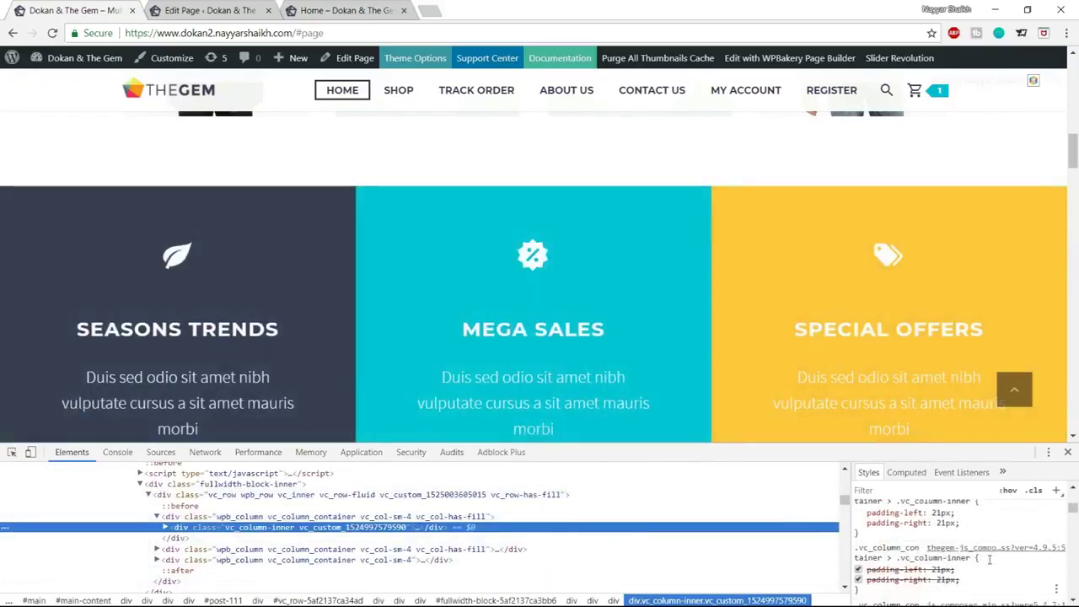
scroll(1000, 546, "down", 4)
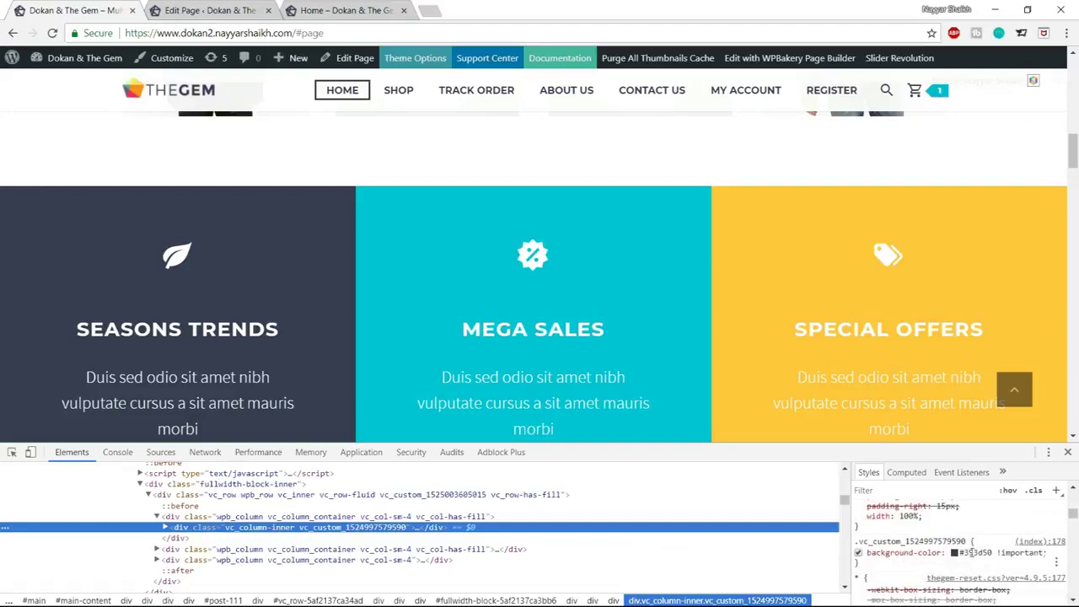
left_click(972, 553)
left_click(987, 553)
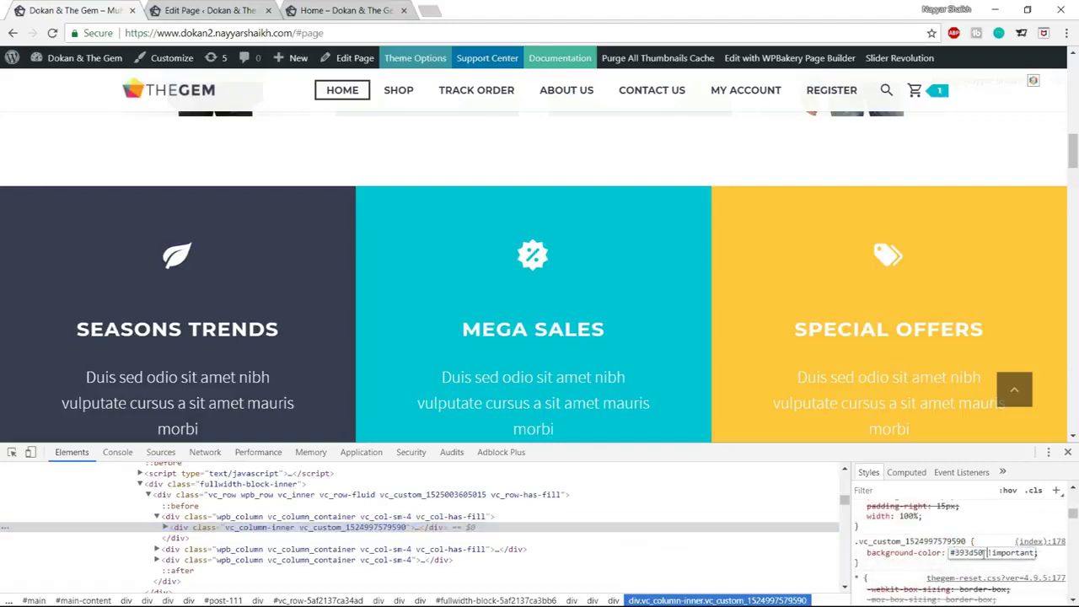
left_click_drag(984, 553, 947, 553)
left_click(1067, 452)
left_click(211, 10)
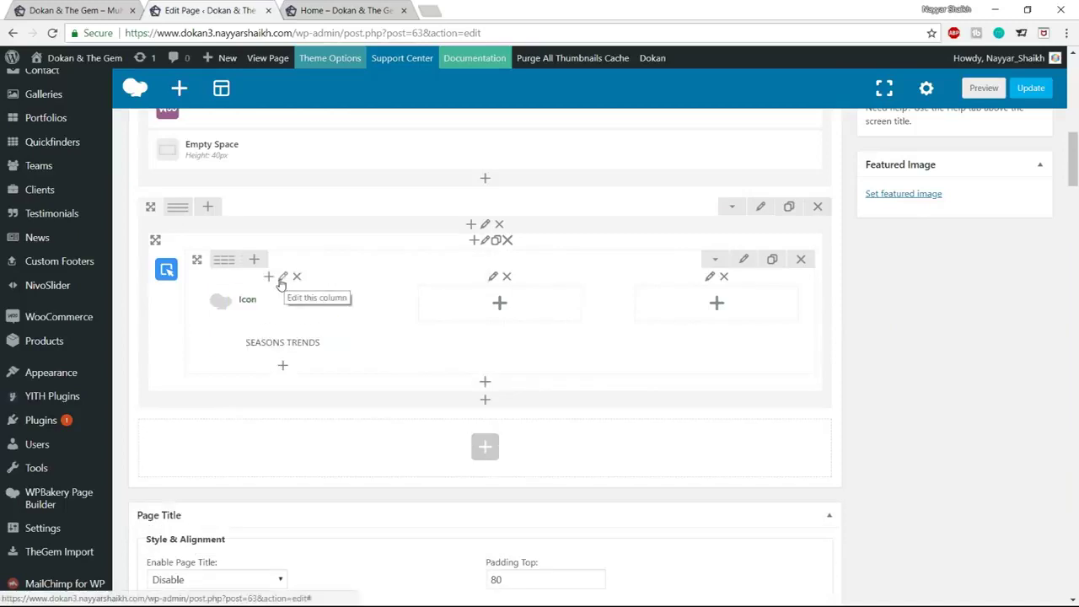
Give the first column the background colour #393d50 in its Design Options
left_click(282, 278)
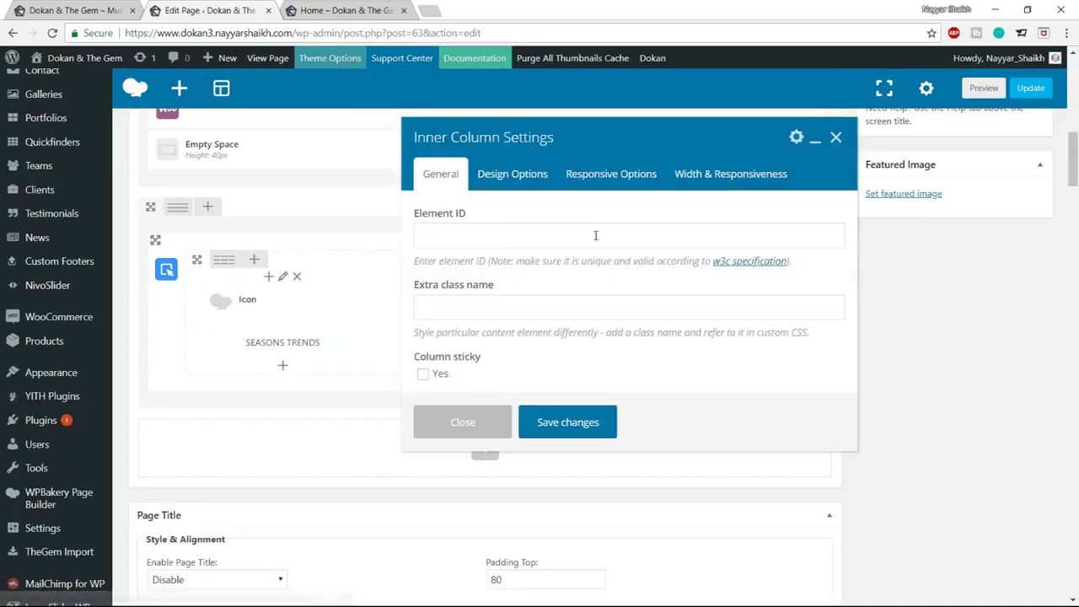
left_click(522, 175)
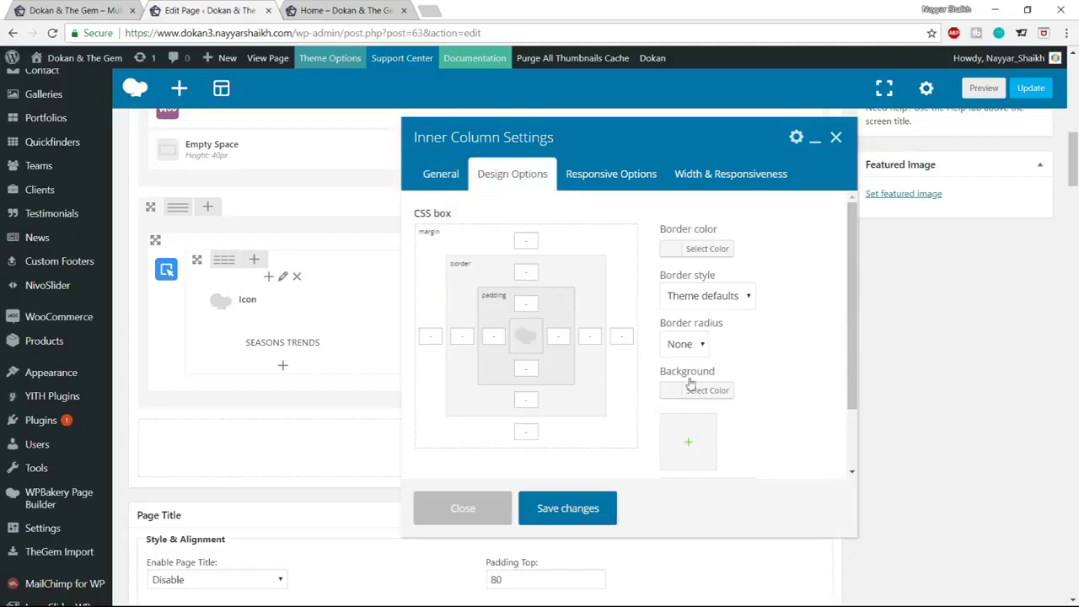
scroll(690, 383, "down", 1)
left_click(693, 319)
left_click(761, 329)
type("#393d58")
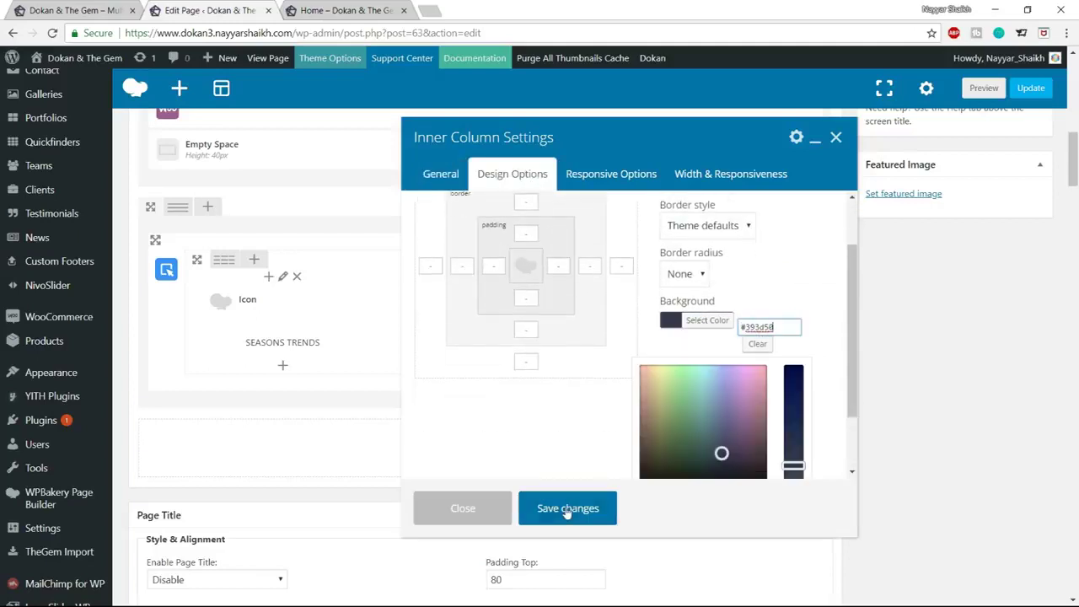
left_click(568, 508)
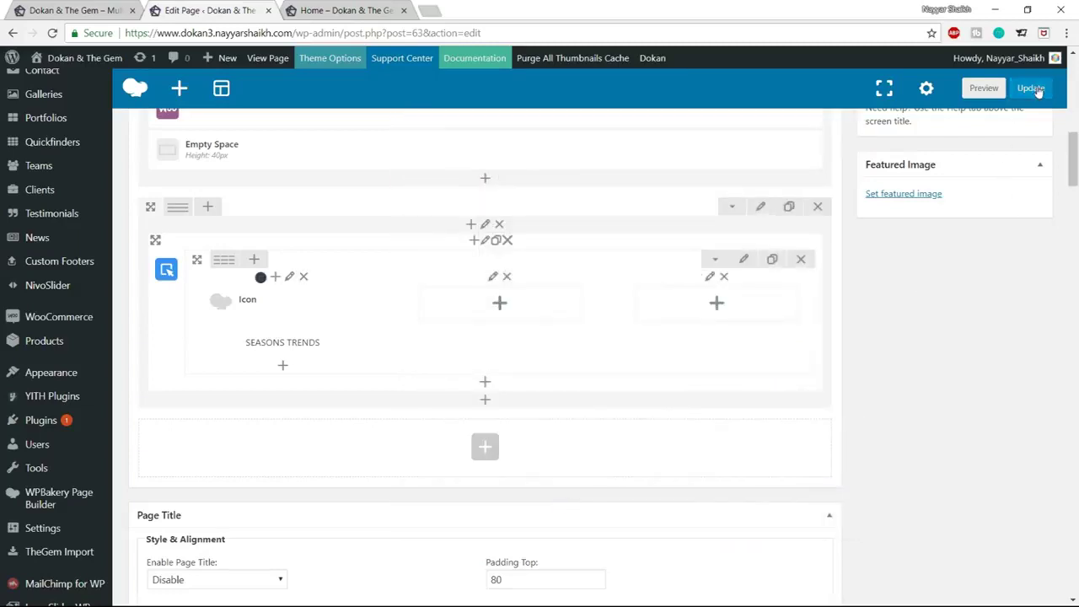
Update the page and reload the live home page to check the dark column
left_click(1036, 89)
left_click(323, 11)
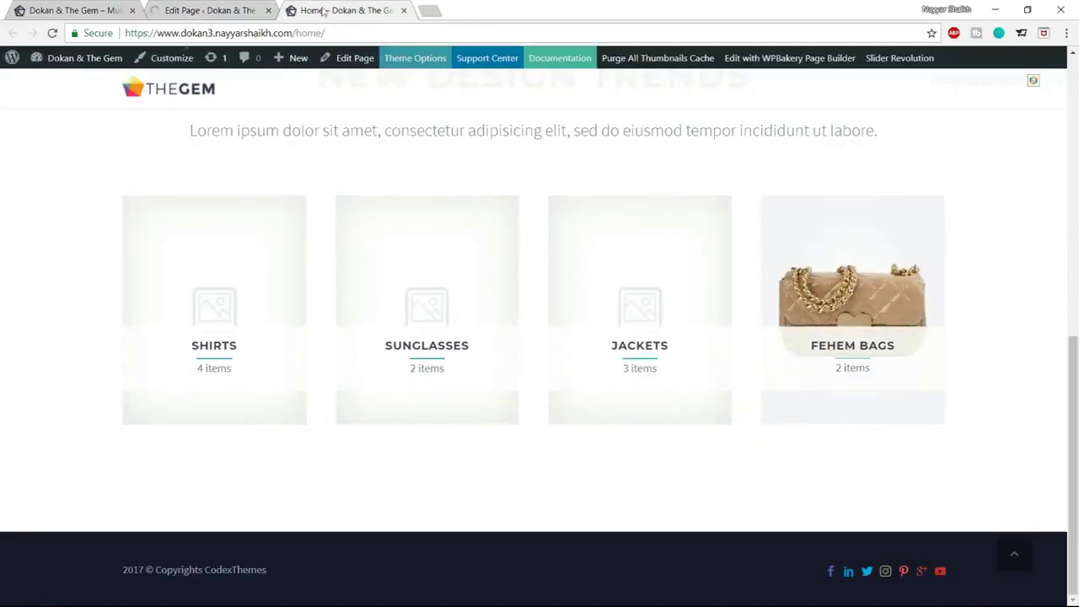
left_click(52, 33)
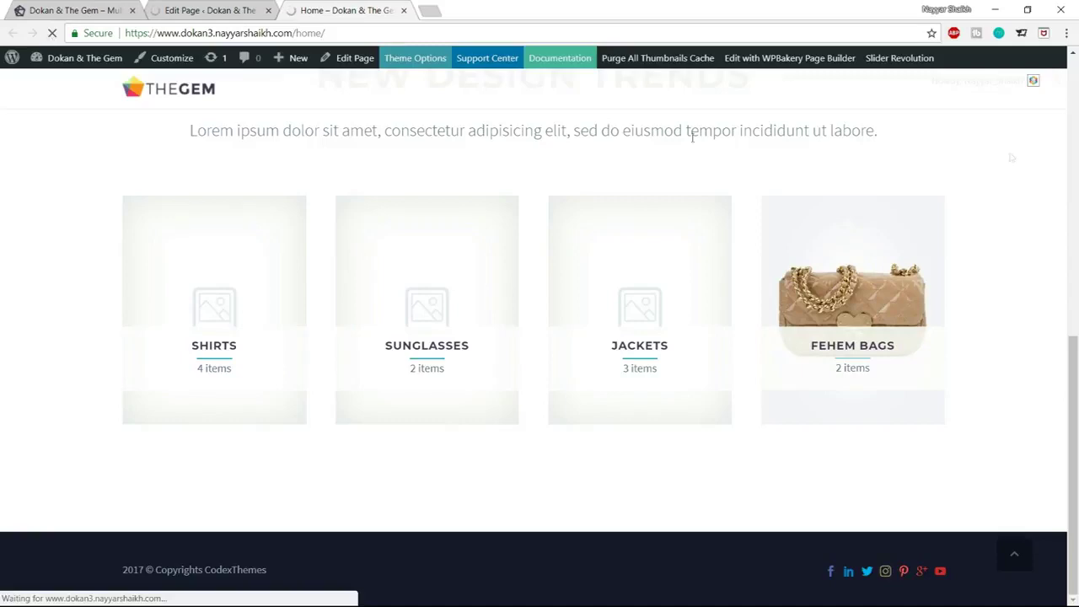
scroll(417, 341, "down", 3)
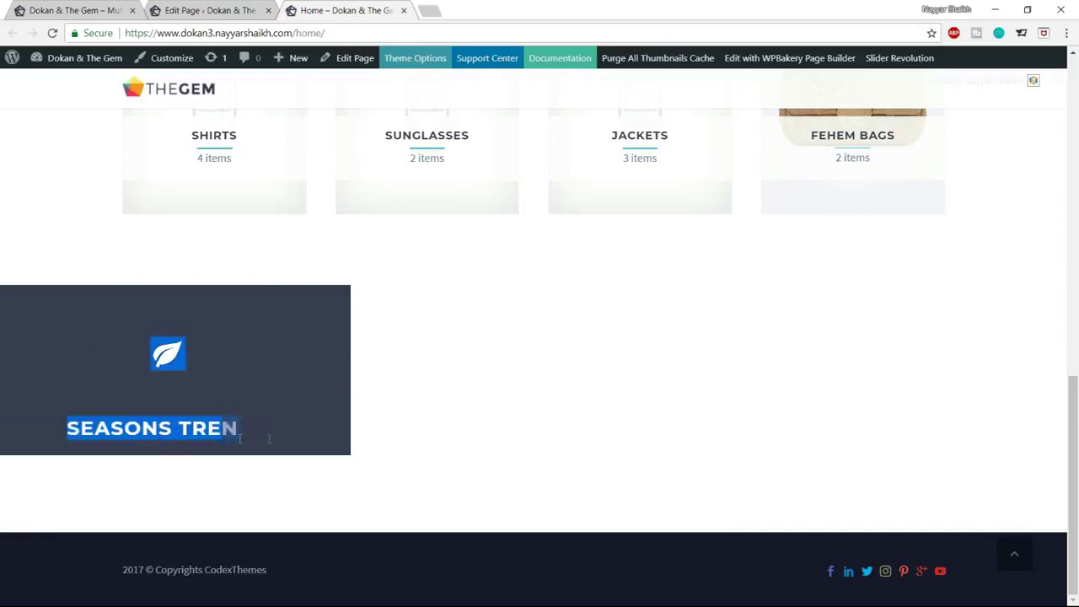
mouse_move(285, 435)
left_mouse_down()
mouse_move(68, 429)
mouse_move(298, 436)
left_mouse_up()
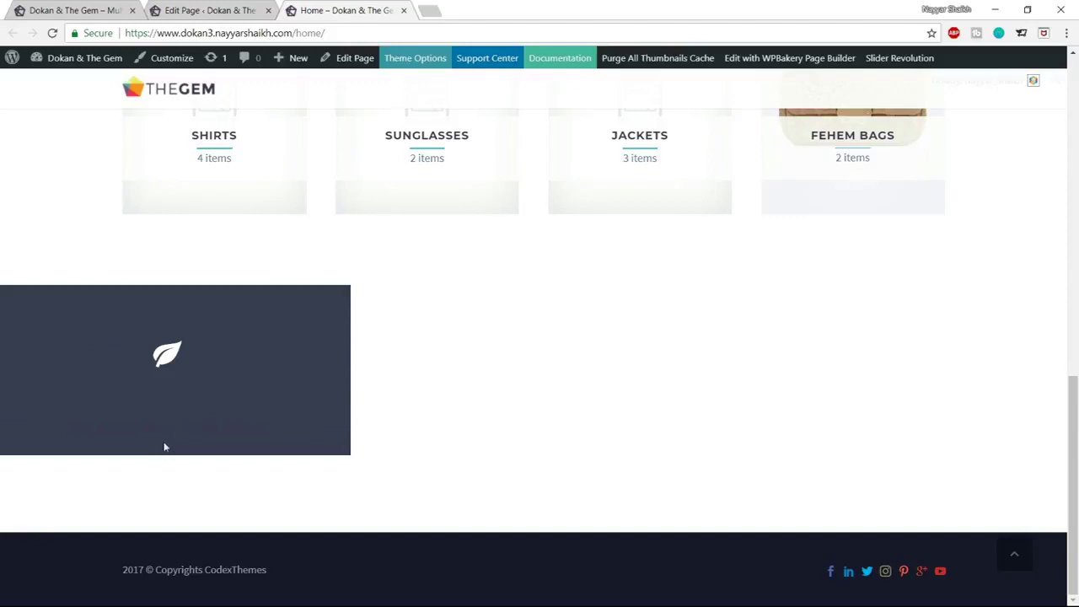
left_click_drag(167, 431, 265, 450)
left_click(235, 7)
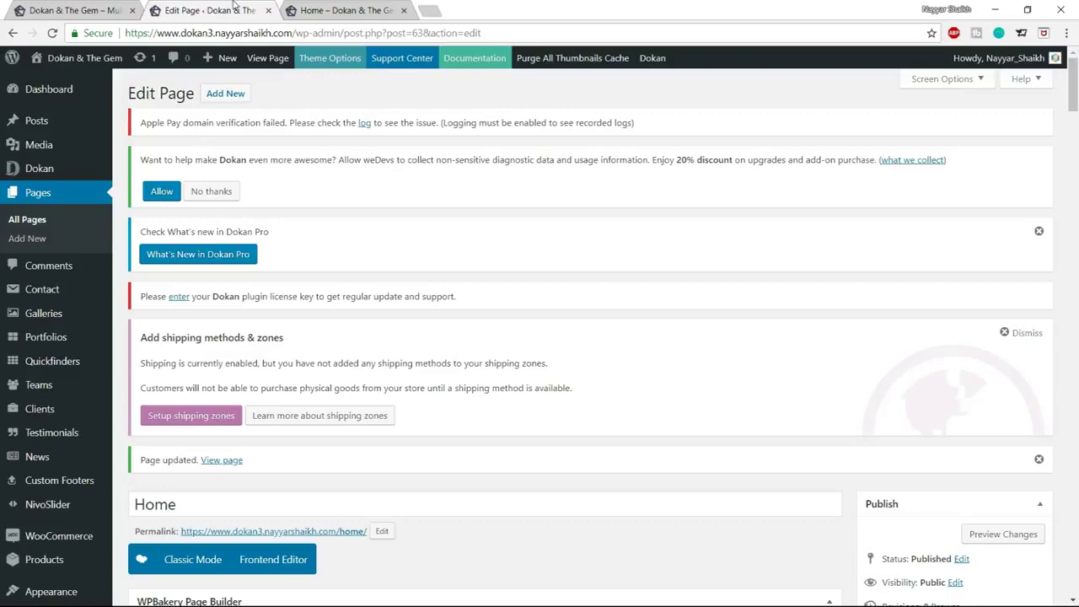
scroll(646, 295, "down", 15)
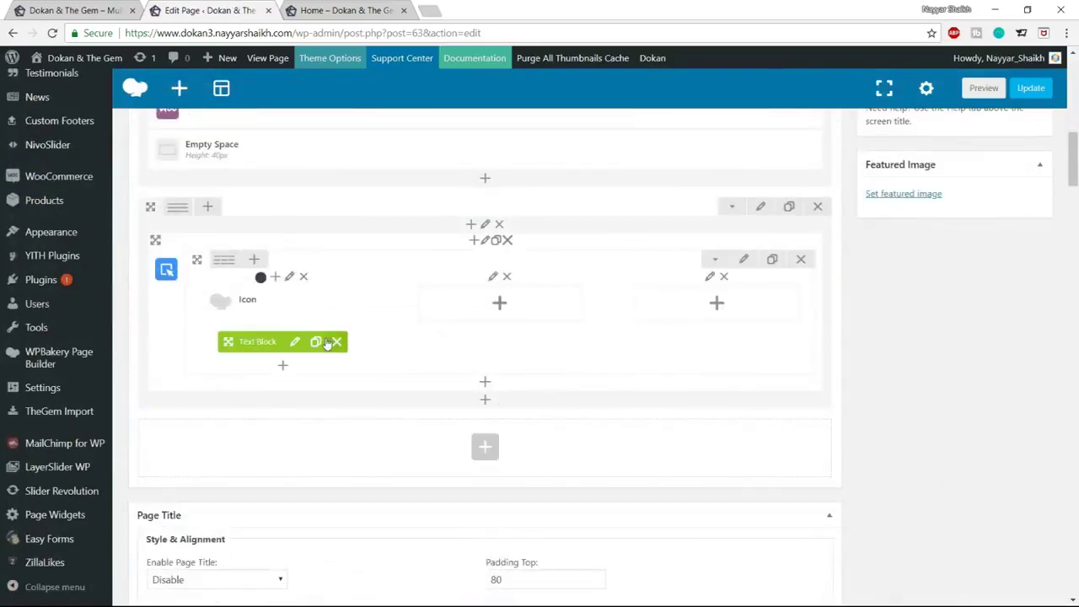
Make the SEASONS TRENDS title text white and save the text block
left_click(295, 341)
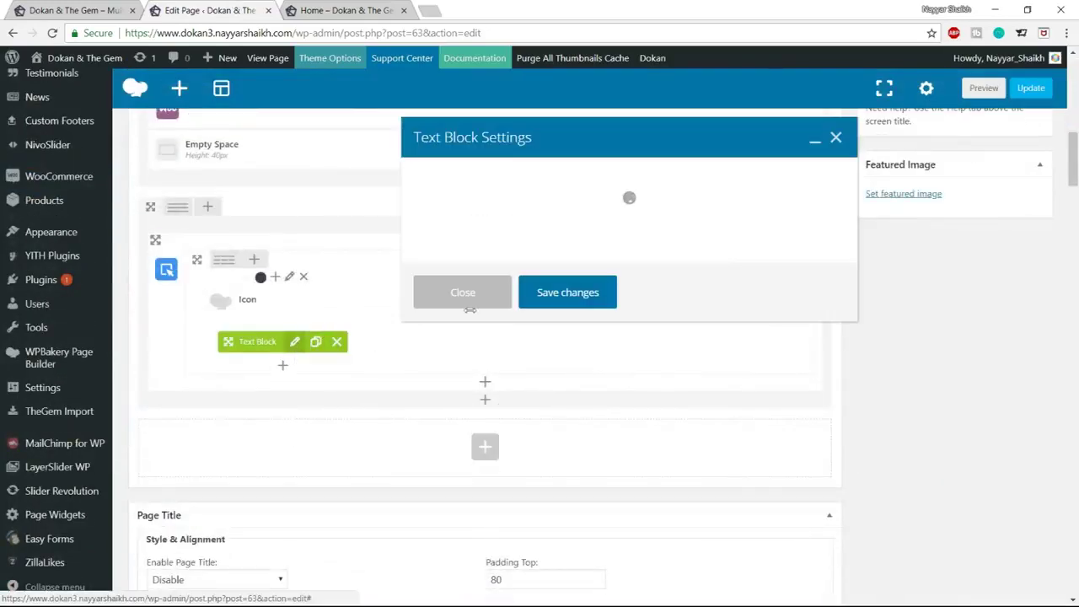
left_click_drag(678, 339, 554, 335)
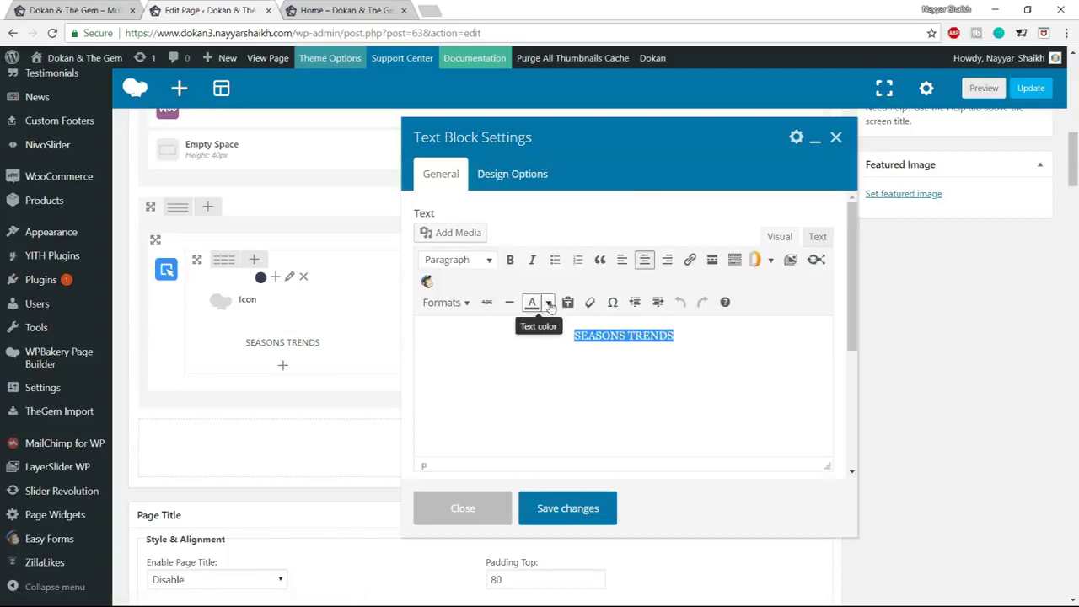
left_click(549, 303)
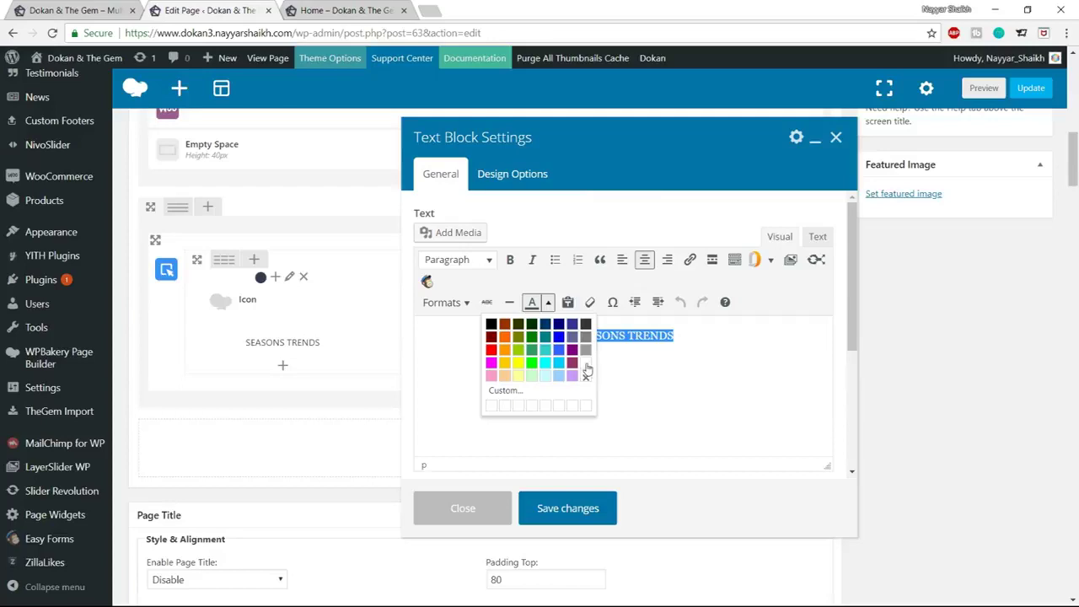
left_click(586, 363)
left_click(614, 432)
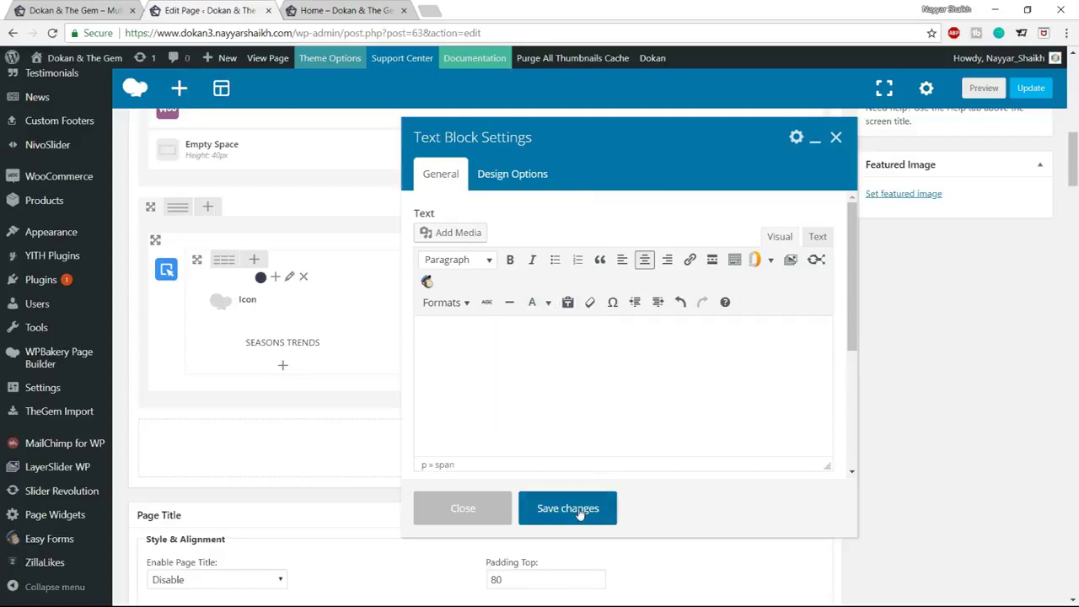
left_click(568, 508)
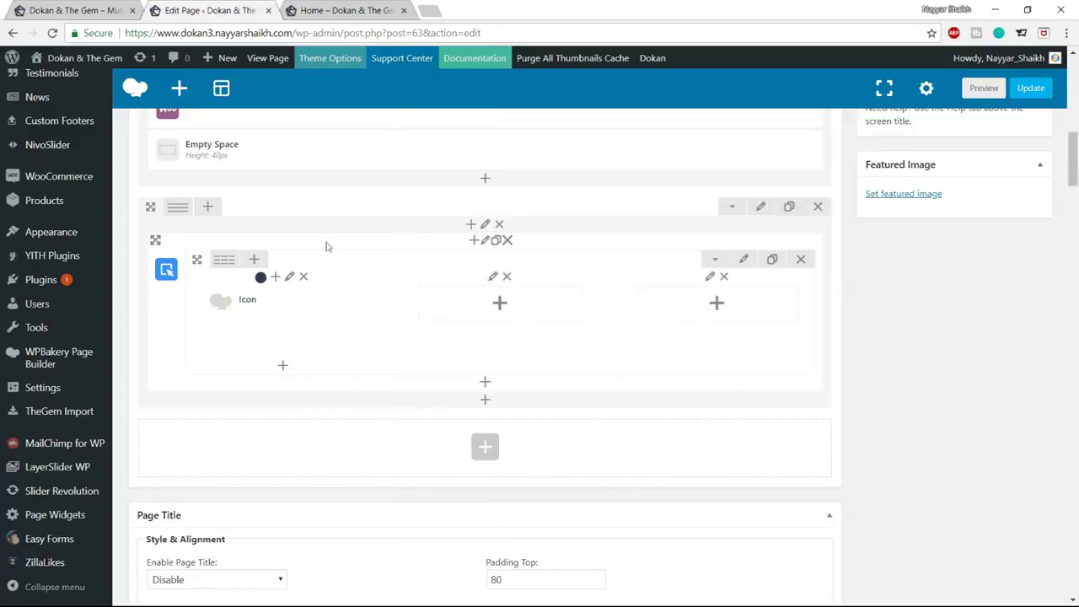
left_click(71, 10)
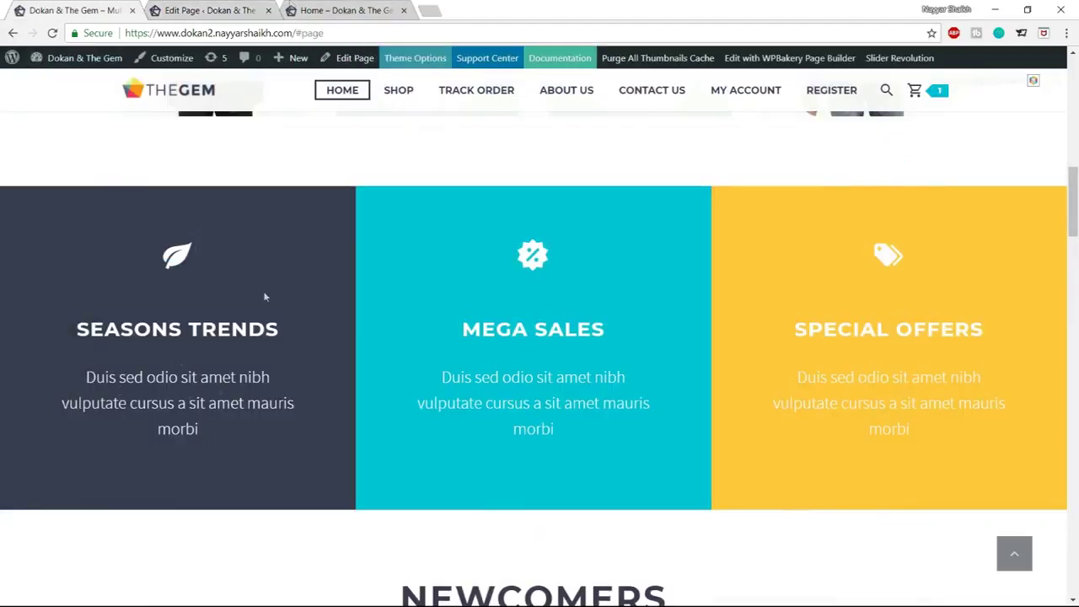
left_click(239, 8)
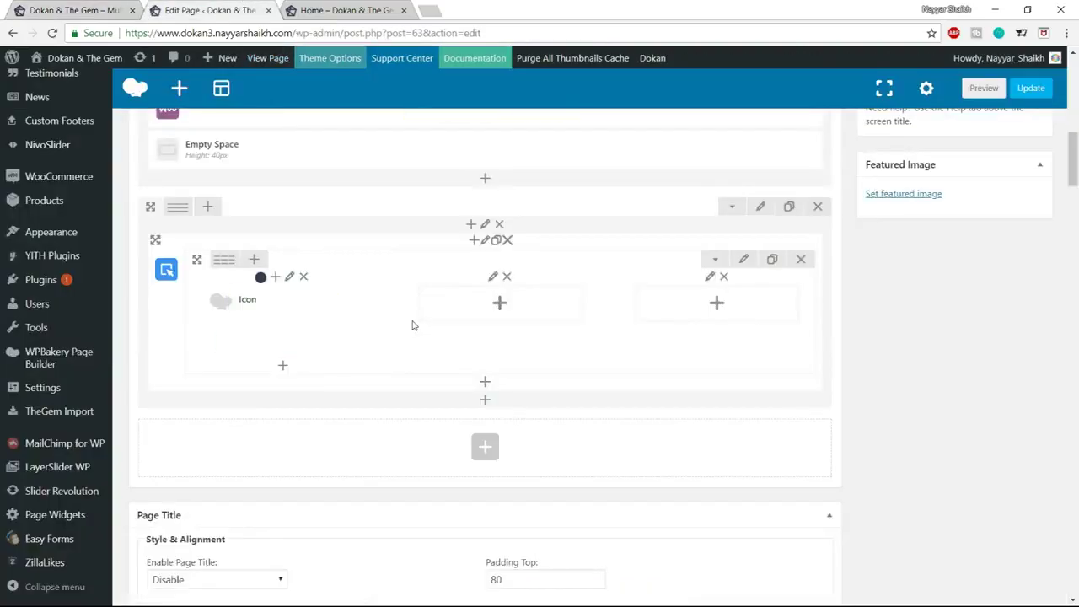
Add a 10px Empty Space element beneath the title in the first column
left_click(284, 366)
type("empty")
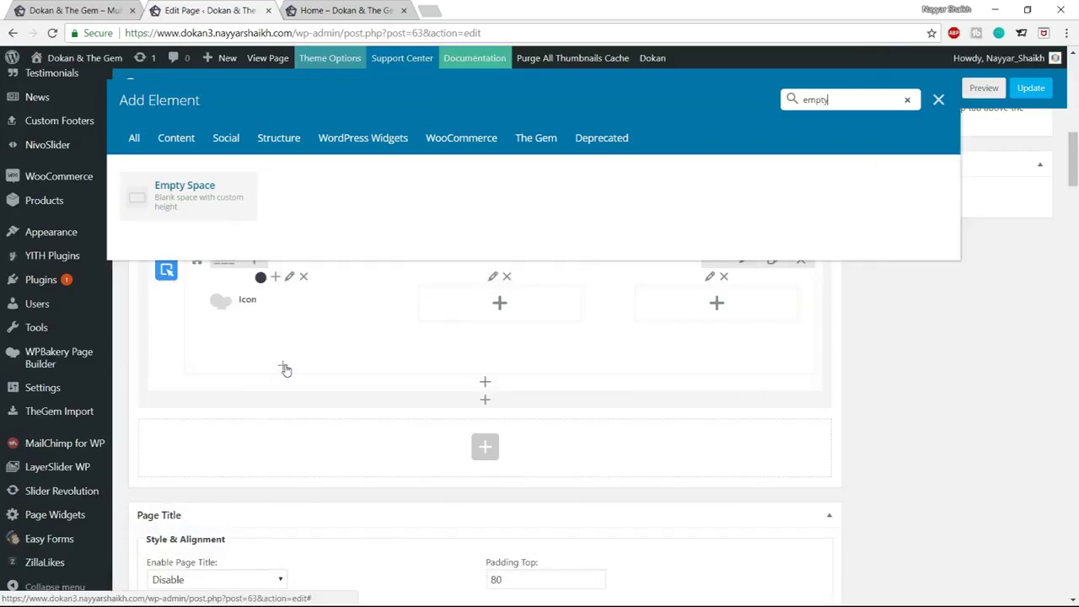
left_click(225, 182)
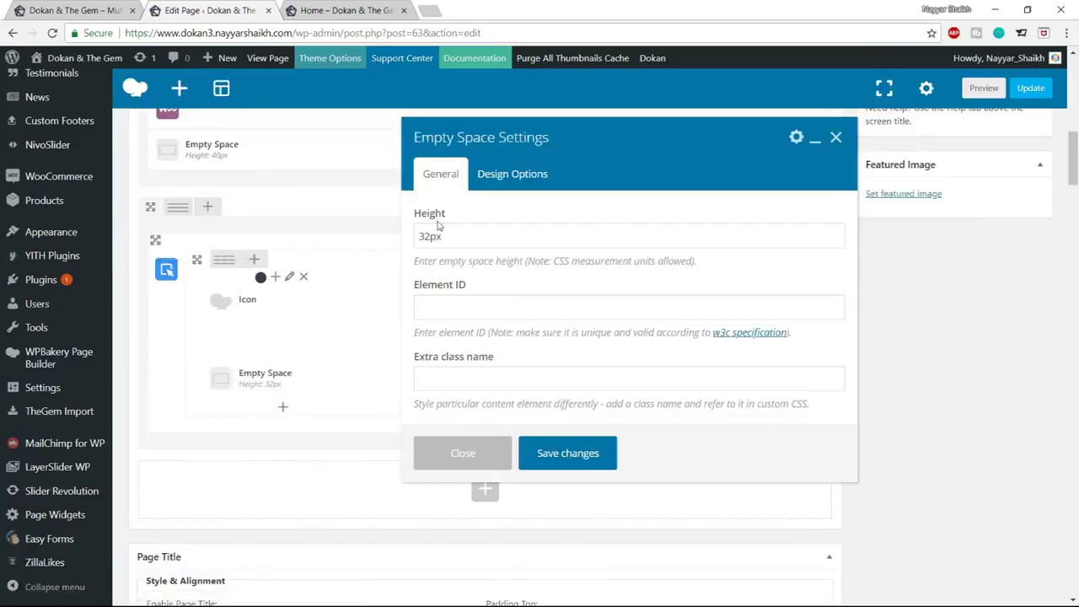
left_click_drag(431, 237, 393, 238)
type("10")
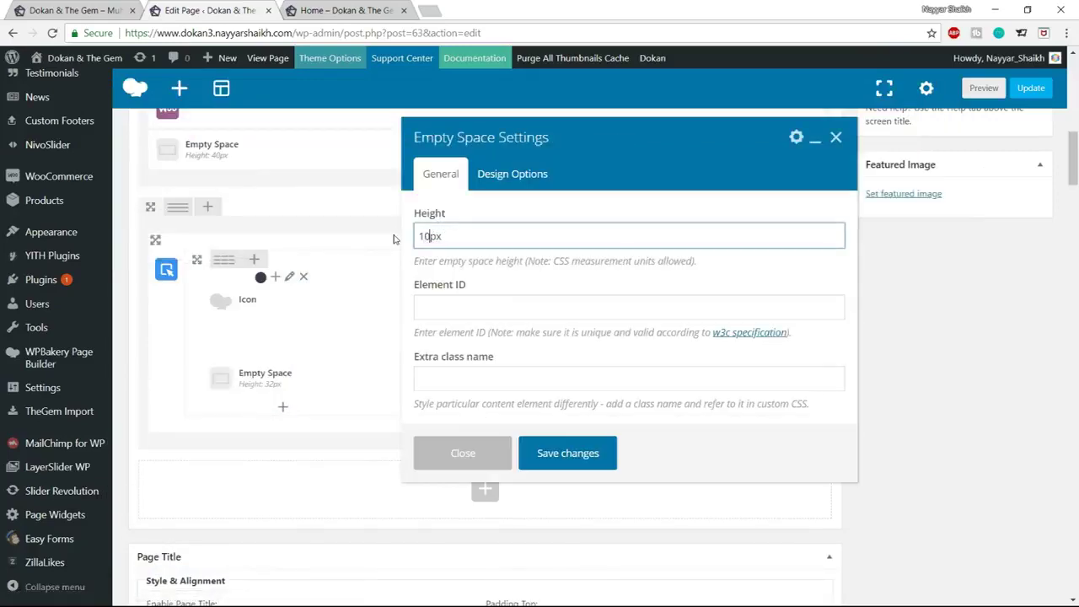
left_click(576, 449)
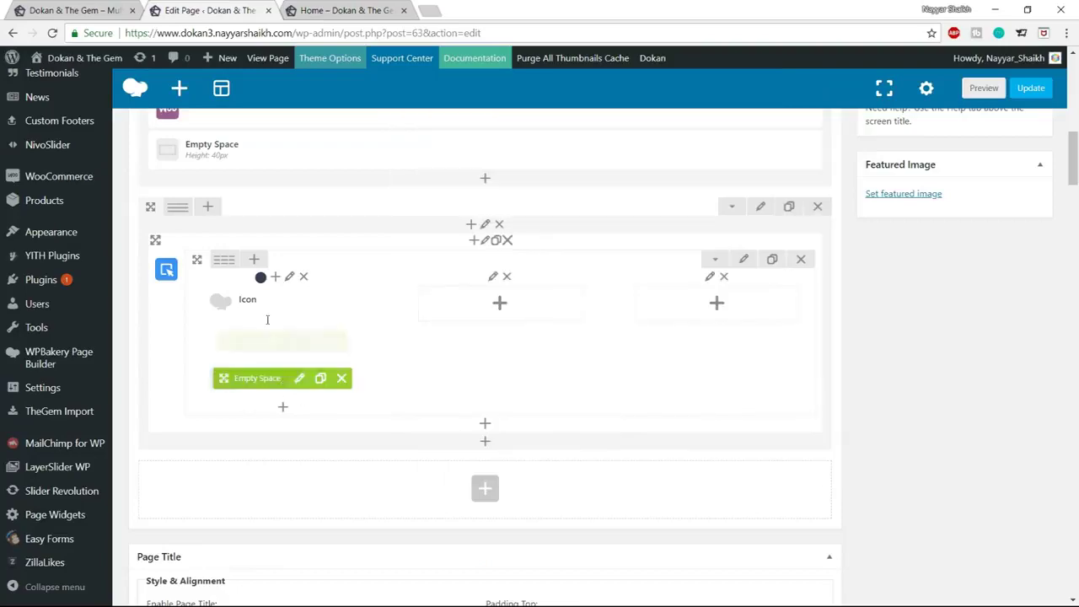
Copy the demo's Duis sed odio paragraph into a new Text Block below the spacer
left_click(74, 10)
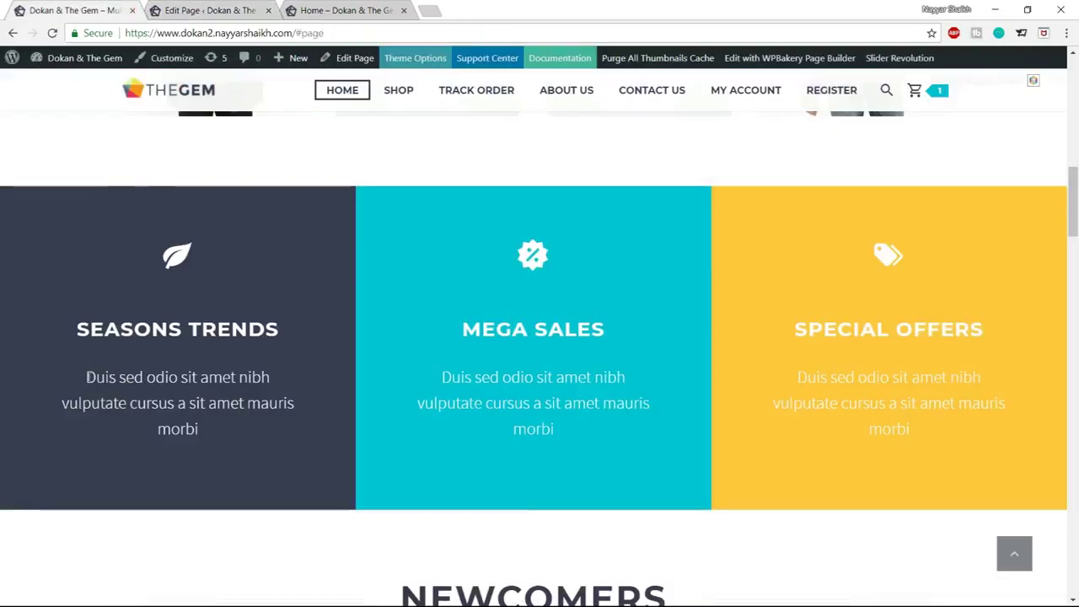
left_click_drag(87, 377, 228, 426)
key("ctrl+c")
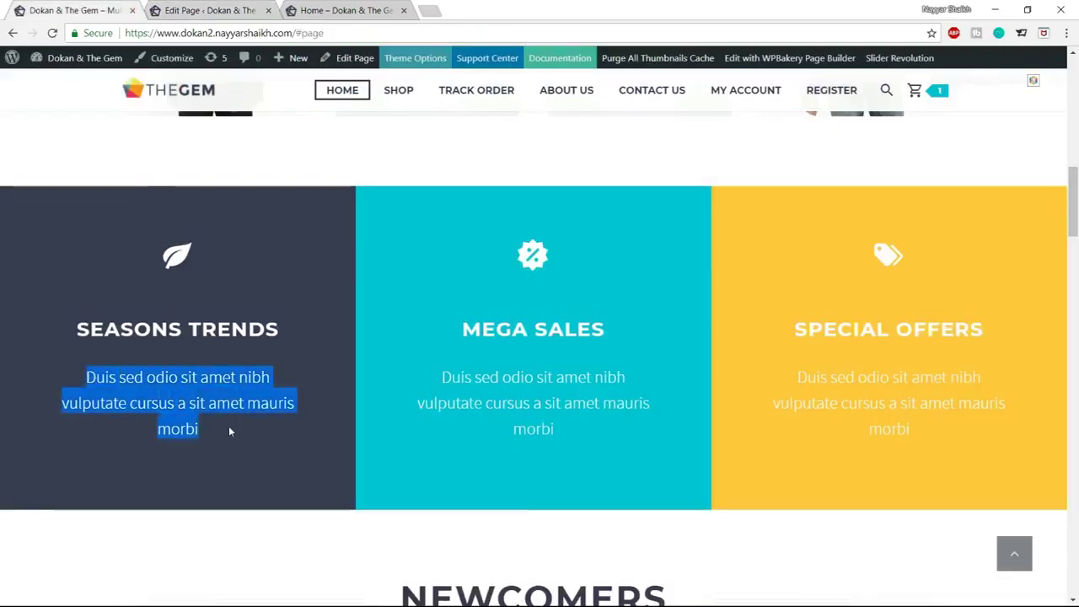
key("ctrl+Tab")
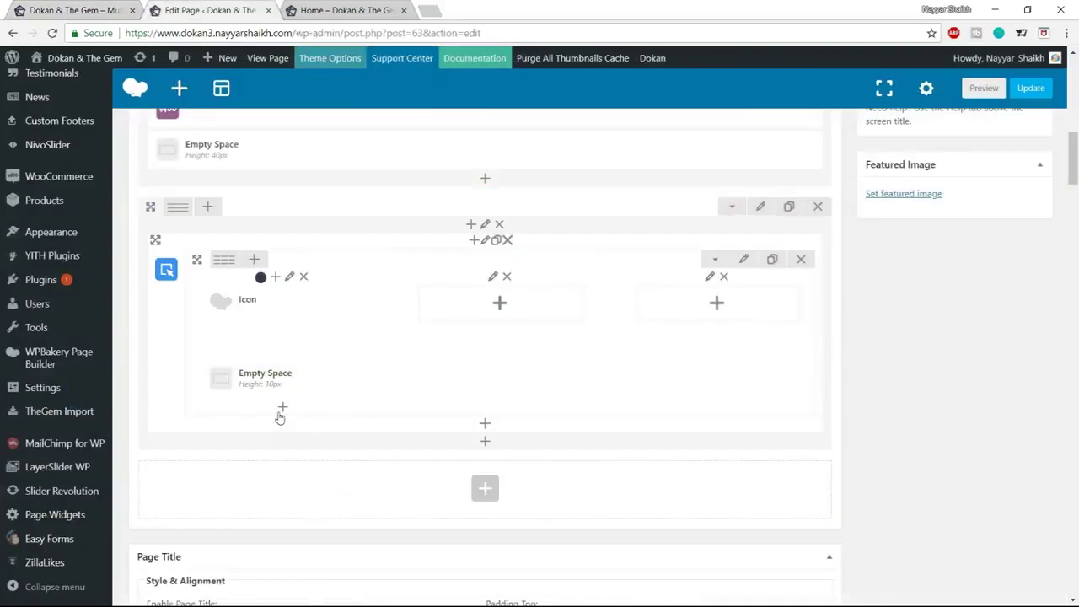
left_click(284, 409)
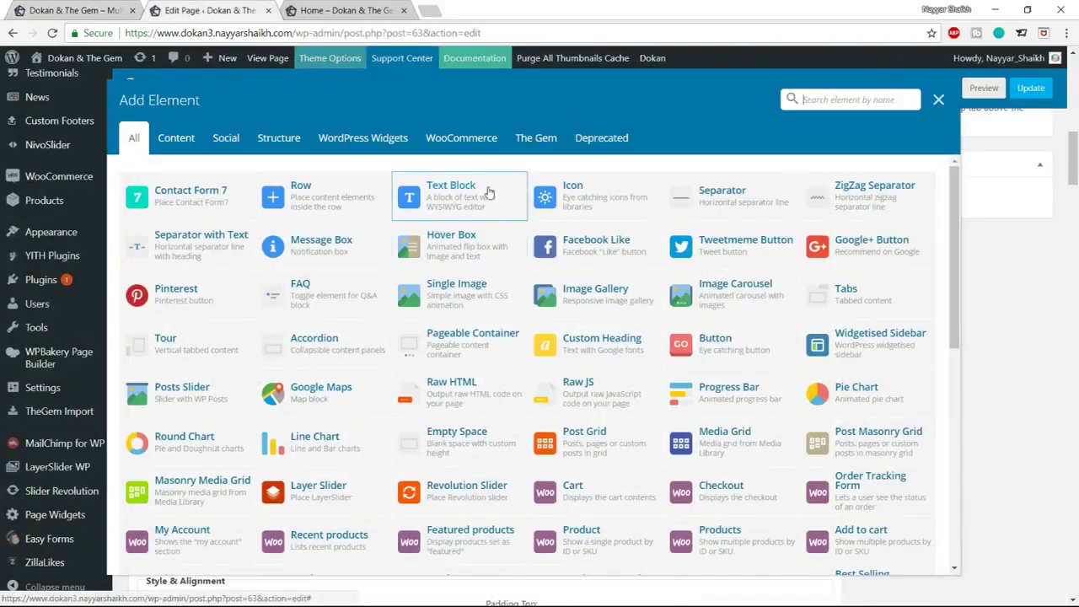
left_click(487, 190)
key("ctrl+a")
key("ctrl+v")
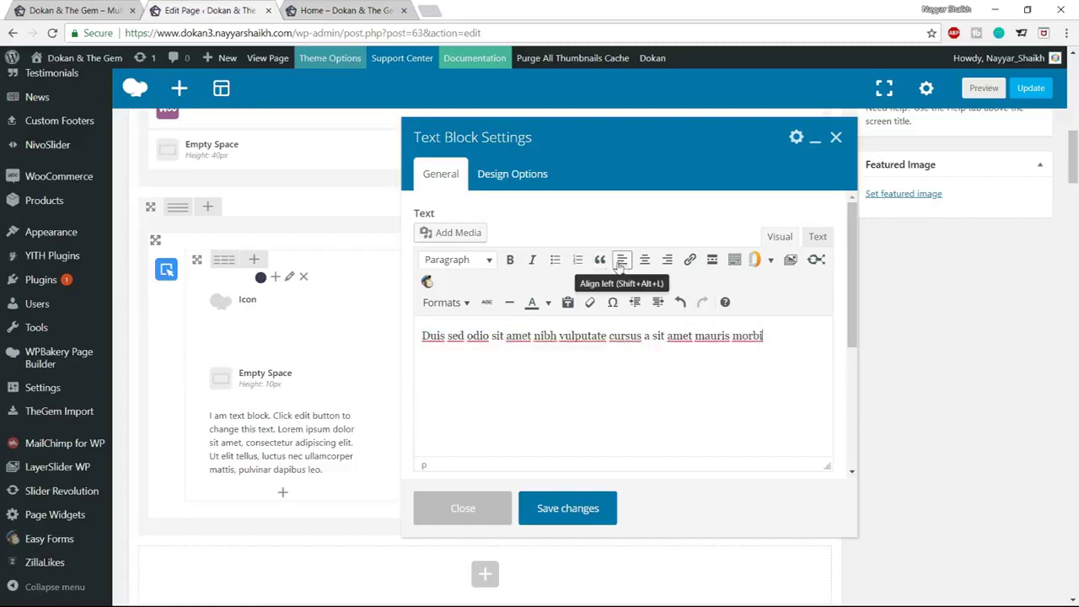
Centre the paragraph and add class="styled-subtitle" to its paragraph tag in the Text view
key("ctrl+a")
left_click(643, 262)
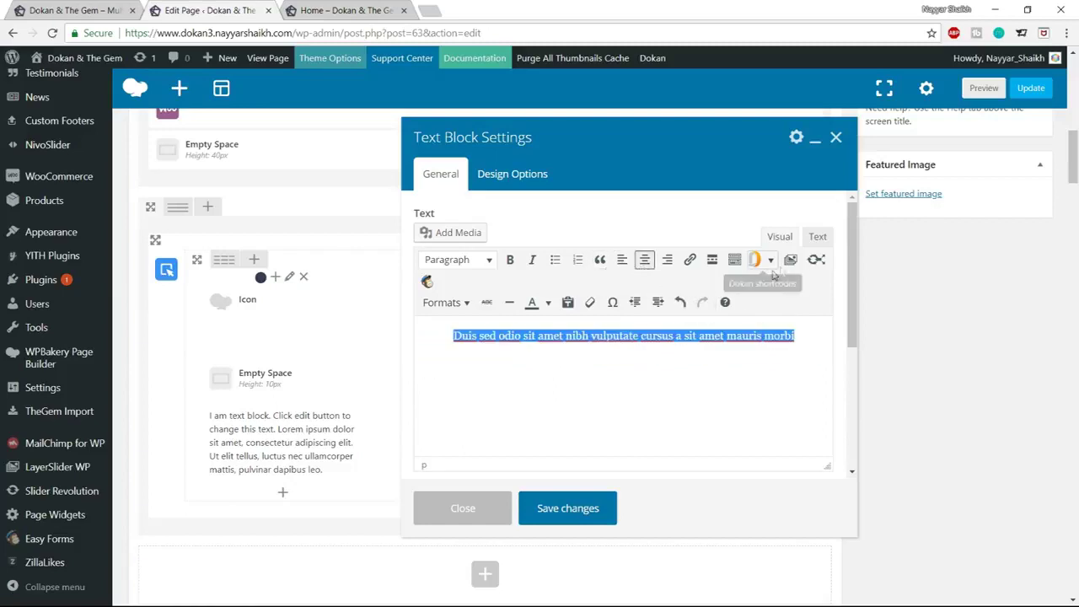
left_click(819, 238)
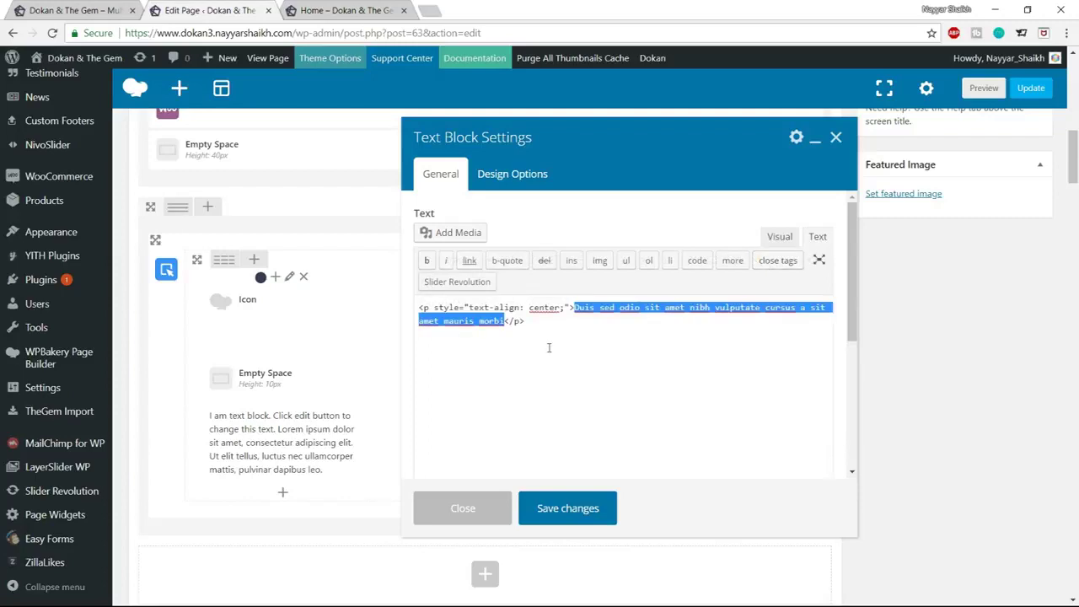
left_click(432, 309)
type("class=\"styled-subtitle\"")
left_click_drag(435, 309, 556, 308)
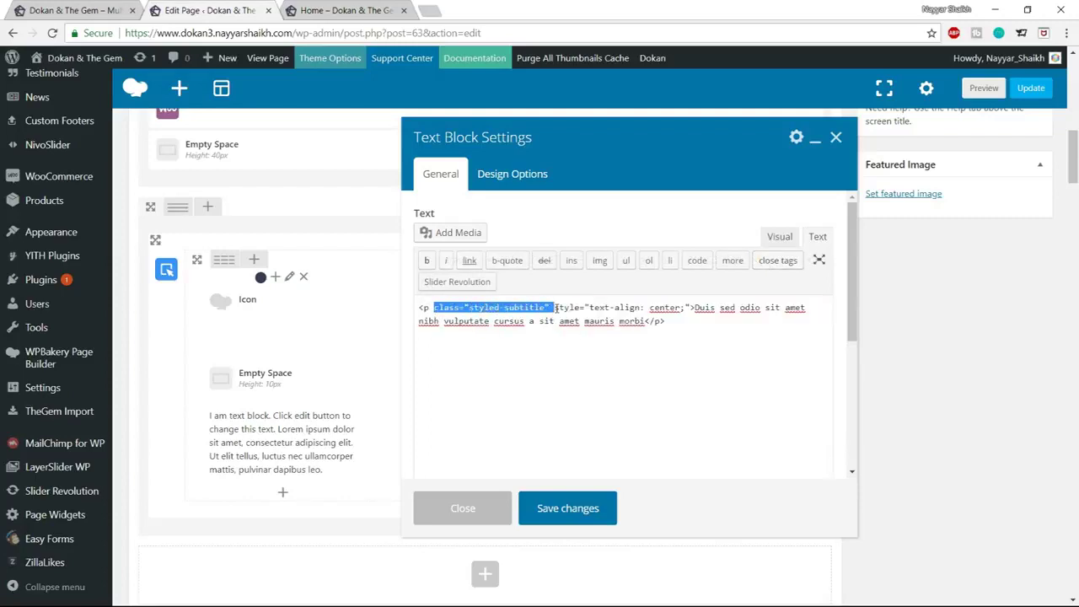
left_click(546, 308)
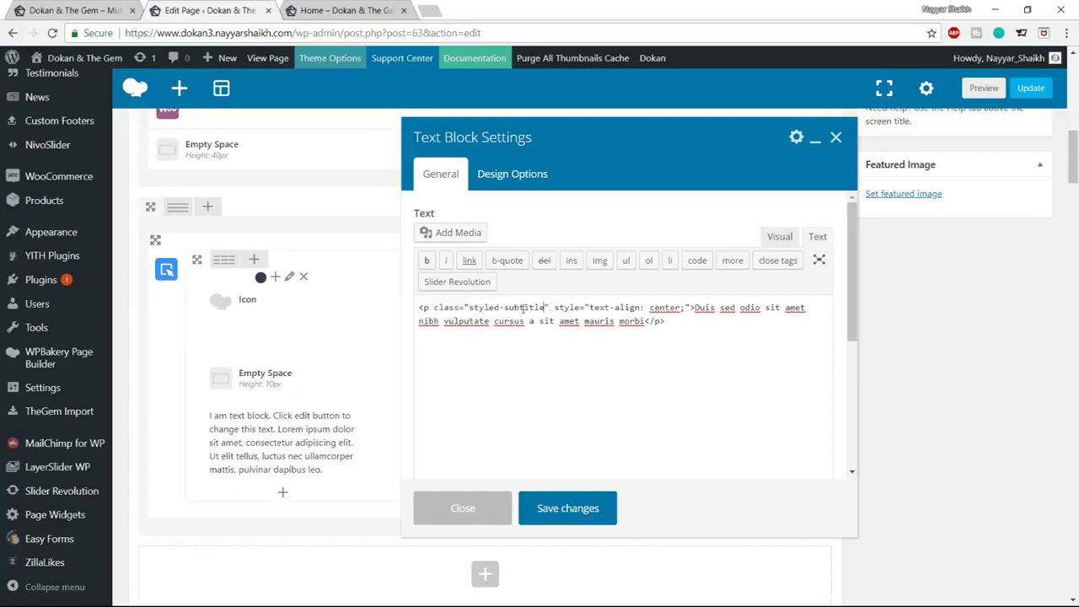
Colour the whole paragraph white in the visual editor
left_click(780, 237)
left_click_drag(795, 336, 451, 335)
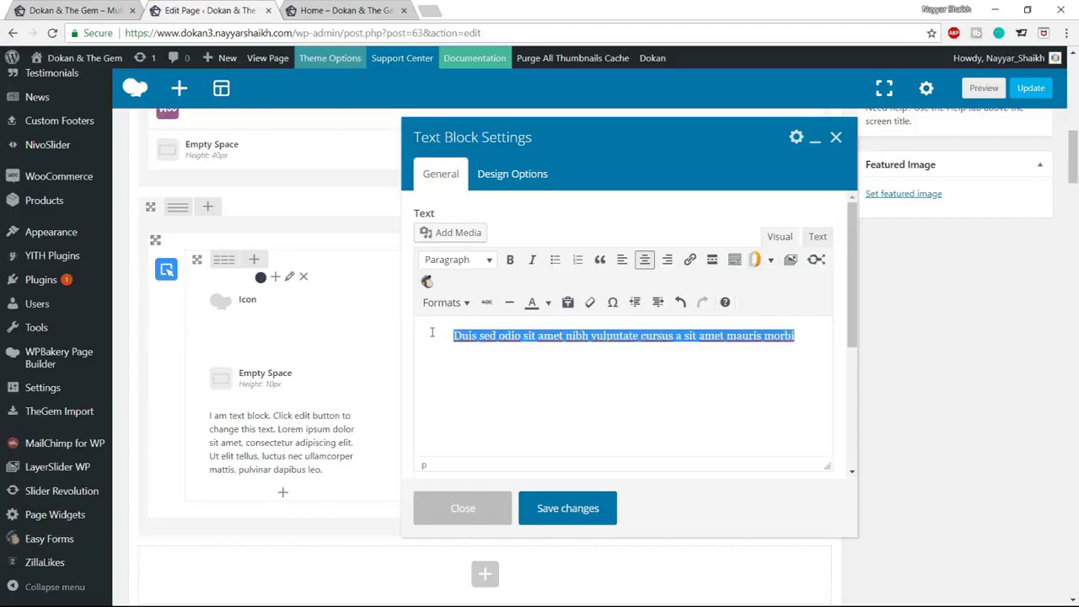
left_click(548, 303)
left_click(585, 364)
left_click(505, 370)
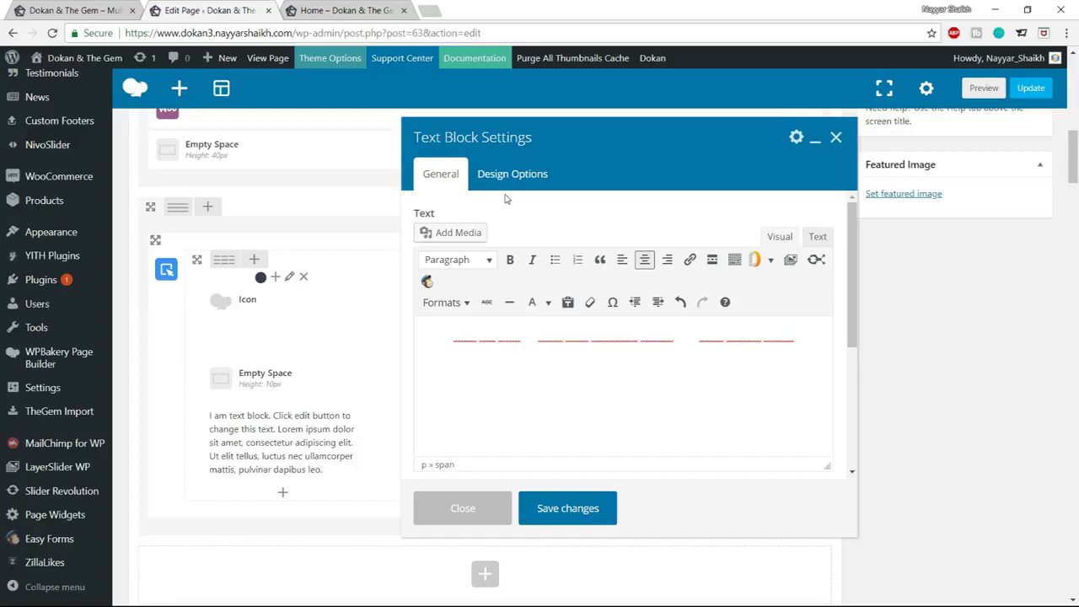
Check the text block's Design Options padding against the demo and save the block
left_click(506, 181)
left_click(74, 10)
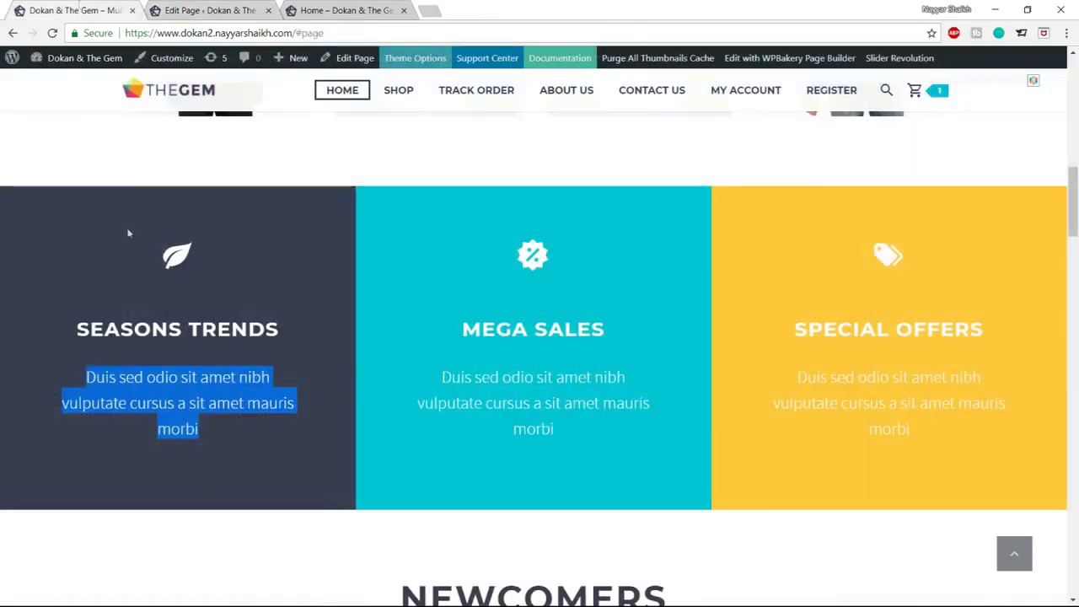
left_click(193, 430)
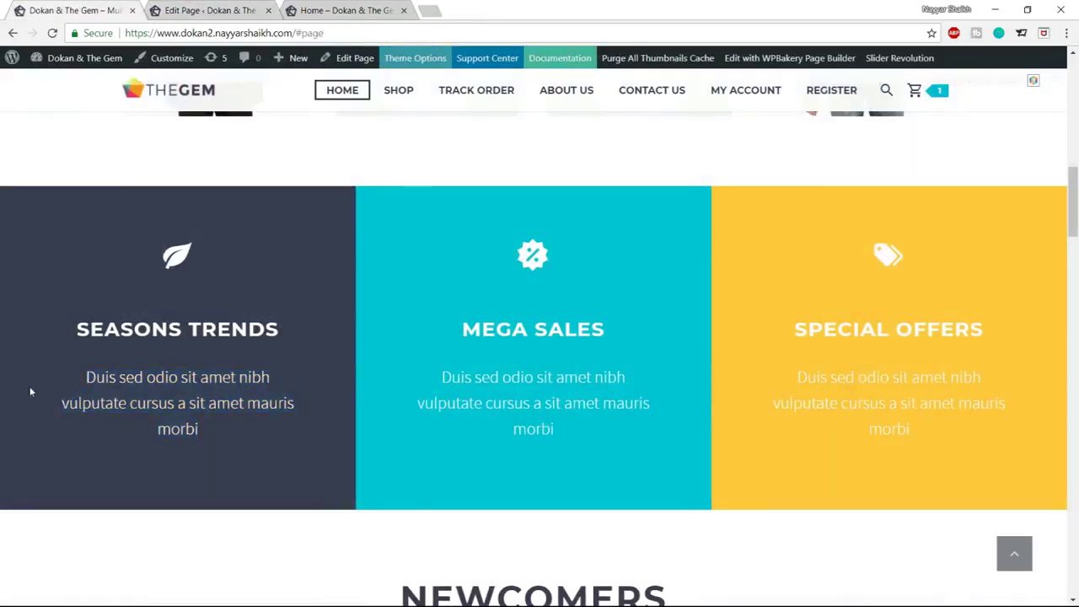
left_click(210, 10)
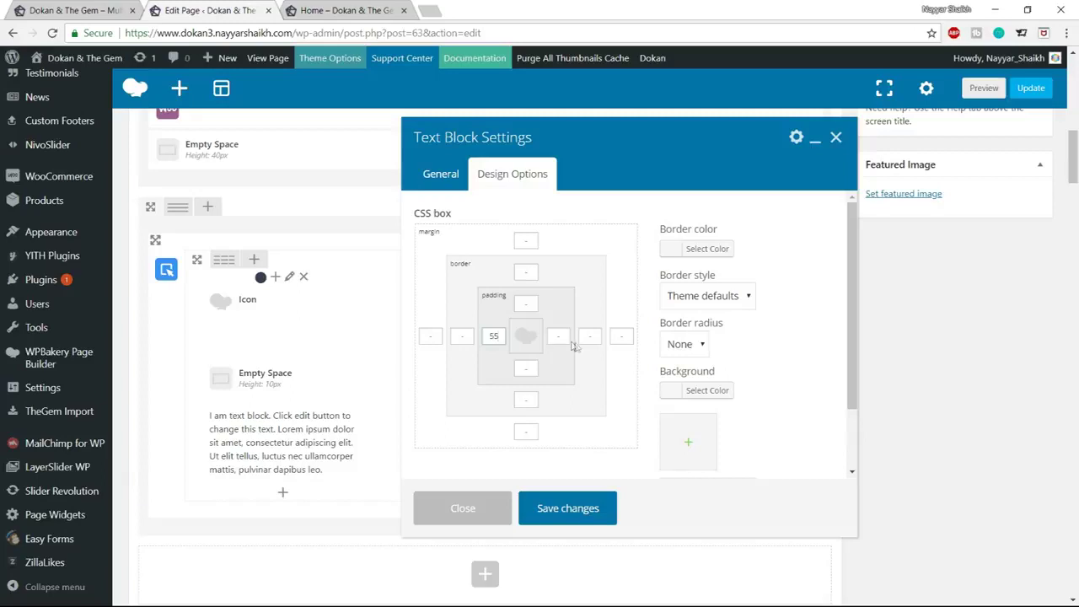
left_click(564, 339)
left_click(584, 508)
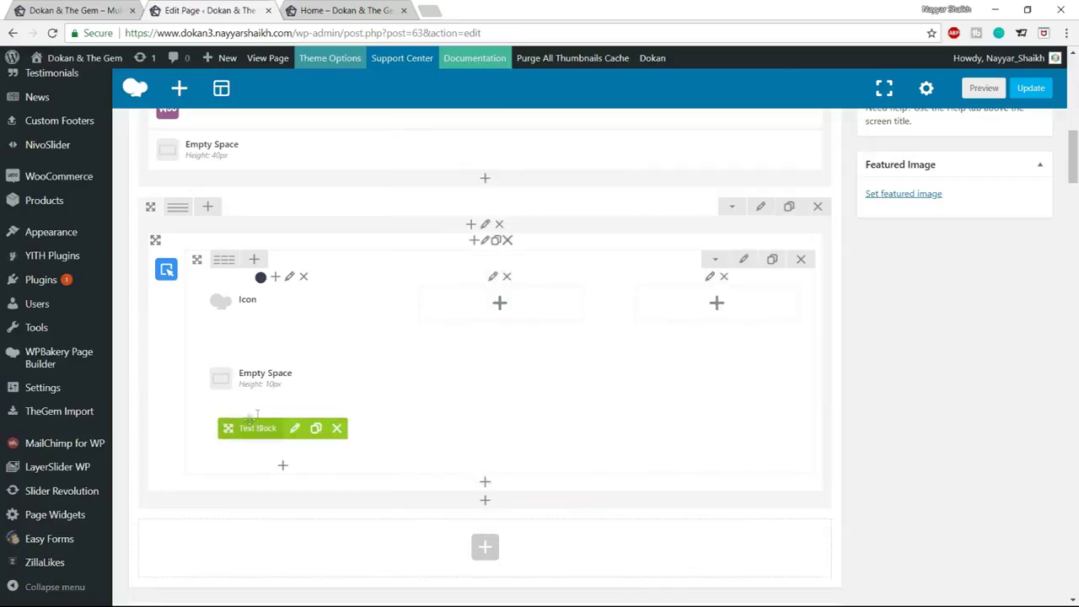
Add a 90px Empty Space below the text block and update the page
key("ctrl+shift+Tab")
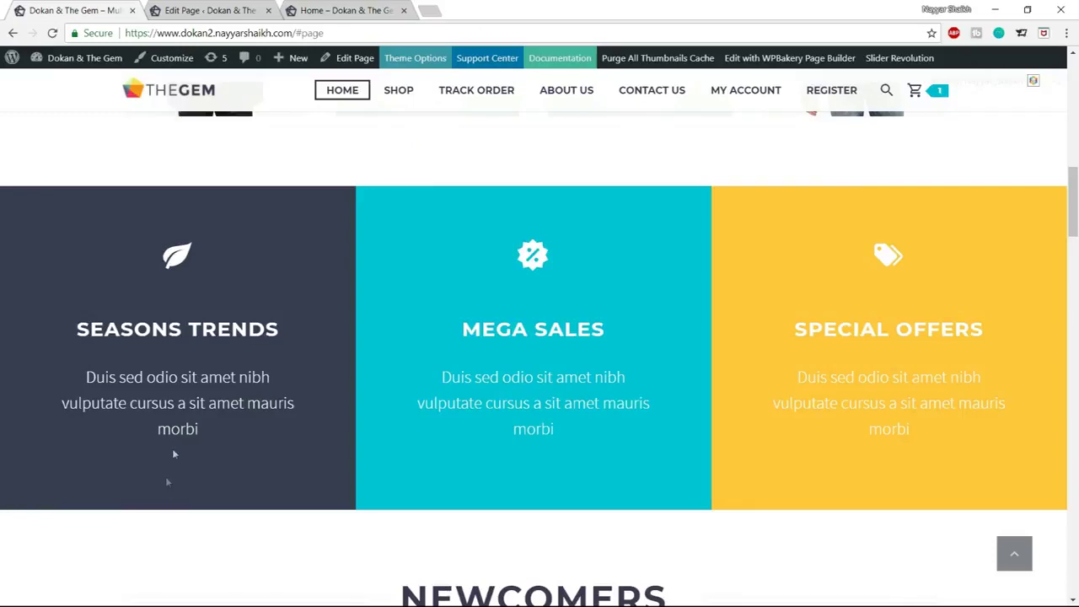
key("ctrl+Tab")
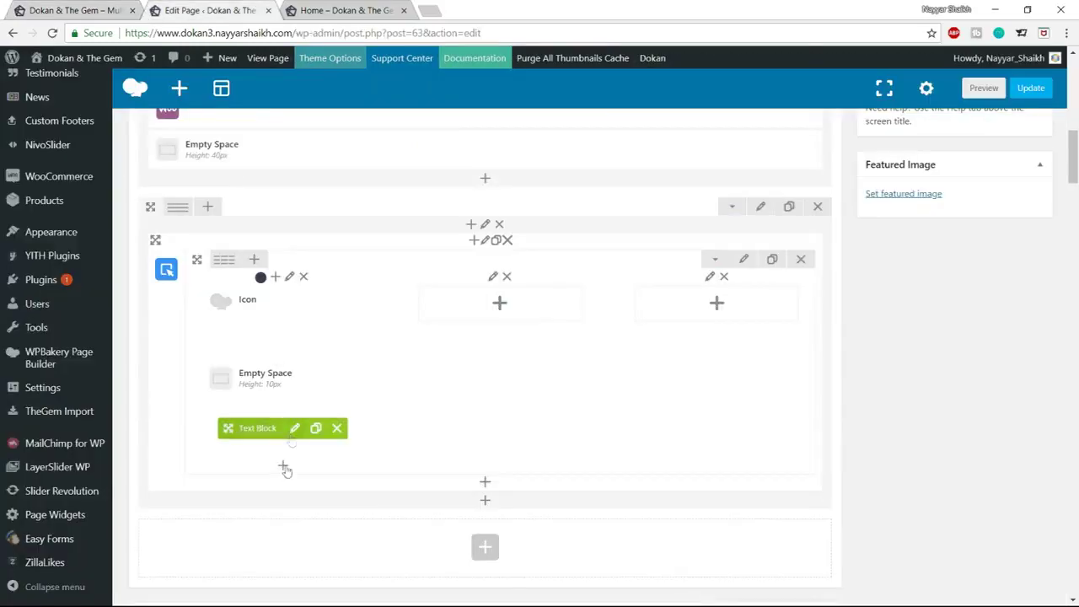
left_click(281, 468)
type("empt")
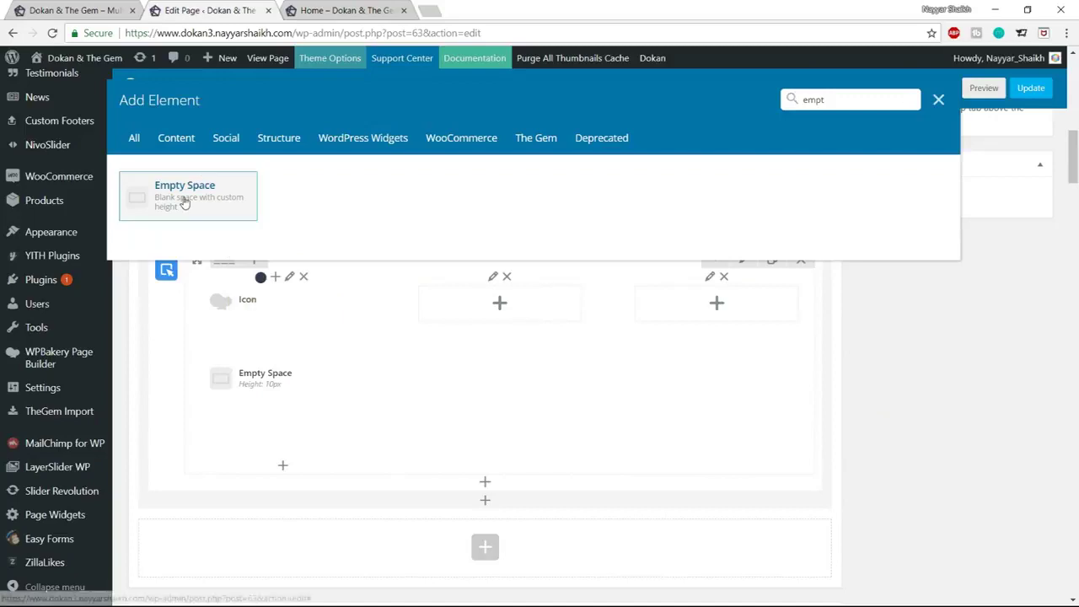
left_click(184, 200)
left_click_drag(432, 236, 420, 233)
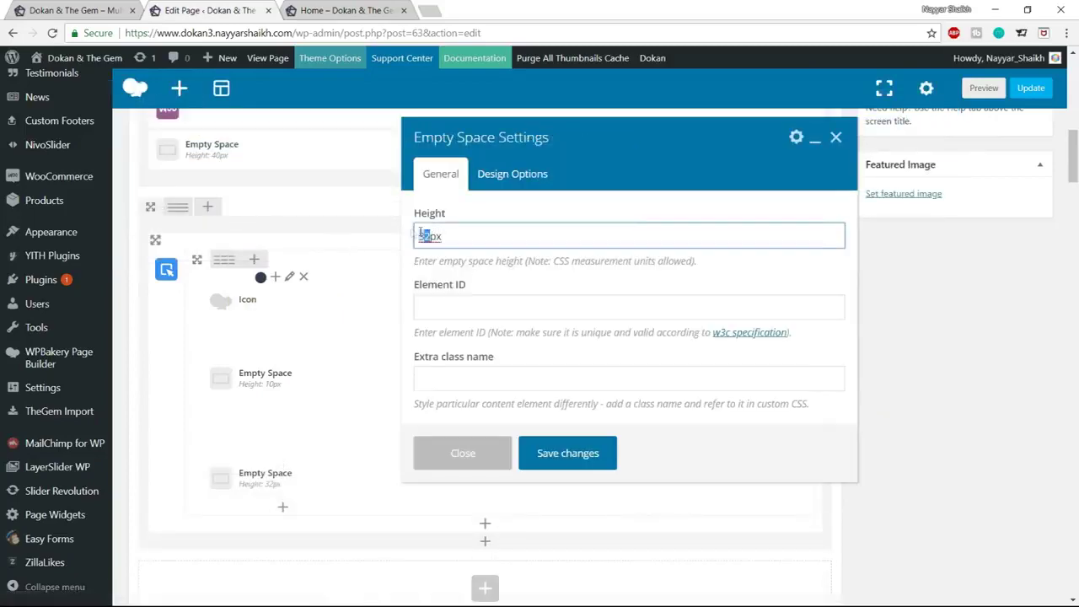
type("90")
left_click(557, 456)
left_click(1025, 94)
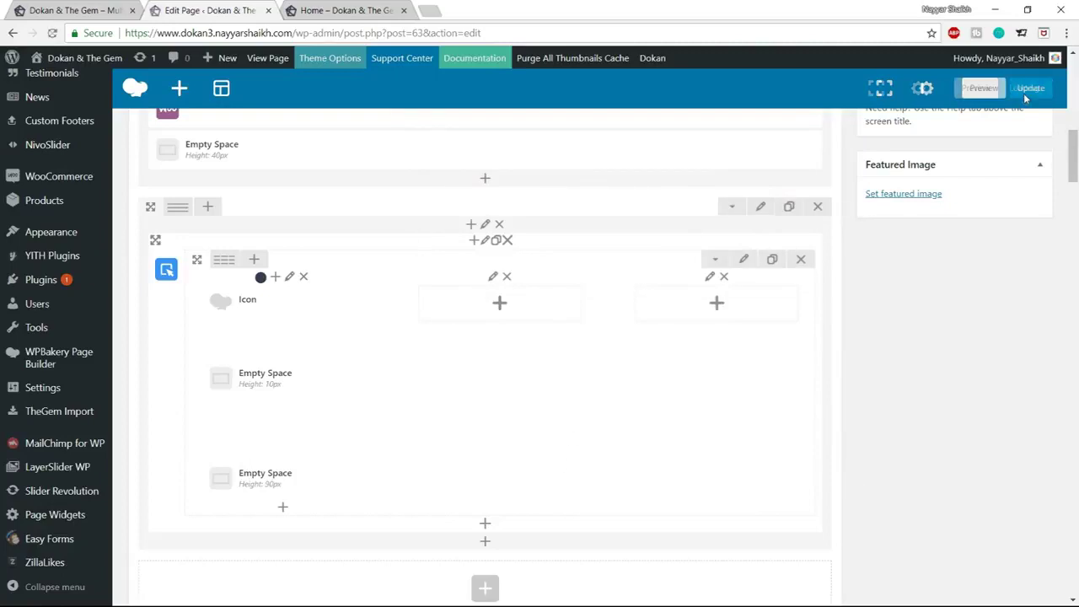
Reload the live home page and compare it with the demo's three coloured blocks
left_click(346, 11)
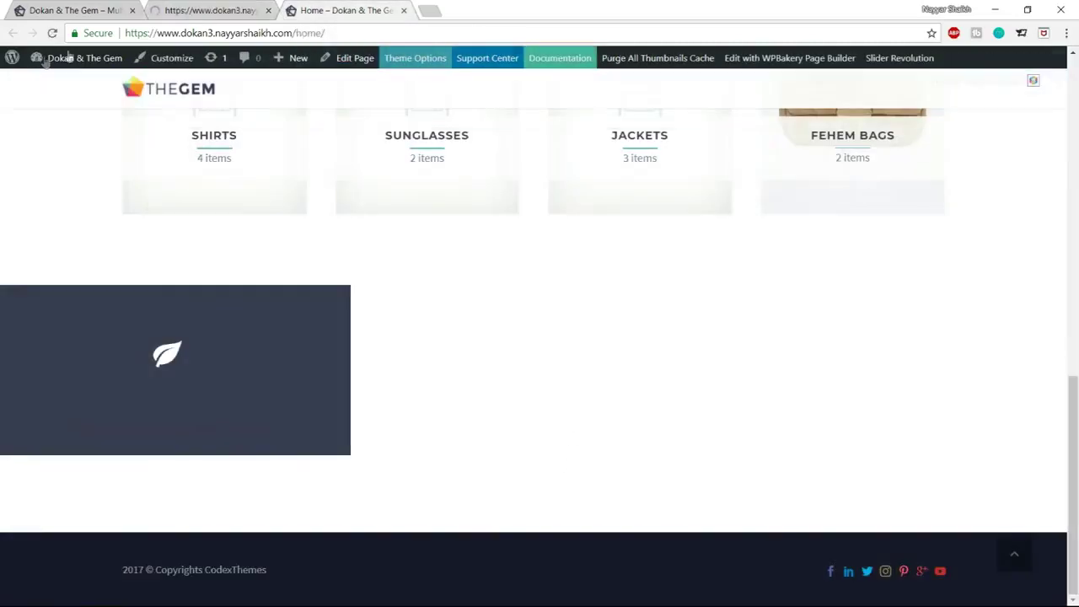
left_click(52, 33)
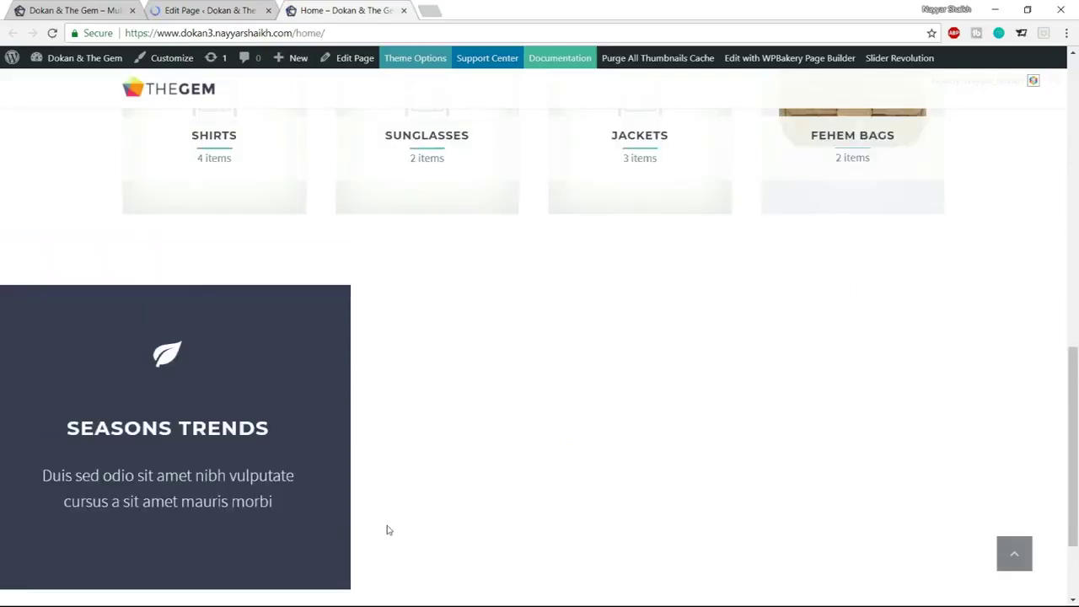
scroll(375, 510, "down", 1)
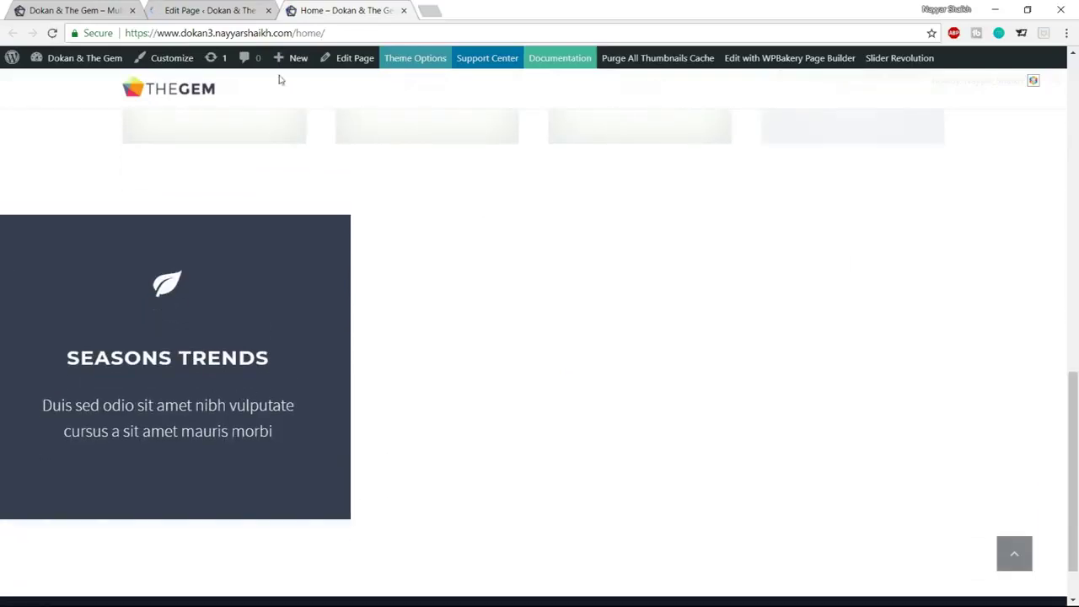
left_click(80, 10)
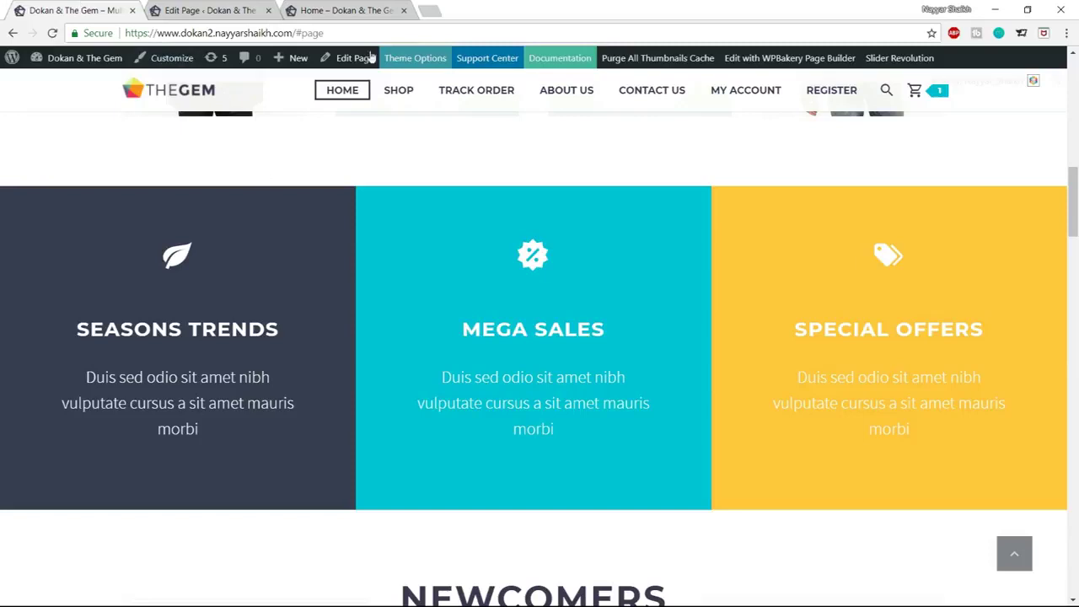
left_click(345, 10)
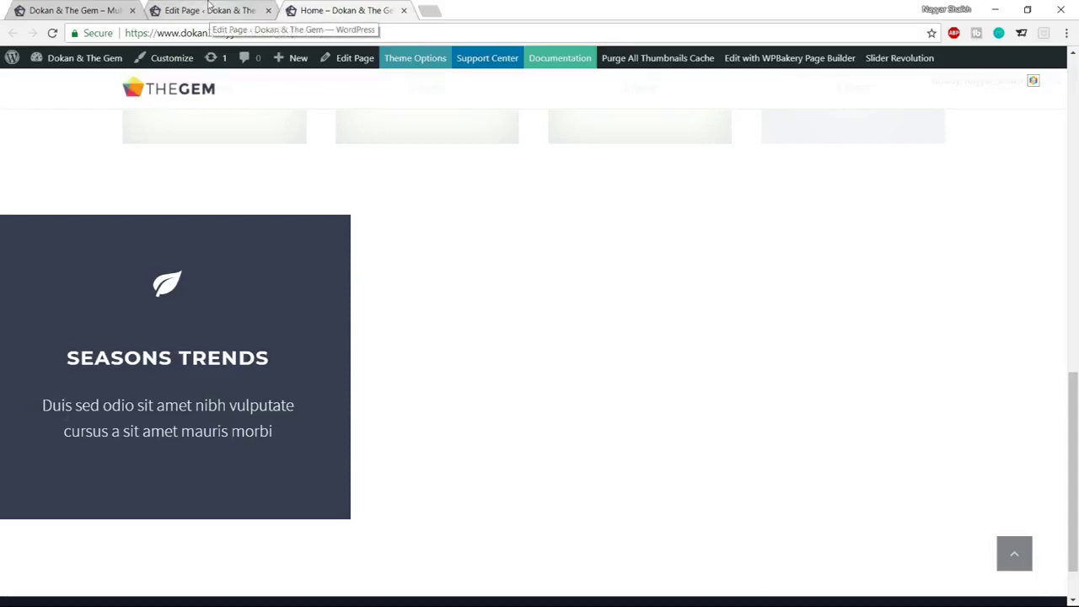
left_click(211, 11)
left_click(63, 16)
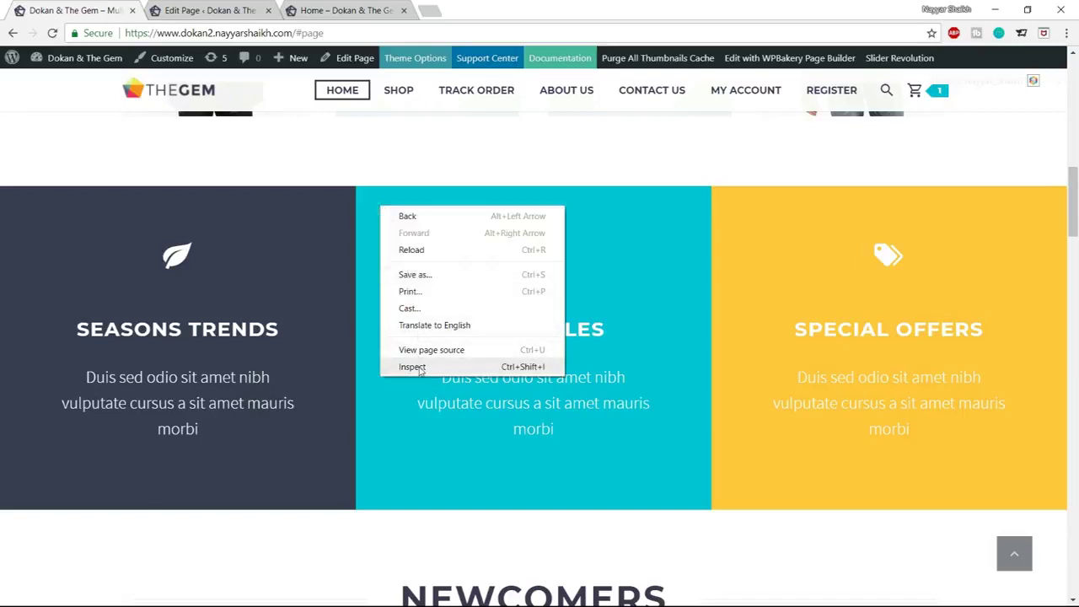
Inspect the demo's teal column and copy its background colour #00c3d4
left_click(412, 367)
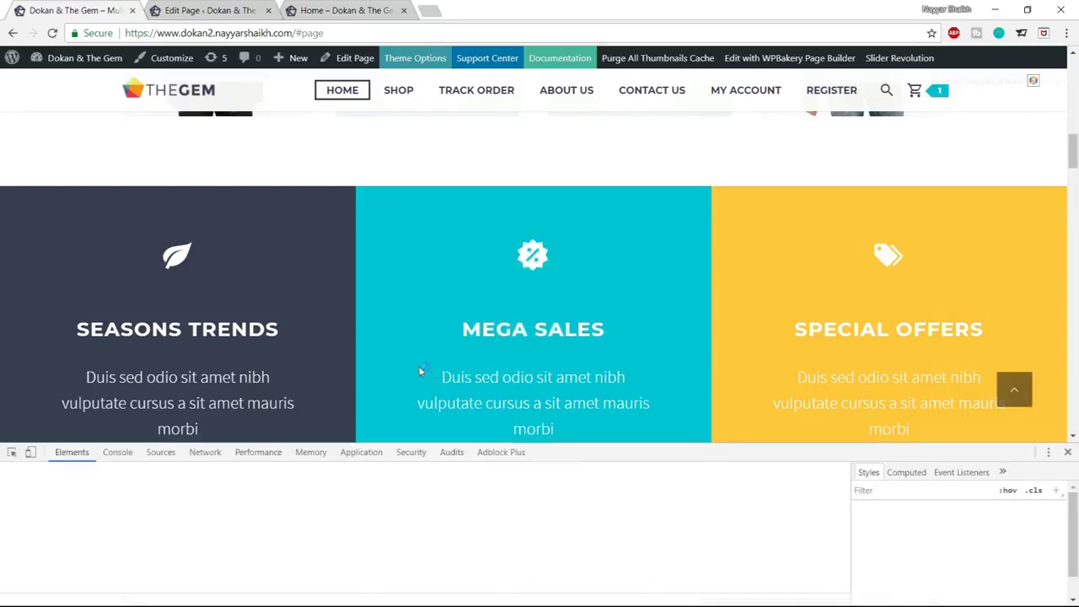
scroll(986, 565, "down", 1)
scroll(987, 565, "down", 3)
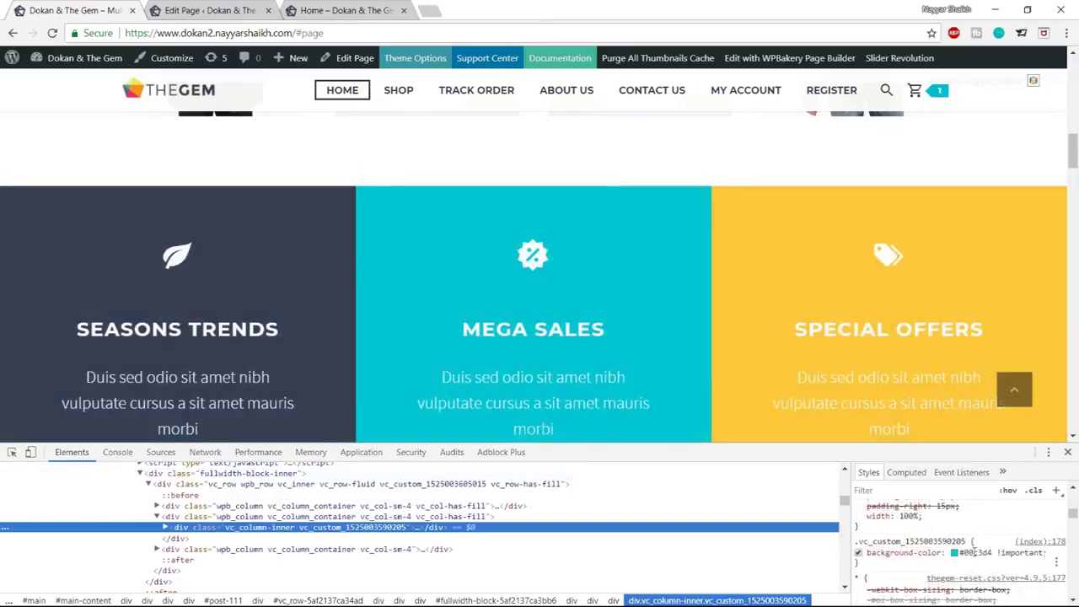
left_click(975, 552)
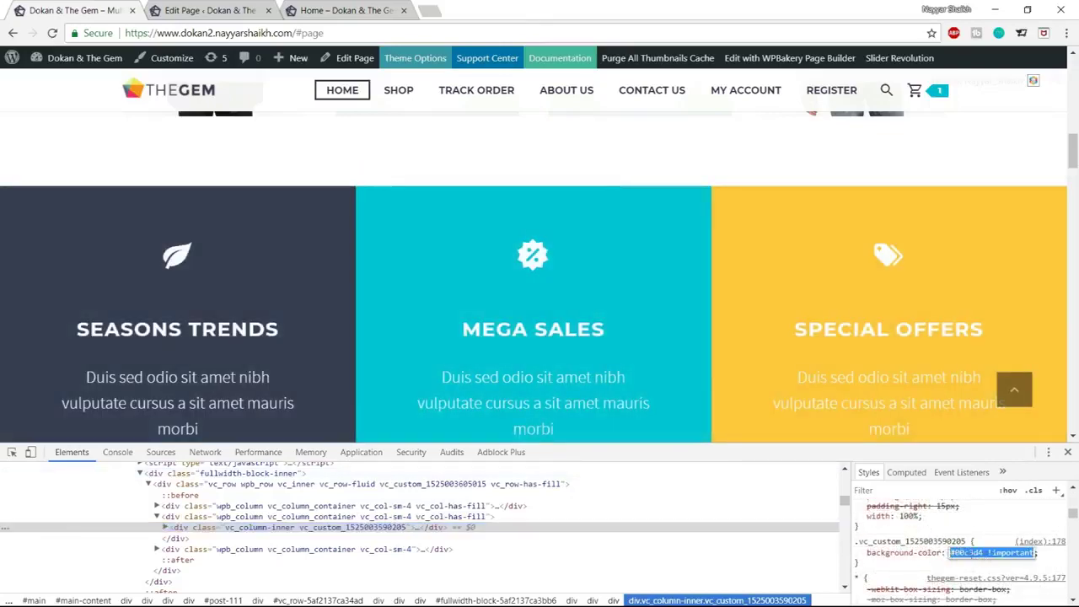
left_click_drag(986, 554, 907, 556)
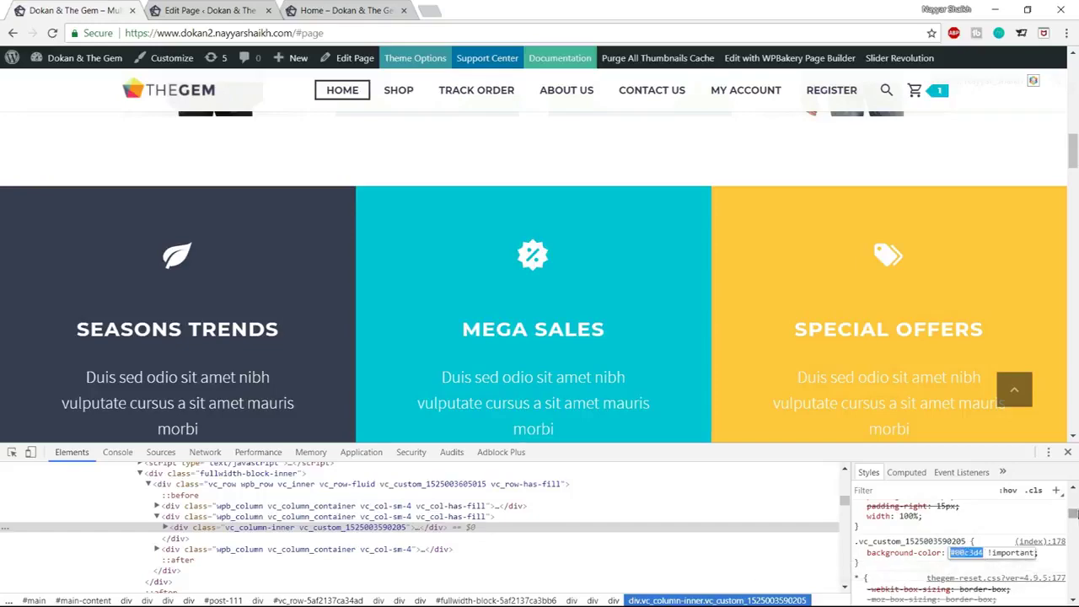
left_click(1067, 454)
Set the middle column's Design Options background to teal #00c3d4 and save
left_click(210, 10)
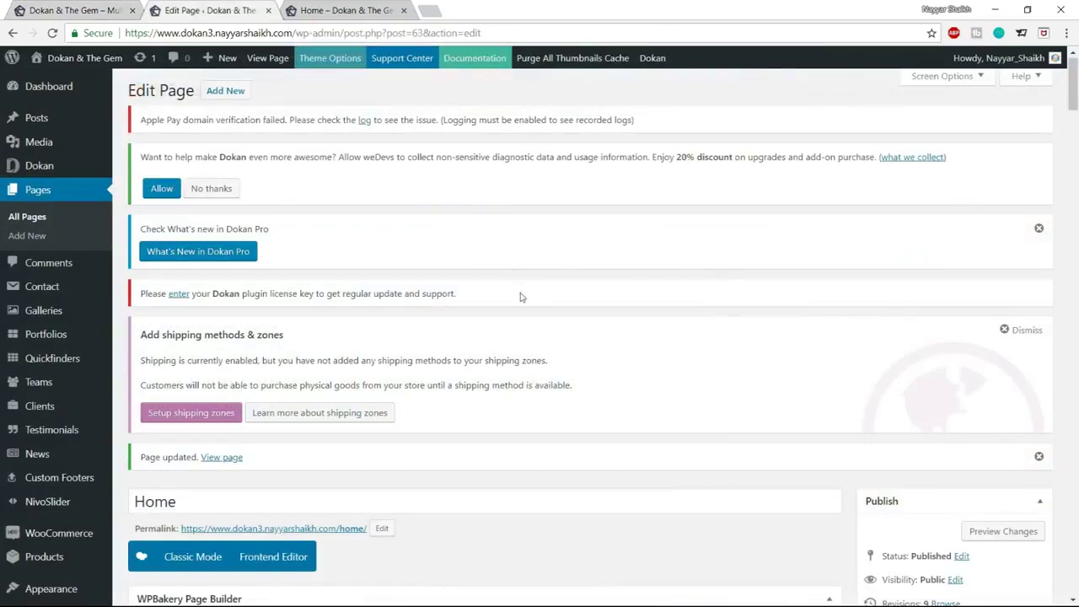
scroll(540, 333, "down", 5)
scroll(541, 332, "down", 6)
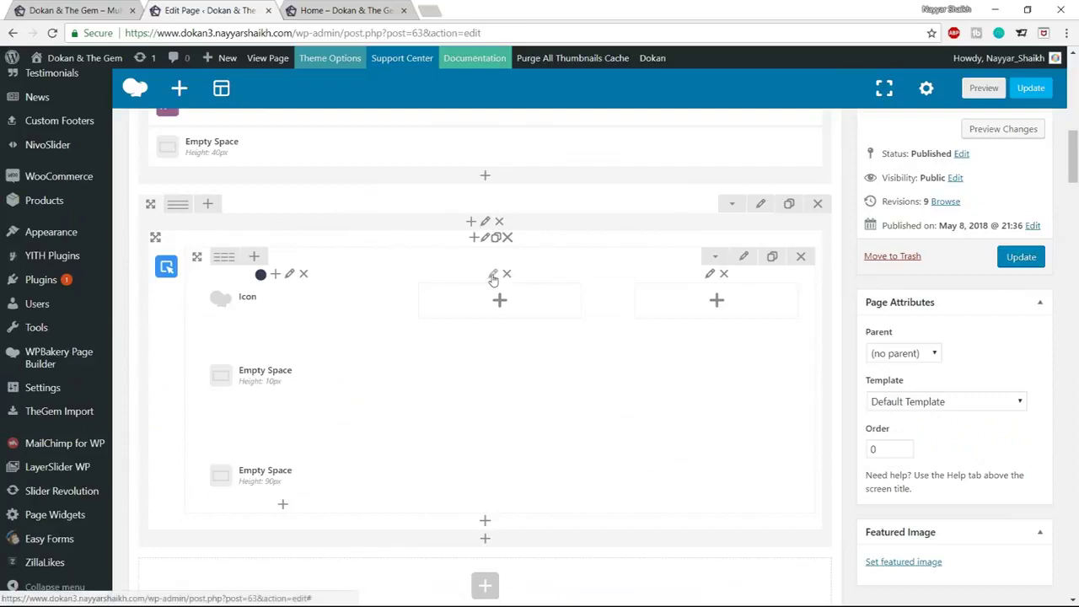
left_click(494, 276)
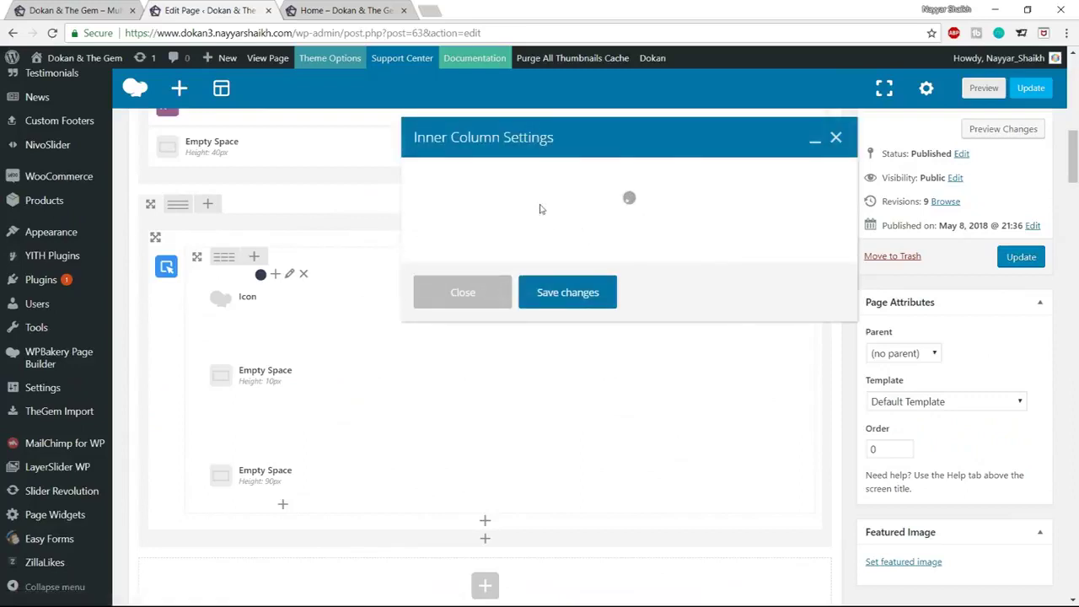
left_click(518, 175)
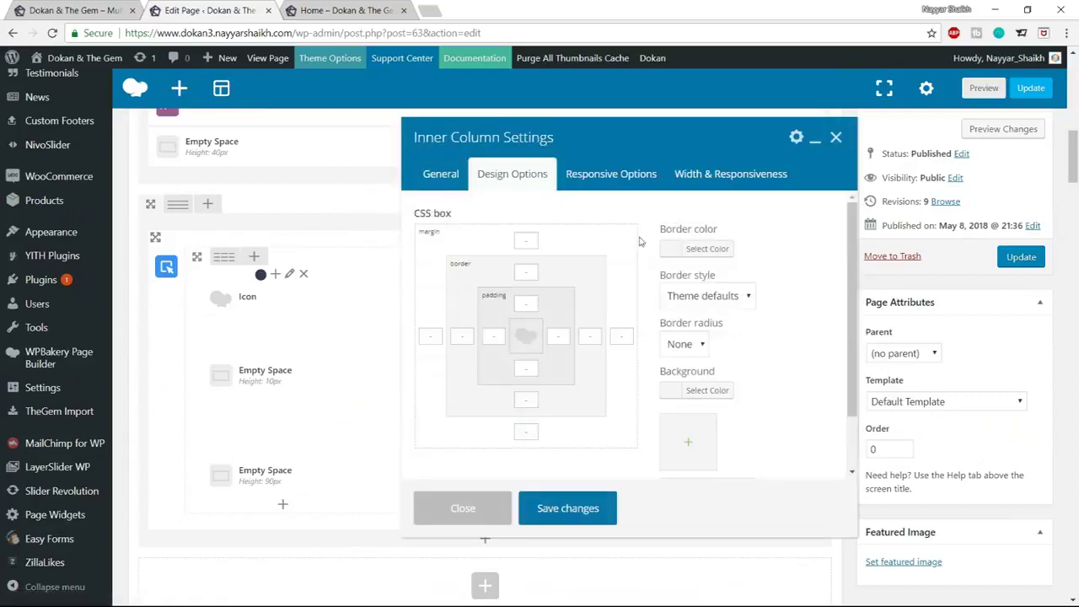
left_click(692, 392)
key("Return")
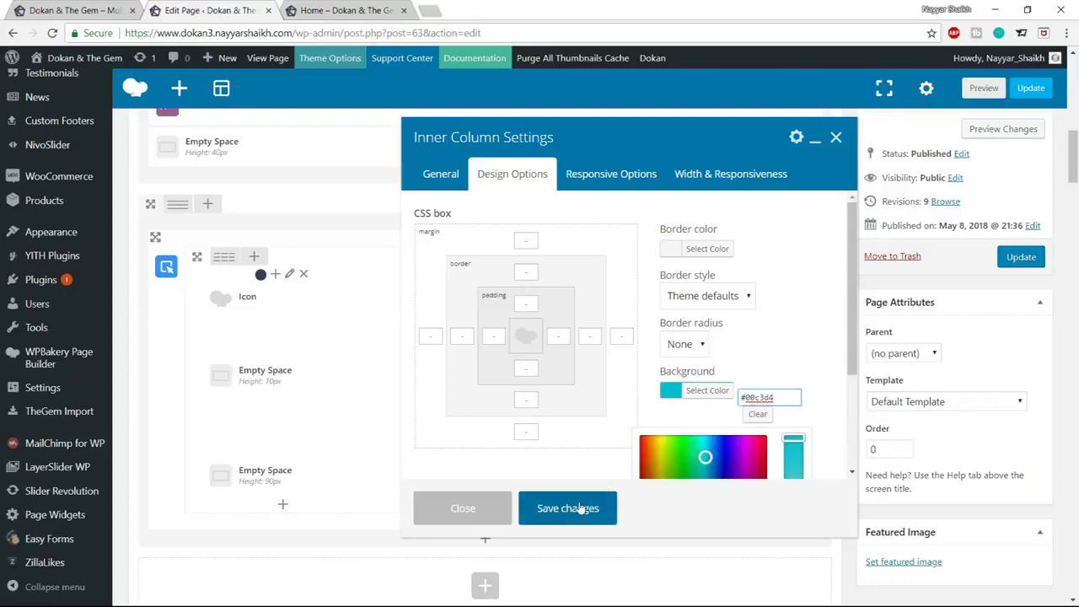
left_click(579, 509)
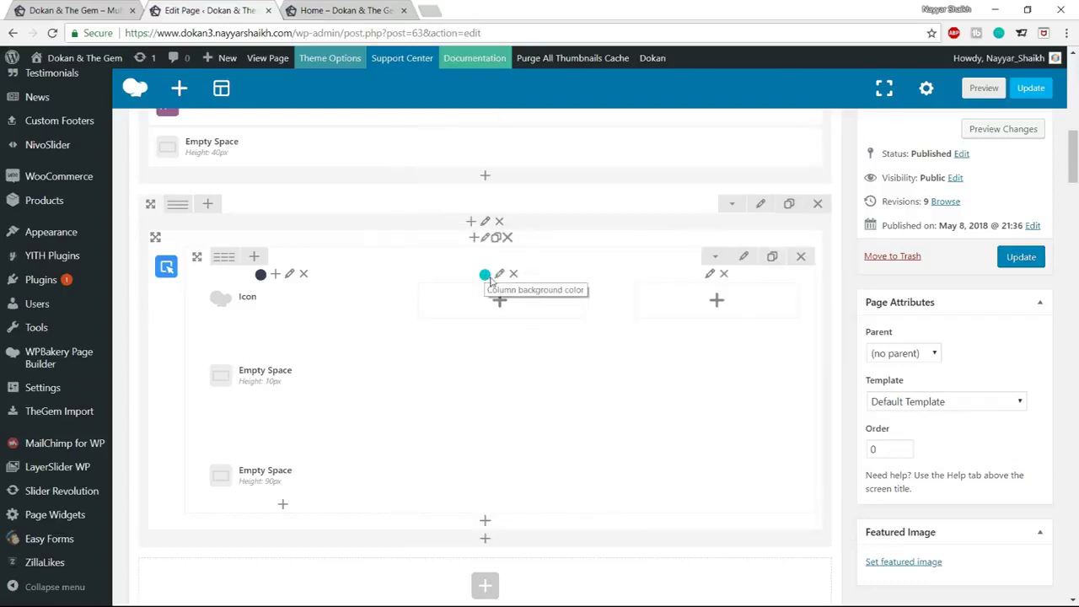
Inspect the demo's yellow third column in DevTools
key("ctrl+shift+Tab")
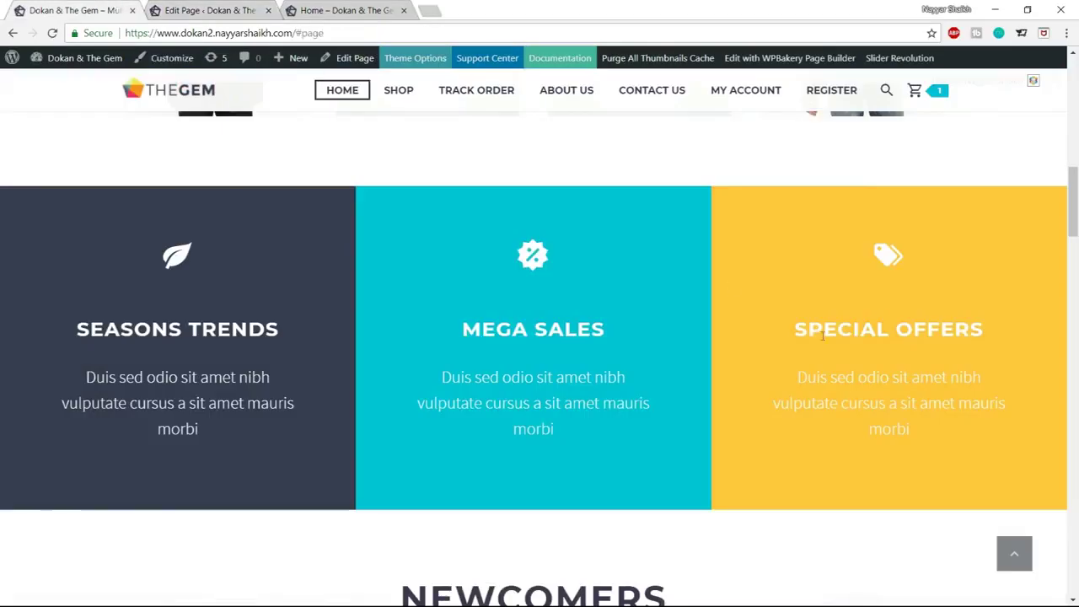
right_click(722, 221)
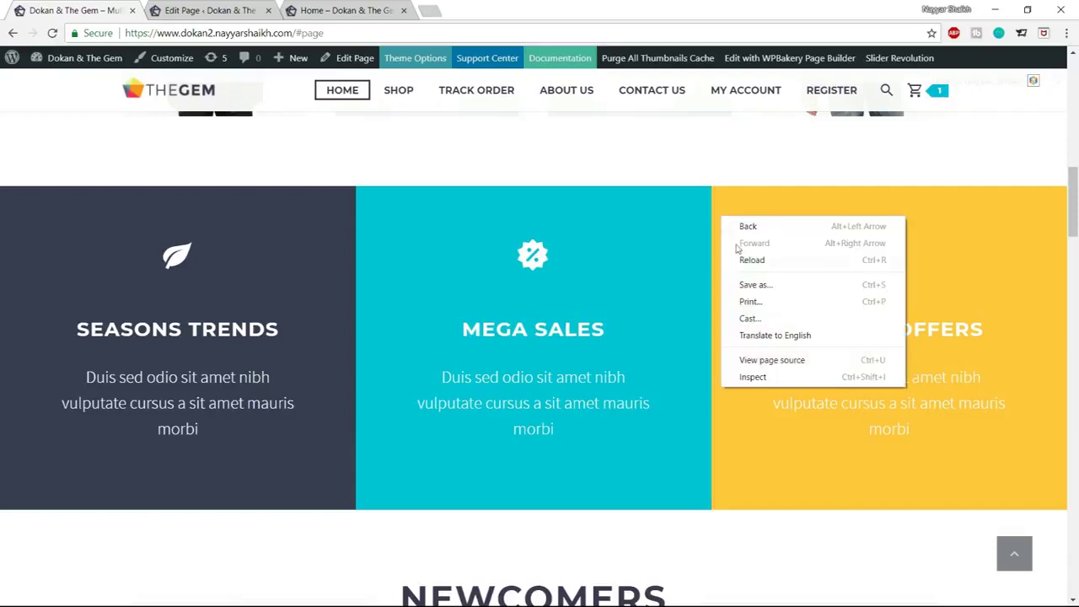
left_click(769, 378)
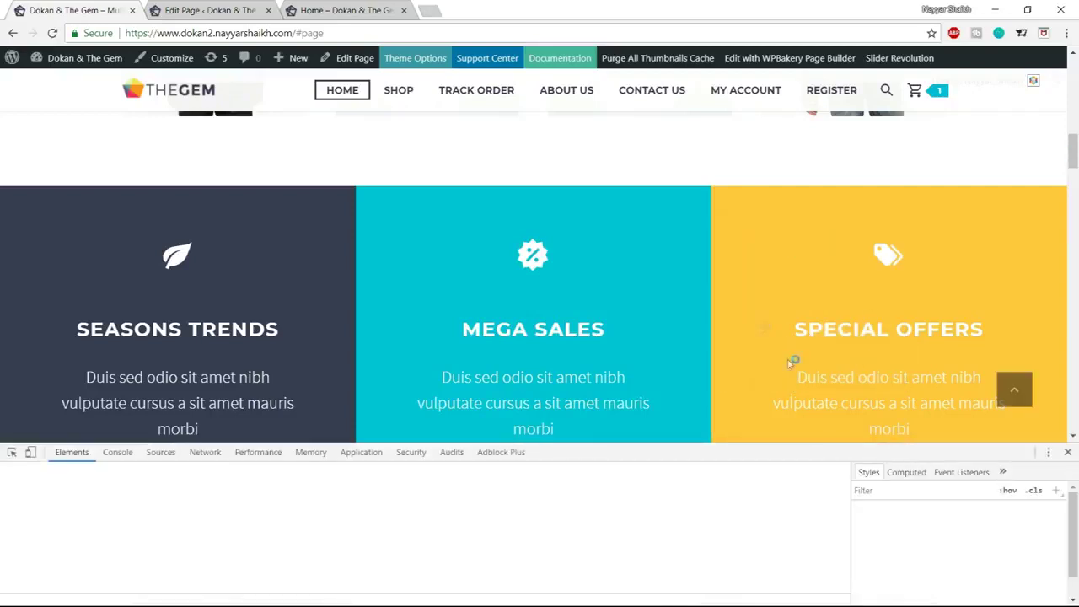
scroll(927, 548, "down", 10)
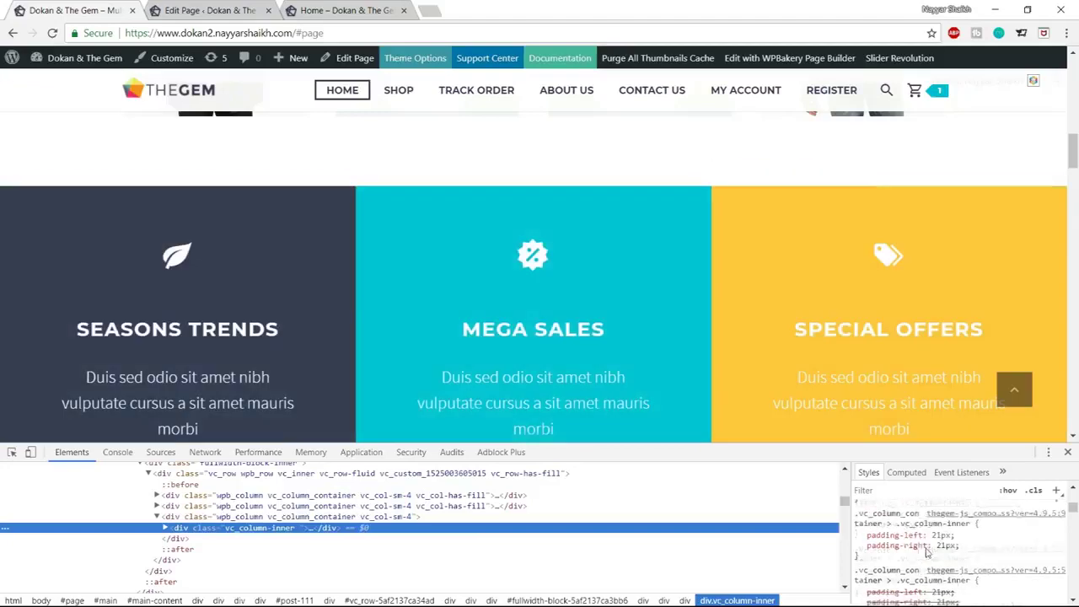
scroll(927, 552, "down", 10)
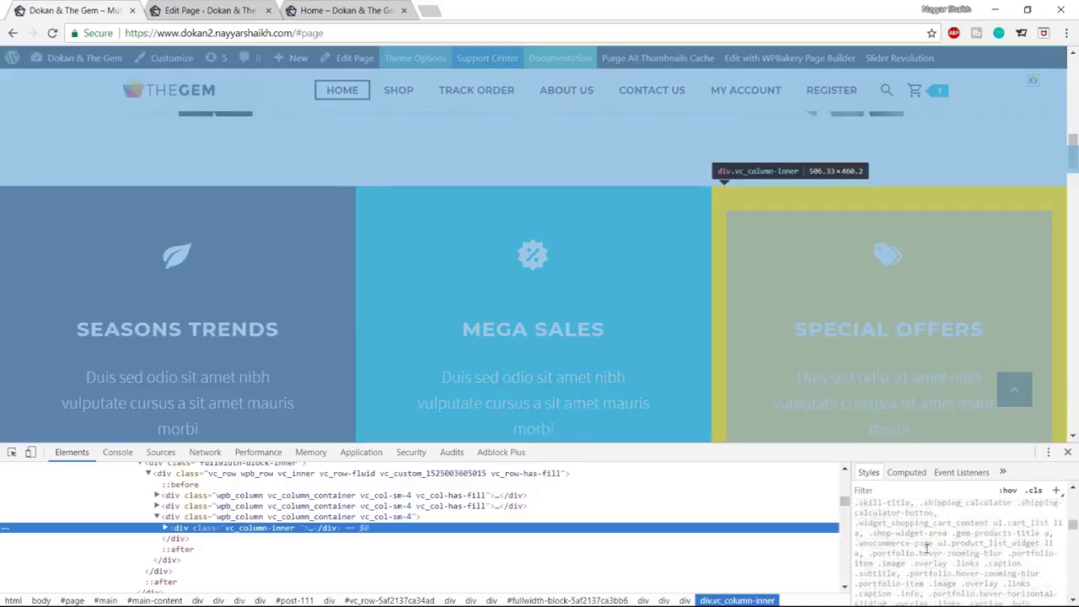
Reload the demo and inspect the yellow column's inner container element
scroll(974, 571, "up", 15)
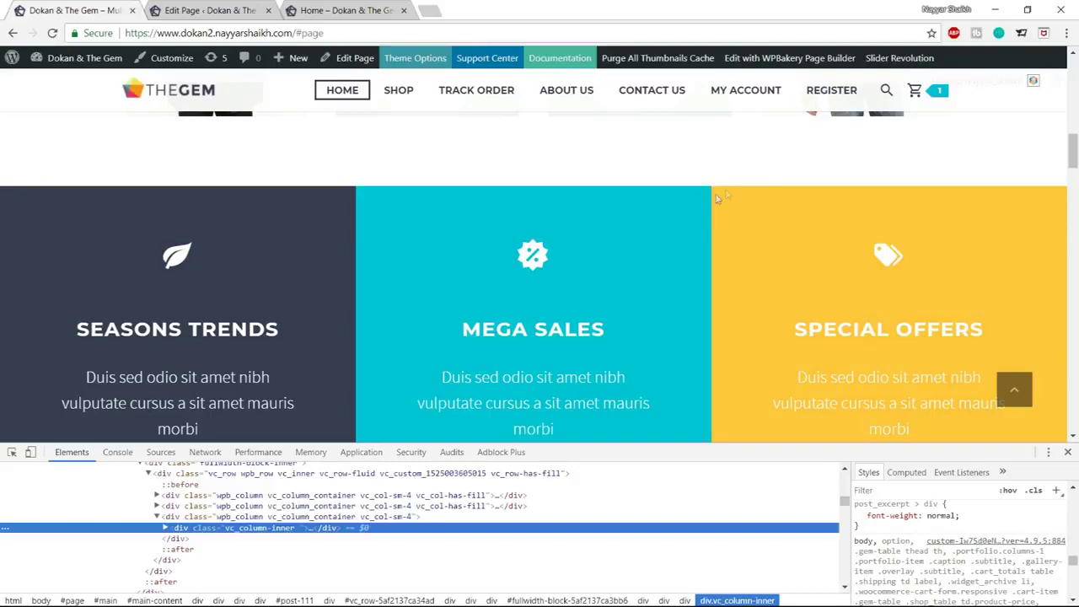
right_click(728, 189)
right_click(723, 199)
left_click(765, 361)
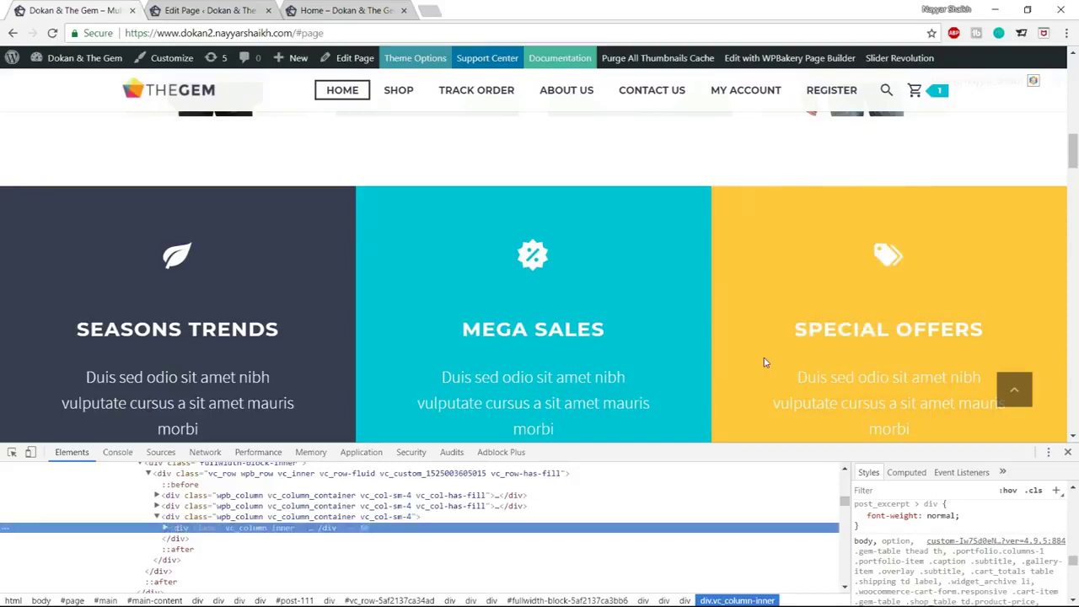
key("F5")
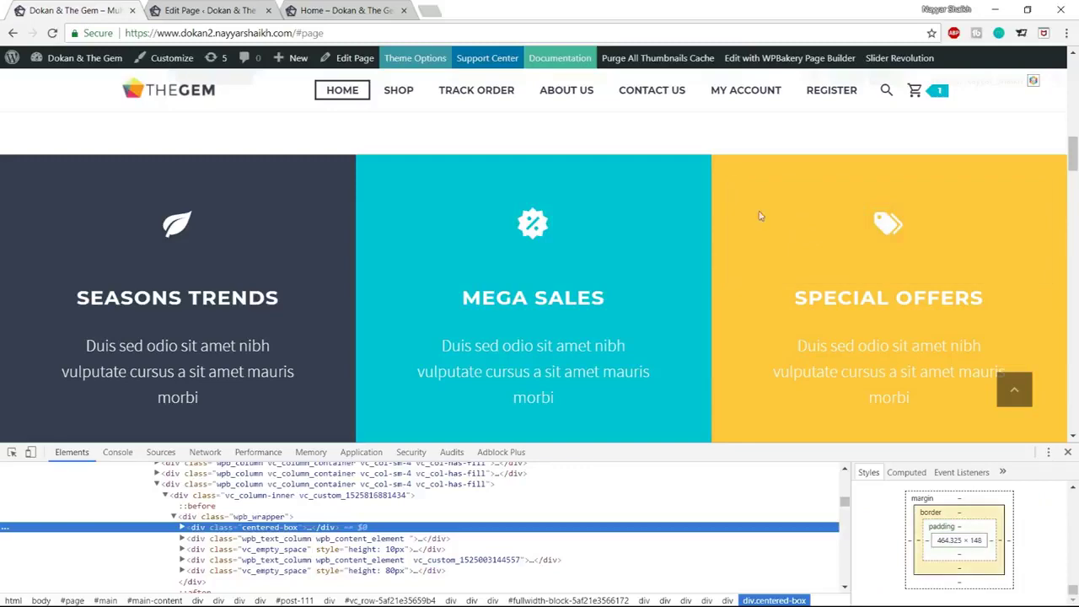
right_click(723, 163)
left_click(750, 324)
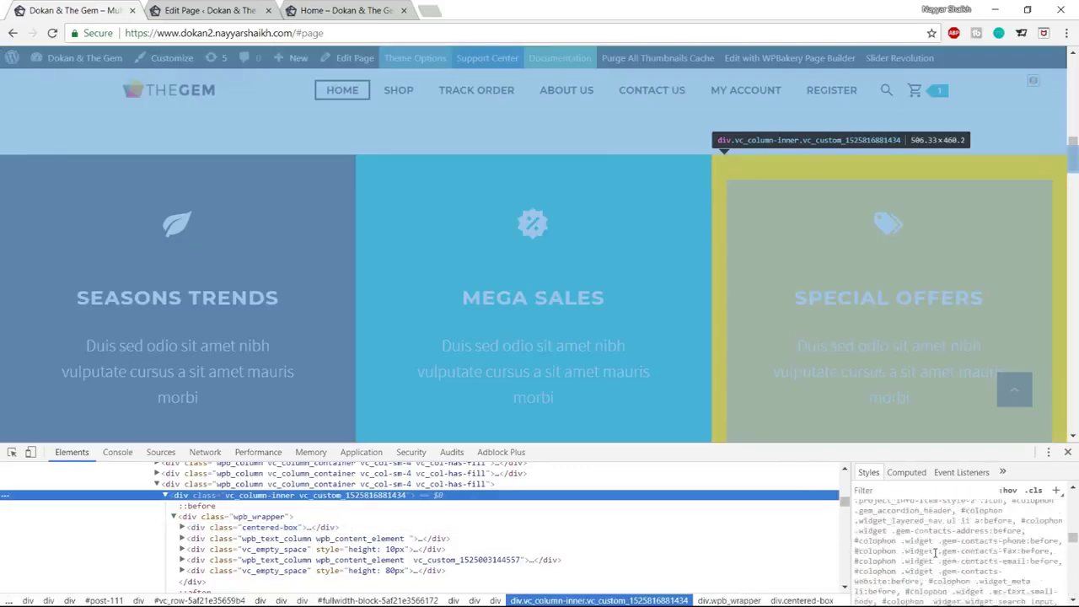
Copy the yellow background colour #fec53d, close DevTools and return to the Home page editor
scroll(935, 552, "down", 5)
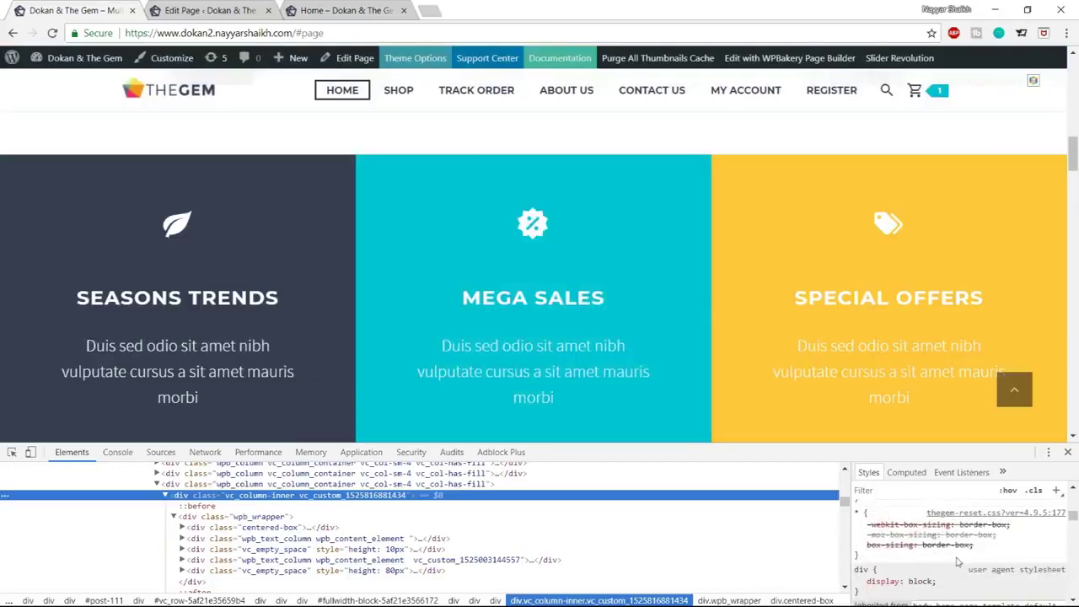
scroll(958, 561, "up", 3)
left_click(969, 557)
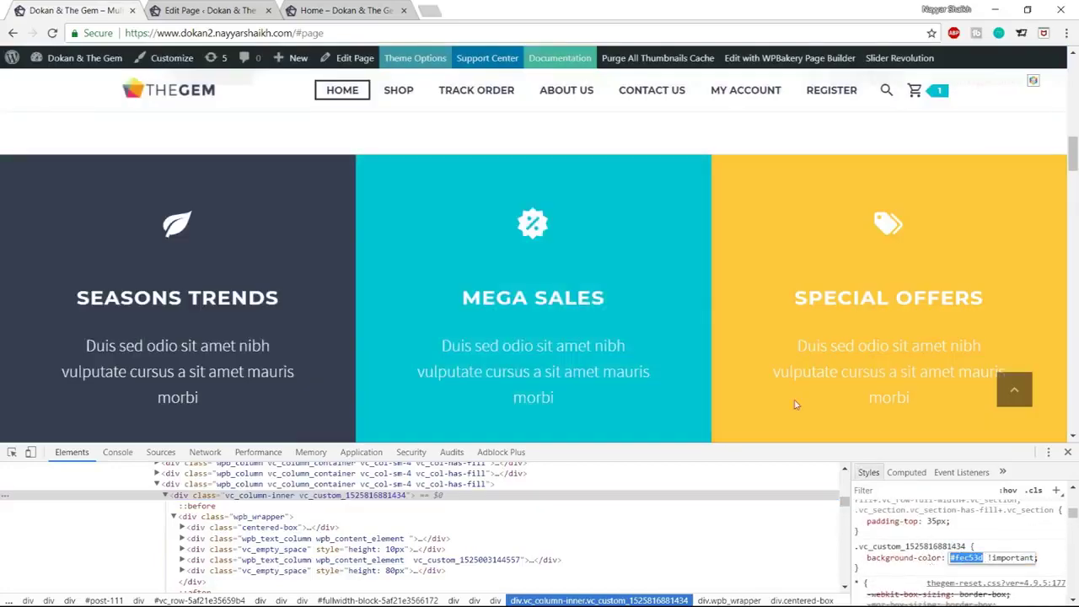
left_click(1067, 452)
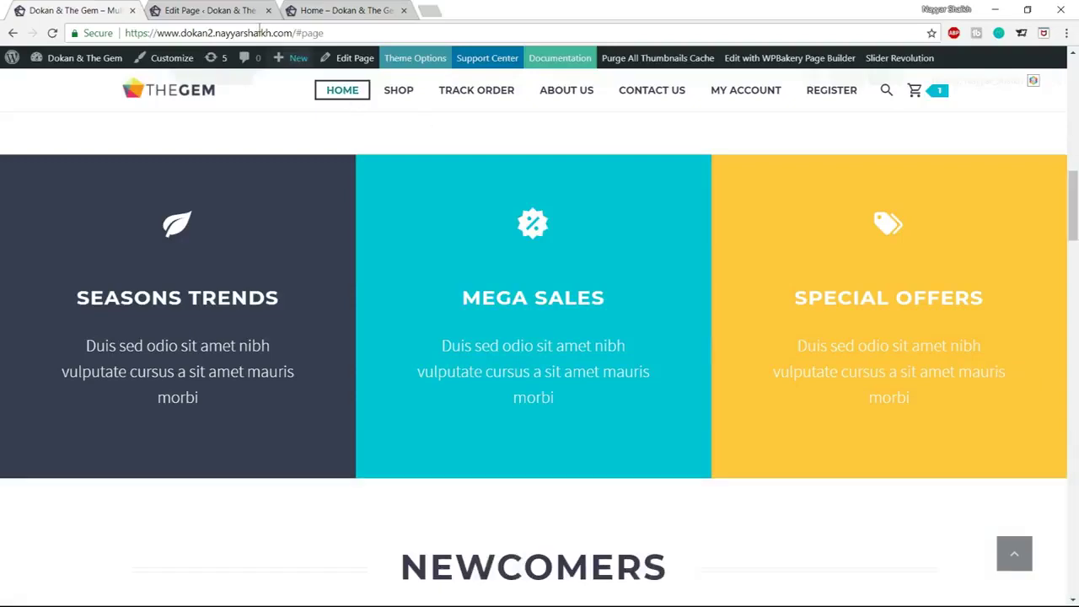
left_click(253, 12)
Set the third inner column's Design Options background to yellow #fec53d and save
left_click(711, 274)
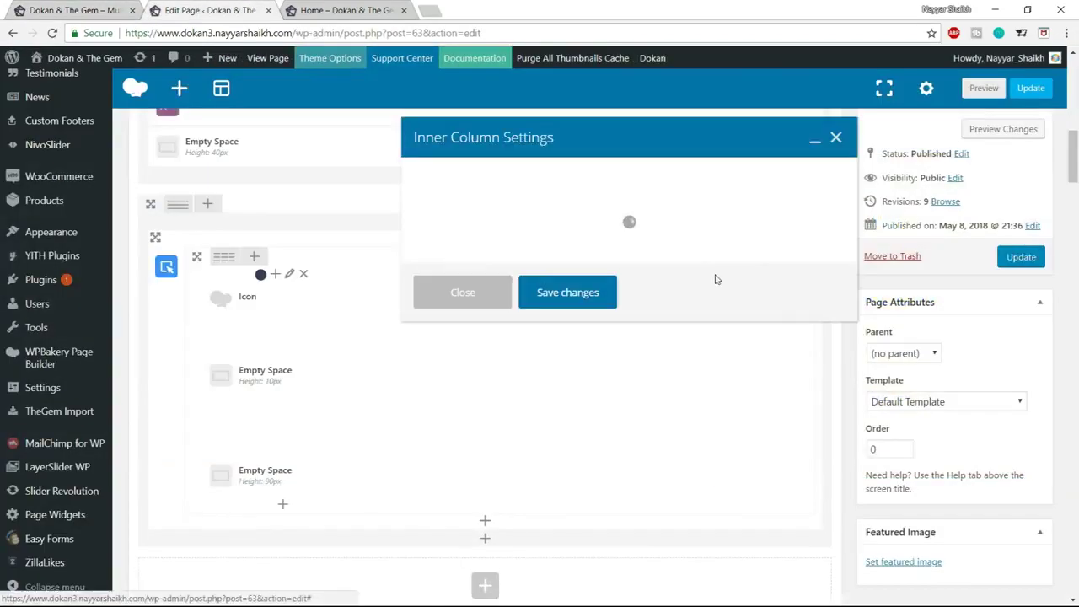
left_click(529, 176)
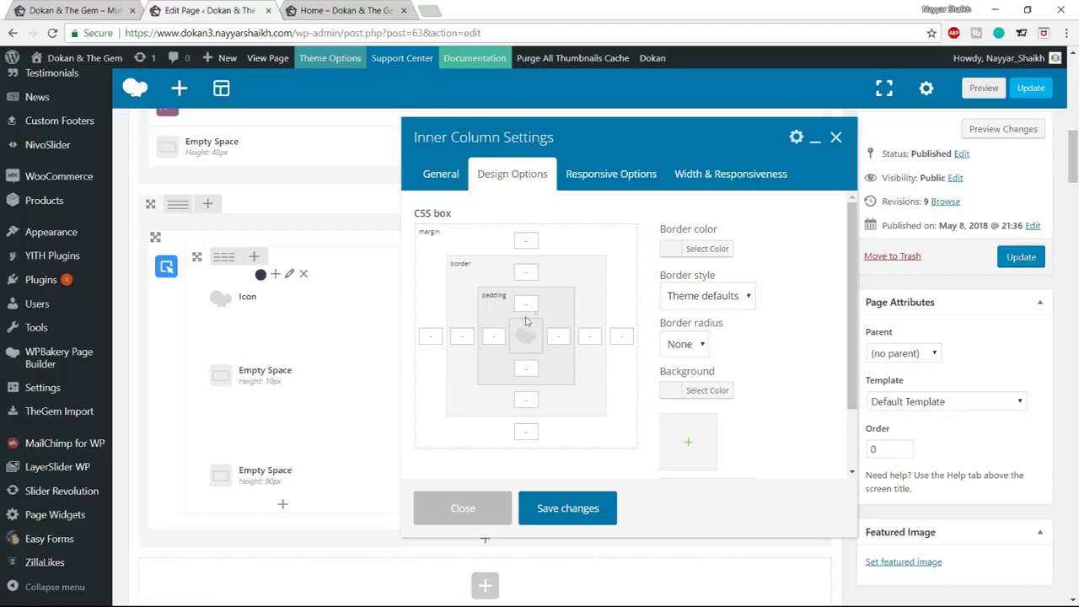
left_click(708, 391)
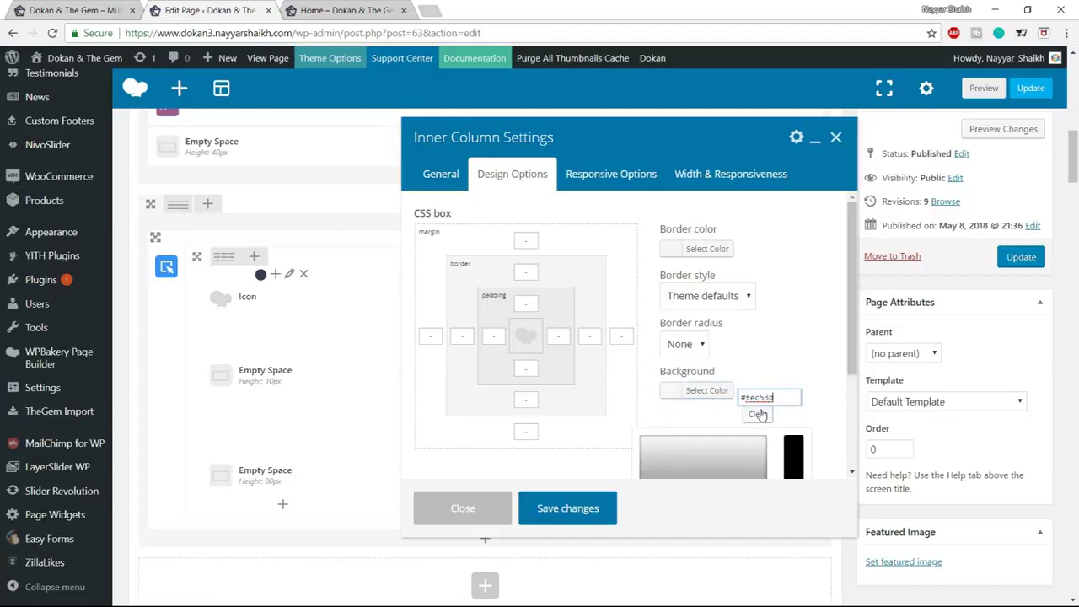
left_click(557, 510)
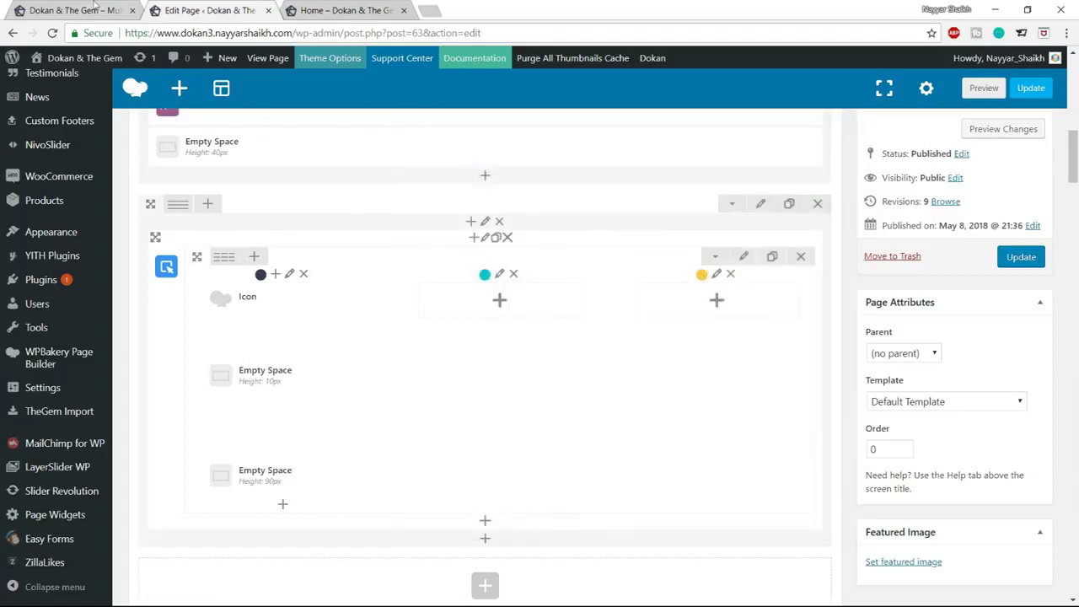
mouse_move(316, 316)
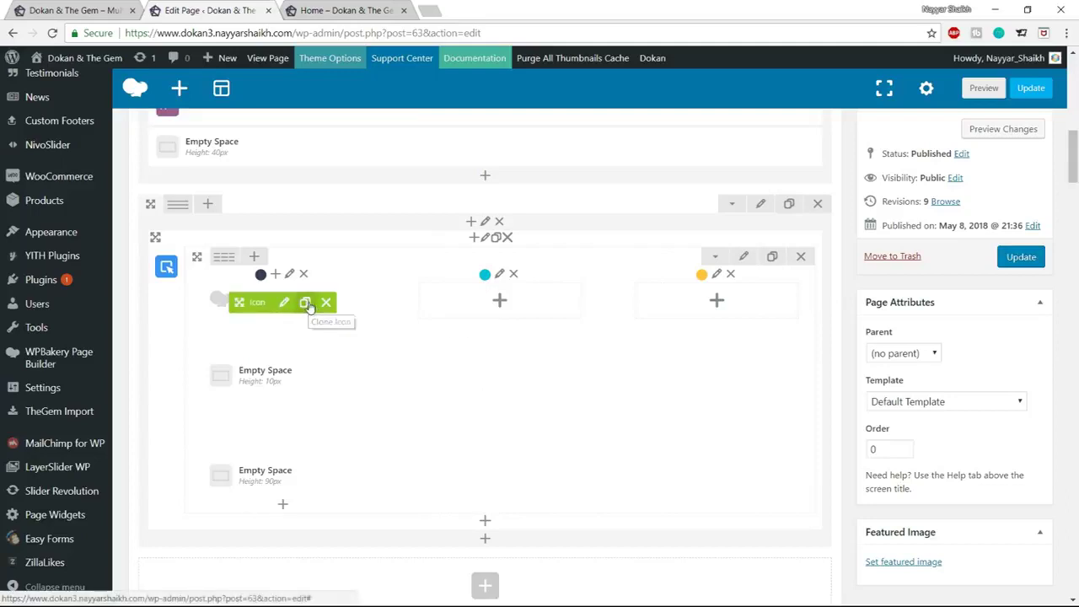
Clone the left column's icon, 10px spacer, text block and 90px spacer into the middle column
left_click(306, 305)
left_click_drag(245, 337, 443, 302)
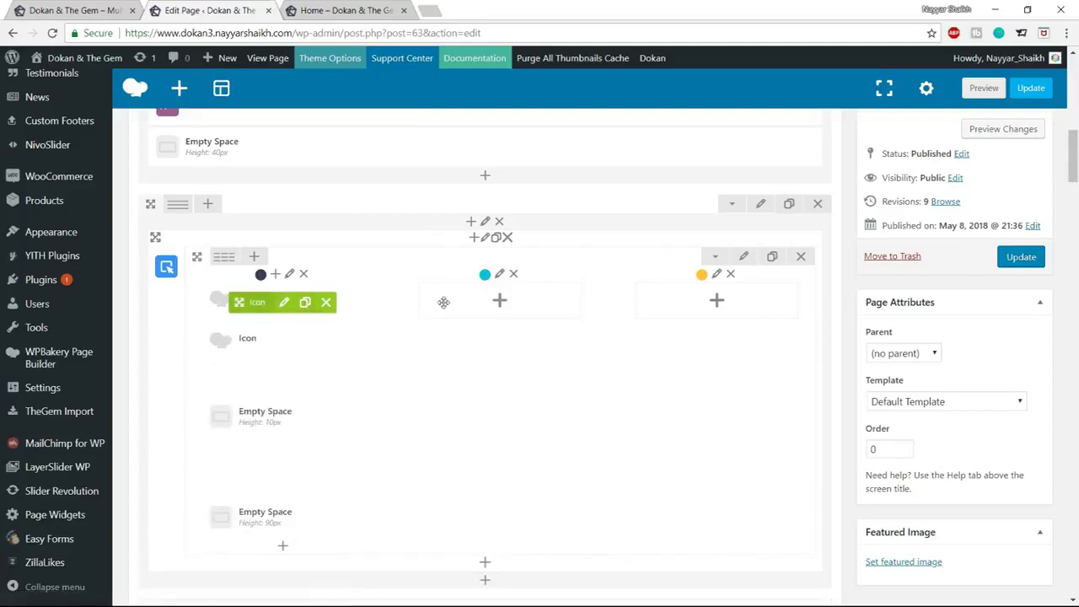
left_click(316, 338)
mouse_move(227, 338)
left_mouse_down()
mouse_move(469, 331)
mouse_move(477, 358)
mouse_move(460, 368)
mouse_move(504, 333)
mouse_move(493, 358)
left_mouse_up()
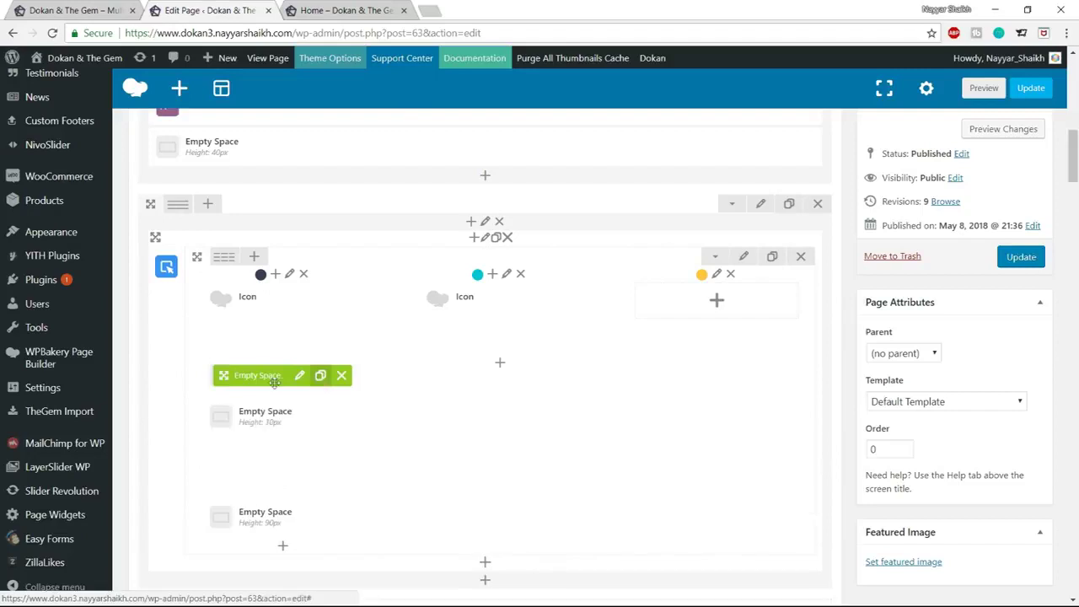
left_click_drag(274, 381, 496, 390)
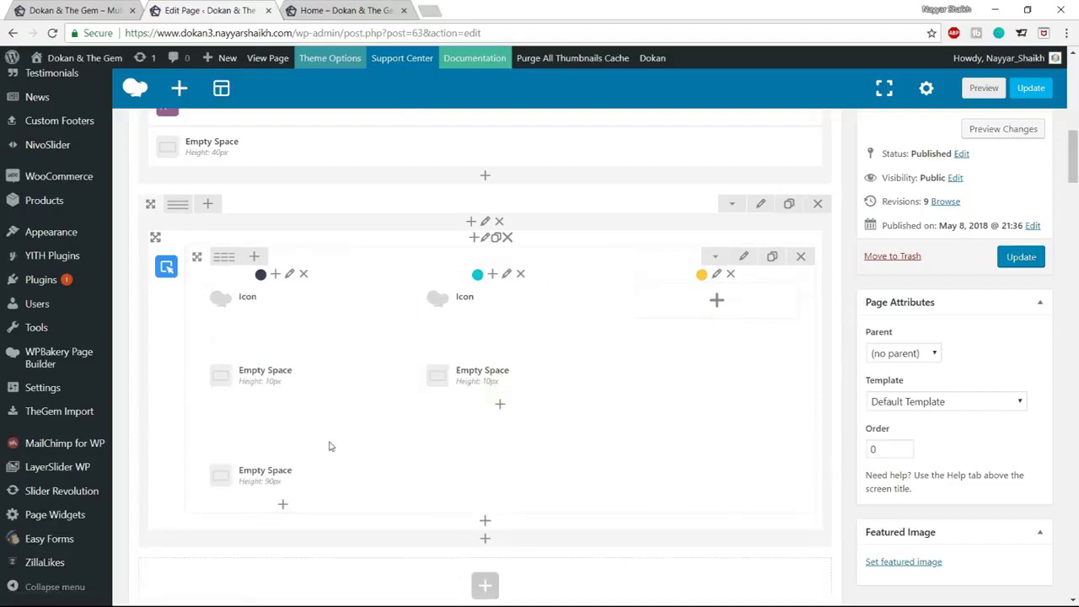
left_click_drag(268, 429, 489, 471)
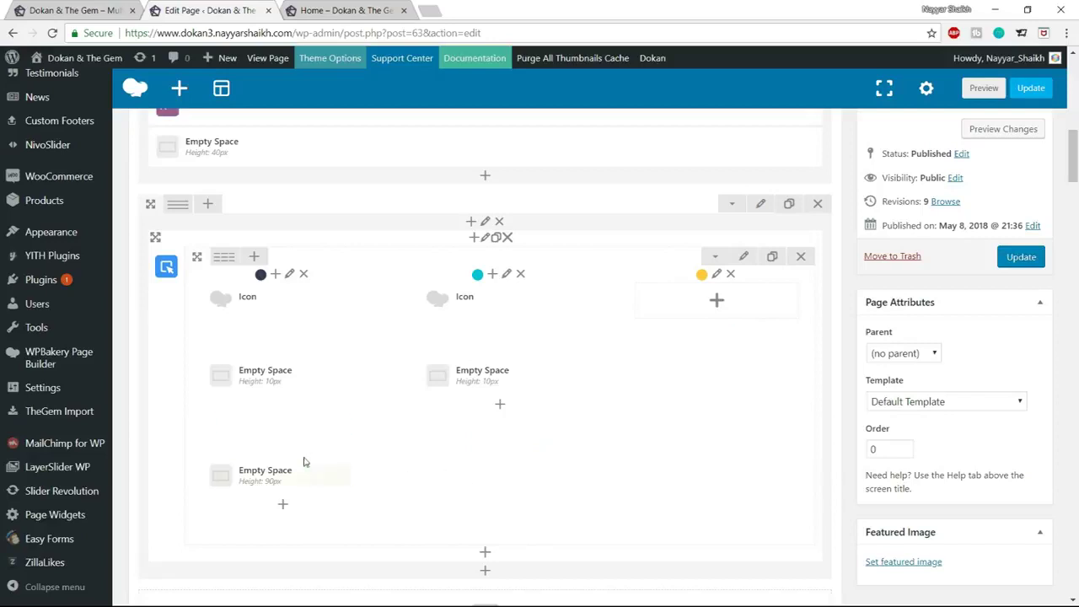
left_click_drag(269, 472, 539, 477)
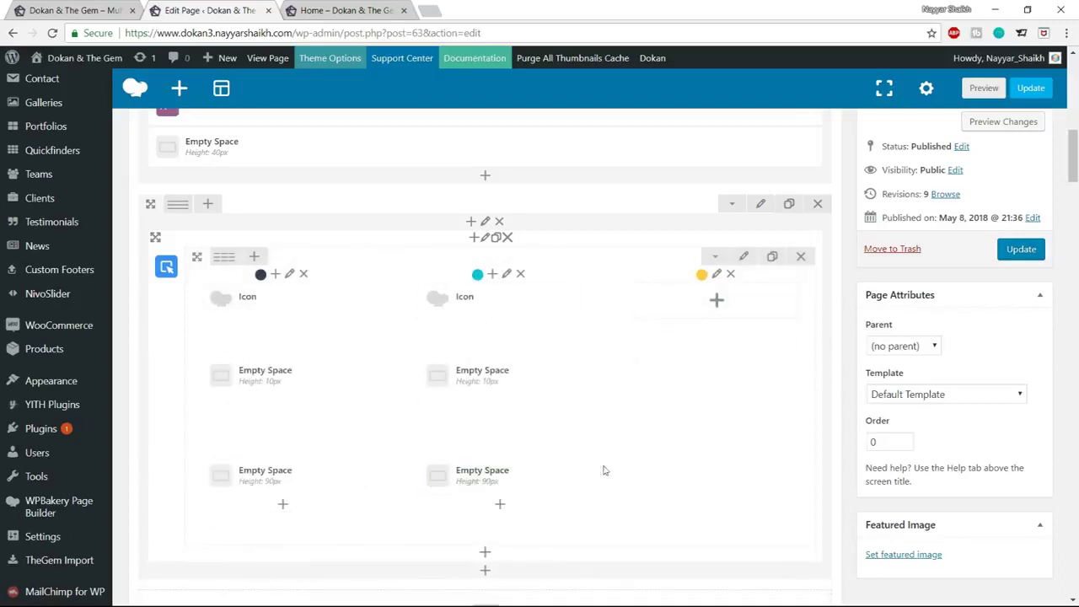
Clone the middle column's icon, 10px spacer, text block and 90px spacer into the right column
mouse_move(517, 302)
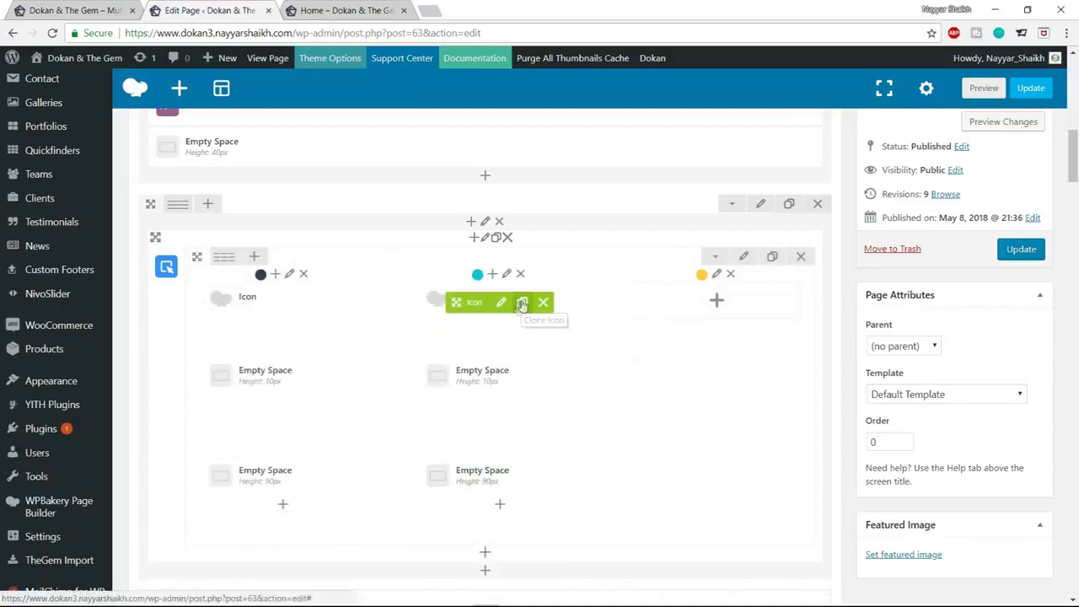
left_click(522, 302)
mouse_move(446, 334)
left_mouse_down()
mouse_move(518, 301)
mouse_move(722, 308)
mouse_move(712, 305)
left_mouse_up()
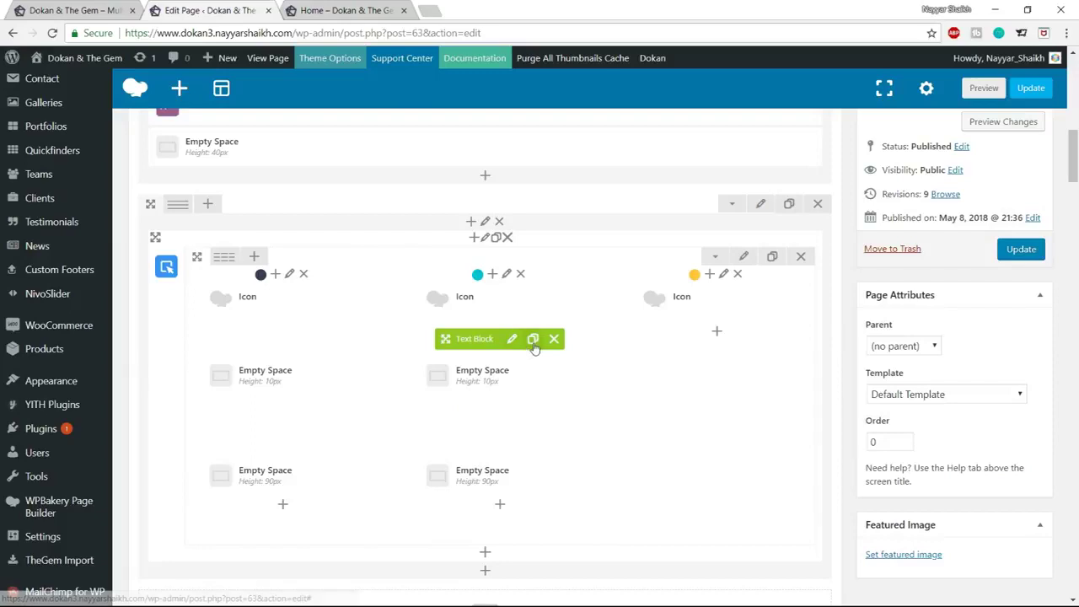
left_click(533, 338)
mouse_move(445, 338)
left_mouse_down()
mouse_move(720, 337)
mouse_move(702, 358)
mouse_move(691, 326)
mouse_move(696, 355)
left_mouse_up()
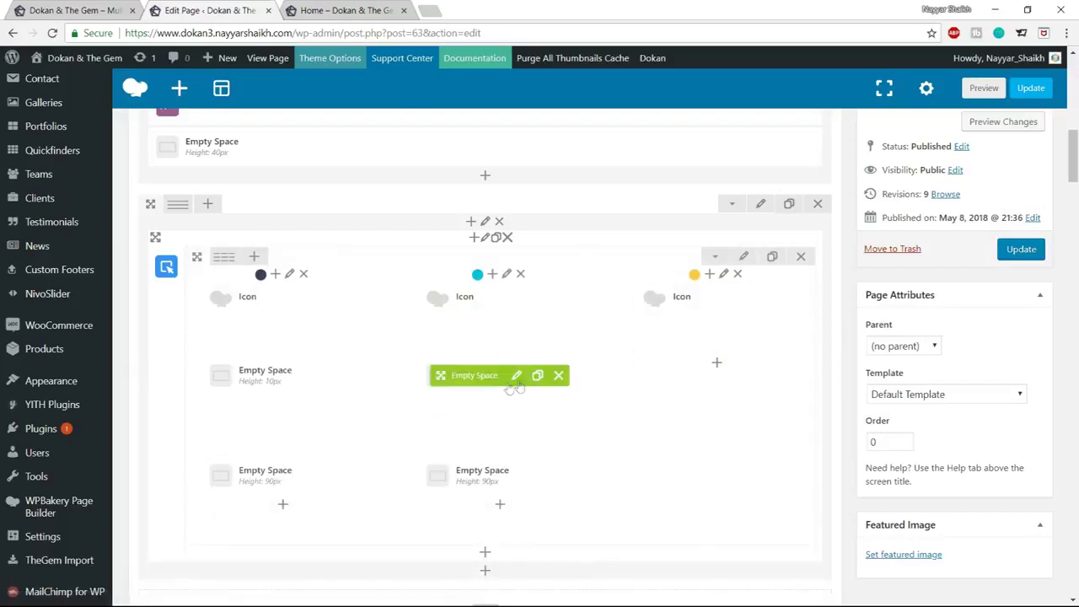
left_click(538, 376)
left_click_drag(709, 365, 620, 424)
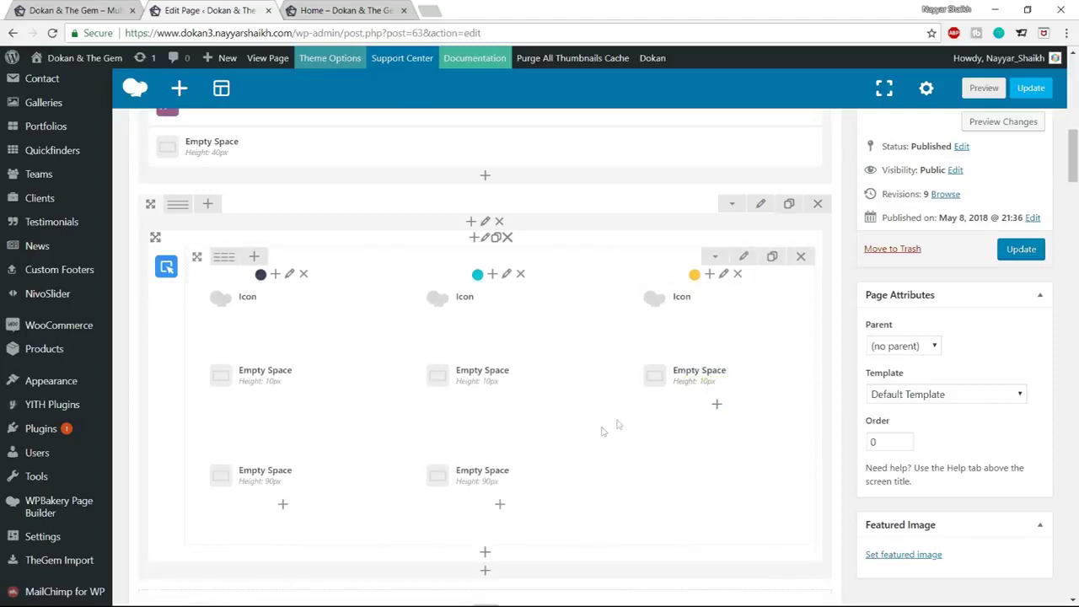
left_click_drag(485, 424, 688, 476)
left_click_drag(737, 397, 733, 395)
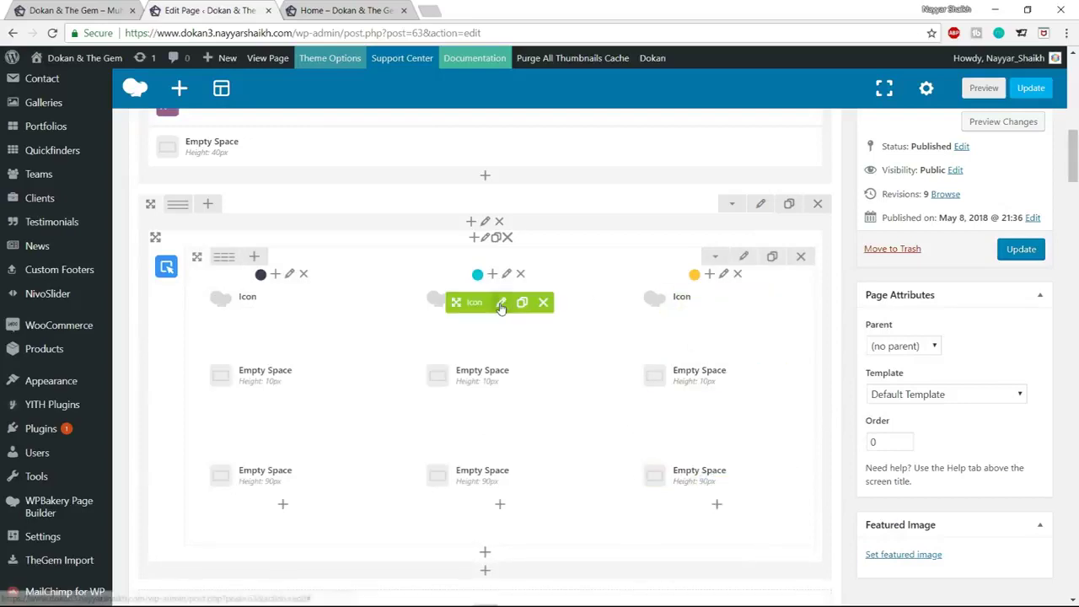
Change the middle column's icon to the cloud icon f12d
left_click(502, 304)
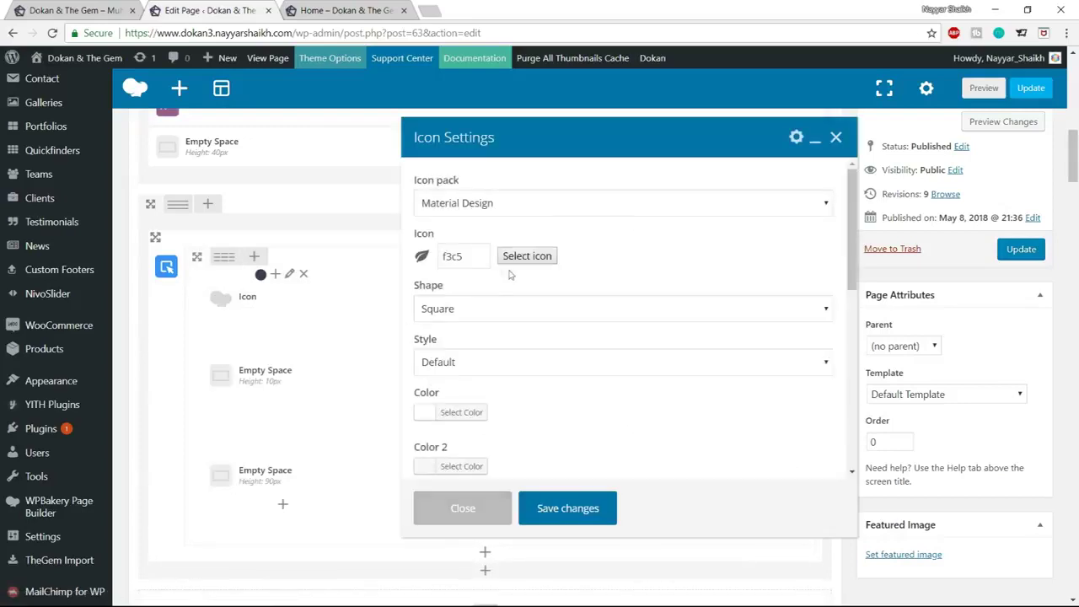
left_click(516, 257)
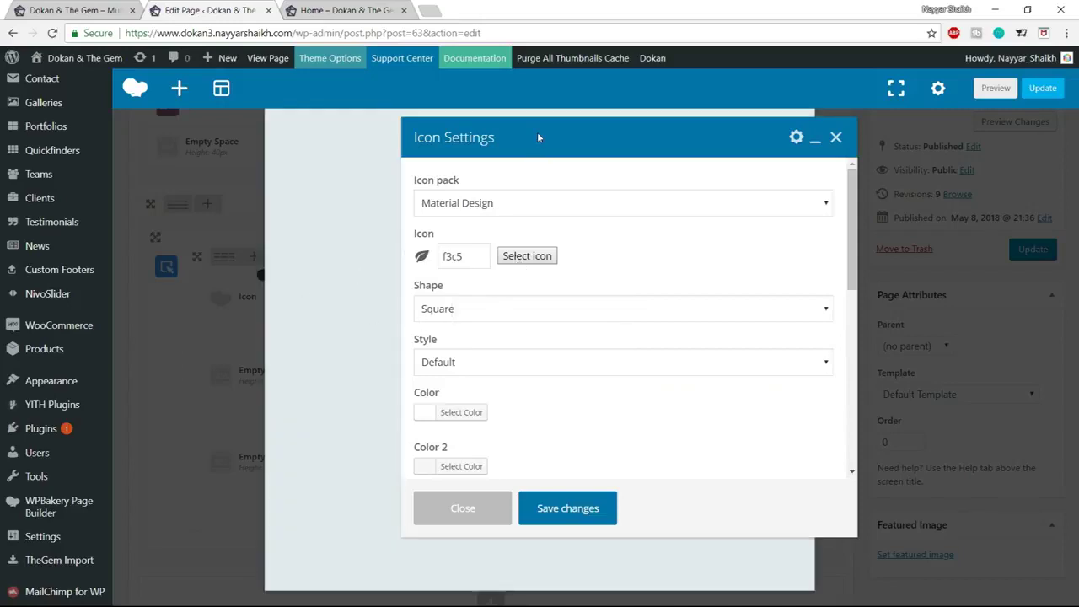
left_click_drag(649, 142, 907, 160)
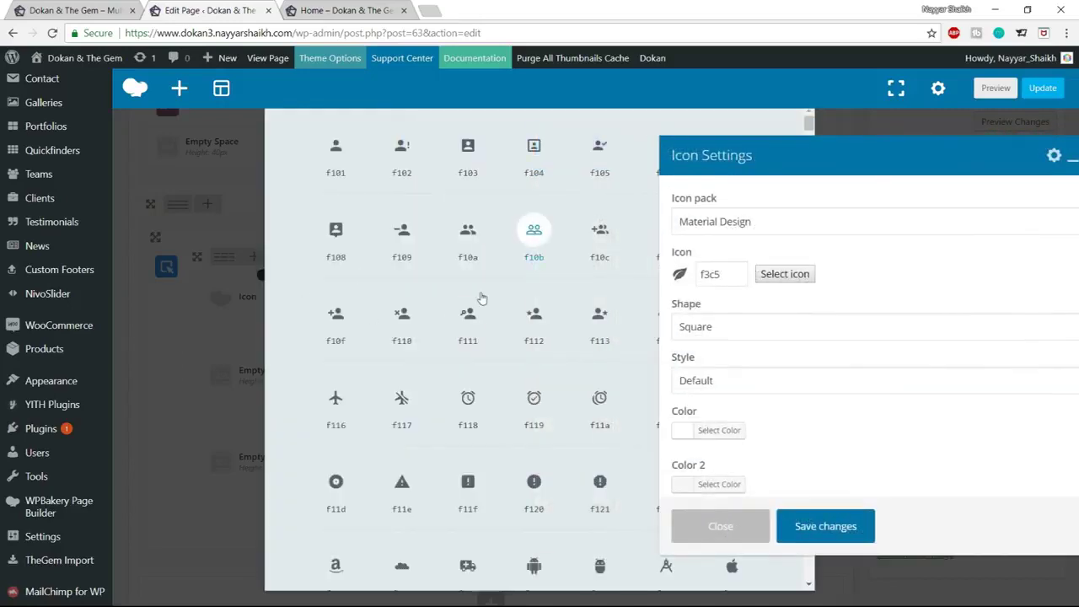
scroll(493, 354, "down", 1)
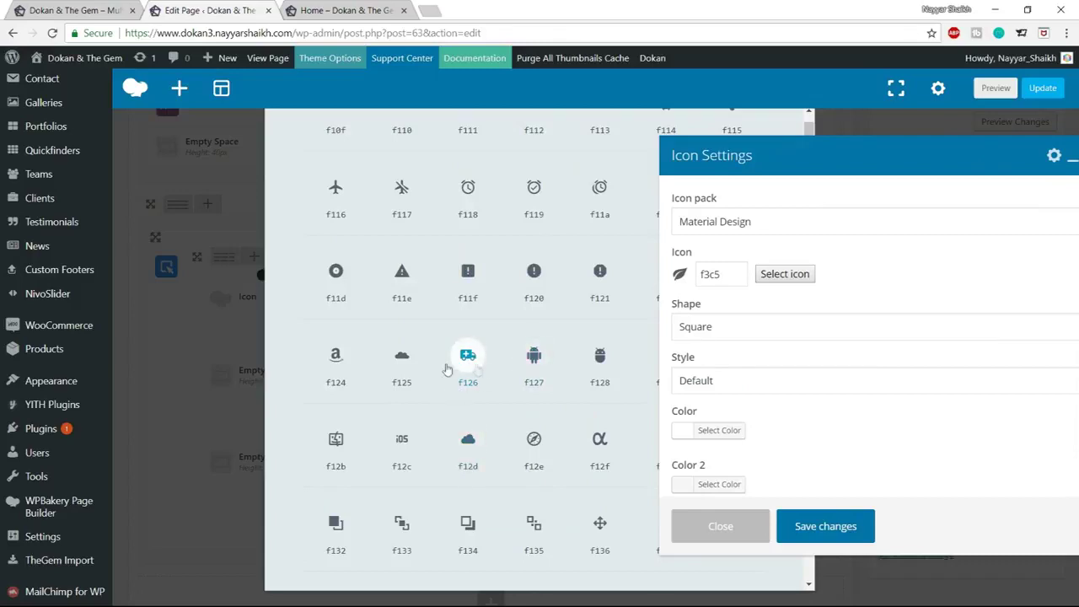
scroll(446, 369, "down", 2)
left_click(456, 319)
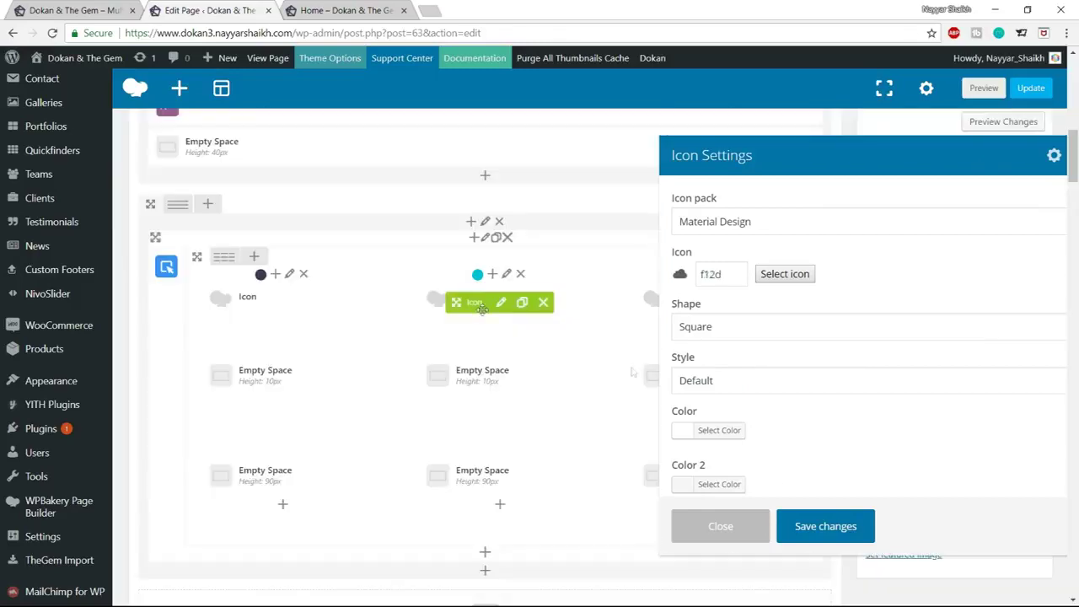
left_click(827, 536)
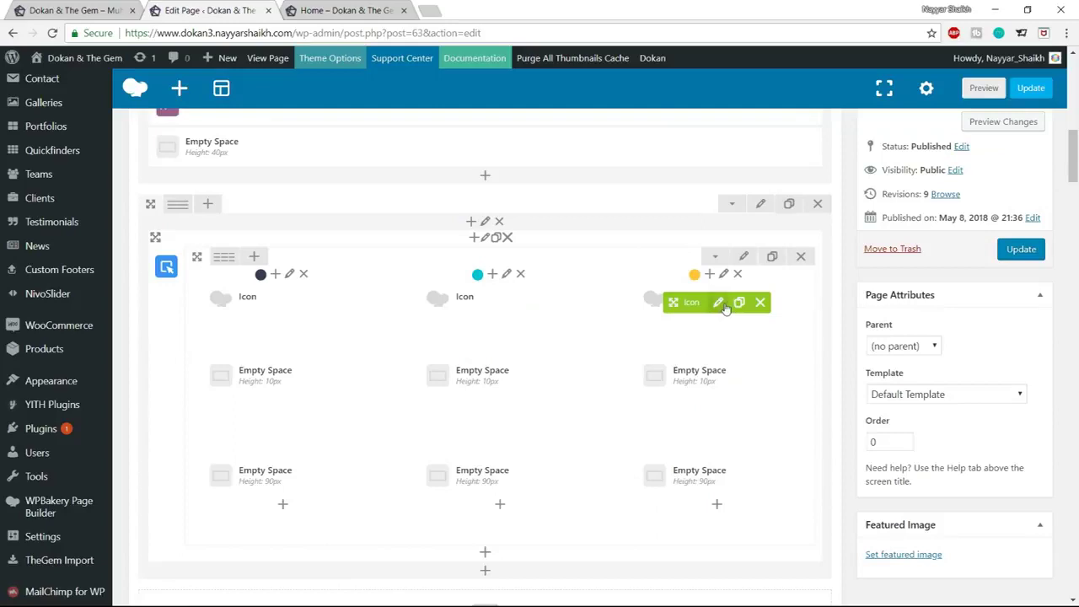
Change the right column's icon from the leaf f3c5 to icon f179
left_click(727, 305)
left_click(785, 274)
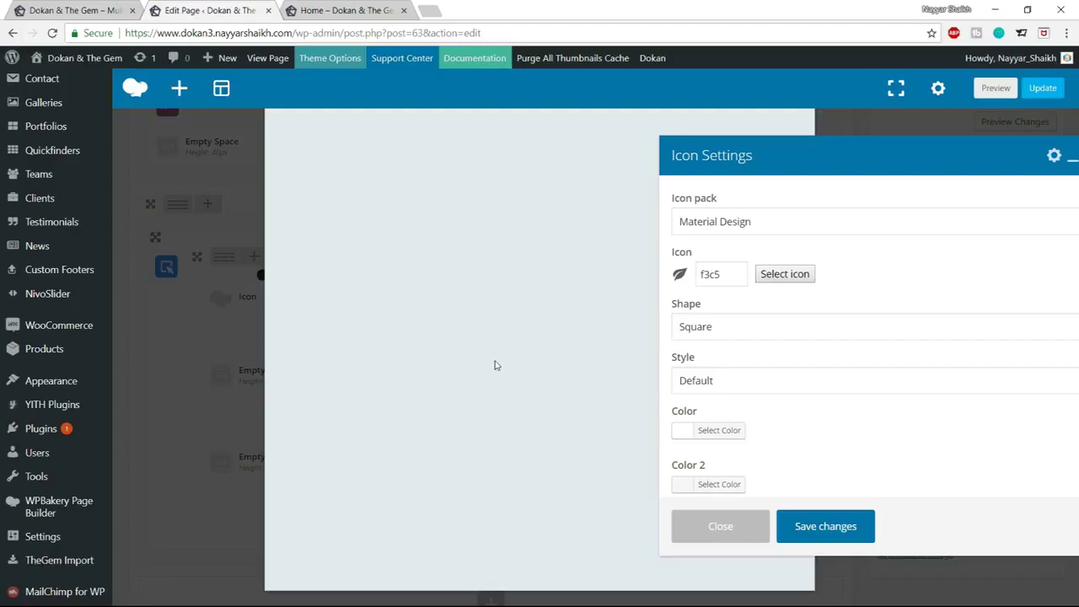
scroll(548, 396, "down", 5)
scroll(559, 407, "down", 4)
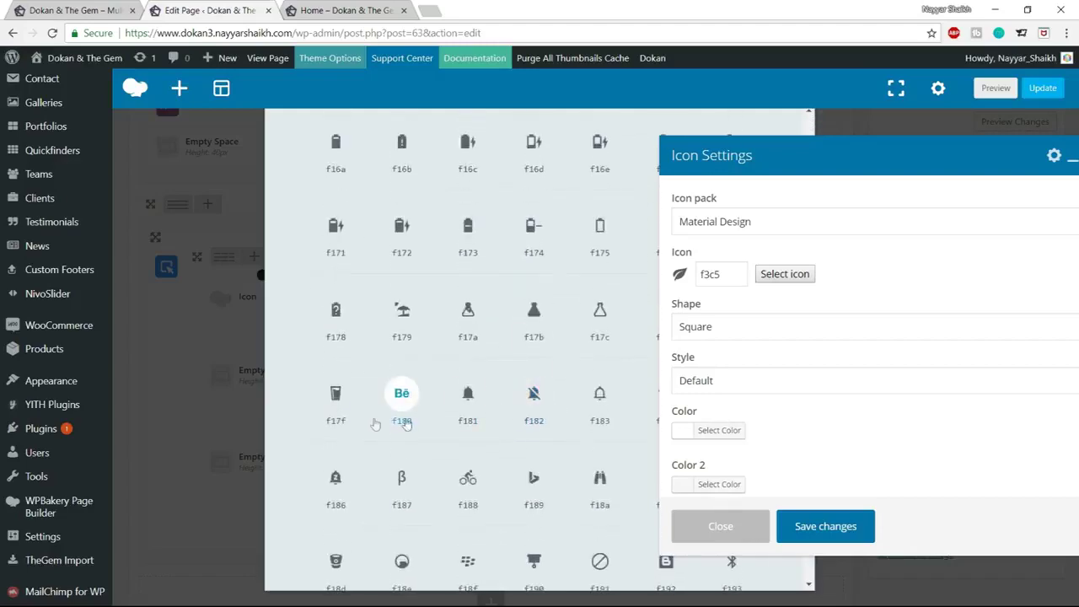
left_click(403, 314)
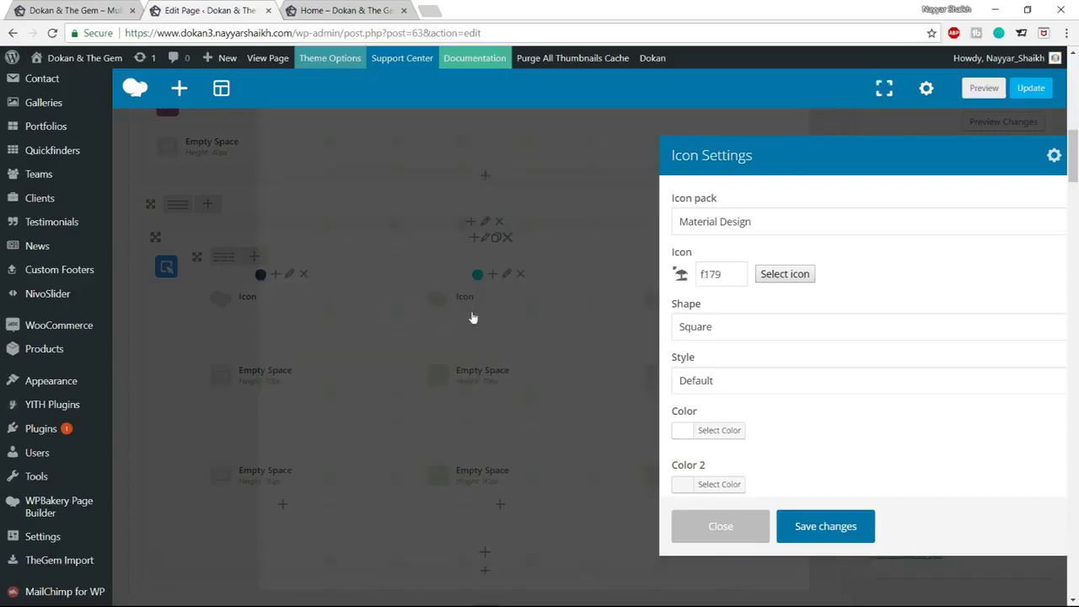
left_click(817, 531)
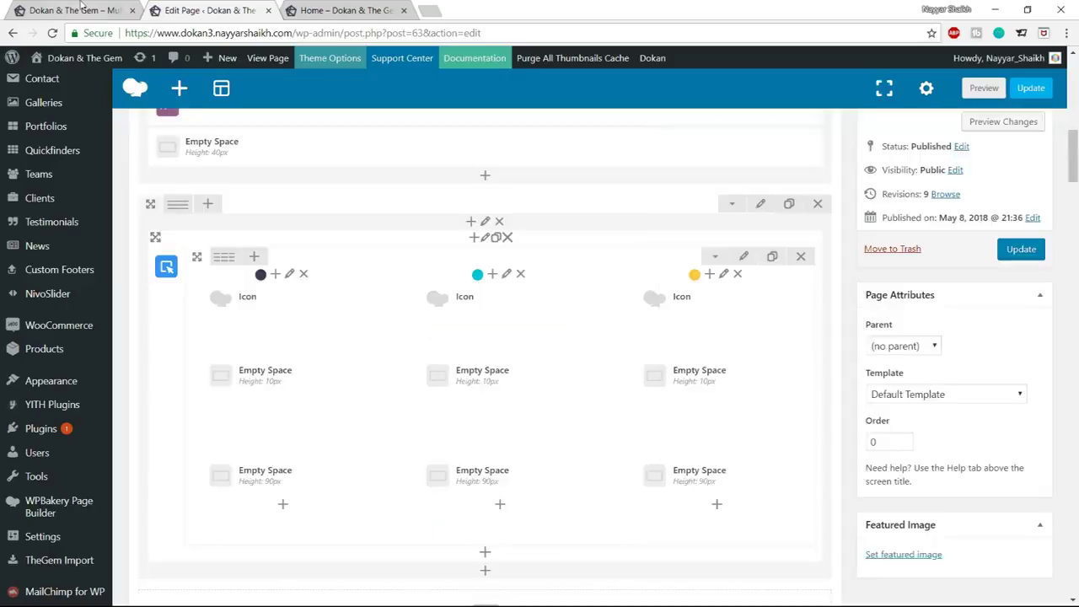
left_click(82, 6)
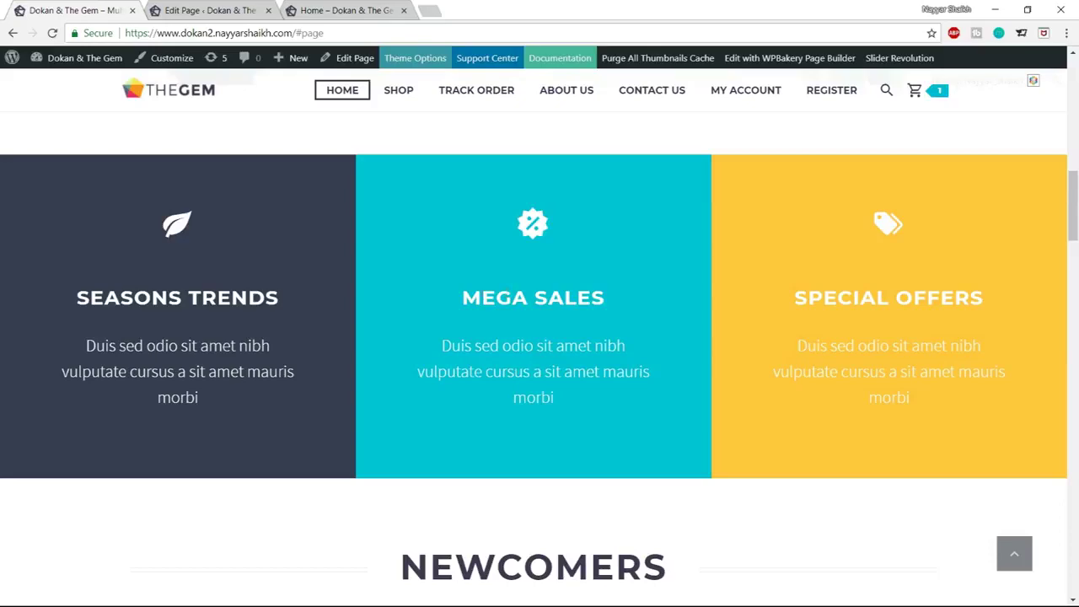
Select the demo's MEGA SALES heading, then open the middle column's copied SEASONS TRENDS text block
left_click_drag(465, 299, 618, 302)
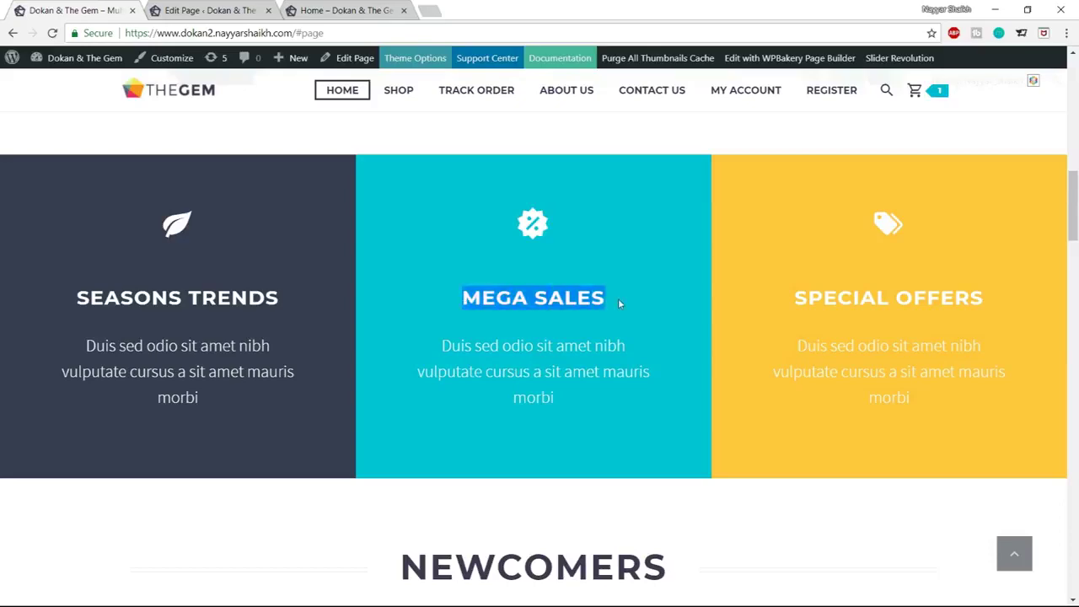
left_click(223, 7)
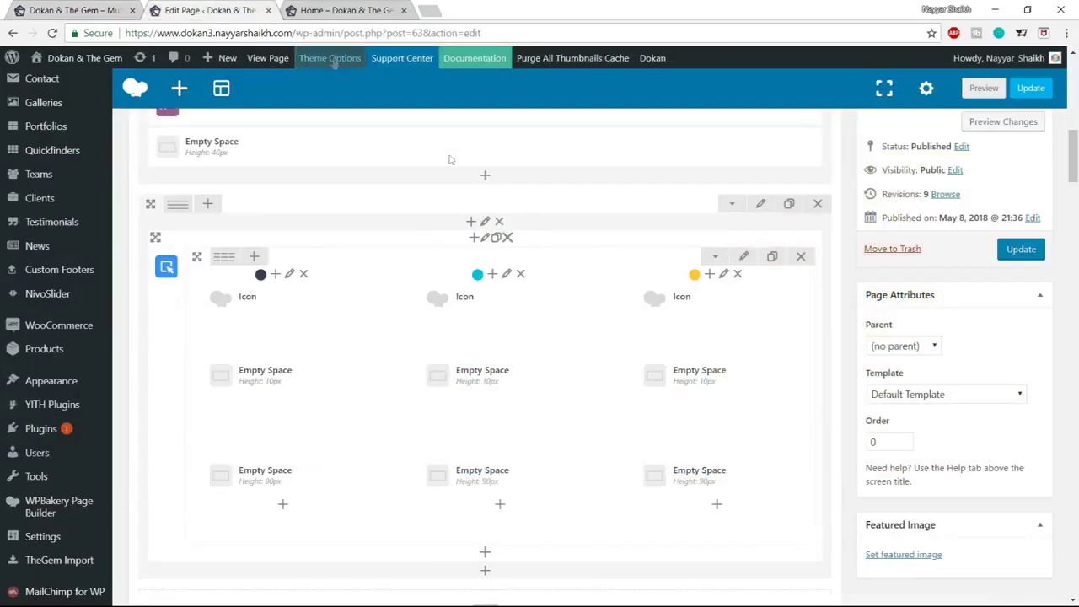
left_click(512, 338)
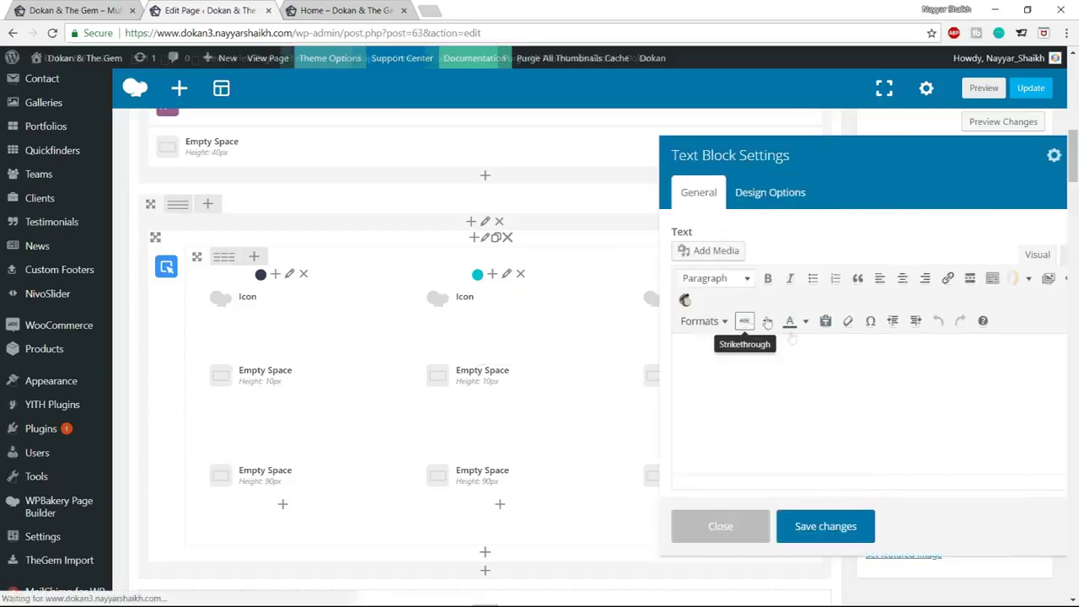
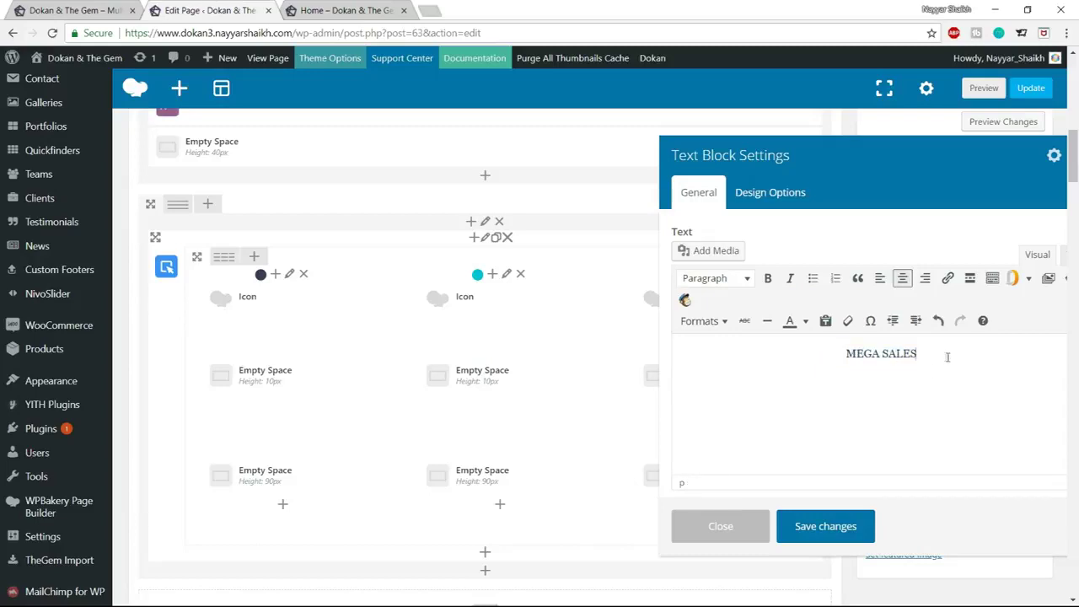
Apply a new colour to the MEGA SALES text from the Text color dropdown
left_click(806, 323)
left_click(844, 383)
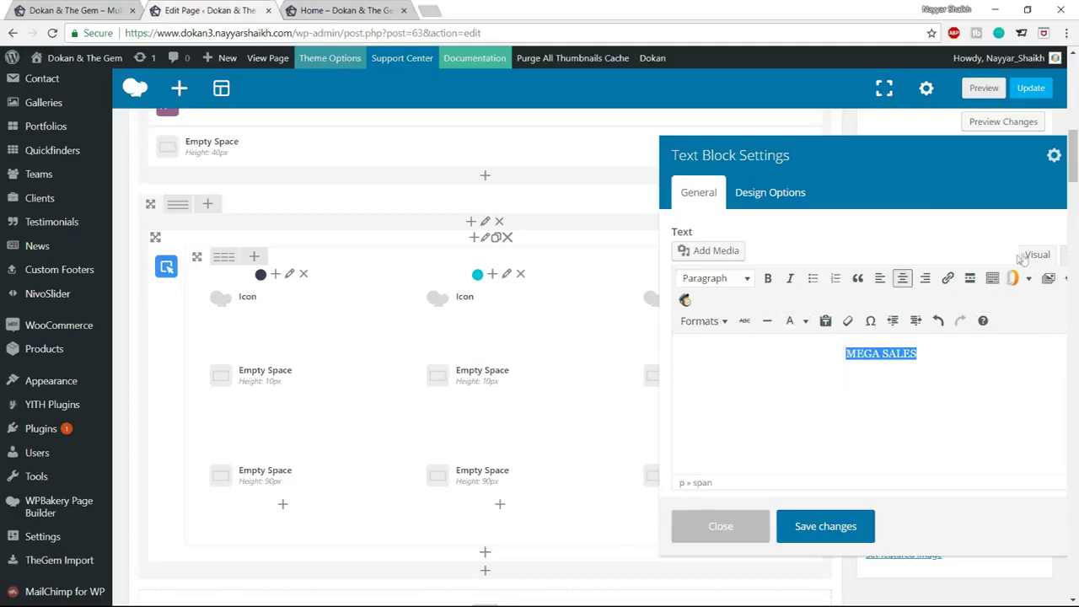
left_click_drag(981, 174, 823, 171)
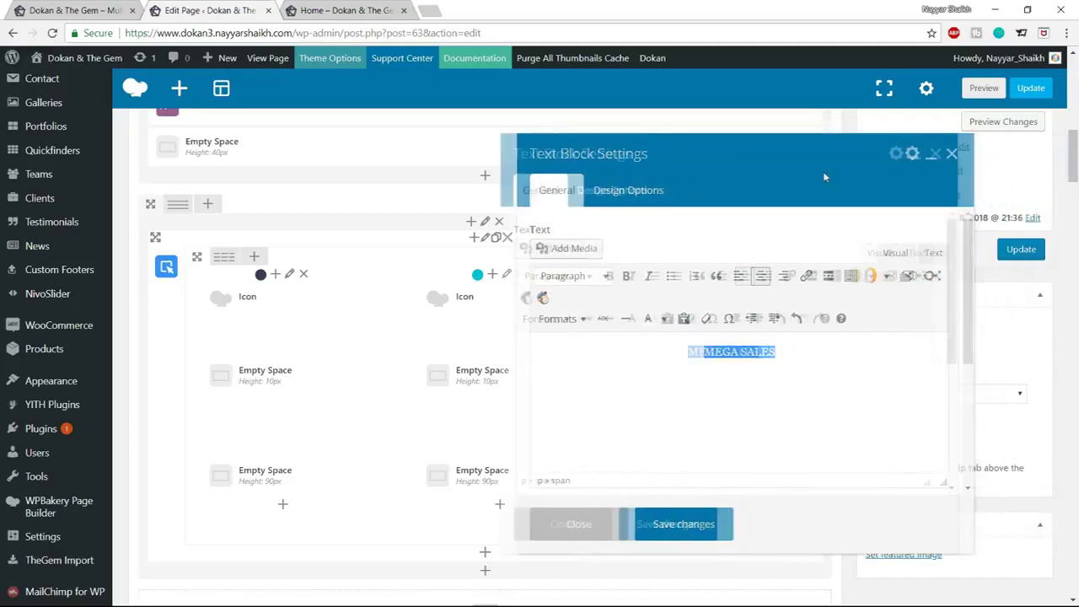
Check the text block's HTML source, save the block, and update the page
left_click(917, 254)
left_click(656, 525)
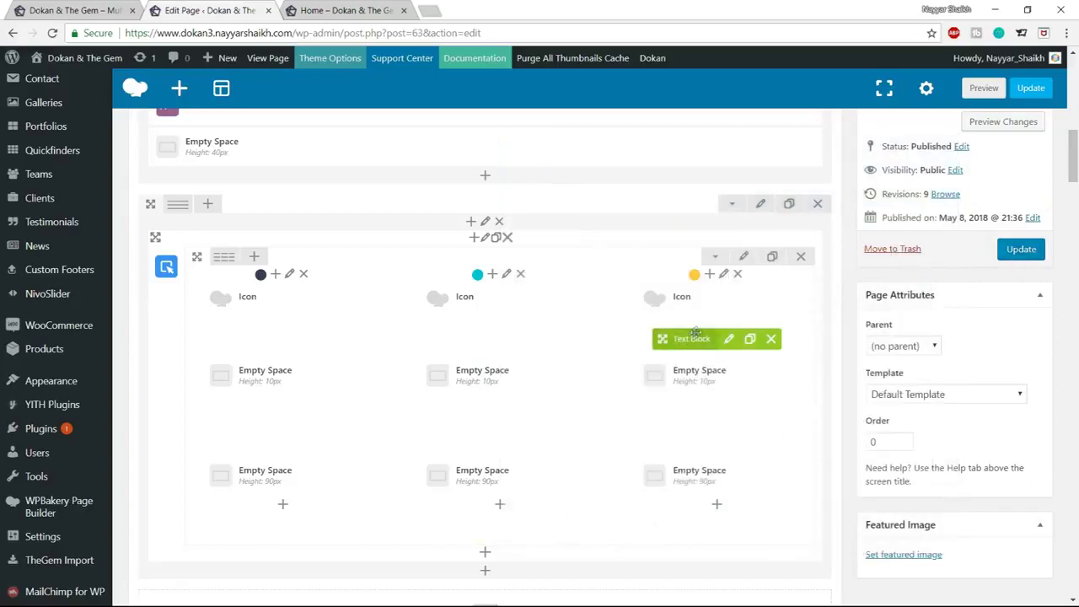
left_click(1016, 253)
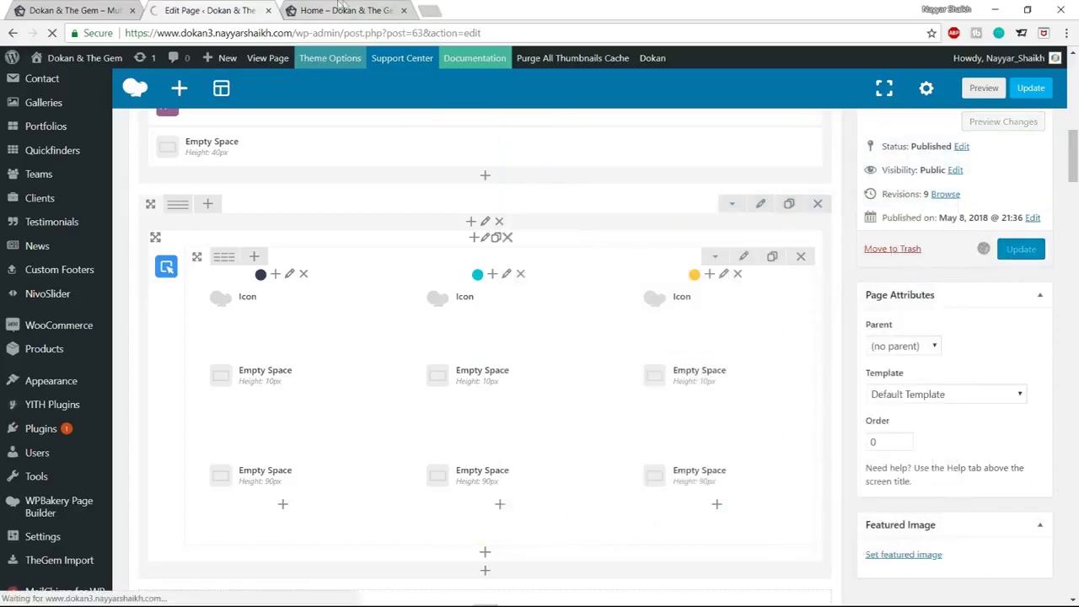
left_click(344, 7)
Reload the live home page, then review the demo site's banner row and Newcomers section
left_click(54, 33)
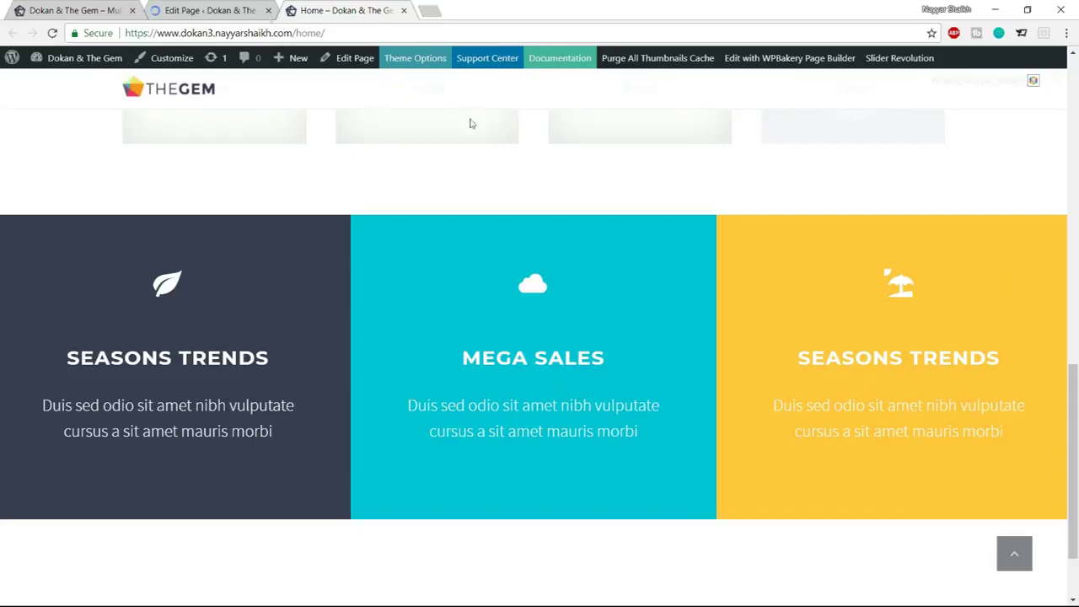
left_click(87, 7)
scroll(557, 380, "down", 2)
scroll(556, 380, "up", 2)
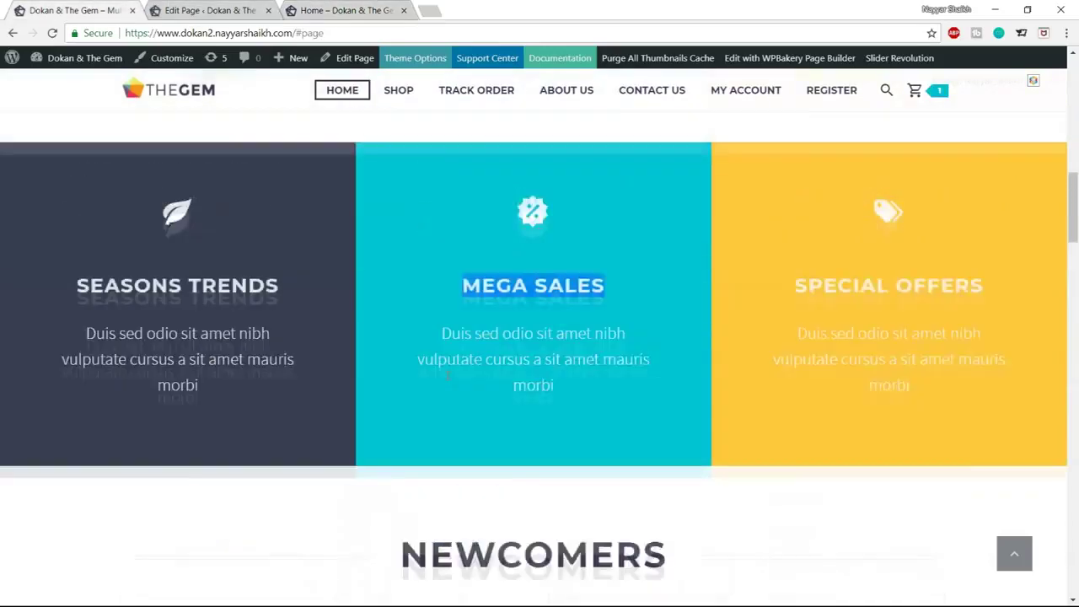
scroll(485, 398, "down", 2)
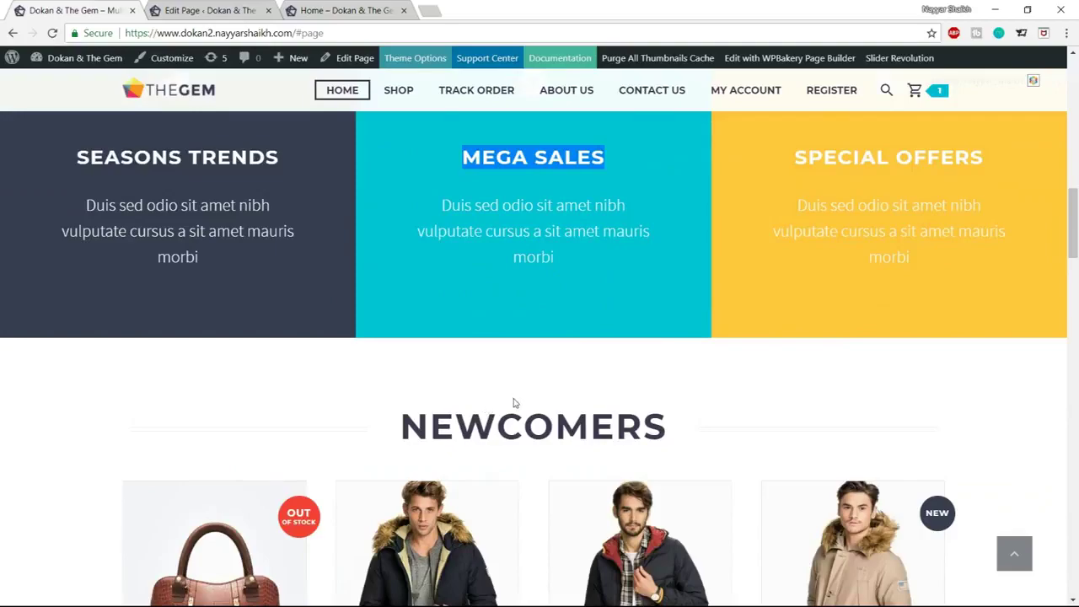
scroll(514, 404, "down", 4)
scroll(516, 413, "up", 1)
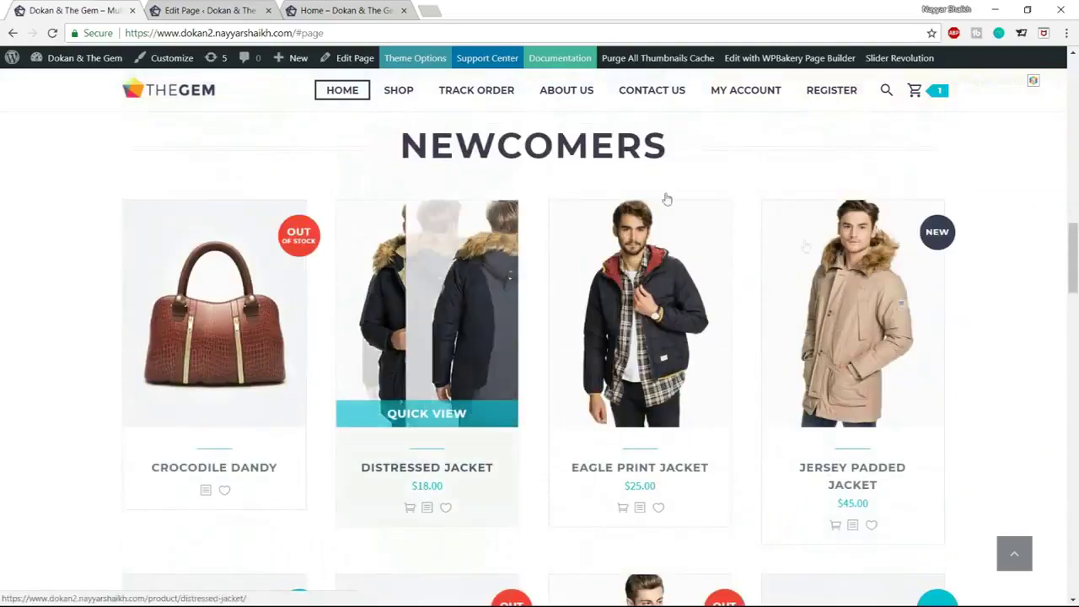
scroll(666, 199, "up", 3)
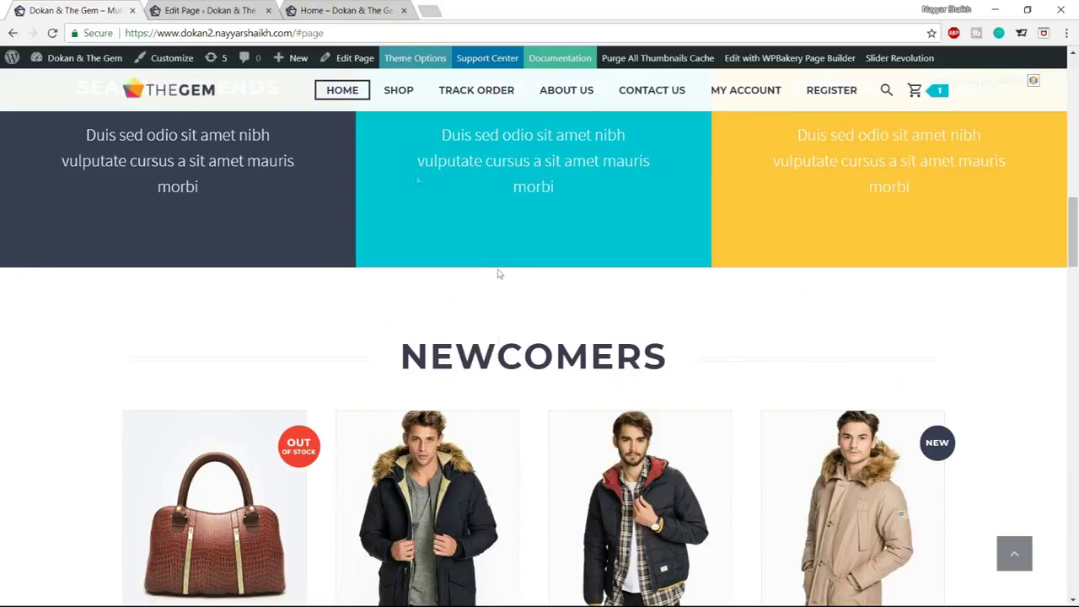
left_click(218, 7)
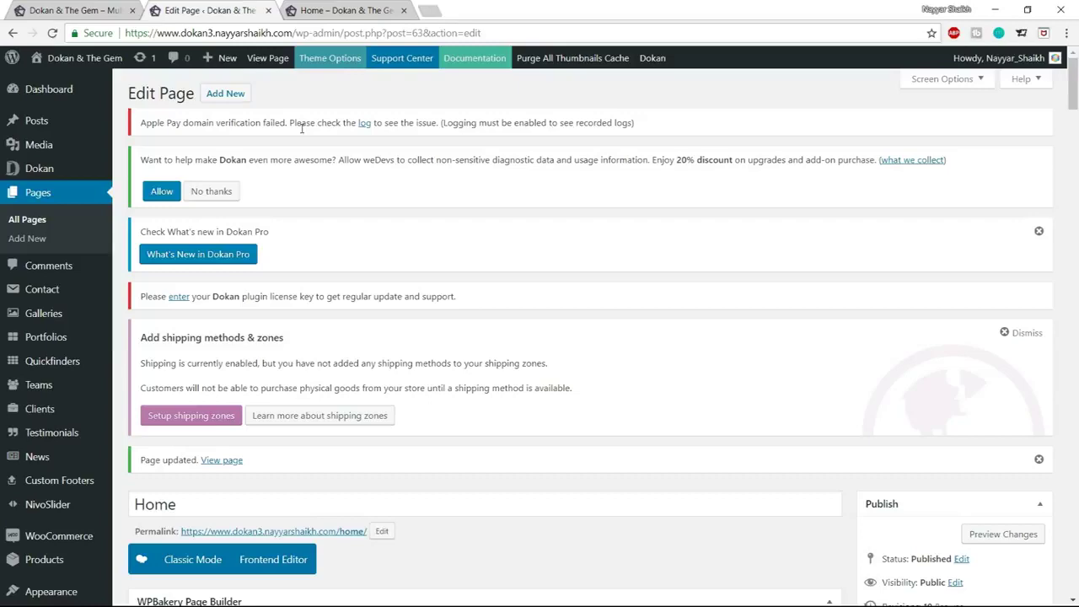
Add an Empty Space element of 90px height at the bottom of the page
scroll(581, 380, "down", 10)
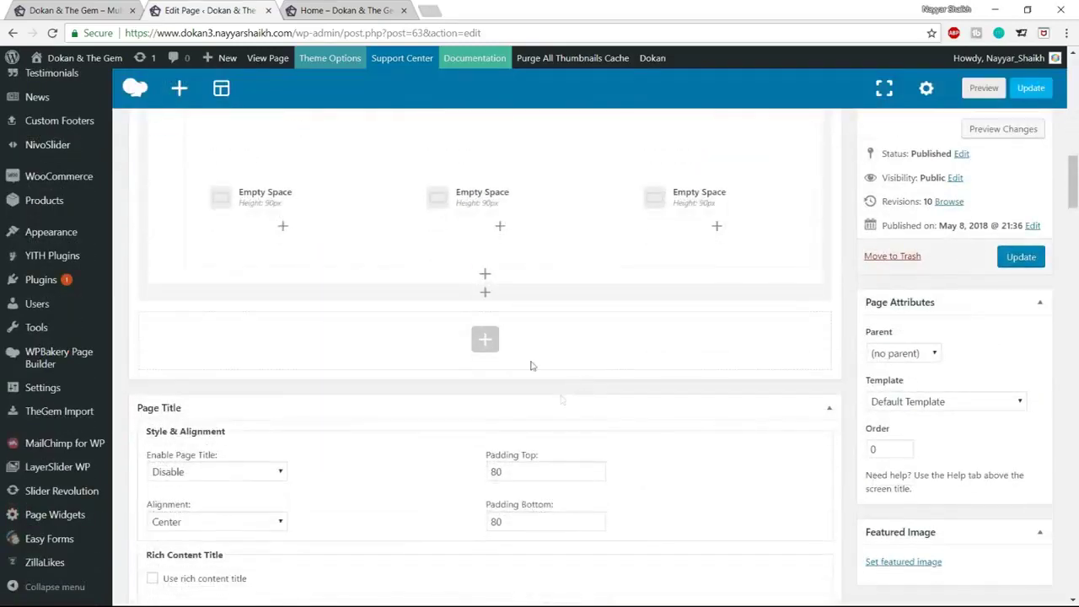
left_click(488, 346)
type("e")
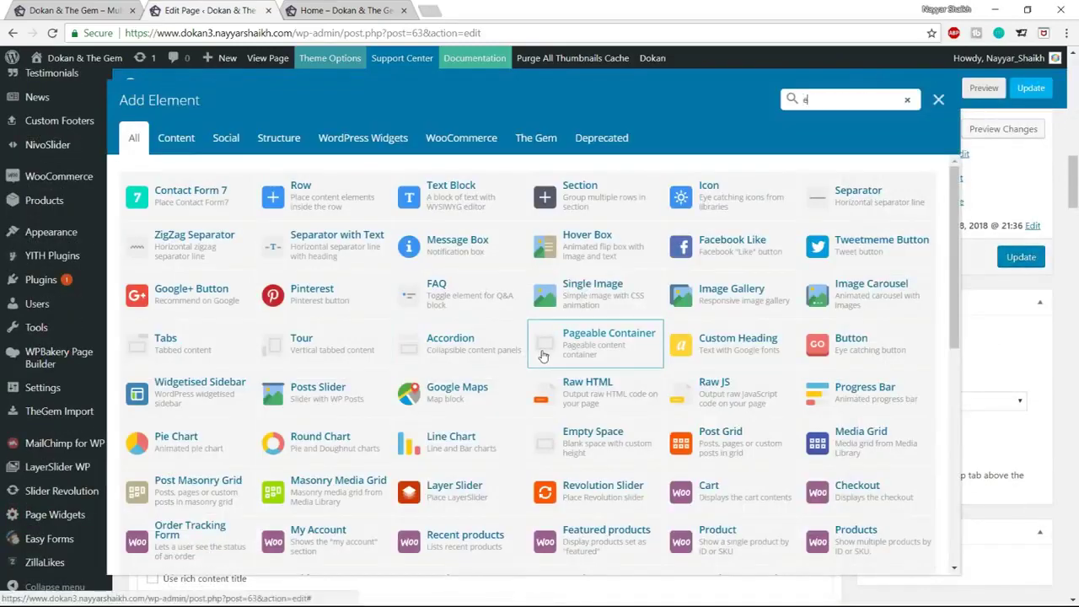
type("mpty")
left_click(252, 198)
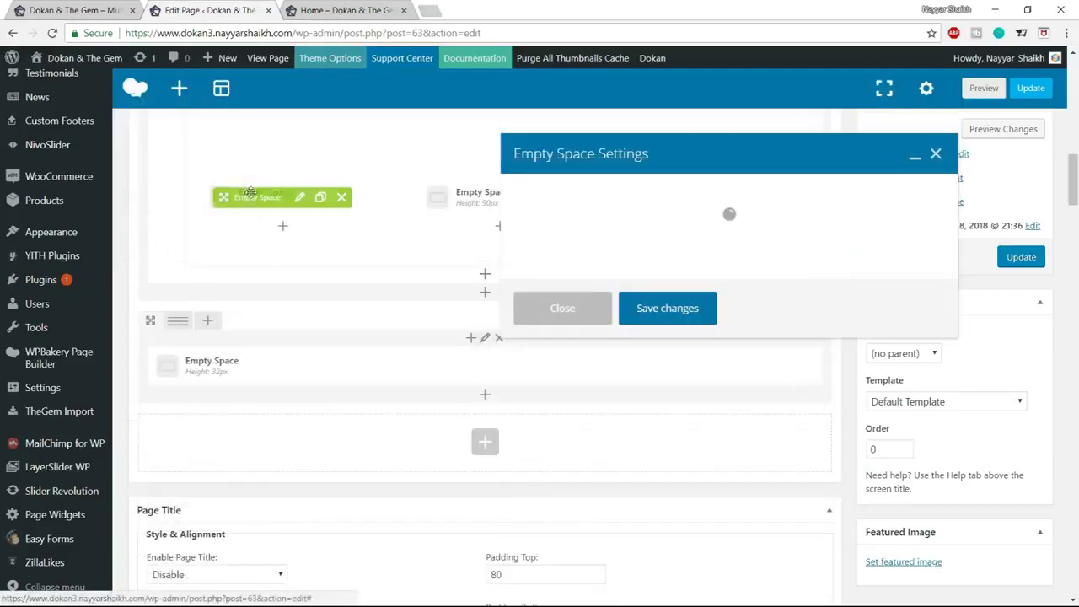
left_click_drag(523, 251, 488, 250)
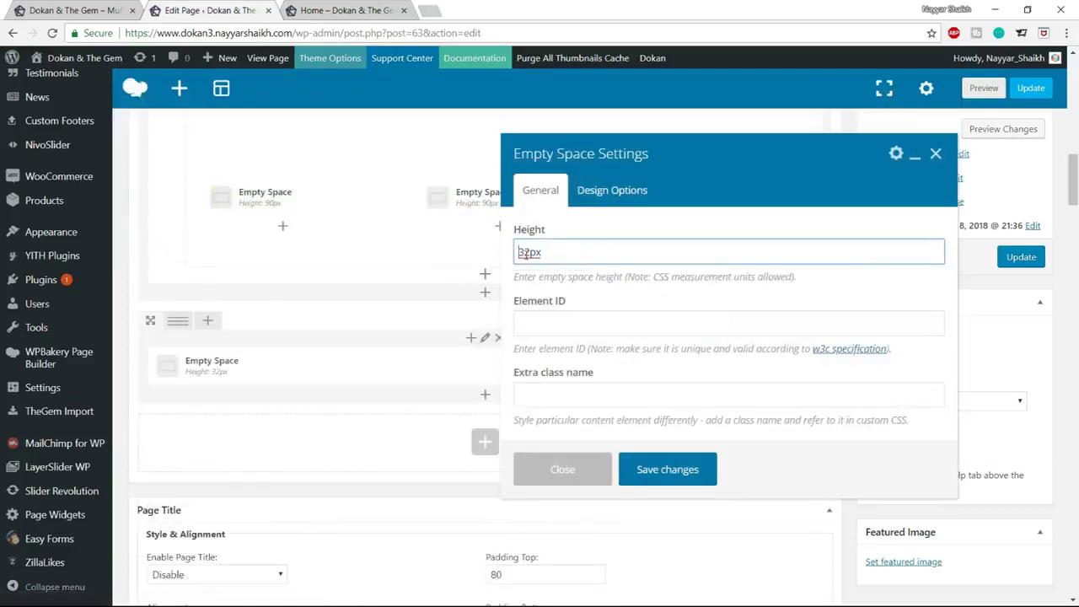
type("90")
left_click(633, 465)
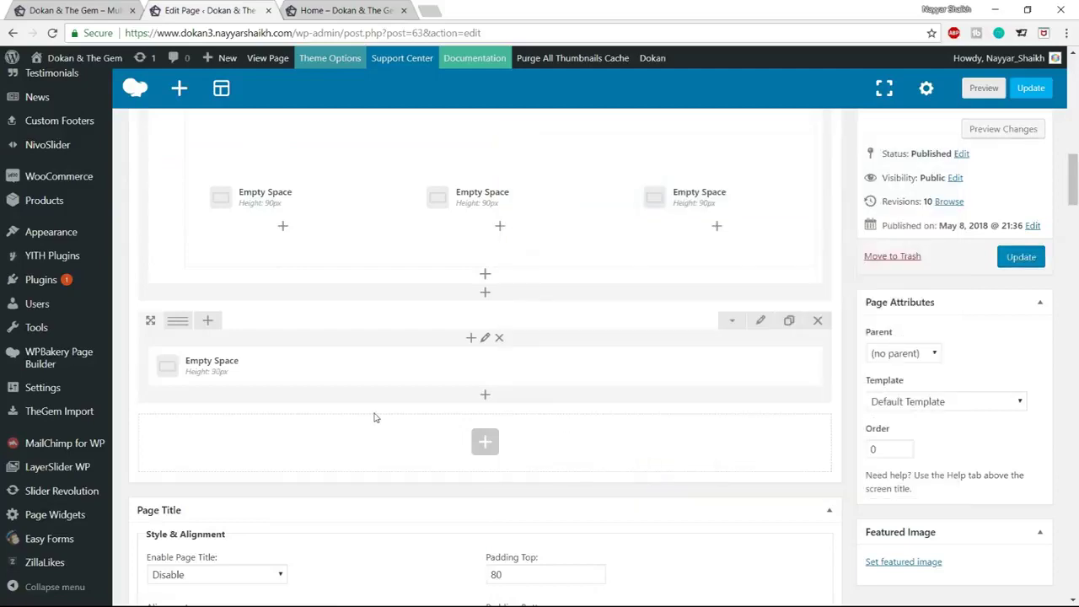
Check the demo's NEWCOMERS heading and duplicate the NEW DESIGN TRENDS separator
key("ctrl+shift+Tab")
left_click_drag(396, 359, 671, 368)
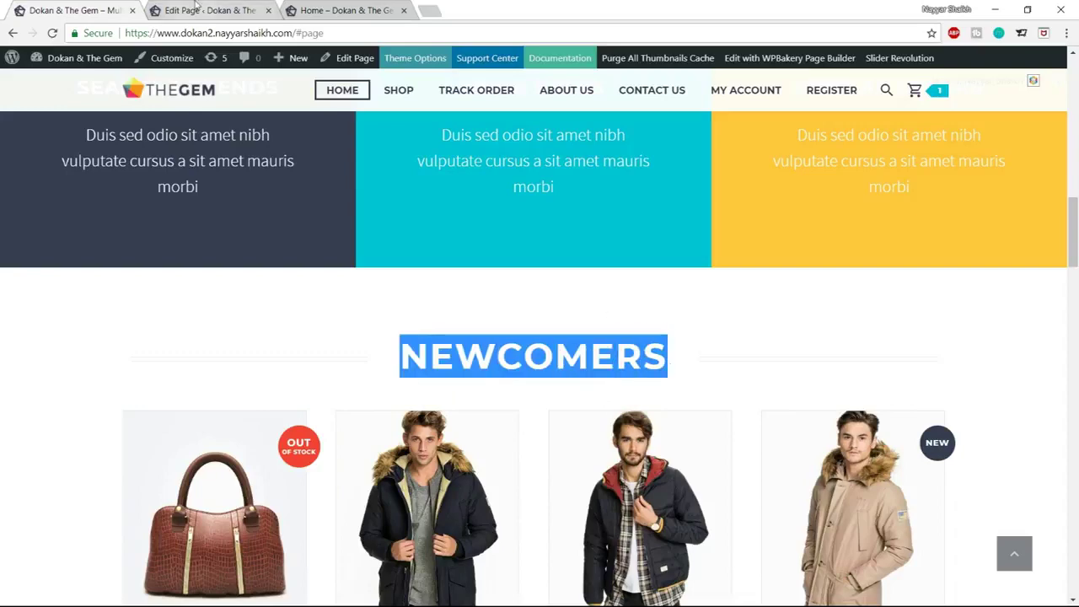
key("ctrl+Tab")
scroll(569, 414, "up", 10)
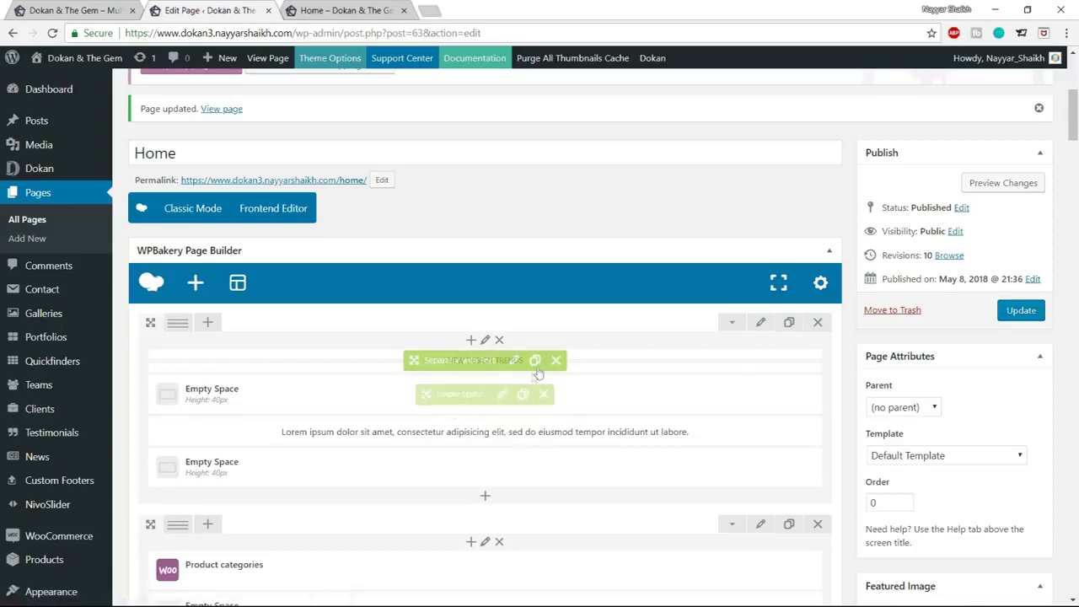
left_click(536, 361)
scroll(633, 393, "down", 3)
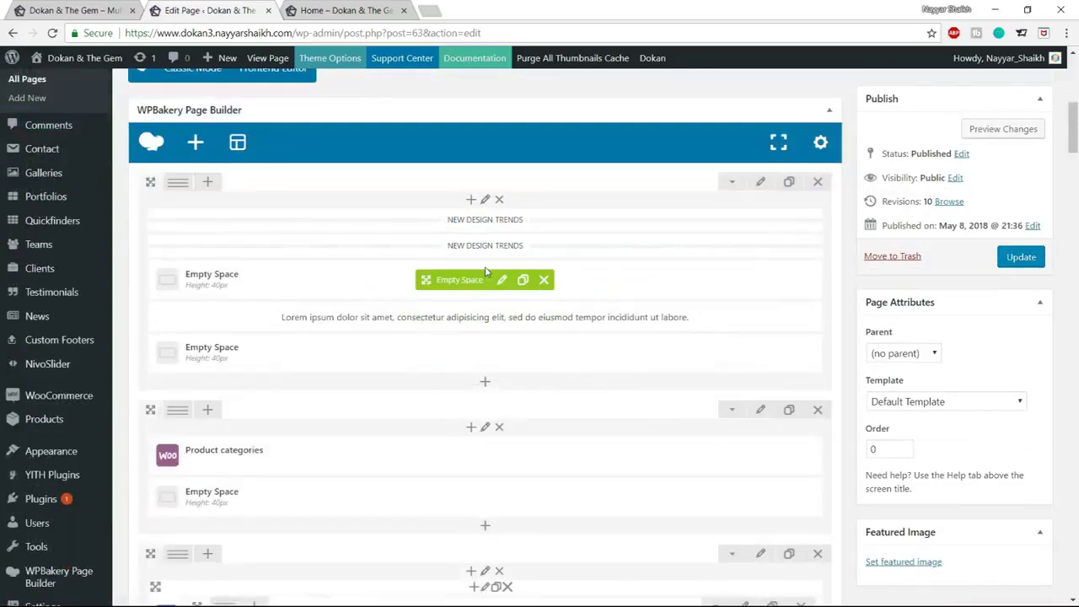
scroll(486, 271, "down", 15)
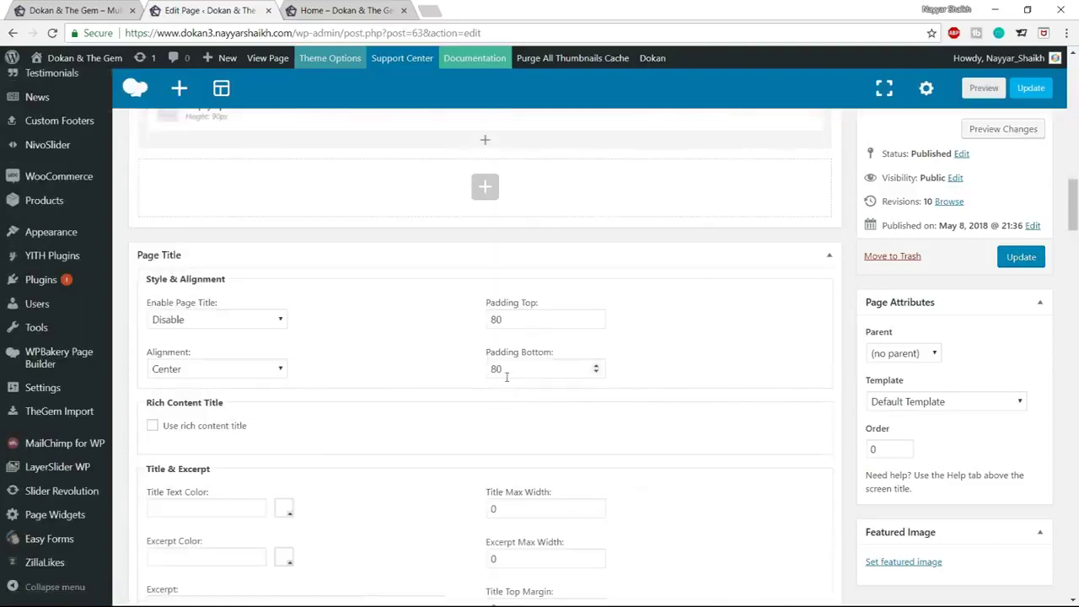
scroll(497, 396, "up", 1)
Add a new empty row and move the cloned separator into it
left_click(488, 399)
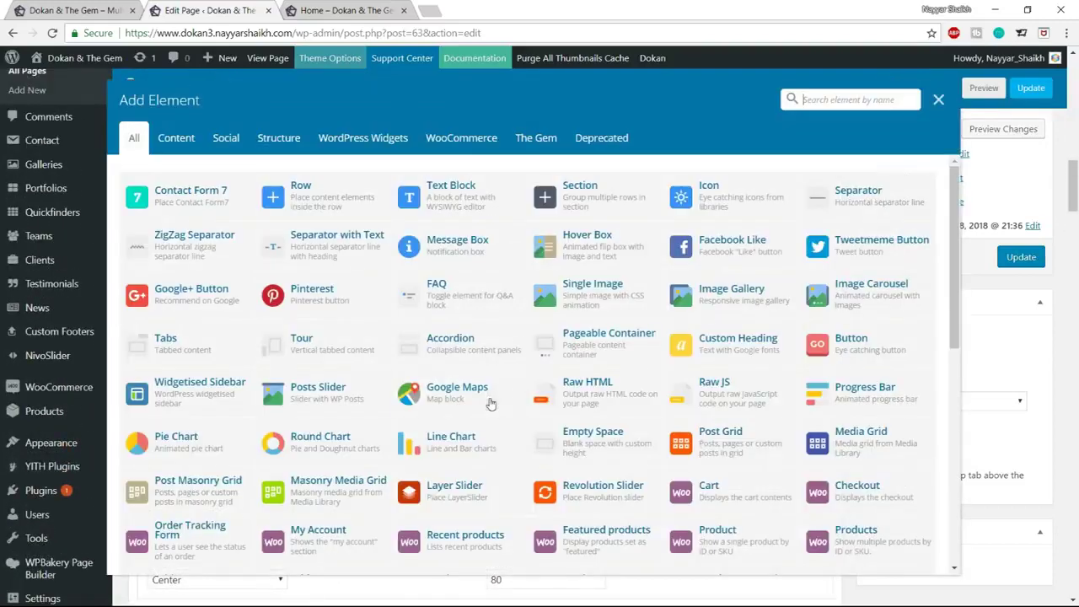
left_click(301, 118)
scroll(422, 422, "up", 10)
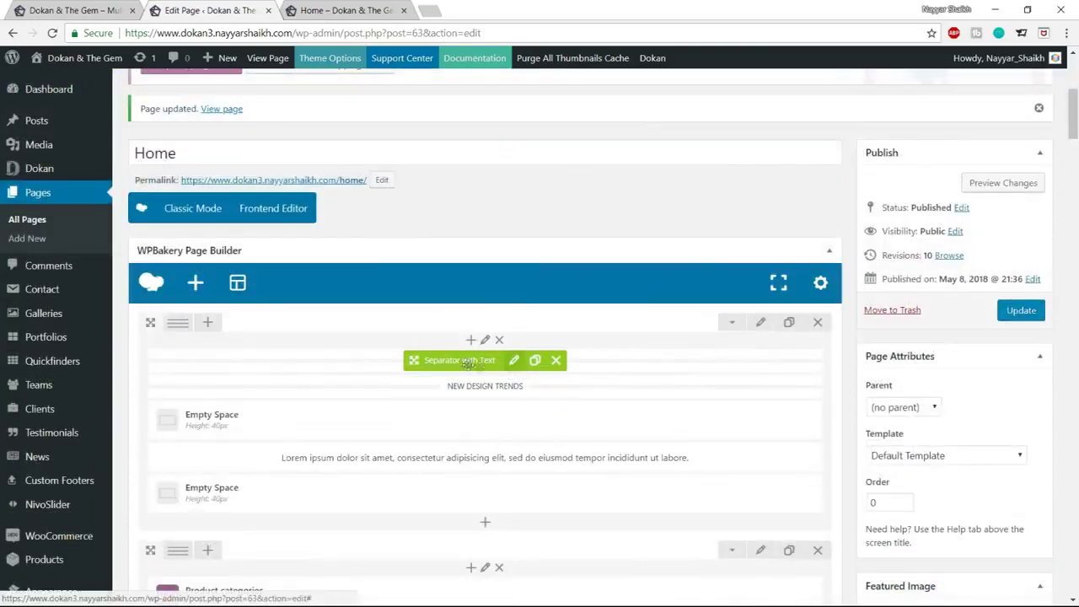
mouse_move(467, 364)
left_mouse_down()
mouse_move(455, 569)
mouse_move(489, 594)
mouse_move(422, 603)
mouse_move(436, 567)
mouse_move(436, 450)
mouse_move(452, 369)
left_mouse_up()
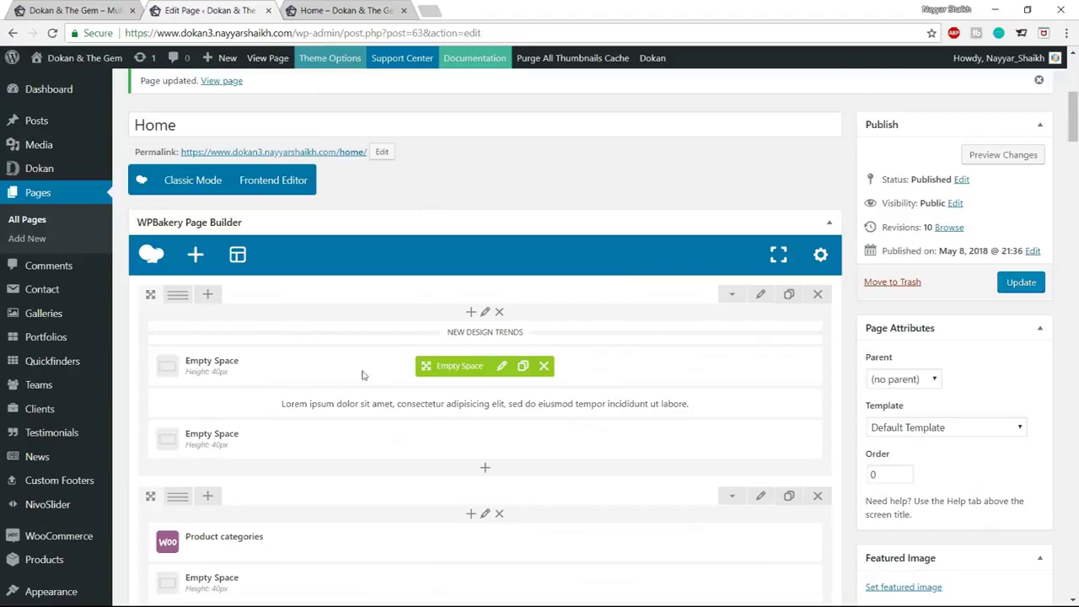
scroll(358, 374, "down", 7)
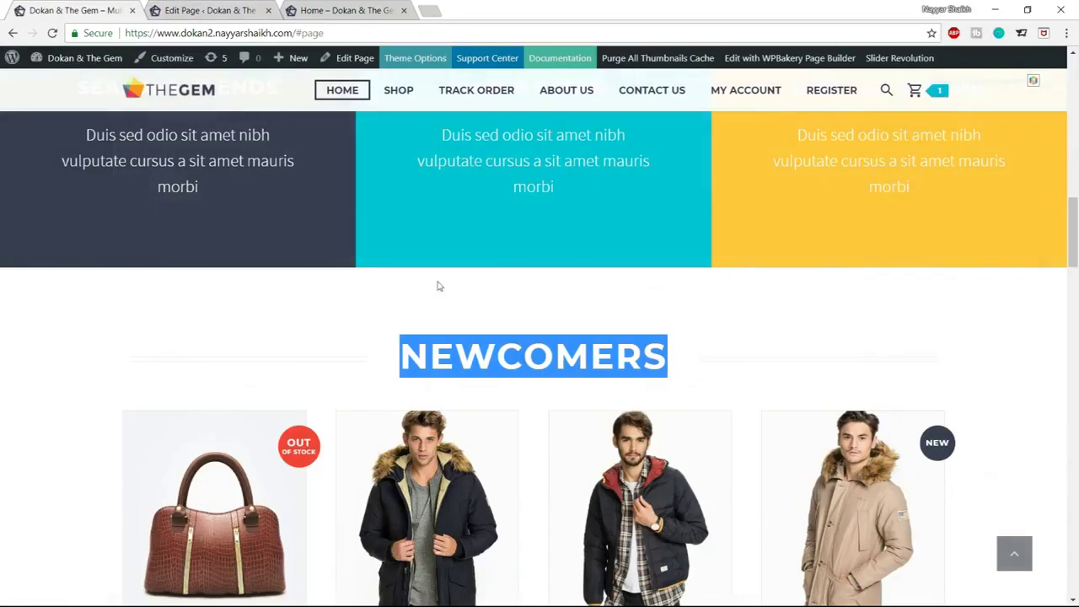
Add a 60px Empty Space element to the new row
left_click(503, 395)
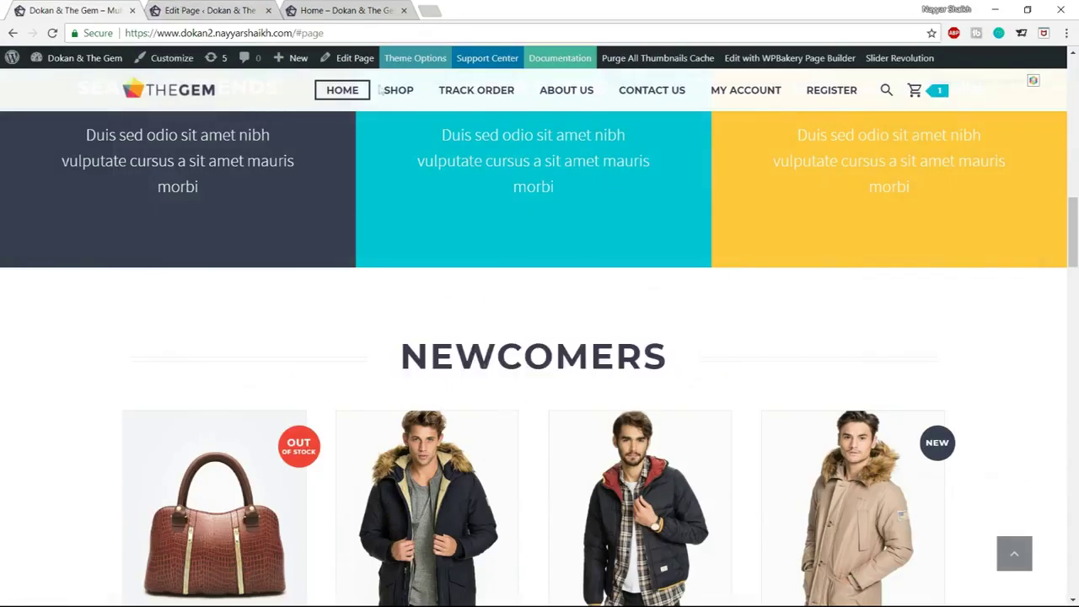
left_click(209, 10)
scroll(565, 430, "down", 6)
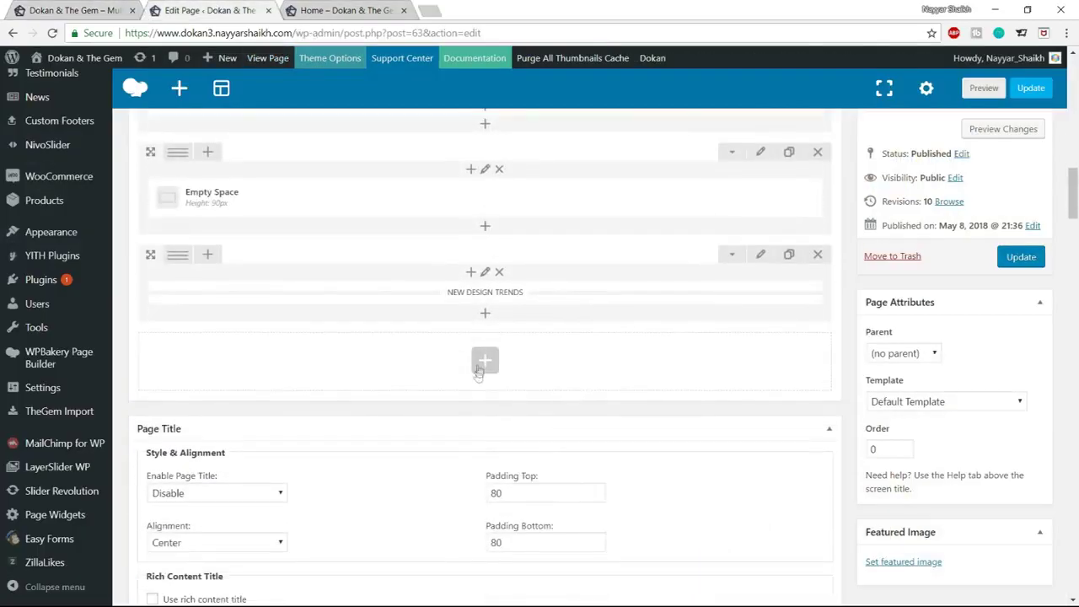
left_click(484, 313)
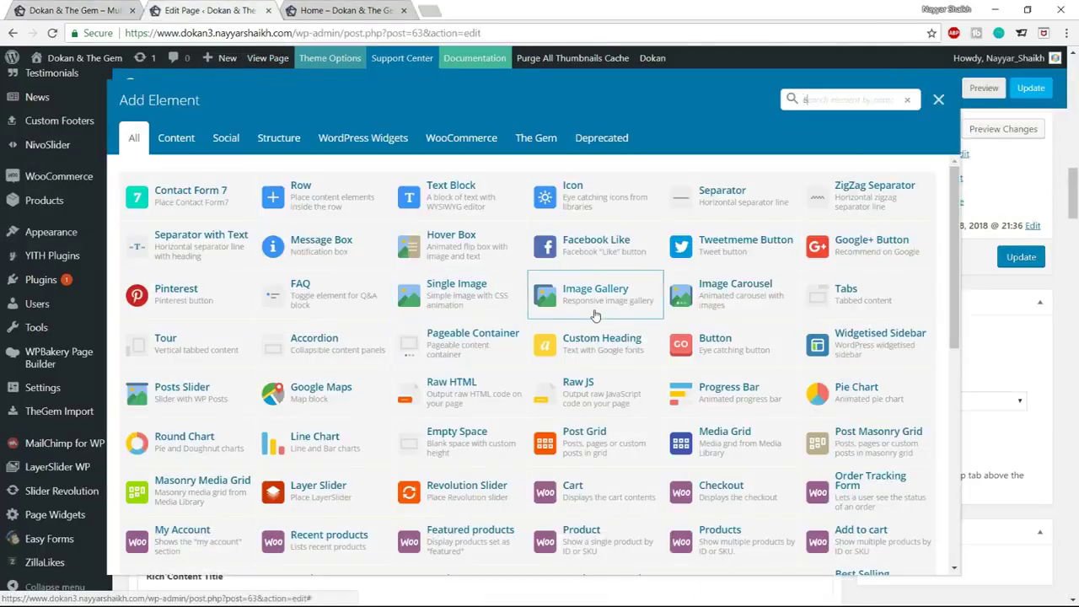
type("empty")
left_click(226, 185)
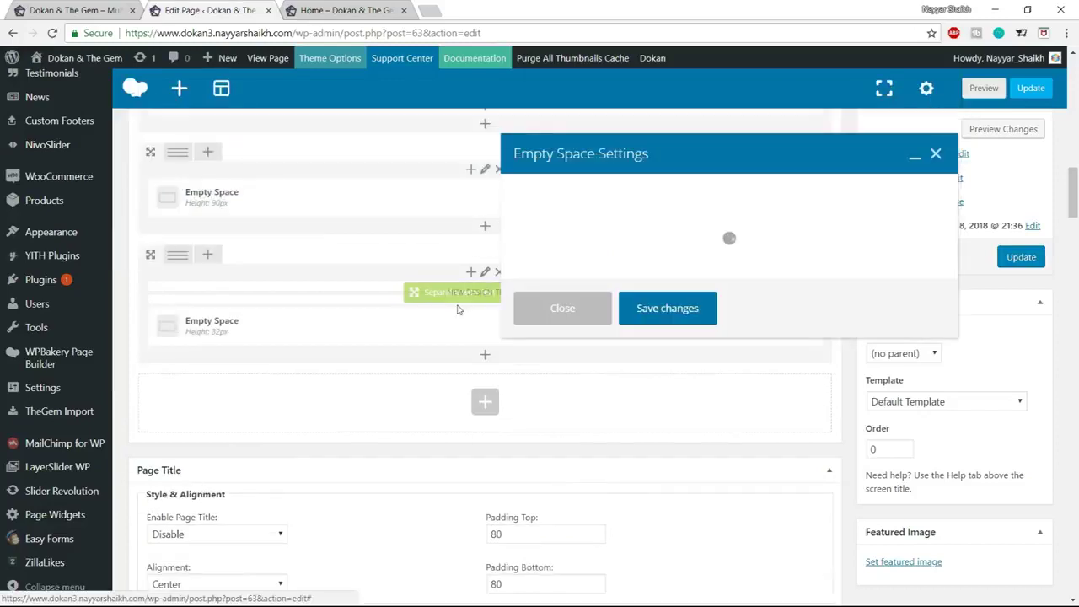
left_click_drag(530, 255, 483, 255)
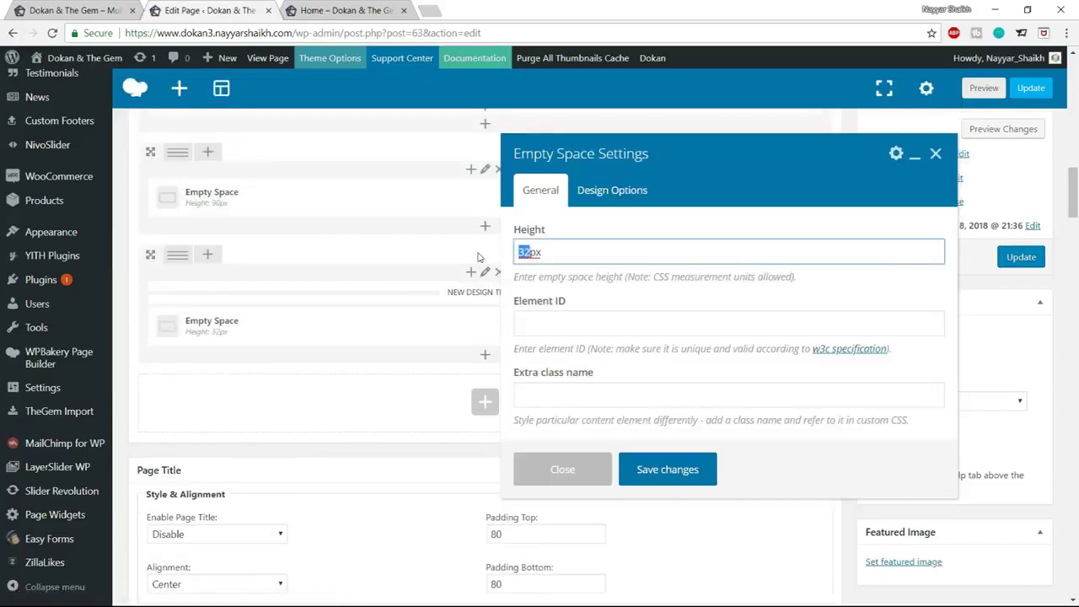
left_click(666, 472)
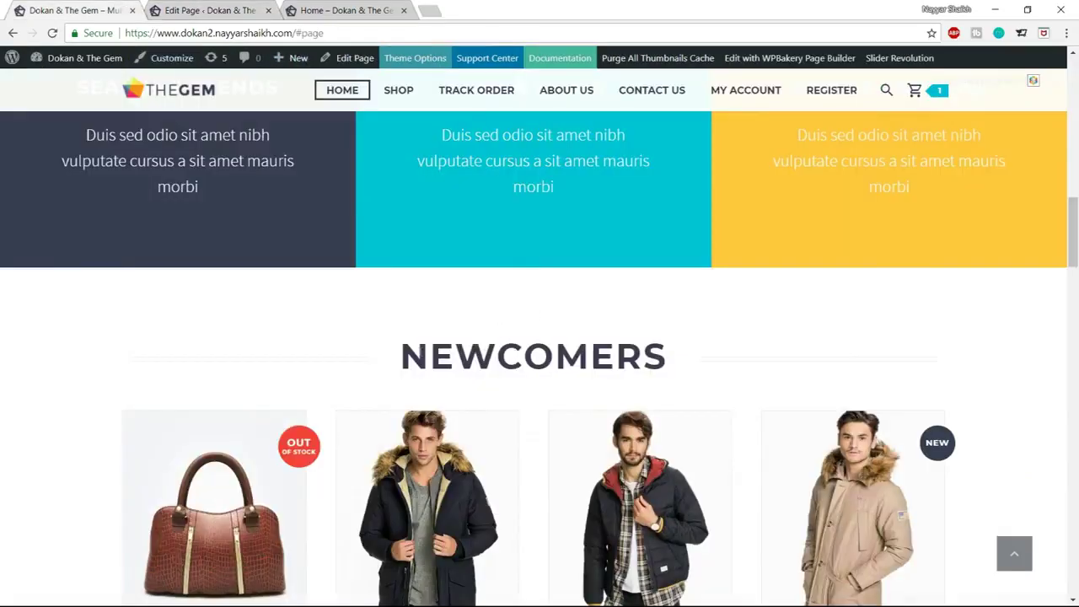
Change the separator title from NEW DESIGN TRENDS to NEWCOMERS and update the page
left_click_drag(403, 356, 675, 357)
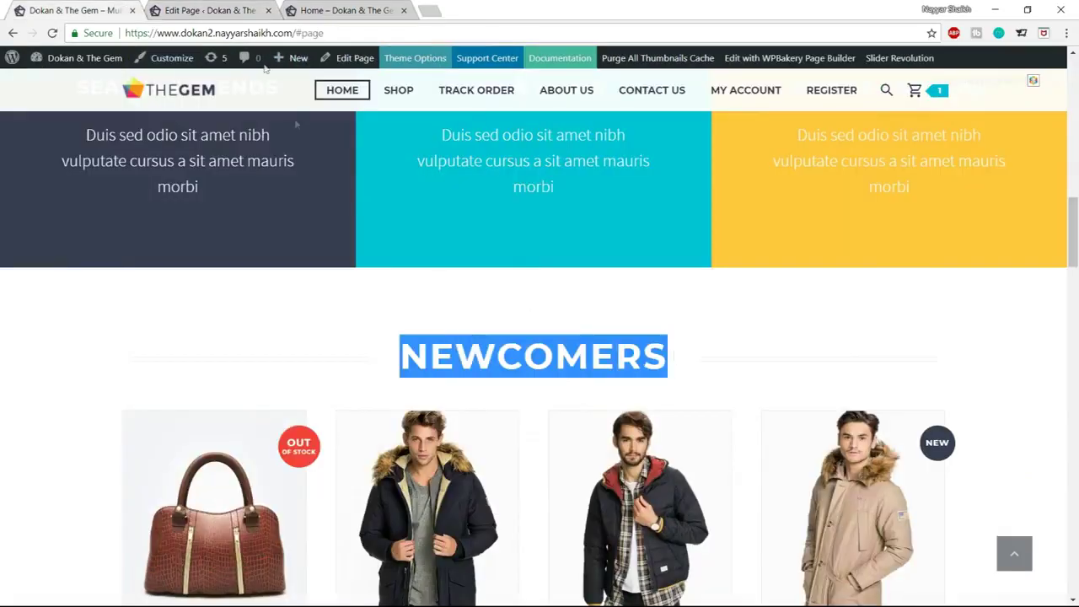
left_click(215, 10)
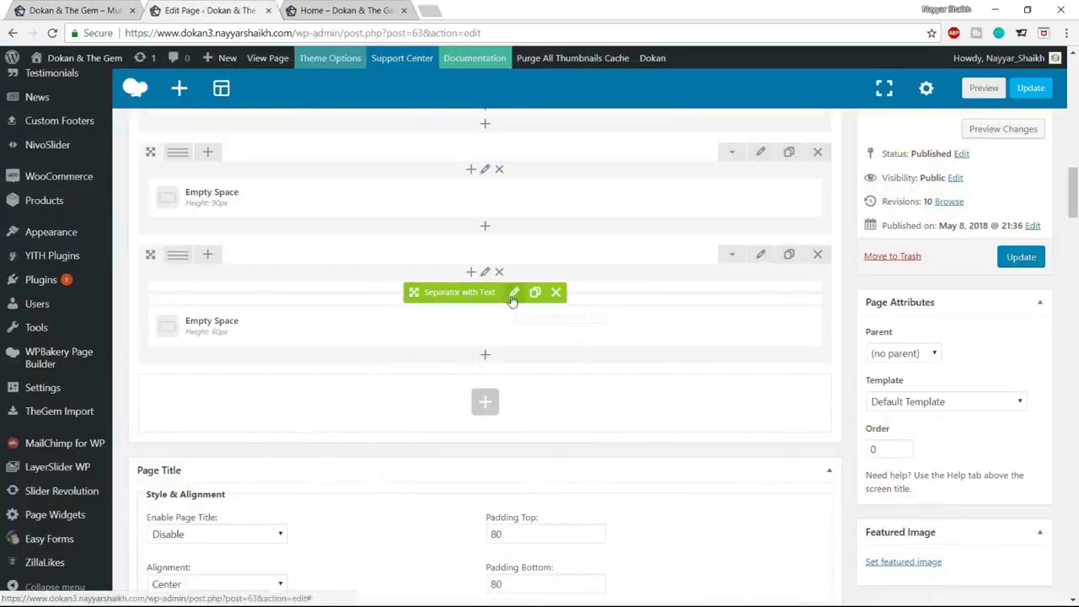
left_click(513, 296)
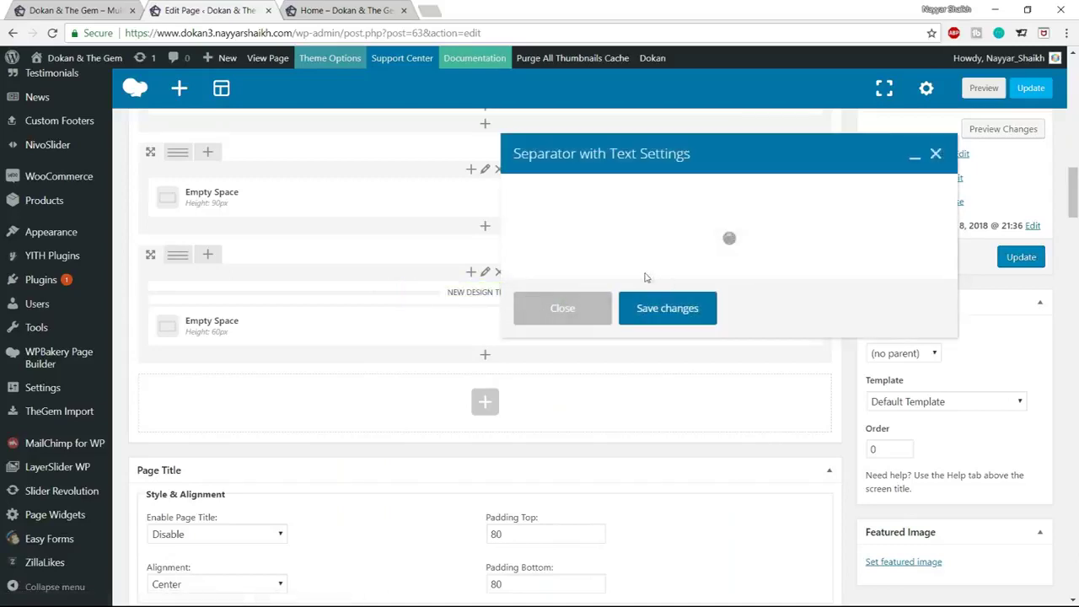
triple_click(636, 348)
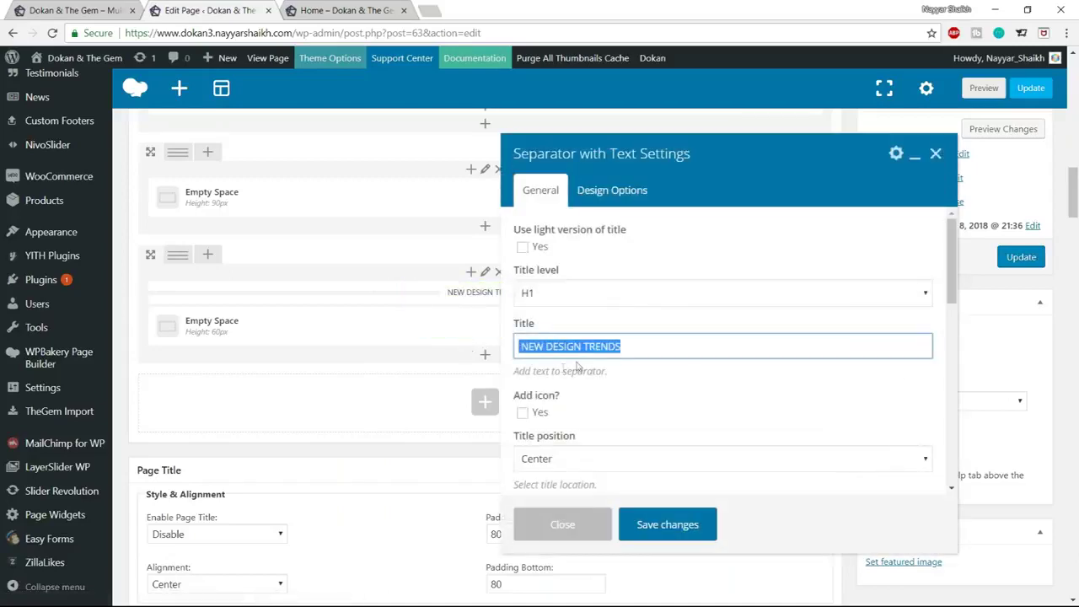
type("NEWCOMERS")
left_click(685, 524)
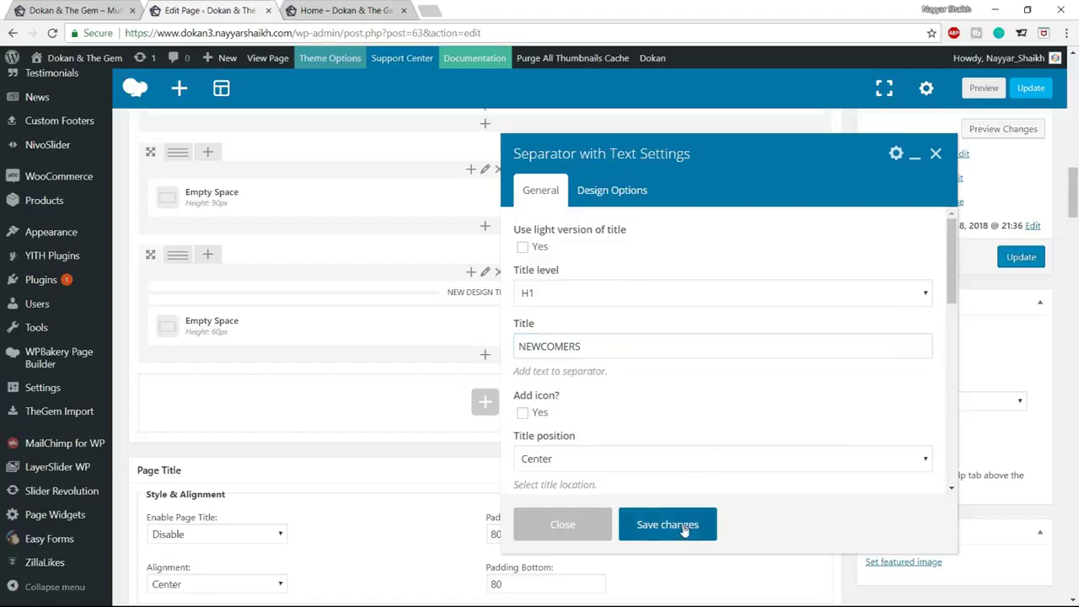
left_click(1022, 257)
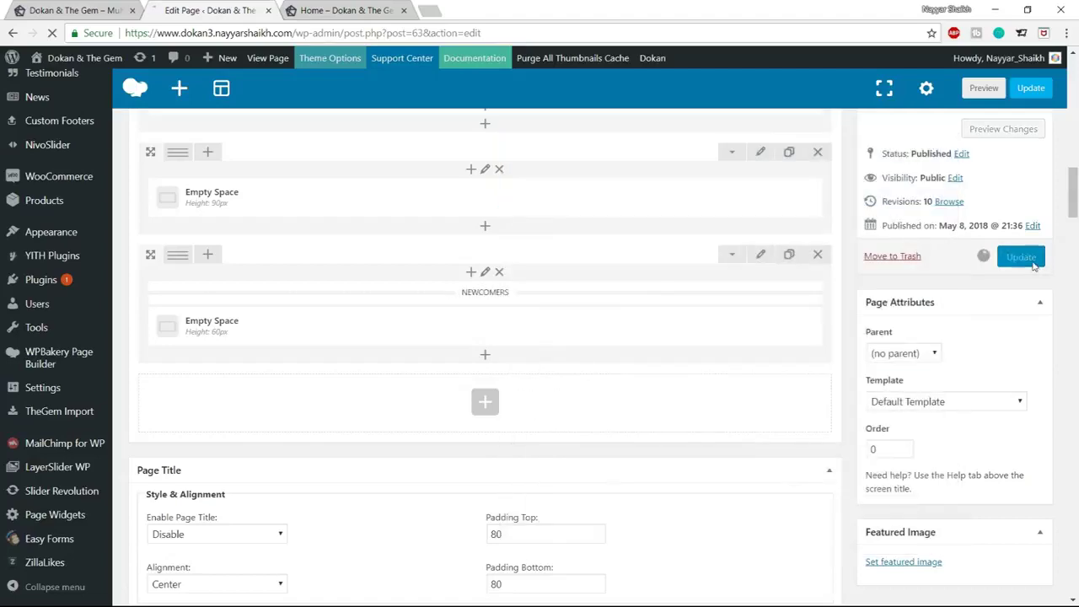
left_click(339, 9)
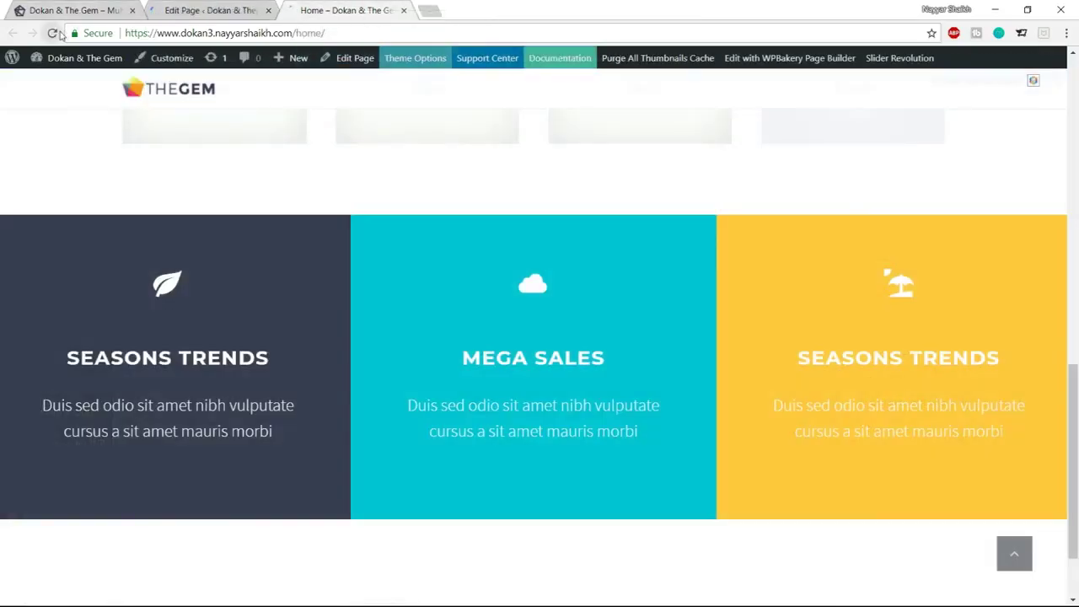
Reload the home page, check the NEWCOMERS heading, and compare it with the demo site
left_click(52, 33)
scroll(647, 322, "down", 3)
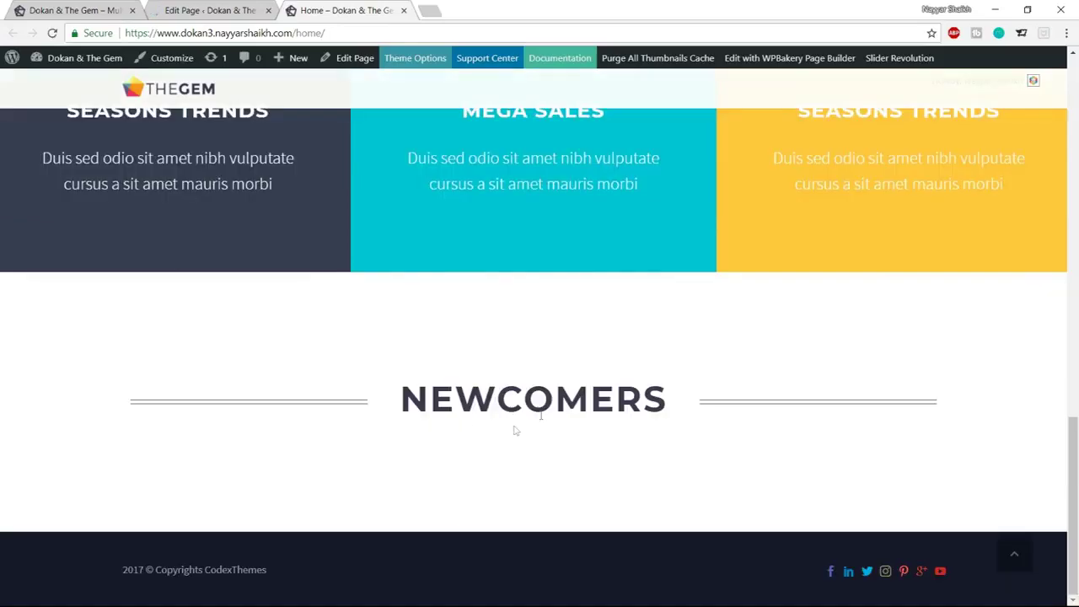
left_click_drag(411, 401, 672, 402)
left_click(719, 396)
left_click(58, 7)
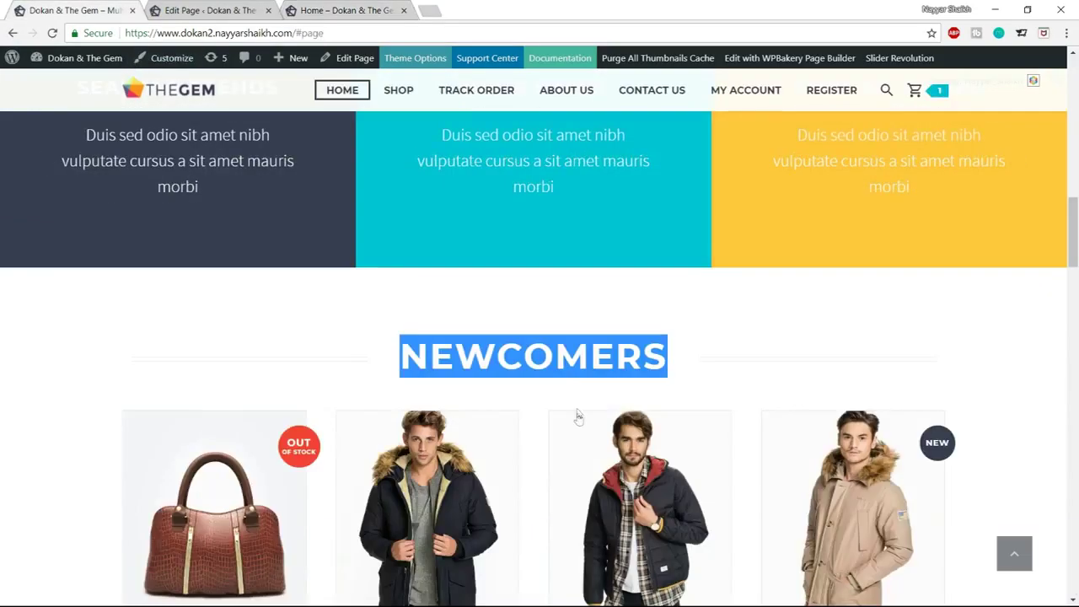
scroll(576, 412, "down", 3)
scroll(1028, 422, "down", 4)
scroll(1012, 453, "up", 3)
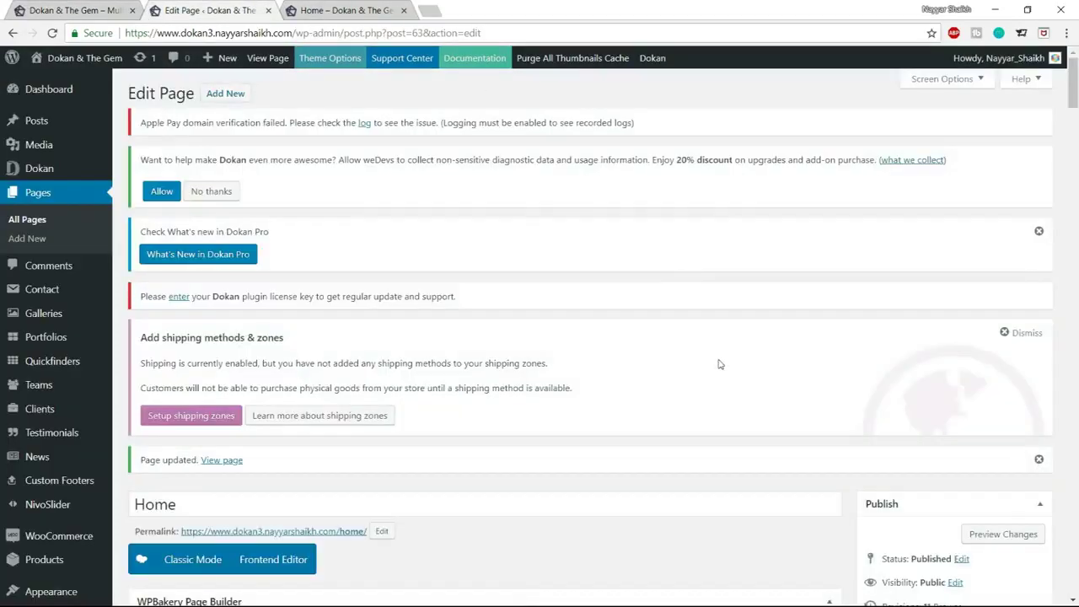
scroll(720, 395, "down", 3)
scroll(719, 395, "down", 10)
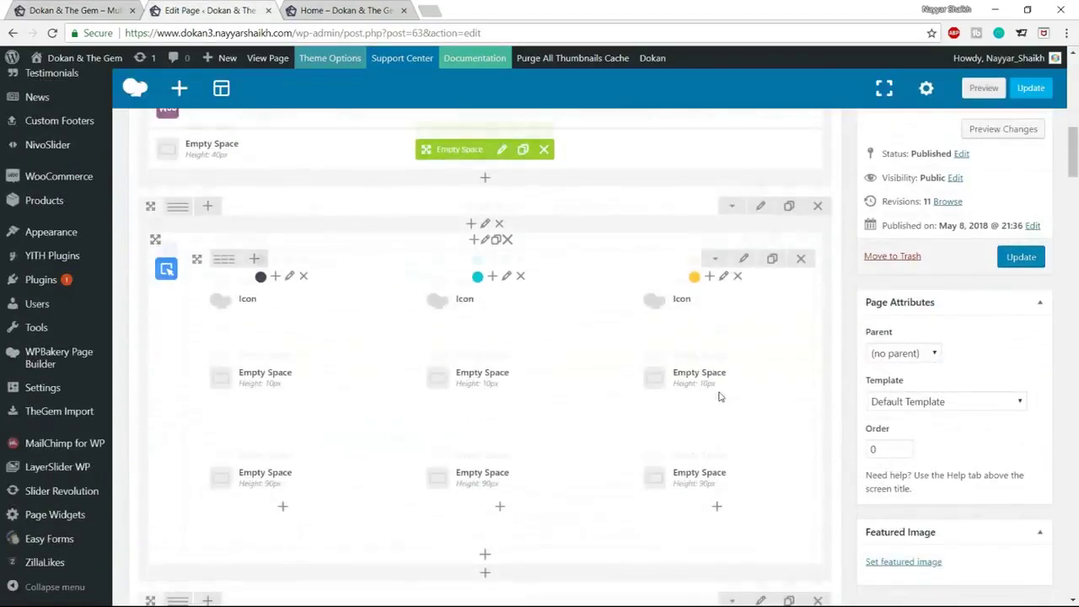
scroll(590, 380, "up", 3)
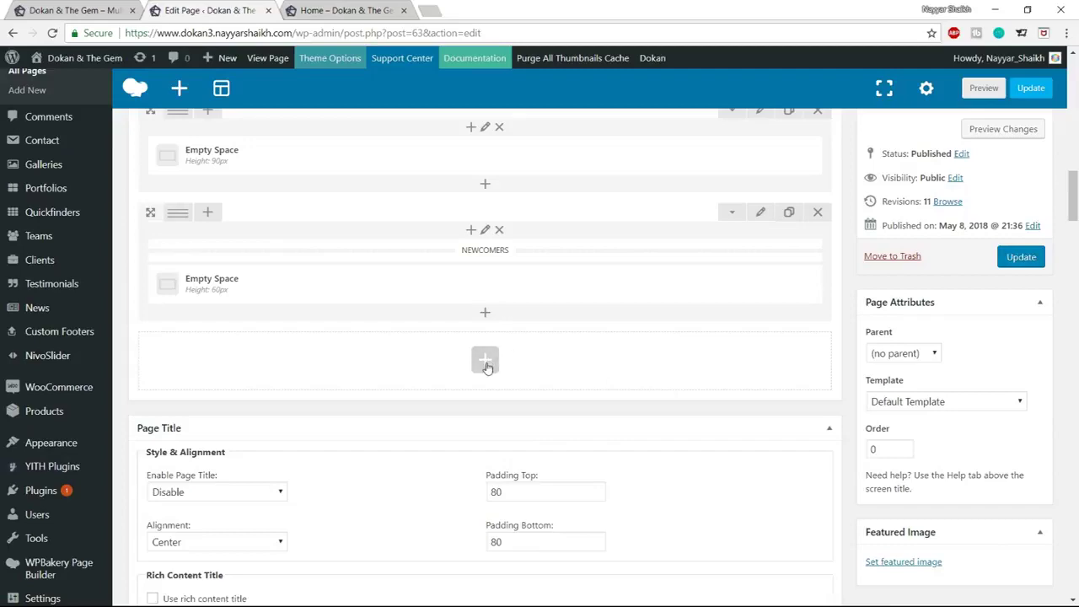
Insert a Recent products element with Per page set to 8, then update the page
left_click(485, 359)
type("rece")
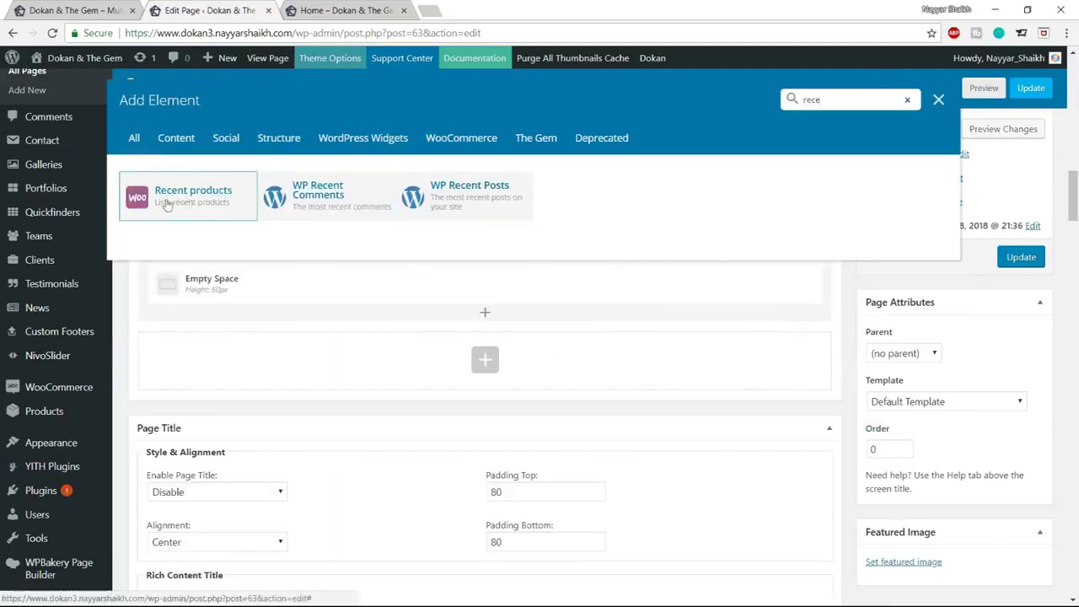
left_click(177, 204)
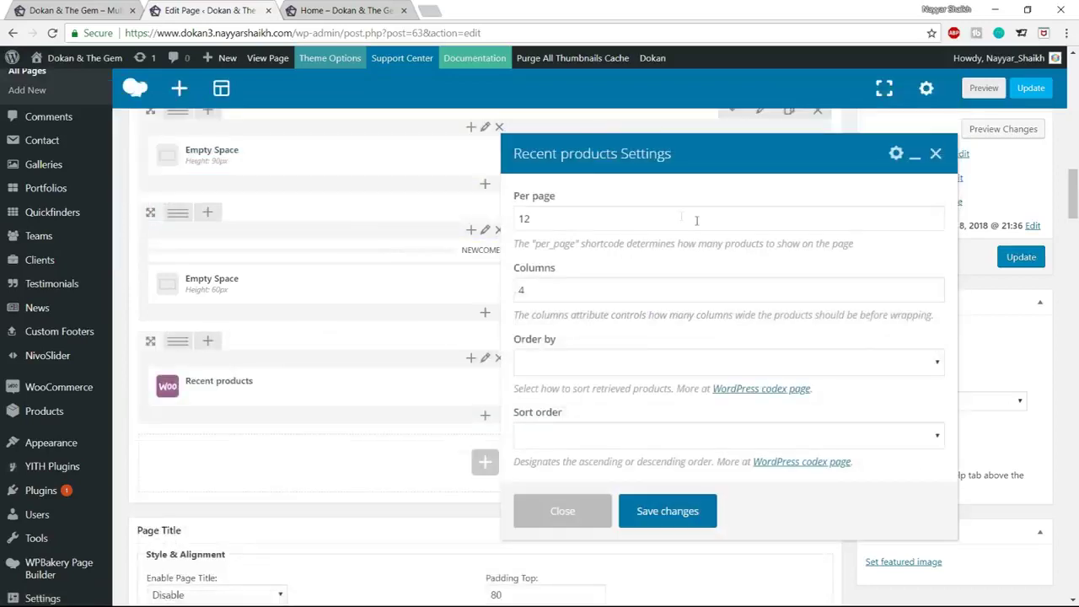
left_click_drag(593, 223, 501, 223)
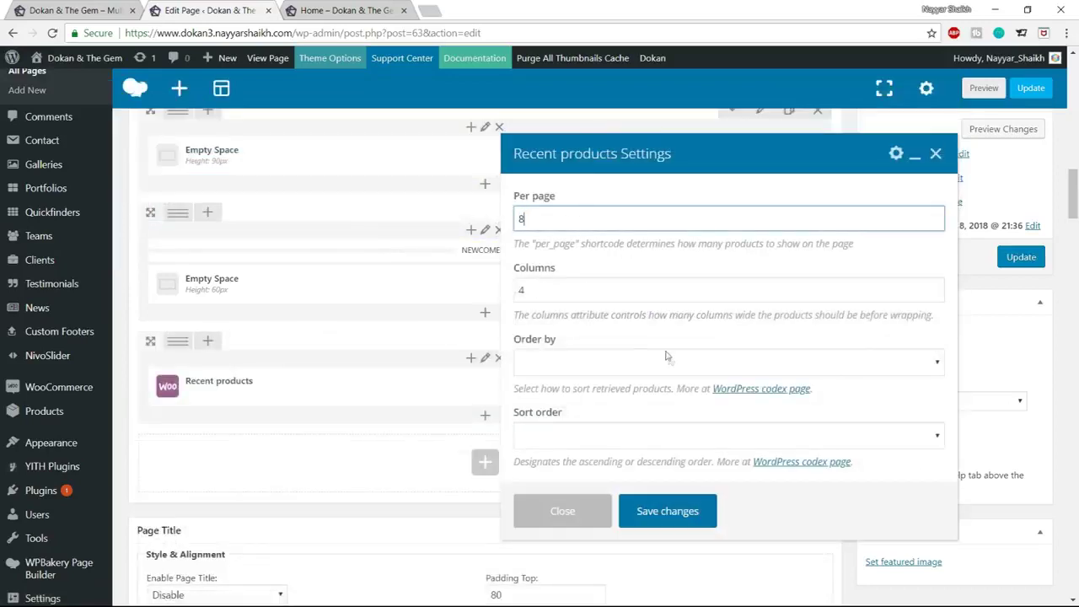
scroll(697, 482, "down", 1)
left_click(666, 511)
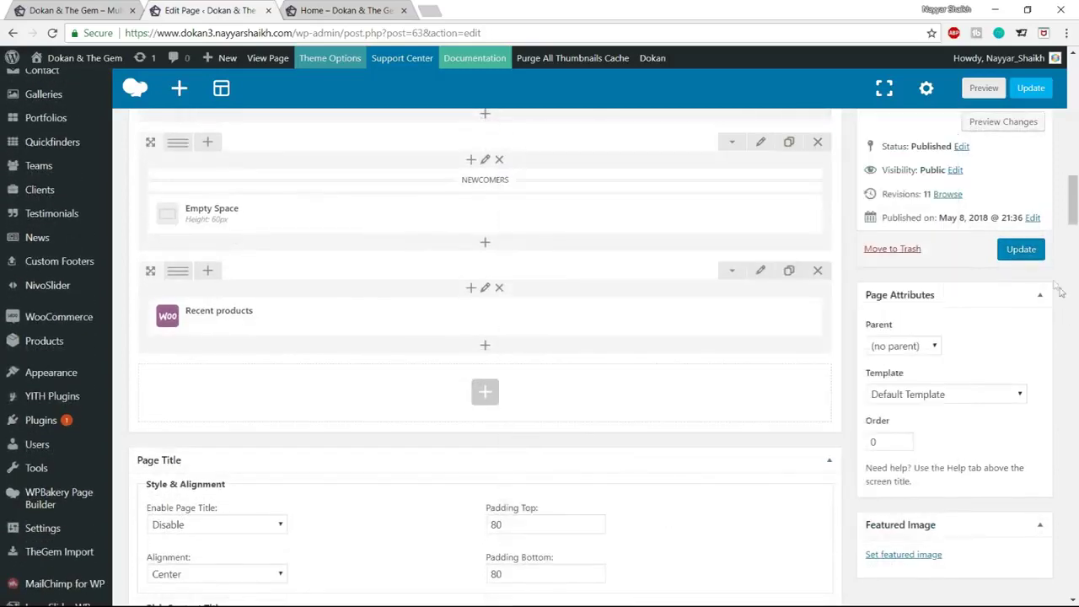
left_click(1020, 249)
left_click(346, 10)
Reload the home page to check the eight-product grid, then view the demo's SALE banner
left_click(49, 33)
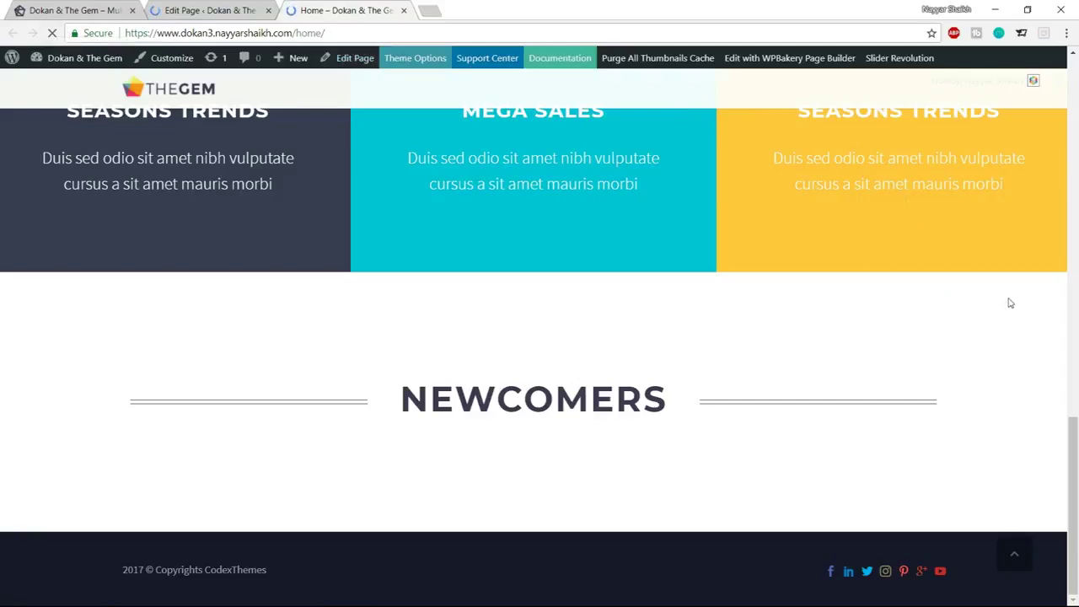
scroll(1007, 314, "down", 3)
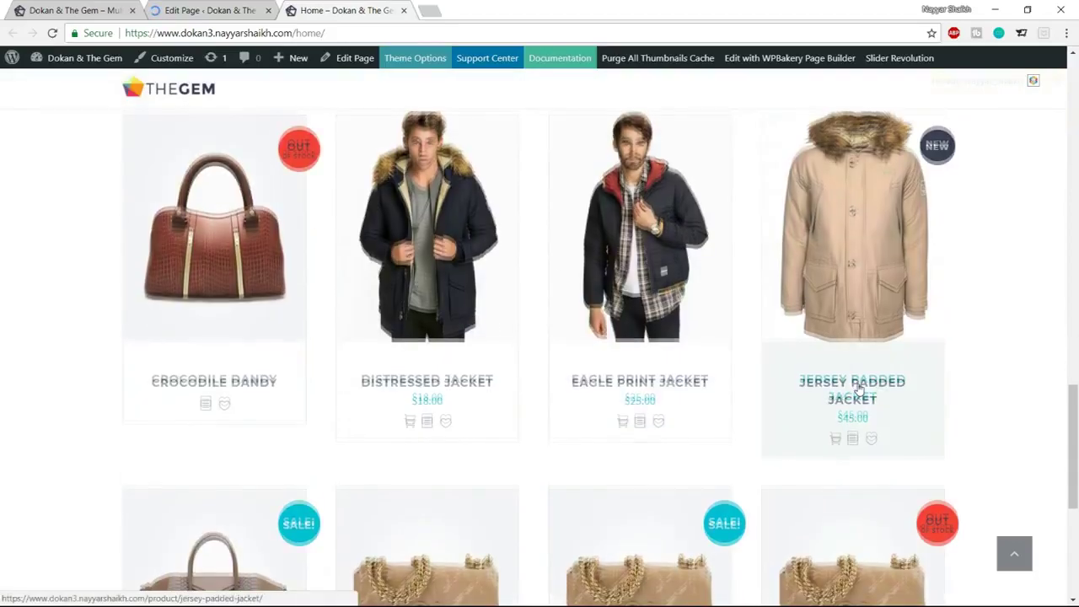
scroll(858, 387, "down", 4)
scroll(863, 309, "up", 3)
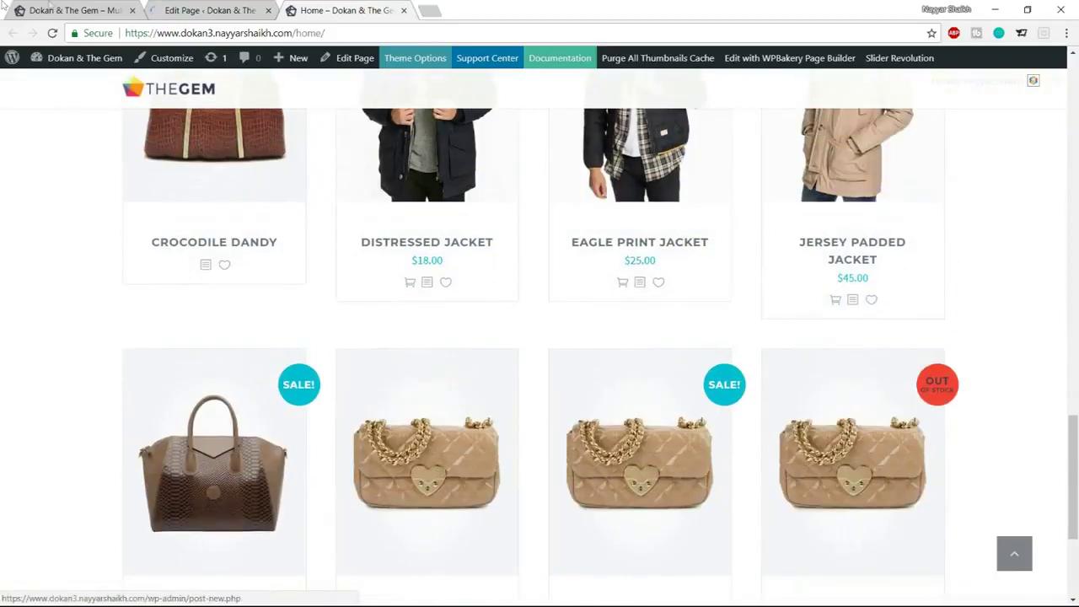
left_click(5, 7)
scroll(746, 285, "down", 6)
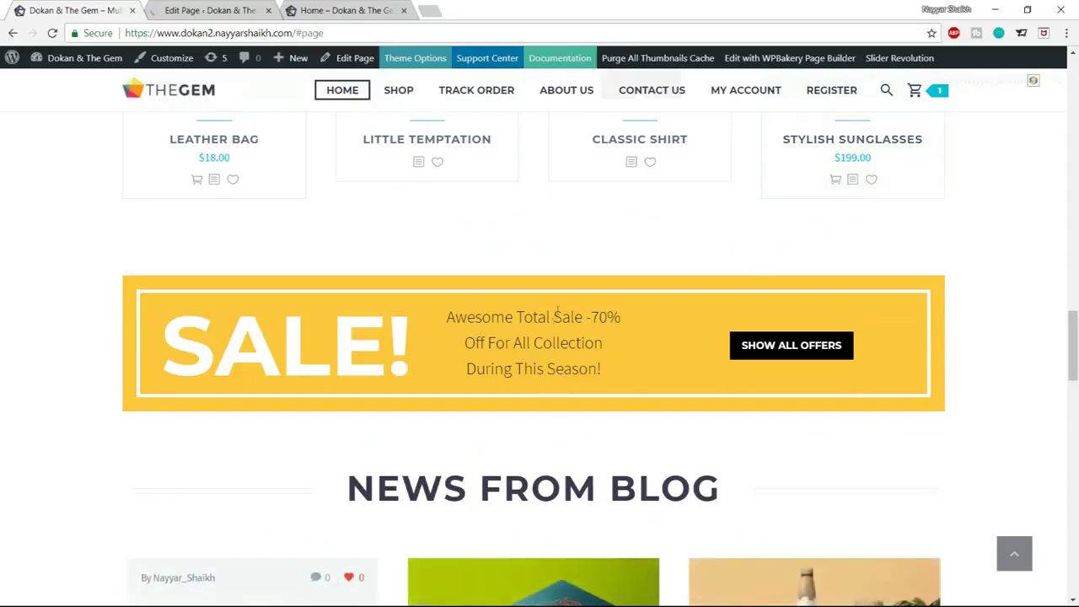
scroll(682, 297, "up", 1)
Add a new empty row below the Recent products element
left_click(211, 10)
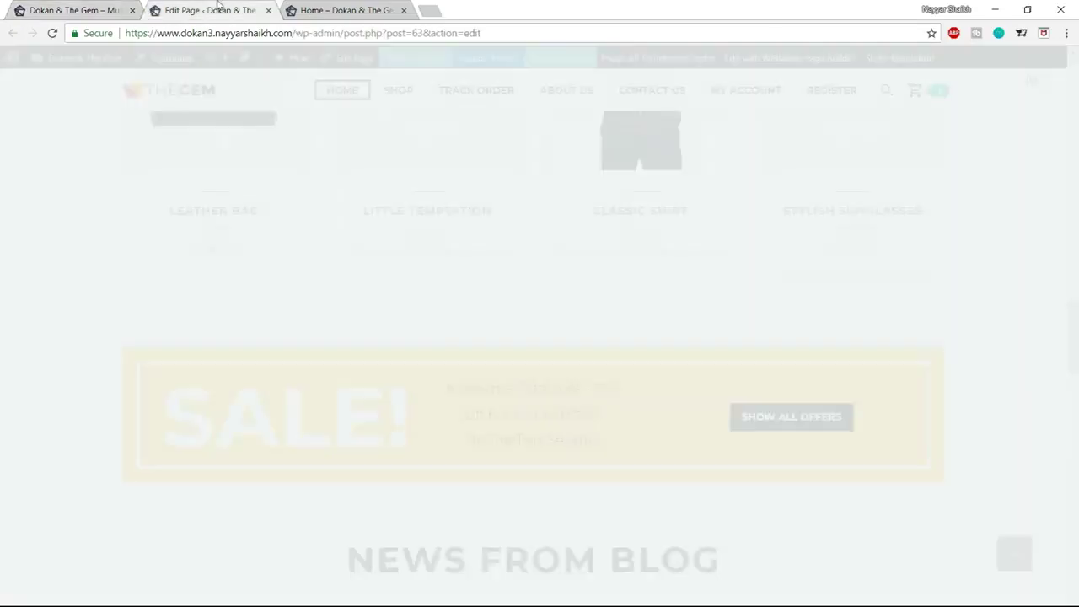
scroll(624, 362, "down", 6)
scroll(653, 437, "down", 6)
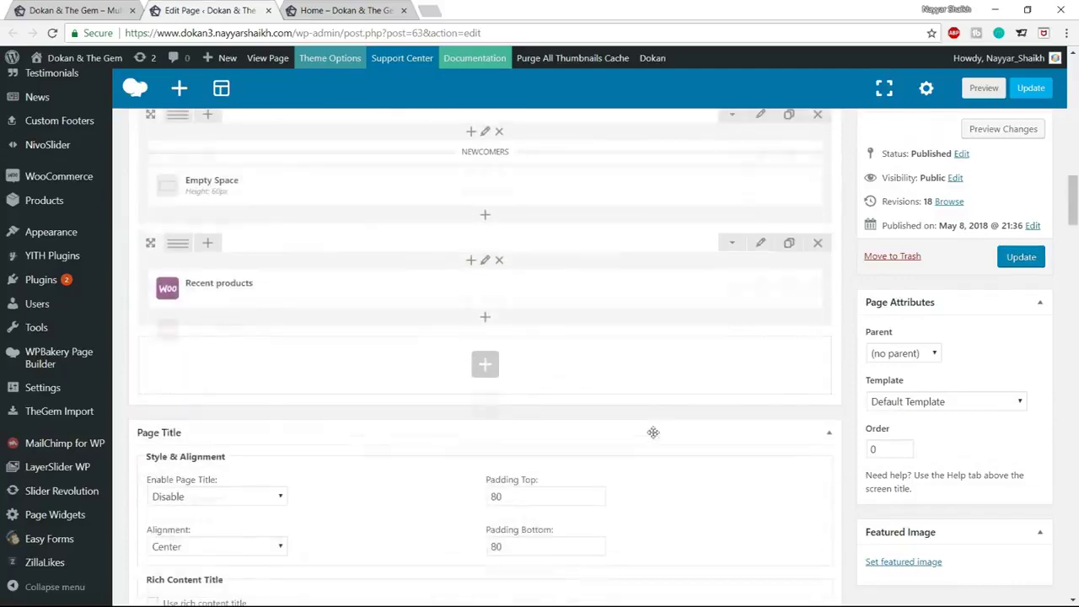
scroll(520, 456, "up", 4)
left_click(485, 480)
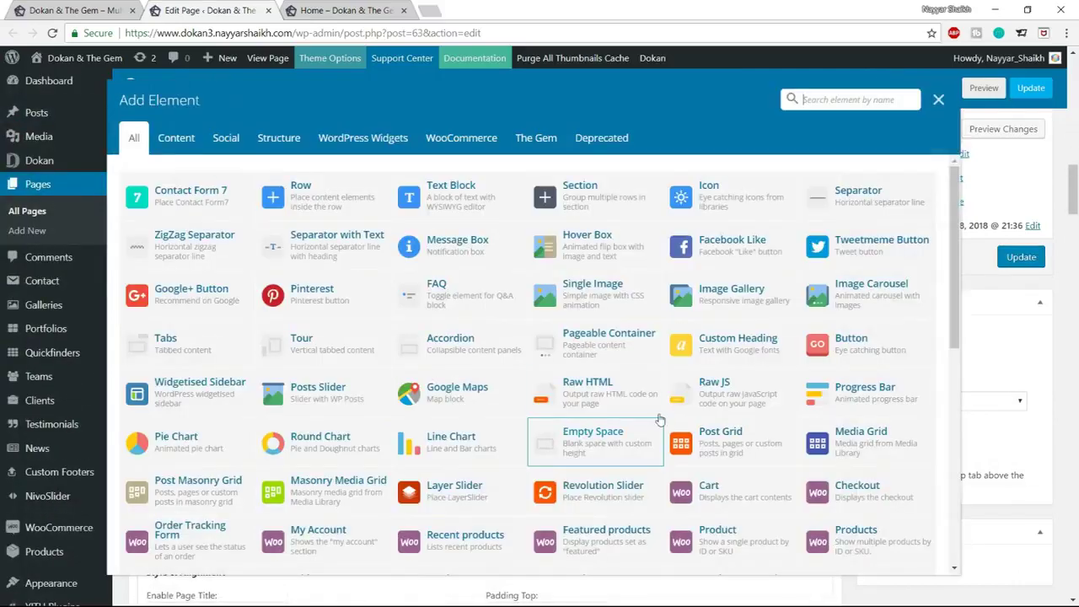
left_click(291, 114)
Place a Styled Textbox in the new row and view the demo's SALE banner
scroll(578, 314, "down", 2)
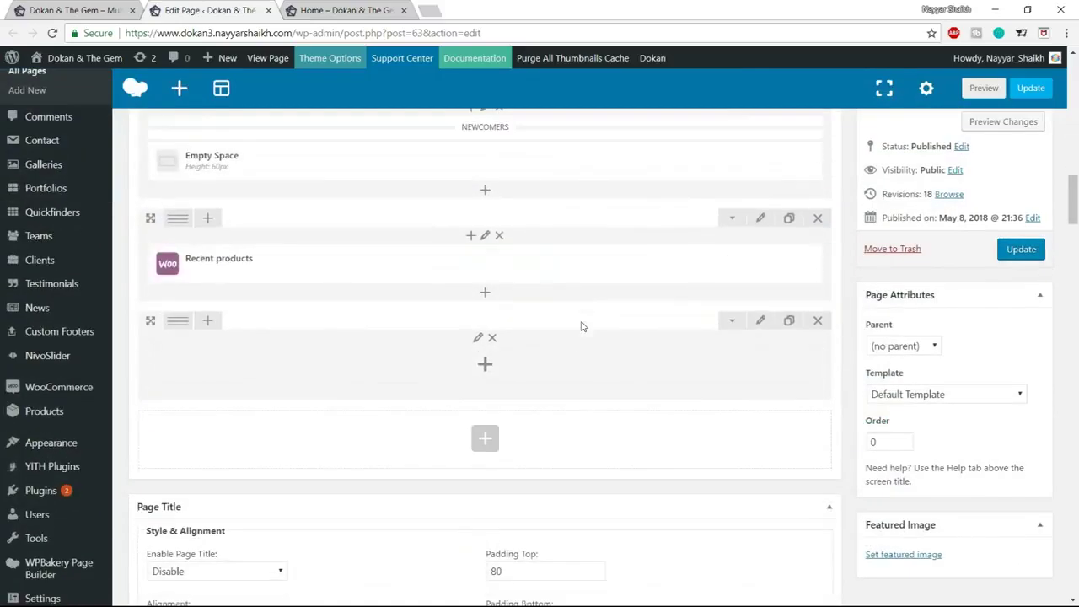
left_click(485, 365)
type("sty")
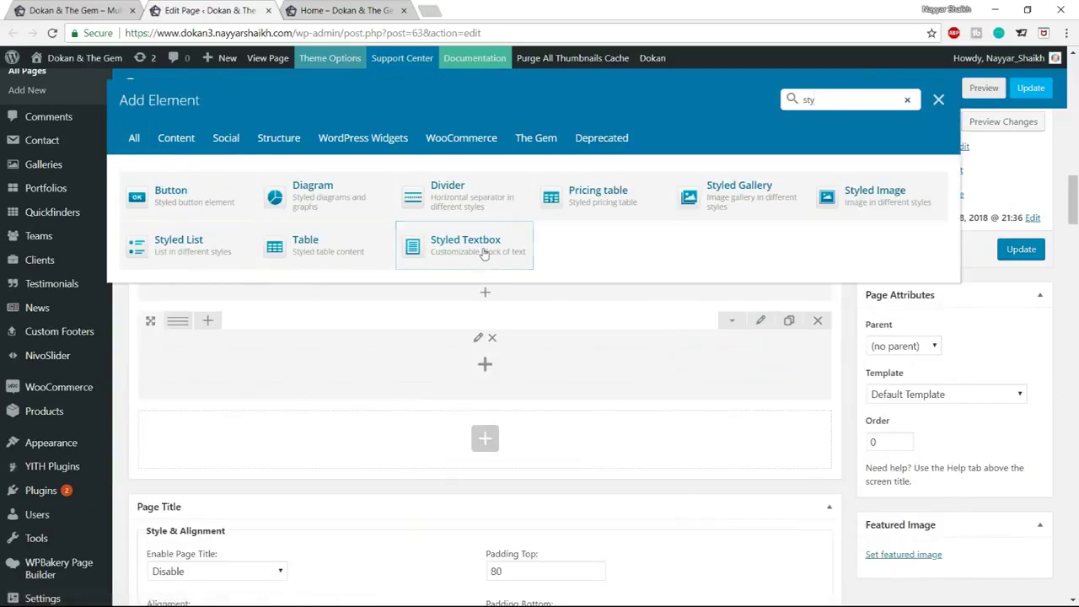
left_click(482, 257)
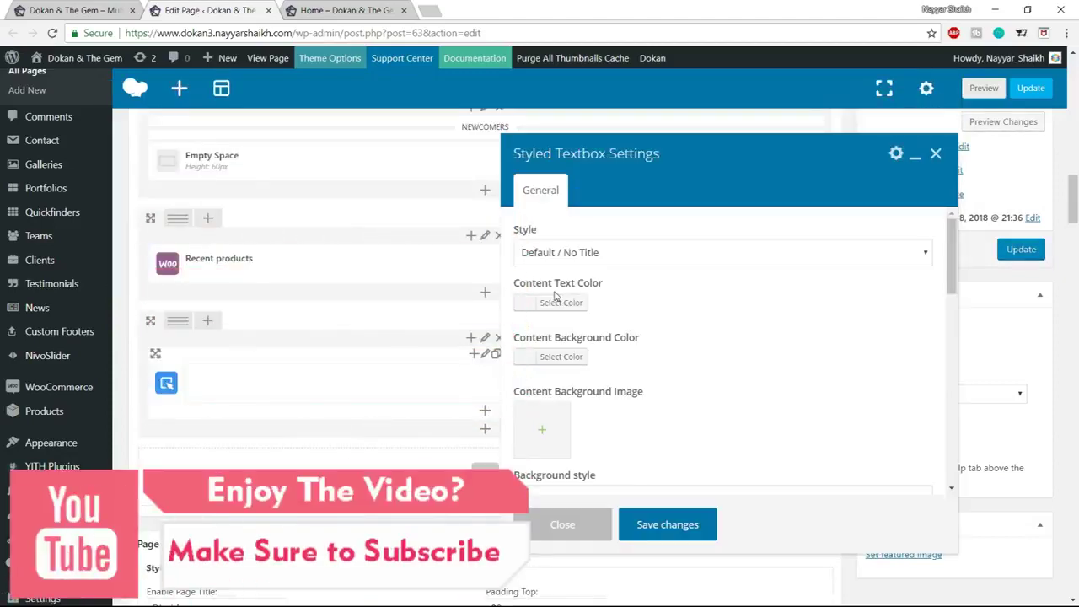
left_click(93, 10)
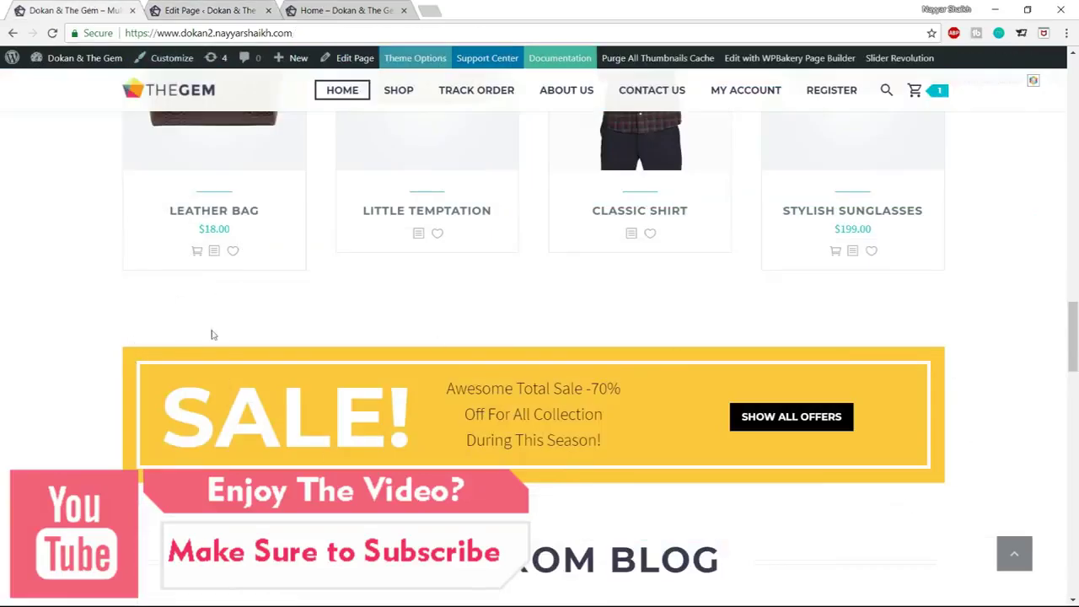
scroll(896, 399, "down", 1)
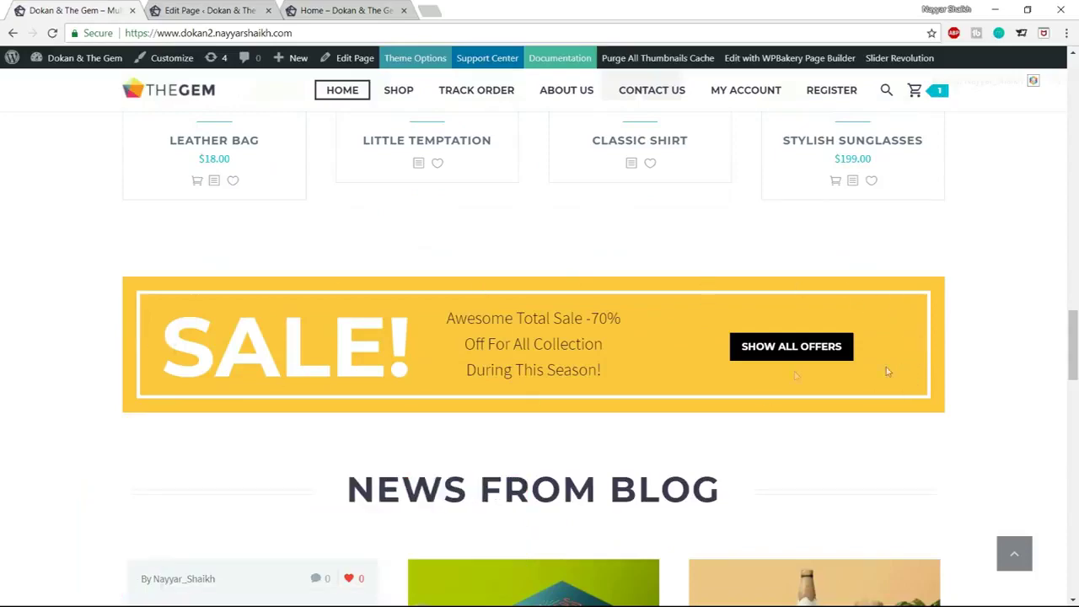
Keep the Default / No Title style and make the content background almost fully transparent
left_click(245, 10)
left_click(635, 256)
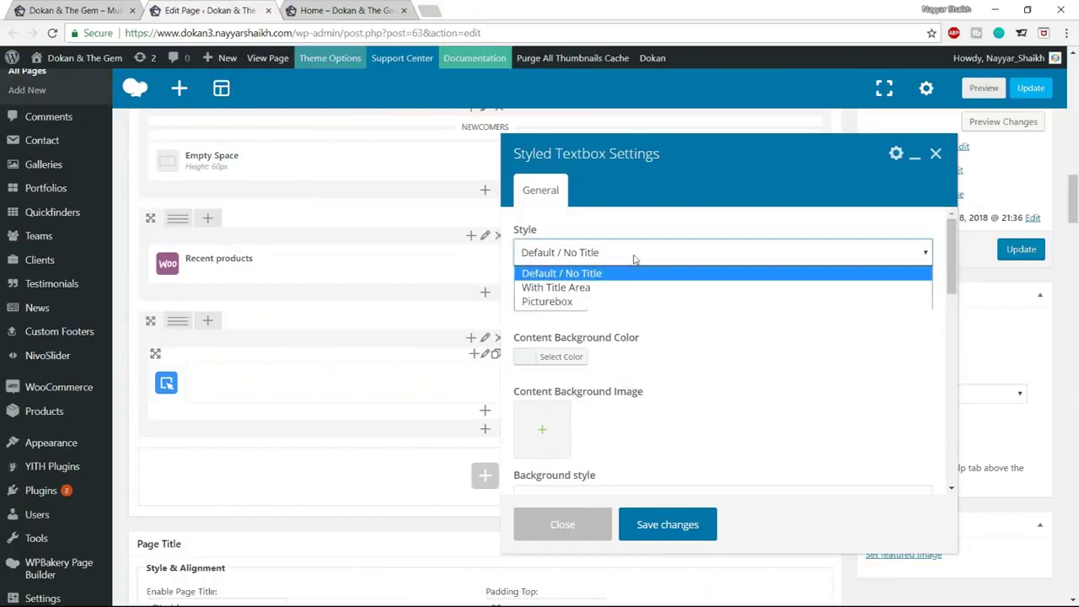
left_click(627, 261)
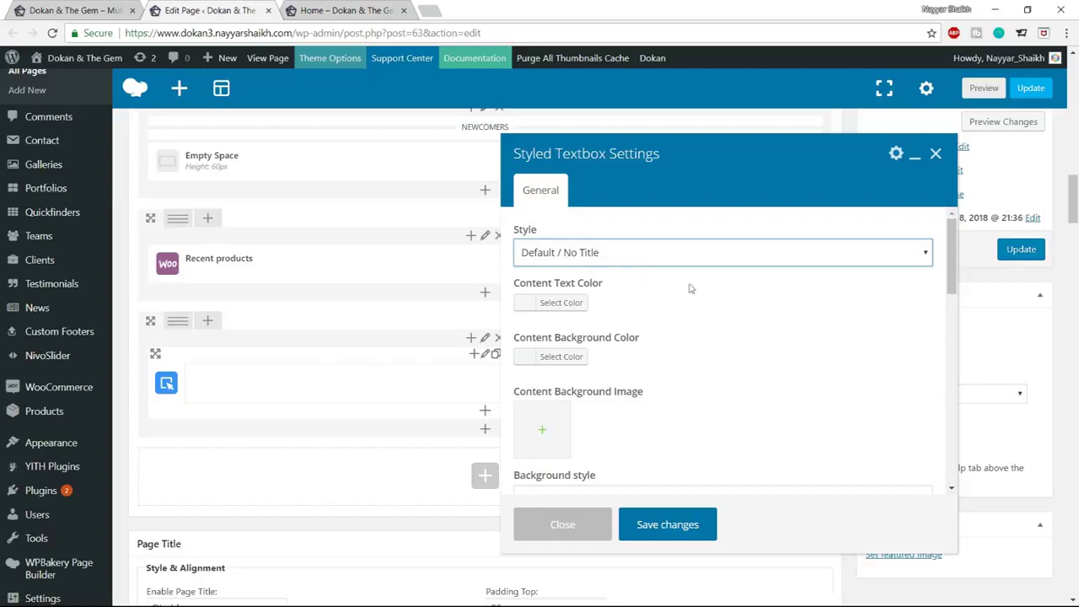
scroll(750, 335, "down", 2)
scroll(706, 328, "up", 2)
left_click(587, 361)
scroll(821, 345, "down", 2)
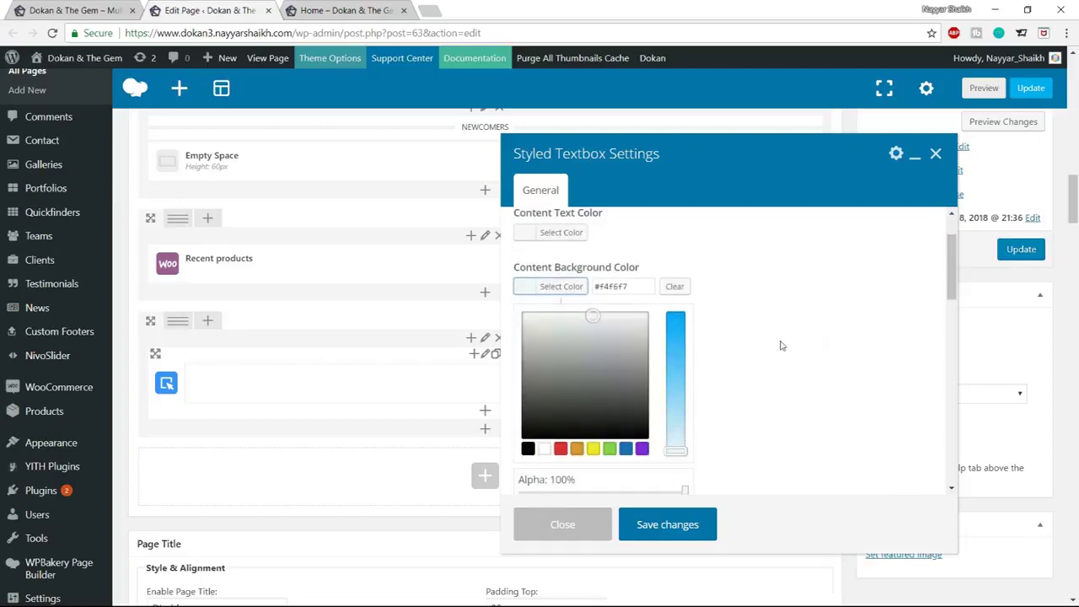
scroll(850, 314, "down", 1)
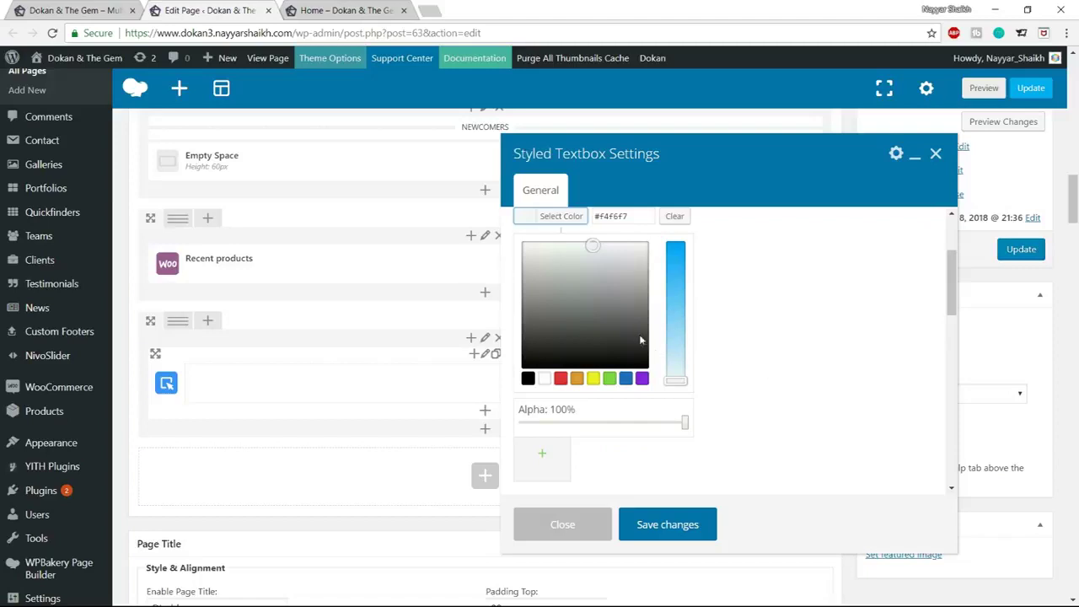
left_click_drag(688, 425, 563, 434)
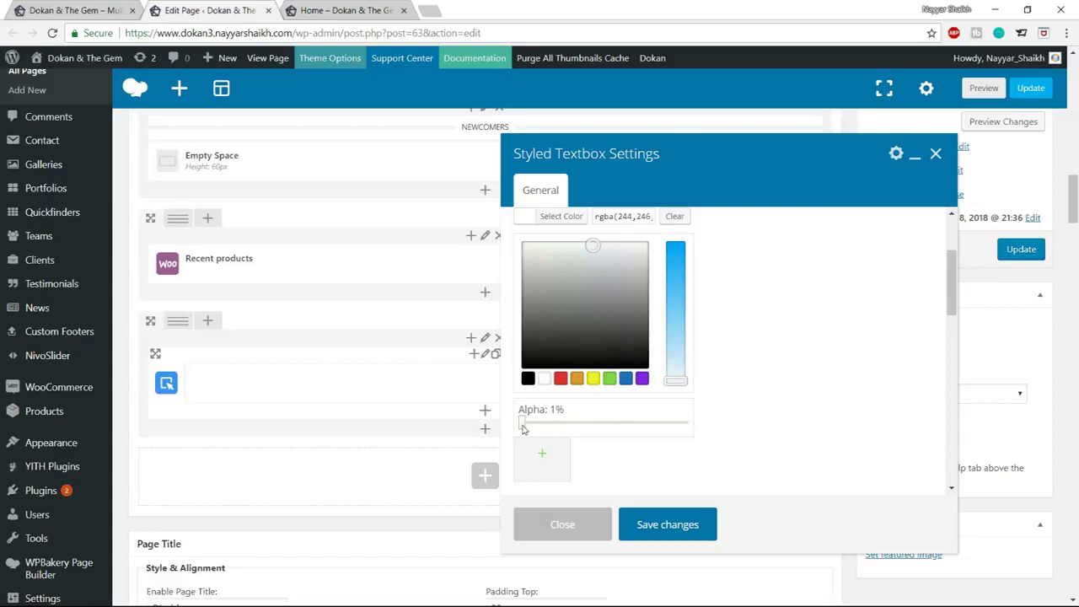
Set the textbox's top and bottom padding to 0
scroll(821, 397, "down", 3)
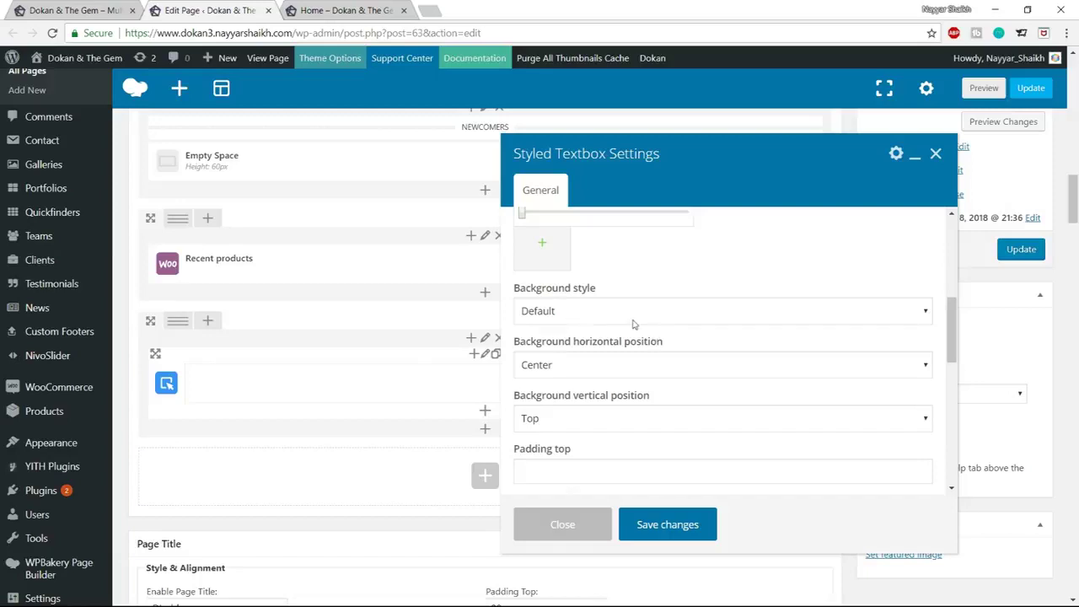
scroll(634, 324, "down", 2)
left_click(592, 334)
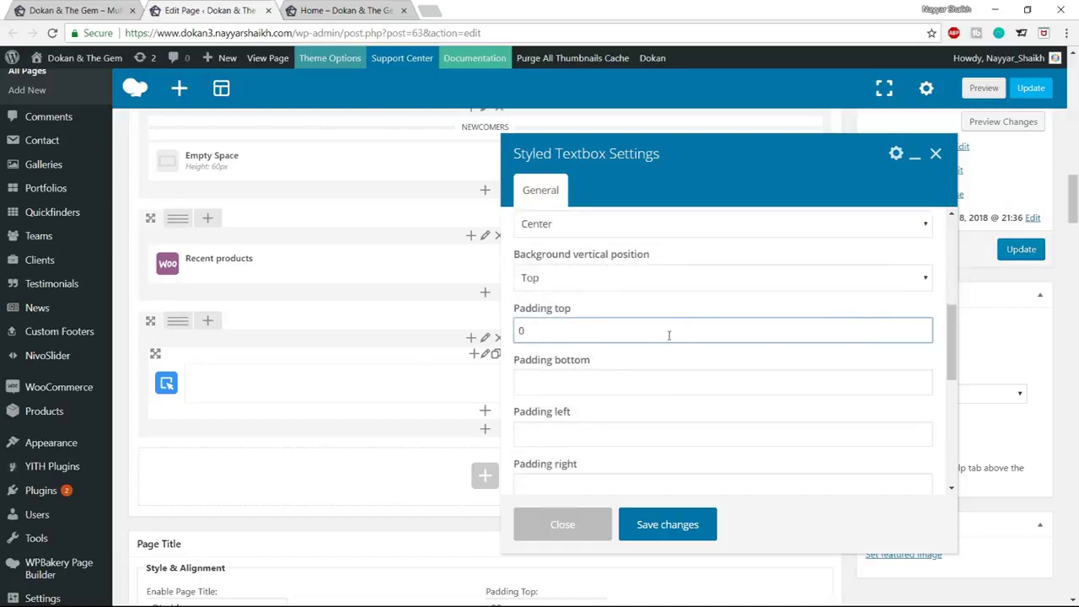
left_click(621, 372)
scroll(621, 371, "down", 3)
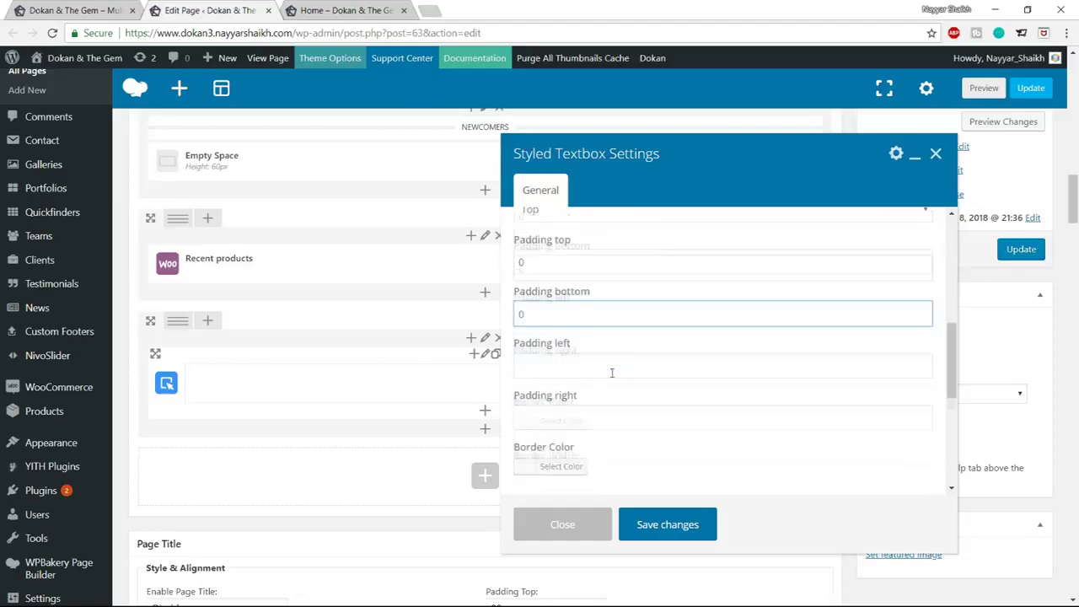
left_click(57, 8)
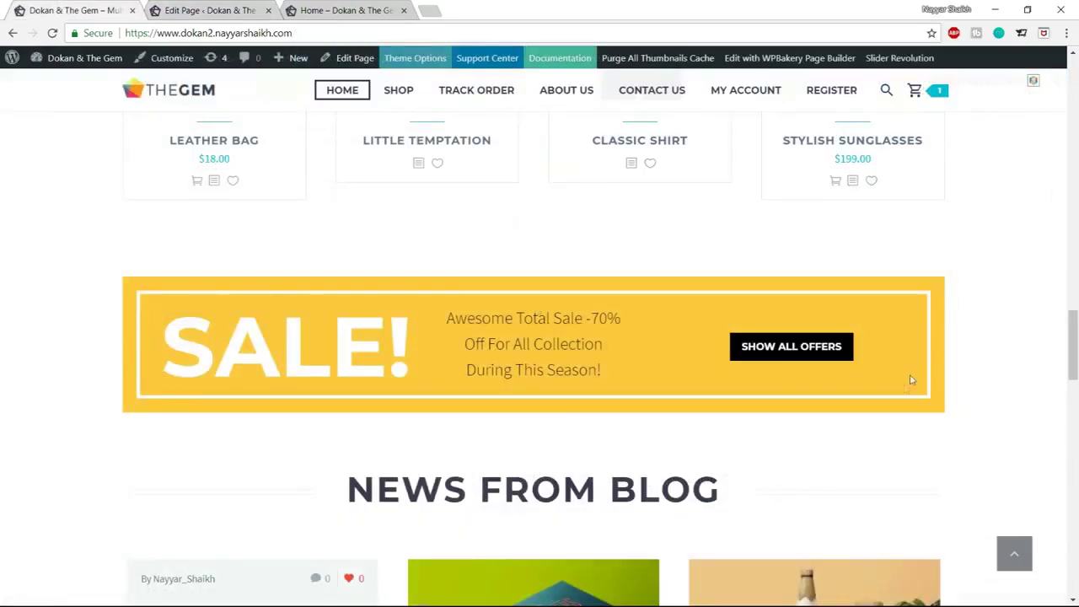
left_click(211, 10)
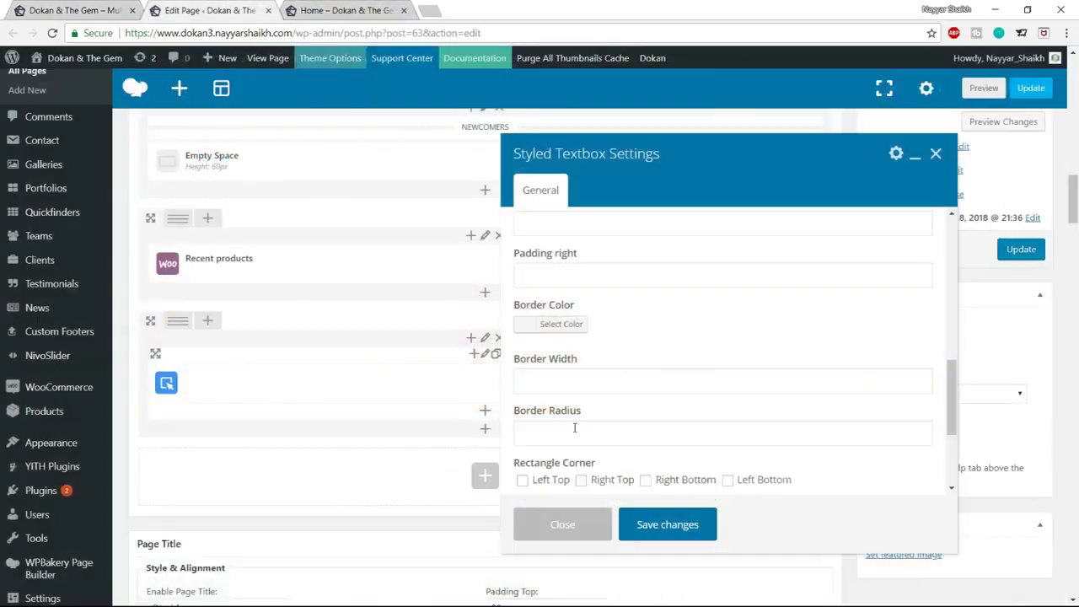
Give the textbox a white border with width 5 and radius 0
left_click(570, 324)
scroll(540, 421, "down", 1)
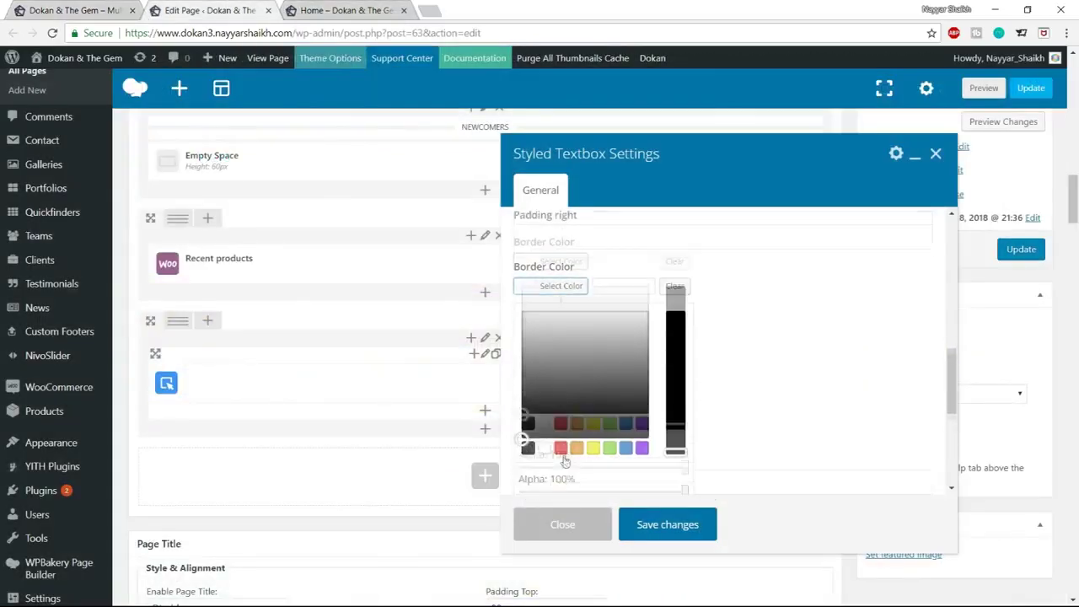
left_click(543, 419)
left_click(567, 254)
left_click(564, 309)
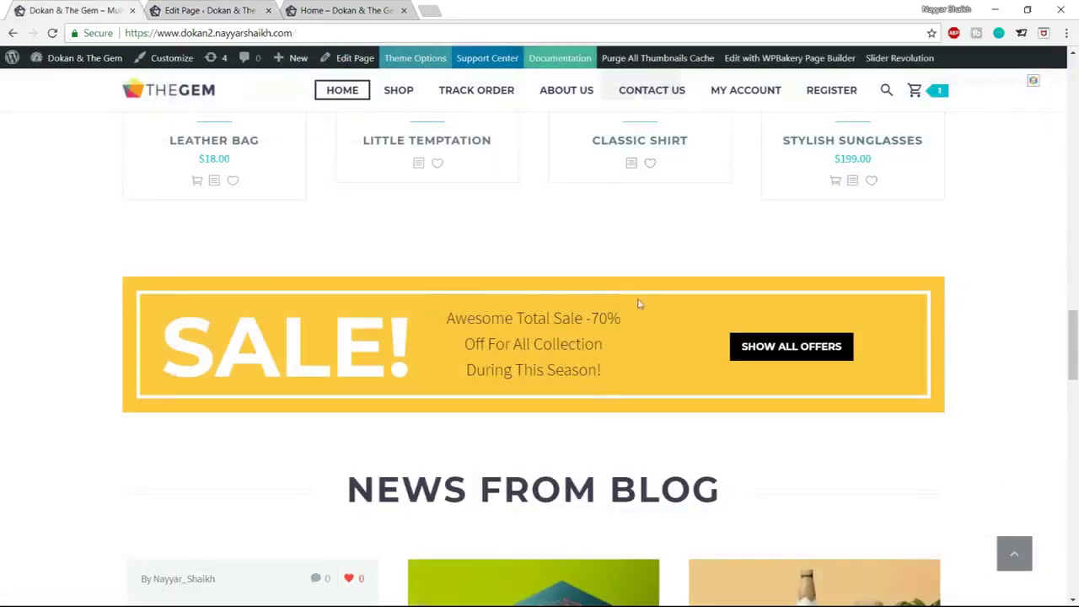
left_click(241, 9)
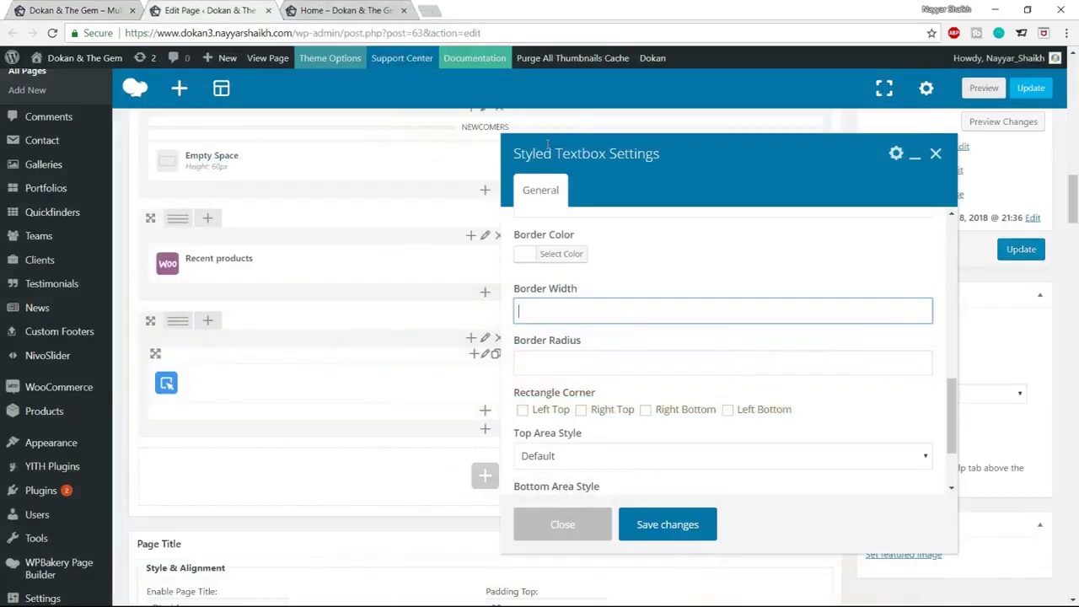
left_click(565, 364)
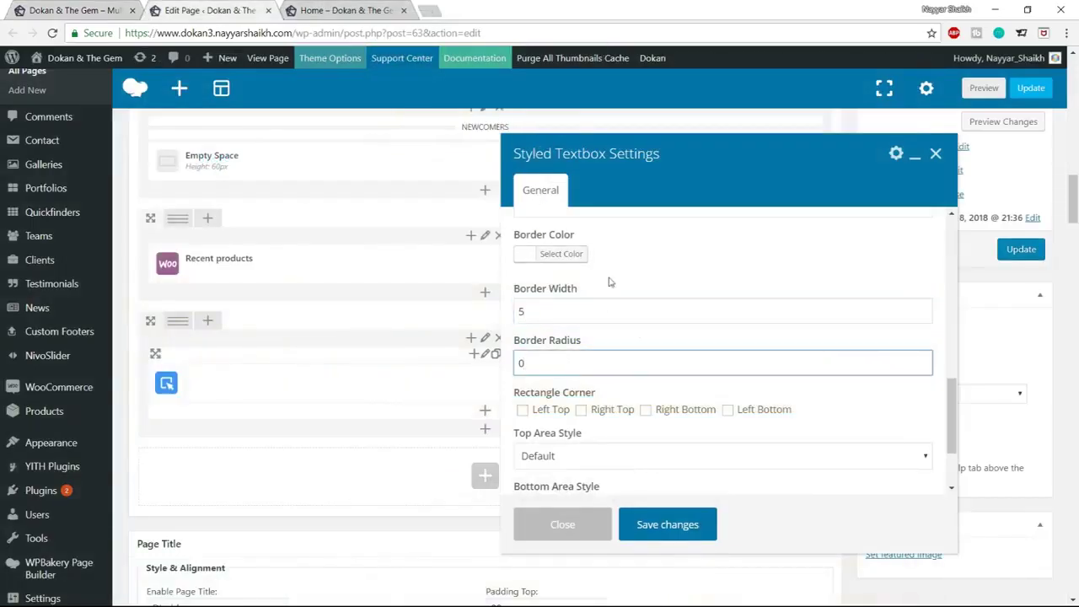
left_click(668, 343)
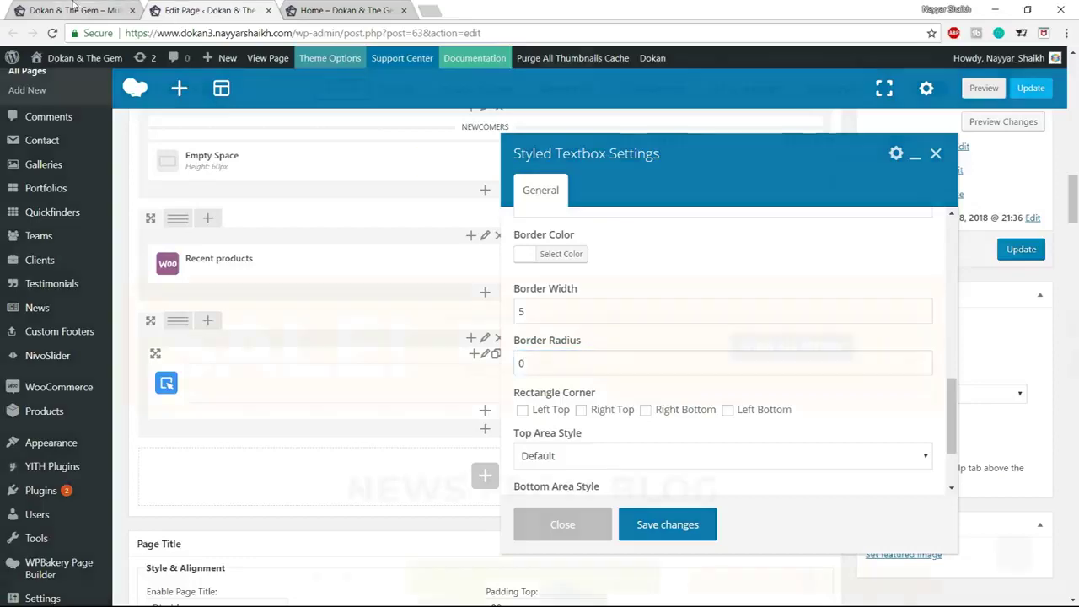
Compare against the demo's SALE banner and save the Styled Textbox settings
left_click(85, 10)
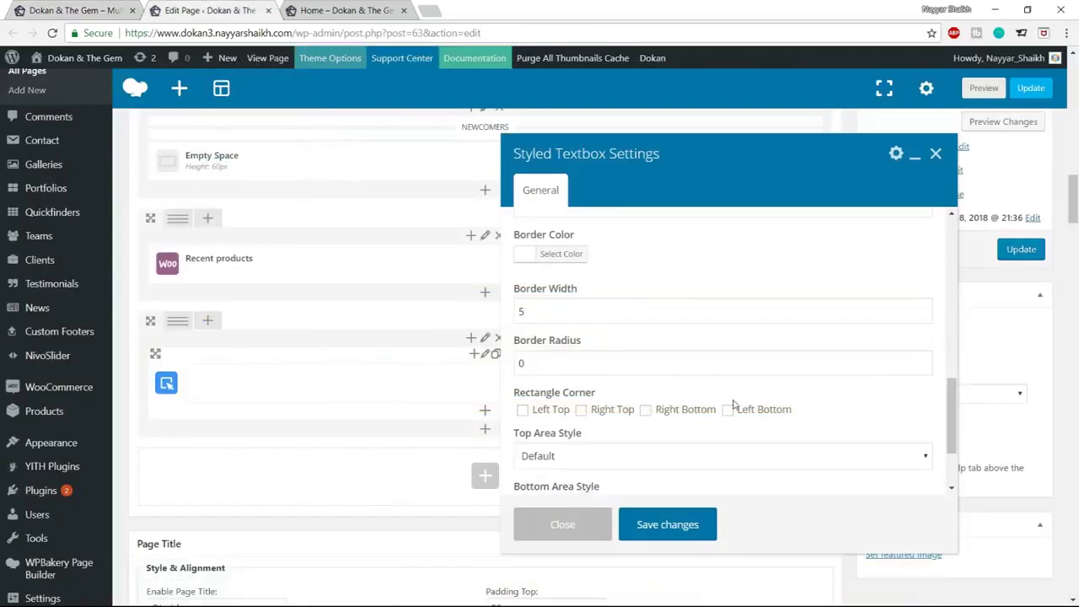
scroll(738, 409, "down", 2)
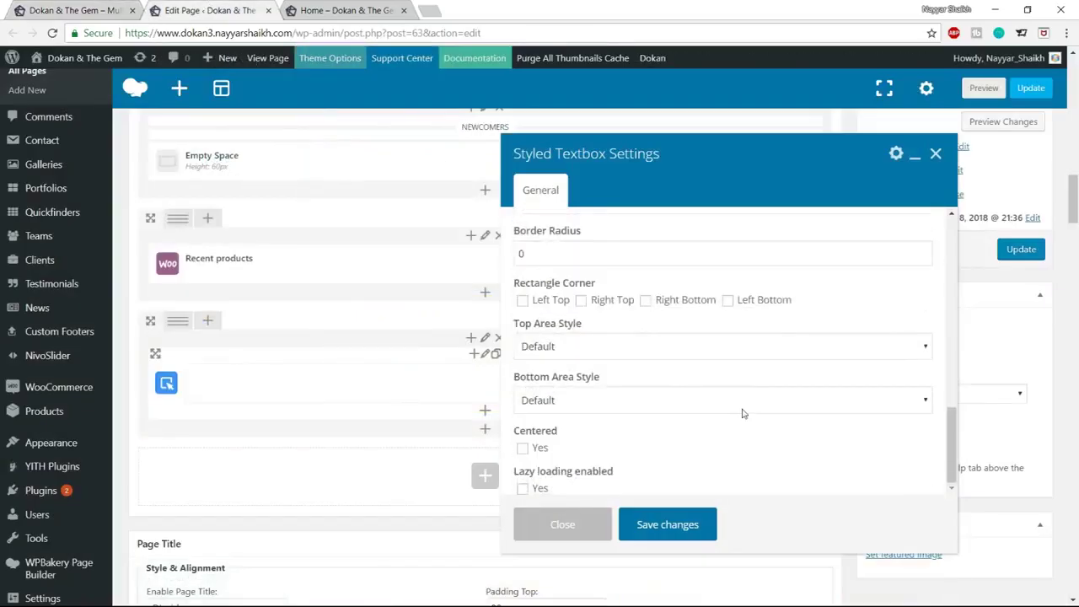
scroll(633, 397, "down", 2)
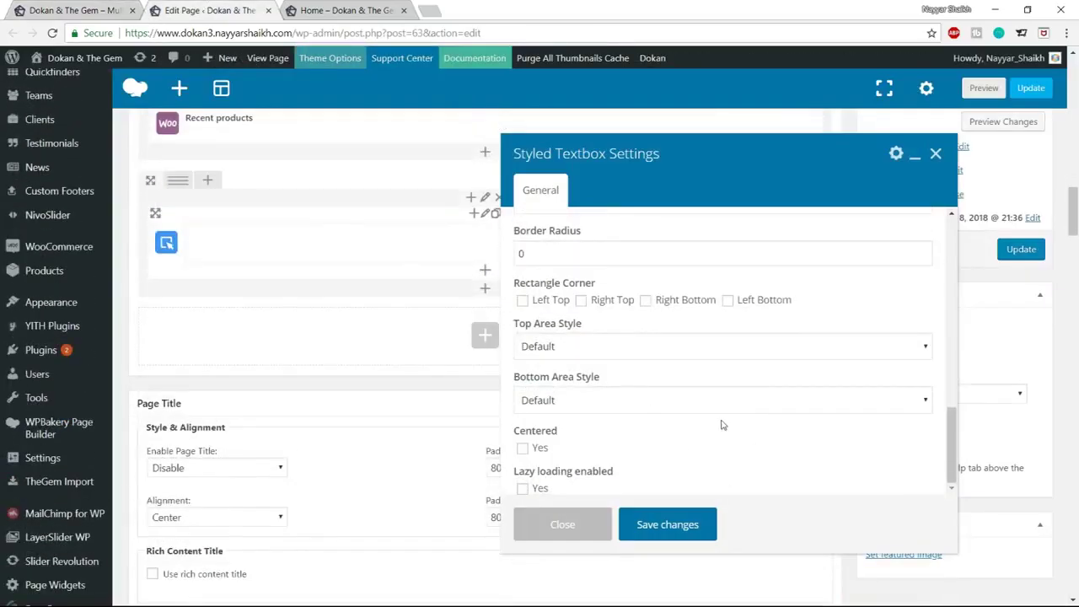
scroll(722, 425, "up", 1)
scroll(597, 370, "up", 5)
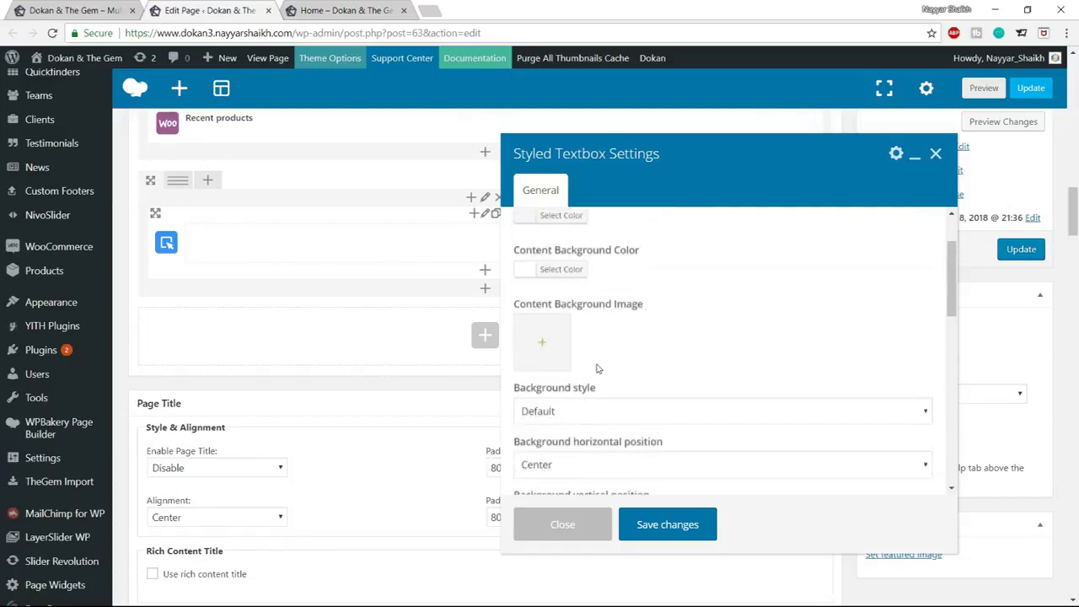
left_click(679, 527)
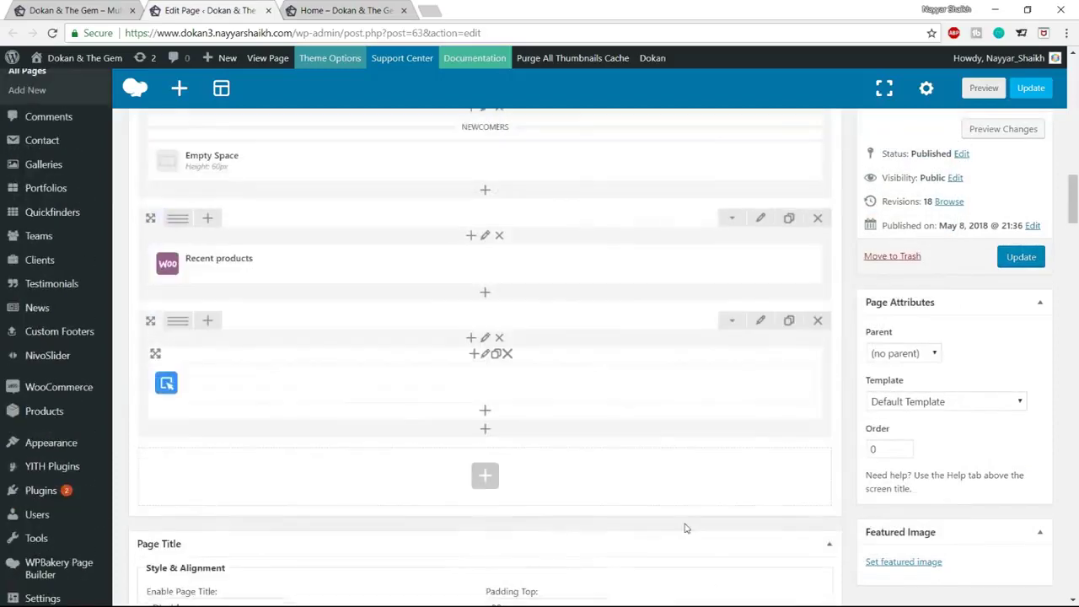
Give the textbox's column a #fec53d background colour in its Design Options
key("ctrl+shift+Tab")
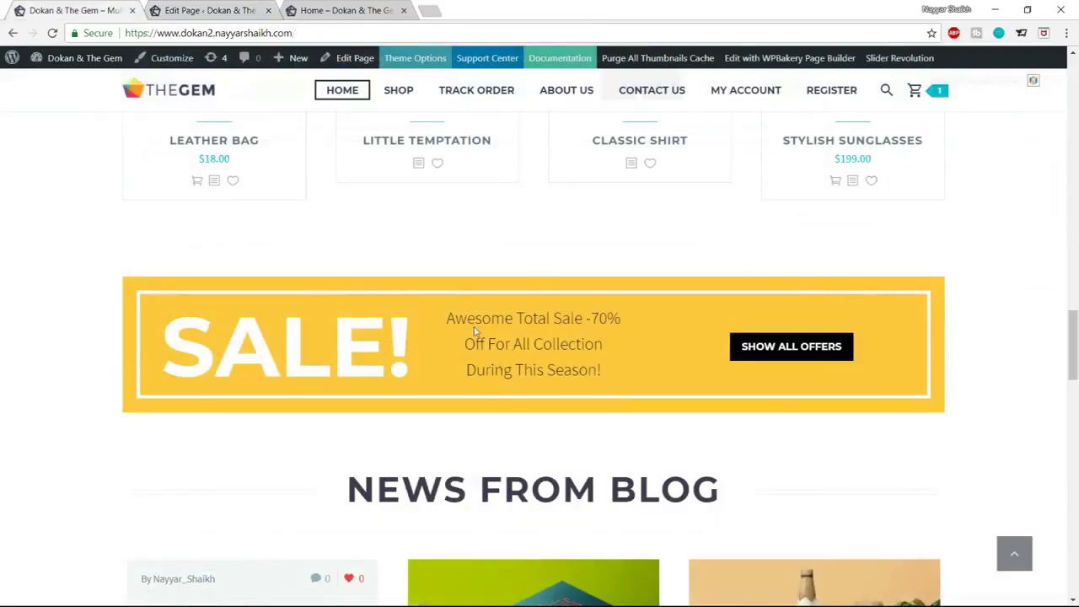
key("ctrl+Tab")
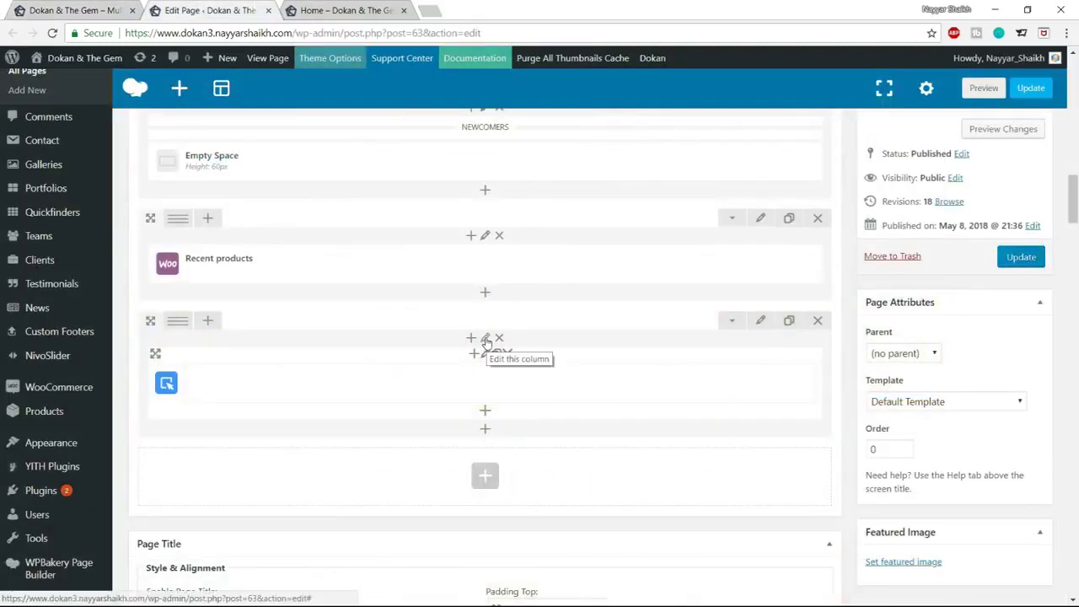
left_click(486, 340)
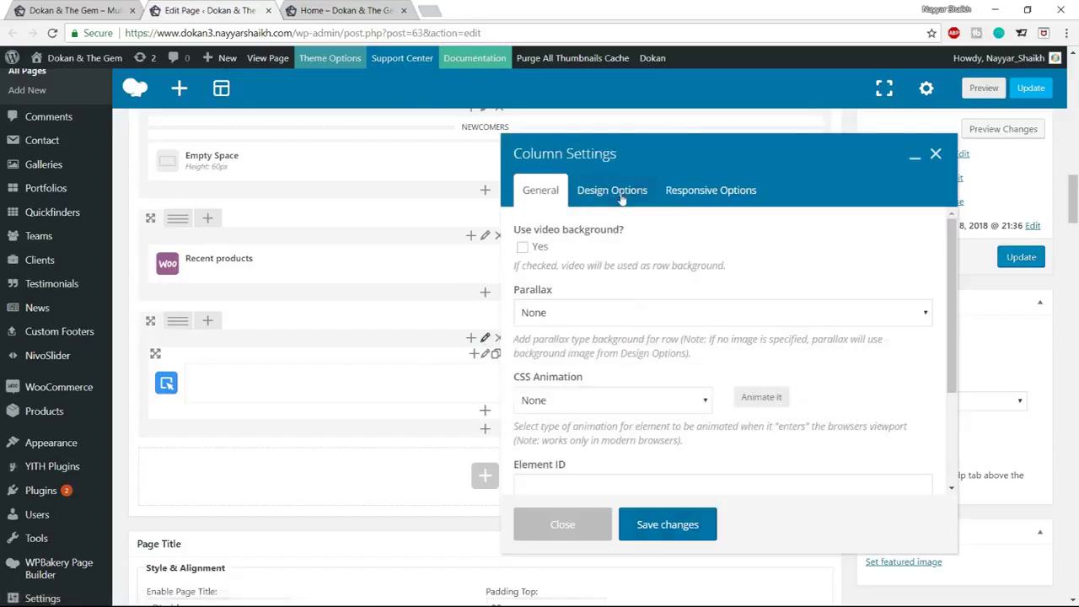
left_click(621, 191)
left_click(812, 405)
scroll(840, 395, "down", 1)
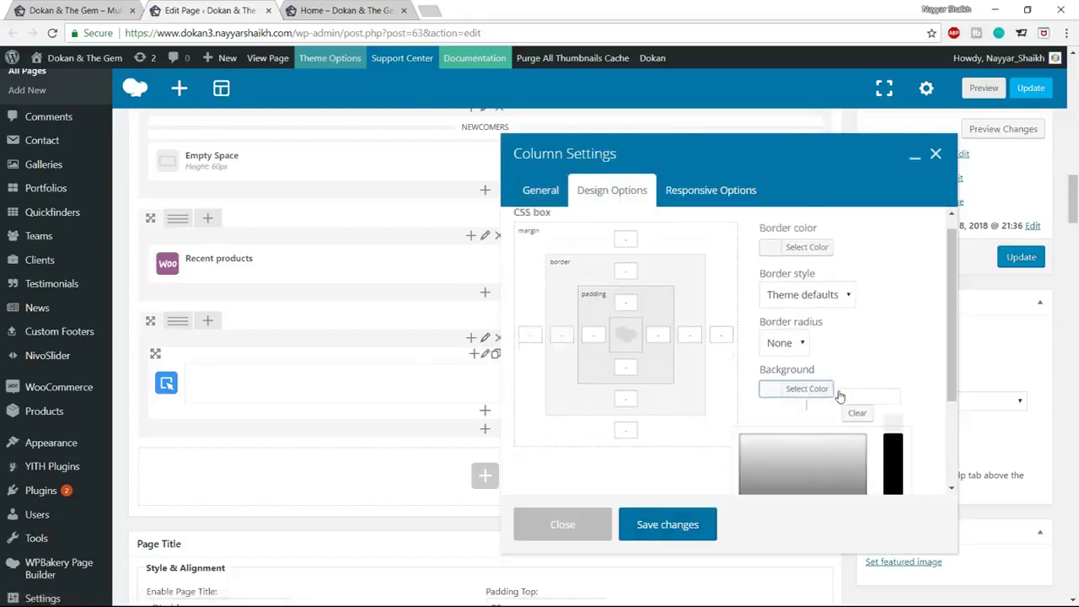
left_click(864, 344)
scroll(852, 362, "down", 1)
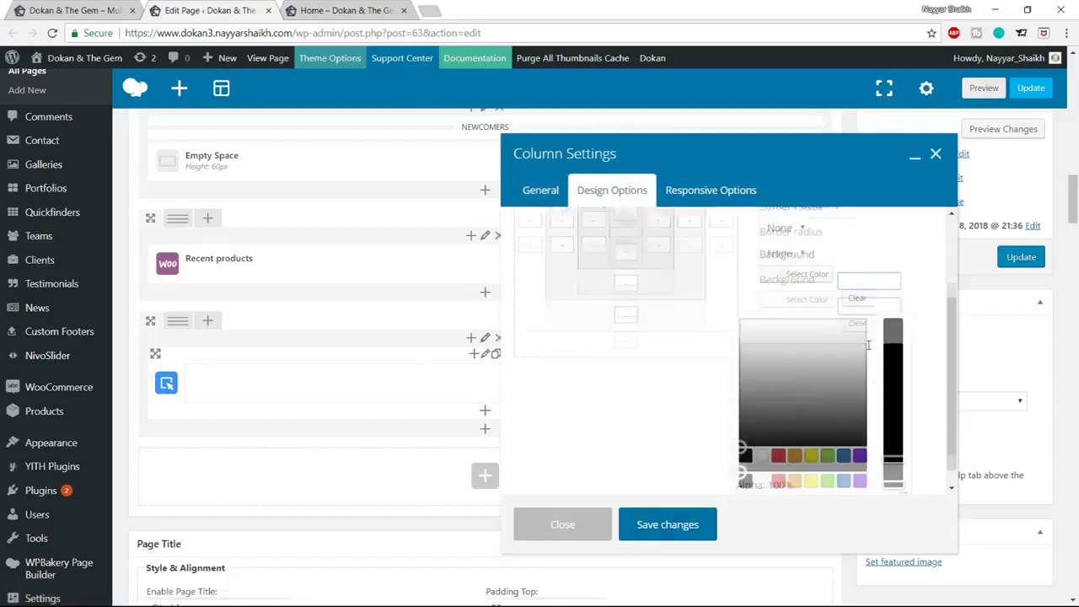
left_click(813, 449)
double_click(876, 277)
type("#f9c21f")
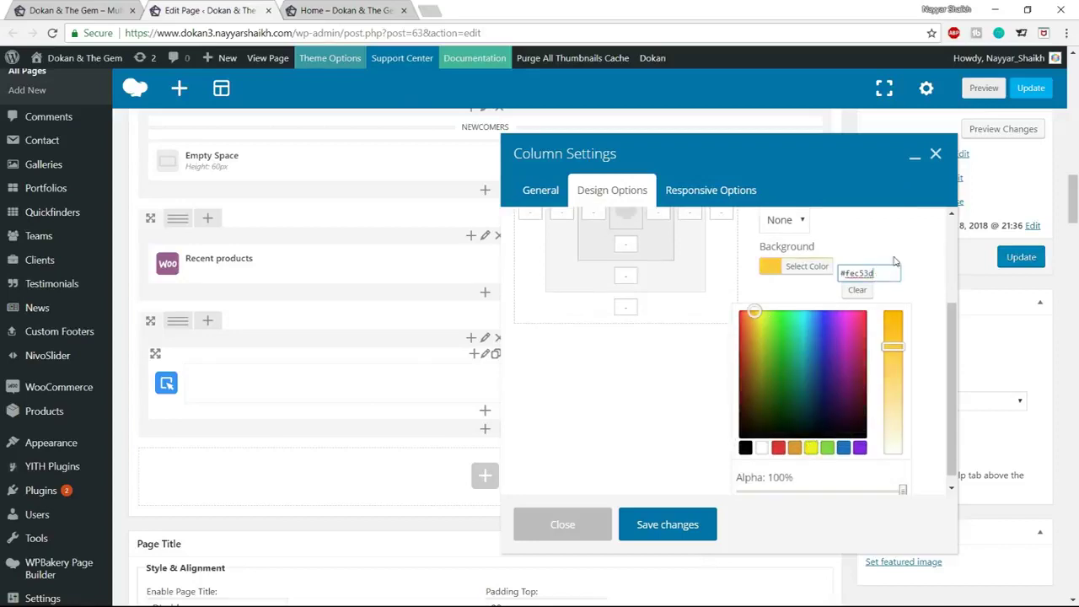
left_click(893, 259)
Enter 20 padding on every side of the column's CSS box and save
left_click(797, 394)
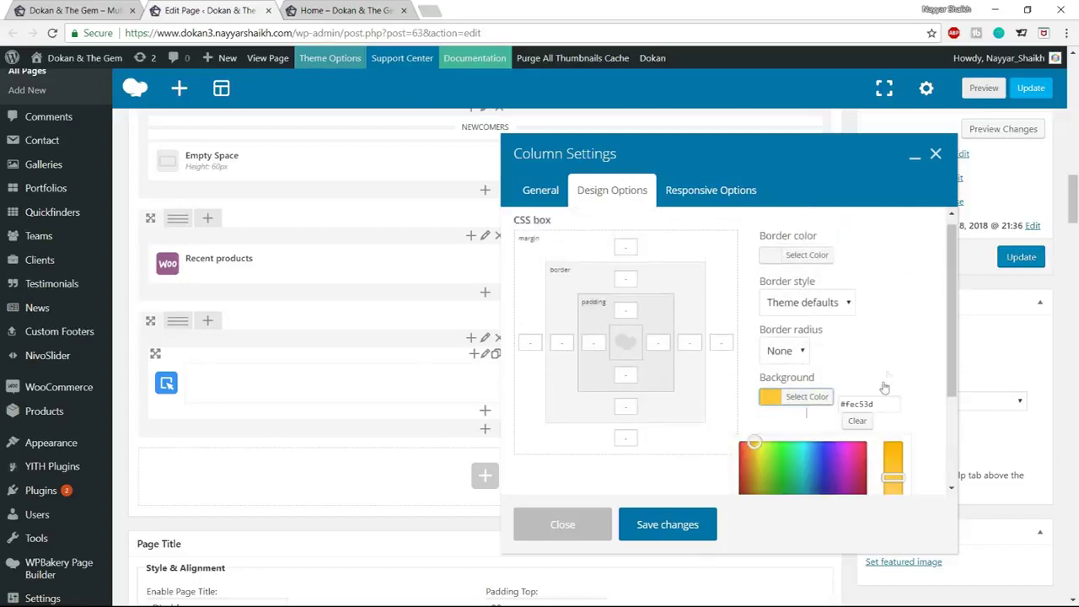
scroll(899, 354, "down", 1)
left_click(906, 310)
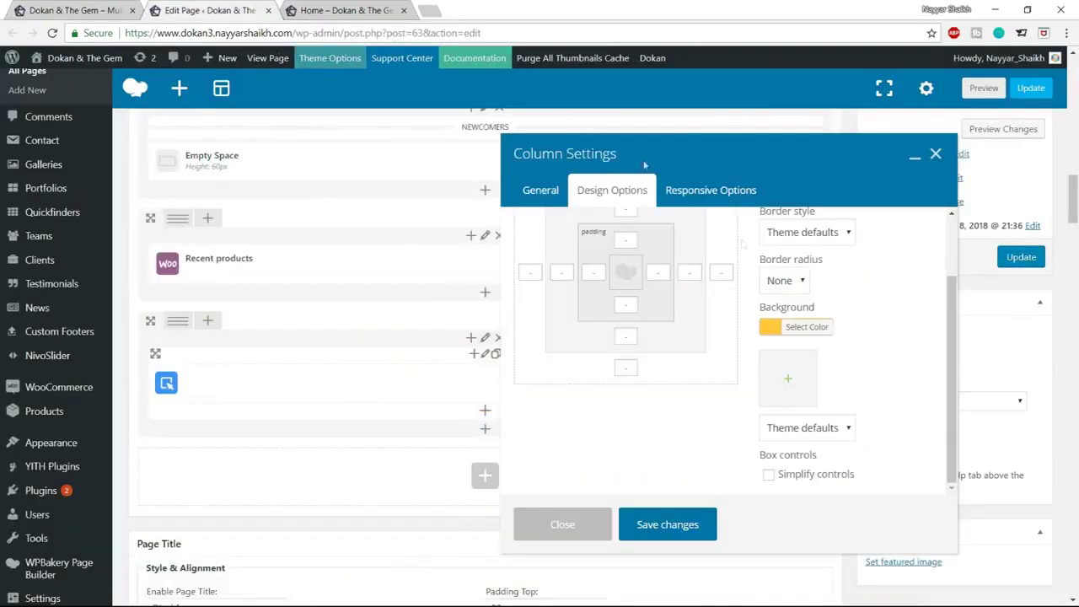
scroll(850, 371, "up", 1)
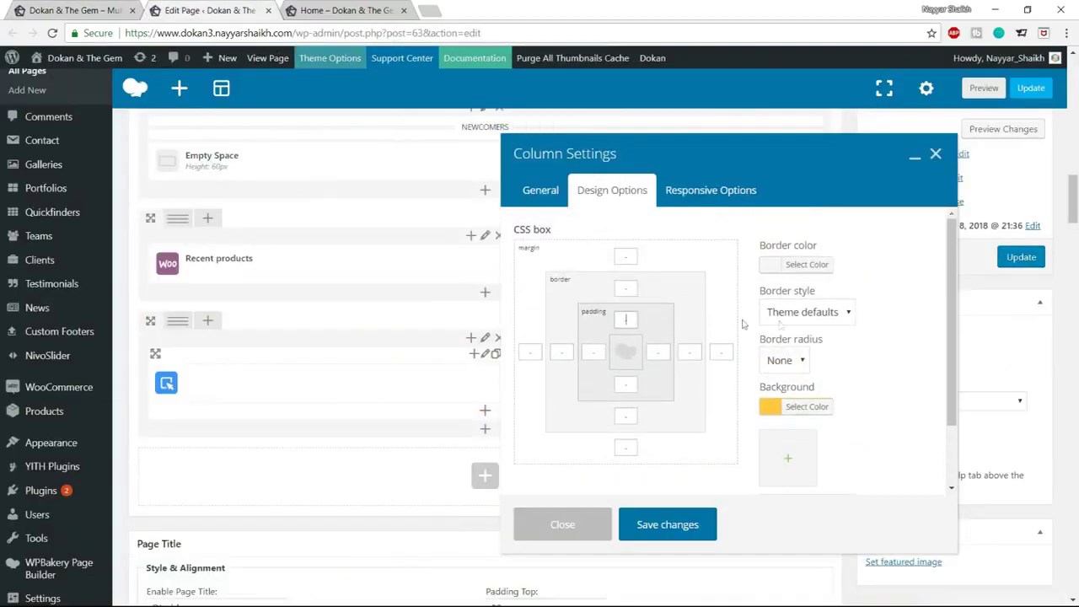
left_click(595, 355)
type("20")
left_click(631, 384)
type("2020")
left_click(681, 526)
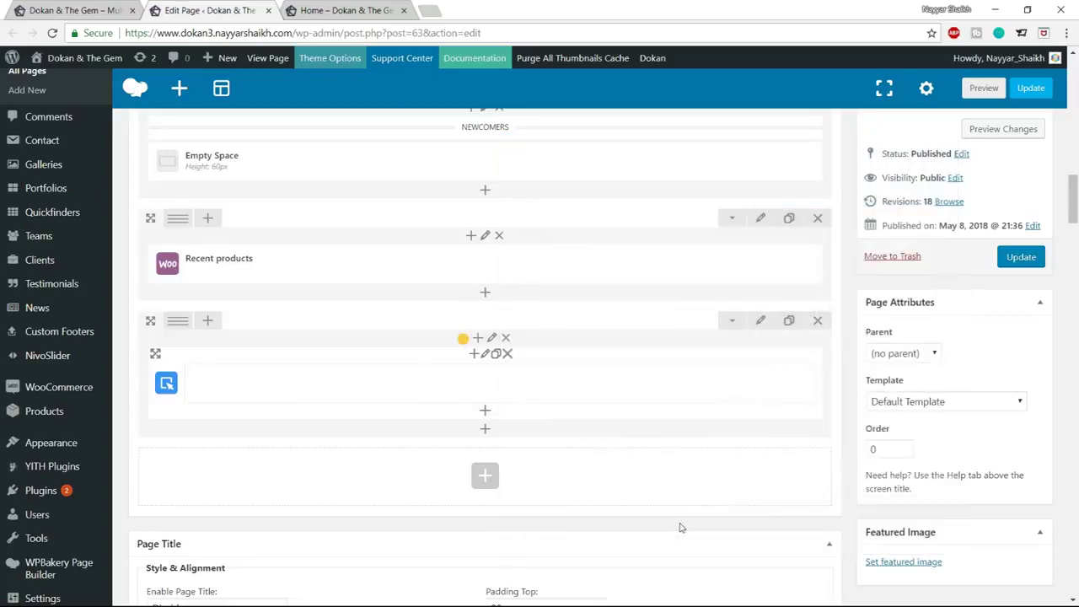
left_click(99, 9)
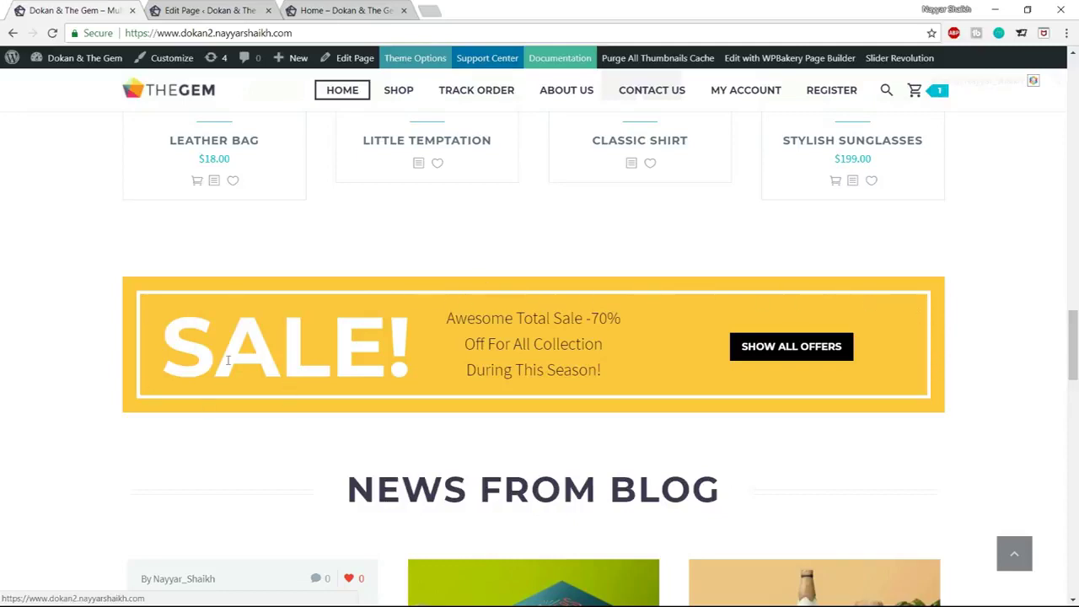
left_click(221, 10)
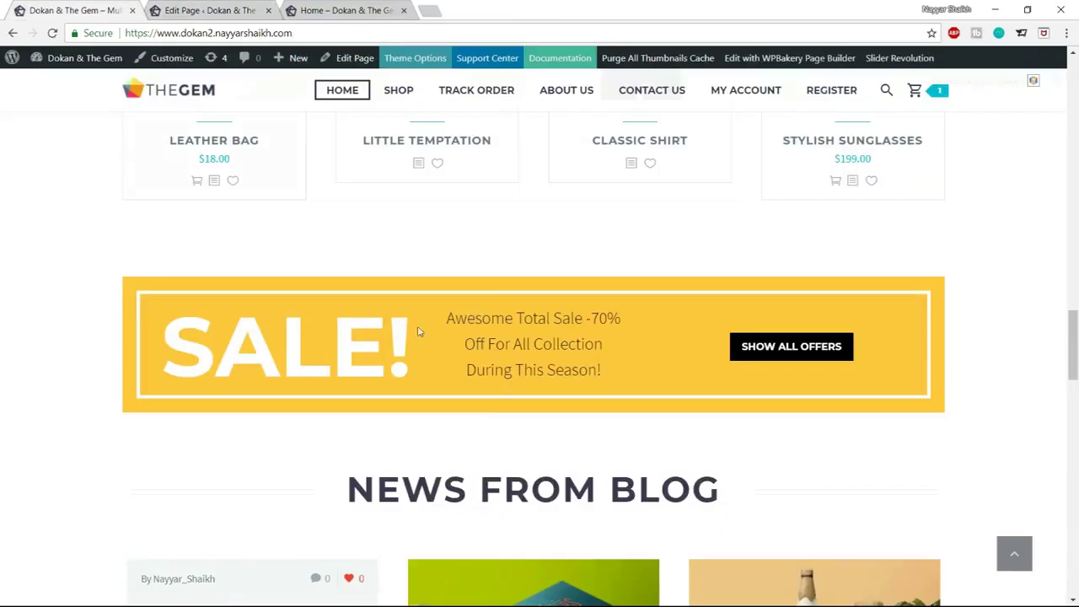
left_click(78, 8)
double_click(193, 336)
left_click(460, 340)
left_click_drag(172, 341, 533, 365)
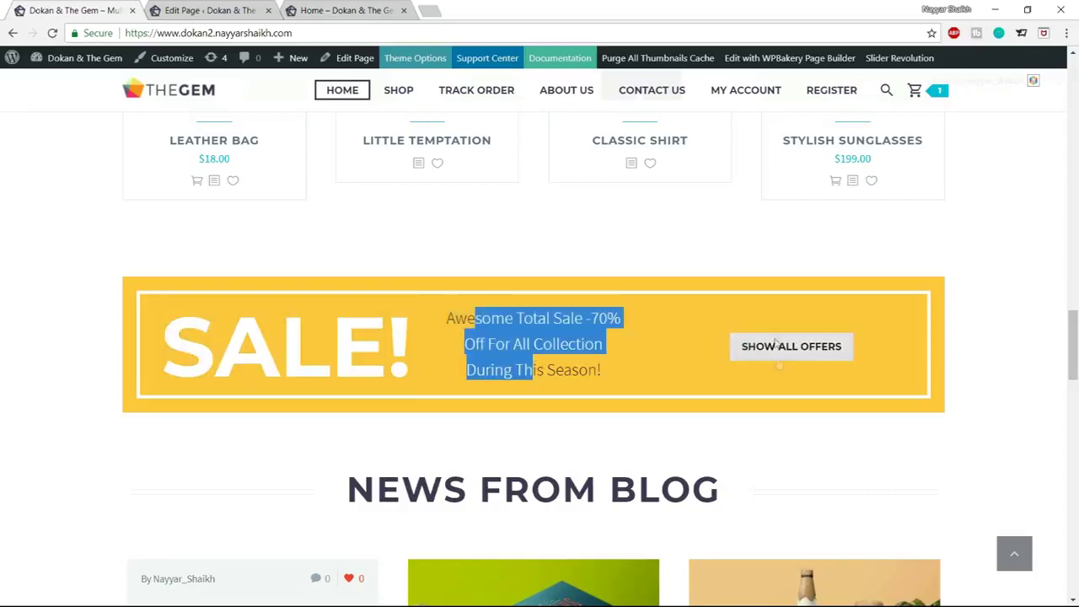
key("ctrl+Tab")
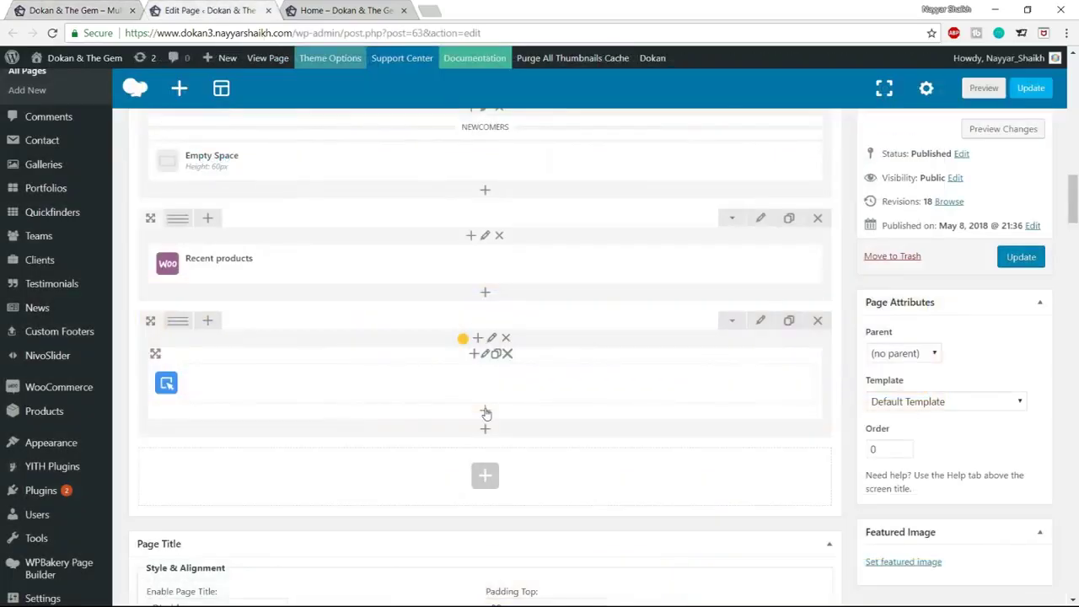
Insert an inner row with a 1/3+1/3+1/3 layout and save its design settings
left_click(485, 413)
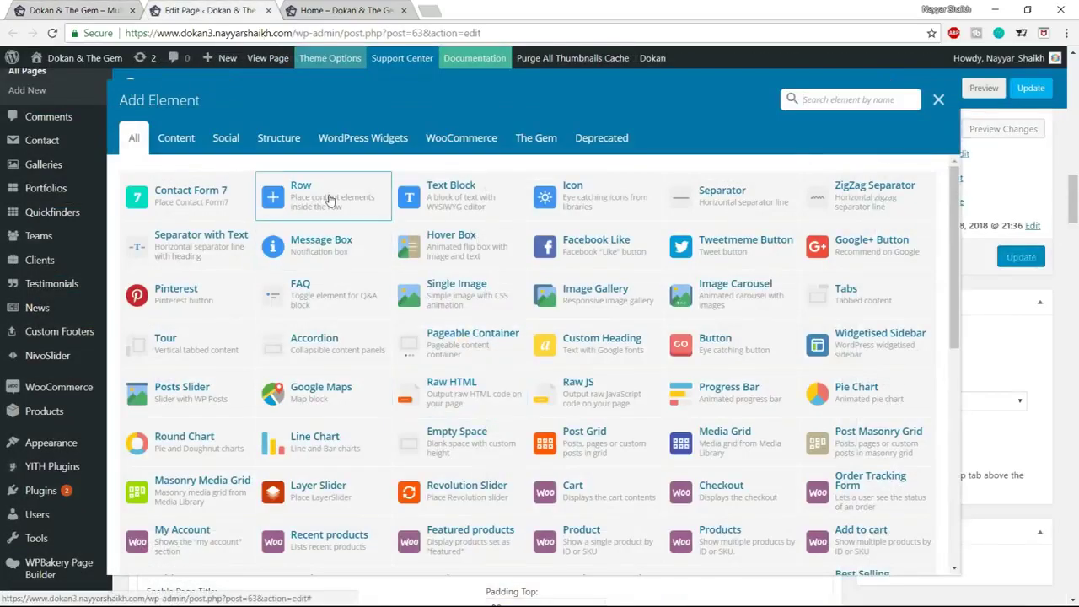
left_click(331, 200)
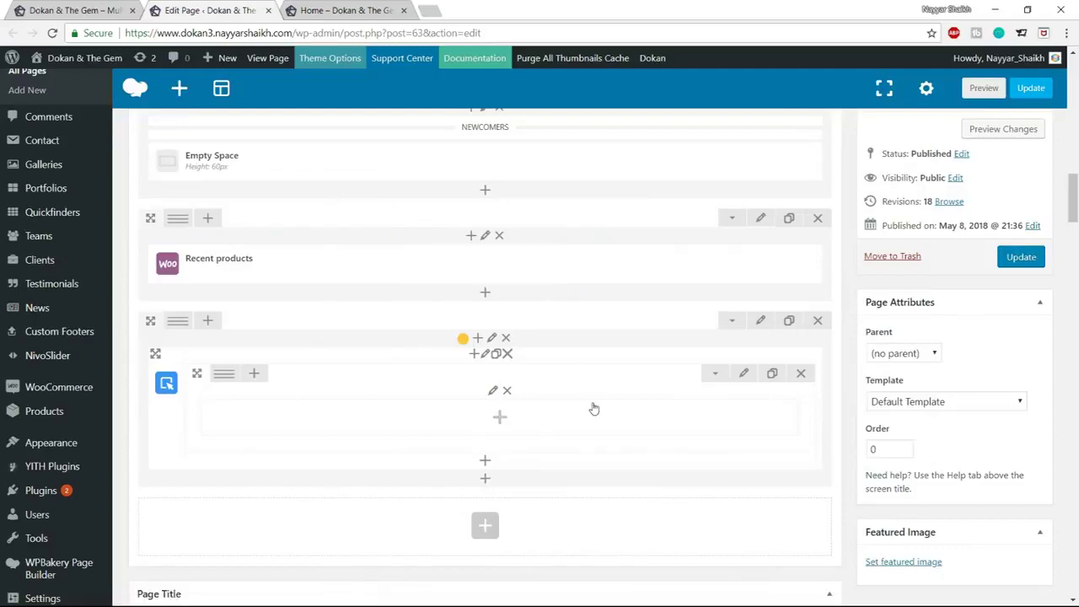
mouse_move(223, 307)
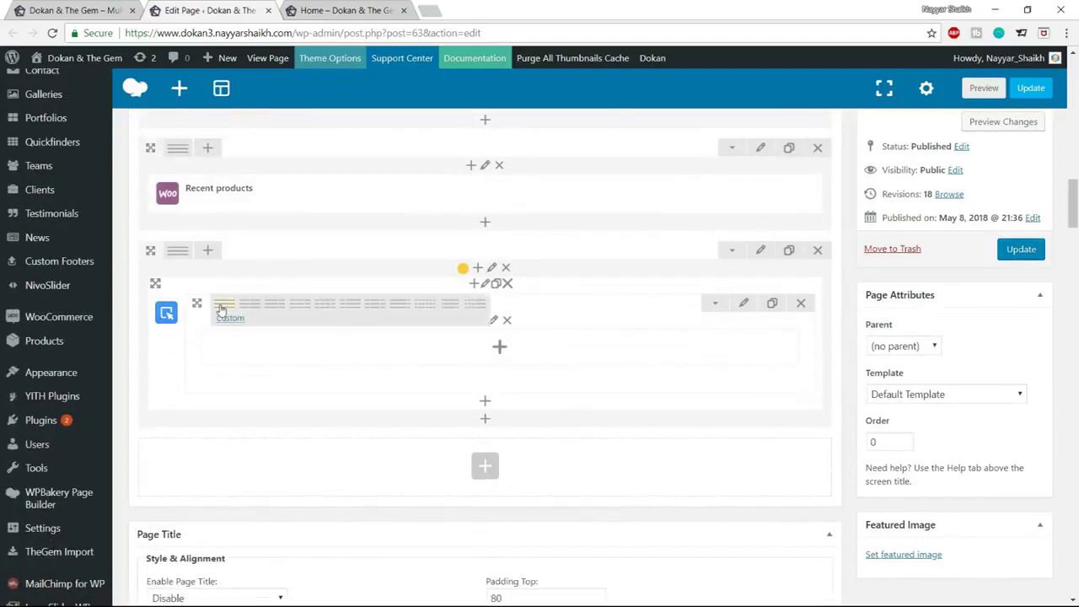
left_click(299, 307)
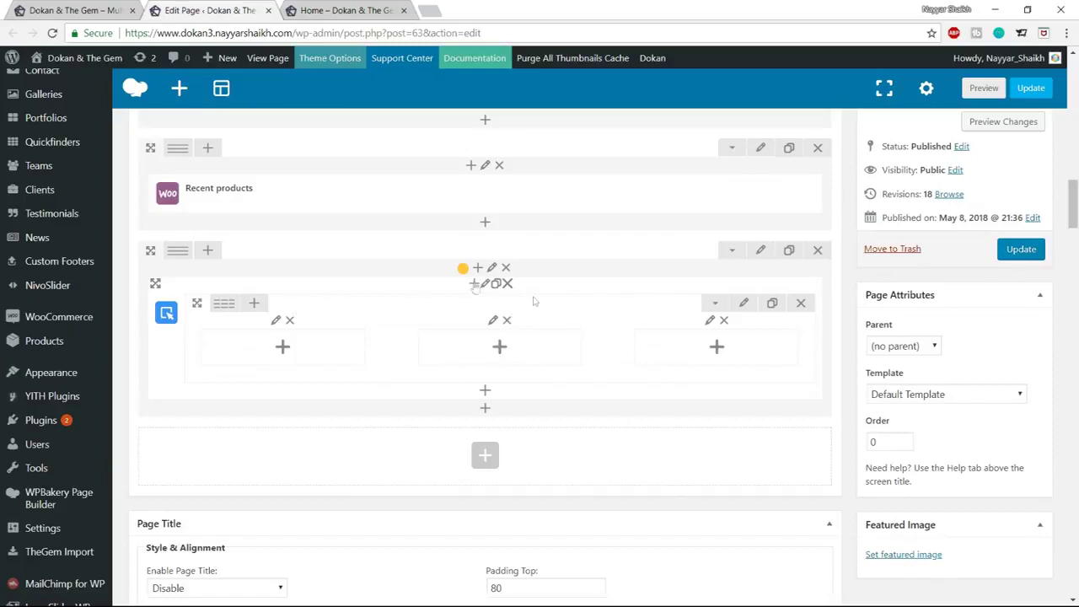
mouse_move(216, 314)
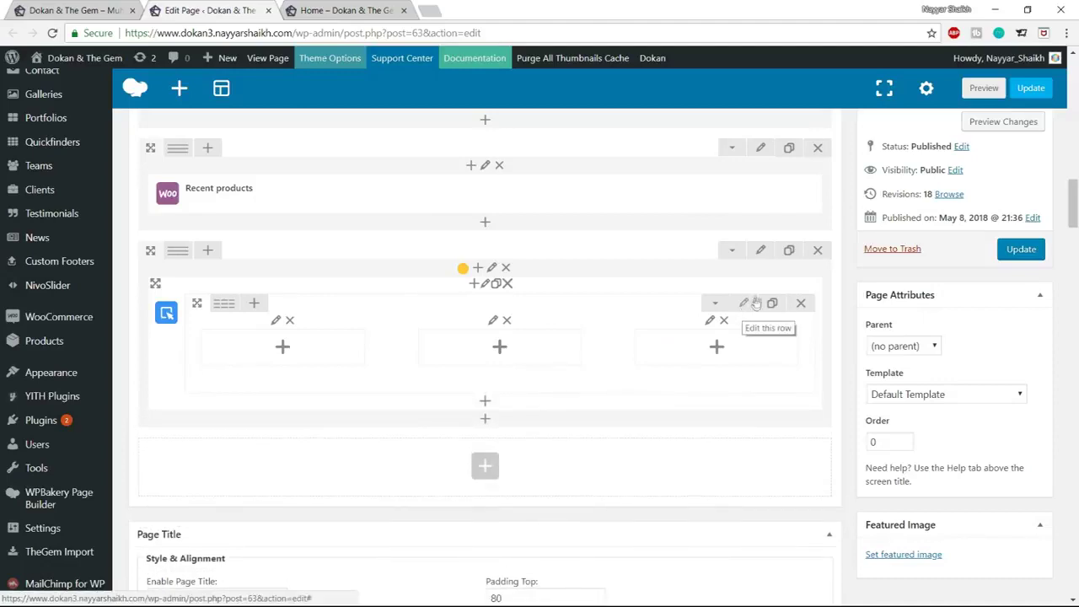
left_click(745, 305)
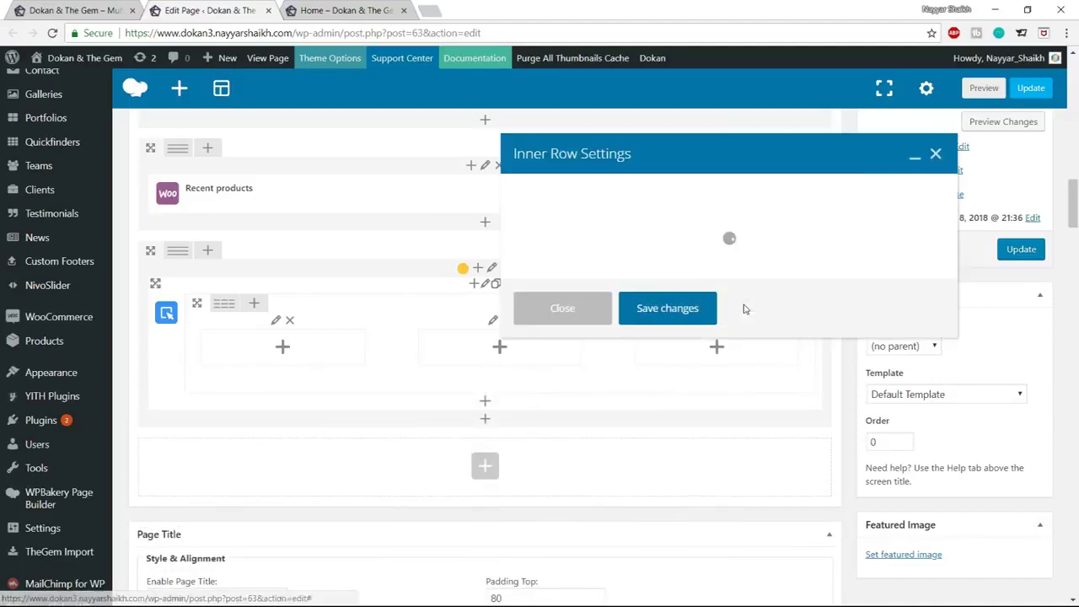
left_click(590, 198)
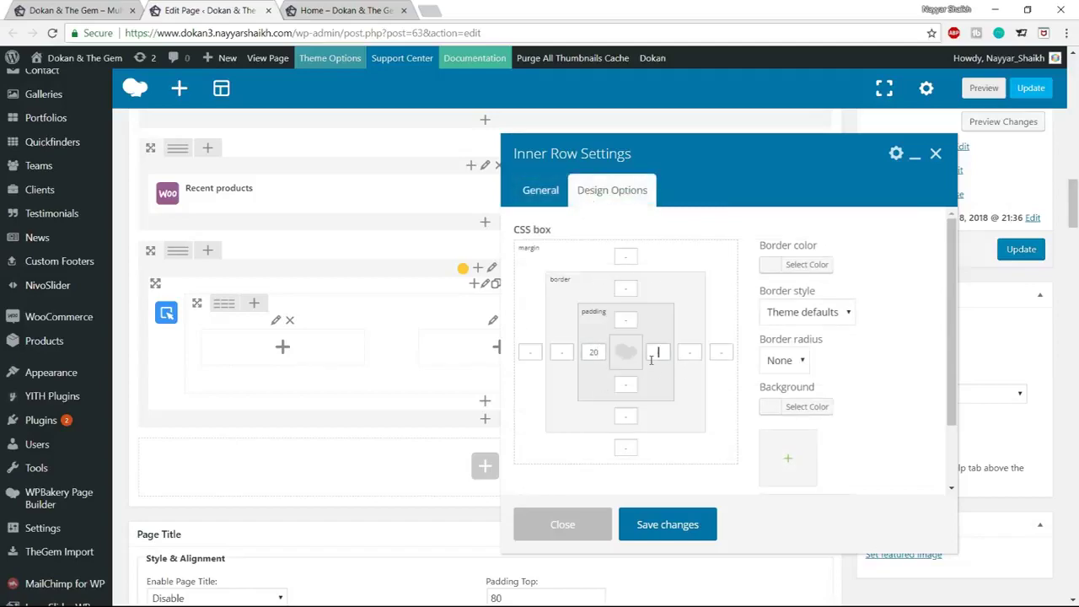
left_click(658, 524)
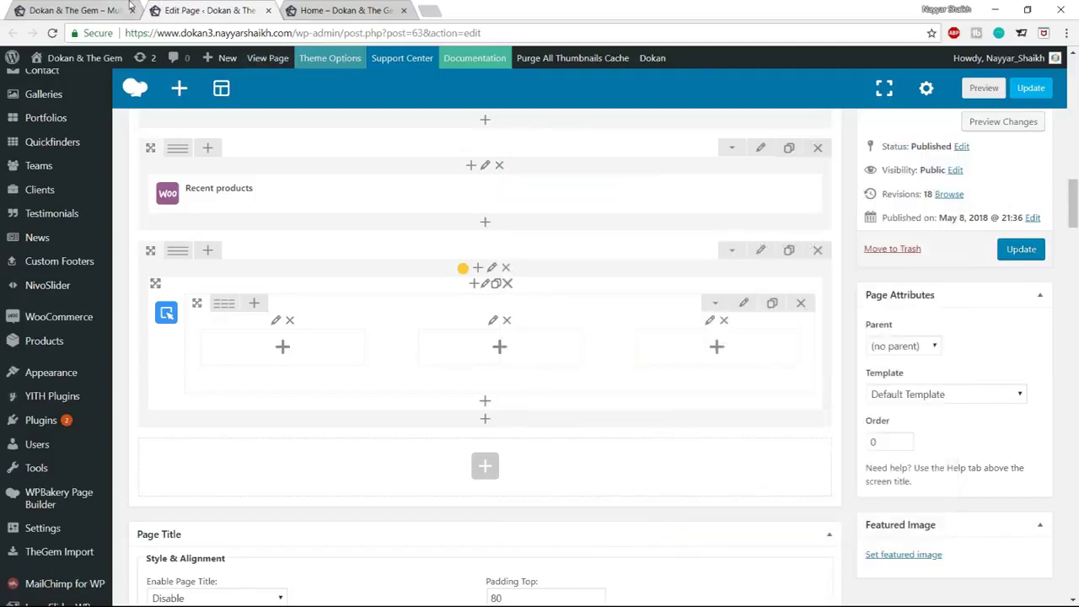
left_click(84, 10)
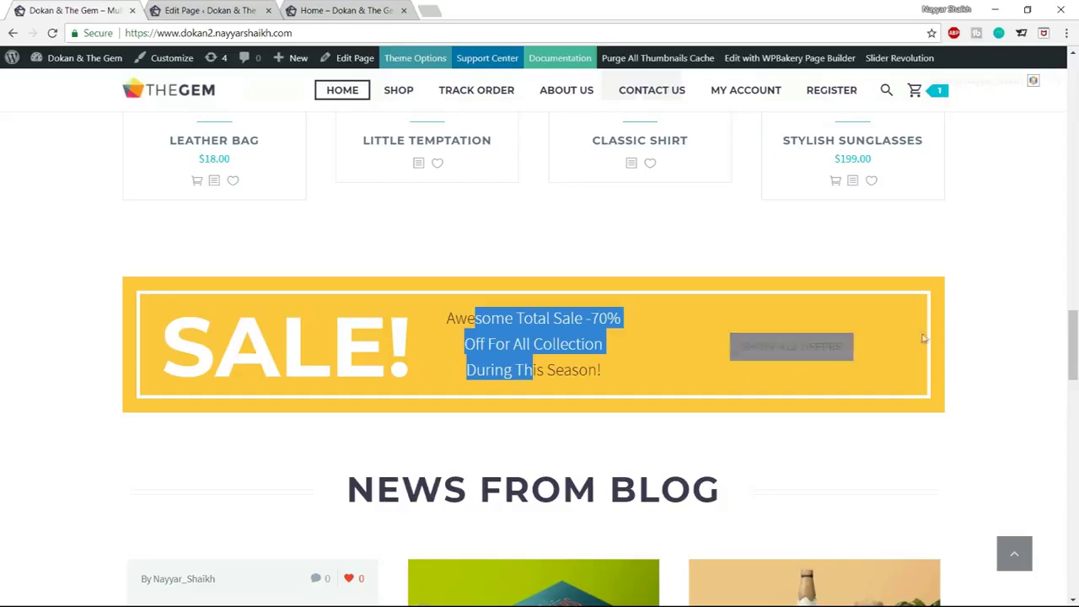
key("ctrl+Tab")
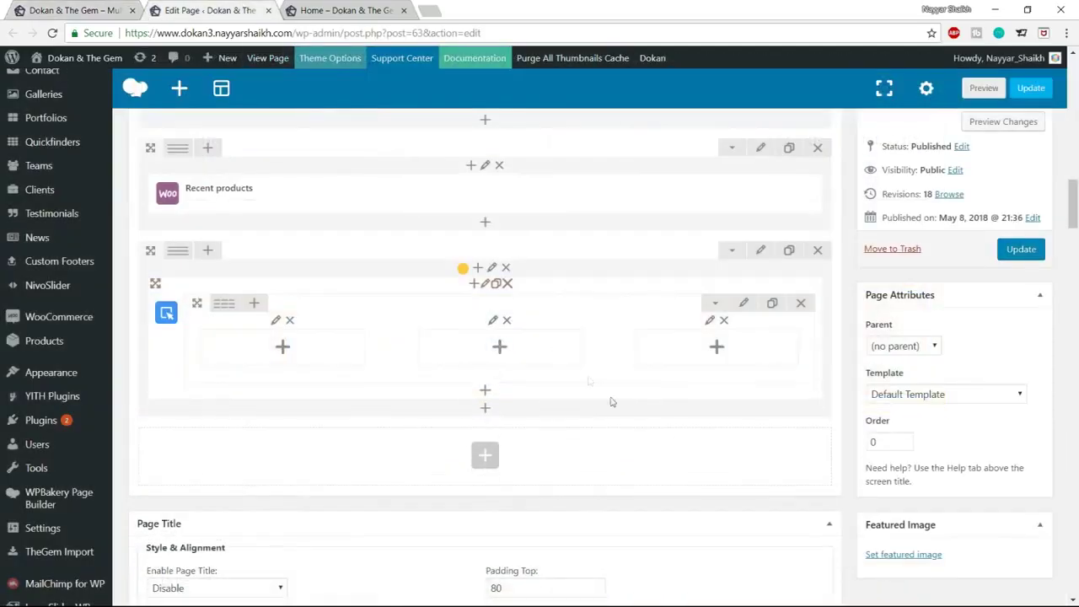
left_click(81, 6)
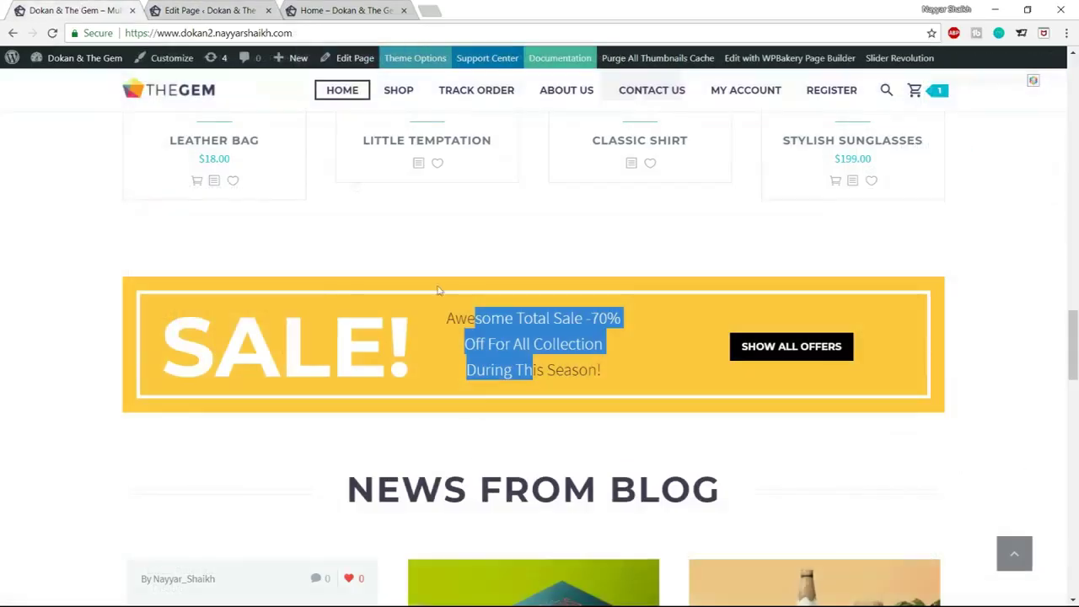
left_click_drag(199, 346, 415, 340)
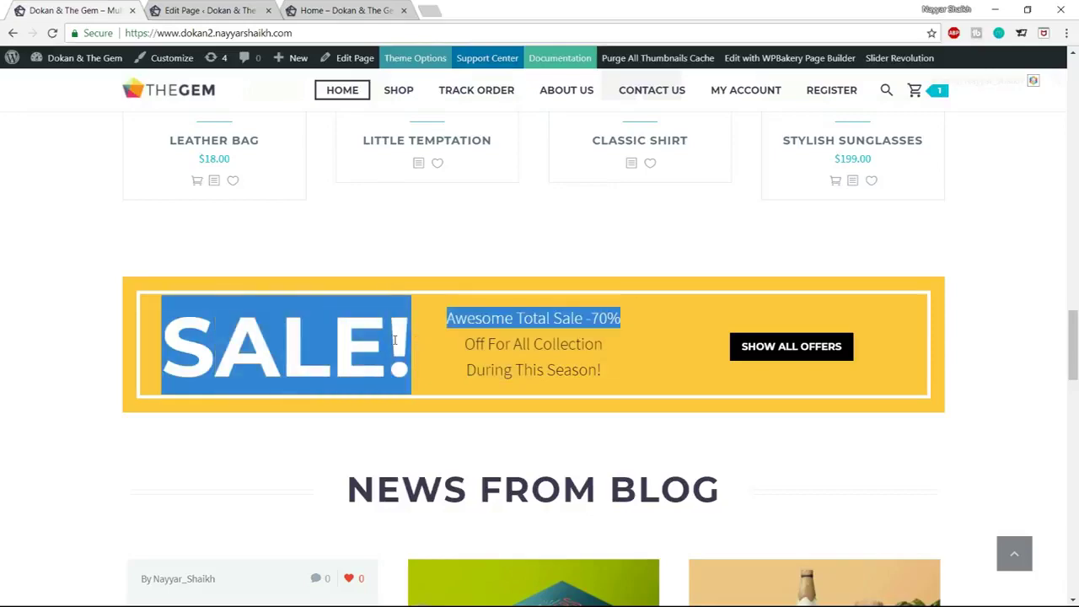
left_click(394, 340)
left_click(187, 7)
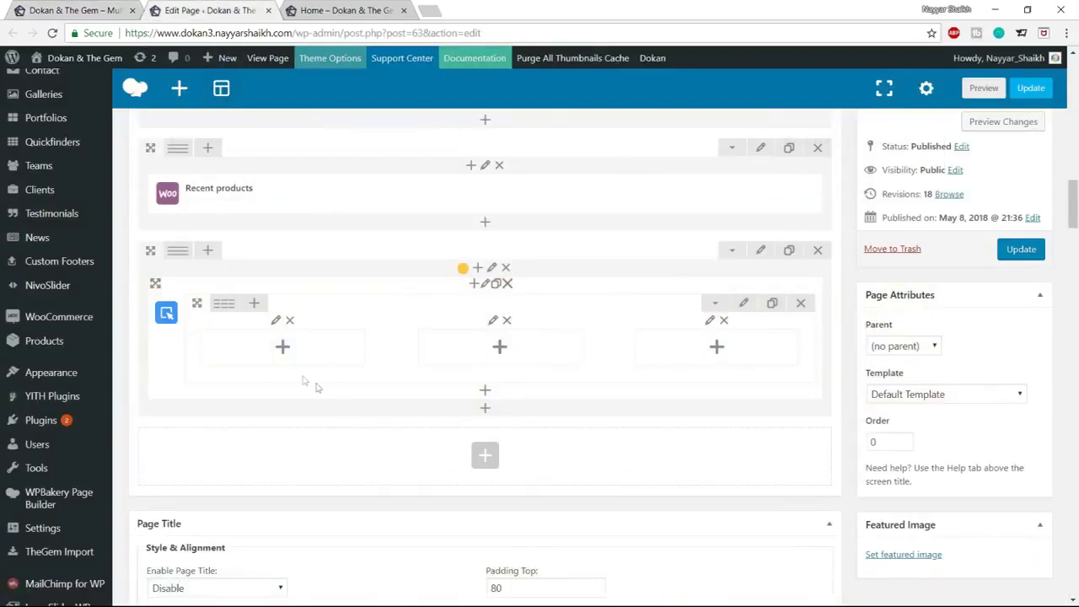
Add a Custom Heading to the first column and replace its default text
left_click(285, 345)
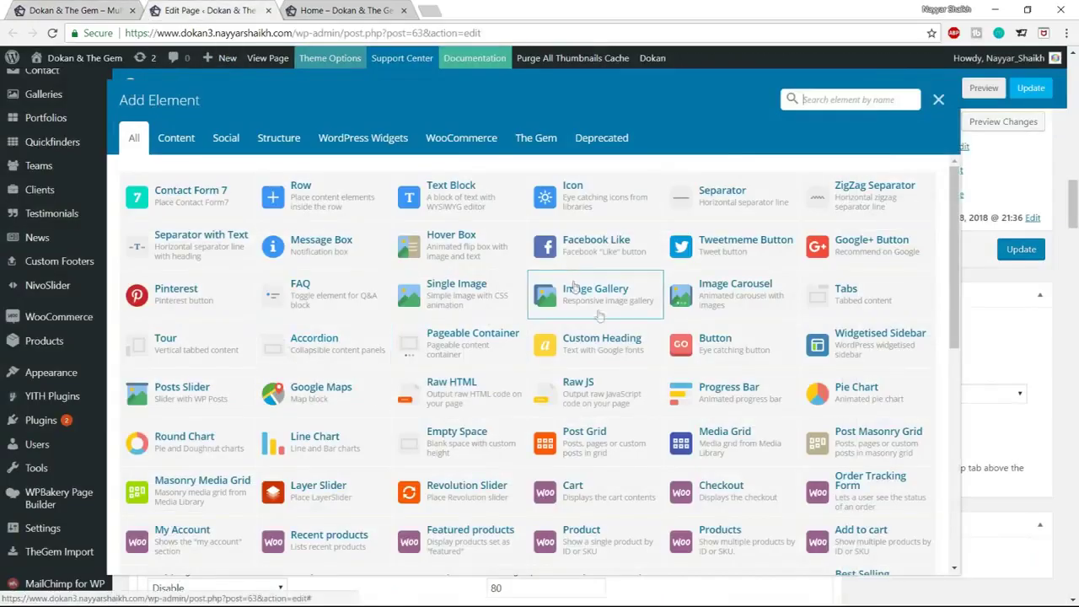
type("cus")
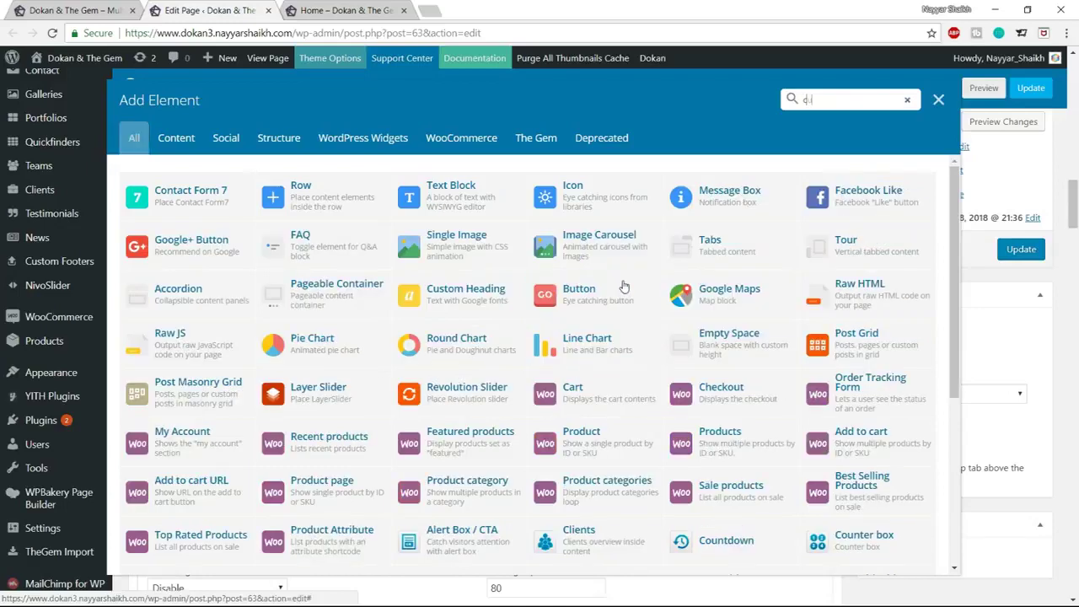
left_click(201, 203)
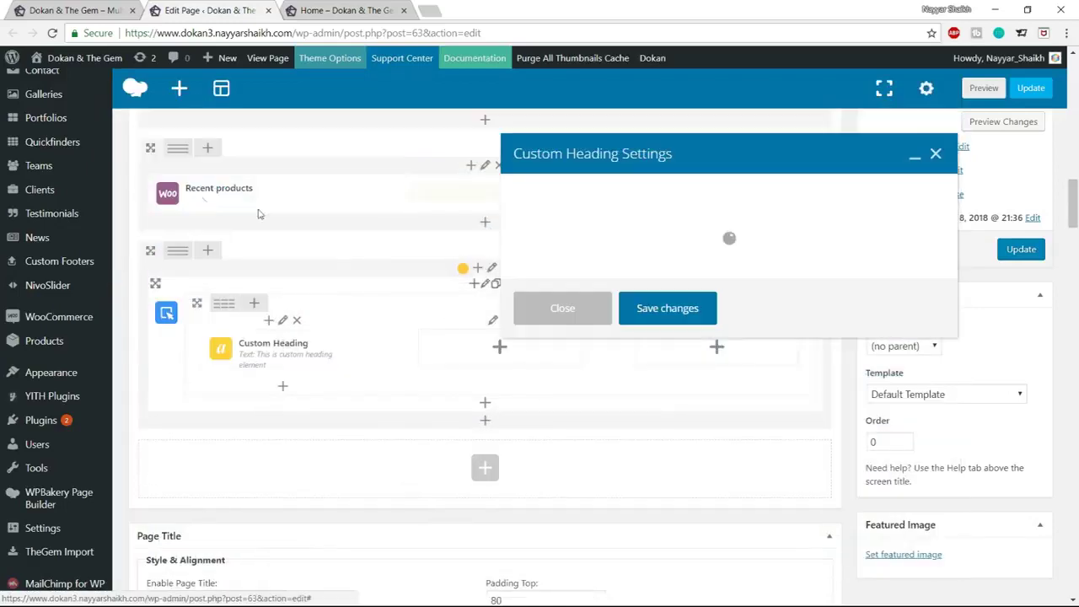
left_click(577, 326)
key("ctrl+a")
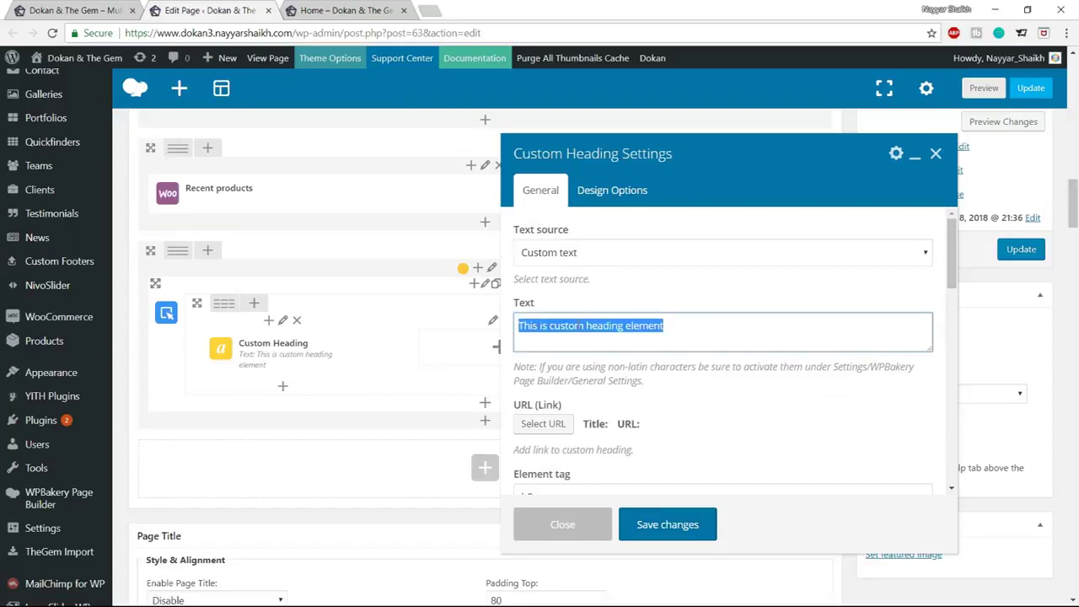
type("SALE!")
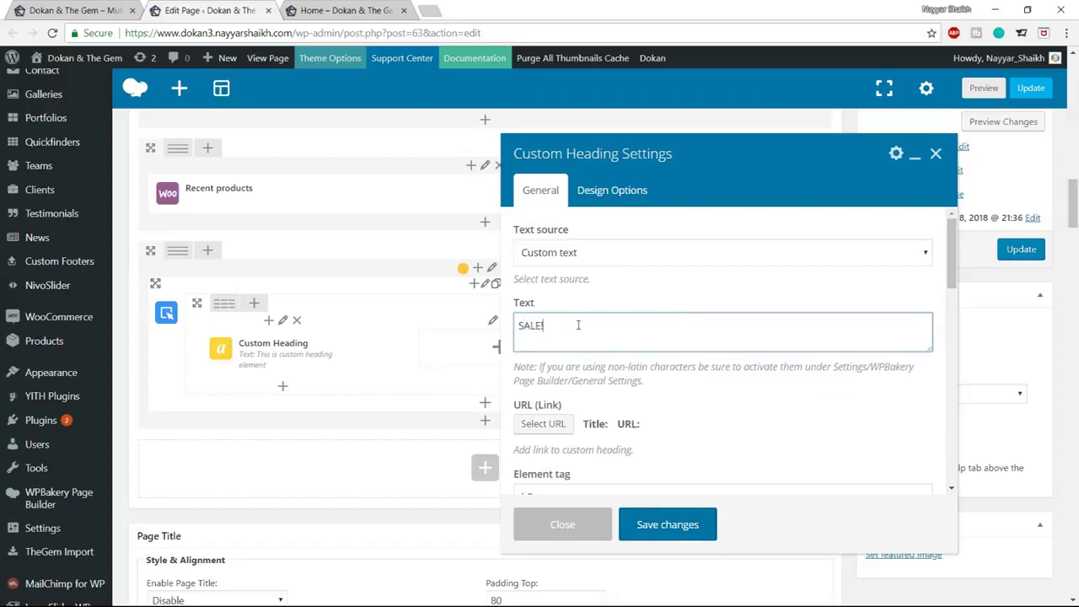
Make the heading a p element and set its 120px font size
scroll(591, 328, "down", 3)
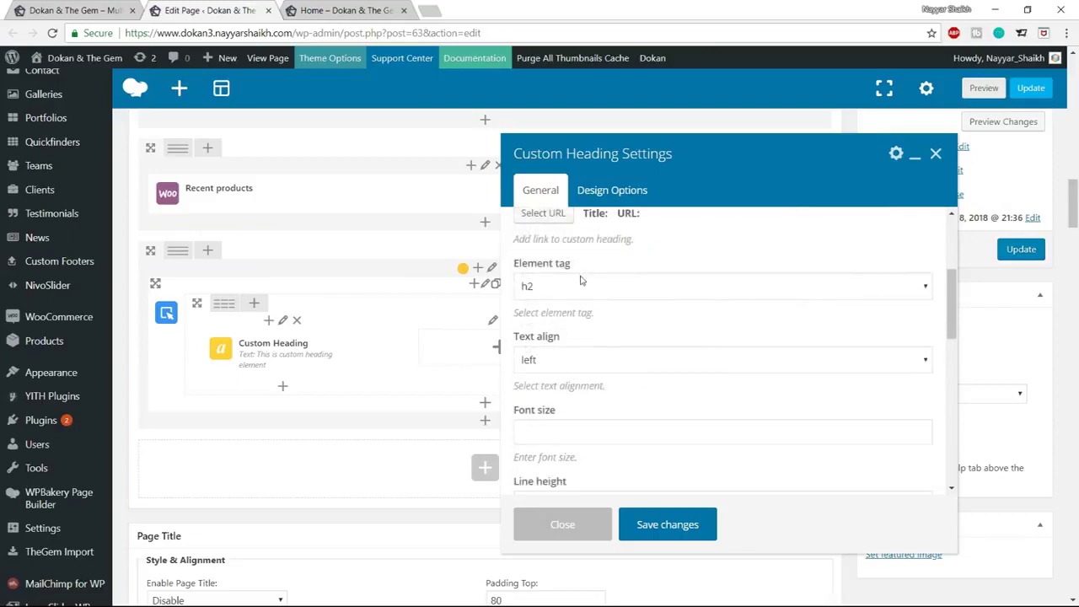
left_click(581, 285)
left_click(588, 393)
scroll(590, 308, "down", 2)
left_click(583, 289)
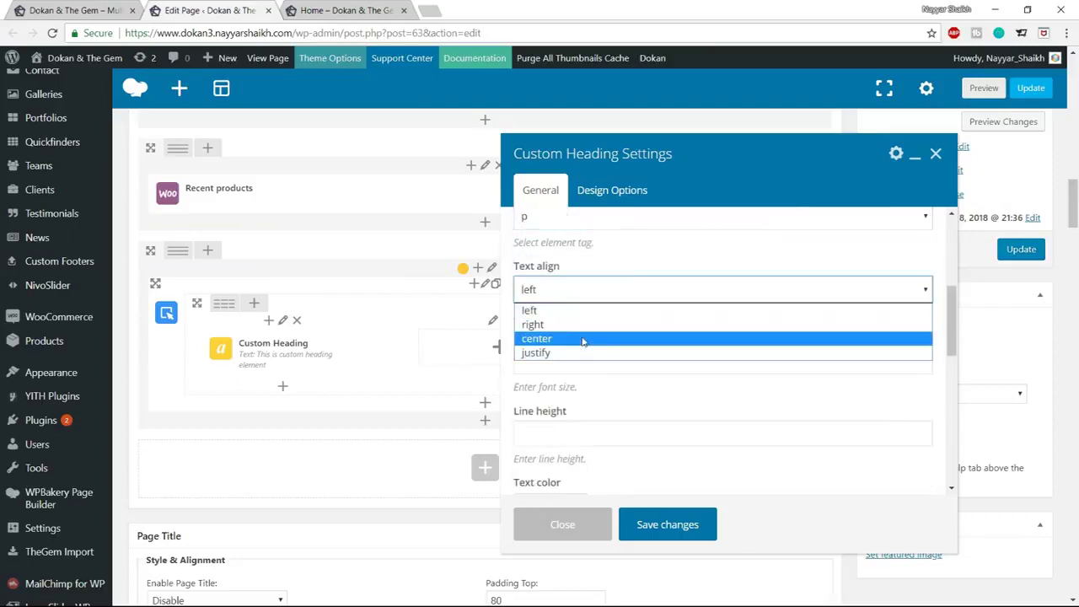
left_click(700, 289)
scroll(742, 311, "down", 2)
left_click(639, 295)
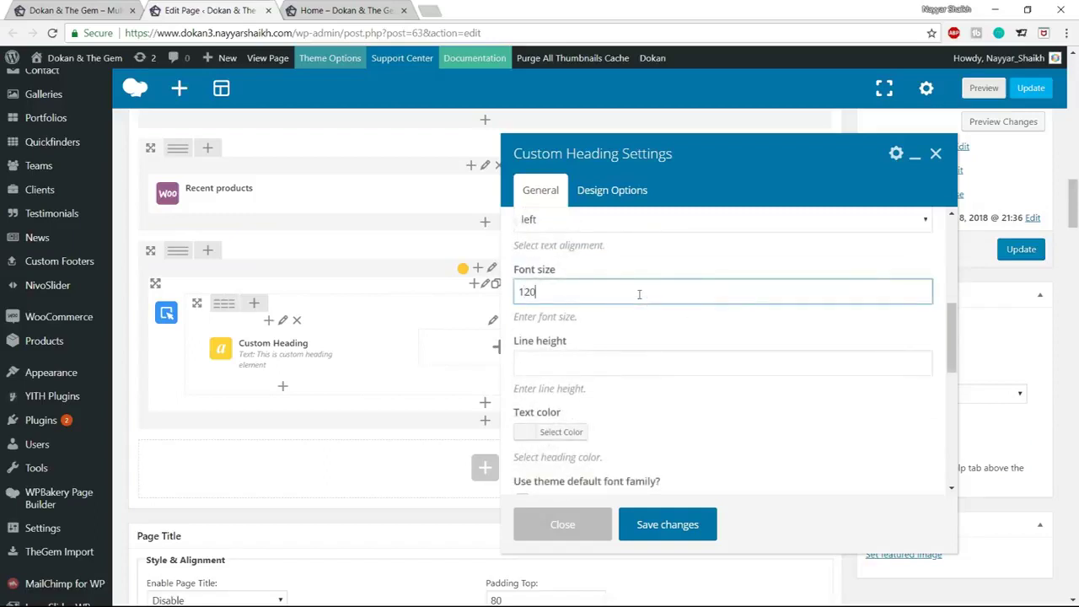
key("Tab")
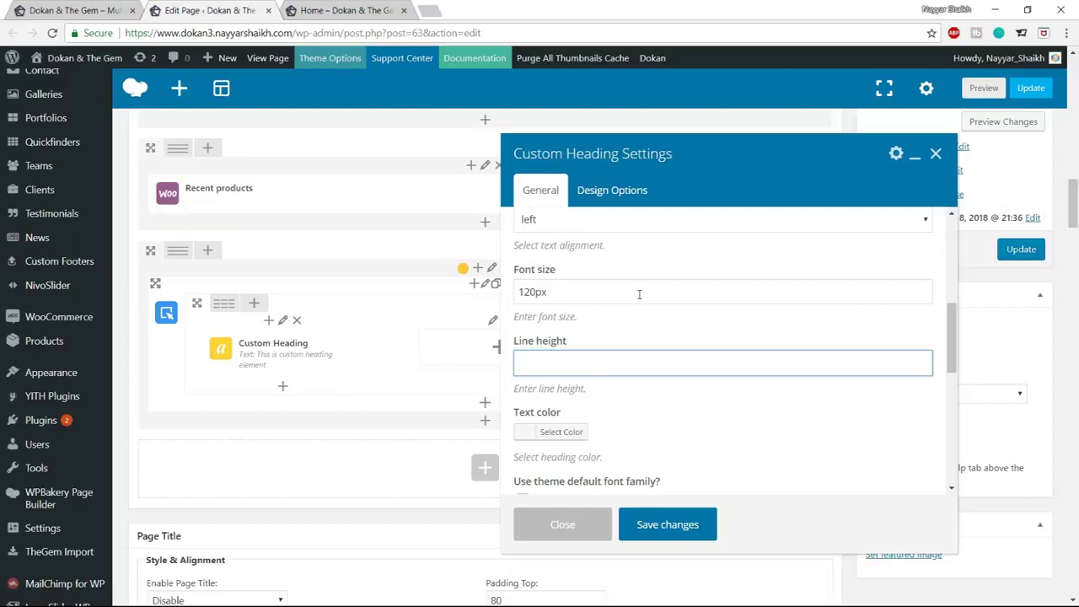
scroll(641, 320, "down", 4)
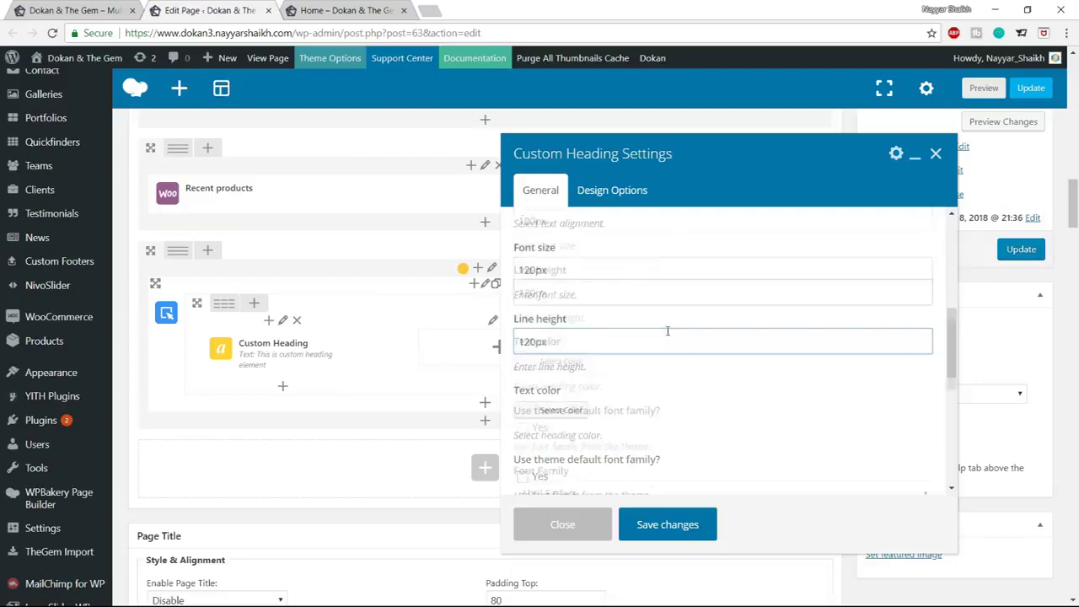
Set the heading text colour to white to match the live SALE! banner
left_click(127, 8)
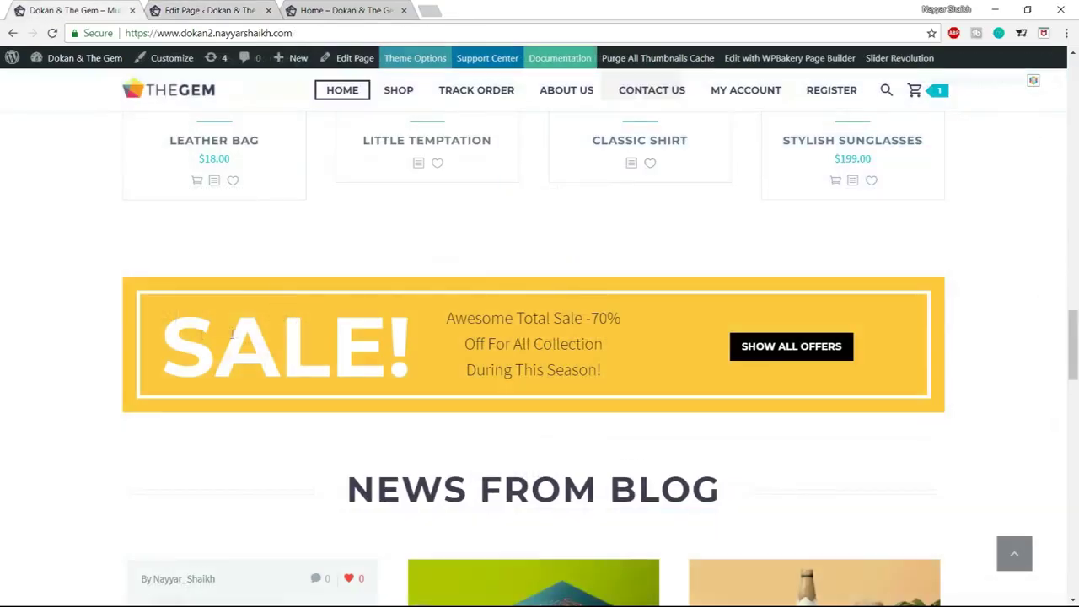
left_click(211, 10)
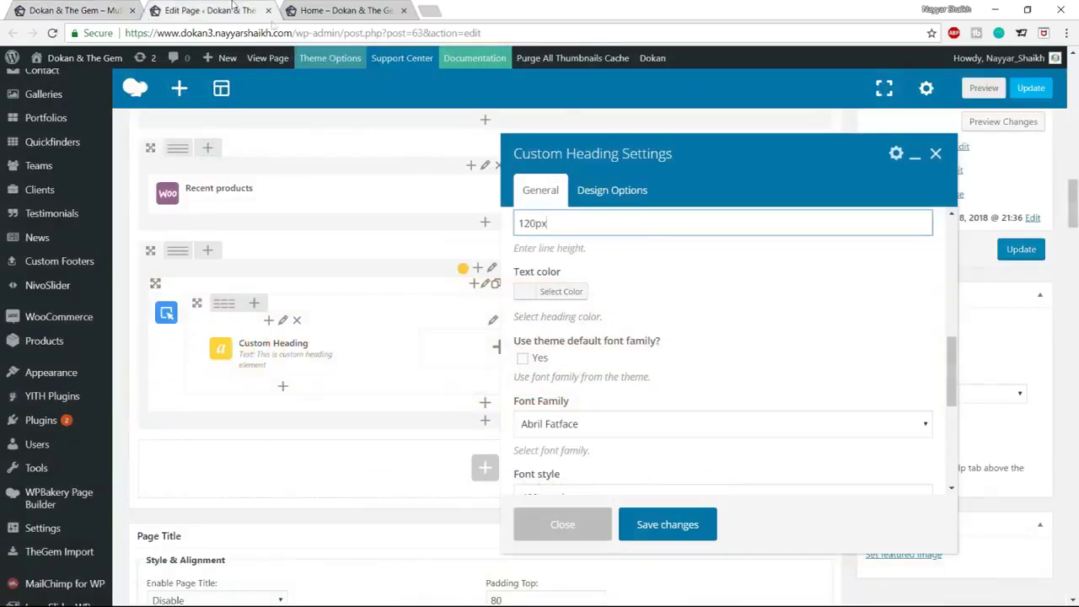
left_click(556, 291)
left_click(544, 454)
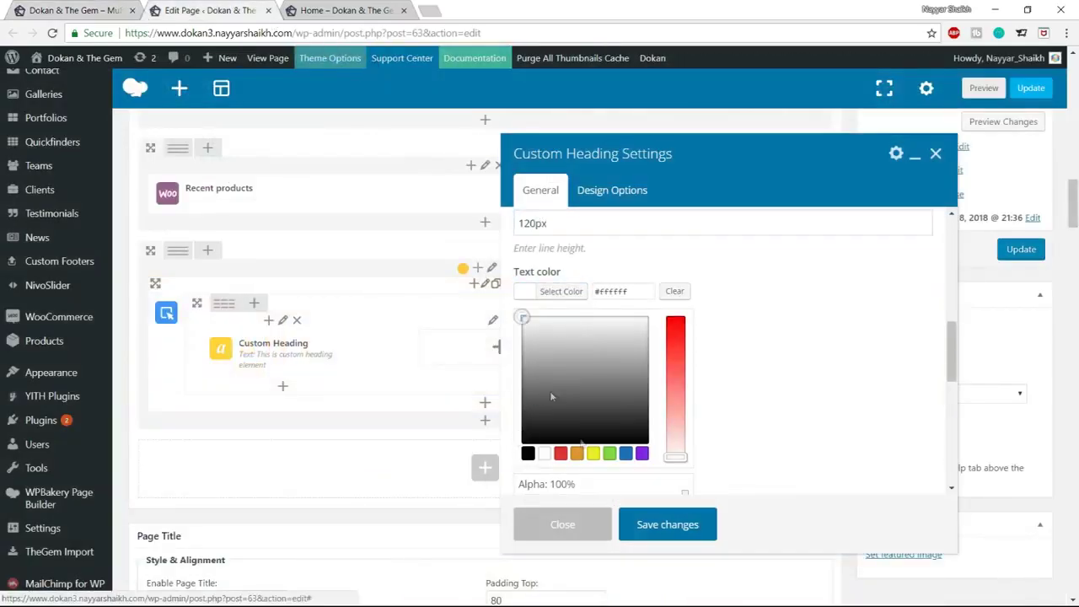
left_click(556, 291)
scroll(783, 322, "down", 5)
scroll(628, 308, "up", 3)
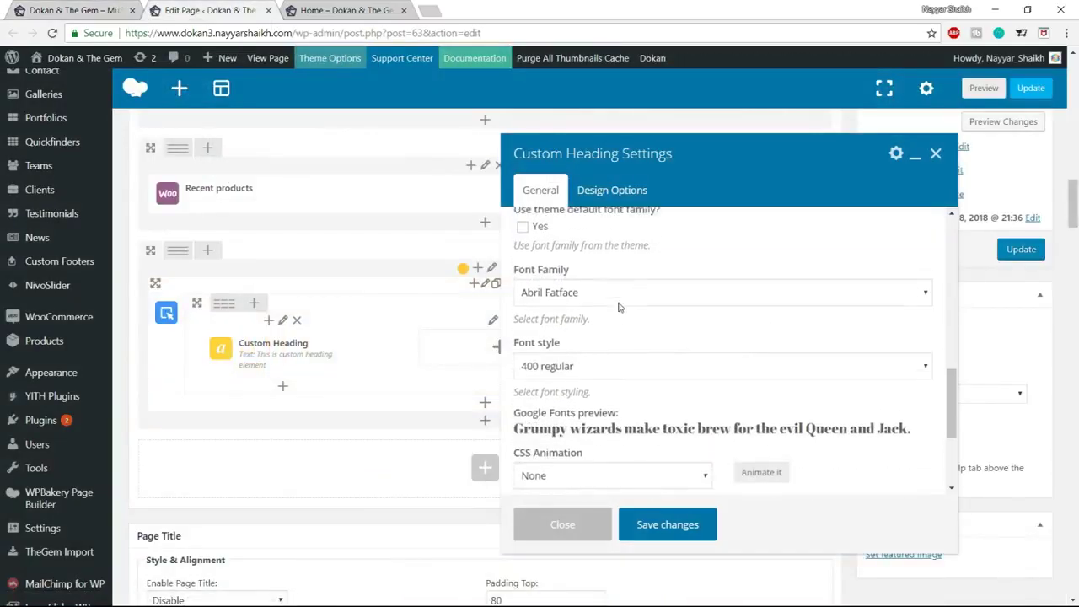
Keep Montserrat as the heading font and choose the 700 bold regular style
left_click(669, 354)
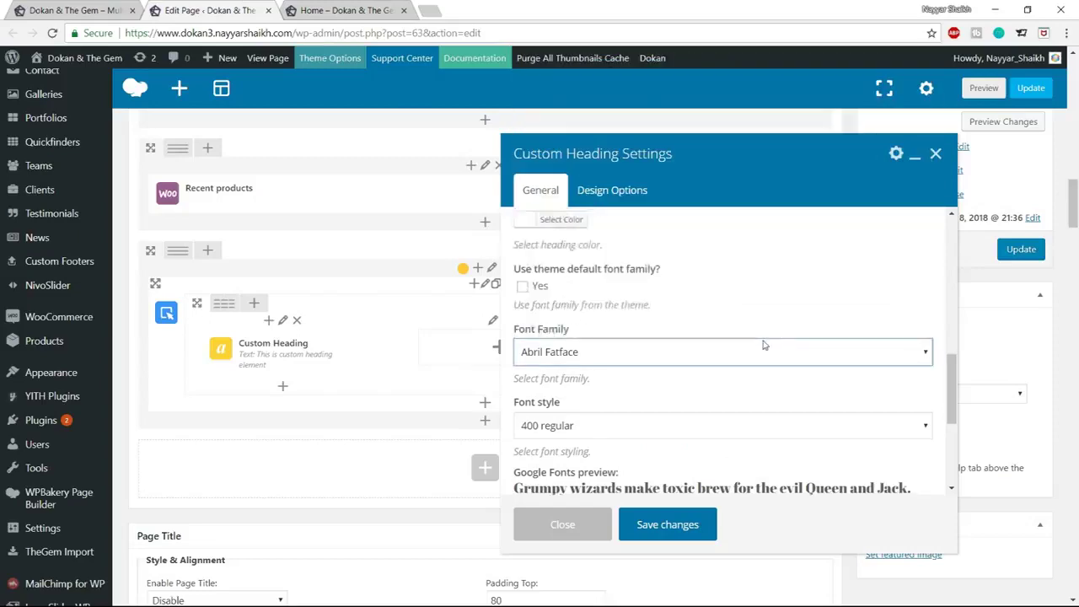
scroll(666, 354, "down", 1)
left_click(630, 283)
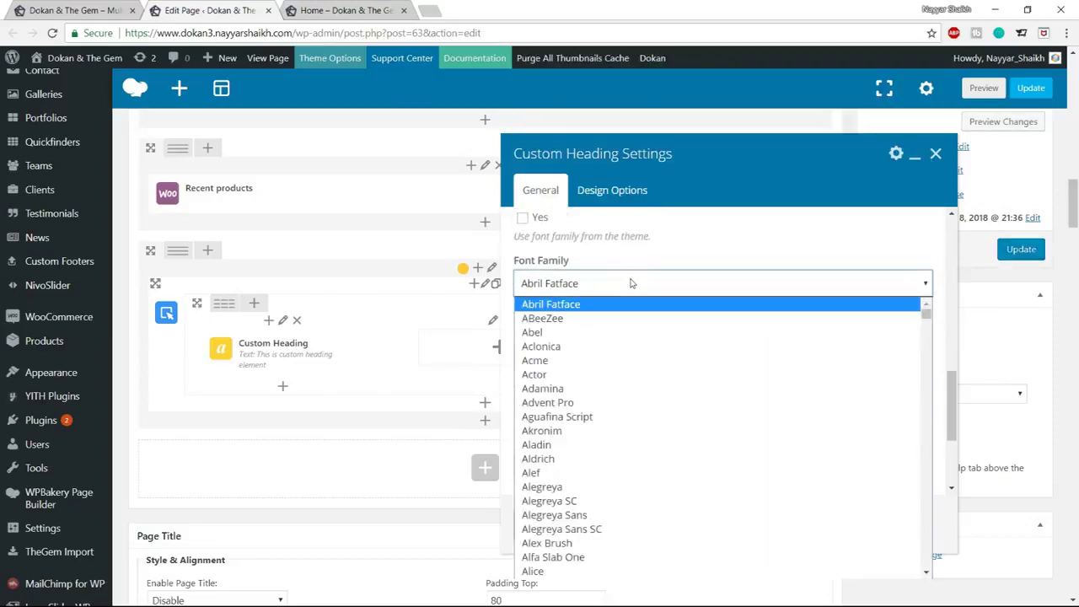
type("mont")
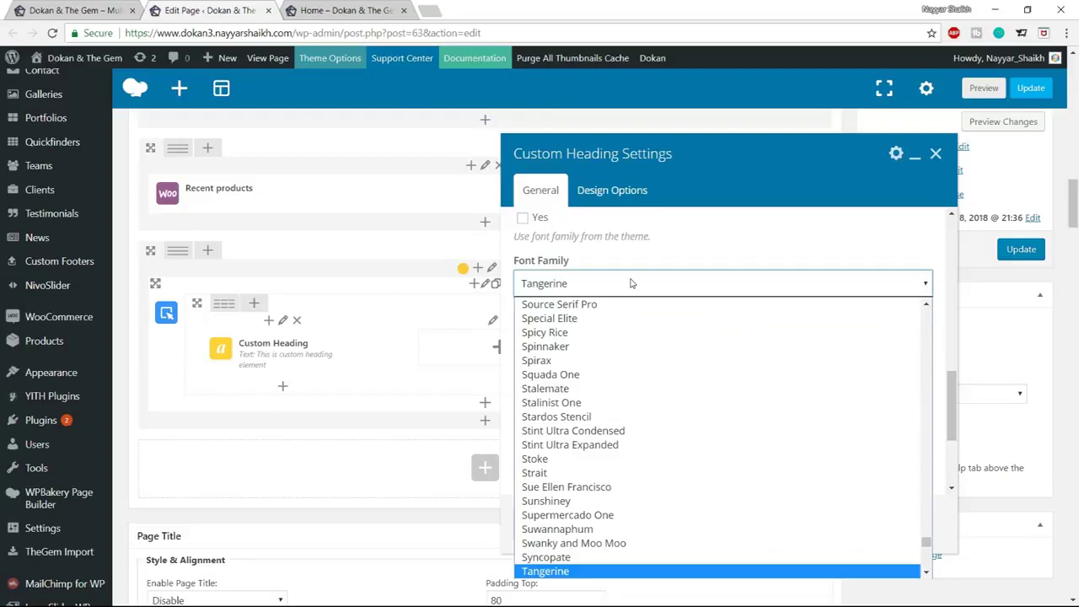
type("mont")
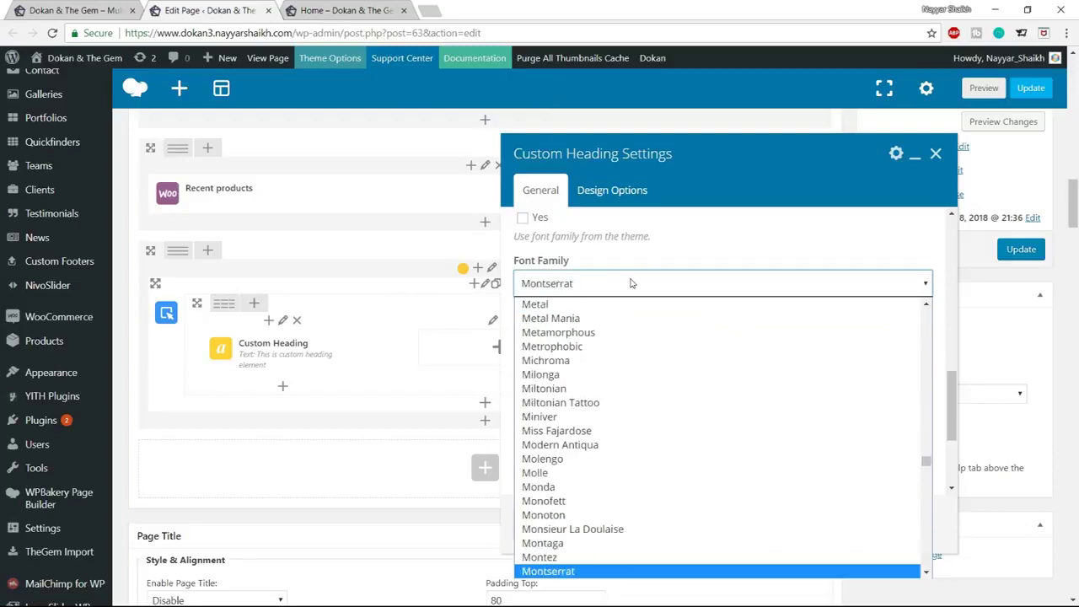
key("Return")
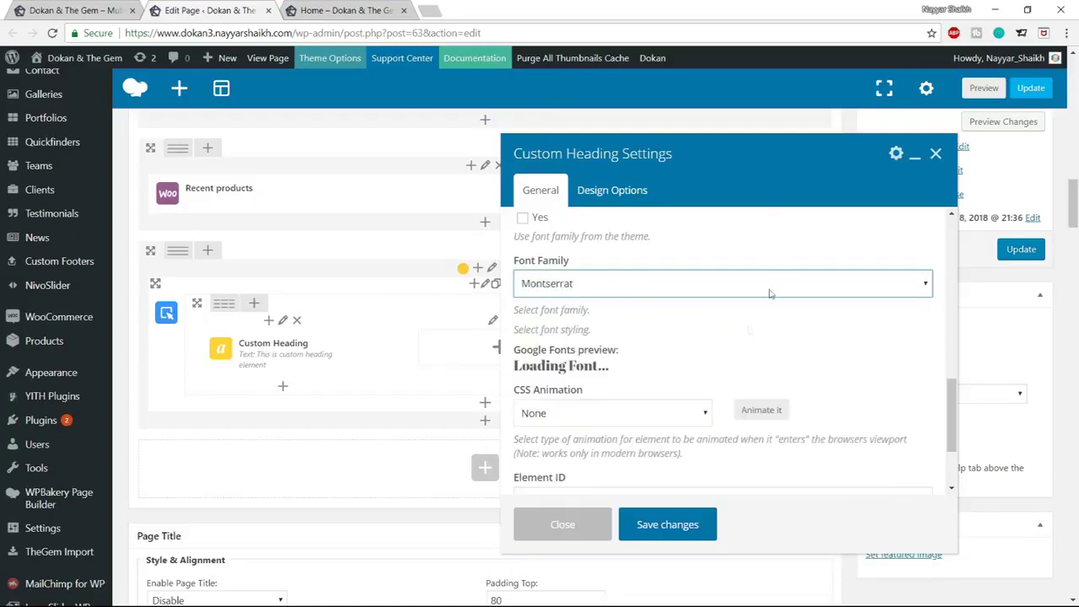
scroll(758, 337, "down", 2)
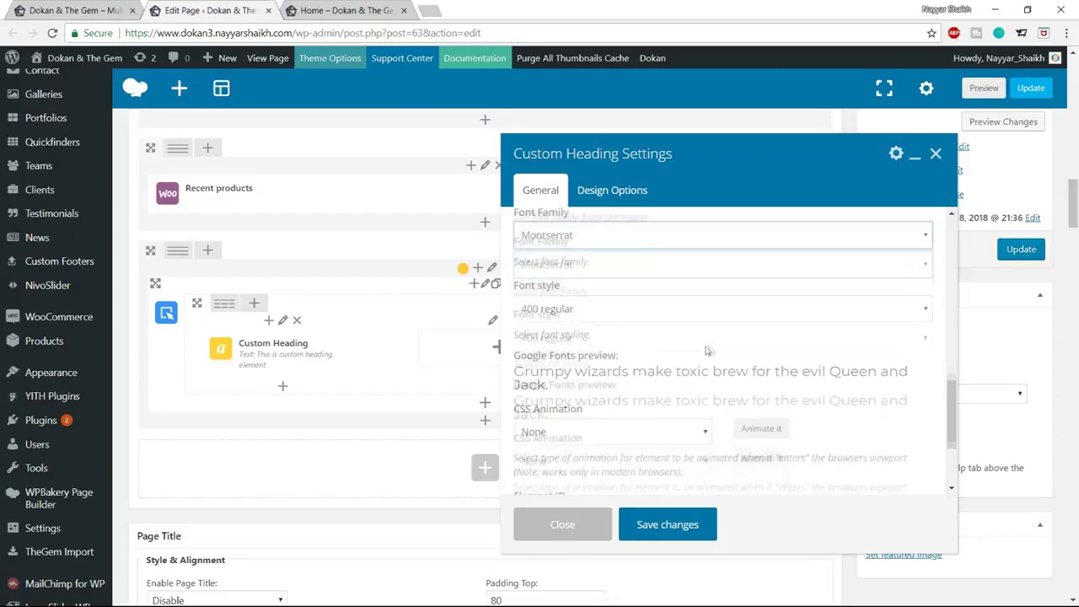
left_click(645, 291)
left_click(592, 328)
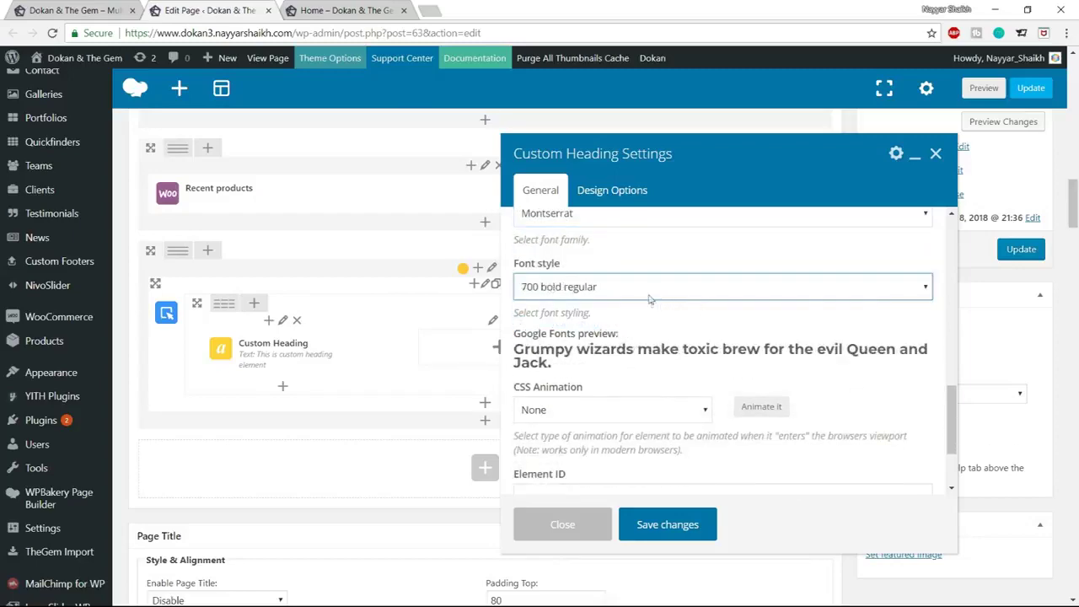
scroll(763, 349, "down", 2)
scroll(756, 390, "up", 8)
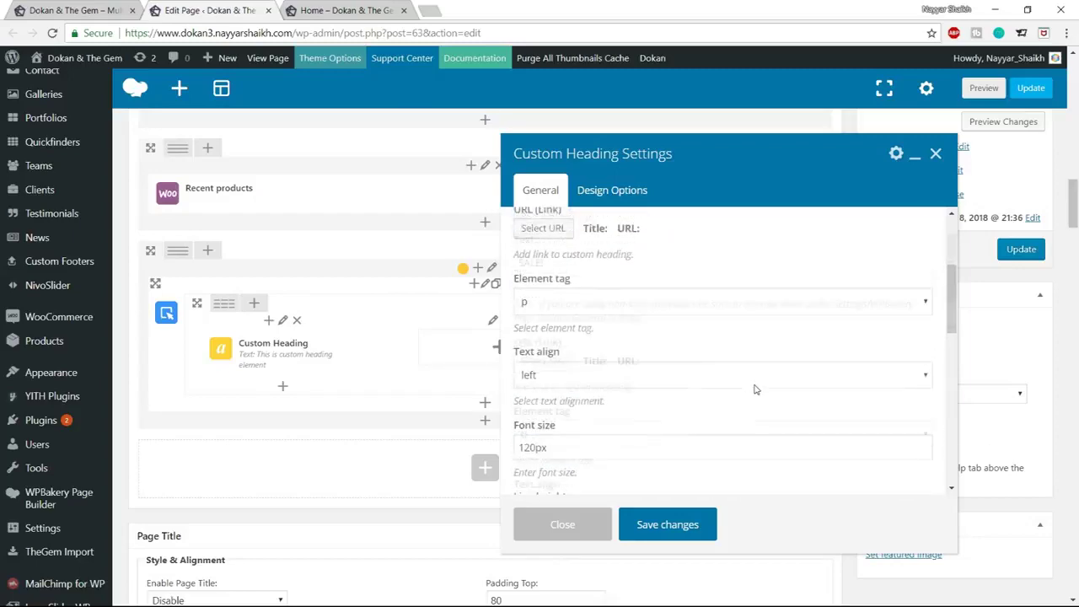
Save the heading, update the page and reload the live home page
left_click(673, 525)
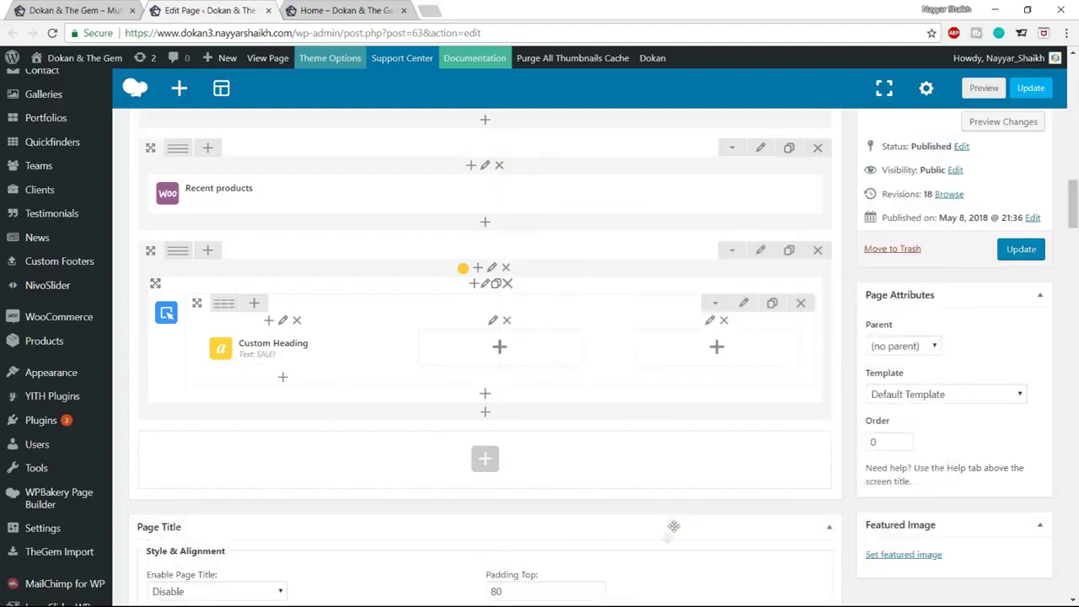
left_click(1024, 253)
left_click(324, 10)
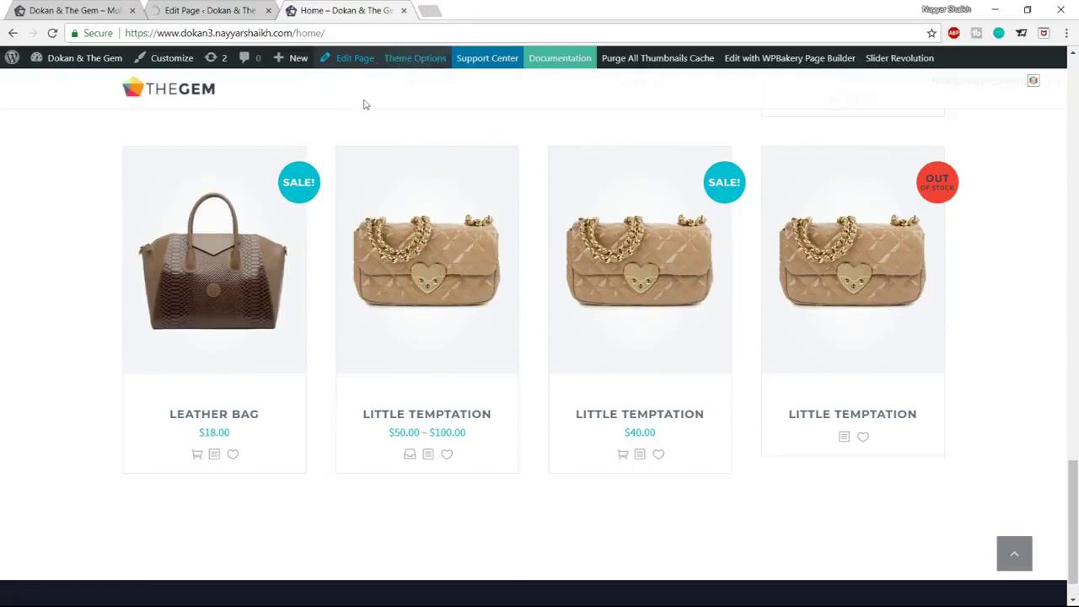
left_click(53, 33)
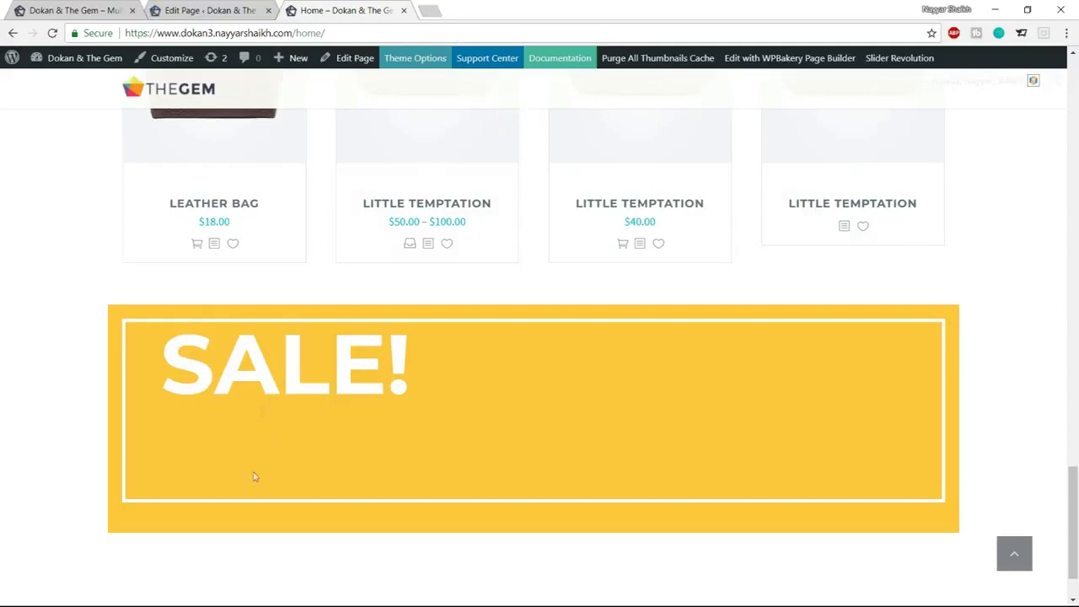
Compare the new SALE! banner with the demo site, then go back to the editor
left_click_drag(162, 362, 386, 364)
left_click(295, 499)
key("ctrl+1")
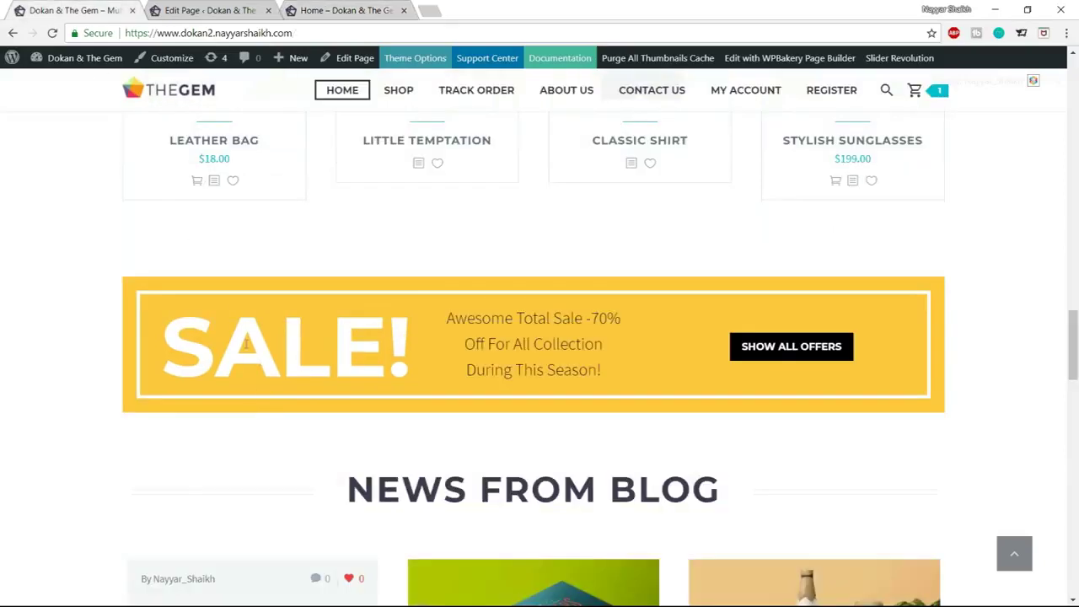
left_click(339, 9)
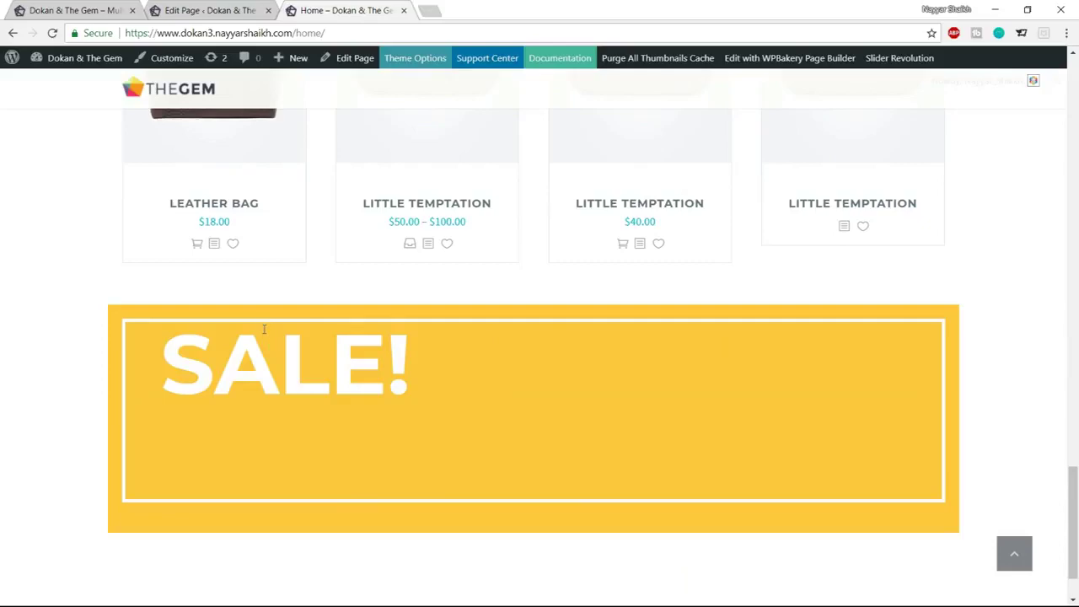
left_click(226, 7)
scroll(713, 400, "down", 10)
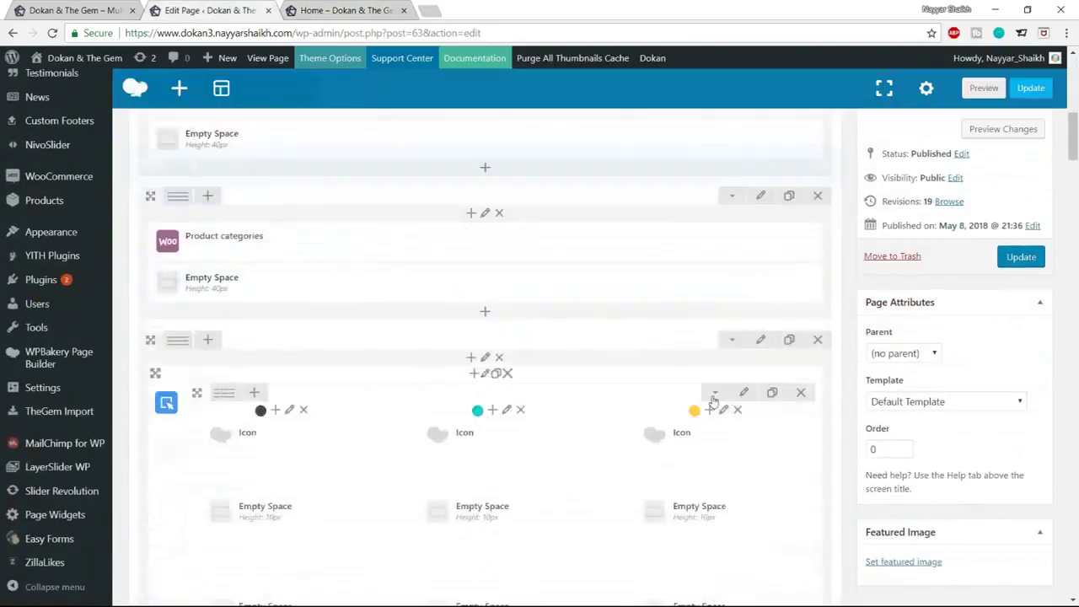
Set the SALE! heading's bottom margin to 0 in its Design Options
scroll(712, 400, "down", 8)
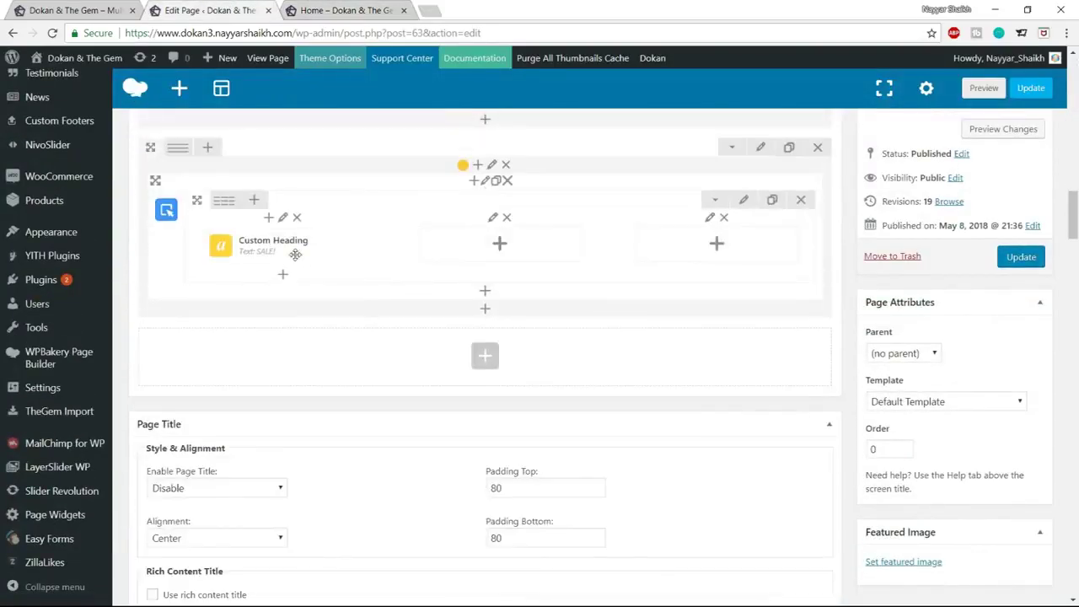
left_click(307, 245)
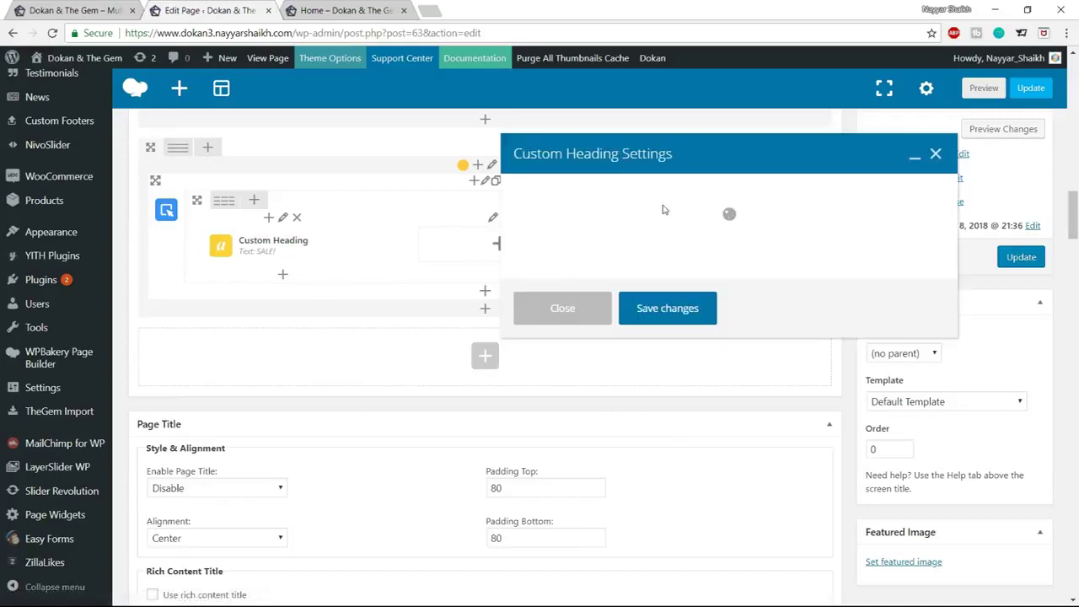
left_click(631, 193)
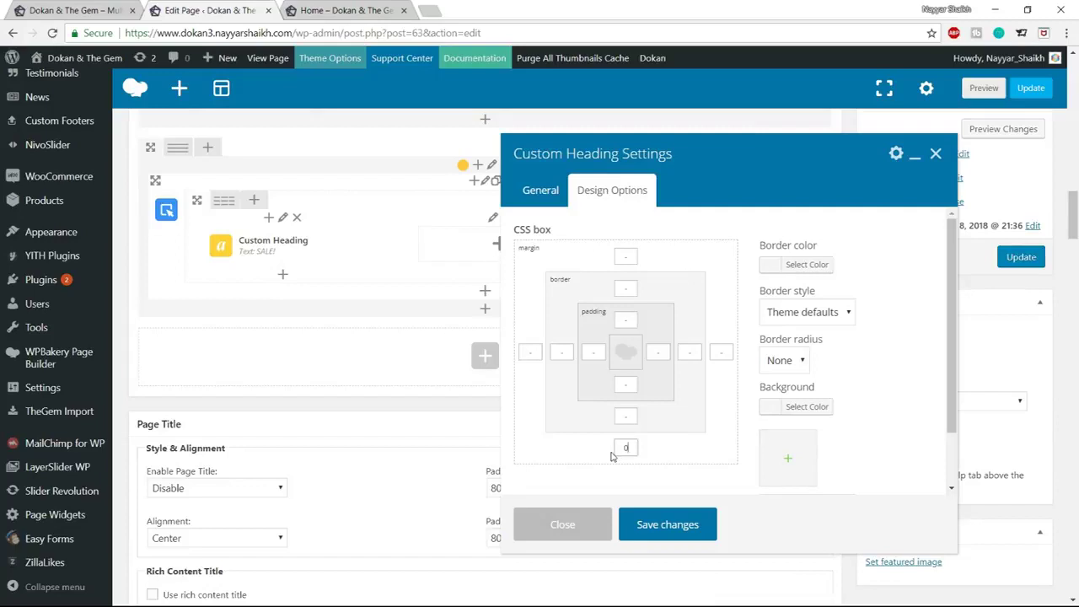
left_click(668, 524)
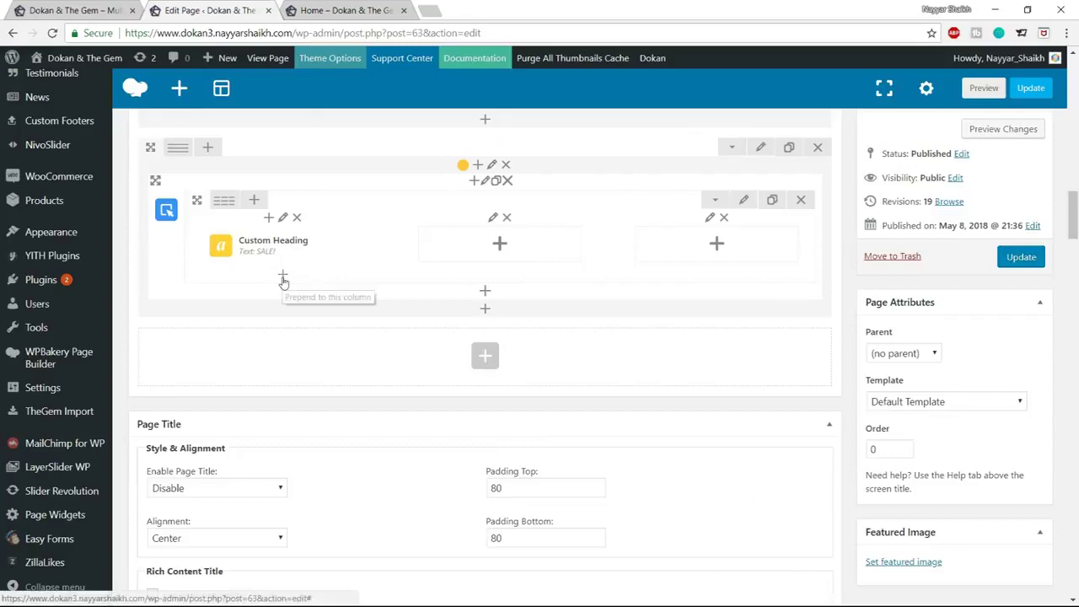
Add a 10px Empty Space element and move it above the SALE! heading
left_click(283, 275)
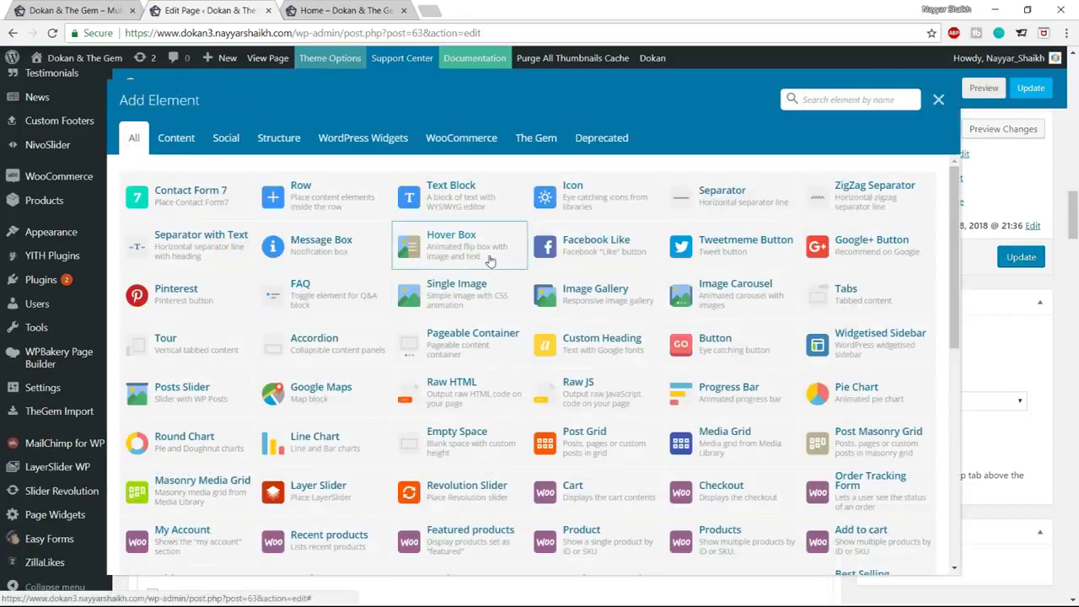
type("empty")
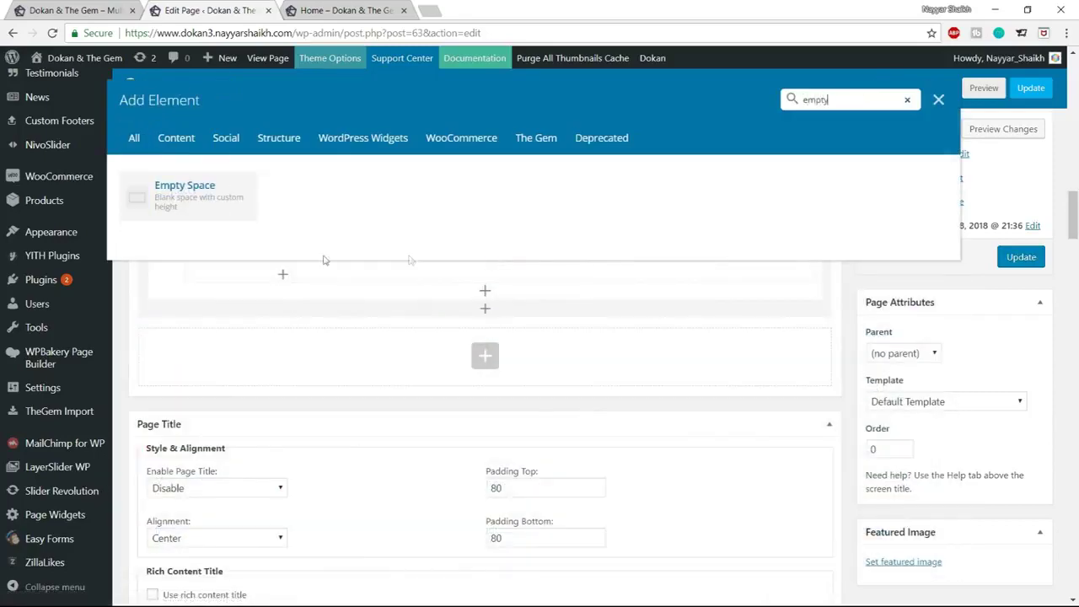
left_click(155, 218)
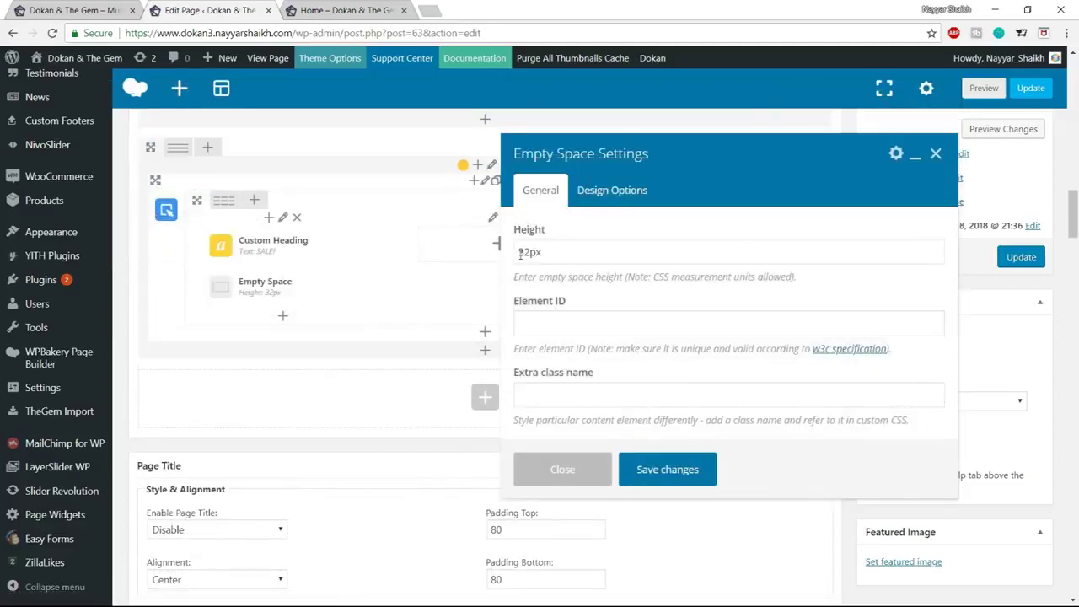
left_click_drag(530, 252, 476, 256)
type("10")
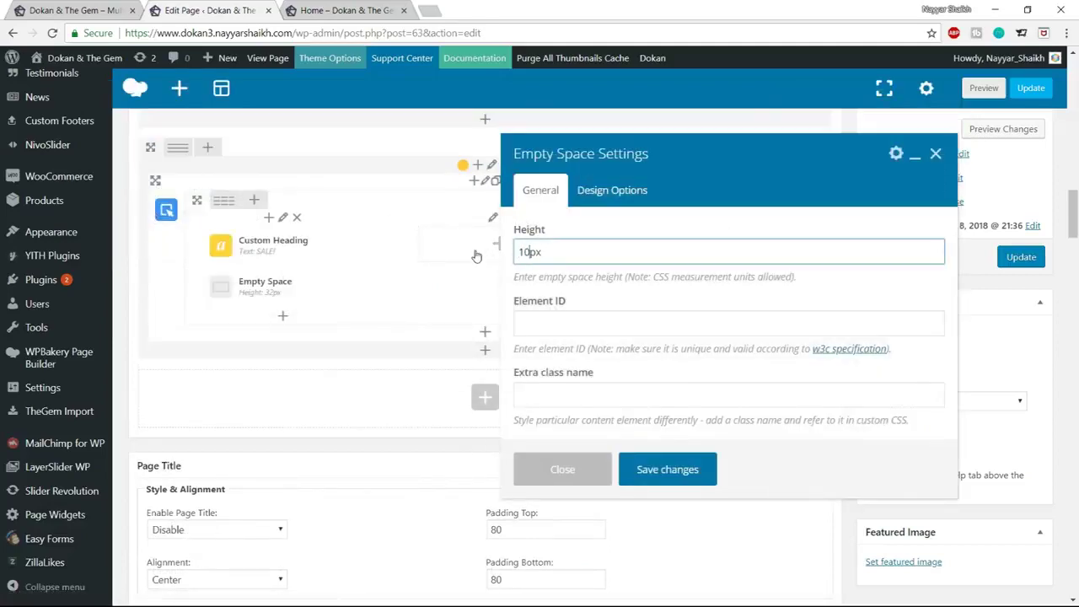
left_click(686, 472)
left_click_drag(232, 288, 246, 270)
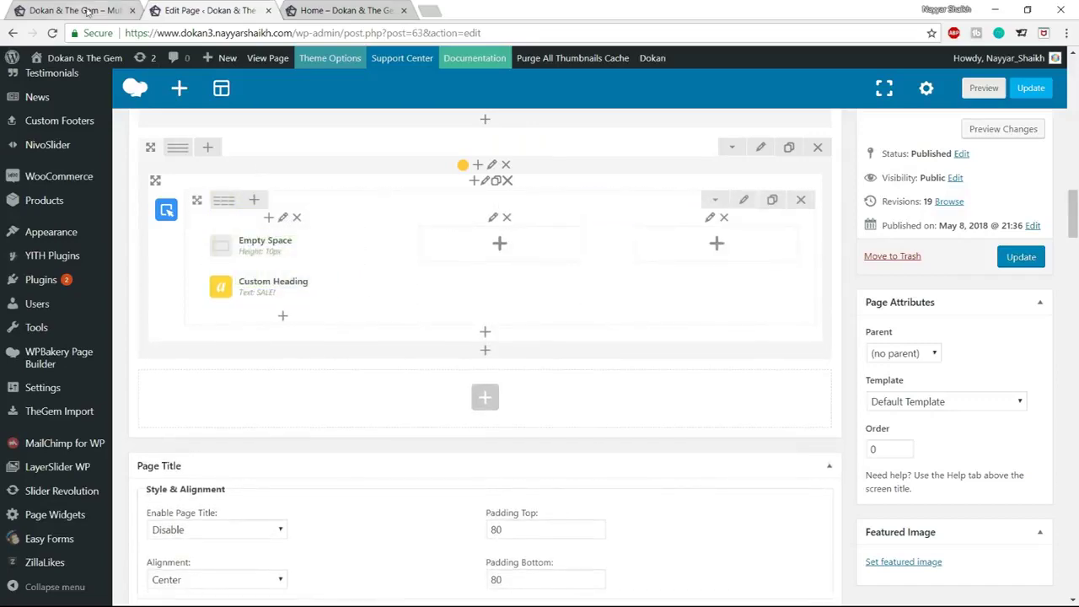
key("ctrl+shift+Tab")
key("ctrl+shift+Tab")
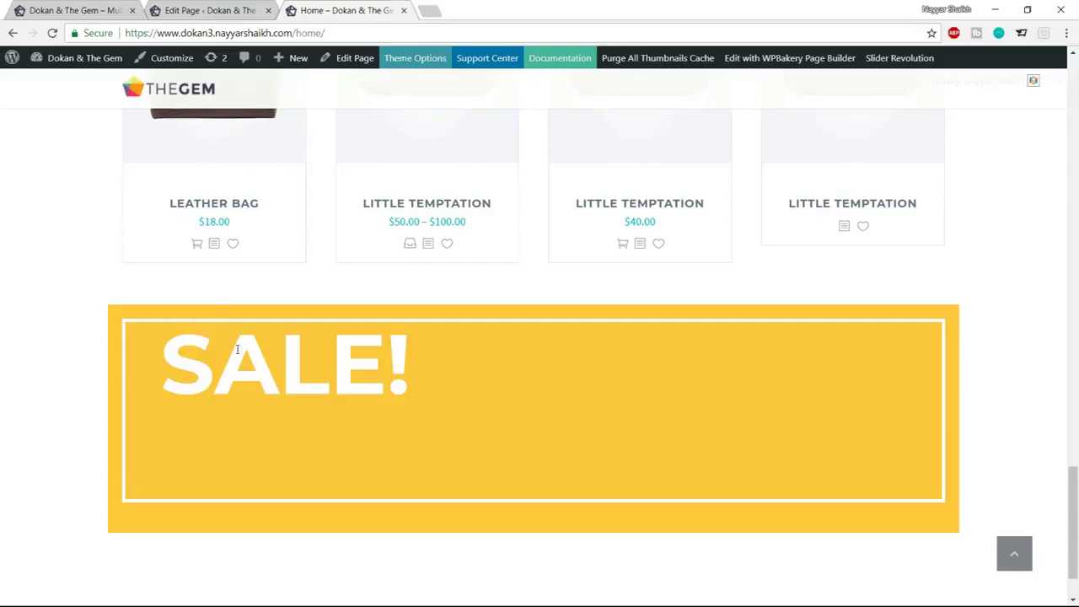
Select the demo banner's three-line sale text and copy the Empty Space into the middle column
left_click(210, 8)
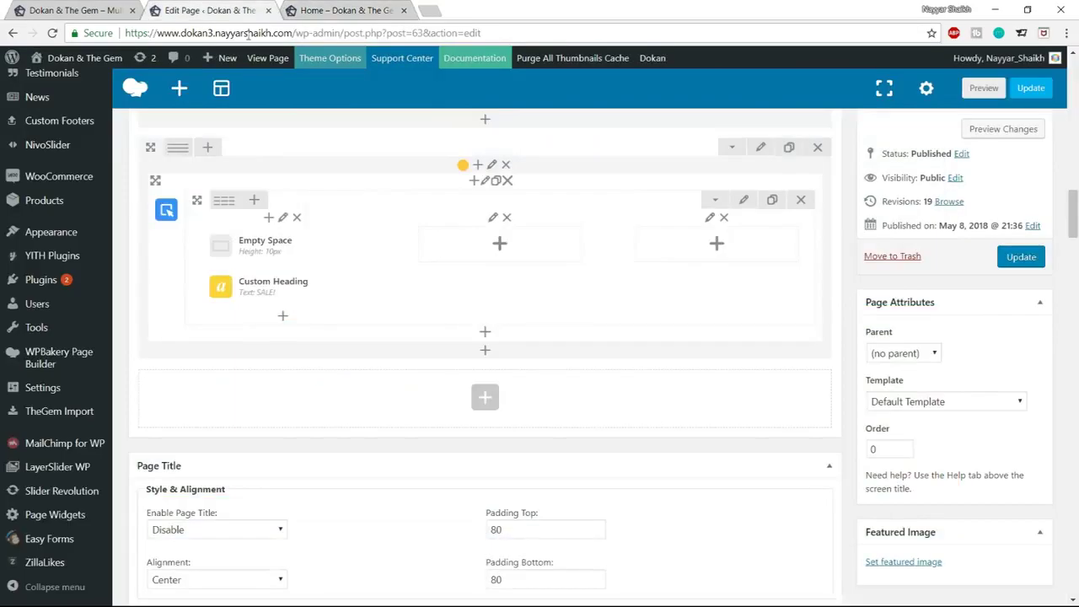
key("ctrl+shift+Tab")
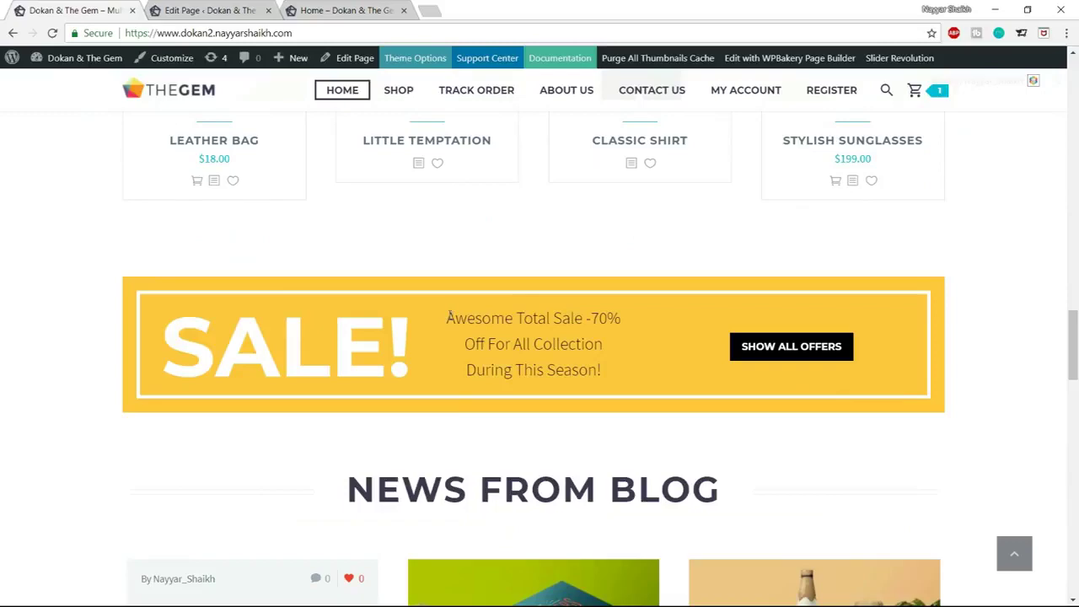
left_click_drag(440, 320, 602, 373)
key("ctrl+c")
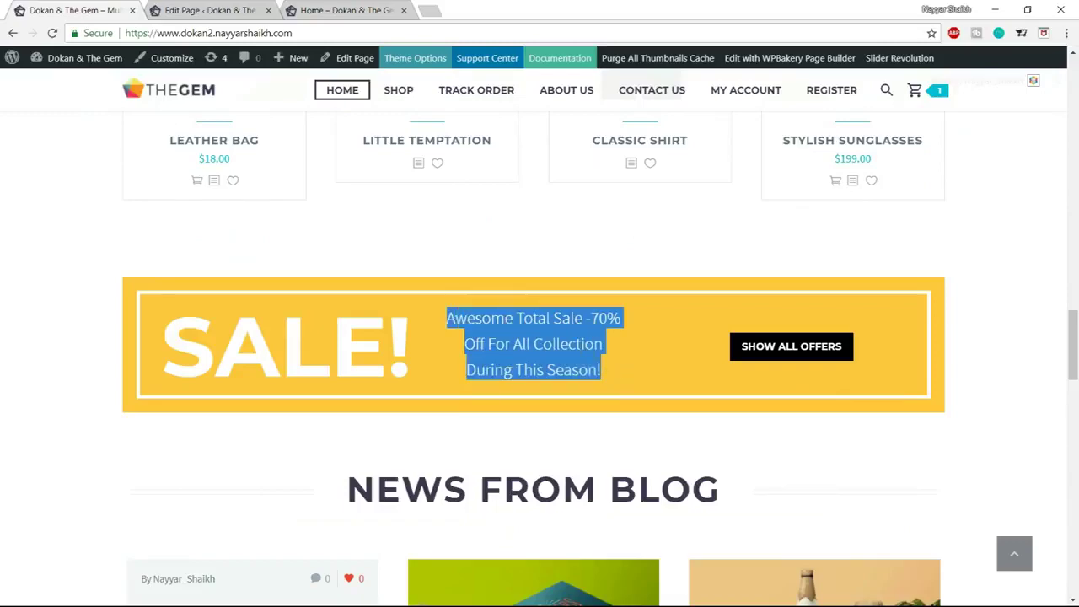
left_click(251, 9)
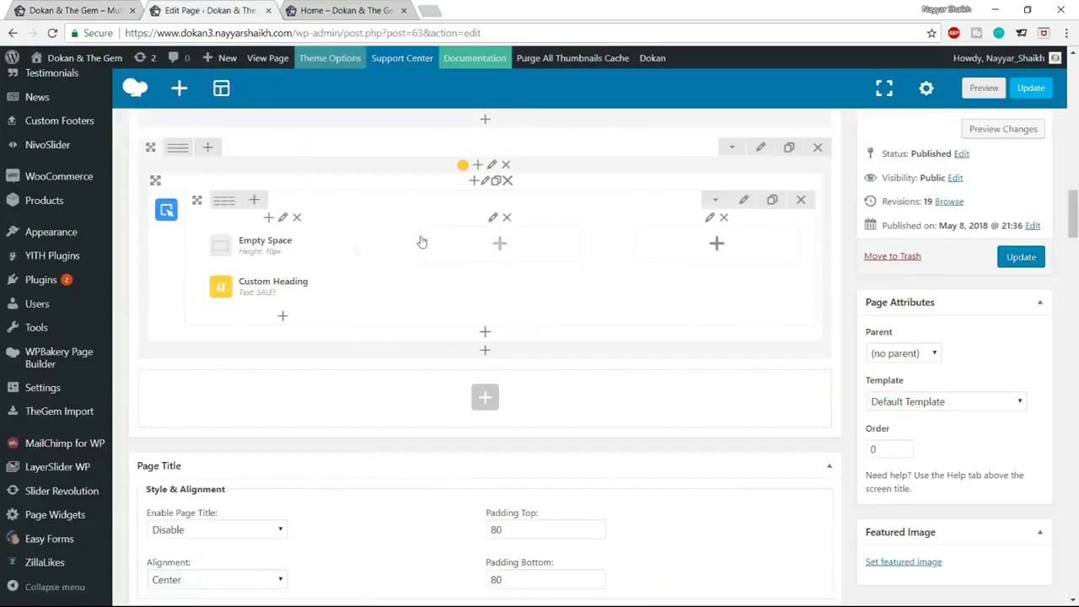
left_click_drag(223, 246, 521, 267)
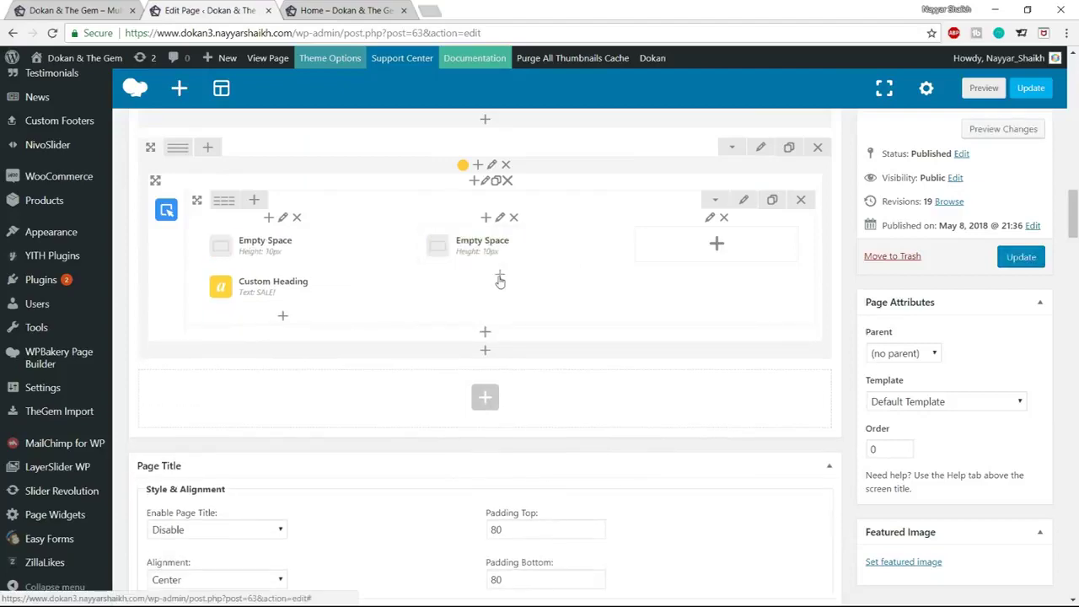
Add a Text Block with the pasted sale text, centred and coloured
left_click(499, 275)
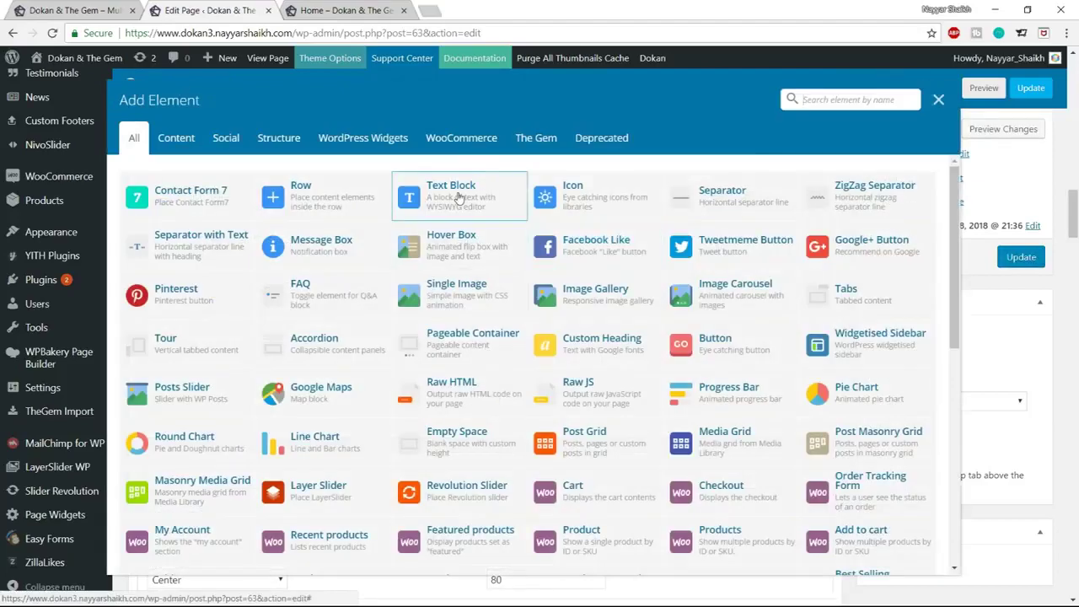
left_click(459, 197)
triple_click(638, 382)
key("ctrl+v")
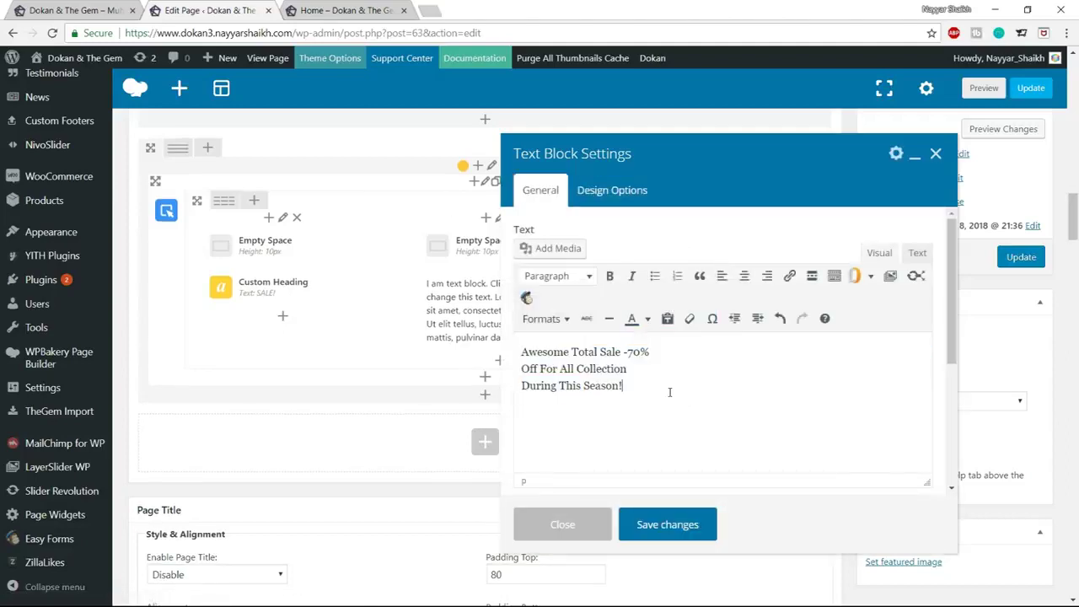
left_click(745, 277)
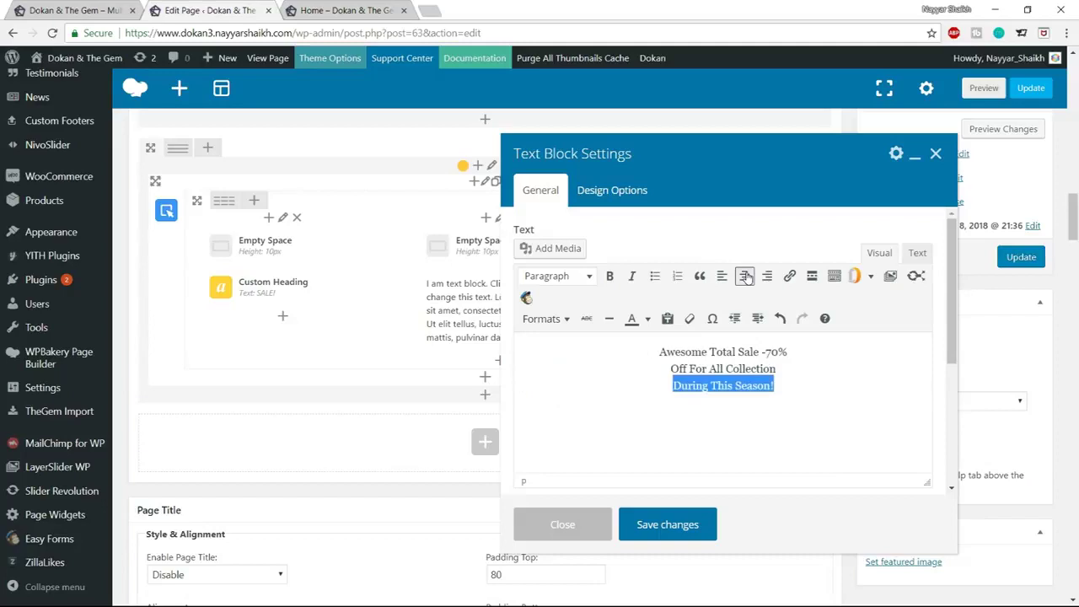
left_click_drag(776, 387, 620, 341)
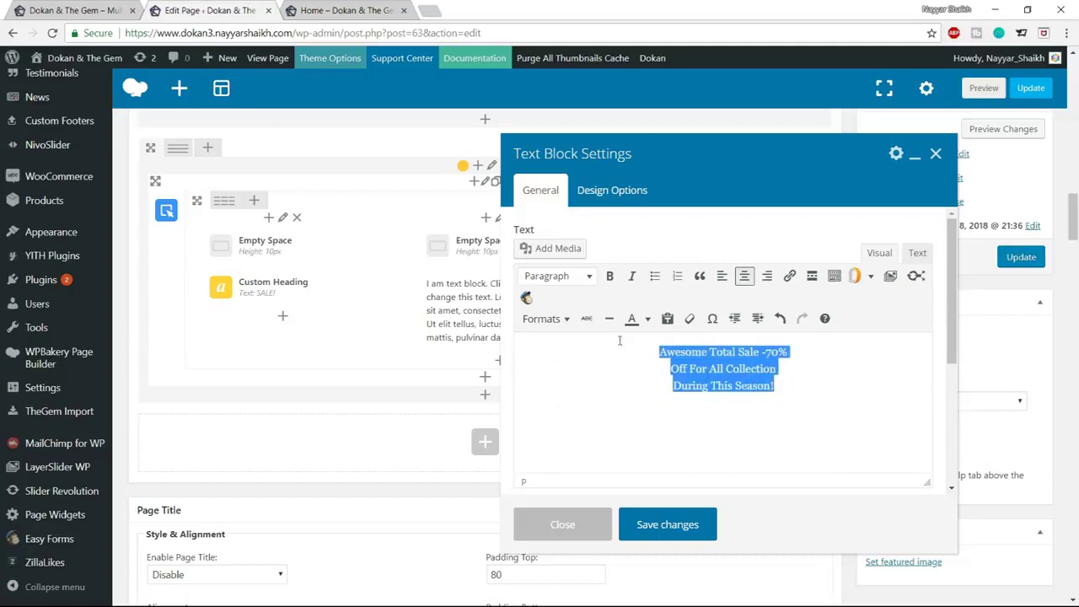
left_click(648, 320)
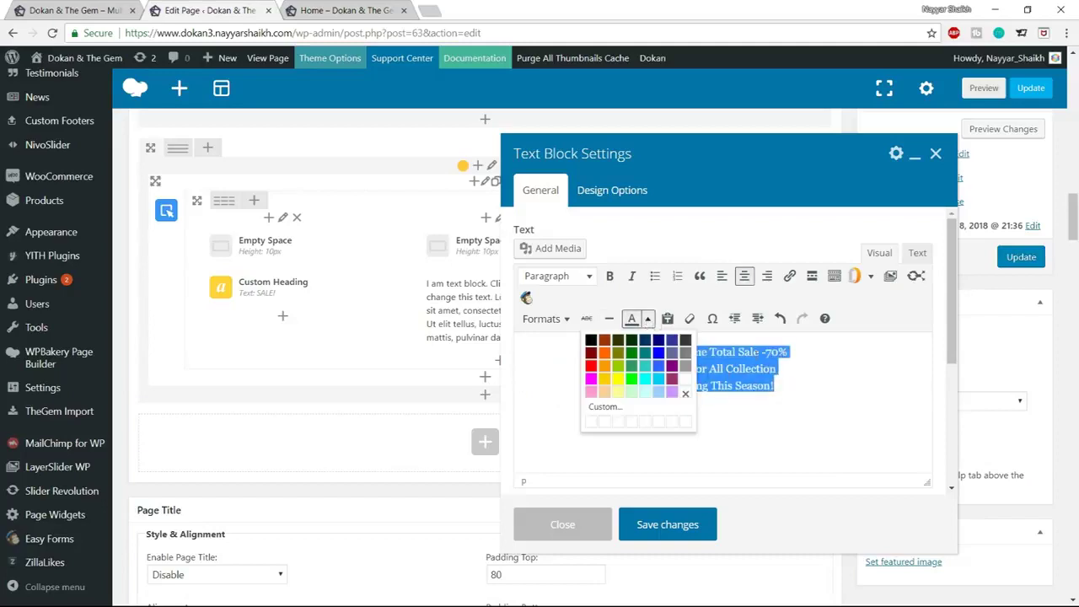
left_click(592, 342)
left_click(763, 371)
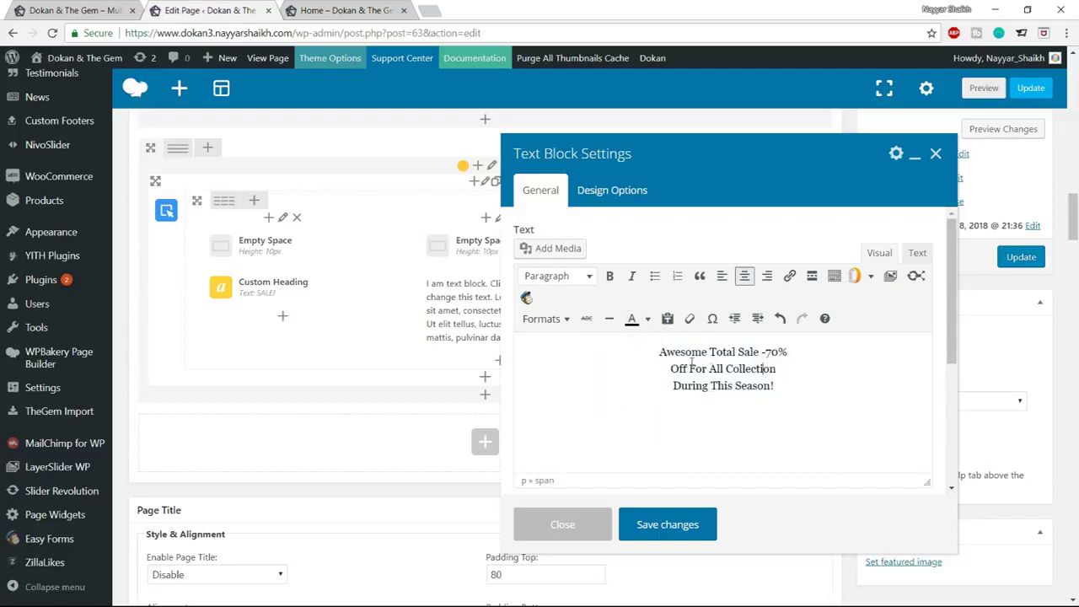
Add class="styled-subtitle" to the paragraph in the Text view and save the block
left_click(918, 253)
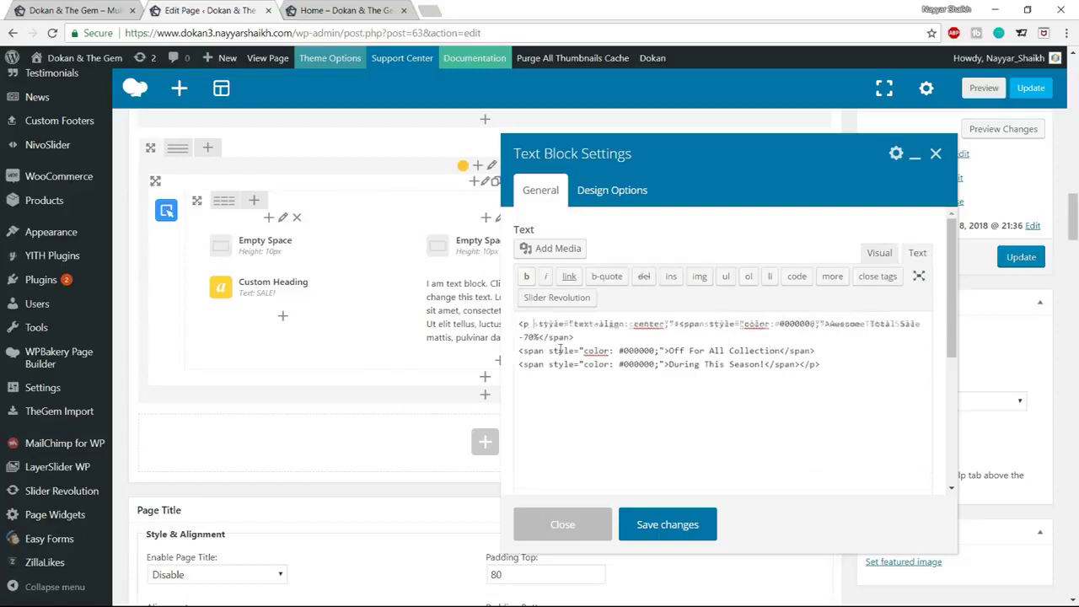
type("class=\"styled-subtitle\"")
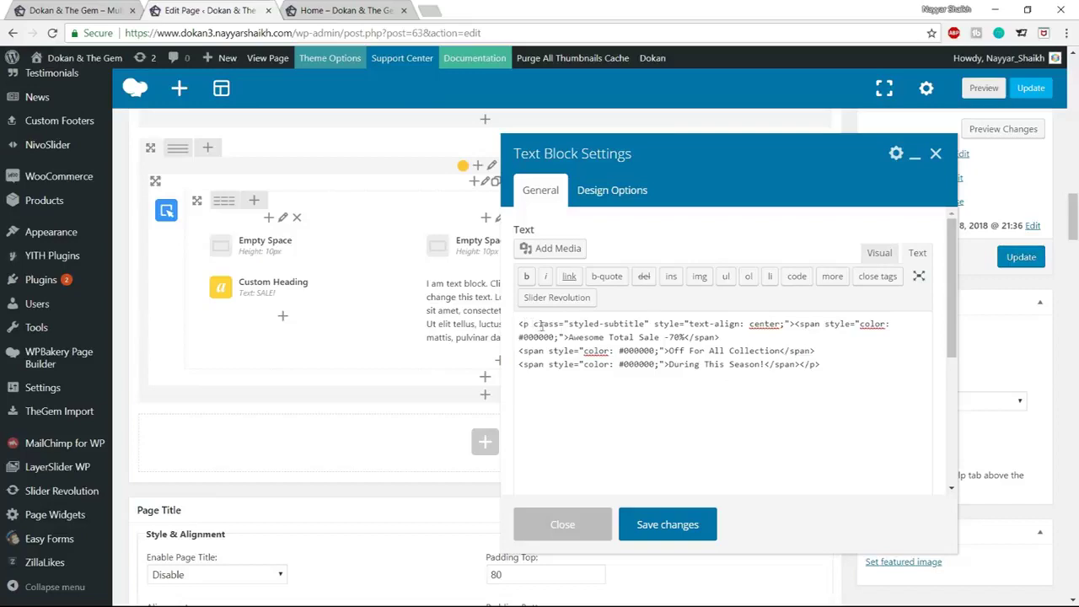
left_click_drag(533, 324, 647, 325)
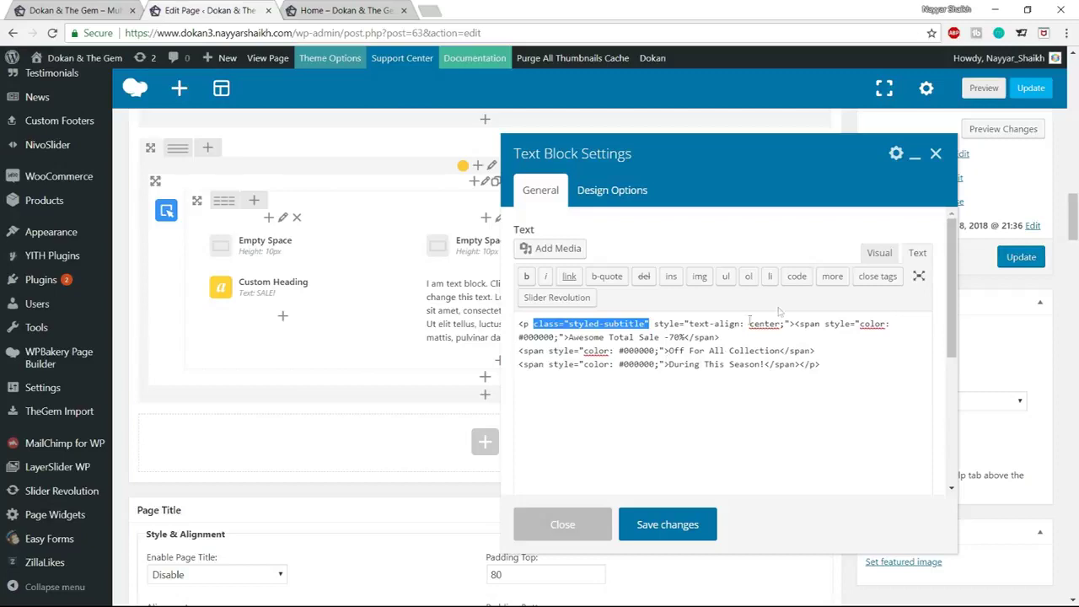
left_click(875, 254)
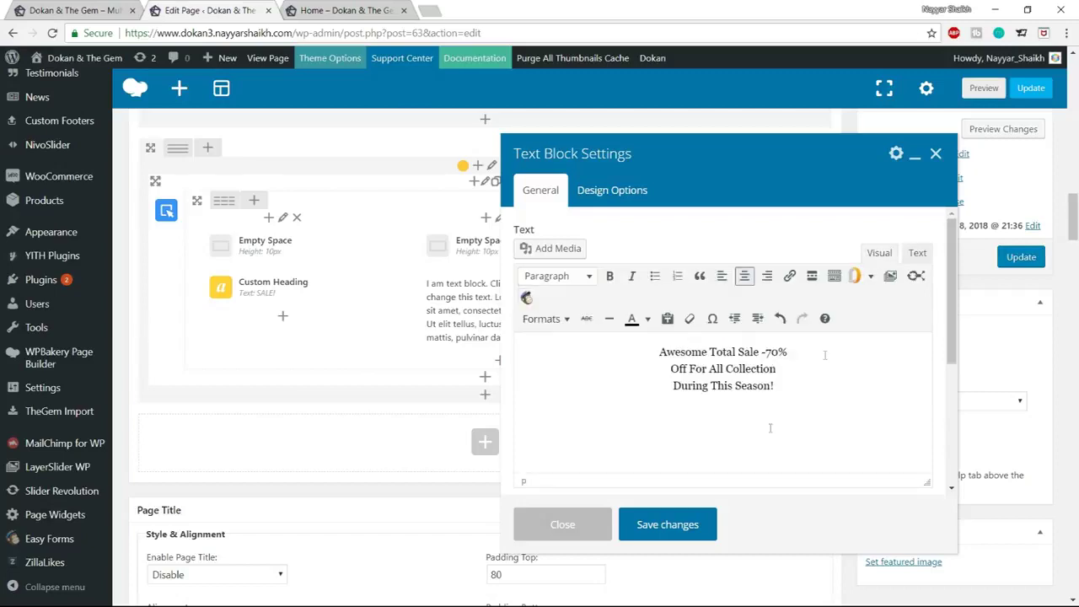
left_click(916, 253)
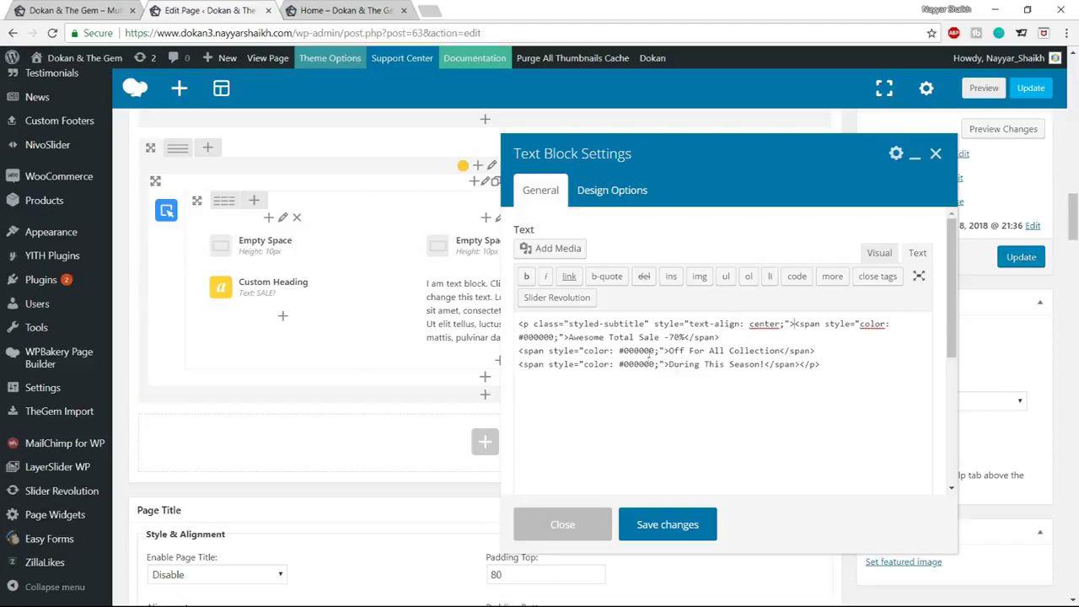
left_click(683, 525)
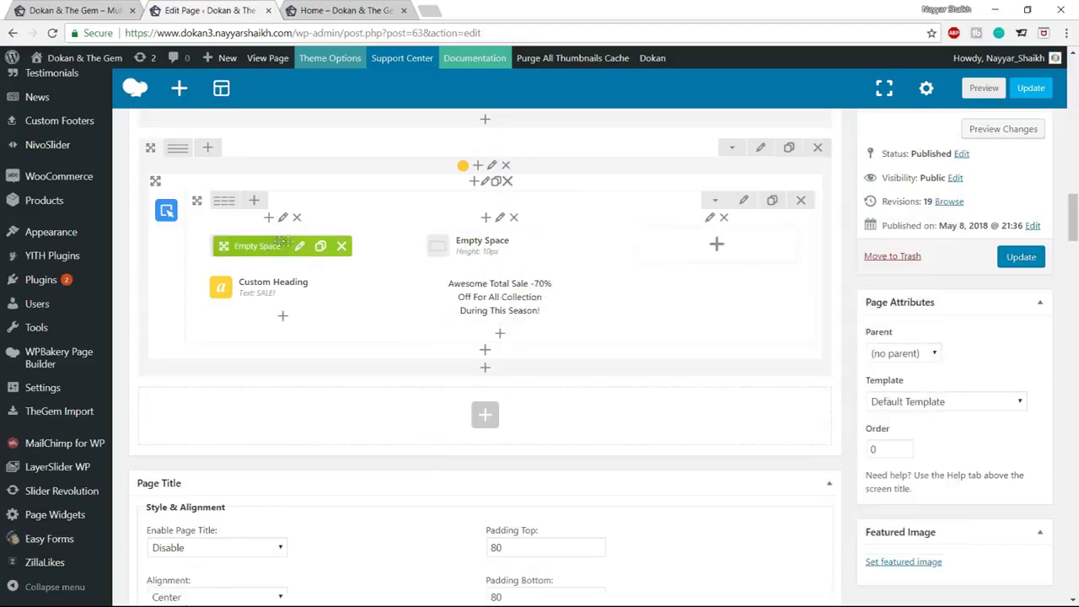
Change both Empty Space heights from 10px to 15px, then view the live SALE banner
left_click(300, 246)
left_click_drag(533, 253, 522, 253)
double_click(523, 252)
left_click(529, 253)
type("5")
left_click(671, 477)
left_click(478, 244)
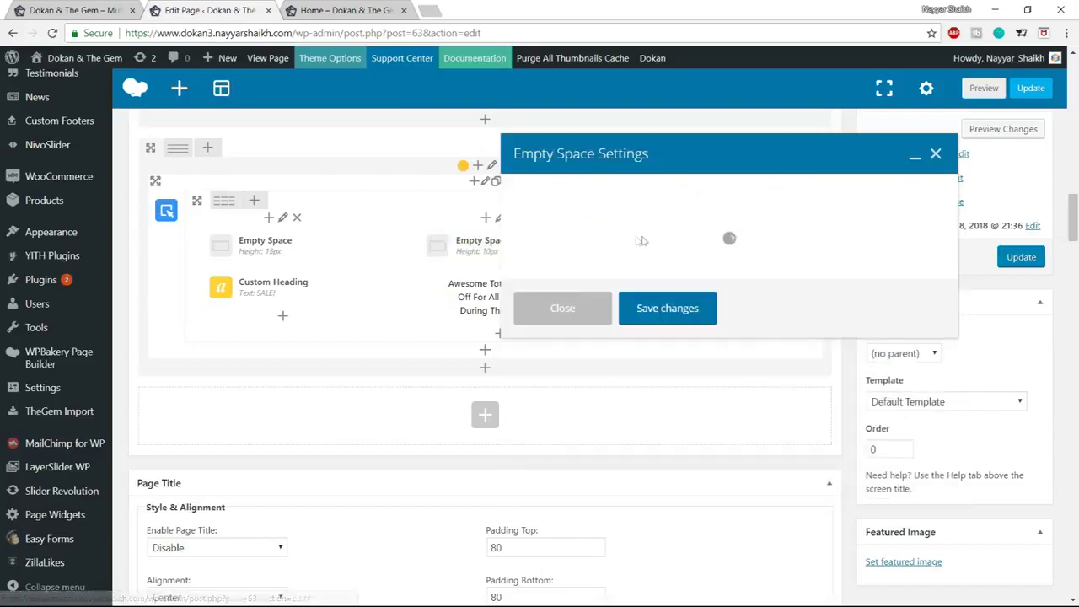
left_click_drag(522, 253, 528, 252)
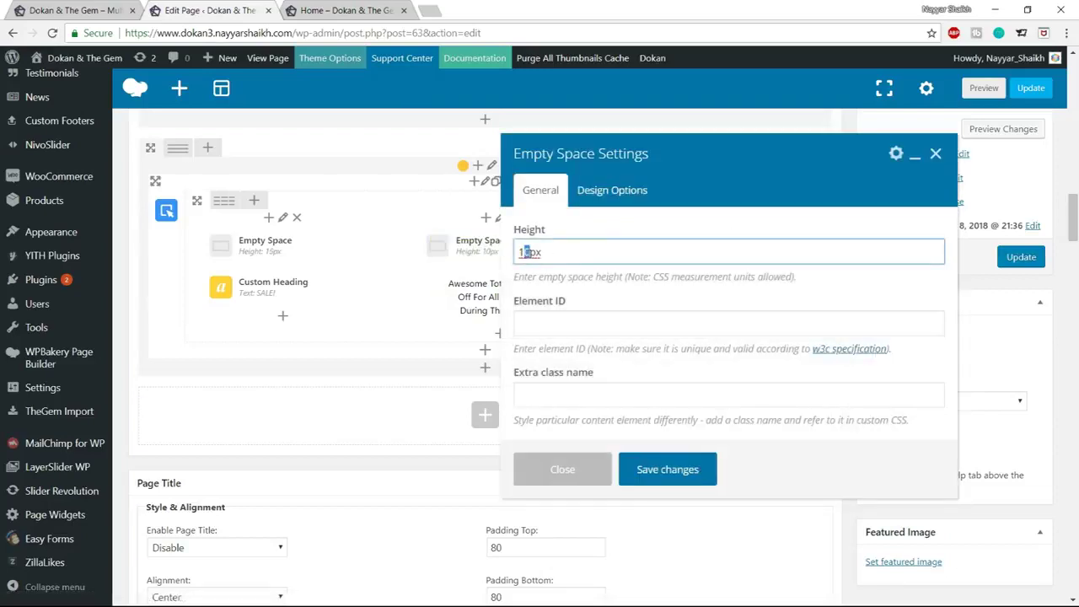
left_click(673, 470)
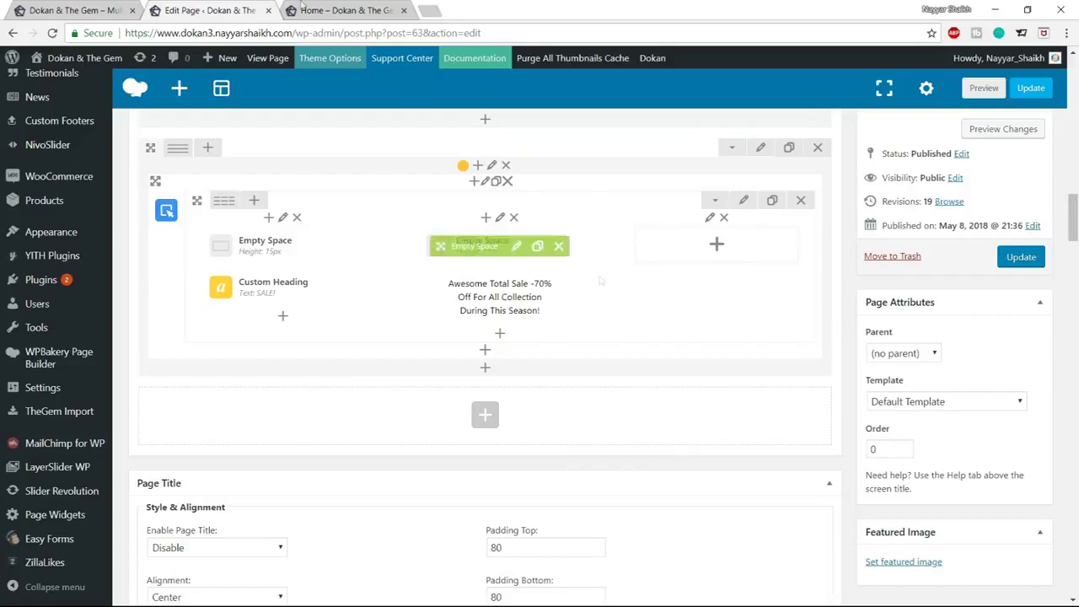
left_click(110, 6)
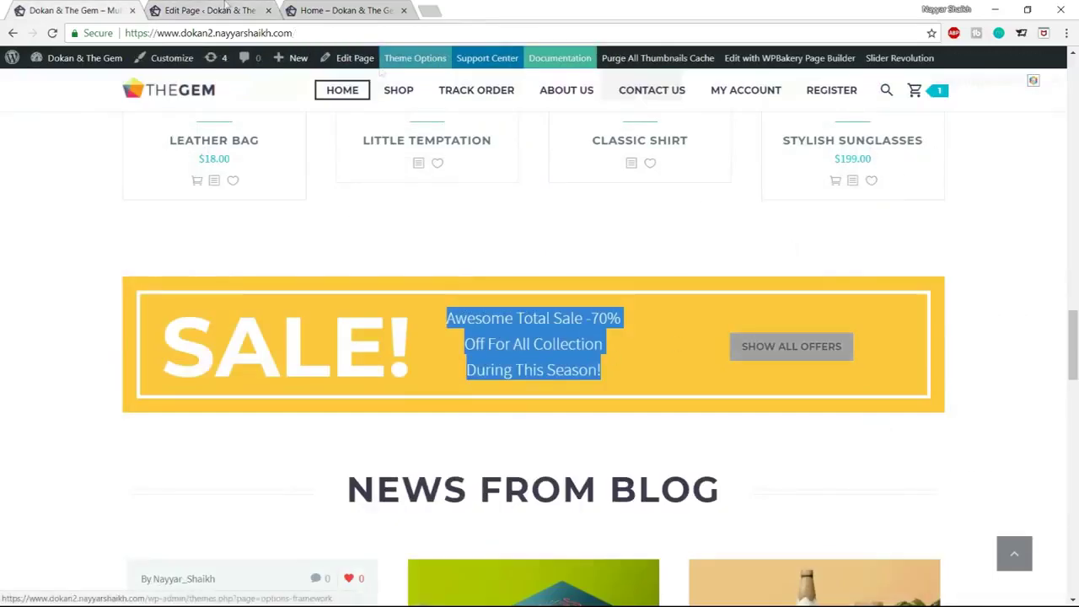
Insert a Button in the third column and correct its label to SHOW ALL OFFERS
left_click(249, 14)
left_click(716, 243)
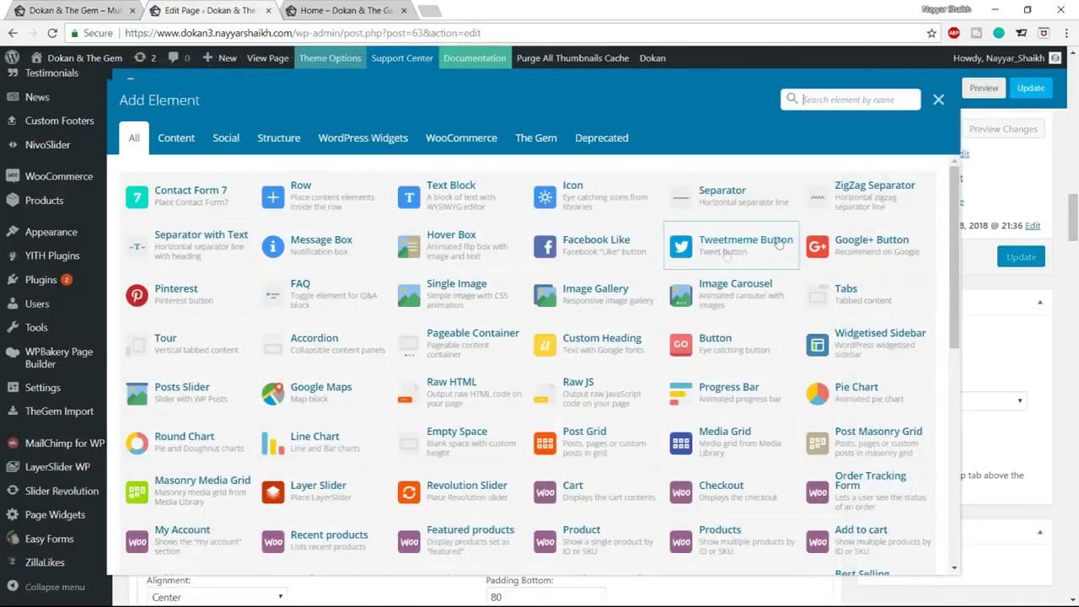
type("butt")
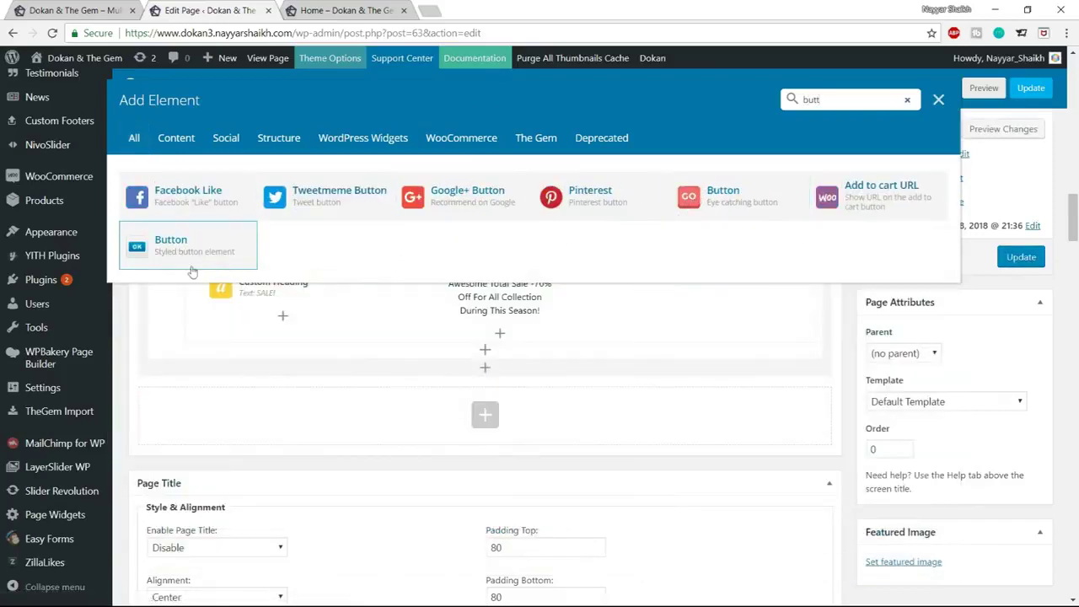
left_click(188, 246)
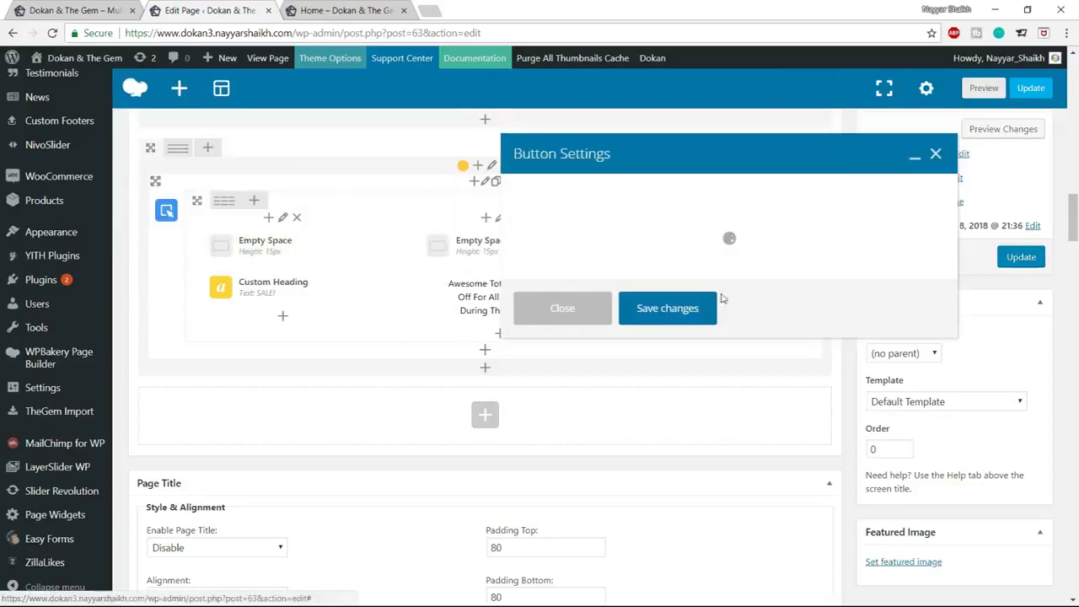
left_click(675, 217)
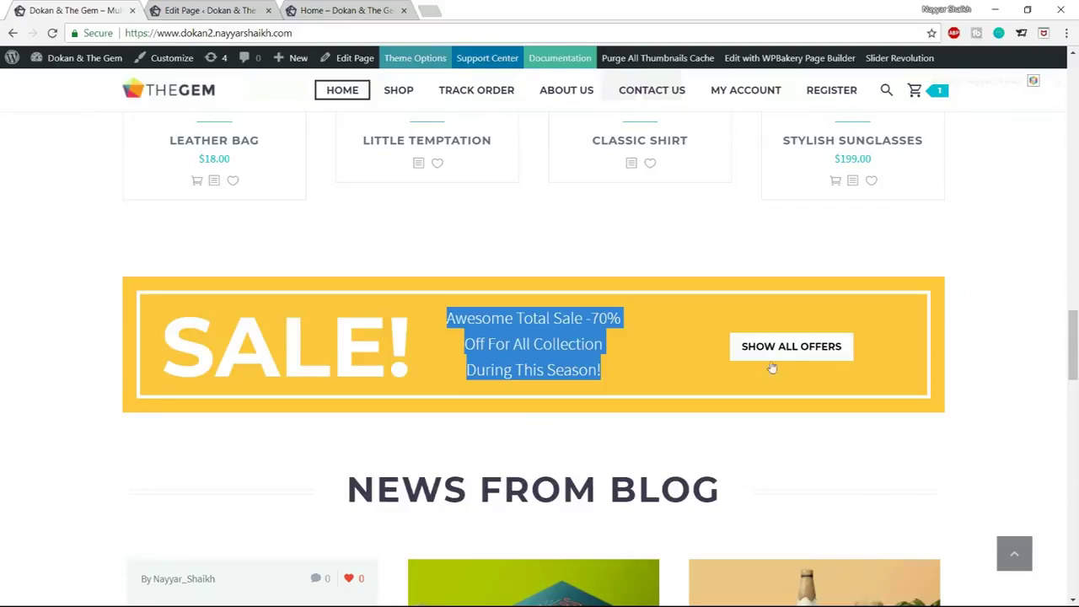
left_click(245, 6)
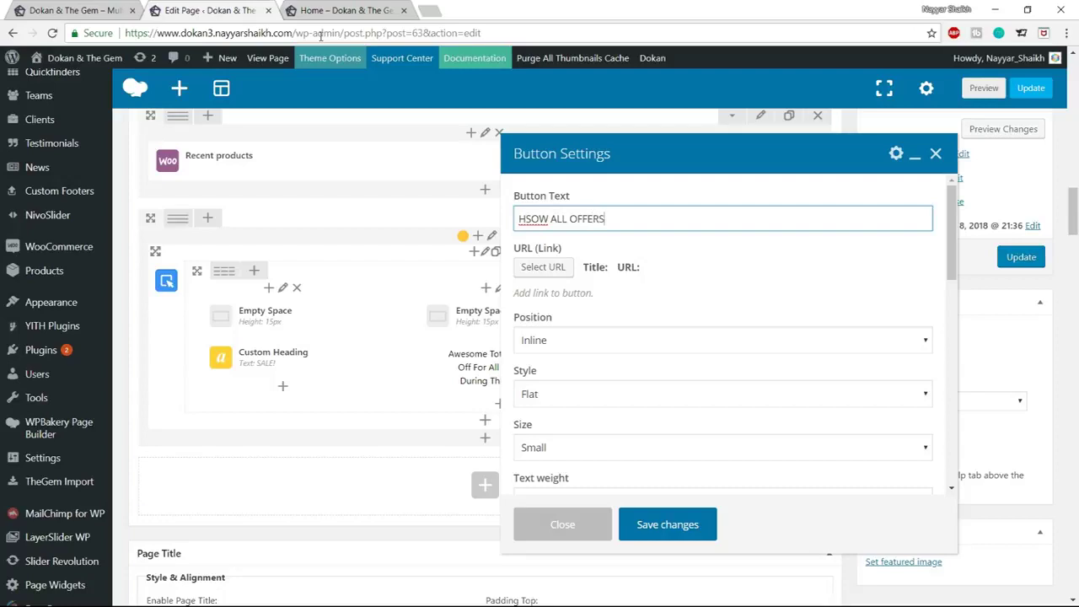
left_click_drag(533, 218, 491, 221)
type("SH")
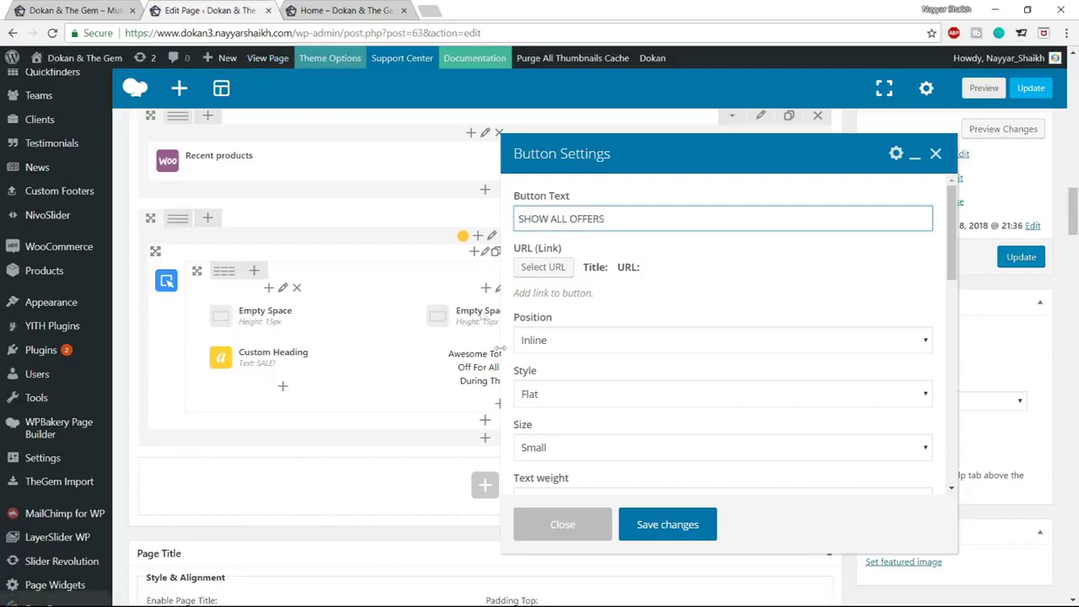
Link the button to #, centre it and set its border radius to 0
left_click(566, 268)
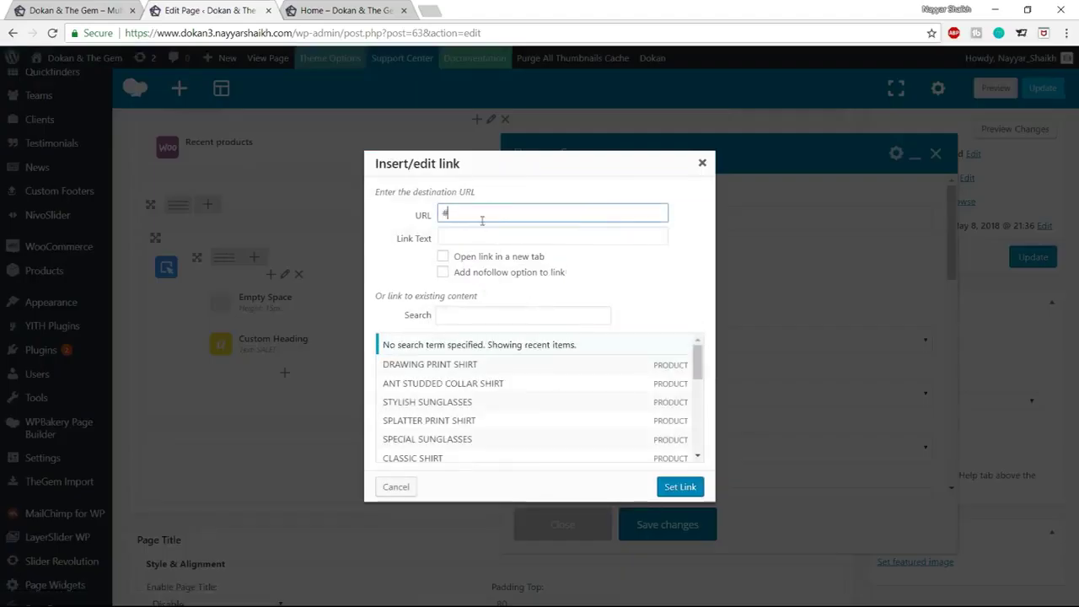
left_click(680, 488)
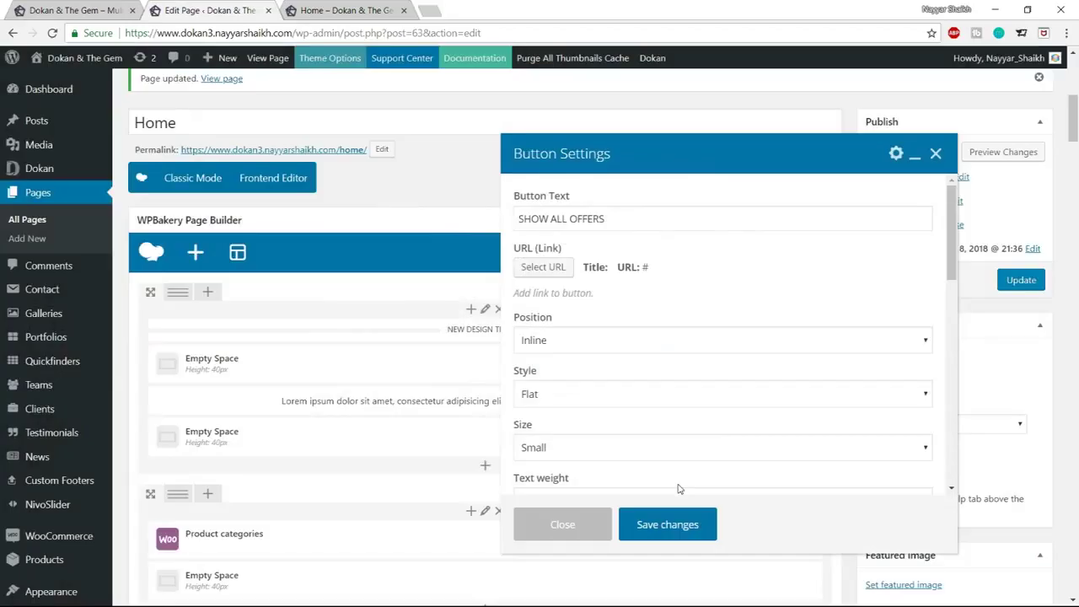
scroll(610, 342, "down", 1)
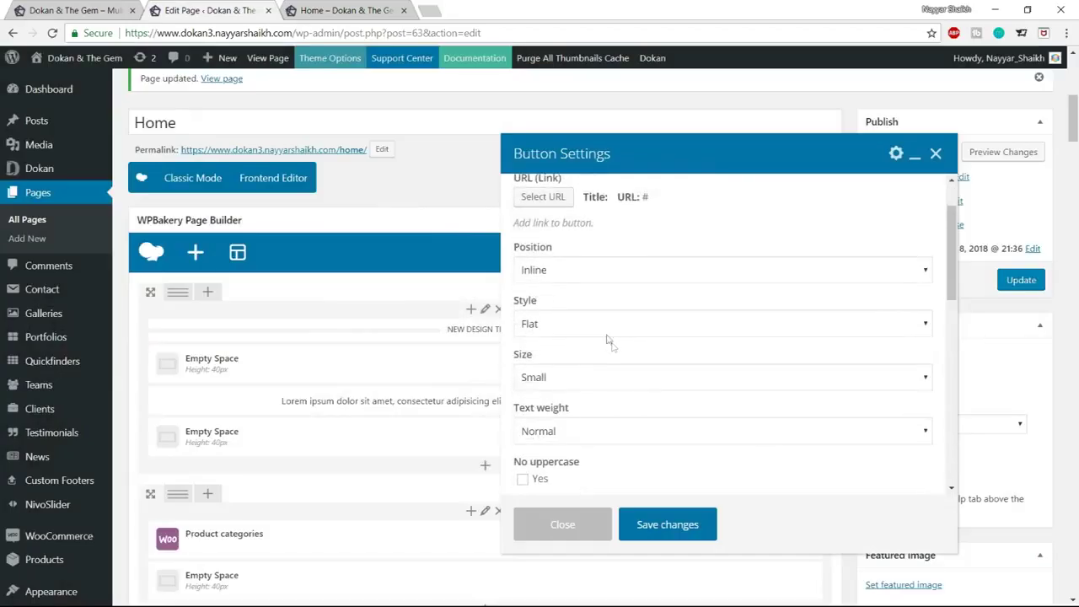
left_click(562, 279)
left_click(567, 331)
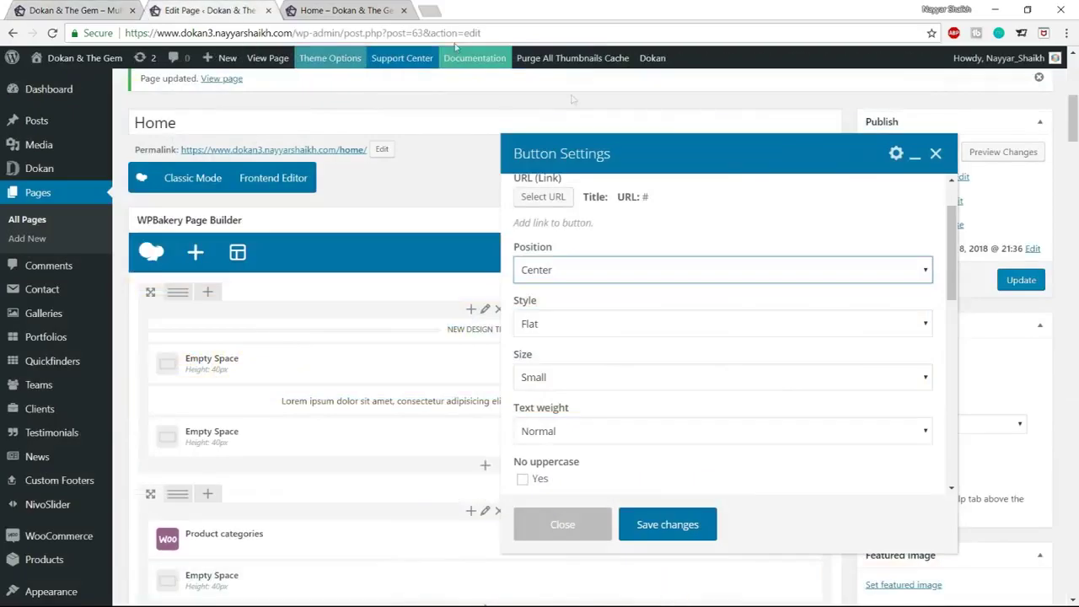
scroll(650, 301, "down", 1)
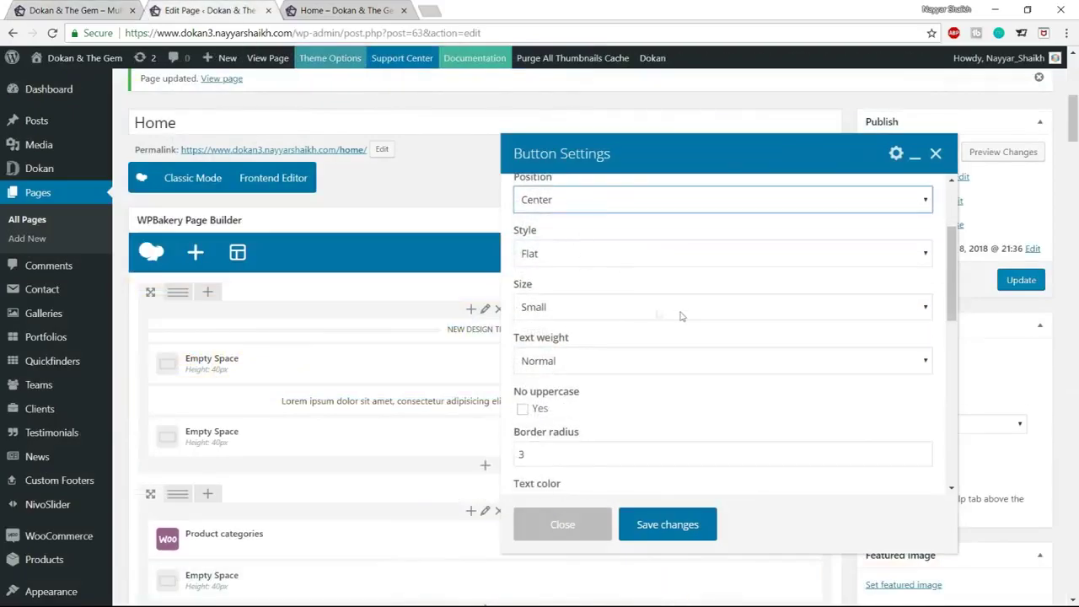
scroll(653, 308, "down", 1)
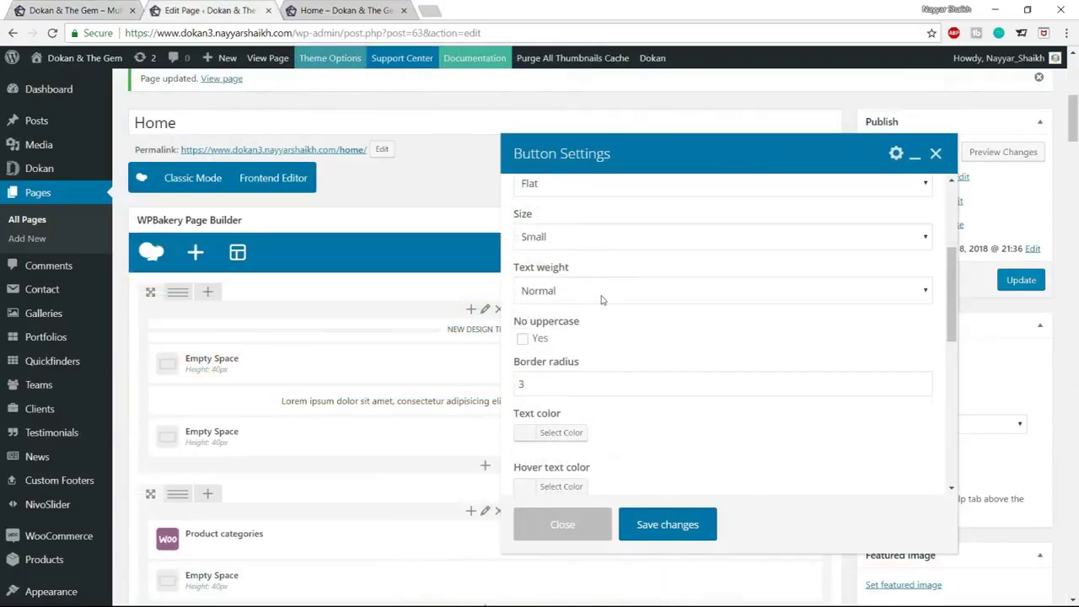
scroll(756, 354, "down", 1)
left_click_drag(612, 316, 500, 311)
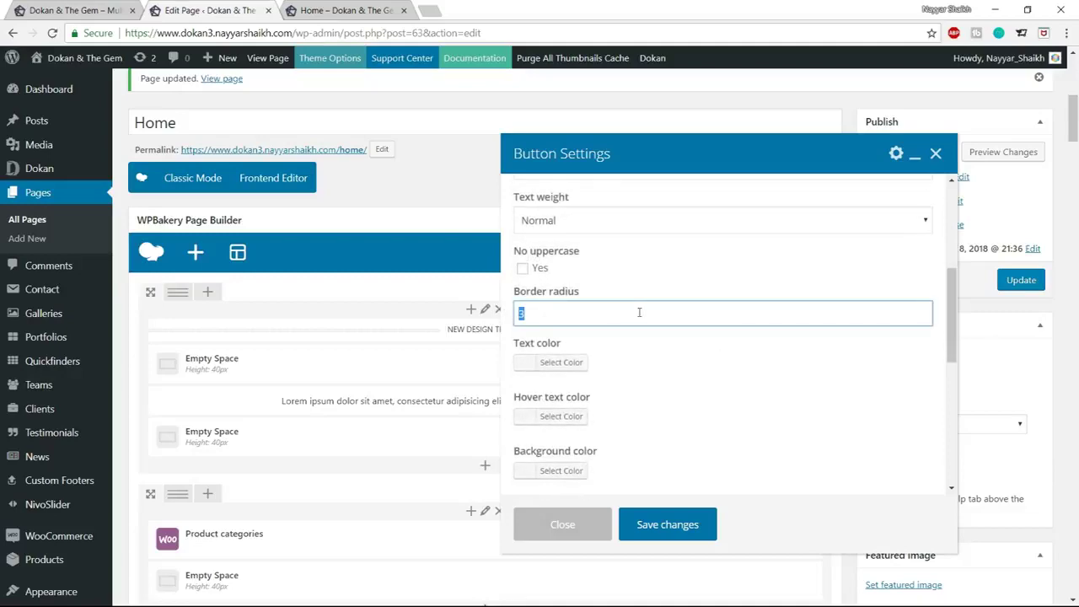
type("0")
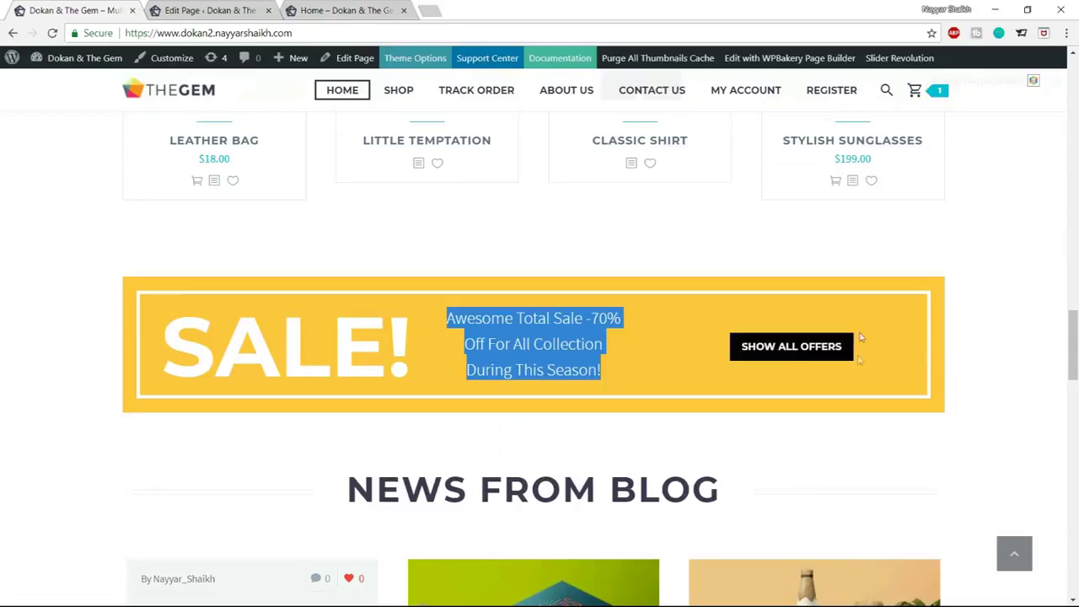
Set the sale button's text colour to white and its background colour to black
left_click(239, 10)
scroll(717, 355, "down", 2)
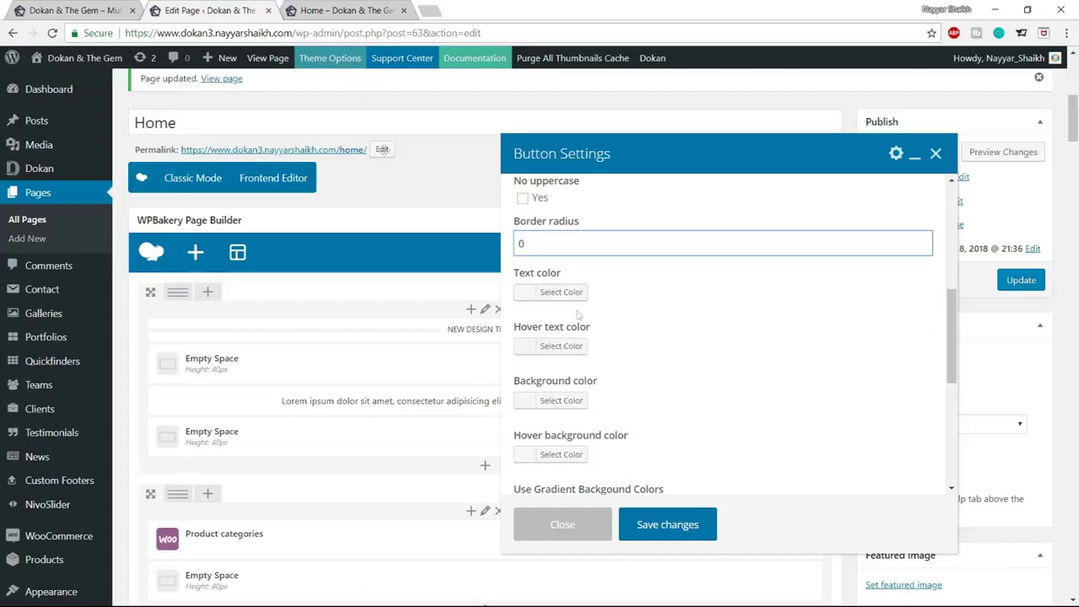
left_click(48, 8)
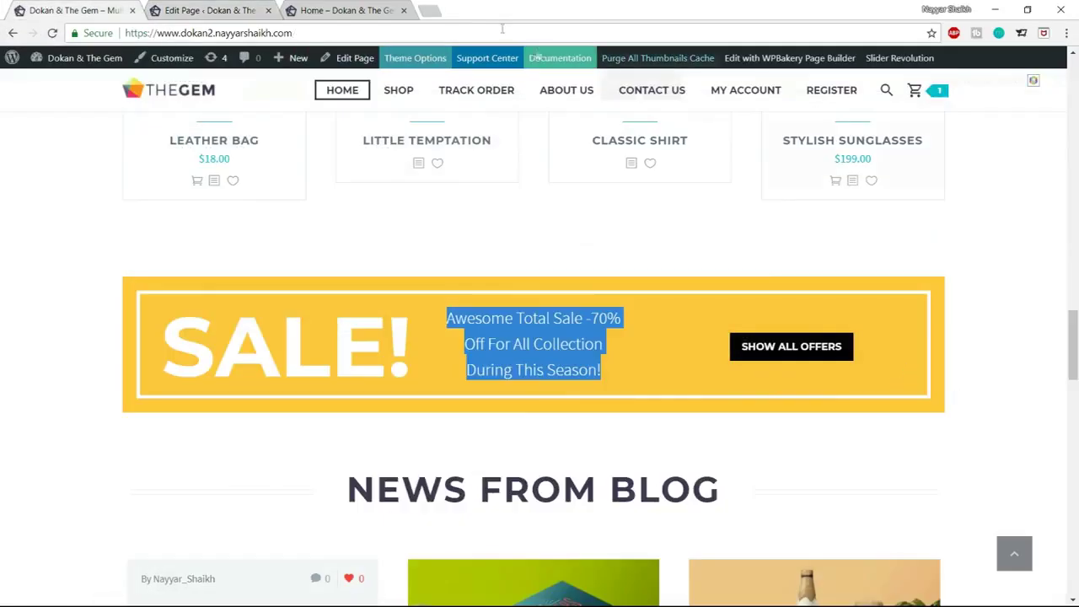
left_click(238, 10)
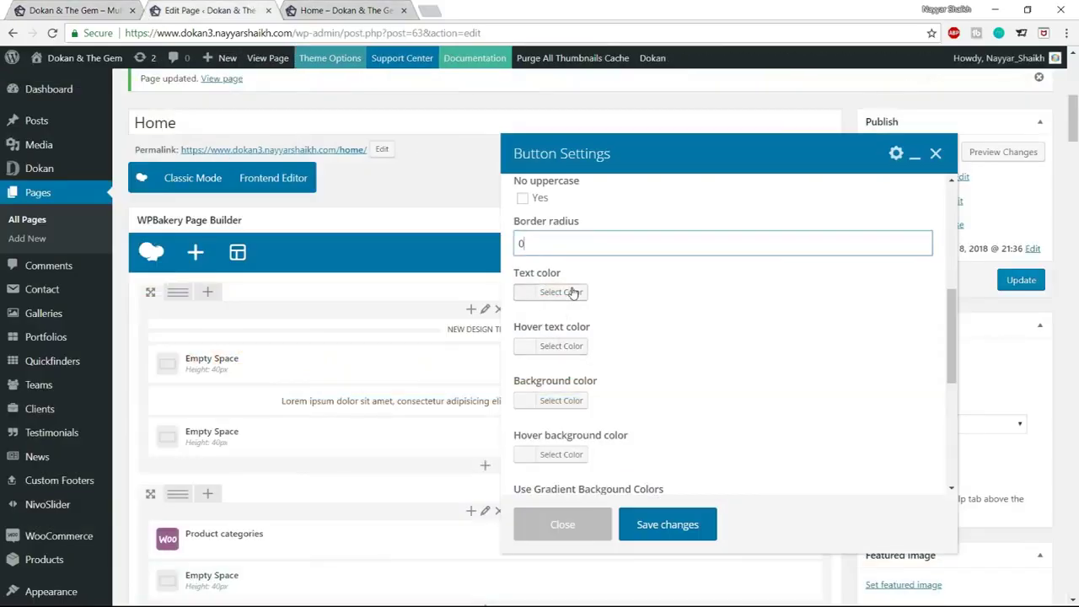
left_click(566, 291)
left_click(544, 455)
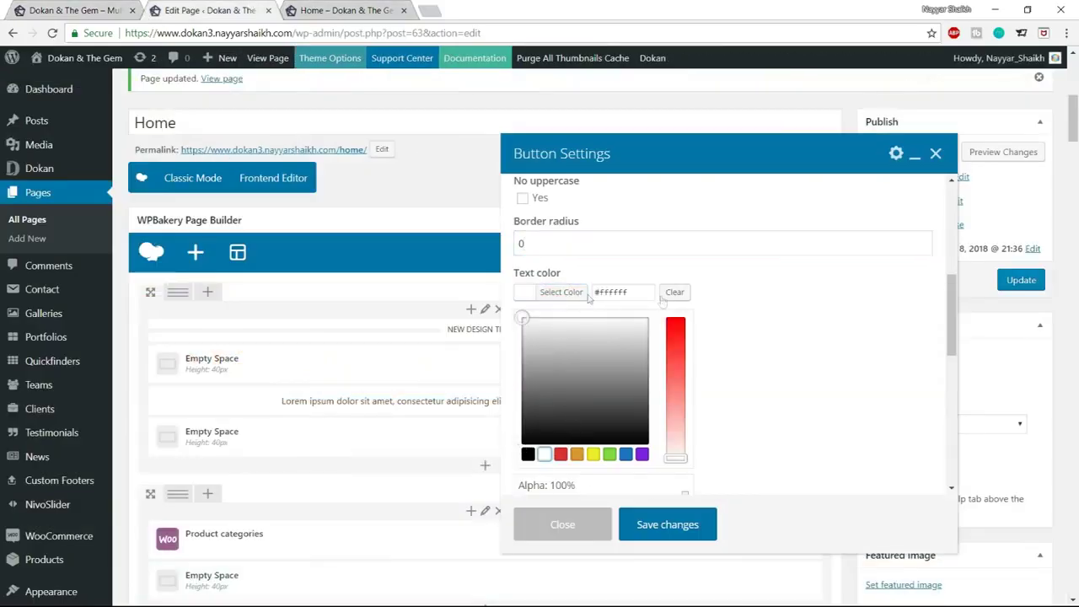
left_click(563, 291)
left_click(560, 400)
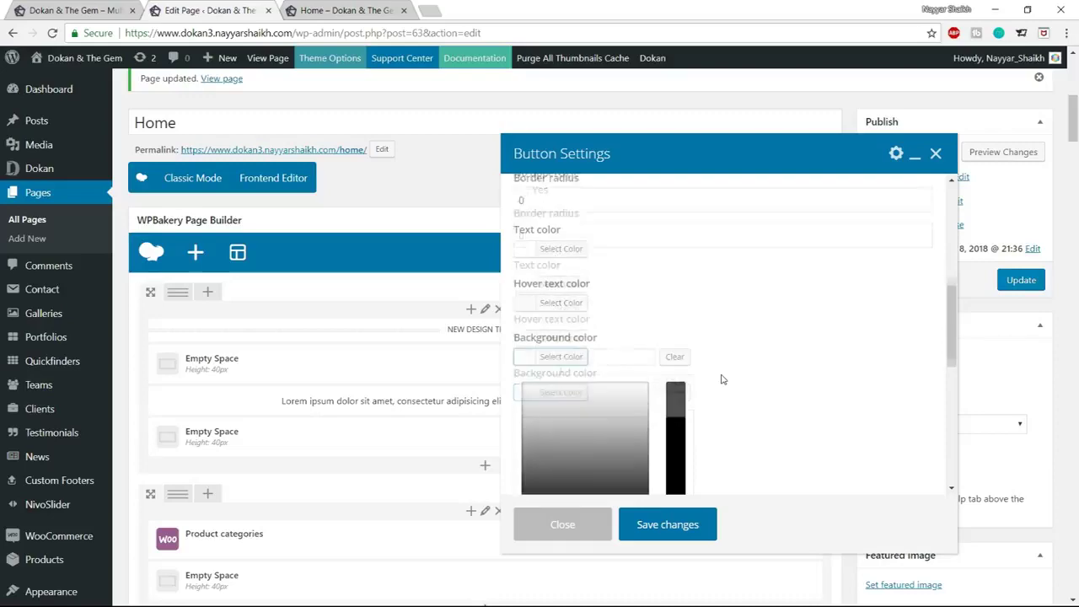
scroll(598, 455, "down", 2)
left_click(528, 421)
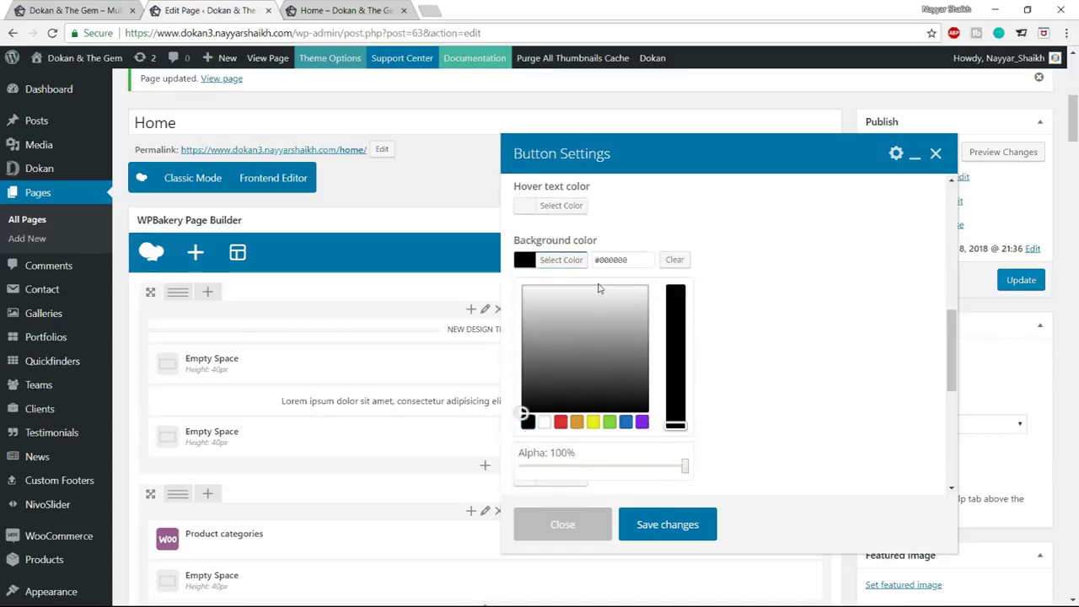
left_click(561, 258)
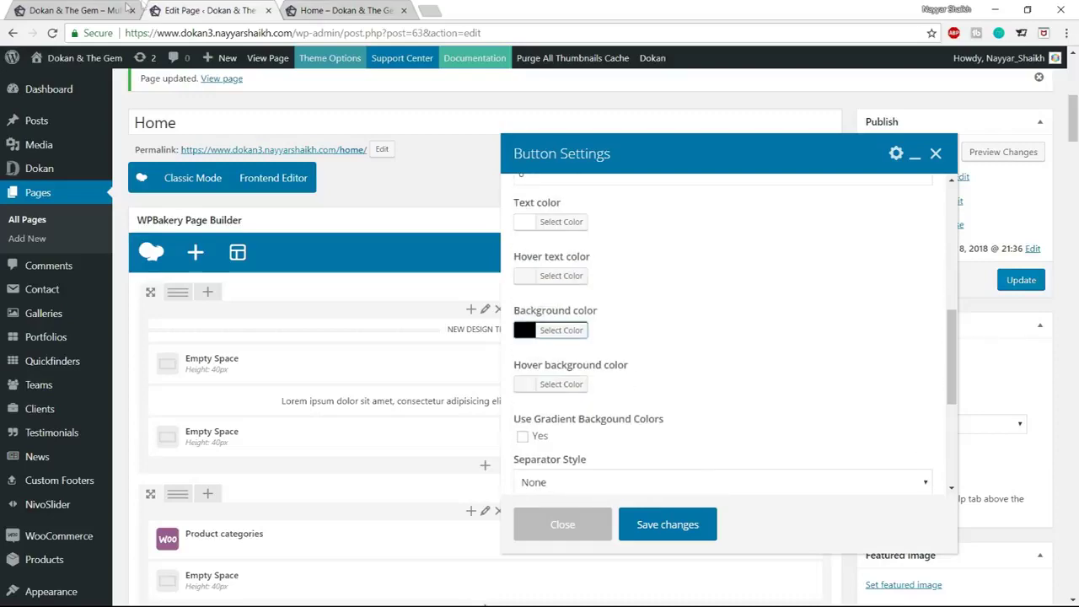
Set the button's hover text colour to black and hover background colour to white
left_click(139, 8)
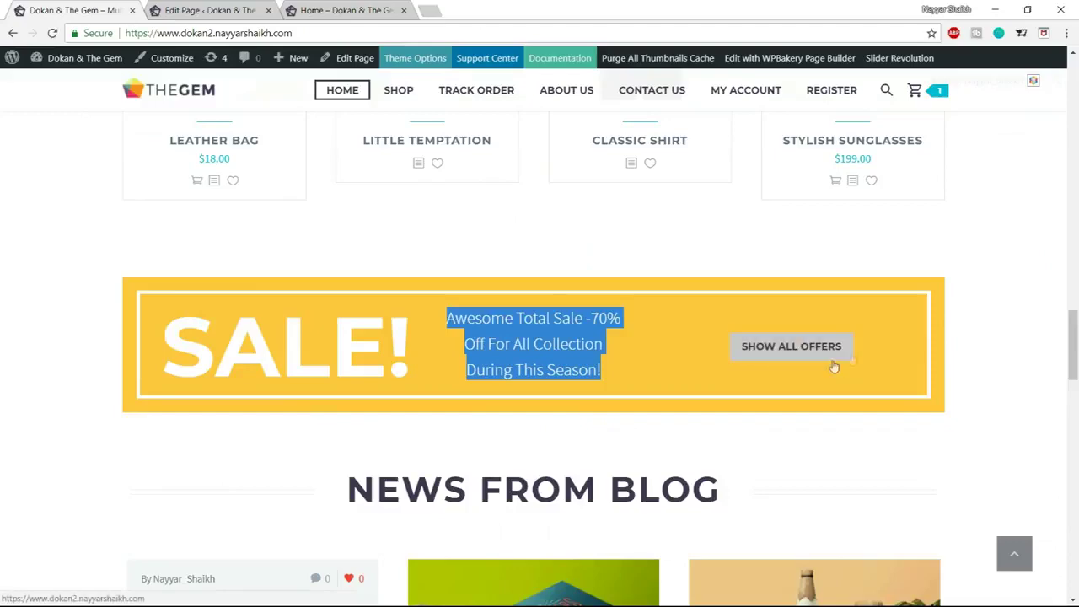
left_click(206, 10)
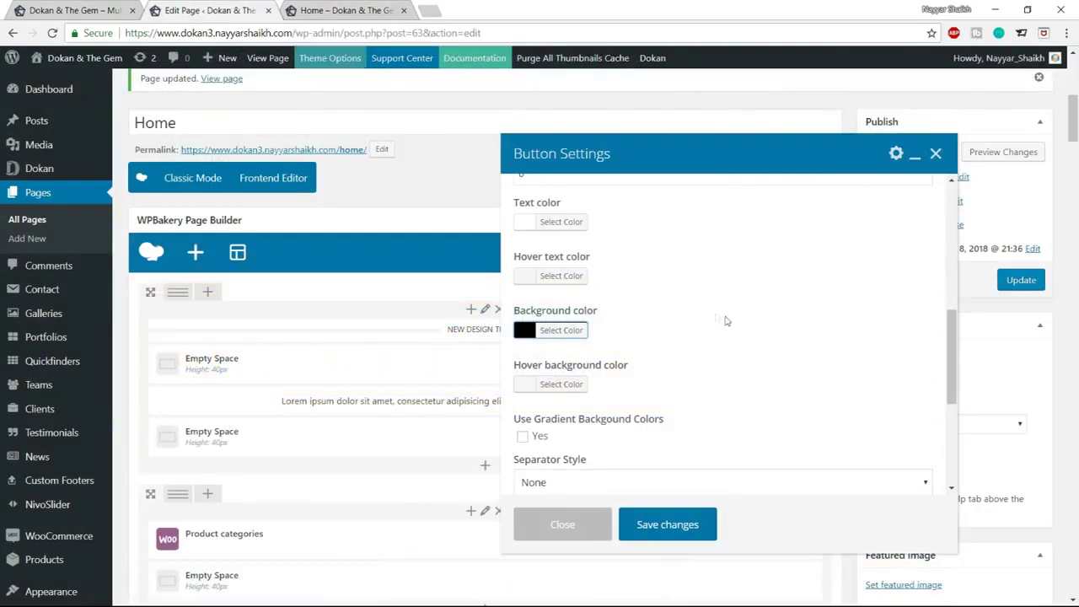
scroll(715, 315, "down", 1)
scroll(626, 333, "up", 2)
scroll(626, 332, "down", 2)
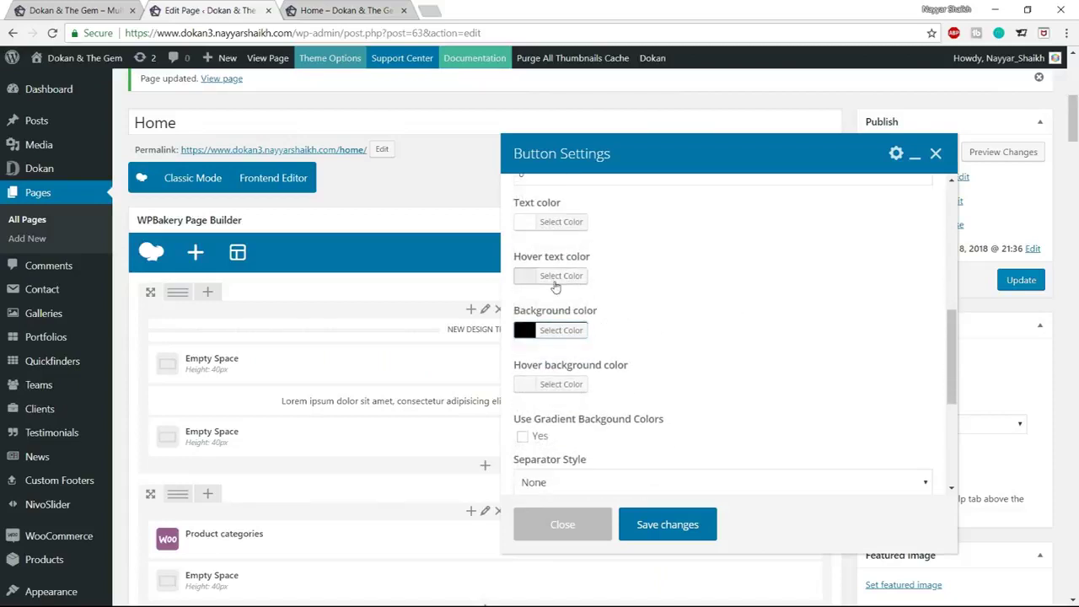
left_click(557, 279)
left_click(527, 438)
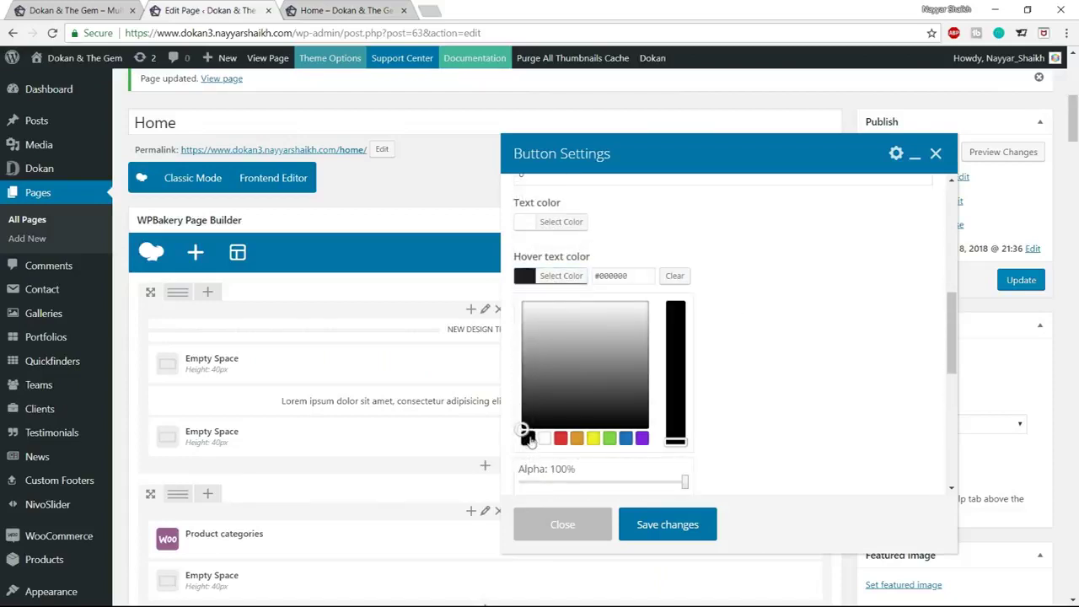
left_click(561, 276)
left_click(571, 385)
scroll(766, 363, "down", 2)
left_click(543, 476)
left_click(562, 315)
Save the button's new colour settings
scroll(759, 320, "down", 2)
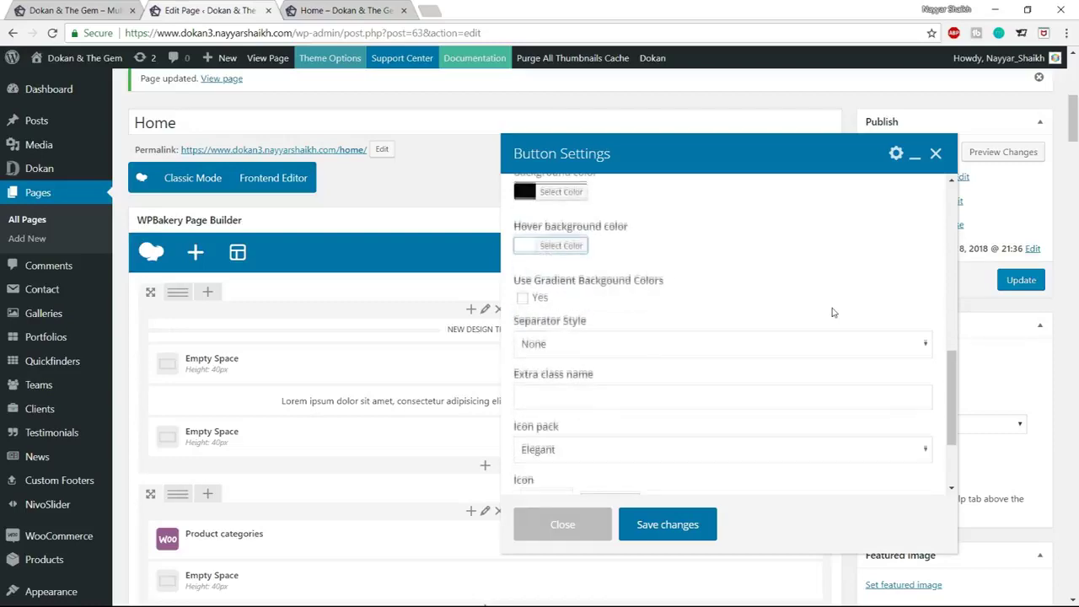
scroll(812, 329, "down", 3)
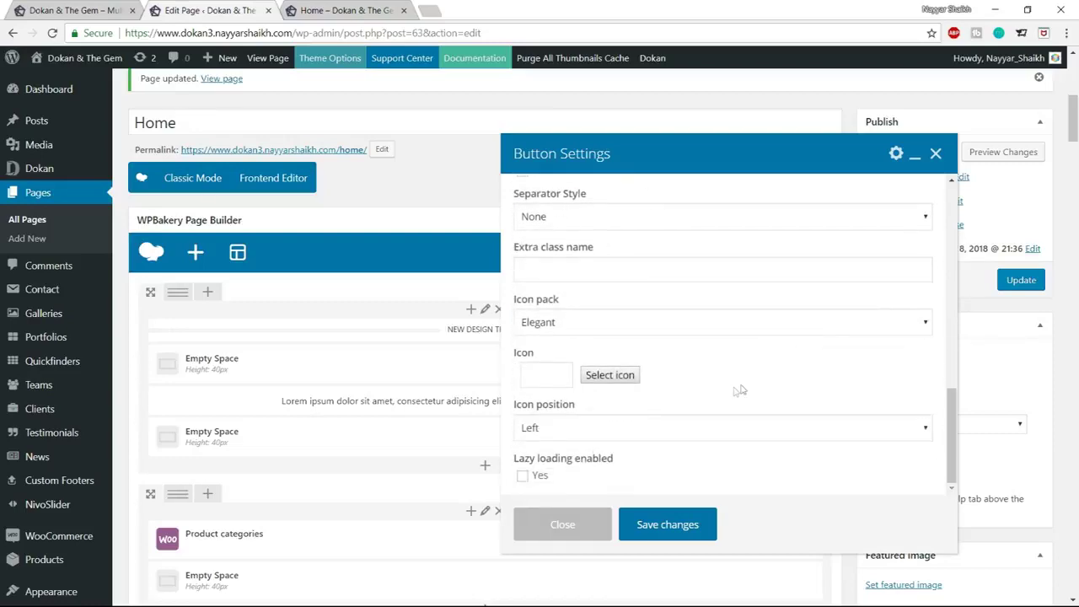
scroll(739, 391, "down", 3)
left_click(662, 527)
scroll(756, 430, "down", 2)
left_click_drag(756, 424, 713, 393)
scroll(712, 394, "down", 8)
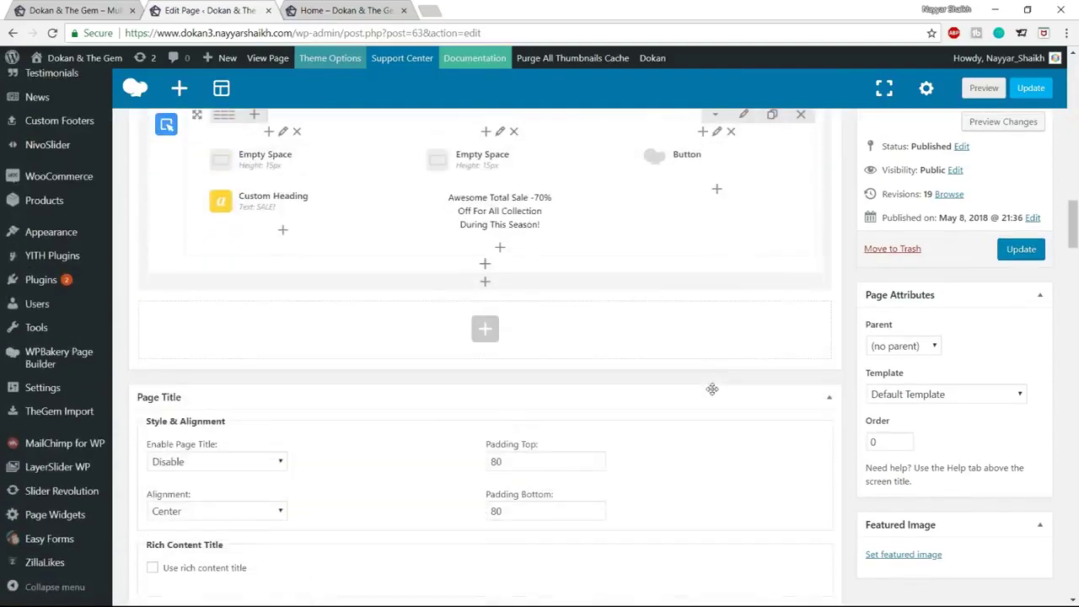
Move an Empty Space spacer above the Button in the right column, update, and reload the live page
scroll(713, 389, "up", 2)
left_click_drag(481, 295, 700, 301)
left_click(1032, 261)
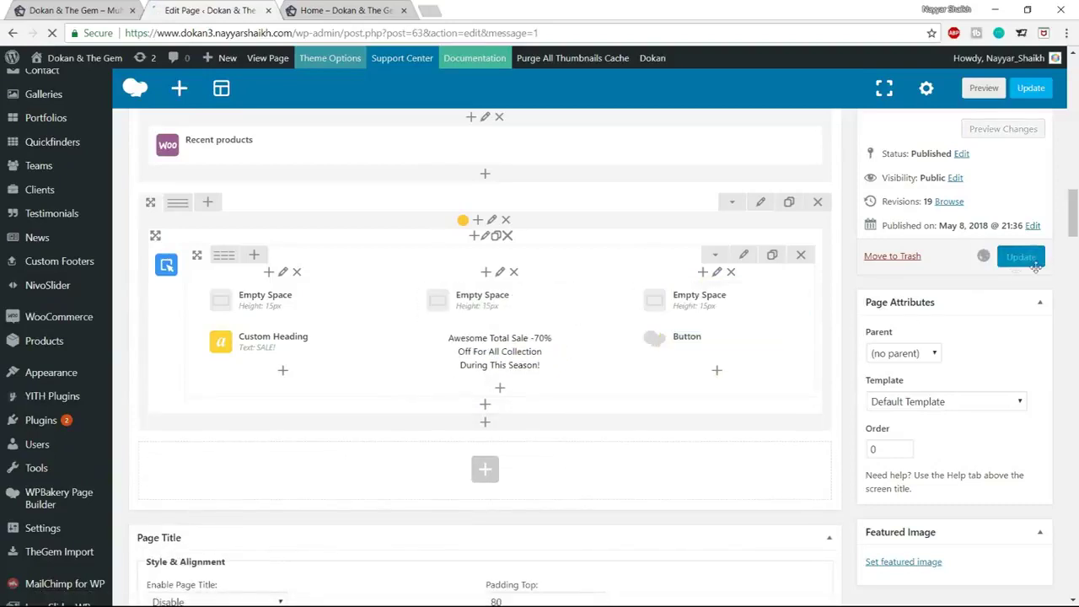
key("ctrl+Tab")
key("F5")
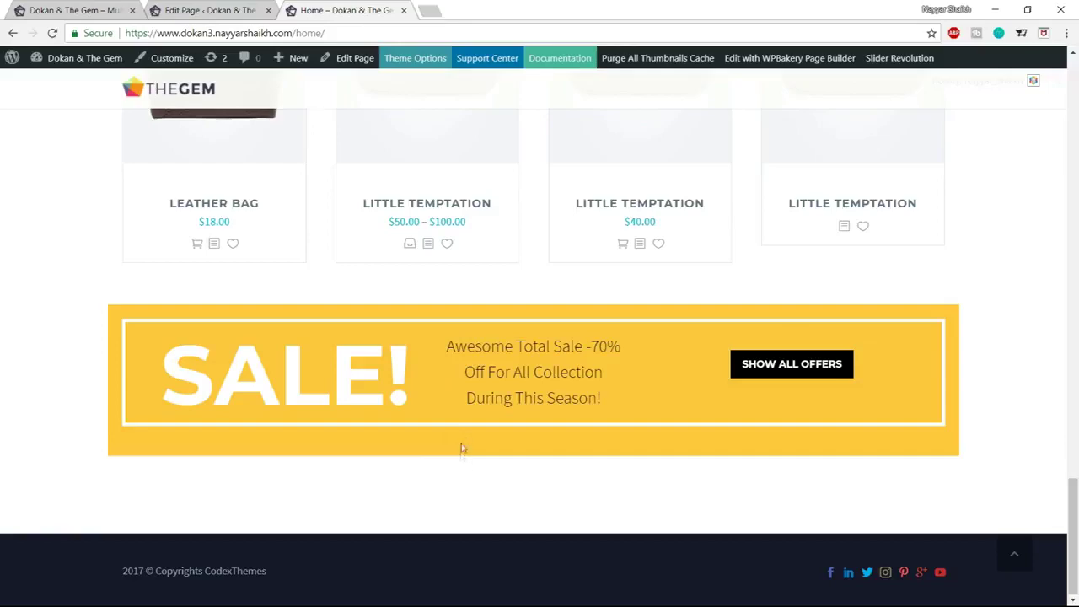
left_click(239, 9)
scroll(816, 326, "down", 10)
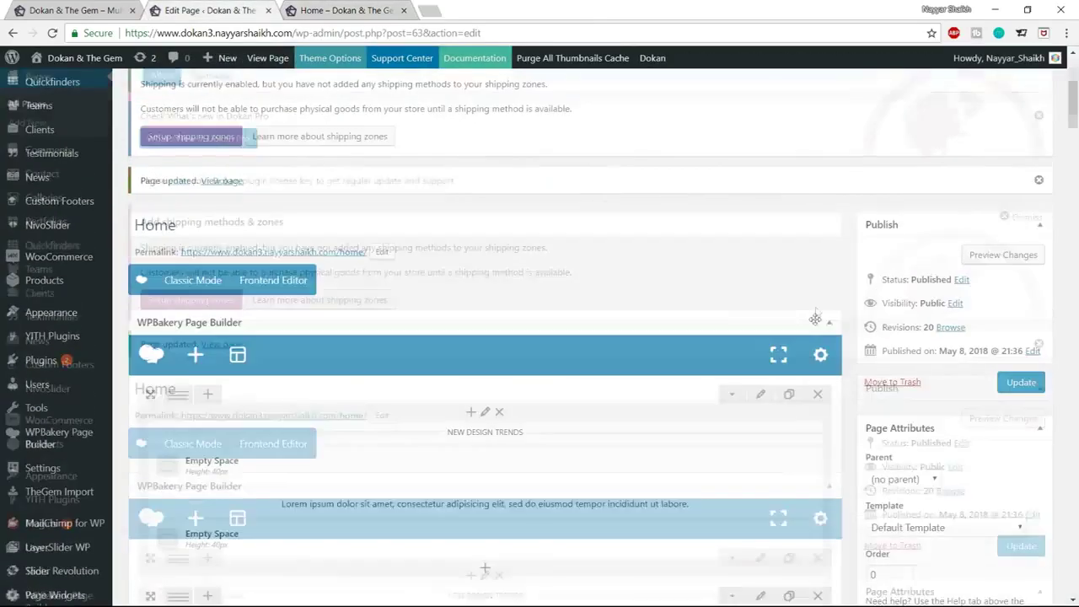
scroll(809, 328, "up", 3)
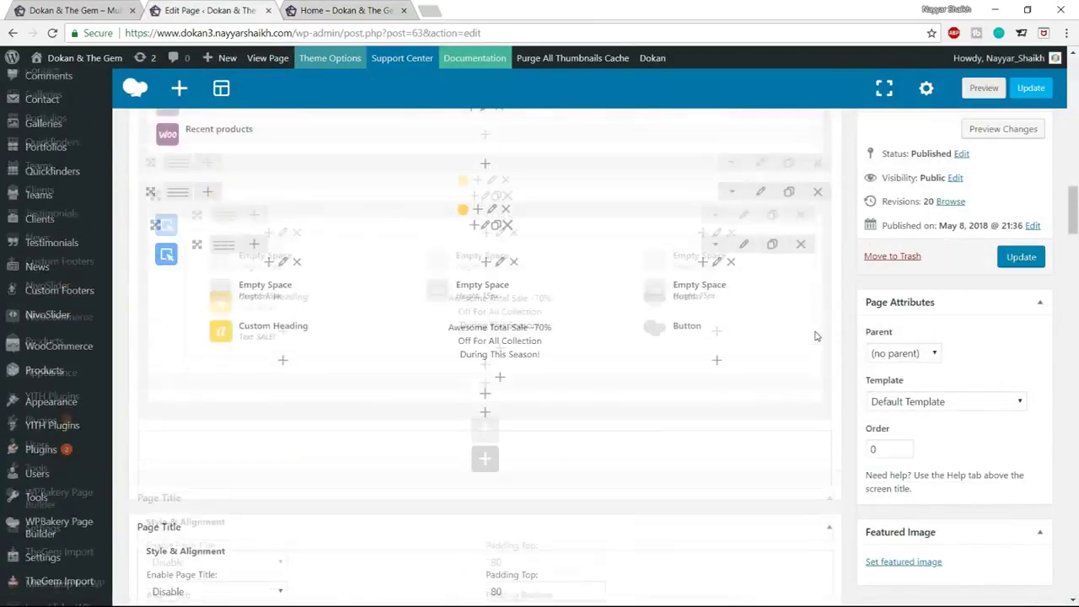
Change the right column's spacer height to 30px
left_click(732, 333)
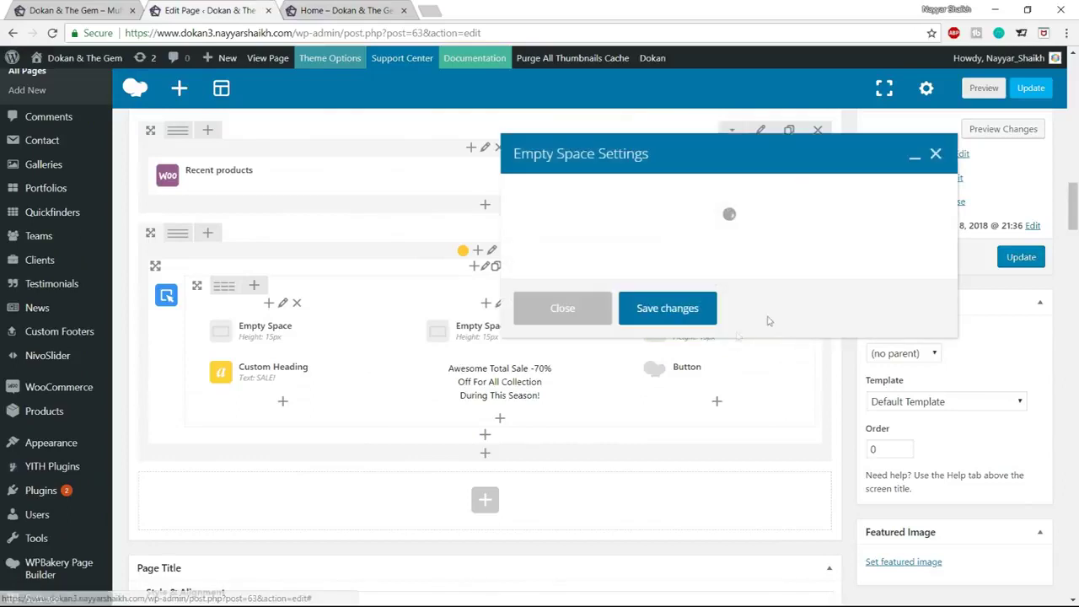
left_click_drag(528, 256, 511, 256)
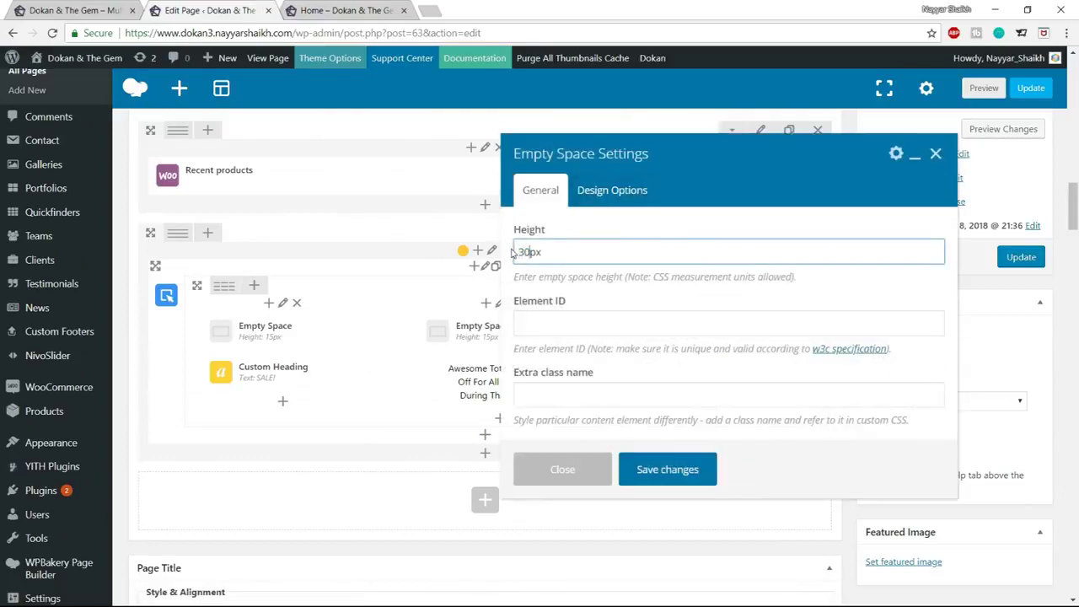
left_click(686, 472)
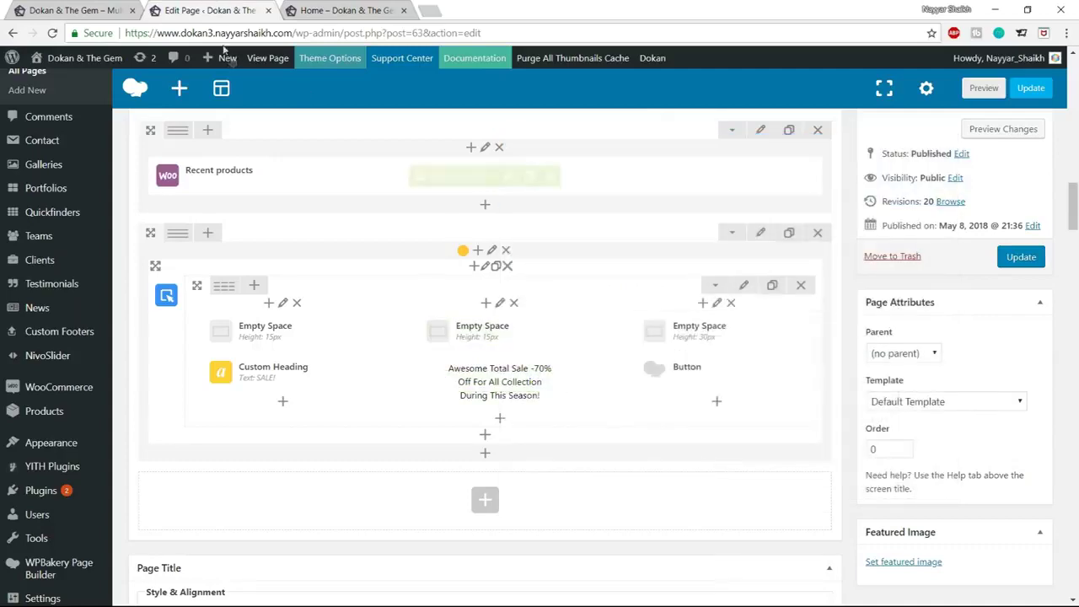
left_click(367, 8)
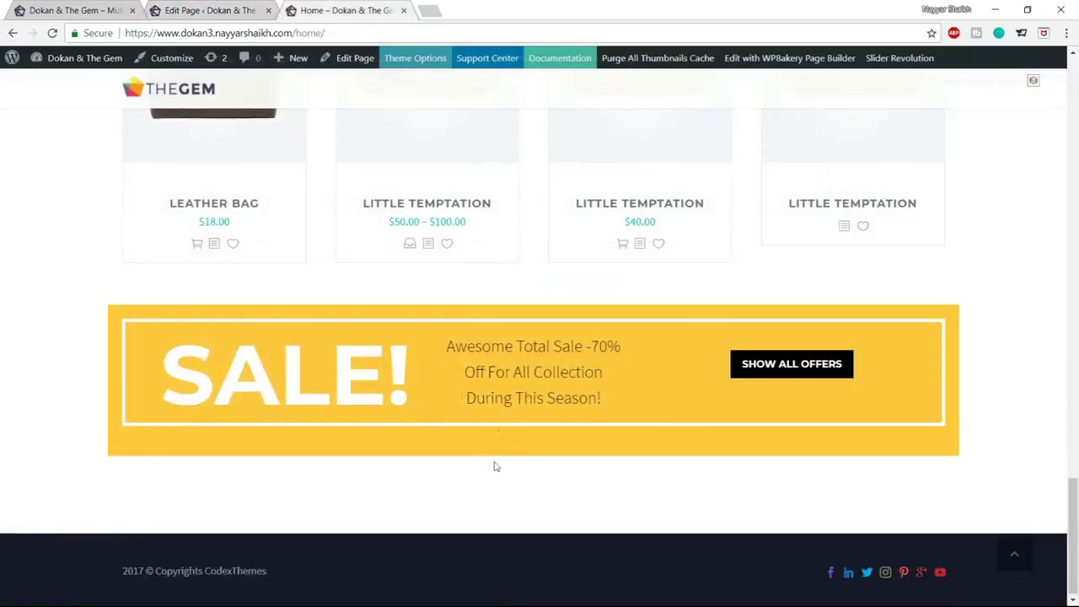
left_click(209, 10)
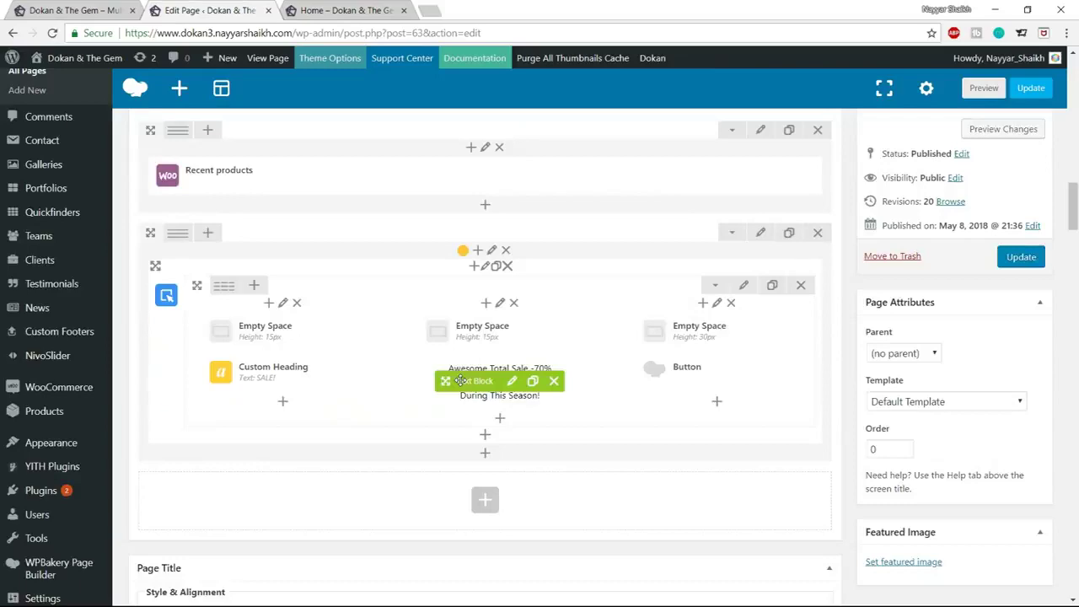
scroll(487, 388, "down", 1)
Add a Divider below the sale row, update the page, and reload the live home page
left_click(487, 387)
type("divi")
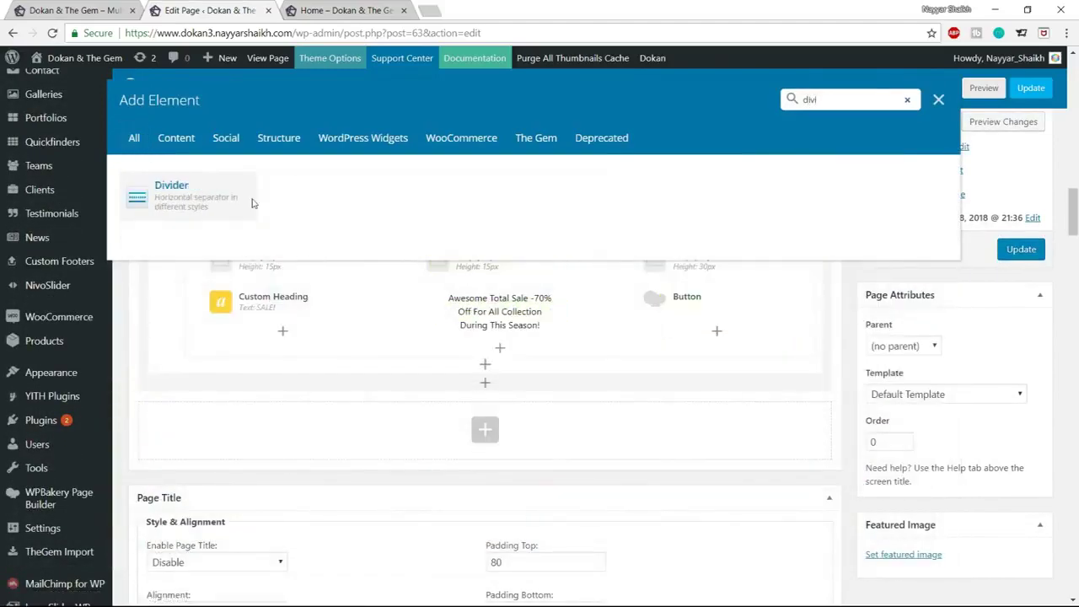
left_click(278, 240)
left_click(568, 324)
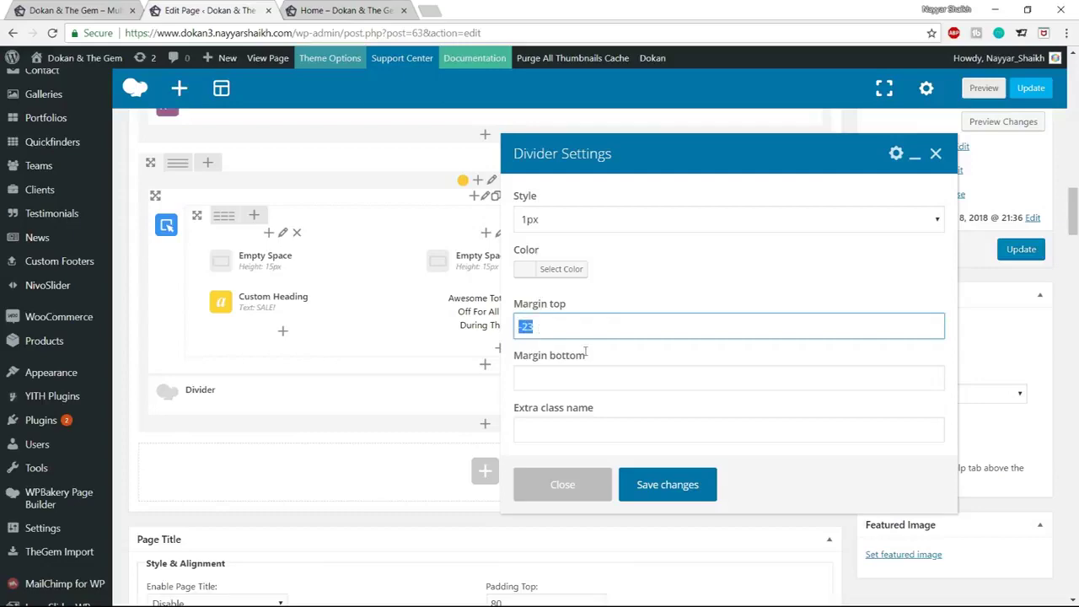
left_click(337, 10)
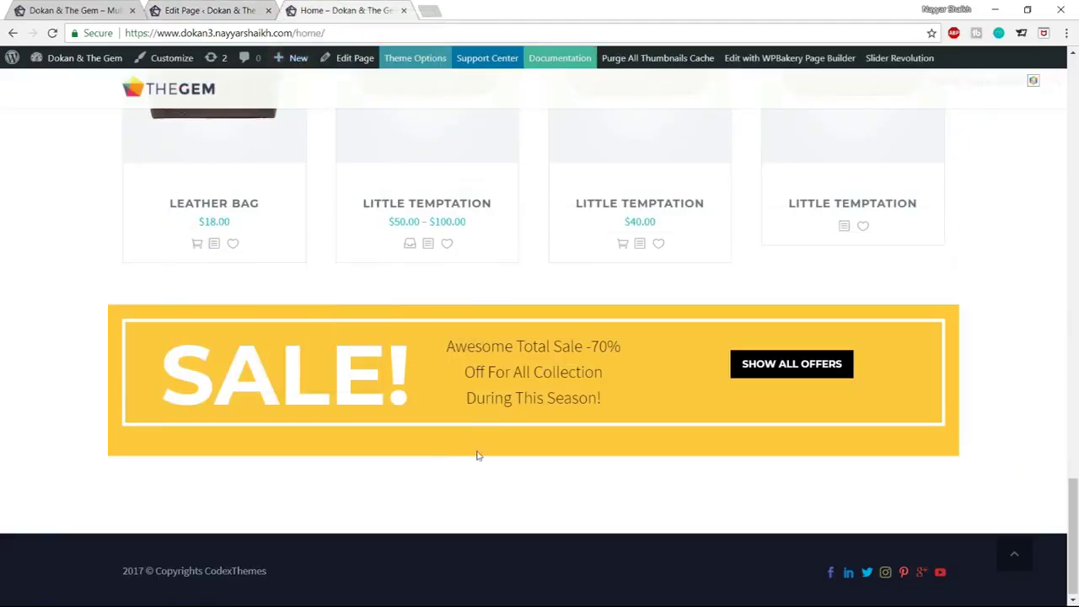
left_click(193, 10)
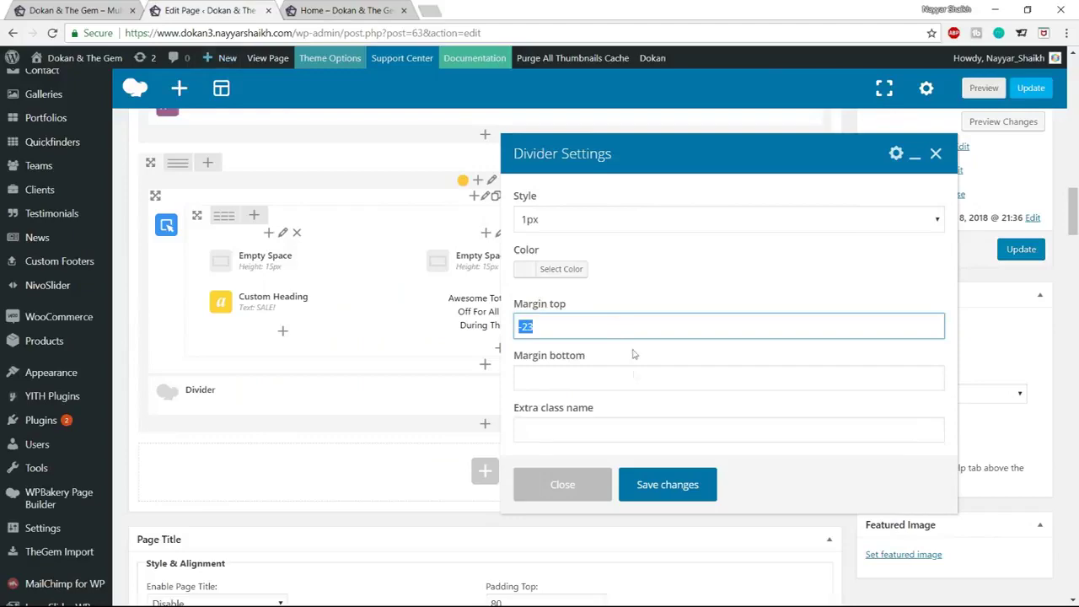
left_click(657, 489)
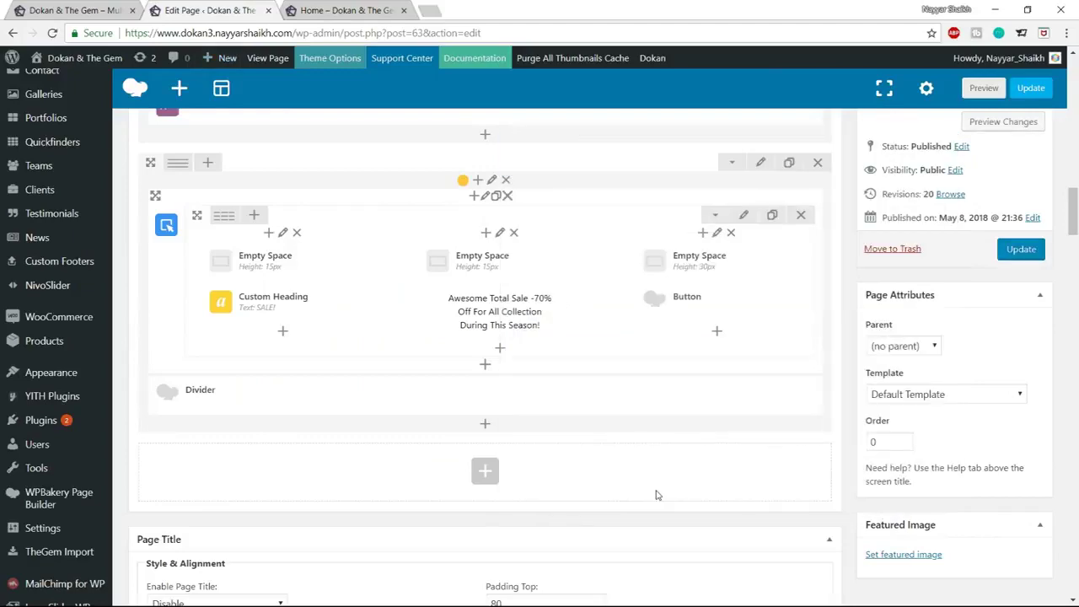
left_click(1021, 249)
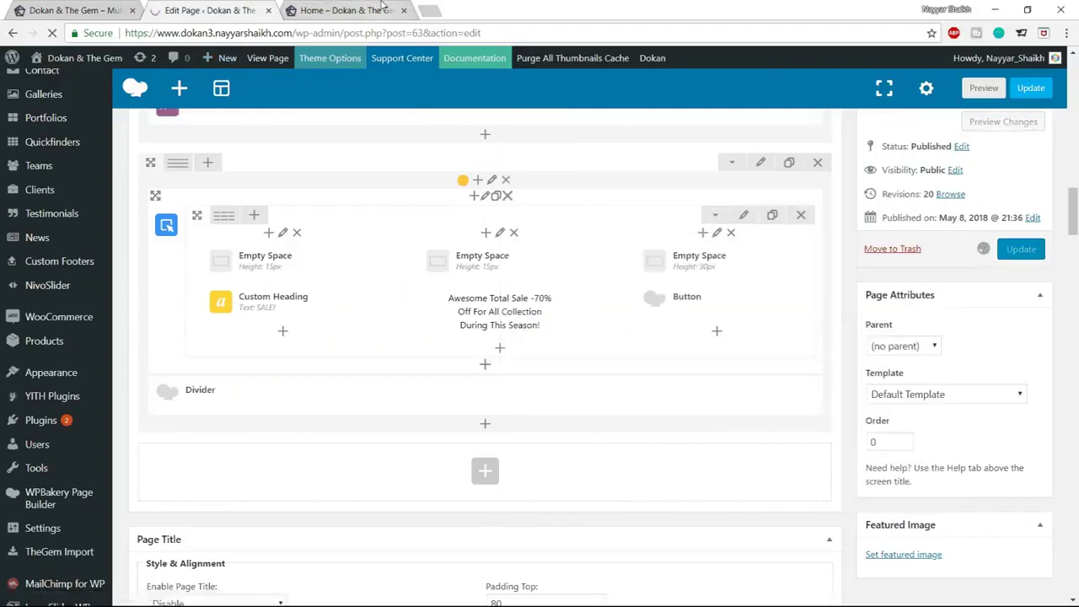
left_click(346, 10)
left_click(51, 33)
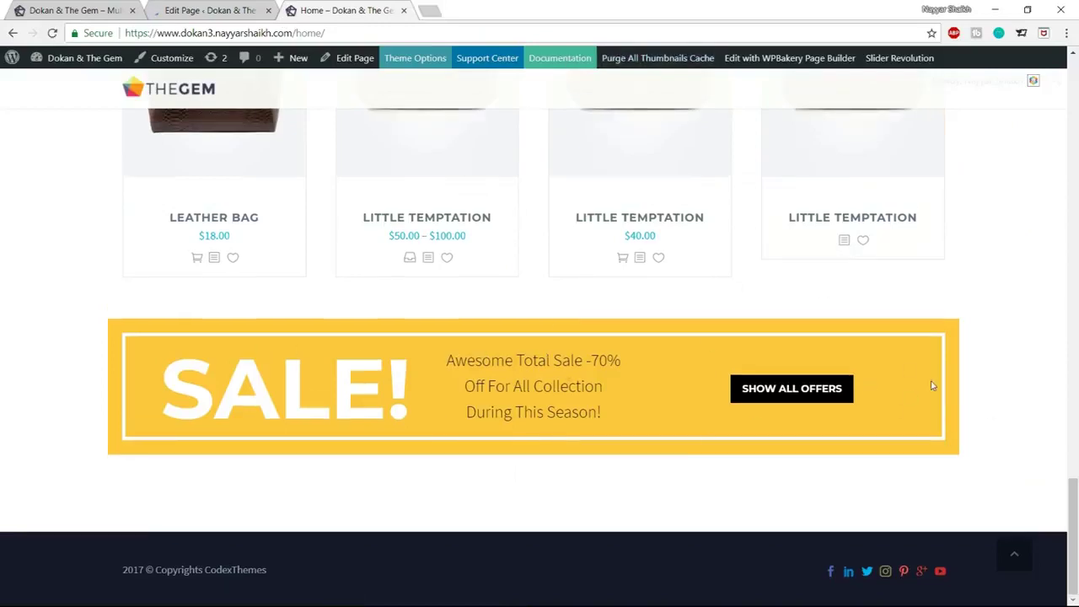
left_click(93, 12)
scroll(540, 337, "down", 5)
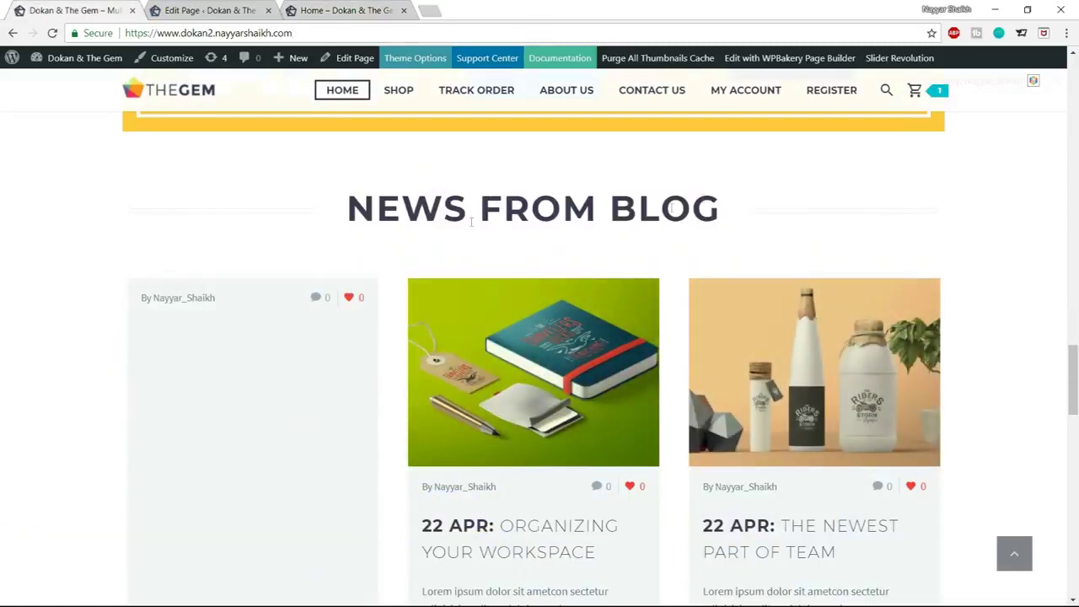
left_click_drag(347, 208, 747, 203)
left_click(748, 203)
left_click(211, 10)
scroll(685, 381, "down", 5)
scroll(685, 381, "down", 10)
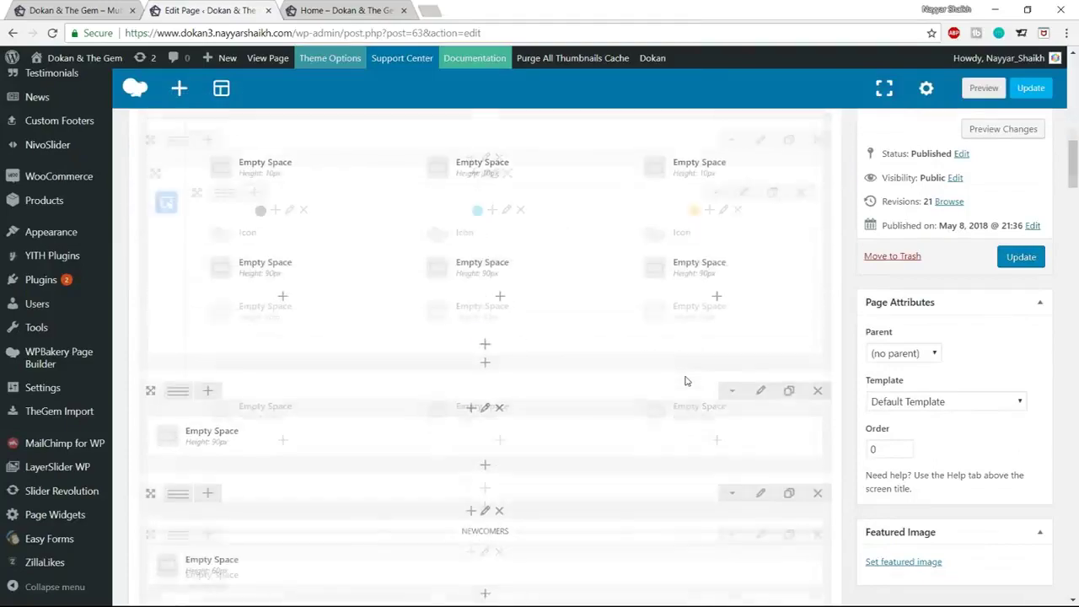
Clone the NEWCOMERS separator row and drag the copy below the Divider row
left_click(346, 10)
scroll(492, 322, "up", 10)
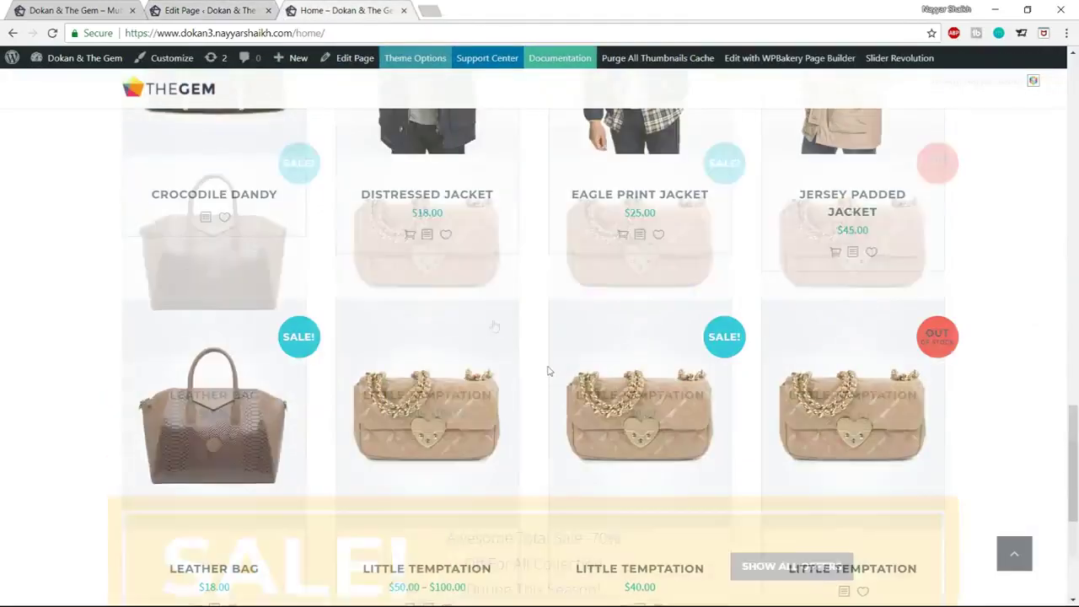
scroll(376, 323, "down", 1)
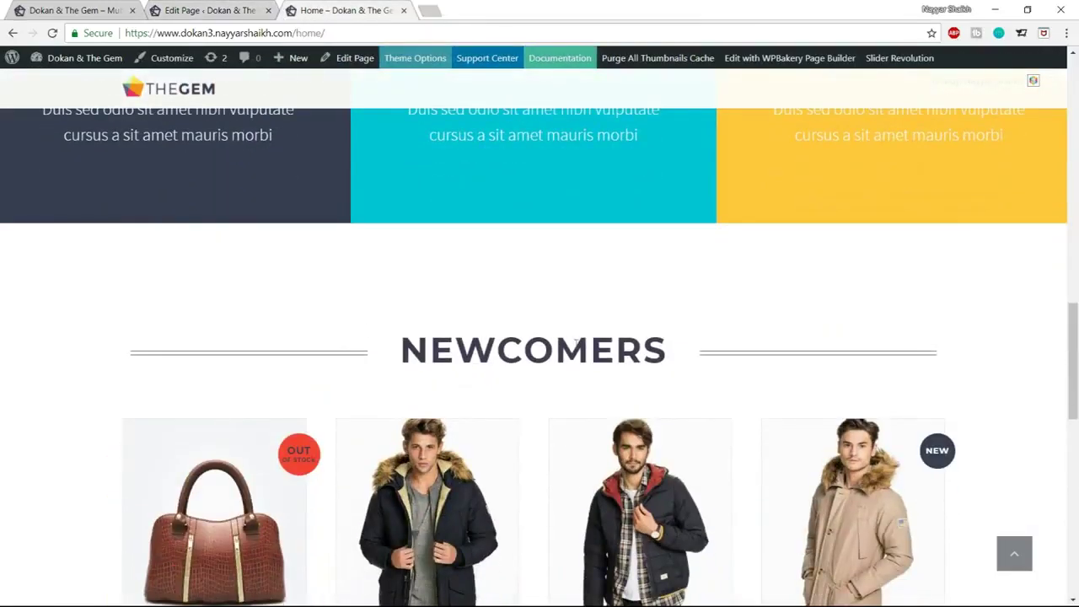
left_click(207, 8)
scroll(531, 363, "up", 5)
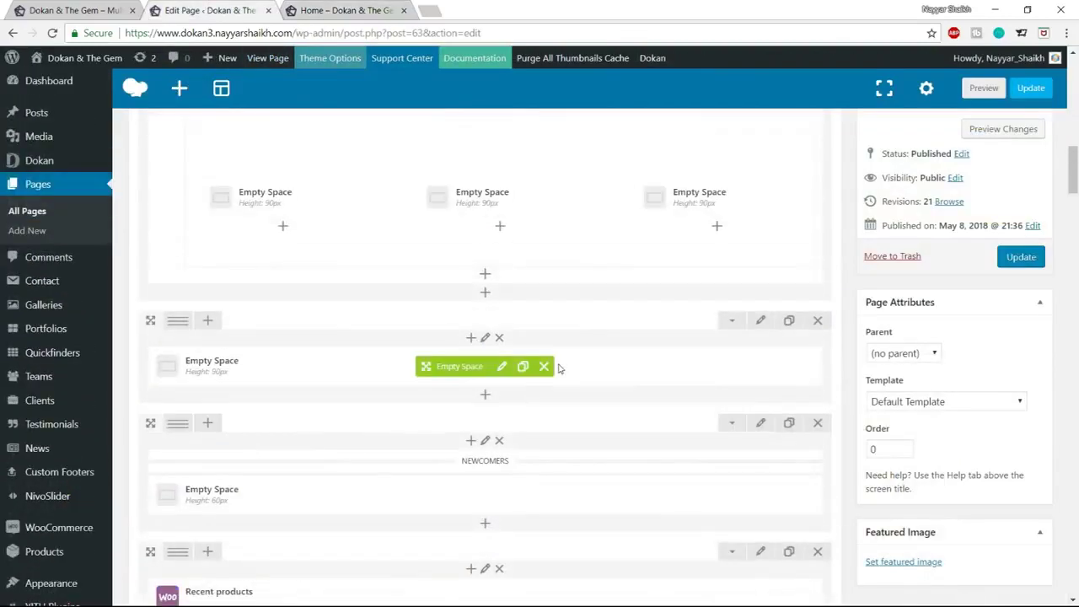
scroll(529, 371, "up", 5)
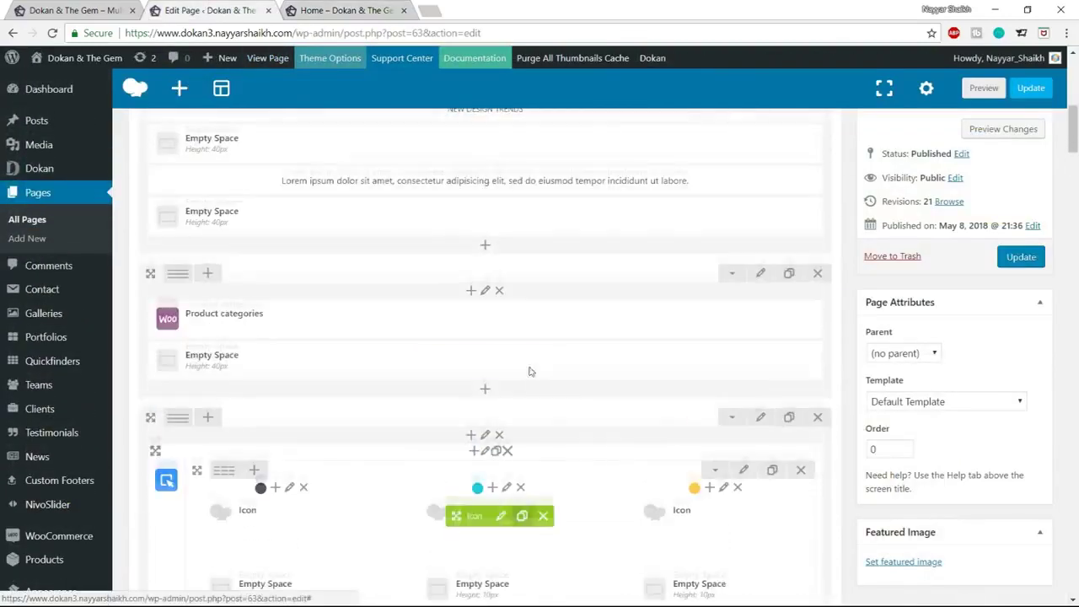
scroll(426, 361, "up", 2)
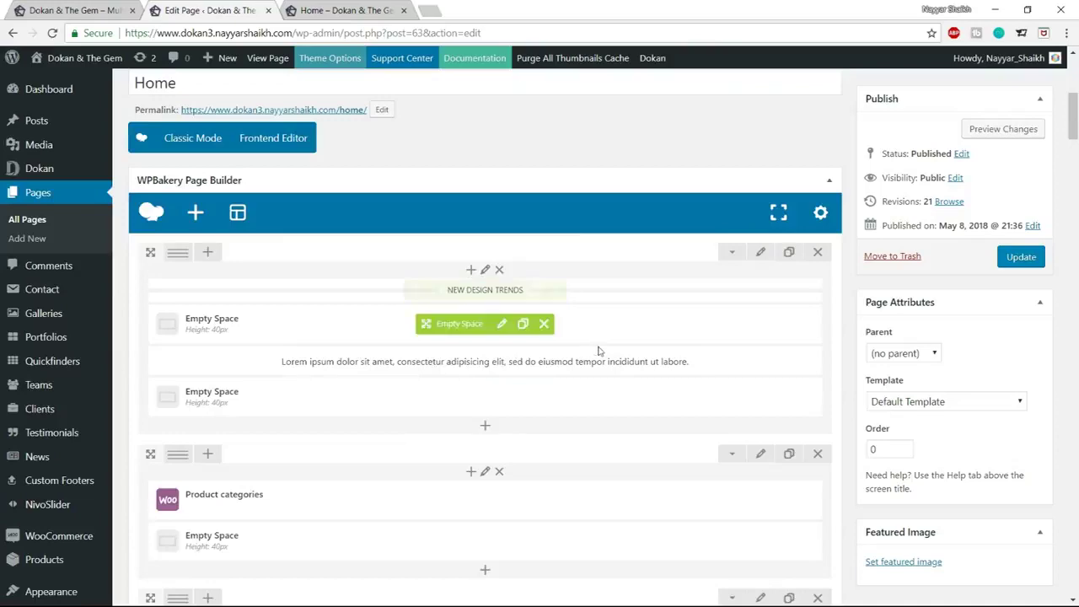
scroll(609, 352, "down", 4)
scroll(608, 351, "down", 7)
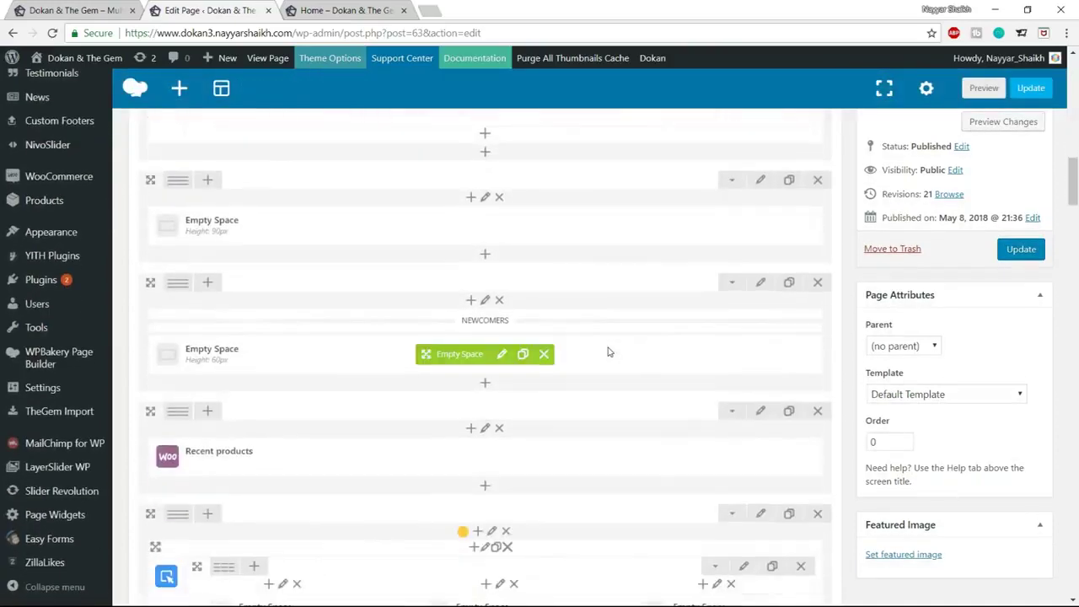
left_click(790, 284)
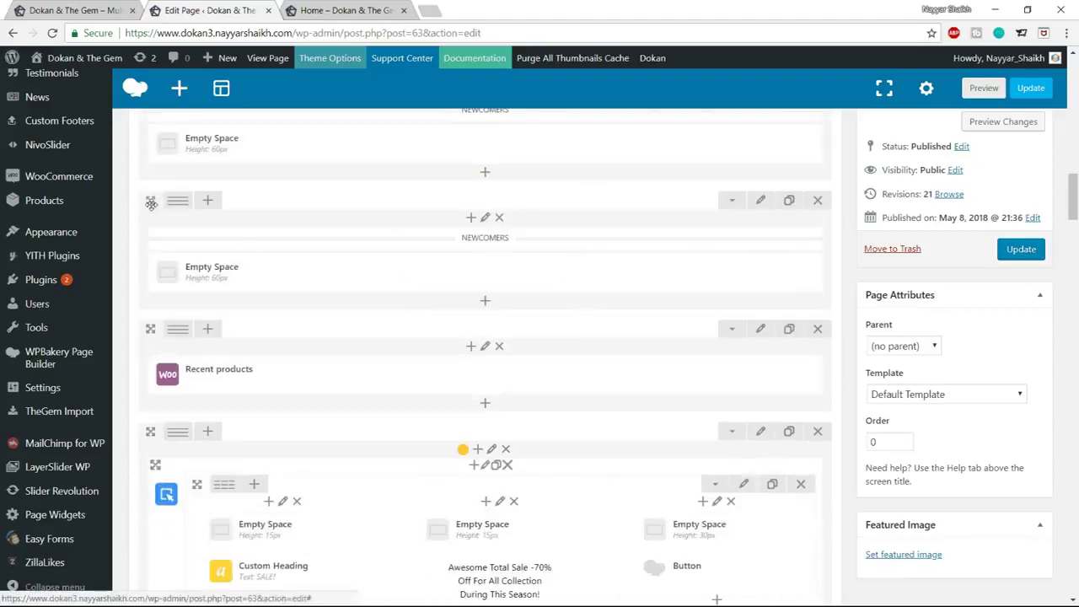
mouse_move(150, 200)
left_mouse_down()
mouse_move(186, 535)
mouse_move(186, 472)
left_mouse_up()
scroll(506, 405, "down", 2)
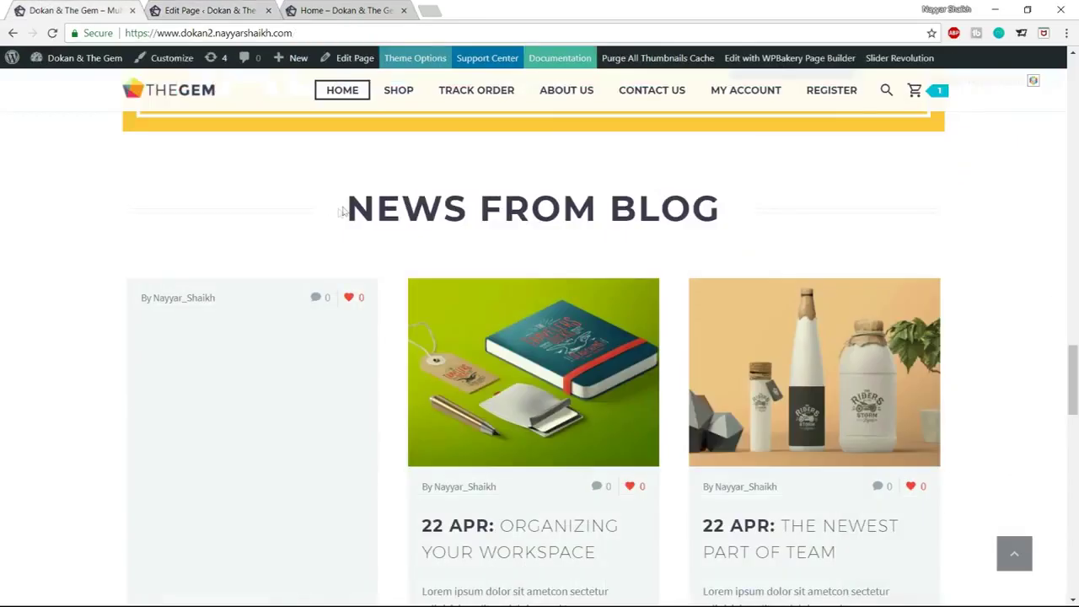
Replace the copied separator's title NEWCOMERS with NEWS FROM BLOG and save it
triple_click(621, 208)
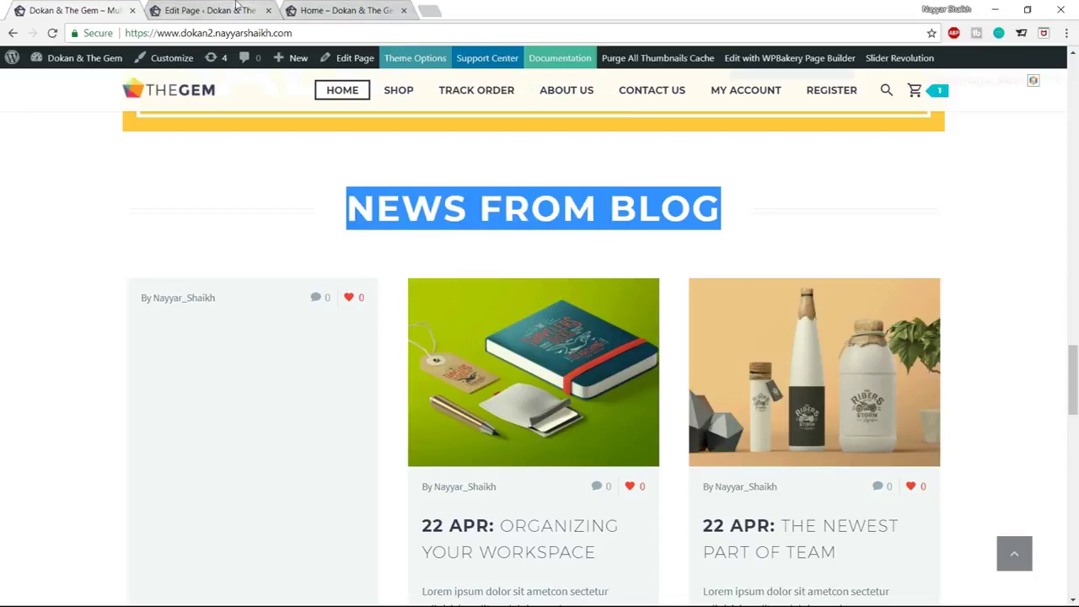
left_click(236, 9)
left_click(513, 296)
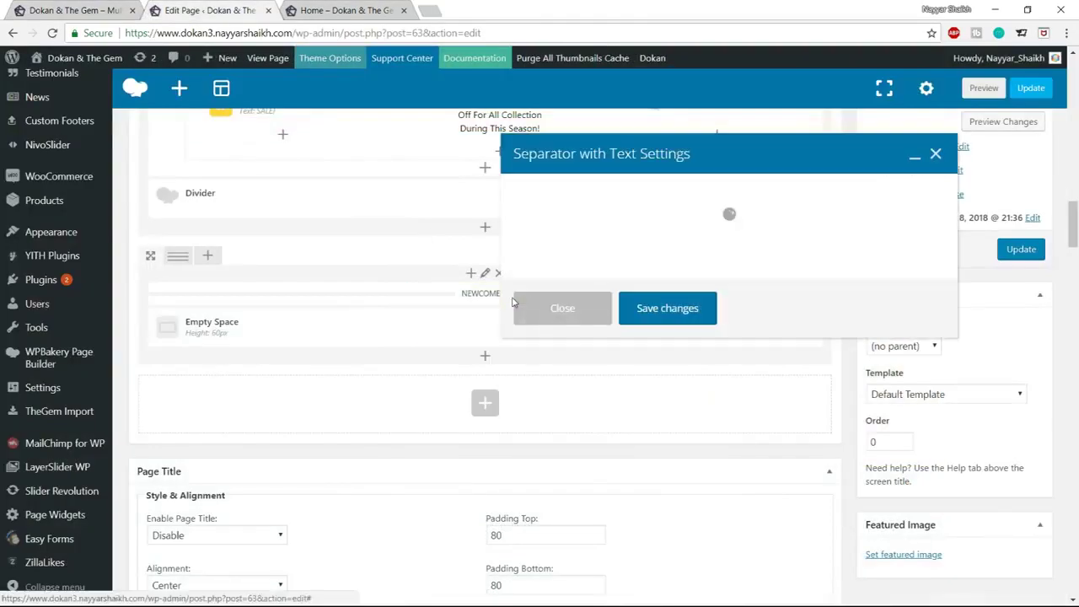
left_click(582, 346)
key("ctrl+a")
type("NEWS FROM BLOG")
left_click(684, 527)
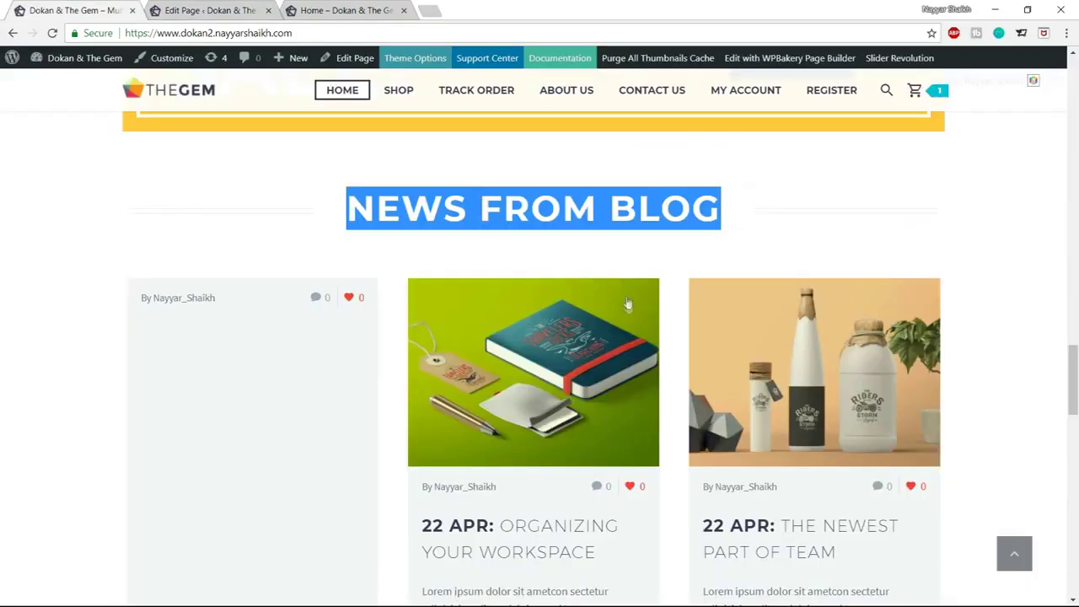
scroll(628, 302, "up", 2)
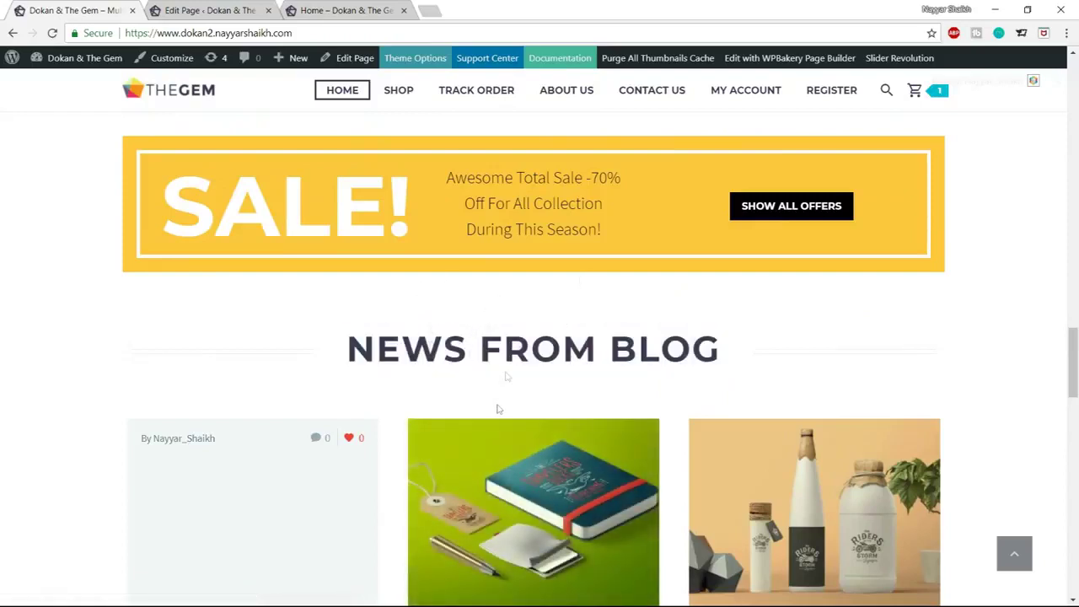
left_click(253, 8)
scroll(279, 334, "down", 2)
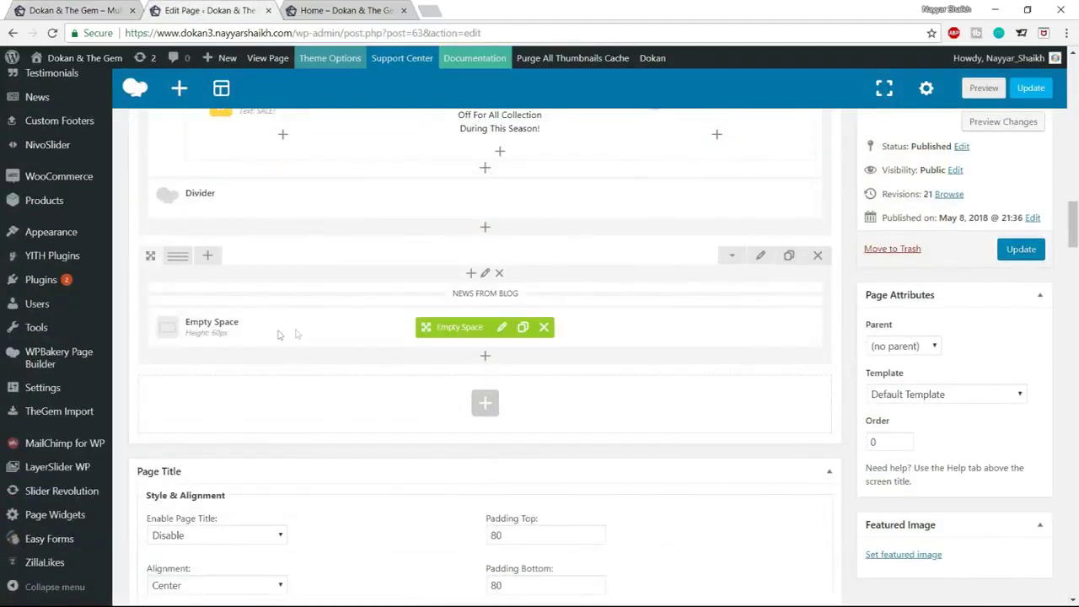
Set the spacer below the heading to 80px and place a clone above the heading
left_click(502, 327)
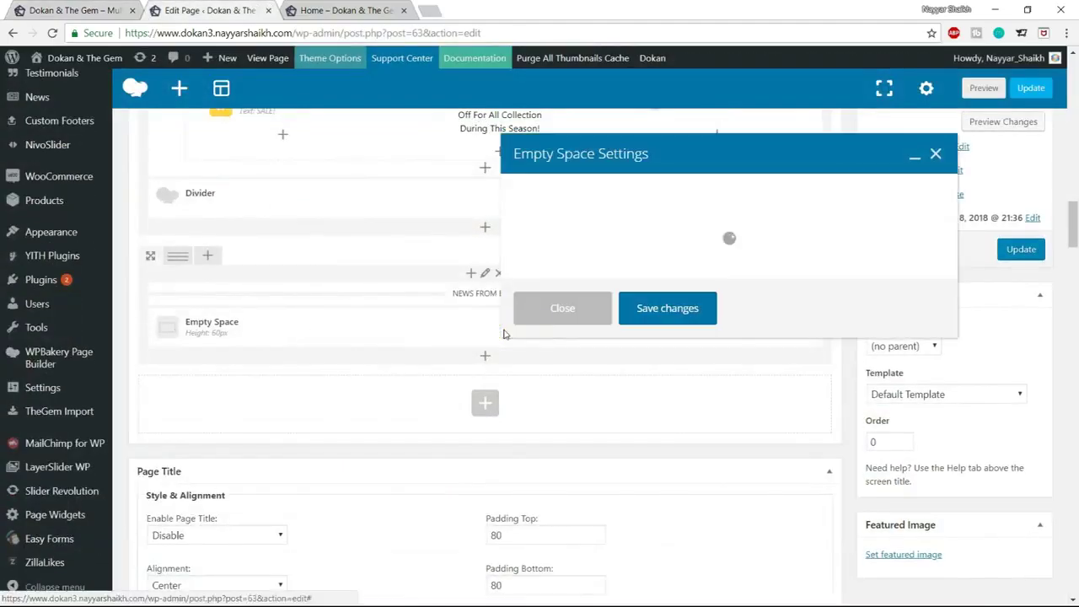
left_click_drag(529, 253, 499, 244)
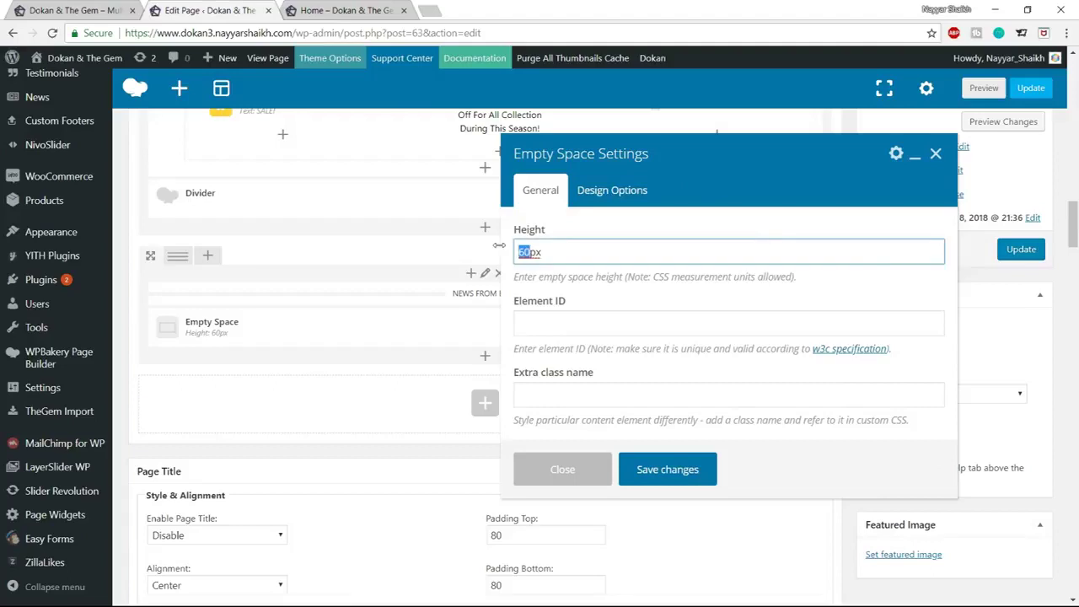
left_click(667, 470)
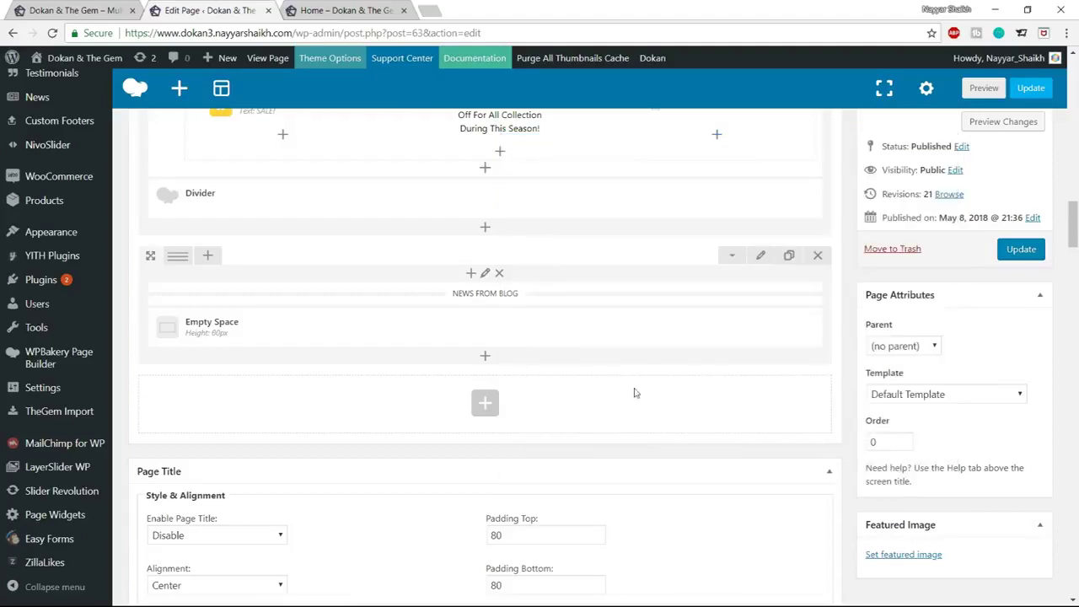
left_click(522, 327)
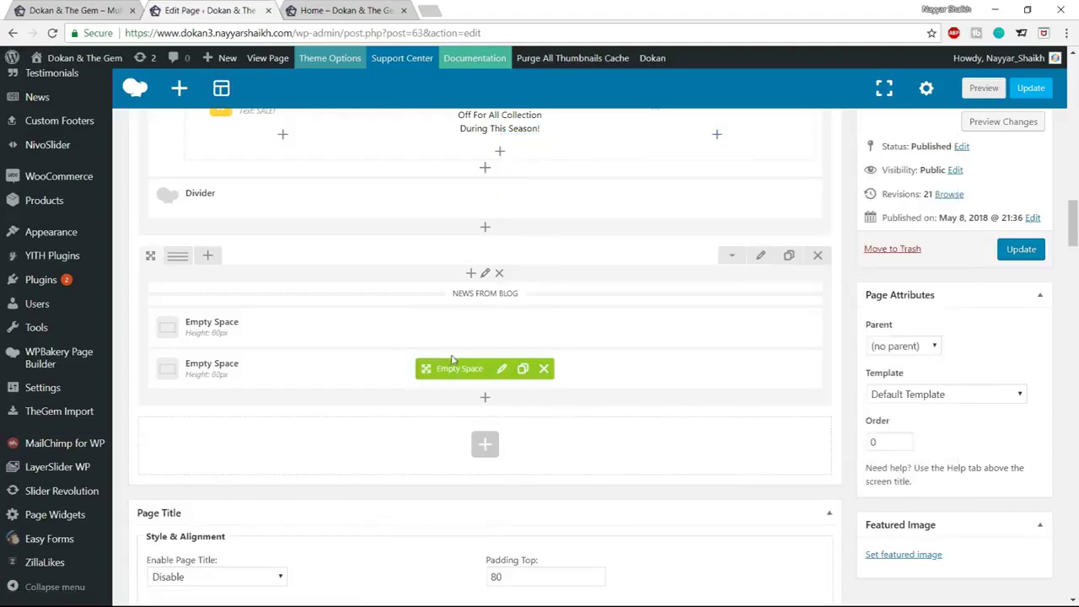
left_click_drag(459, 329, 460, 287)
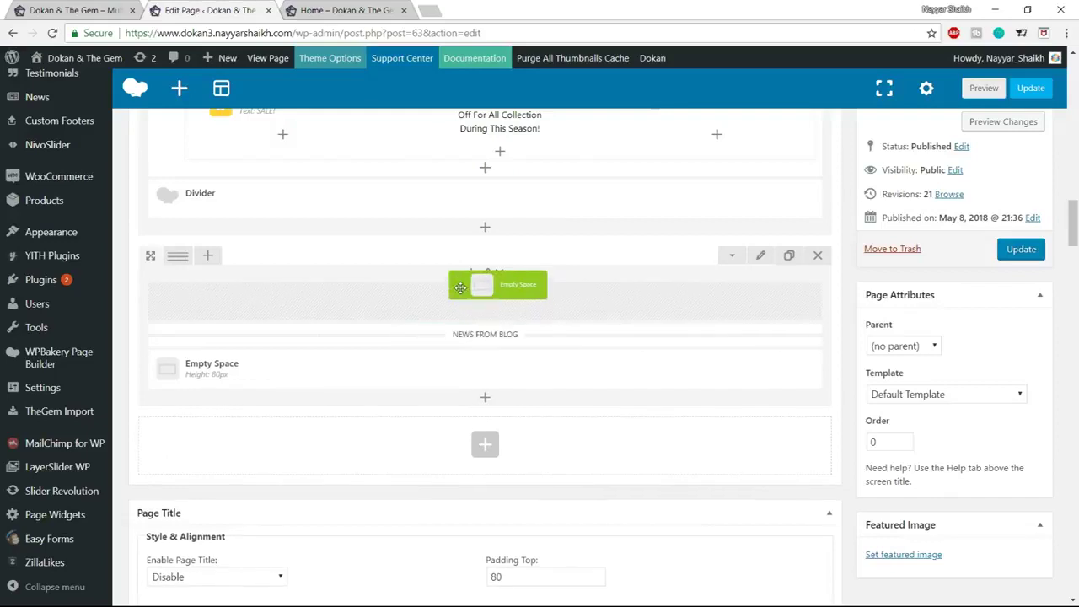
left_click_drag(497, 336, 506, 342)
Change the top spacer's height to 90px
left_click(511, 334)
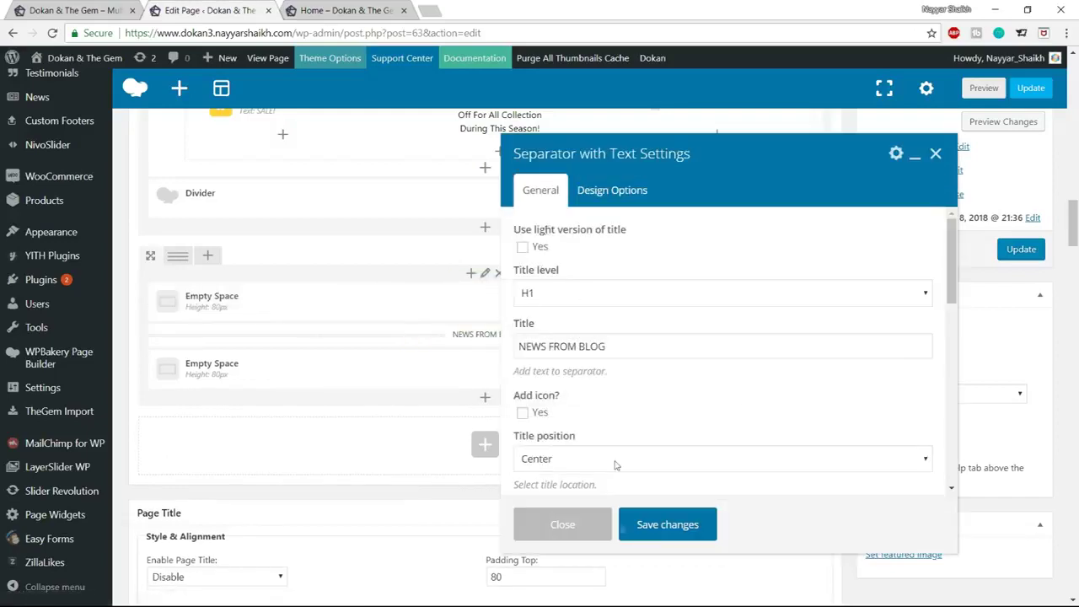
left_click(552, 529)
left_click(504, 302)
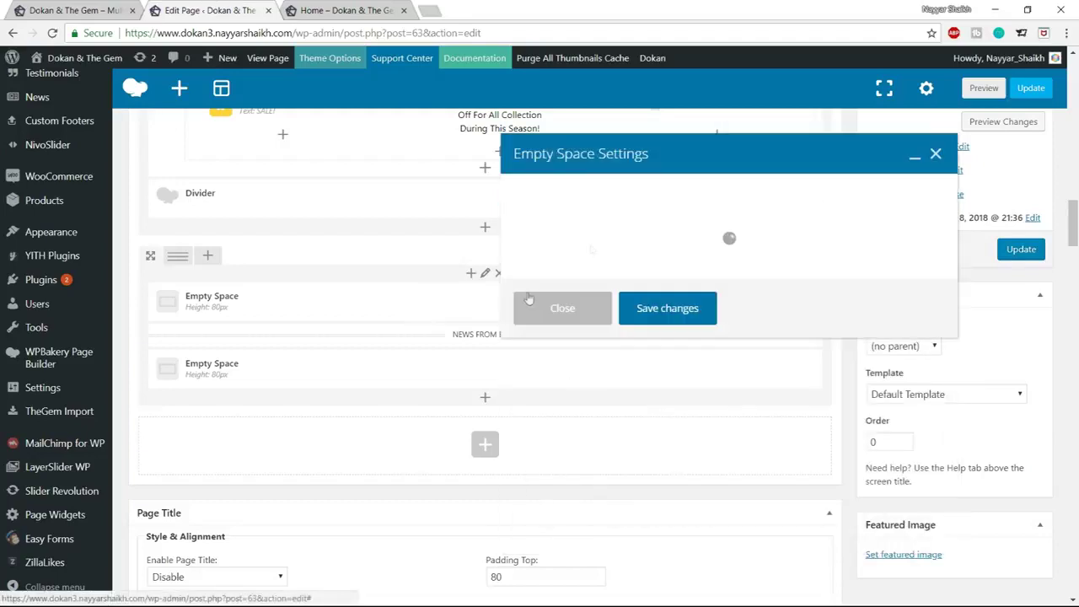
double_click(516, 252)
type("90px")
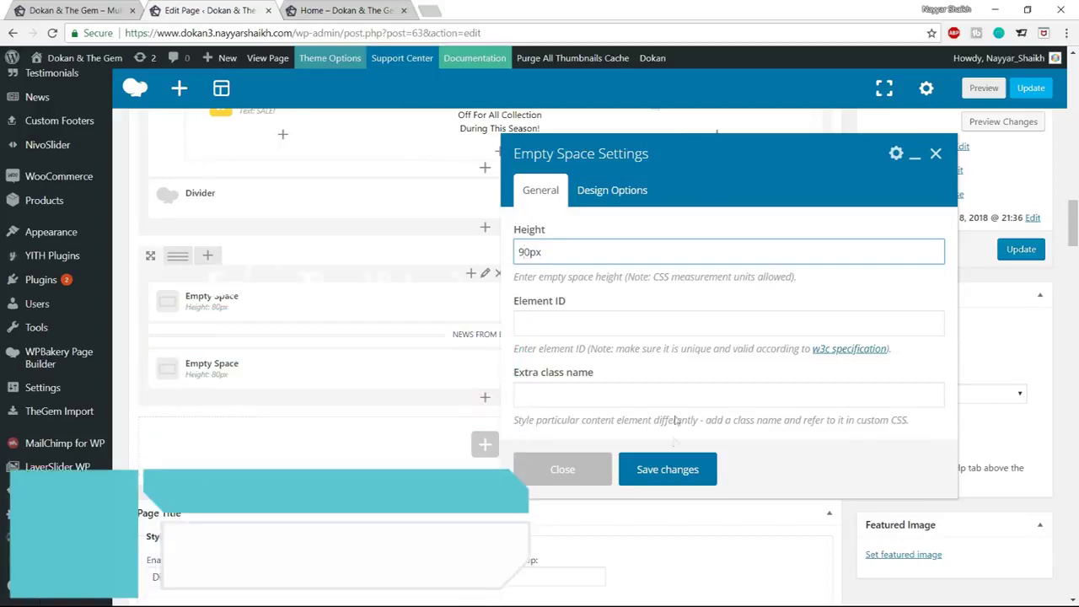
left_click(670, 470)
left_click(106, 7)
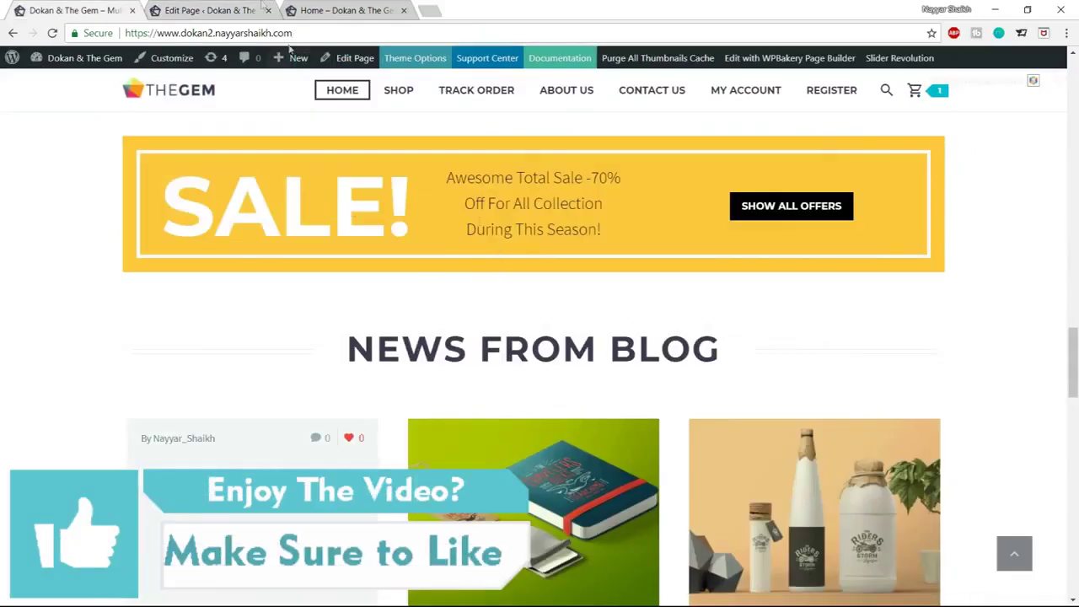
left_click(217, 7)
Update the page and reload the live home page to check the NEWS FROM BLOG heading
left_click(1039, 251)
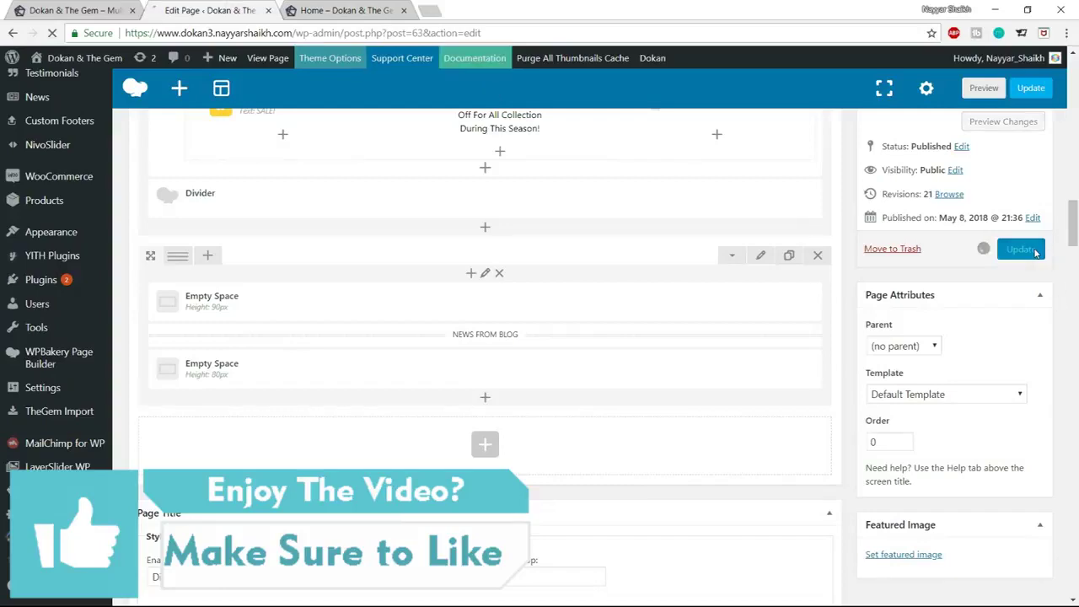
left_click(341, 10)
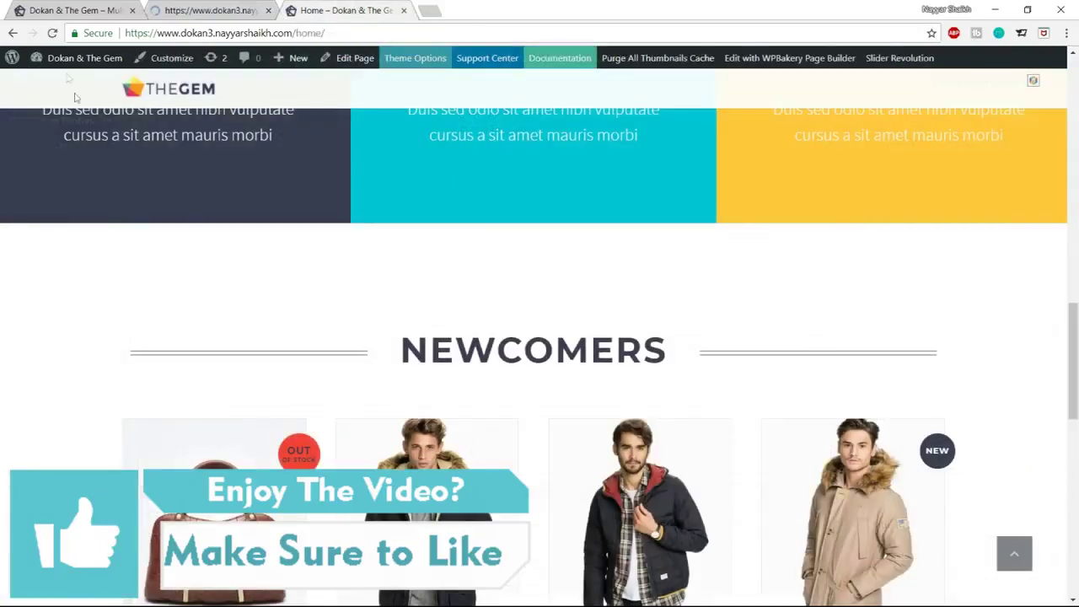
key("F5")
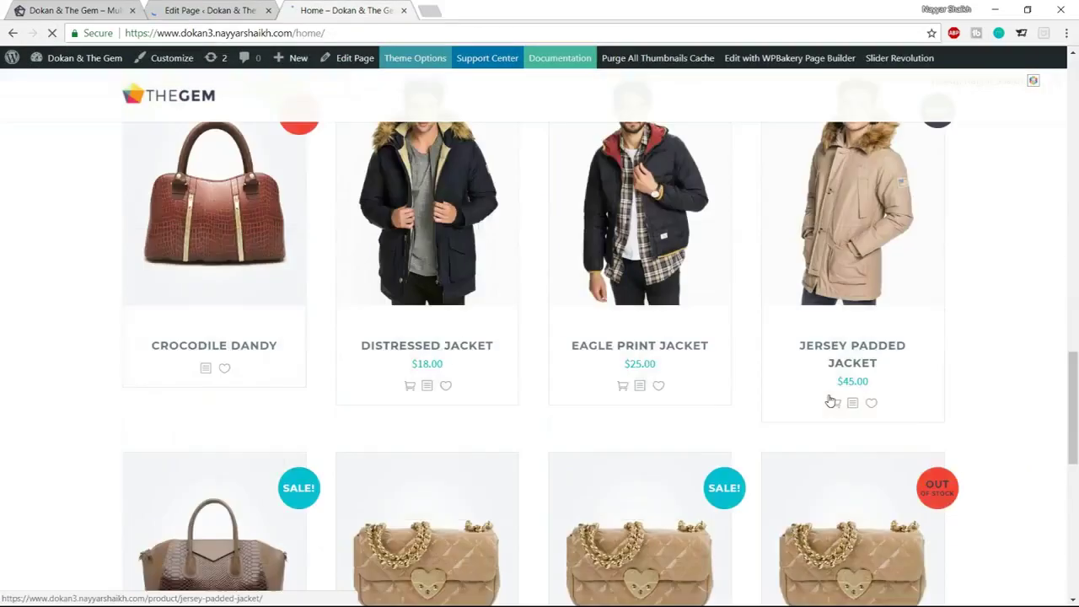
scroll(830, 401, "down", 7)
left_click_drag(358, 388, 722, 389)
left_click(742, 403)
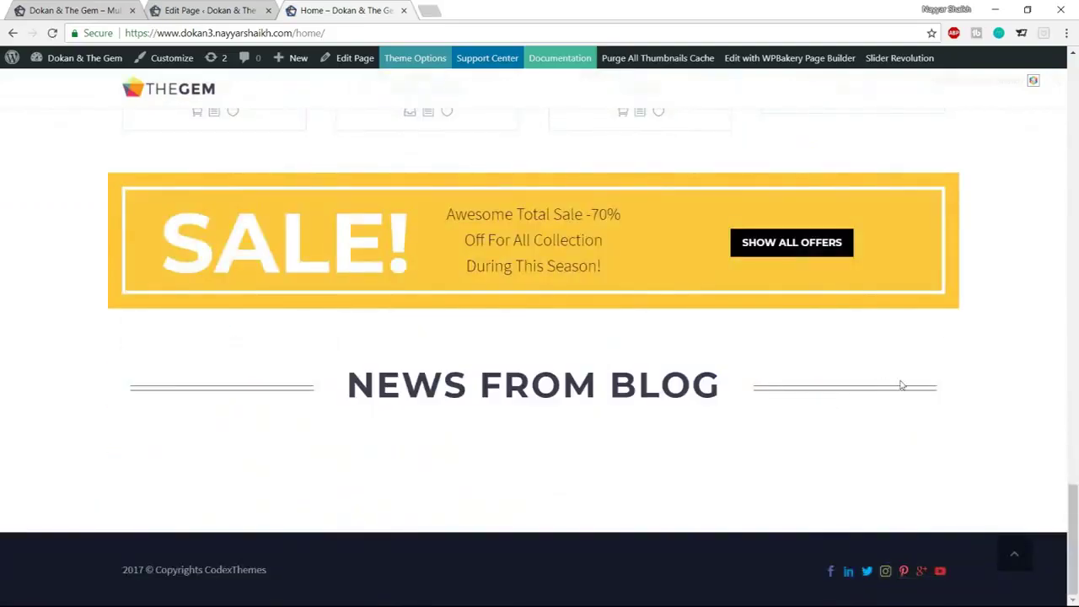
key("ctrl+Tab")
scroll(990, 374, "down", 3)
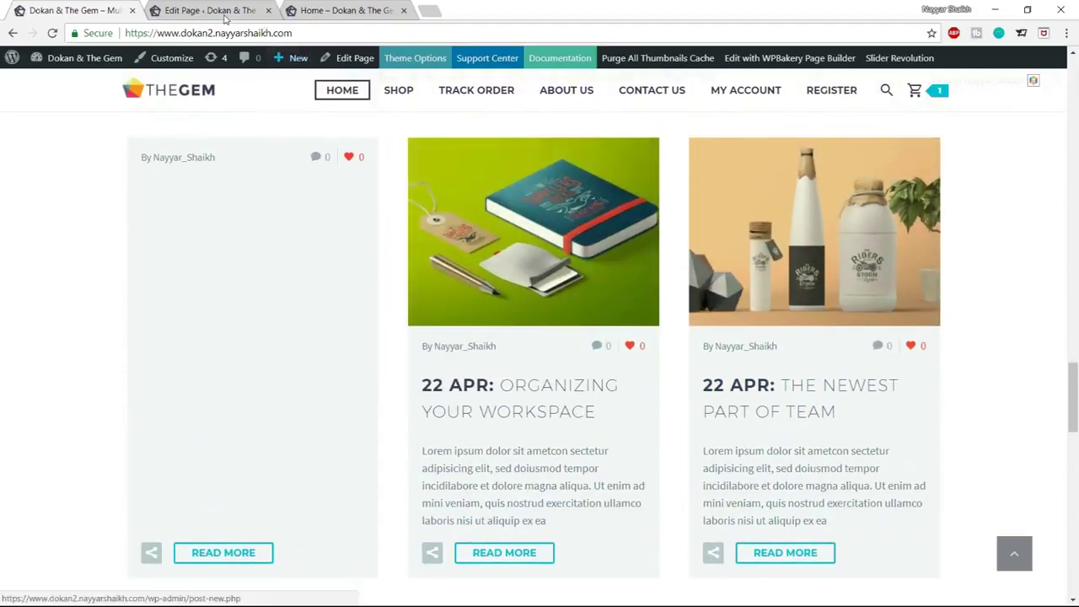
Open Posts > Add New in a new tab, then view the demo's Organizing Your Workspace post
left_click(211, 10)
scroll(732, 422, "down", 3)
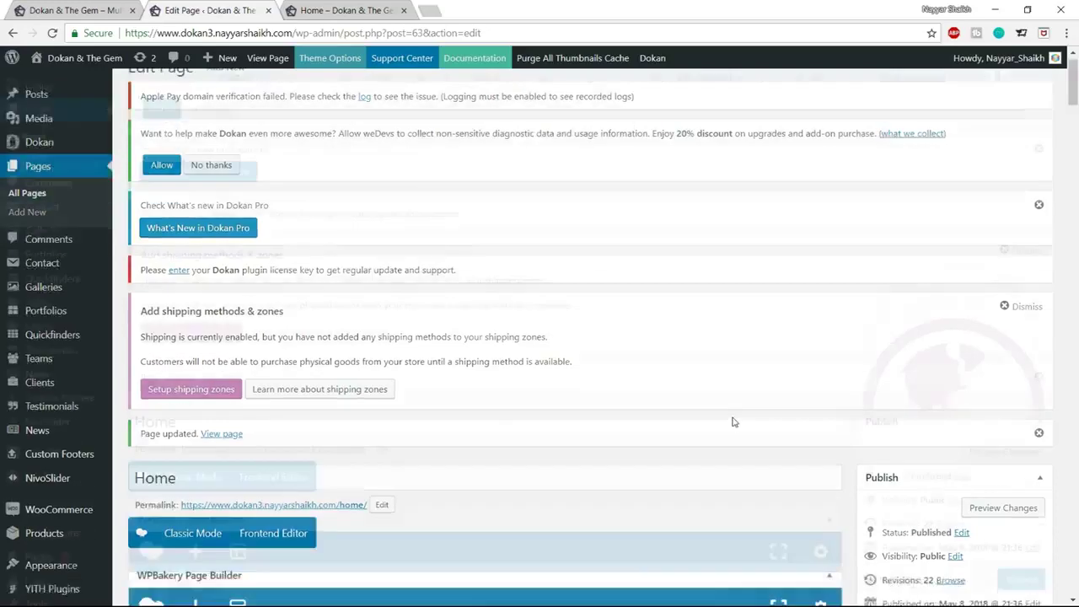
scroll(732, 416, "up", 4)
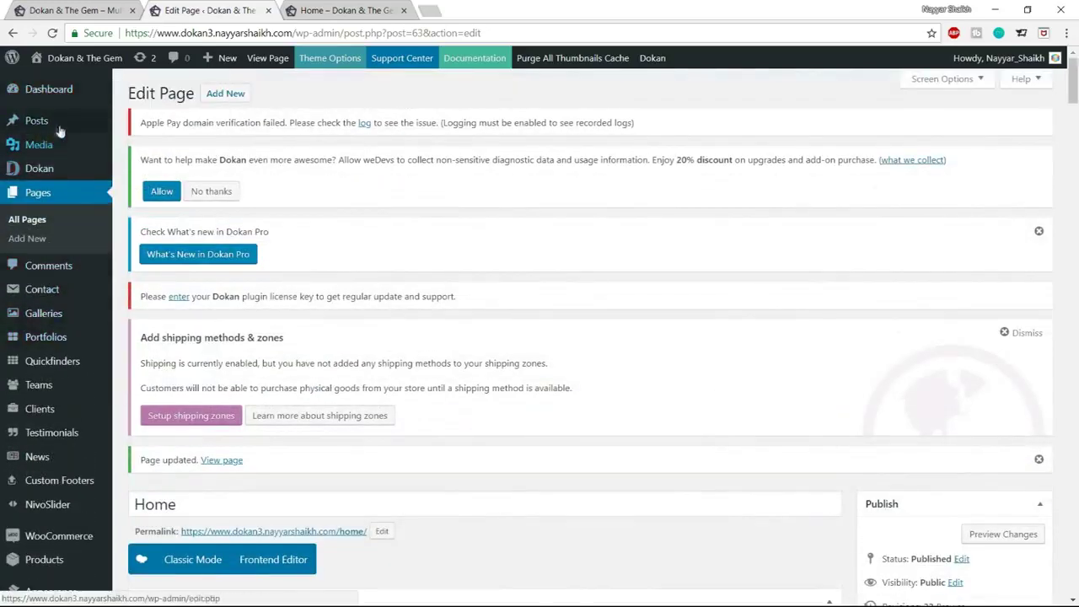
mouse_move(58, 127)
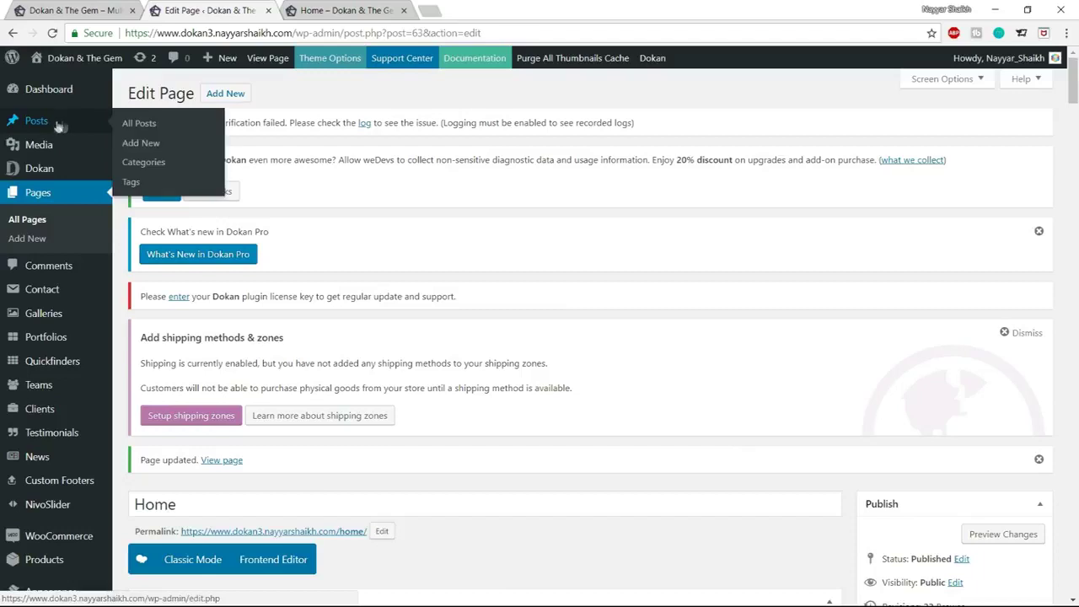
middle_click(155, 143)
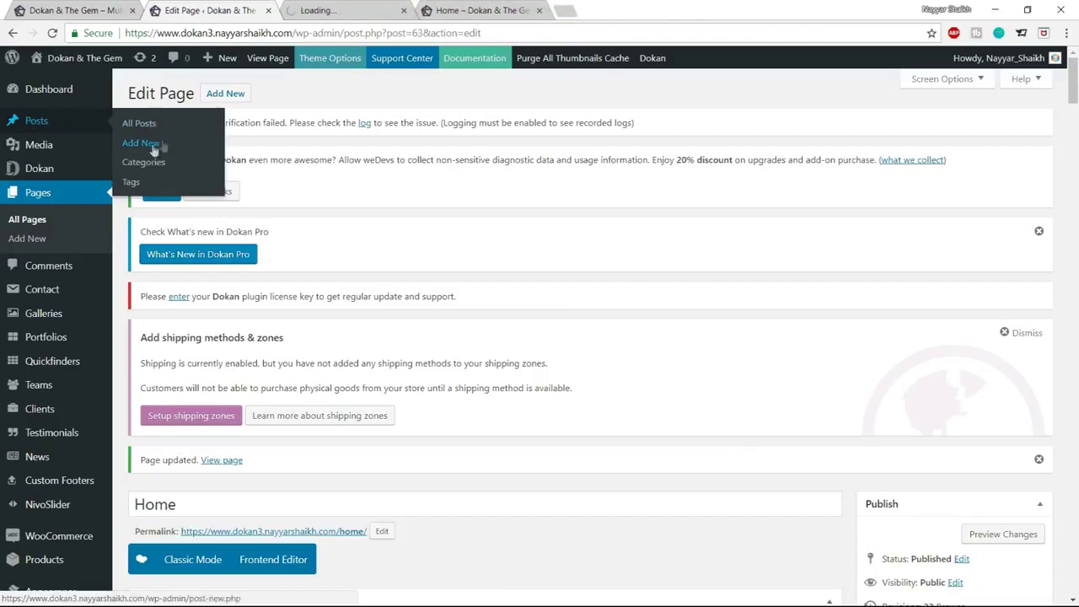
left_click(329, 11)
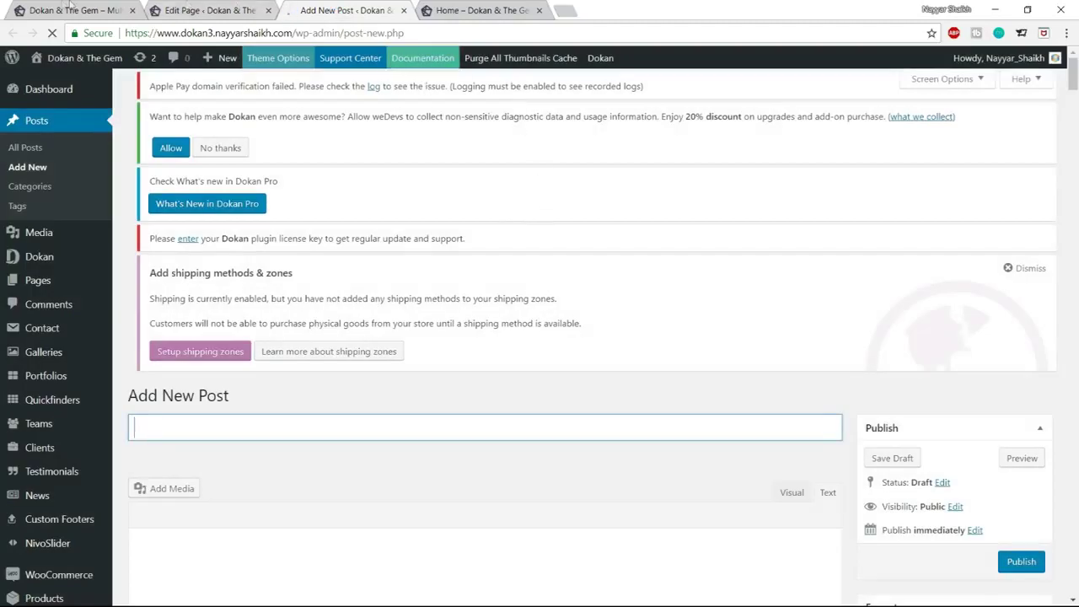
key("ctrl+1")
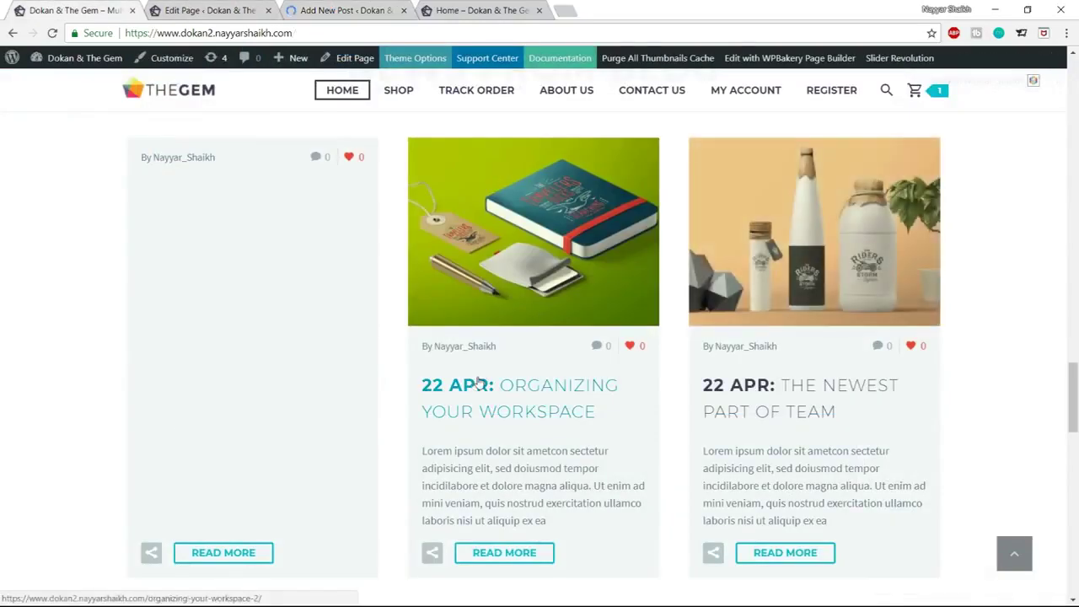
left_click(477, 393)
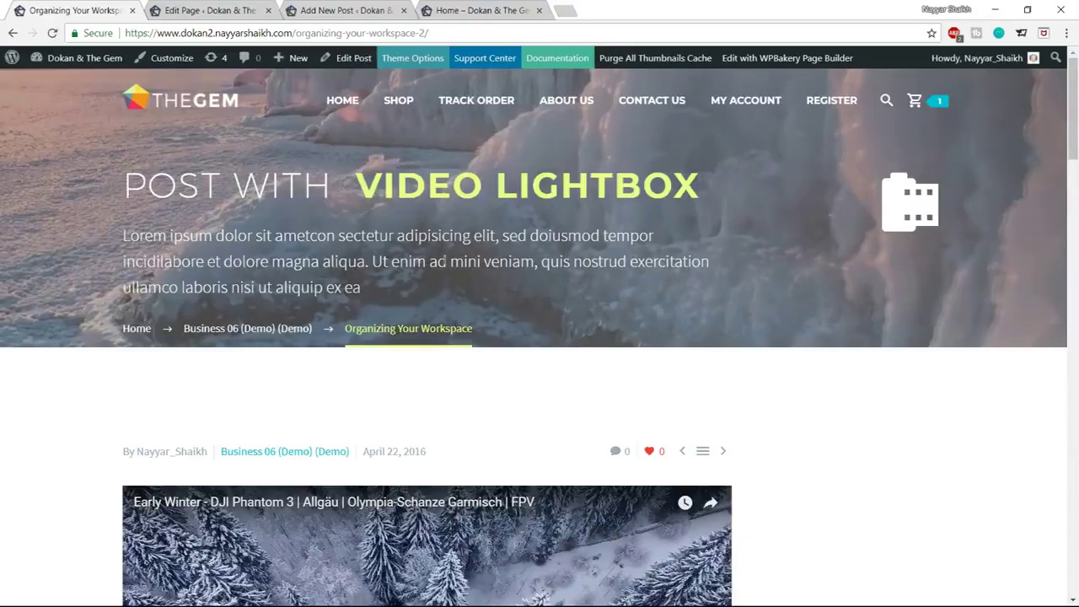
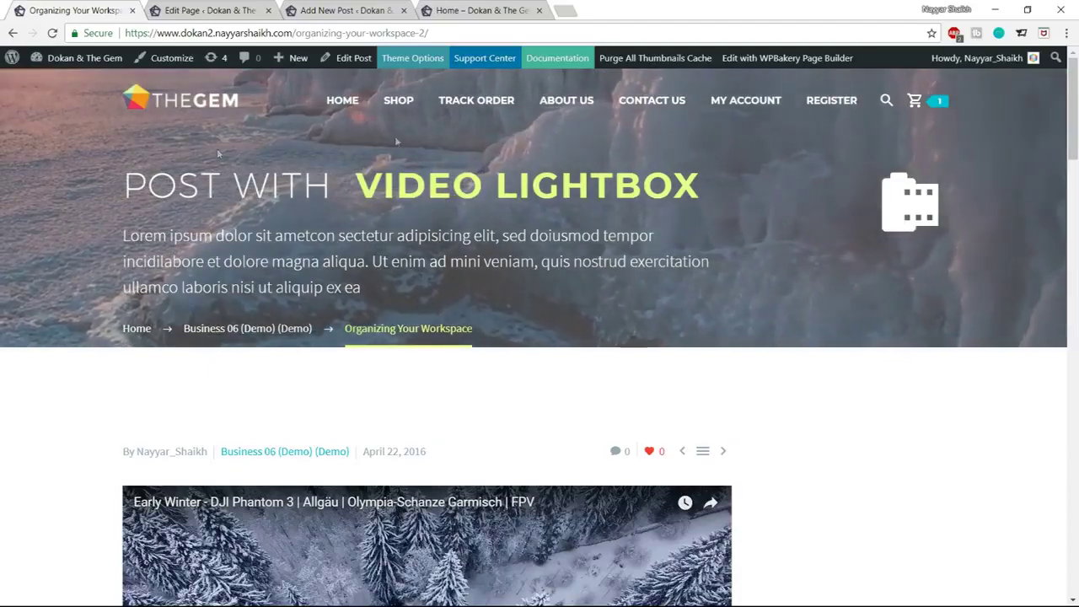
Scroll through the Video Lightbox post on the live site to review it
scroll(738, 273, "down", 1)
scroll(737, 273, "down", 4)
scroll(604, 276, "up", 4)
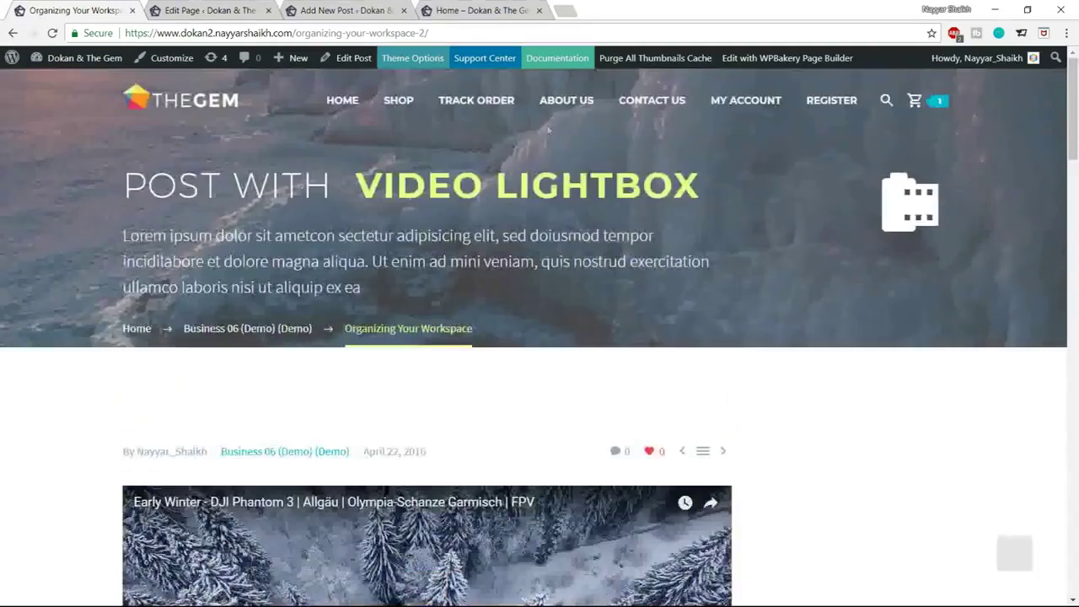
scroll(773, 244, "down", 8)
scroll(782, 279, "up", 2)
scroll(782, 279, "down", 7)
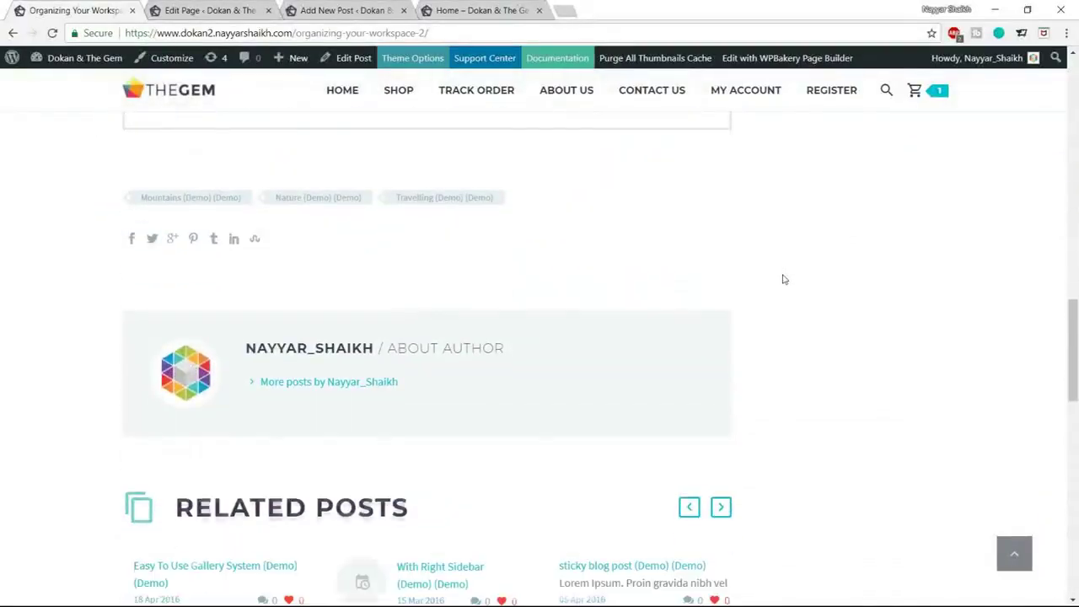
scroll(784, 279, "up", 4)
scroll(782, 279, "up", 9)
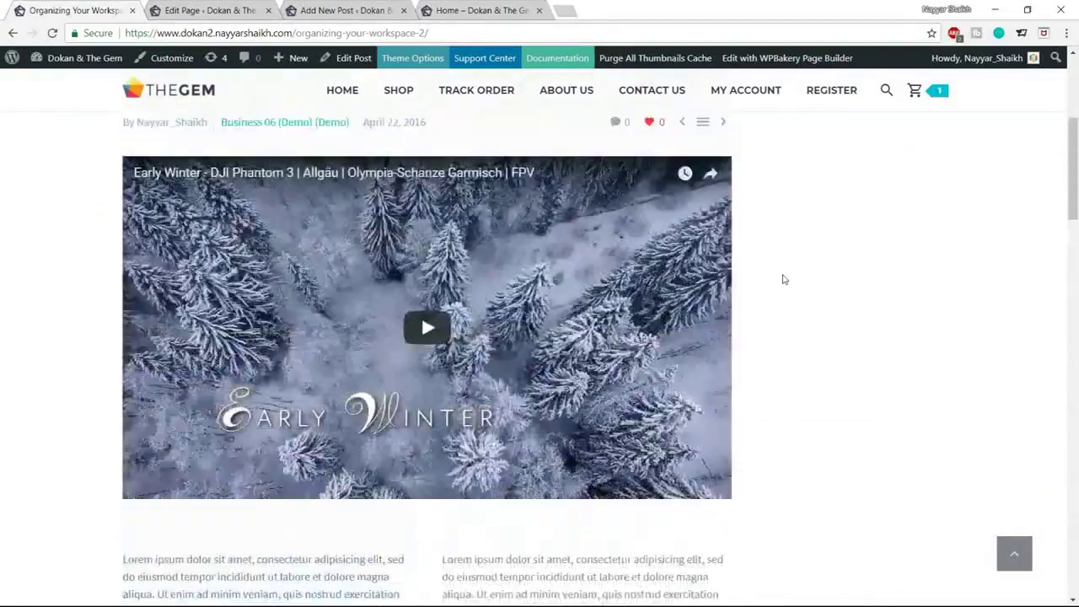
scroll(810, 228, "down", 4)
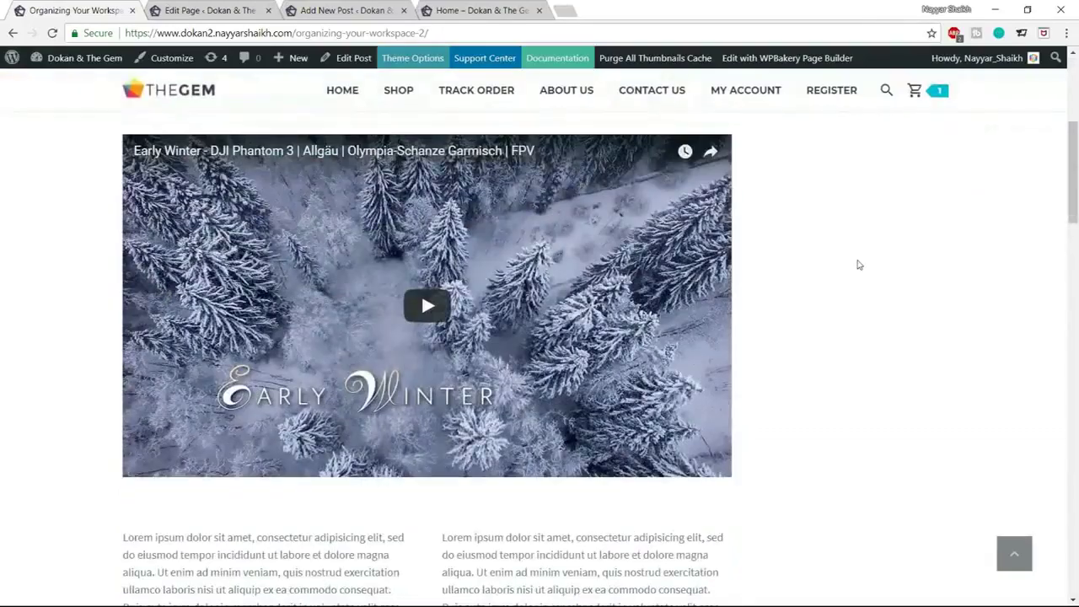
scroll(860, 278, "down", 5)
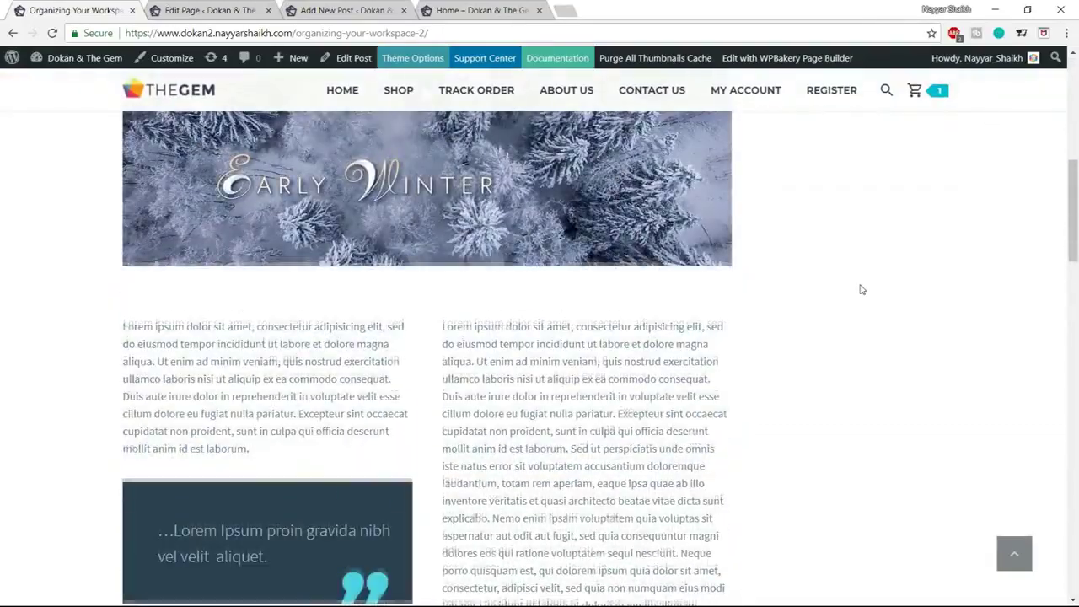
scroll(528, 326, "down", 3)
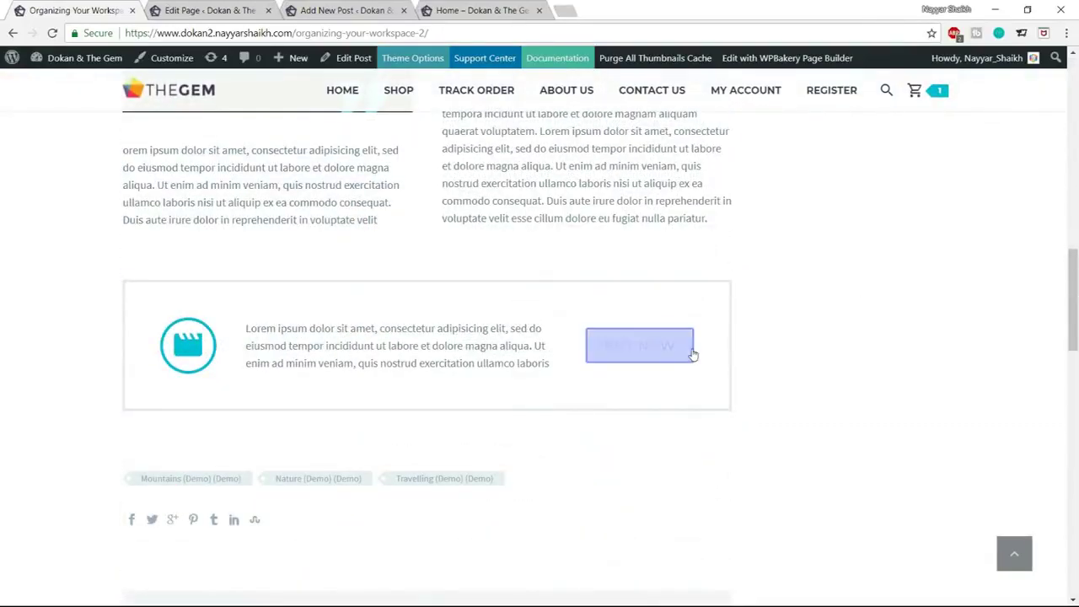
scroll(693, 355, "up", 12)
Look over the Home page editor and the new post draft tabs
key("ctrl+Tab")
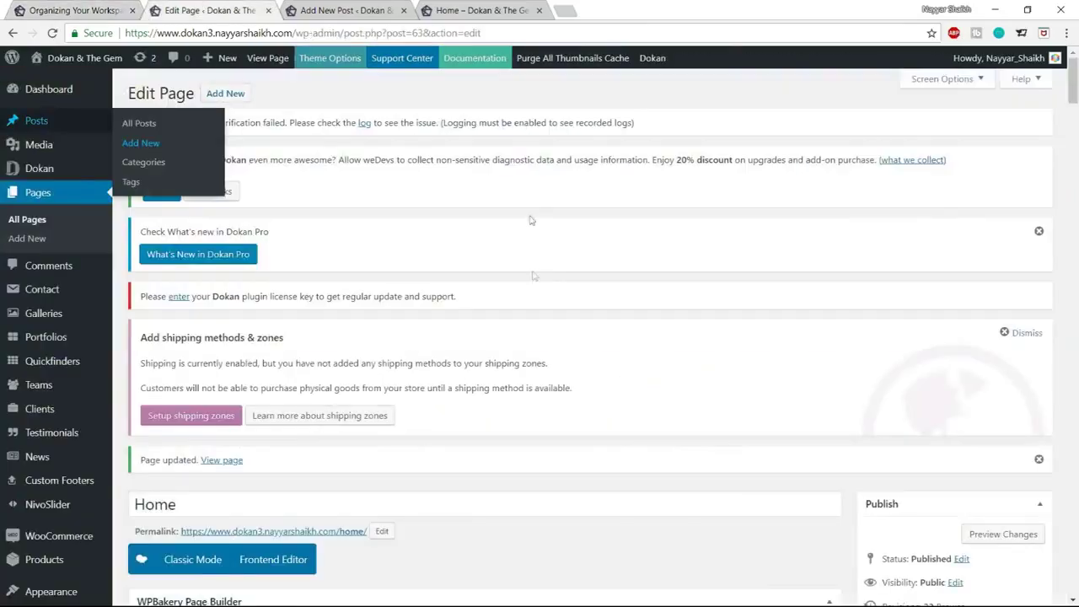
scroll(531, 253, "down", 3)
key("ctrl+Tab")
scroll(506, 278, "down", 3)
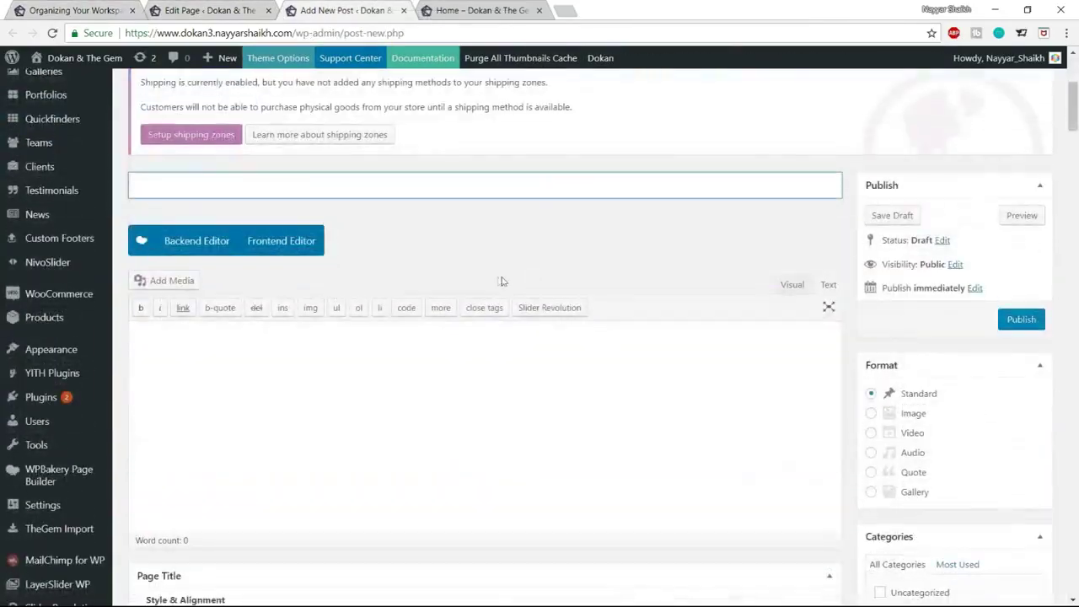
Return to the live post, load the site home page, and open a new blank tab
left_click(101, 8)
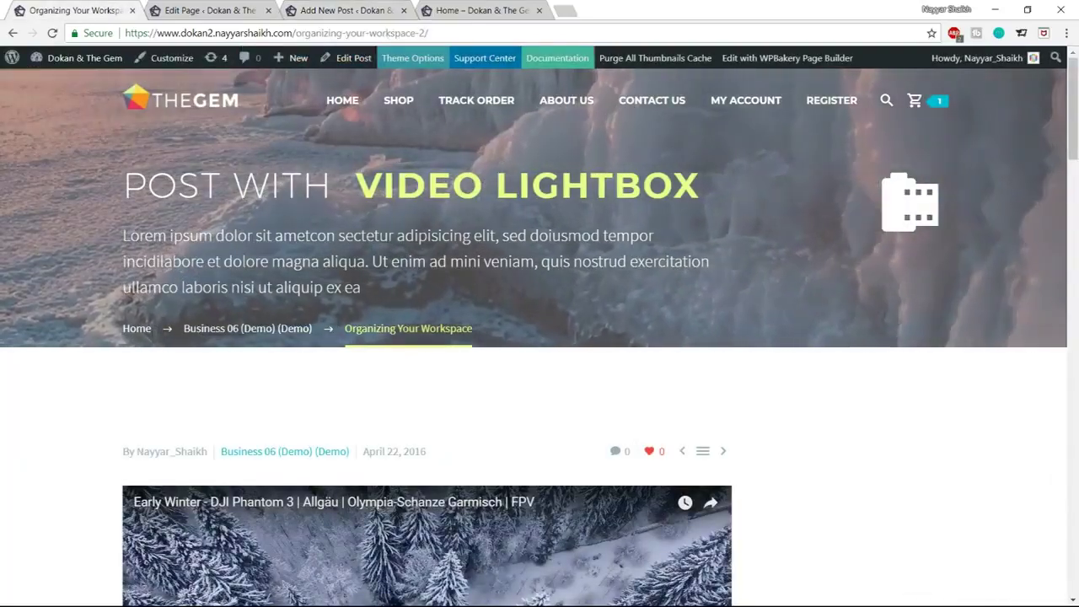
scroll(501, 297, "down", 3)
scroll(519, 331, "up", 3)
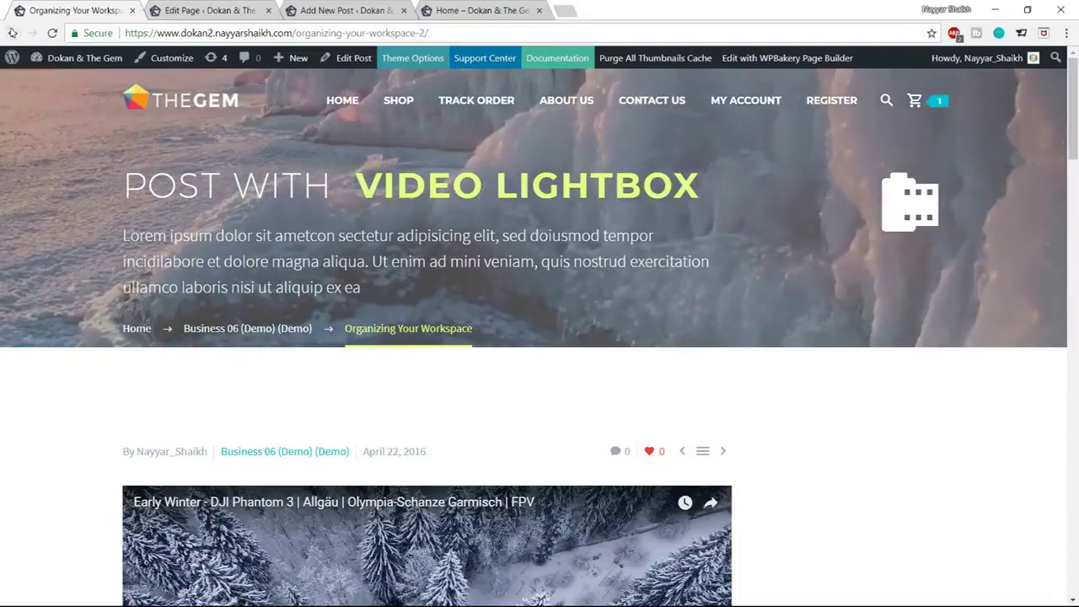
left_click(12, 32)
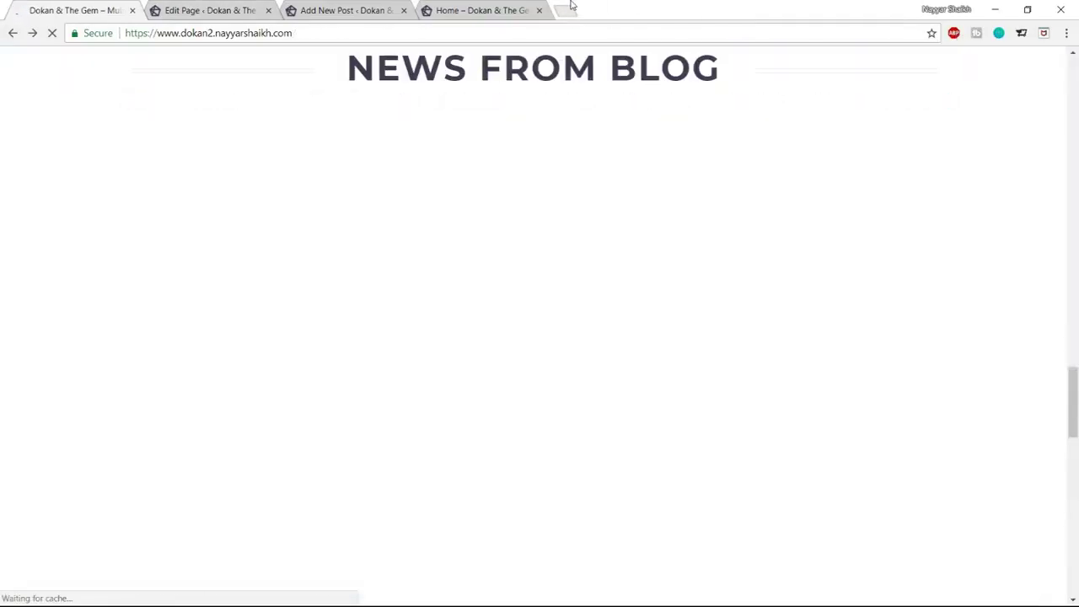
left_click(564, 10)
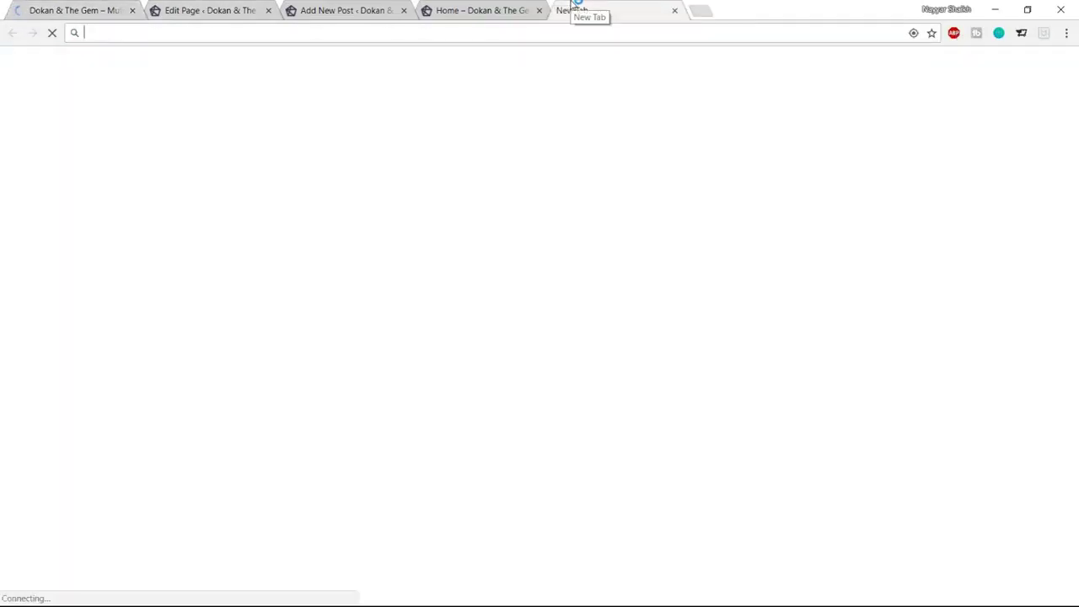
Load lipsum.com, generate Lorem Ipsum text, and select the first three paragraphs
type("lips")
key("Return")
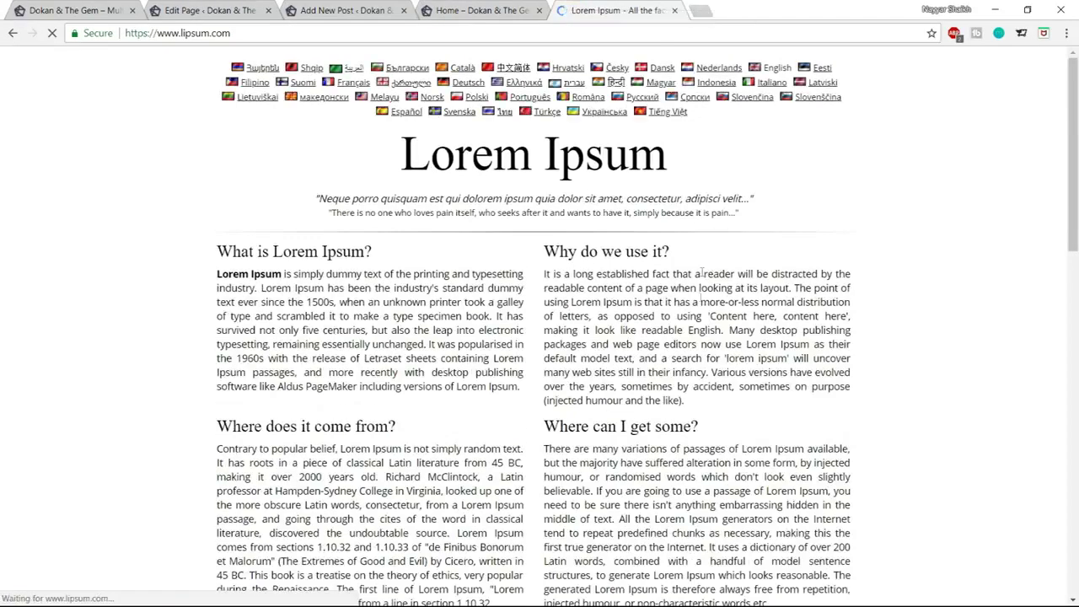
scroll(750, 268, "down", 5)
left_click(746, 255)
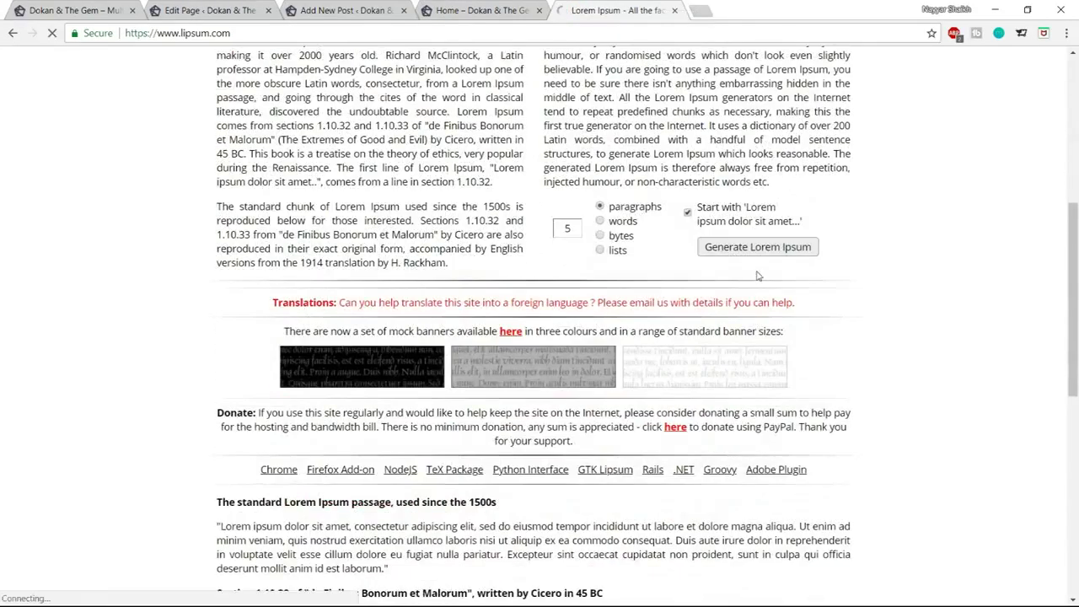
left_click_drag(200, 255, 364, 486)
key("ctrl+c")
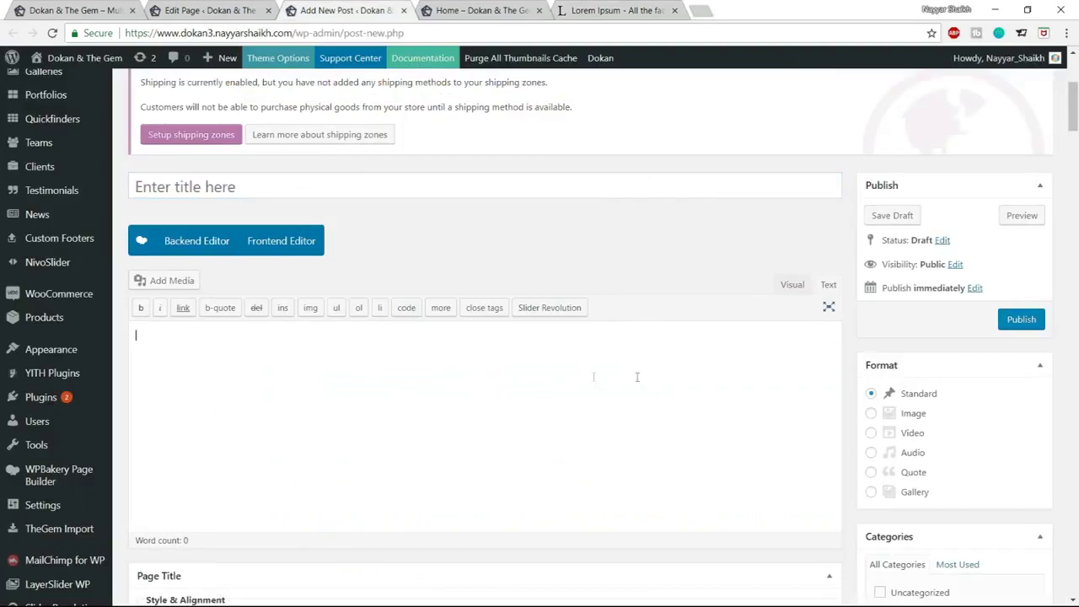
Paste the three Lorem Ipsum paragraphs into the post and switch to the Visual editor
scroll(354, 362, "down", 2)
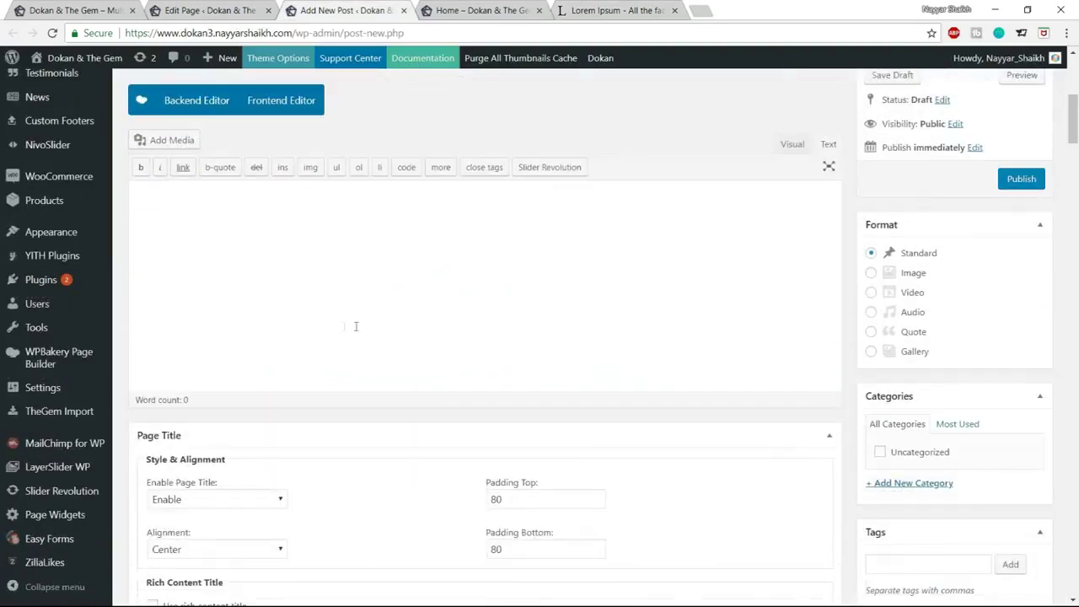
scroll(356, 327, "down", 1)
scroll(427, 309, "up", 2)
key("ctrl+v")
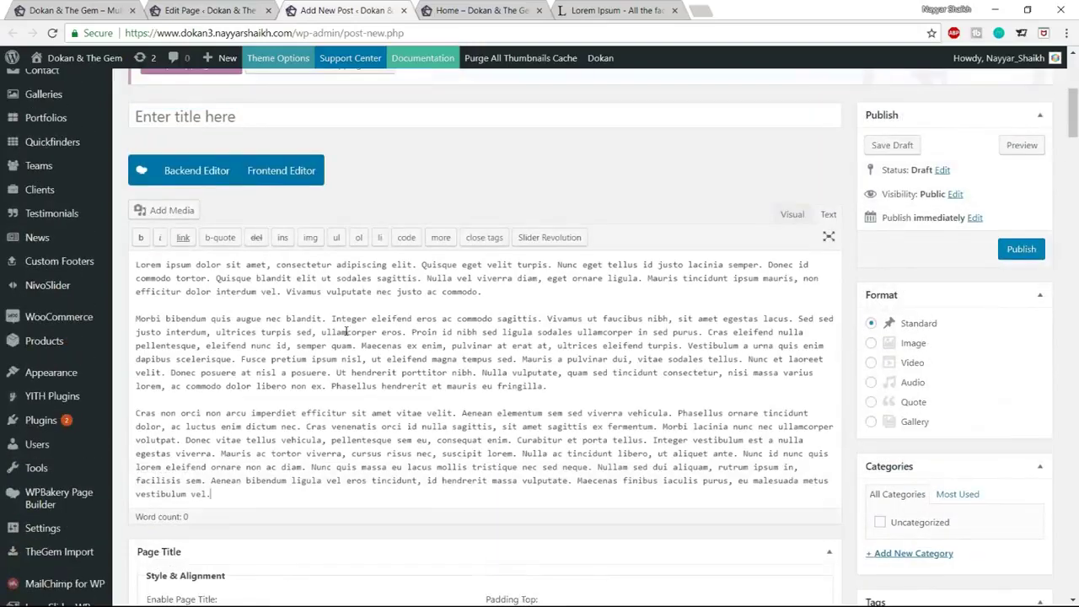
left_click(789, 215)
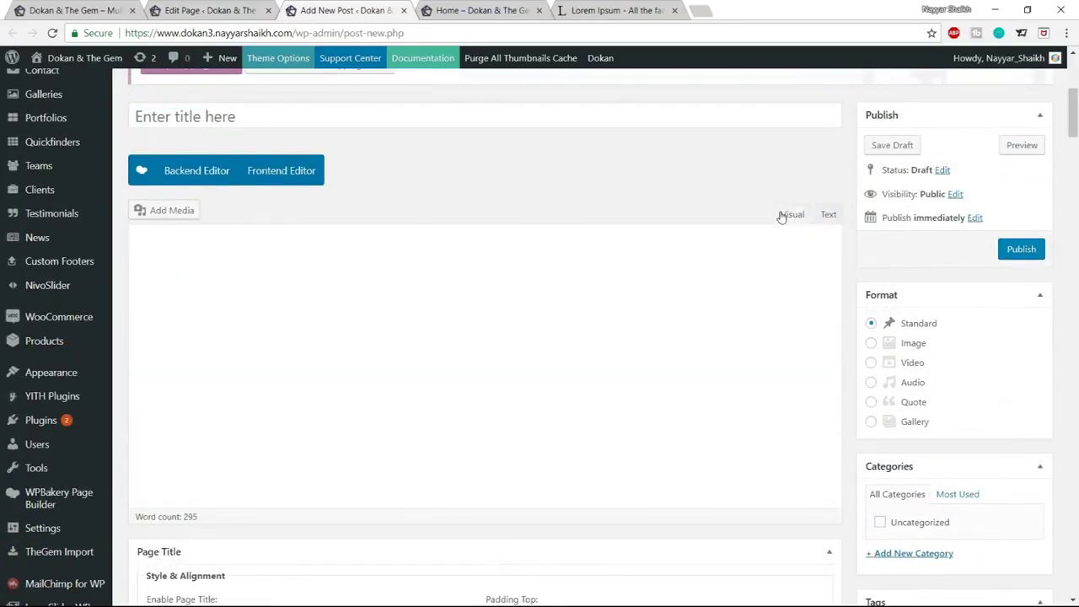
scroll(425, 362, "down", 3)
scroll(405, 316, "up", 2)
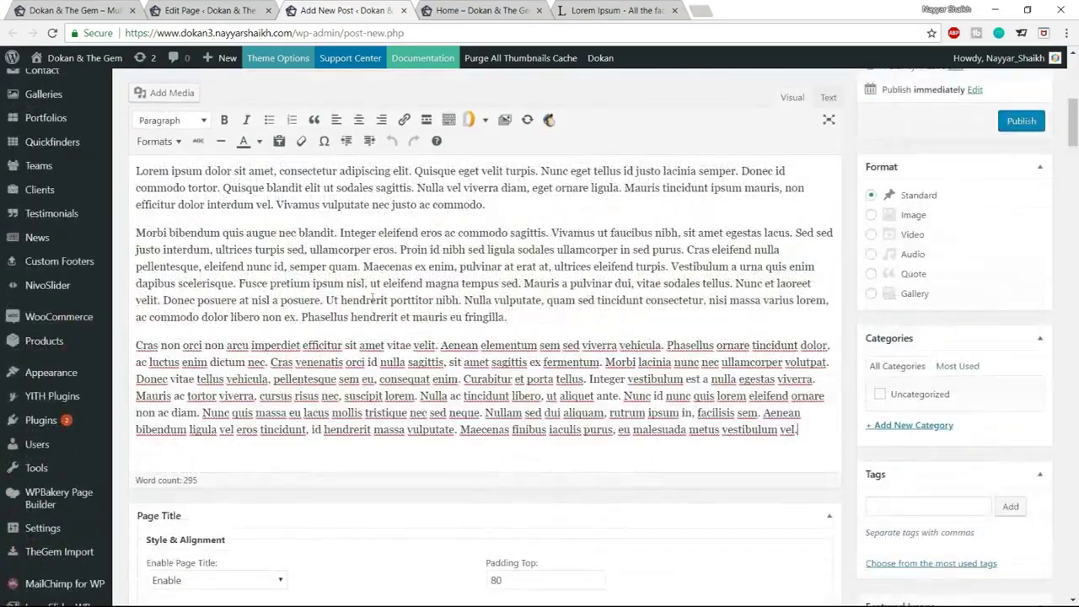
scroll(403, 345, "up", 1)
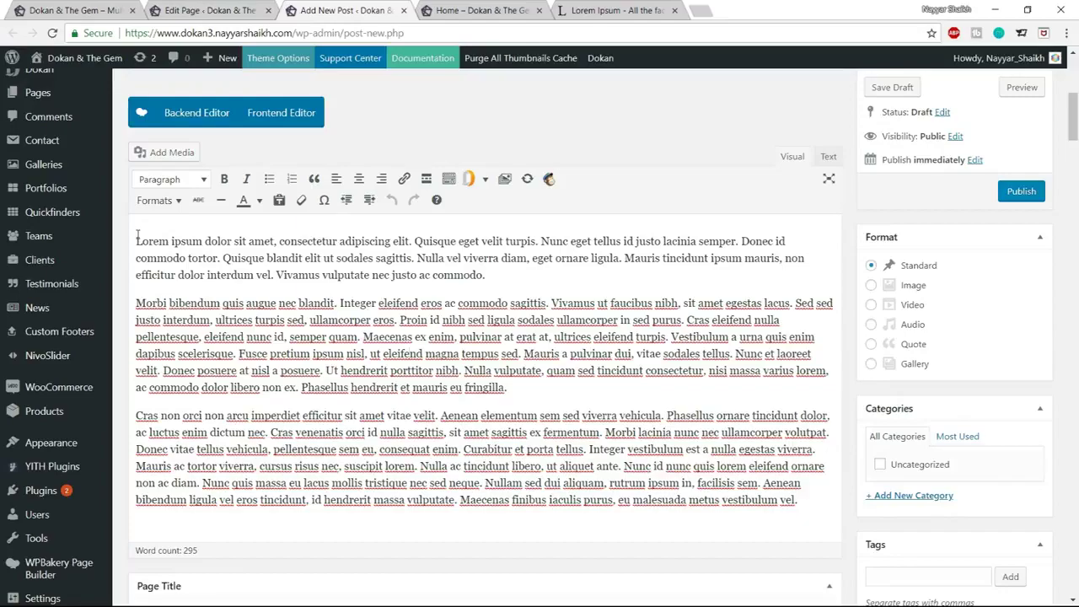
scroll(442, 379, "up", 2)
scroll(379, 320, "down", 2)
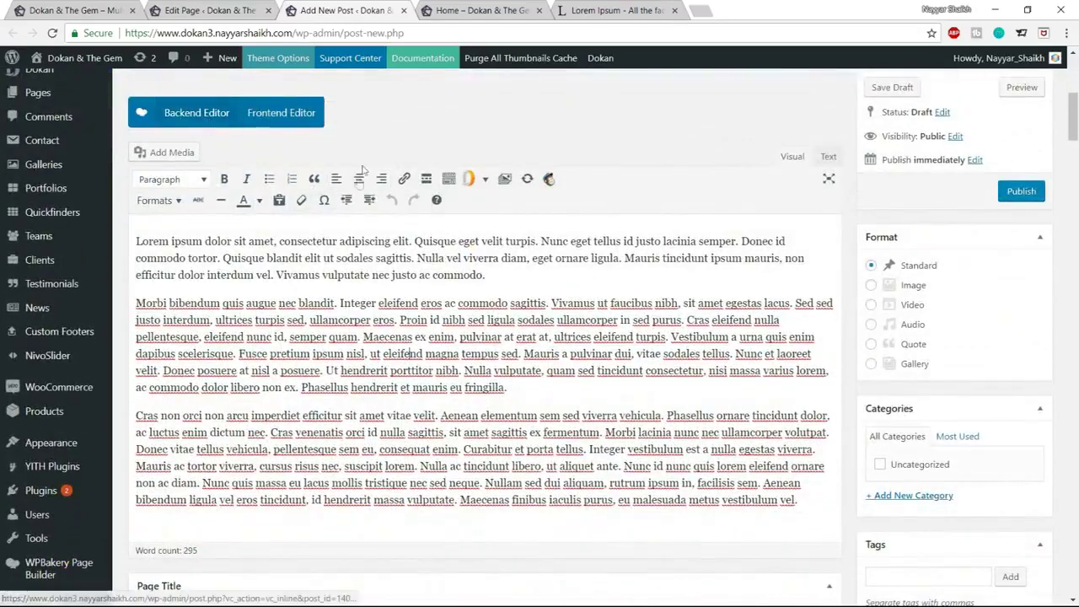
Switch the post to the WPBakery page builder and open the Add Element list
left_click(197, 113)
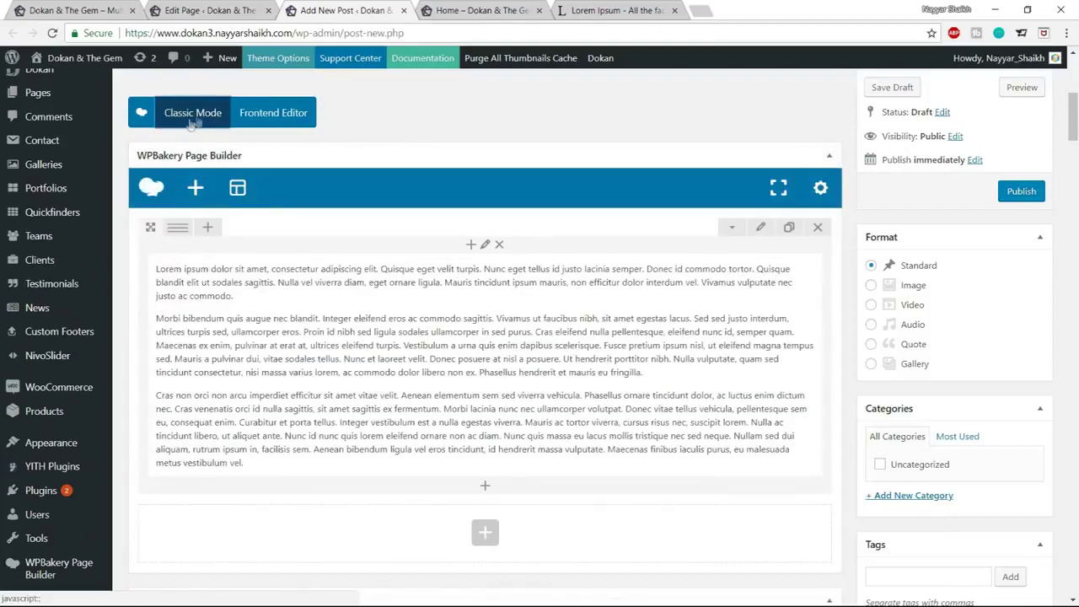
scroll(493, 394, "down", 5)
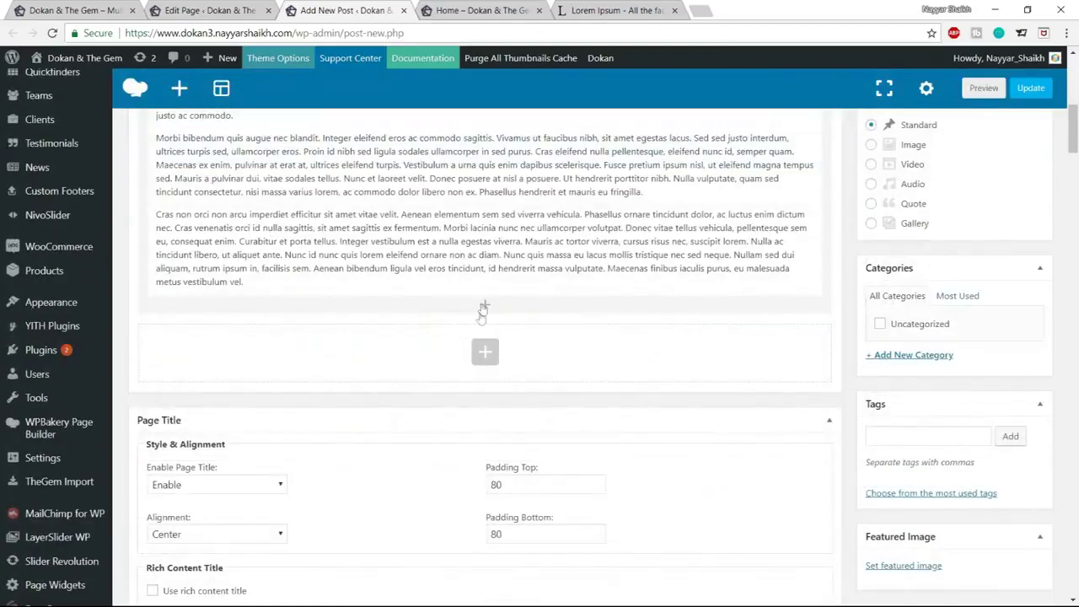
left_click(480, 361)
scroll(766, 422, "down", 5)
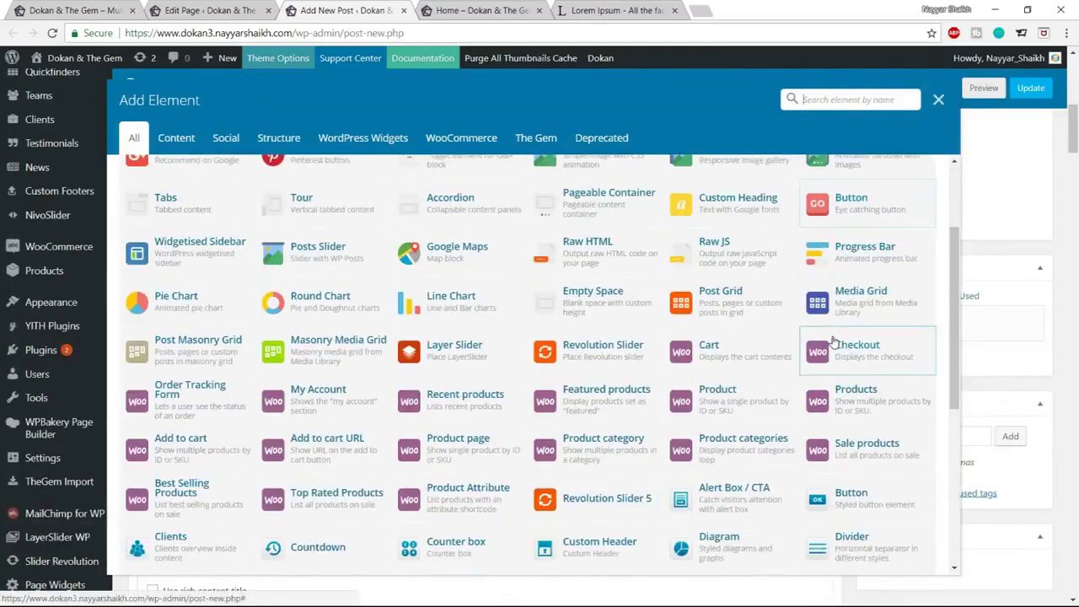
scroll(765, 421, "down", 3)
scroll(763, 421, "up", 7)
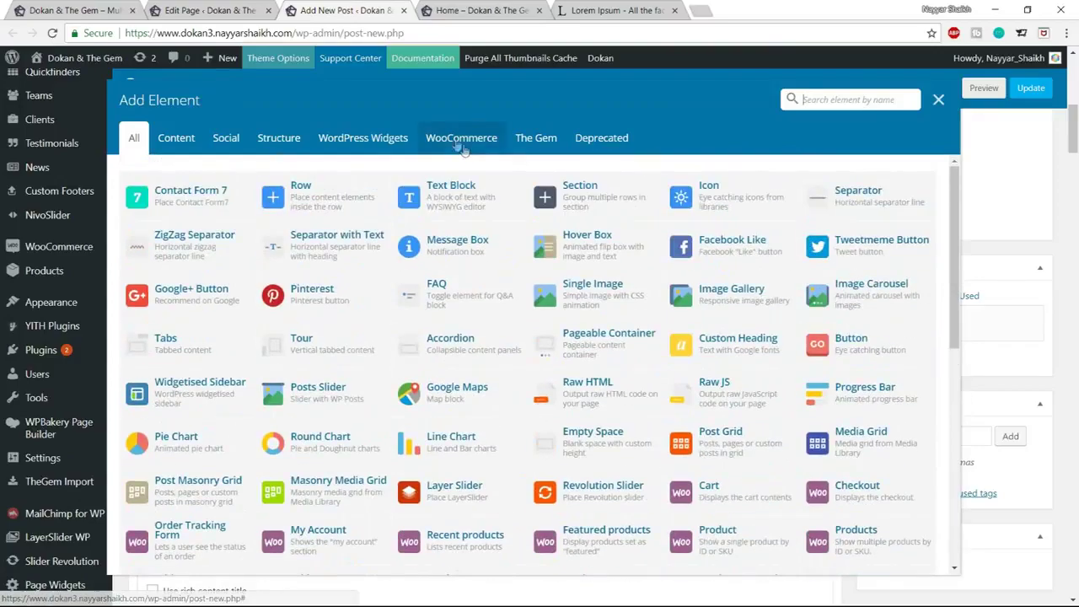
Check the storefront and Home page editor, then dismiss the element picker on the draft
key("ctrl+1")
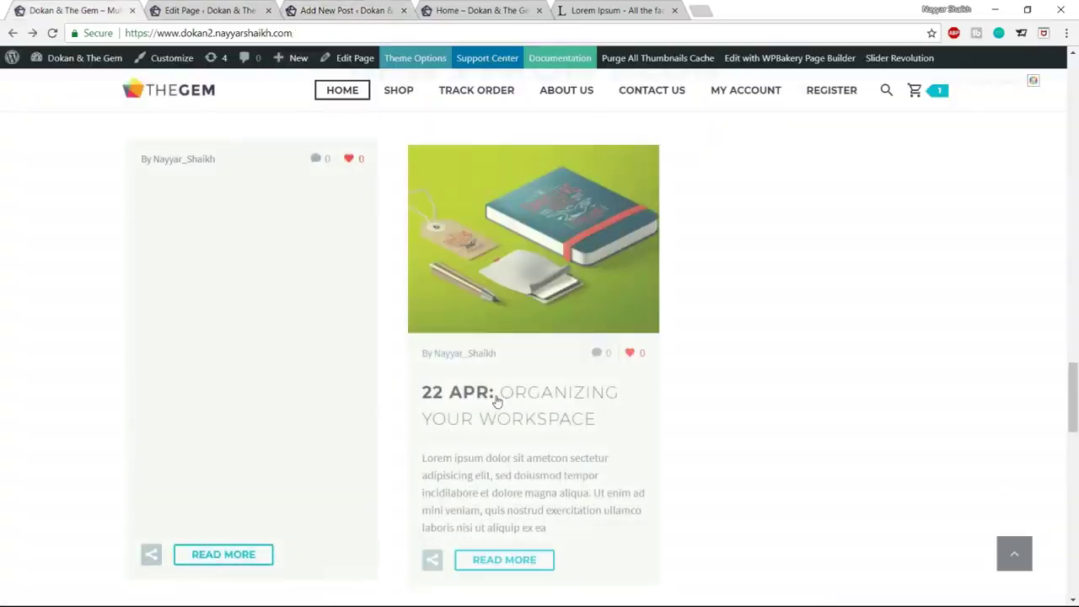
scroll(567, 440, "up", 9)
scroll(797, 414, "down", 2)
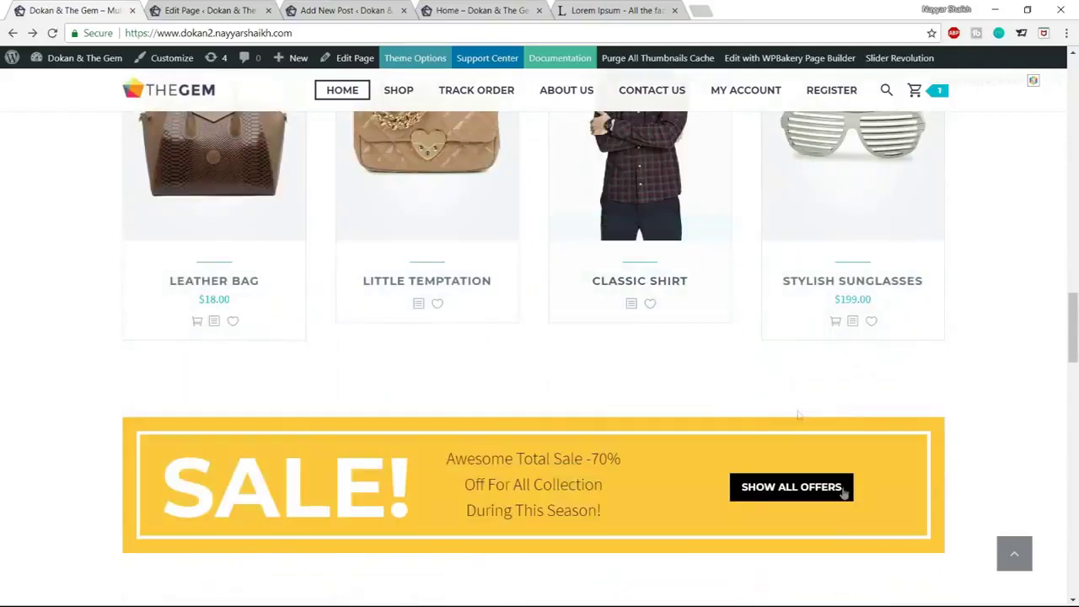
scroll(800, 441, "up", 10)
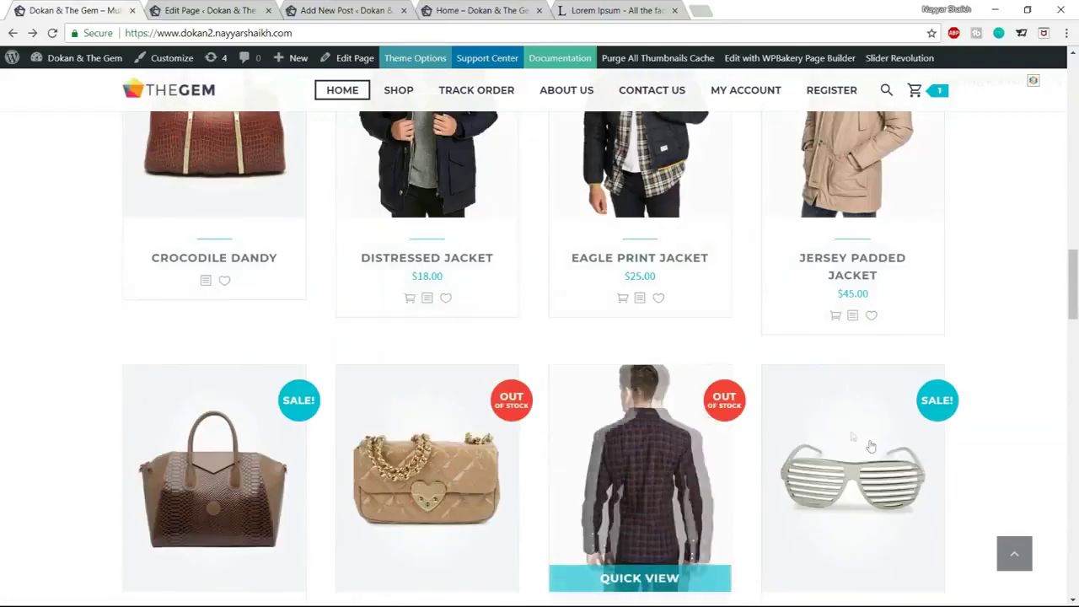
scroll(663, 397, "down", 4)
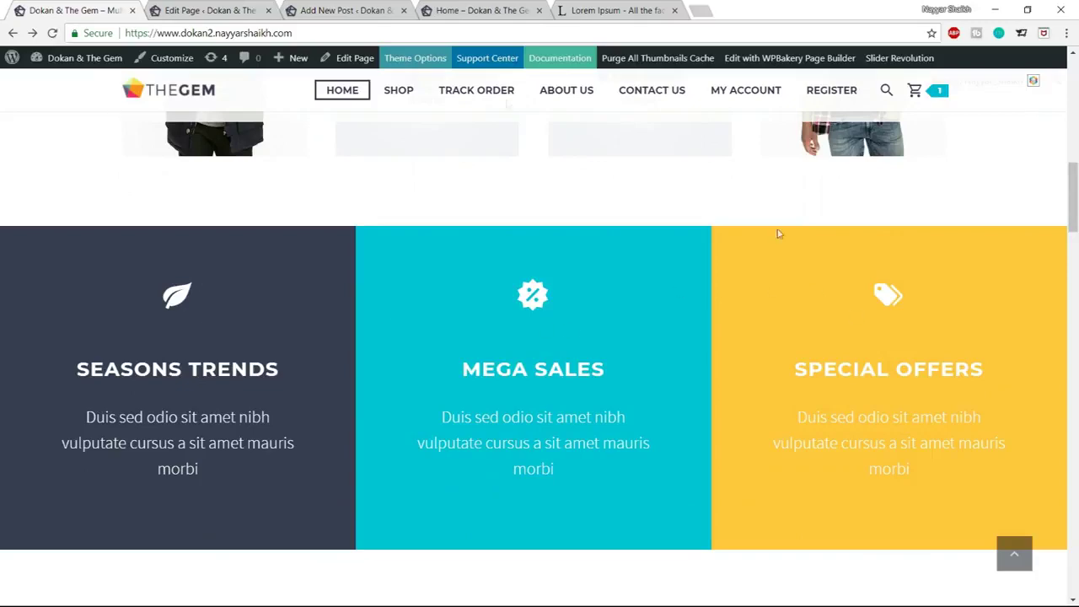
left_click(223, 8)
scroll(374, 97, "down", 3)
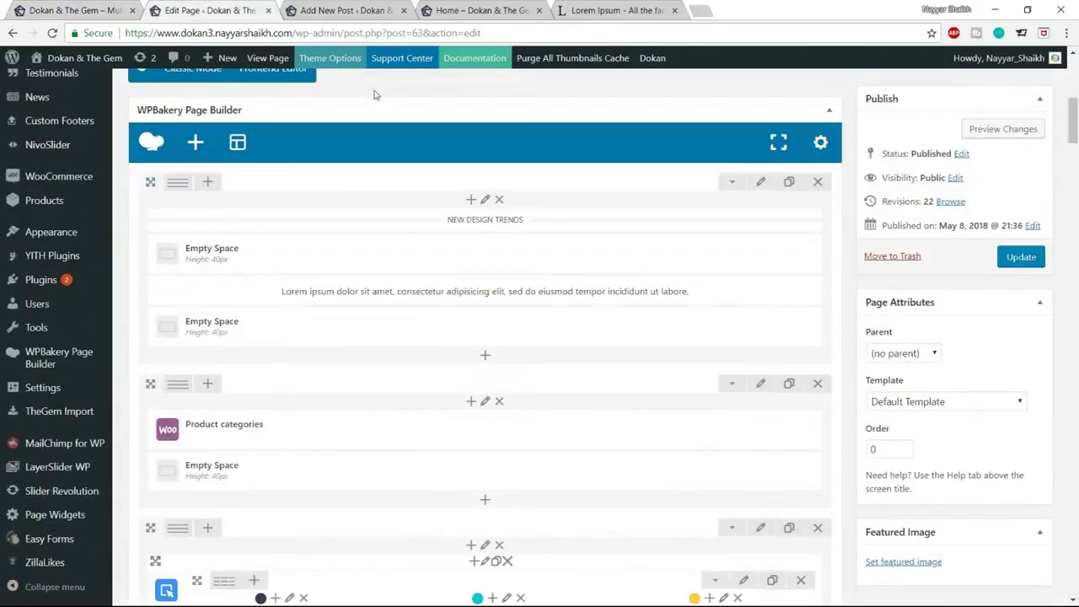
left_click(377, 10)
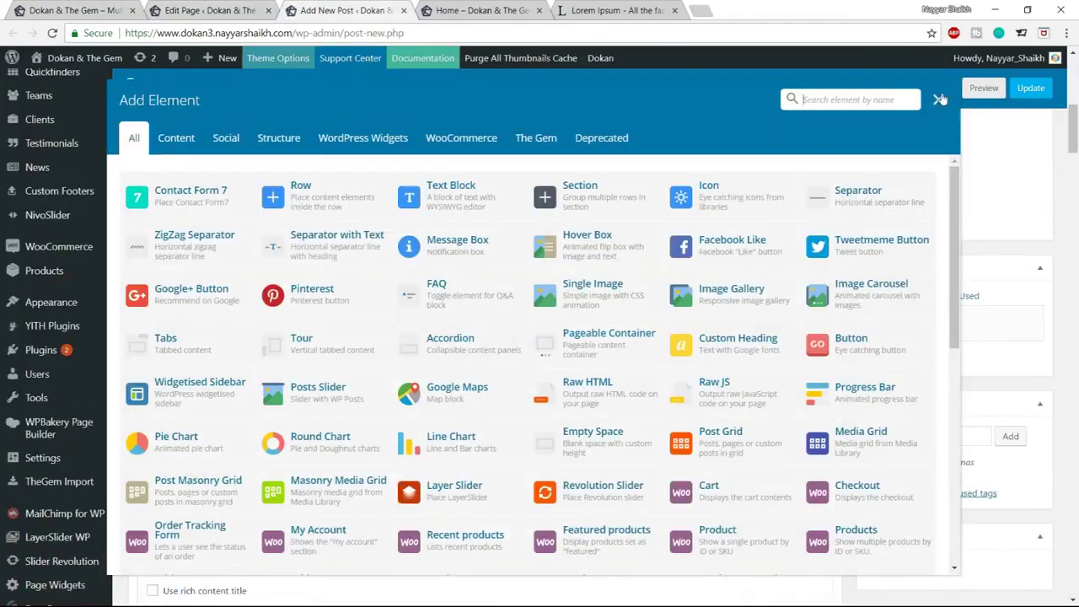
key("Escape")
scroll(657, 379, "up", 3)
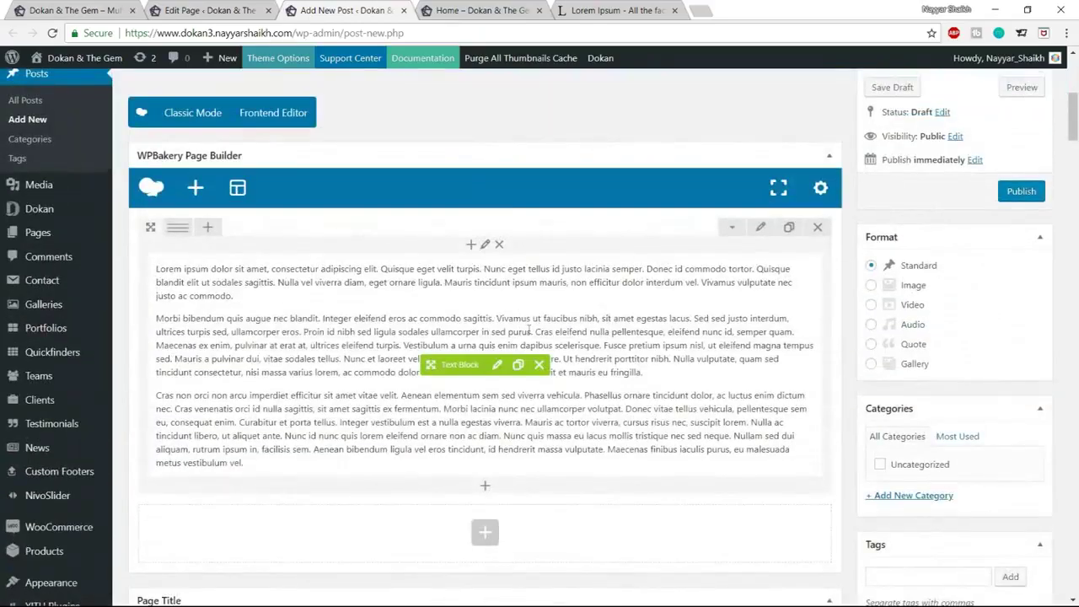
scroll(616, 316, "up", 3)
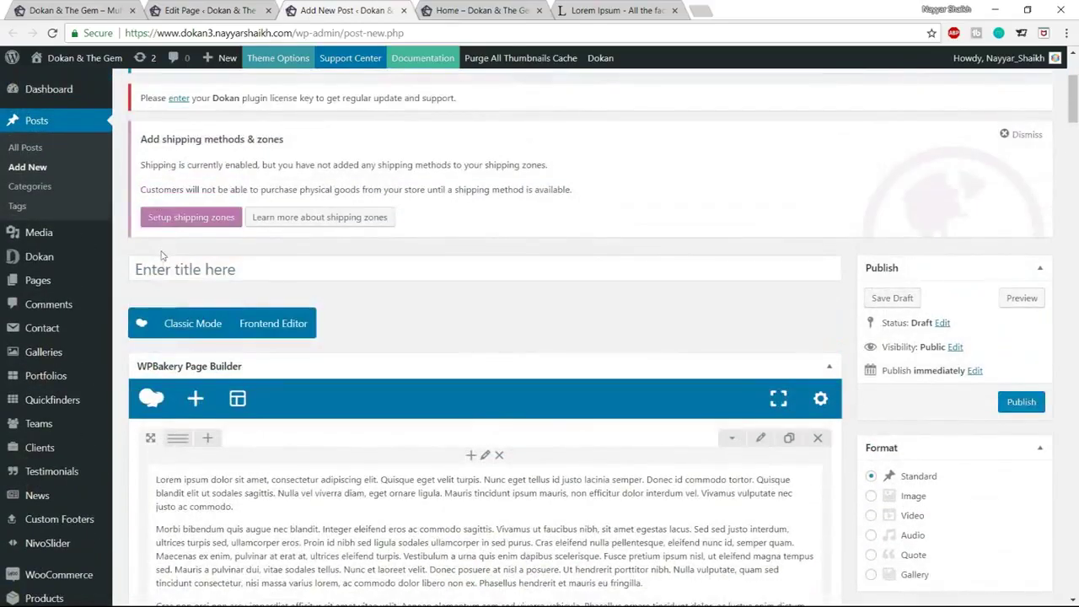
Paste the copied Lorem ipsum sentence from Lipsum.com as the post title
left_click(164, 265)
left_click(613, 9)
left_click(243, 243)
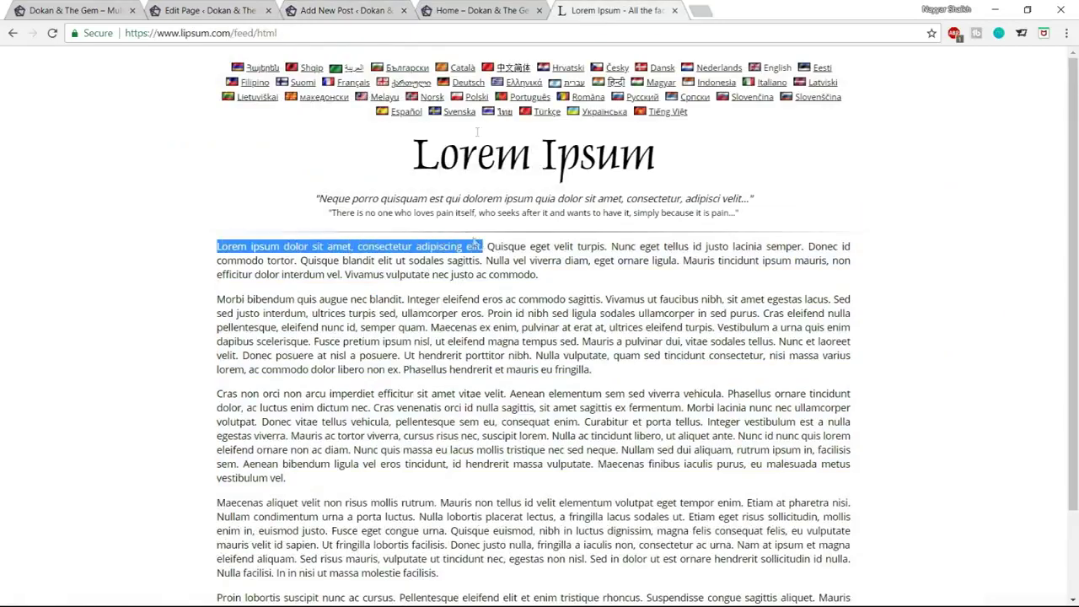
left_click(259, 4)
scroll(402, 347, "up", 3)
key("ctrl+Tab")
type("Lorem ipsum dolor sit amet, consectetur adipiscing elit.")
Create and assign a new Technology category and add the tag Mobile
scroll(743, 363, "down", 2)
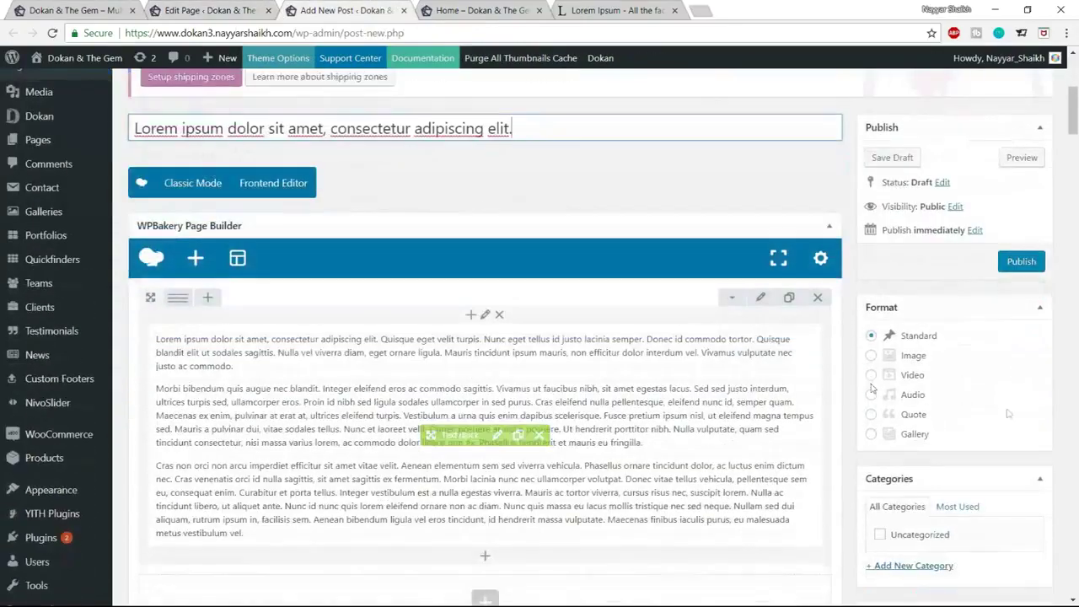
scroll(941, 369, "down", 3)
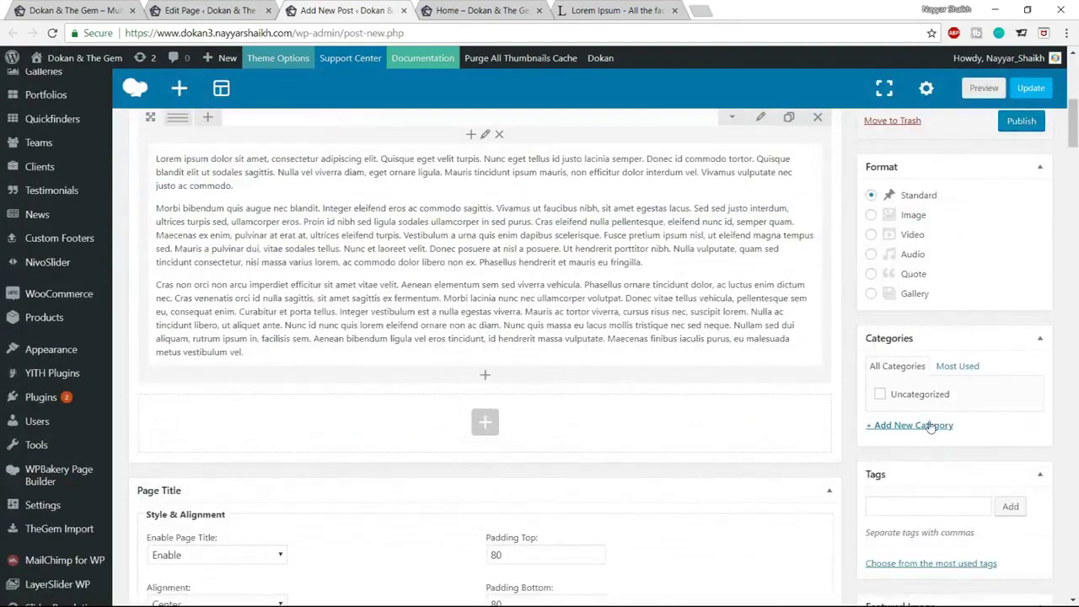
left_click(927, 426)
scroll(967, 423, "down", 2)
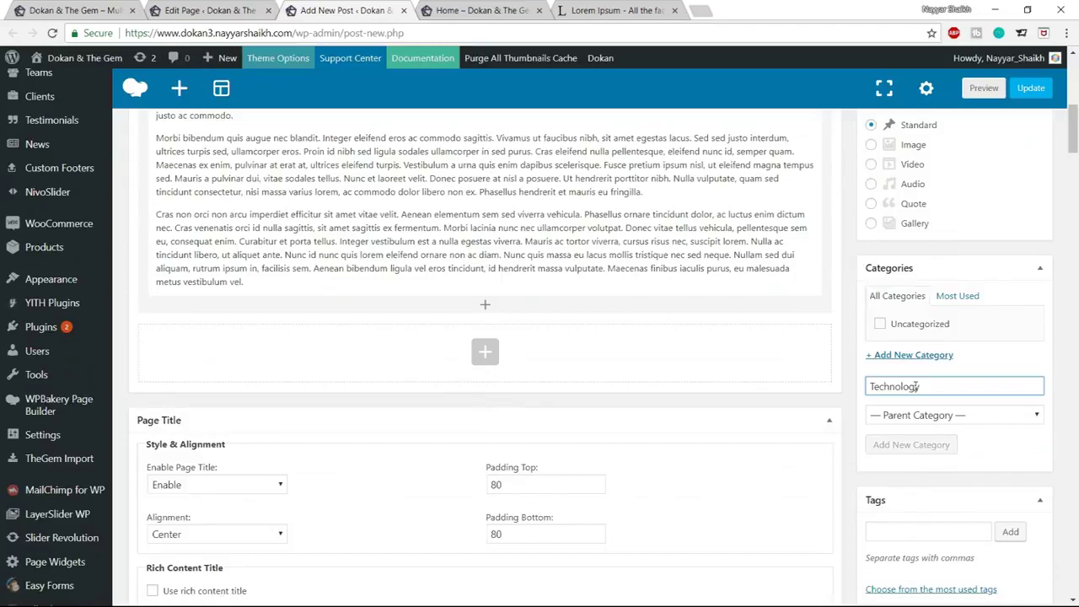
type("Technology")
left_click(911, 445)
scroll(958, 472, "down", 2)
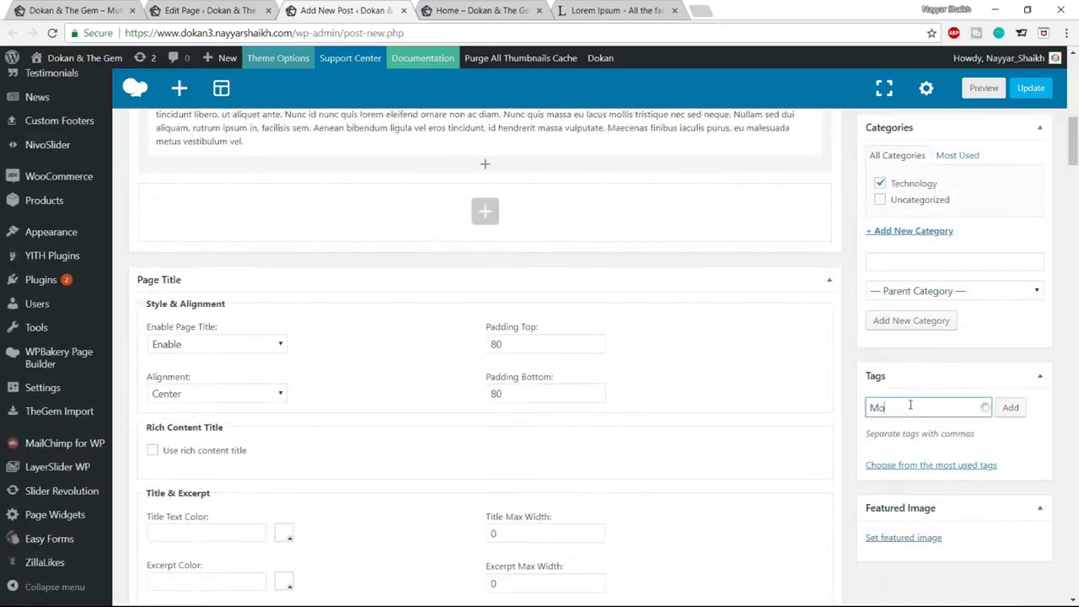
key("Return")
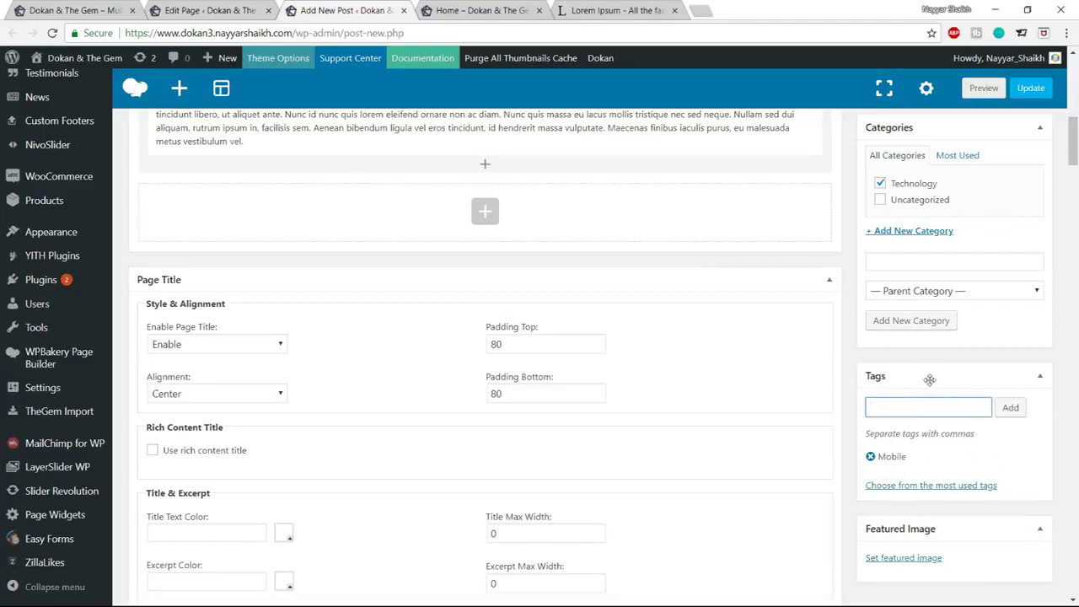
scroll(933, 433, "down", 1)
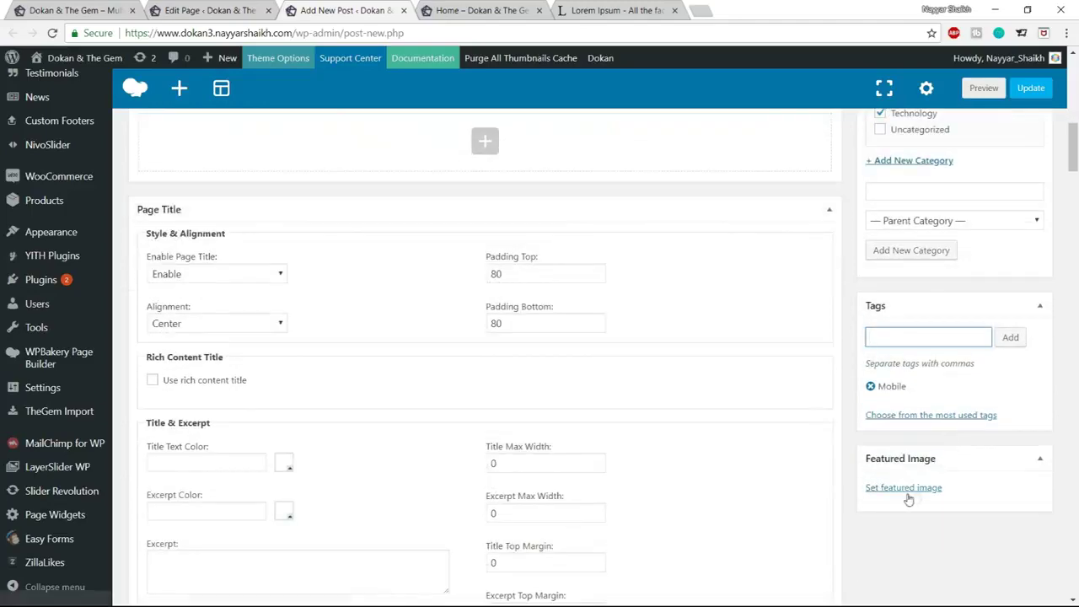
Open the featured image chooser and start uploading a new image file
left_click(76, 10)
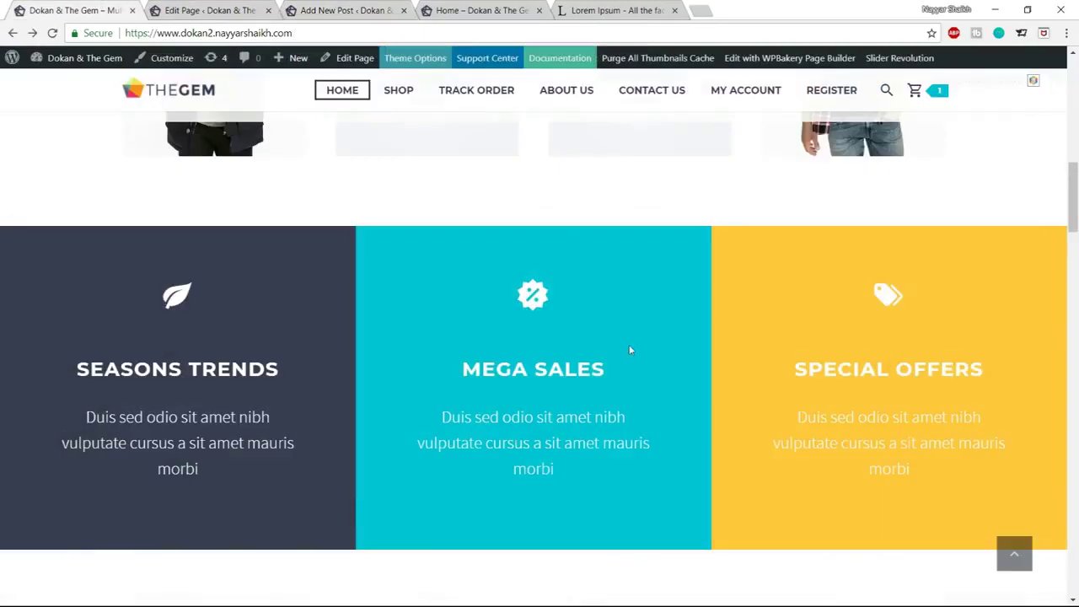
scroll(633, 371, "down", 5)
scroll(638, 376, "down", 10)
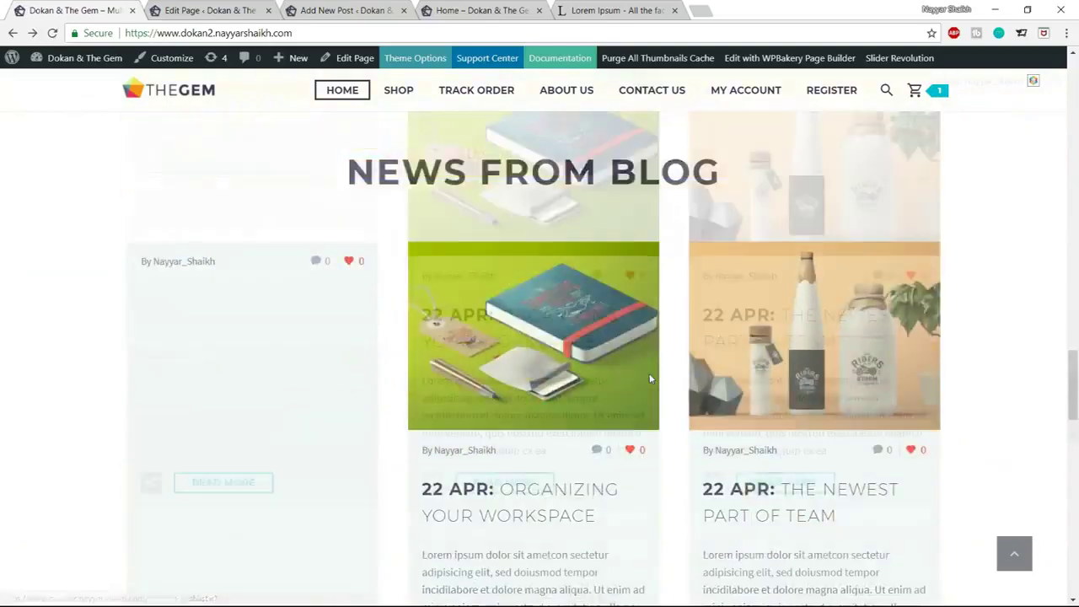
scroll(578, 303, "up", 1)
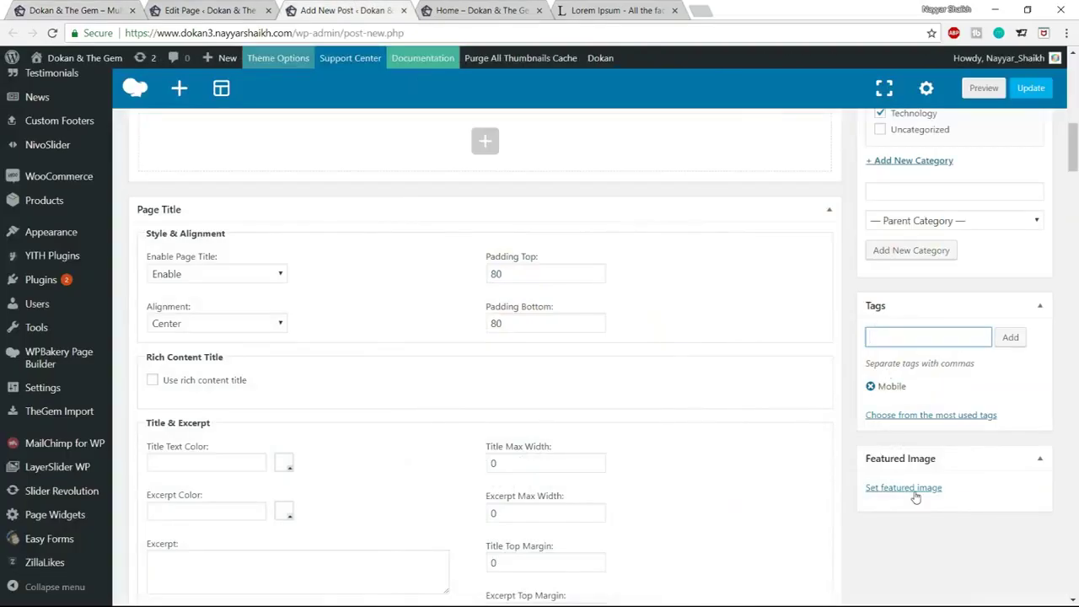
left_click(915, 491)
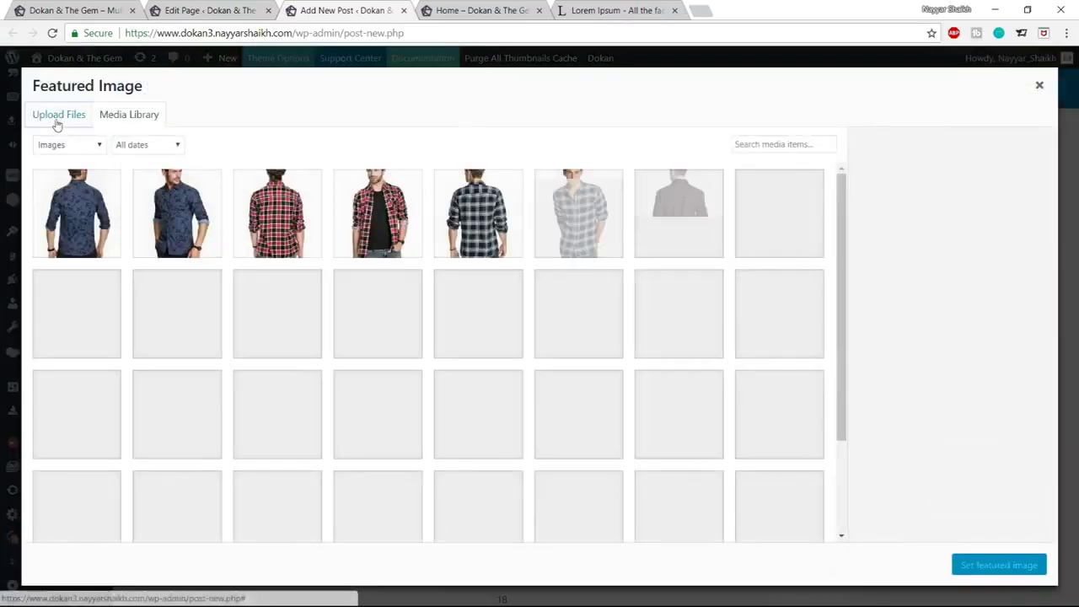
left_click(57, 124)
left_click(539, 326)
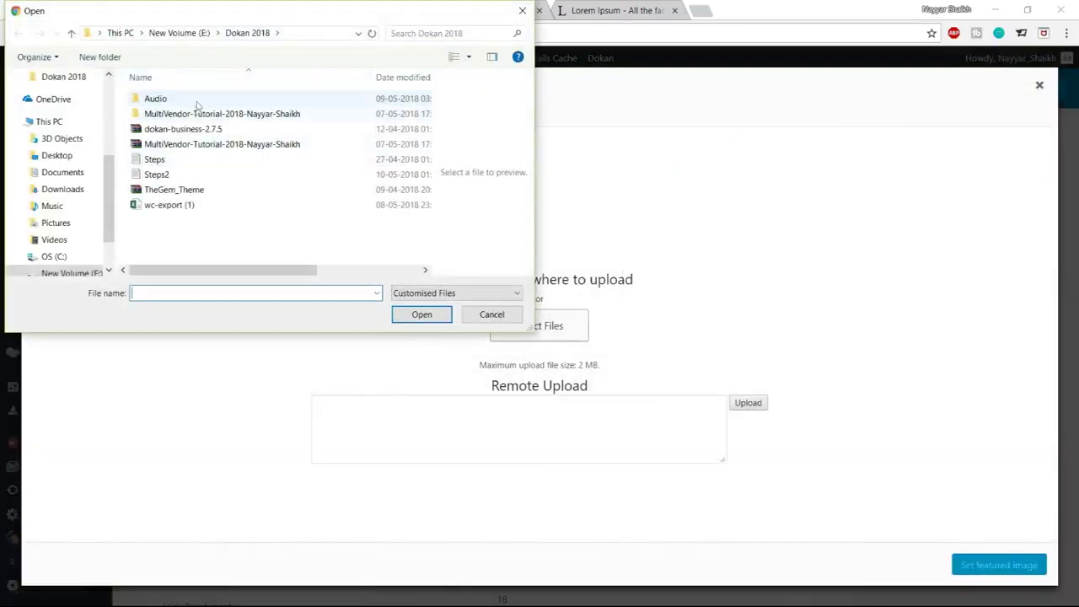
Upload a.jpg from the Media\Blog folder and set it as the featured image
double_click(196, 113)
double_click(194, 129)
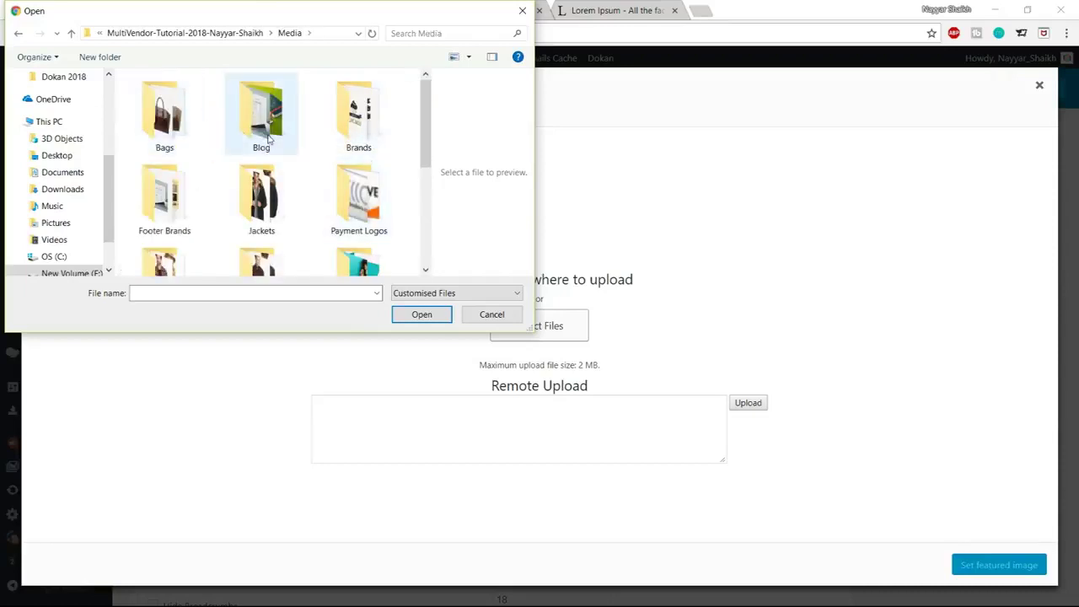
double_click(257, 131)
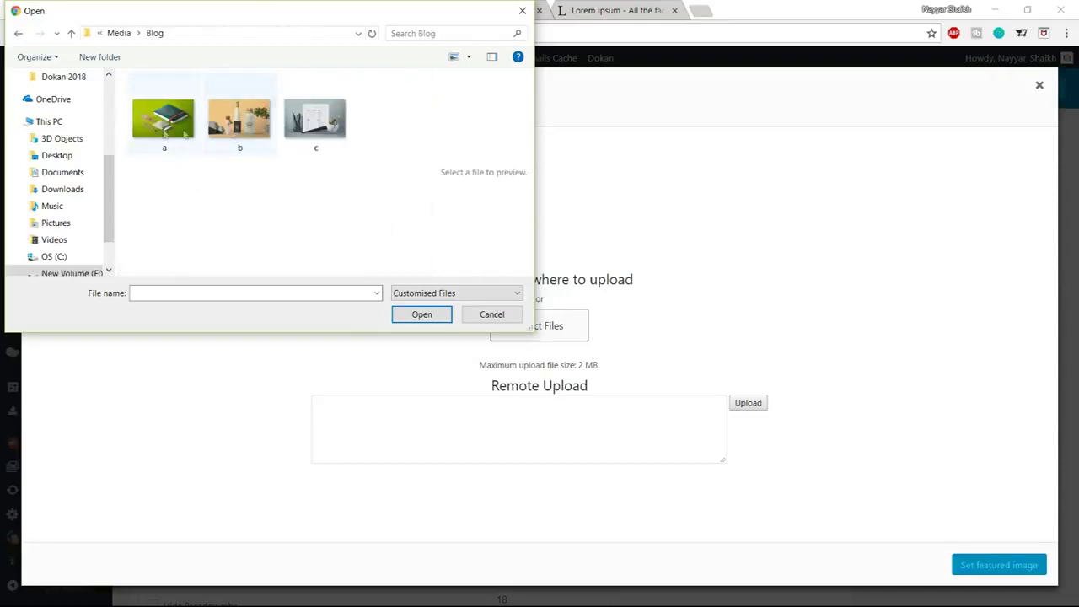
left_click(154, 103)
left_click(426, 314)
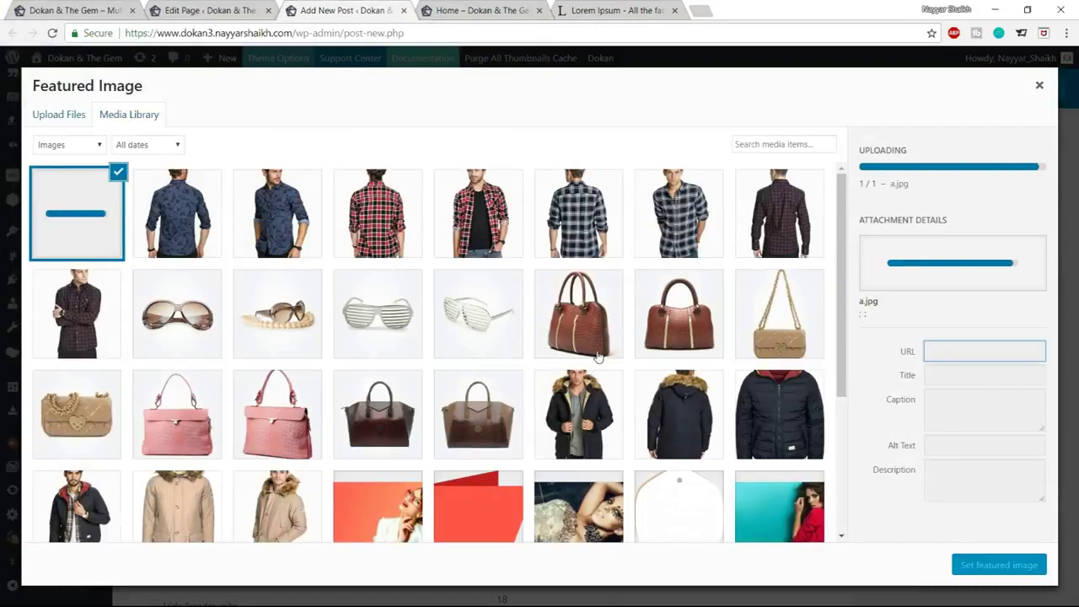
left_click(990, 565)
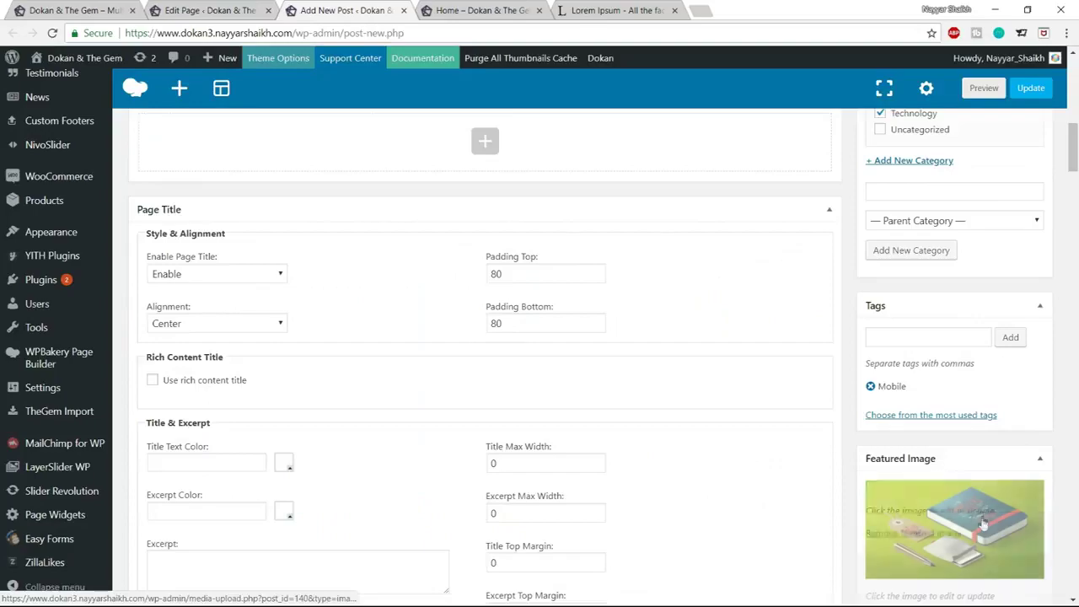
Publish the post
scroll(970, 514, "down", 5)
scroll(974, 497, "up", 15)
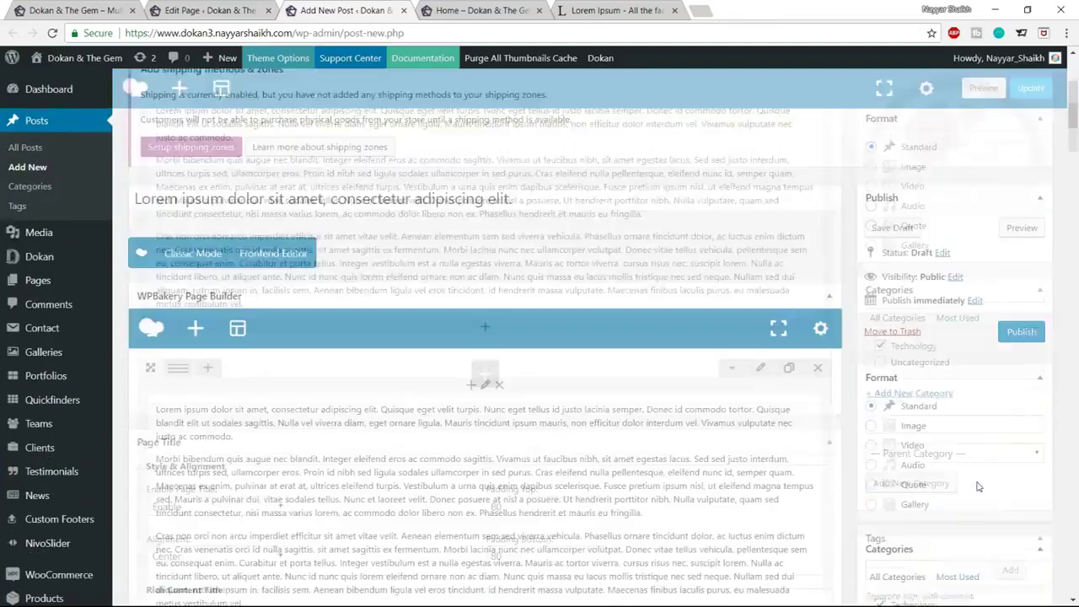
scroll(978, 487, "down", 3)
left_click(1021, 390)
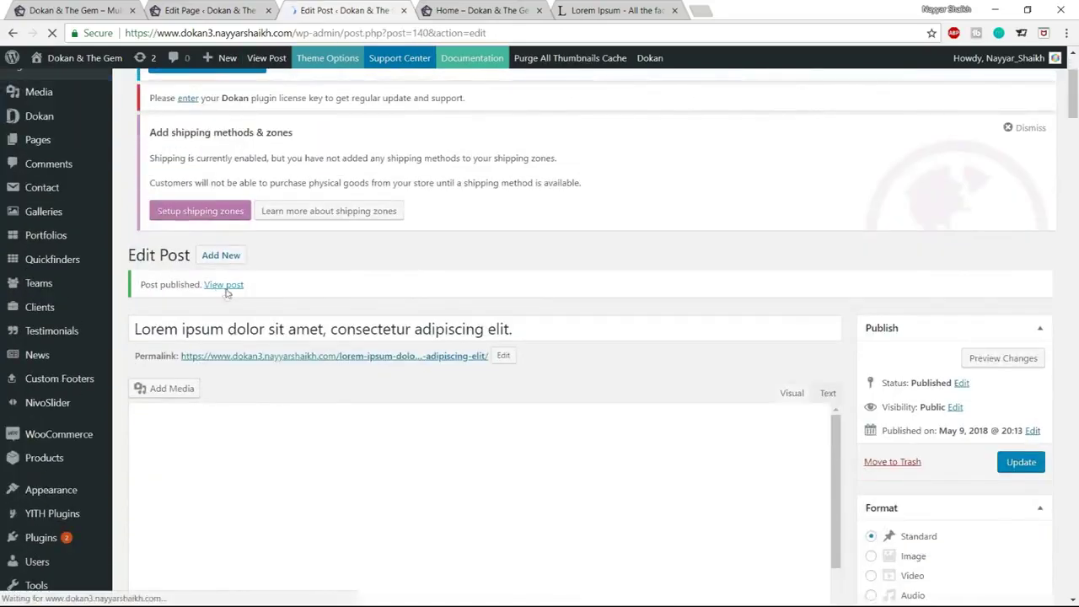
Open the published post in a new tab and review it on the live site
right_click(221, 288)
right_click(214, 459)
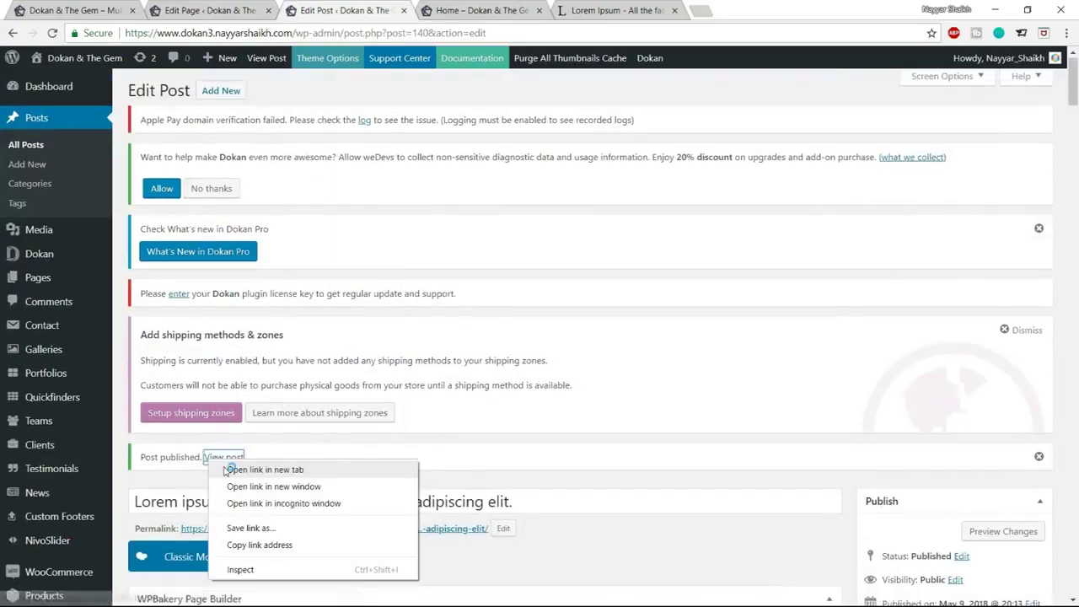
left_click(245, 470)
key("ctrl+Tab")
scroll(534, 357, "down", 15)
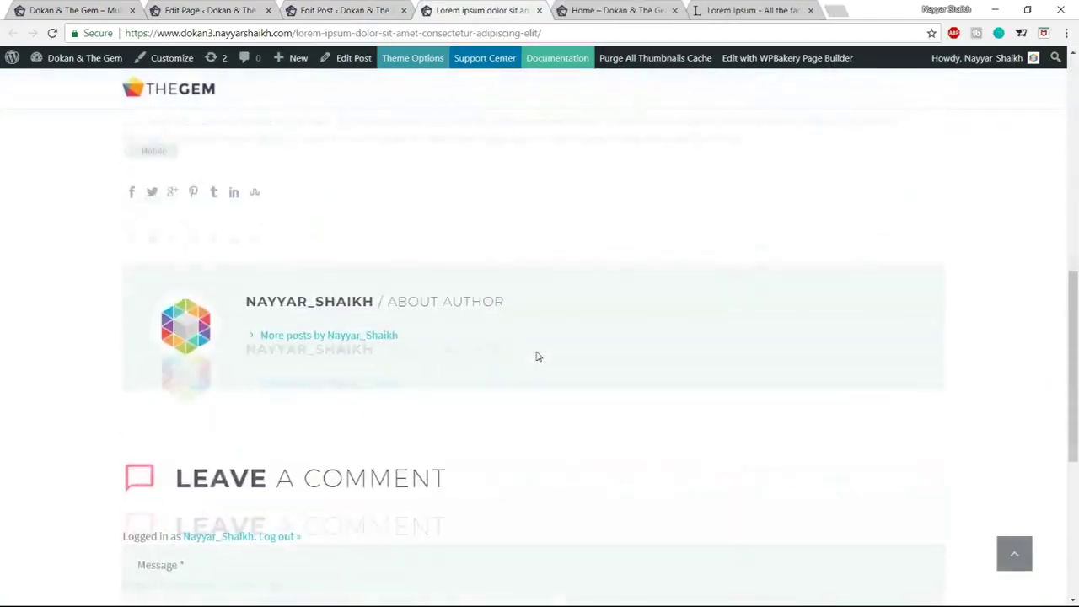
scroll(559, 427, "up", 15)
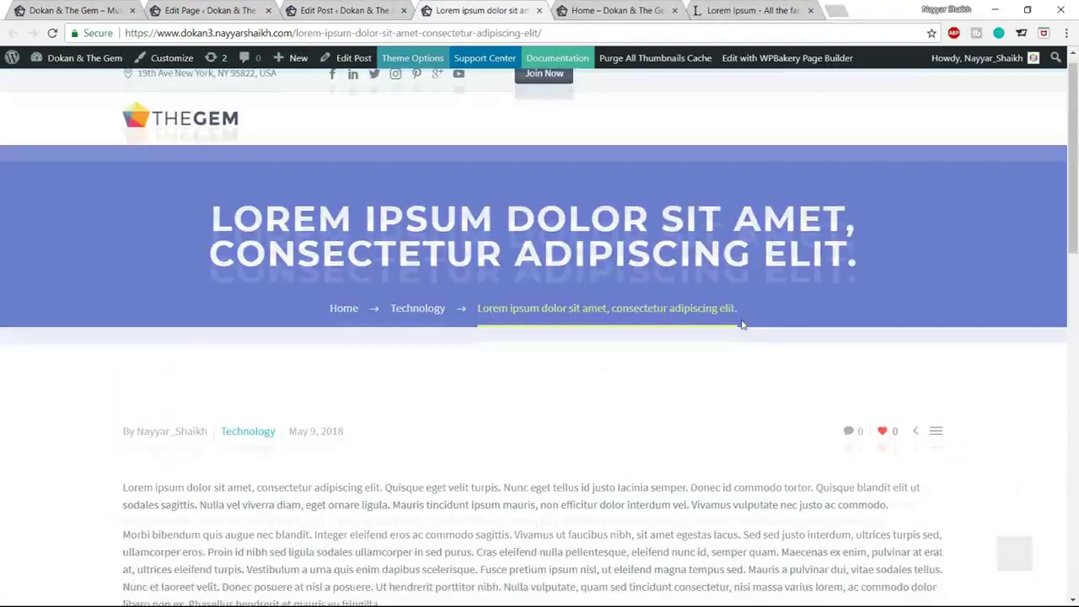
scroll(384, 315, "down", 3)
scroll(487, 374, "down", 15)
scroll(345, 395, "up", 3)
scroll(529, 430, "up", 12)
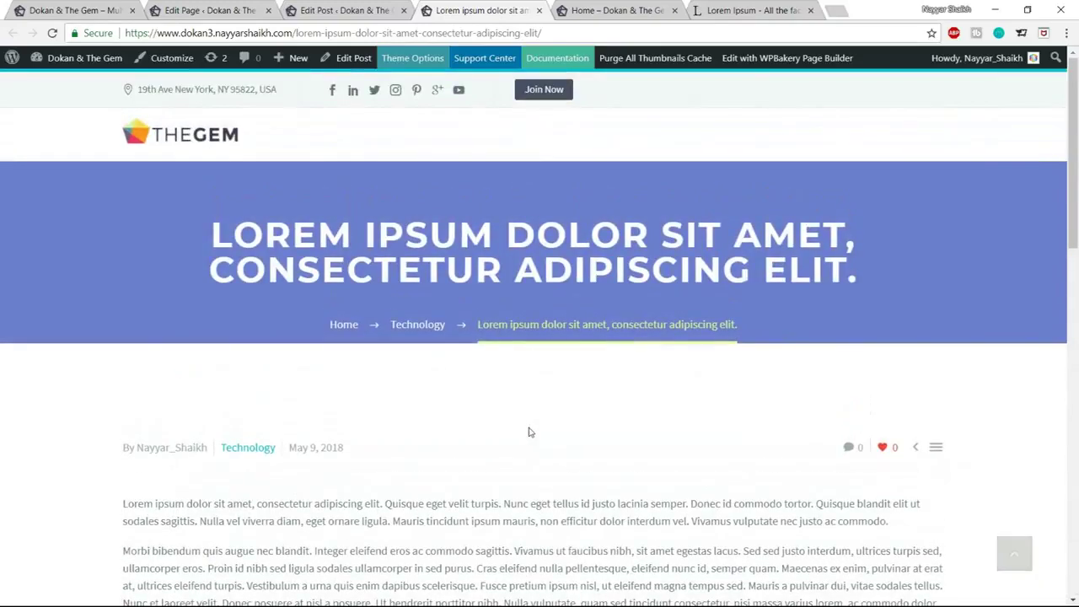
Go back to the Edit Post screen, then show the storefront home page at the top
left_click(354, 10)
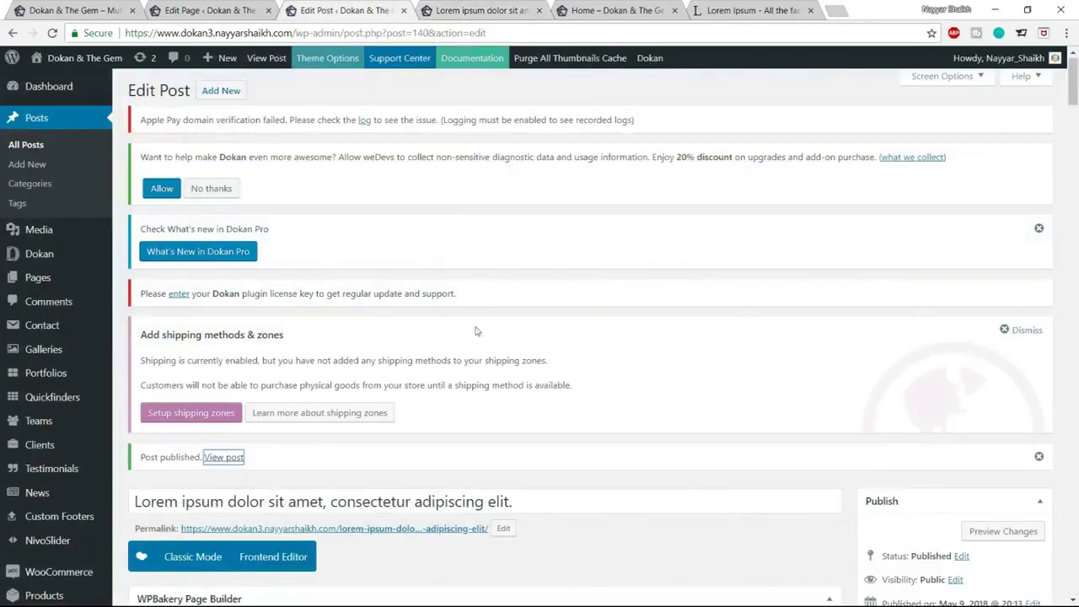
scroll(476, 333, "down", 5)
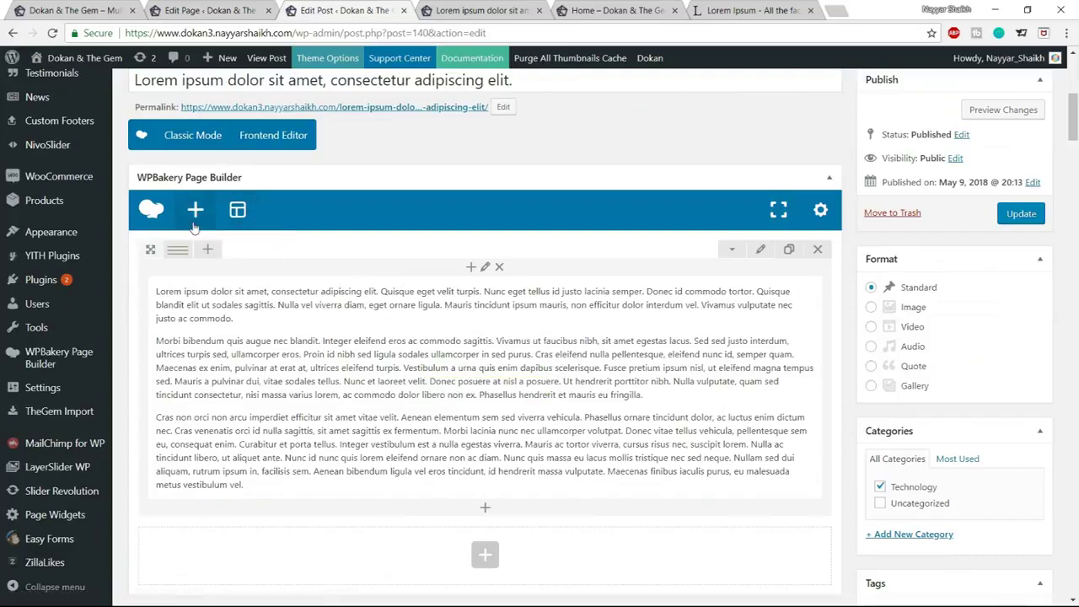
scroll(215, 384, "up", 3)
key("ctrl+1")
scroll(579, 368, "up", 10)
scroll(580, 403, "up", 15)
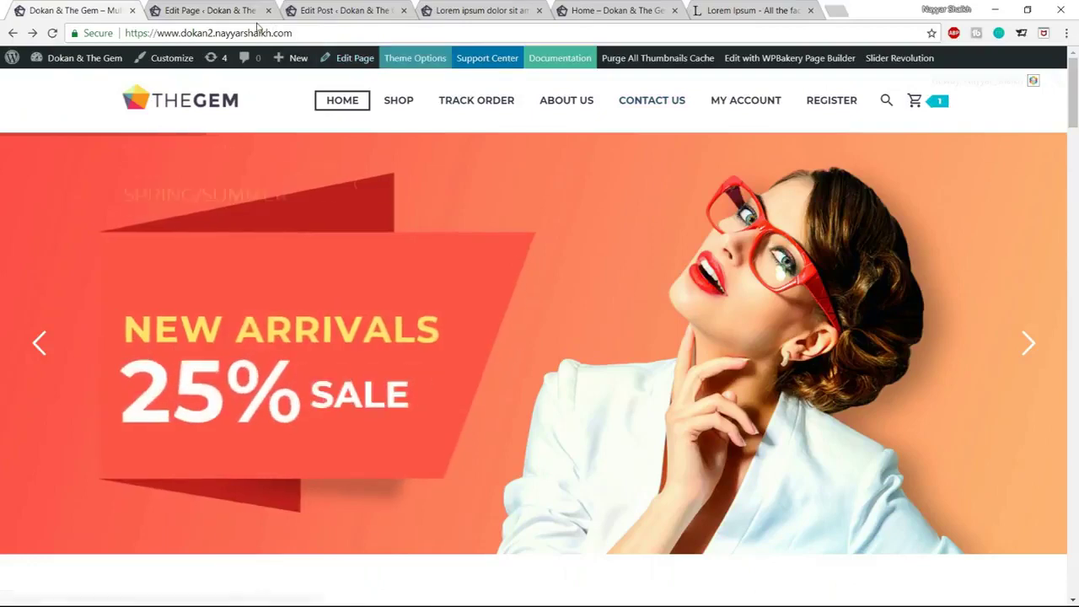
Close the post editor and live post tabs and return to the Home page editor
left_click(232, 9)
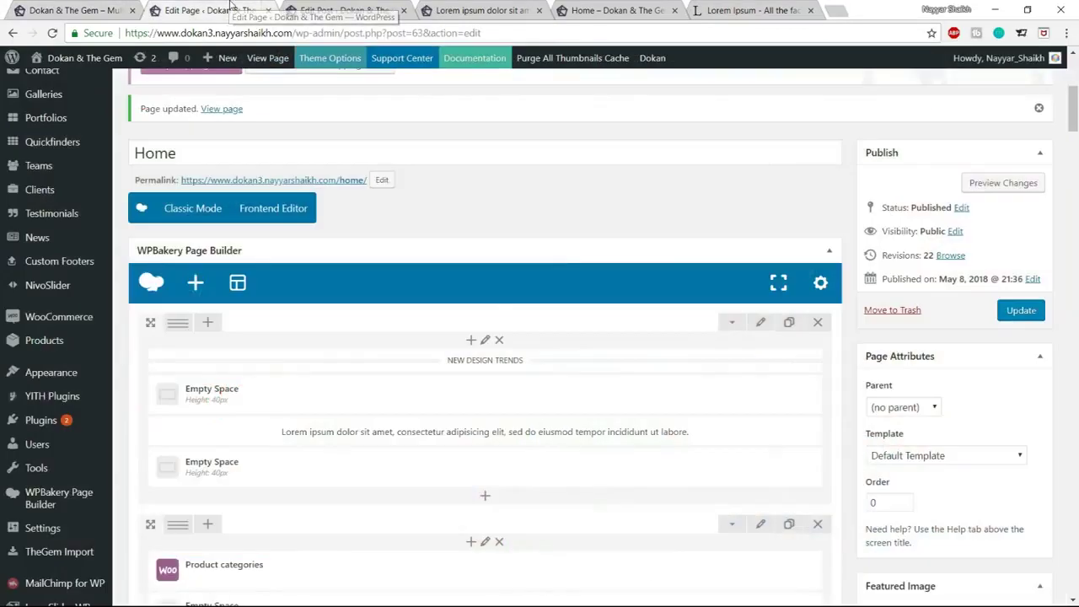
left_click(383, 10)
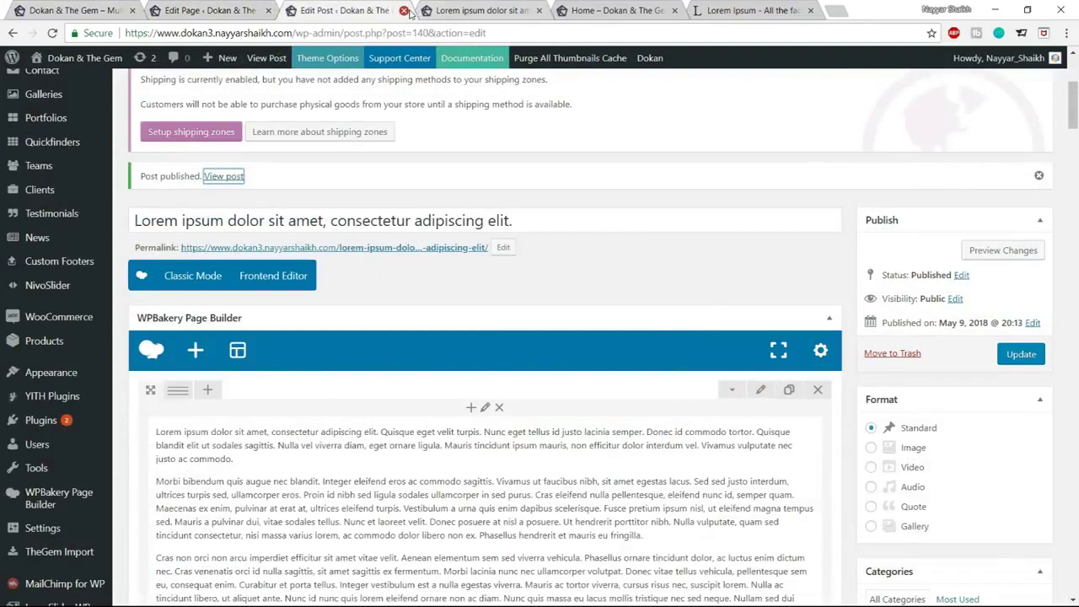
left_click(404, 10)
left_click(404, 10)
left_click(210, 11)
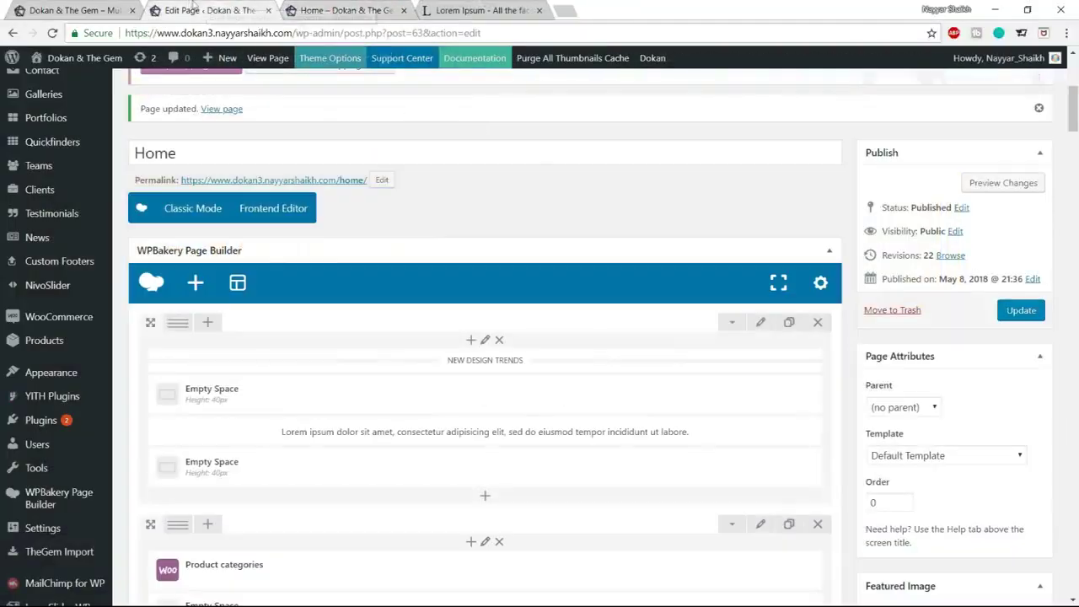
Add a News & Blog element to the empty row by searching 'blog'
scroll(591, 360, "down", 5)
scroll(591, 361, "down", 10)
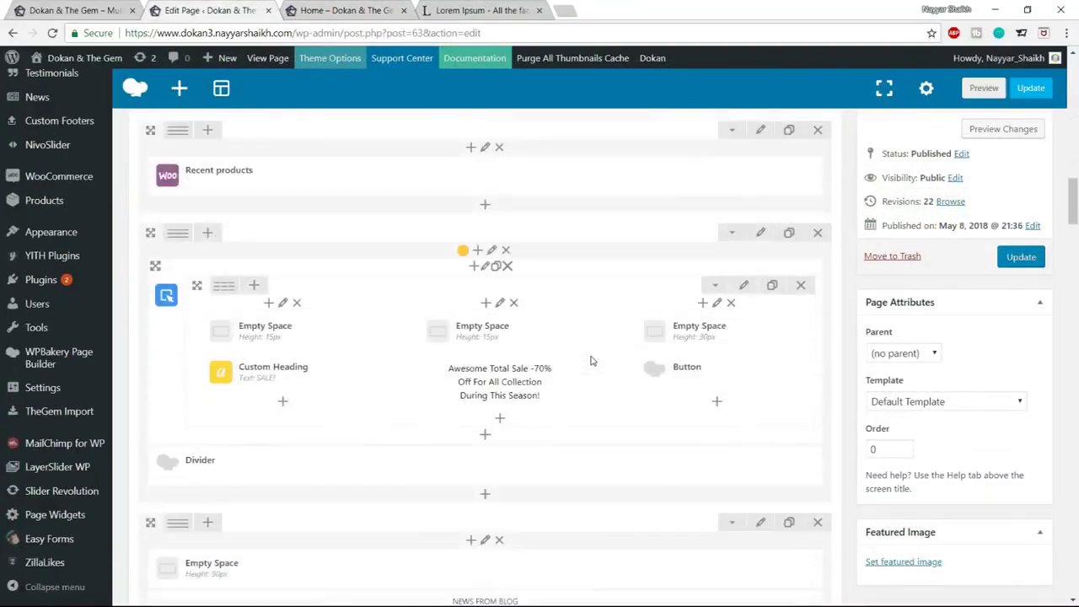
scroll(507, 335, "up", 2)
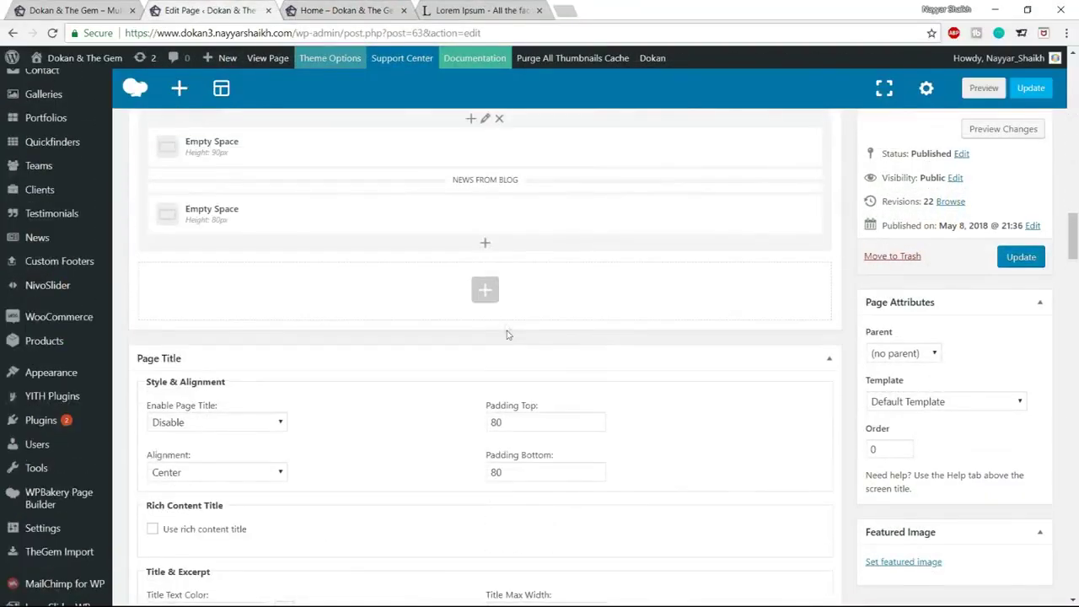
left_click(482, 293)
type("b")
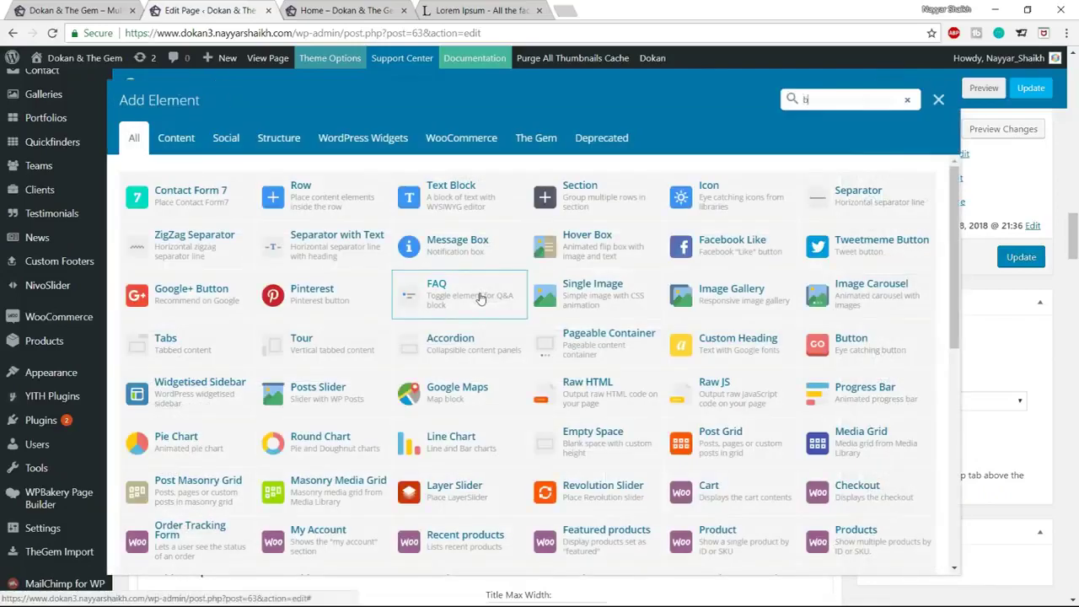
type("log")
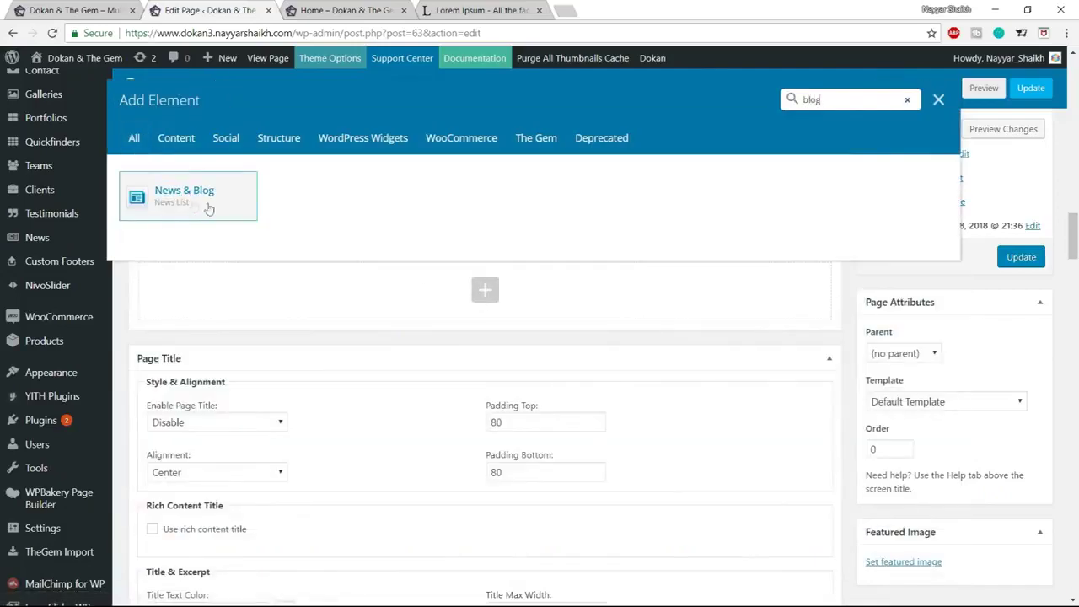
left_click(209, 204)
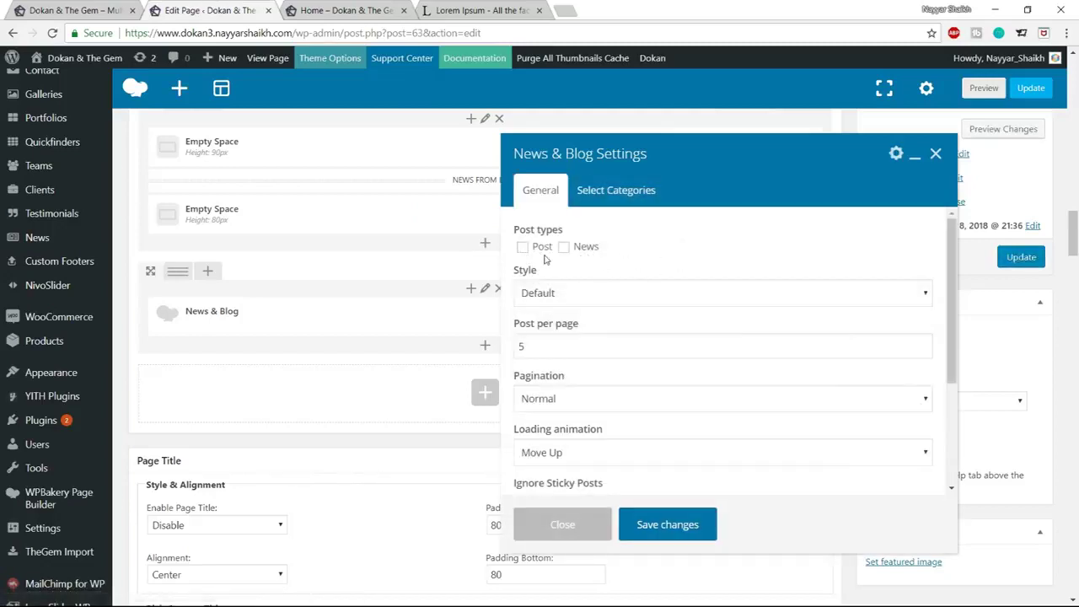
Set the News & Blog style to Justified 3x, comparing with the storefront's blog section
left_click(606, 298)
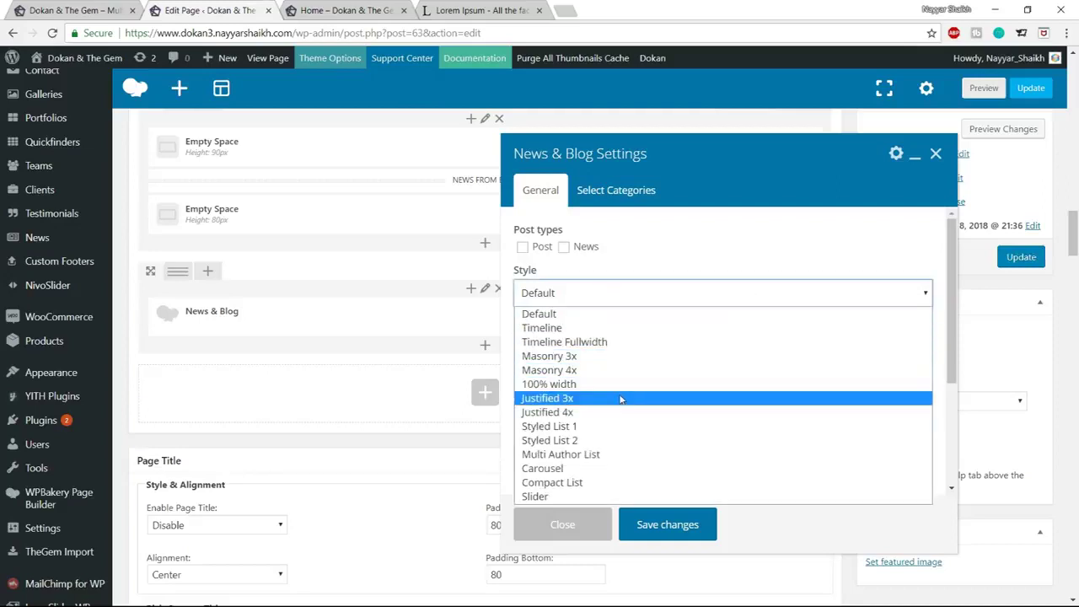
left_click(602, 398)
key("ctrl+1")
scroll(379, 336, "down", 1)
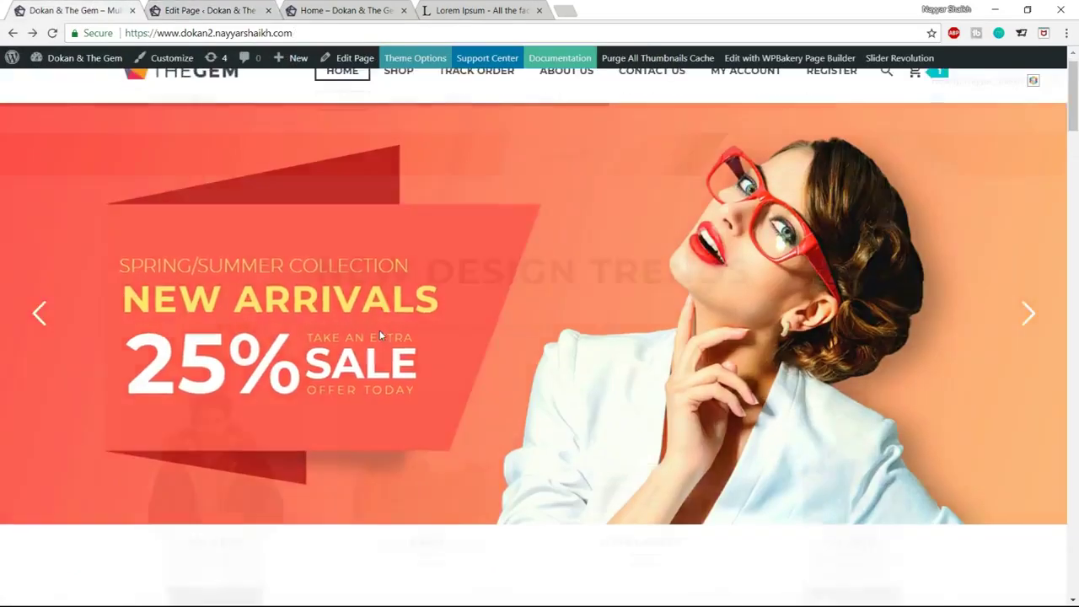
scroll(379, 335, "down", 15)
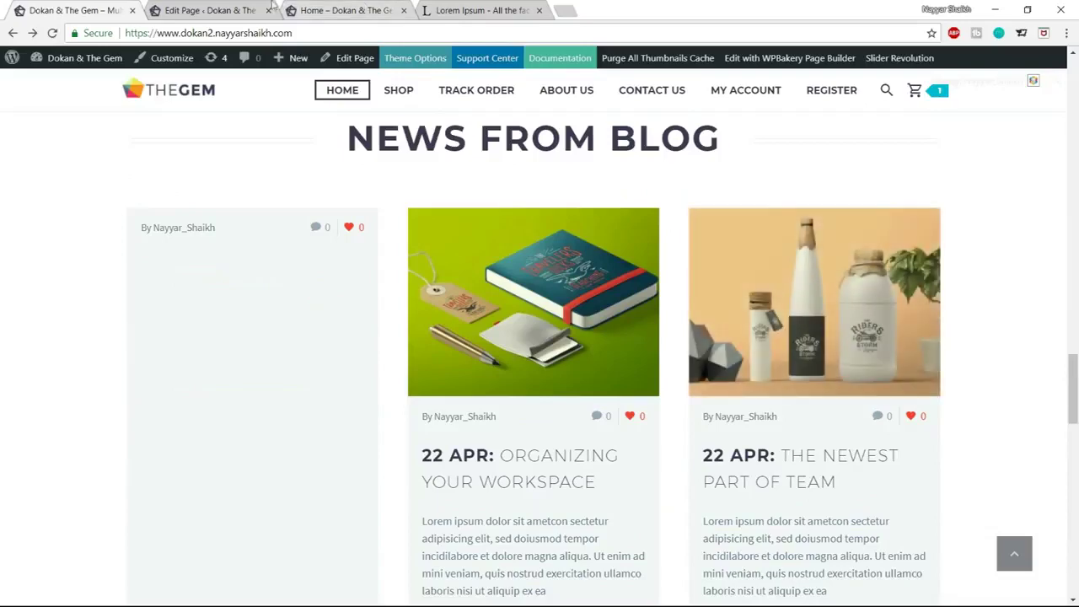
left_click(211, 10)
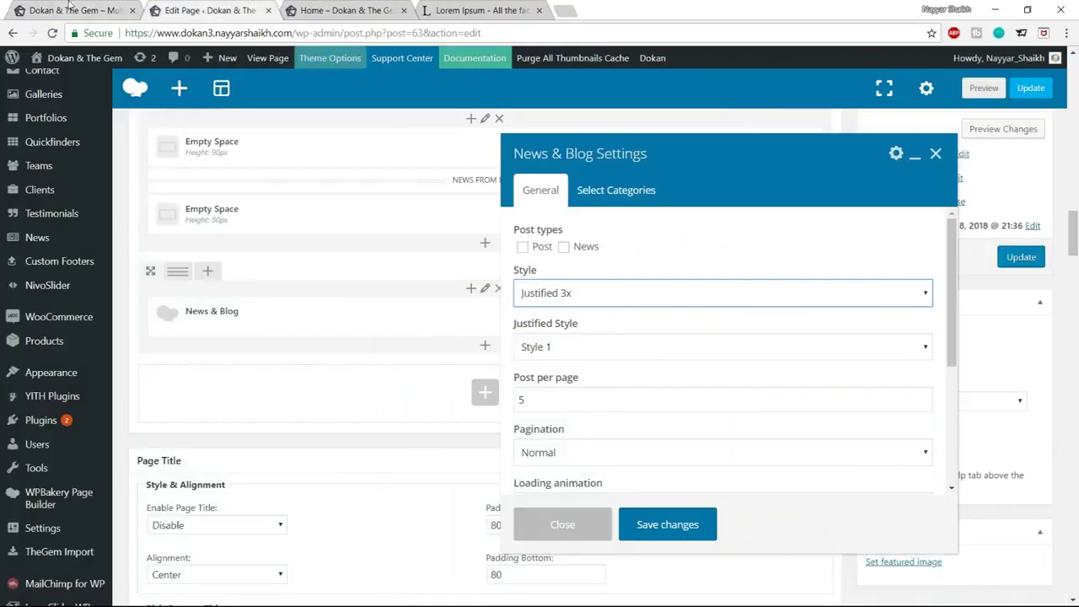
left_click(72, 7)
left_click(226, 7)
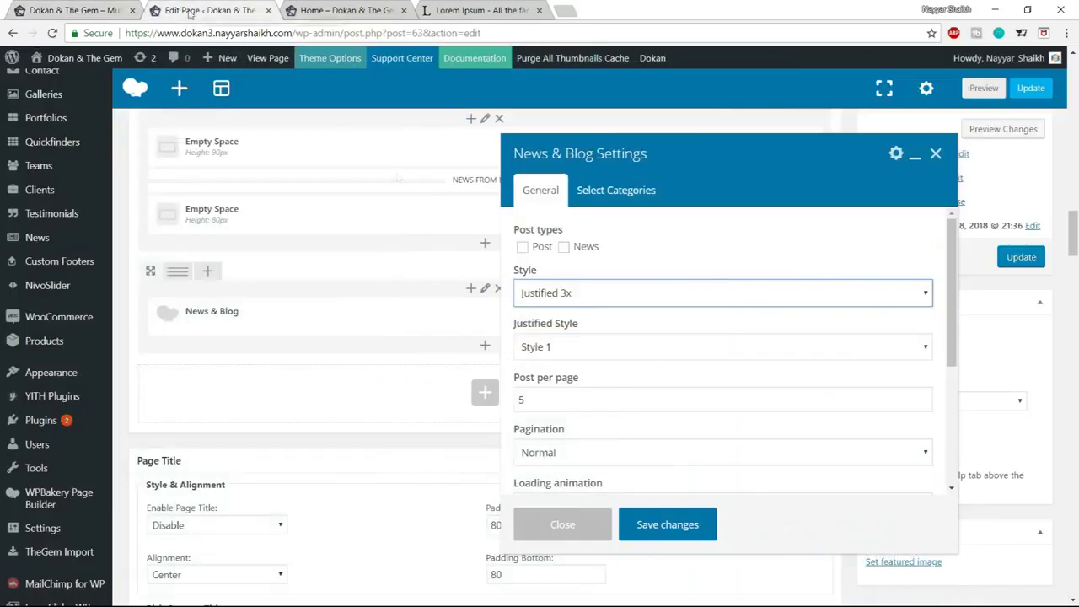
left_click(552, 292)
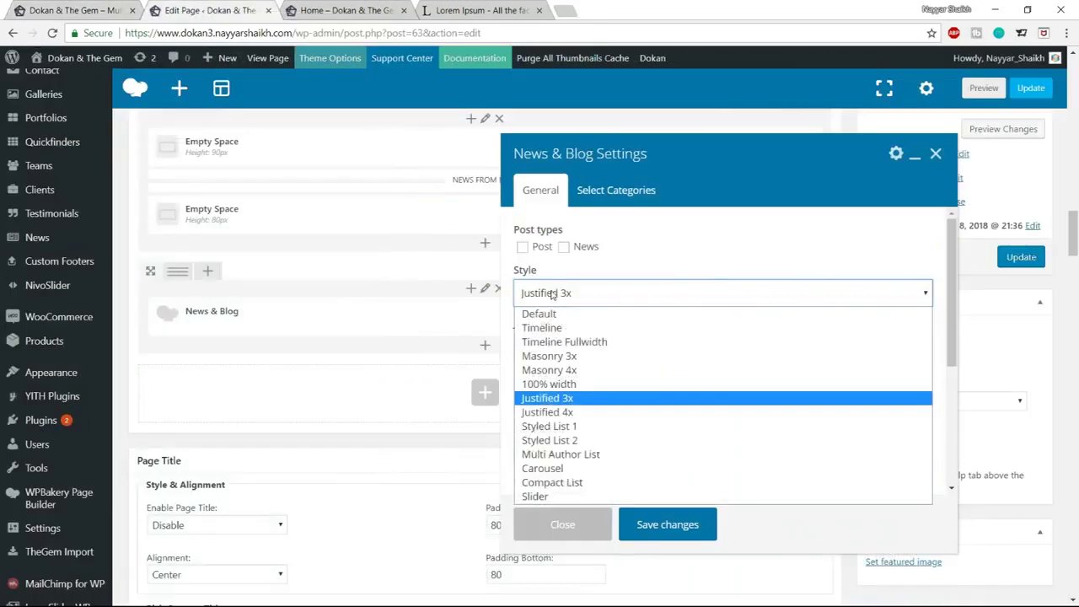
left_click(572, 400)
Choose Justified Style 2, 3 posts per page, pagination disabled, ignore sticky posts, and save
scroll(666, 347, "down", 1)
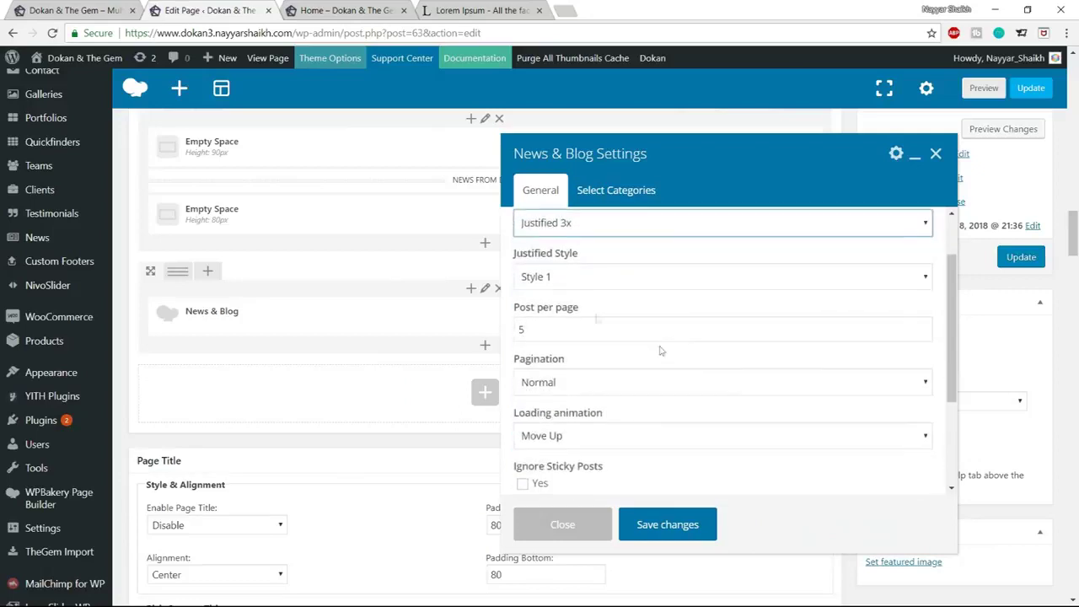
left_click(579, 280)
left_click(571, 312)
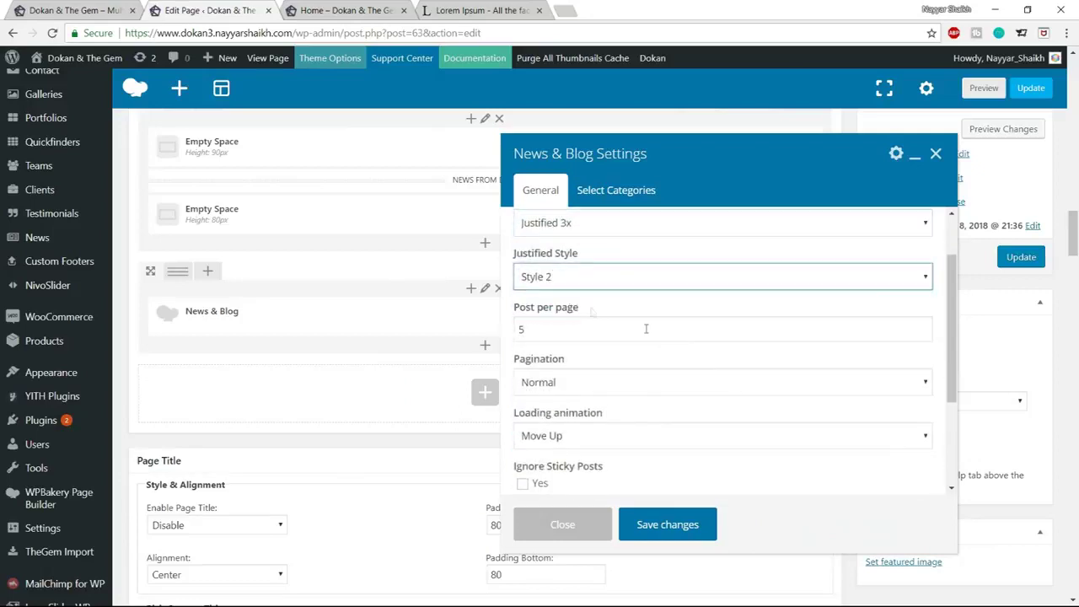
left_click_drag(576, 330, 516, 334)
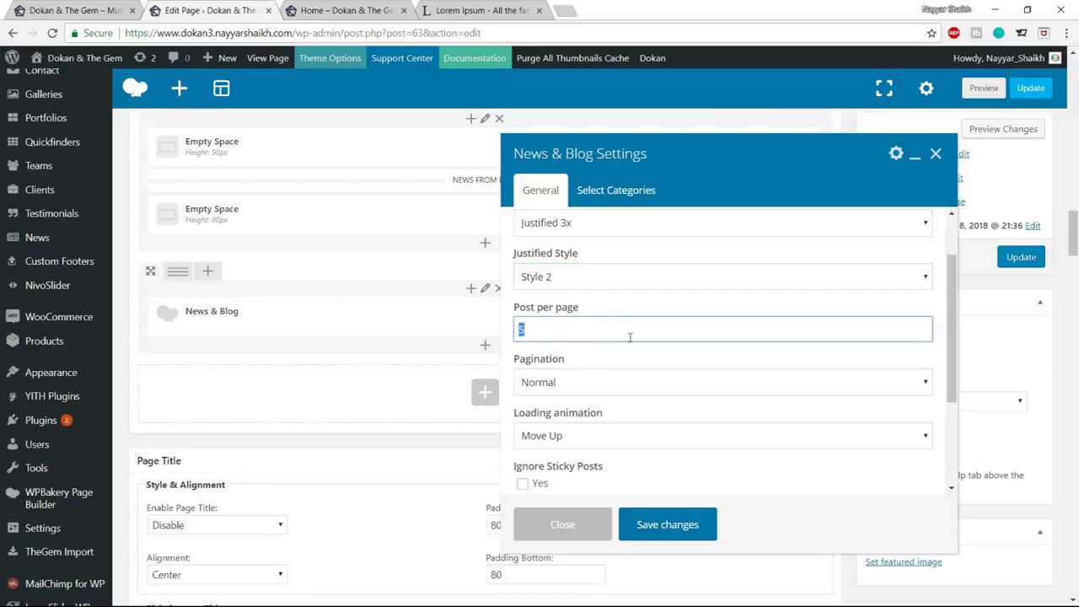
scroll(658, 367, "down", 1)
left_click(600, 314)
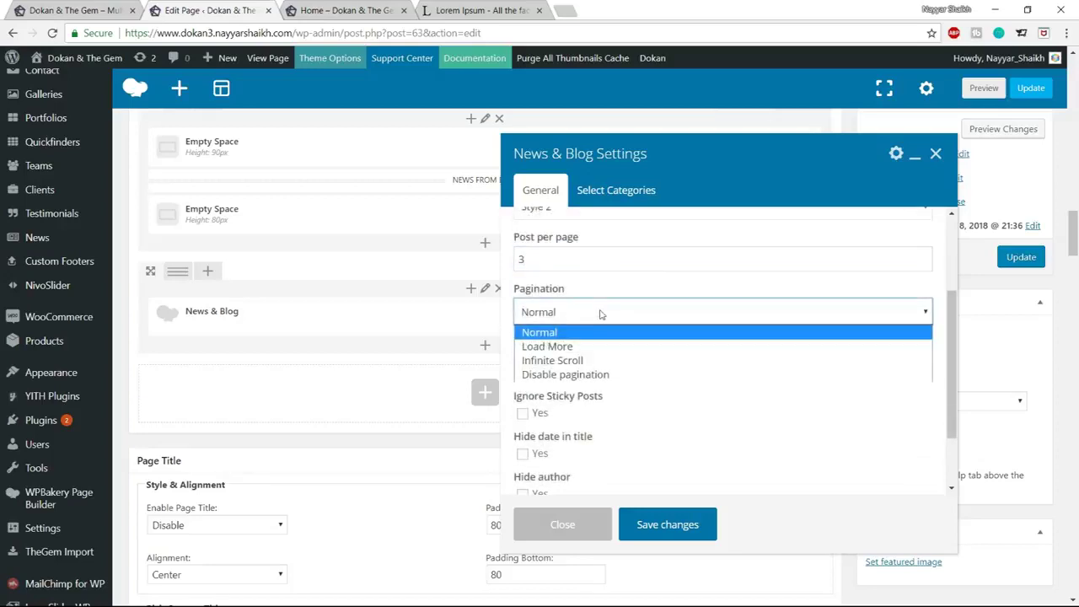
left_click(609, 375)
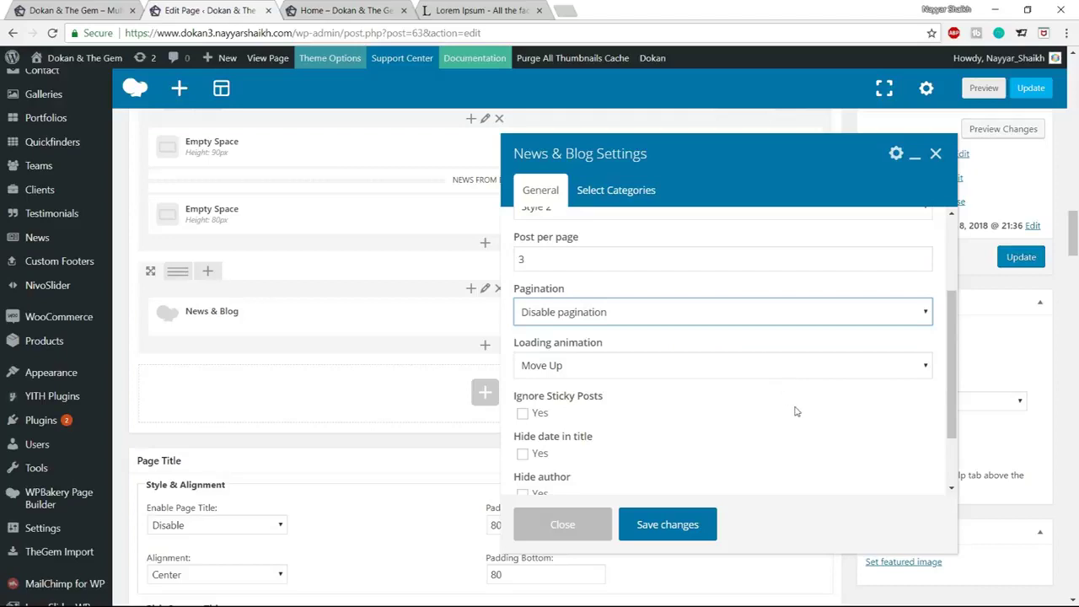
scroll(723, 419, "down", 1)
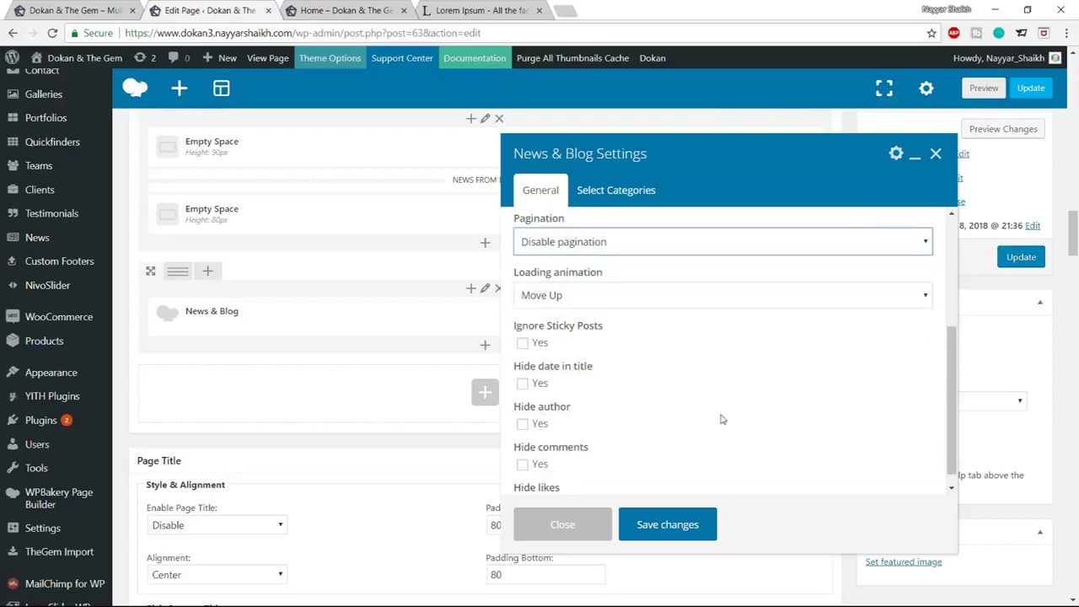
left_click(525, 344)
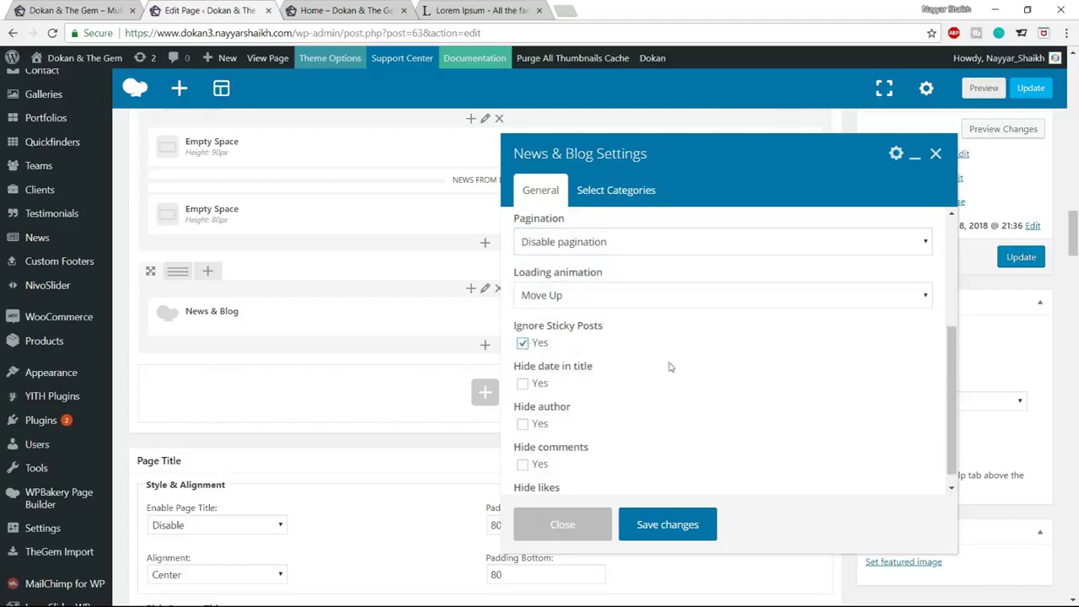
scroll(678, 375, "down", 1)
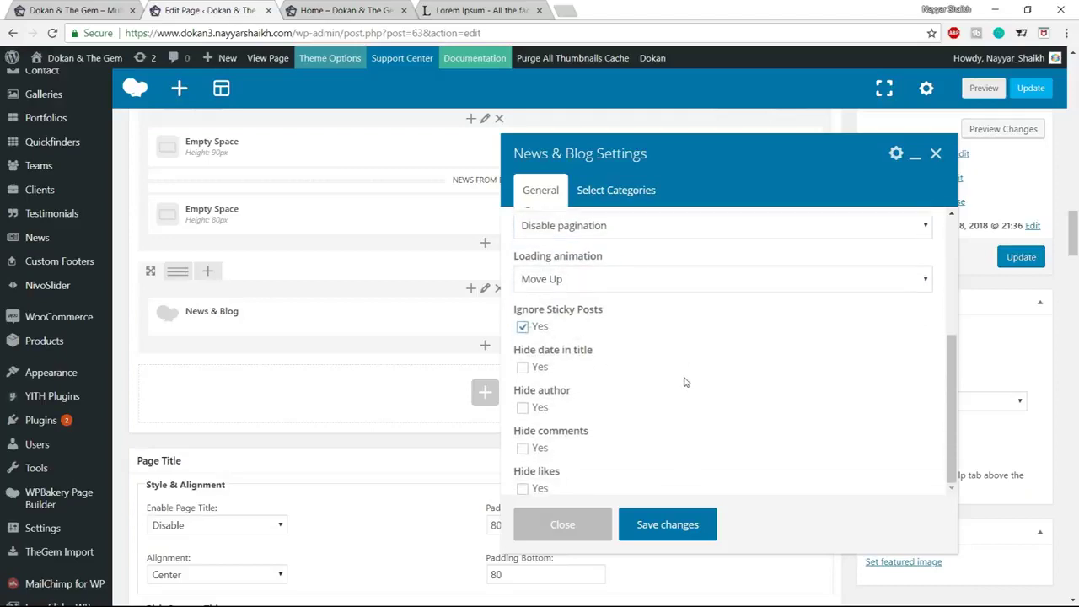
left_click(667, 527)
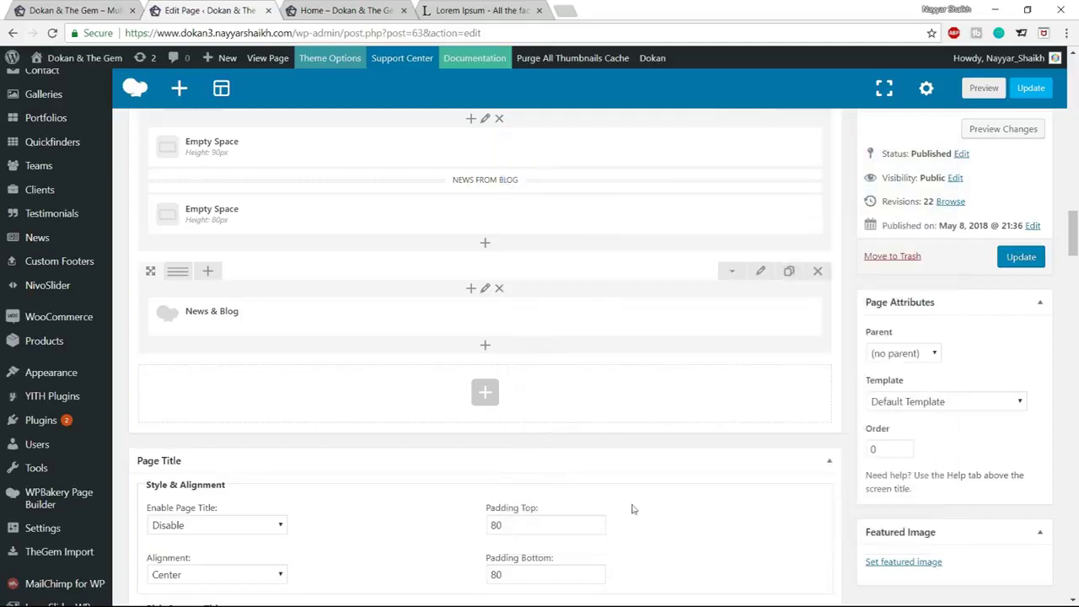
Save the Home page changes and reload the live Home page
left_click(1027, 260)
left_click(344, 10)
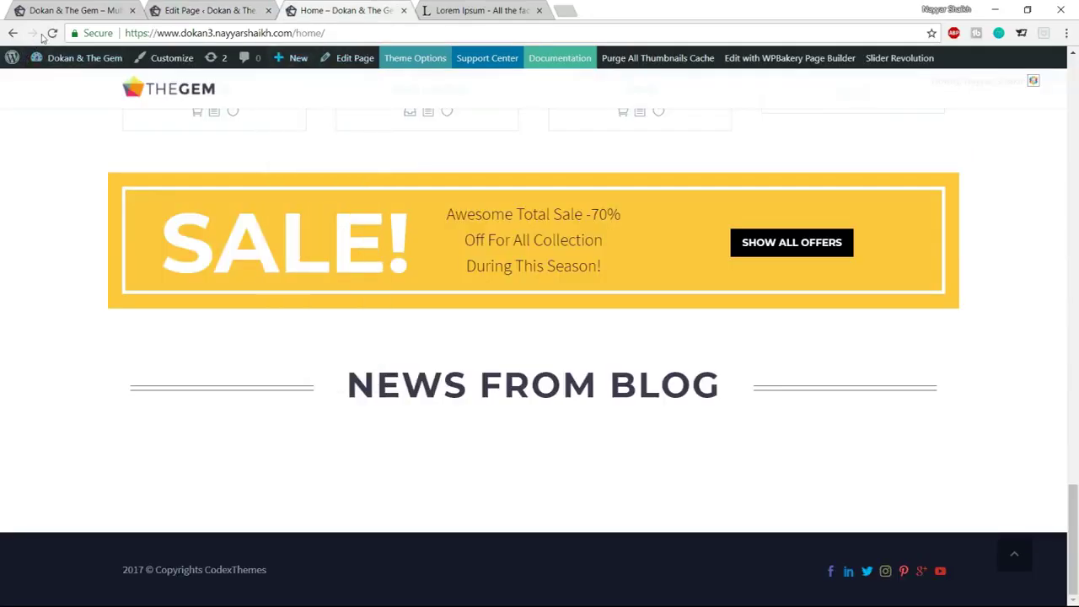
left_click(51, 33)
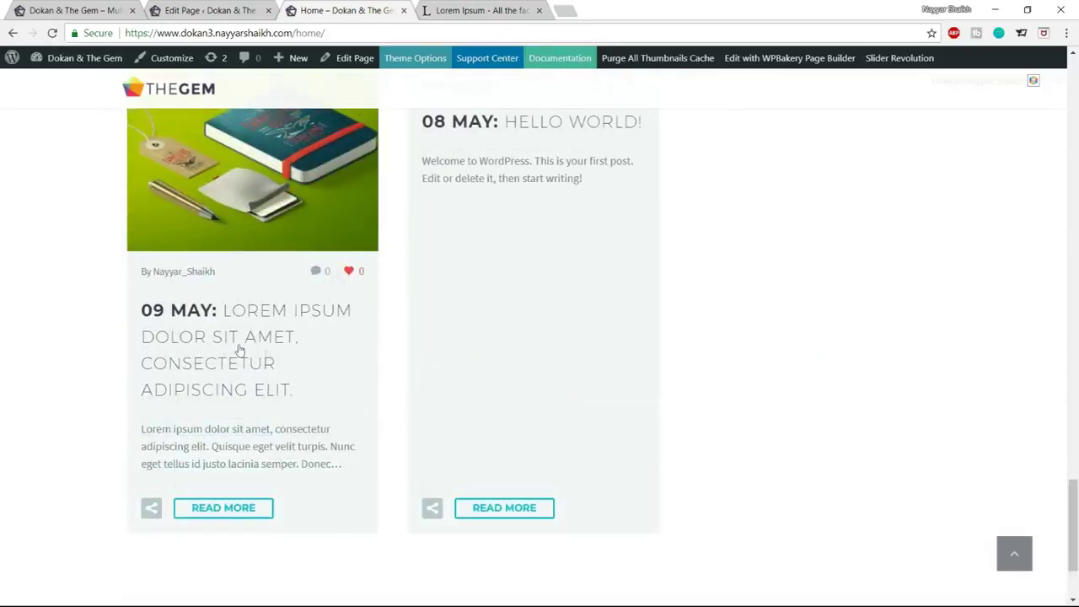
Check the new blog posts on the live page, then view the reference site's We Accept boxes
scroll(695, 275, "up", 2)
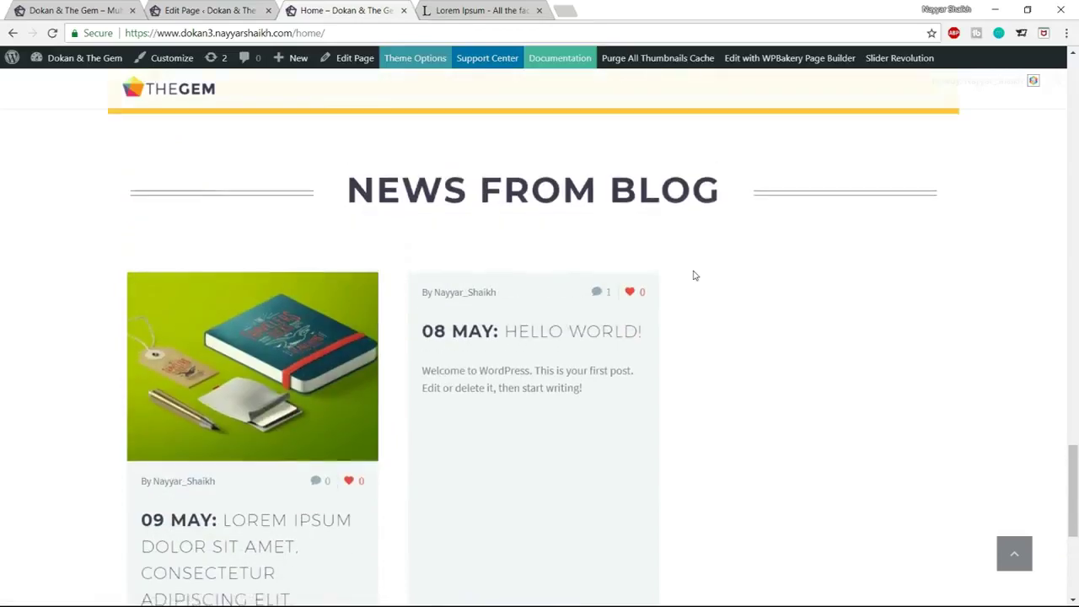
scroll(404, 267, "down", 1)
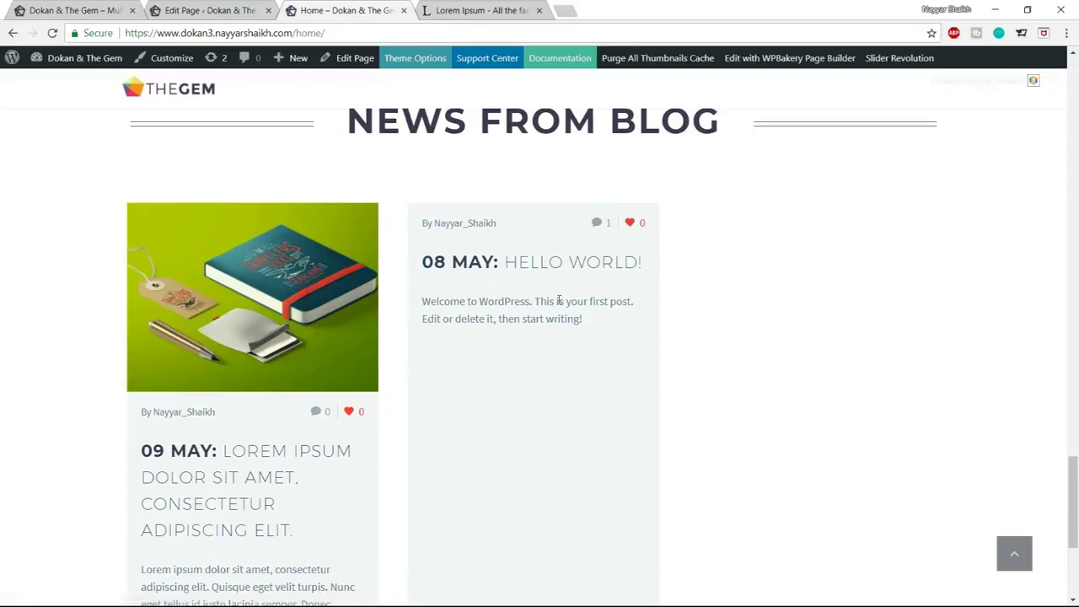
scroll(188, 337, "down", 2)
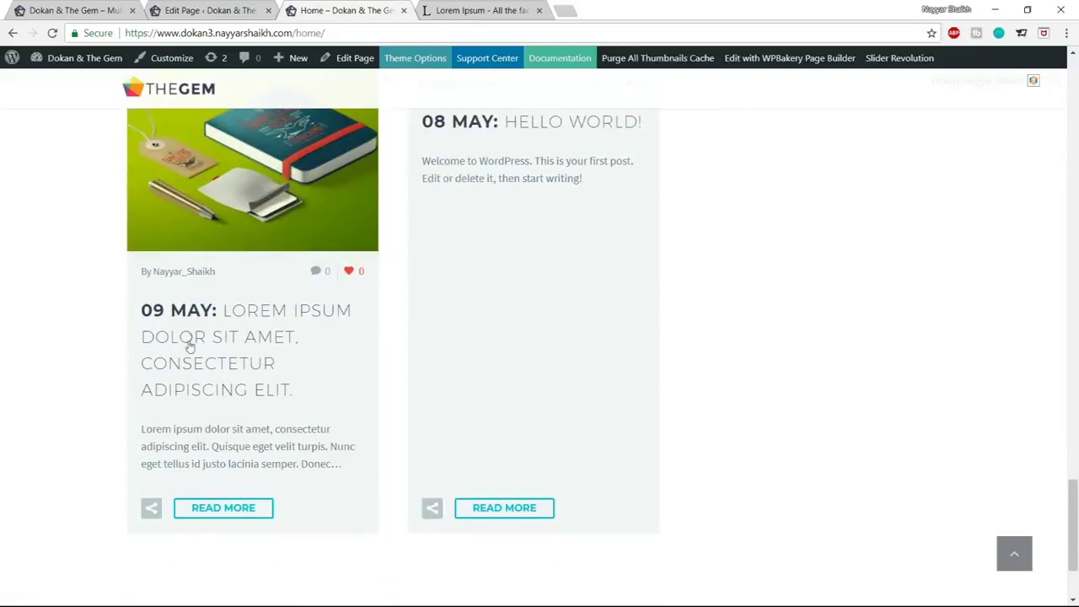
scroll(360, 349, "up", 2)
scroll(341, 384, "down", 1)
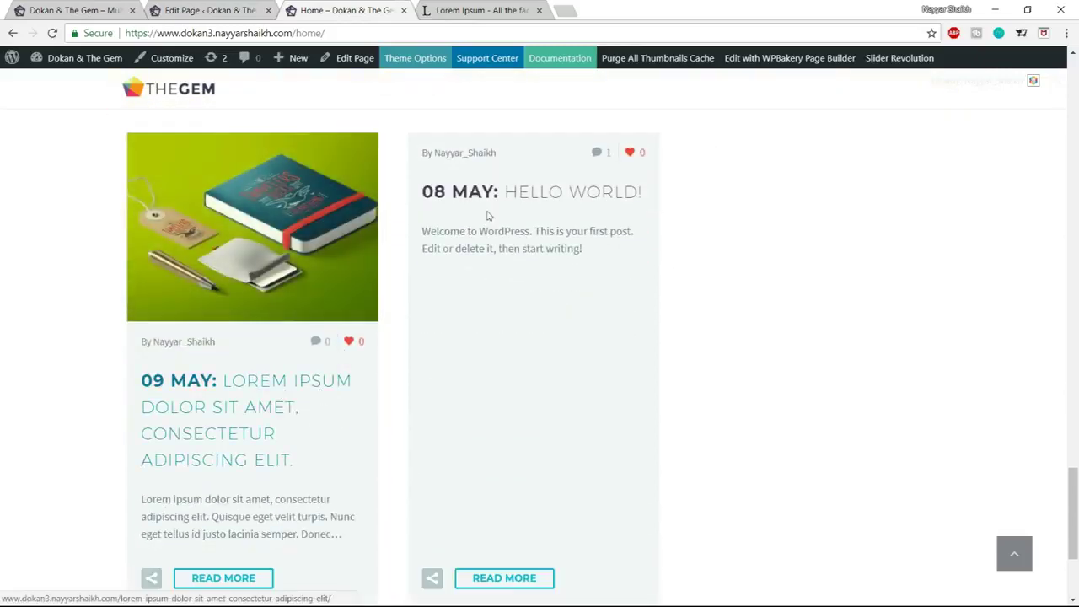
scroll(429, 366, "down", 3)
scroll(694, 355, "up", 4)
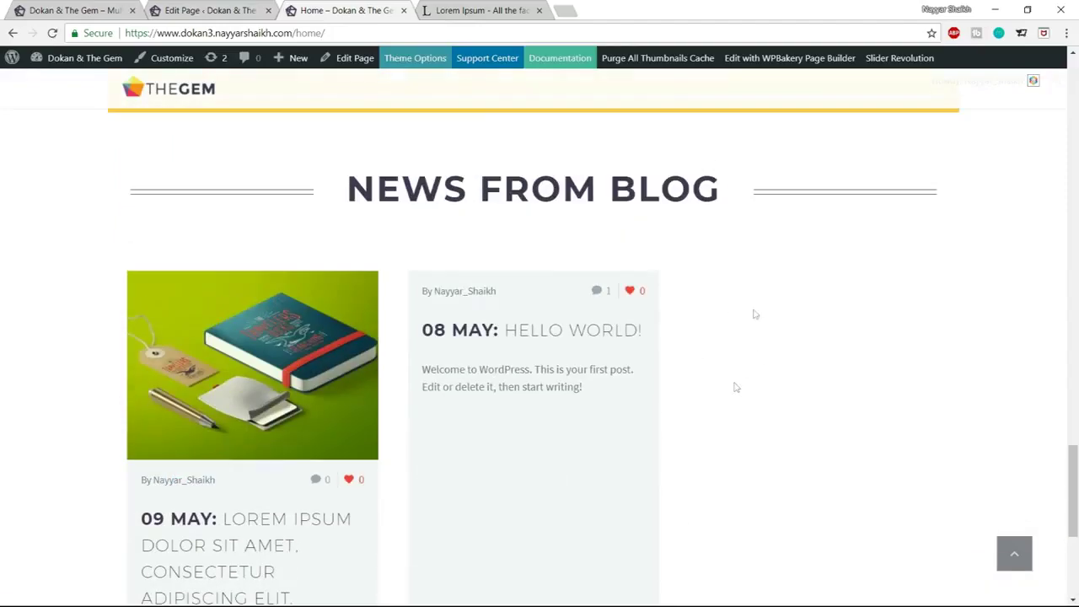
scroll(713, 325, "down", 3)
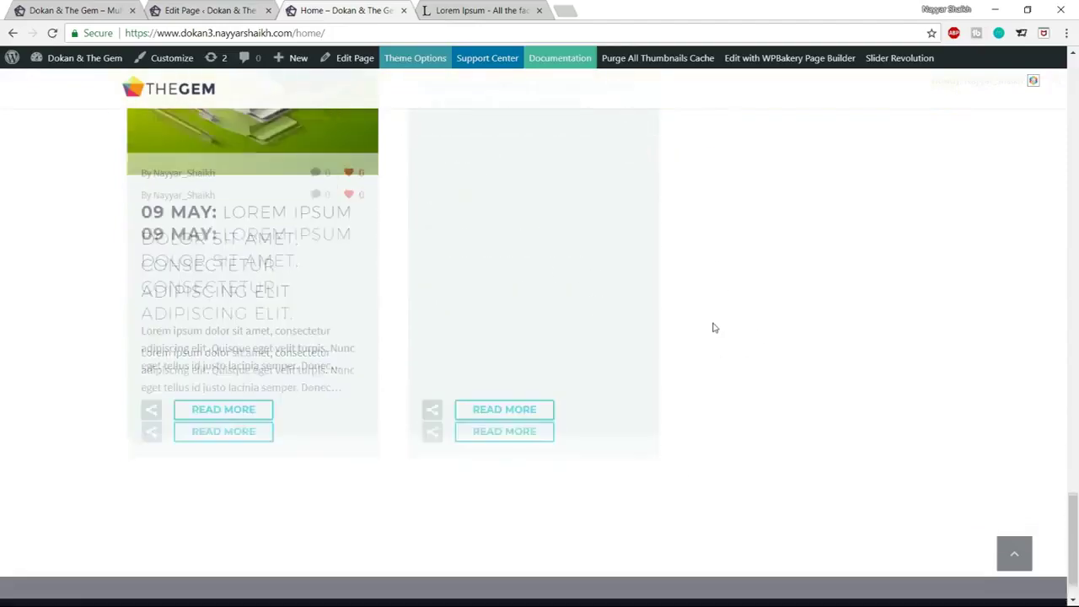
scroll(707, 327, "up", 3)
scroll(213, 310, "down", 3)
scroll(230, 347, "up", 2)
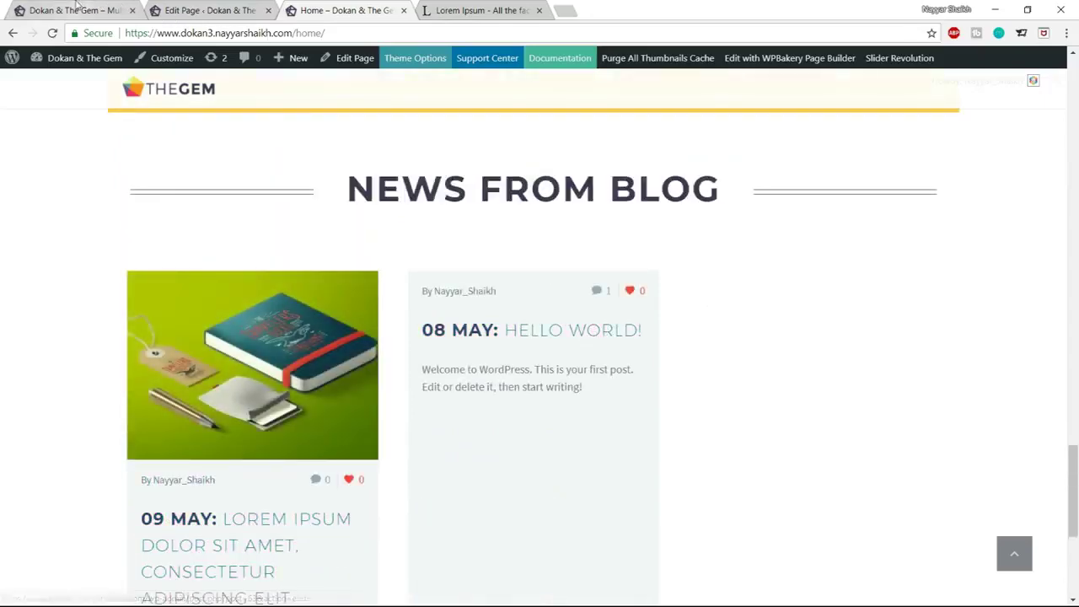
key("ctrl+1")
scroll(725, 253, "down", 5)
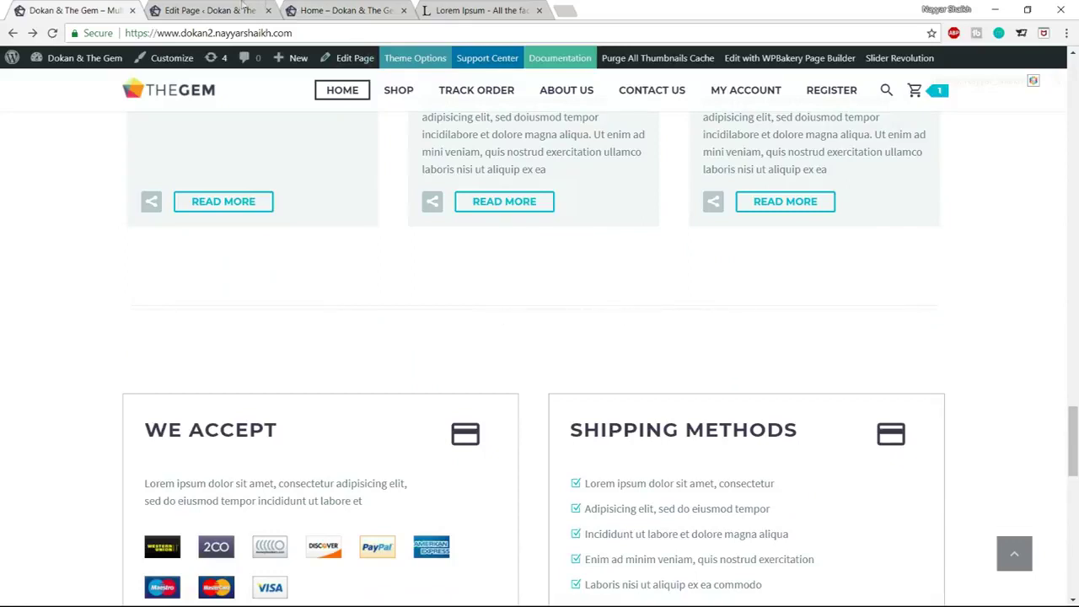
Add a Divider element in a new row below News & Blog
key("ctrl+2")
scroll(603, 349, "down", 15)
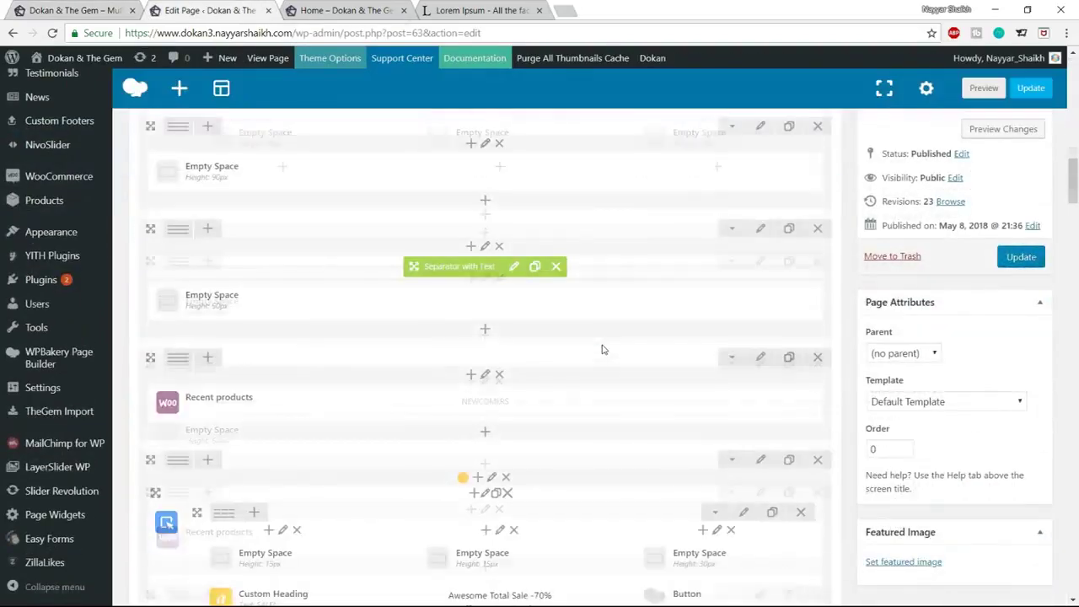
scroll(603, 345, "up", 3)
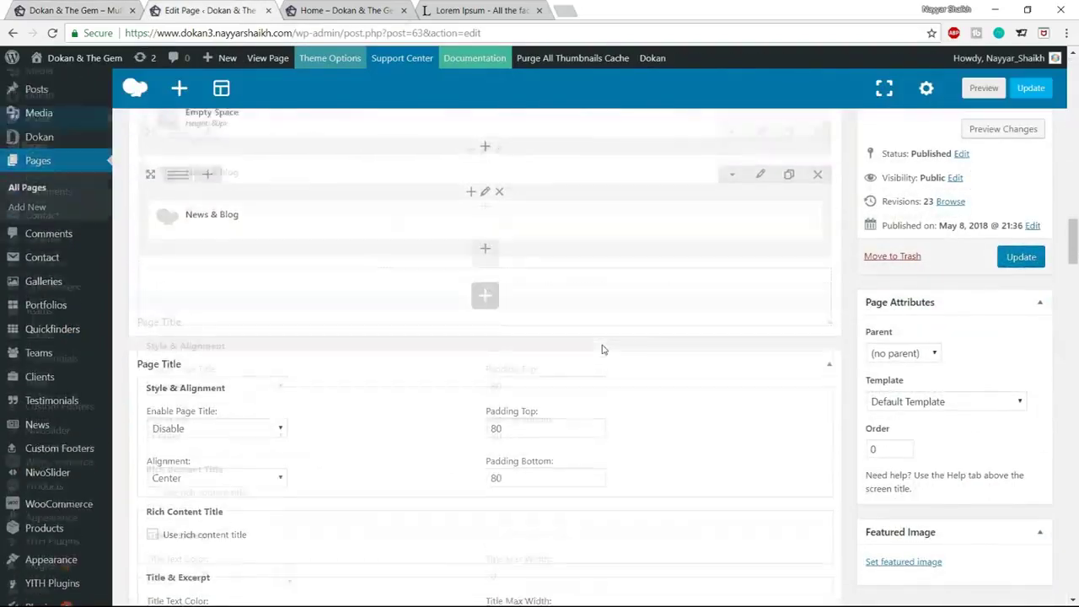
left_click(485, 319)
type("di")
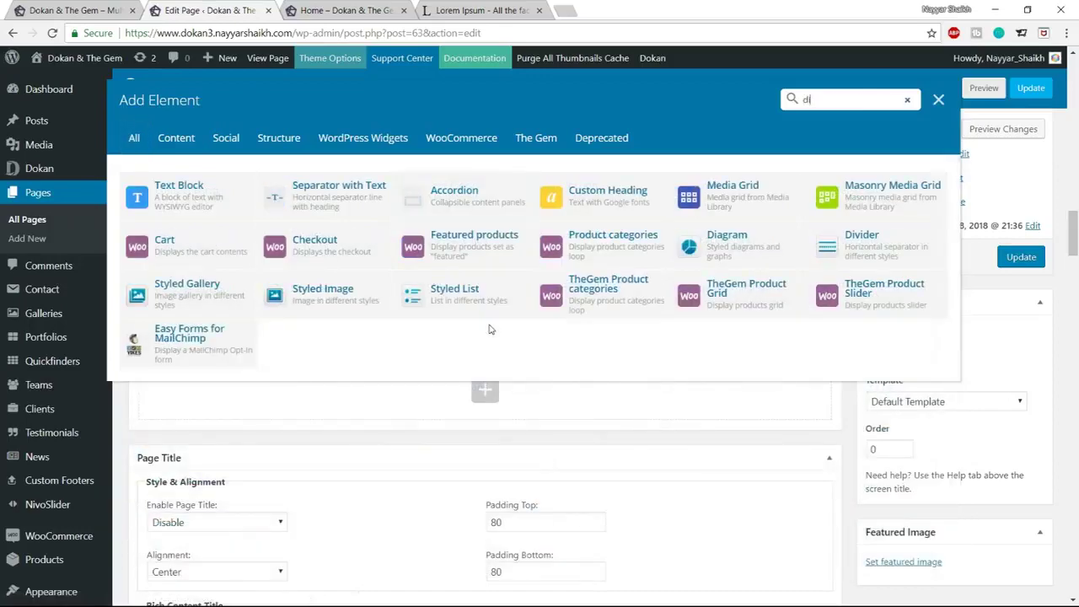
type("v")
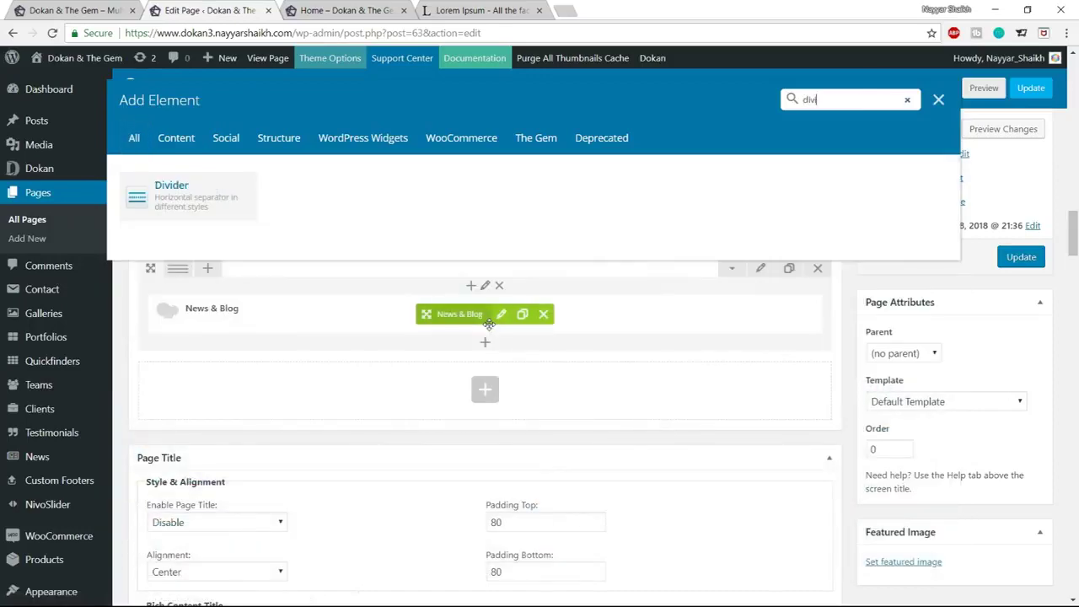
left_click(182, 197)
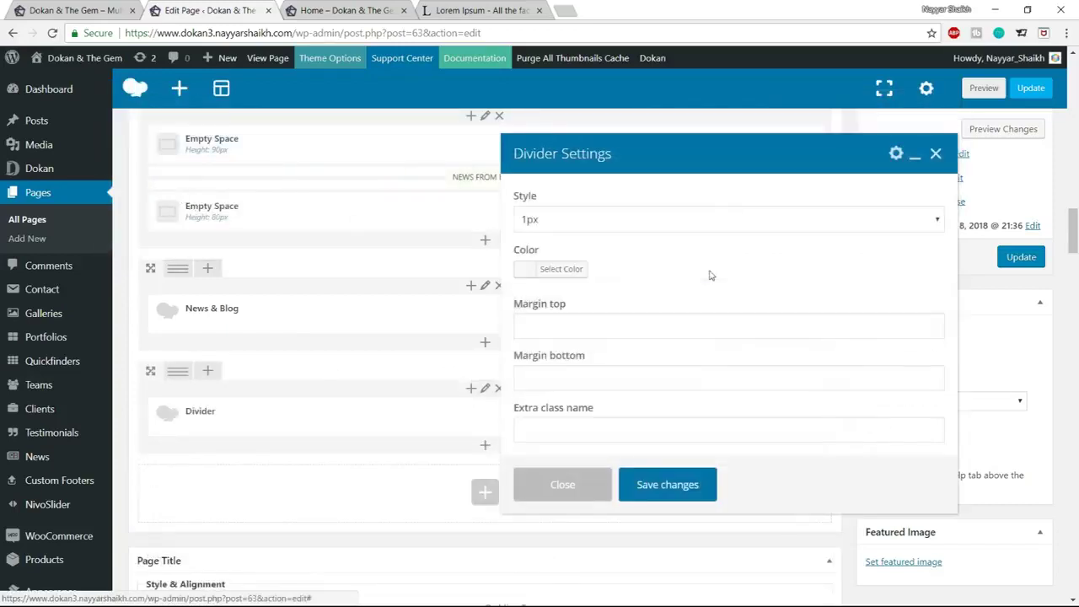
Try a very light grey divider colour, then close without saving and delete the Divider row
left_click(563, 270)
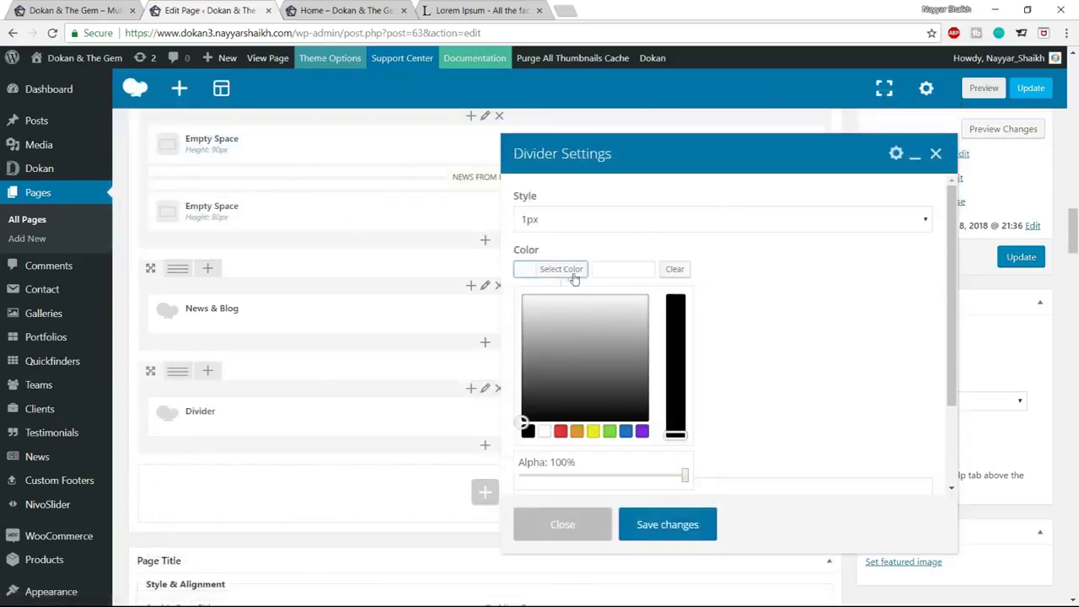
scroll(711, 279, "down", 1)
left_click(534, 281)
left_click_drag(534, 282, 509, 240)
left_click(716, 285)
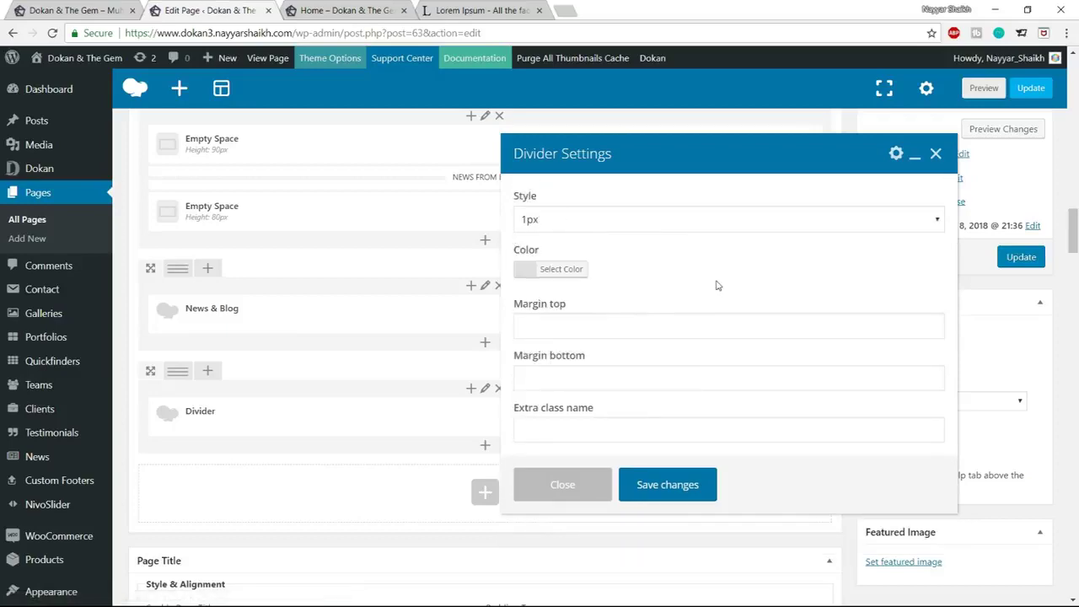
scroll(716, 285, "down", 1)
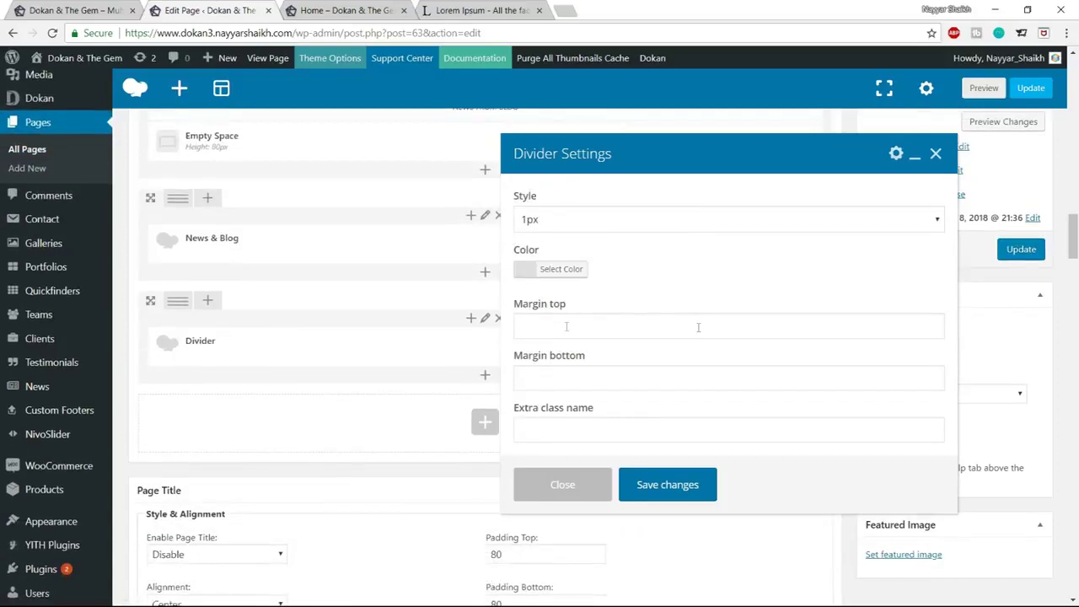
scroll(661, 399, "up", 2)
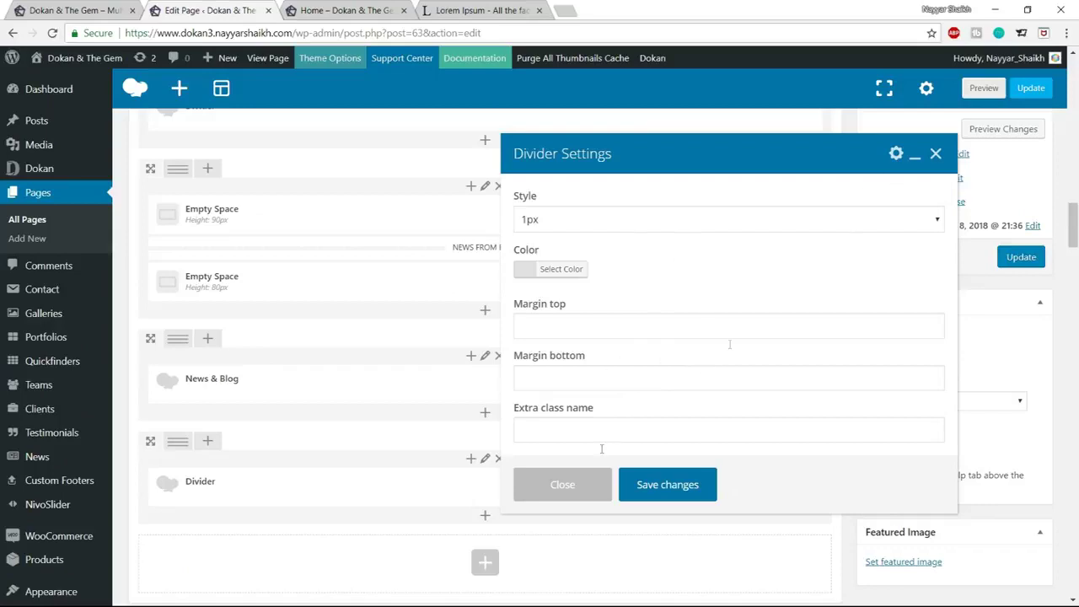
left_click(576, 497)
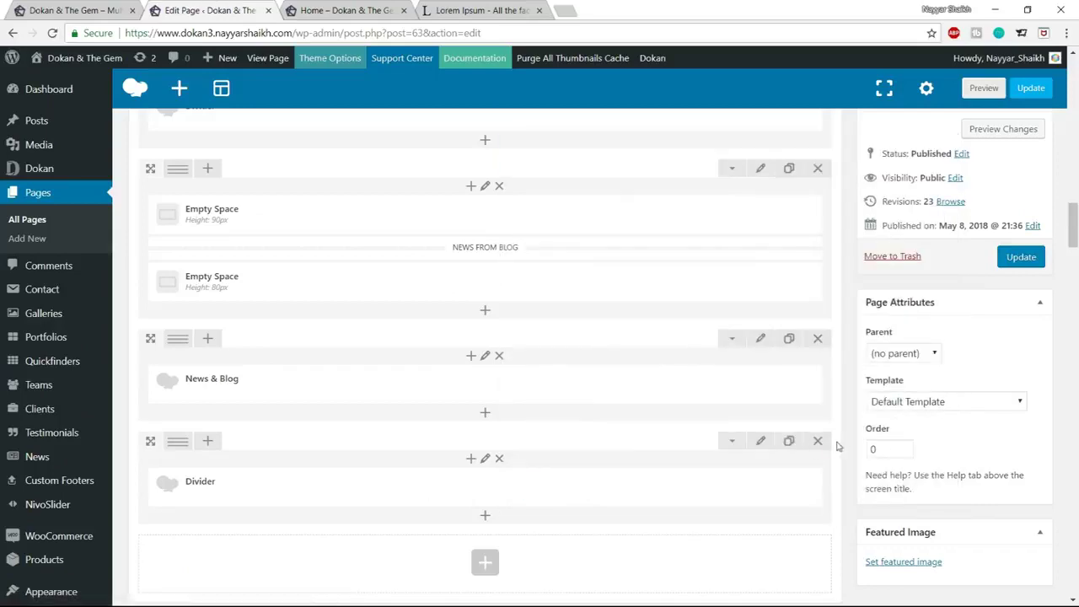
left_click(534, 487)
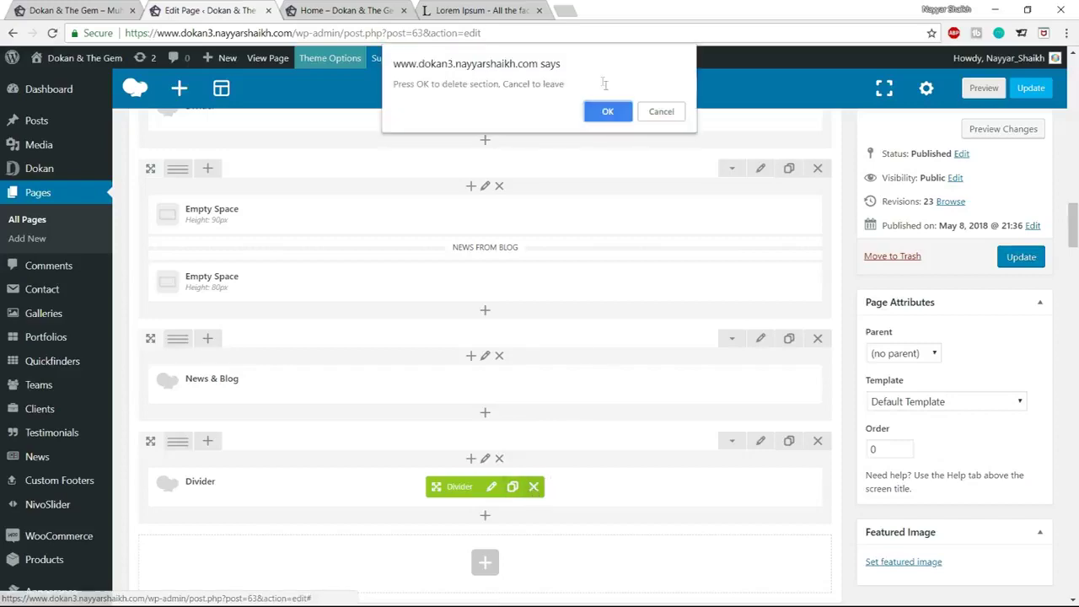
Confirm the Divider deletion and add a Separator element in its place
left_click(608, 111)
left_click(485, 483)
type("sepa")
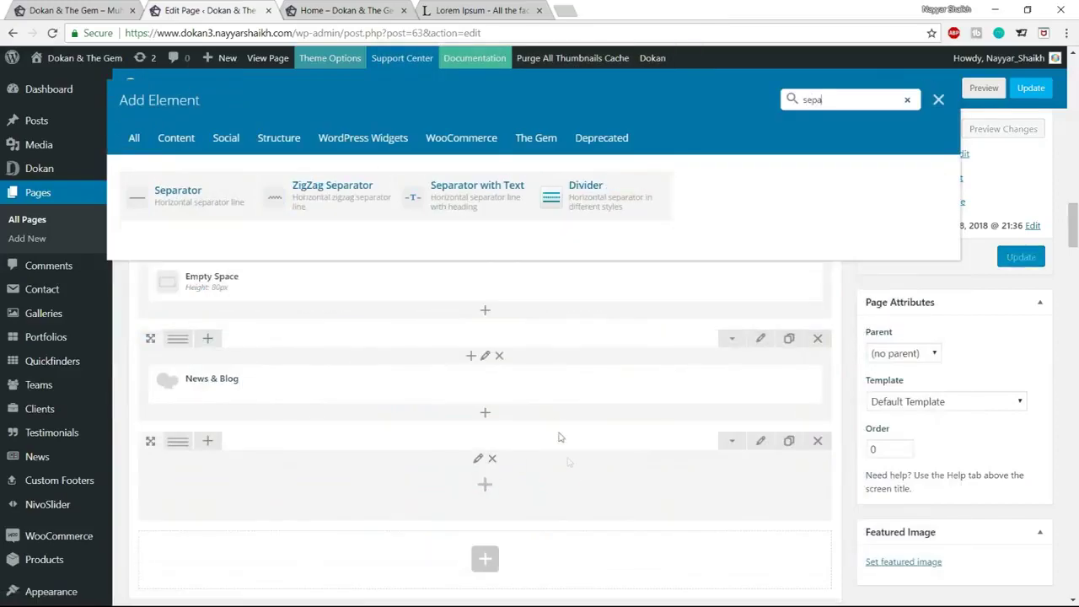
left_click(140, 209)
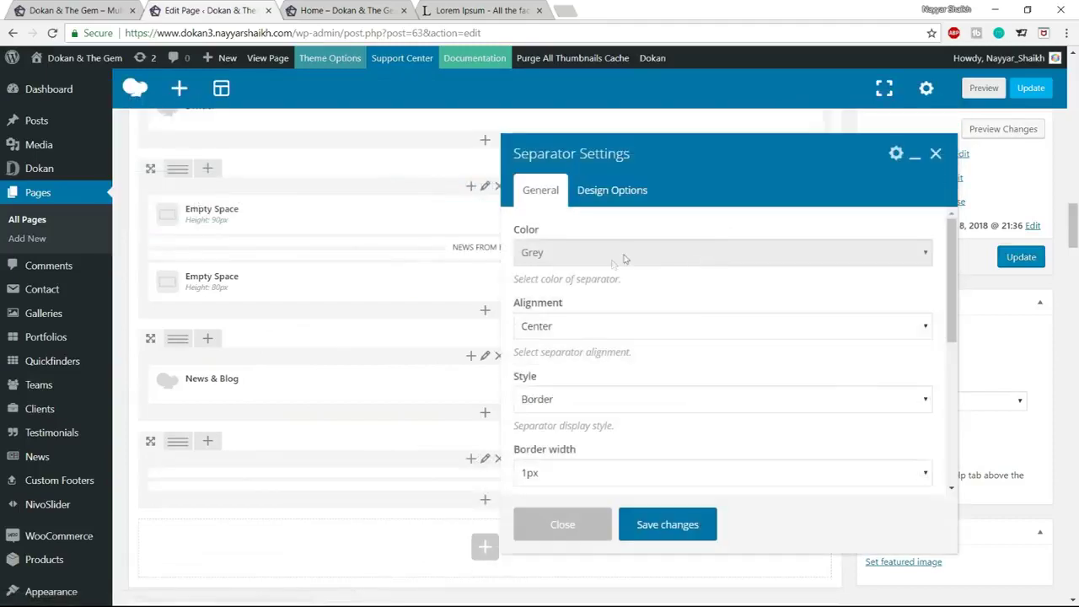
Set the Separator style to Double and save it, comparing with the reference site's line
scroll(723, 313, "down", 1)
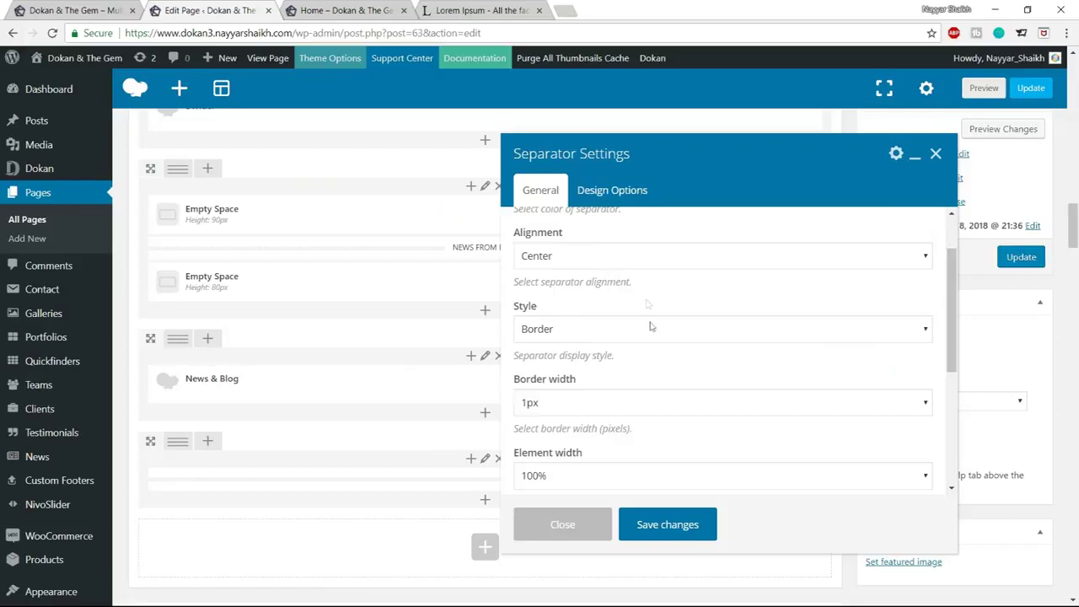
left_click(590, 336)
left_click(578, 392)
left_click(78, 8)
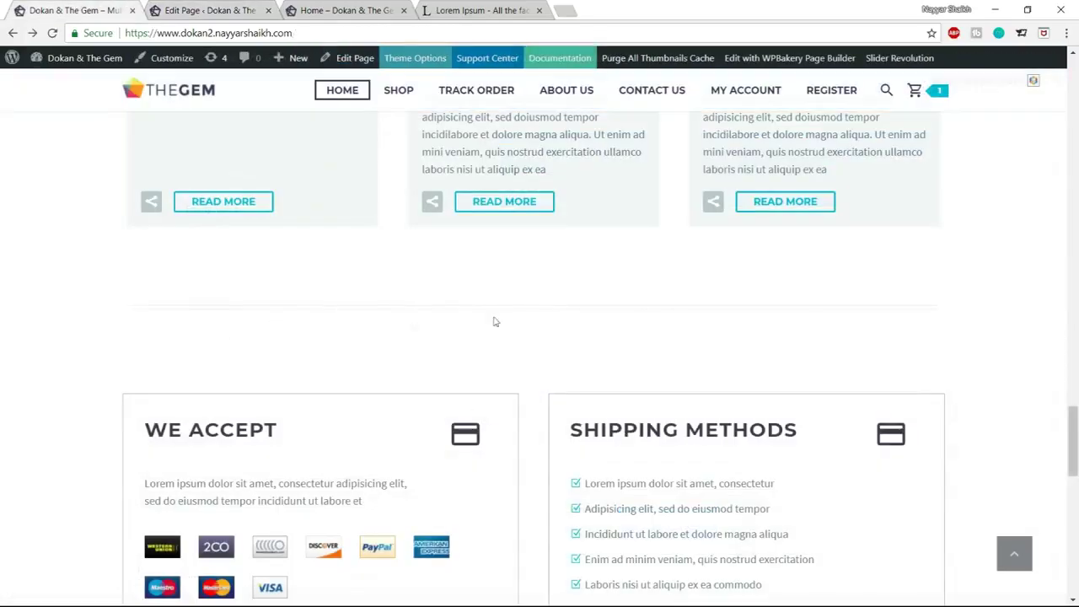
left_click(219, 10)
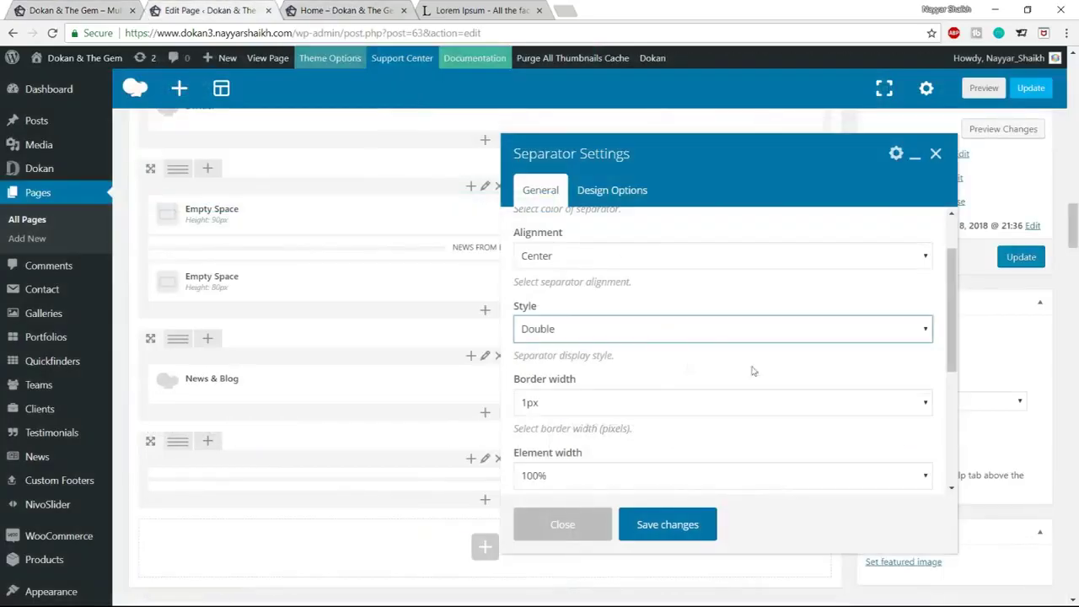
scroll(765, 393, "down", 1)
scroll(765, 393, "down", 1)
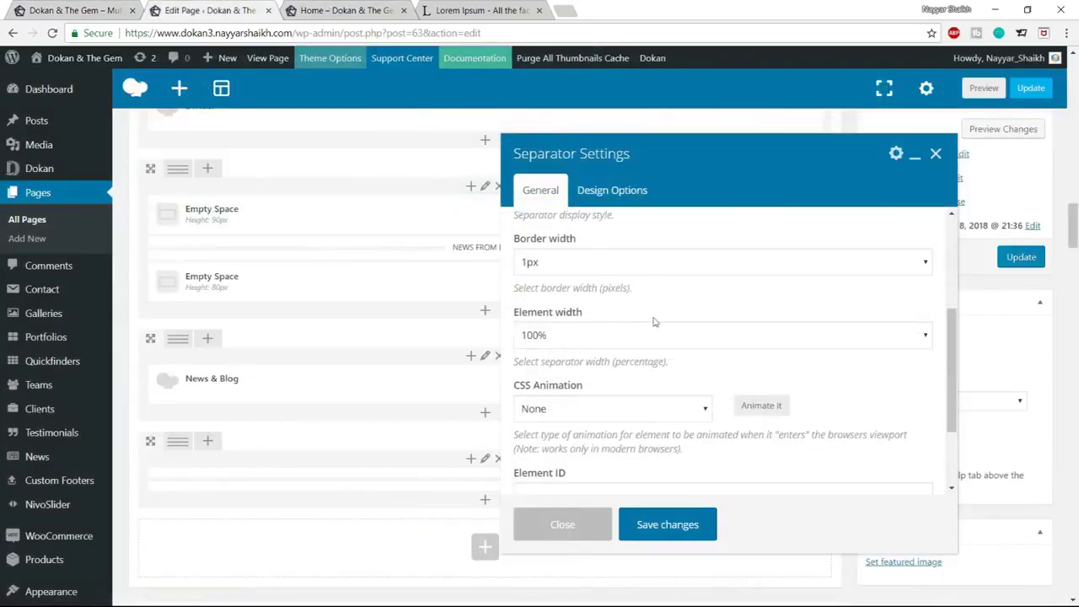
scroll(634, 474, "down", 2)
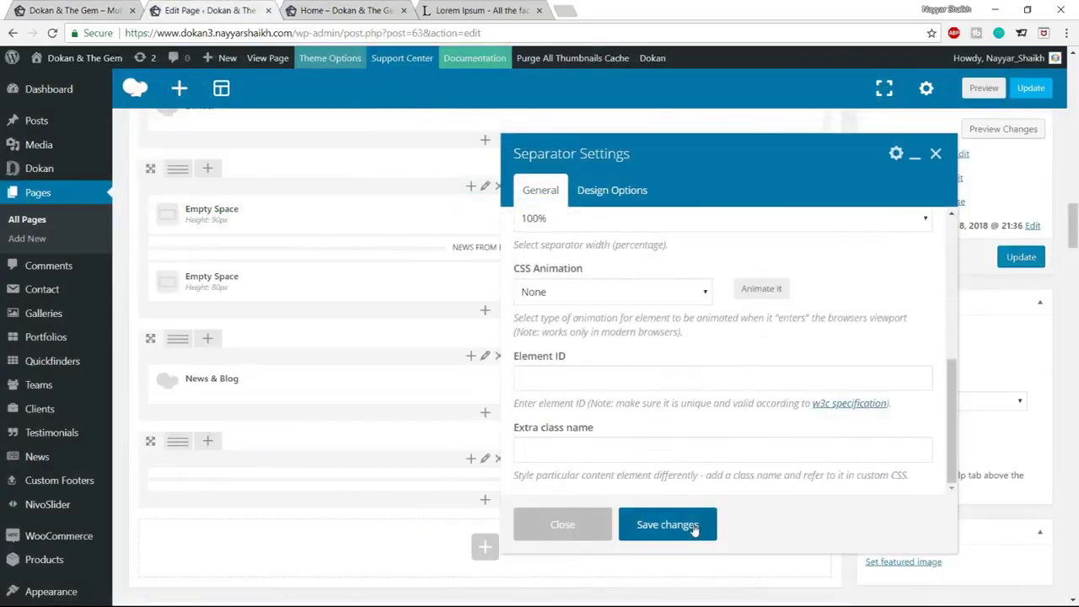
left_click(668, 524)
left_click(107, 9)
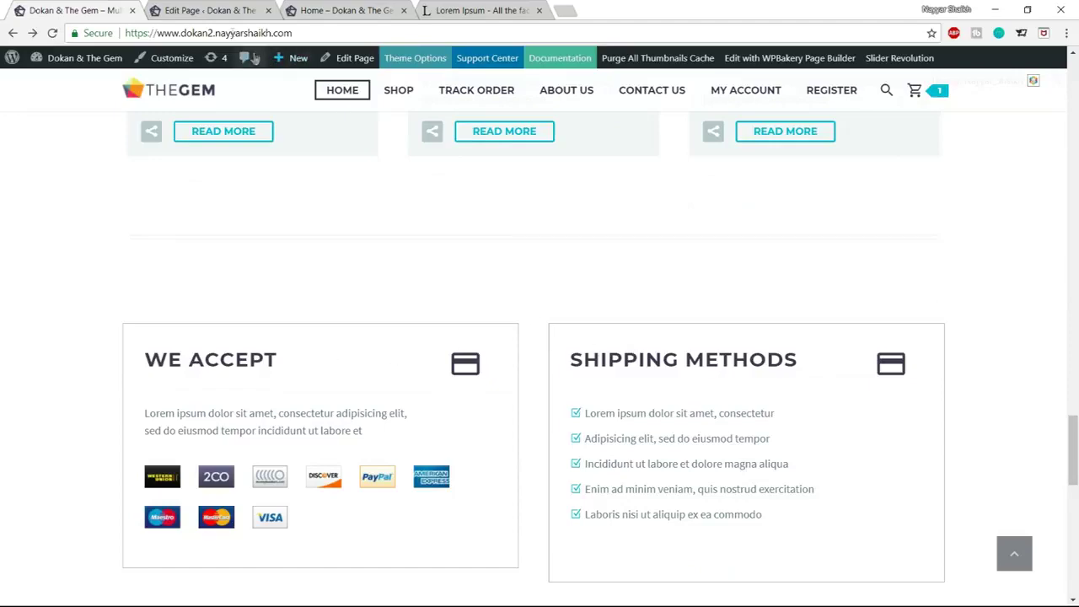
left_click(218, 8)
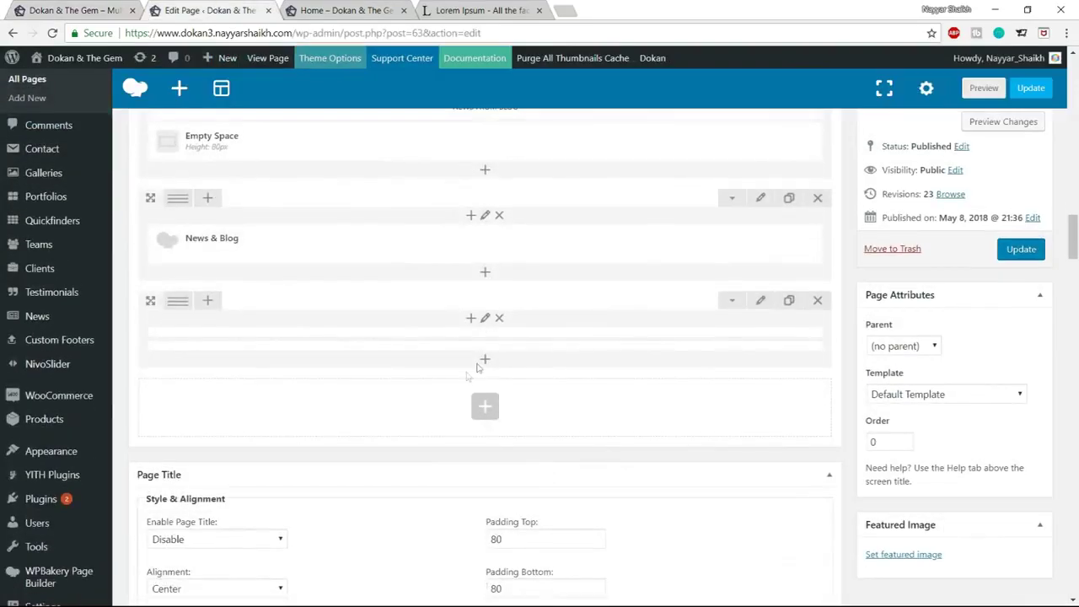
Add an Empty Space element below the separator with a height of 50px
left_click(485, 362)
type("emp")
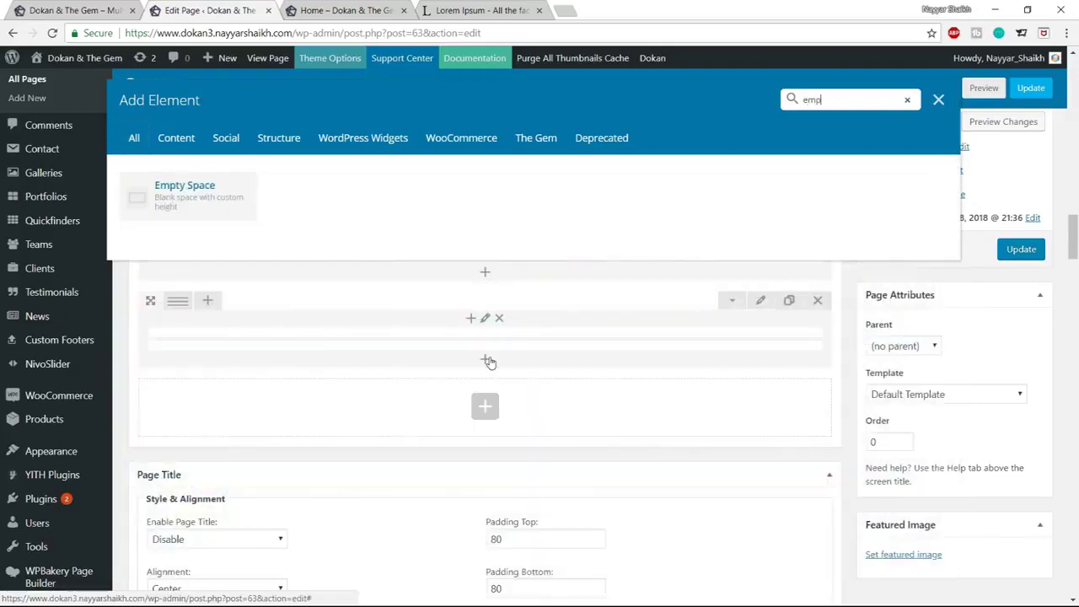
left_click(193, 211)
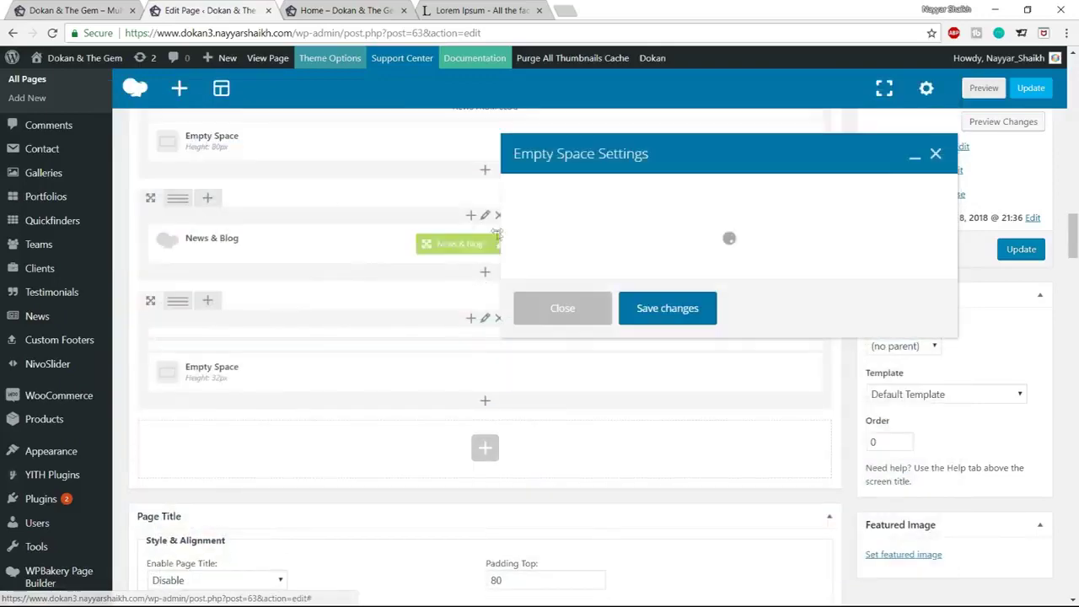
double_click(530, 251)
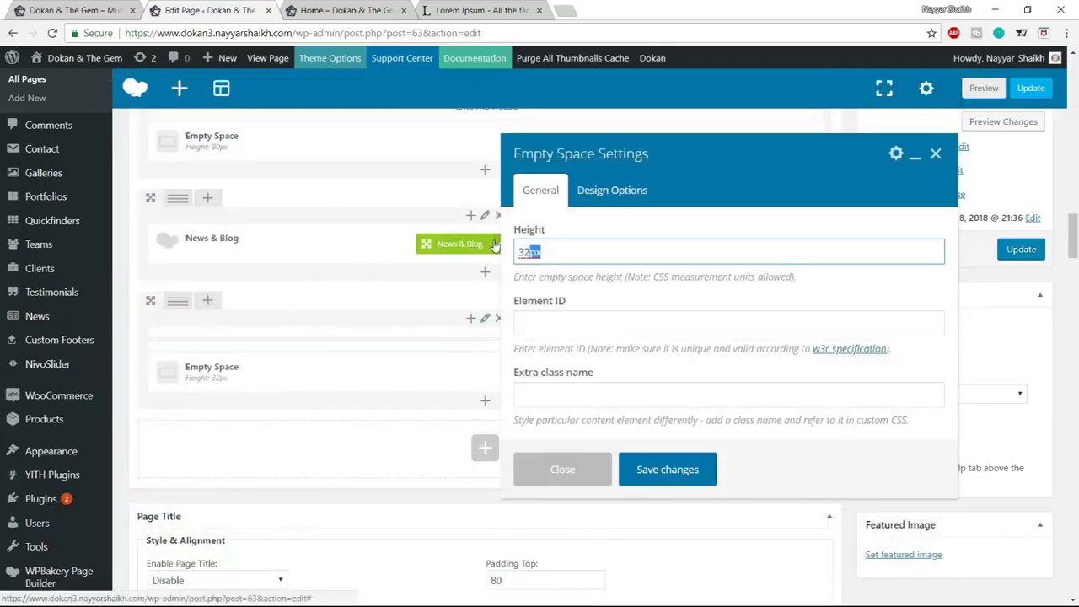
key("ctrl+a")
type("50px")
left_click(666, 486)
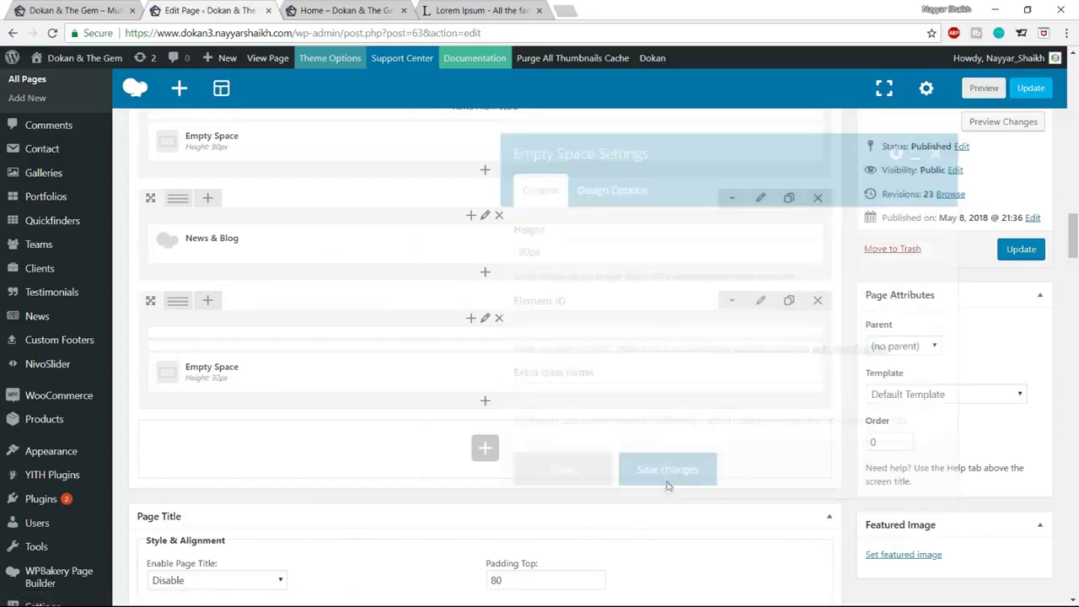
Update the page, reload the live home page, and compare it with the reference site
left_click(1021, 250)
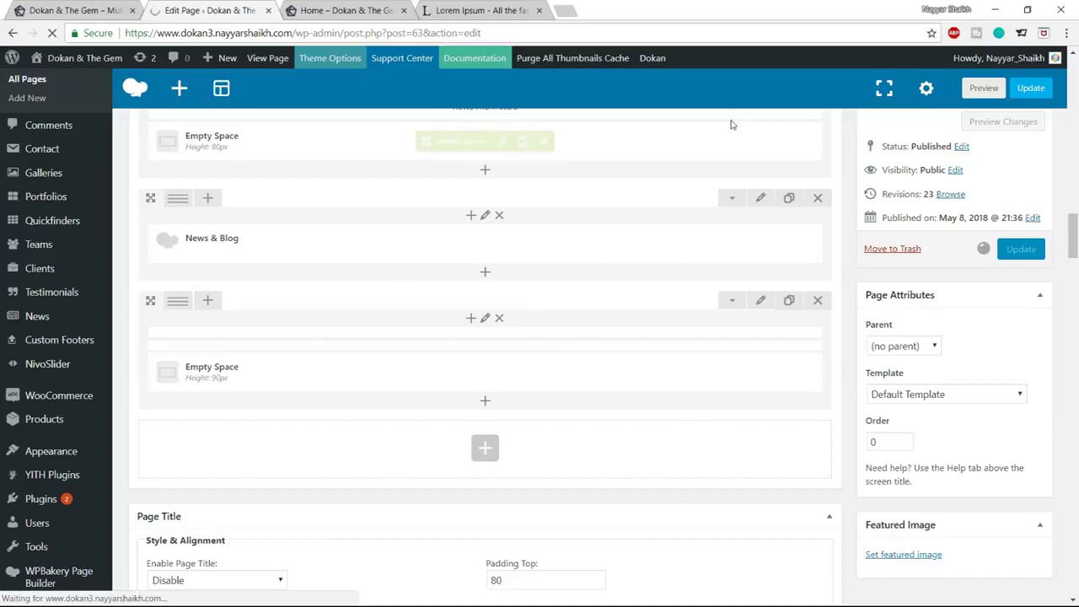
left_click(346, 10)
left_click(32, 33)
mouse_move(99, 69)
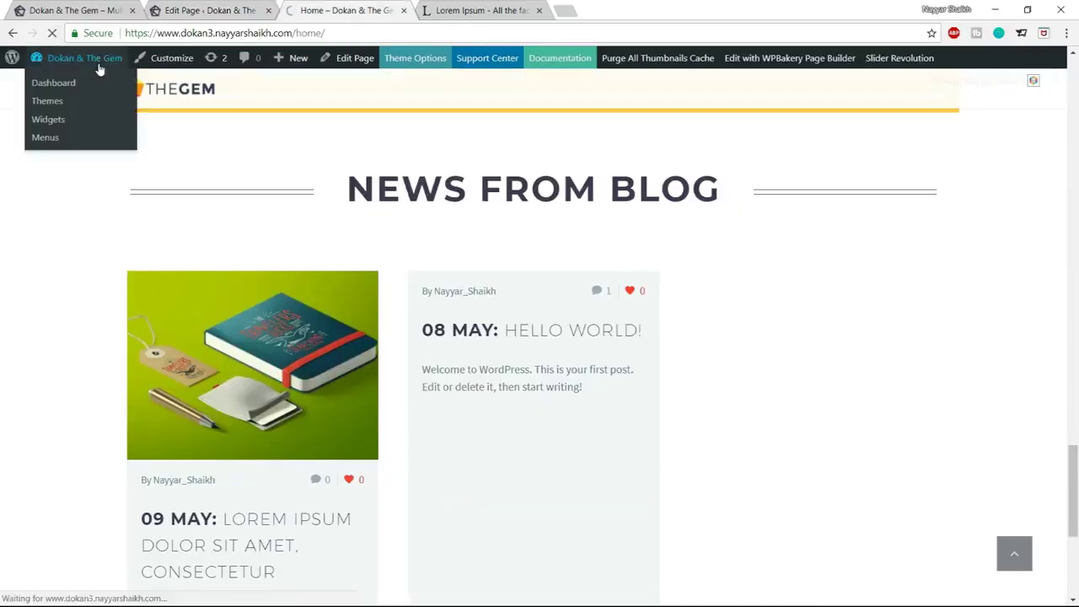
scroll(714, 376, "down", 5)
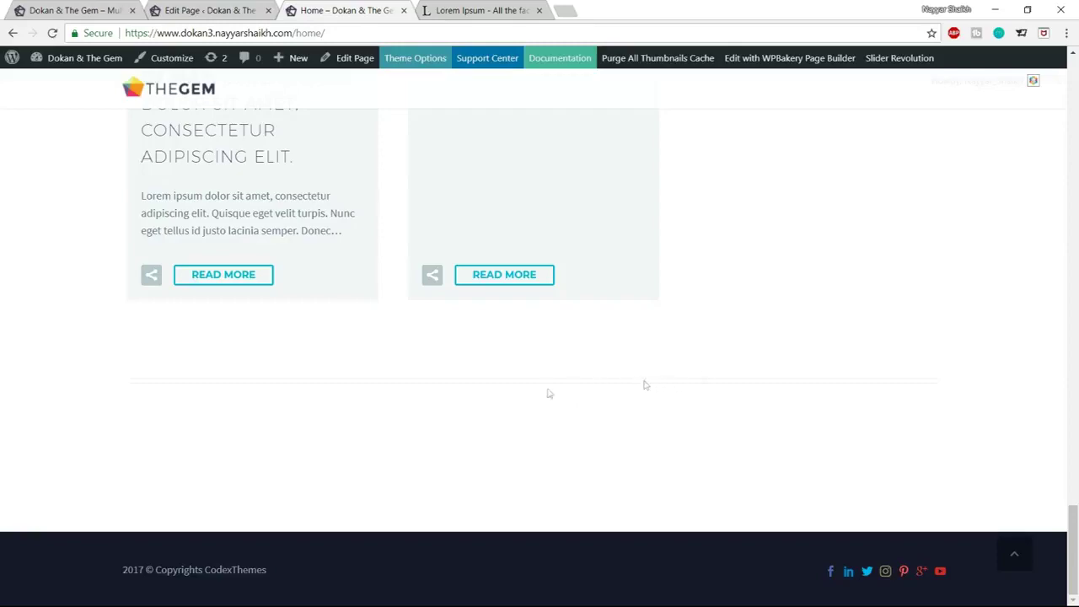
left_click(101, 9)
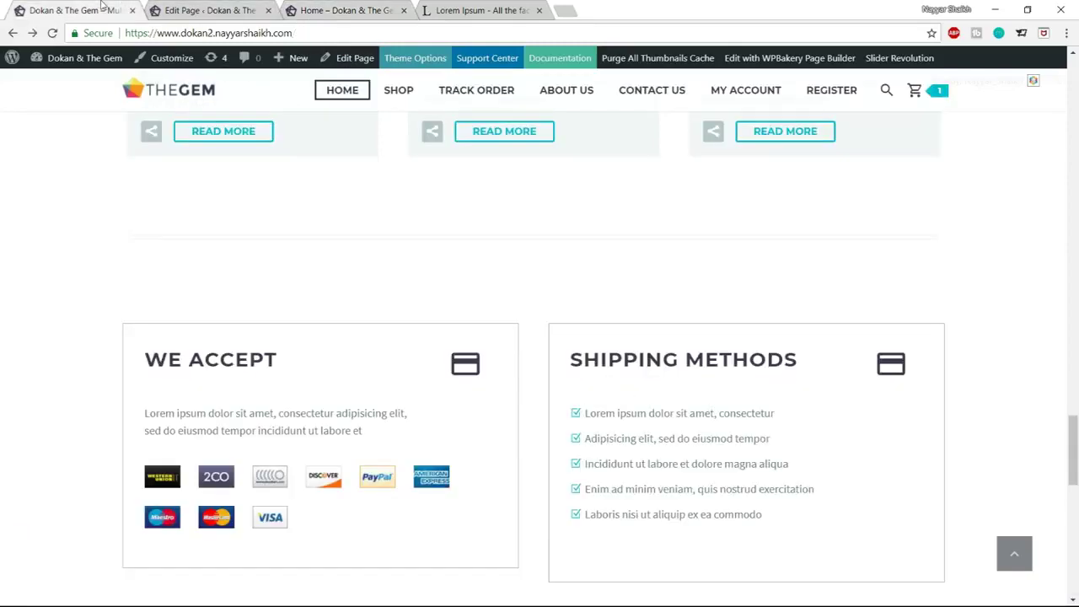
scroll(590, 337, "down", 2)
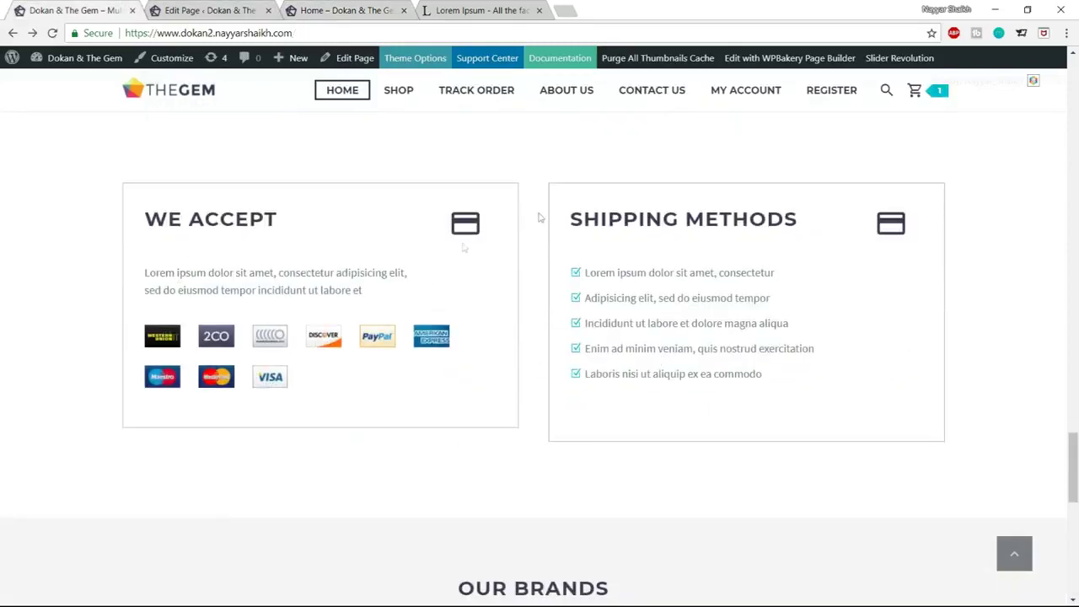
Add a new empty row at the bottom of the Home page
left_click(245, 10)
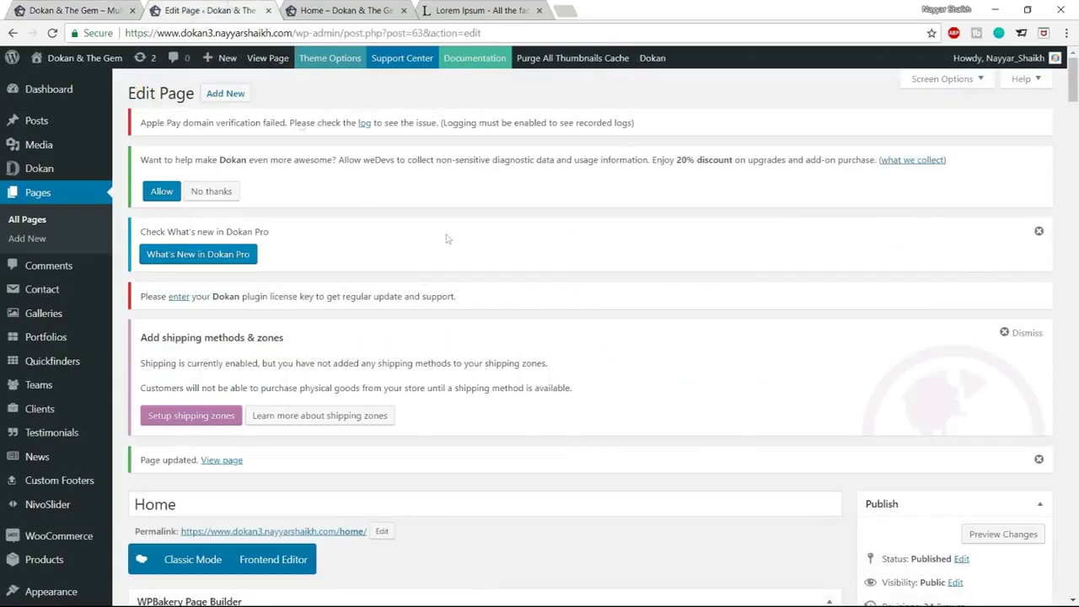
scroll(528, 348, "down", 10)
scroll(529, 348, "down", 15)
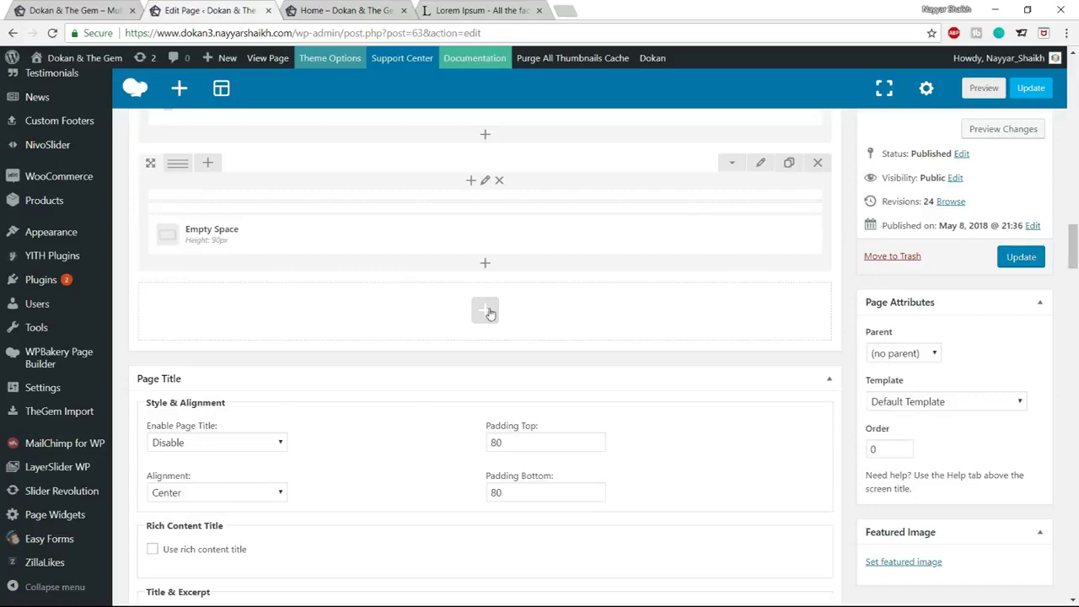
left_click(486, 310)
left_click(344, 199)
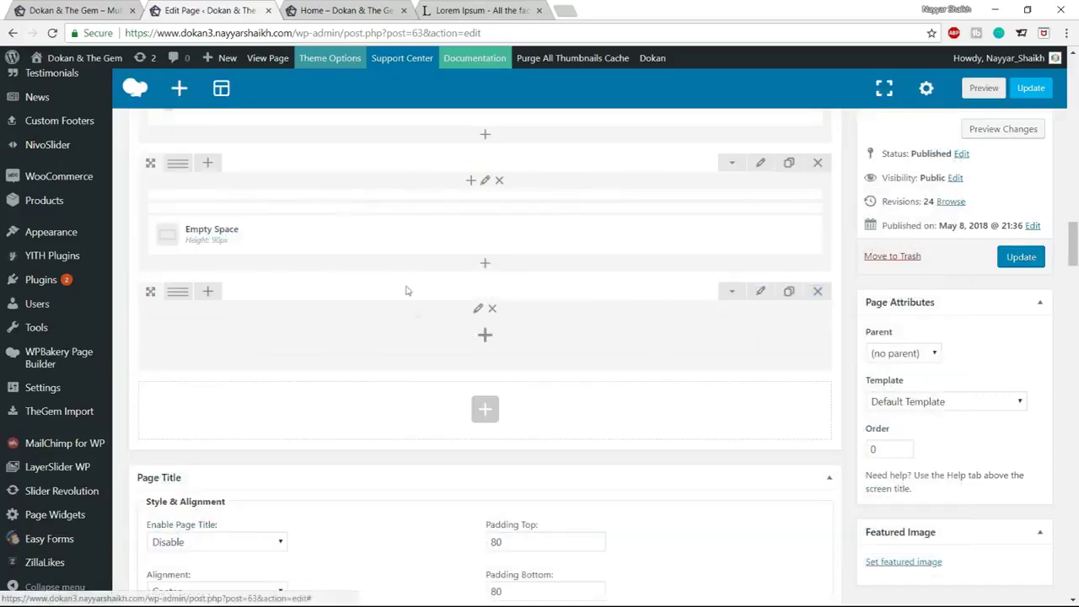
left_click(487, 341)
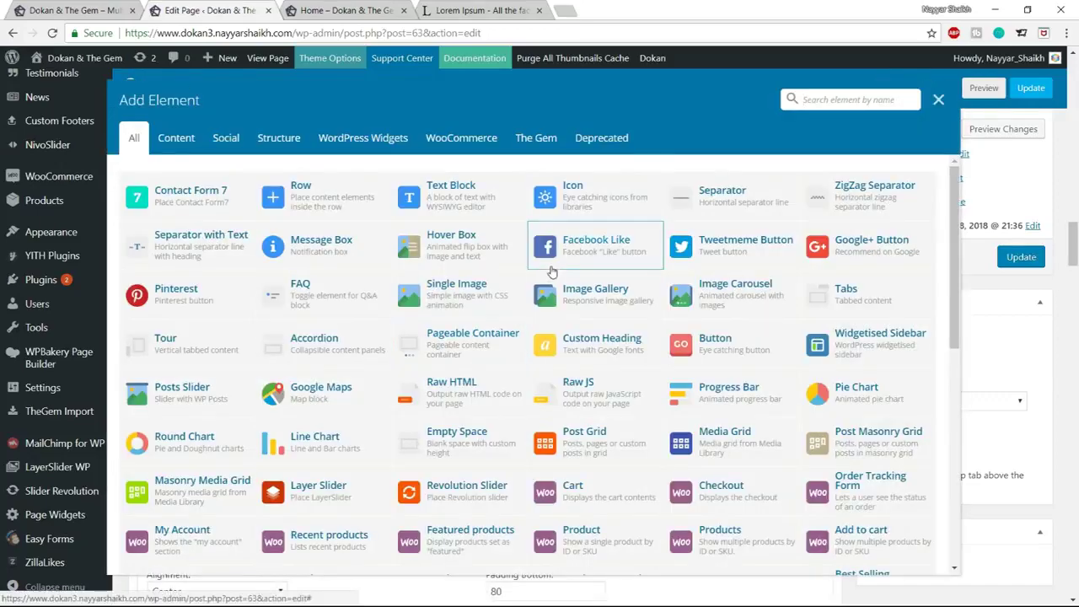
left_click(940, 101)
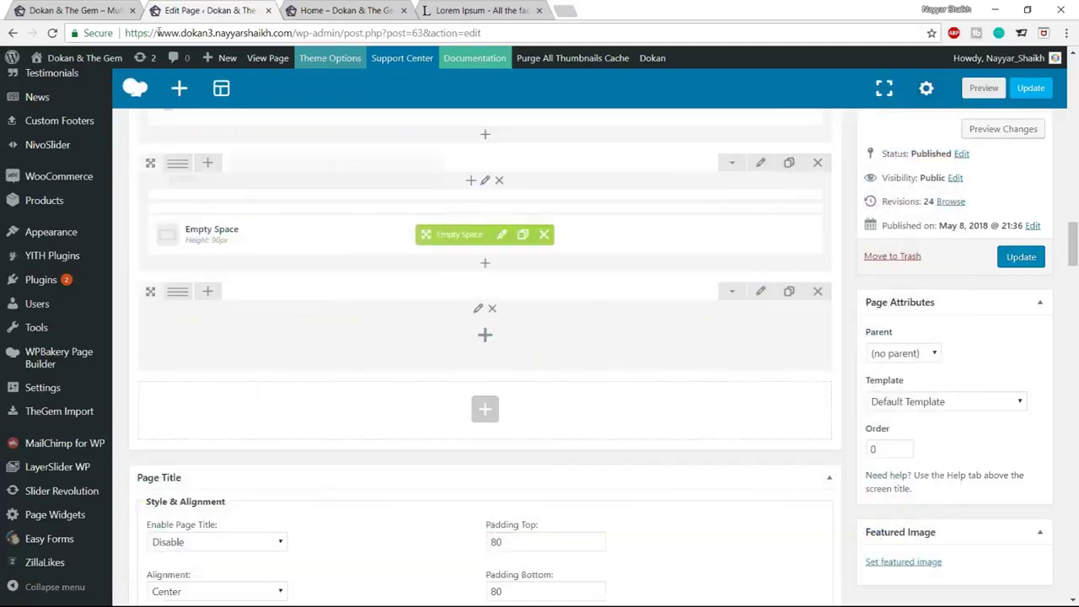
left_click(109, 10)
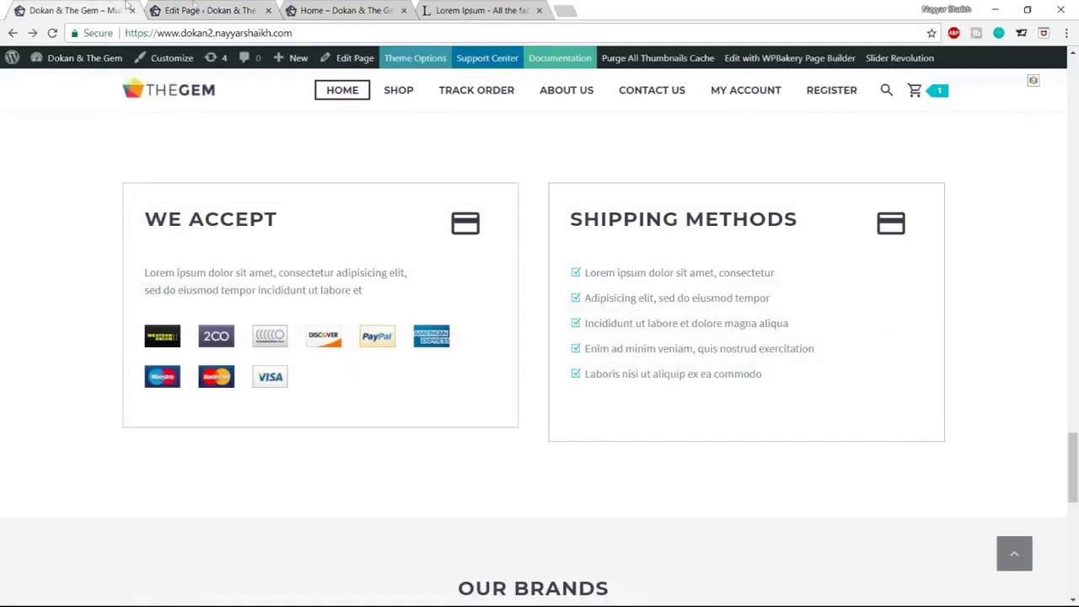
left_click(206, 10)
Split the row into 1/2+1/2 columns and add a Styled Textbox to the left column
left_click(209, 302)
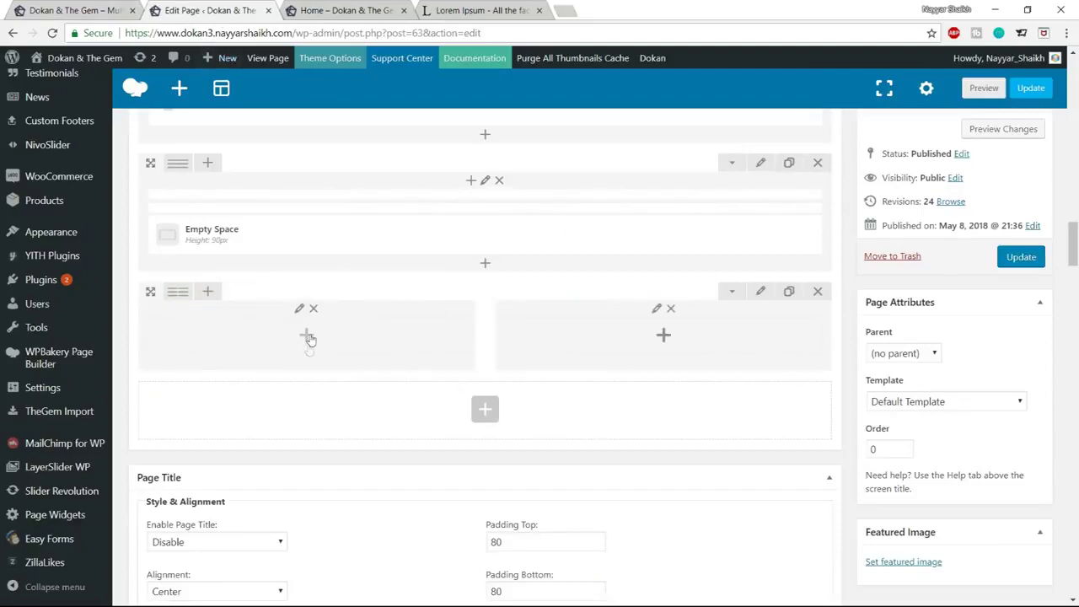
left_click(308, 335)
type("styl")
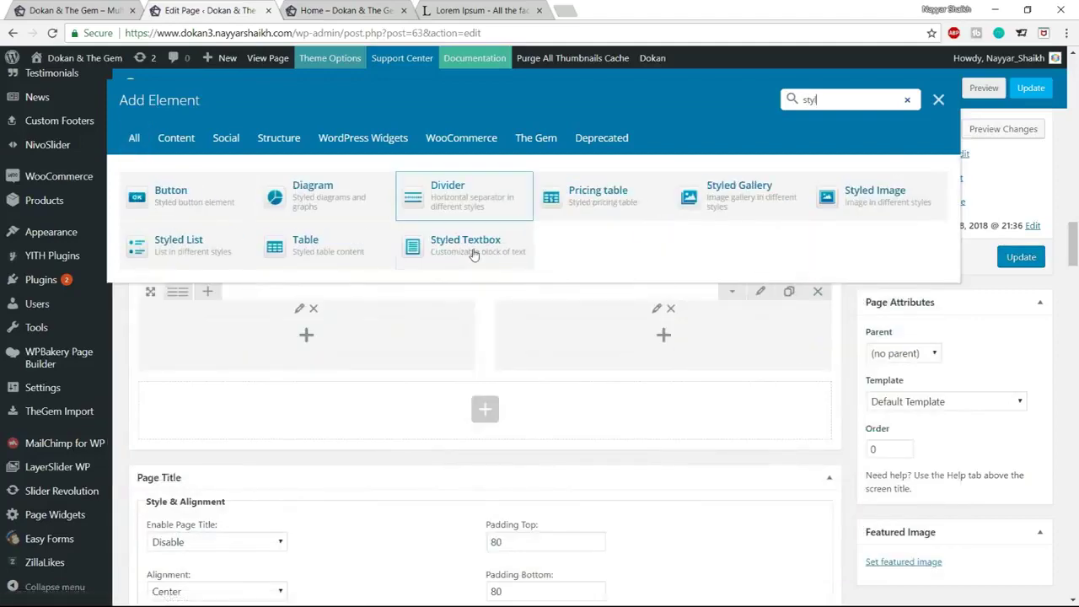
left_click(472, 254)
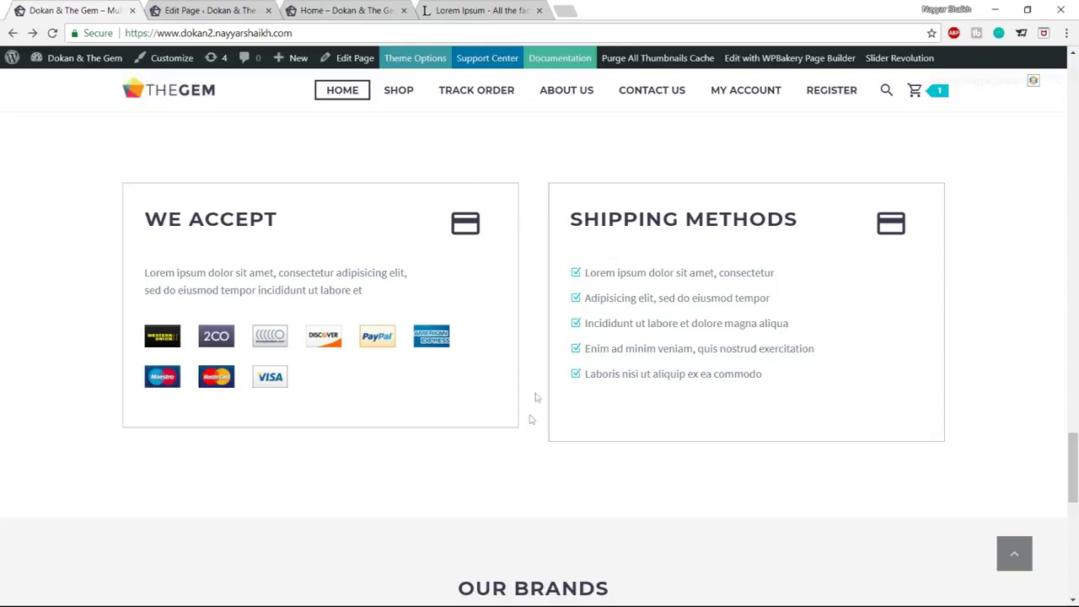
Make the Styled Textbox background 1% opaque, keeping the default background style
left_click(171, 7)
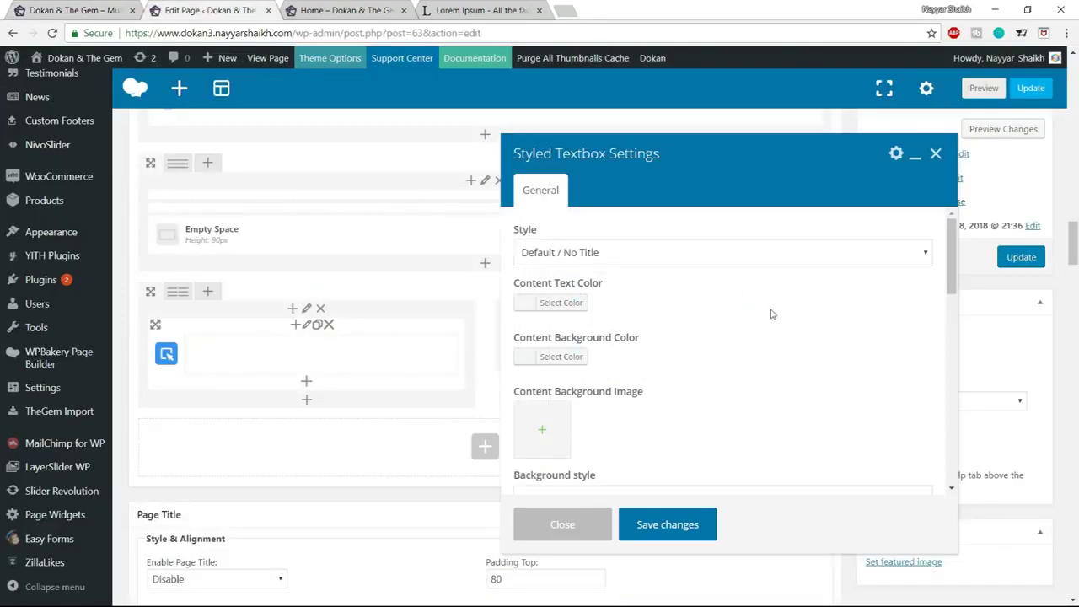
scroll(696, 314, "down", 1)
left_click(560, 284)
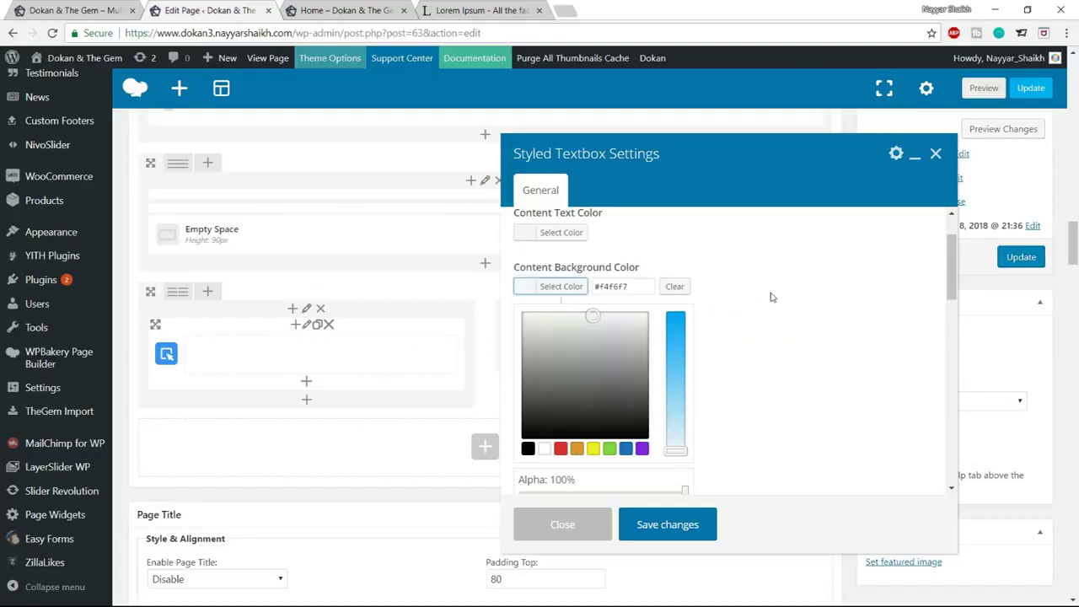
scroll(770, 297, "down", 1)
left_click_drag(684, 423, 480, 425)
scroll(763, 396, "up", 1)
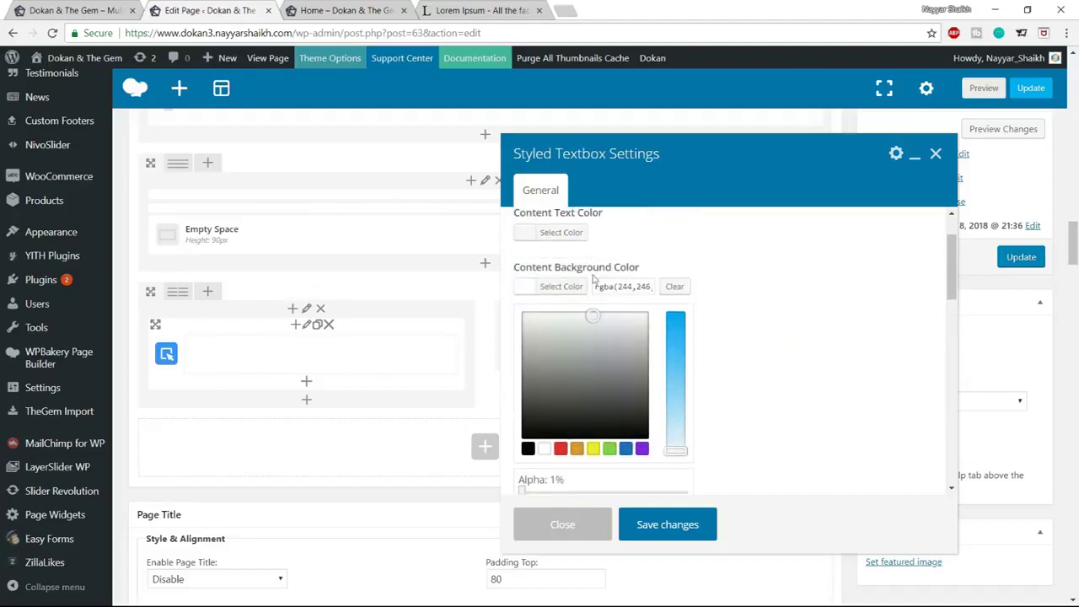
left_click(561, 283)
scroll(720, 302, "down", 2)
left_click(626, 288)
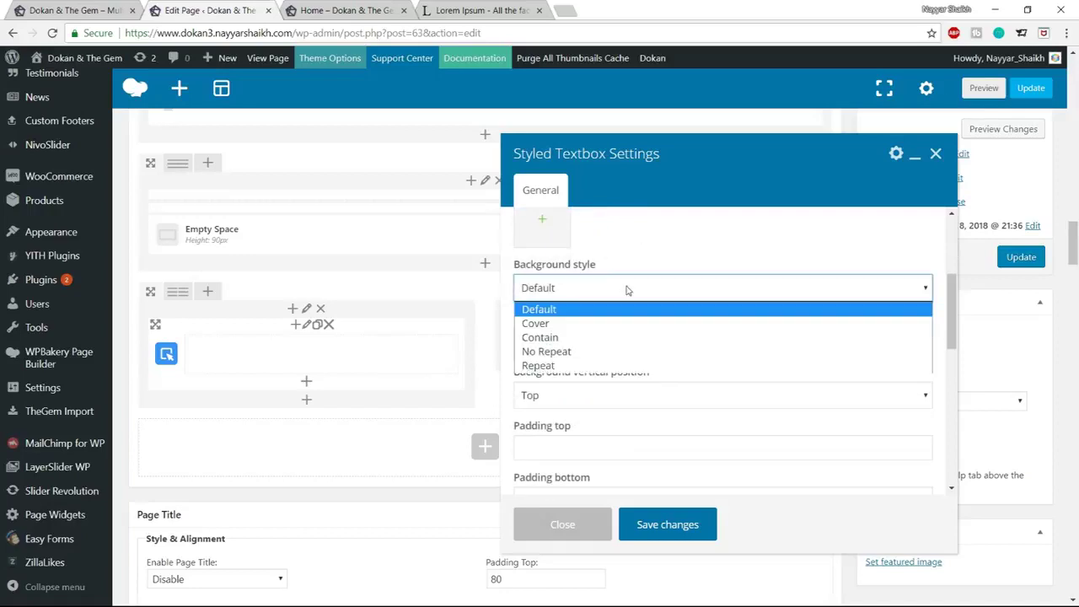
left_click(627, 288)
Set the textbox border colour to #aaaaaa
scroll(675, 333, "down", 3)
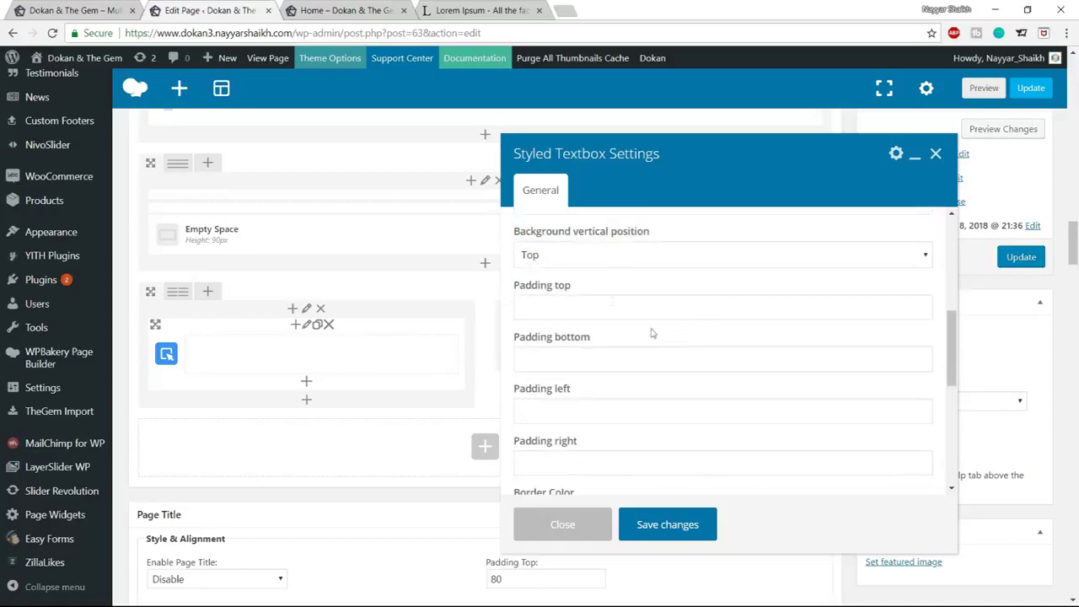
scroll(688, 298, "down", 1)
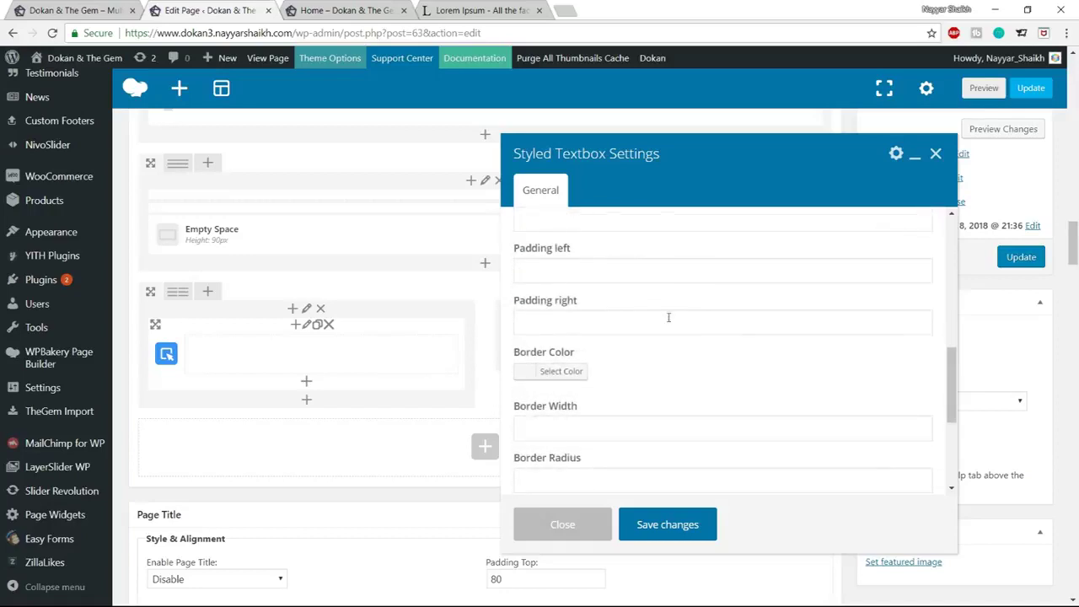
scroll(669, 317, "down", 1)
left_click(558, 301)
scroll(523, 310, "down", 1)
left_click_drag(523, 311, 523, 270)
double_click(643, 232)
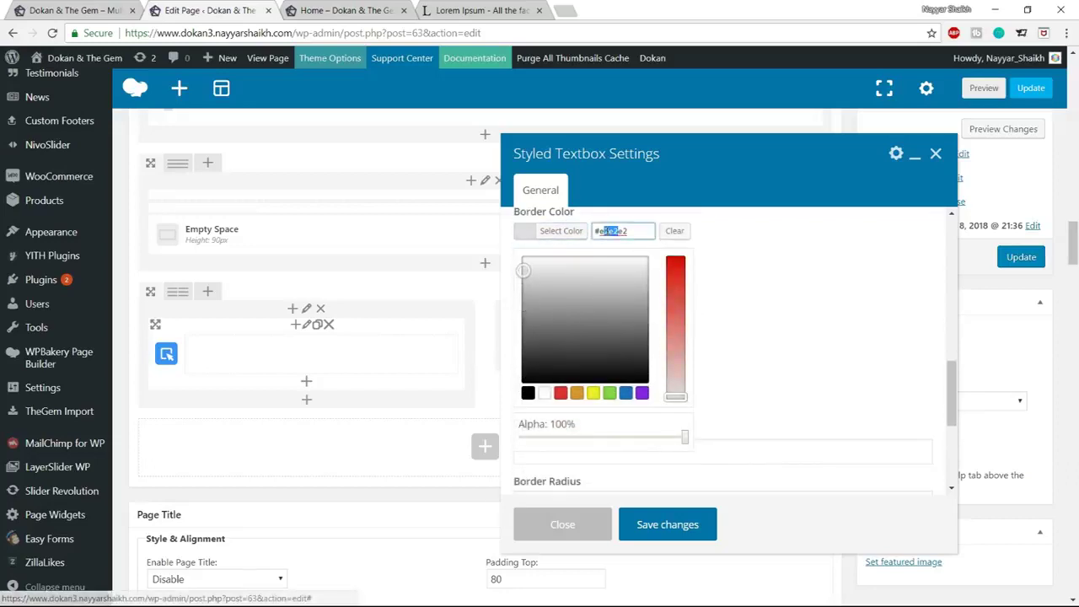
type("aaaaaa")
left_click(560, 233)
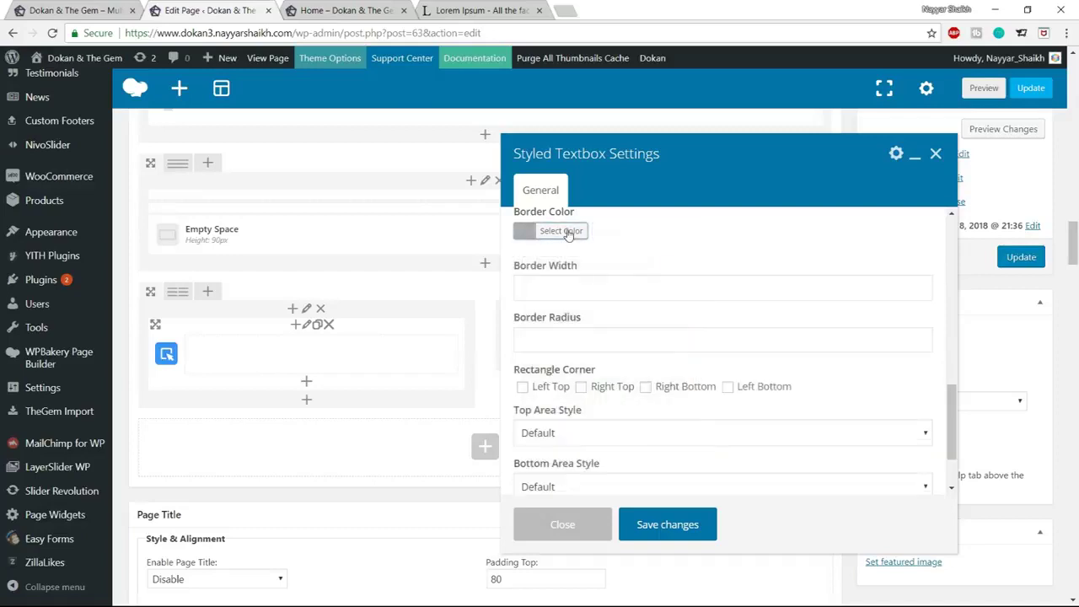
Set the border width to 1 and save the Styled Textbox settings
scroll(615, 261, "up", 1)
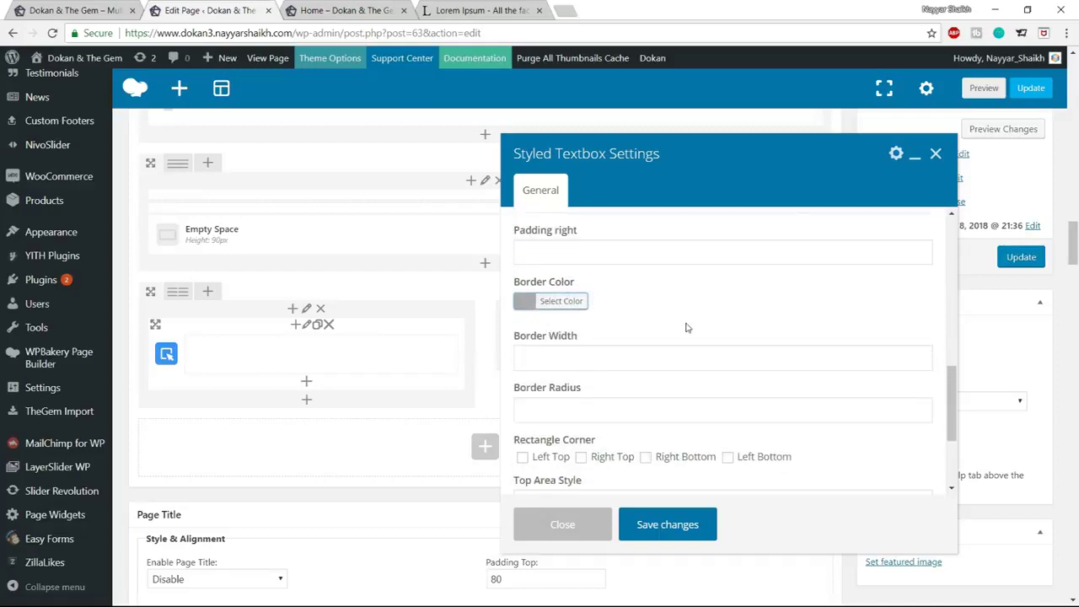
scroll(627, 322, "down", 1)
scroll(629, 296, "up", 1)
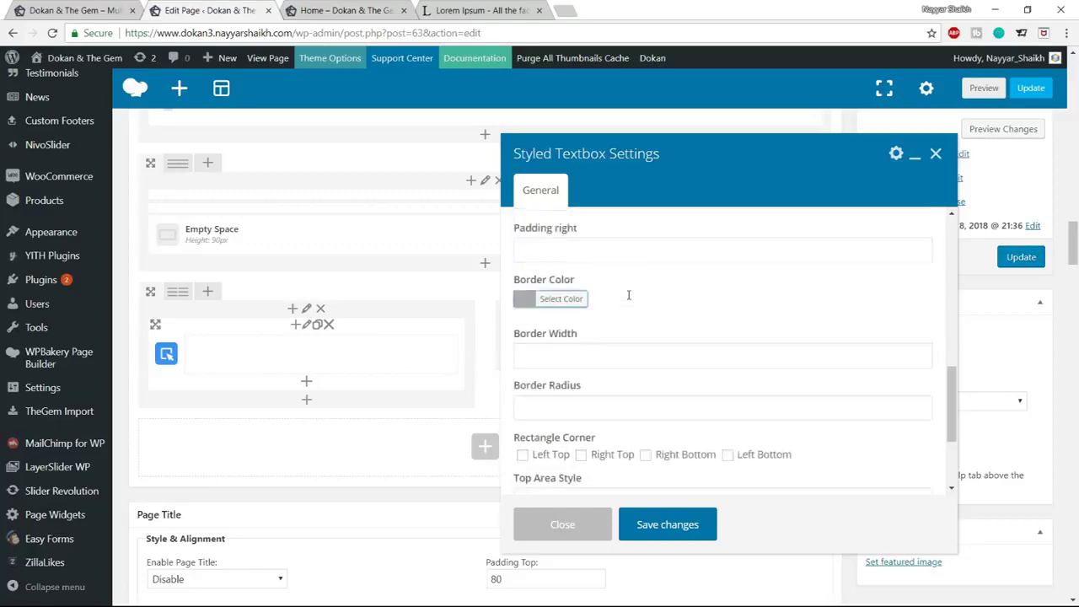
scroll(629, 301, "down", 1)
left_click(591, 287)
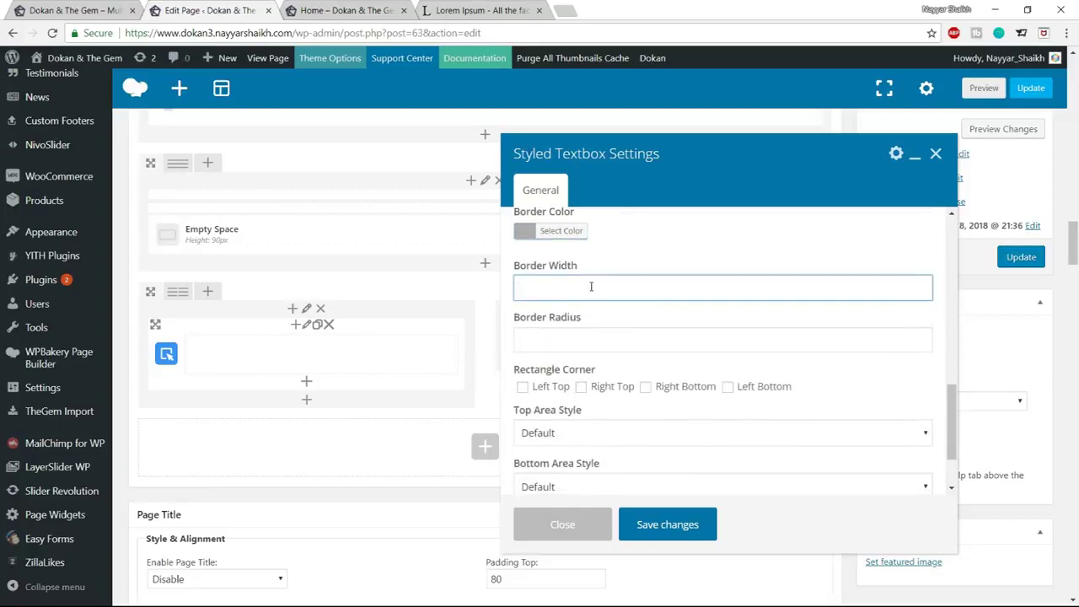
left_click(74, 9)
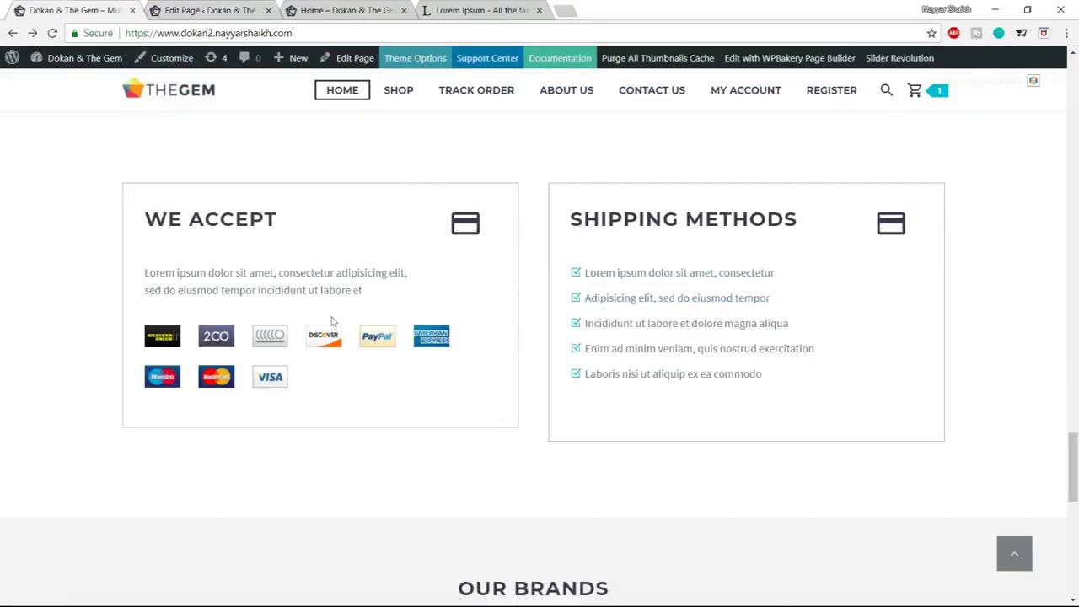
left_click(221, 9)
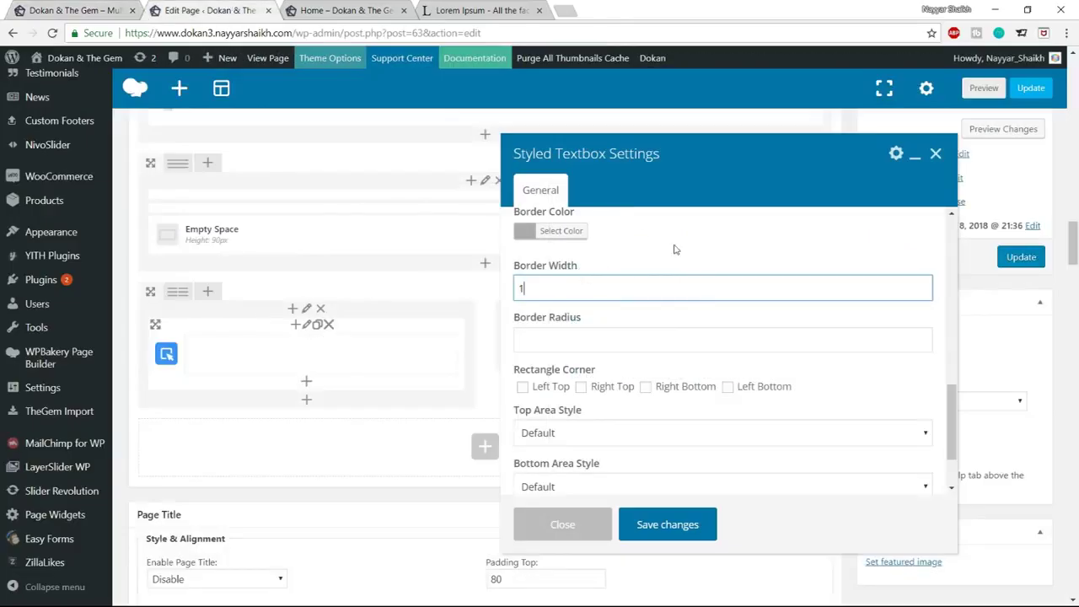
scroll(708, 301, "down", 2)
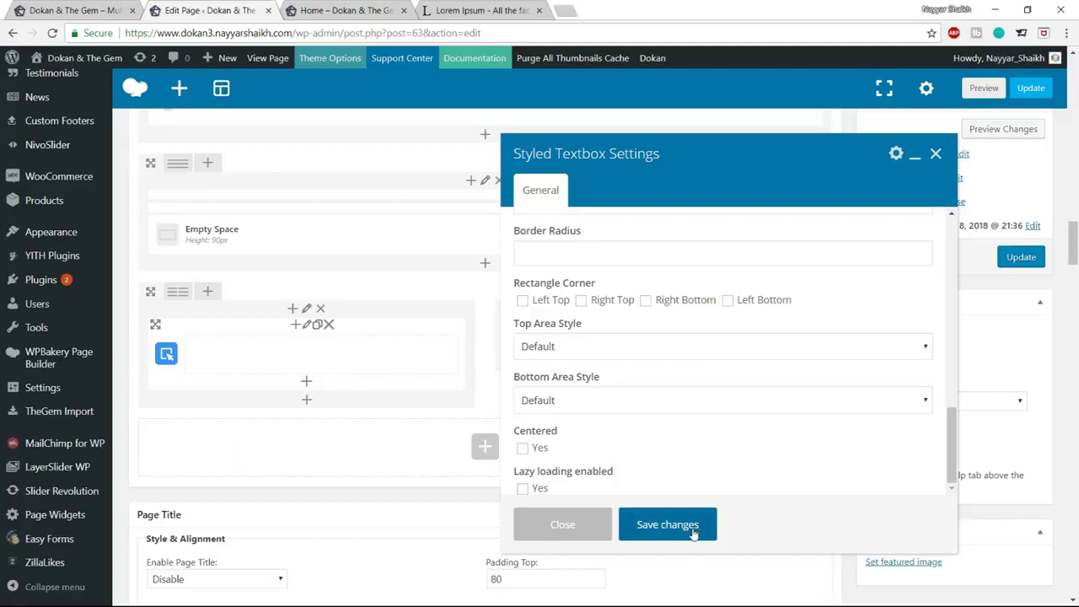
left_click(667, 525)
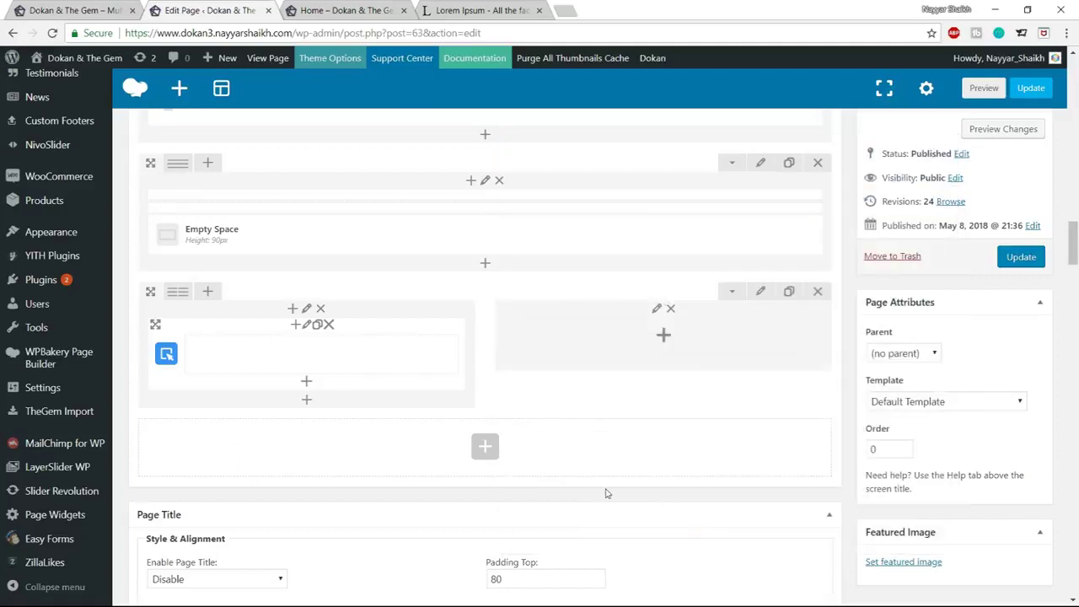
Duplicate the Styled Textbox into the right column, checking the reference WE ACCEPT box
left_click(317, 324)
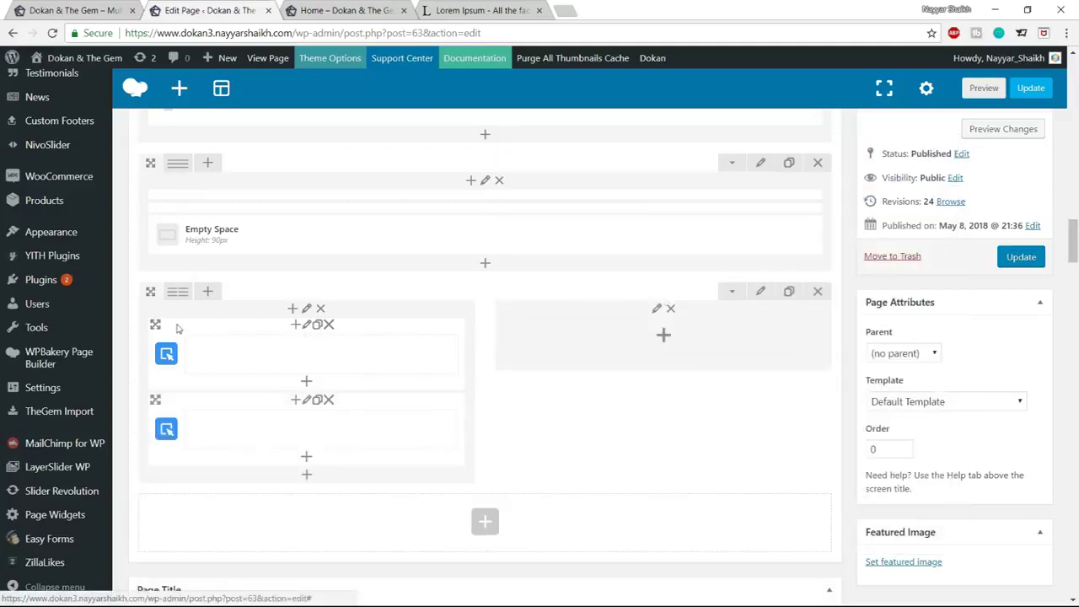
mouse_move(155, 324)
left_mouse_down()
mouse_move(644, 325)
mouse_move(661, 345)
left_mouse_up()
left_click(95, 8)
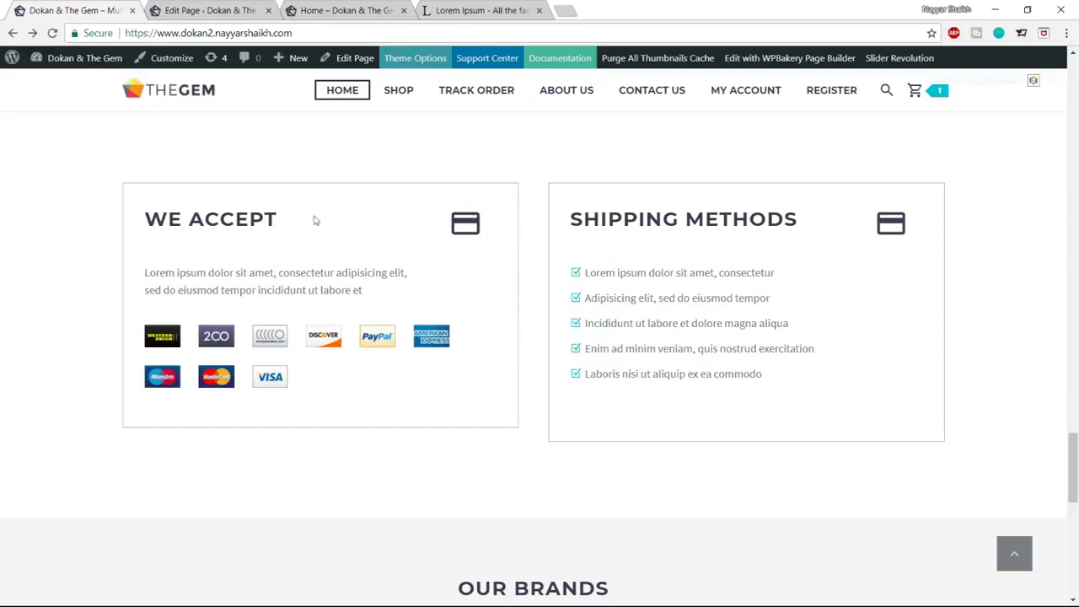
left_click_drag(137, 216, 251, 219)
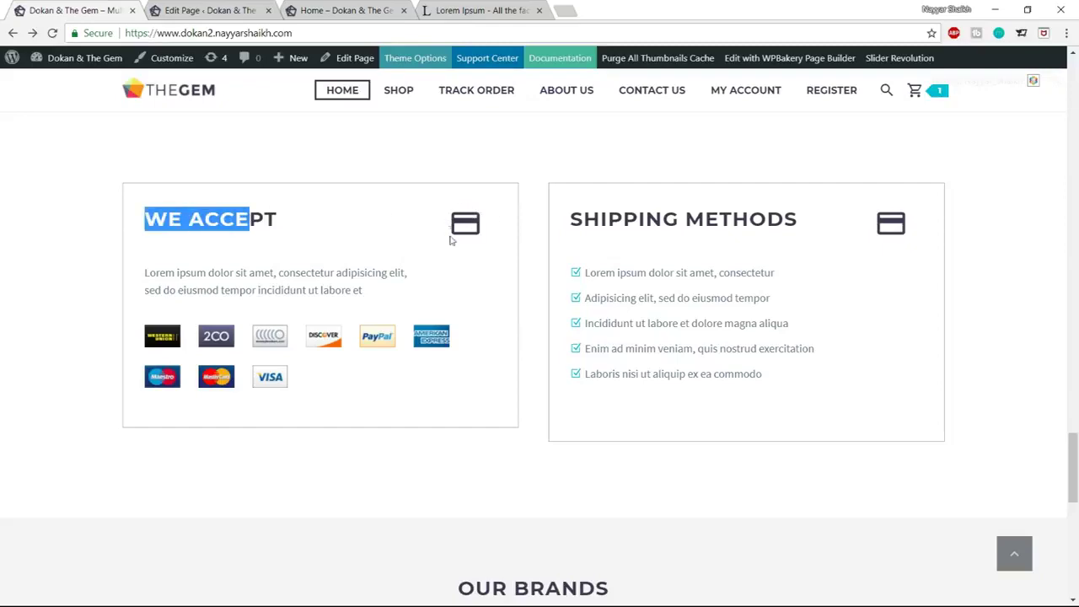
left_click(211, 8)
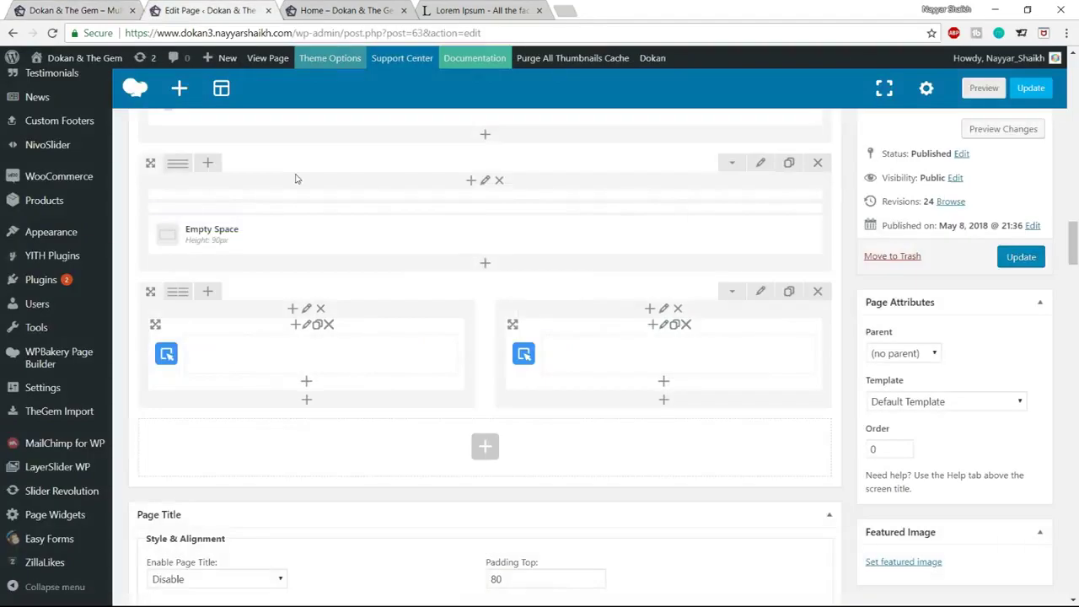
left_click(306, 383)
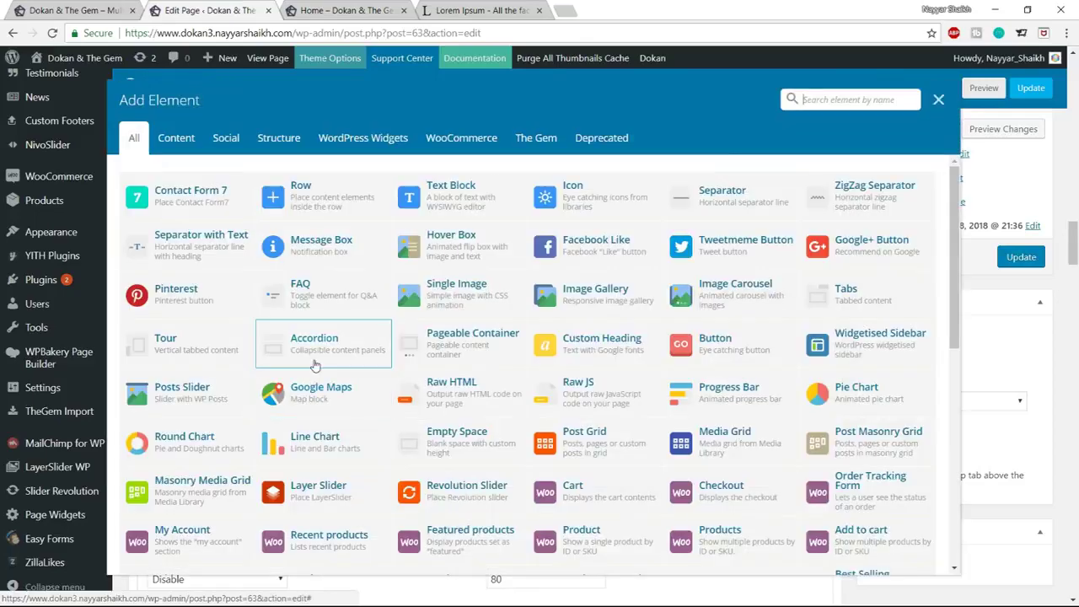
Add an 'Icon with text' element to the left box using Material Design icon f25d
type("iconn")
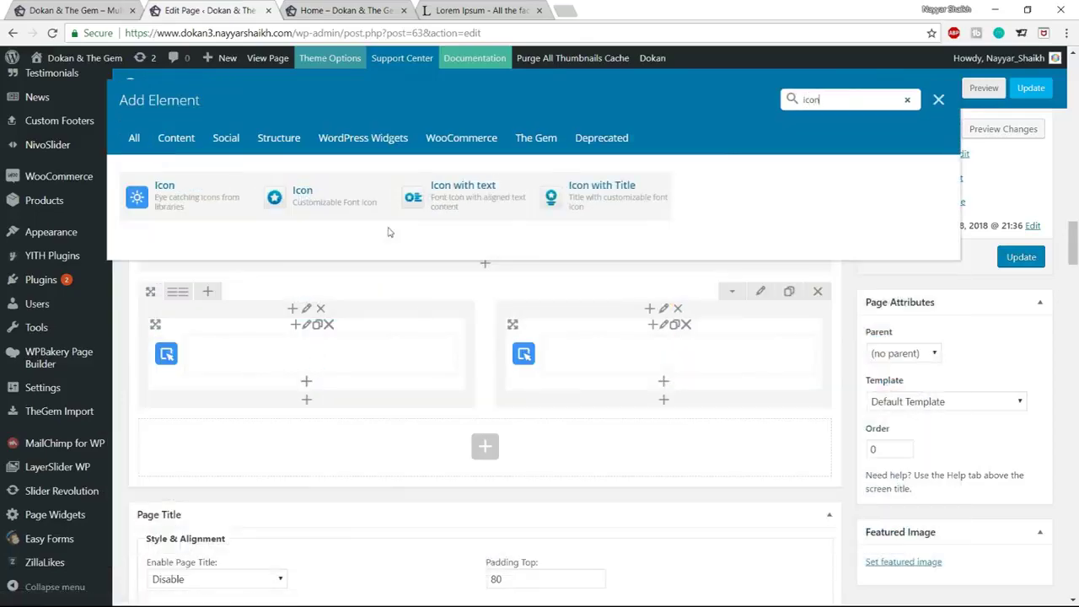
left_click(447, 192)
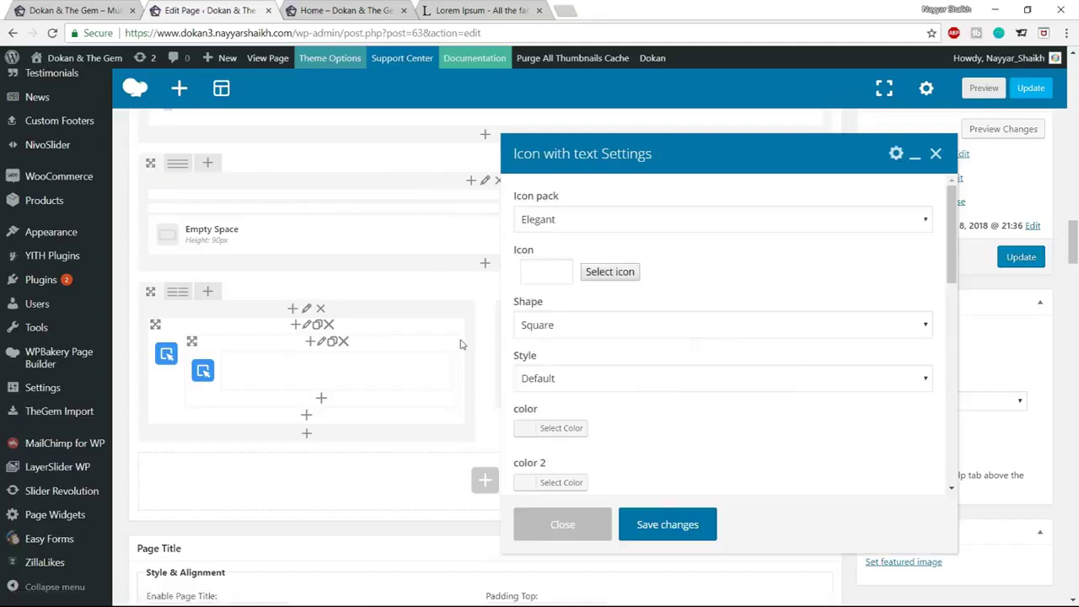
left_click(628, 224)
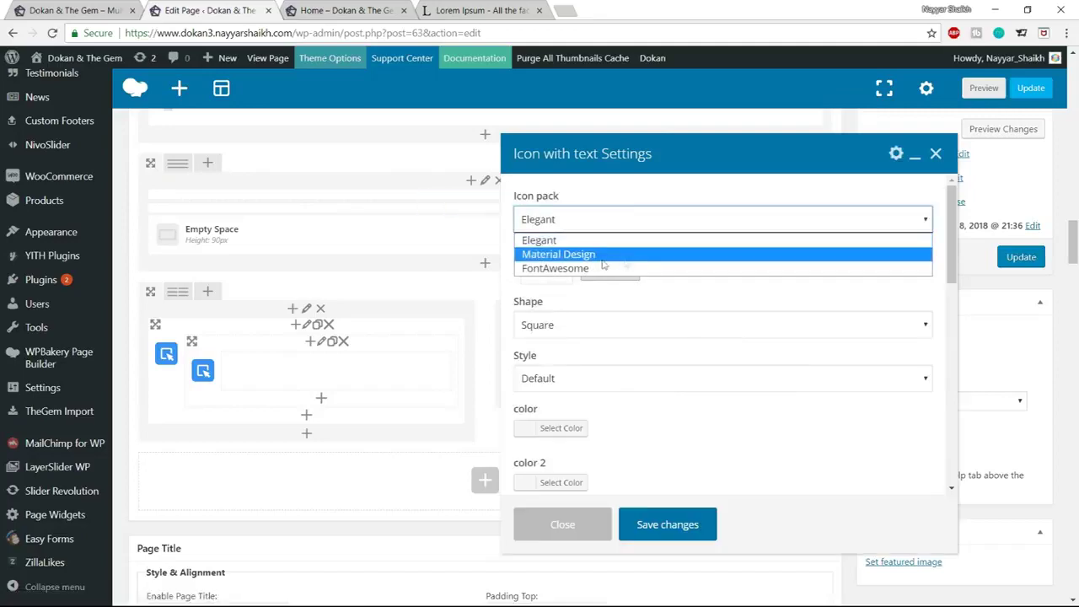
left_click(601, 255)
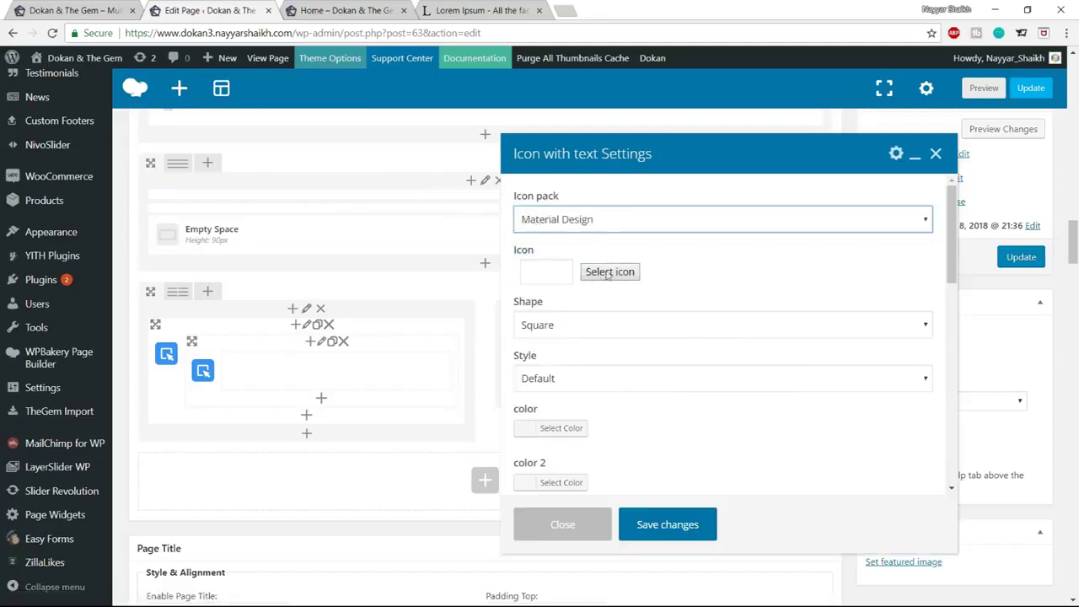
left_click(544, 273)
type("#3c3950")
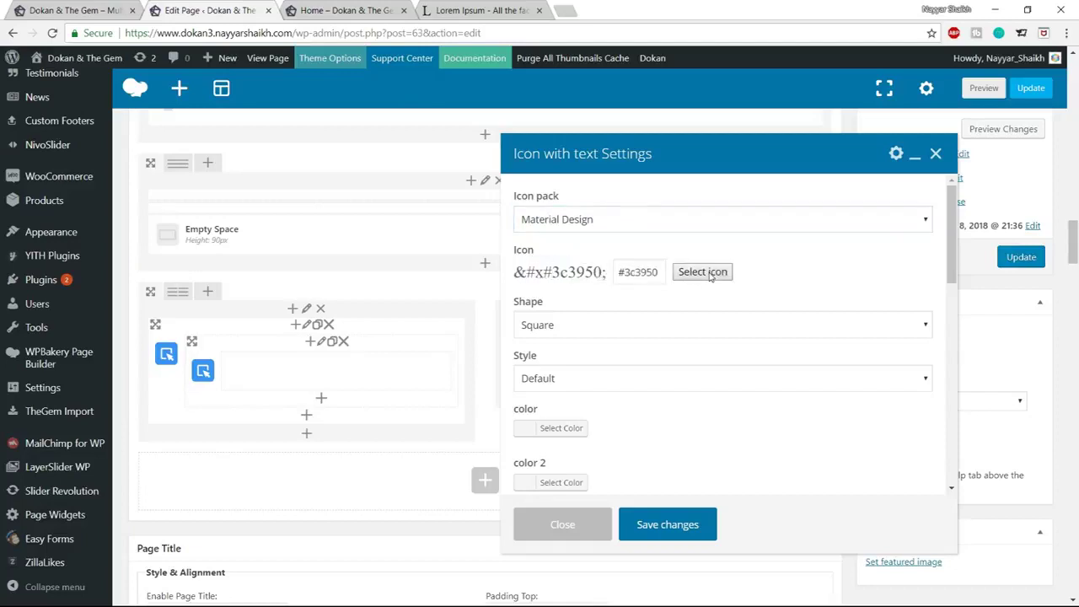
left_click_drag(662, 269, 548, 268)
type("f")
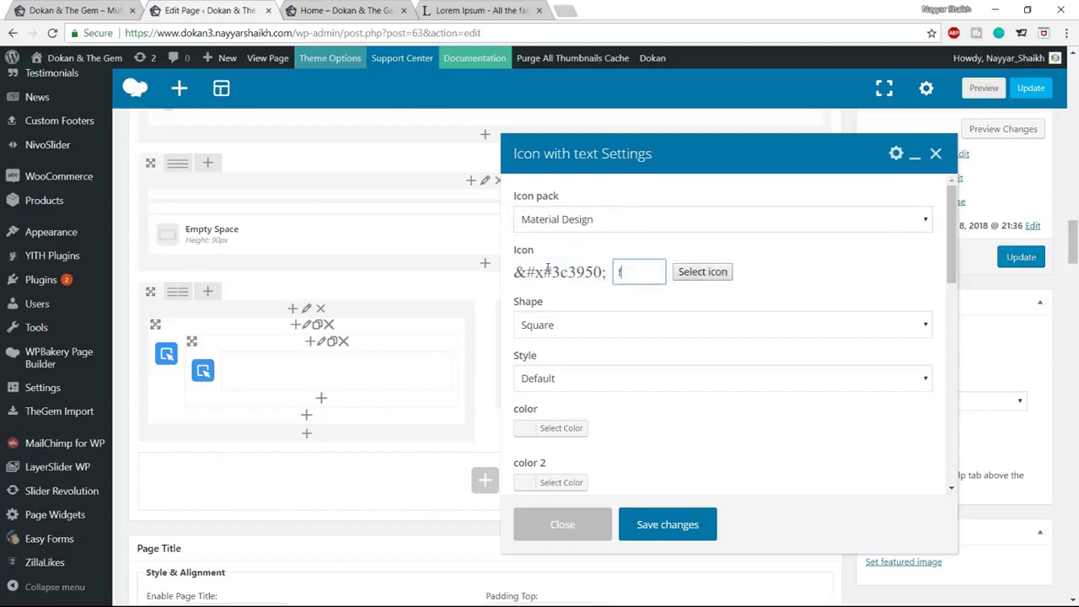
type("25d")
left_click(848, 265)
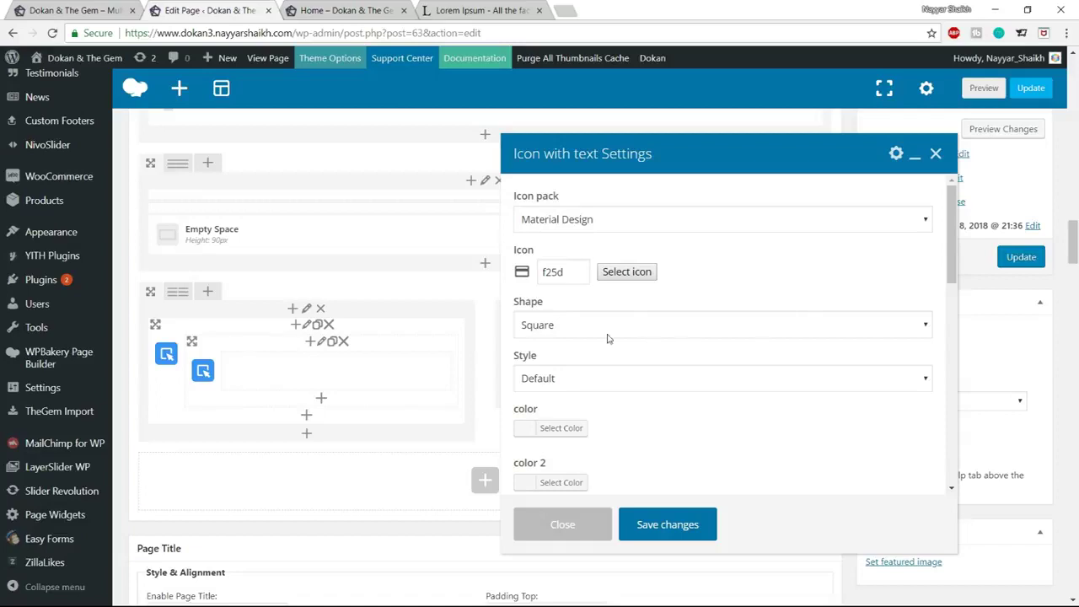
Set the icon colour to #3c3956
scroll(674, 320, "down", 1)
scroll(695, 314, "down", 1)
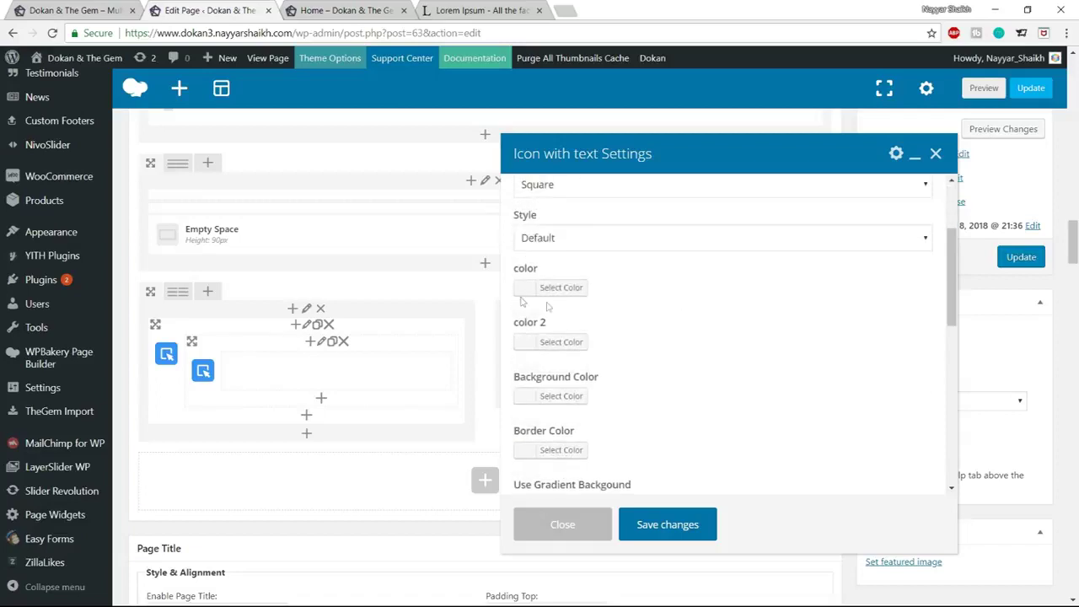
scroll(751, 299, "down", 1)
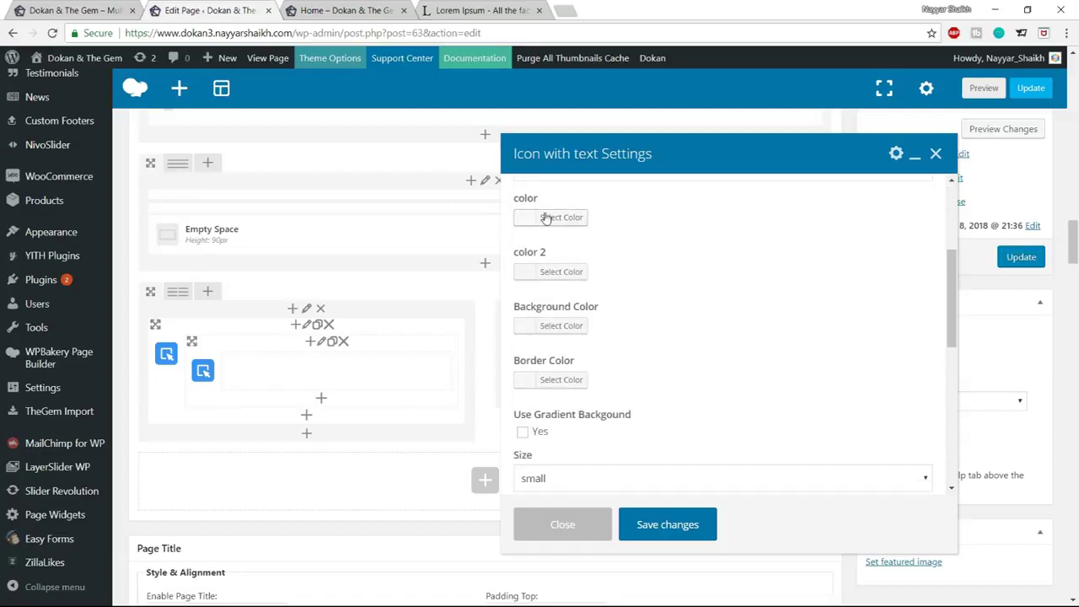
left_click(81, 9)
left_click(466, 234)
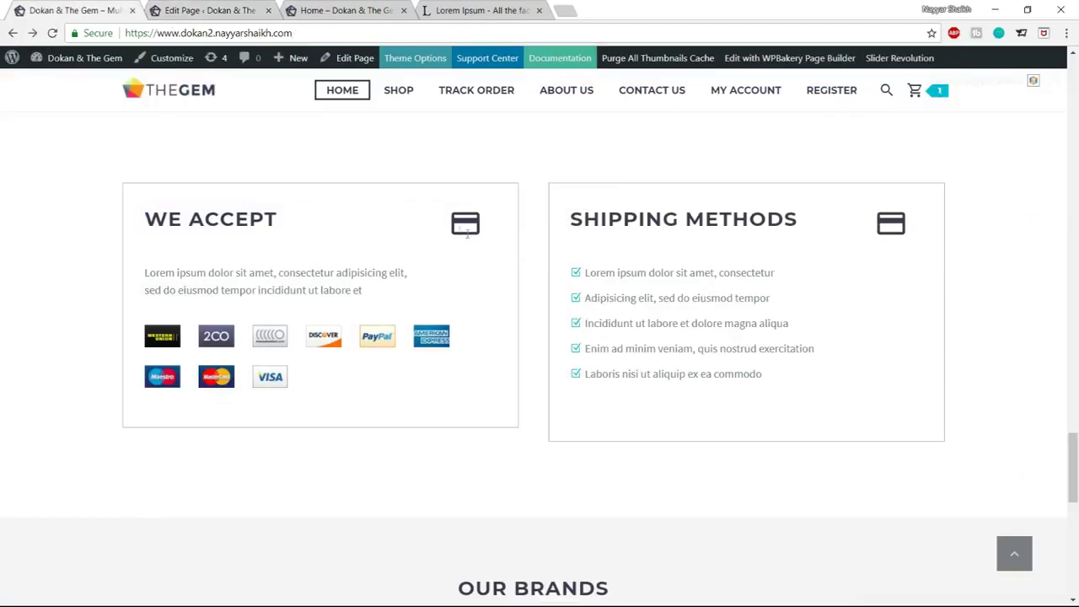
left_click(204, 10)
left_click(565, 217)
left_click_drag(528, 317, 505, 340)
left_click(615, 209)
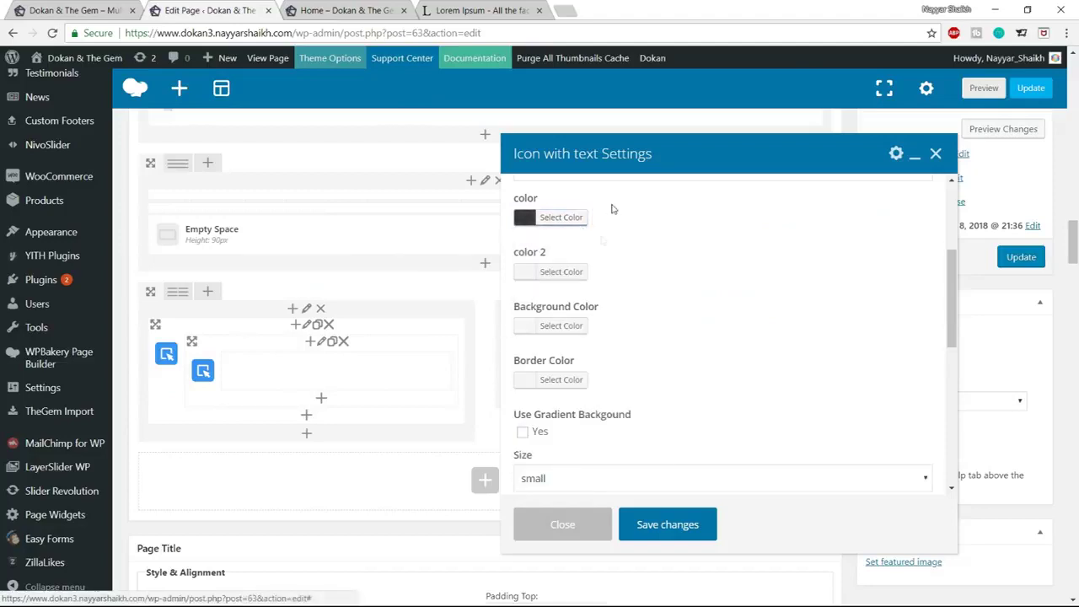
left_click(561, 217)
left_click_drag(628, 217, 596, 218)
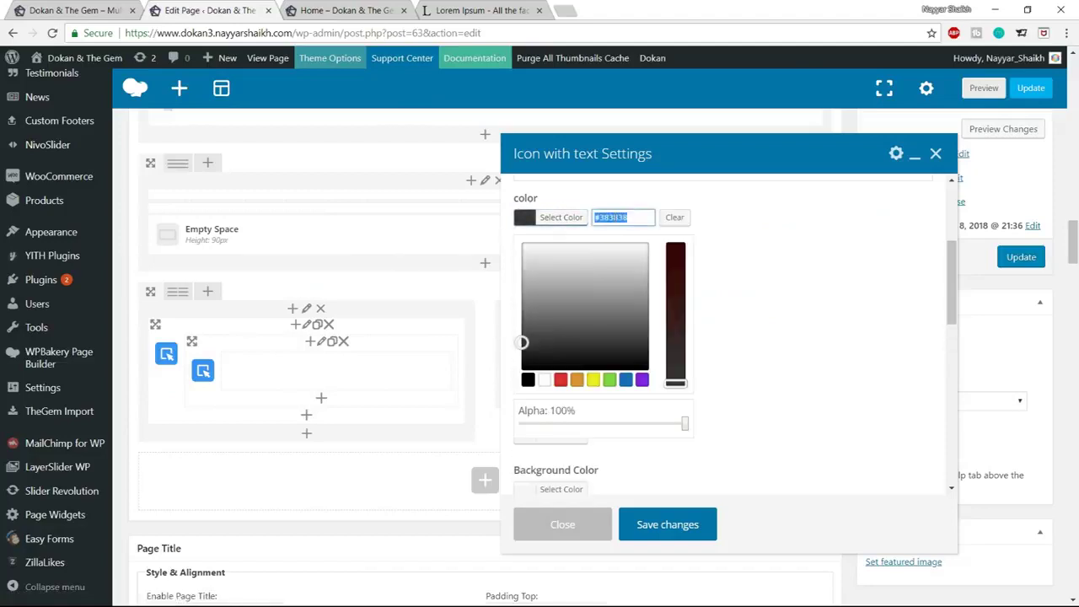
type("#3c3956")
left_click(578, 222)
Make the icon medium size with Flow enabled and floated right
scroll(782, 337, "down", 1)
scroll(782, 338, "down", 2)
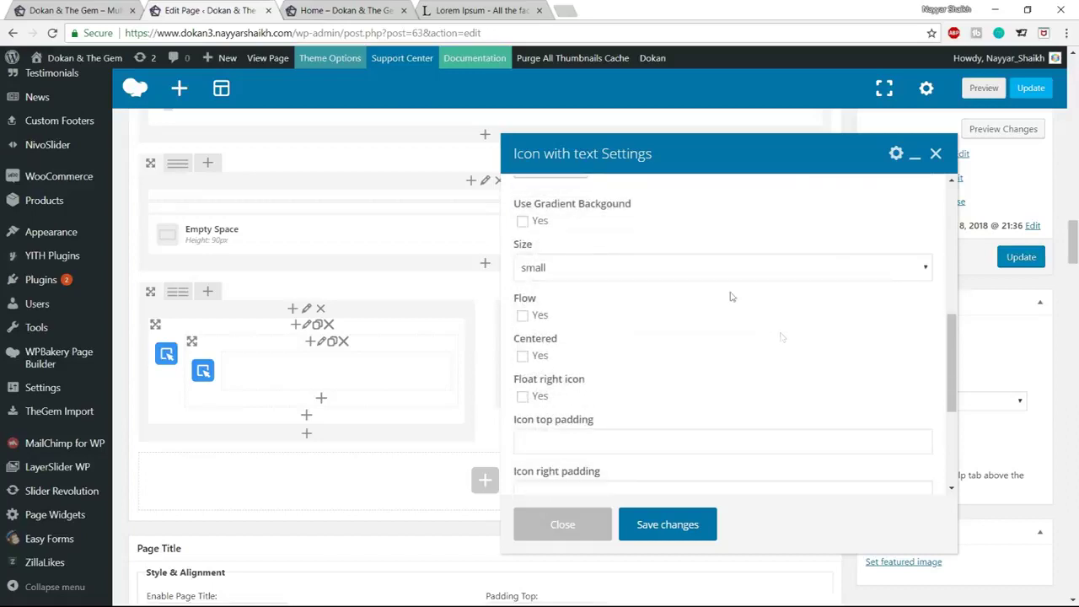
left_click(601, 267)
left_click(597, 302)
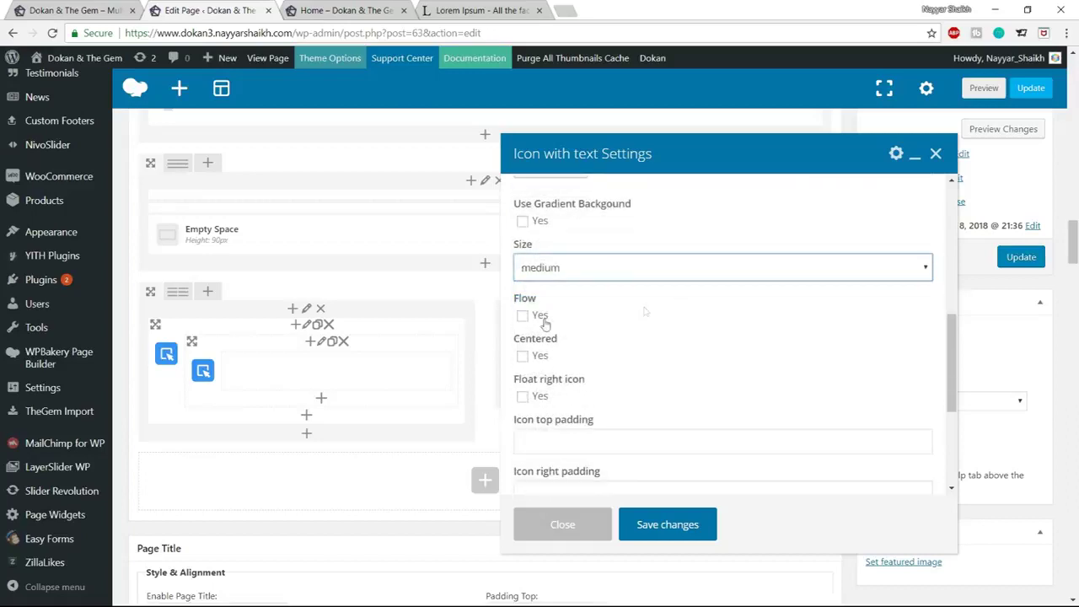
left_click(523, 317)
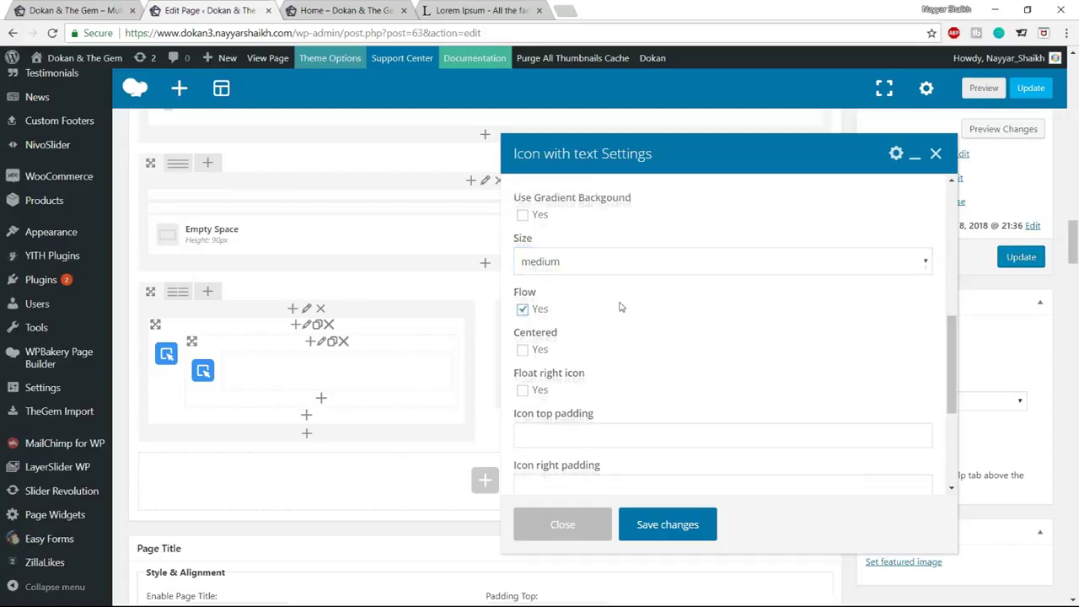
scroll(623, 309, "down", 1)
left_click(522, 327)
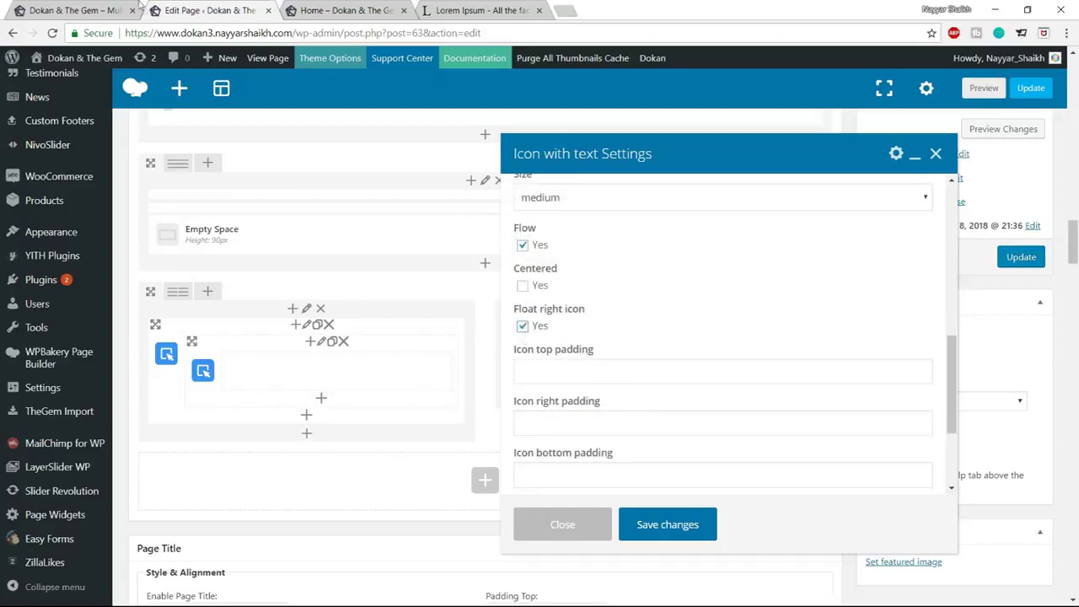
left_click(118, 10)
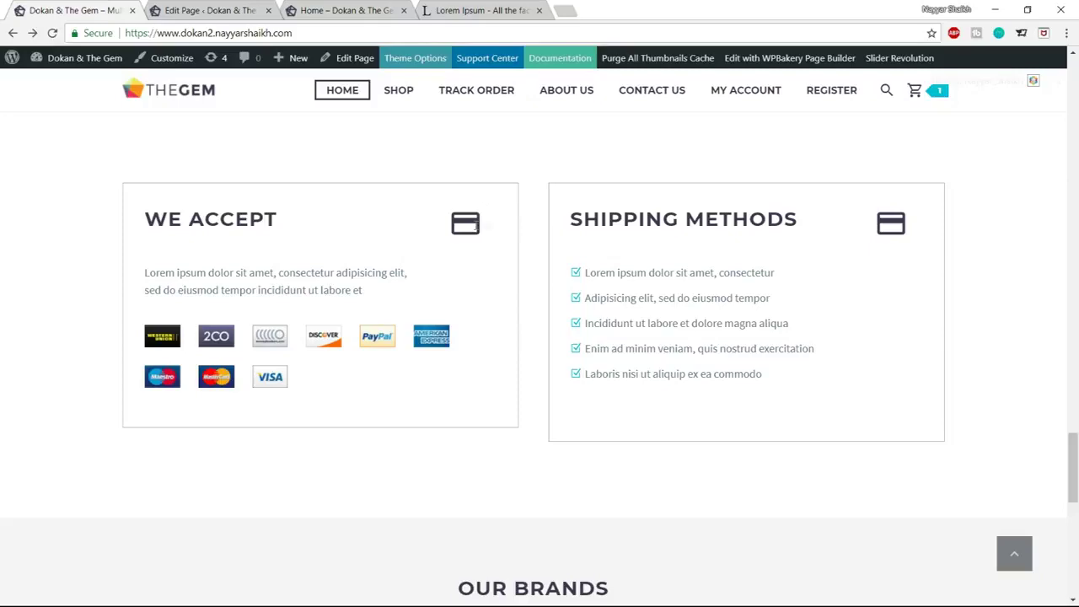
left_click(210, 10)
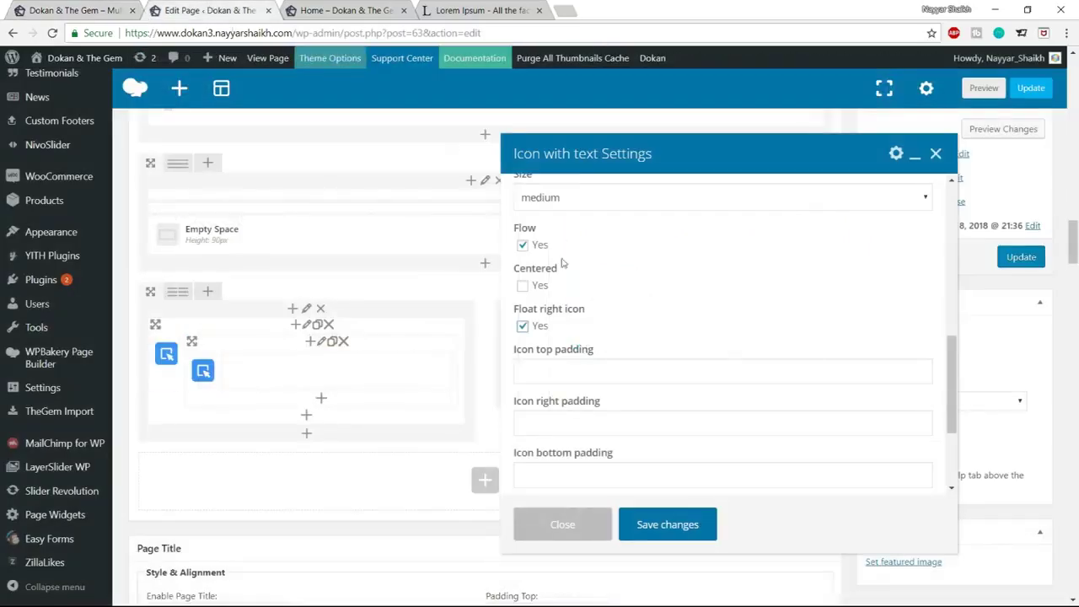
Give the icon top padding 4, save it, and put a duplicate in the right box
left_click(610, 368)
scroll(694, 353, "down", 1)
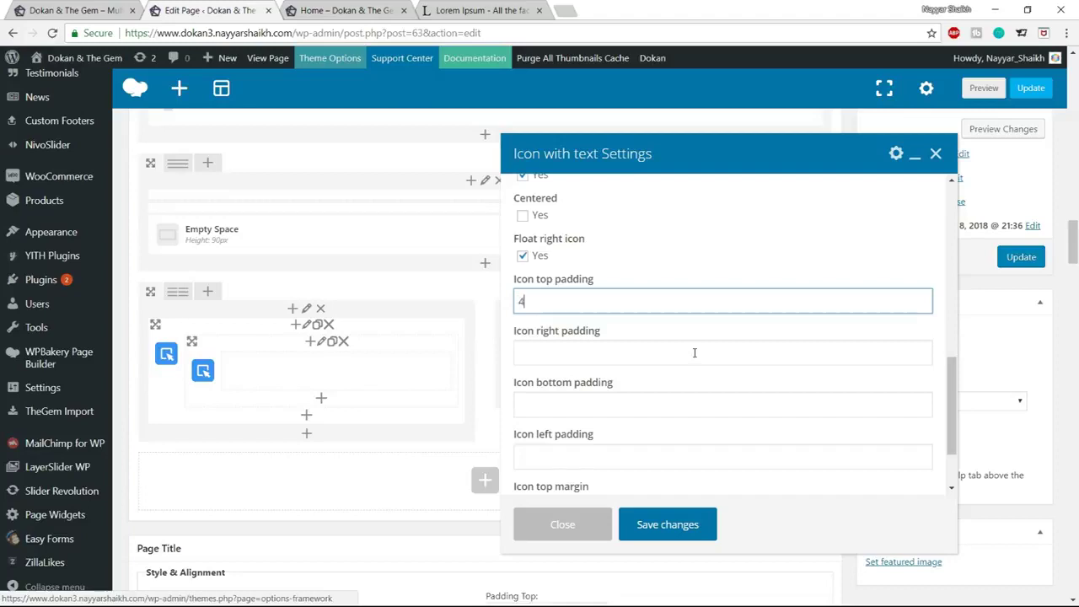
type("4")
left_click(667, 525)
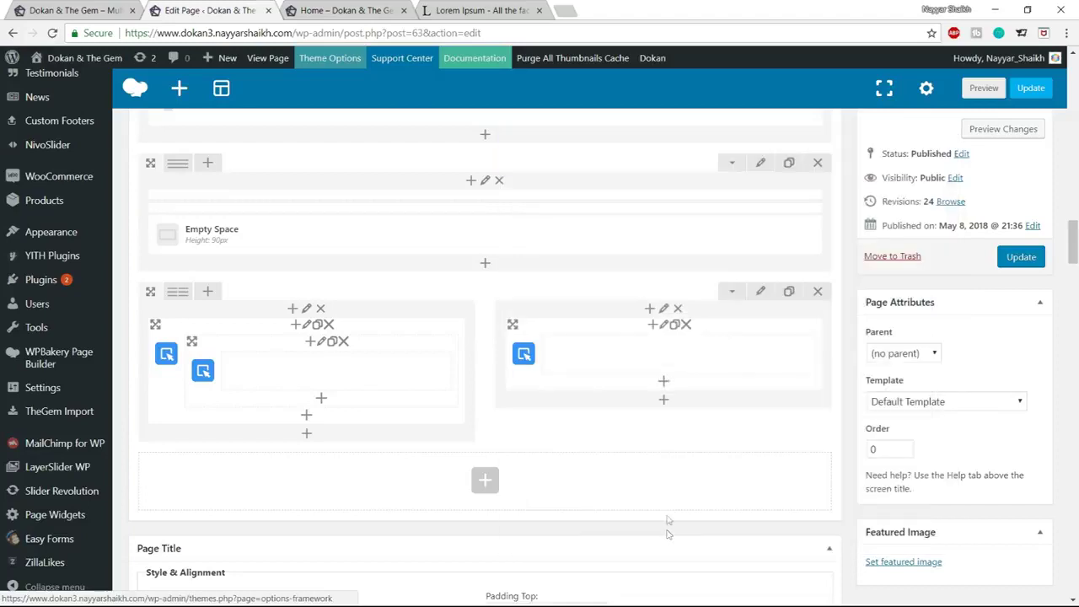
left_click(332, 342)
left_click_drag(191, 414, 568, 409)
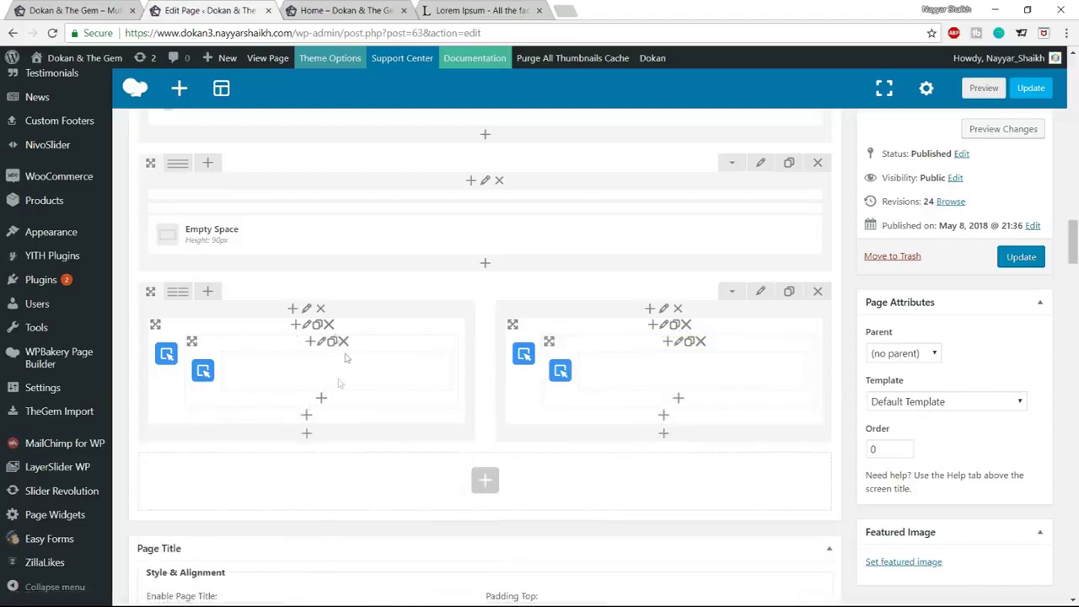
Add a text block to the left column holding the WE ACCEPT heading text
left_click(71, 7)
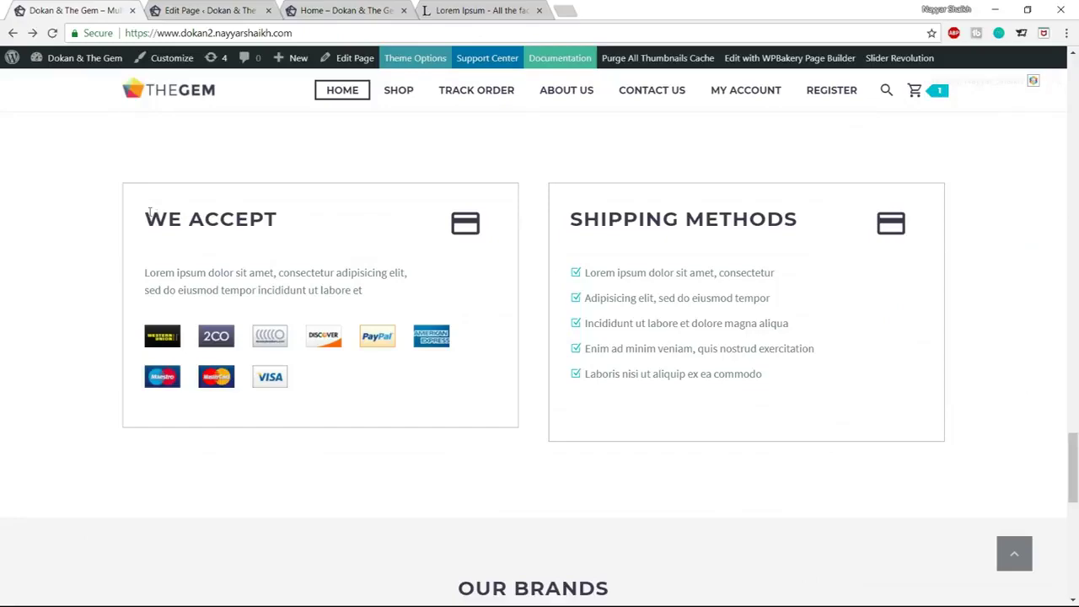
left_click_drag(145, 218, 269, 217)
left_click(253, 7)
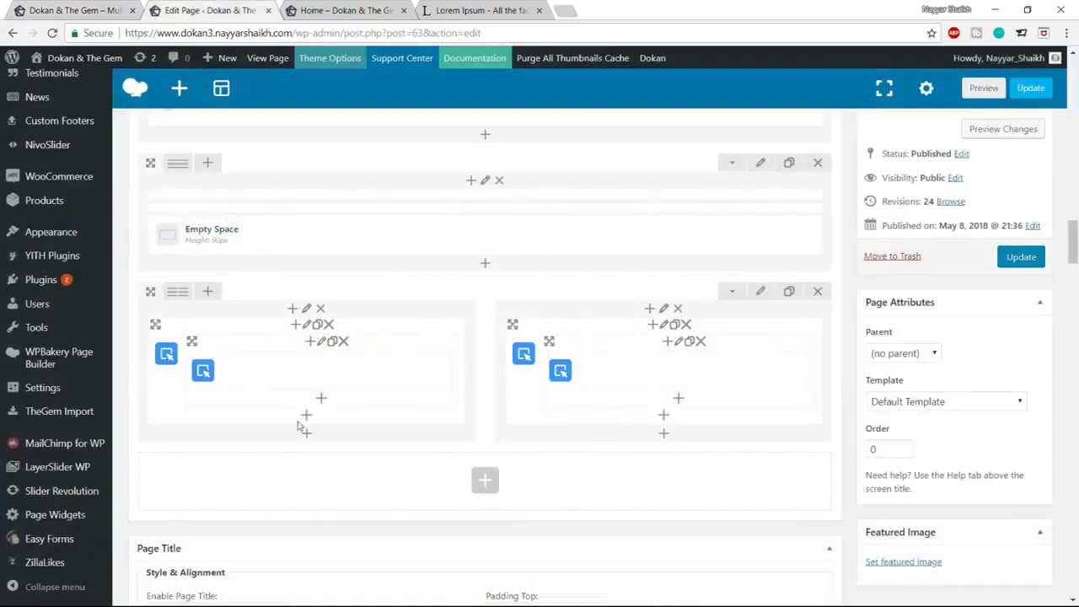
left_click(322, 399)
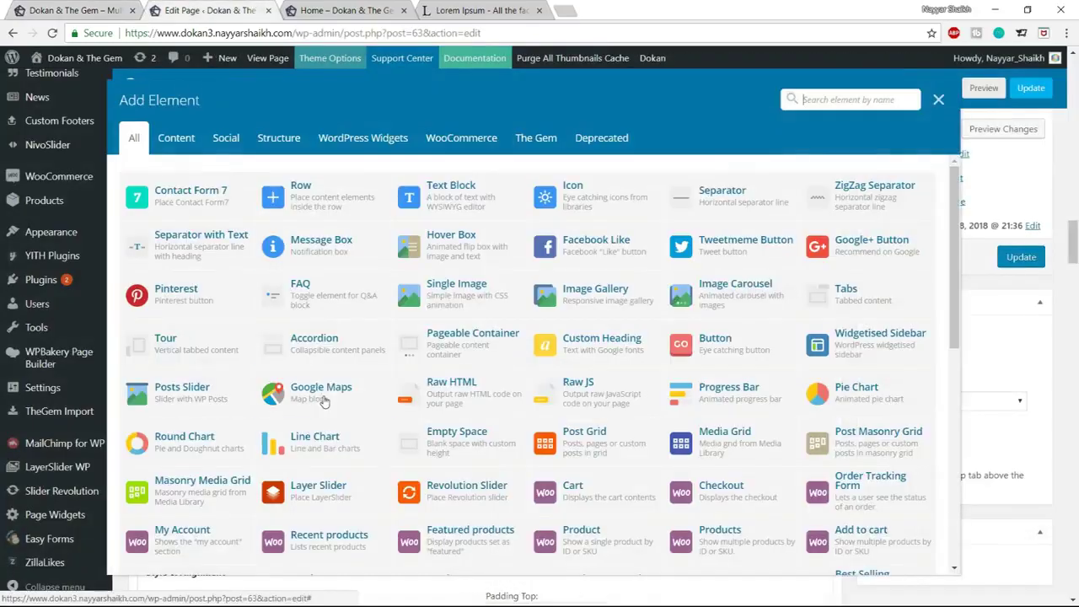
left_click(459, 199)
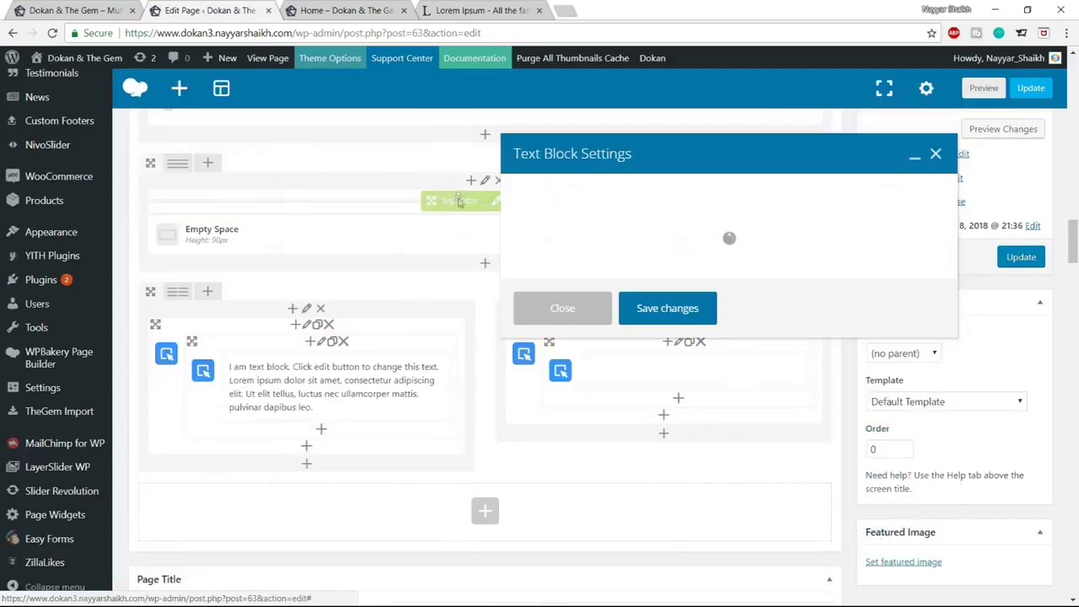
triple_click(659, 353)
type("WE ACCEPT")
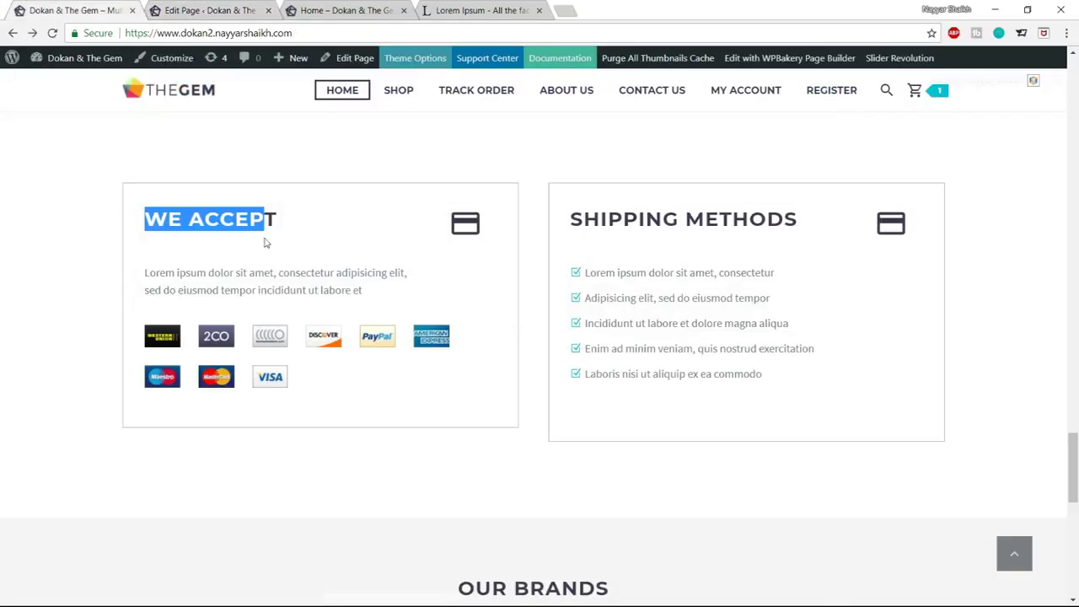
left_click(265, 243)
left_click(211, 10)
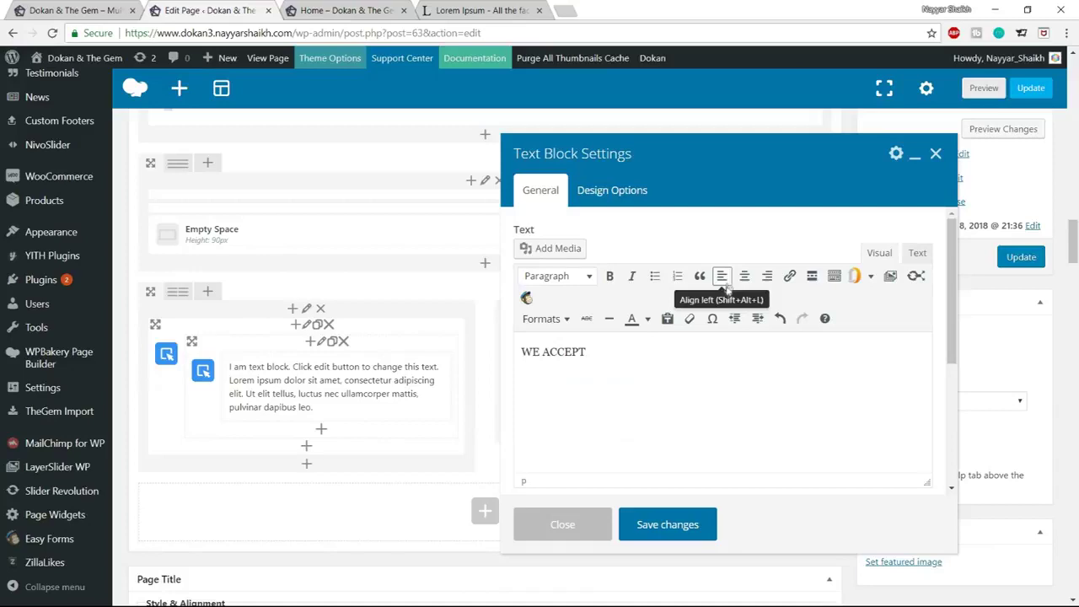
Give the WE ACCEPT paragraph class="title-h3" in the HTML source and save it
key("ctrl+a")
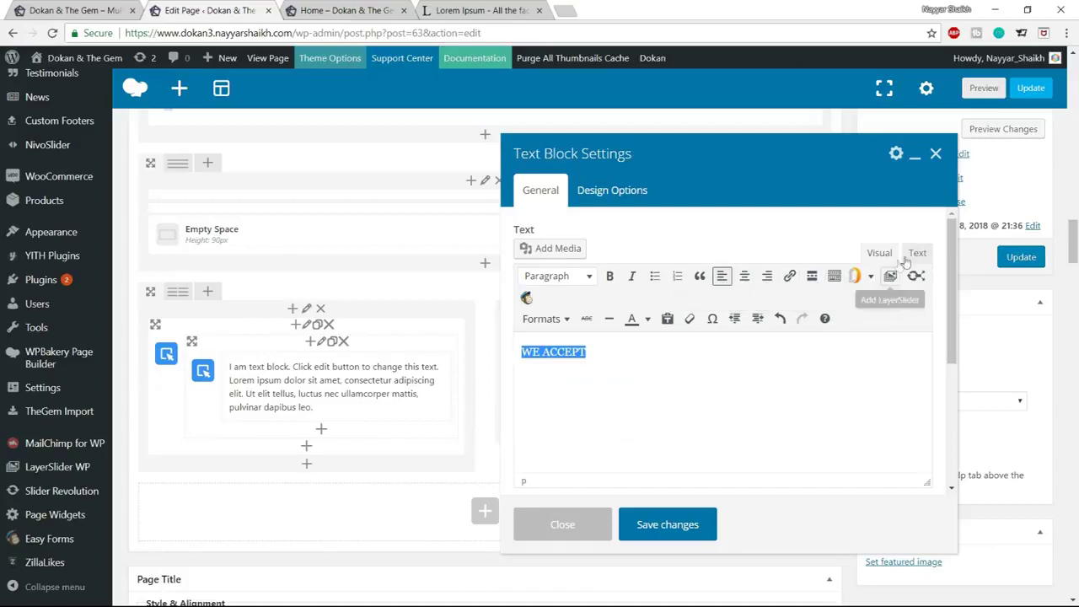
left_click(917, 252)
left_click(530, 325)
type("class=\"title-h3\"")
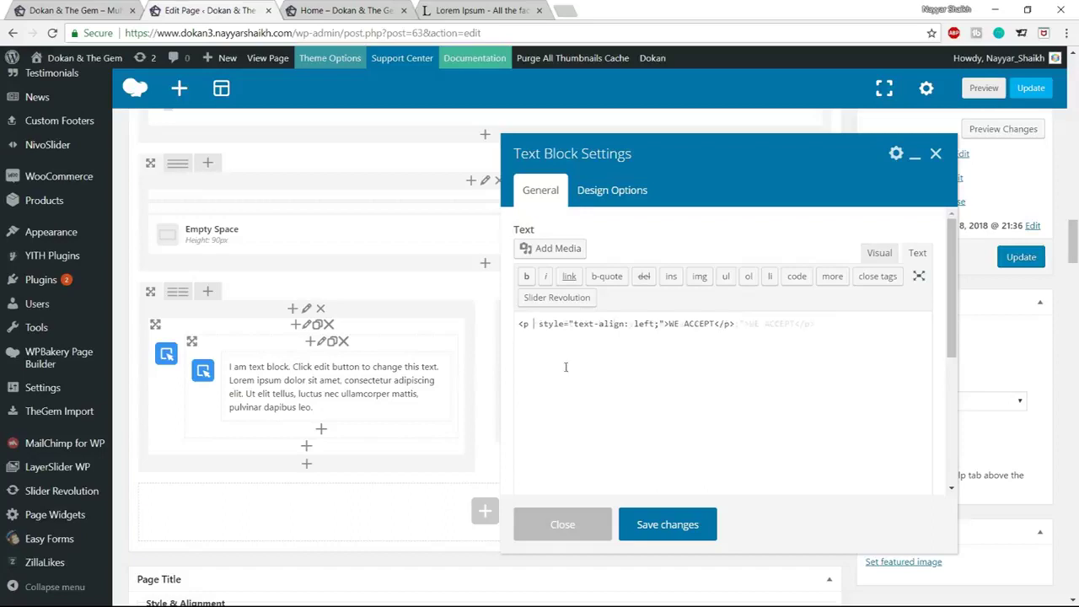
left_click_drag(536, 327, 590, 337)
left_click(590, 338)
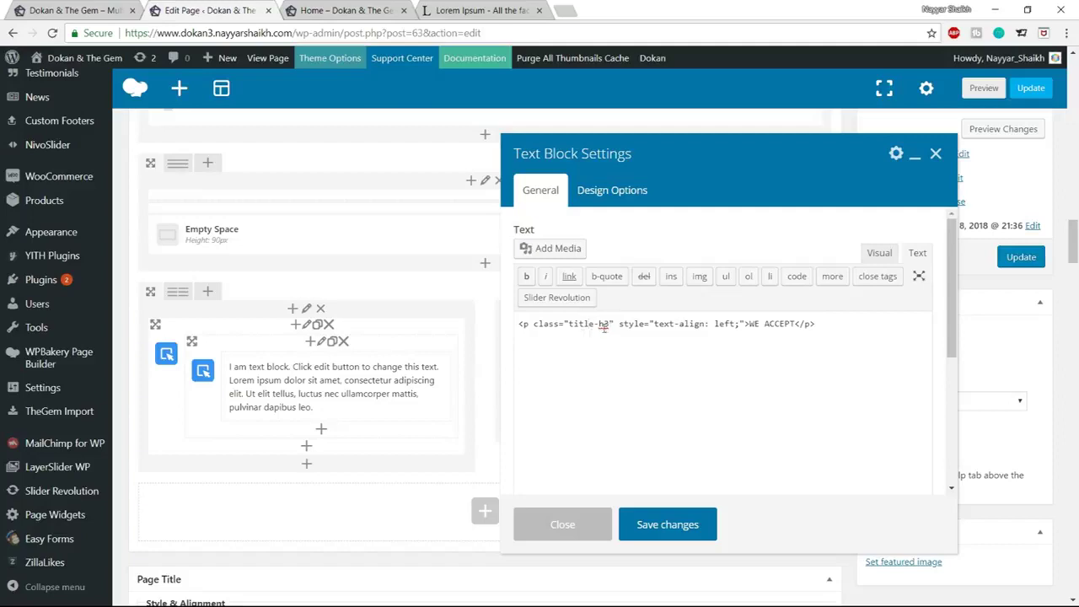
left_click(667, 524)
key("ctrl+shift+Tab")
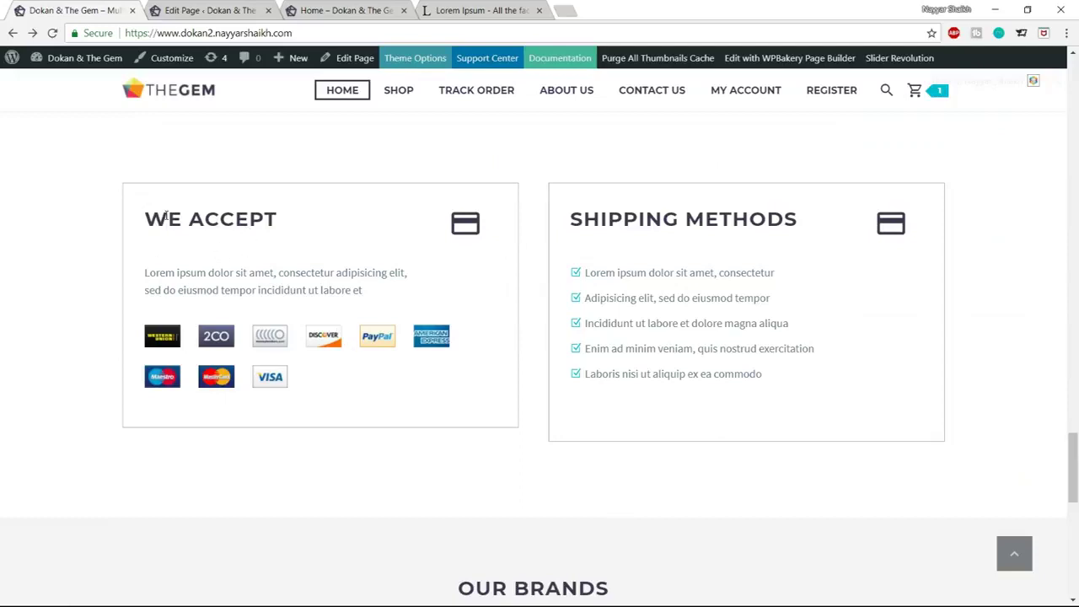
left_click_drag(167, 217, 249, 221)
left_click(220, 11)
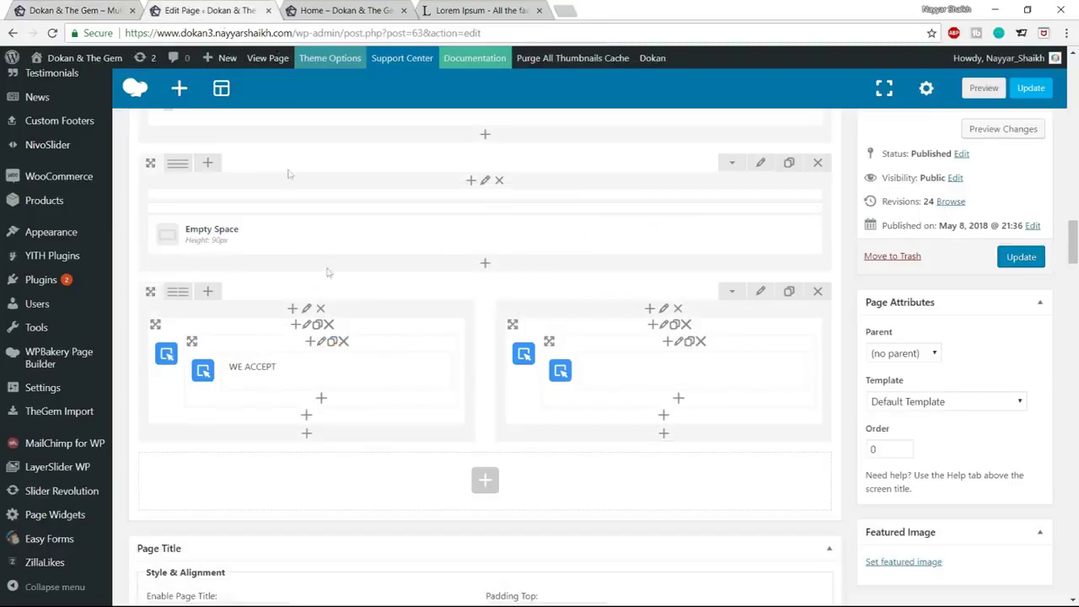
Insert a 25px Empty Space under the WE ACCEPT heading
left_click(321, 402)
type("emp")
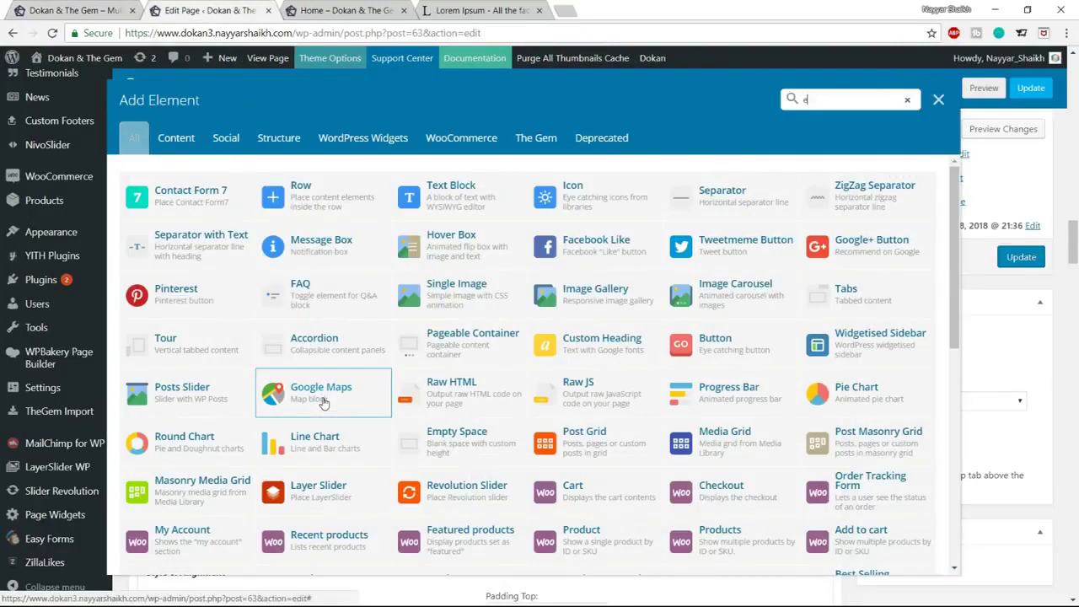
left_click(189, 192)
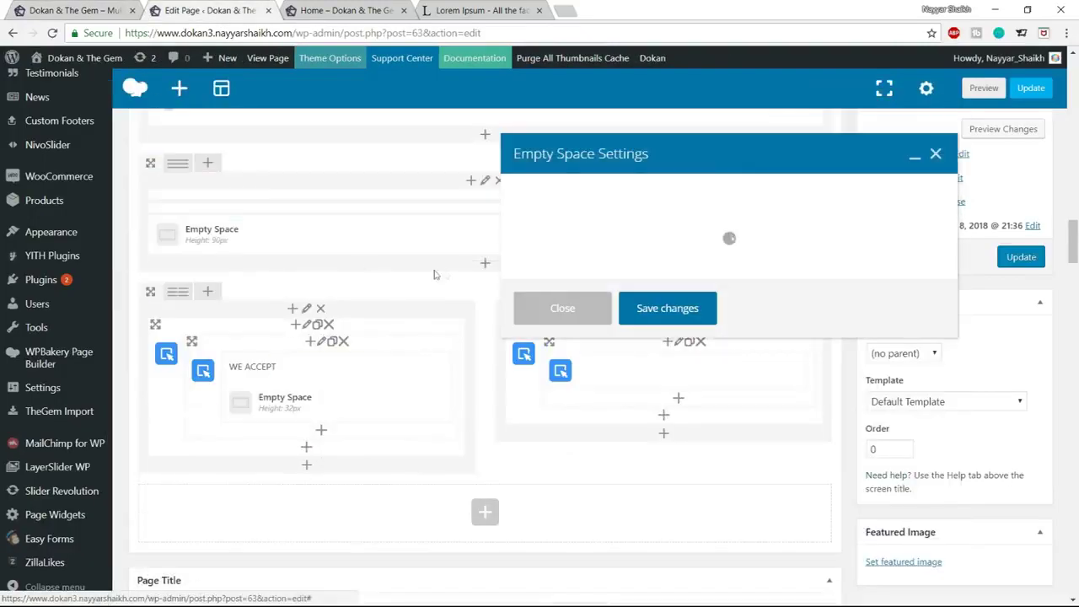
double_click(530, 253)
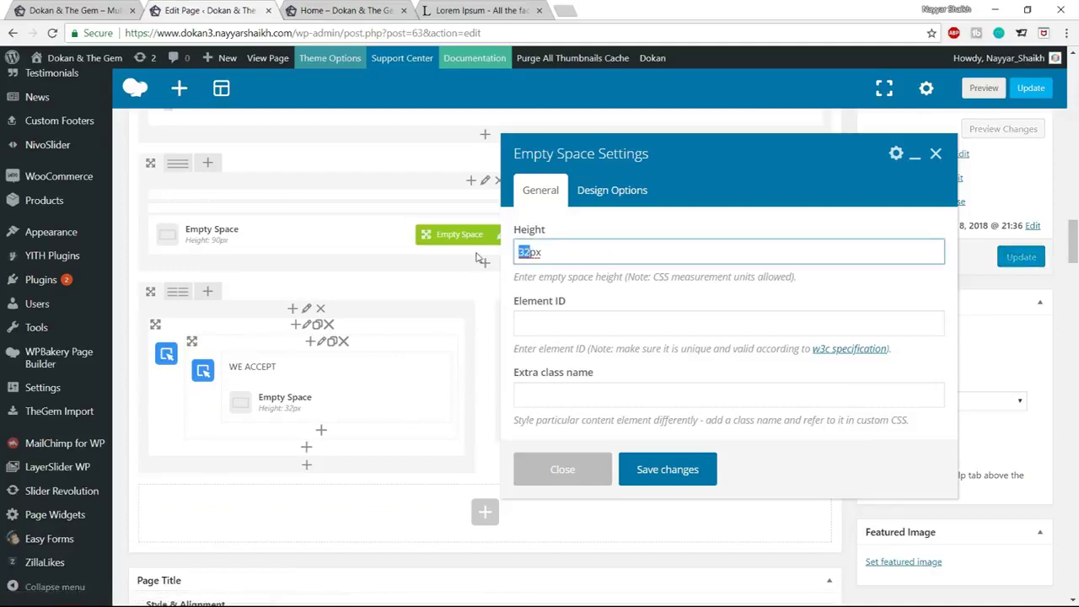
type("25px")
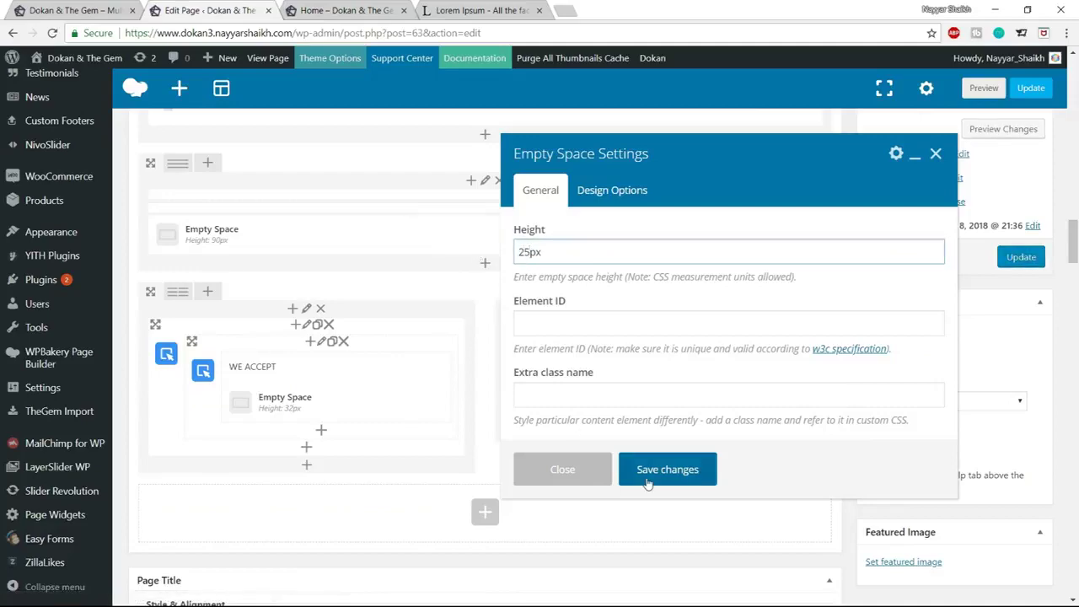
left_click(646, 472)
Add a text block below the spacer containing the Lorem ipsum paragraph copied from the live page
left_click(124, 8)
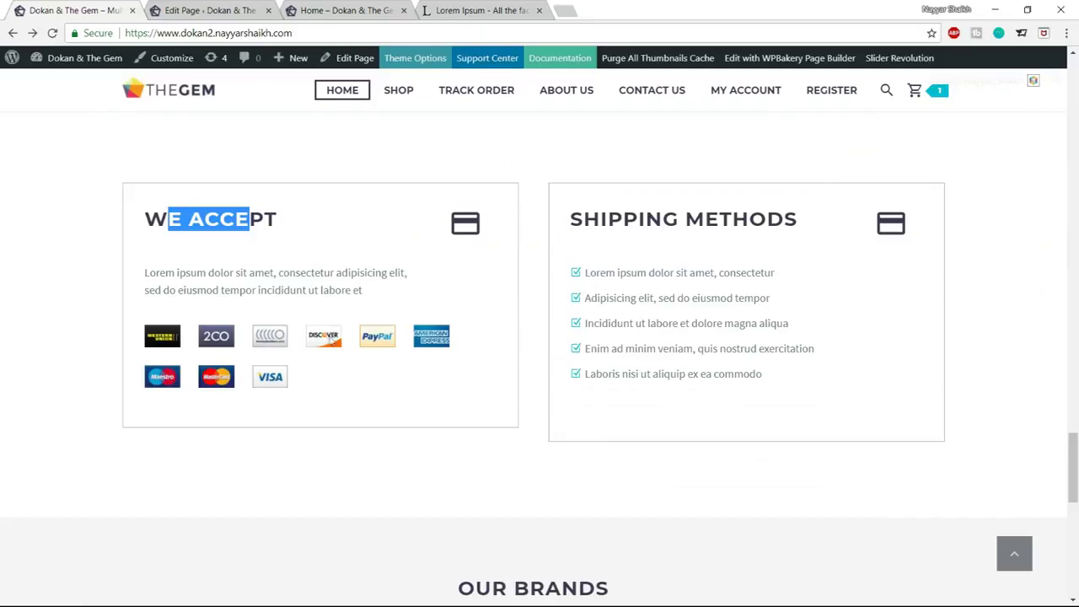
left_click_drag(145, 272, 395, 303)
key("ctrl+c")
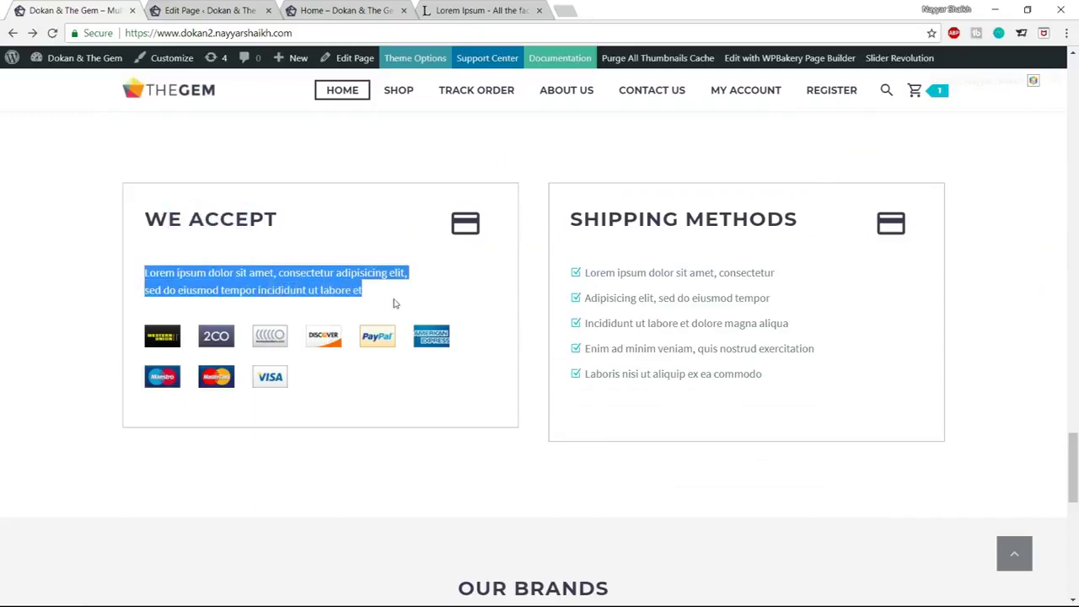
left_click(242, 7)
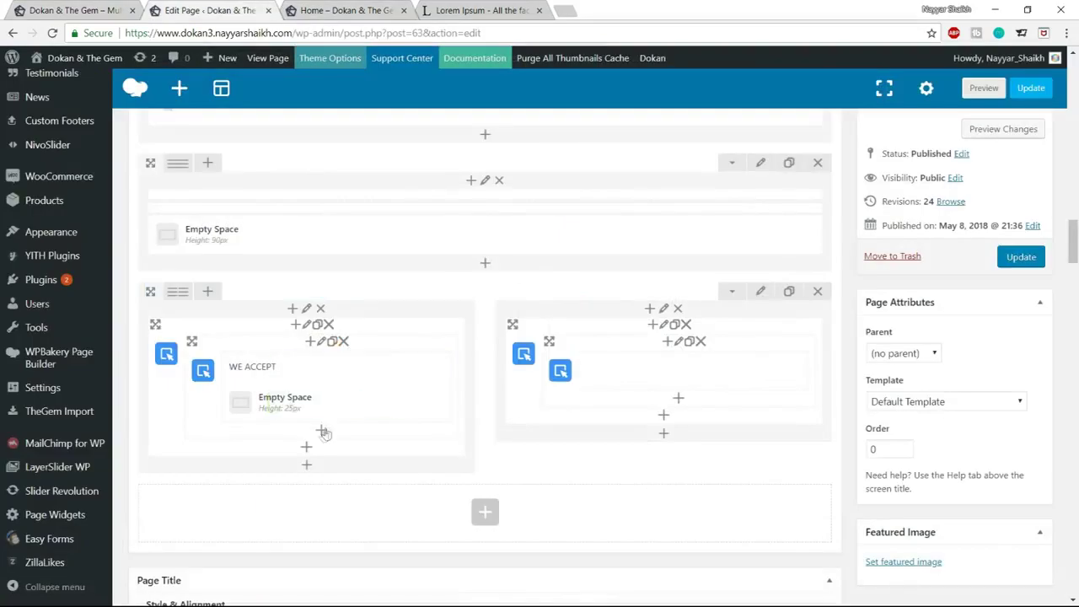
left_click(323, 433)
type("t")
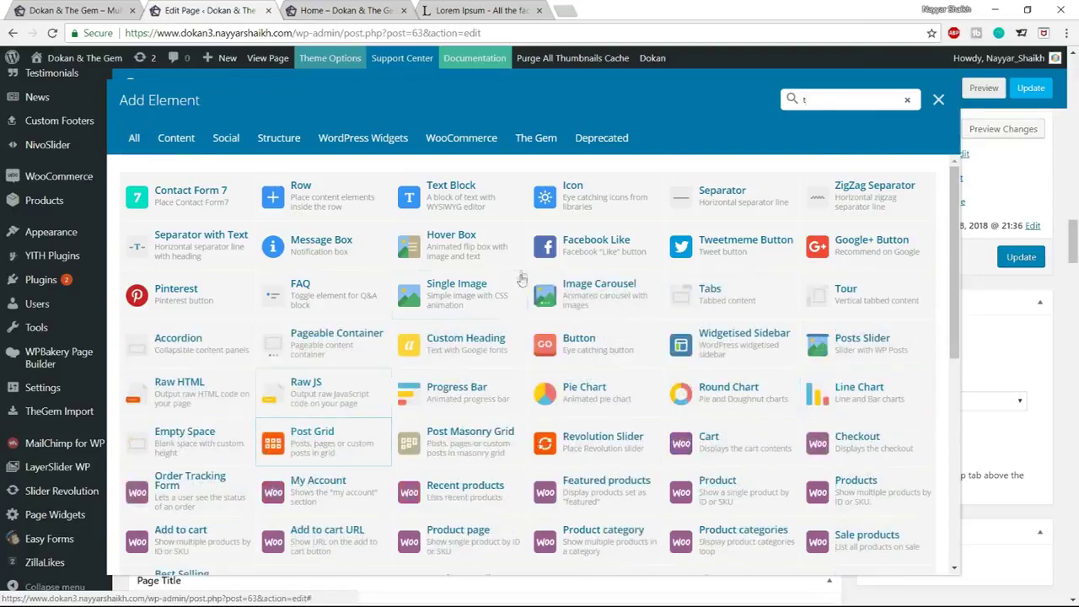
left_click(445, 200)
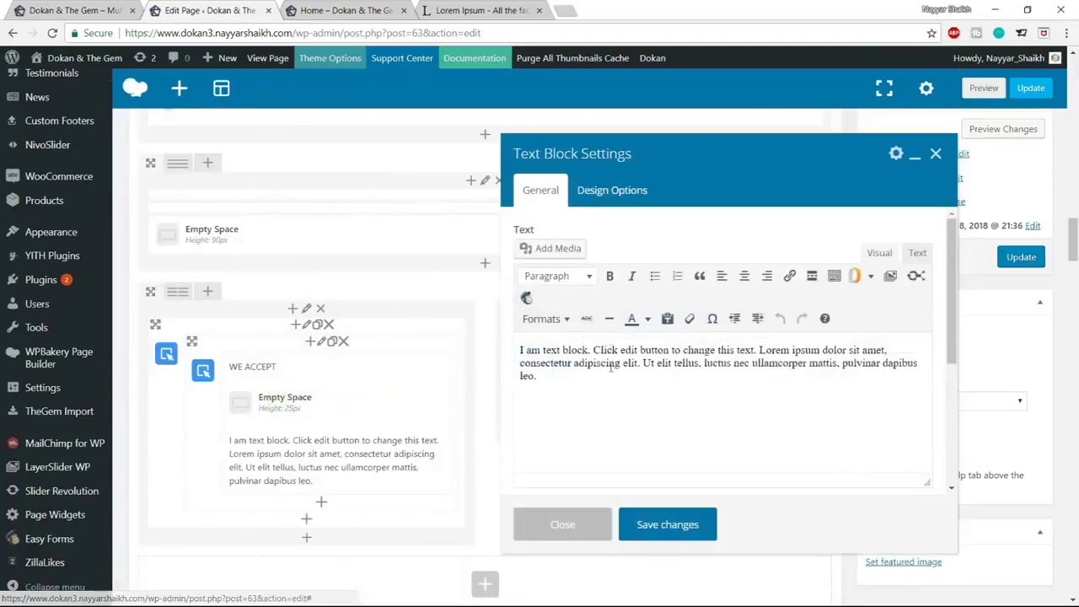
key("ctrl+a")
key("ctrl+v")
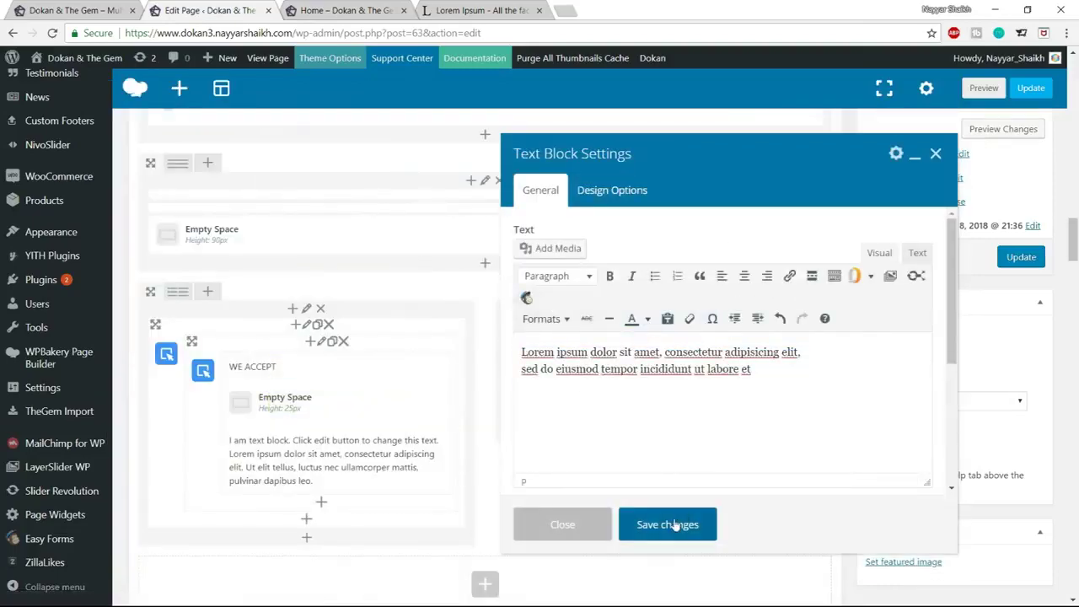
left_click(672, 524)
key("ctrl+shift+Tab")
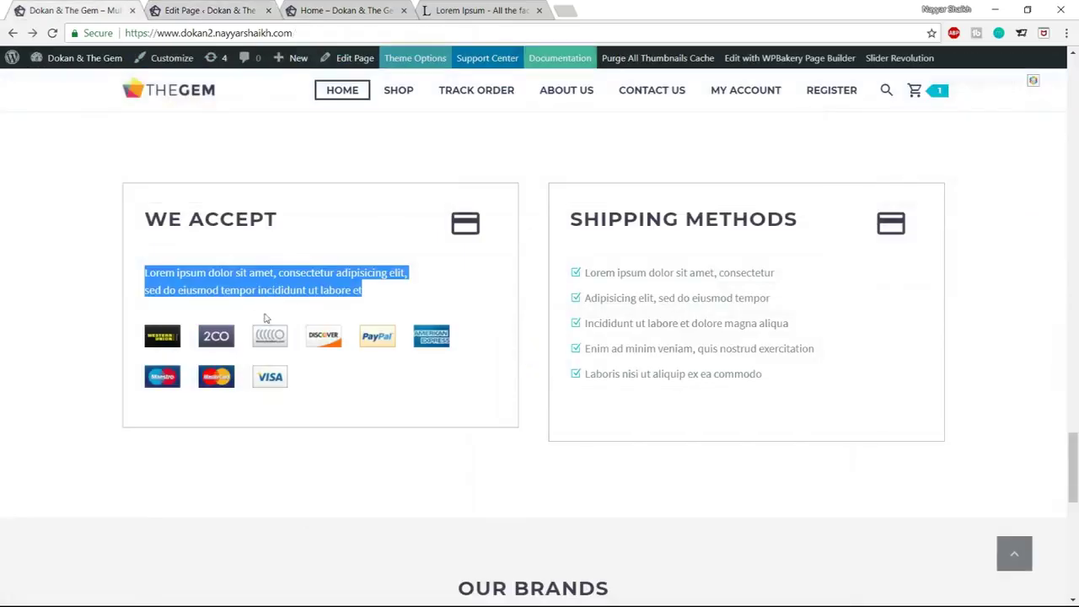
Insert an Empty Space with height 20px after the Lorem ipsum text block
key("ctrl+Tab")
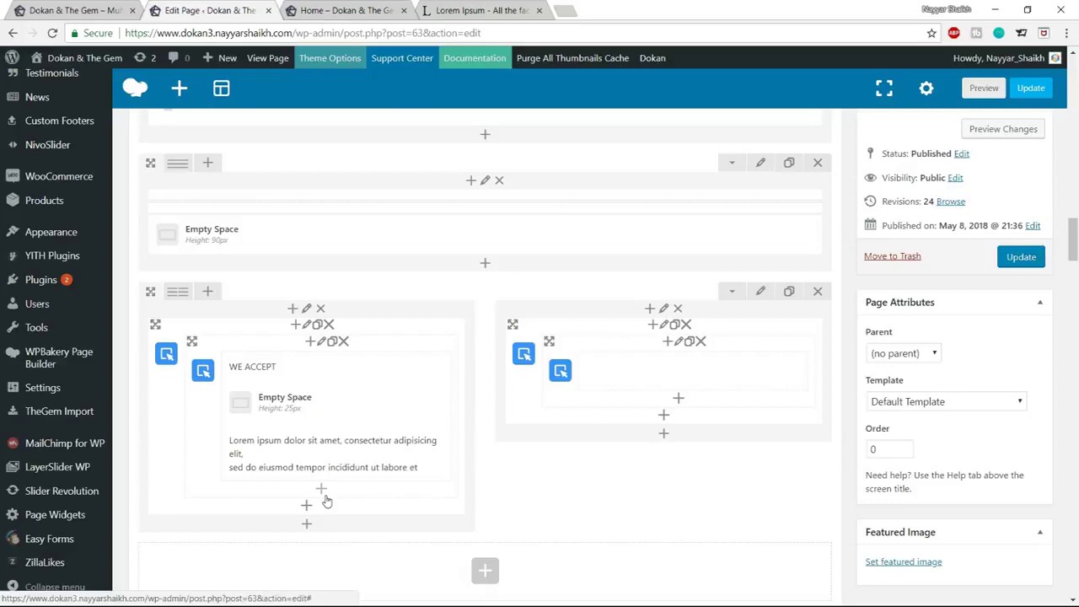
left_click(367, 443)
type("empty")
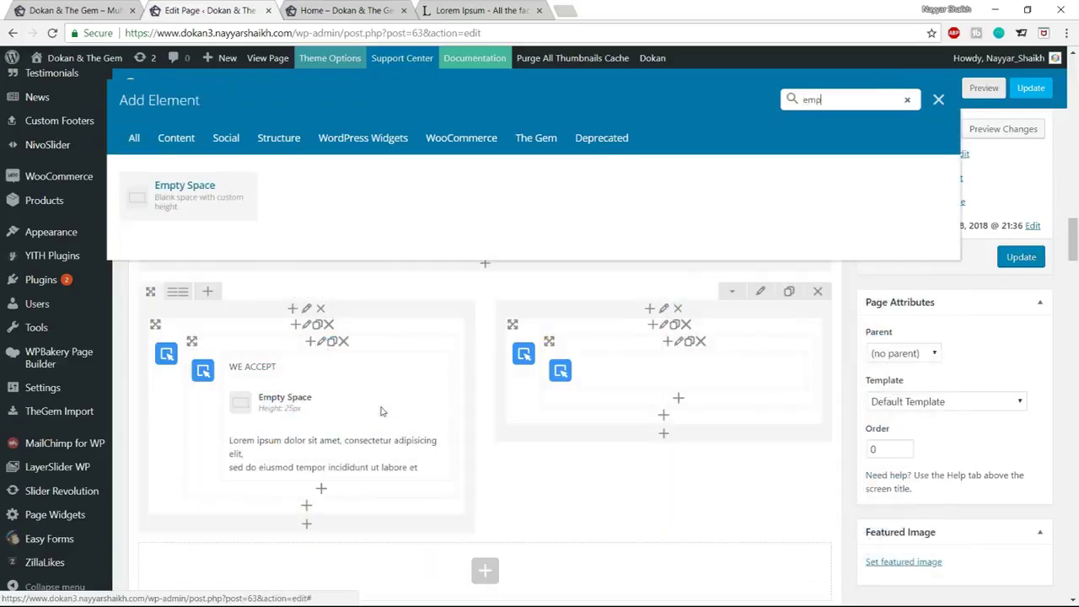
left_click(173, 194)
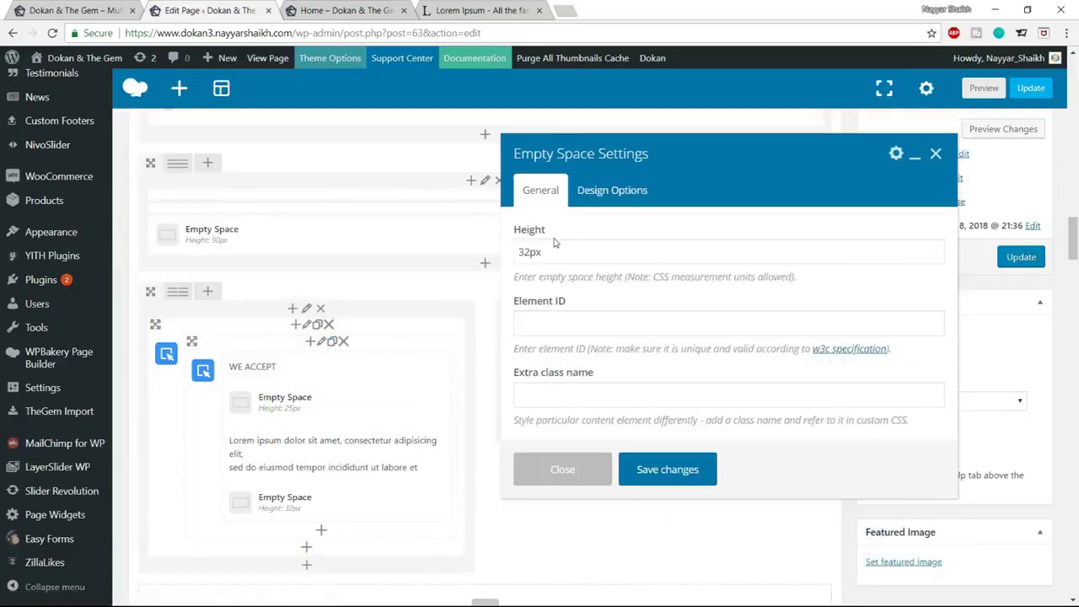
left_click_drag(531, 255, 509, 250)
type("20")
left_click(666, 469)
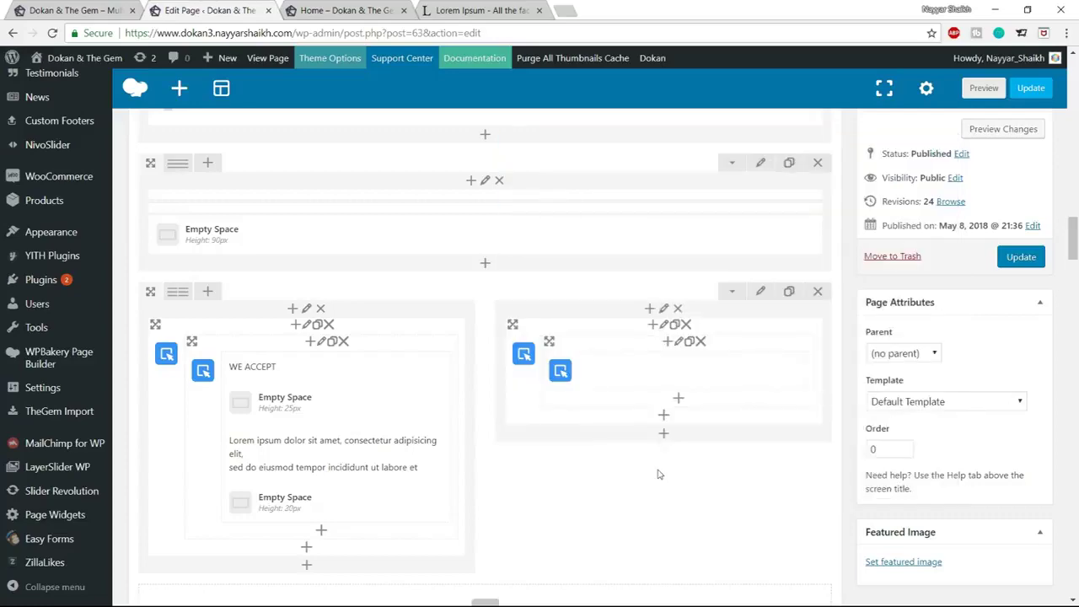
left_click(114, 10)
scroll(272, 295, "down", 1)
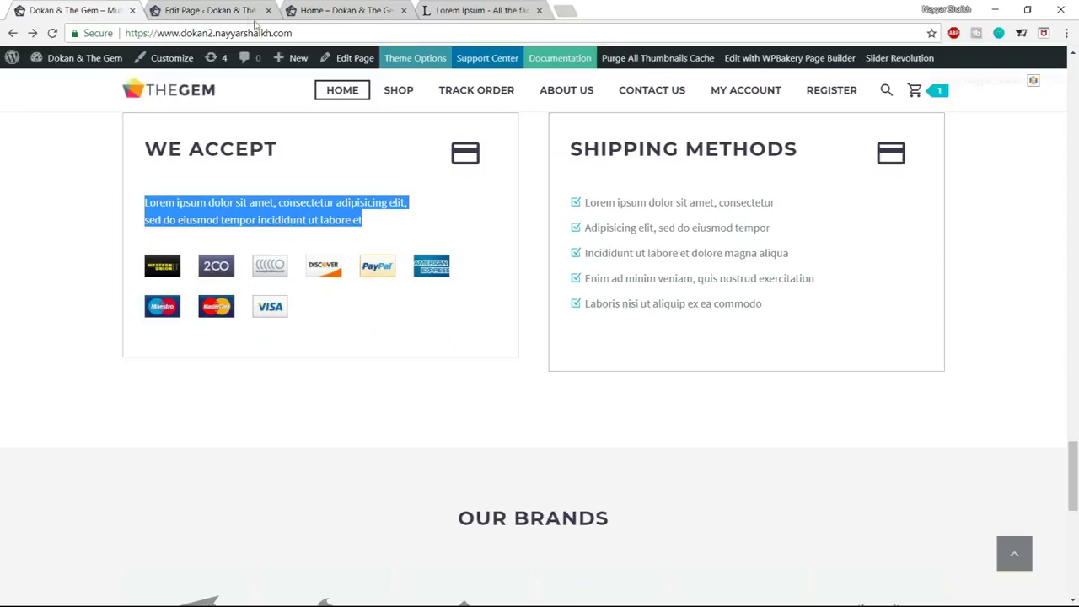
left_click(229, 10)
left_click_drag(350, 392, 322, 468)
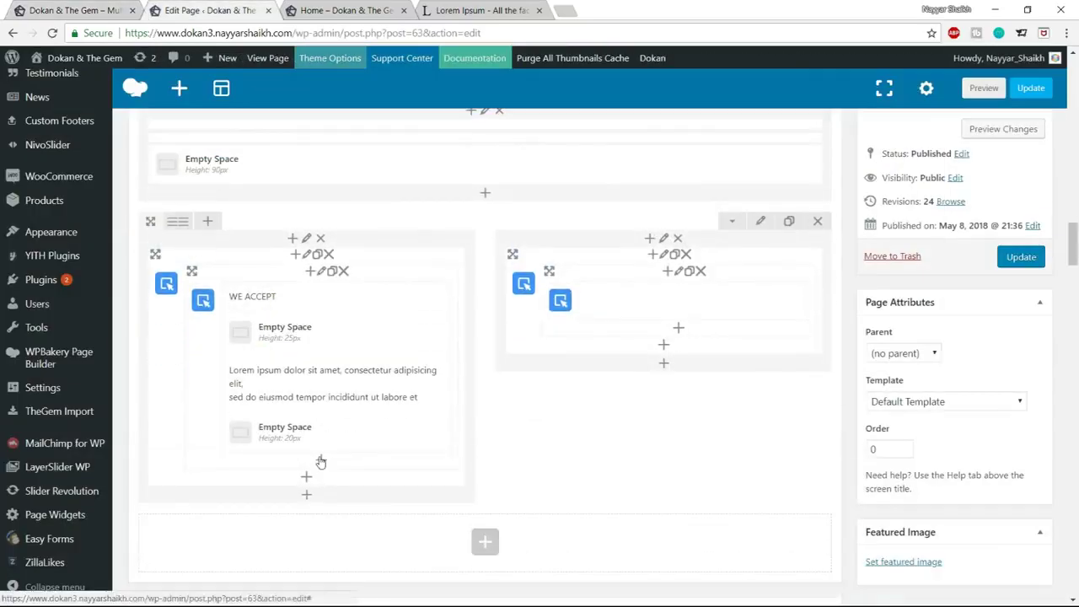
left_click(320, 462)
Add a text block below the spacer containing all logos uploaded from the Payment Logos folder
left_click(473, 196)
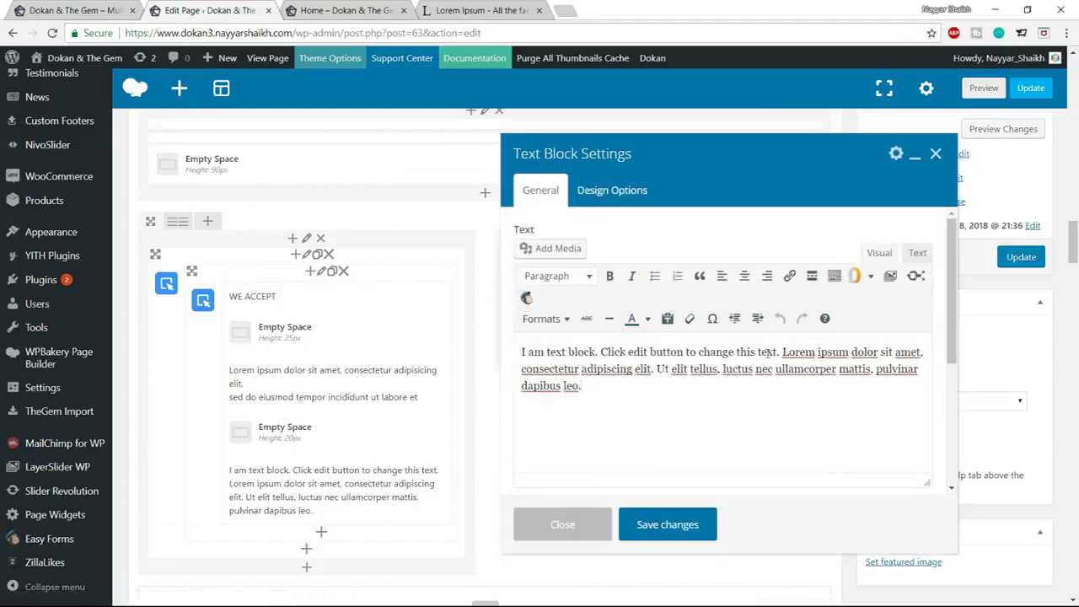
key("ctrl+a")
key("BackSpace")
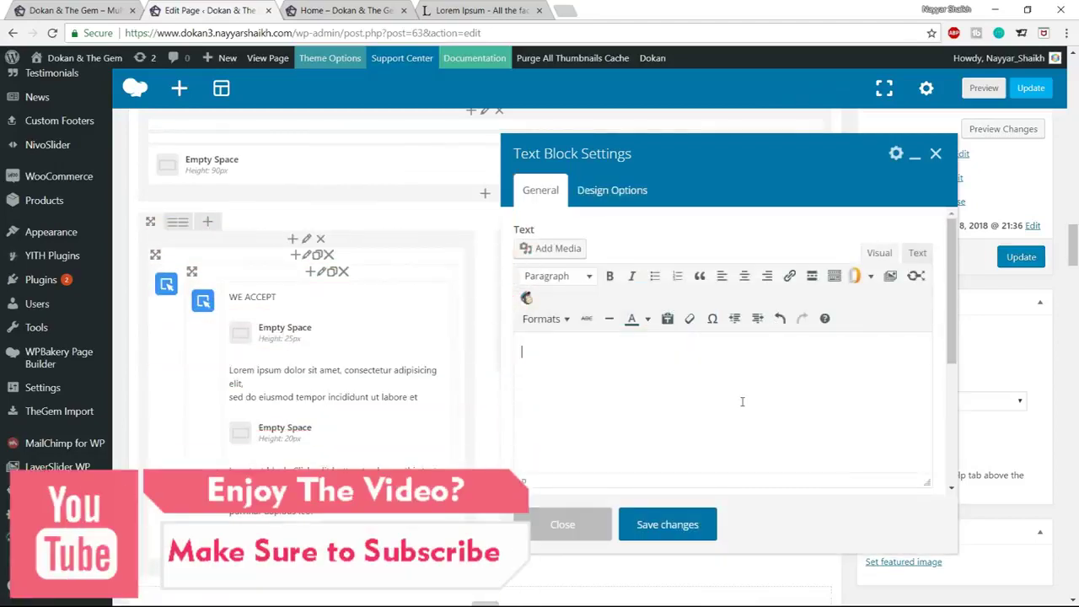
left_click(556, 249)
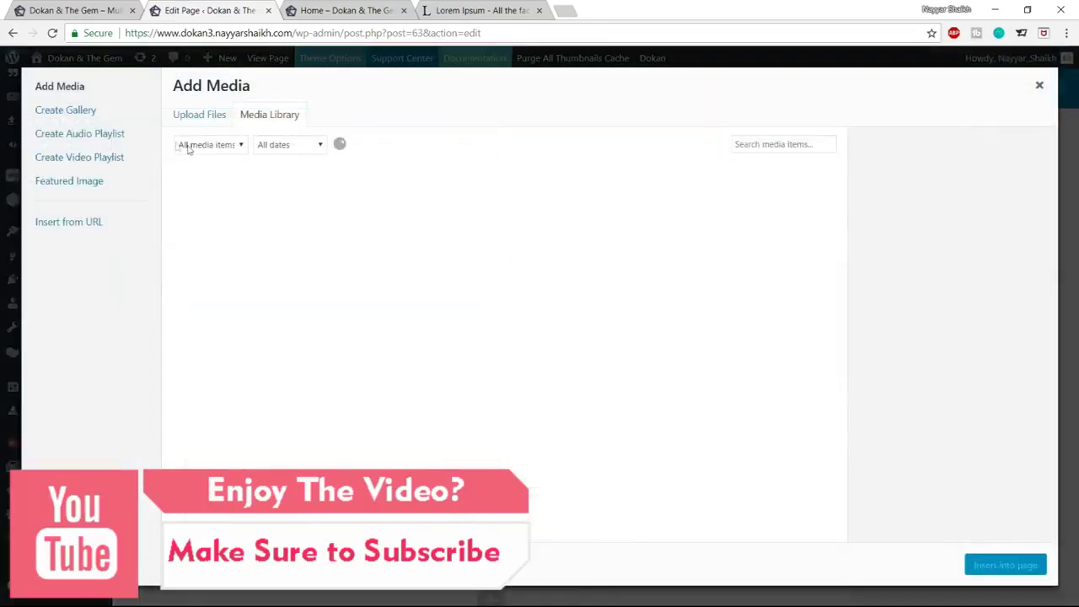
left_click(199, 118)
left_click(595, 326)
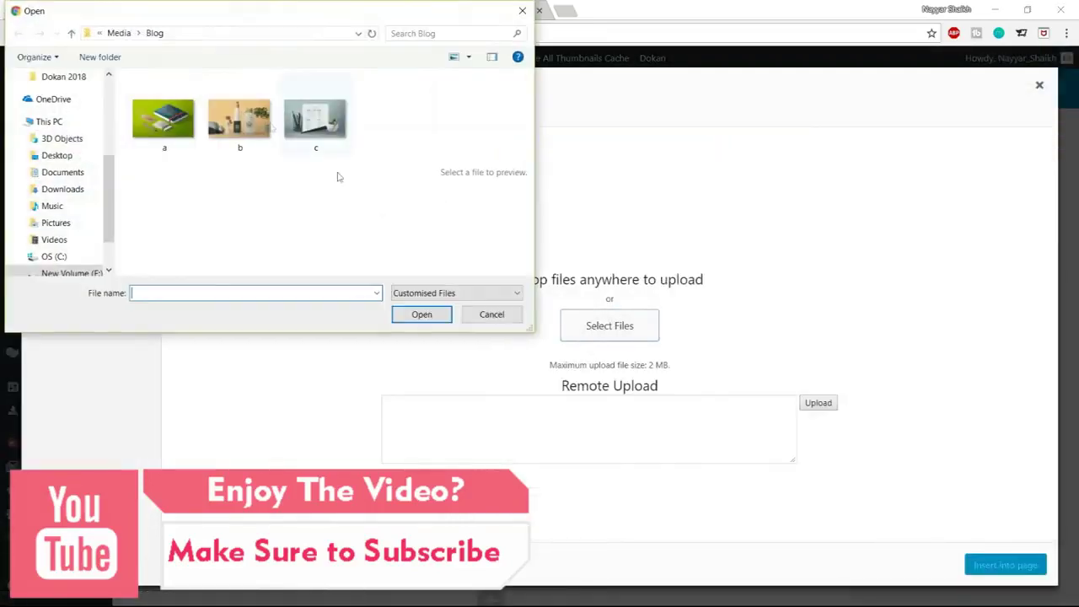
left_click(119, 33)
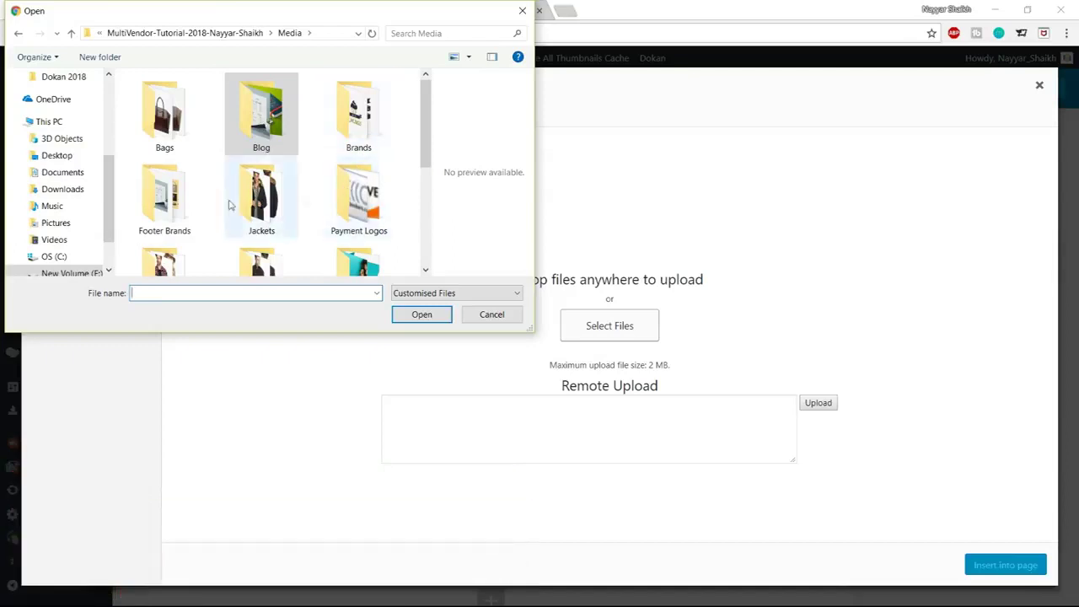
scroll(199, 221, "down", 1)
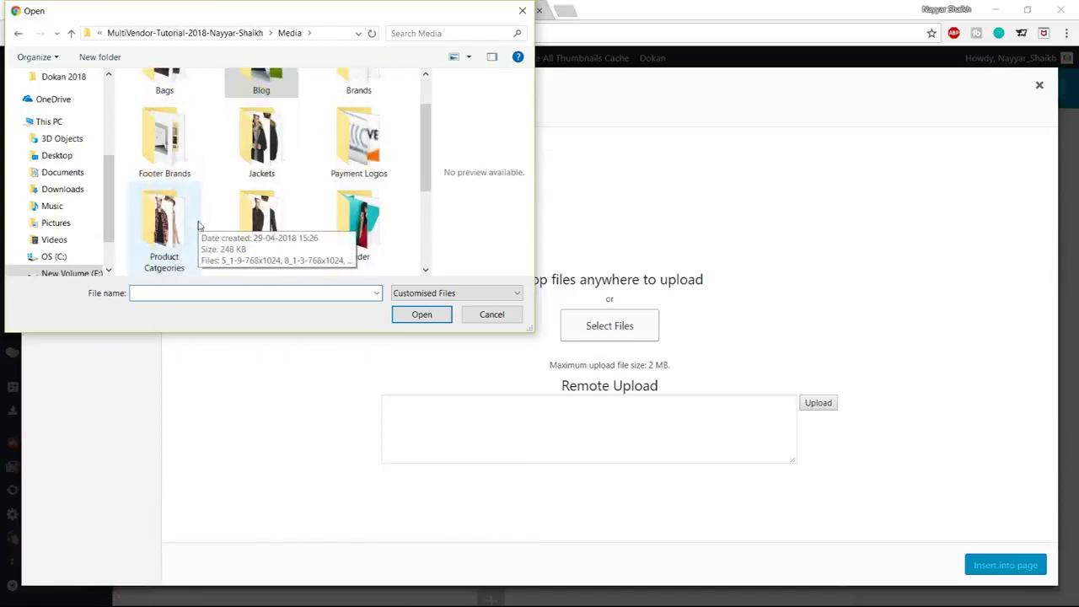
left_click(362, 156)
double_click(362, 156)
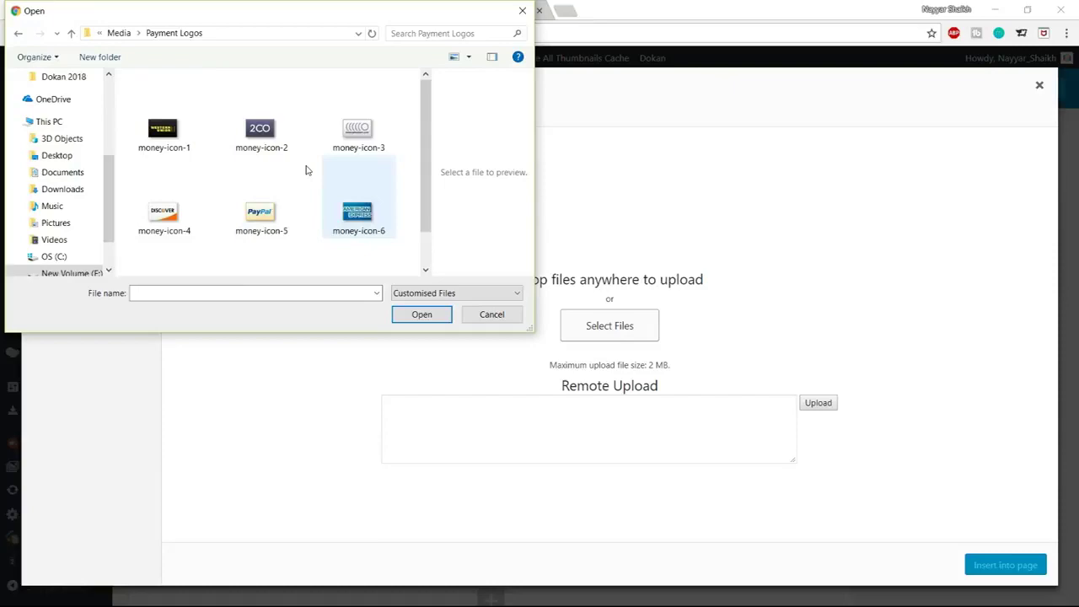
key("ctrl+a")
left_click(422, 314)
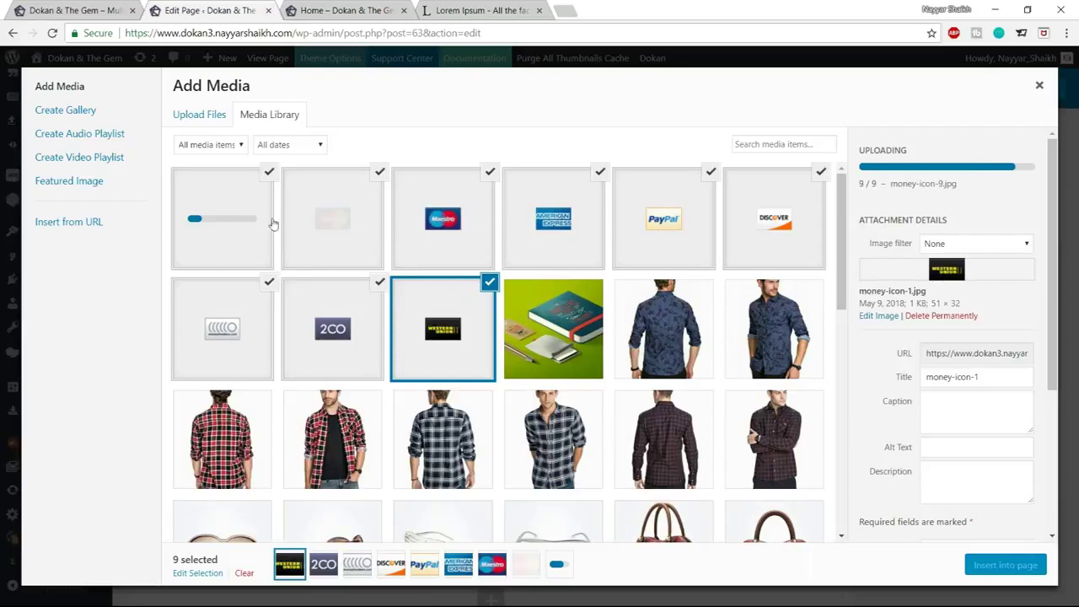
left_click(996, 570)
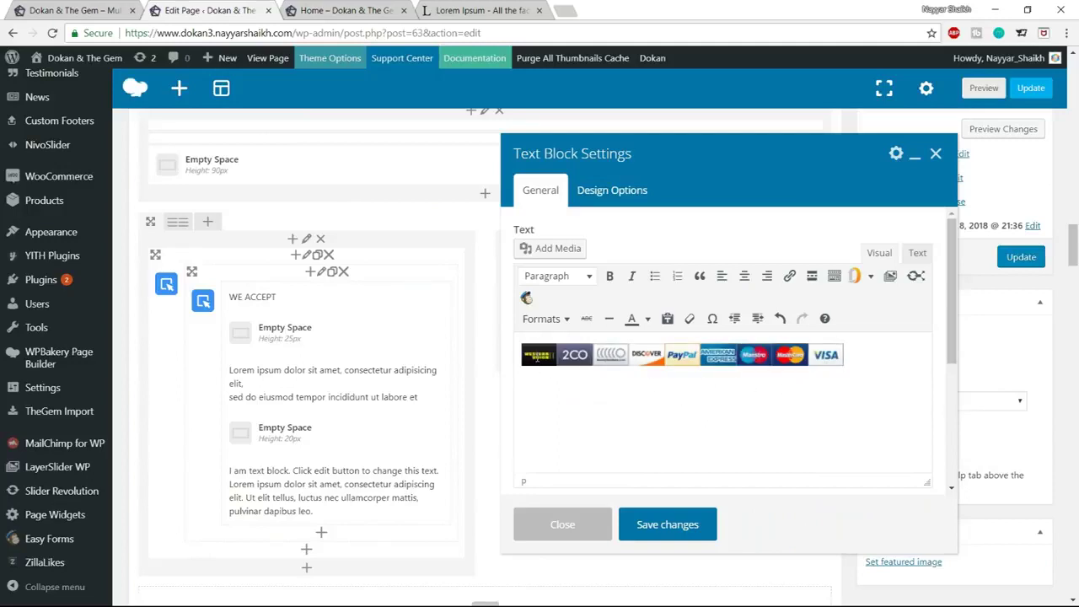
Align all eight payment logos left so they sit in rows, including Discover, PayPal, AmEx, Maestro, MasterCard, and Visa, then save
left_click(540, 354)
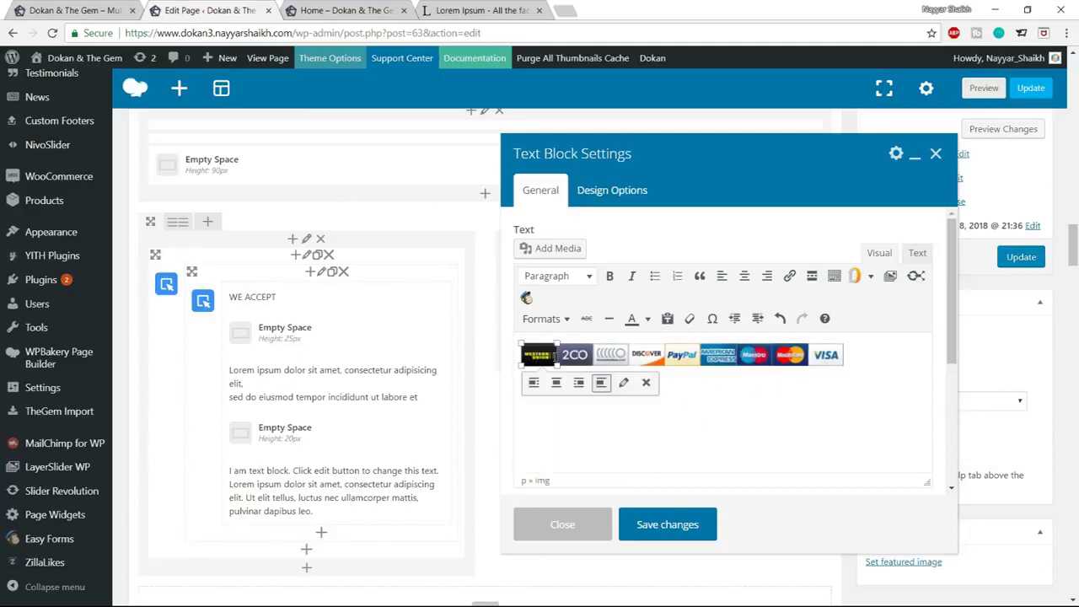
left_click(534, 385)
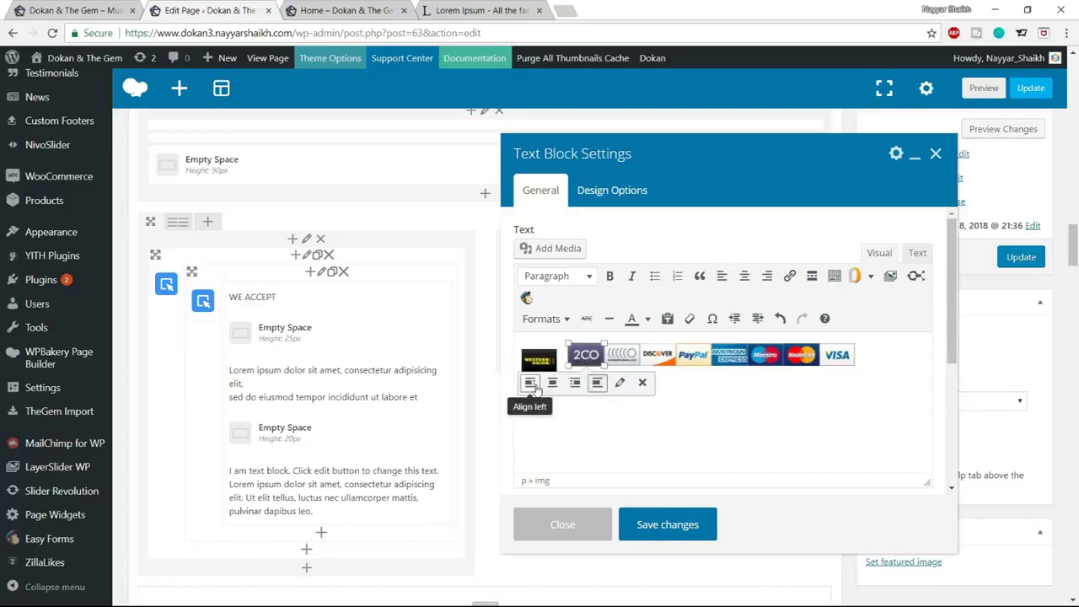
left_click(622, 355)
left_click(575, 384)
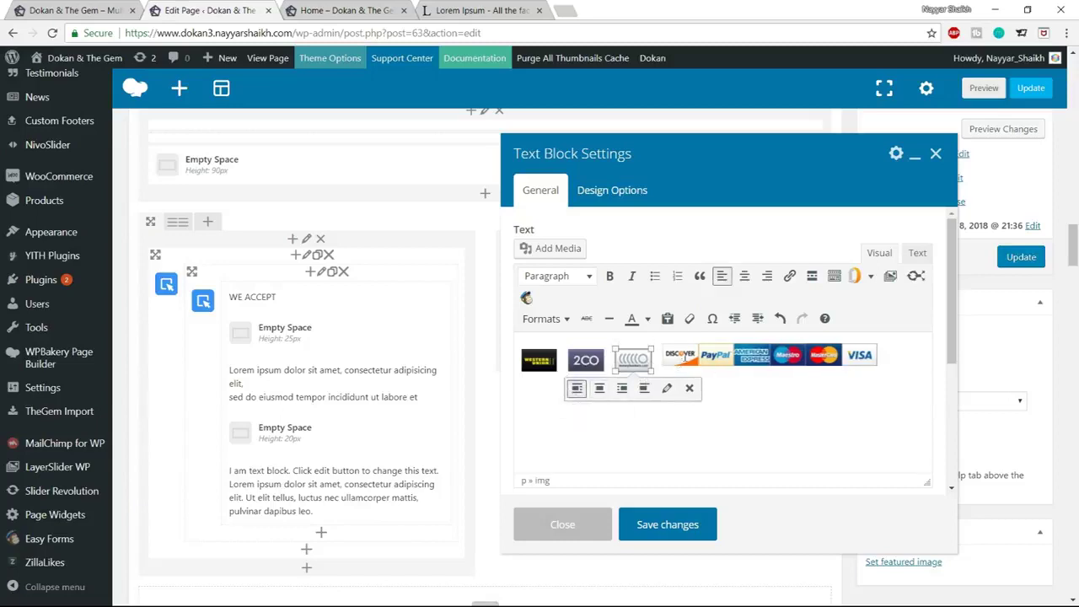
left_click(680, 355)
left_click(628, 385)
left_click(727, 362)
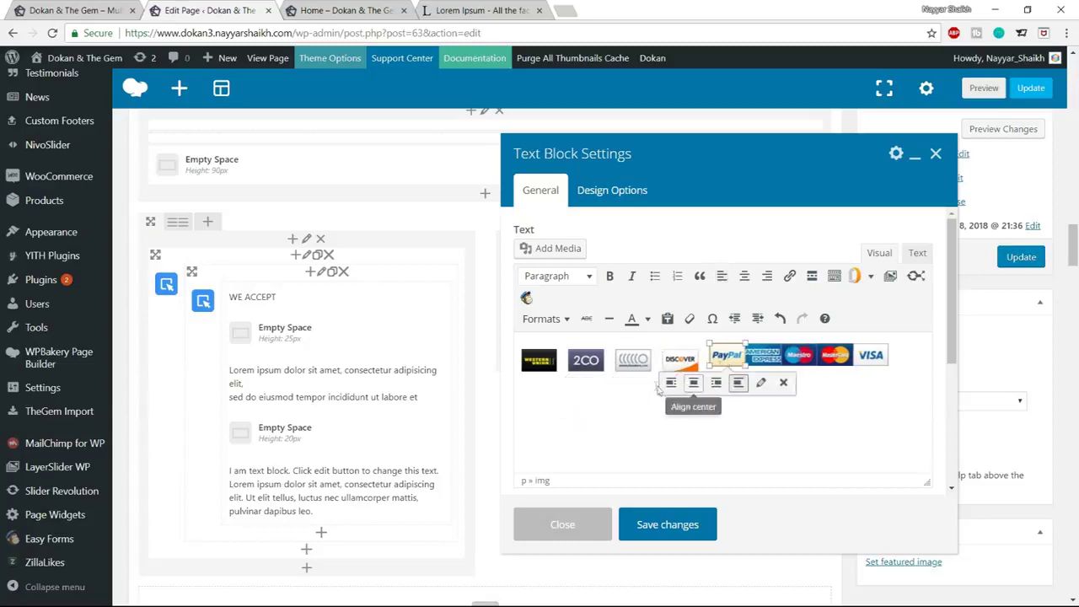
left_click(670, 387)
left_click(774, 355)
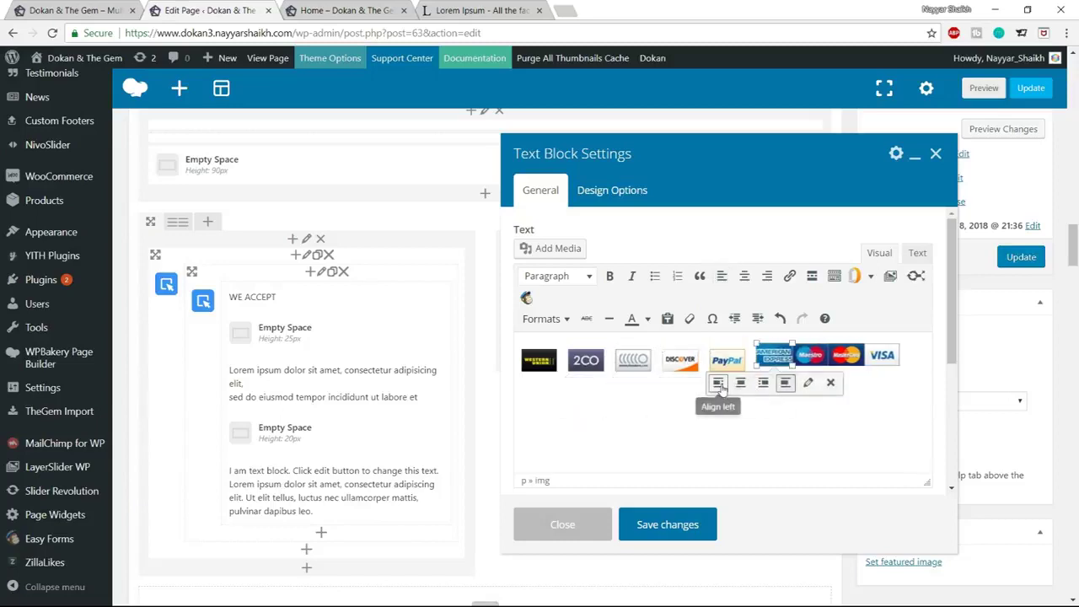
left_click(718, 381)
left_click(820, 355)
left_click(764, 383)
left_click(869, 355)
left_click(762, 384)
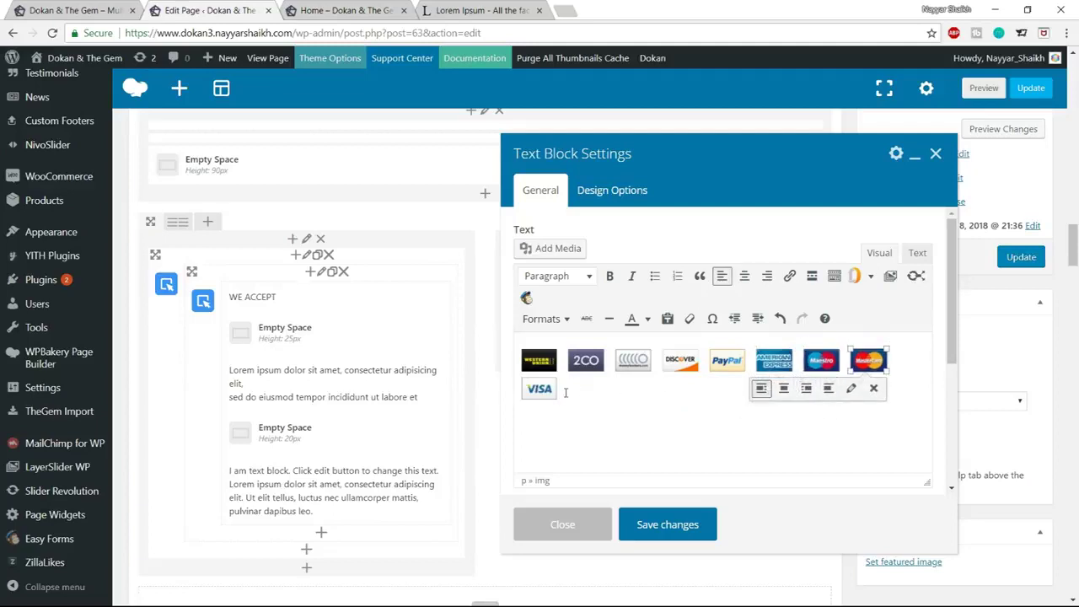
left_click(538, 389)
left_click(533, 358)
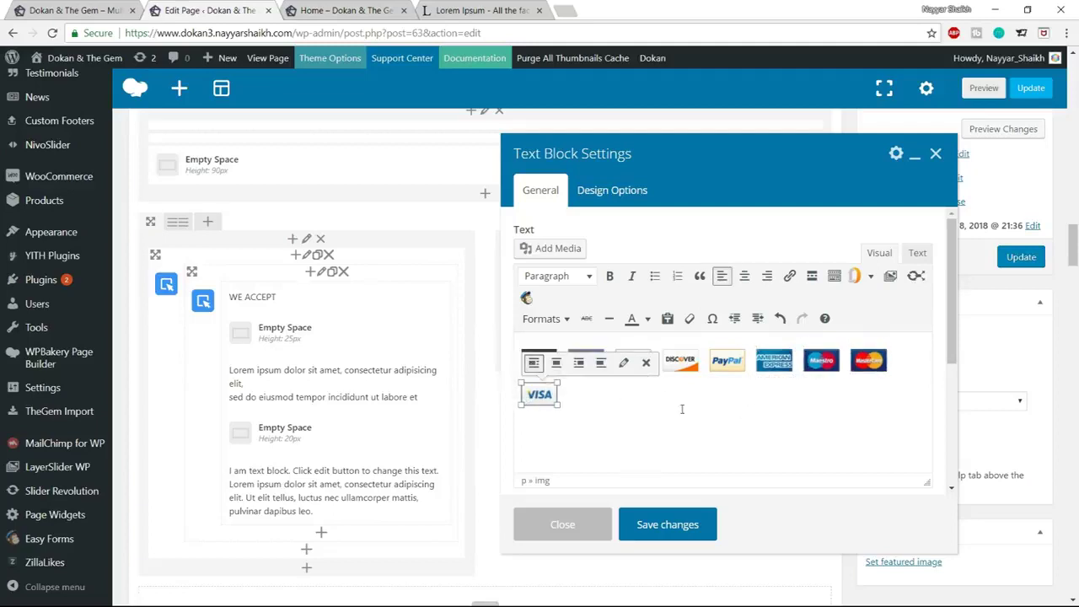
left_click(695, 525)
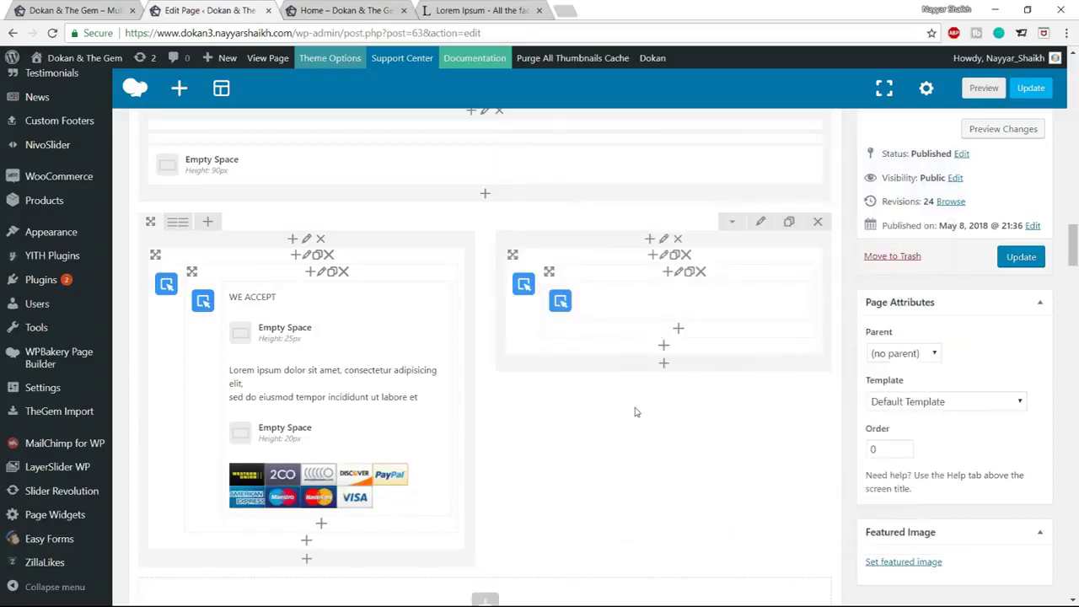
left_click(78, 9)
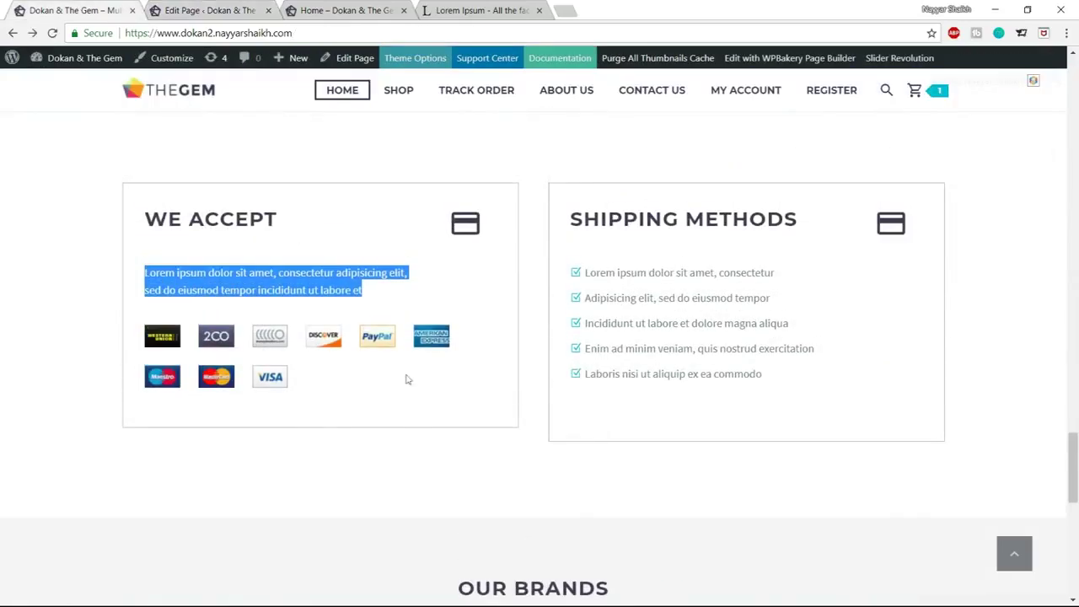
Copy the WE ACCEPT heading and the Empty Space spacer into the right column
left_click(243, 8)
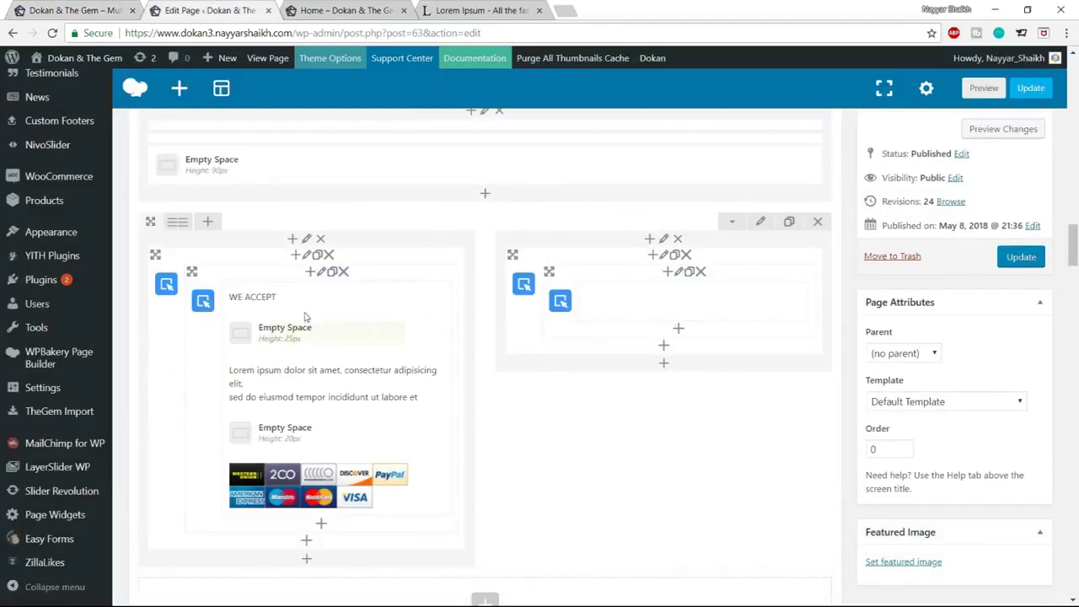
mouse_move(299, 305)
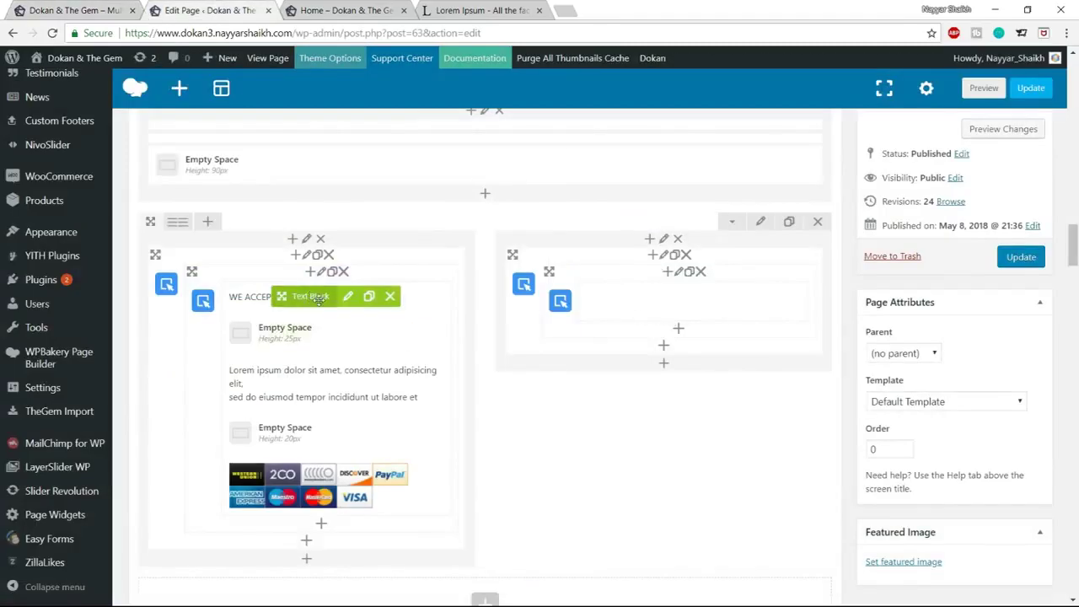
left_click(376, 305)
mouse_move(307, 295)
left_mouse_down()
mouse_move(646, 300)
mouse_move(663, 315)
left_mouse_up()
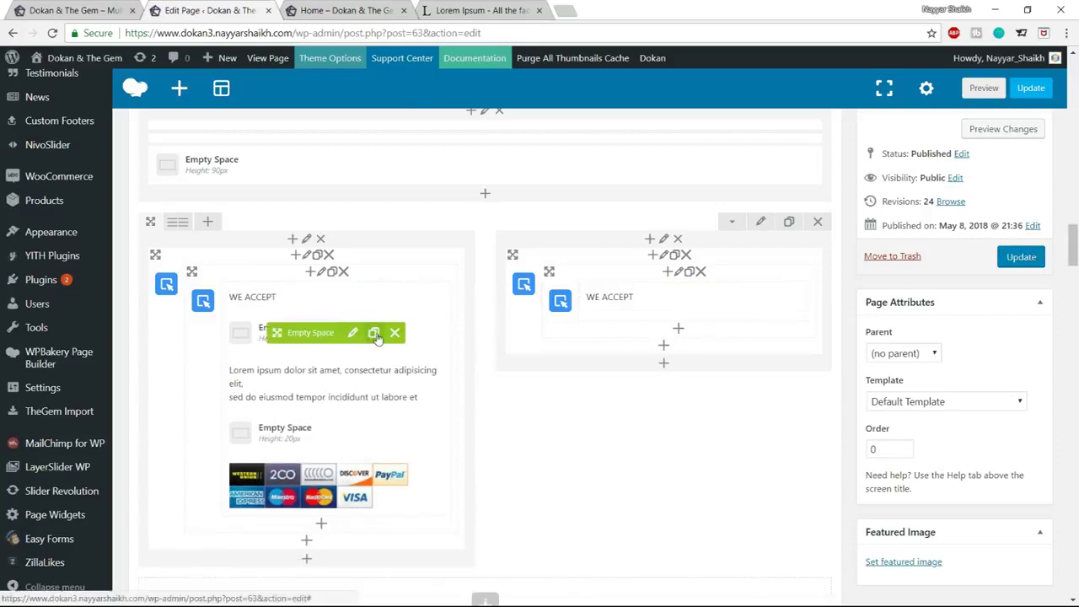
left_click(374, 332)
left_click_drag(577, 324, 674, 341)
Review the Shipping Methods list lines on the reference site
left_click(122, 14)
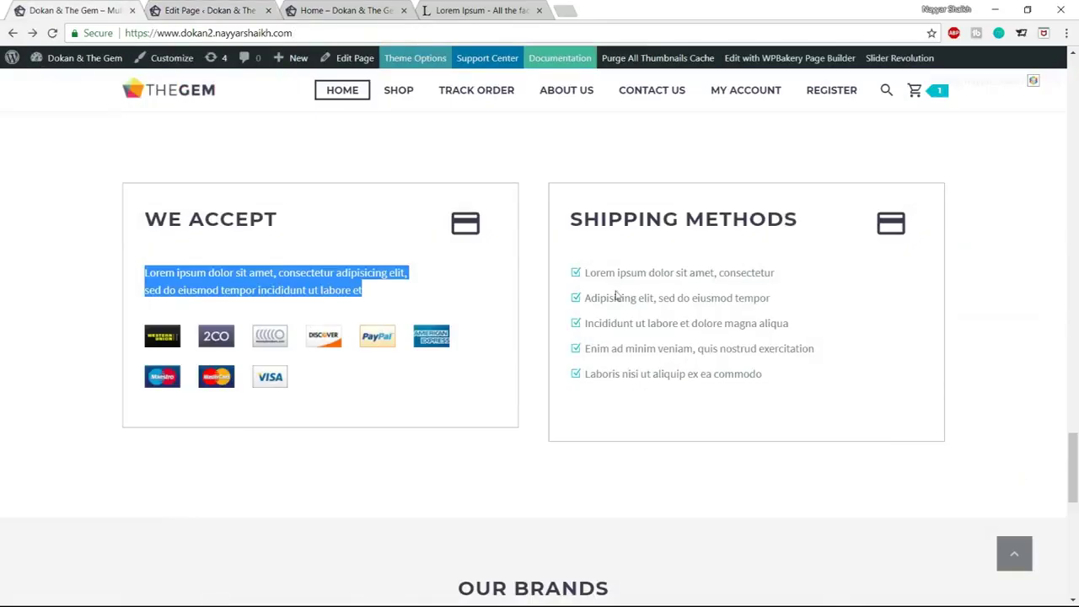
left_click_drag(581, 278, 759, 375)
left_click(740, 344)
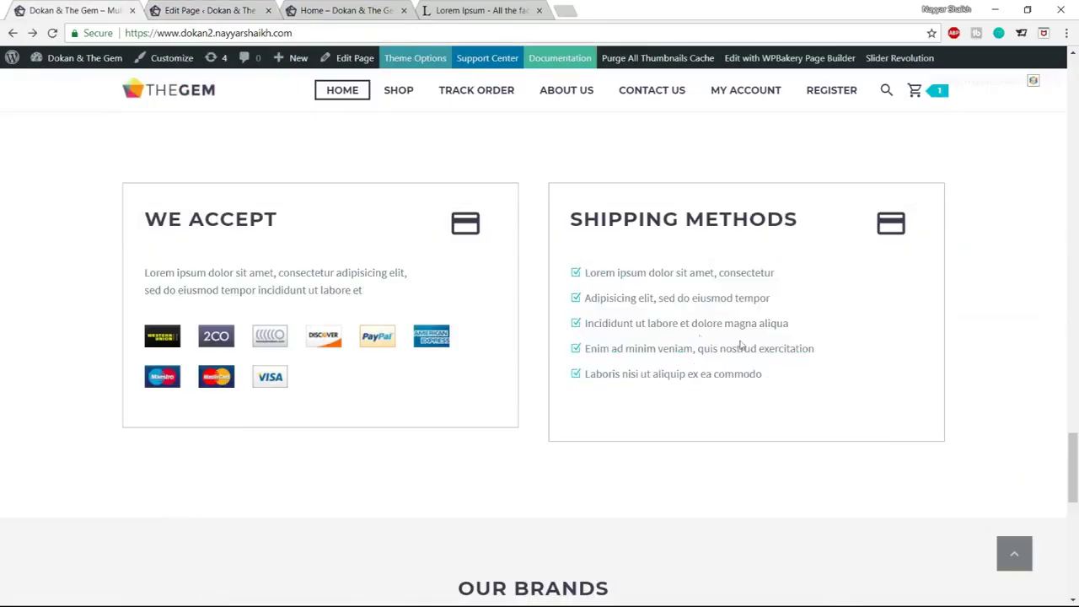
left_click(208, 10)
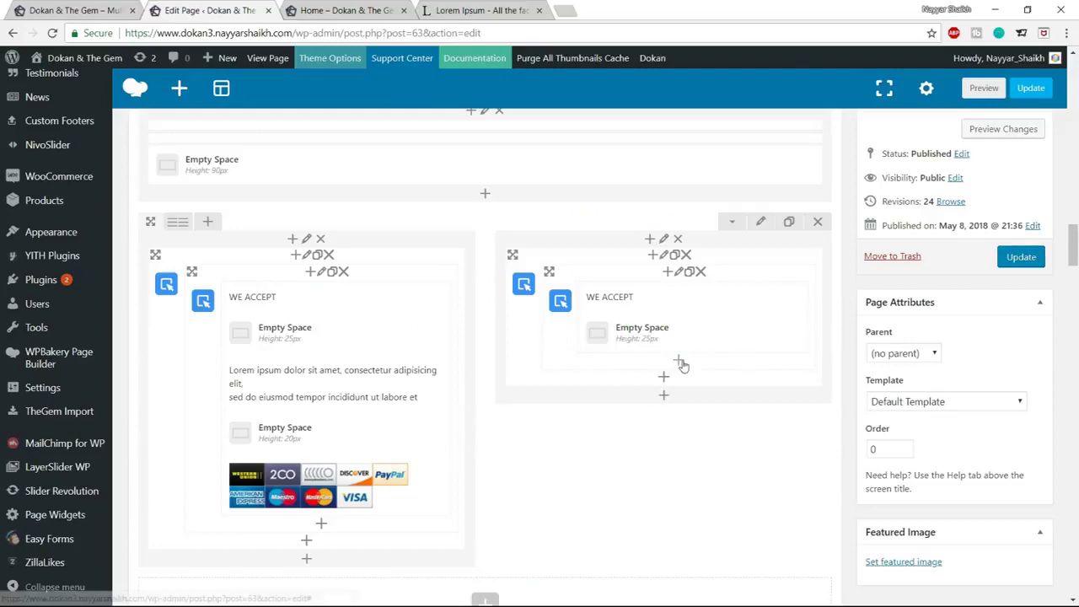
Add a Styled List element below the right heading with Checkbox style and Cyan colour
left_click(680, 361)
type("stled")
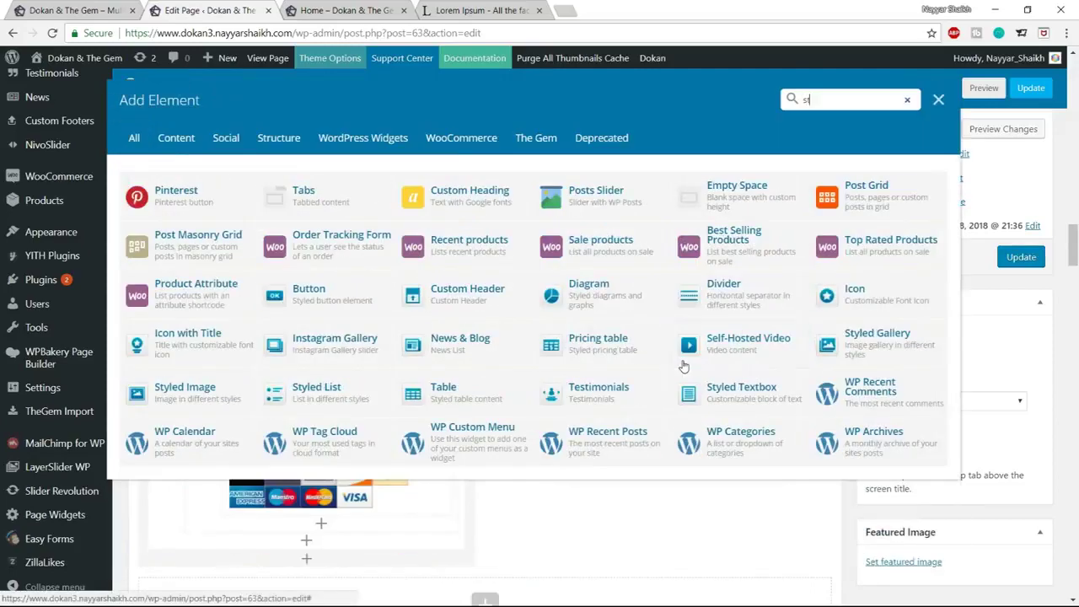
key("BackSpace")
key("BackSpace")
key("BackSpace")
type("tyl")
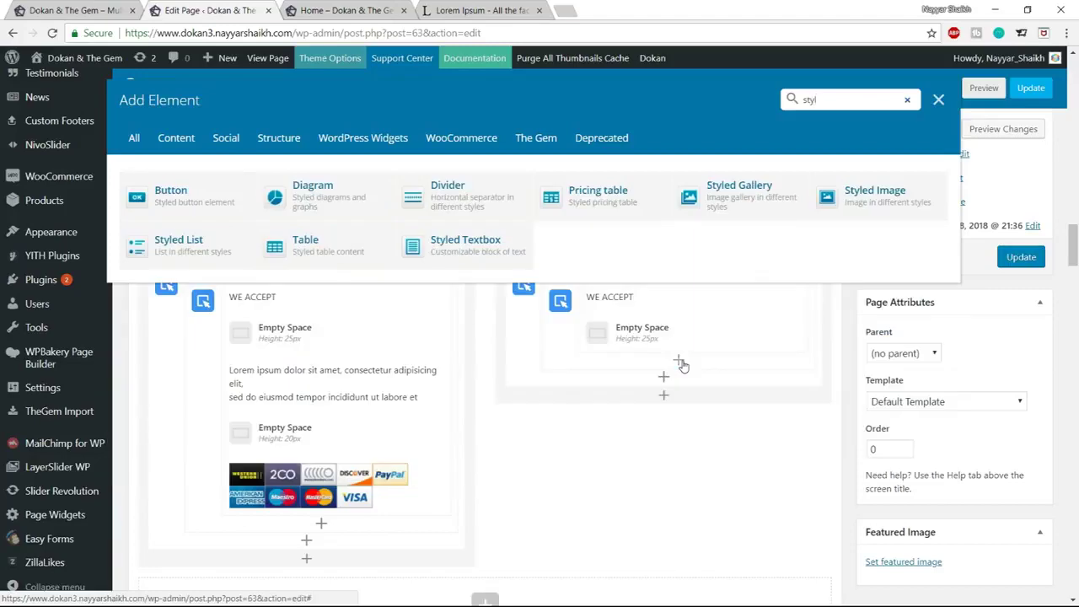
left_click(200, 257)
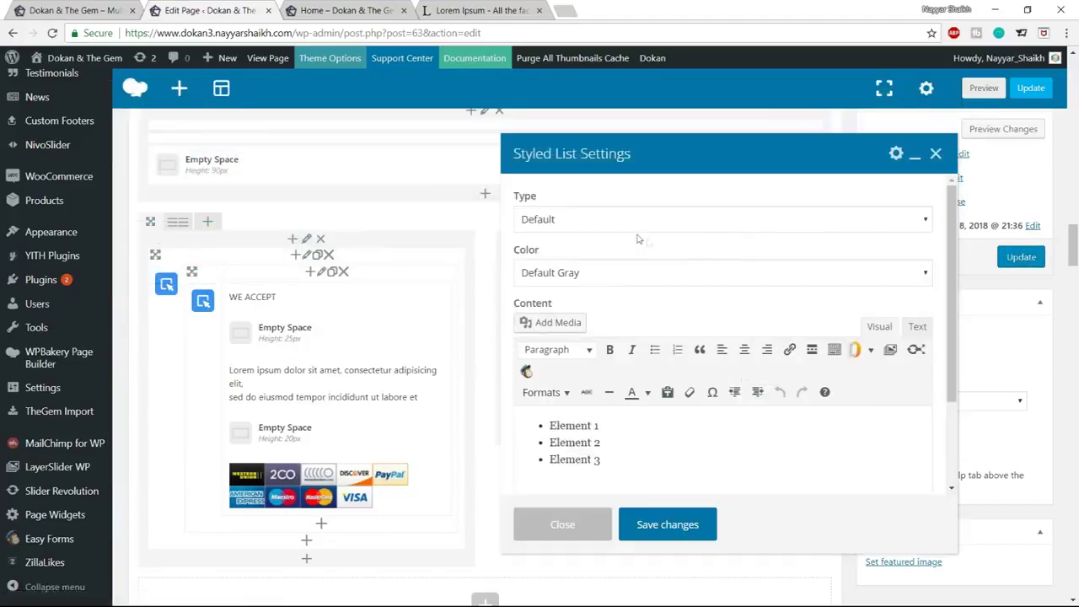
left_click(621, 223)
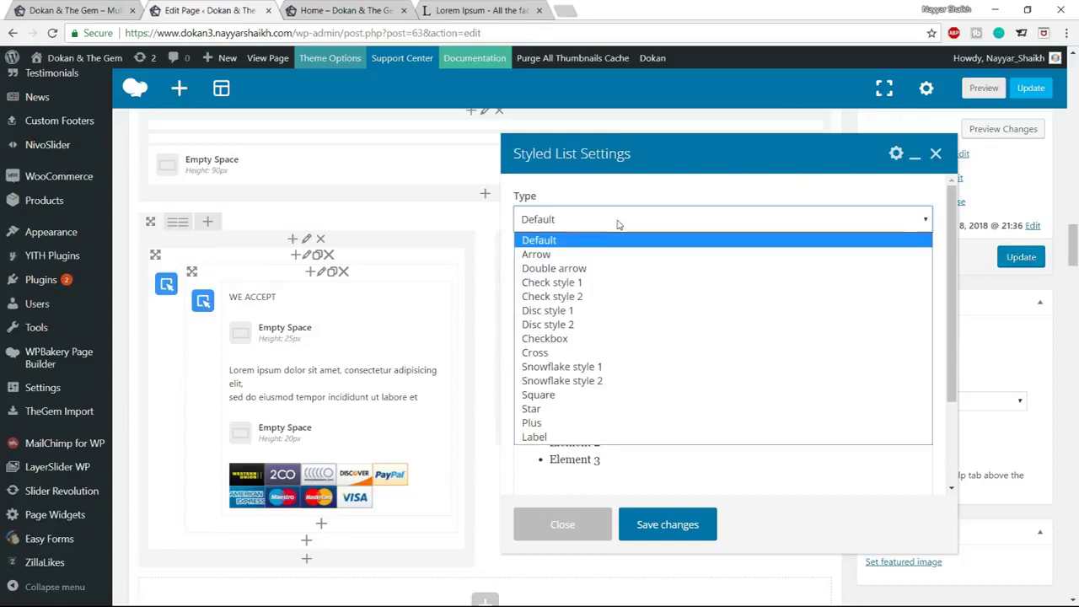
left_click(593, 338)
left_click(586, 275)
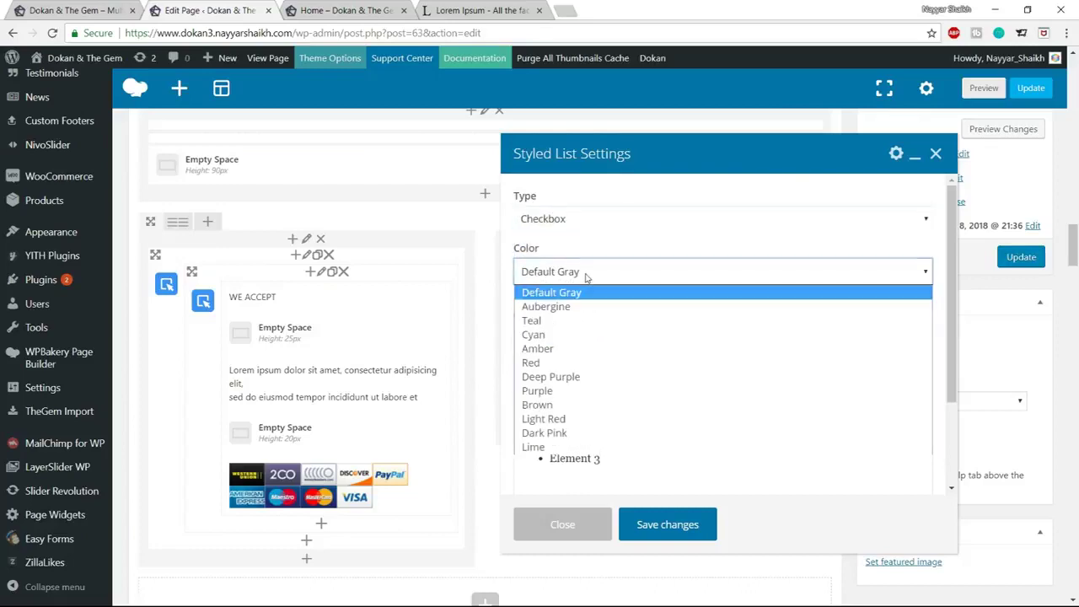
left_click(583, 334)
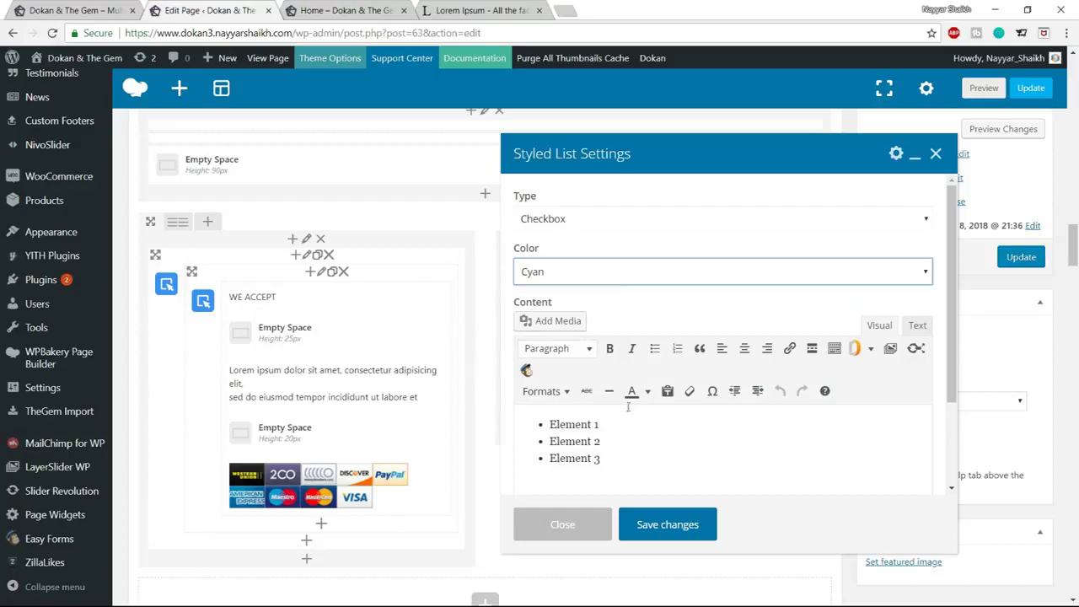
Replace the list items with the first two Shipping Methods lines from the reference site
scroll(603, 439, "down", 1)
left_click_drag(602, 388, 555, 372)
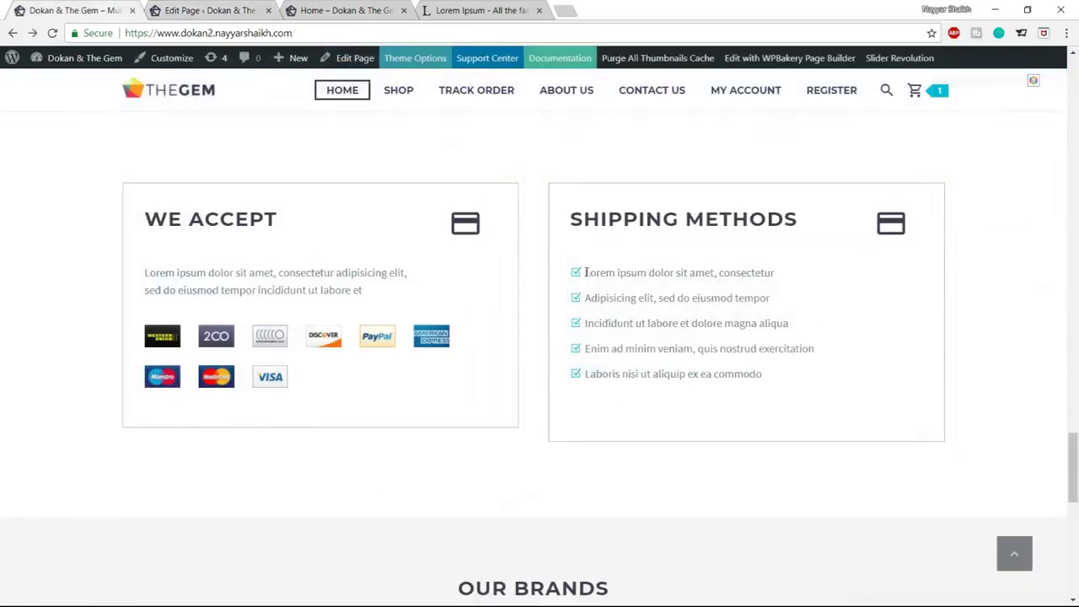
left_click_drag(586, 273, 792, 272)
key("ctrl+c")
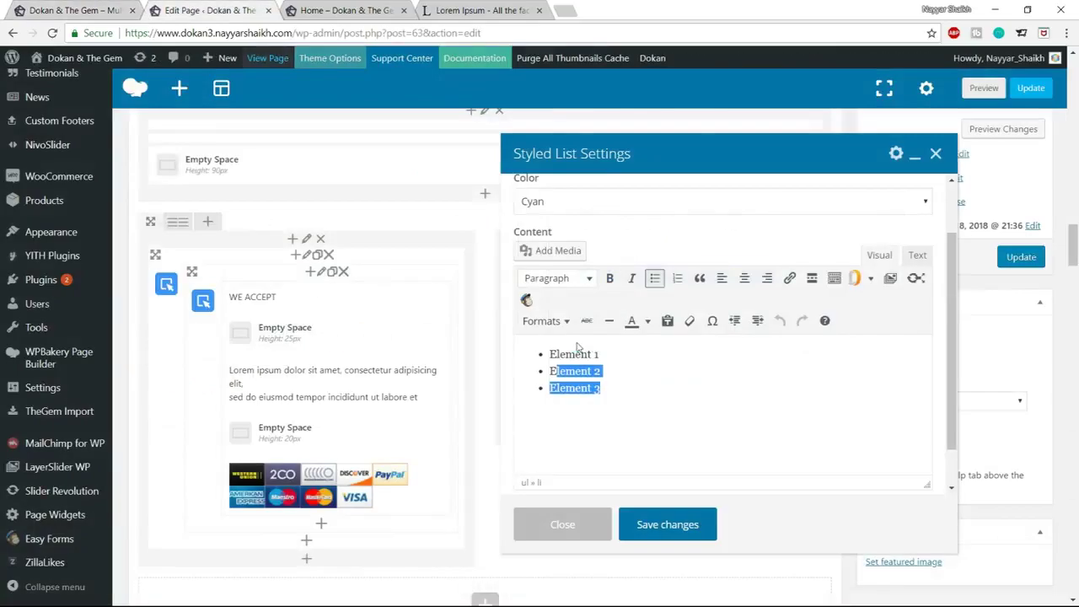
left_click(578, 346)
left_click_drag(609, 349, 548, 353)
key("ctrl+v")
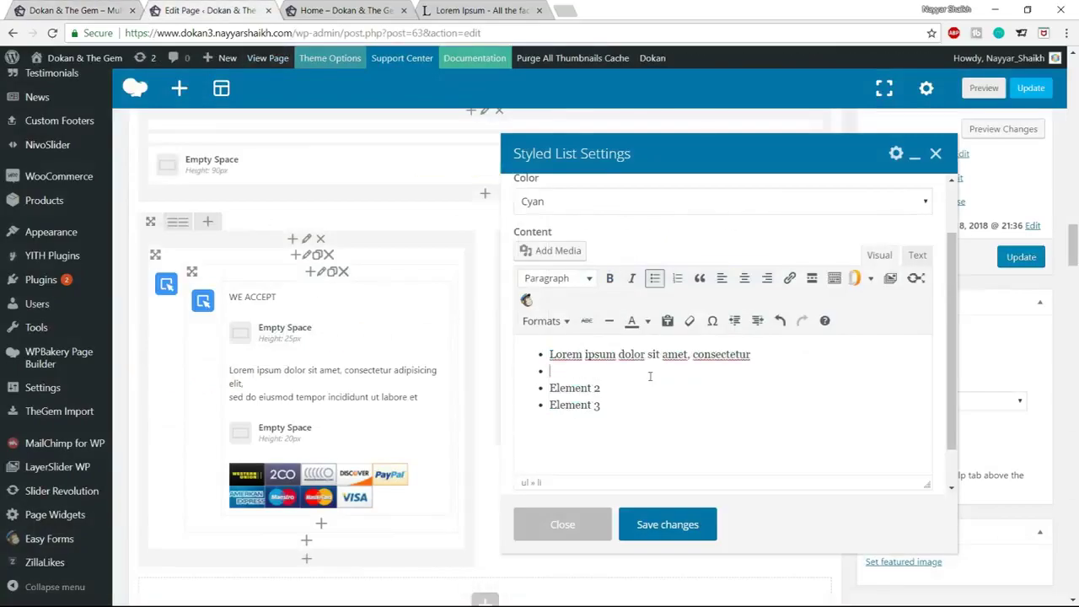
left_click(85, 7)
left_click_drag(587, 300, 787, 298)
left_click(221, 8)
type("Adipisicing elit, sed do eiusmod tempor")
key("BackSpace")
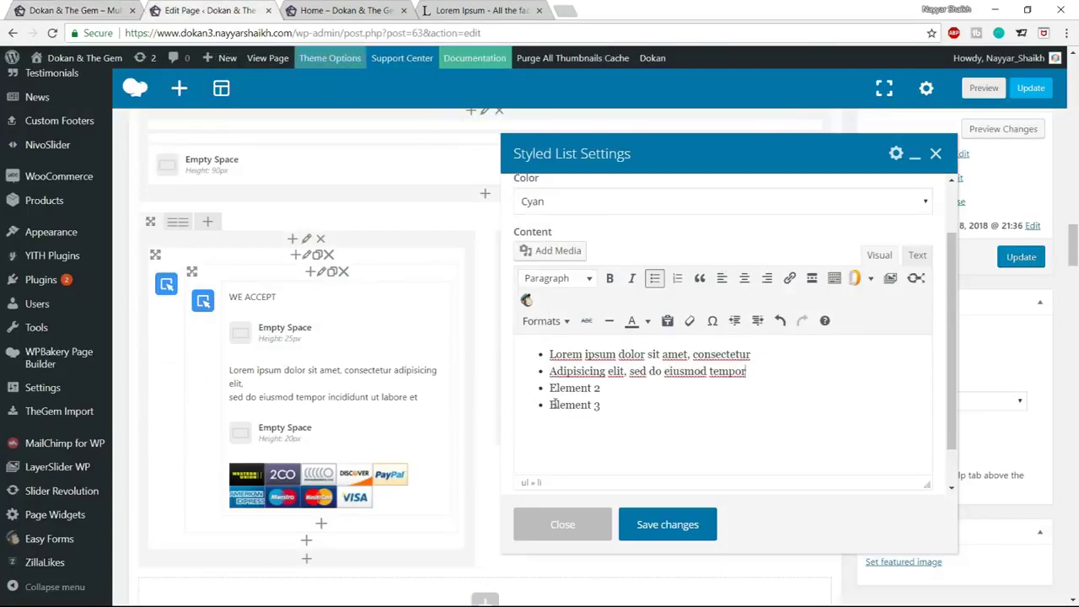
Save the Styled List, update the page, and reload the live home page
left_click(666, 525)
left_click(1021, 256)
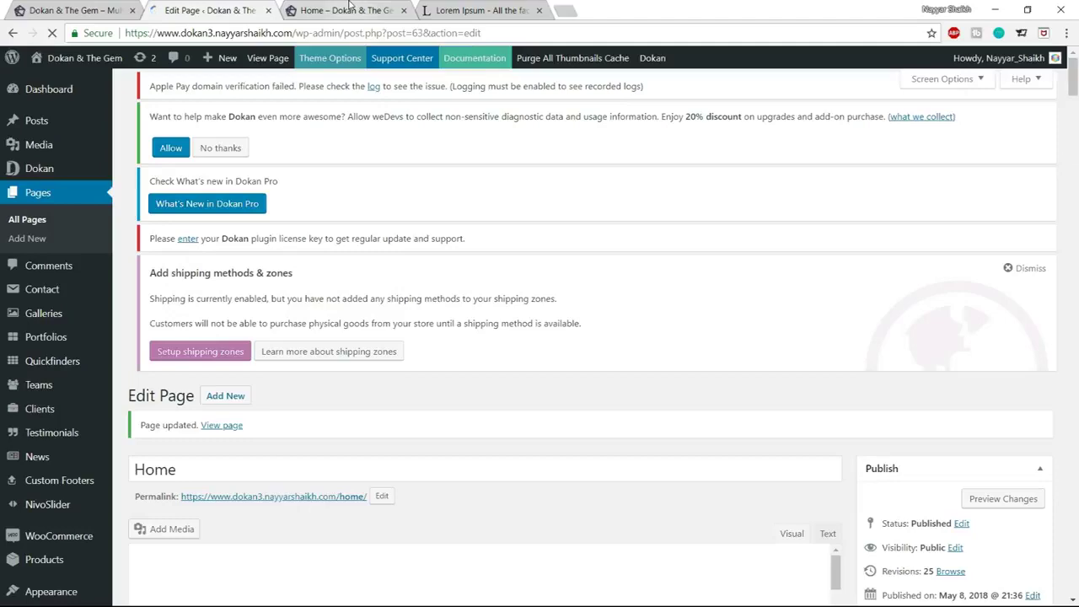
left_click(349, 7)
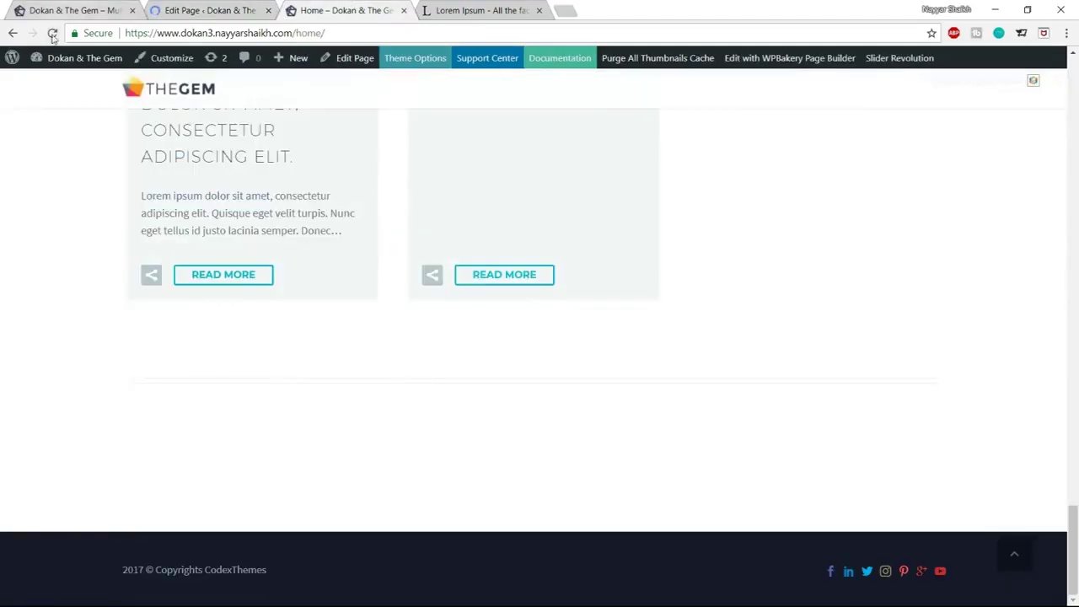
left_click(51, 33)
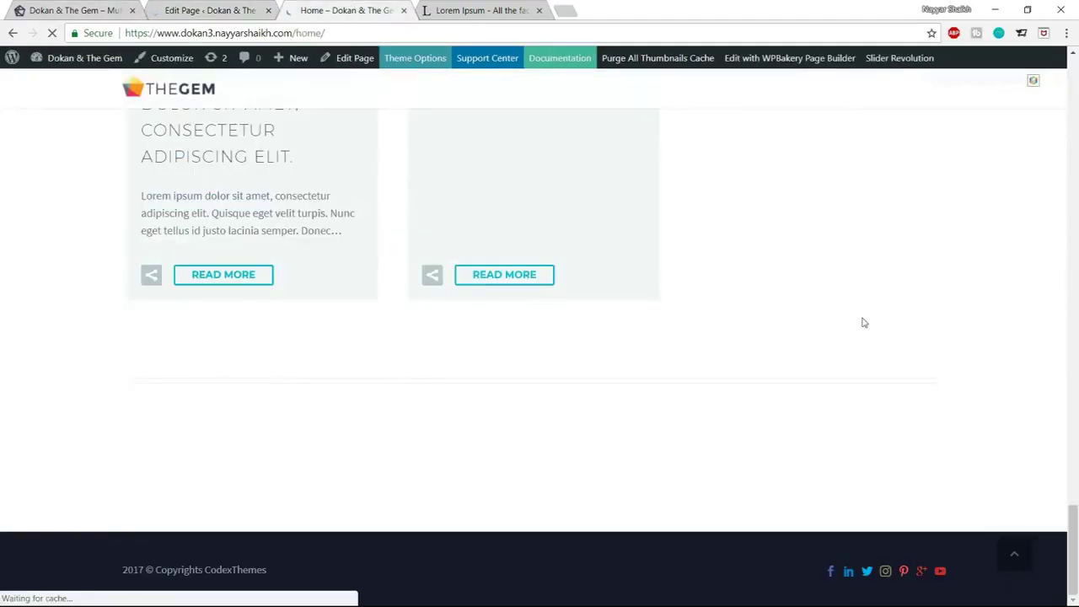
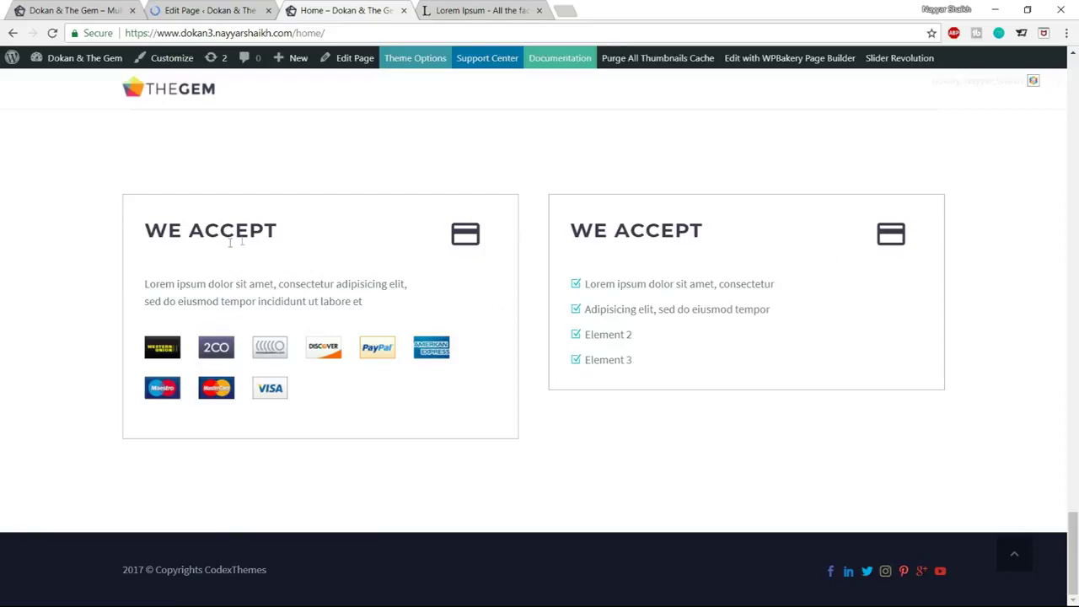
Review the reference site's Our Brands carousel, then scroll down the Home page builder
key("ctrl+1")
scroll(537, 342, "down", 3)
scroll(760, 330, "down", 1)
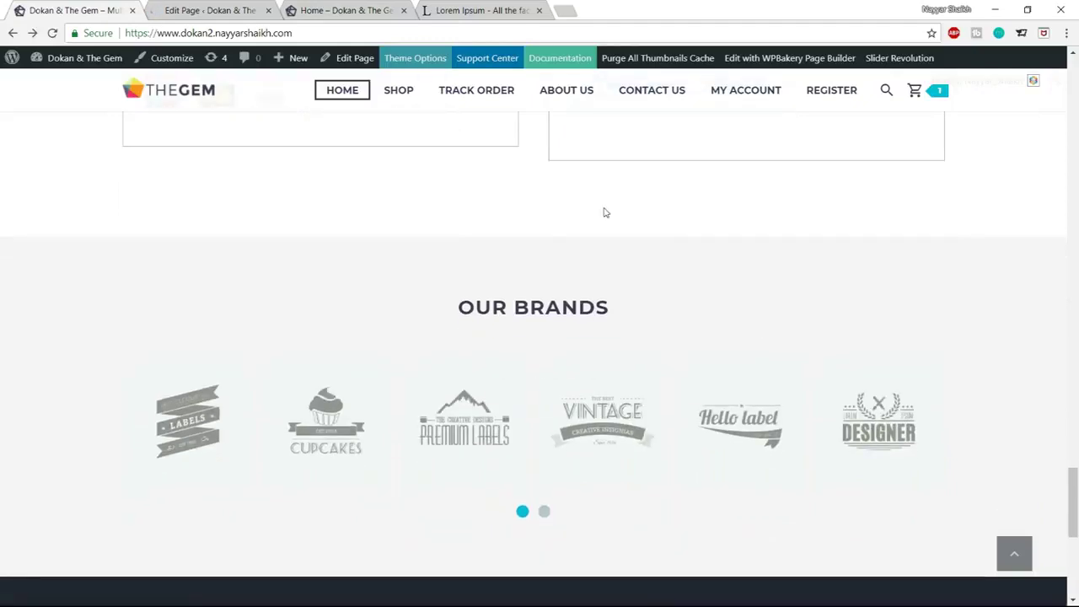
key("ctrl+2")
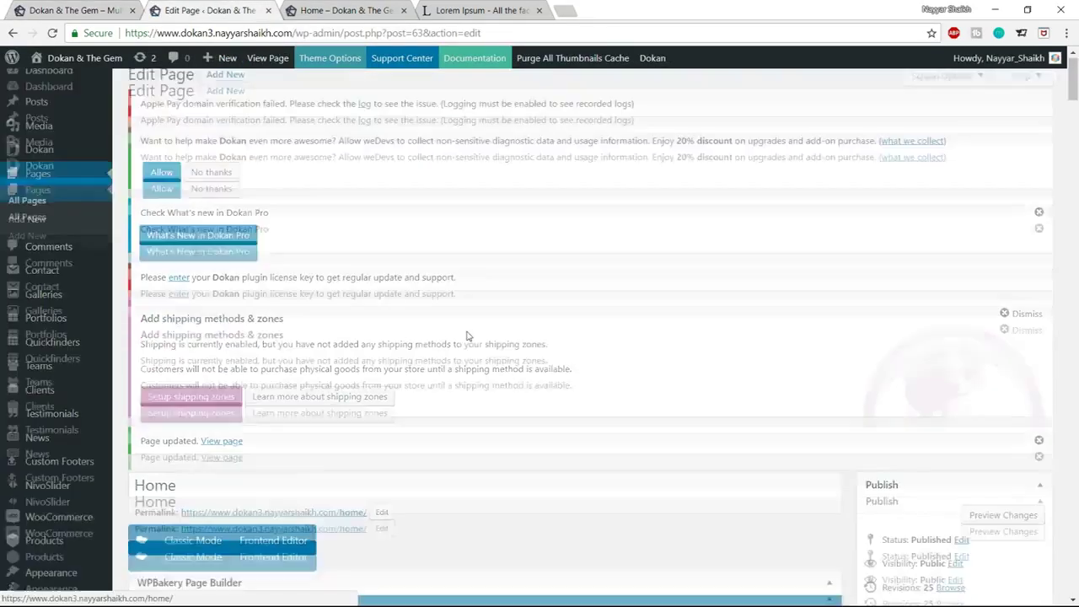
scroll(494, 395, "down", 10)
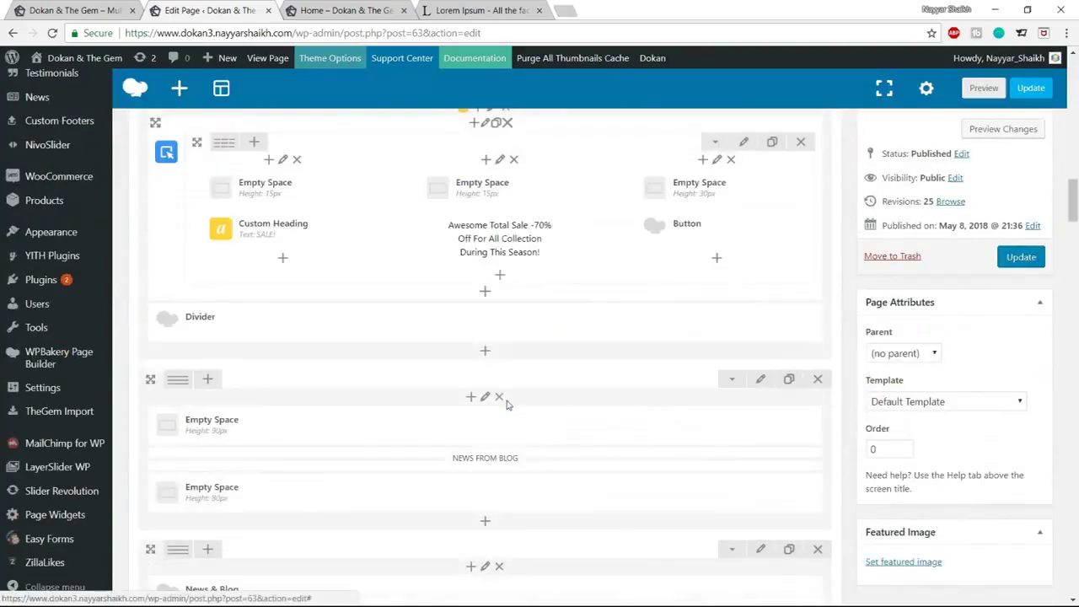
scroll(503, 354, "down", 5)
Add an Empty Space element with a 60px height at the bottom of the page
left_click(487, 323)
type("emp")
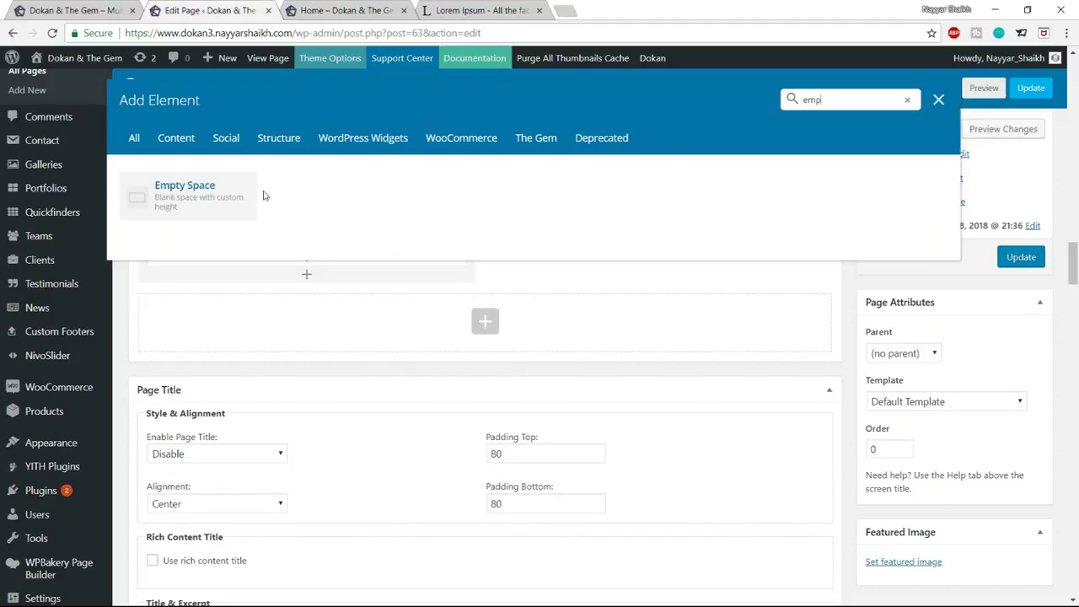
left_click(244, 194)
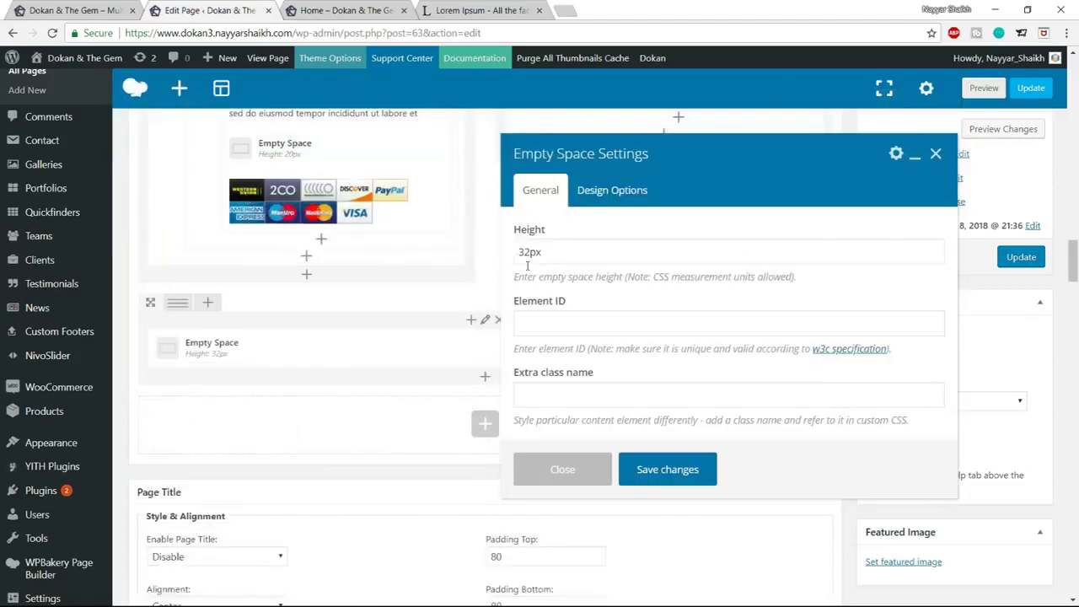
left_click_drag(527, 252, 518, 251)
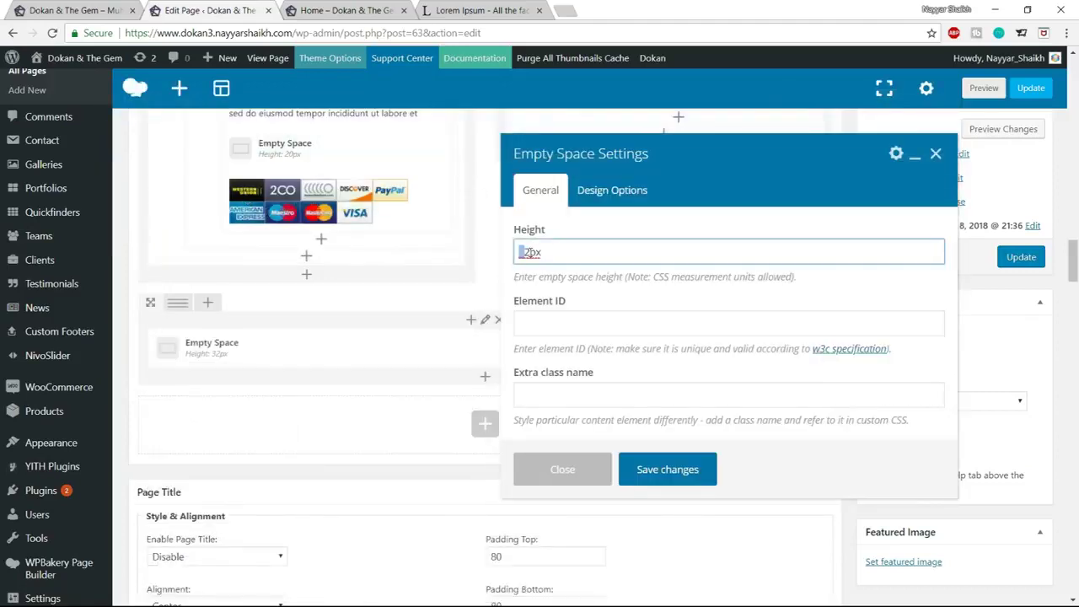
type("60")
left_click(674, 470)
After checking the reference Our Brands section, add a new empty row below the spacer
left_click(122, 6)
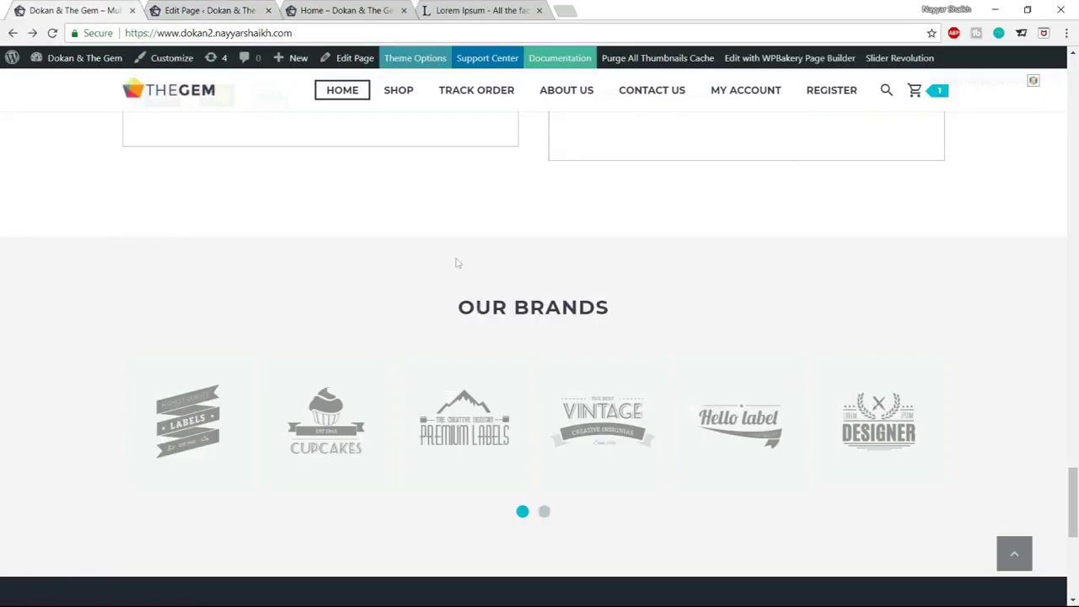
scroll(193, 213, "down", 2)
scroll(271, 266, "up", 1)
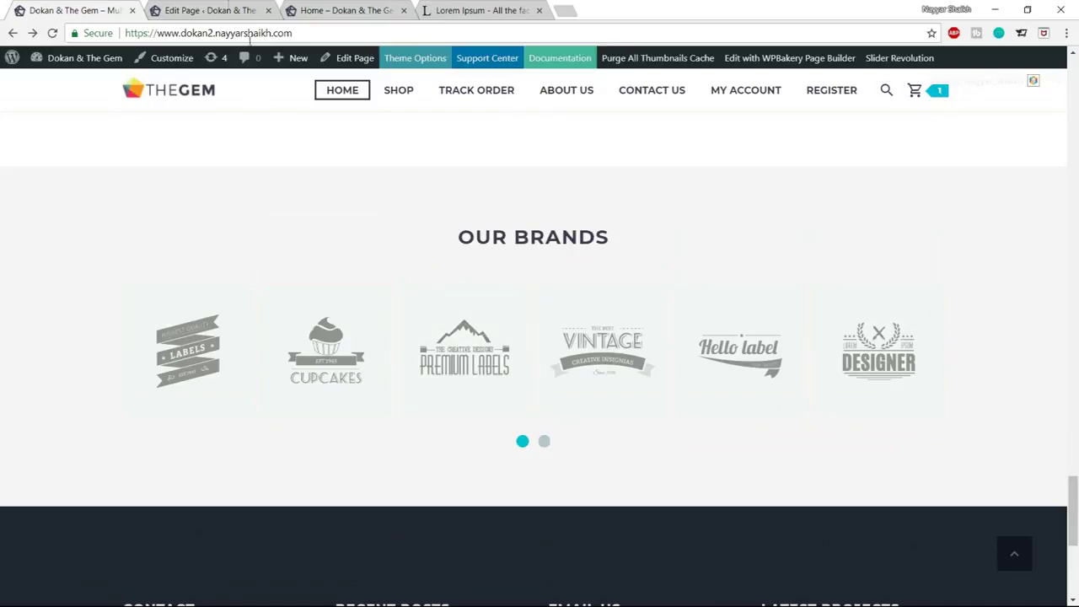
left_click(231, 8)
left_click(490, 437)
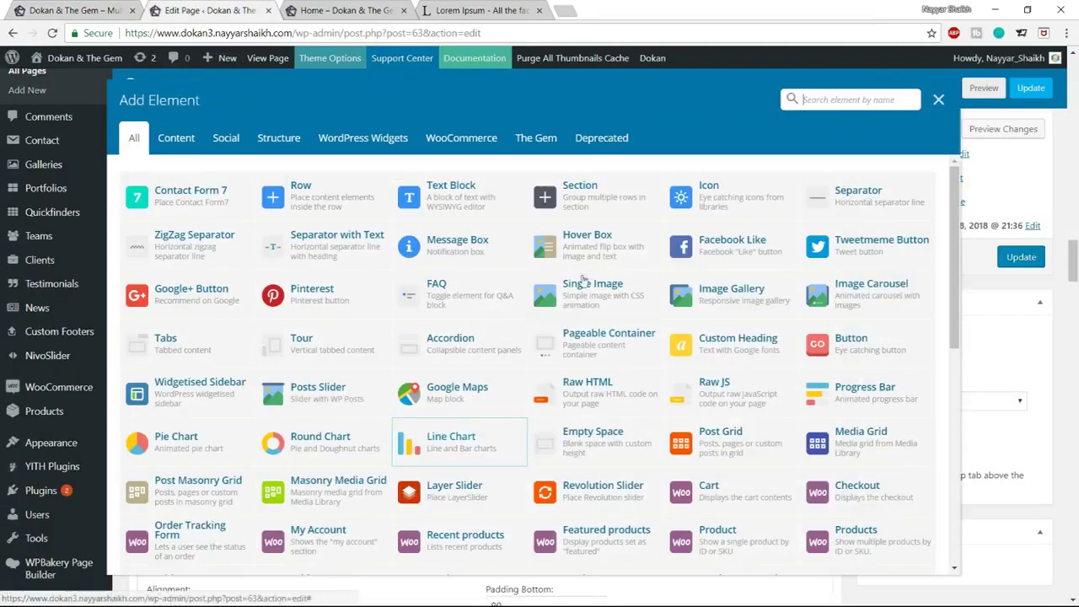
left_click(311, 209)
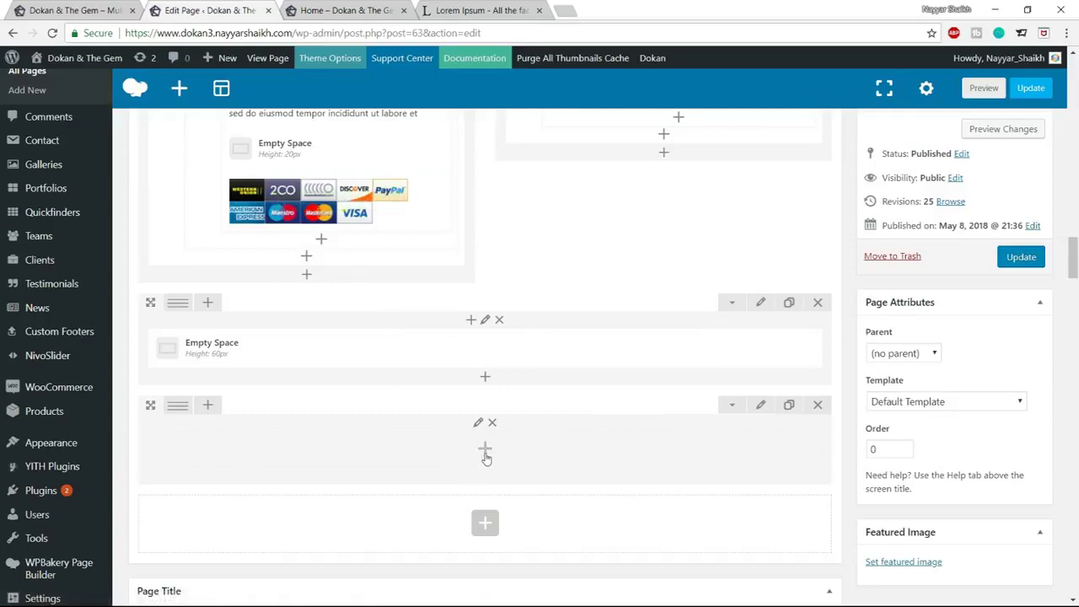
left_click(485, 449)
type("ful")
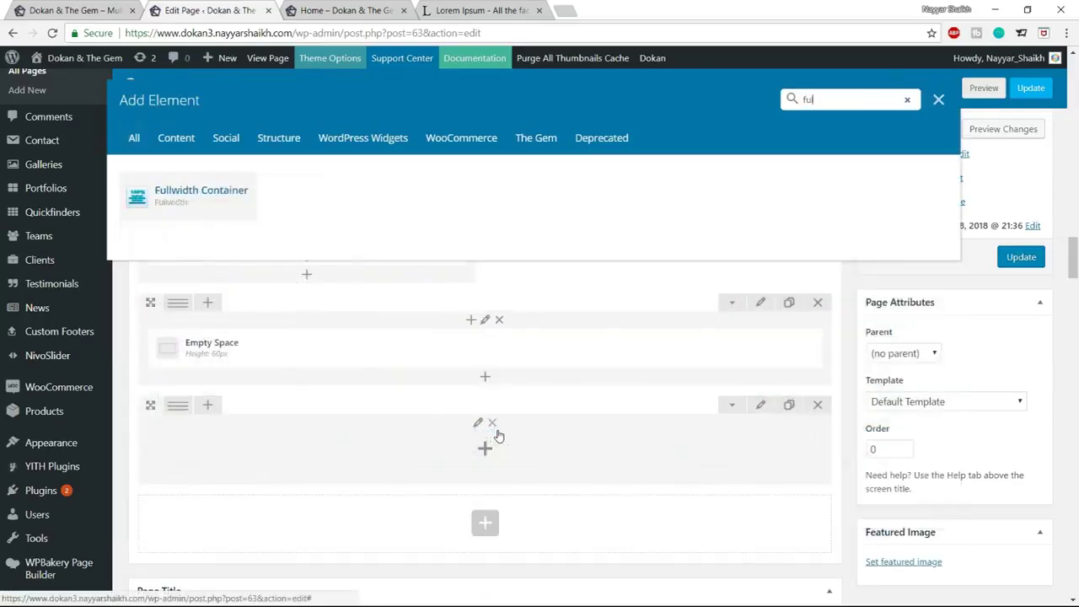
Add a Fullwidth Container to the new row with background colour #f5f5f5
left_click(200, 208)
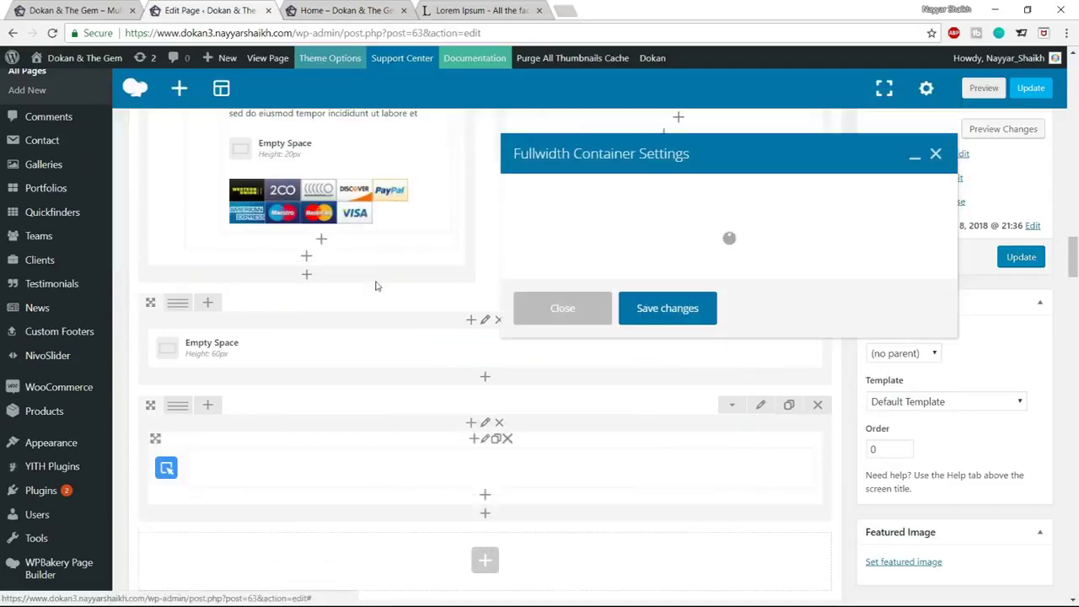
left_click(68, 11)
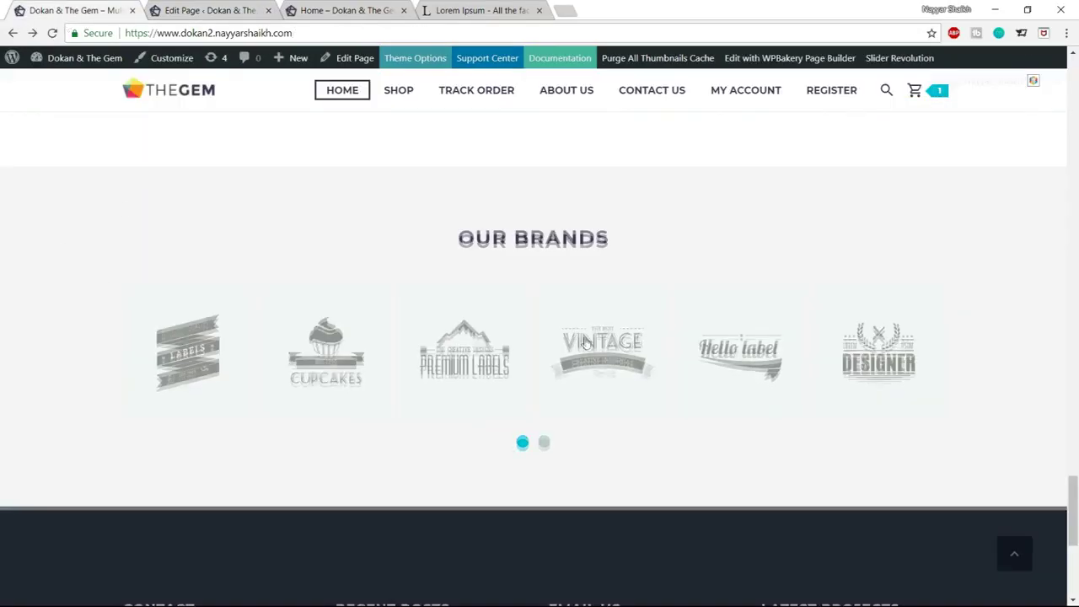
scroll(602, 348, "up", 2)
scroll(1008, 237, "down", 1)
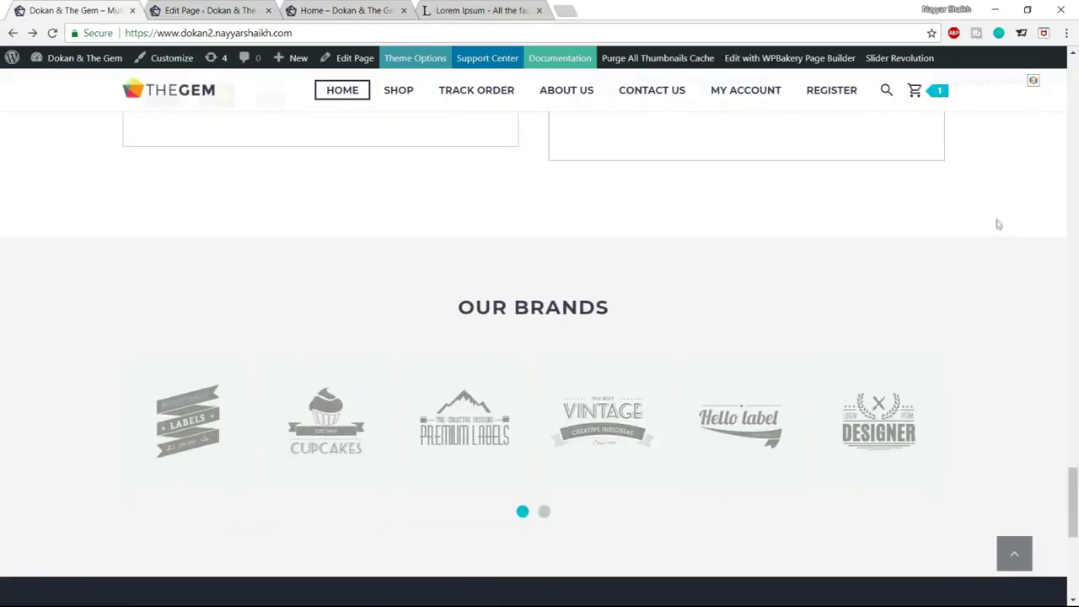
left_click(244, 9)
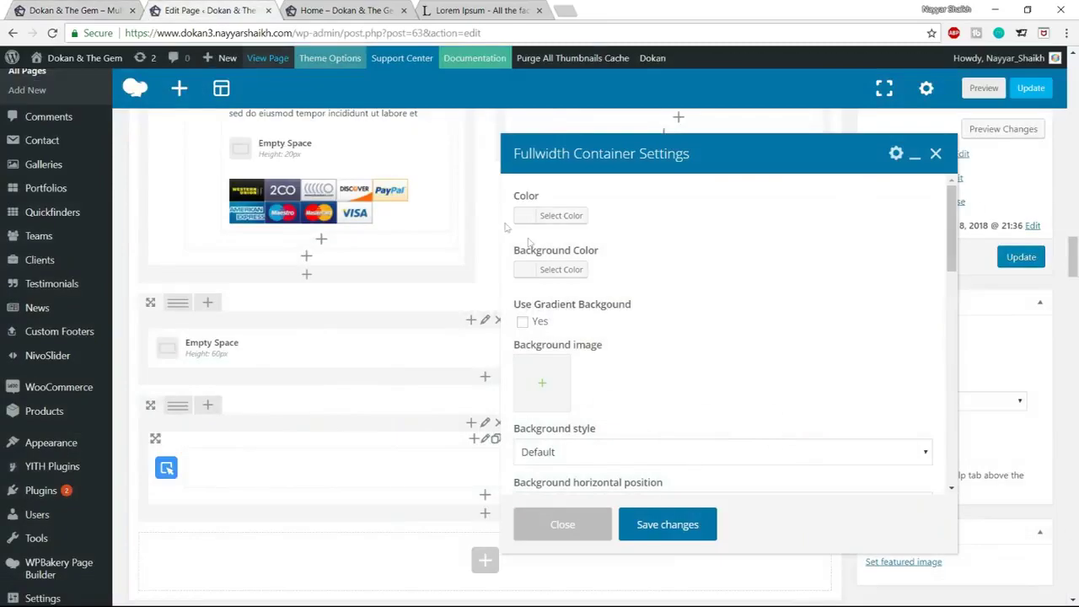
left_click(577, 272)
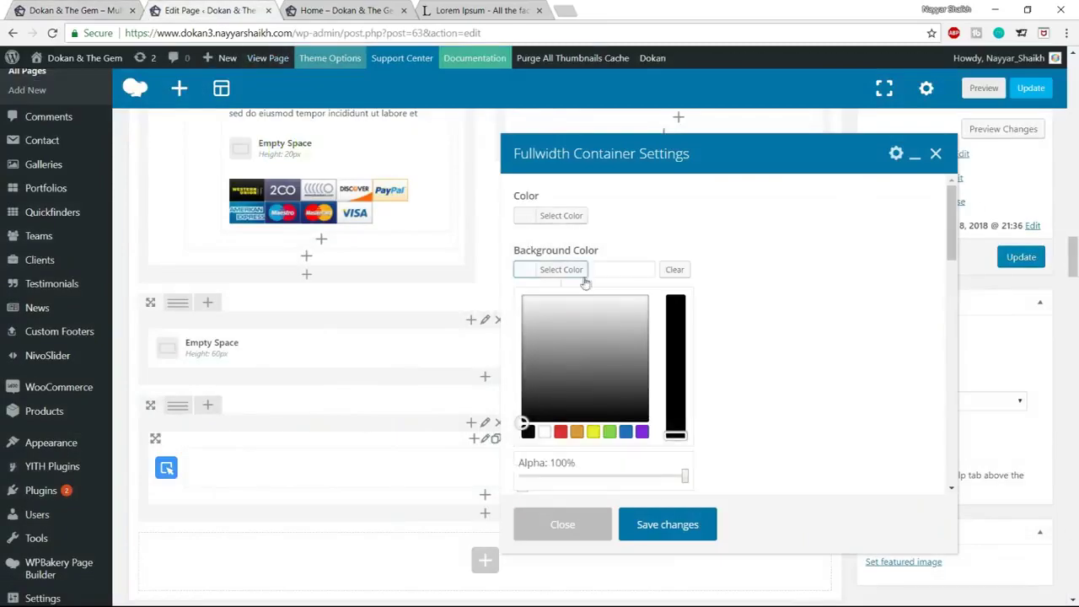
left_click(598, 273)
type("#f5f5f5")
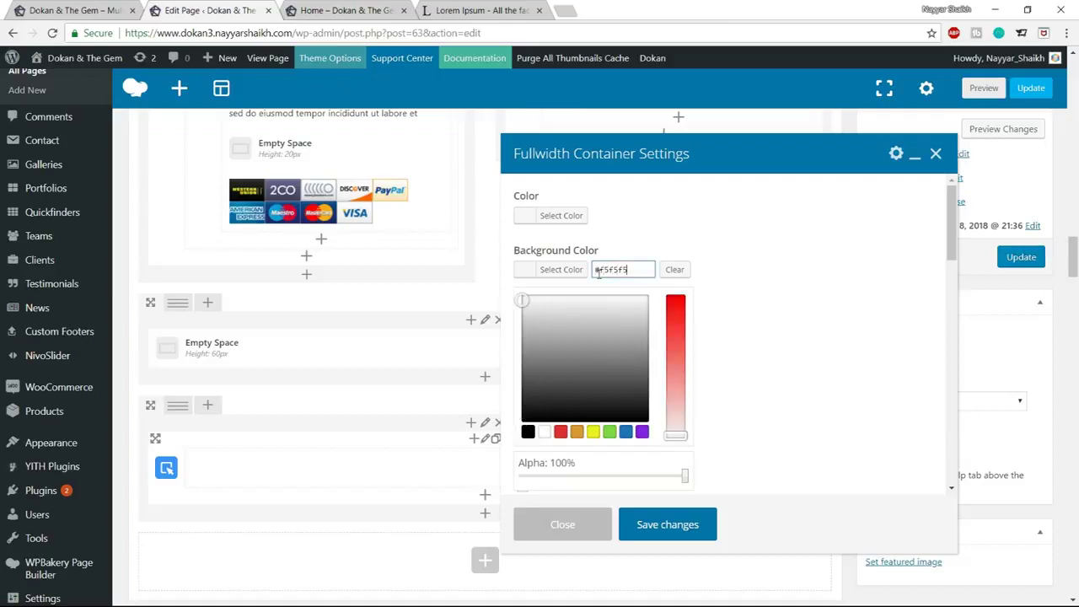
left_click(576, 274)
Give the container 80 top and 60 bottom padding, enable Container, and save it
scroll(714, 310, "down", 5)
scroll(711, 327, "down", 3)
scroll(718, 306, "down", 8)
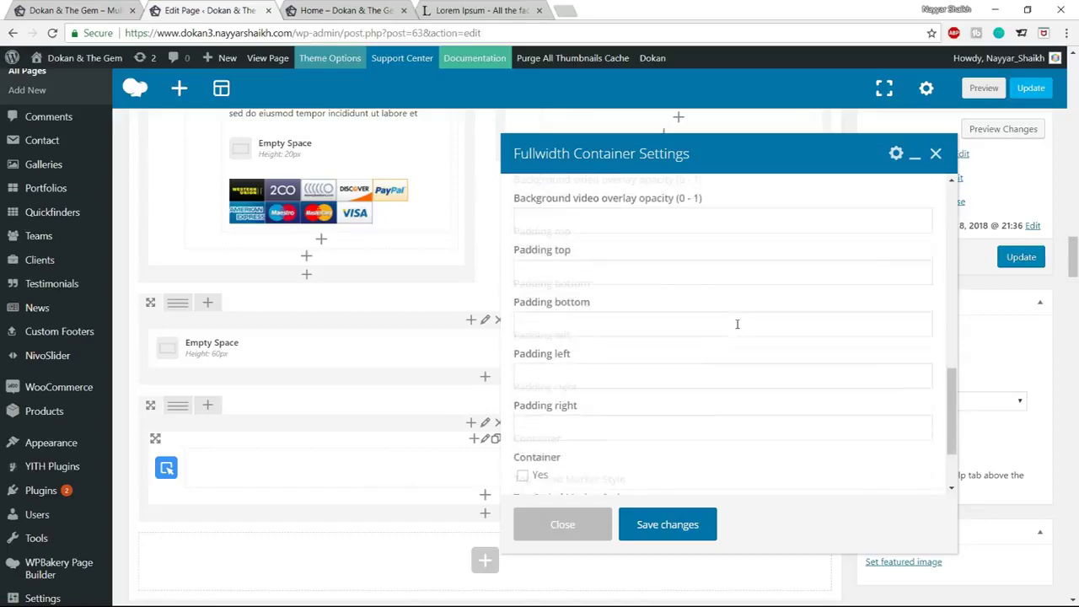
left_click(603, 253)
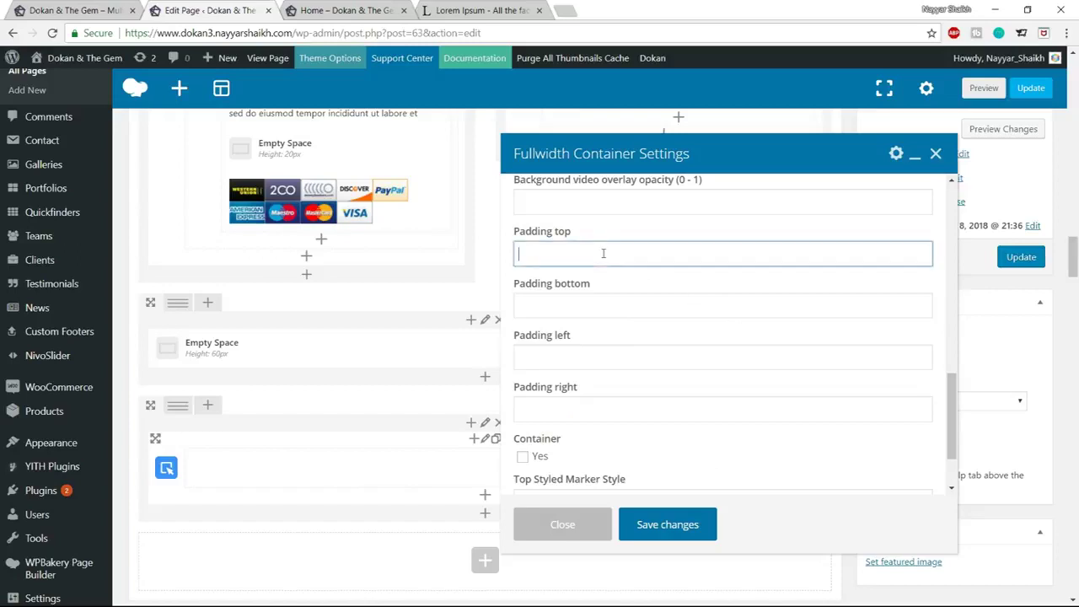
left_click(67, 10)
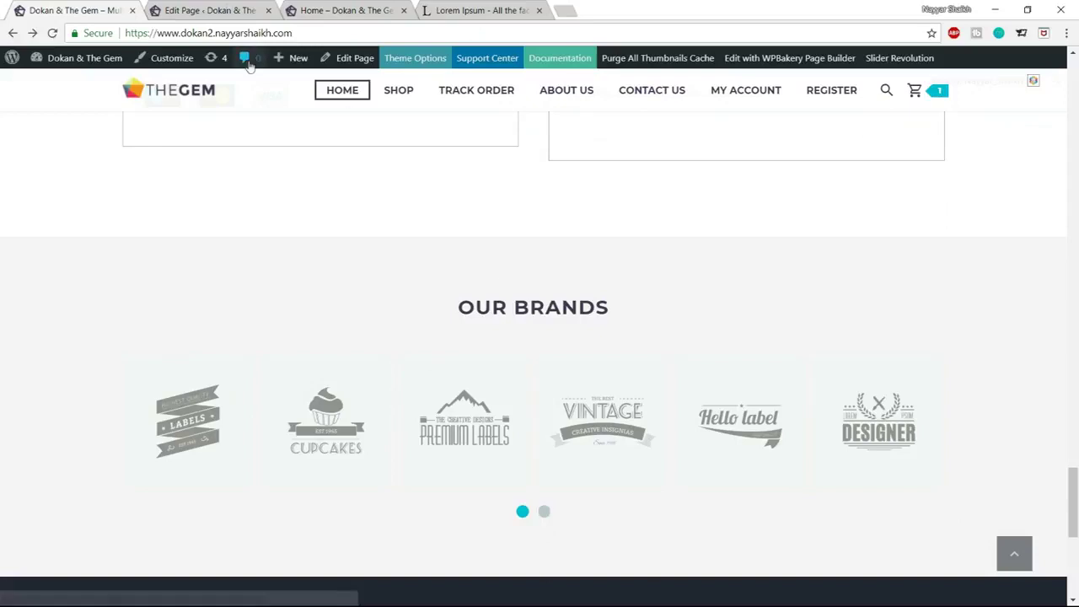
left_click(211, 10)
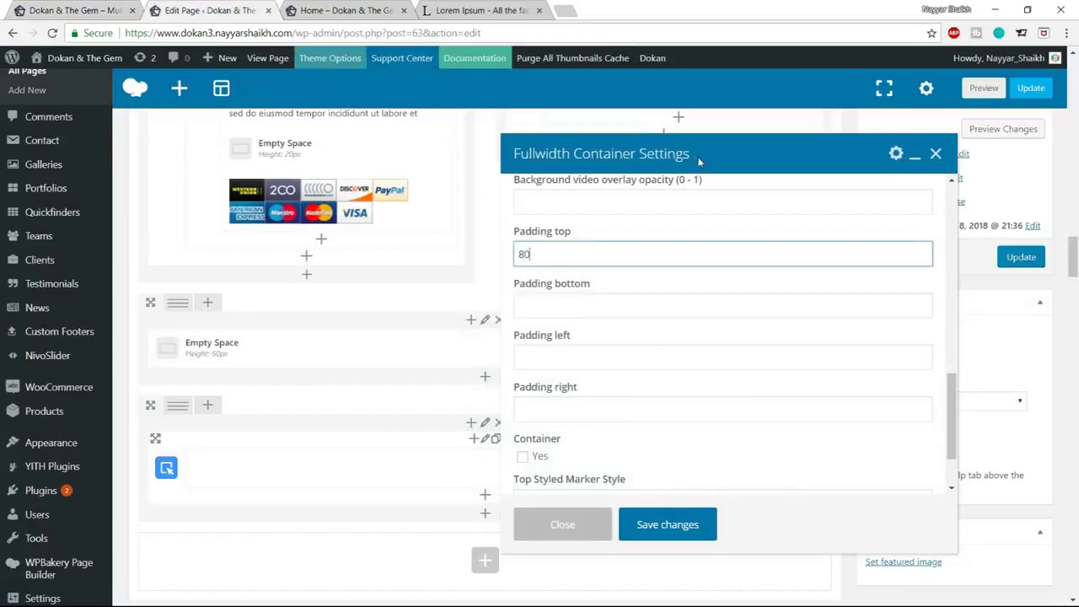
left_click(604, 308)
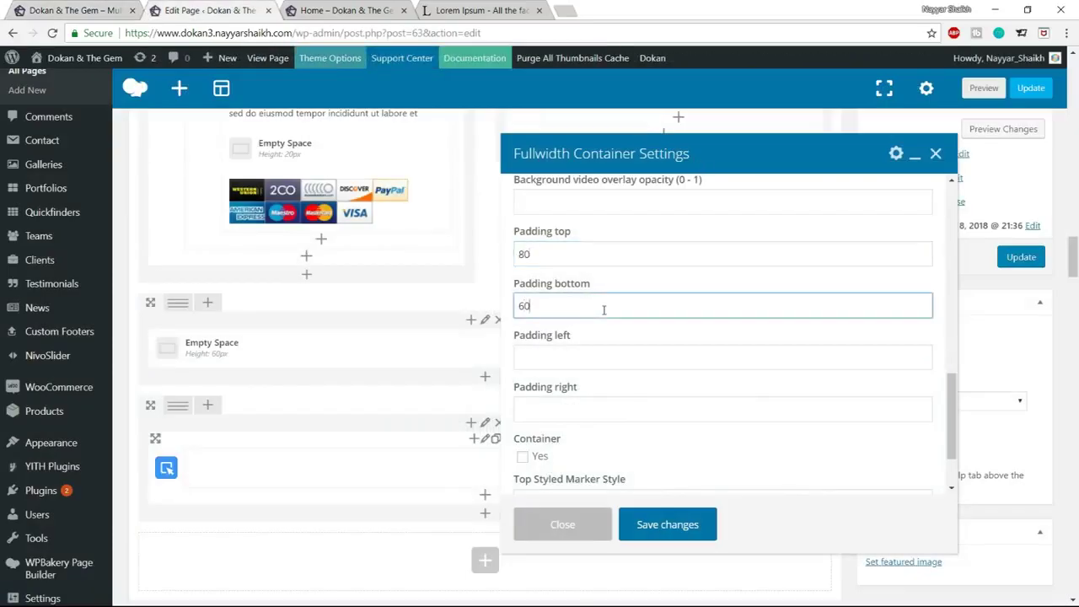
scroll(672, 386, "down", 1)
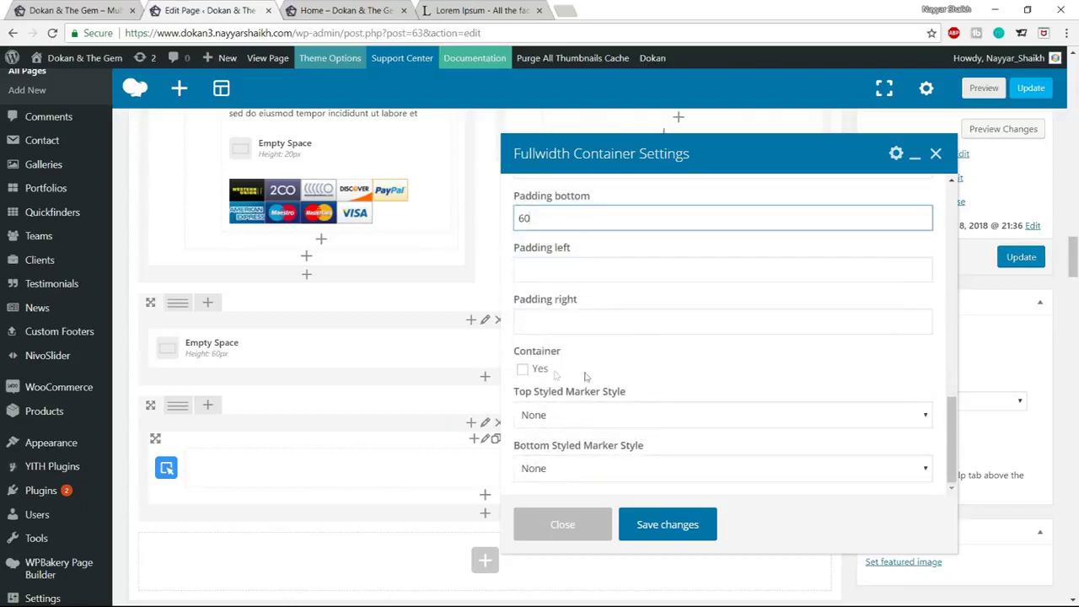
left_click(524, 369)
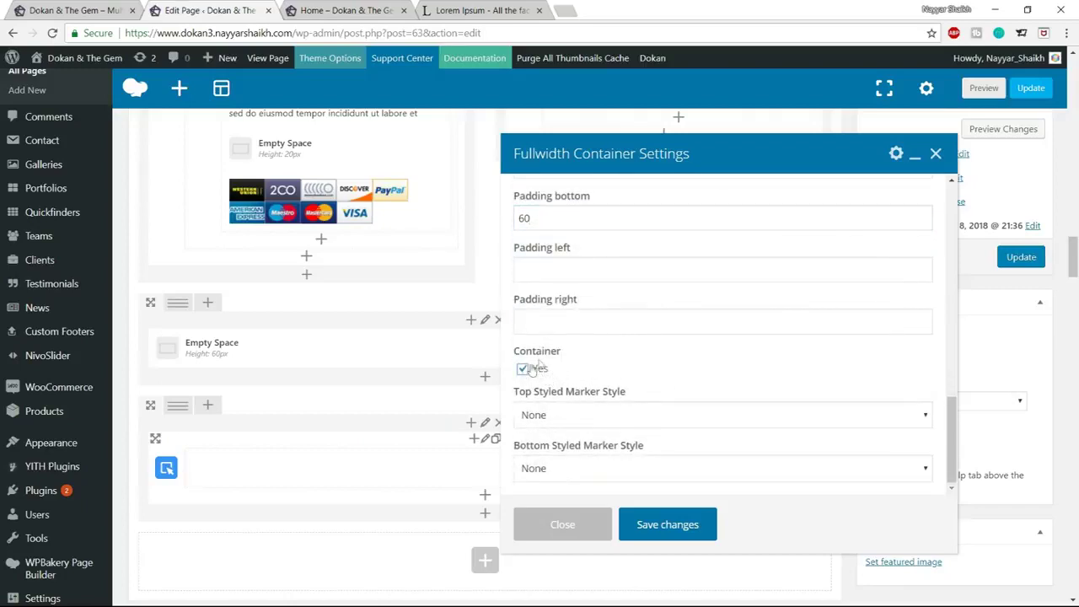
left_click(669, 525)
key("ctrl+1")
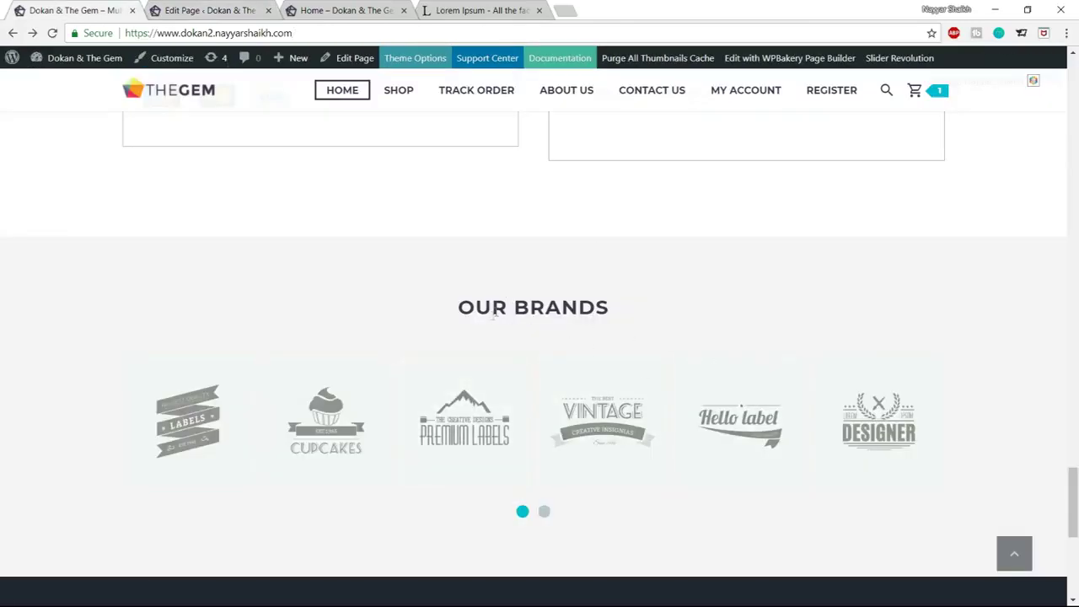
left_click_drag(455, 310, 618, 314)
Add a Text Block inside the container and enter the OUR BRANDS text
left_click(236, 9)
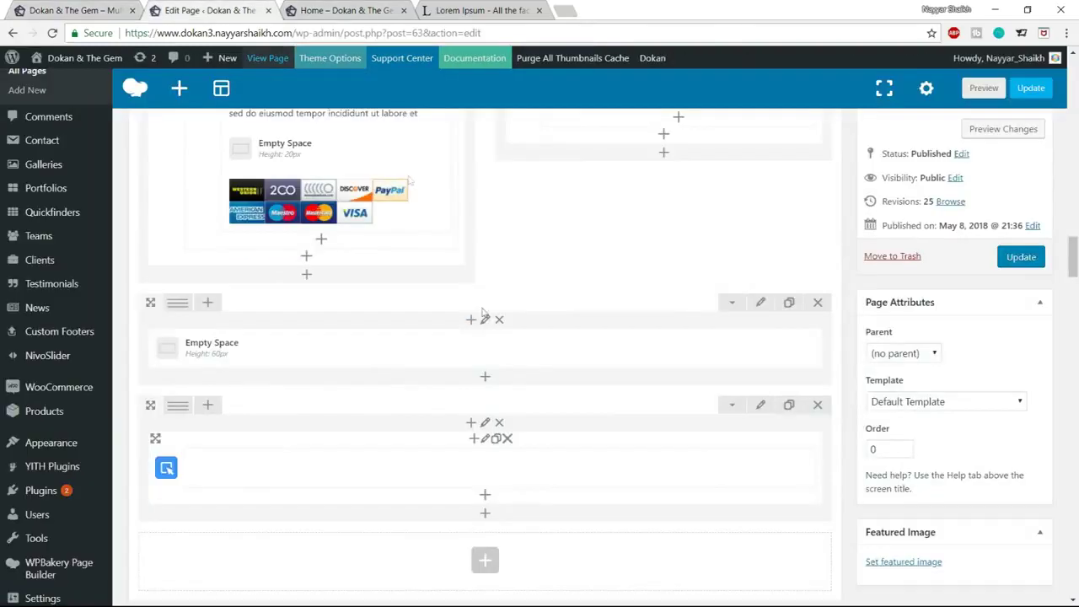
left_click(485, 427)
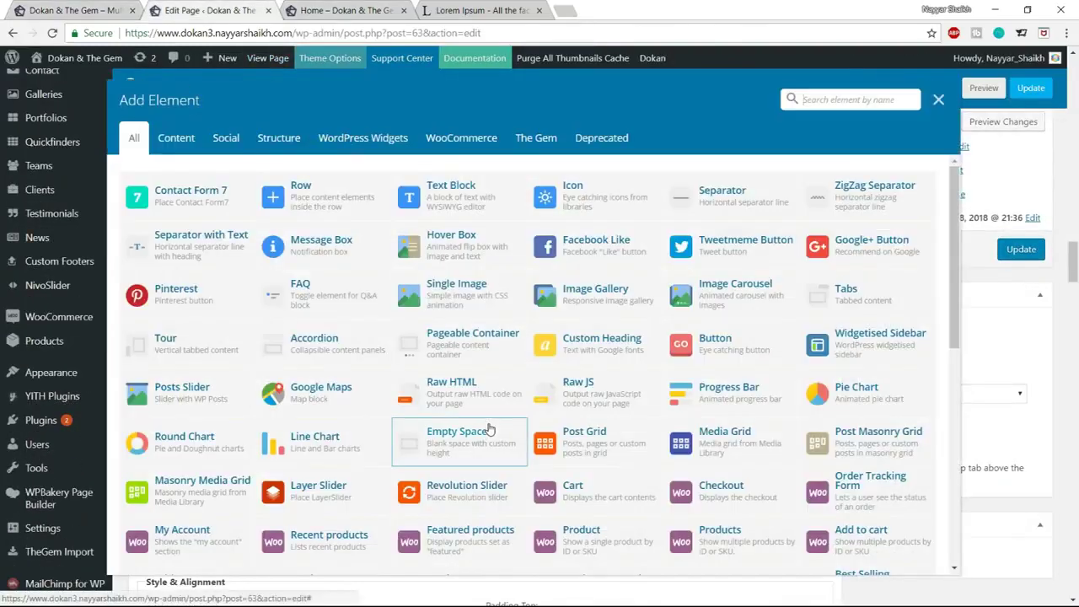
left_click(451, 192)
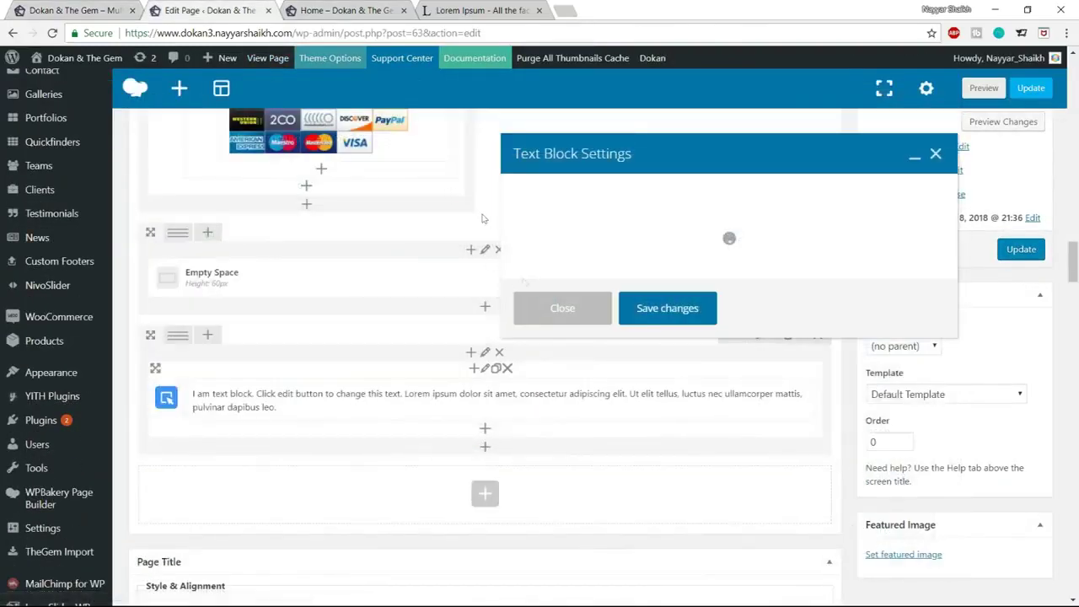
left_click(79, 8)
left_click(210, 10)
left_click(618, 391)
key("ctrl+a")
type("OUR")
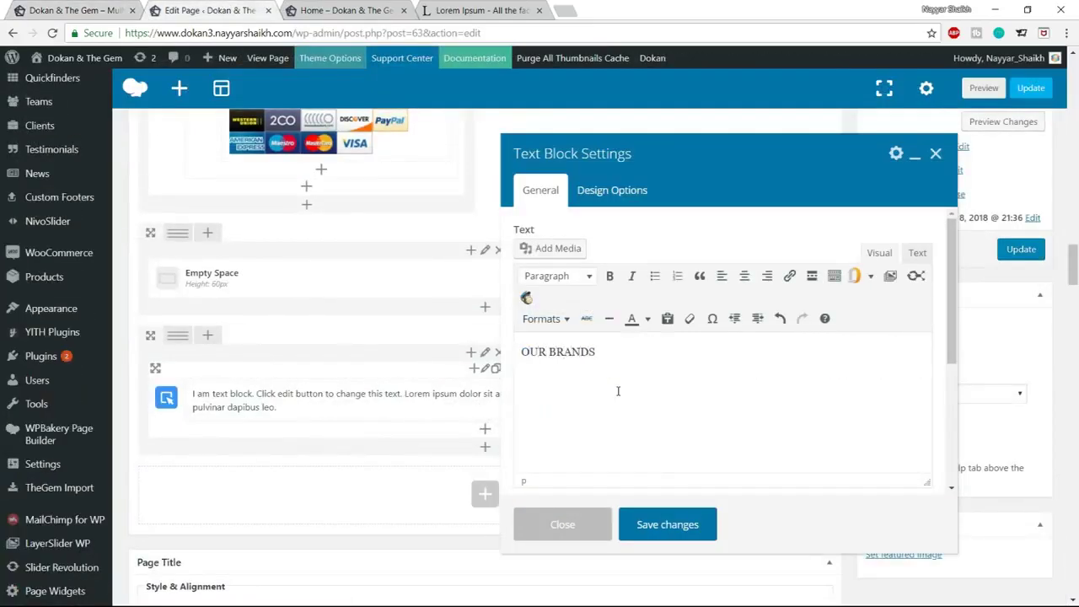
Centre the text, add class title-h3 to its paragraph, and save the block
key("ctrl+a")
left_click(745, 276)
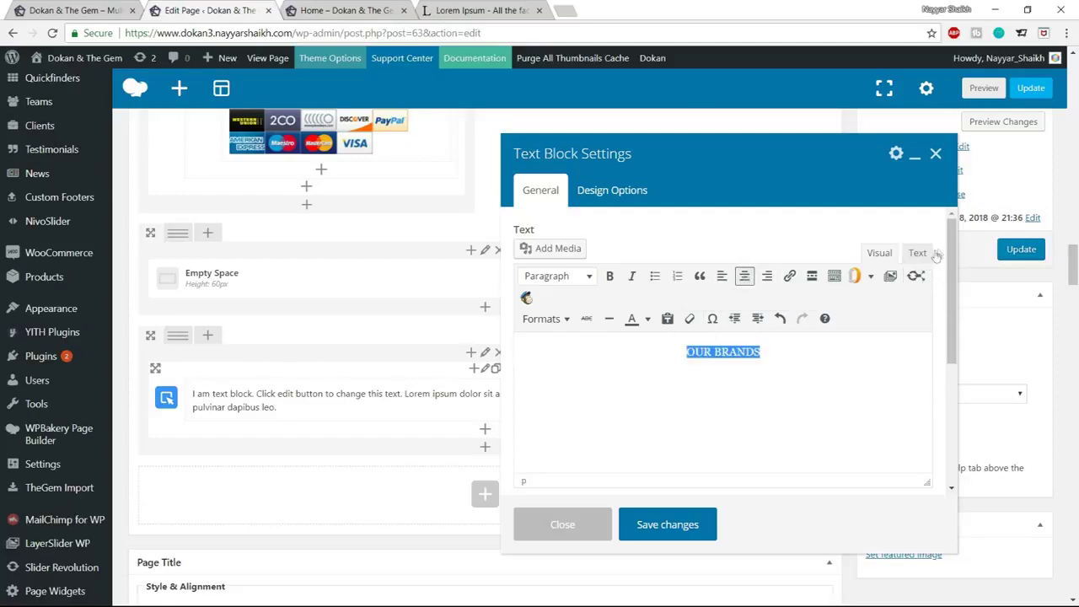
left_click(917, 253)
left_click(529, 324)
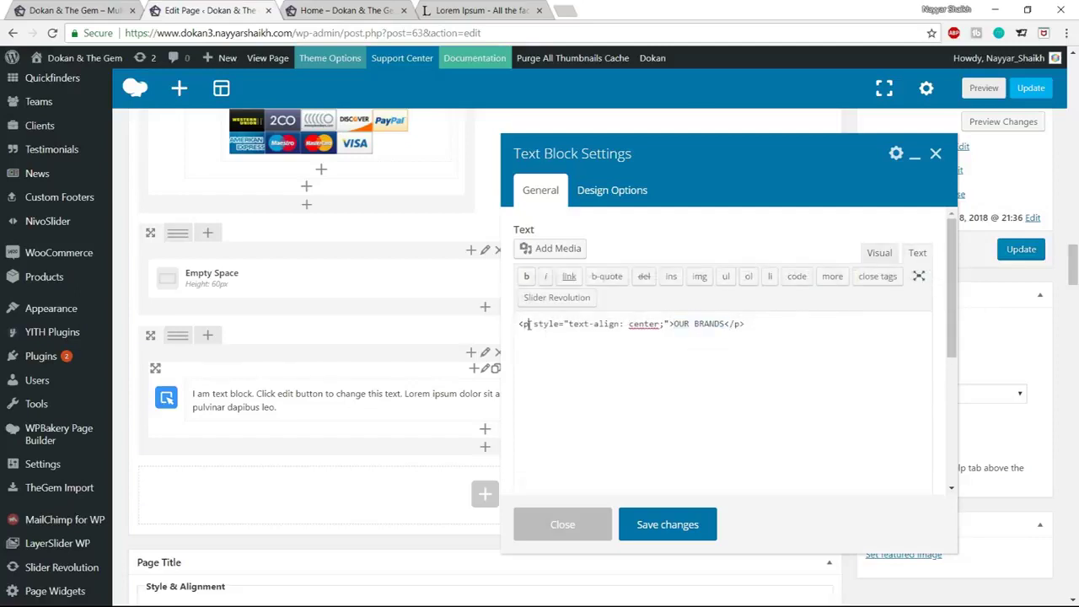
type("class=\"title-h3\"")
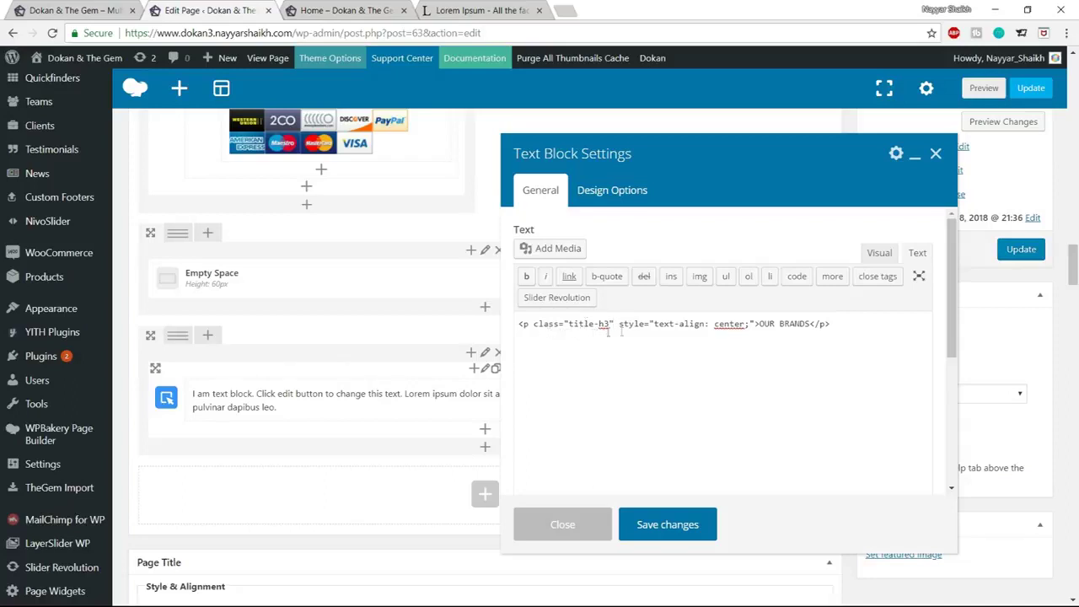
left_click(668, 525)
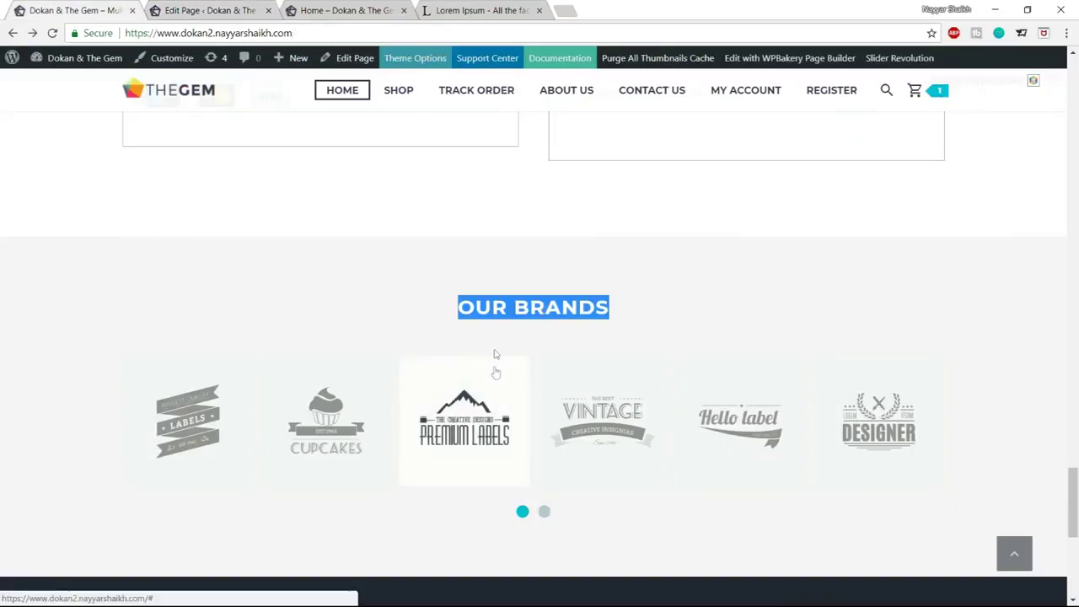
left_click(511, 332)
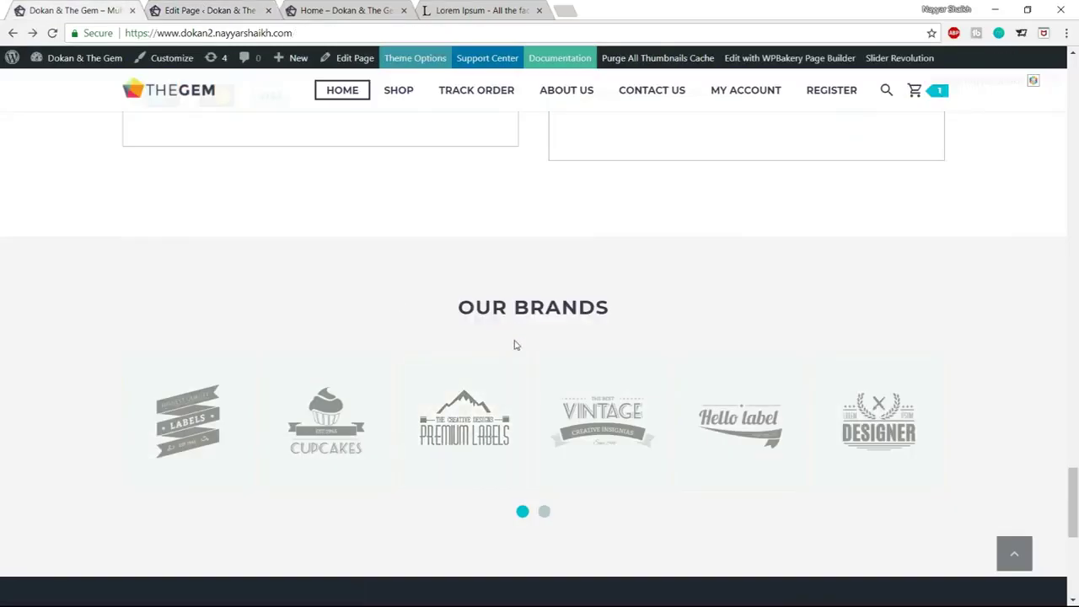
left_click(249, 25)
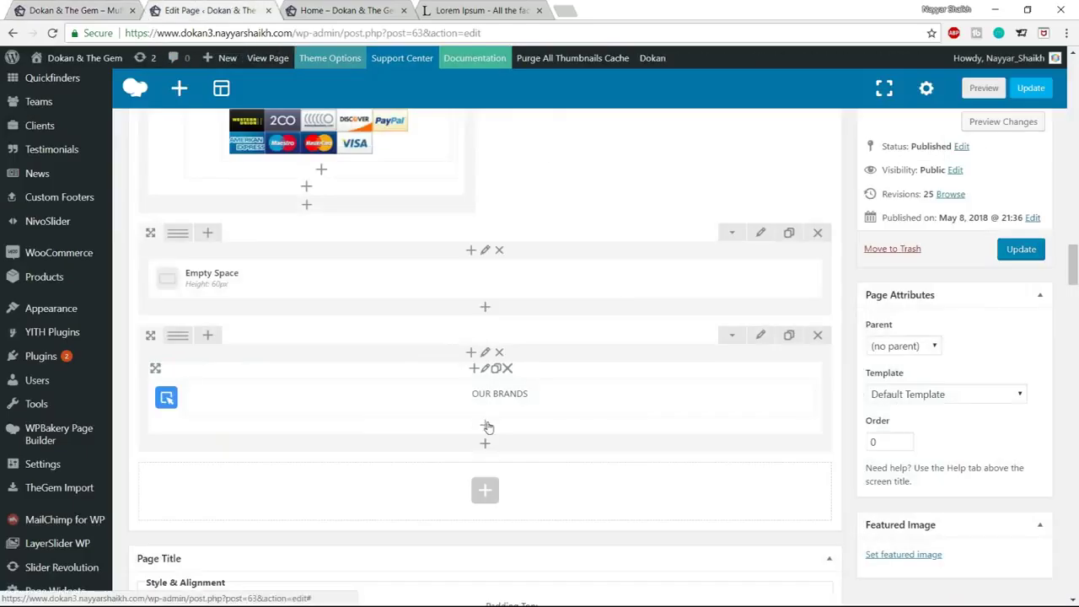
Insert a 32px Empty Space below the OUR BRANDS heading and update the page
left_click(485, 427)
type("empty")
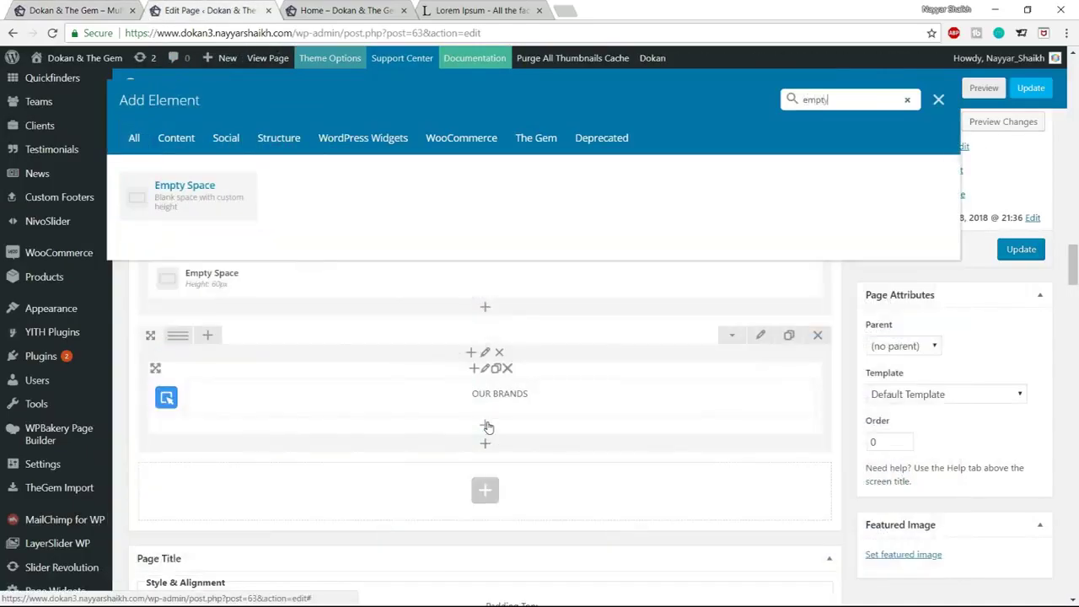
left_click(161, 180)
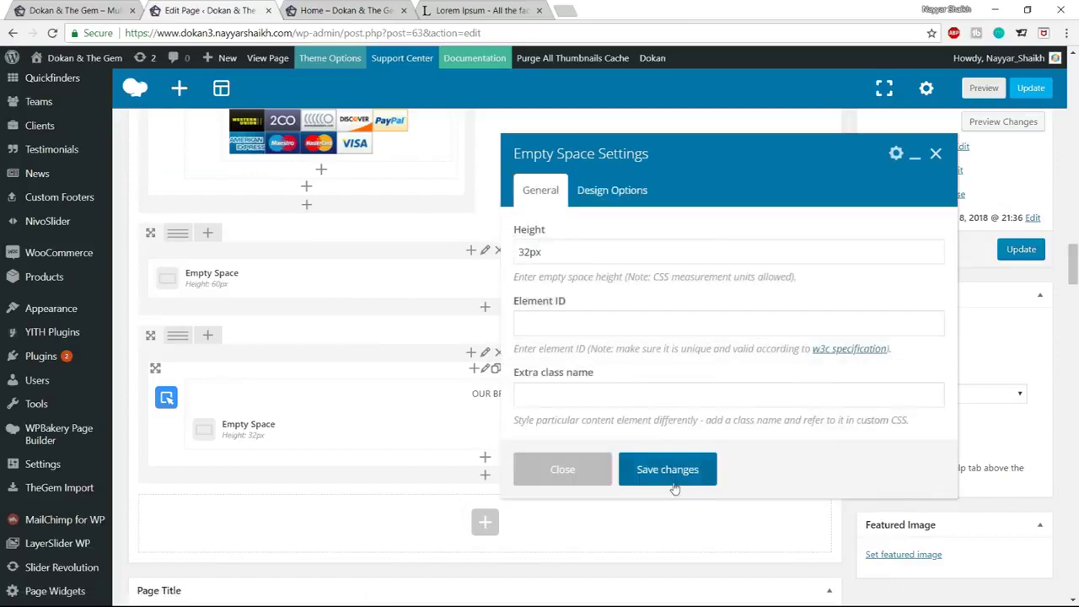
left_click(673, 470)
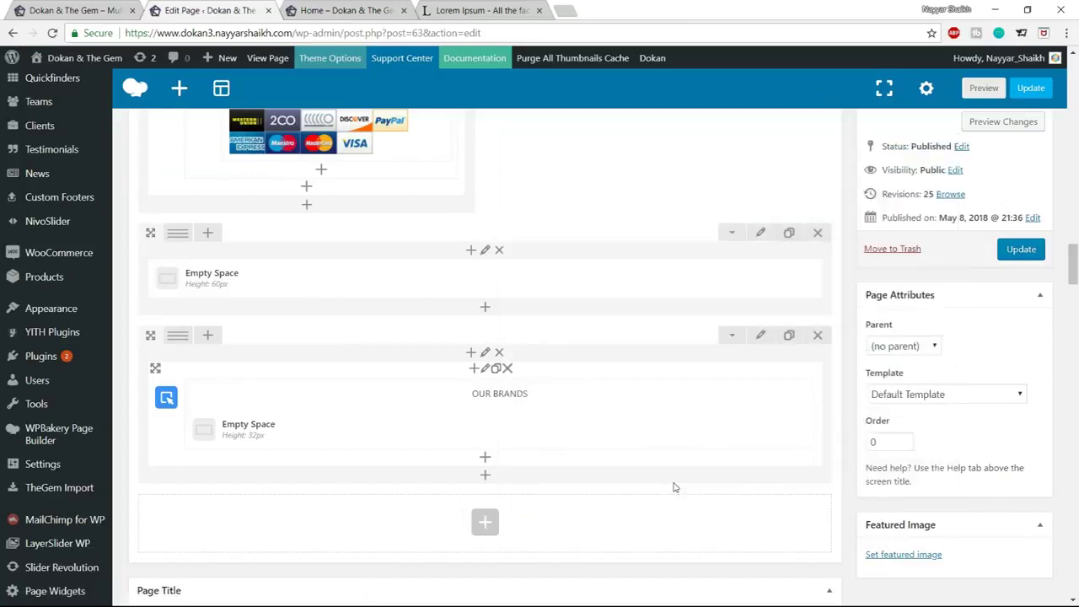
left_click(1027, 253)
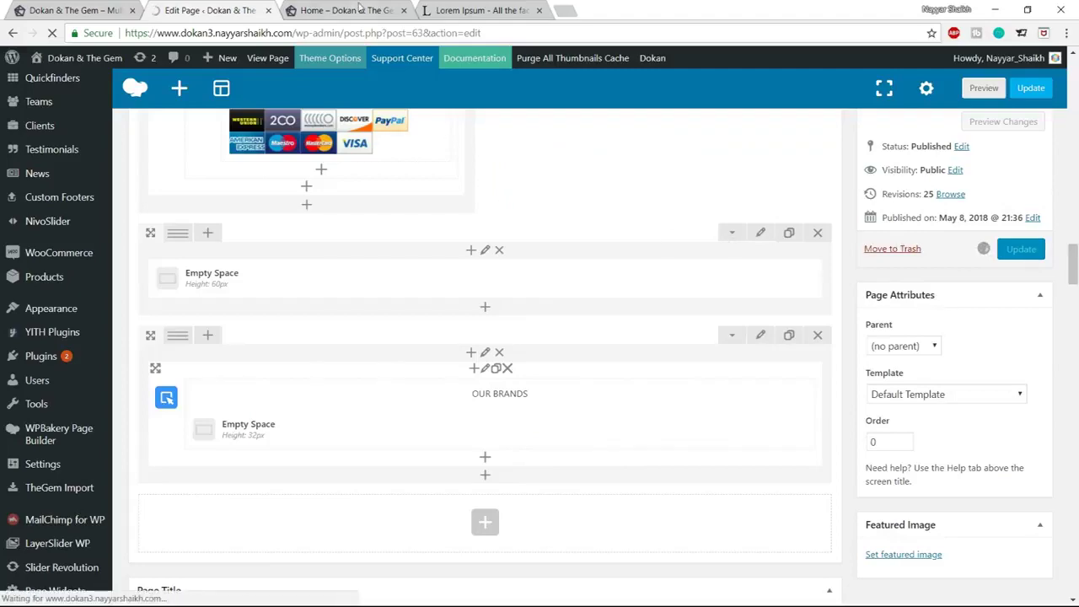
left_click(360, 8)
Reload the live home page and compare OUR BRANDS with the reference site's logos
left_click(52, 33)
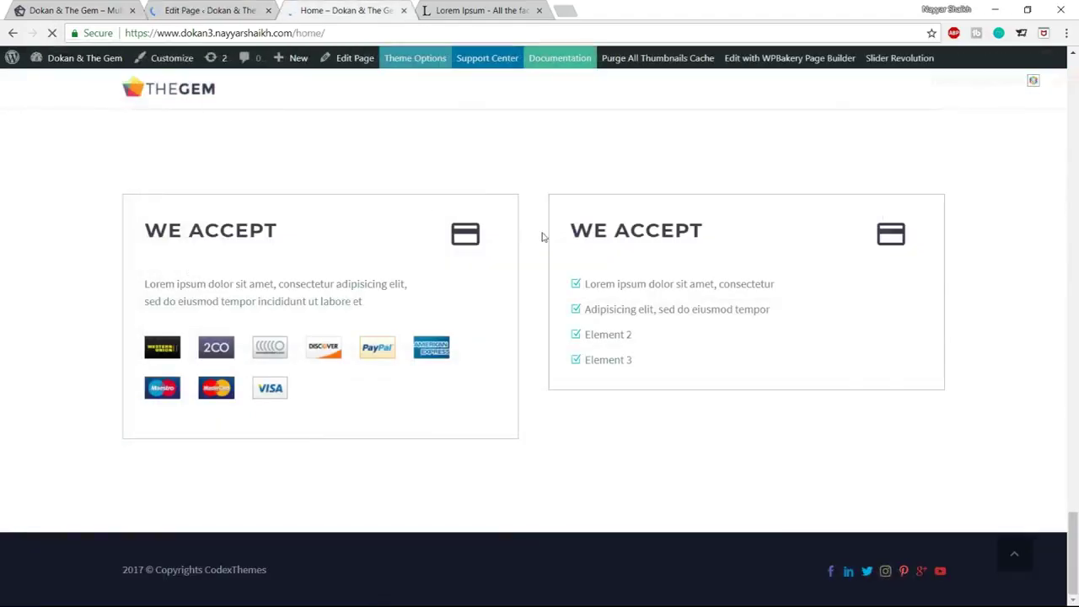
scroll(621, 402, "down", 4)
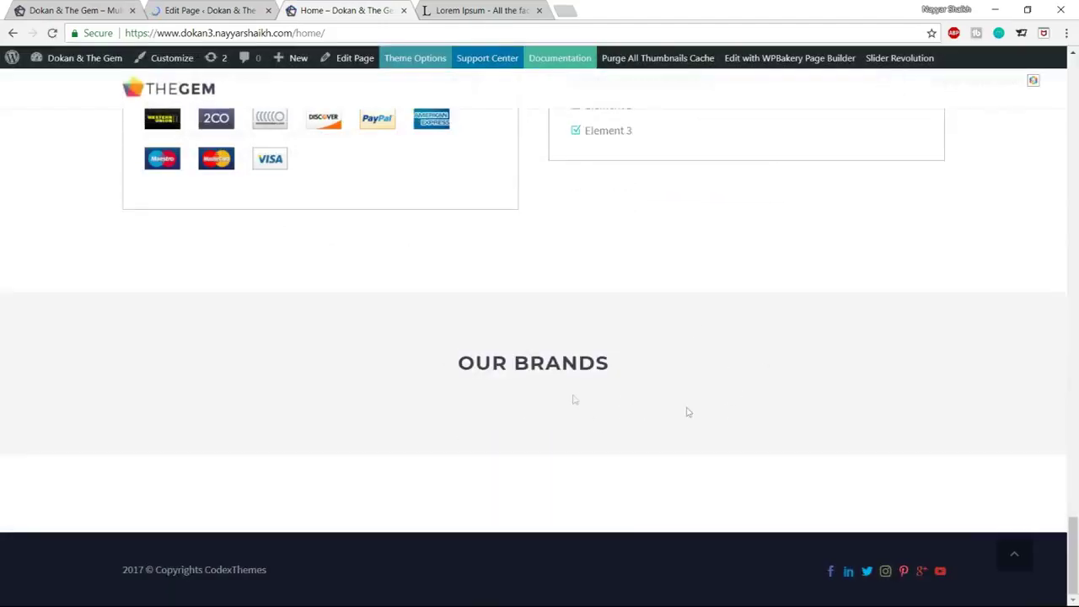
left_click(106, 10)
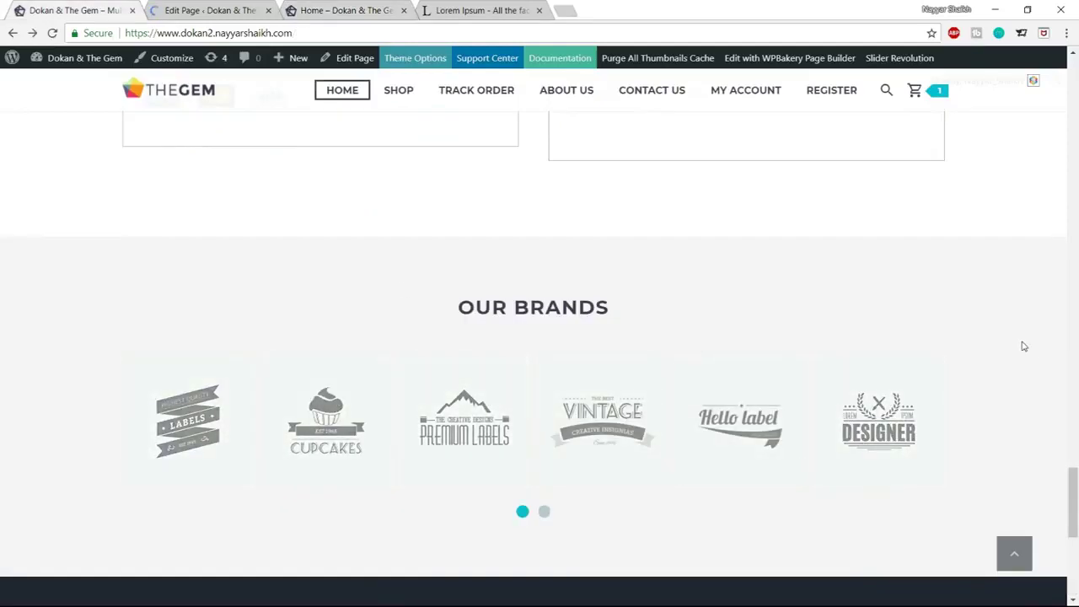
left_click(215, 10)
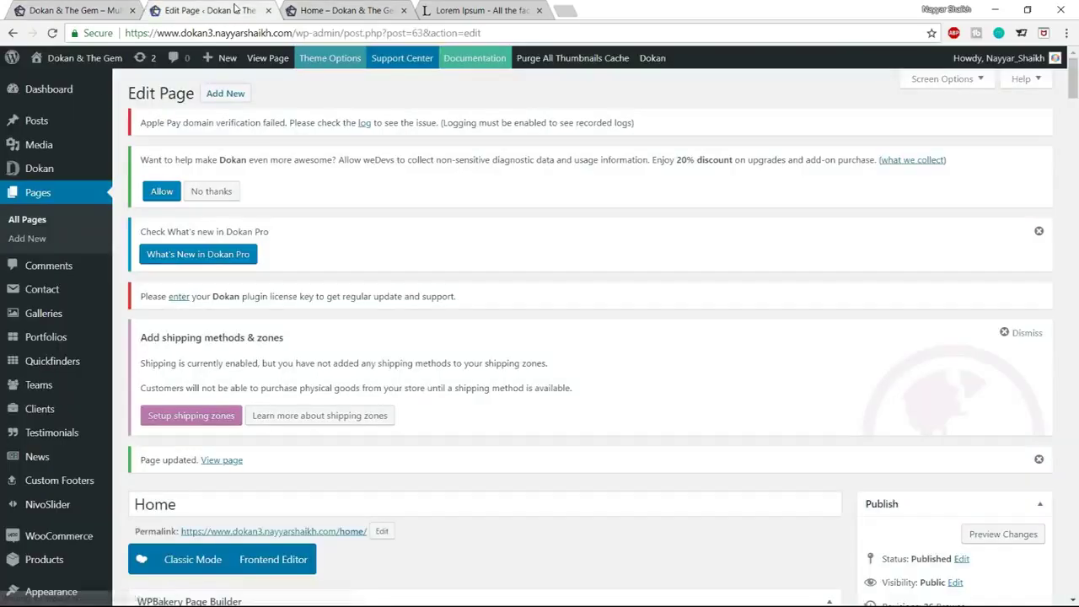
Bring up the link menu for Clients > Add New in the admin sidebar
scroll(42, 316, "down", 1)
mouse_move(66, 340)
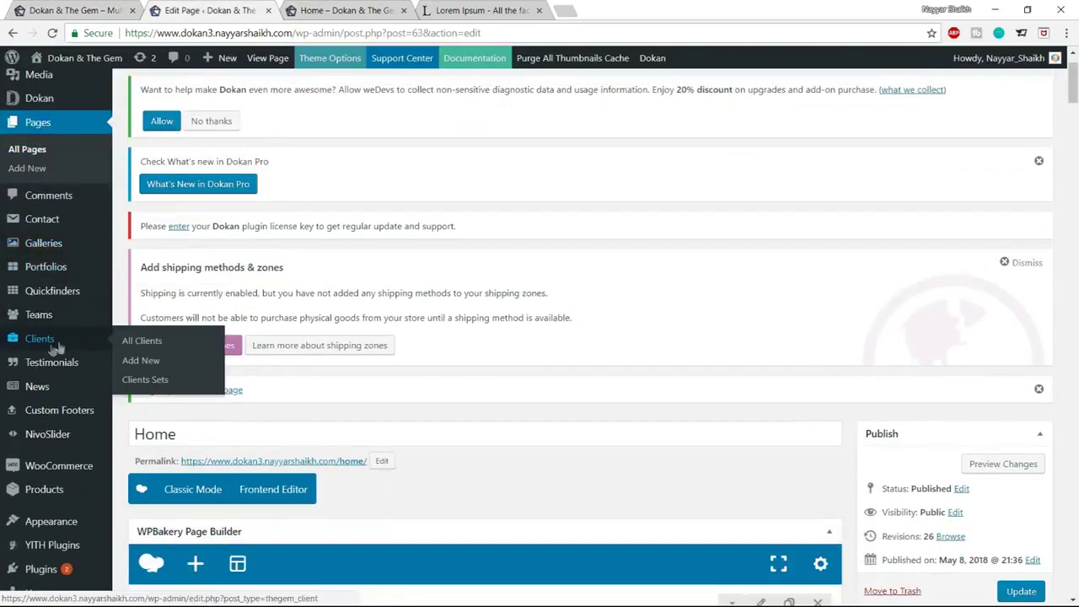
right_click(150, 364)
Open Add New Client in a new browser tab and switch to it
left_click(169, 371)
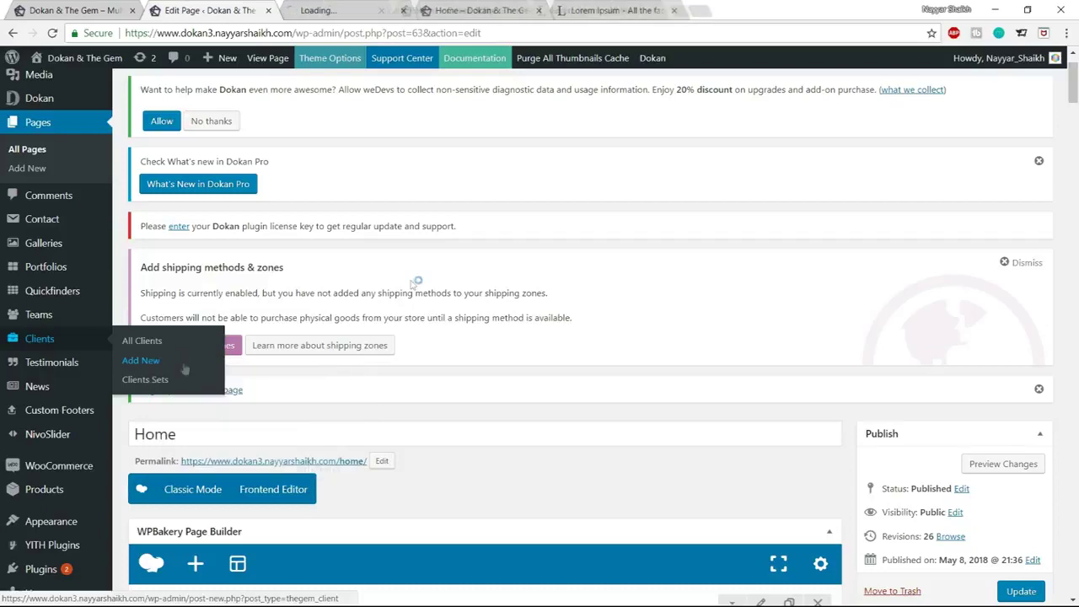
left_click(343, 5)
scroll(462, 231, "down", 3)
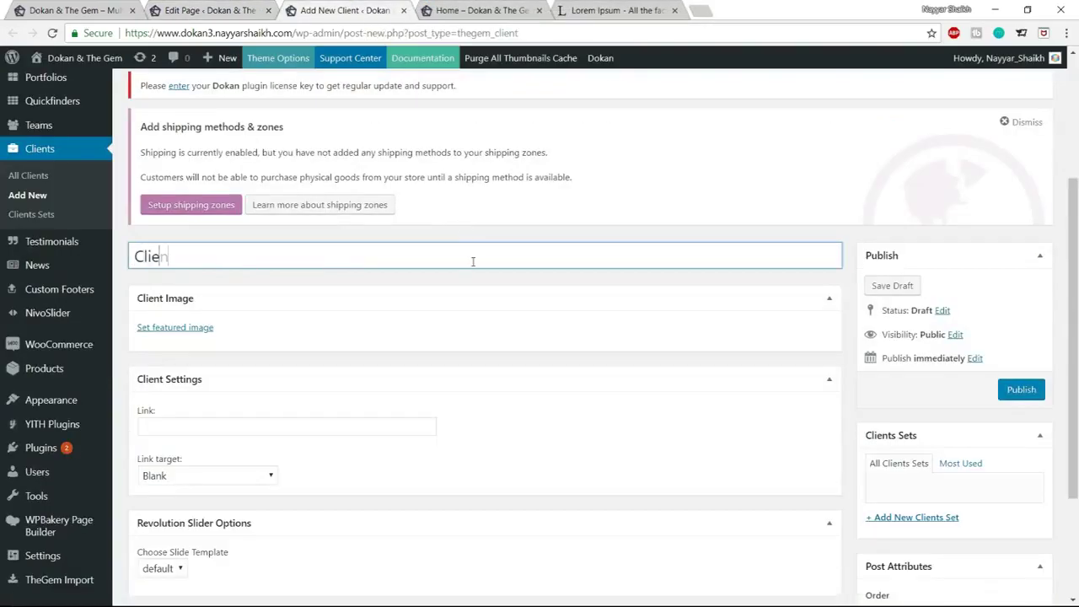
scroll(464, 303, "down", 1)
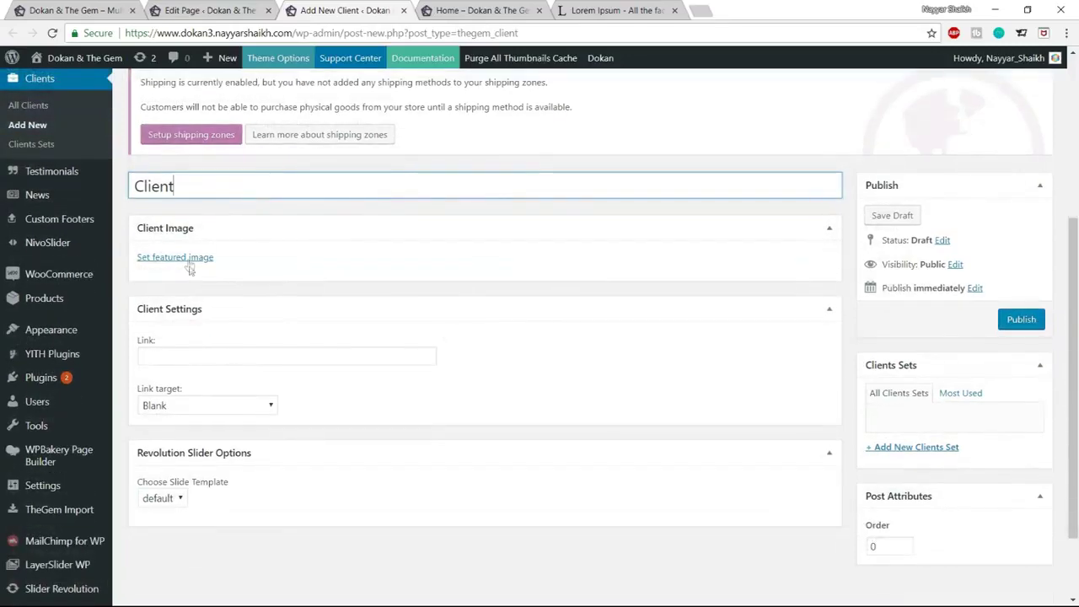
Upload all logos from the Media > Brands folder and set Labels as the featured image
left_click(63, 114)
left_click(555, 327)
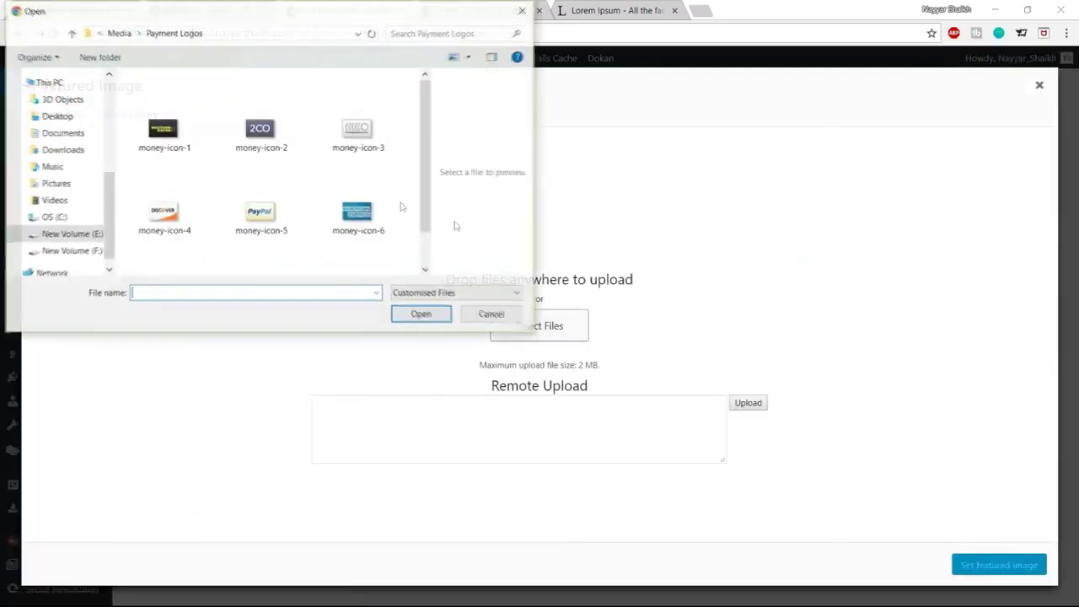
left_click(120, 33)
left_click(203, 80)
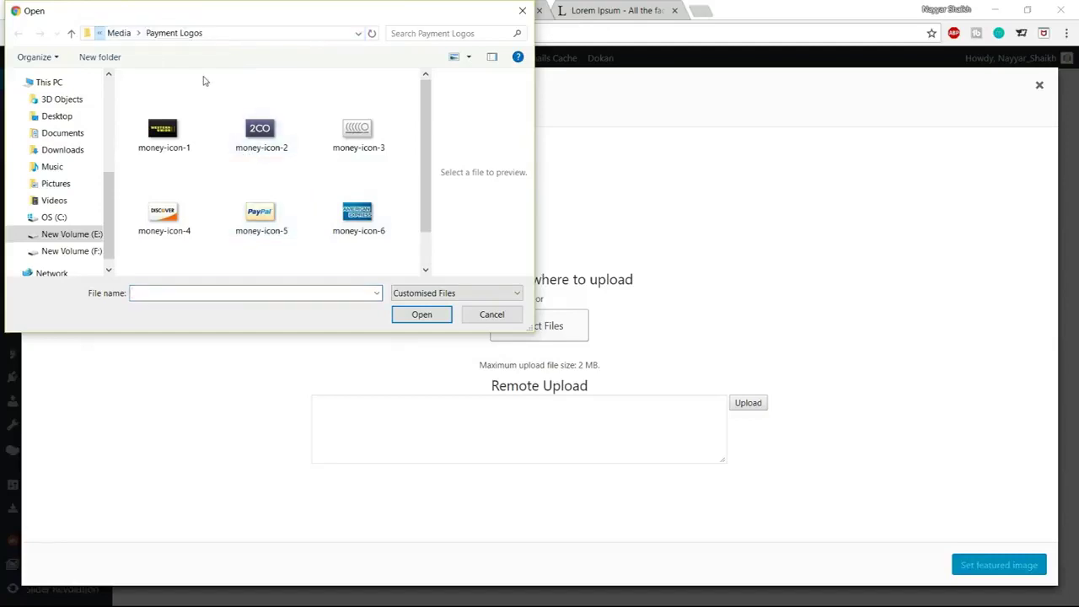
left_click(138, 33)
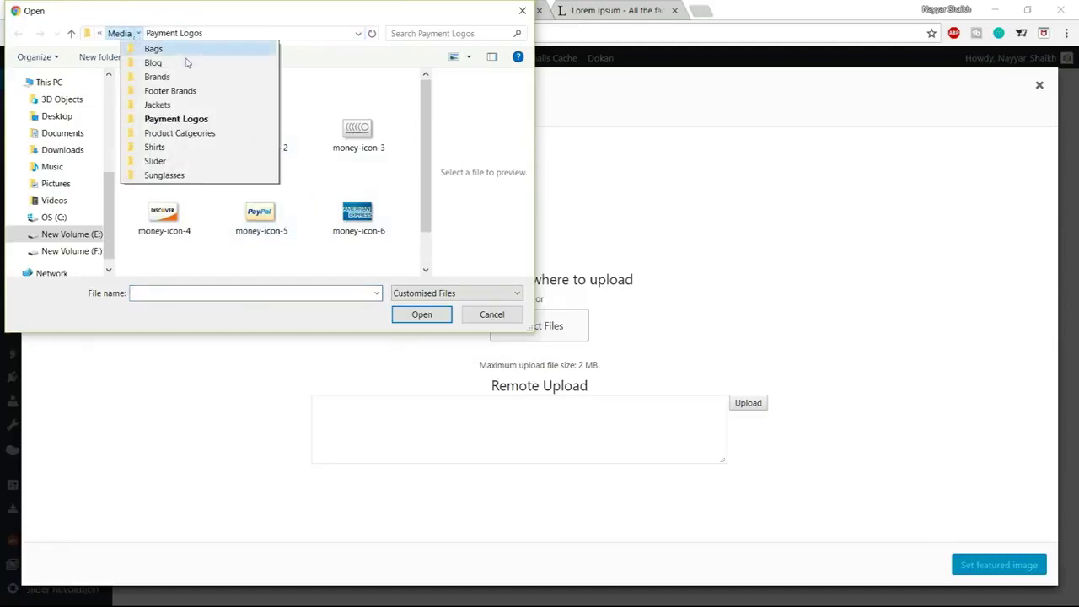
left_click(119, 33)
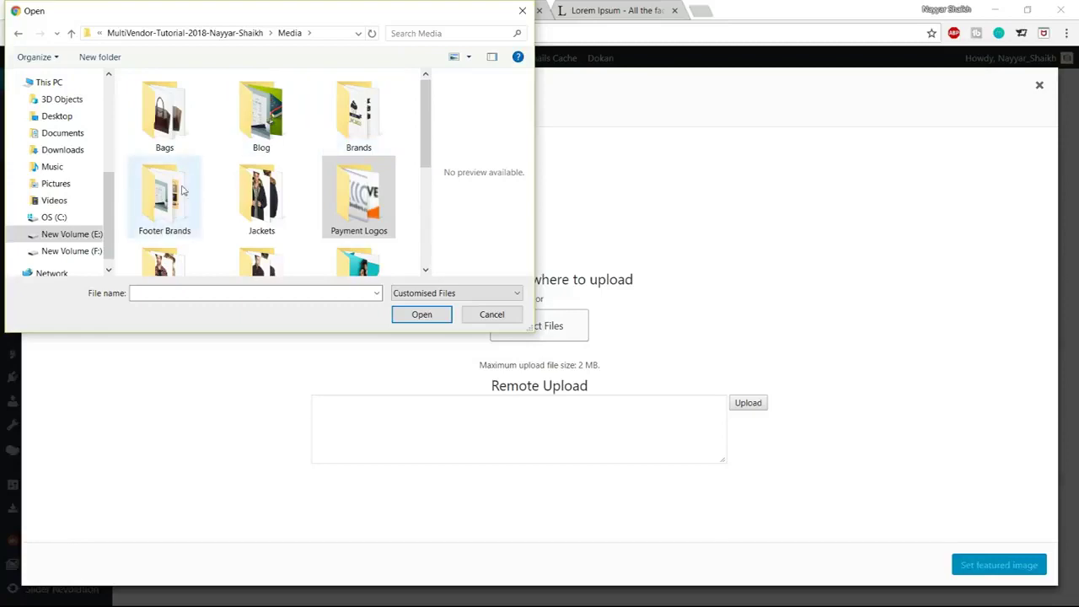
double_click(361, 122)
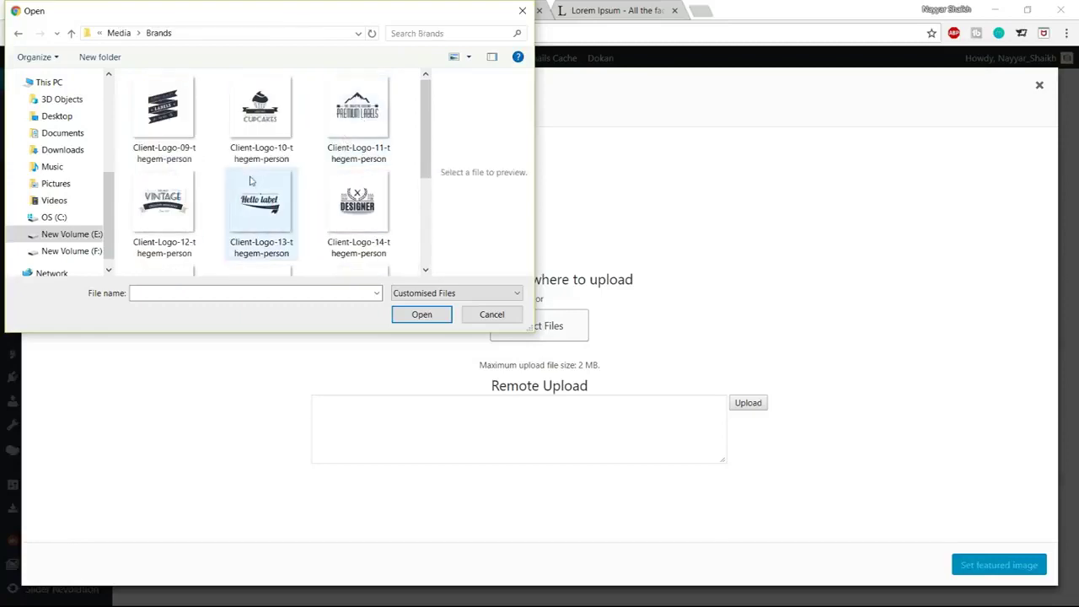
key("ctrl+a")
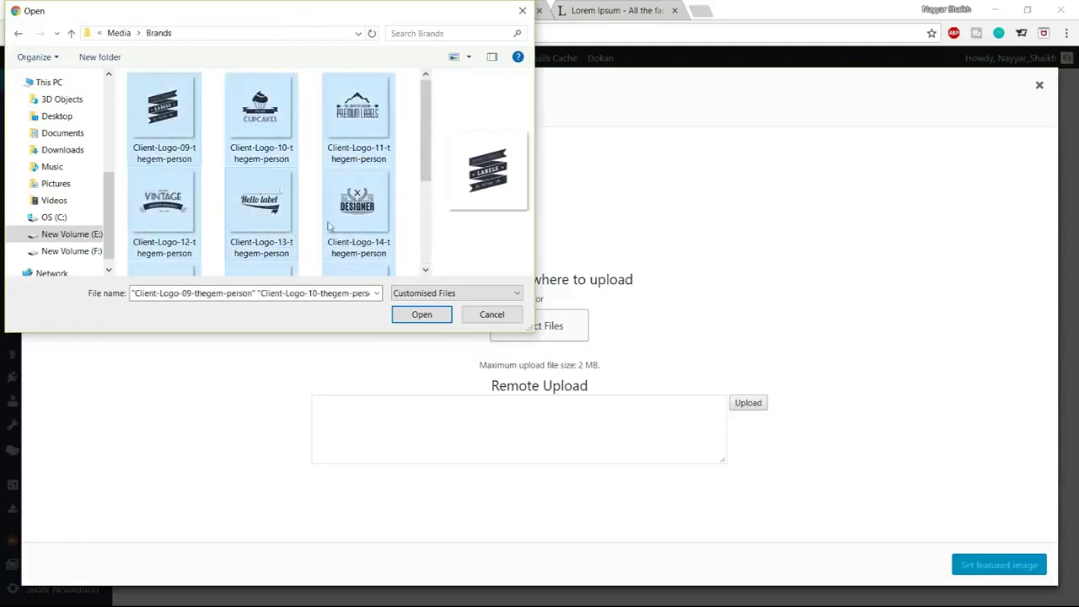
left_click(420, 314)
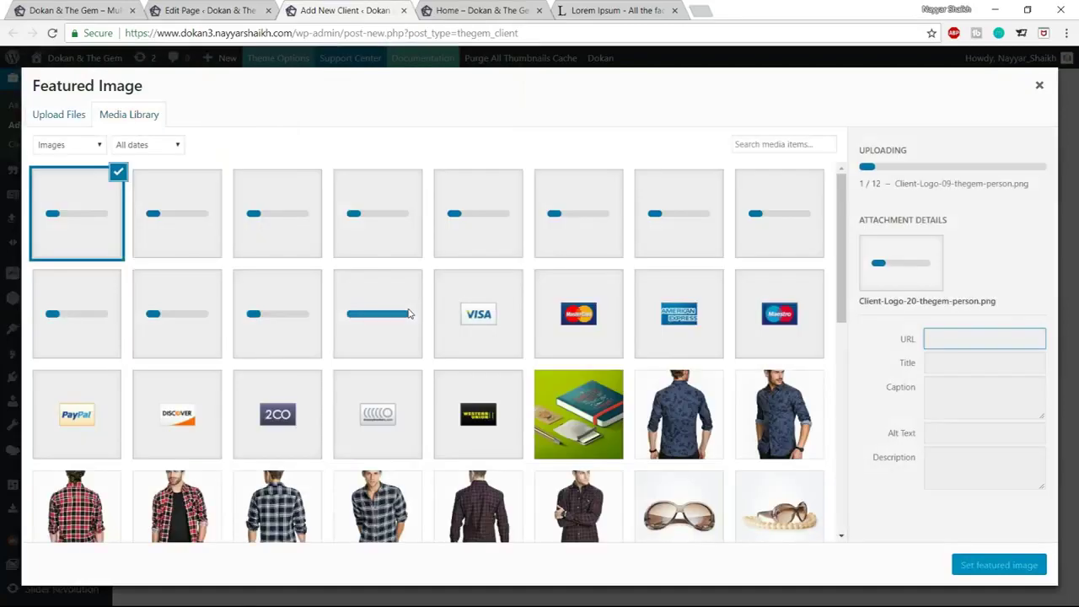
left_click(409, 313)
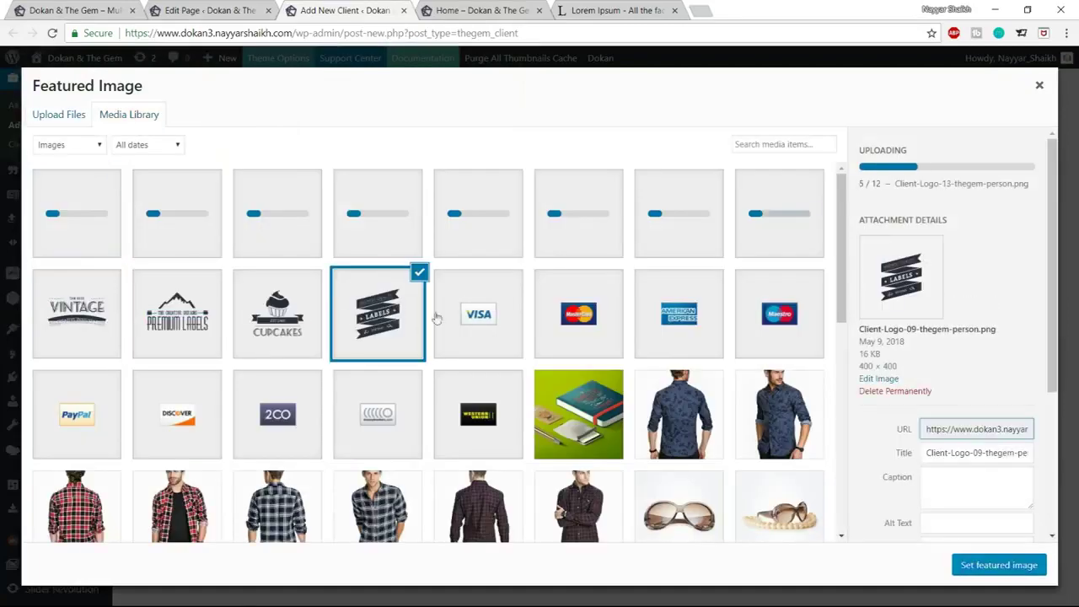
left_click(999, 566)
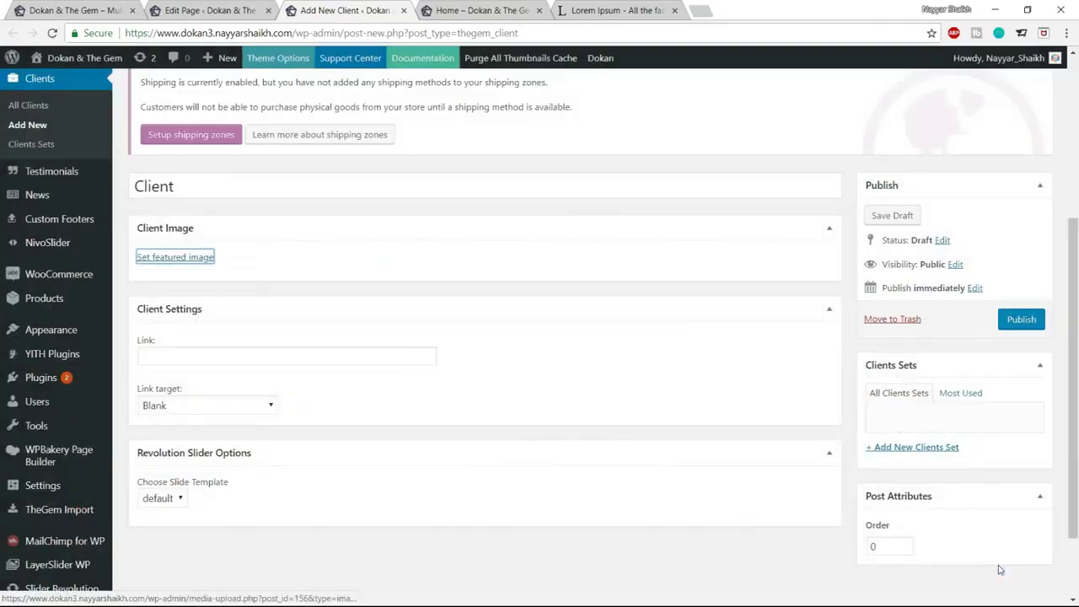
Add a new 'Clients' set and begin filling in the client's link
scroll(556, 397, "down", 3)
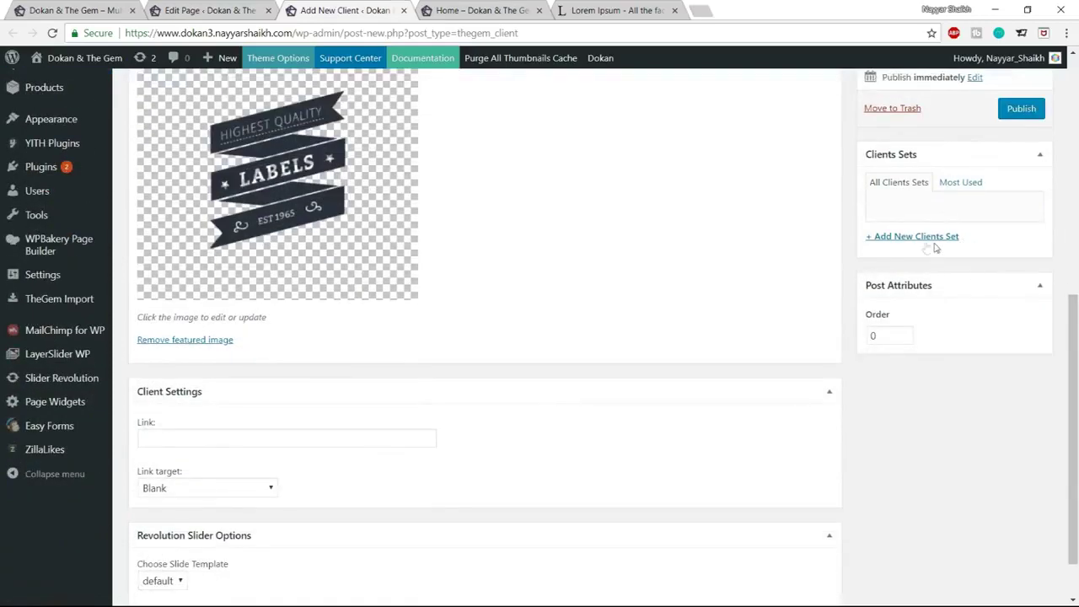
left_click(908, 239)
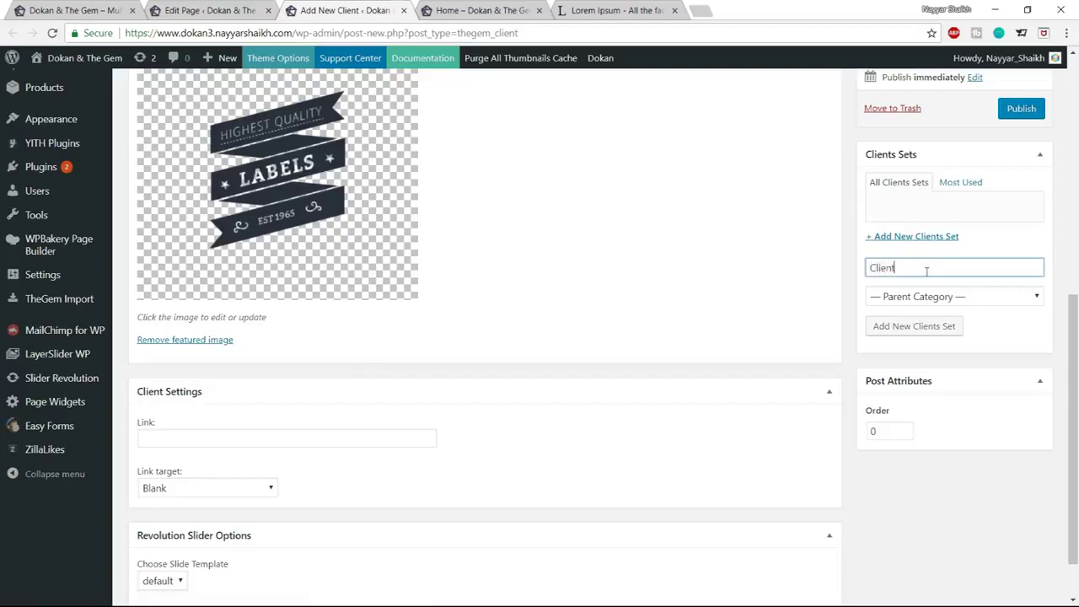
key("Return")
left_click(422, 438)
scroll(419, 448, "down", 1)
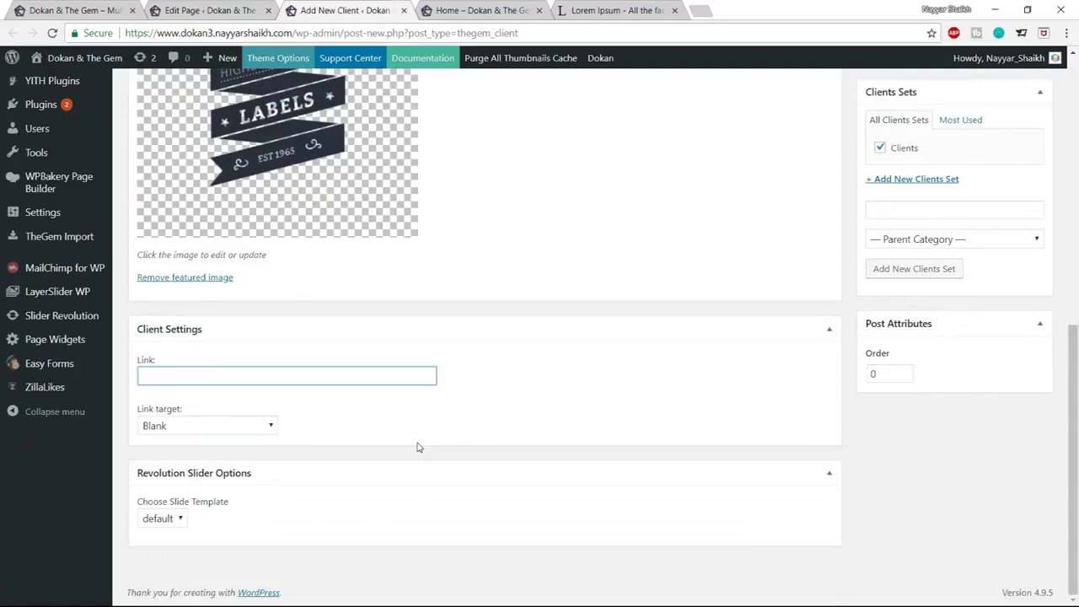
Compare with the live Our Brands section, then publish the Labels-logo client
left_click(97, 9)
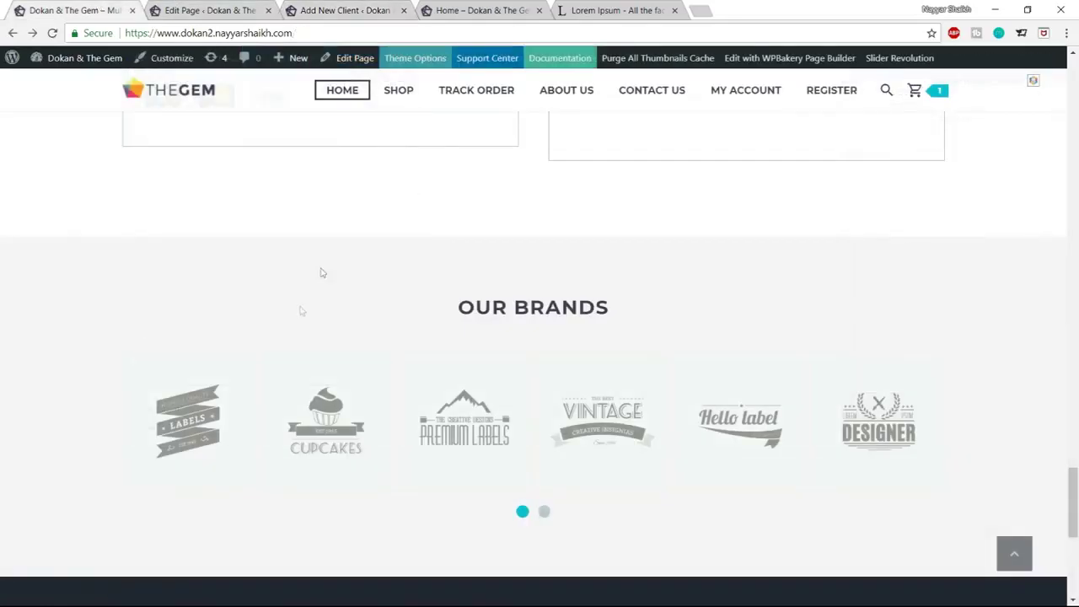
left_click(358, 5)
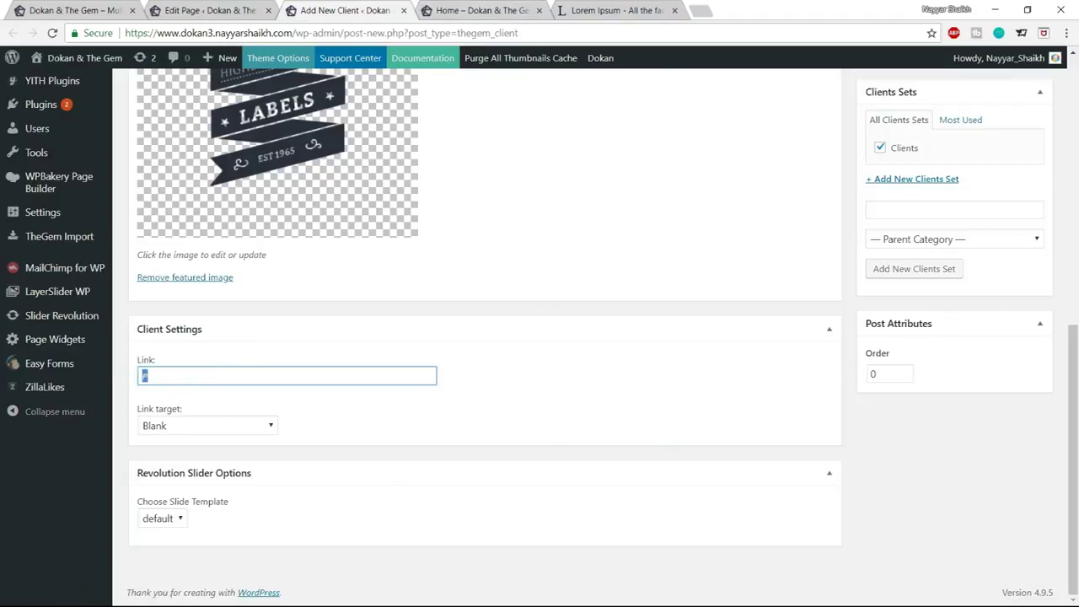
scroll(517, 438, "up", 4)
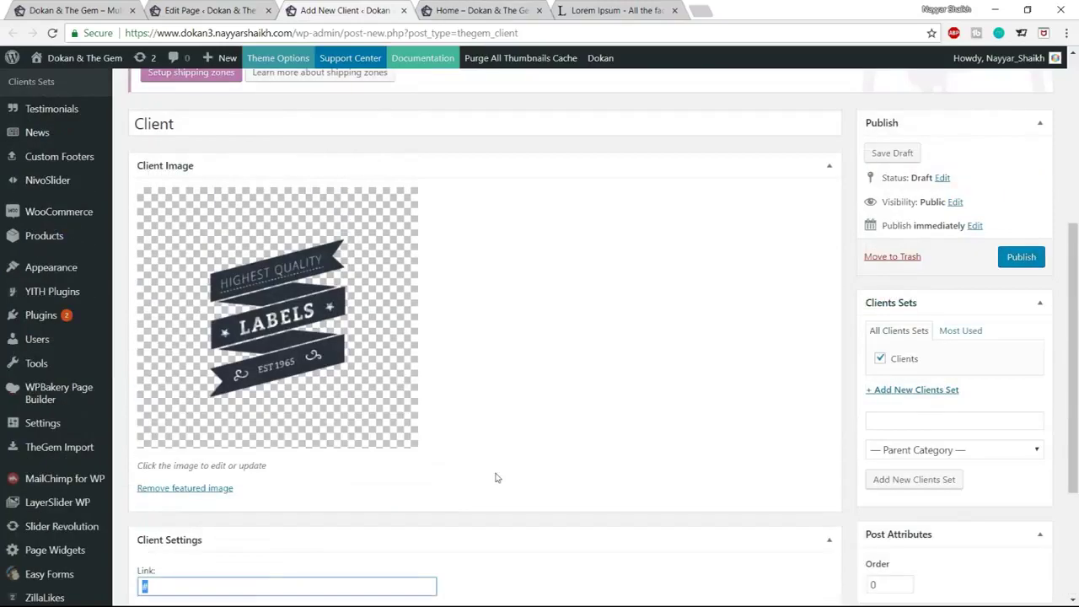
left_click(1022, 326)
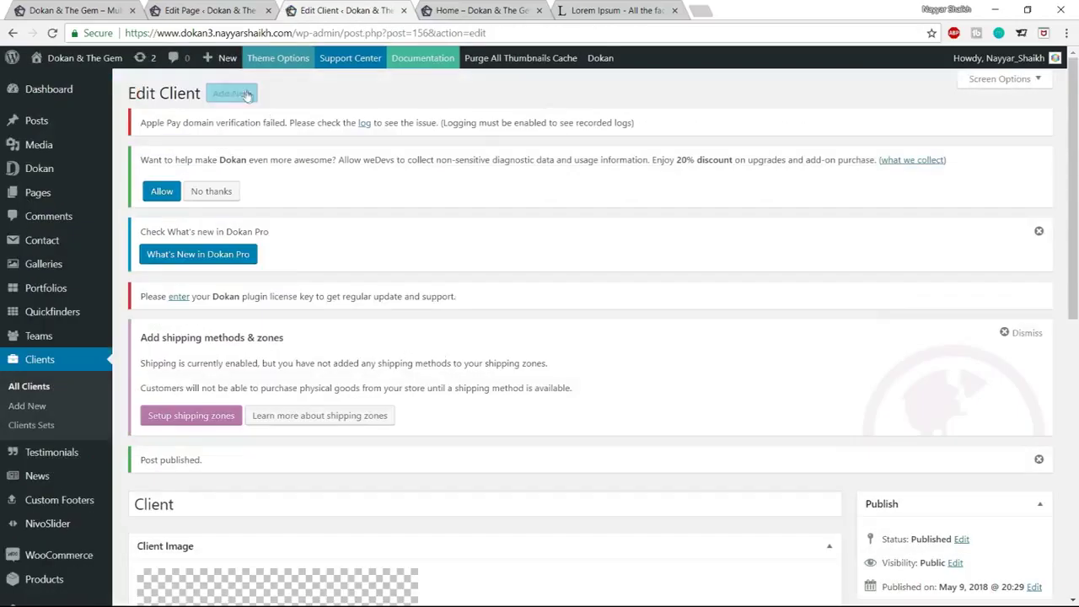
Publish Client2 with the Cupcakes logo, filed under the Clients set
left_click(246, 95)
scroll(173, 396, "down", 2)
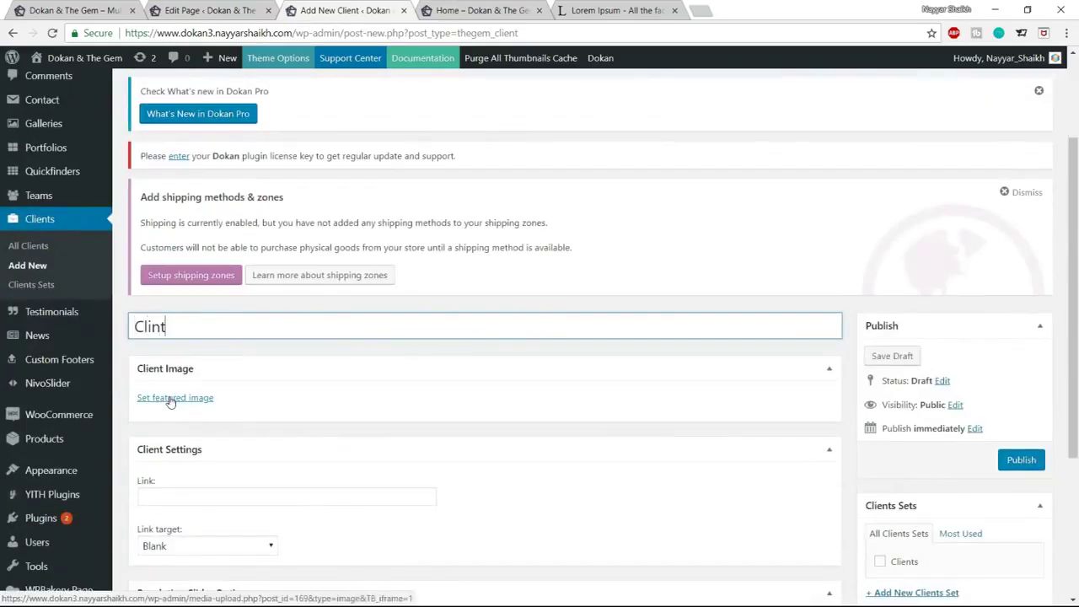
key("BackSpace")
key("BackSpace")
key("BackSpace")
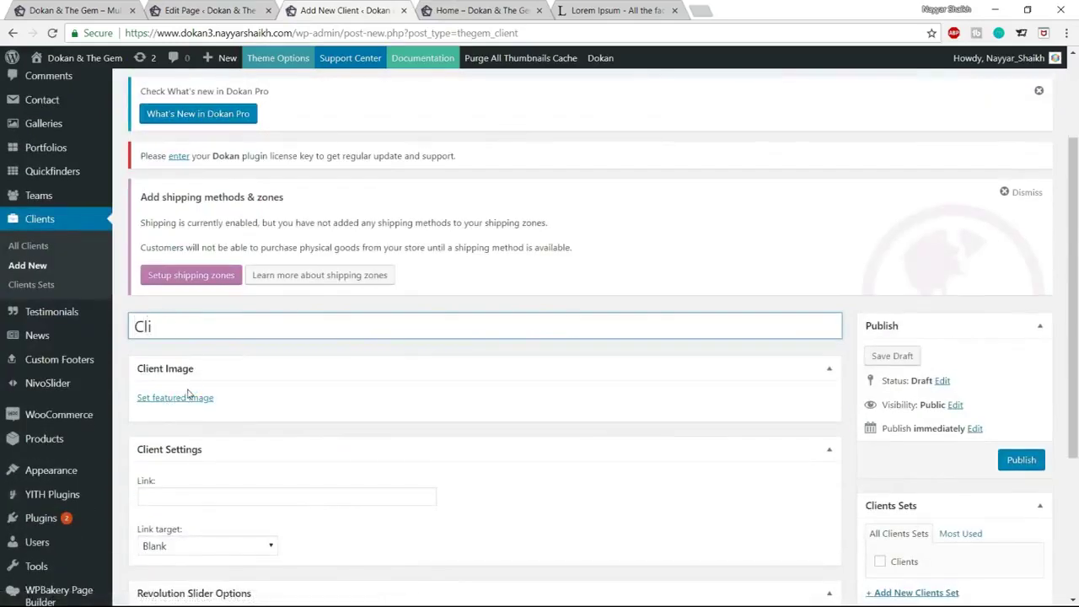
scroll(189, 394, "down", 2)
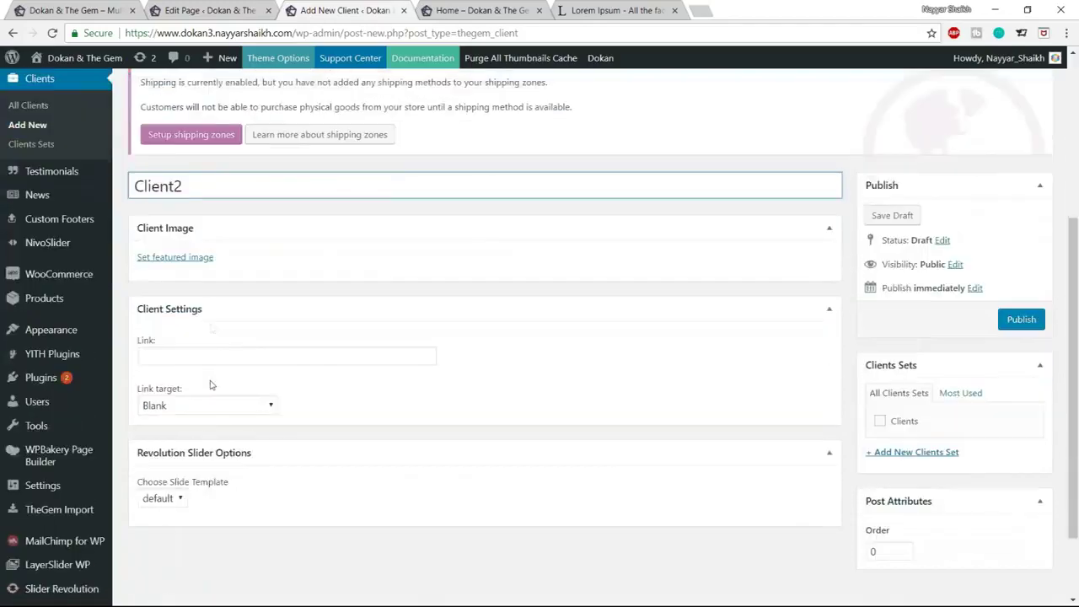
left_click(176, 256)
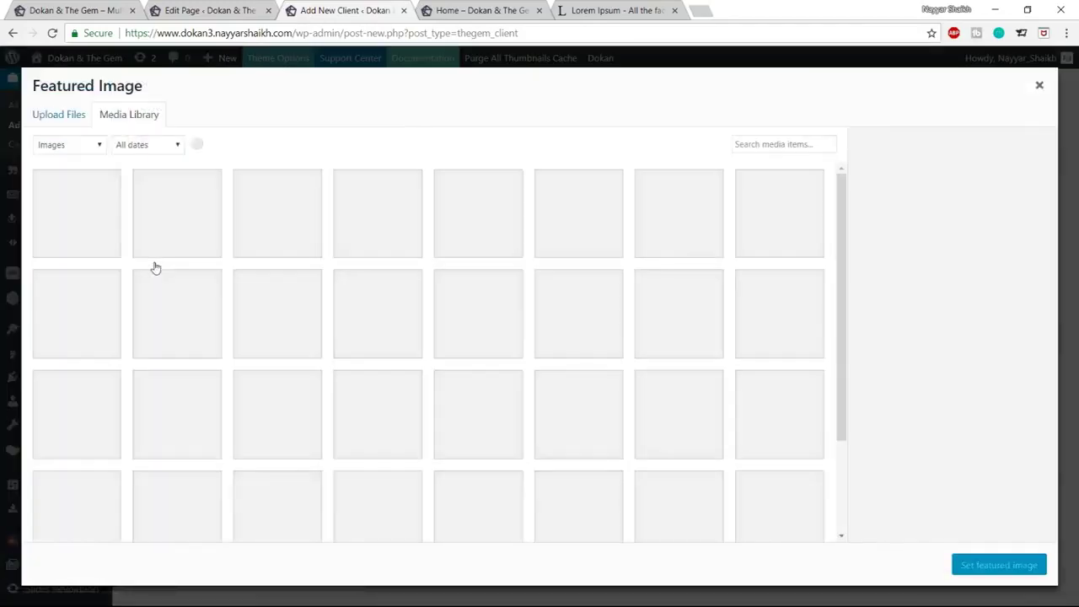
left_click(278, 314)
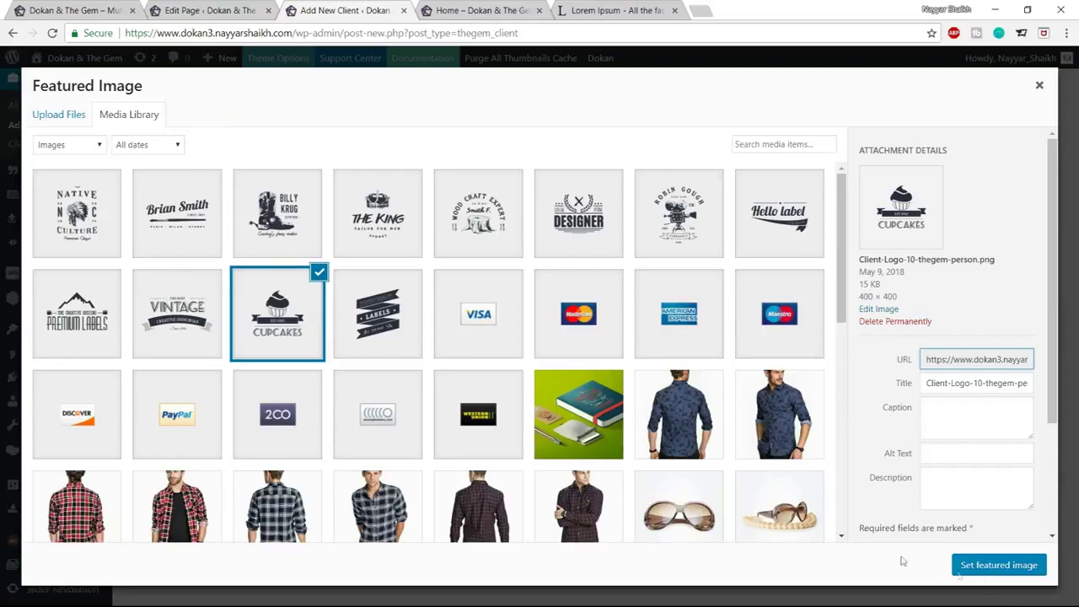
left_click(1006, 567)
left_click(881, 423)
scroll(600, 430, "down", 3)
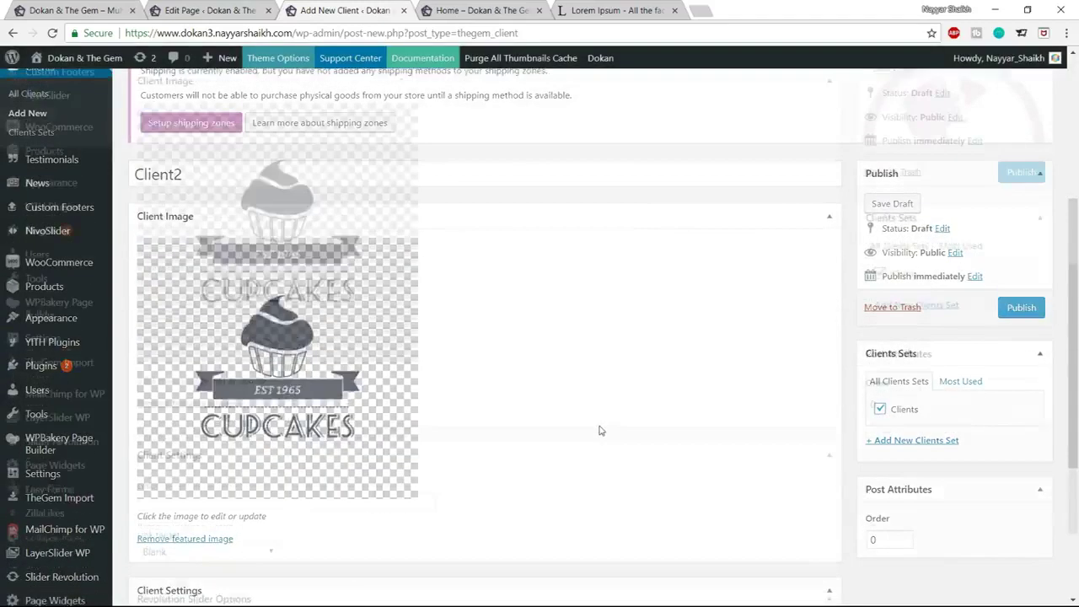
left_click(264, 444)
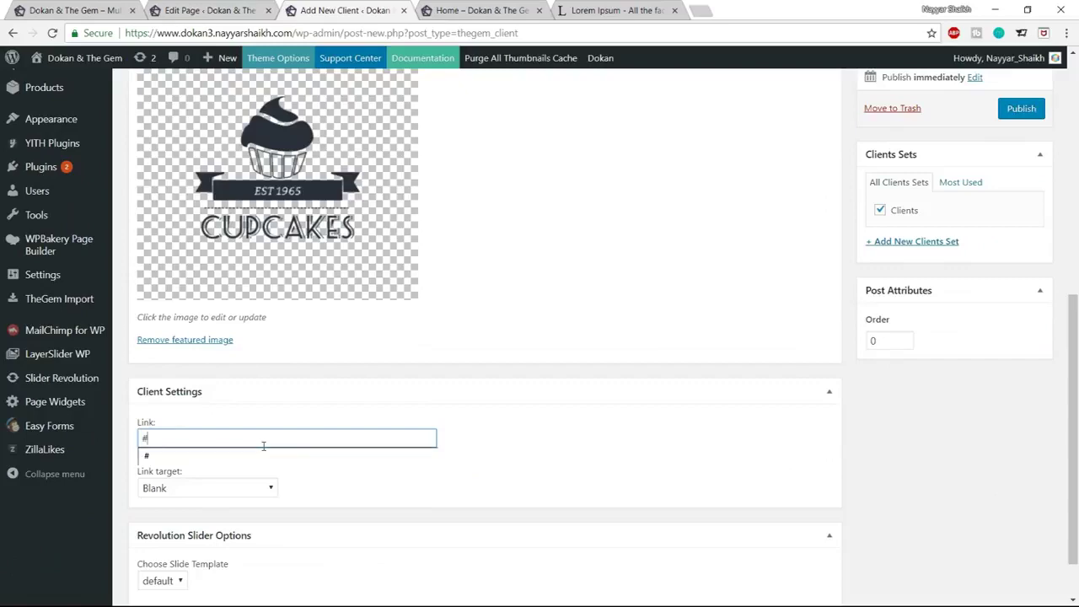
scroll(887, 424, "up", 4)
left_click(1037, 391)
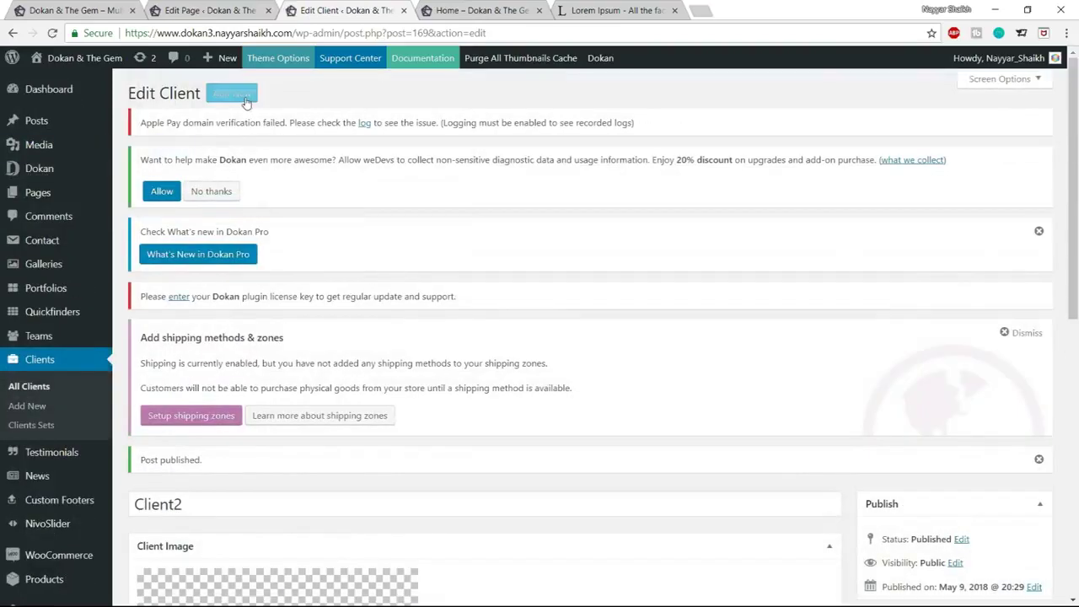
Publish Client3 with the Vintage logo, link '#', filed under the Clients set
left_click(246, 100)
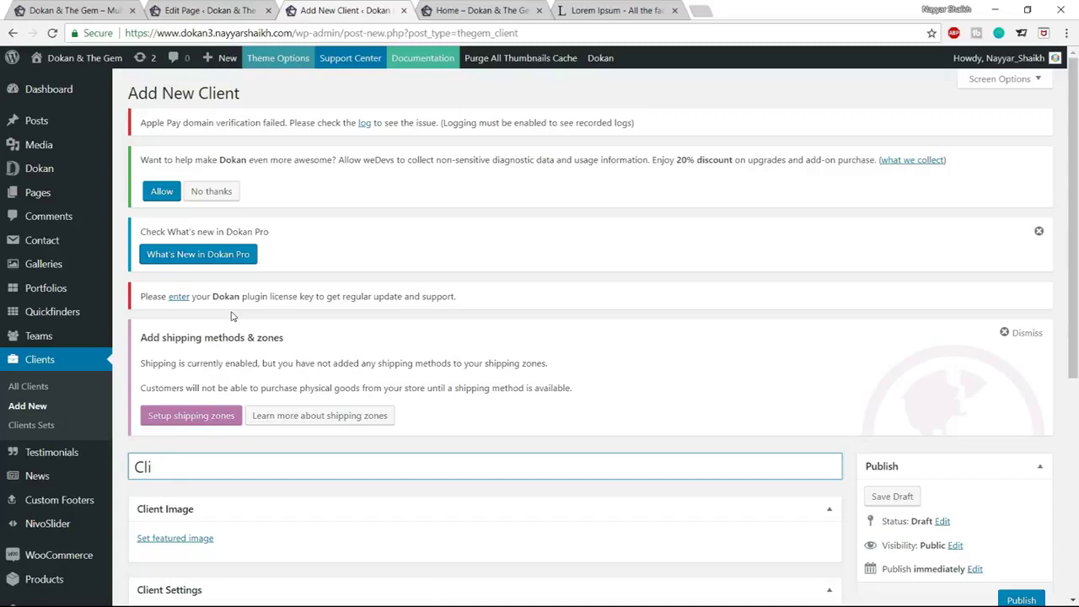
scroll(222, 301, "down", 3)
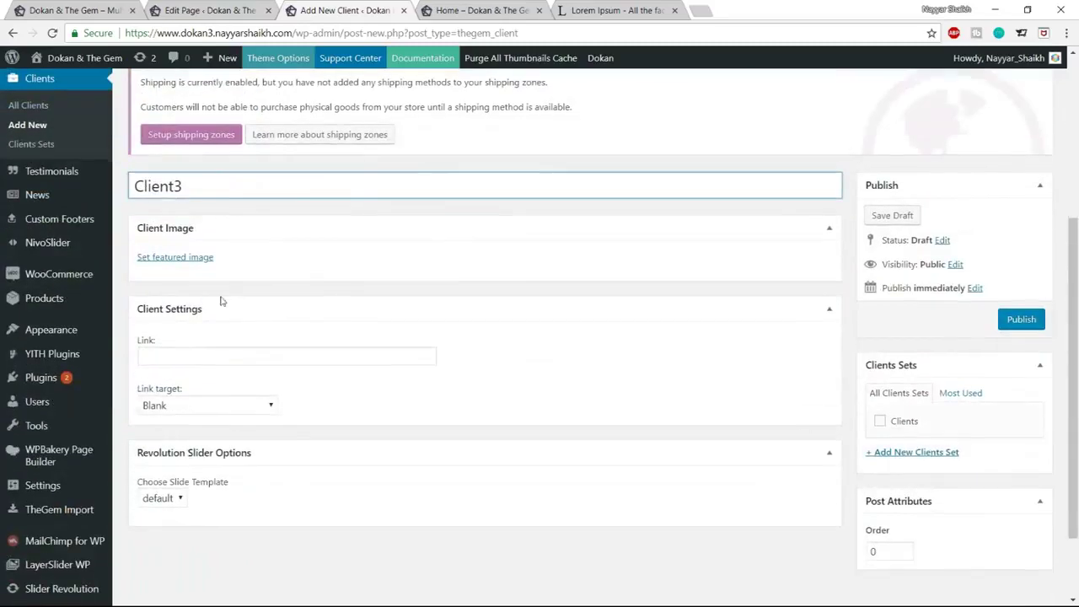
left_click(200, 257)
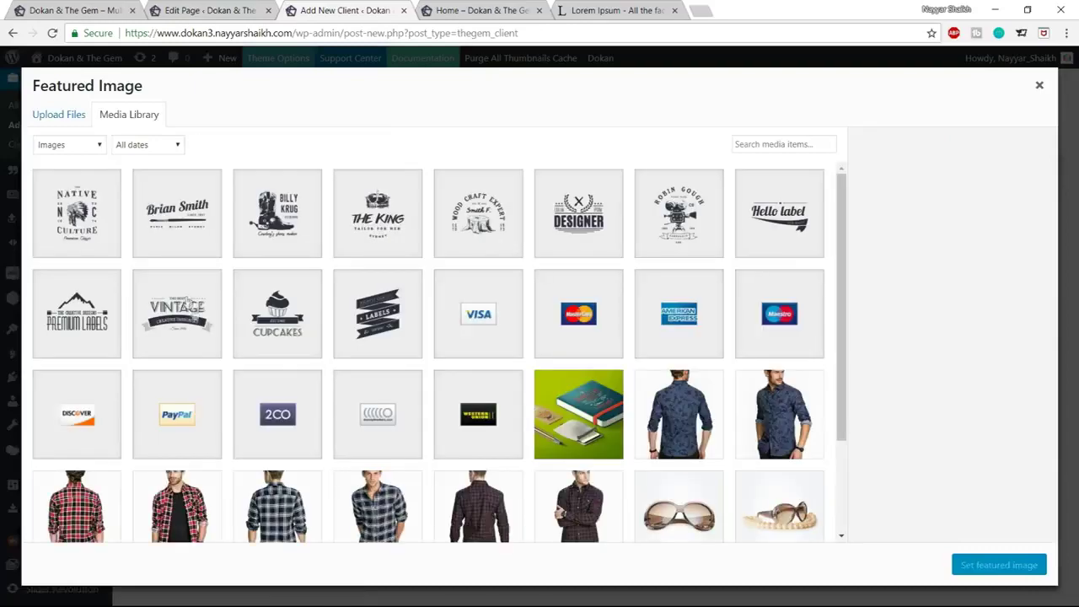
left_click(189, 307)
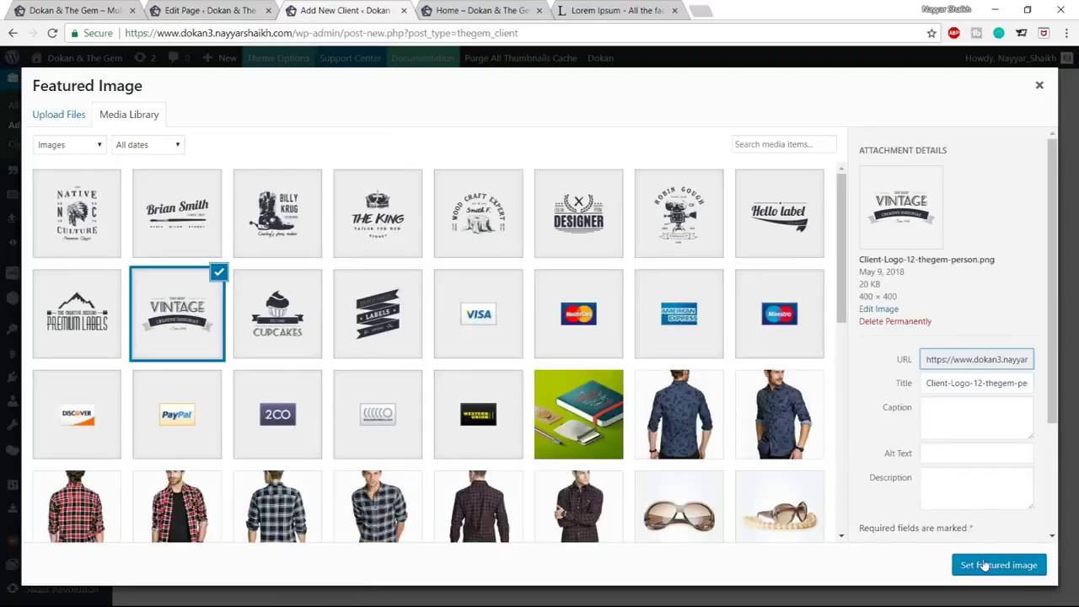
left_click(985, 564)
left_click(893, 424)
scroll(377, 446, "down", 3)
left_click(246, 376)
left_click(224, 396)
scroll(955, 419, "up", 3)
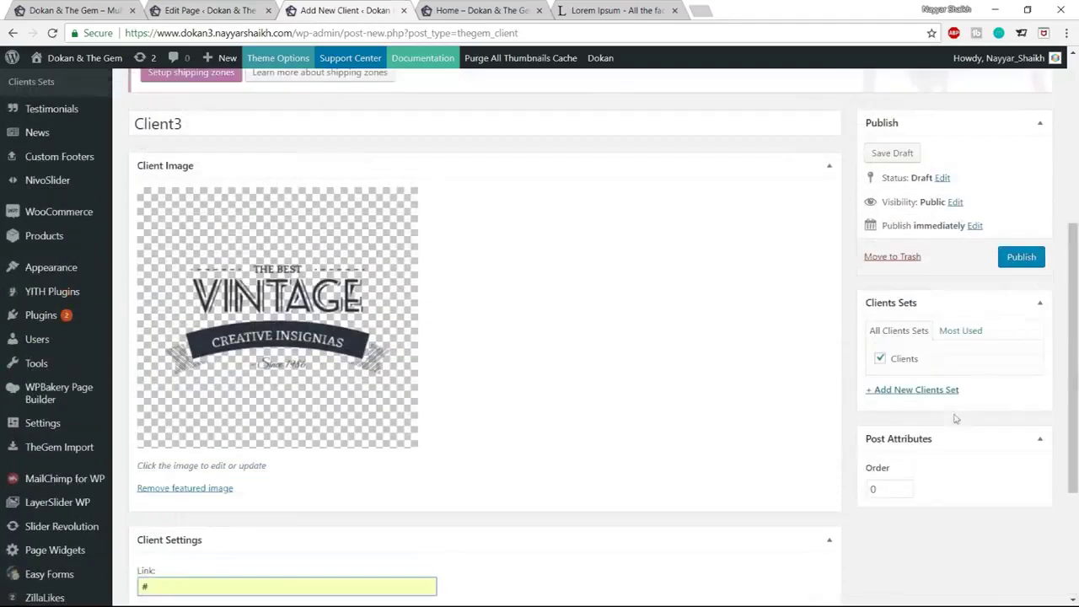
left_click(1020, 260)
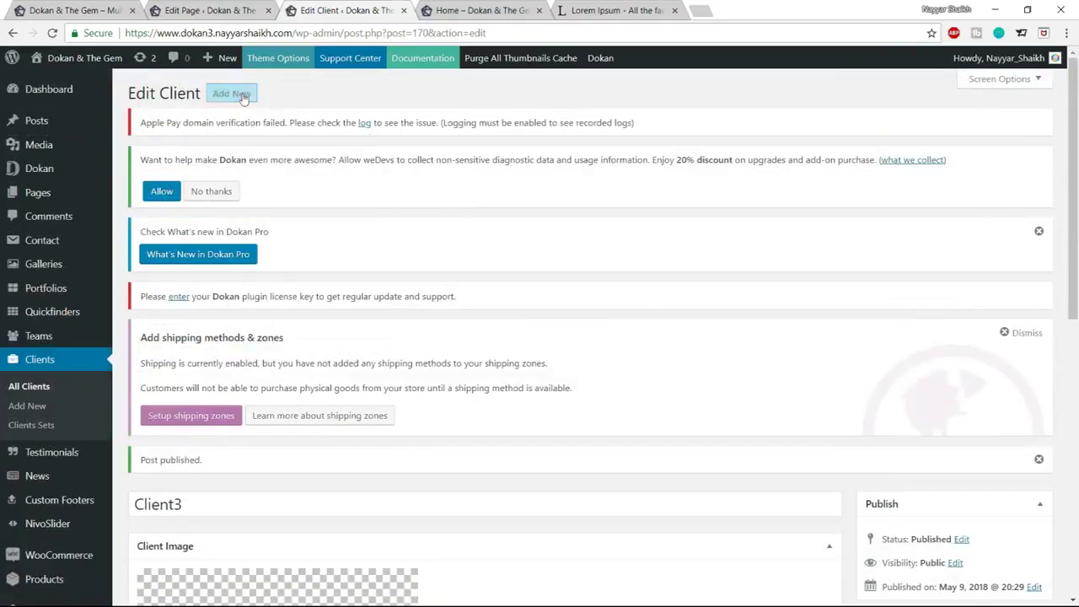
Publish a new client Client4 with the Premium Labels logo as featured image and link #
left_click(242, 94)
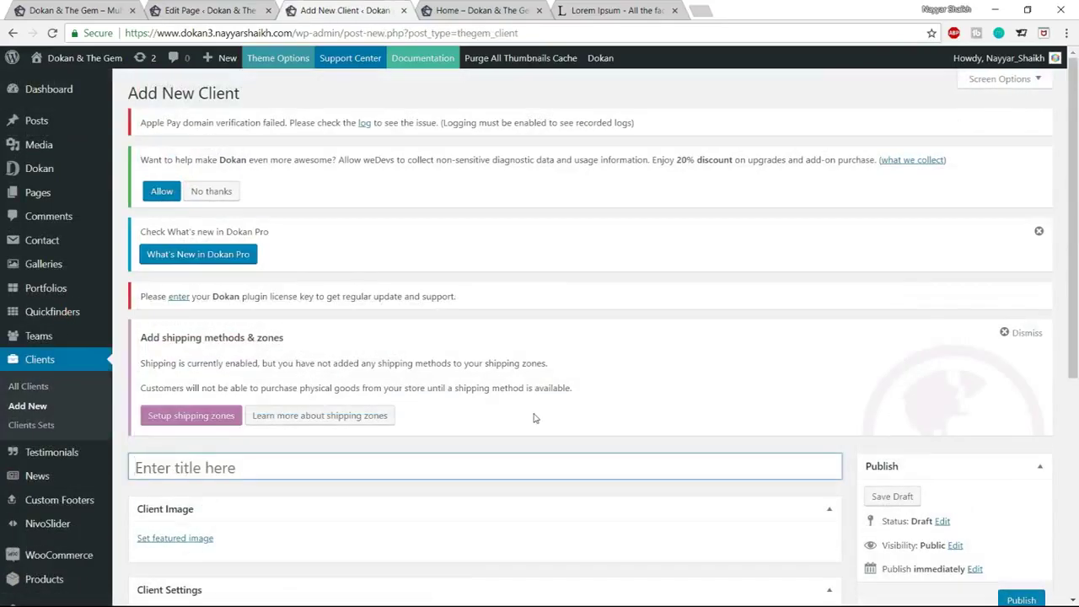
scroll(534, 418, "down", 1)
type("Client4")
scroll(534, 418, "down", 4)
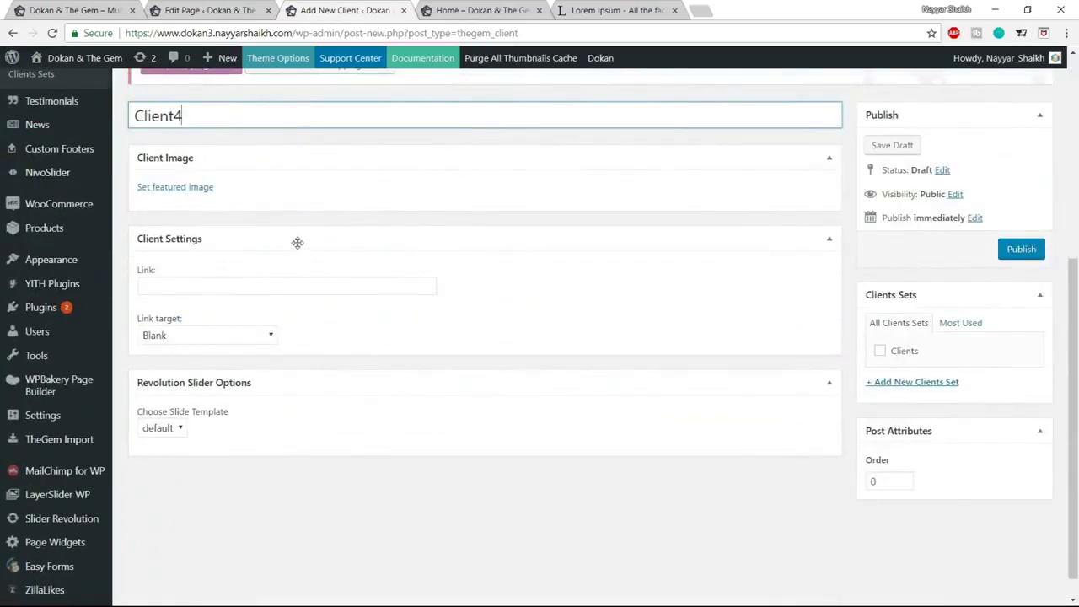
left_click(176, 188)
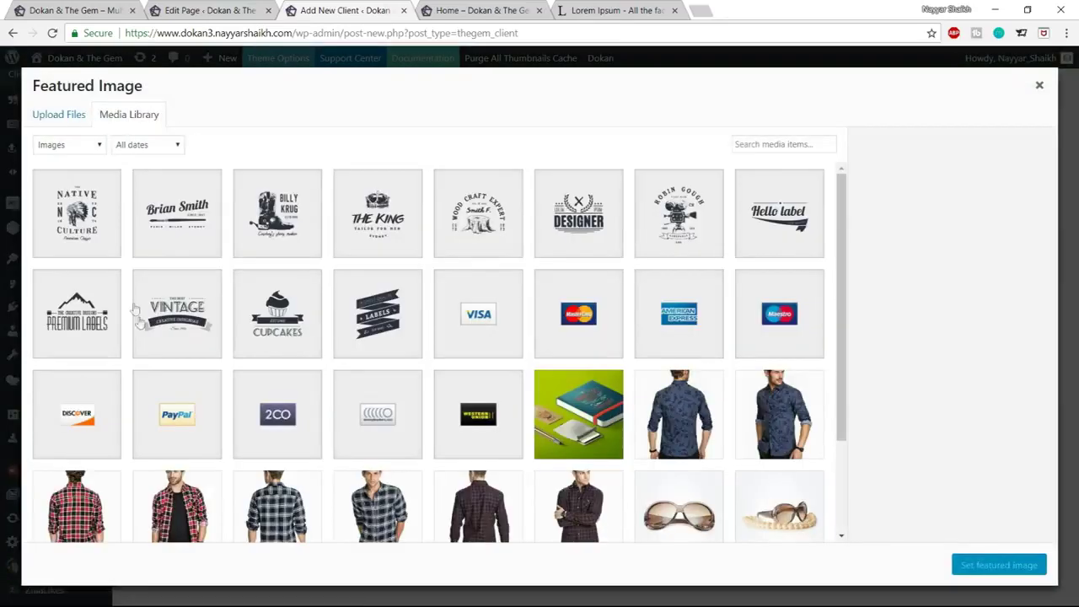
left_click(59, 310)
left_click(987, 572)
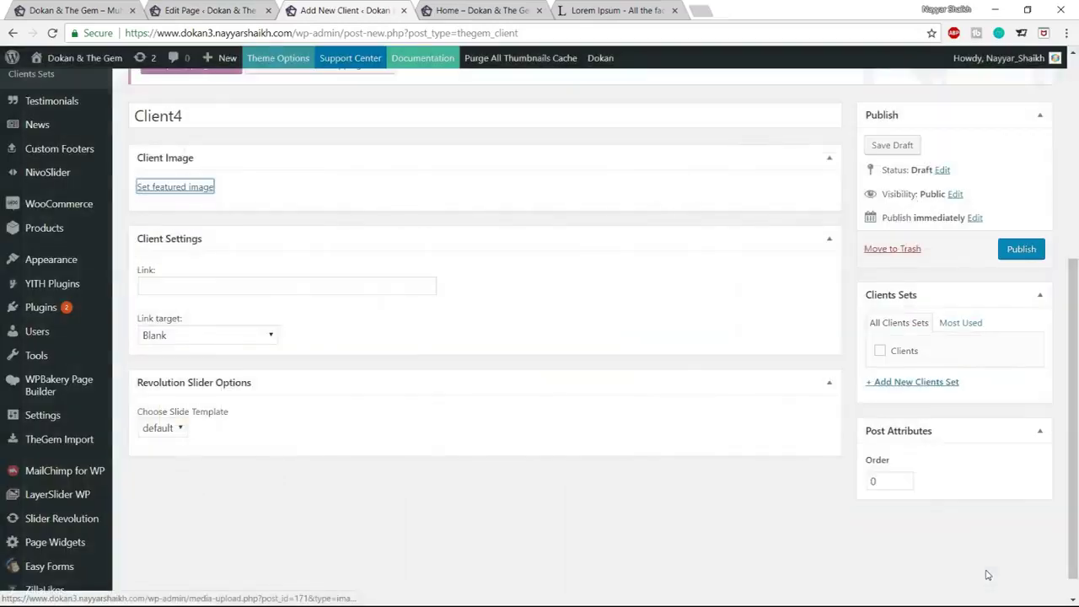
scroll(199, 441, "down", 3)
left_click(199, 441)
left_click(168, 454)
left_click(1021, 109)
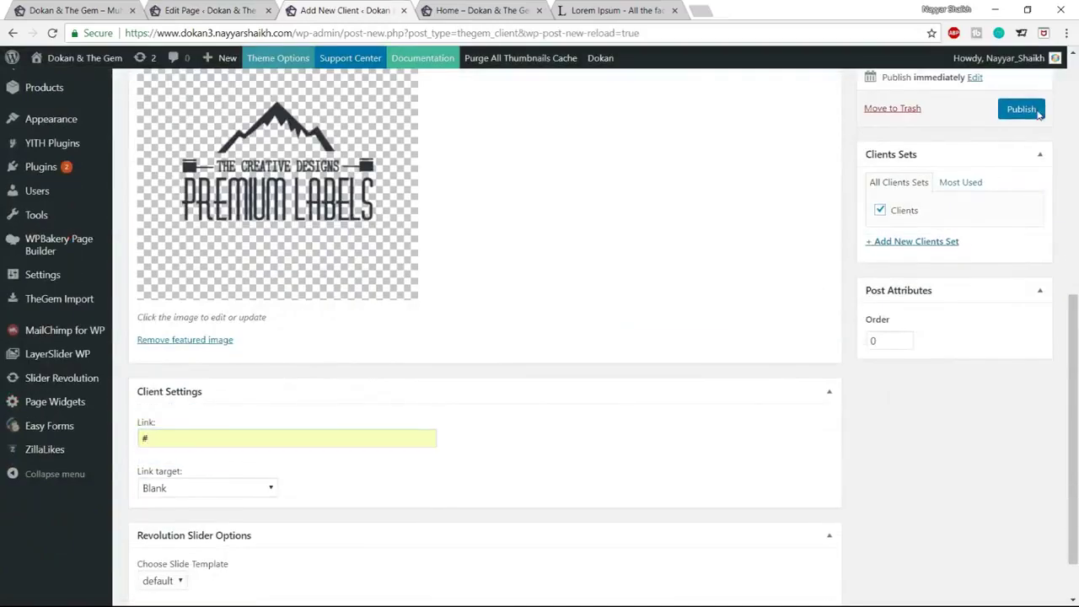
Page back and forth through the Our Brands carousel on the live home page
left_click(41, 7)
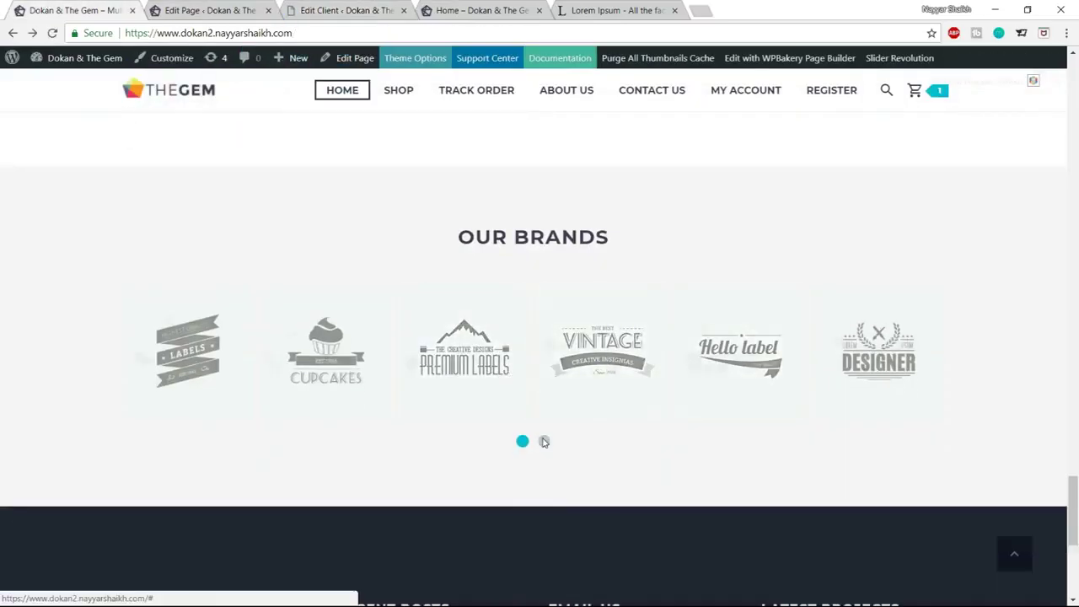
left_click(544, 439)
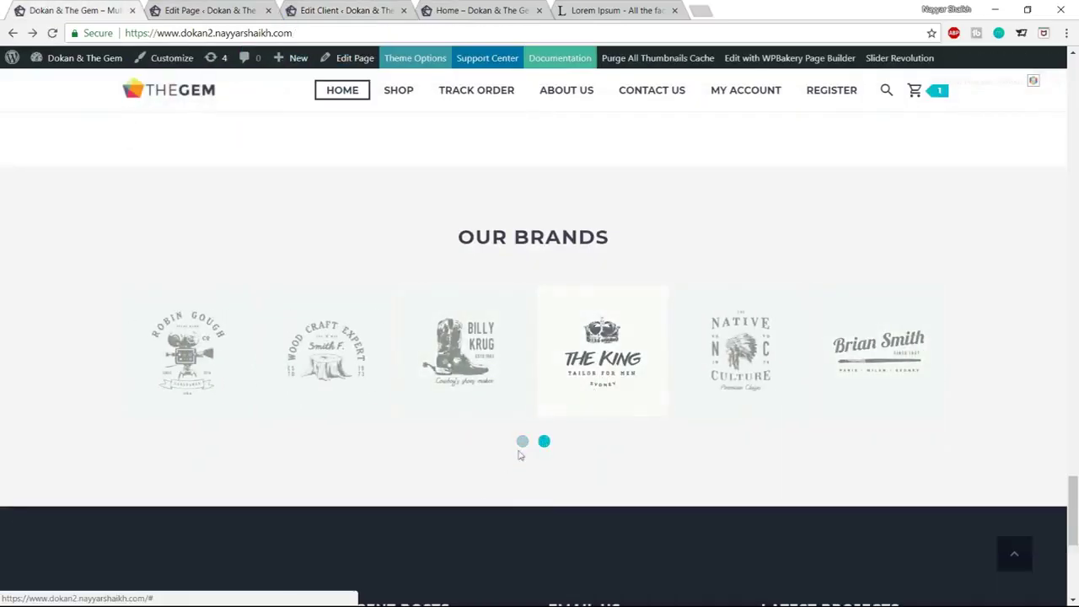
left_click(521, 441)
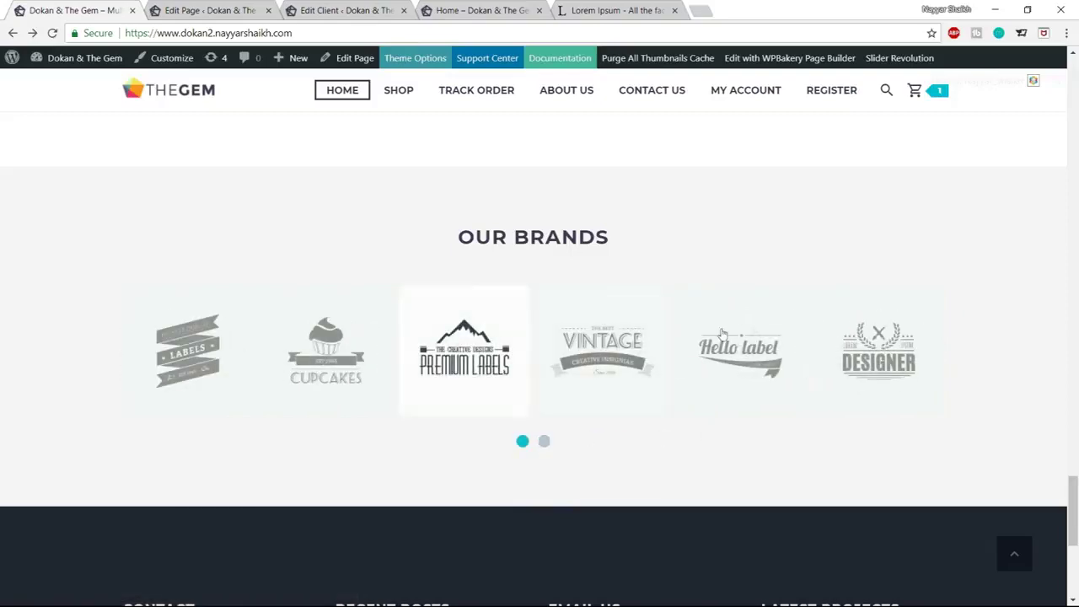
left_click(544, 441)
key("ctrl+Tab")
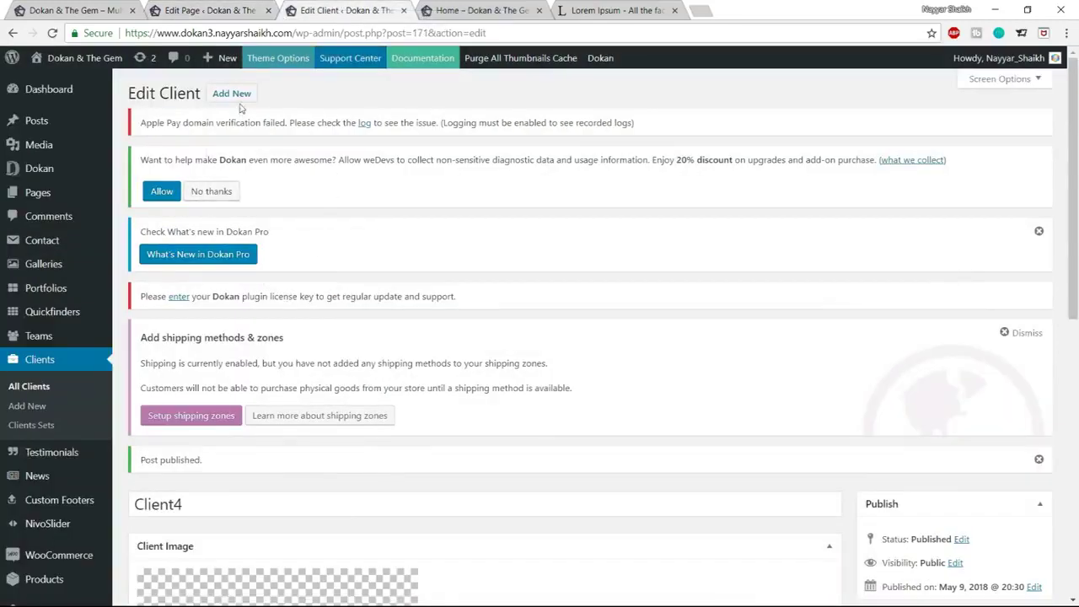
left_click(229, 91)
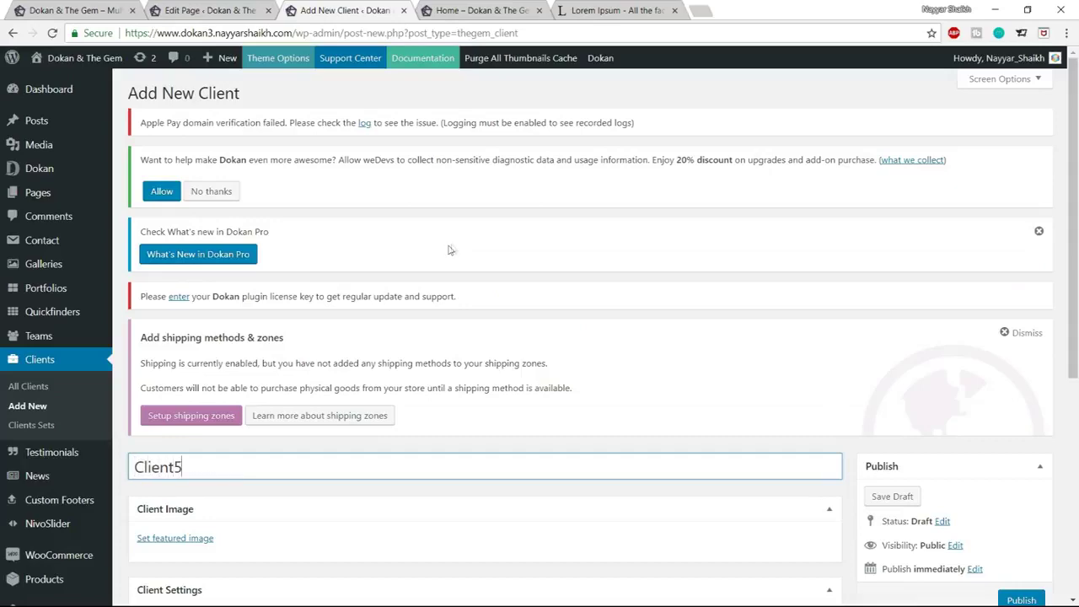
Publish Client5 with the Hello label logo as featured image and a # link
scroll(449, 249, "down", 3)
left_click(176, 257)
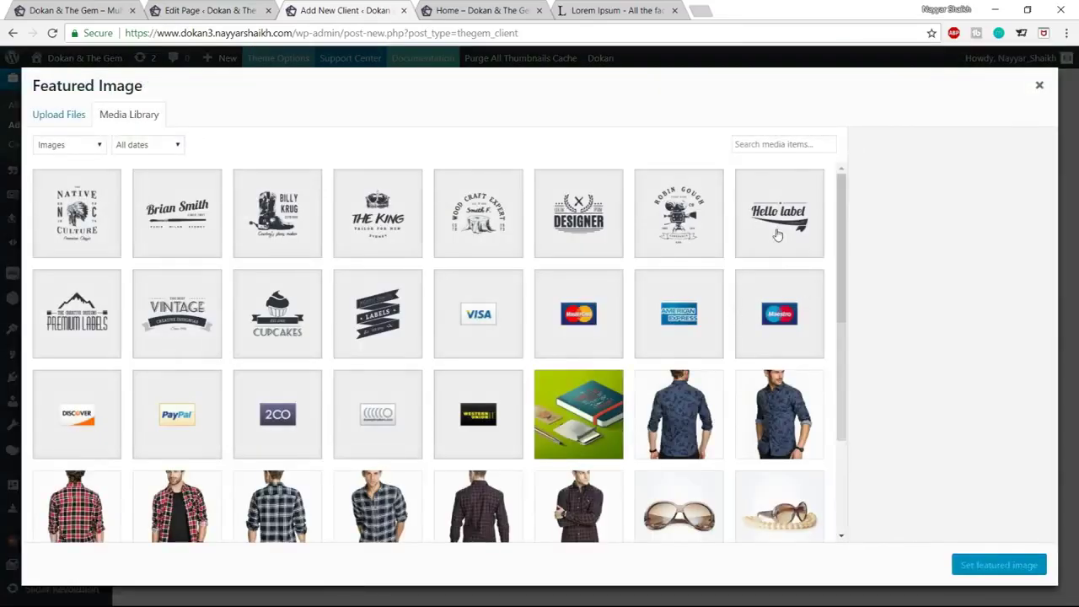
left_click(777, 229)
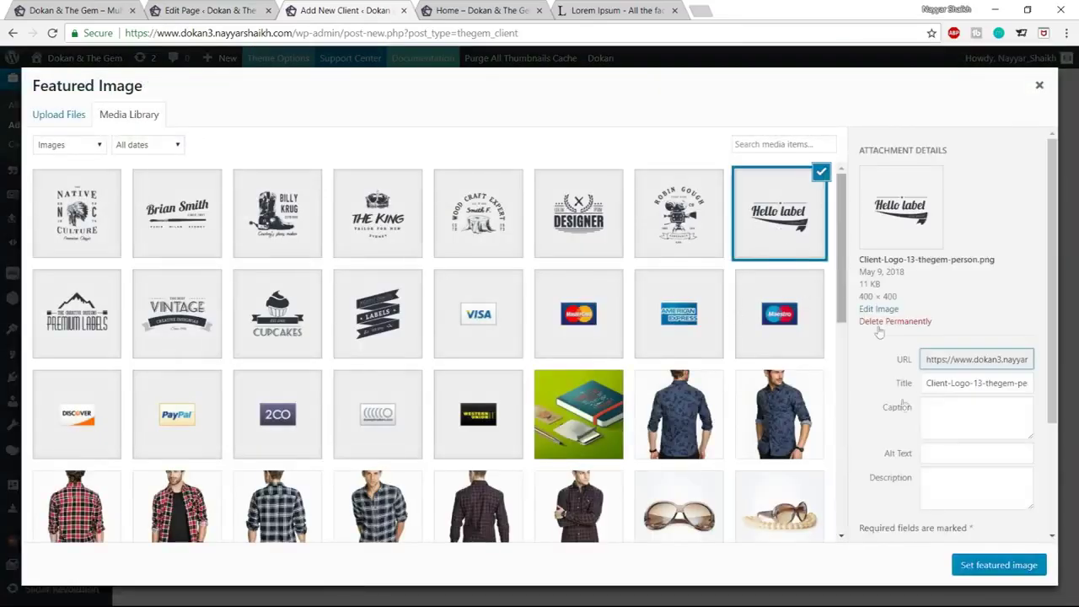
left_click(987, 563)
scroll(898, 438, "down", 1)
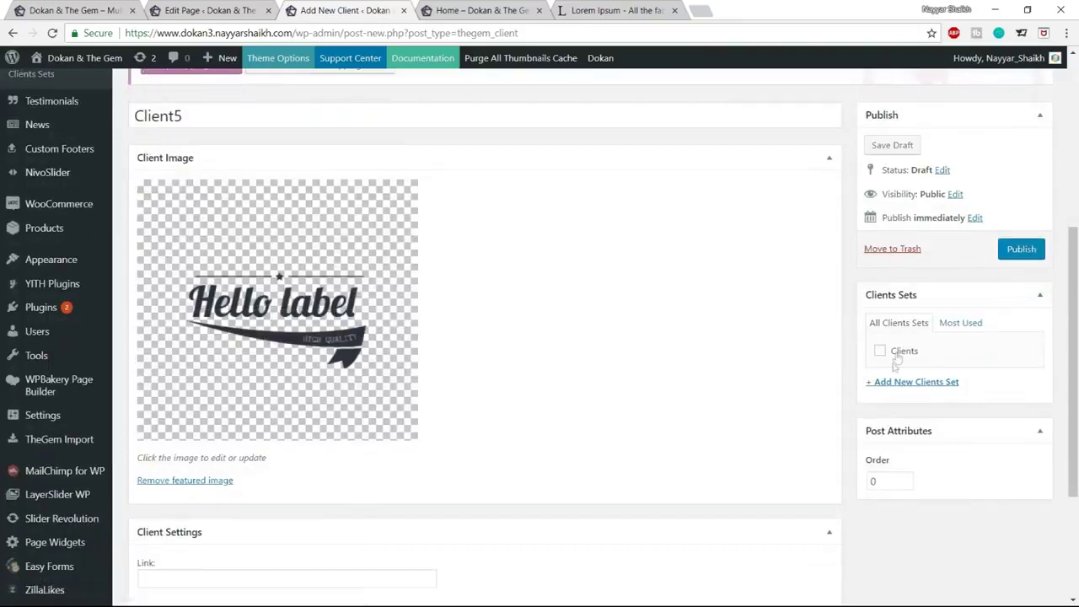
scroll(958, 363, "down", 1)
left_click(205, 509)
left_click(197, 532)
left_click(1021, 179)
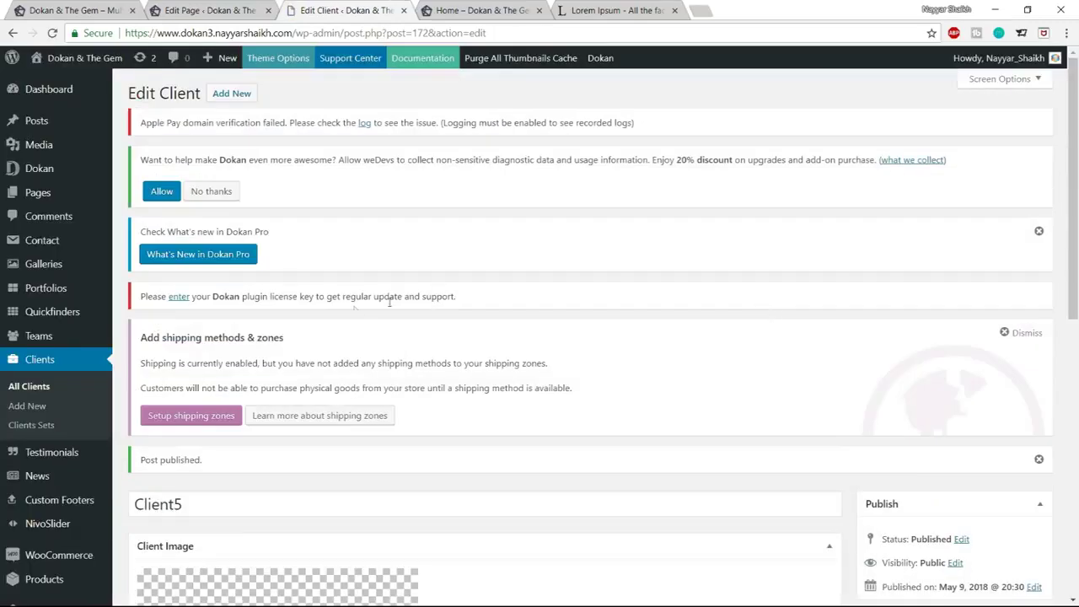
left_click(231, 94)
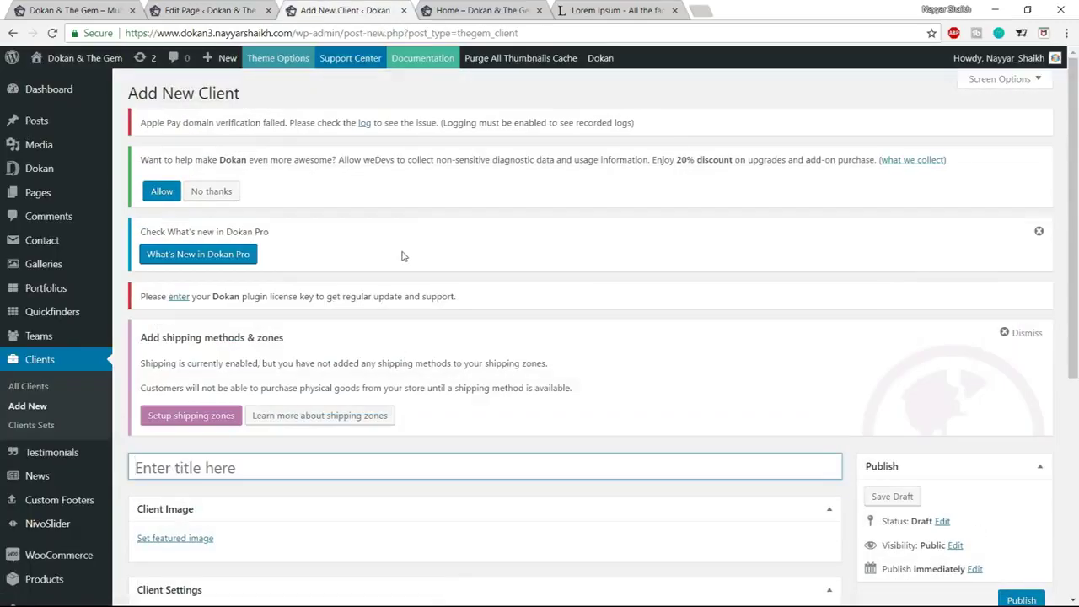
Publish Client6 with the Robin Gough logo as featured image and link #
type("Client6")
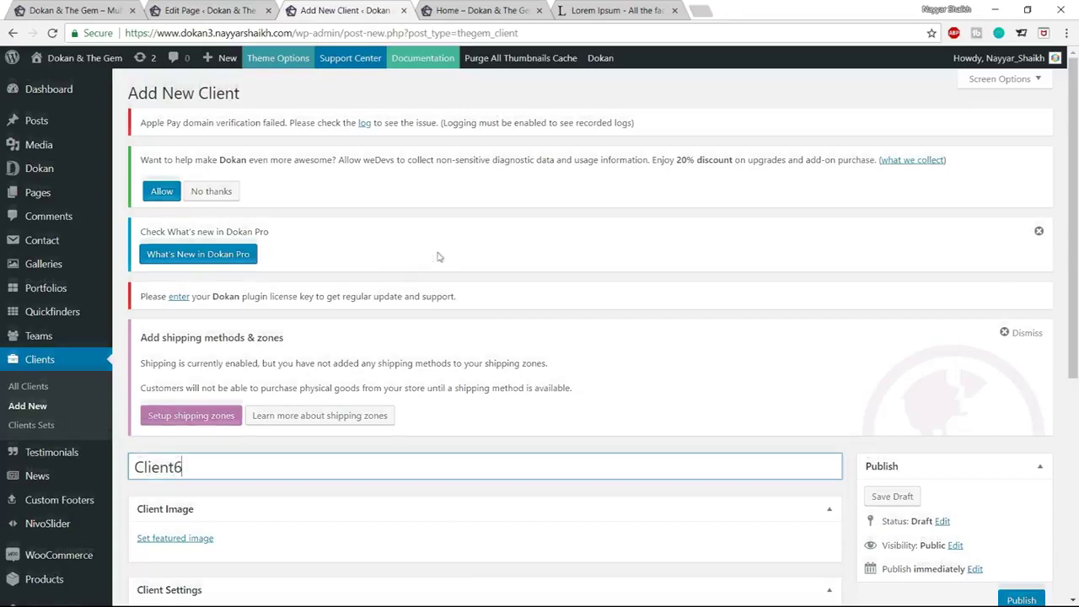
scroll(438, 256, "down", 3)
left_click(174, 256)
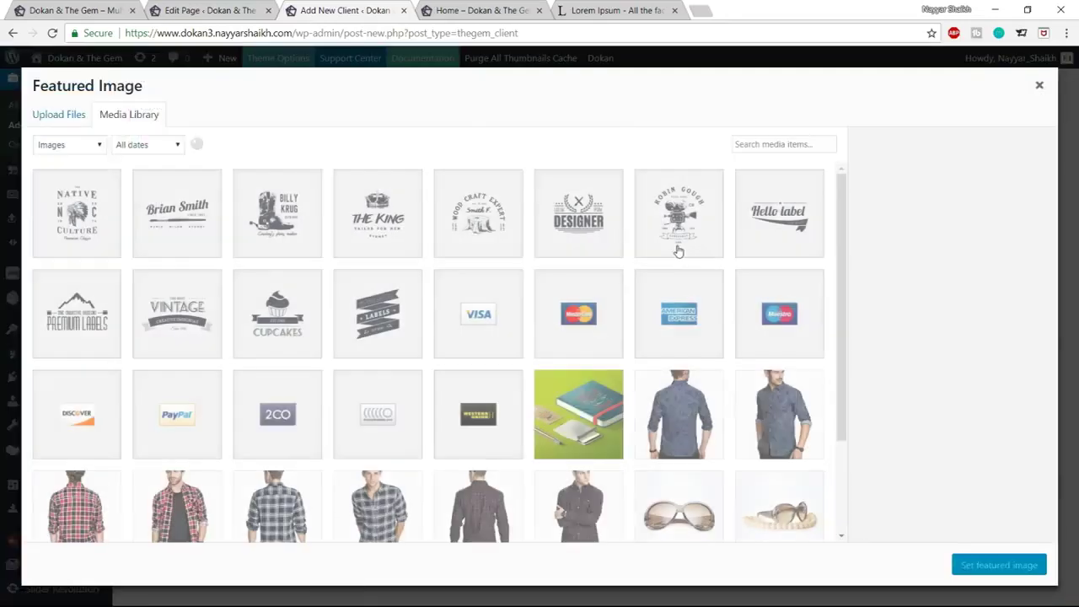
left_click(673, 244)
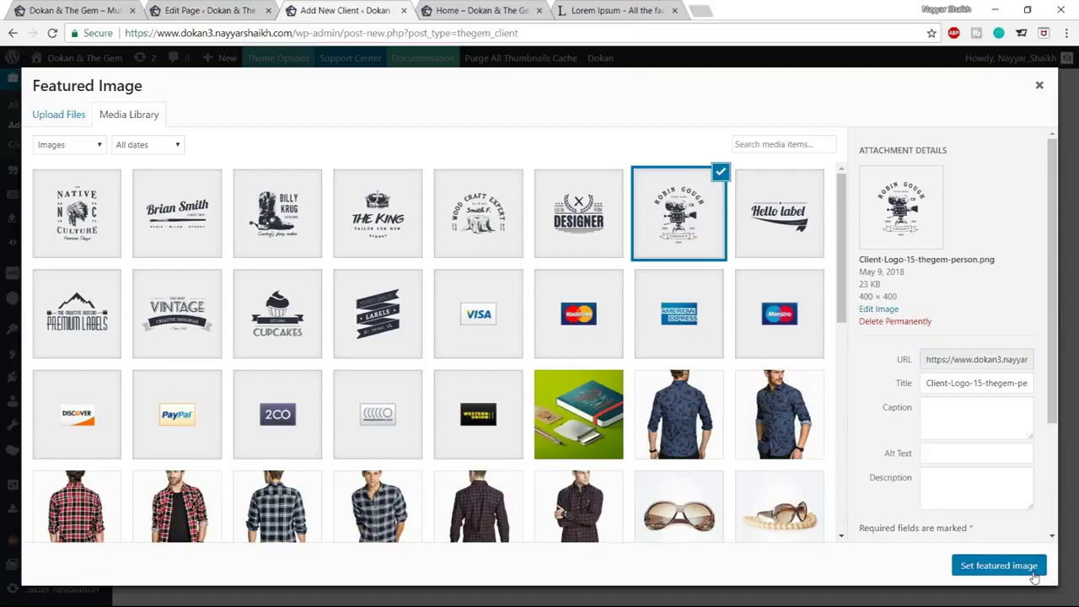
left_click(1030, 570)
scroll(185, 578, "down", 1)
left_click(196, 577)
left_click(149, 597)
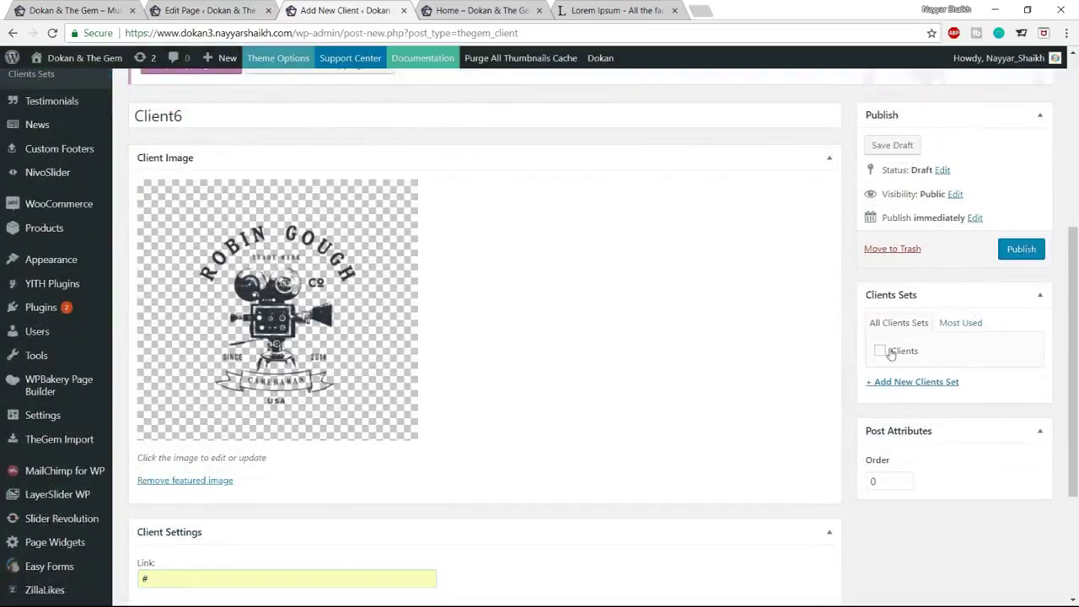
left_click(1042, 250)
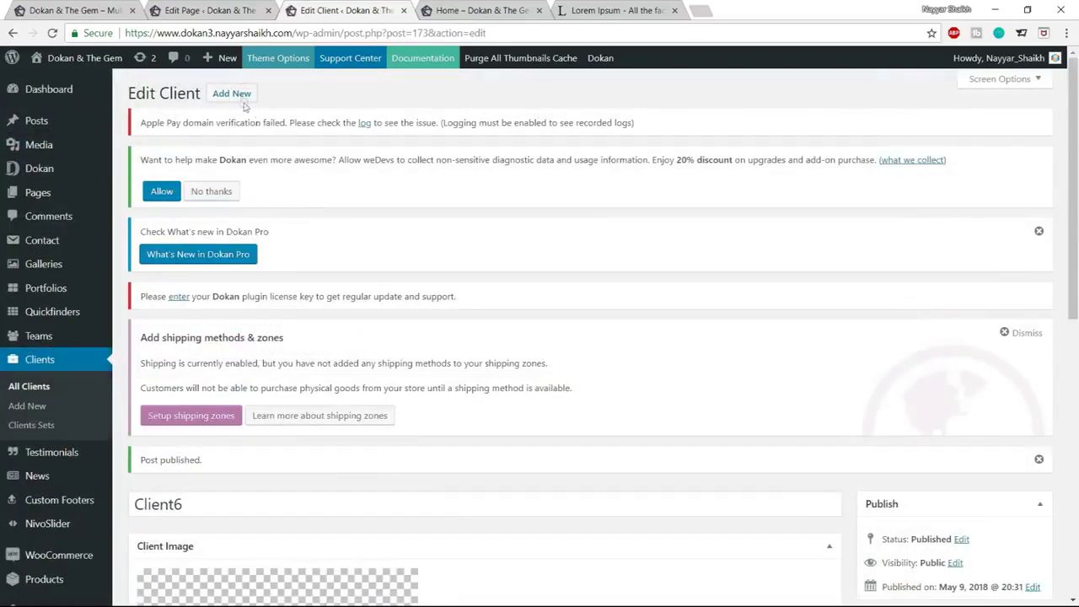
Publish Client7 with the Wood Craft Expert logo, link #, in the Clients set
left_click(237, 95)
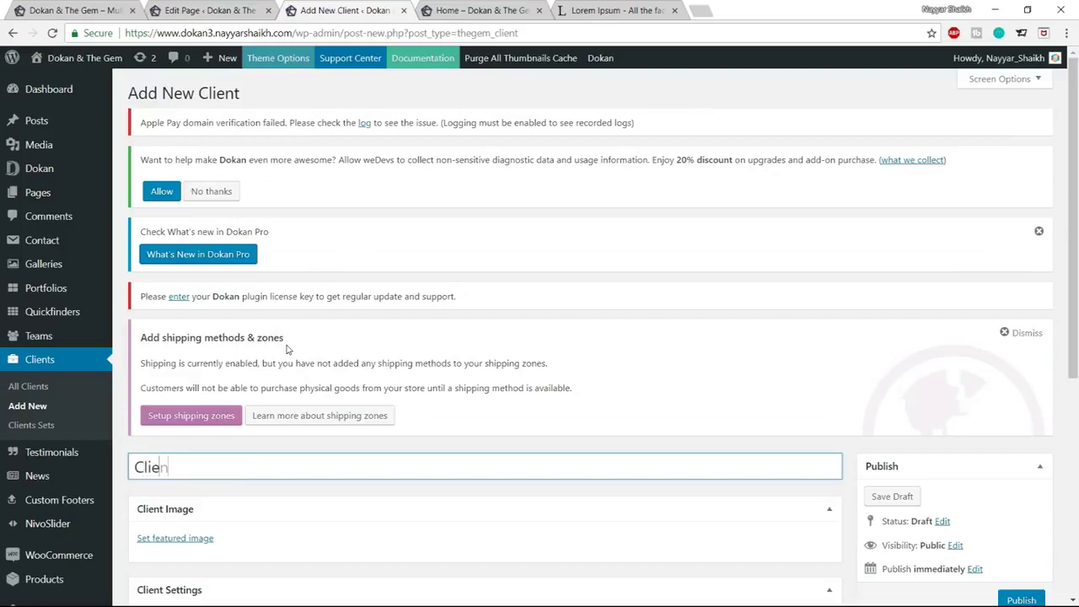
scroll(286, 348, "down", 3)
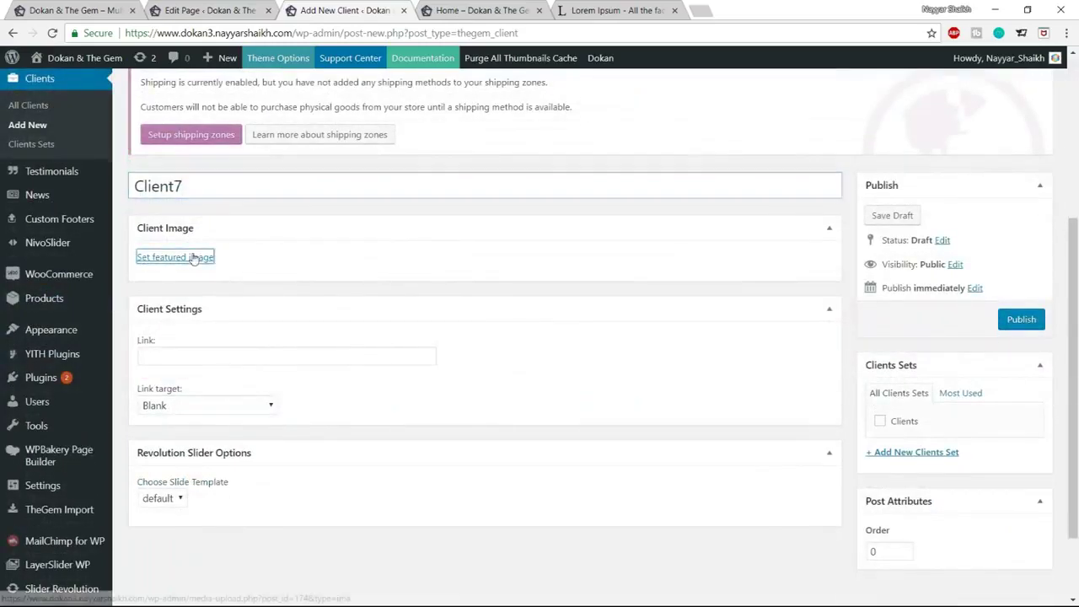
left_click(202, 260)
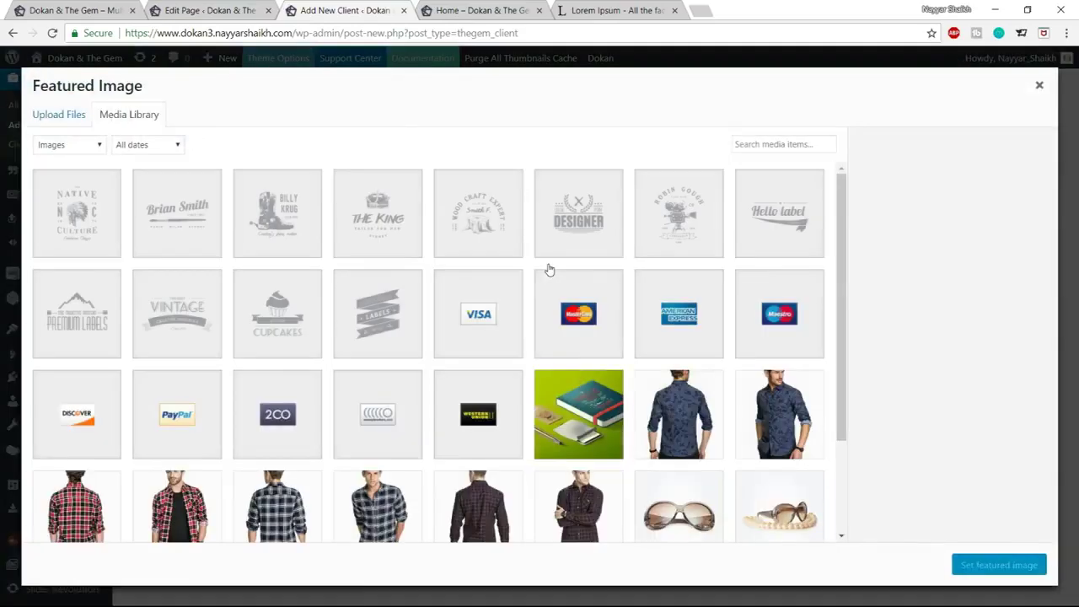
left_click(504, 224)
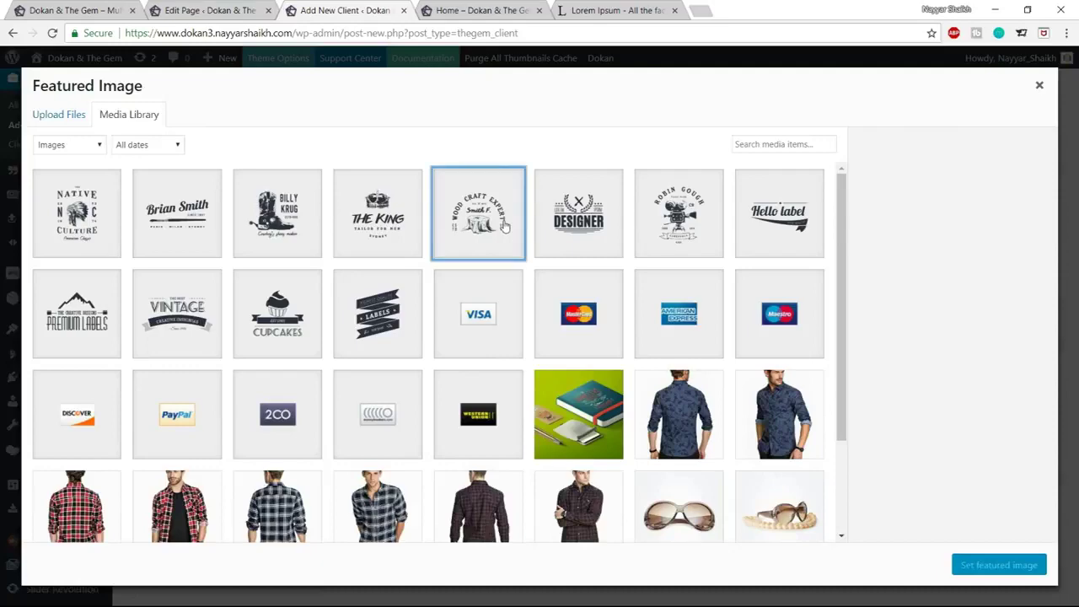
left_click(982, 566)
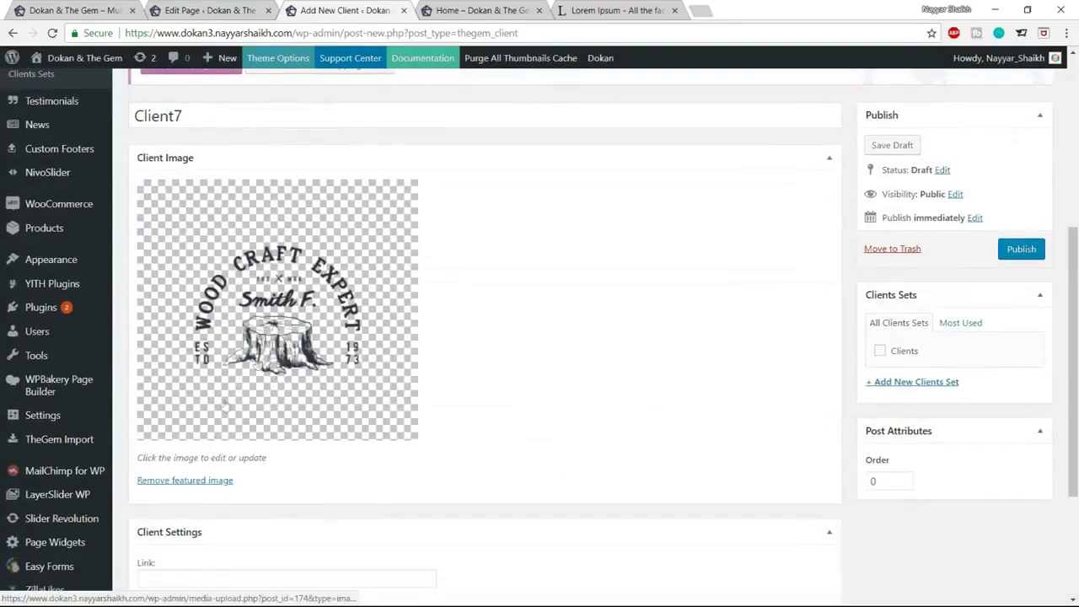
left_click(186, 579)
left_click(199, 585)
left_click(202, 595)
left_click(904, 349)
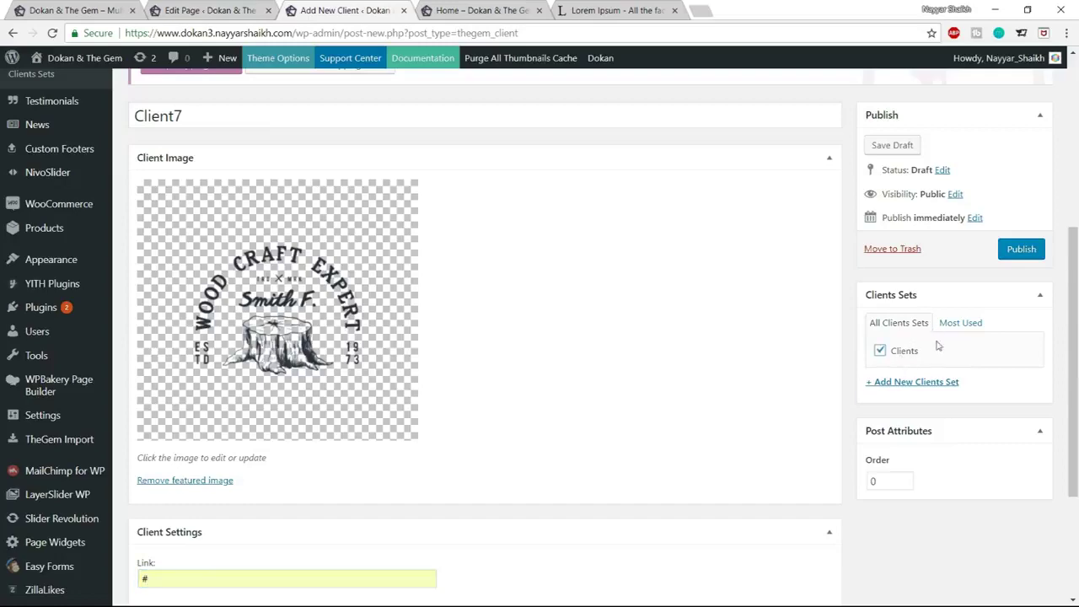
left_click(1021, 249)
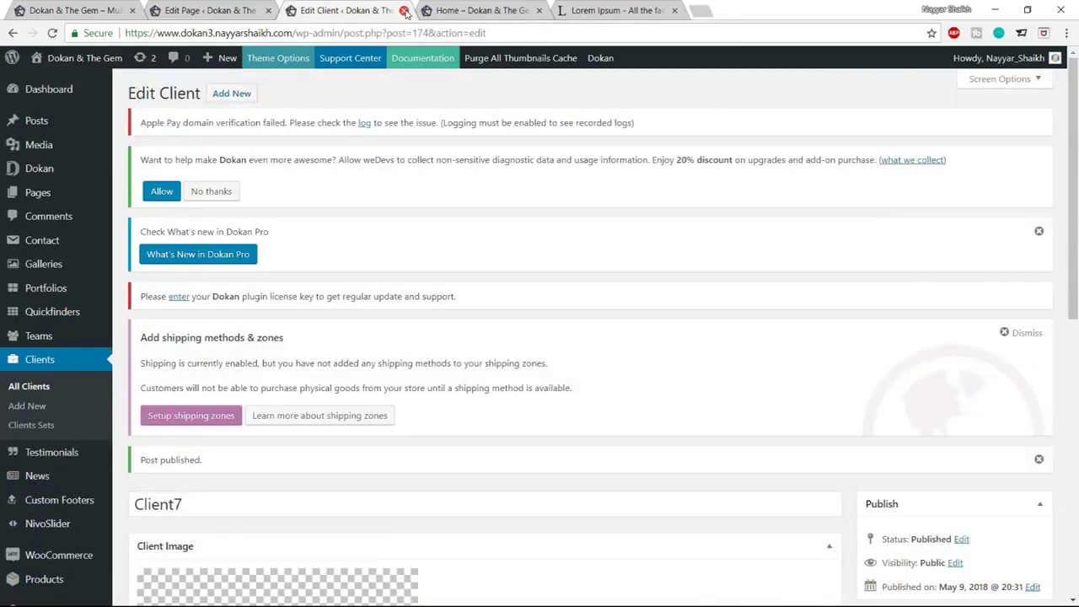
left_click(405, 10)
Reload the Home page editor to pick up the new clients and locate the OUR BRANDS row
left_click(189, 8)
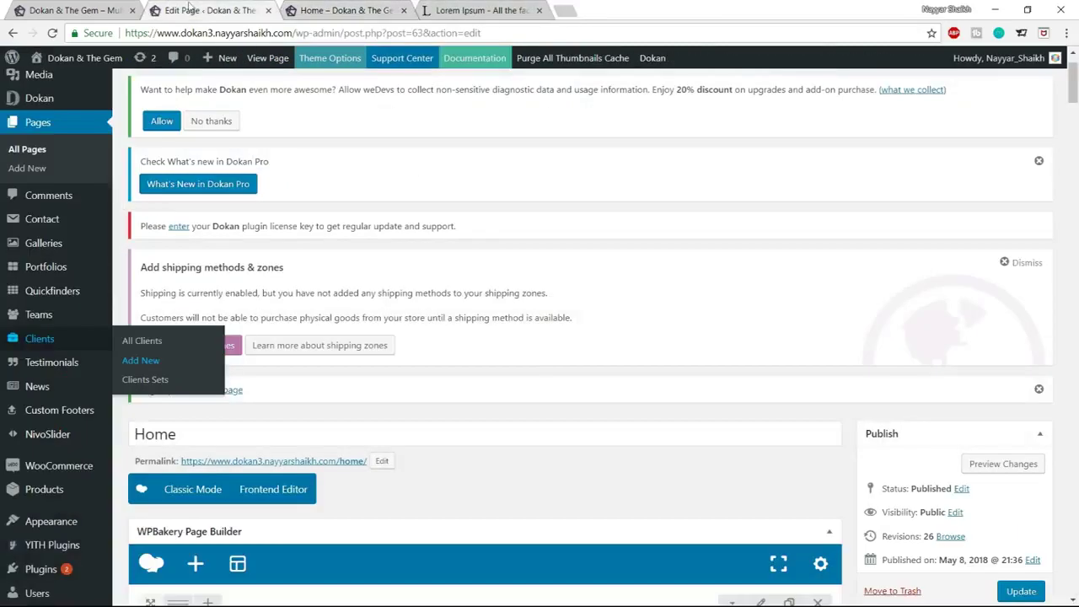
left_click(52, 34)
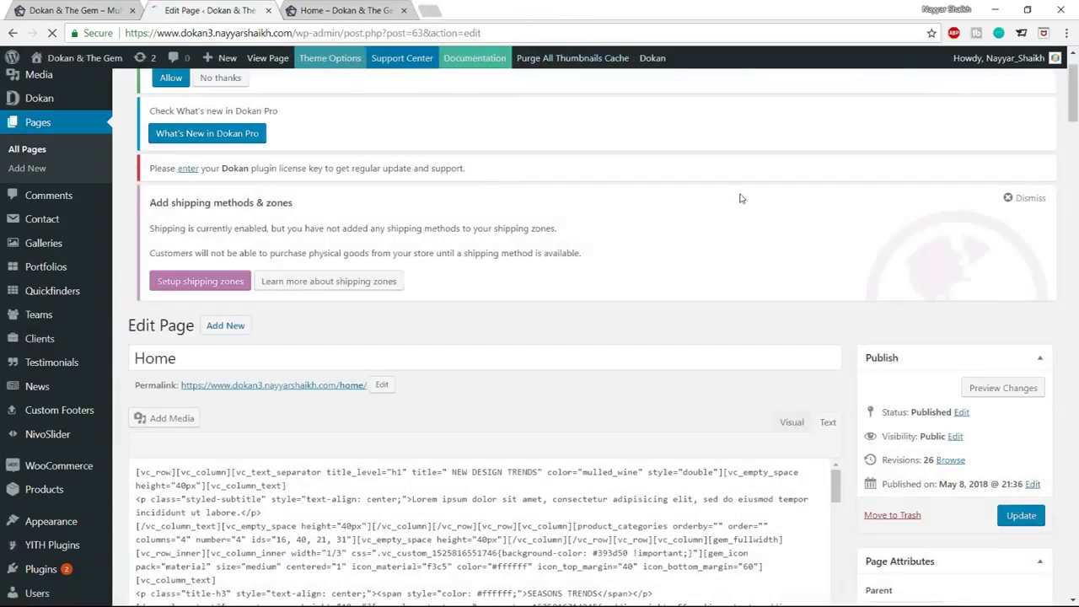
scroll(732, 279, "down", 10)
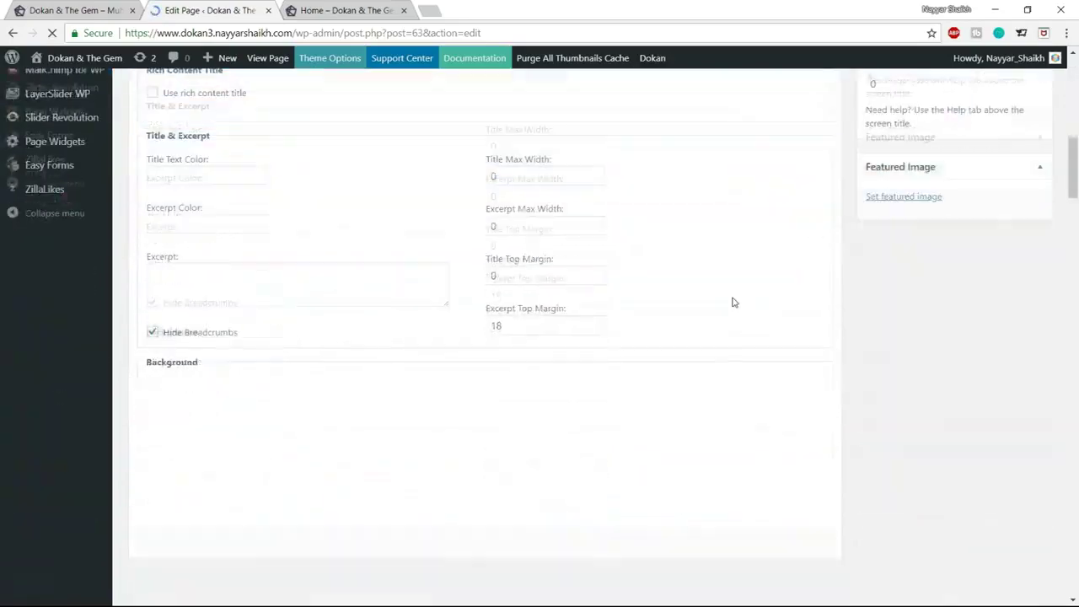
scroll(732, 302, "up", 10)
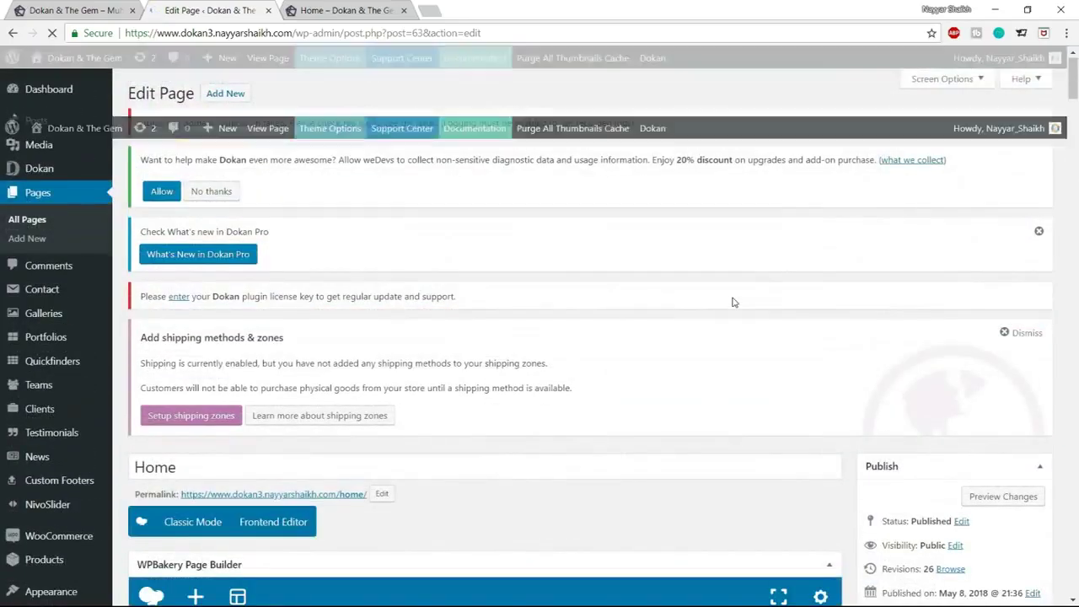
scroll(732, 302, "down", 10)
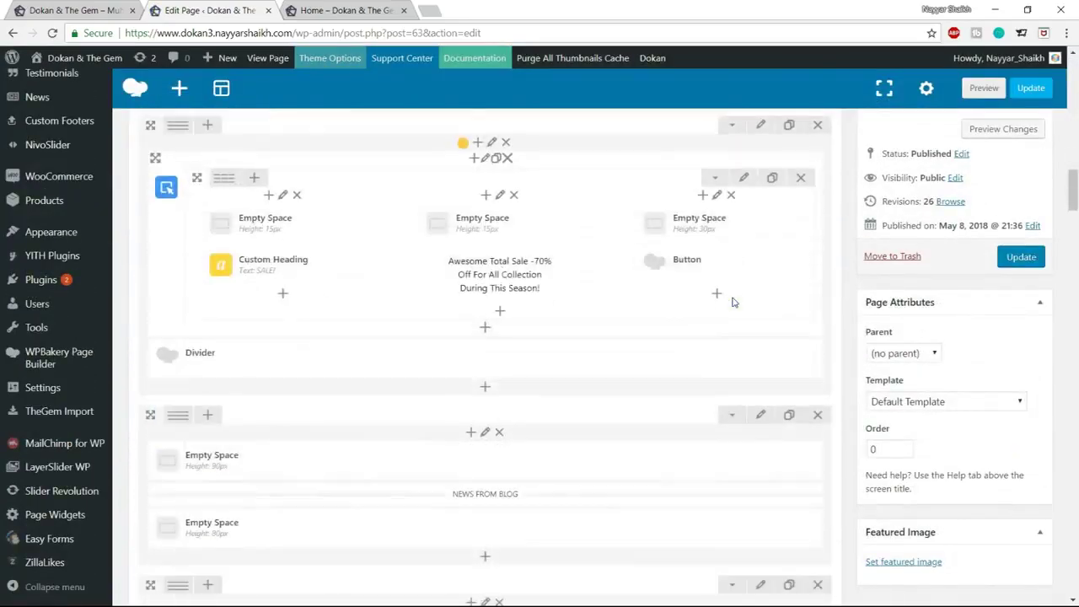
scroll(732, 302, "down", 10)
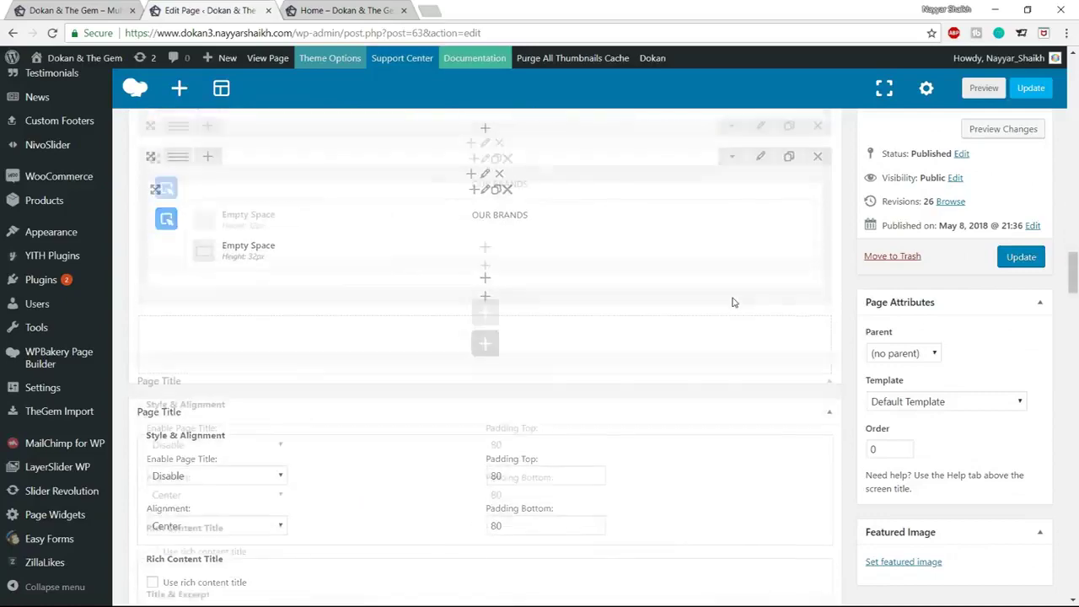
scroll(409, 323, "up", 1)
scroll(394, 292, "up", 1)
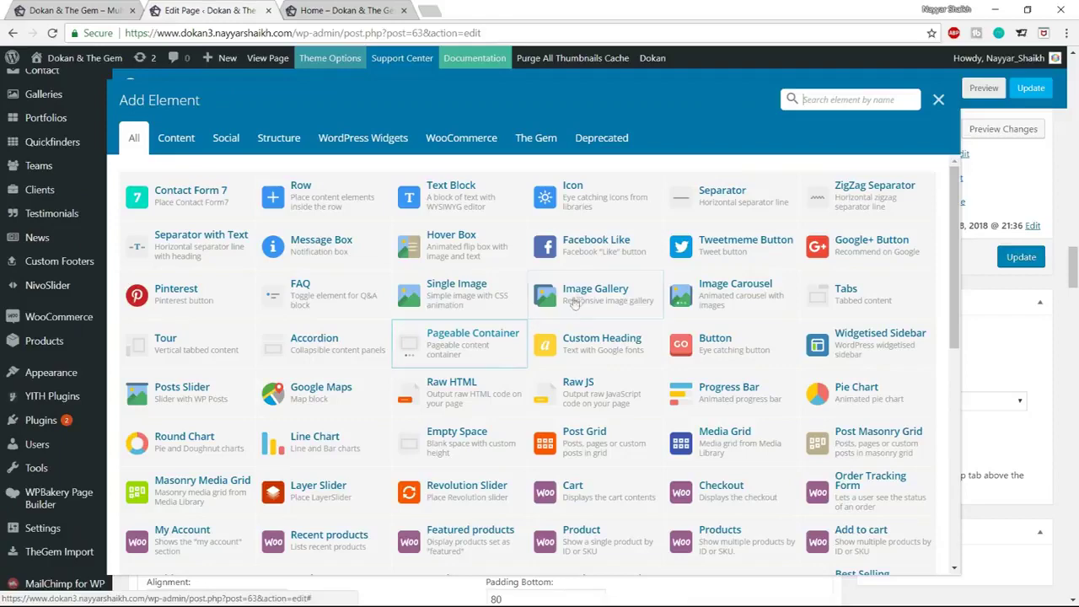
Add a Clients element in Grid layout with 1 row and 6 columns
type("clie")
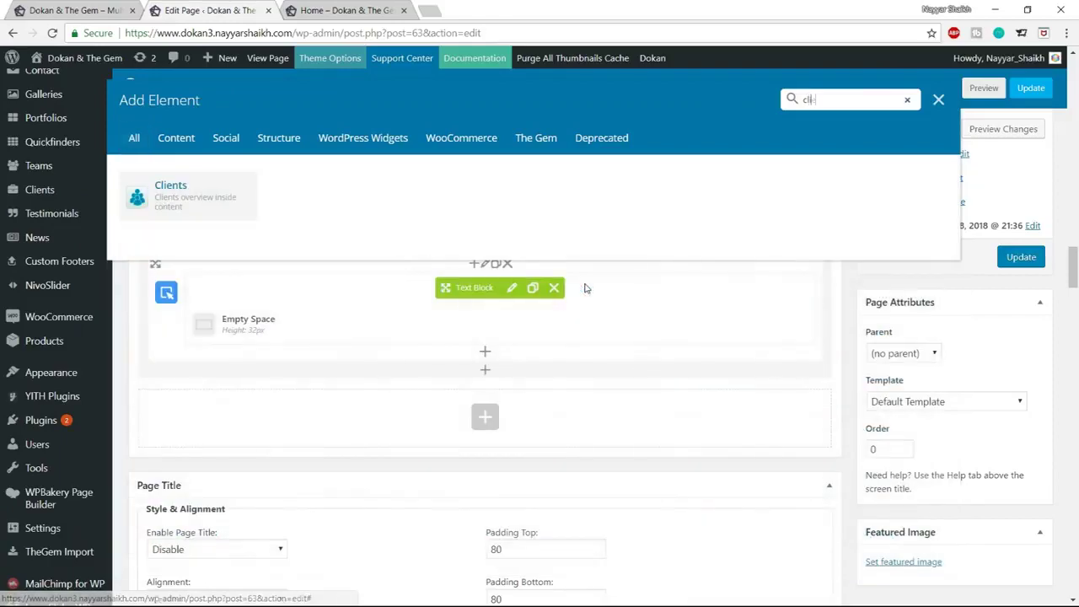
left_click(168, 209)
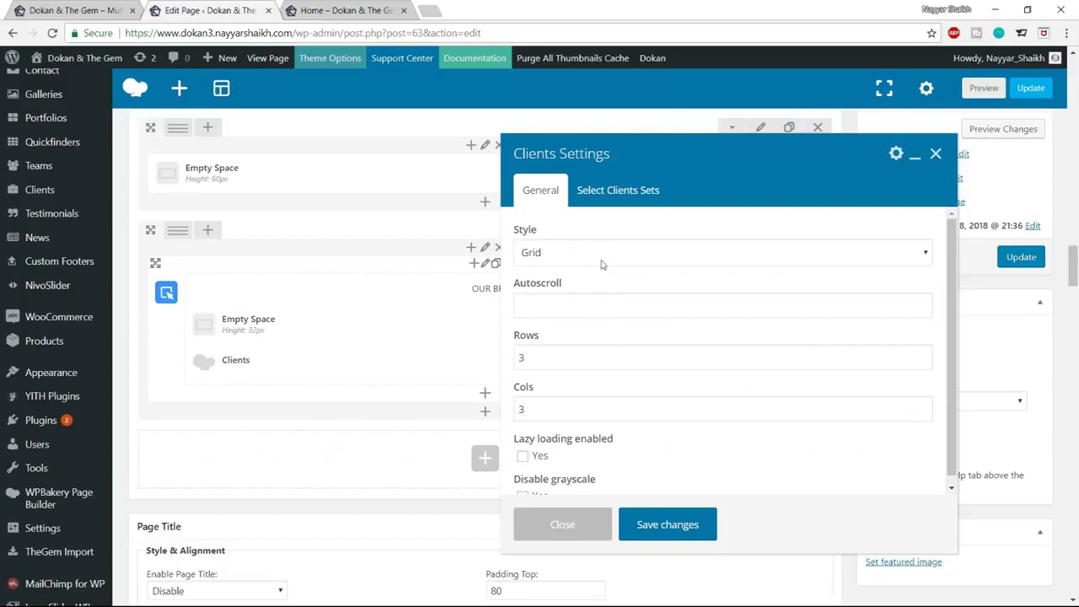
scroll(641, 340, "down", 1)
left_click_drag(568, 347, 509, 346)
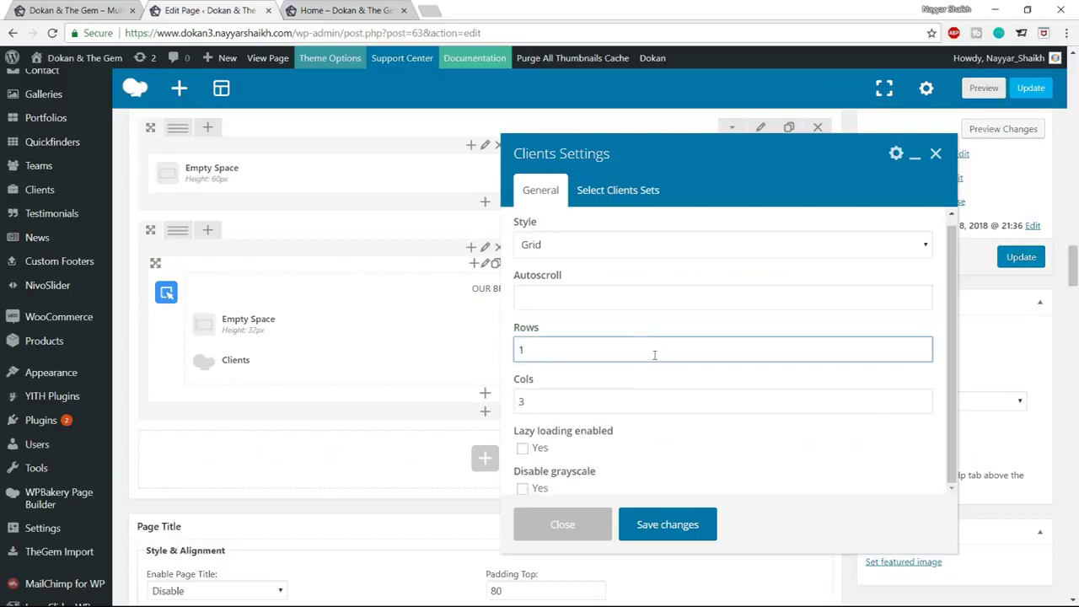
type("1")
left_click(49, 6)
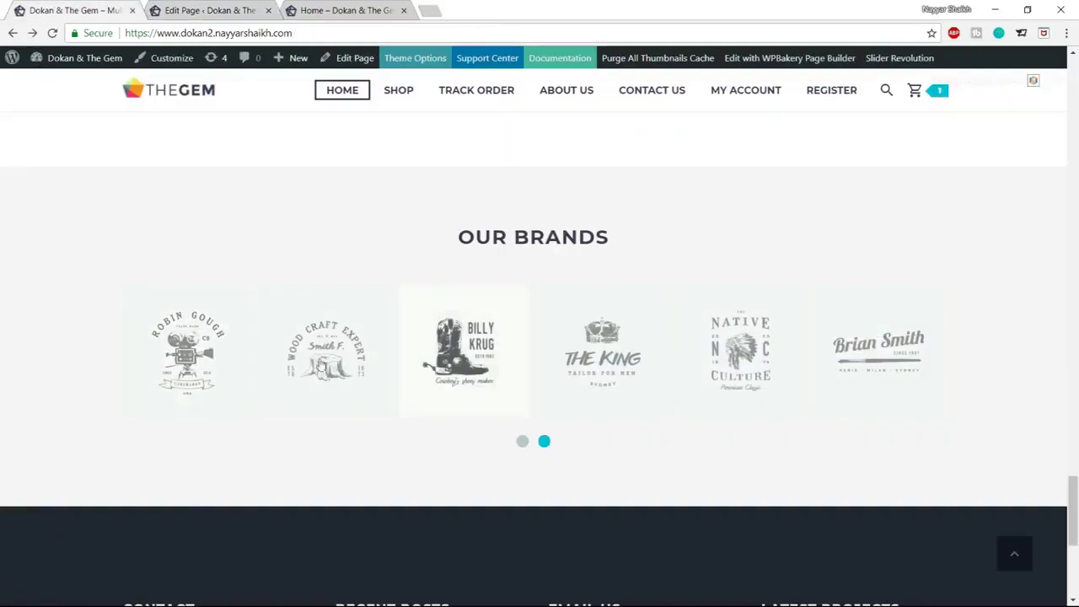
left_click(213, 10)
key("Tab")
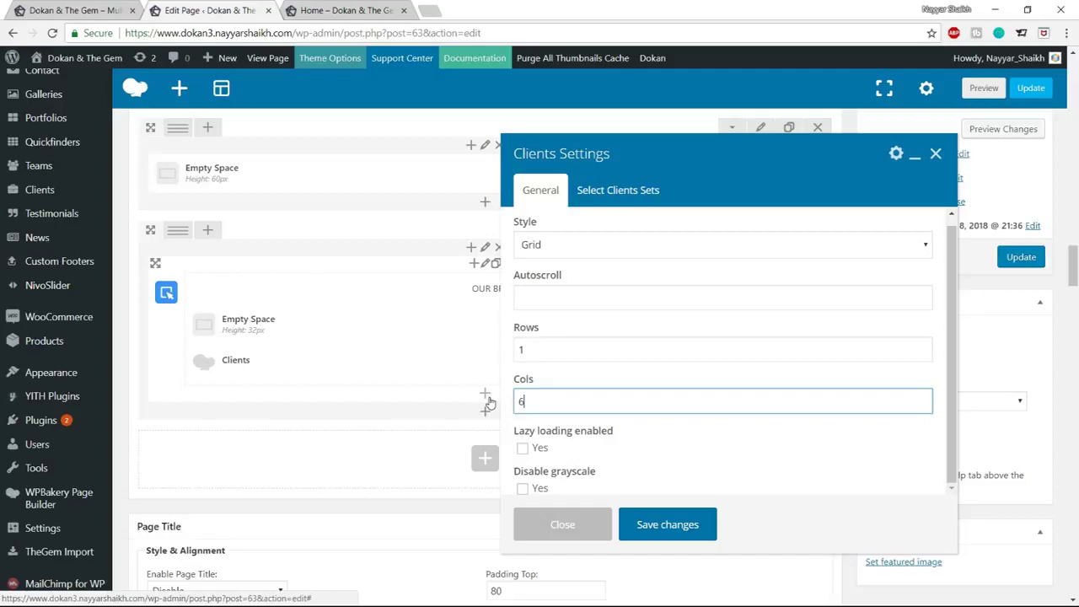
type("6")
scroll(732, 394, "down", 2)
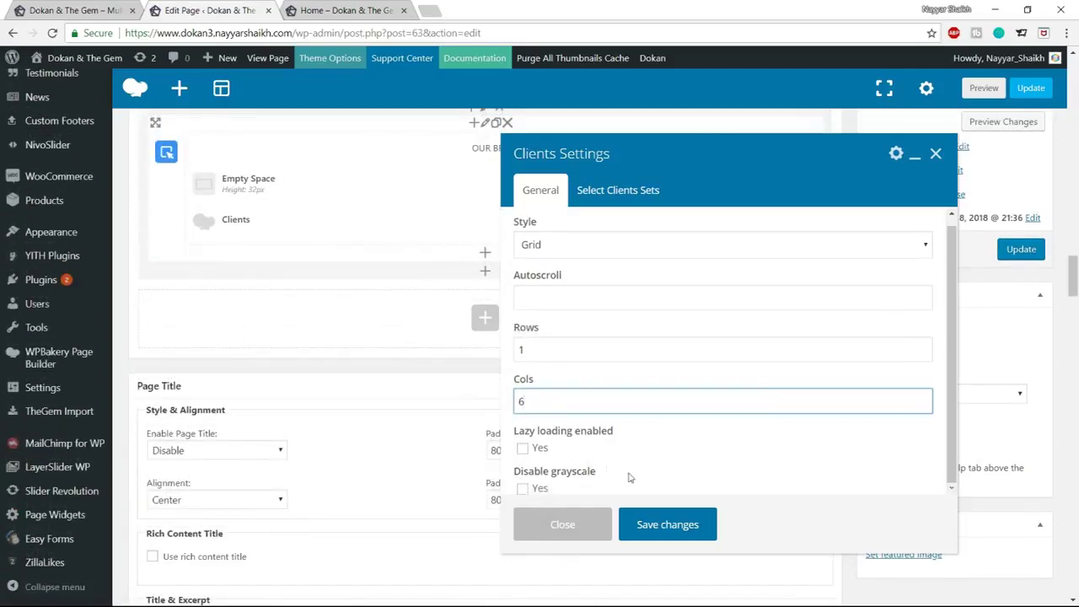
left_click(667, 524)
Assign the Clients set to the Clients element, save it, and update the page
scroll(632, 522, "up", 2)
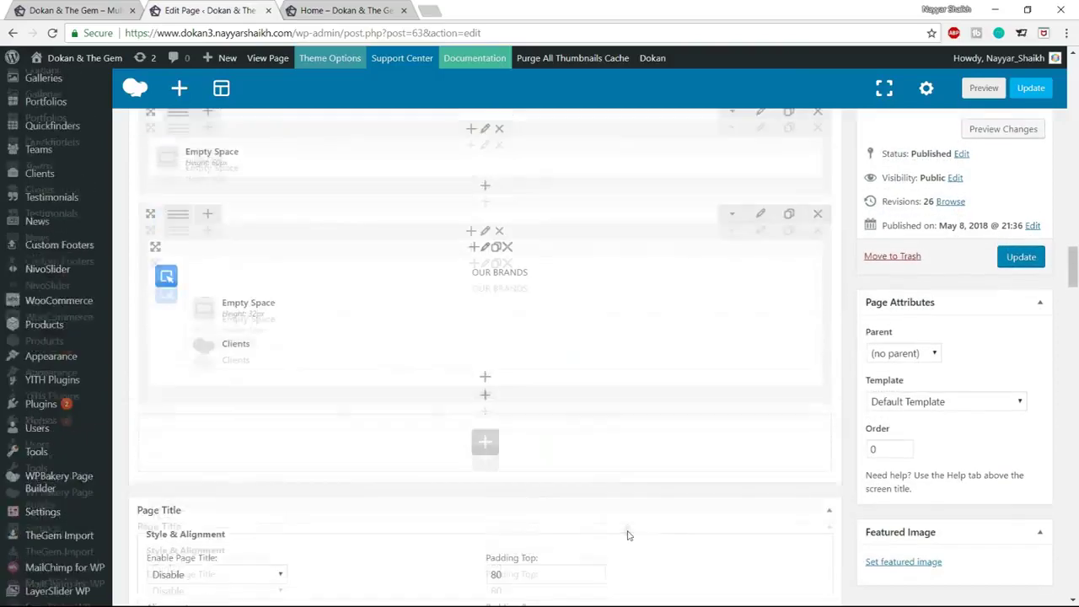
left_click(508, 366)
left_click(625, 190)
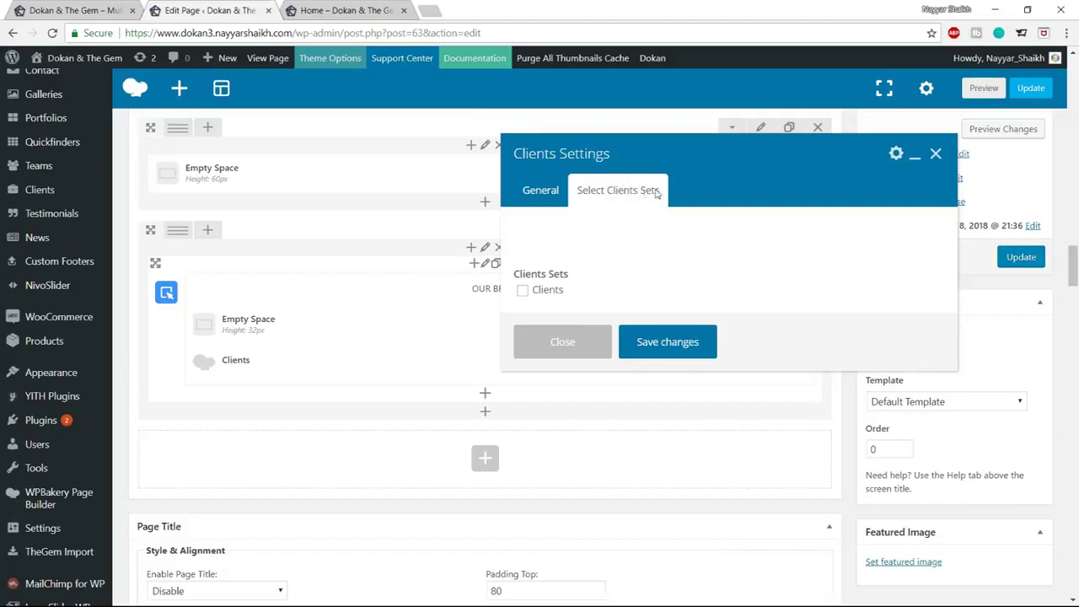
left_click(544, 292)
left_click(668, 343)
left_click(1024, 260)
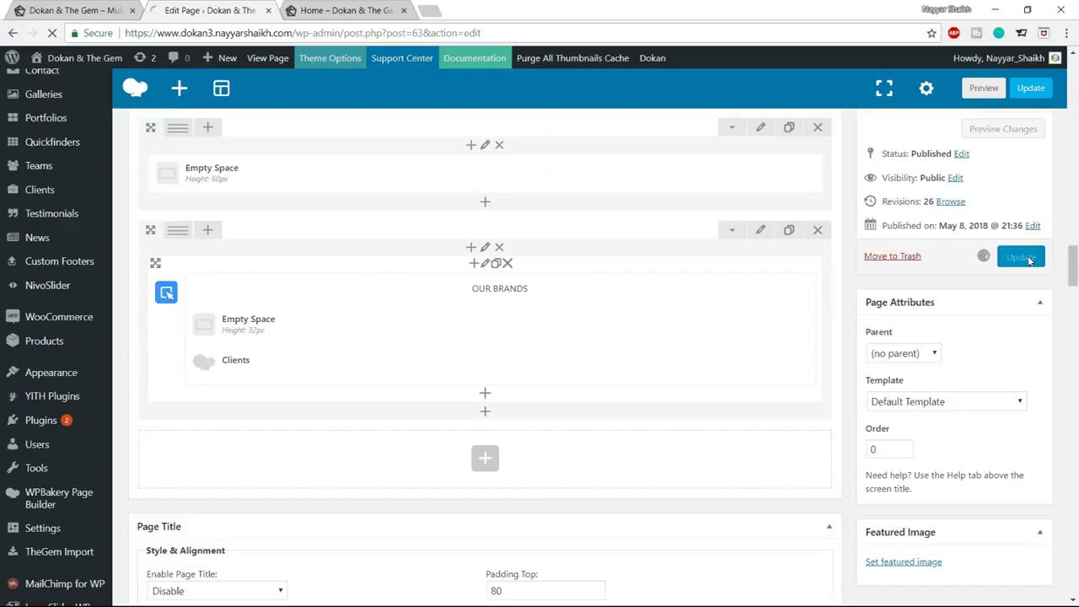
left_click(346, 10)
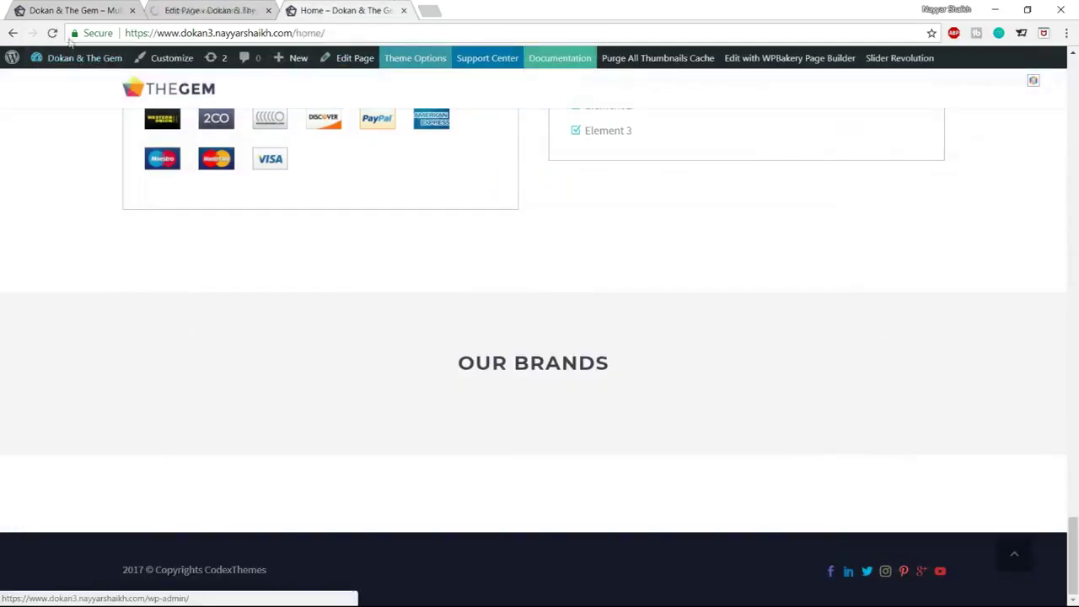
Reload the live Home page and page through the Our Brands logos
left_click(56, 37)
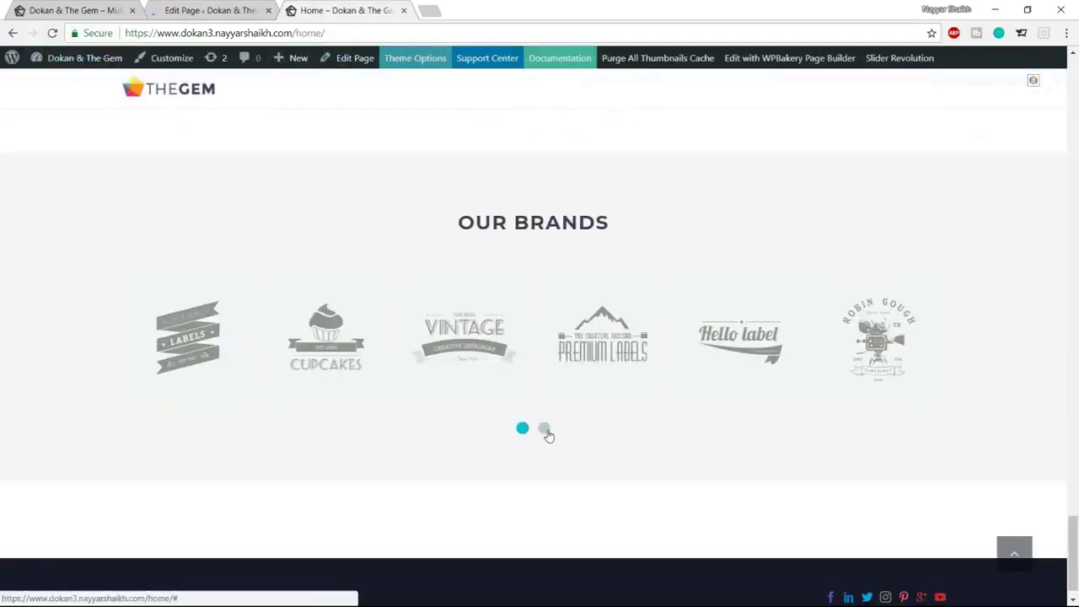
left_click(545, 429)
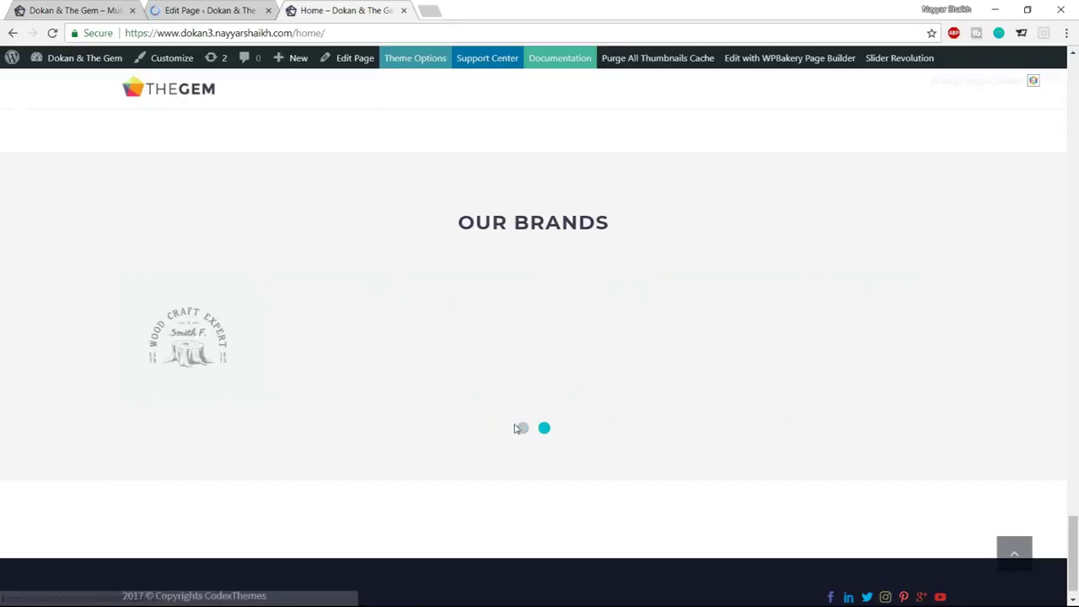
left_click(523, 430)
scroll(821, 419, "down", 1)
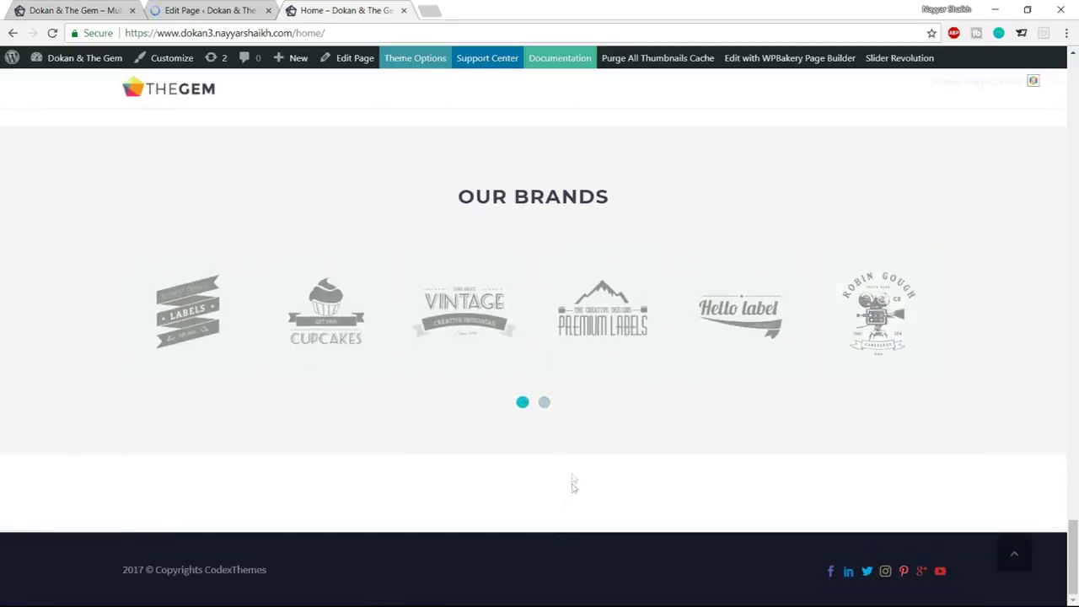
left_click(1014, 556)
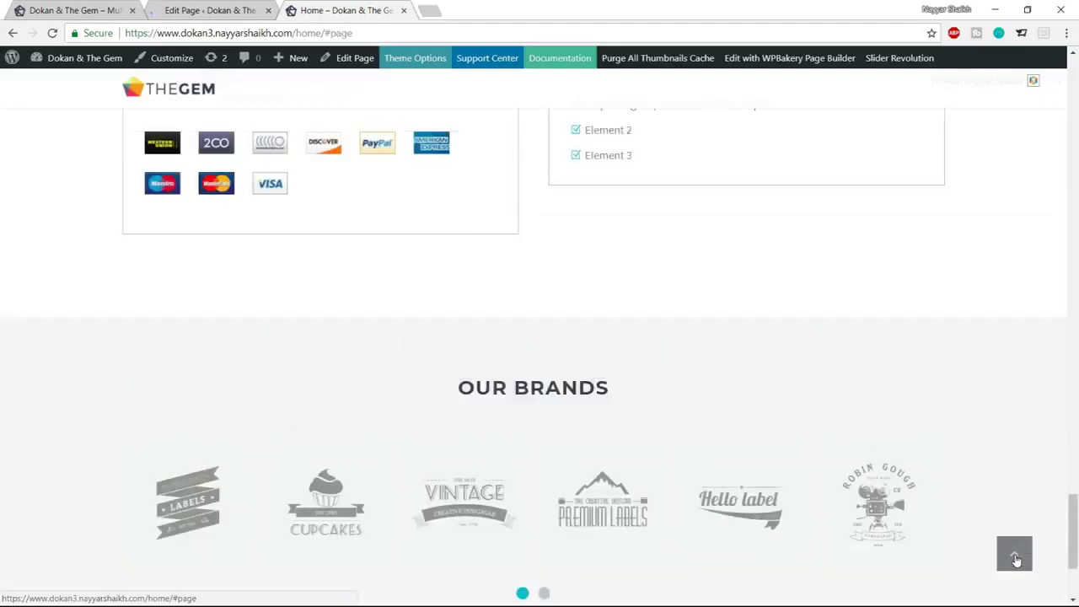
scroll(809, 492, "down", 5)
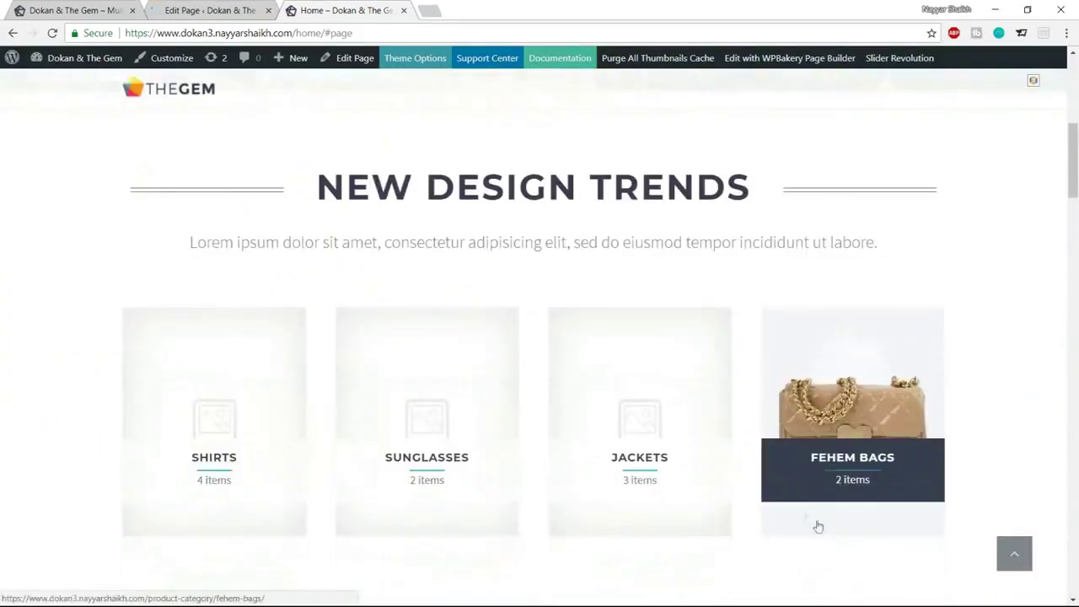
Remove the page's bottom margin in the editor and update the page
left_click(210, 10)
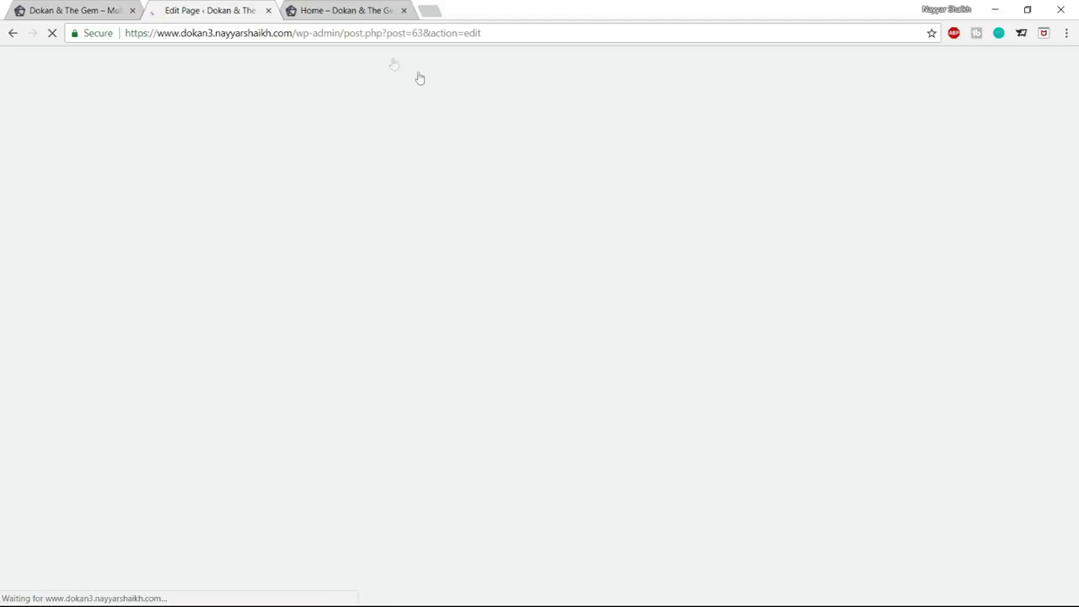
scroll(502, 286, "down", 10)
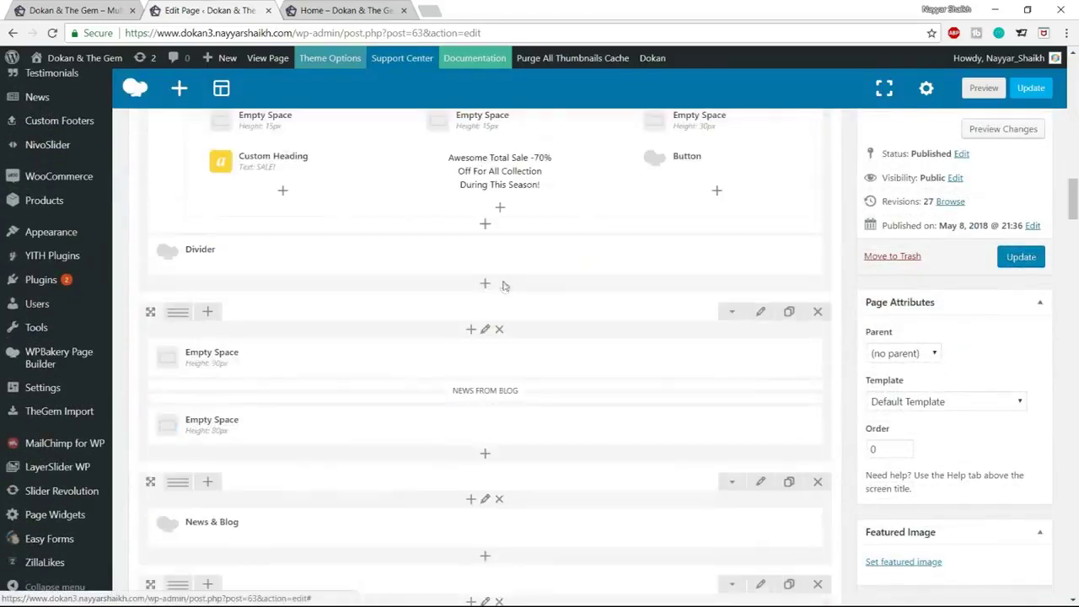
scroll(502, 285, "down", 15)
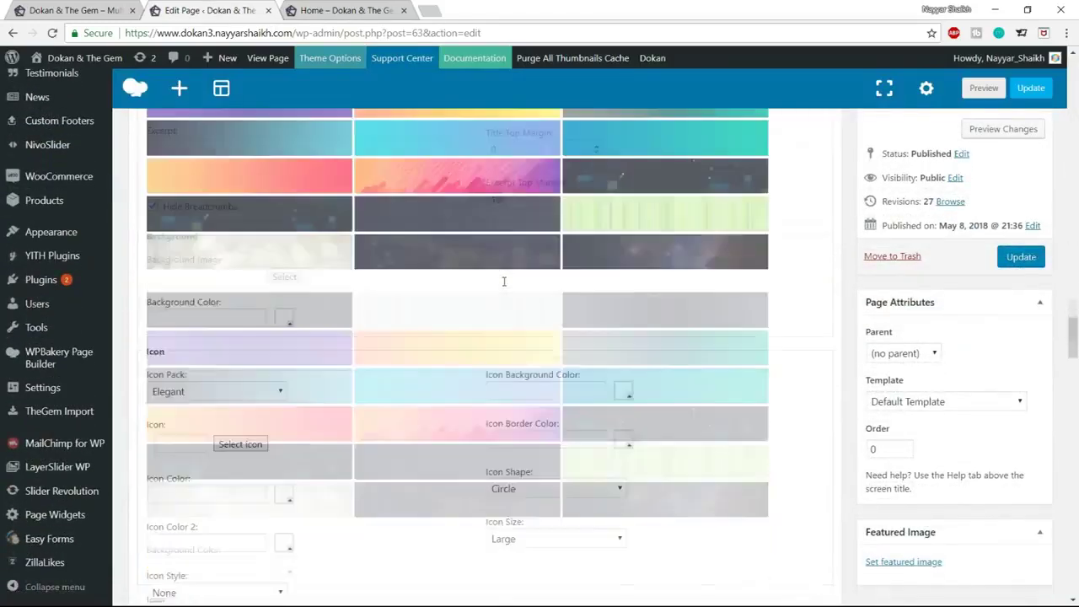
scroll(522, 302, "down", 10)
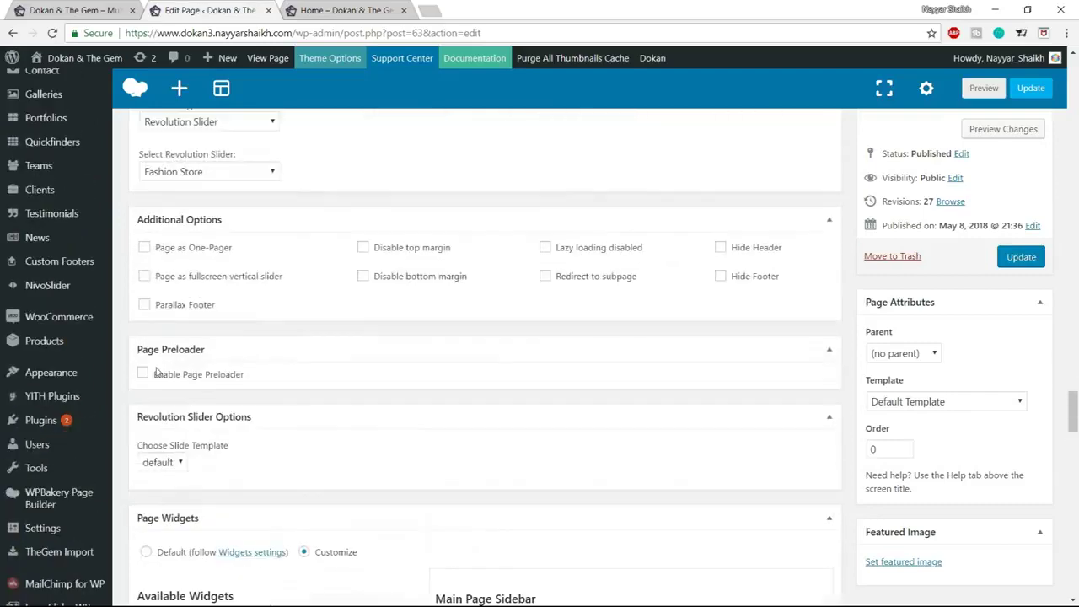
left_click(385, 281)
left_click(1022, 257)
Reload the live Home page and scroll through it to review the margin change
left_click(313, 5)
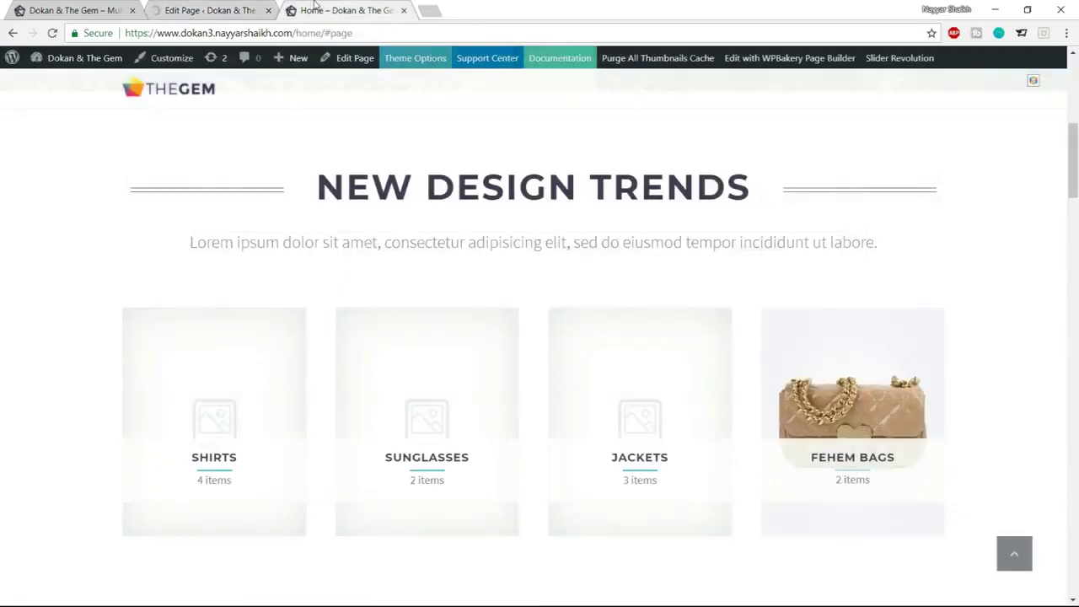
scroll(369, 260, "down", 15)
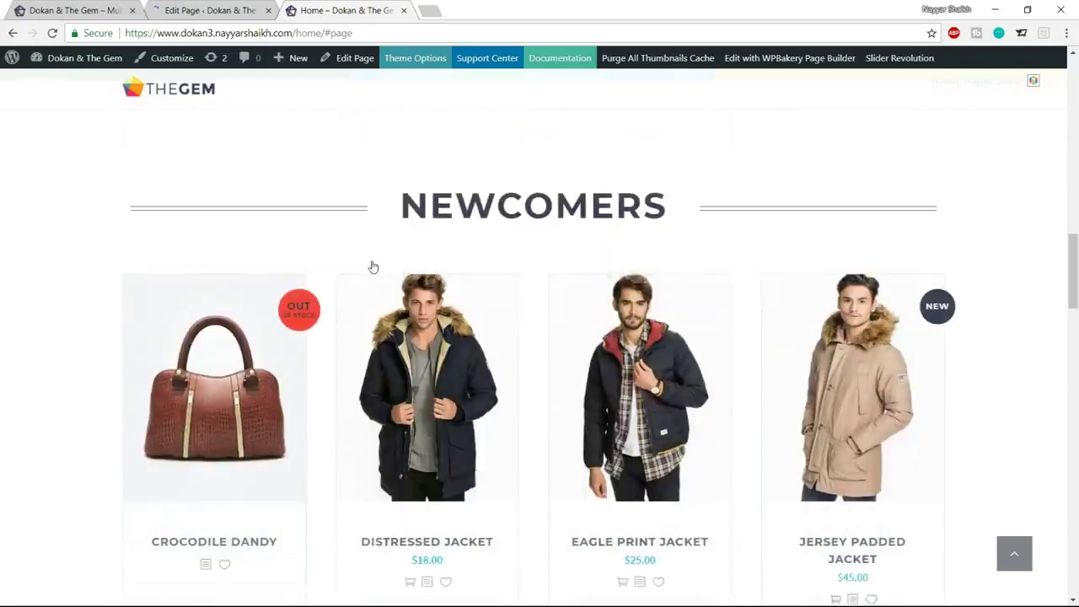
scroll(373, 266, "down", 10)
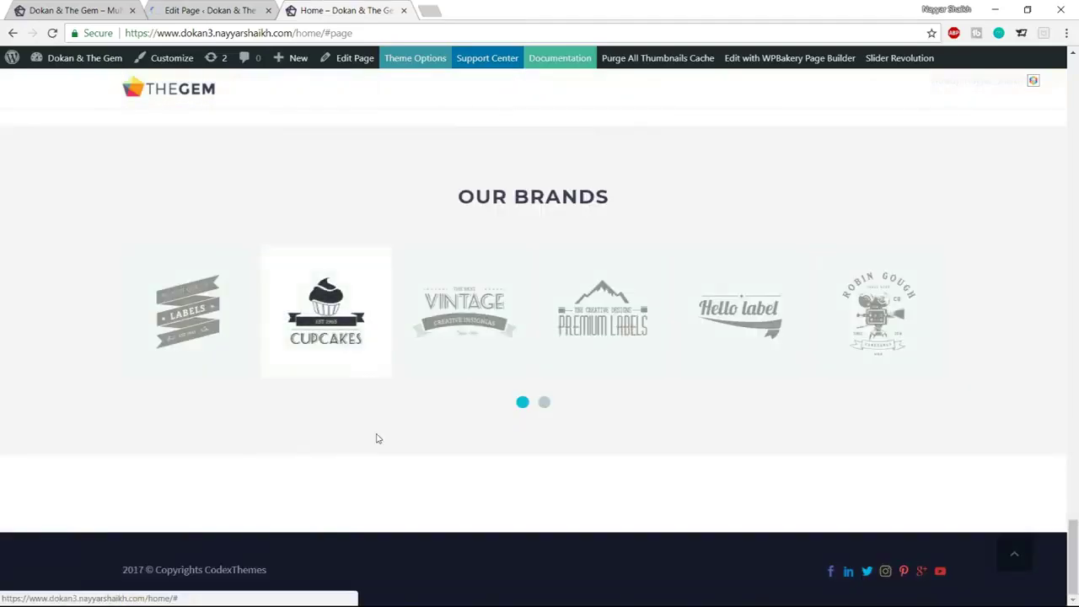
left_click(50, 33)
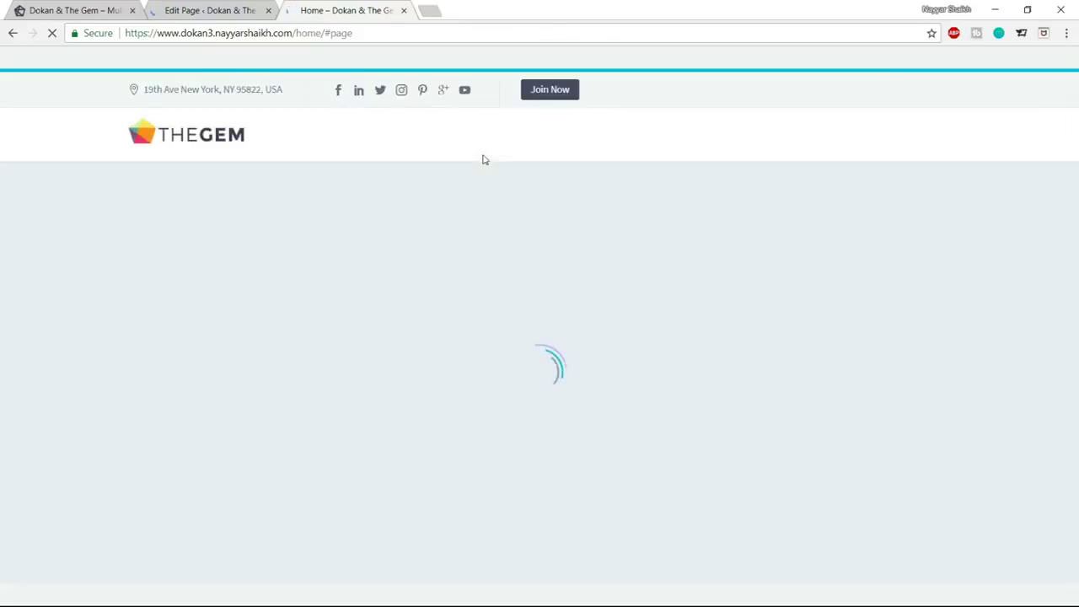
scroll(531, 304, "up", 3)
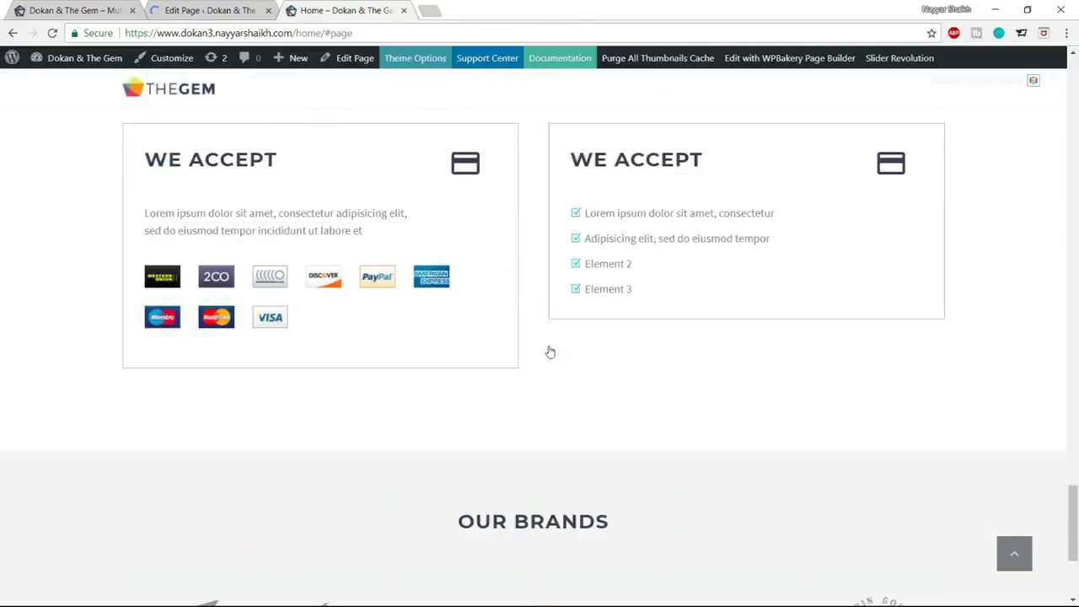
scroll(550, 351, "up", 10)
scroll(583, 360, "down", 6)
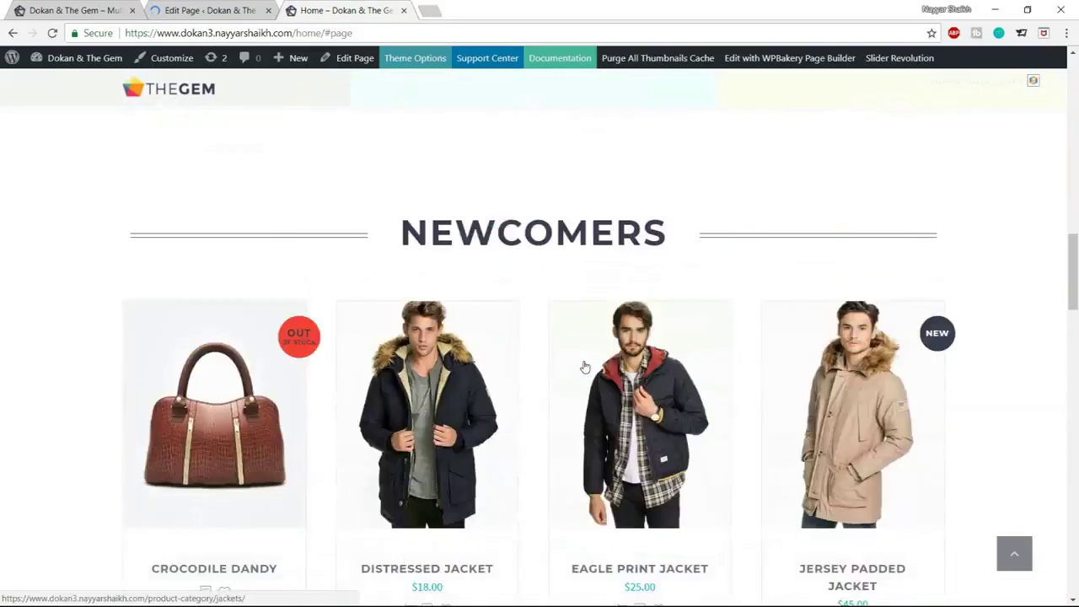
scroll(584, 367, "down", 15)
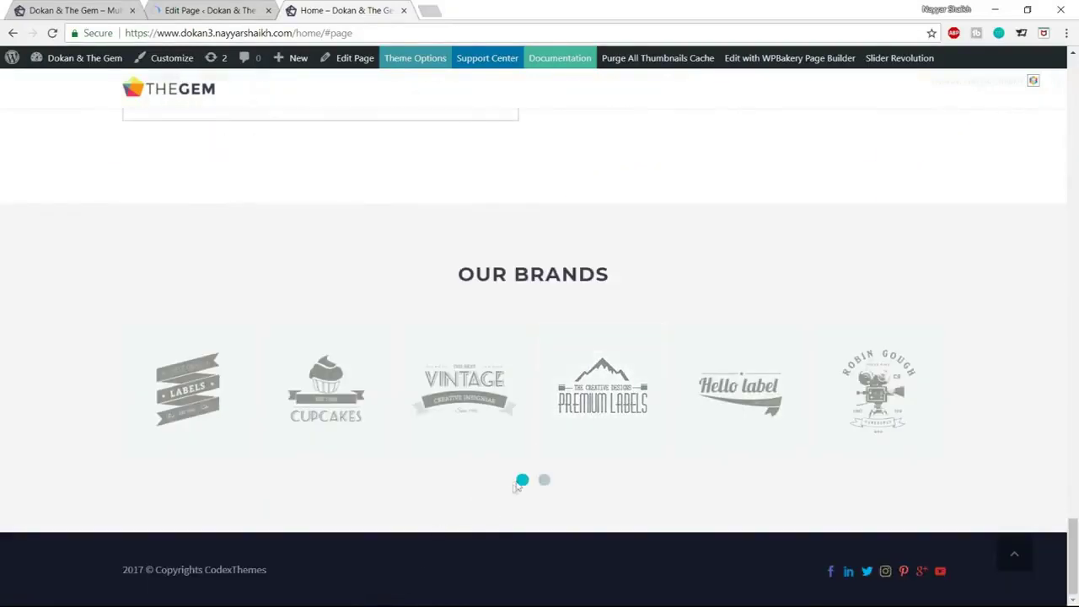
scroll(568, 489, "up", 10)
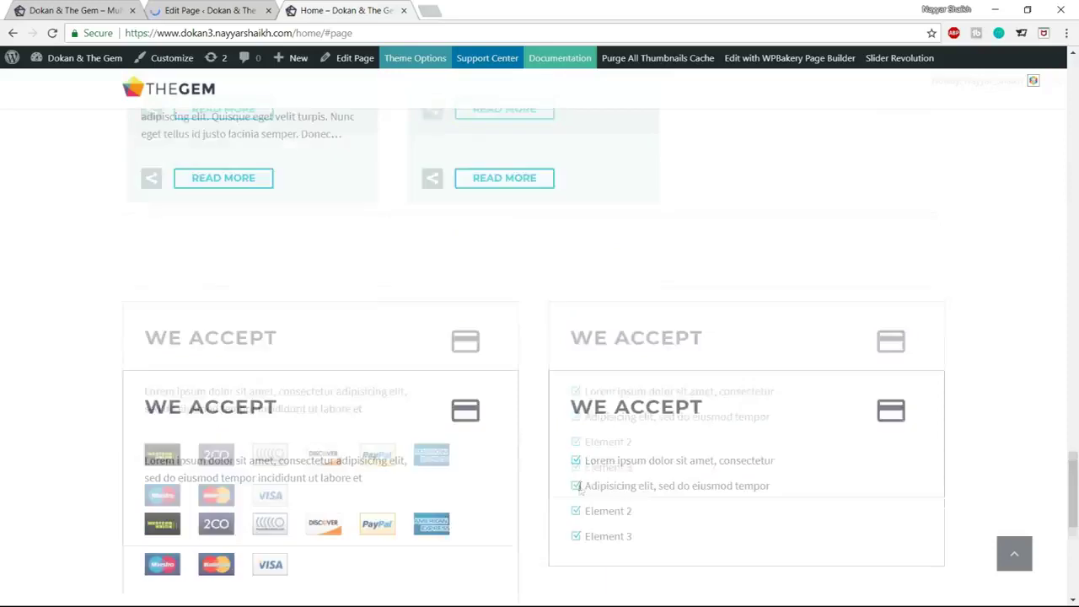
scroll(580, 487, "up", 15)
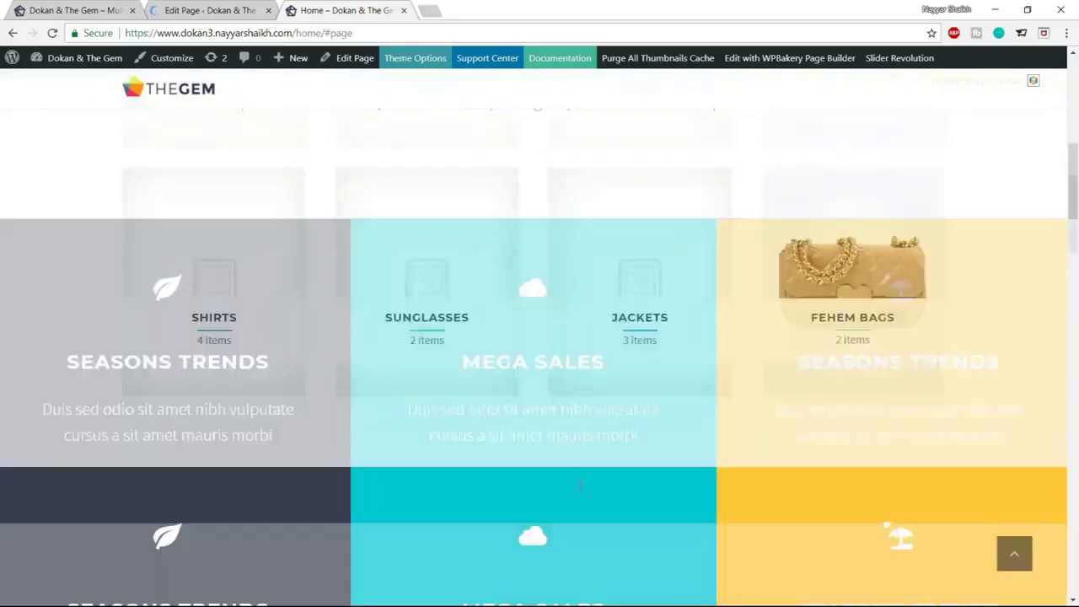
scroll(580, 490, "up", 2)
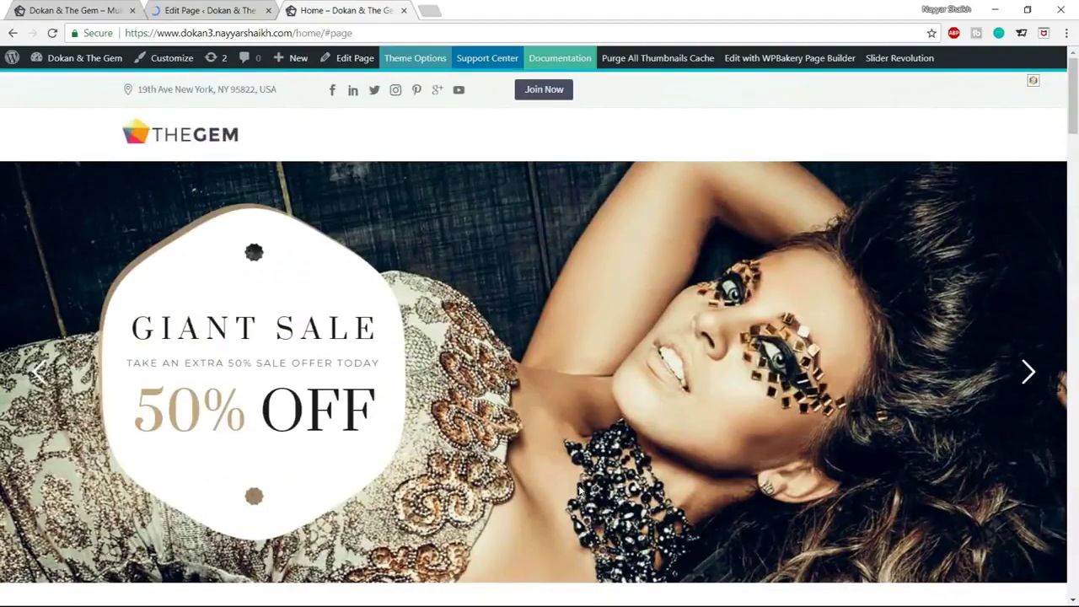
scroll(580, 489, "down", 10)
scroll(580, 491, "down", 12)
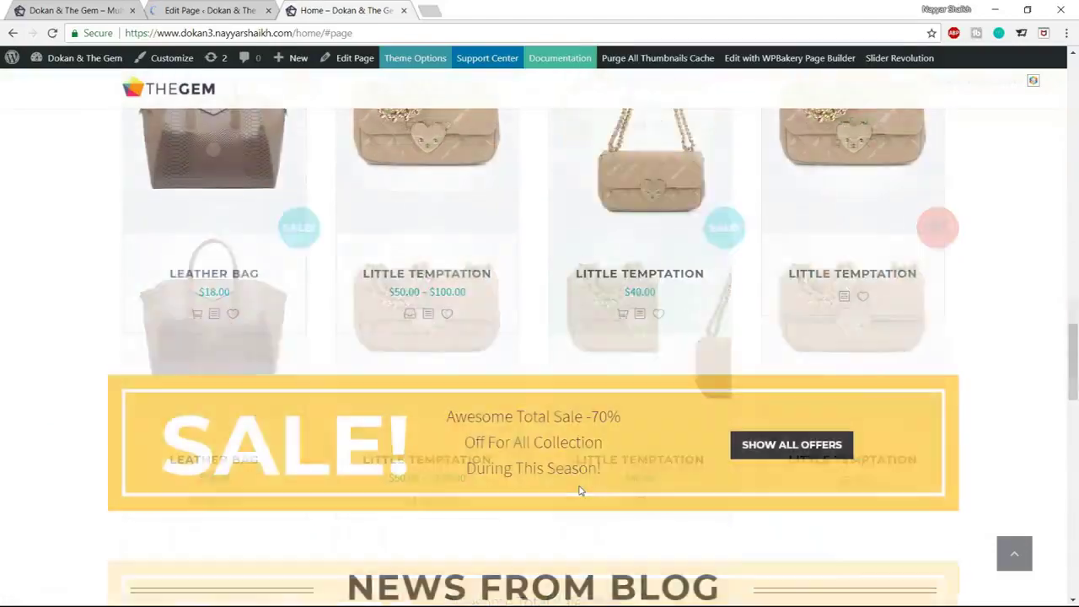
scroll(580, 490, "down", 12)
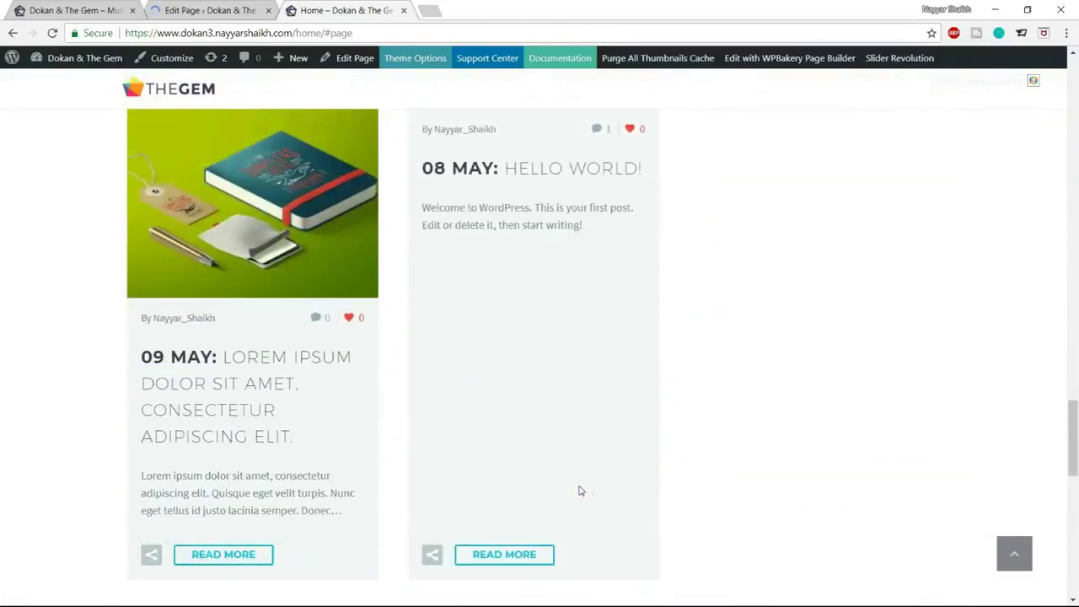
scroll(580, 491, "down", 2)
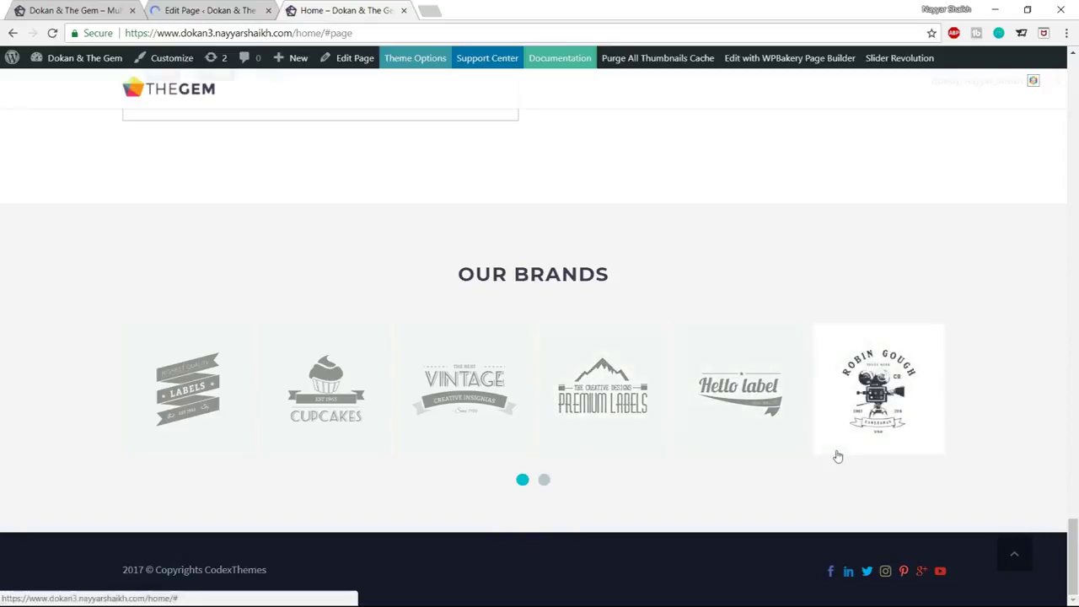
Compare the page editor against the live Home page layout
left_click(156, 7)
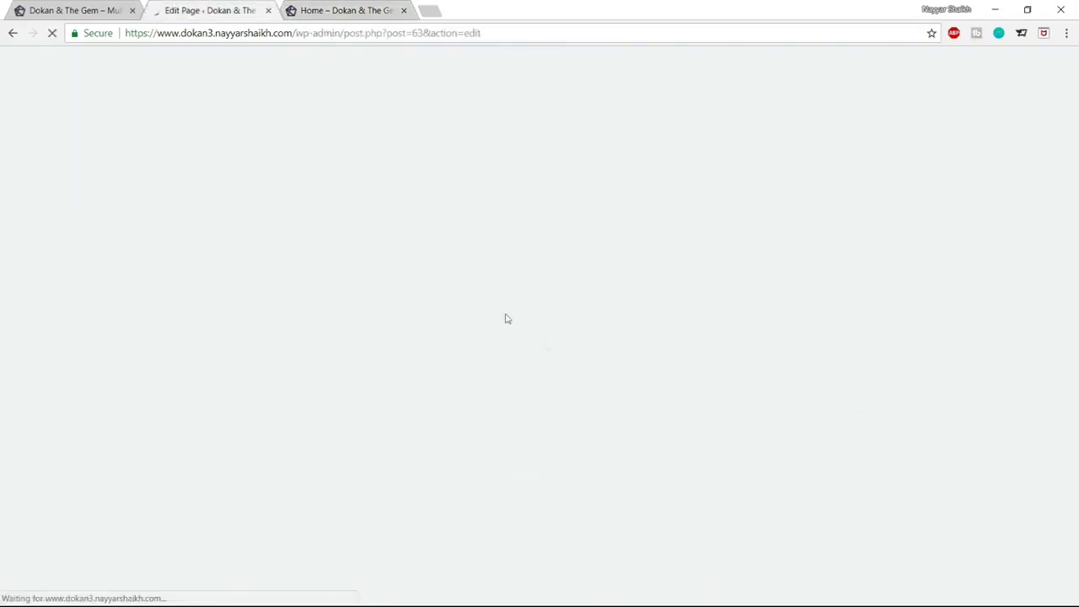
left_click(292, 7)
scroll(641, 451, "up", 6)
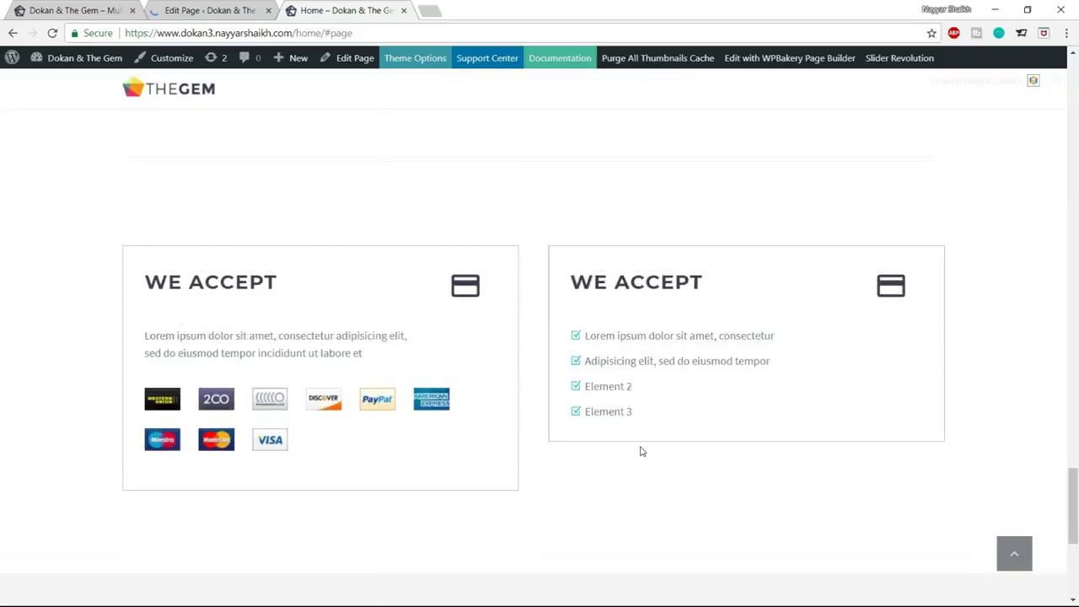
scroll(641, 451, "down", 3)
scroll(386, 489, "up", 10)
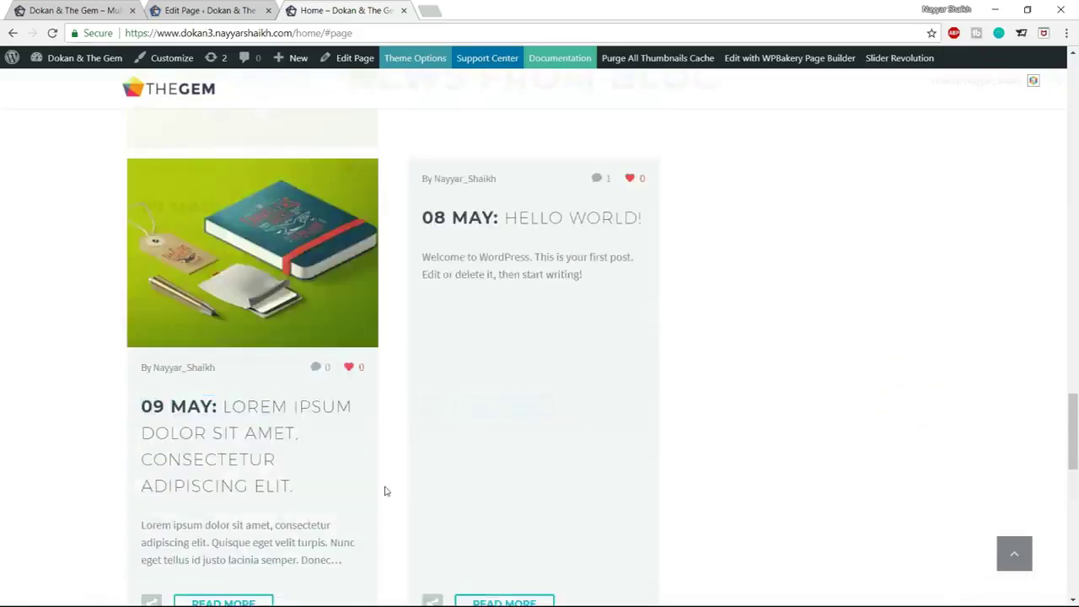
scroll(385, 489, "down", 3)
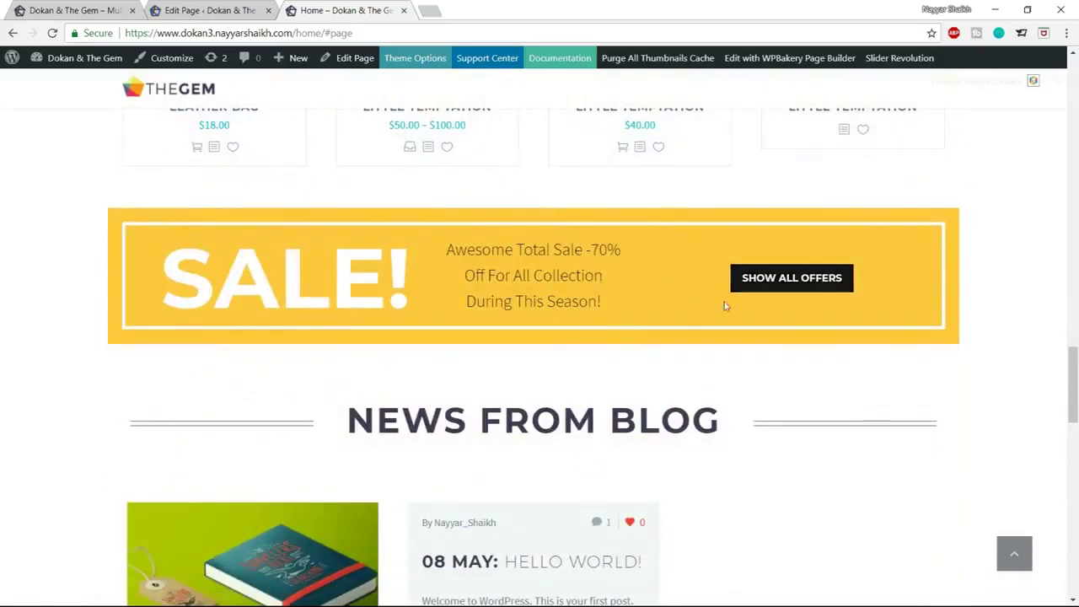
left_click(198, 10)
Review the reference demo's footer contacts, then open TheGem Theme Options from the editor
left_click(74, 9)
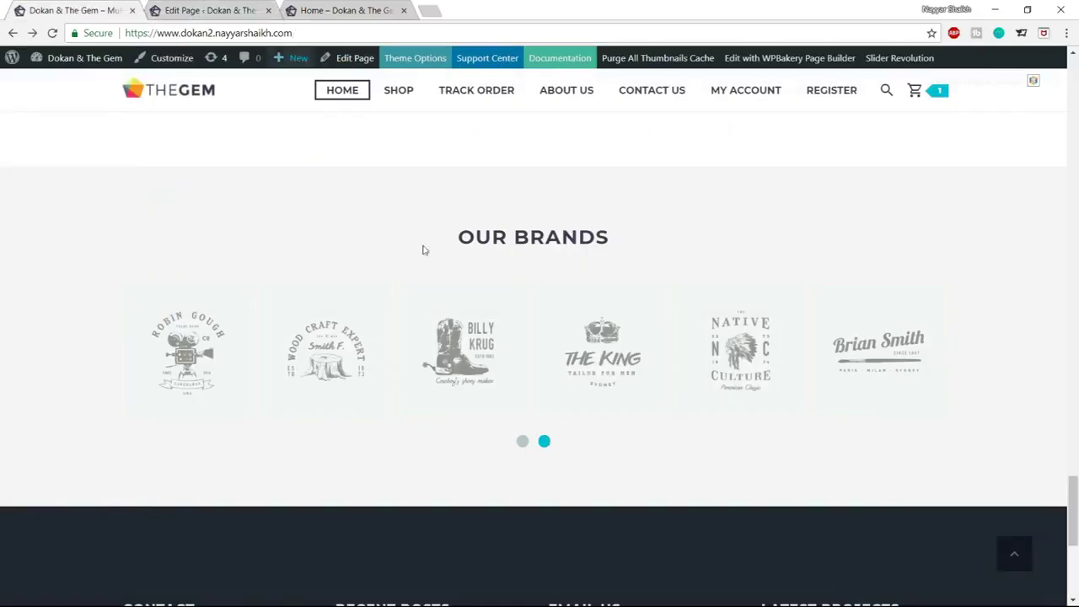
scroll(421, 247, "down", 5)
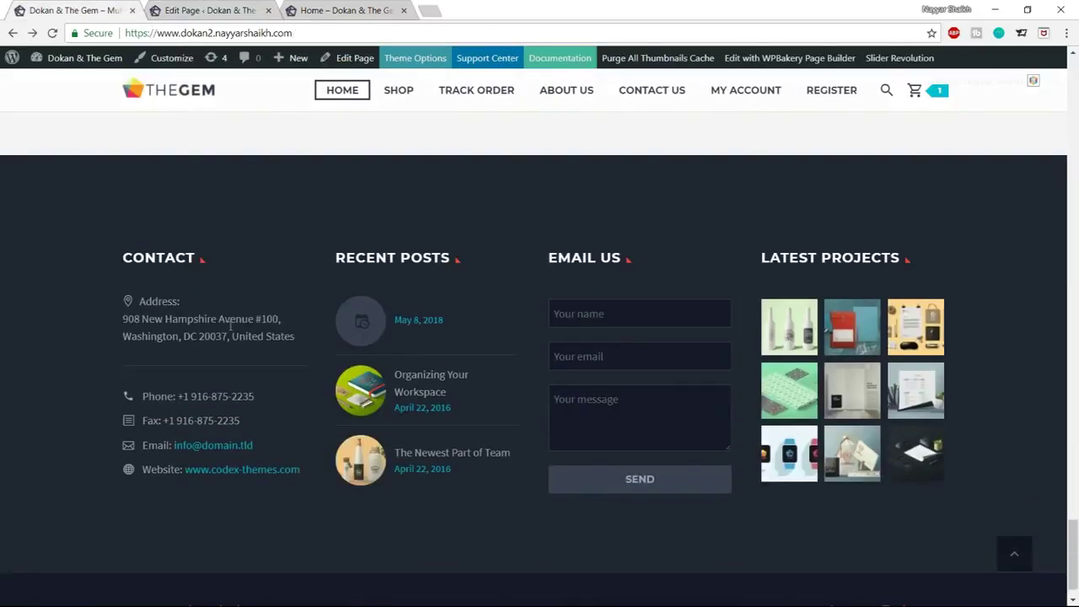
scroll(242, 312, "down", 1)
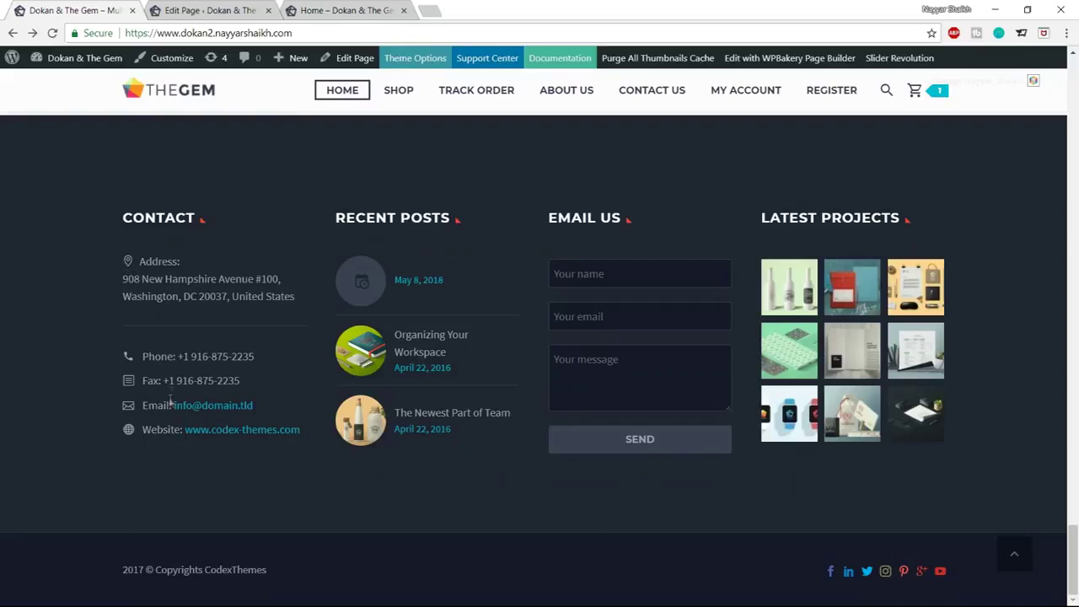
left_click(181, 10)
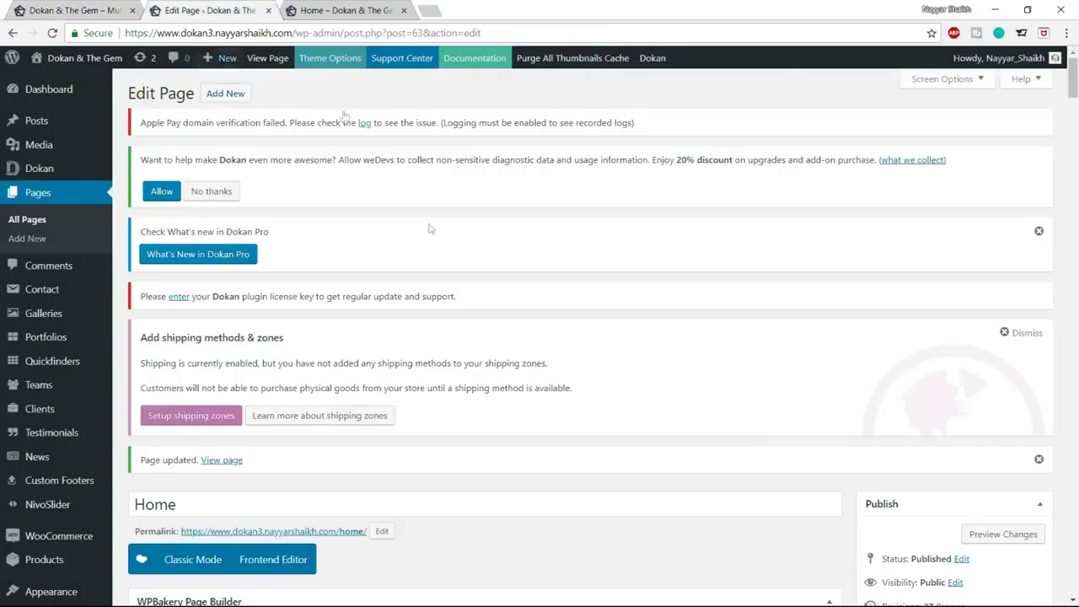
left_click(333, 61)
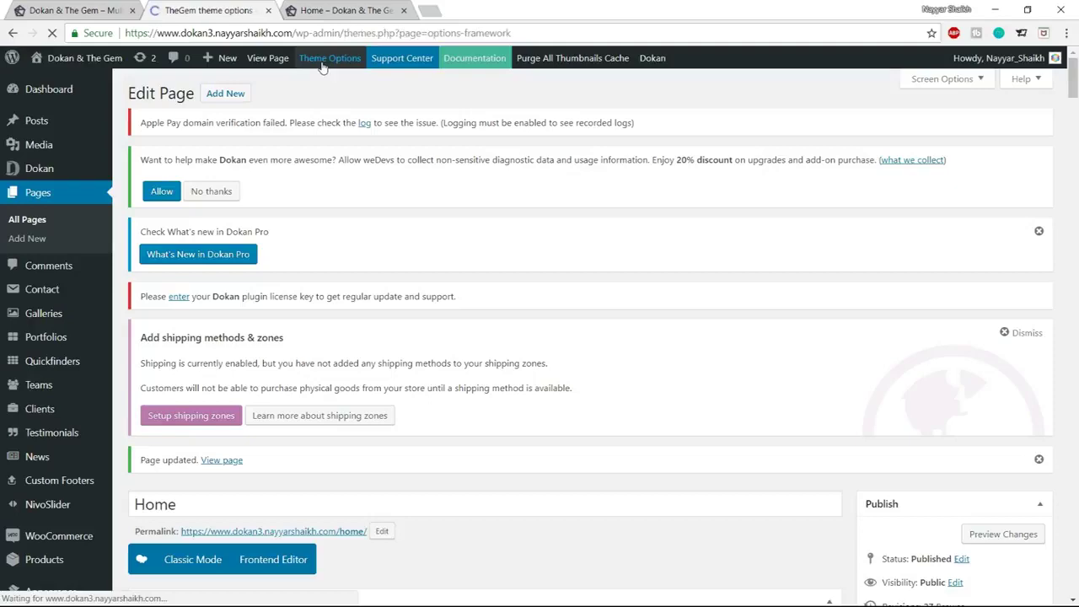
Replace the contact address in Contacts & Socials with the new Mumbai address
scroll(517, 357, "down", 5)
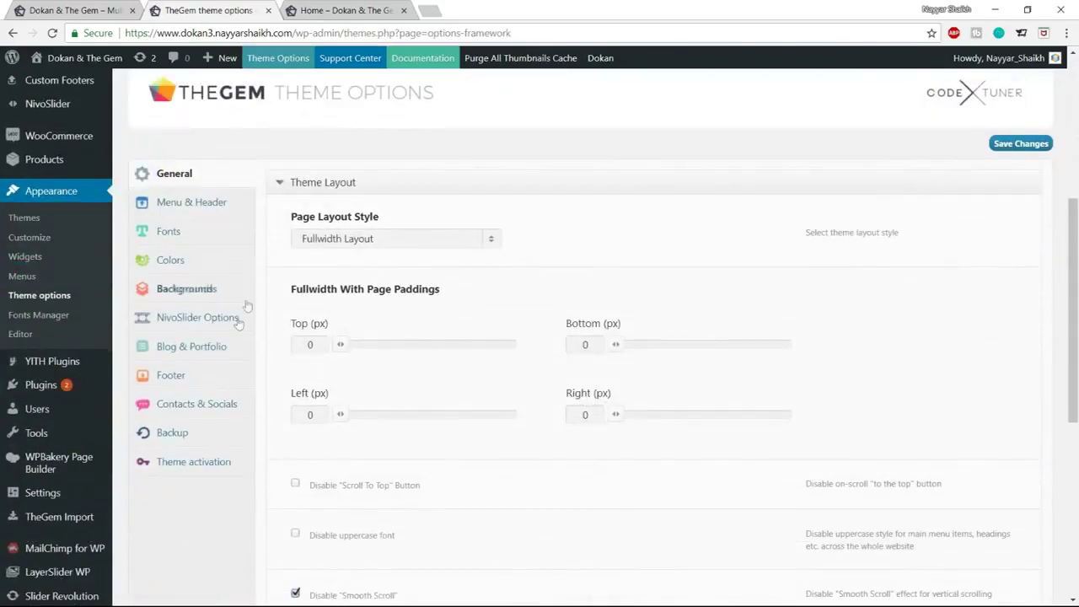
left_click(203, 404)
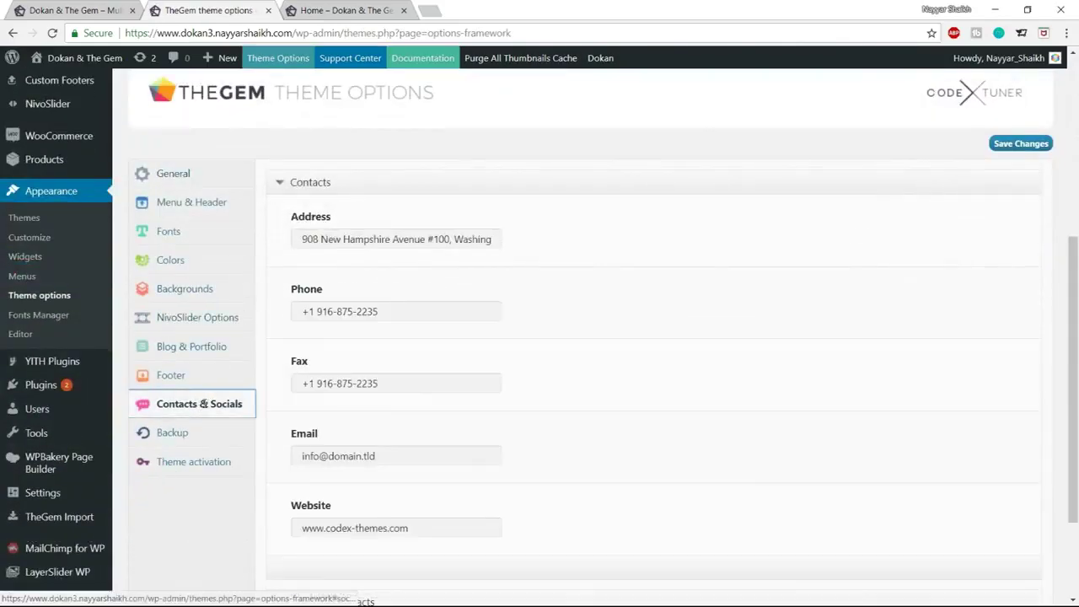
left_click_drag(297, 237, 503, 242)
key("ctrl+v")
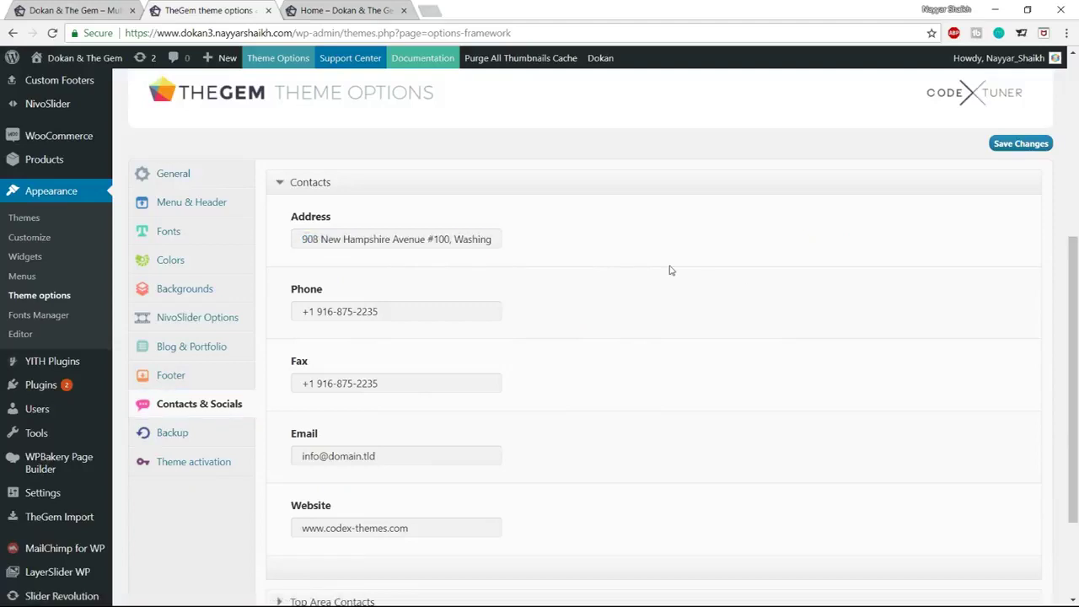
triple_click(421, 244)
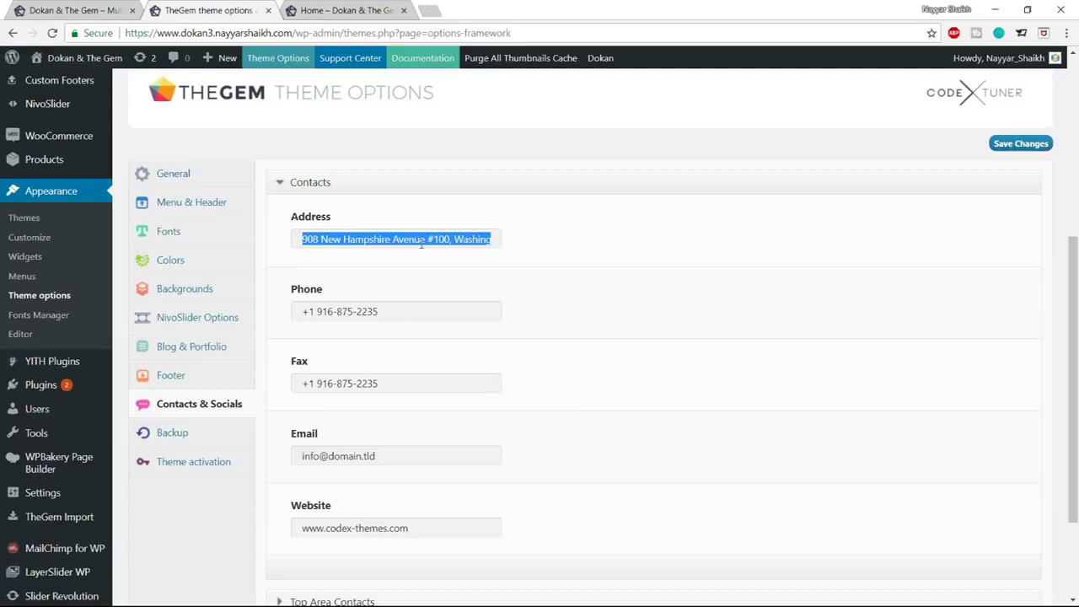
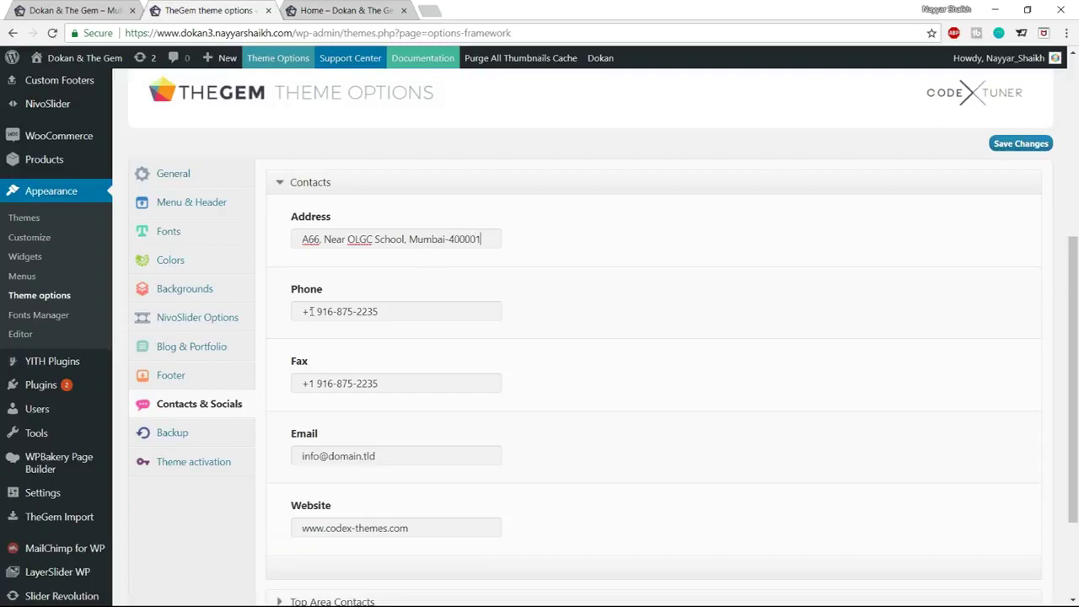
left_click_drag(310, 311, 498, 311)
key("BackSpace")
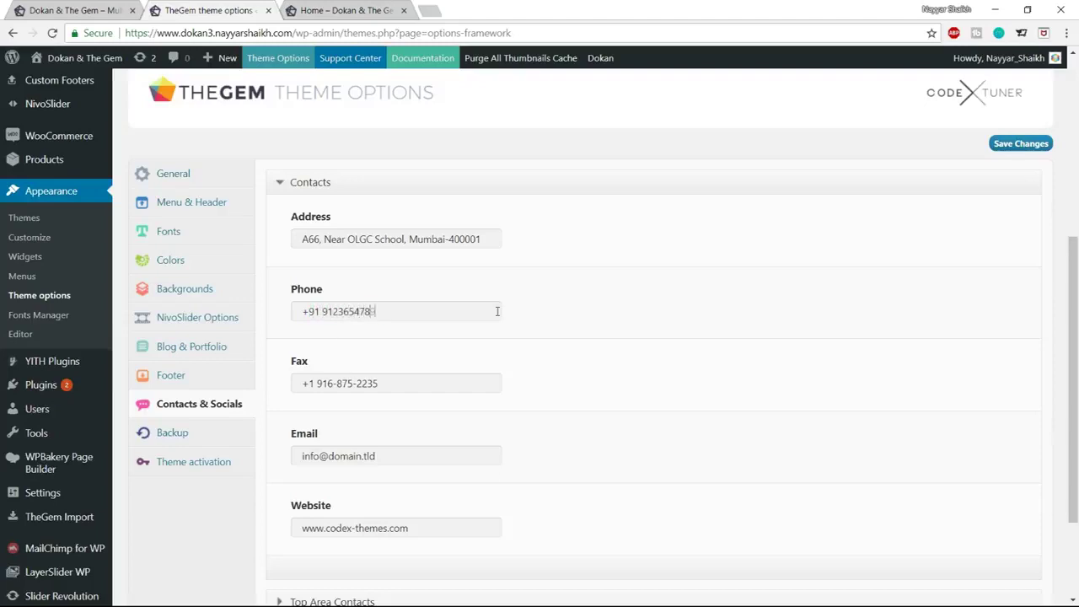
scroll(494, 363, "down", 1)
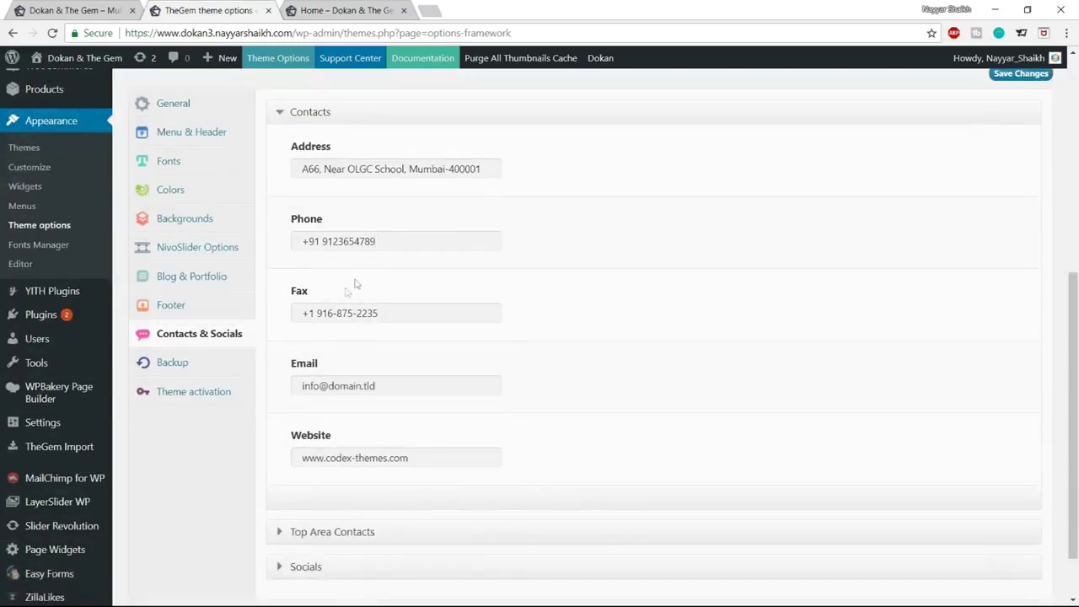
left_click_drag(387, 241, 257, 243)
key("ctrl+c")
left_click_drag(404, 320, 271, 317)
key("ctrl+v")
left_click_drag(301, 387, 505, 382)
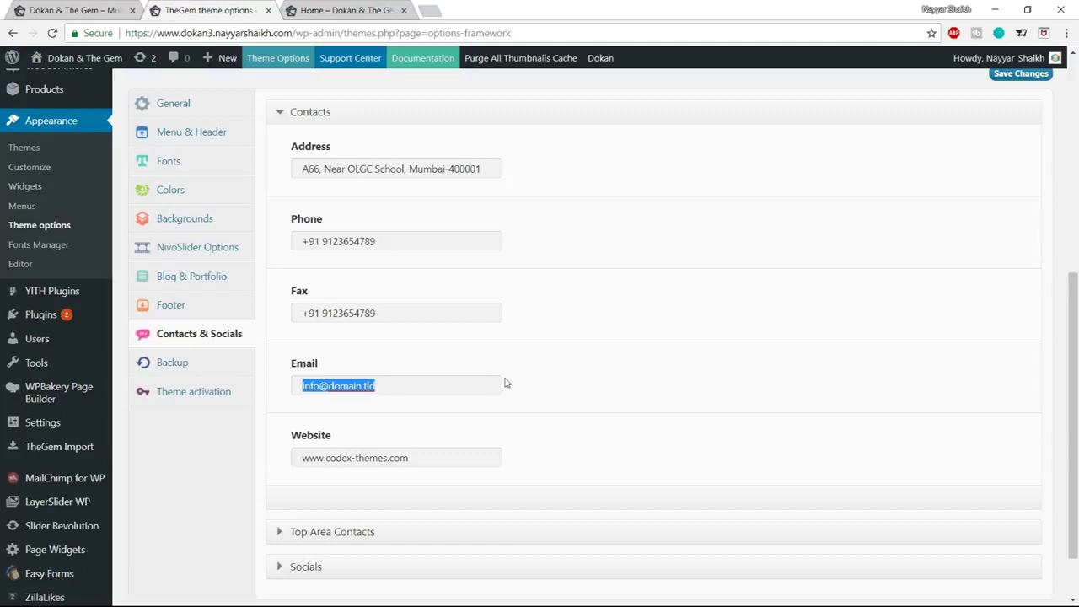
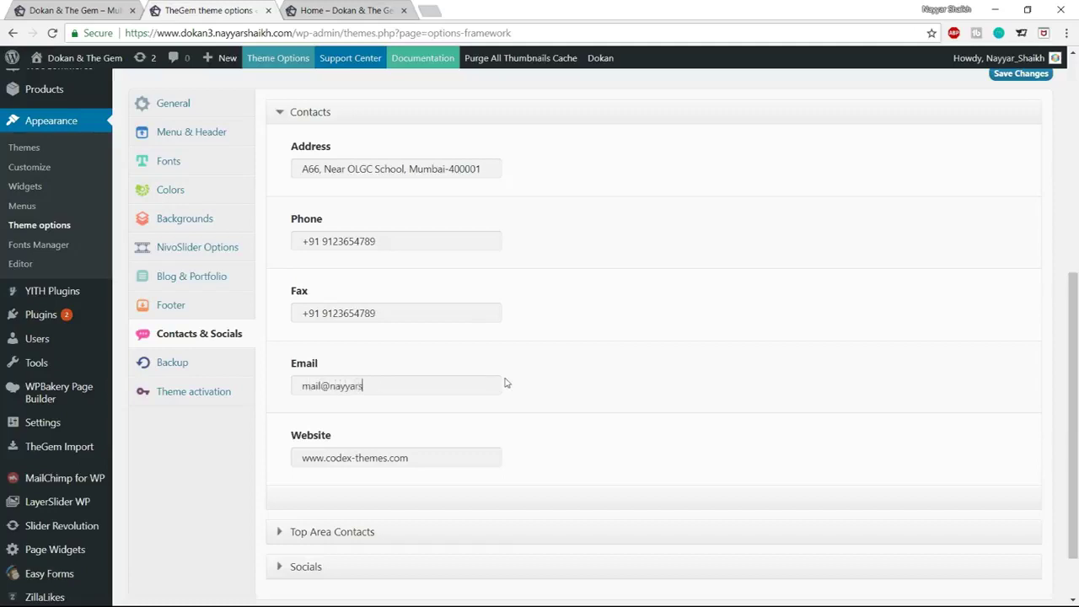
key("Tab")
type("w")
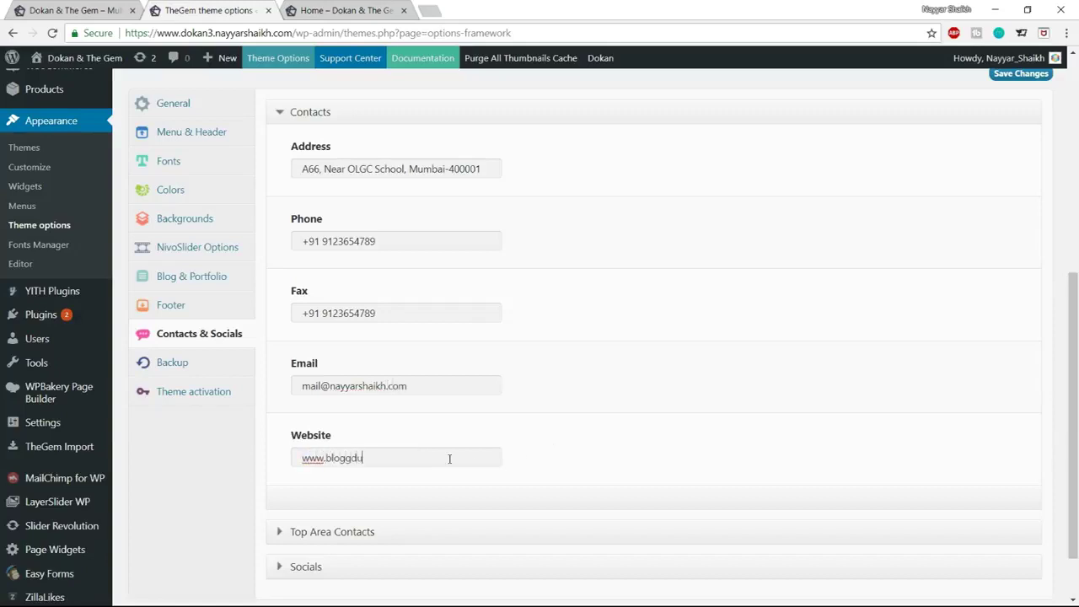
scroll(595, 438, "down", 2)
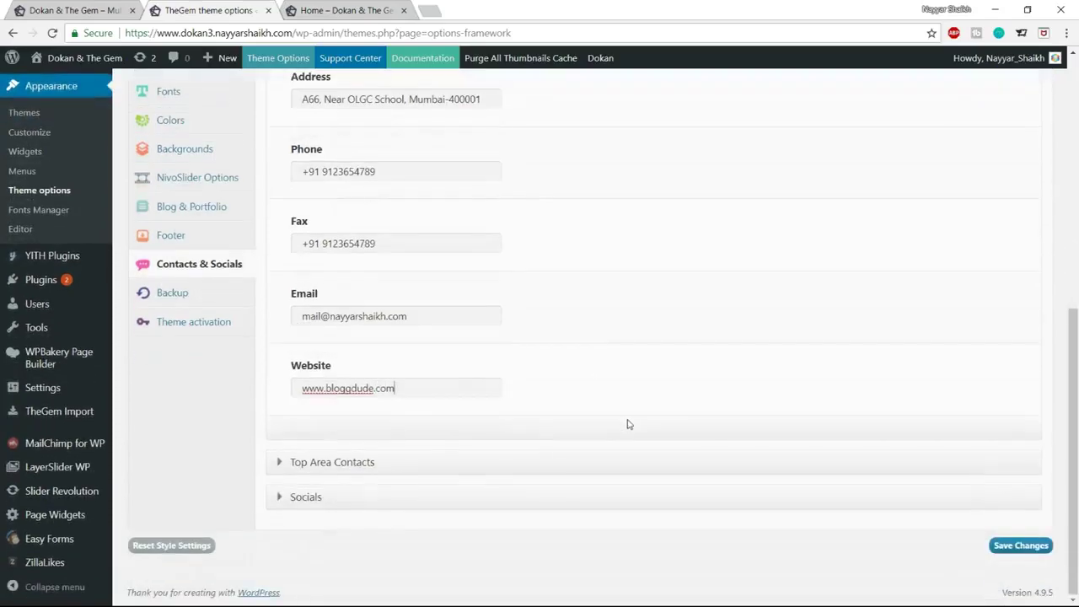
left_click(1021, 546)
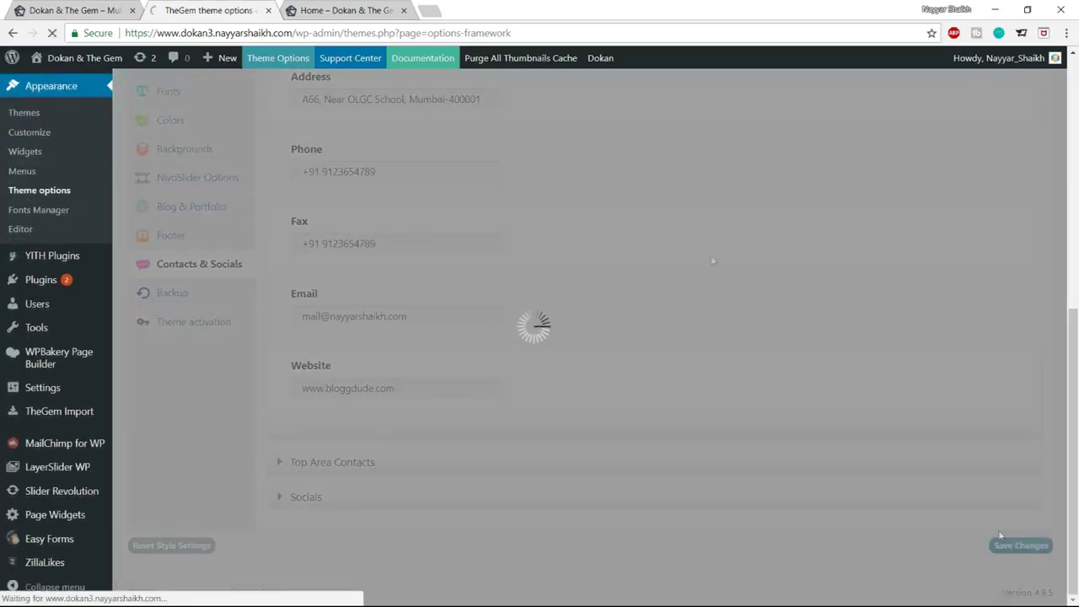
key("ctrl+Tab")
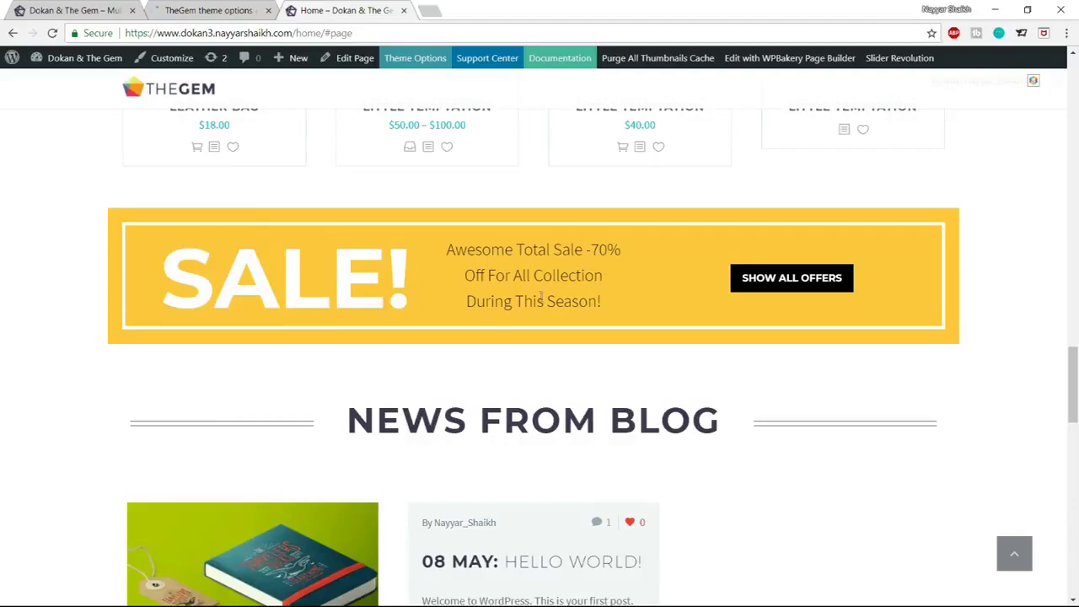
scroll(1020, 555, "up", 3)
left_click(1016, 554)
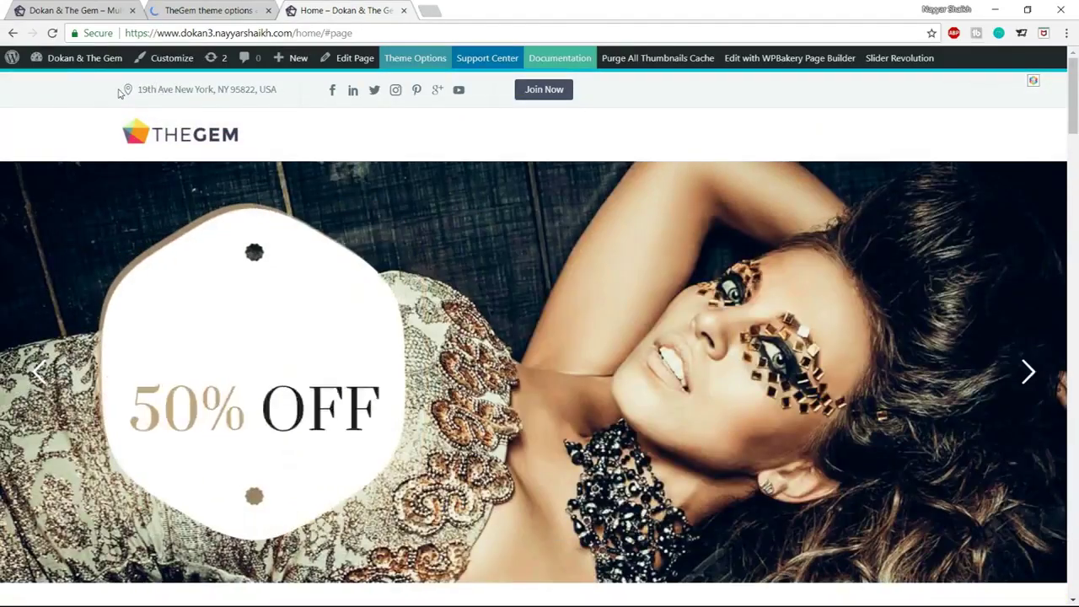
left_click_drag(121, 93, 313, 101)
left_click(324, 97)
key("ctrl+Tab")
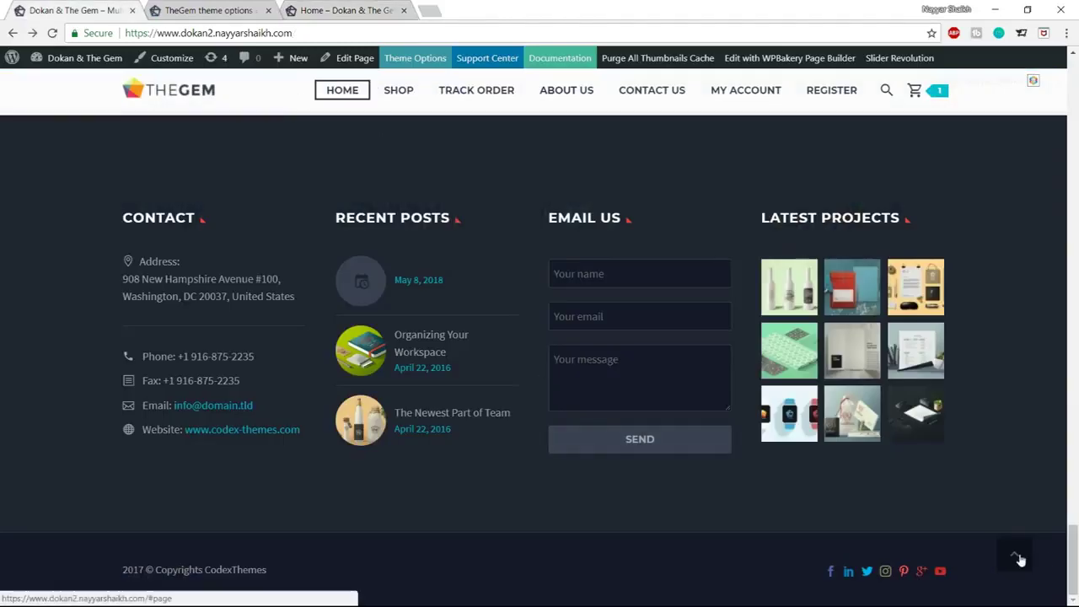
left_click(1019, 558)
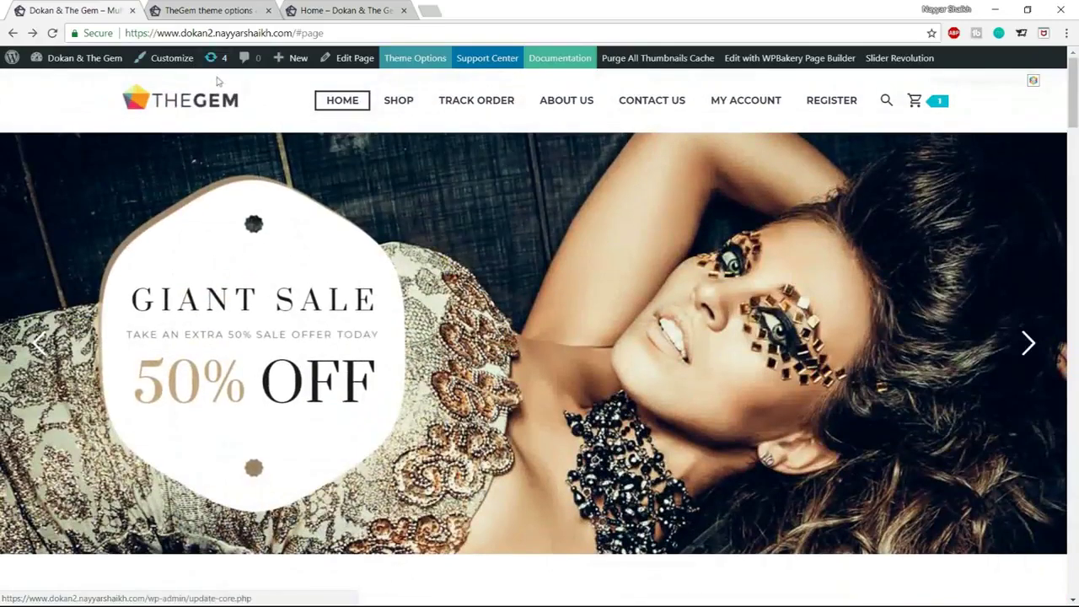
left_click_drag(1077, 92, 1072, 560)
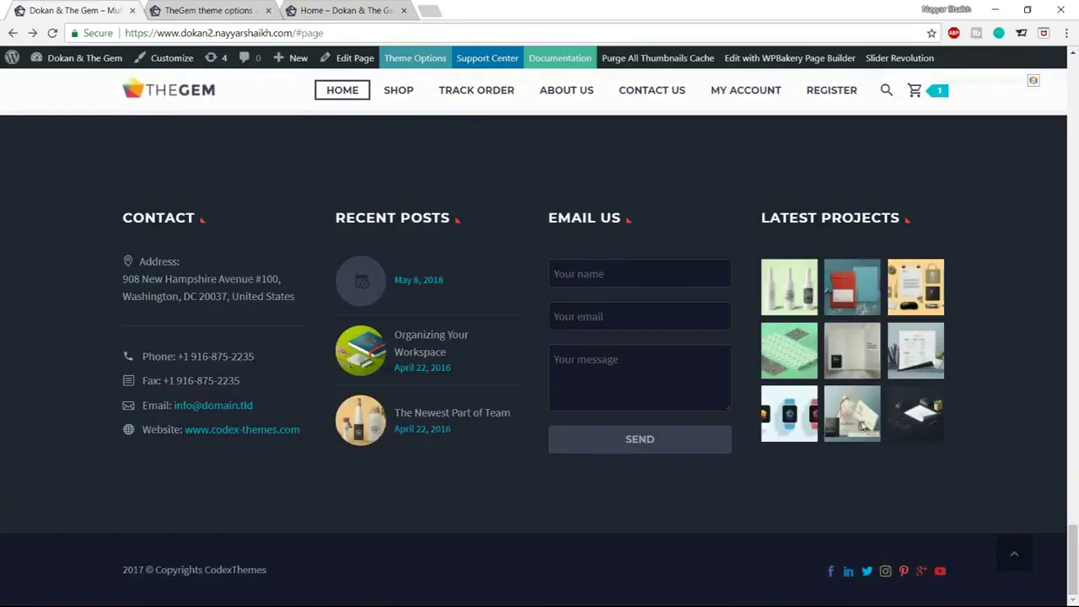
key("ctrl+Tab")
scroll(421, 313, "down", 10)
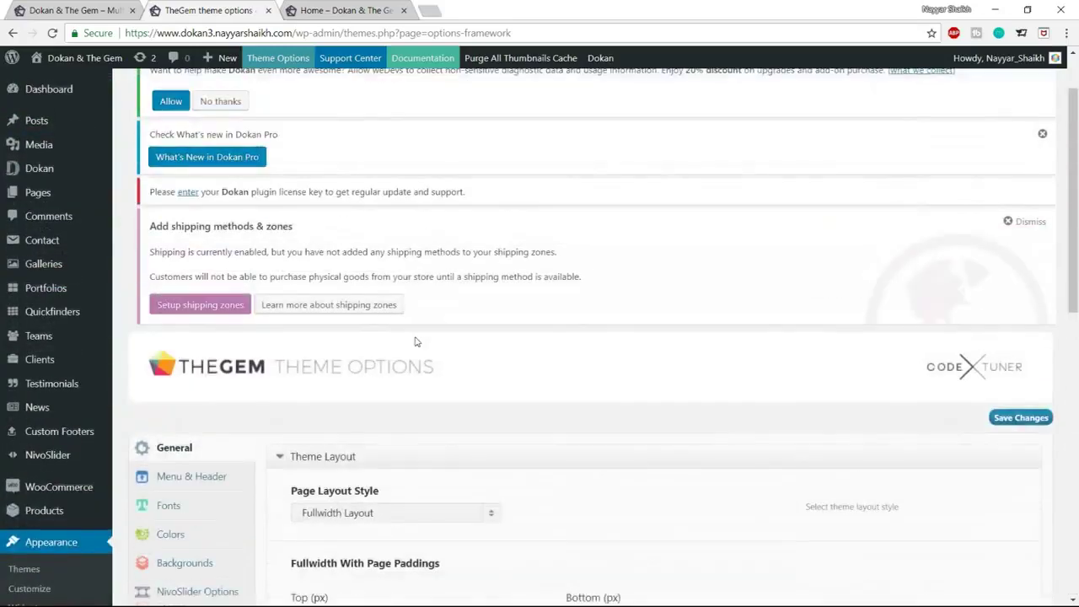
Open TheGem's Contacts & Socials options and expand Top Area Contacts to reach the Phone field
scroll(414, 340, "down", 3)
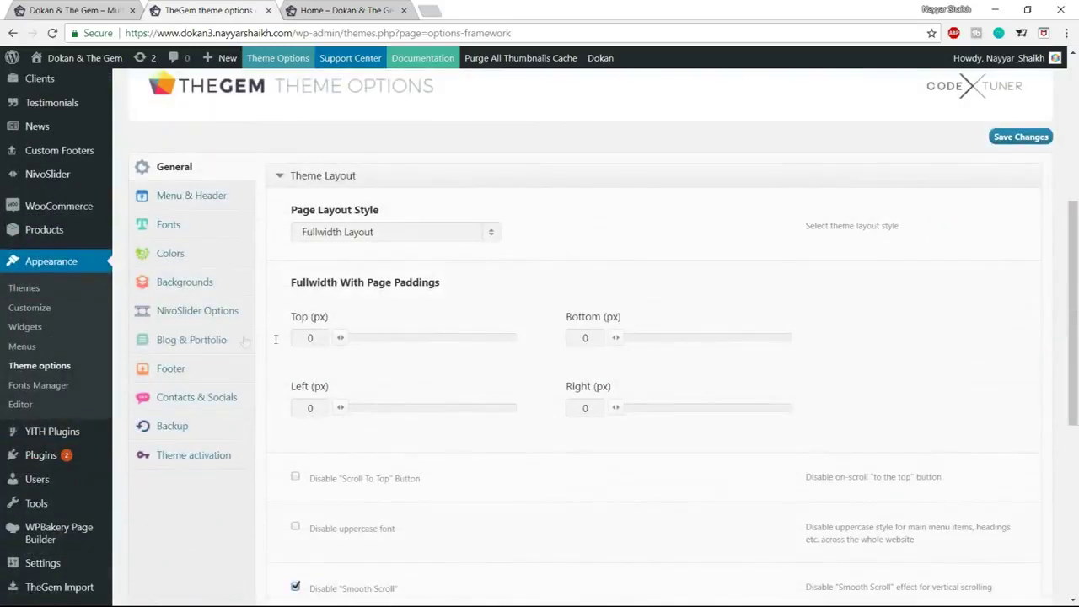
left_click(201, 398)
scroll(765, 279, "down", 2)
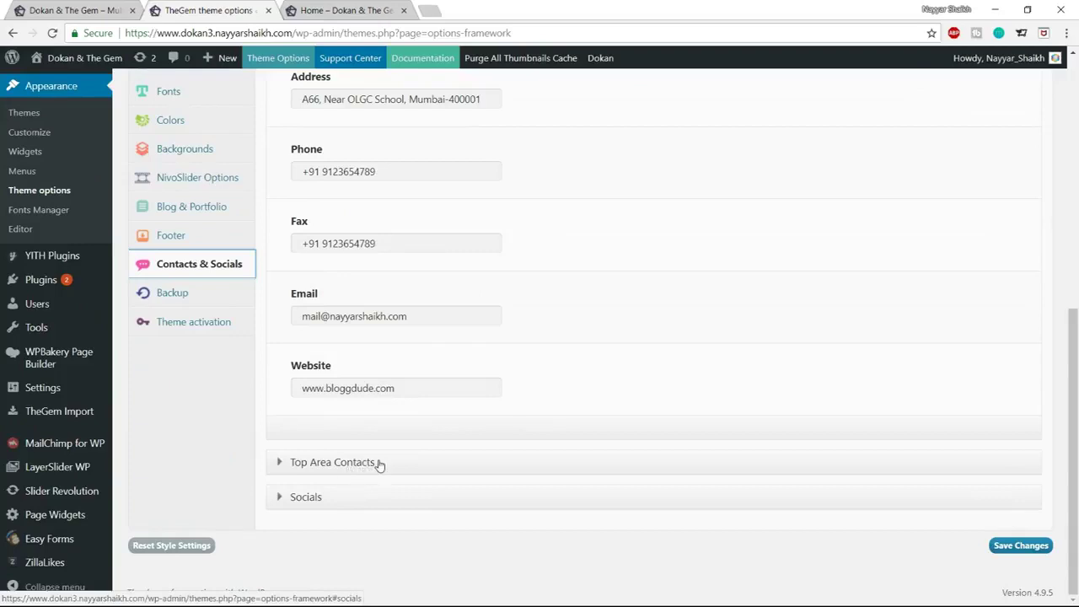
left_click(379, 465)
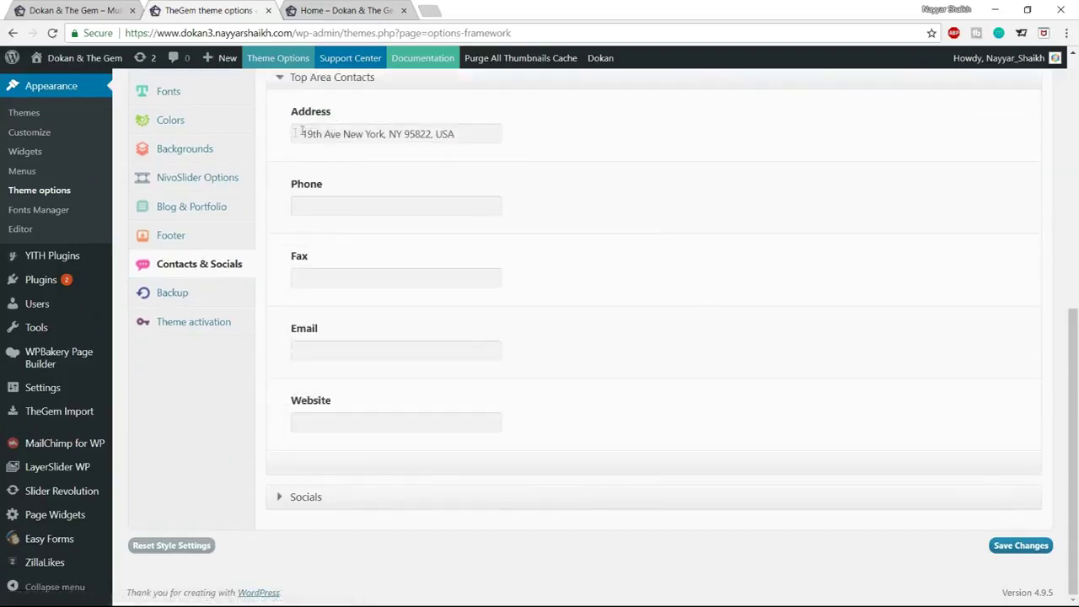
left_click_drag(295, 133, 472, 135)
left_click(347, 211)
Paste the site's phone number into the top-area Phone field and save the theme options
left_click(324, 8)
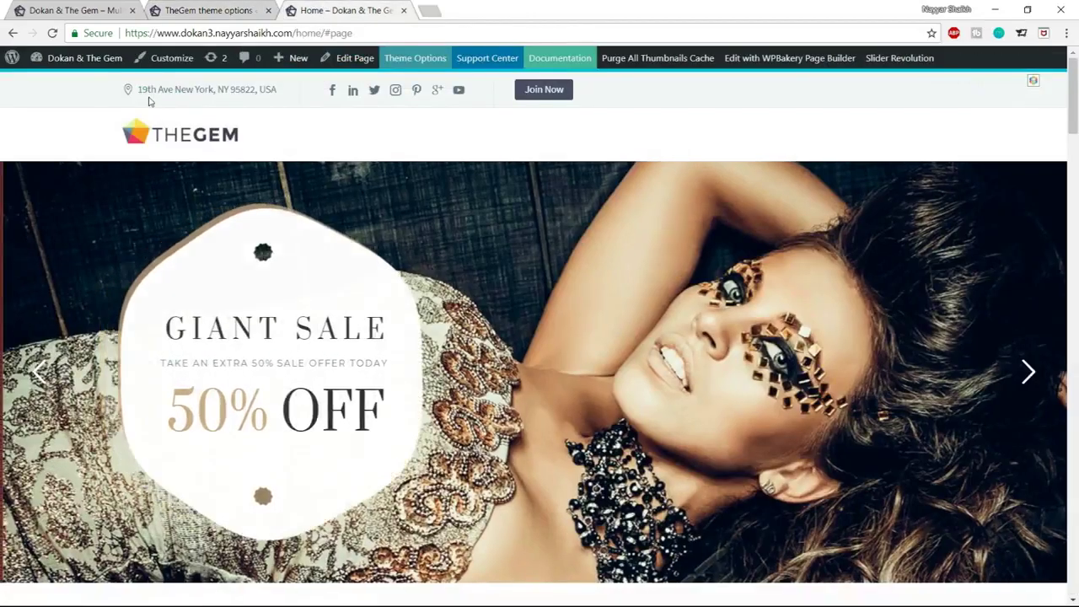
key("ctrl+shift+Tab")
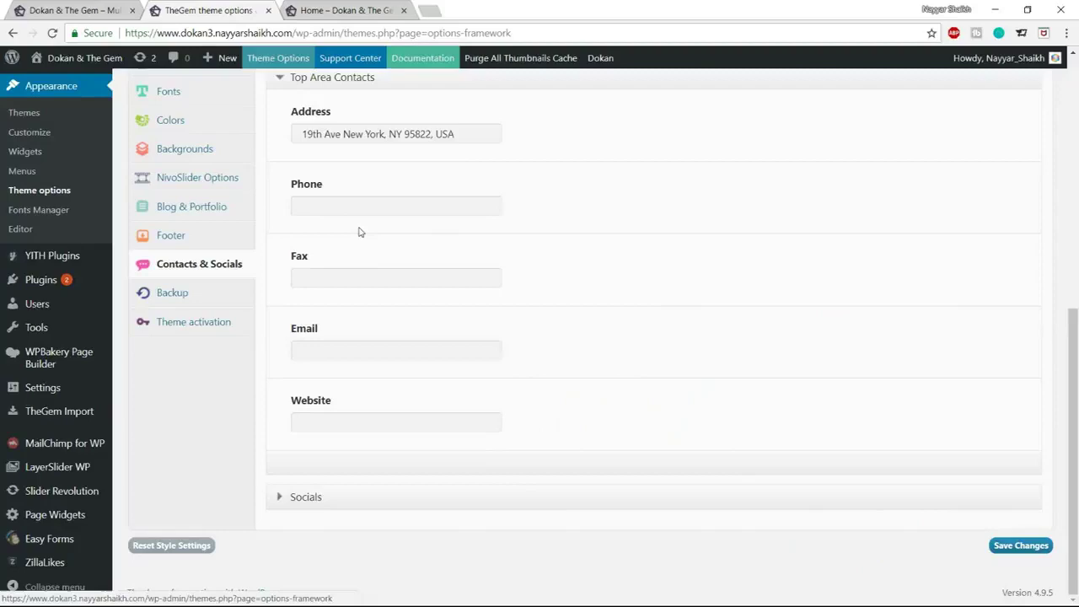
scroll(398, 244, "up", 3)
scroll(398, 244, "down", 3)
key("ctrl+v")
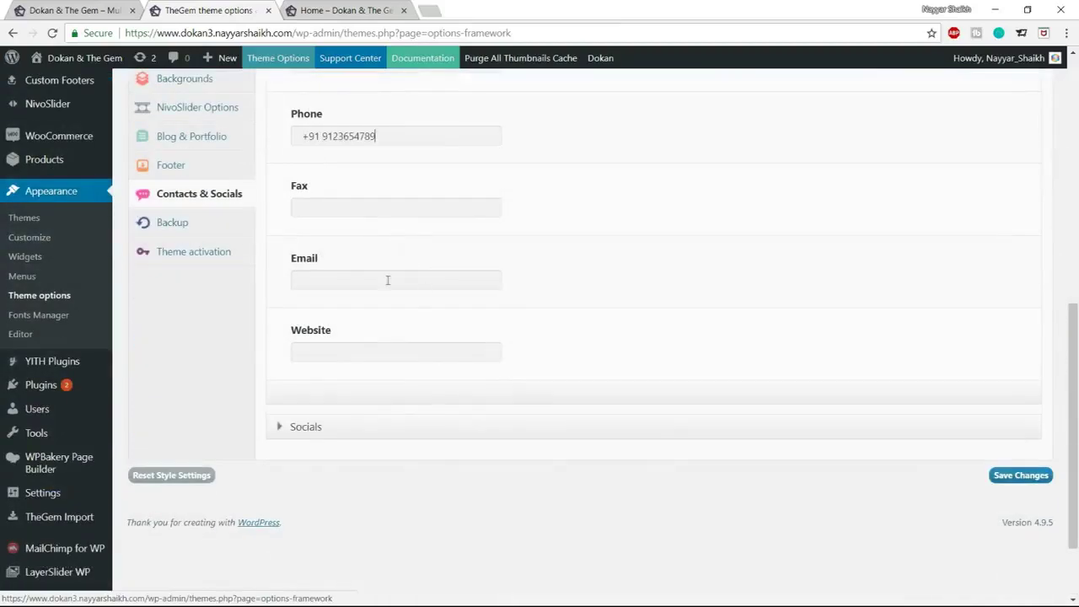
scroll(444, 235, "up", 3)
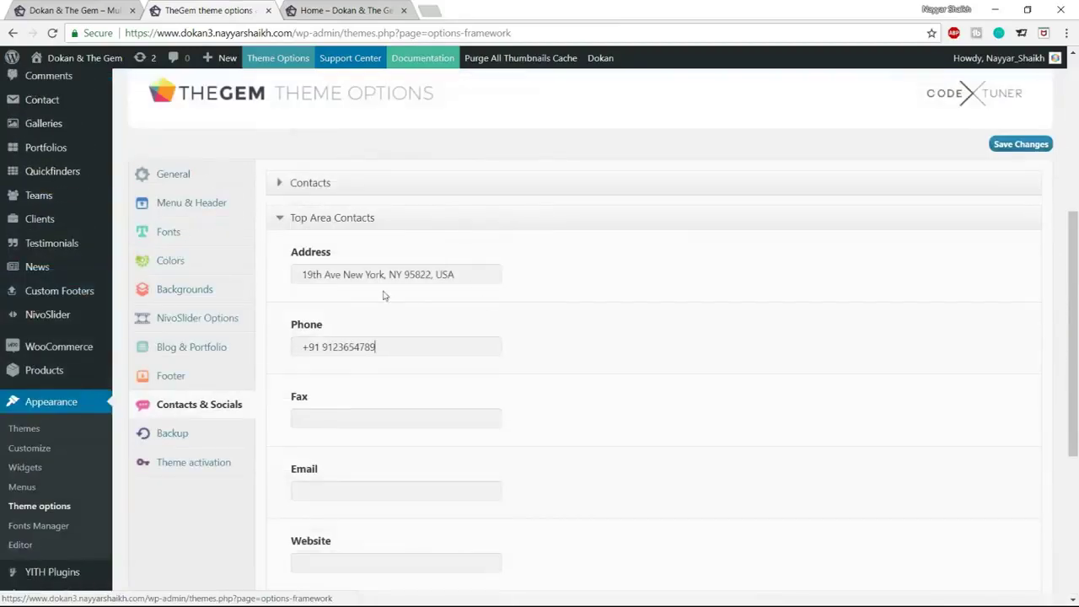
left_click_drag(476, 278, 295, 268)
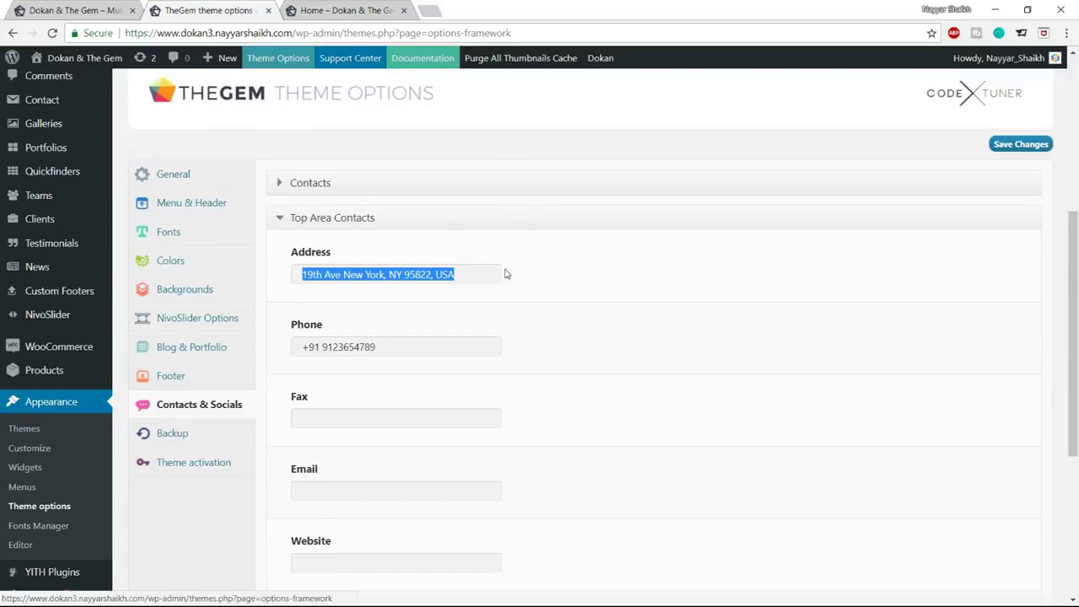
scroll(506, 274, "down", 3)
left_click(1025, 474)
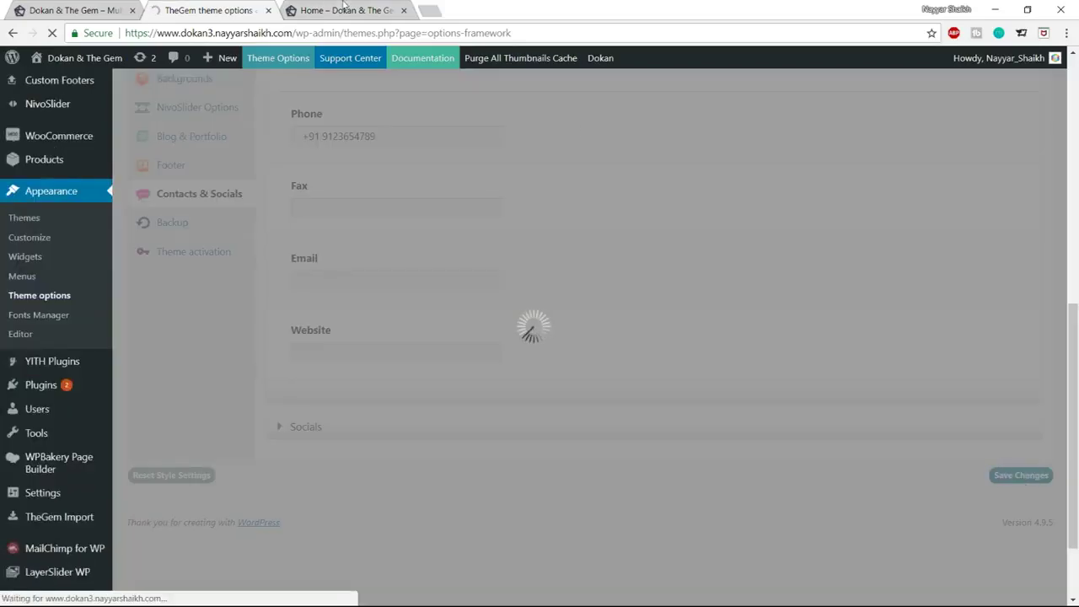
Reload the live home page and confirm the new phone number beside the address in the top bar
left_click(343, 7)
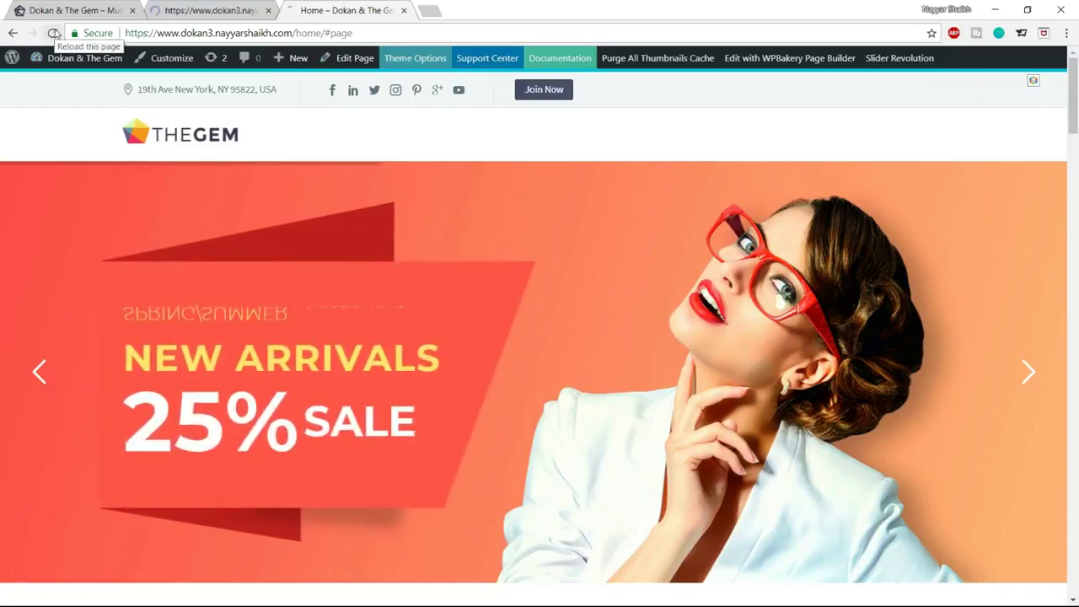
left_click(54, 32)
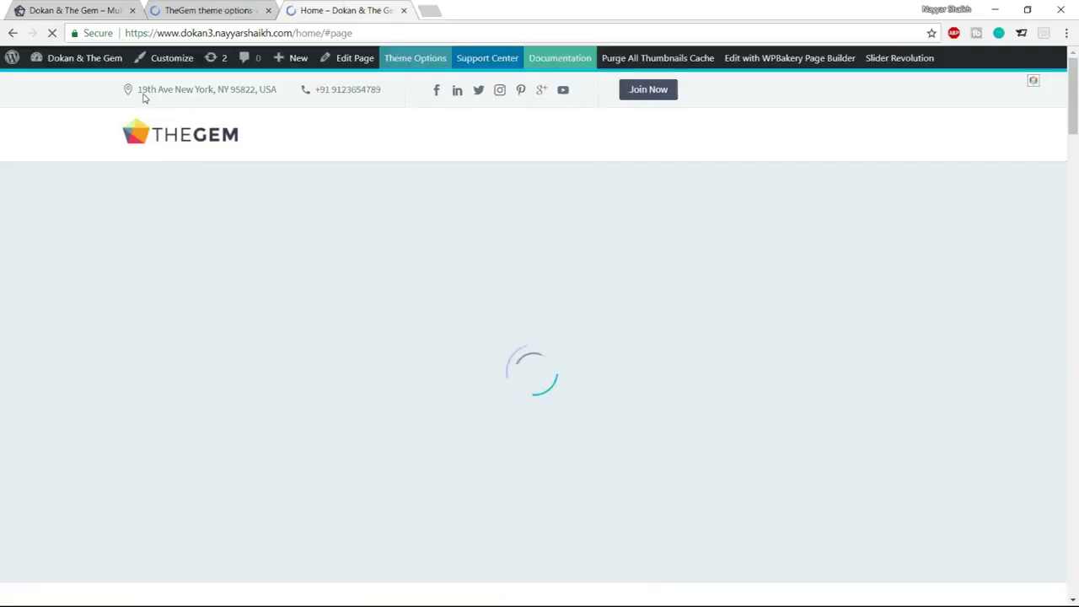
left_click_drag(144, 94, 396, 96)
left_click(301, 99)
left_click(396, 96)
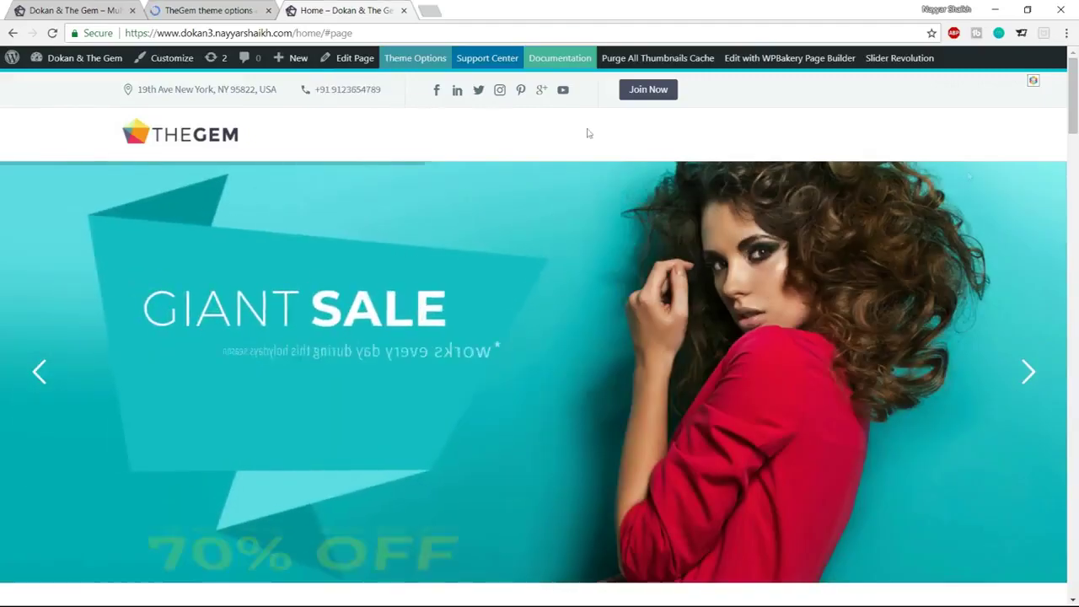
Scroll to the footer and select the '2017 © Copyrights CodexThemes' line
left_click_drag(1074, 99, 1076, 557)
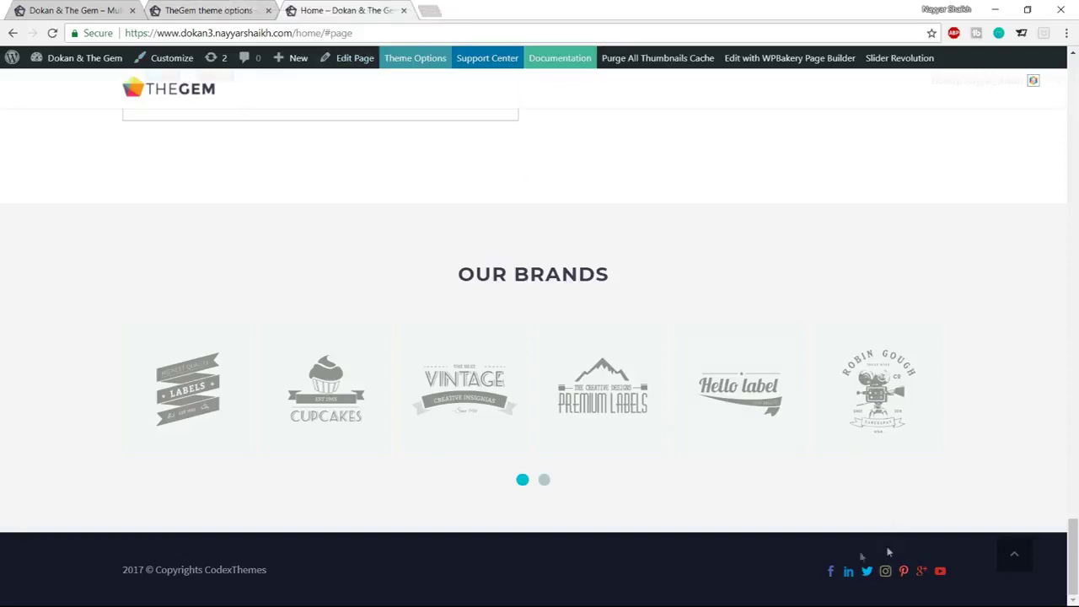
left_click_drag(278, 579, 124, 566)
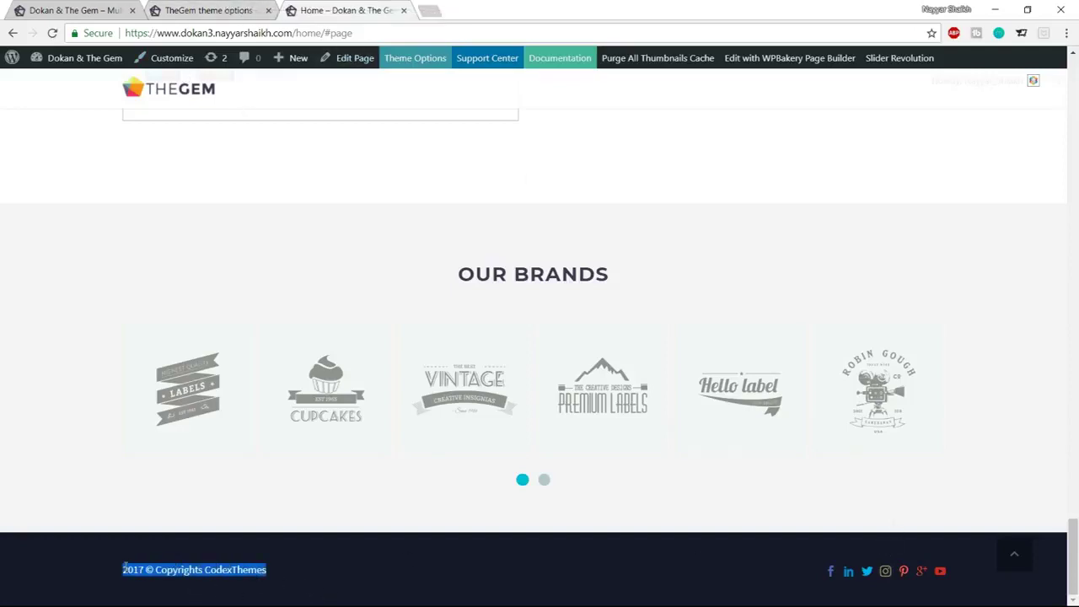
left_click(123, 579)
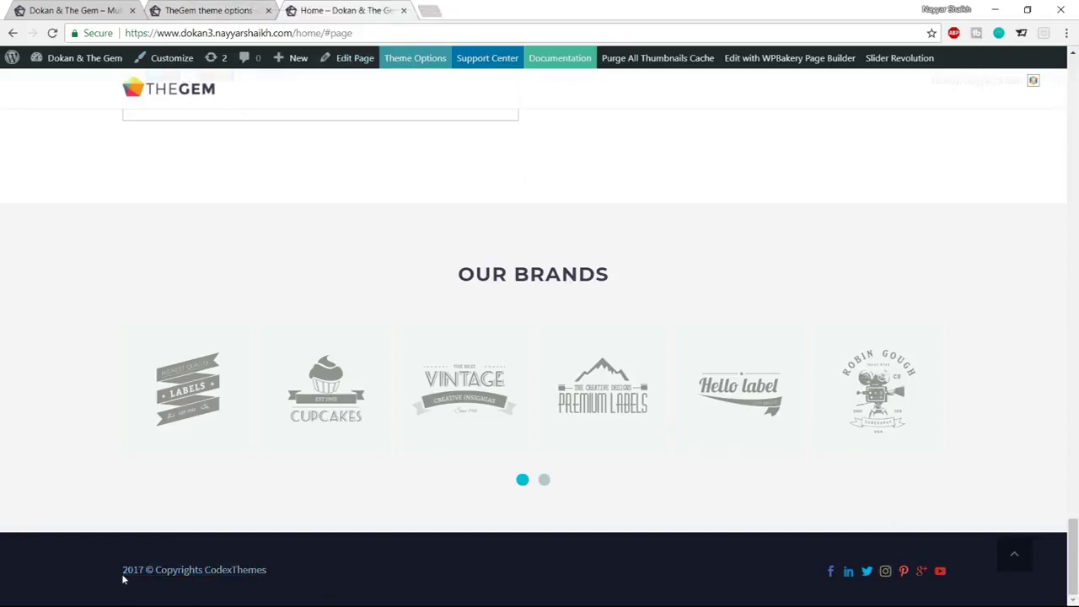
left_click_drag(124, 574, 276, 581)
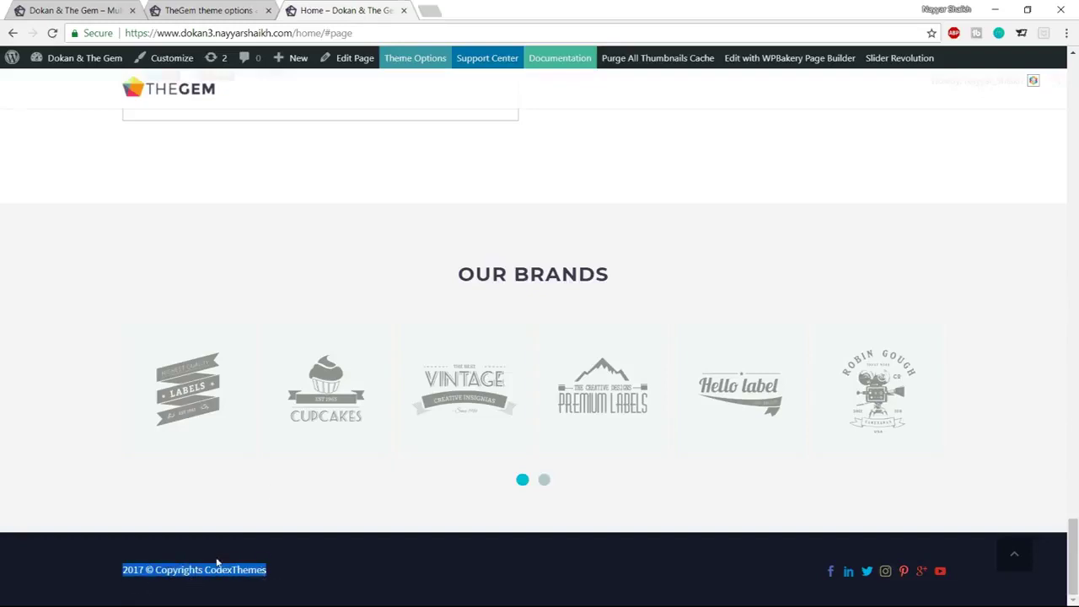
Change TheGem's Footer Text to '2018 © Copyrights BloggDude Inc.' and save
left_click(210, 10)
scroll(455, 286, "down", 6)
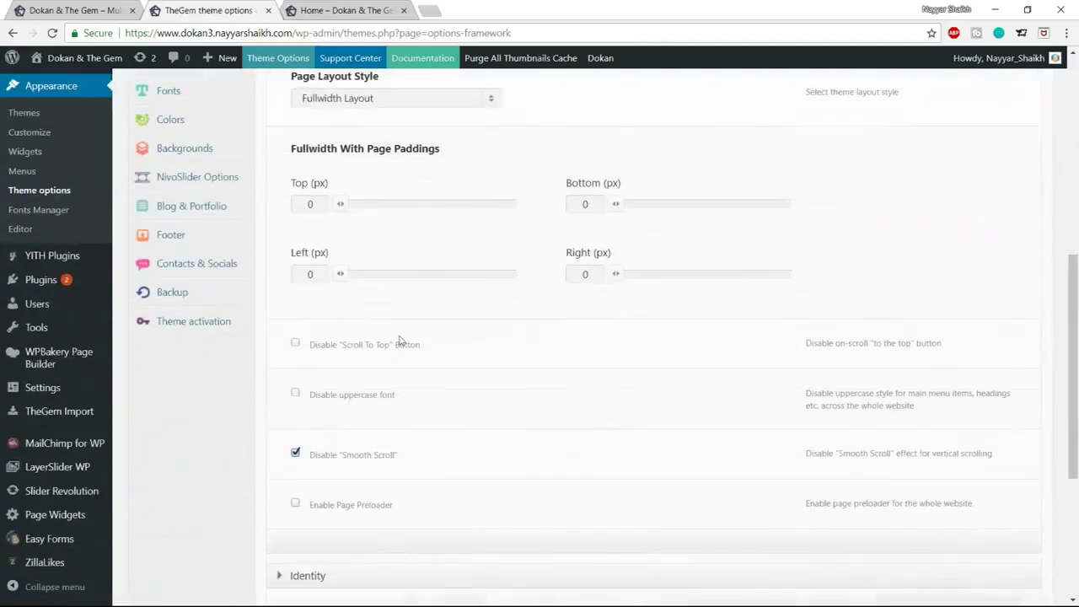
left_click(170, 237)
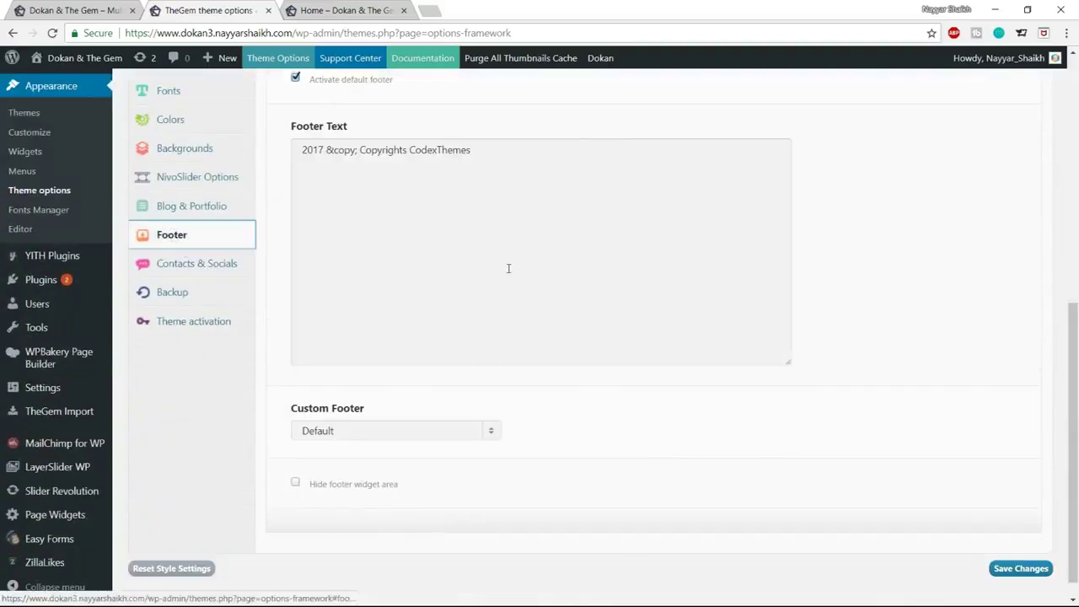
left_click_drag(324, 221, 319, 220)
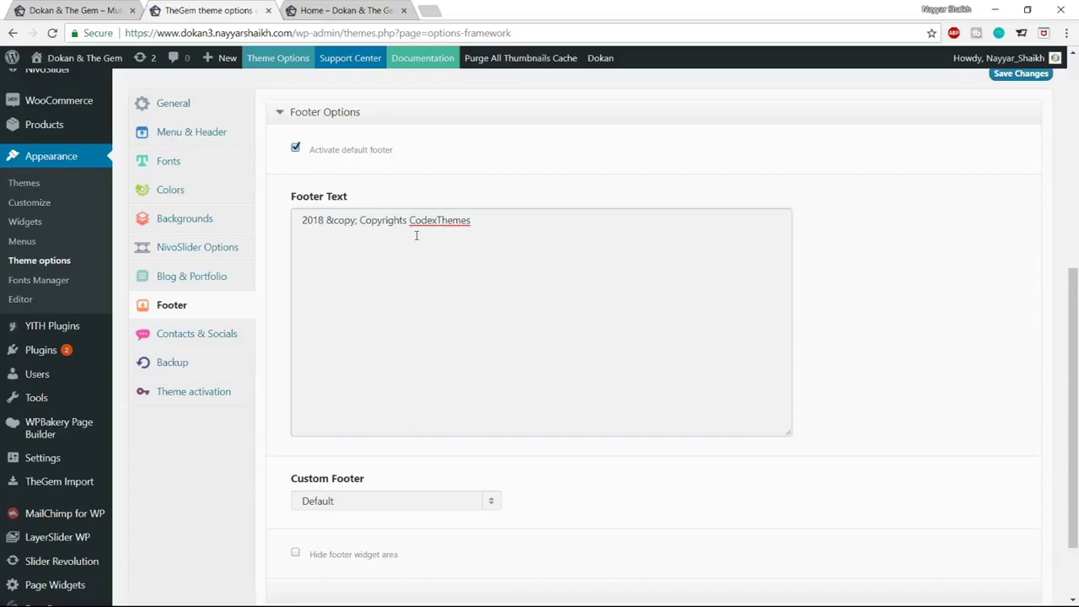
left_click_drag(411, 221, 524, 214)
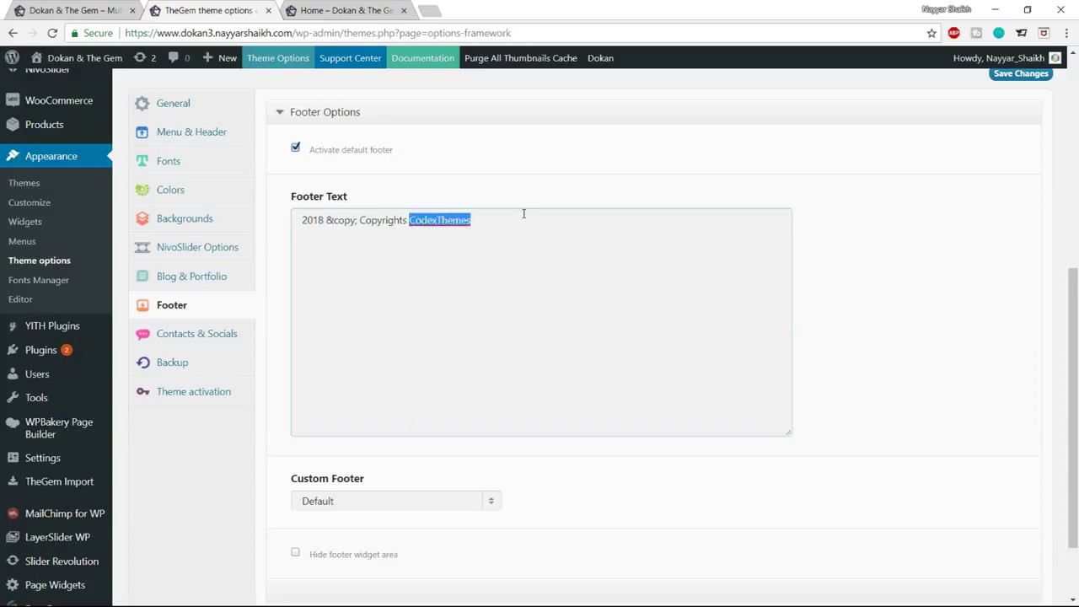
type("BloggDude Inc.")
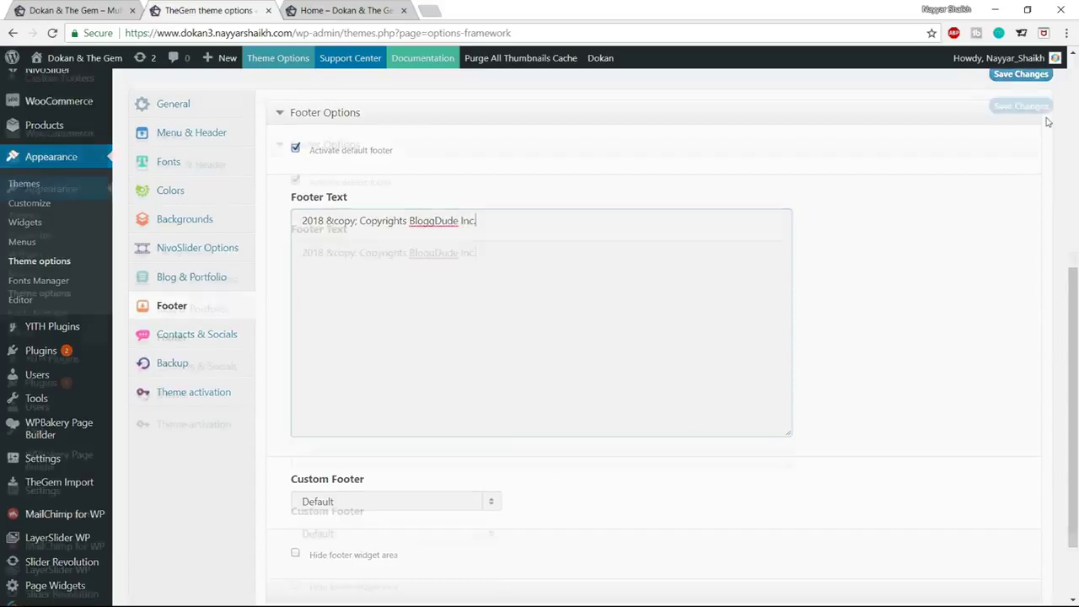
scroll(981, 222, "up", 2)
left_click(1021, 213)
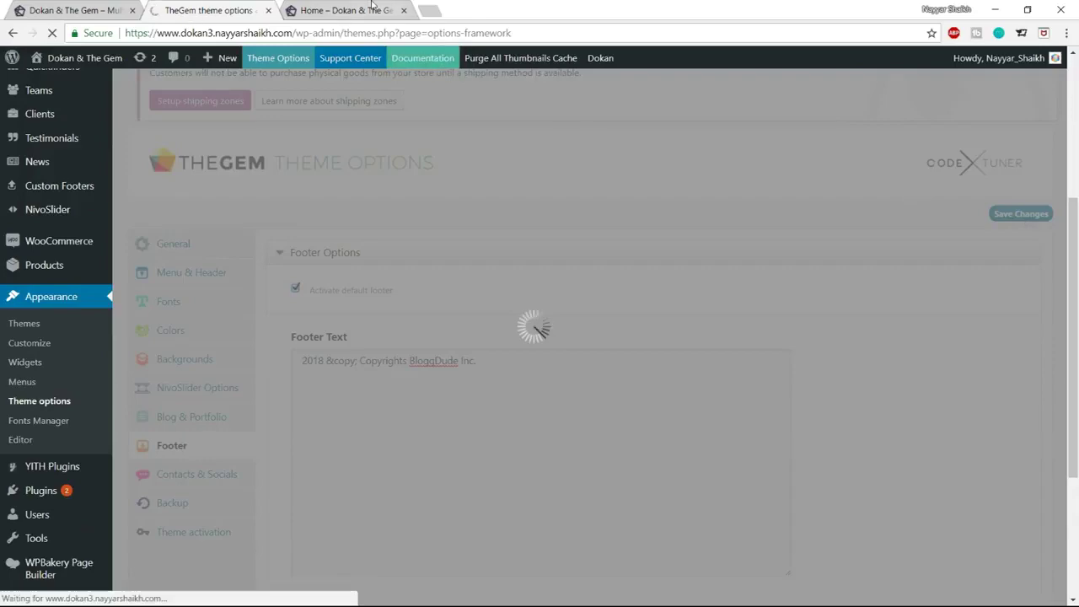
Reload the home page and verify the footer now reads '2018 © Copyrights BloggDude Inc.'
left_click(342, 10)
left_click(53, 33)
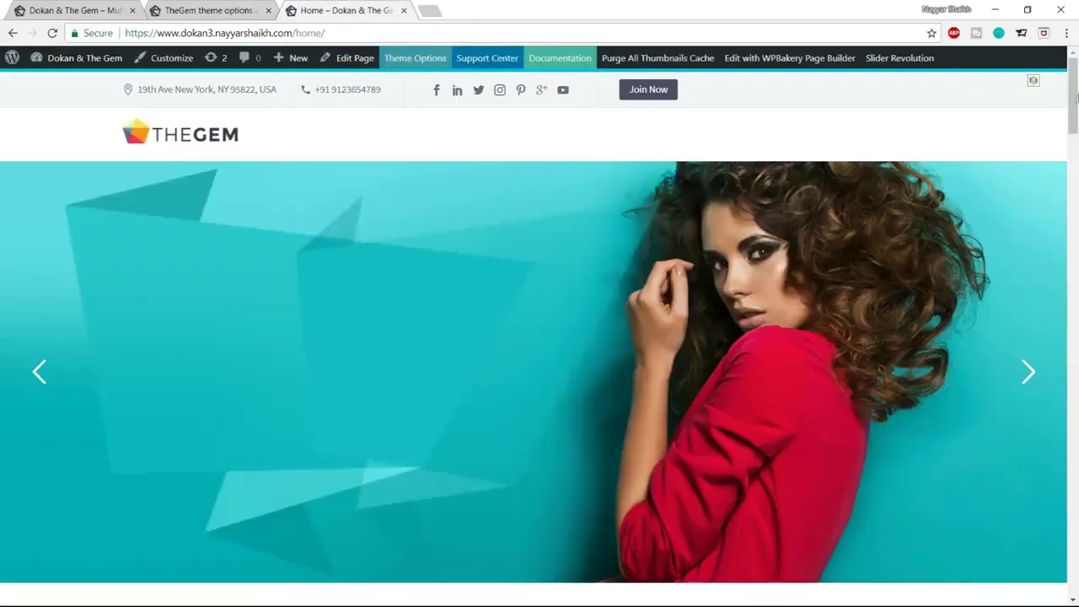
left_click_drag(1076, 98, 1067, 578)
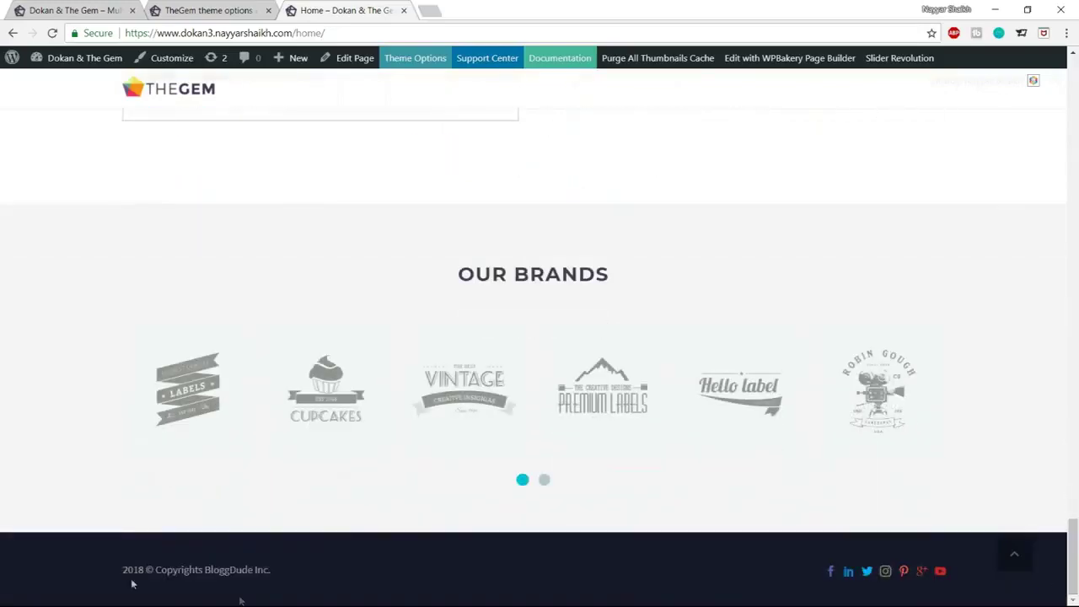
left_click_drag(106, 575, 266, 570)
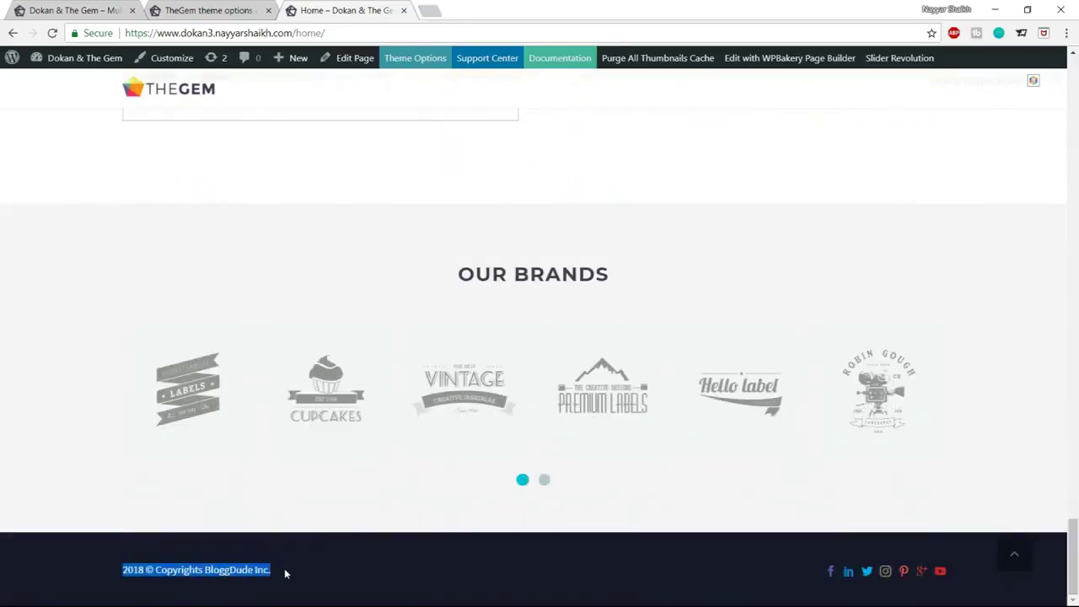
left_click(1018, 555)
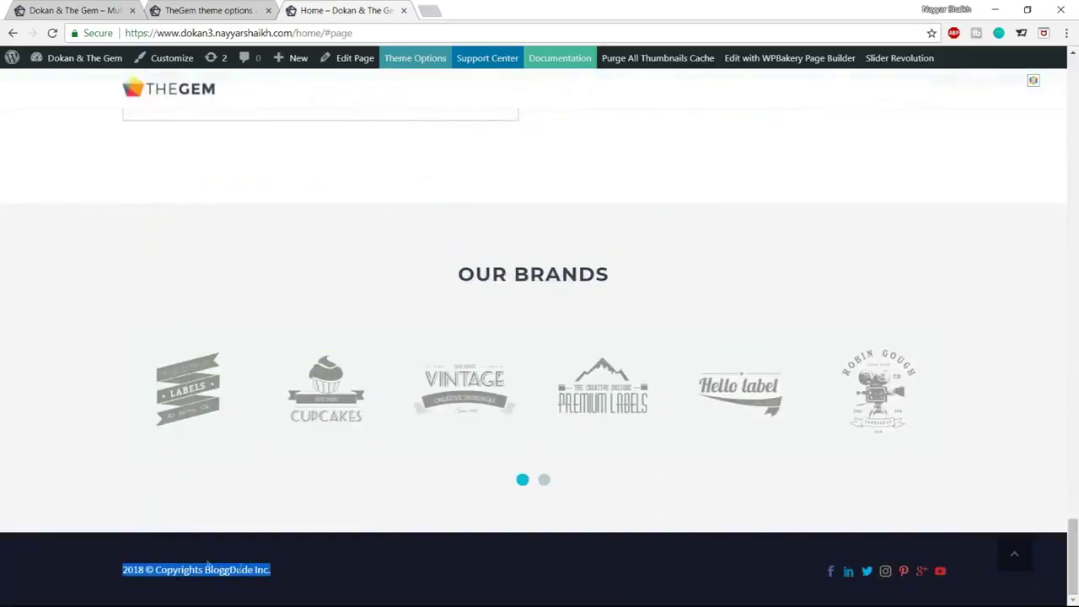
left_click(202, 556)
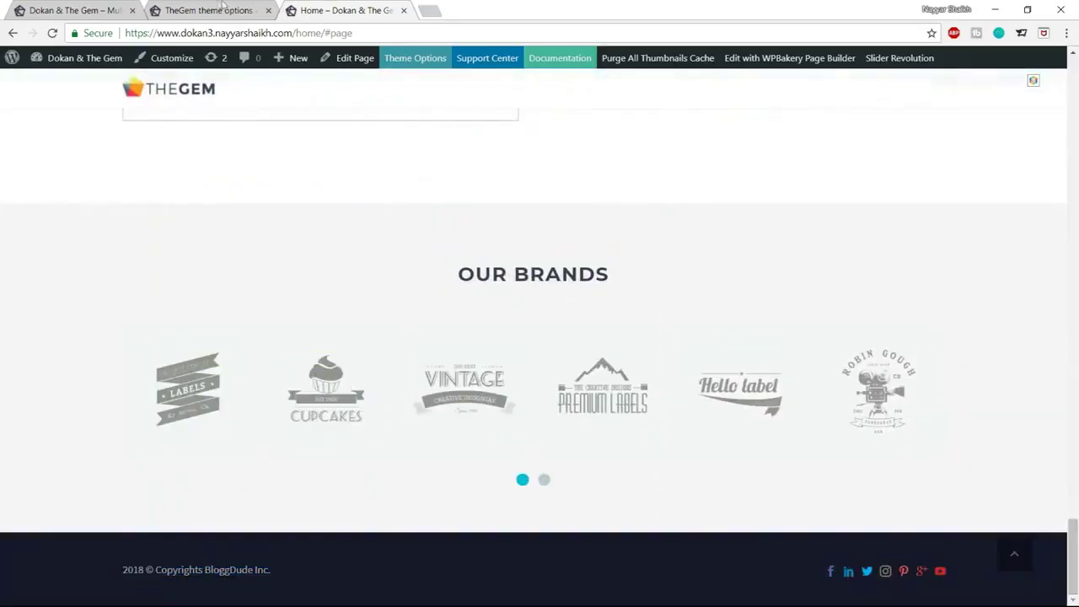
On the Widgets page, add a Contacts widget to the Footer Widget Area
left_click(222, 6)
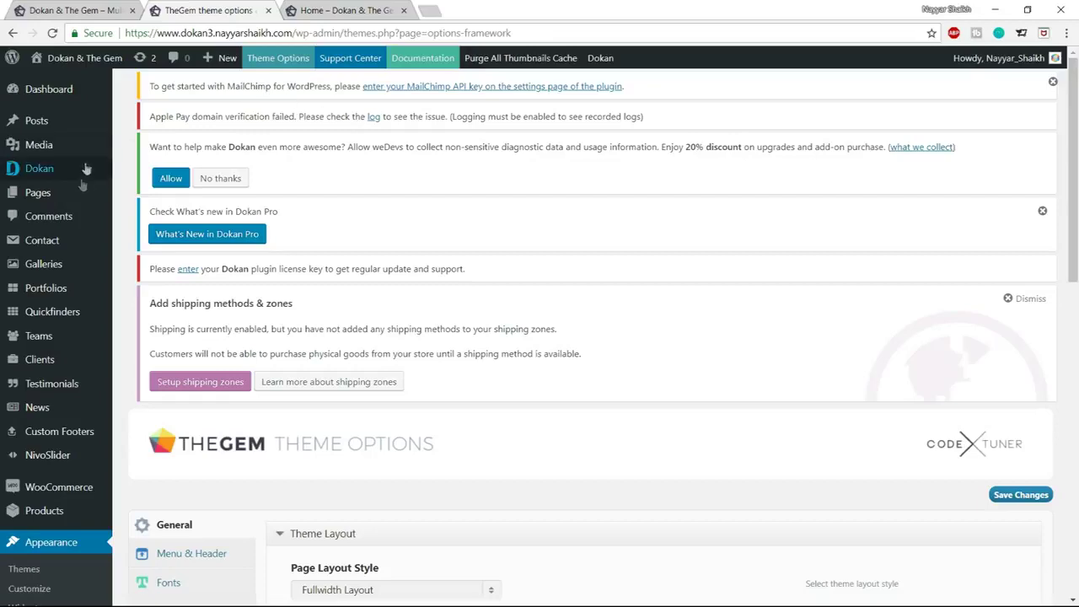
scroll(82, 180, "down", 3)
scroll(66, 268, "down", 2)
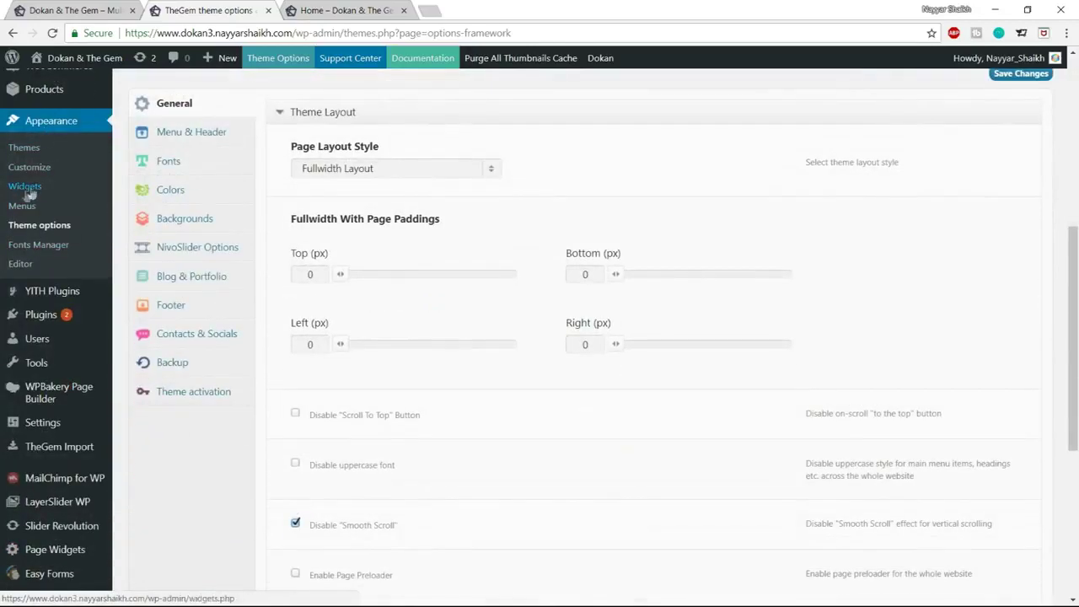
left_click(35, 189)
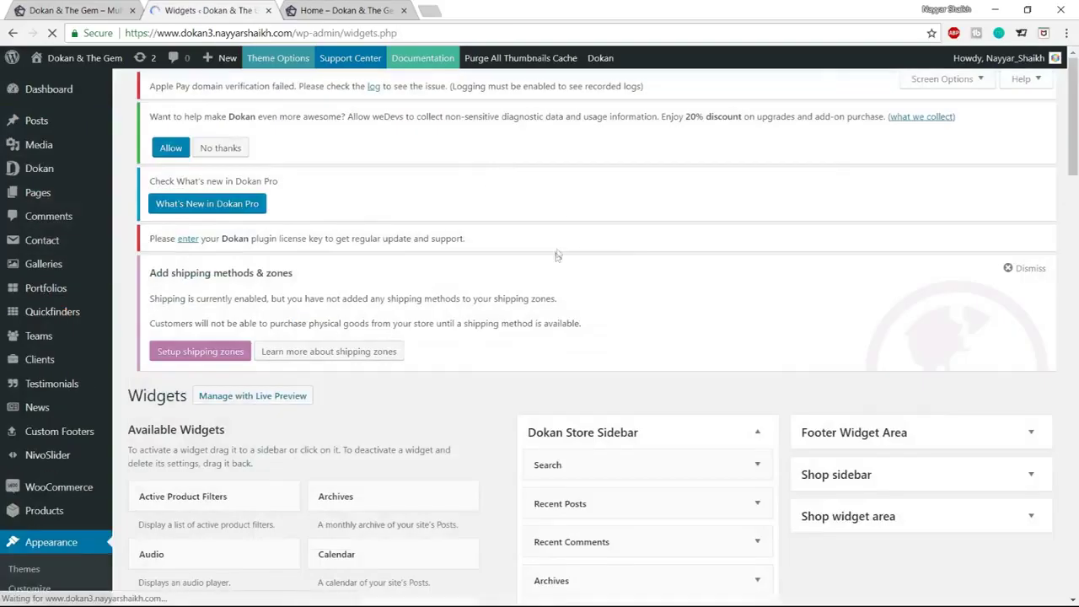
scroll(556, 252, "down", 3)
scroll(554, 253, "down", 3)
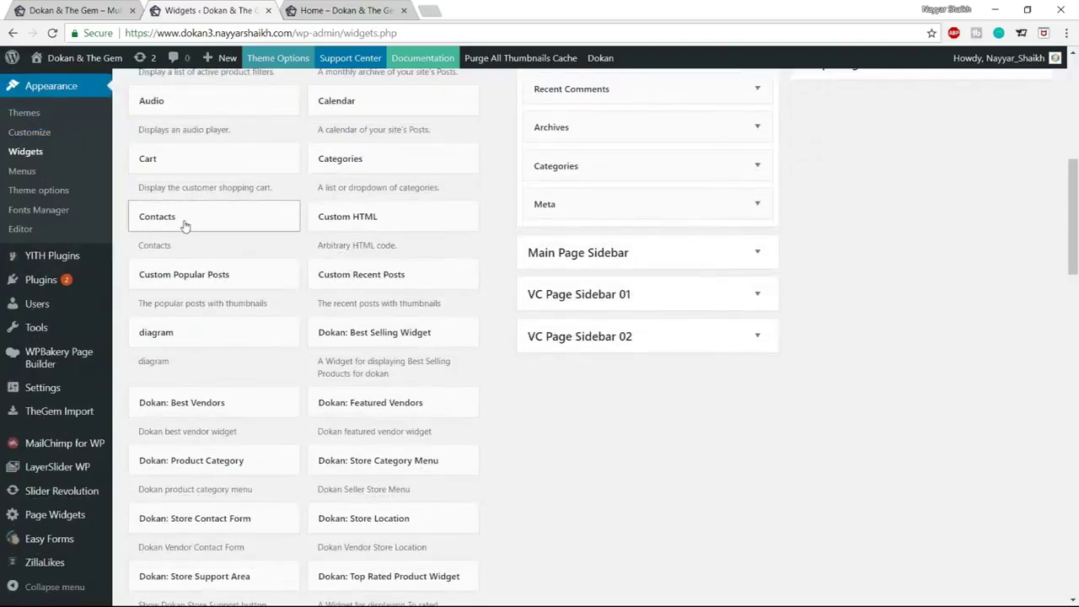
left_click(185, 225)
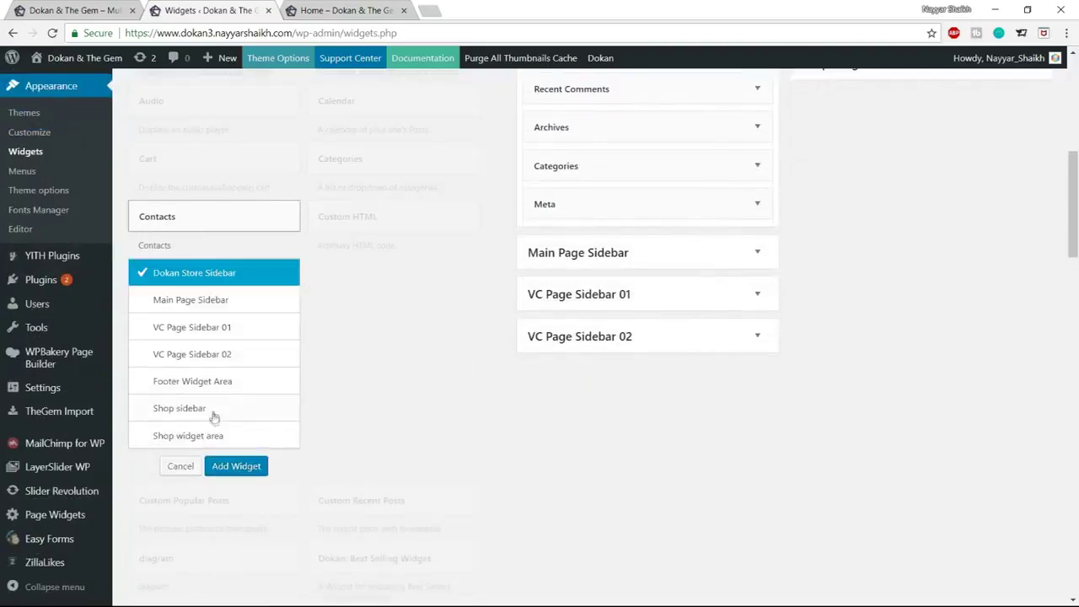
scroll(221, 417, "down", 1)
left_click(217, 312)
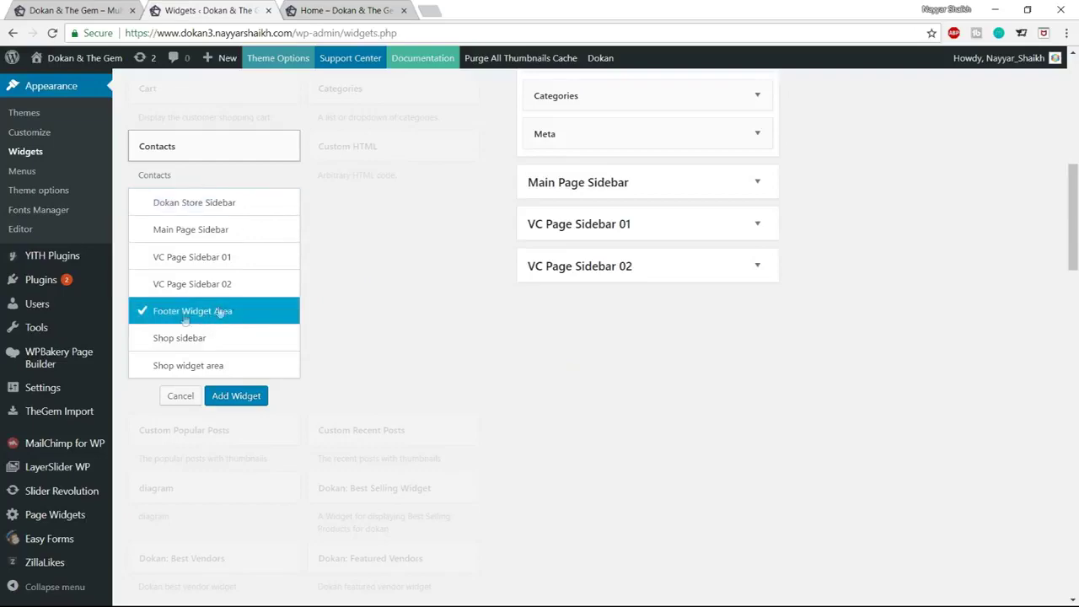
left_click(236, 397)
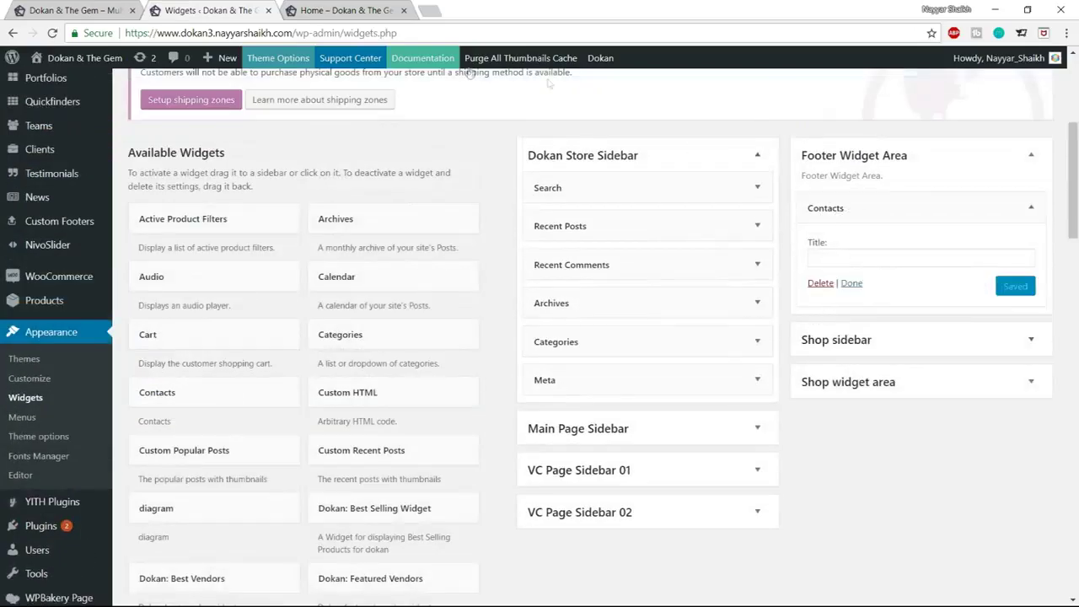
Copy the CONTACT heading from the demo footer, paste it as the widget title, and save
left_click(337, 8)
left_click(136, 6)
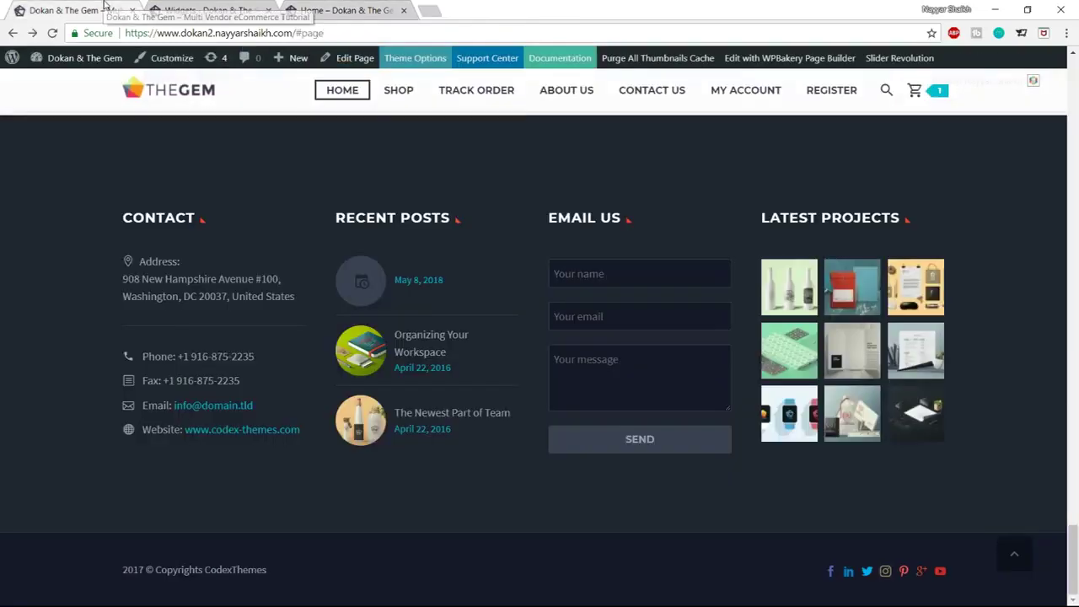
left_click_drag(124, 218, 215, 218)
key("ctrl+c")
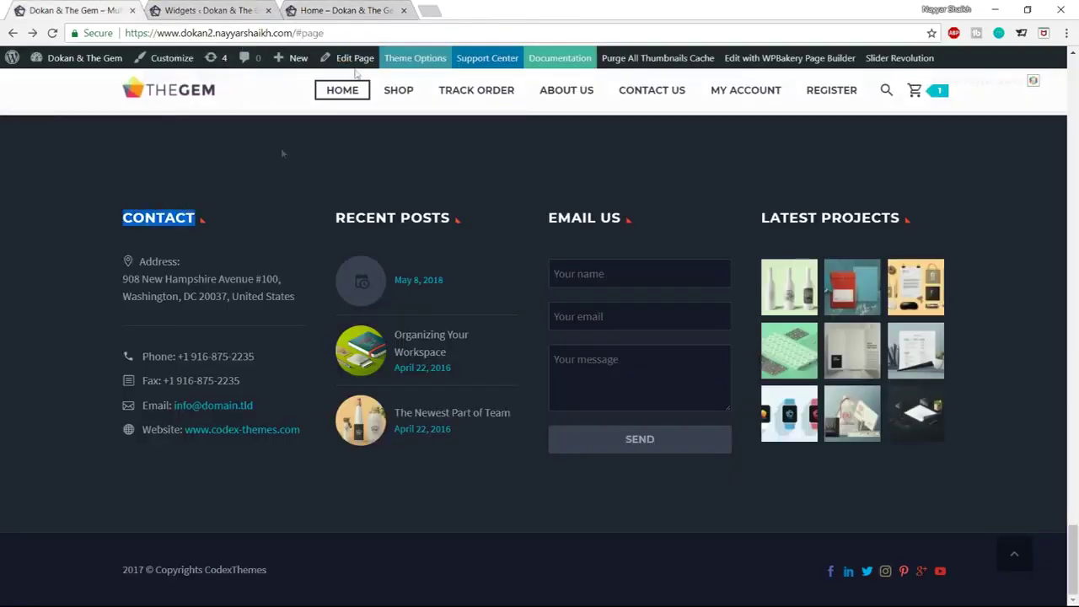
left_click(346, 10)
left_click(253, 5)
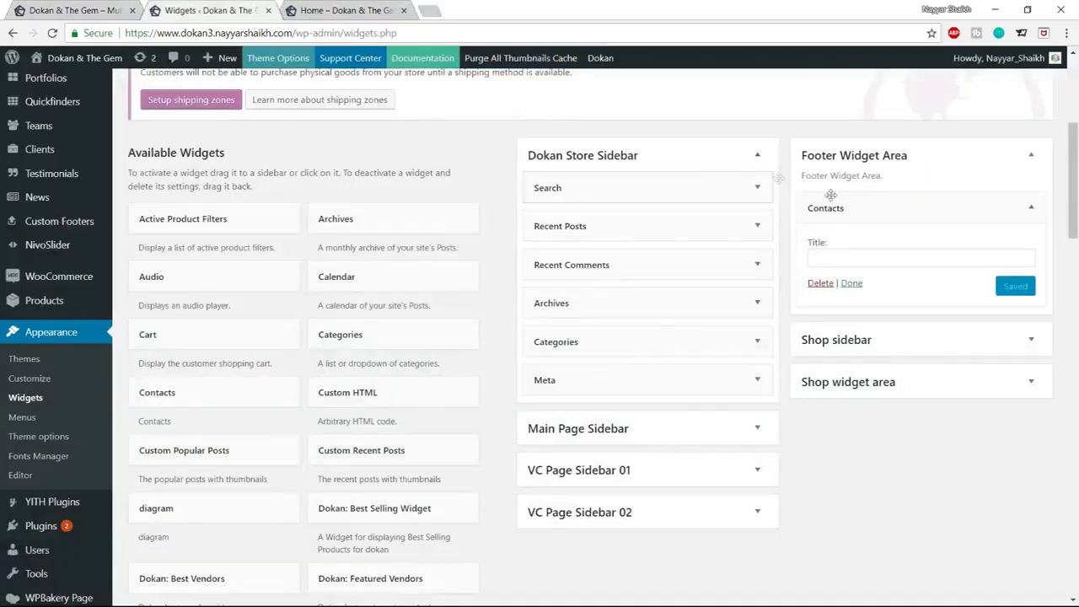
left_click(869, 257)
key("ctrl+v")
left_click(1018, 287)
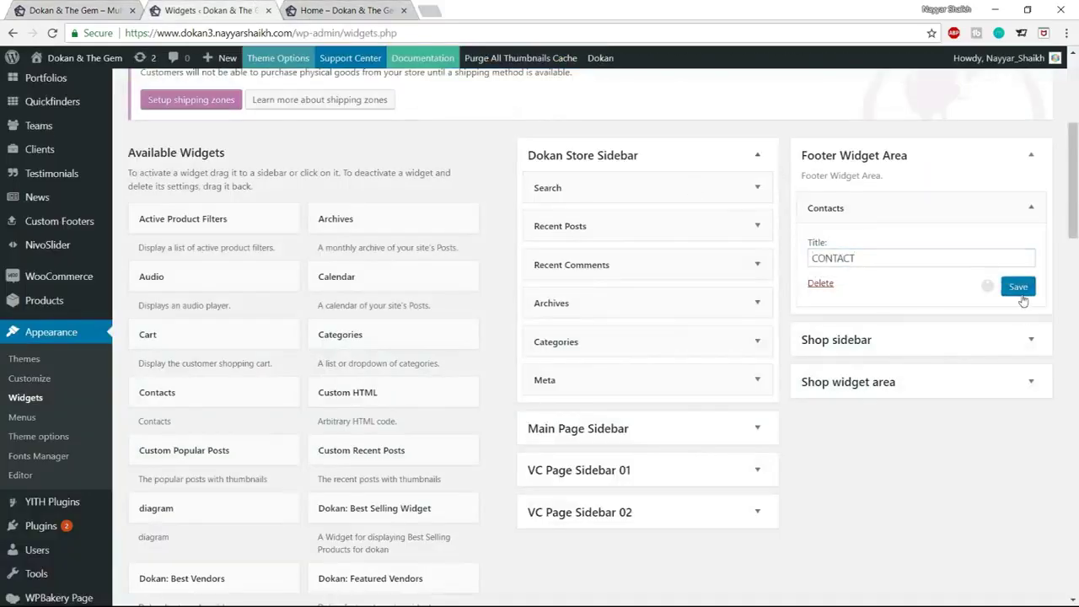
left_click(341, 10)
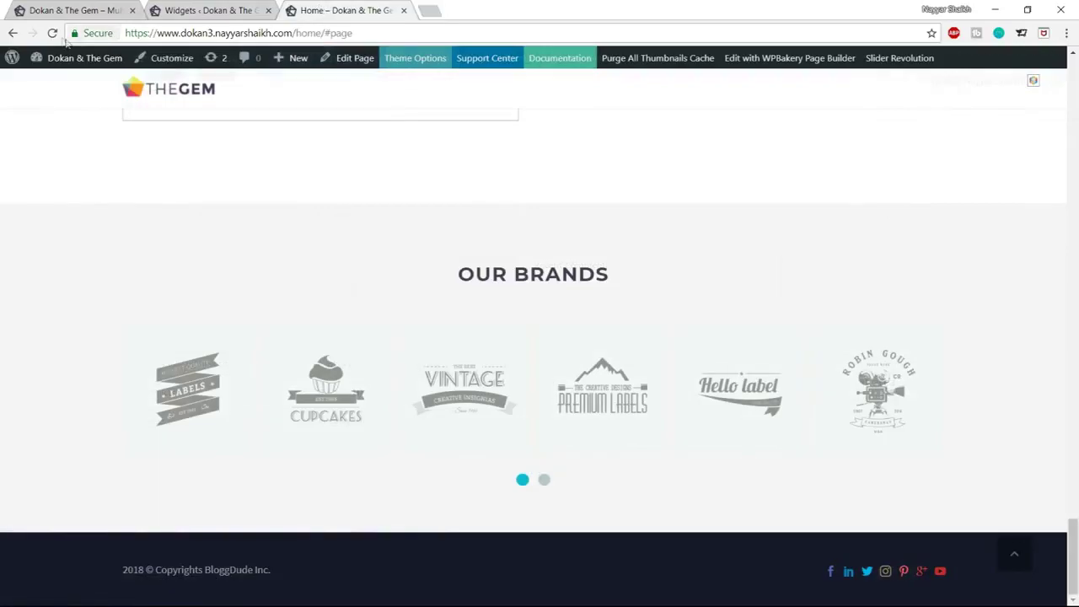
Reload the home page and compare its footer CONTACT block with the demo site's footer
left_click(51, 33)
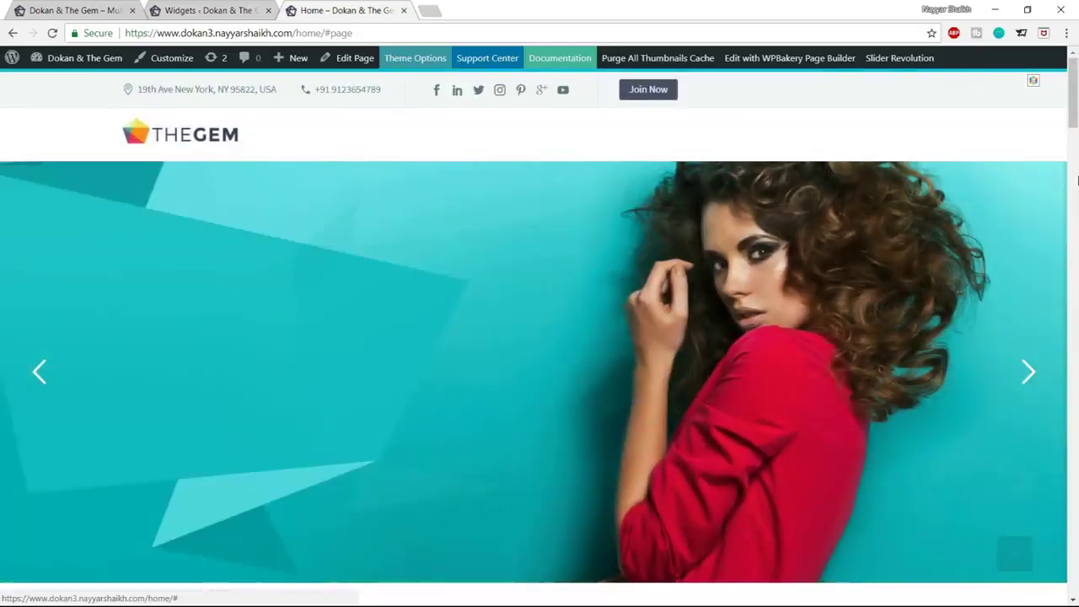
left_click_drag(1076, 179, 1072, 571)
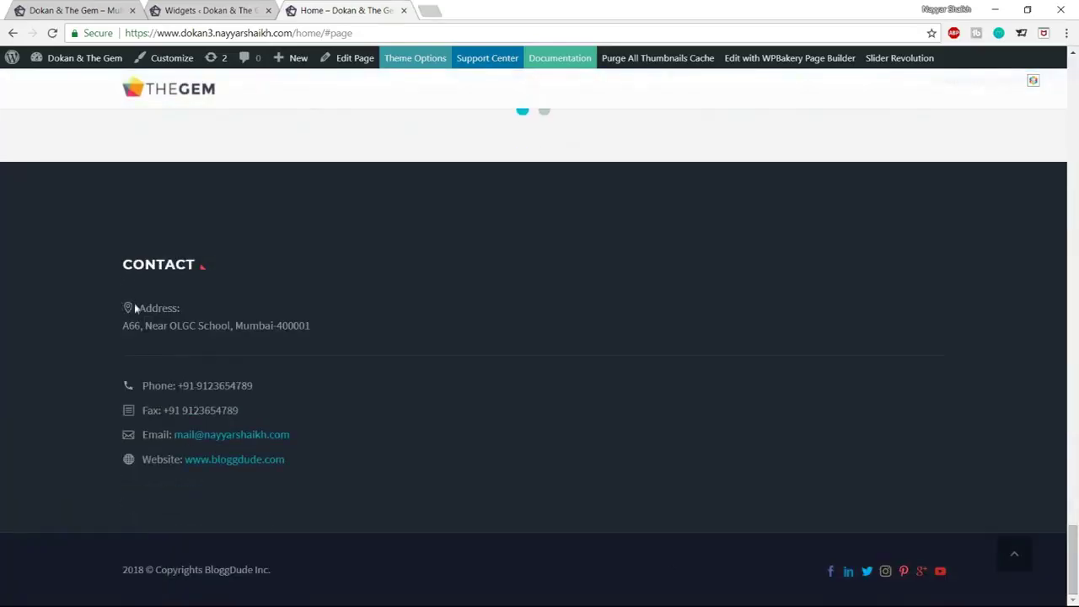
left_click_drag(193, 312, 303, 333)
left_click(308, 332)
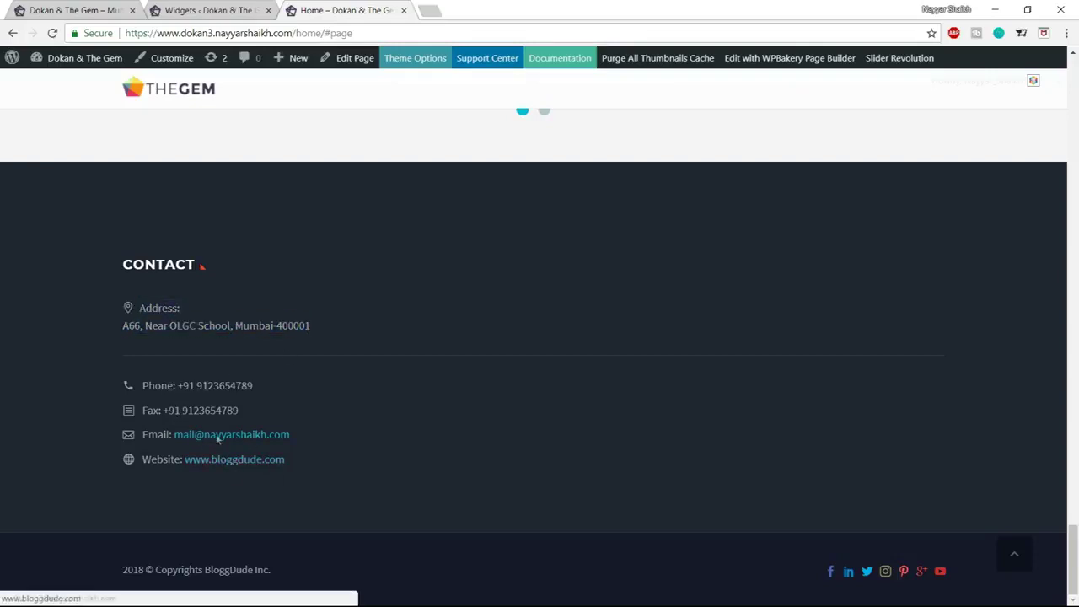
left_click_drag(124, 263, 204, 267)
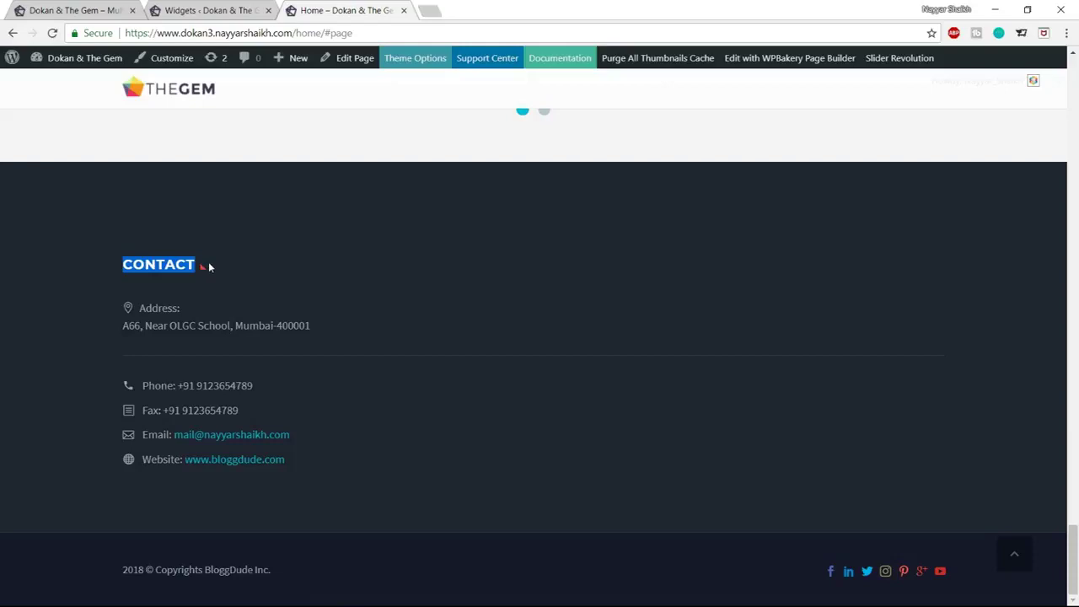
key("ctrl+Tab")
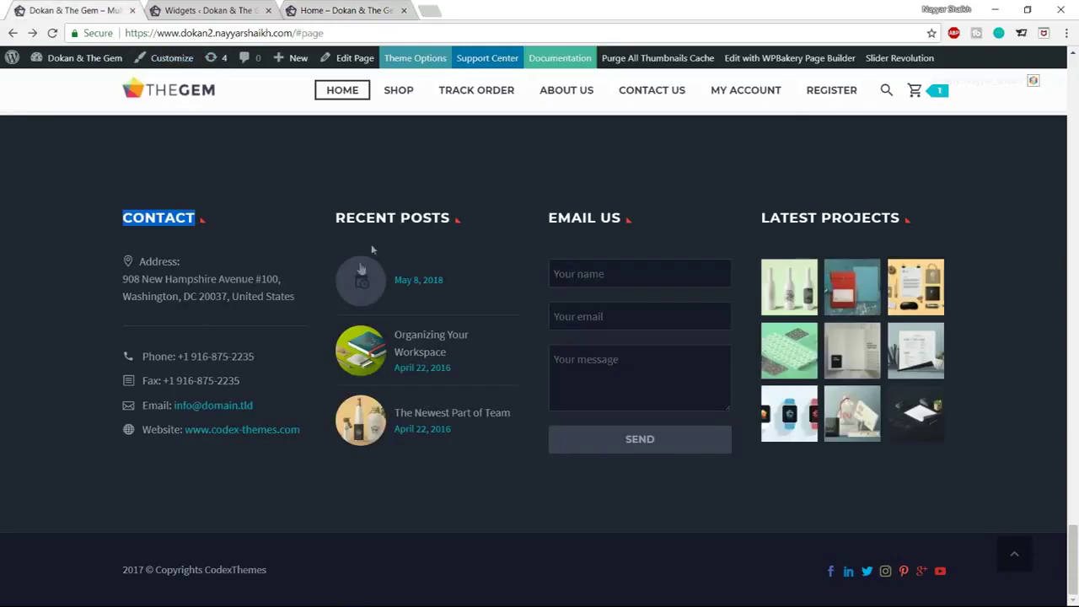
left_click(203, 10)
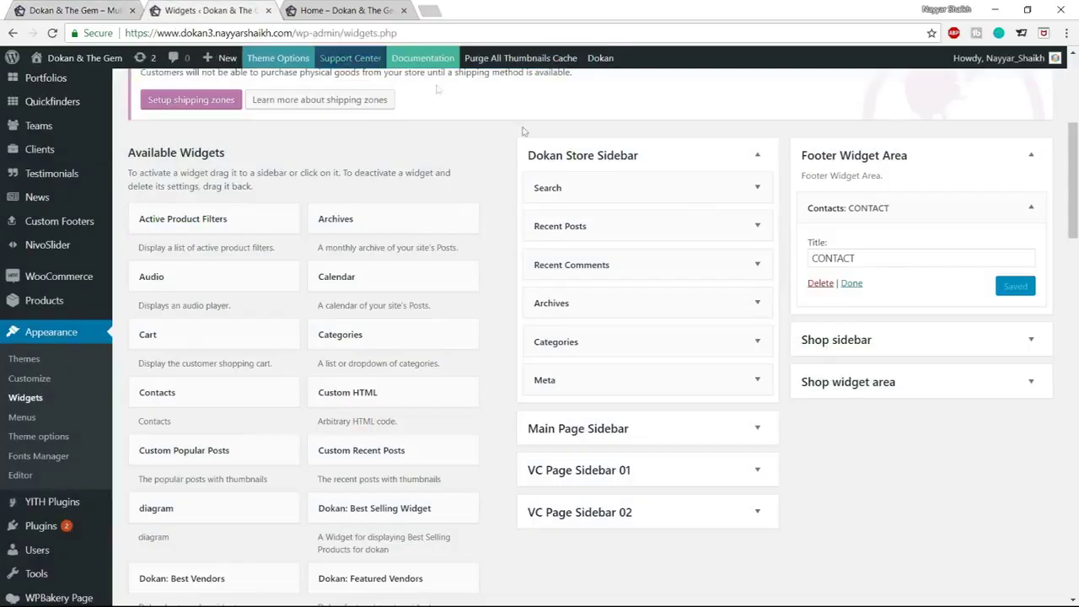
Add a Custom Recent Posts widget to the Footer Widget Area
scroll(438, 371, "down", 1)
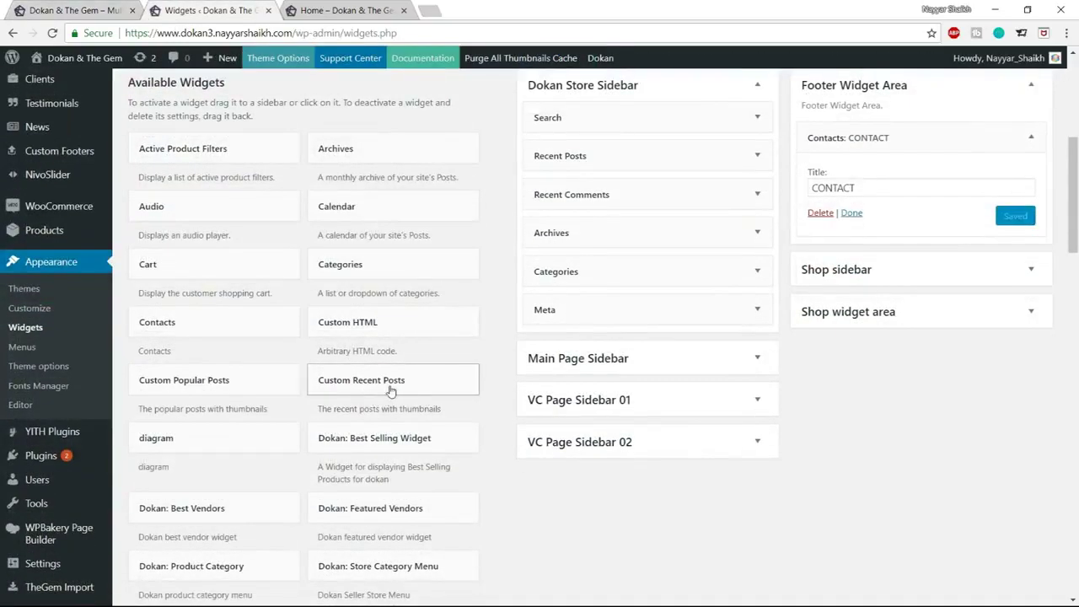
left_click(390, 390)
scroll(461, 389, "down", 3)
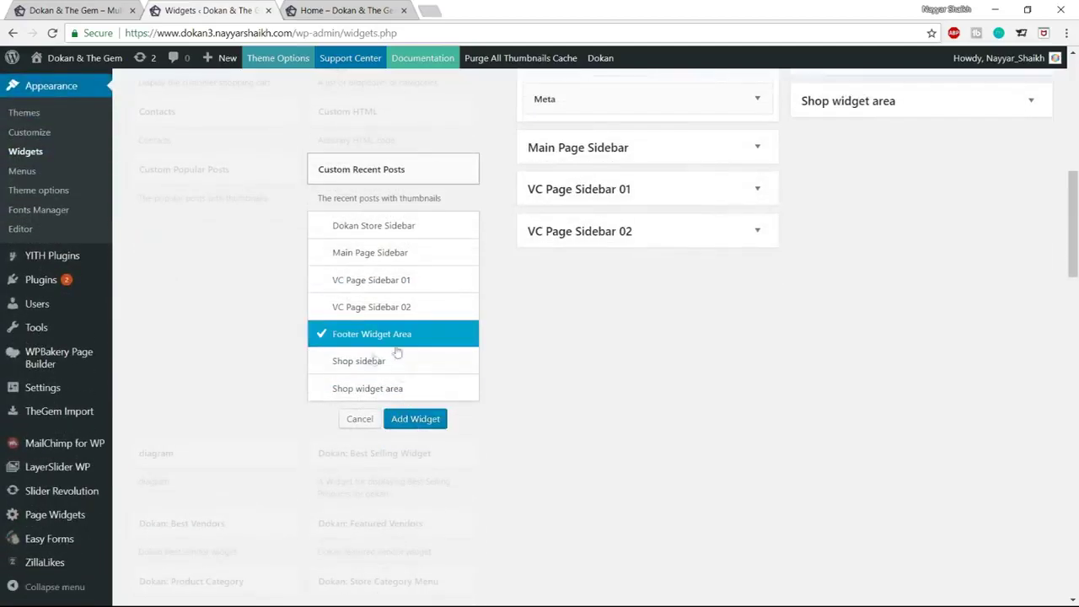
left_click(424, 418)
Copy the RECENT POSTS heading from the demo footer and paste it as the widget title
scroll(898, 265, "up", 3)
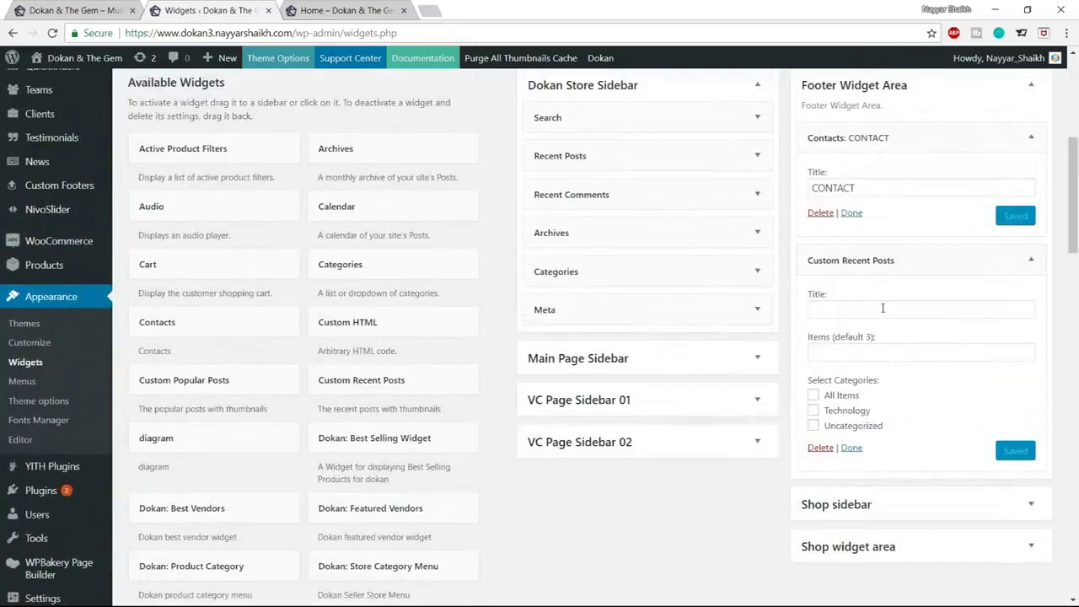
left_click(68, 10)
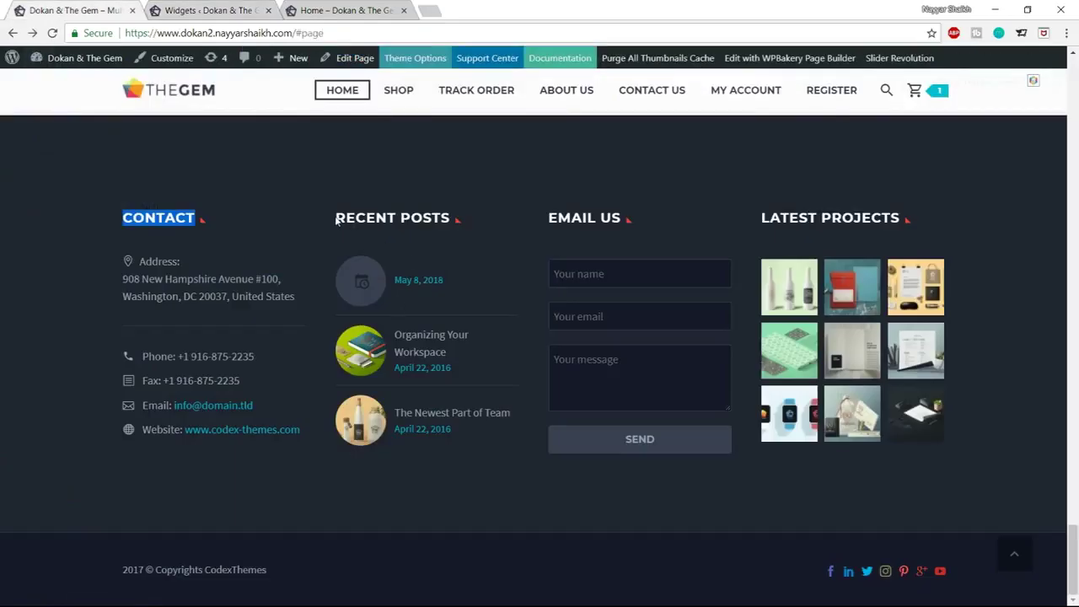
left_click_drag(337, 220, 466, 220)
key("ctrl+c")
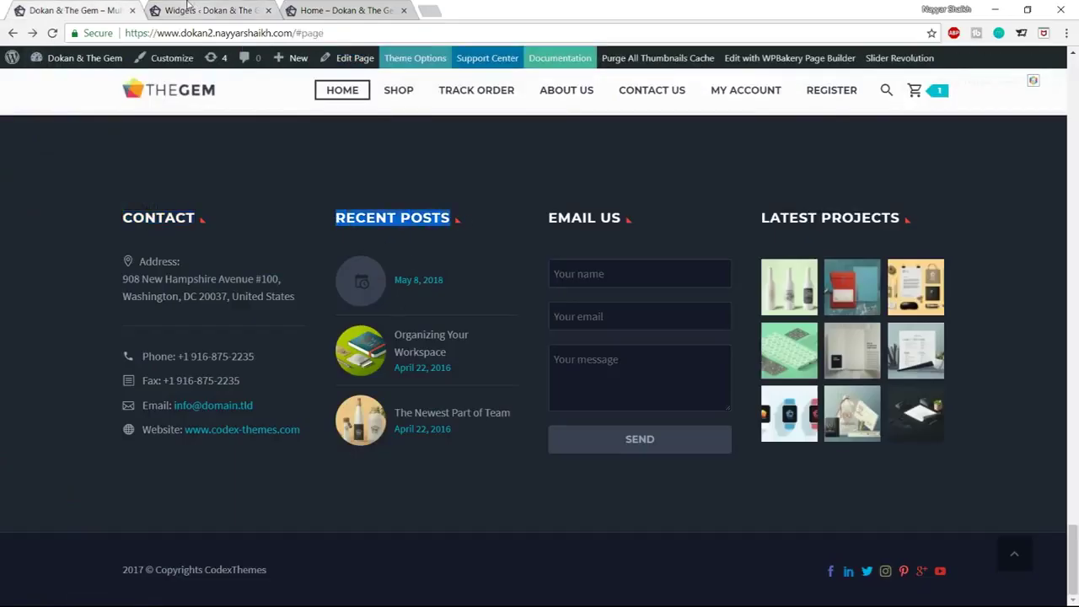
left_click(187, 9)
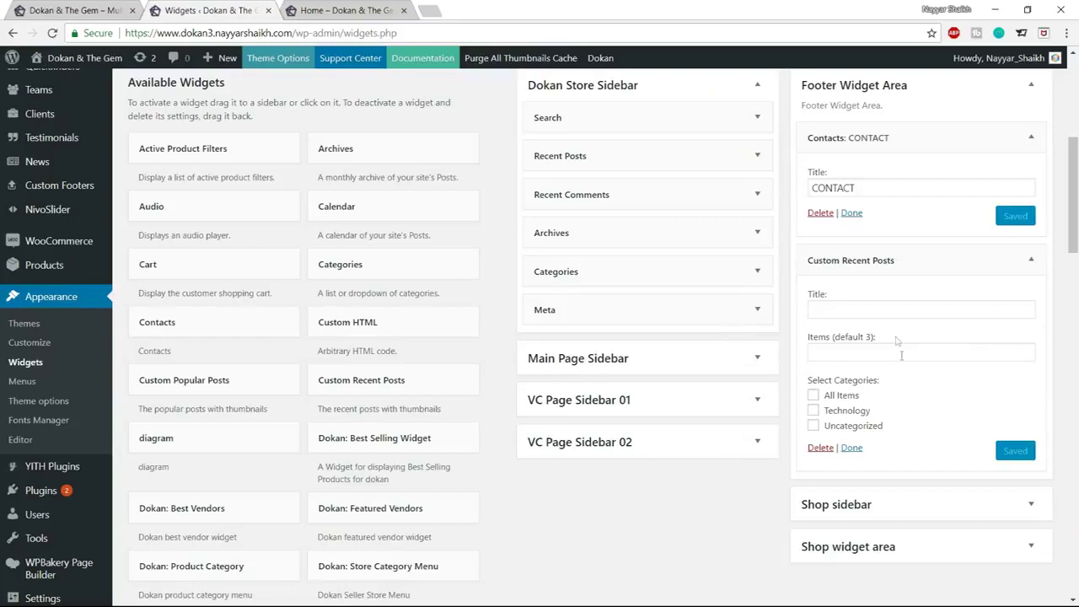
left_click(891, 311)
key("ctrl+v")
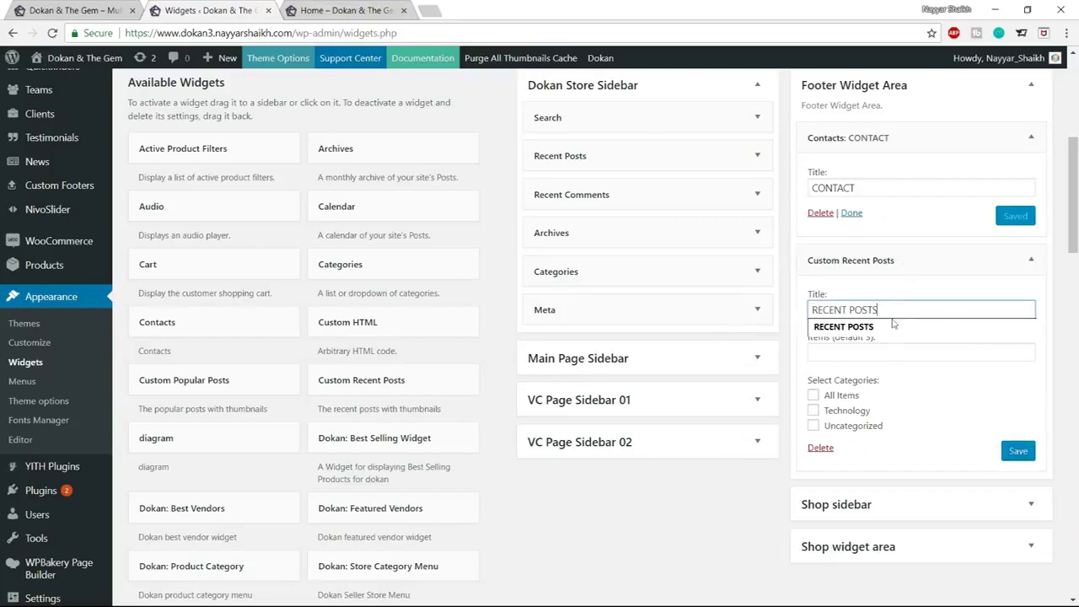
left_click(1014, 285)
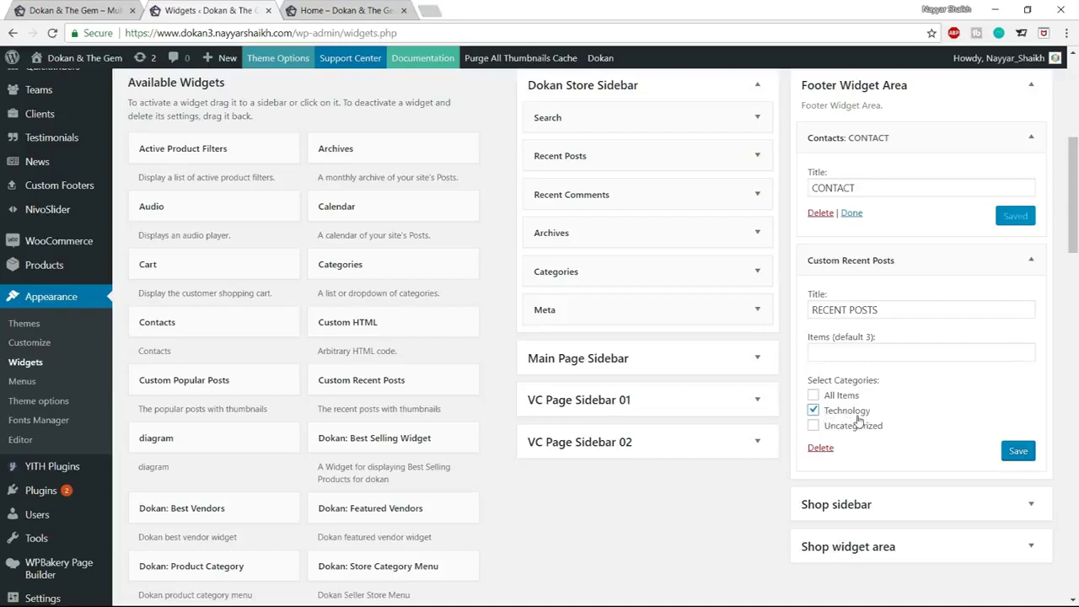
Set the Custom Recent Posts widget to All Items instead of Technology, then save and collapse it
left_click(813, 396)
left_click(814, 412)
left_click(1031, 260)
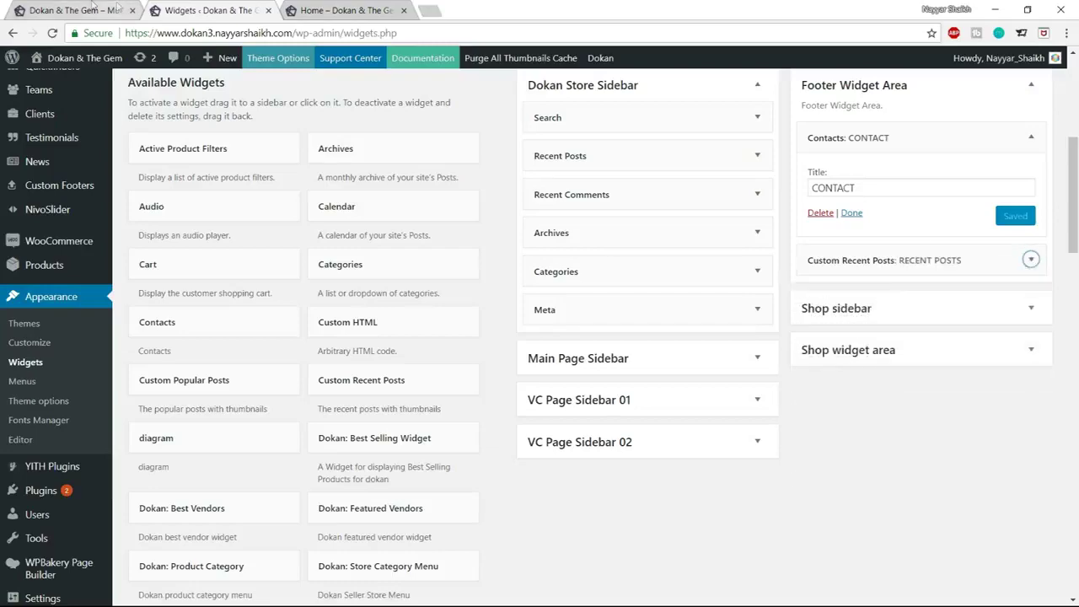
Reload the live home page and compare its footer with the reference site's footer
left_click(118, 6)
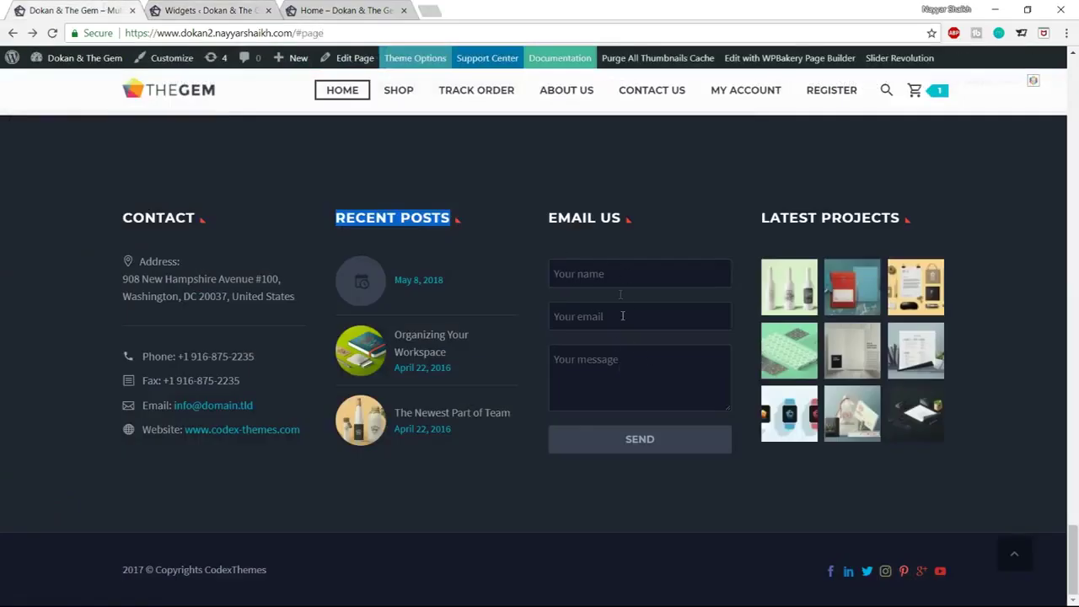
left_click(386, 8)
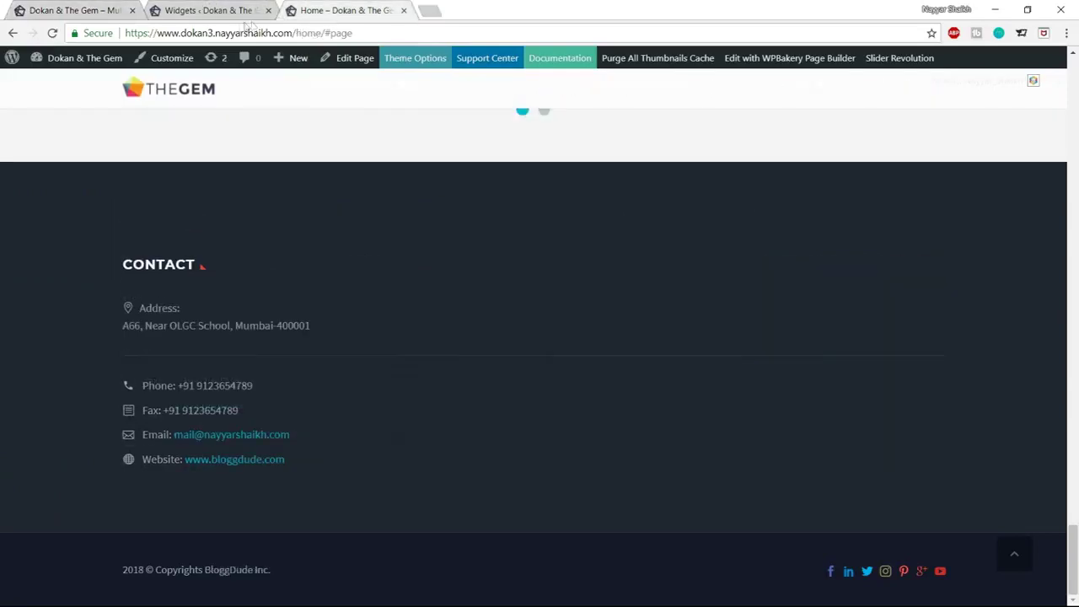
left_click(52, 33)
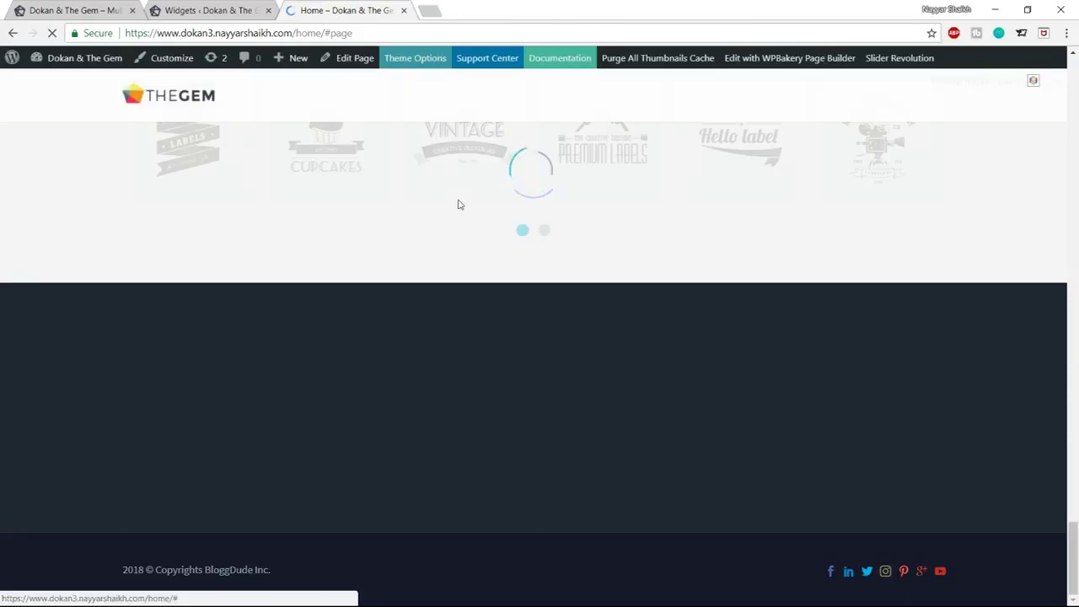
scroll(458, 204, "up", 20)
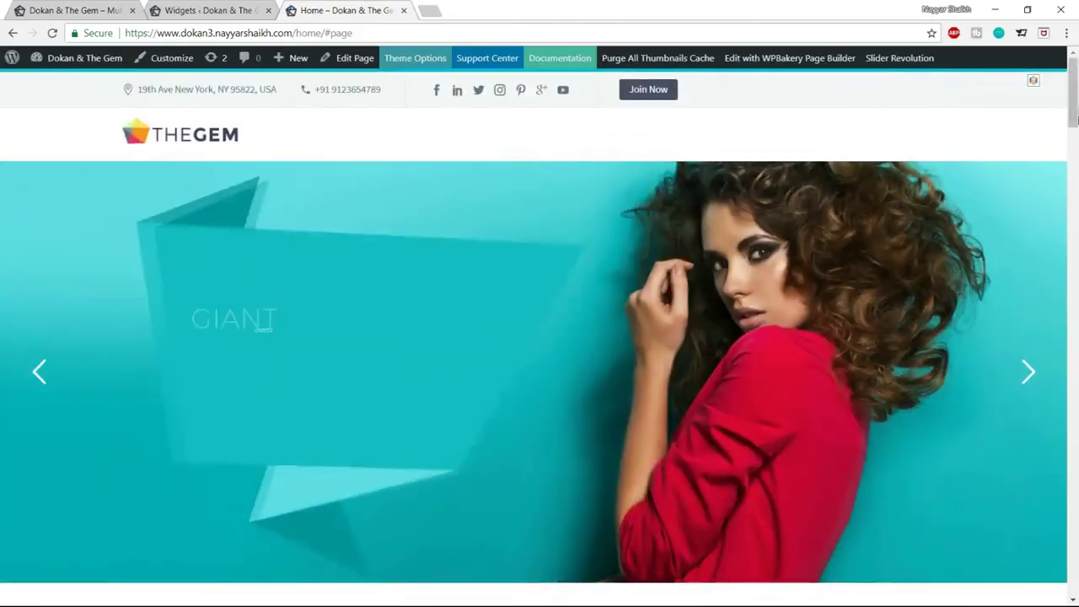
scroll(700, 501, "down", 20)
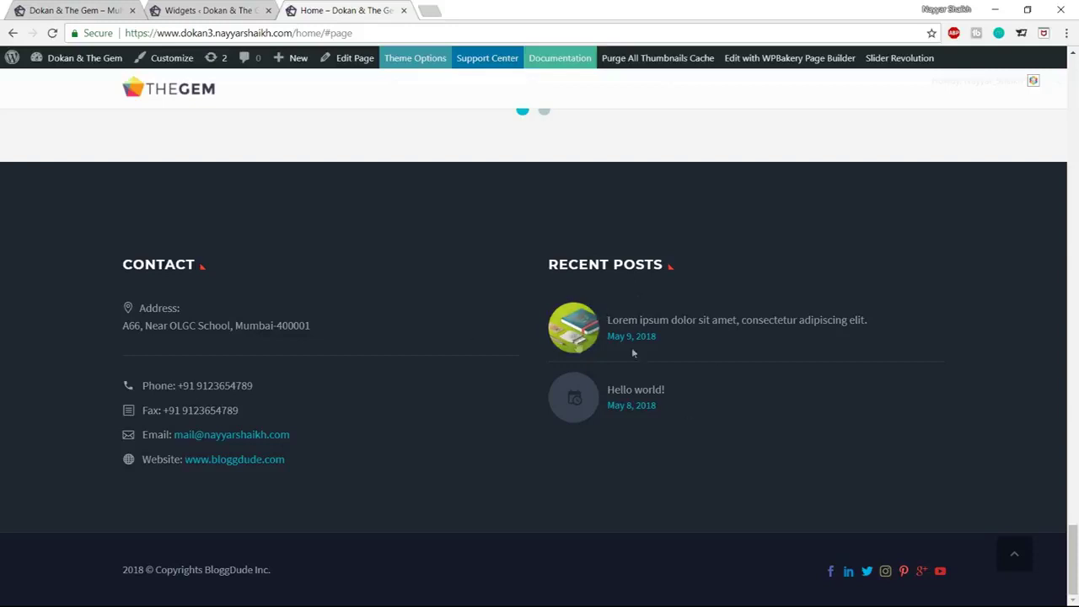
key("ctrl+shift+Tab")
key("ctrl+shift+Tab")
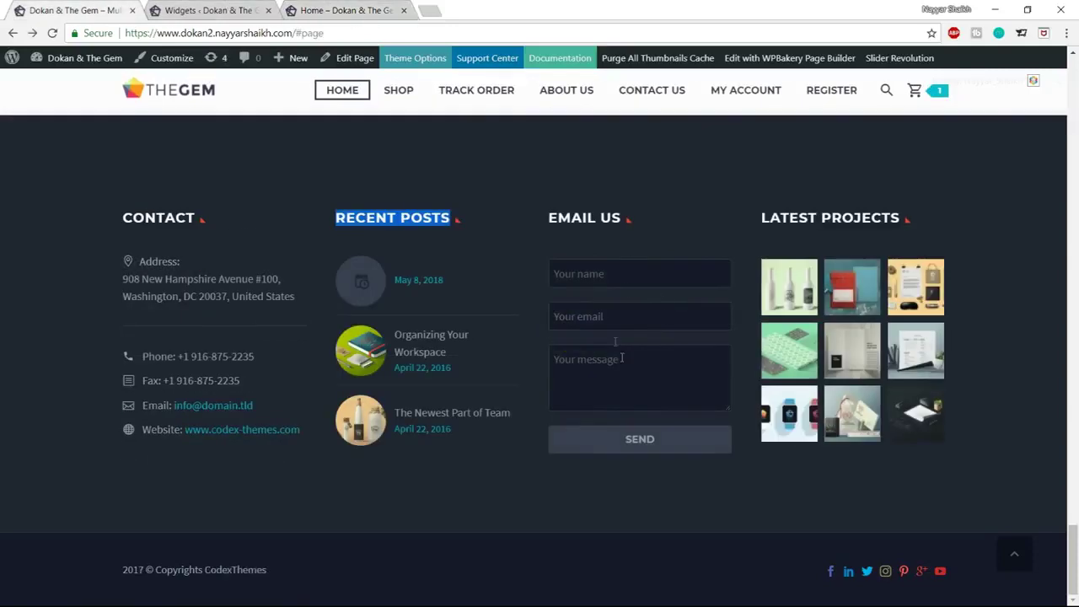
left_click(666, 216)
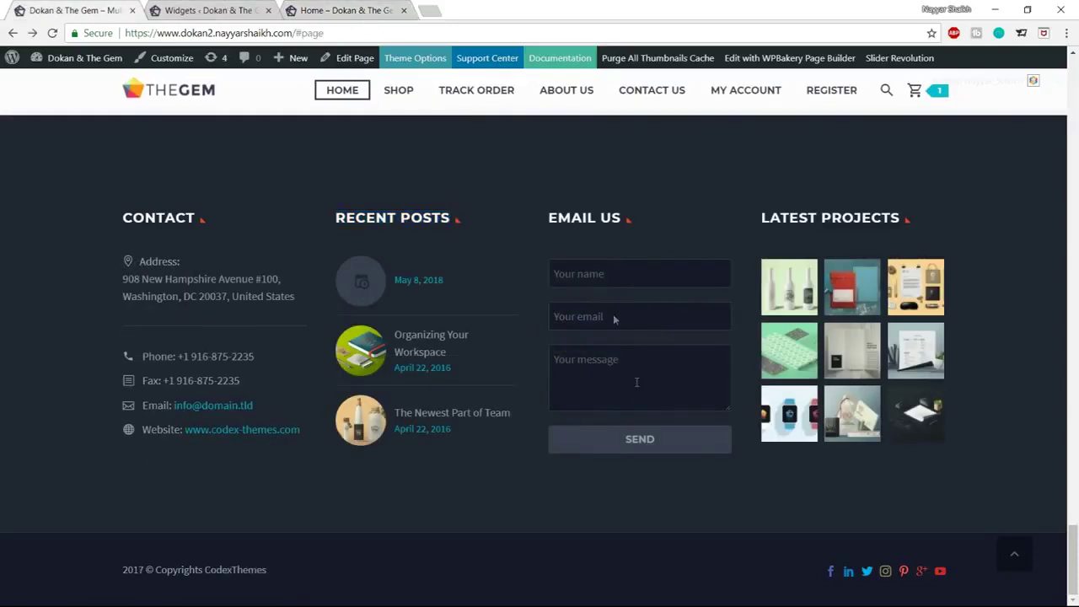
left_click(190, 8)
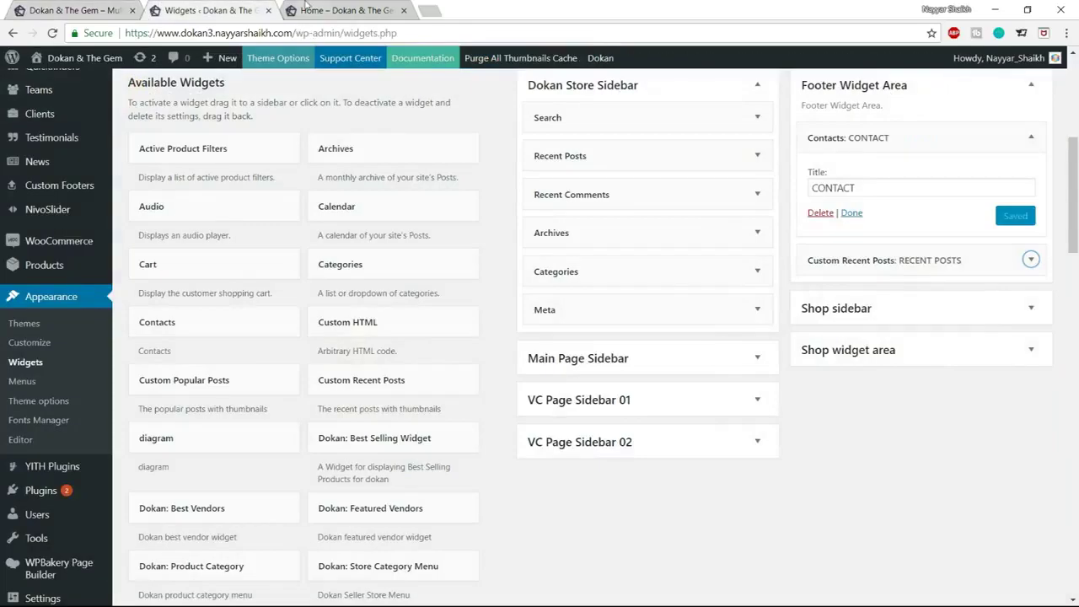
Open the Contact Form Add New page in a new browser tab
scroll(458, 329, "down", 2)
scroll(460, 397, "up", 3)
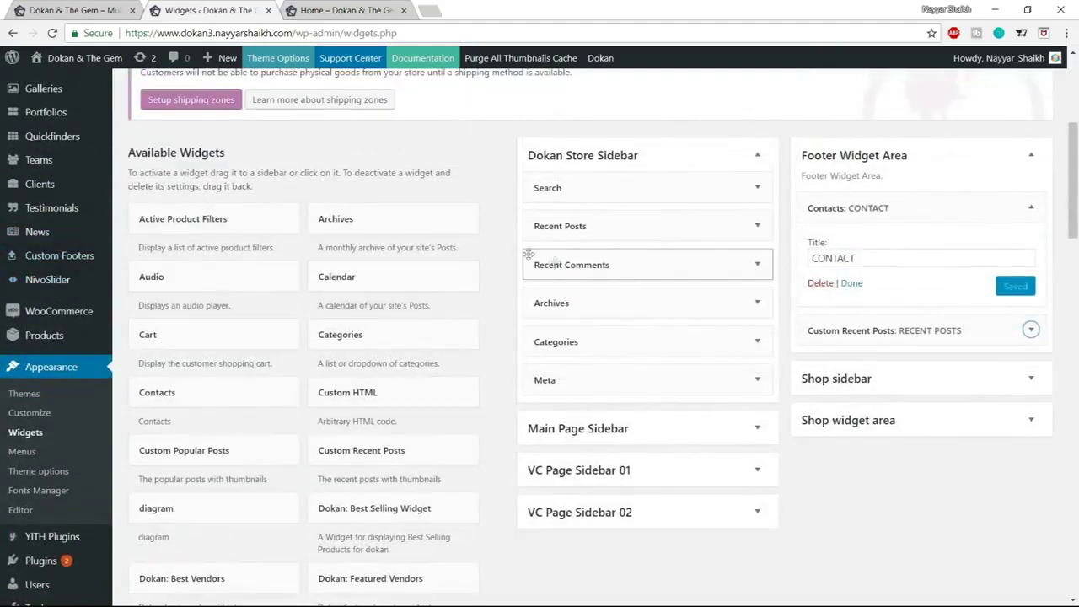
mouse_move(57, 335)
scroll(51, 337, "down", 2)
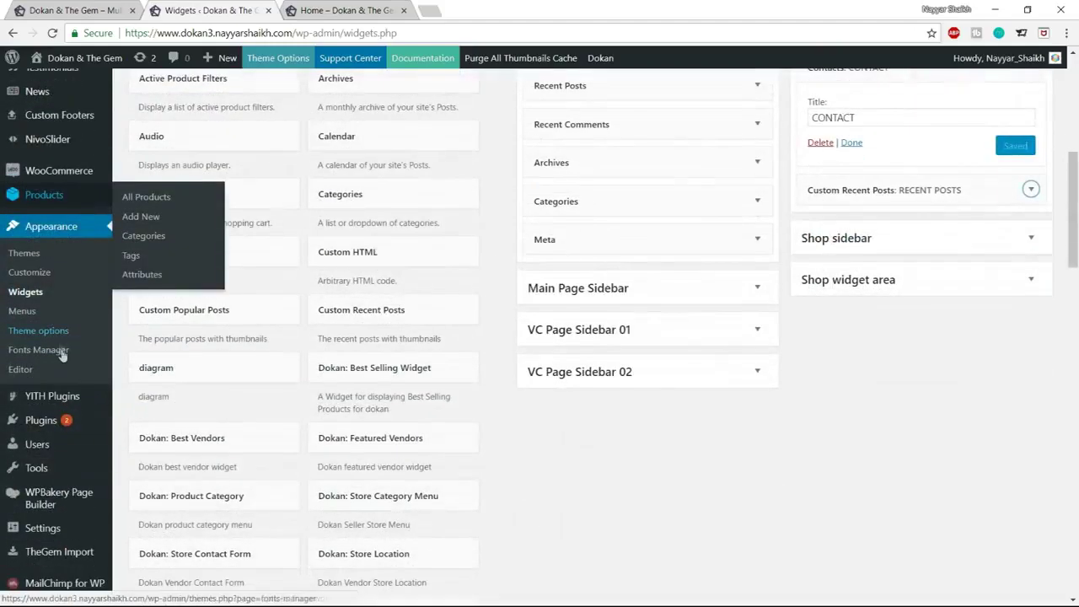
scroll(55, 345, "up", 4)
mouse_move(61, 354)
scroll(62, 354, "up", 1)
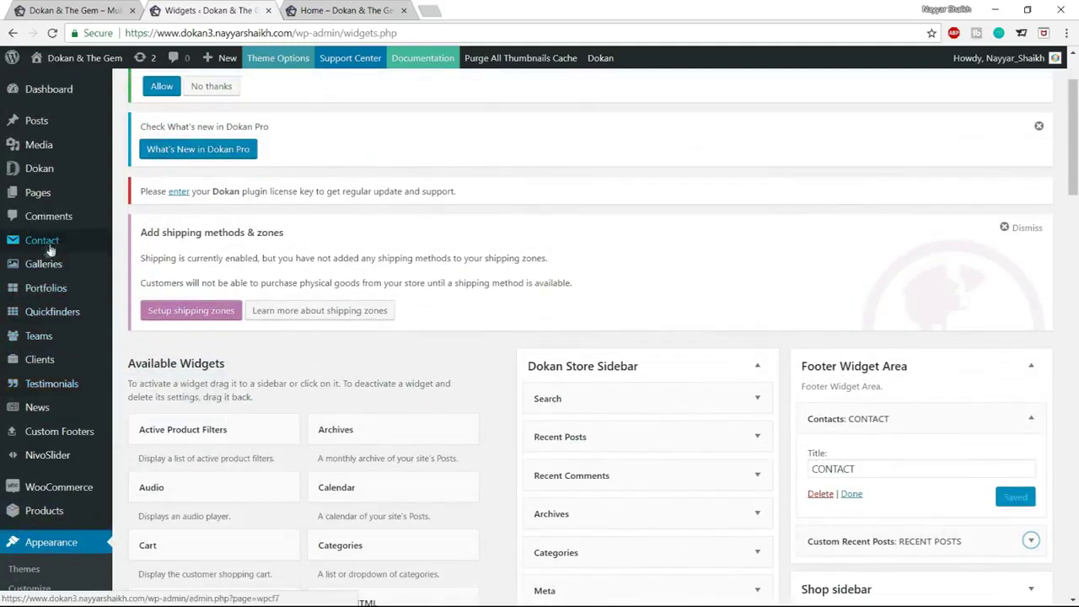
mouse_move(49, 244)
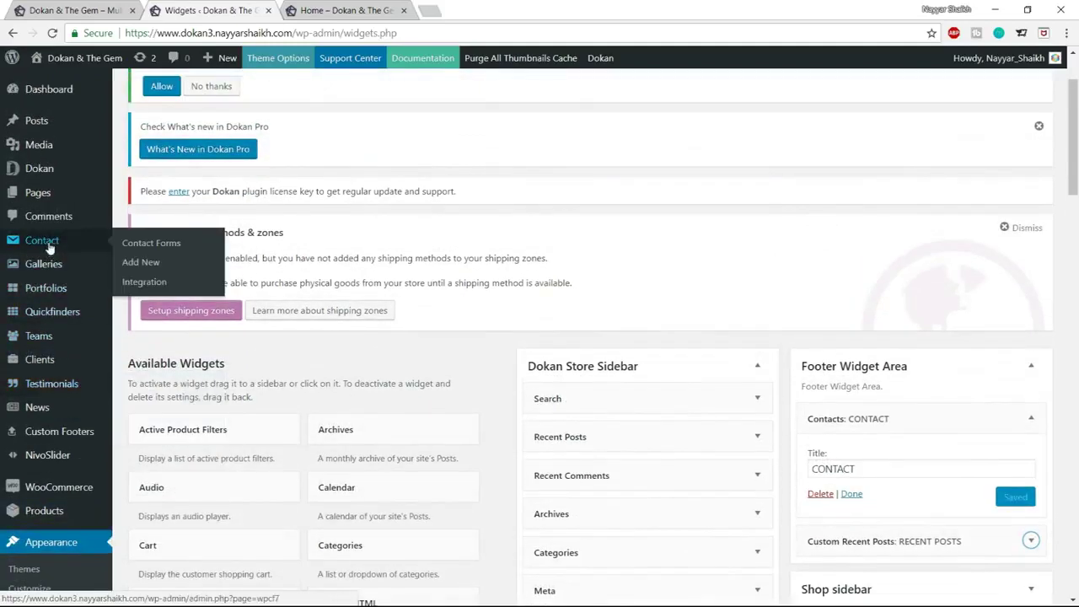
right_click(144, 269)
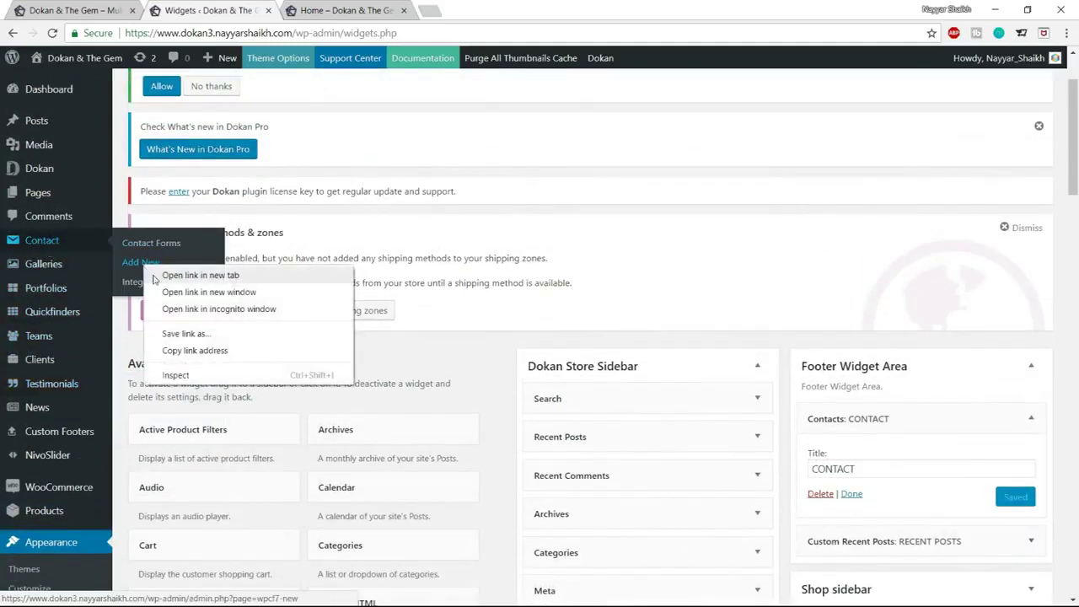
left_click(156, 277)
Title the new form 'Footer Contact' and select its default template text
left_click(379, 7)
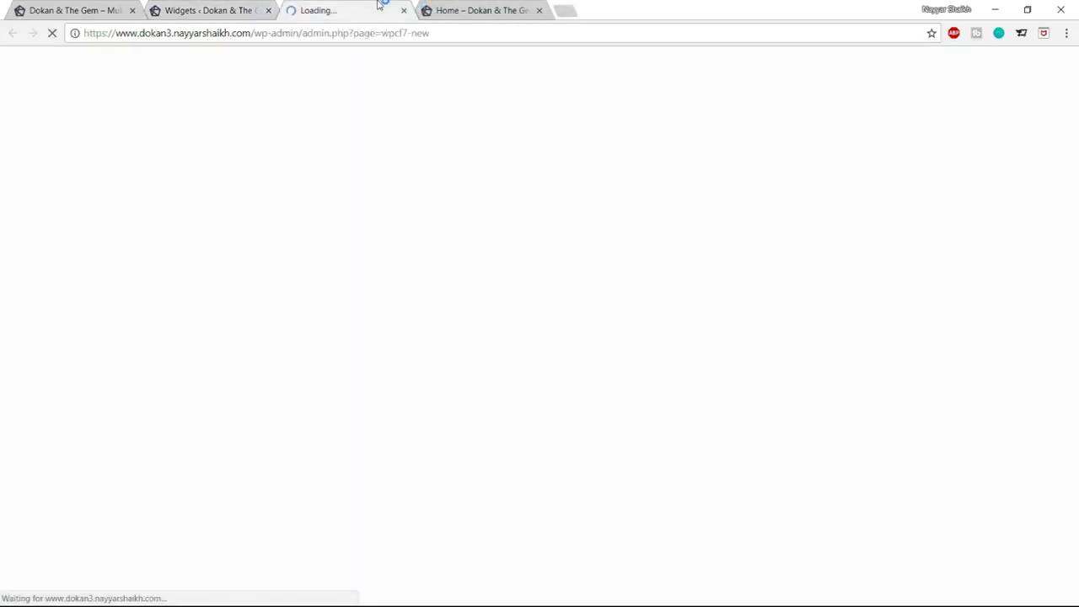
scroll(419, 445, "down", 3)
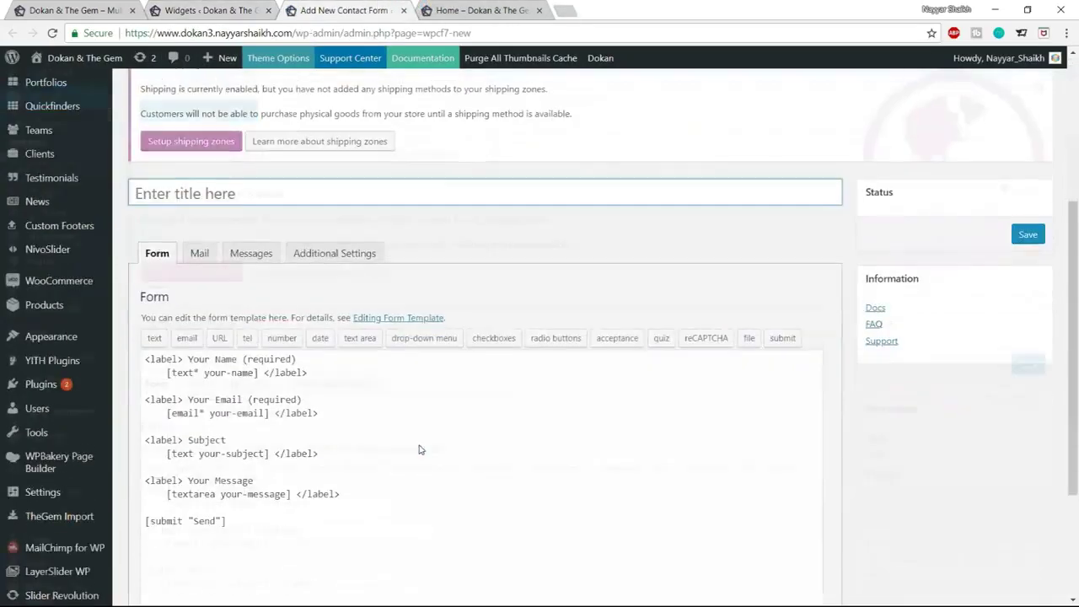
type("Footer Contact")
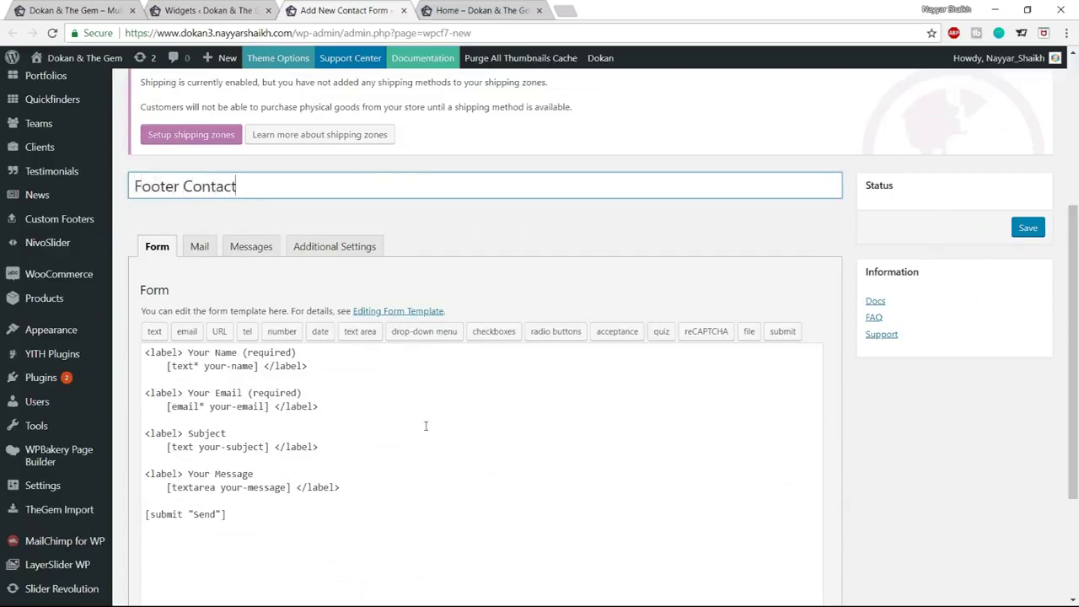
scroll(361, 428, "down", 1)
left_click_drag(239, 466, 123, 281)
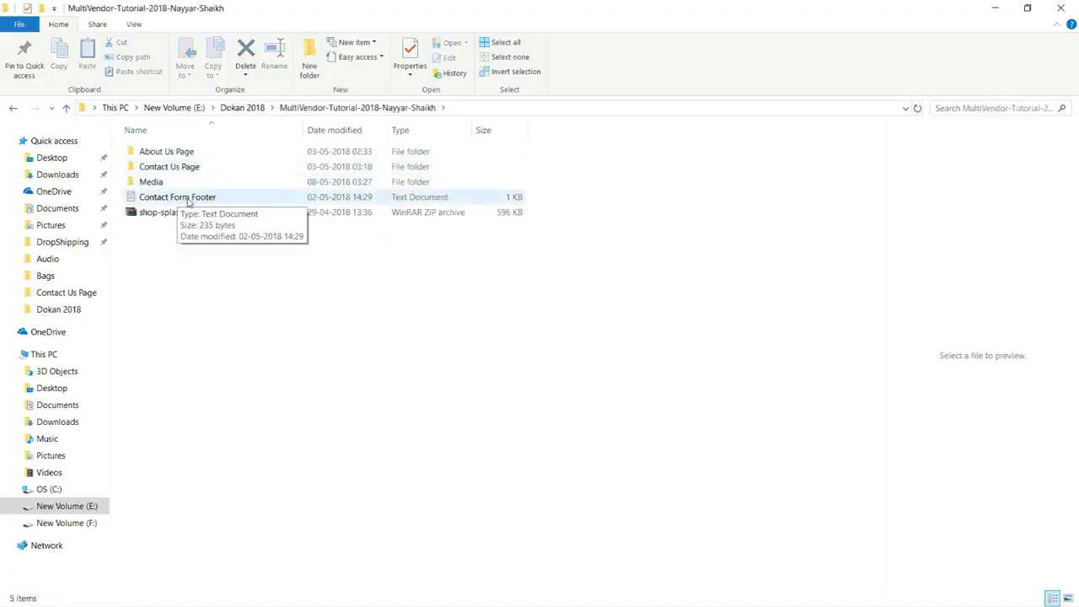
Copy all the markup from Contact Form Footer.txt, close the file, and return to the browser
left_click(192, 199)
left_click(192, 199)
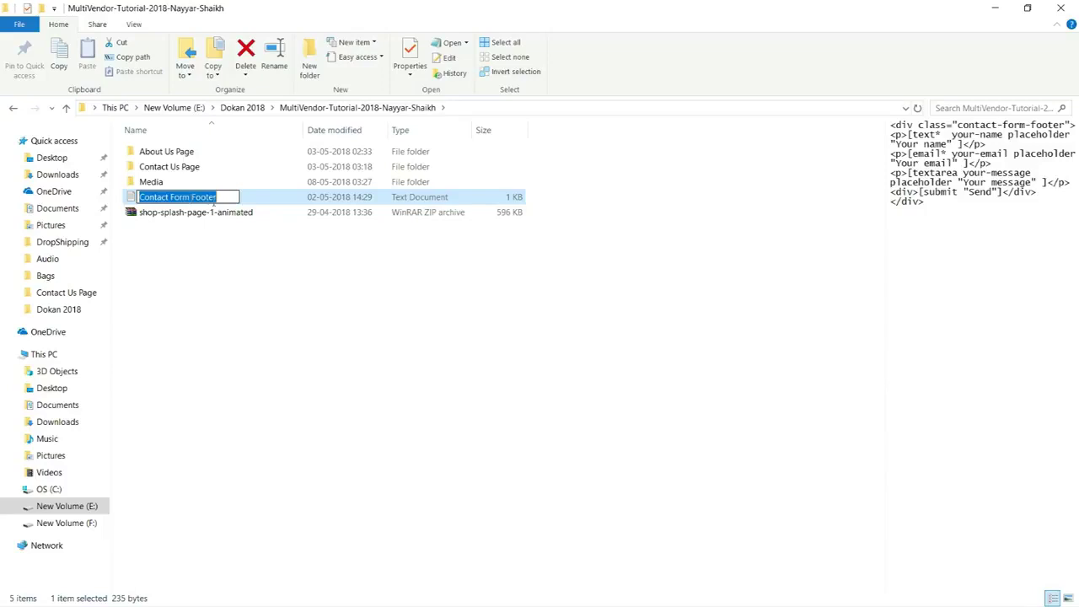
left_click(214, 203)
key("Return")
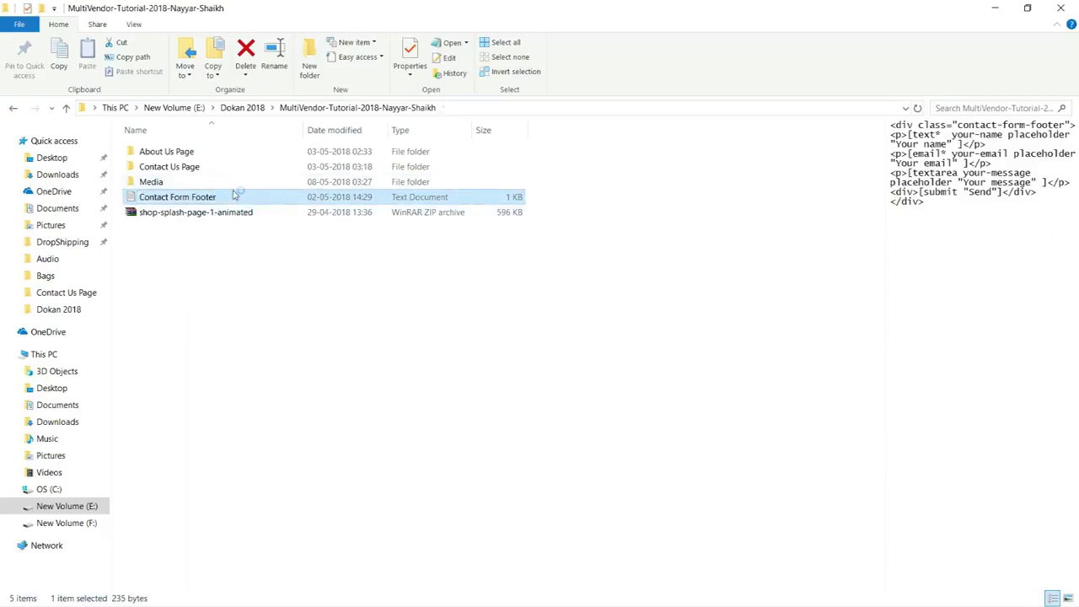
left_click_drag(278, 318, 179, 212)
key("ctrl+c")
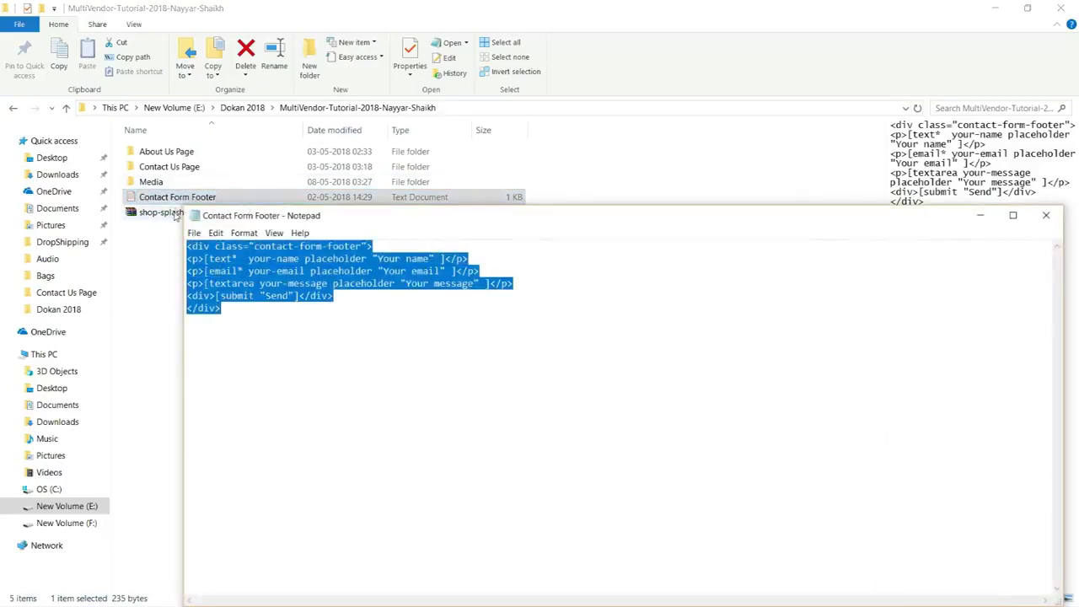
left_click(1047, 215)
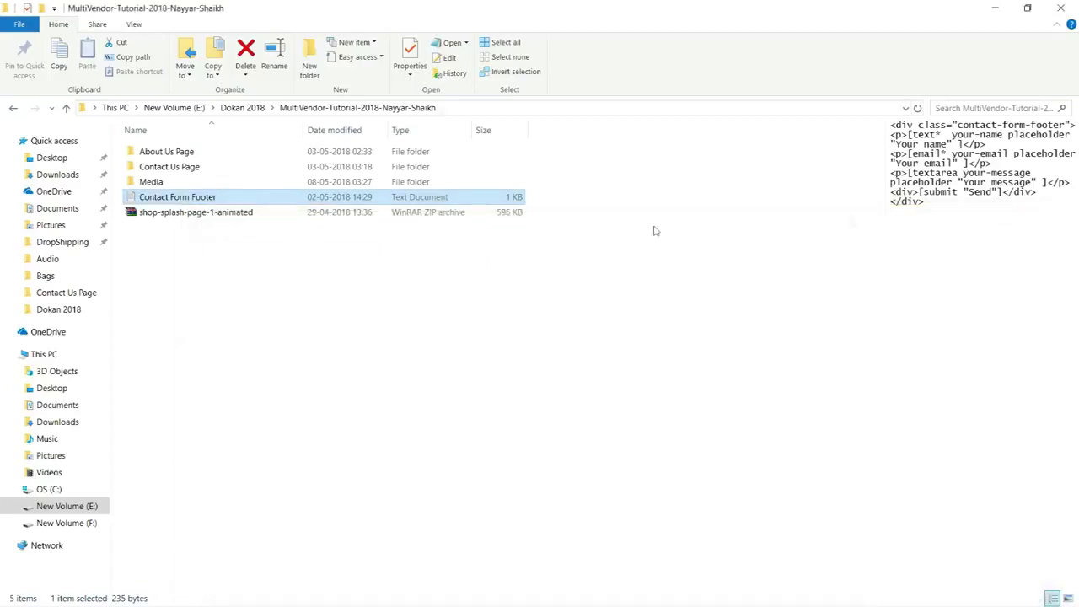
key("alt+Tab")
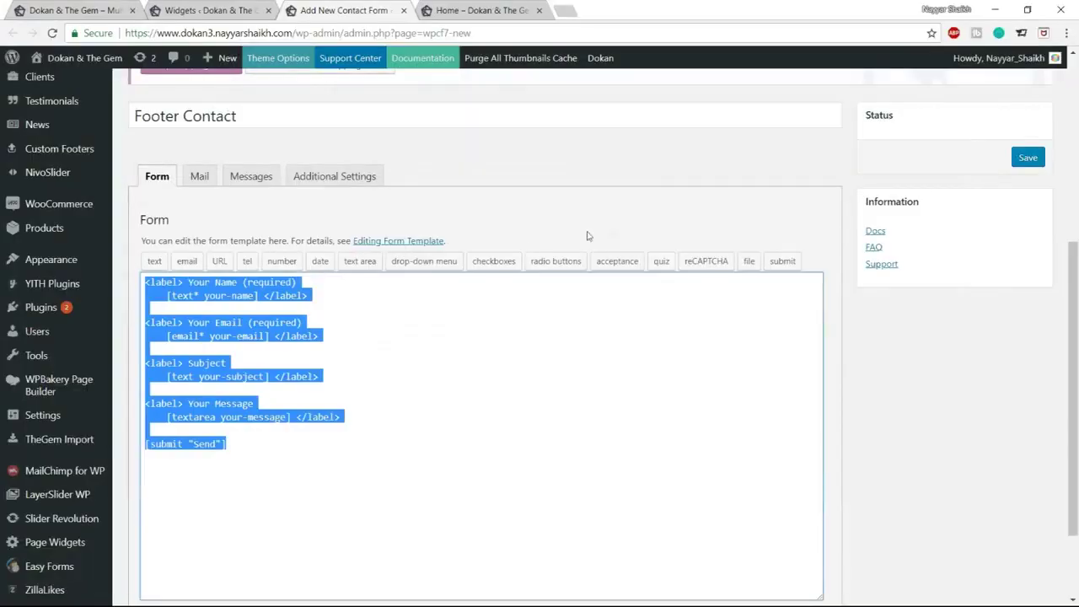
Replace the default template with the pasted footer markup, save, and select the shortcode
key("BackSpace")
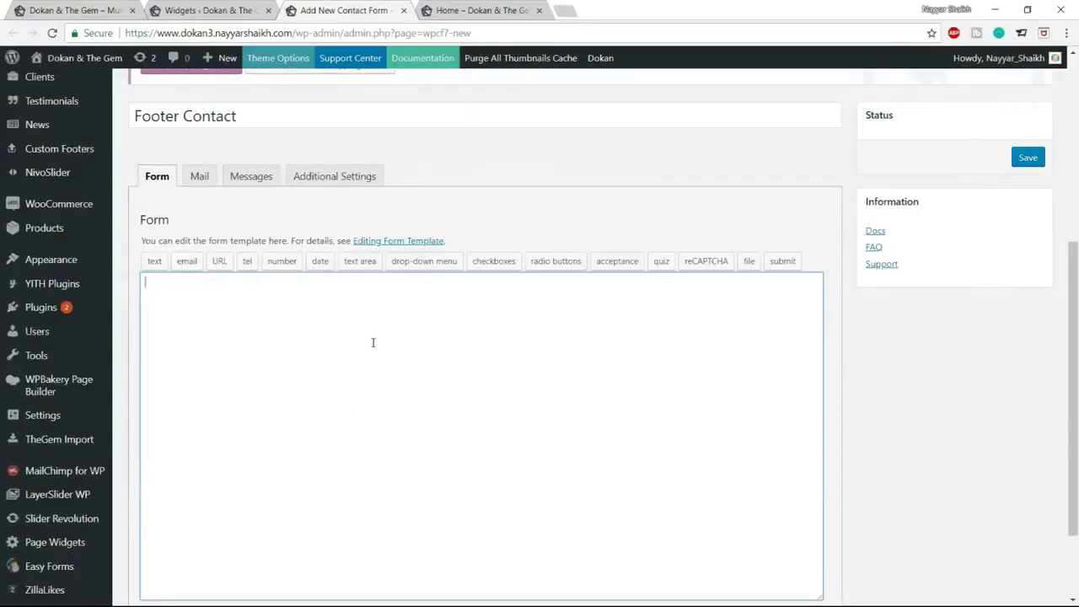
key("ctrl+v")
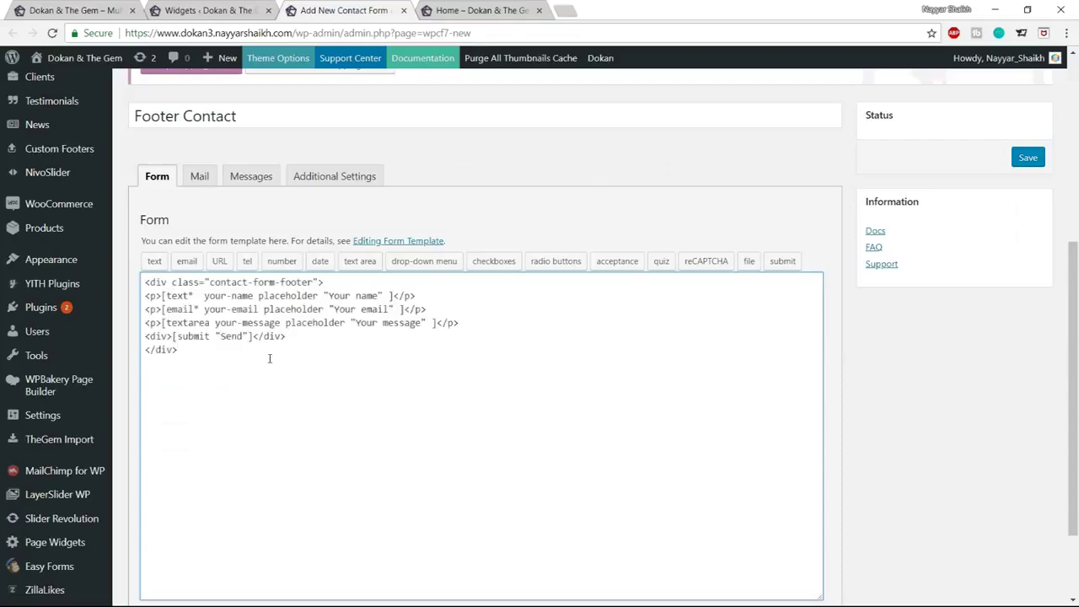
left_click(1027, 158)
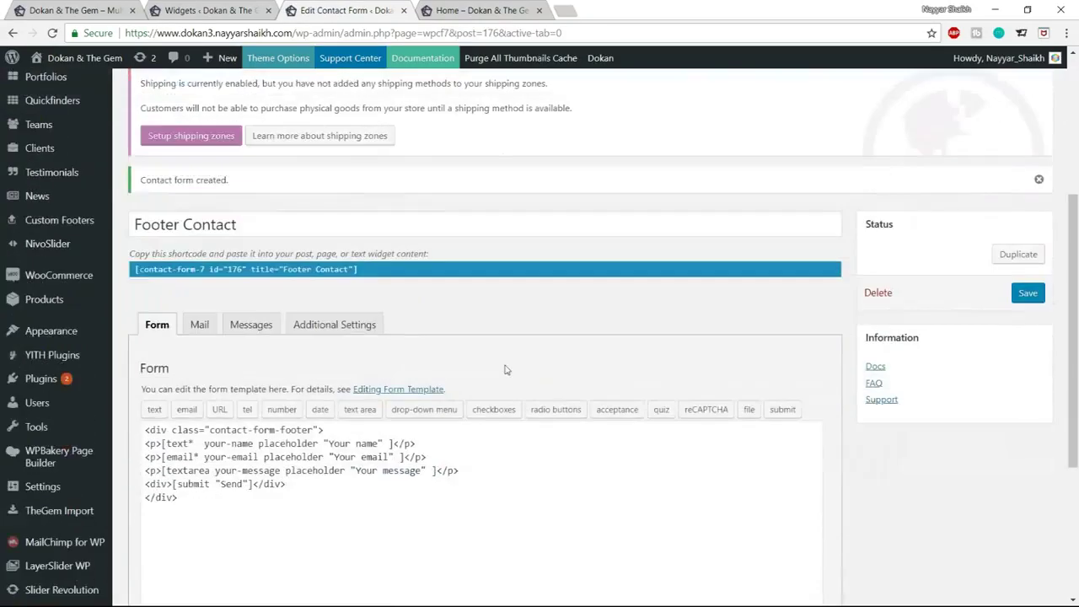
left_click(134, 270)
key("ctrl+c")
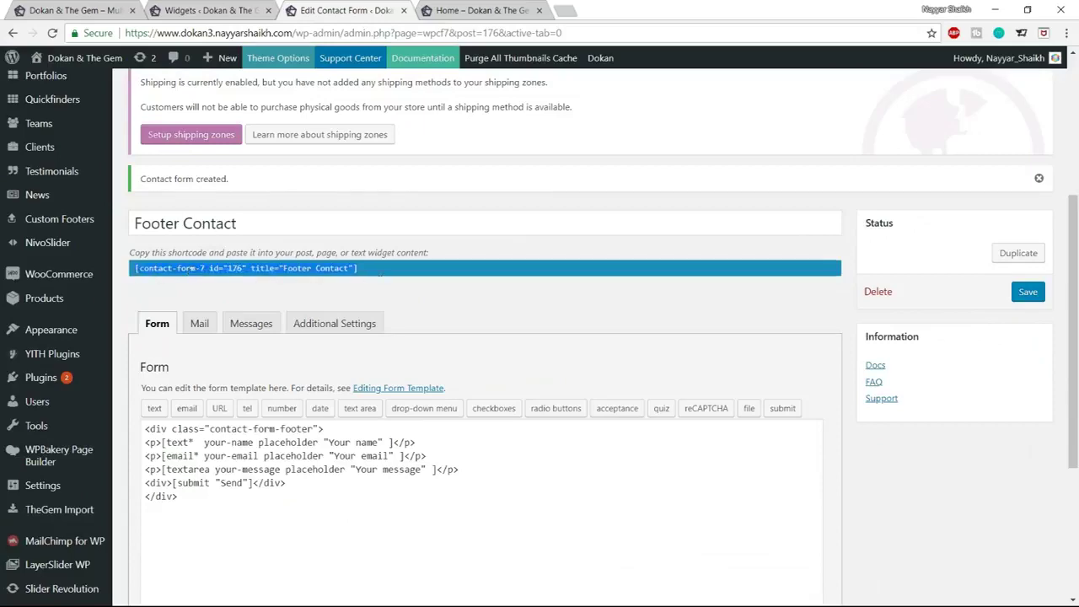
Collapse the CONTACT widget and add a Text widget to the Footer Widget Area
left_click(207, 10)
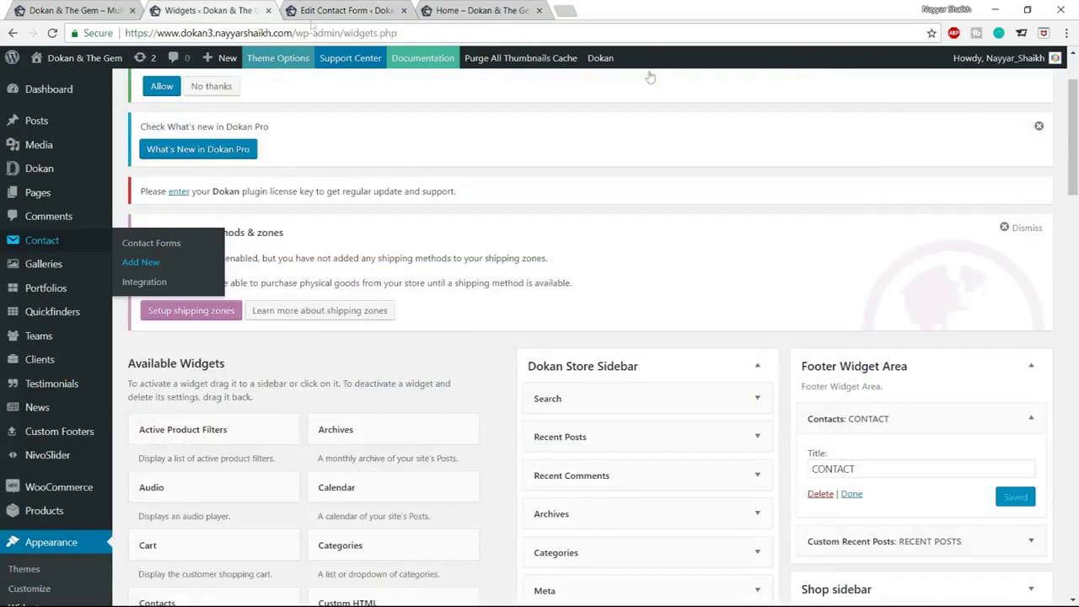
scroll(781, 270, "down", 1)
left_click(1007, 340)
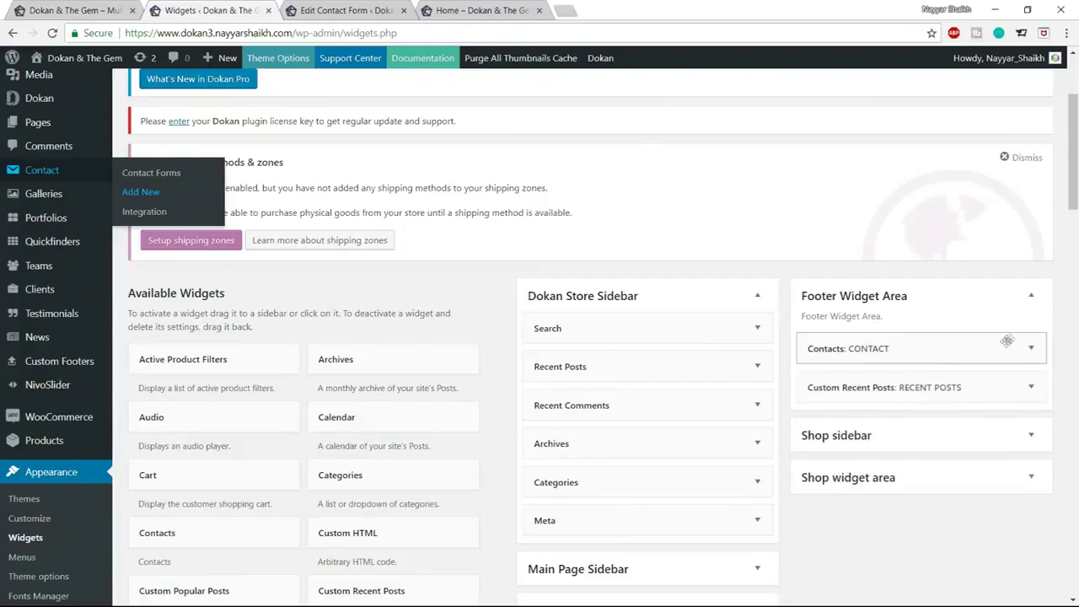
scroll(902, 362, "down", 1)
scroll(879, 456, "down", 8)
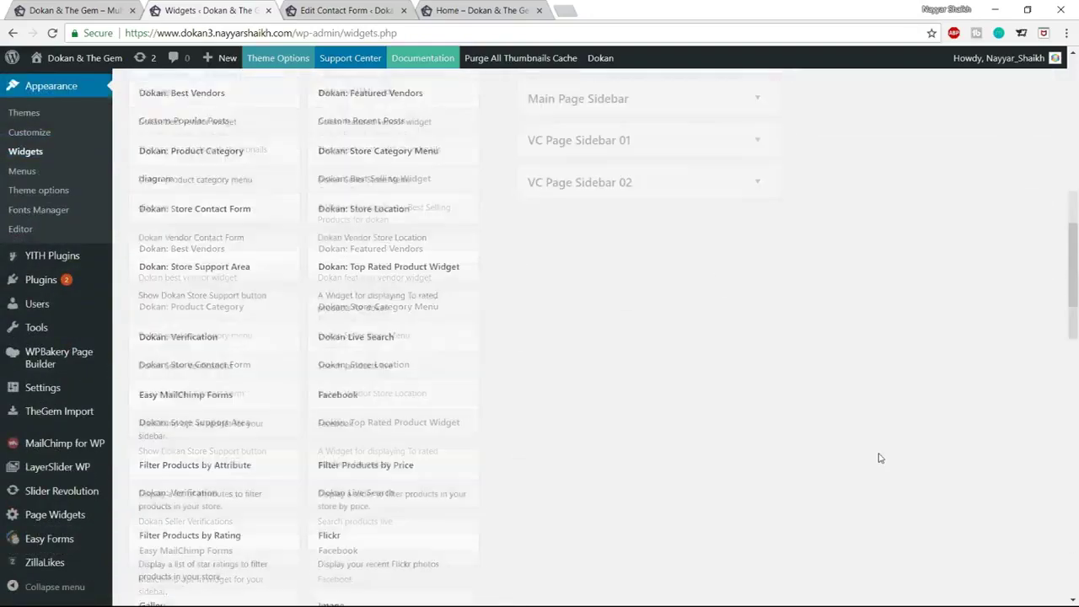
scroll(879, 456, "down", 5)
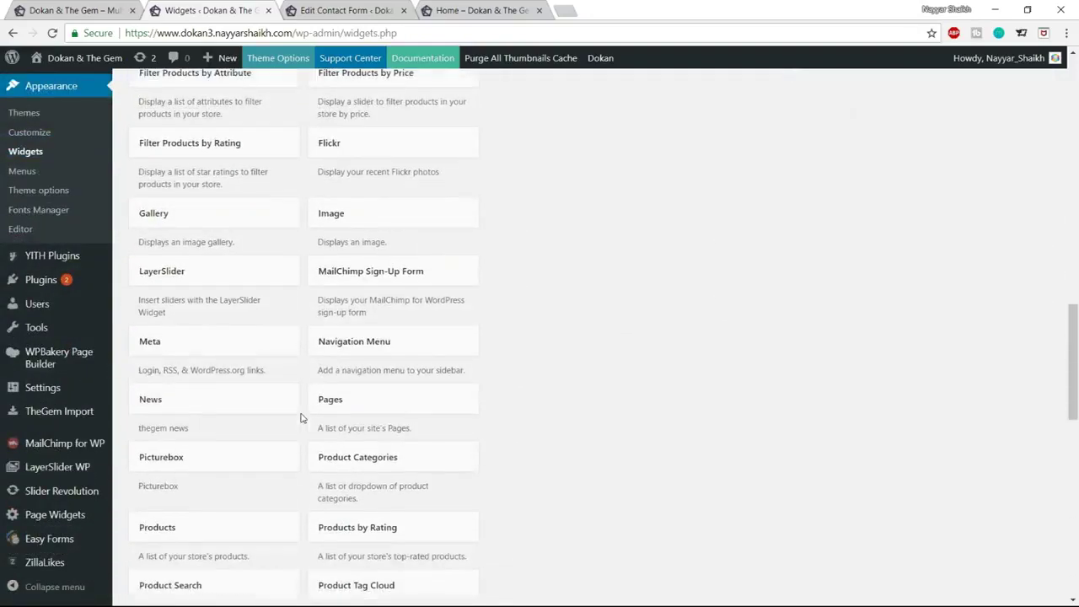
scroll(406, 406, "down", 6)
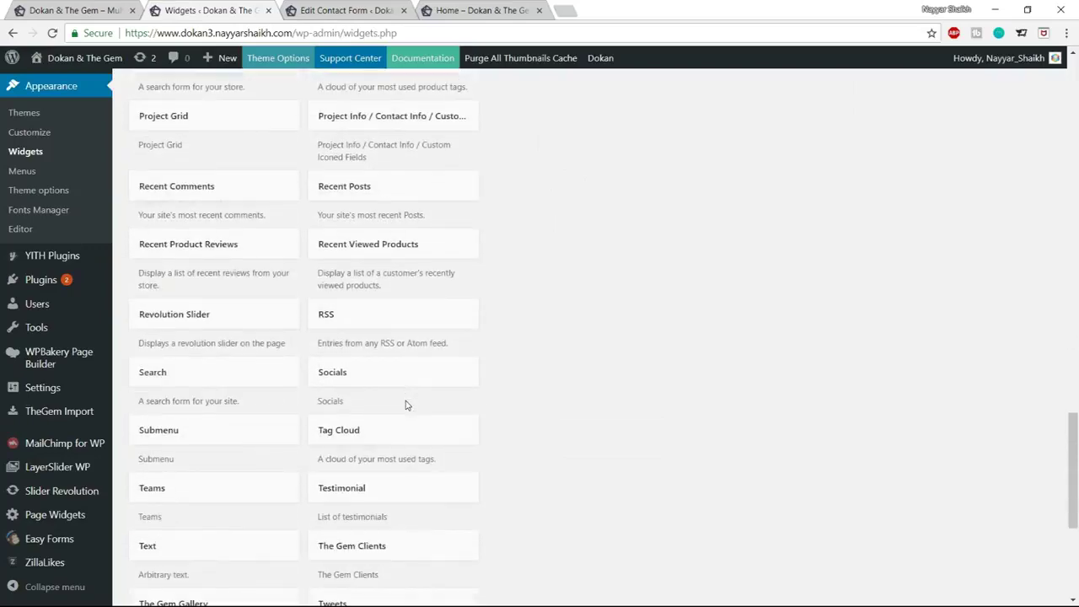
scroll(405, 406, "down", 1)
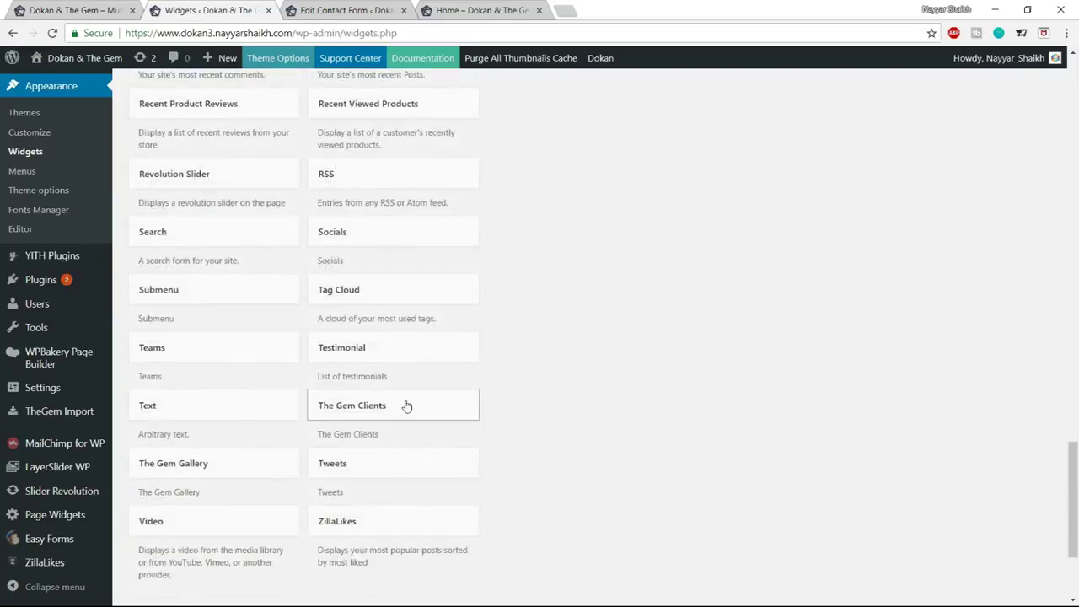
left_click(254, 409)
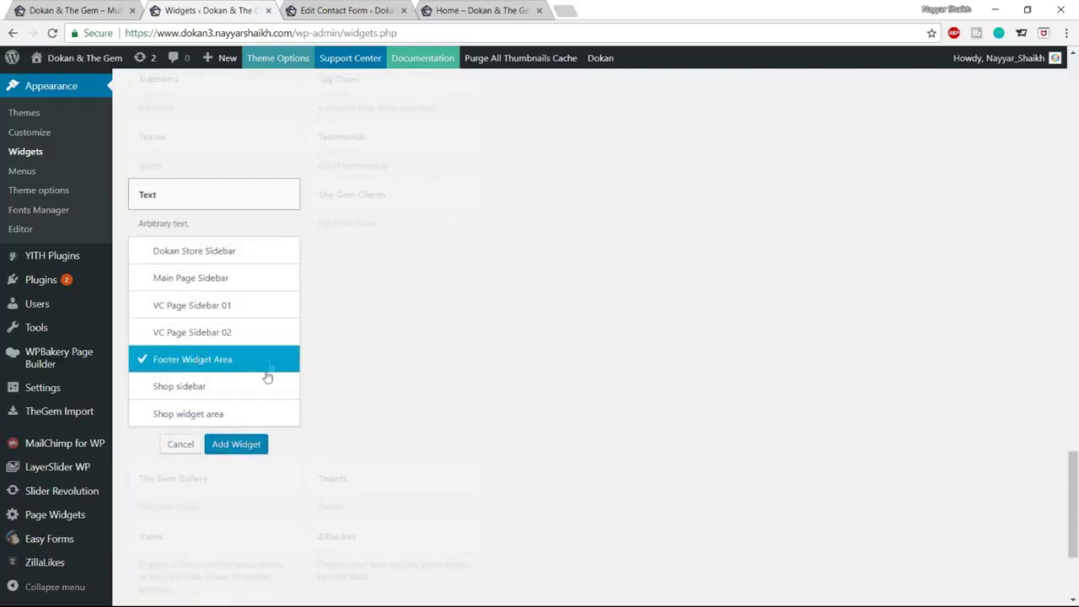
left_click(238, 445)
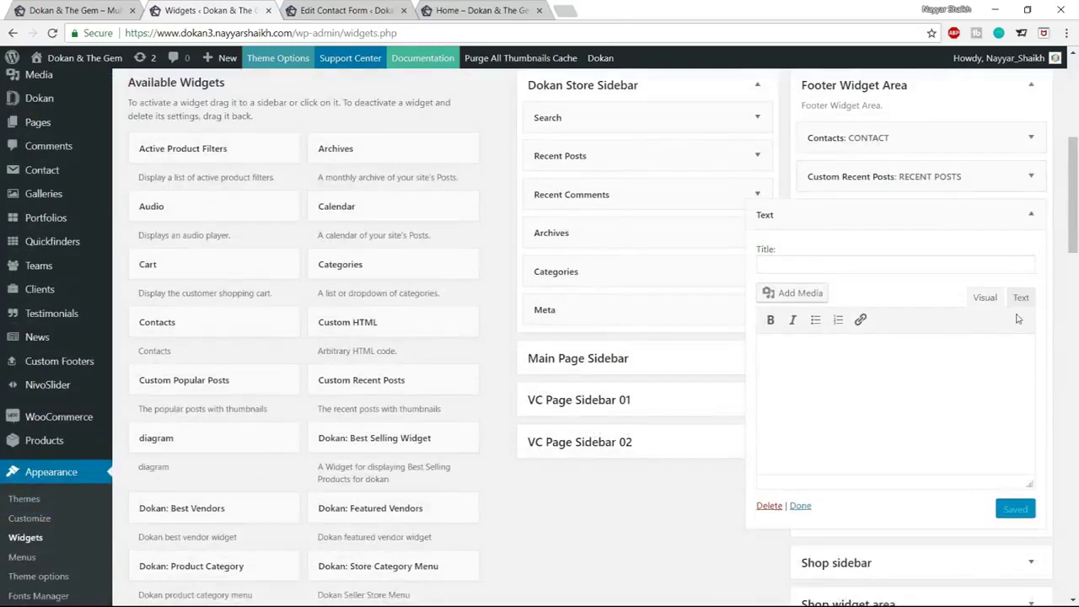
Paste the Footer Contact shortcode into the Text widget and save it
scroll(1017, 319, "down", 2)
left_click(882, 236)
key("ctrl+v")
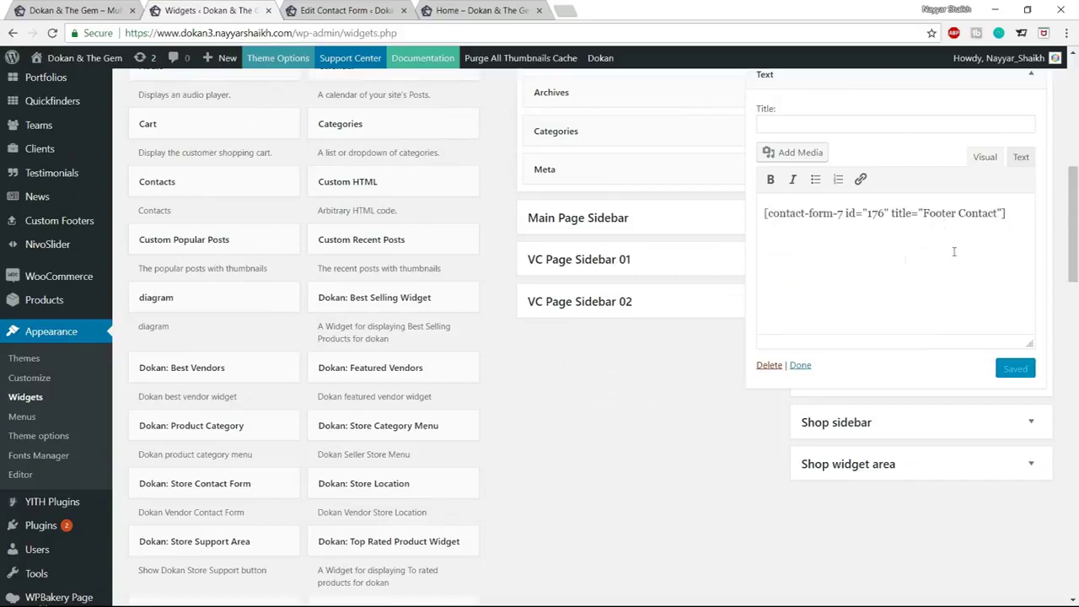
left_click(1016, 369)
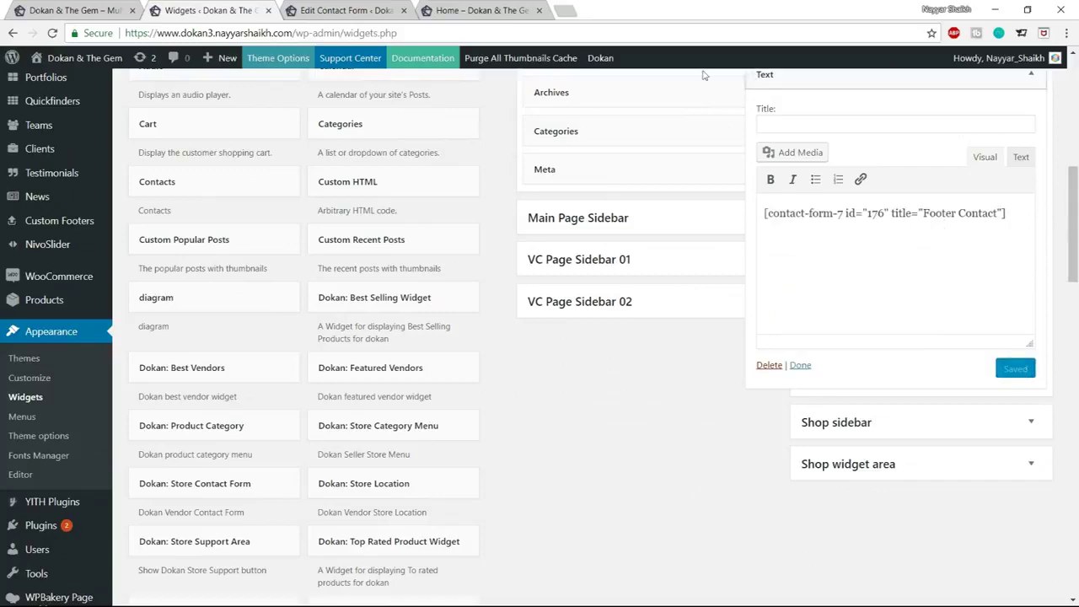
left_click(477, 10)
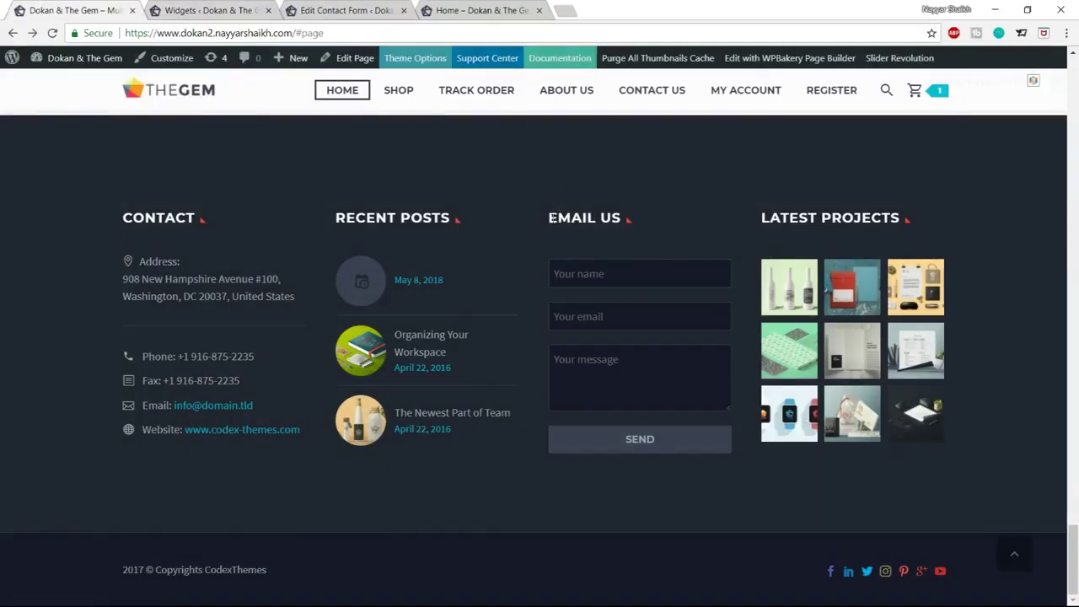
Title the footer Text widget 'EMAIL US', copied from the demo footer, and save it
left_click_drag(548, 218, 631, 218)
key("ctrl+c")
left_click(202, 8)
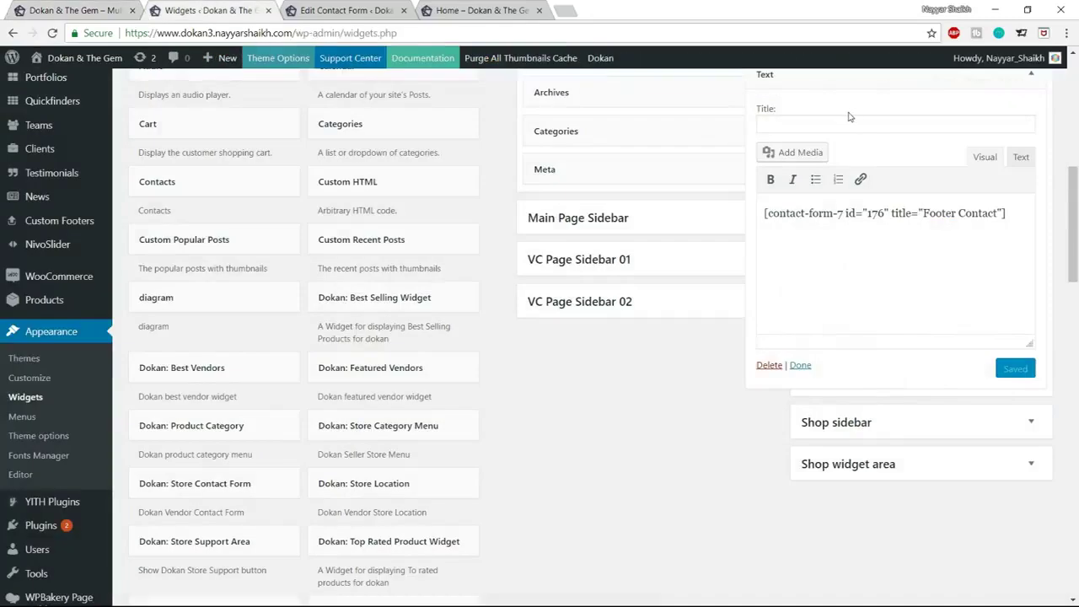
left_click(850, 120)
key("ctrl+v")
left_click(1017, 370)
Reload the live home page and compare its new footer with the demo site
left_click(388, 8)
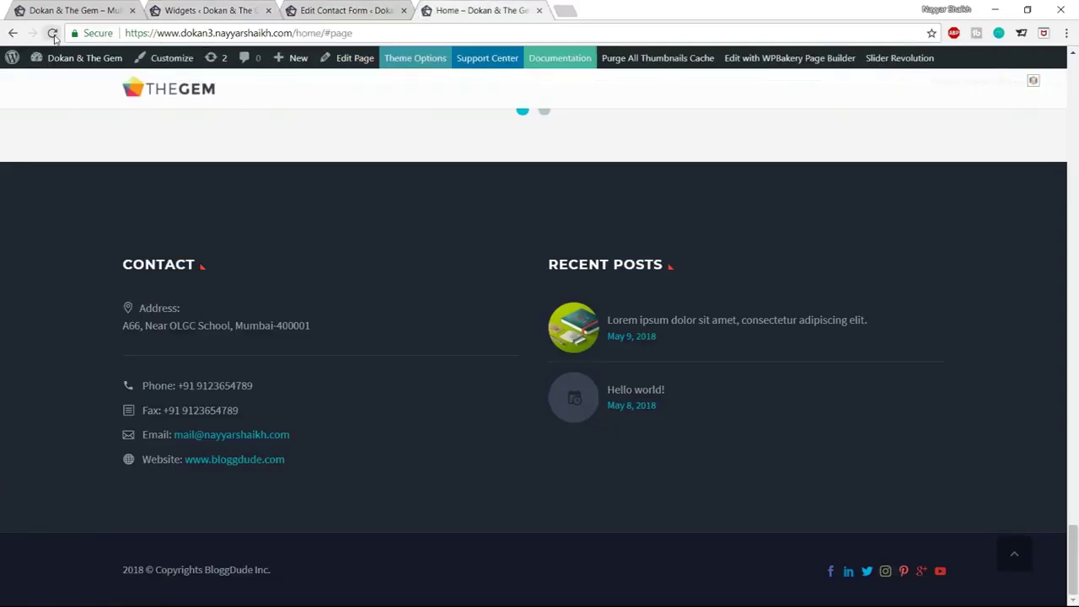
left_click(52, 33)
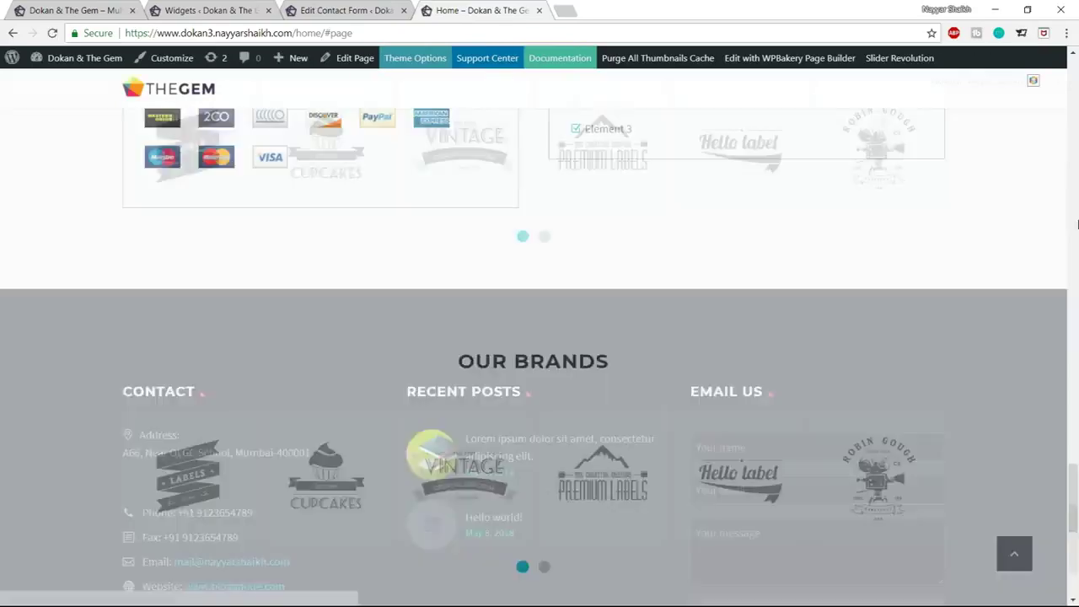
scroll(899, 499, "down", 20)
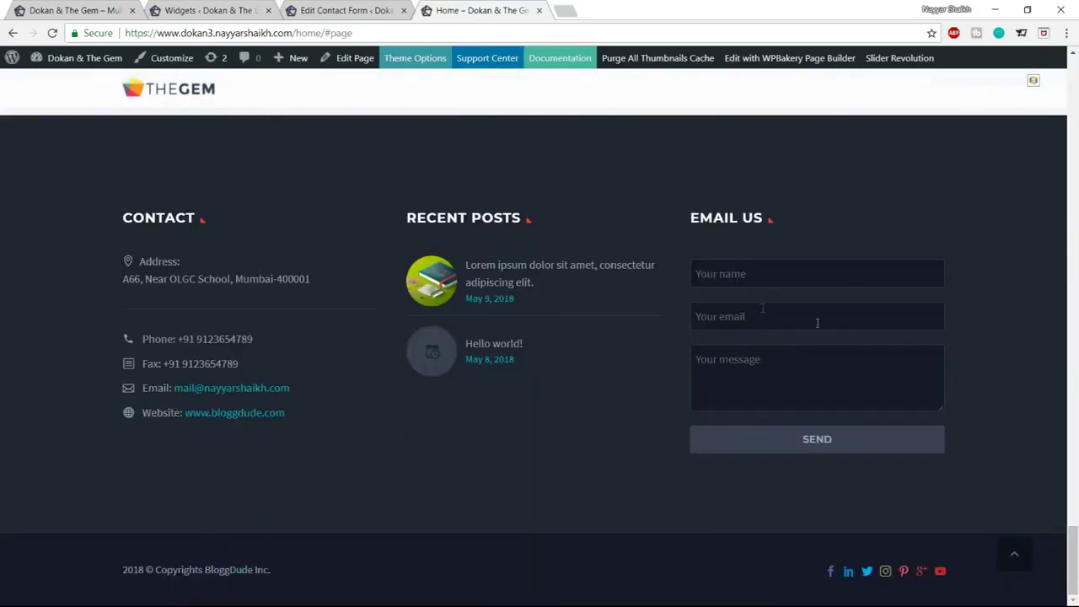
left_click(65, 9)
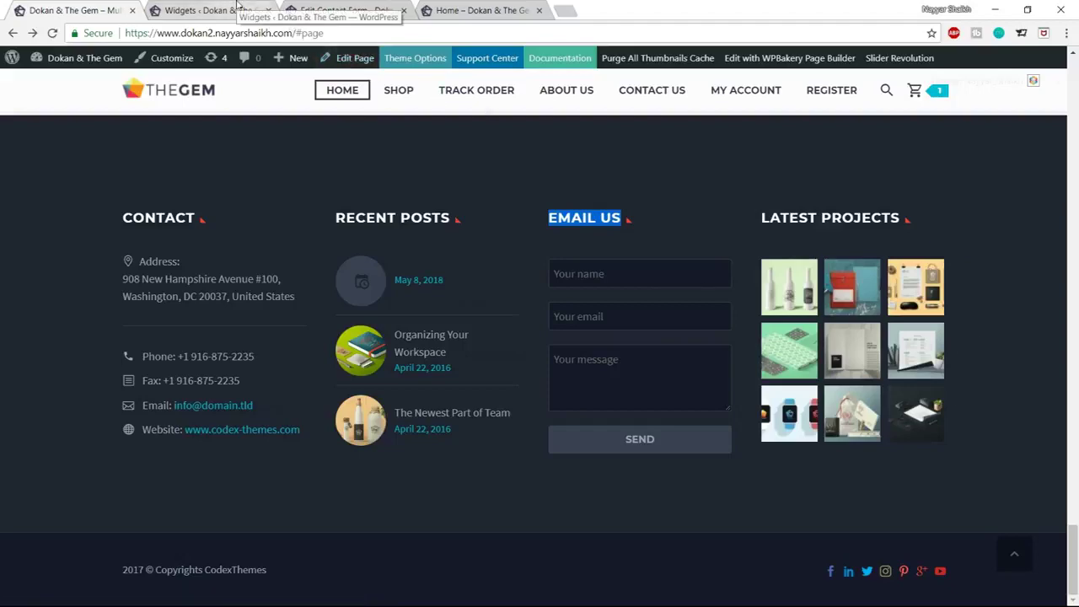
Start a new client from Clients > Add New
left_click(301, 5)
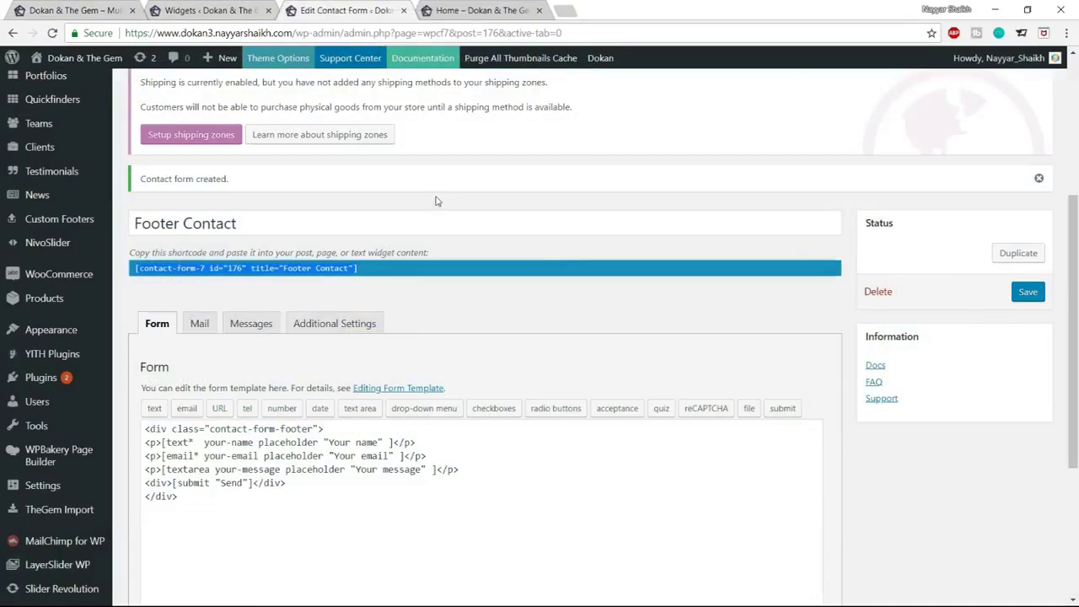
scroll(63, 227, "up", 2)
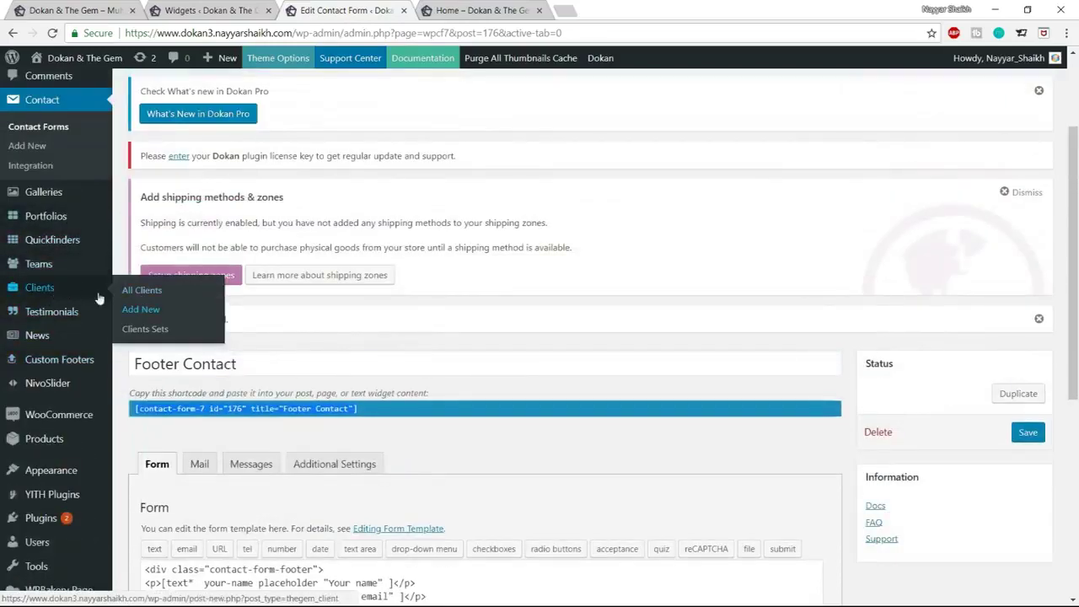
left_click(136, 311)
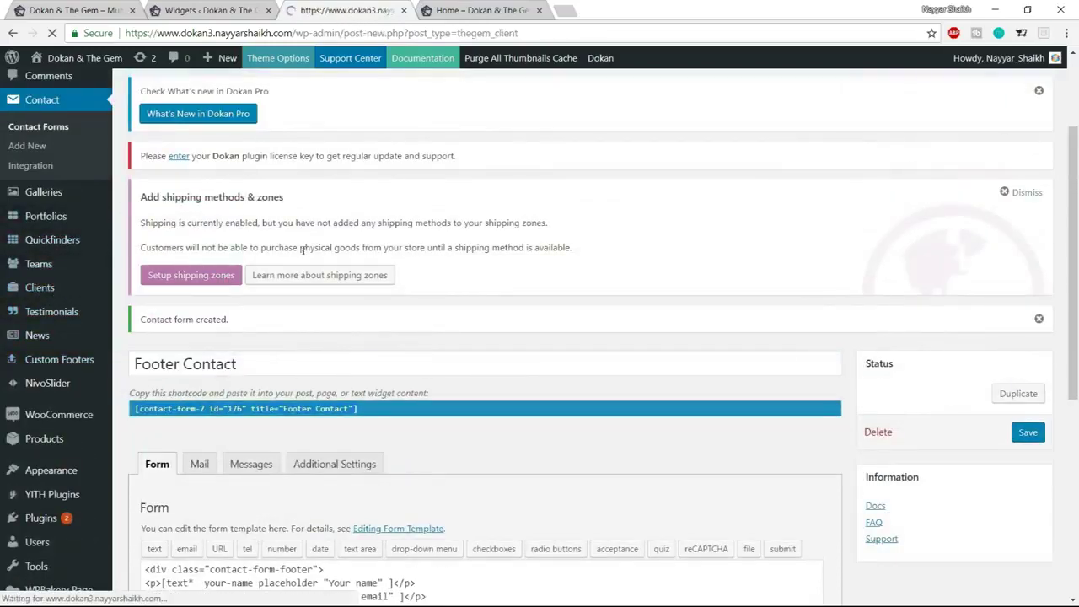
left_click(8, 5)
left_click(55, 8)
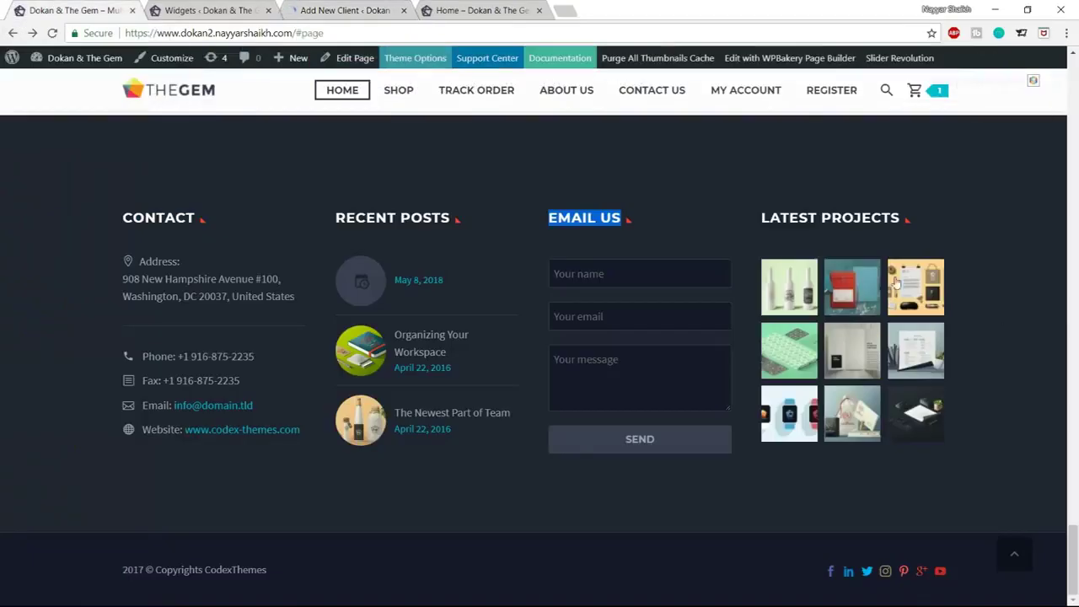
left_click(371, 10)
Open the file picker to upload a featured image for the new client
scroll(484, 253, "down", 3)
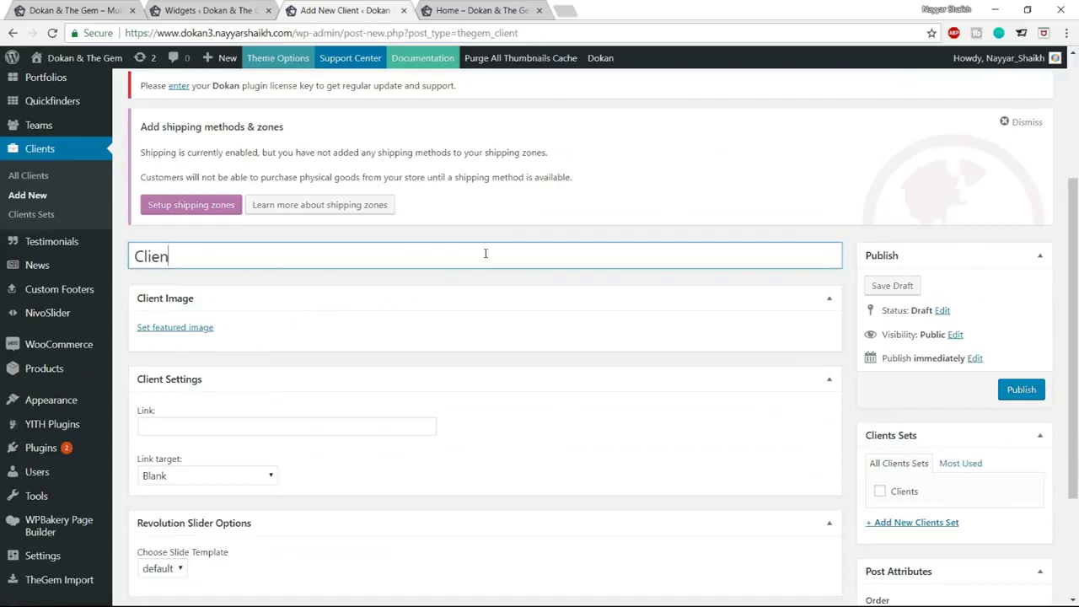
scroll(485, 253, "down", 1)
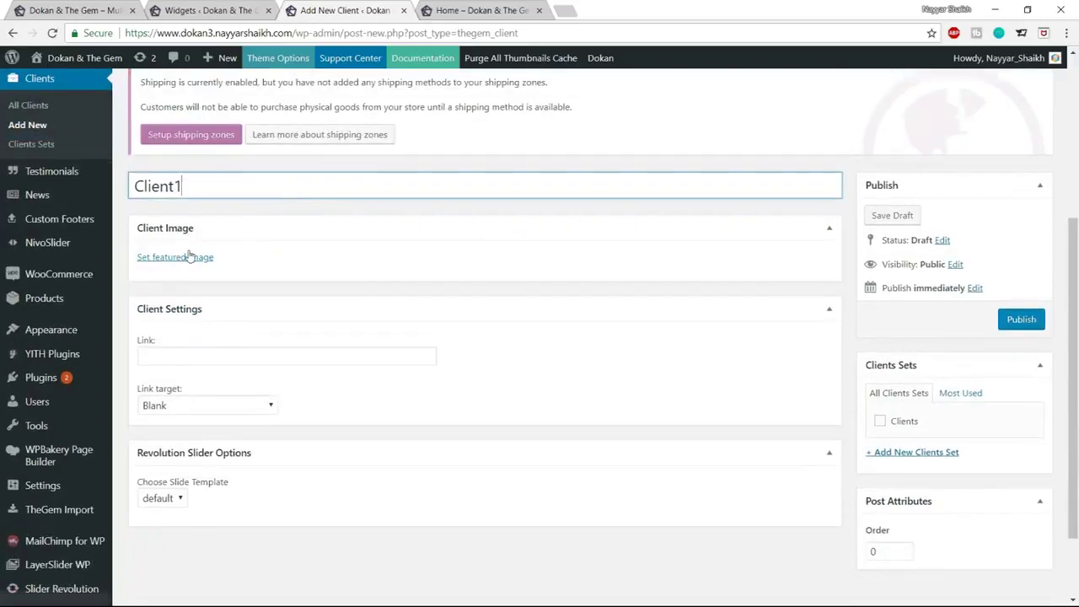
left_click(187, 253)
left_click(507, 326)
Select all images in the Media > Footer Brands folder
left_click(119, 33)
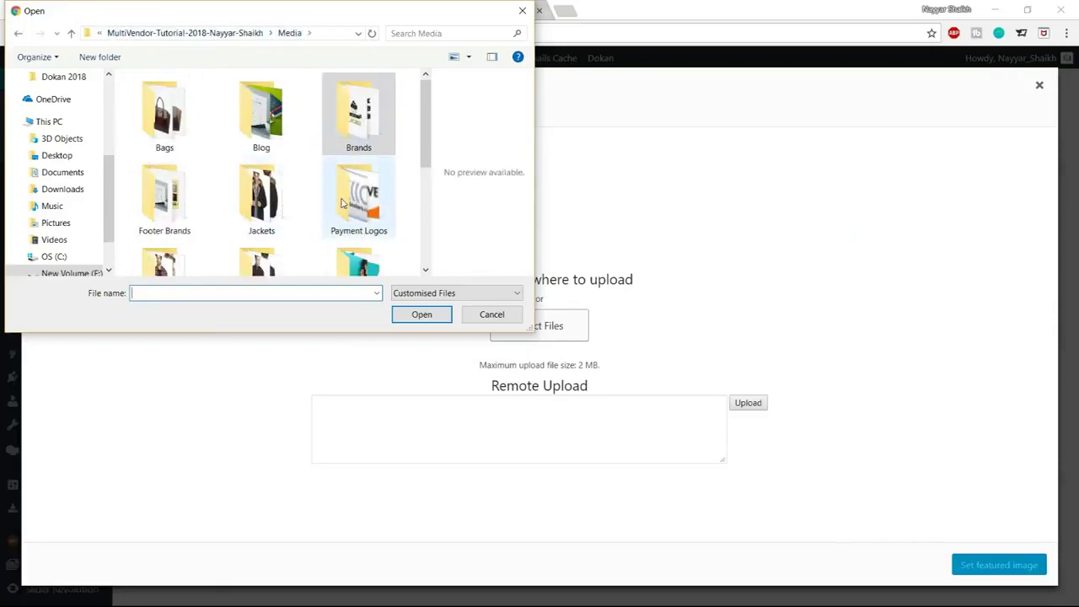
scroll(380, 182, "down", 1)
scroll(379, 182, "down", 1)
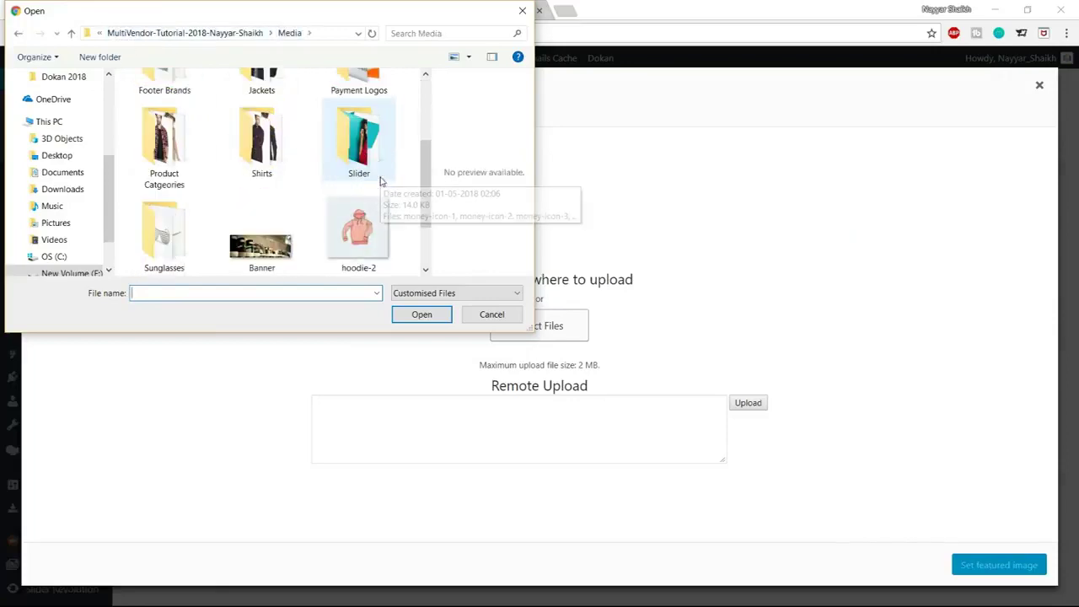
scroll(379, 184, "down", 1)
scroll(379, 185, "up", 1)
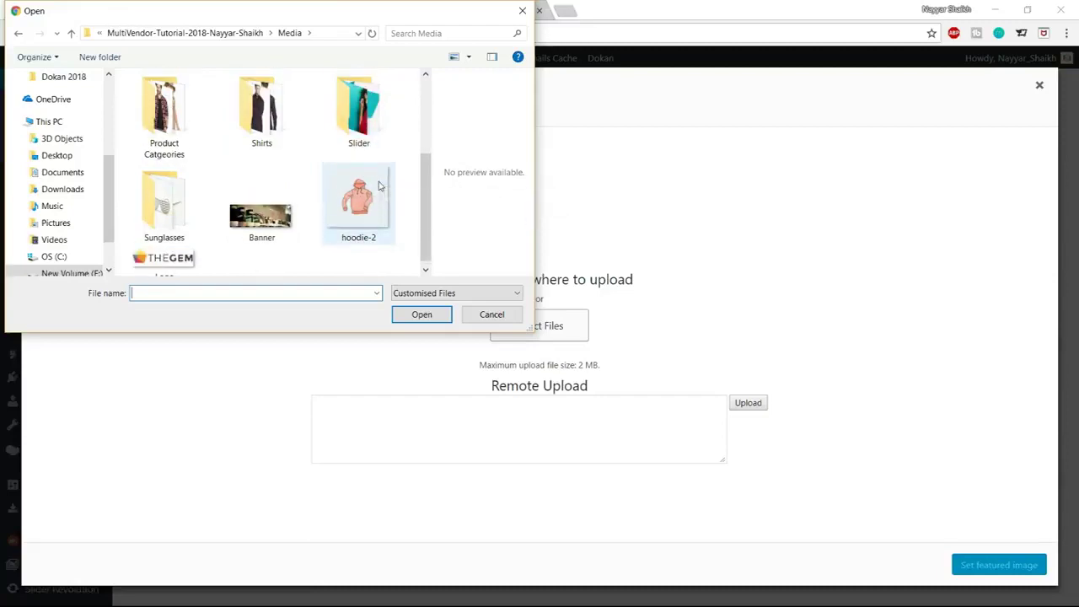
scroll(379, 187, "down", 1)
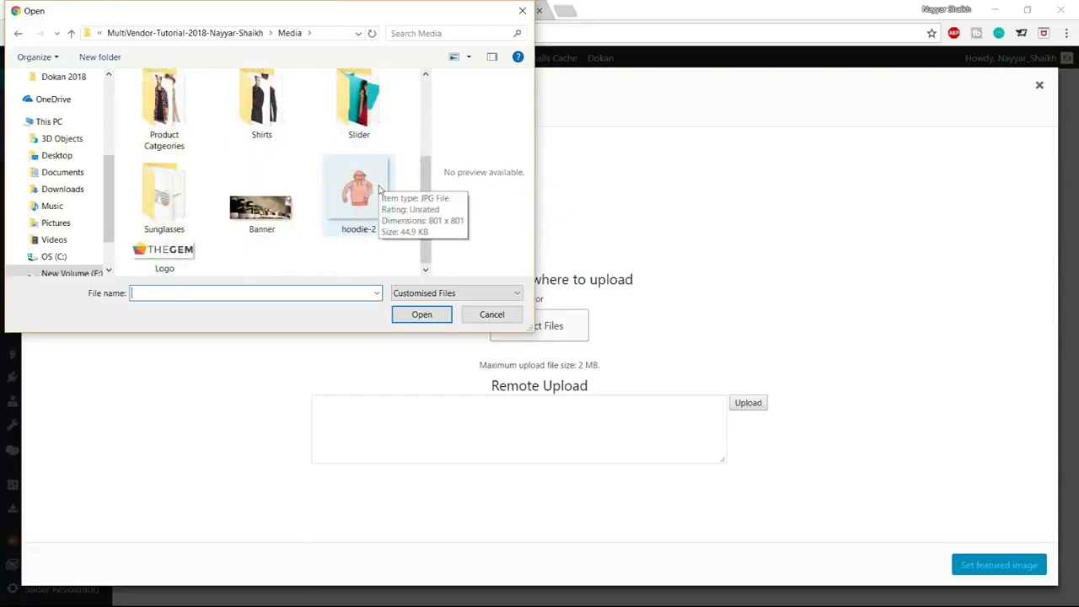
scroll(379, 187, "up", 1)
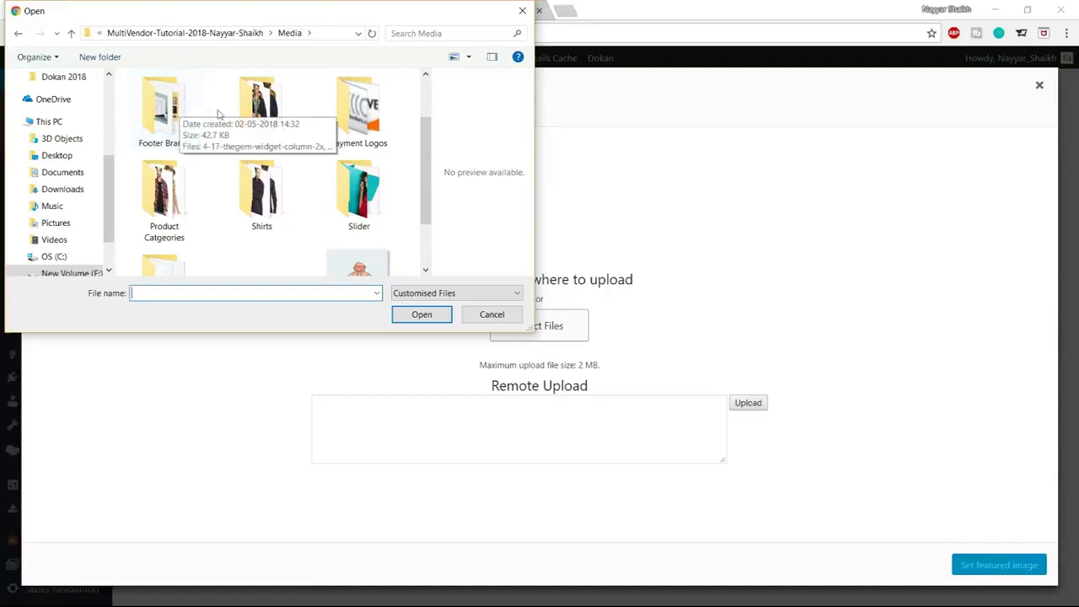
double_click(168, 118)
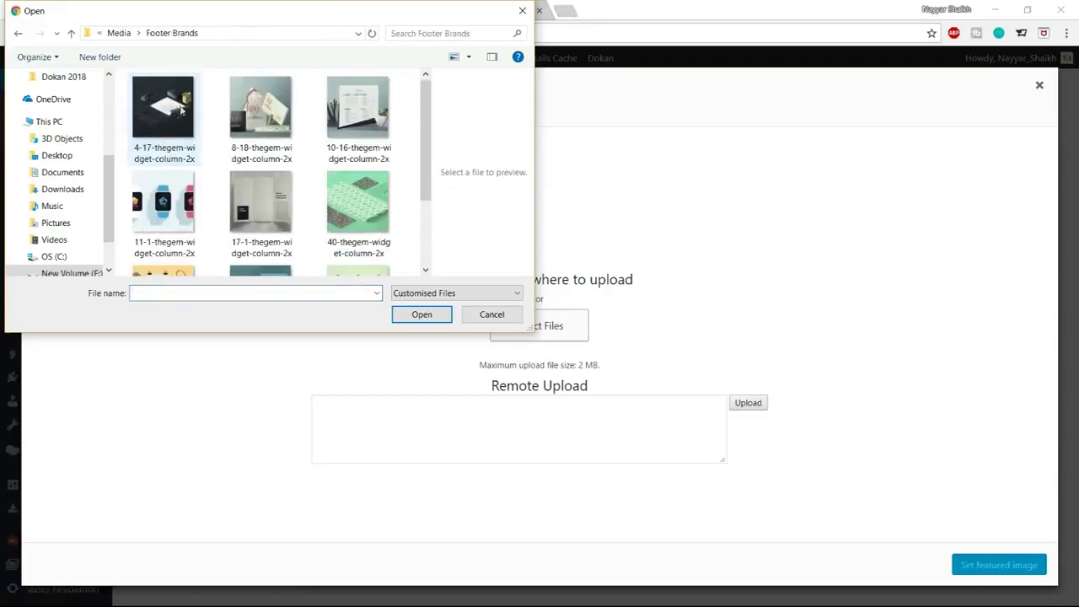
scroll(274, 173, "down", 1)
scroll(274, 173, "up", 1)
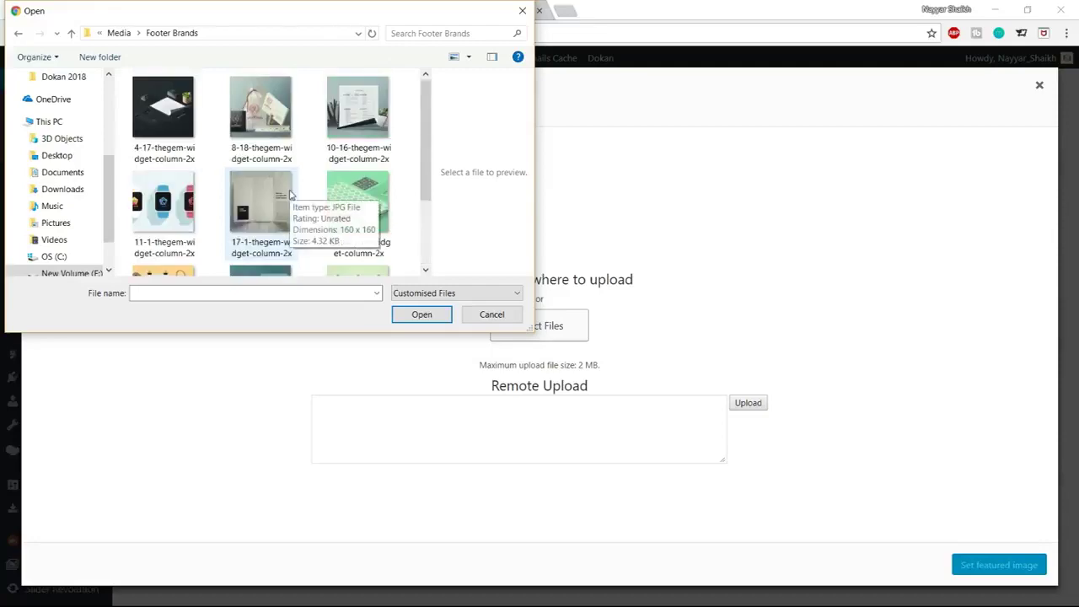
key("ctrl+a")
Upload the Footer Brands images and set the ceramic bottle image as Client1's featured image
left_click(422, 315)
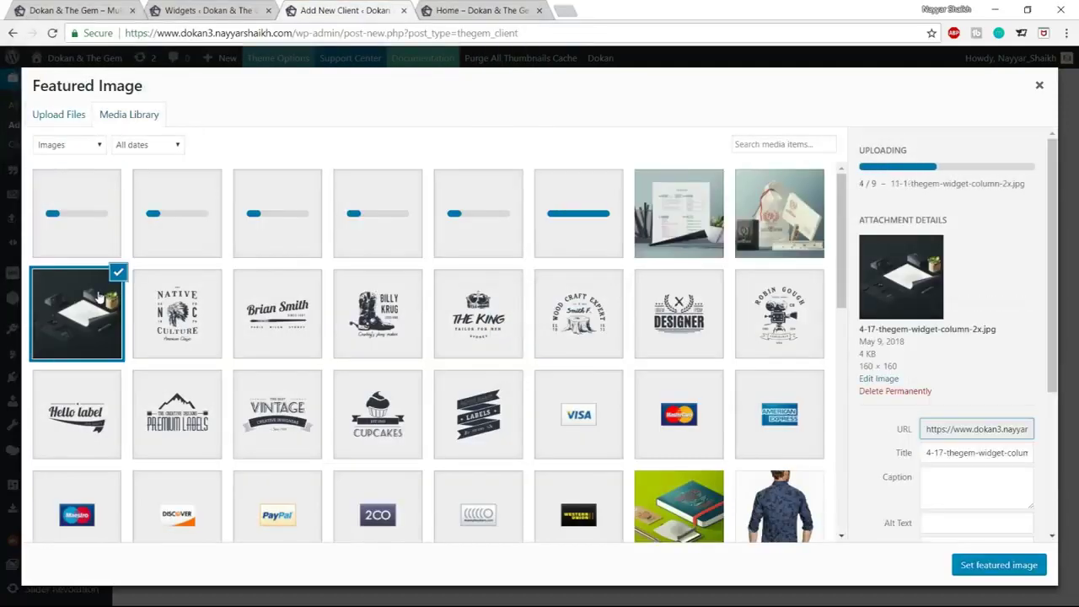
left_click(91, 220)
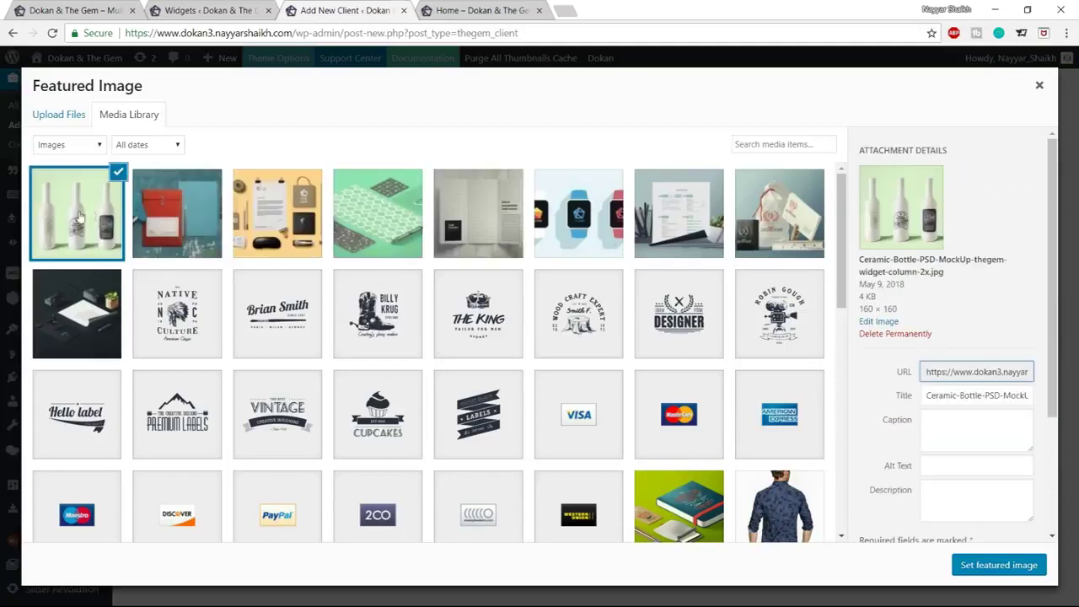
left_click(997, 565)
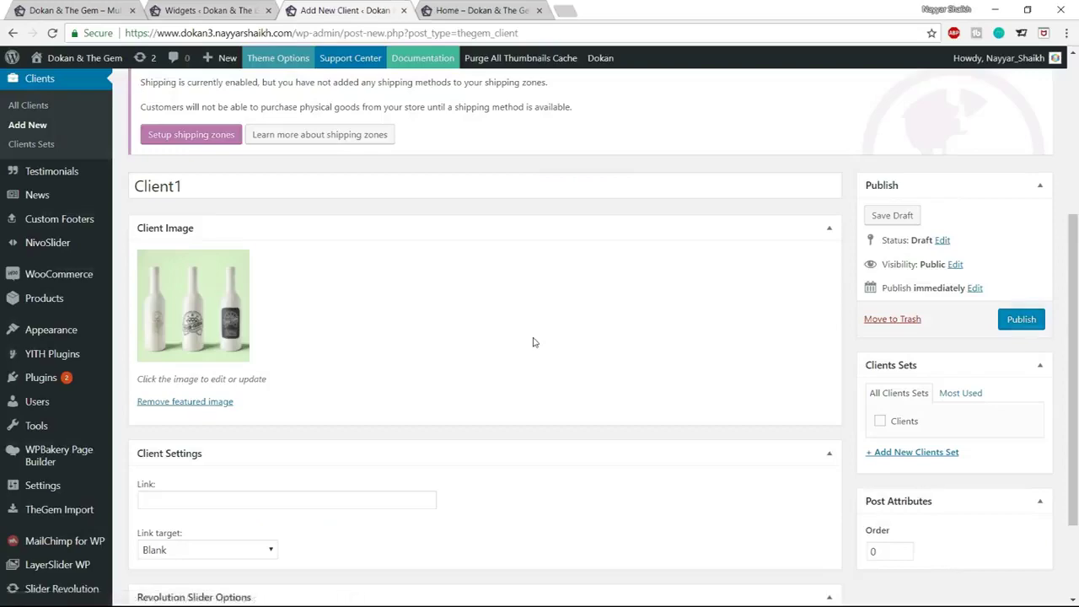
Create a 'Brands' clients set and publish Client1
scroll(317, 369, "down", 2)
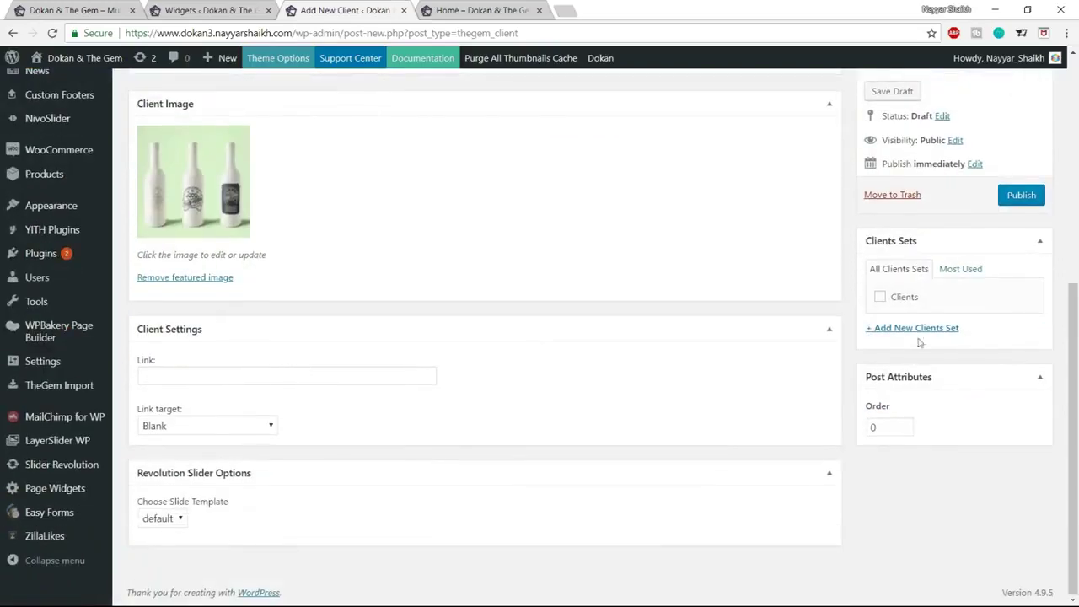
scroll(947, 354, "up", 1)
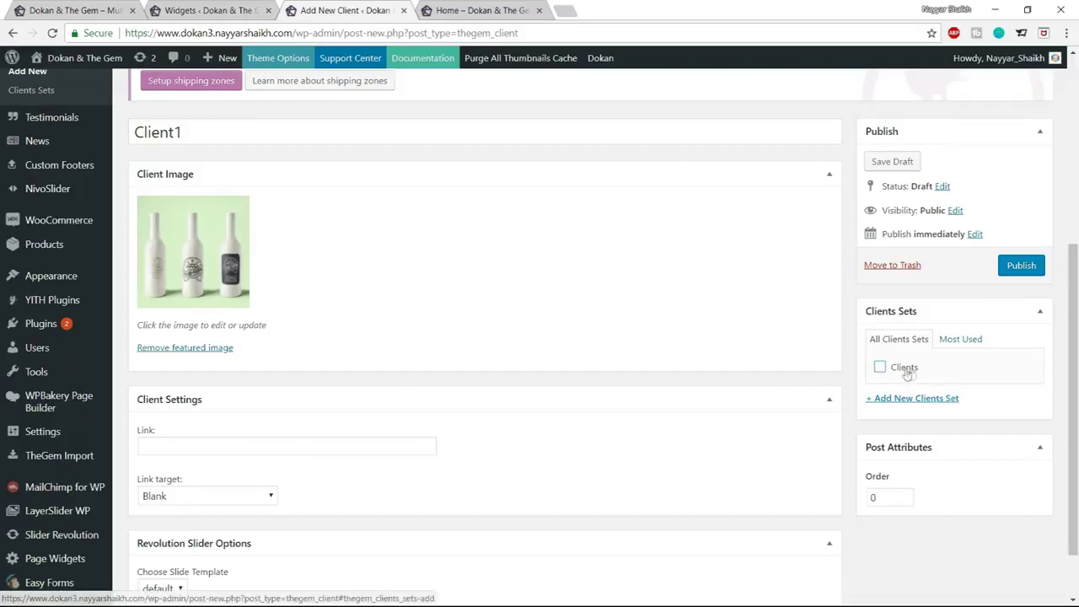
left_click(913, 401)
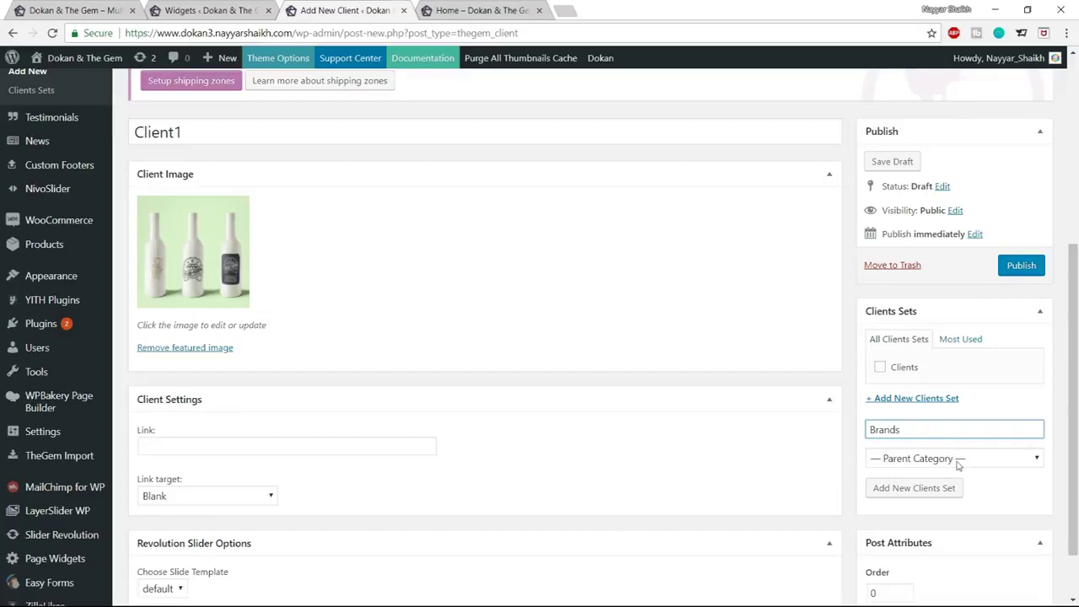
left_click(943, 488)
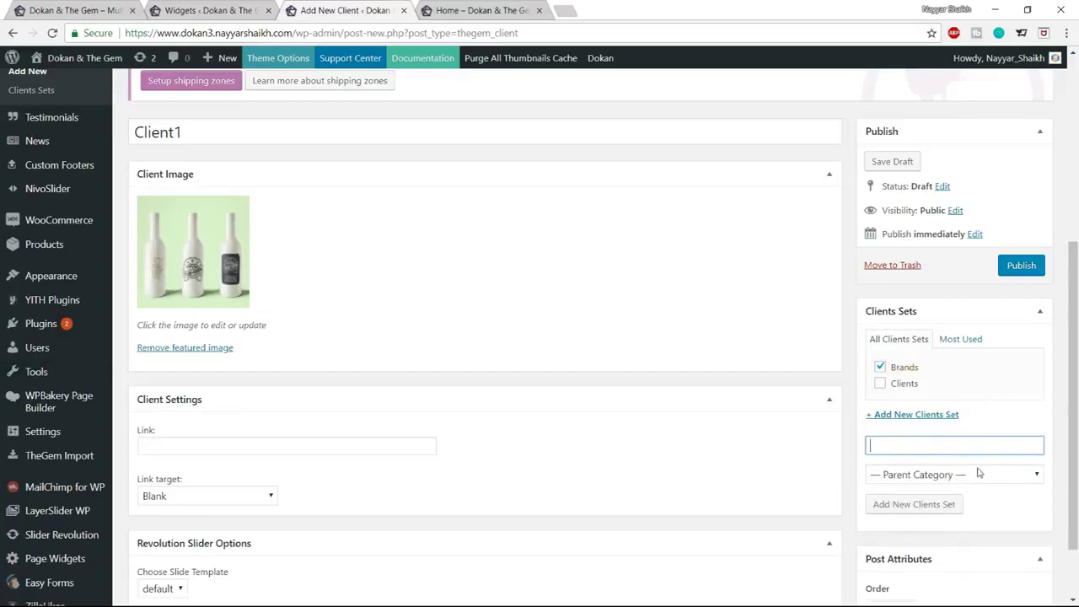
left_click(1028, 270)
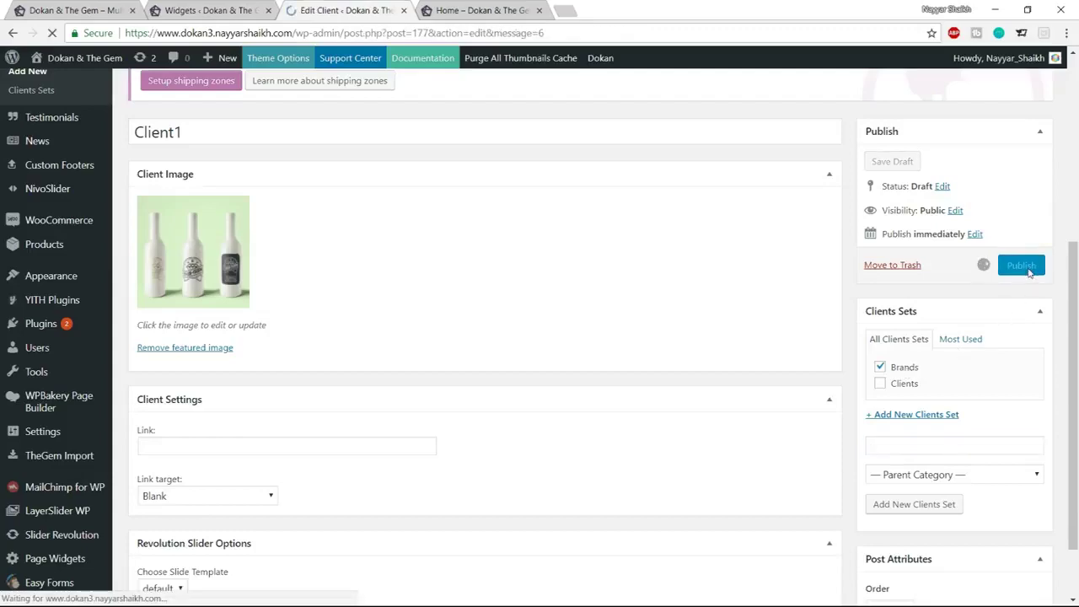
Rename the client to 'Brand1', update it, and begin a new blank client
scroll(371, 491, "down", 3)
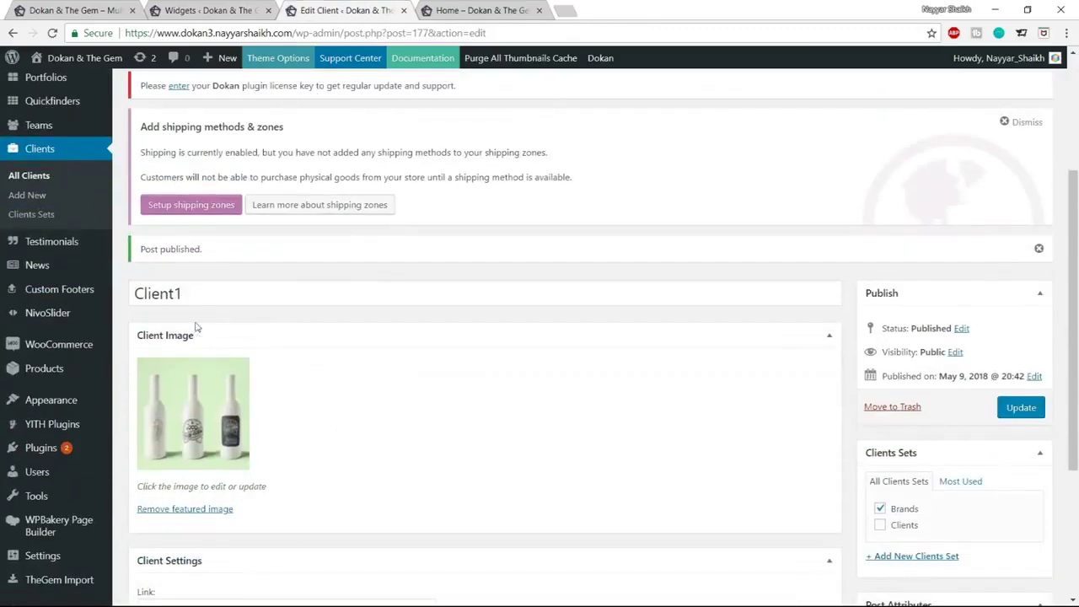
left_click_drag(200, 296, 126, 300)
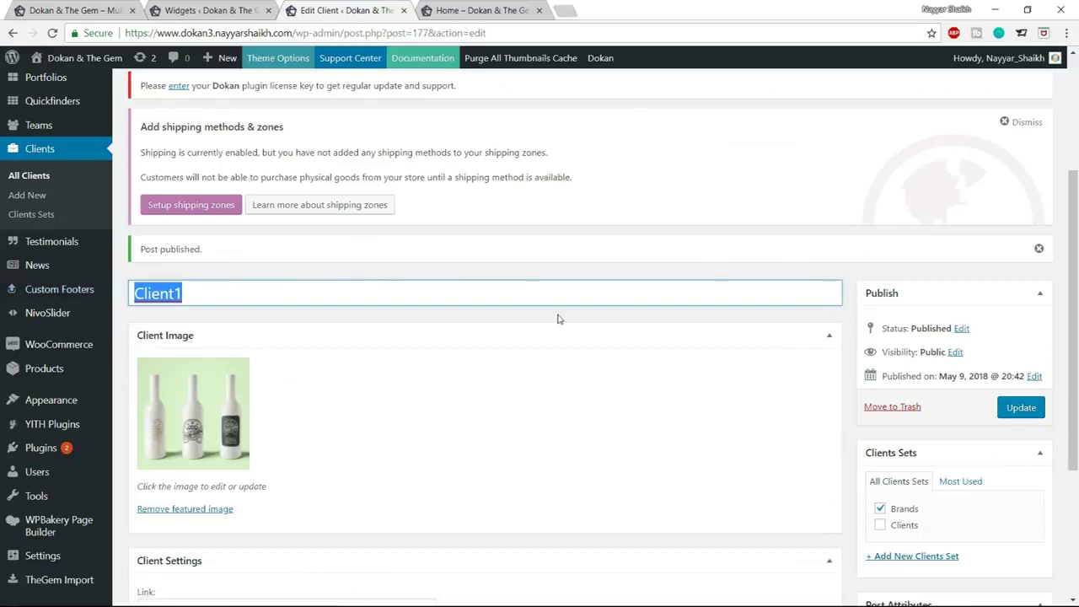
type("Brand1")
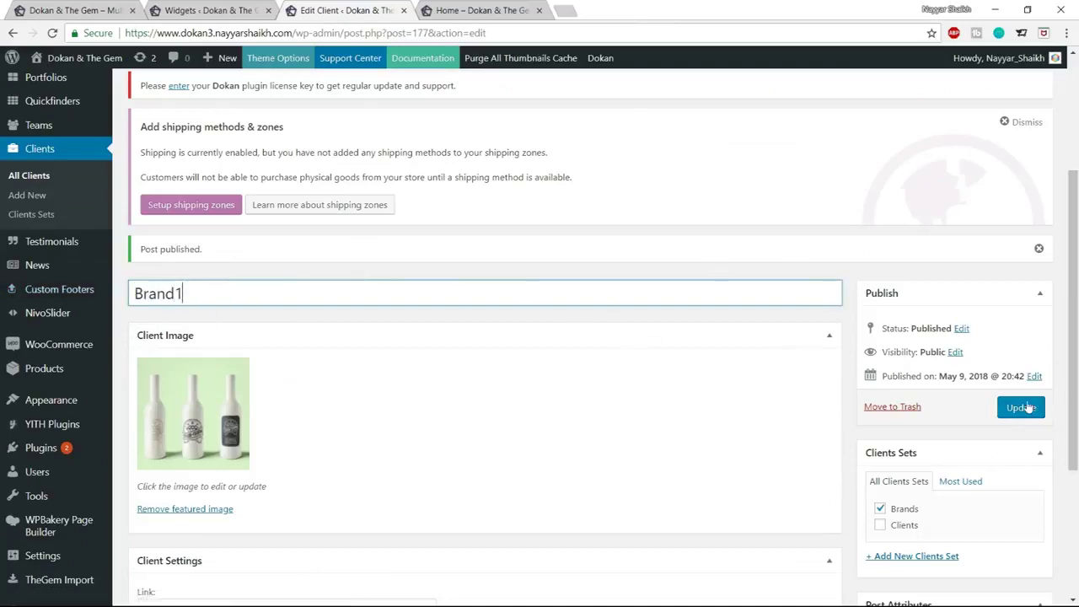
left_click(1027, 407)
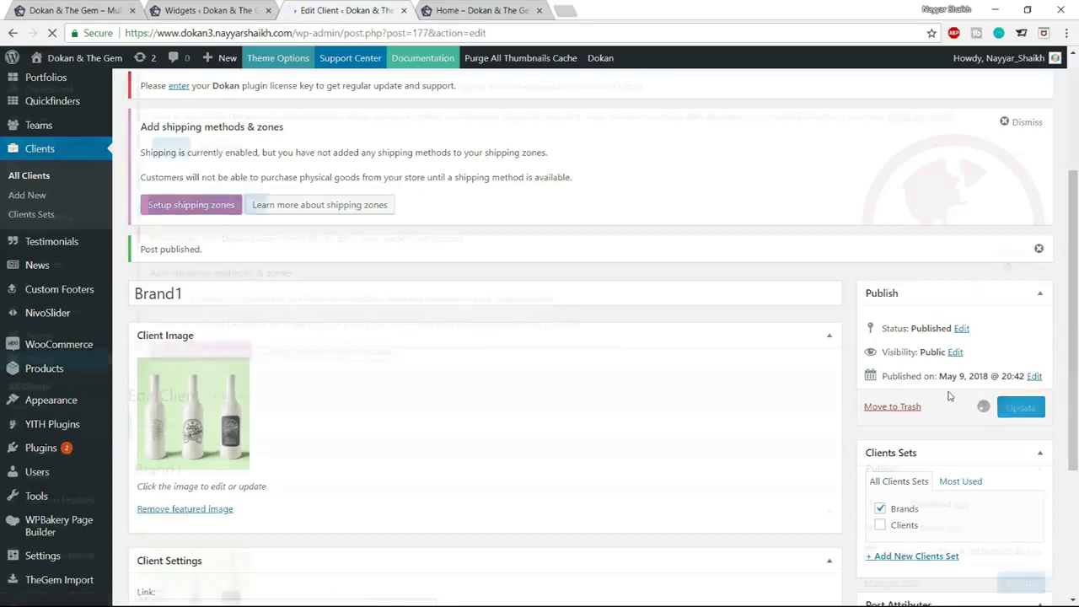
scroll(927, 506, "down", 3)
scroll(917, 493, "up", 4)
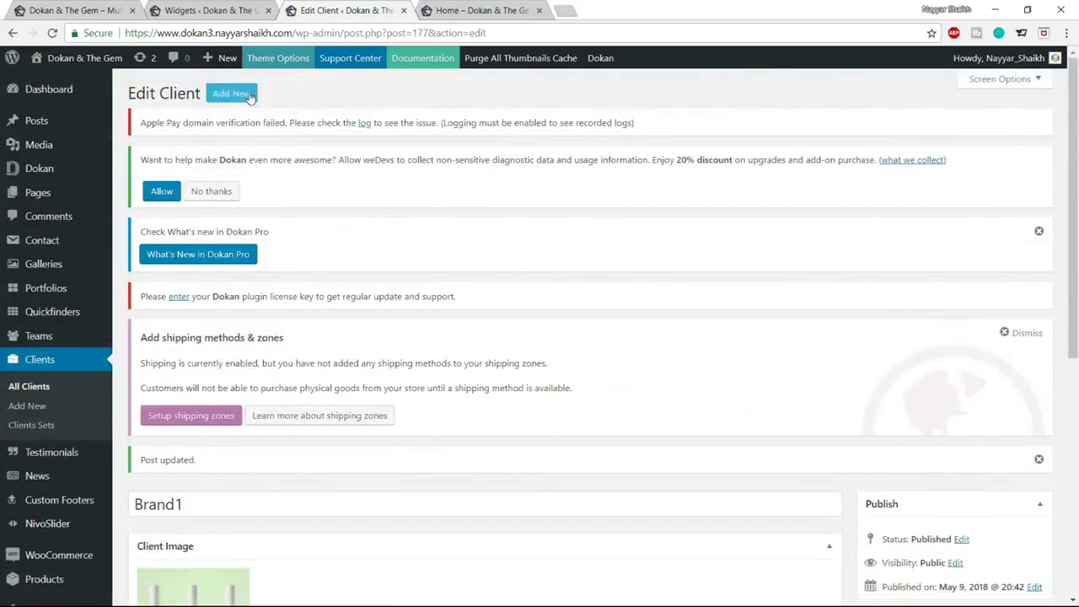
left_click(250, 96)
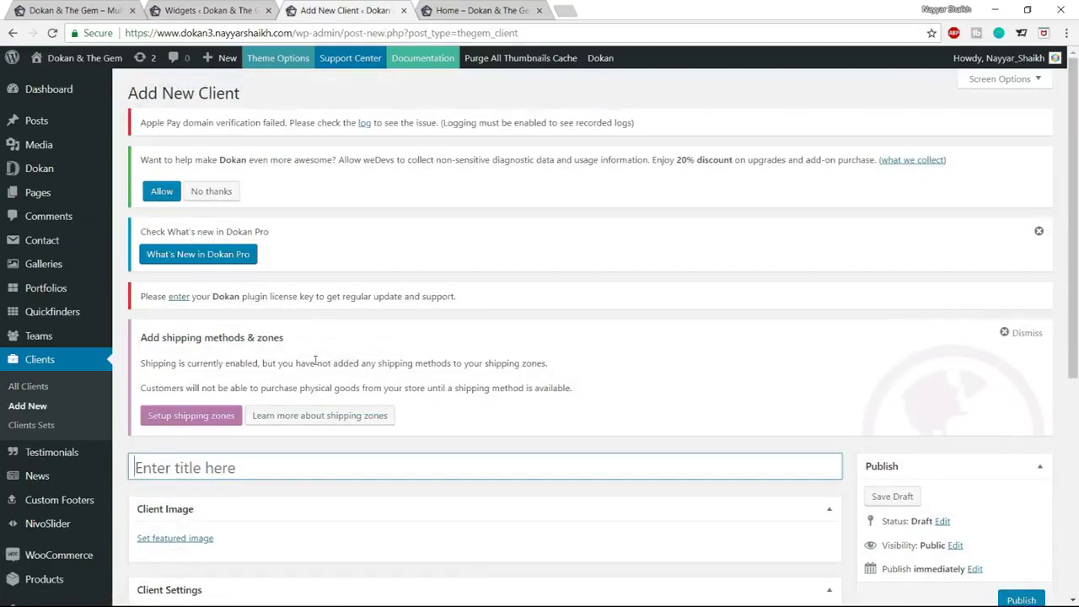
Publish client 'Brand2' in the Brands set with the orange stationery image
type("Brand2")
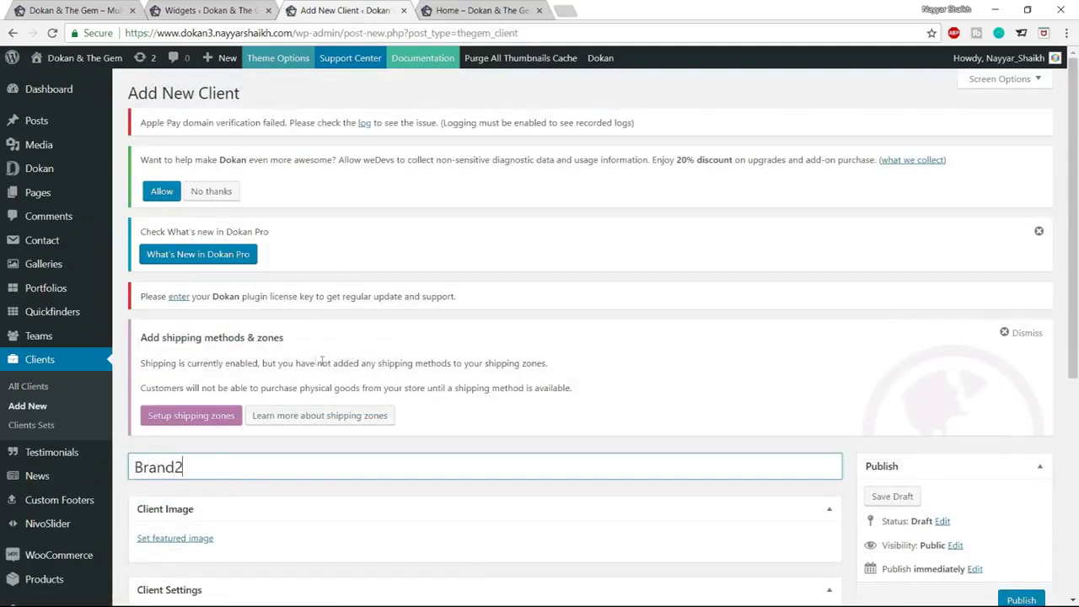
scroll(337, 371, "down", 3)
left_click(182, 257)
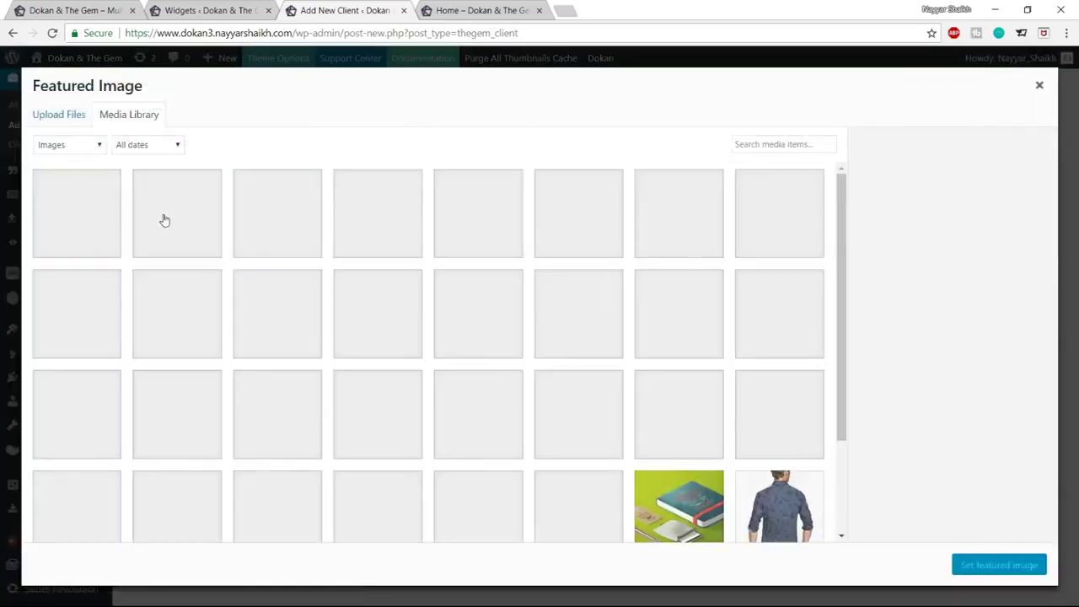
left_click(165, 219)
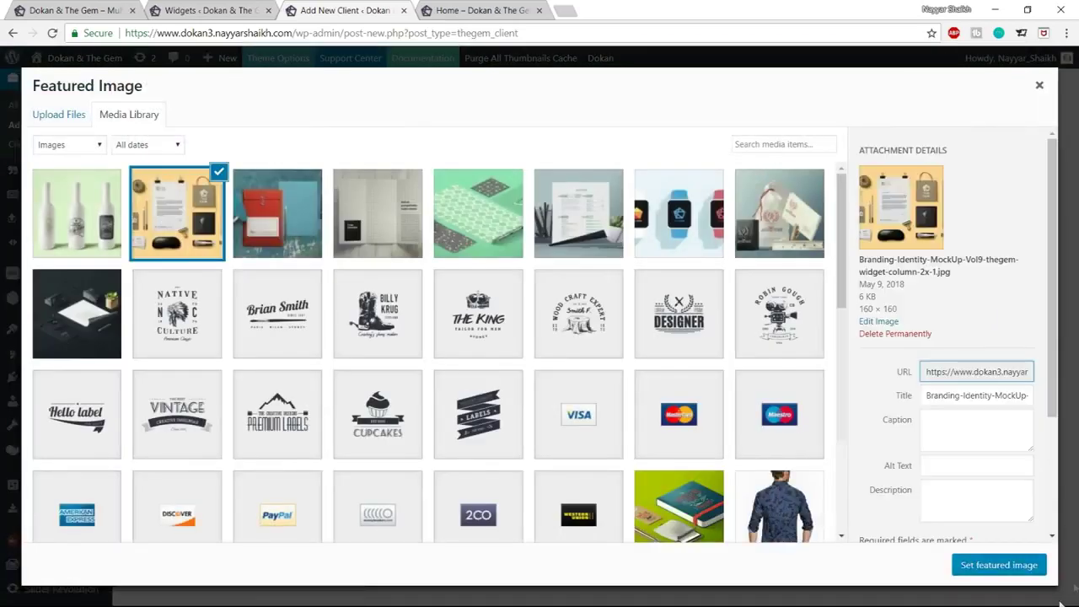
left_click(999, 564)
left_click(882, 422)
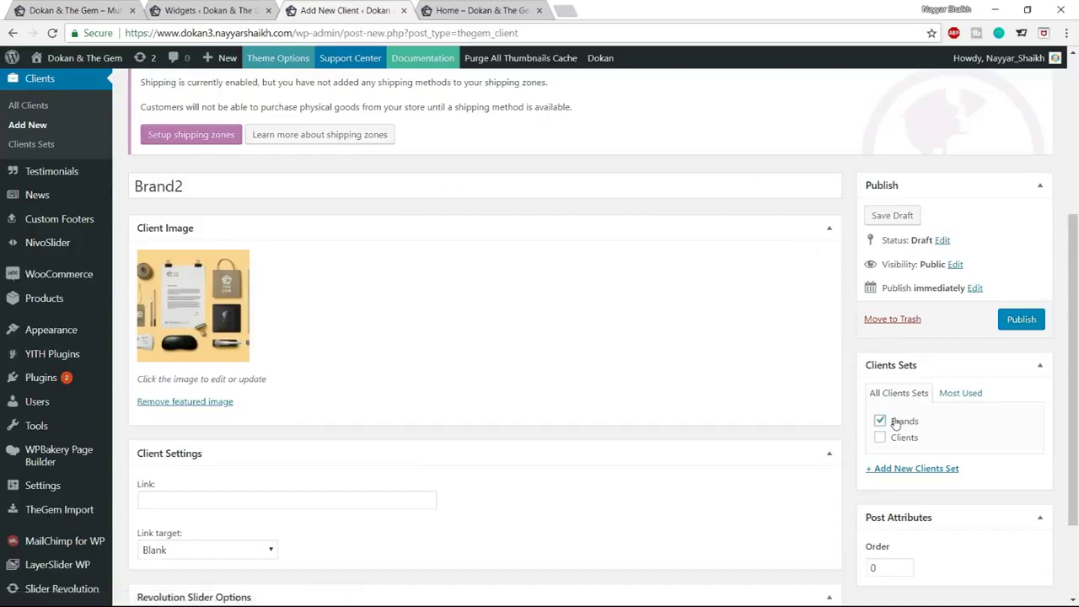
left_click(1017, 325)
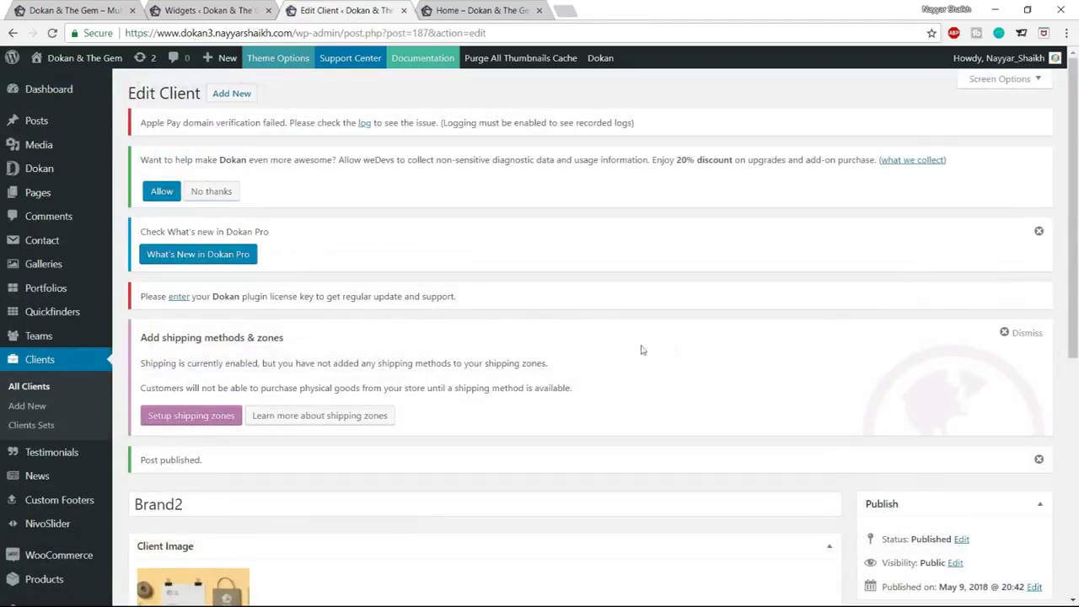
Publish a new client 'Brand3' in the Brands set with the red mockup image
left_click(232, 95)
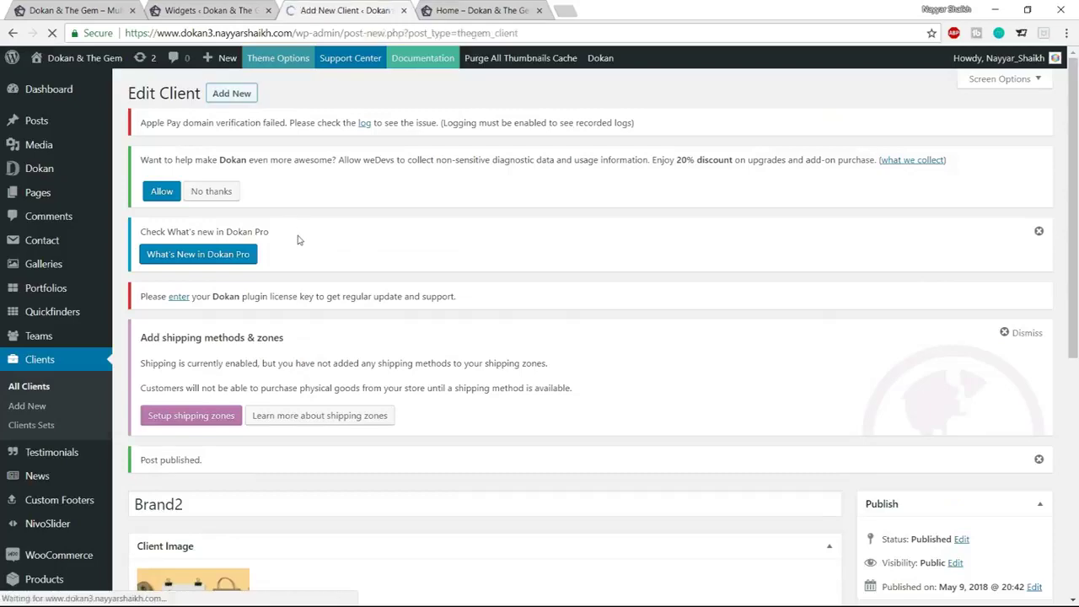
type("Brand3")
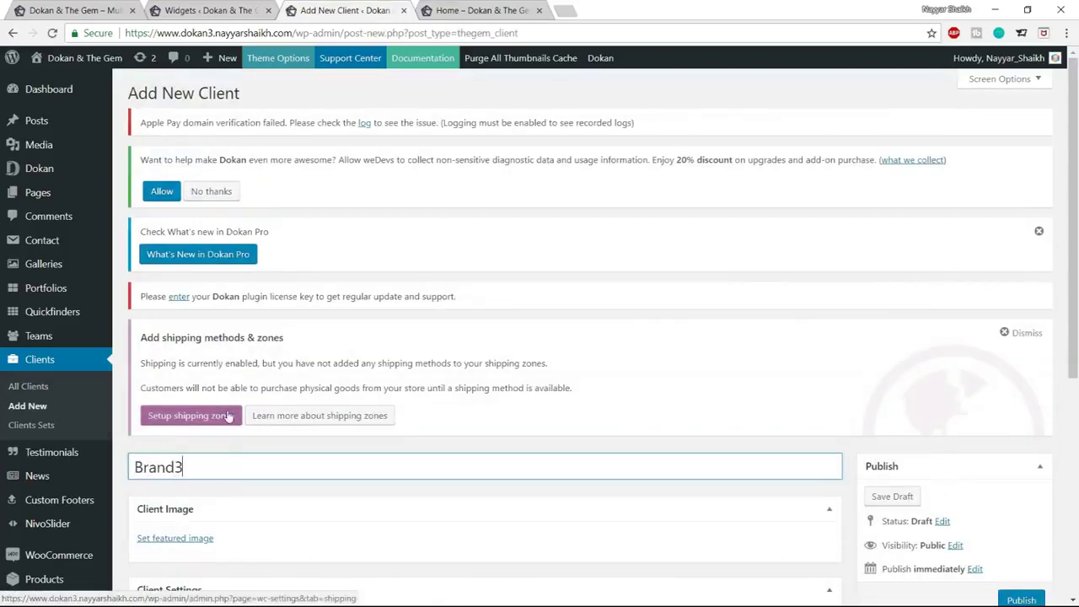
scroll(230, 396, "down", 3)
left_click(180, 257)
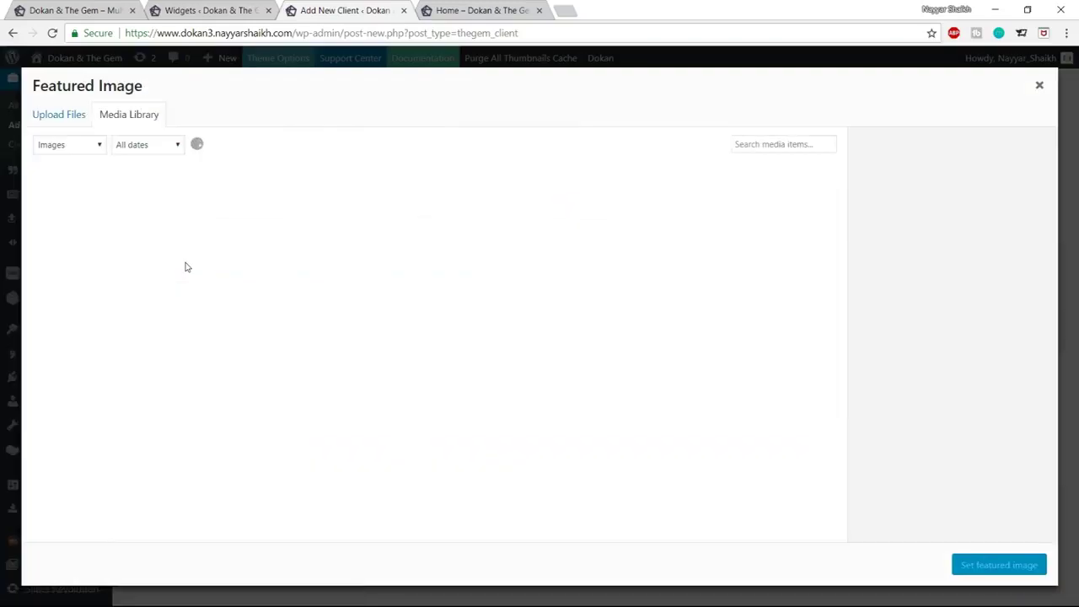
left_click(277, 233)
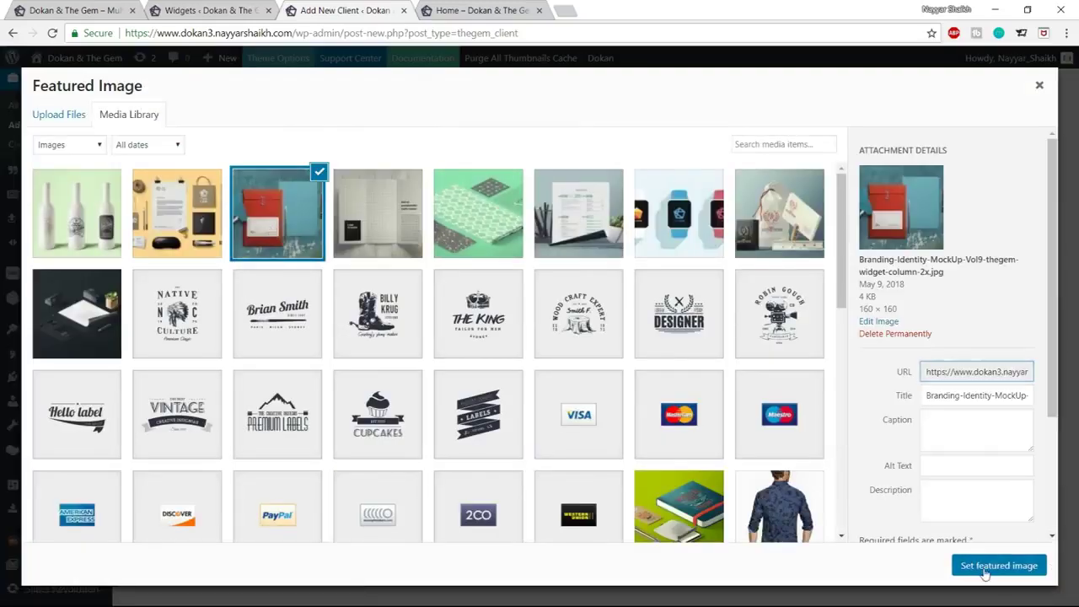
left_click(983, 565)
left_click(903, 421)
left_click(1020, 327)
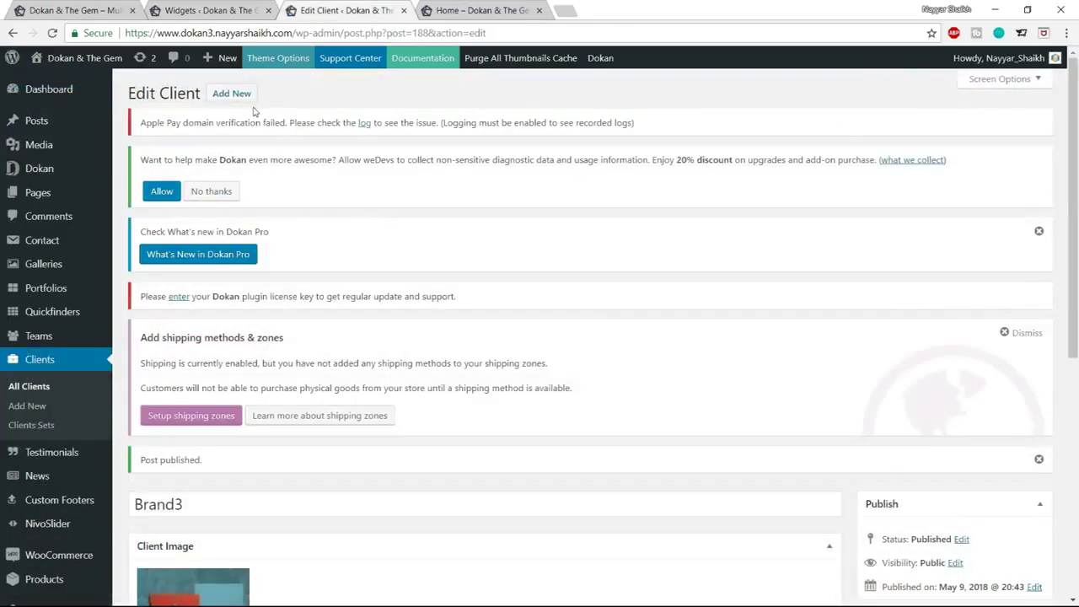
Publish client Brand4 with the grey brochure mockup as its client image
left_click(234, 93)
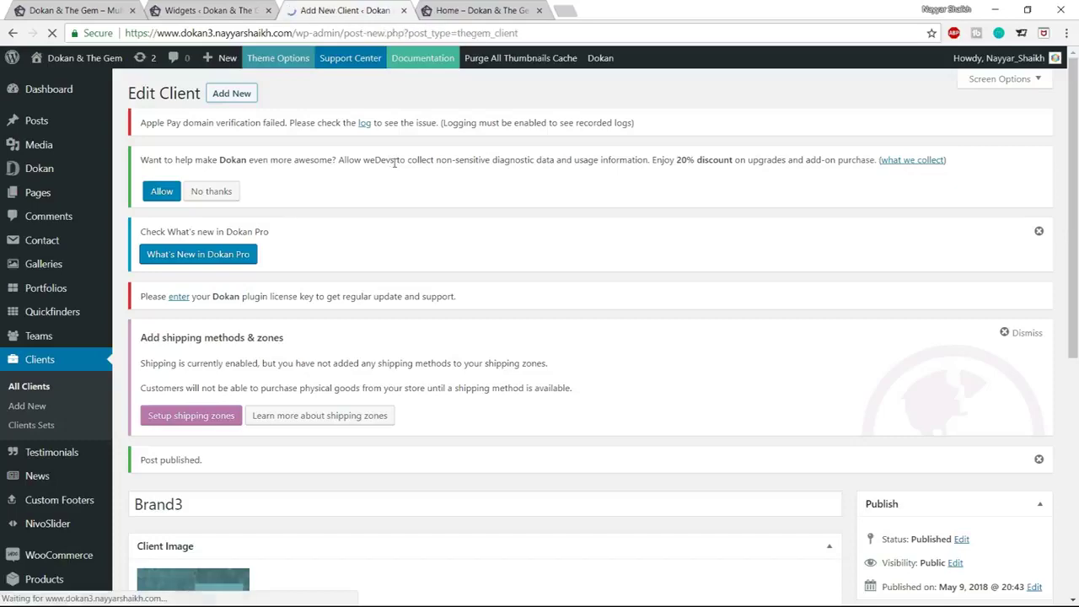
type("Br")
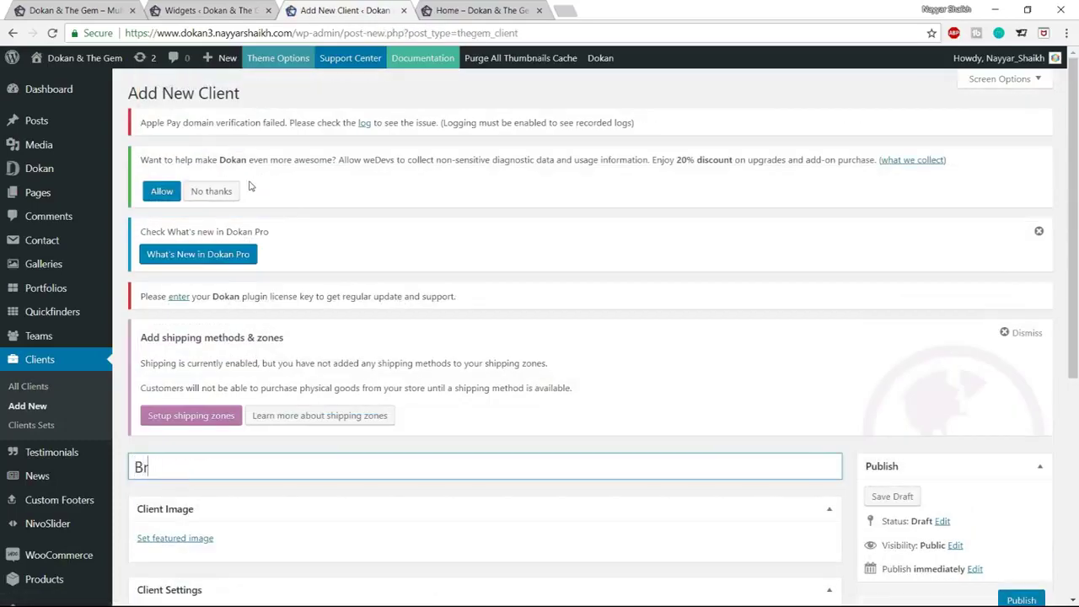
scroll(219, 253, "down", 3)
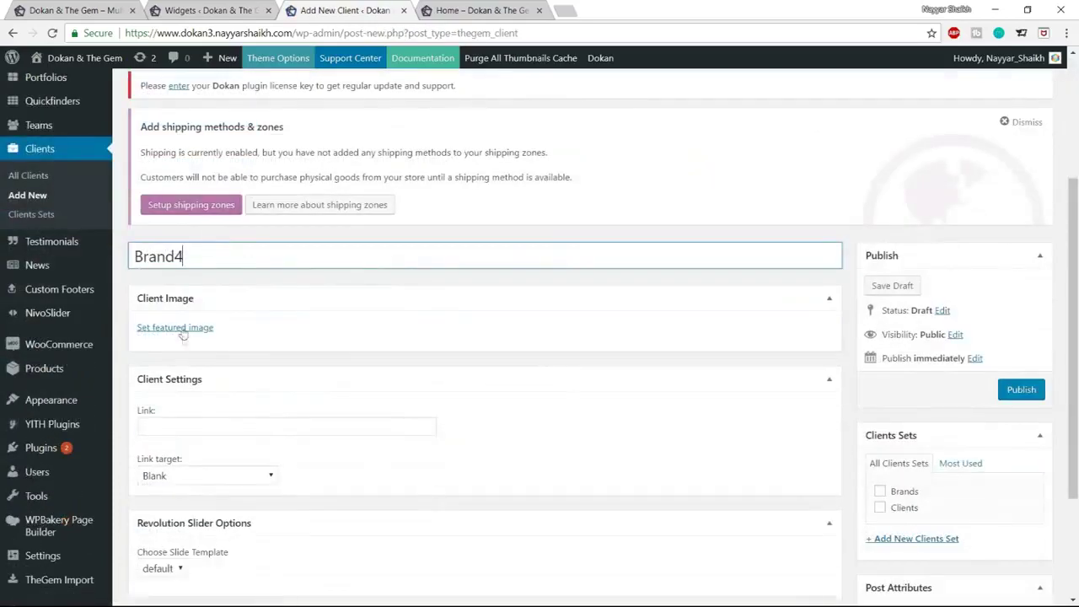
left_click(177, 324)
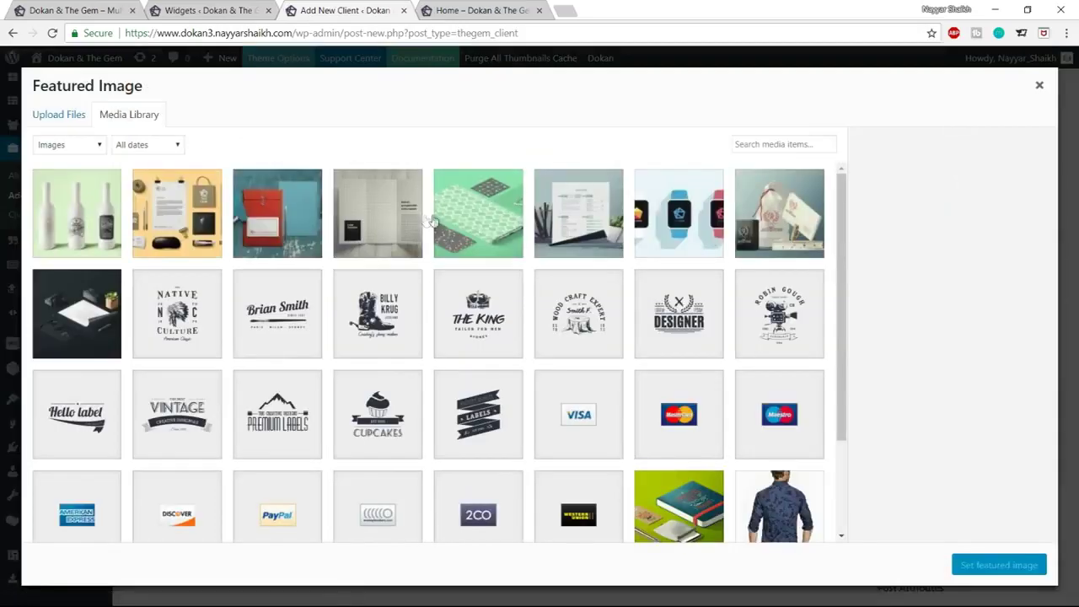
left_click(480, 217)
left_click(383, 215)
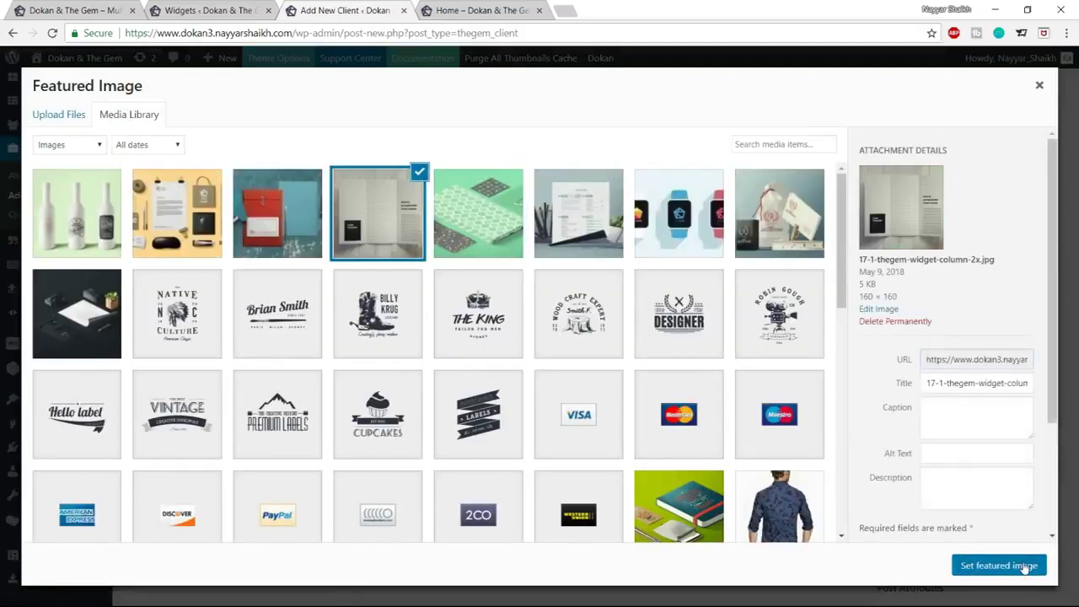
left_click(1022, 566)
left_click(1018, 390)
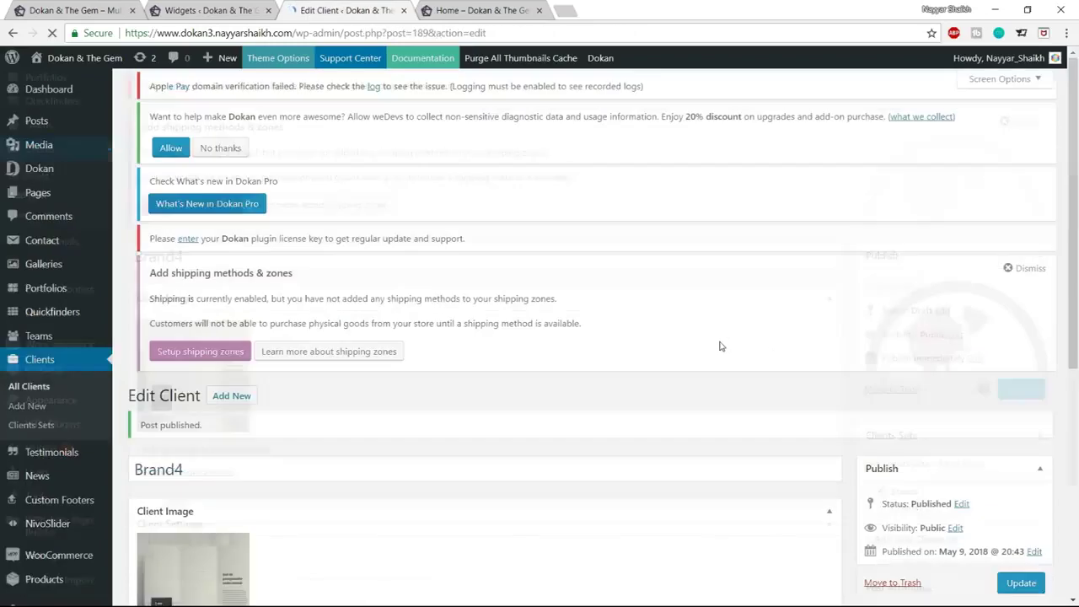
Publish client Brand5 with the green pattern mockup as its client image
left_click(223, 96)
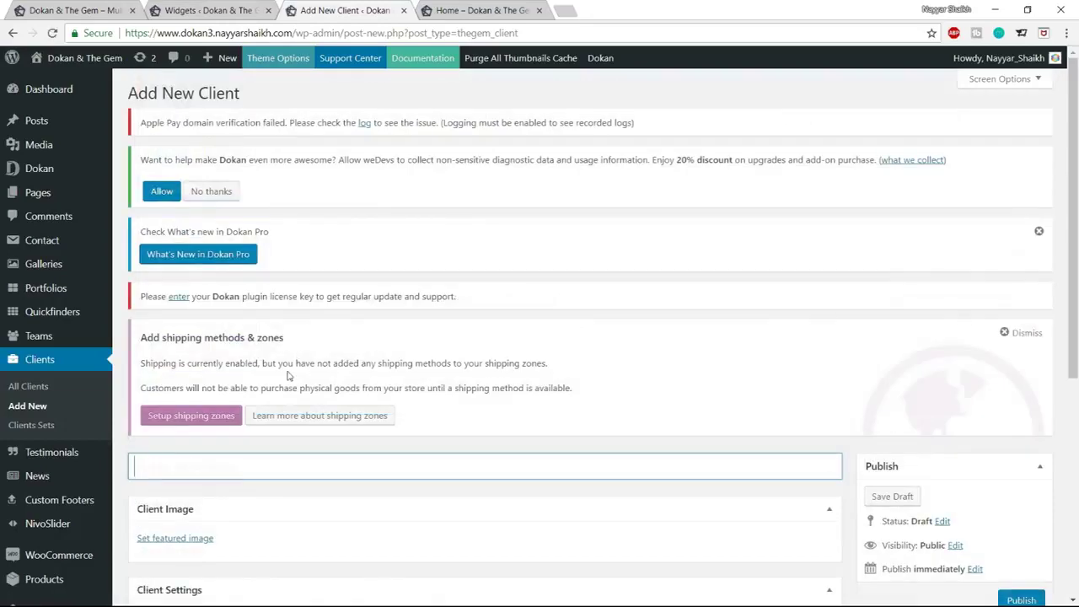
scroll(288, 375, "down", 2)
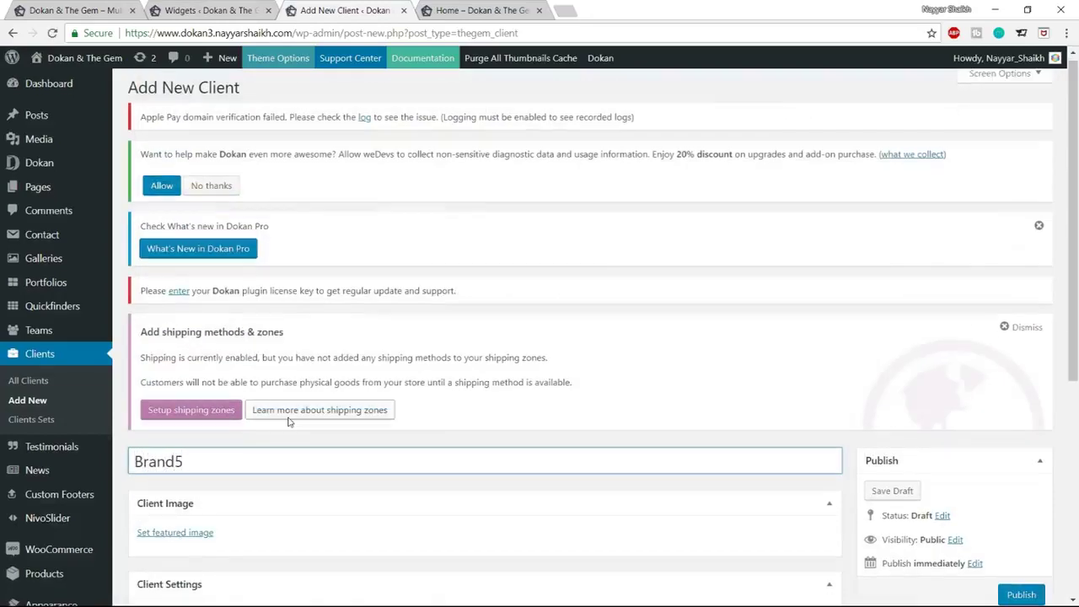
left_click(187, 399)
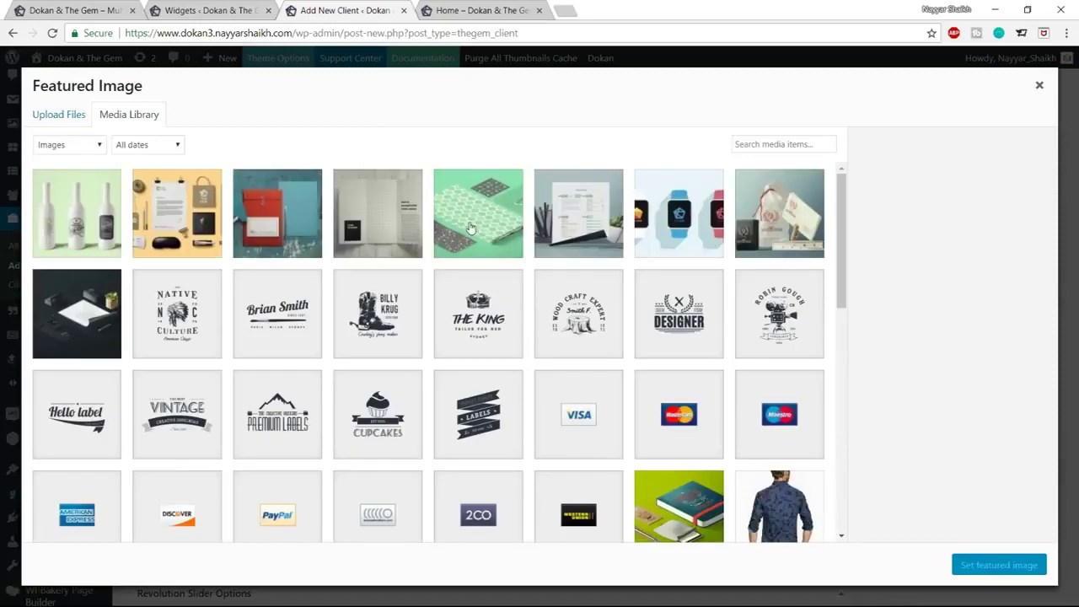
left_click(471, 229)
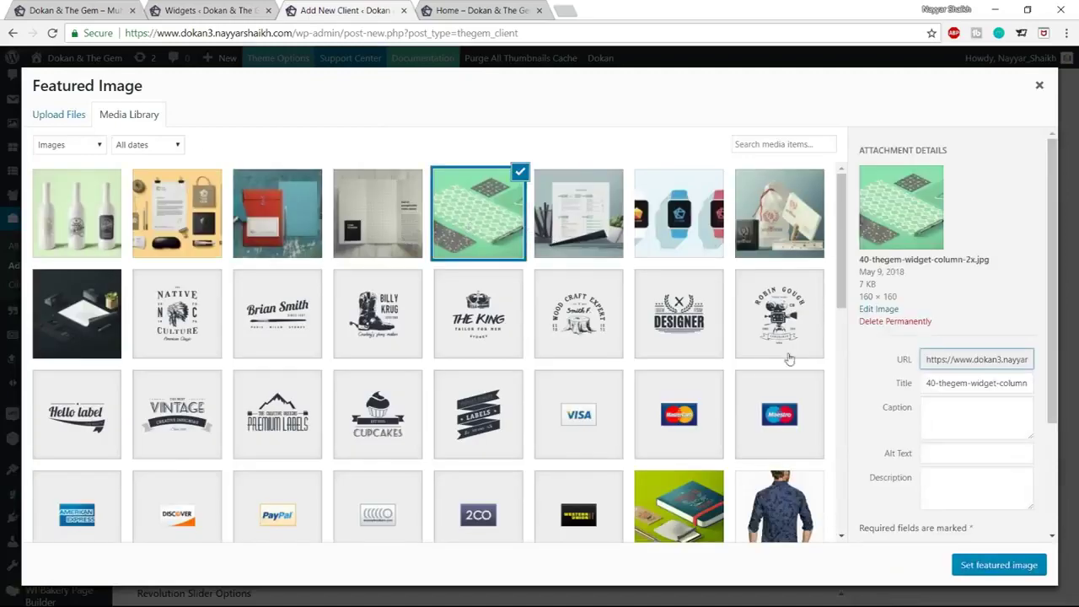
left_click(967, 567)
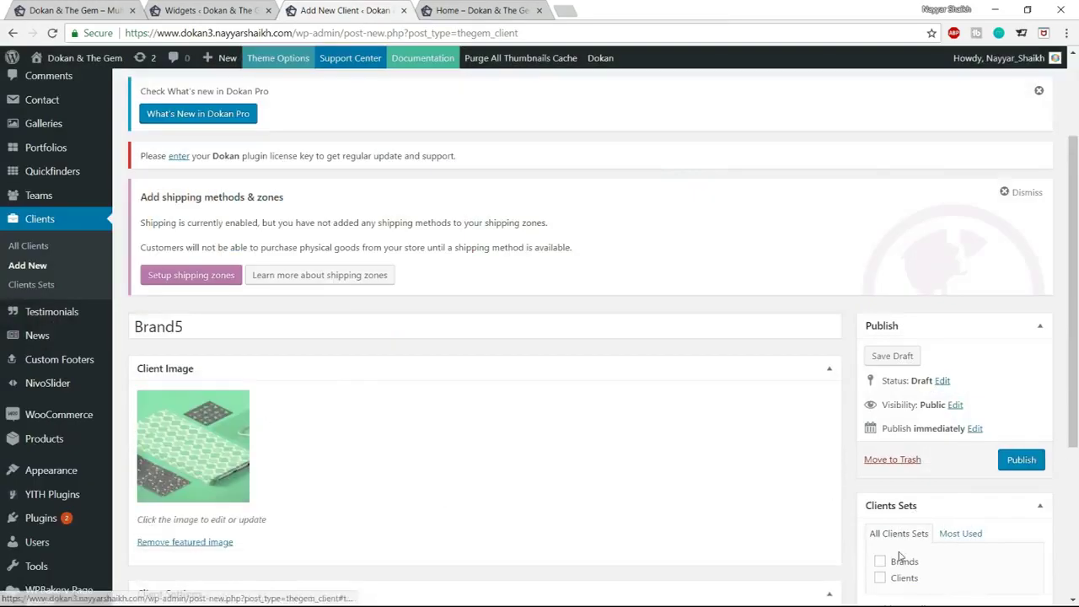
left_click(1023, 466)
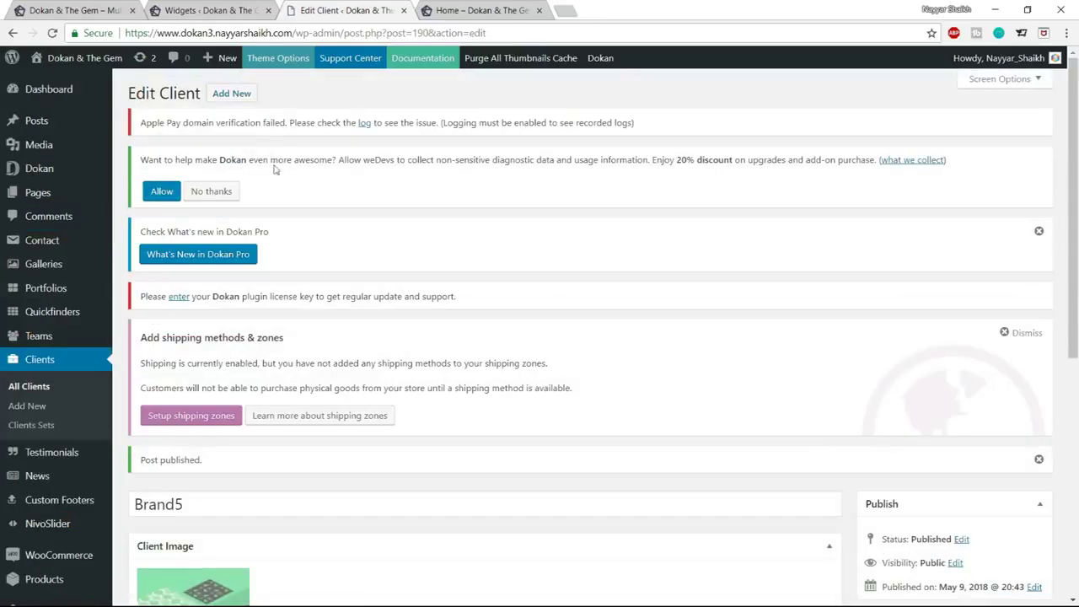
Publish client Brand6 with the sixth library image, filed under the Brands set
left_click(238, 94)
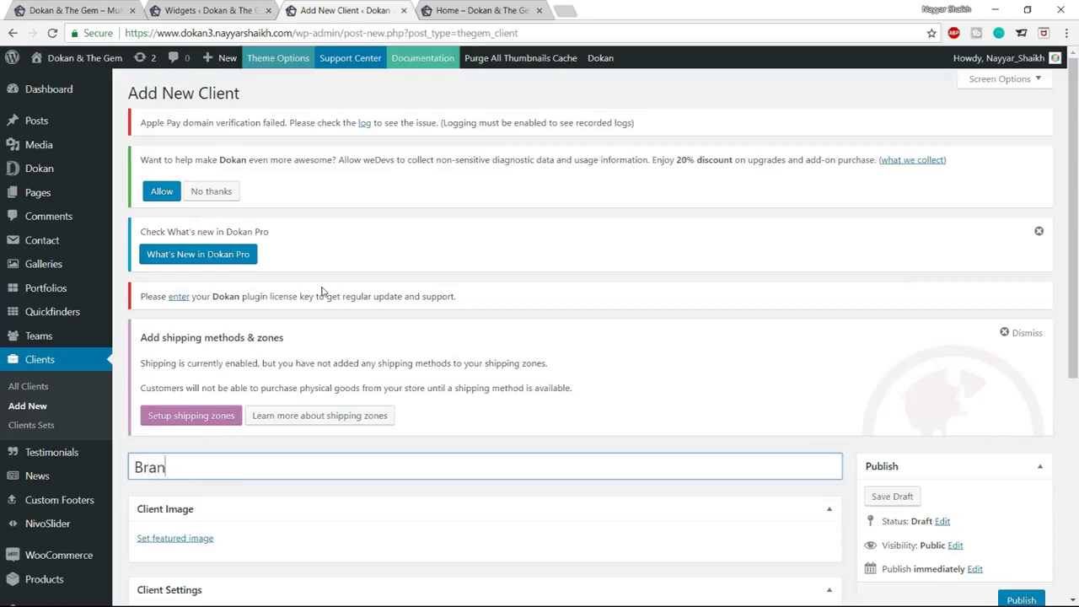
scroll(223, 350, "down", 3)
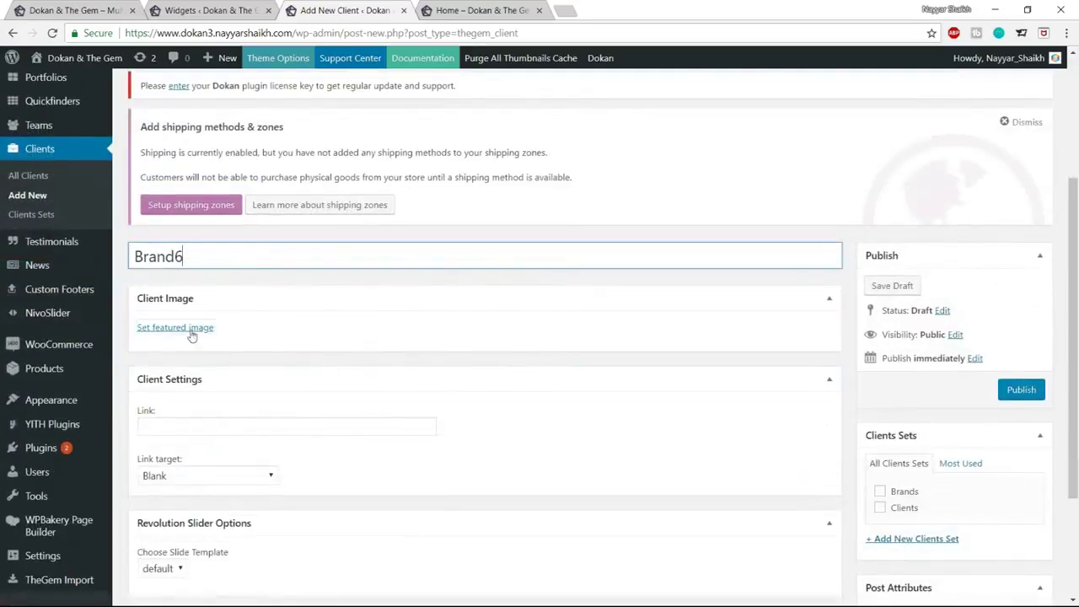
left_click(191, 330)
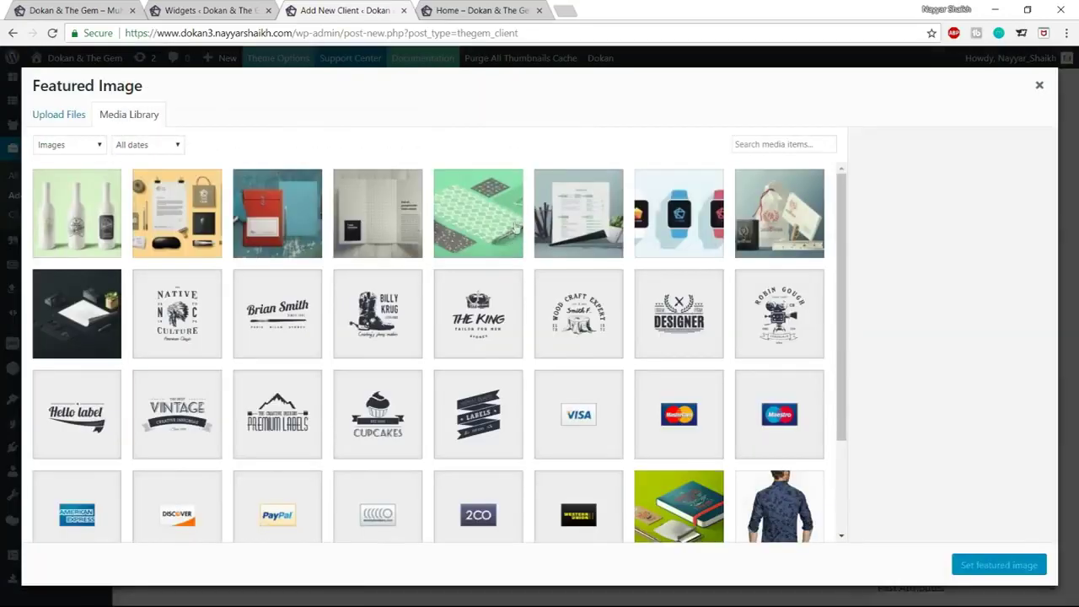
left_click(565, 221)
left_click(999, 565)
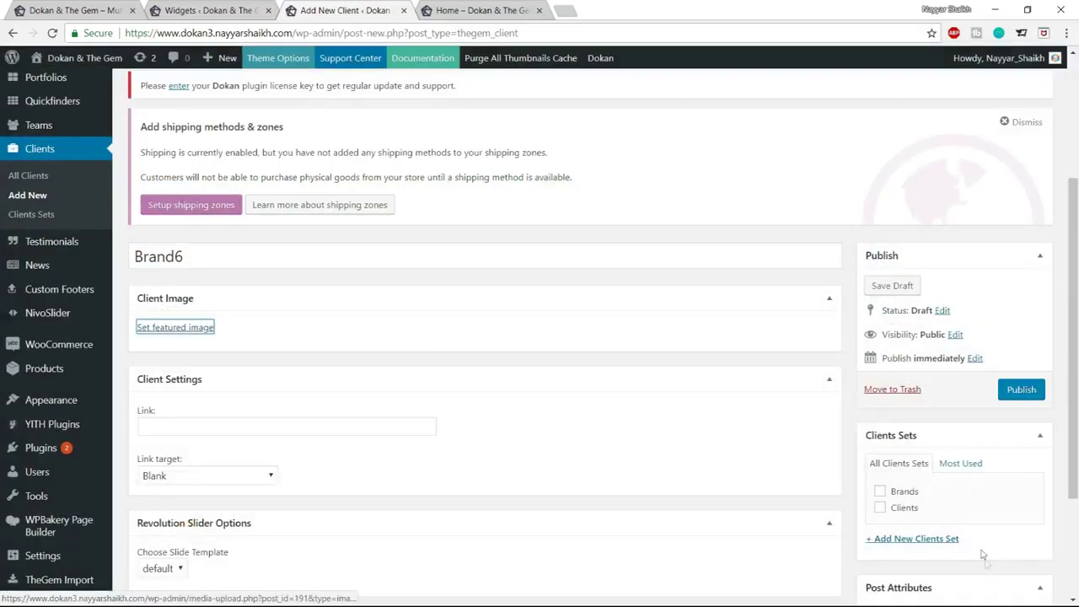
left_click(881, 490)
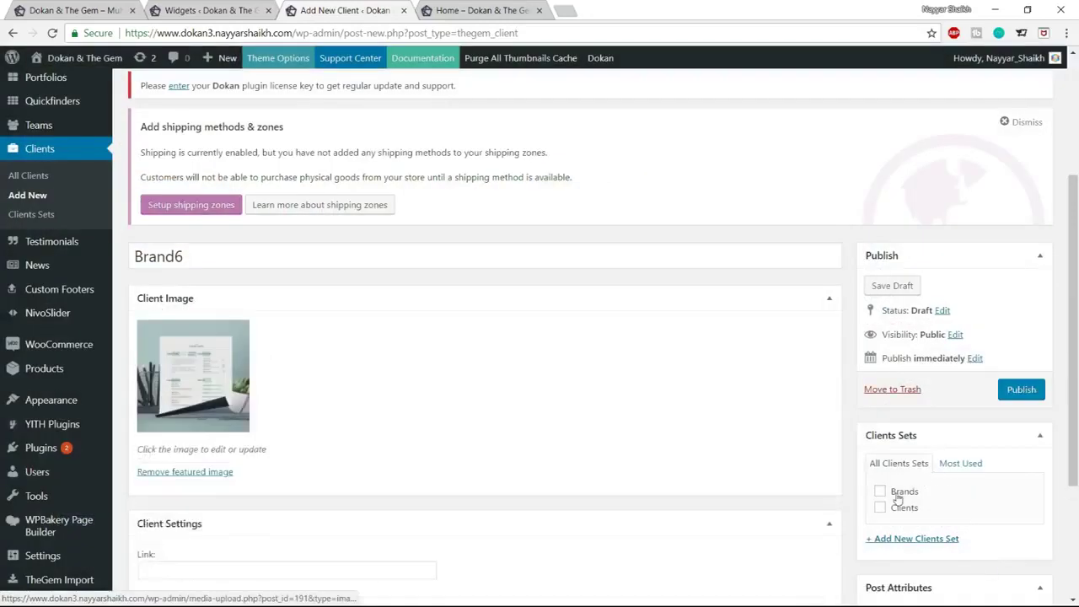
left_click(1020, 392)
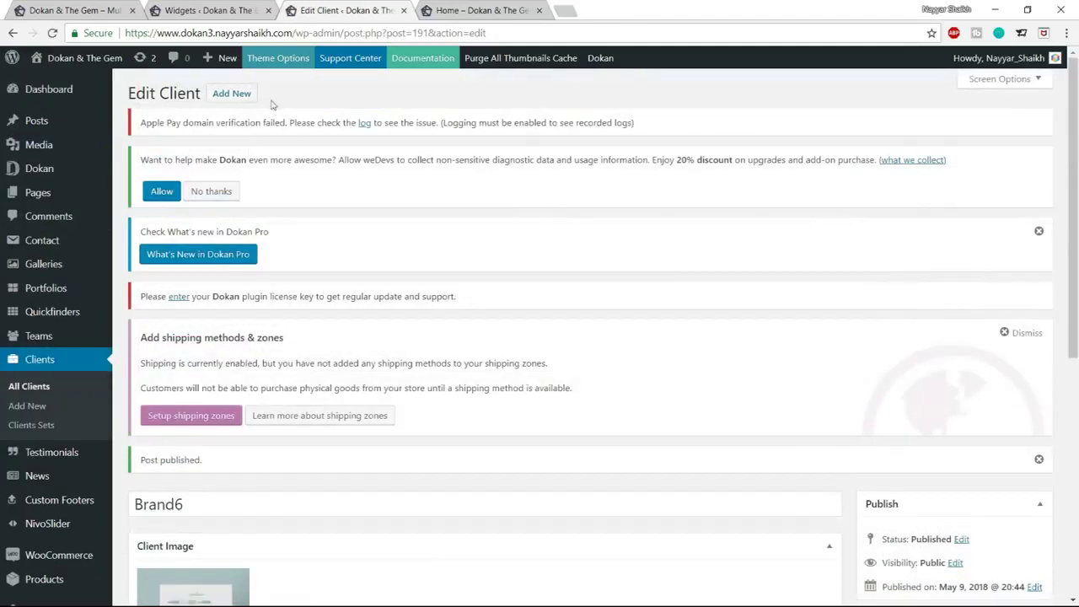
Publish client Brand7 with the smartwatch image as its client image
left_click(232, 94)
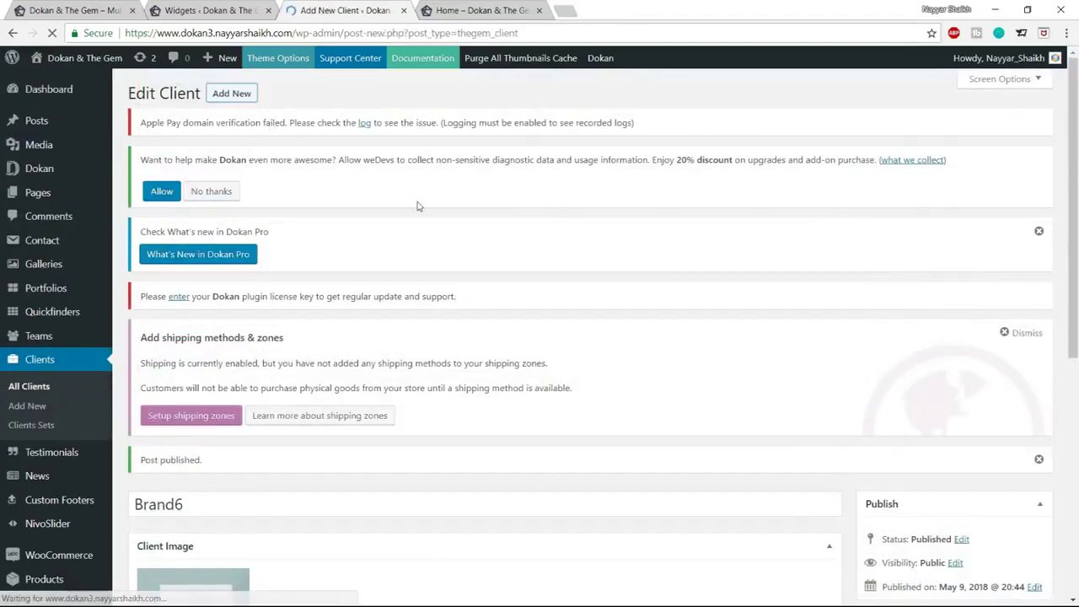
type("Braand7")
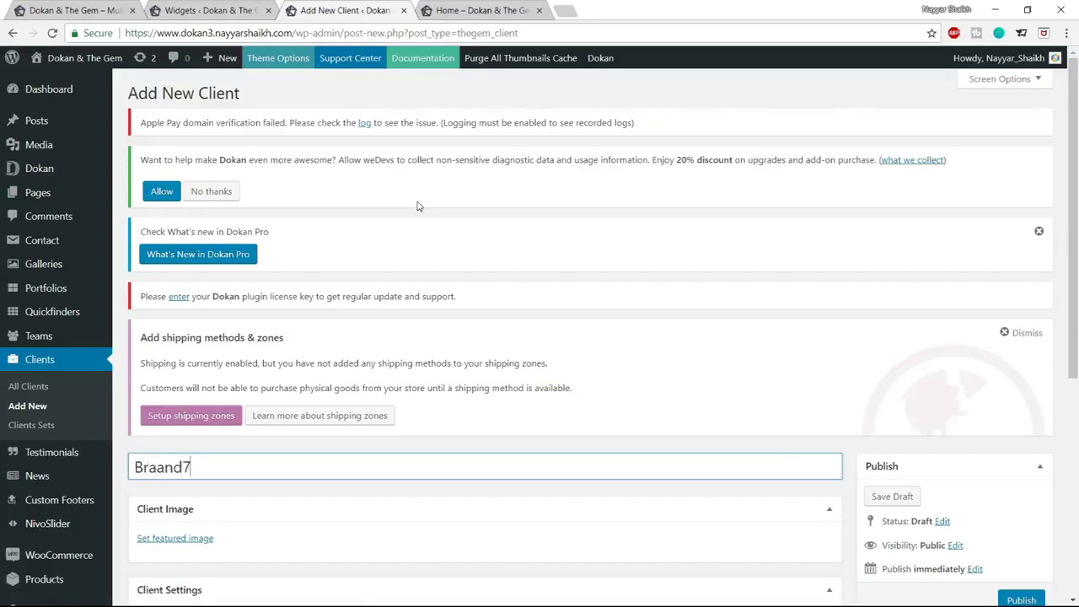
scroll(418, 206, "down", 2)
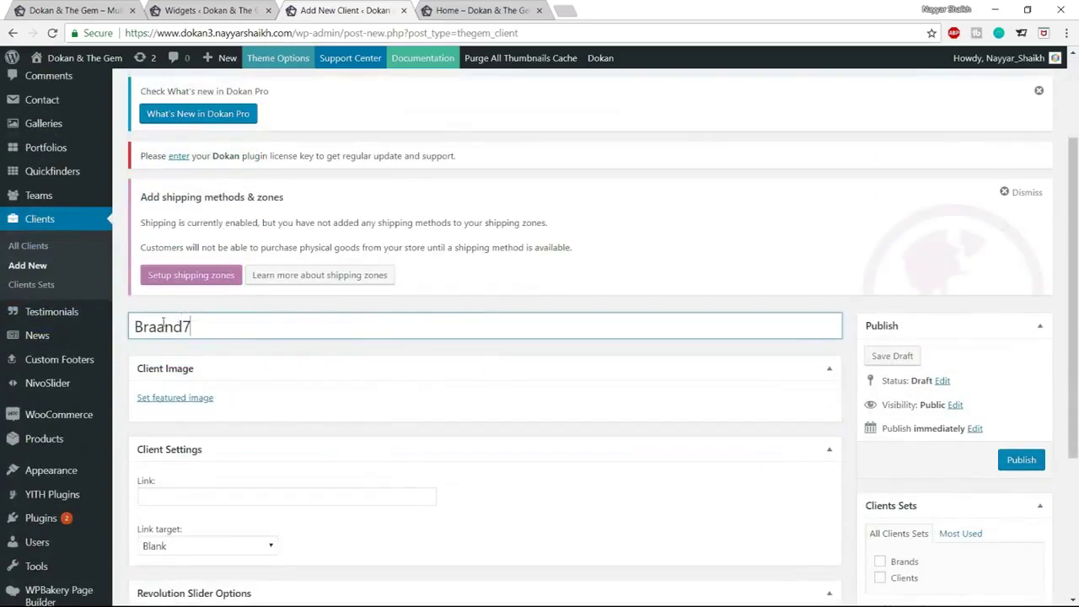
type("a")
left_click(145, 399)
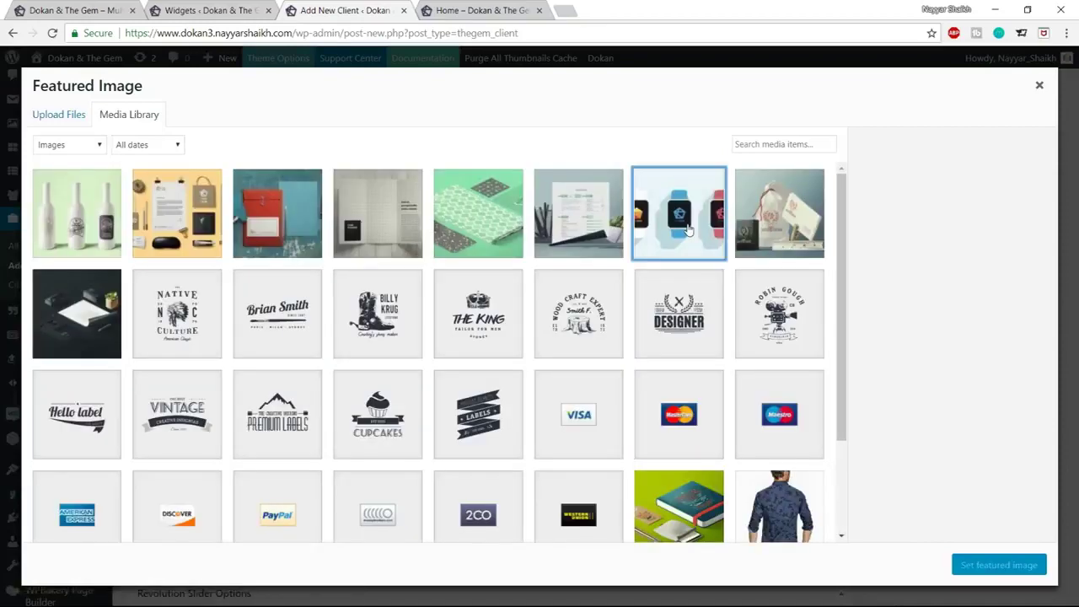
left_click(706, 240)
left_click(999, 565)
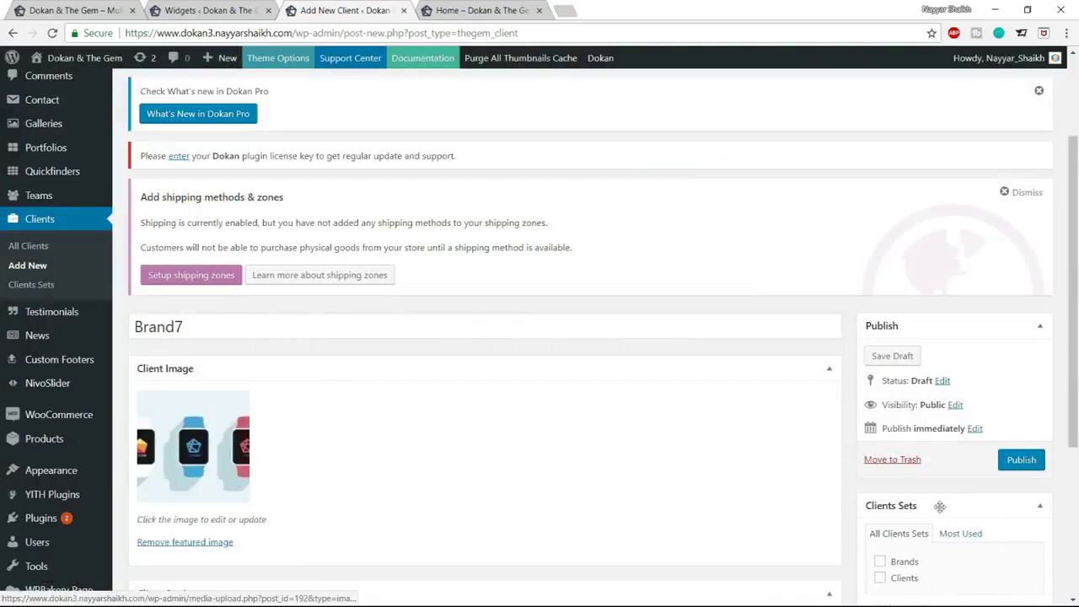
left_click(1019, 469)
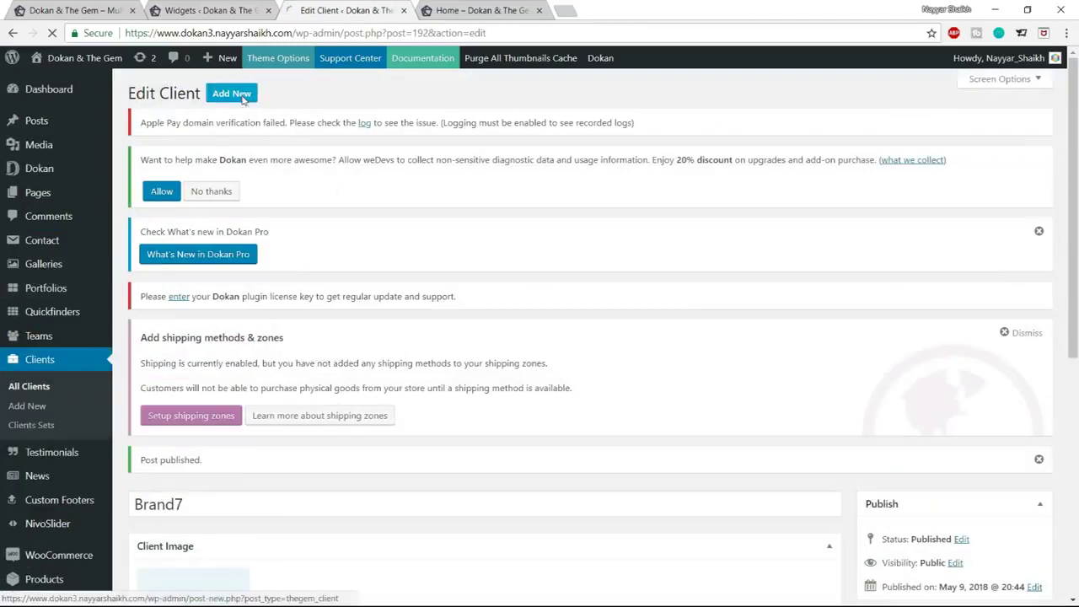
Publish client Brand8 with the eighth library image, in the Brands set
left_click(245, 98)
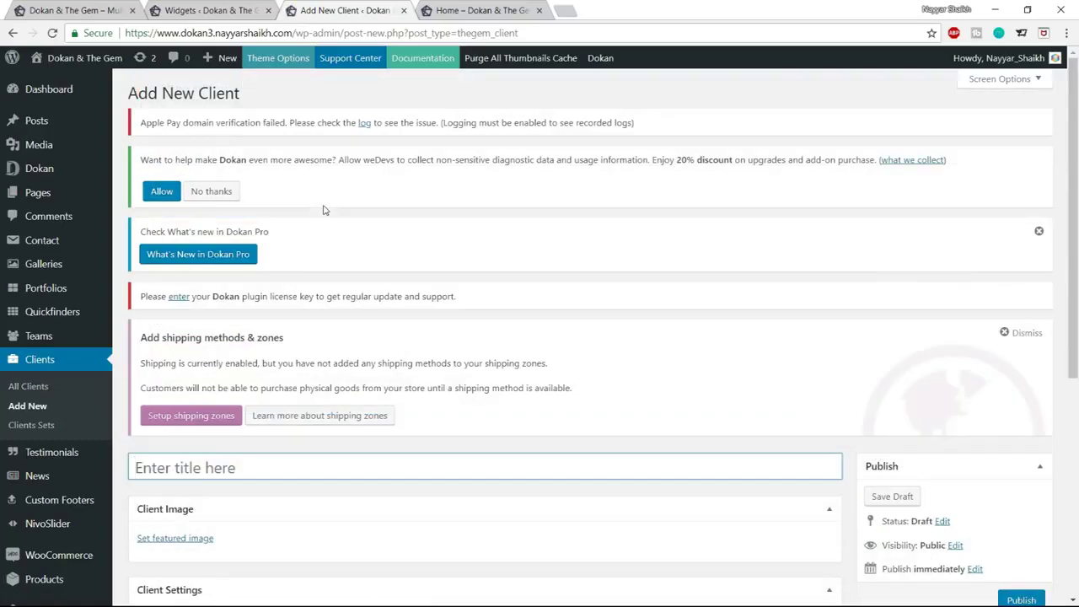
type("Brand8")
scroll(430, 250, "down", 3)
left_click(175, 330)
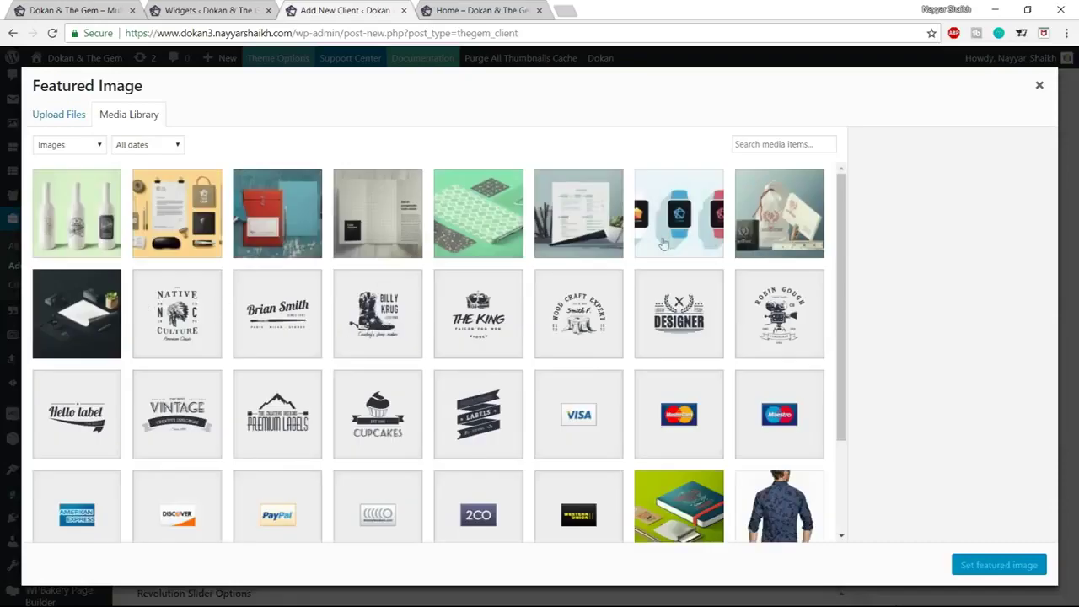
left_click(779, 212)
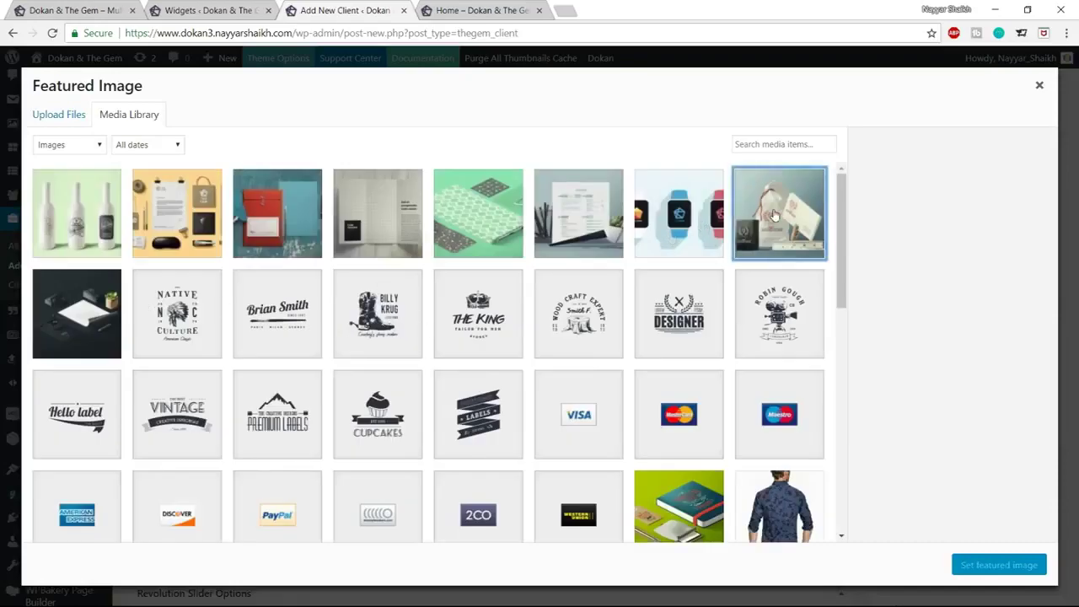
left_click(999, 566)
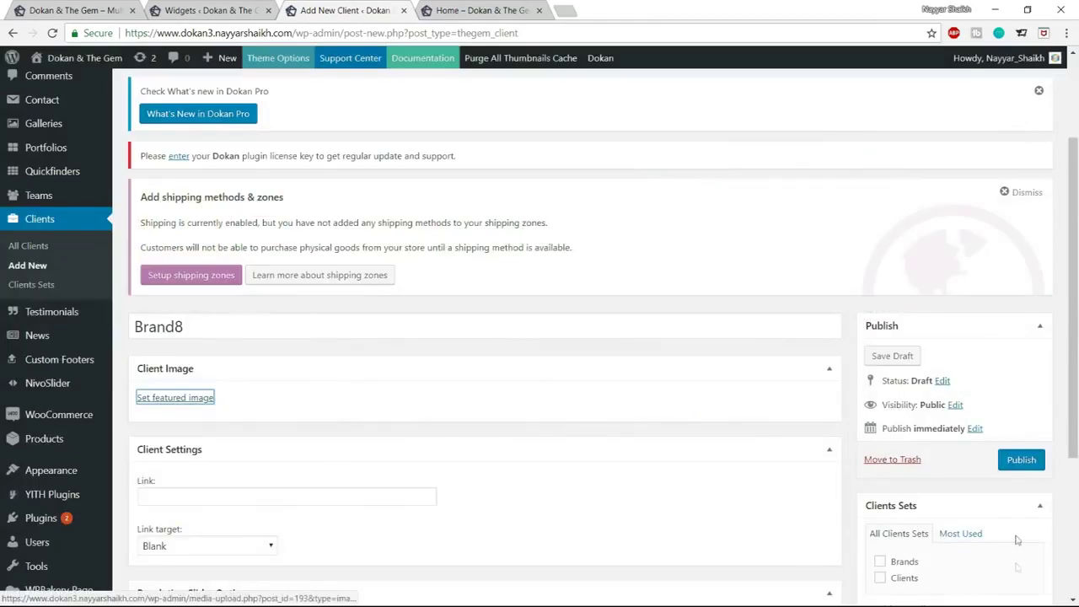
left_click(879, 562)
left_click(1022, 461)
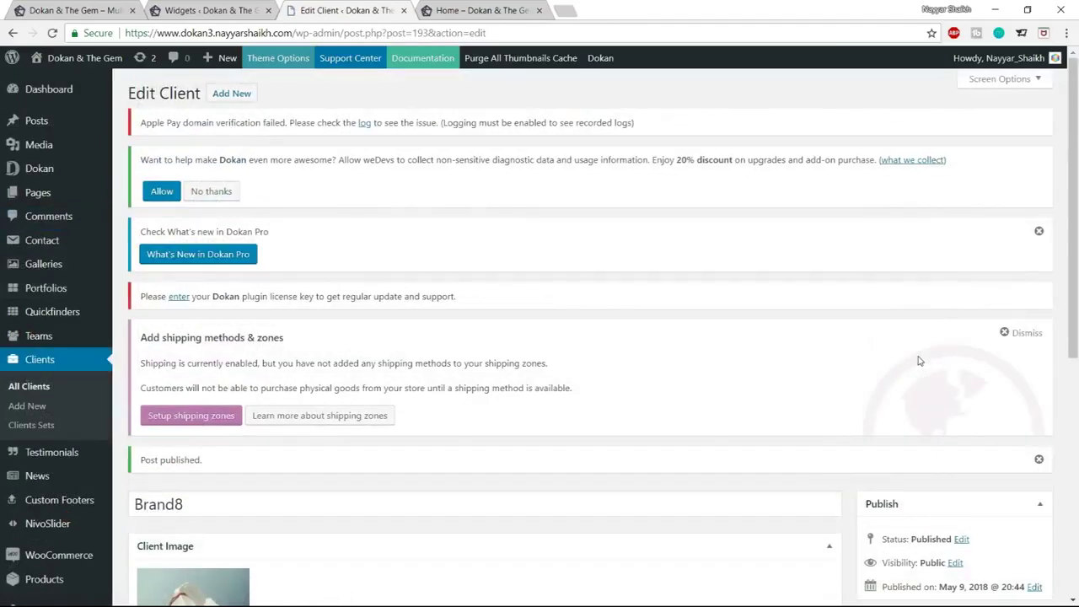
Publish client Brand9 with the dark stationery mockup image, in the Brands set
left_click(230, 93)
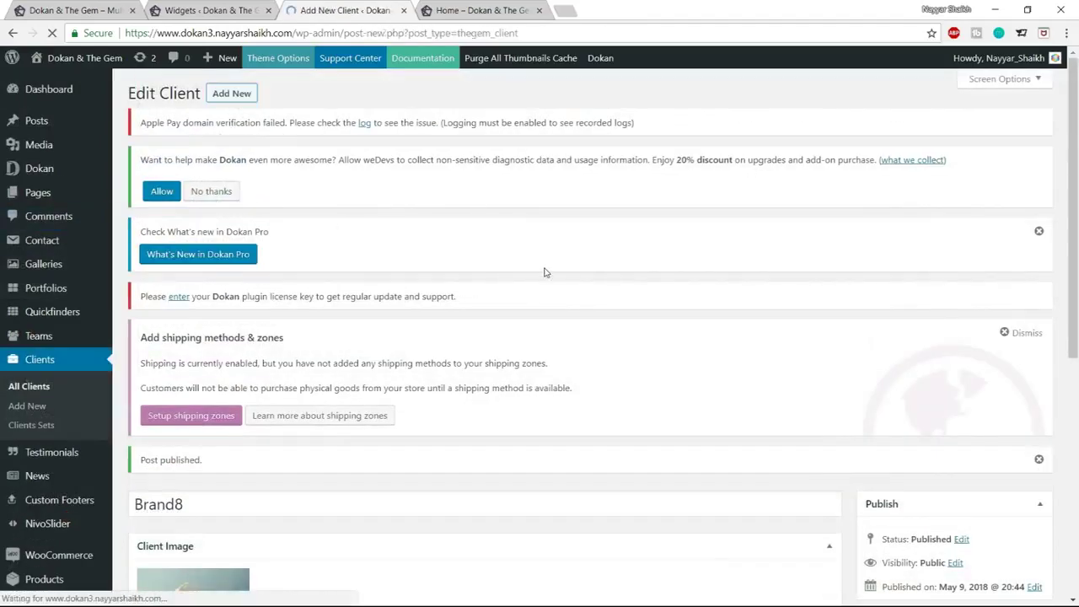
type("Brand9")
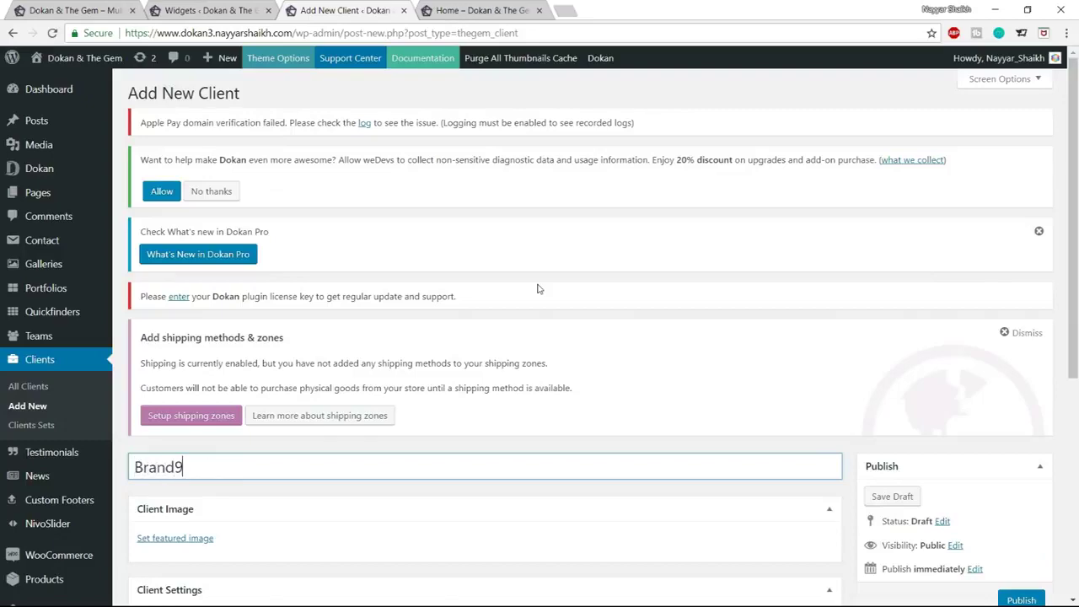
scroll(506, 337, "down", 3)
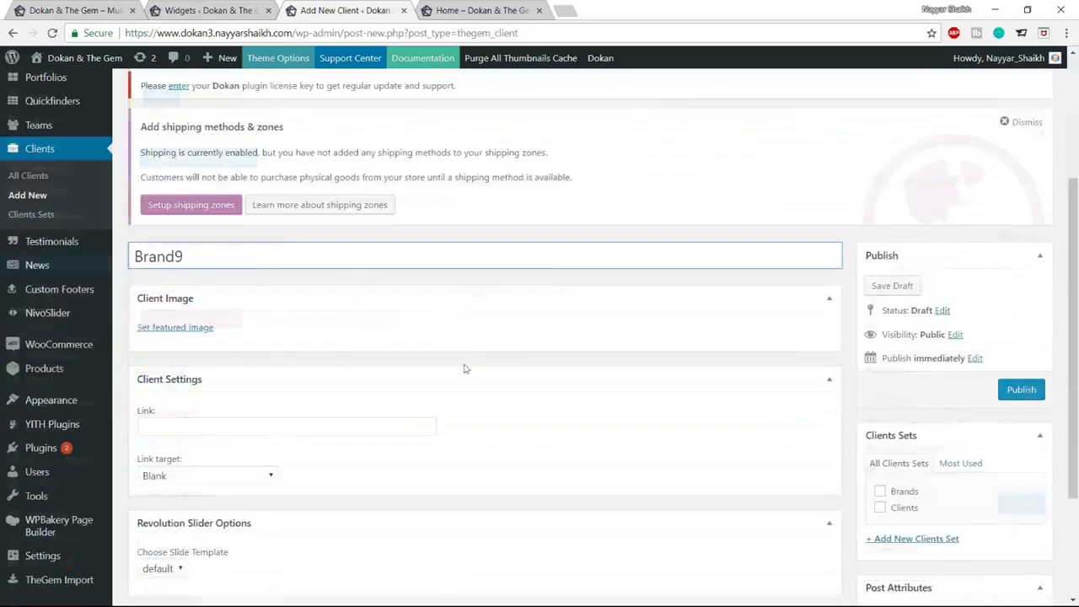
left_click(174, 329)
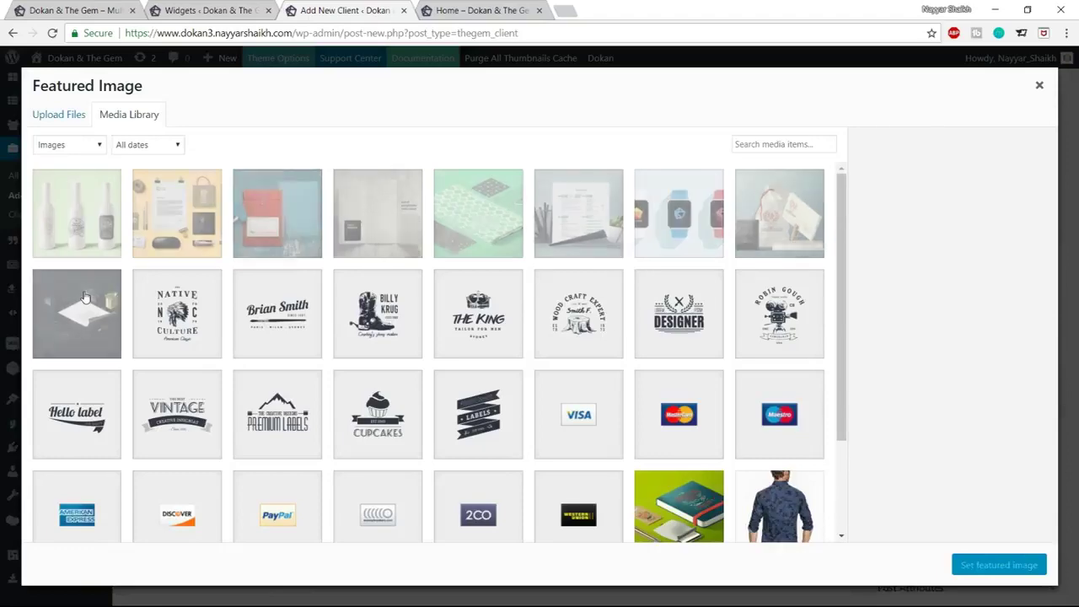
left_click(85, 303)
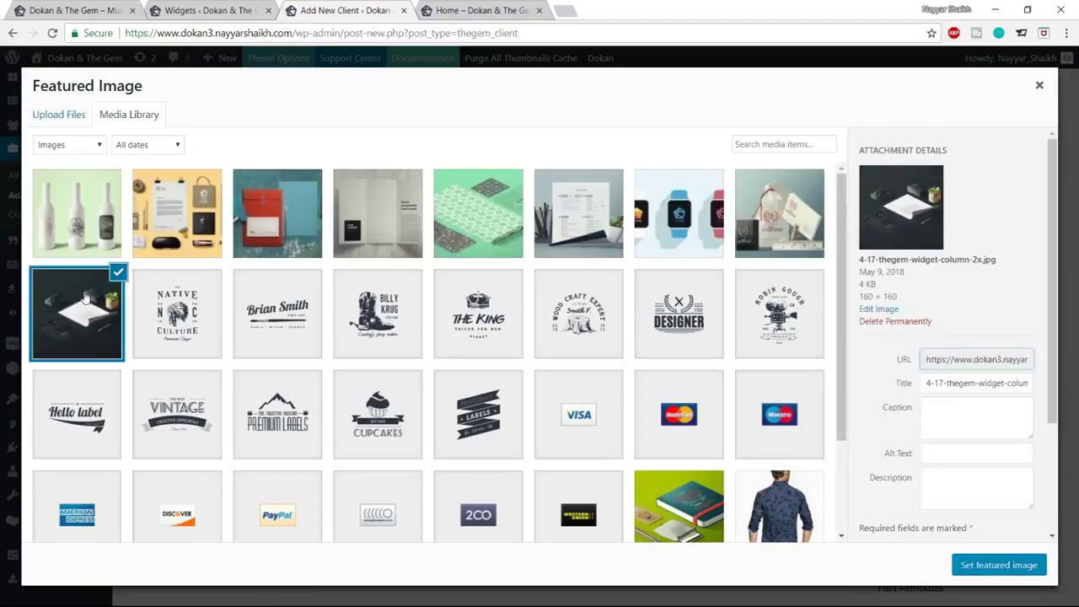
left_click(999, 565)
left_click(880, 490)
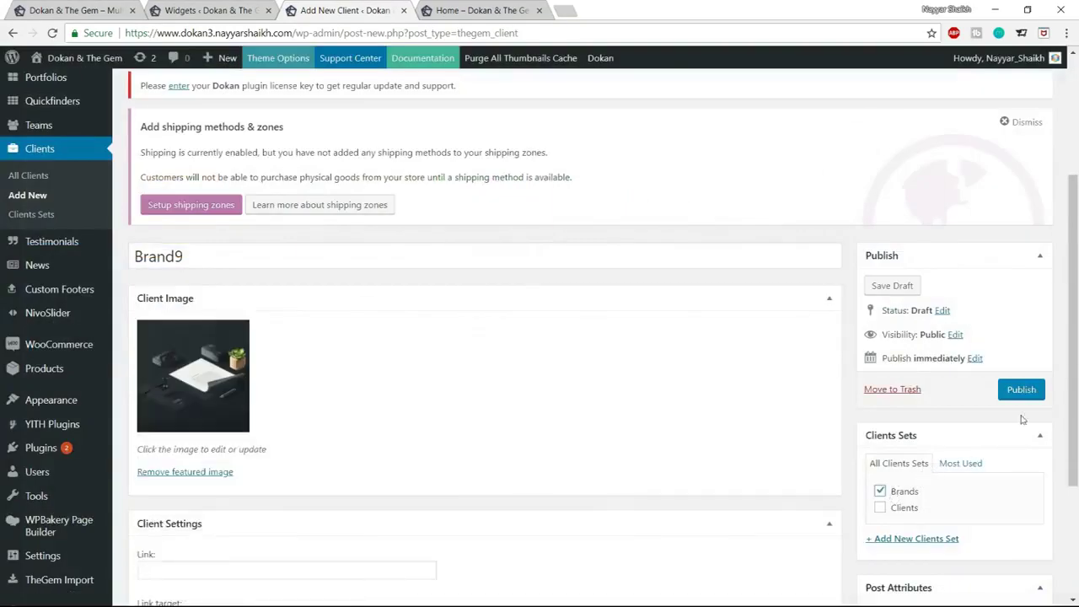
left_click(1021, 390)
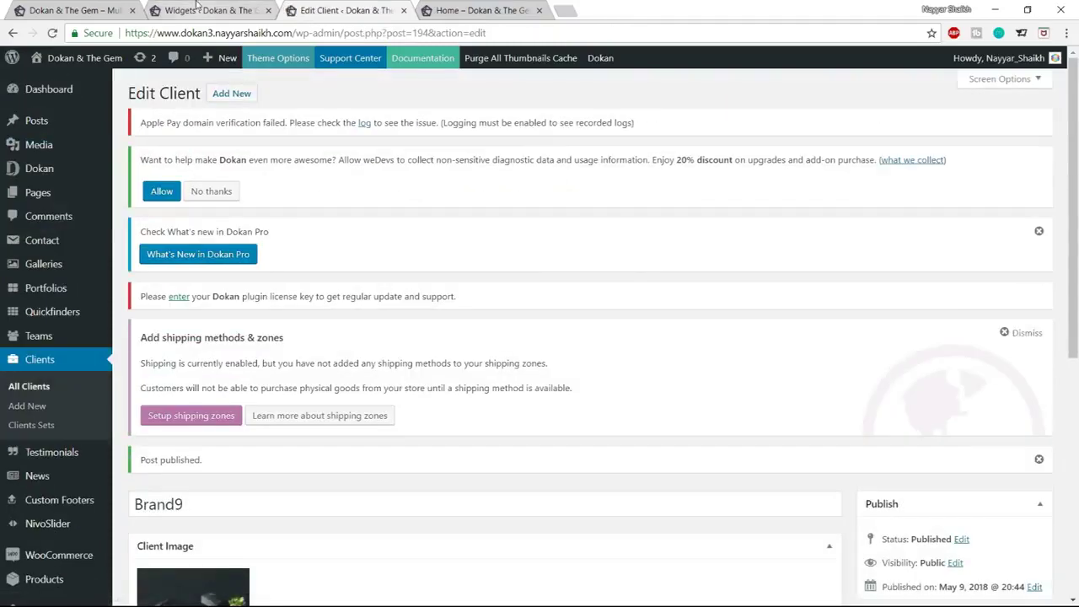
Back on the Widgets page, collapse the EMAIL US text widget and scan the widget areas
left_click(202, 10)
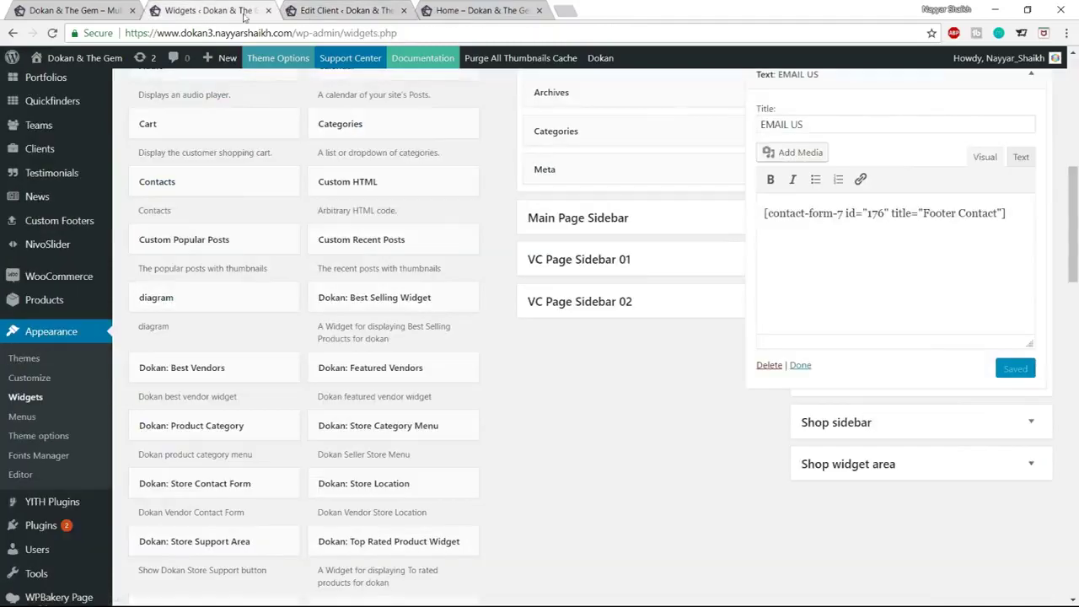
scroll(826, 283, "up", 2)
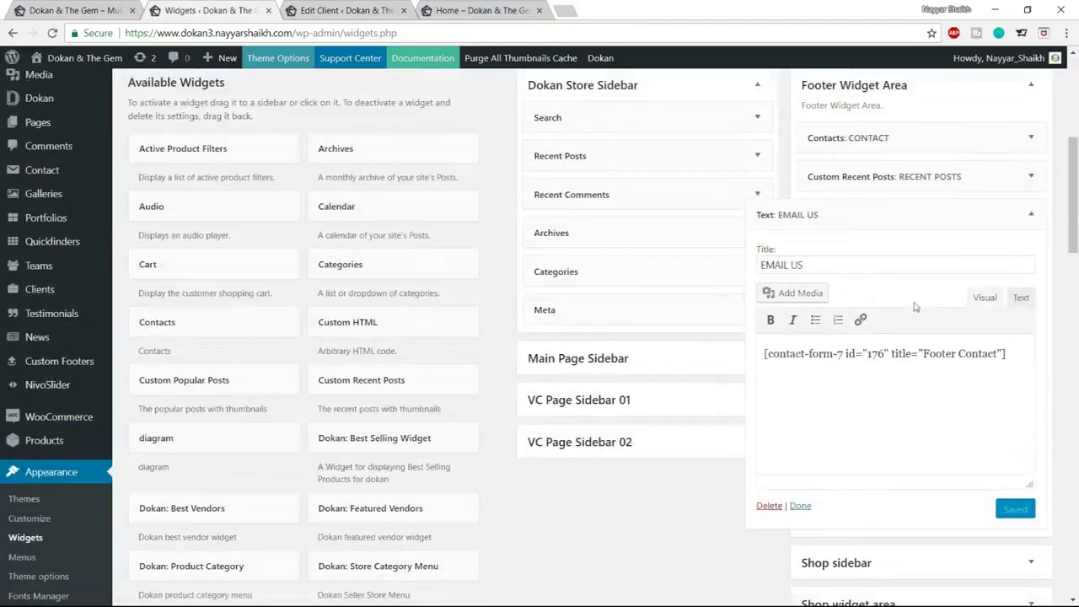
left_click(978, 215)
scroll(604, 344, "down", 2)
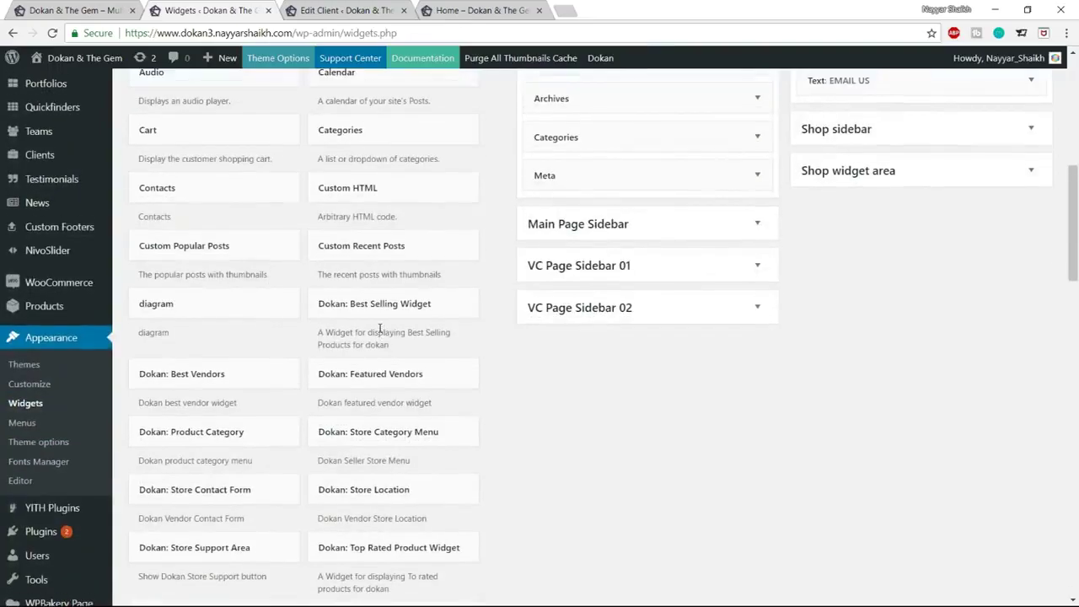
scroll(380, 329, "up", 1)
scroll(492, 281, "up", 1)
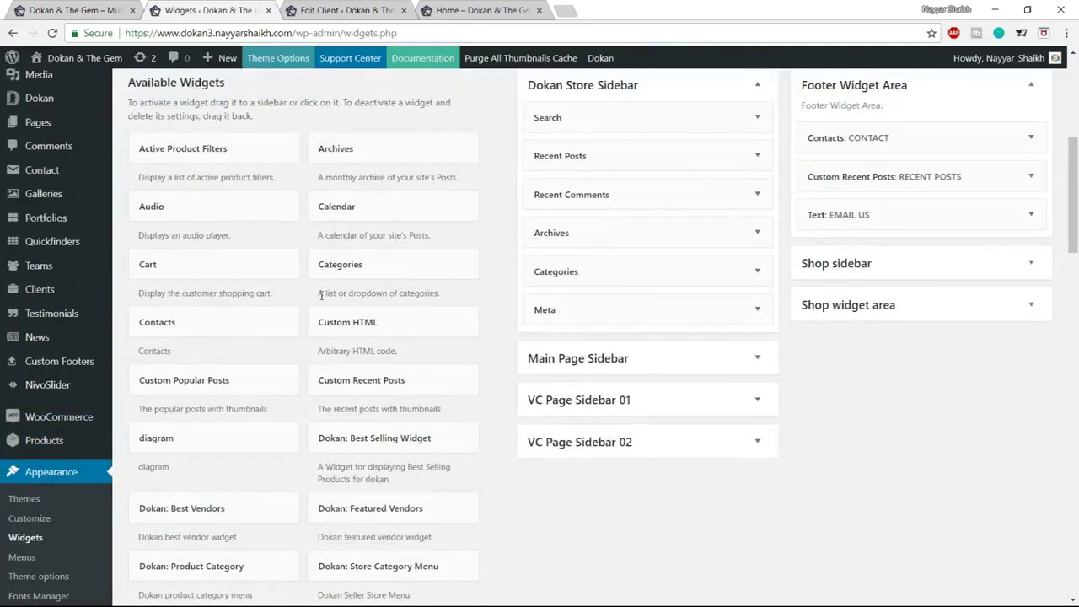
scroll(338, 297, "up", 1)
scroll(506, 253, "down", 3)
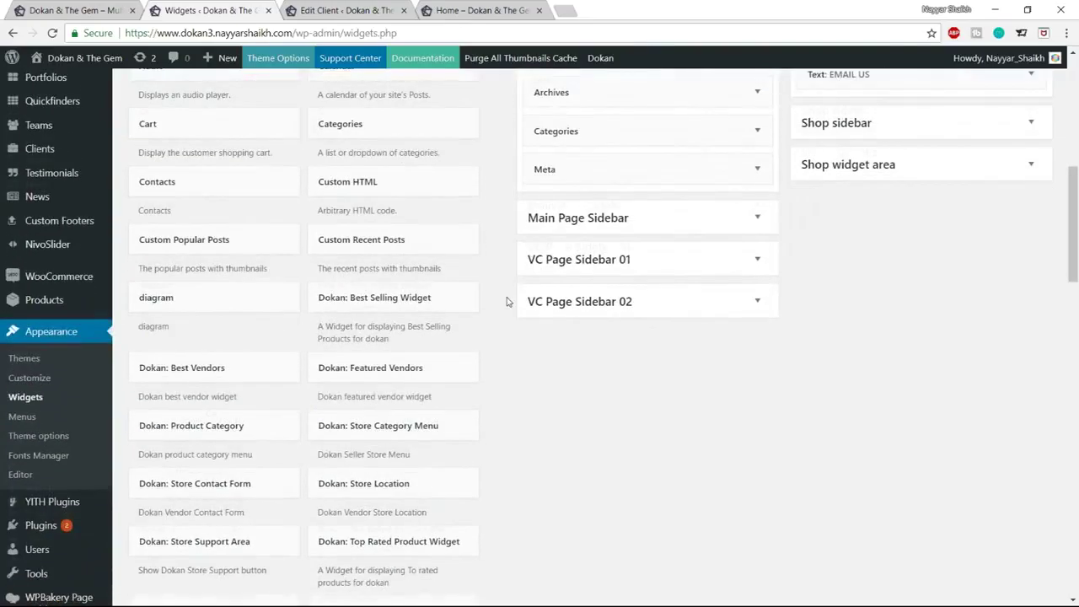
scroll(507, 302, "down", 6)
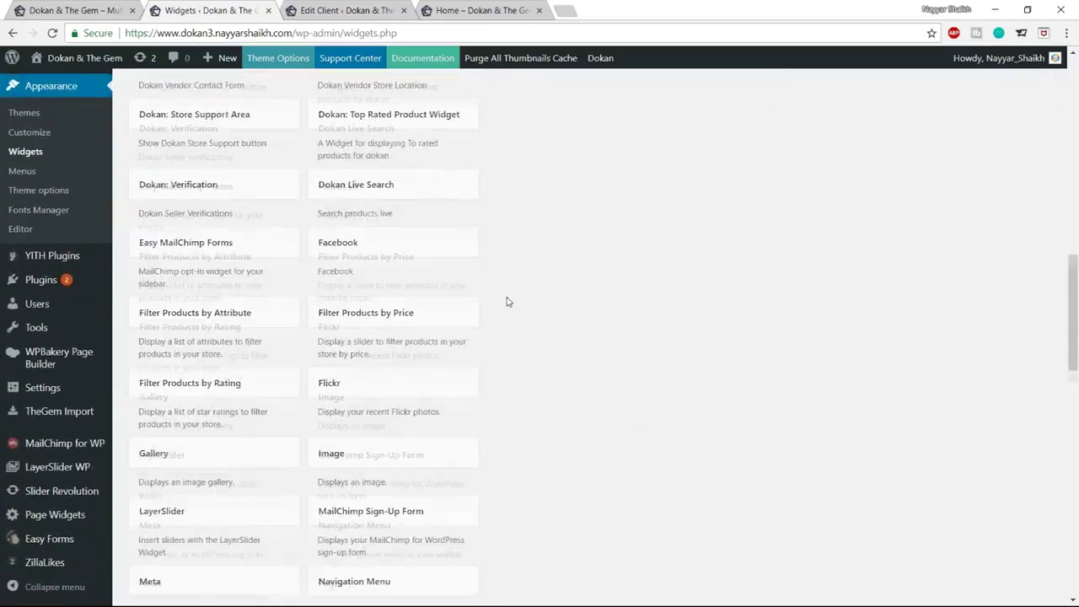
scroll(507, 302, "down", 4)
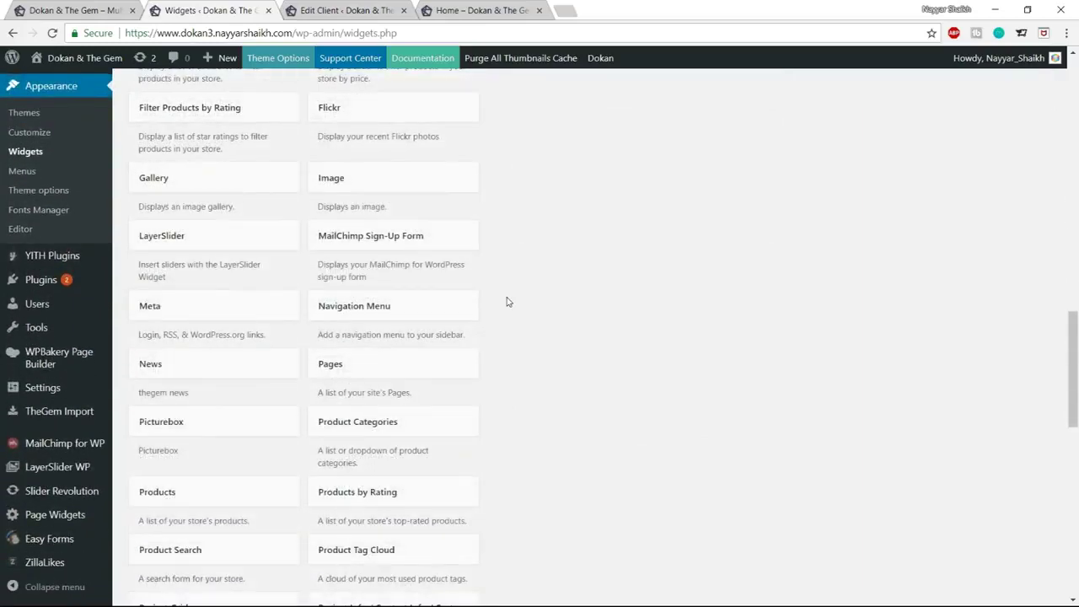
scroll(507, 301, "down", 4)
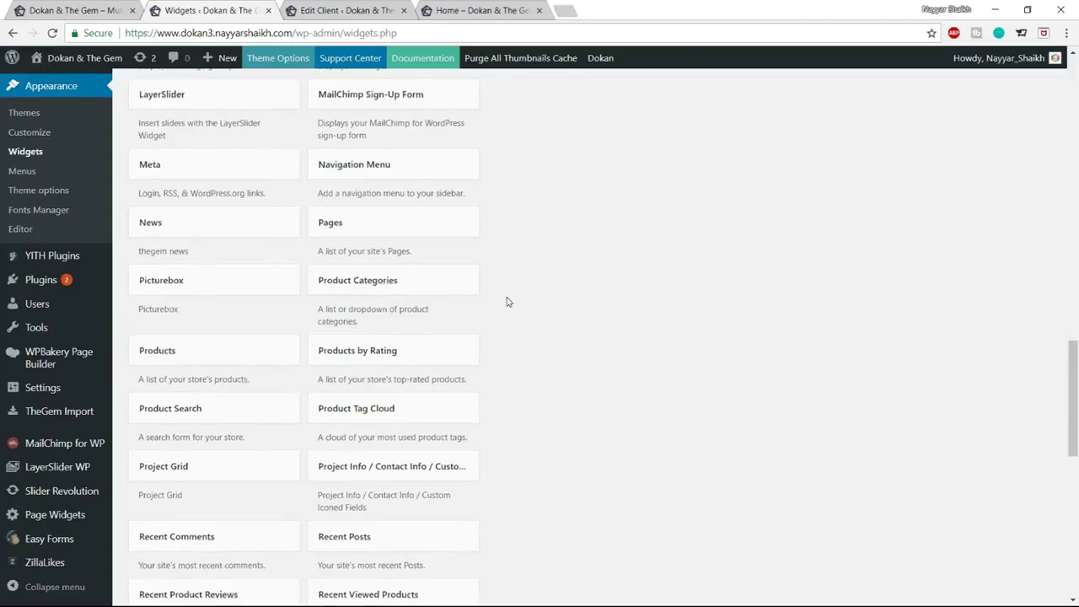
scroll(600, 401, "down", 4)
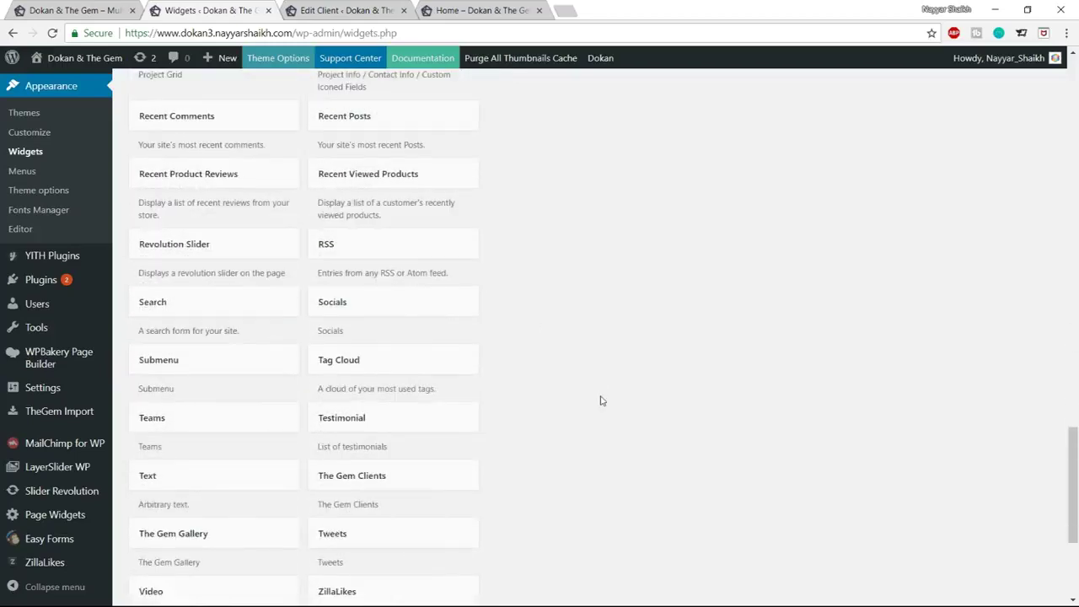
scroll(601, 400, "down", 2)
scroll(600, 400, "up", 5)
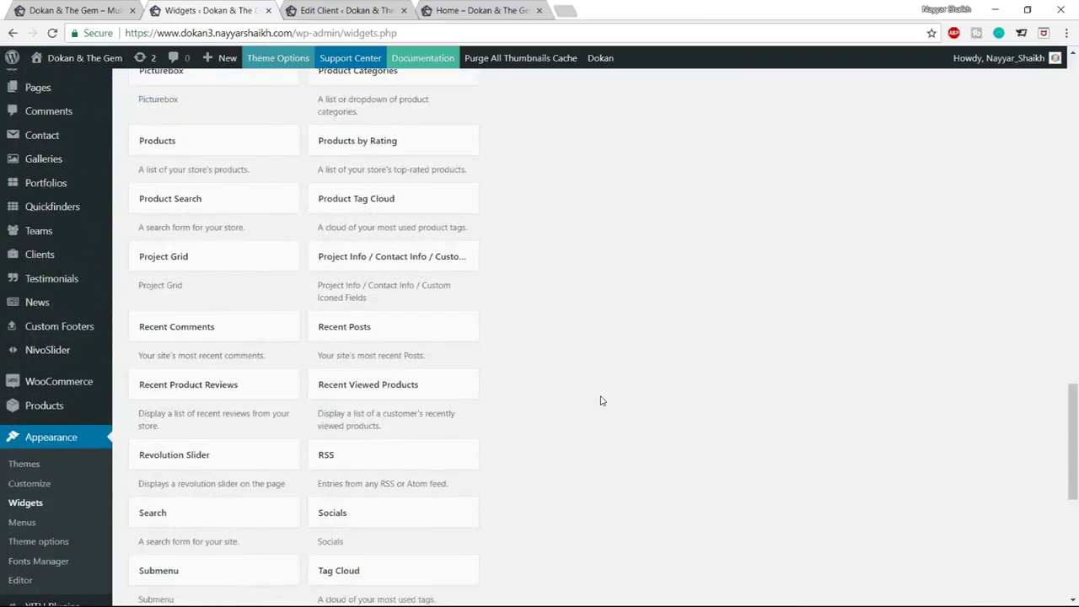
Locate The Gem Clients widget via page searches for 'port' and 'clie' and open its area chooser
key("ctrl+f")
type("port")
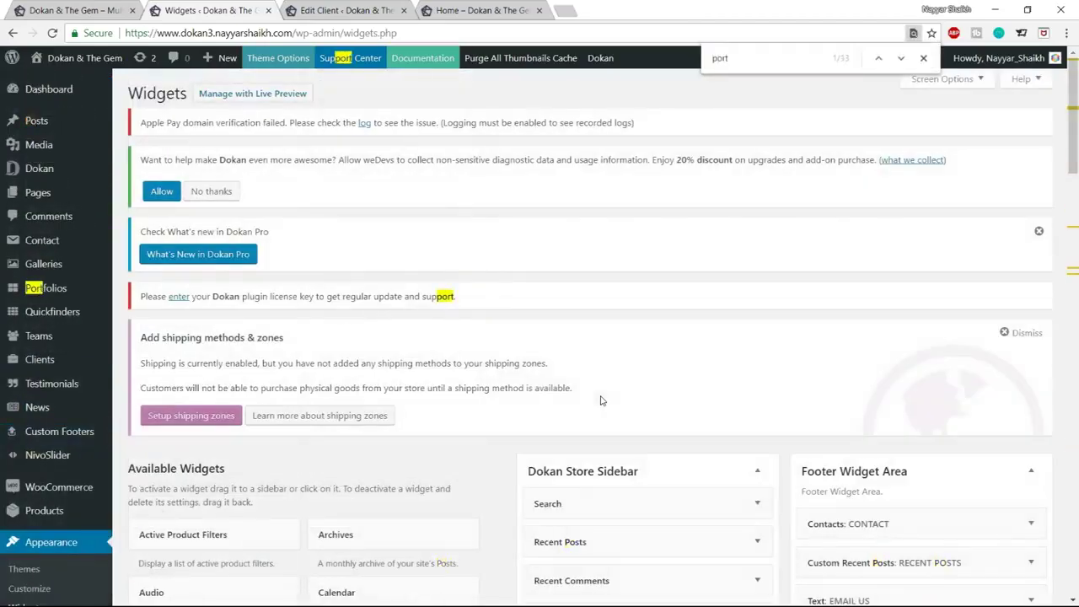
left_click(901, 60)
double_click(902, 60)
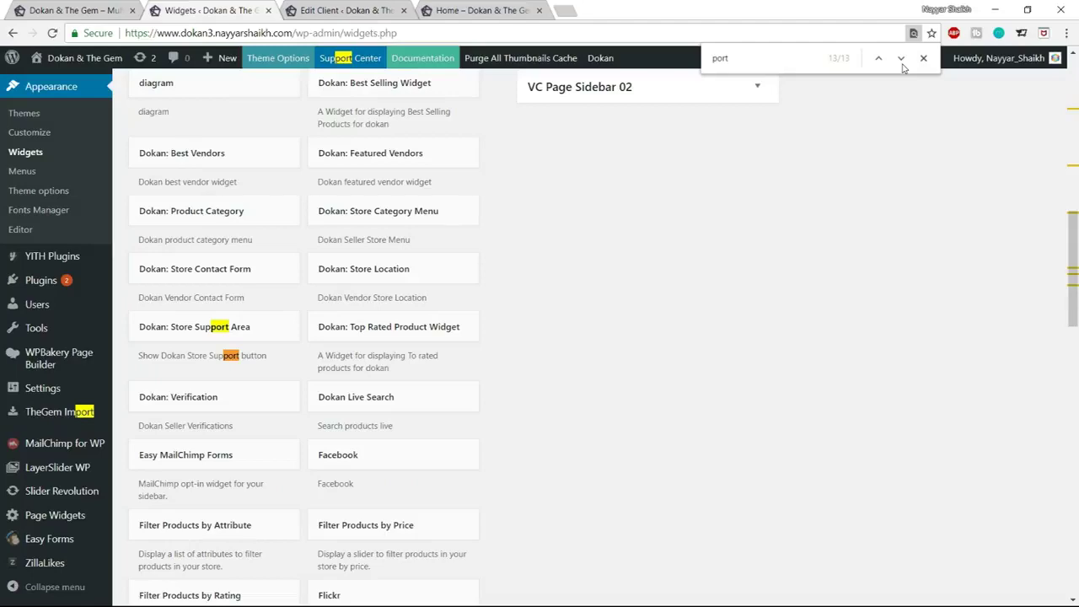
left_click(902, 61)
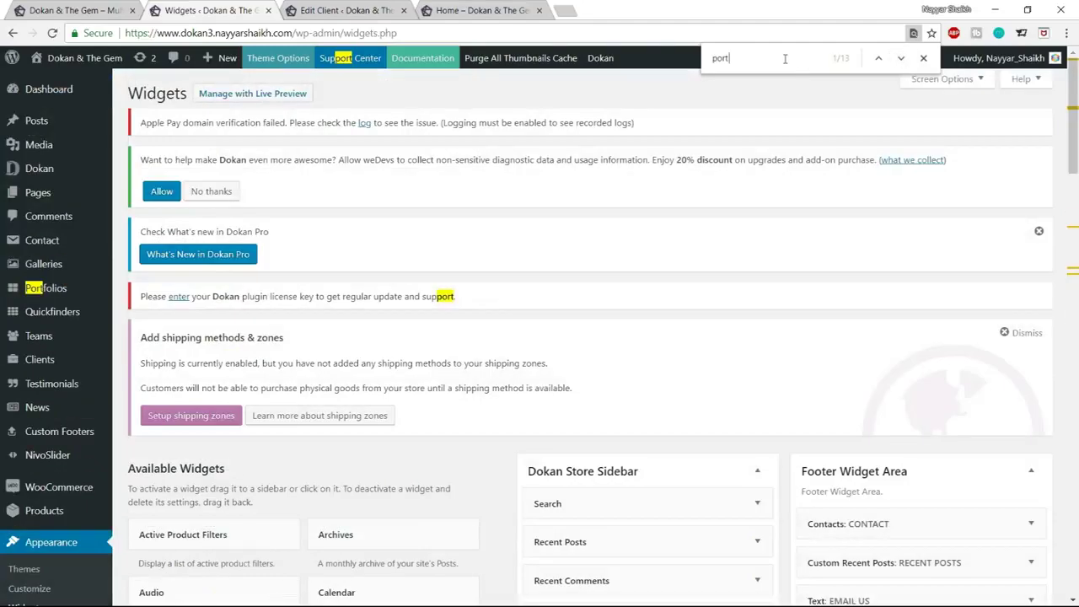
type("client")
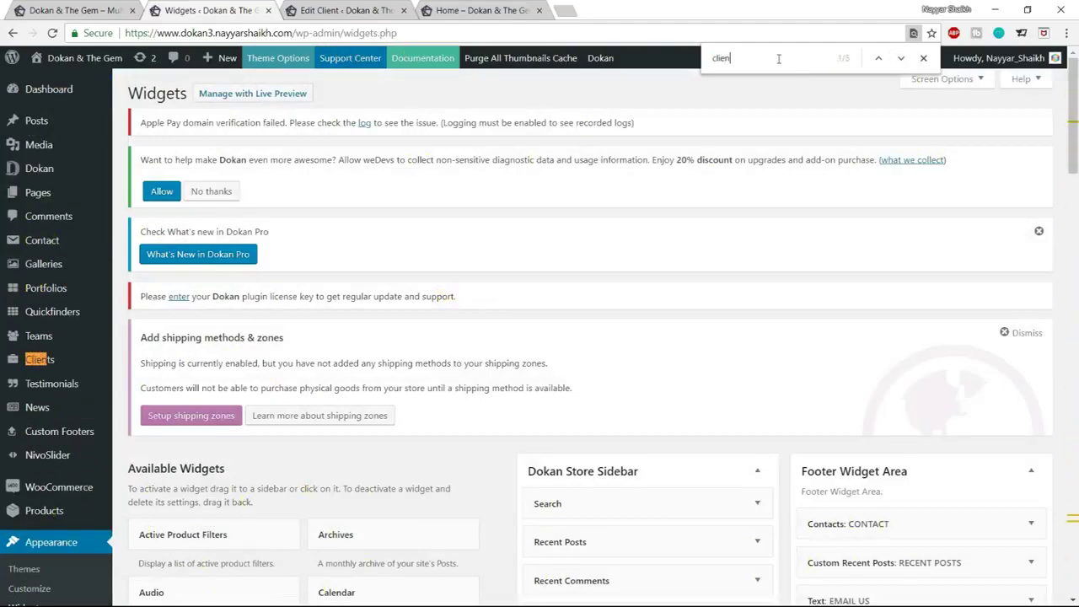
left_click(898, 60)
left_click(898, 61)
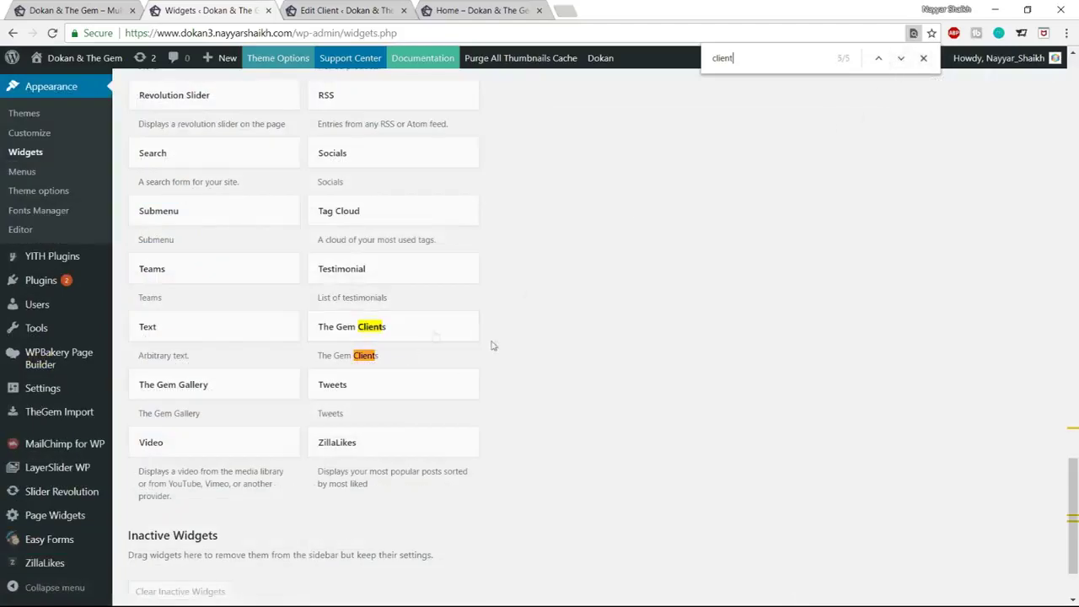
left_click(410, 336)
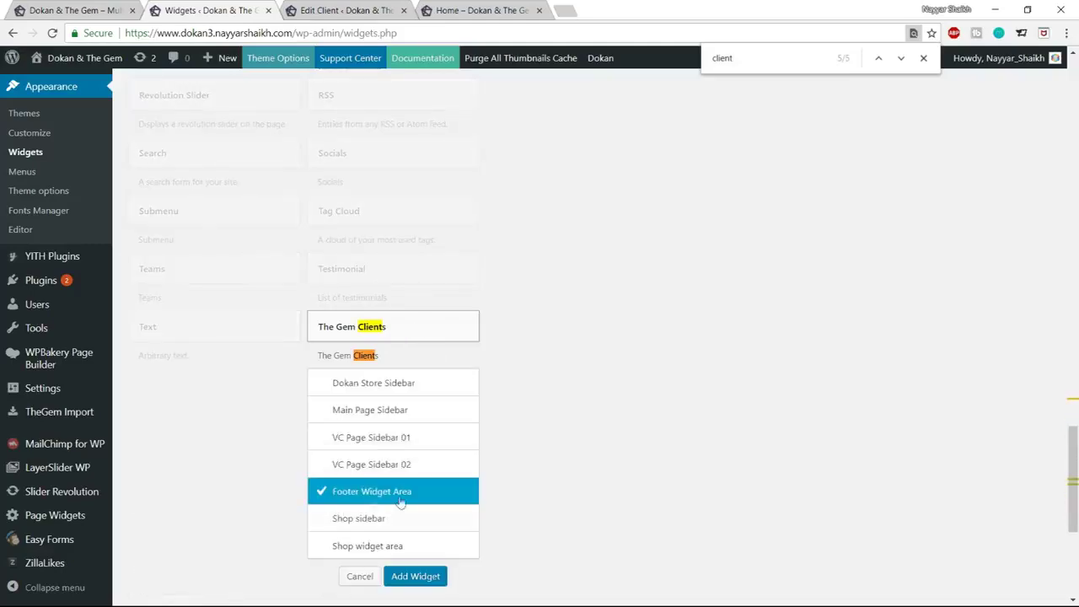
Add The Gem Clients widget to the Footer Widget Area and bring up the reference site's footer
left_click(414, 576)
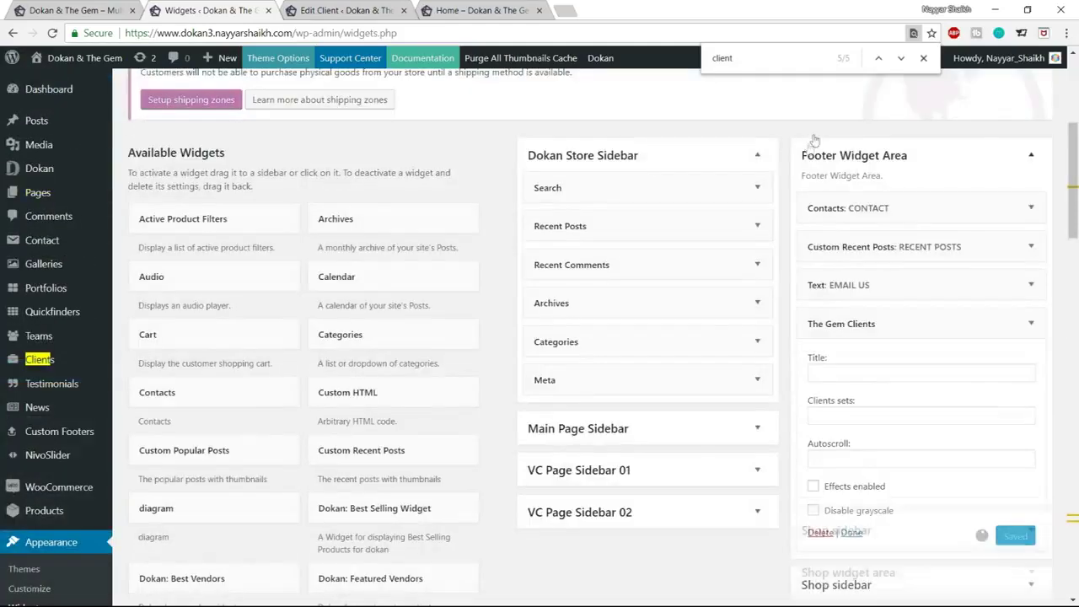
left_click(925, 59)
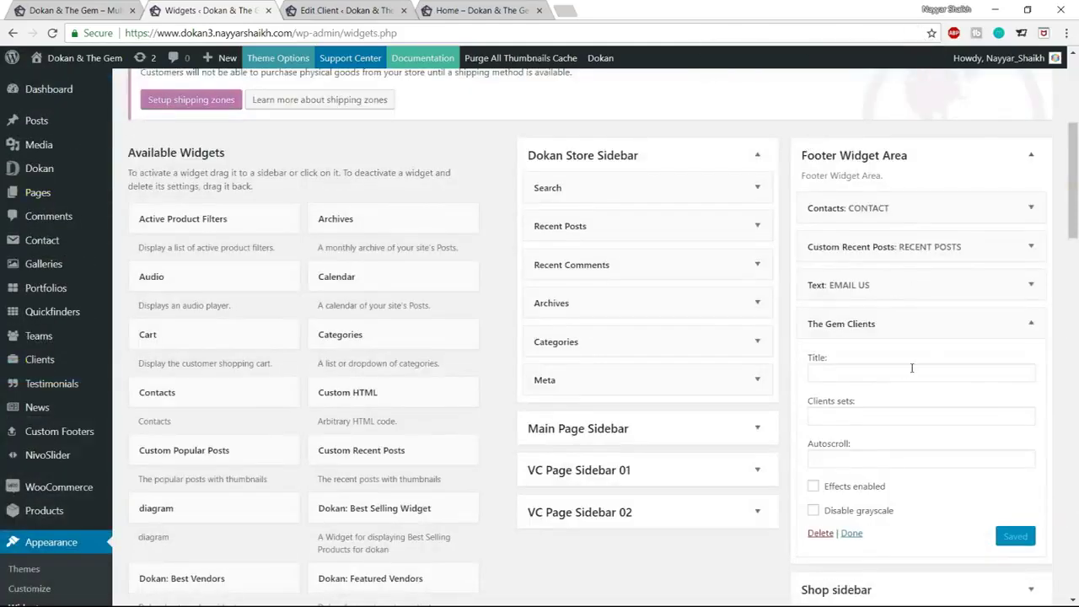
left_click(352, 8)
left_click(466, 12)
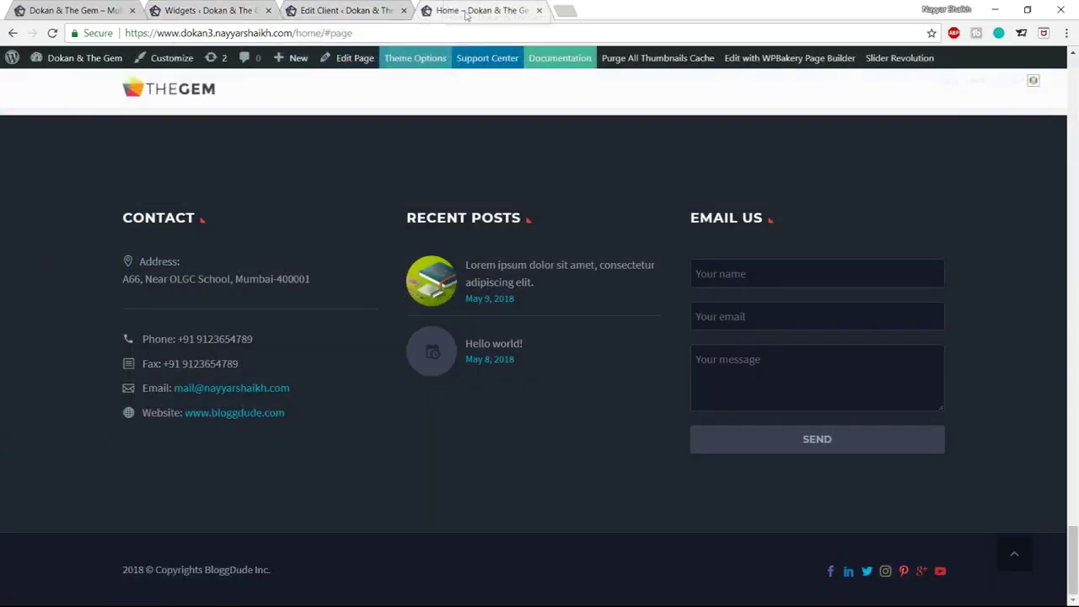
left_click(99, 6)
Copy the LATEST PROJECTS heading from the reference footer and paste it as the widget title
left_click_drag(750, 221, 900, 213)
key("ctrl+c")
left_click(240, 8)
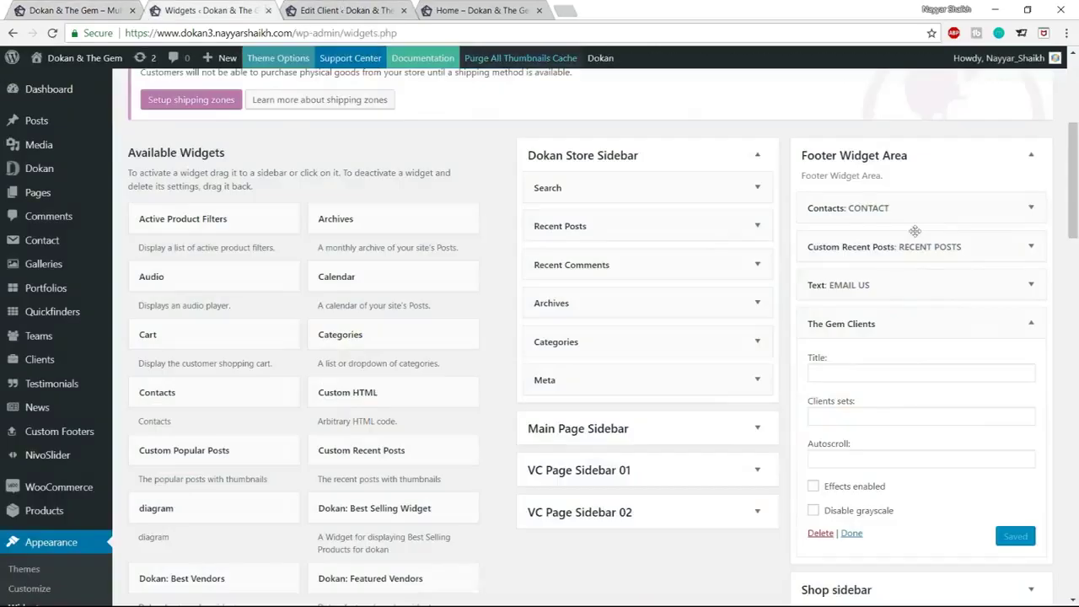
left_click(879, 369)
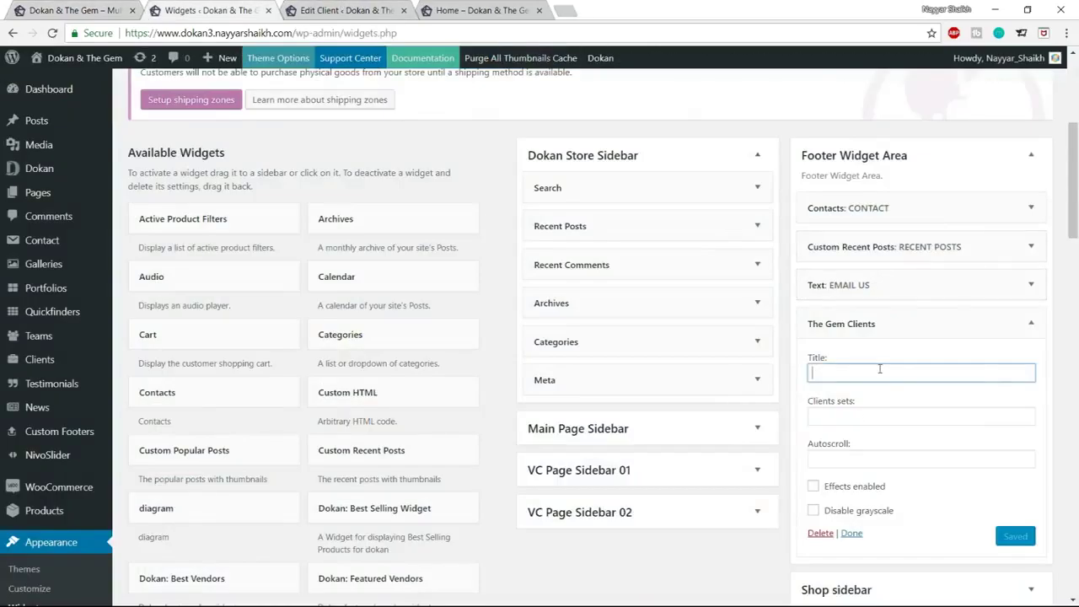
key("ctrl+v")
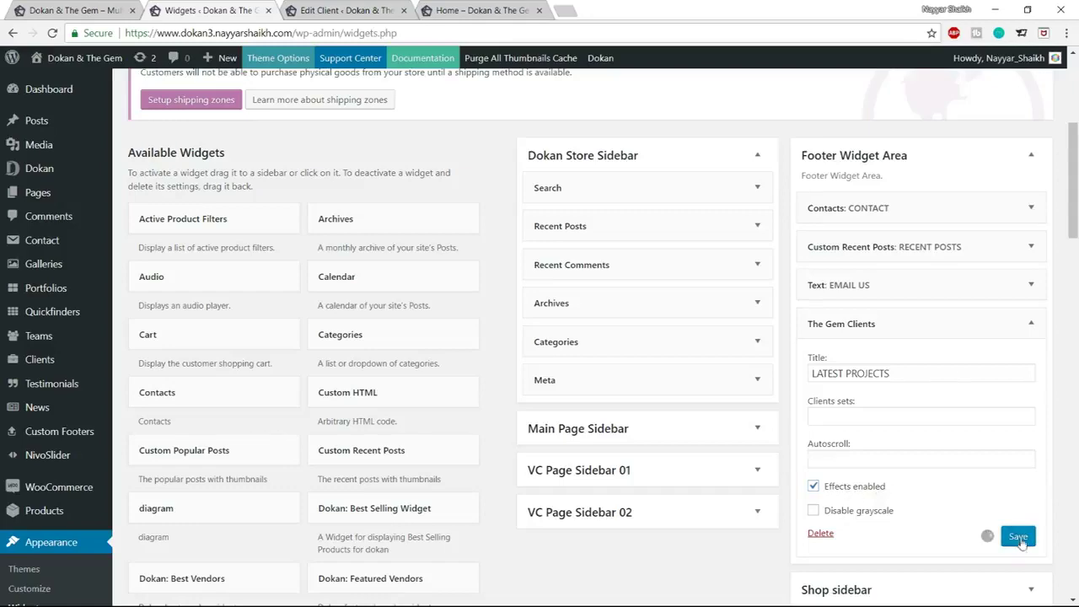
left_click(492, 9)
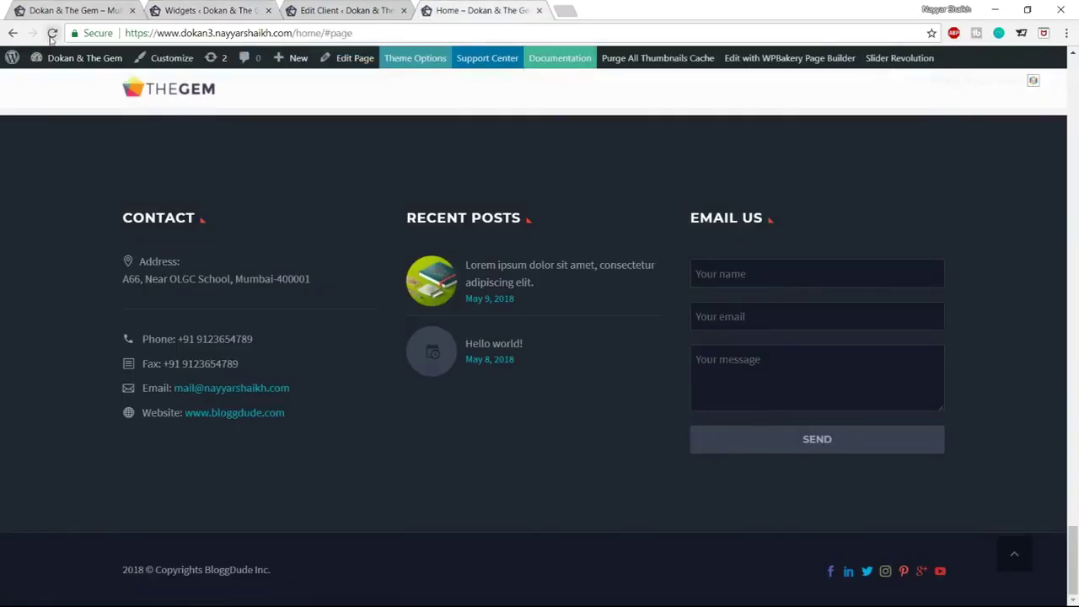
Reload the home page to see the new LATEST PROJECTS client column, then go back to Widgets
left_click(52, 33)
scroll(877, 312, "down", 20)
scroll(880, 316, "up", 2)
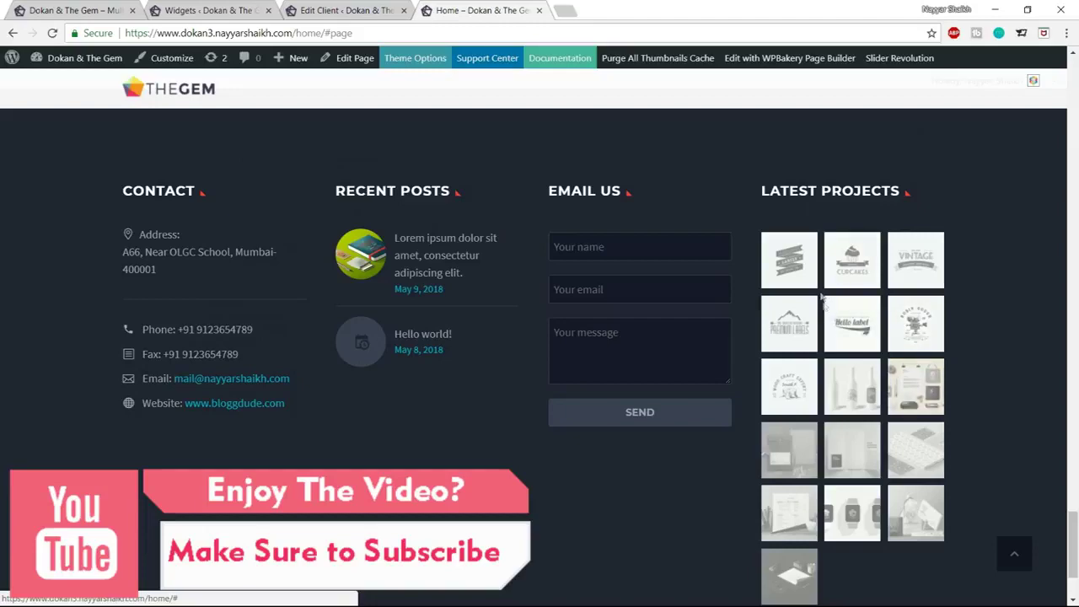
scroll(843, 295, "down", 1)
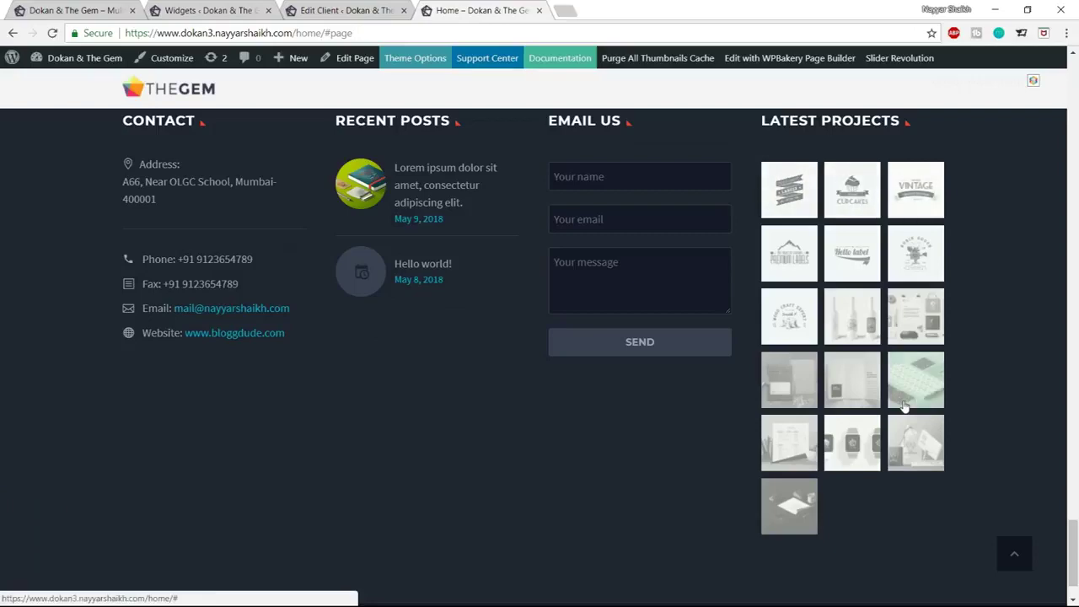
key("ctrl+shift+Tab")
scroll(958, 347, "down", 1)
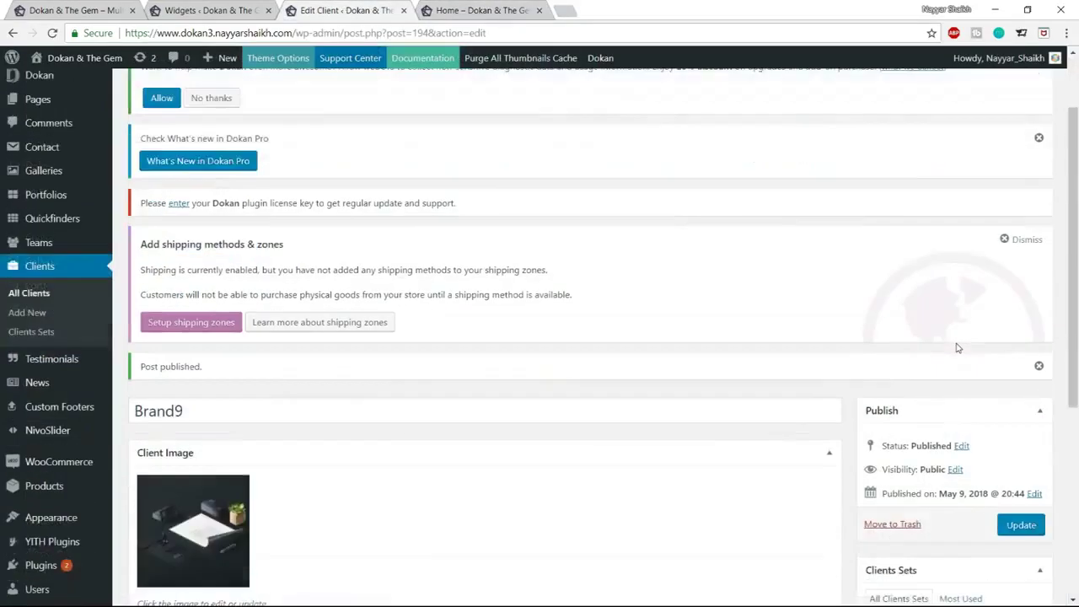
scroll(958, 347, "down", 4)
key("ctrl+shift+Tab")
Set the widget to the brands clients set with grayscale disabled, save, and reload the home page
scroll(911, 321, "down", 2)
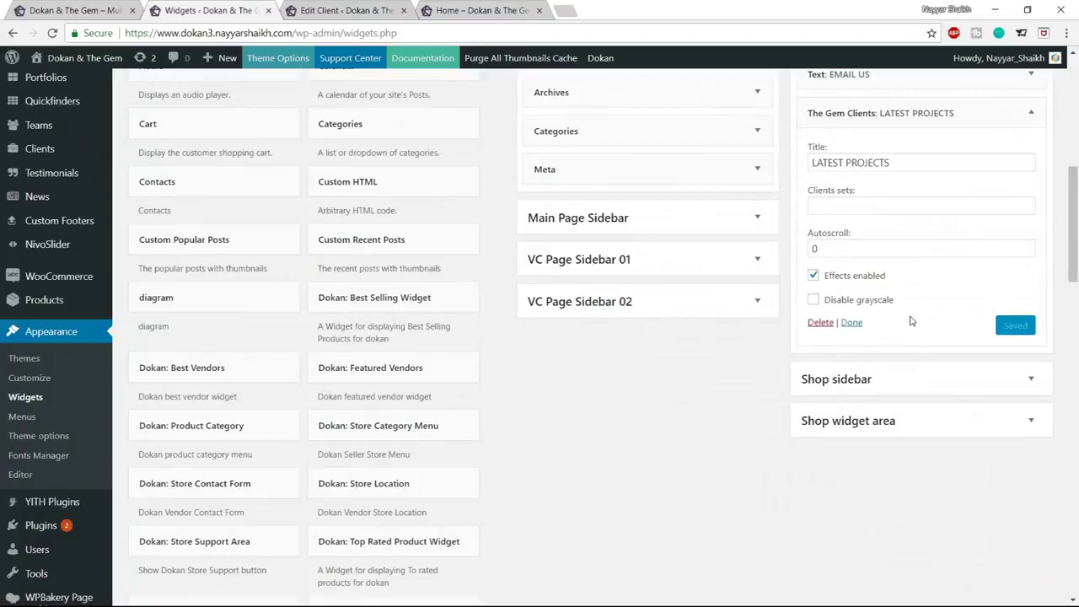
scroll(925, 371, "up", 3)
scroll(961, 388, "down", 2)
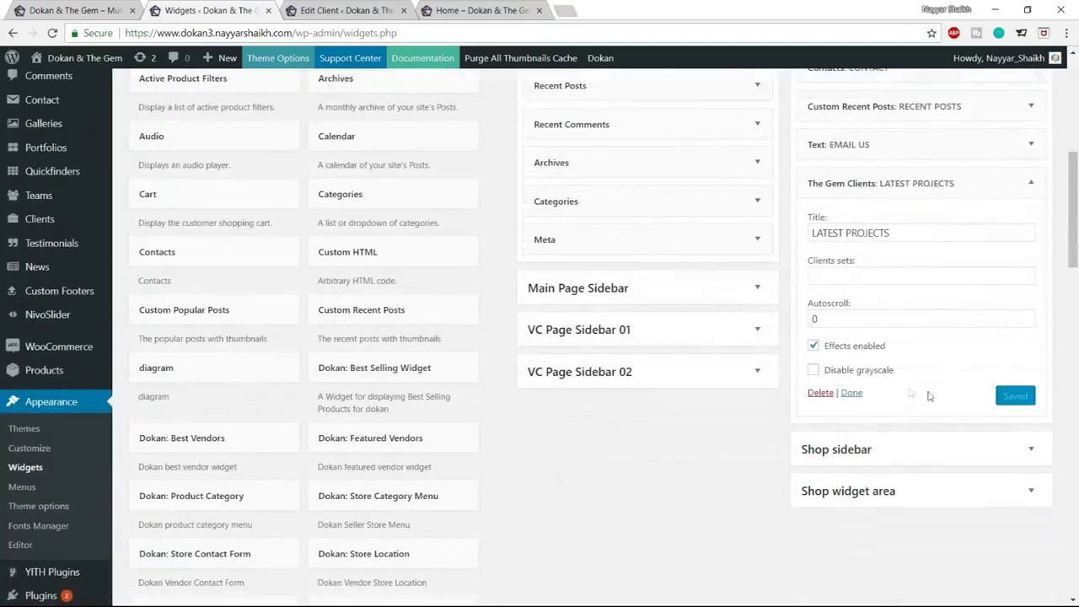
left_click(845, 374)
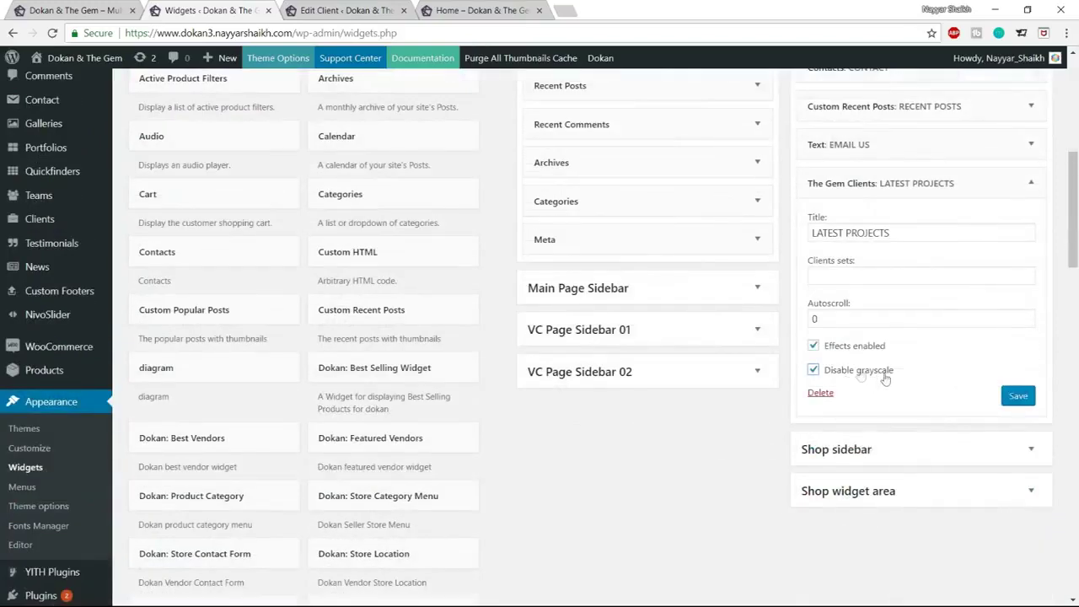
left_click(856, 271)
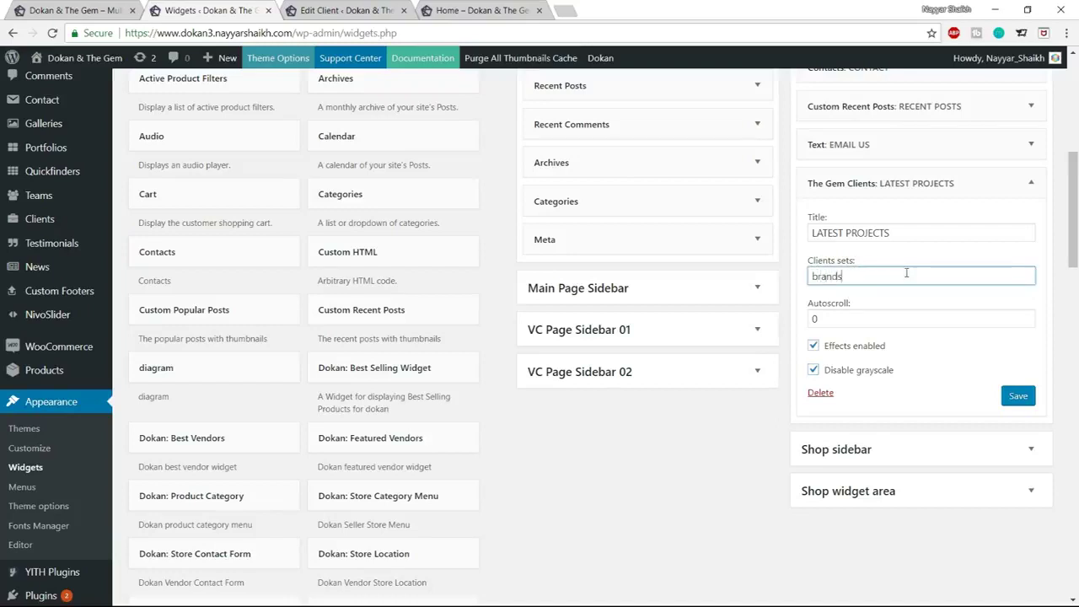
left_click(1011, 396)
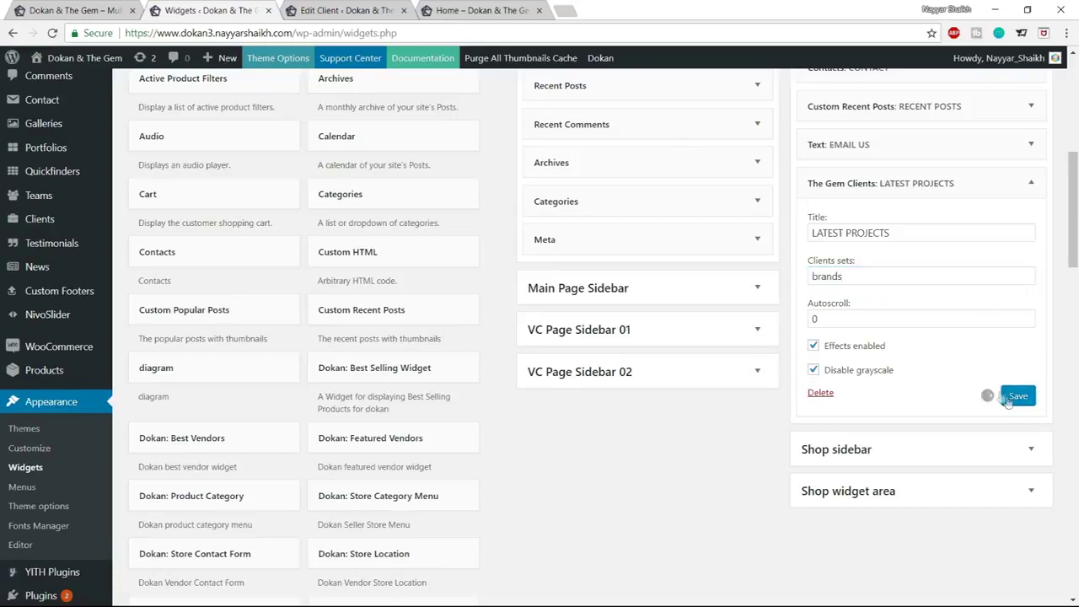
left_click(447, 7)
key("F5")
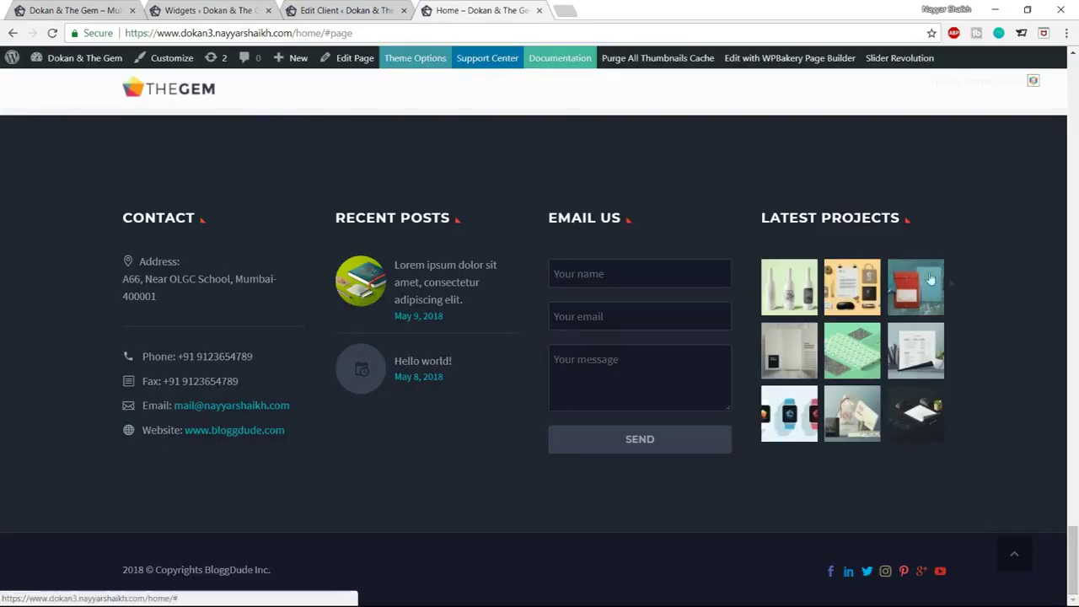
Study the reference About Us page's starry slider header, then return to the Brand9 Edit Client page
left_click(1025, 562)
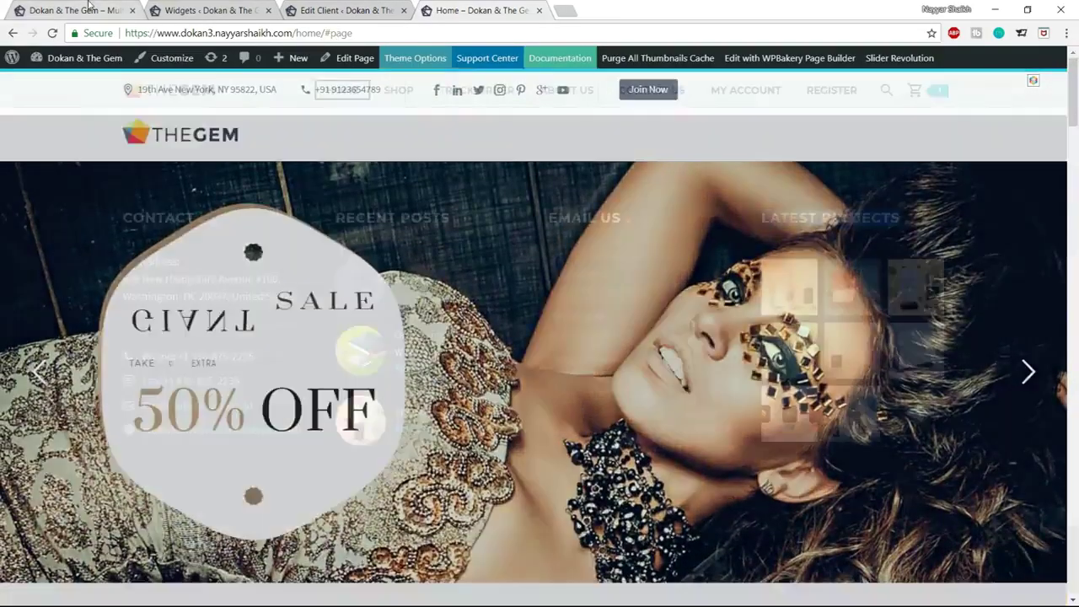
left_click(88, 7)
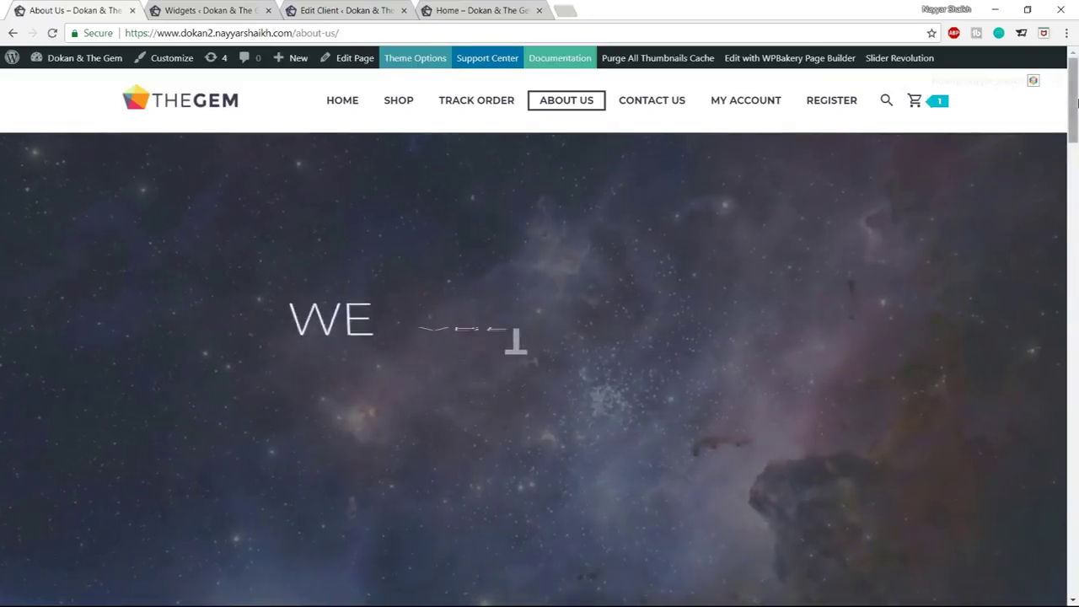
scroll(1075, 107, "down", 1)
left_click_drag(1074, 107, 1042, 81)
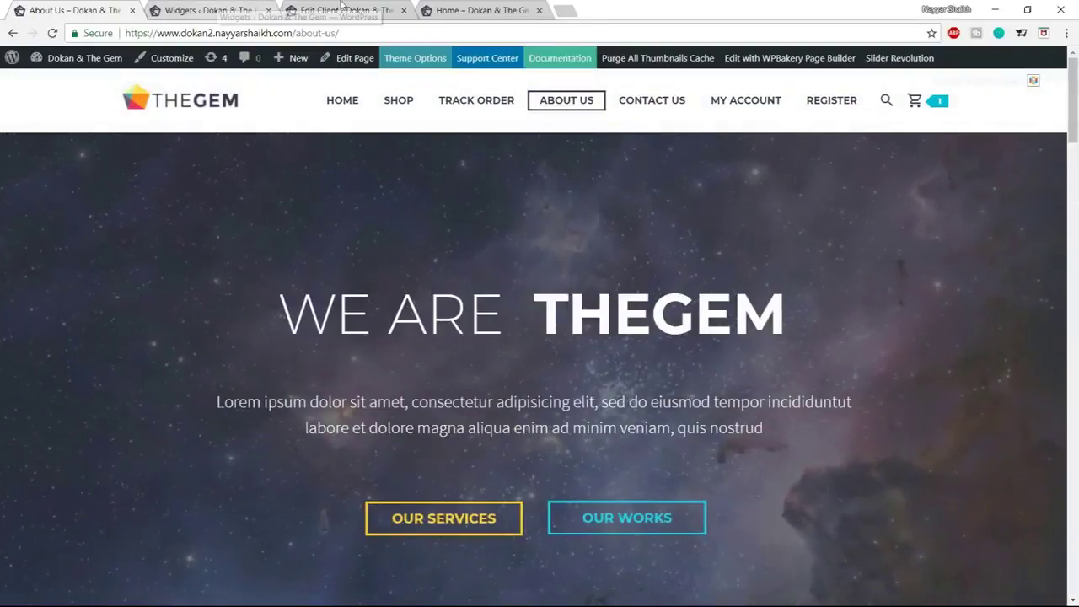
left_click(341, 10)
scroll(416, 278, "up", 2)
Create a new page titled About Us and switch to the tutorial files folder
scroll(416, 287, "up", 2)
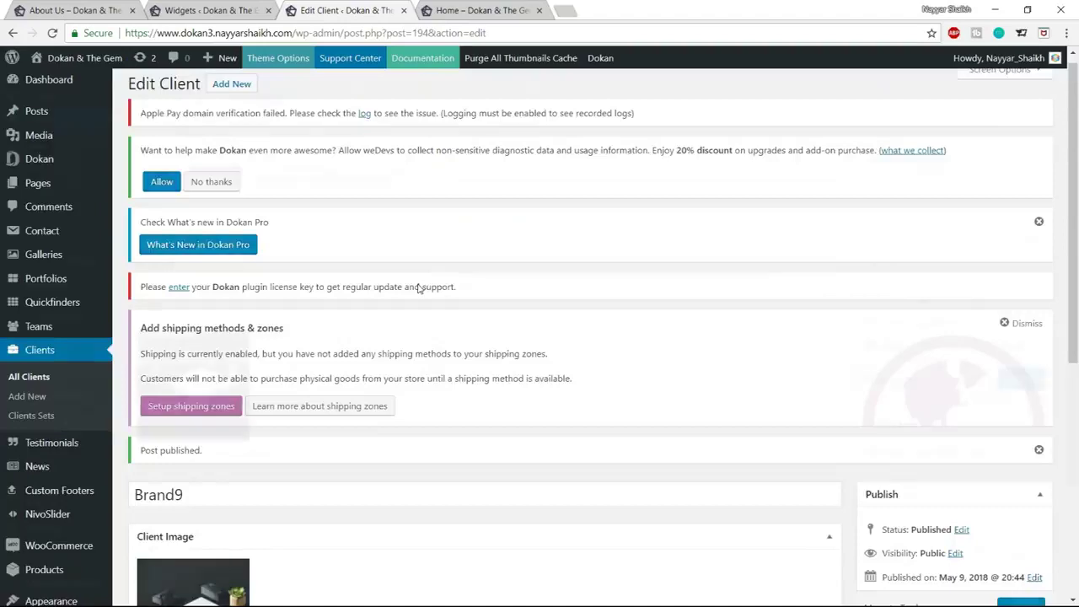
scroll(417, 287, "down", 10)
scroll(50, 394, "up", 10)
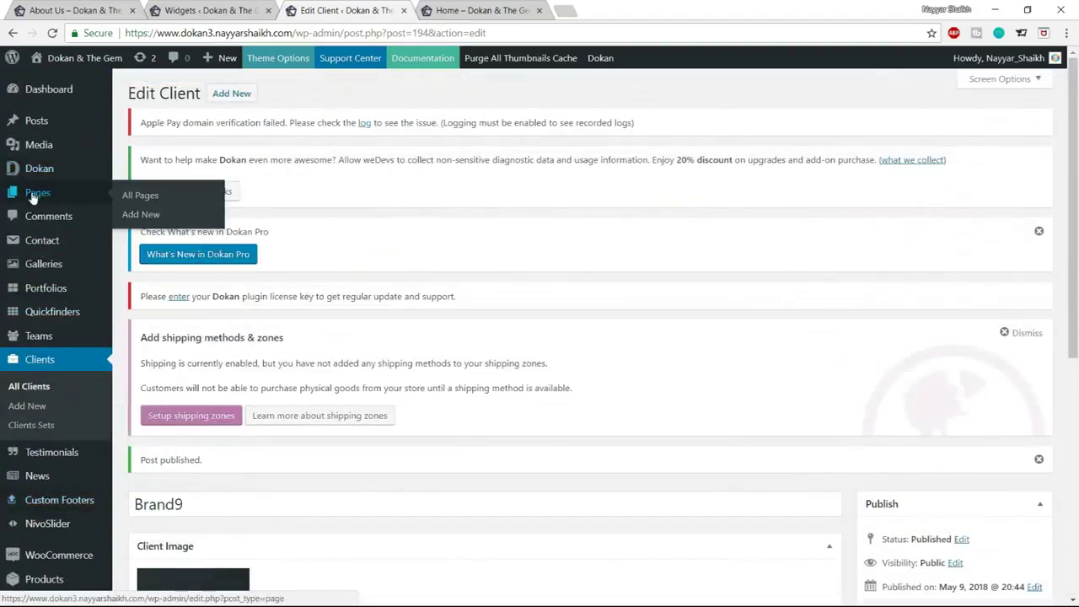
left_click(167, 214)
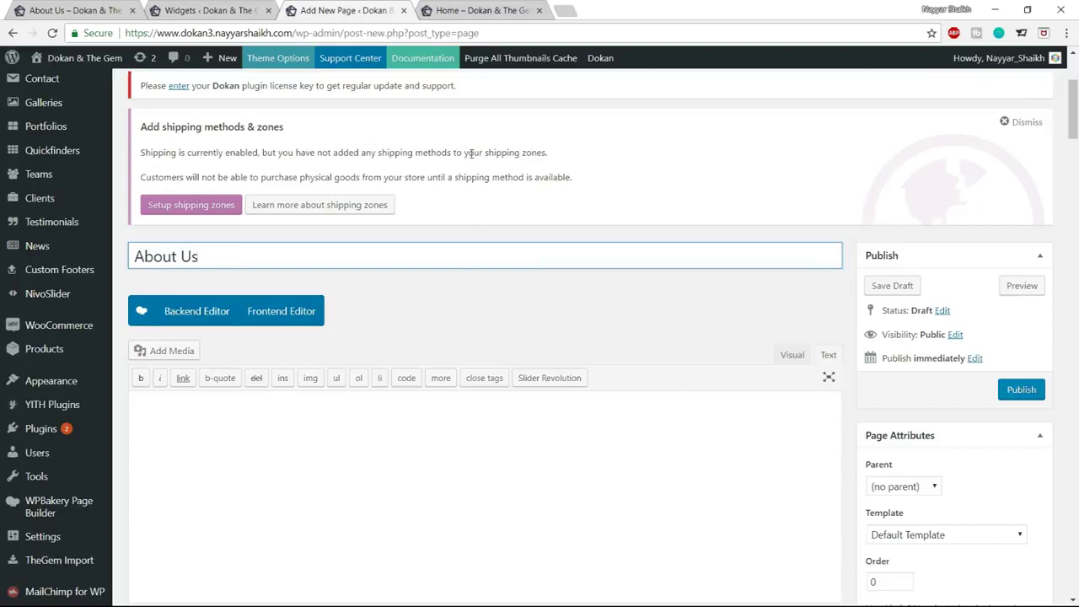
key("alt+Tab")
key("alt+Tab")
key("alt+Tab")
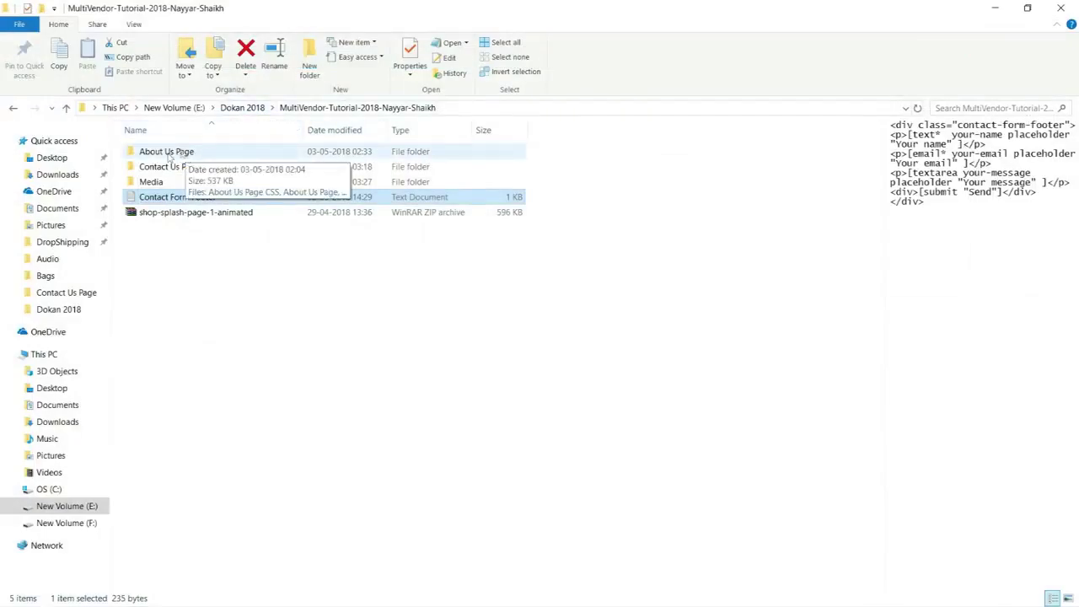
Open the About Us Page text file, copy all its code, close it and return to WordPress
left_click(187, 153)
double_click(178, 154)
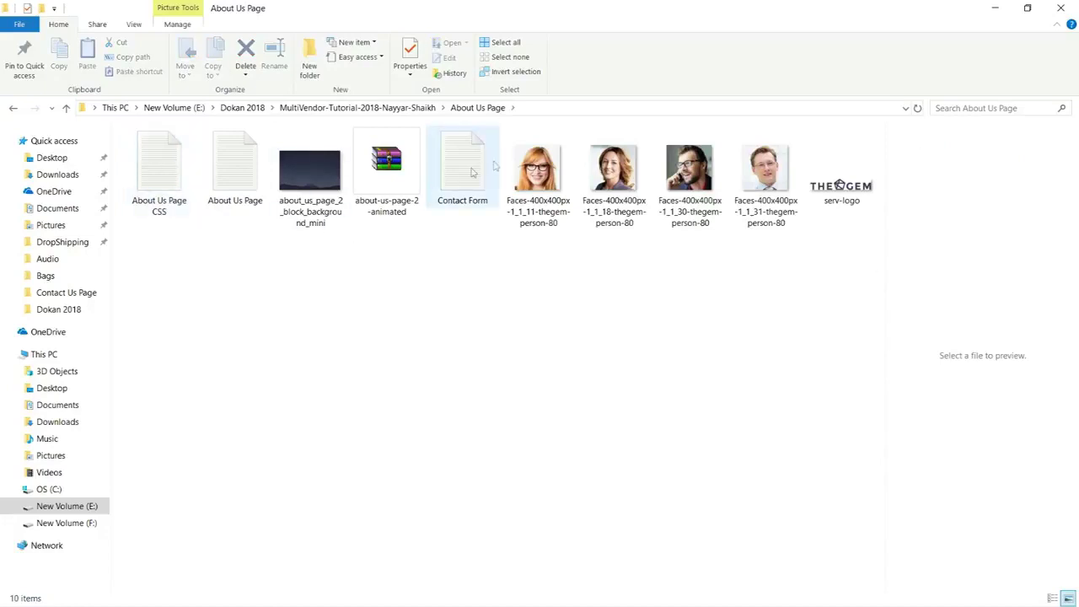
left_click(227, 172)
double_click(229, 171)
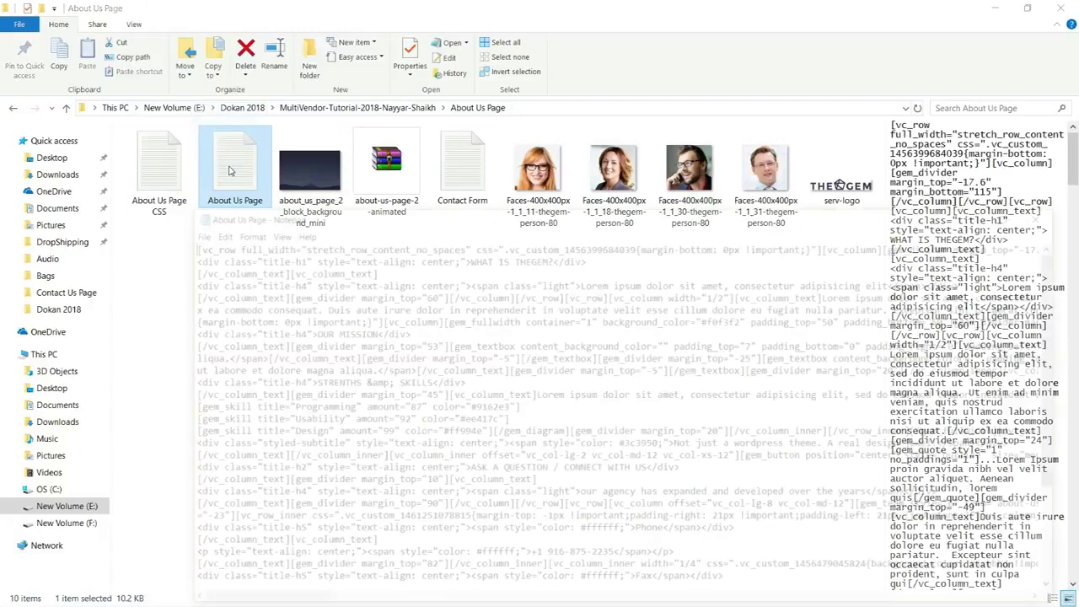
key("ctrl+a")
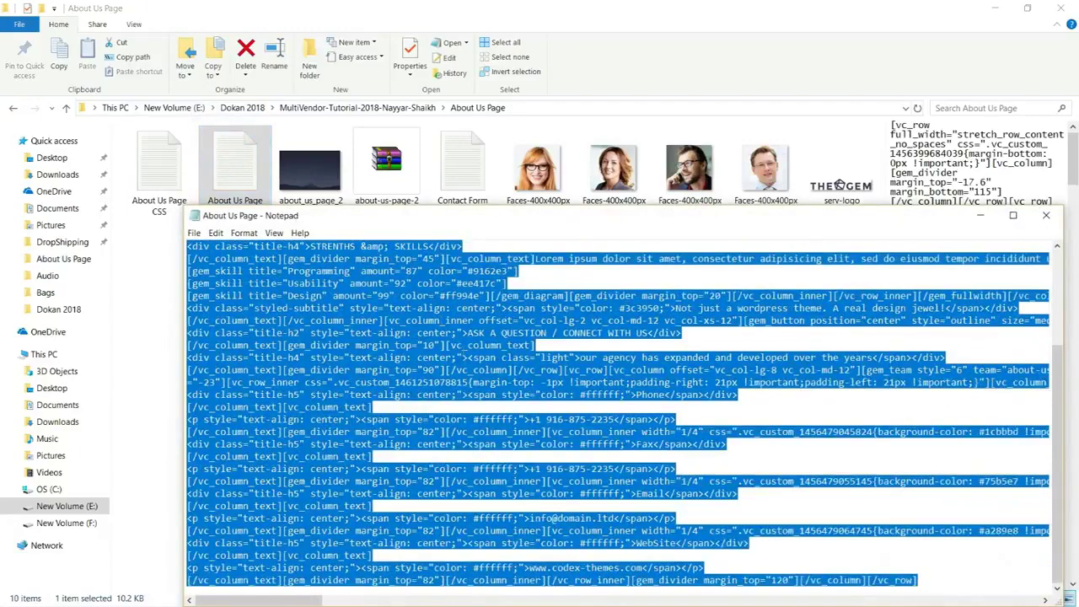
scroll(464, 369, "up", 4)
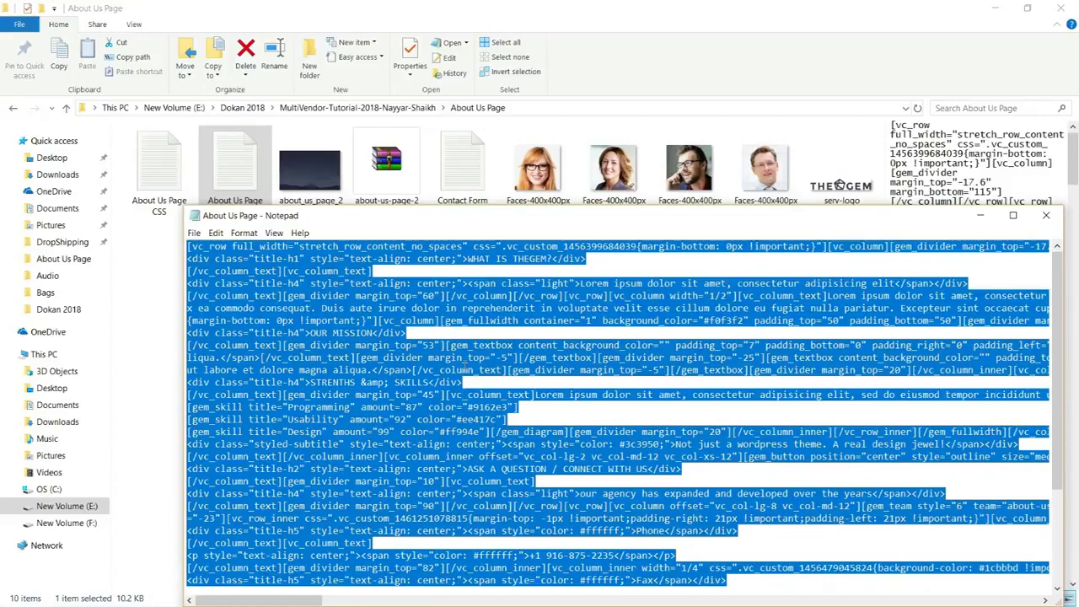
scroll(464, 370, "down", 4)
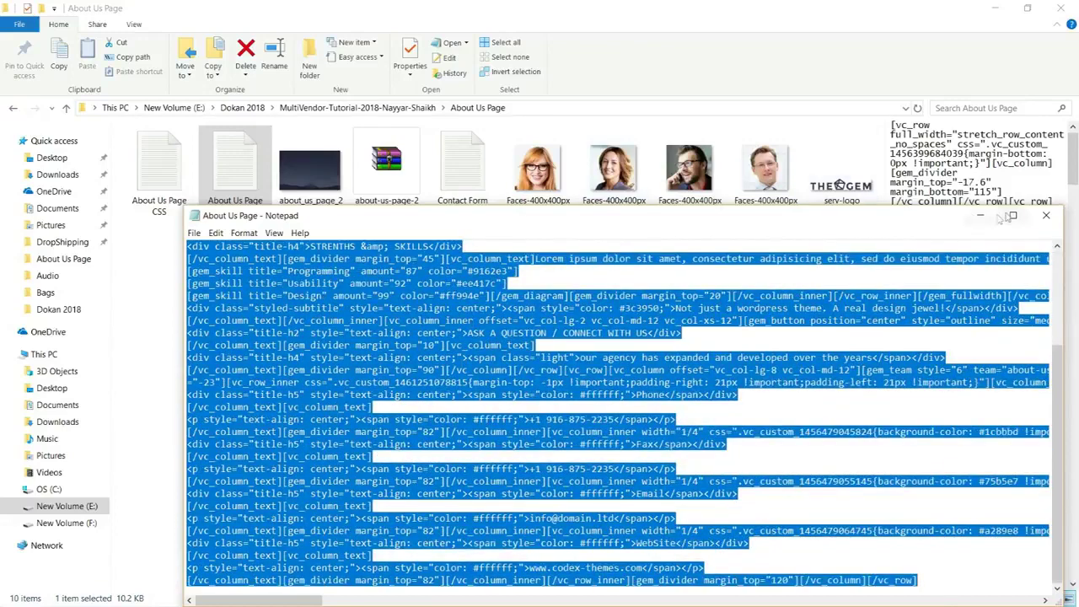
left_click(1047, 215)
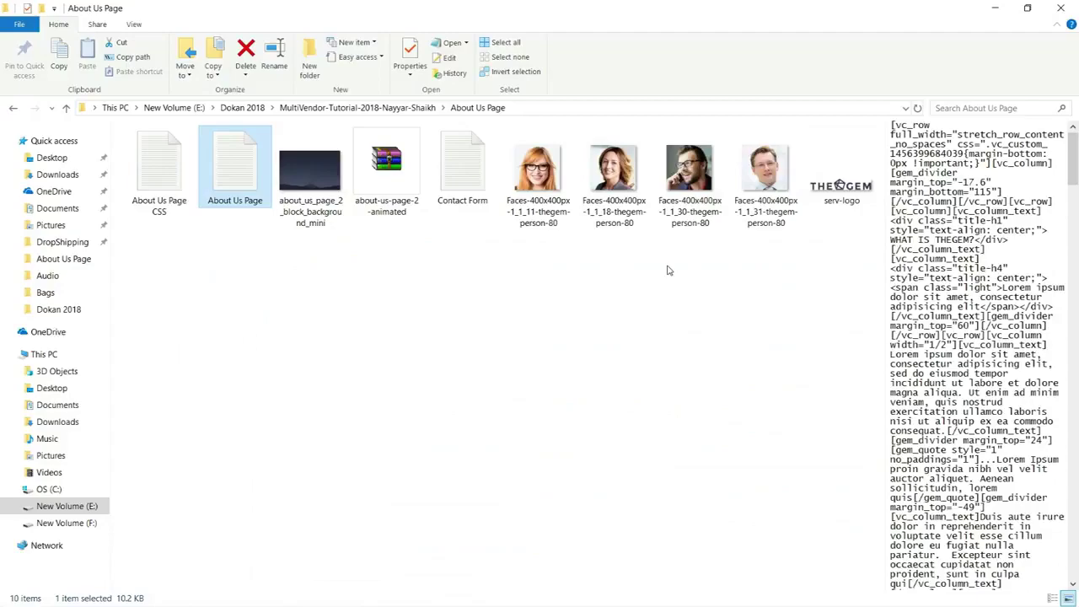
key("alt+Tab")
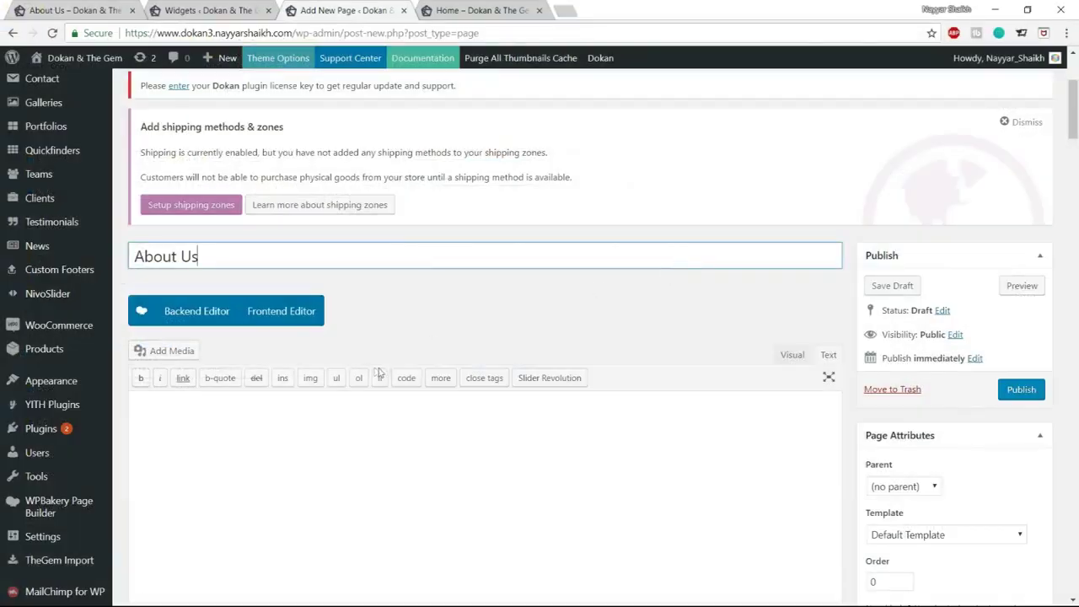
Paste the copied code into the About Us page, review its WPBakery rows in Backend Editor, and publish
scroll(380, 371, "down", 2)
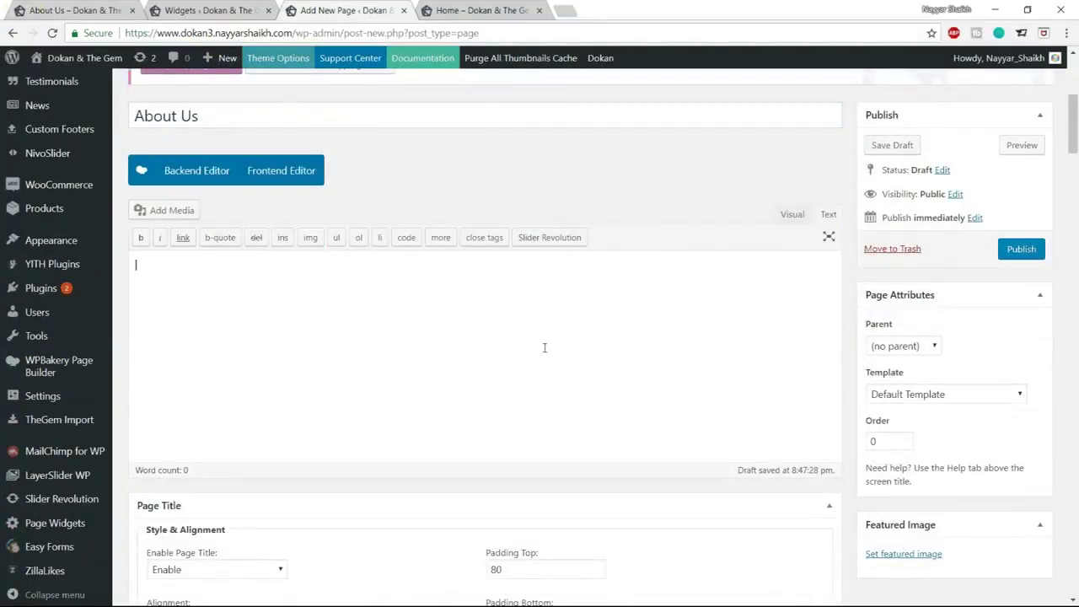
key("ctrl+v")
scroll(591, 354, "up", 10)
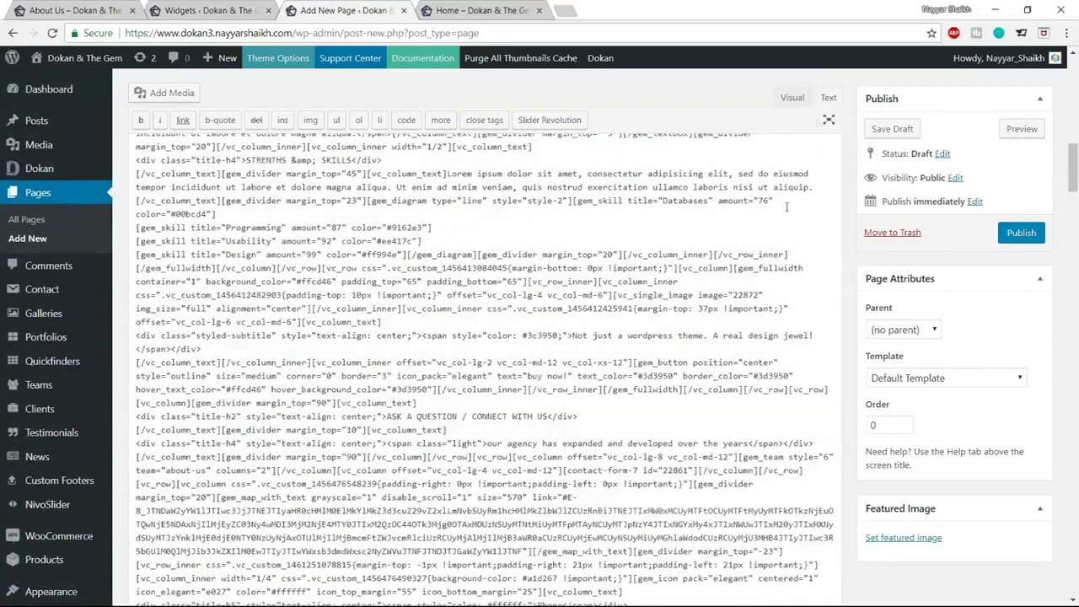
scroll(311, 348, "up", 15)
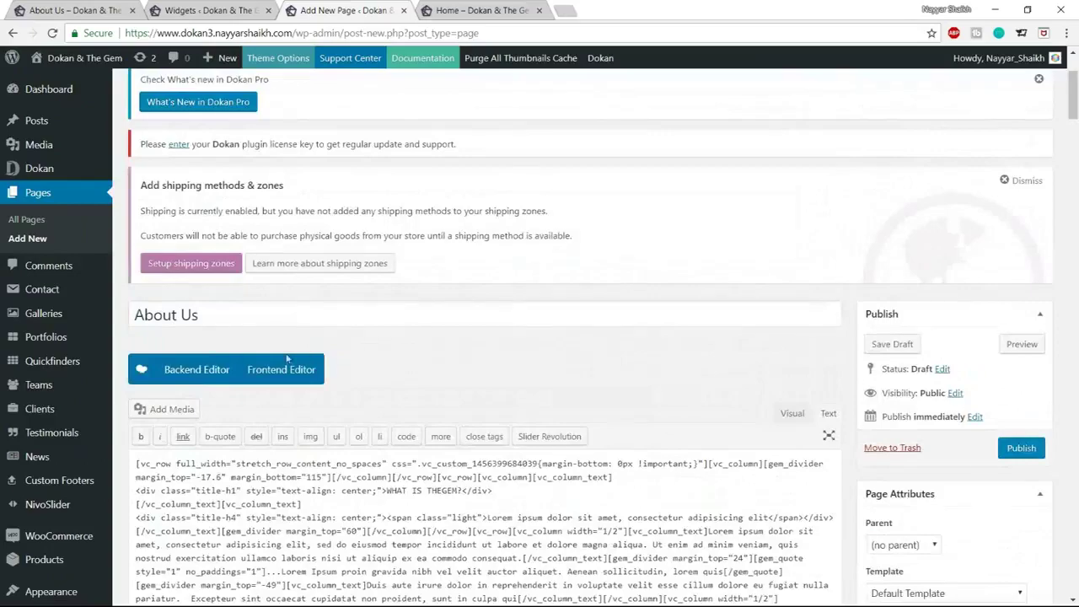
left_click(185, 371)
scroll(721, 362, "down", 3)
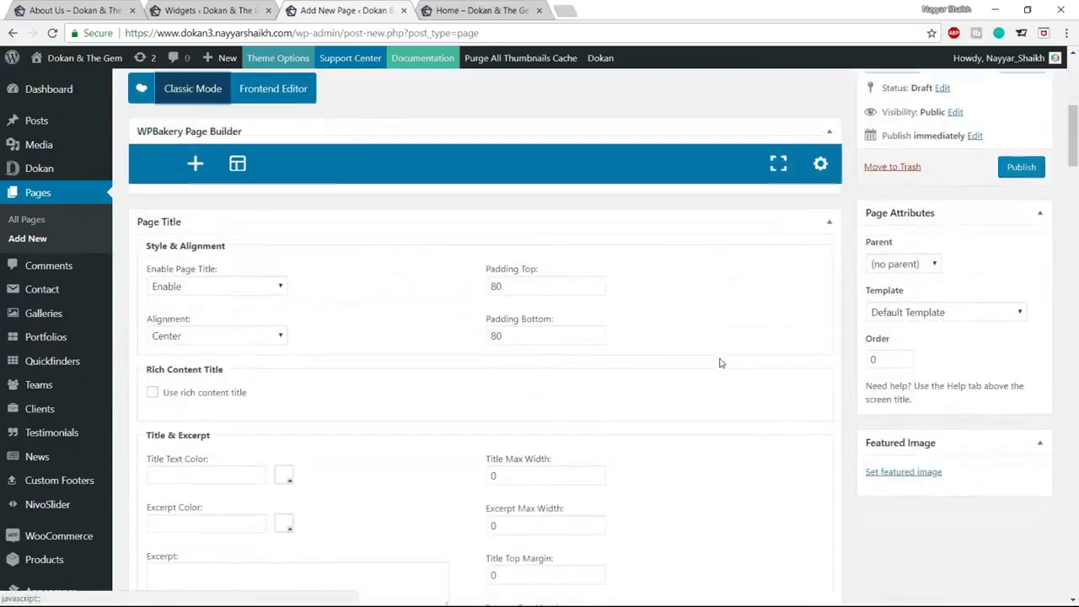
scroll(682, 363, "up", 2)
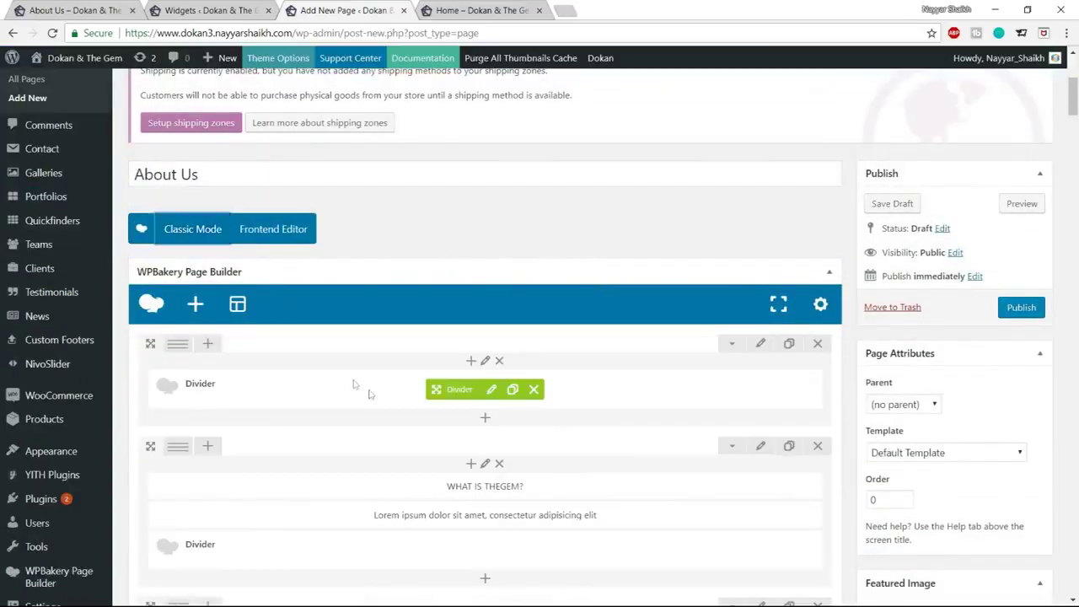
scroll(369, 394, "down", 7)
scroll(530, 385, "up", 5)
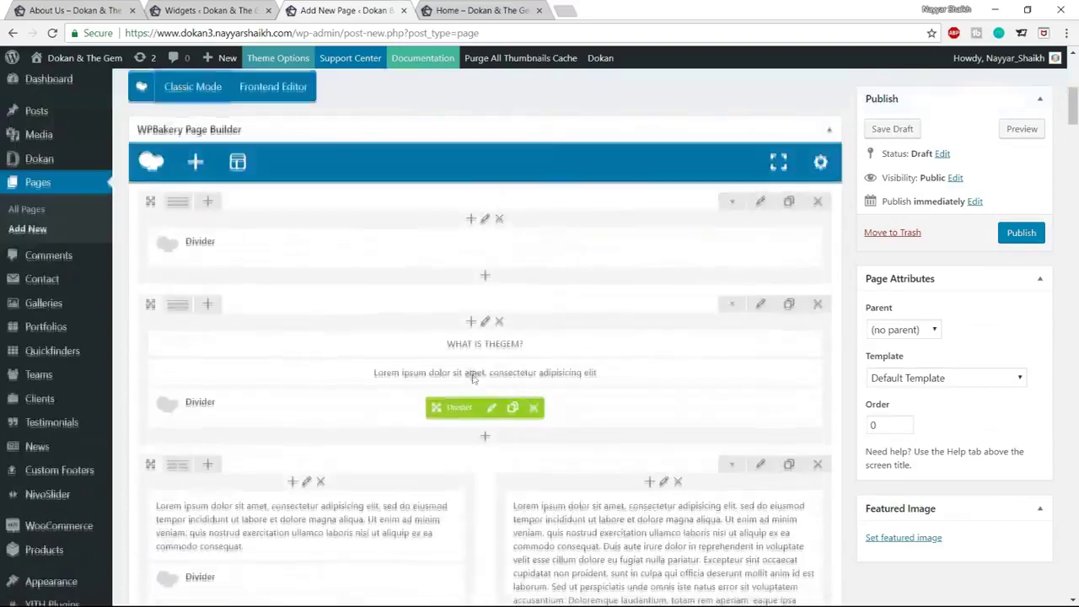
scroll(439, 345, "up", 1)
scroll(682, 329, "down", 1)
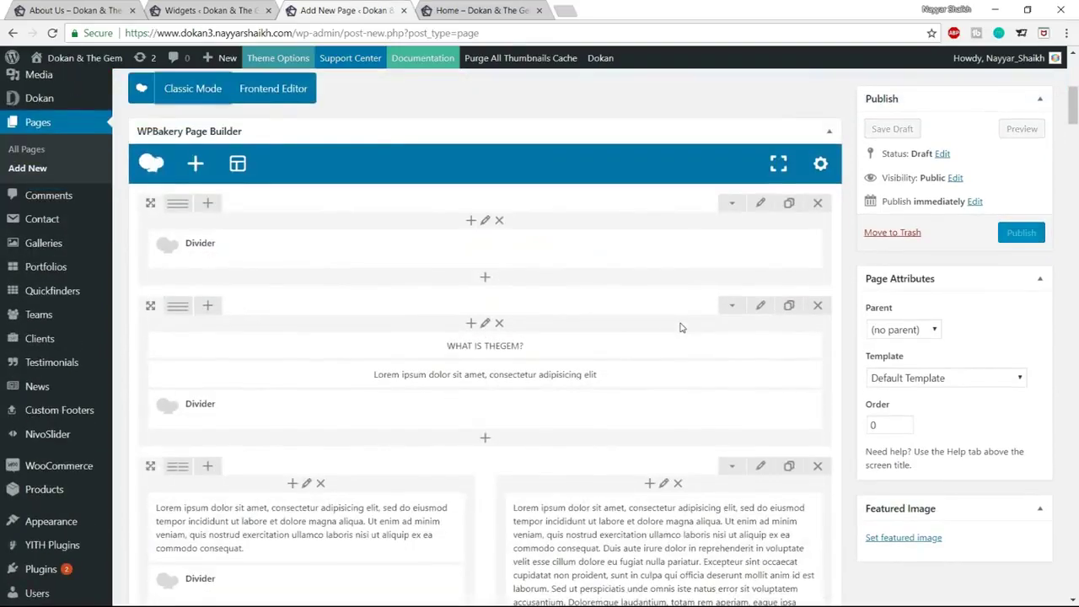
left_click(1033, 236)
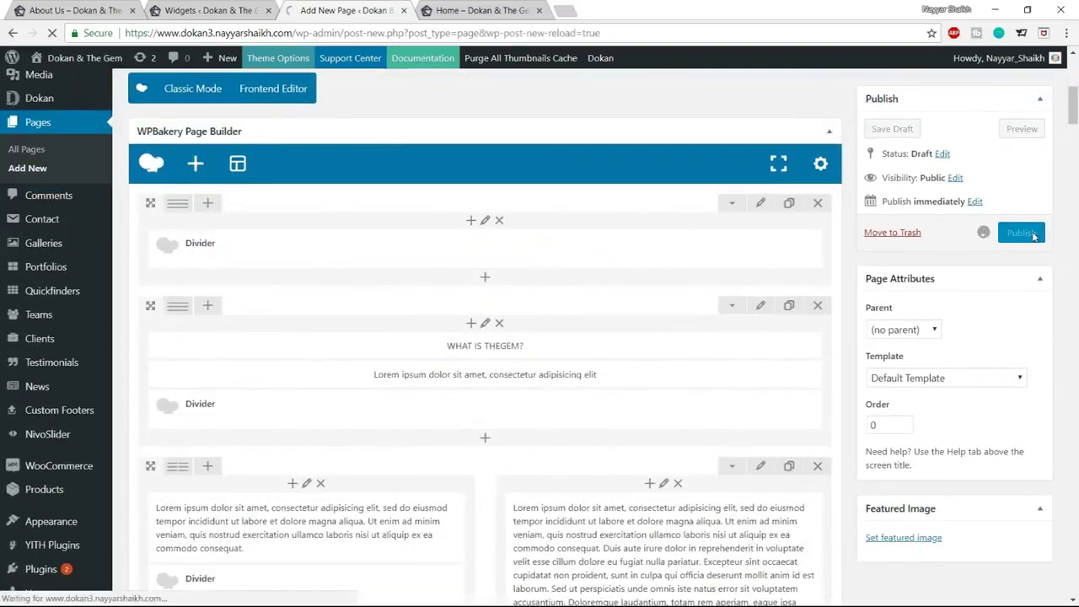
Close the home page tab and scroll through the published About Us page
left_click(510, 9)
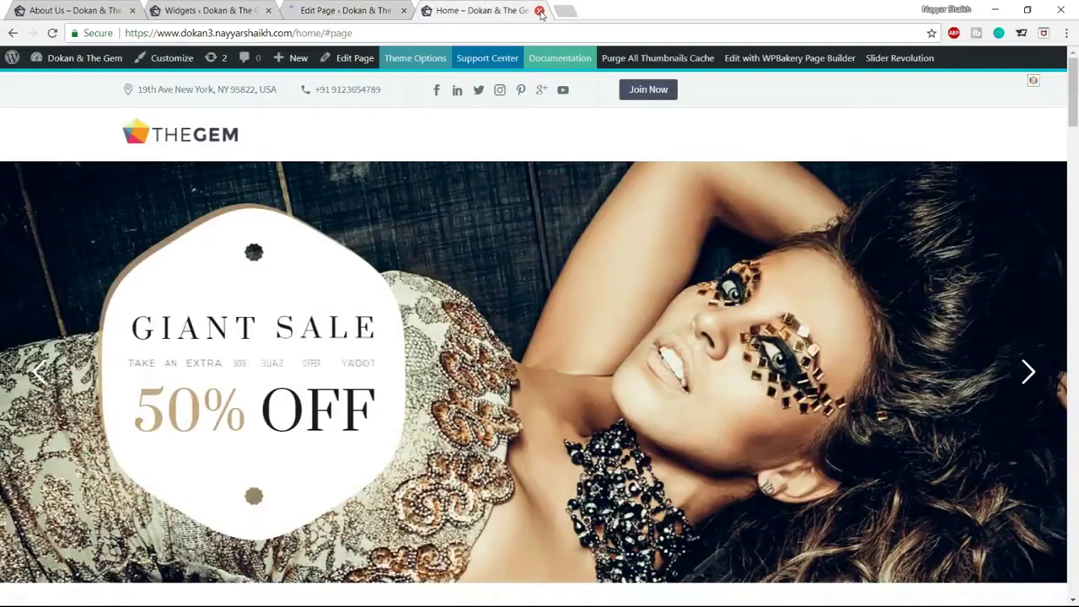
left_click(539, 10)
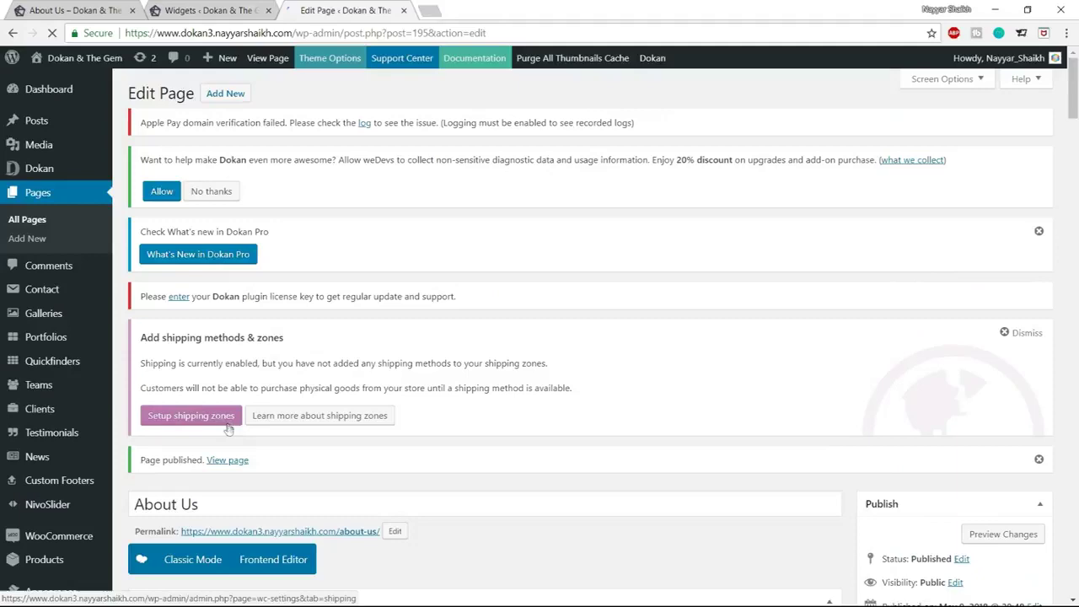
left_click(235, 460, "ctrl")
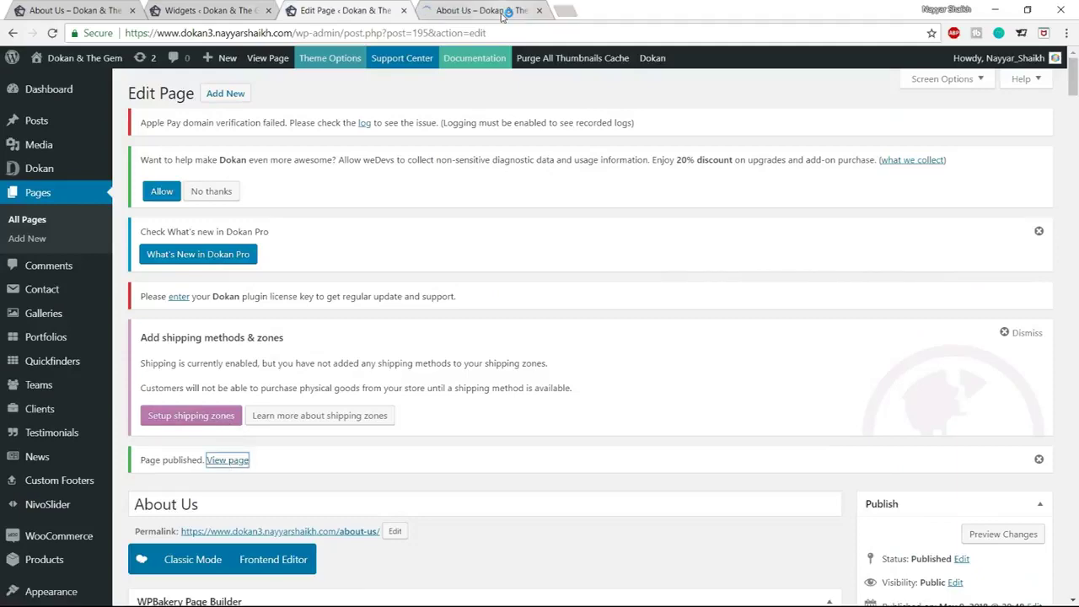
left_click(502, 13)
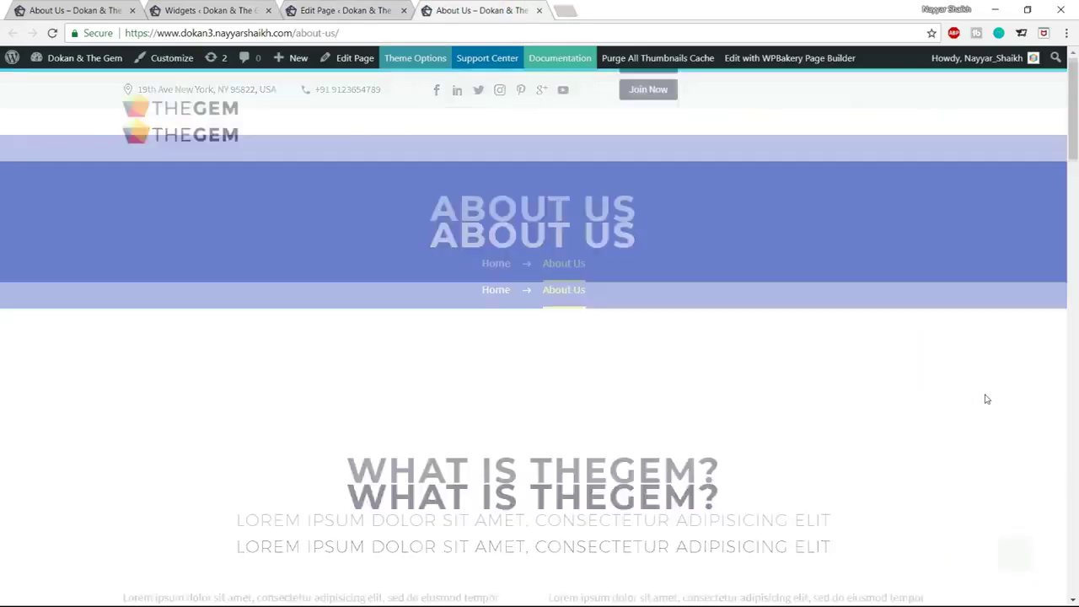
scroll(985, 397, "down", 10)
scroll(986, 399, "down", 15)
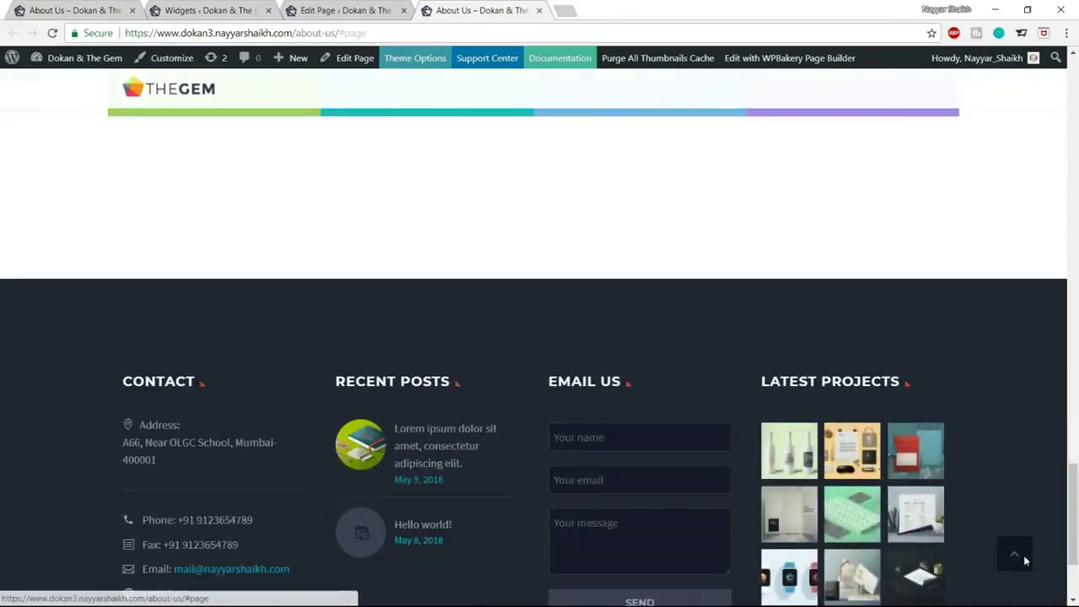
left_click(1021, 555)
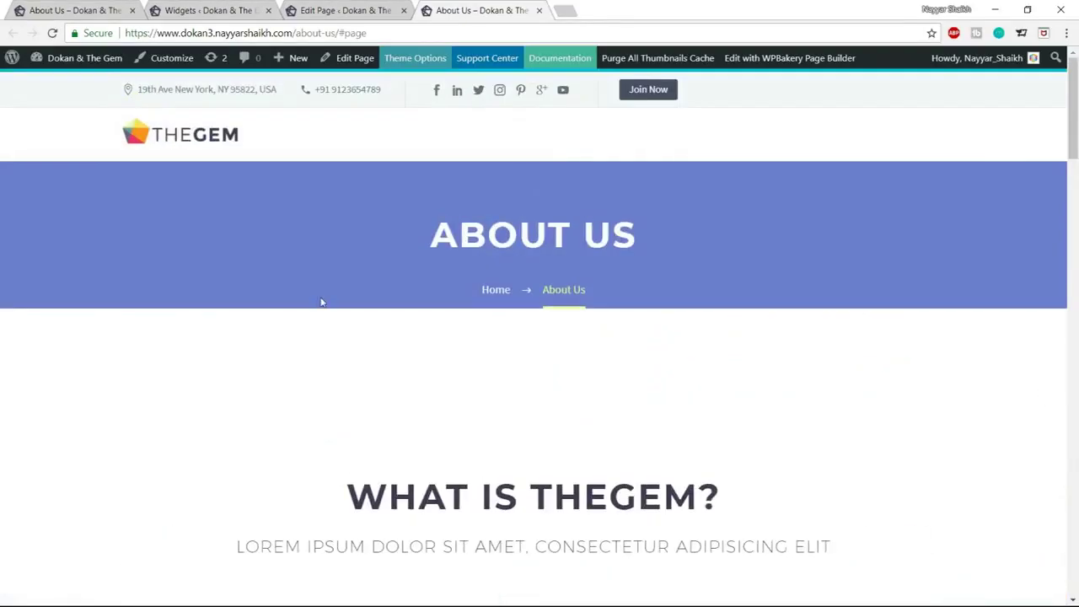
Scroll through the reference site's About Us page to compare it
left_click(86, 11)
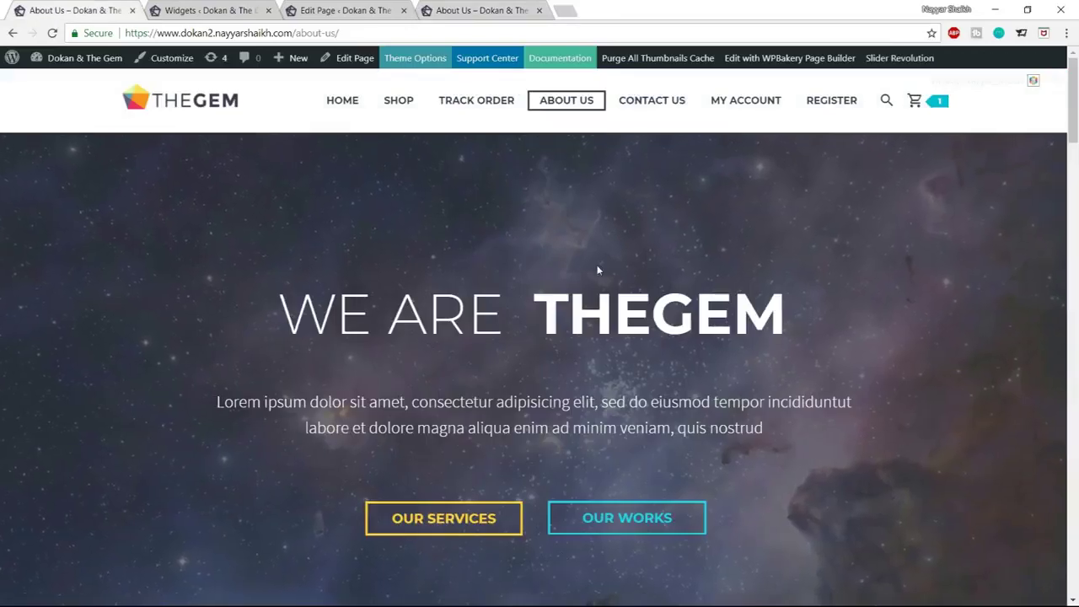
scroll(619, 387, "down", 1)
scroll(616, 392, "down", 1)
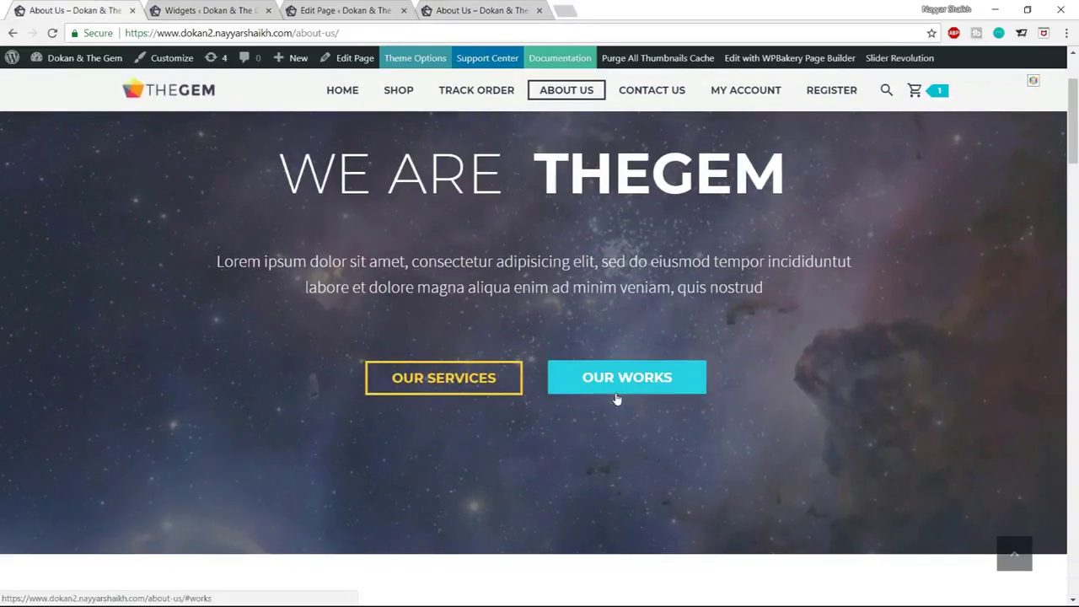
scroll(617, 398, "up", 2)
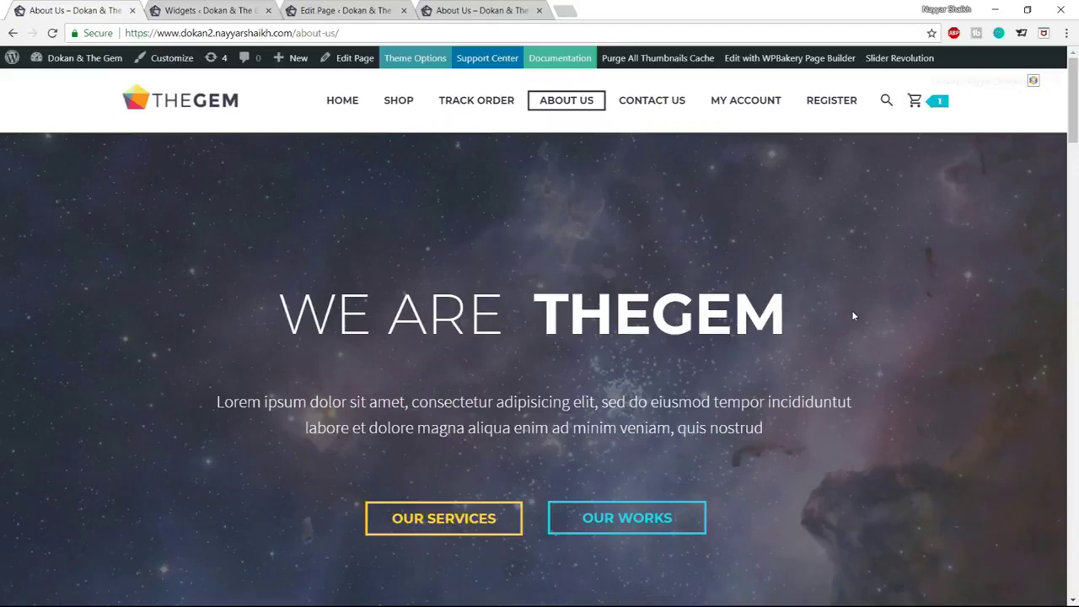
scroll(586, 345, "down", 2)
scroll(585, 345, "up", 2)
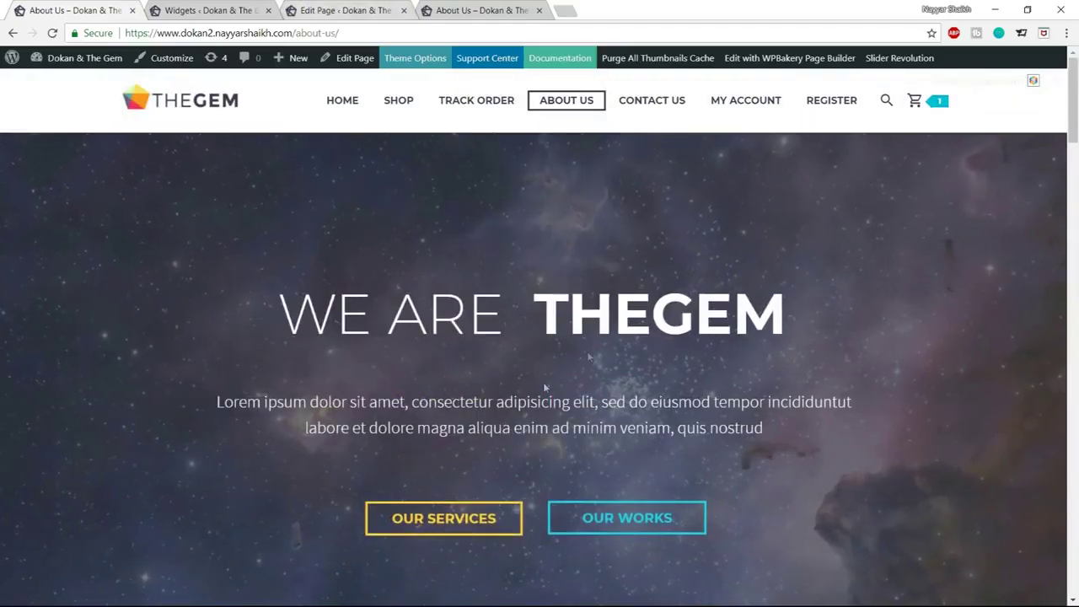
Go back to the Widgets admin page
left_click(242, 7)
left_click(361, 7)
left_click(249, 8)
scroll(540, 291, "down", 6)
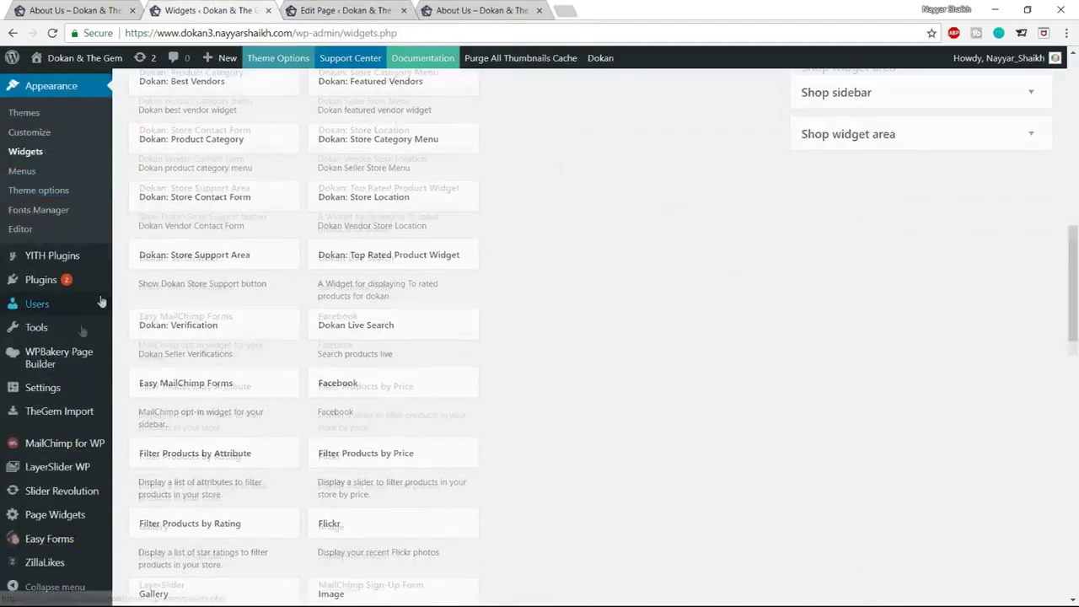
Go to Slider Revolution and start a slider import
mouse_move(56, 504)
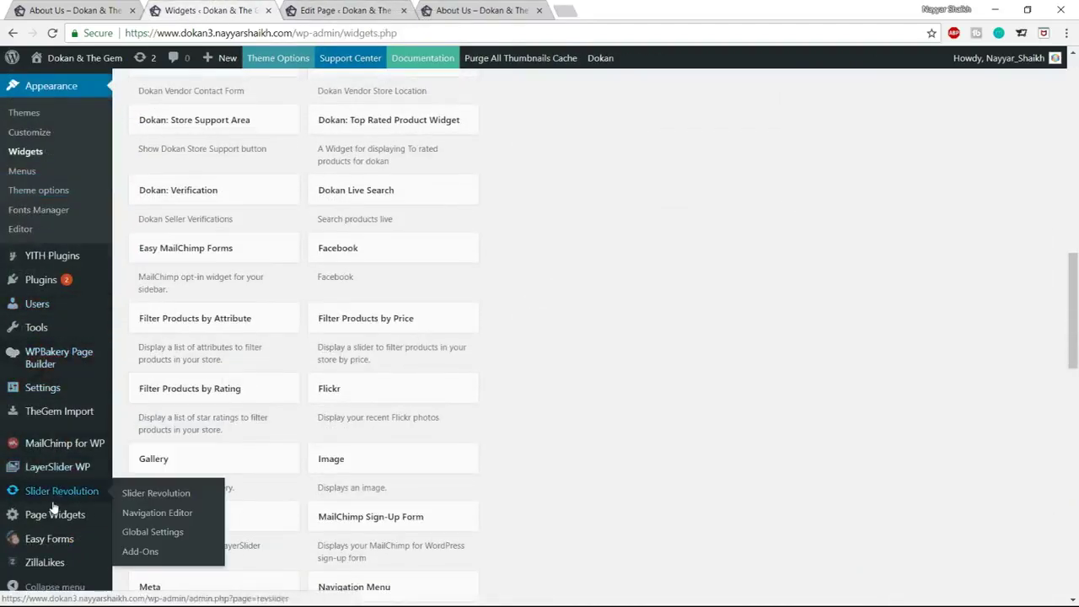
left_click(71, 499)
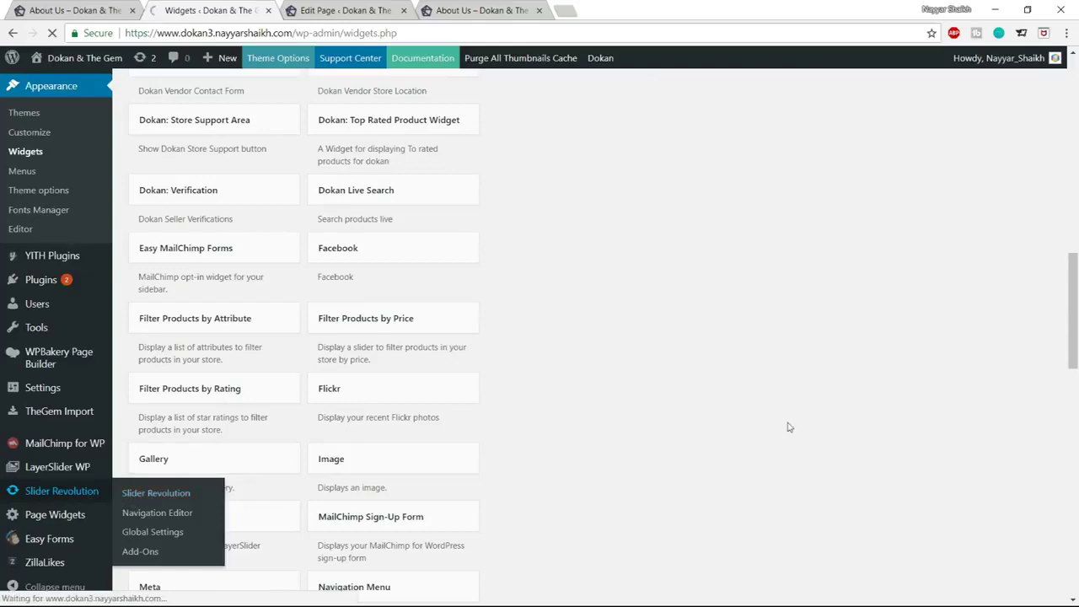
scroll(674, 363, "down", 2)
scroll(737, 371, "up", 2)
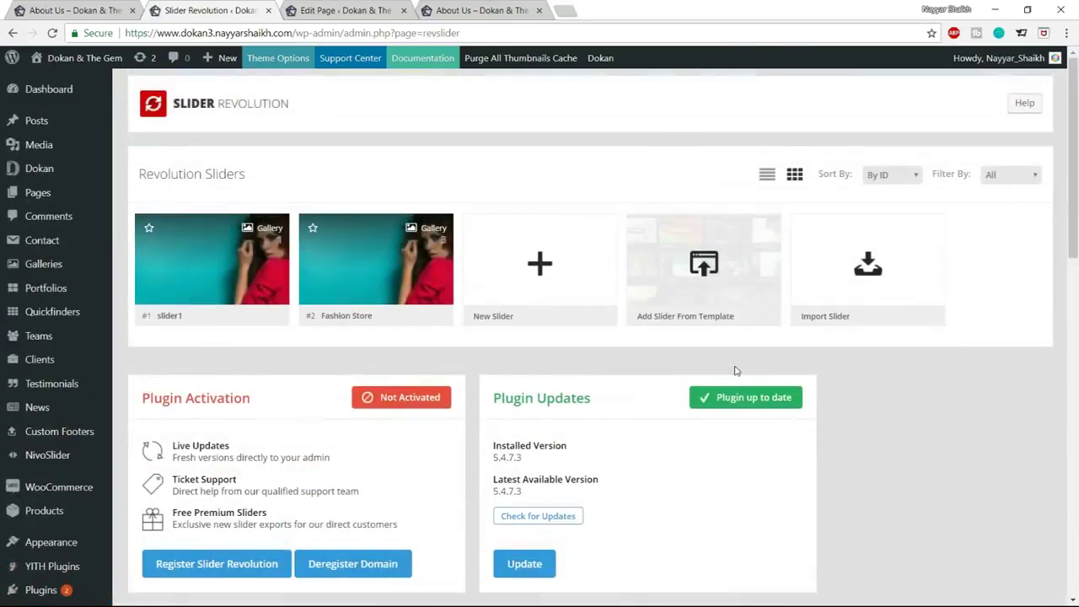
left_click(850, 263)
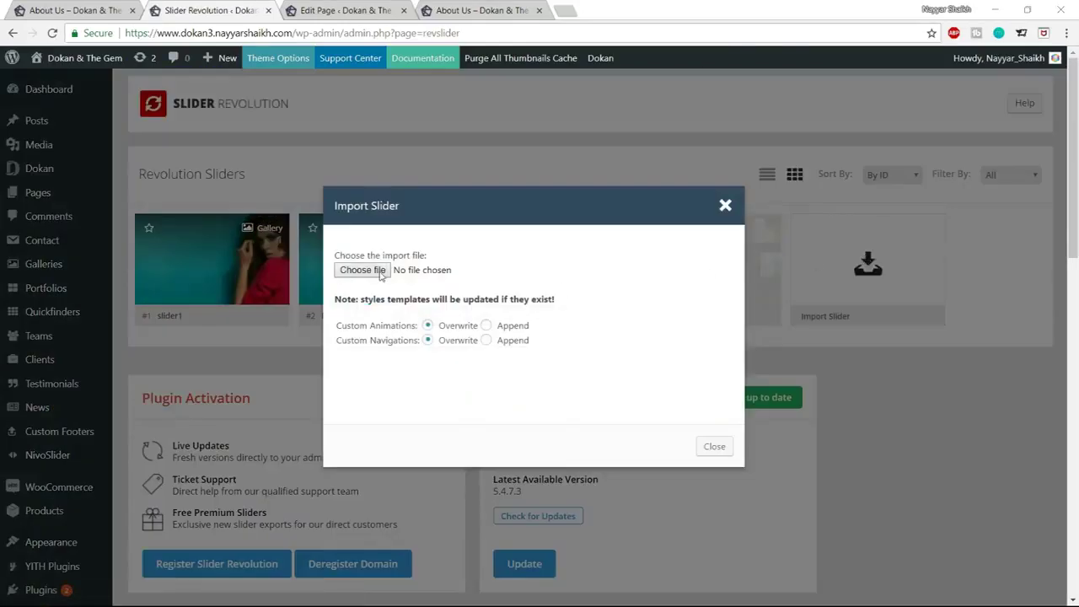
Import about-us-page-2-animated.zip from the About Us Page folder, then return to the sliders list
left_click(378, 271)
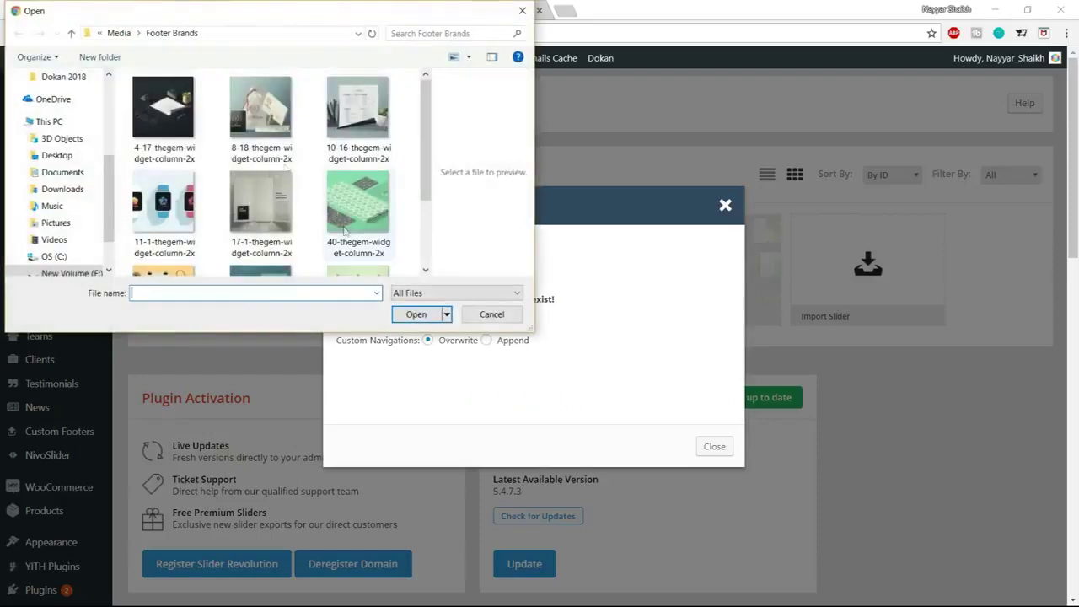
left_click(120, 34)
left_click(131, 33)
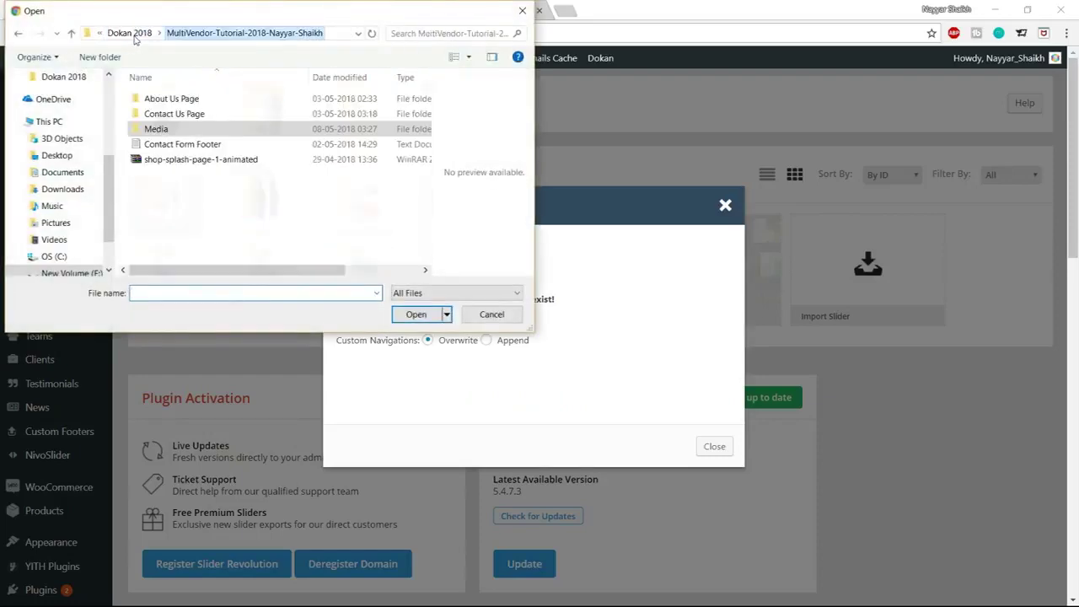
double_click(209, 106)
left_click(179, 213)
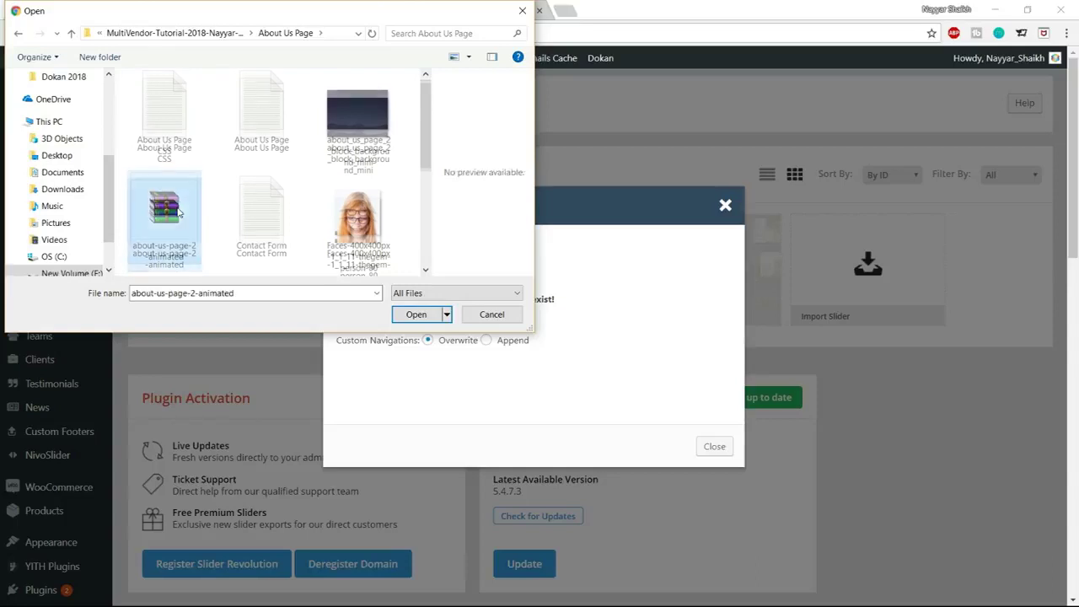
left_click(418, 315)
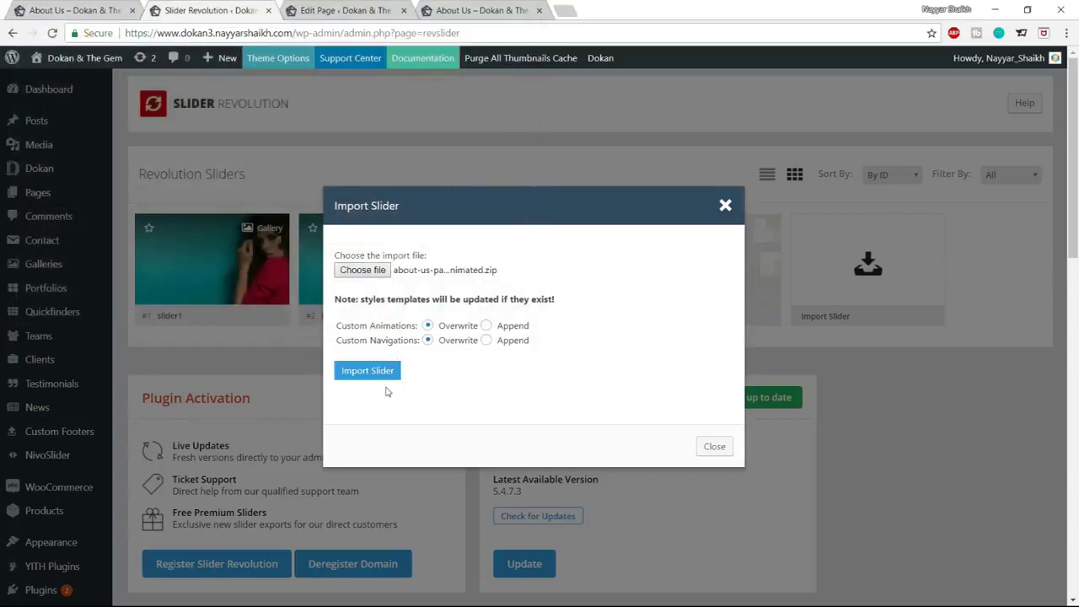
left_click(380, 372)
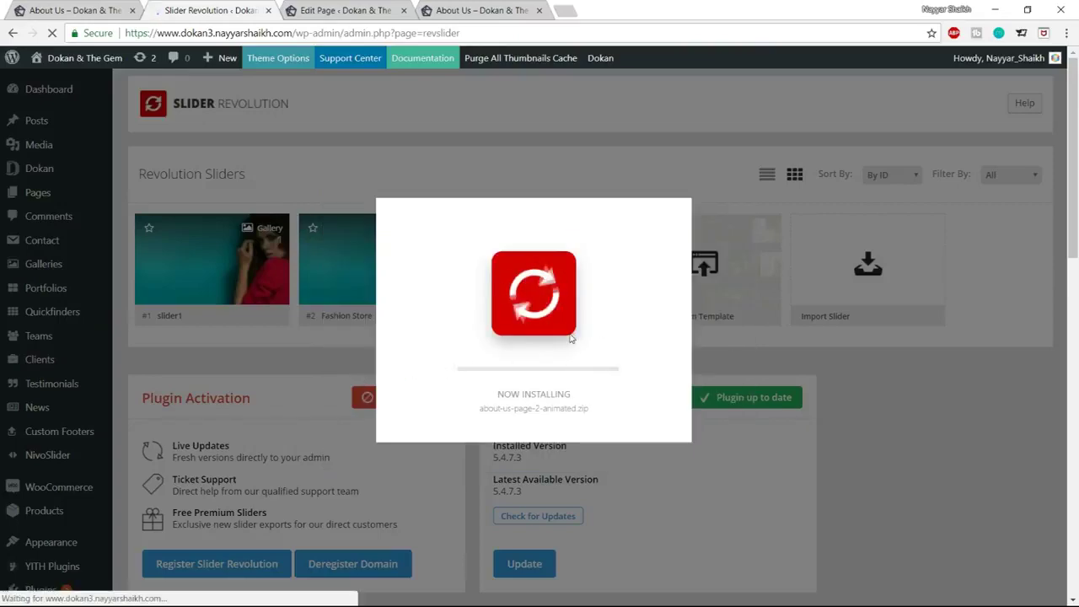
key("ctrl+shift+Tab")
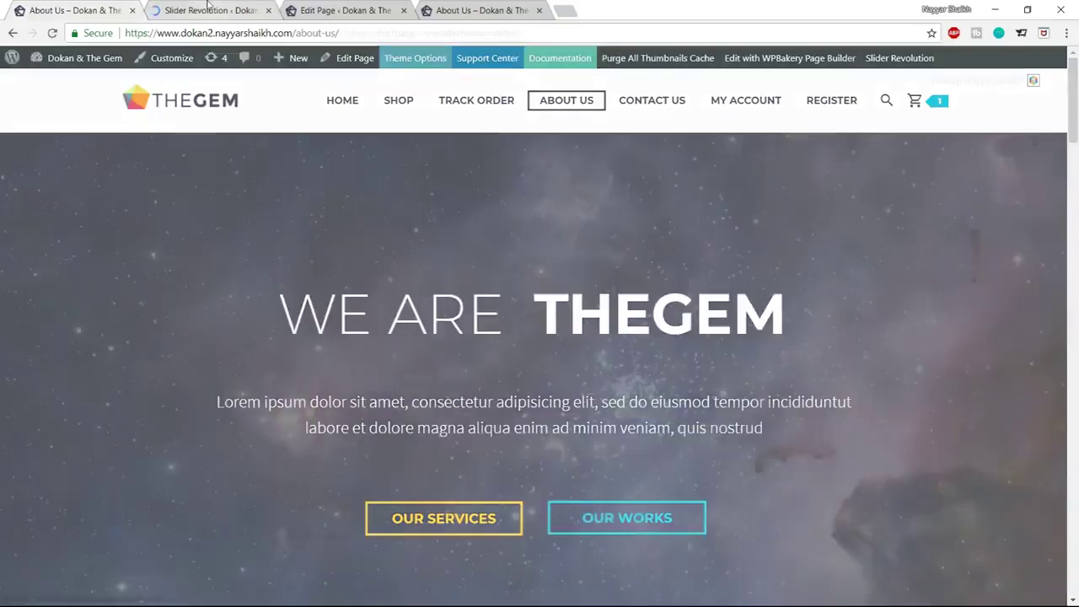
left_click(208, 5)
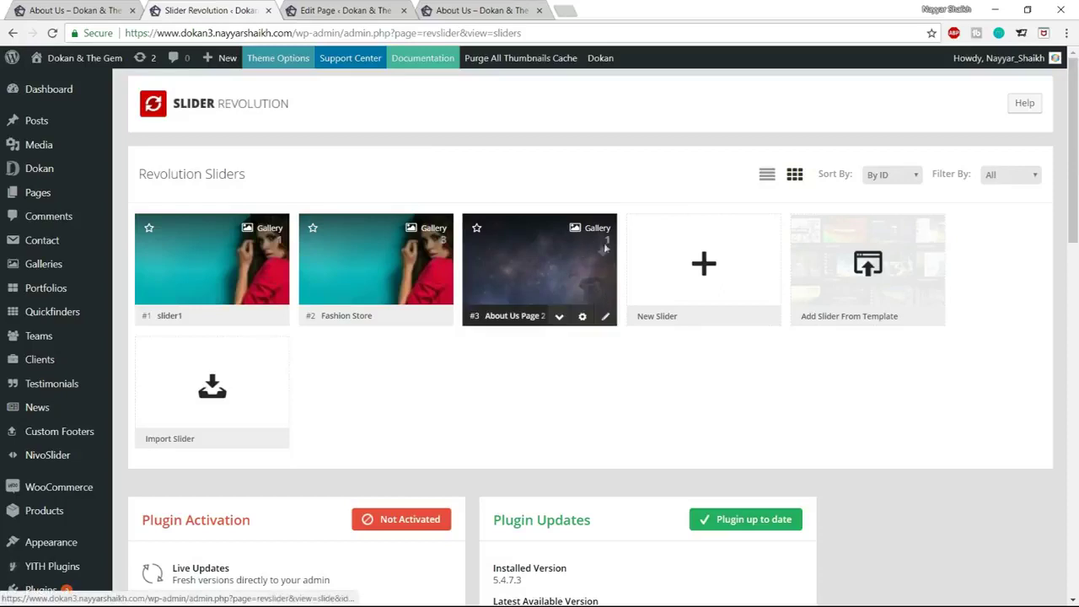
Open About Us Page 2 in the slide editor and replace the THEGEM headline word with BLOGGDUDE
left_click(606, 317)
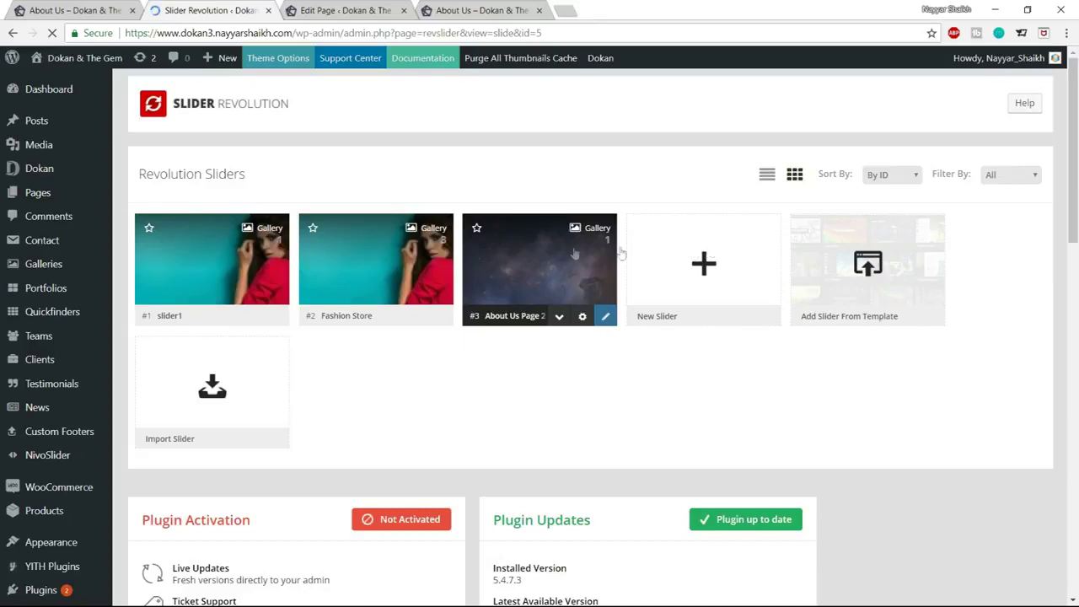
scroll(644, 297, "down", 2)
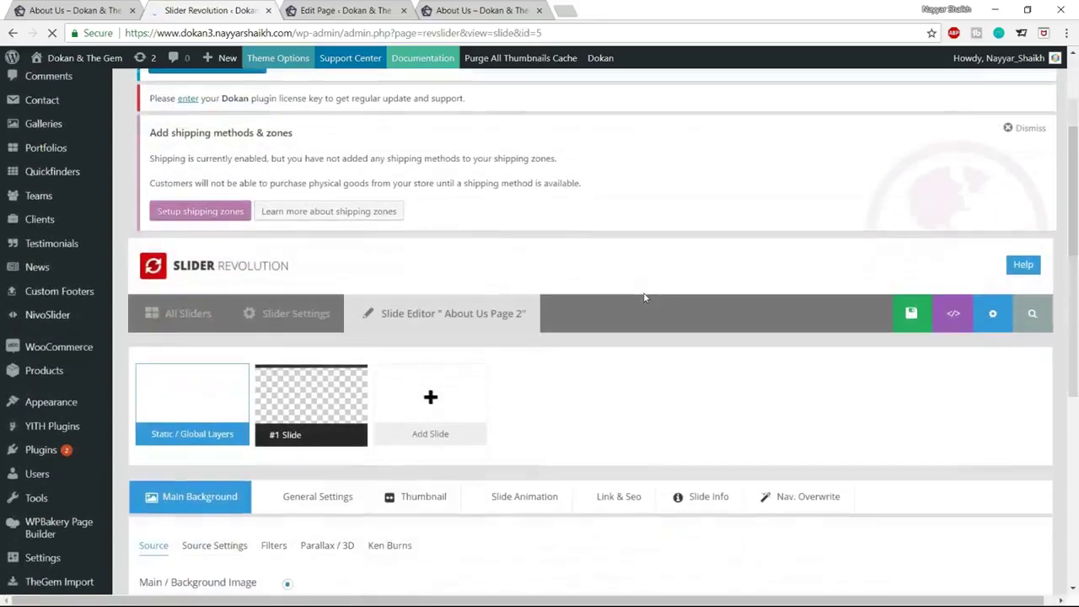
scroll(644, 297, "down", 10)
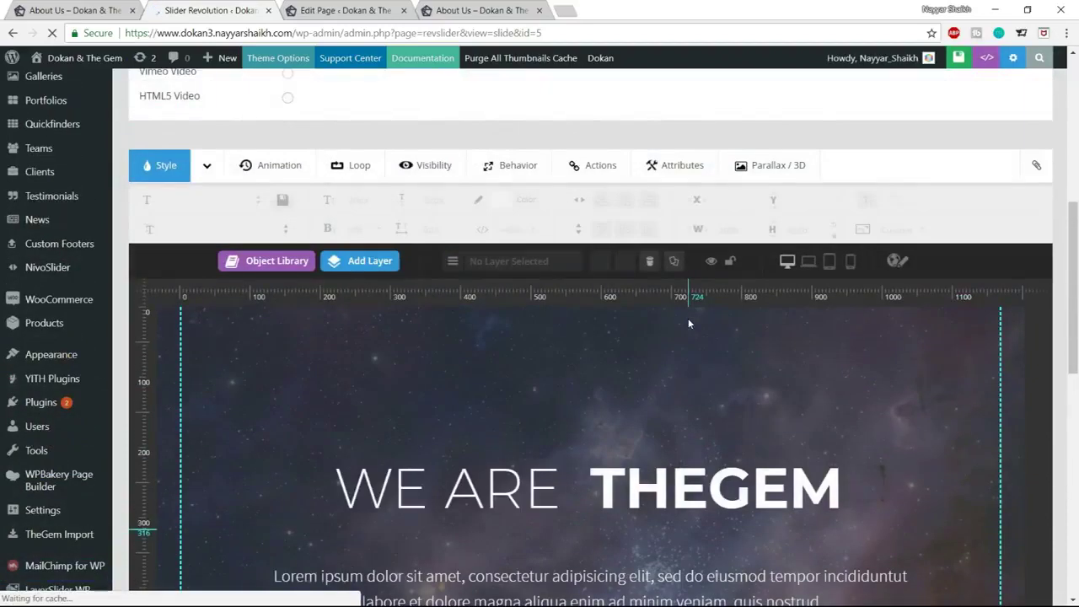
scroll(688, 323, "down", 3)
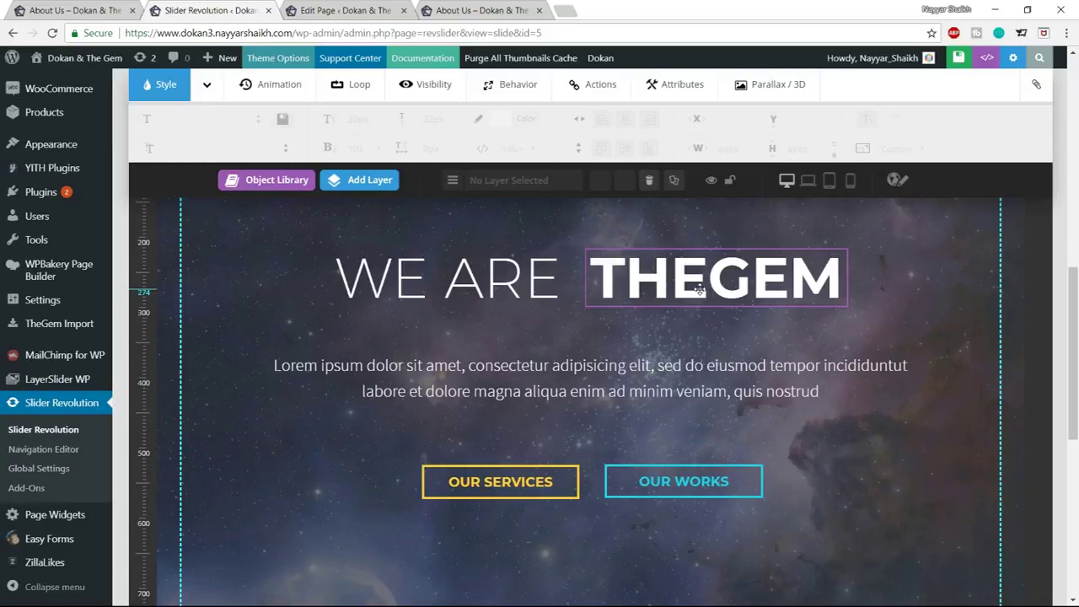
double_click(700, 290)
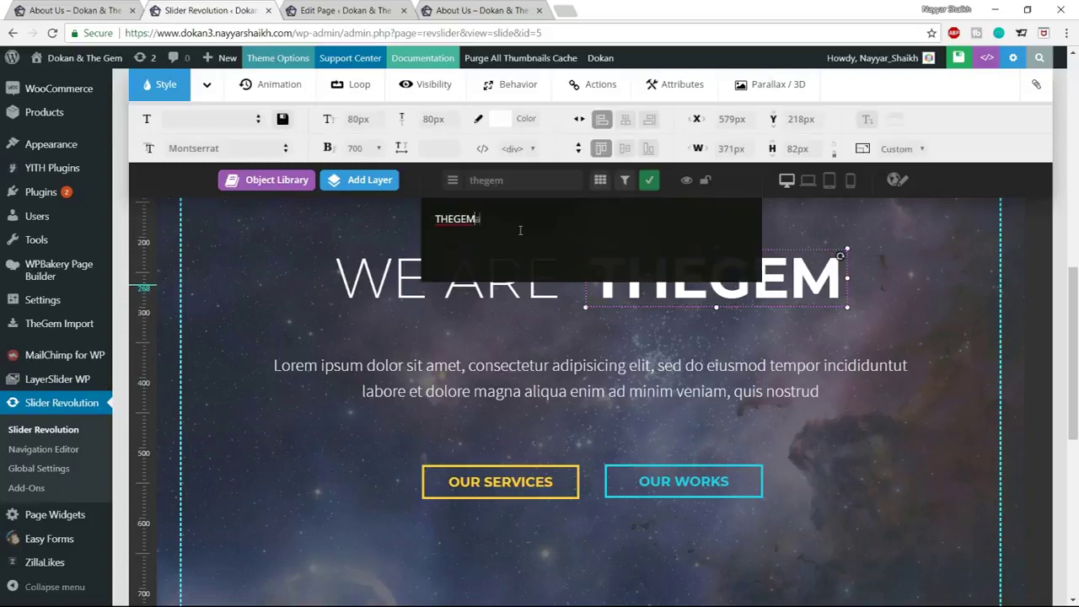
key("ctrl+a")
type("BL")
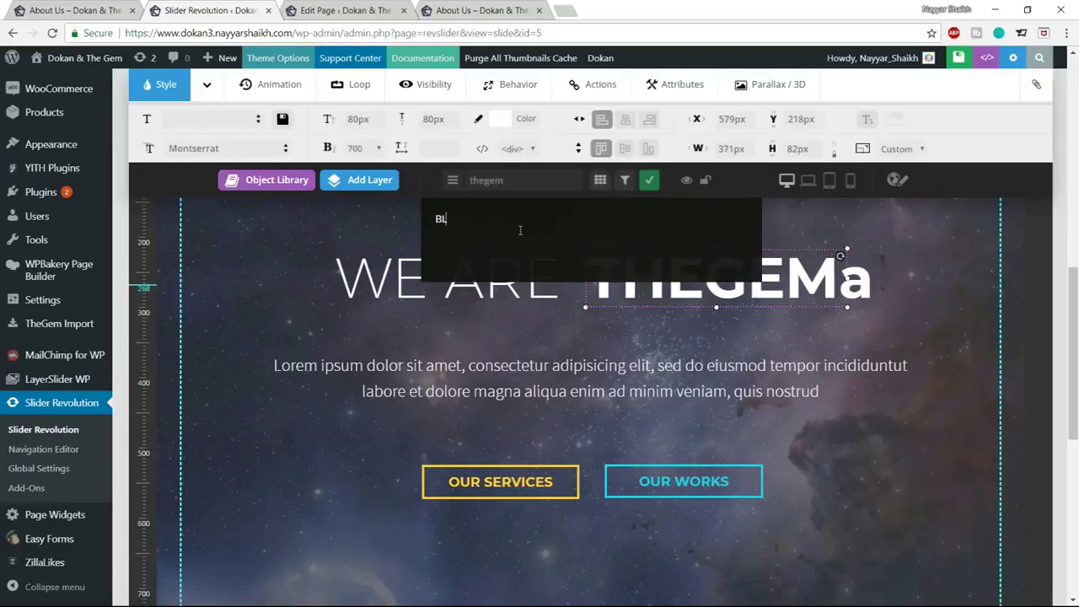
type("OGGDUDE")
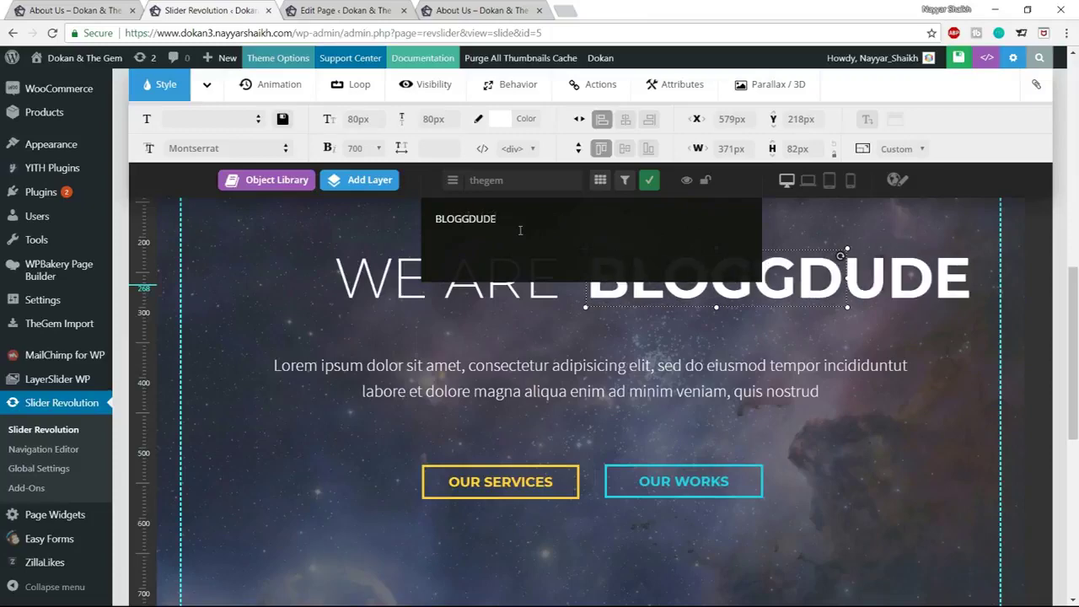
left_click(649, 179)
Change the headline word to DUDE so it reads WE ARE DUDES
scroll(756, 380, "up", 1)
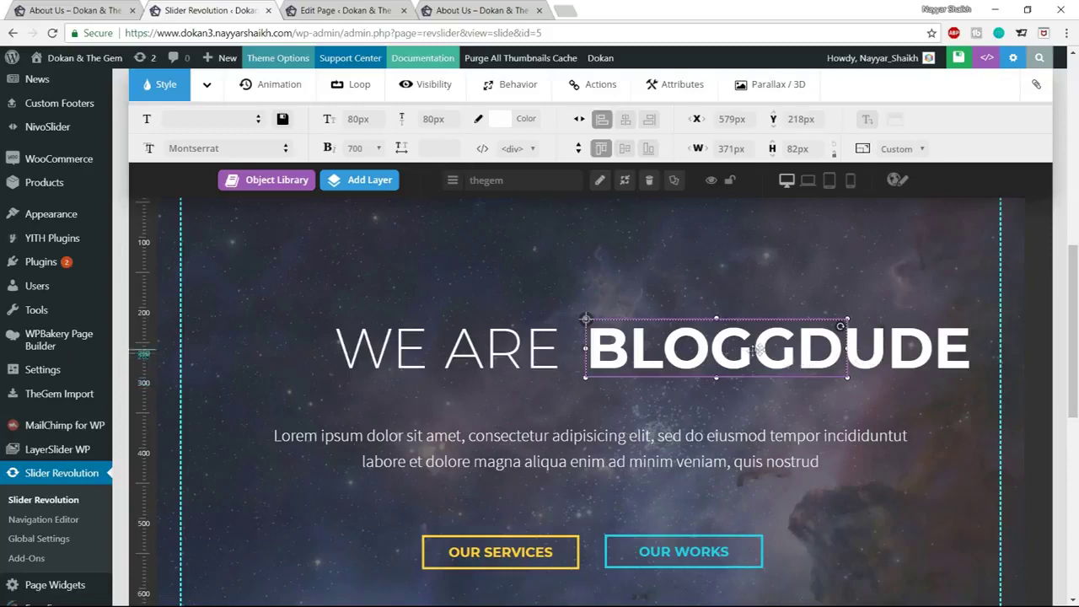
double_click(700, 350)
key("ctrl+a")
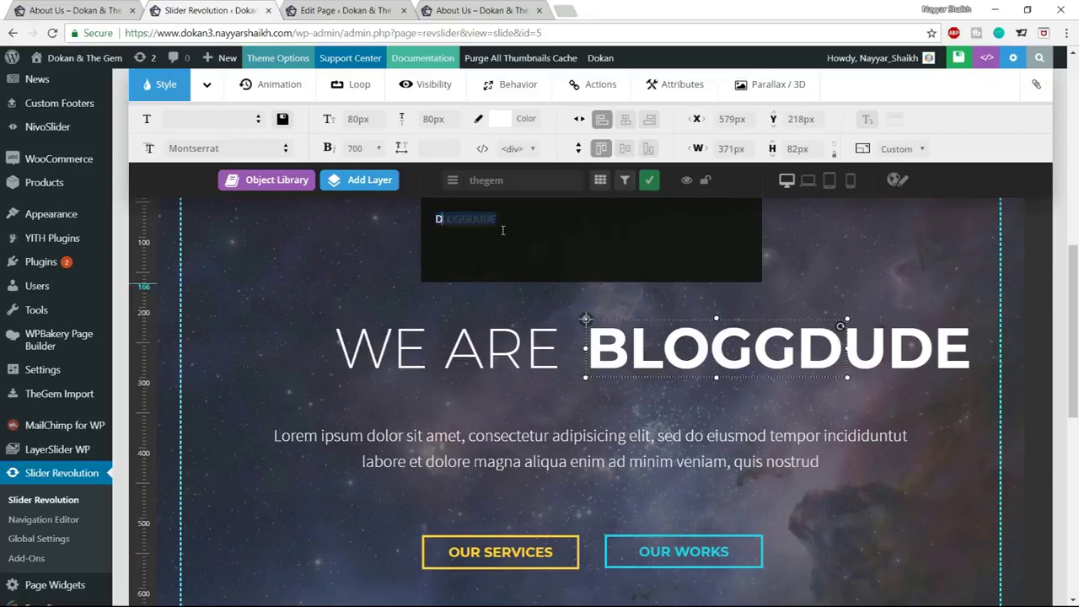
type("DUDES")
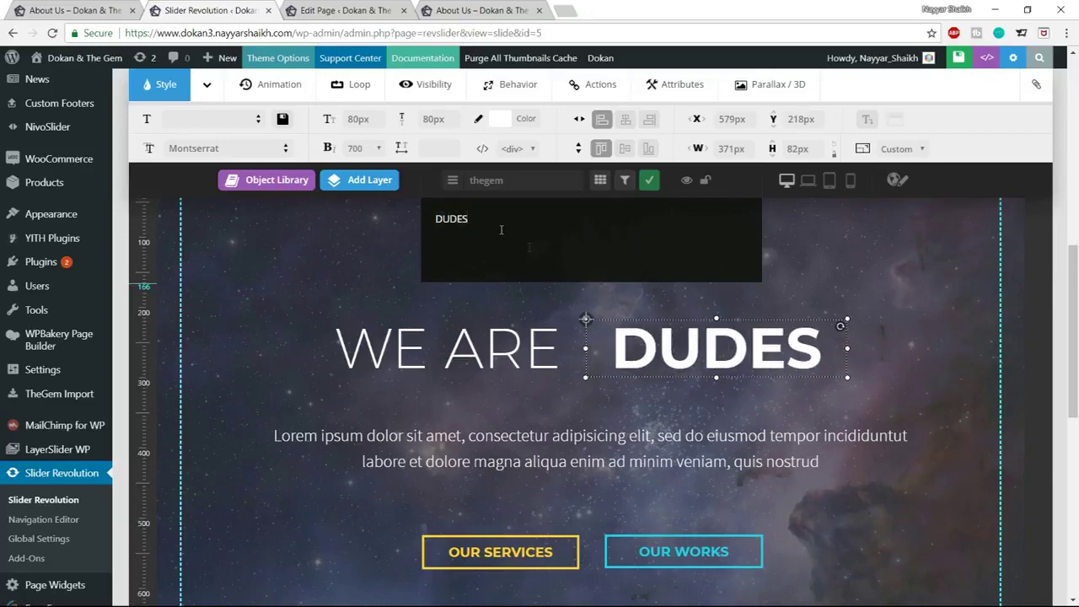
left_click(649, 179)
scroll(621, 393, "down", 1)
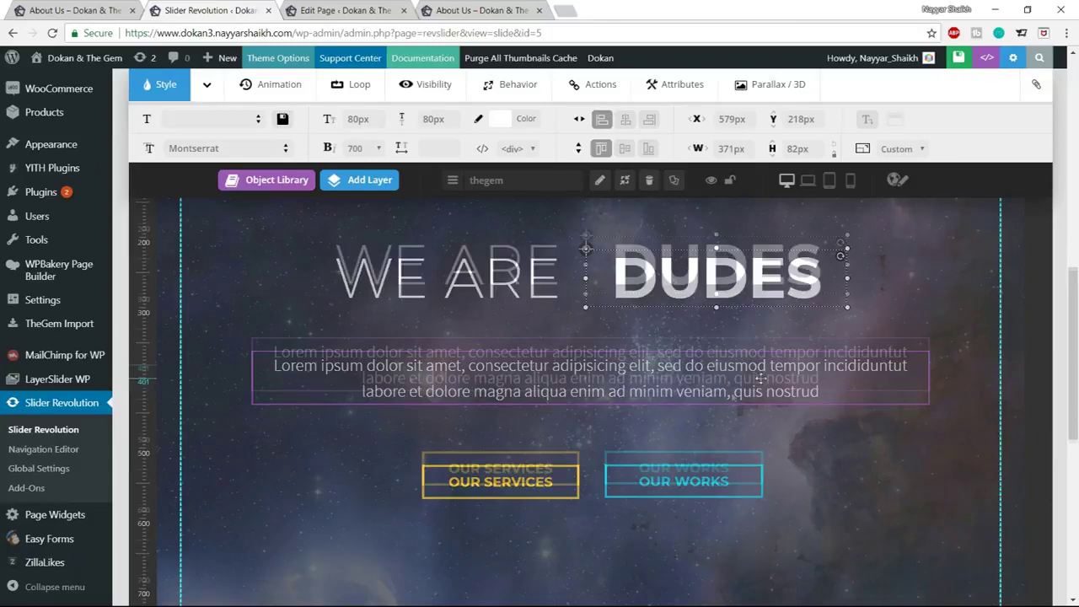
scroll(426, 482, "down", 1)
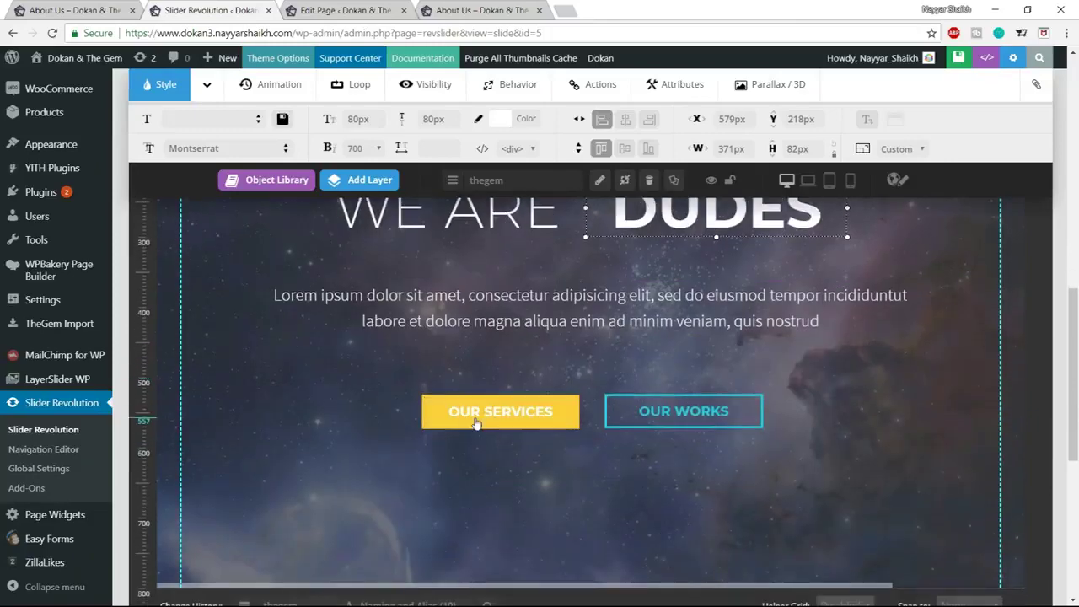
Select the OUR SERVICES button layer and show its click actions
left_click(477, 422)
scroll(590, 422, "down", 4)
scroll(632, 422, "up", 5)
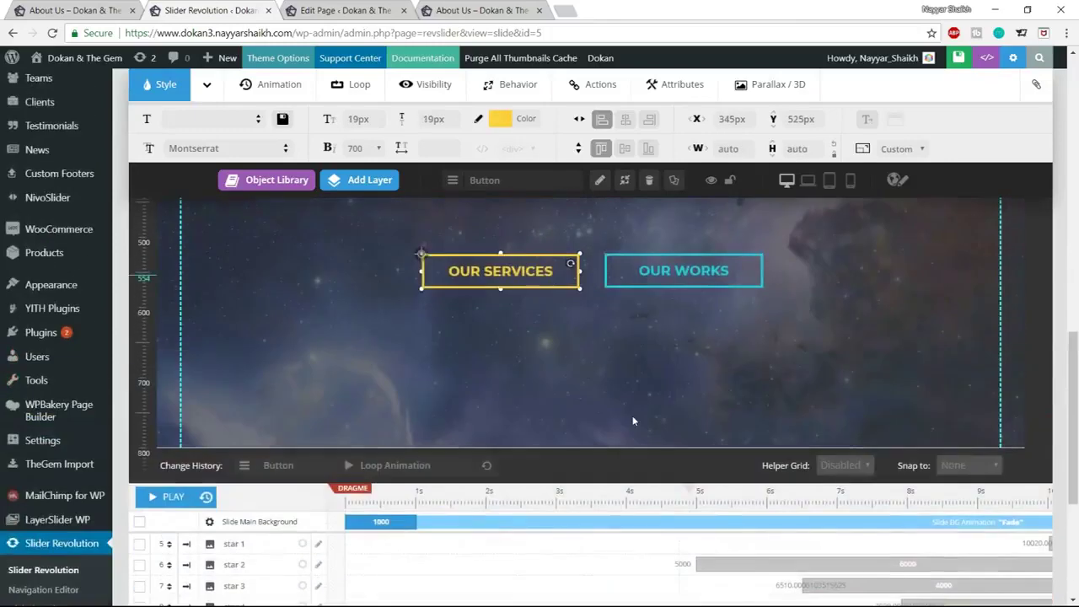
scroll(549, 406, "down", 4)
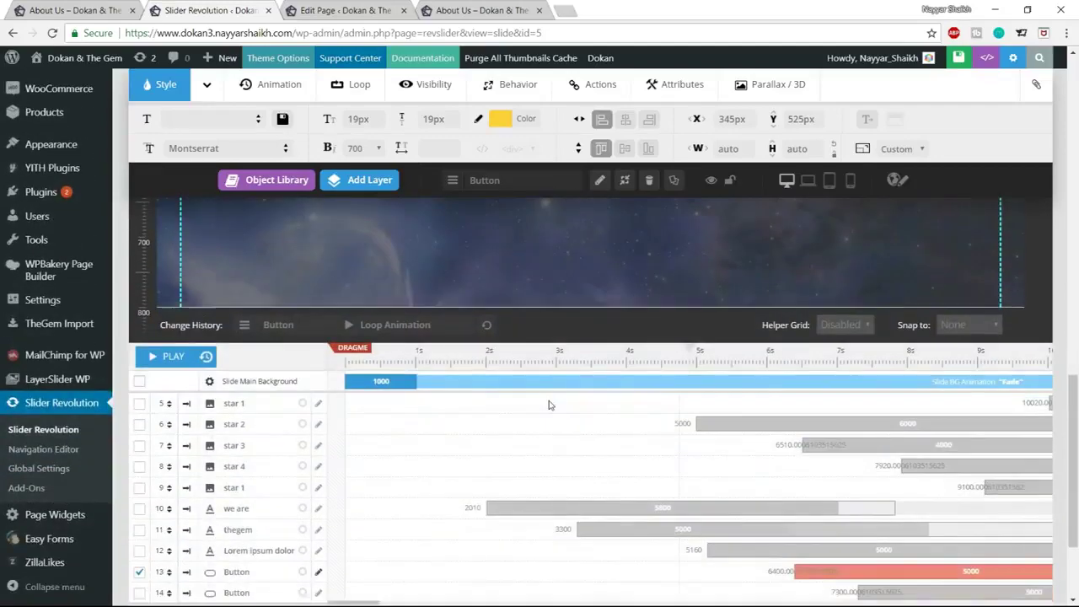
scroll(549, 406, "up", 3)
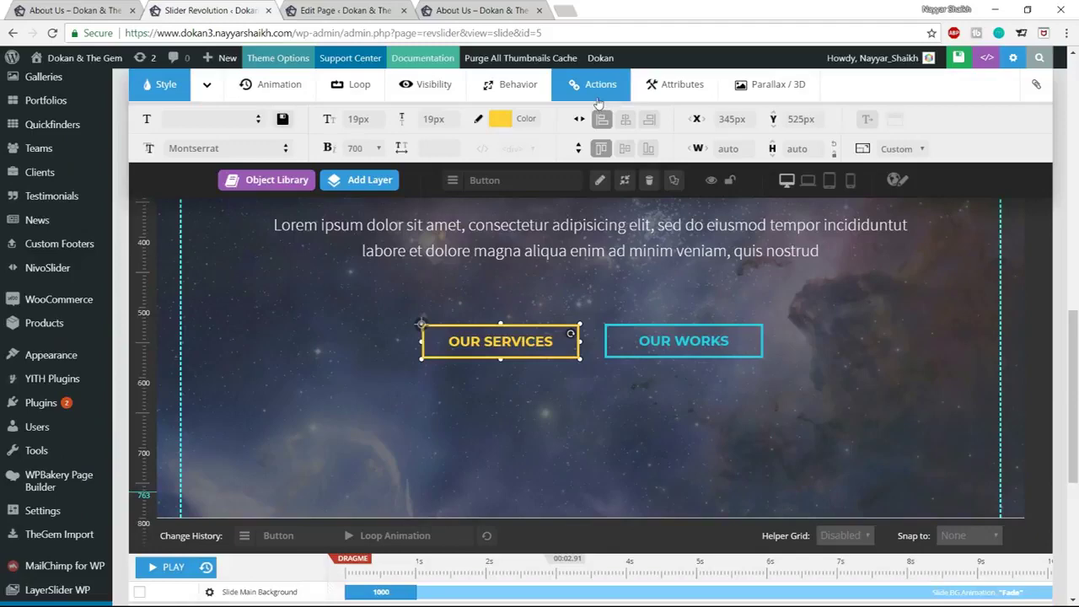
left_click(598, 96)
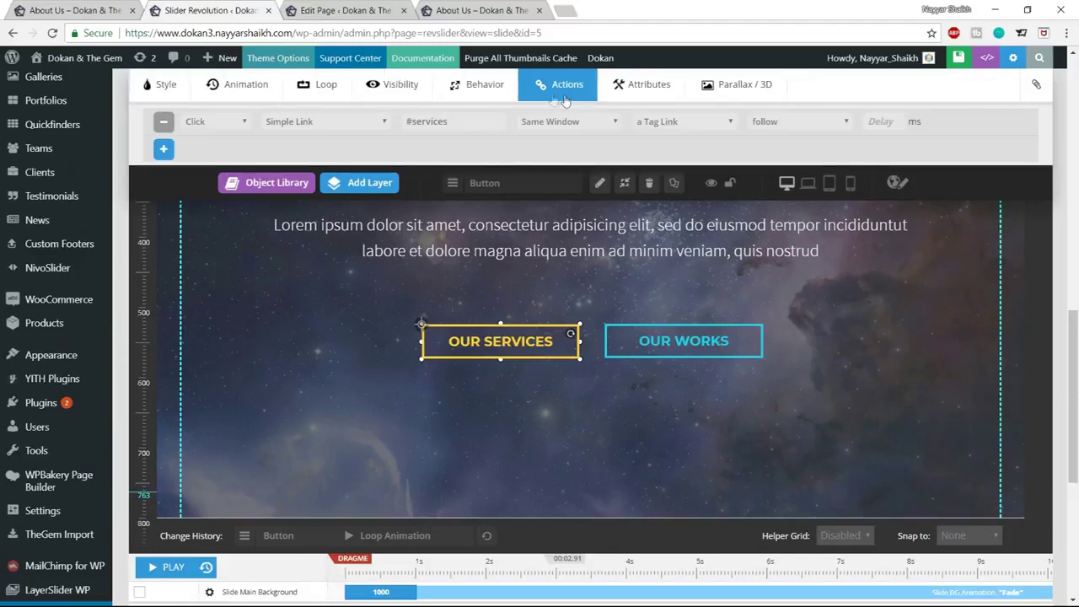
Review the Simple Link action type and select its #services link target
scroll(642, 141, "up", 2)
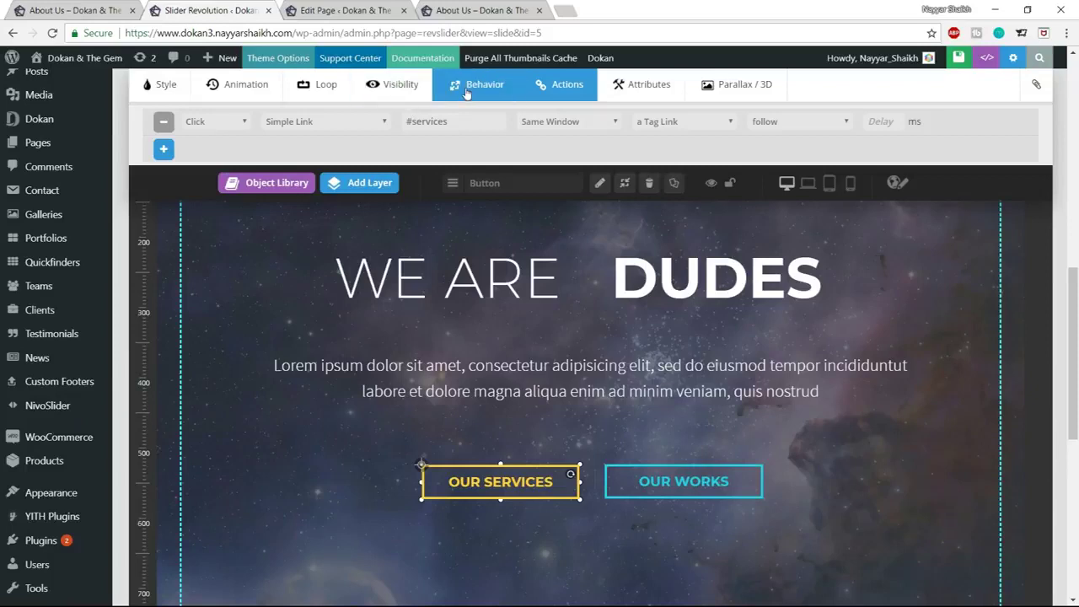
left_click(342, 126)
left_click(341, 126)
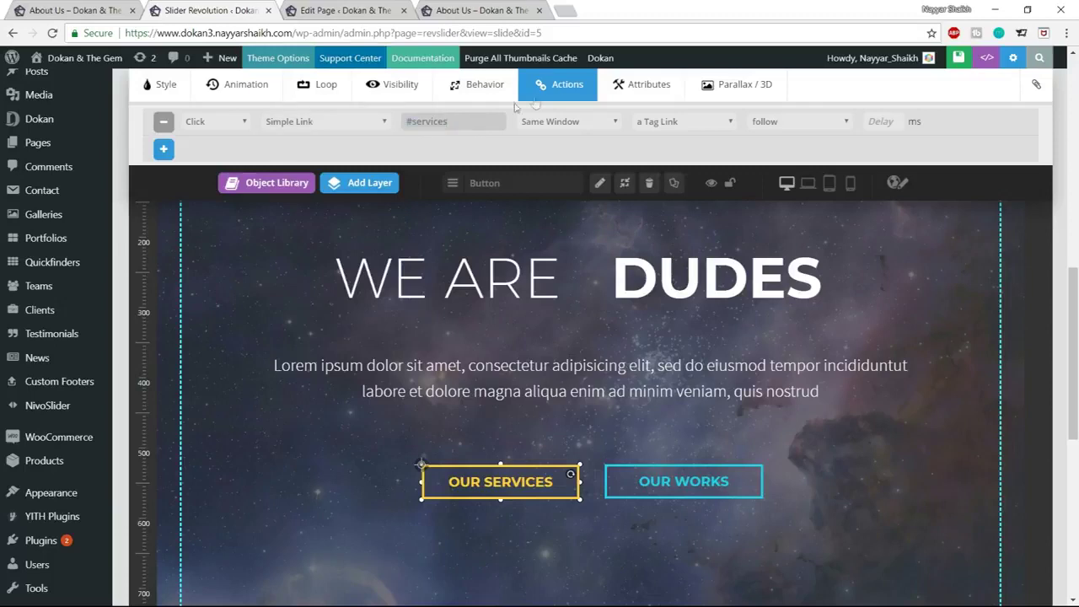
left_click(308, 127)
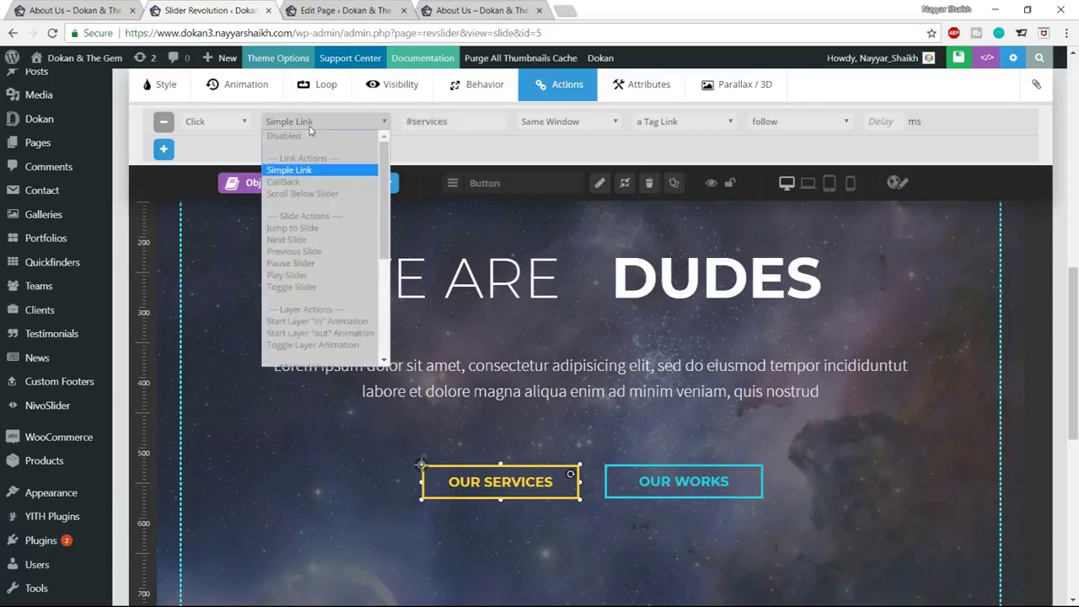
left_click_drag(468, 120, 403, 119)
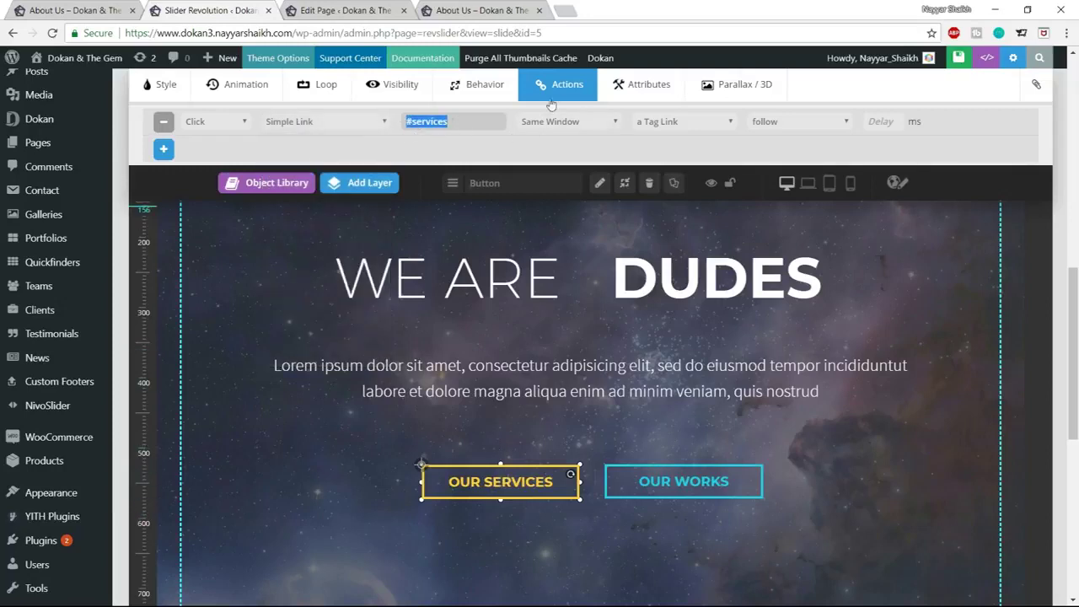
scroll(916, 345, "down", 7)
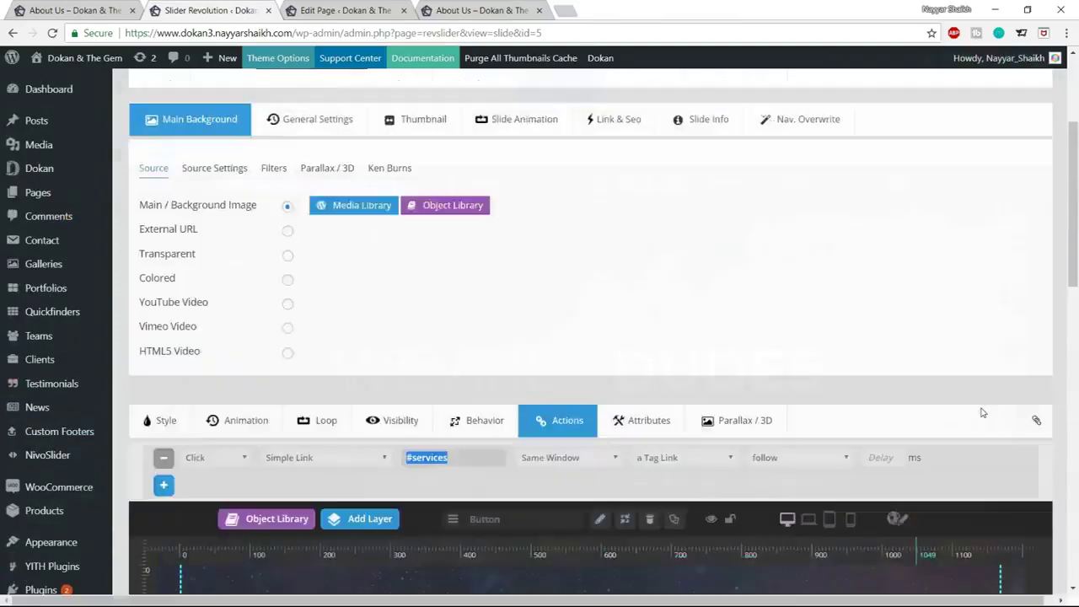
scroll(978, 404, "up", 5)
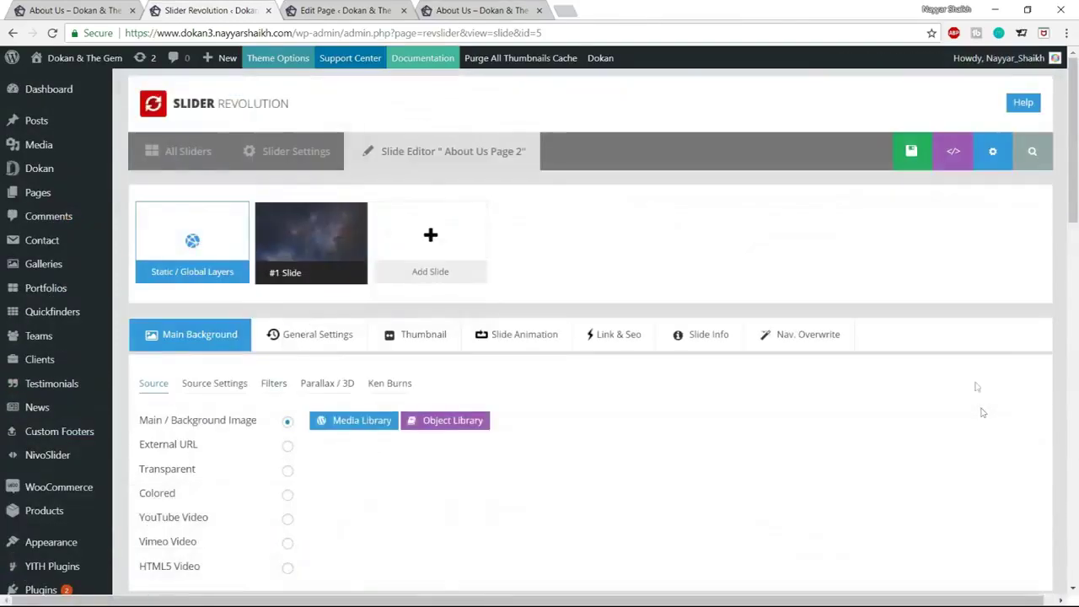
Save the edited slide and scroll to the About Us page's slideshow settings
left_click(904, 156)
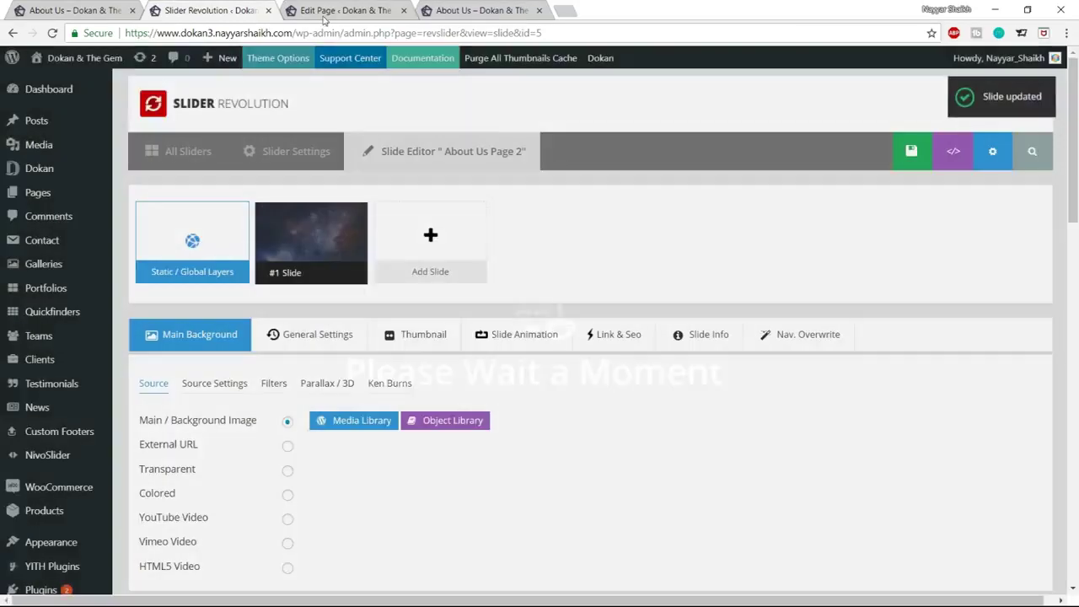
left_click(334, 10)
scroll(591, 337, "down", 4)
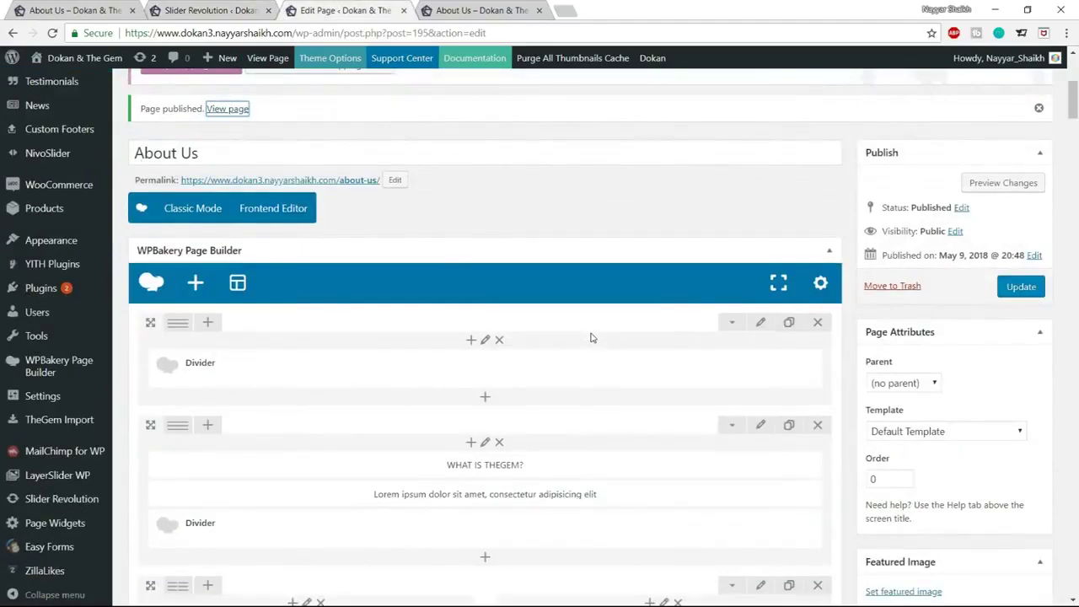
scroll(591, 337, "down", 10)
scroll(591, 337, "down", 15)
scroll(591, 337, "down", 10)
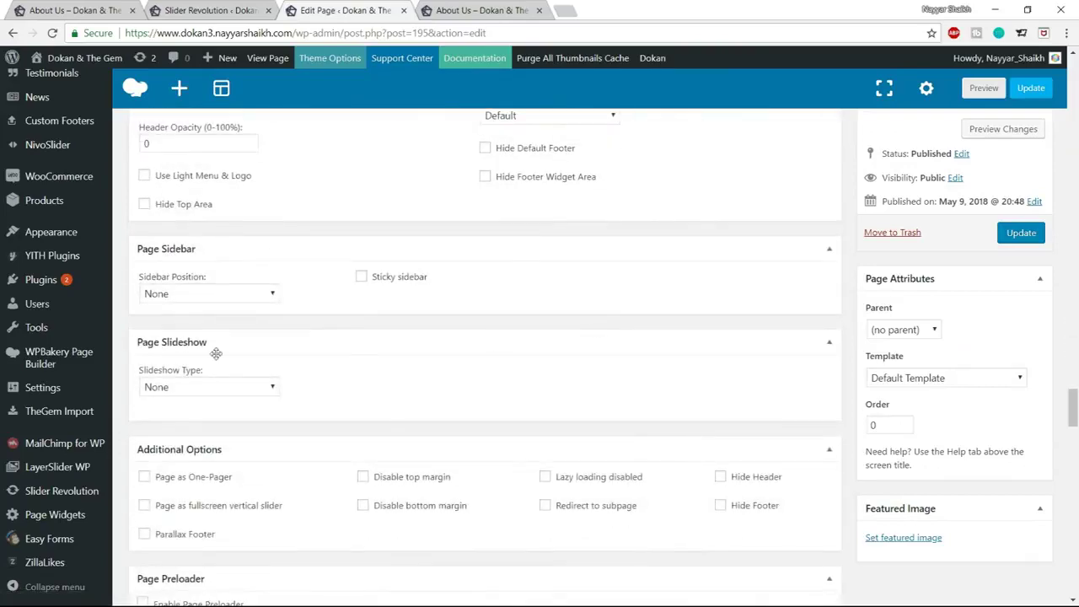
scroll(264, 393, "down", 2)
Try the Revolution Slider slideshow type, then reload the editor to refresh the slider list
left_click(224, 318)
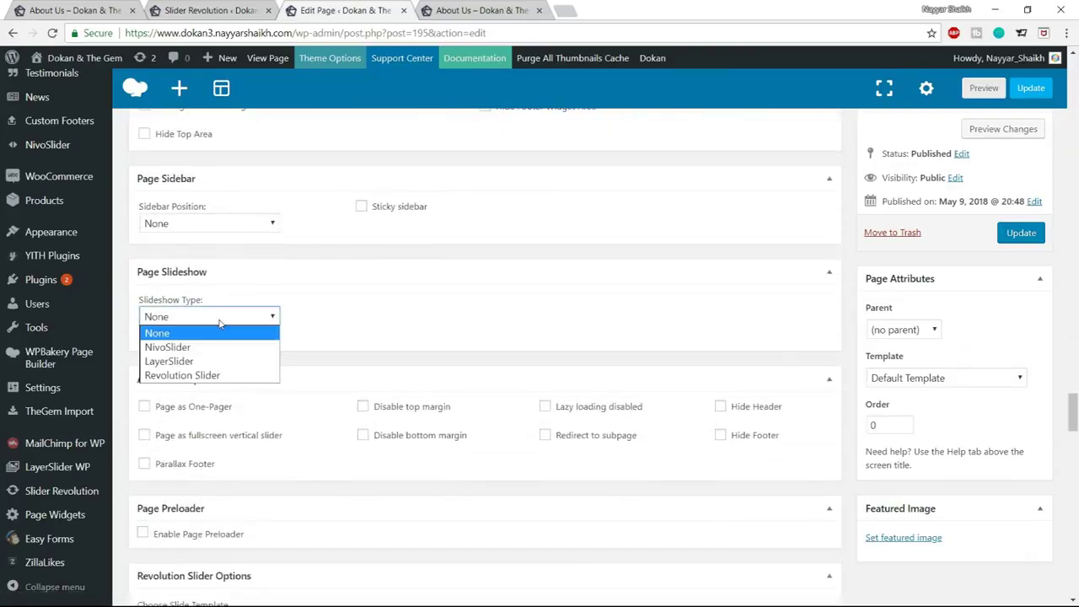
left_click(207, 376)
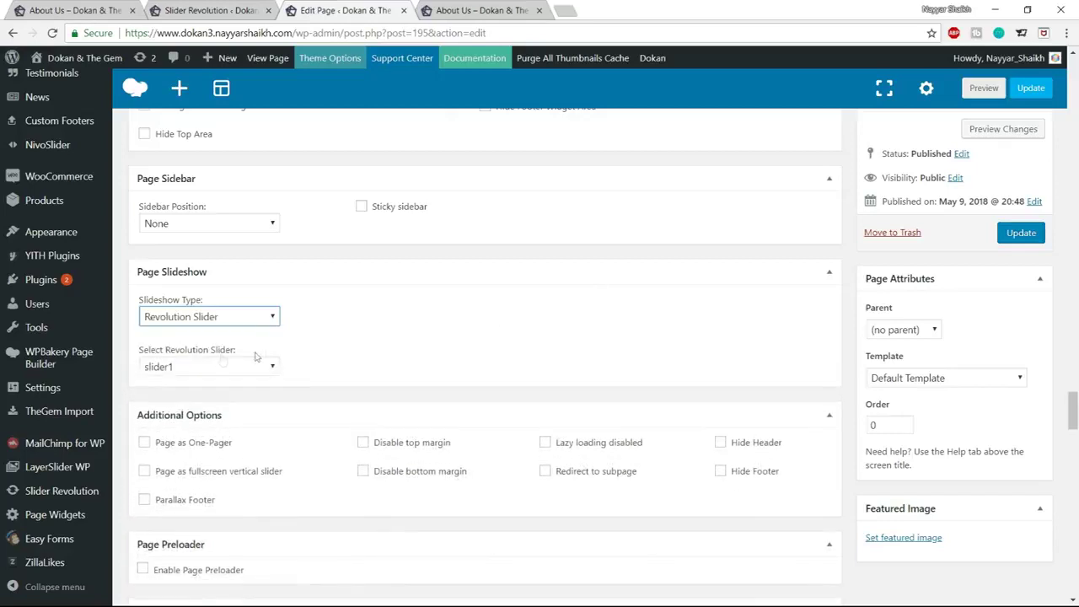
left_click(219, 364)
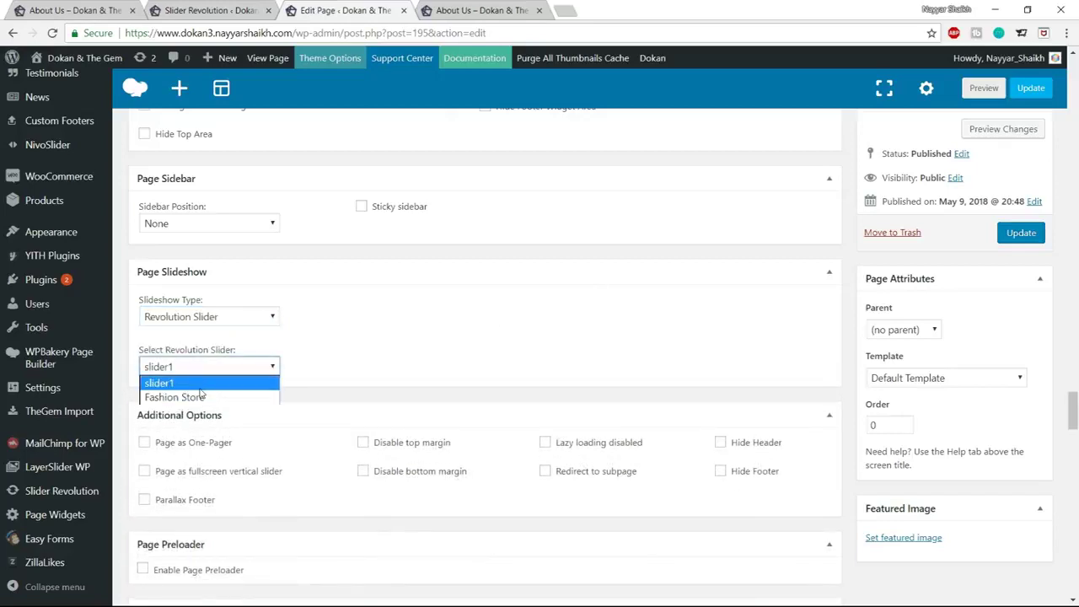
left_click(416, 215)
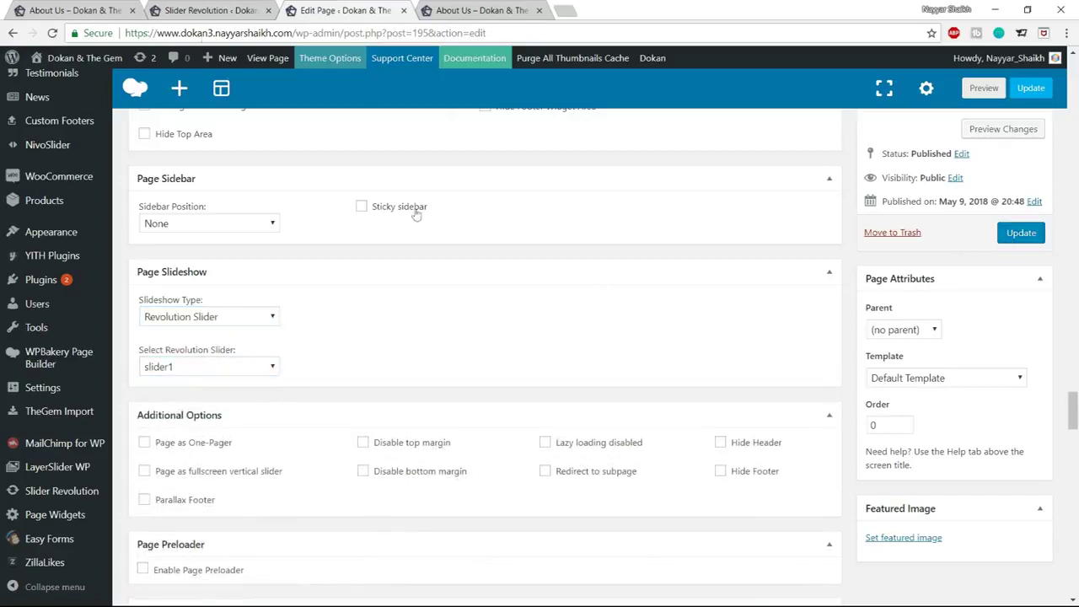
left_click(52, 33)
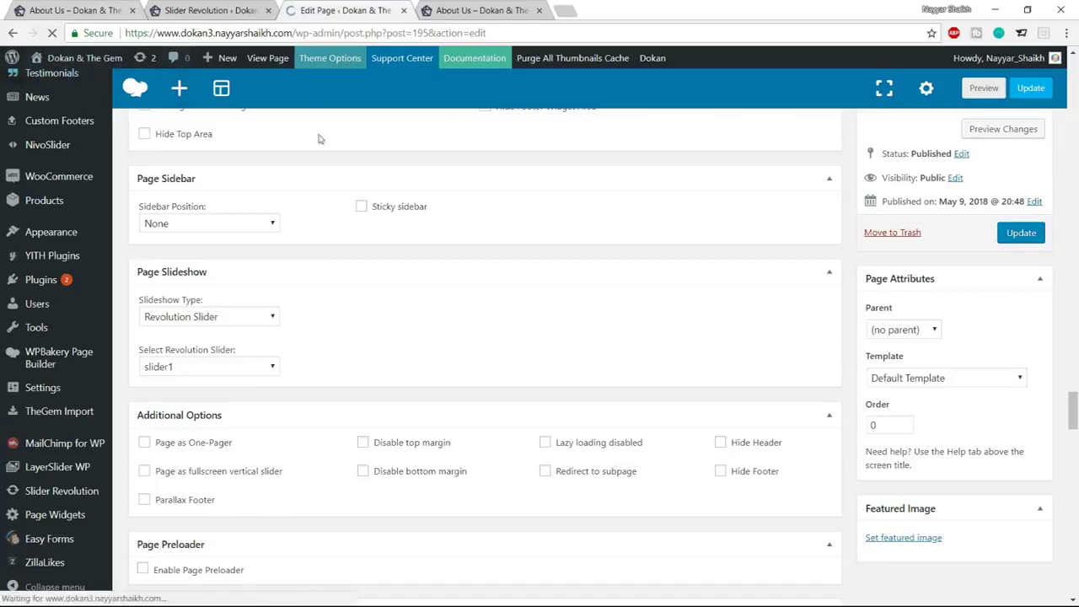
Set the page slideshow to Revolution Slider About Us Page 2 and update the page
left_click(167, 278)
left_click(193, 338)
left_click(204, 329)
left_click(212, 374)
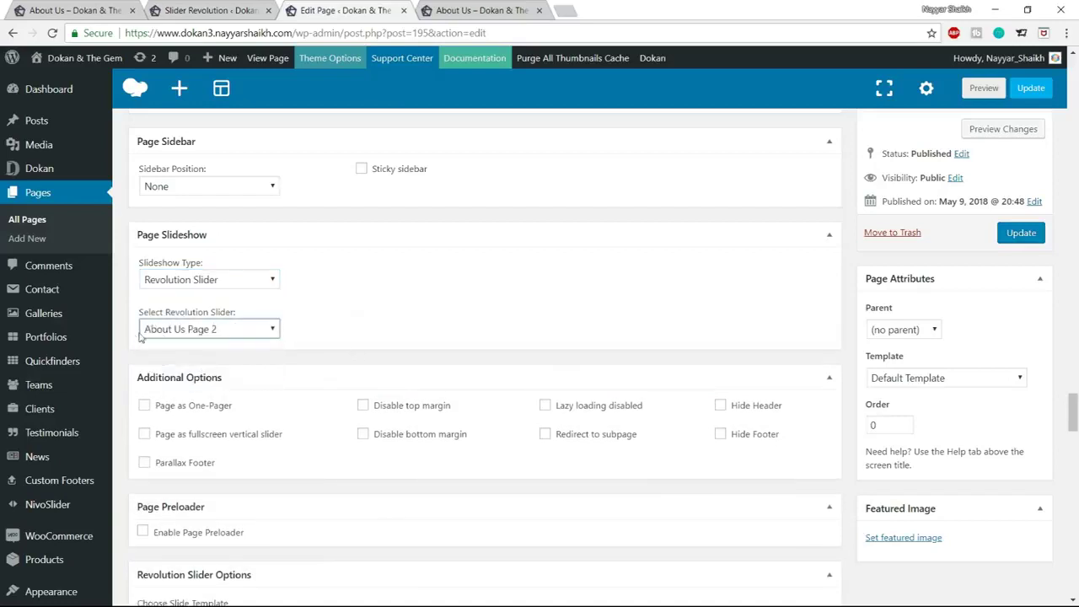
left_click(1025, 234)
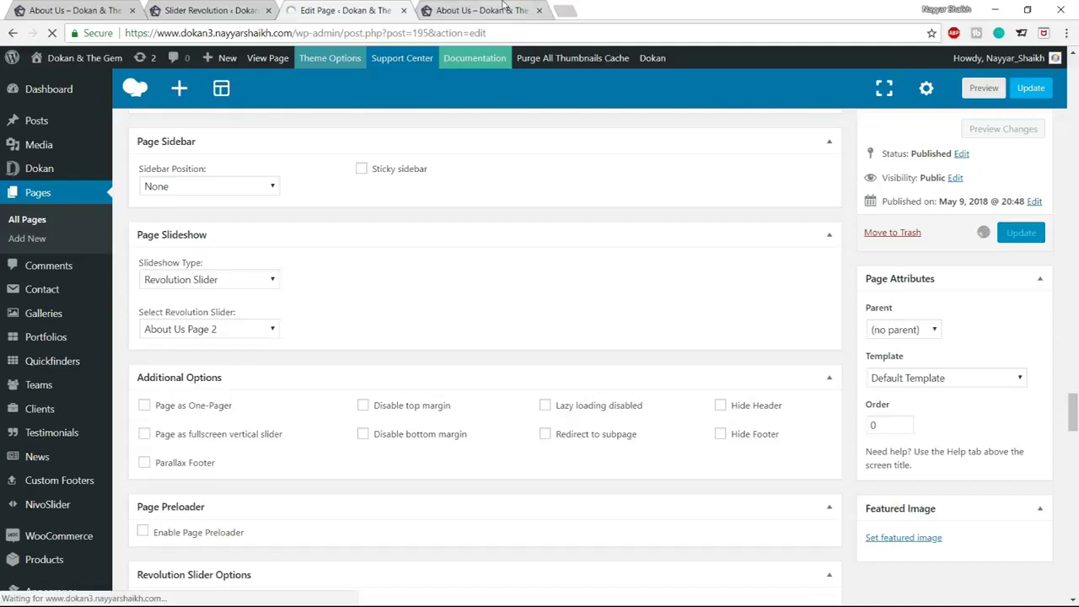
left_click(503, 9)
Reload the live About Us page and check the ABOUT US title banner below the new slider
left_click(52, 34)
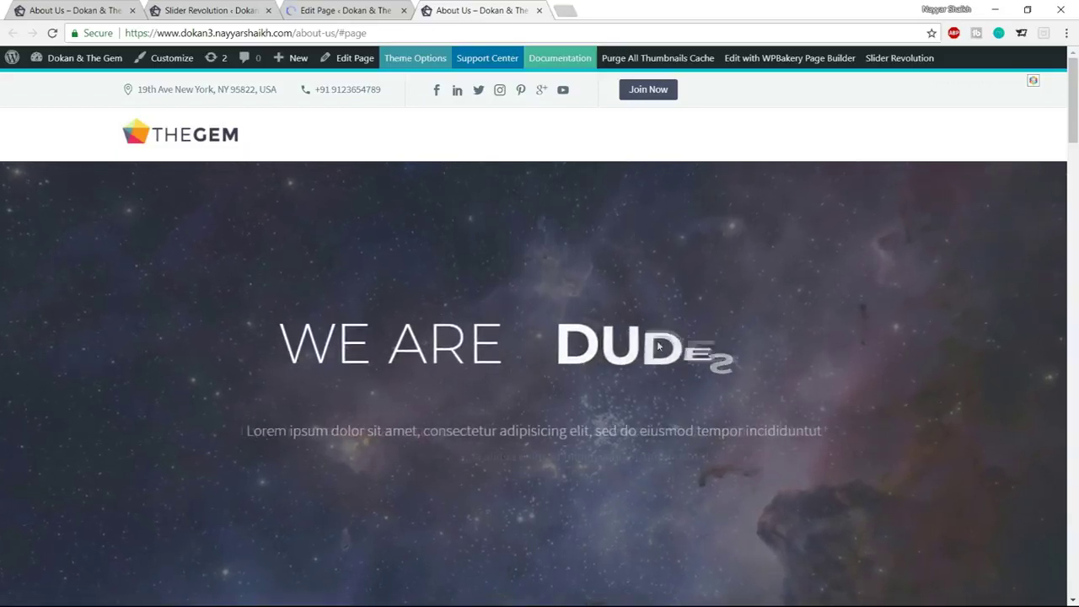
scroll(713, 378, "down", 5)
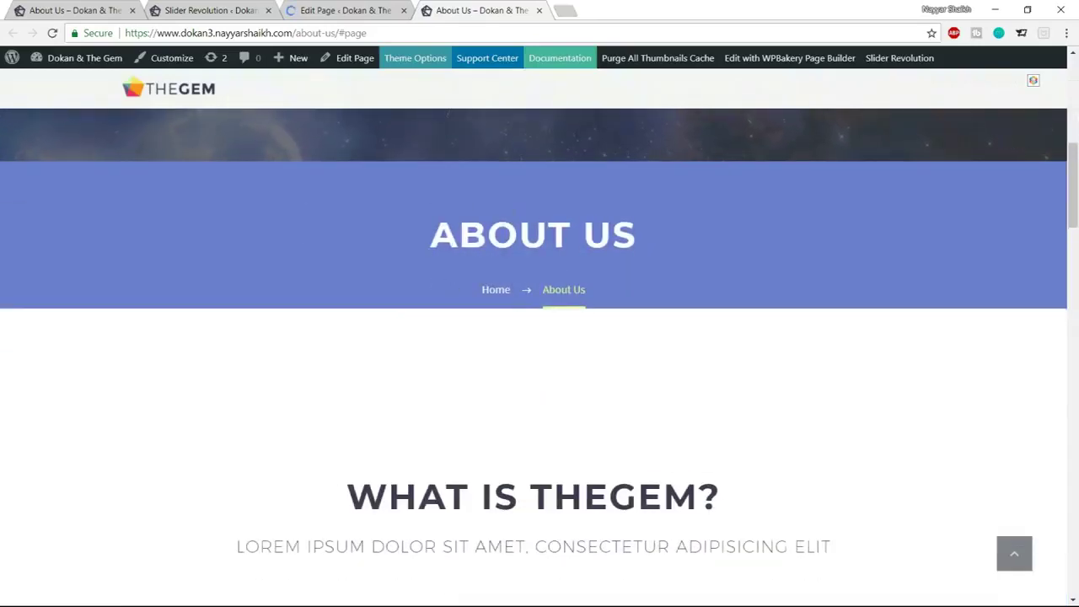
left_click_drag(435, 234, 661, 302)
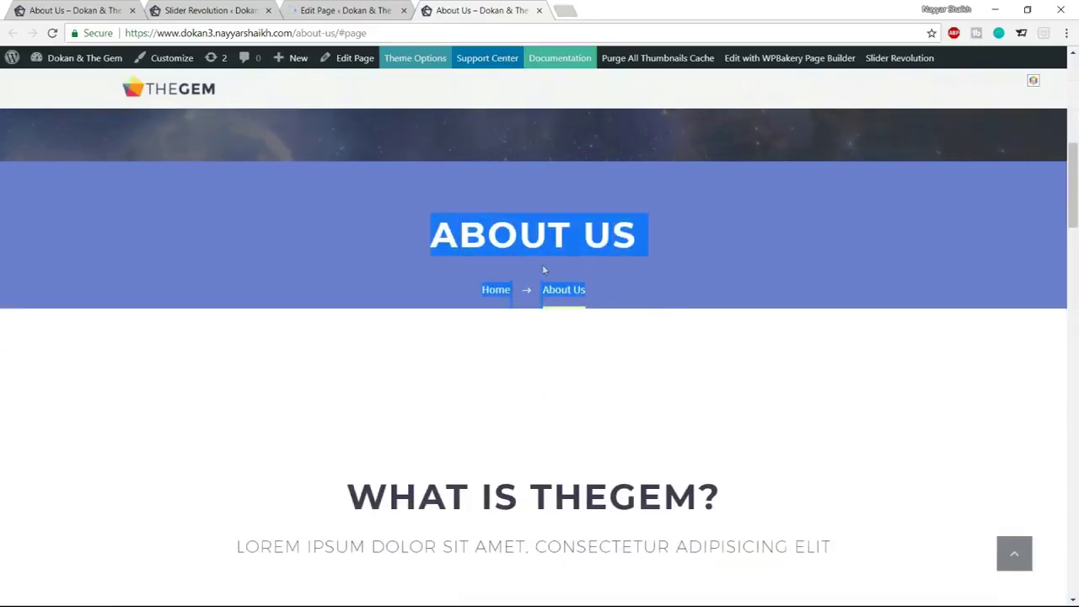
left_click(423, 222)
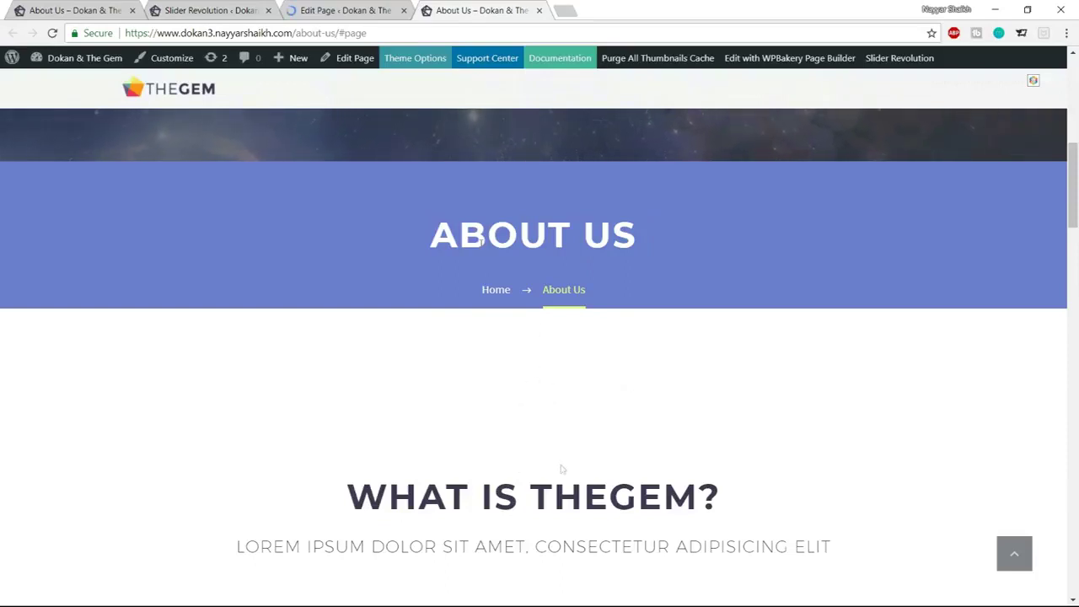
left_click_drag(438, 229, 655, 281)
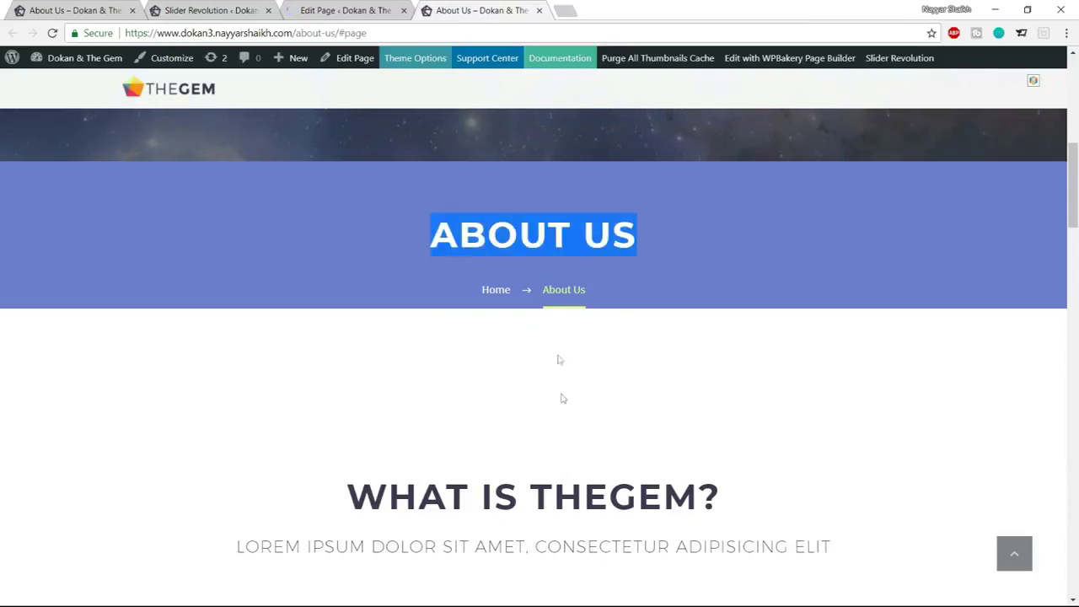
left_click(365, 10)
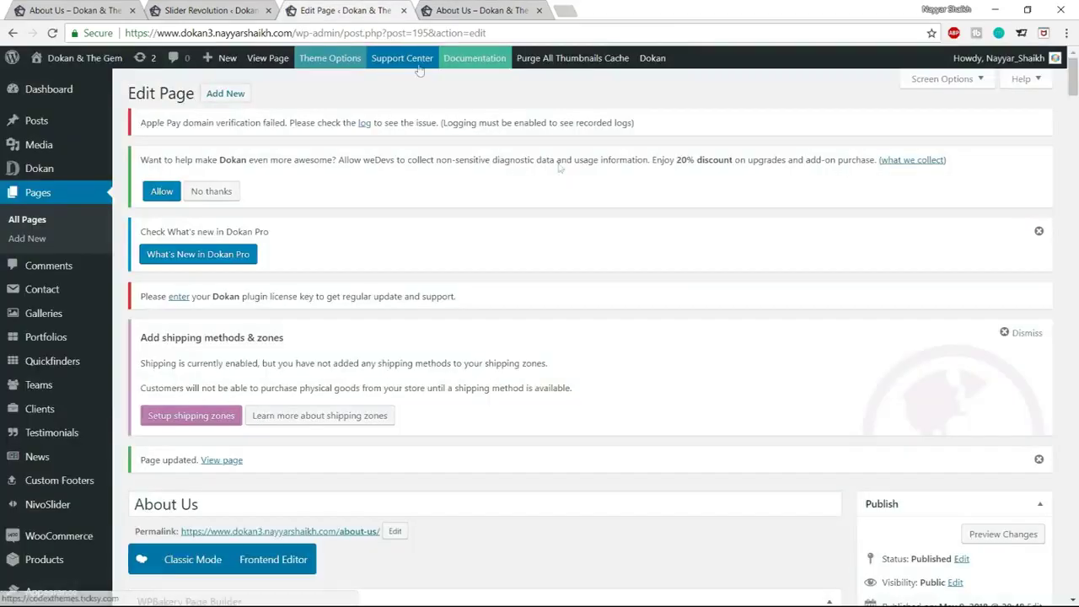
Disable the About Us page title and its top and bottom margins, then update the page
scroll(1073, 81, "down", 1)
left_click_drag(1073, 80, 1071, 340)
scroll(542, 349, "up", 6)
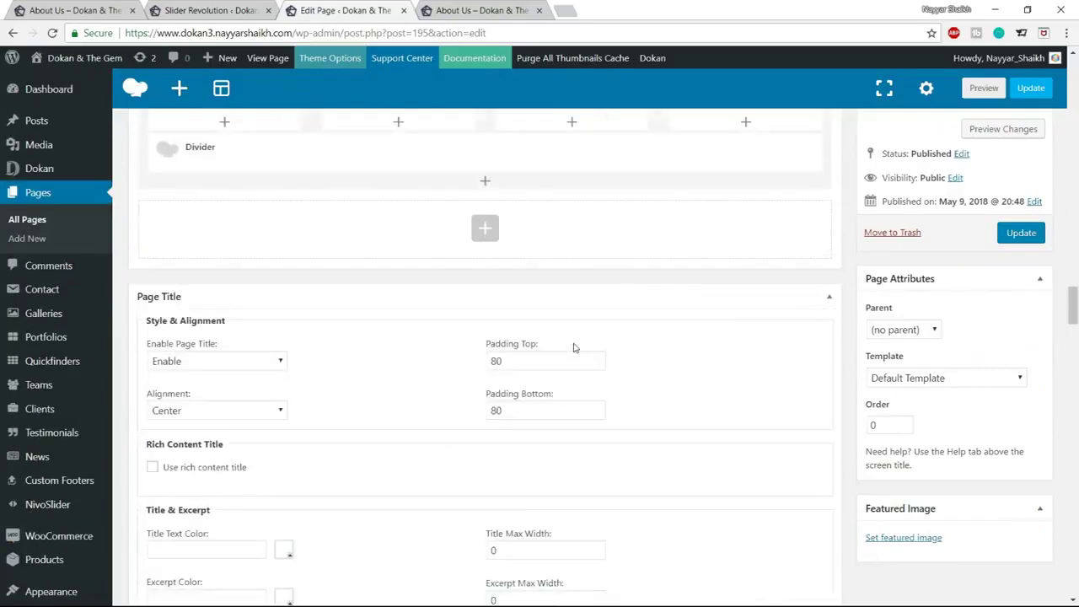
scroll(228, 368, "down", 1)
left_click(182, 295)
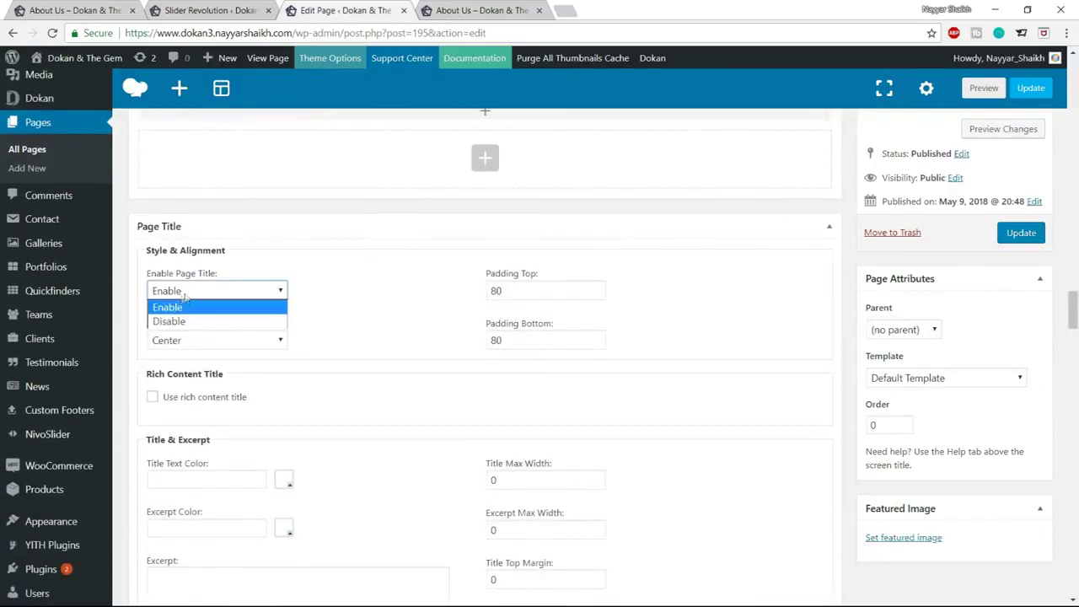
left_click(169, 321)
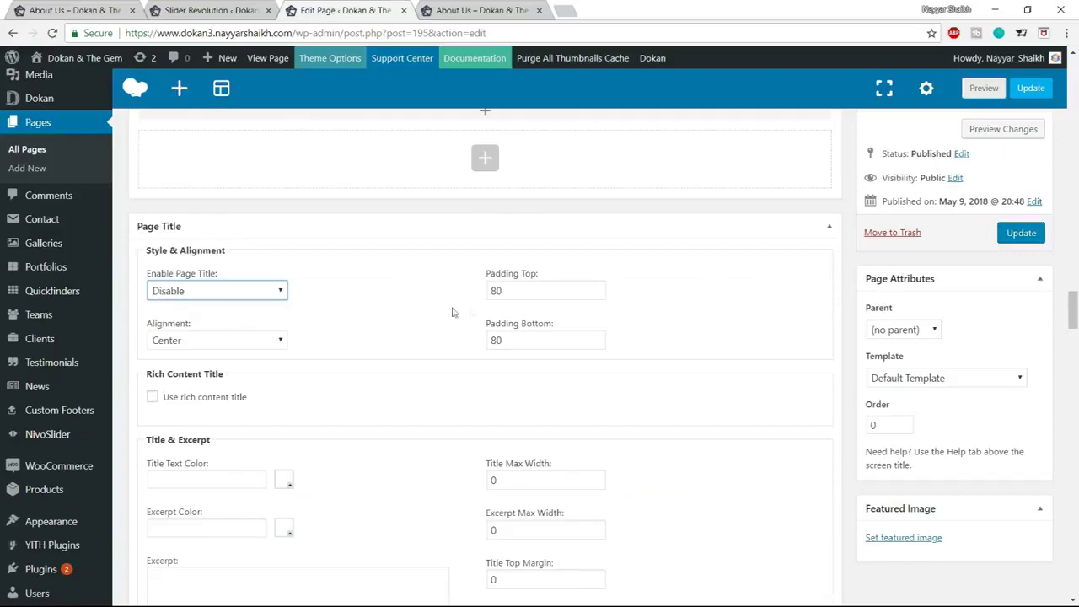
scroll(187, 447, "down", 3)
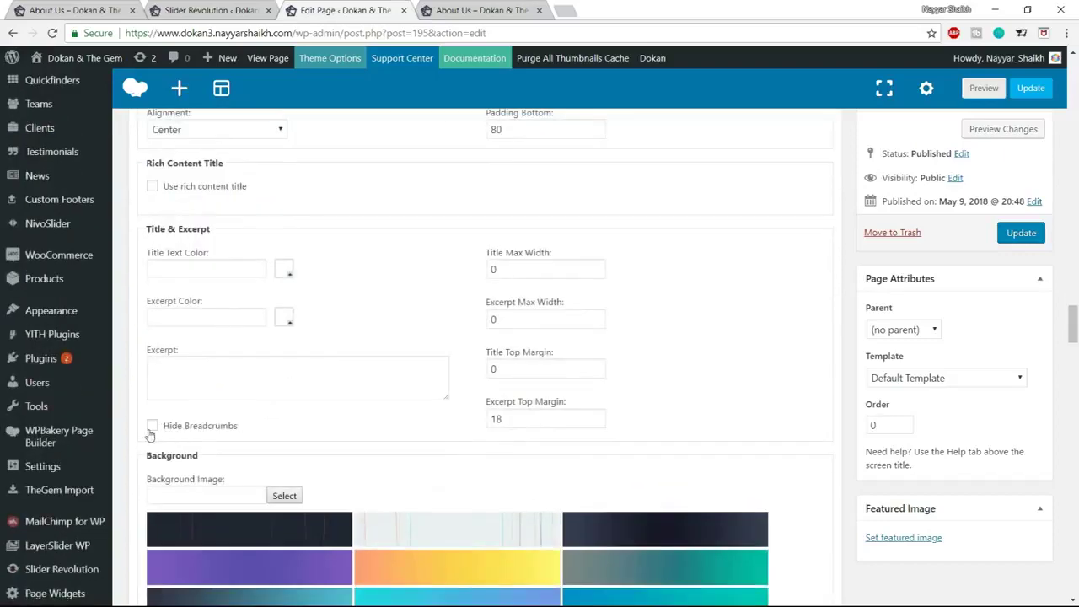
scroll(462, 398, "down", 7)
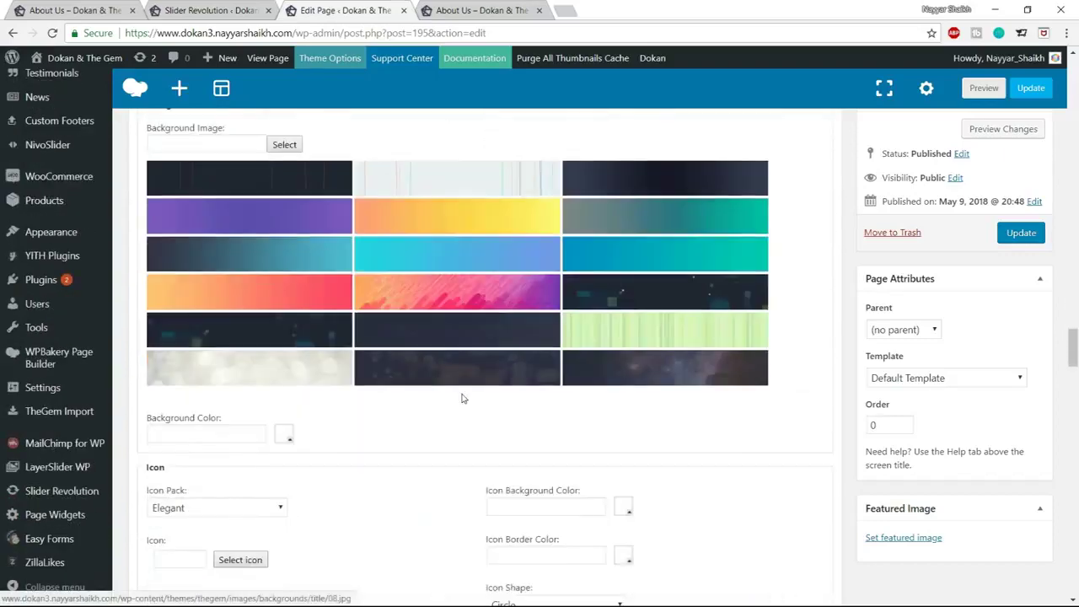
scroll(462, 398, "down", 14)
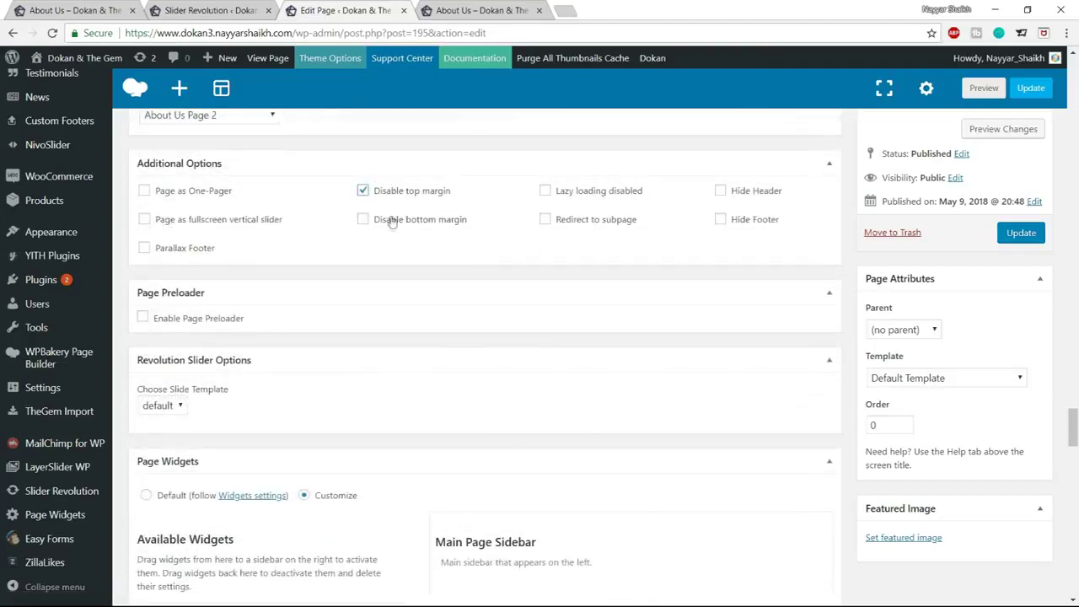
left_click(1021, 233)
Reload the live About Us page and scroll through the updated layout
left_click(497, 8)
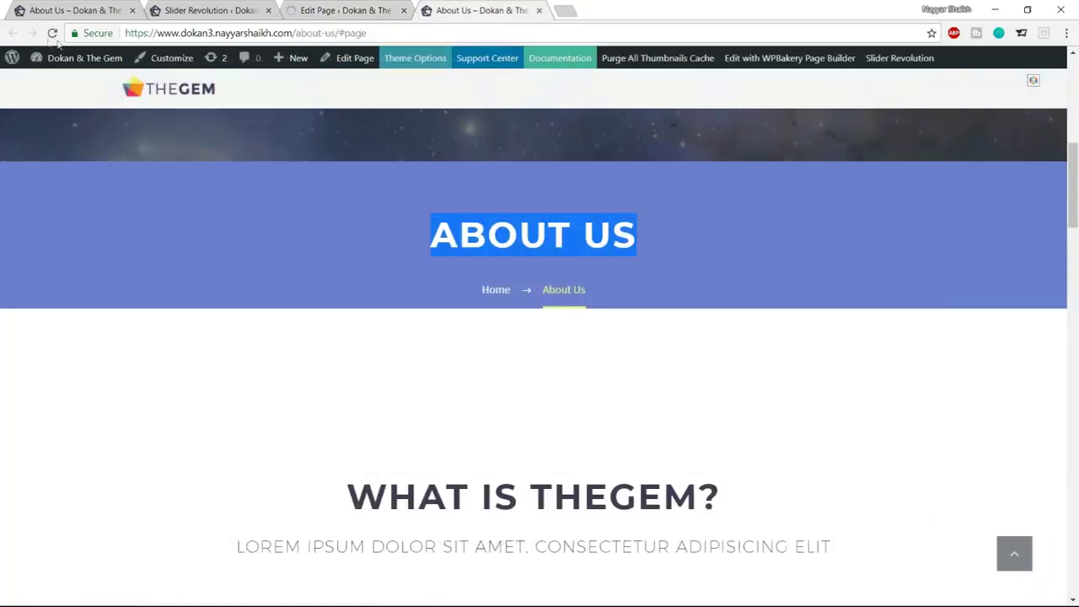
left_click(53, 35)
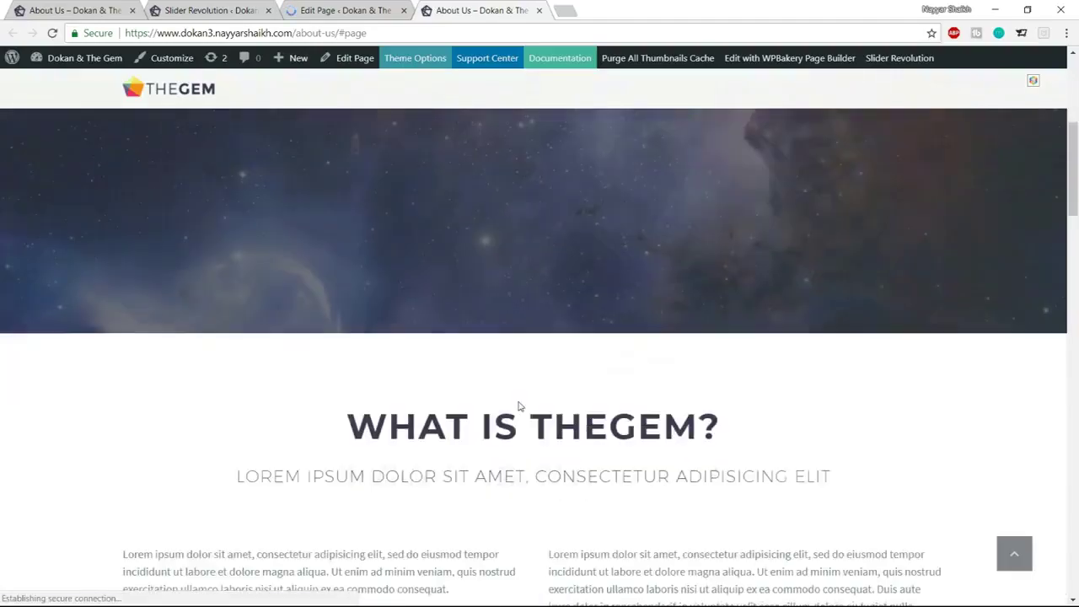
scroll(520, 406, "down", 6)
scroll(573, 344, "down", 7)
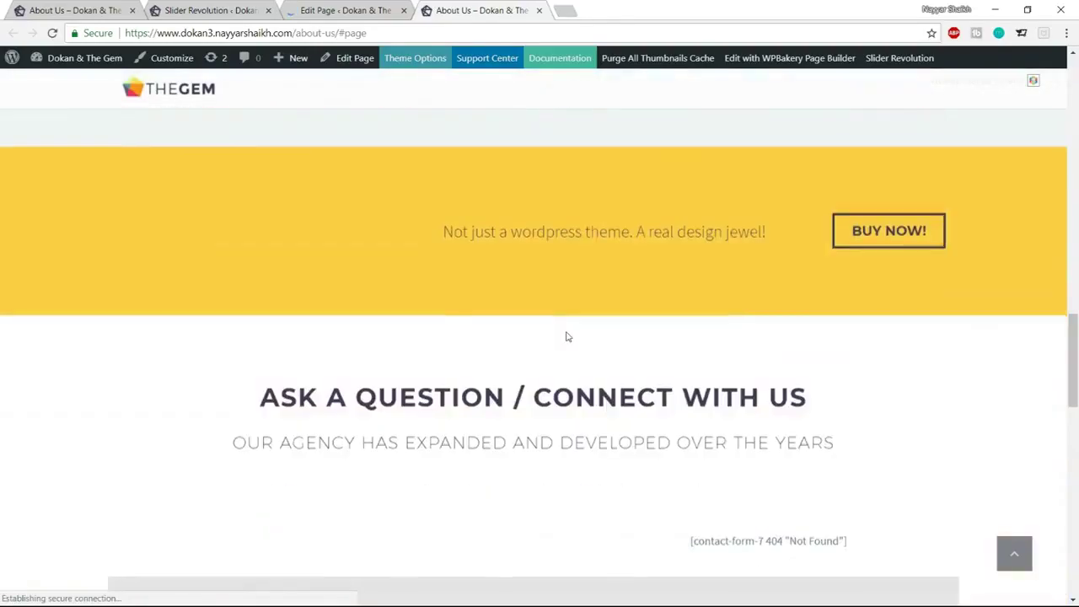
scroll(568, 337, "down", 12)
scroll(877, 433, "up", 18)
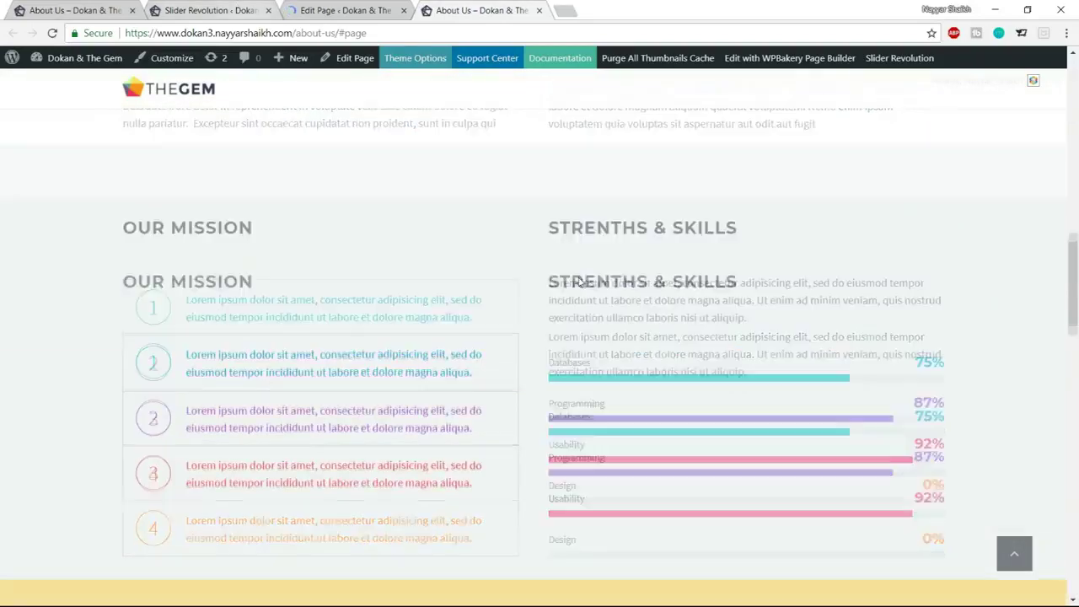
scroll(577, 284, "down", 6)
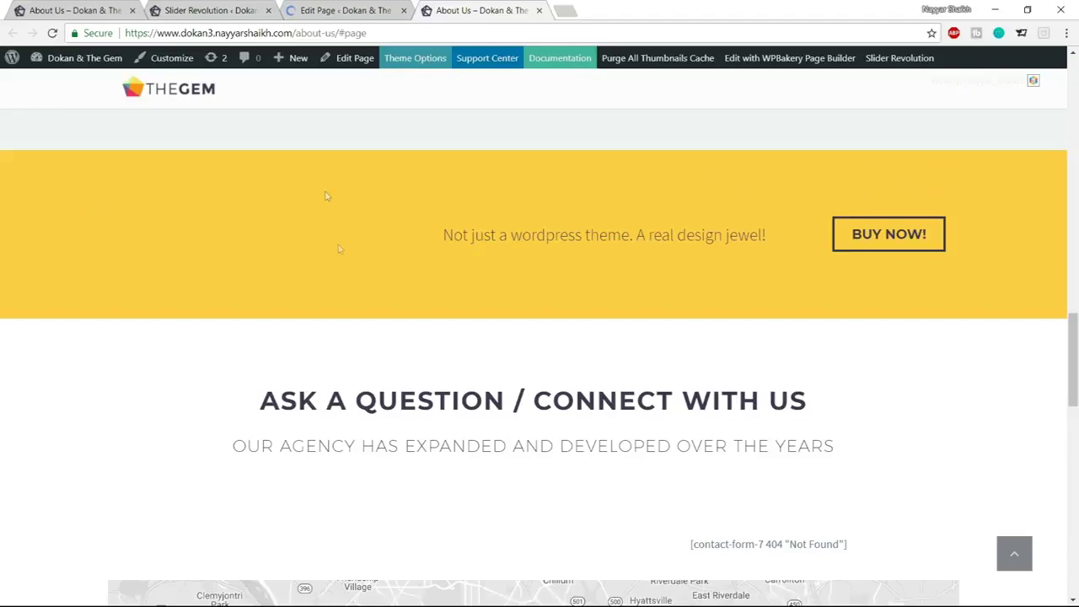
Compare it with the reference site's About Us page showing TheGem logo in the yellow banner
left_click(74, 11)
scroll(607, 295, "down", 8)
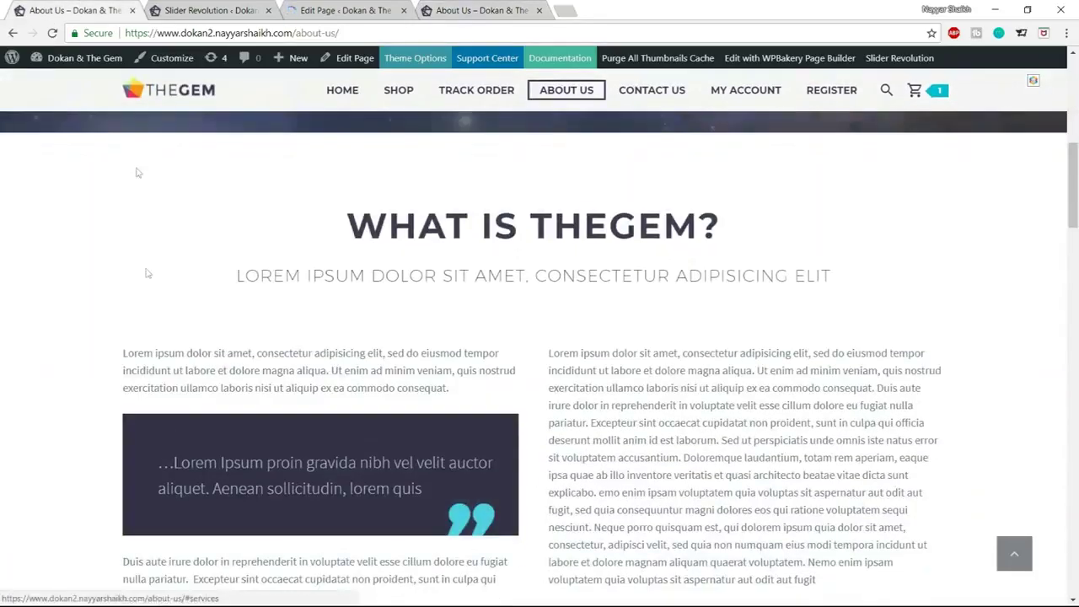
scroll(607, 295, "down", 8)
scroll(453, 296, "up", 3)
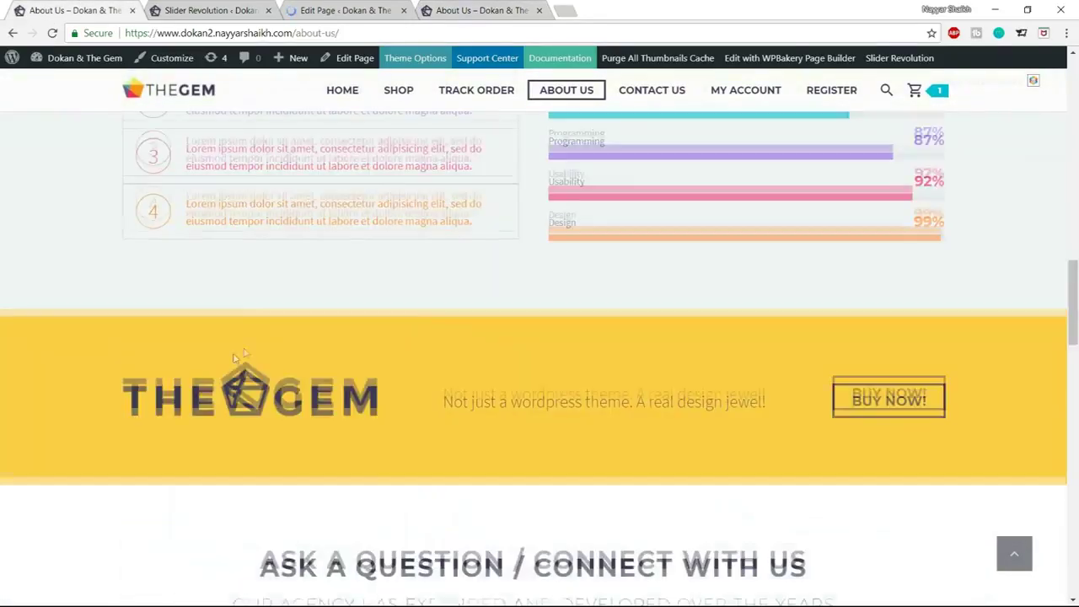
left_click(344, 10)
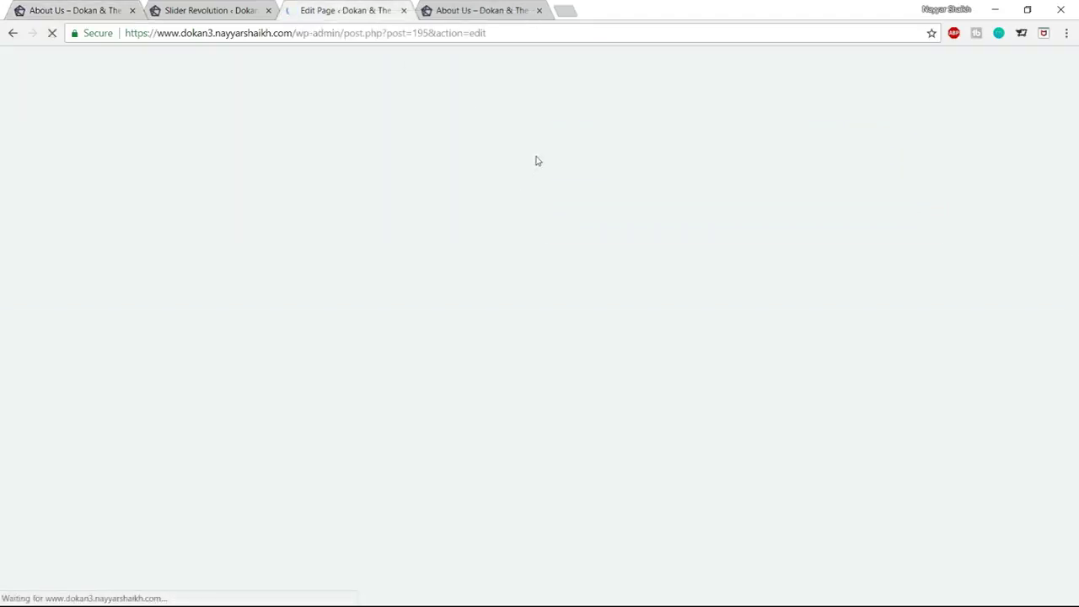
Open the yellow banner's Single Image settings and its Set Image media library
scroll(537, 161, "down", 10)
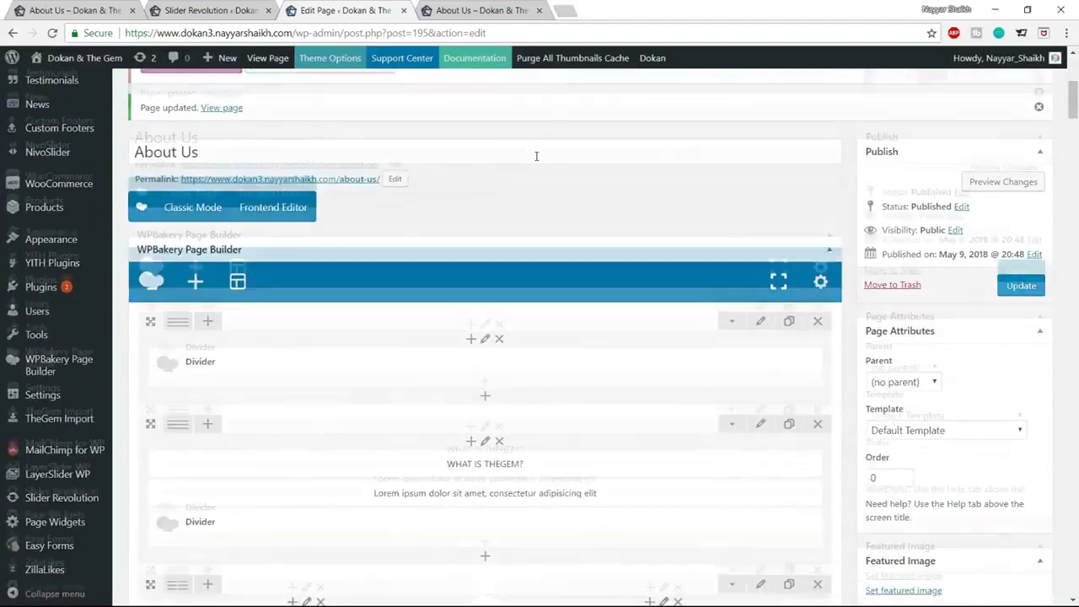
scroll(536, 160, "down", 10)
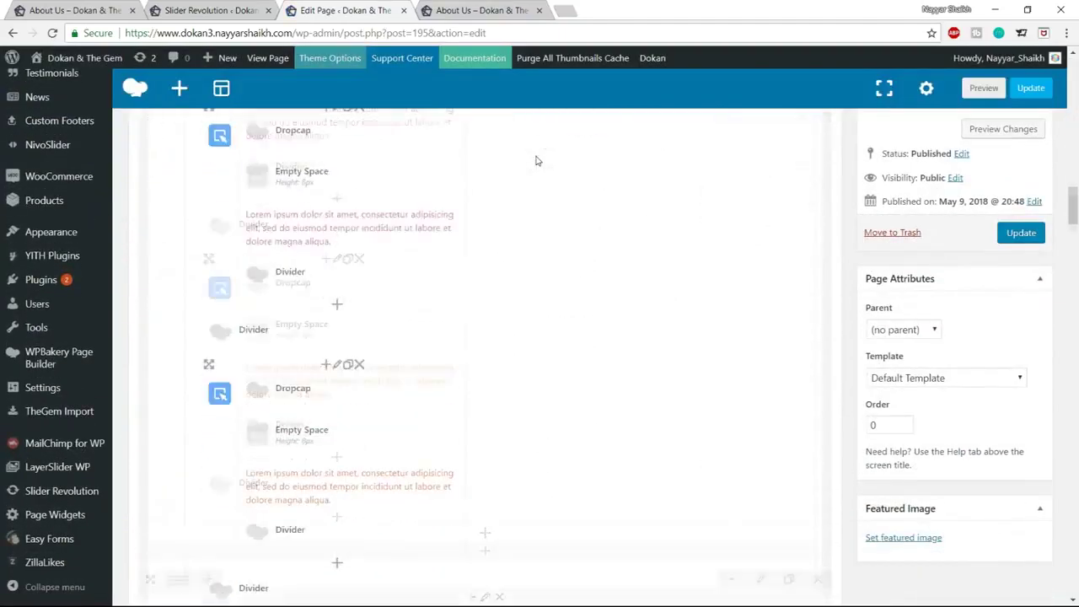
scroll(536, 160, "down", 1)
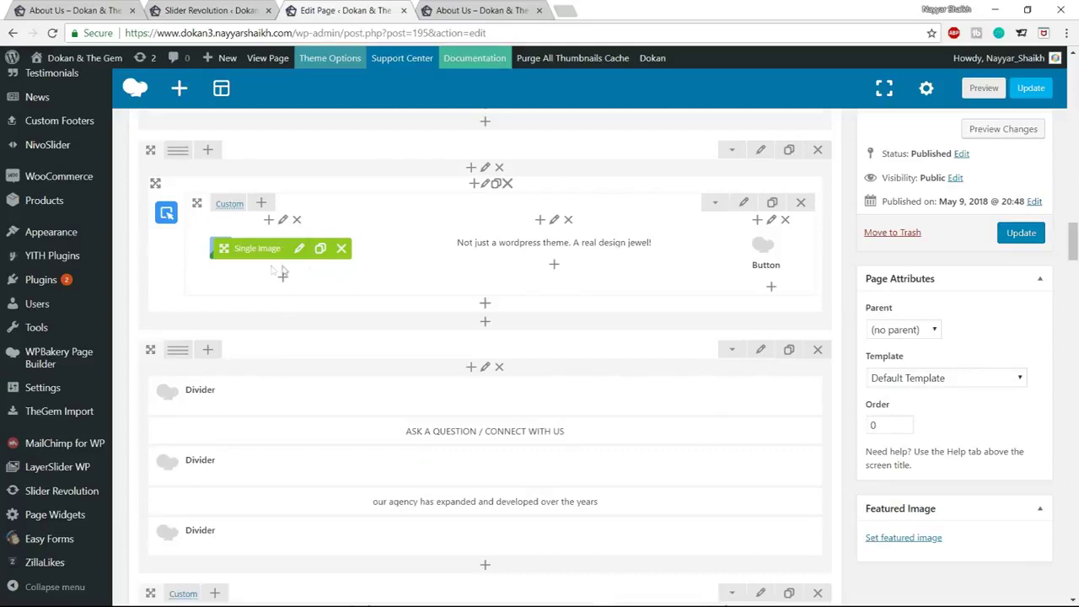
left_click(299, 248)
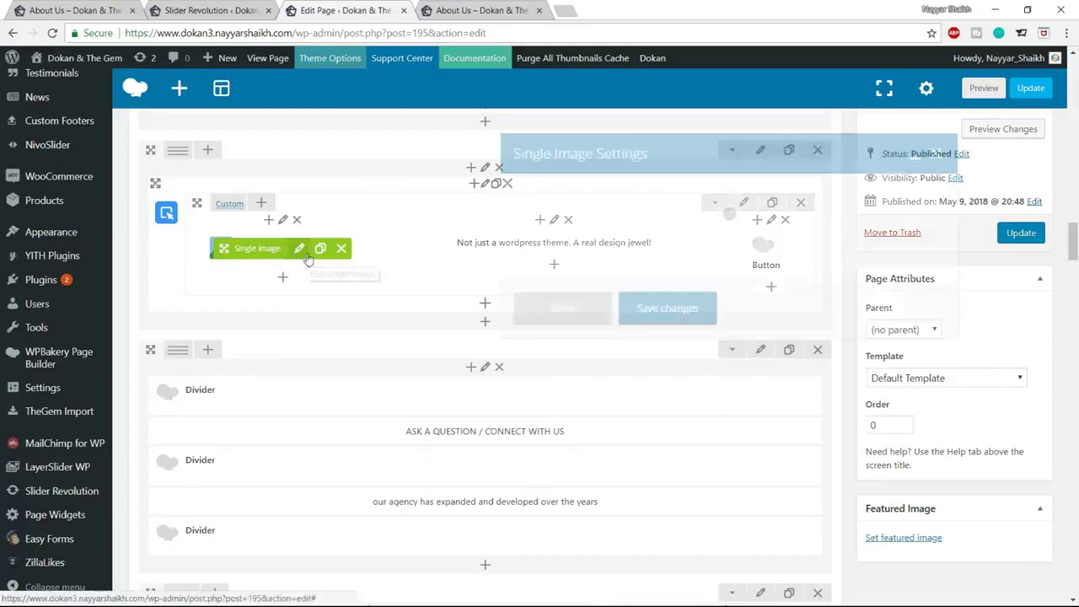
scroll(633, 303, "down", 3)
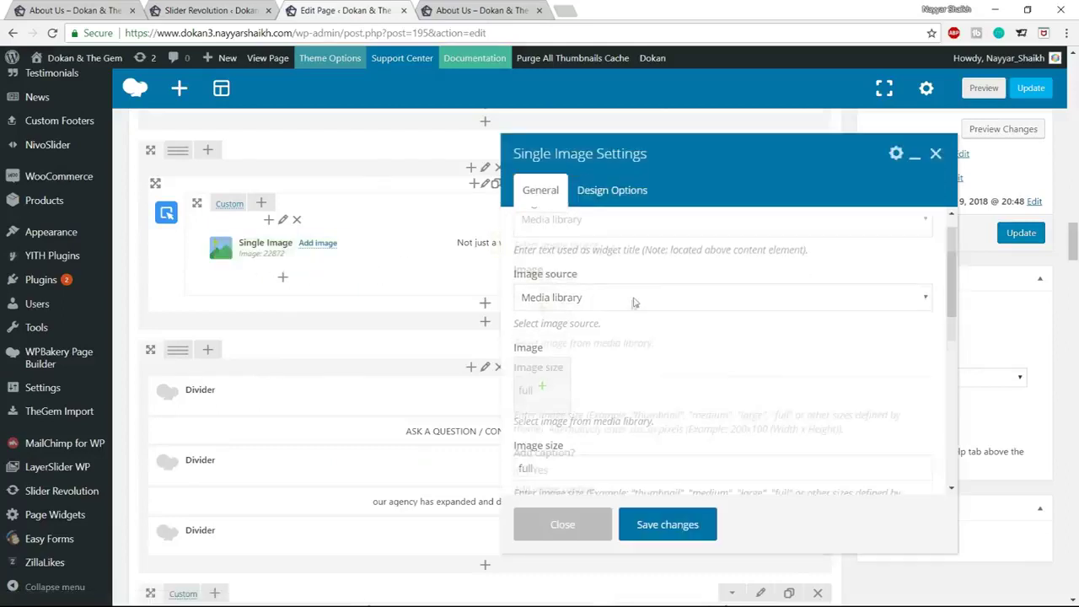
left_click(522, 291)
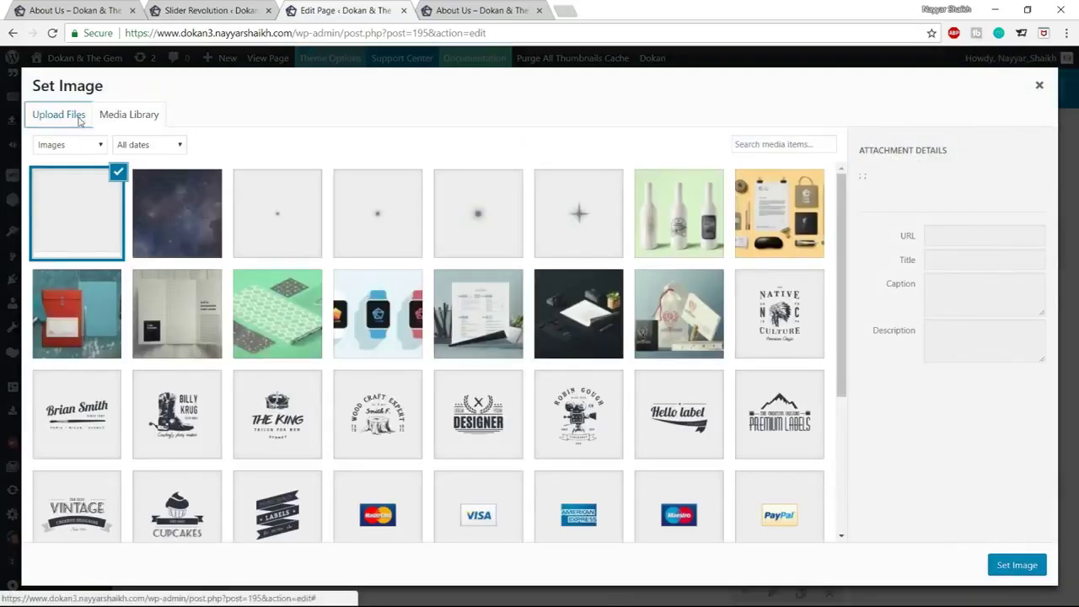
Upload serv-logo.png, set it as the element's image, and save the Single Image settings
left_click(42, 113)
left_click(549, 326)
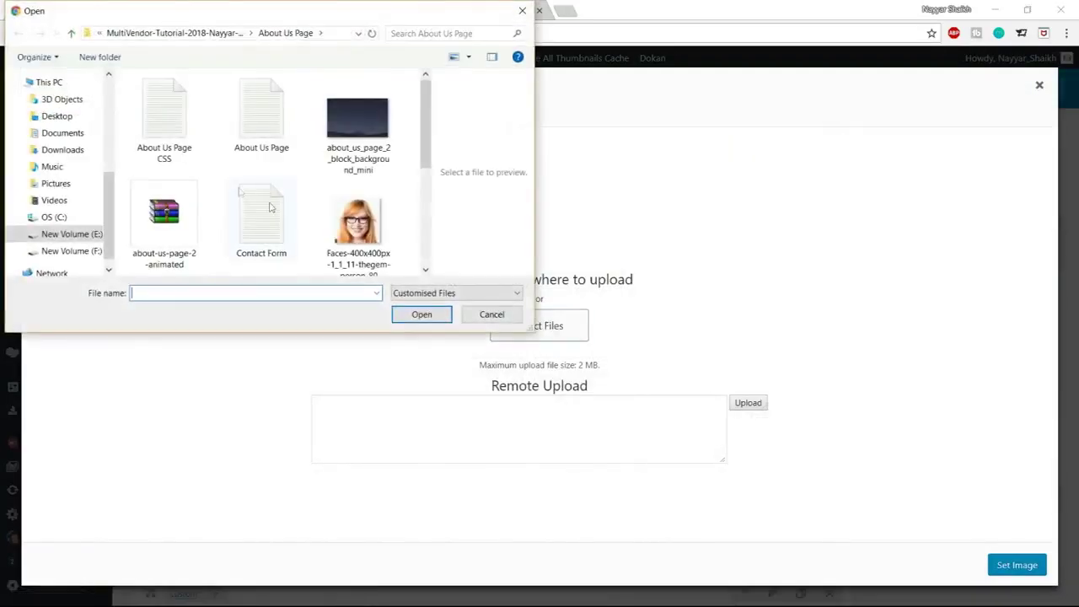
scroll(270, 194, "down", 3)
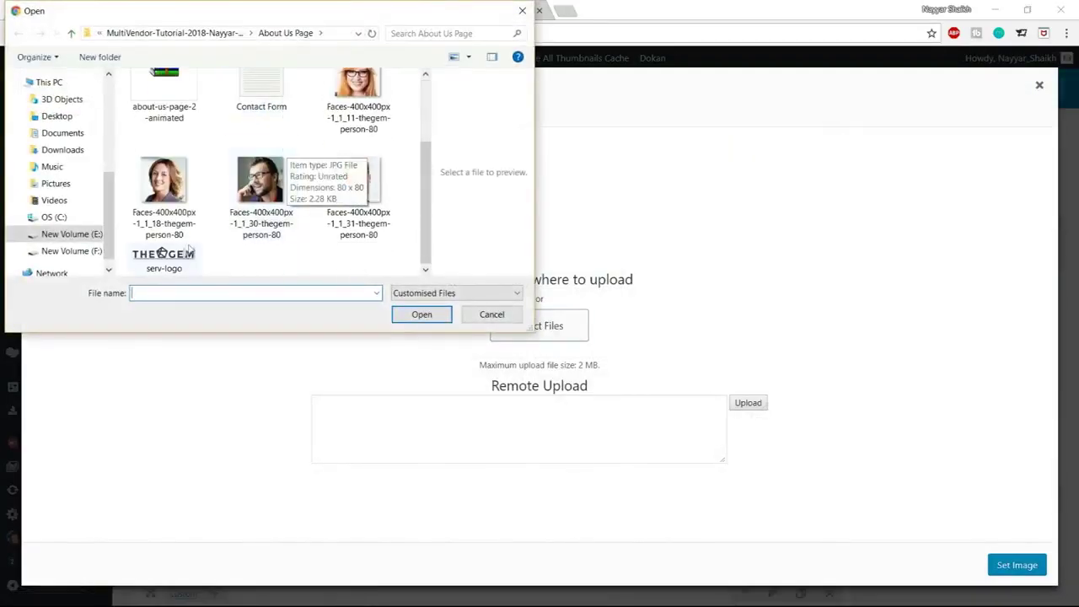
left_click(173, 255)
scroll(326, 182, "up", 3)
scroll(326, 182, "down", 3)
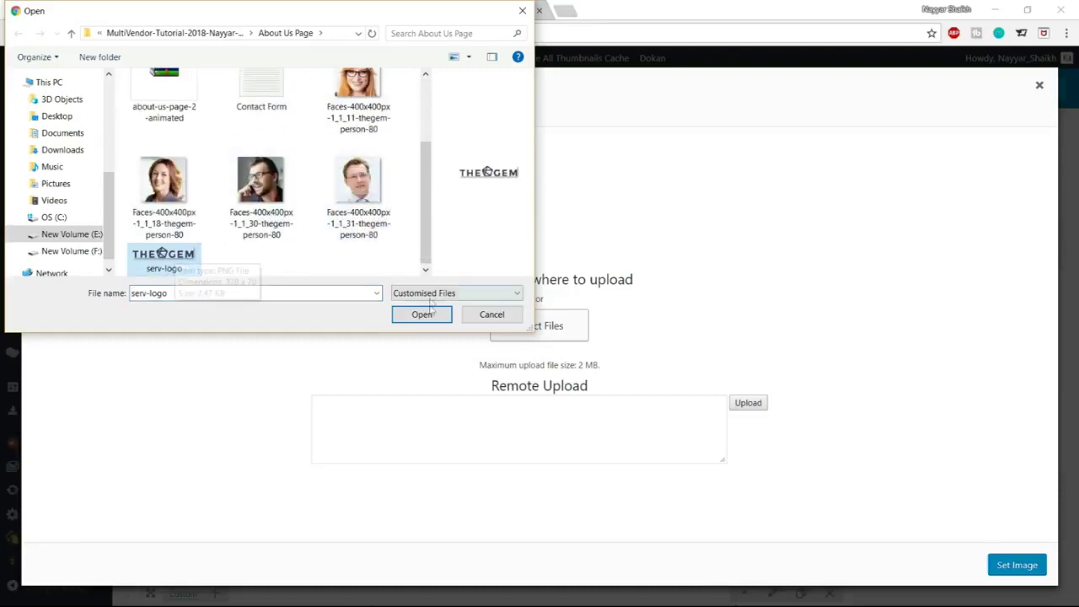
left_click(409, 317)
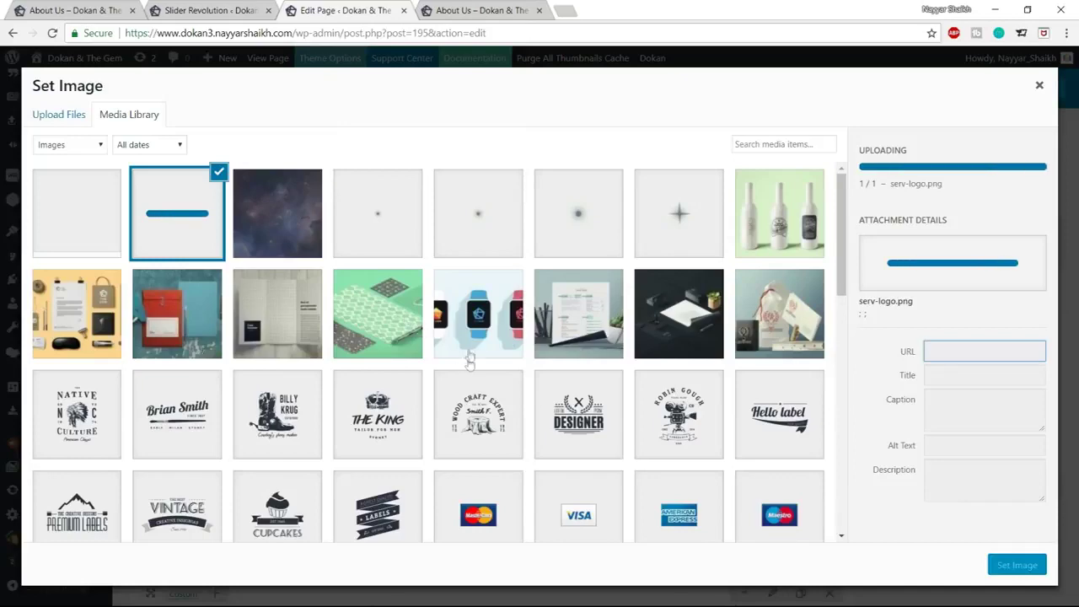
left_click(1016, 566)
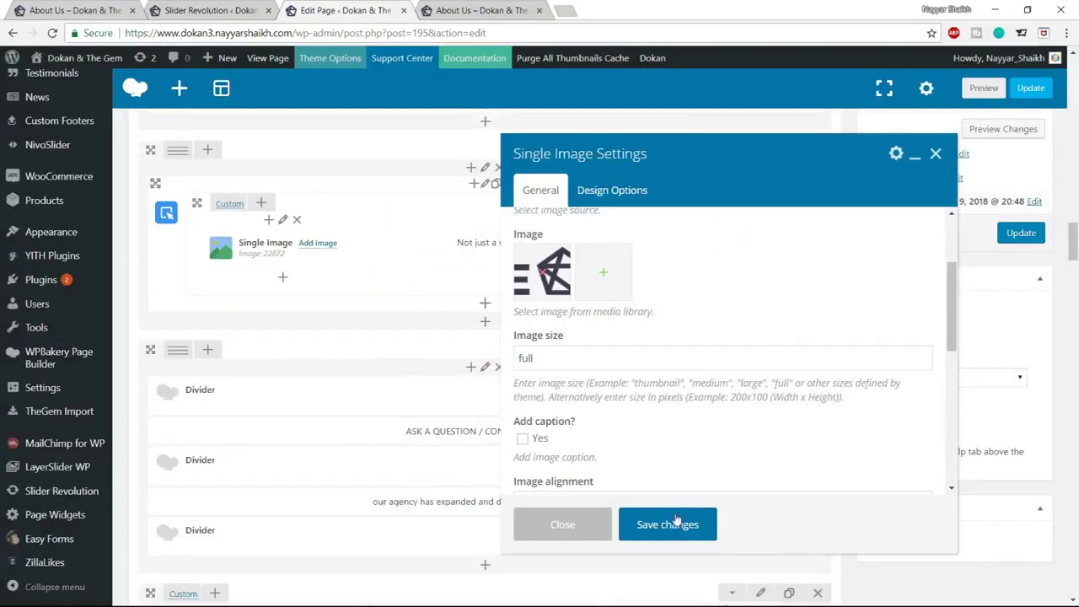
left_click(677, 523)
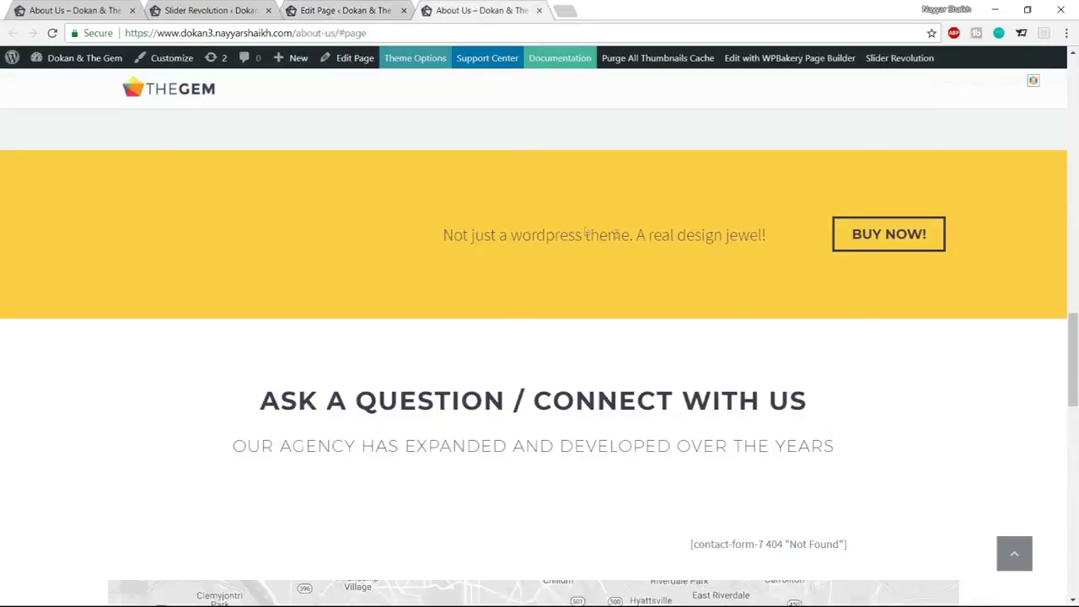
Review the live About Us page's mission text and Strenths & Skills bars
scroll(586, 231, "up", 15)
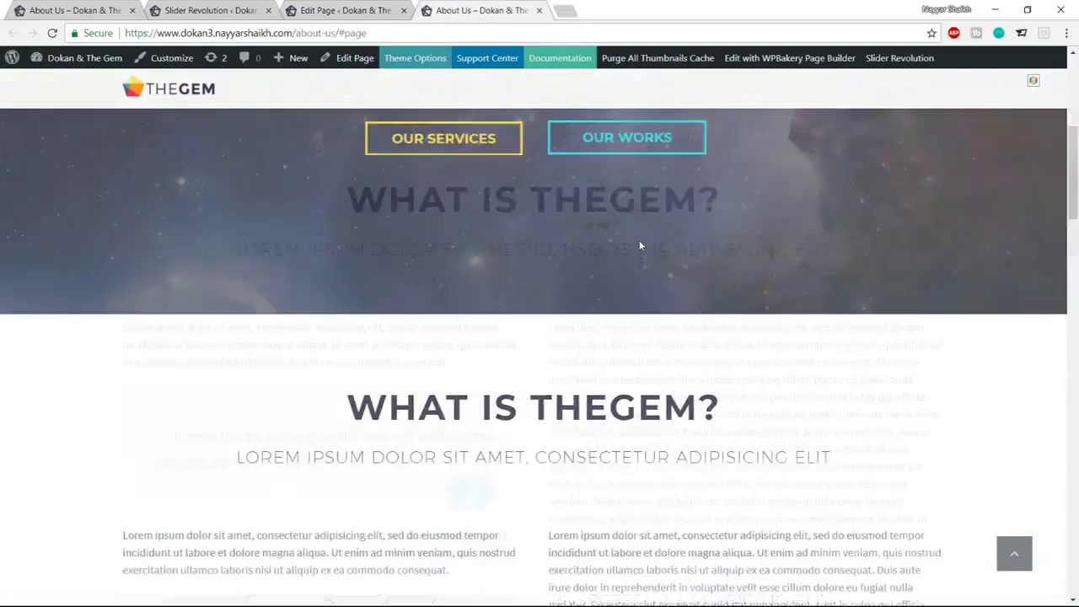
scroll(640, 245, "down", 3)
left_click_drag(344, 203, 762, 200)
left_click(759, 200)
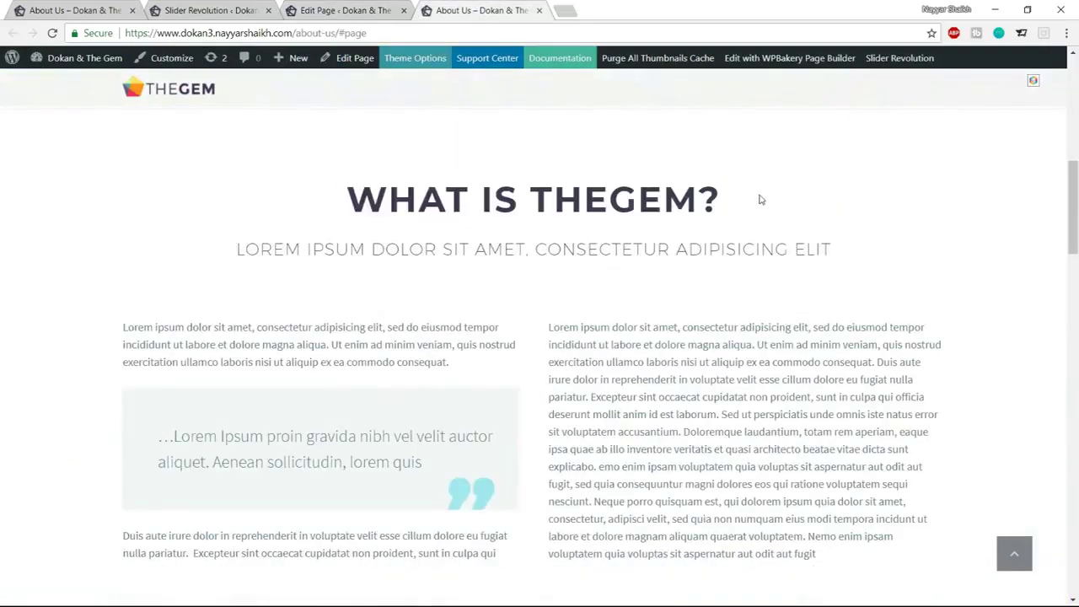
scroll(796, 232, "down", 6)
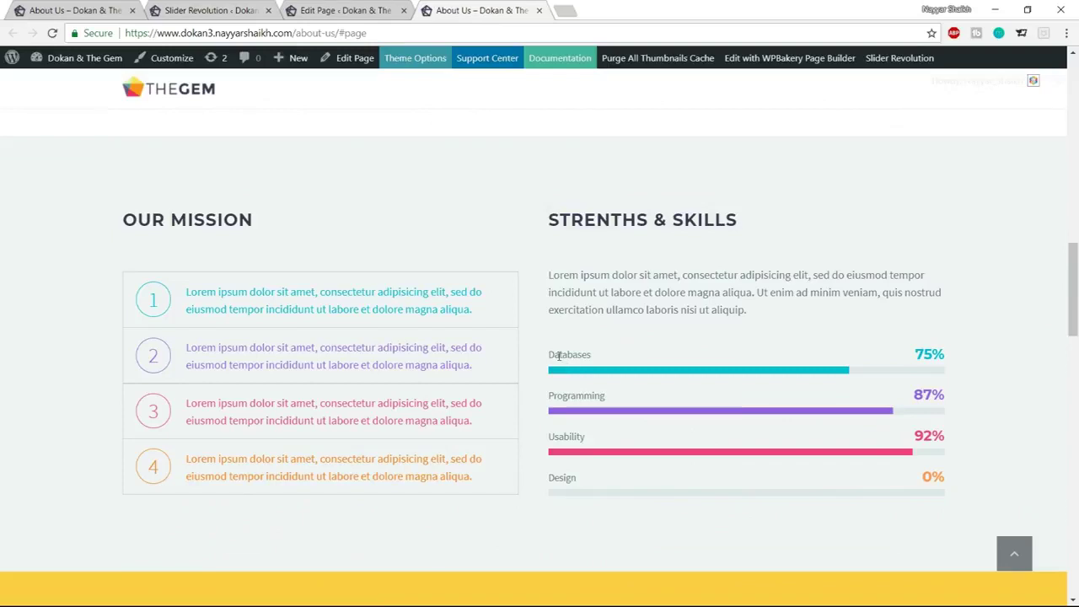
left_click_drag(191, 296, 284, 342)
left_click(284, 342)
left_click_drag(181, 301, 270, 329)
left_click(270, 329)
left_click(666, 358)
left_click(345, 10)
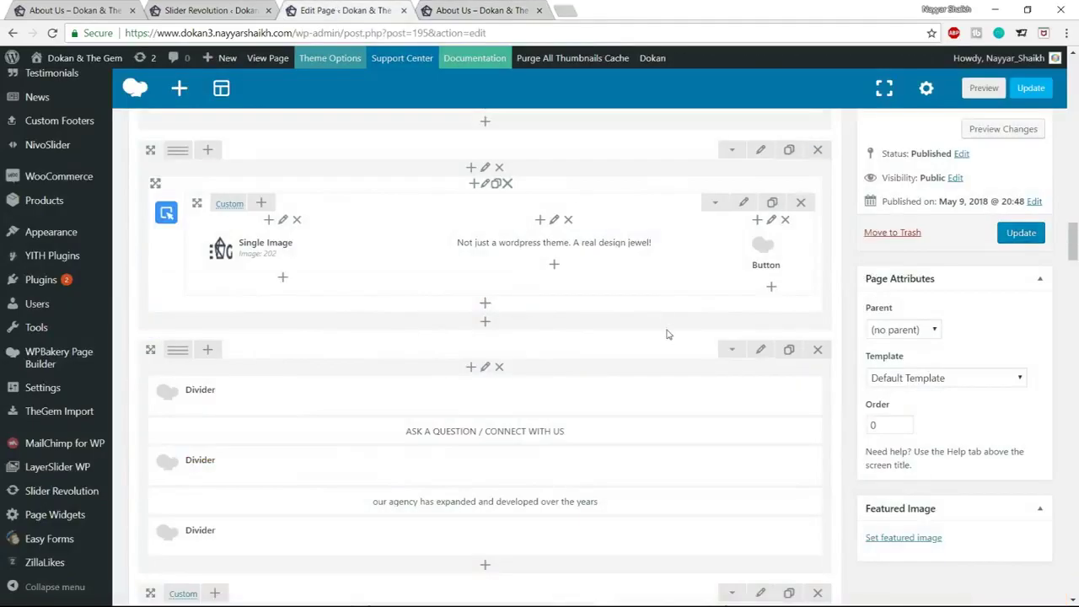
Rename the Databases skill bar to 'Qulaity' with amount 95 and save the diagram
scroll(667, 334, "up", 4)
scroll(666, 335, "up", 10)
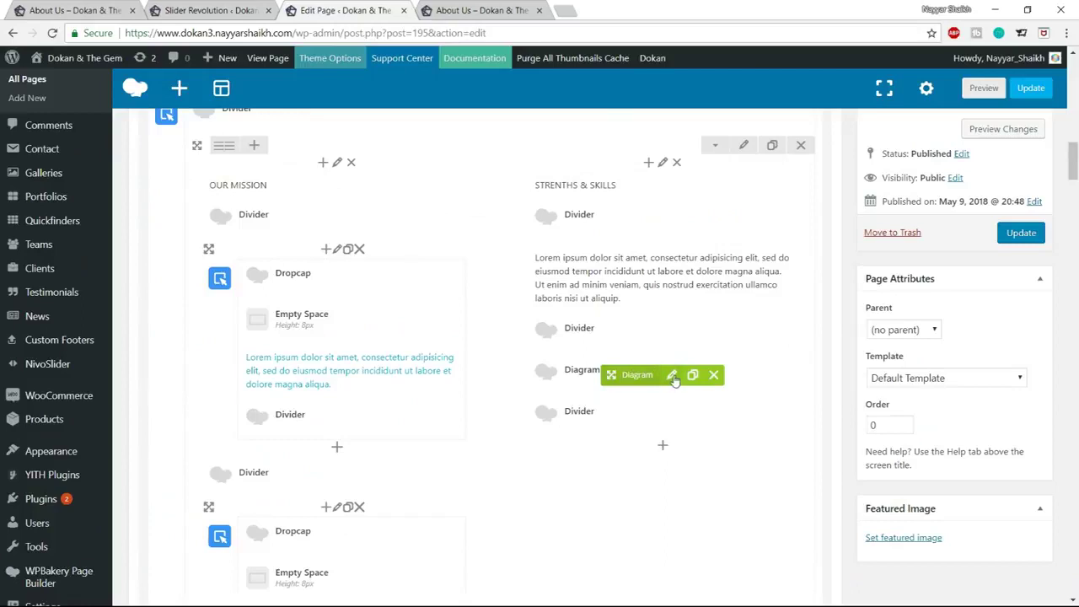
left_click(673, 378)
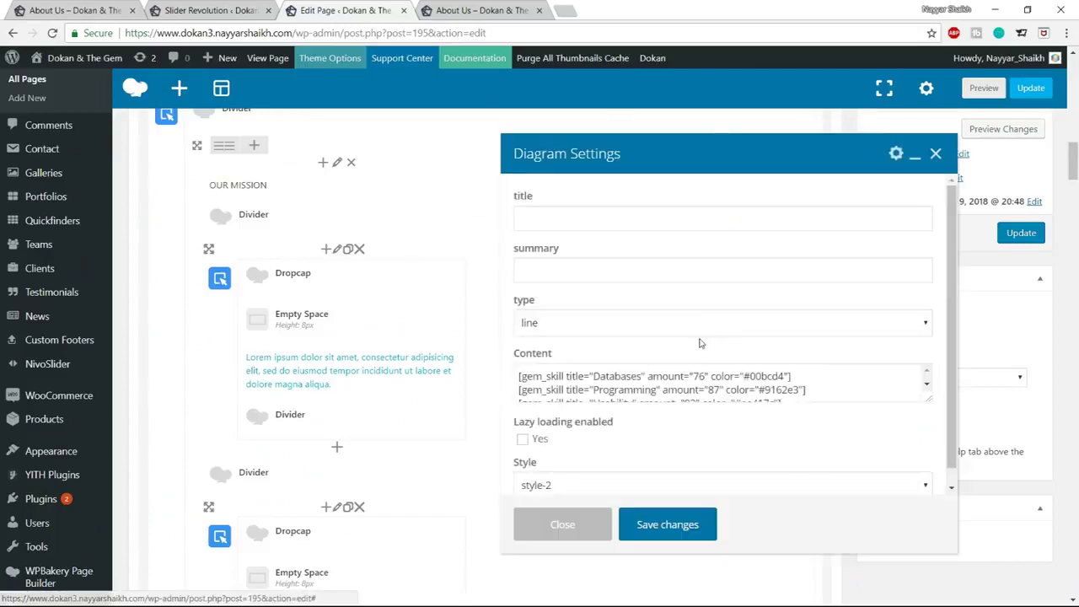
left_click_drag(925, 397, 925, 483)
scroll(614, 330, "down", 1)
left_click_drag(594, 309, 610, 309)
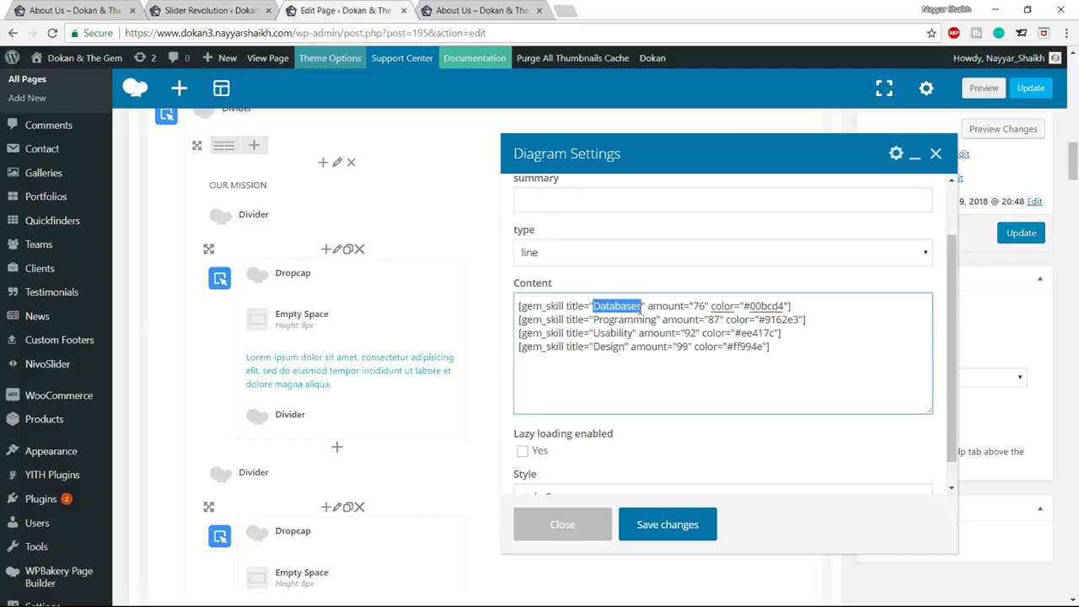
type("Da")
key("BackSpace")
key("BackSpace")
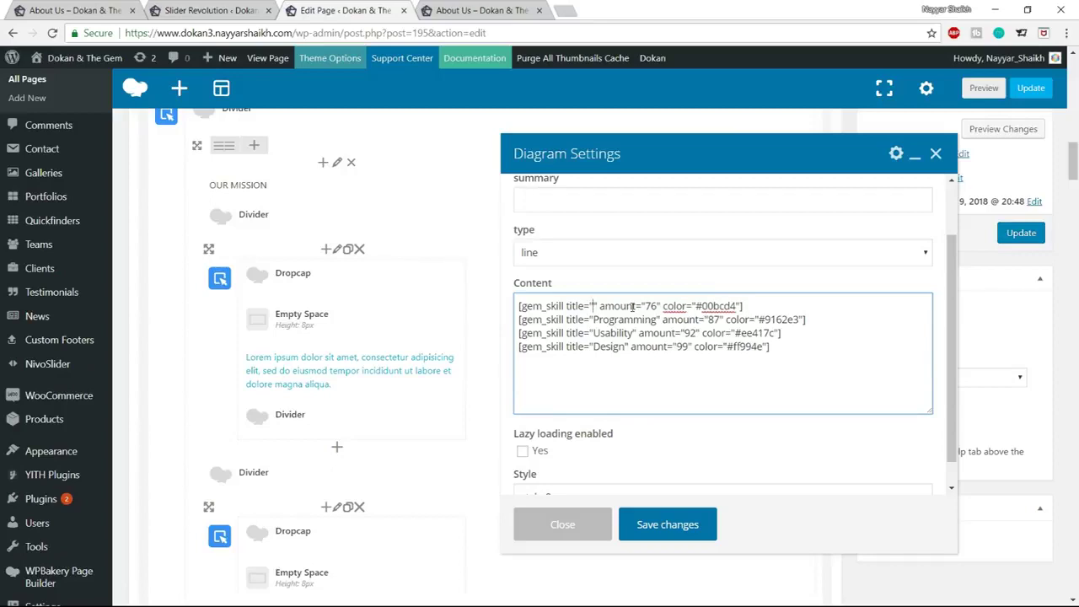
type("Qulait")
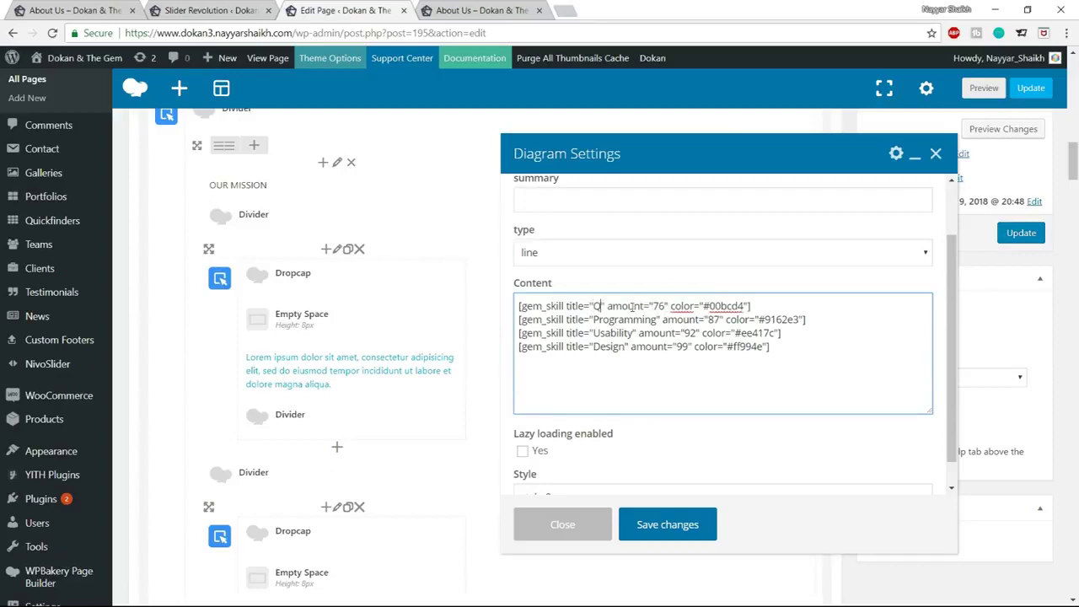
type("y")
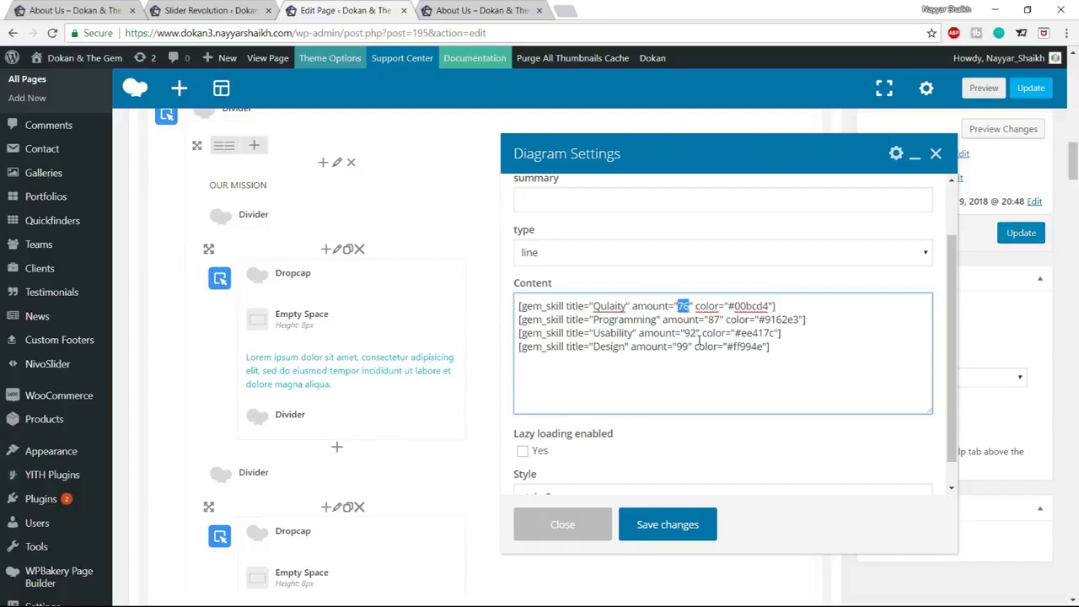
type("95")
scroll(739, 385, "down", 1)
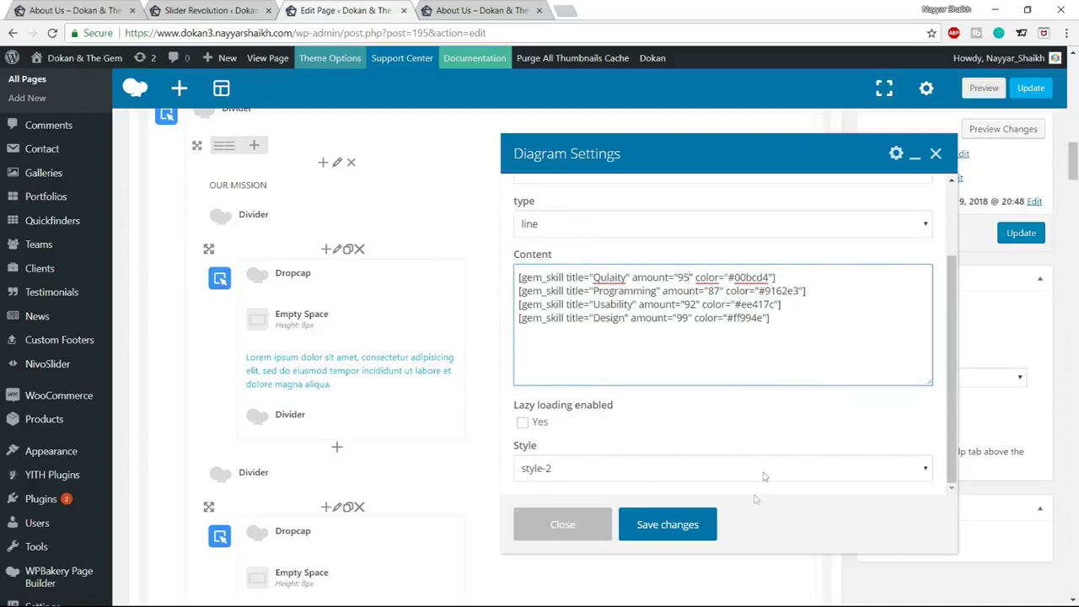
left_click(667, 525)
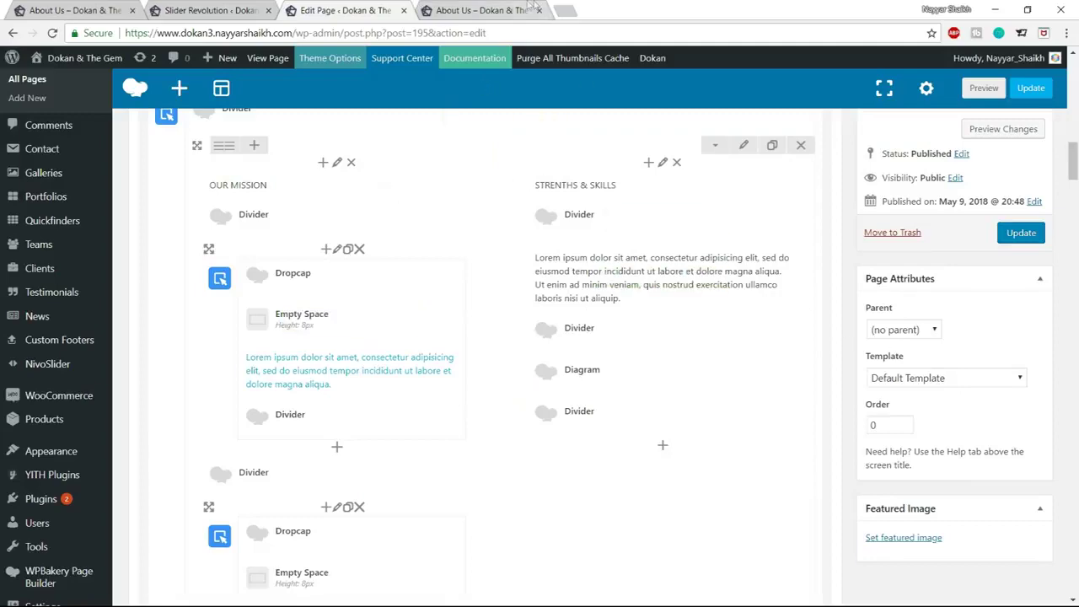
Check the live page, confirm the first mission text block unchanged, and update the About Us page
left_click(472, 11)
left_click_drag(184, 292, 373, 309)
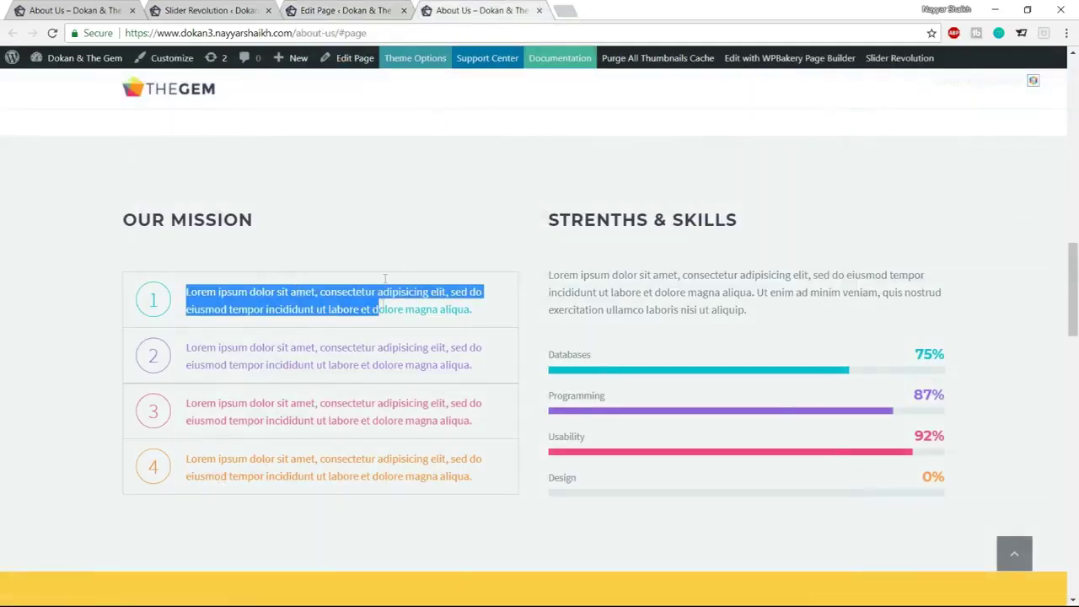
left_click(345, 10)
mouse_move(362, 371)
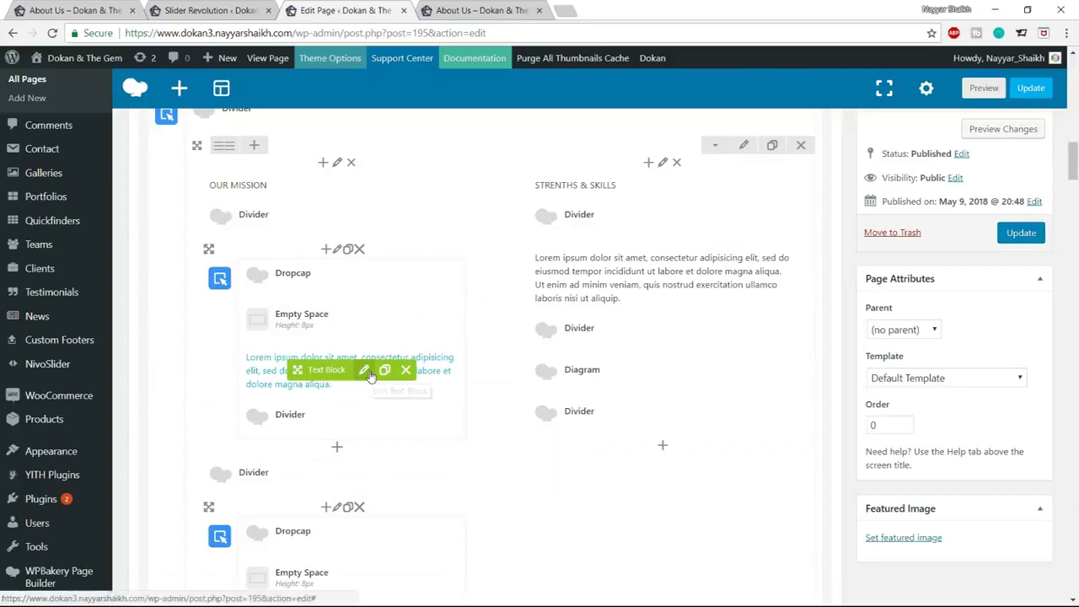
left_click(365, 373)
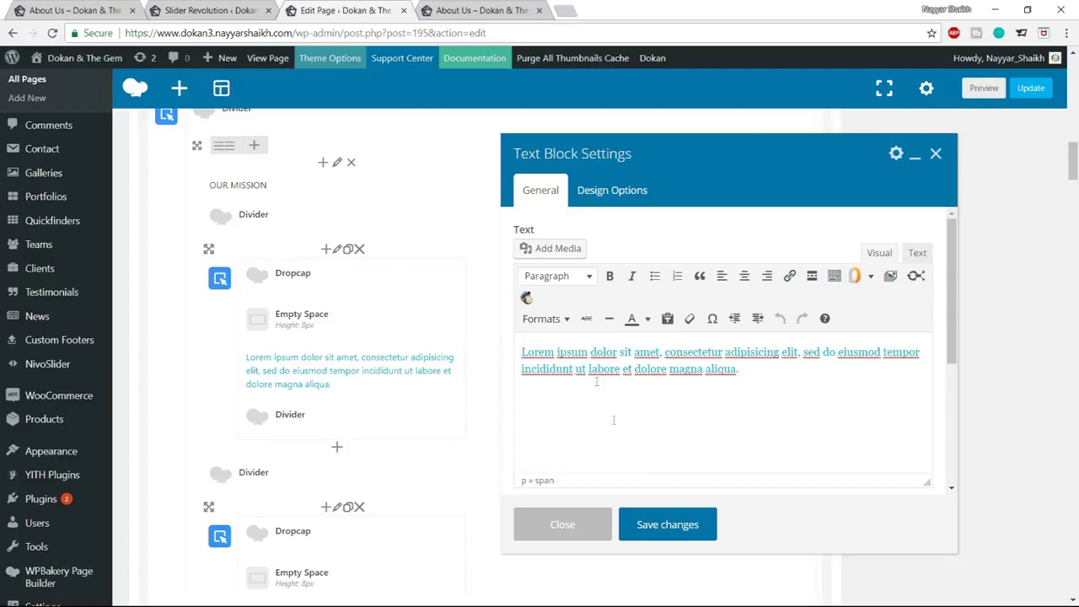
left_click(679, 525)
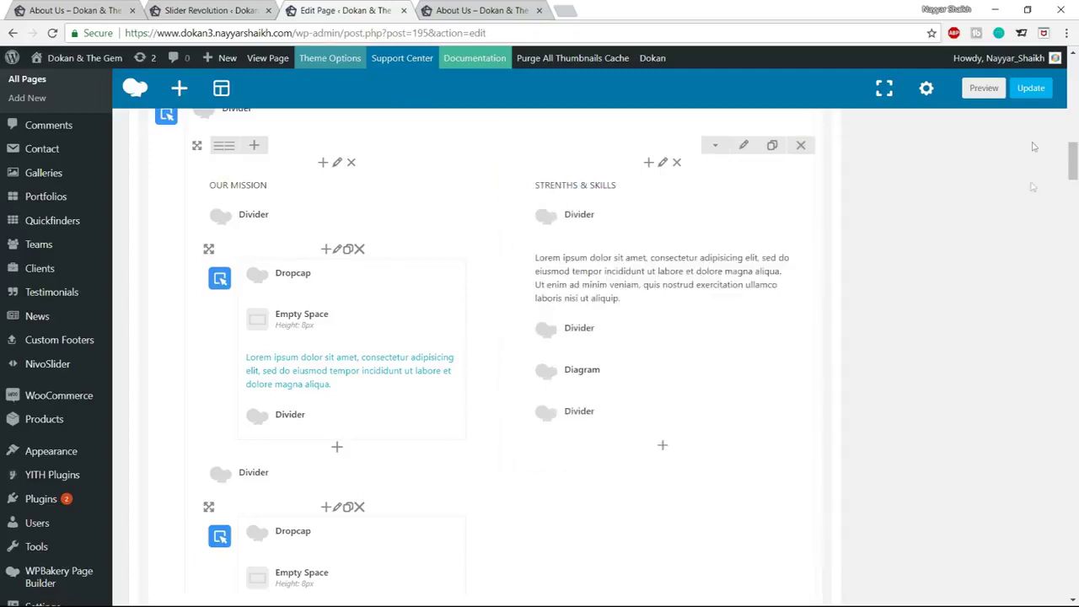
left_click(1035, 92)
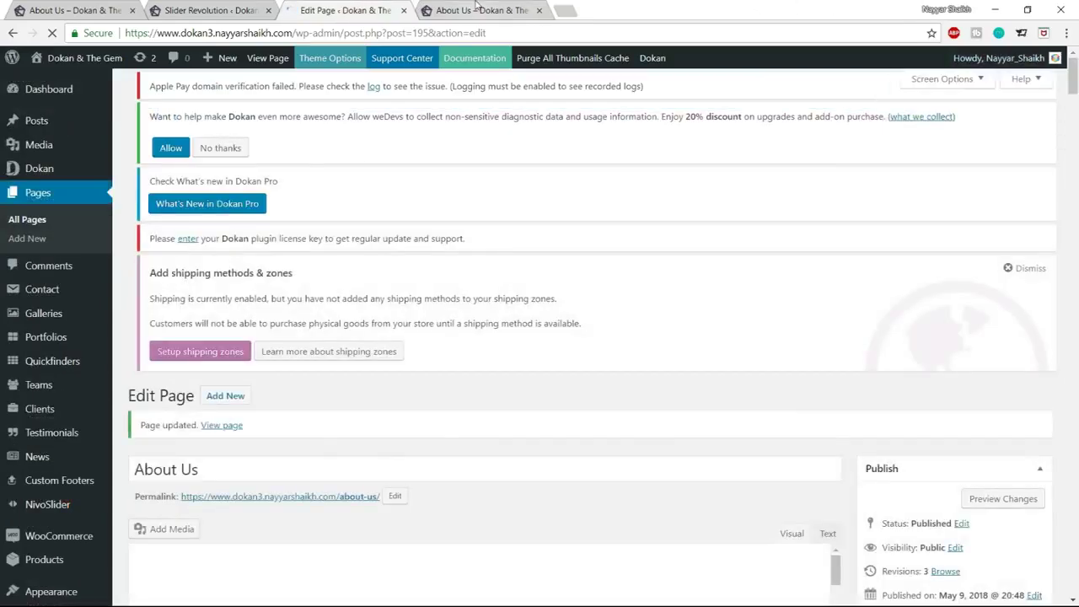
Reload the live About Us page and scroll through to verify the Qulaity bar at 95%
left_click(477, 10)
left_click(53, 34)
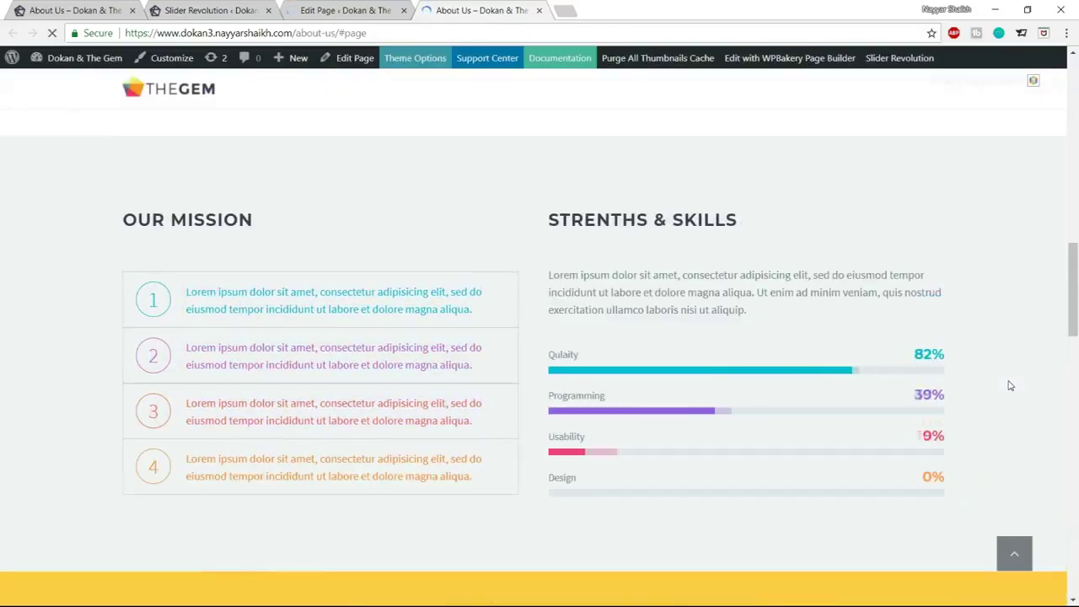
key("ctrl+a")
scroll(579, 356, "up", 10)
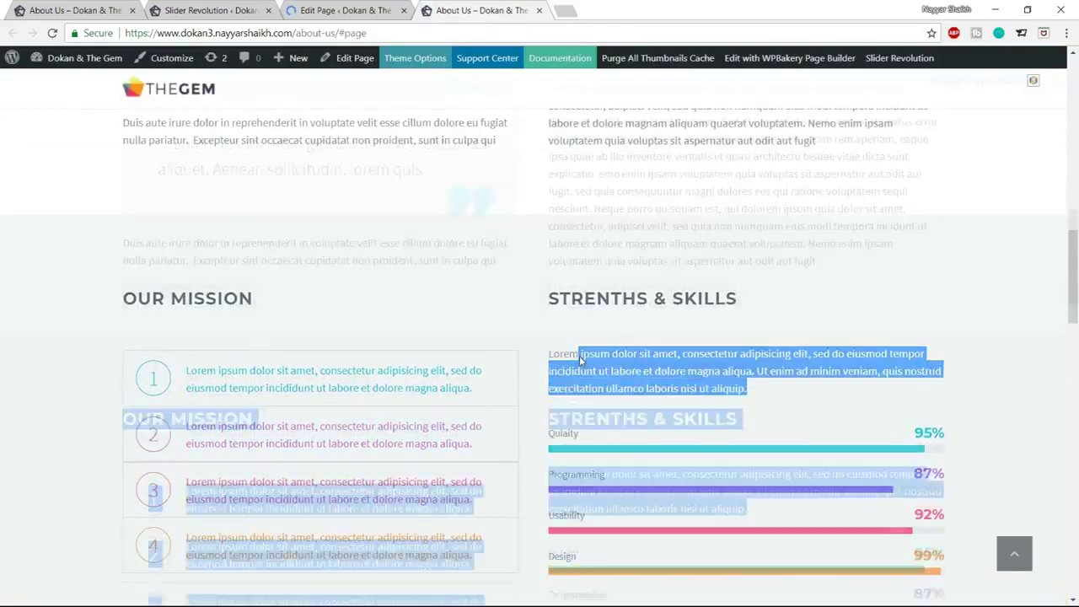
scroll(724, 402, "down", 3)
scroll(808, 446, "down", 5)
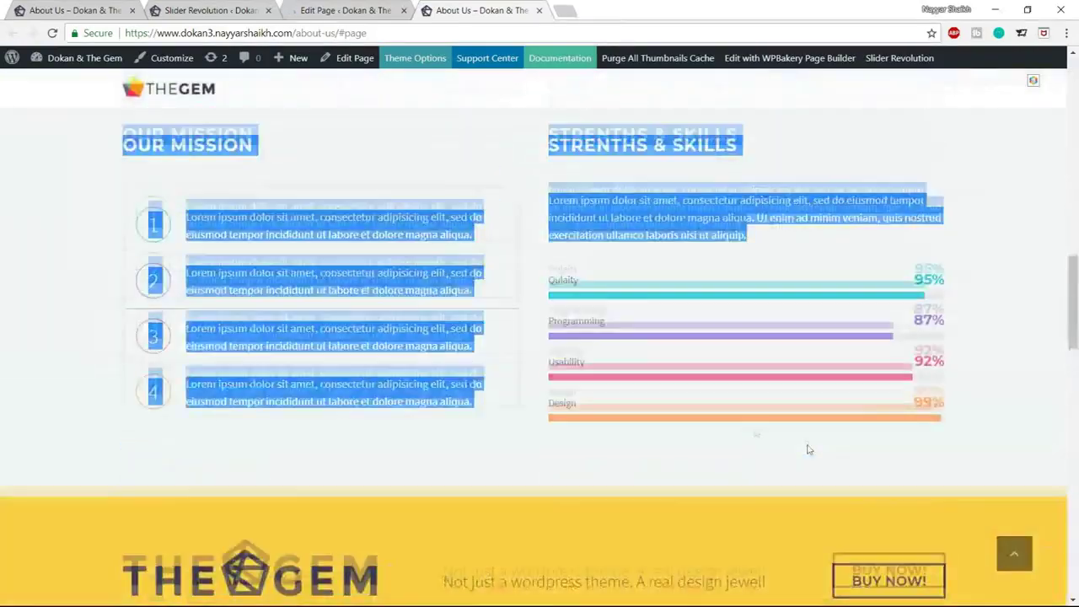
left_click(610, 273)
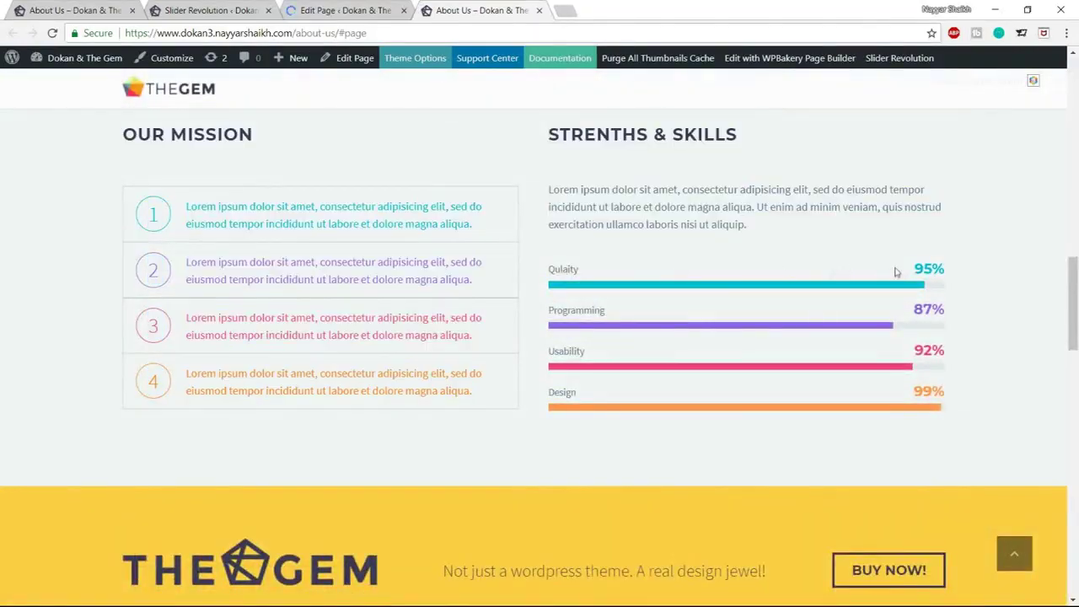
scroll(963, 272, "down", 3)
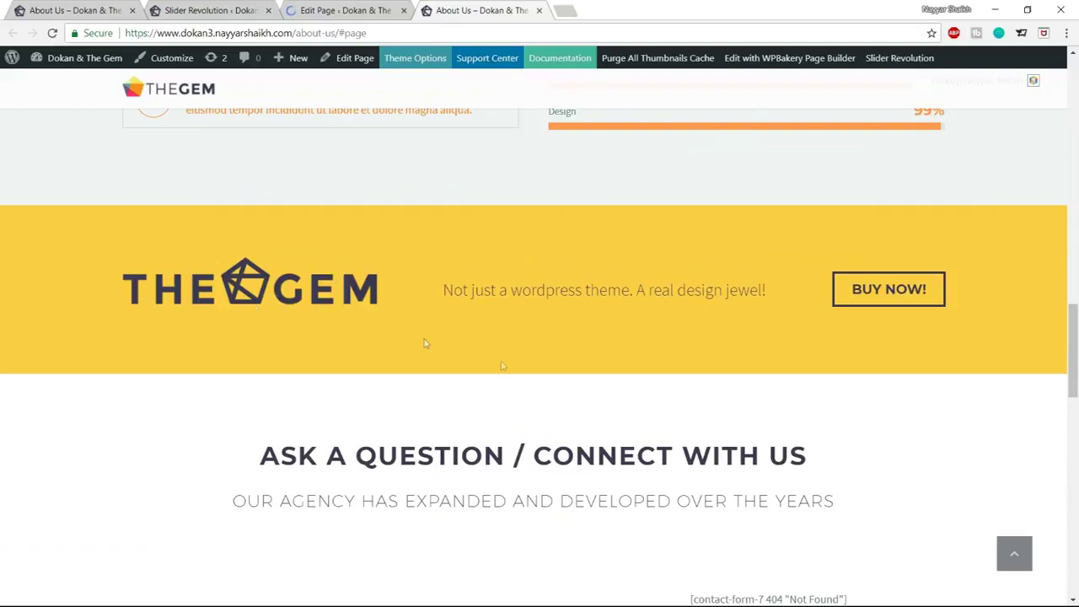
scroll(425, 343, "down", 3)
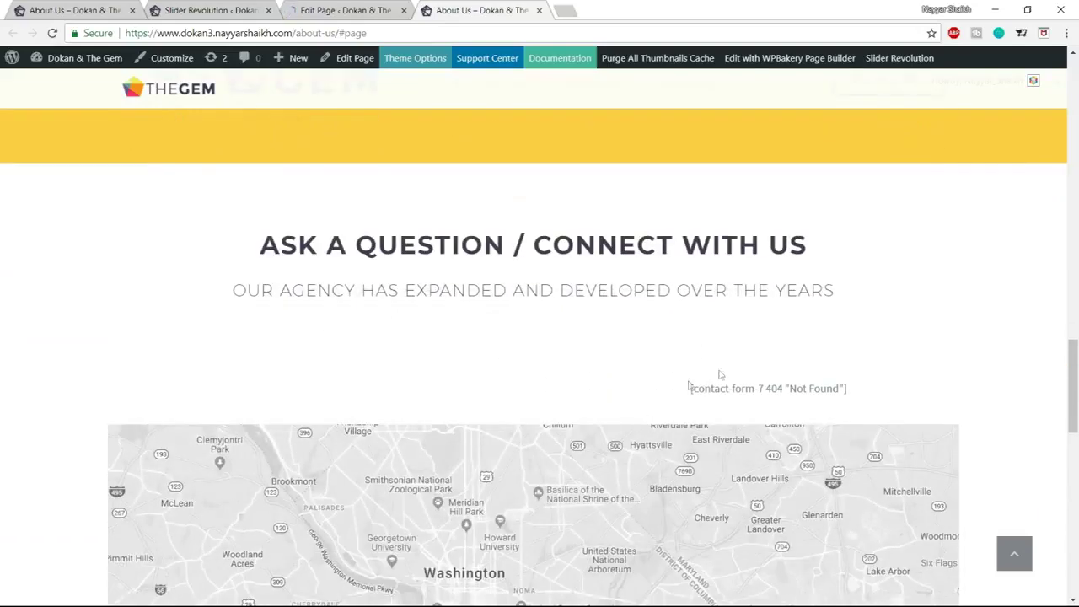
Bring up the reference site's About Us page and scroll through it
left_click(122, 7)
scroll(594, 475, "down", 8)
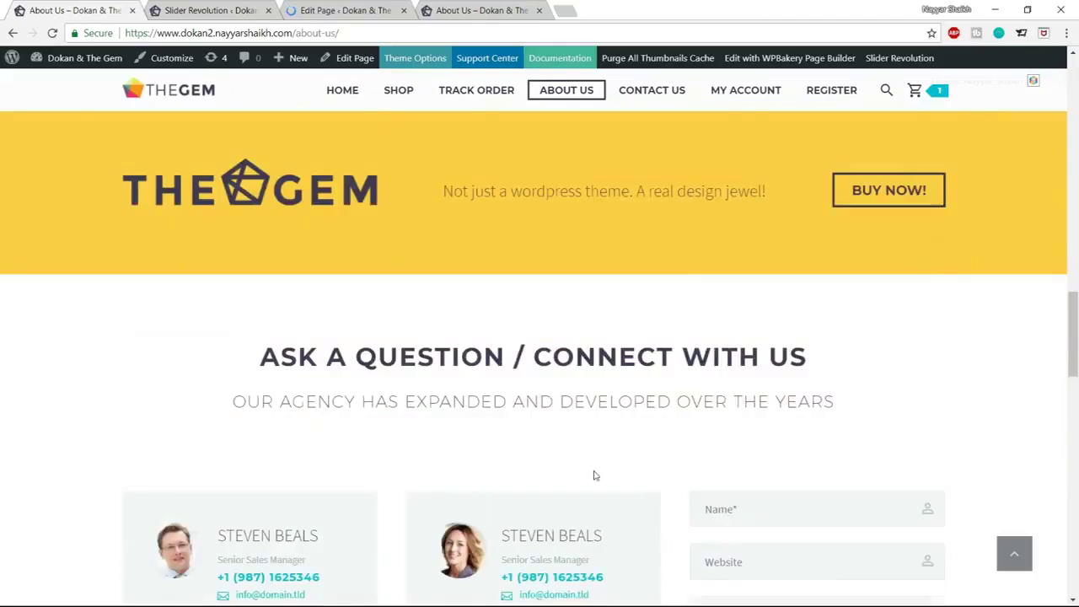
scroll(595, 475, "up", 2)
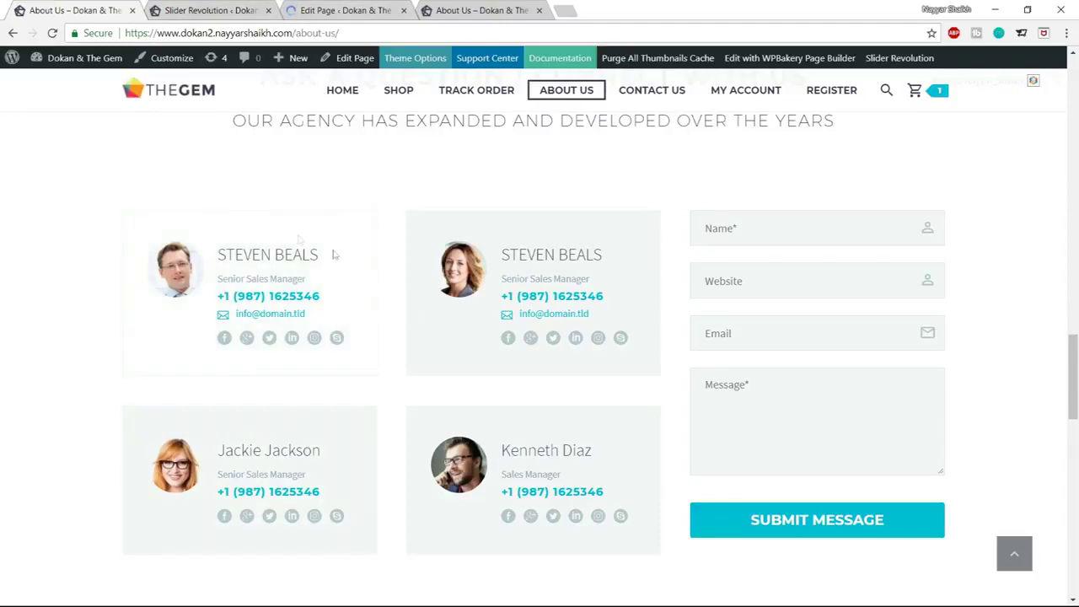
Start adding a new team person from the Teams menu
left_click(316, 9)
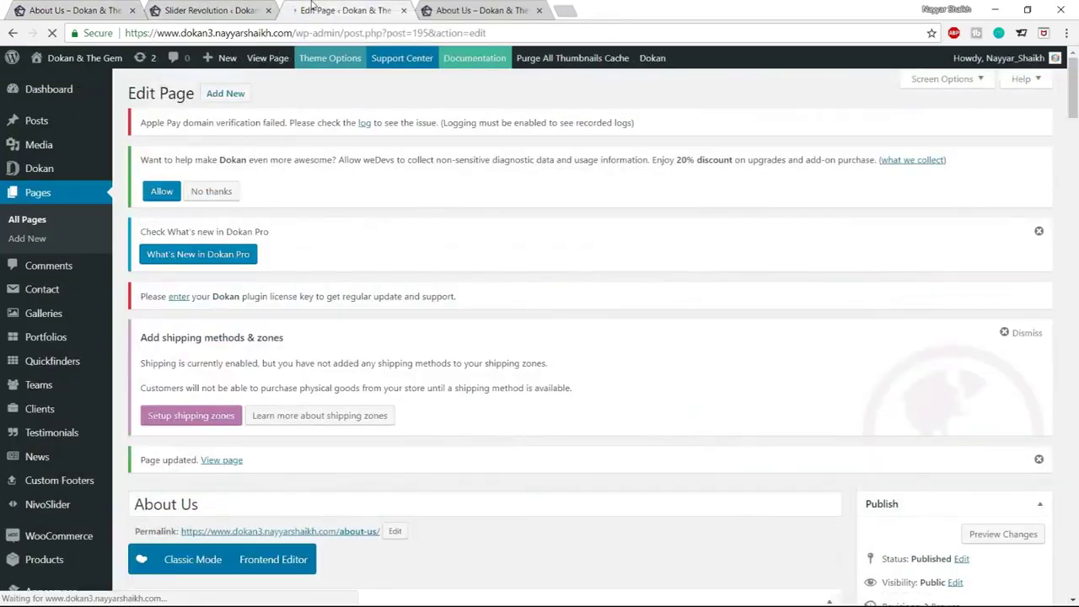
left_click(247, 7)
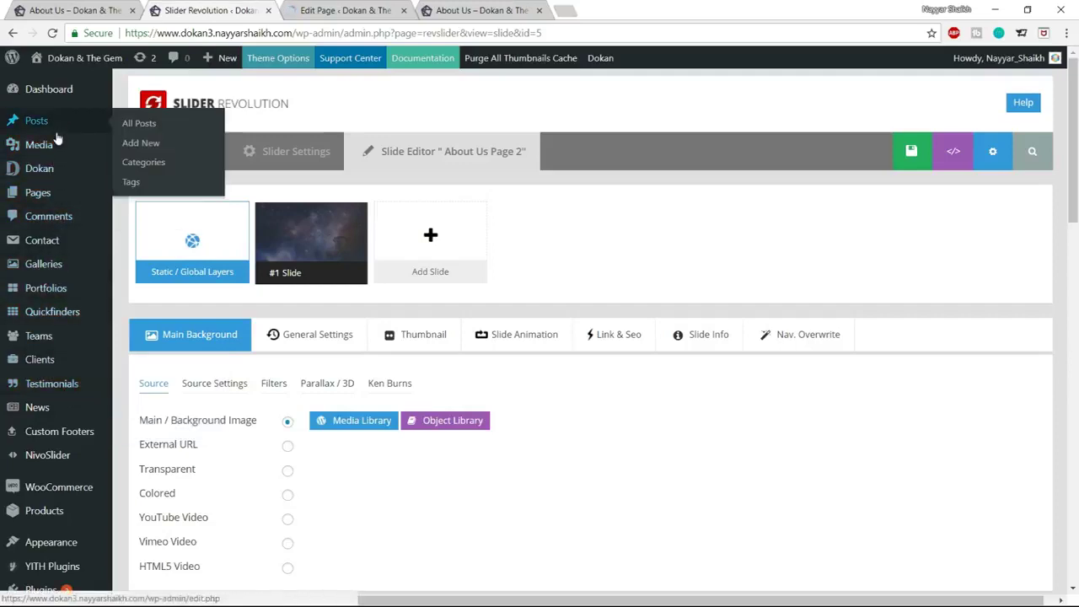
mouse_move(59, 344)
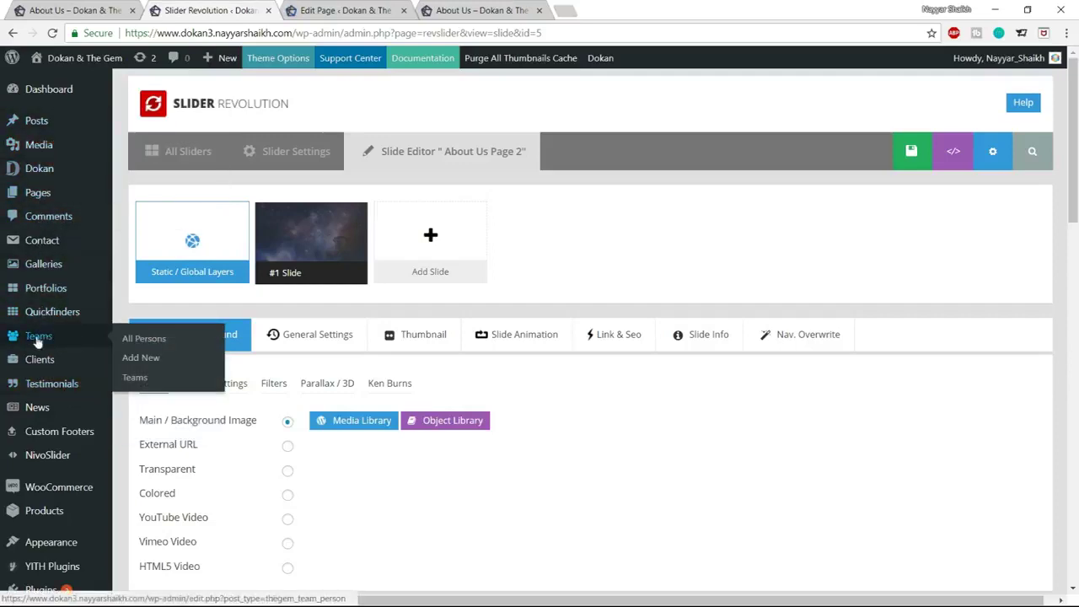
left_click(145, 362)
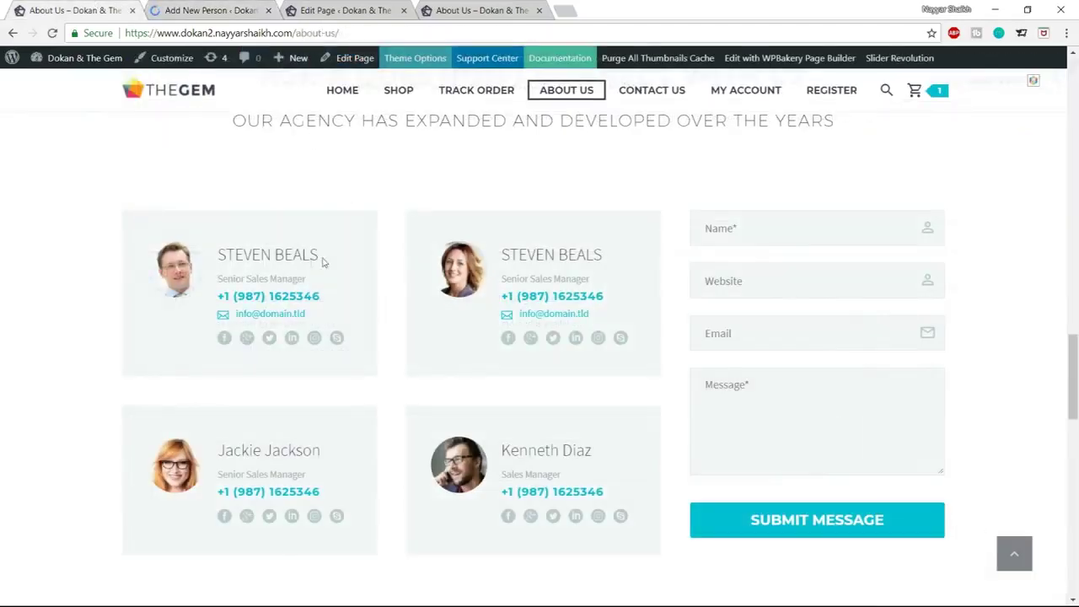
Copy the first About Us card's name into the person's title and Name field
left_click_drag(219, 255, 340, 254)
key("ctrl+c")
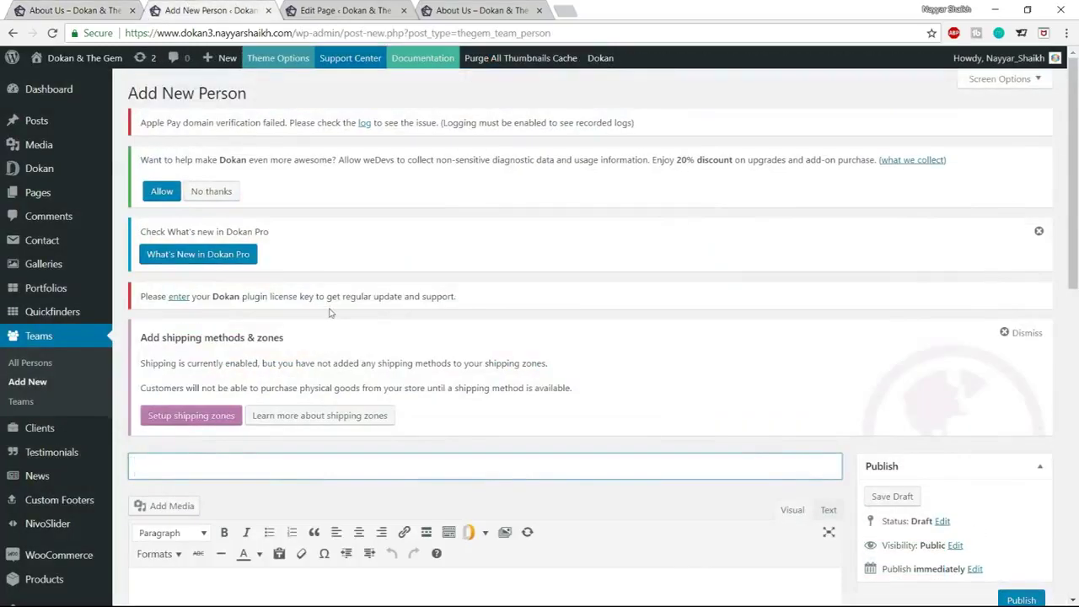
scroll(335, 307, "down", 3)
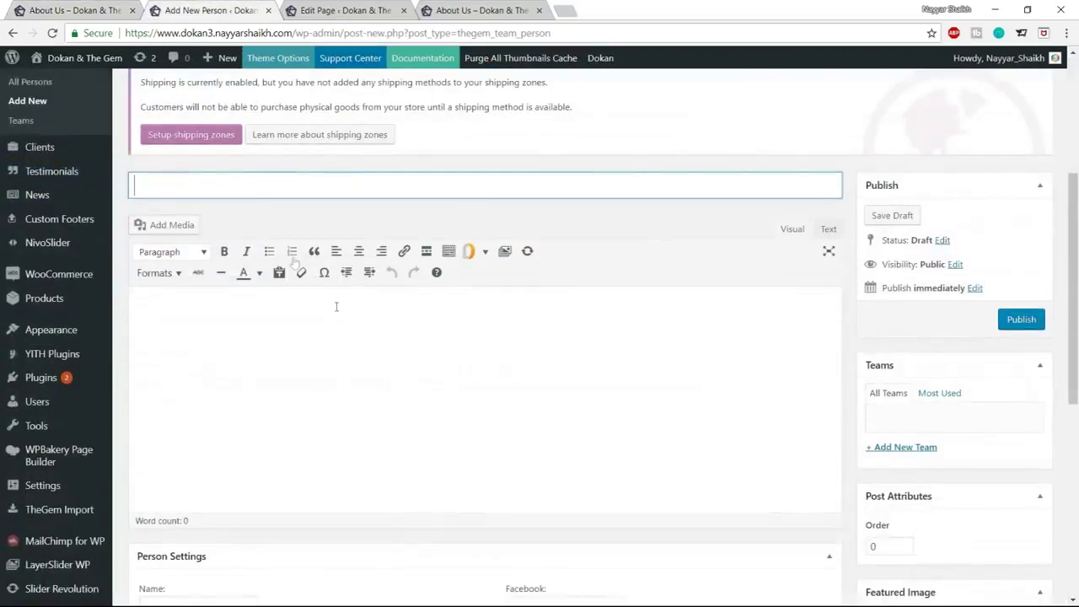
key("ctrl+v")
left_click(340, 321)
scroll(344, 328, "down", 4)
left_click(203, 252)
key("ctrl+v")
left_click(321, 296)
Set the Position to Senior Sales Manager, copied from the first card
left_click(71, 10)
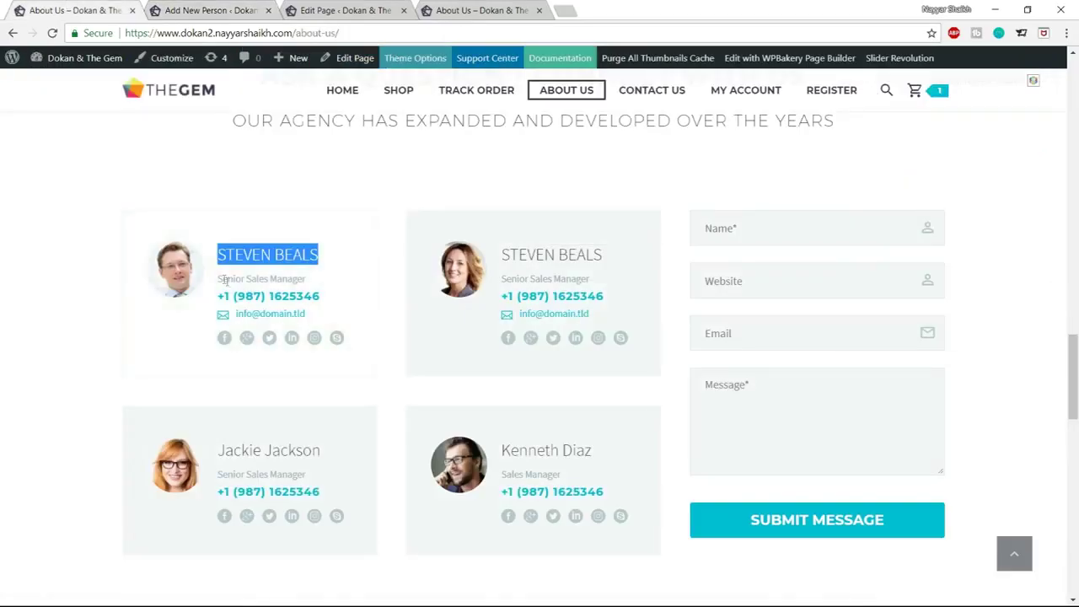
mouse_move(222, 279)
left_mouse_down()
mouse_move(306, 279)
mouse_move(218, 278)
left_mouse_up()
key("ctrl+c")
left_click(194, 7)
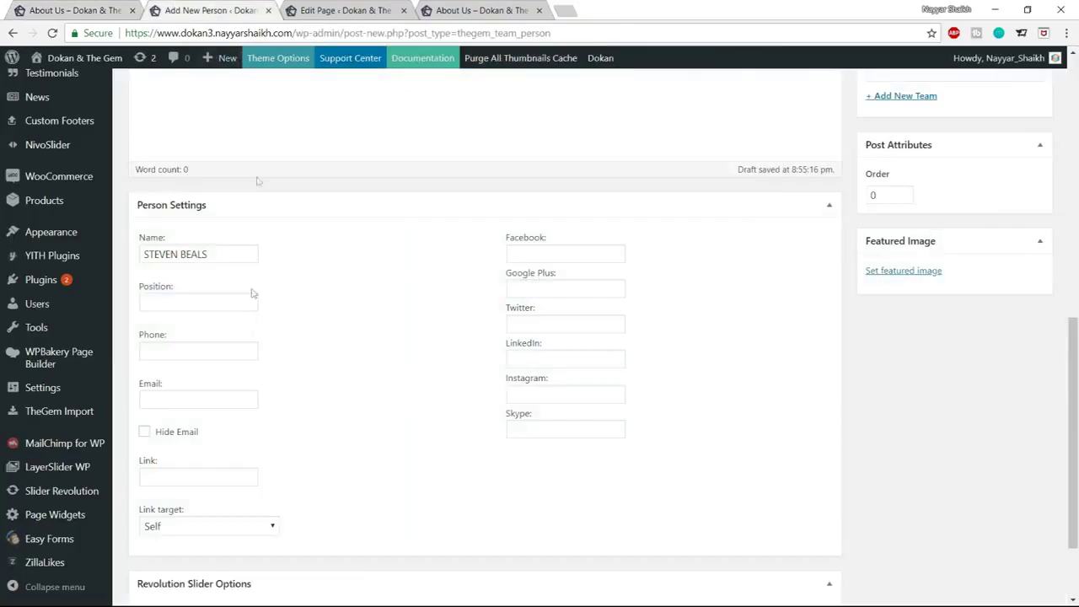
left_click(211, 297)
key("ctrl+v")
Copy the first card's phone number into the Phone field
key("ctrl+Page_Up")
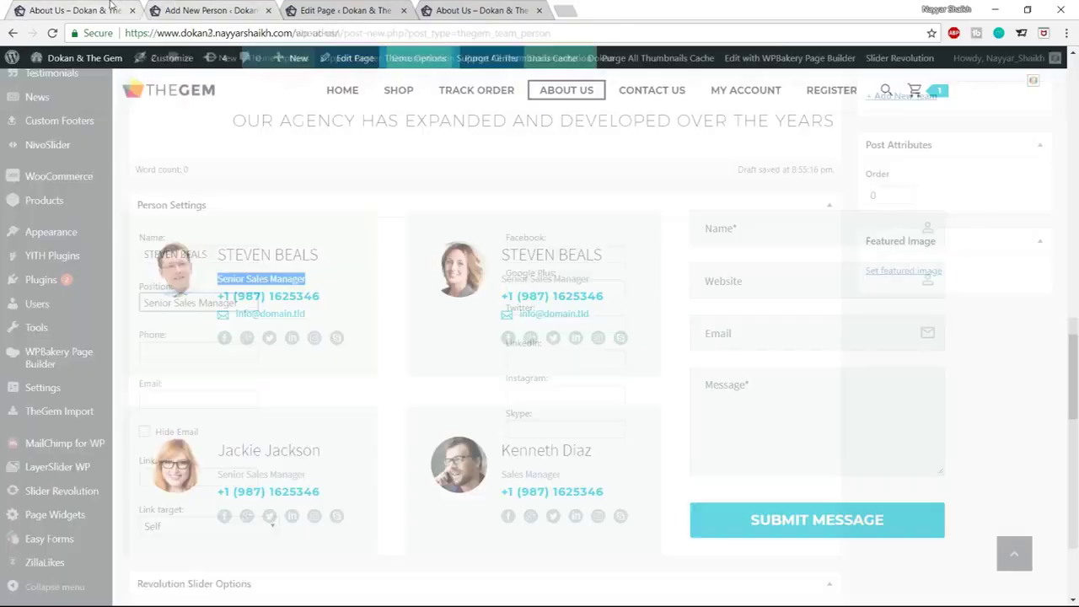
left_click_drag(322, 297, 219, 298)
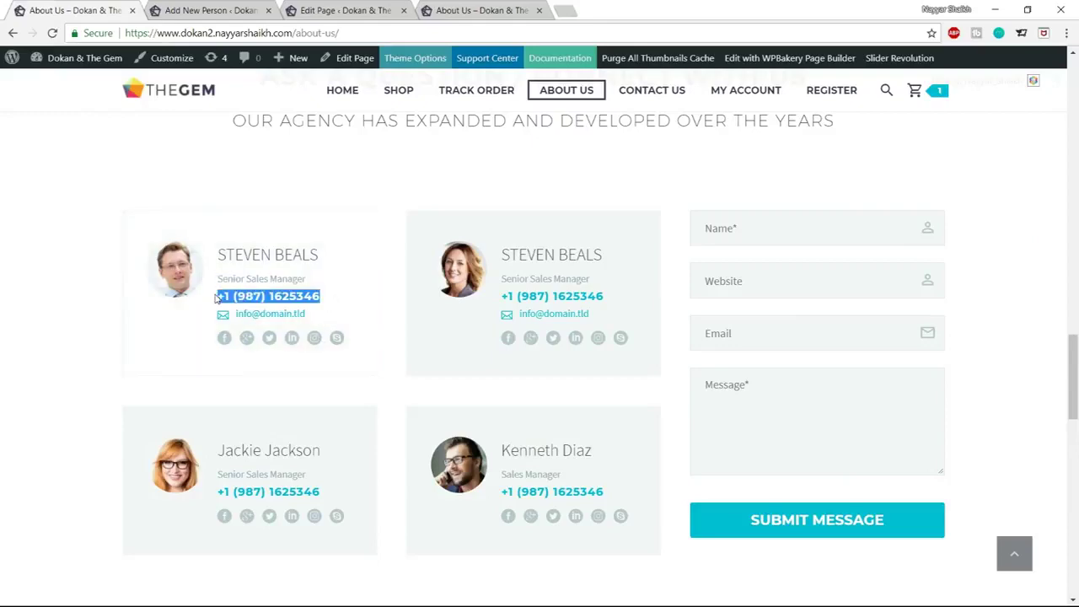
key("ctrl+c")
left_click(225, 34)
left_click(218, 8)
left_click(224, 352)
key("ctrl+v")
scroll(327, 389, "down", 2)
Copy the first card's email address into the Email field
key("ctrl+Page_Up")
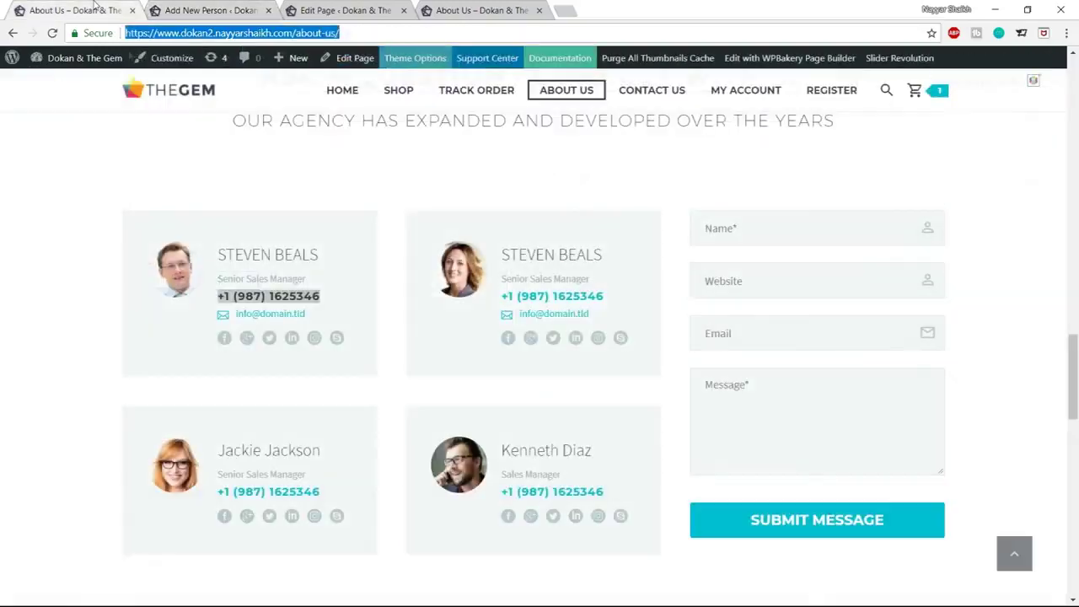
left_click_drag(306, 314, 242, 315)
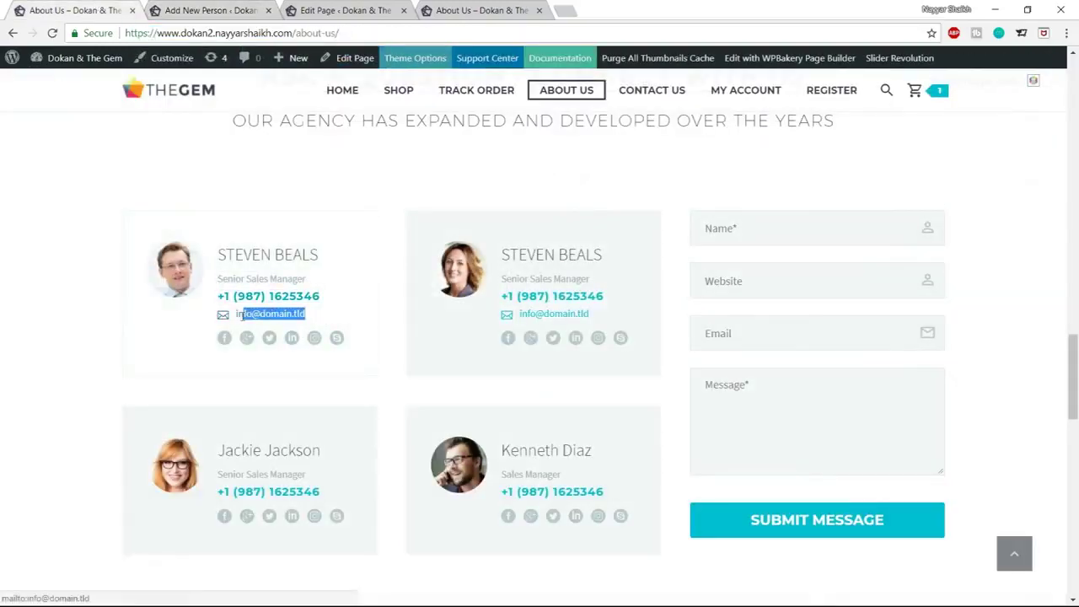
left_click(202, 15)
left_click(198, 329)
key("ctrl+v")
left_click(352, 317)
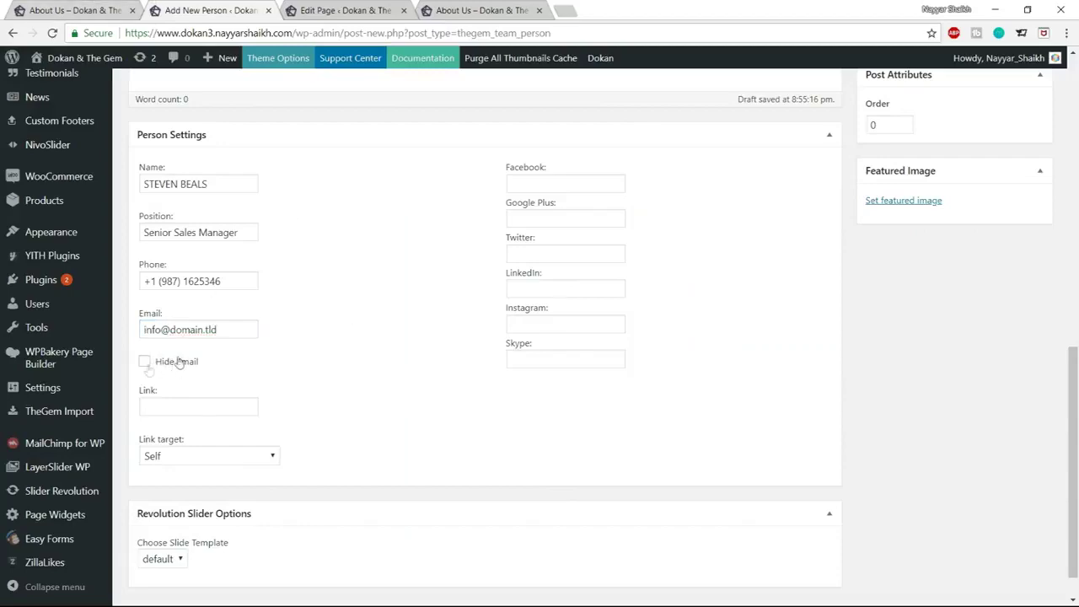
Fill all six social link fields with '#'
left_click(99, 9)
scroll(301, 350, "down", 1)
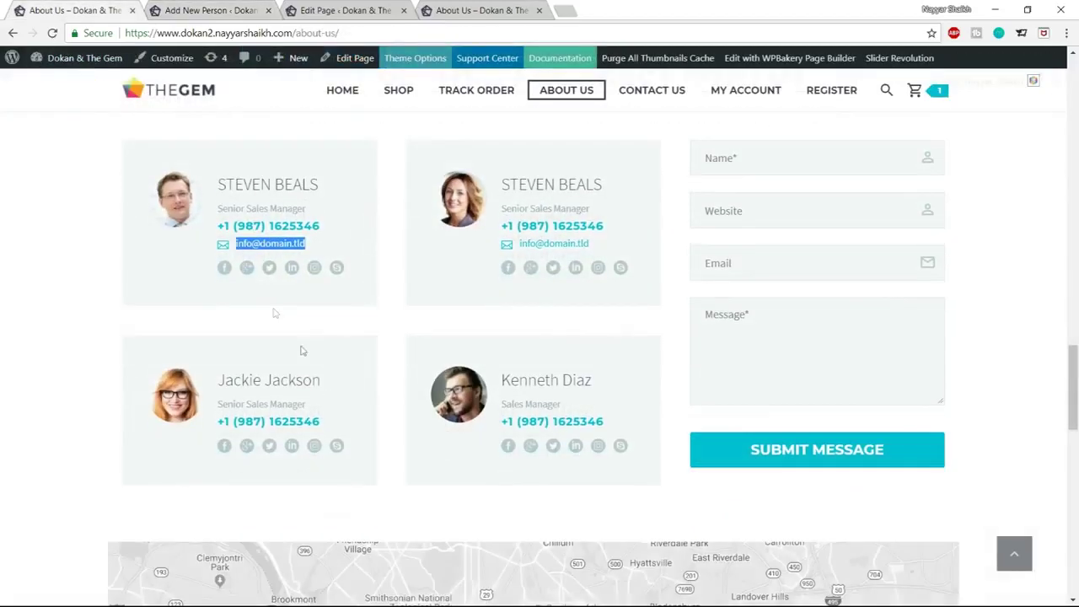
left_click(211, 10)
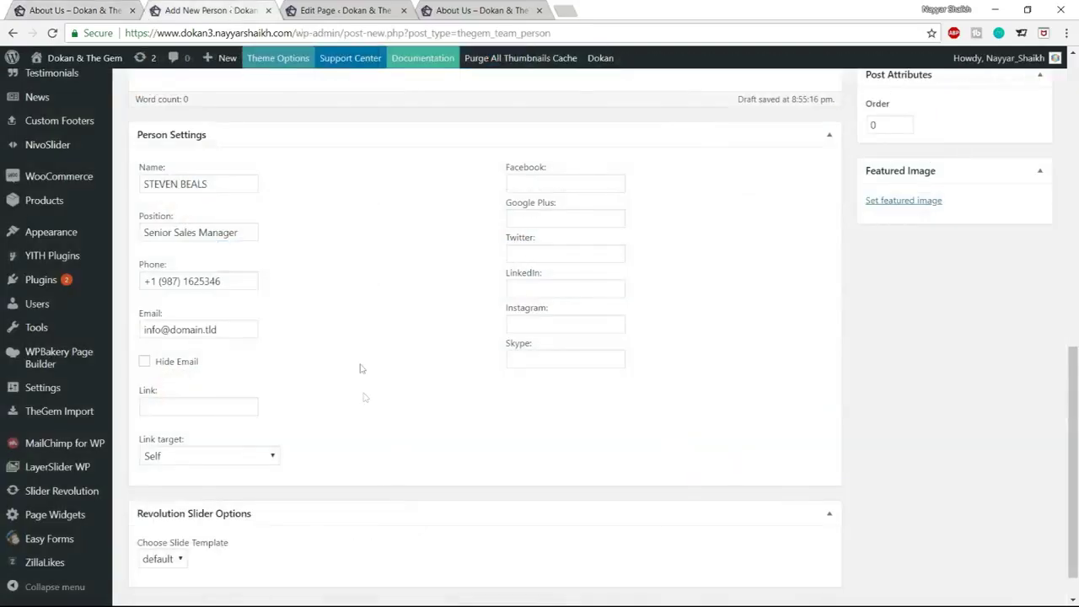
scroll(366, 396, "down", 1)
scroll(506, 295, "up", 2)
left_click(549, 285)
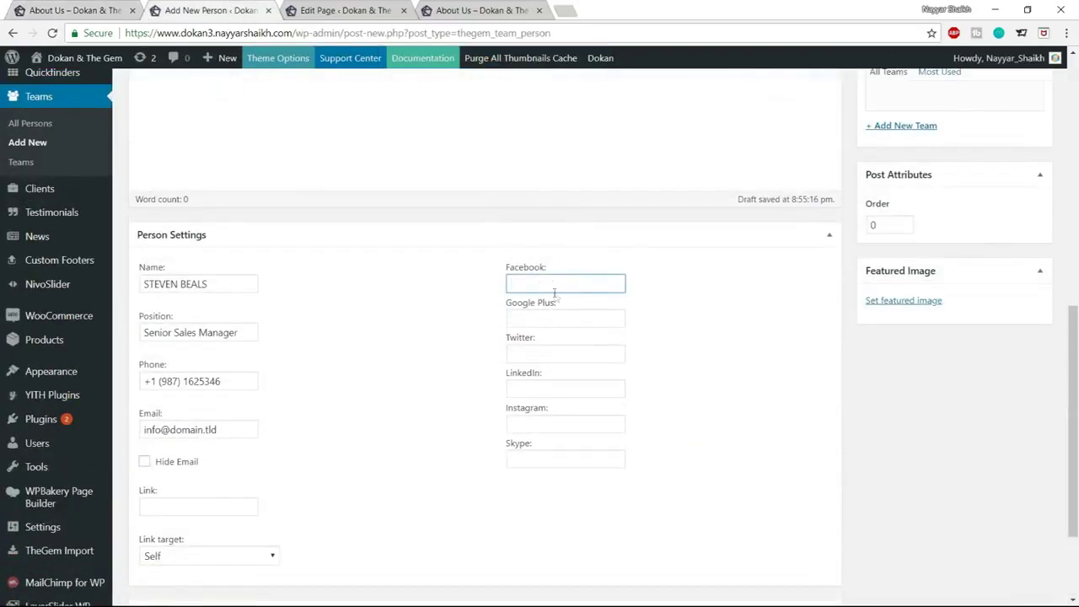
type("#")
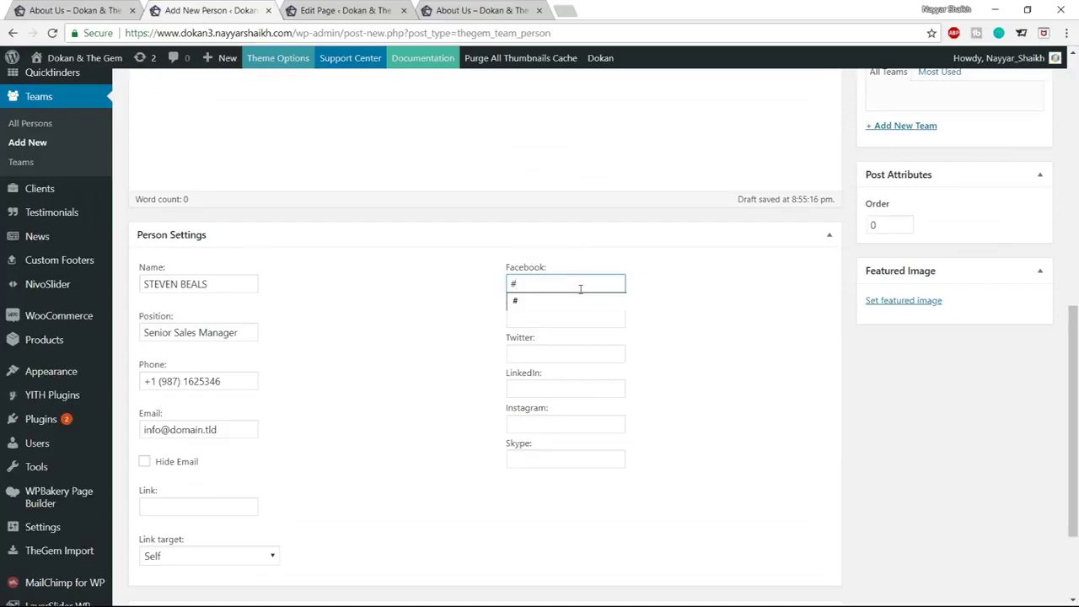
left_click(613, 311)
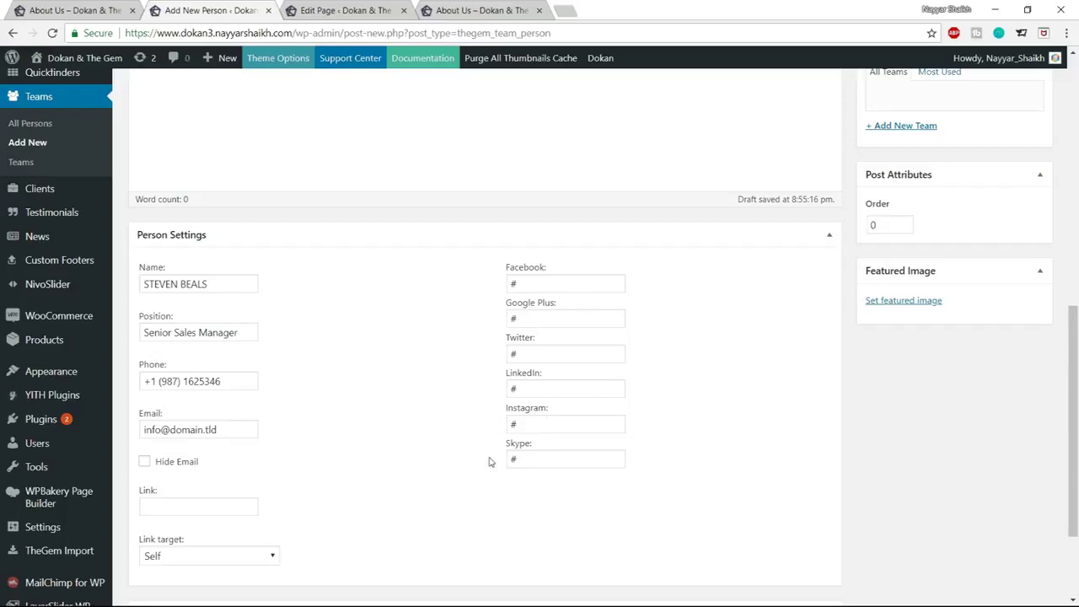
scroll(489, 462, "up", 3)
scroll(909, 467, "down", 2)
left_click(901, 377)
Upload four face photos to the media library
left_click(83, 119)
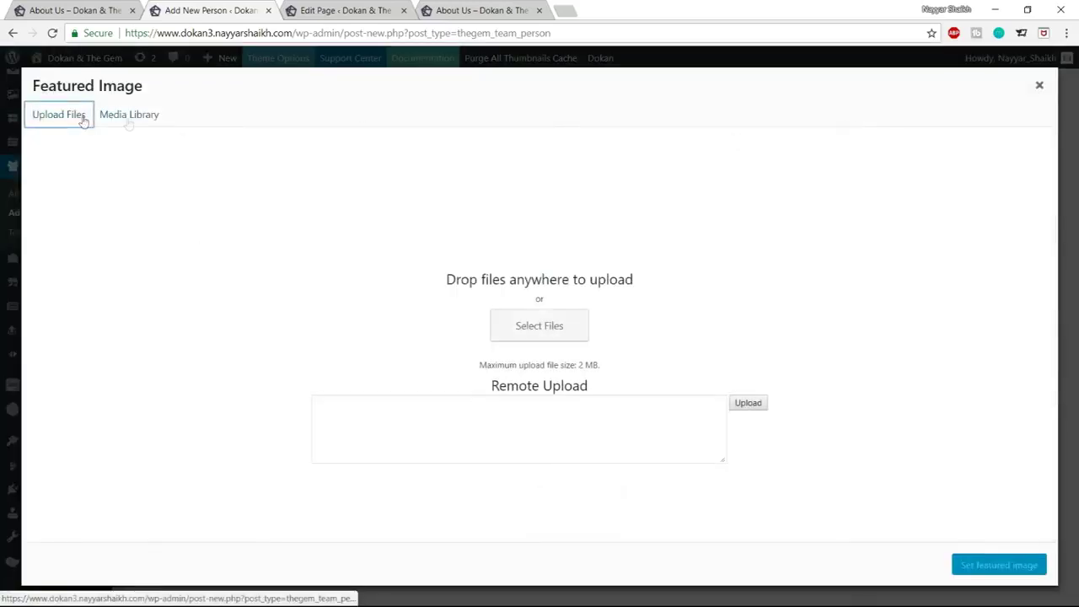
left_click(543, 323)
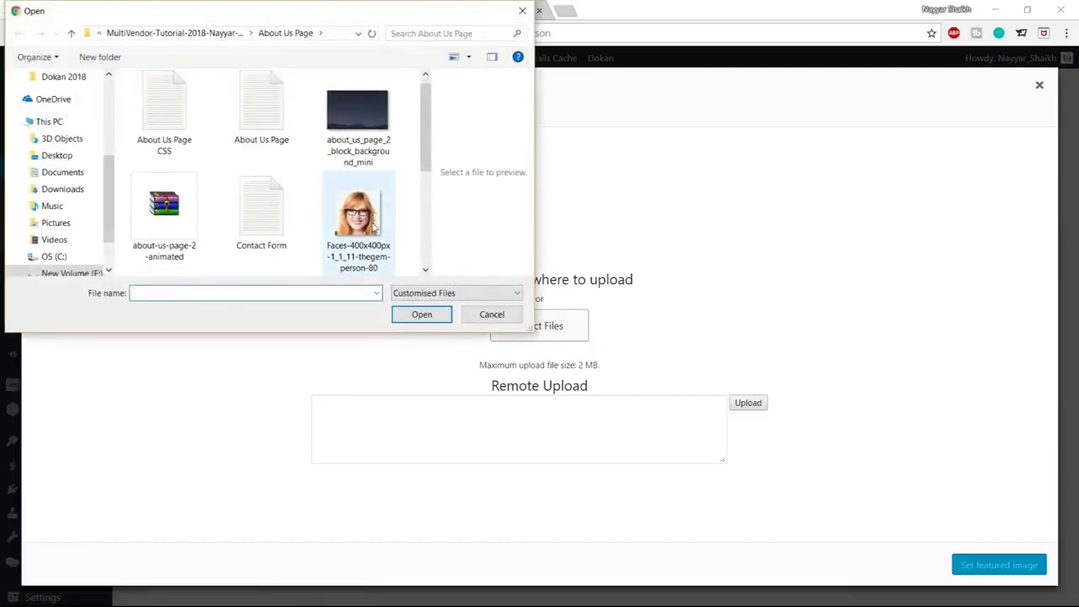
left_click(374, 226)
scroll(373, 226, "down", 1)
left_click(164, 215, "ctrl")
left_click(261, 215, "ctrl")
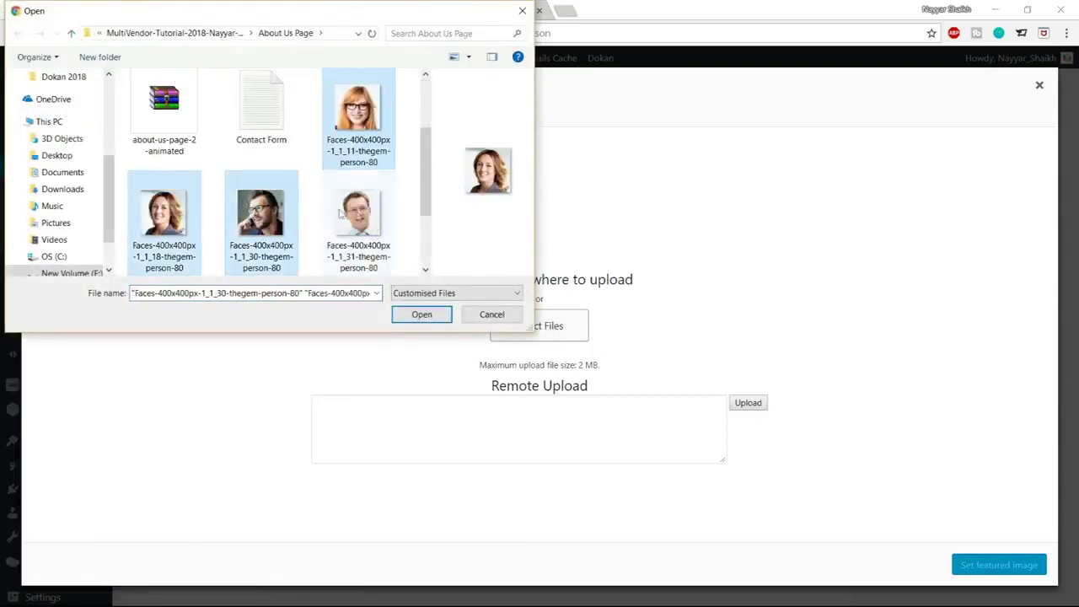
left_click(354, 215, "ctrl")
left_click(422, 313)
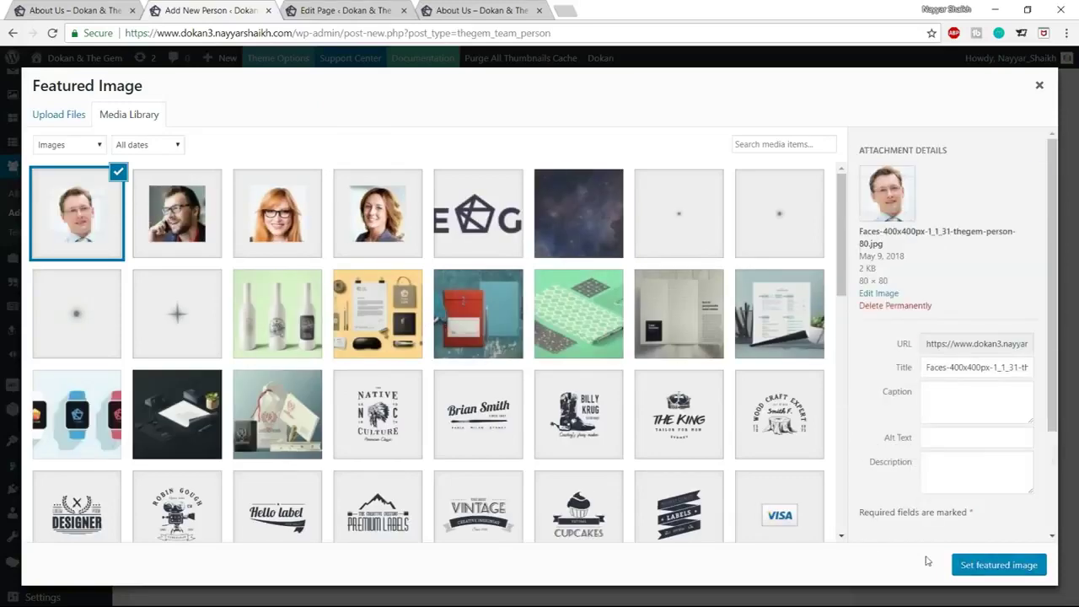
Set the man's photo as featured image, add a new 'Teams' team, and publish
left_click(983, 566)
scroll(982, 513, "up", 3)
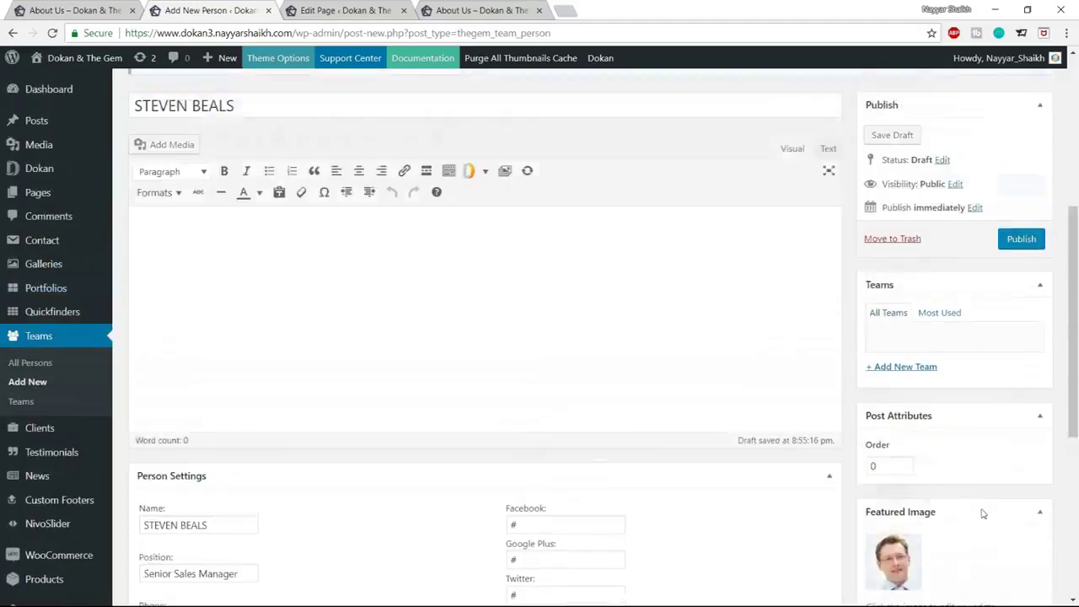
left_click(932, 408)
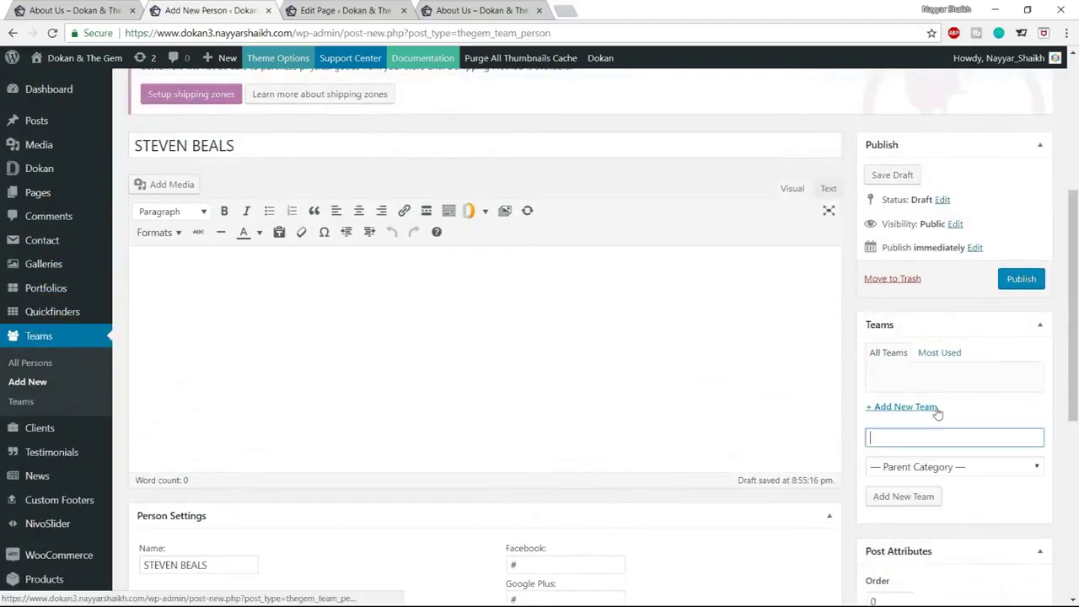
type("Teams")
left_click(928, 503)
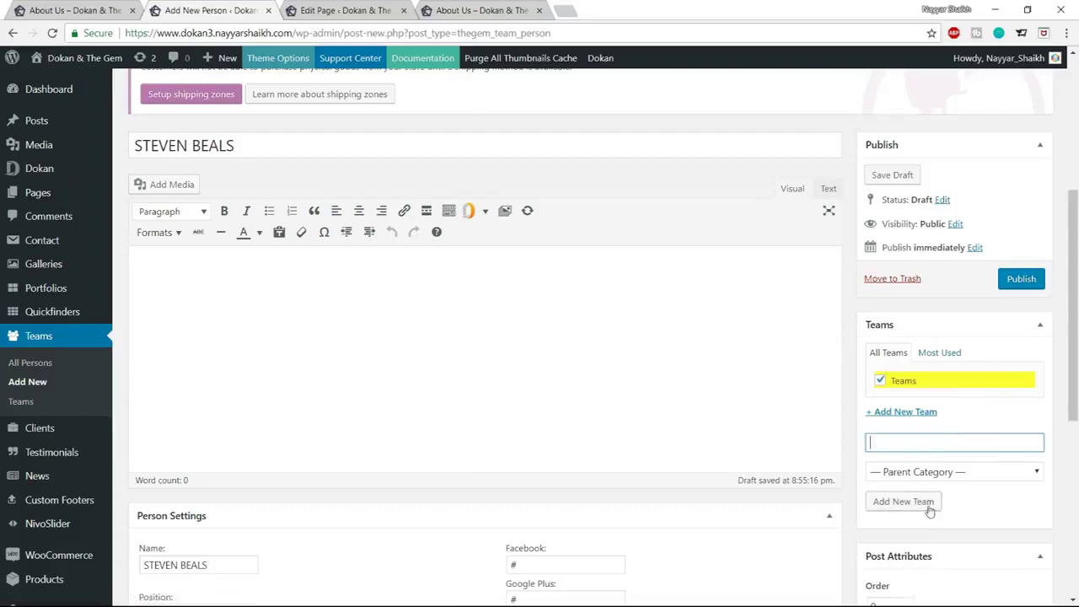
left_click(1020, 280)
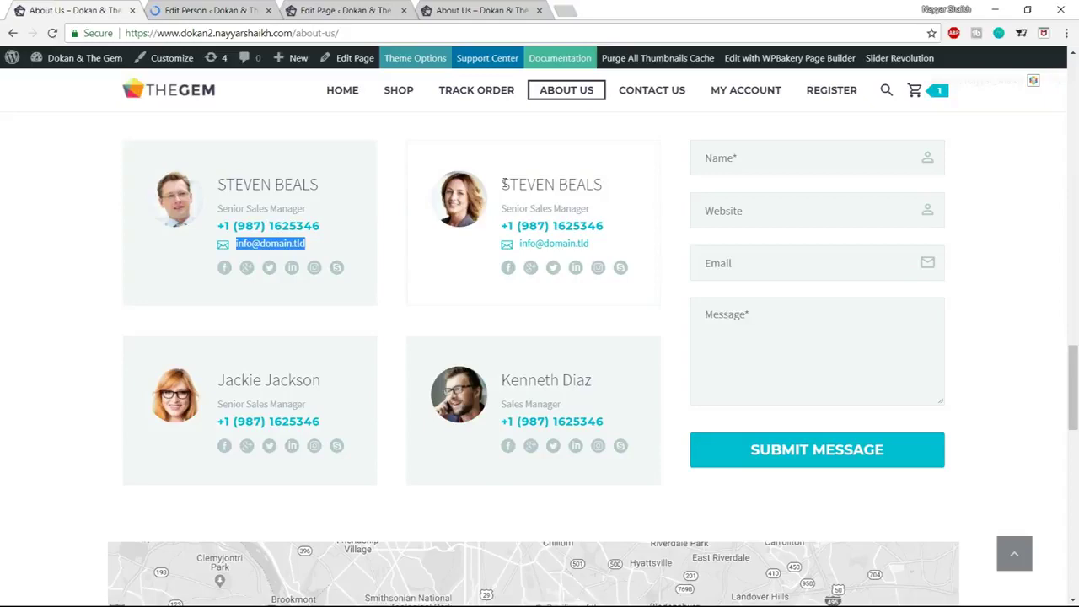
left_click_drag(324, 381, 213, 383)
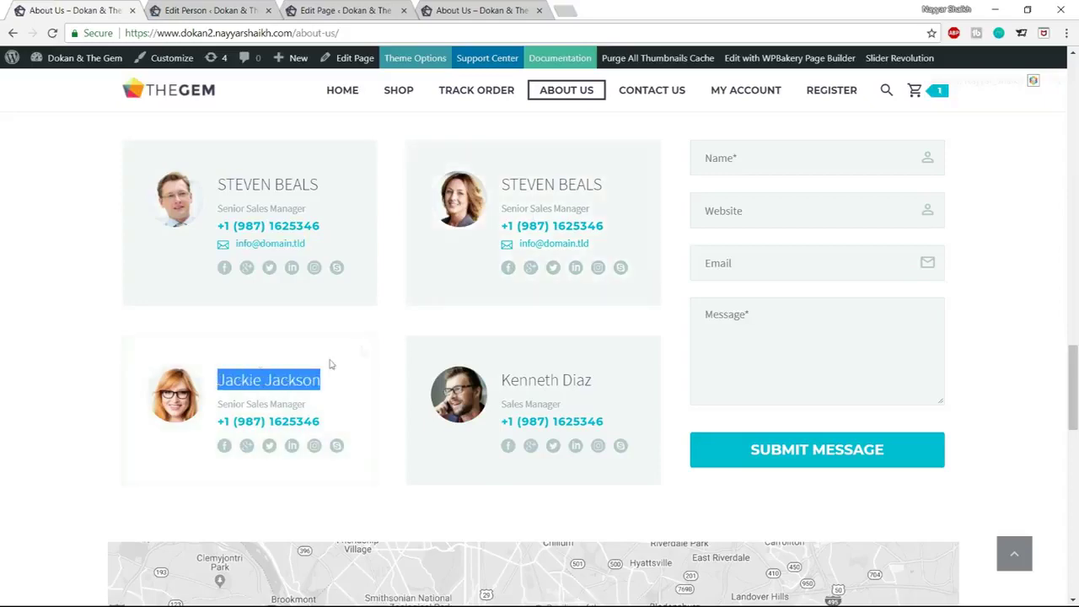
Start another team person, pasting the third card's name as title and Name
left_click(175, 5)
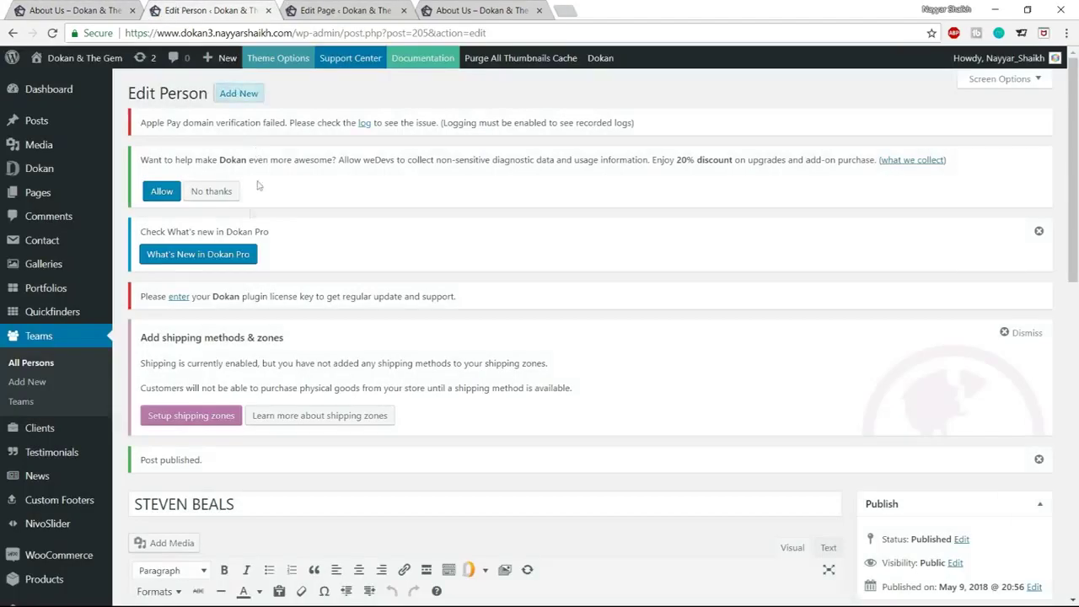
key("F5")
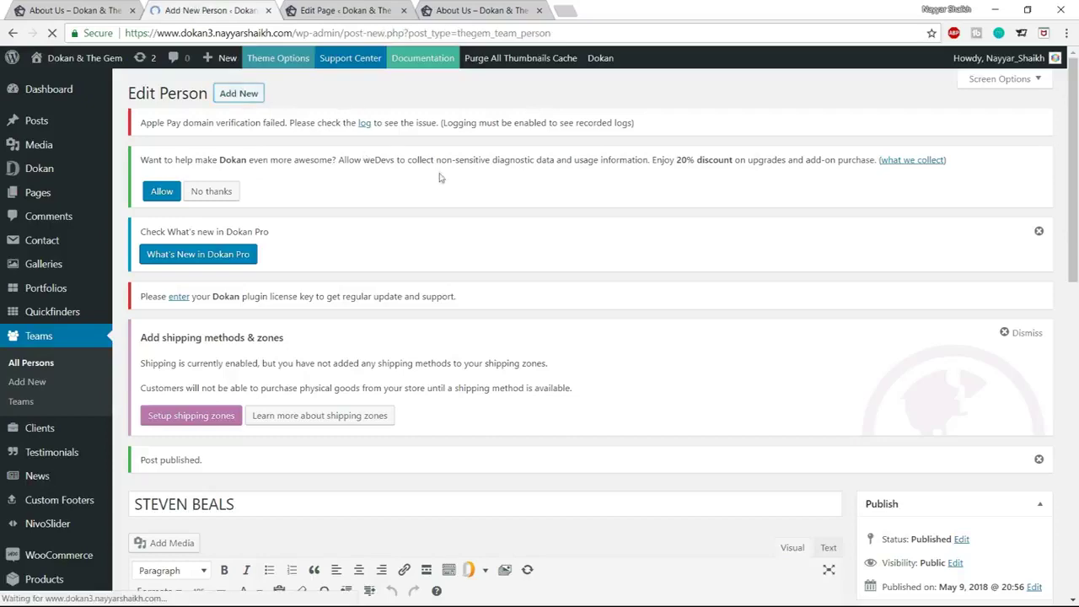
key("ctrl+v")
scroll(380, 393, "down", 7)
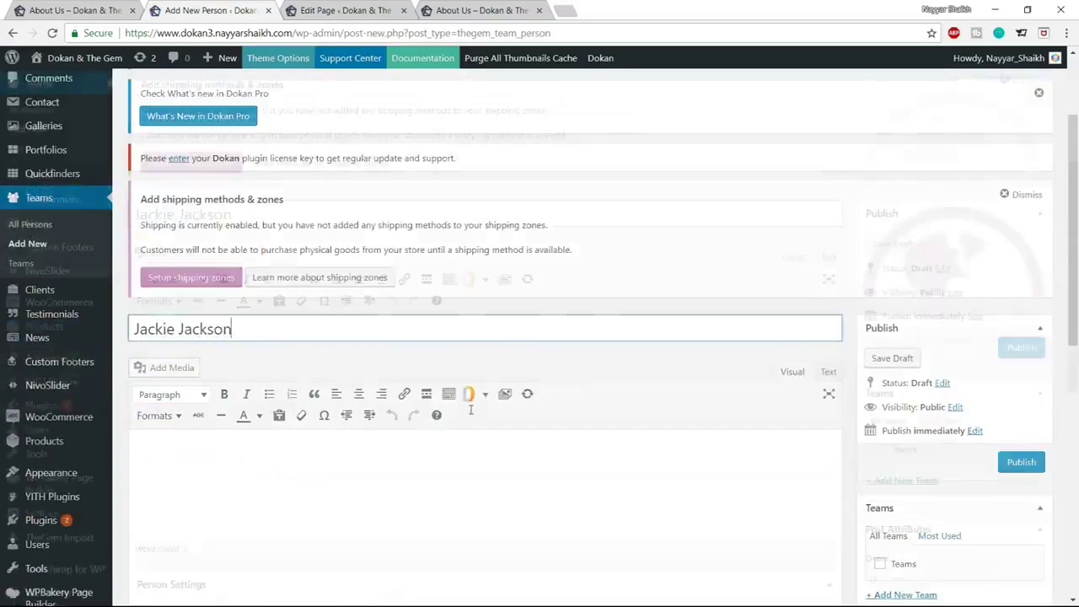
left_click(226, 324)
key("ctrl+v")
scroll(419, 362, "down", 1)
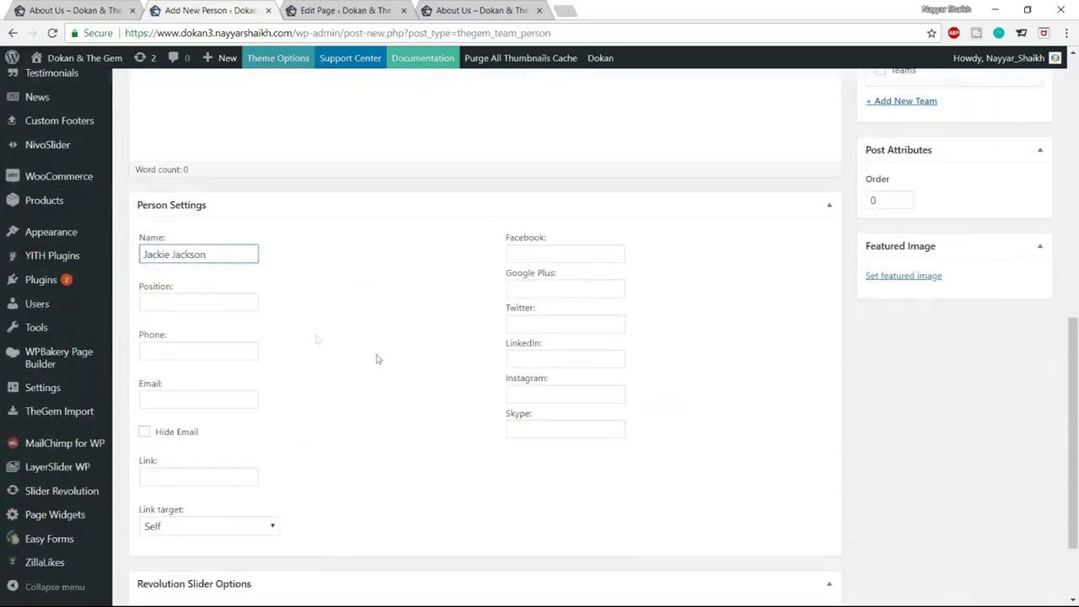
Set the Position to Senior Sales Manager
key("ctrl+shift+Tab")
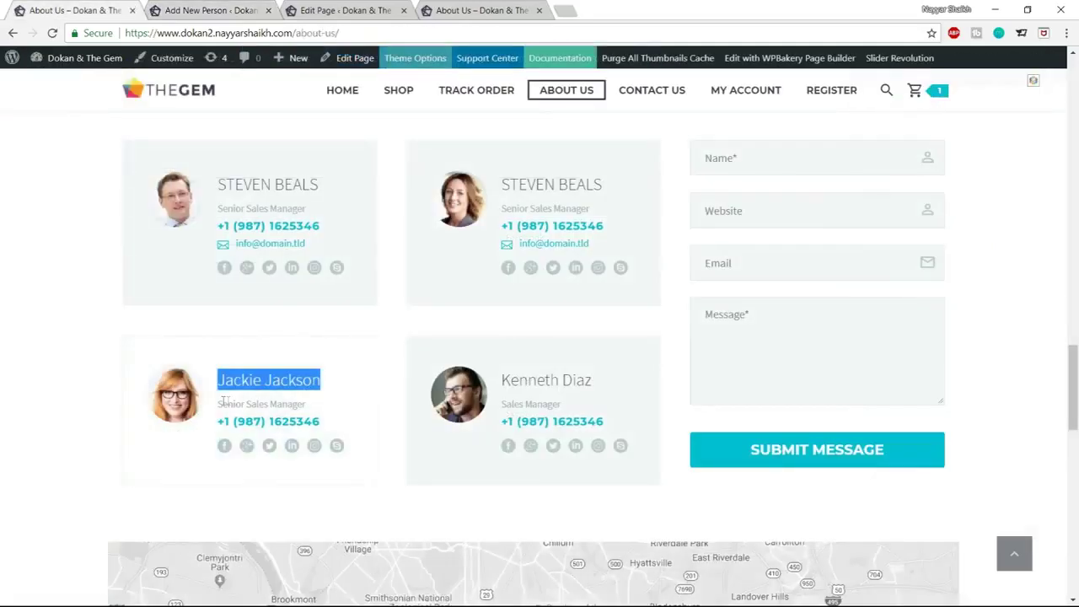
left_click(202, 10)
left_click(201, 300)
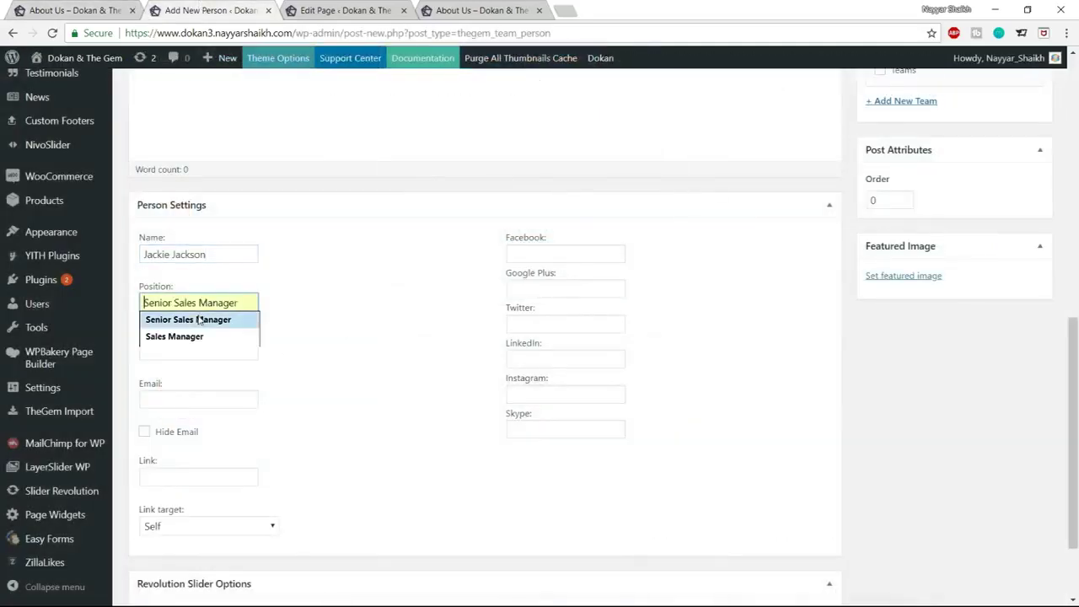
left_click(200, 320)
Fill in the phone number and a placeholder email address from saved entries
left_click(198, 352)
left_click(194, 368)
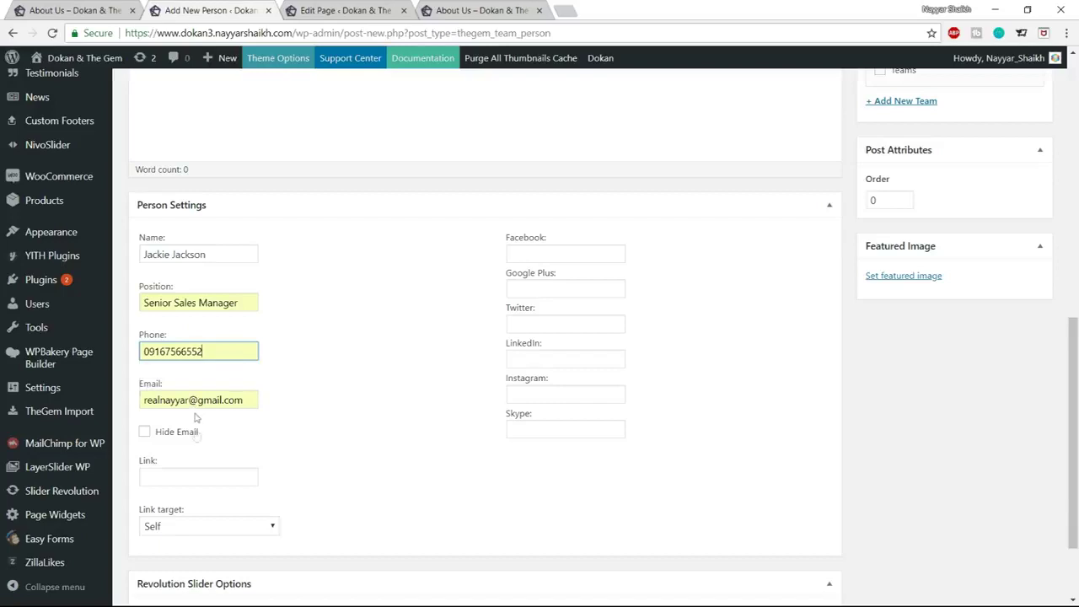
triple_click(202, 400)
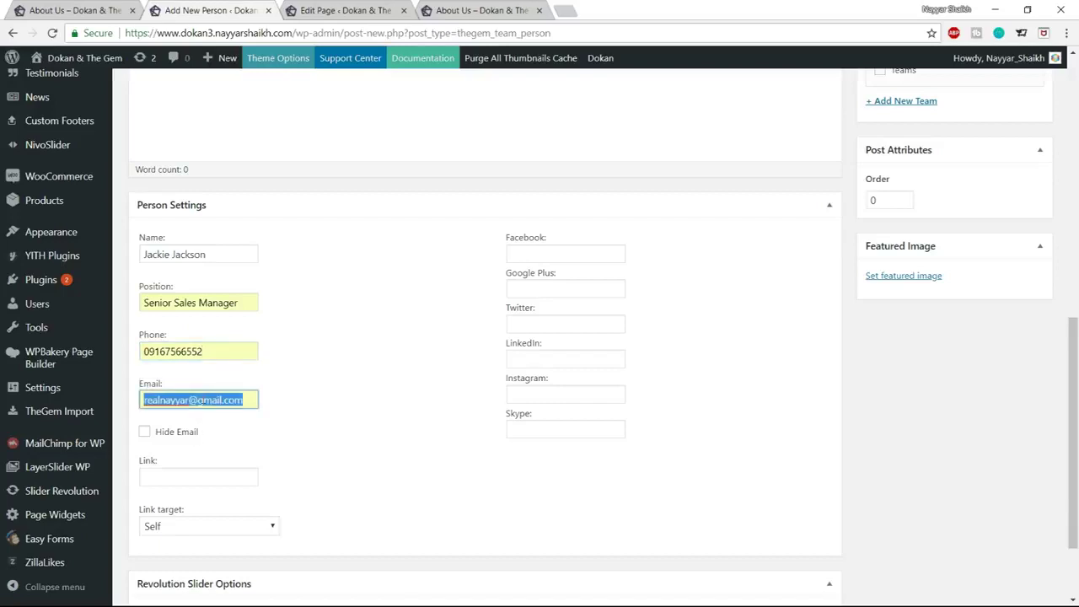
type("in")
left_click(97, 10)
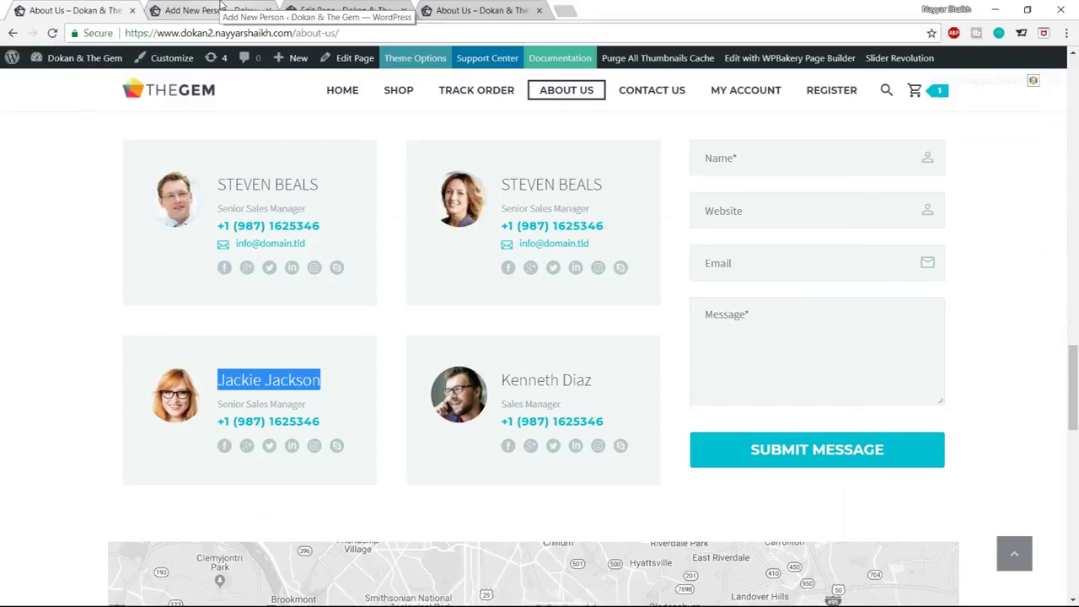
left_click(221, 8)
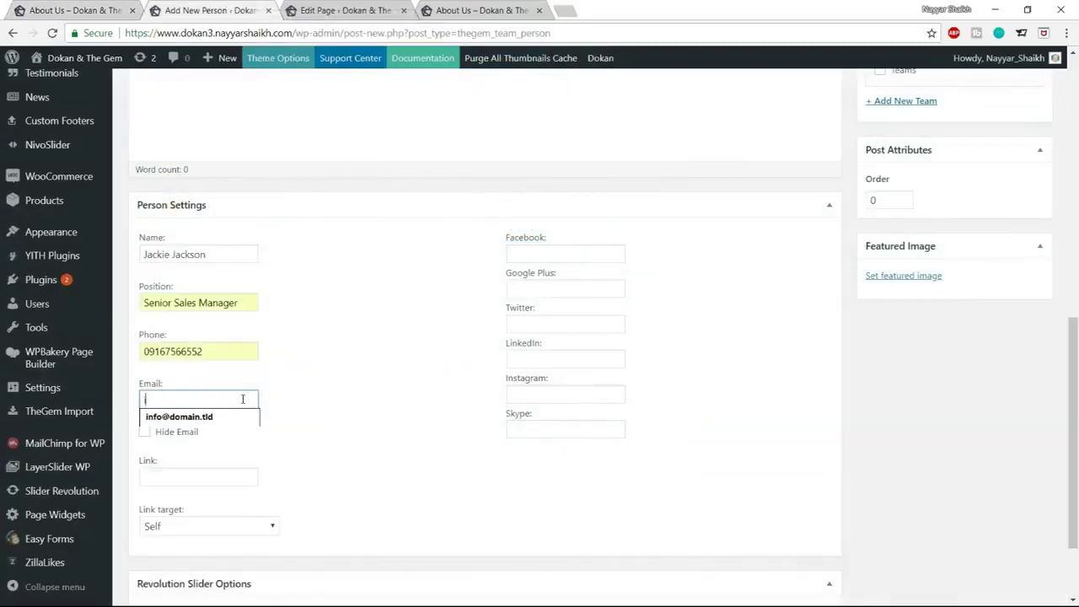
left_click(181, 414)
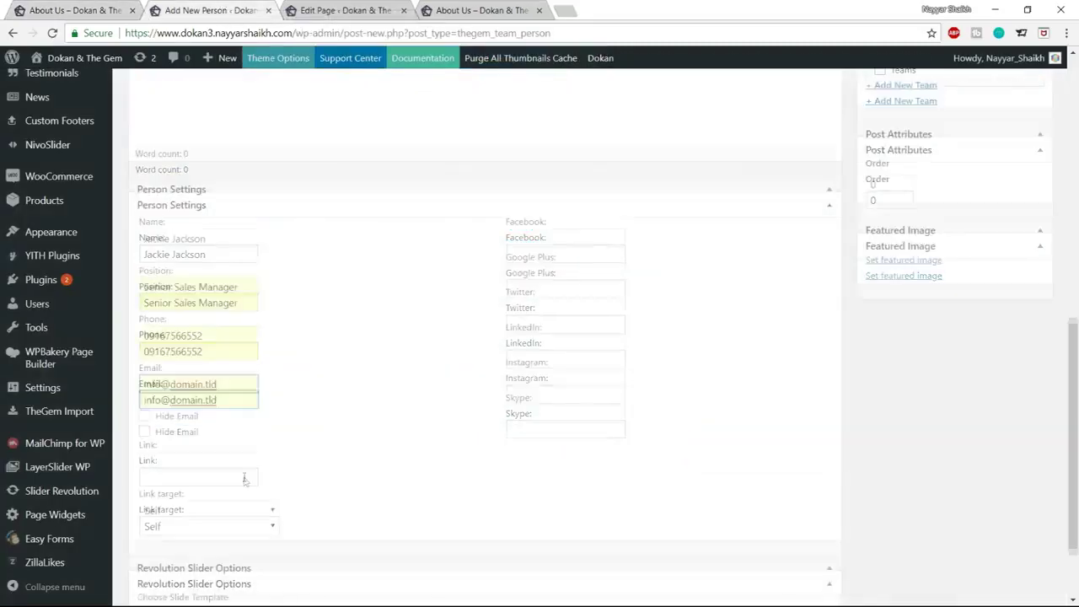
left_click(190, 406)
Enter '#' in the Facebook, Google Plus, Twitter, LinkedIn, Instagram and Skype fields
left_click(549, 182)
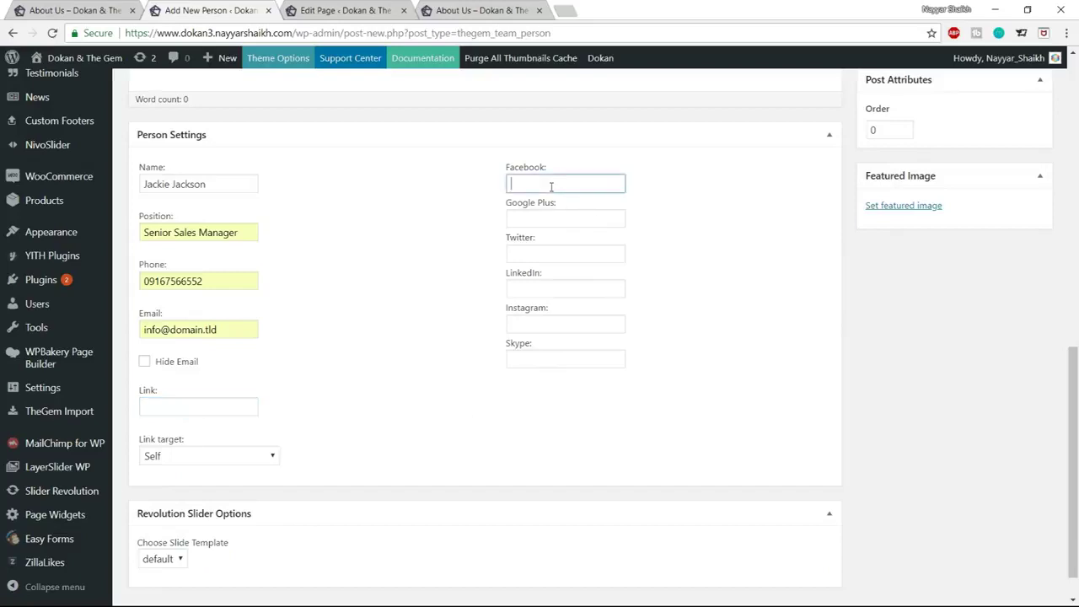
left_click(548, 200)
left_click(544, 219)
left_click(538, 237)
left_click(540, 253)
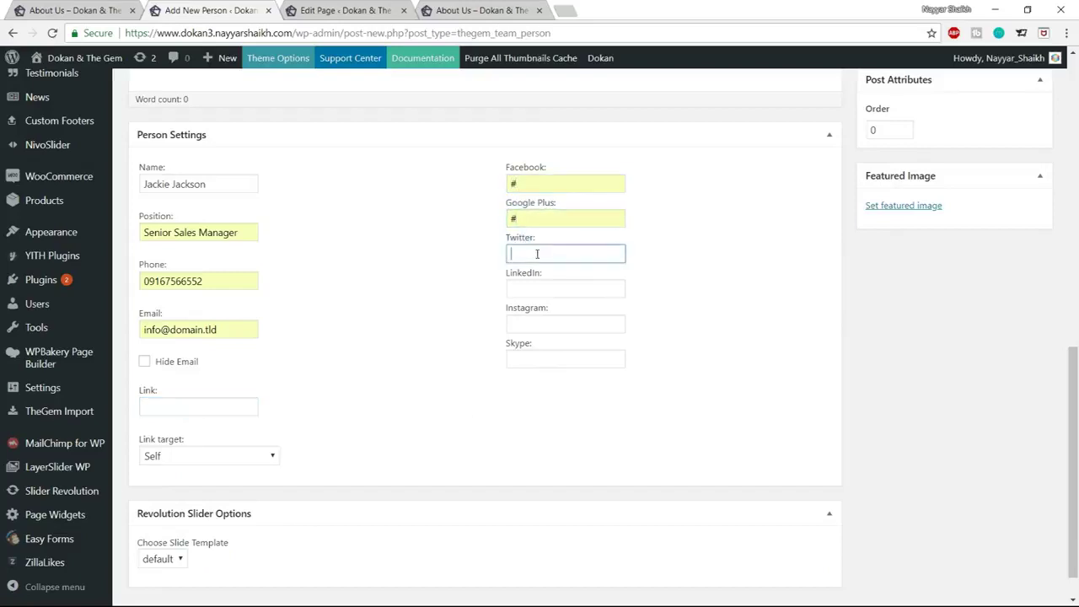
left_click(540, 271)
left_click(543, 288)
left_click(545, 307)
left_click(541, 324)
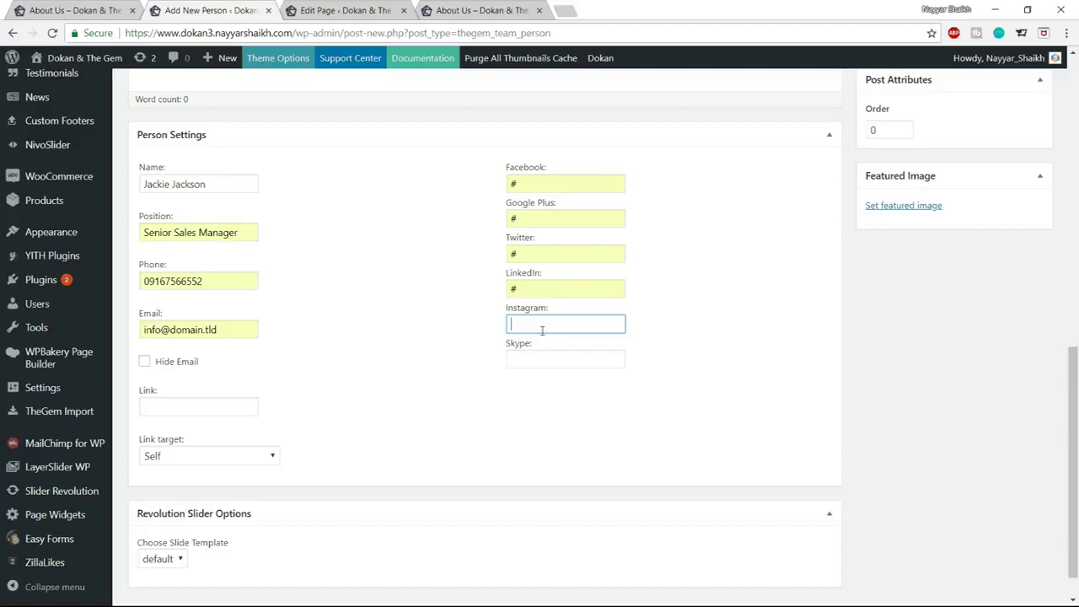
left_click(536, 343)
left_click(532, 354)
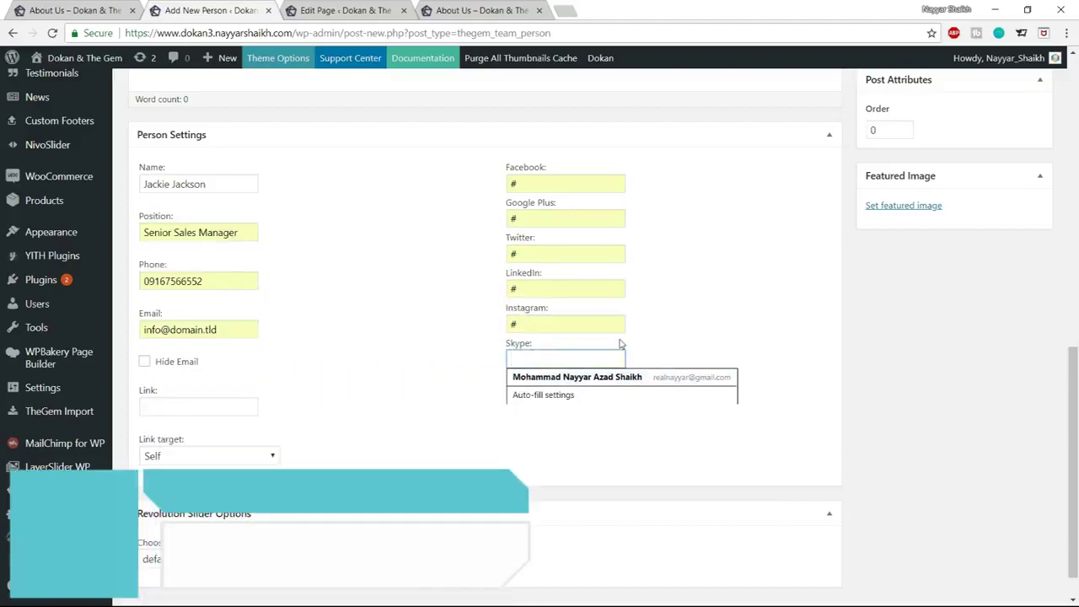
type("#")
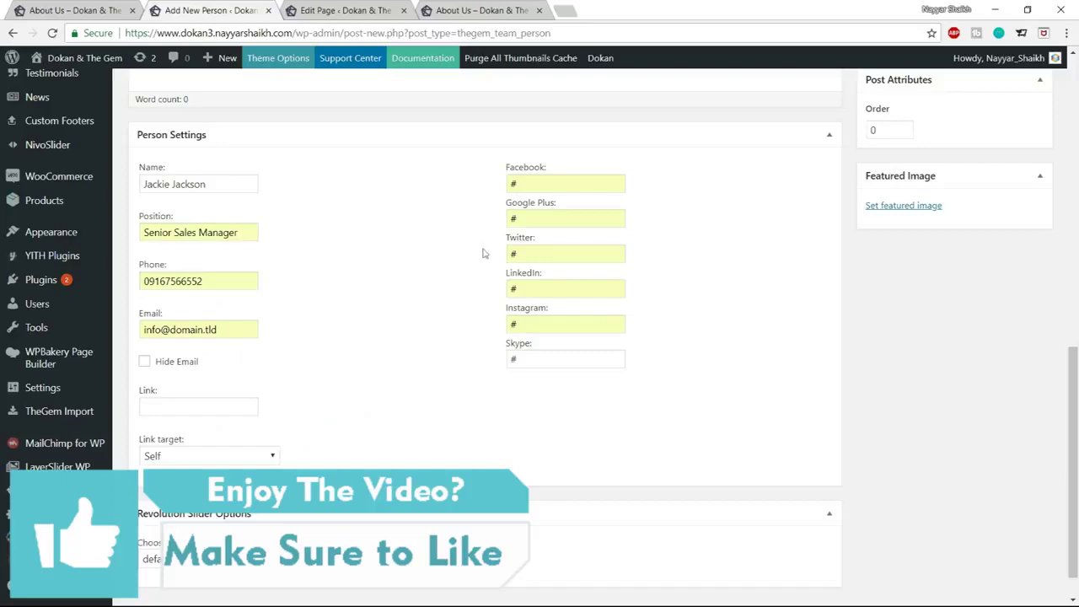
scroll(640, 302, "up", 1)
Set the portrait of the woman with glasses as featured image and publish
left_click(935, 277)
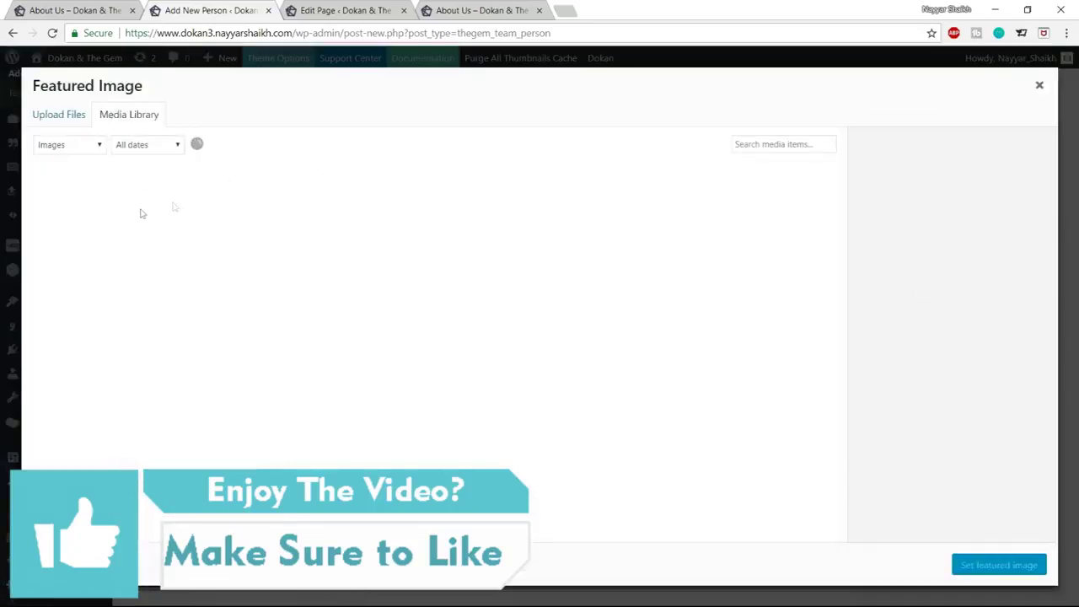
left_click(199, 212)
left_click(320, 219)
left_click(410, 224)
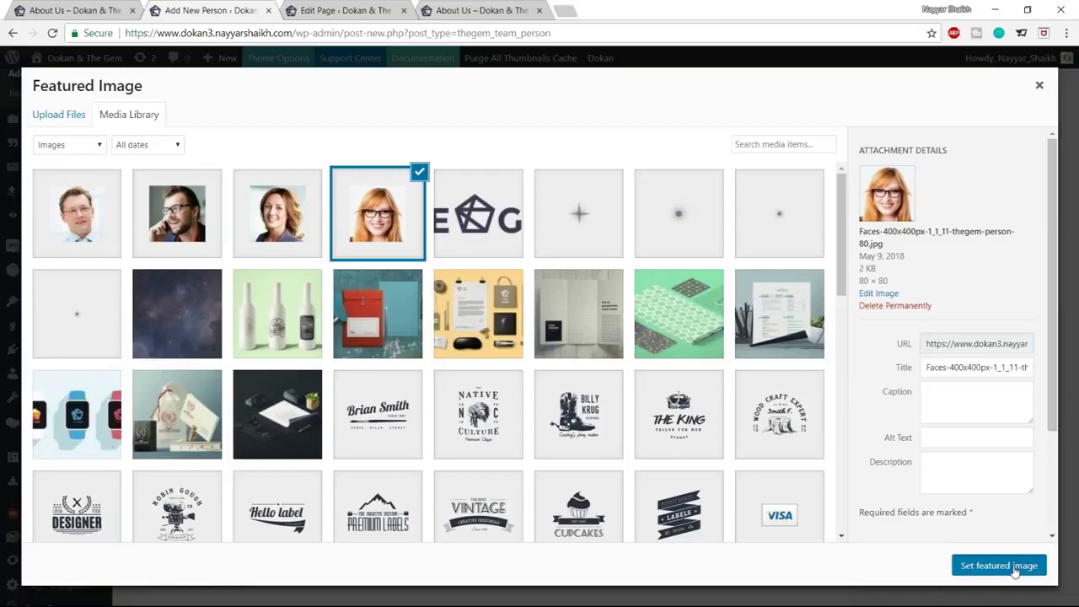
left_click(999, 566)
scroll(919, 419, "up", 3)
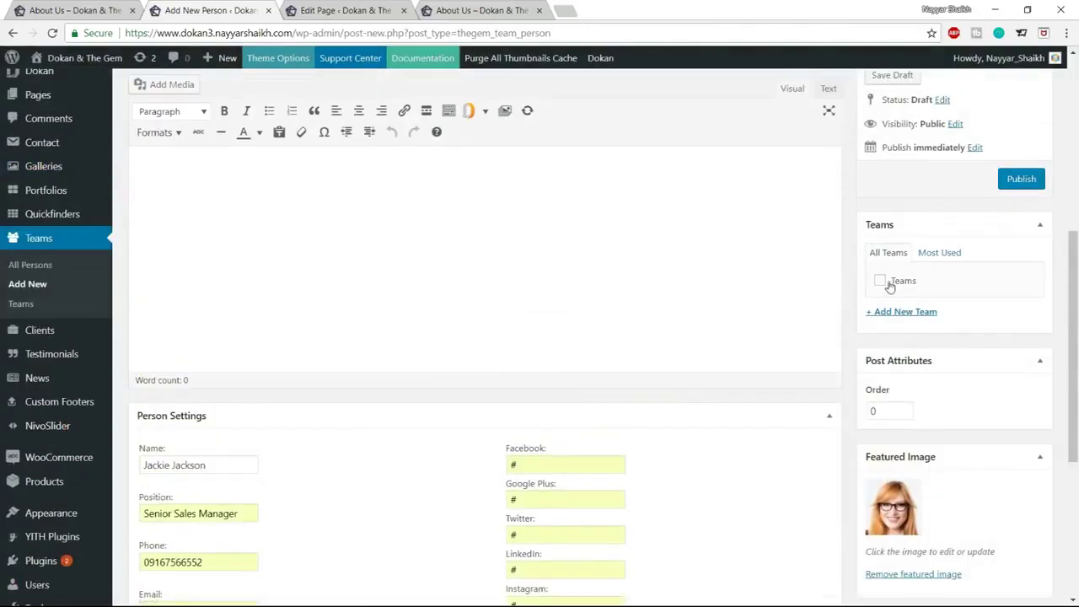
left_click(1022, 179)
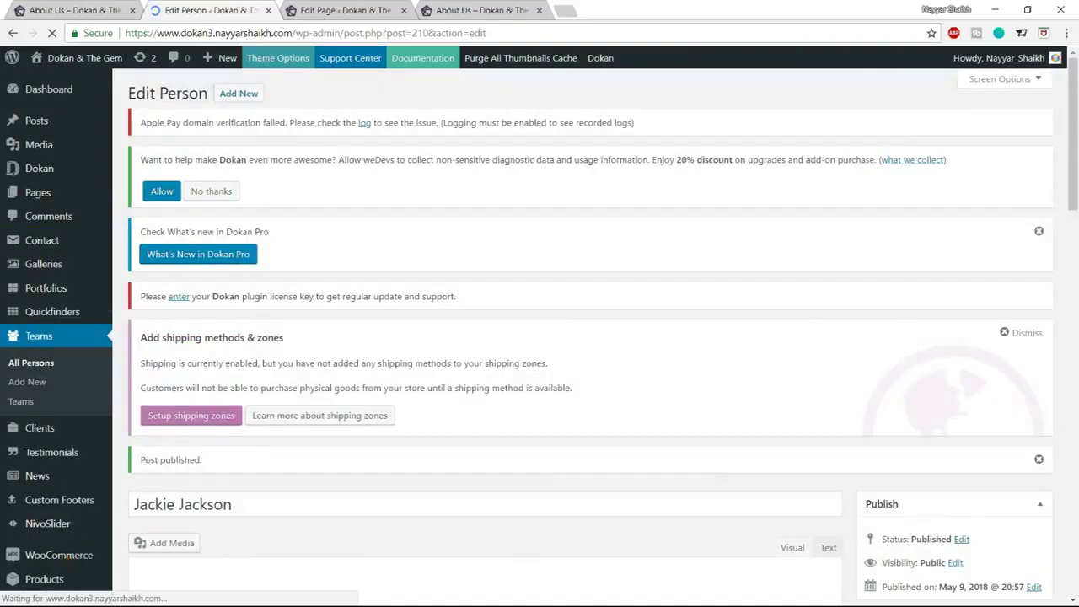
Tick the Teams group in the About Us Team element, save it, and update the page
left_click(296, 9)
scroll(452, 315, "down", 2)
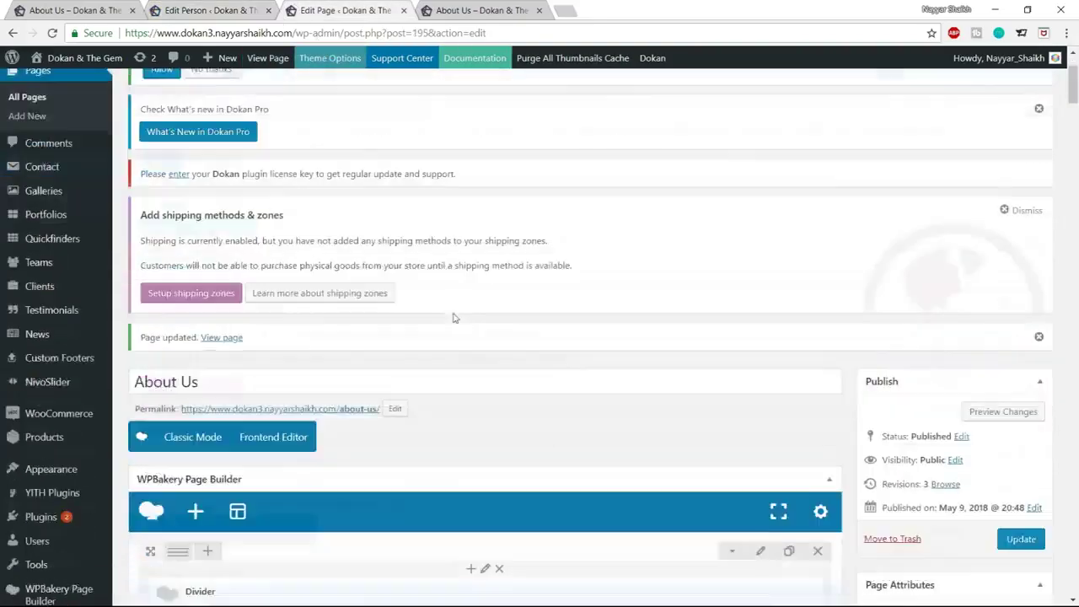
scroll(684, 354, "down", 10)
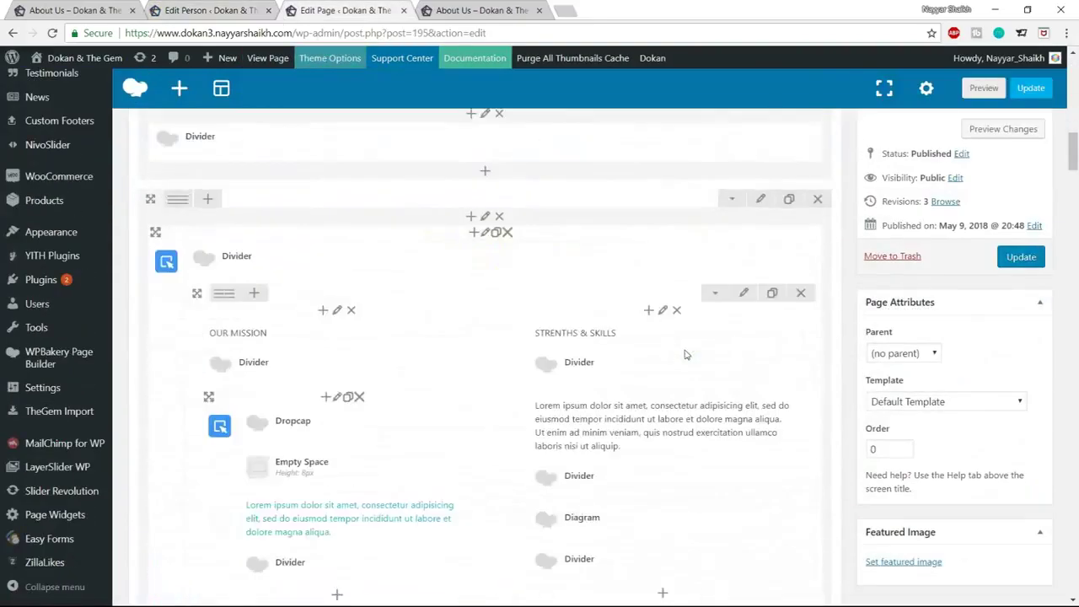
scroll(684, 355, "down", 10)
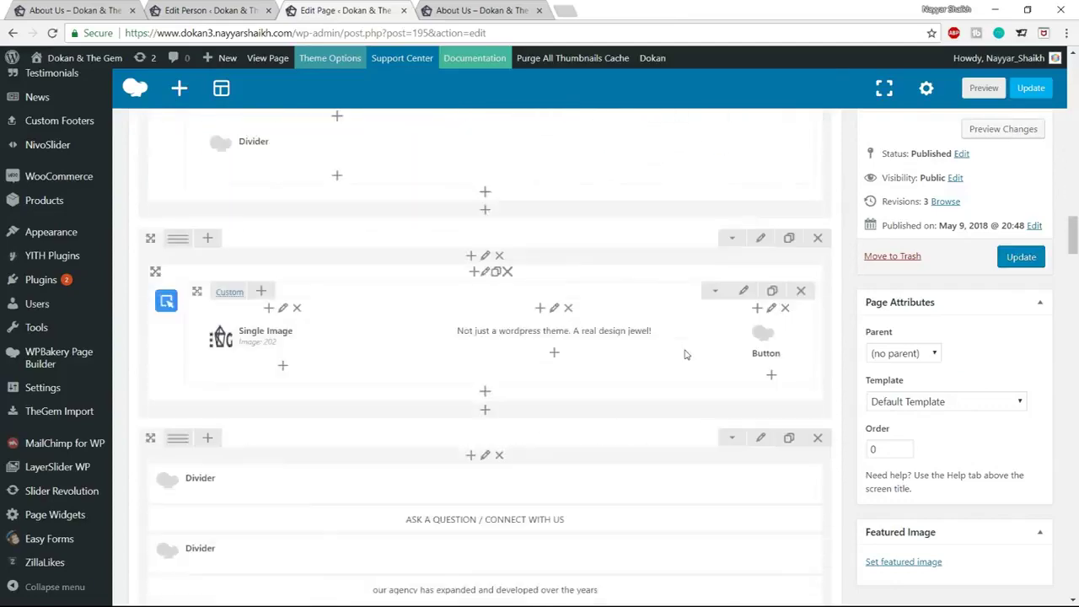
scroll(684, 354, "down", 4)
scroll(236, 316, "up", 3)
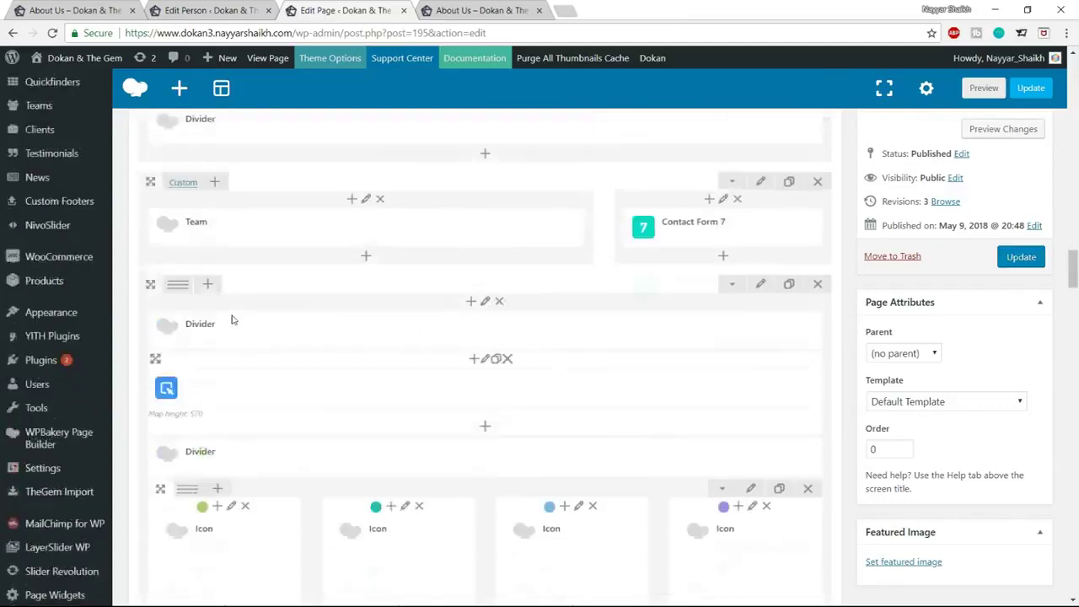
left_click(369, 288)
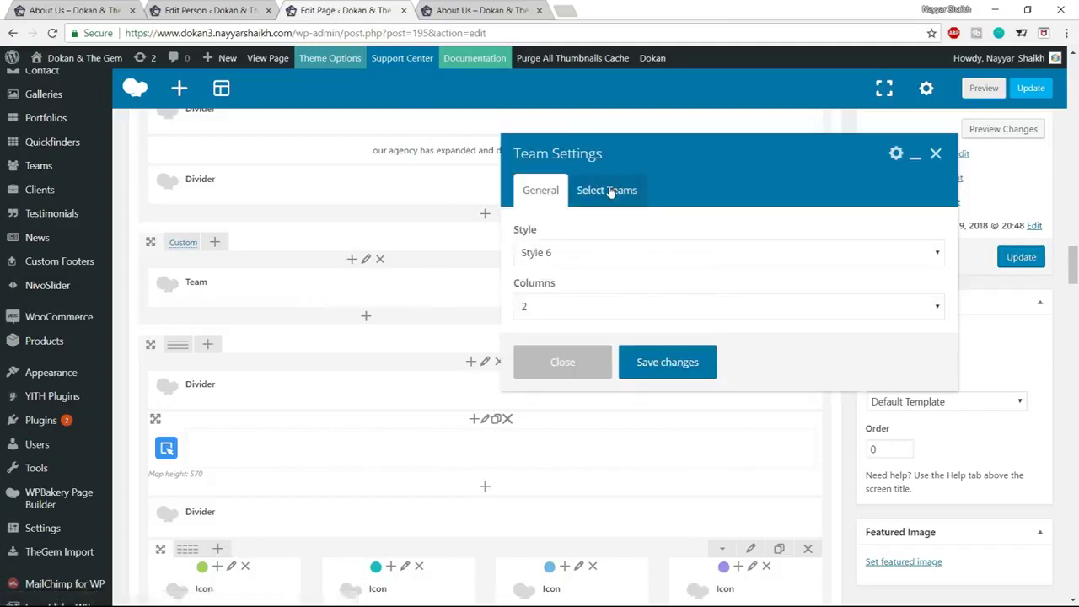
left_click(611, 193)
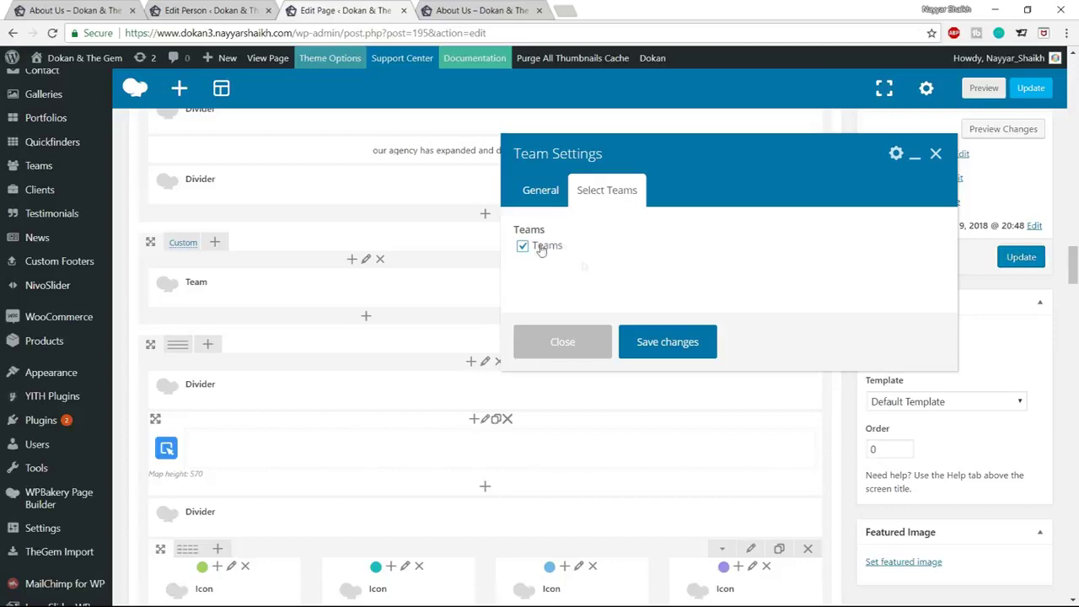
left_click(683, 354)
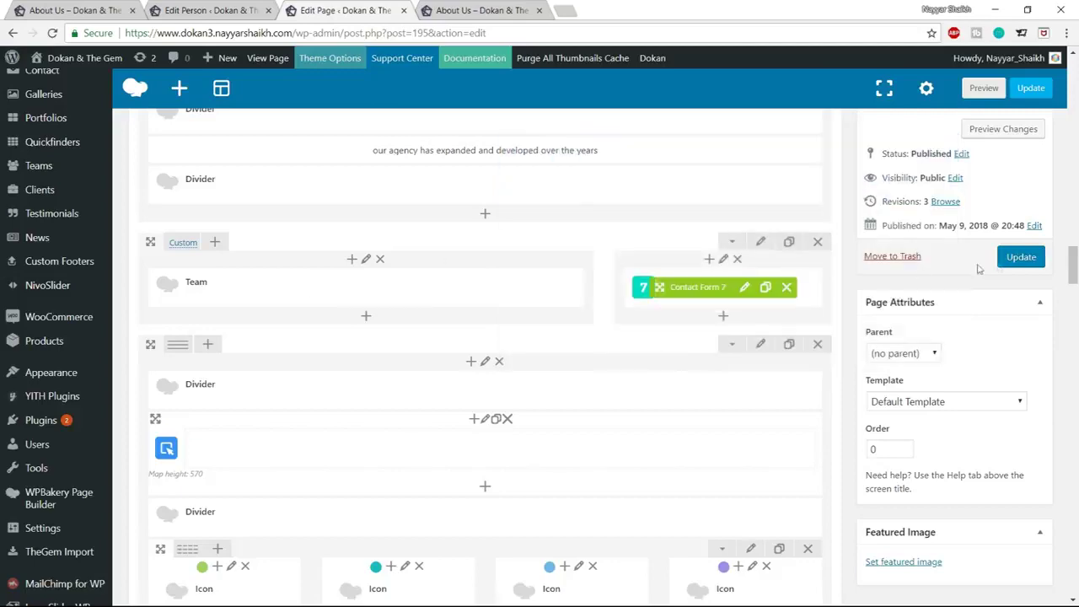
left_click(1021, 257)
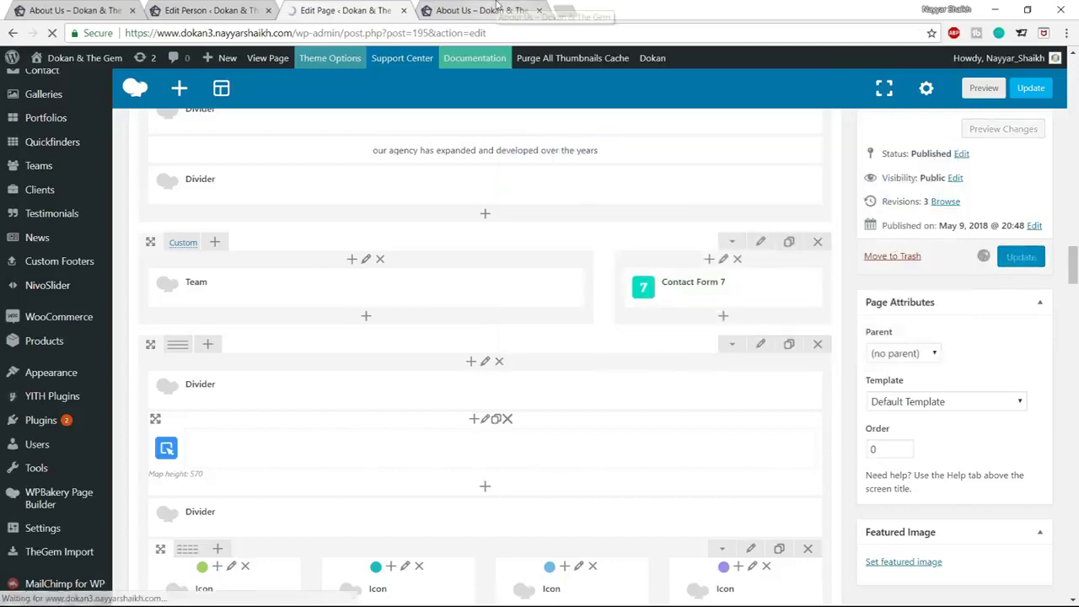
left_click(497, 9)
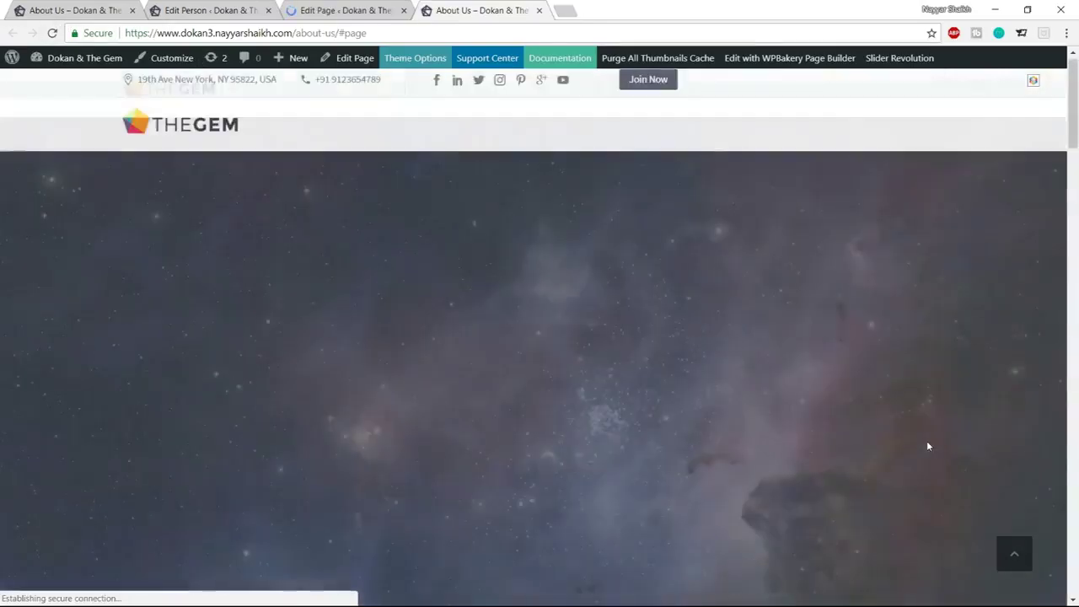
Compare the live page's two team cards and Not Found contact form with the reference About Us page
scroll(929, 446, "down", 20)
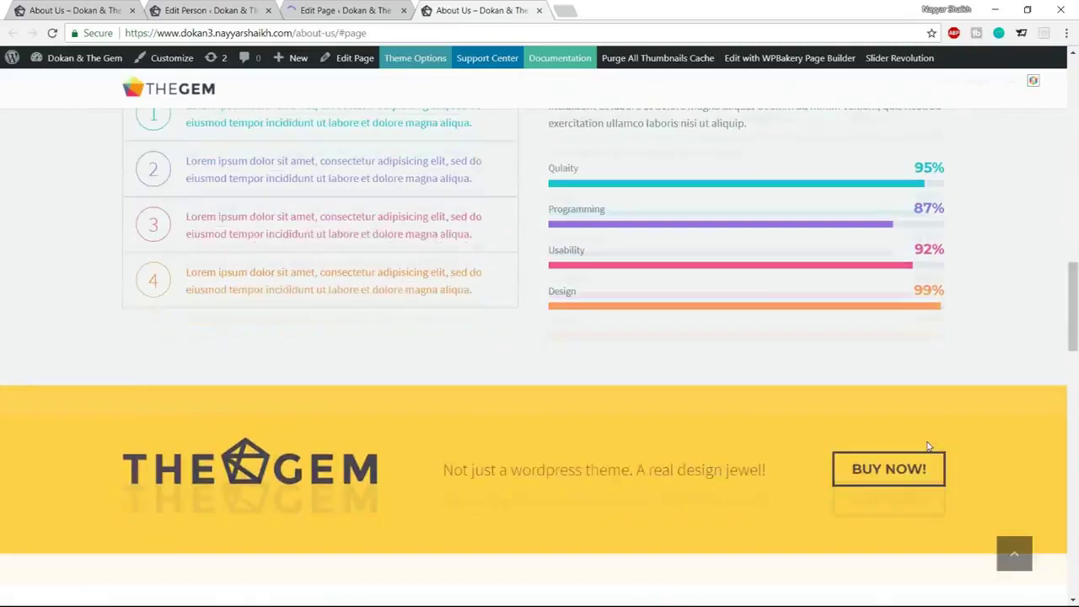
scroll(929, 446, "up", 2)
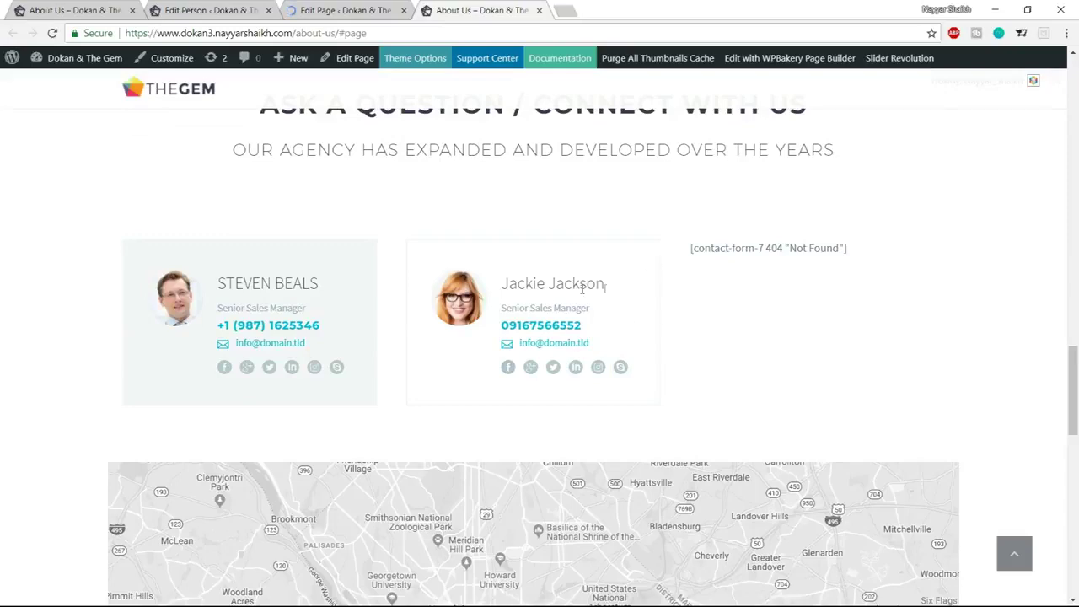
left_click_drag(753, 244, 852, 248)
left_click(853, 248)
left_click(72, 9)
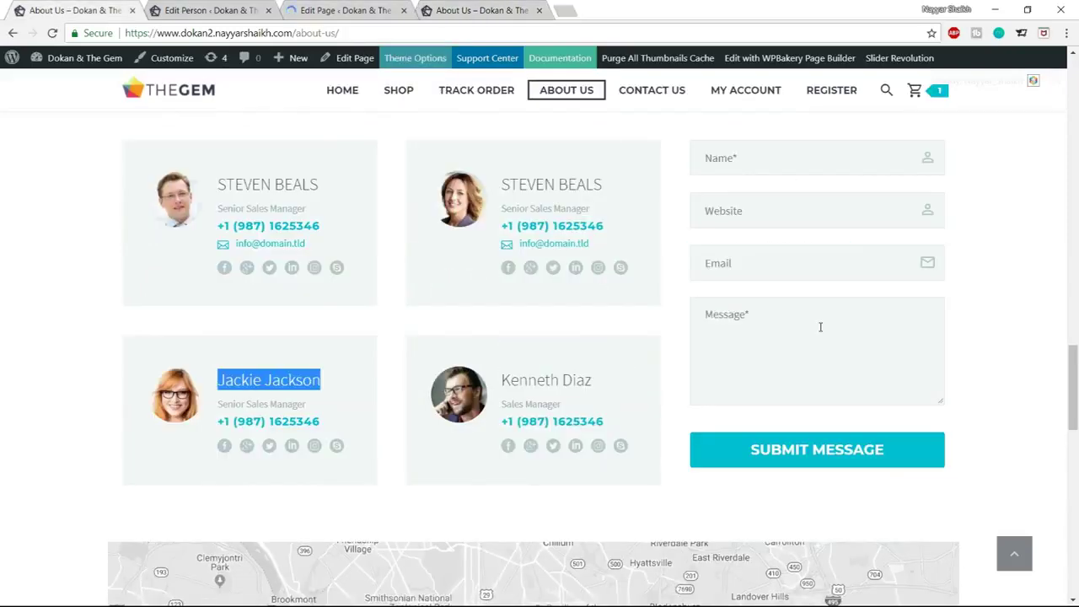
scroll(852, 311, "up", 1)
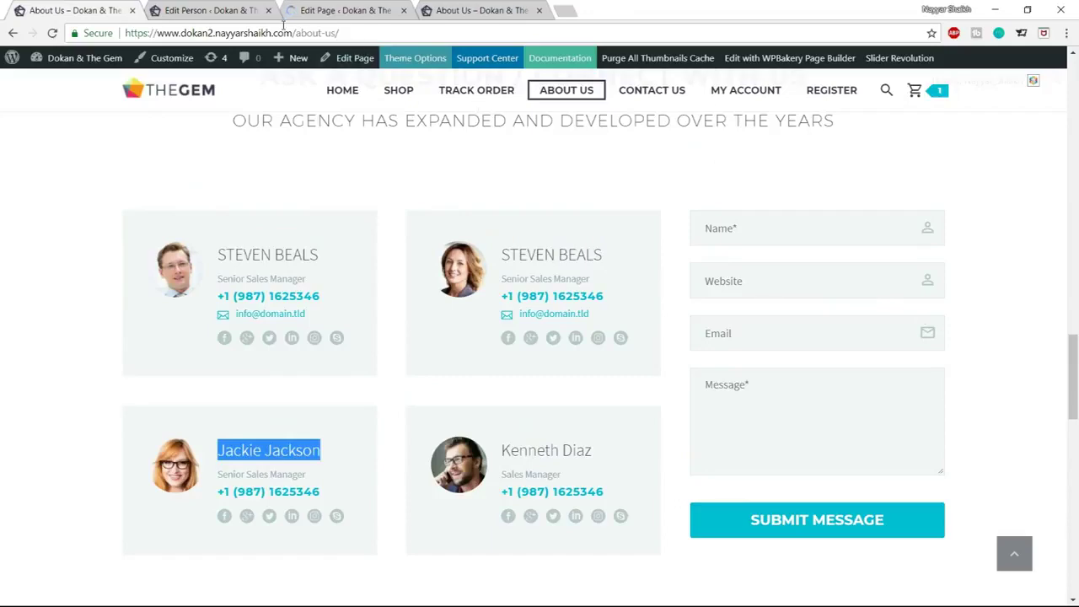
key("alt+Tab")
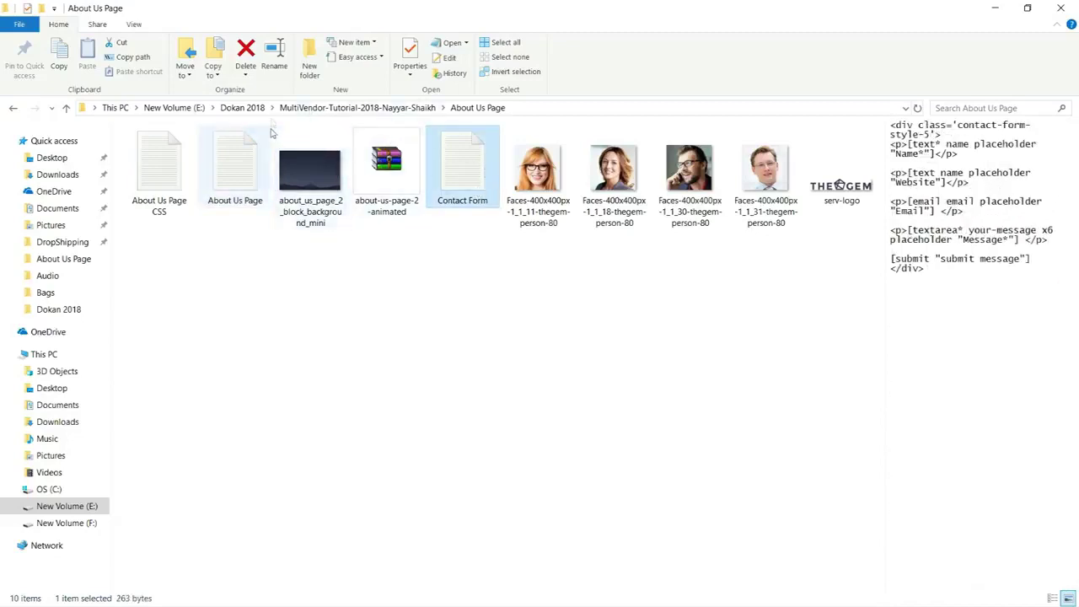
Open the Contact Form text file in Notepad, select all its markup, then close it
double_click(469, 182)
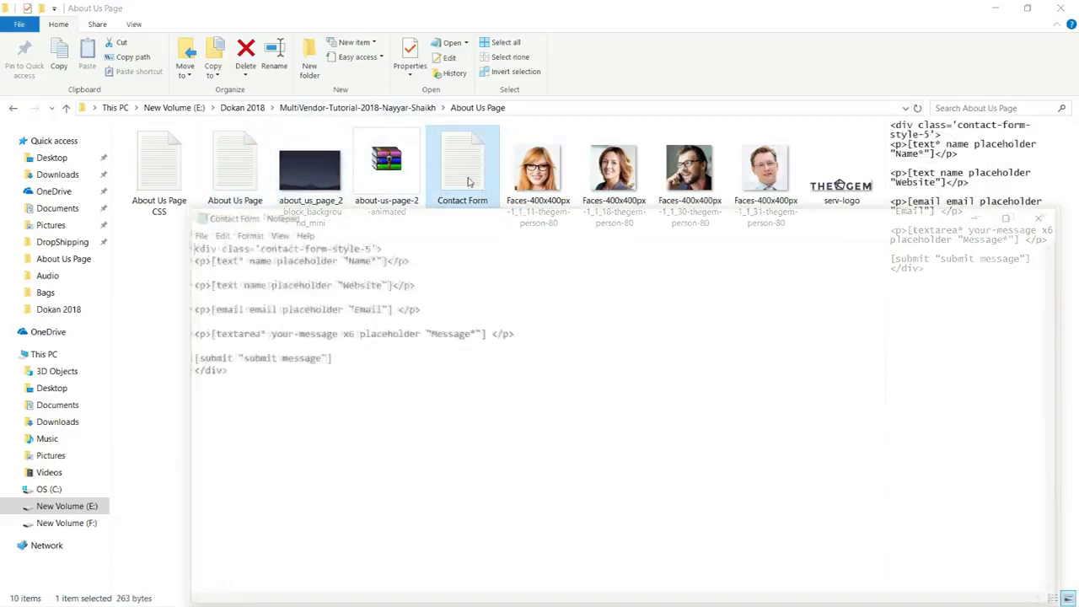
key("ctrl+a")
key("ctrl+c")
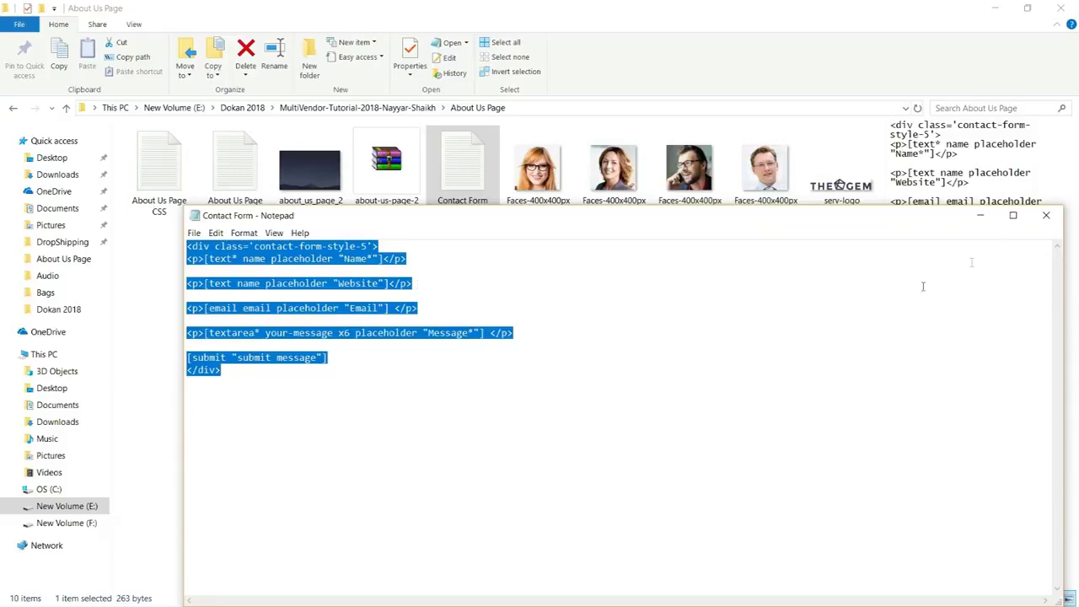
key("alt+F4")
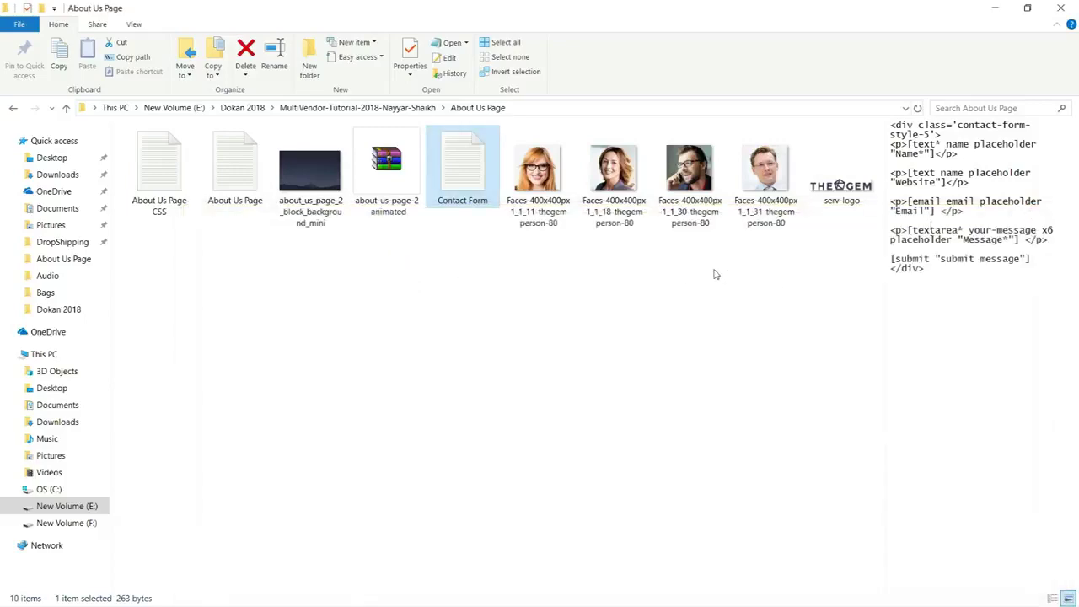
key("alt+Tab")
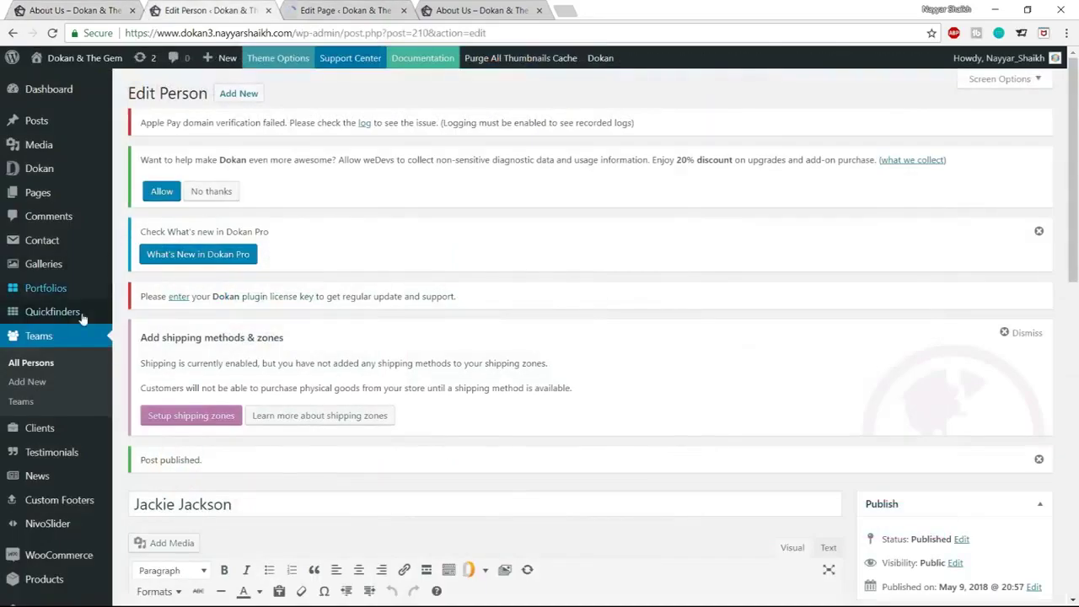
Start a new contact form titled 'About Us Contact'
scroll(50, 312, "down", 2)
mouse_move(64, 461)
scroll(51, 455, "up", 1)
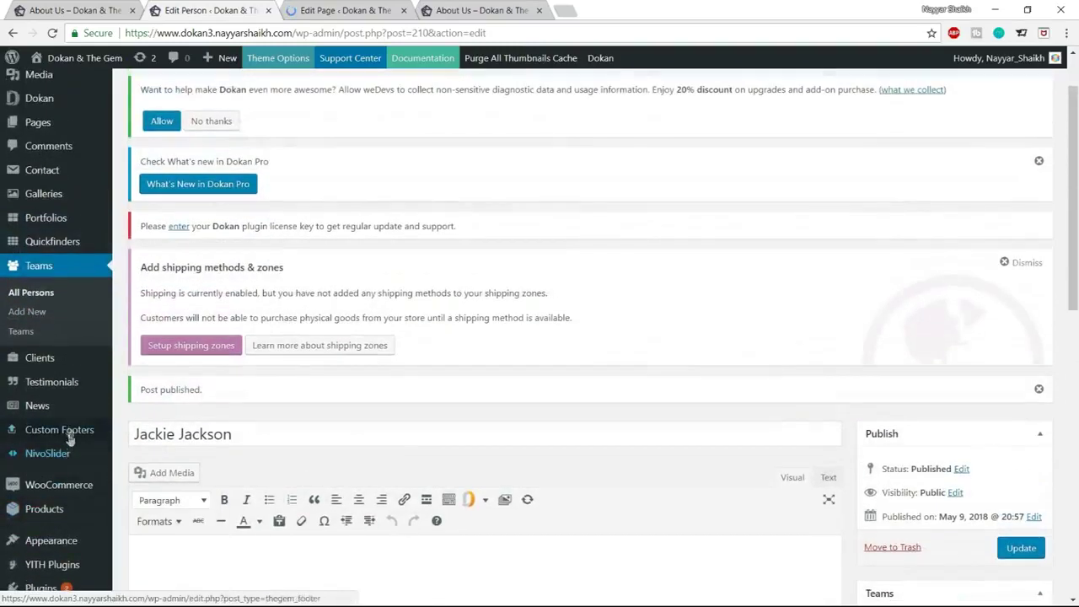
scroll(34, 379, "up", 1)
mouse_move(47, 247)
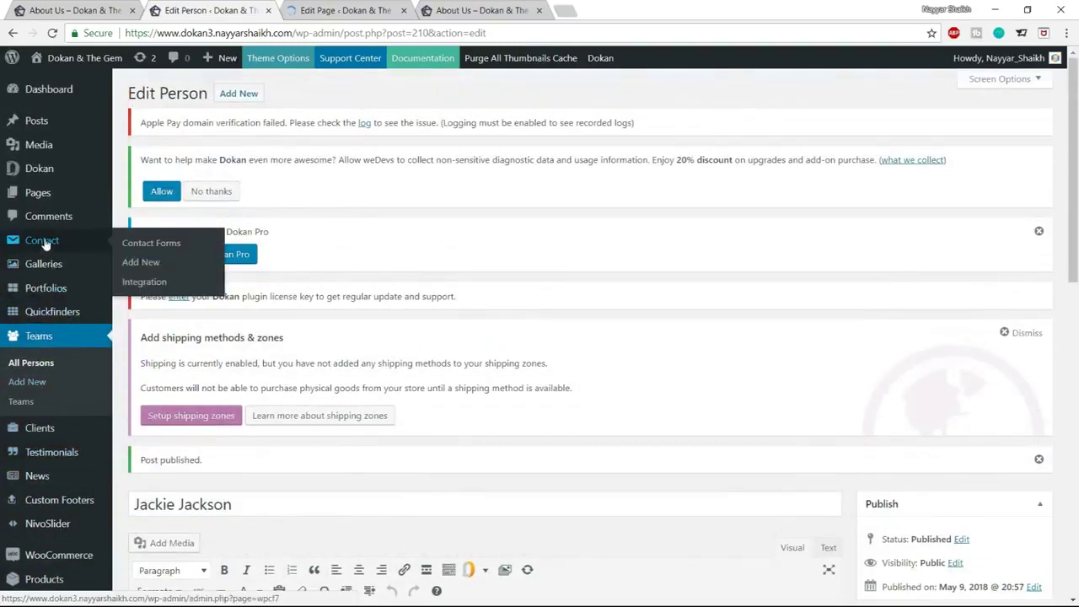
left_click(152, 264)
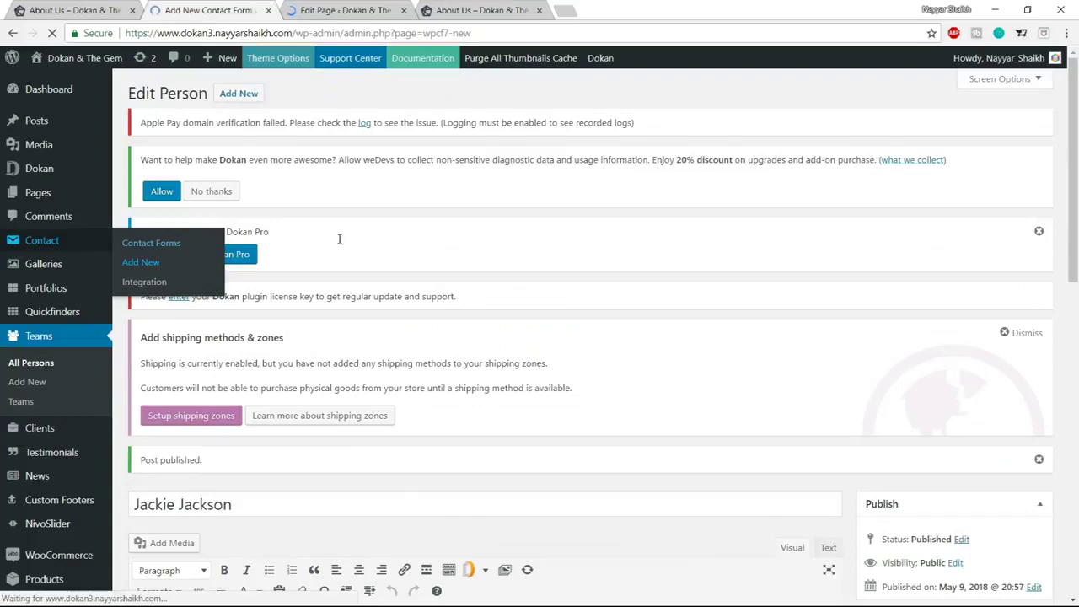
scroll(436, 287, "down", 2)
scroll(436, 286, "down", 2)
type("About U")
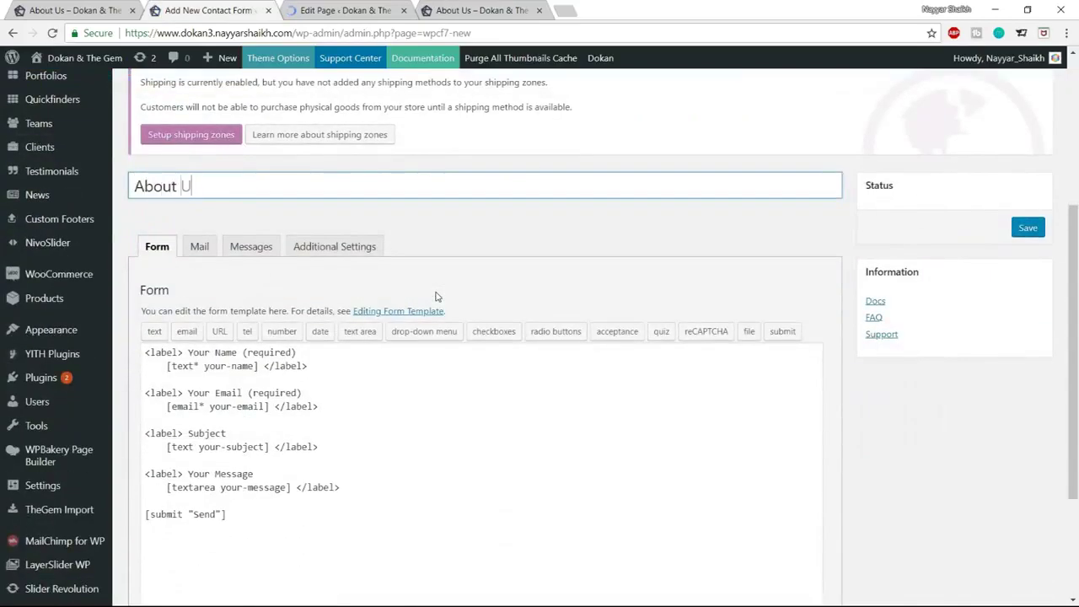
type("s")
Replace the default form template with the contact-form-style-5 markup and save
left_click(357, 461)
key("ctrl+a")
key("BackSpace")
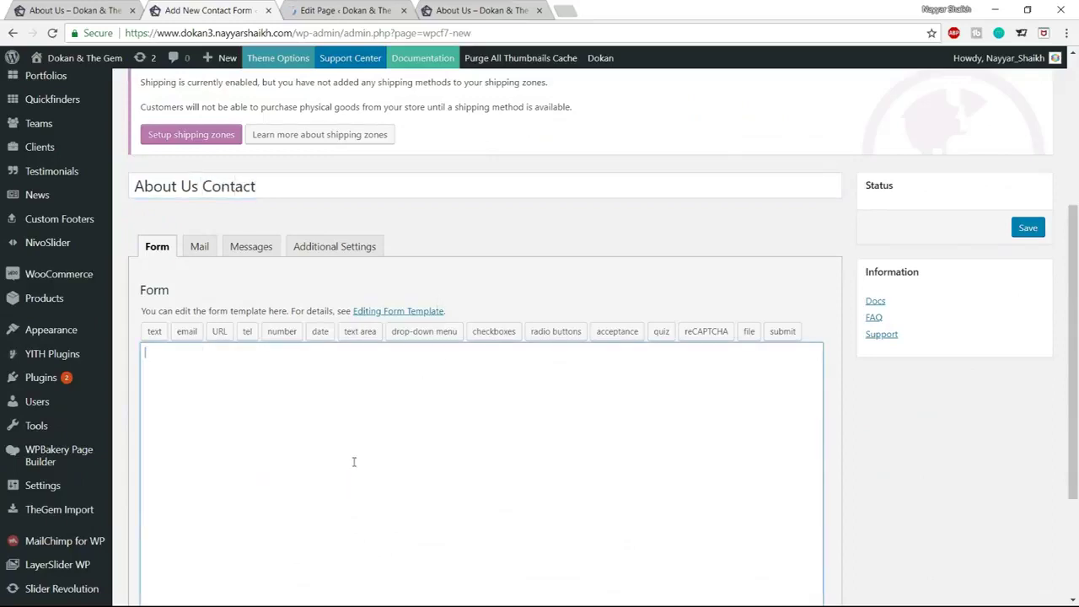
key("ctrl+v")
left_click(1028, 228)
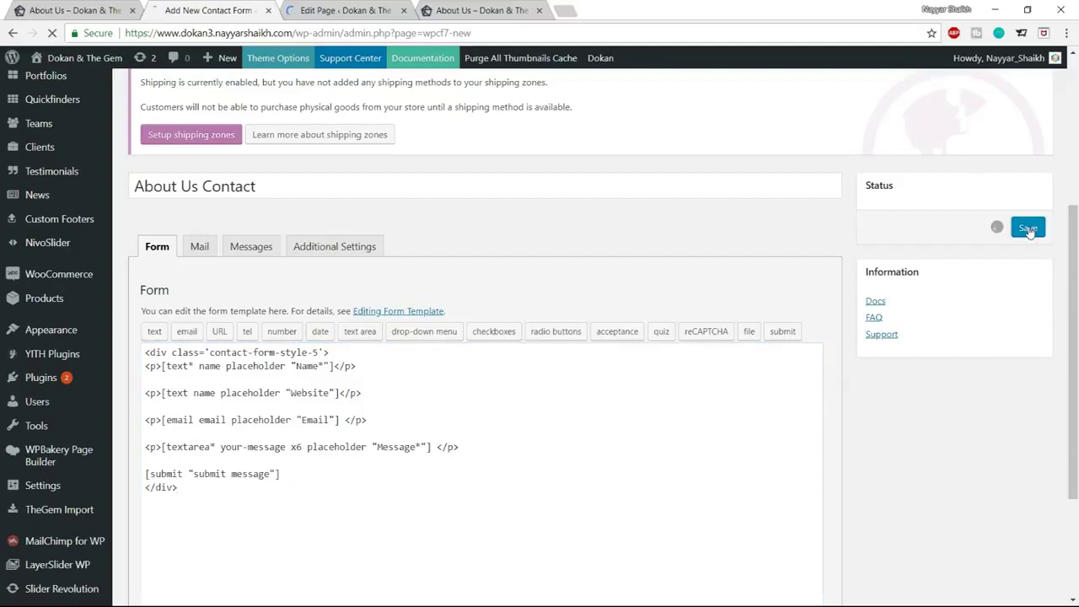
left_click(337, 6)
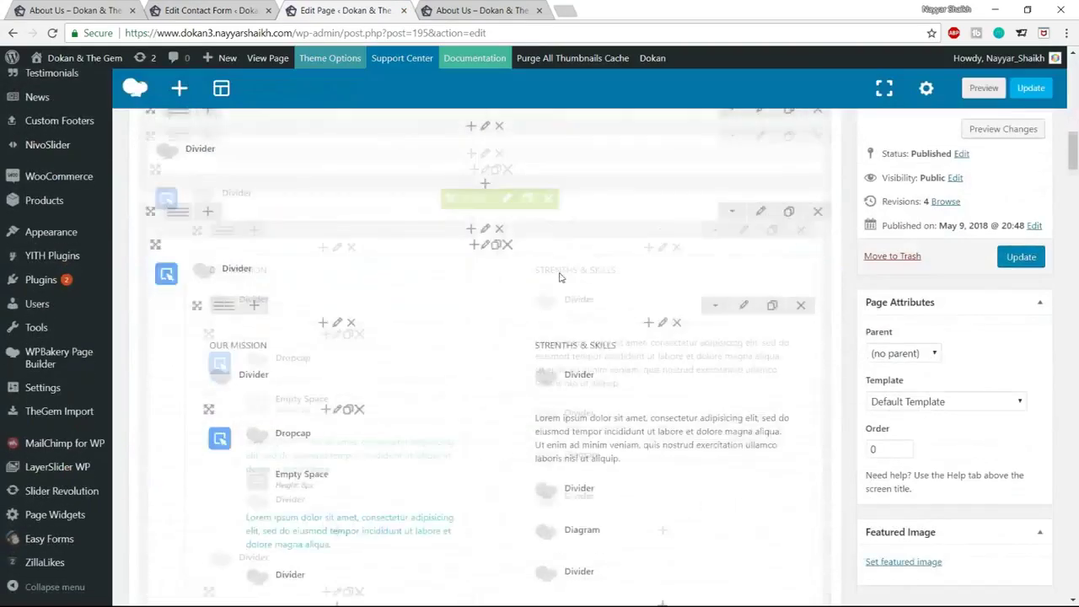
Set the Contact Form 7 element beside the Team block to 'About Us Contact' and update the page
scroll(561, 287, "down", 10)
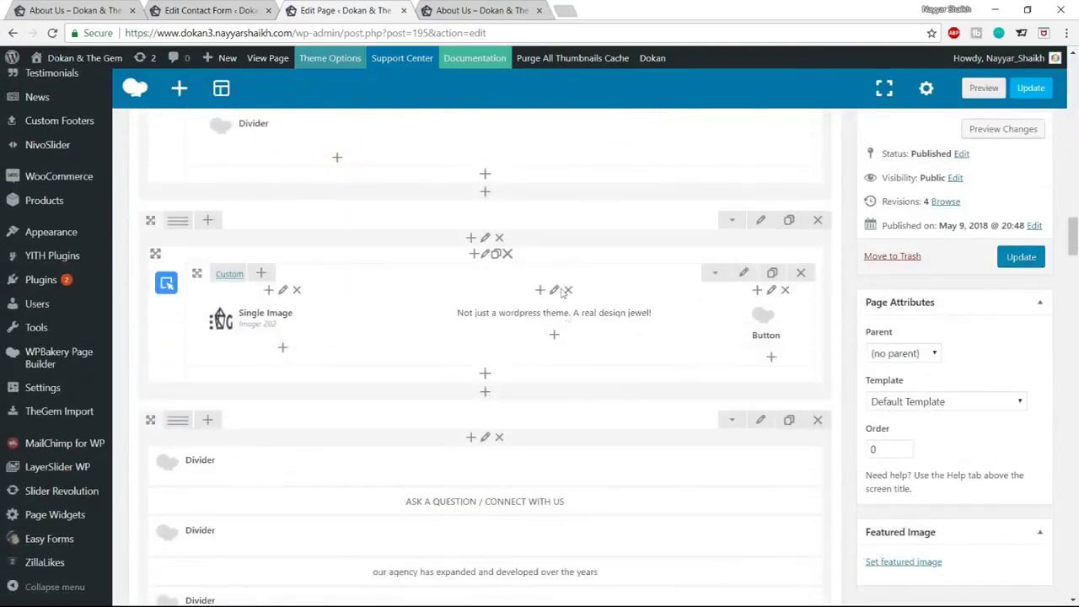
scroll(567, 317, "up", 4)
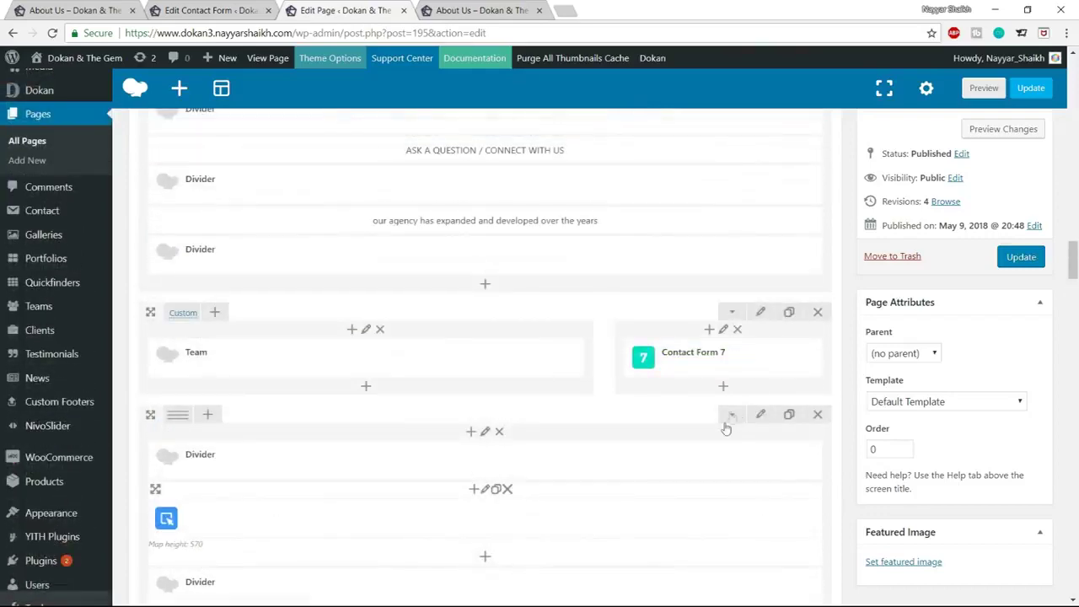
left_click(745, 358)
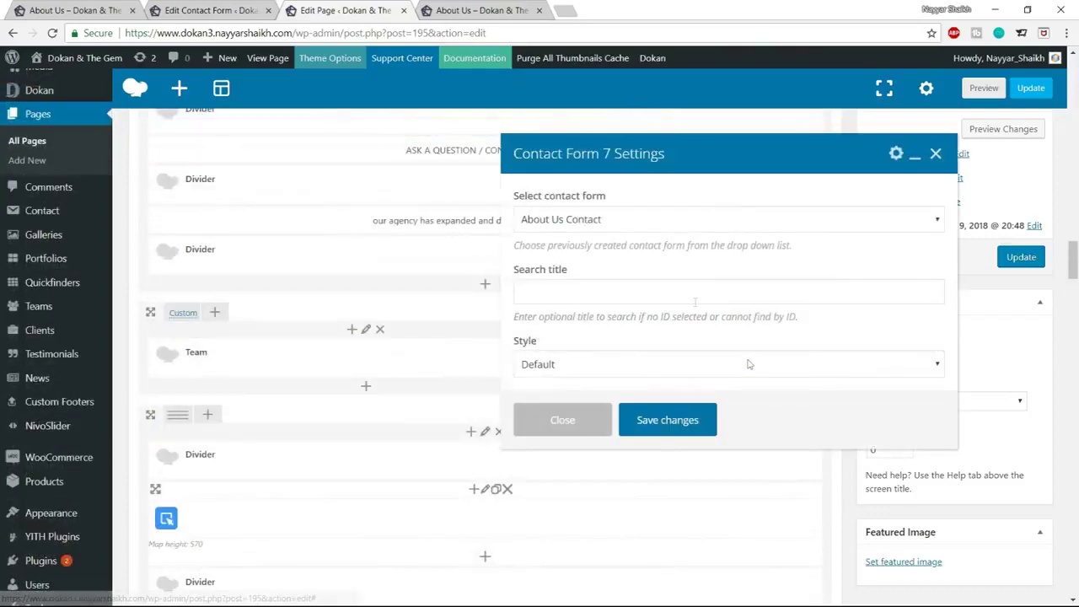
left_click(612, 221)
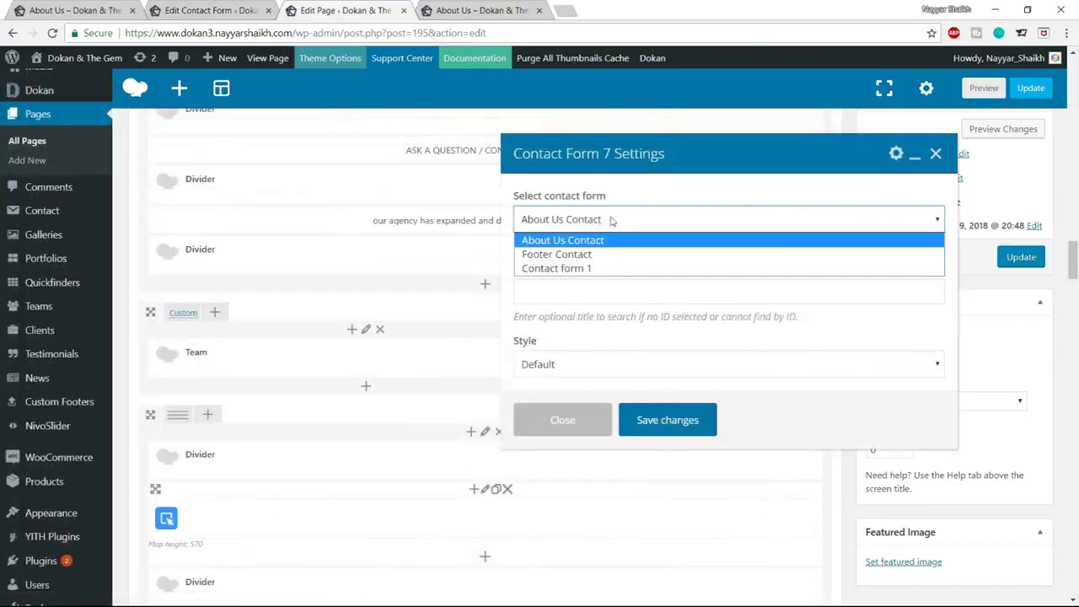
left_click(600, 242)
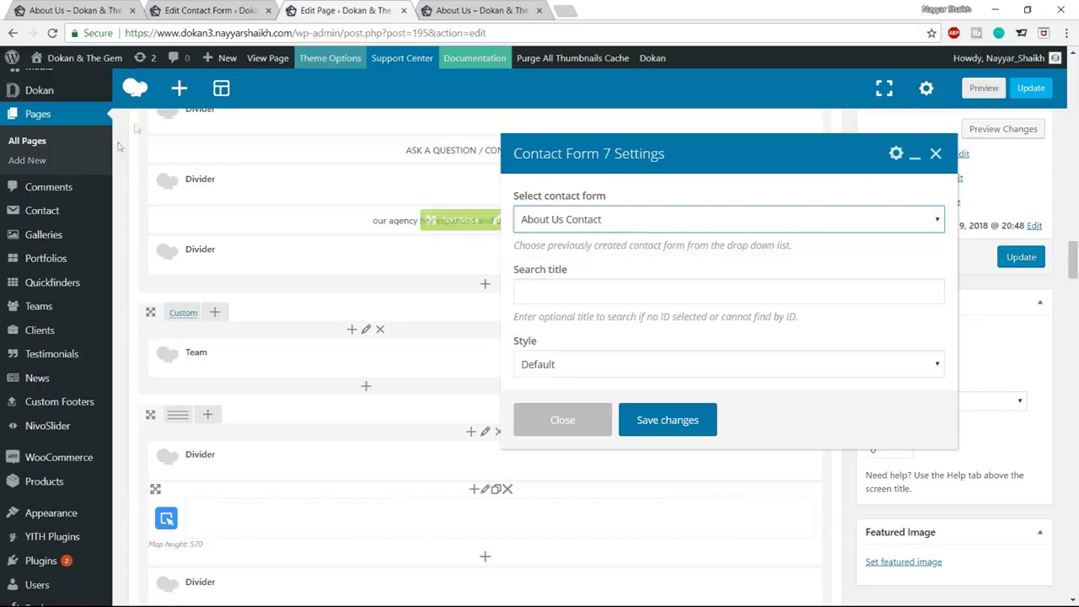
left_click(695, 419)
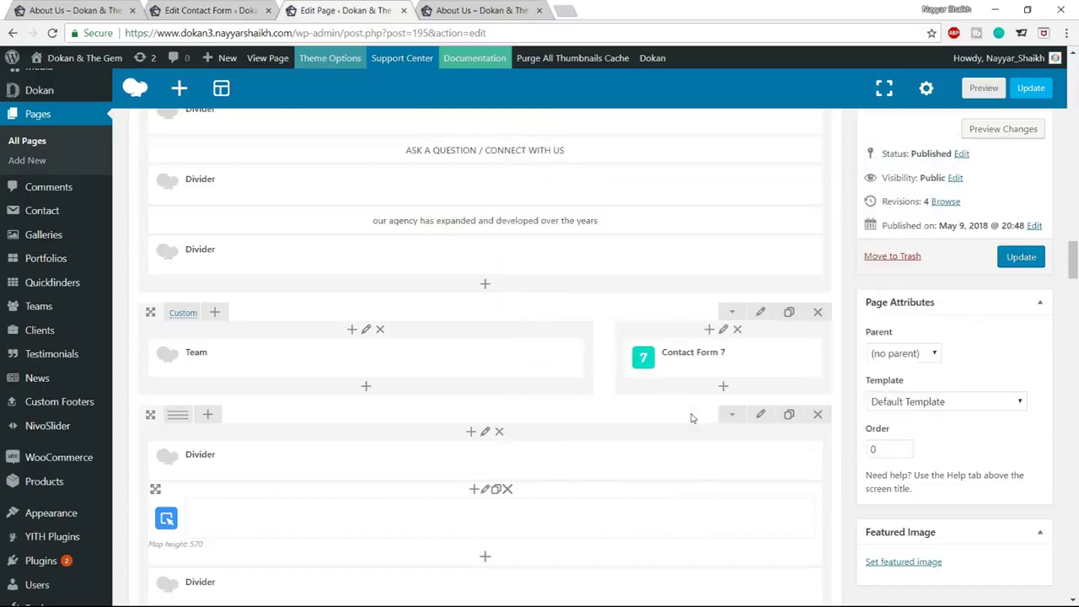
left_click(1020, 258)
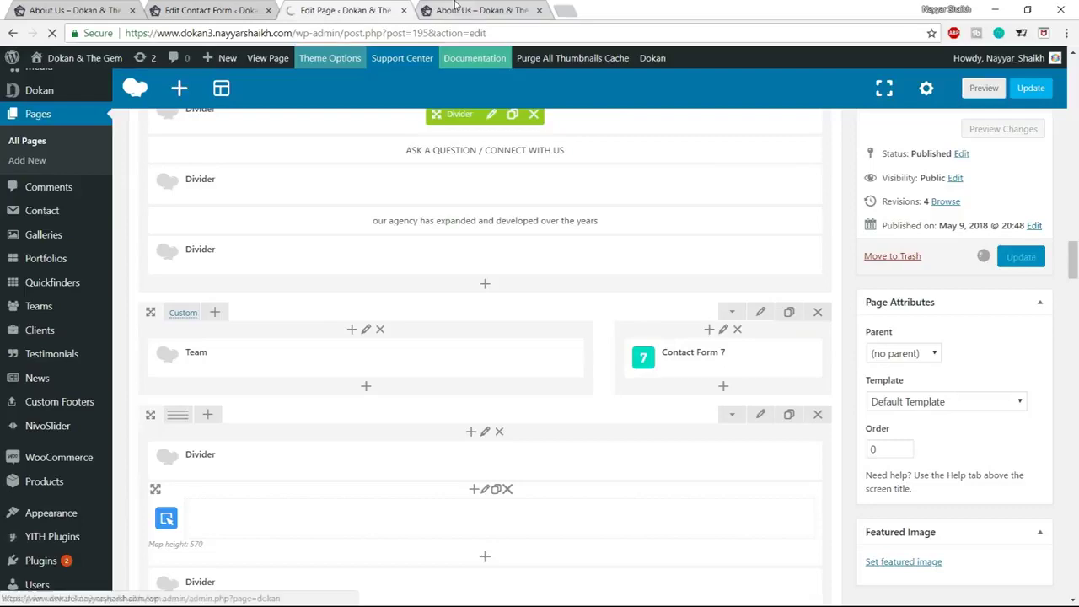
left_click(478, 10)
Reload the live About Us page, review the new contact form and map, then start a fresh tab
left_click(53, 34)
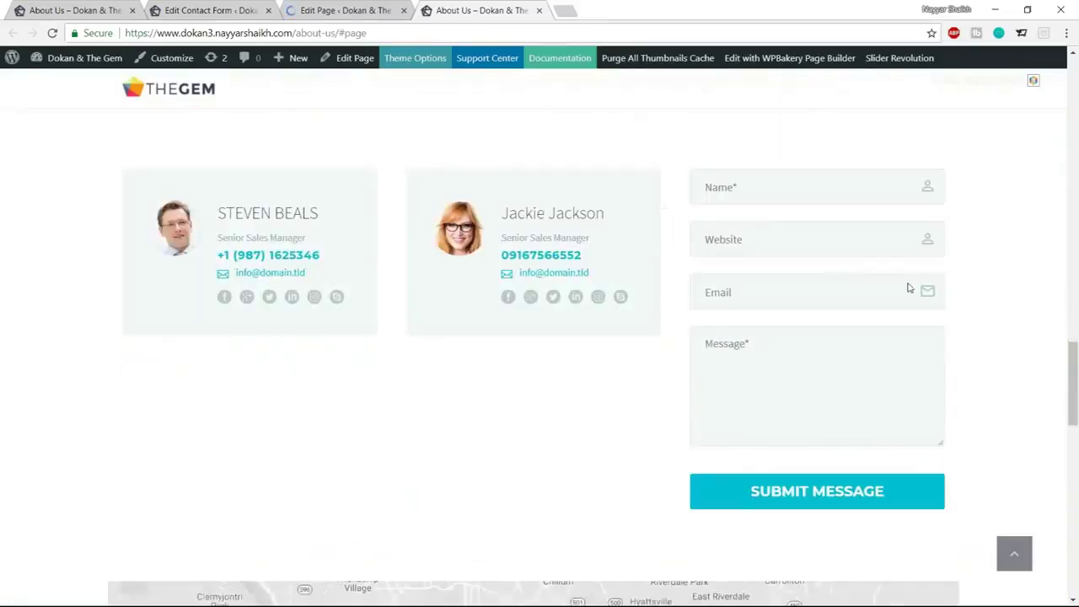
scroll(870, 361, "down", 6)
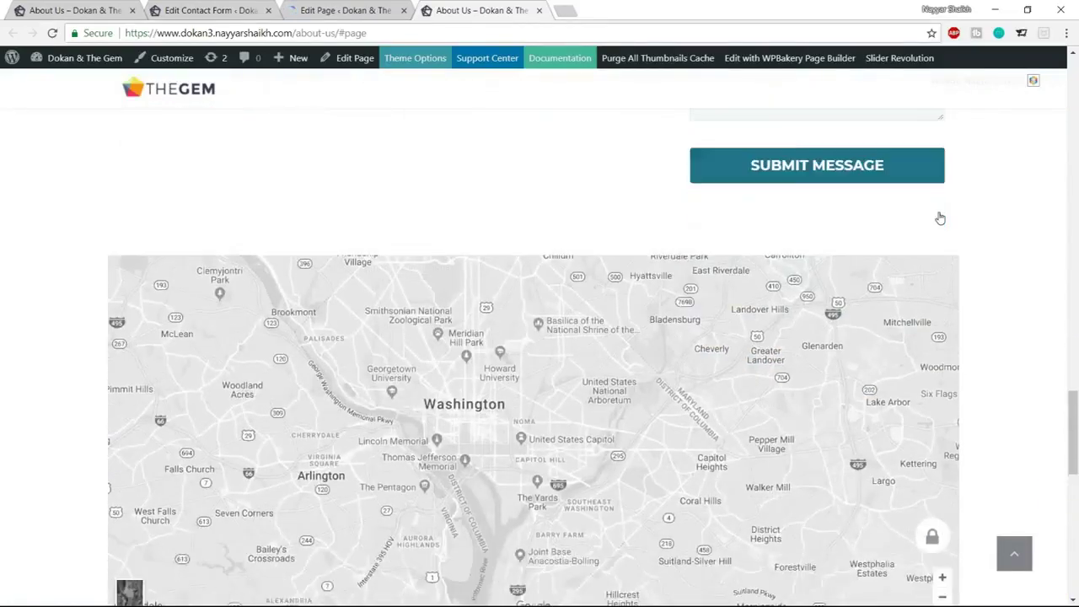
scroll(620, 278, "up", 3)
scroll(251, 269, "down", 1)
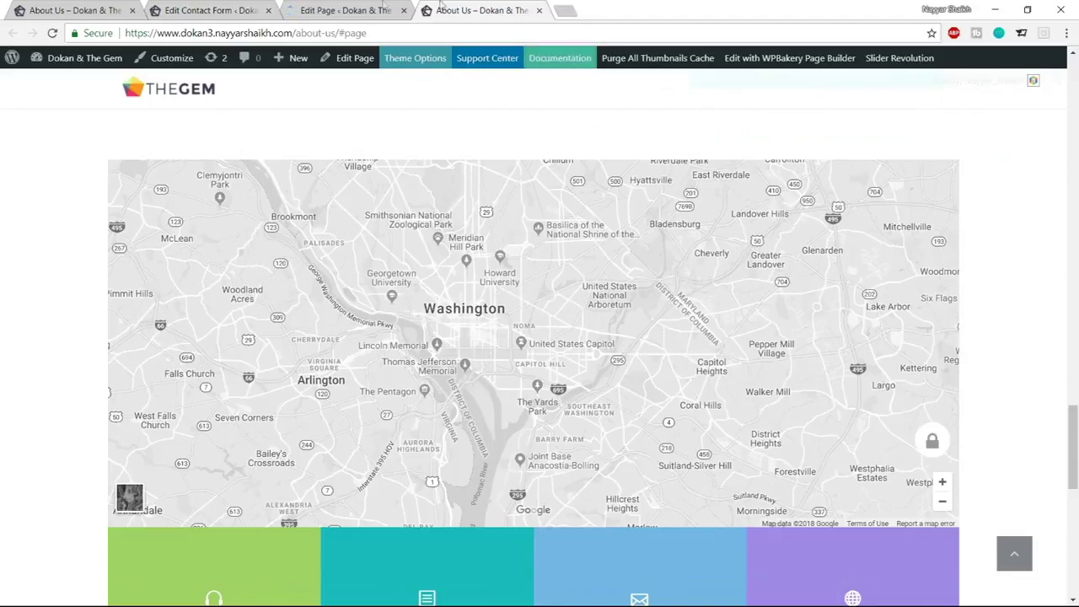
left_click(565, 11)
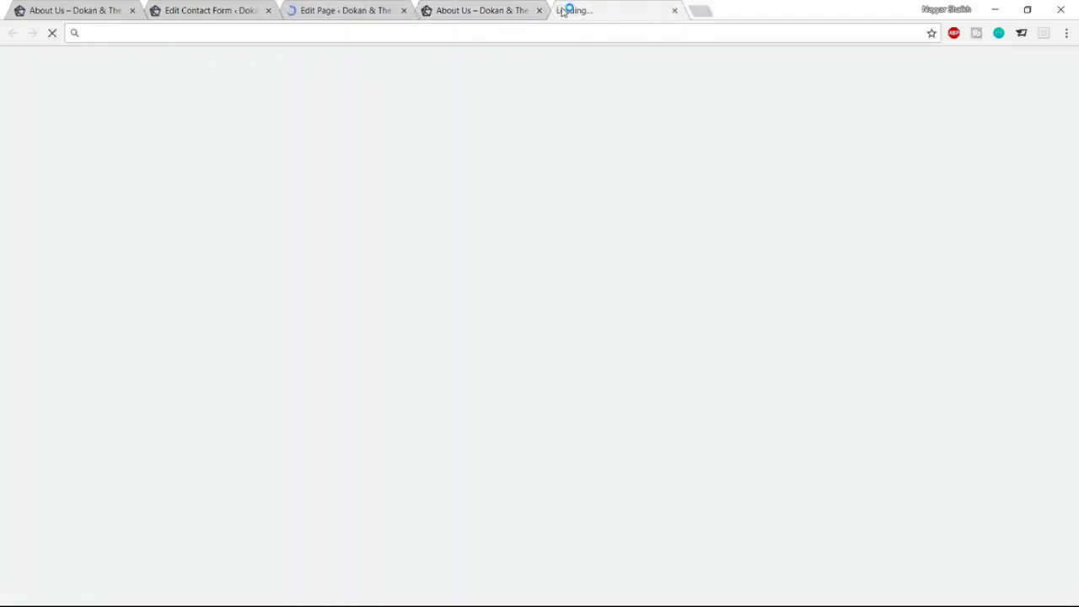
Load Google Maps from the address bar and pan the map to centre on Chembur
type("maps")
key("Down")
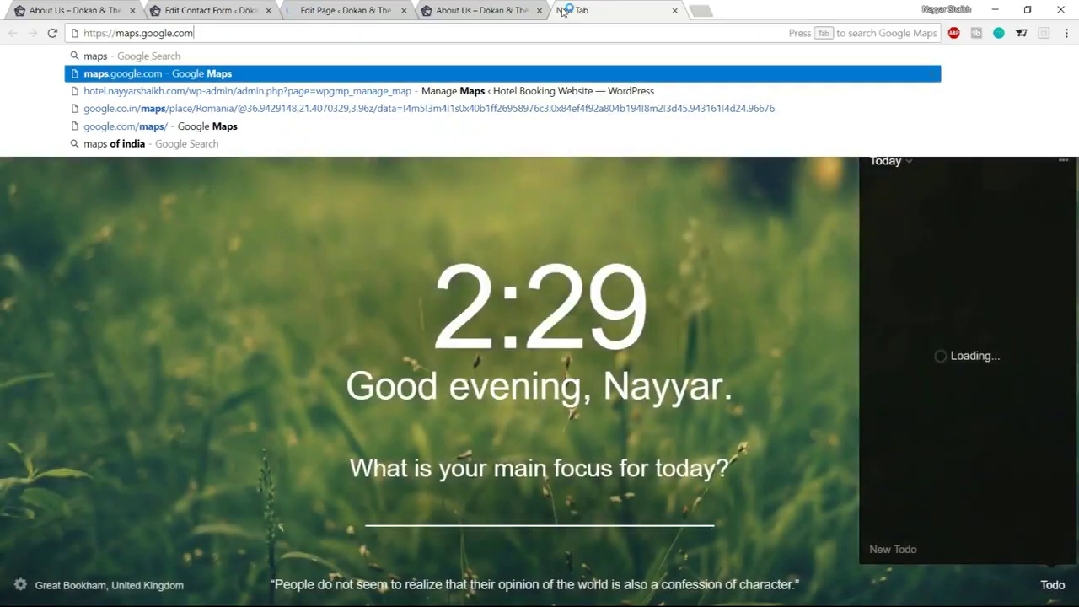
key("Return")
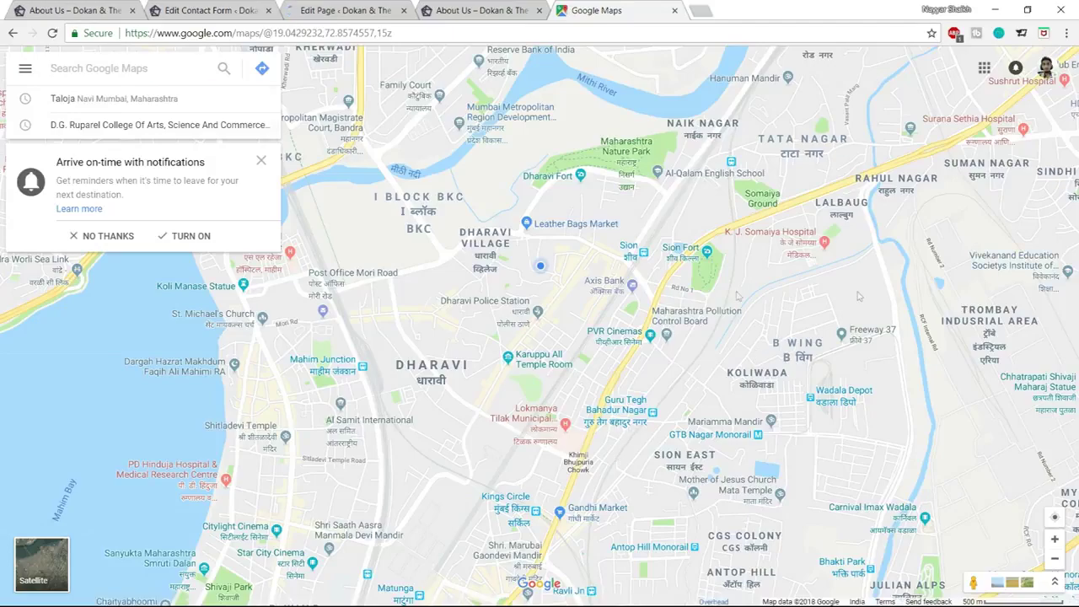
left_click_drag(858, 296, 311, 291)
left_click_drag(797, 182, 692, 445)
left_click_drag(621, 476, 637, 487)
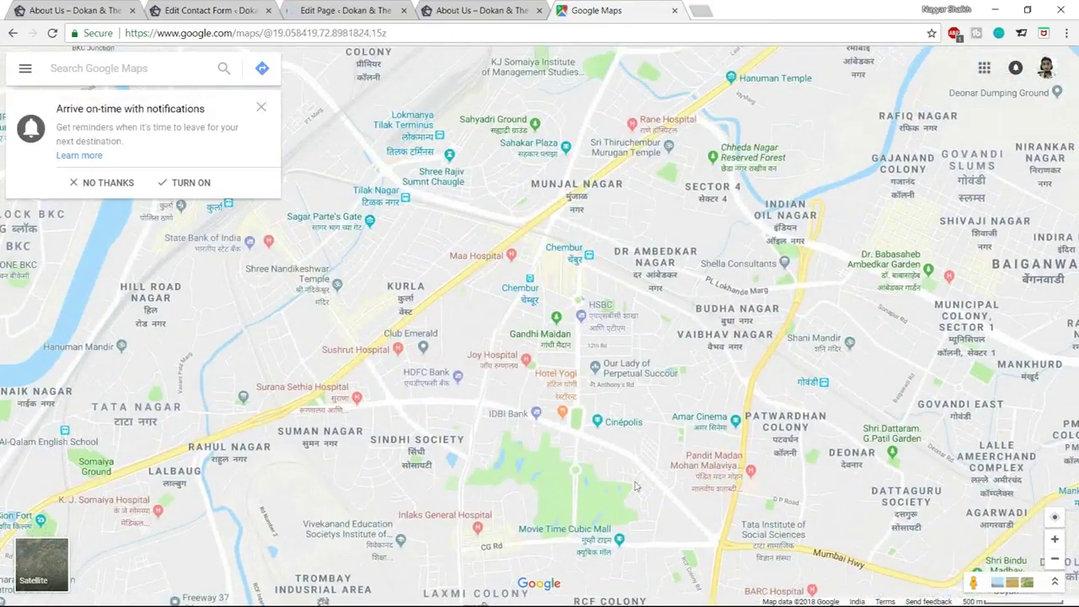
Copy the map's embed HTML through Share or embed map > Embed a map
left_click(25, 69)
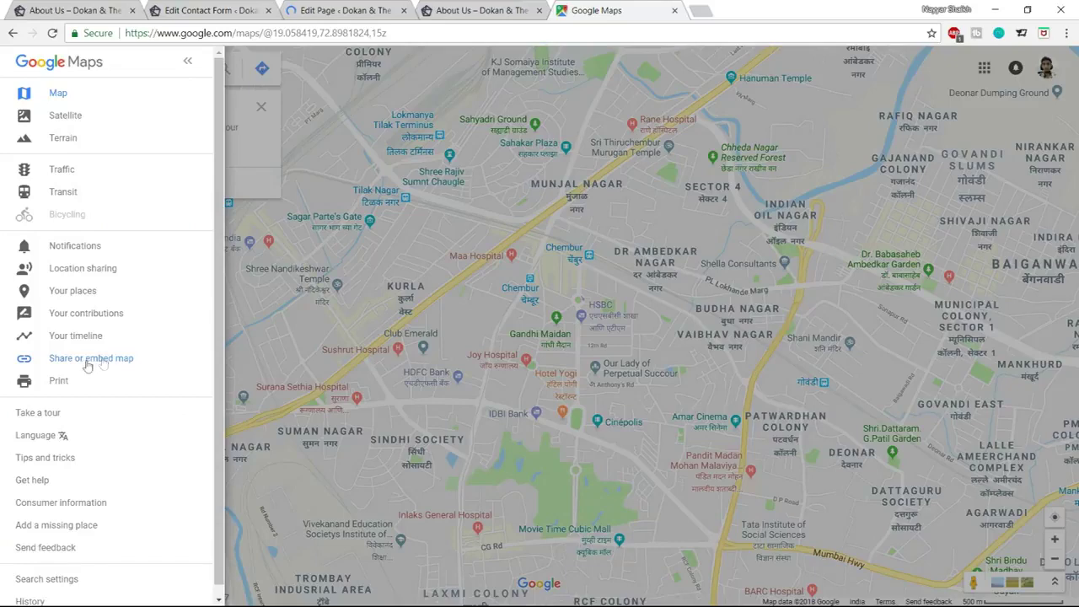
left_click(112, 360)
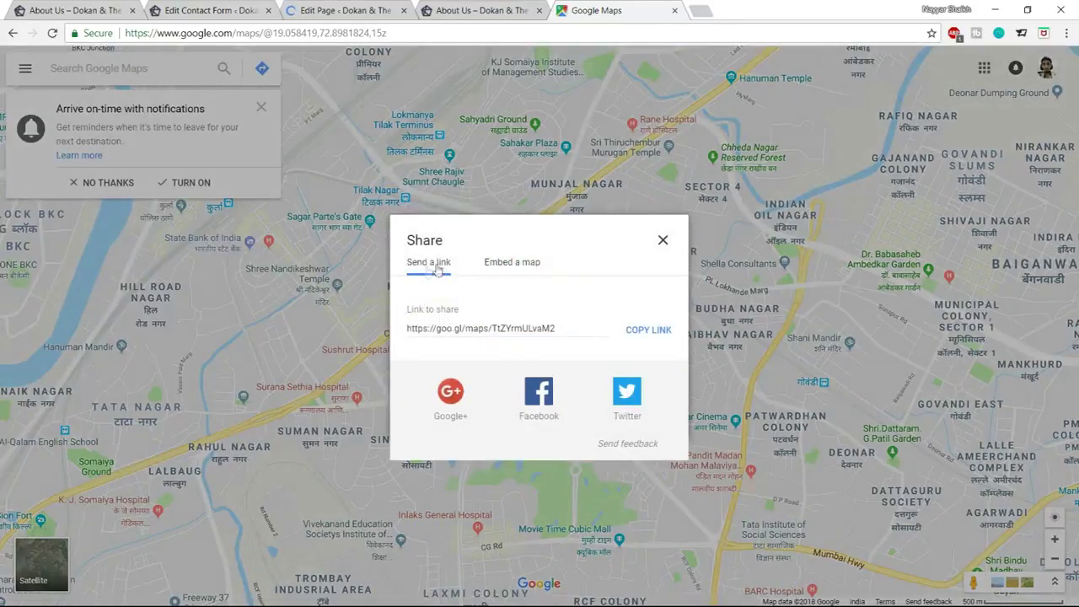
left_click(506, 268)
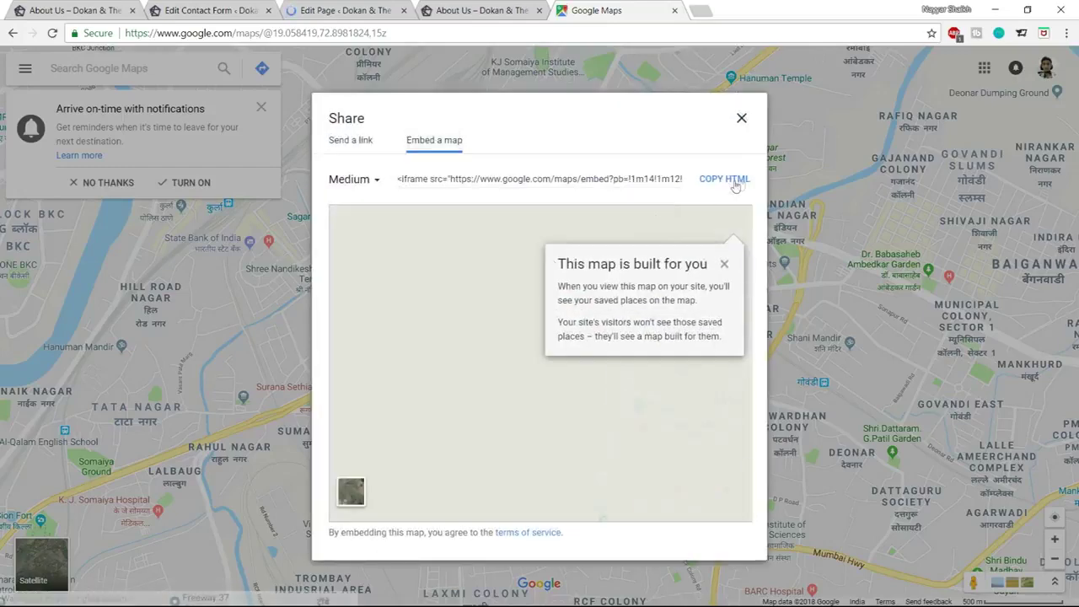
left_click(726, 180)
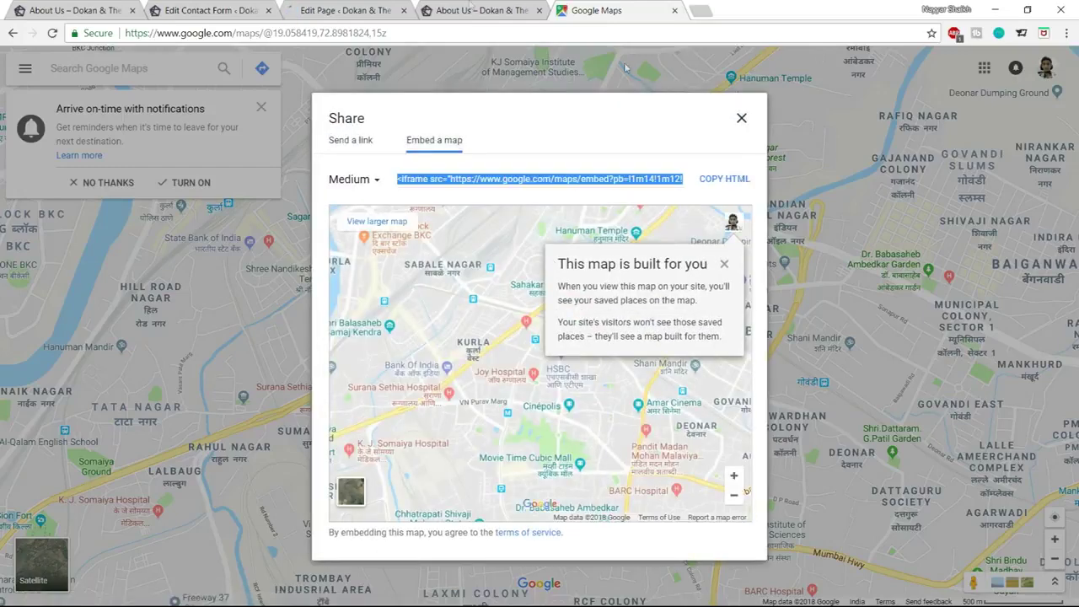
left_click(344, 10)
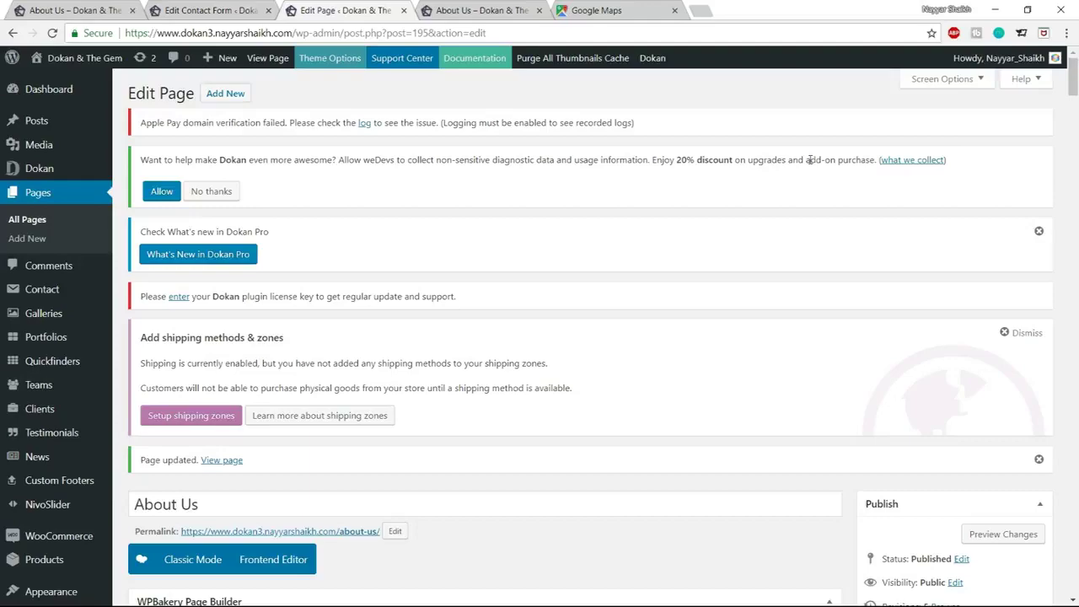
Replace the Map with Text element's old iframe code with the new Google Maps embed code
scroll(784, 283, "down", 10)
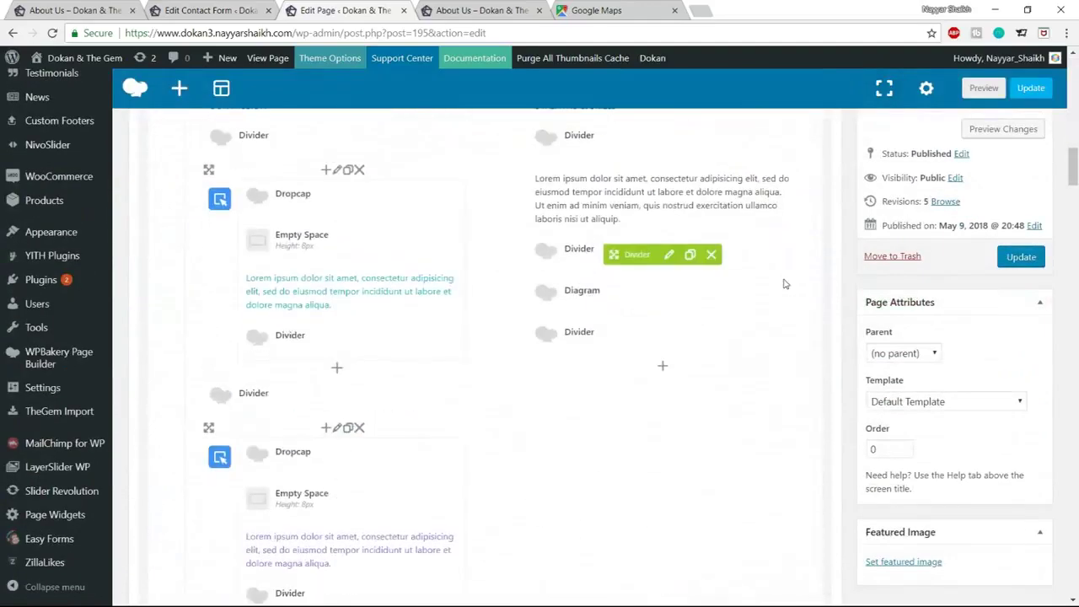
scroll(784, 284, "down", 10)
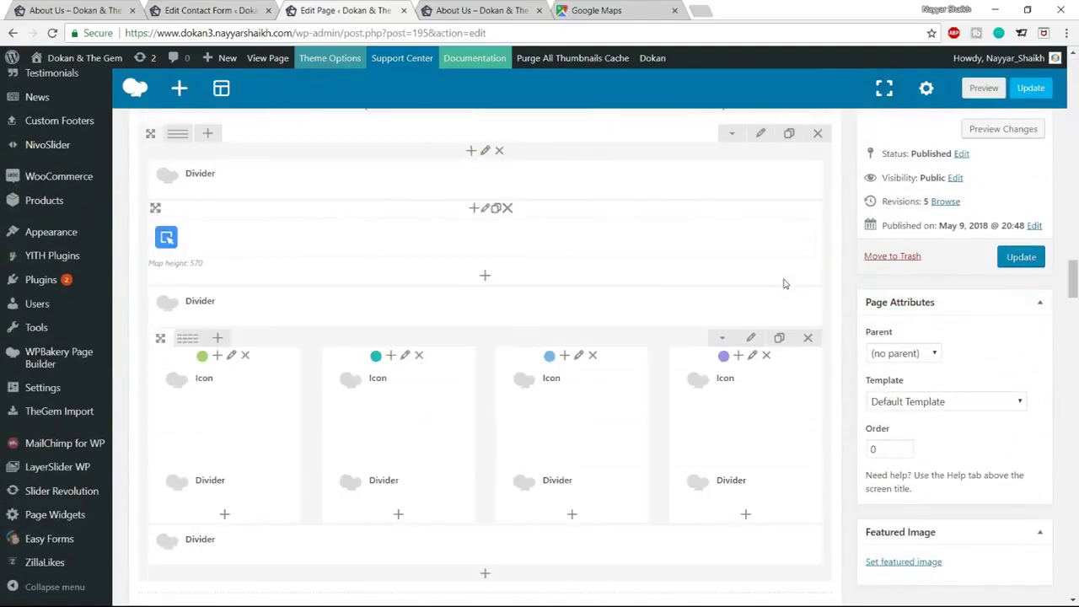
scroll(785, 283, "up", 3)
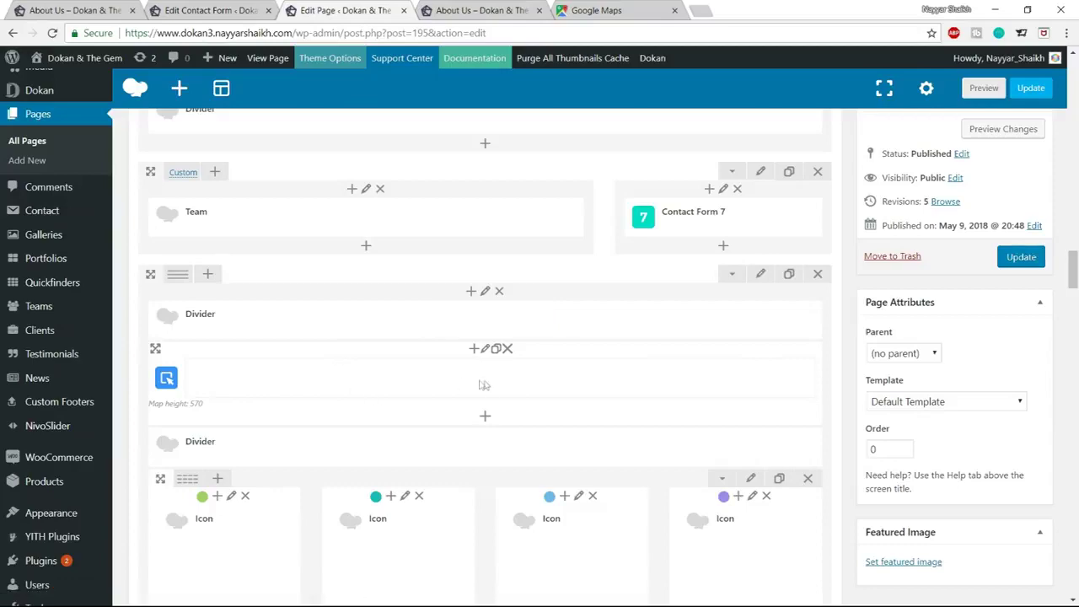
scroll(484, 367, "down", 1)
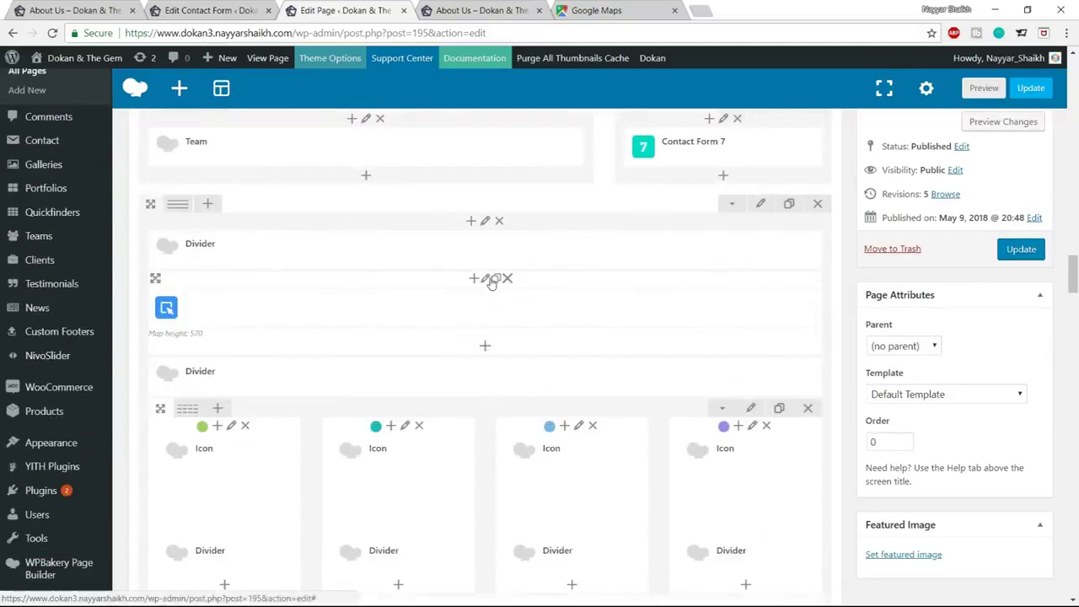
left_click(485, 279)
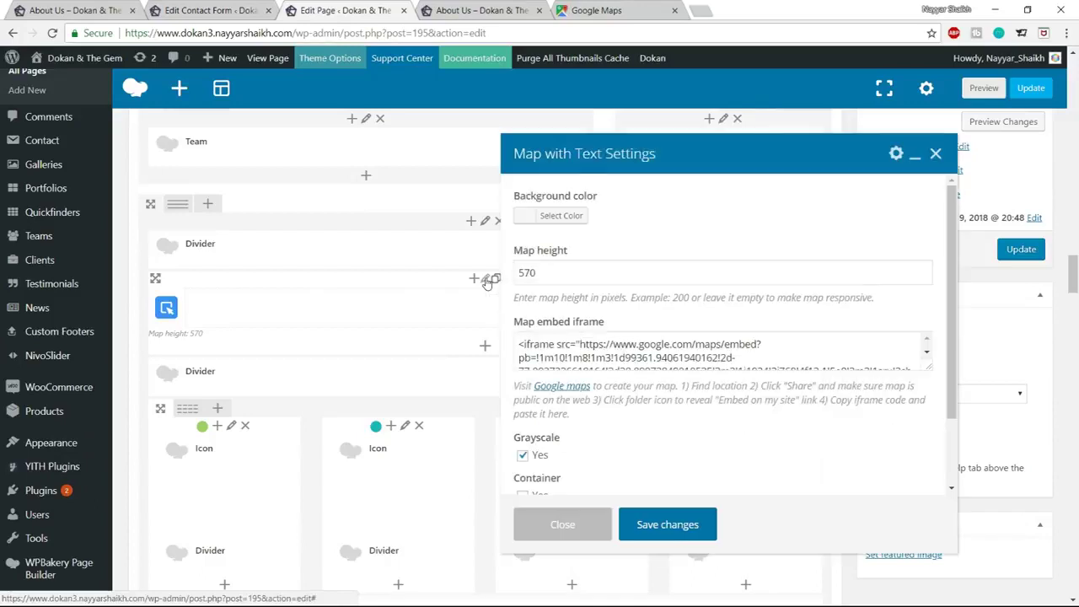
left_click(869, 412)
key("ctrl+a")
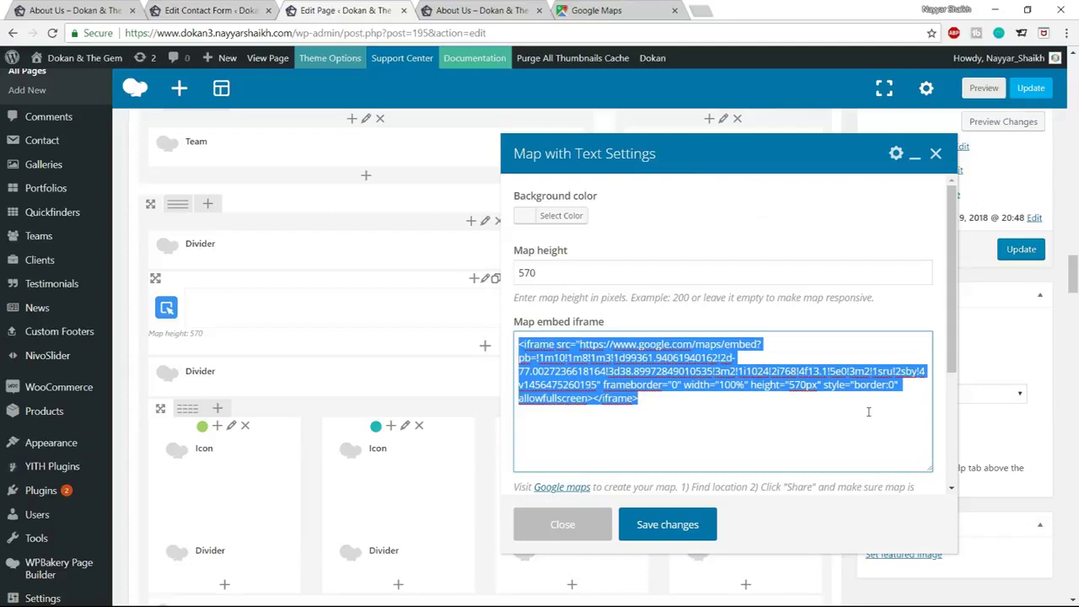
key("BackSpace")
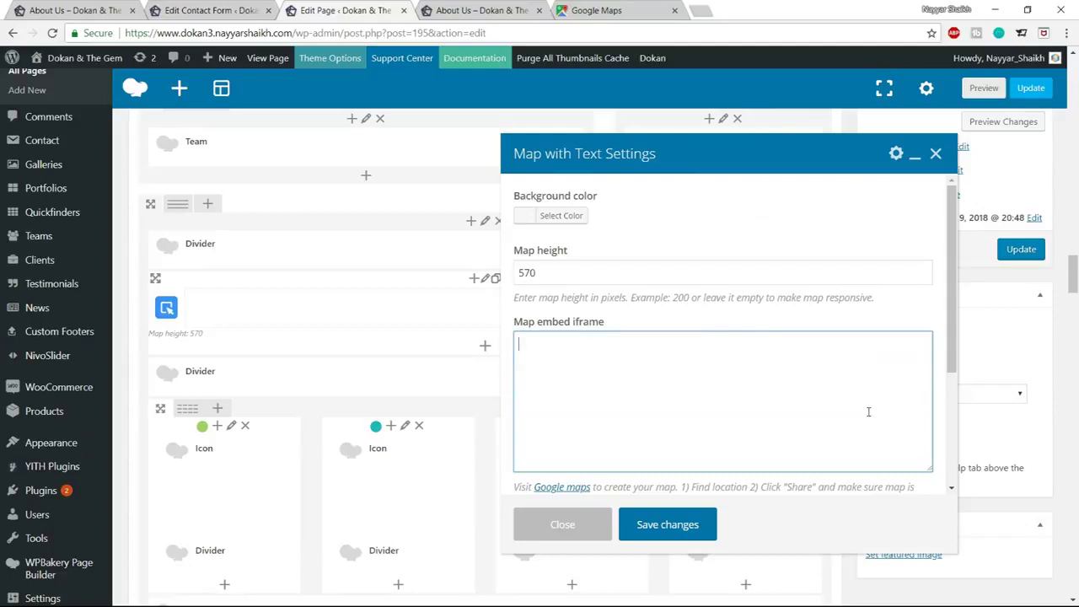
key("ctrl+v")
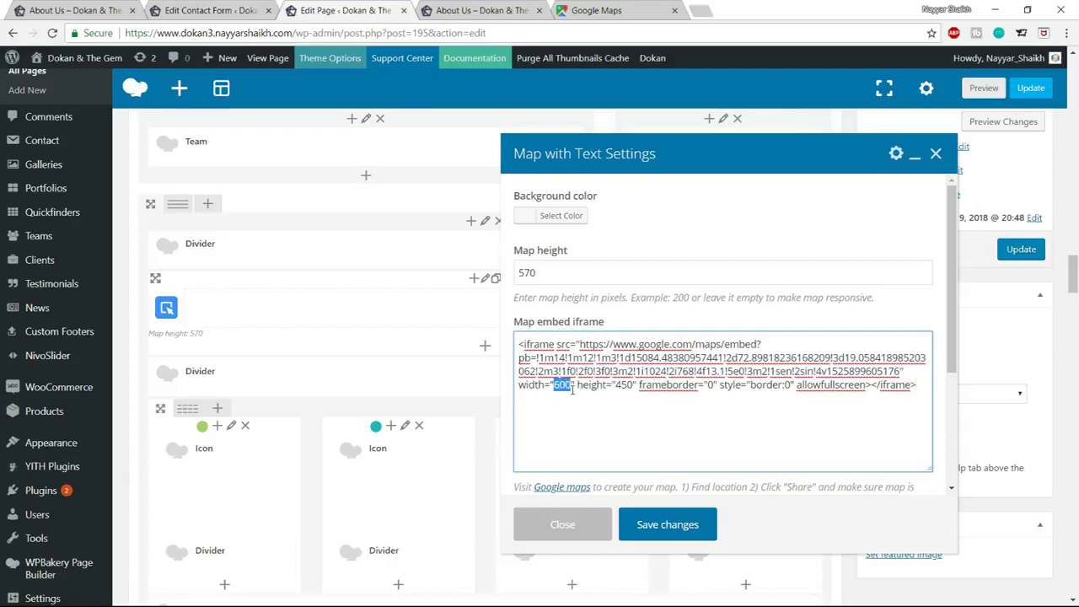
Set the map to width 100% and height 570, save it, and update the page
type("100%")
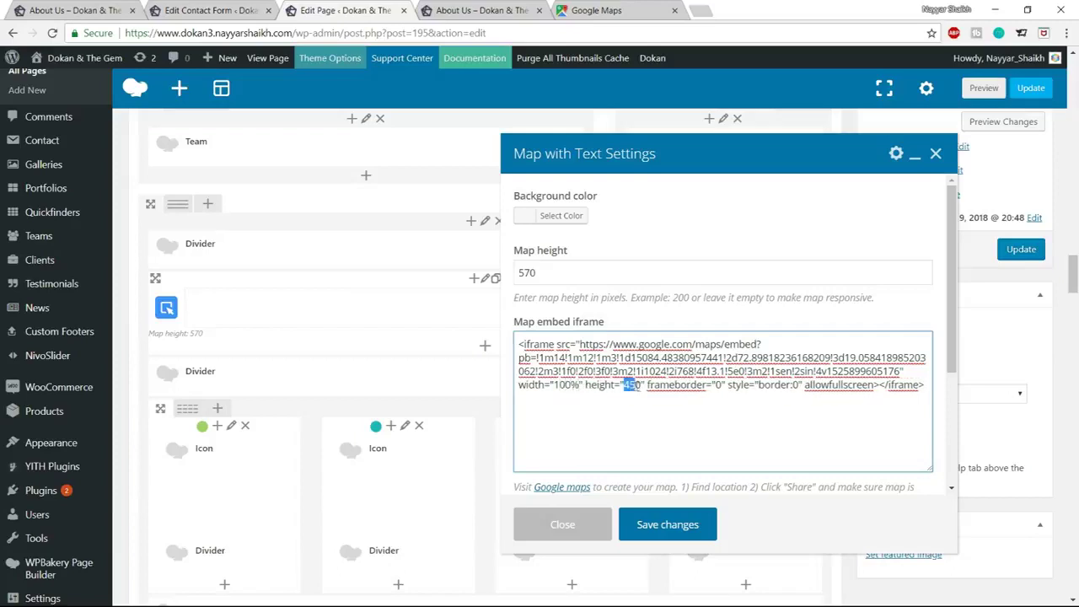
type("570")
left_click(667, 525)
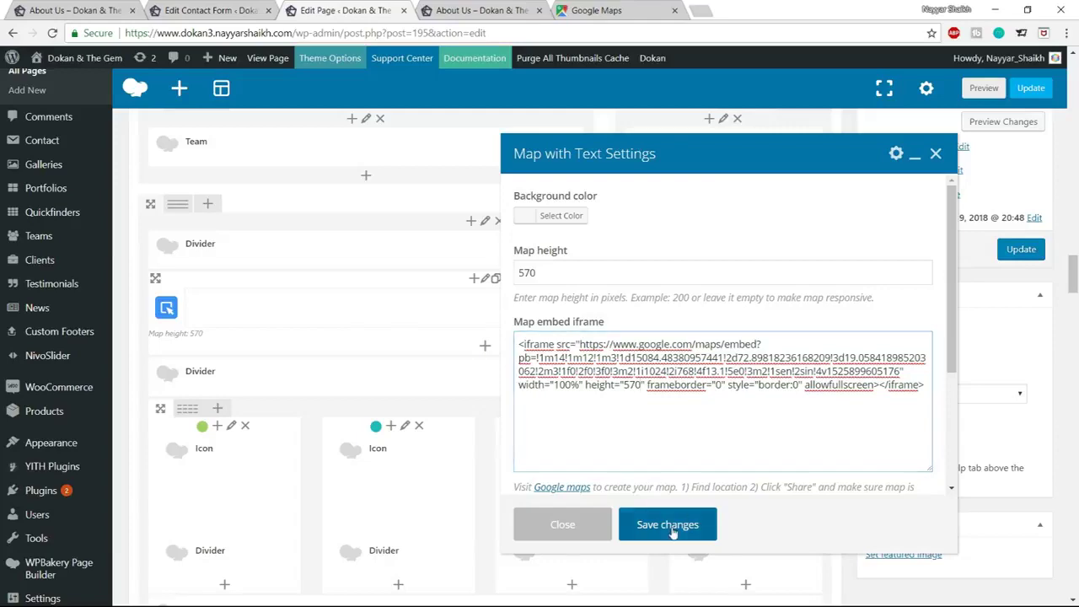
left_click(1036, 247)
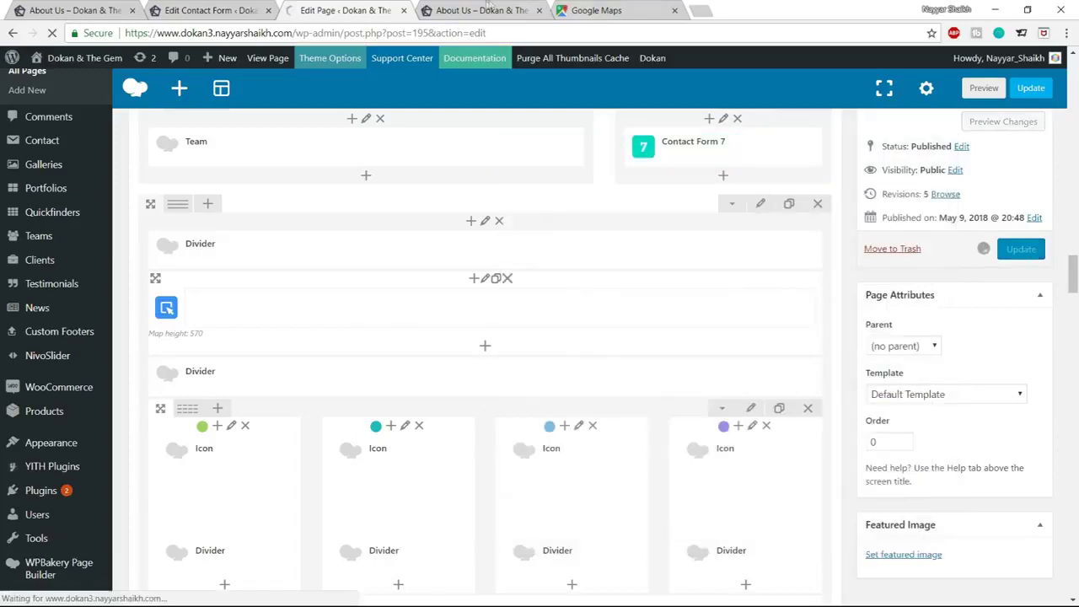
left_click(480, 10)
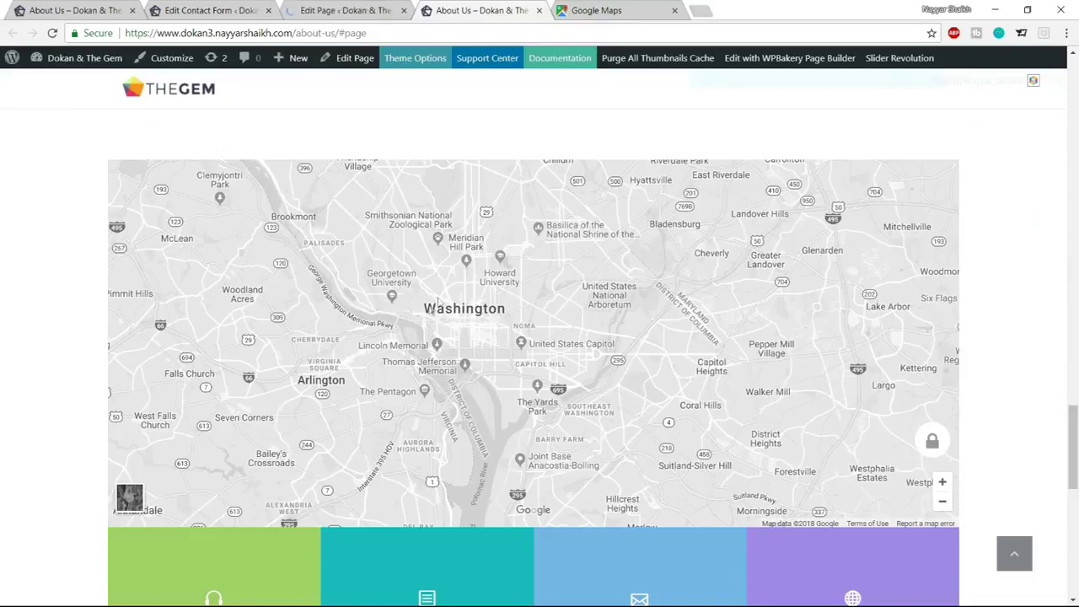
Reload the live About Us page, close the Google Maps tab, and confirm the new Chembur map above the contact tiles
left_click(52, 33)
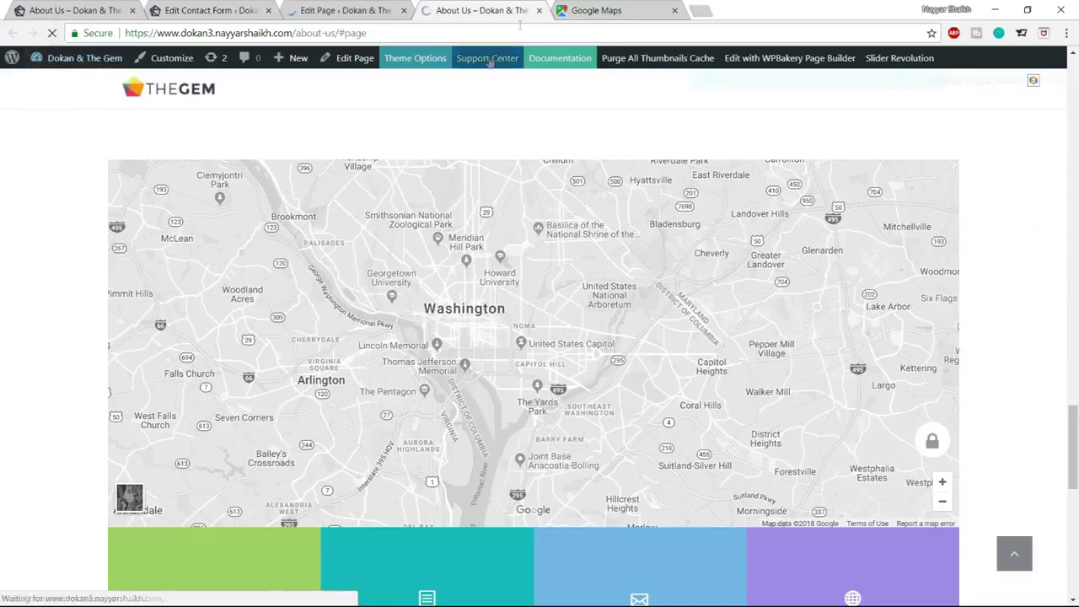
left_click(675, 11)
left_click_drag(1073, 126, 1075, 411)
scroll(541, 405, "down", 2)
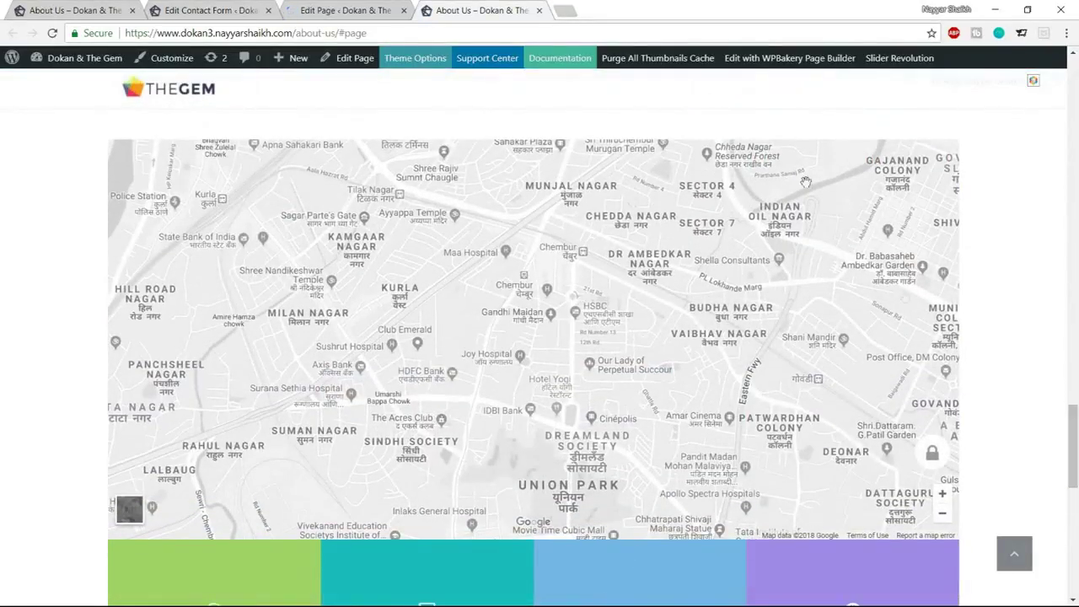
scroll(823, 294, "down", 2)
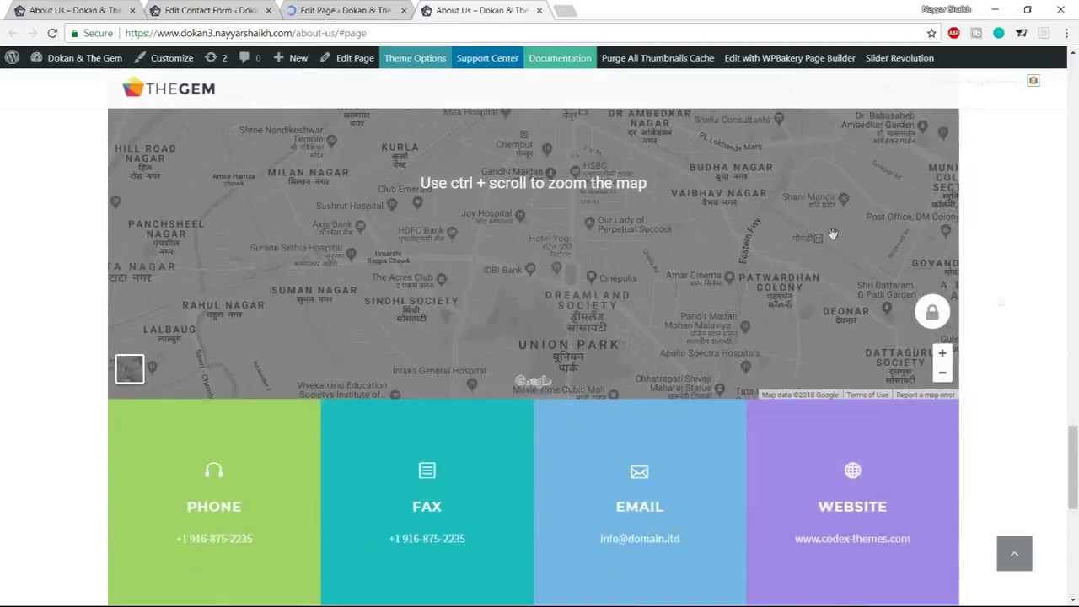
scroll(967, 313, "down", 3)
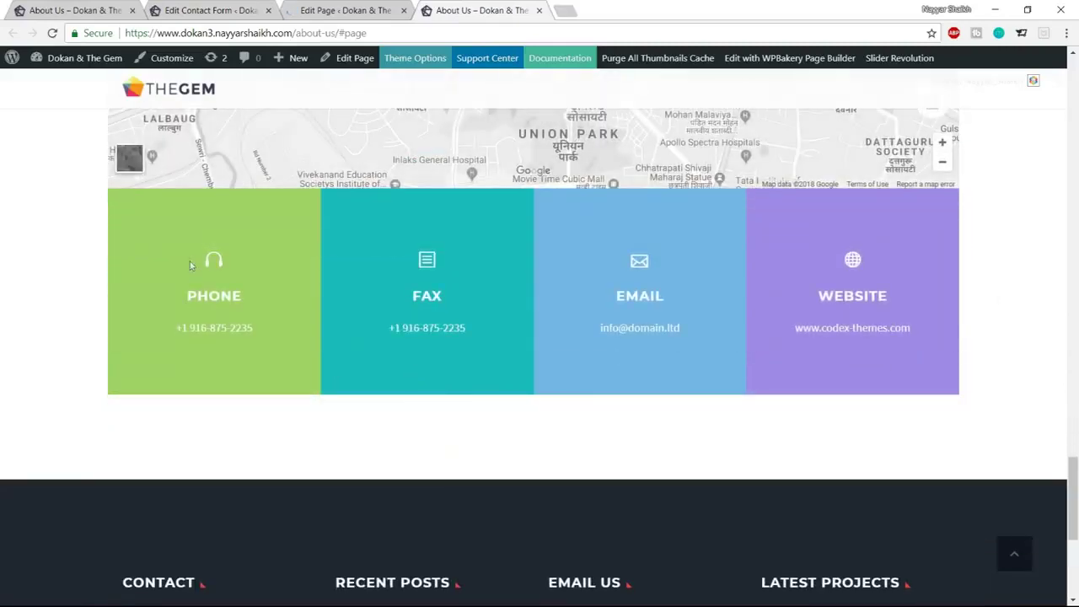
left_click_drag(188, 292, 218, 296)
left_click(344, 8)
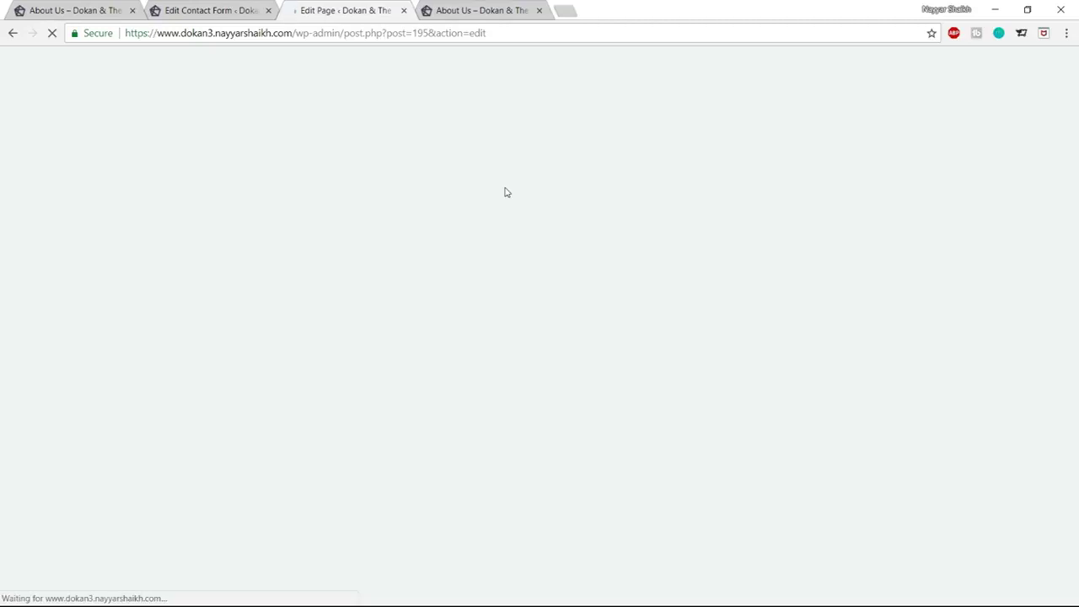
Open the Phone text block's settings and place the cursor in its editor
scroll(559, 331, "down", 15)
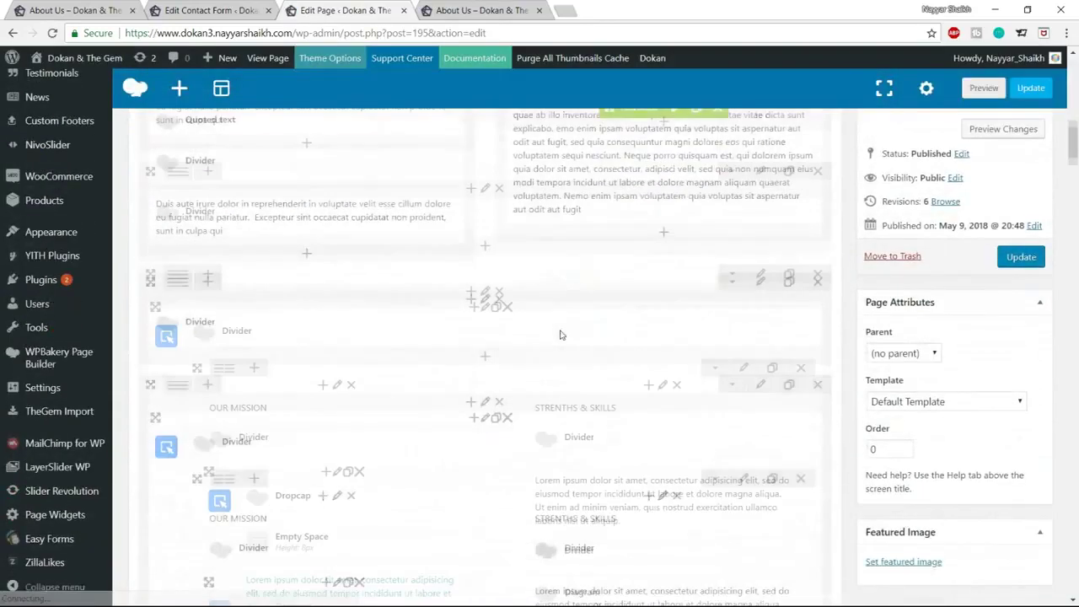
scroll(561, 335, "down", 15)
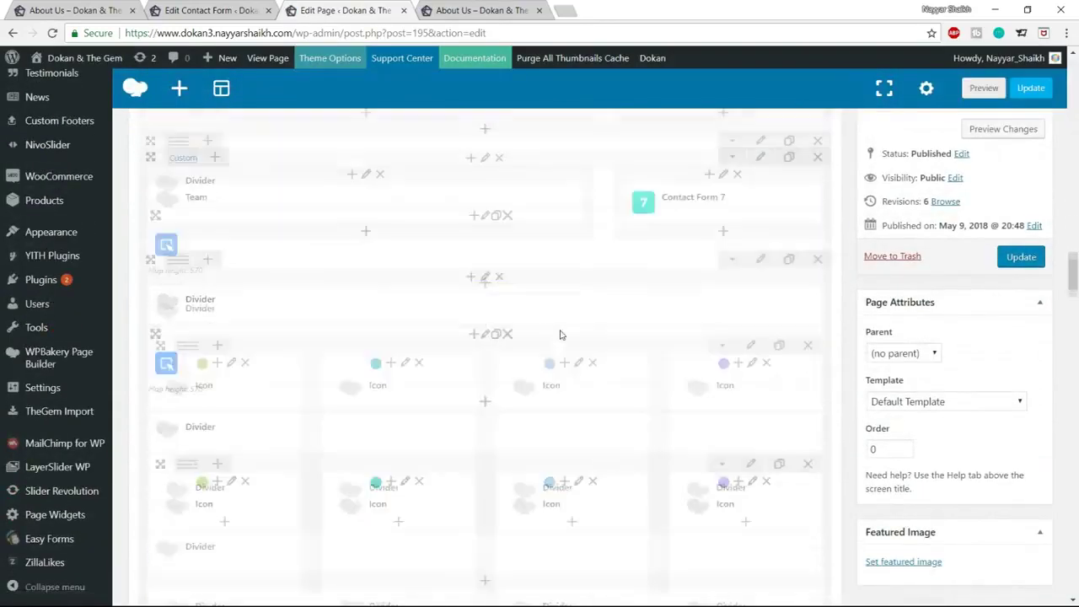
scroll(561, 335, "up", 3)
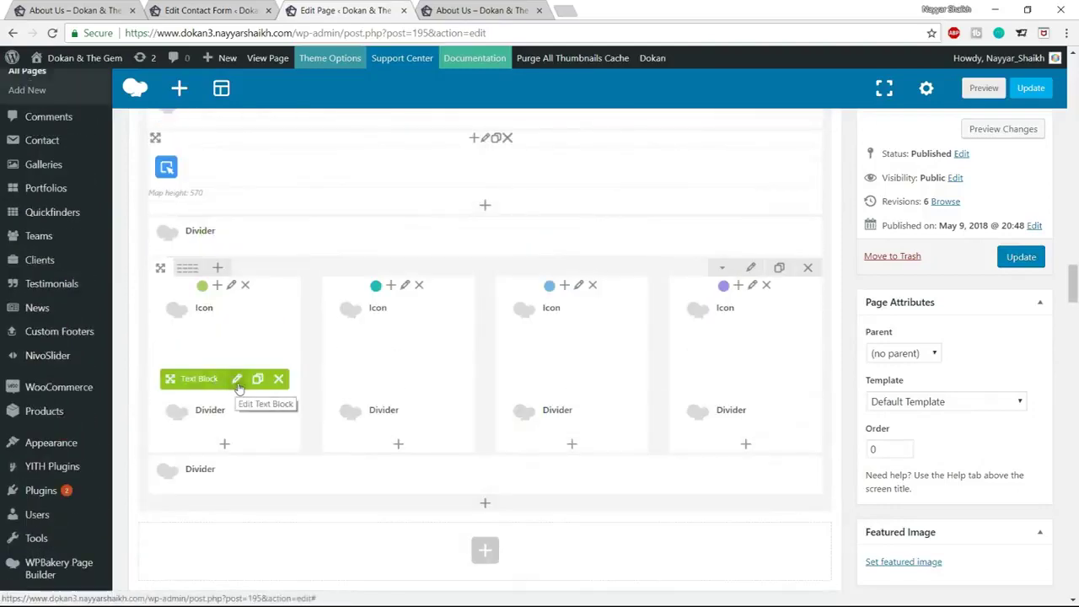
left_click(237, 383)
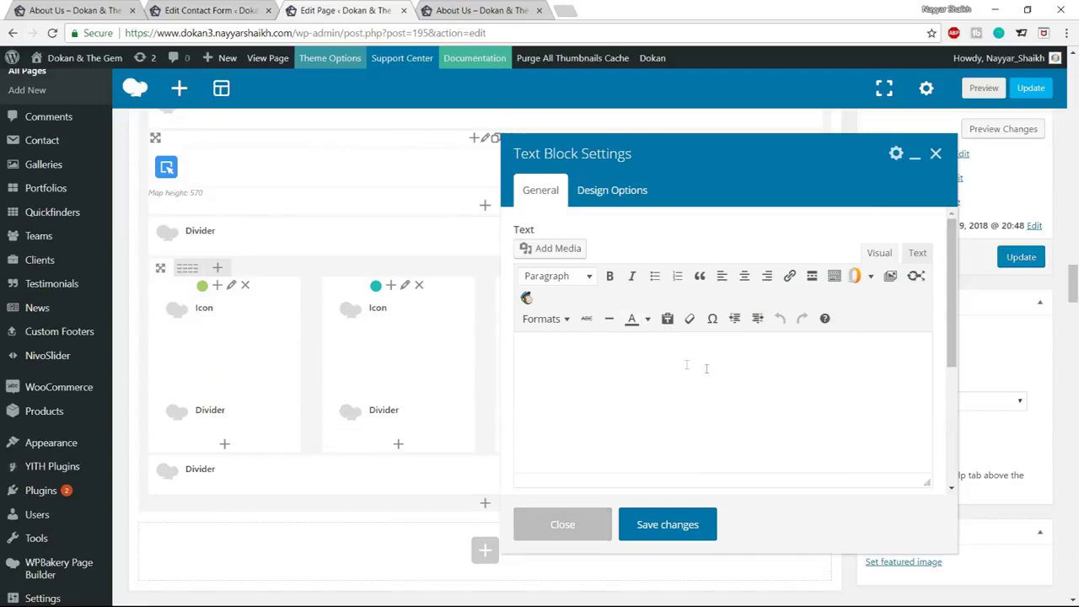
left_click(722, 391)
key("ctrl+v")
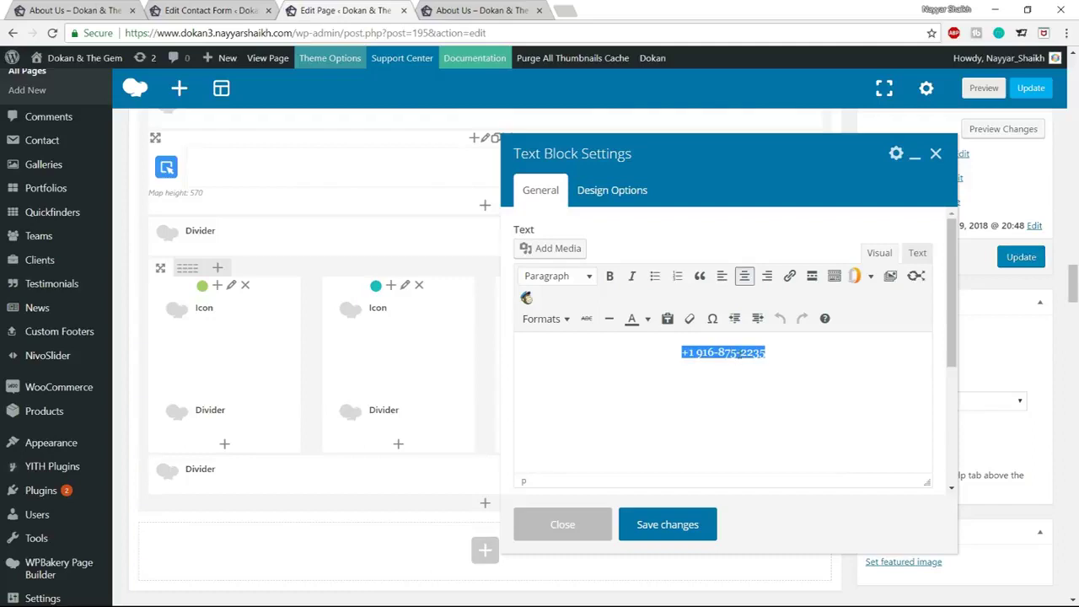
Overwrite the number in the HTML source with the new +91 contact phone number, save, and update the page
left_click(917, 253)
left_click(850, 345)
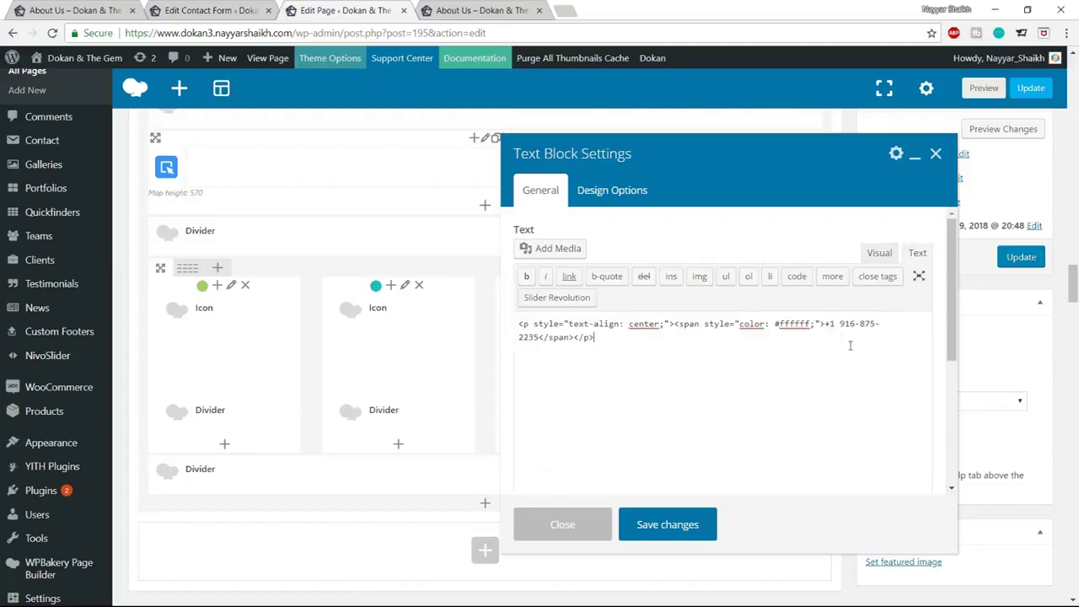
left_click_drag(829, 325, 537, 343)
left_click(835, 344)
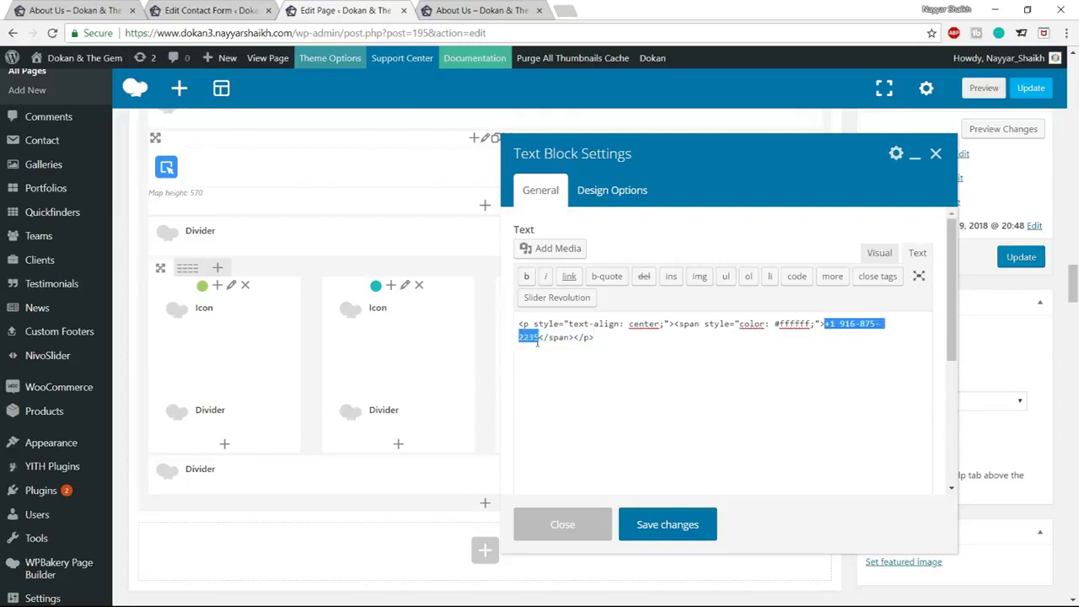
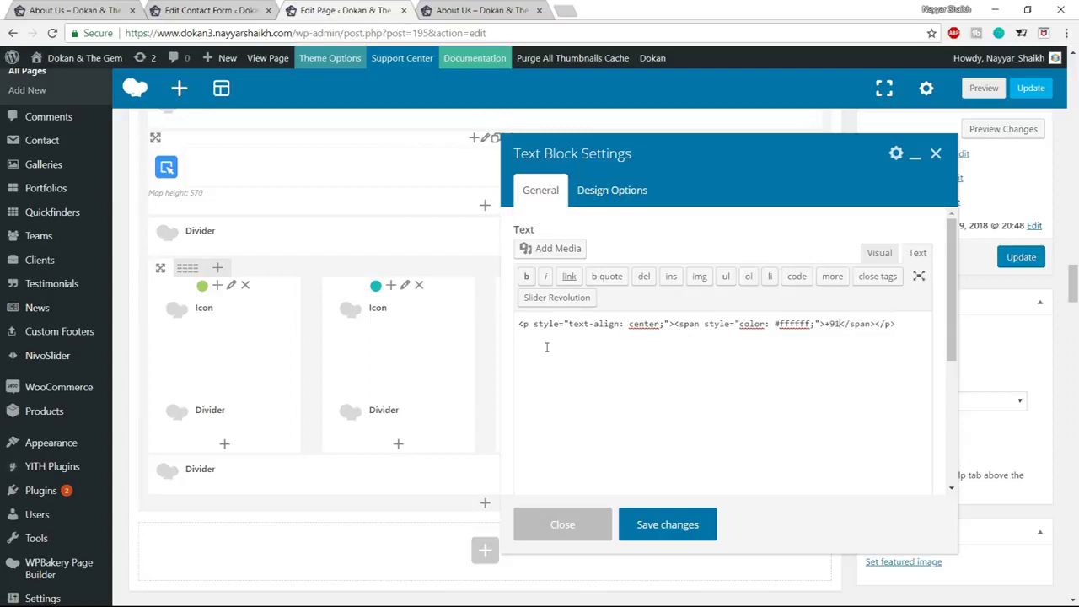
left_click(668, 524)
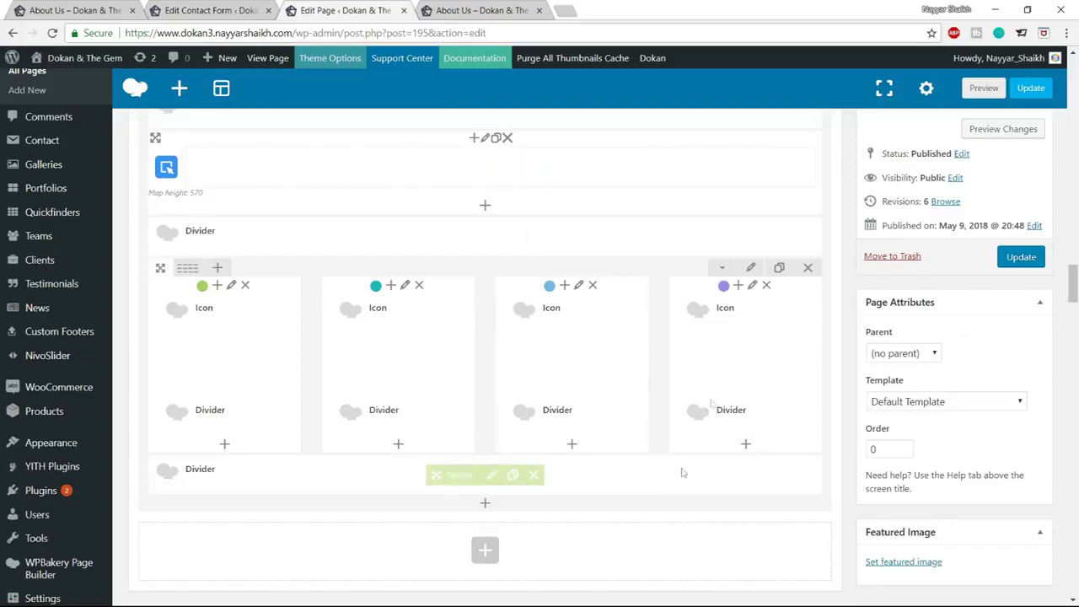
left_click(1021, 257)
key("ctrl+Tab")
left_click_drag(178, 331, 252, 336)
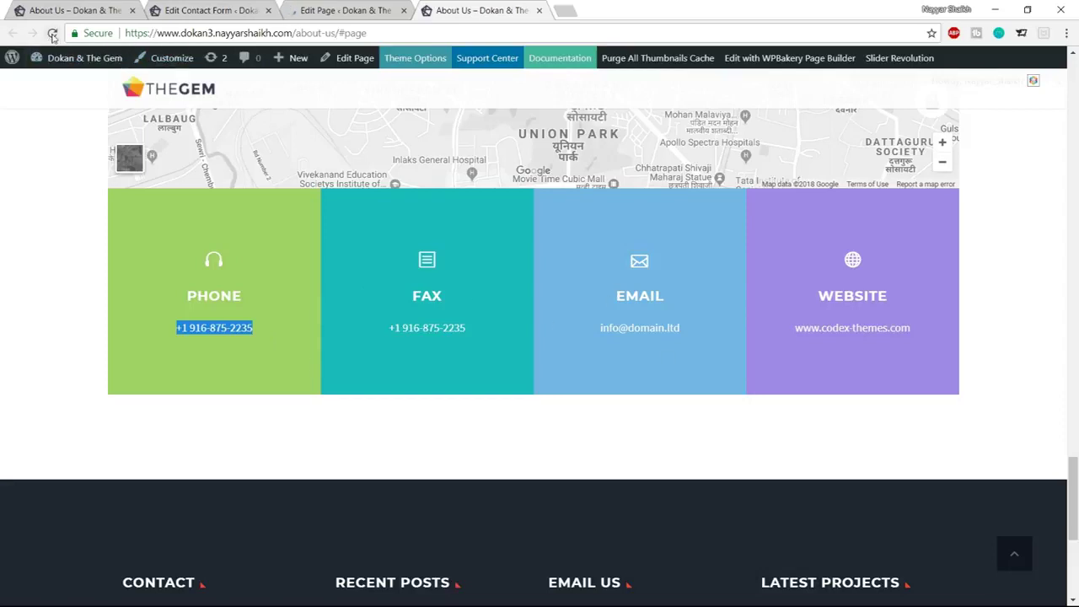
Reload the About Us page and check the updated number in the Phone tile
key("F5")
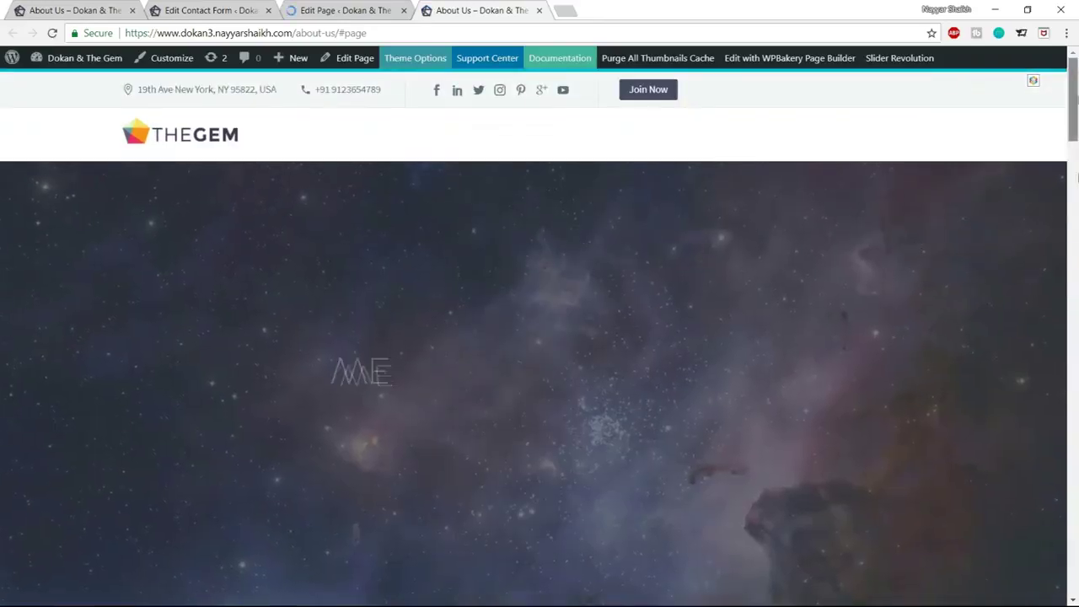
scroll(210, 322, "down", 20)
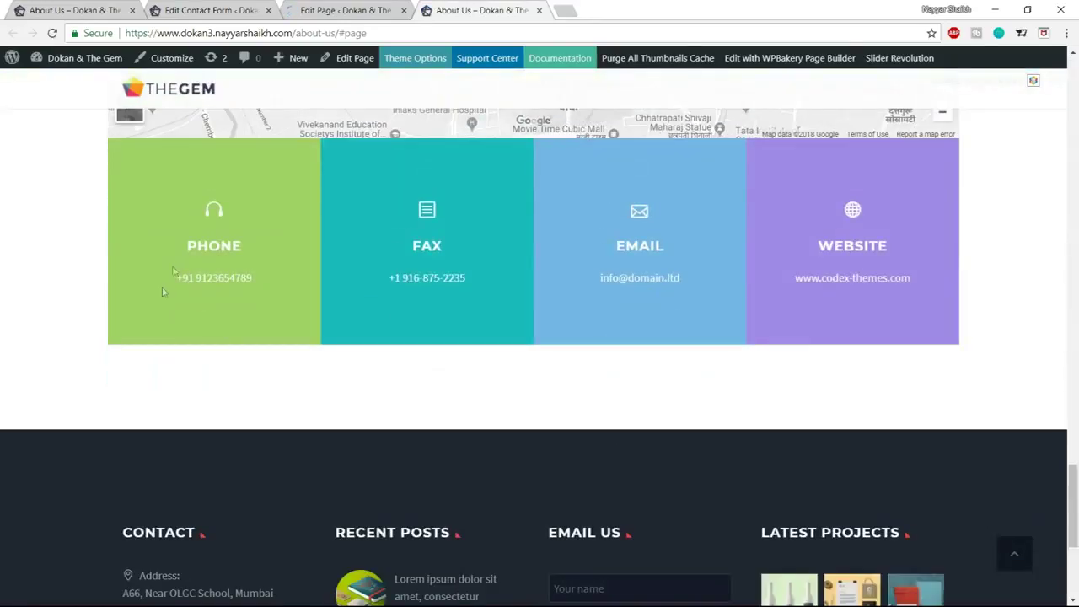
left_click_drag(169, 285, 258, 282)
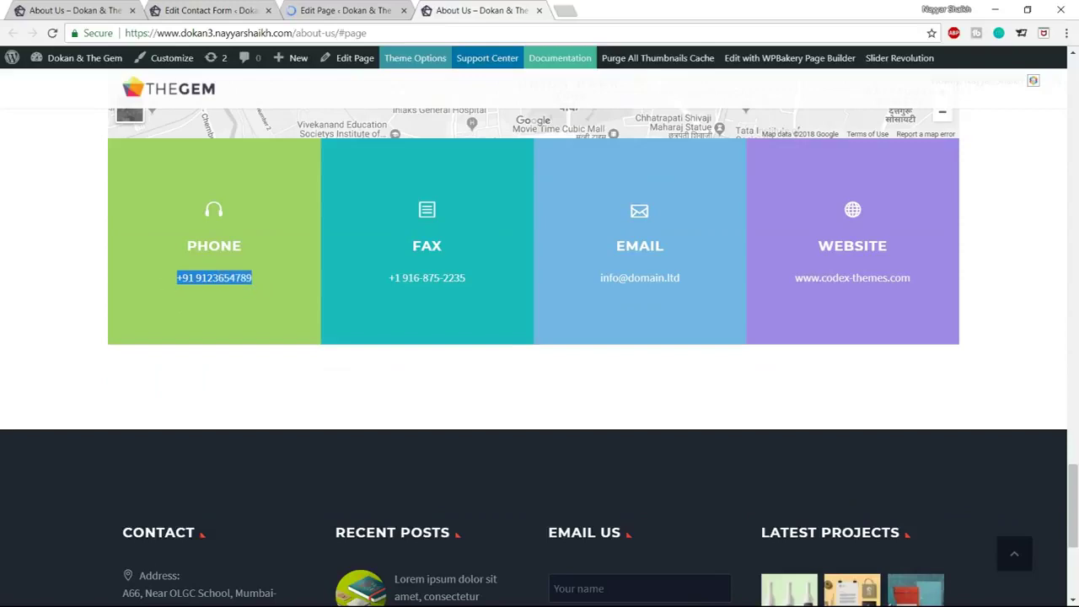
left_click(199, 275)
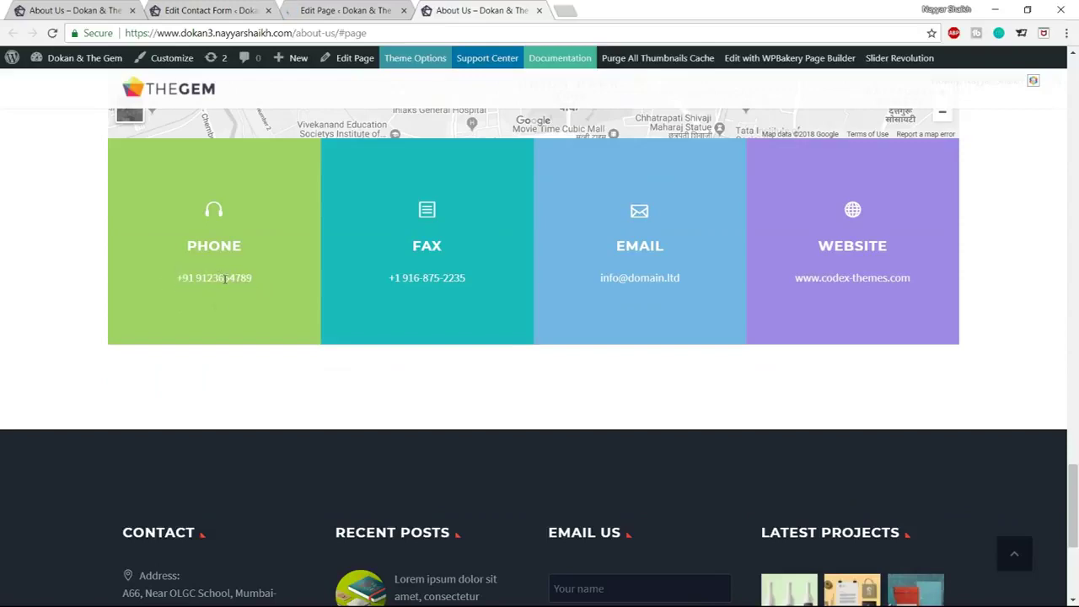
Return to the top of the About Us page and scroll through its sections
scroll(225, 279, "up", 4)
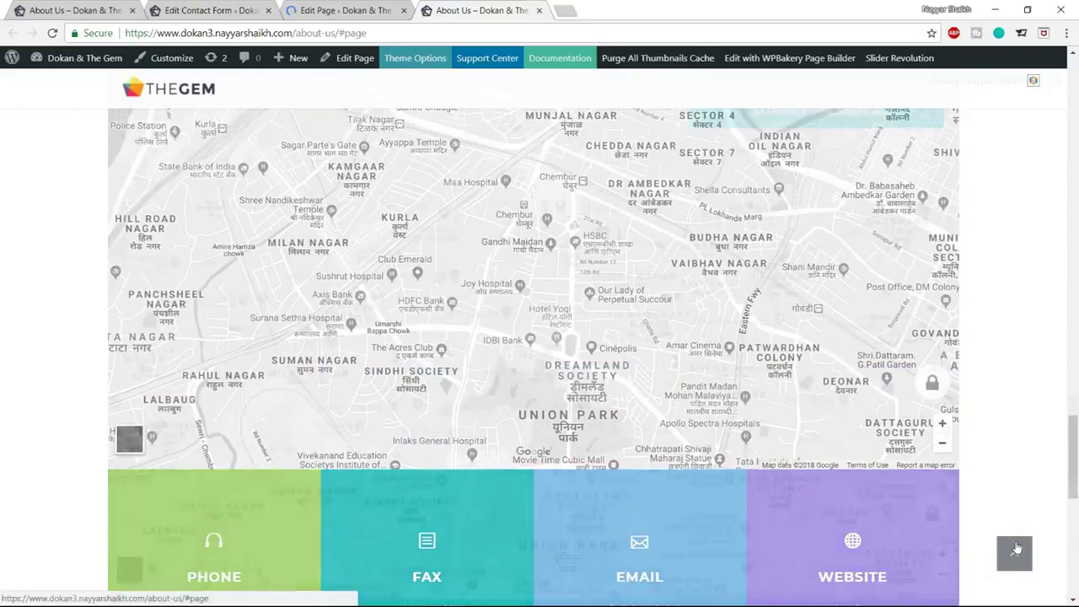
left_click(1016, 549)
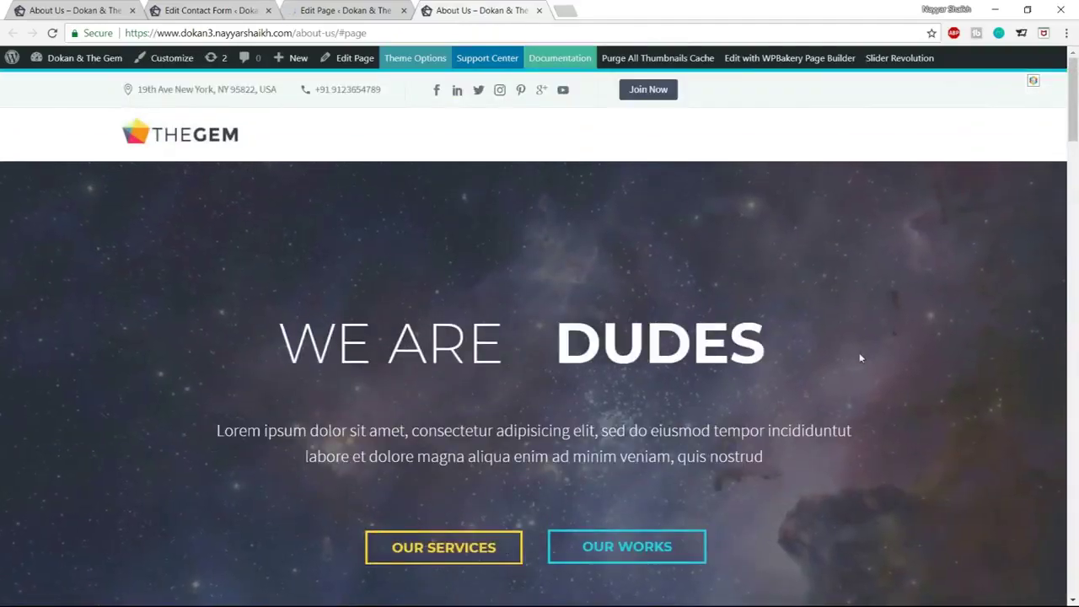
scroll(860, 361, "down", 3)
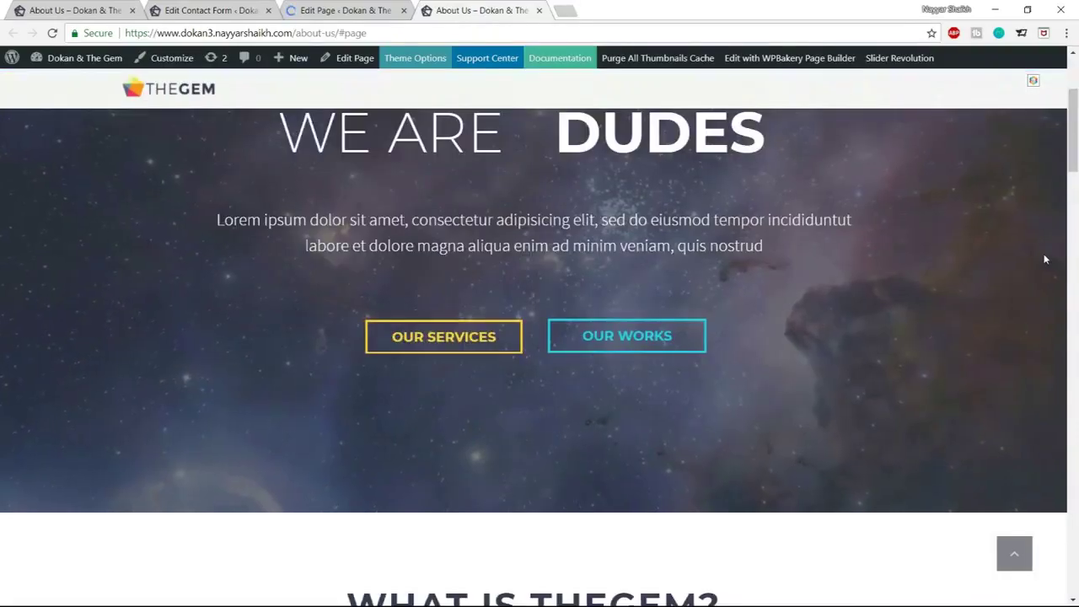
scroll(1045, 259, "down", 10)
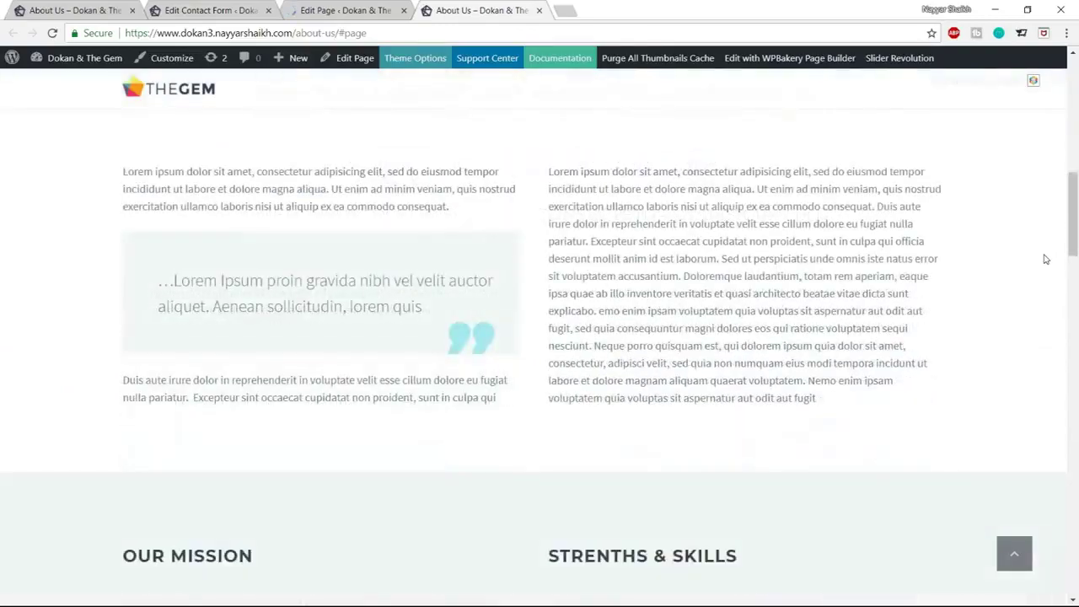
scroll(1077, 239, "down", 15)
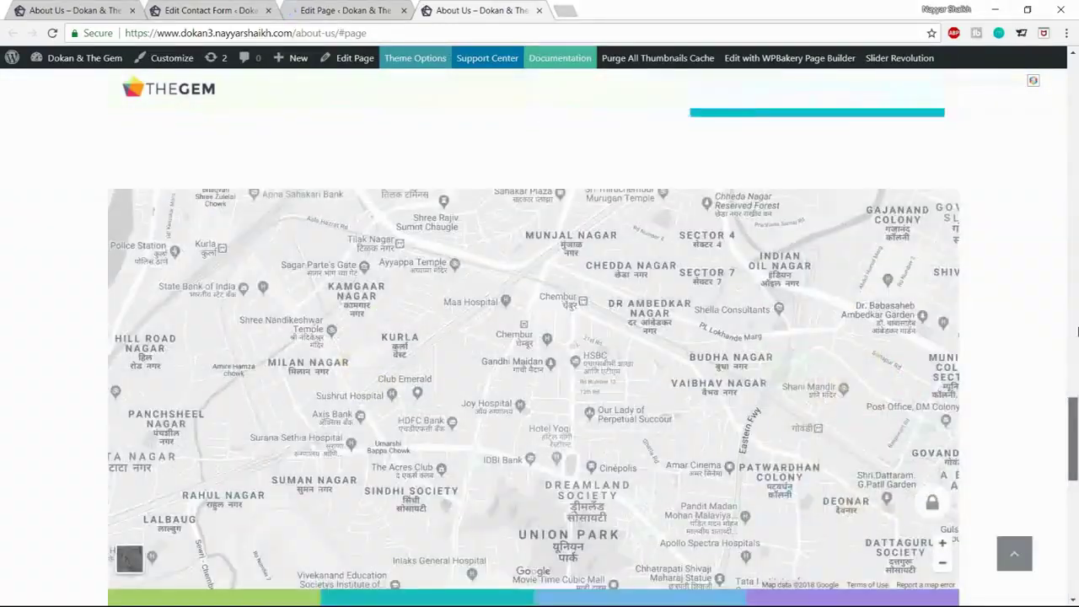
scroll(1076, 331, "up", 20)
On the reference site, open Contact Us and review its map, contact cards, business hours and form
left_click(85, 10)
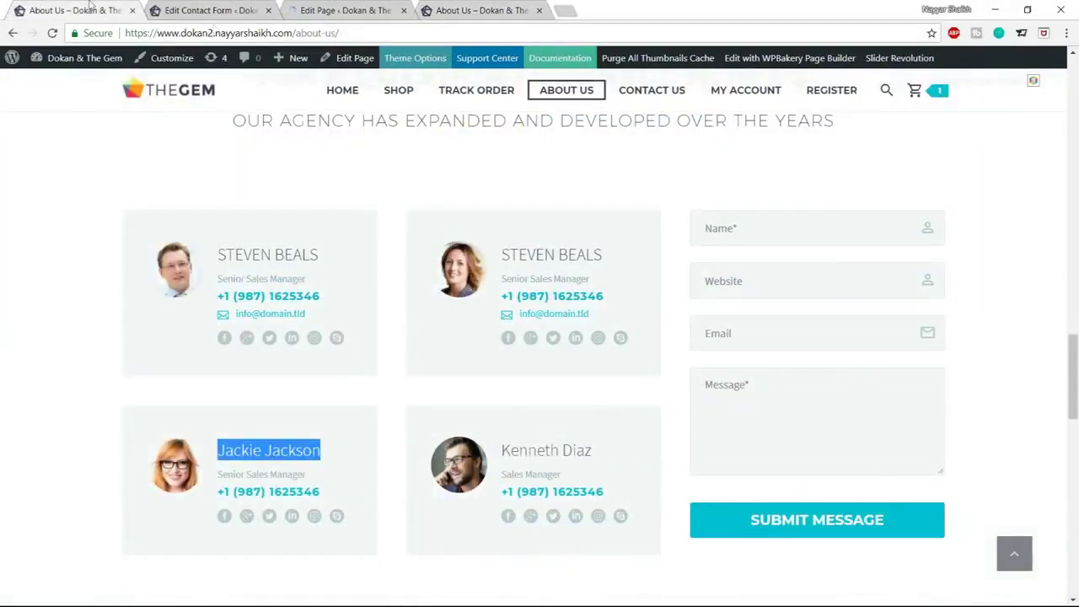
left_click(680, 95)
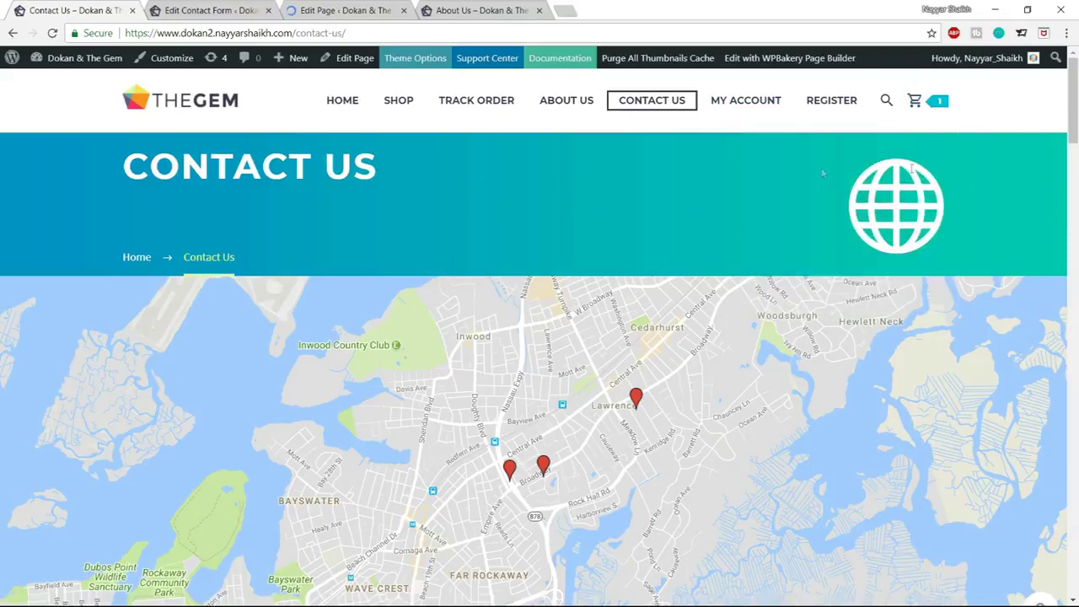
scroll(1004, 167, "down", 6)
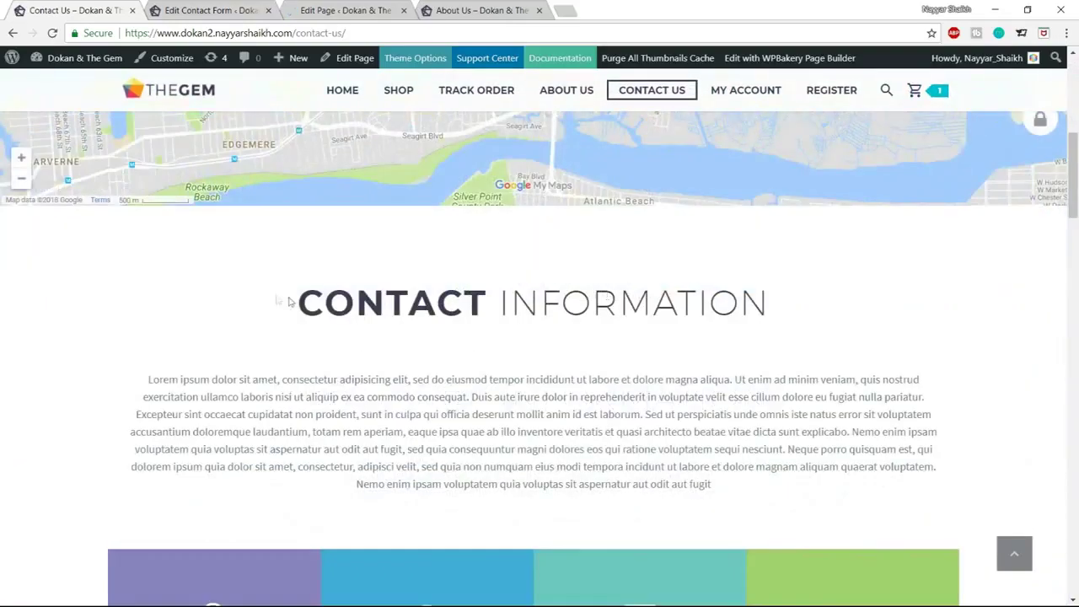
scroll(278, 300, "down", 3)
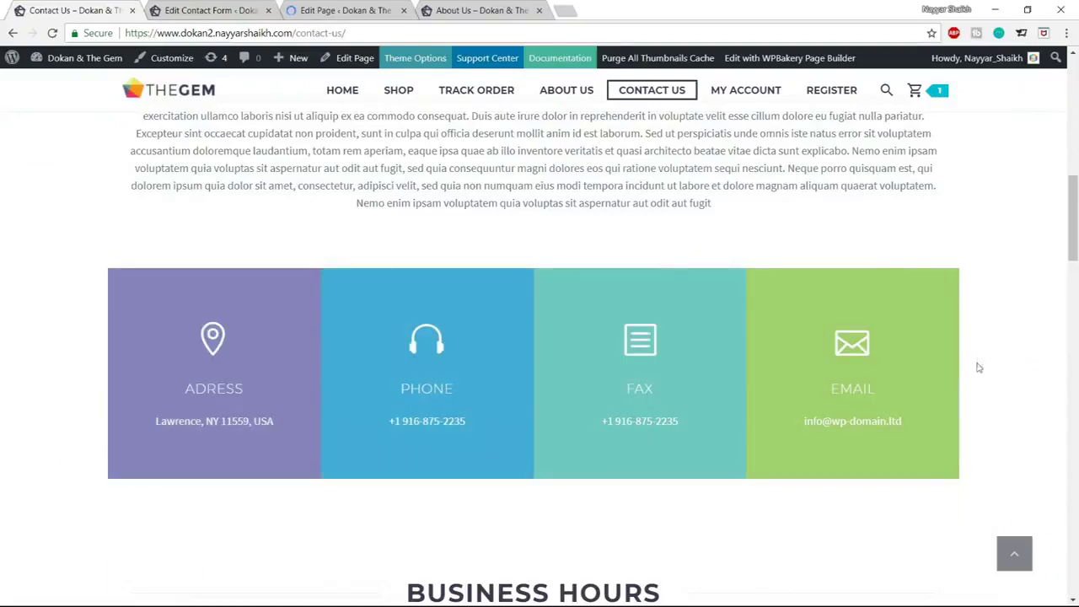
scroll(590, 343, "down", 3)
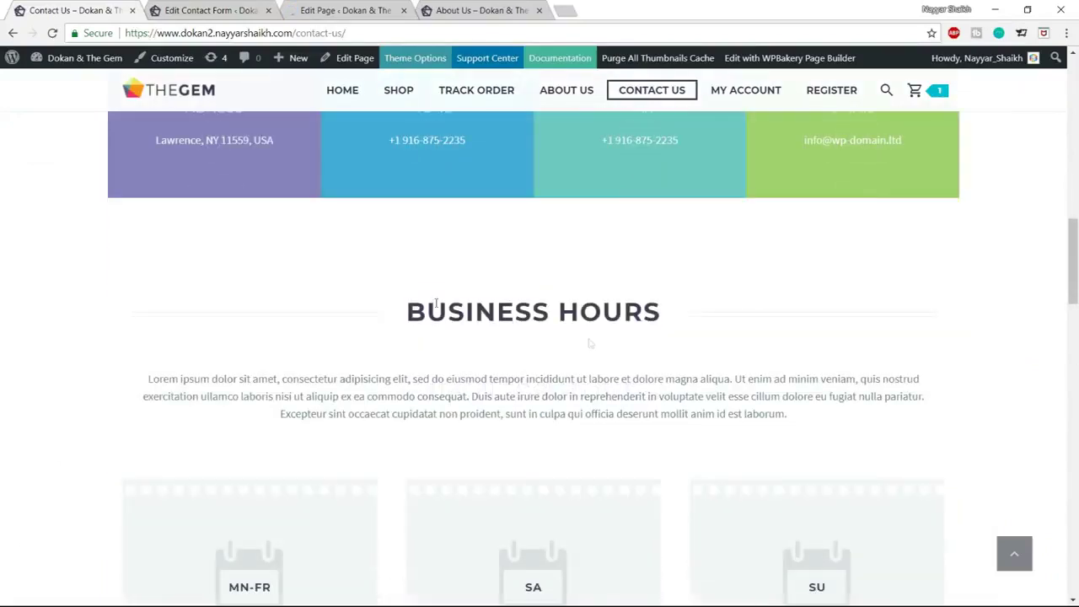
scroll(640, 275, "down", 4)
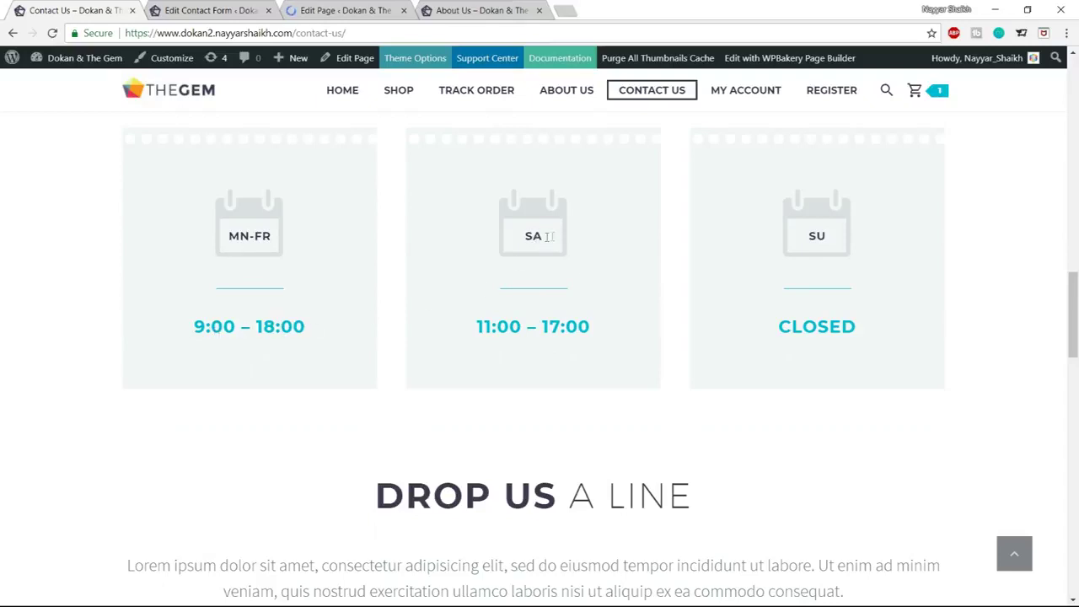
scroll(1021, 313, "down", 5)
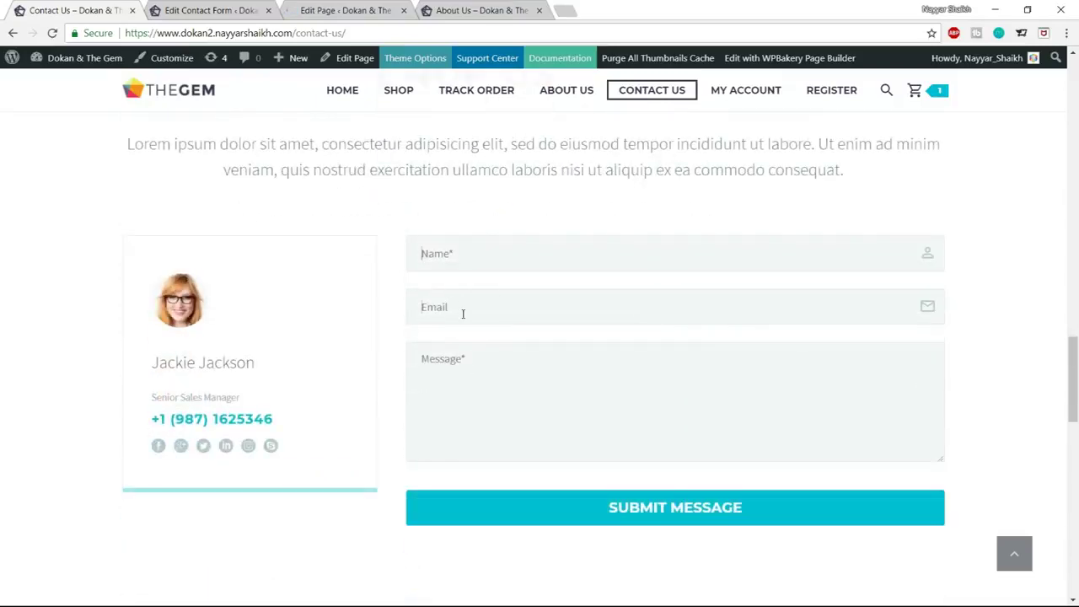
scroll(1044, 341, "down", 7)
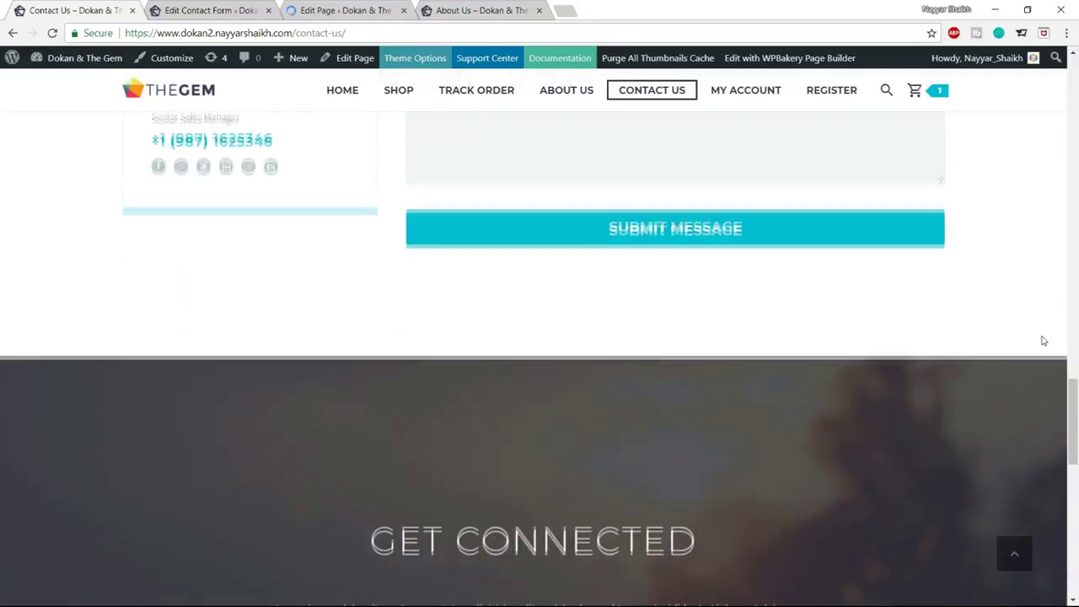
scroll(638, 503, "down", 6)
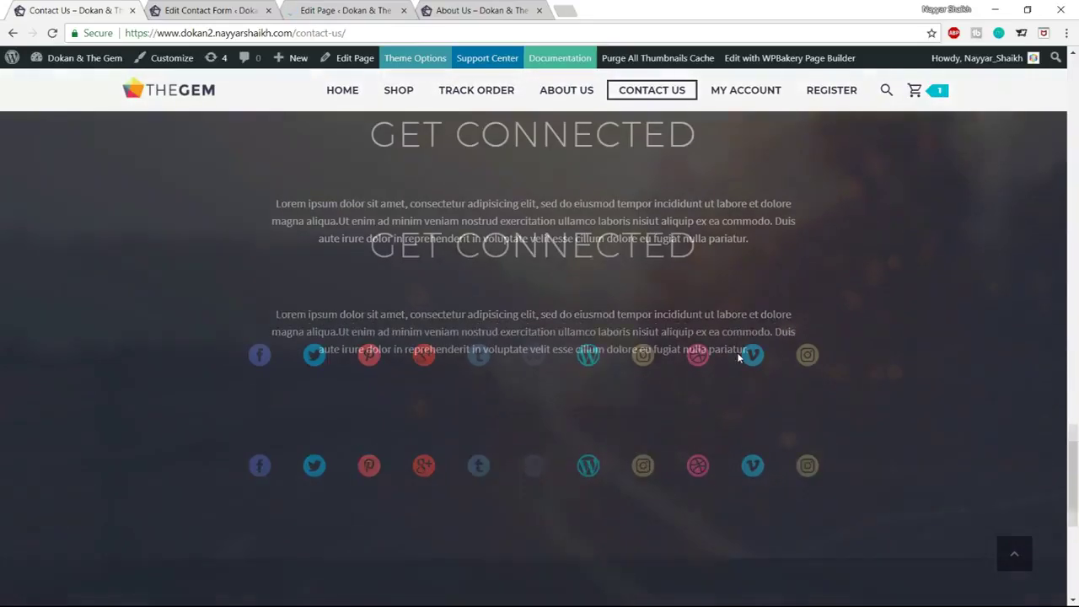
scroll(736, 362, "up", 10)
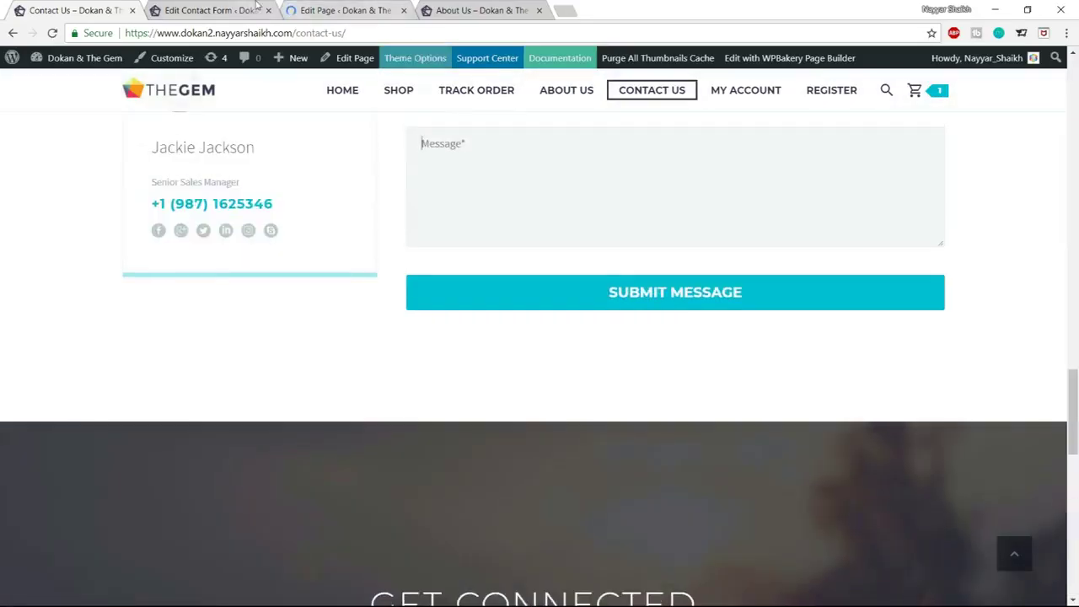
left_click(239, 9)
left_click(342, 7)
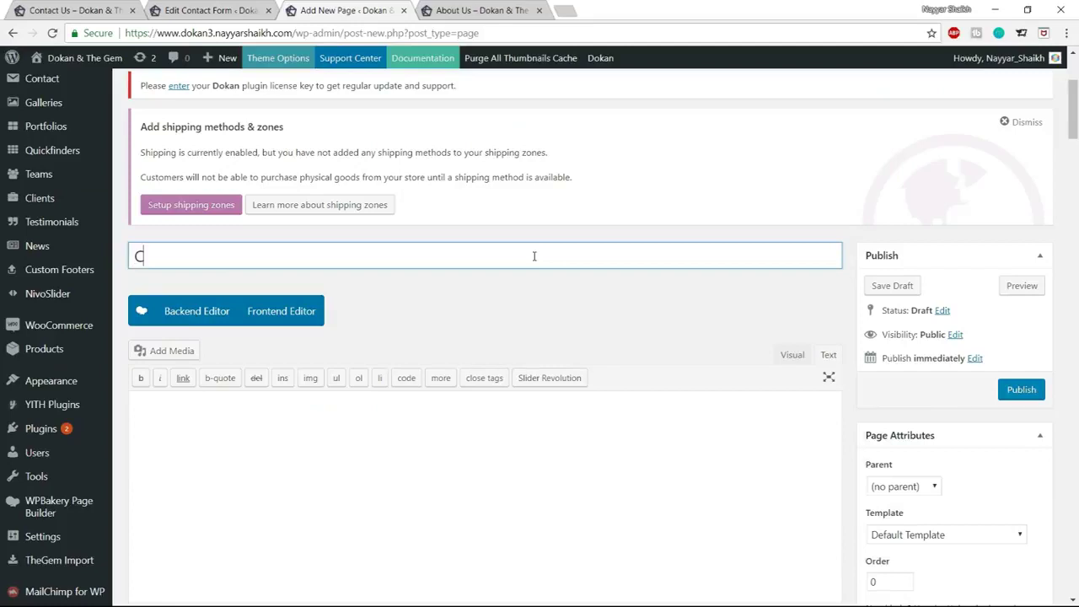
Complete the new page's title as 'Contact Us' so the draft begins autosaving
type("tact Us")
key("Left")
key("Left")
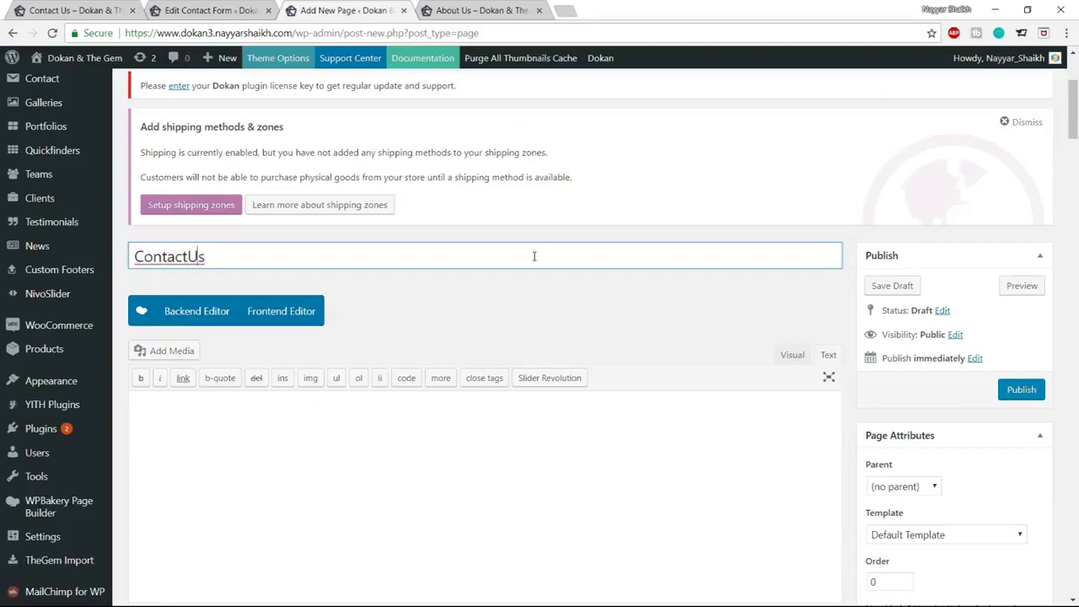
key("Tab")
scroll(464, 355, "down", 2)
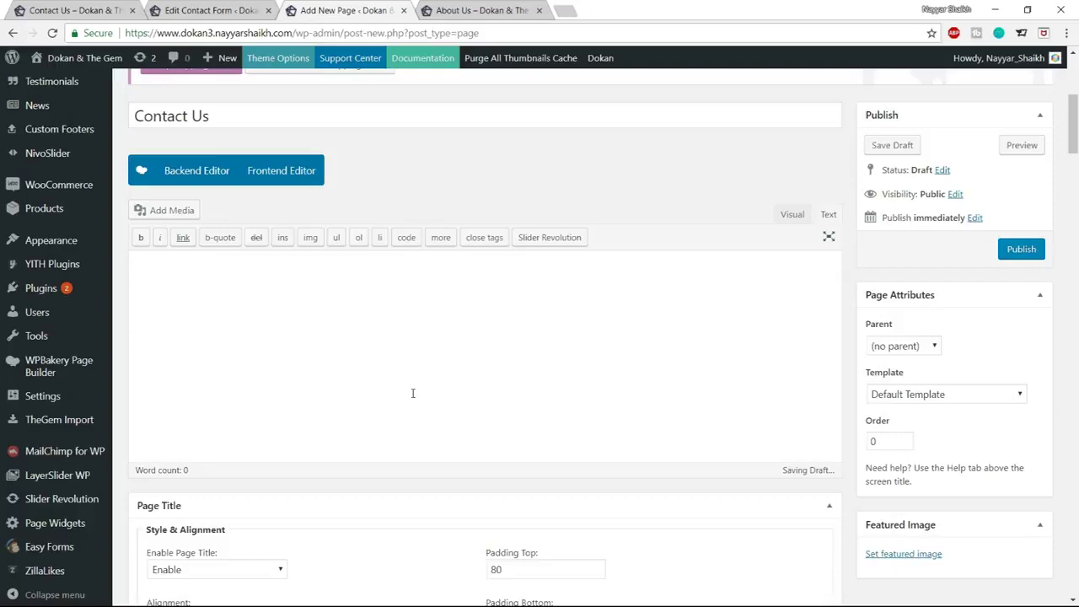
key("alt+Tab")
key("alt+Tab")
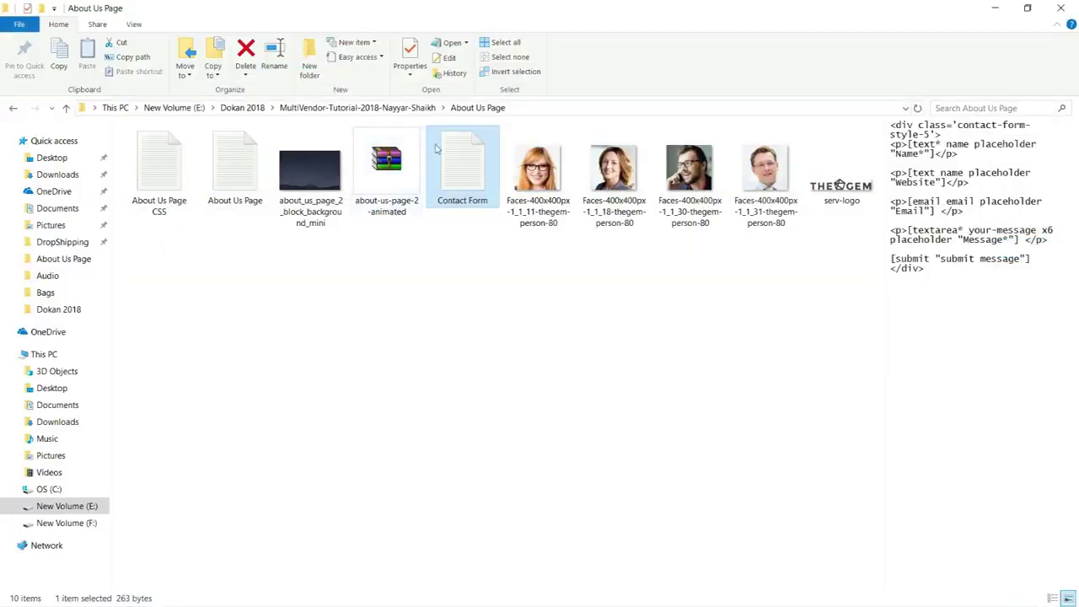
Open Contact Us.txt from the Contact Us Page folder and copy all of its layout markup
left_click(379, 108)
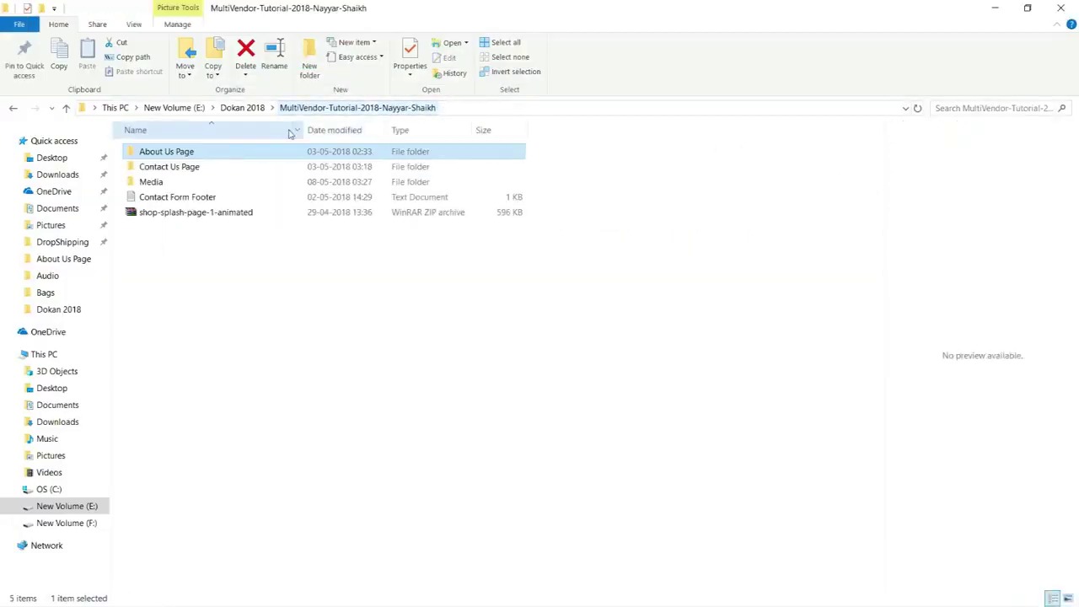
double_click(177, 174)
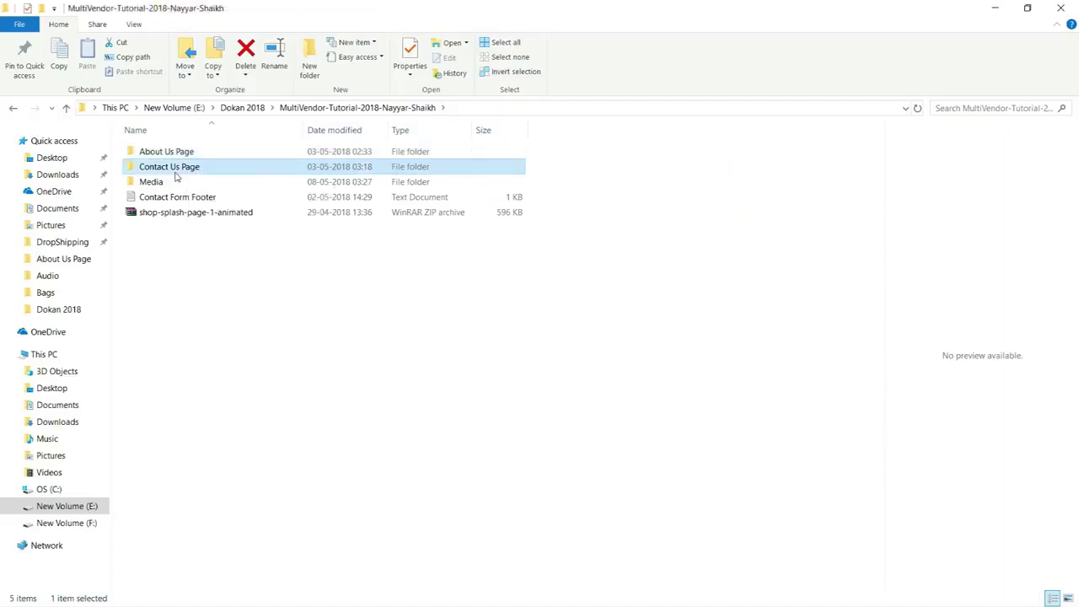
left_click(175, 184)
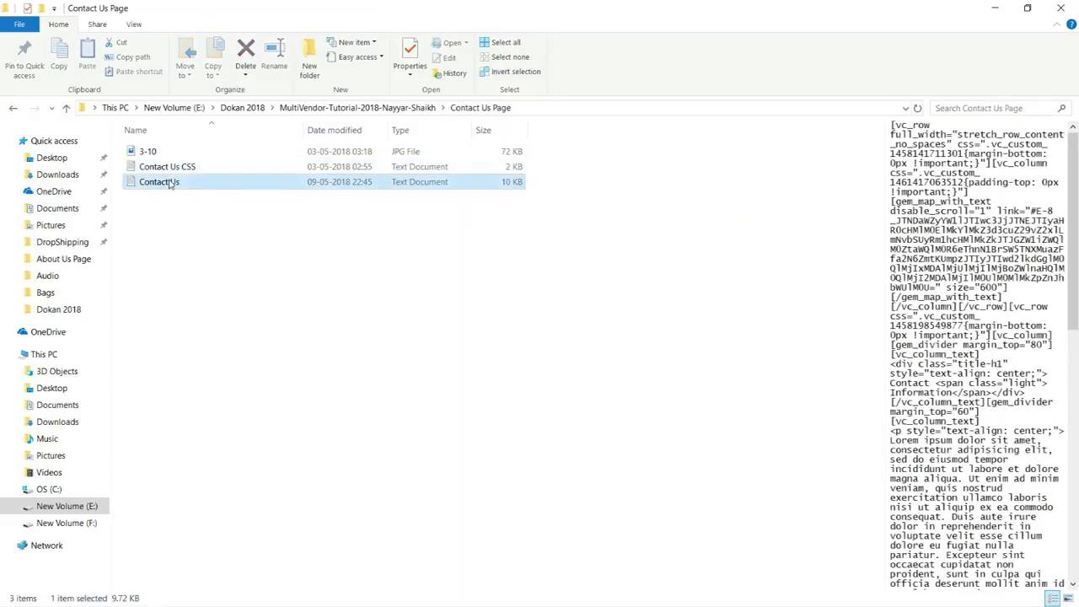
double_click(167, 183)
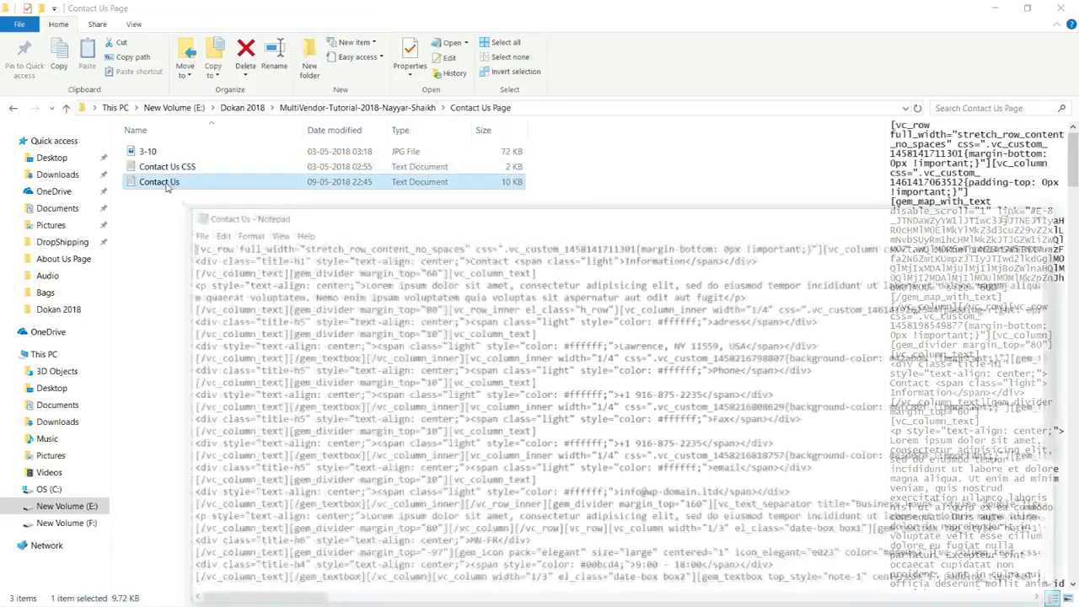
key("ctrl+a")
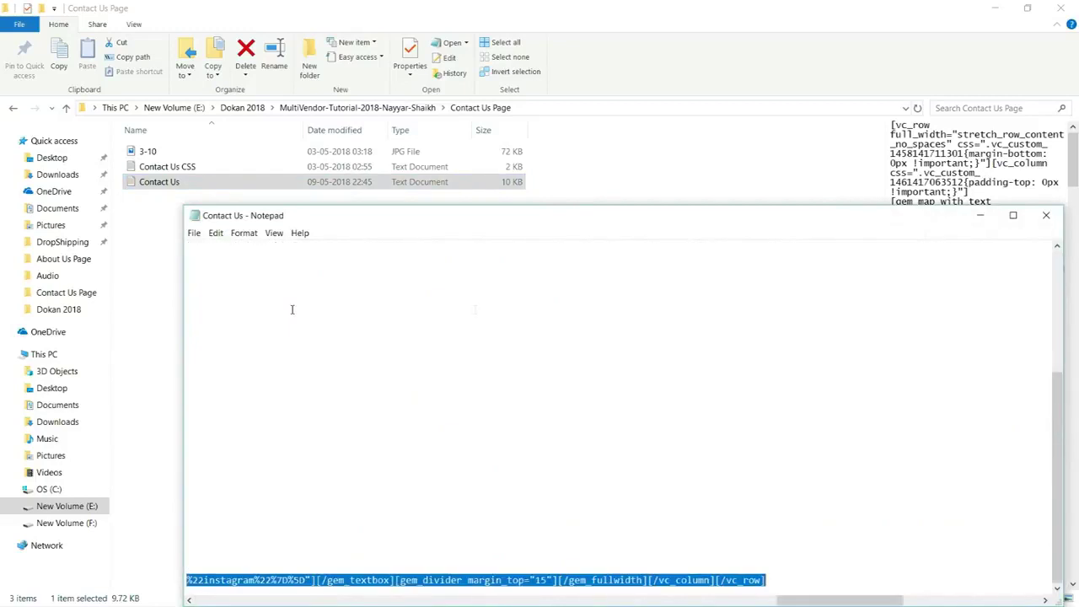
left_click(1046, 215)
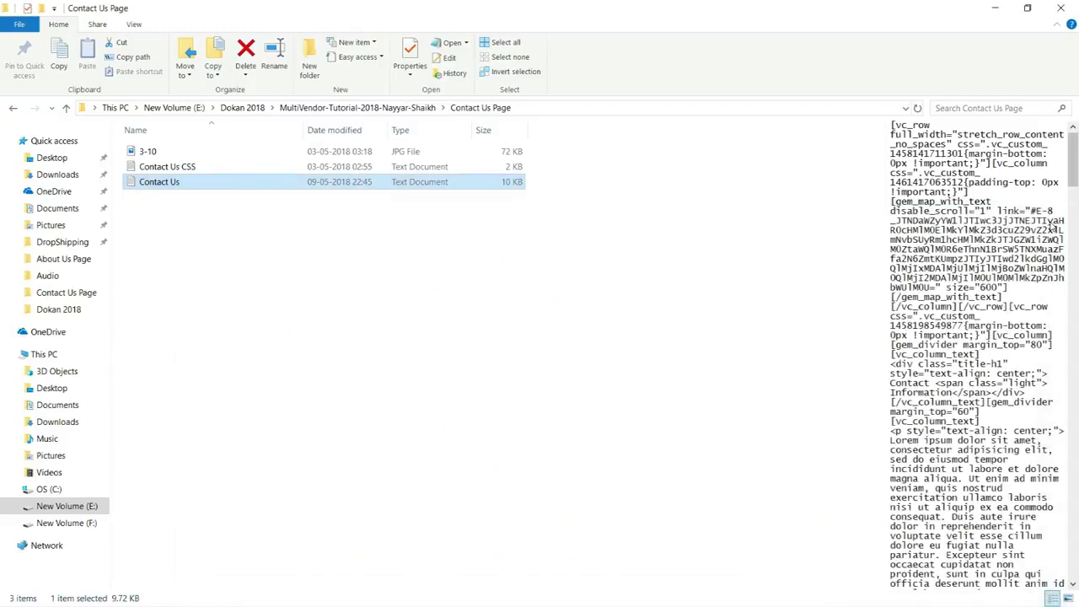
key("alt+Tab")
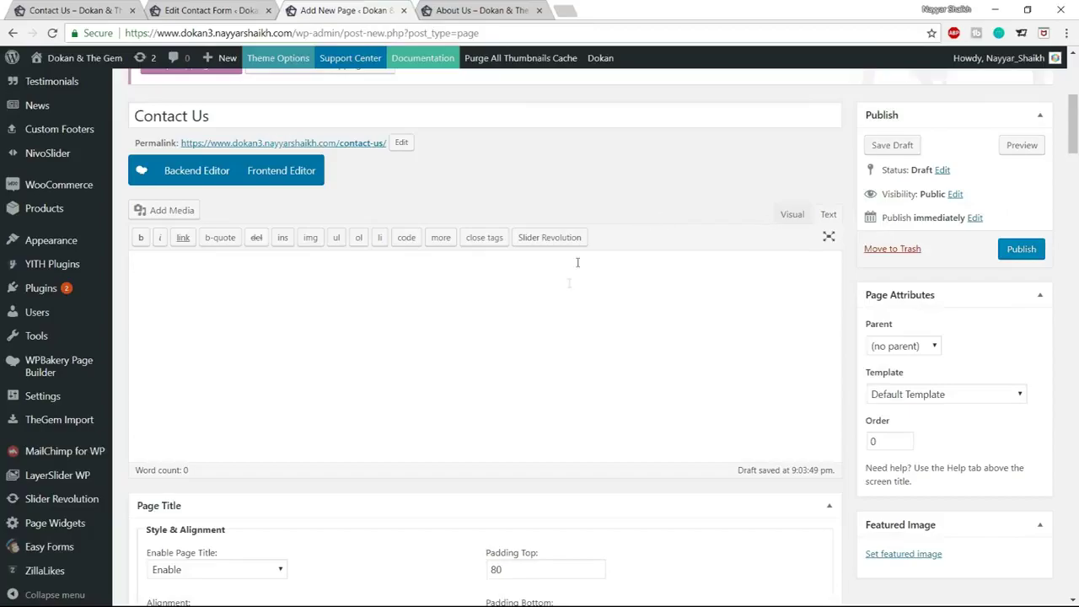
Paste the copied Contact Us markup into the empty page and show it as builder blocks
left_click(494, 361)
key("ctrl+v")
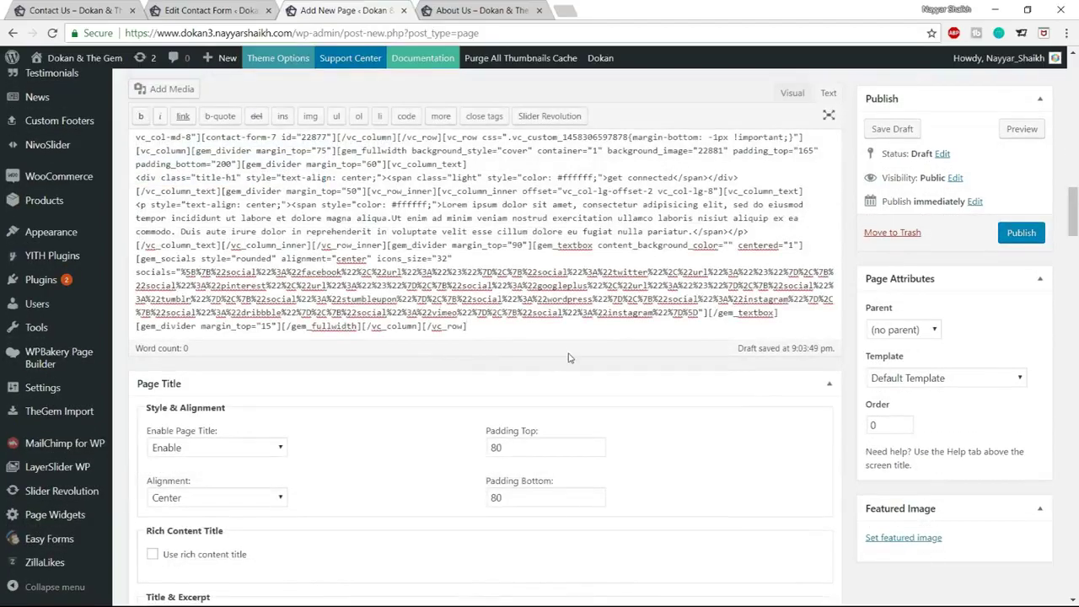
scroll(570, 358, "down", 5)
scroll(570, 358, "up", 5)
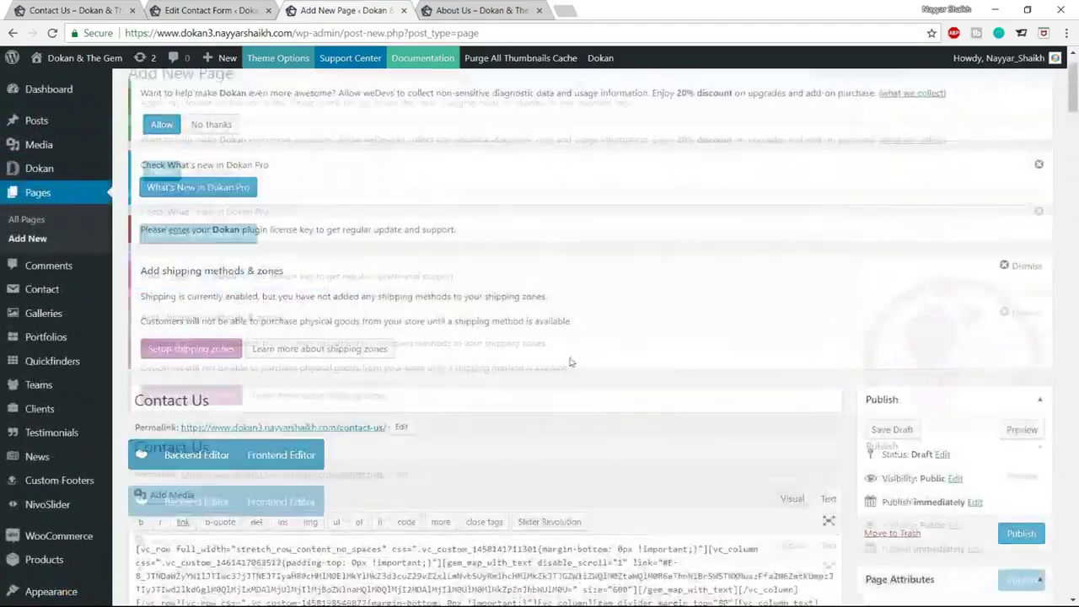
scroll(562, 357, "down", 3)
left_click(197, 241)
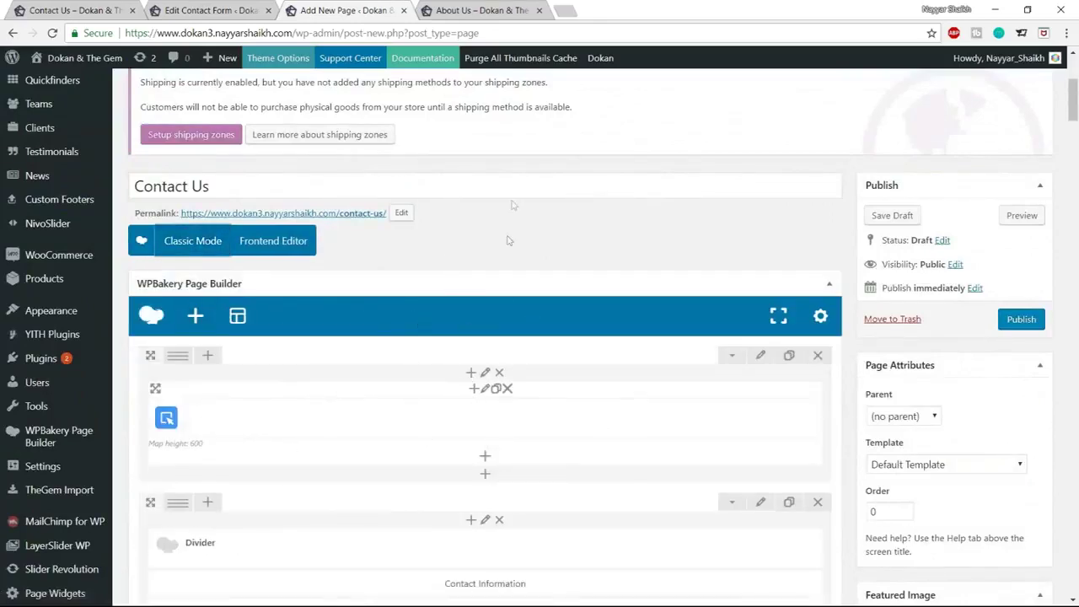
Publish the Contact Us page and close the old About Us preview
left_click(1032, 321)
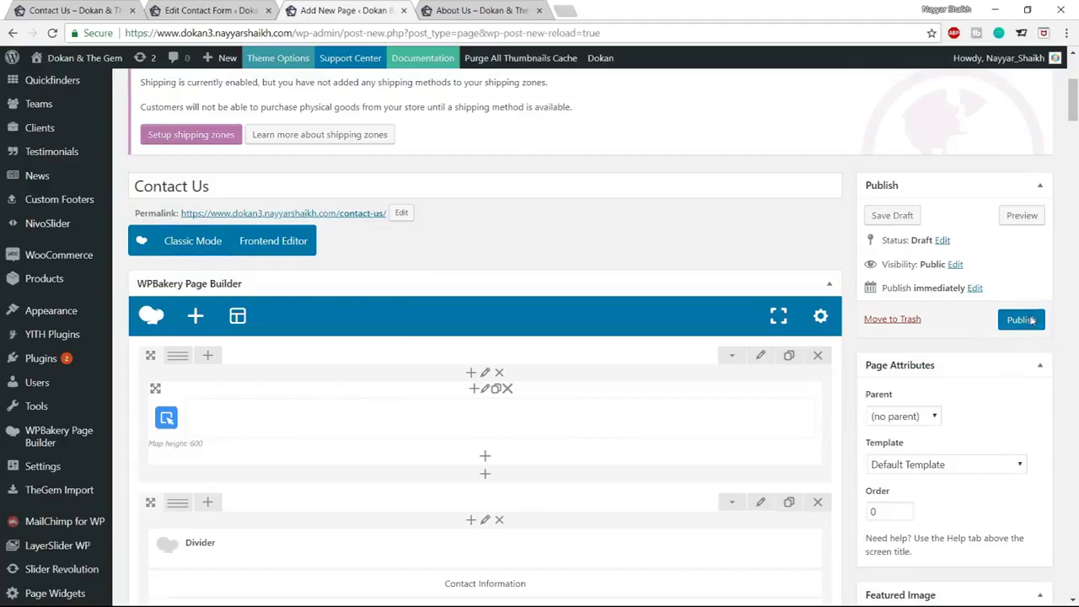
left_click(541, 6)
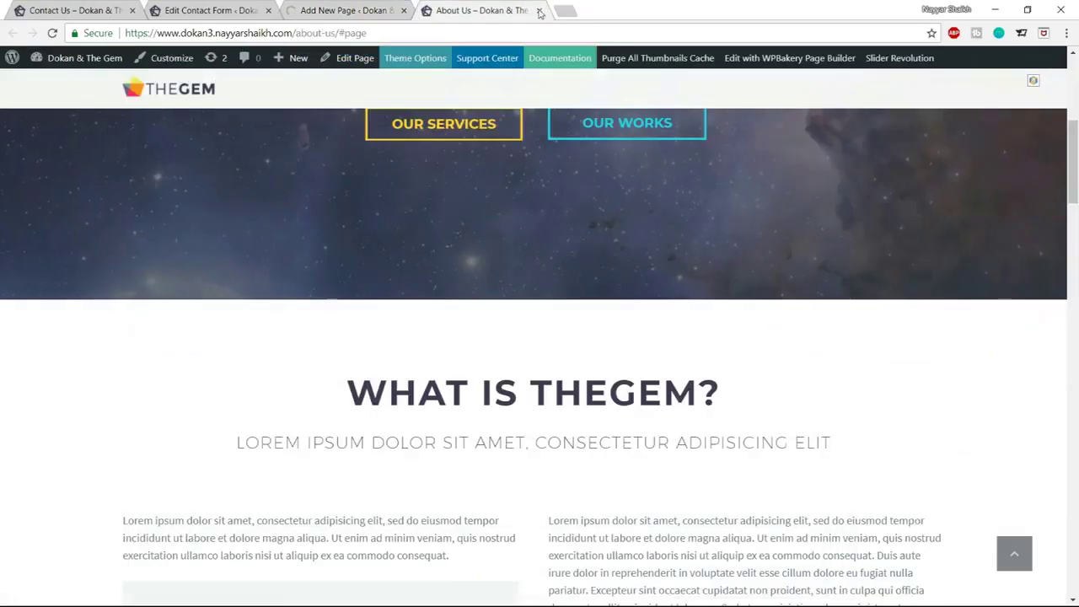
left_click(540, 10)
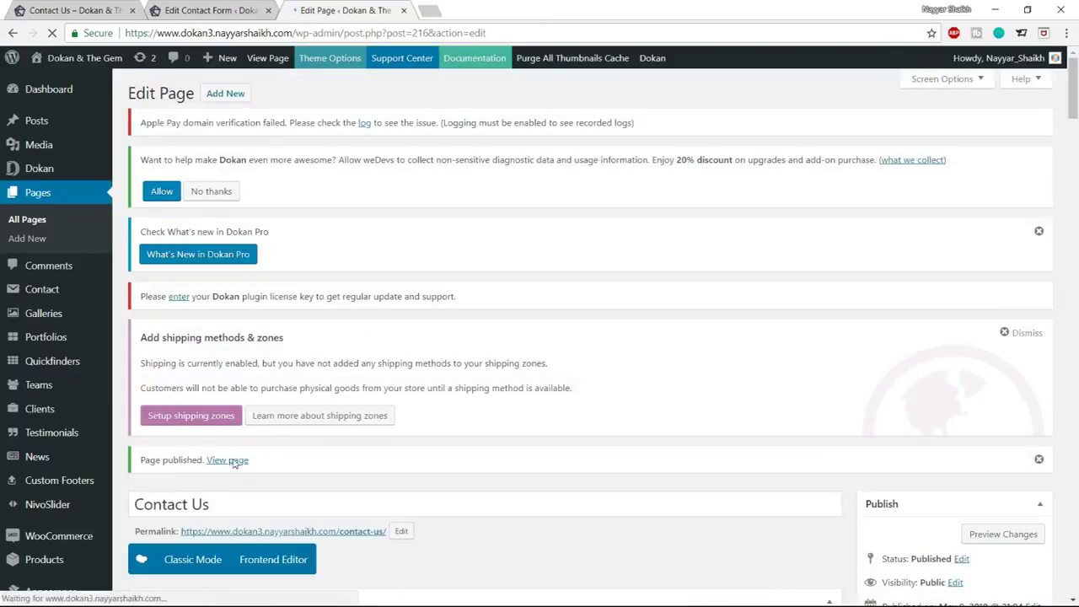
Open the published Contact Us page in a new tab and scroll through it
right_click(234, 463)
right_click(234, 462)
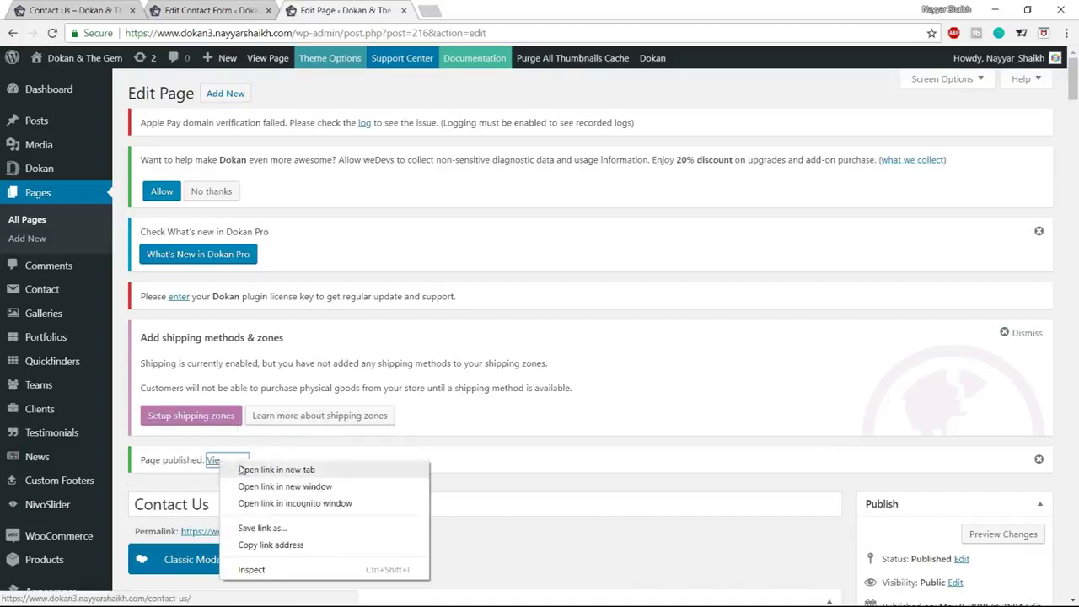
left_click(282, 468)
key("ctrl+Tab")
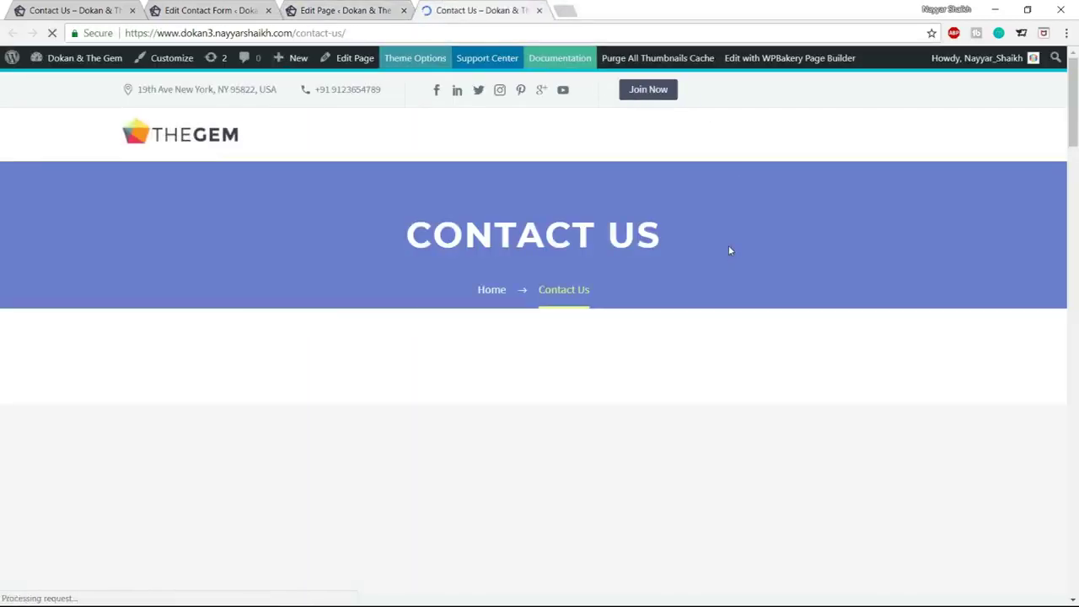
scroll(730, 251, "down", 1)
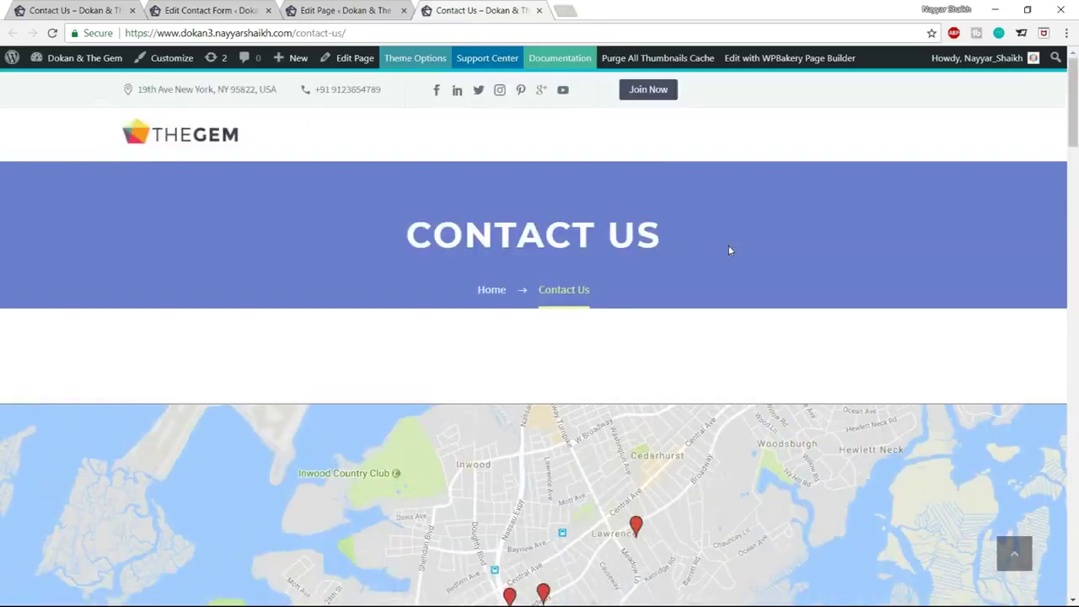
scroll(730, 251, "down", 15)
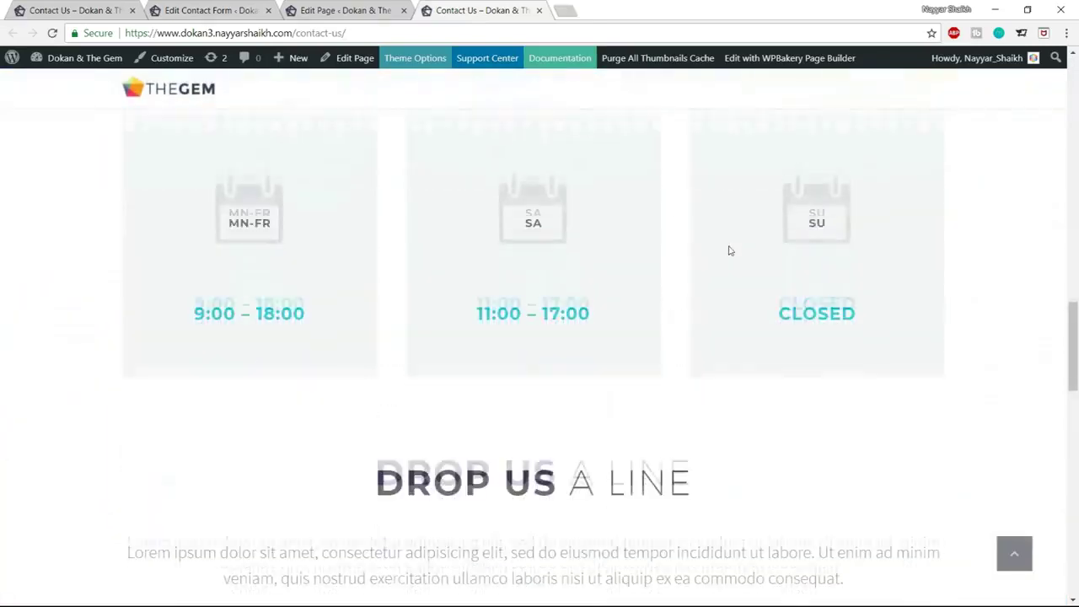
scroll(730, 251, "down", 6)
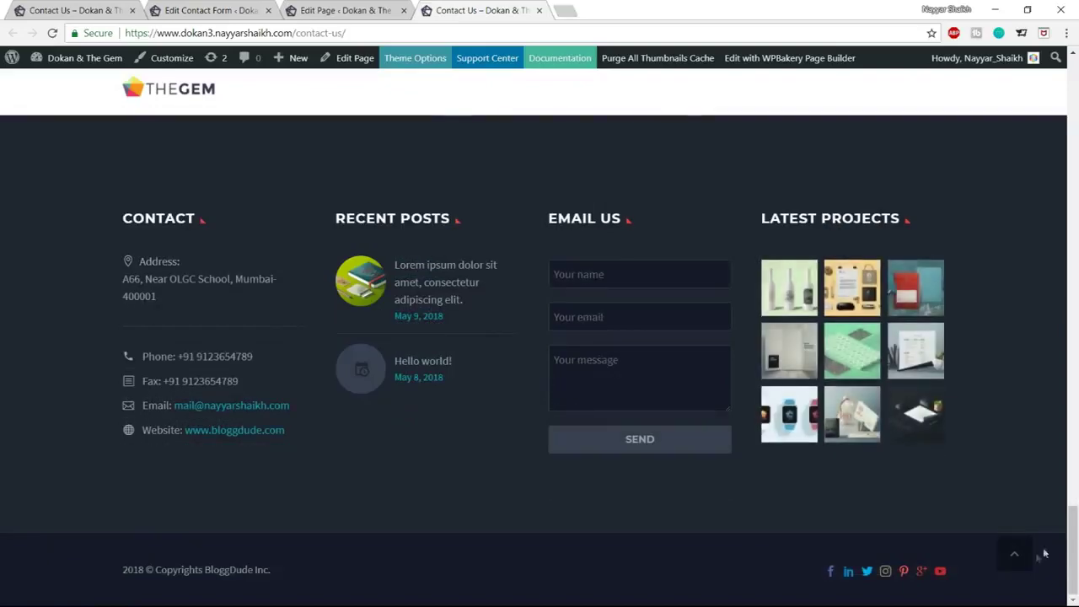
left_click(1015, 556)
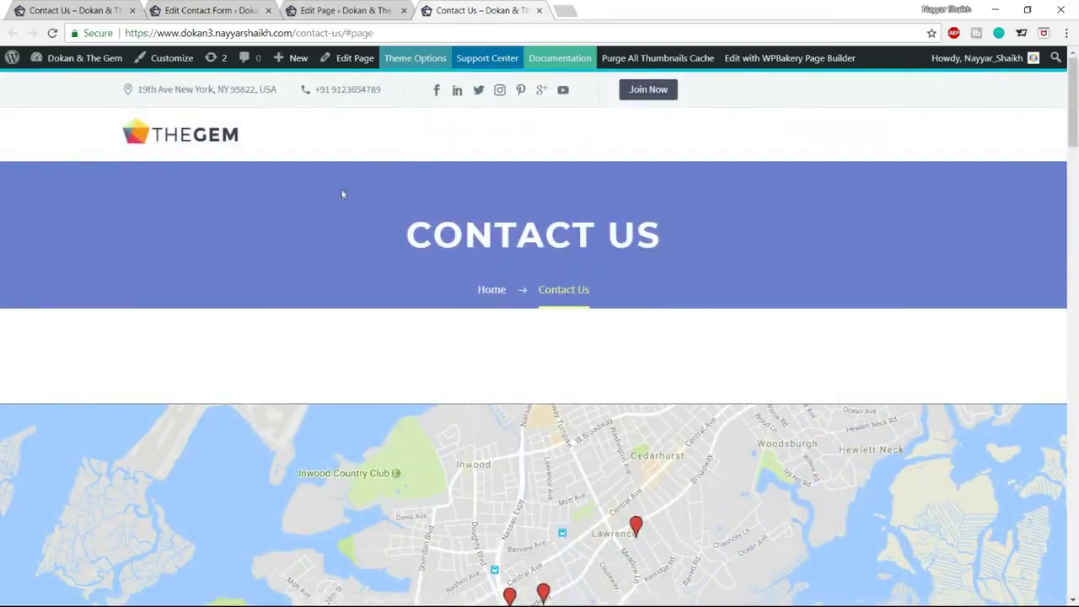
Compare the new page's CONTACT US title banner with the reference Contact Us page
left_click_drag(343, 192, 528, 238)
left_click(548, 237)
left_click_drag(403, 228, 694, 281)
left_click(693, 284)
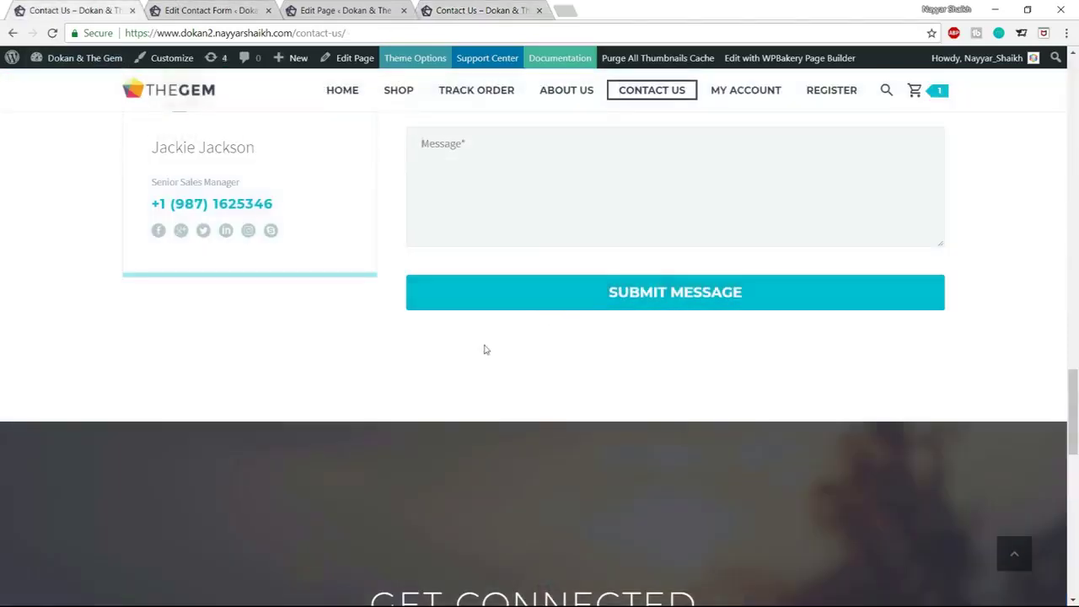
left_click(1014, 554)
left_click(1015, 555)
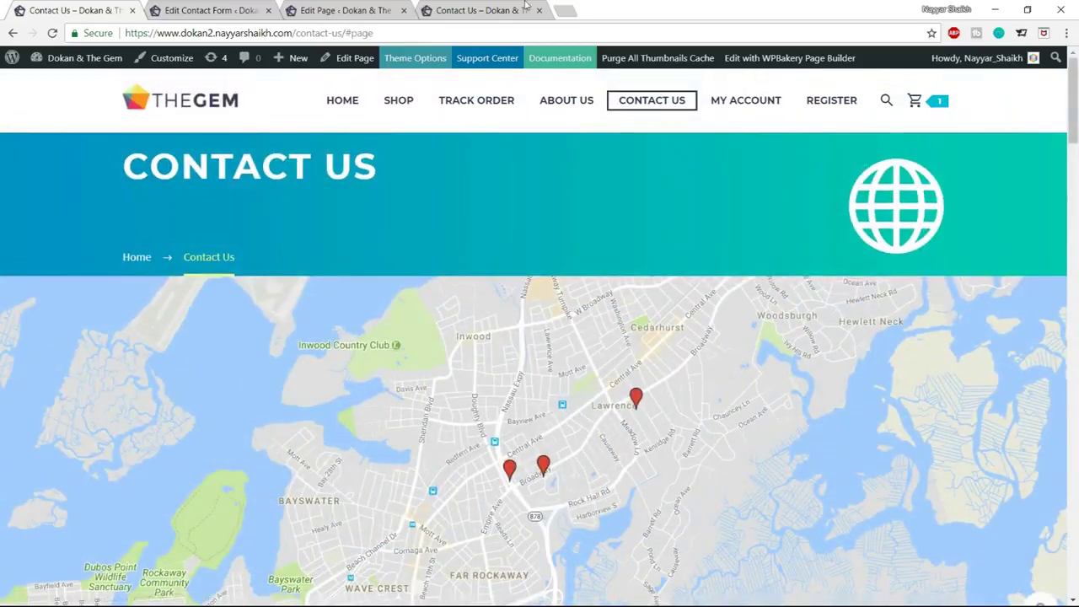
left_click(525, 7)
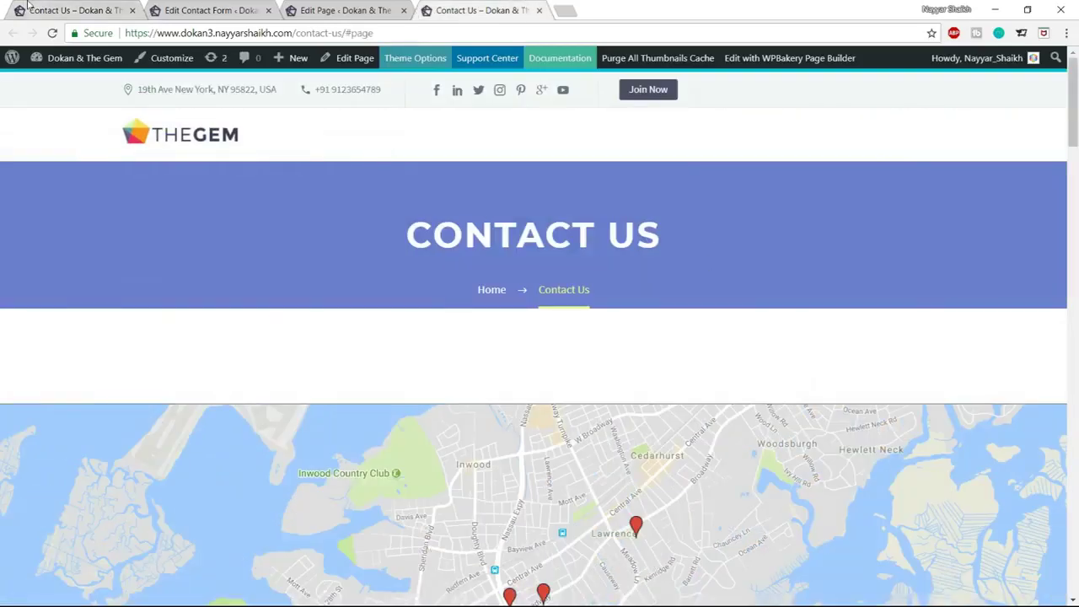
left_click(28, 6)
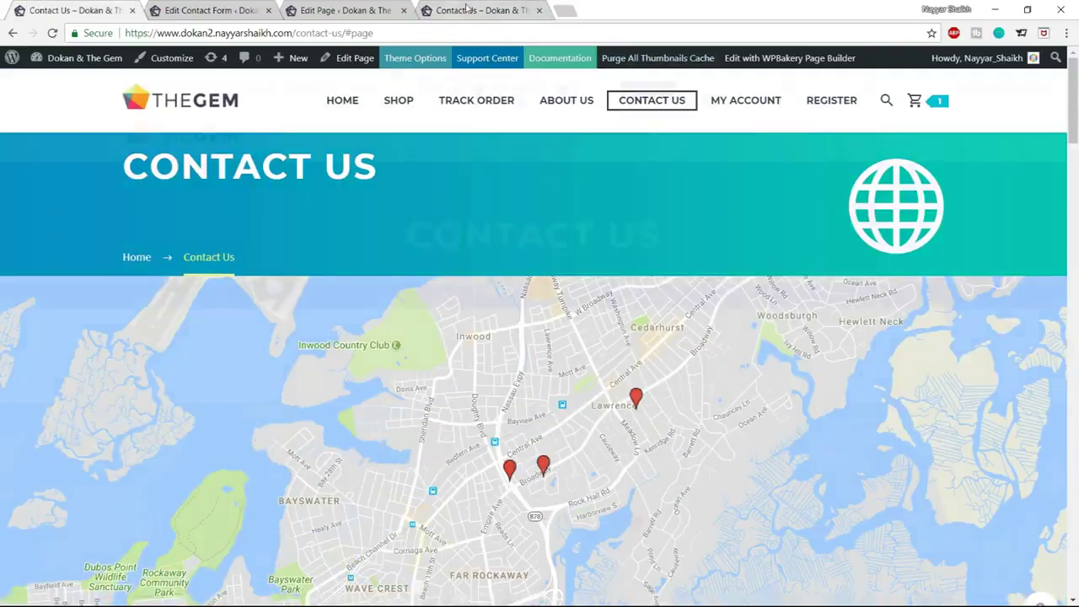
key("ctrl+4")
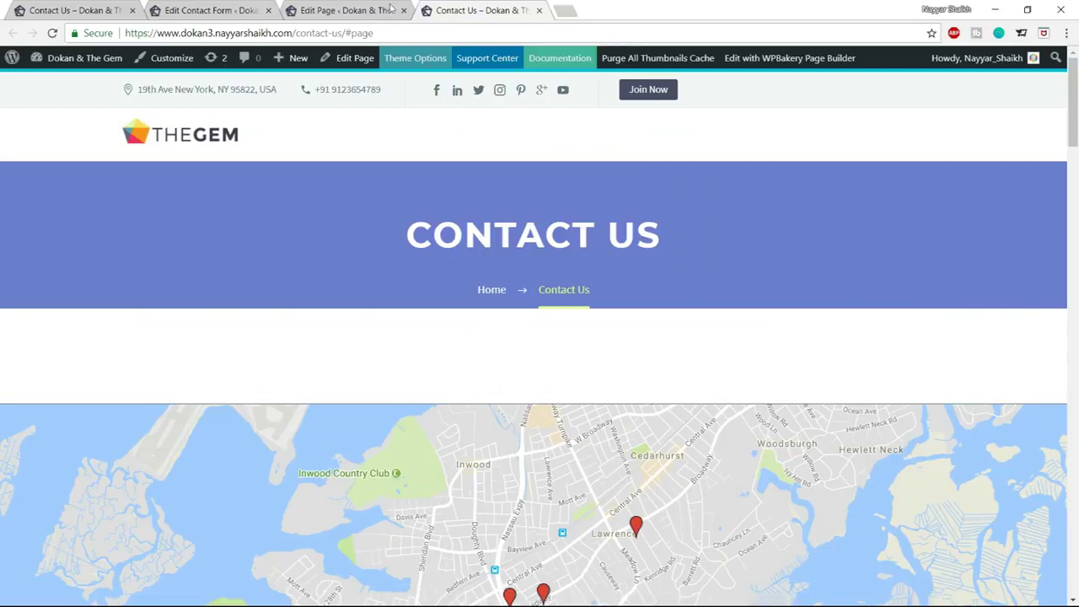
Close the contact form editor and return to the page editor
left_click(236, 10)
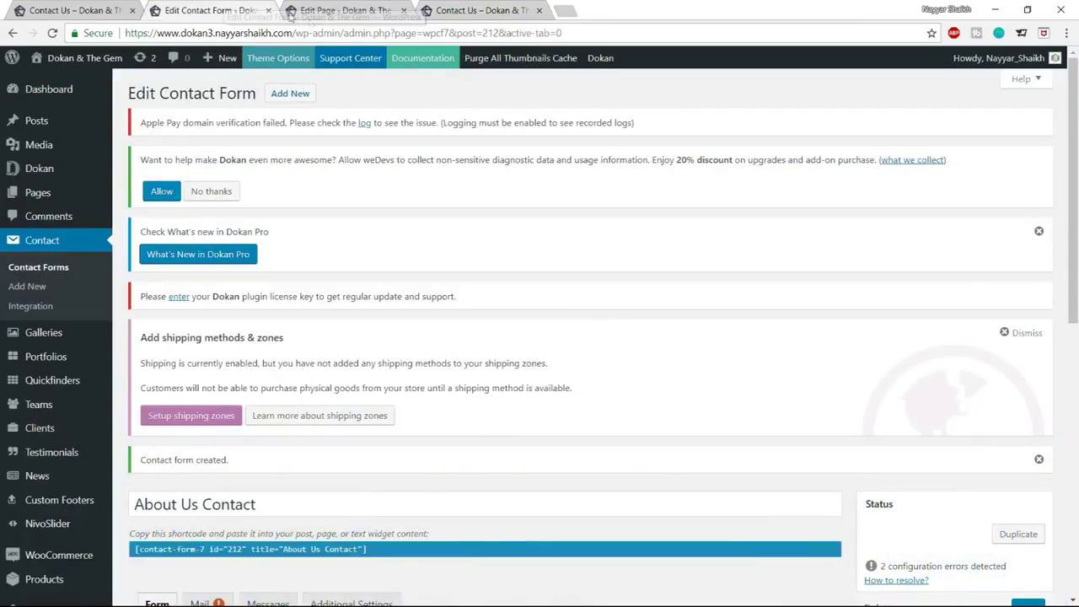
scroll(582, 262, "down", 3)
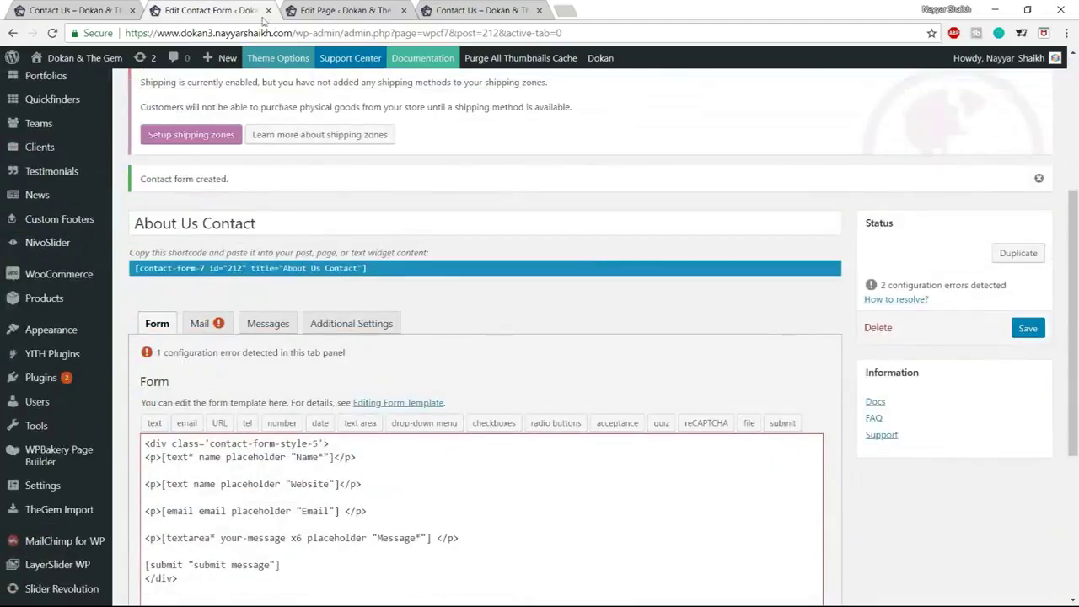
left_click(269, 10)
scroll(399, 329, "down", 3)
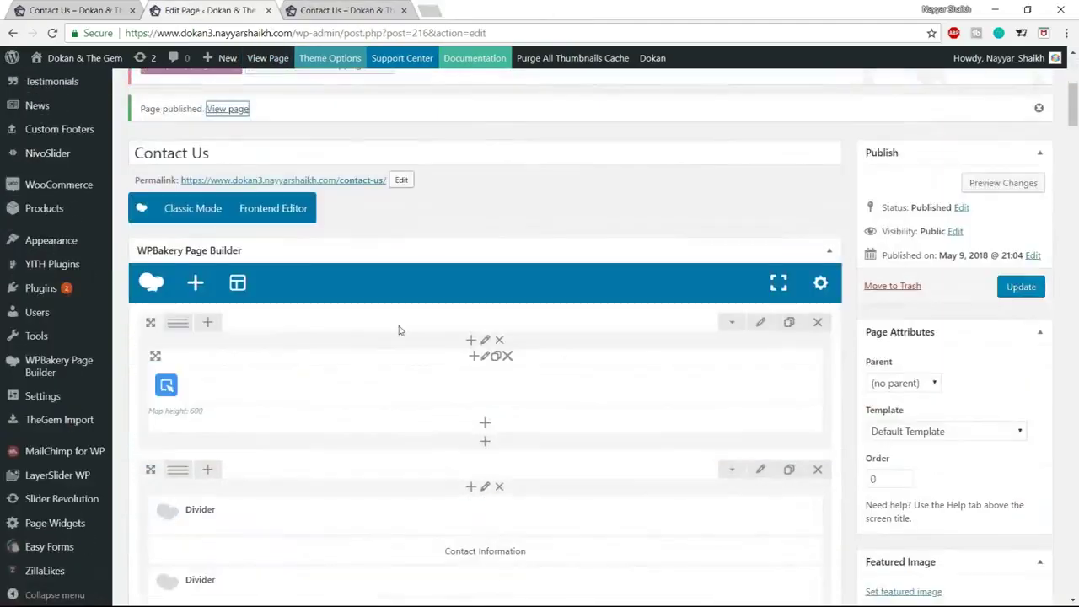
Set the page title alignment to Left
scroll(399, 329, "down", 10)
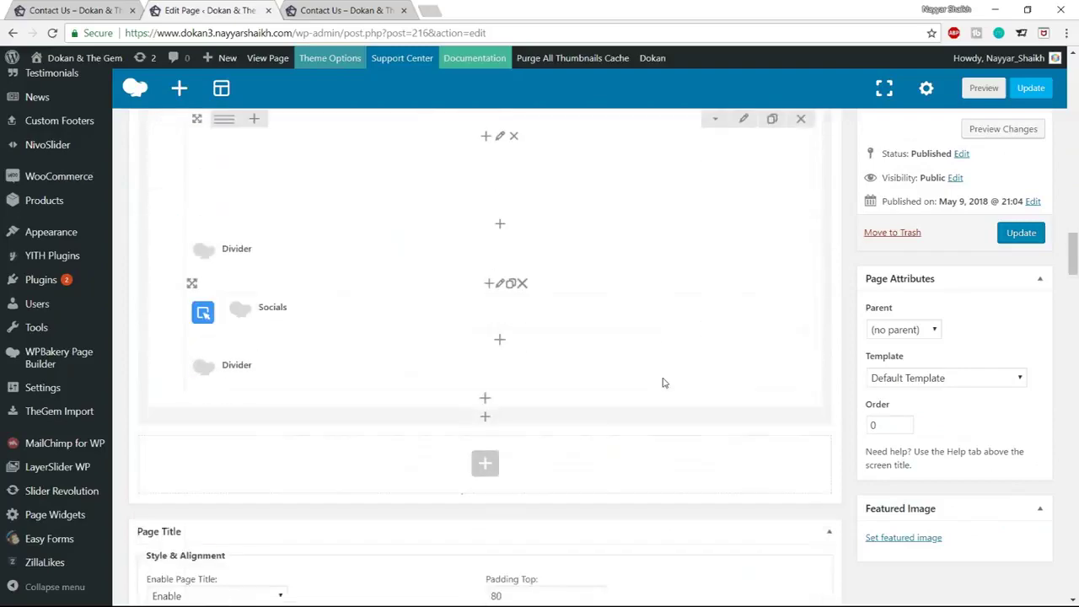
scroll(663, 381, "up", 2)
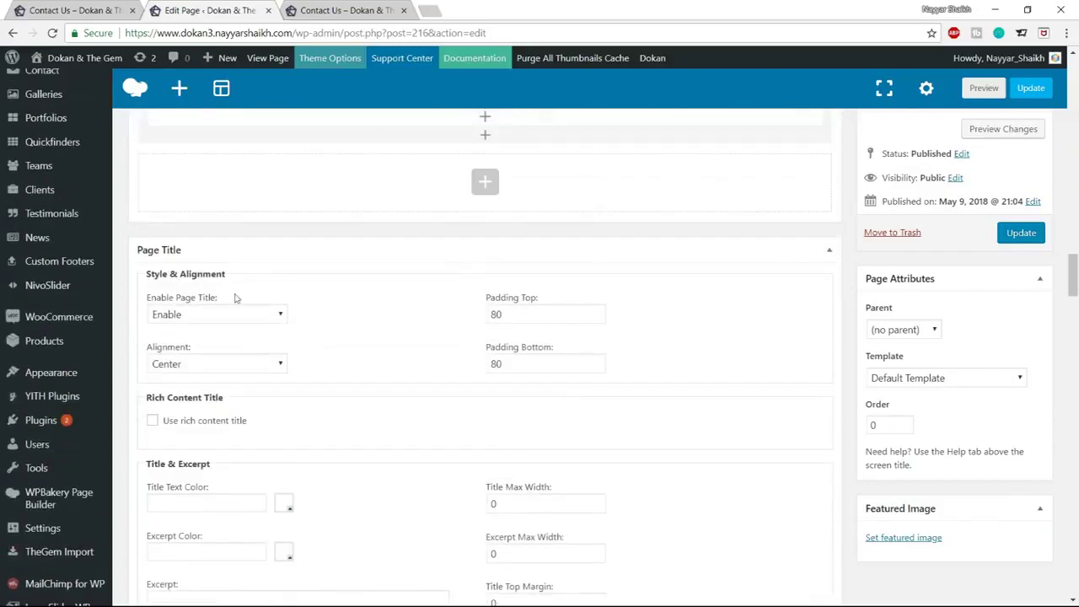
left_click(213, 367)
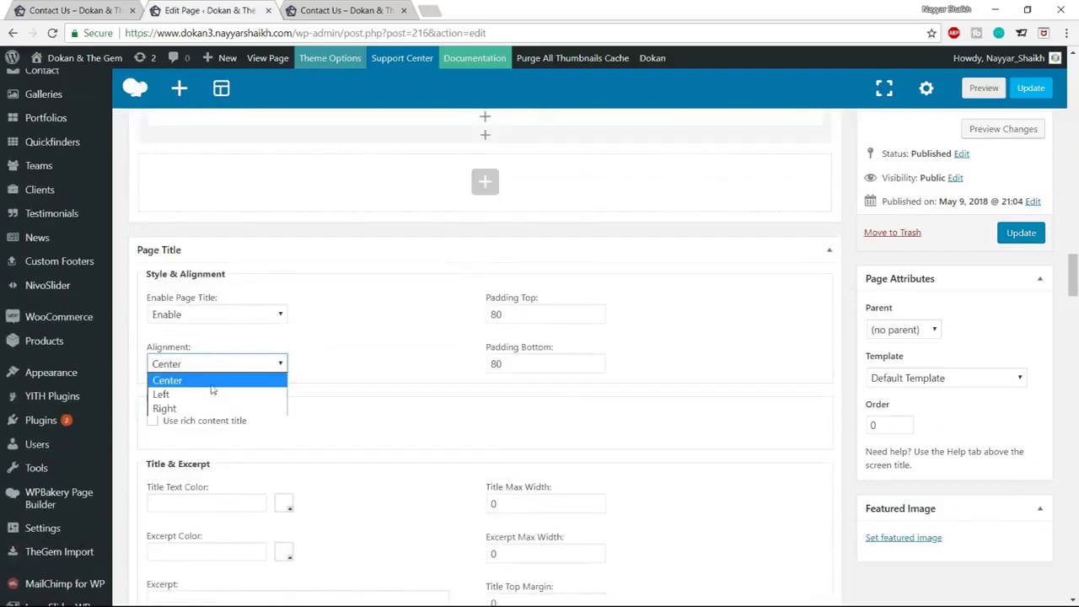
left_click(214, 392)
left_click(74, 9)
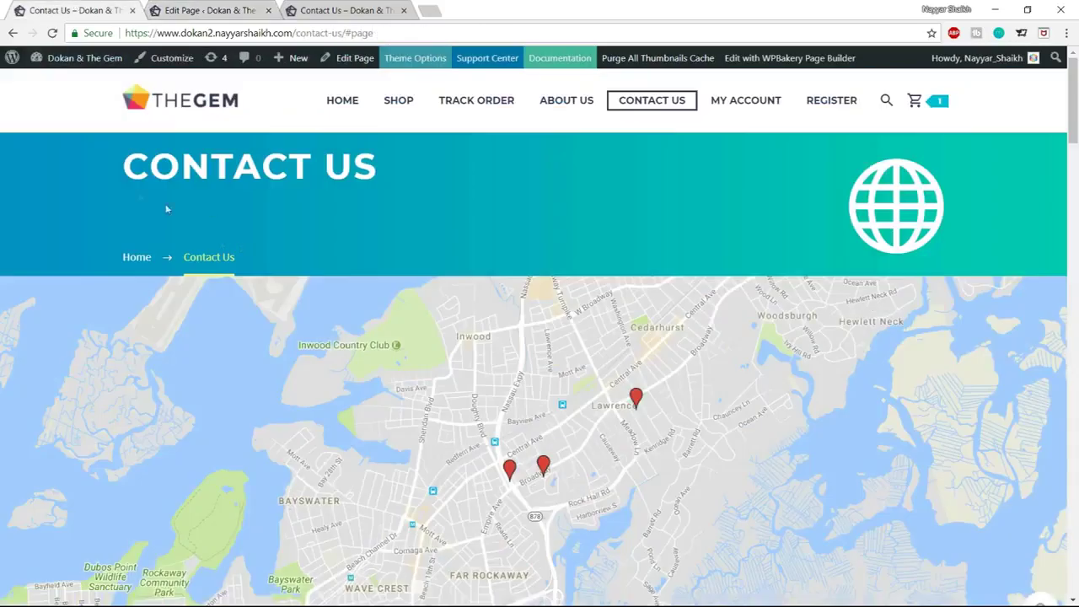
left_click(207, 10)
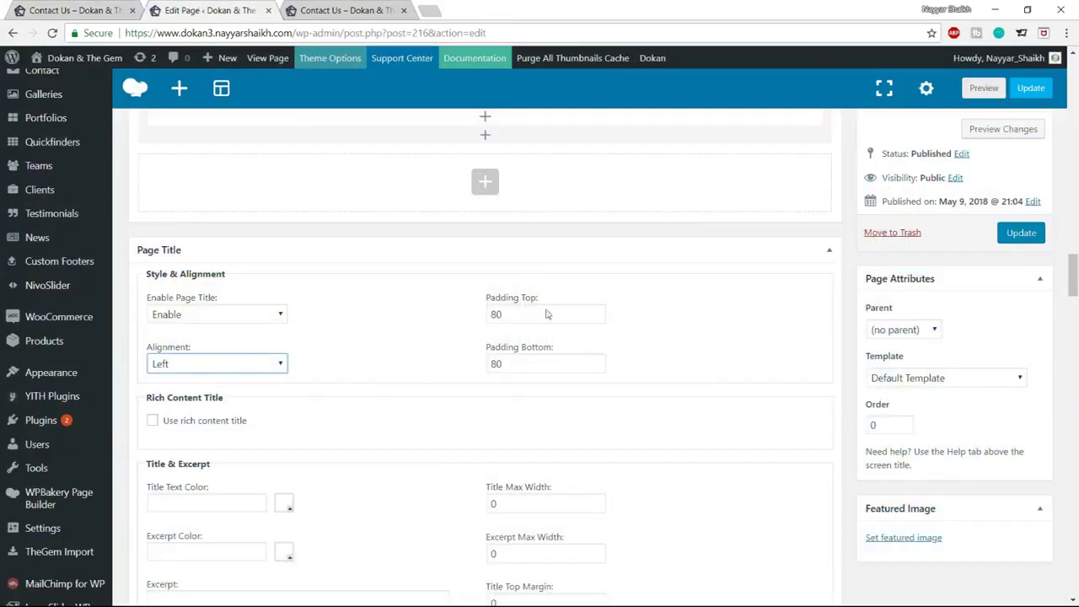
Change the page title's top and bottom padding from 80 to 30
left_click_drag(594, 314, 484, 314)
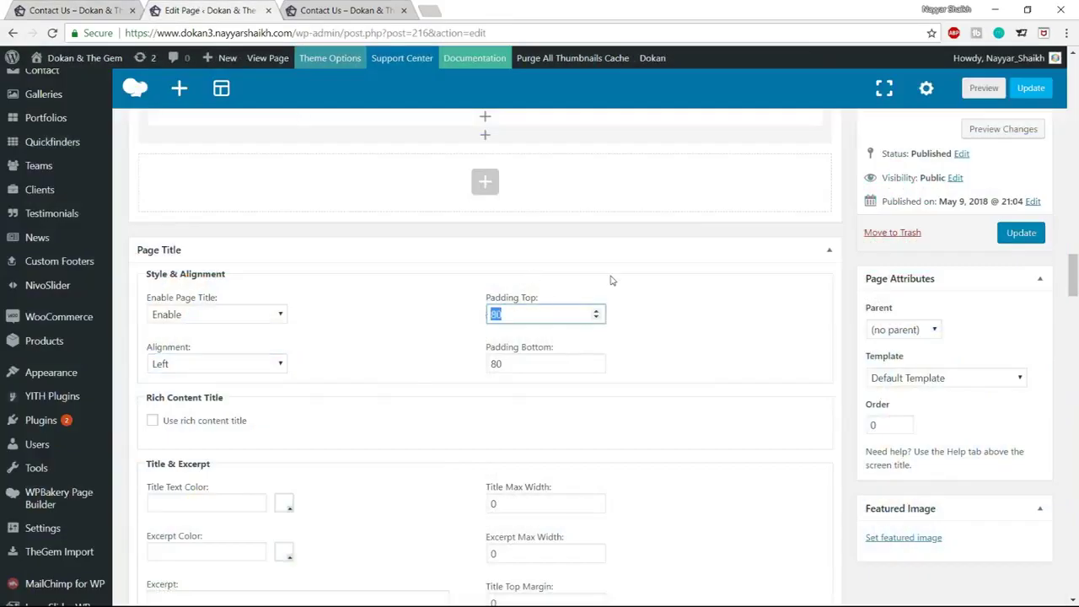
type("30")
left_click_drag(544, 363, 451, 368)
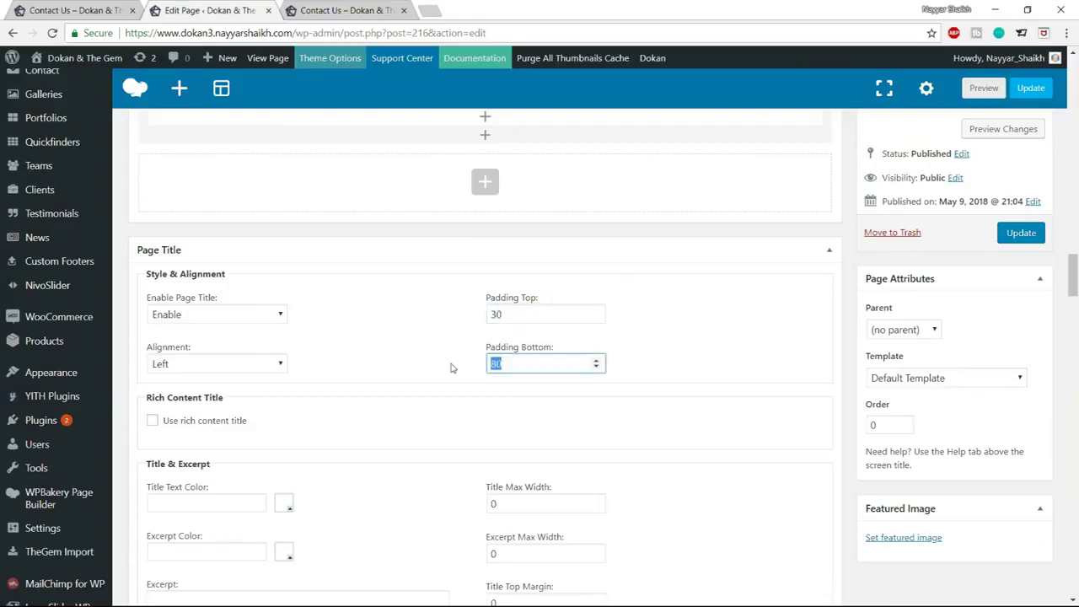
type("30")
left_click(733, 326)
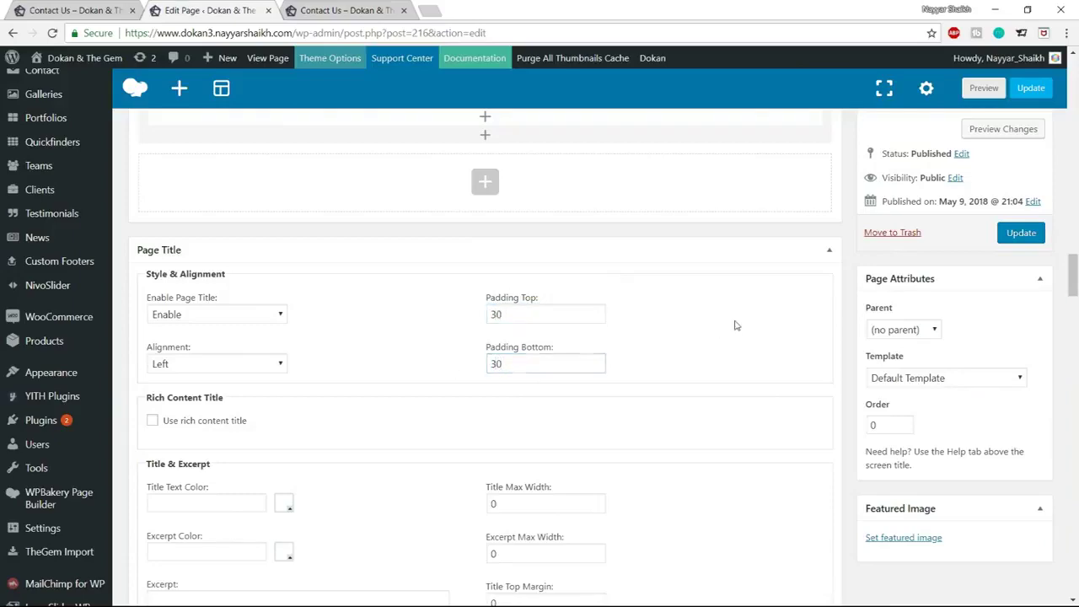
scroll(782, 347, "down", 4)
scroll(782, 347, "up", 4)
scroll(782, 347, "down", 2)
scroll(343, 381, "down", 7)
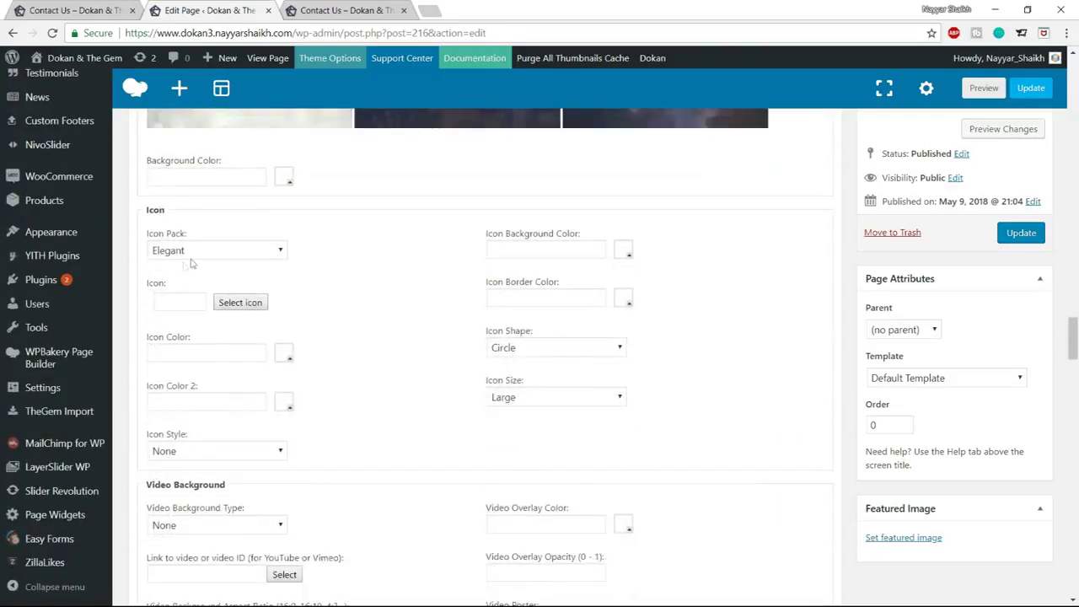
Give the page title the e0e3 globe icon in white, with icon style None
key("ctrl+shift+Tab")
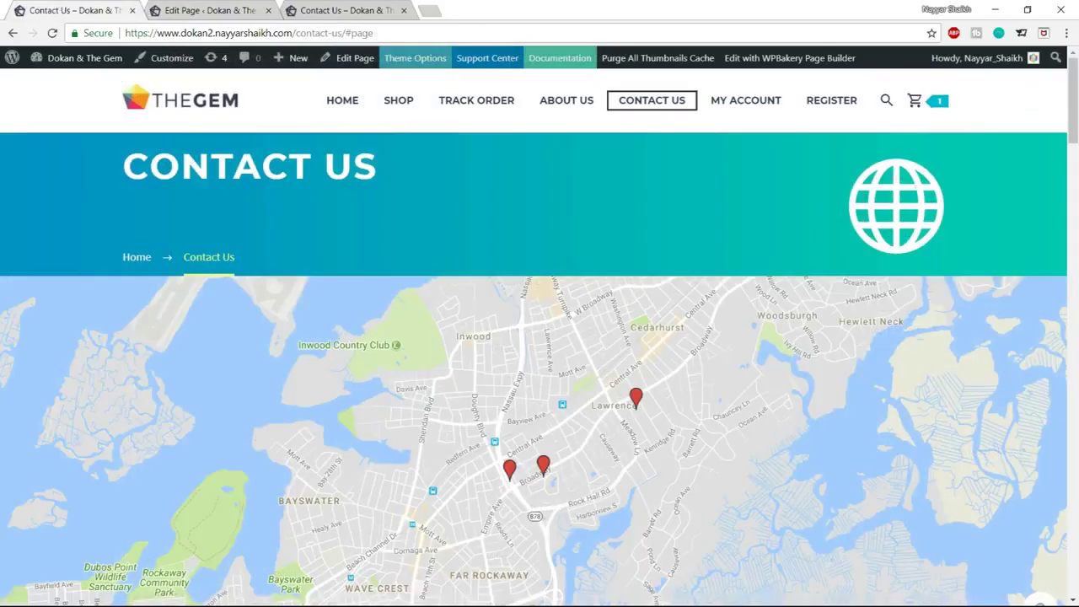
left_click(194, 9)
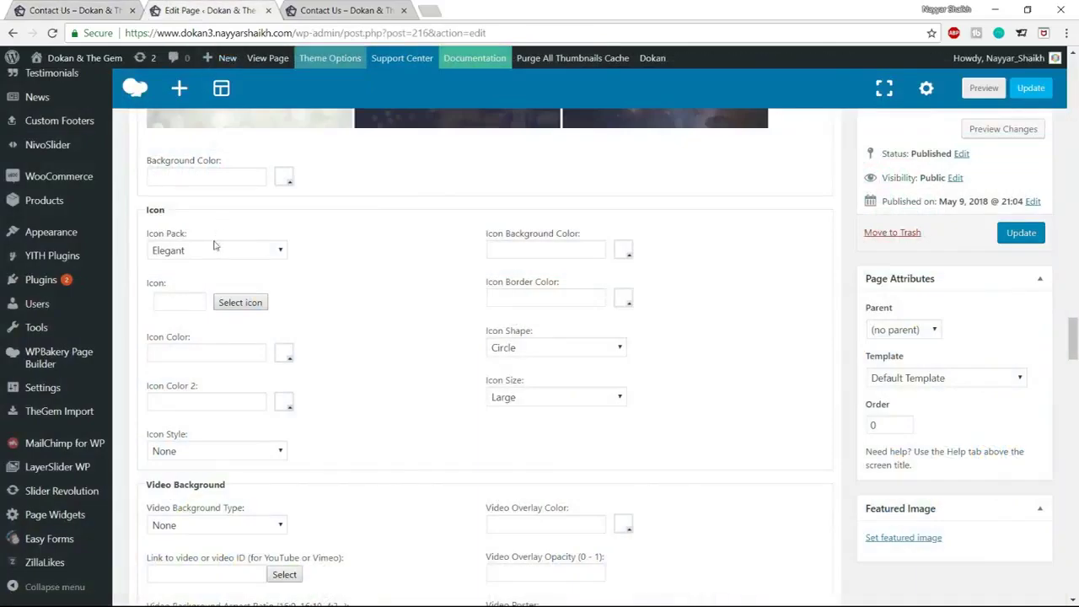
left_click(241, 304)
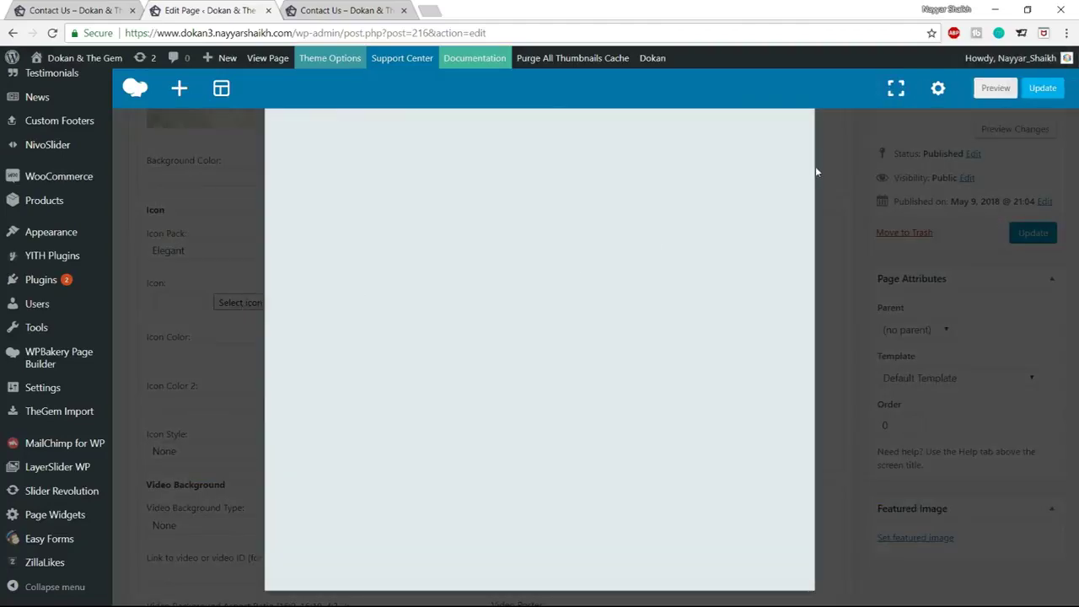
left_click(844, 221)
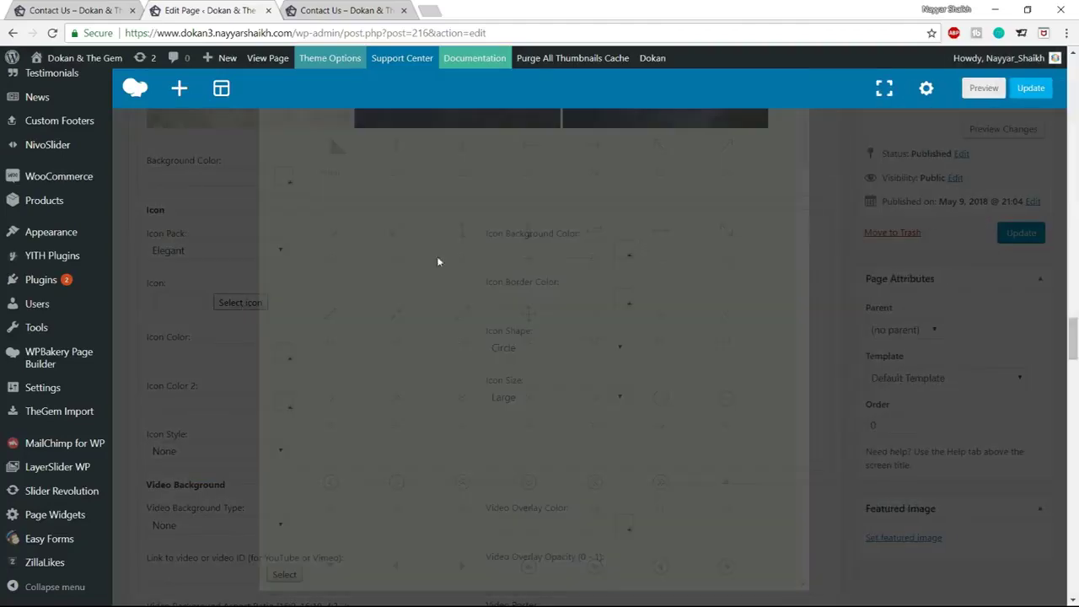
left_click(161, 301)
type("e0e3")
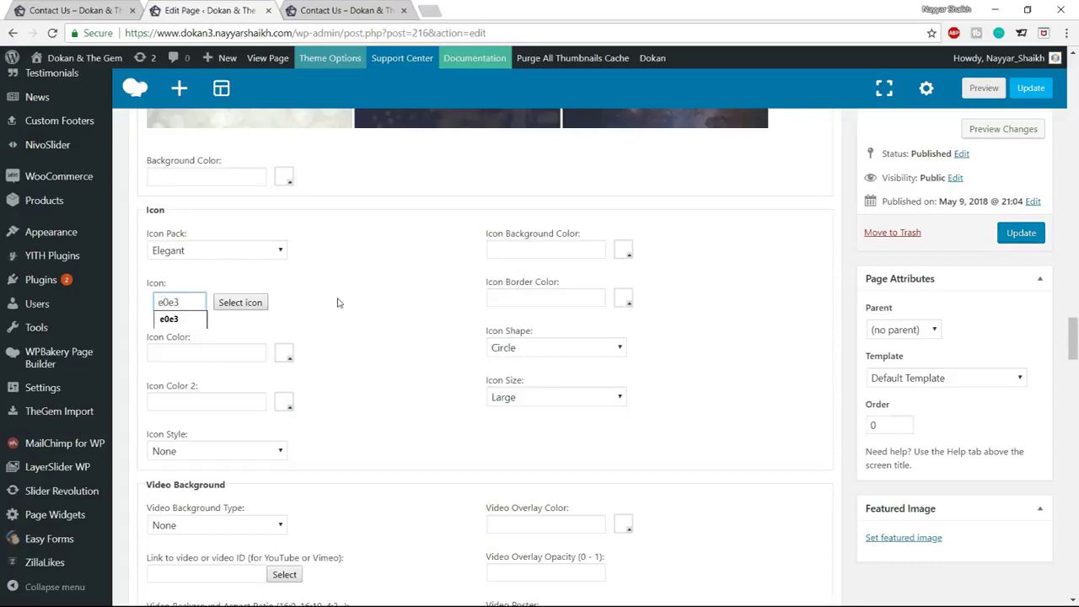
left_click(323, 295)
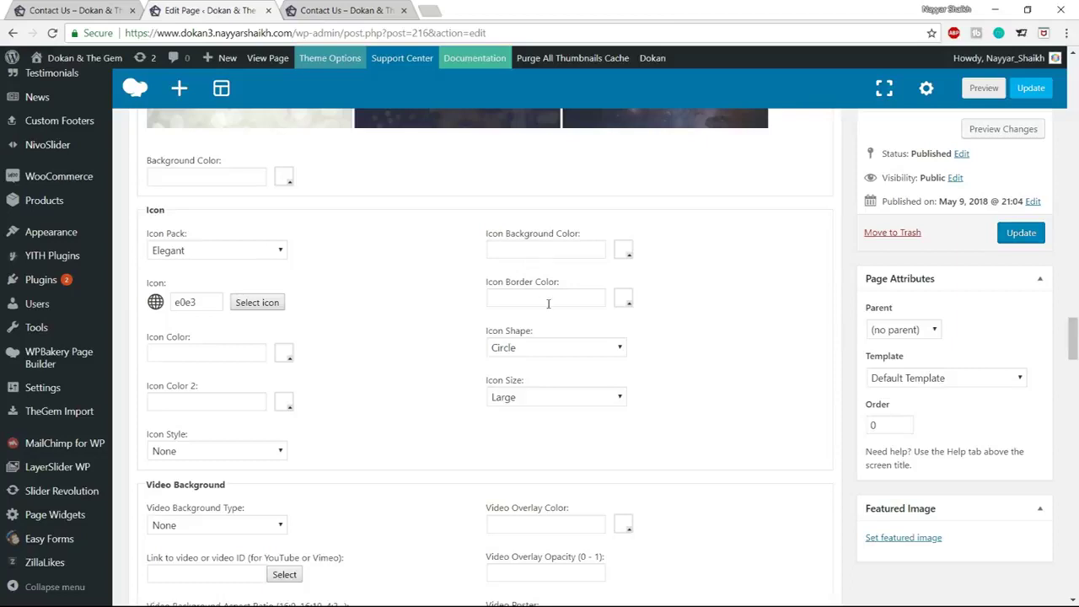
left_click(285, 354)
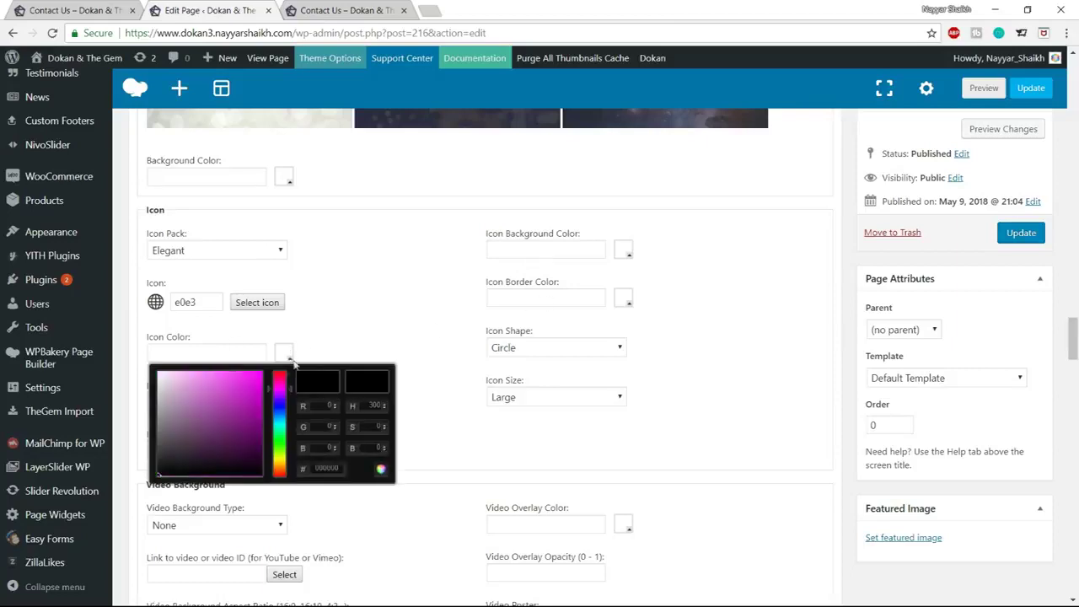
mouse_move(258, 432)
left_mouse_down()
mouse_move(210, 376)
mouse_move(121, 338)
left_mouse_up()
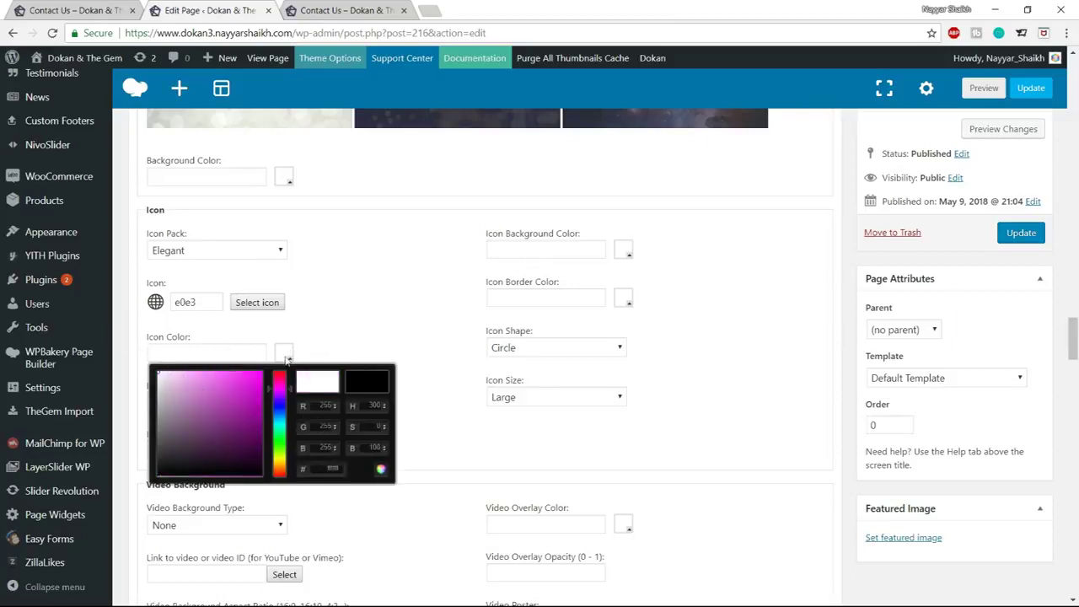
left_click(335, 334)
left_click(262, 456)
left_click(251, 453)
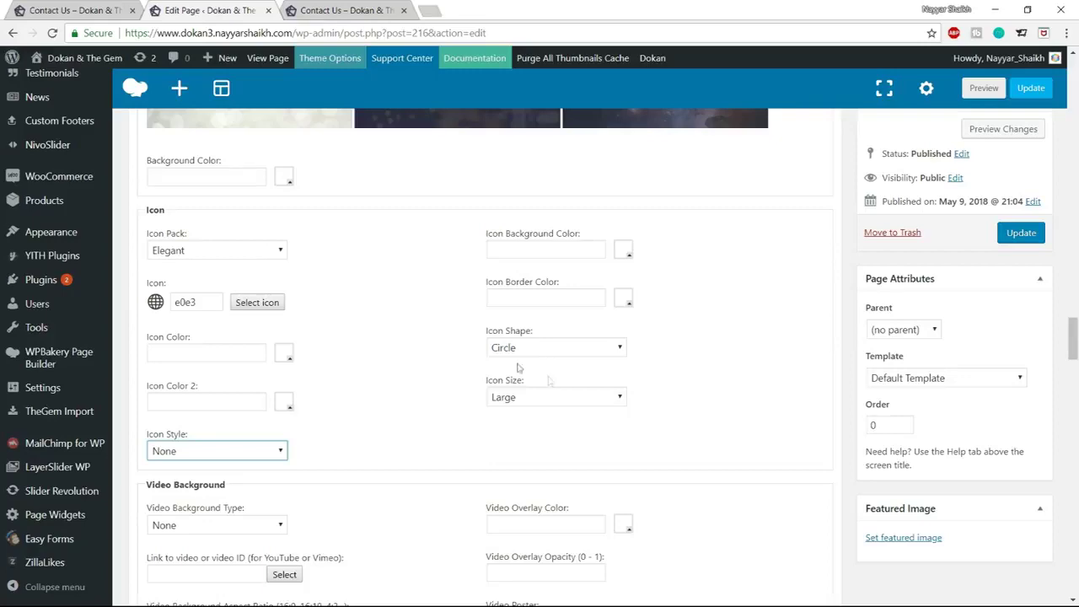
Make the title icon Extra Large, use the pink gradient background, and update the page
left_click(540, 398)
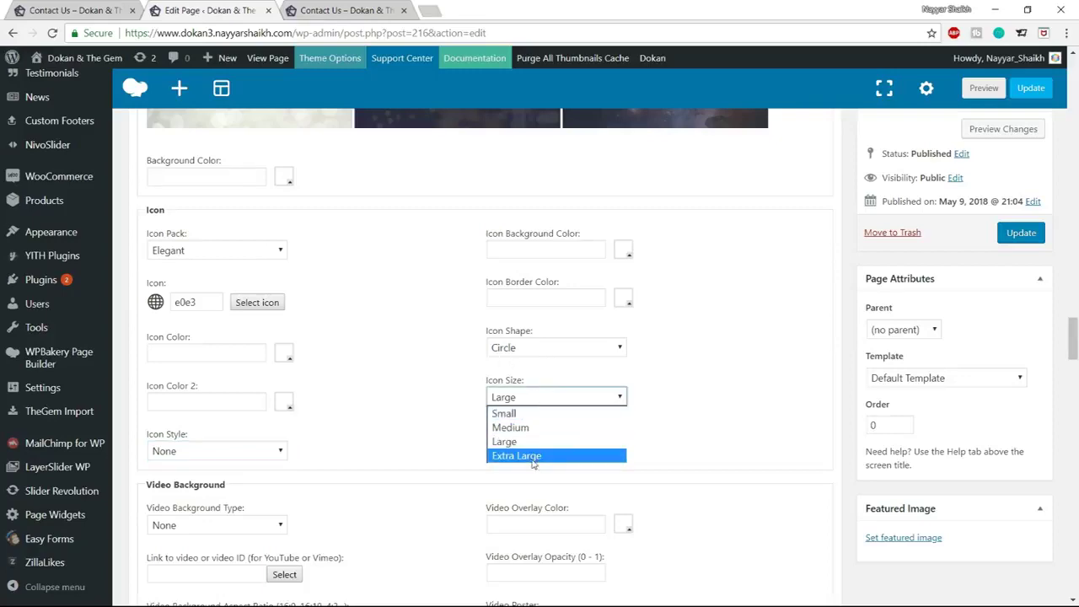
left_click(533, 456)
scroll(565, 430, "up", 4)
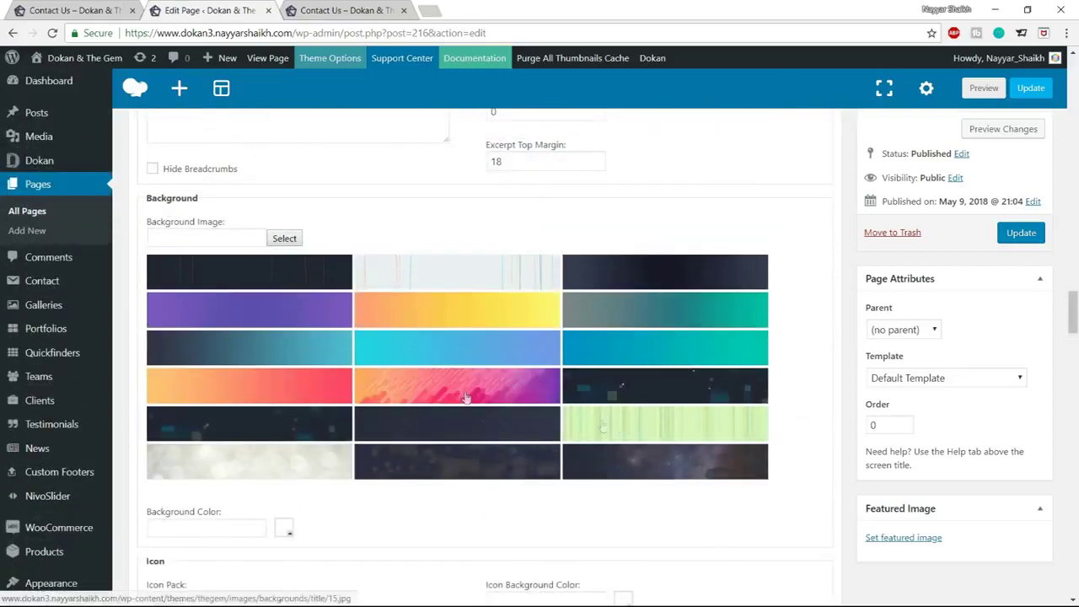
left_click(621, 346)
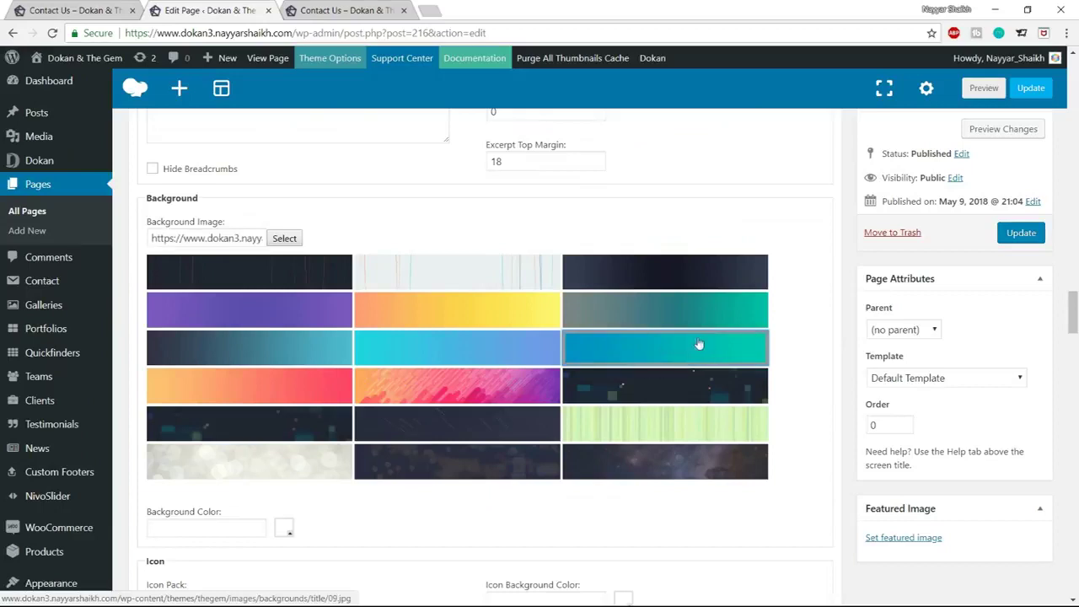
left_click(378, 387)
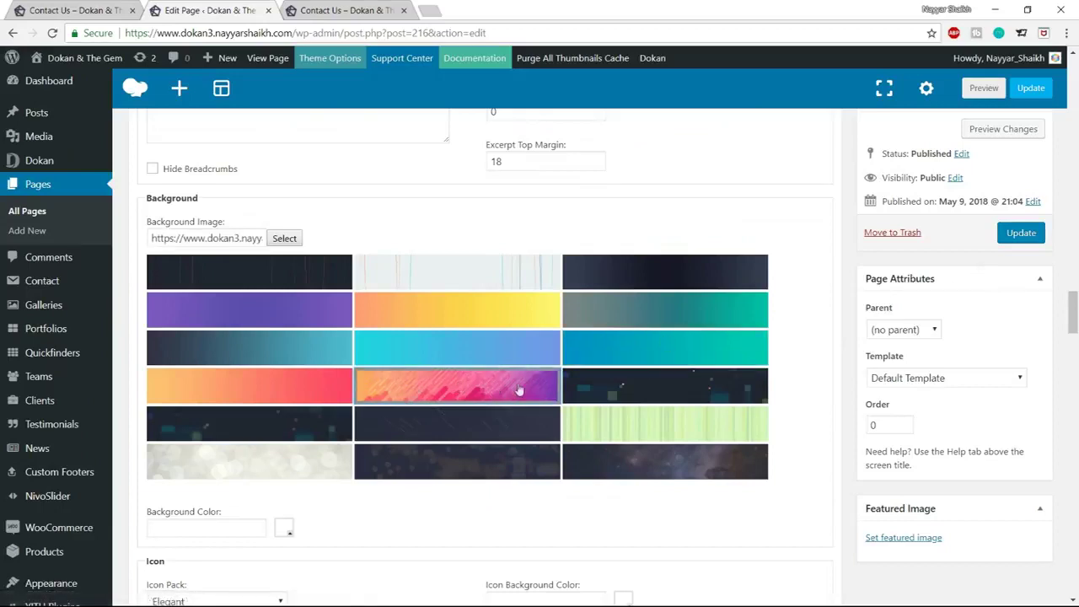
left_click(1021, 232)
Reload the live Contact Us page to confirm the pink banner and globe icon, then return to editing
left_click(322, 9)
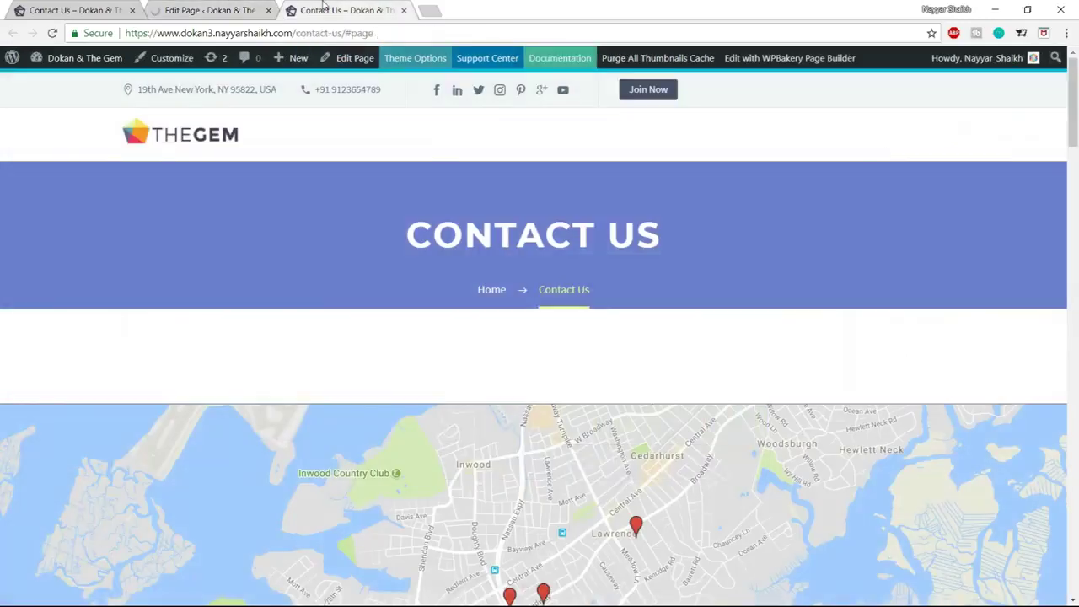
left_click(51, 33)
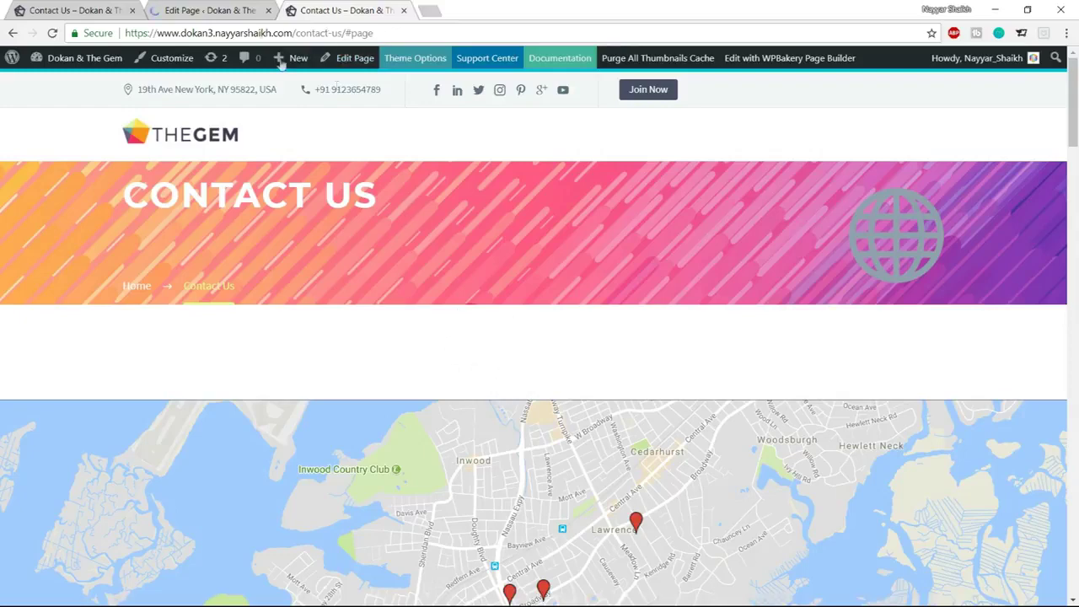
left_click(242, 9)
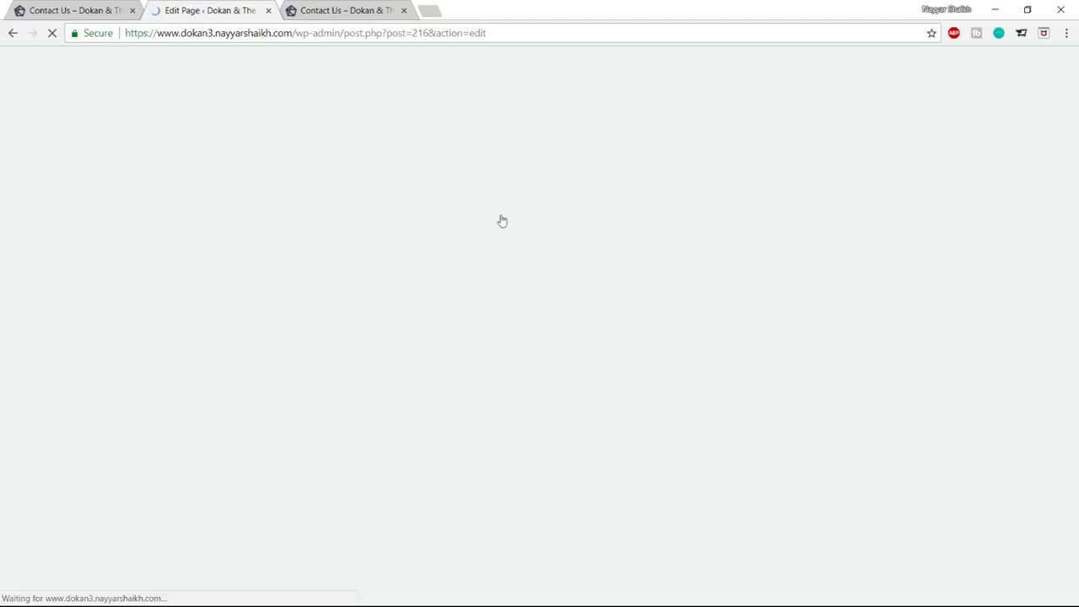
Check Disable top margin in the page's Additional Options
scroll(578, 294, "down", 5)
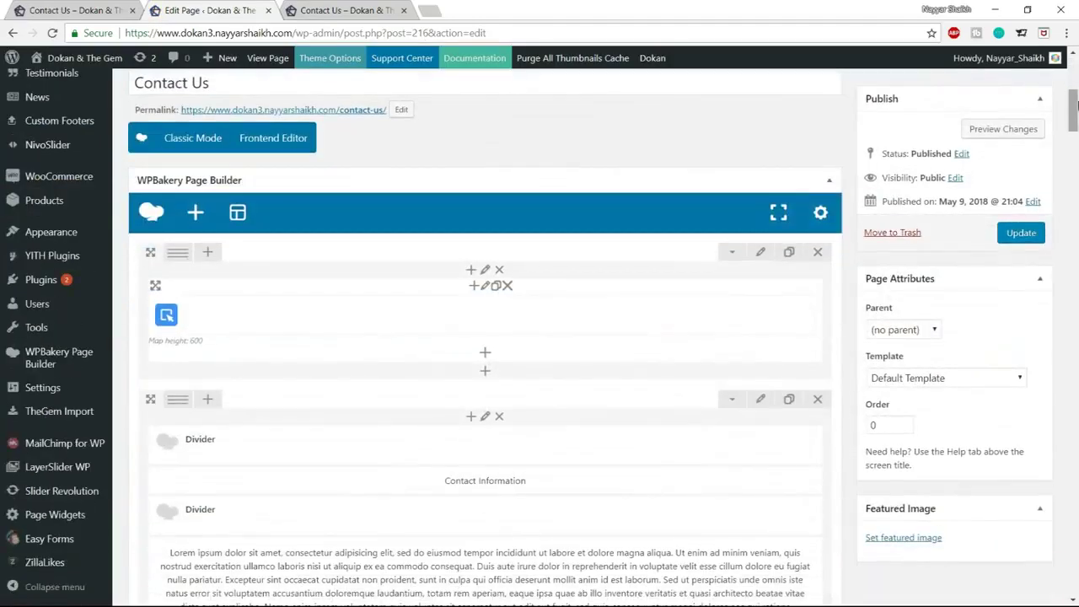
scroll(552, 344, "down", 10)
scroll(552, 344, "up", 10)
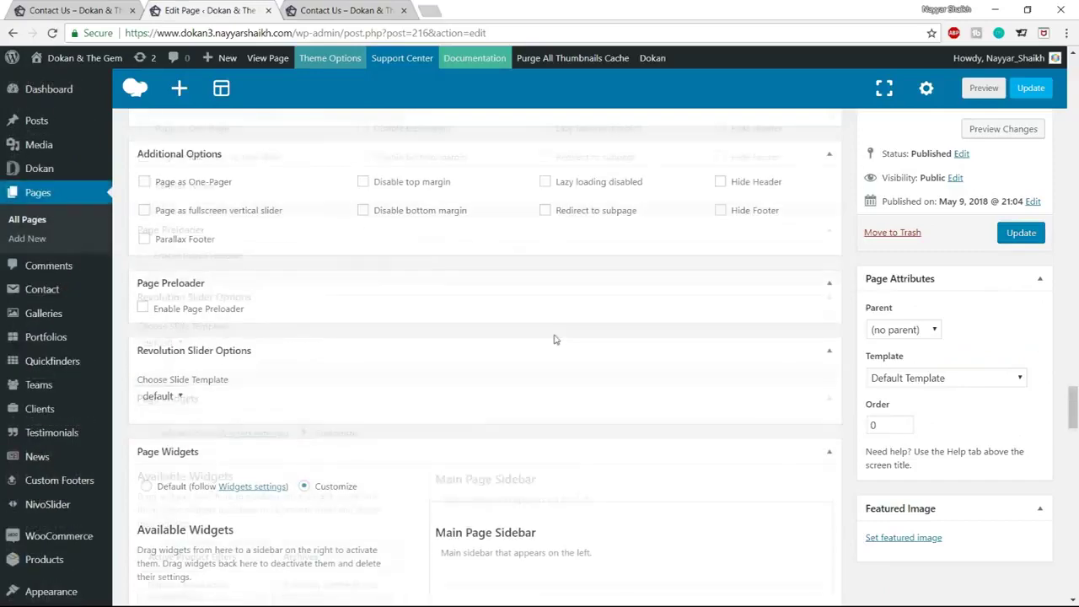
left_click(423, 397)
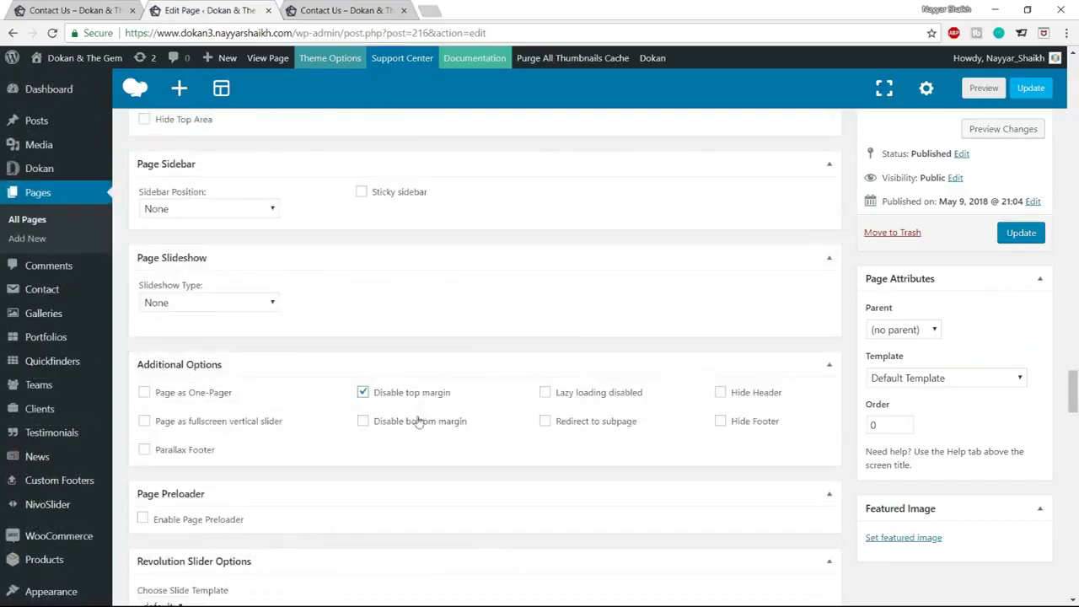
scroll(417, 424, "up", 10)
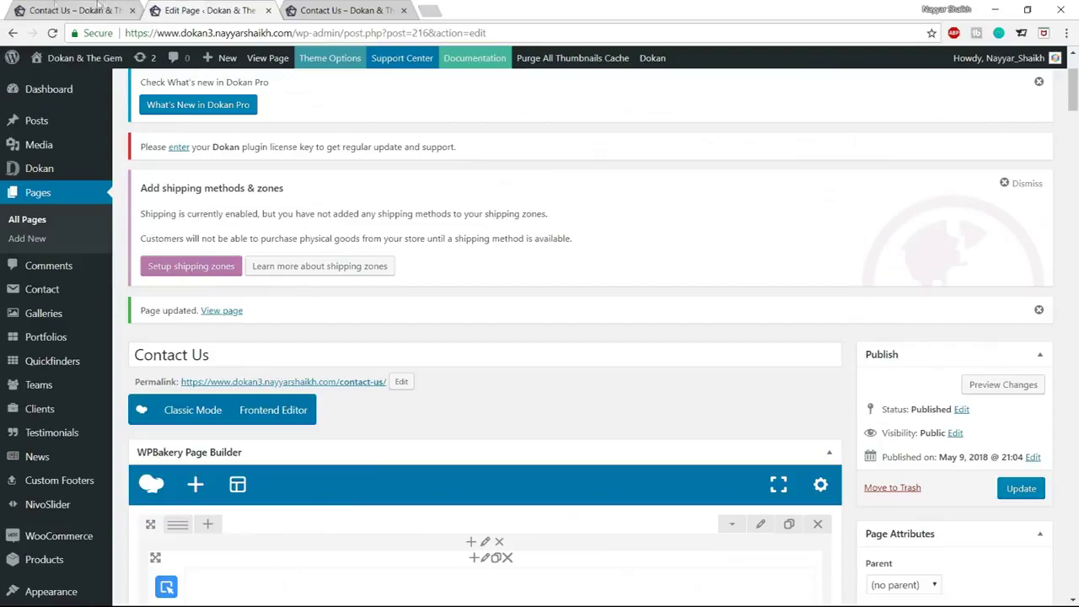
Compare the map area with the reference Contact Us page, then return to the editor
left_click(99, 8)
scroll(380, 221, "down", 3)
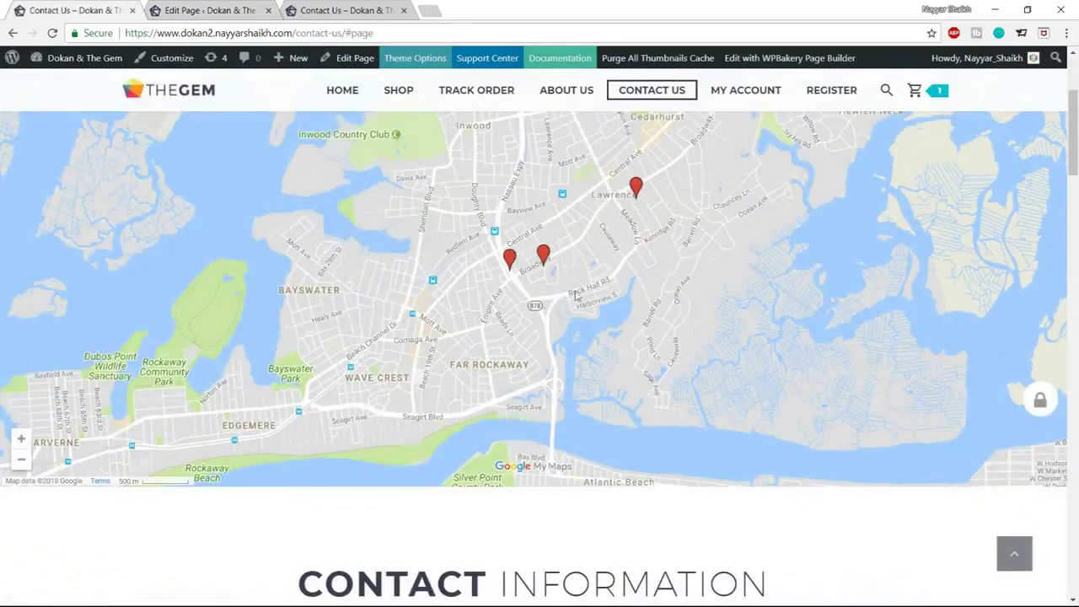
scroll(495, 291, "up", 1)
left_click(234, 9)
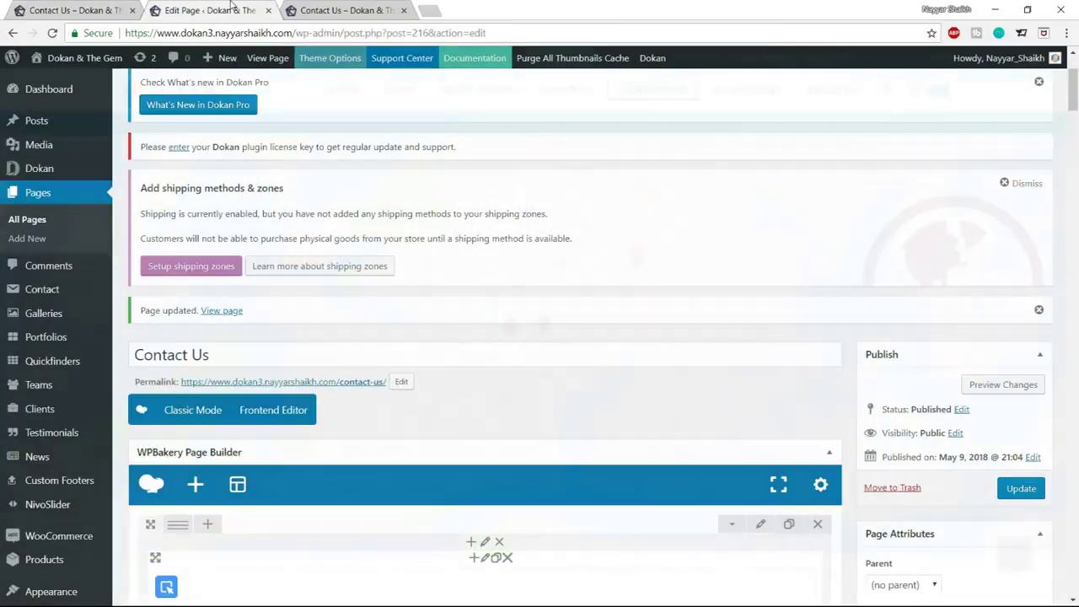
scroll(468, 190, "down", 3)
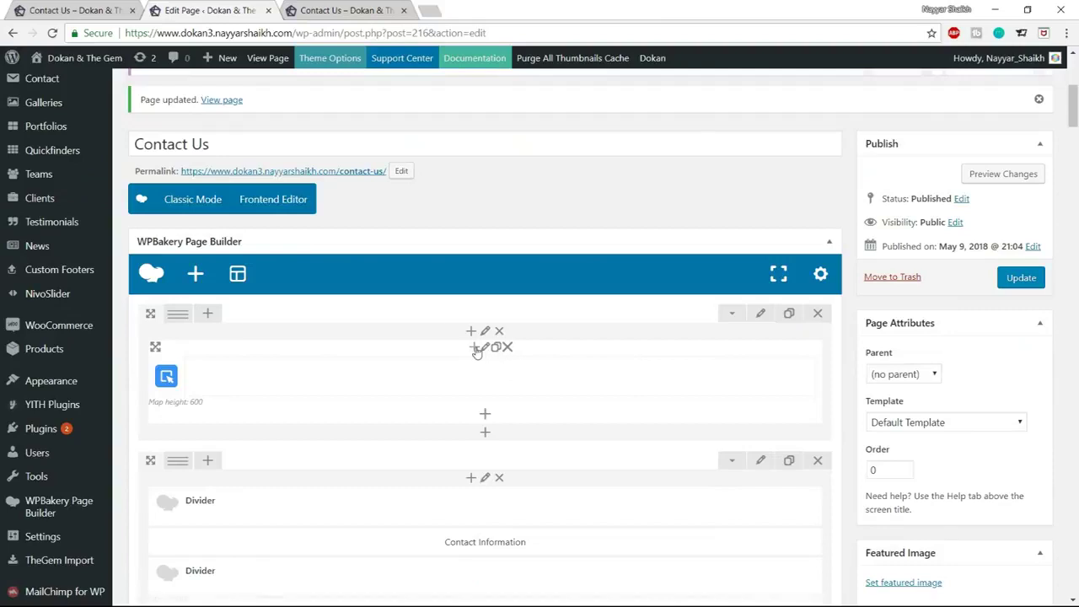
Inspect the map element's iframe embed code and close its settings unchanged
left_click(484, 348)
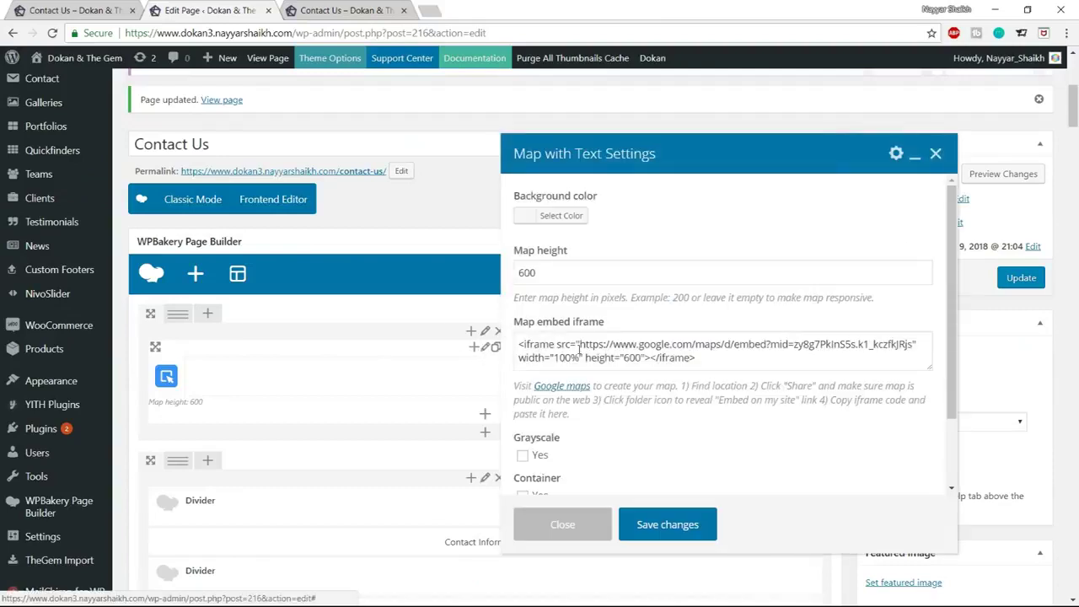
left_click(921, 362)
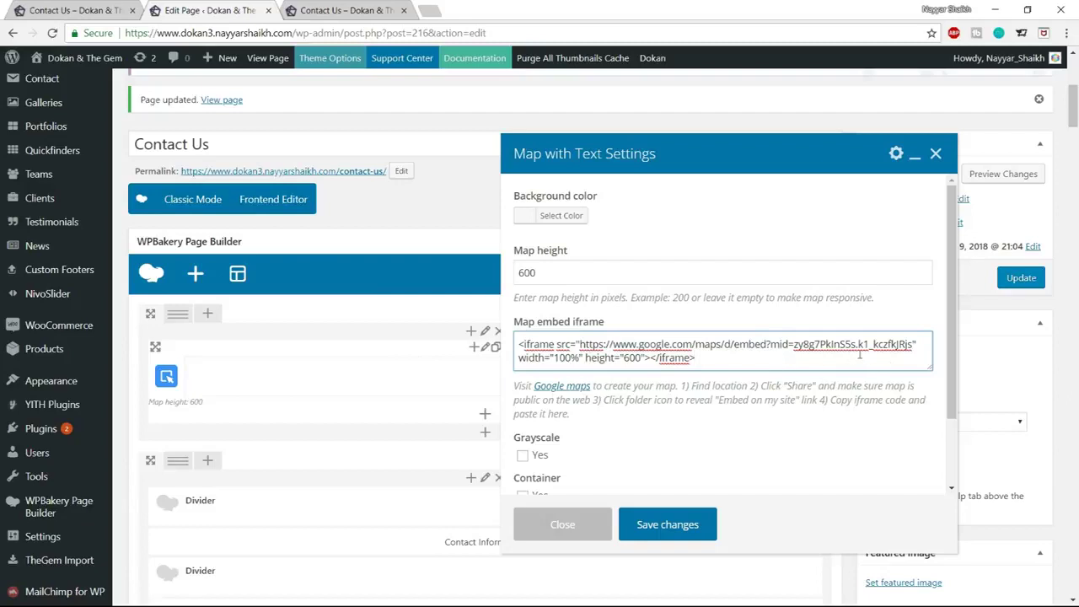
scroll(652, 345, "down", 1)
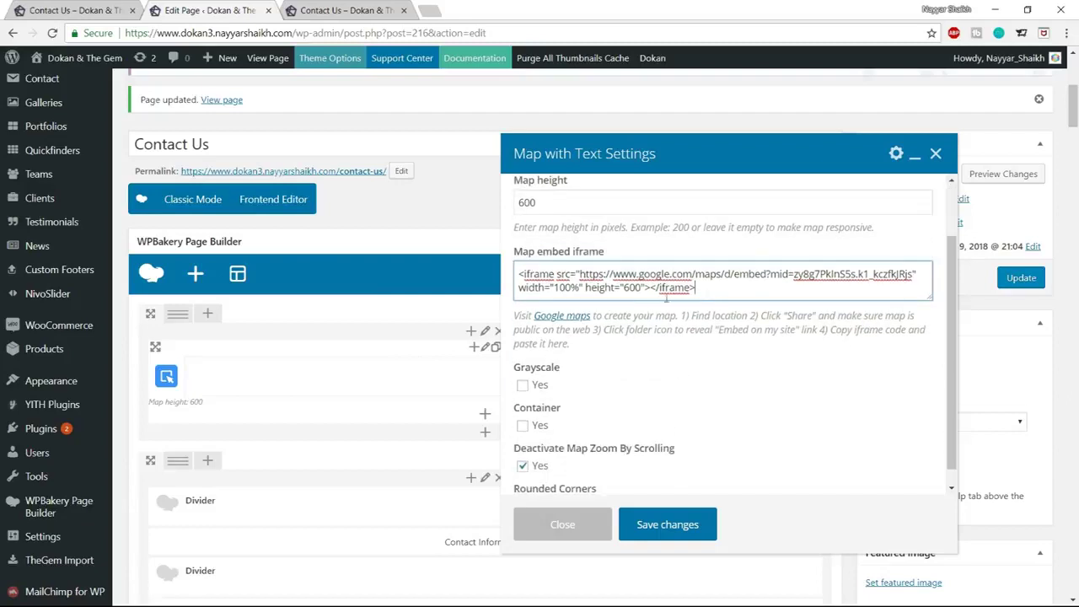
left_click_drag(711, 287, 453, 265)
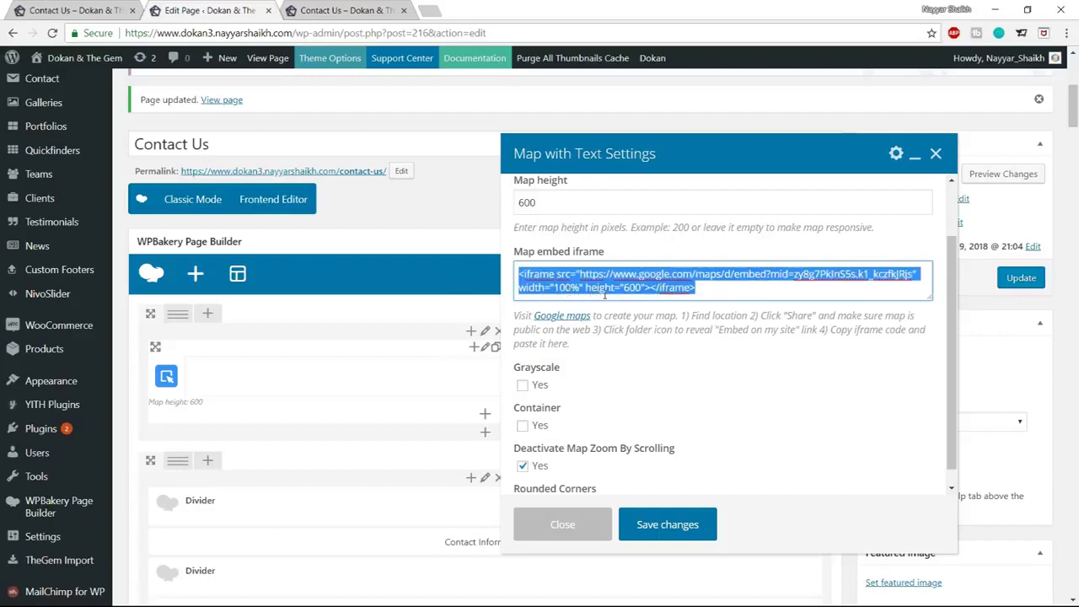
left_click(561, 526)
Compare the Contact Information text on the live page and in its text block, leaving it unchanged
left_click(352, 12)
scroll(650, 379, "down", 8)
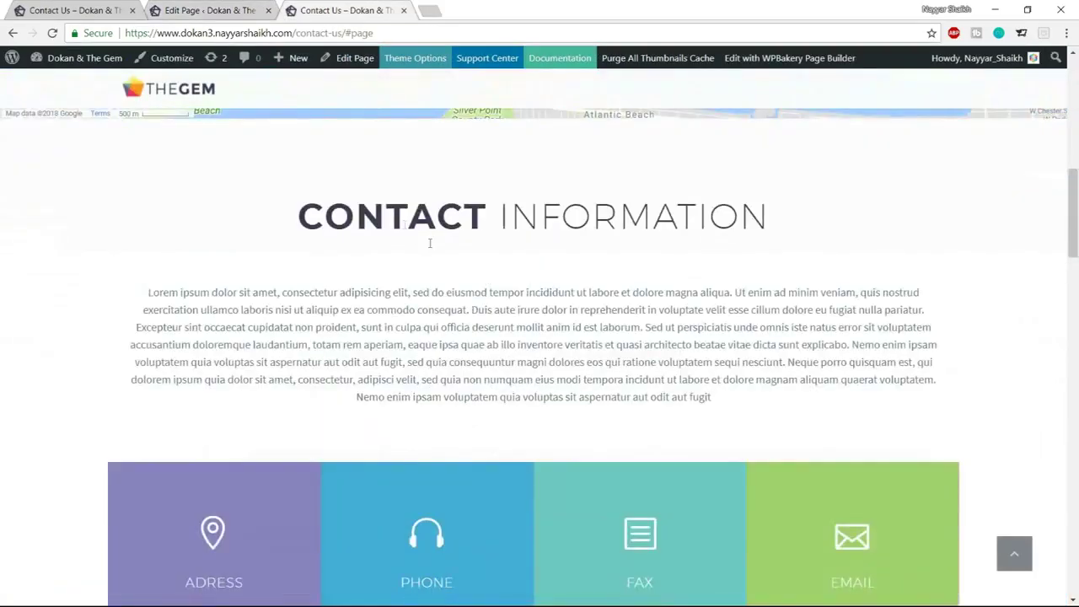
triple_click(486, 331)
left_click(219, 10)
scroll(538, 306, "down", 5)
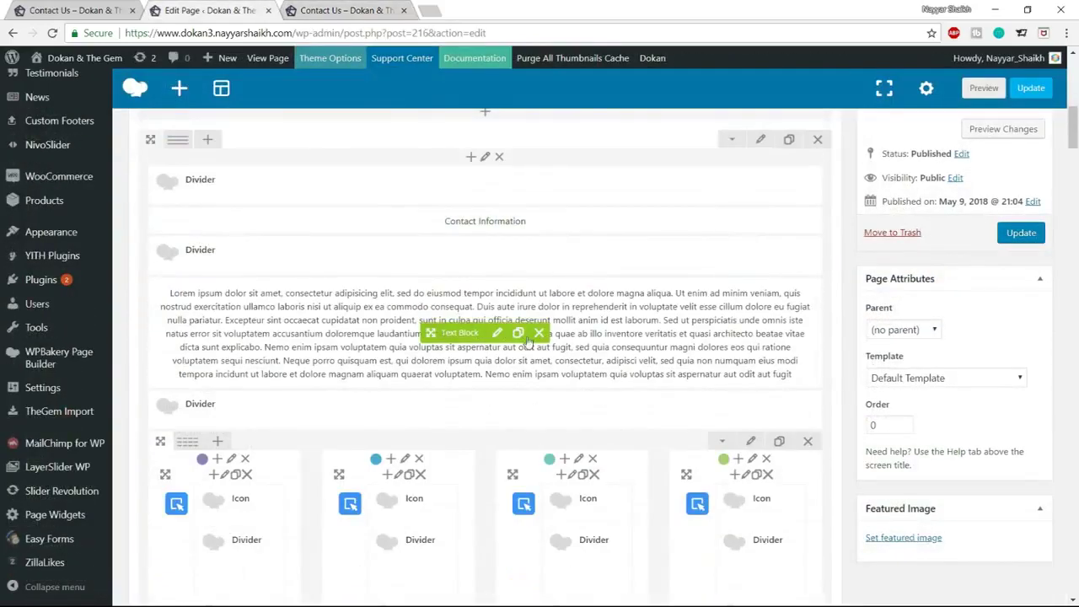
left_click(497, 333)
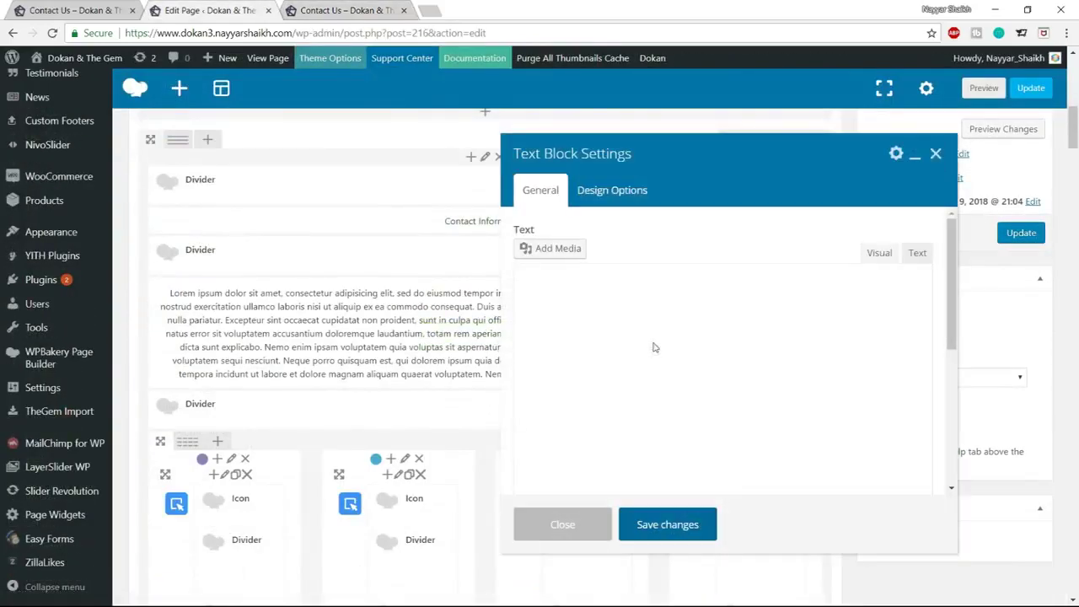
key("ctrl+a")
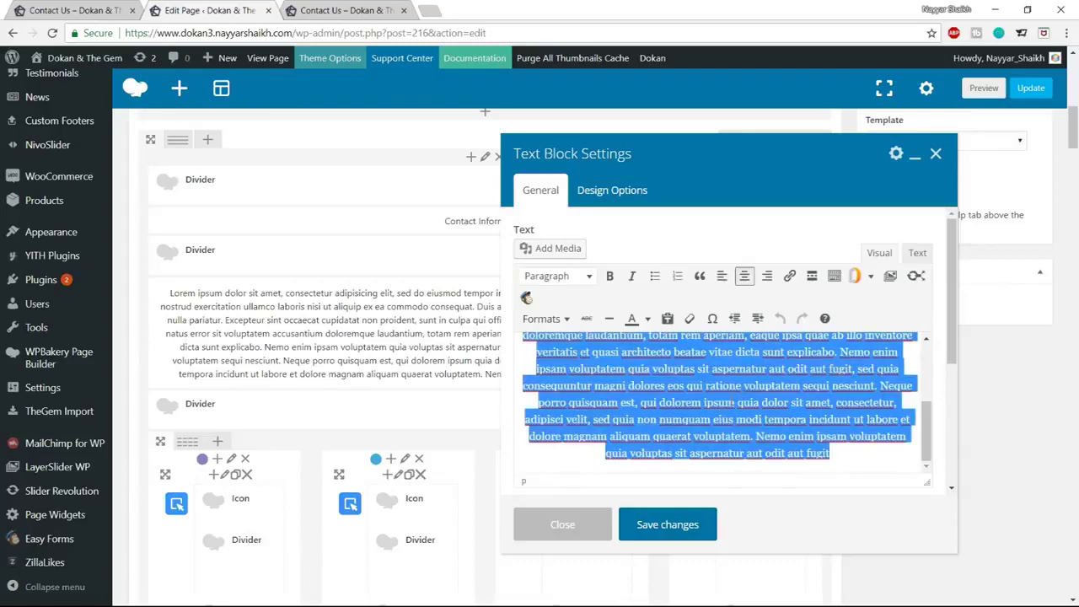
left_click(562, 524)
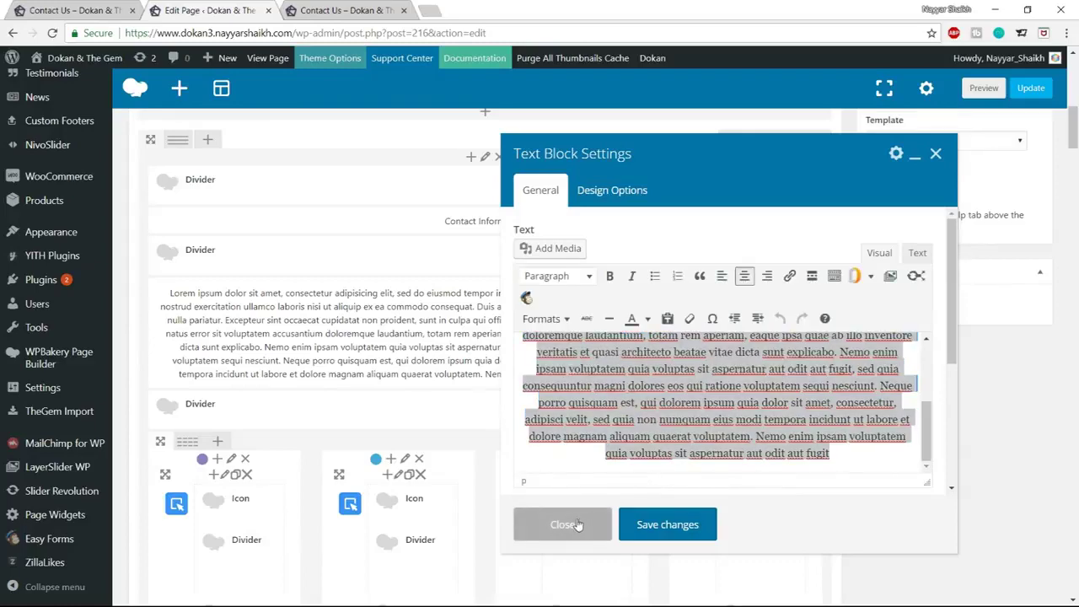
left_click(346, 11)
scroll(653, 255, "down", 3)
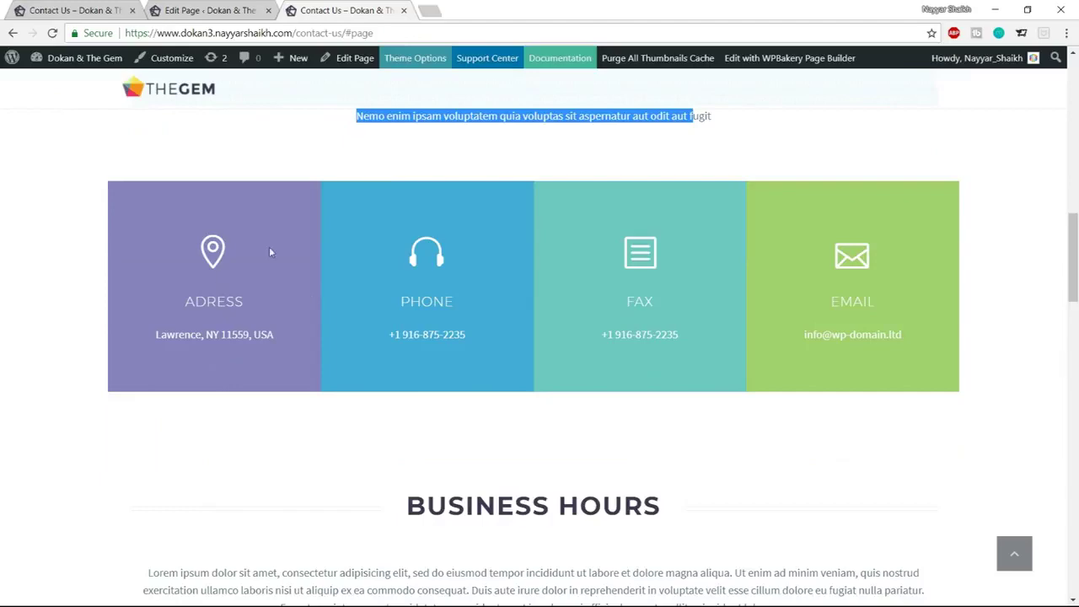
Check the MN-FR 9:00 – 18:00 hours on the live page, then scroll the editor to Business Hours
scroll(916, 366, "down", 5)
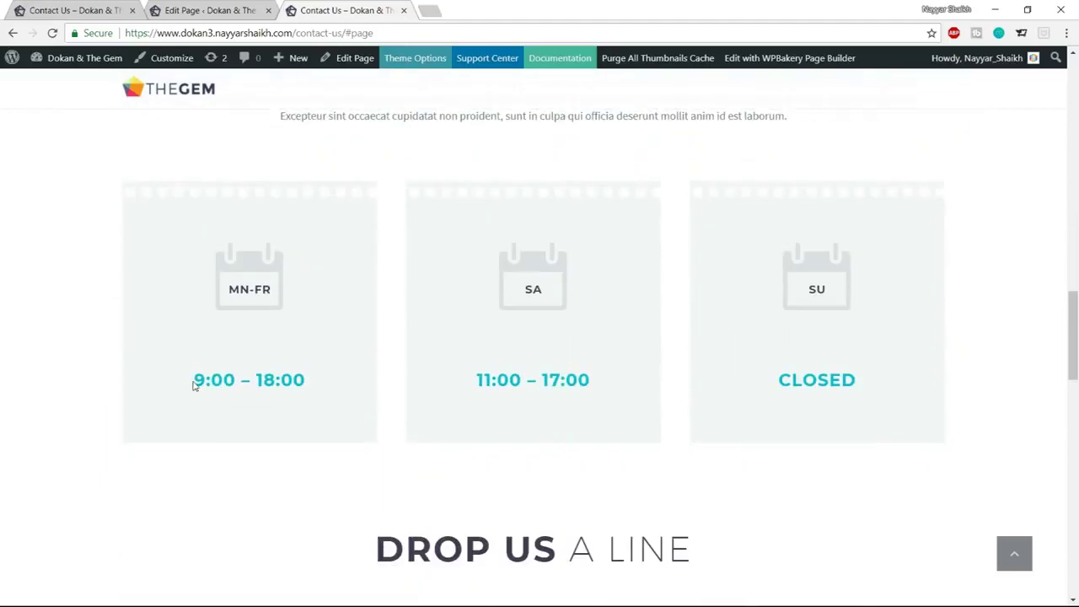
left_click_drag(199, 379, 289, 368)
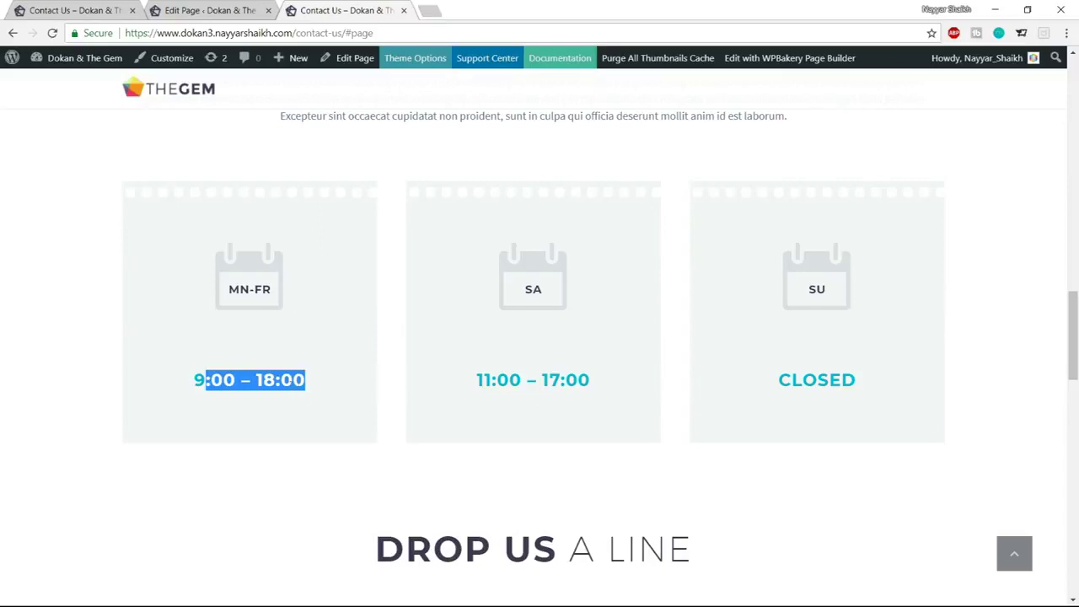
left_click(211, 10)
scroll(558, 349, "down", 5)
scroll(558, 349, "down", 4)
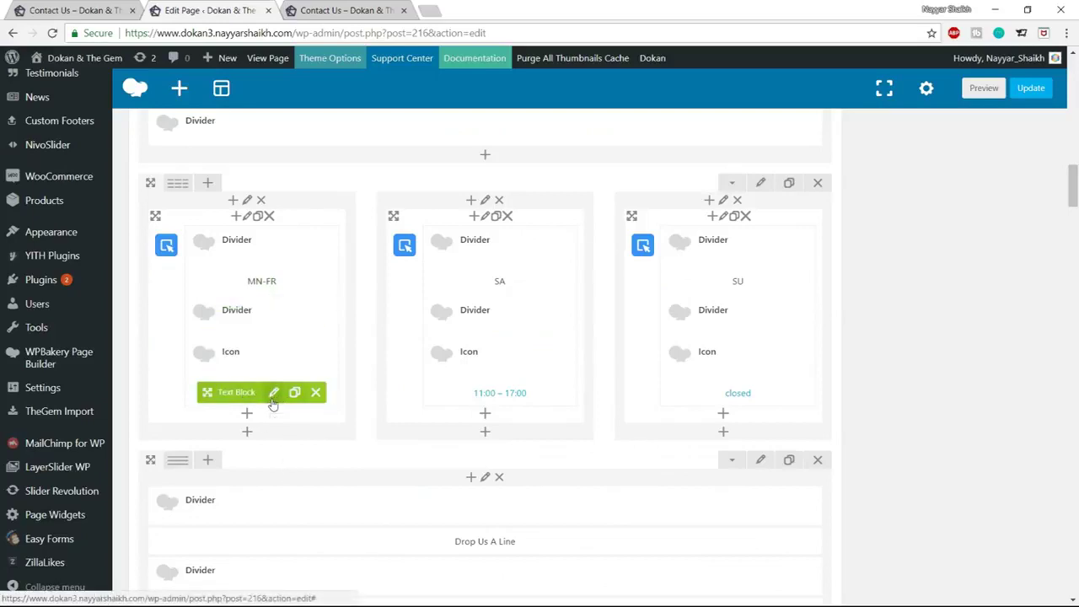
Change the MN-FR hours to '9:00 a.m. – 5:00 p.m.' and update the page
left_click(274, 393)
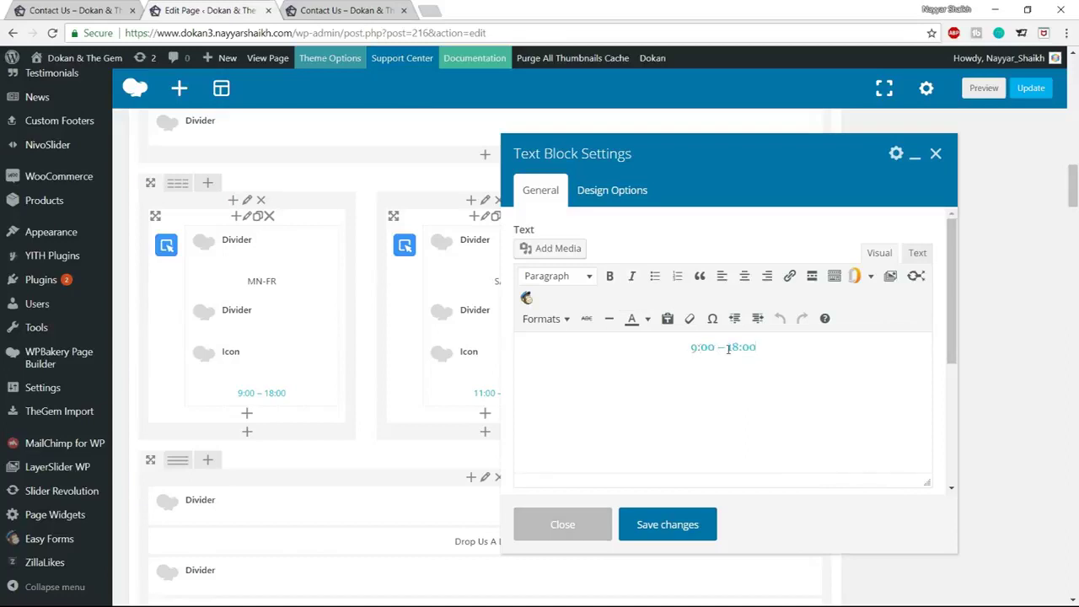
left_click(716, 347)
type("am")
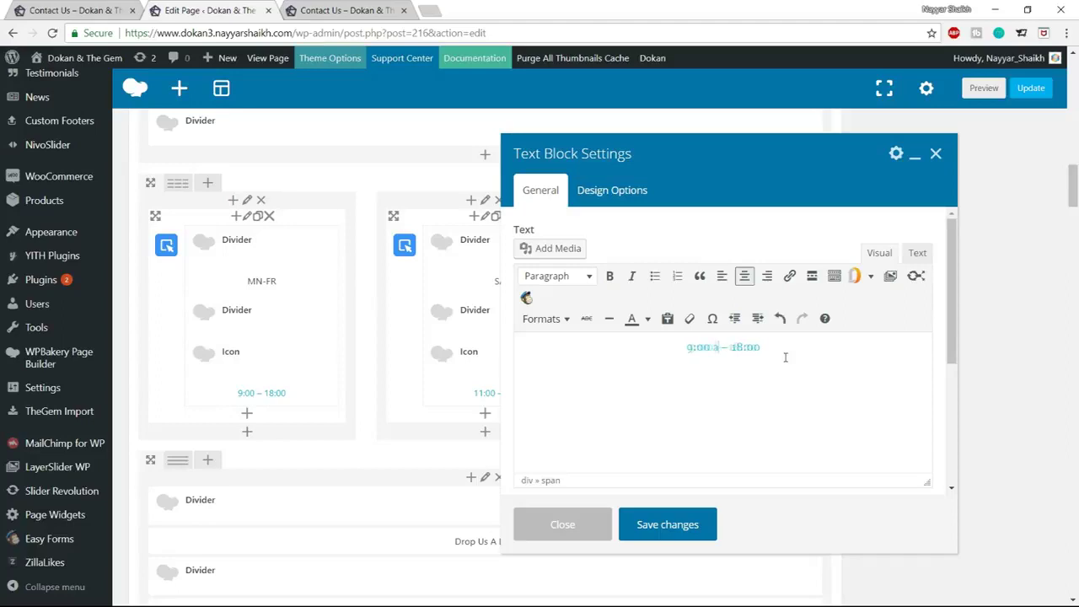
key("BackSpace")
type(".m. – 5:00 p.m.")
left_click(668, 526)
left_click(1024, 93)
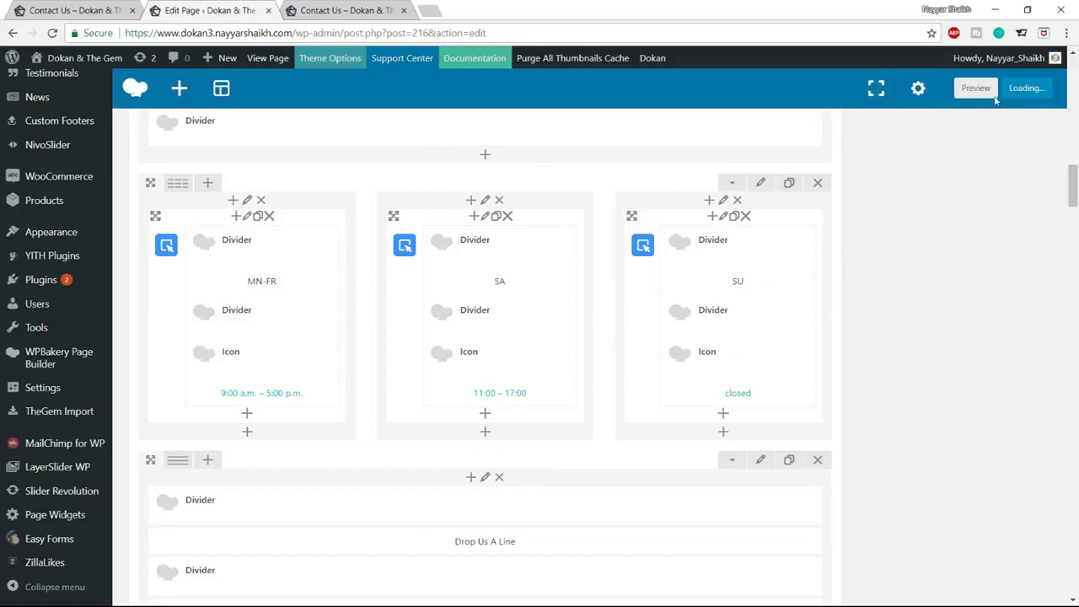
Reload the live Contact Us page to see the new weekday hours
left_click(328, 12)
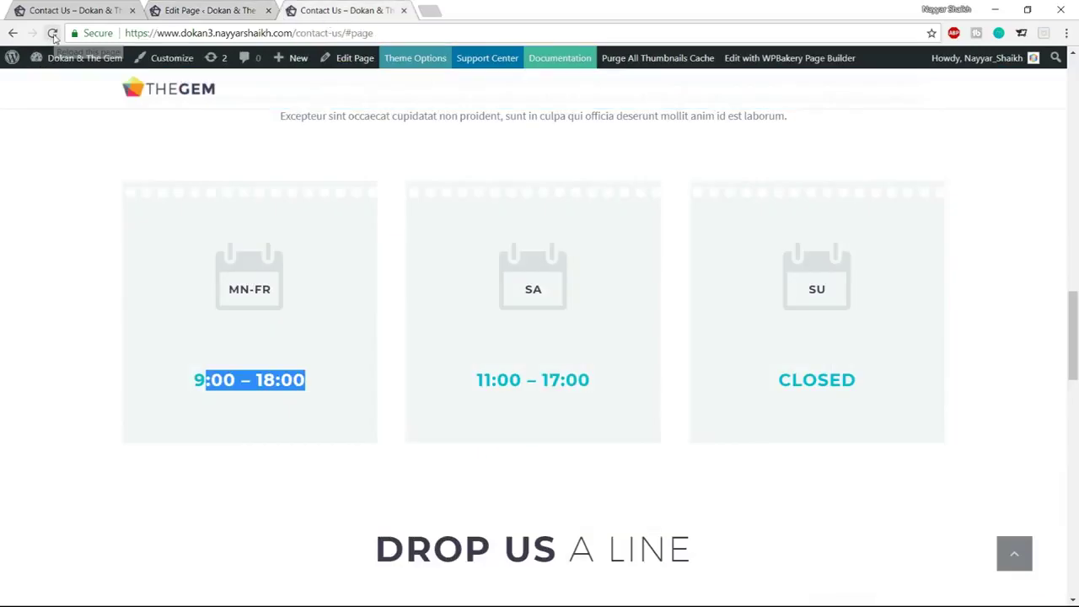
left_click(221, 10)
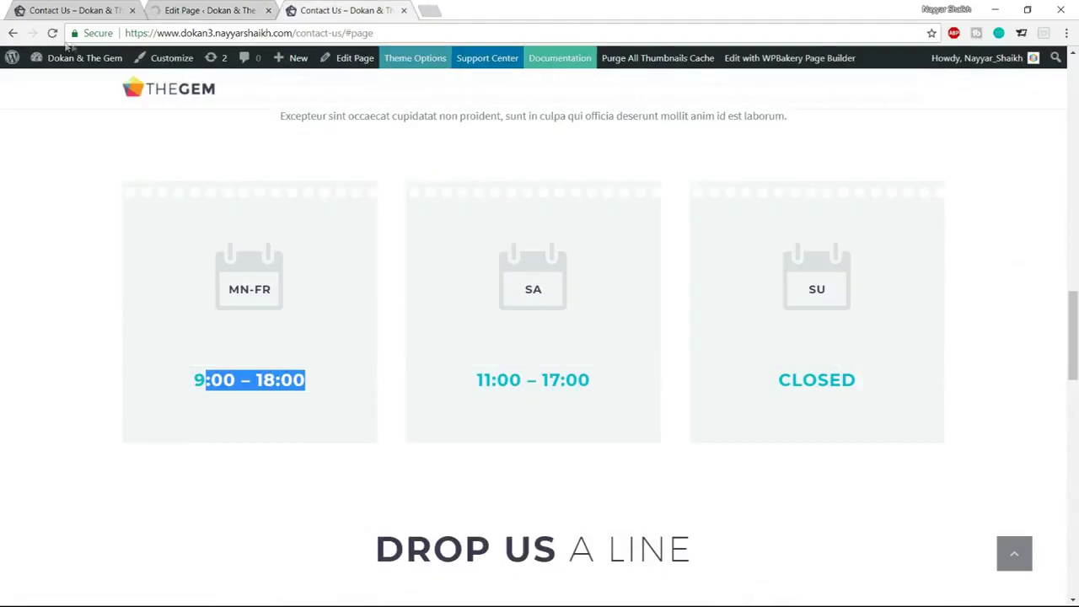
left_click(53, 33)
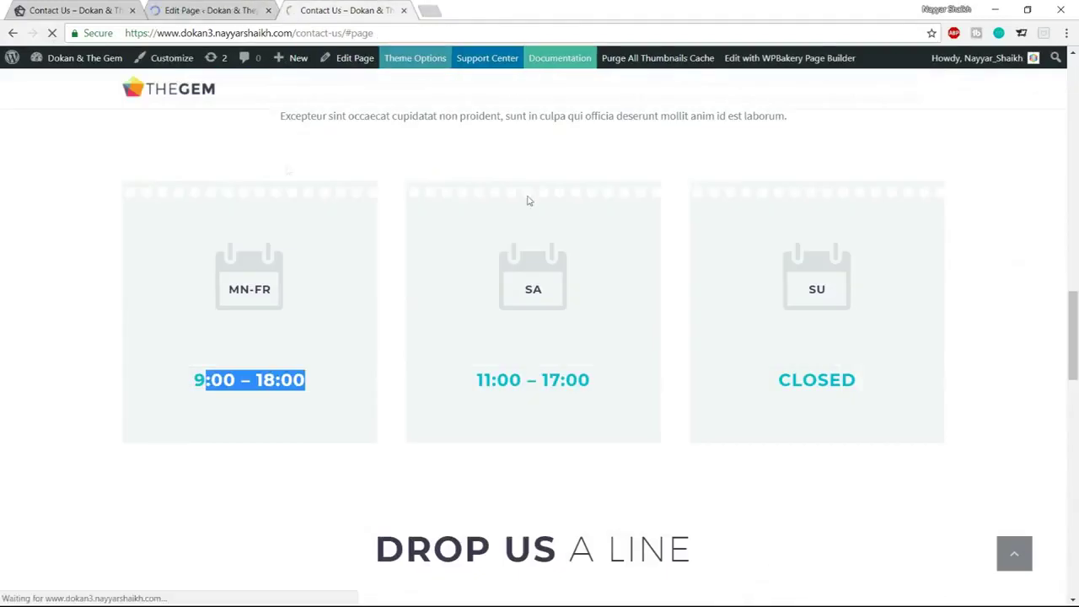
Check the updated weekday opening hours on the reloaded live page
scroll(658, 337, "down", 15)
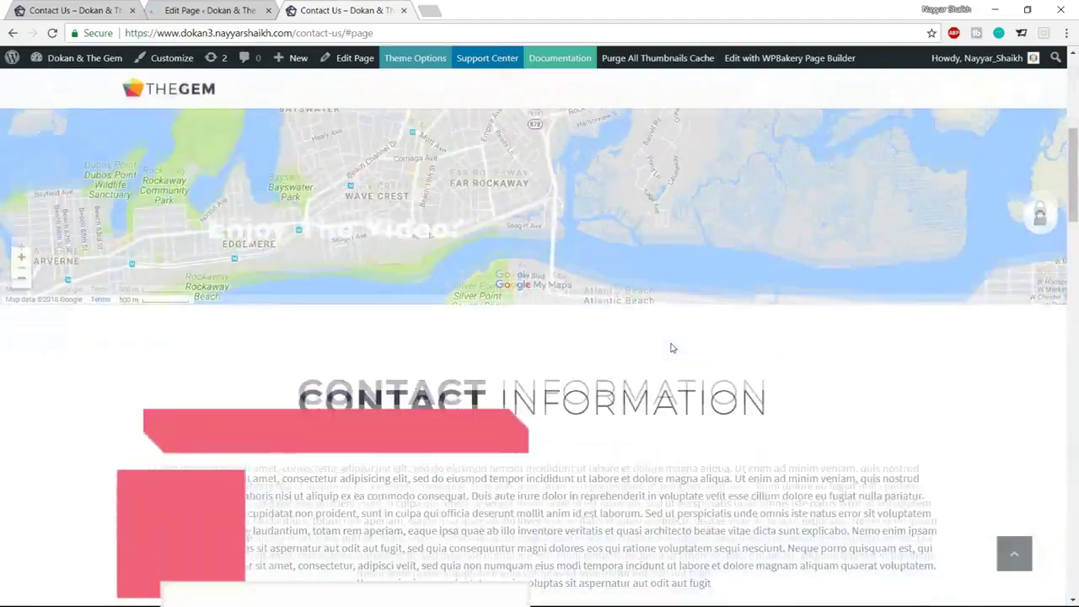
scroll(672, 348, "down", 3)
scroll(180, 317, "up", 1)
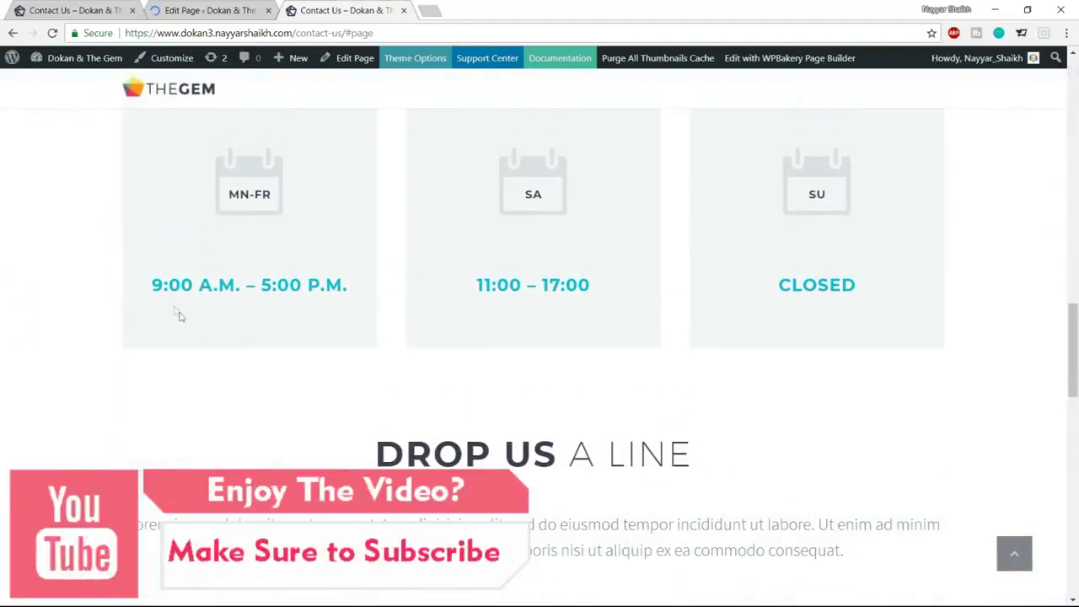
left_click_drag(154, 287, 258, 288)
left_click(264, 288)
scroll(349, 325, "down", 5)
scroll(349, 325, "up", 2)
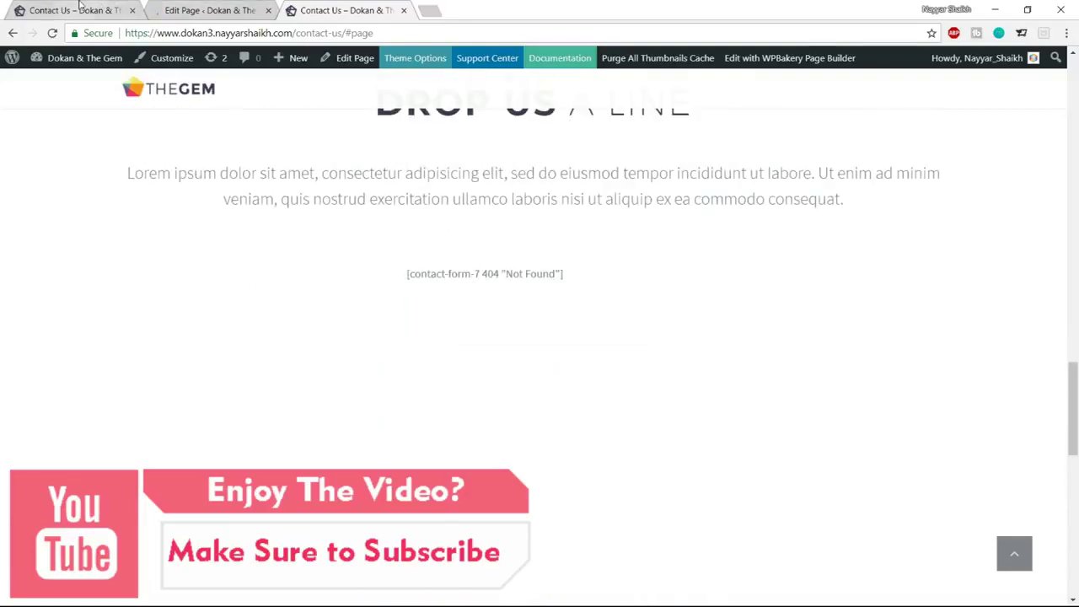
Scroll the reference demo Contact Us page to its contact form, then return to the page editor
left_click(75, 10)
scroll(477, 386, "down", 10)
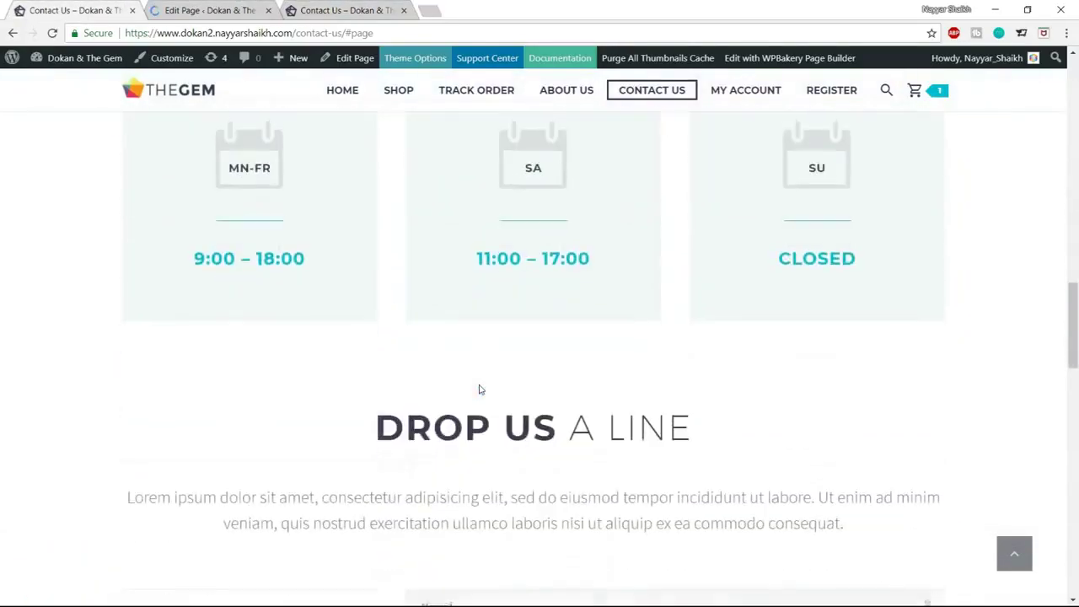
scroll(393, 393, "up", 2)
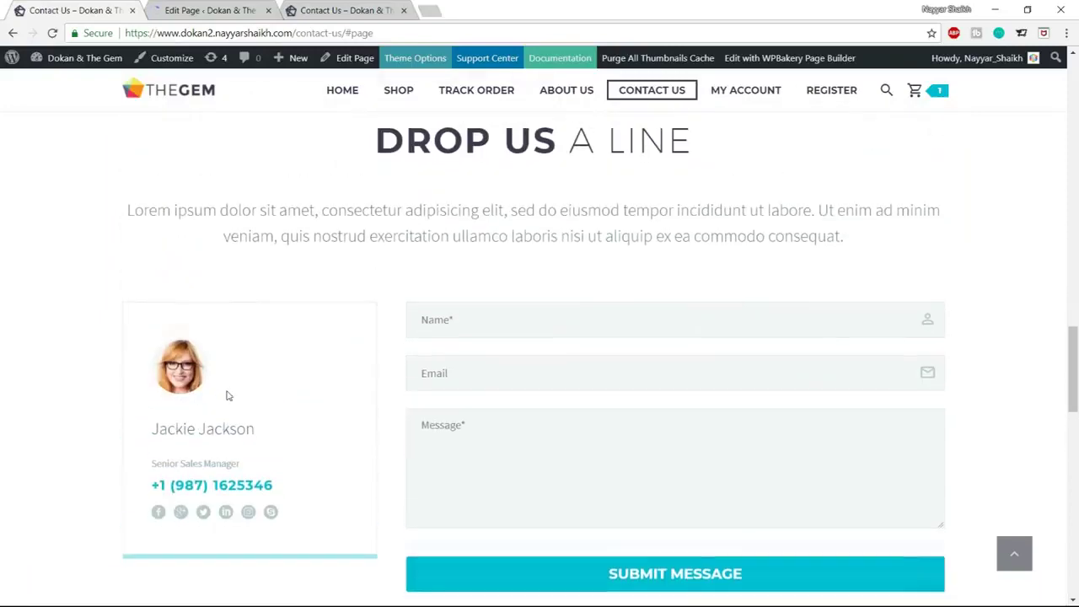
scroll(241, 279, "down", 1)
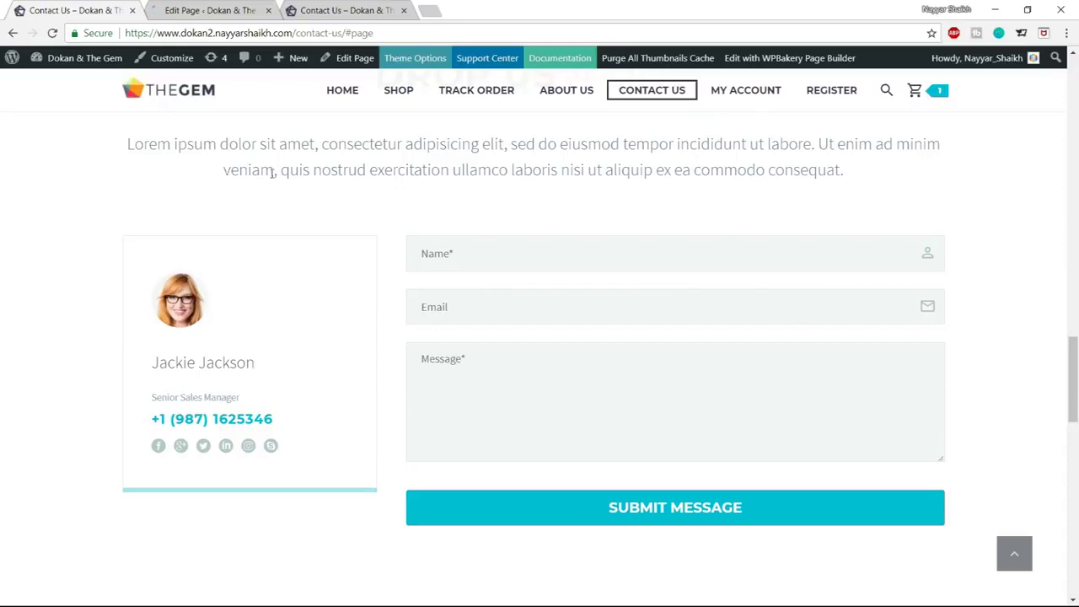
left_click(221, 10)
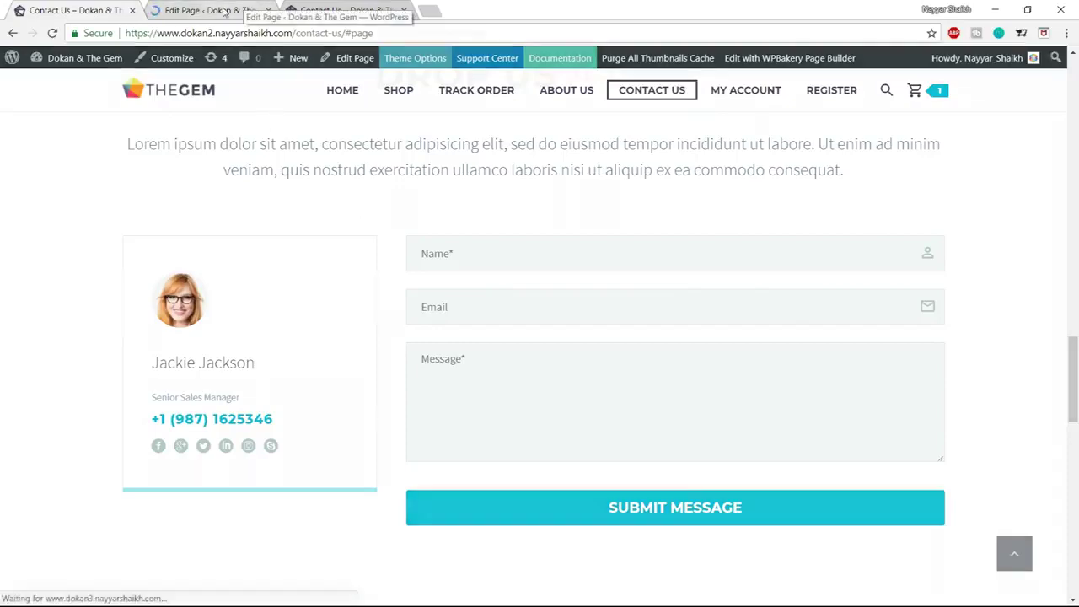
key("ctrl+shift+Tab")
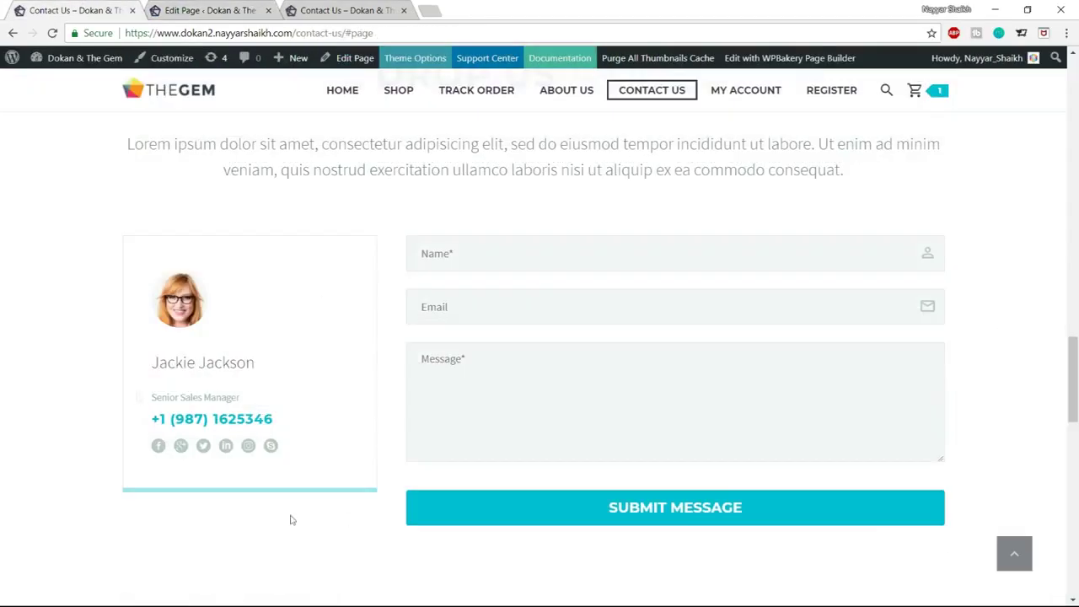
left_click(221, 8)
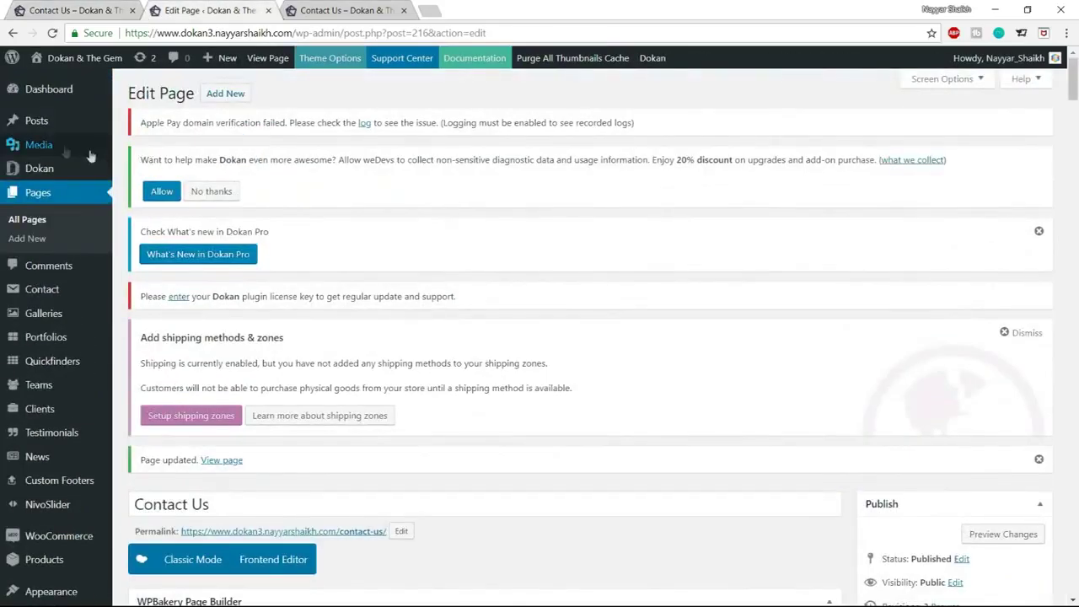
Open Teams in a new tab and edit the Senior Sales Manager team member
mouse_move(56, 148)
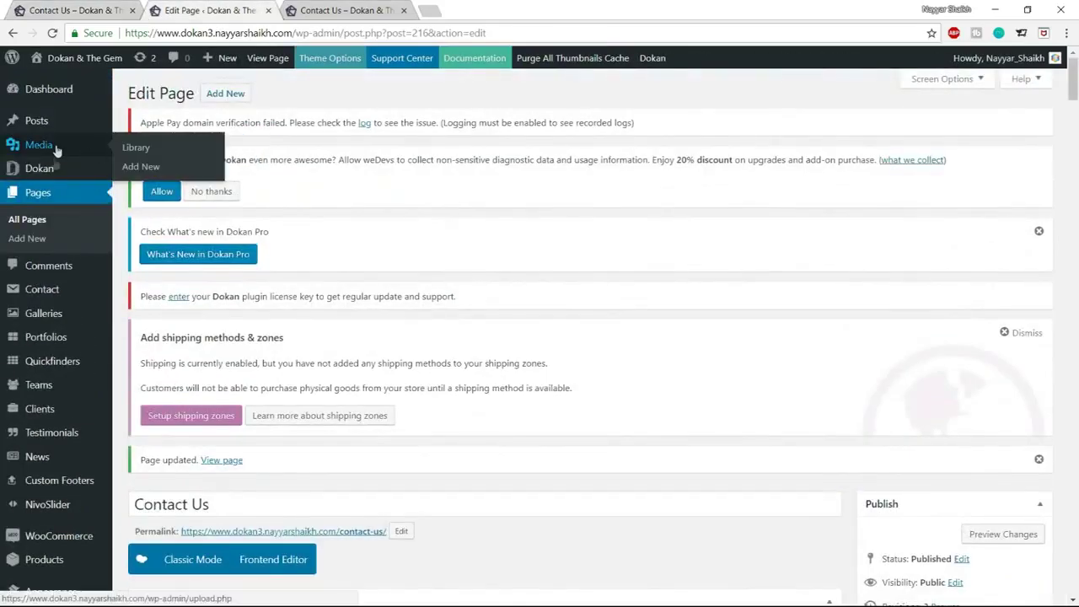
scroll(51, 354, "down", 2)
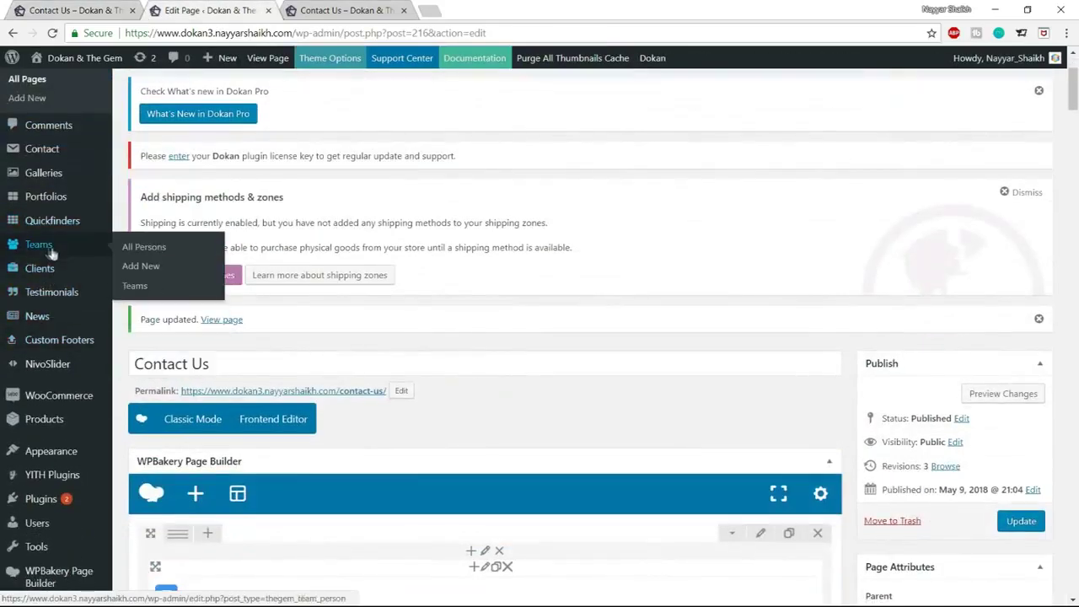
right_click(52, 250)
left_click(85, 254)
left_click(327, 7)
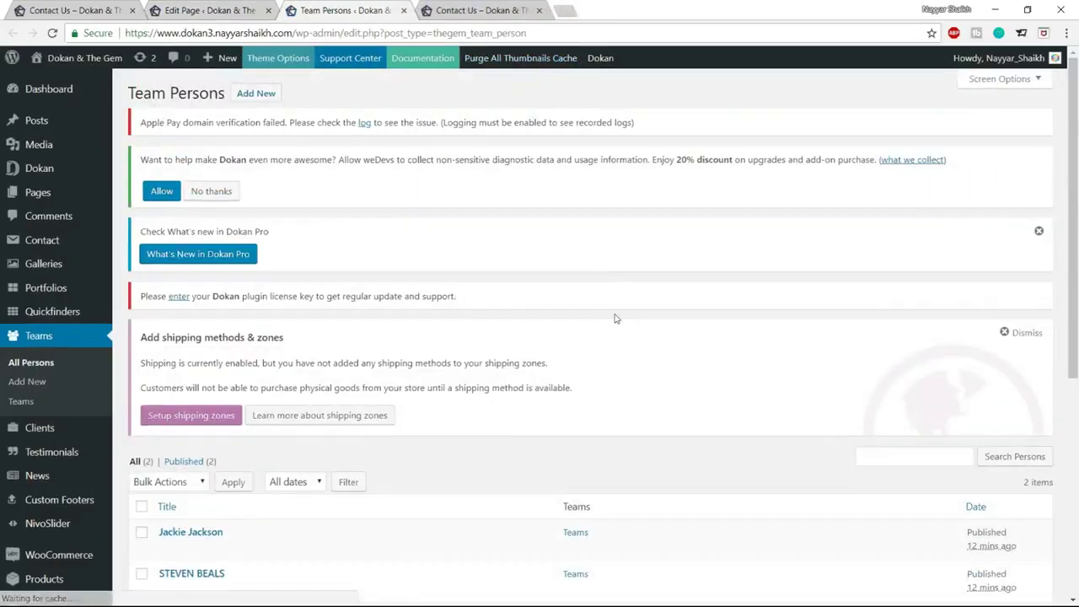
scroll(614, 313, "down", 5)
left_click(167, 268)
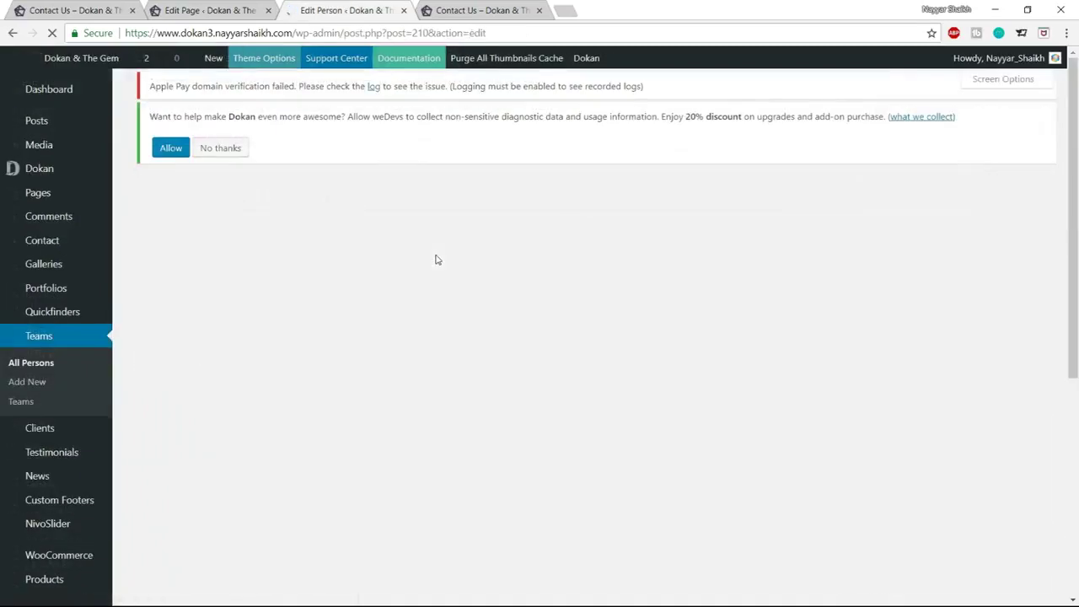
Add a new team named Team1 to the member and update it
scroll(706, 362, "down", 5)
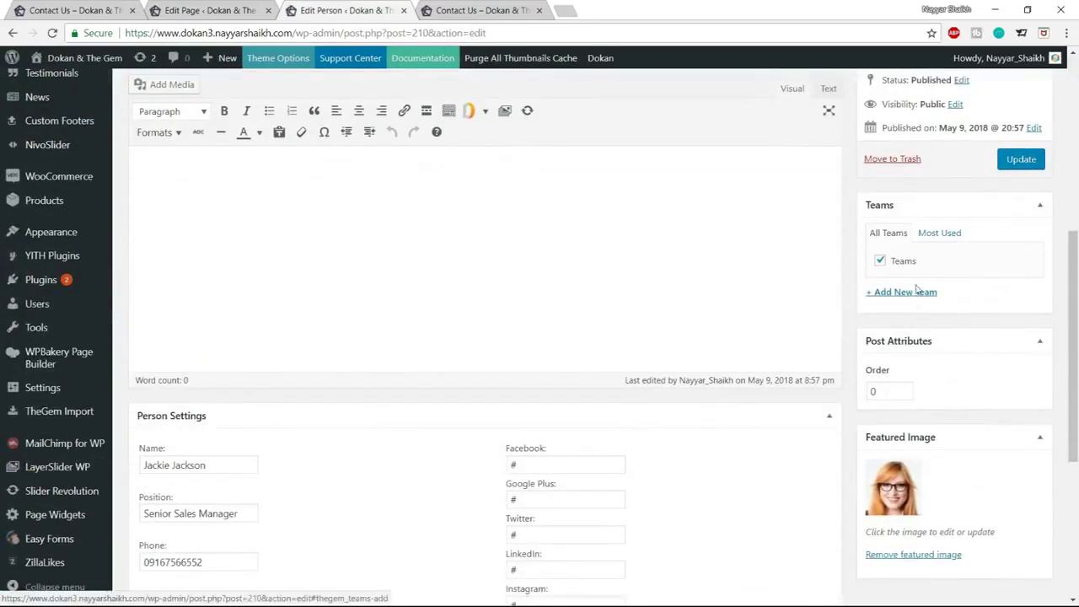
left_click(917, 291)
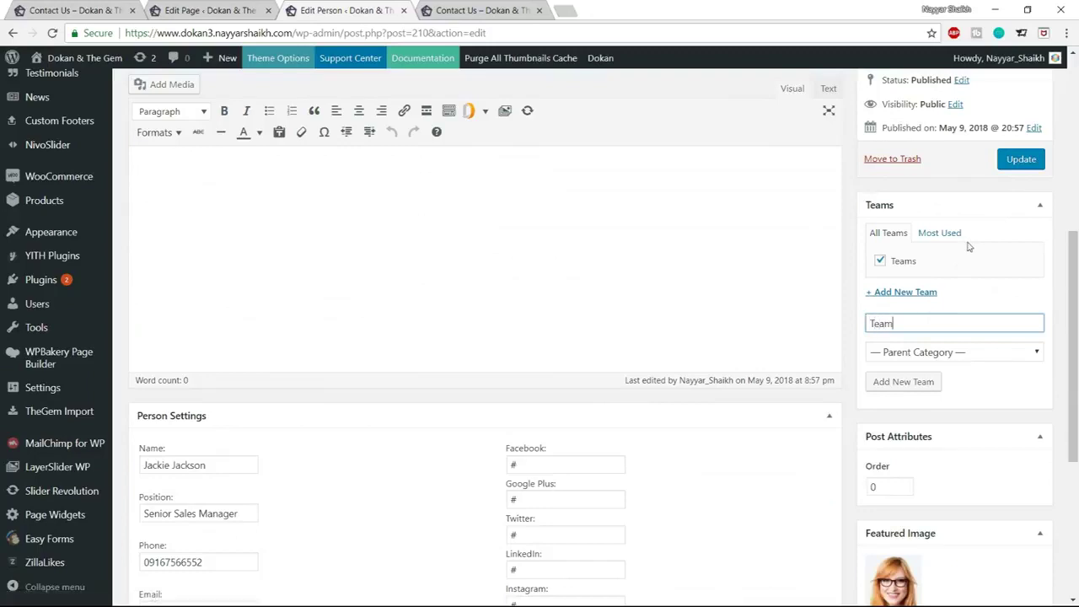
left_click(910, 382)
left_click(1029, 165)
Reload the Contact Us page editor so Team1 becomes available
left_click(215, 9)
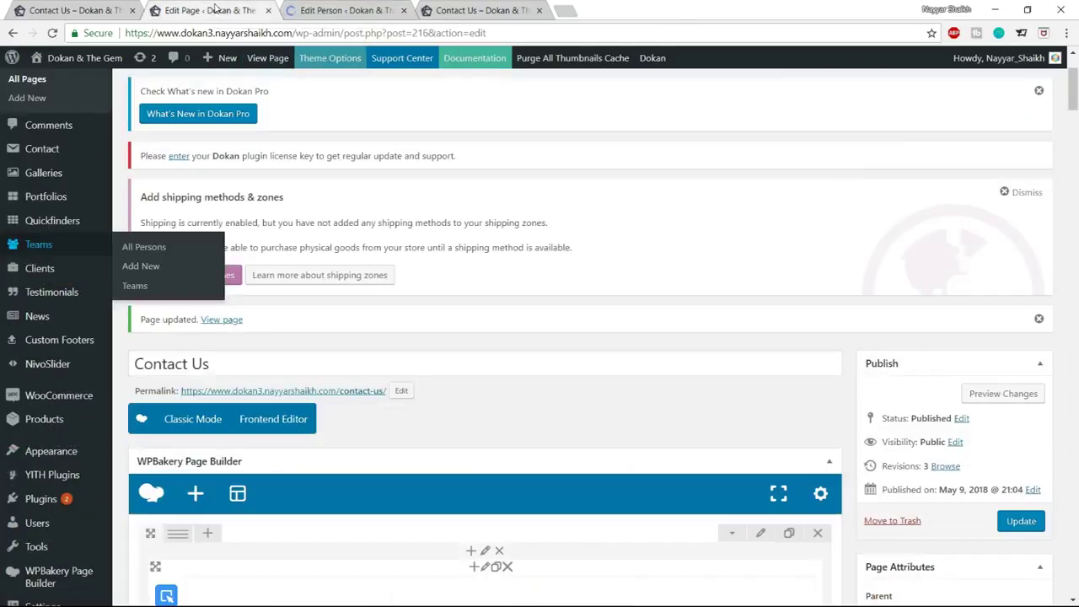
scroll(582, 280, "down", 2)
left_click(52, 34)
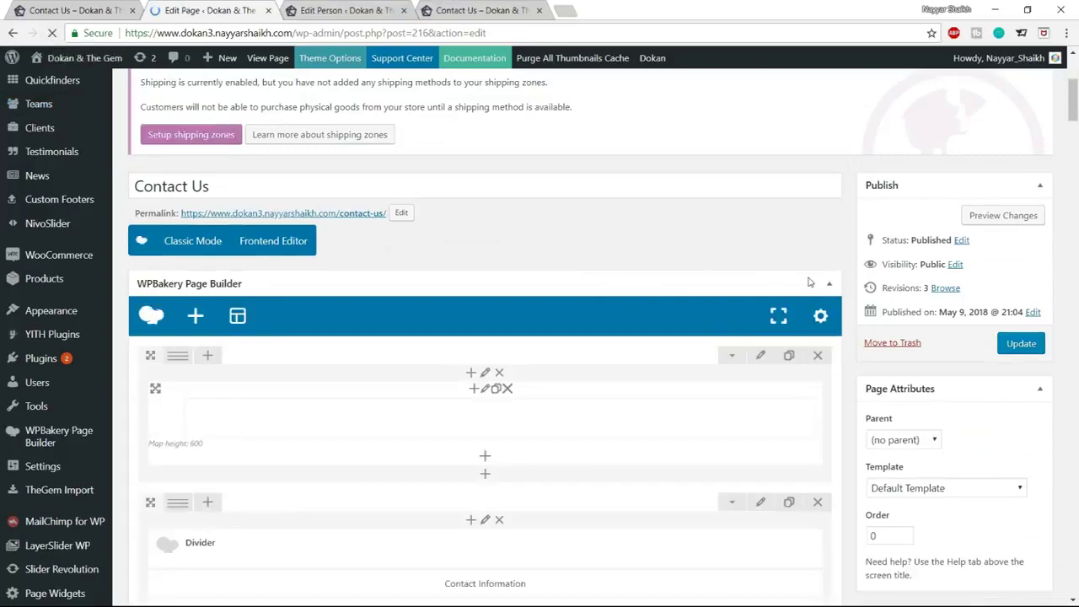
scroll(708, 325, "down", 5)
scroll(708, 324, "down", 10)
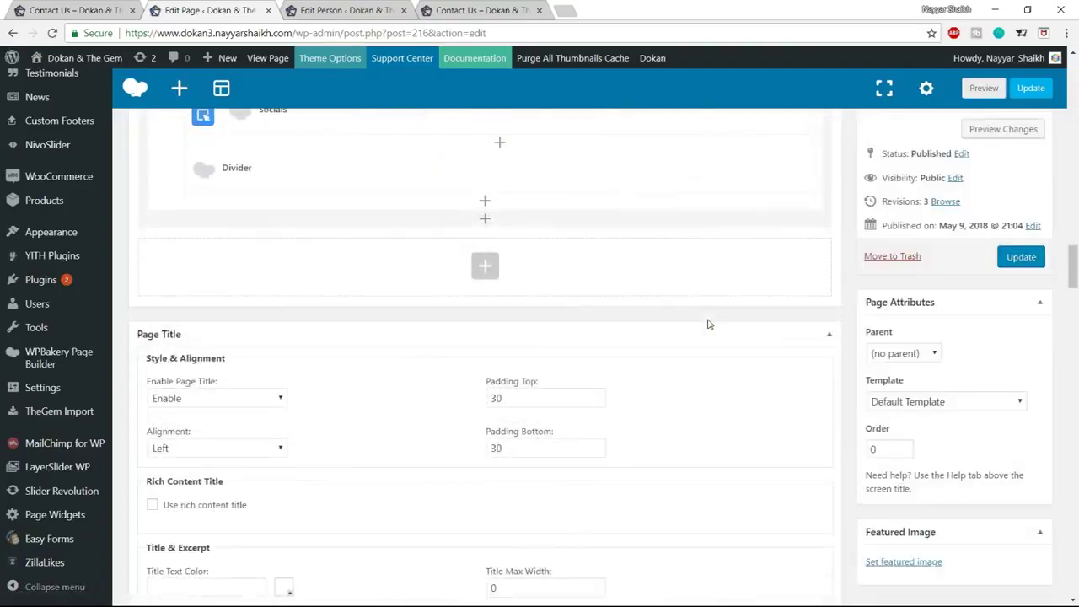
scroll(707, 321, "up", 10)
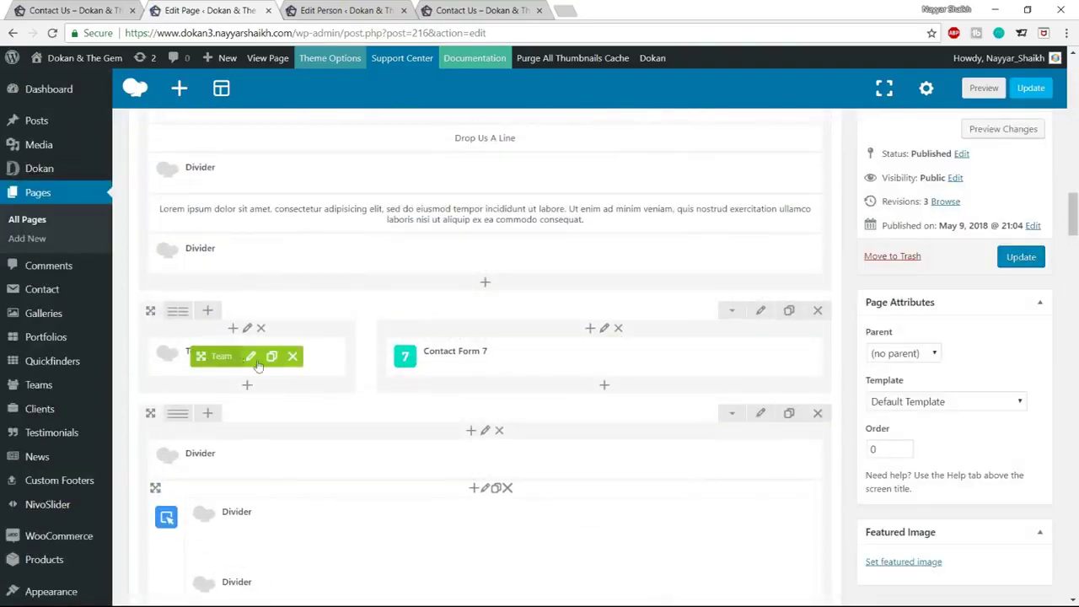
Set the Team element to show Team1, update the page, and go to the live view
left_click(251, 357)
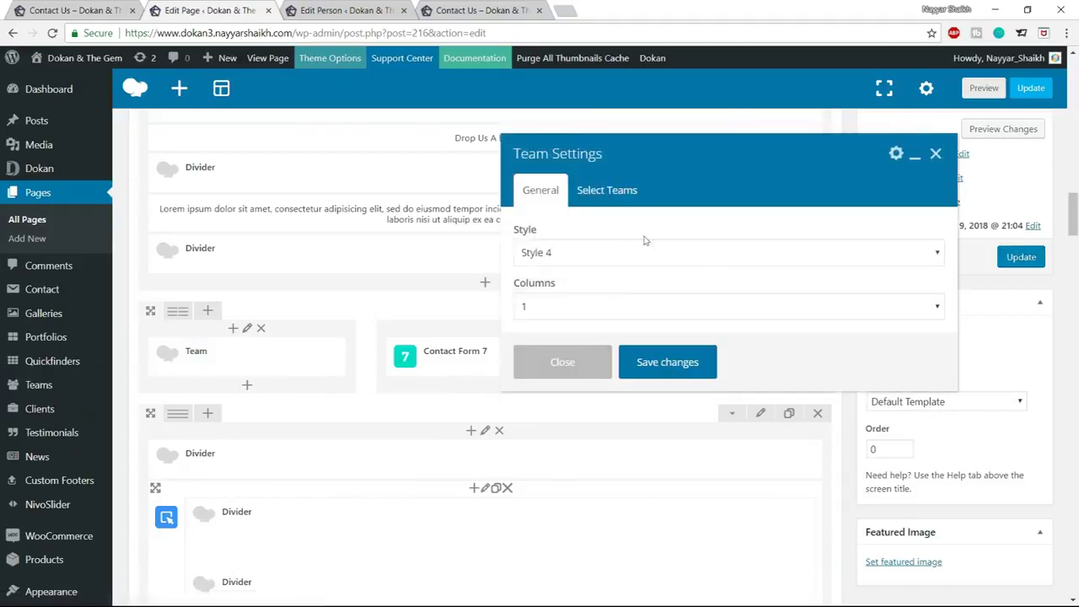
left_click(603, 199)
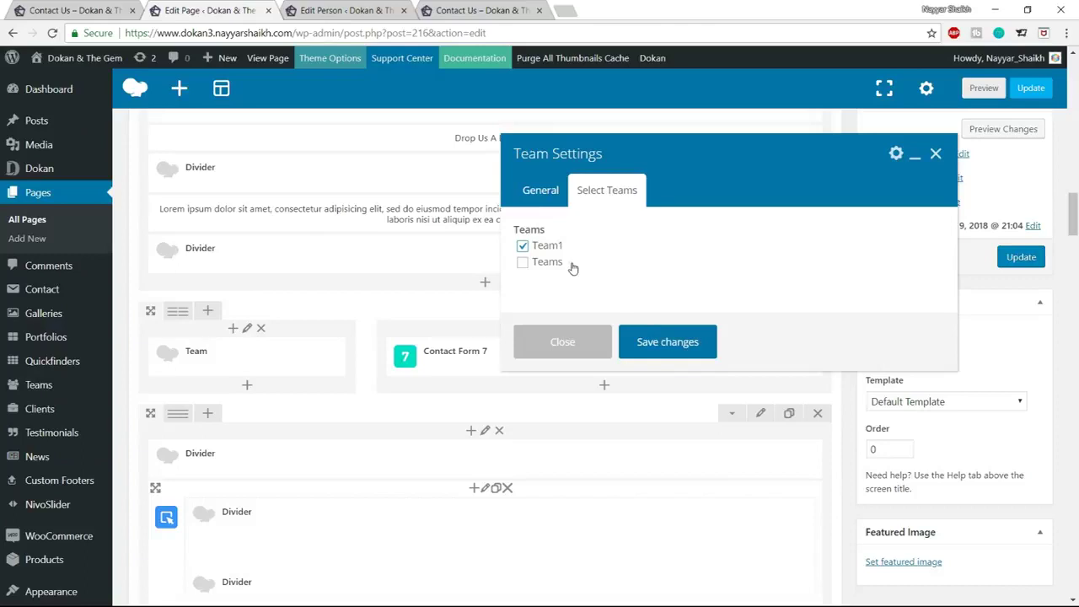
left_click(657, 346)
left_click(1023, 258)
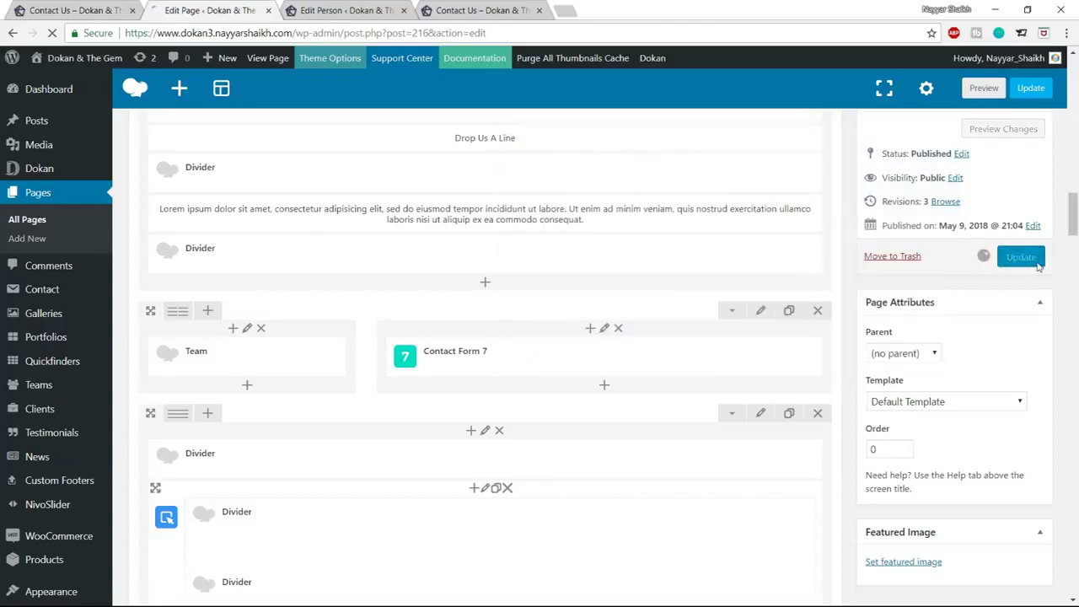
left_click(476, 10)
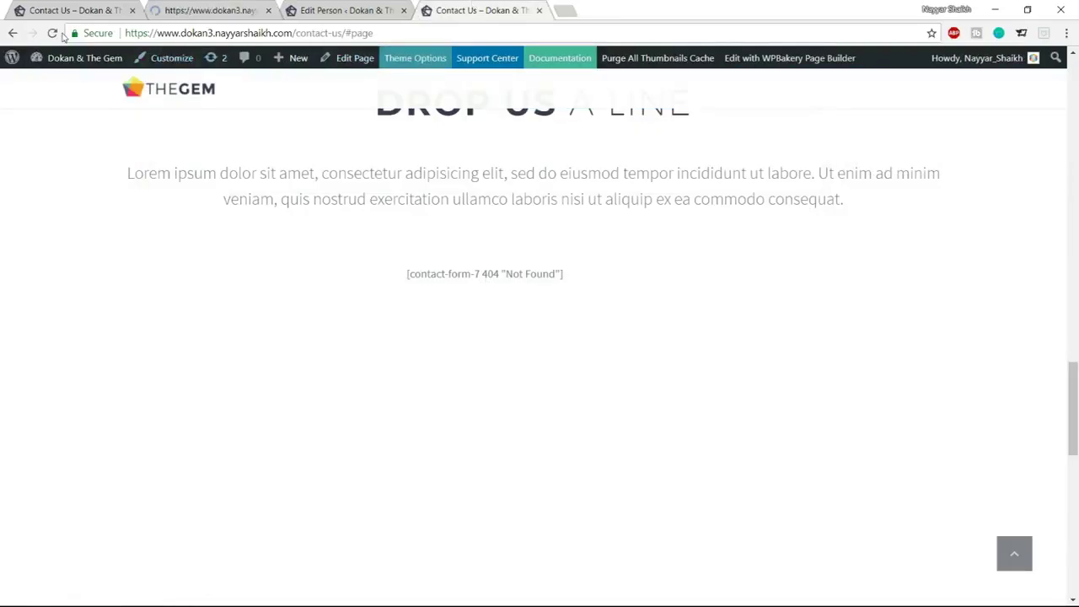
Reload the live page, highlight the broken contact-form-7 shortcode, and compare with the demo page
left_click(52, 33)
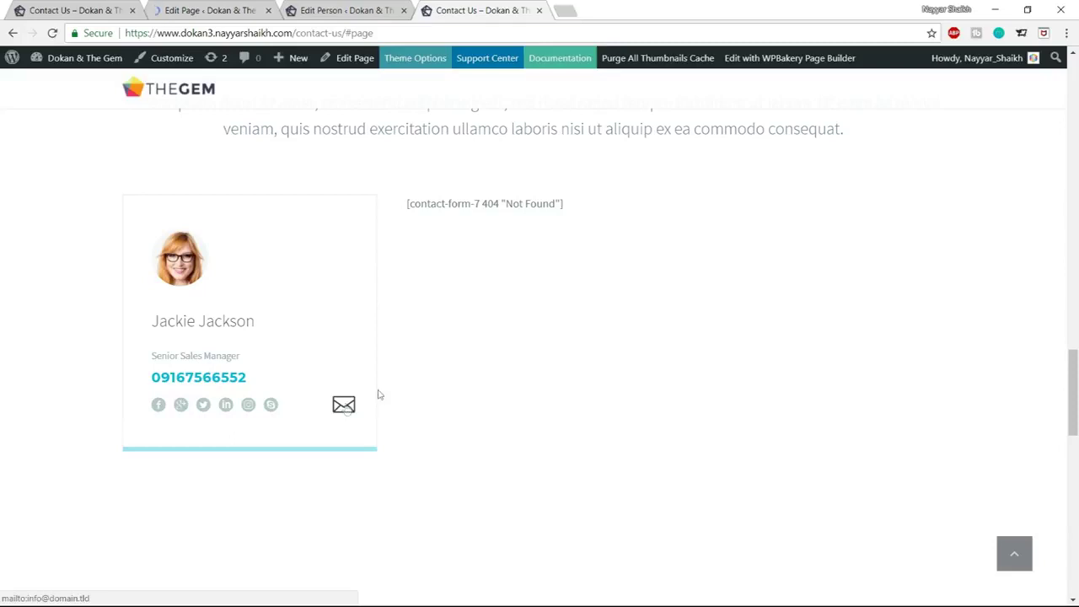
left_click_drag(402, 208, 573, 211)
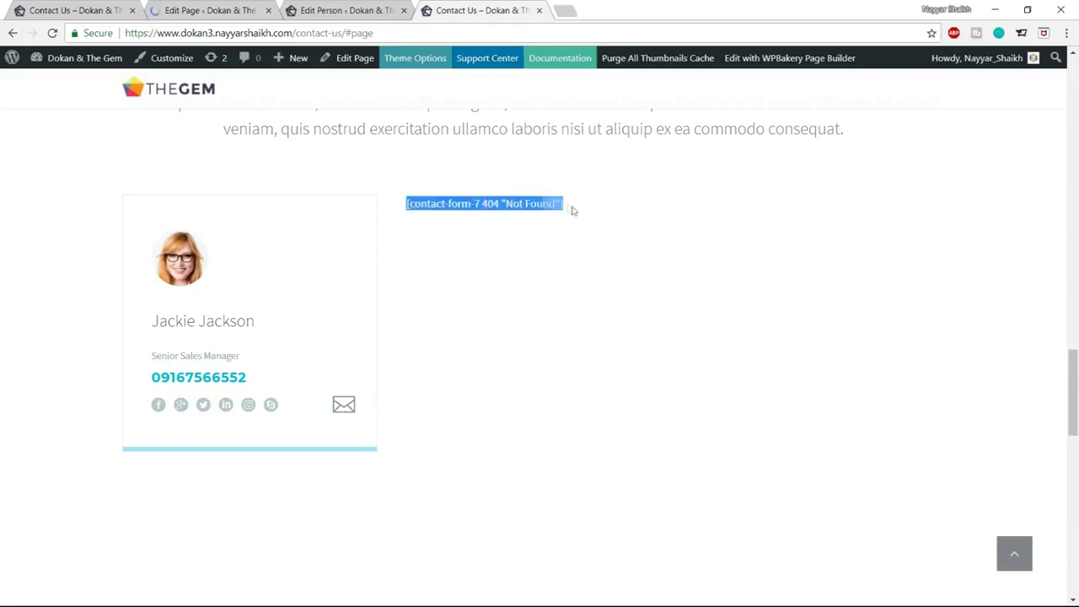
left_click(76, 10)
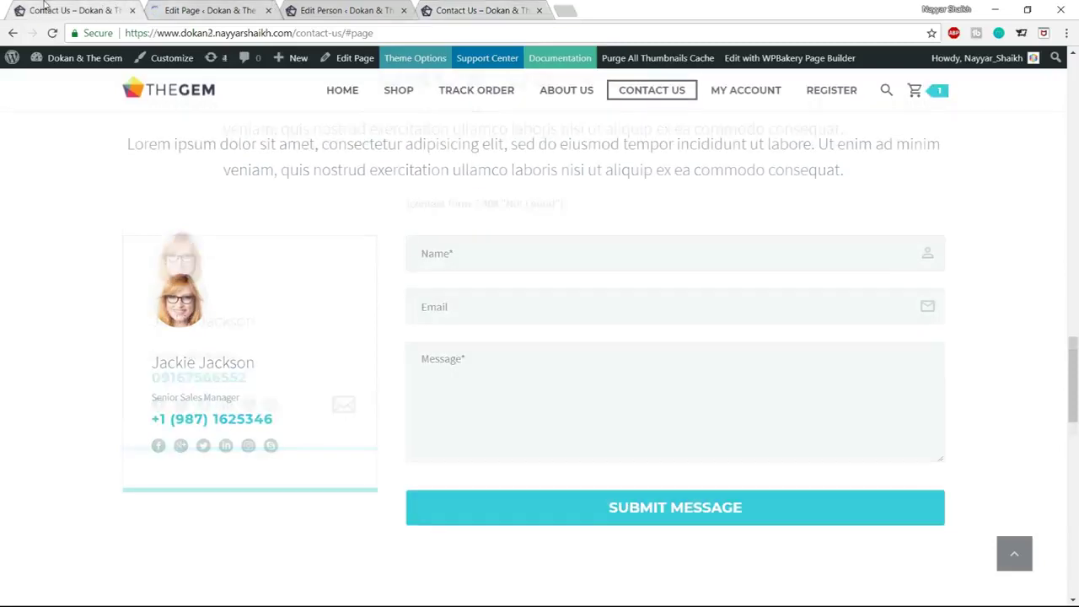
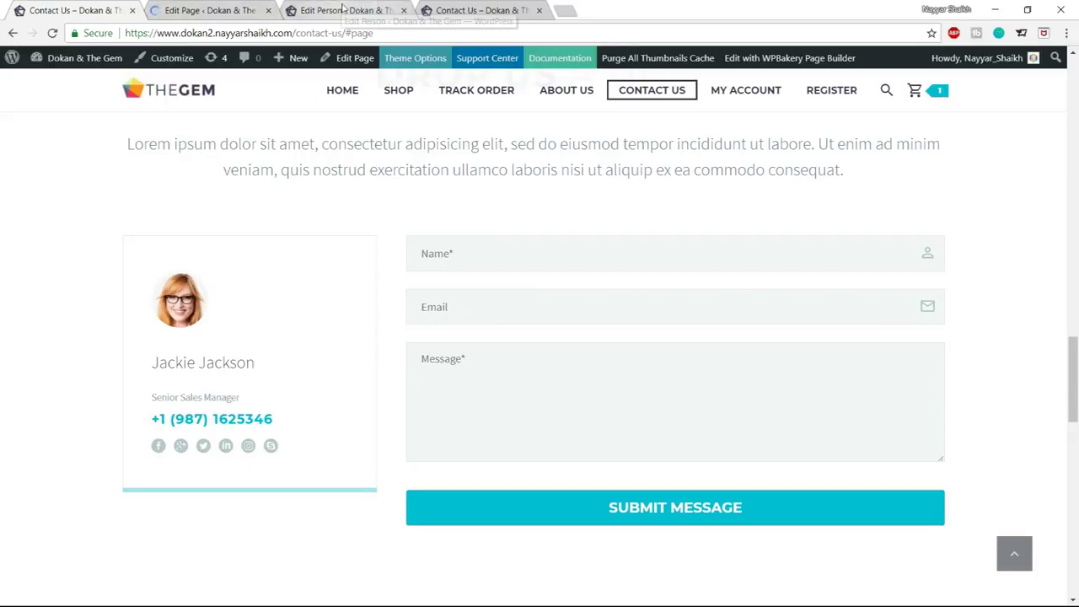
Open the About Us Contact form from the Contact Forms list for editing
left_click(341, 10)
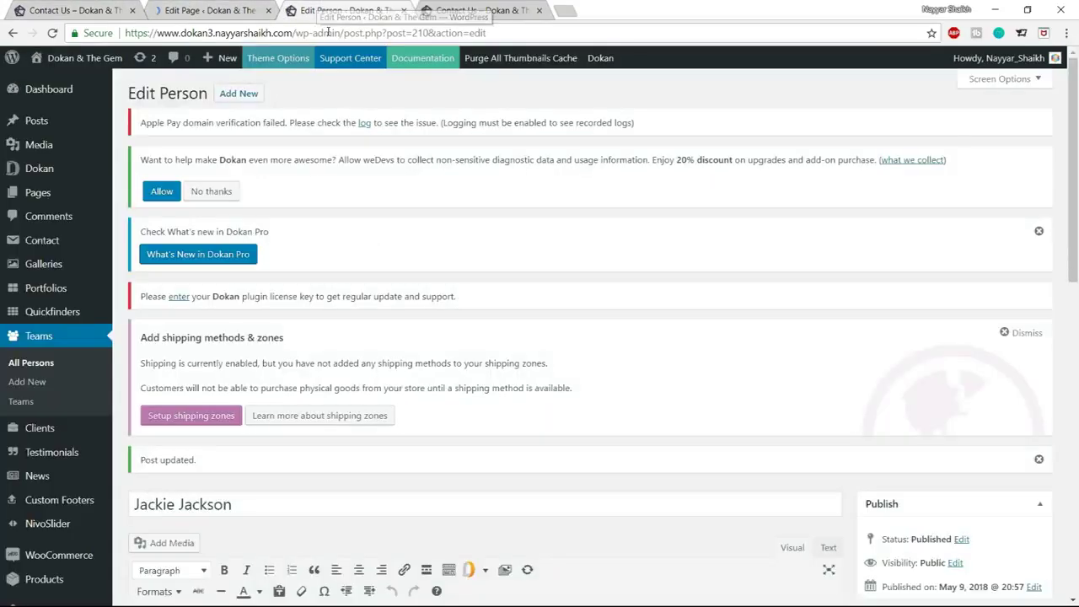
left_click(53, 241)
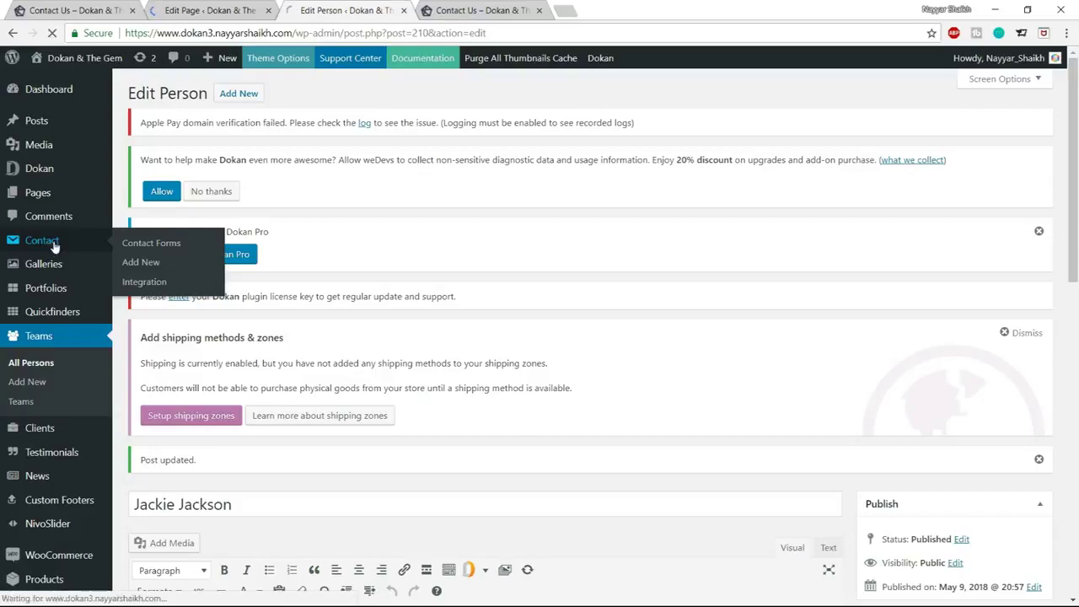
scroll(521, 315, "down", 5)
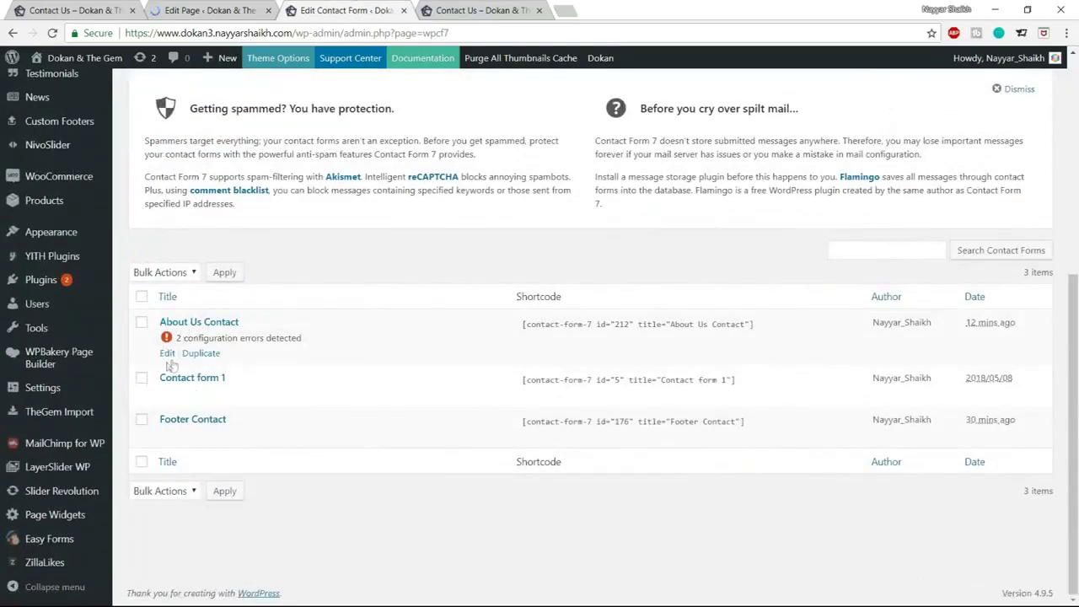
left_click(167, 353)
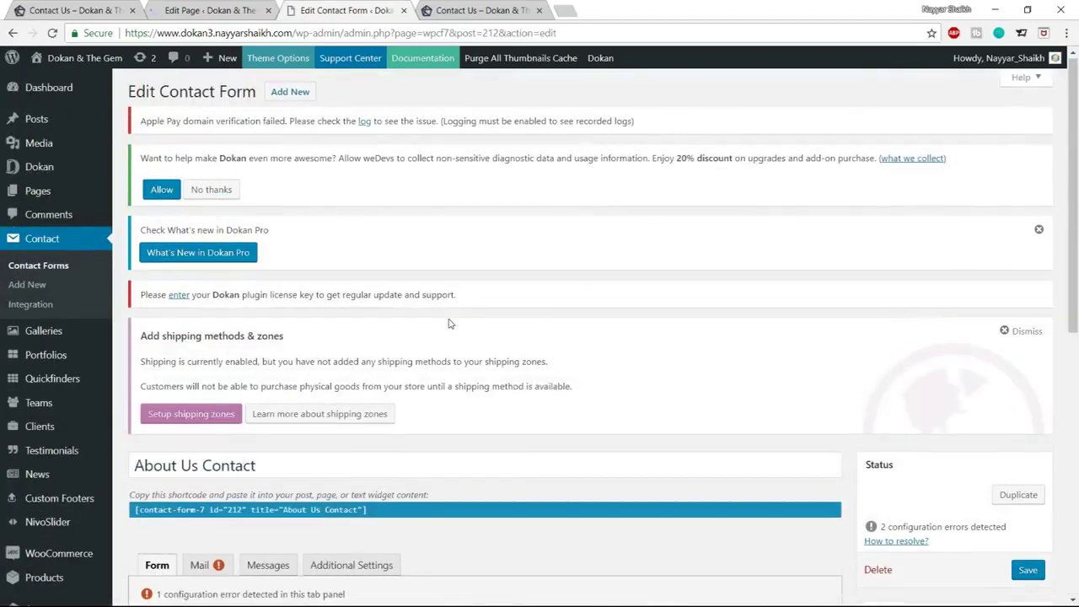
Select and copy the About Us Contact form's entire template code
scroll(447, 320, "down", 5)
left_click(322, 436)
key("ctrl+a")
key("ctrl+c")
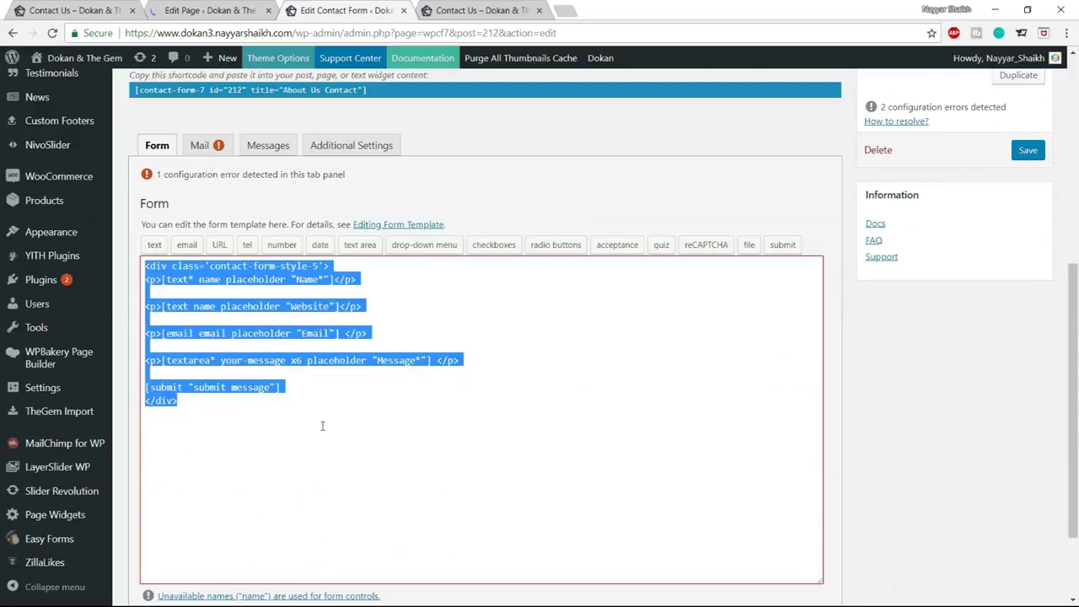
scroll(327, 428, "up", 5)
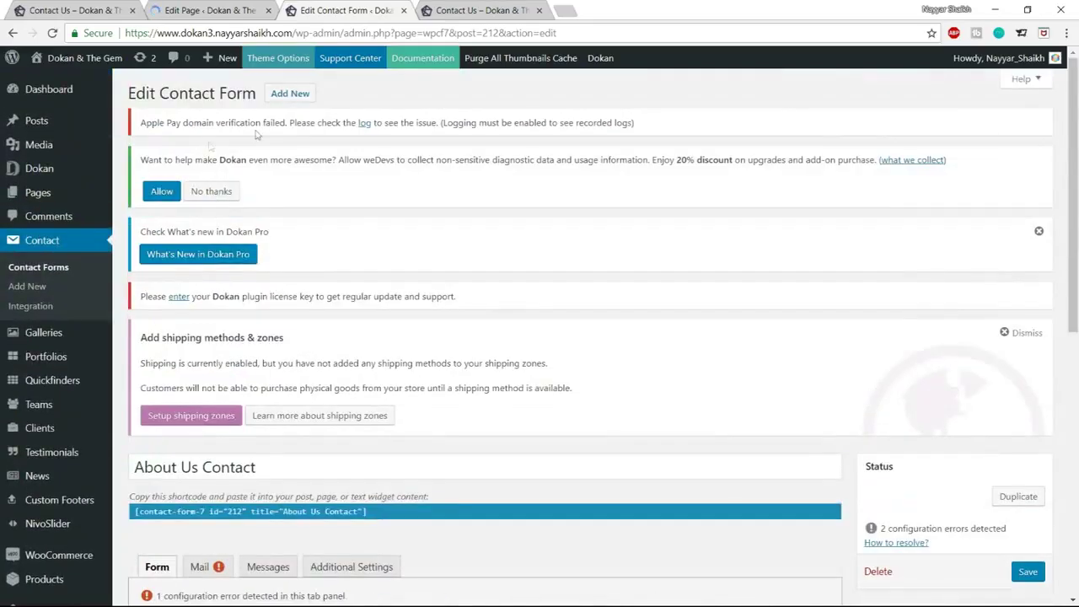
Start a new contact form and replace its default template with the copied About Us code
left_click(288, 98)
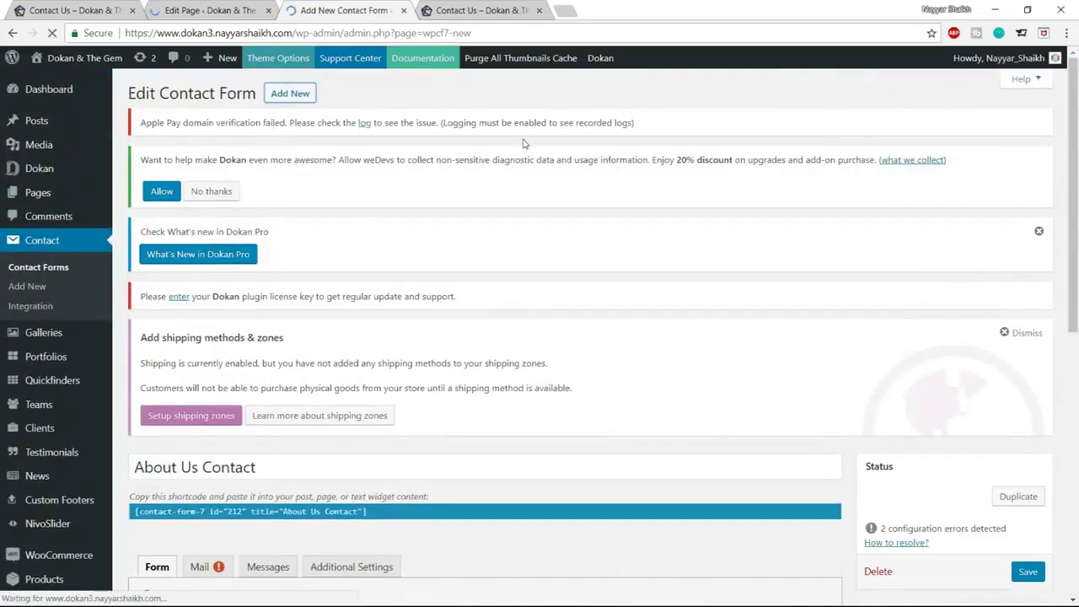
scroll(486, 304, "down", 3)
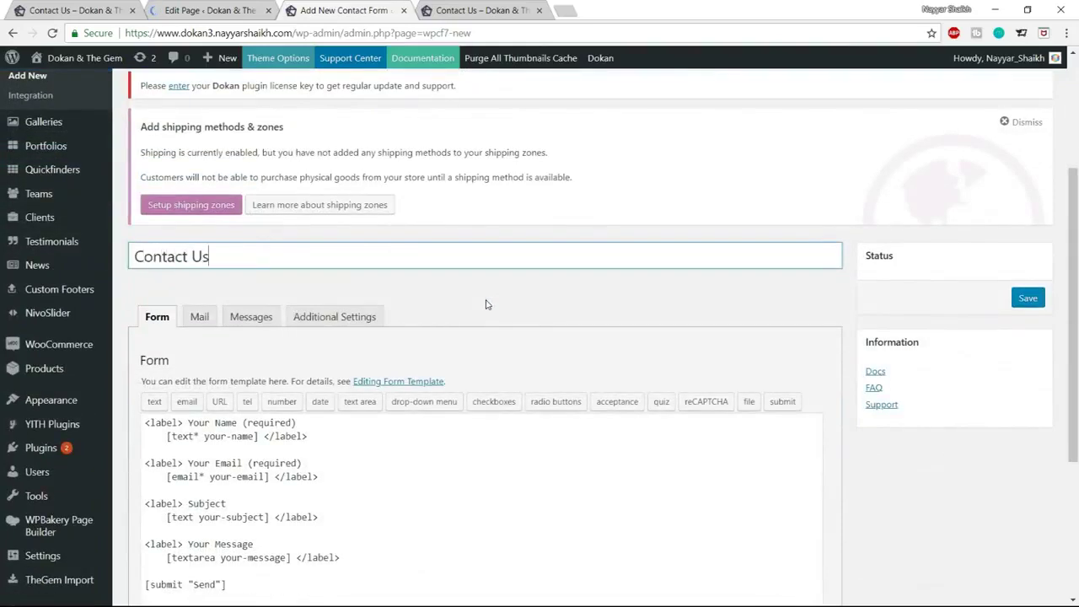
scroll(485, 321, "down", 1)
left_click(443, 462)
key("ctrl+a")
key("BackSpace")
key("ctrl+v")
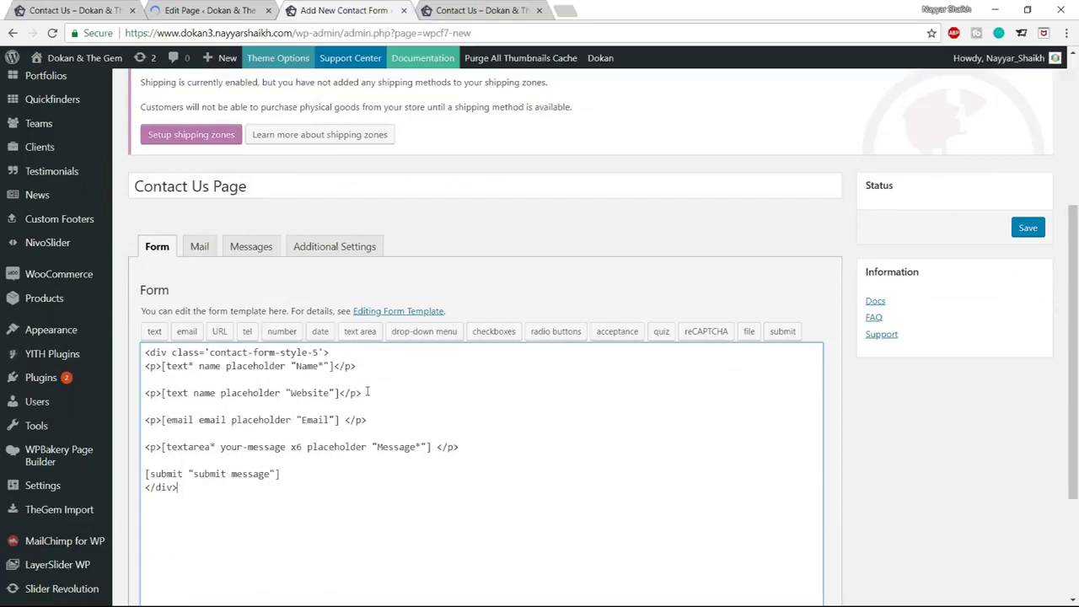
Delete the Website field line and save the Contact Us Page form
left_click_drag(365, 393, 139, 400)
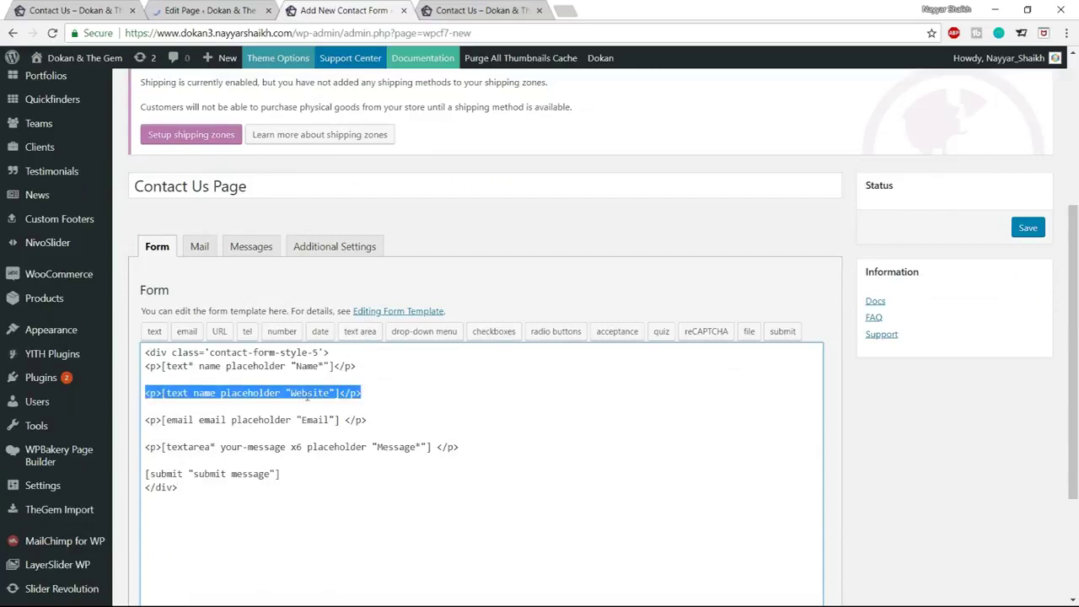
key("BackSpace")
key("BackSpace")
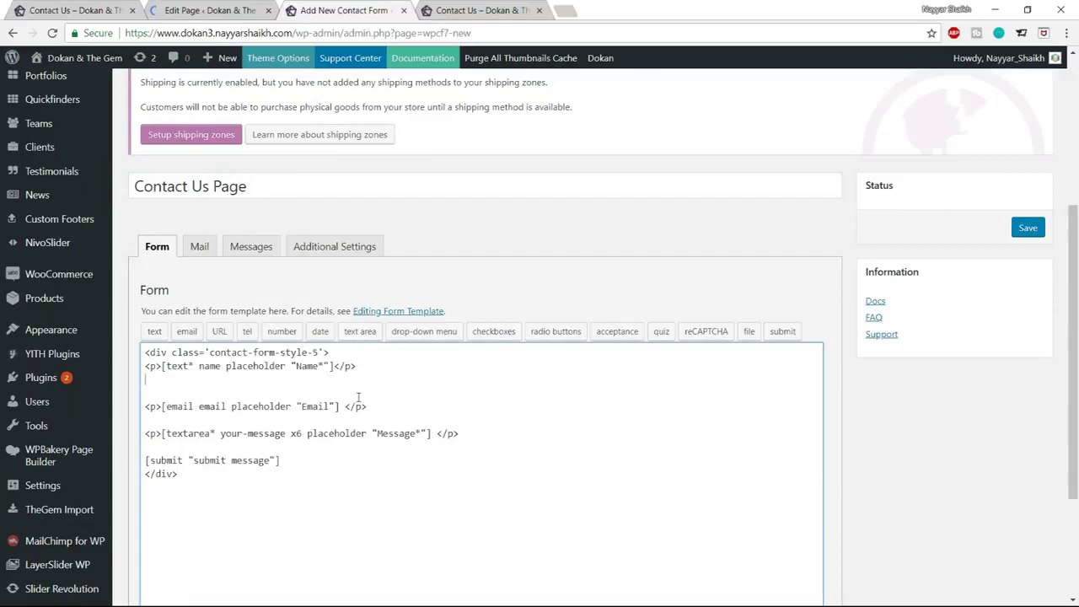
key("BackSpace")
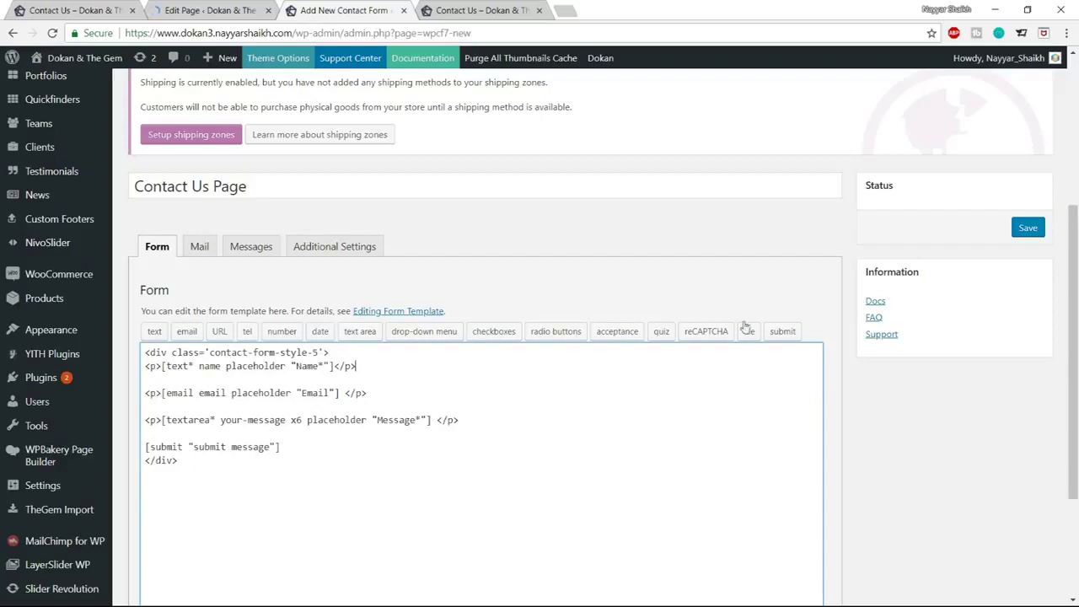
left_click(1028, 229)
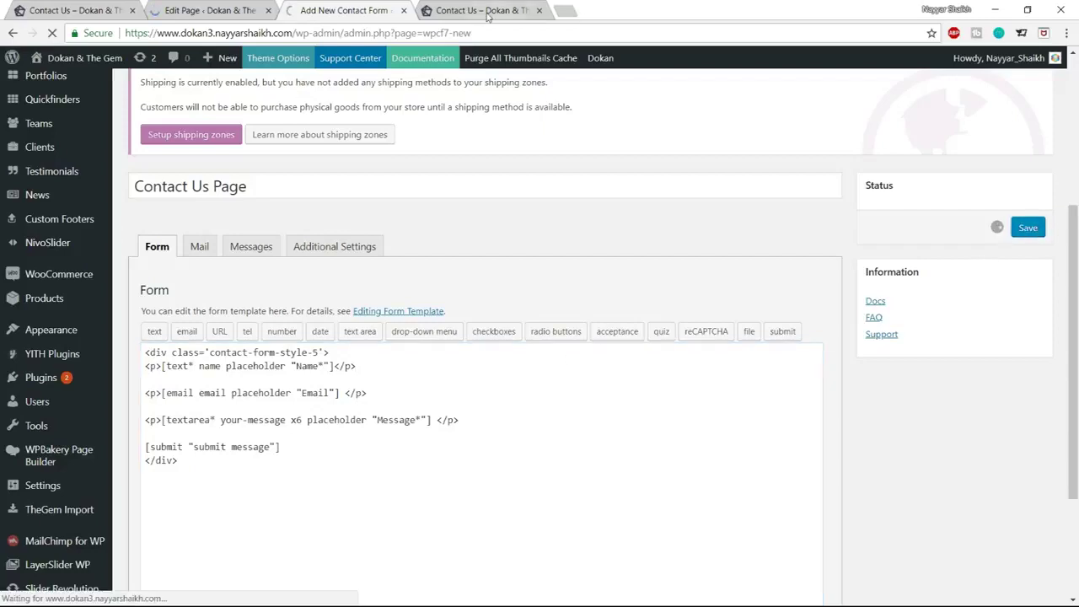
Set the page's Contact Form 7 element to use the Contact Us Page form
left_click(191, 8)
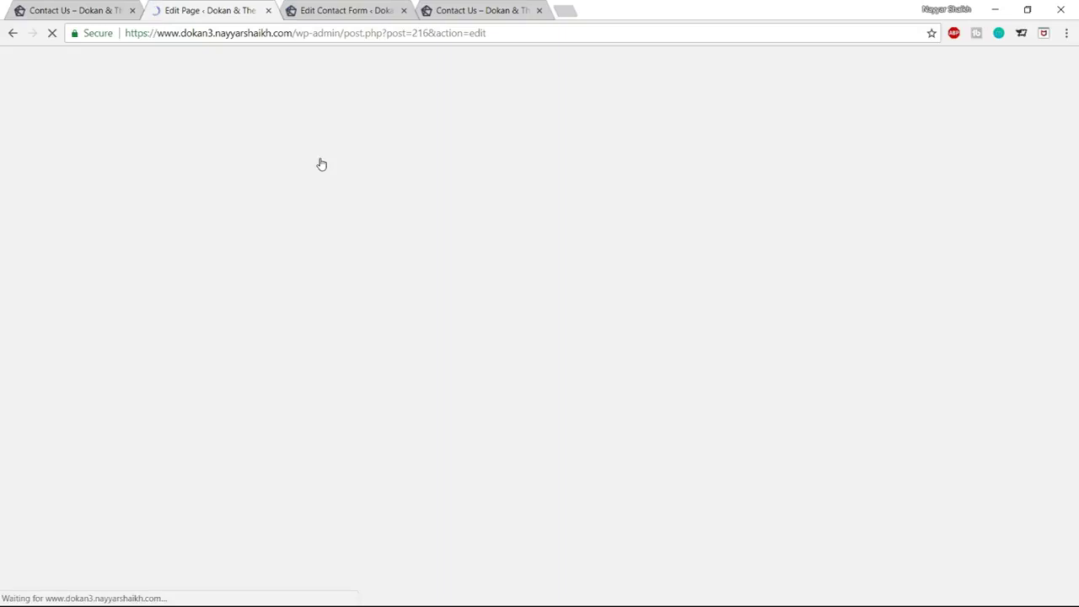
scroll(465, 301, "down", 5)
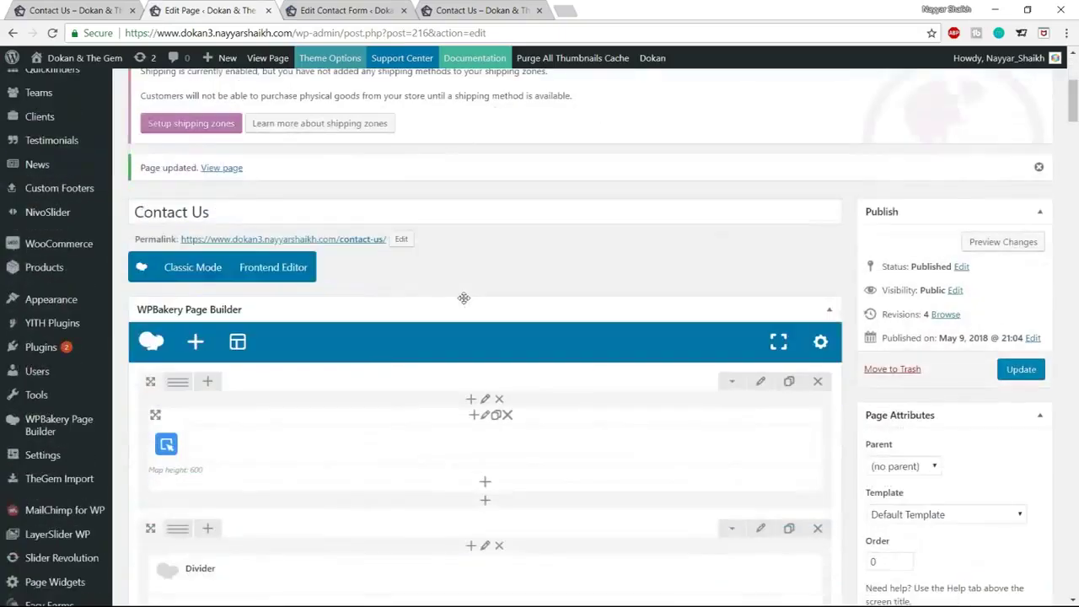
scroll(464, 301, "down", 5)
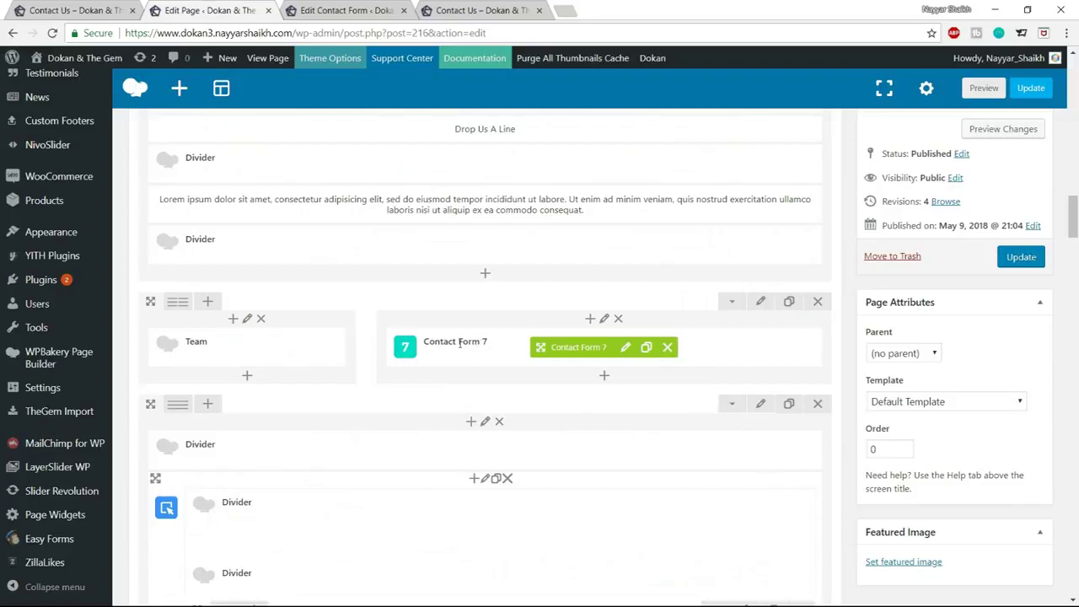
left_click(625, 349)
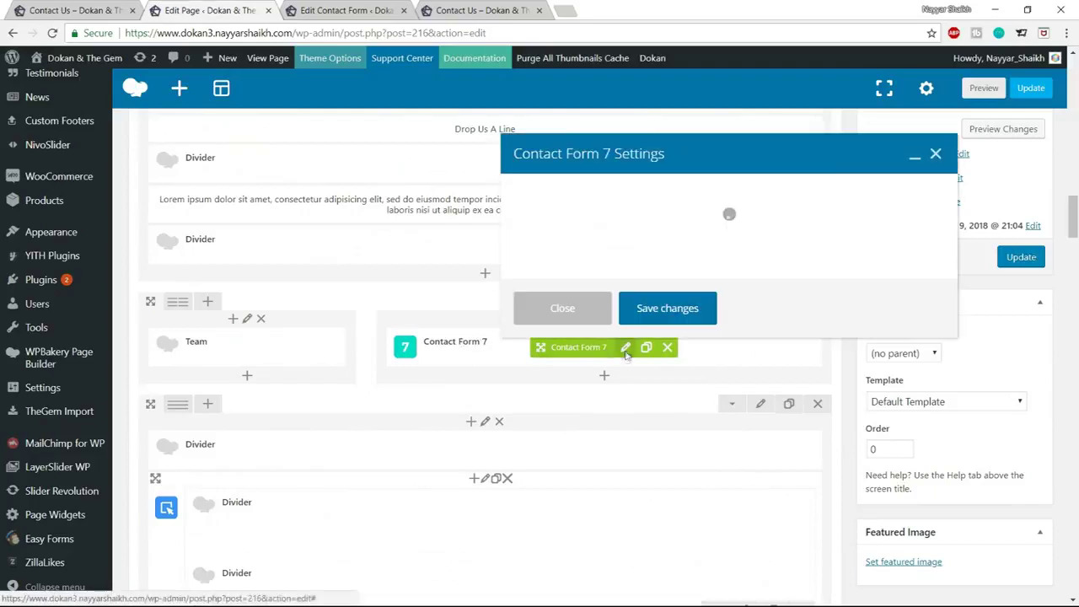
left_click(610, 221)
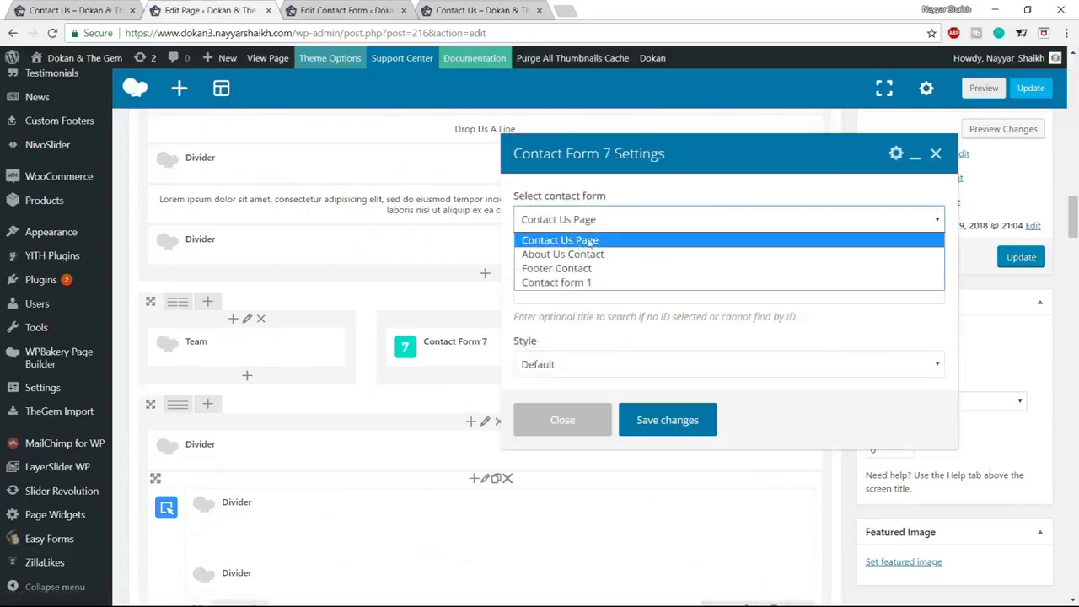
left_click(590, 242)
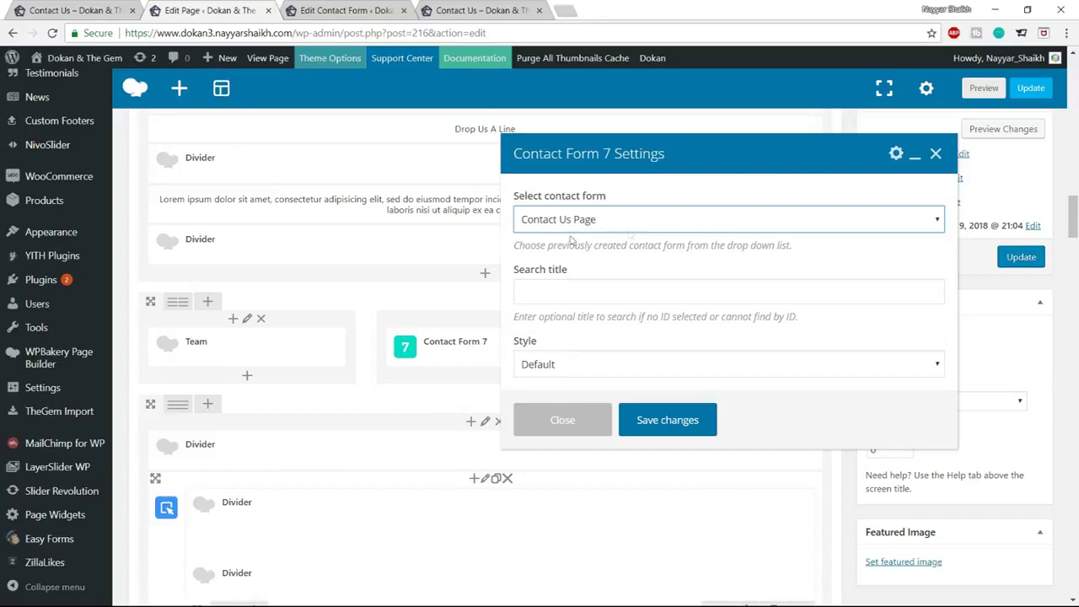
left_click(684, 428)
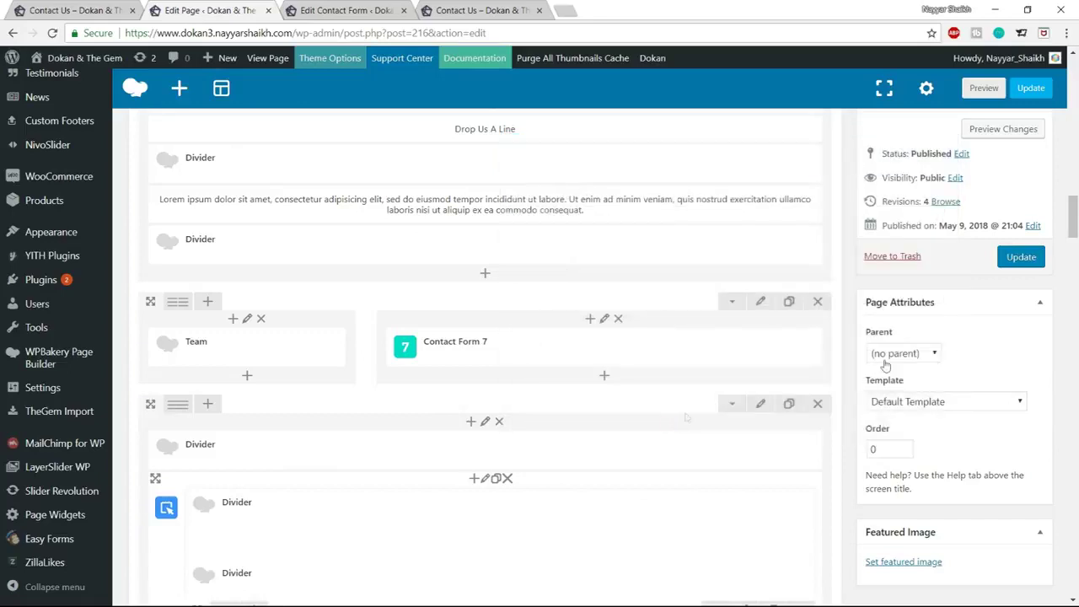
Update the Contact Us page and reload its live view
left_click(1036, 261)
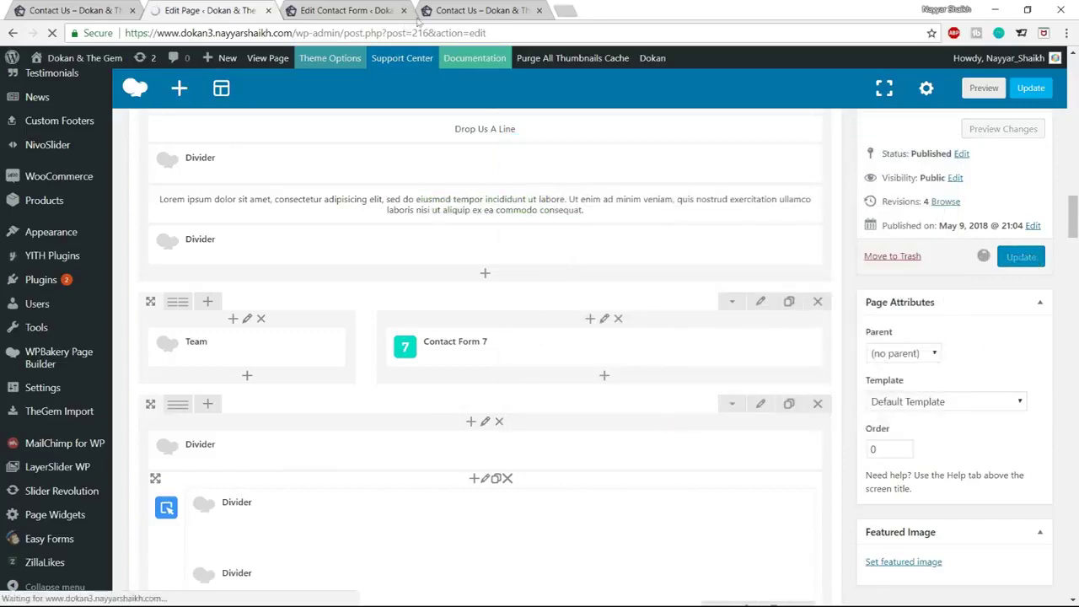
left_click(486, 10)
left_click(53, 34)
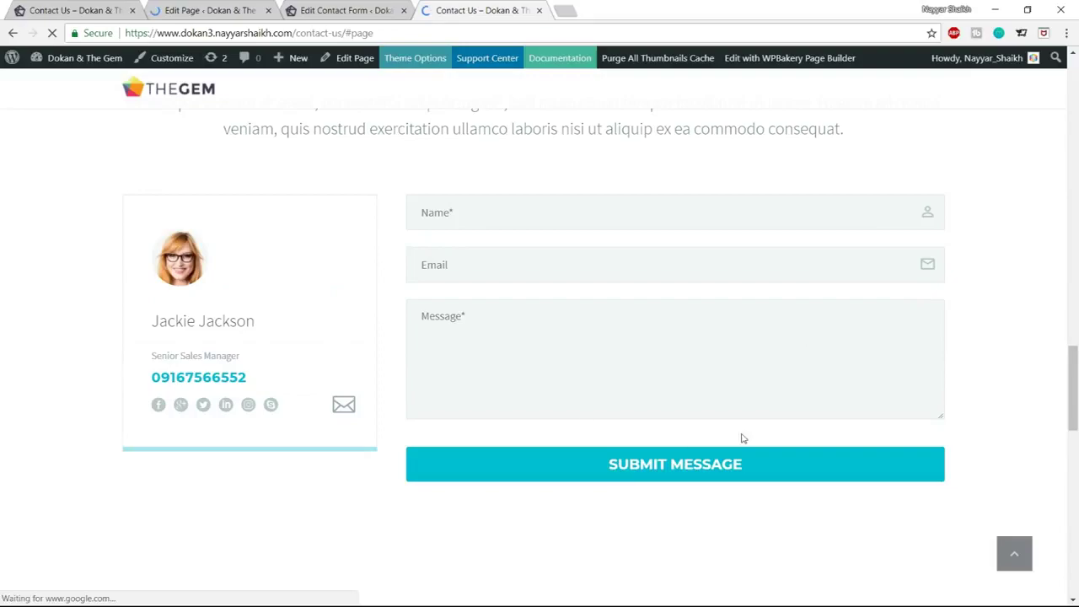
Compare the dokan2 and dokan3 live Contact Us pages, then return to the page editor
key("ctrl+1")
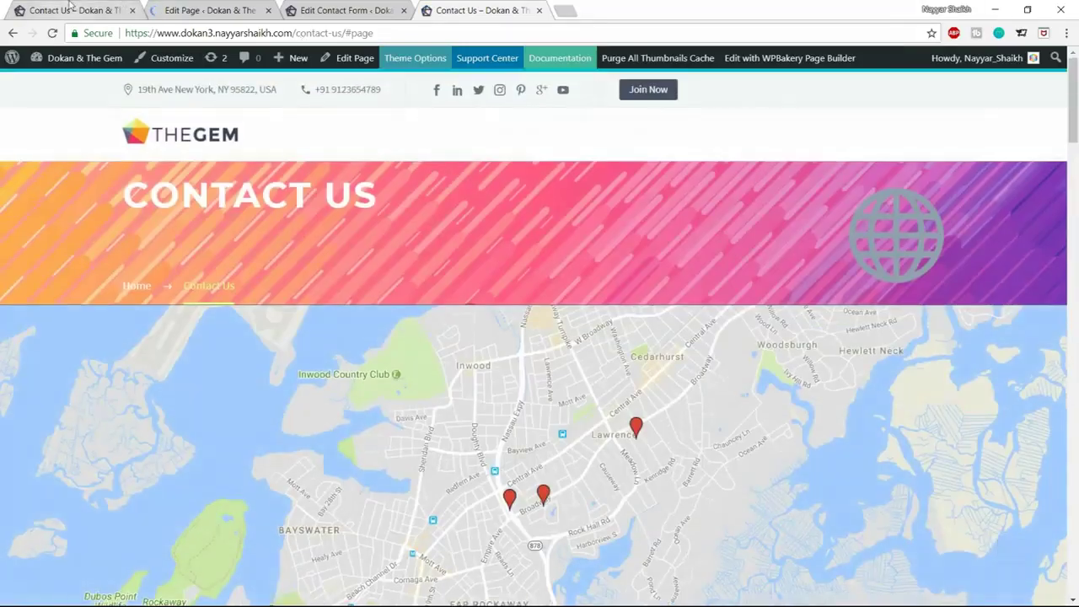
scroll(399, 338, "down", 15)
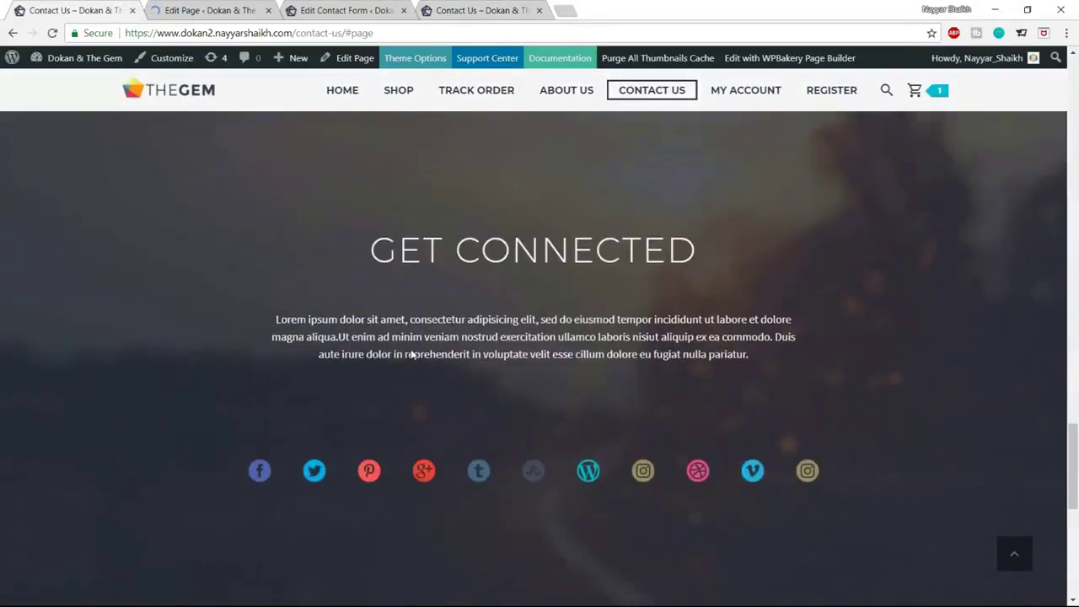
key("ctrl+4")
left_click_drag(1073, 97, 1062, 464)
scroll(578, 399, "up", 5)
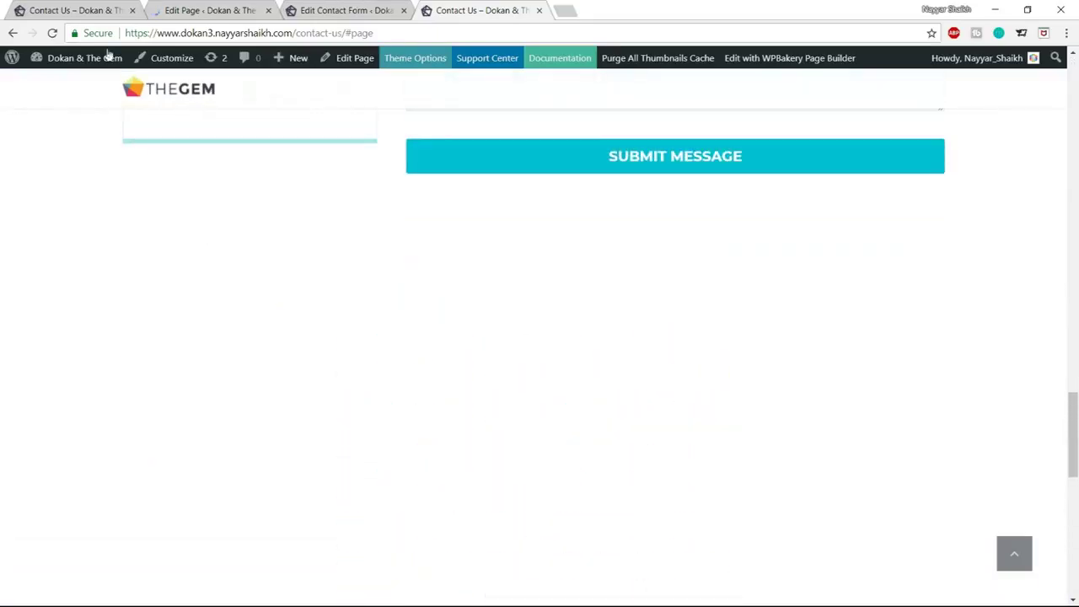
key("ctrl+1")
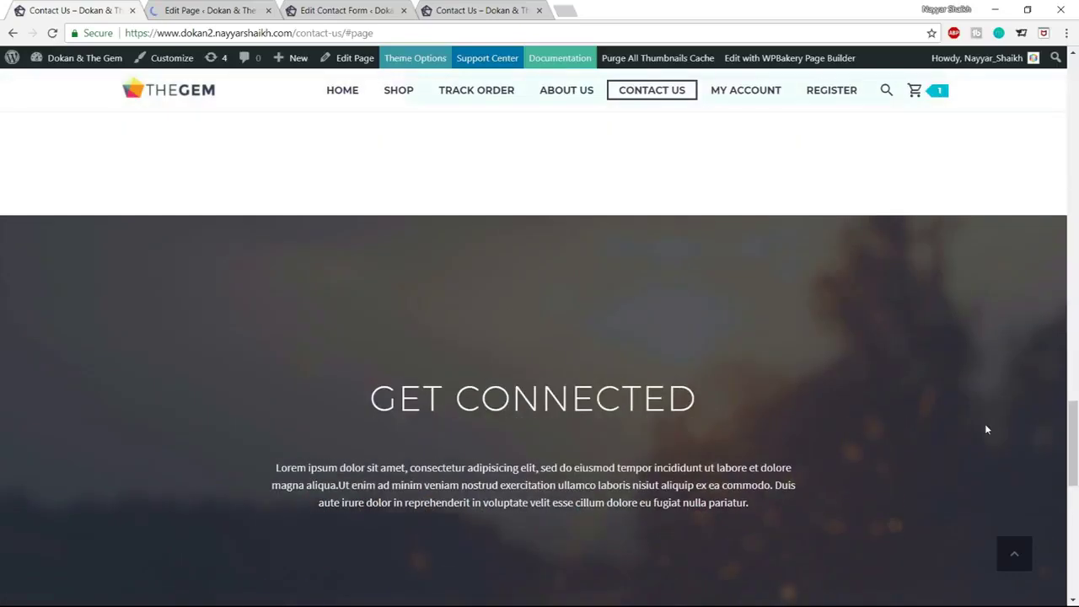
scroll(984, 423, "down", 3)
key("ctrl+4")
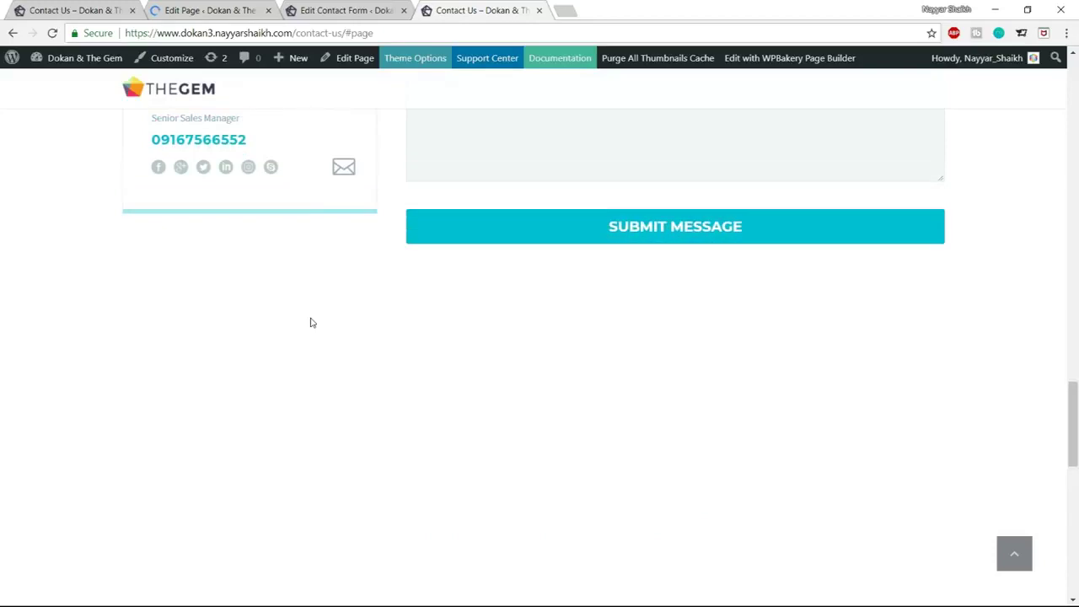
left_click(208, 10)
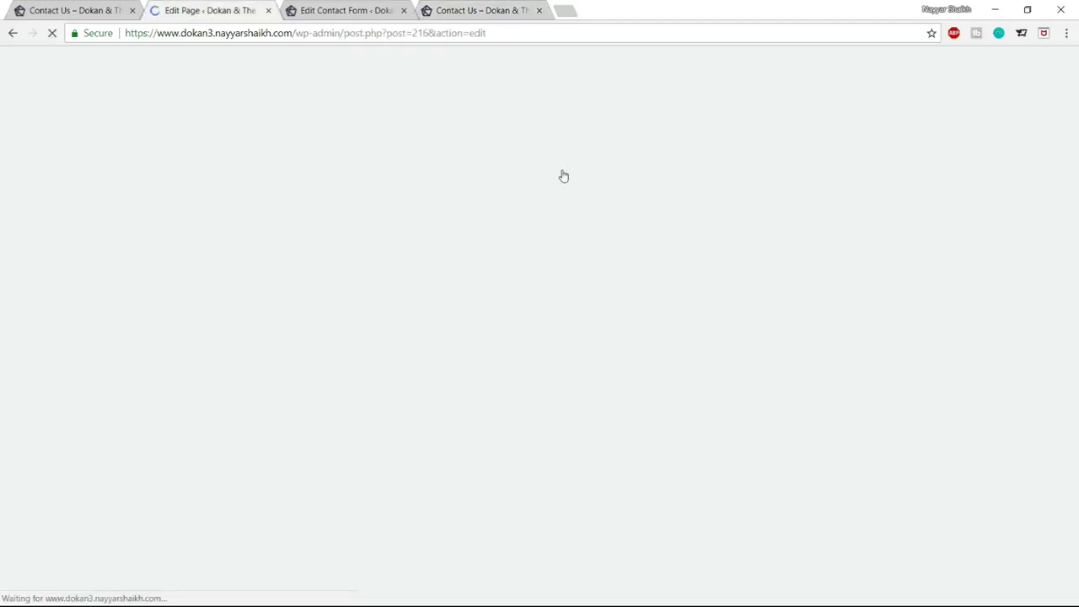
Open the Get Connected row's Design Options and add a background image
scroll(632, 301, "down", 10)
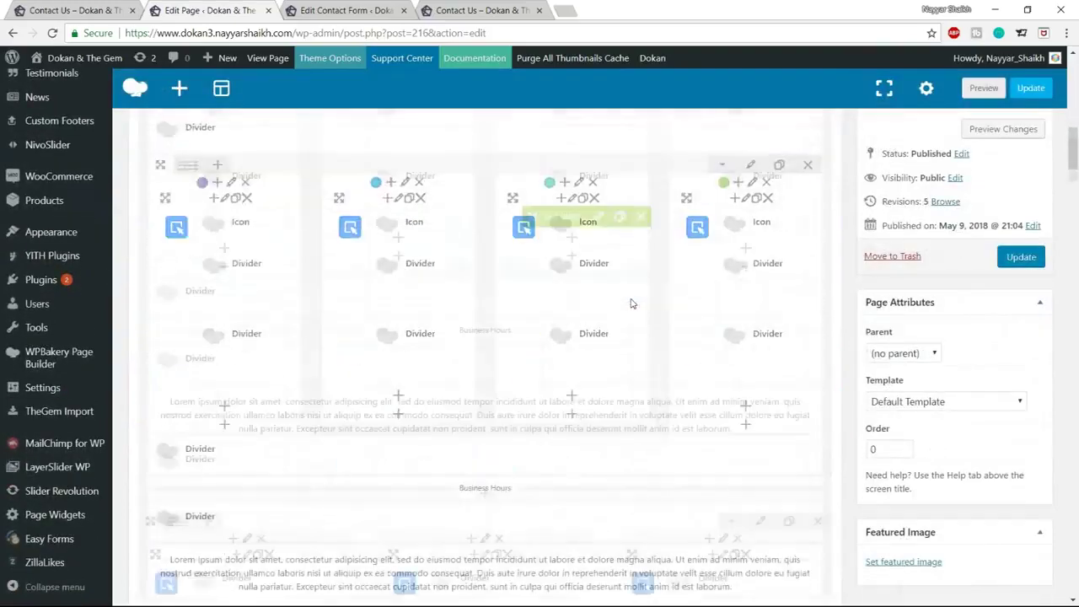
scroll(631, 301, "down", 10)
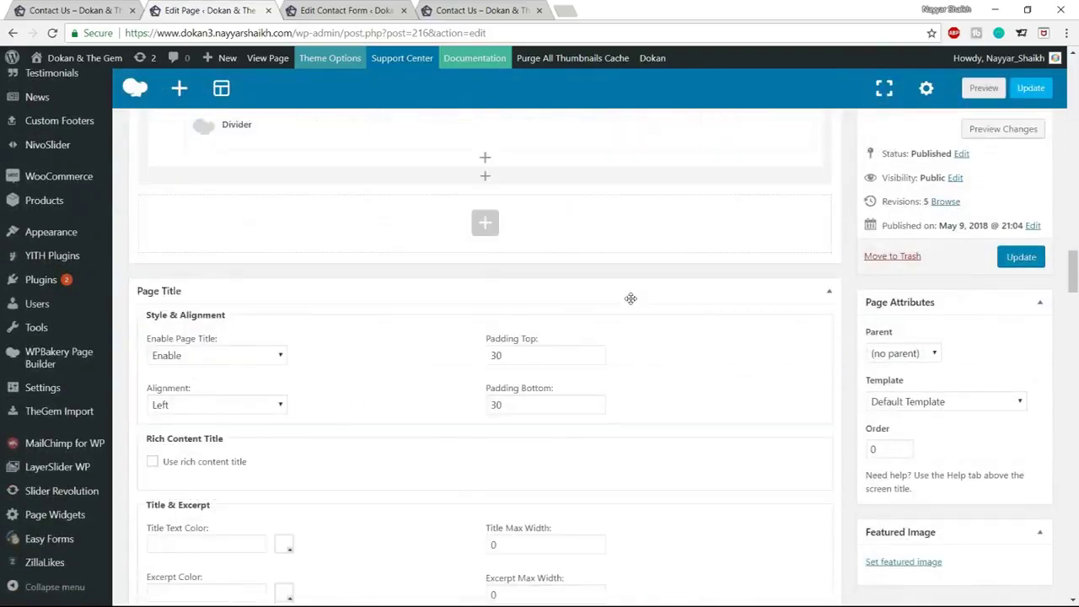
scroll(631, 303, "up", 5)
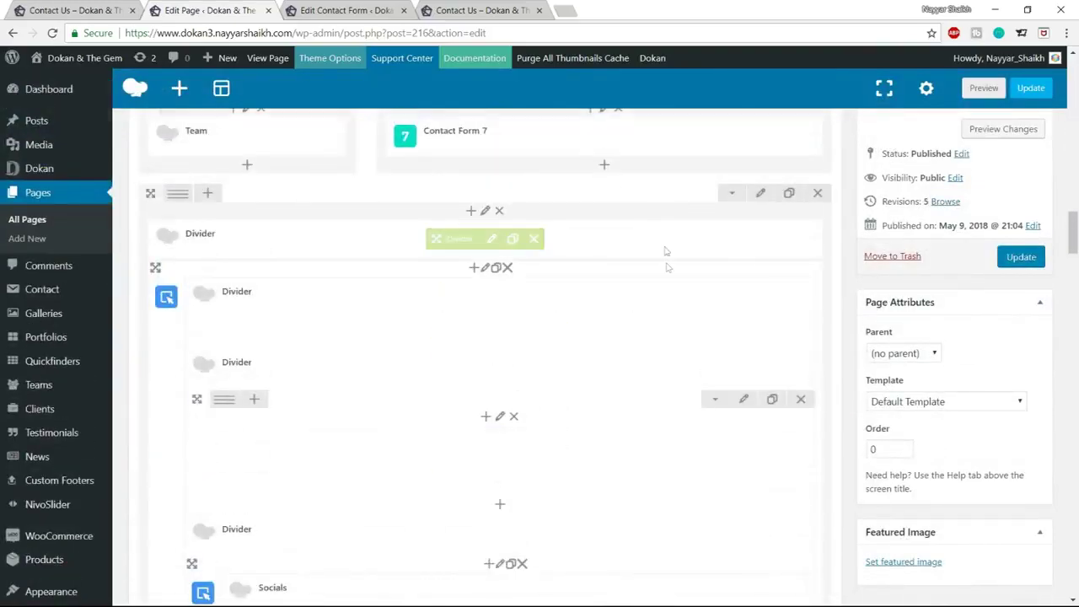
left_click(762, 194)
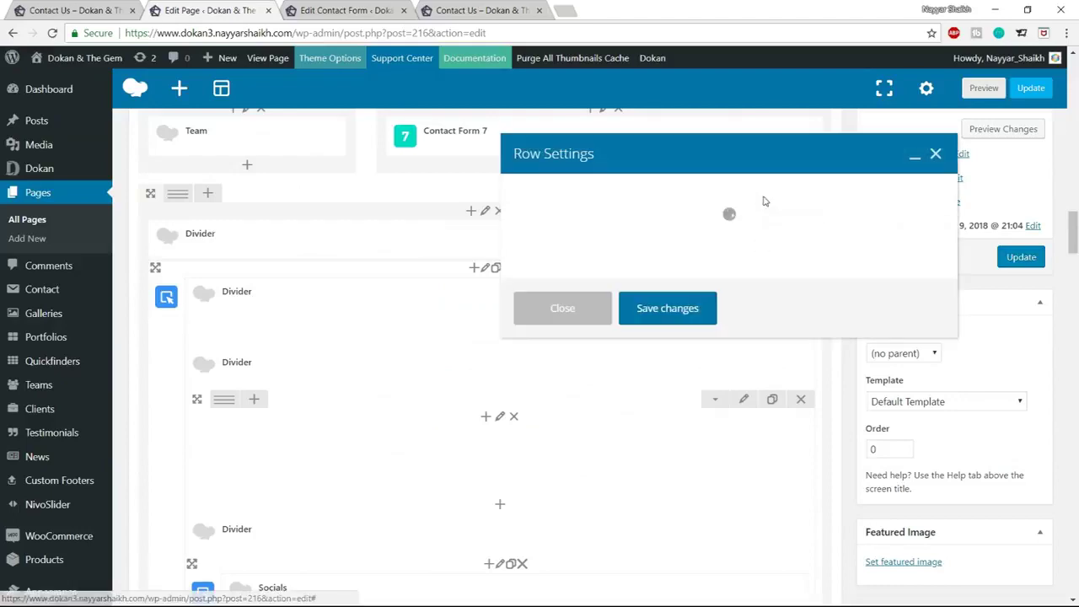
left_click(612, 190)
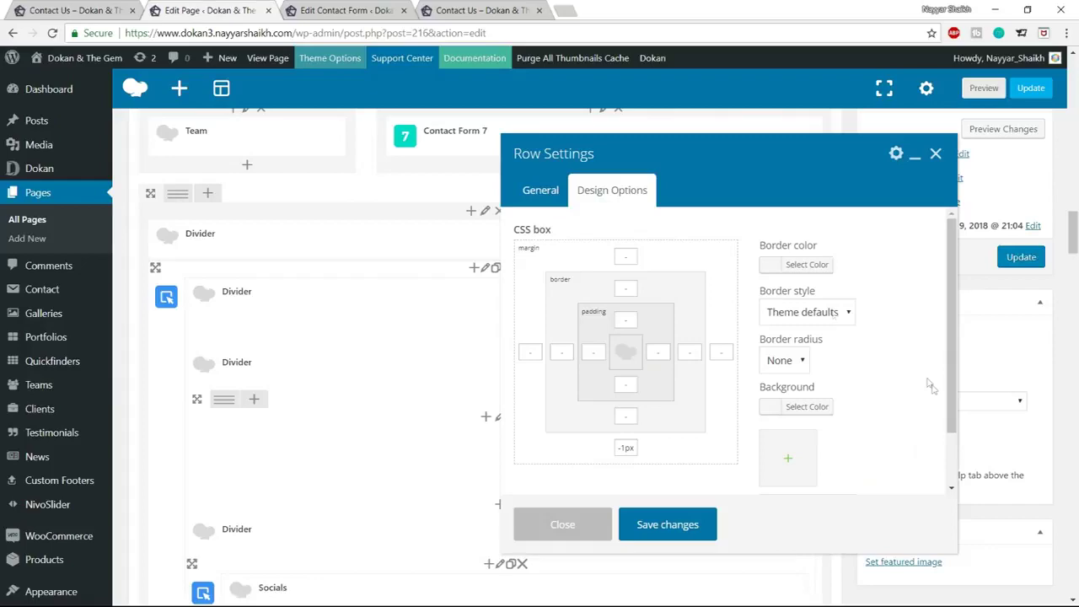
scroll(927, 386, "down", 2)
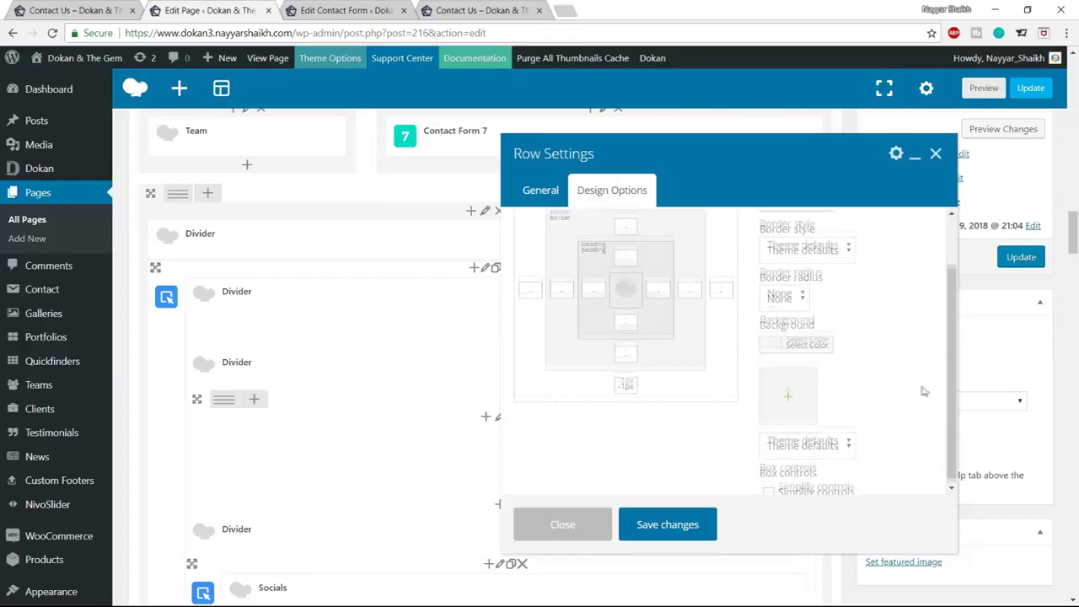
left_click(794, 392)
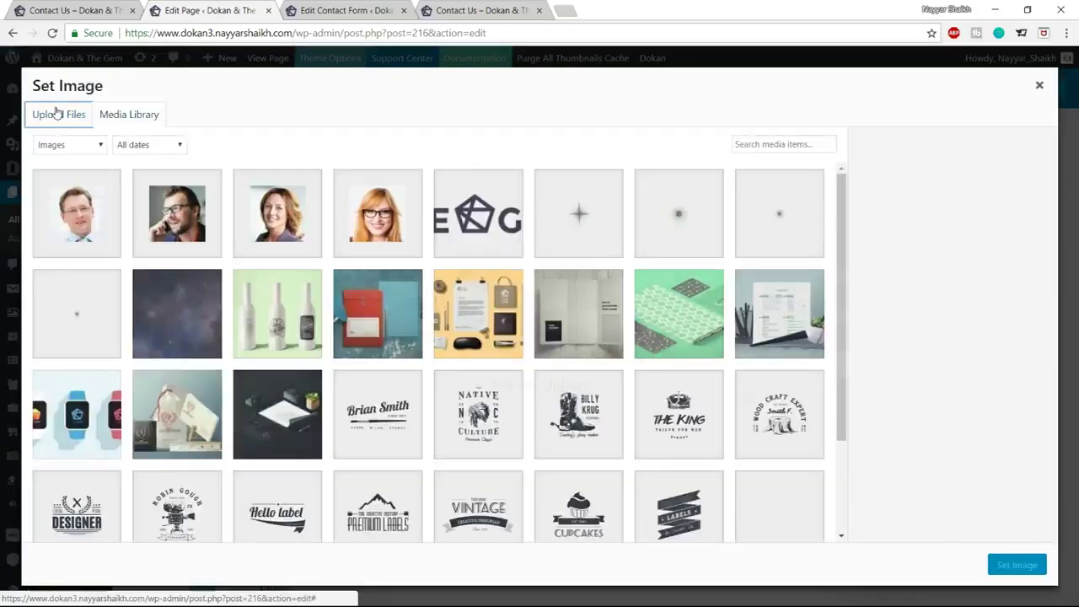
Upload 3-10.jpg from the Contact Us Page folder and set it as the background
left_click(56, 114)
left_click(531, 327)
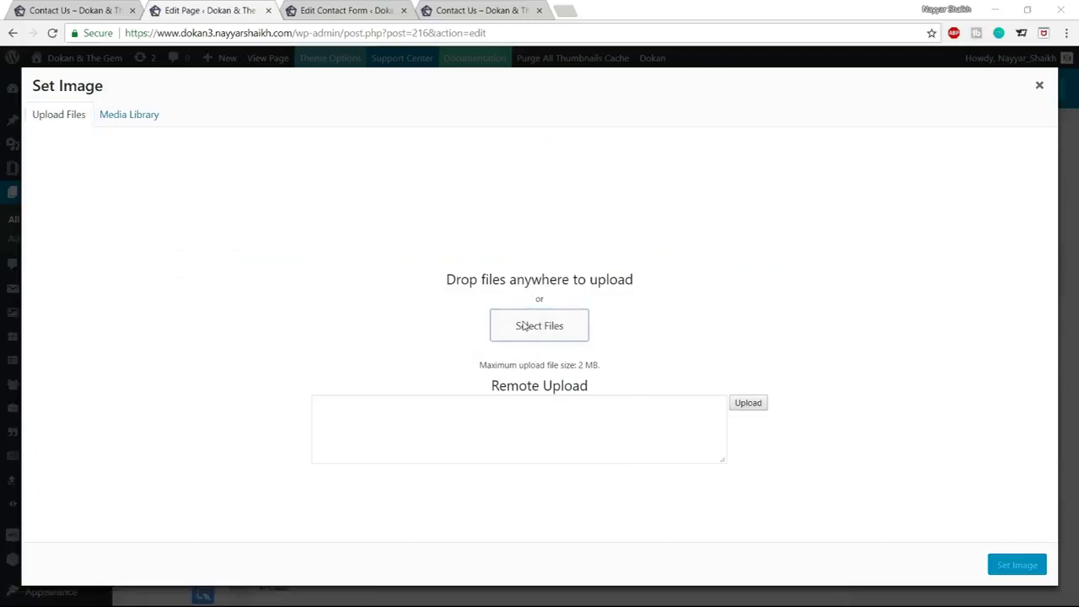
left_click(333, 133)
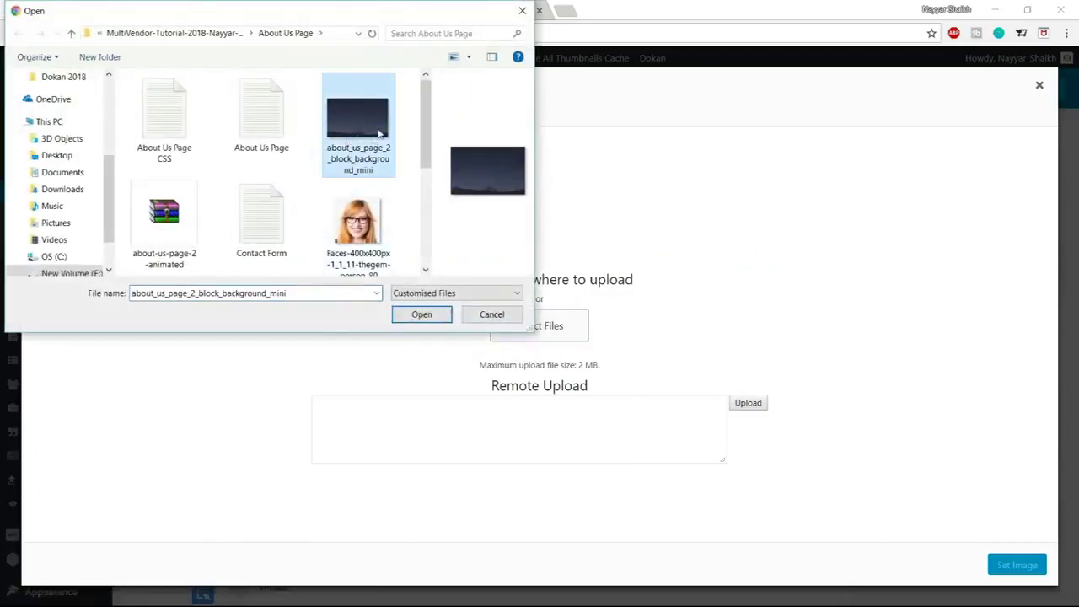
scroll(363, 219, "down", 3)
scroll(368, 242, "up", 3)
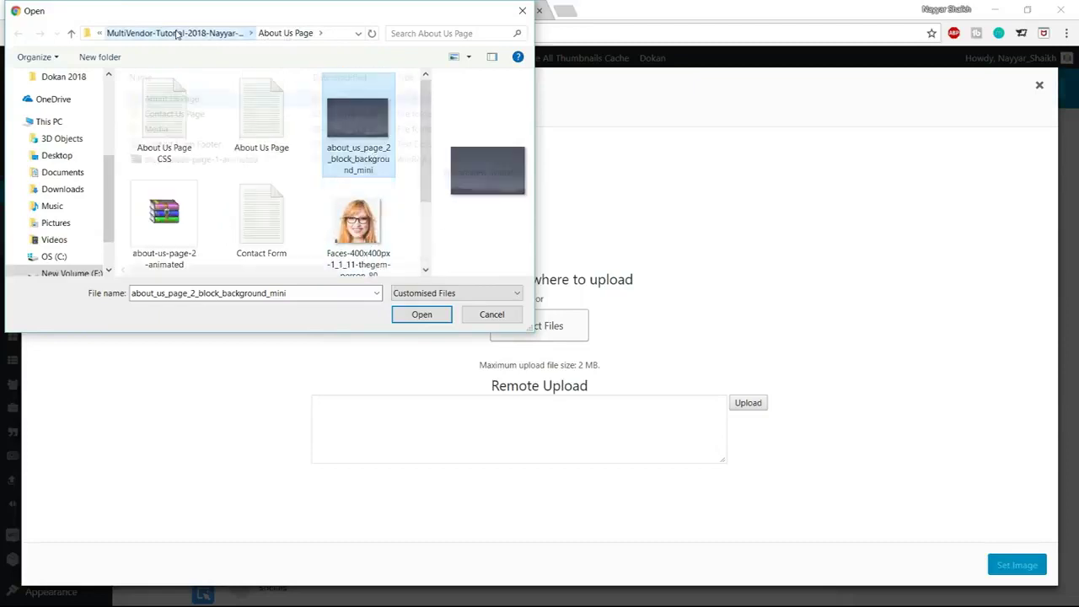
left_click(211, 33)
double_click(213, 113)
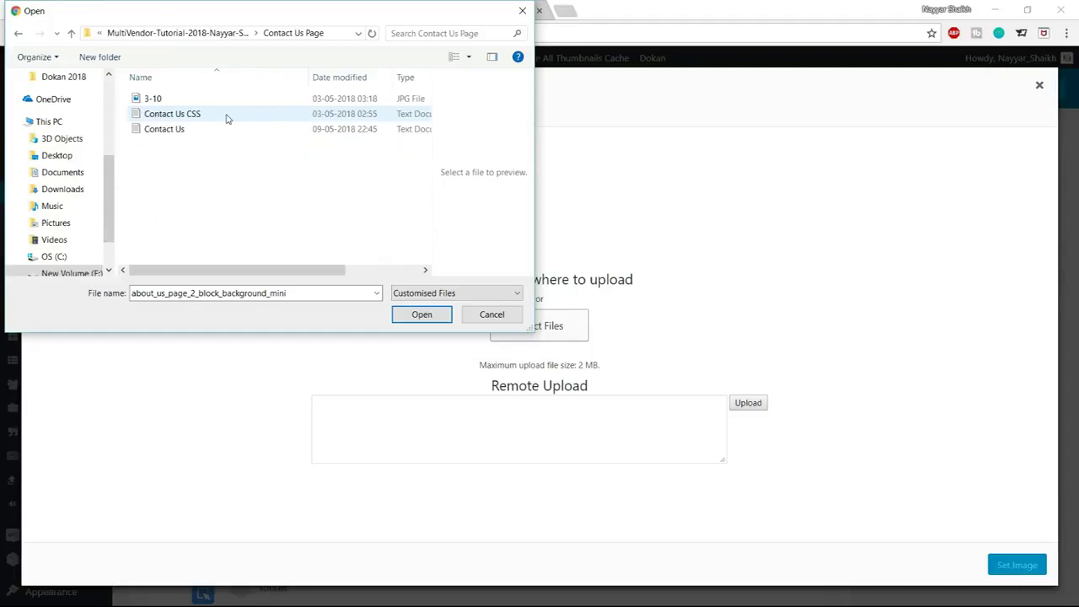
left_click(171, 101)
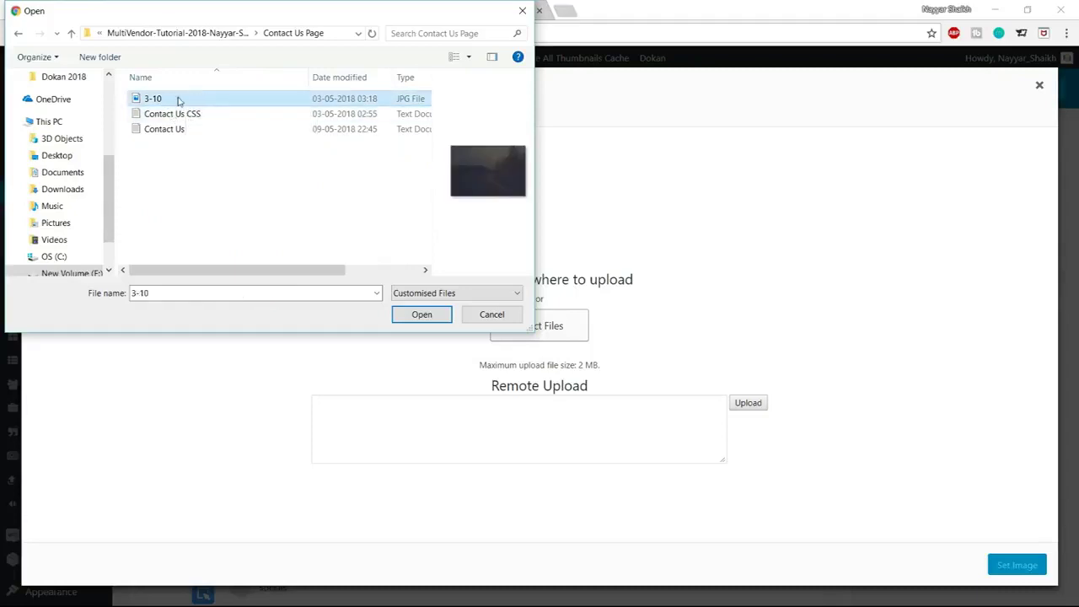
left_click(422, 314)
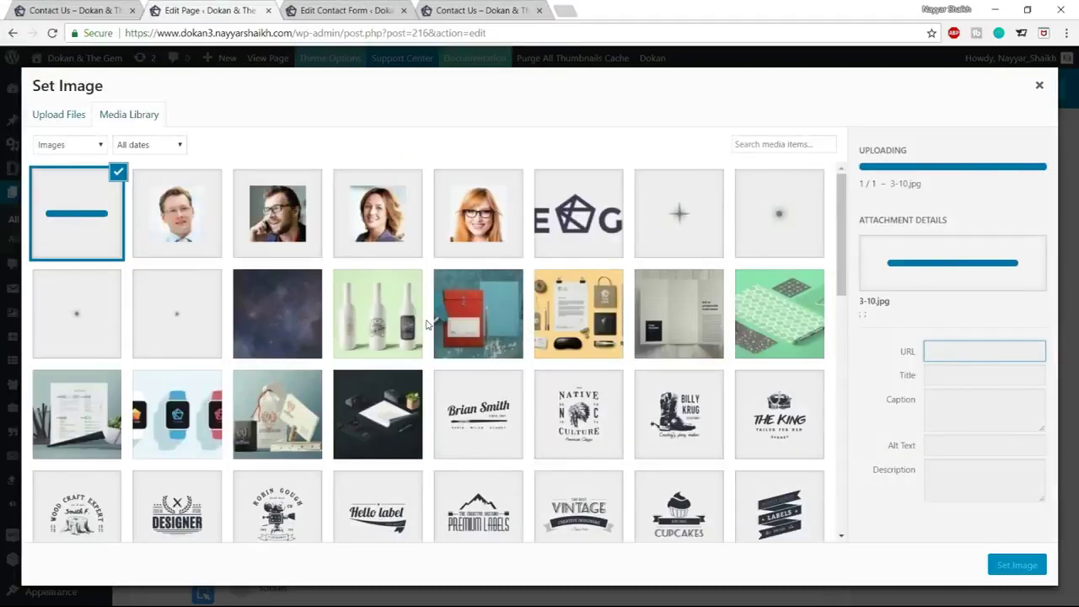
left_click(1014, 567)
Save the row, update the Contact Us page, and reload the live page
left_click(684, 524)
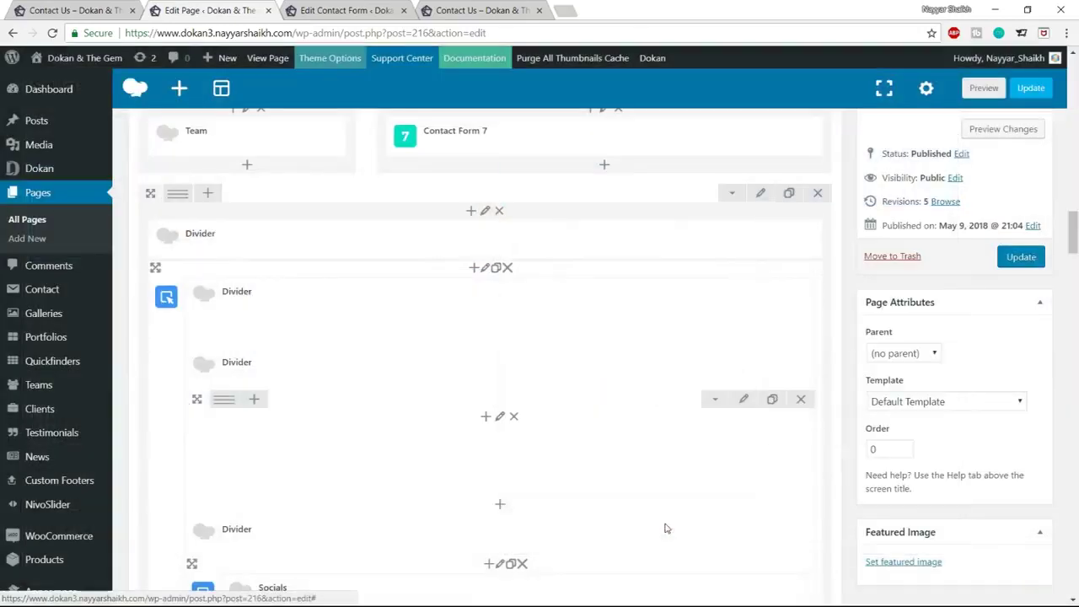
left_click(1030, 88)
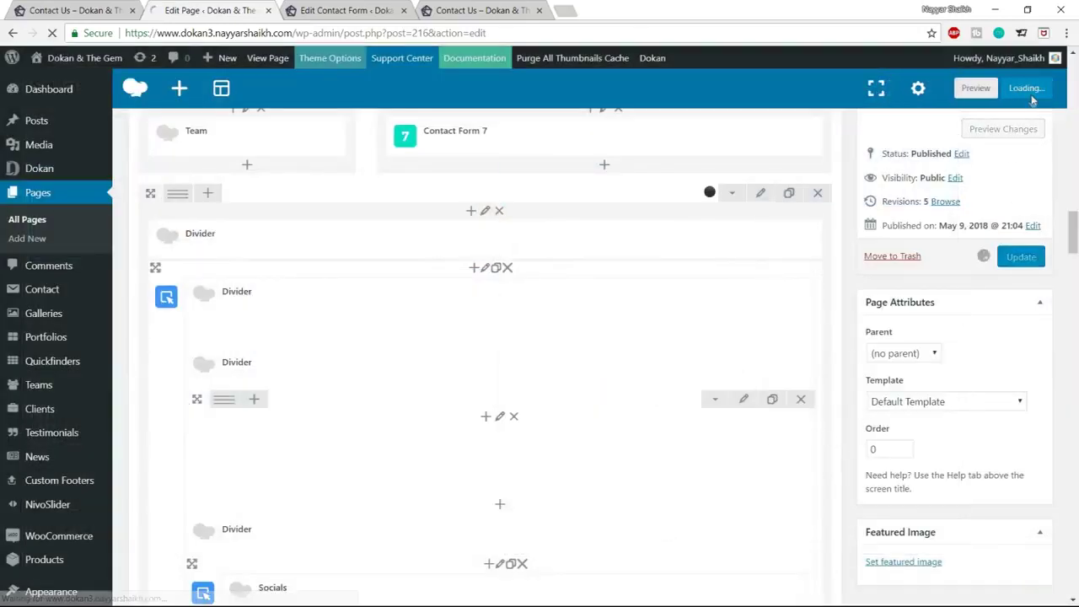
left_click(501, 10)
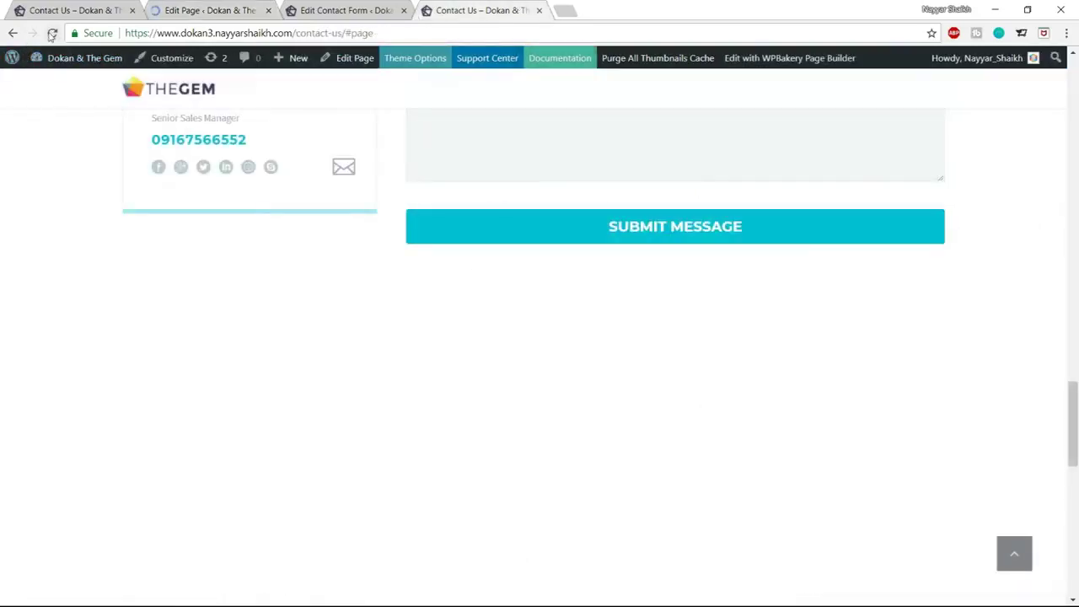
left_click(53, 33)
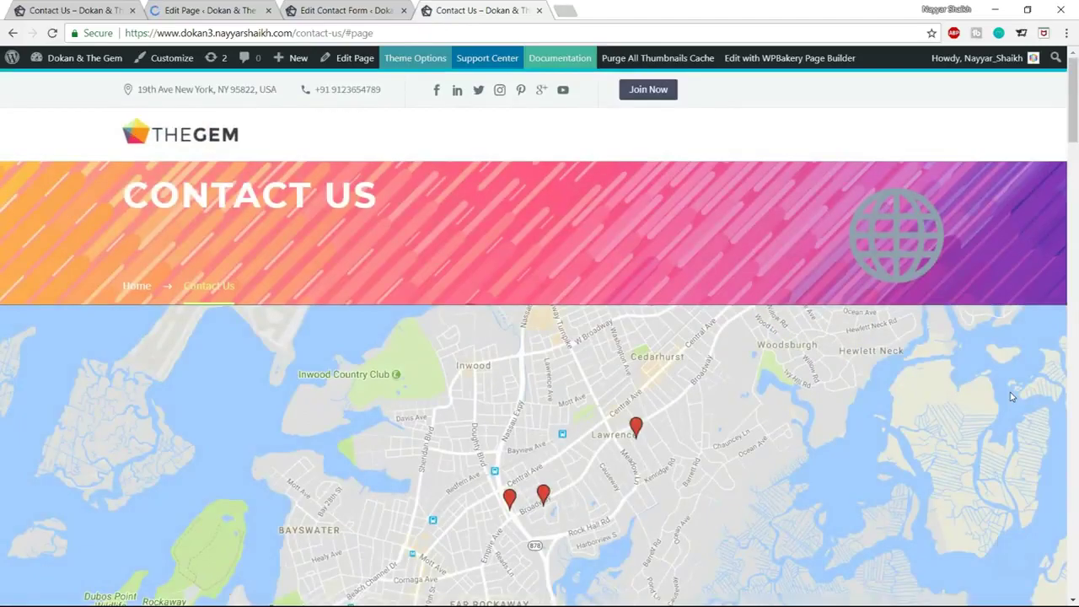
Inspect the Get Connected background on the live page, then close the Edit Contact Form tab
scroll(1012, 396, "down", 5)
scroll(1012, 396, "down", 10)
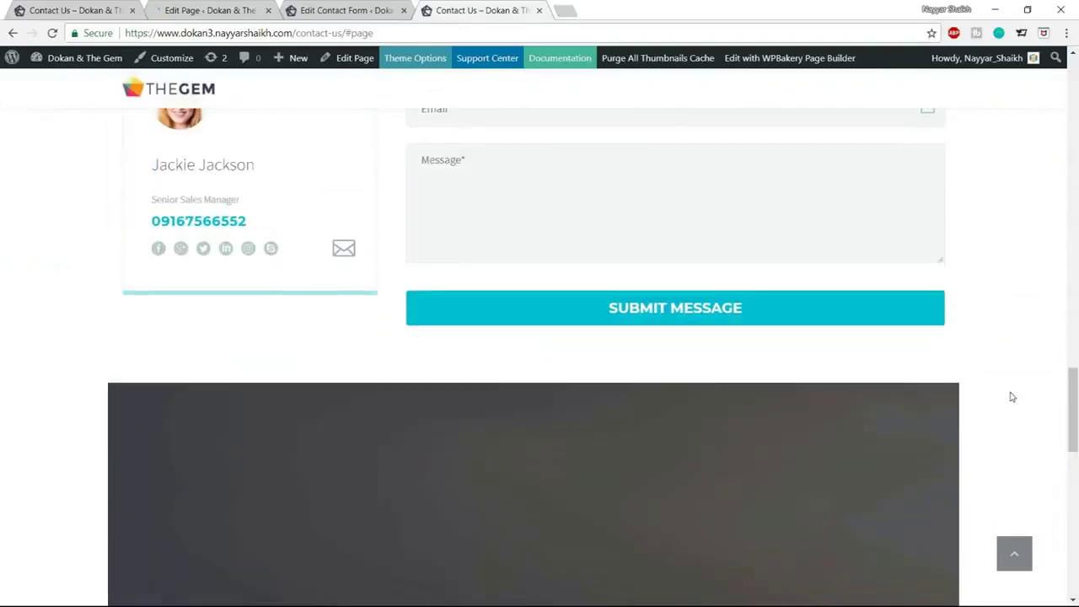
scroll(970, 418, "up", 5)
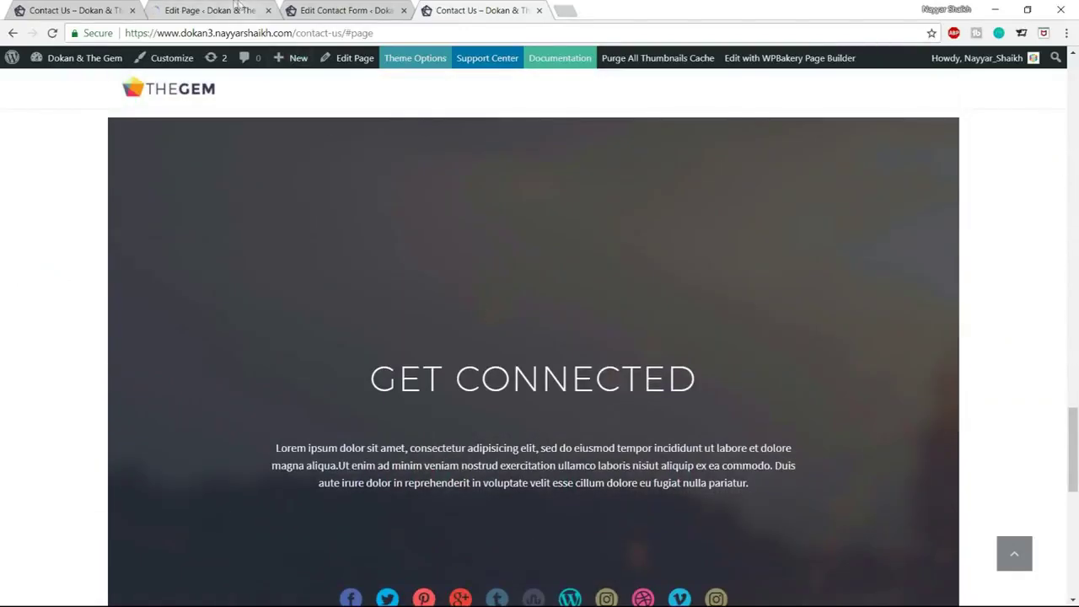
left_click(341, 9)
scroll(367, 172, "down", 3)
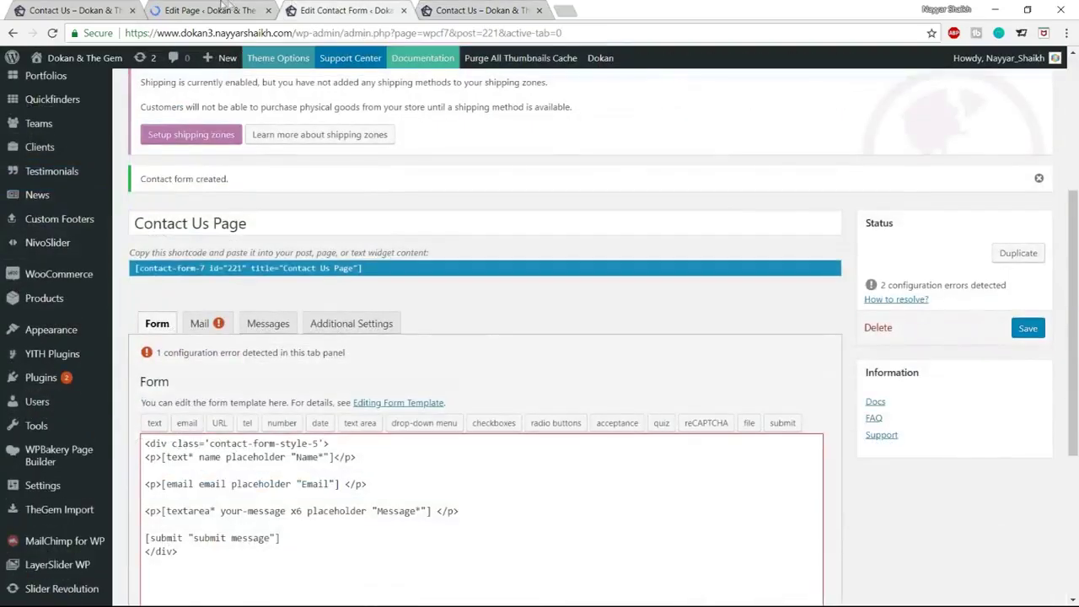
left_click(403, 10)
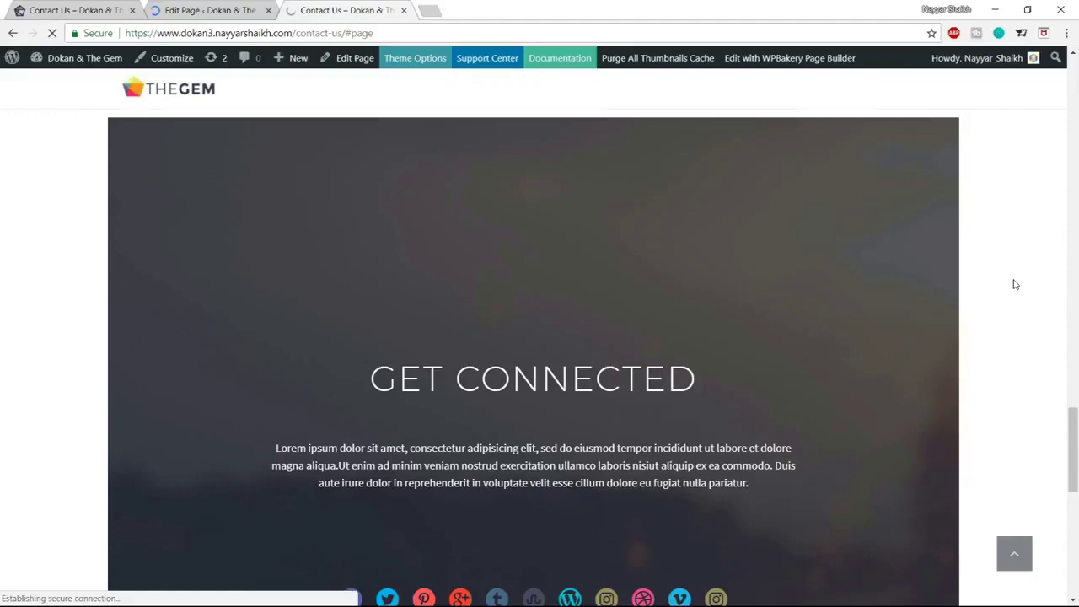
Remove the background image from the Get Connected row and save the row
scroll(1015, 284, "down", 5)
key("ctrl+shift+Tab")
scroll(556, 245, "down", 10)
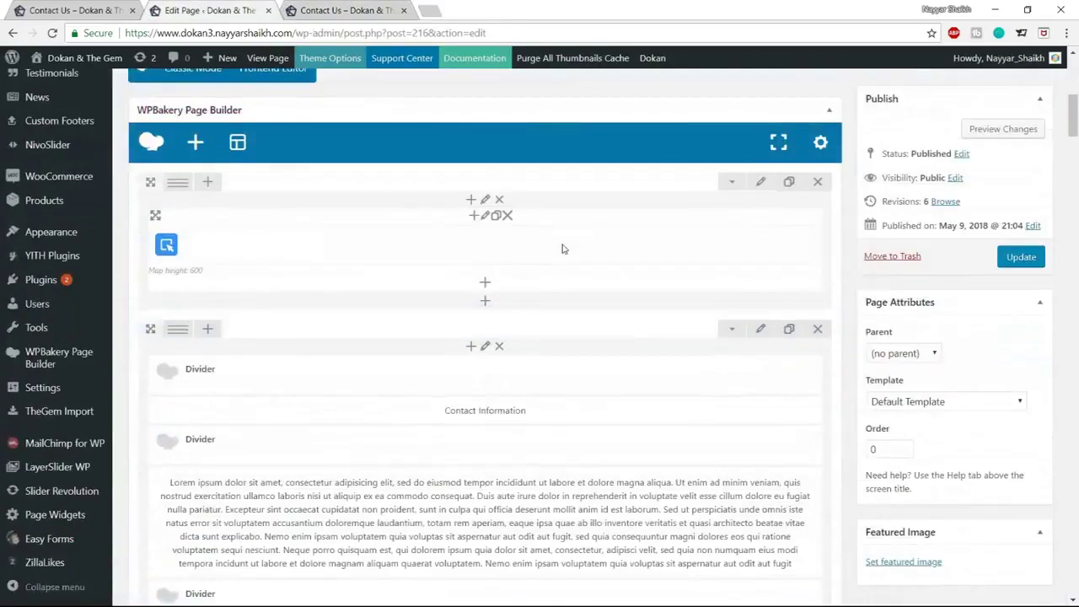
scroll(563, 245, "down", 10)
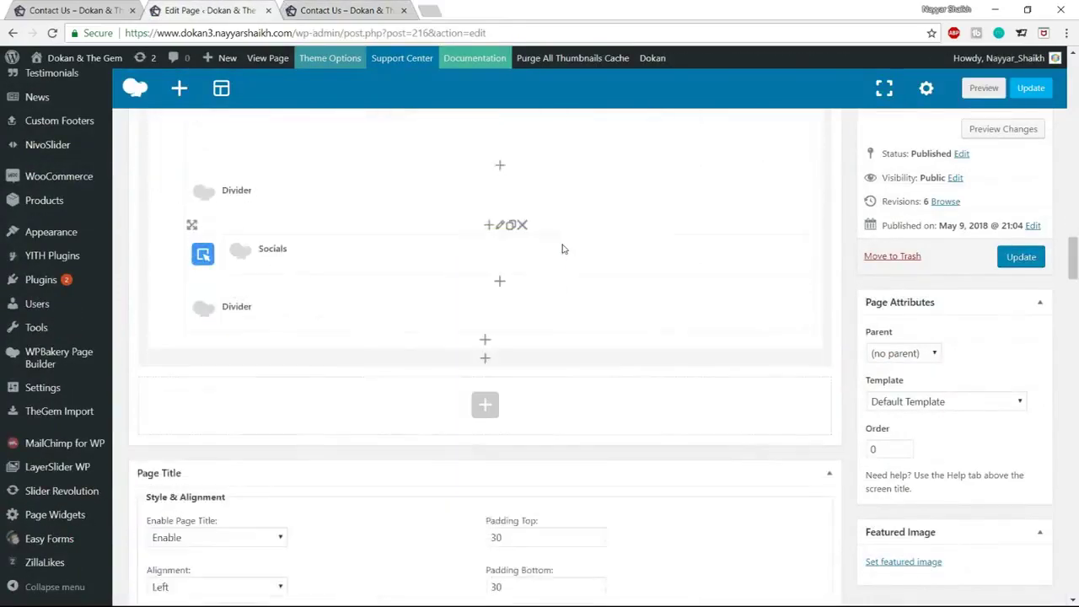
scroll(540, 236, "up", 5)
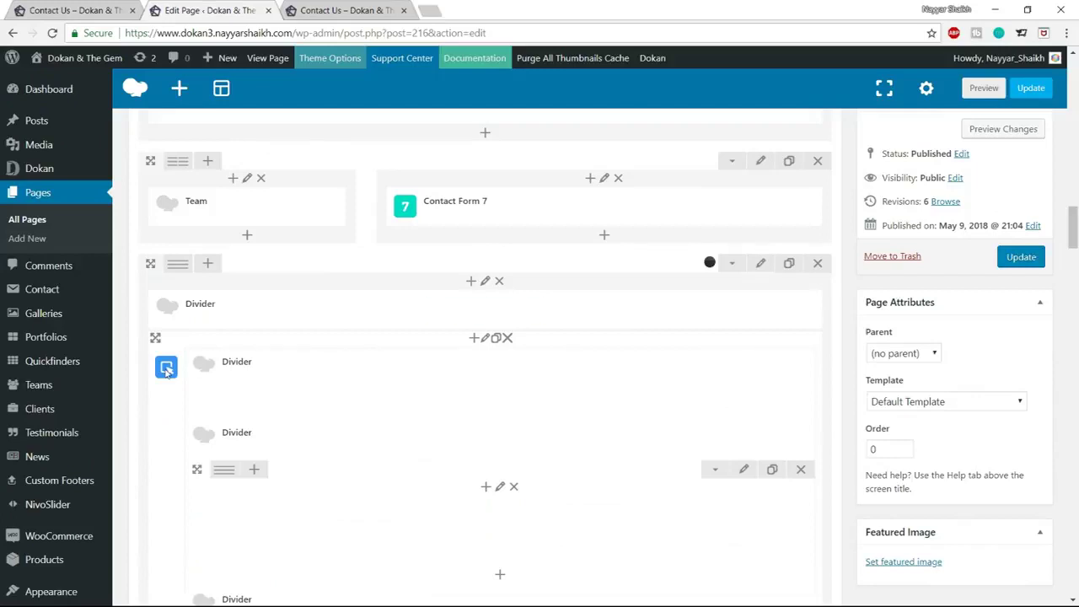
left_click(761, 265)
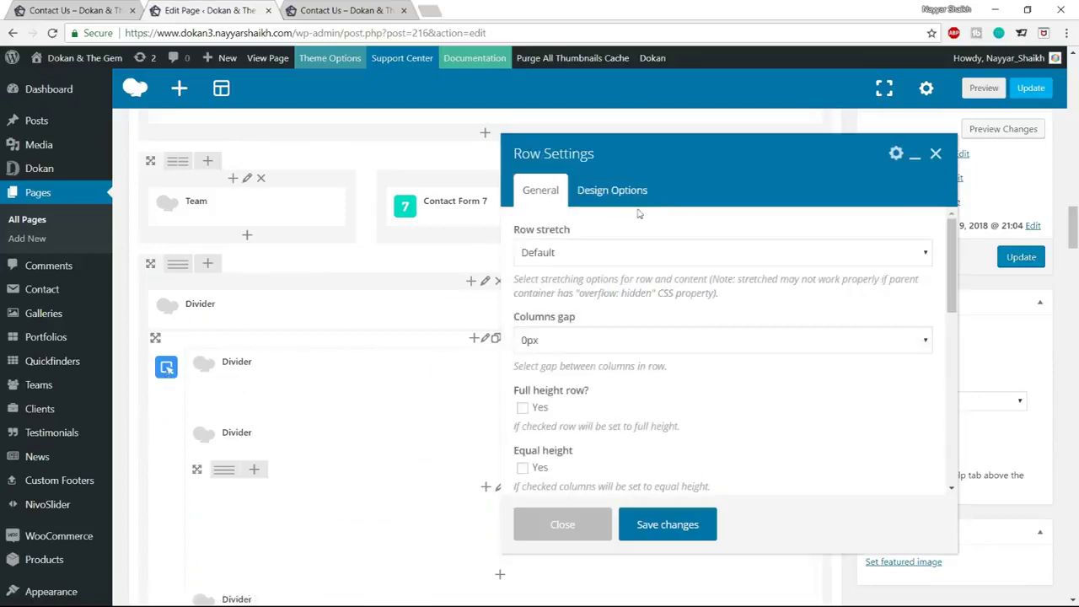
left_click(616, 191)
scroll(809, 405, "down", 1)
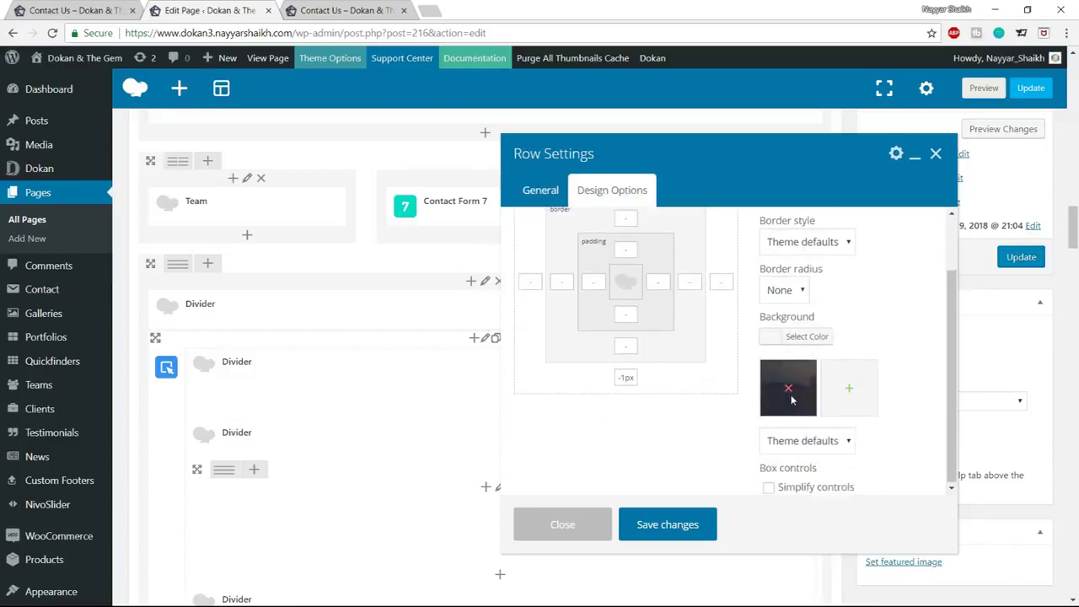
left_click(789, 391)
left_click(682, 529)
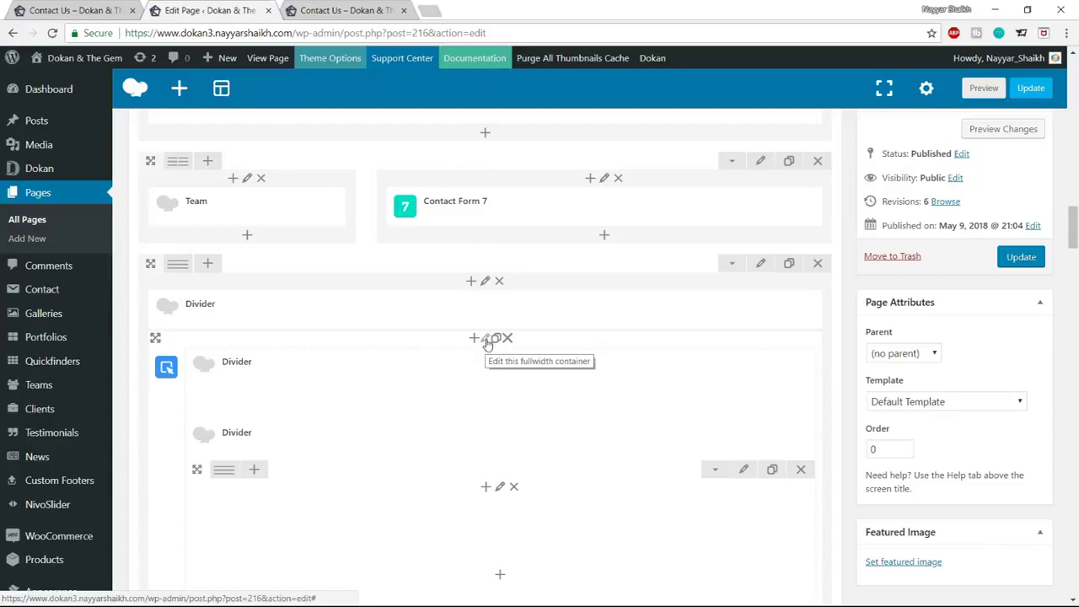
Set the 3-10 image as the full-width container's background and save it
left_click(486, 339)
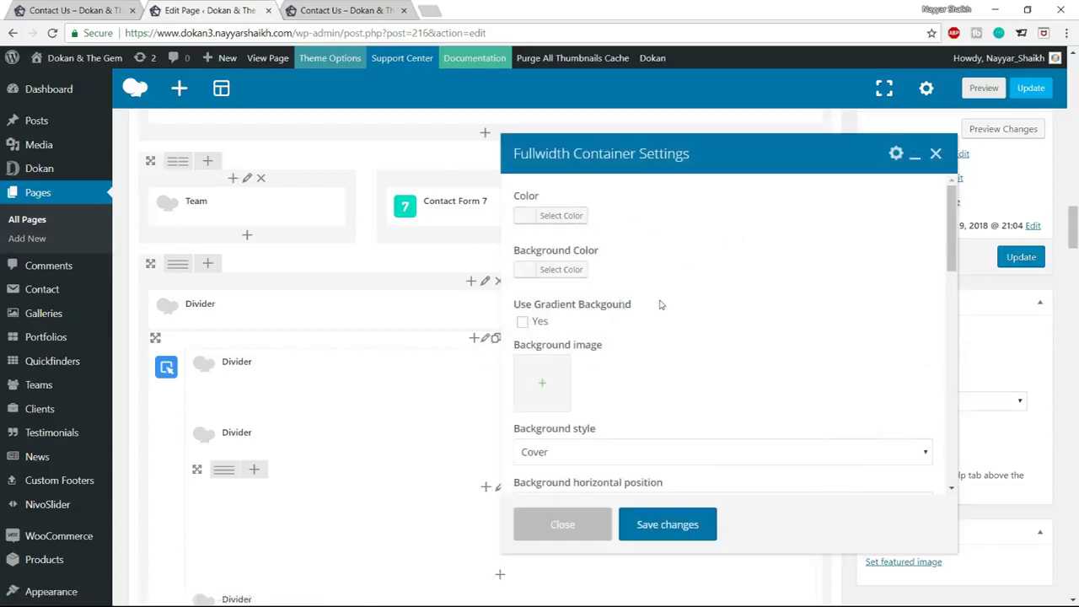
scroll(661, 304, "down", 3)
left_click(544, 246)
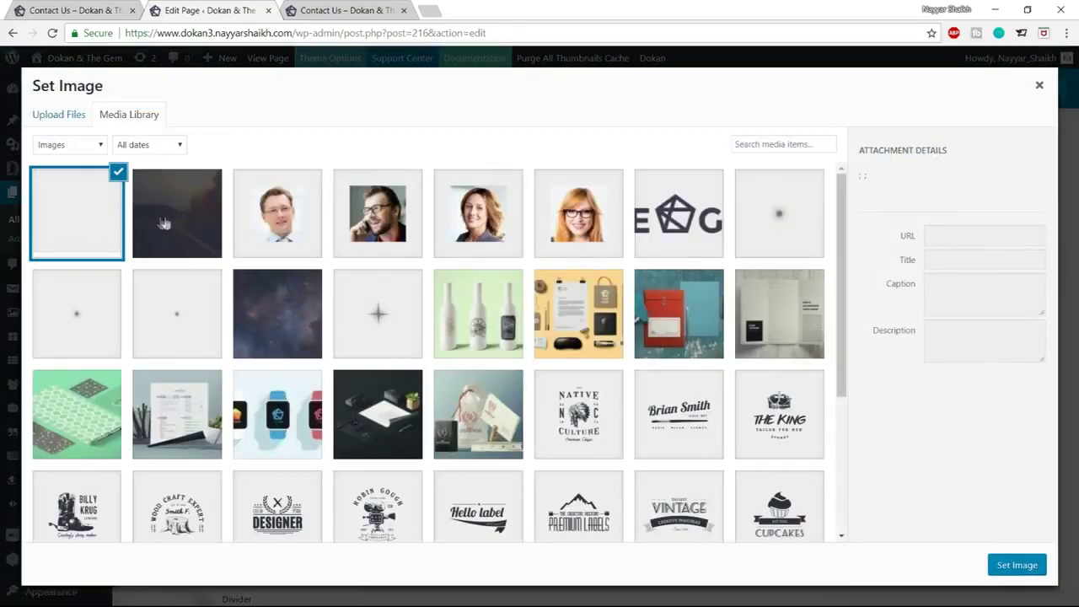
left_click(164, 223)
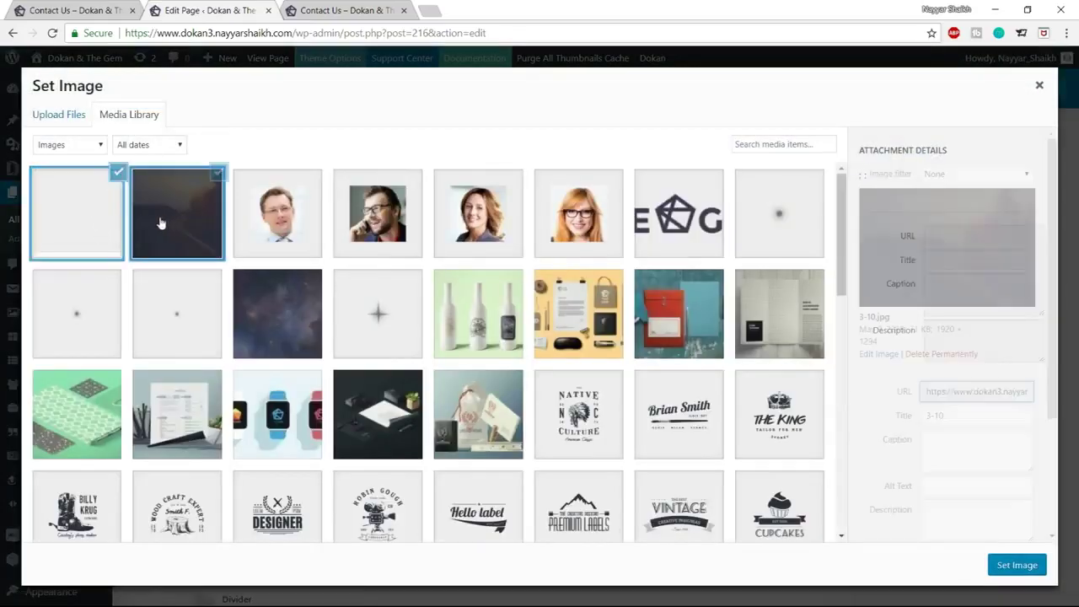
left_click(1030, 565)
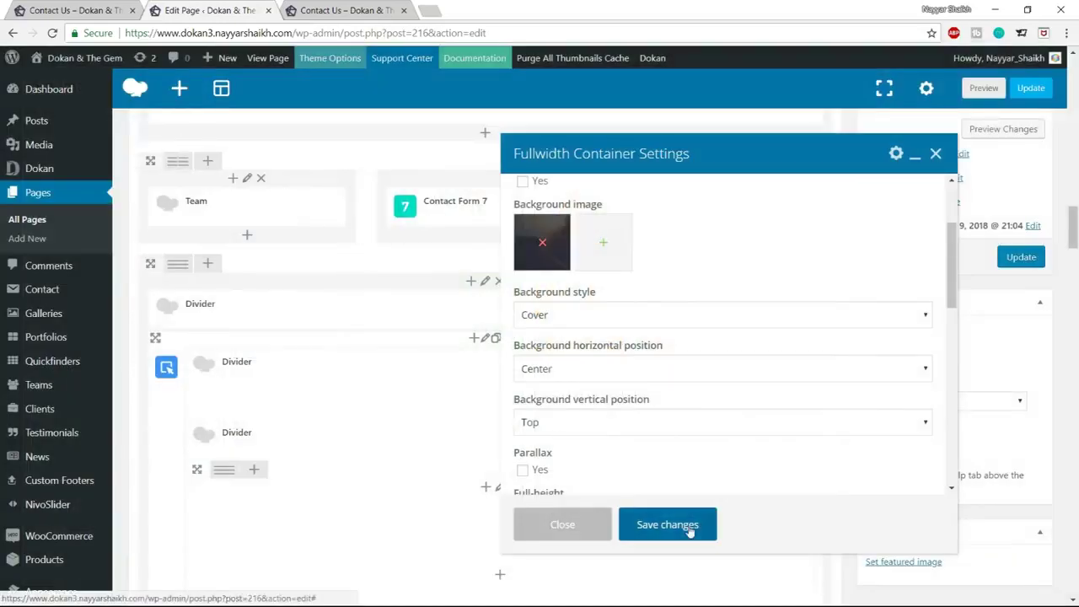
left_click(689, 526)
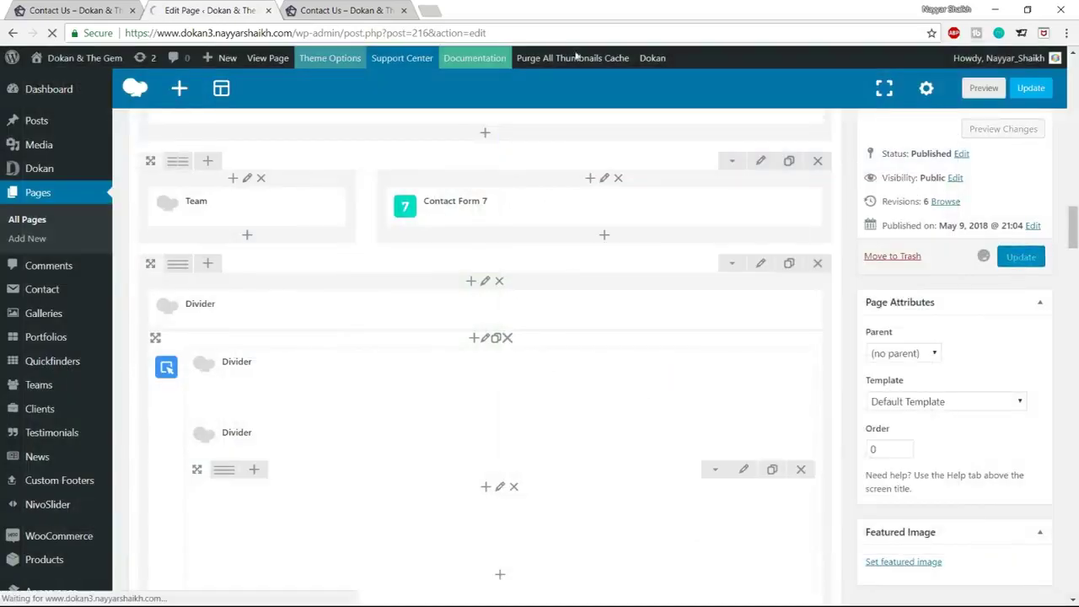
left_click(348, 9)
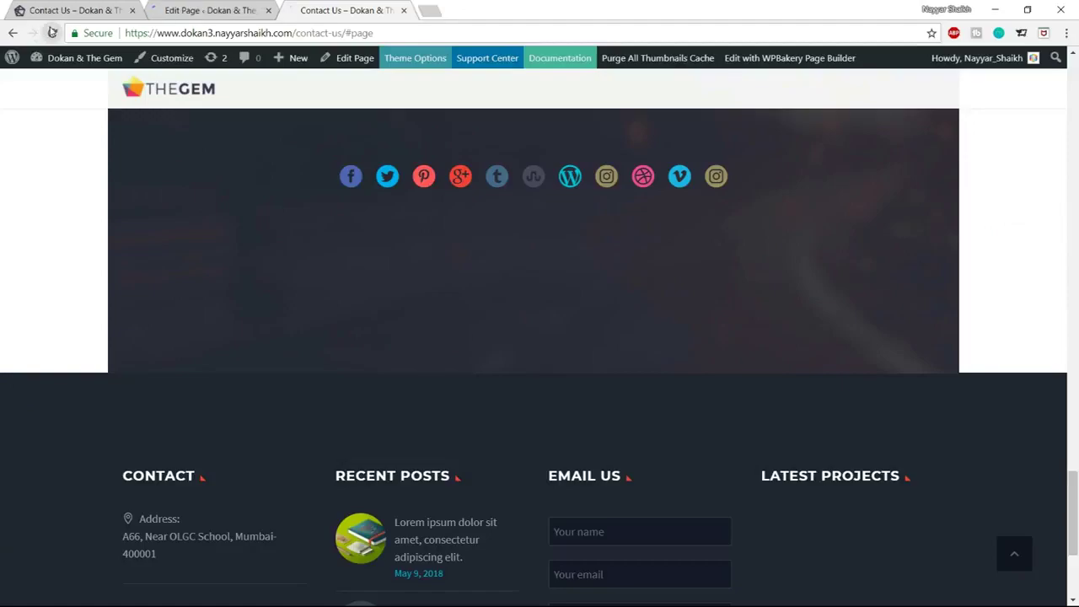
left_click(52, 32)
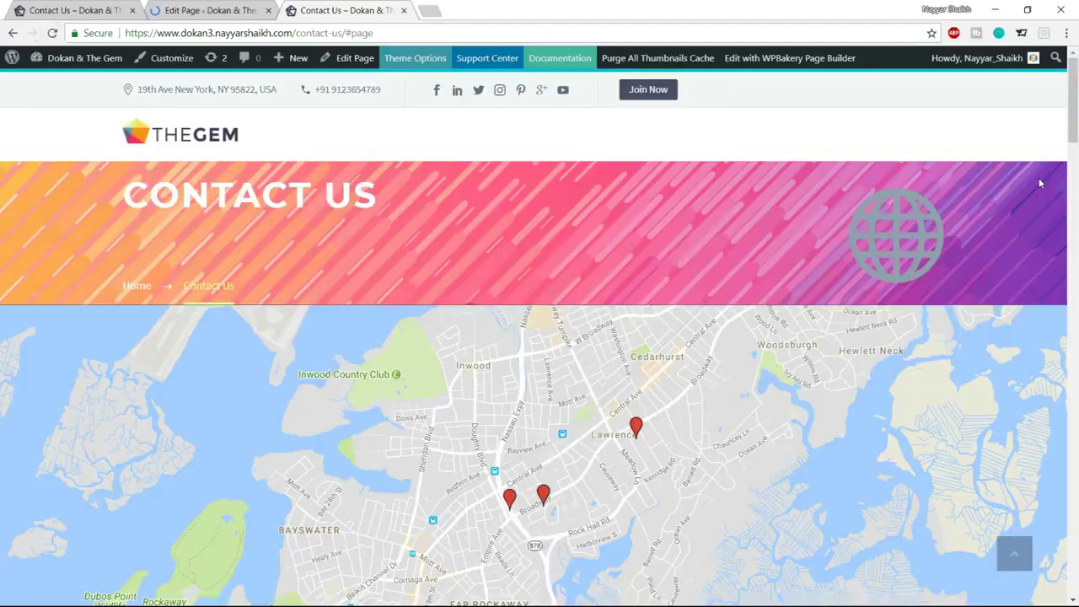
left_click(1077, 268)
left_click_drag(1077, 268, 1075, 479)
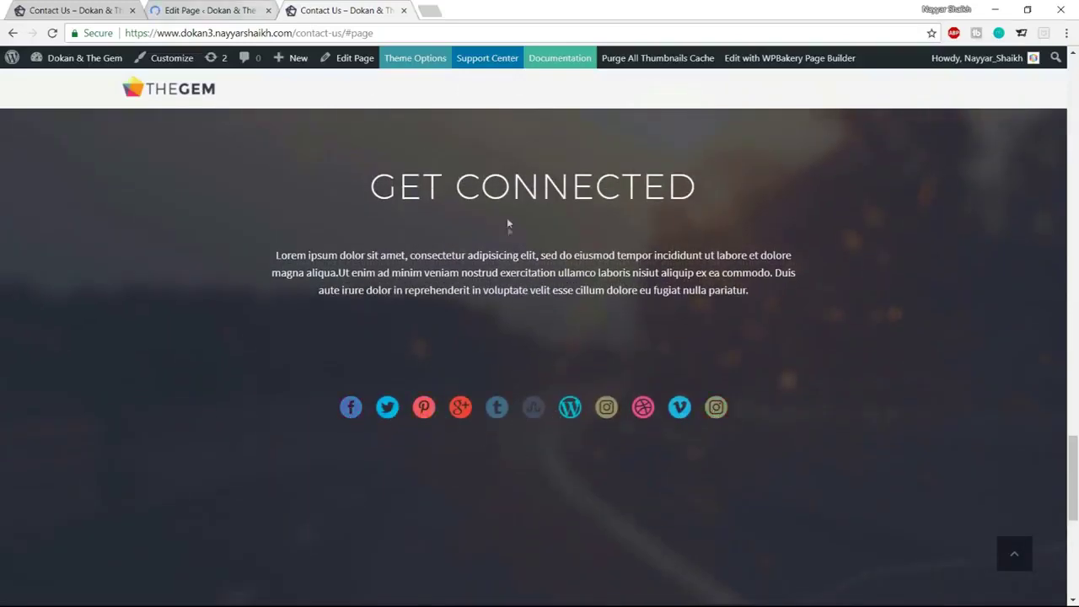
left_click(199, 5)
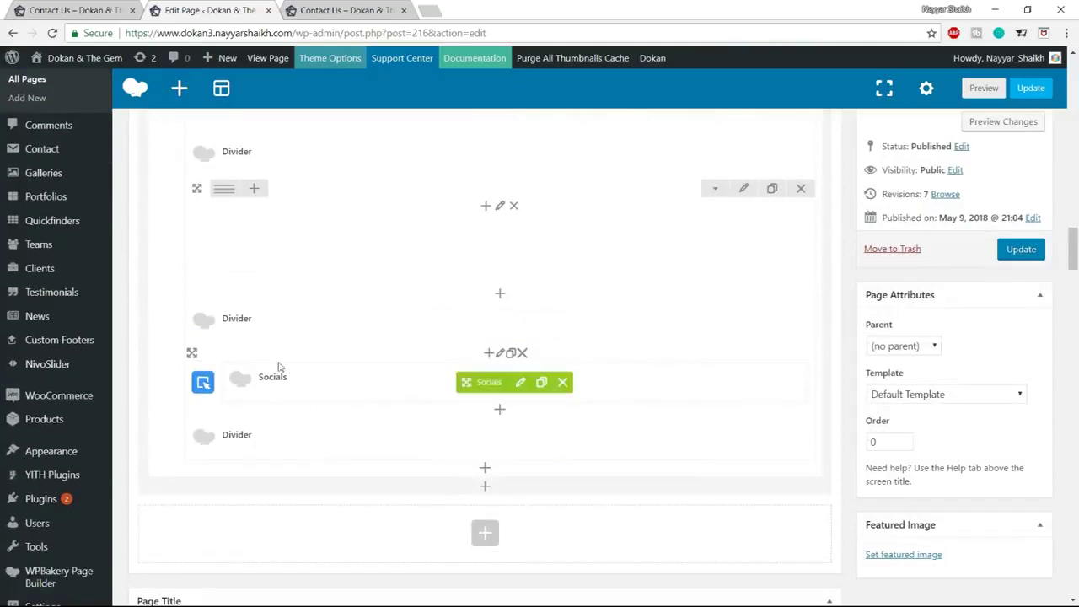
Open the Socials element and inspect the Facebook entry's placeholder # link
left_click(522, 384)
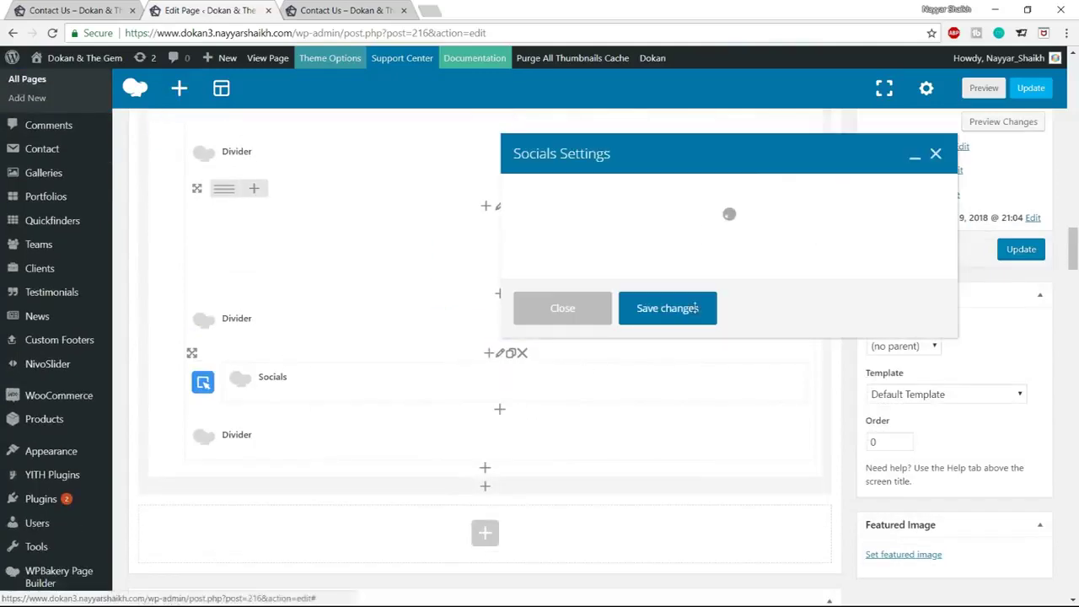
scroll(706, 368, "down", 1)
scroll(703, 368, "up", 1)
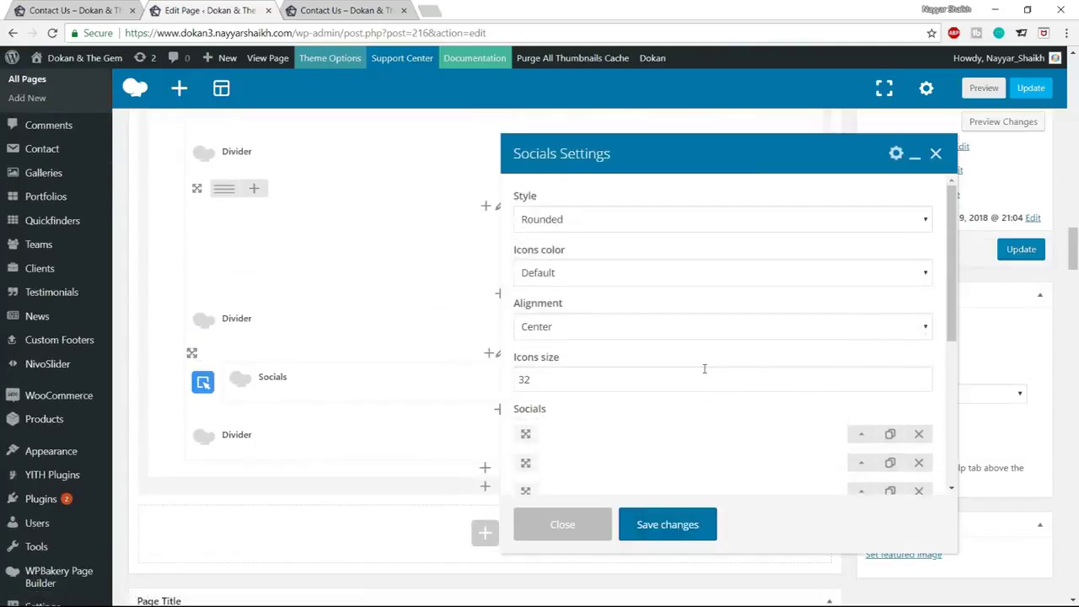
scroll(704, 369, "down", 3)
scroll(733, 349, "up", 2)
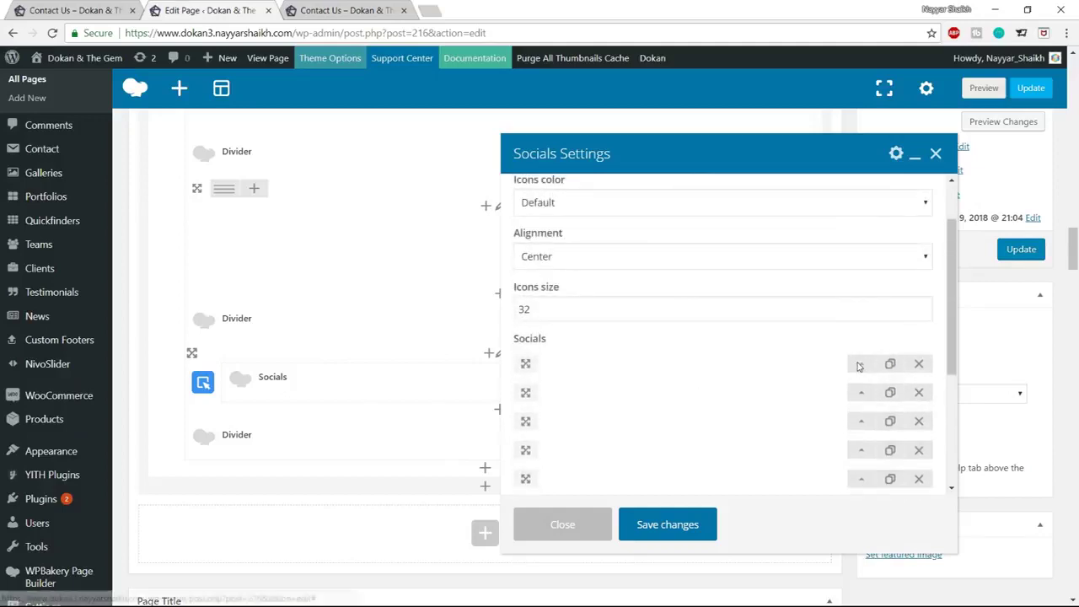
left_click(861, 362)
scroll(854, 362, "down", 2)
double_click(560, 329)
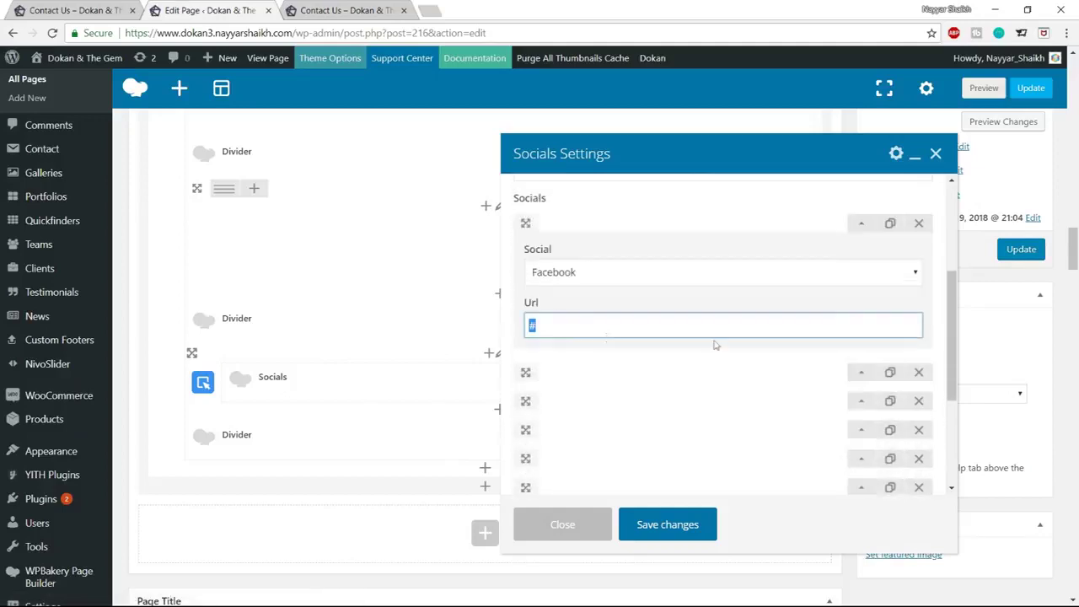
Check the Twitter entry's link, save the Socials settings, and view the live page
left_click(861, 372)
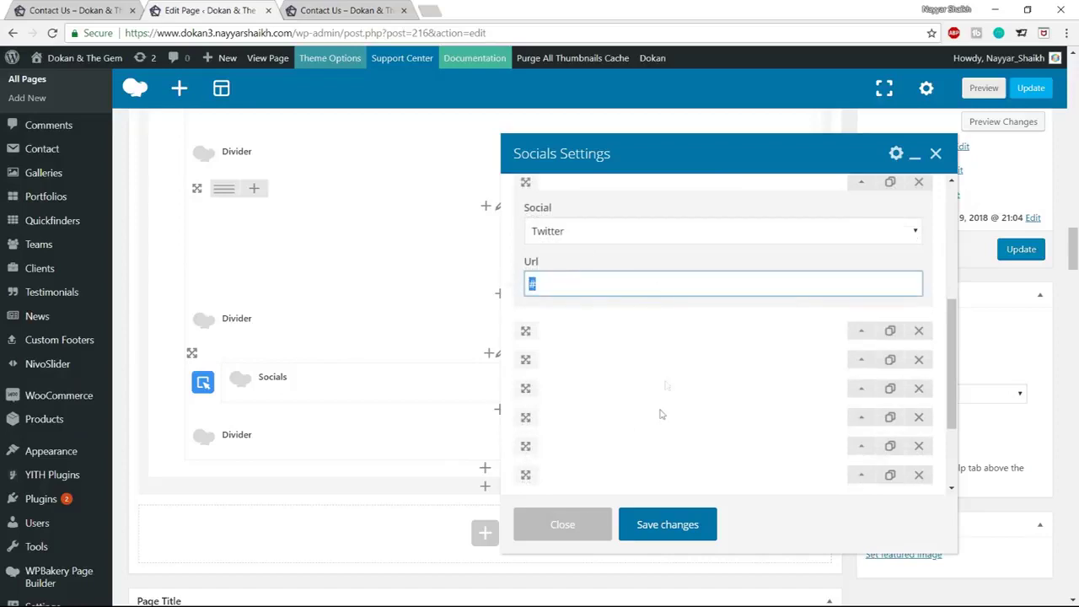
scroll(640, 377, "down", 3)
left_click(680, 526)
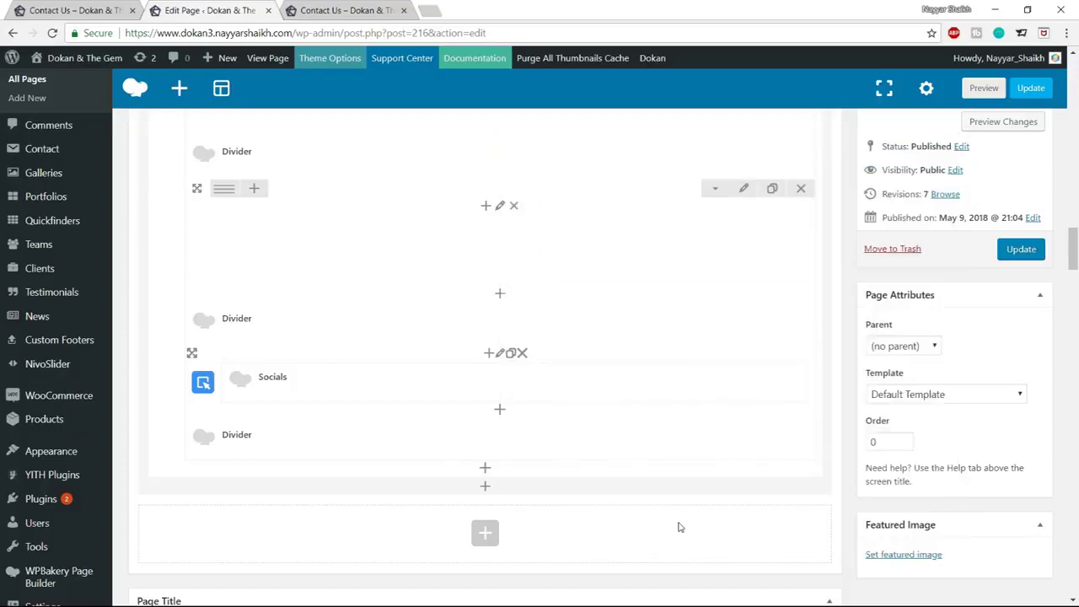
left_click(345, 10)
scroll(616, 354, "down", 5)
scroll(628, 363, "down", 2)
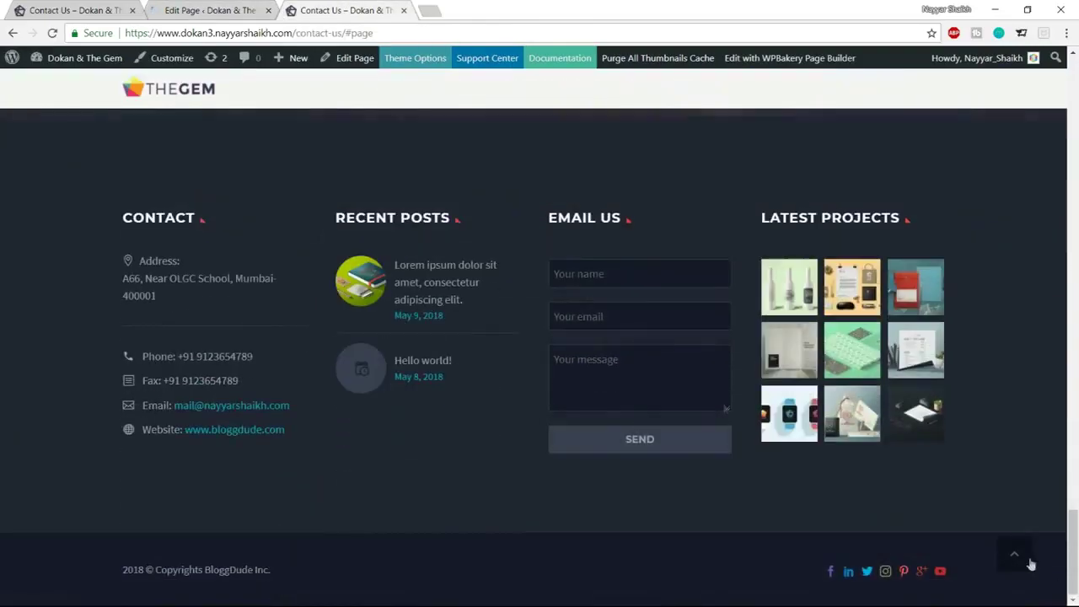
left_click(1015, 555)
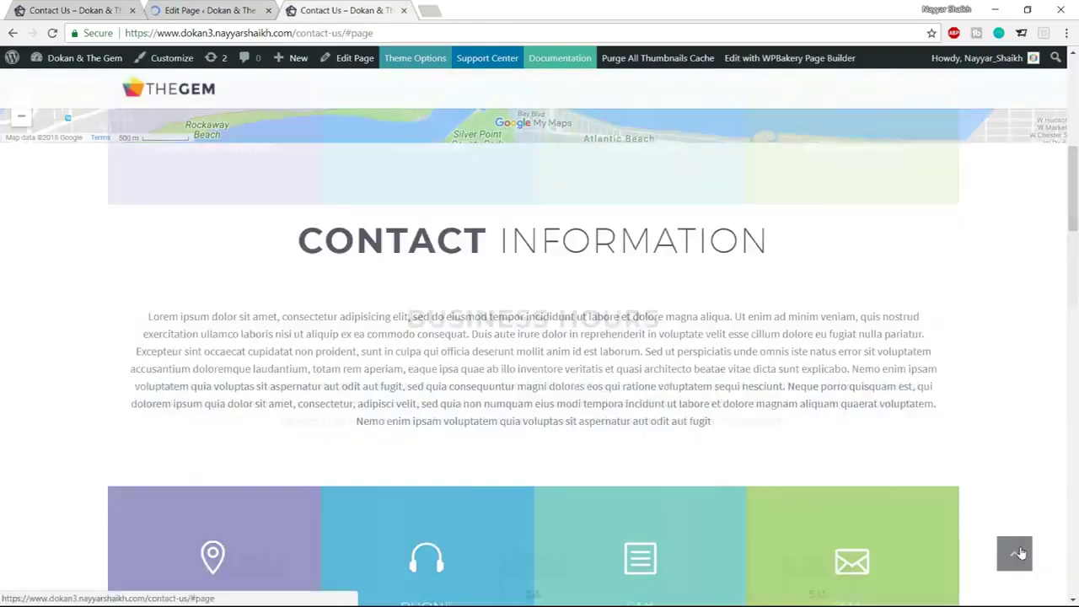
key("ctrl+Tab")
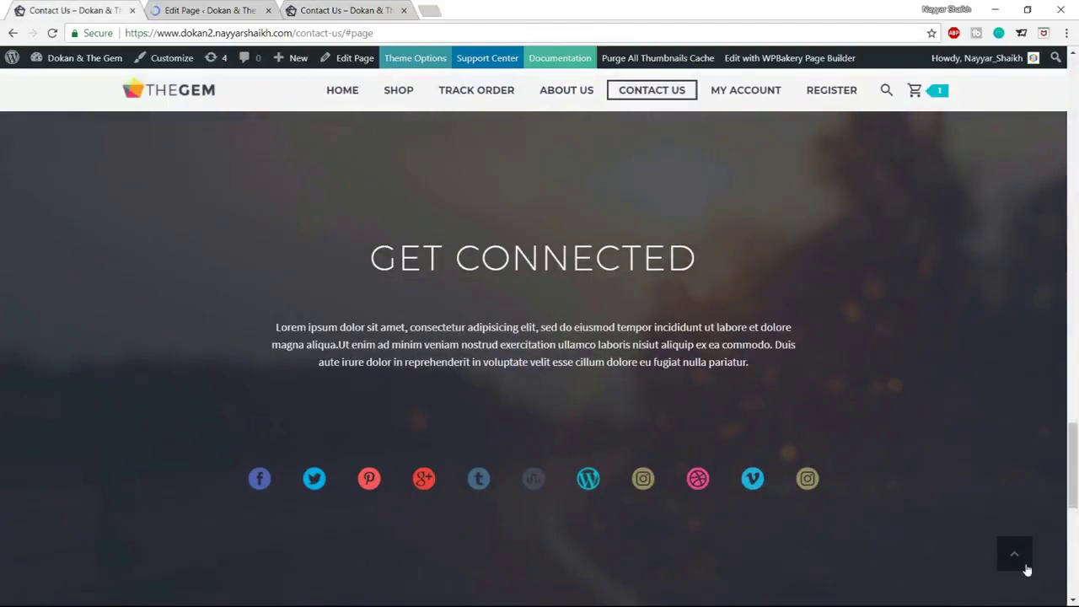
left_click(1024, 563)
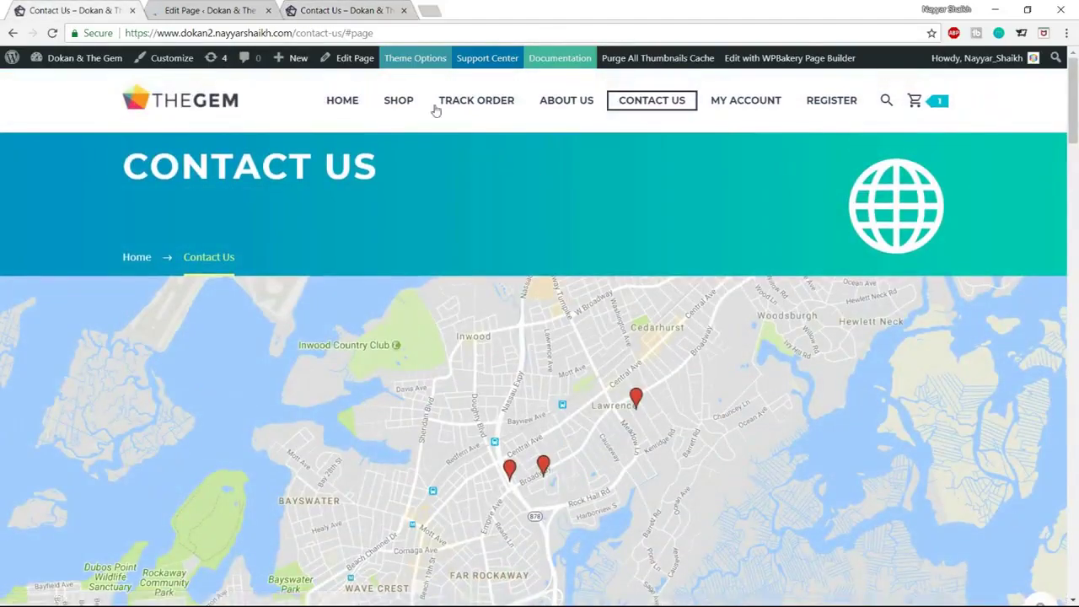
left_click(404, 102)
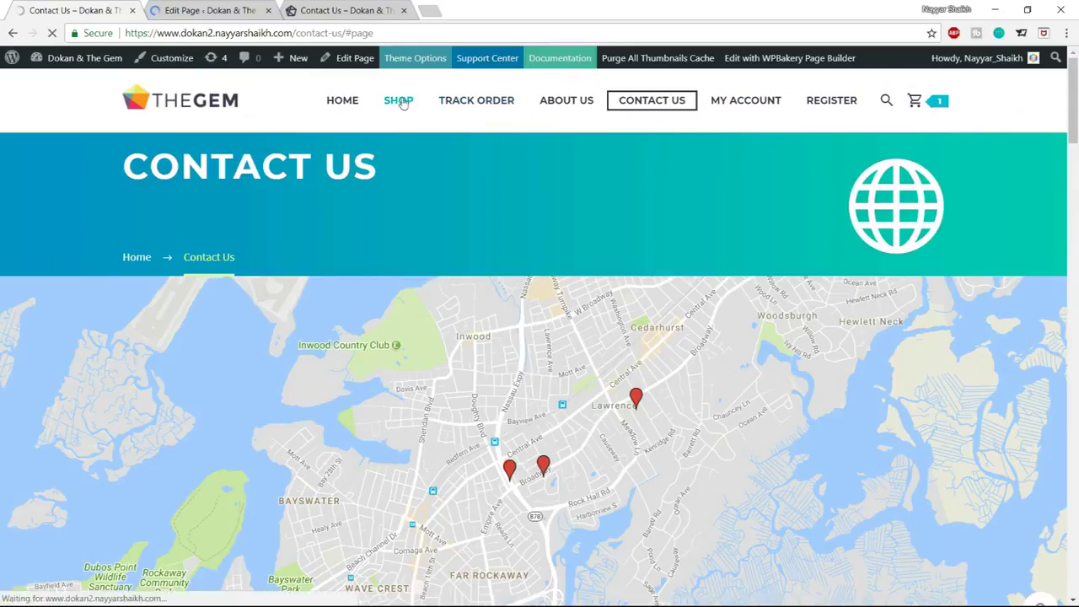
left_click(356, 12)
left_click_drag(295, 33, 506, 25)
type("shop")
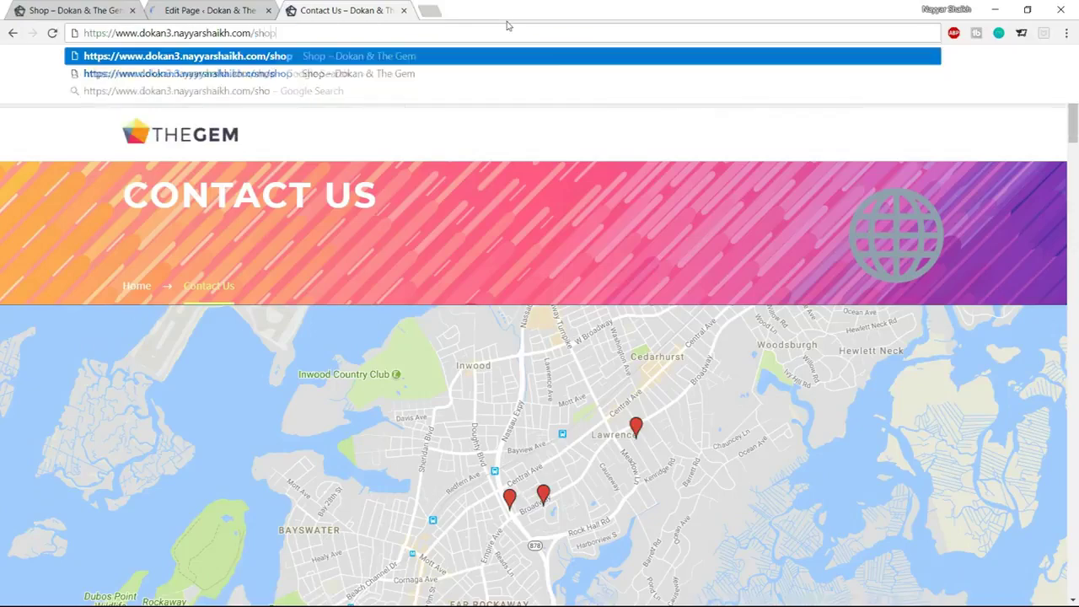
key("Return")
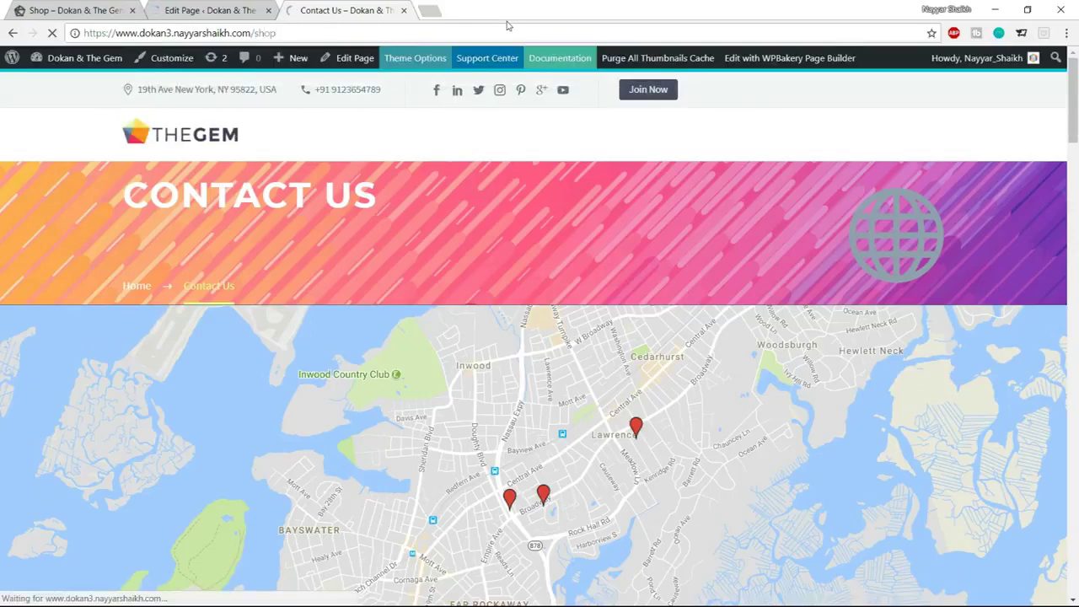
scroll(369, 371, "down", 6)
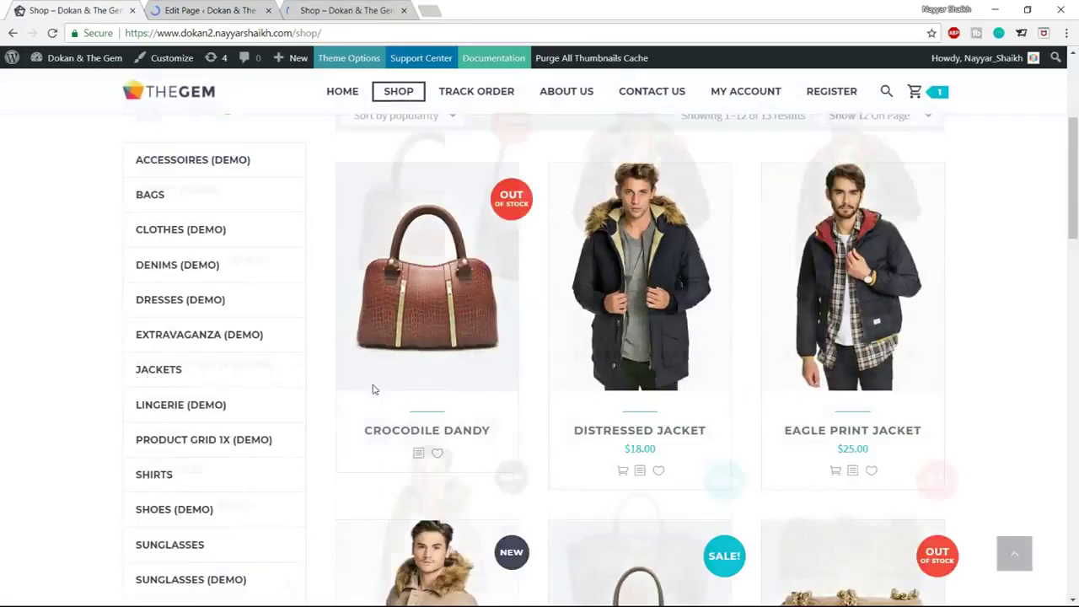
scroll(369, 398, "down", 10)
scroll(371, 404, "up", 8)
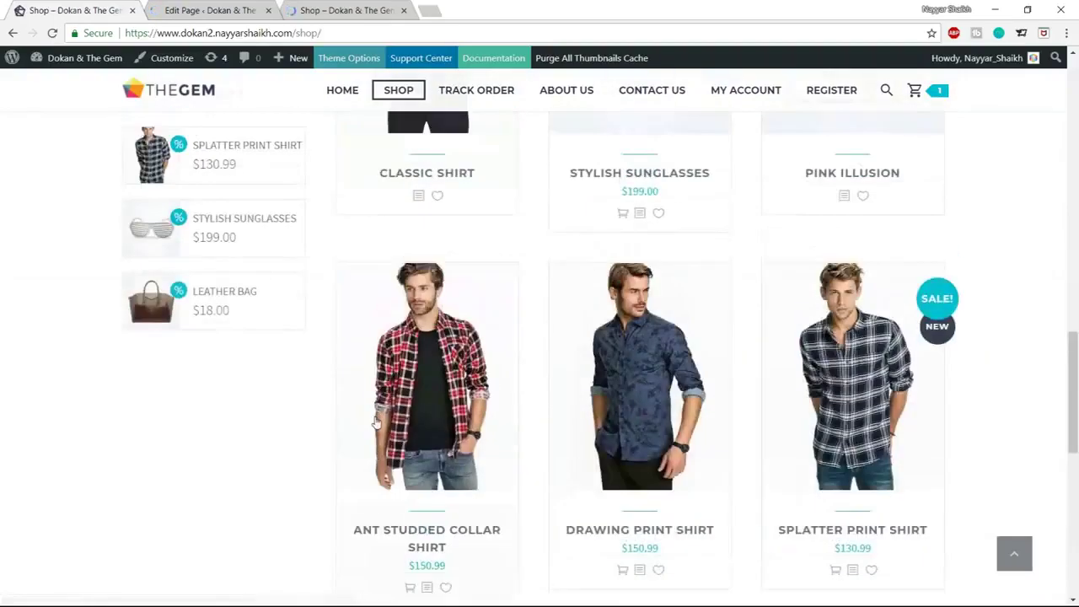
scroll(376, 422, "up", 10)
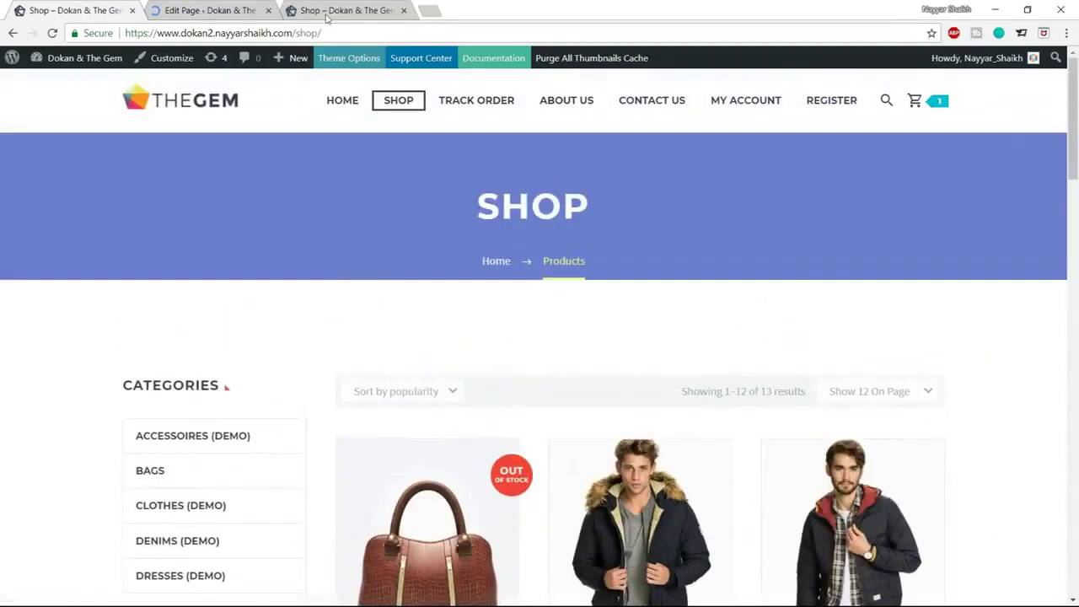
left_click(329, 8)
scroll(750, 363, "down", 15)
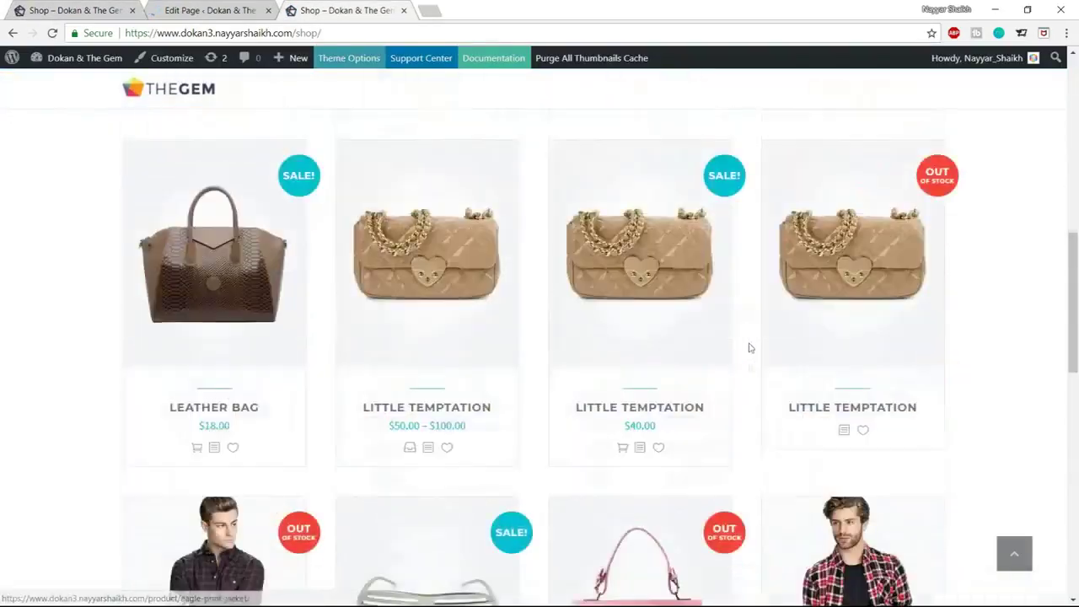
scroll(750, 366, "down", 5)
scroll(751, 367, "up", 15)
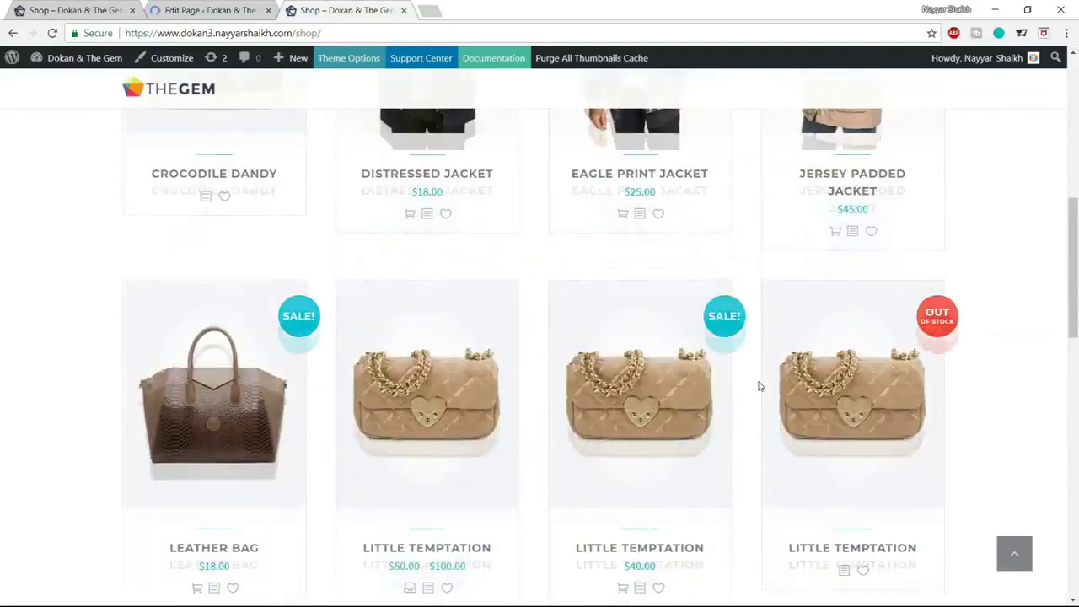
scroll(759, 386, "up", 3)
scroll(759, 386, "down", 5)
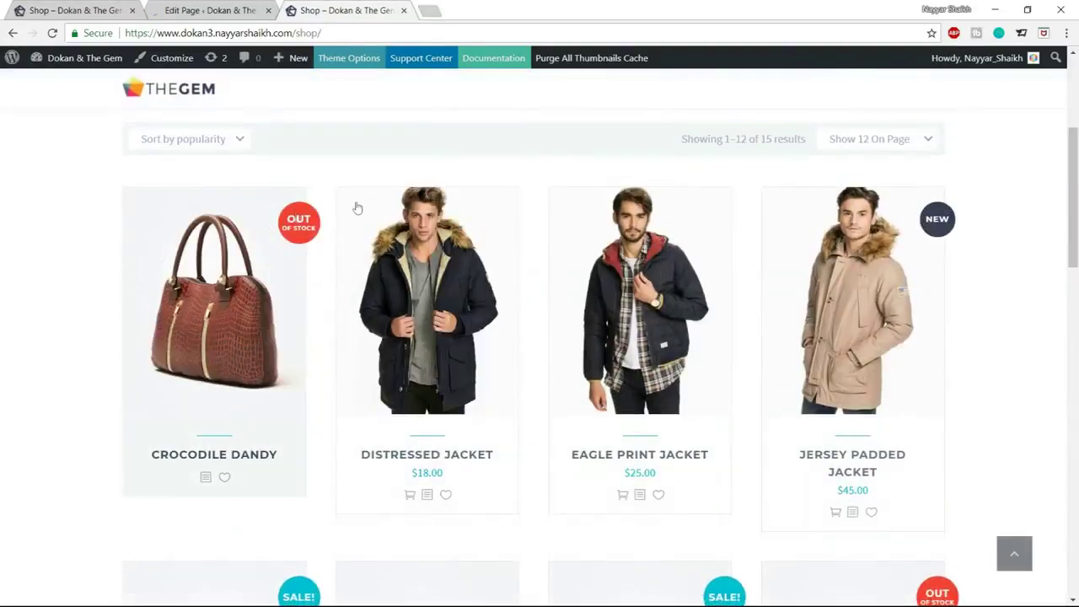
scroll(929, 468, "down", 5)
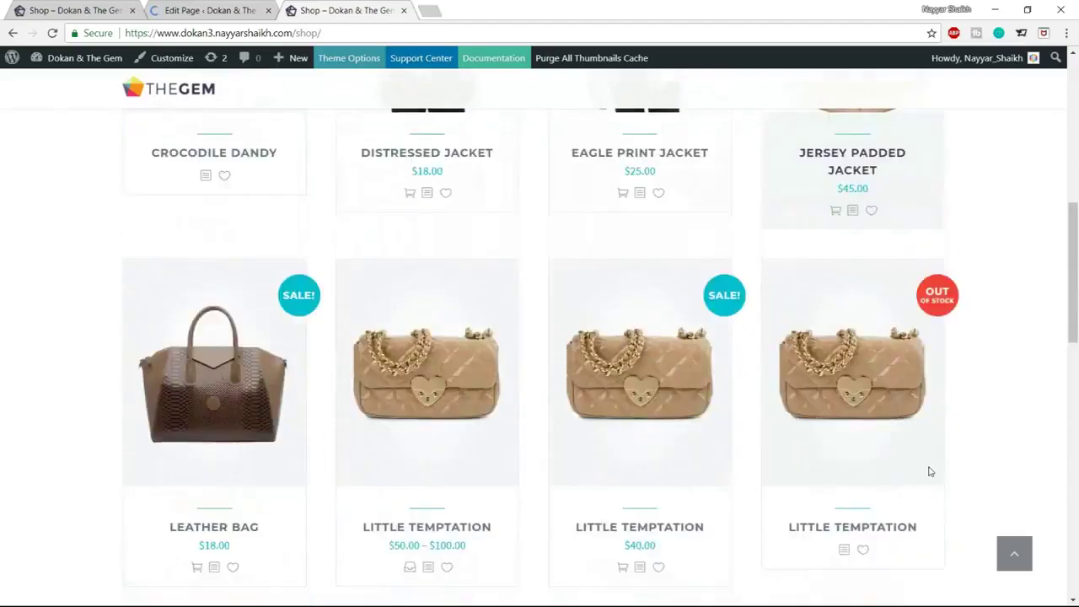
scroll(929, 471, "up", 10)
key("ctrl+Tab")
scroll(346, 400, "down", 1)
scroll(345, 401, "down", 6)
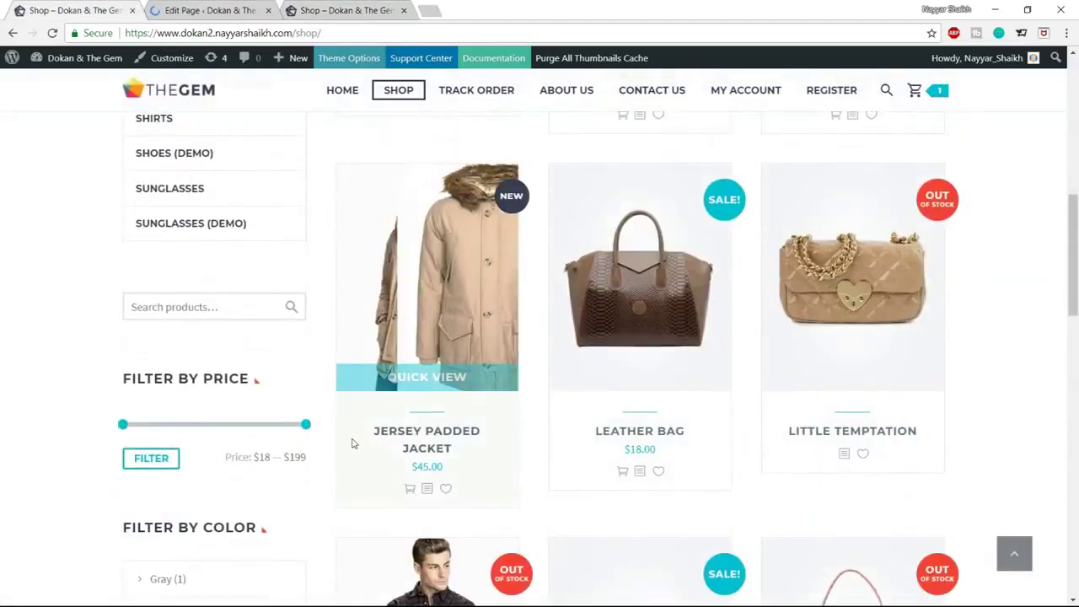
scroll(352, 441, "down", 3)
scroll(259, 419, "down", 2)
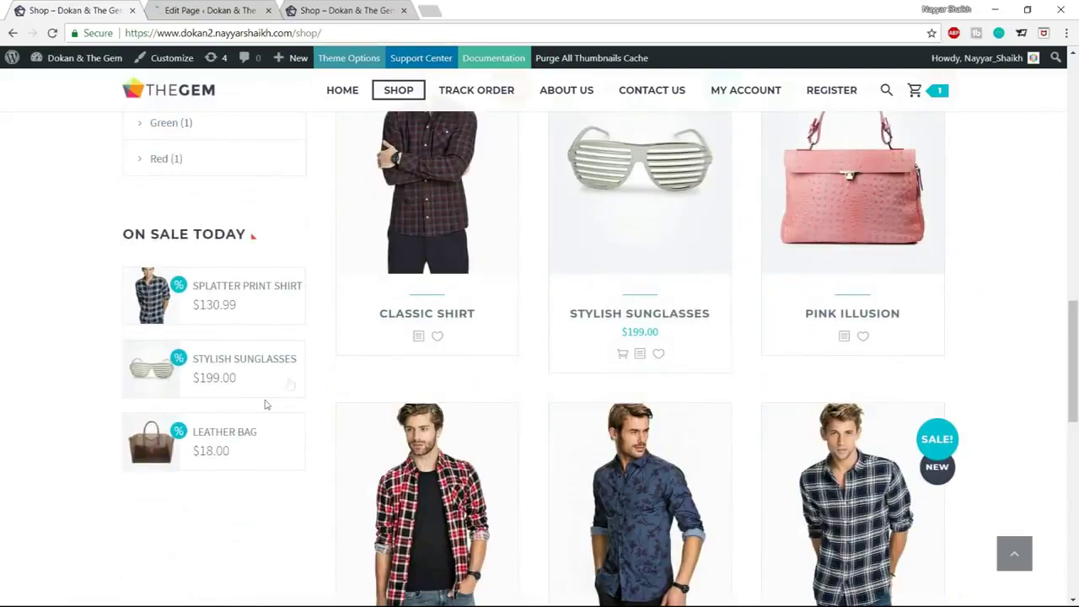
scroll(243, 439, "up", 12)
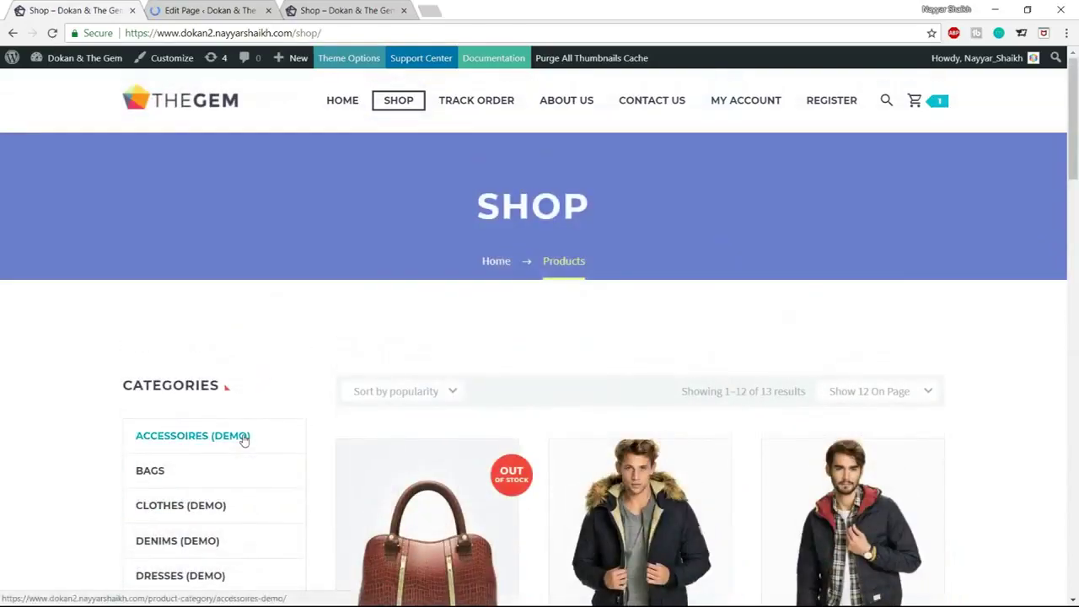
left_click(240, 8)
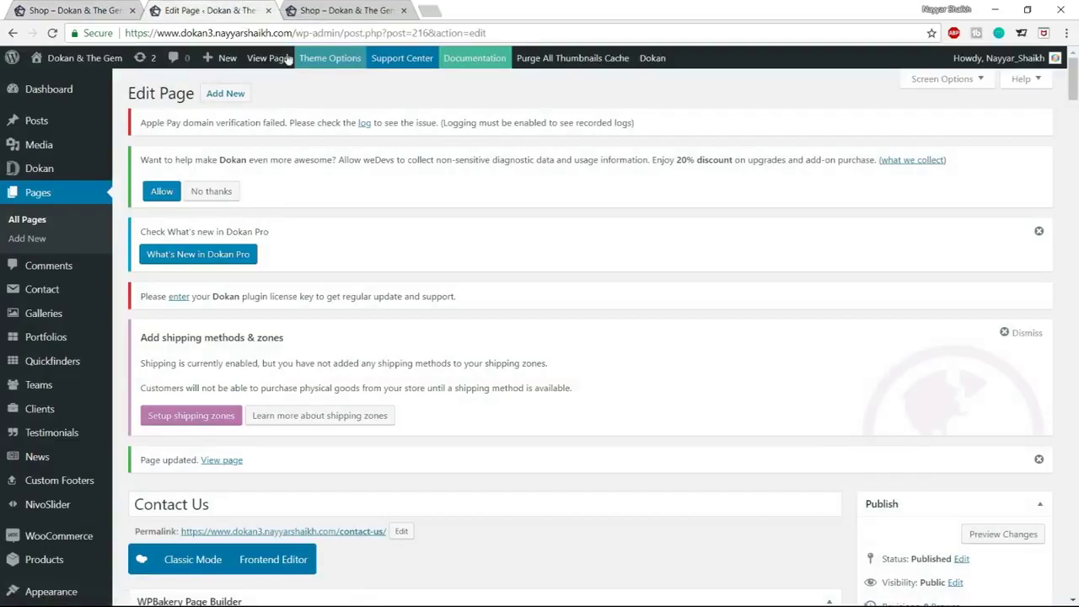
scroll(38, 401, "down", 3)
scroll(51, 397, "up", 2)
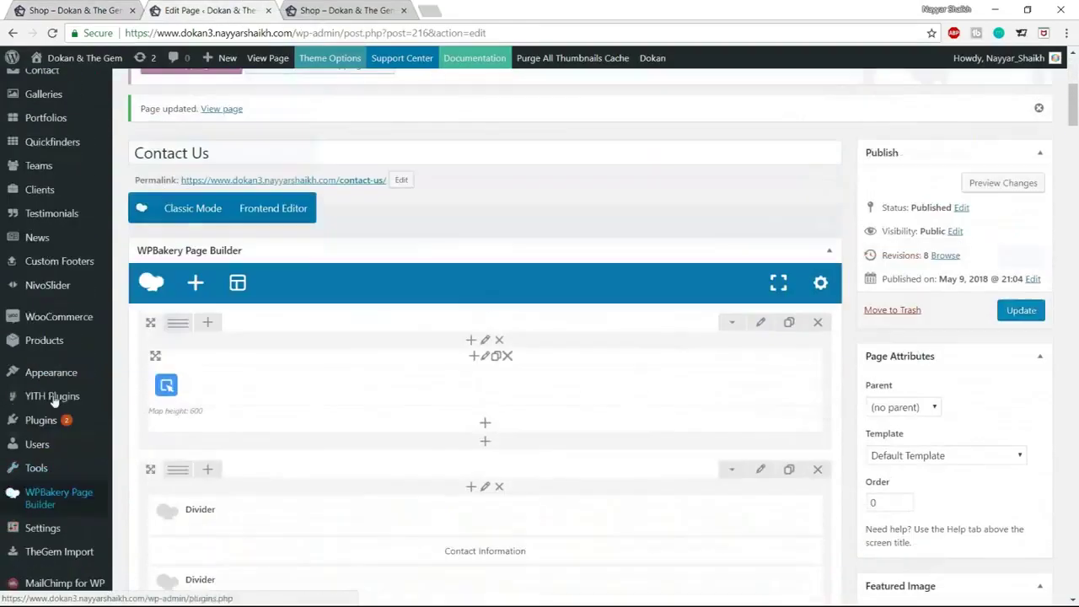
mouse_move(70, 377)
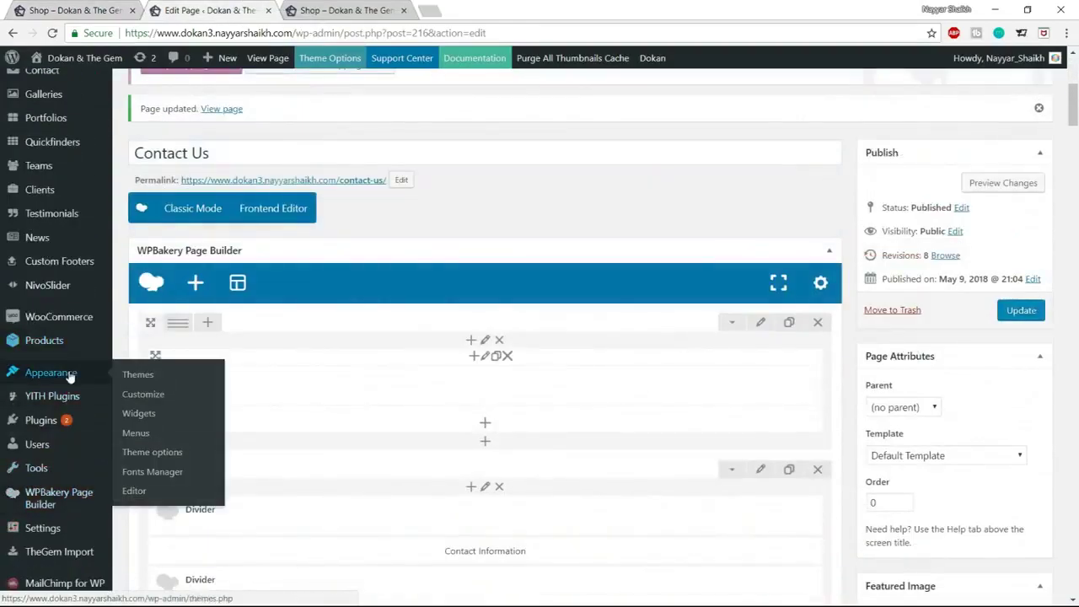
Open Appearance > Widgets and reference the live shop sidebar's CATEGORIES heading
left_click(153, 415)
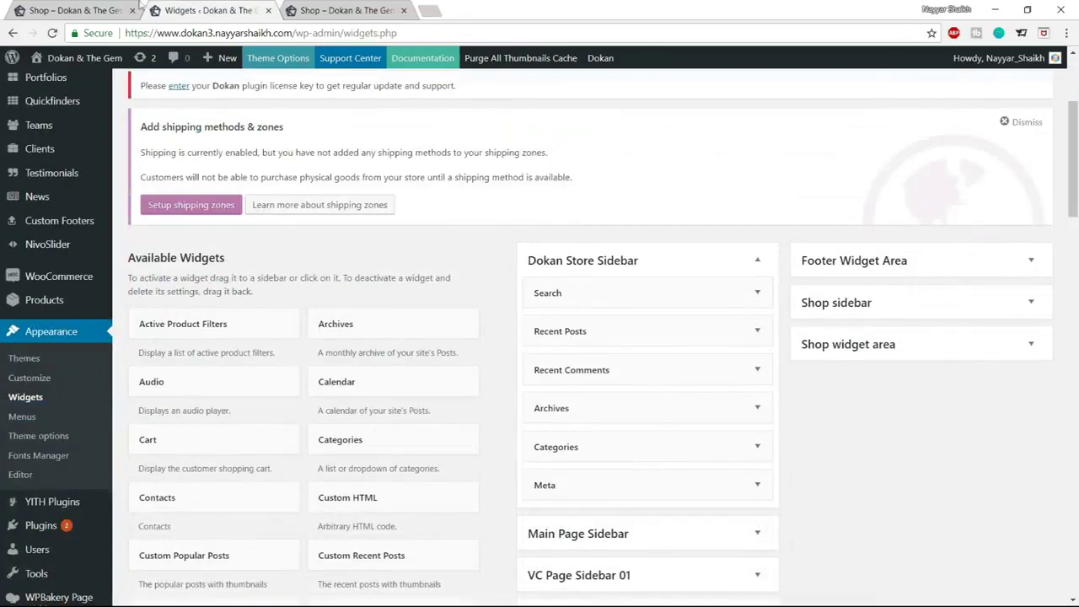
left_click(139, 6)
scroll(385, 325, "down", 3)
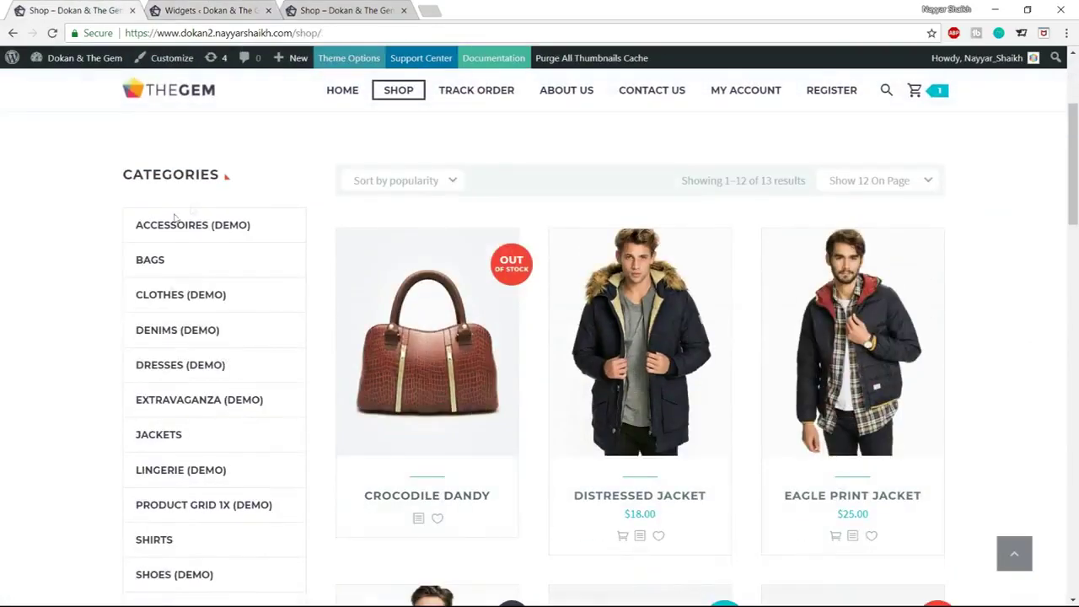
left_click_drag(226, 167, 148, 168)
key("ctrl+c")
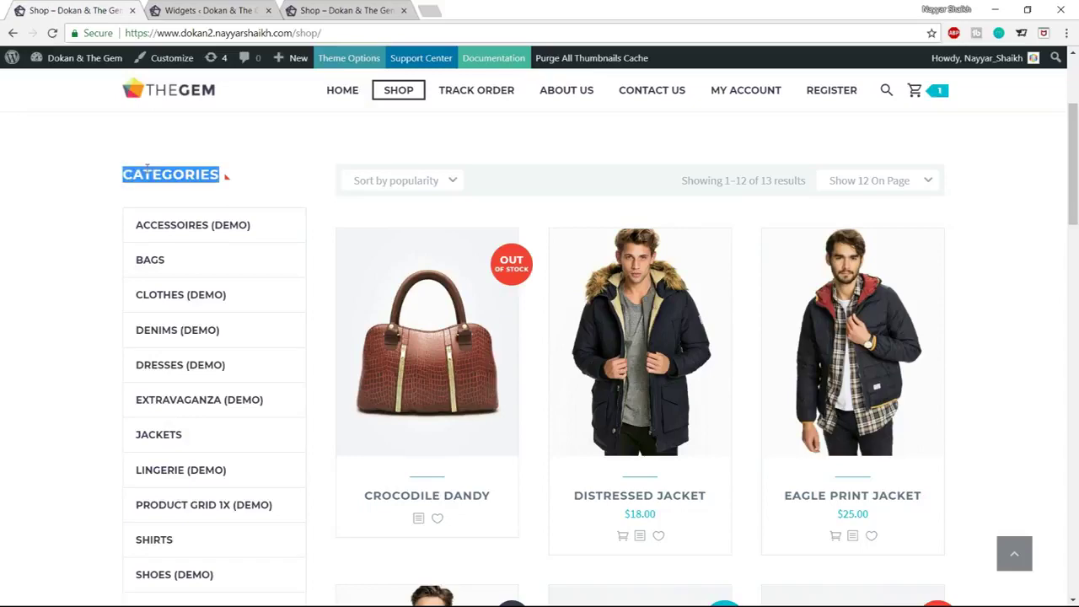
left_click(240, 19)
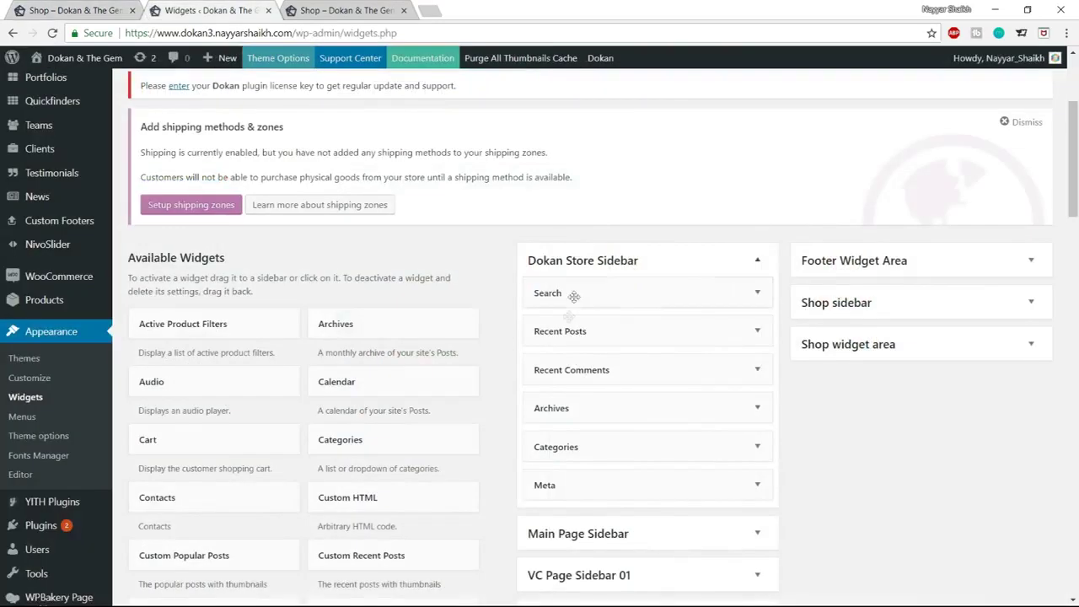
Select the Product Categories widget among the available widgets
scroll(520, 376, "down", 3)
scroll(526, 386, "down", 3)
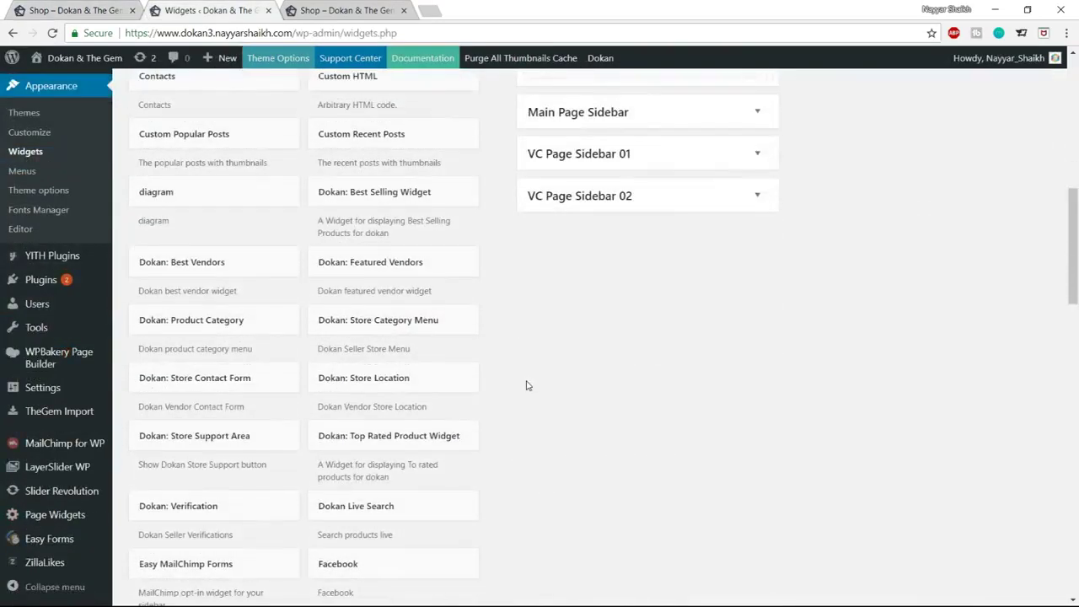
scroll(579, 359, "down", 8)
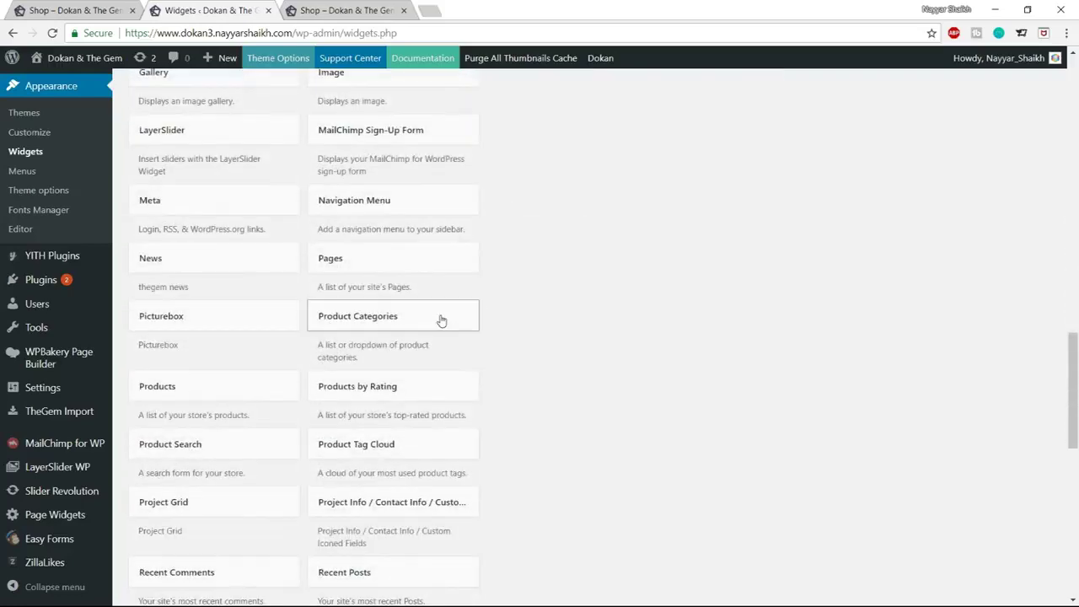
left_click(440, 319)
Add Product Categories to the Shop sidebar titled CATEGORIES, with product counts shown
left_click(386, 452)
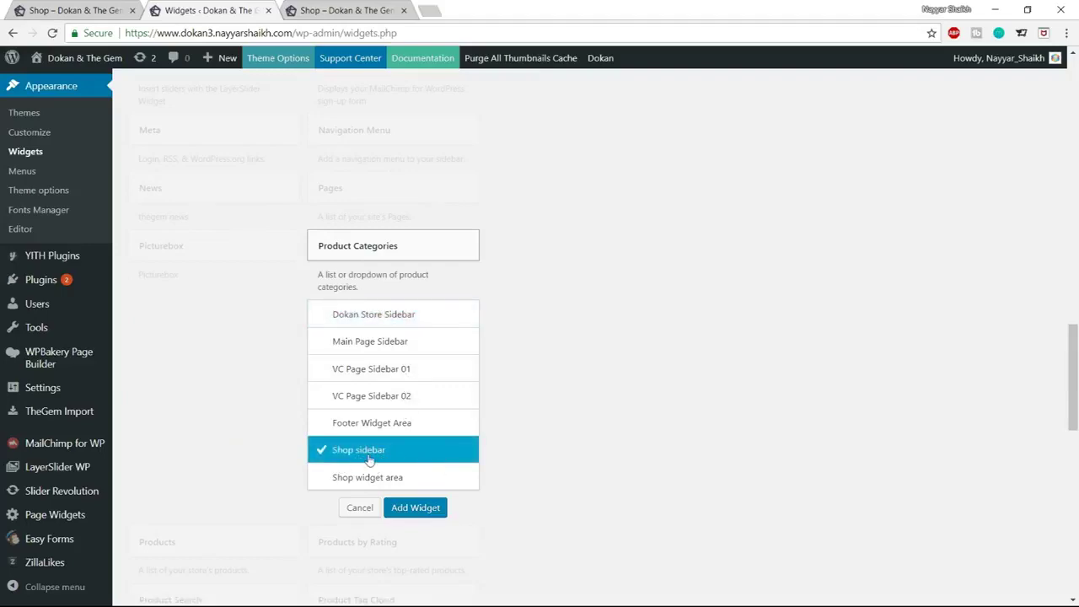
left_click(416, 508)
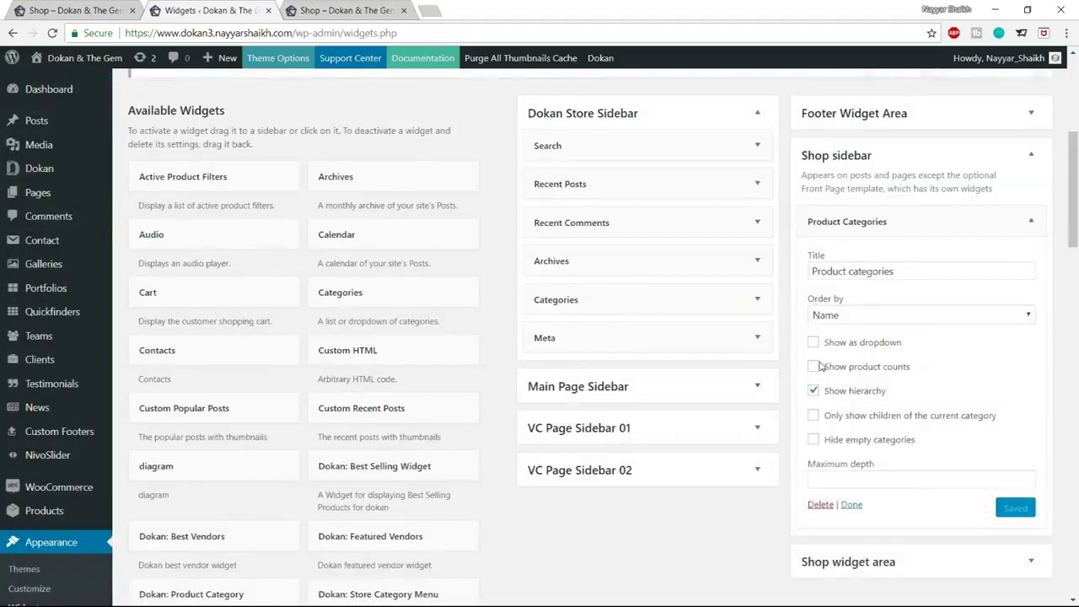
triple_click(920, 270)
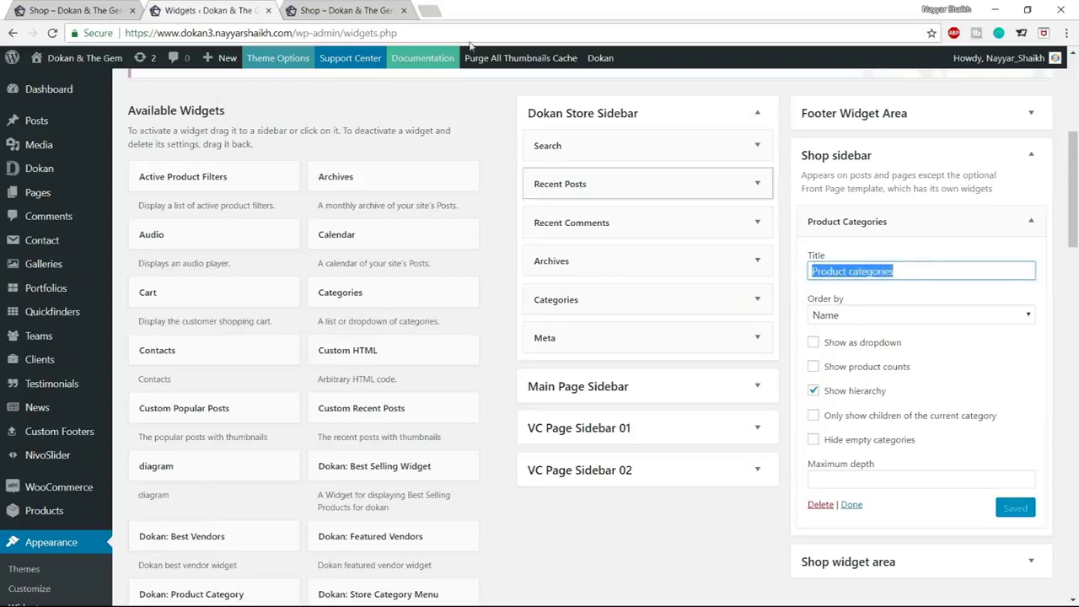
left_click(63, 8)
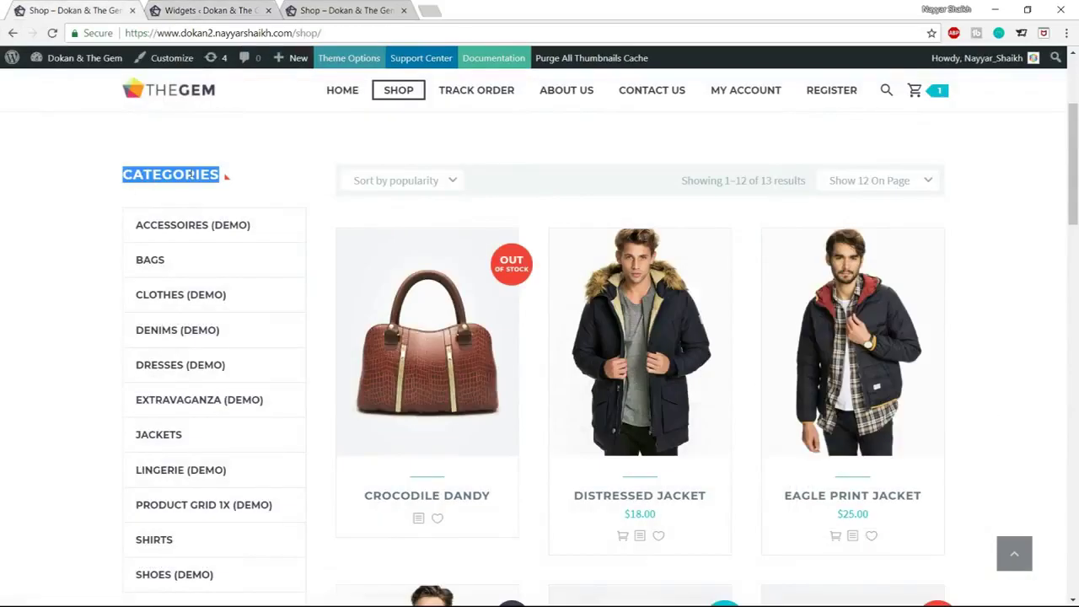
left_click(216, 9)
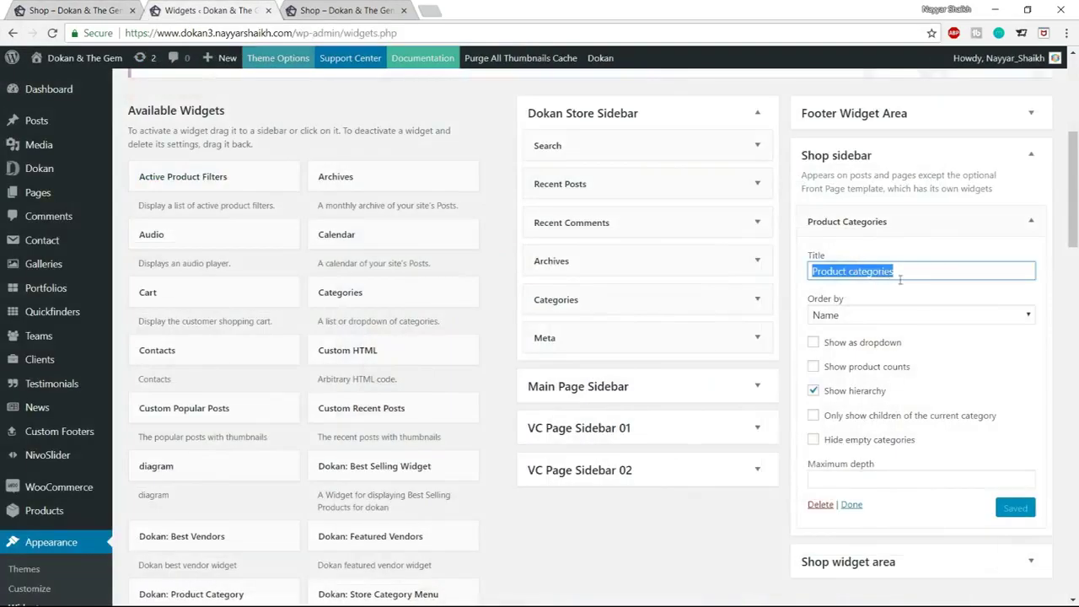
key("ctrl+v")
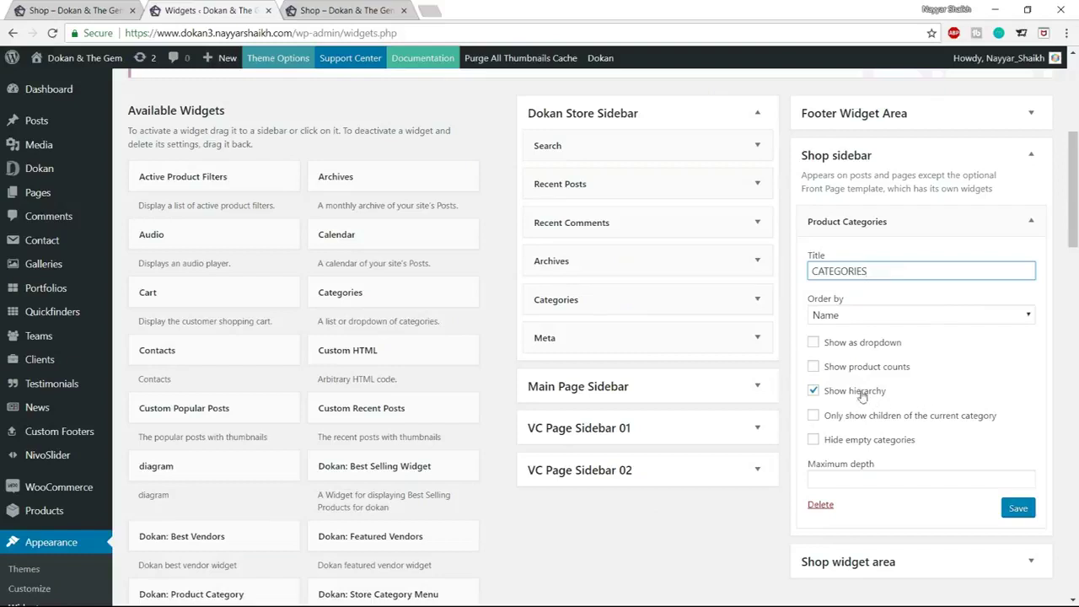
left_click(864, 369)
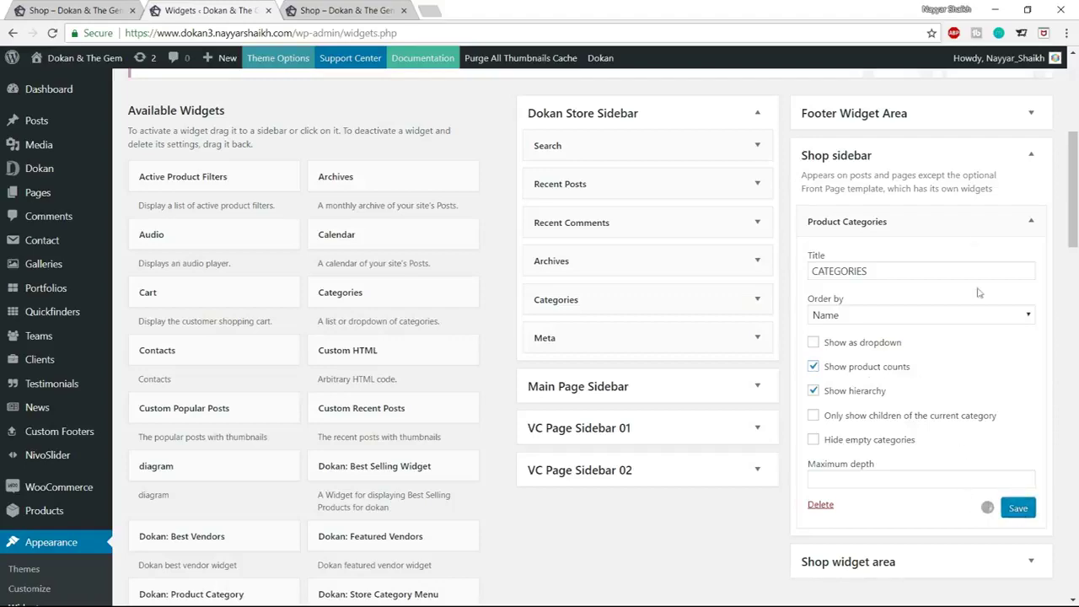
left_click(1028, 221)
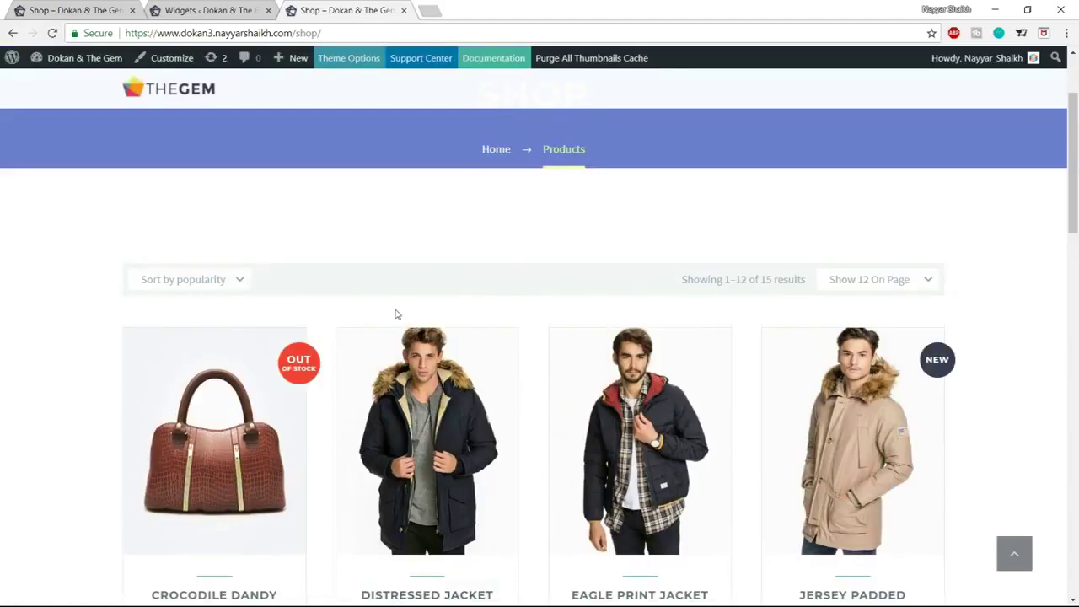
Look over the Widgets admin page and the live Shop page
scroll(396, 314, "down", 3)
scroll(357, 284, "up", 5)
scroll(239, 368, "down", 1)
scroll(239, 369, "down", 2)
key("ctrl+shift+Tab")
scroll(957, 304, "up", 1)
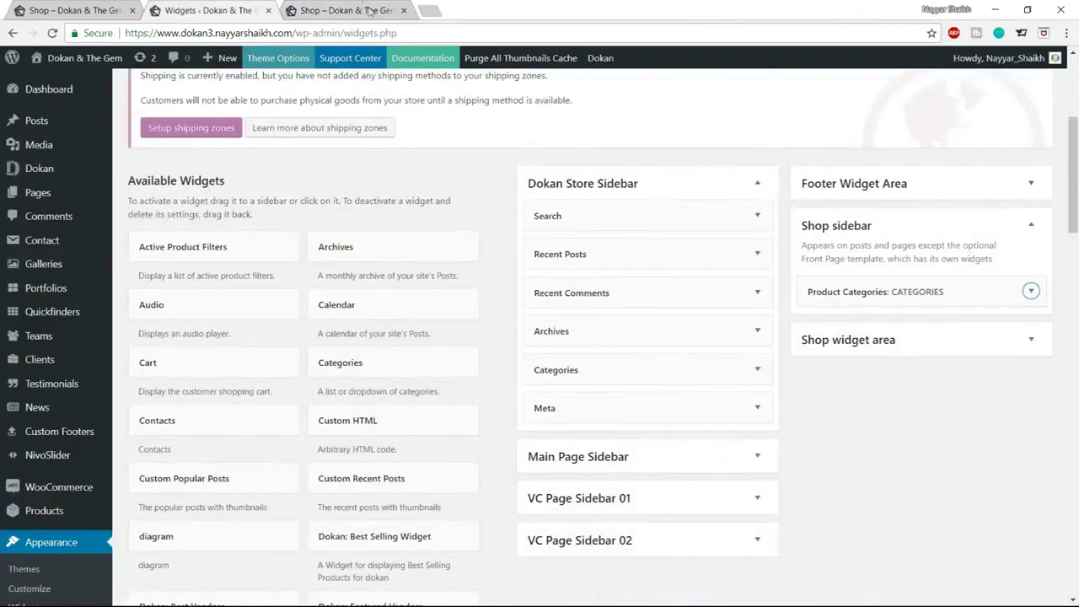
left_click(369, 10)
scroll(337, 446, "down", 2)
scroll(344, 467, "up", 10)
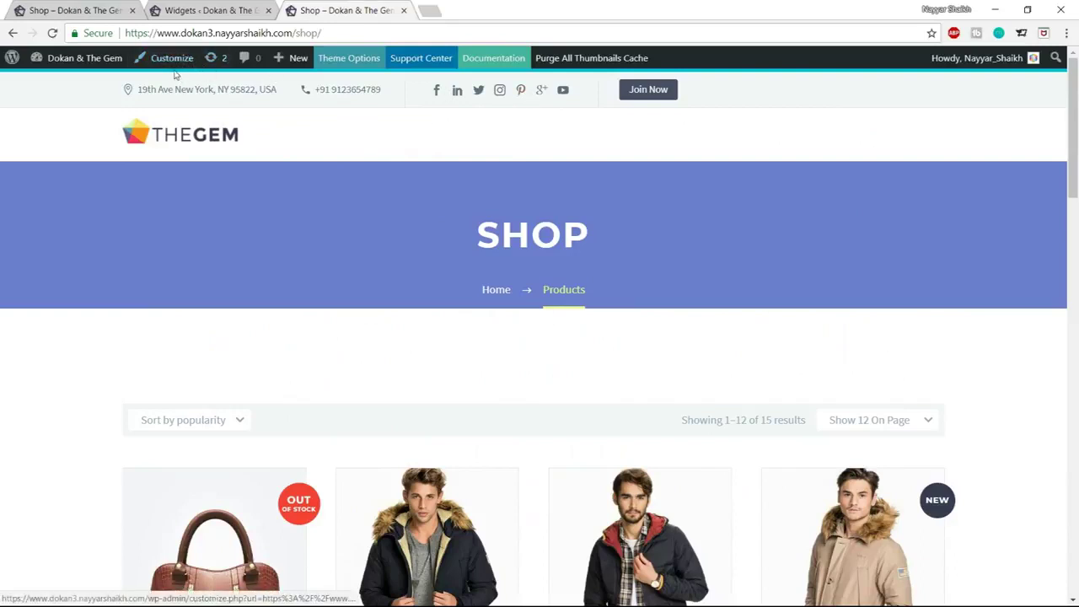
Open the Customizer on the Shop page and review WooCommerce's Product Catalog settings
left_click(174, 59)
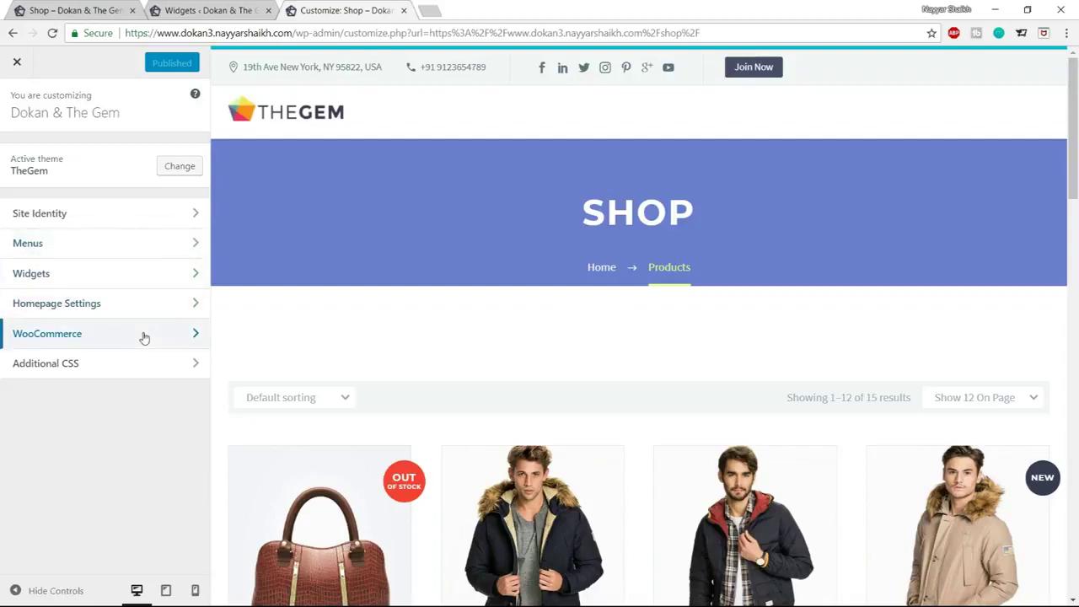
left_click(144, 337)
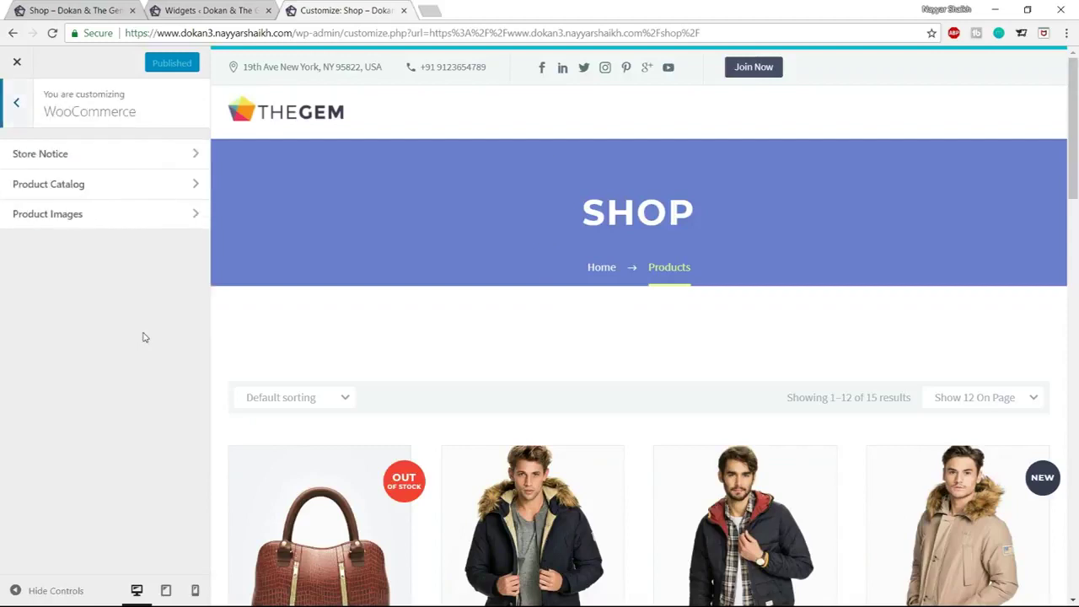
left_click(118, 184)
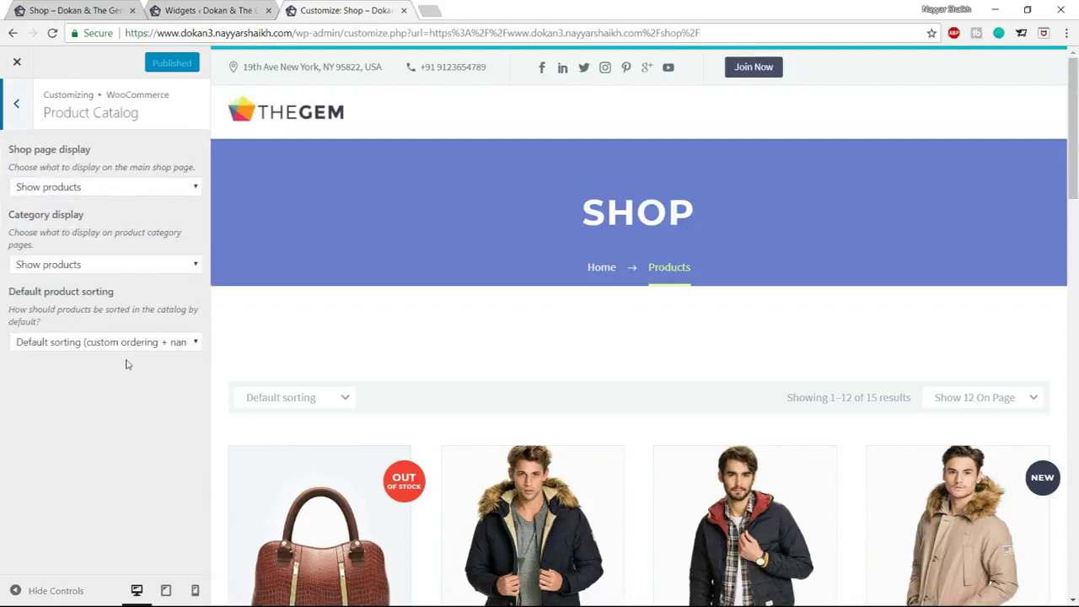
left_click(16, 104)
left_click(16, 105)
Check the CATEGORIES widget in the Customizer's Shop sidebar, then close the Customizer
left_click(125, 273)
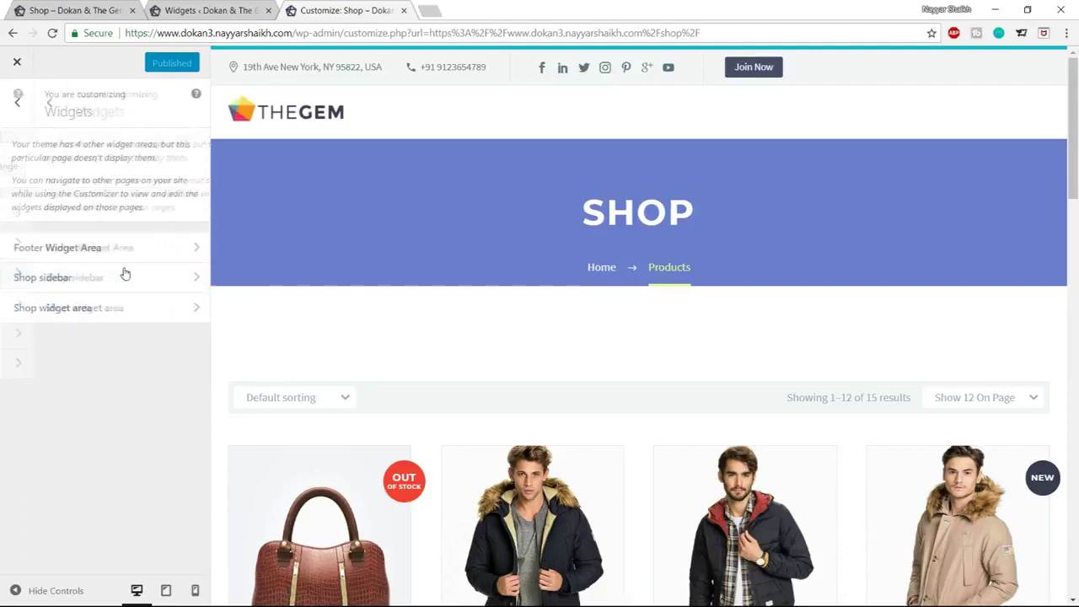
left_click(132, 277)
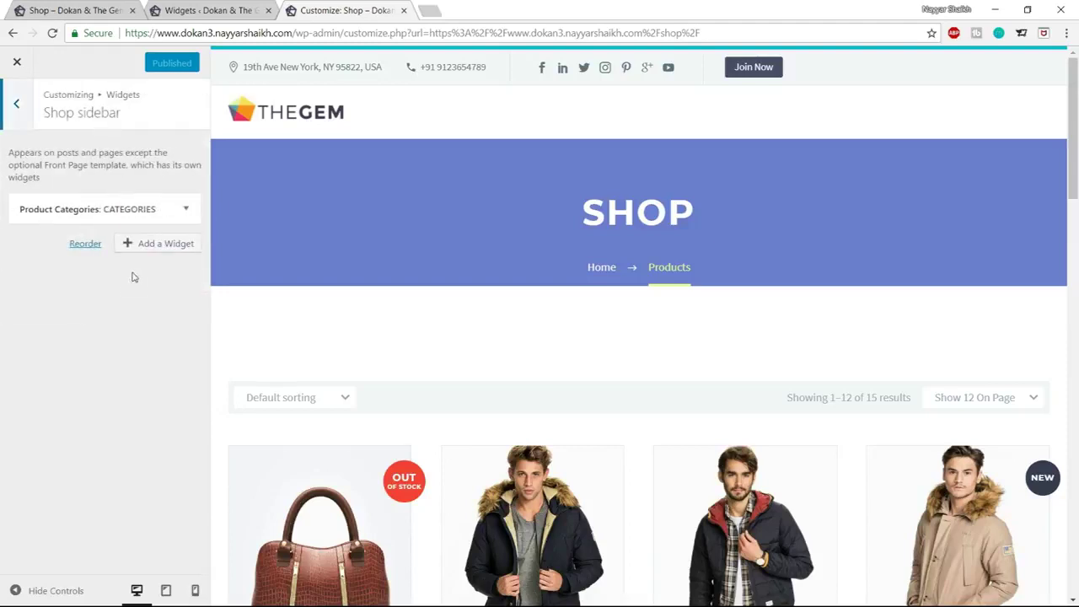
left_click(177, 211)
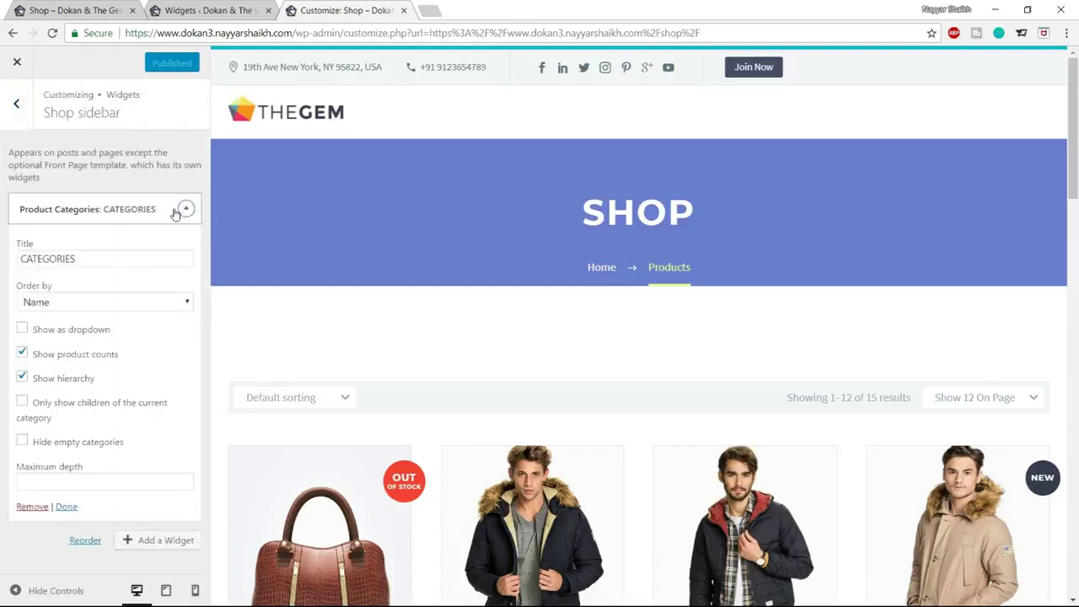
left_click(177, 211)
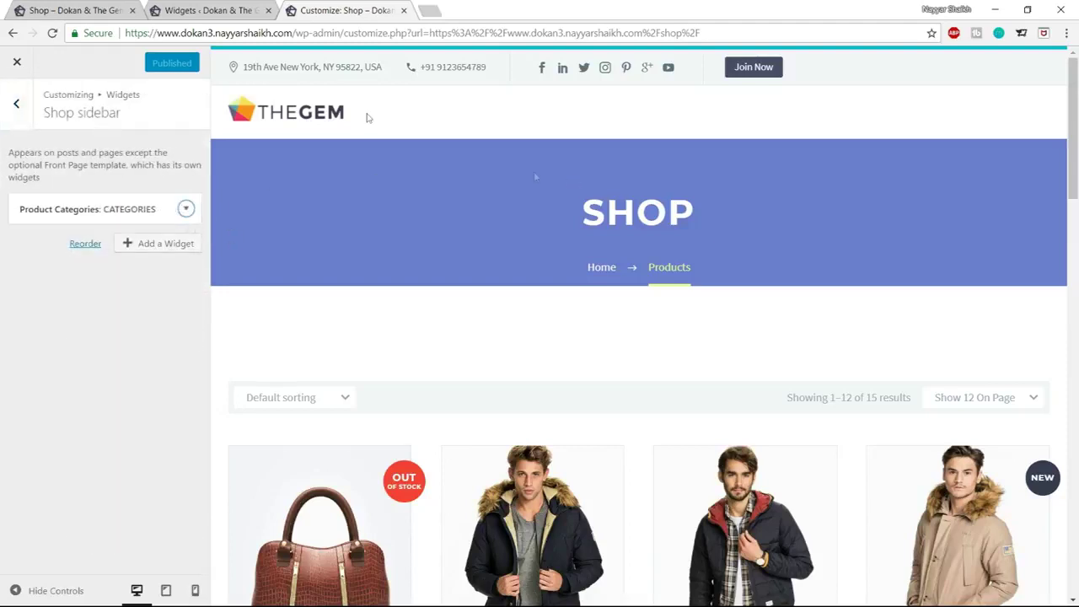
left_click(17, 62)
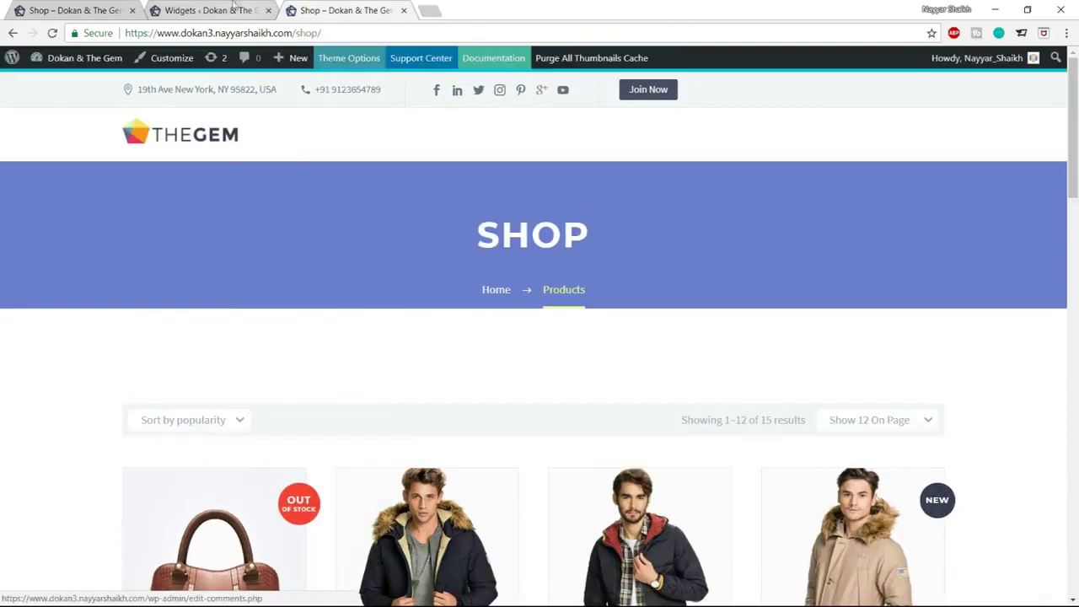
Go to All Pages and open the Shop page for editing
left_click(233, 5)
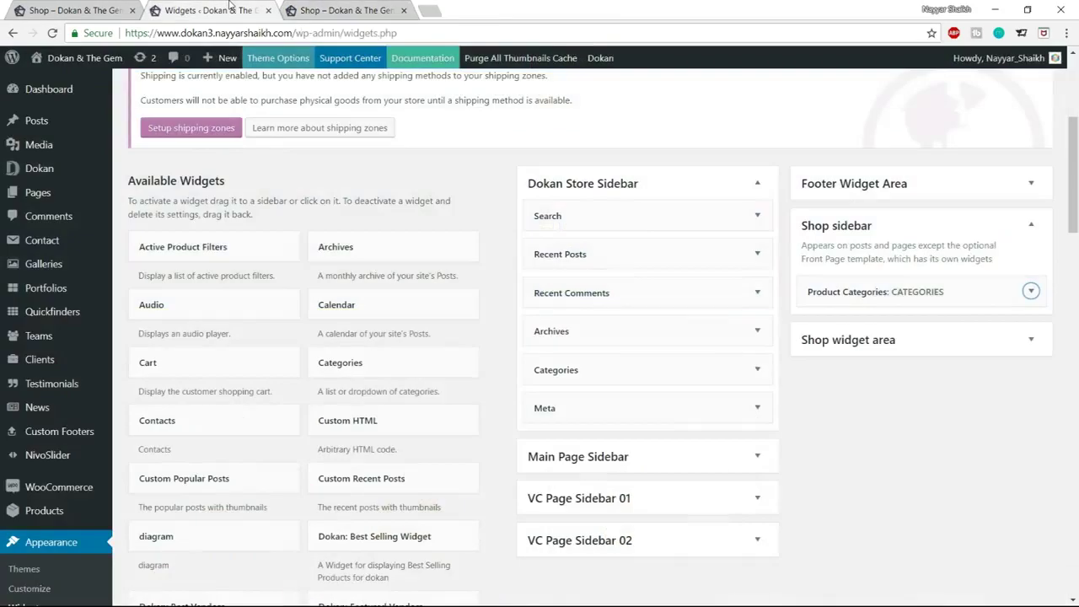
scroll(54, 199, "up", 3)
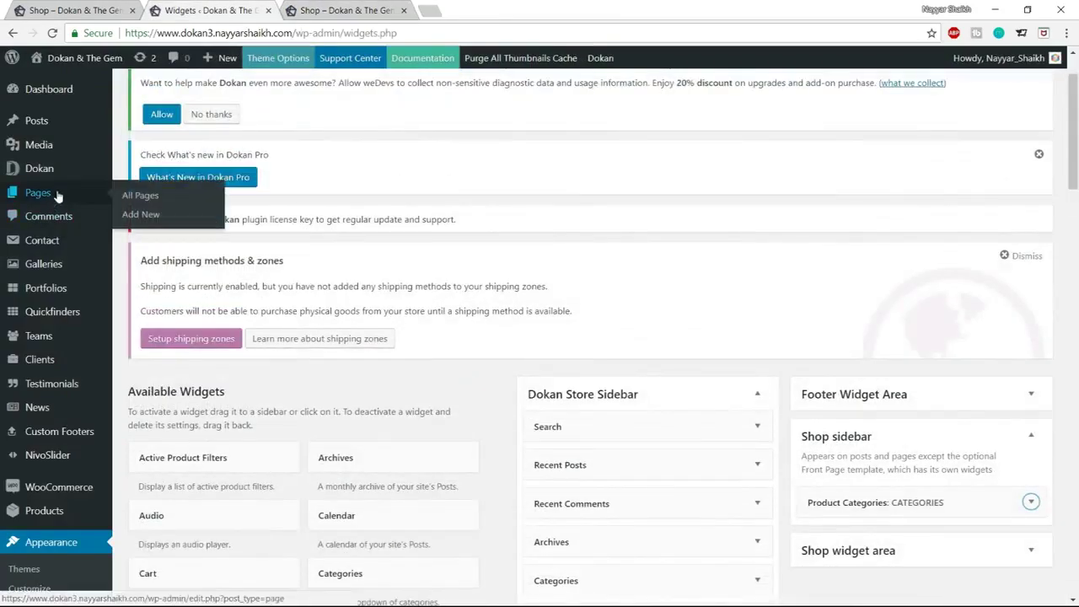
left_click(76, 195)
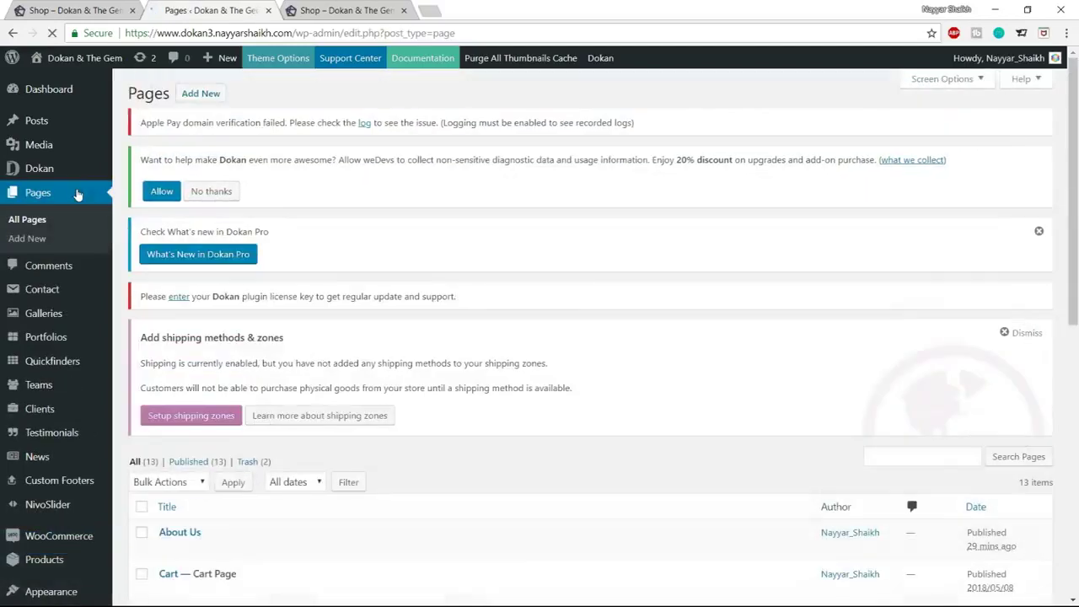
scroll(559, 340, "down", 5)
scroll(559, 341, "down", 2)
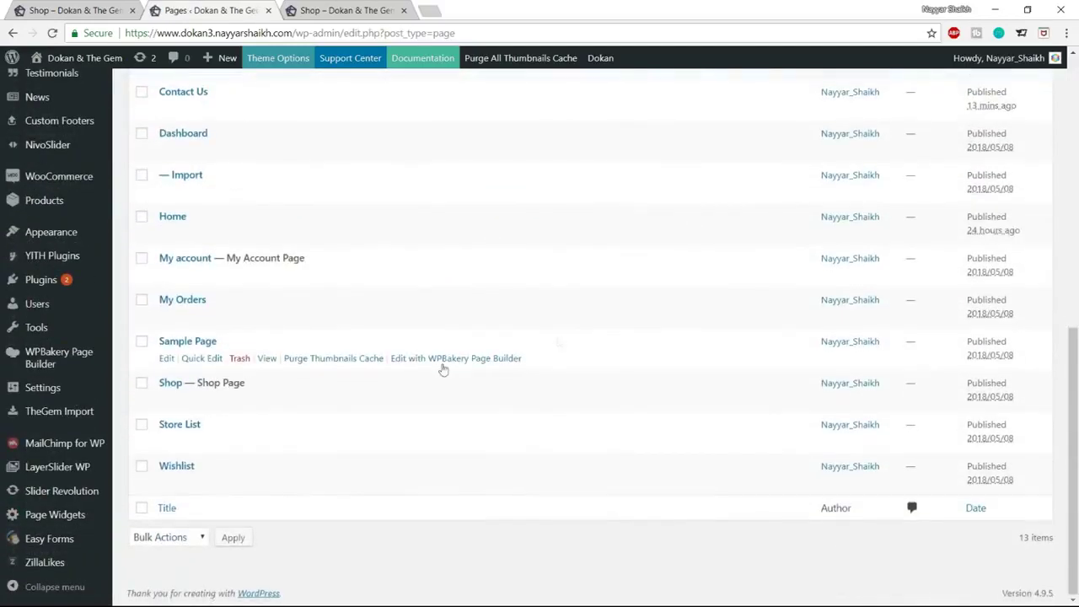
left_click(167, 399)
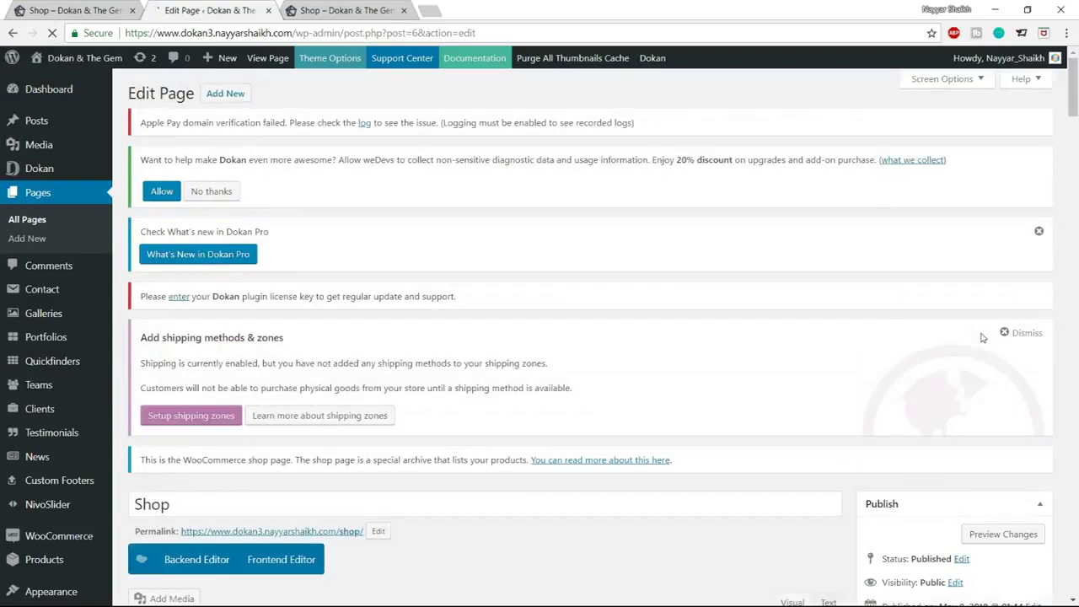
Set the Page Sidebar's Sidebar Position to Left
scroll(982, 333, "down", 10)
scroll(982, 337, "down", 10)
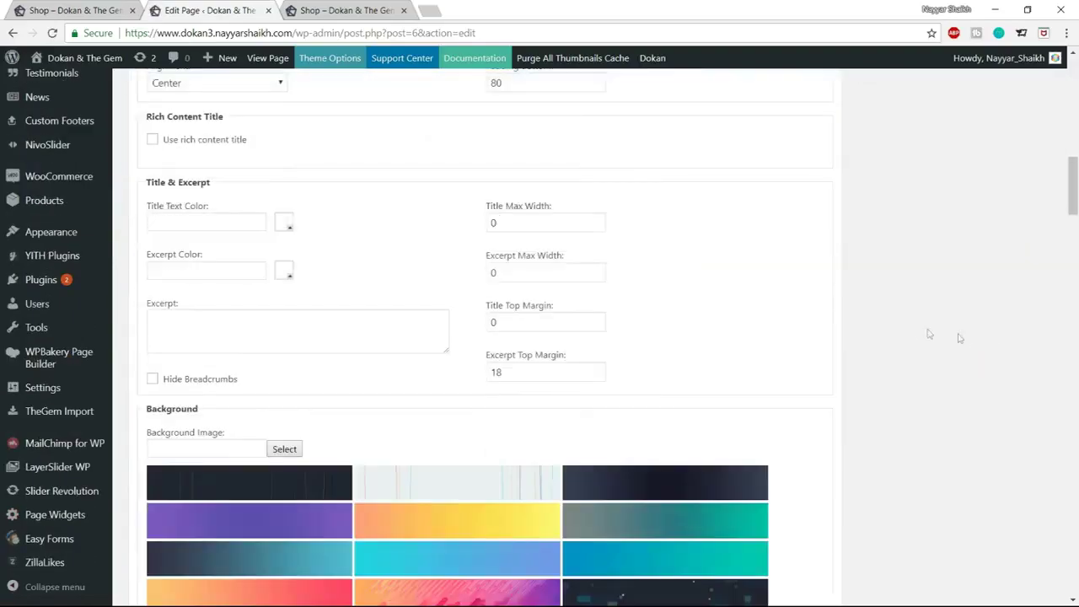
scroll(919, 333, "down", 6)
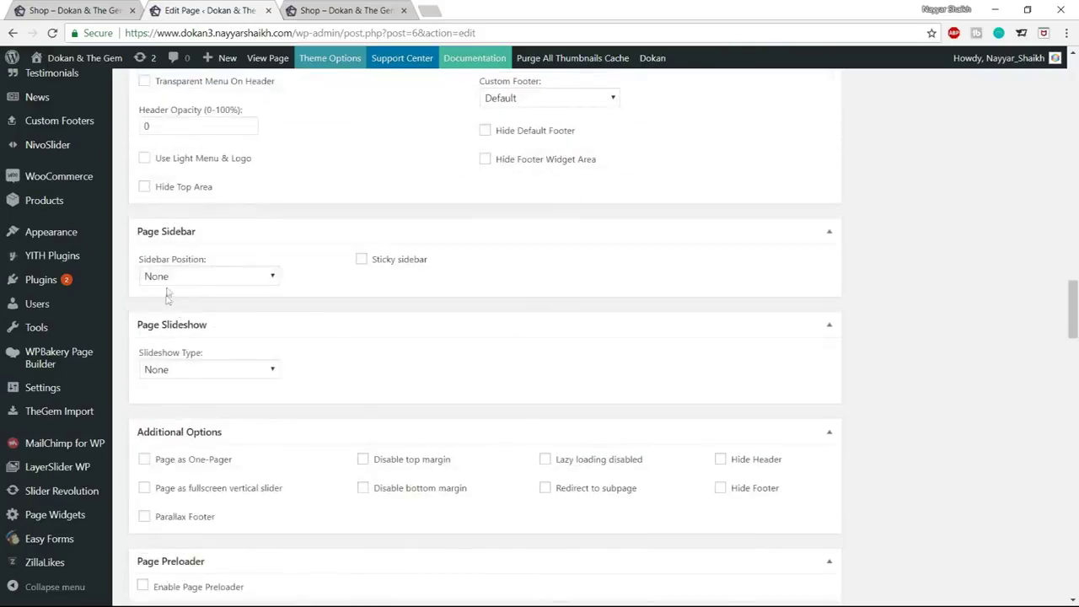
left_click(211, 278)
left_click(192, 307)
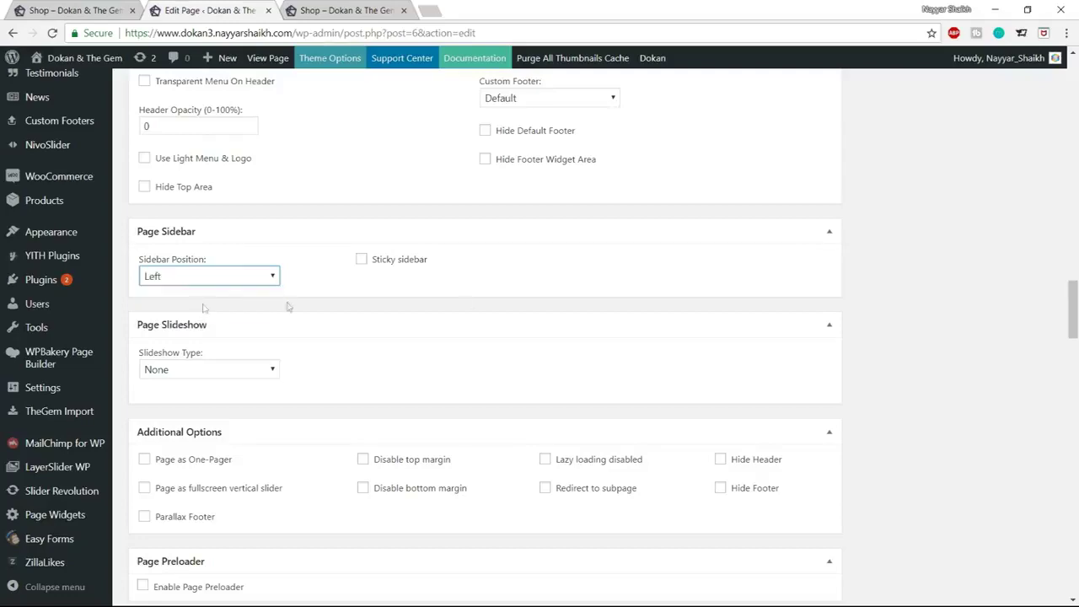
scroll(464, 308, "down", 1)
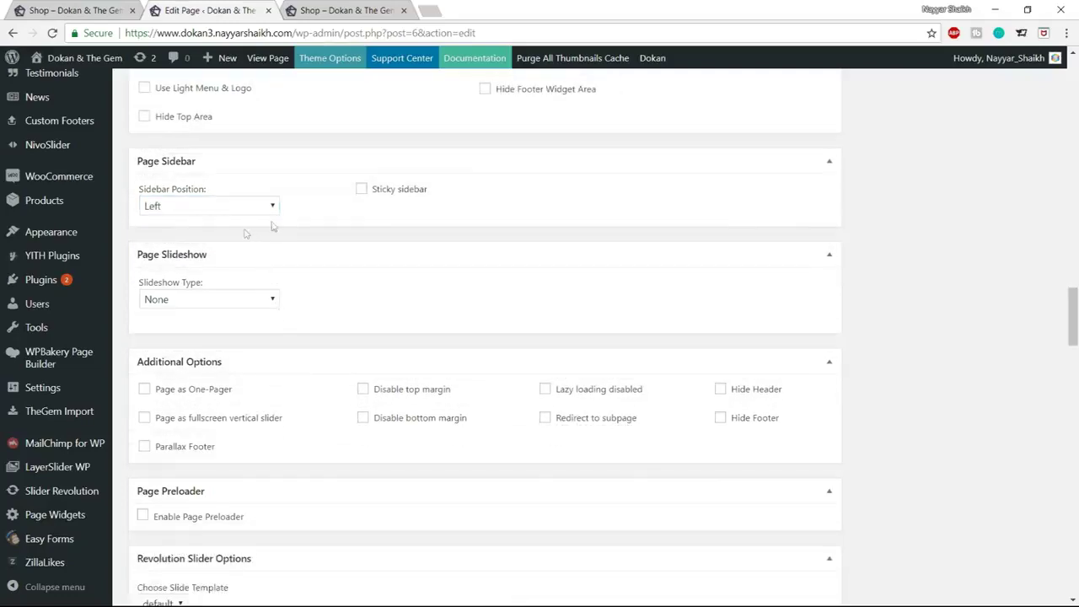
scroll(807, 385, "up", 15)
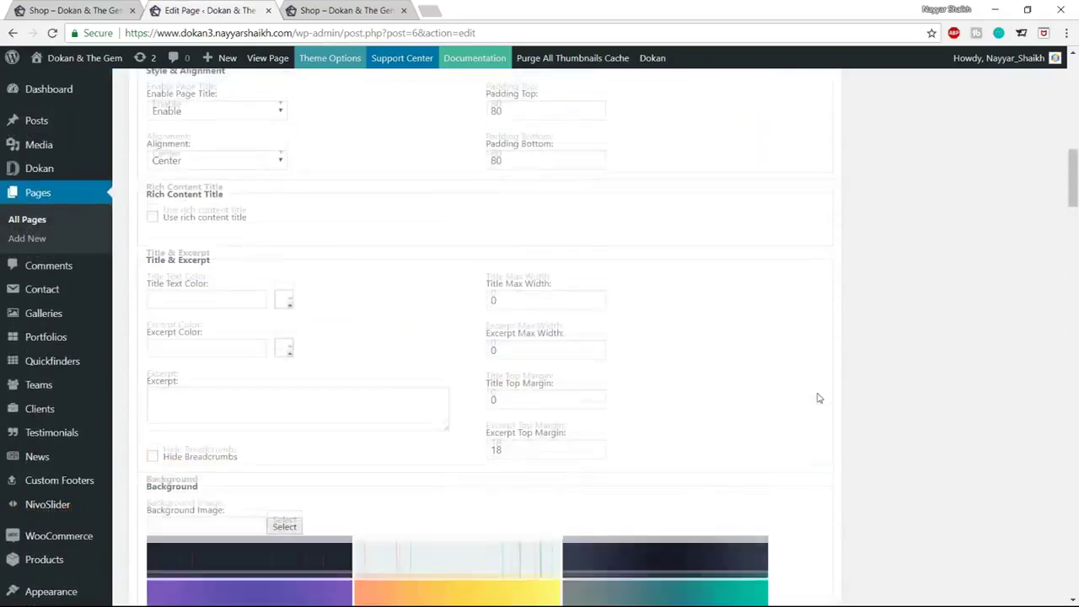
scroll(818, 398, "up", 10)
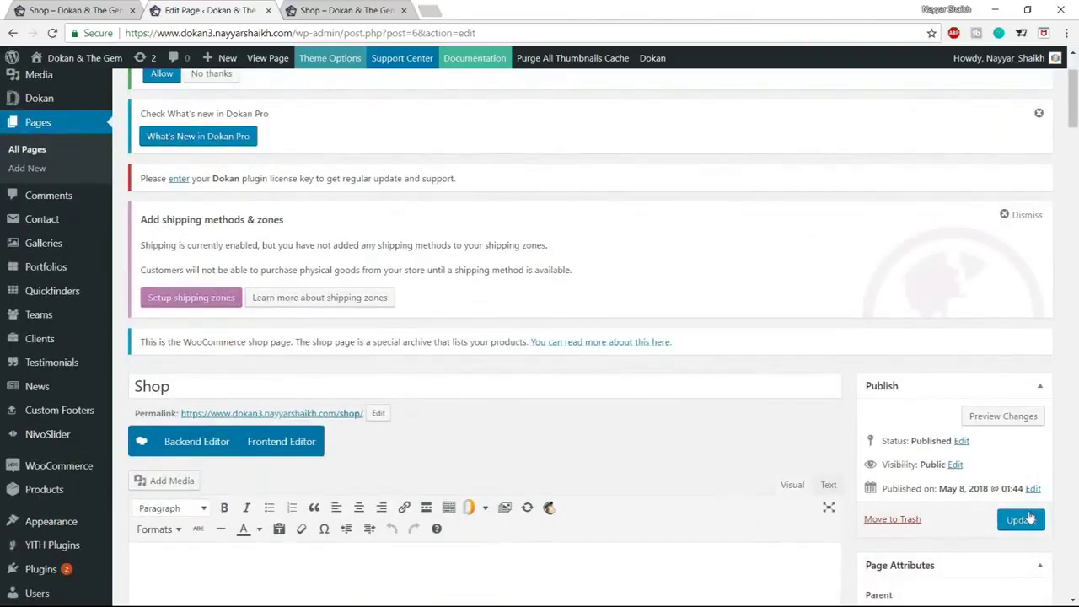
Update the Shop page and reload the live shop to see the left sidebar
left_click(1020, 519)
left_click(329, 8)
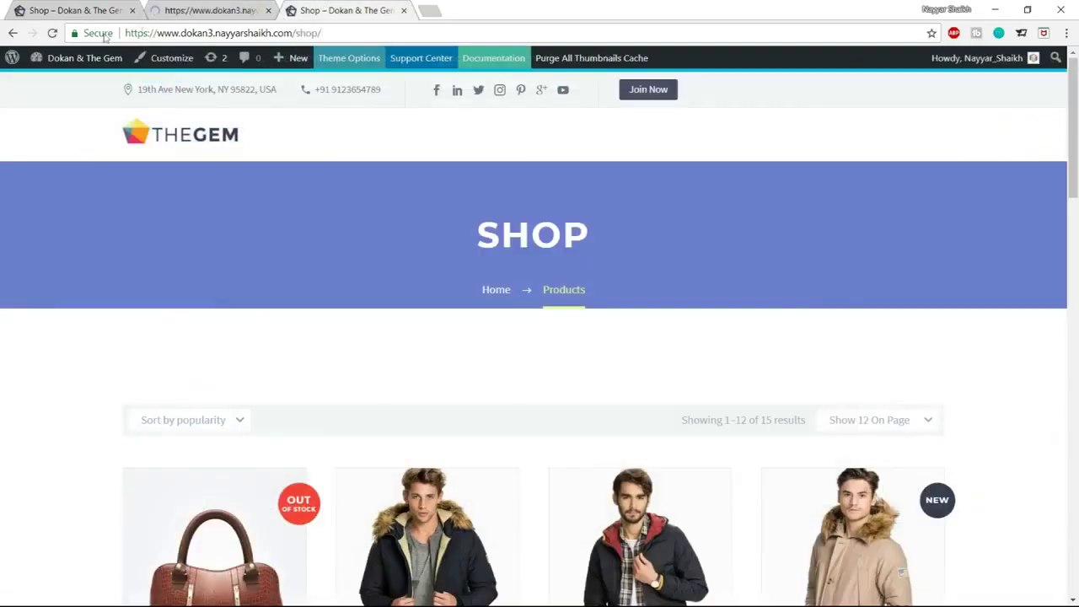
left_click(53, 33)
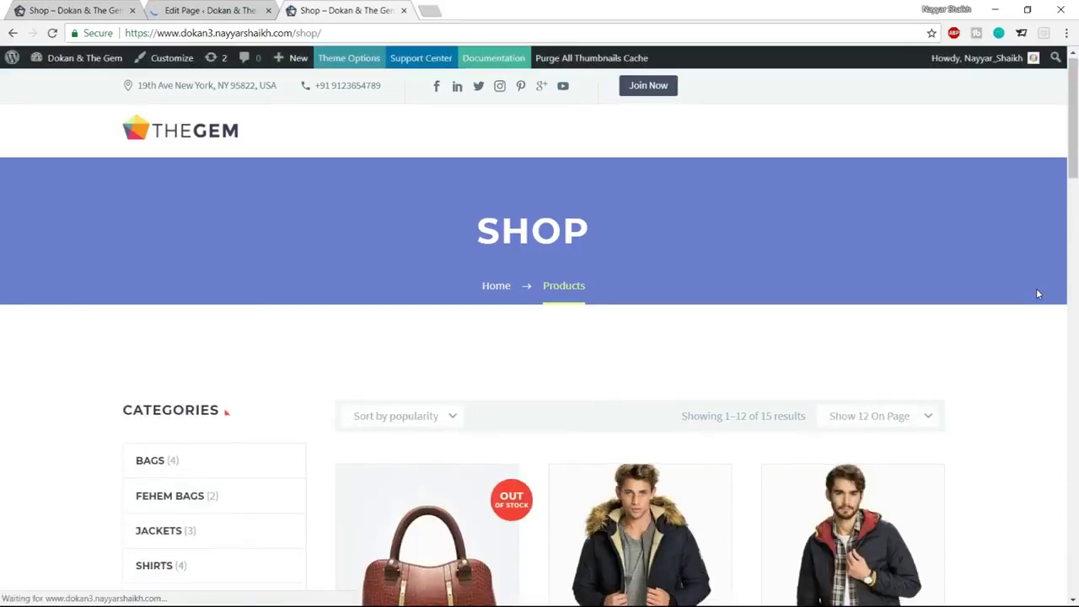
scroll(1038, 293, "down", 3)
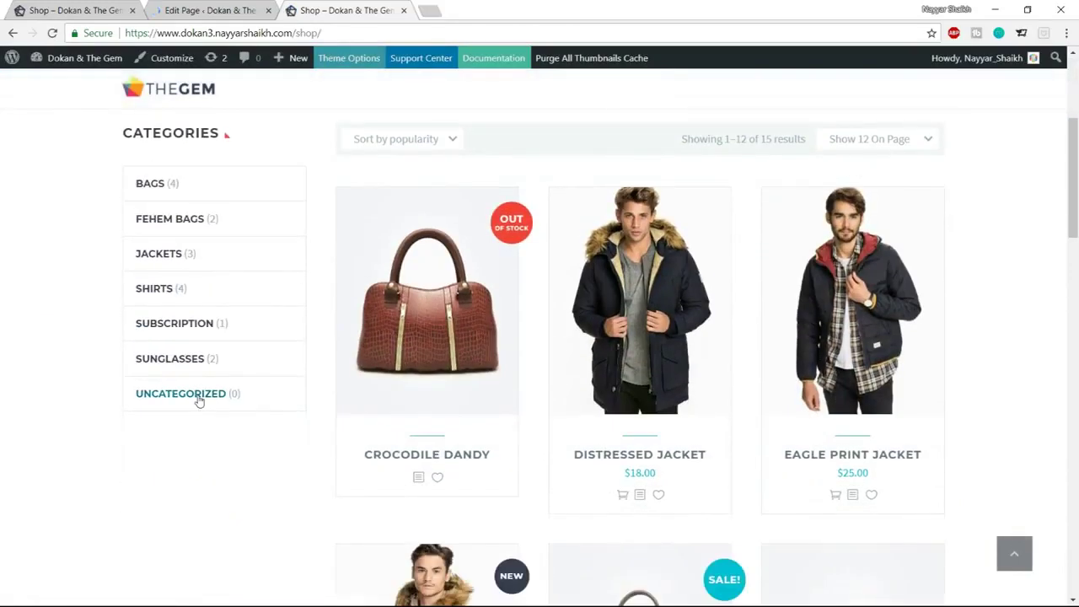
scroll(219, 236, "up", 2)
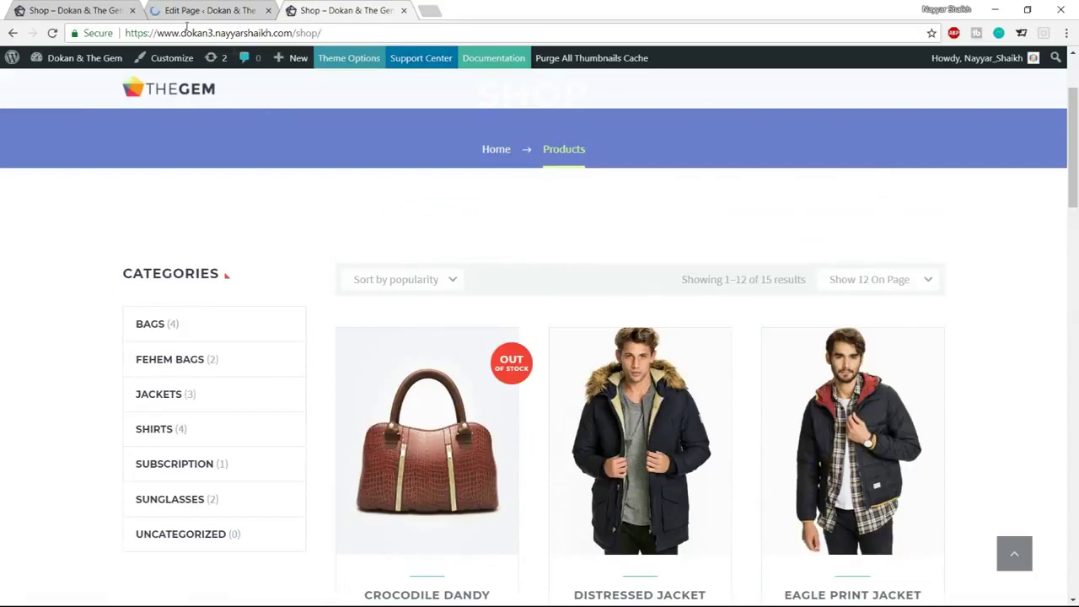
Compare with the reference store's shop, then return to the Shop Edit Page
key("ctrl+1")
scroll(279, 294, "down", 5)
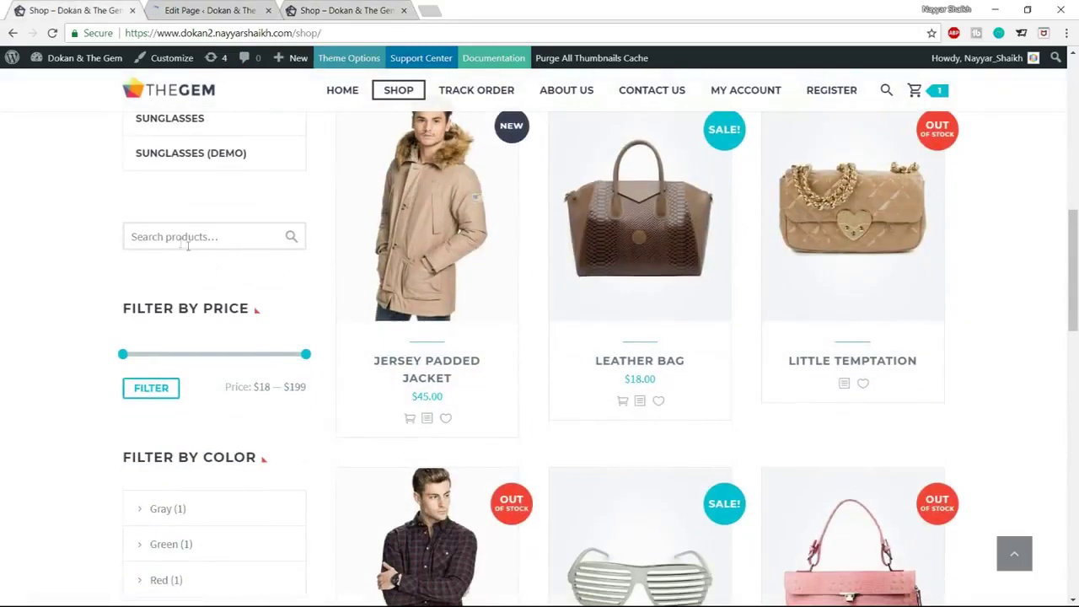
left_click(205, 7)
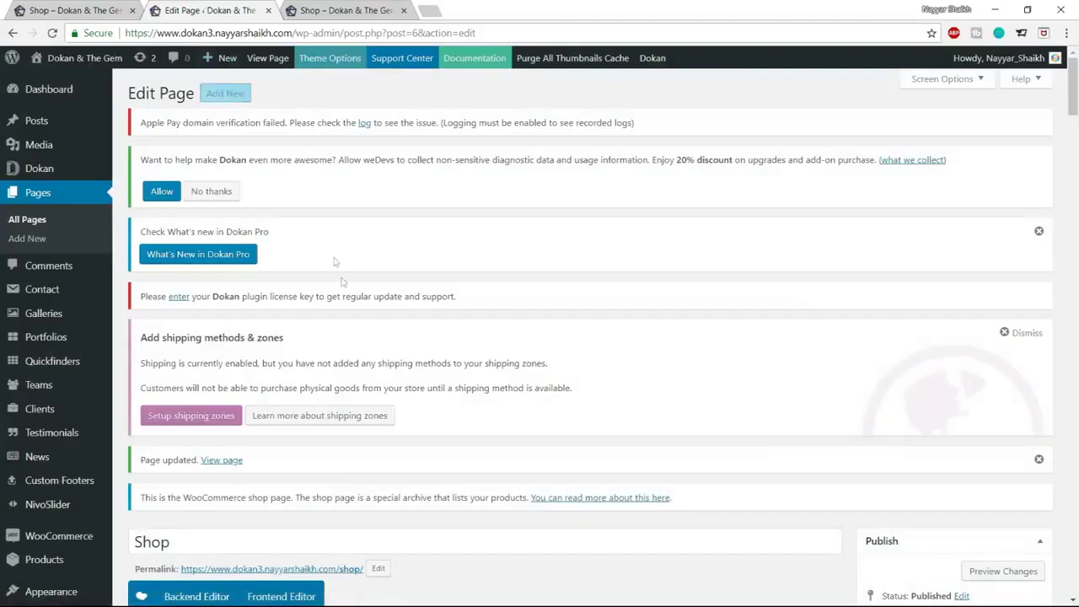
scroll(34, 354, "down", 3)
On Appearance > Widgets, find the Product Search widget with a 'sea' page search
mouse_move(51, 310)
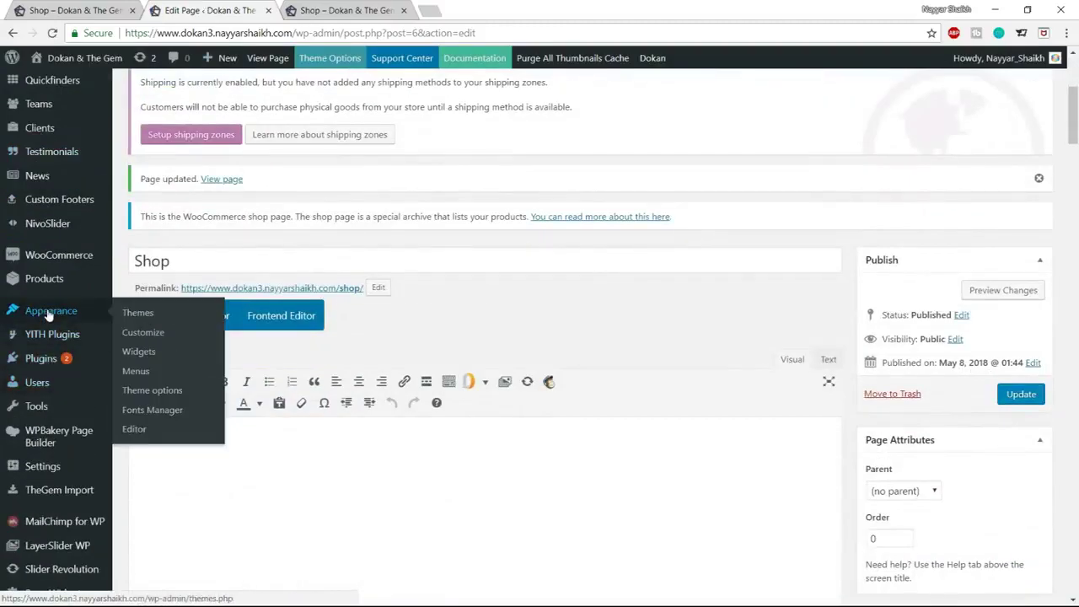
left_click(140, 352)
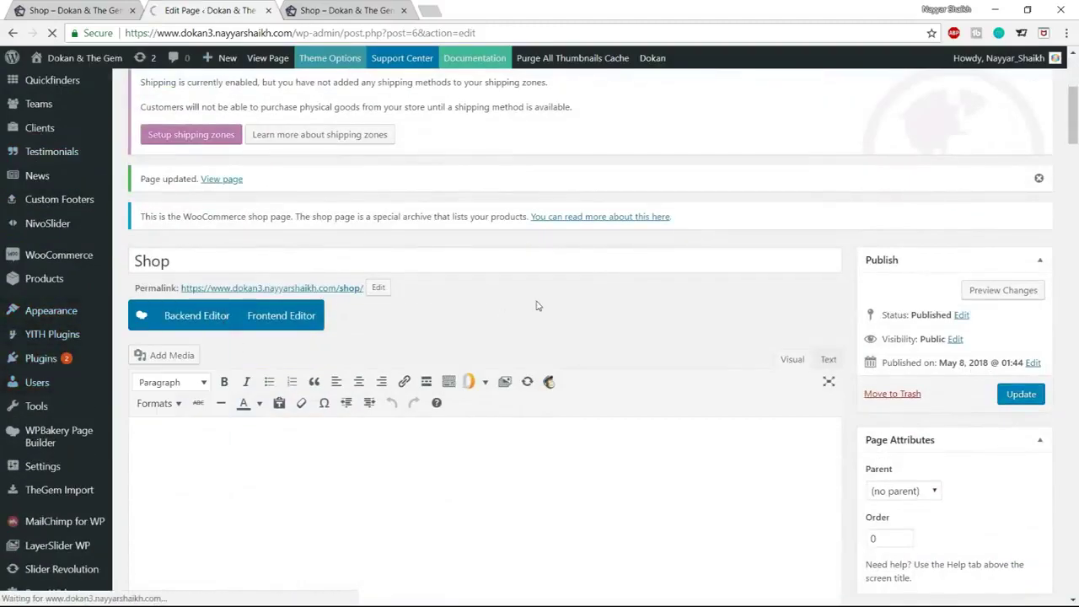
scroll(594, 314, "down", 10)
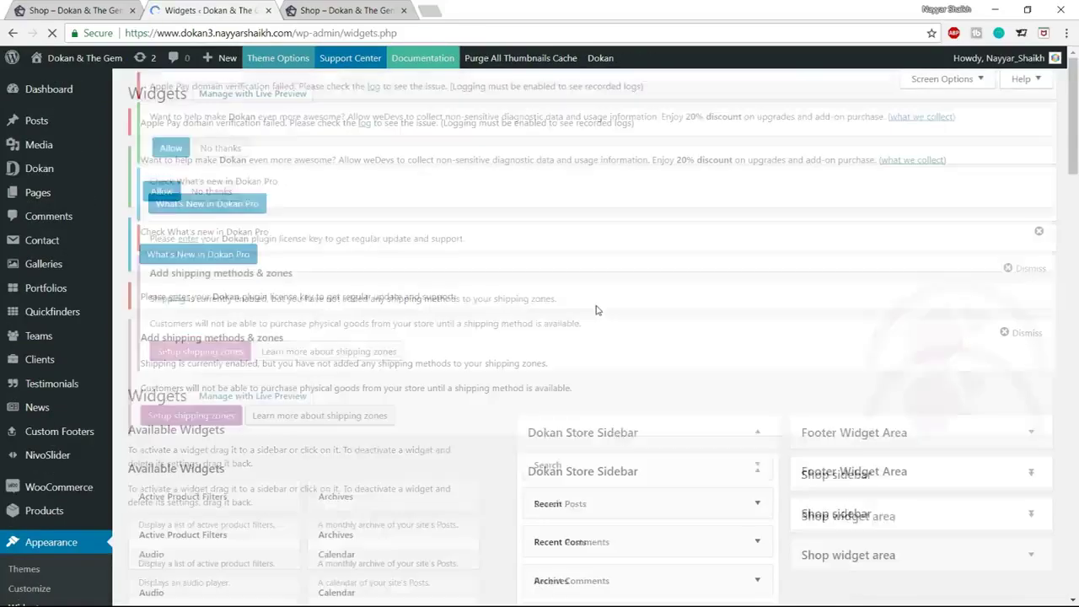
scroll(674, 314, "down", 3)
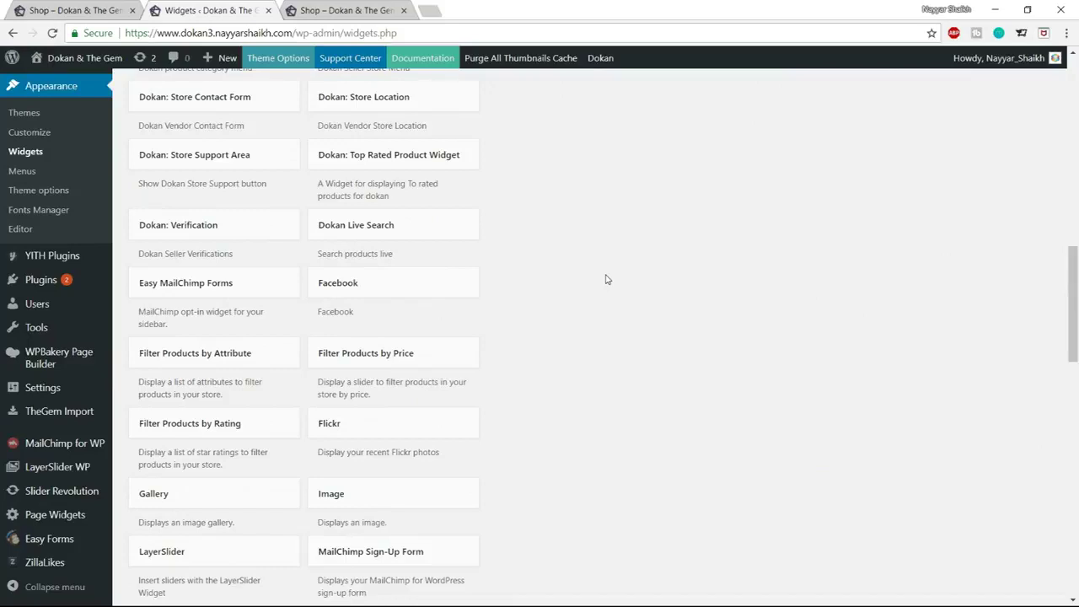
key("ctrl+f")
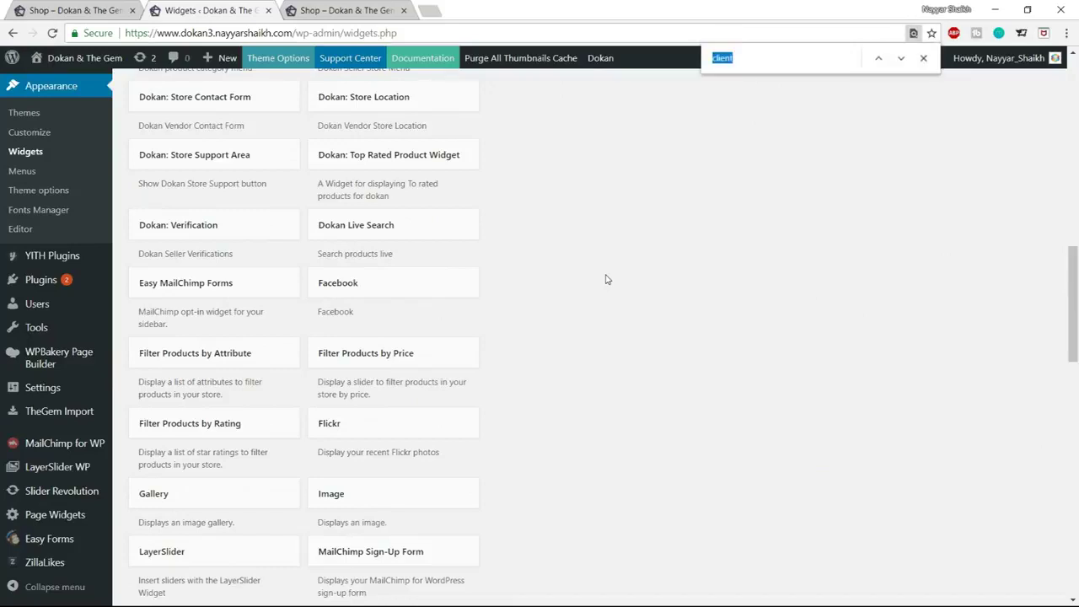
type("search")
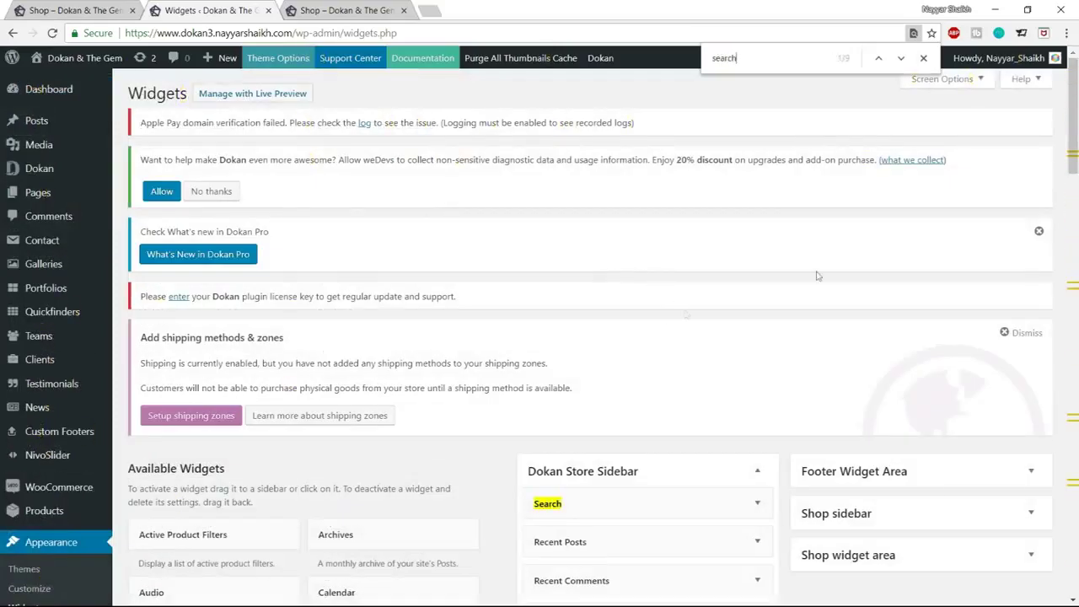
left_click(907, 63)
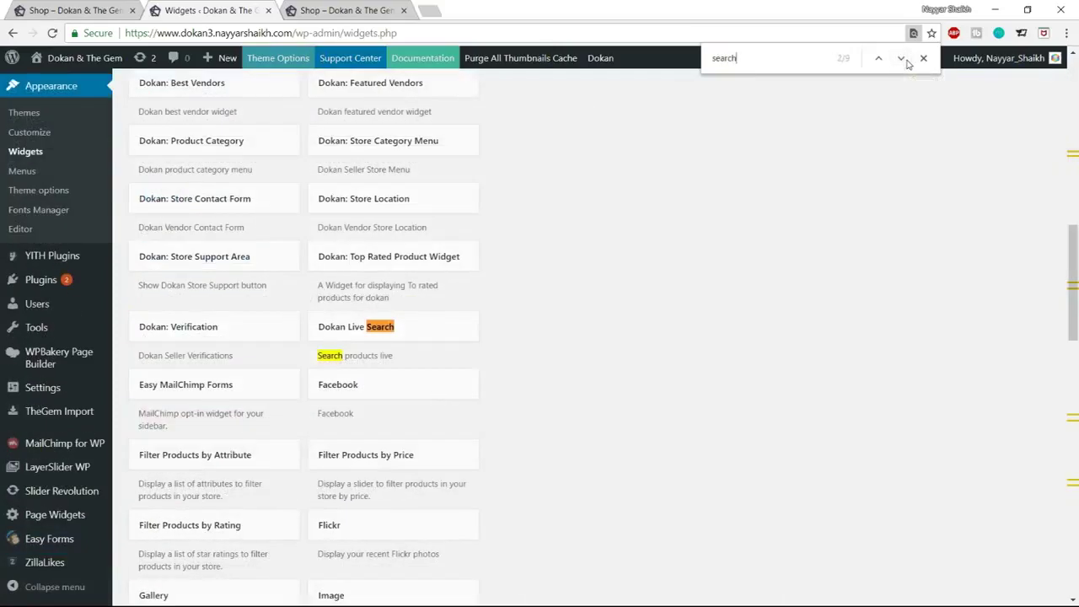
left_click(902, 59)
left_click(902, 59)
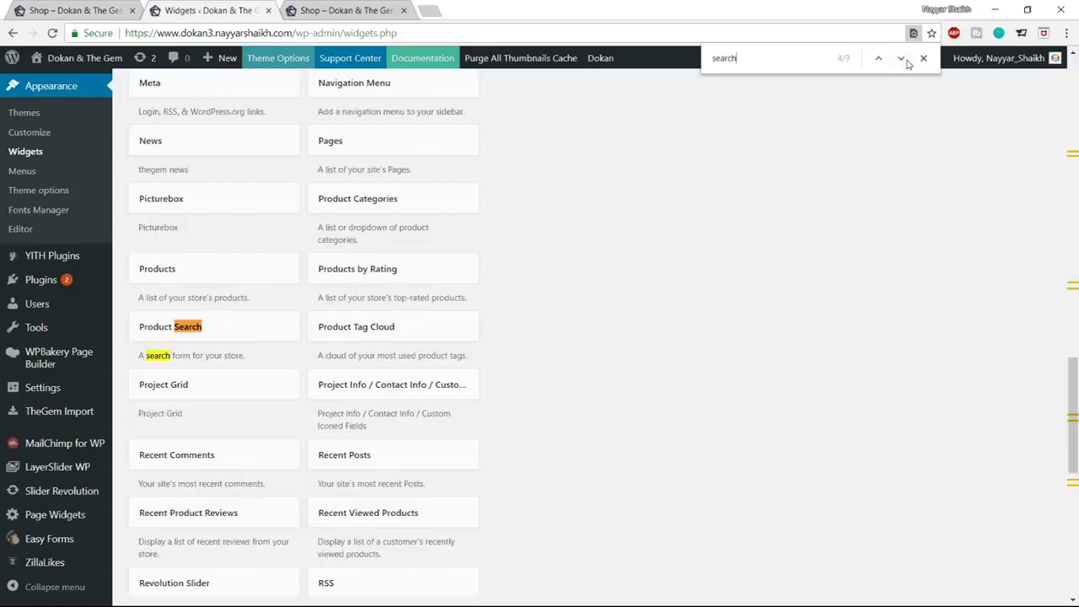
Add Product Search to the Shop sidebar, then view the reference store's shop
left_click(221, 326)
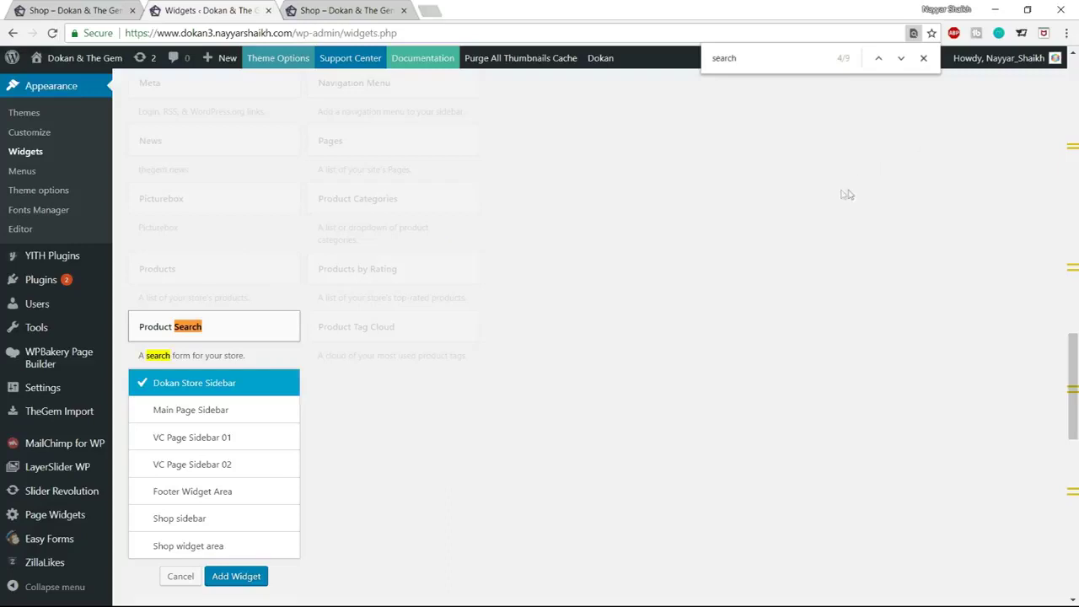
left_click_drag(749, 66, 710, 68)
left_click(214, 523)
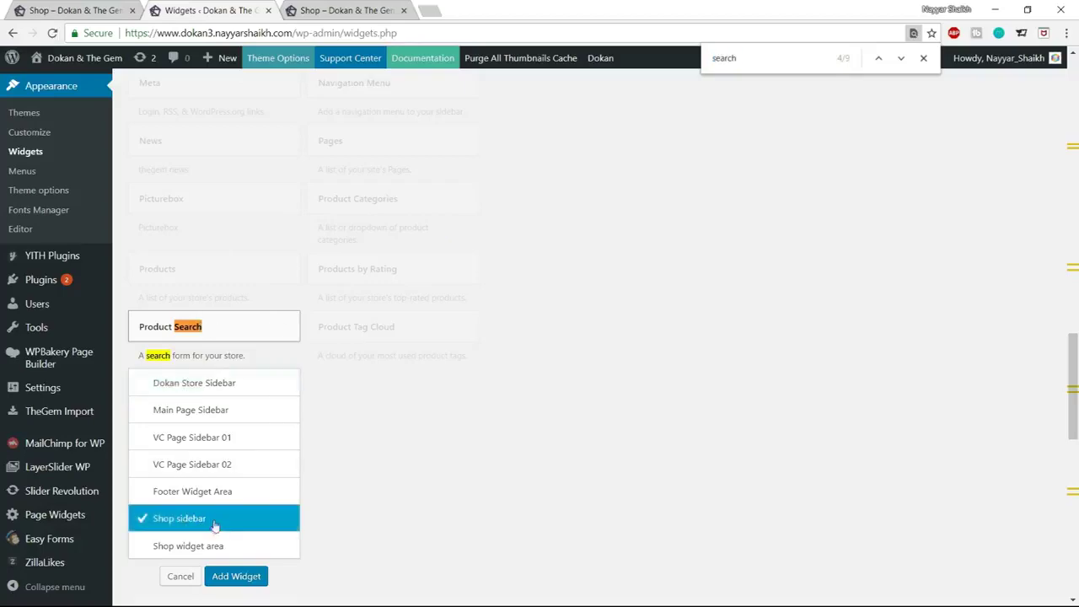
left_click(237, 576)
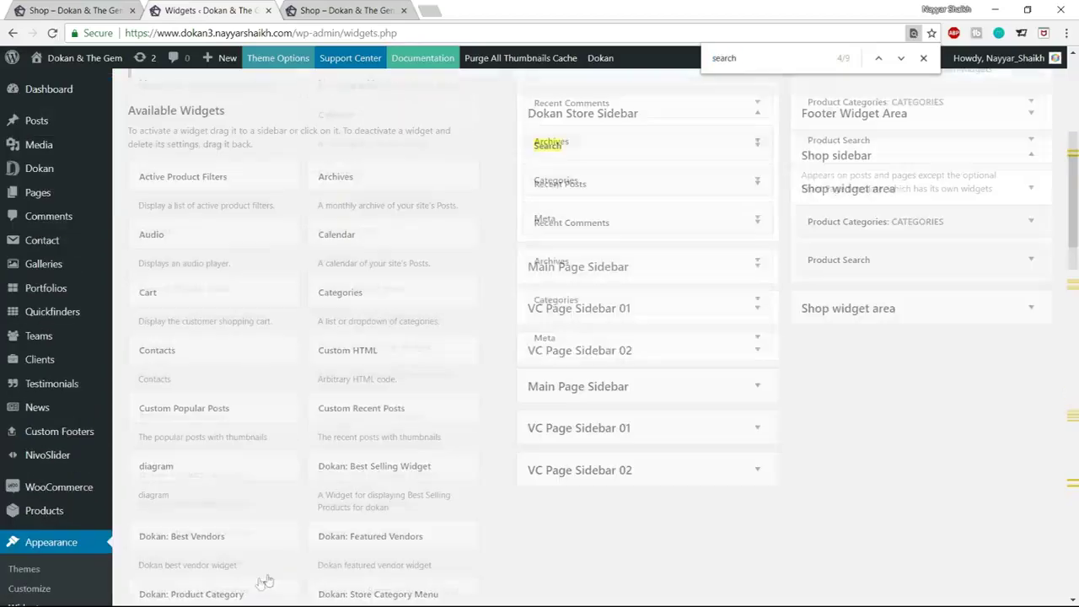
left_click(99, 7)
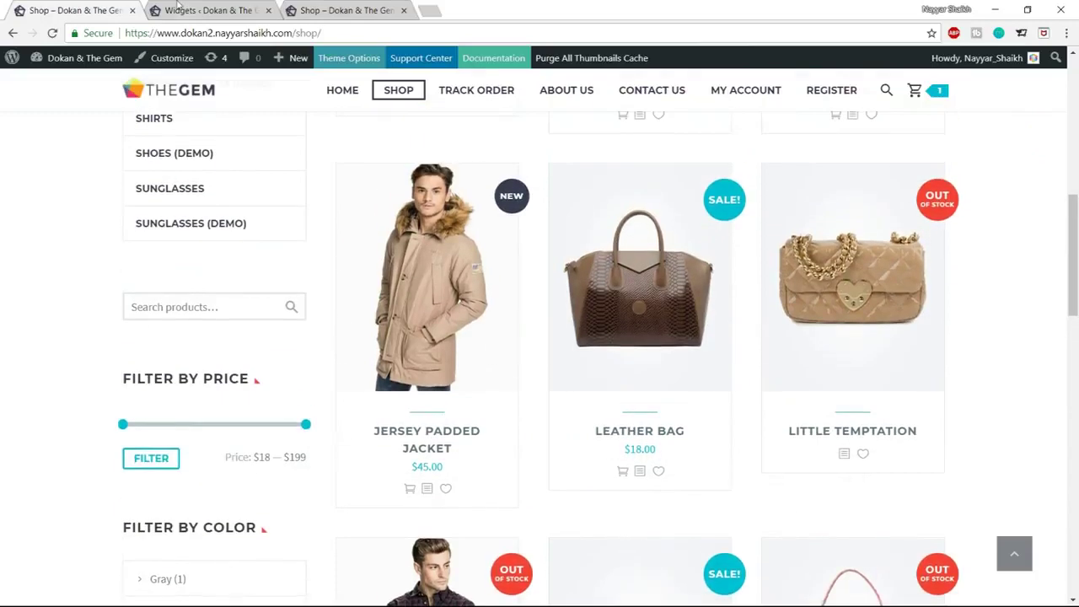
Collapse the Product Search widget, reload the live shop, and compare with the reference shop
left_click(169, 11)
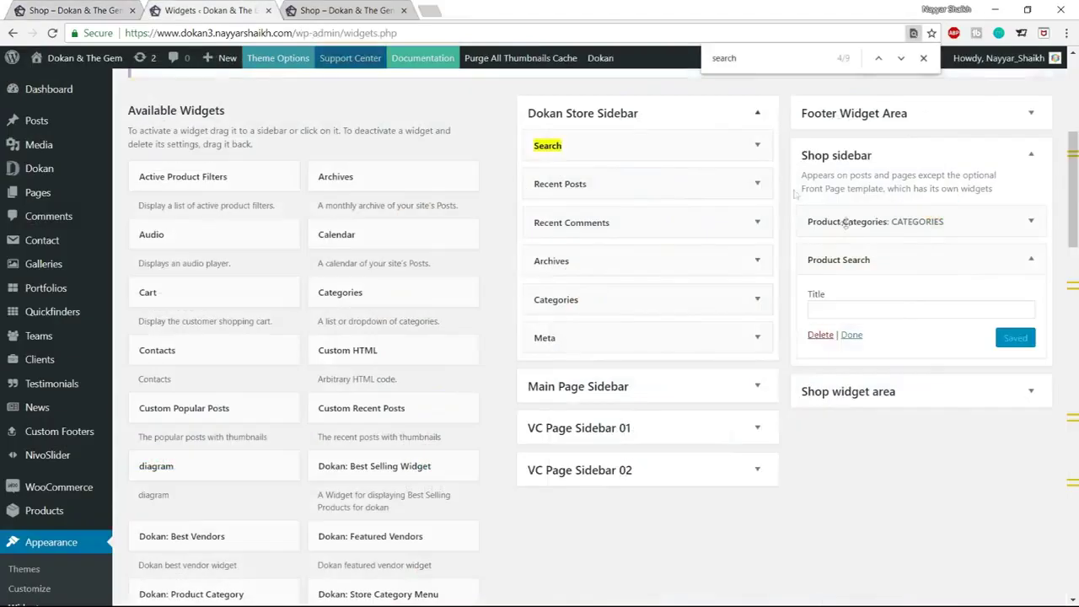
left_click(1032, 260)
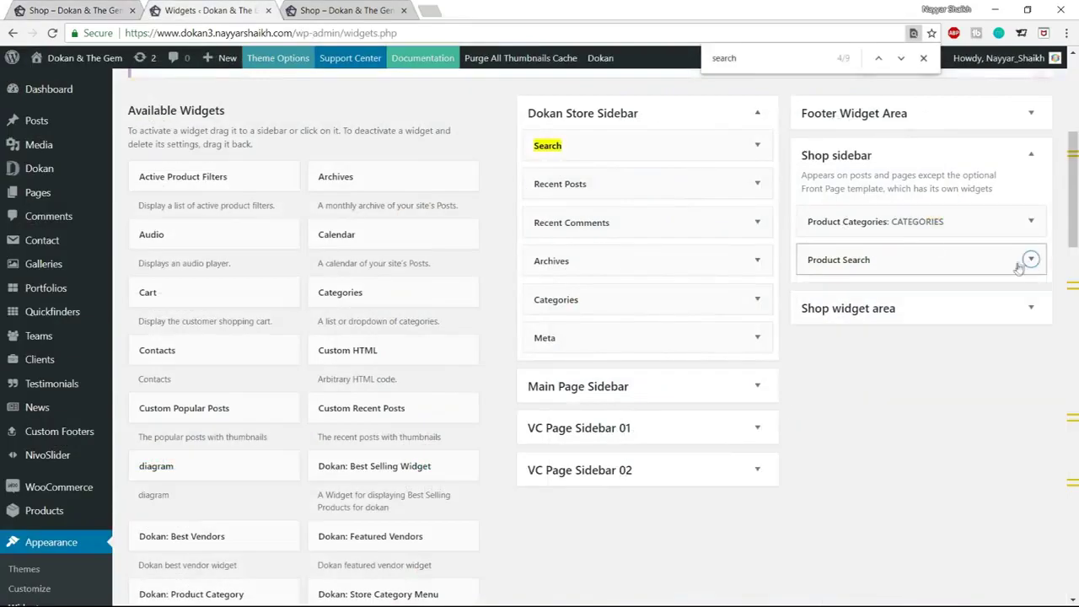
left_click(345, 10)
left_click(59, 34)
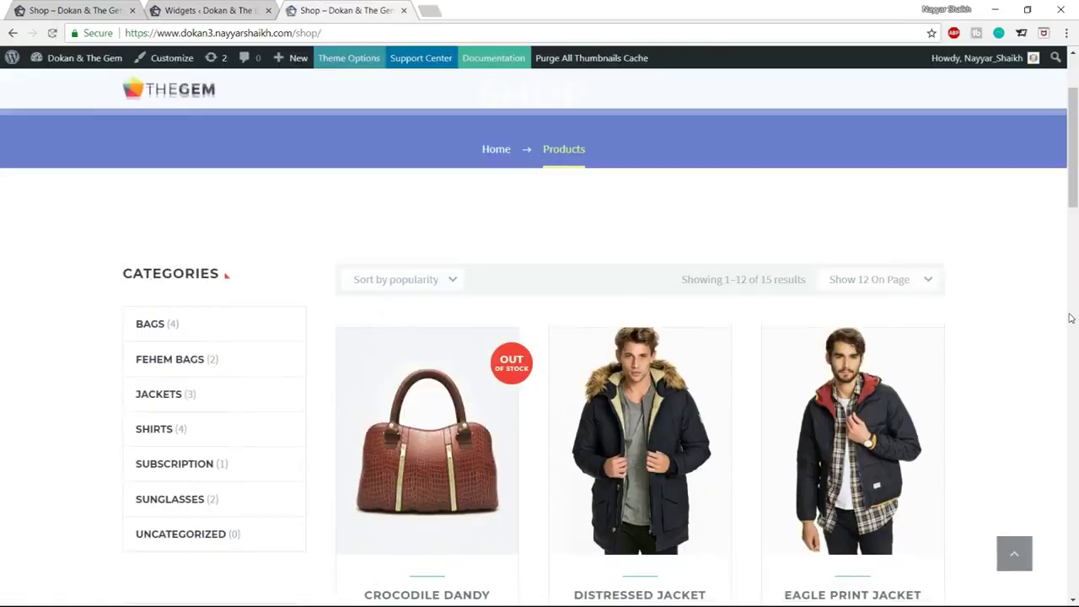
key("ctrl+1")
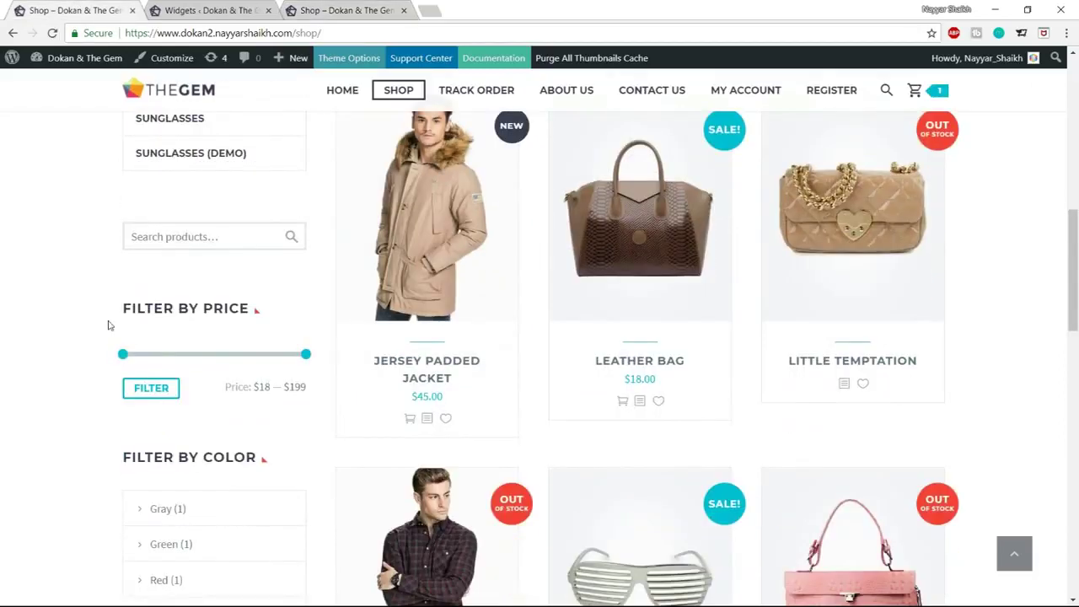
scroll(338, 308, "down", 3)
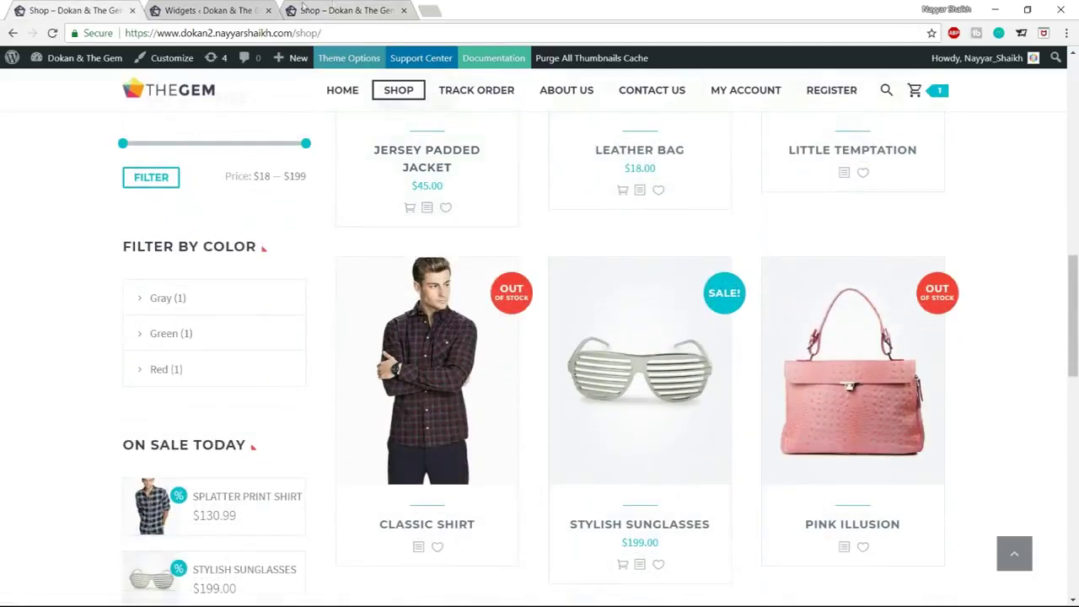
Search the Widgets page for 'filter'
left_click(238, 12)
left_click_drag(748, 56, 690, 63)
type("filter")
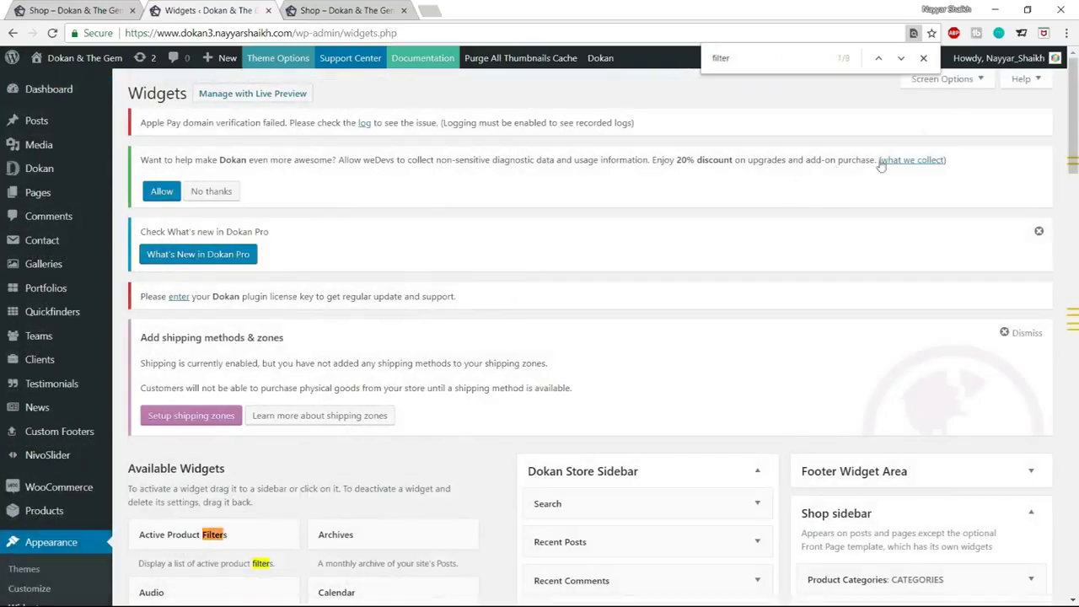
Add Active Product Filters to the Shop sidebar, then delete it
scroll(723, 256, "down", 3)
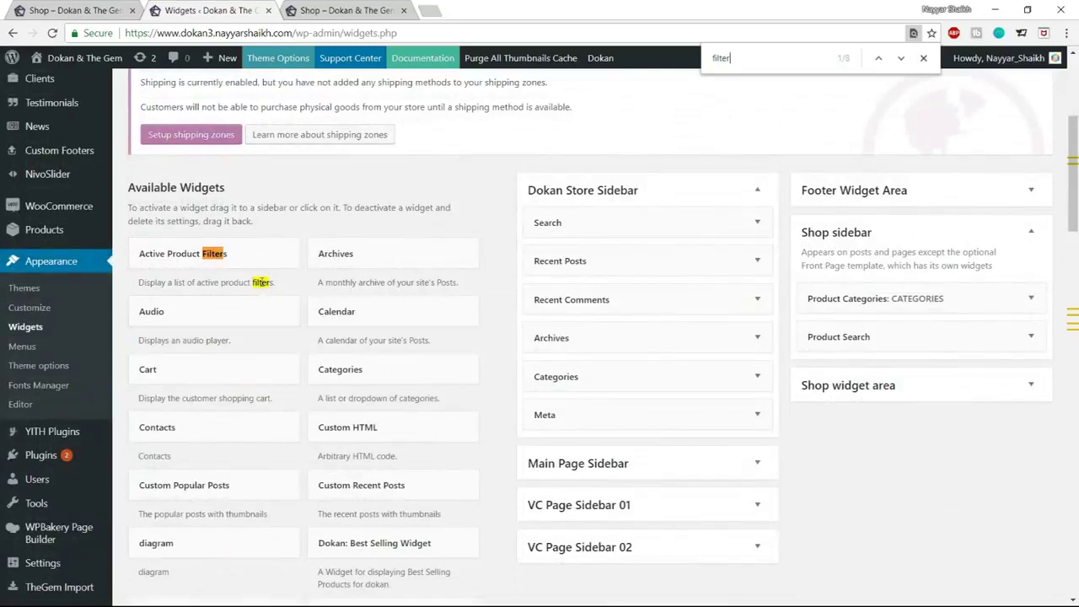
left_click(217, 260)
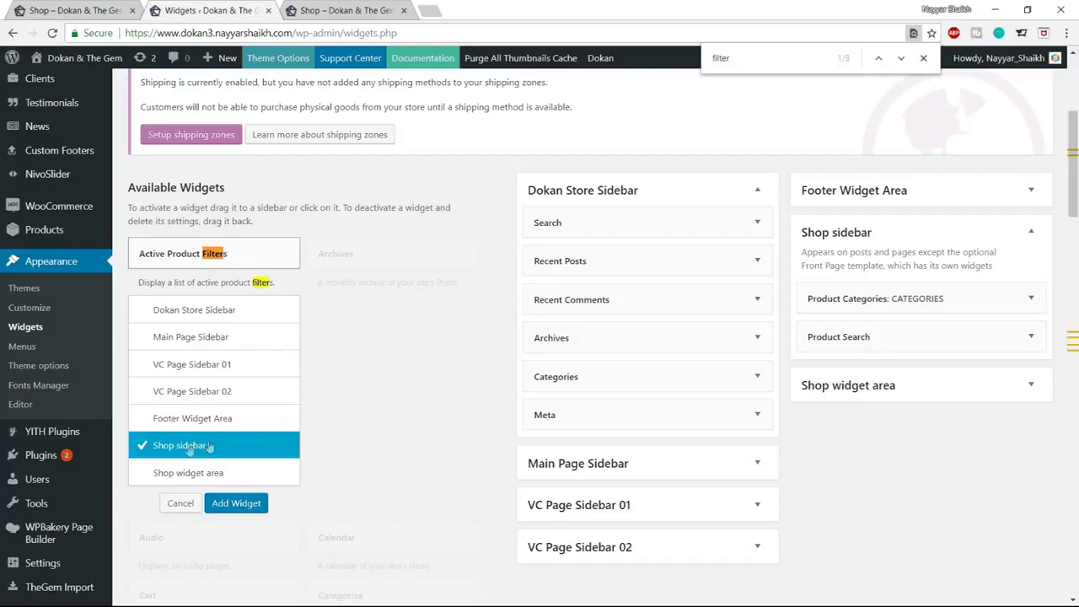
left_click(240, 503)
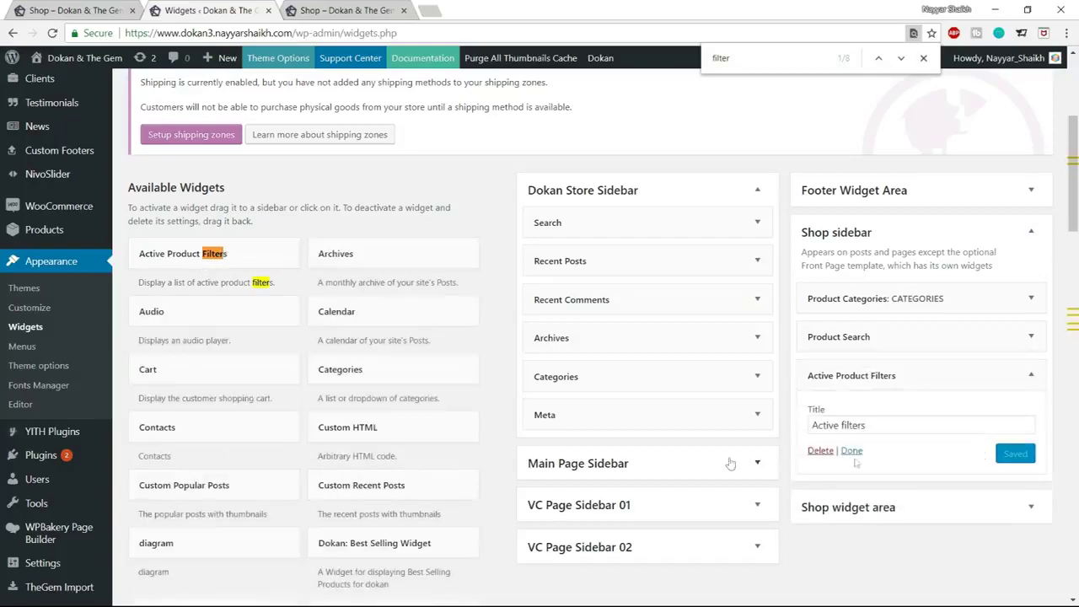
scroll(856, 462, "down", 1)
left_click_drag(899, 355, 804, 358)
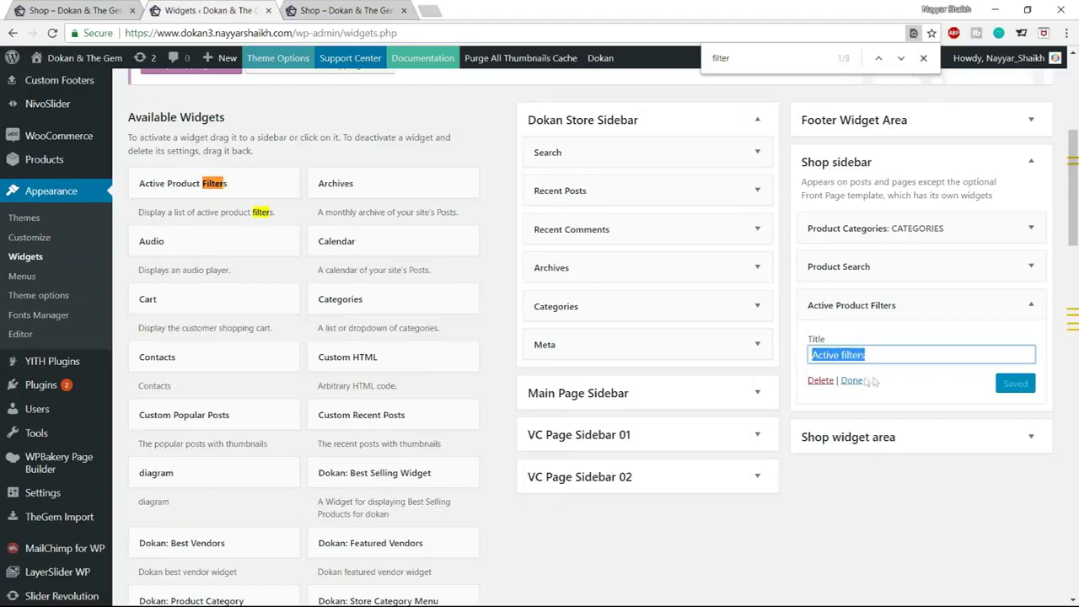
left_click(829, 384)
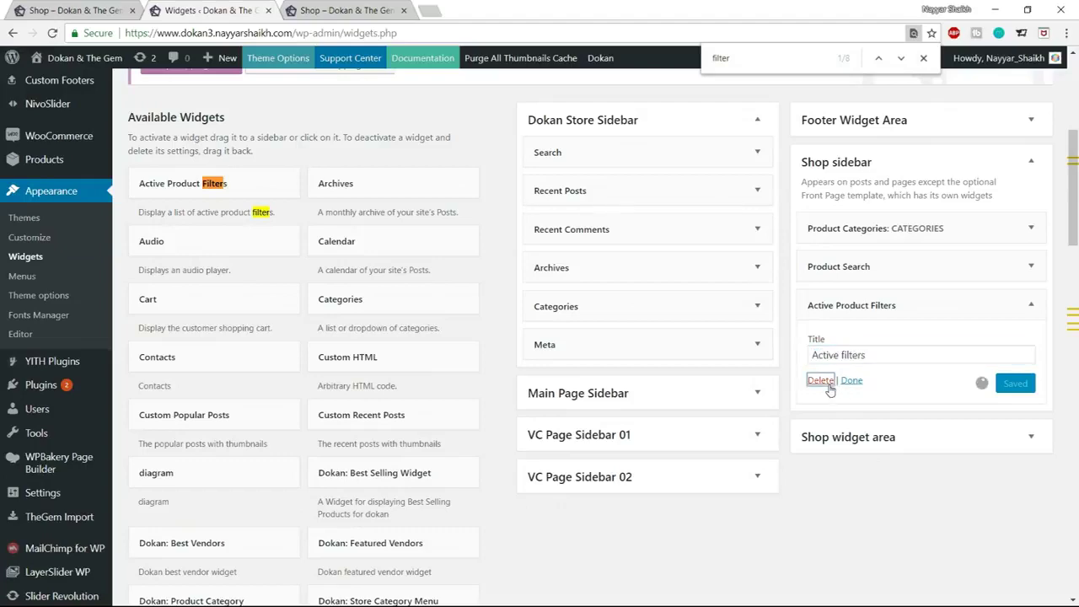
Add the Filter Products by Price widget, titled 'Filter by price', to the Shop sidebar
left_click(901, 58)
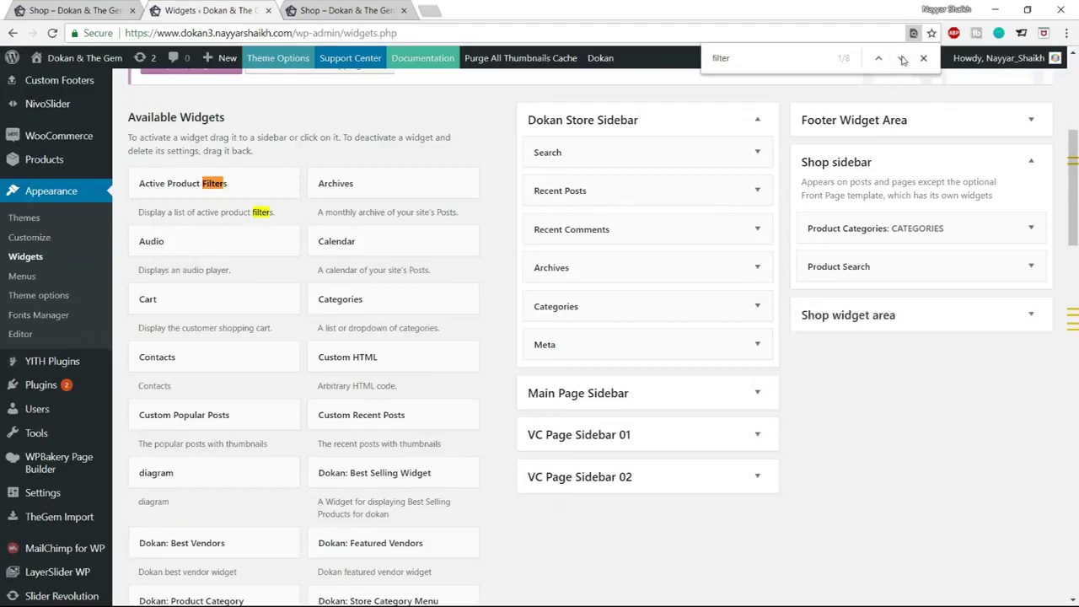
left_click(901, 59)
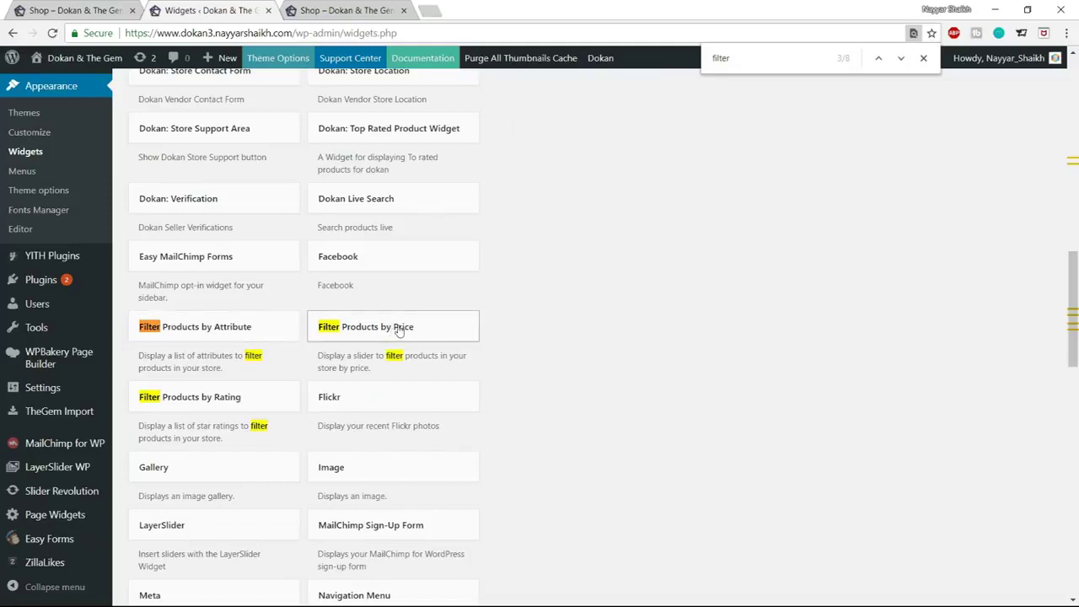
left_click(399, 329)
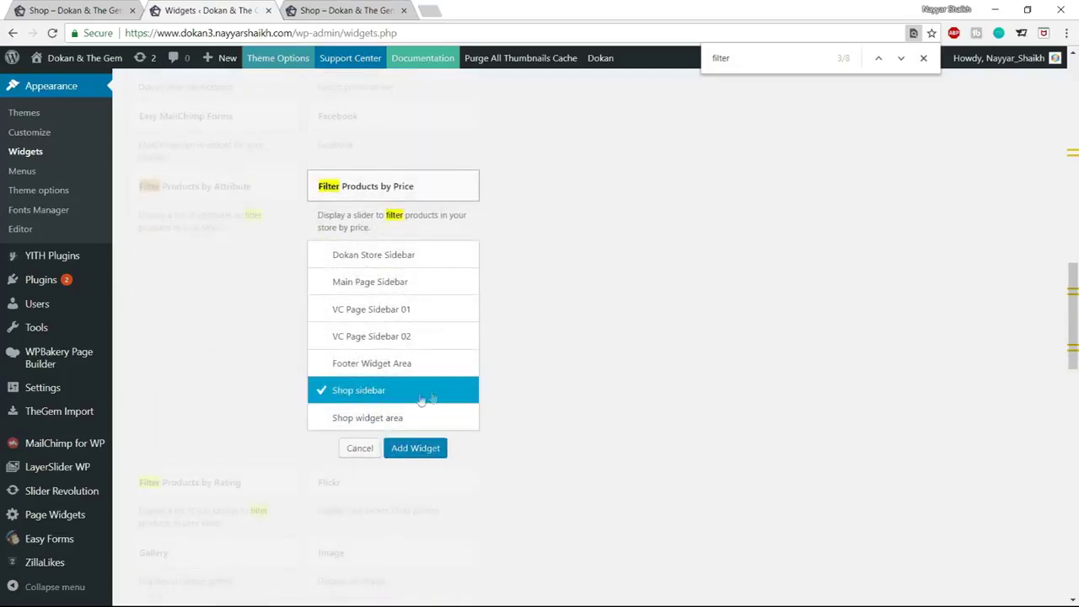
left_click(415, 448)
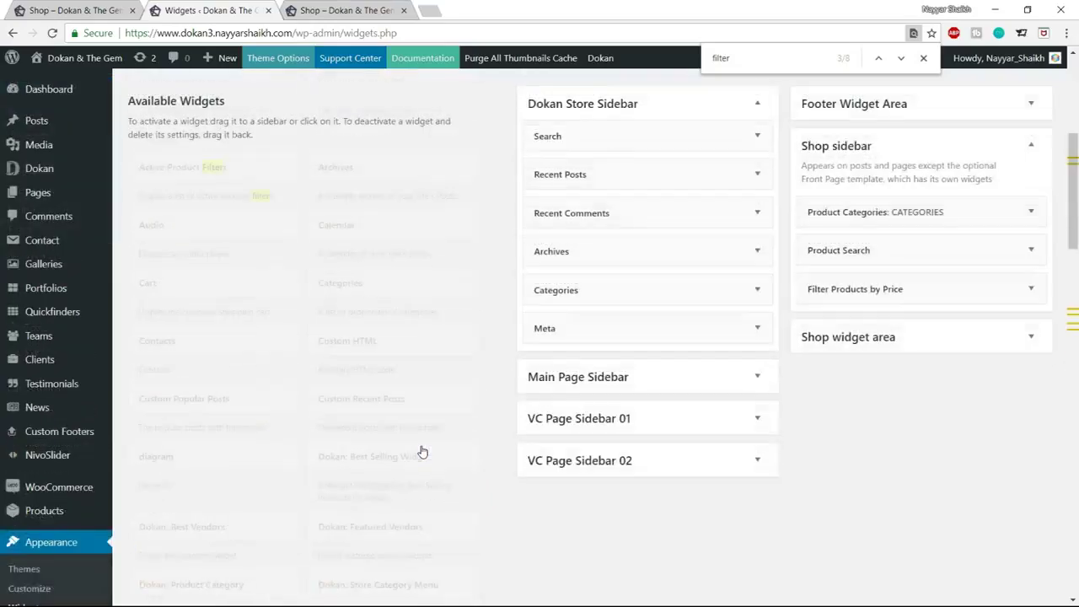
left_click_drag(896, 352, 735, 350)
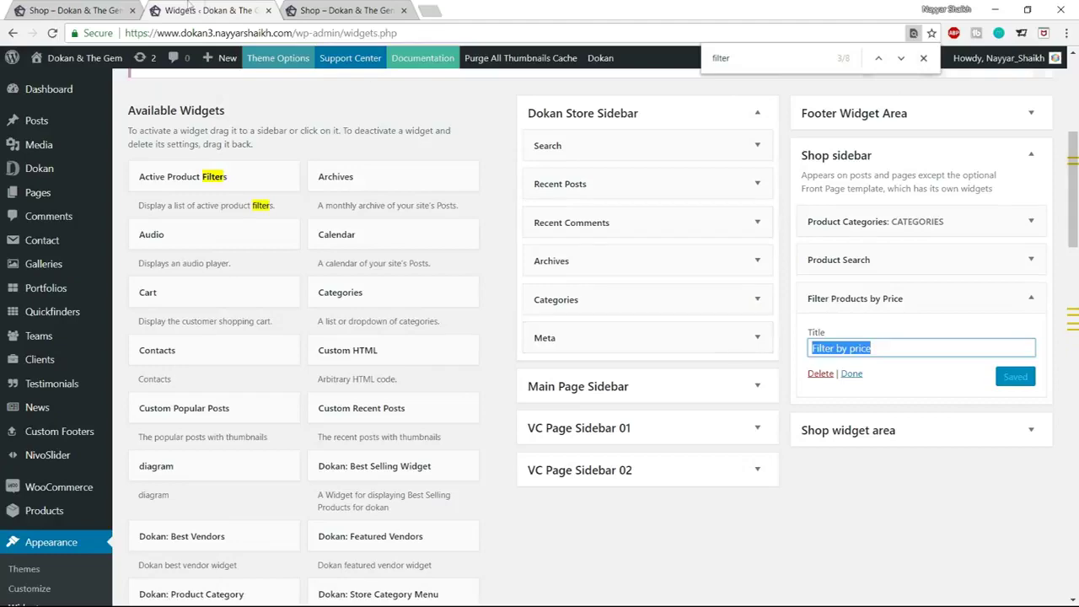
Compare the live and reference shop pages and collapse the Filter by price widget
left_click(109, 12)
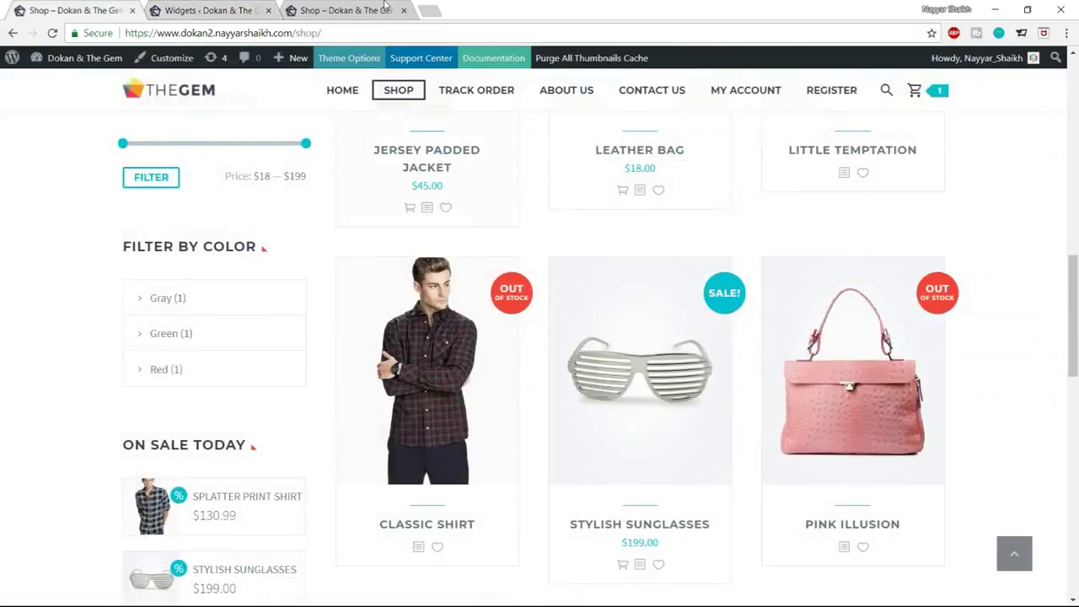
left_click(384, 4)
key("ctrl+1")
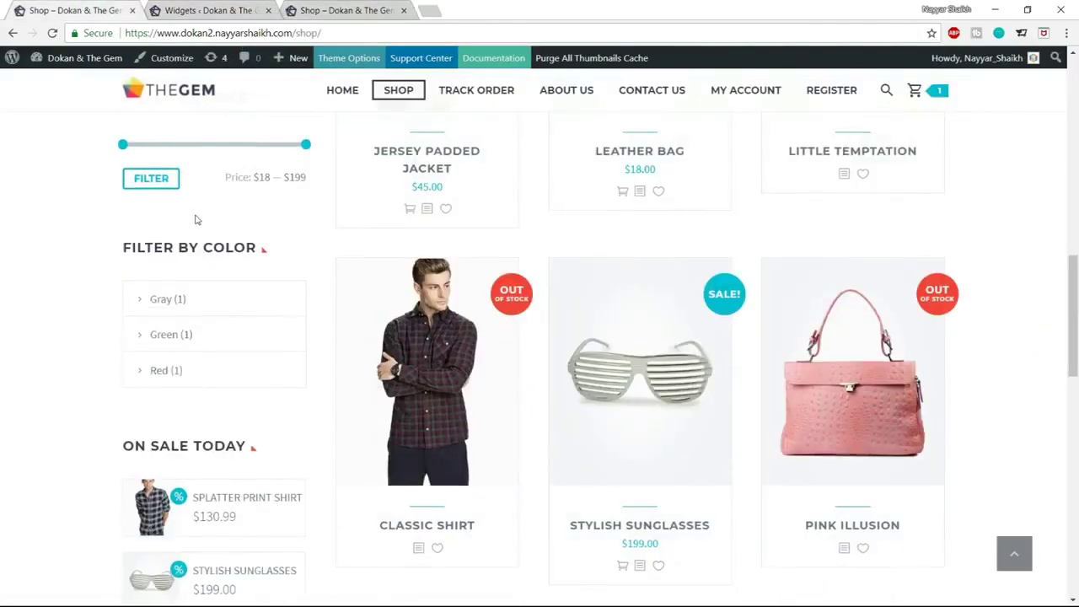
left_click(237, 6)
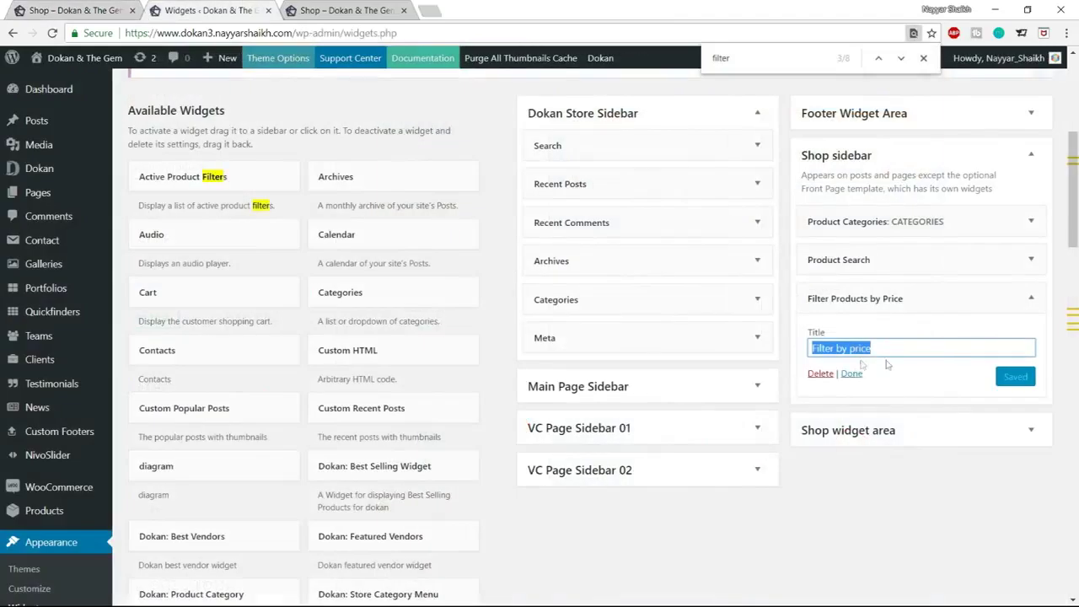
left_click(1032, 299)
key("ctrl+1")
left_click(196, 7)
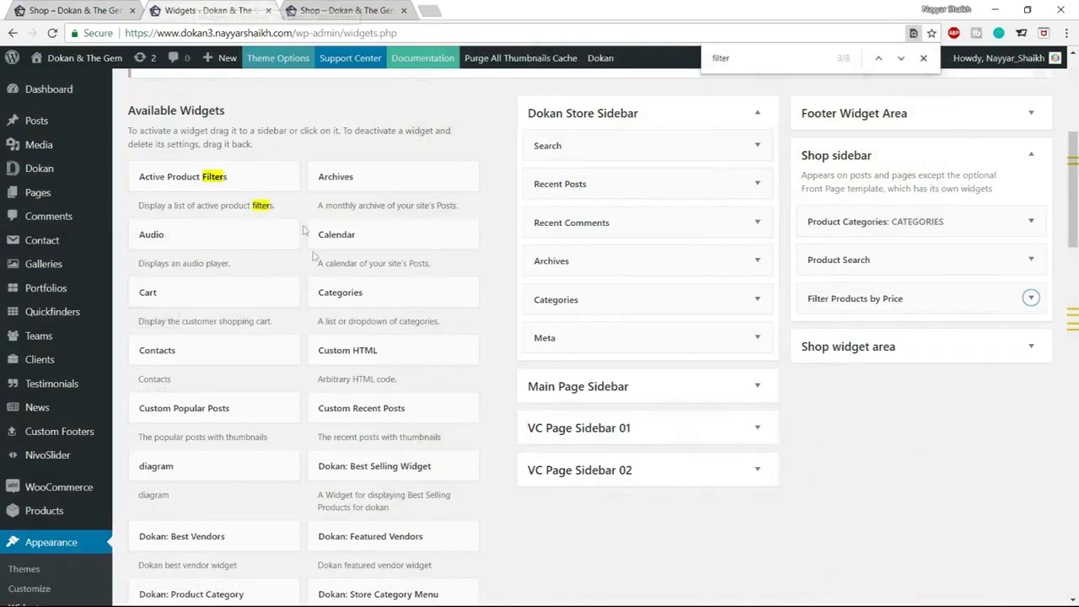
scroll(330, 284, "down", 10)
scroll(370, 321, "up", 3)
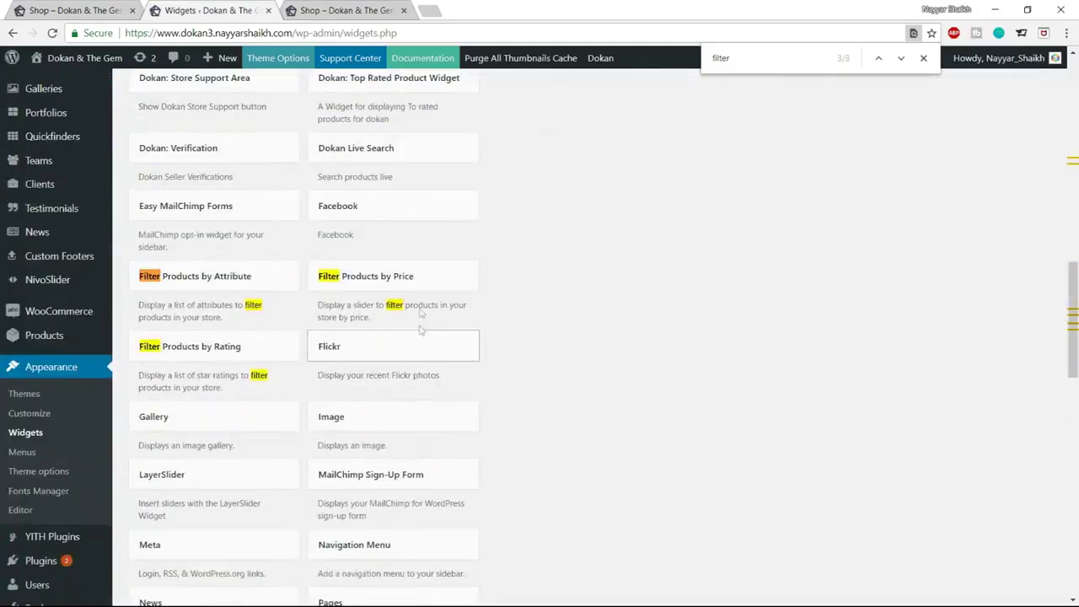
Add Filter Products by Attribute to the Shop sidebar titled 'Filter by Color', attribute color, and save
left_click(227, 279)
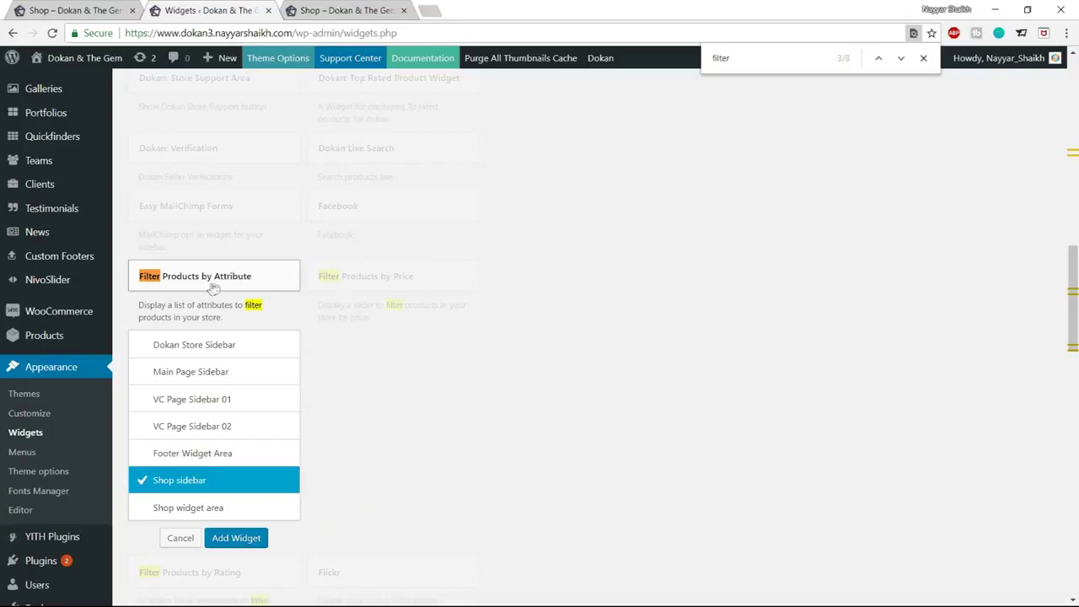
left_click(238, 539)
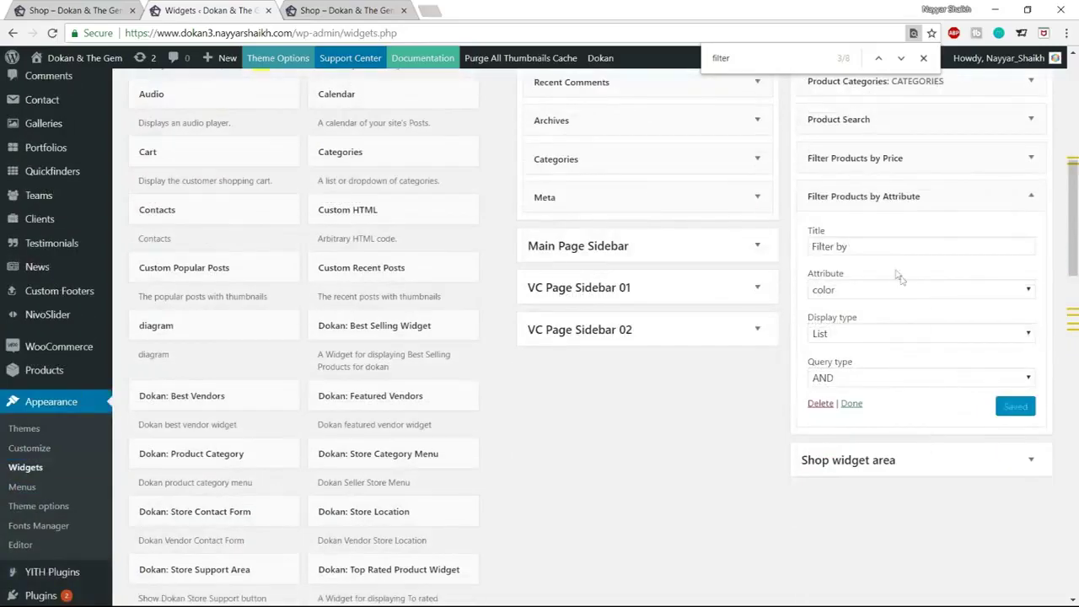
left_click(868, 245)
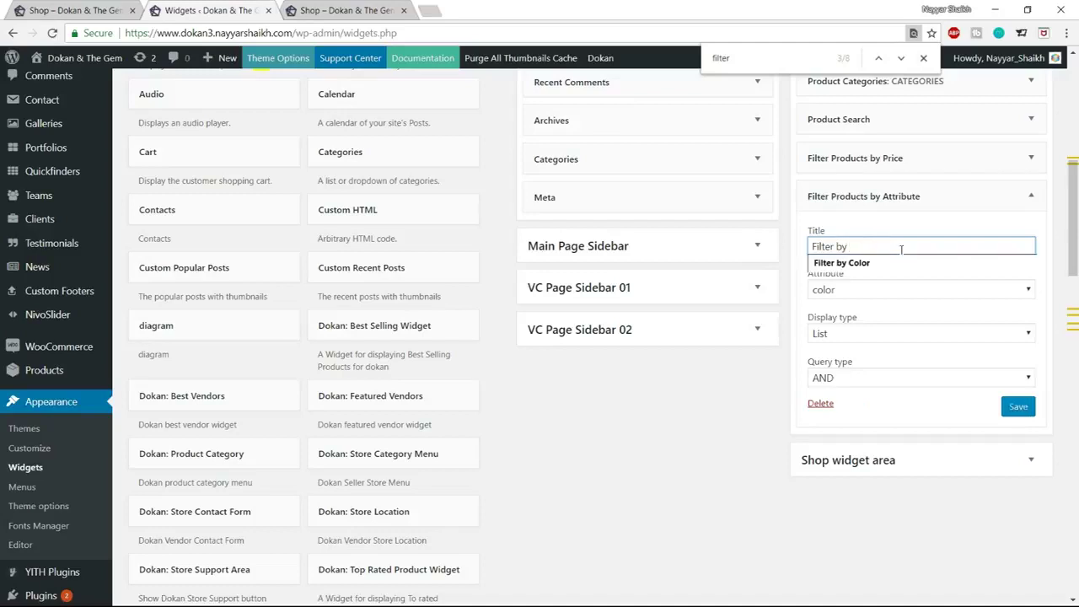
type("Color")
left_click(872, 265)
left_click(850, 290)
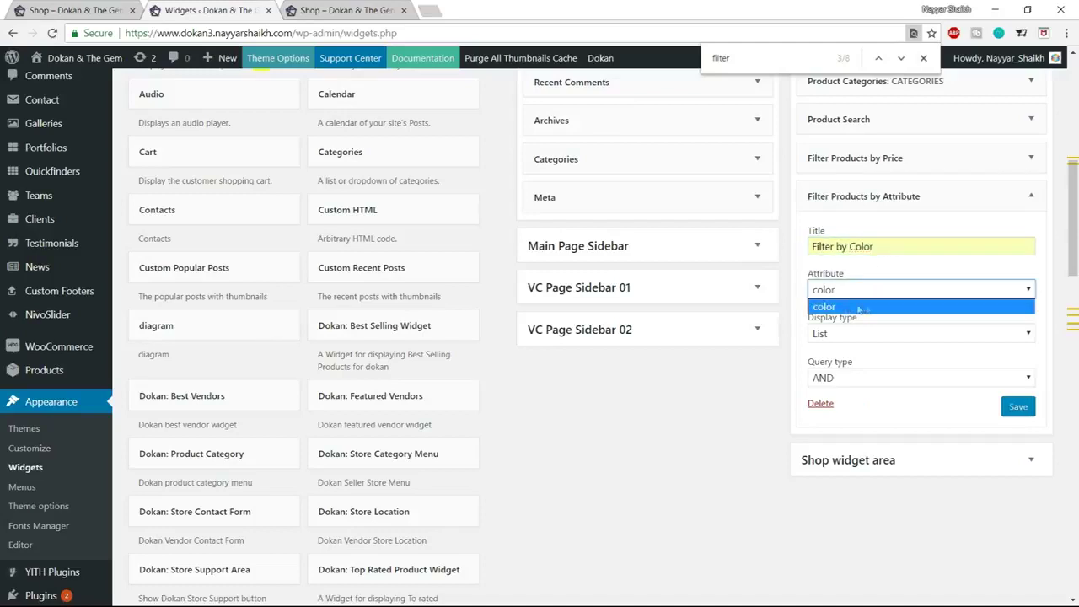
left_click(1020, 409)
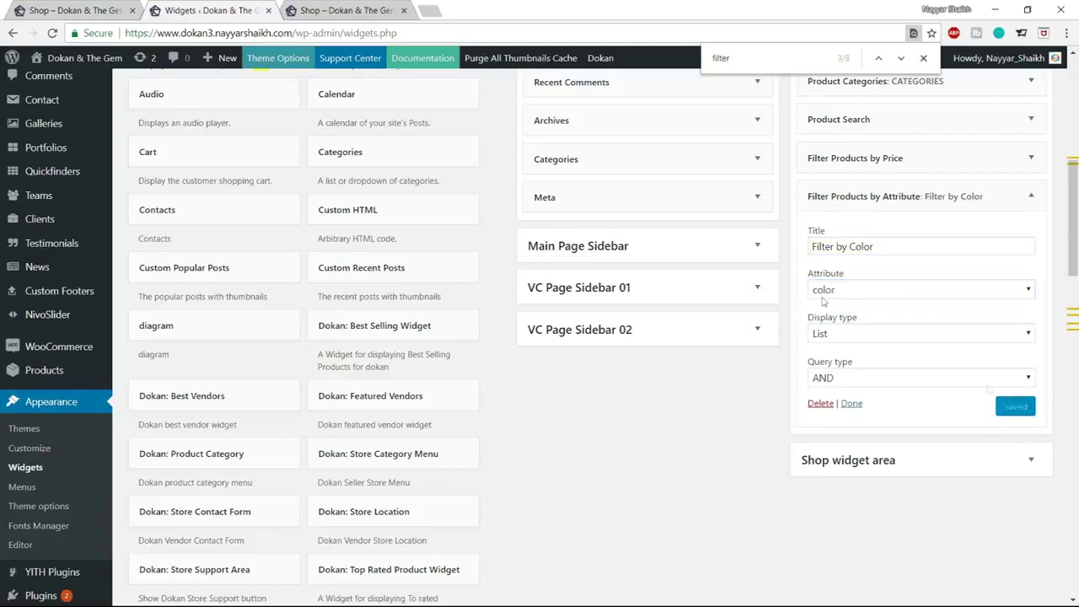
Check the filters on the live shop page, then return to the Widgets page
left_click(63, 14)
scroll(346, 355, "down", 4)
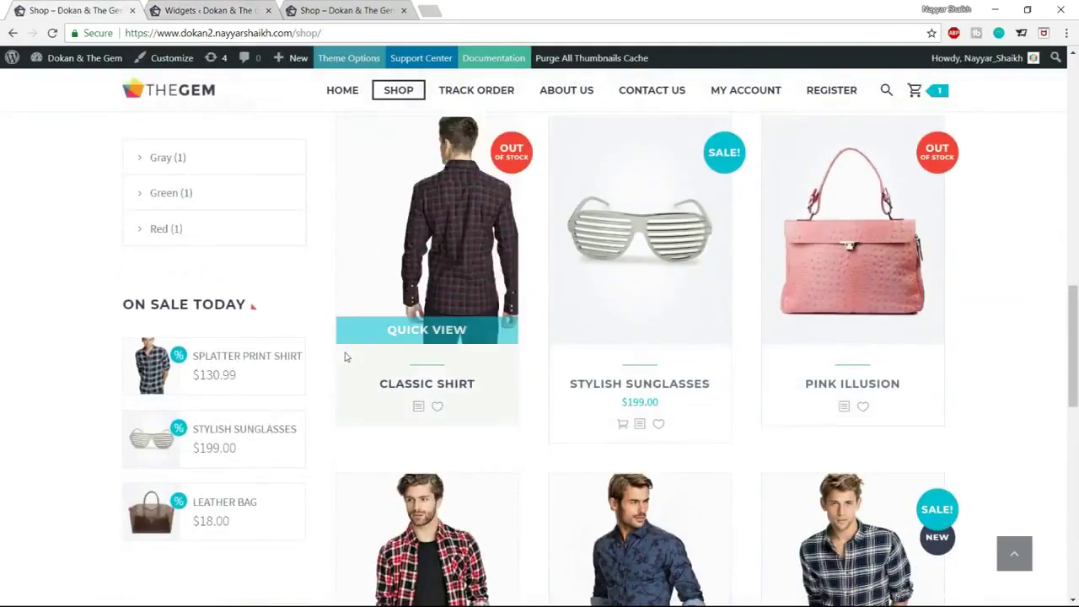
scroll(326, 366, "up", 3)
scroll(325, 367, "down", 3)
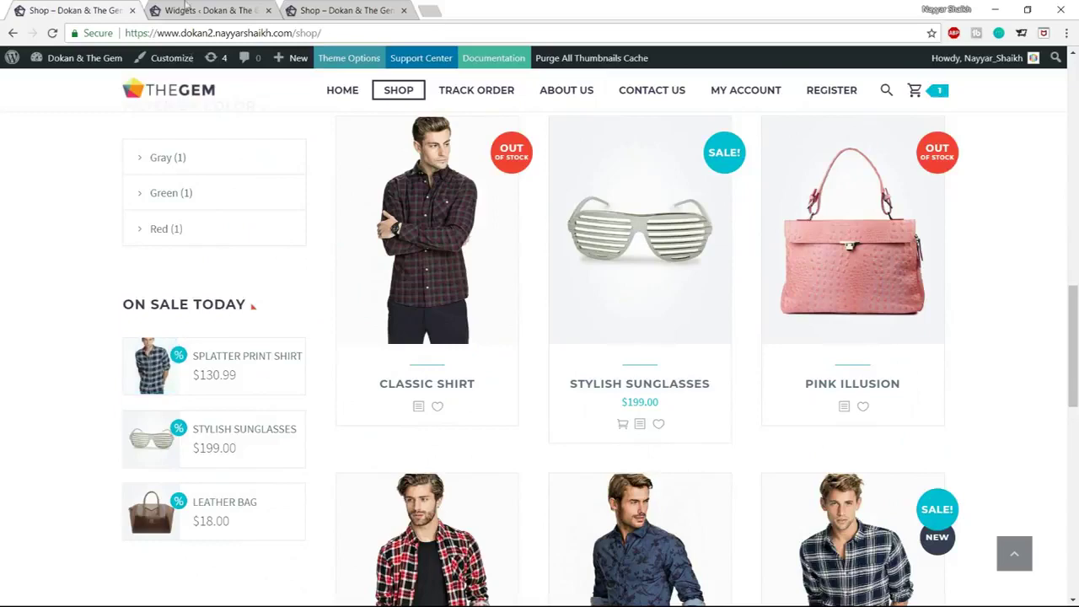
left_click(189, 9)
scroll(426, 346, "down", 1)
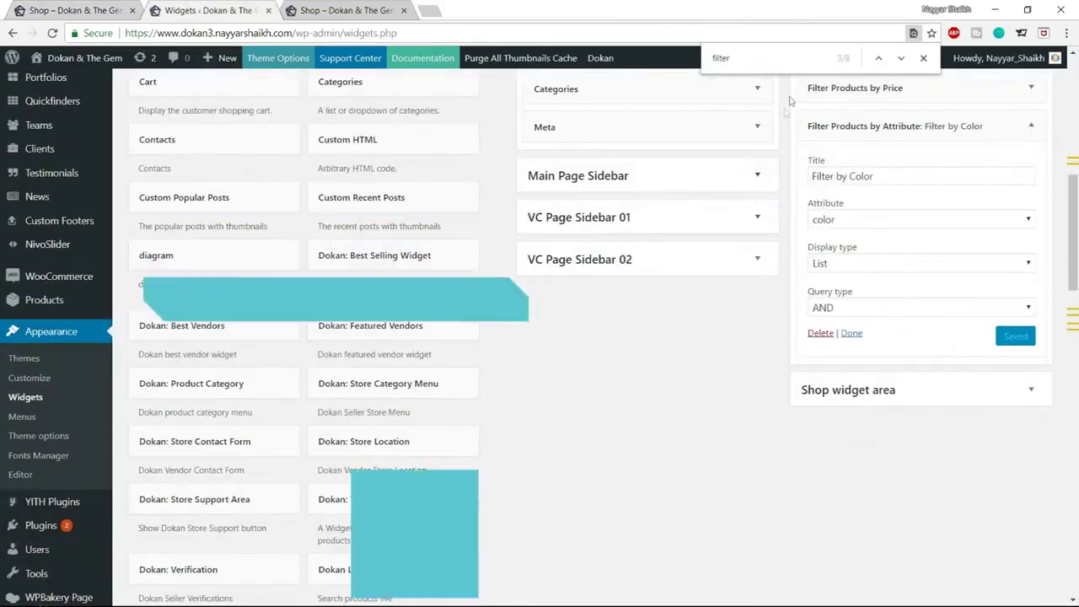
Clear and close the find-in-page search on the Widgets page
key("ctrl+f")
type("onsa")
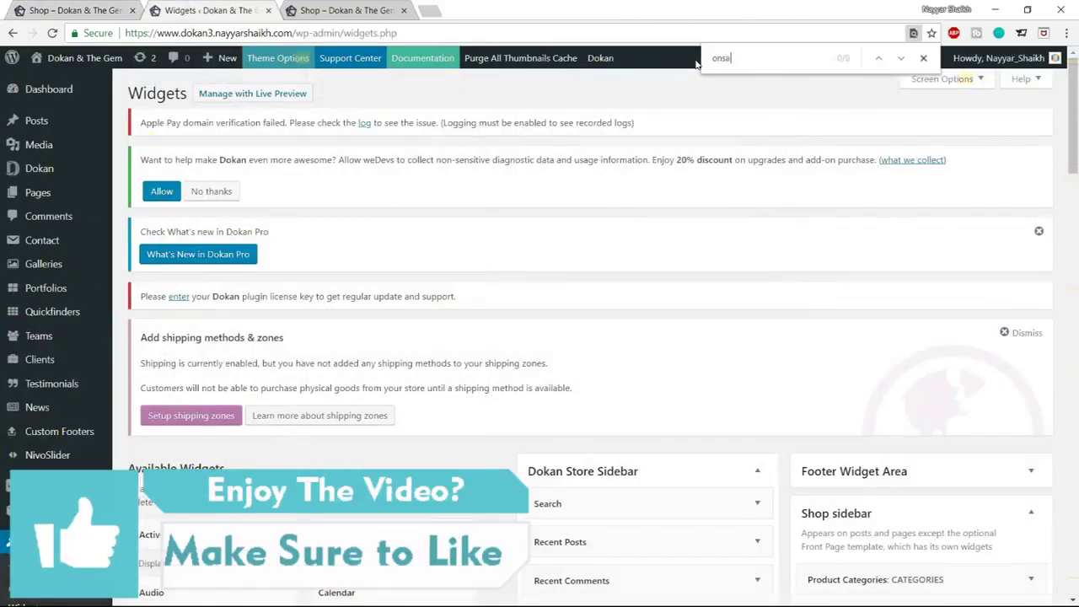
key("ctrl+f")
key("BackSpace")
left_click(924, 57)
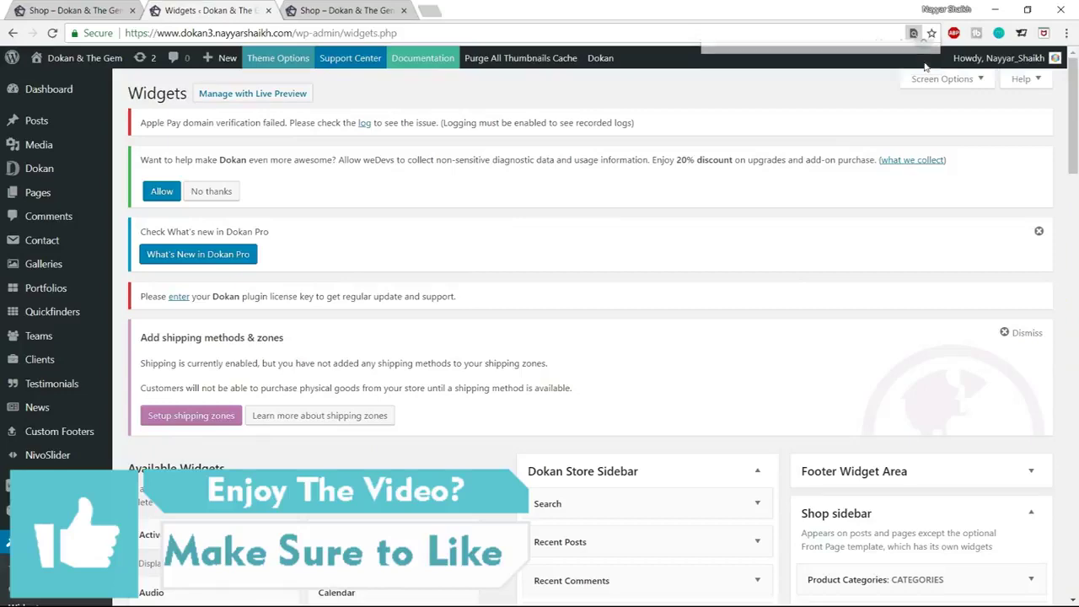
scroll(699, 273, "down", 3)
scroll(699, 272, "down", 3)
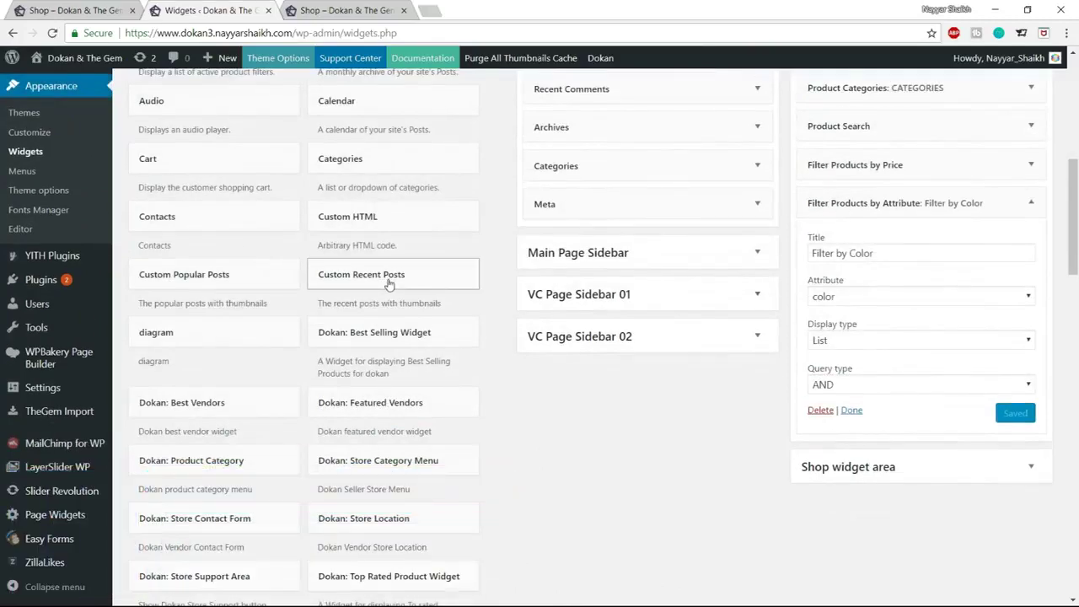
Add a Custom Recent Posts widget to the Shop sidebar and save it
left_click(390, 282)
left_click(414, 524)
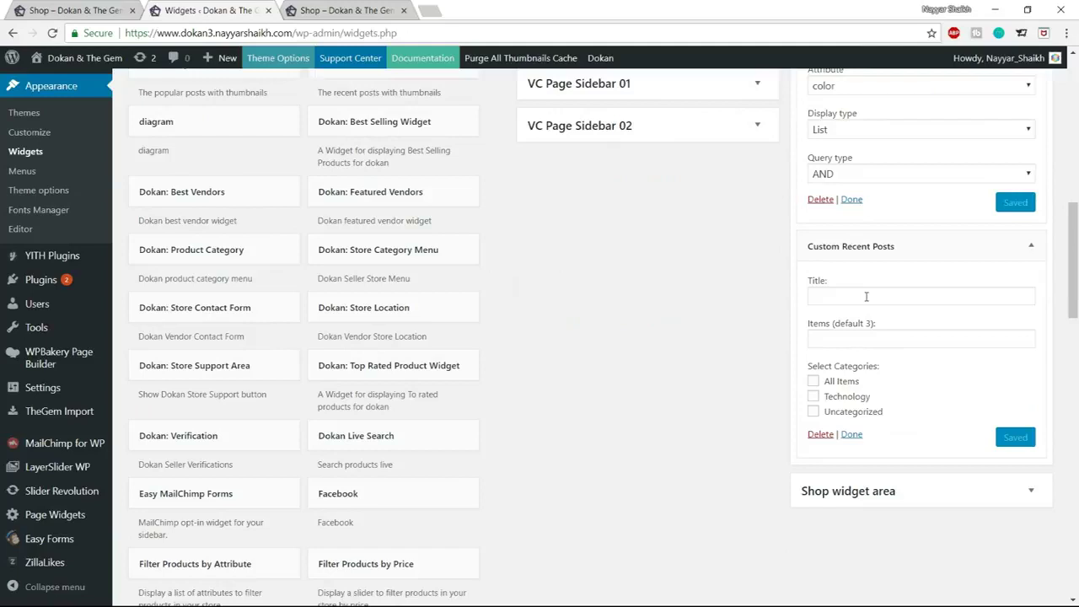
left_click(860, 339)
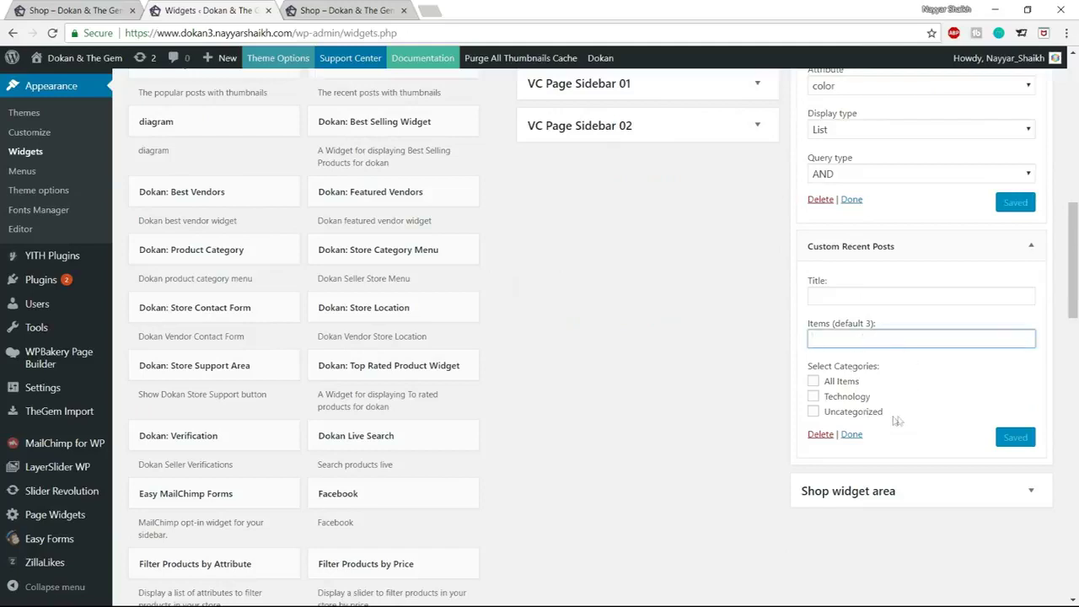
left_click(852, 435)
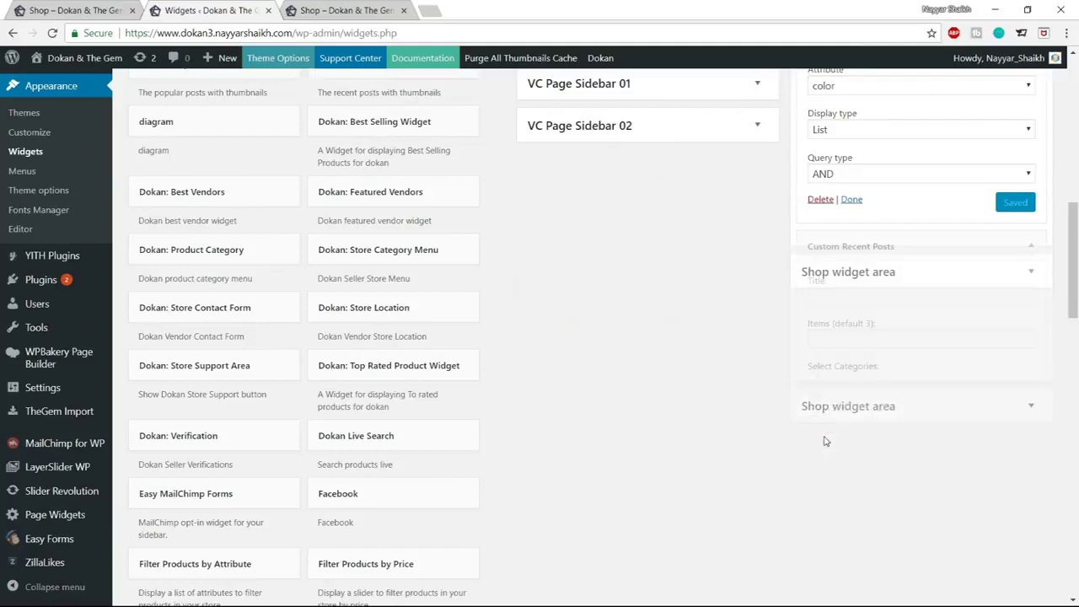
Add a Products widget to the Shop sidebar showing on-sale products
scroll(644, 409, "down", 10)
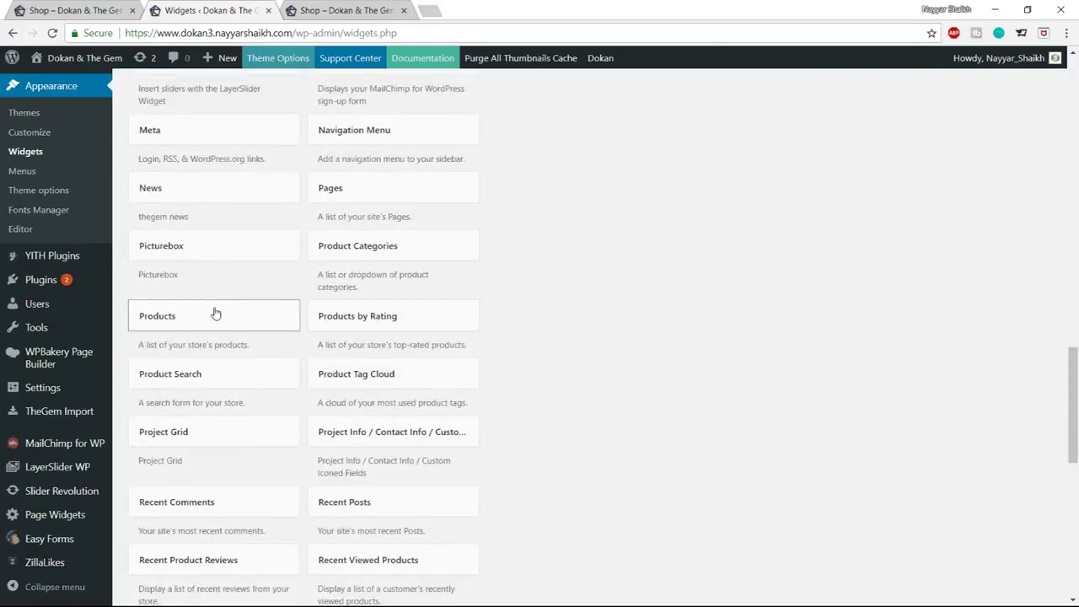
left_click(215, 314)
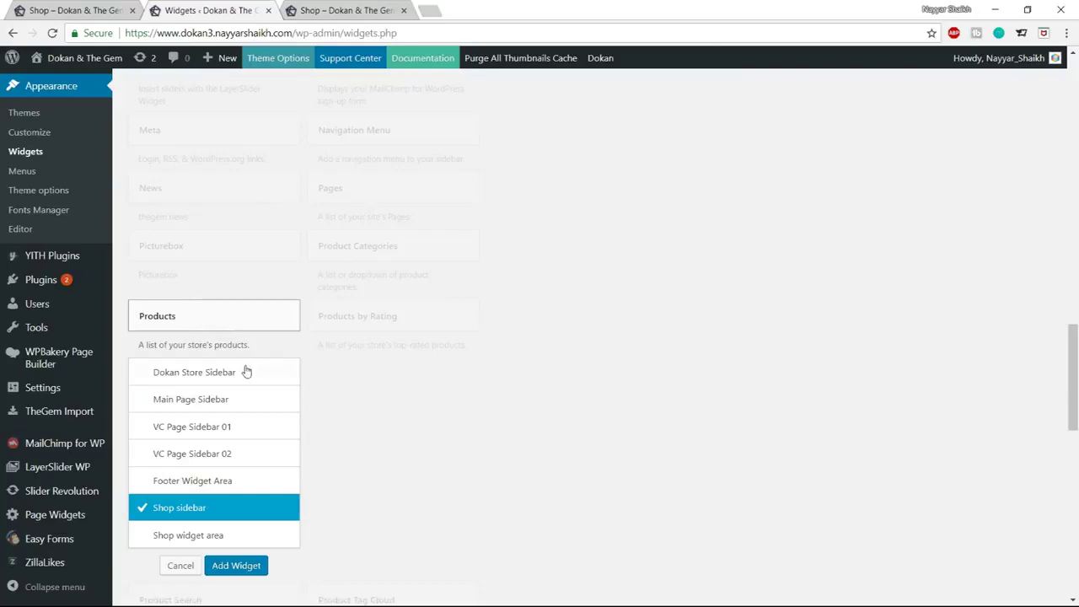
scroll(251, 439, "down", 1)
left_click(237, 495)
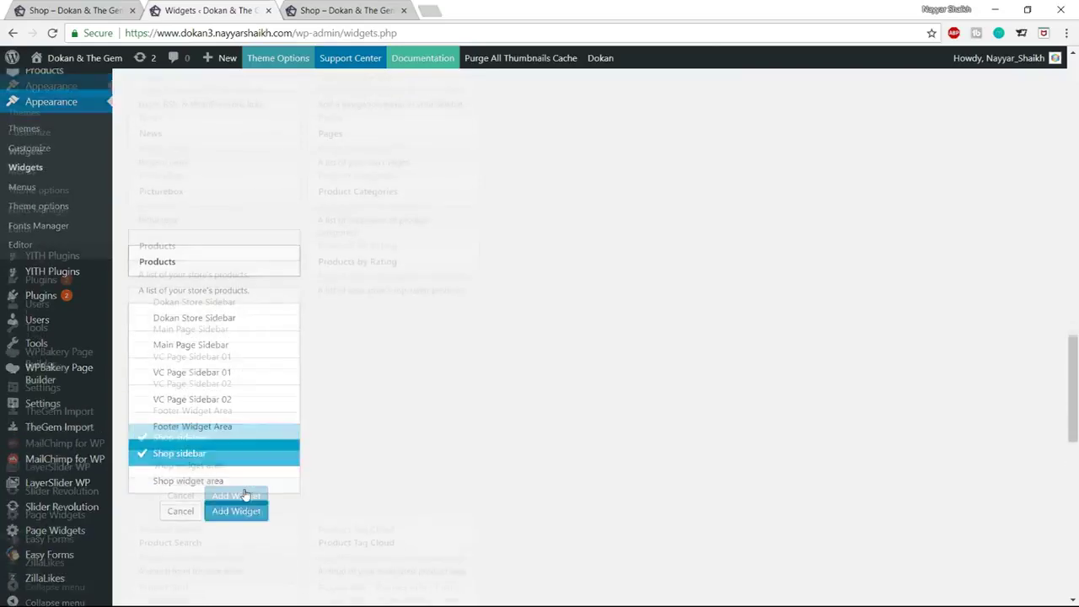
scroll(946, 400, "down", 2)
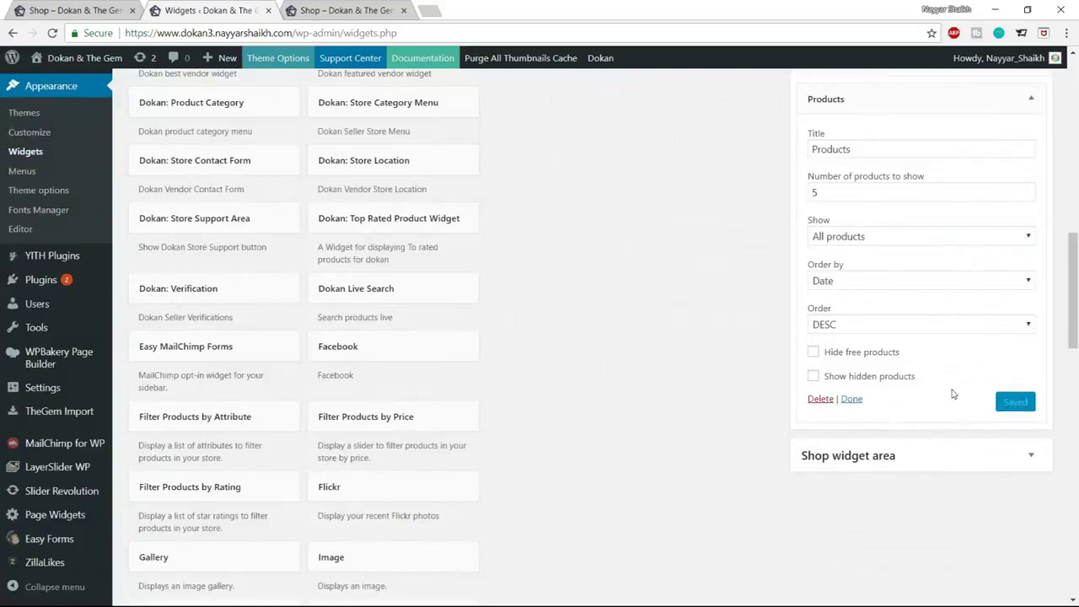
scroll(953, 393, "up", 1)
left_click(910, 307)
left_click(901, 318)
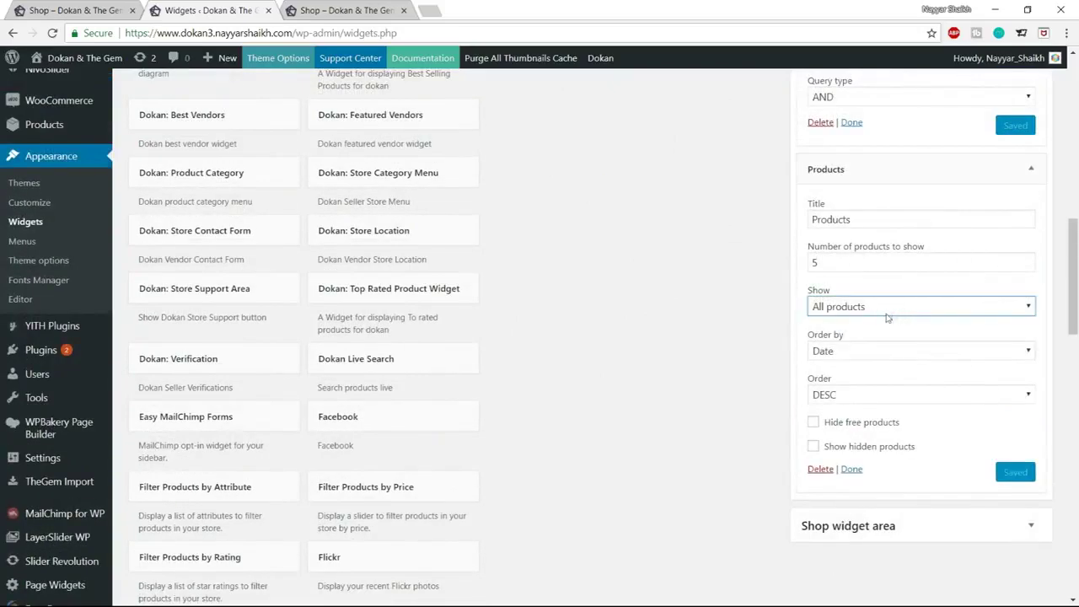
left_click(861, 309)
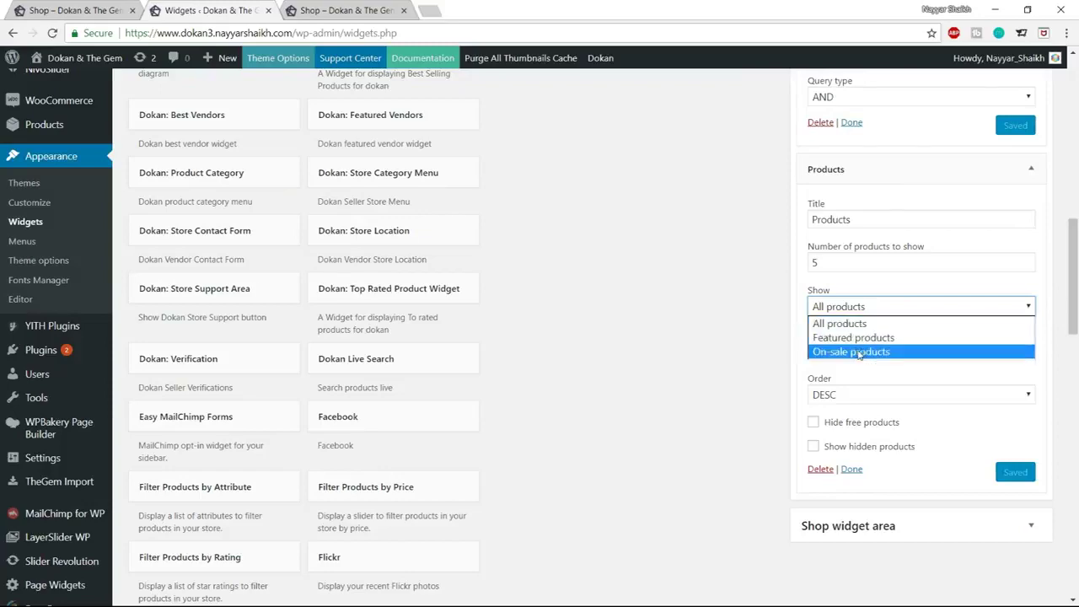
left_click(861, 355)
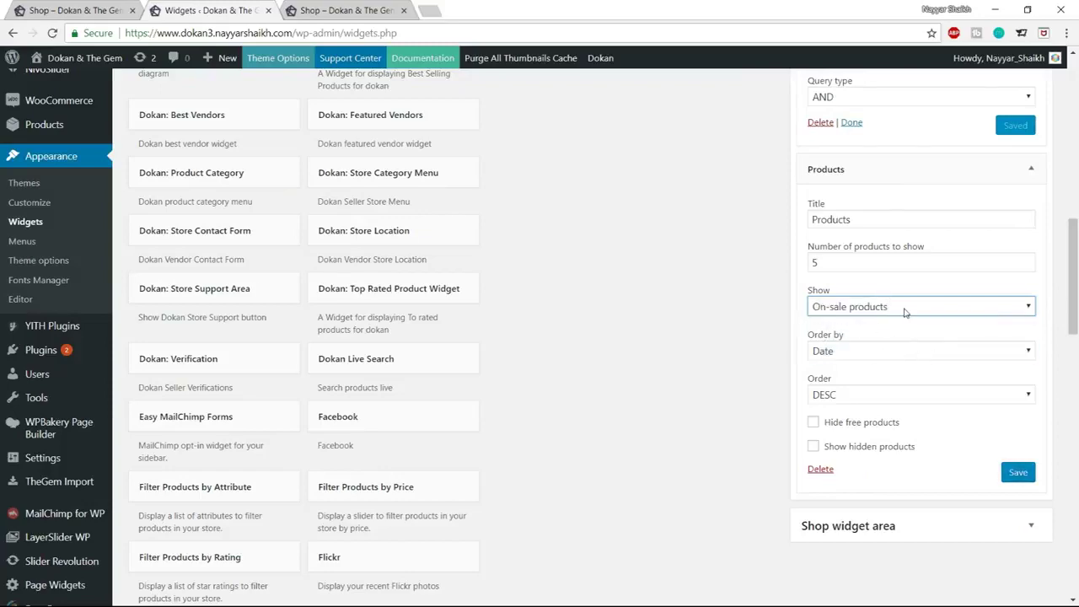
Copy 'ON SALE TODAY' from the reference shop as the Products widget title and save
left_click(112, 12)
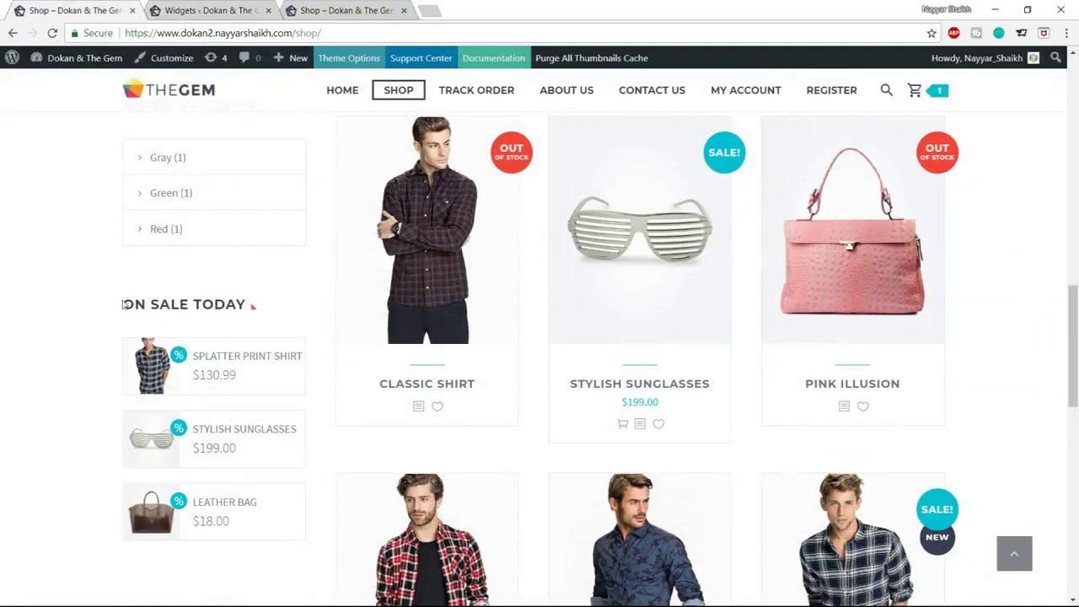
left_click_drag(124, 305, 226, 305)
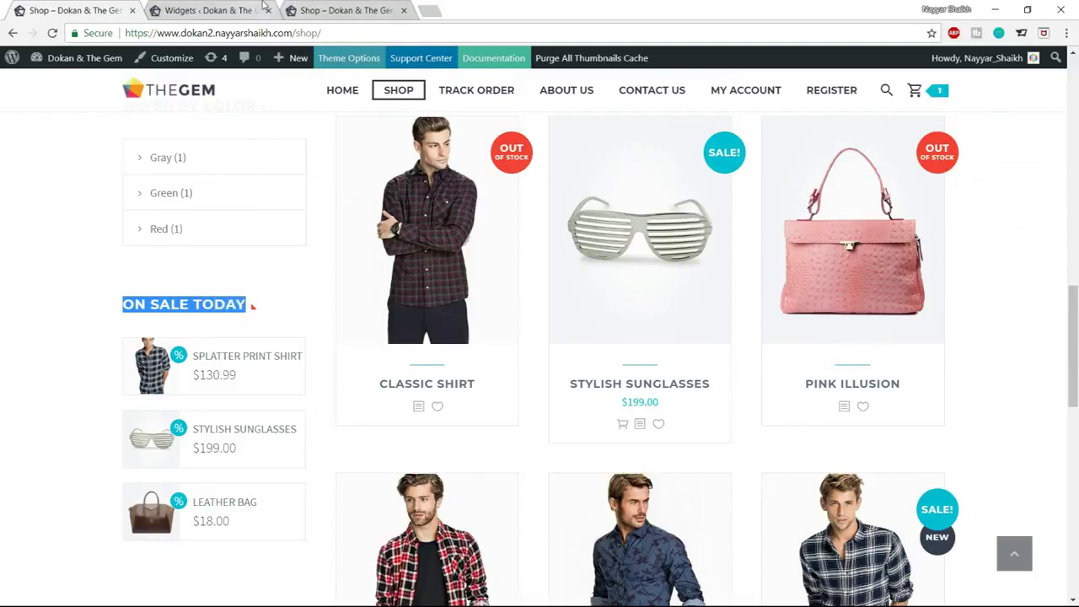
left_click(211, 10)
left_click(876, 216)
key("ctrl+a")
type("ON SALE TODAY")
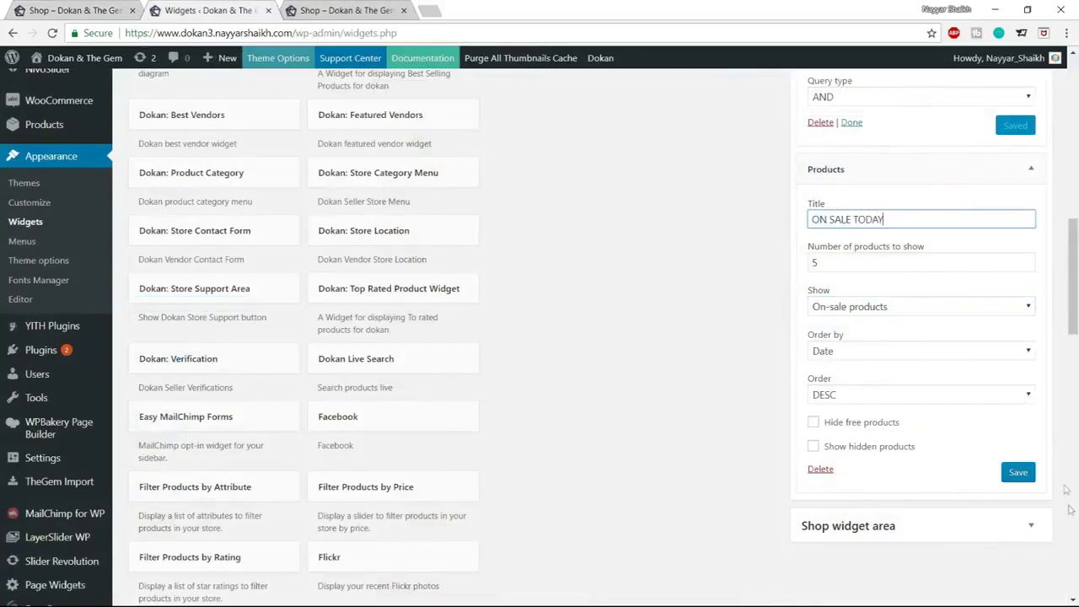
left_click(1017, 472)
Reload the site's shop page and scroll to confirm the On Sale Today product list appears
left_click(335, 10)
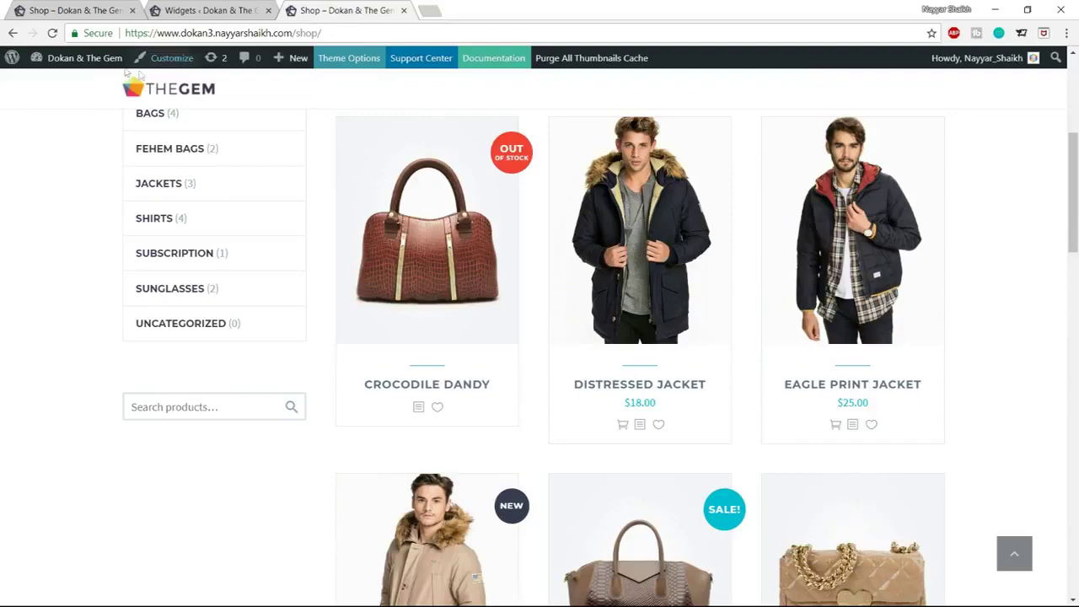
left_click(48, 33)
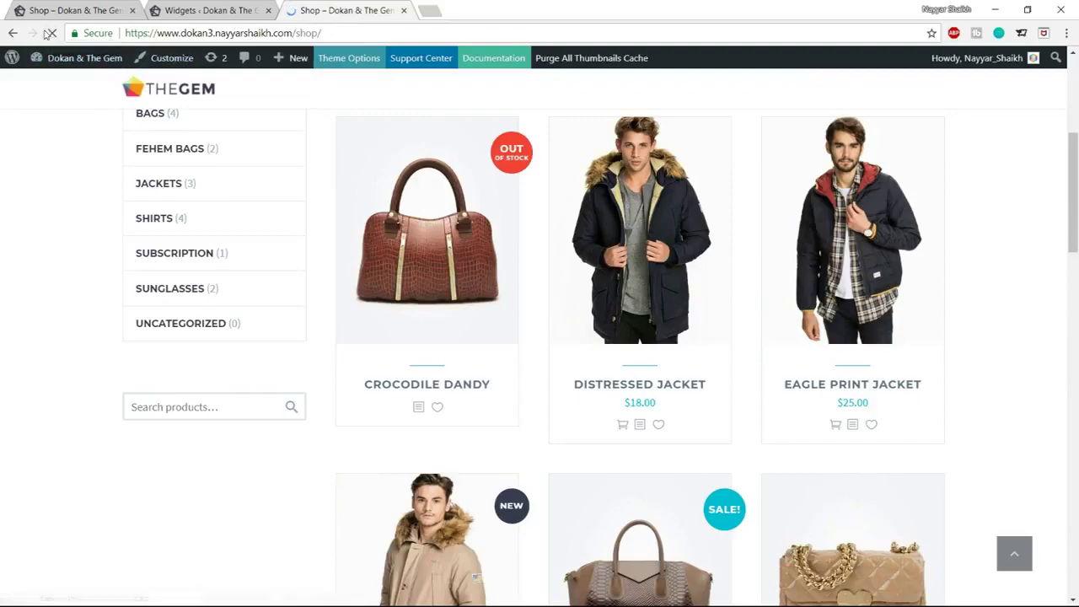
scroll(252, 339, "down", 9)
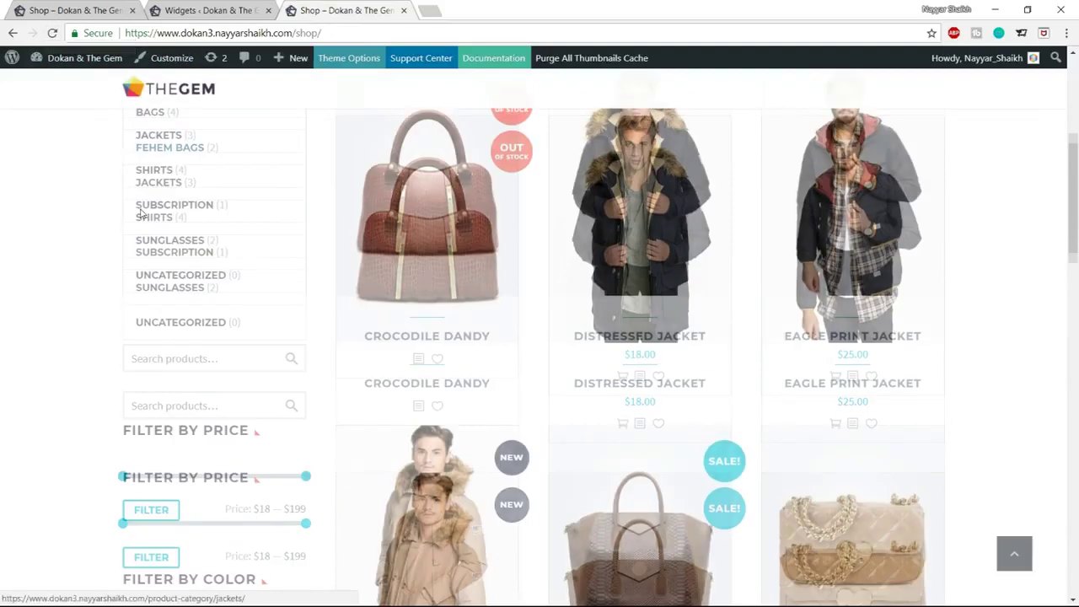
scroll(251, 339, "up", 10)
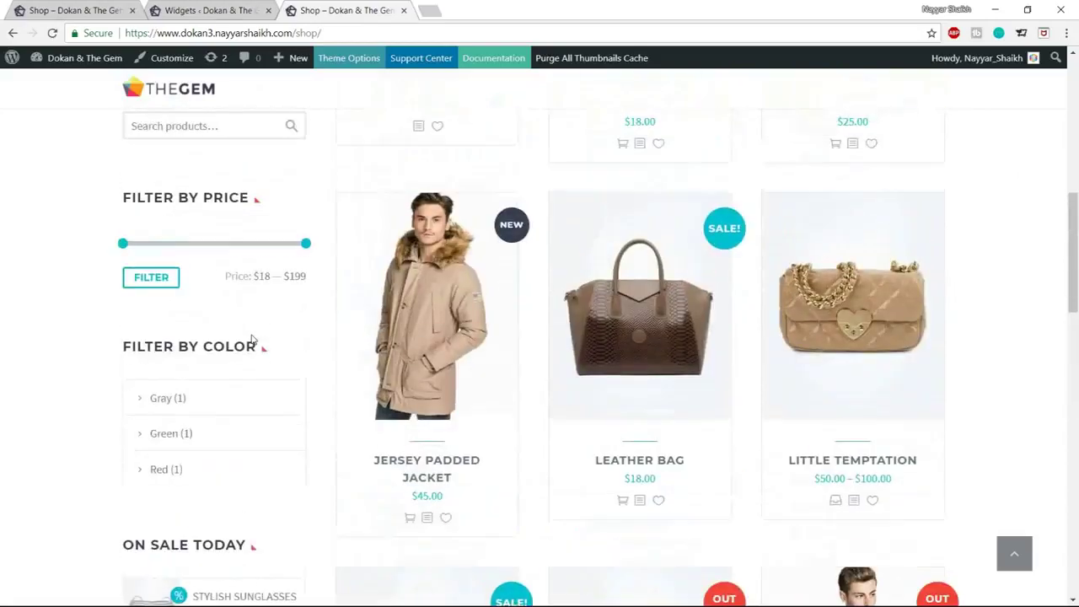
scroll(250, 337, "down", 4)
scroll(223, 288, "up", 4)
scroll(205, 301, "down", 5)
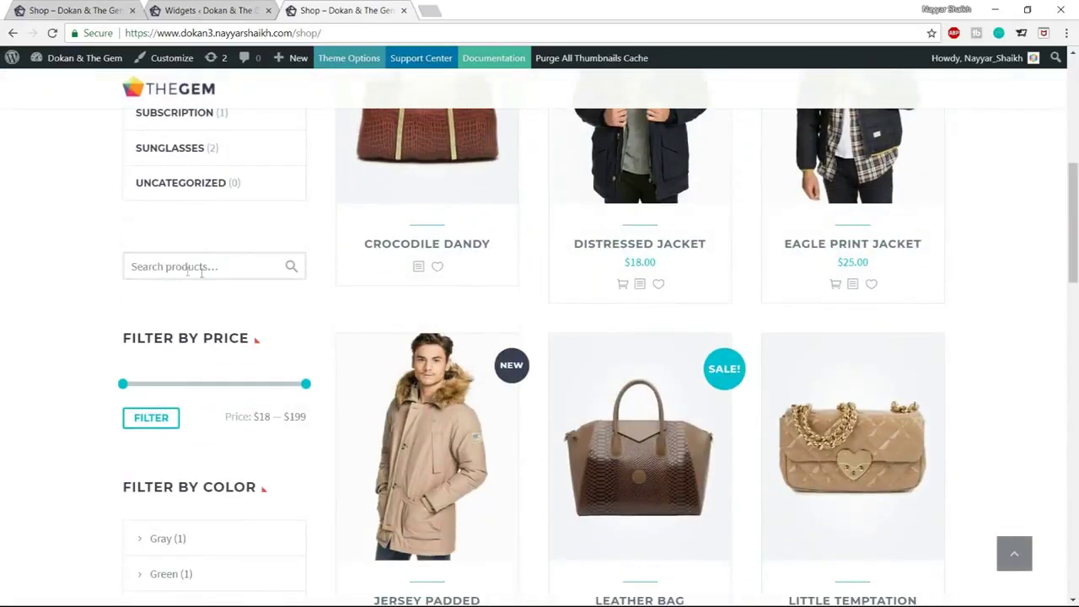
scroll(187, 270, "down", 4)
scroll(257, 232, "down", 5)
scroll(291, 282, "up", 7)
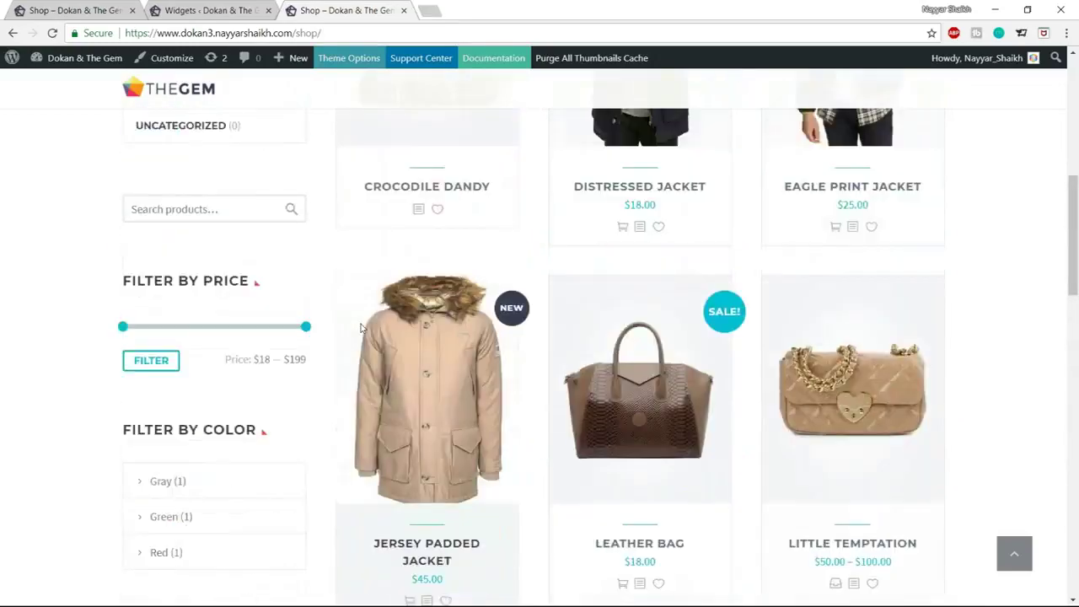
scroll(361, 325, "up", 8)
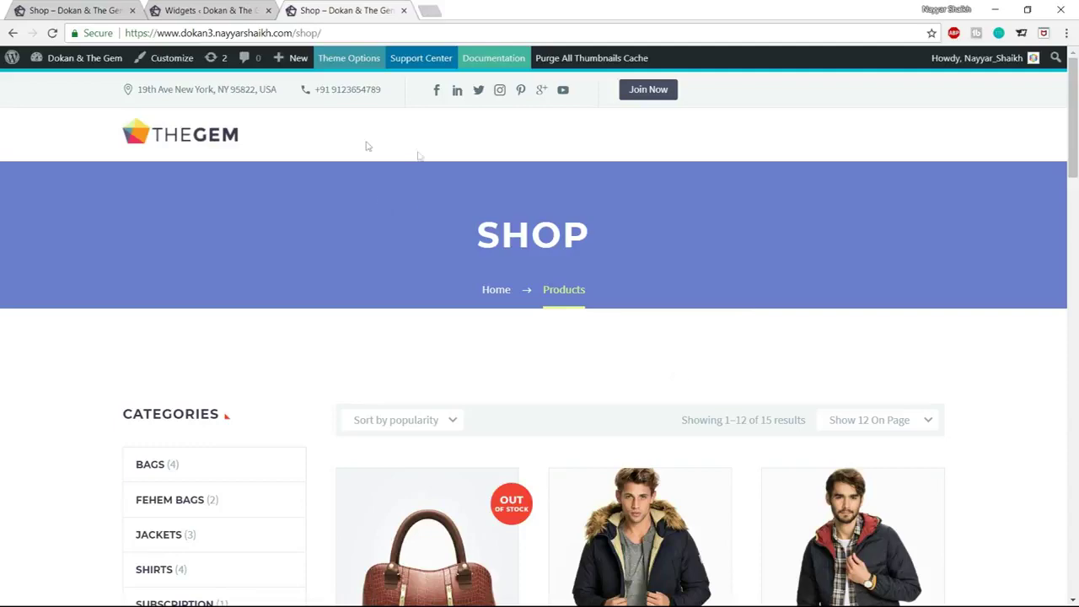
Compare with the reference store's shop page, then go back to the Widgets admin page
left_click(112, 9)
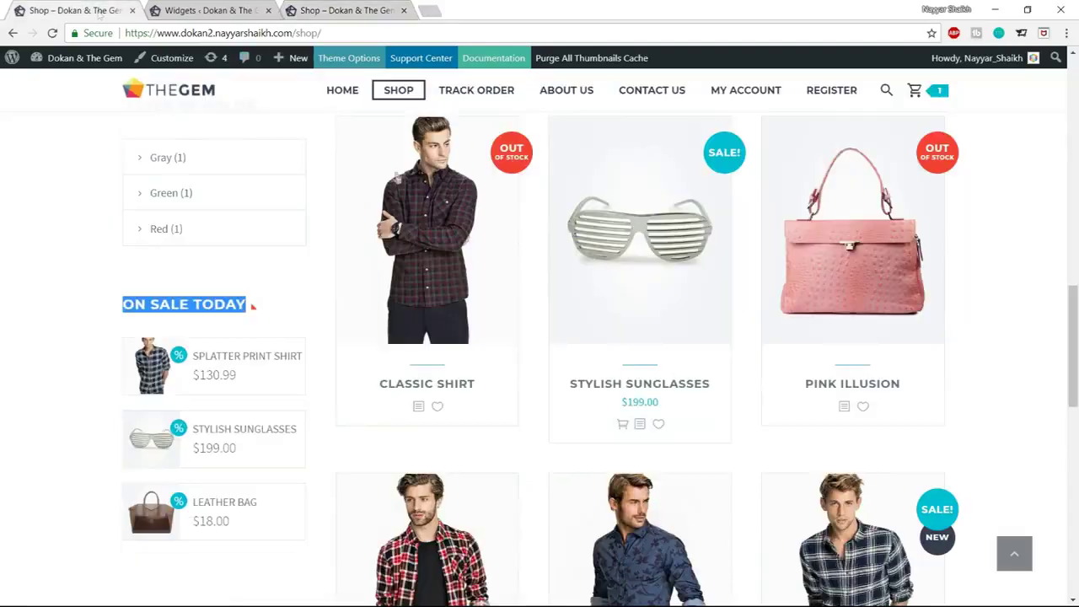
scroll(595, 307, "up", 10)
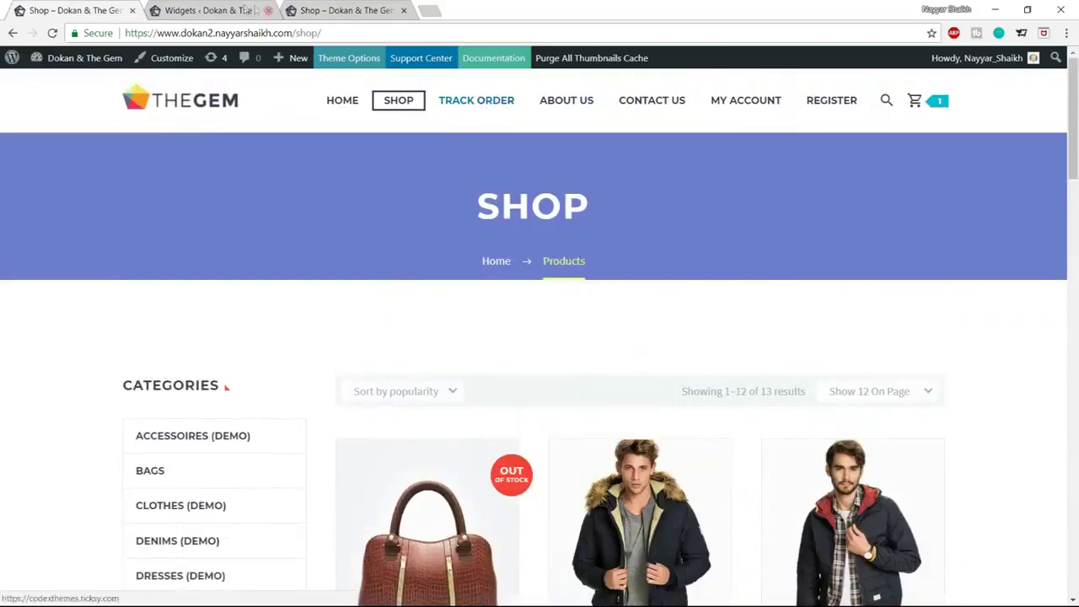
left_click(208, 10)
scroll(441, 166, "up", 5)
From the Pages list of 13 pages, start an Add New Page draft and open a blank browser tab
scroll(576, 301, "up", 5)
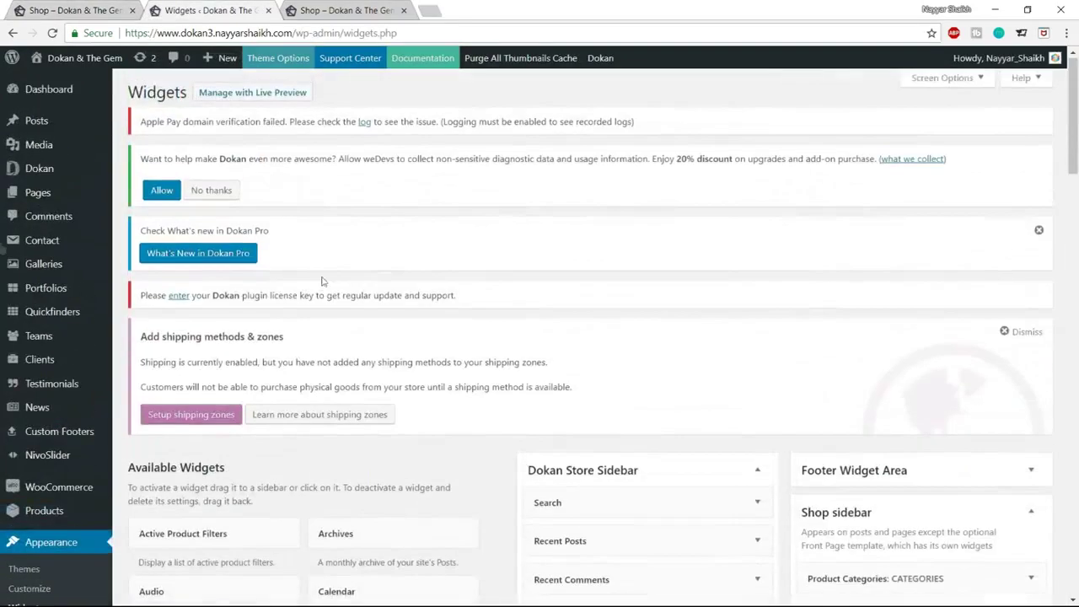
mouse_move(32, 193)
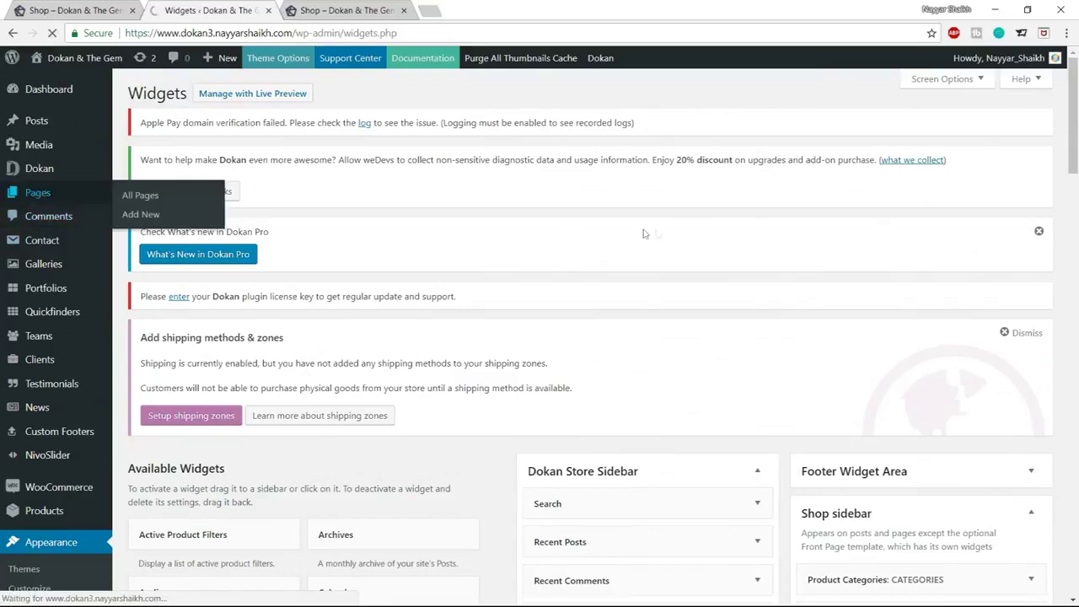
scroll(683, 272, "down", 7)
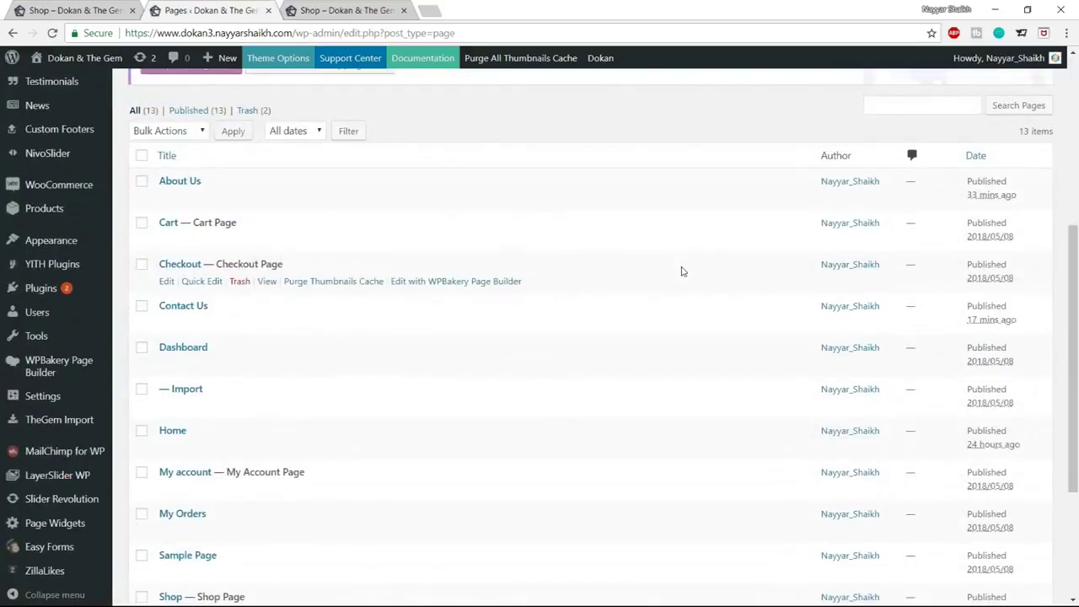
scroll(286, 423, "up", 8)
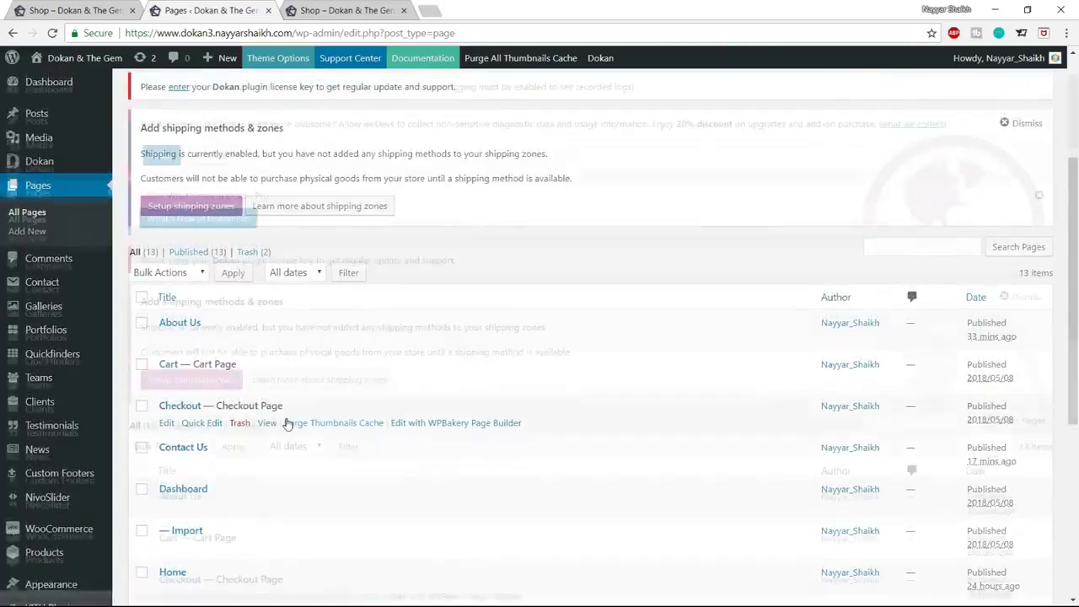
left_click(202, 93)
left_click(429, 10)
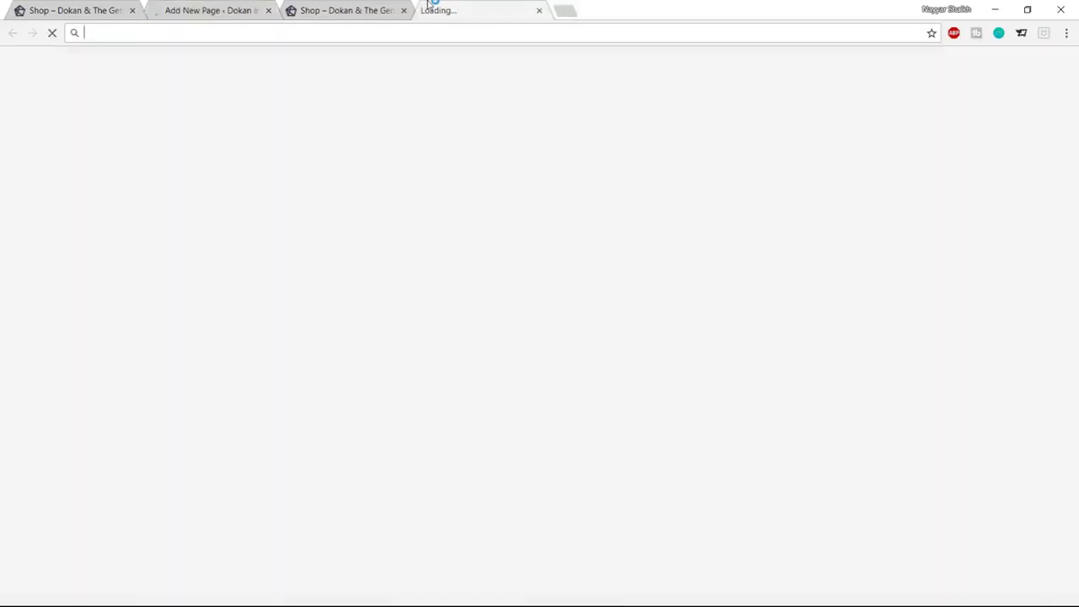
Search the web for 'woocommerce shortcodes' from the new tab's address bar
type("woocommer")
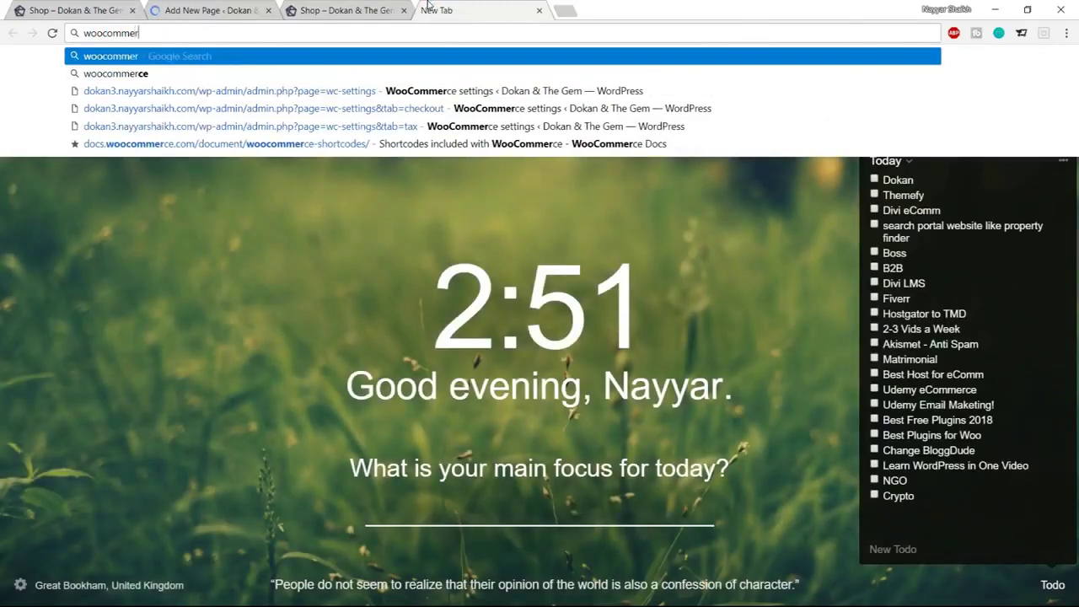
type("ce s")
key("Down")
key("Down")
key("Down")
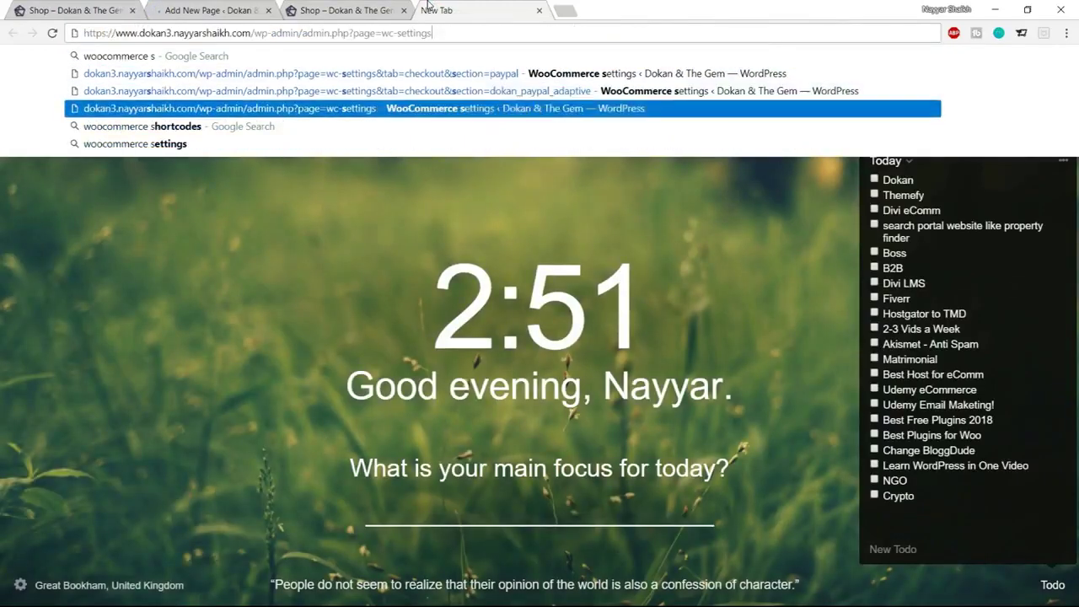
key("Down")
key("Return")
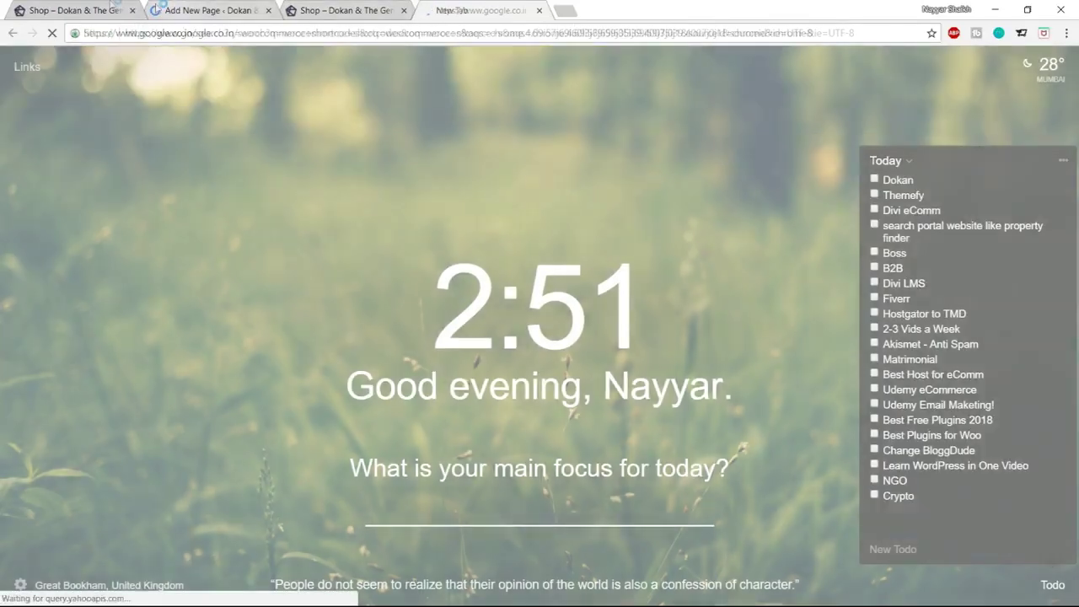
Switch back to WordPress and open the full list of pages
key("ctrl+Tab")
key("ctrl+Tab")
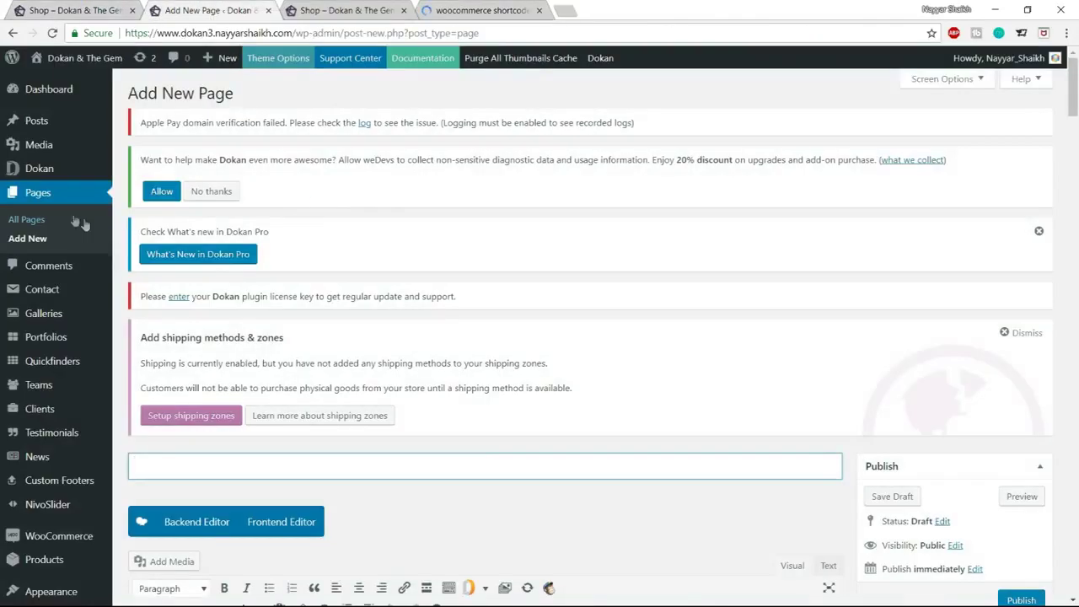
left_click(85, 222)
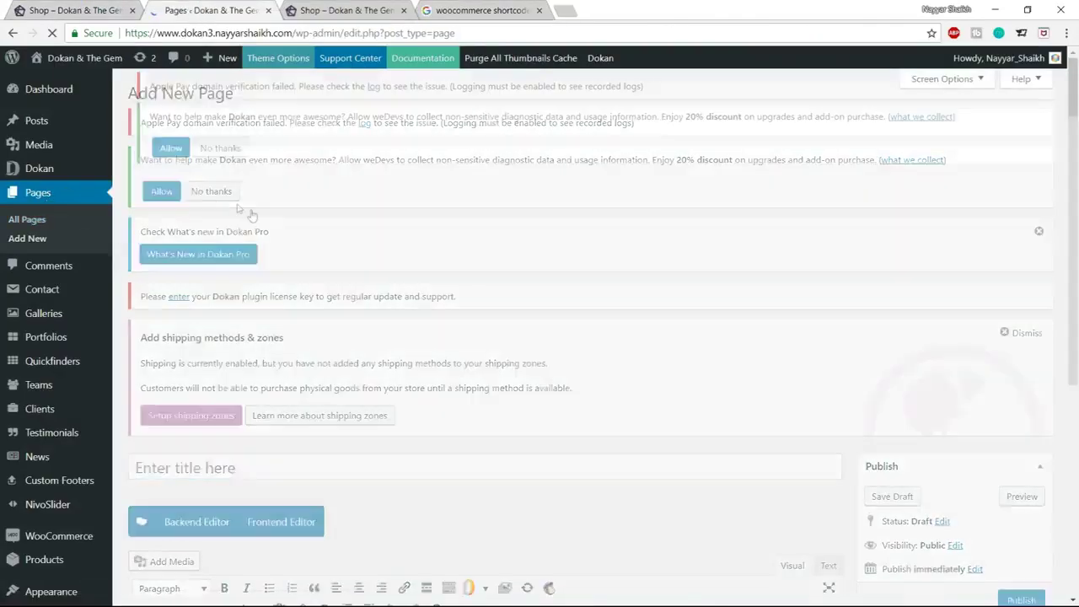
scroll(374, 286, "down", 6)
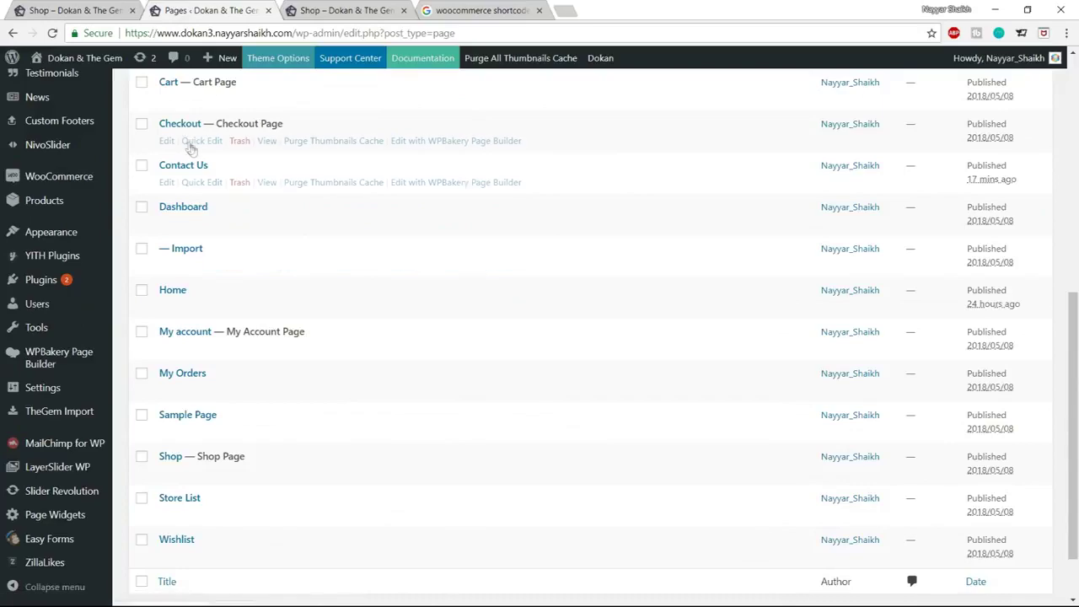
scroll(169, 281, "down", 1)
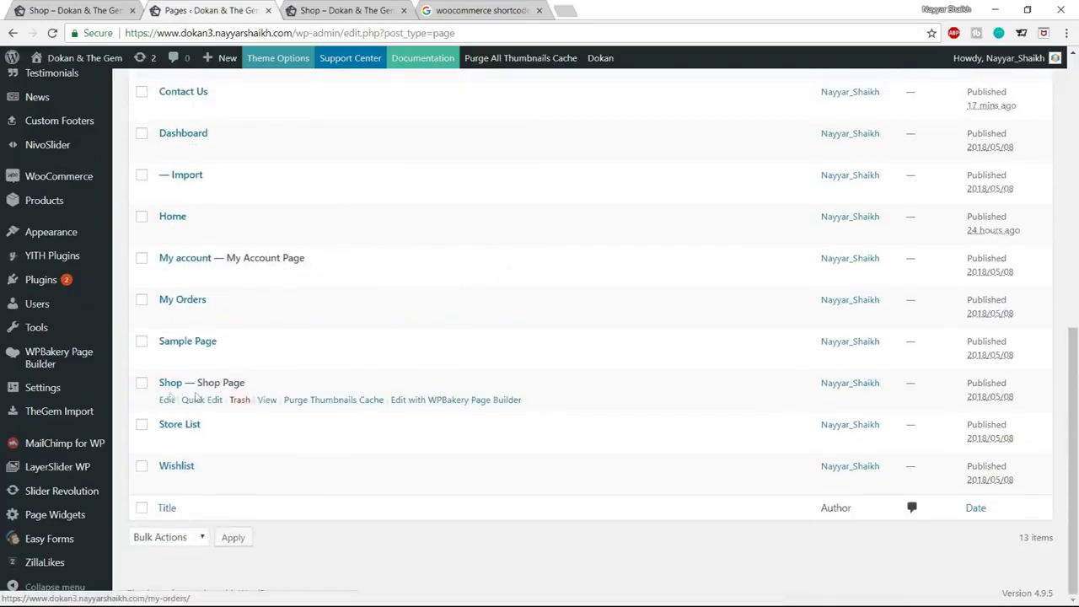
Open the 'Shortcodes included with WooCommerce' docs and scroll to the Page Shortcodes list with [woocommerce_cart]
left_click(462, 10)
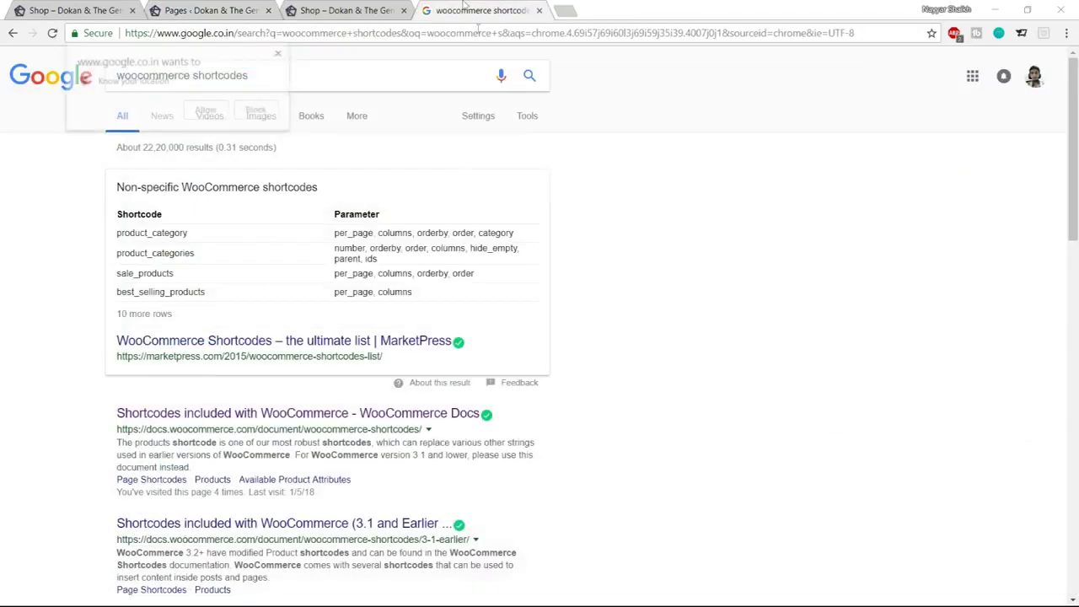
scroll(492, 237, "down", 1)
scroll(232, 300, "down", 2)
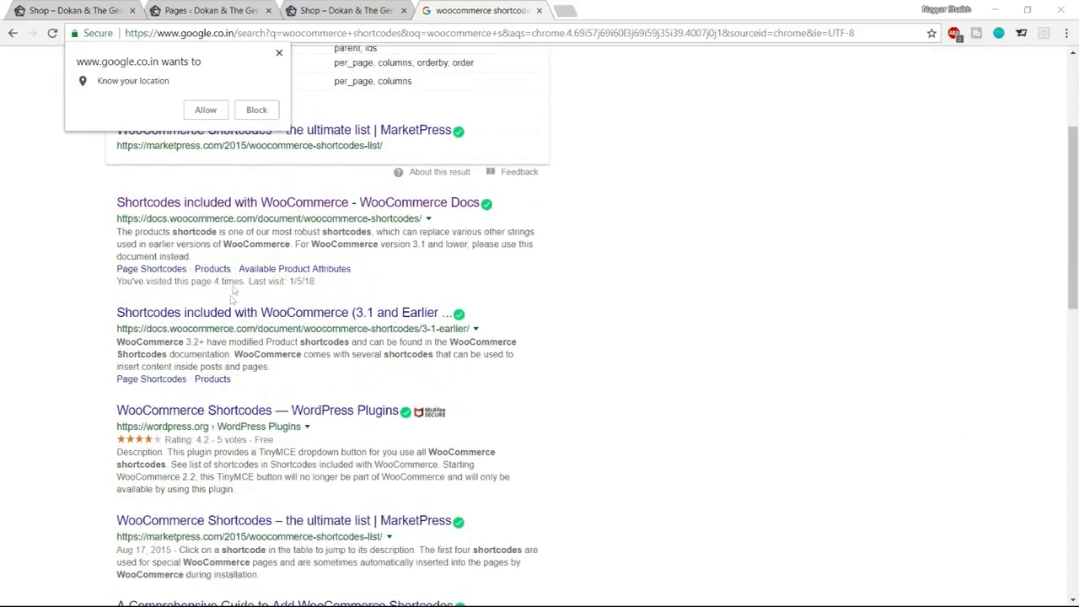
left_click(234, 210)
scroll(638, 248, "down", 5)
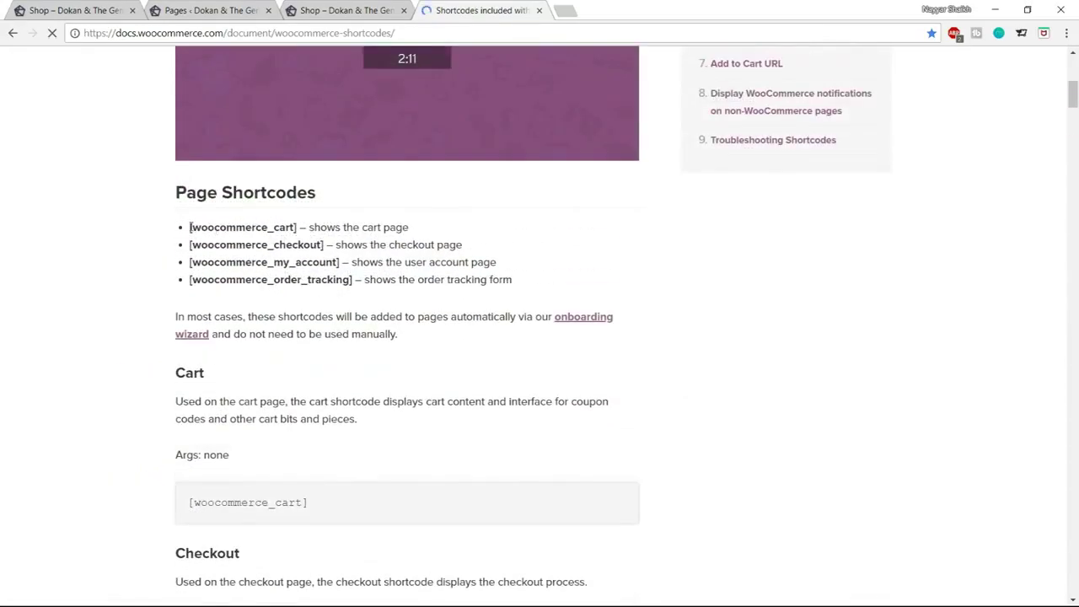
left_click_drag(190, 227, 300, 234)
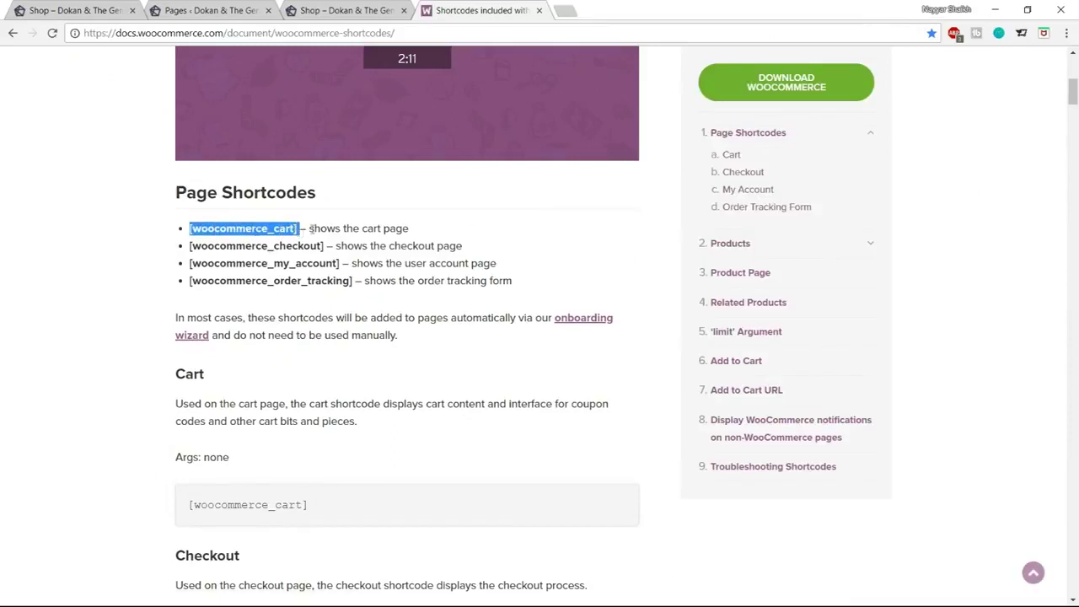
left_click(402, 280)
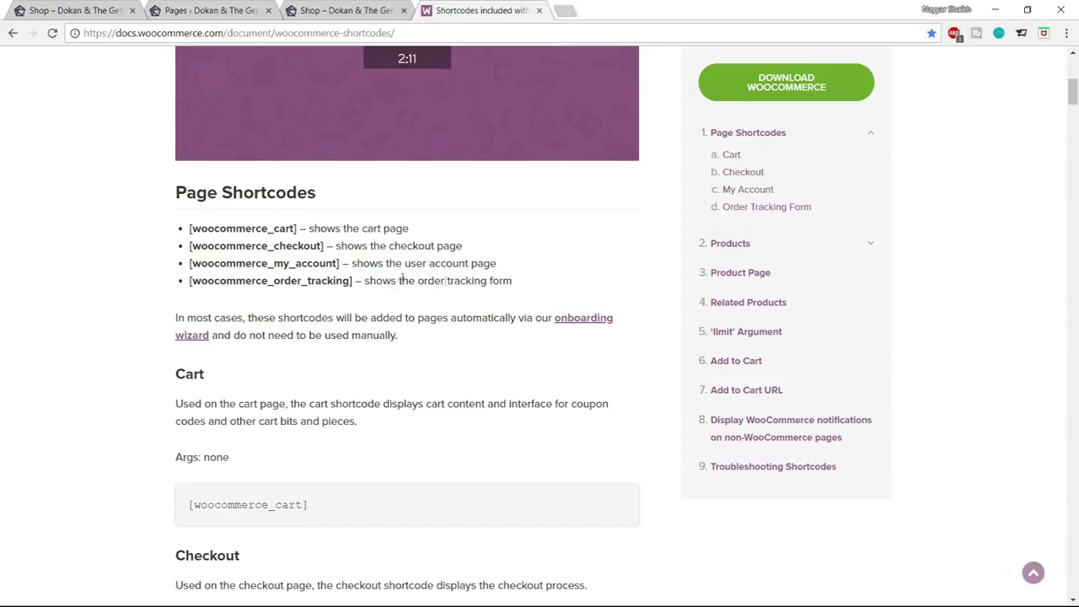
Return to the WordPress Pages list
left_click(192, 8)
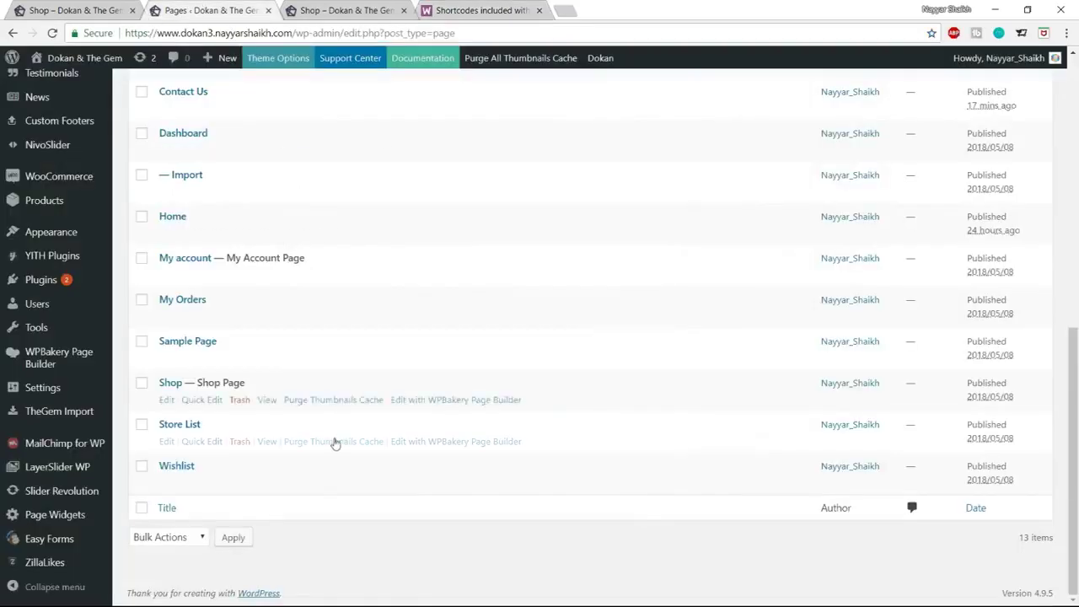
scroll(287, 354, "up", 1)
scroll(288, 354, "up", 6)
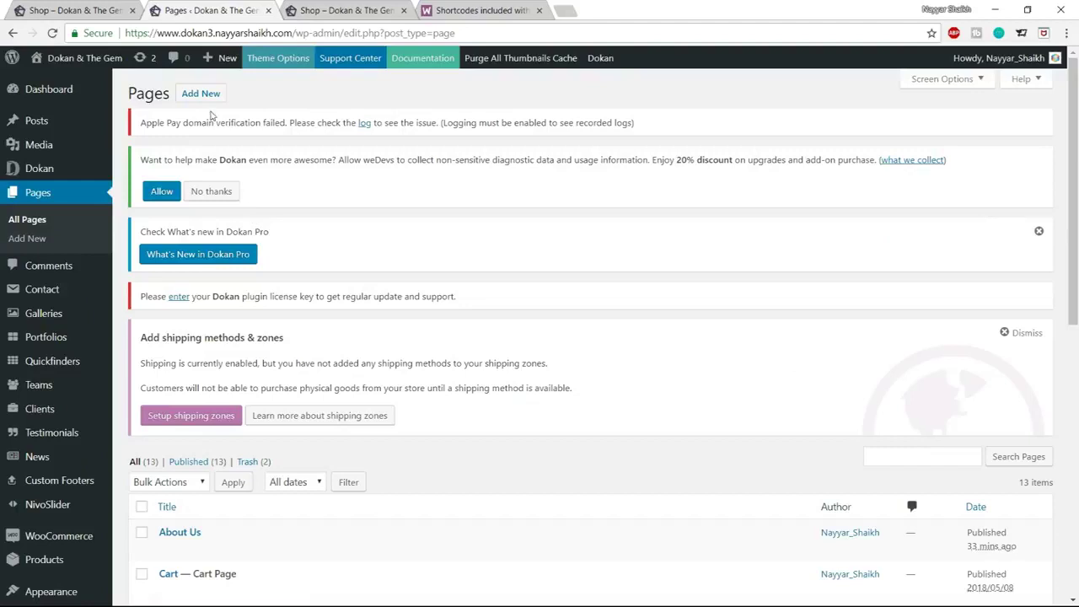
Start a new page titled 'Track Your Order' and paste the [woocommerce_order_tracking] shortcode into its body
left_click(201, 93)
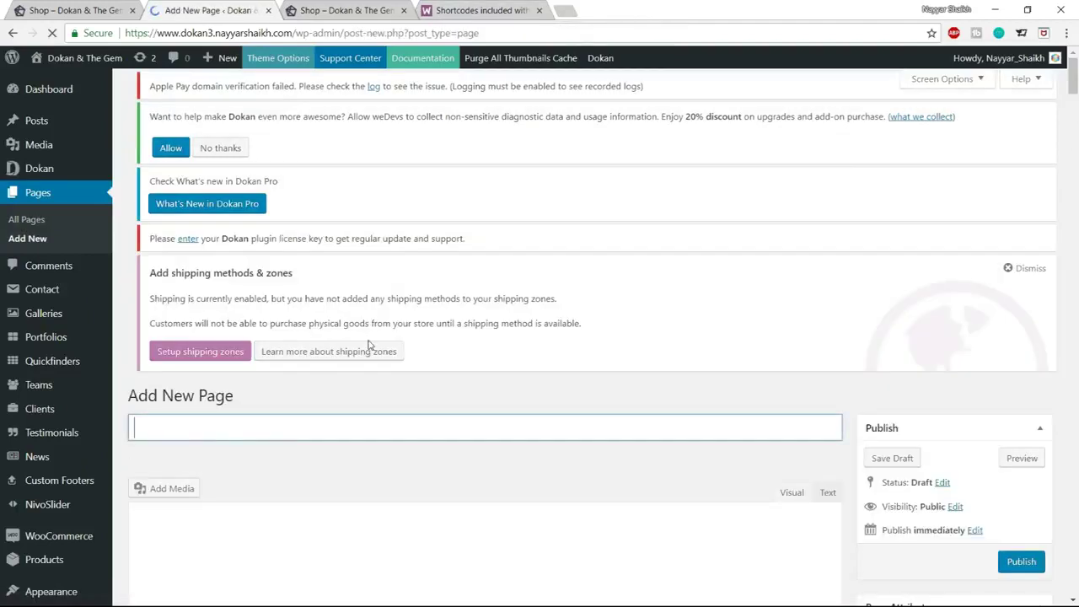
scroll(368, 345, "down", 2)
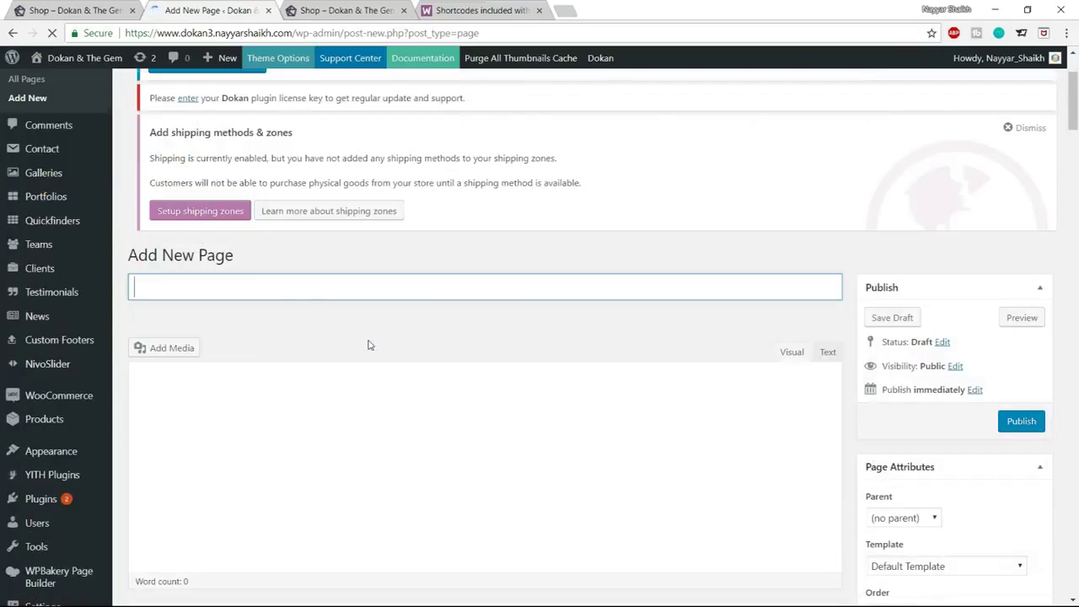
type("Track Your Order")
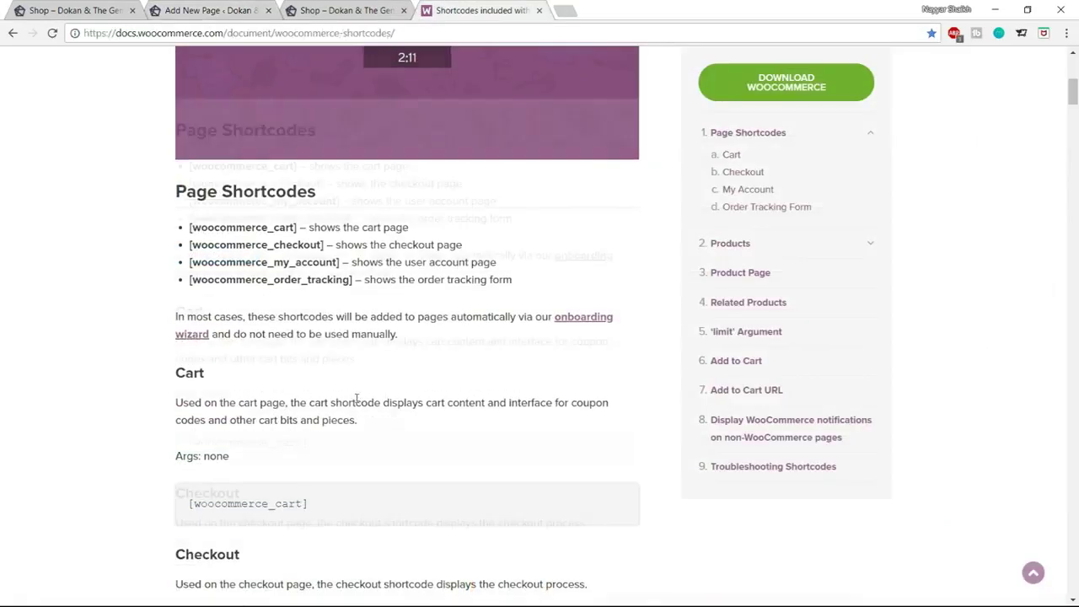
scroll(326, 342, "down", 3)
scroll(353, 228, "up", 1)
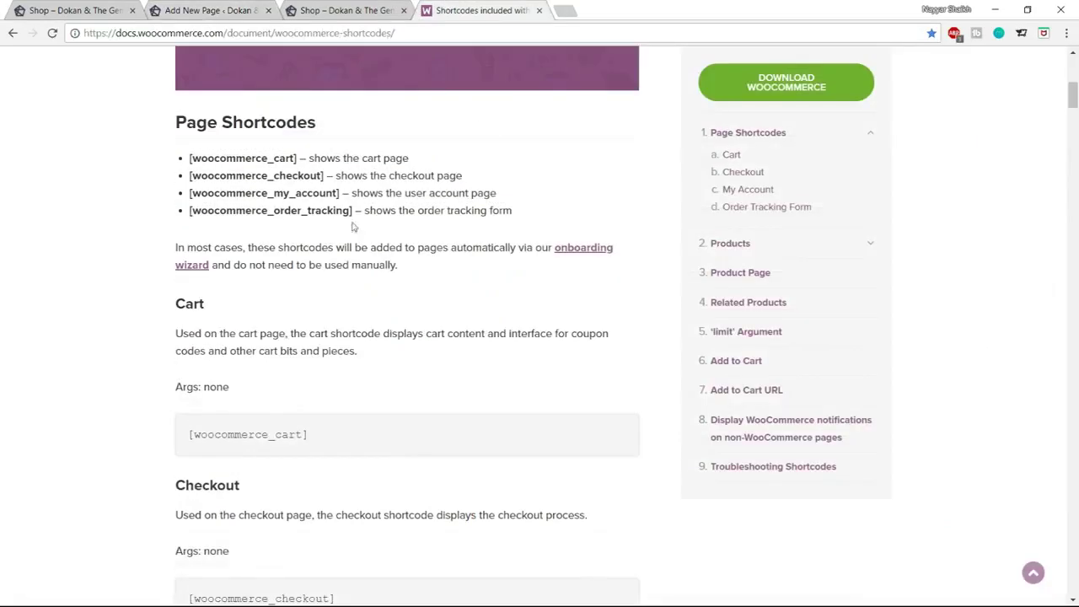
left_click_drag(297, 211, 182, 217)
key("ctrl+c")
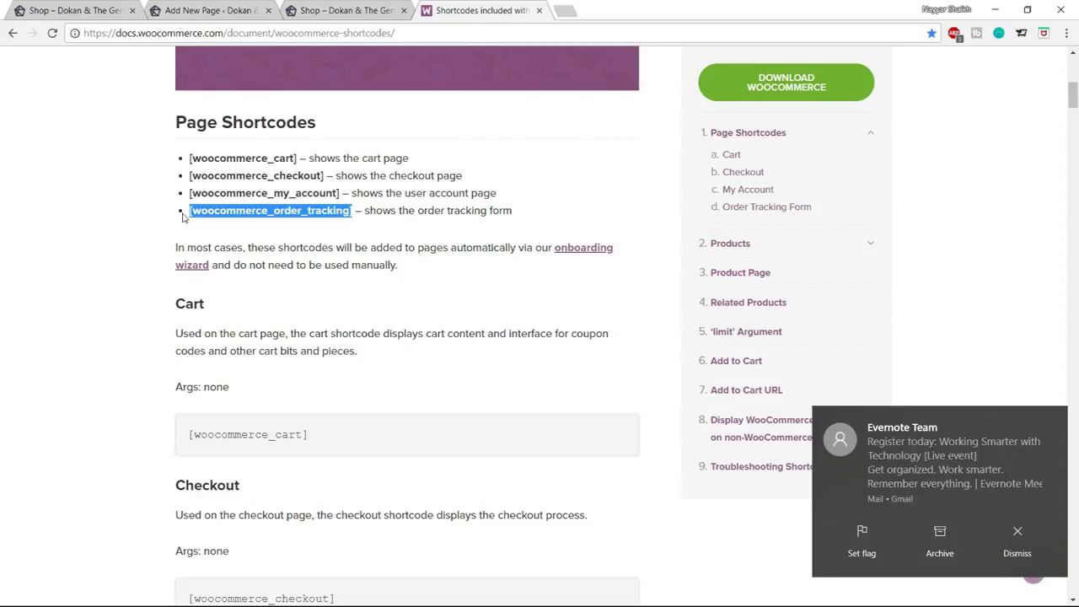
left_click(1018, 540)
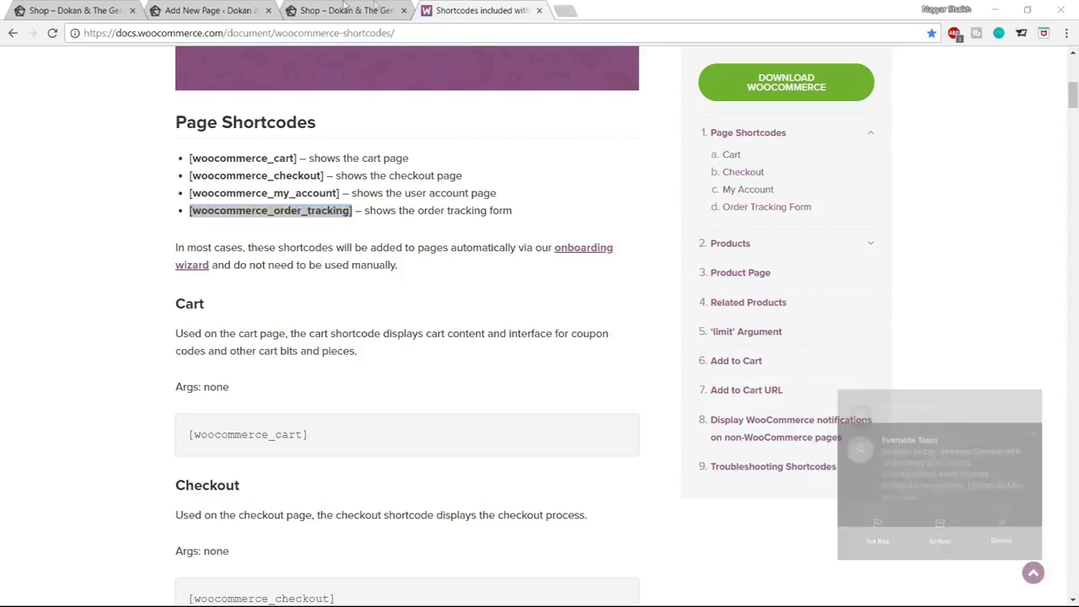
left_click(211, 10)
scroll(398, 374, "down", 5)
left_click(360, 367)
key("ctrl+v")
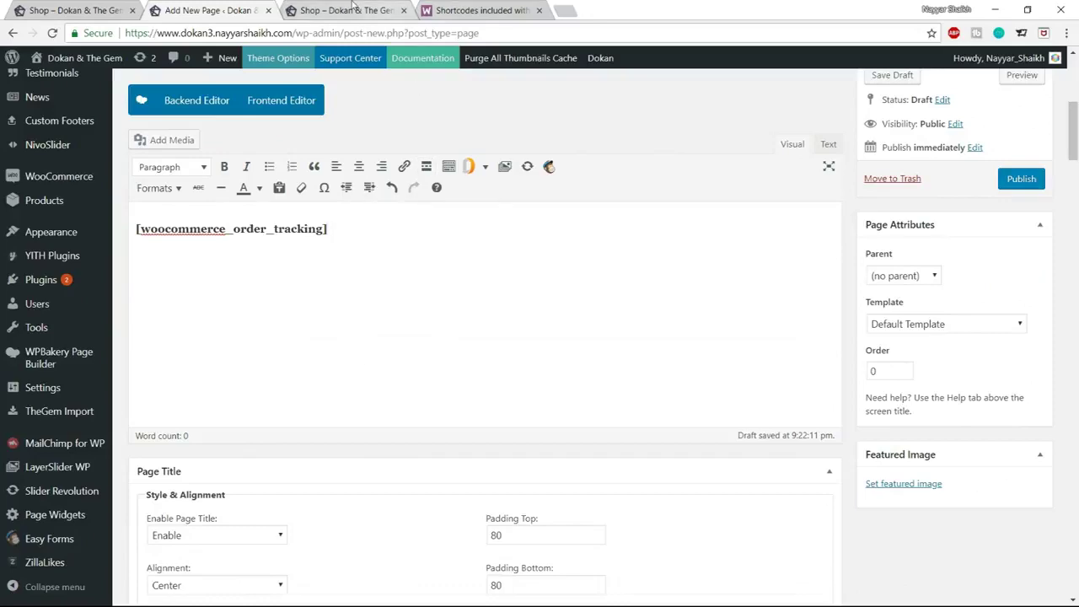
Recheck the shortcodes docs, then publish the Track Your Order page
left_click(478, 10)
scroll(358, 278, "up", 1)
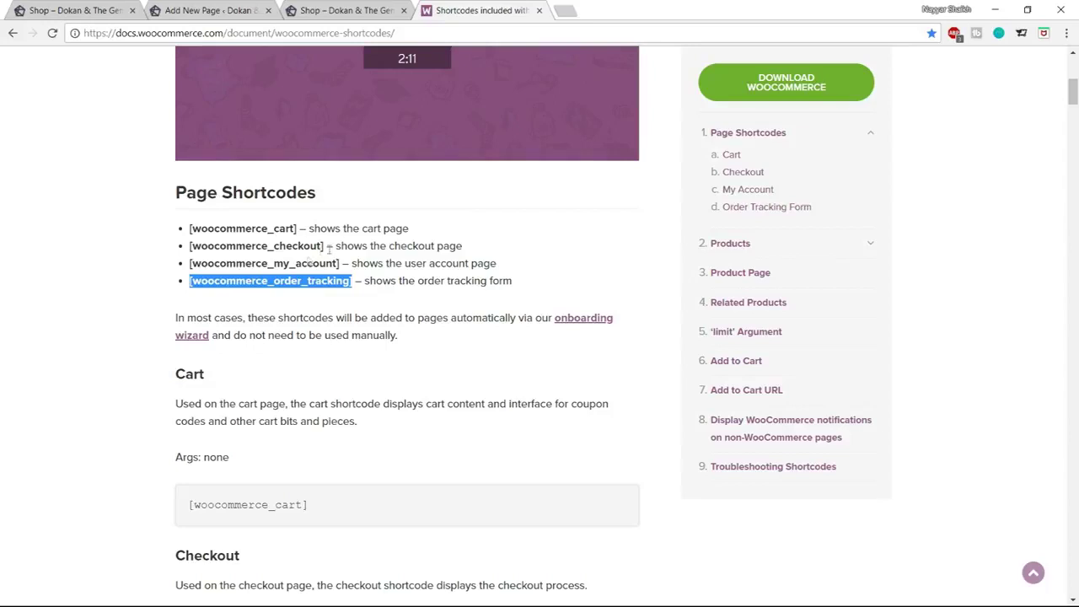
left_click_drag(191, 229, 307, 228)
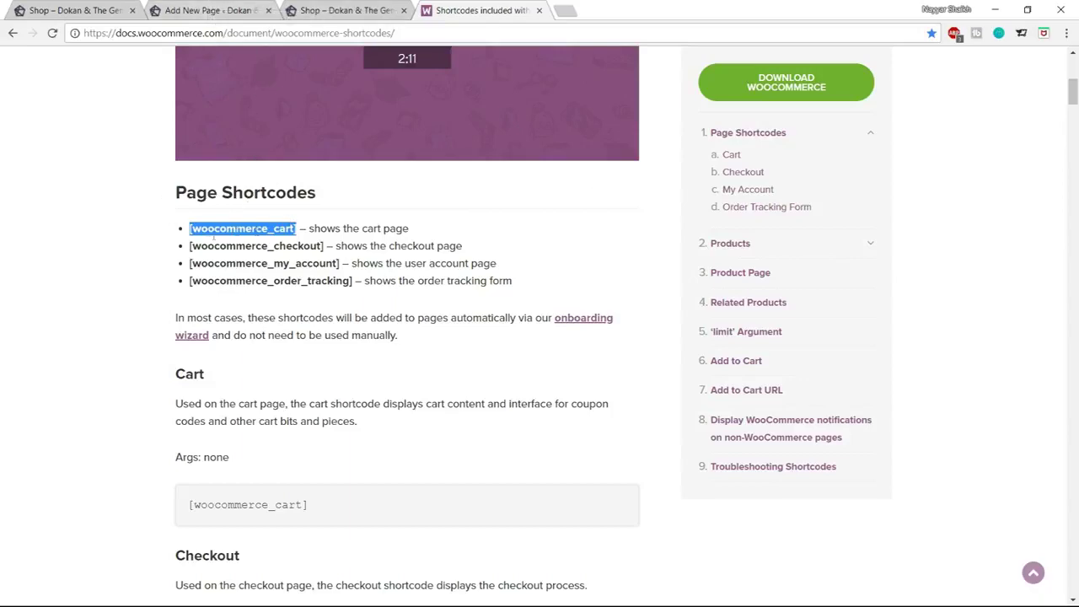
left_click(226, 6)
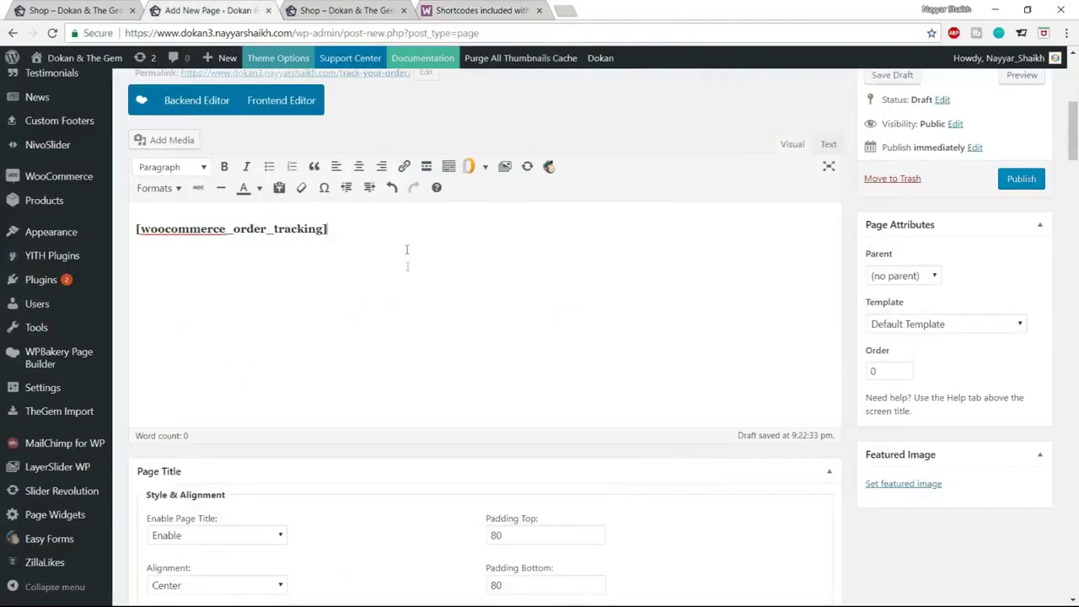
scroll(455, 391, "up", 2)
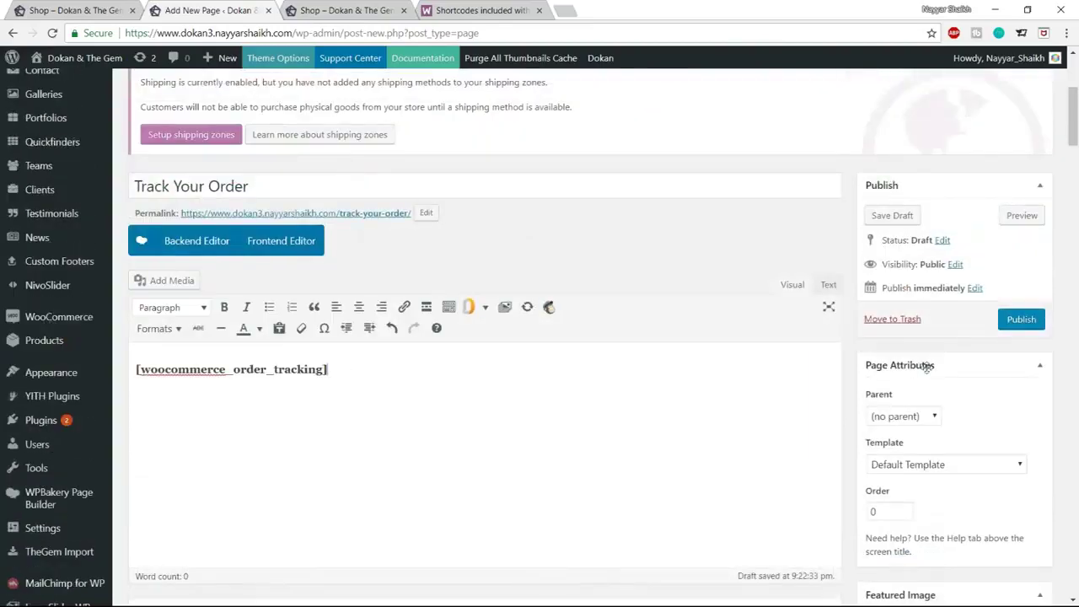
left_click(1021, 319)
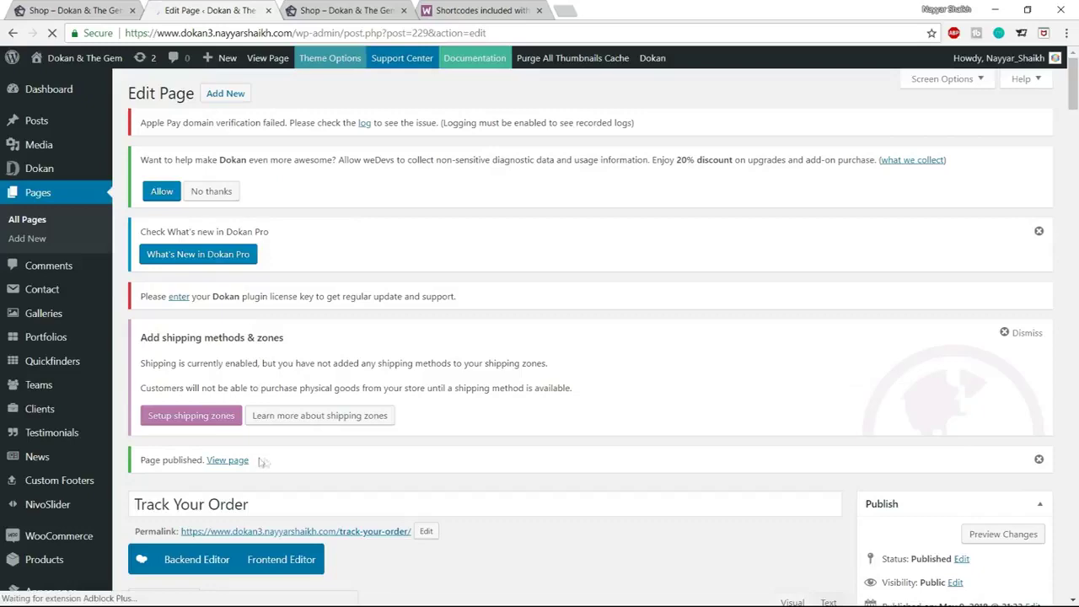
right_click(221, 461)
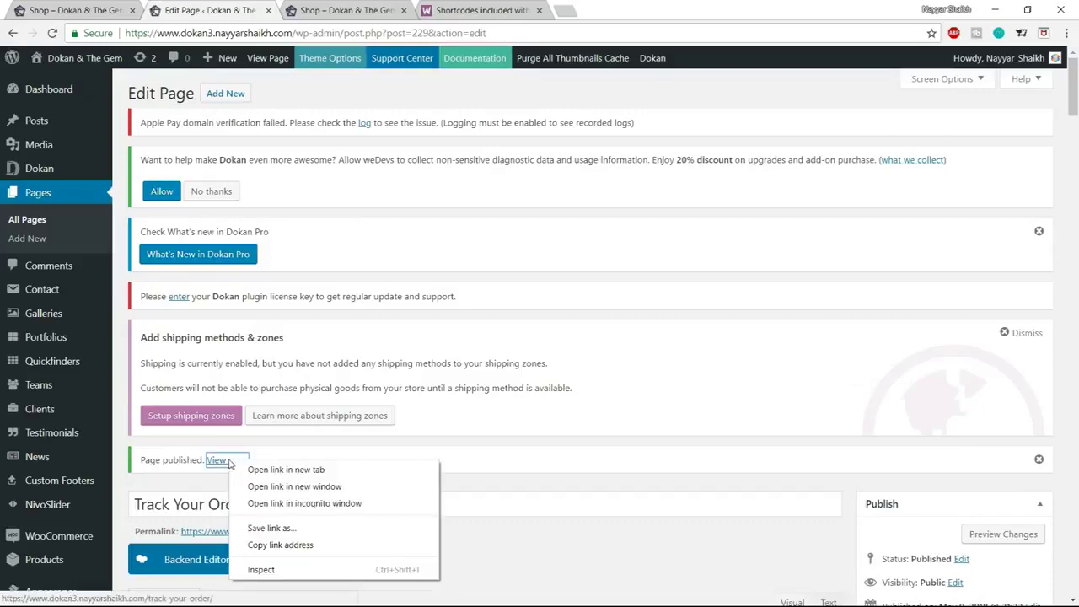
left_click(284, 467)
left_click(354, 10)
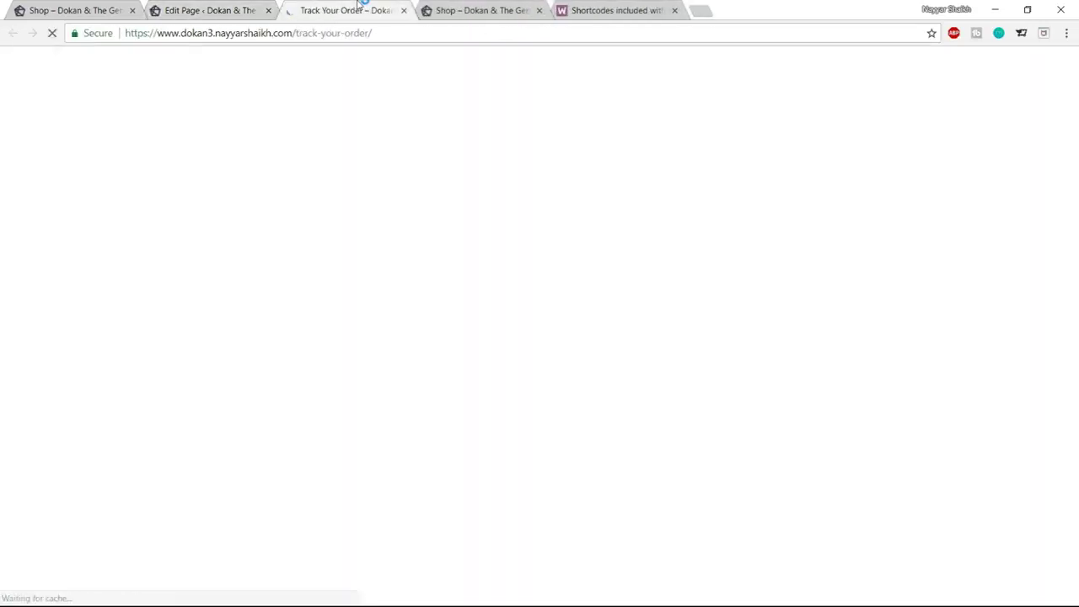
scroll(615, 330, "down", 2)
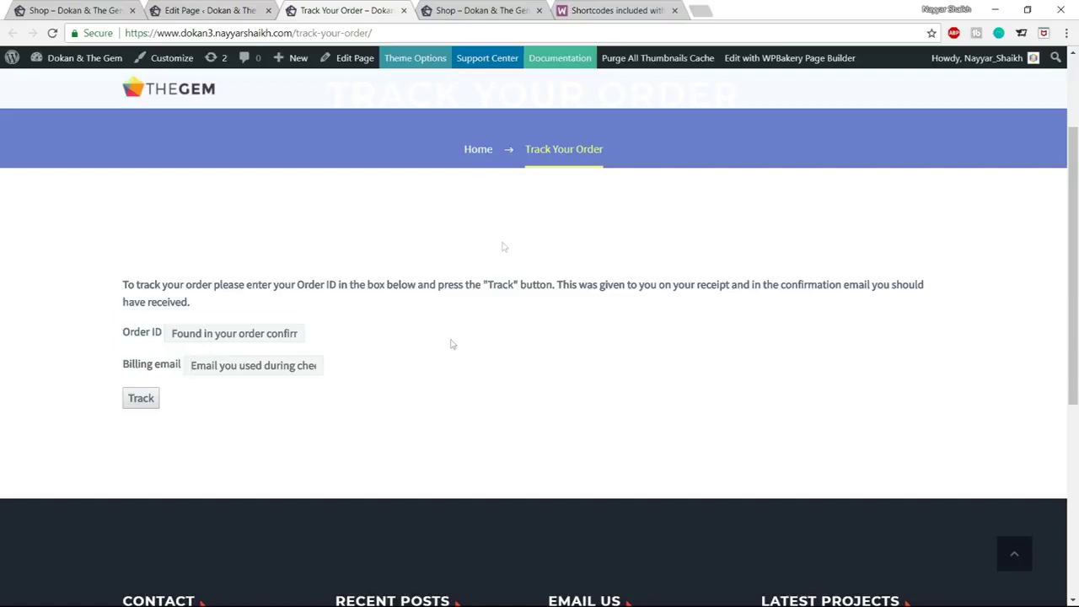
Leave the live page and go to the Appearance > Menus editor
left_click(403, 10)
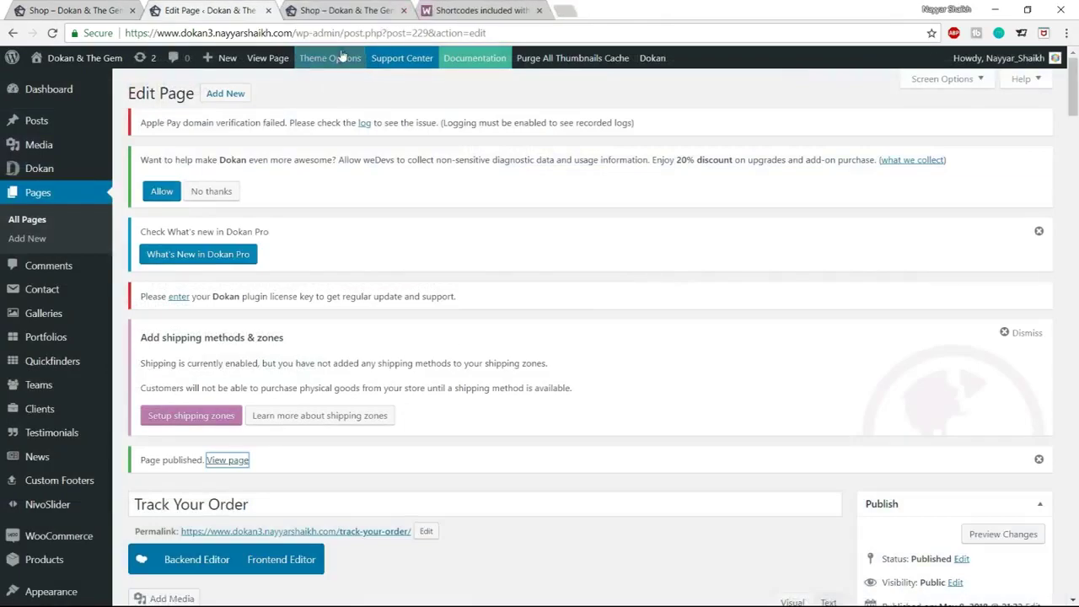
scroll(711, 397, "down", 5)
scroll(721, 447, "up", 5)
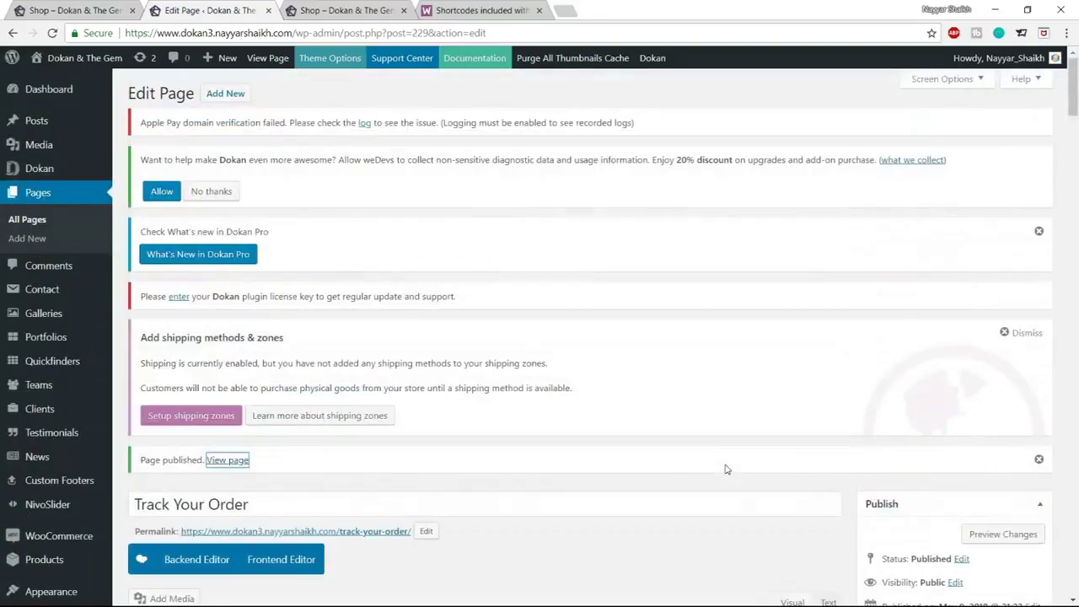
scroll(467, 329, "down", 3)
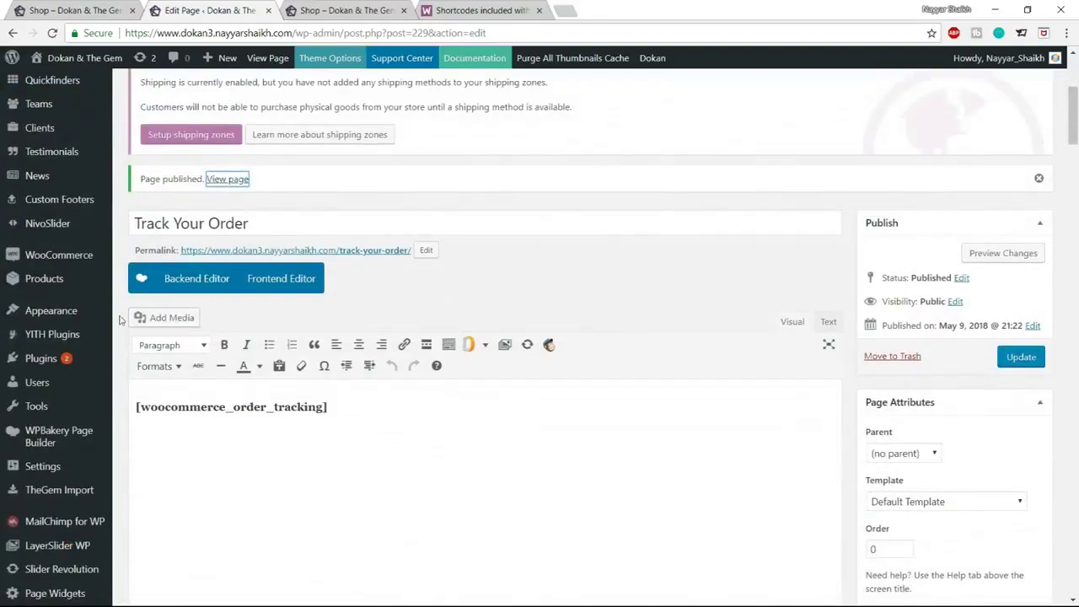
mouse_move(102, 290)
scroll(102, 291, "up", 3)
scroll(102, 290, "down", 3)
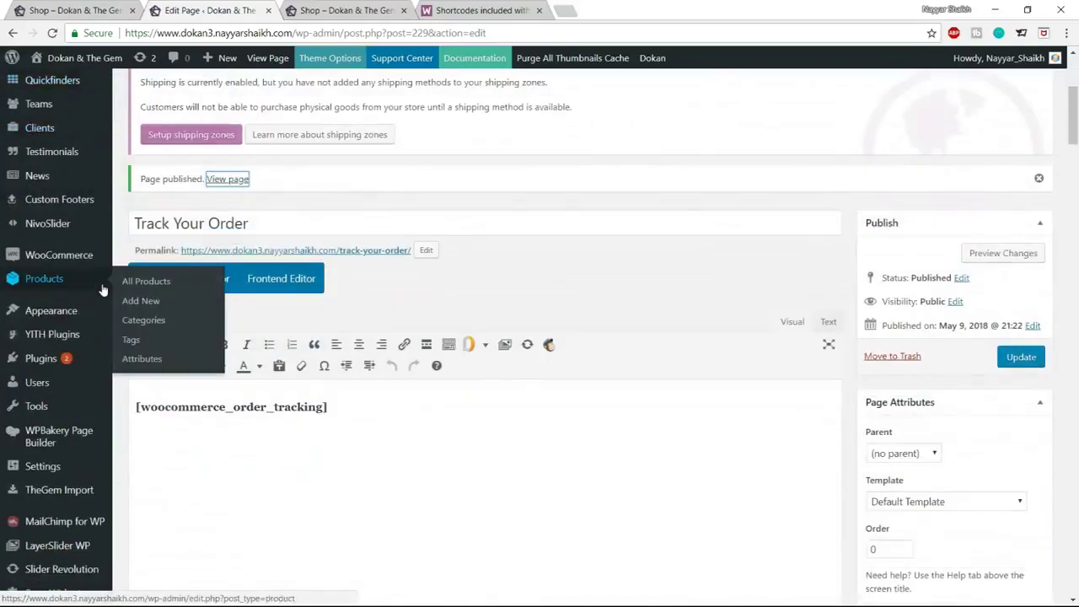
scroll(59, 242, "down", 1)
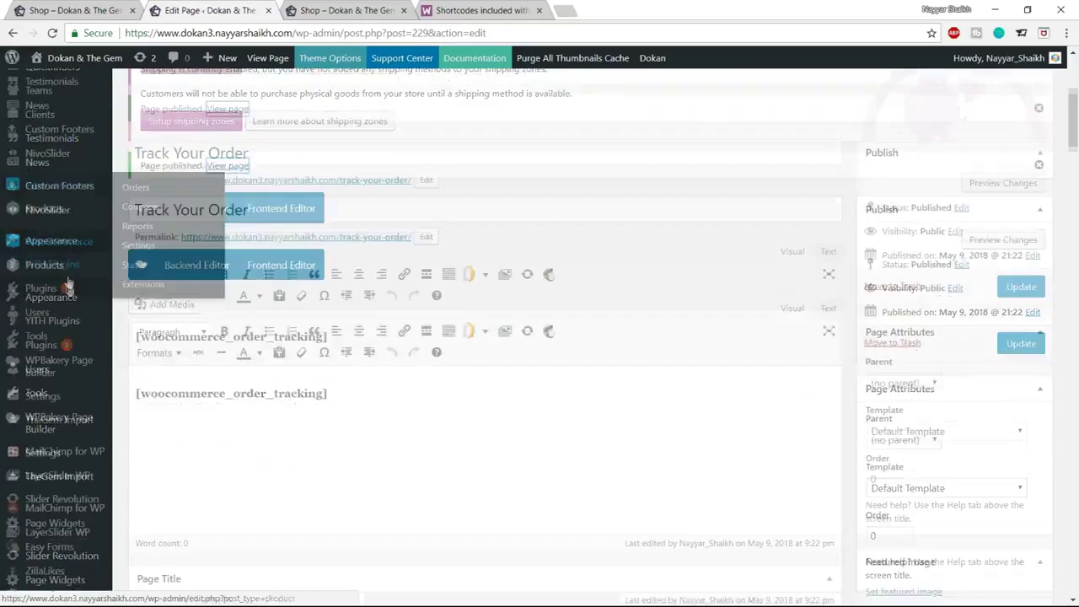
left_click(145, 302)
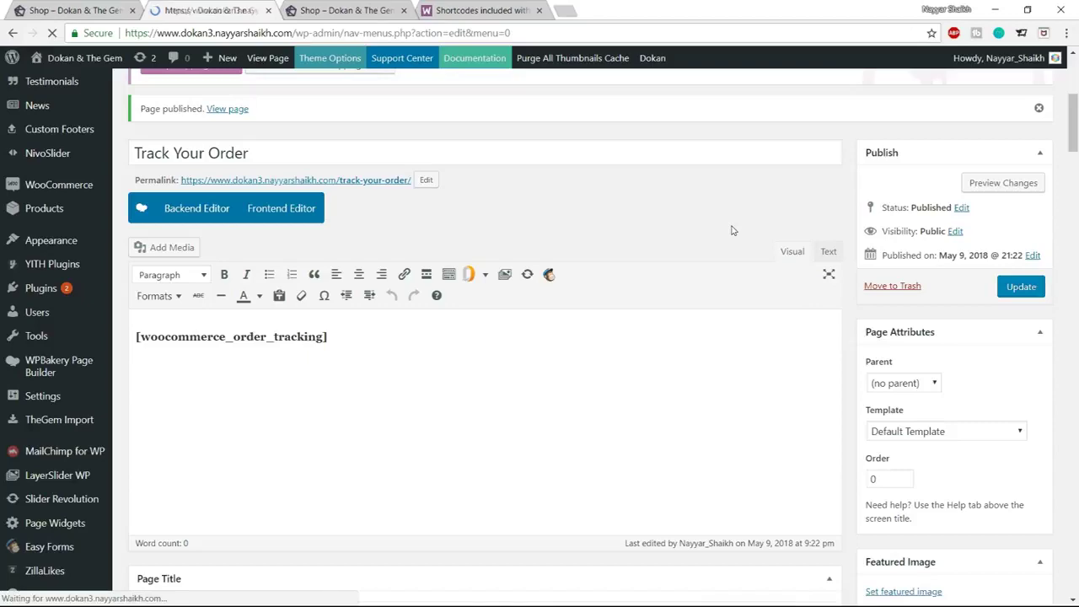
Create a new navigation menu named 'Main Menu'
scroll(693, 210, "down", 4)
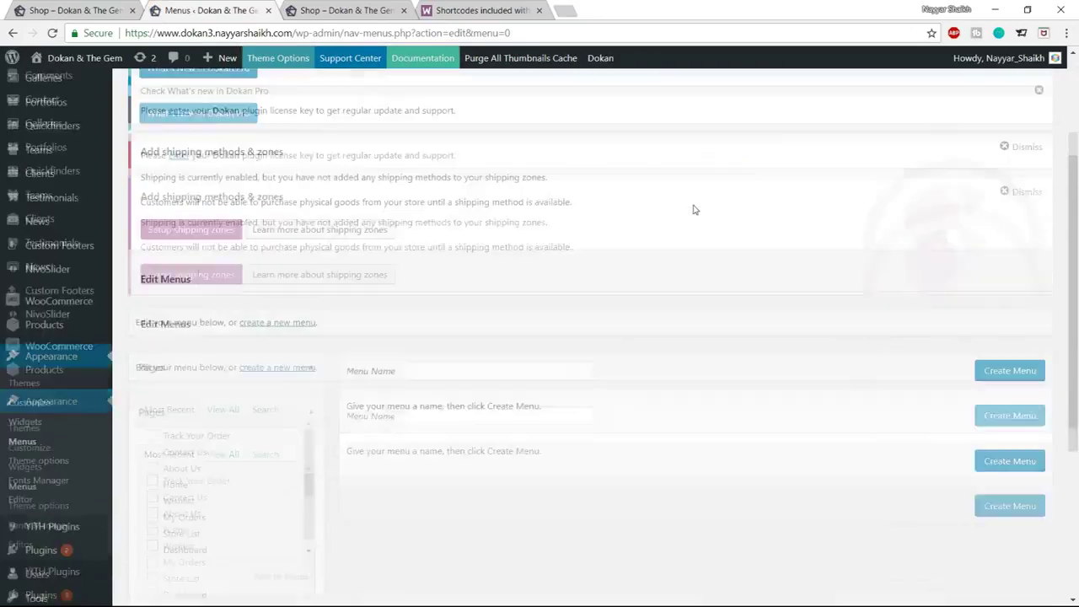
left_click(495, 268)
type("Main Menu")
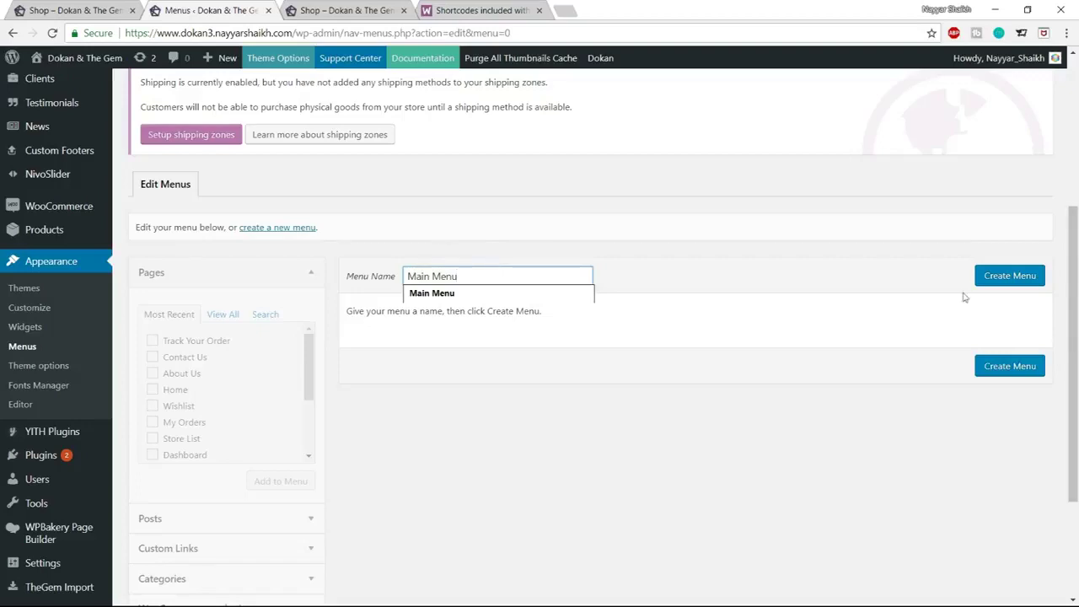
left_click(1021, 272)
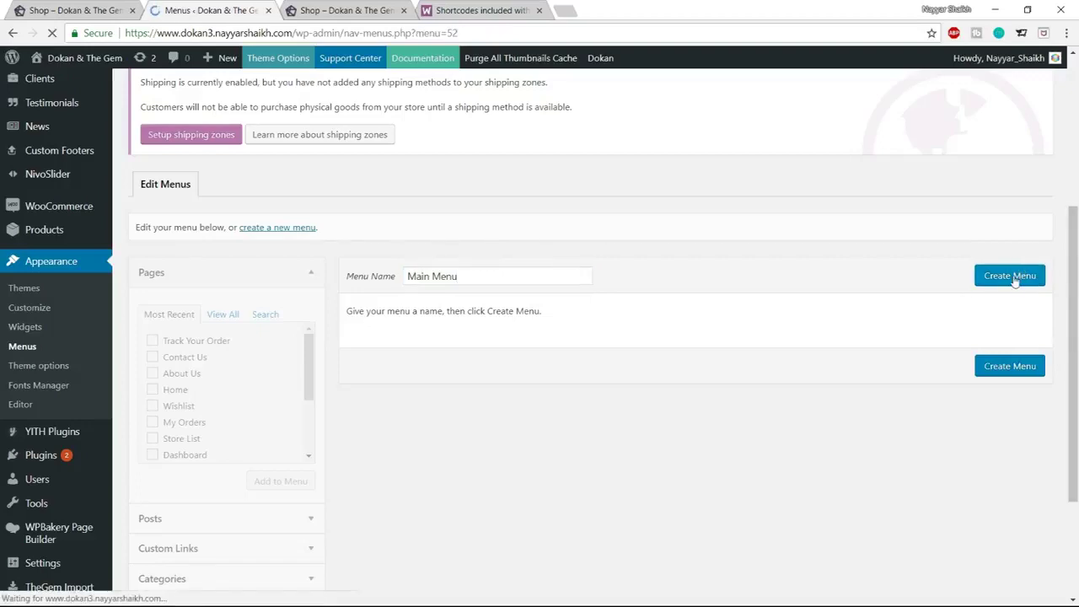
scroll(642, 273, "down", 3)
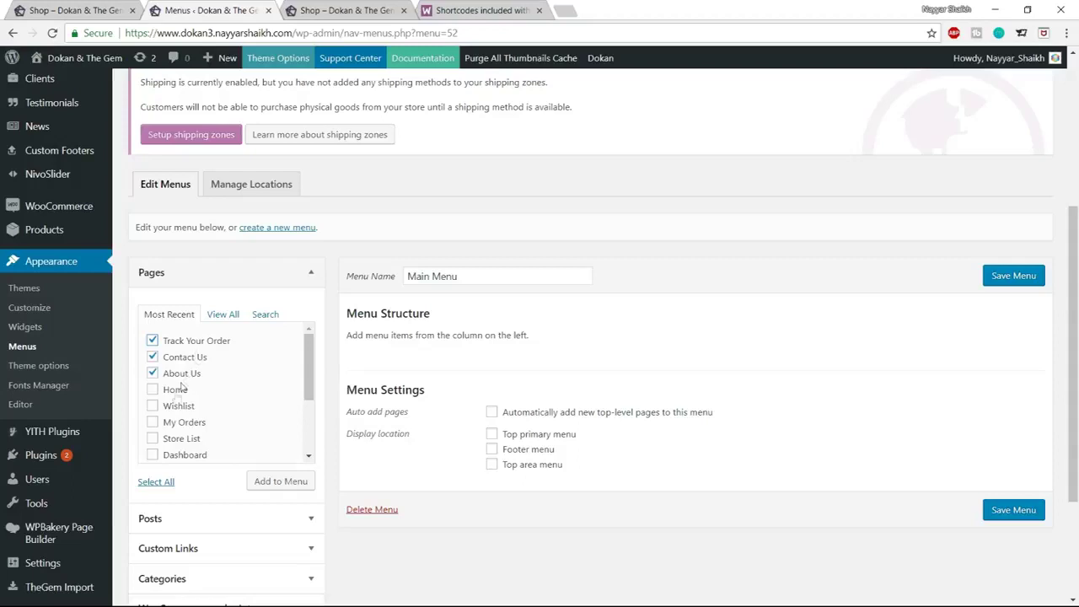
Tick the Home, Dashboard and My account pages and add them to Main Menu
left_click(175, 390)
scroll(228, 418, "down", 2)
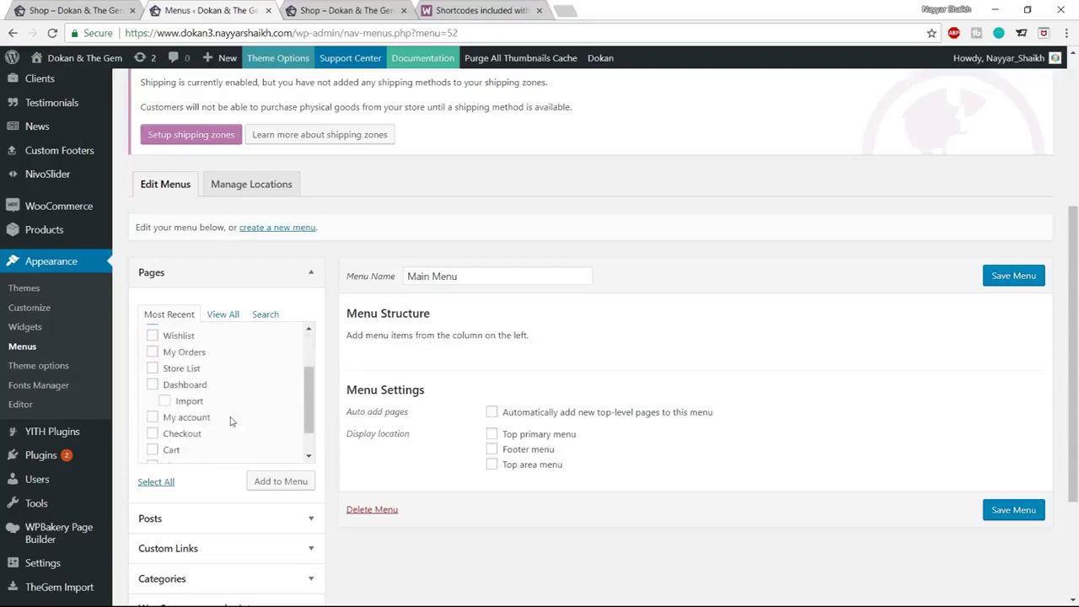
left_click(185, 386)
scroll(236, 406, "up", 2)
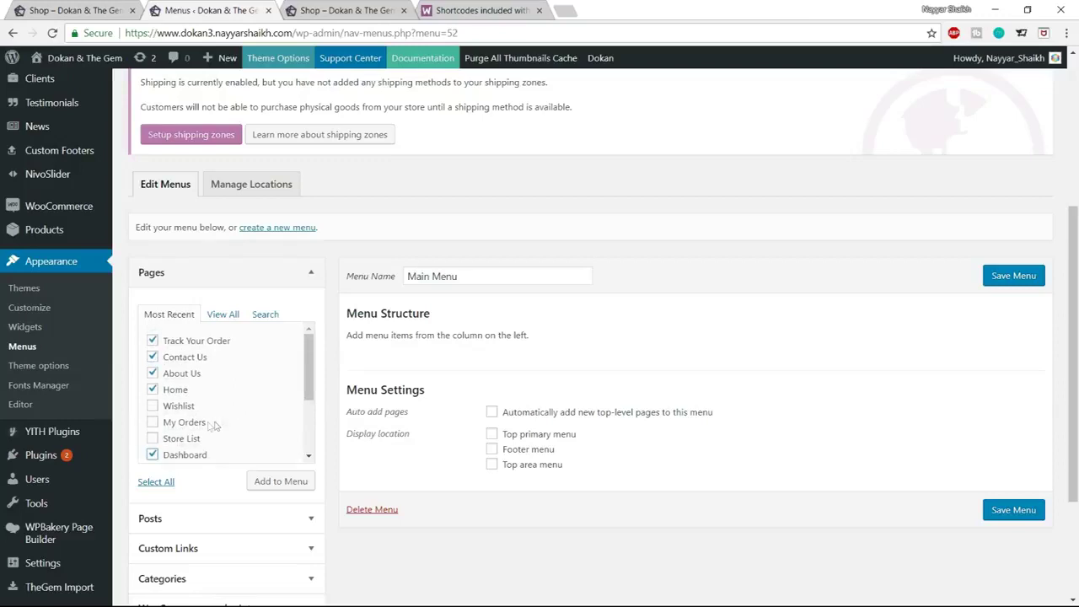
scroll(245, 419, "down", 2)
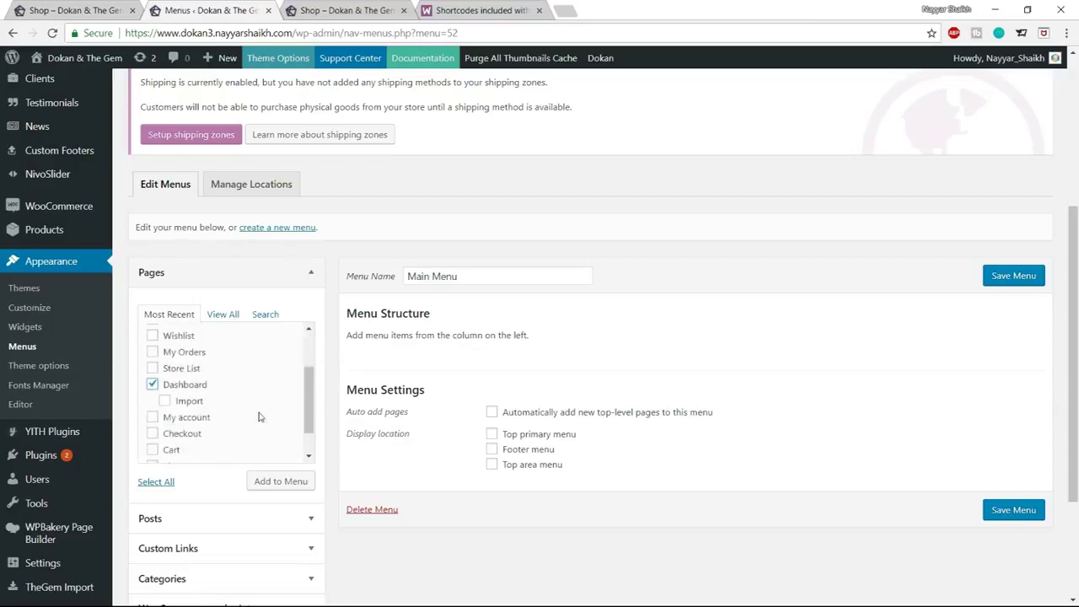
left_click(188, 419)
scroll(292, 415, "down", 1)
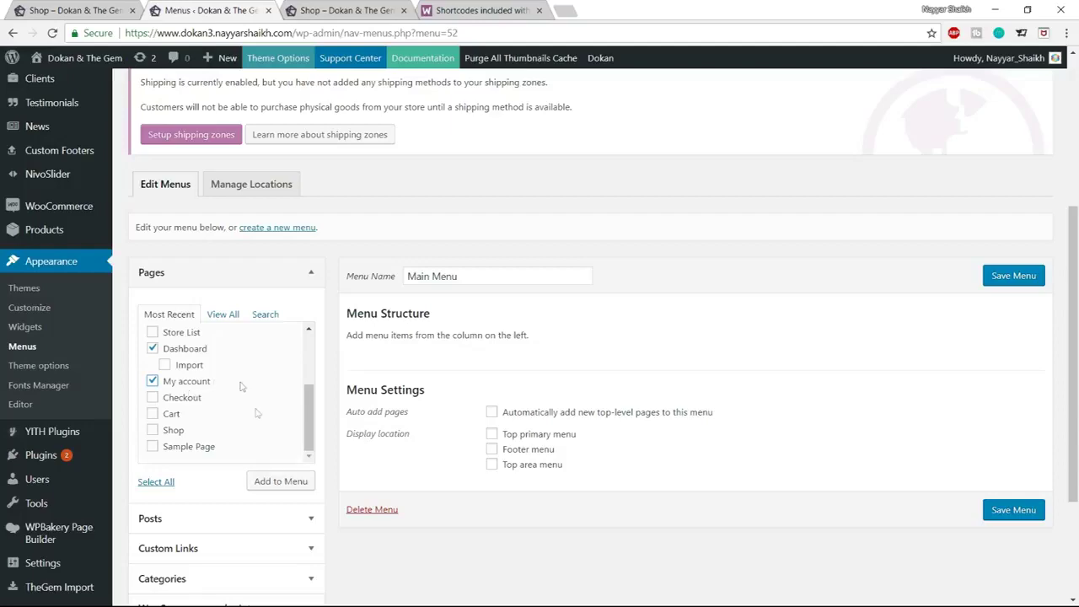
left_click(281, 480)
left_click(275, 482)
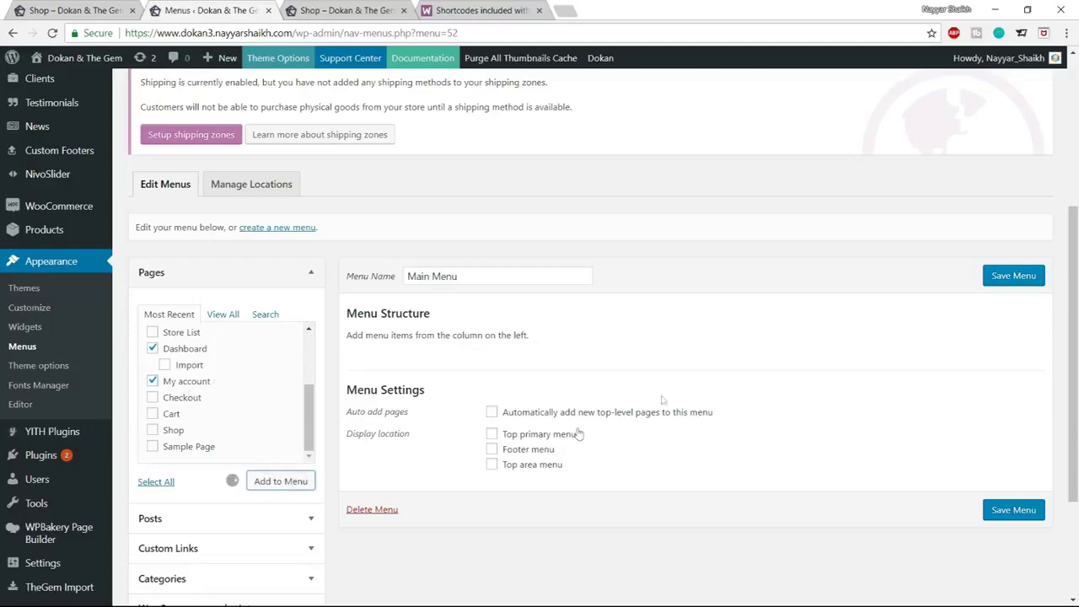
left_click(94, 6)
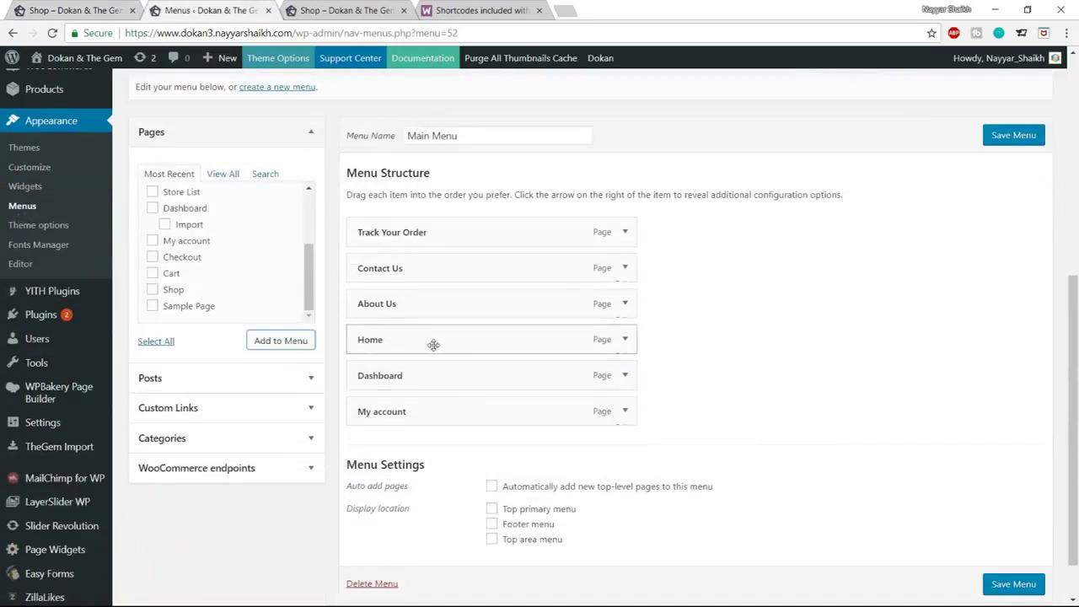
Reorder Main Menu: Home at top, About Us after Track Your Order, Shop below About Us
left_click_drag(433, 345, 451, 223)
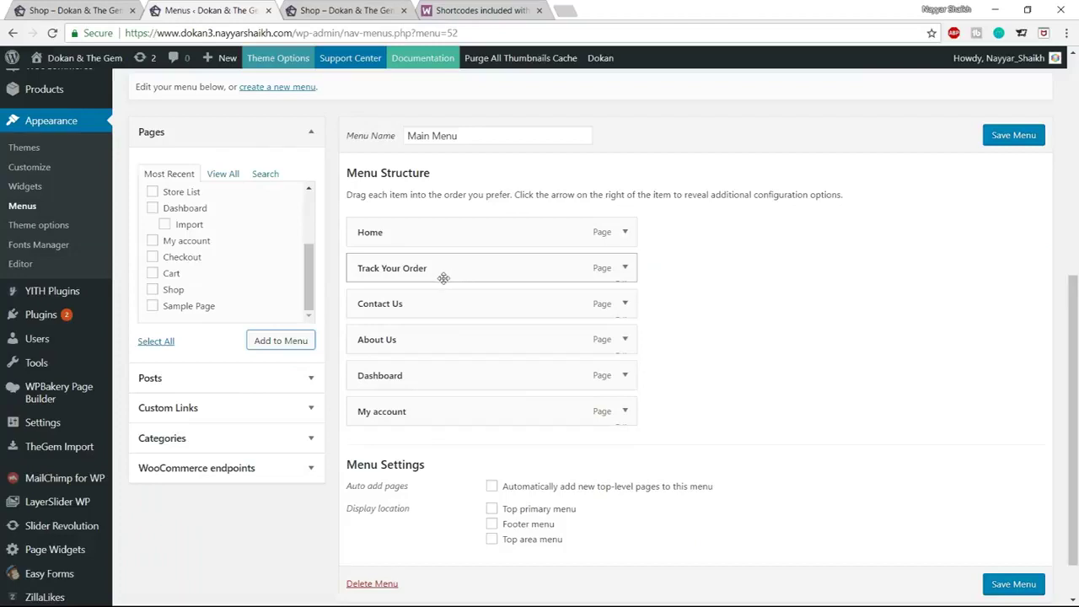
left_click_drag(441, 289, 436, 304)
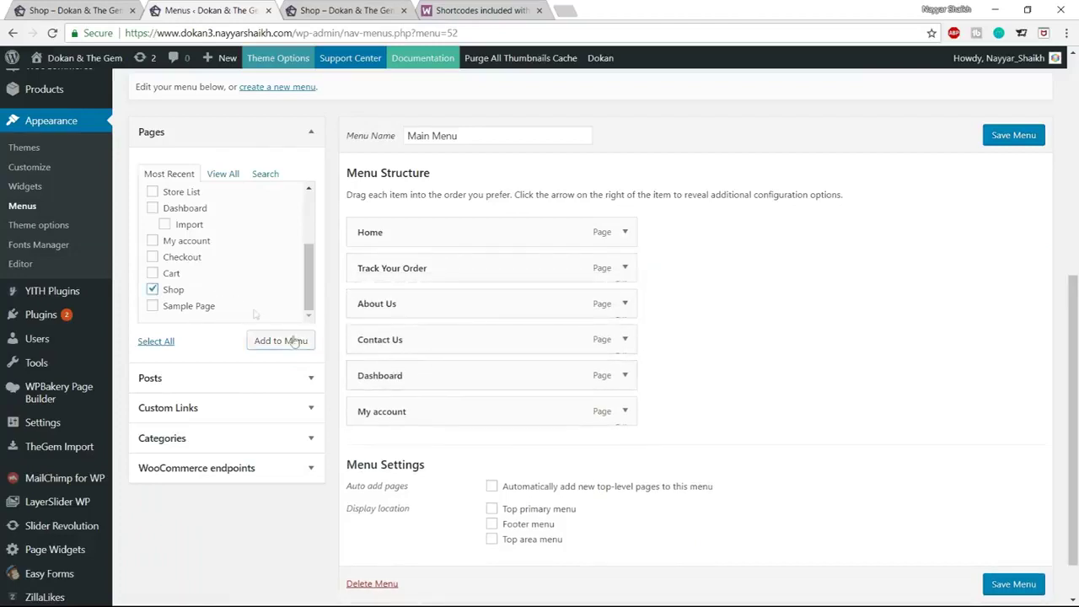
left_click_drag(414, 452, 419, 357)
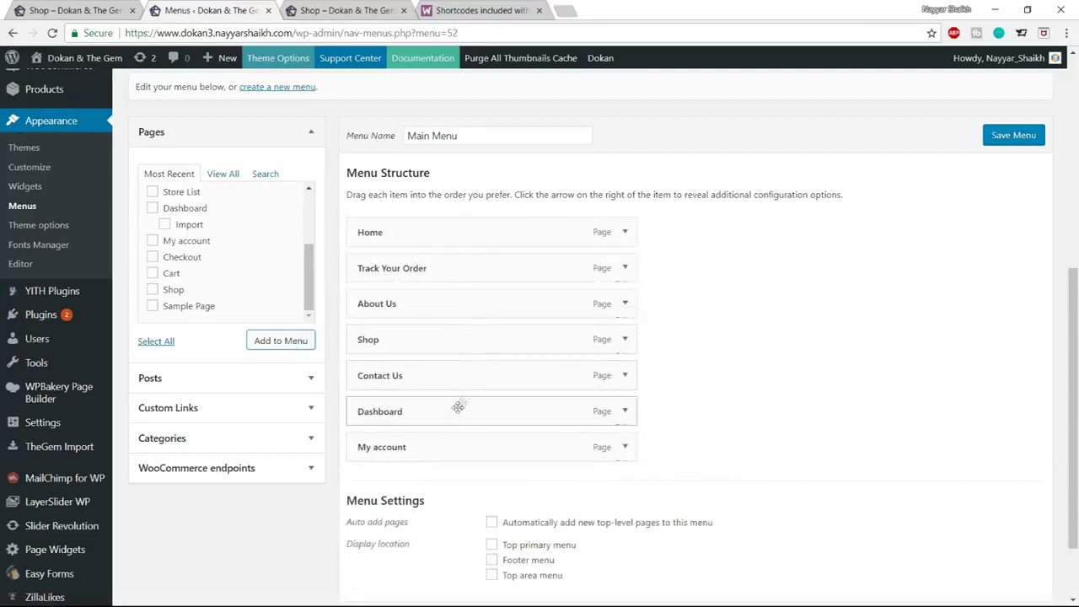
left_click_drag(446, 448, 506, 449)
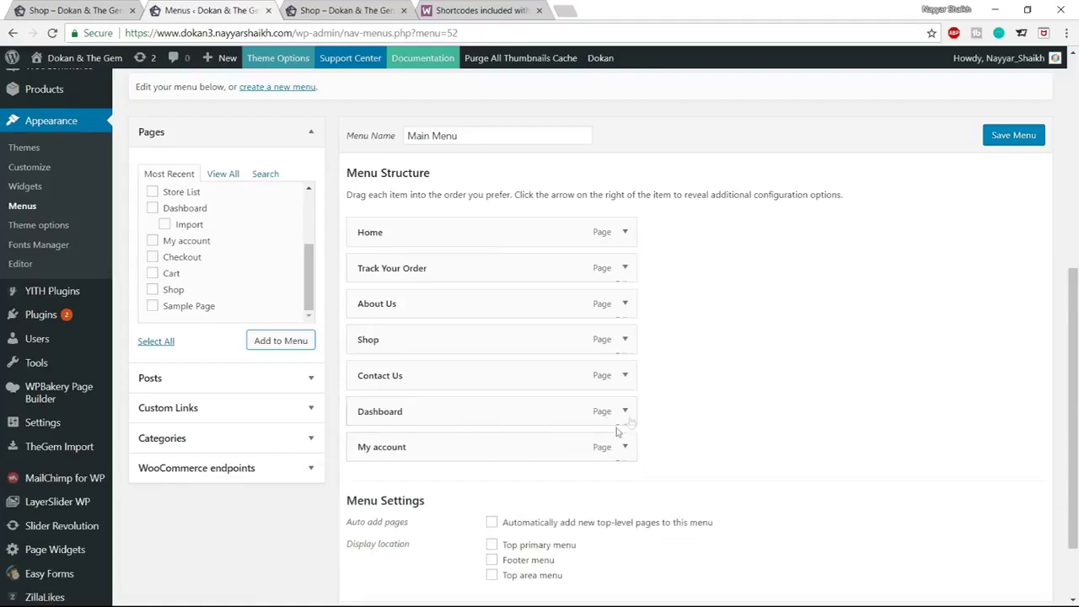
left_click(624, 412)
scroll(379, 409, "down", 1)
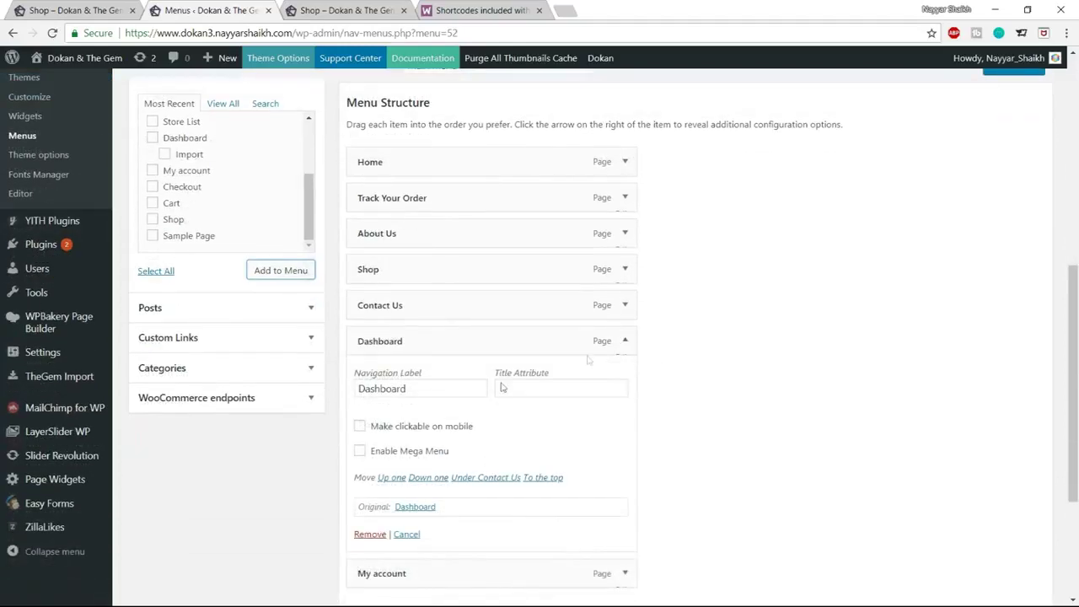
Add a second My account item to Main Menu, relabel it 'Register', and check the live Shop menu
left_click(626, 342)
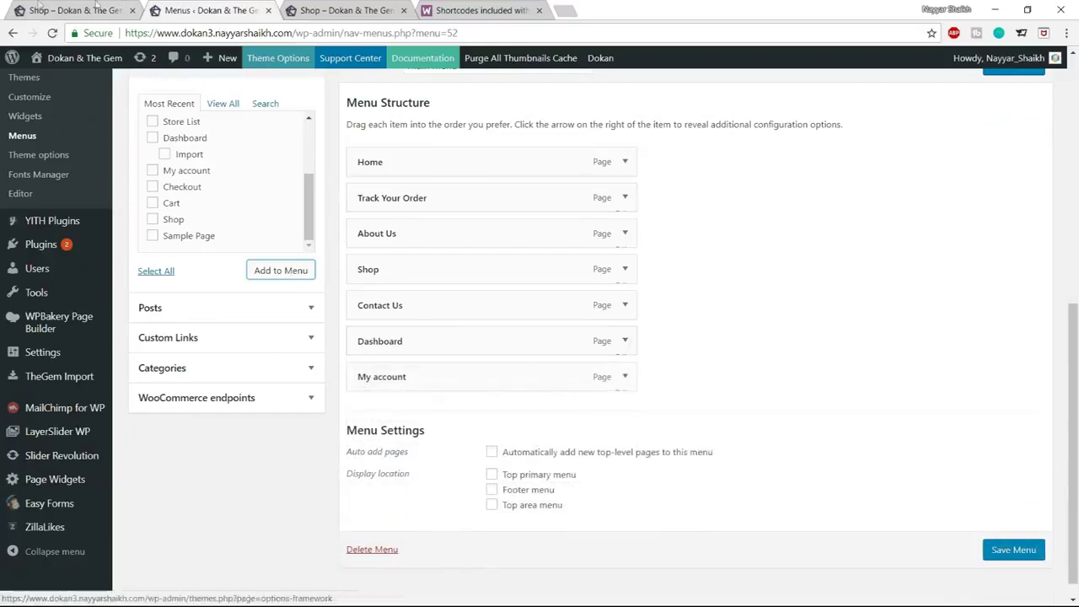
left_click(76, 10)
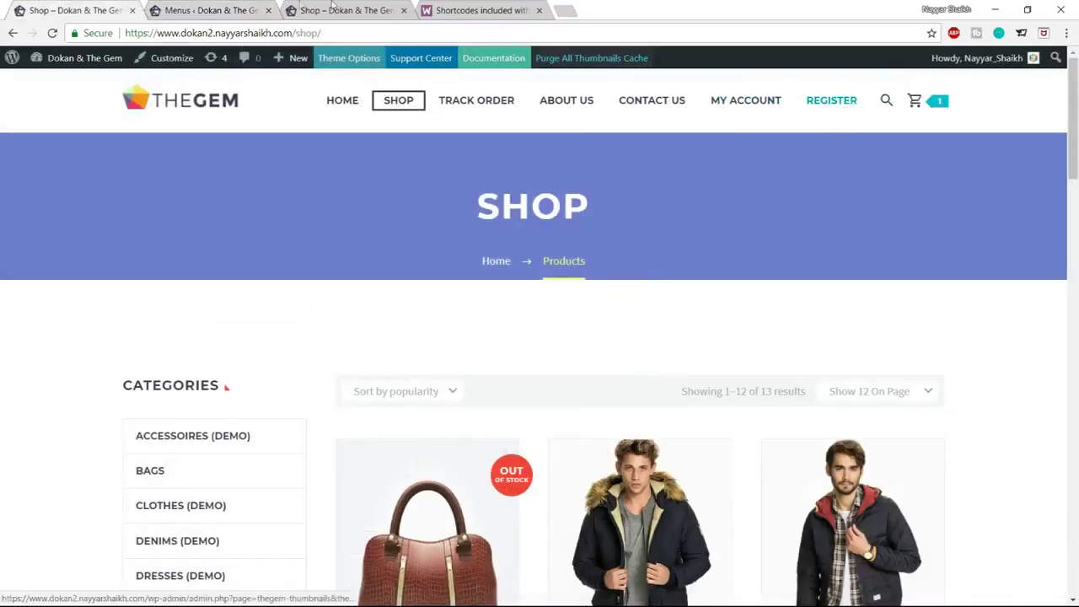
left_click(245, 6)
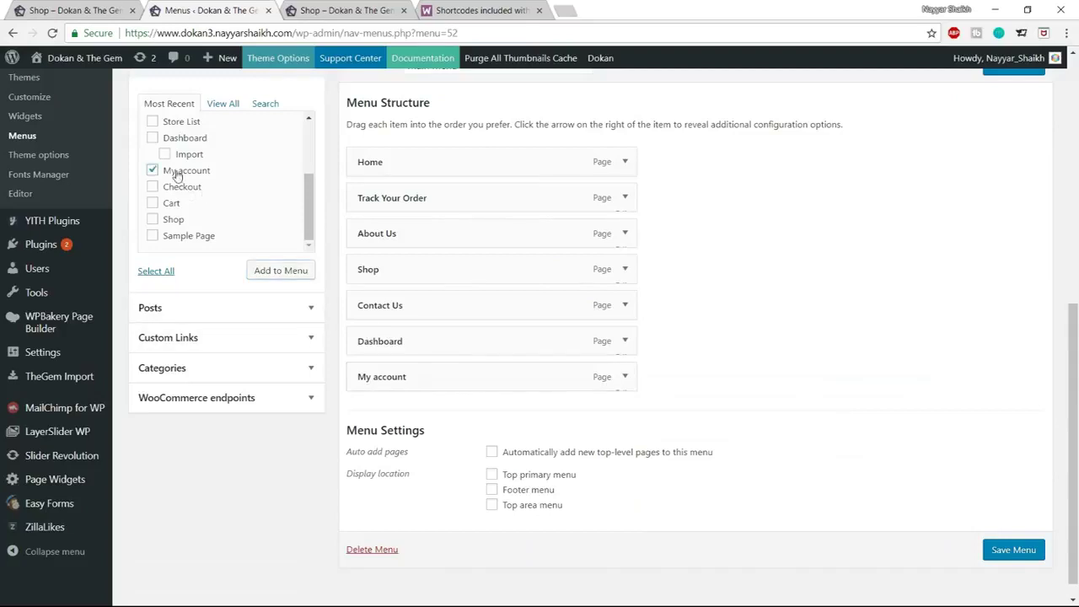
left_click(279, 270)
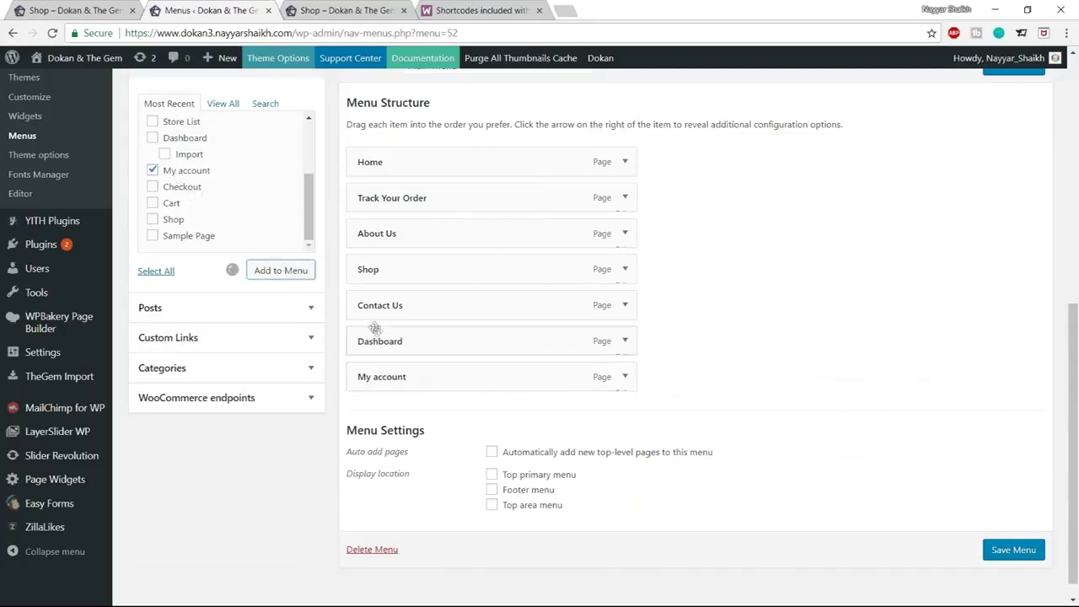
left_click(626, 414)
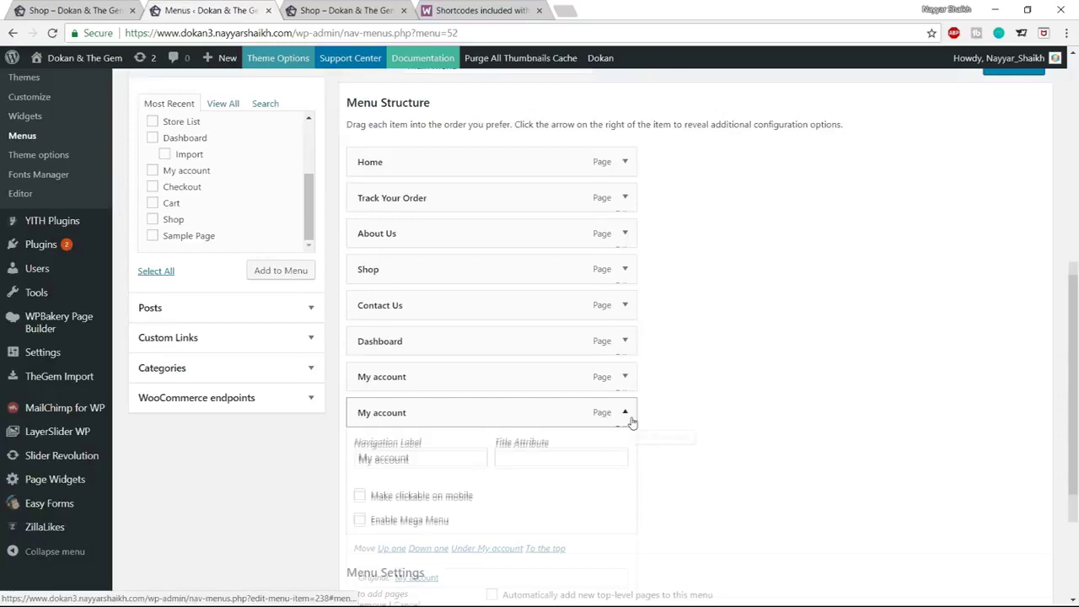
scroll(548, 404, "down", 1)
left_click_drag(464, 389, 306, 378)
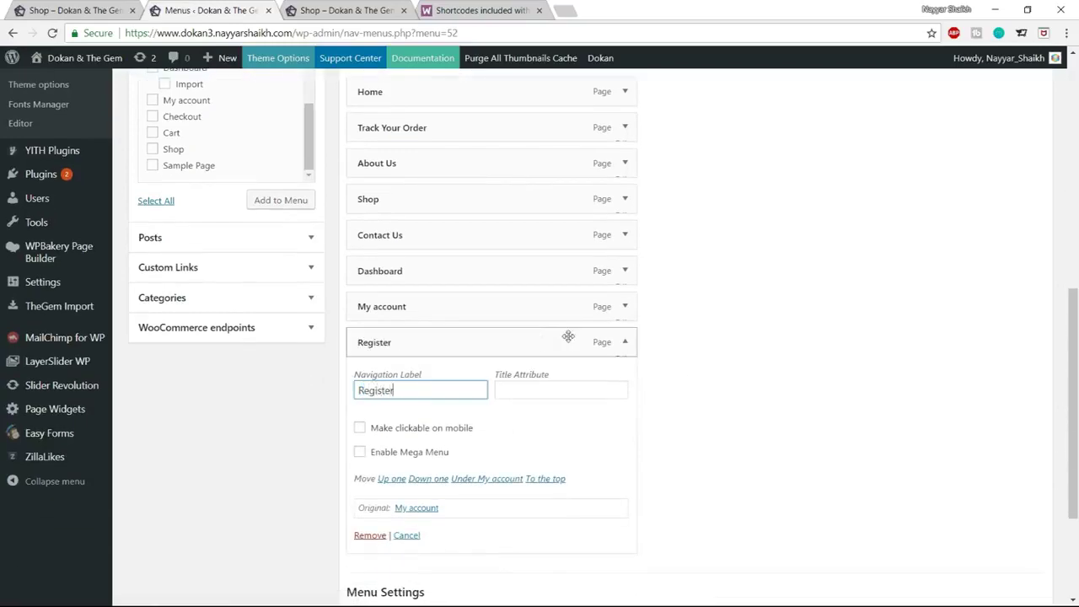
left_click(653, 349)
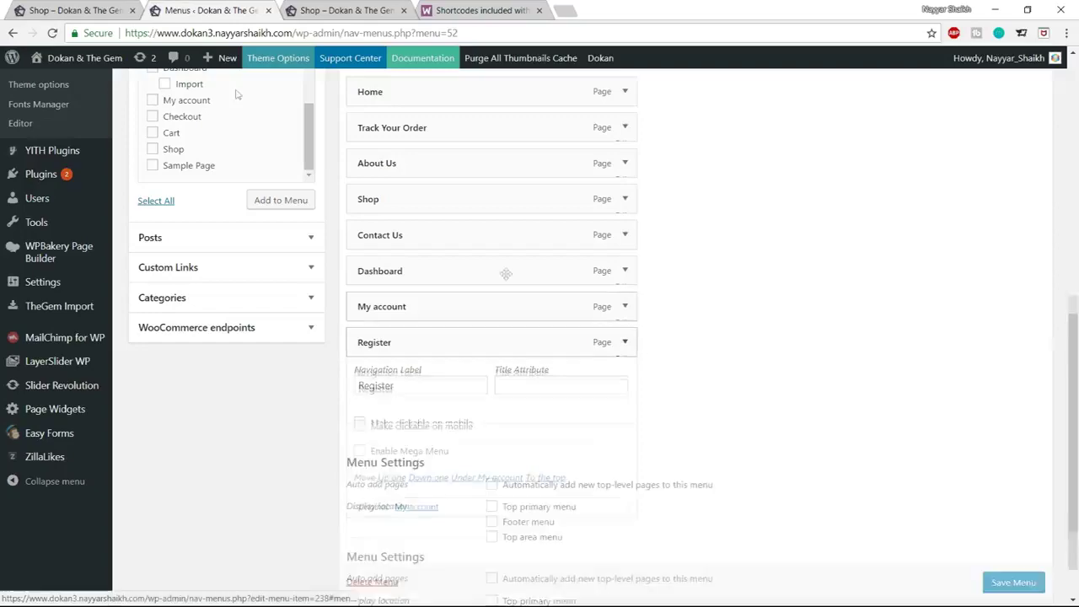
left_click(625, 342)
left_click(76, 10)
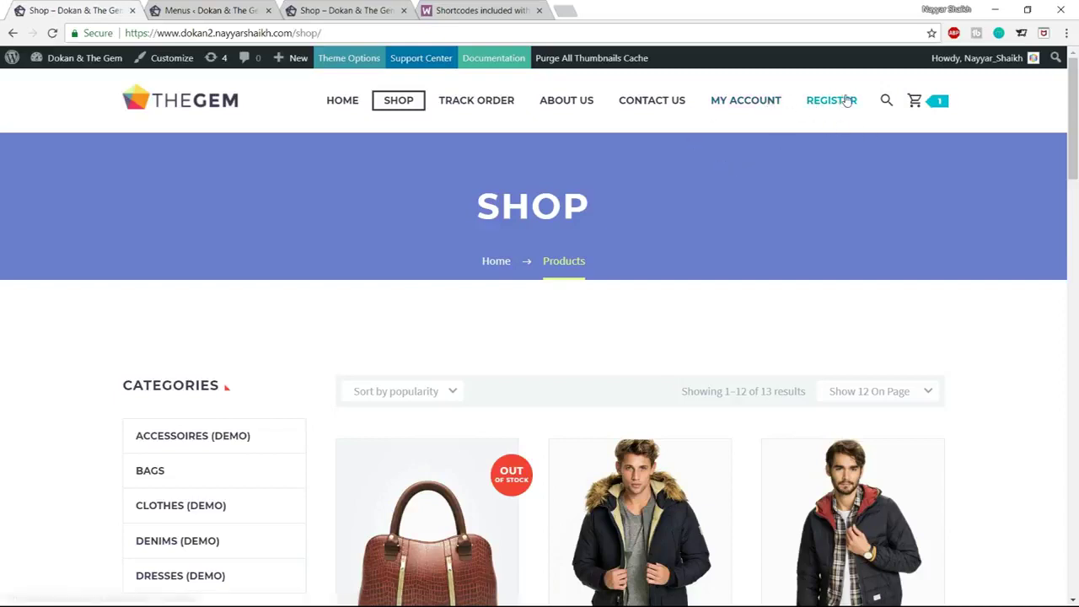
Remove the Register item from Main Menu
left_click(217, 7)
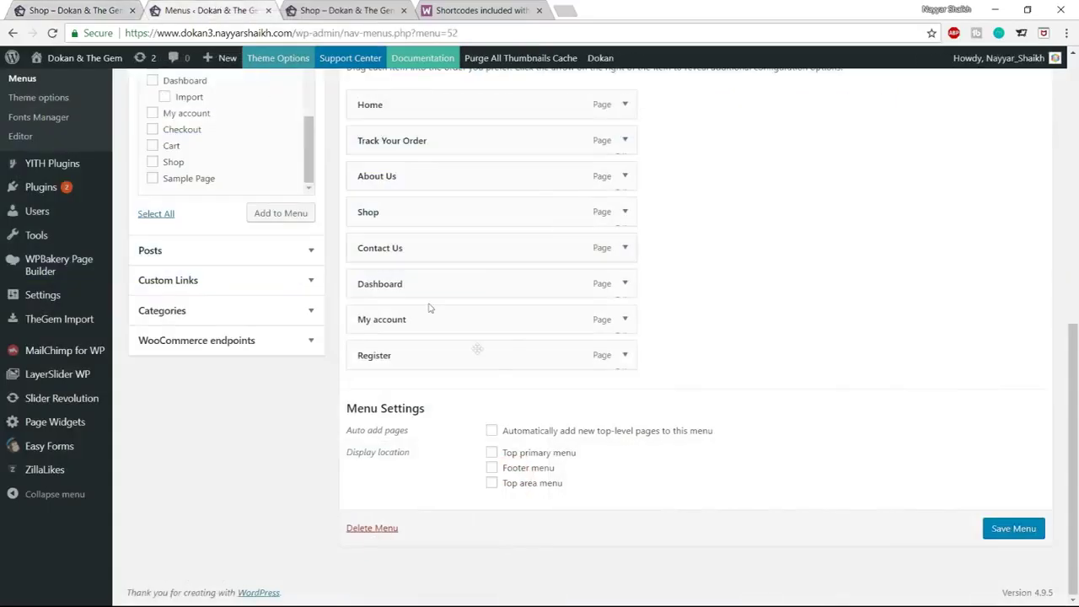
left_click(631, 357)
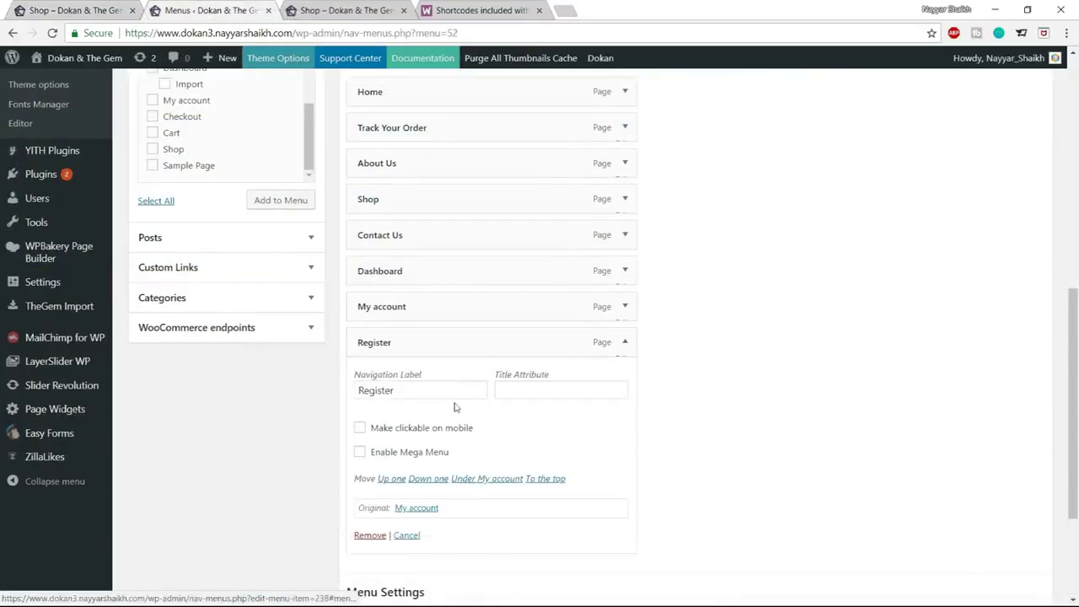
left_click(371, 537)
scroll(579, 408, "up", 1)
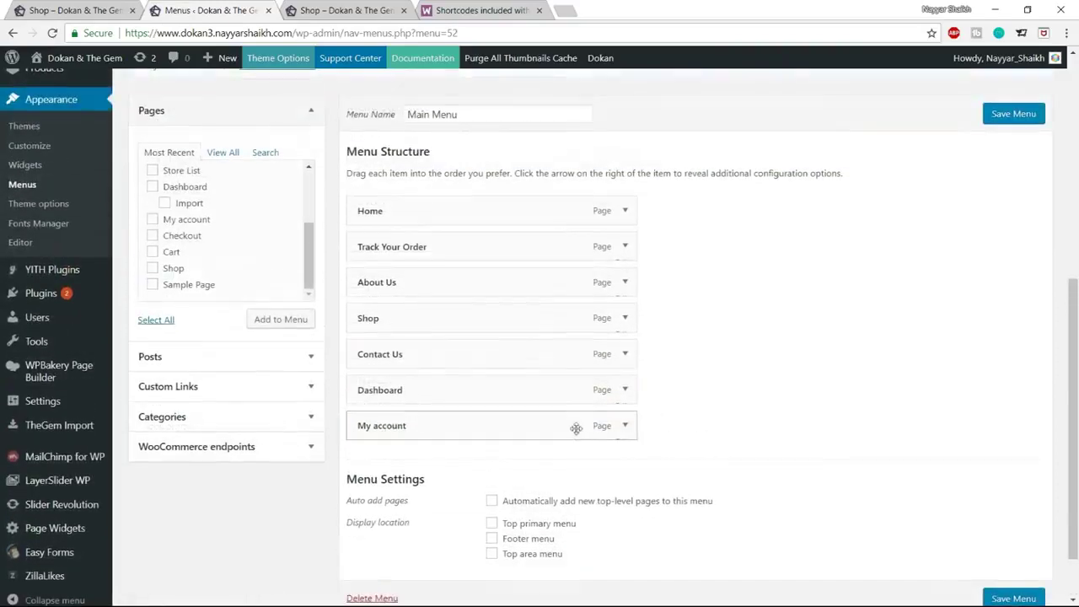
Remove the Dashboard item from Main Menu
left_click(624, 391)
scroll(620, 337, "down", 2)
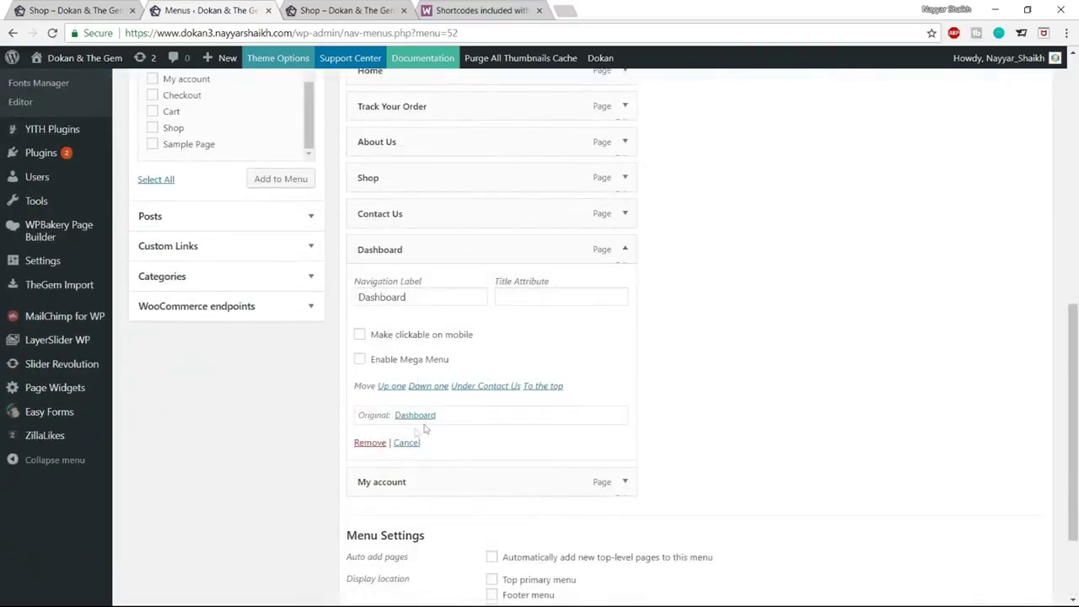
left_click(369, 442)
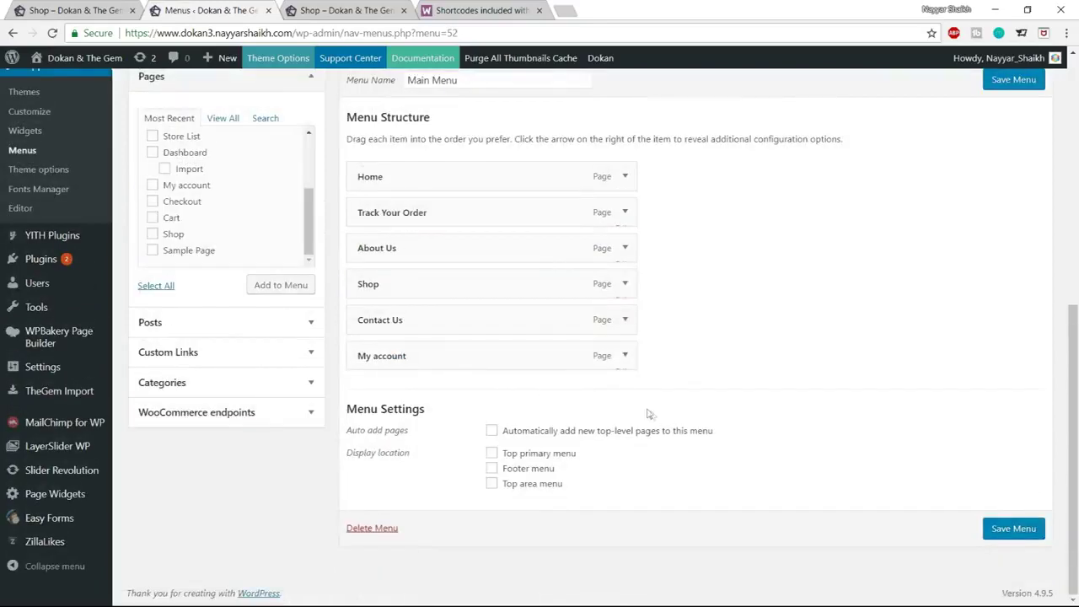
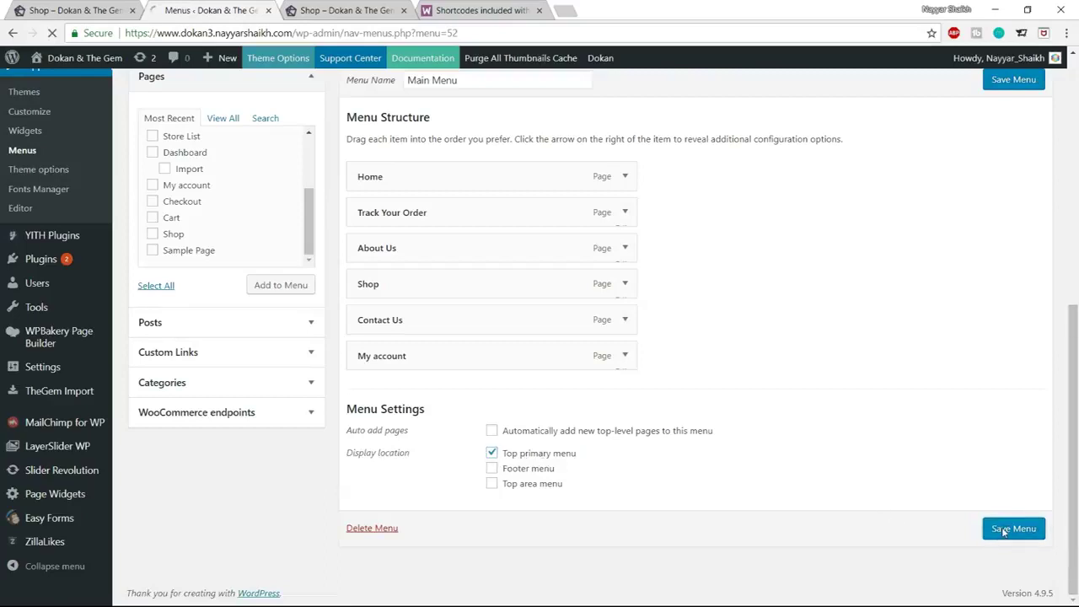
Check the storefront's top bar showing the address and phone details
left_click(379, 6)
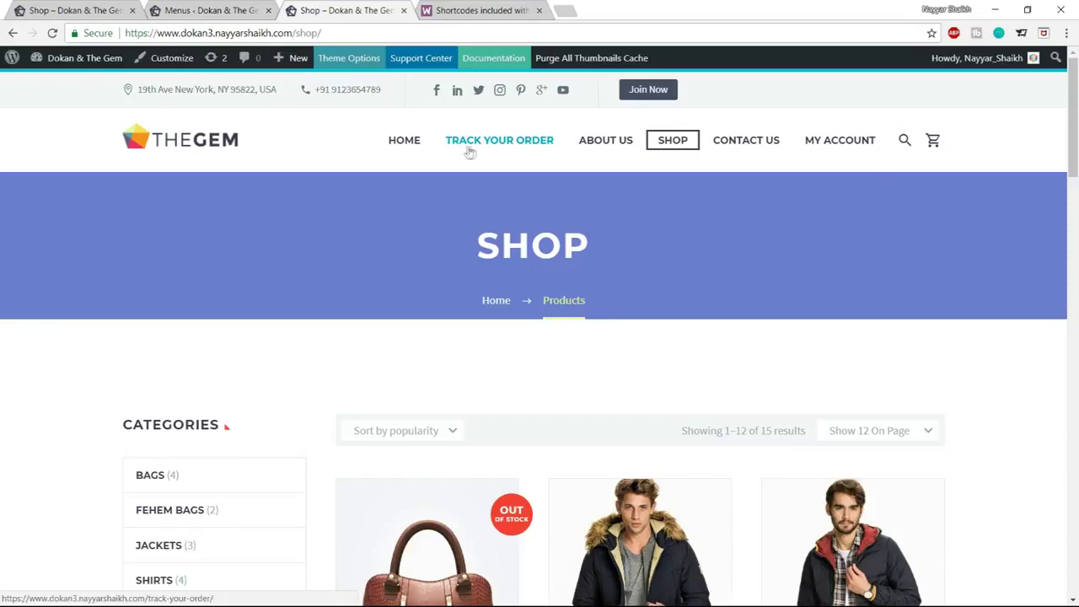
left_click_drag(118, 94, 388, 94)
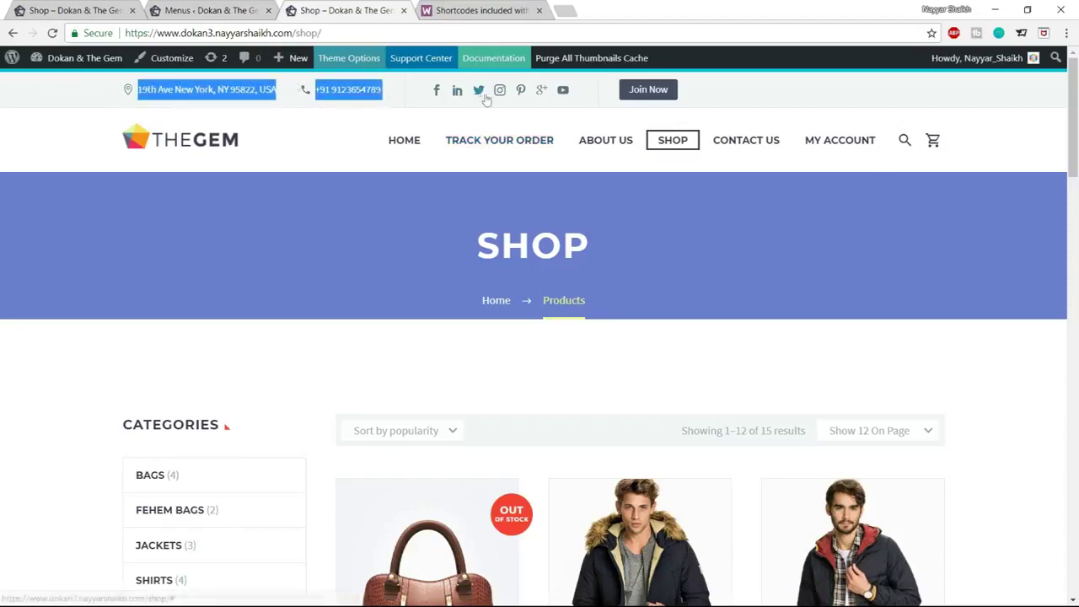
left_click(183, 9)
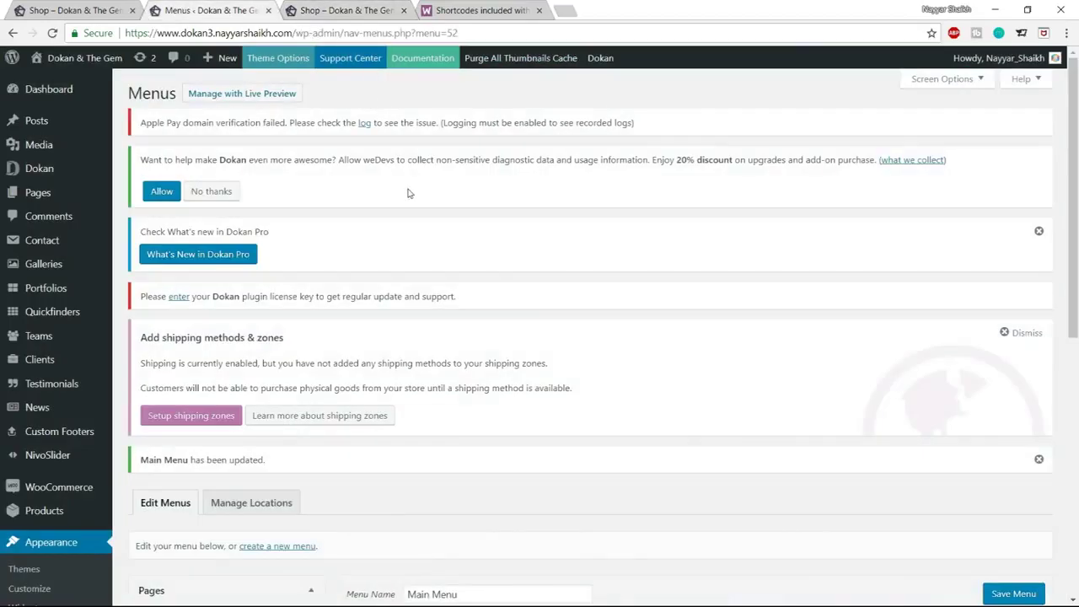
Bring up the Menu & Header section of TheGem theme options
left_click(274, 67)
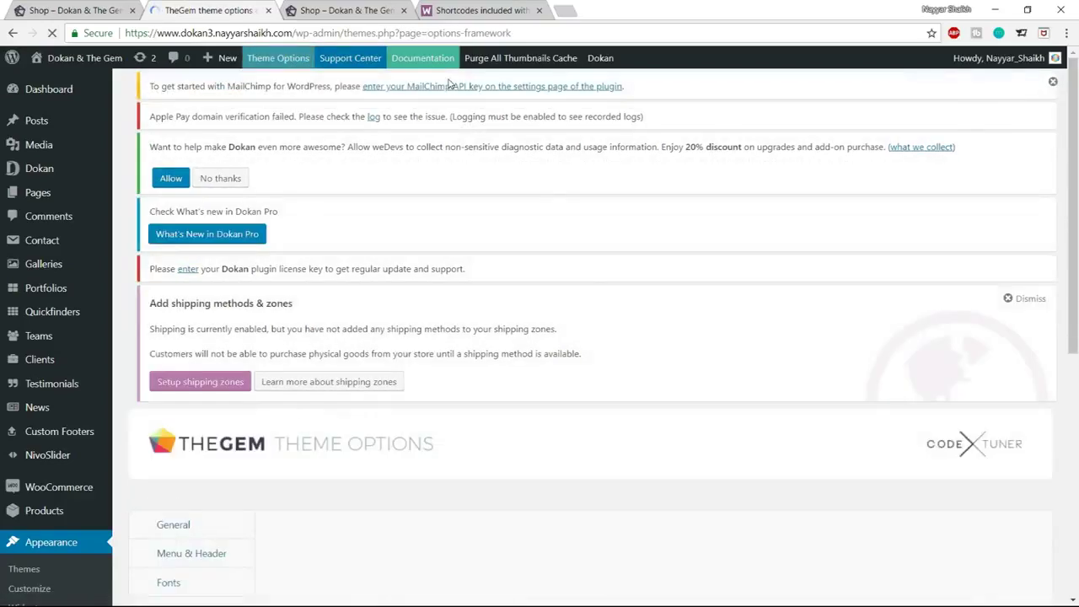
scroll(604, 302, "down", 3)
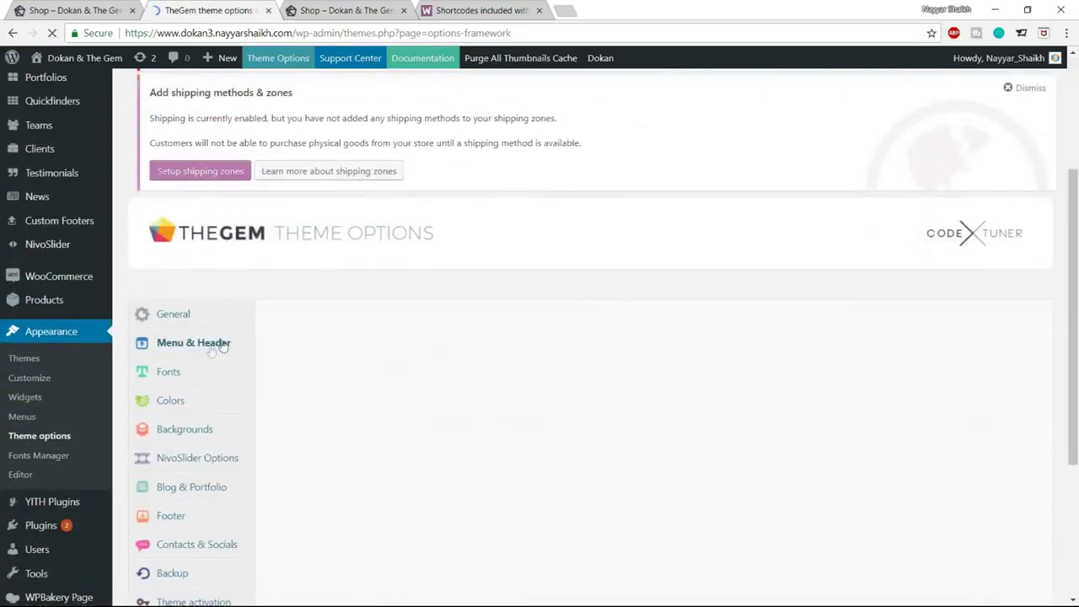
left_click(192, 345)
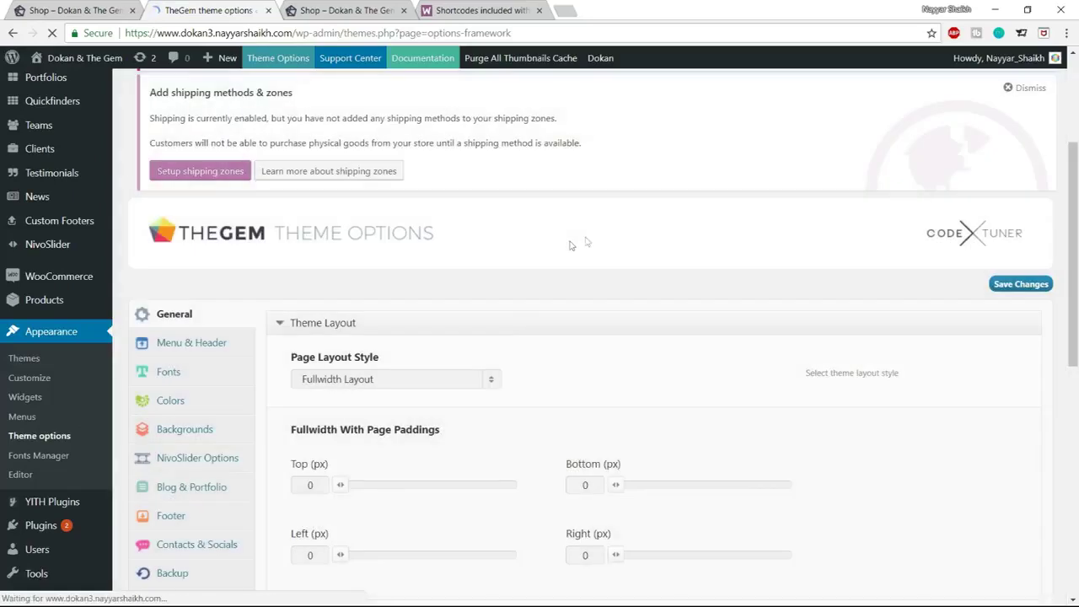
scroll(590, 245, "down", 5)
scroll(627, 248, "down", 4)
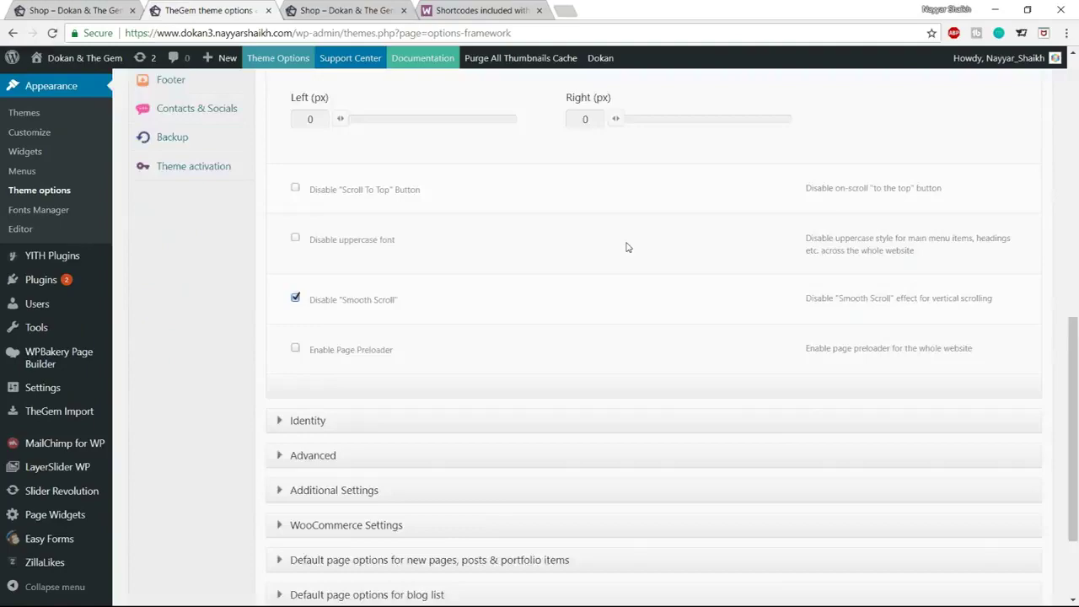
scroll(590, 249, "up", 8)
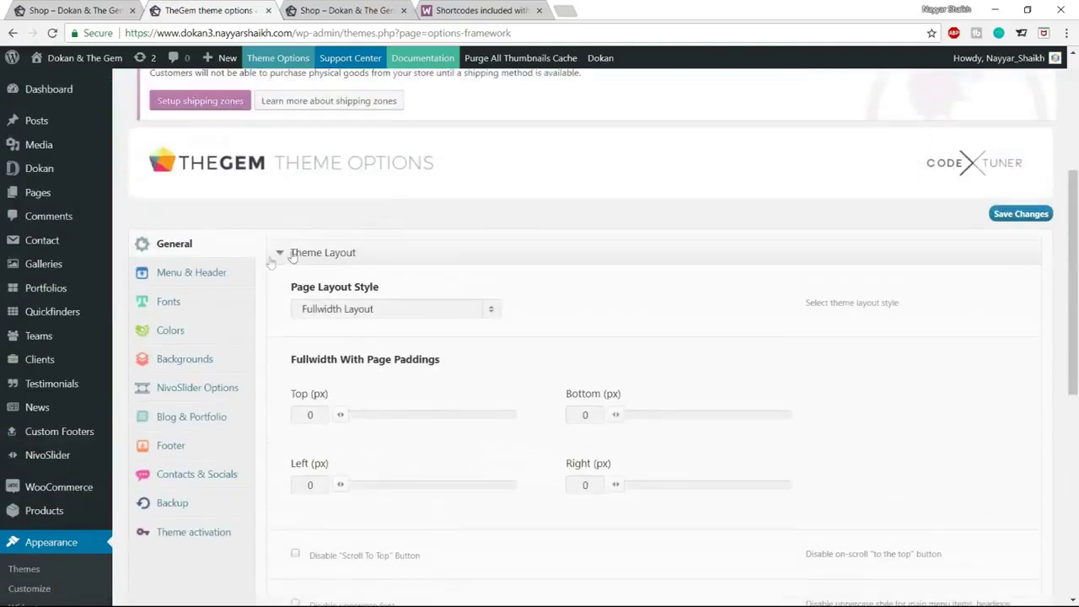
left_click(221, 274)
scroll(837, 280, "down", 8)
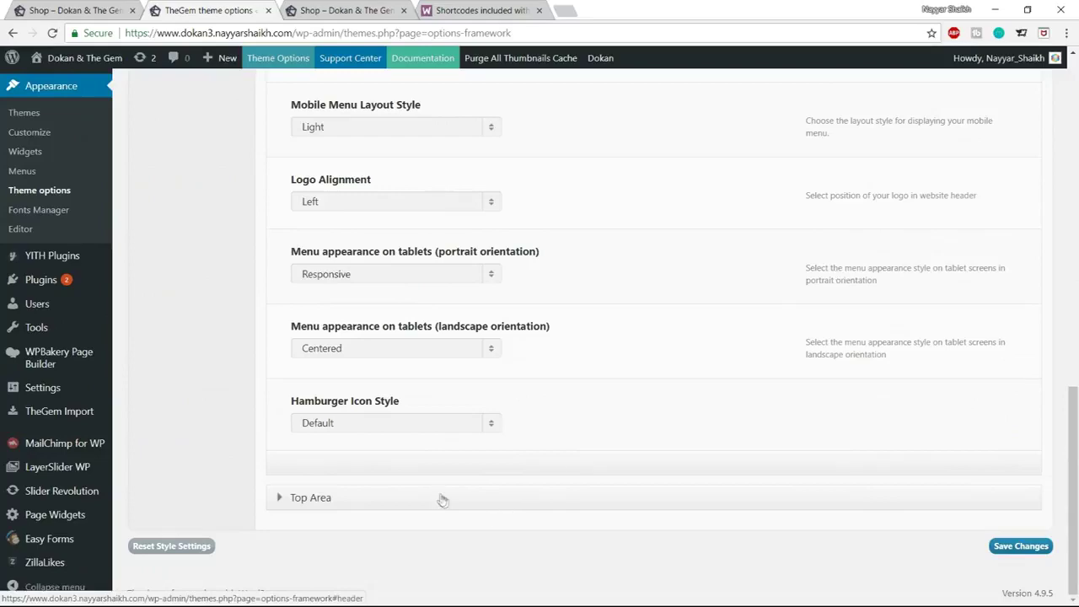
Set Top Area Style to Disabled and save the theme options
left_click(445, 501)
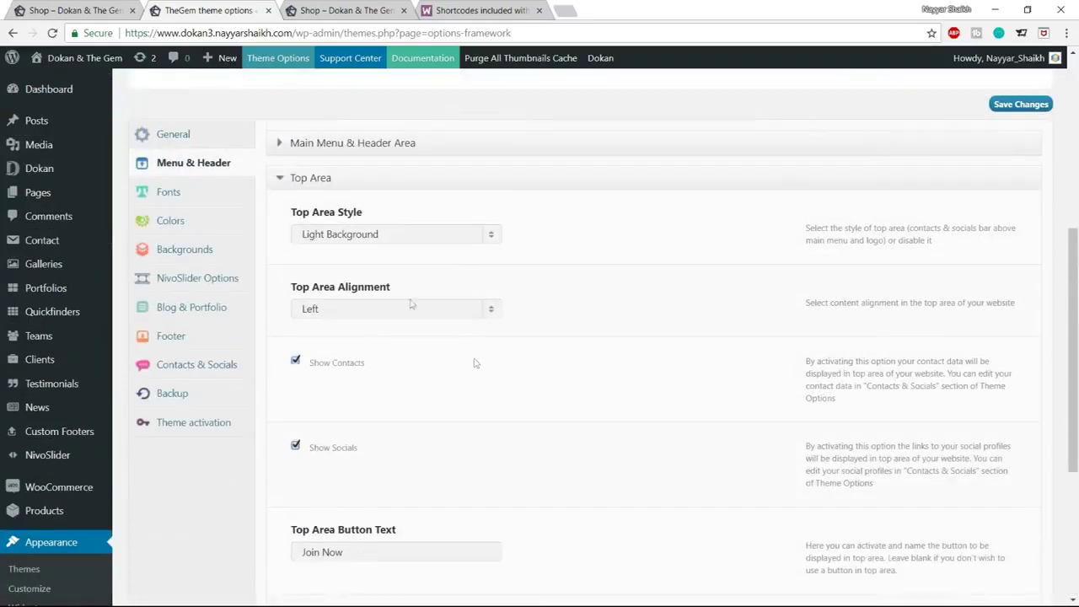
left_click(396, 236)
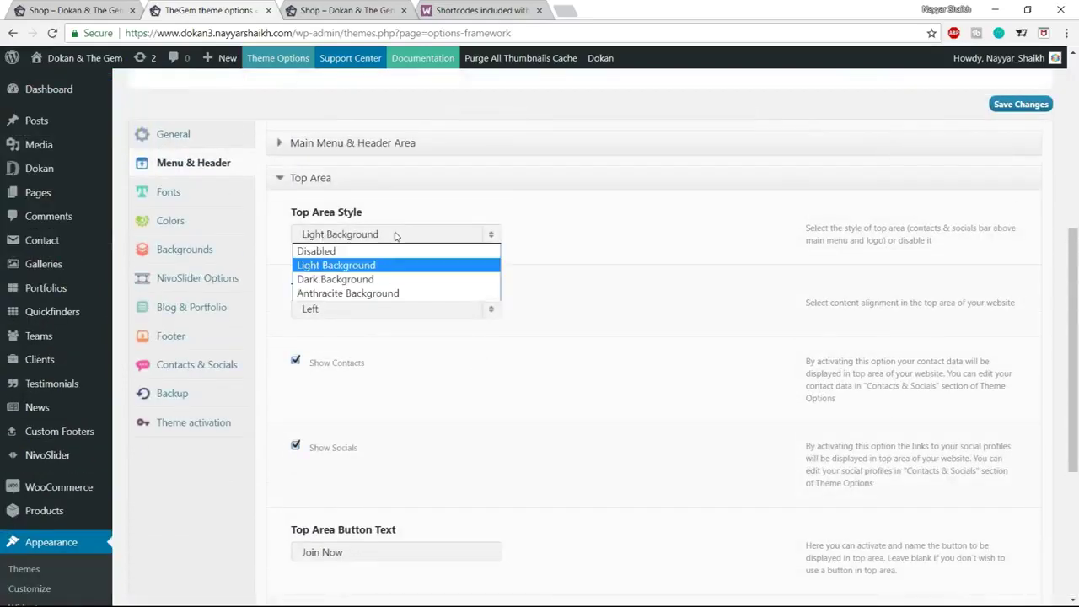
left_click(352, 251)
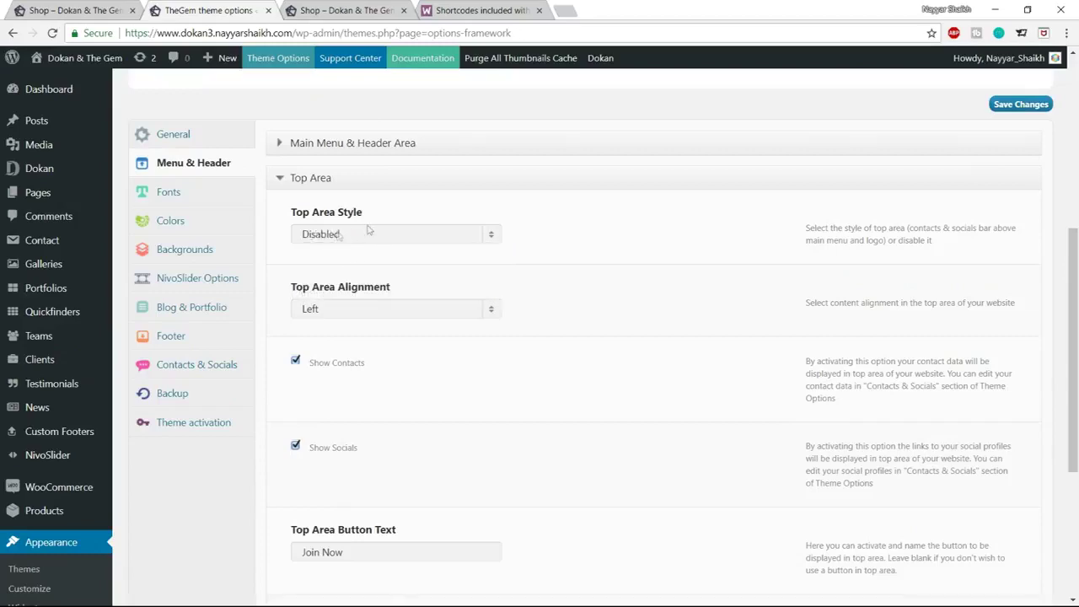
left_click(1021, 103)
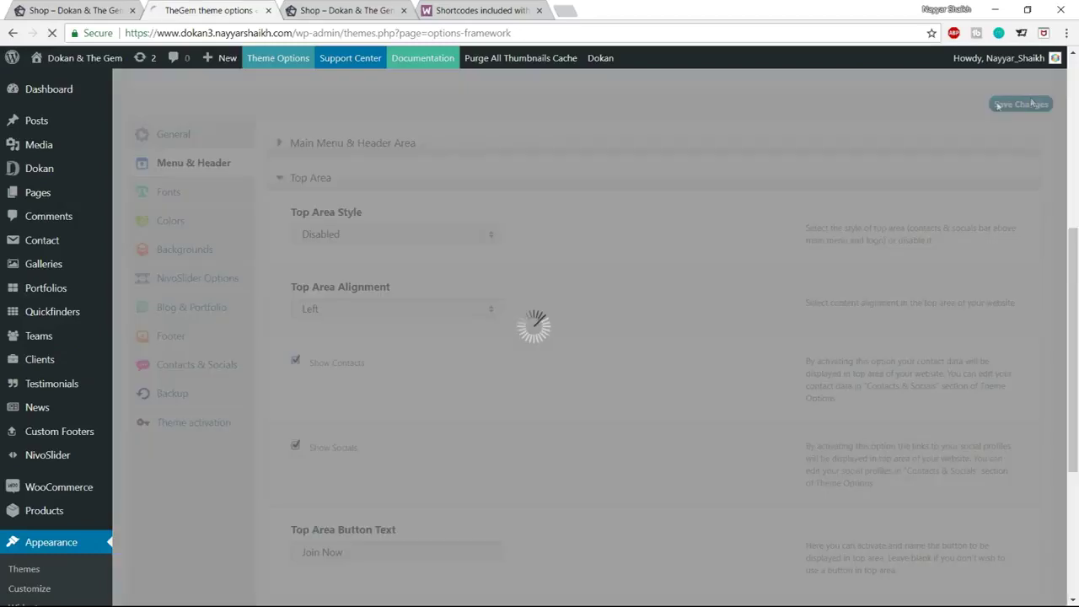
key("ctrl+Tab")
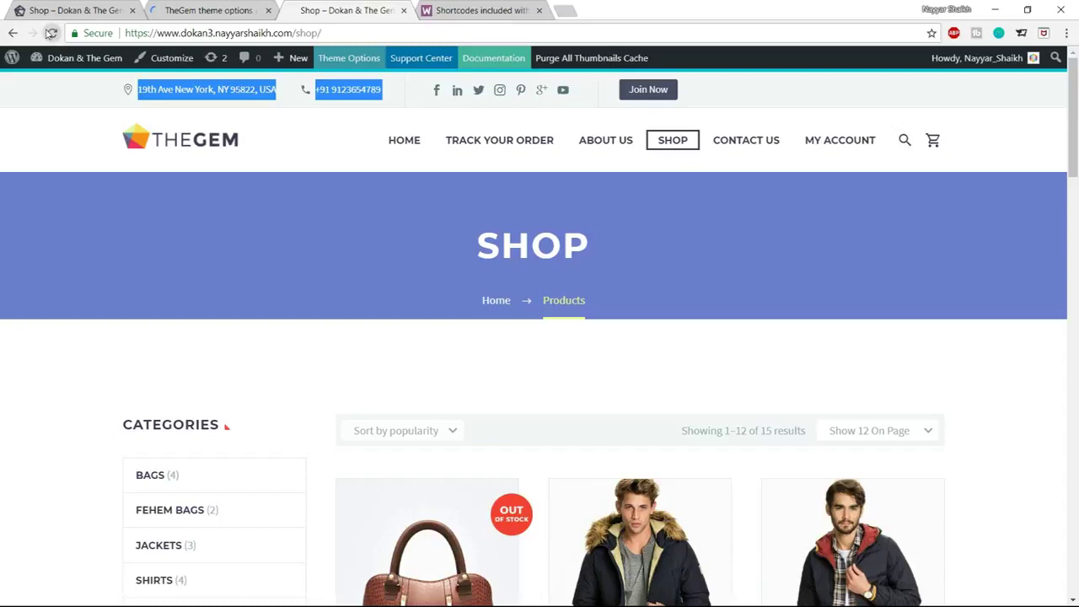
Reload the Shop page and confirm the top bar is gone
left_click(51, 33)
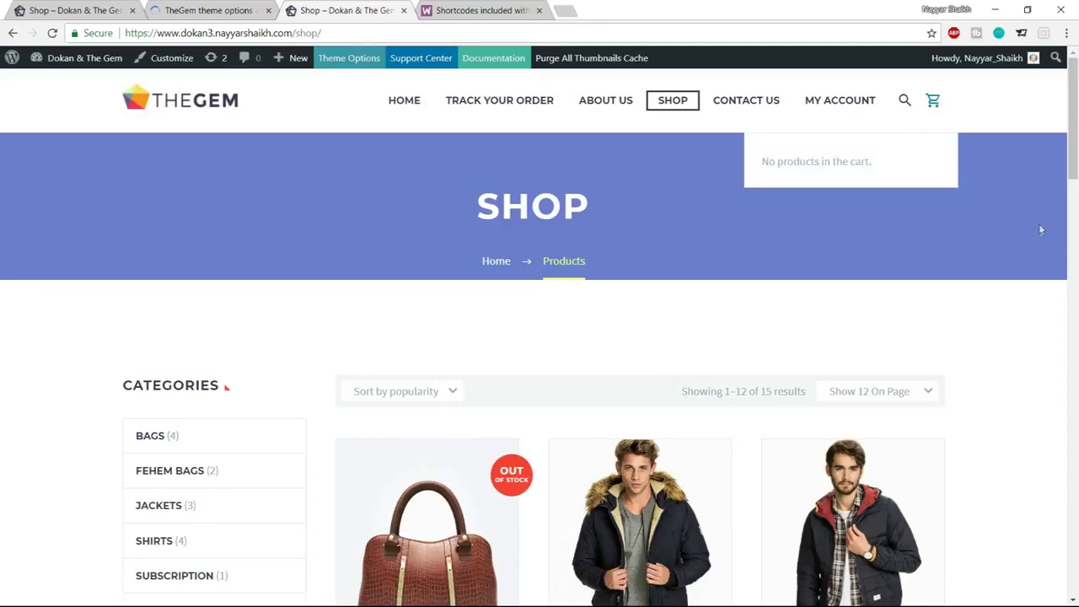
scroll(1072, 514, "down", 8)
scroll(1072, 515, "down", 10)
left_click(1014, 553)
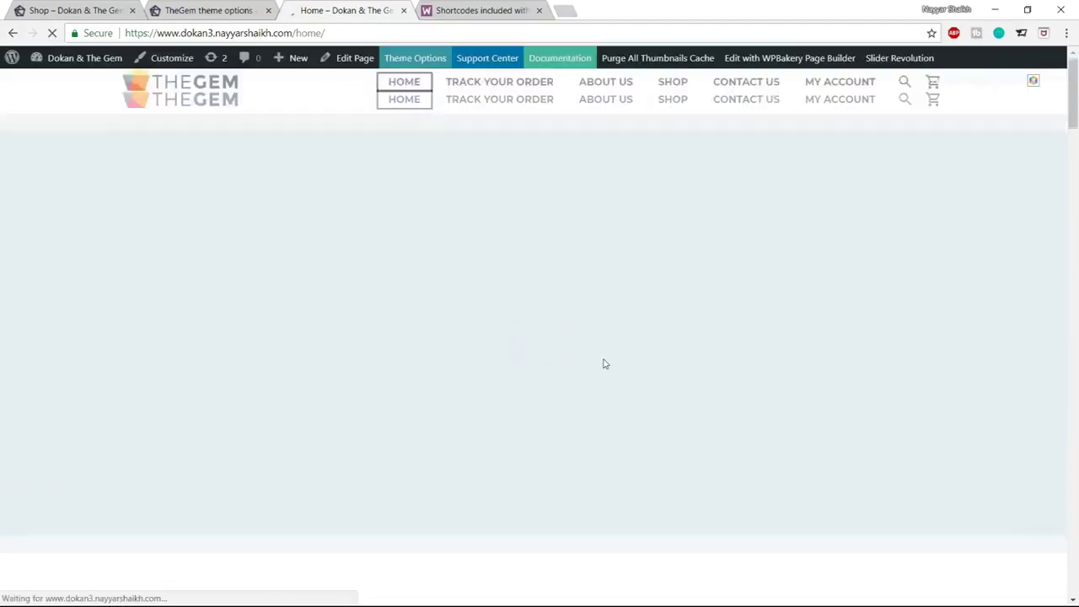
scroll(603, 363, "down", 5)
scroll(604, 364, "up", 5)
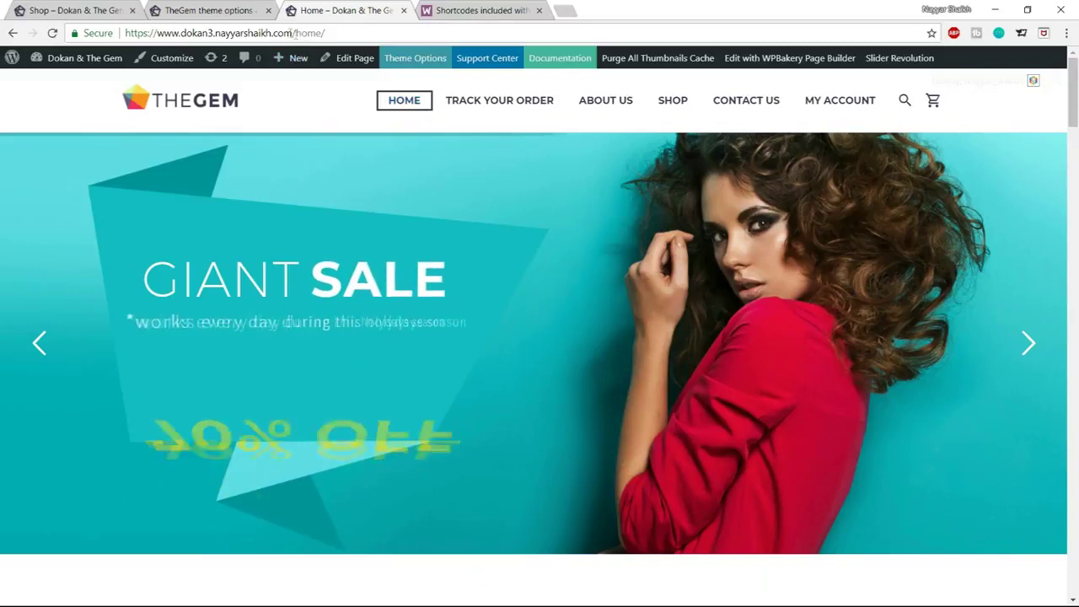
Reload the /home/ page from the address bar to view it
left_click(240, 32)
left_click(354, 34)
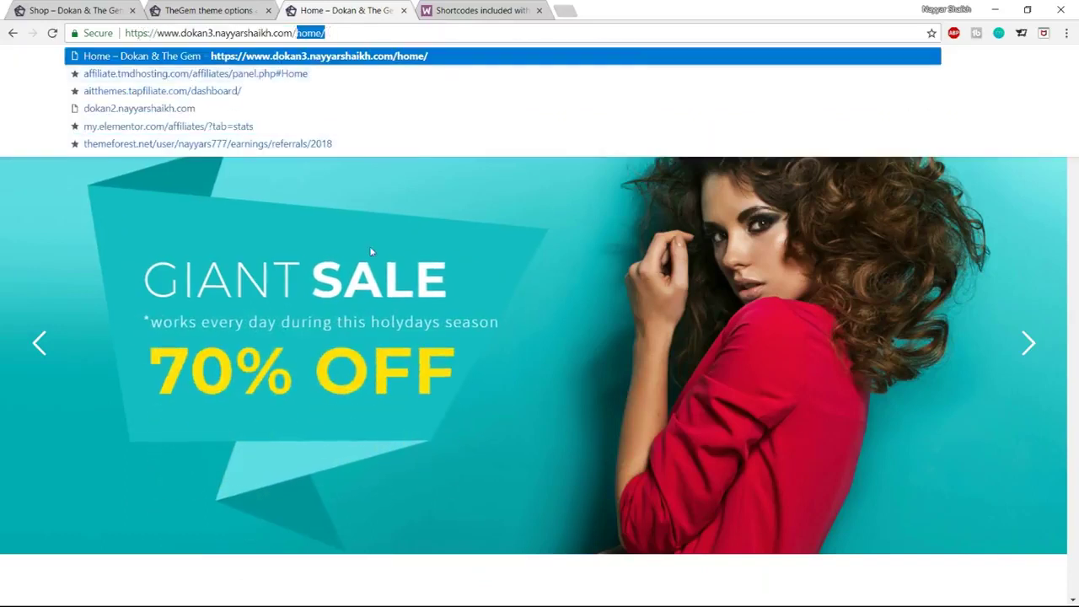
key("Return")
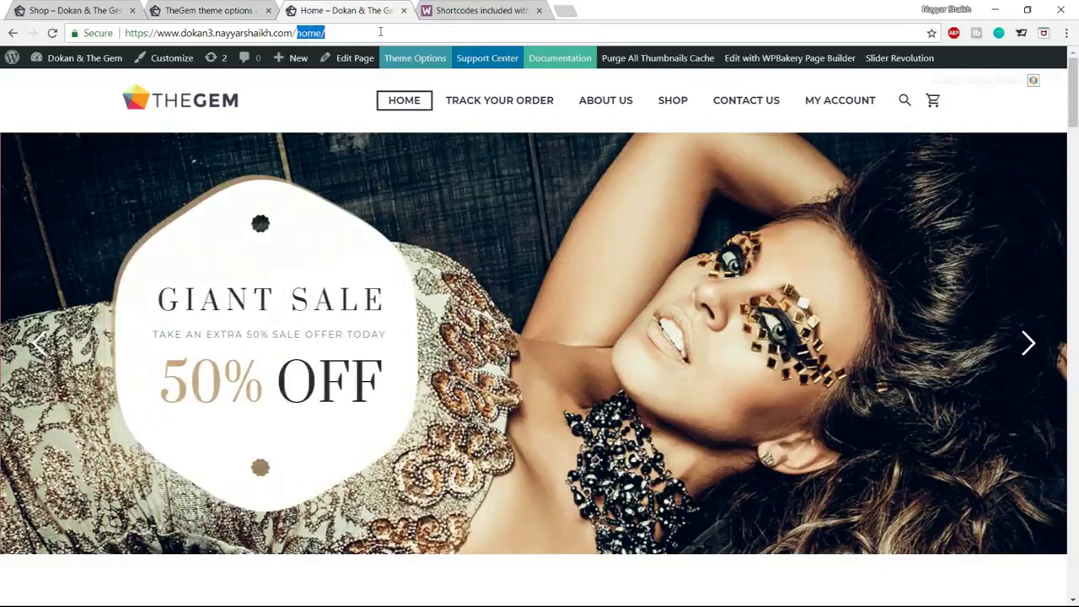
left_click_drag(297, 32, 326, 32)
Return to the admin tab and open the site Settings pages
left_click(209, 7)
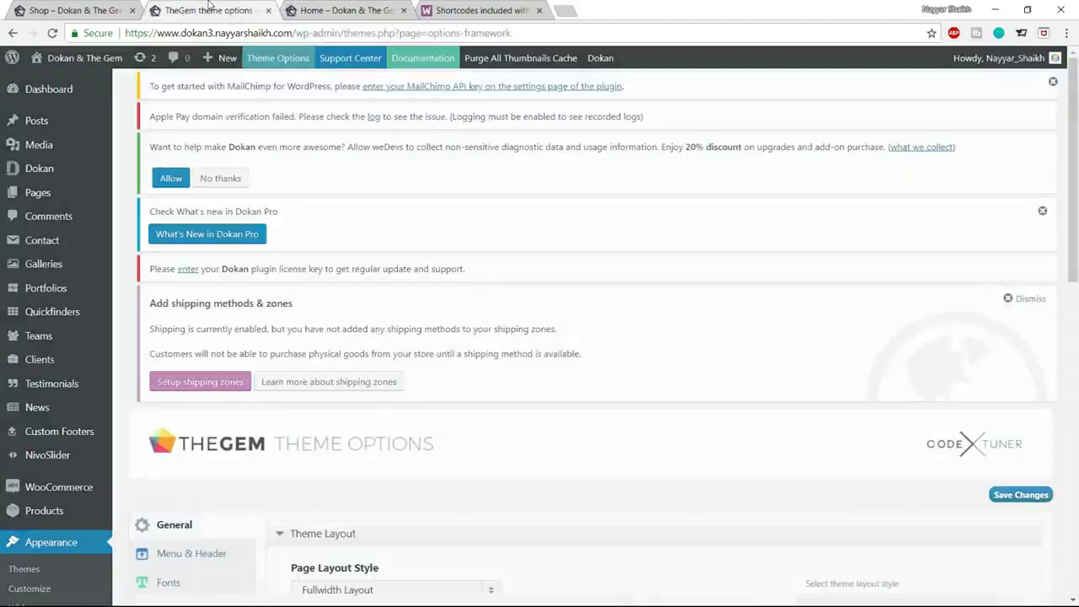
scroll(92, 328, "down", 4)
scroll(71, 386, "down", 2)
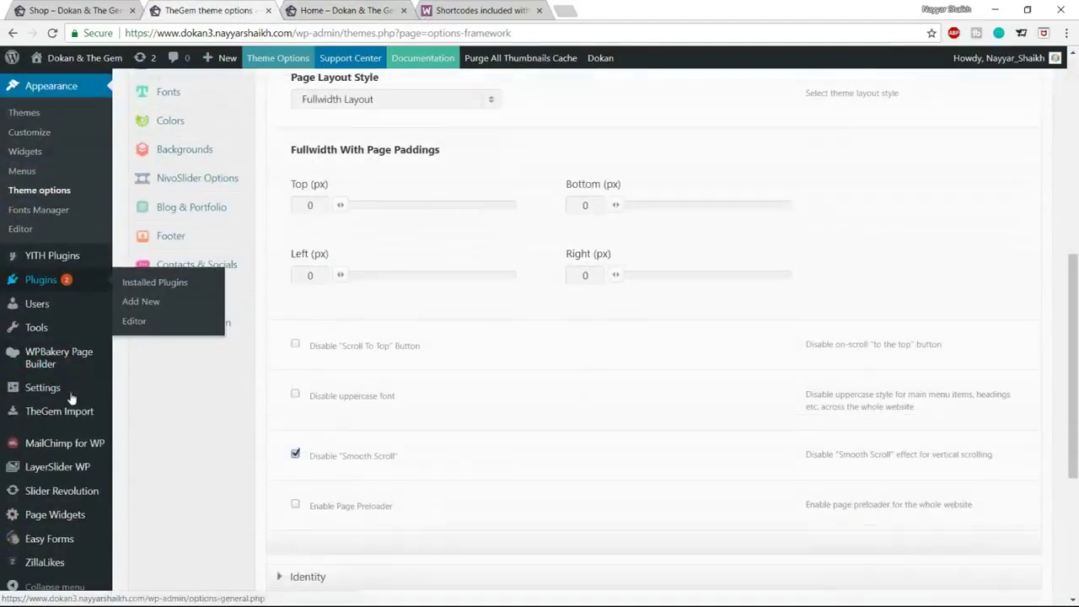
scroll(69, 404, "up", 4)
scroll(67, 365, "down", 3)
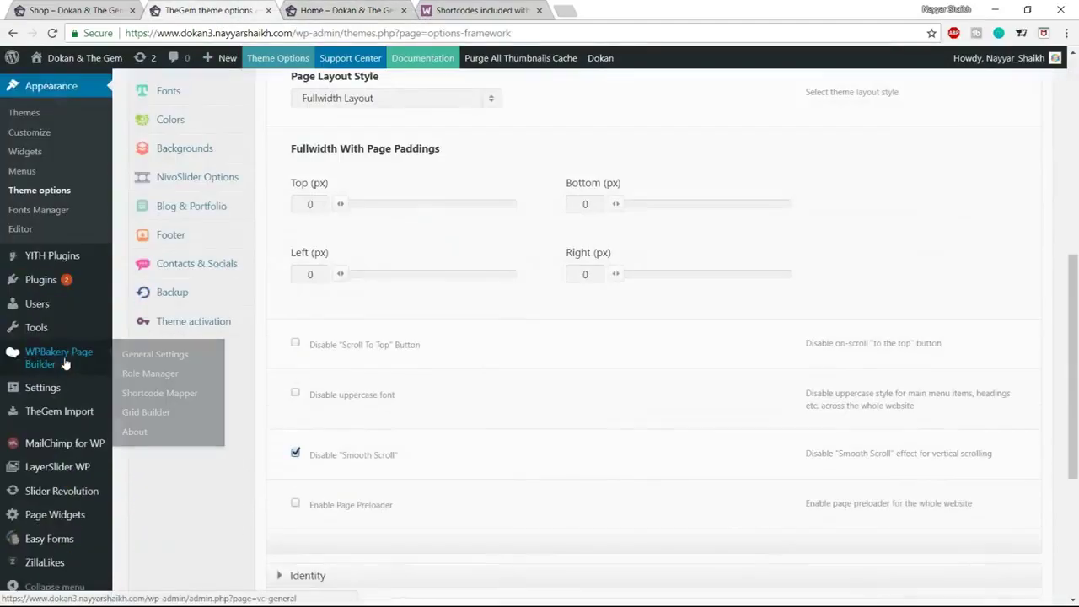
left_click(42, 390)
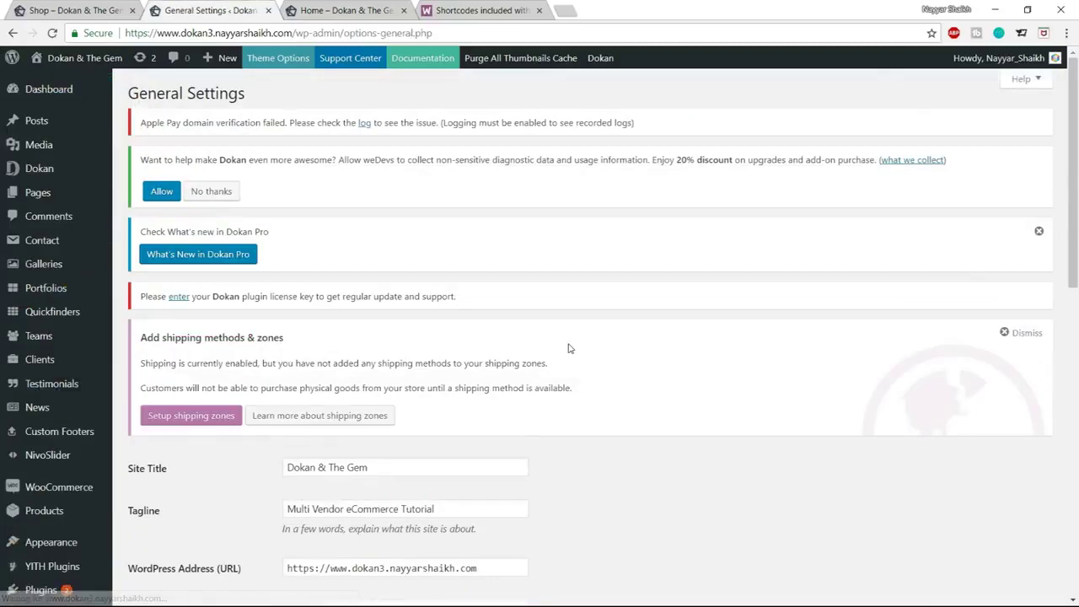
Choose Home as the static homepage in Reading settings and save
scroll(568, 349, "down", 6)
scroll(570, 349, "down", 3)
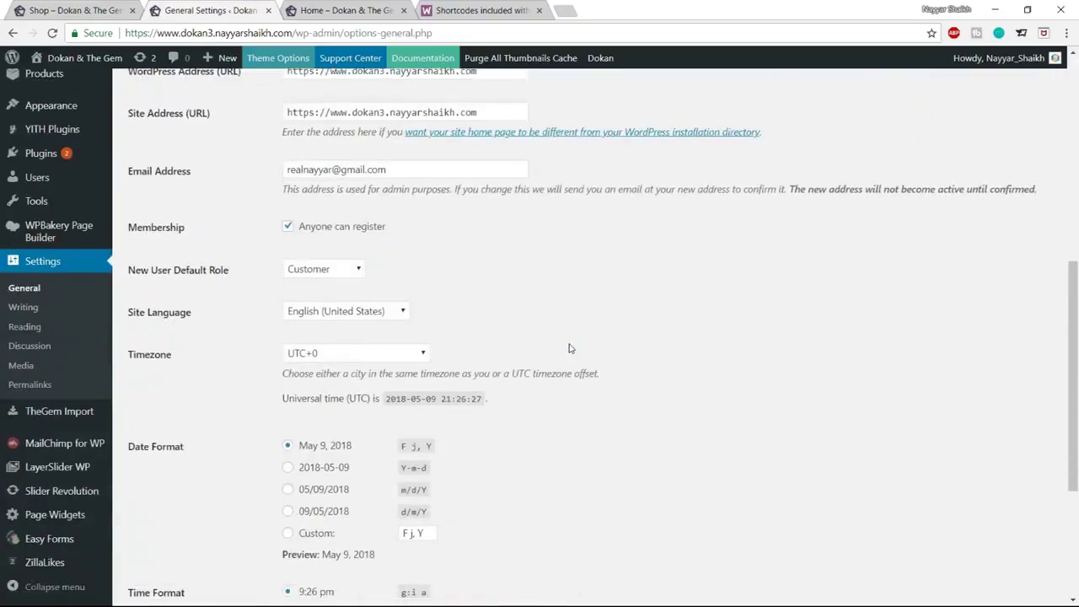
scroll(569, 348, "up", 4)
scroll(569, 348, "down", 4)
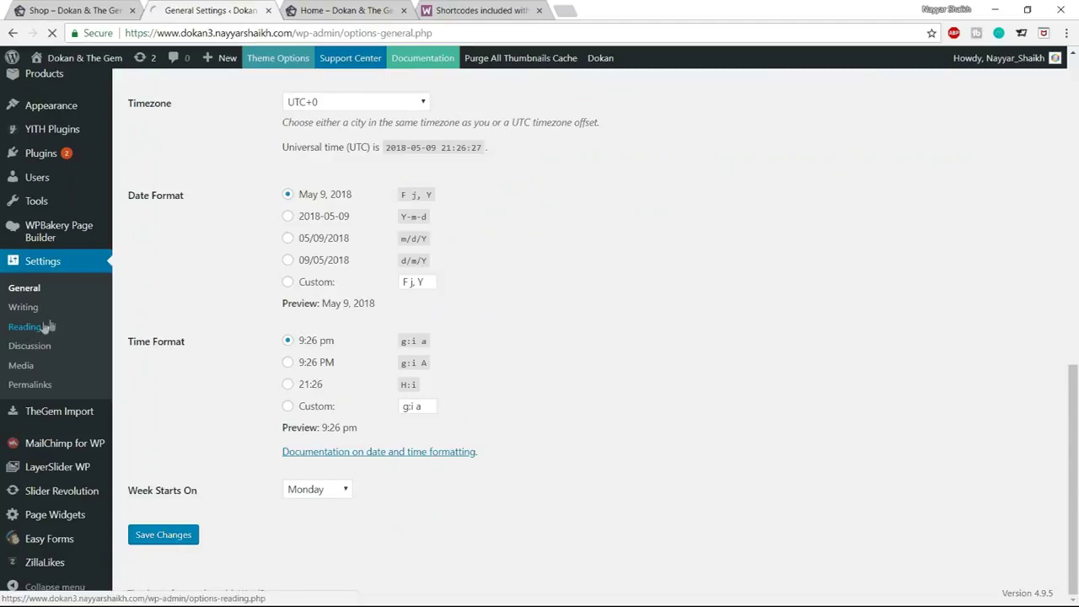
scroll(581, 331, "down", 3)
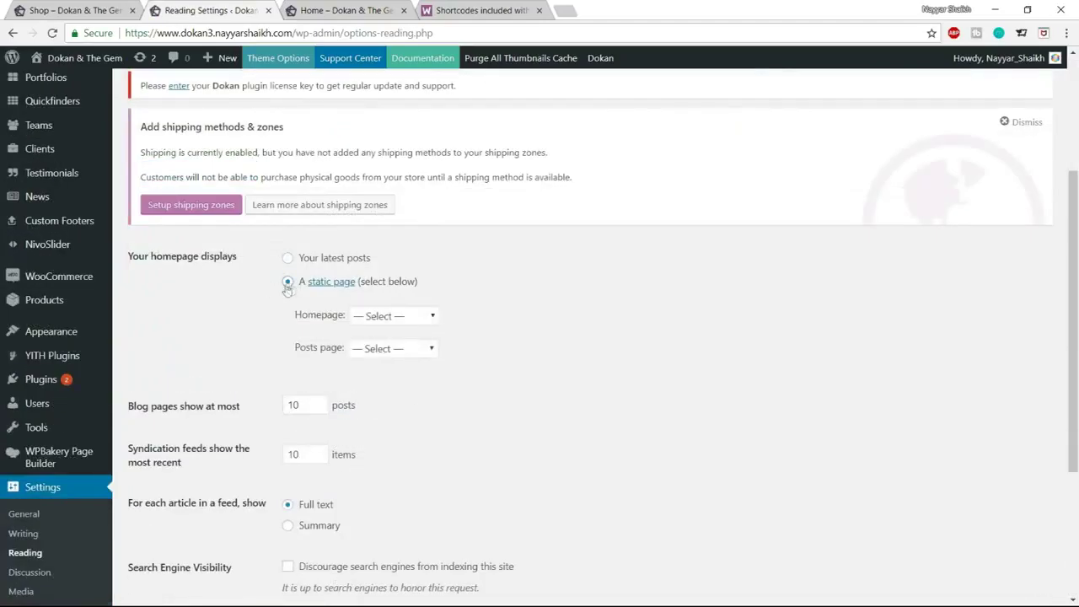
left_click(367, 320)
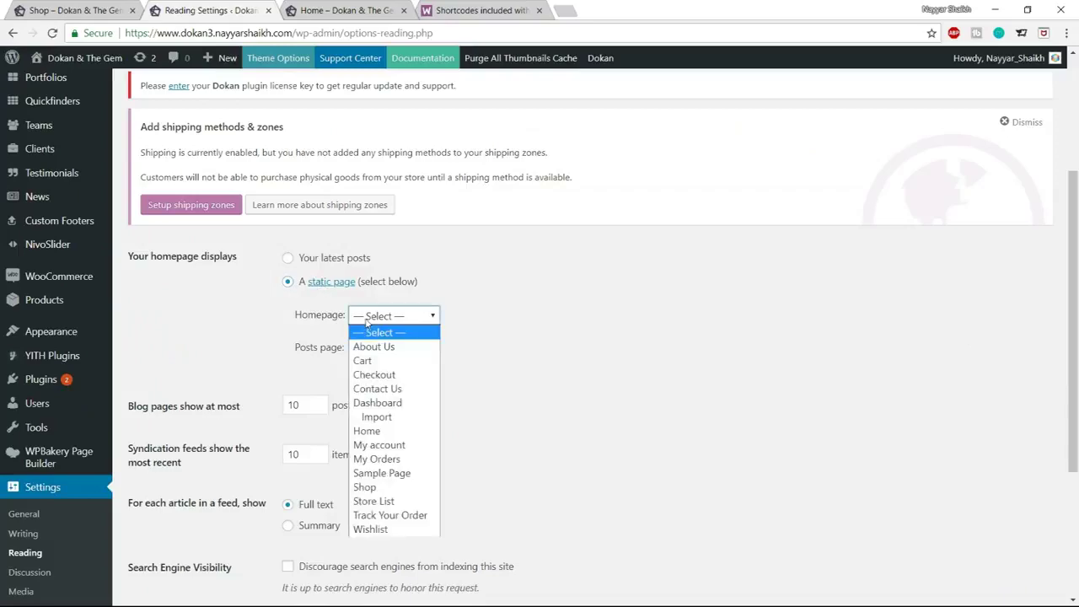
left_click(401, 432)
scroll(616, 465, "down", 3)
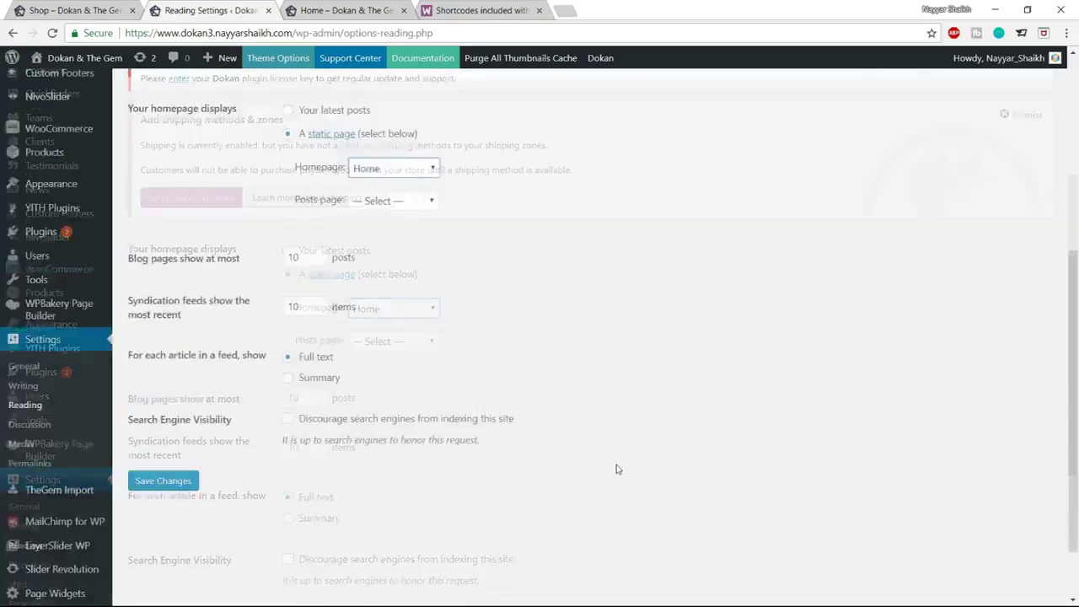
left_click(163, 403)
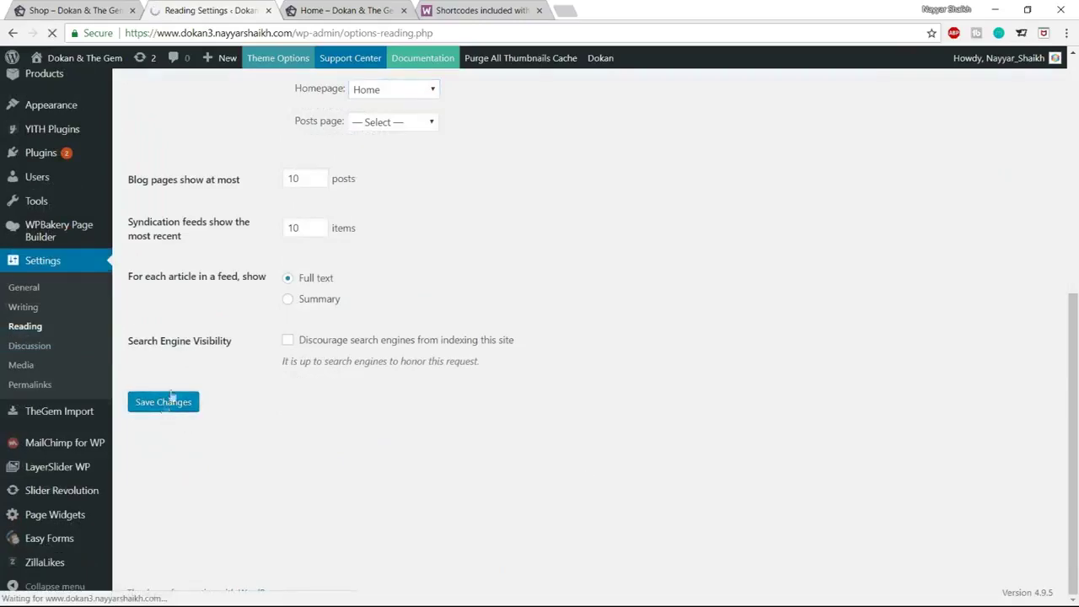
left_click(337, 11)
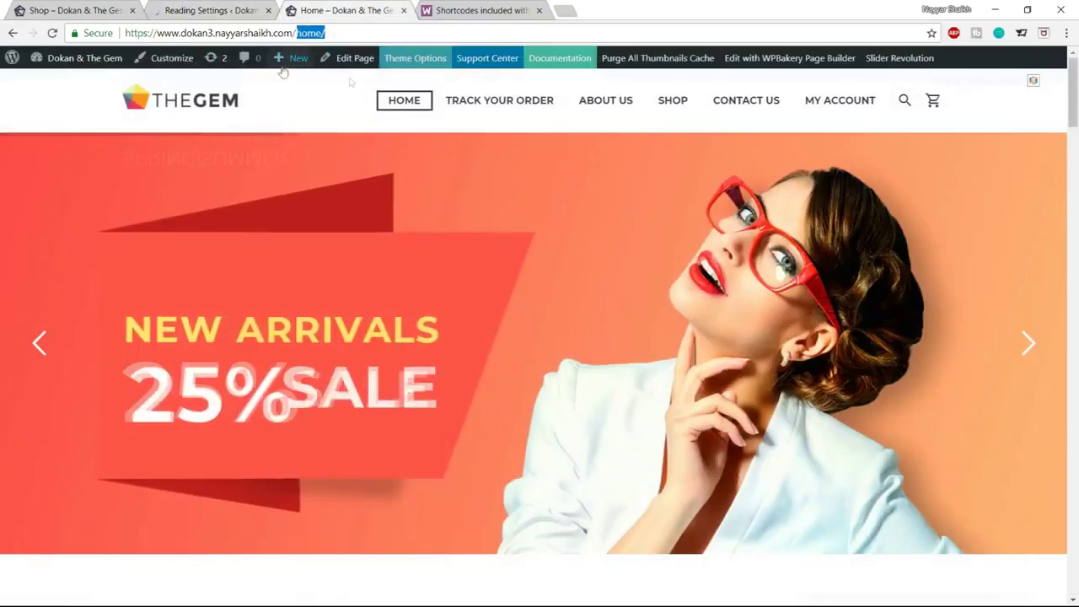
Reload the homepage to confirm Home is the front page, then close the shortcodes docs tab
left_click(403, 106)
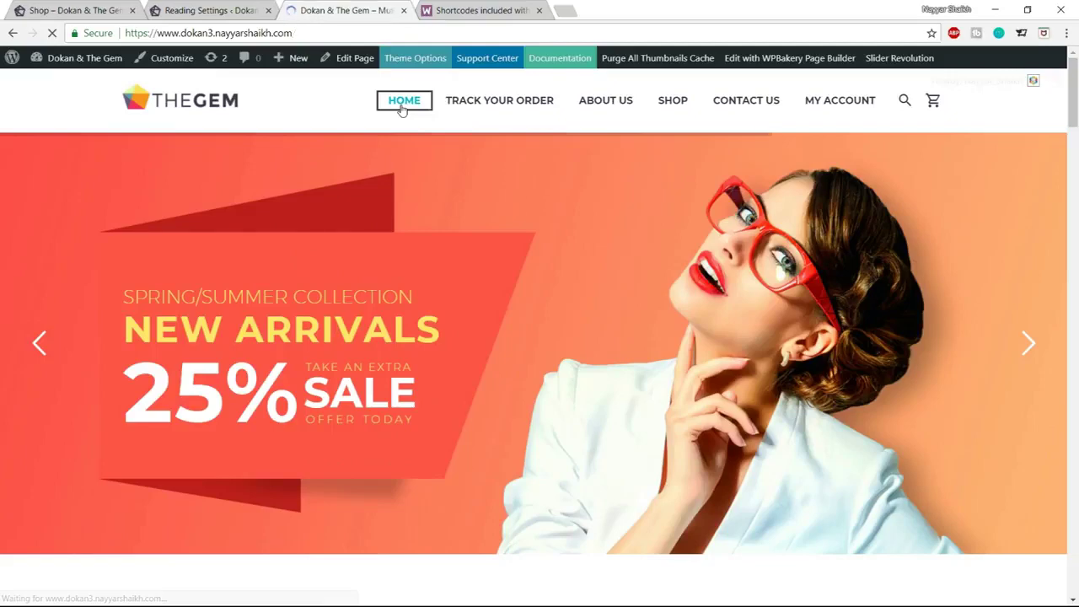
scroll(478, 291, "down", 5)
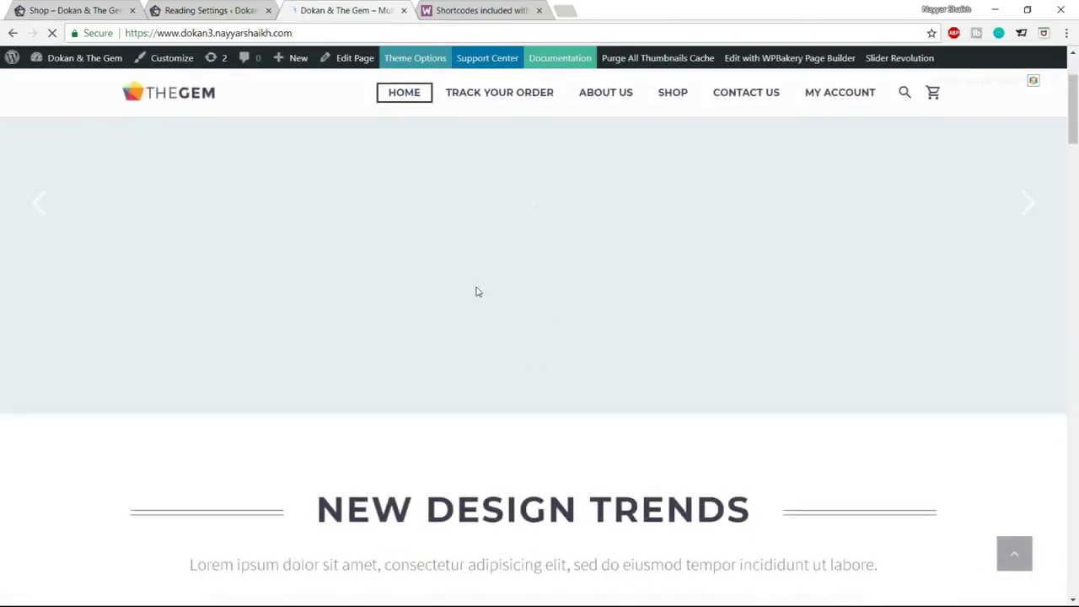
scroll(481, 356, "up", 5)
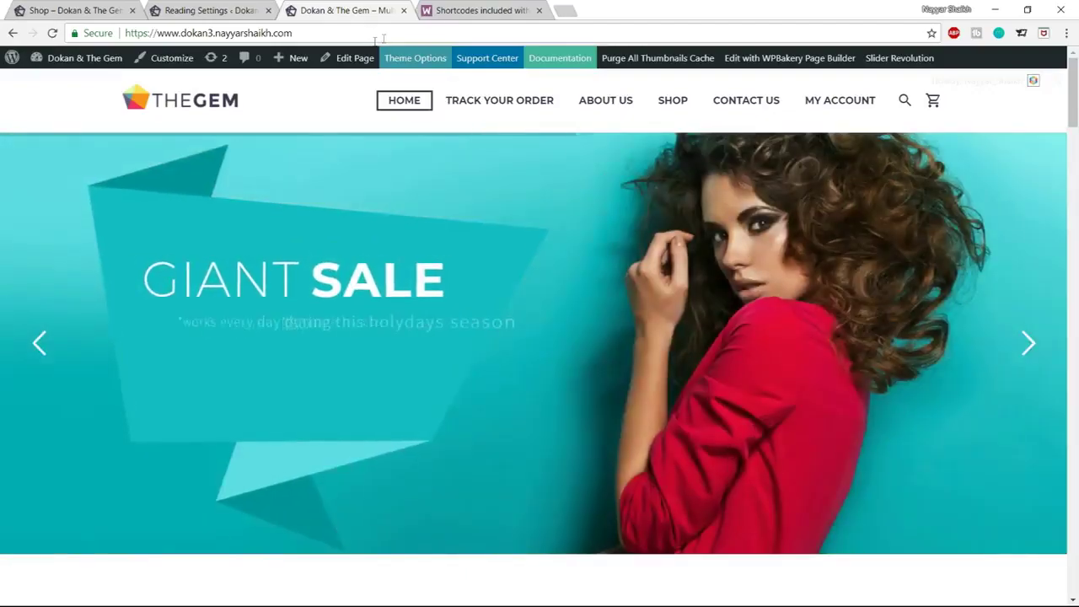
left_click(540, 11)
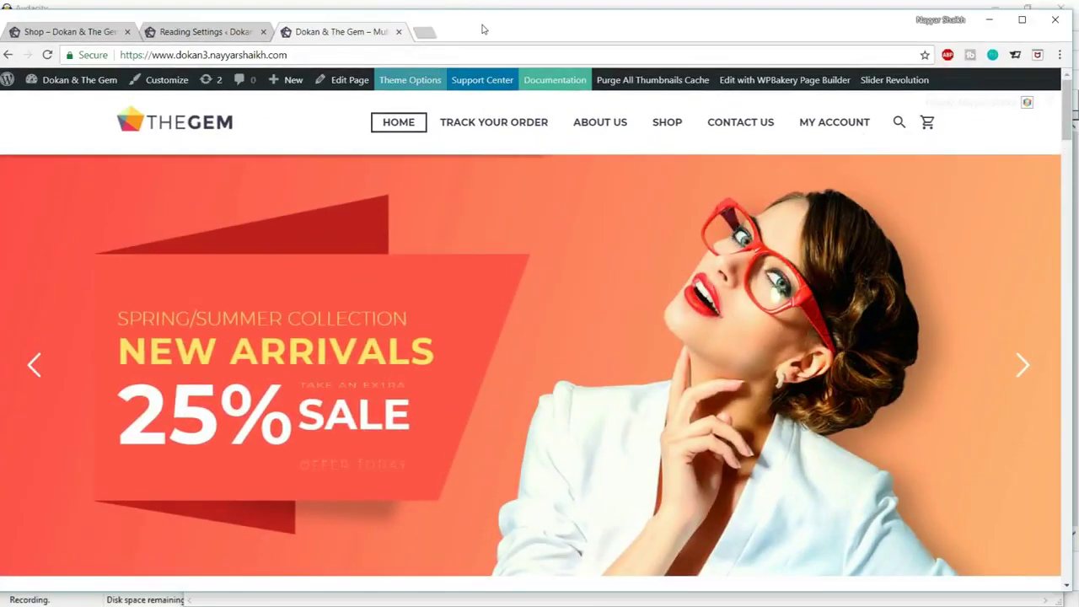
Open codex-themes.com/thegem/shop/ in a new maximized Chrome tab
double_click(483, 30)
left_click(431, 13)
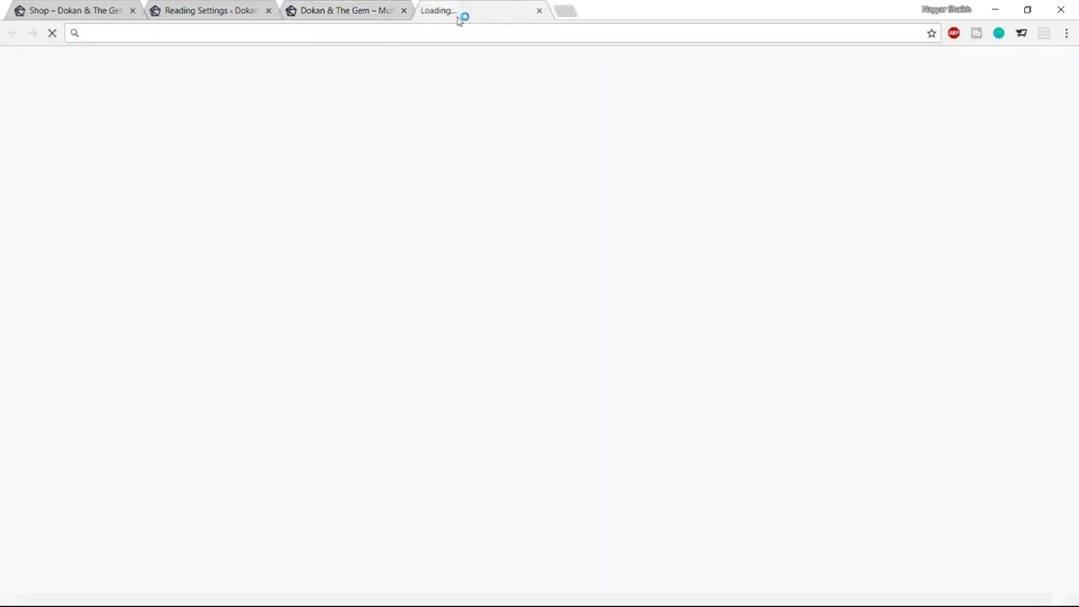
type("codex")
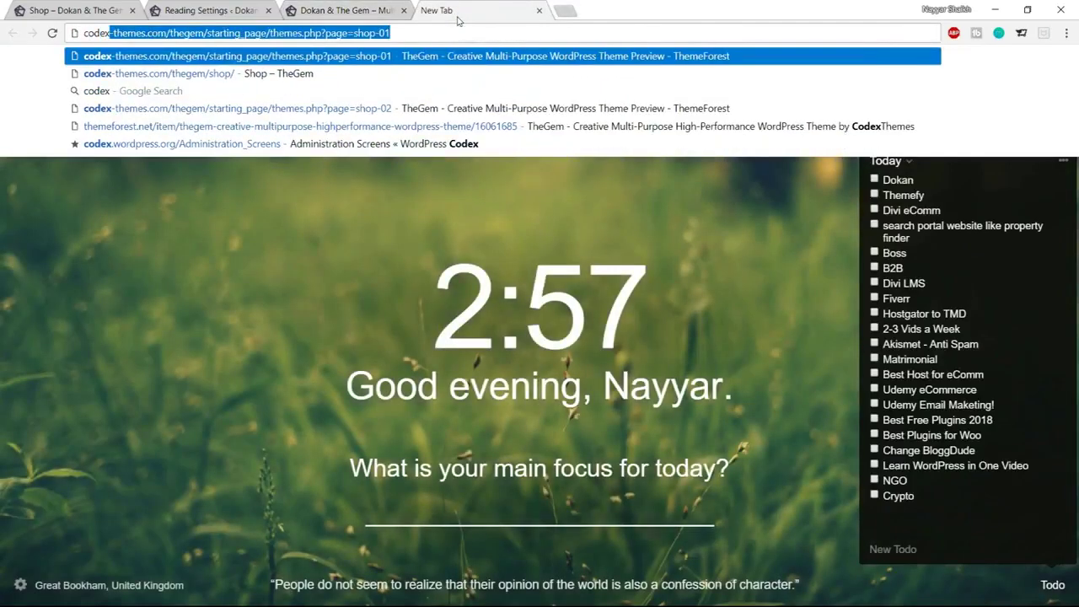
key("Down")
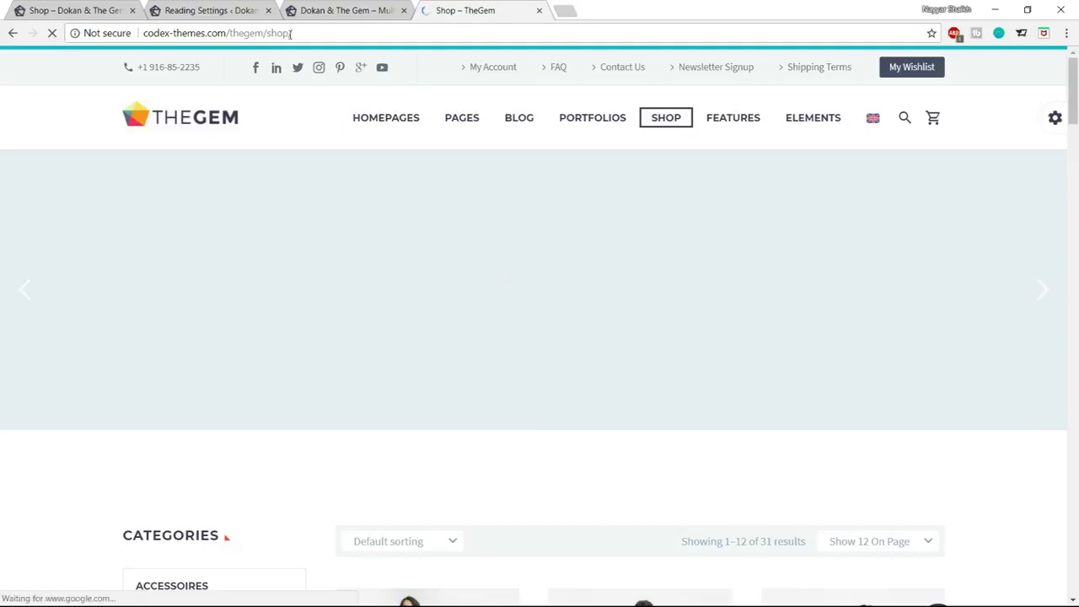
scroll(706, 272, "down", 8)
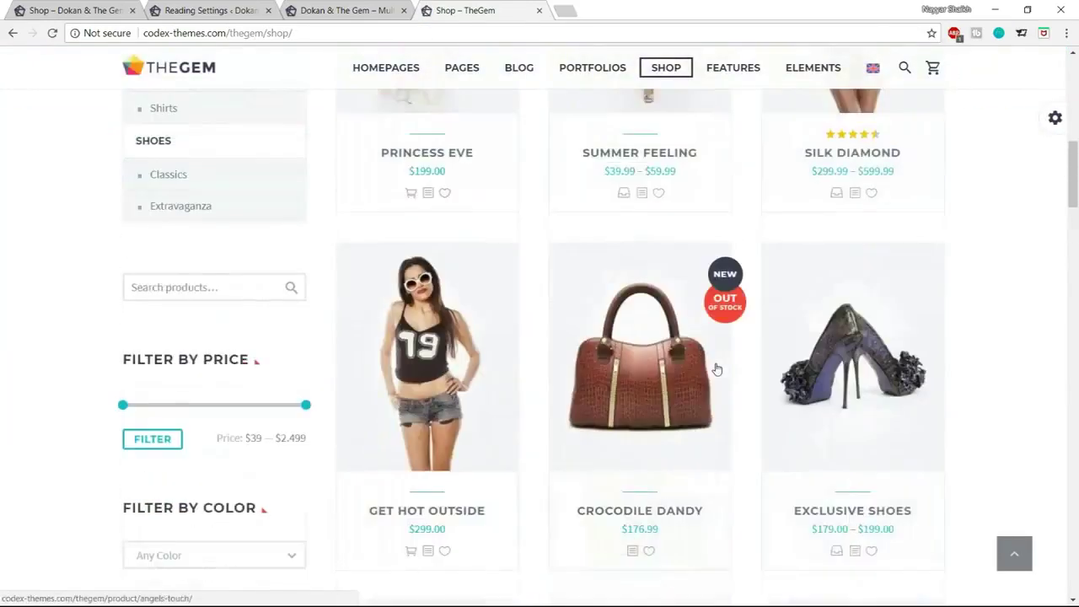
scroll(716, 368, "up", 10)
Browse the demo's Counters elements page and reopen the site navigation
left_click(1055, 118)
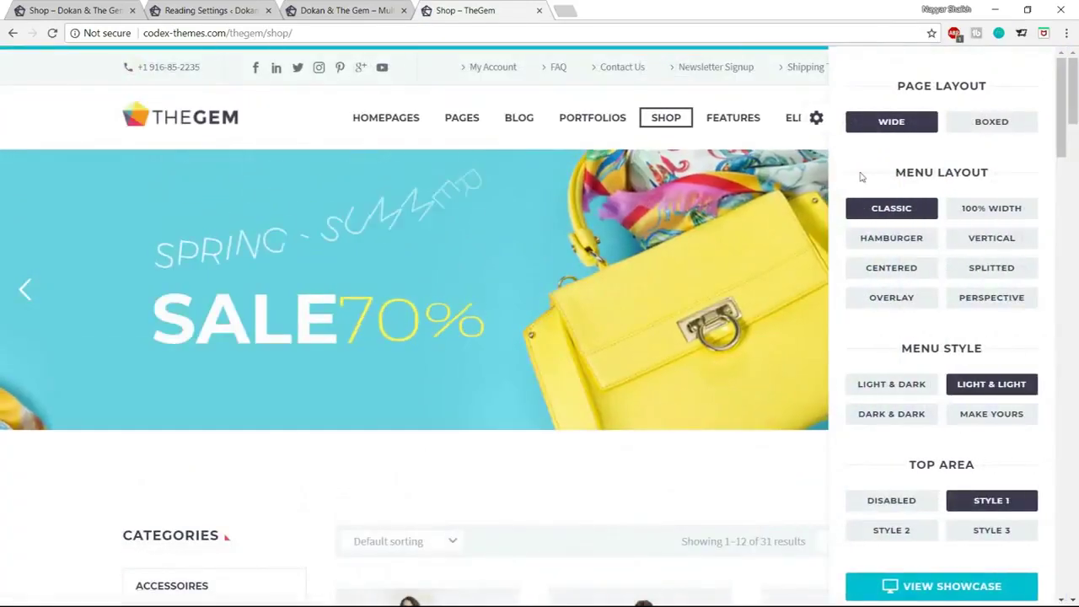
left_click(816, 120)
mouse_move(814, 117)
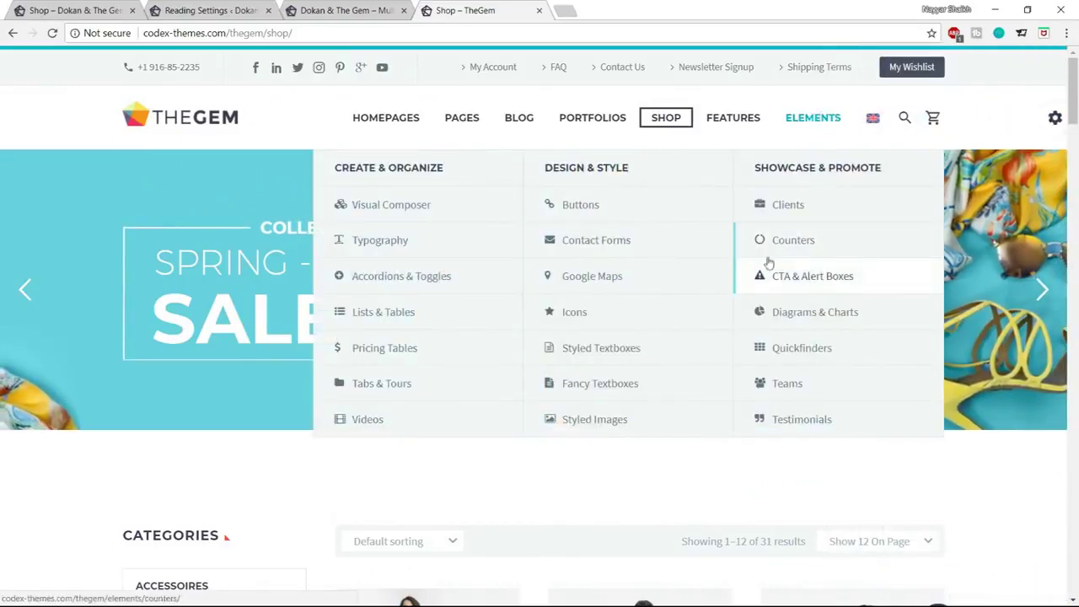
left_click(790, 245)
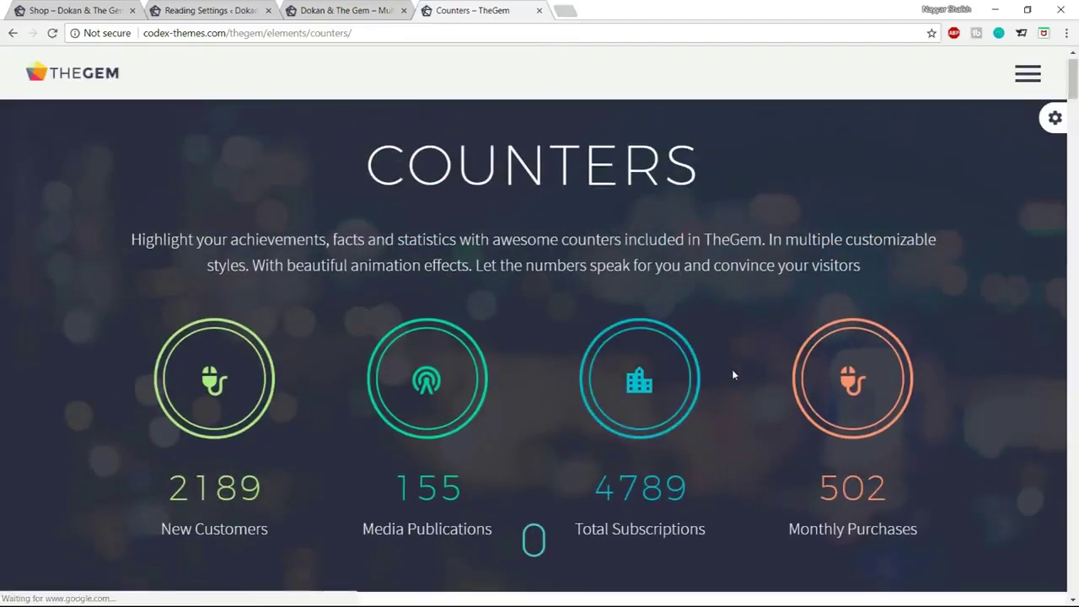
scroll(734, 375, "down", 12)
scroll(732, 375, "down", 6)
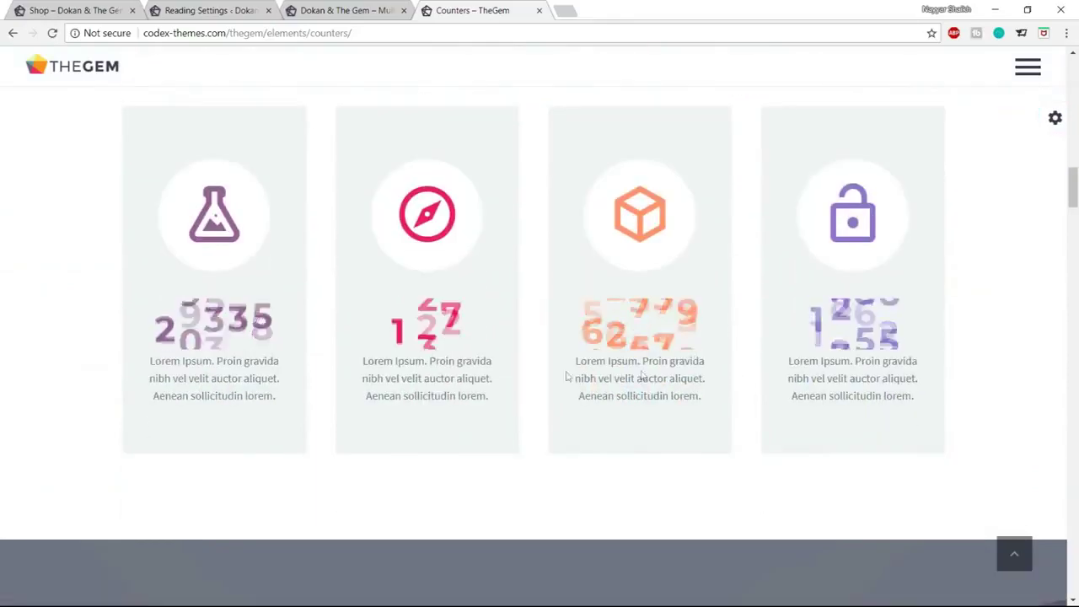
scroll(675, 364, "down", 4)
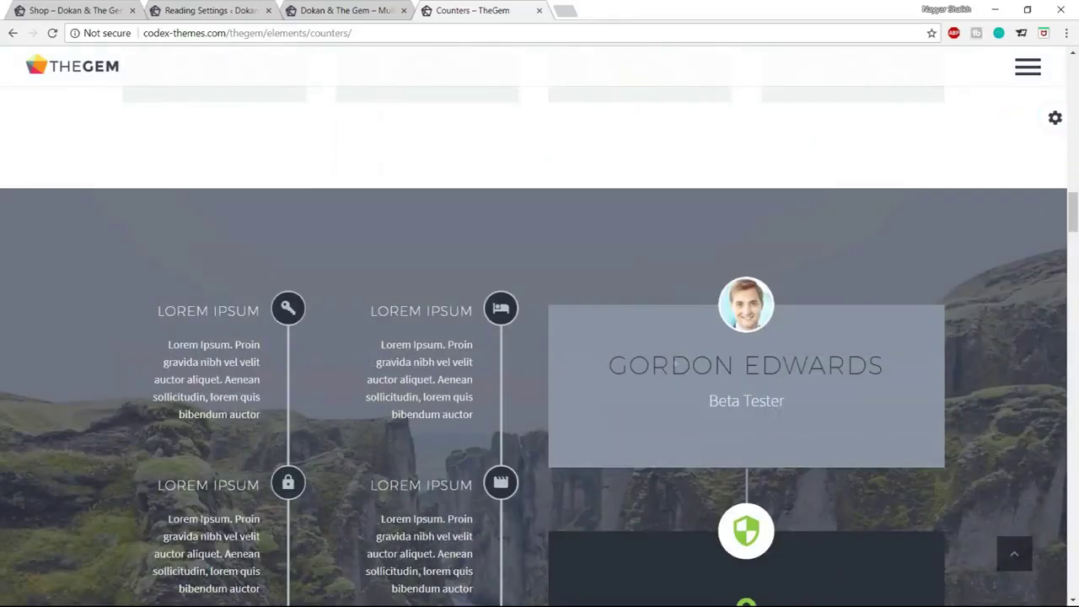
scroll(753, 373, "down", 3)
scroll(753, 375, "up", 8)
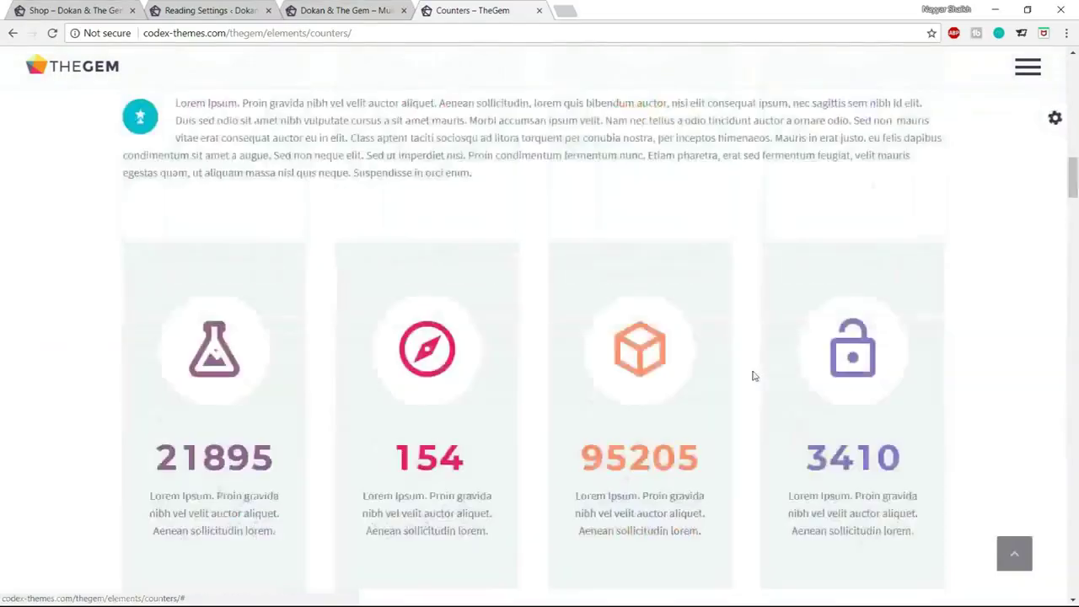
scroll(753, 376, "up", 5)
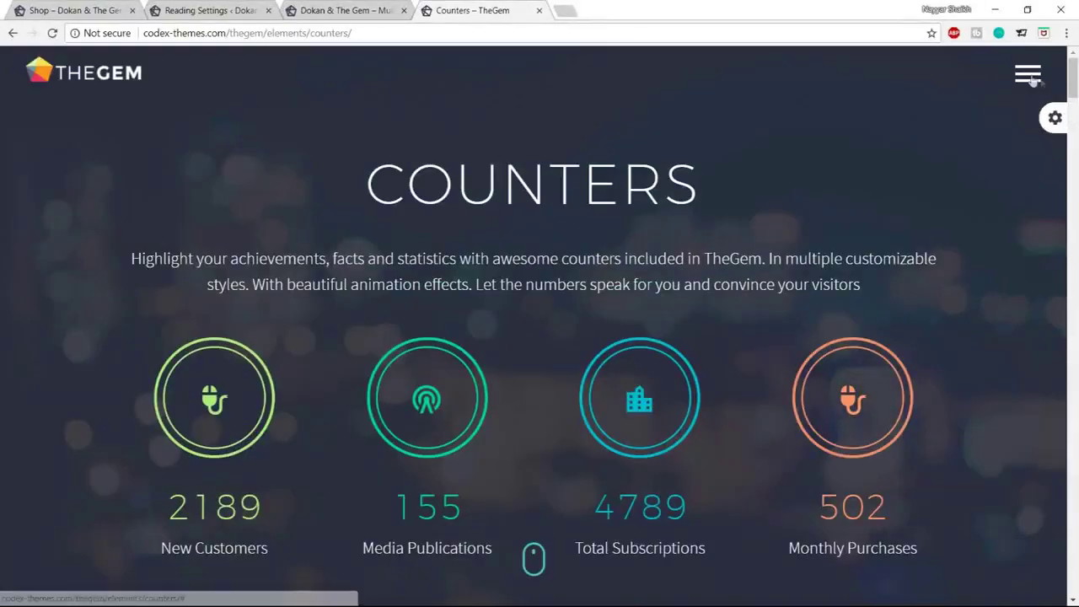
left_click(1033, 79)
Scroll through the demo's Push the button! elements page and back to the top
mouse_move(893, 374)
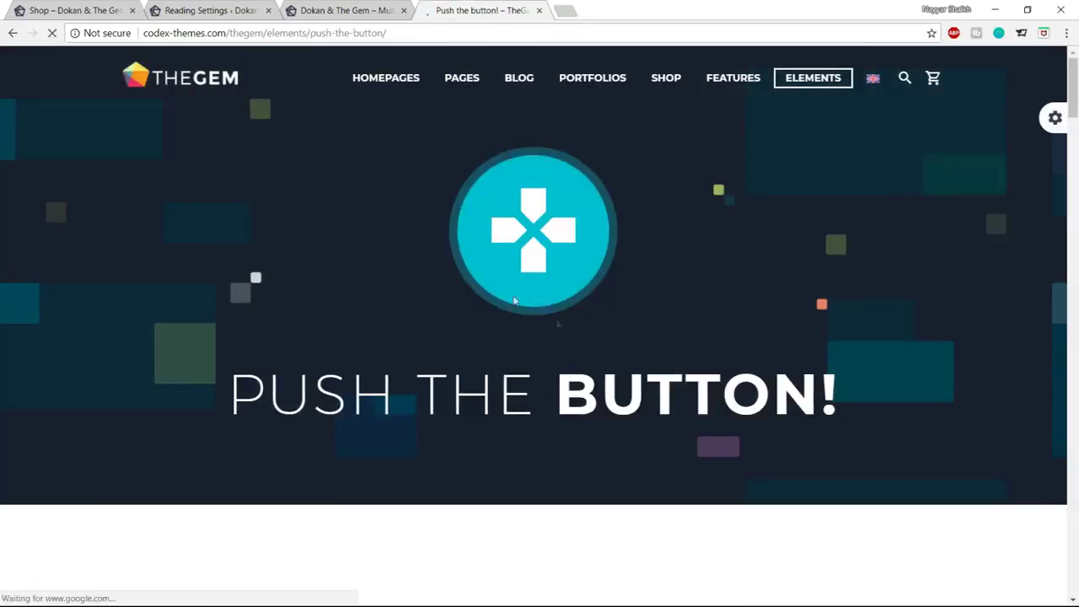
scroll(561, 278, "down", 8)
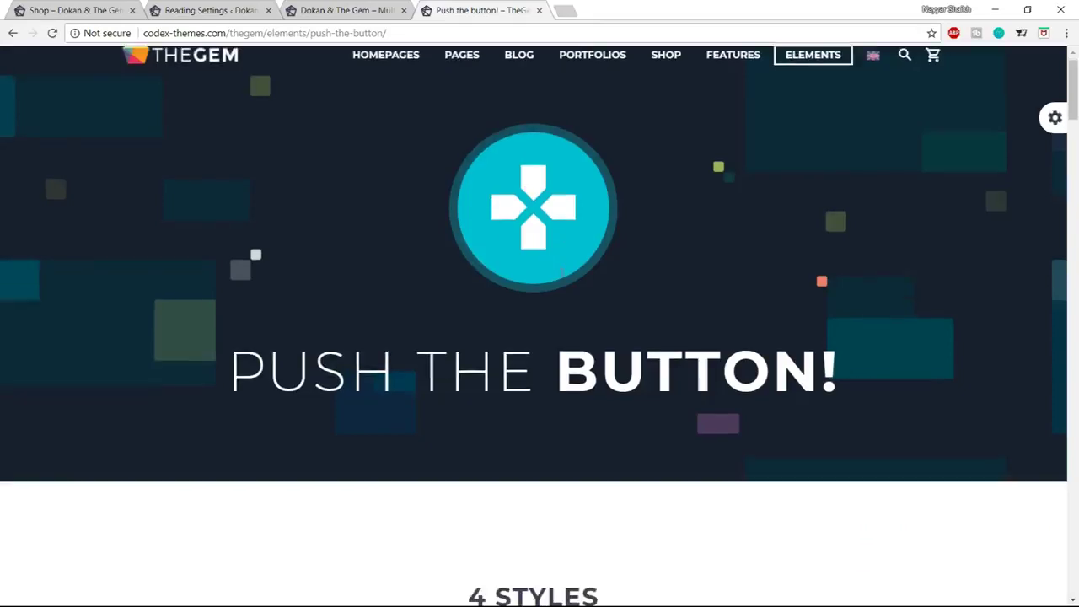
scroll(573, 414, "down", 10)
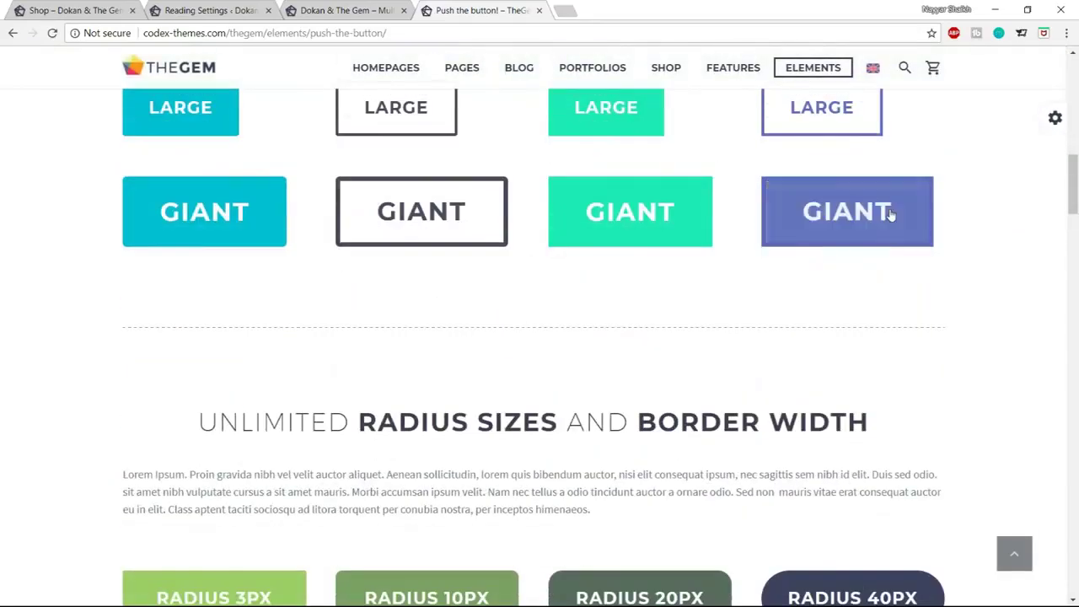
scroll(636, 354, "down", 10)
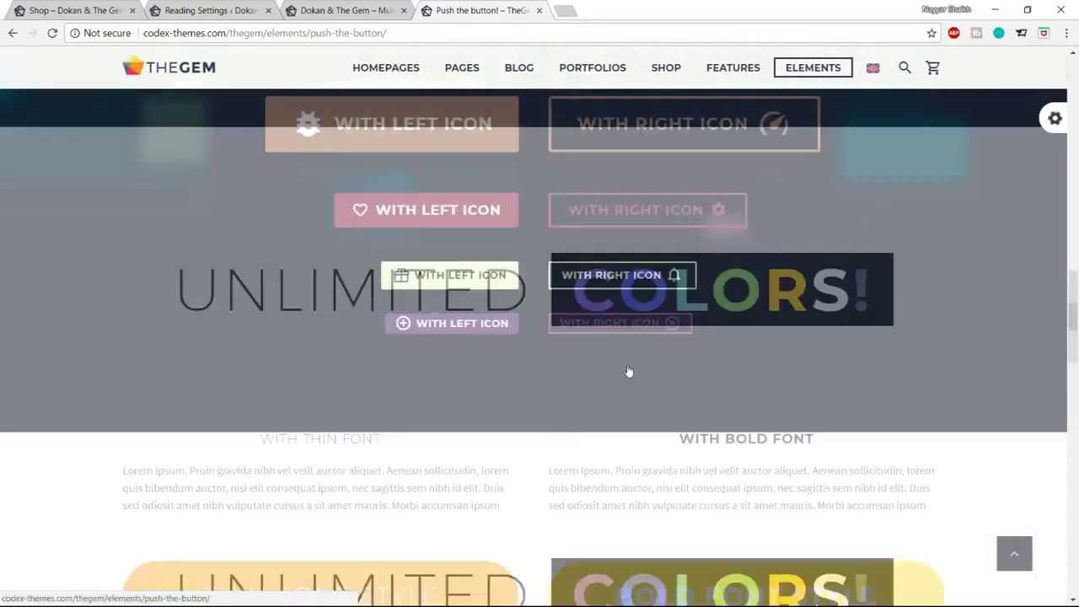
scroll(627, 368, "down", 10)
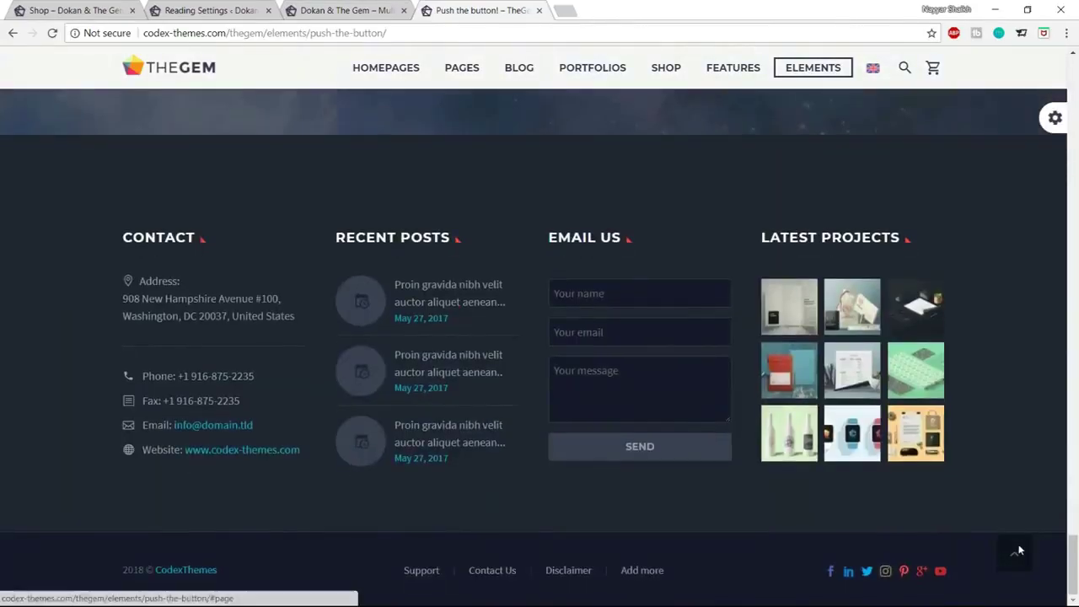
left_click(1017, 551)
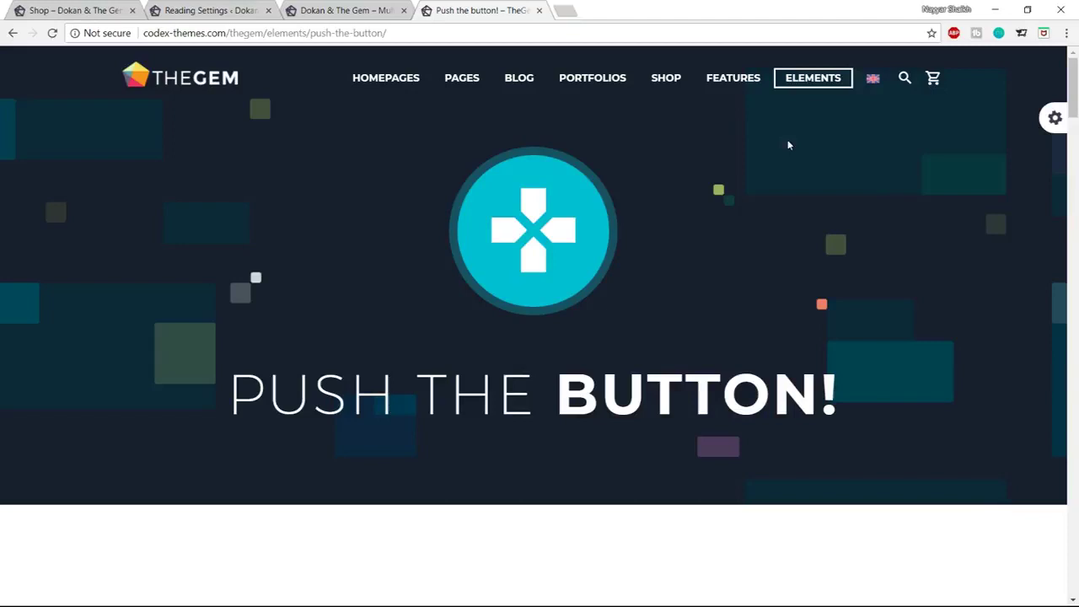
Look over the page header again, then switch to the store's Shop tab
mouse_move(386, 84)
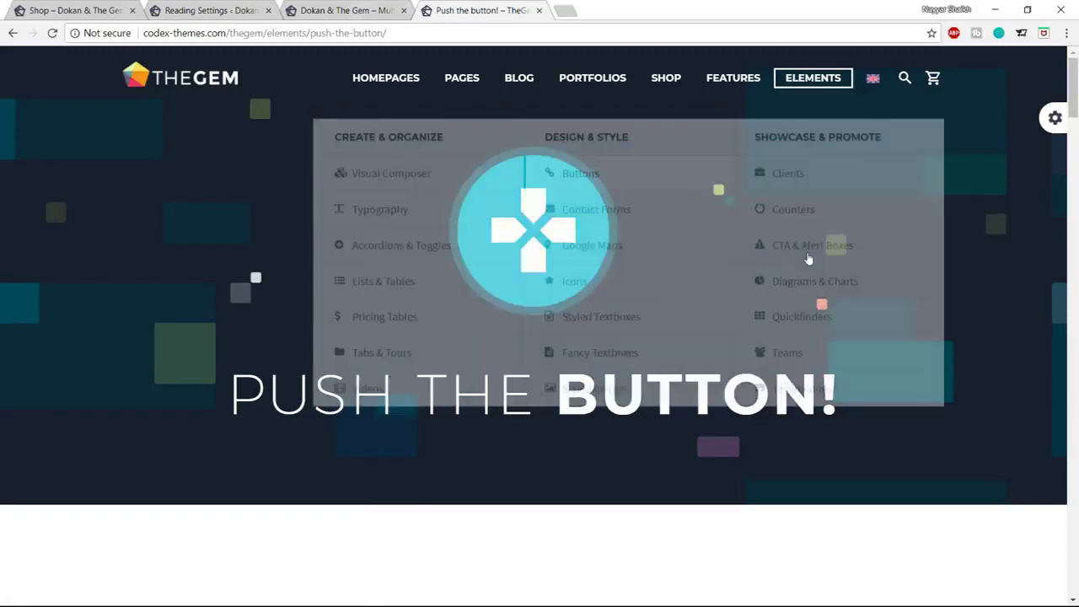
scroll(731, 446, "down", 3)
scroll(506, 427, "down", 4)
scroll(127, 393, "up", 9)
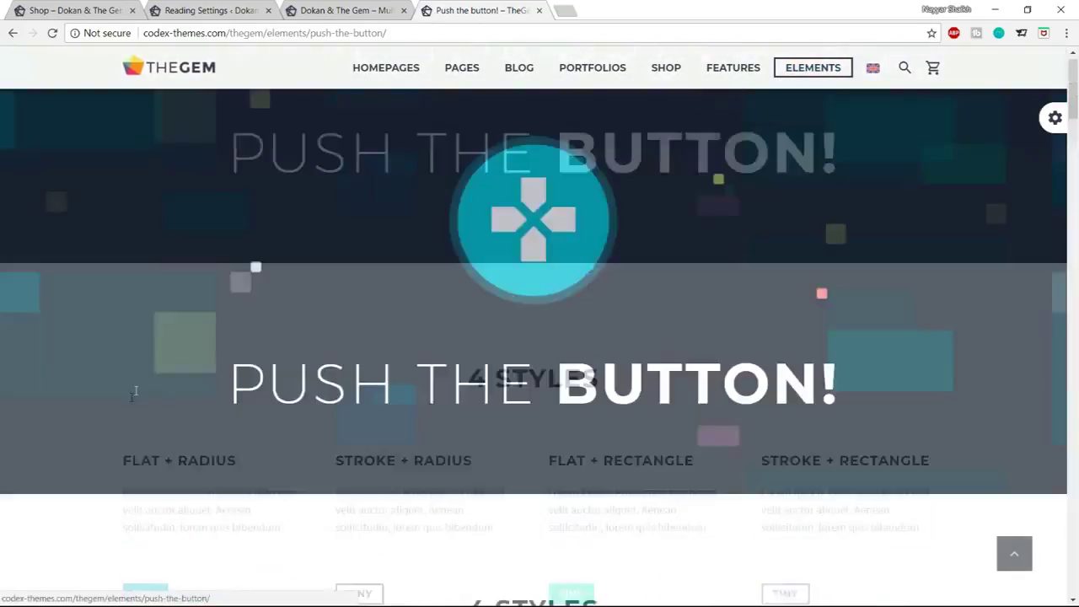
left_click(72, 10)
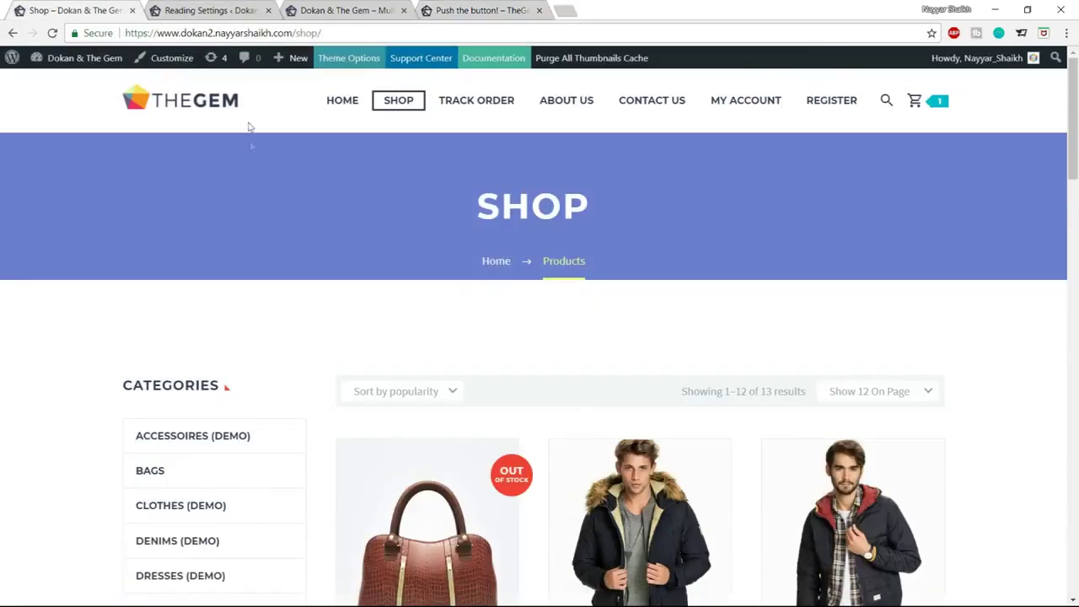
Expand 'Import of single pages, posts etc.' on TheGem Import page
left_click(194, 10)
scroll(74, 424, "down", 5)
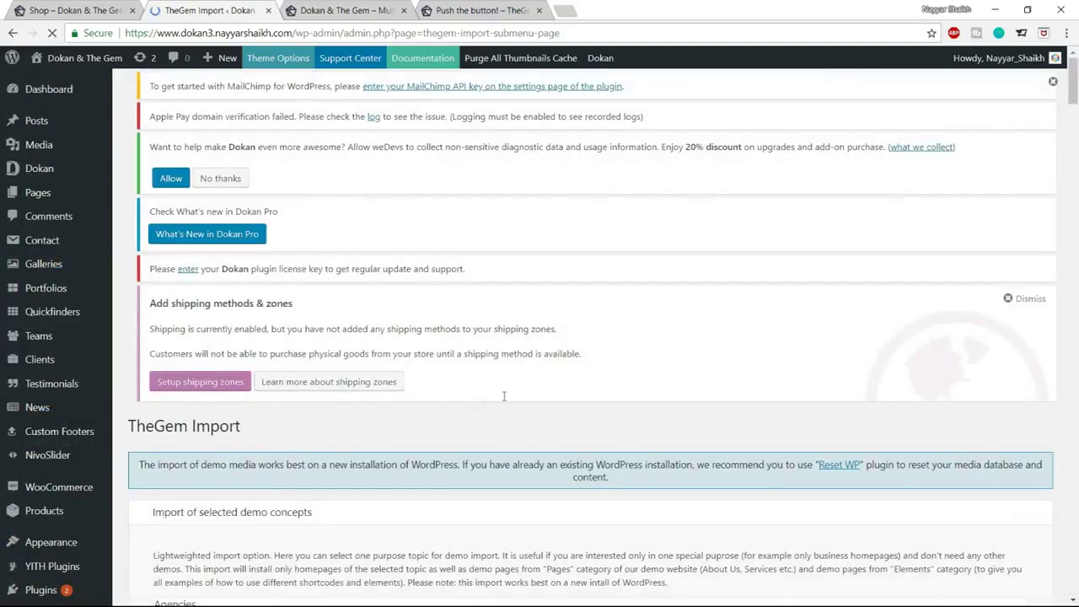
scroll(504, 395, "down", 14)
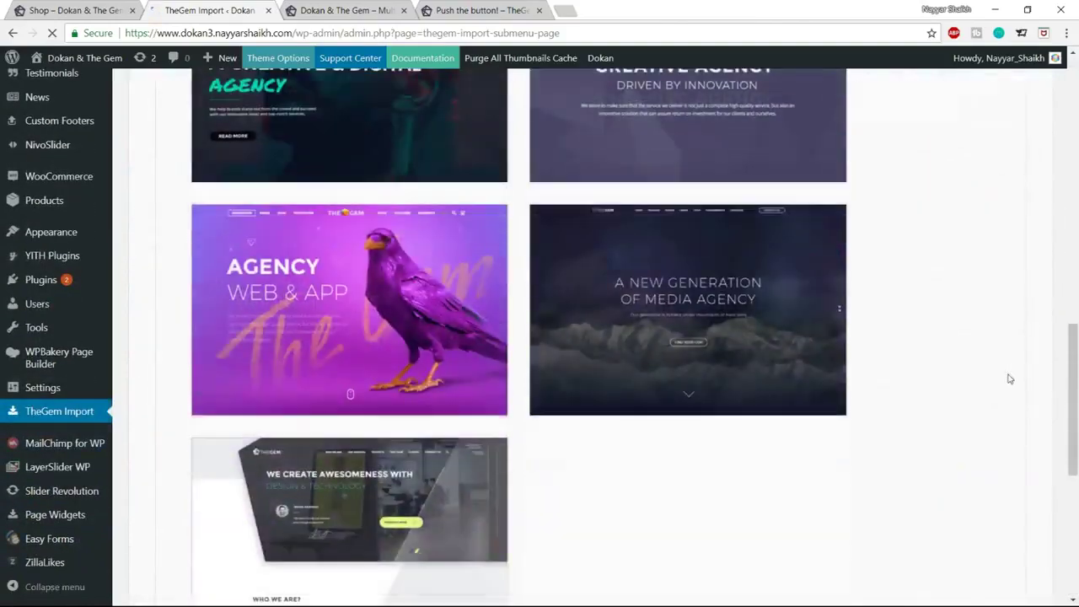
scroll(1010, 379, "down", 5)
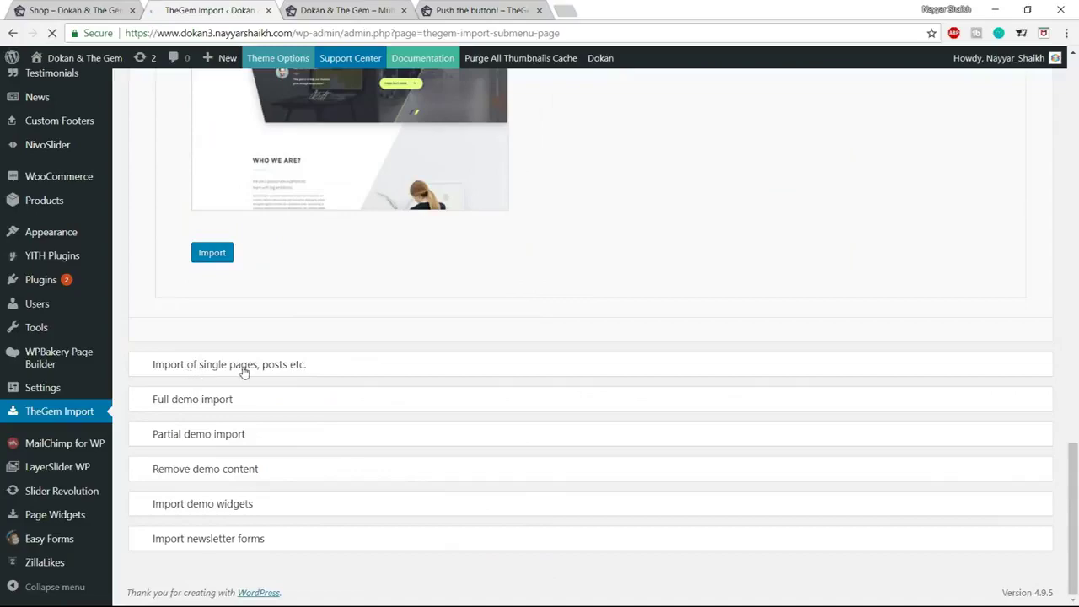
left_click(244, 364)
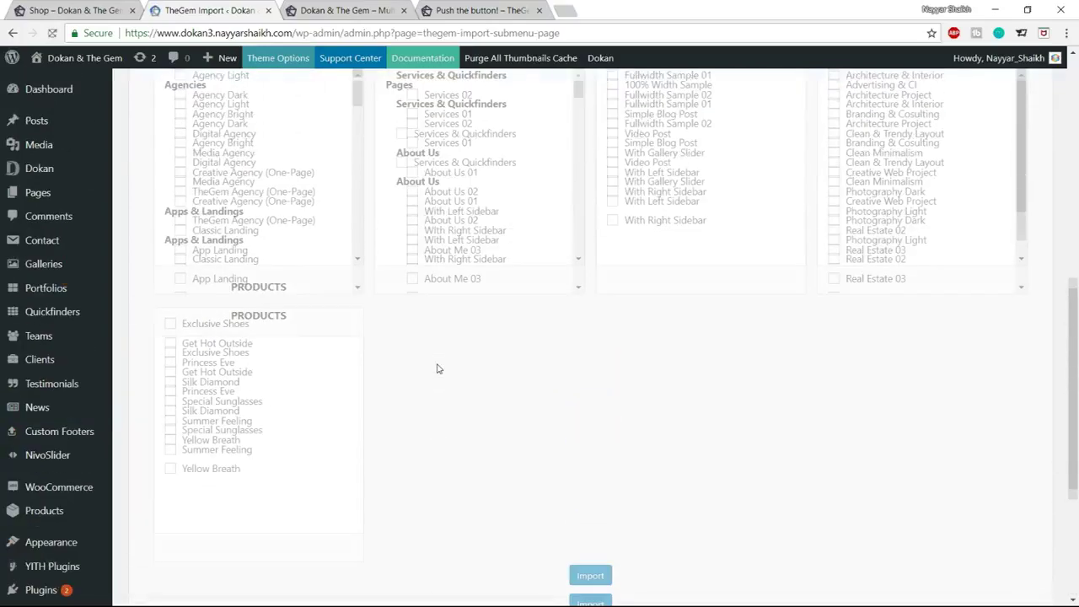
Scroll the PAGES list down to the Elements section
scroll(590, 369, "up", 1)
scroll(946, 363, "down", 1)
scroll(946, 363, "up", 1)
scroll(946, 363, "down", 1)
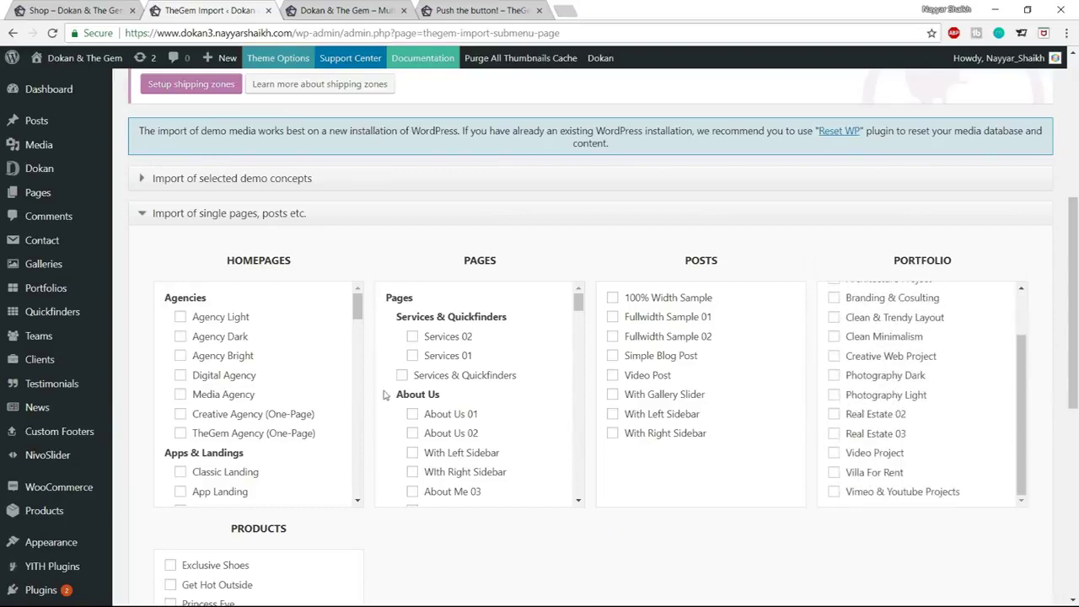
scroll(377, 384, "down", 1)
scroll(480, 378, "down", 6)
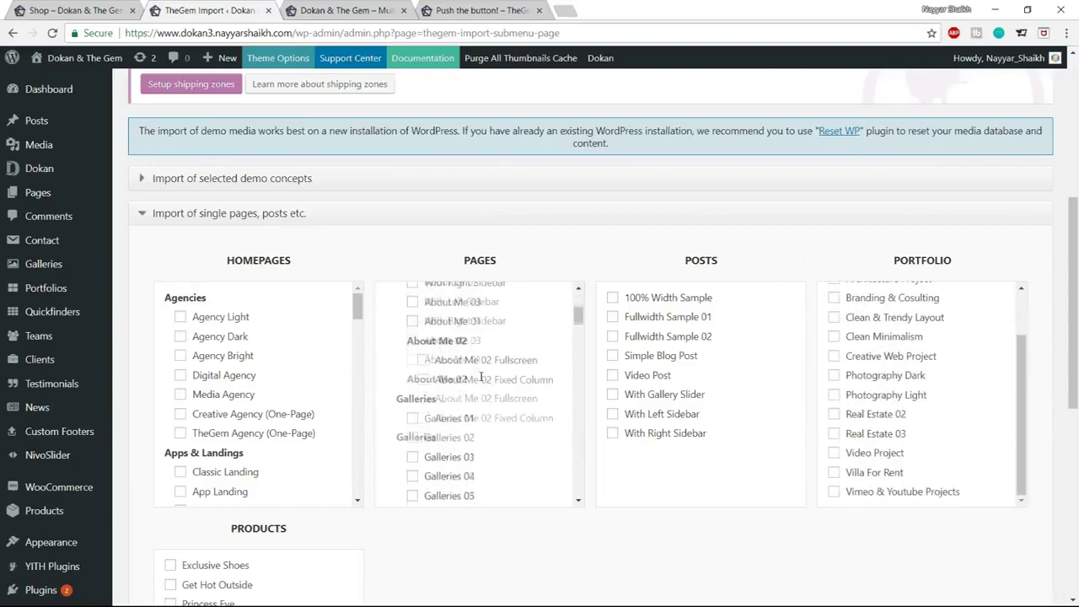
scroll(481, 376, "down", 8)
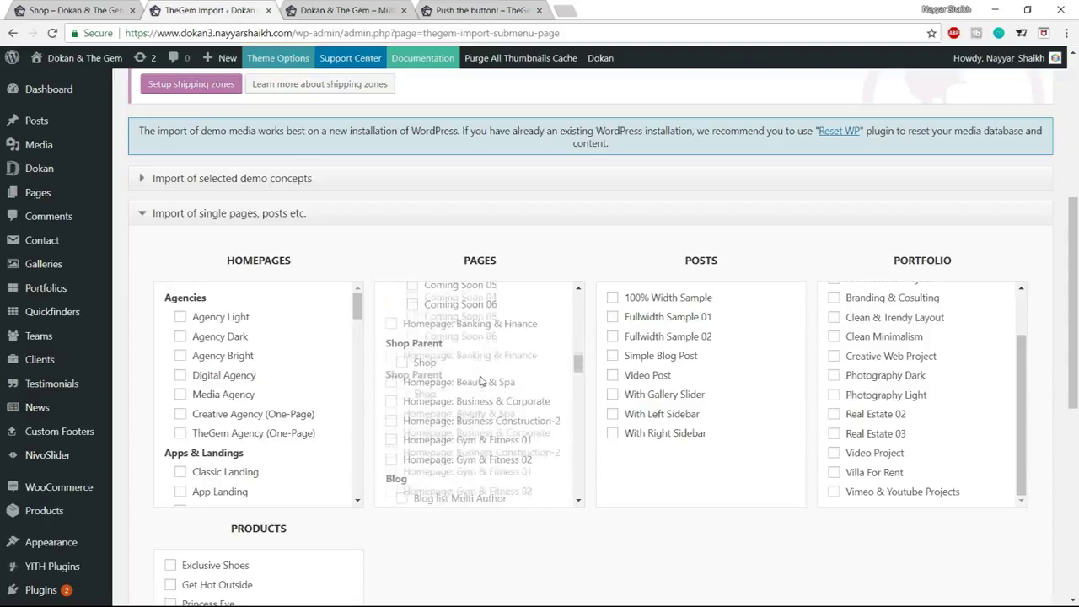
scroll(480, 381, "down", 8)
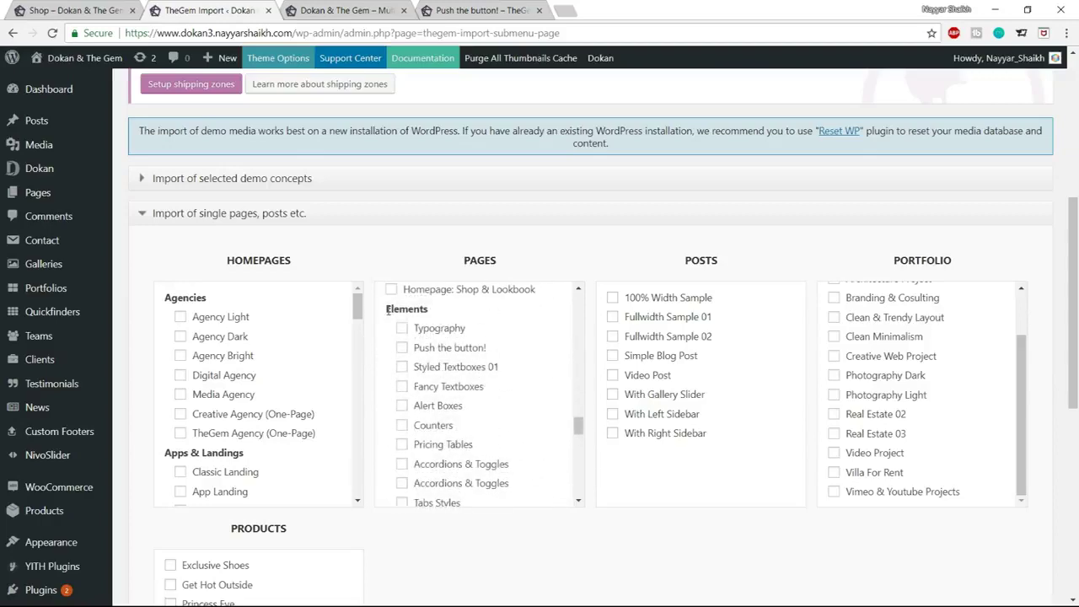
Compare the import list with the original Push the button! demo page
left_click(475, 14)
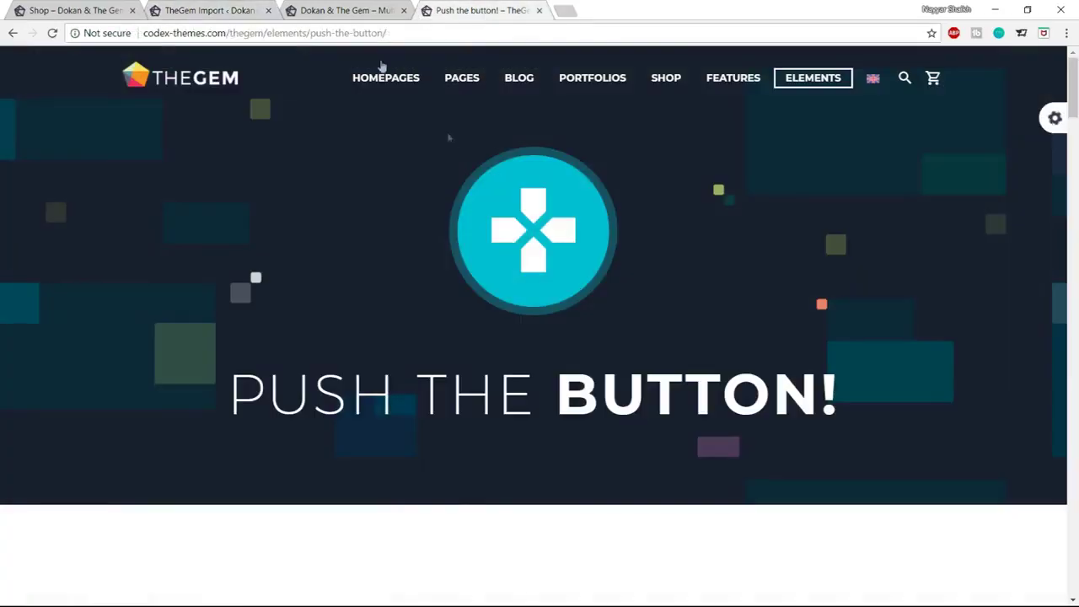
left_click(229, 8)
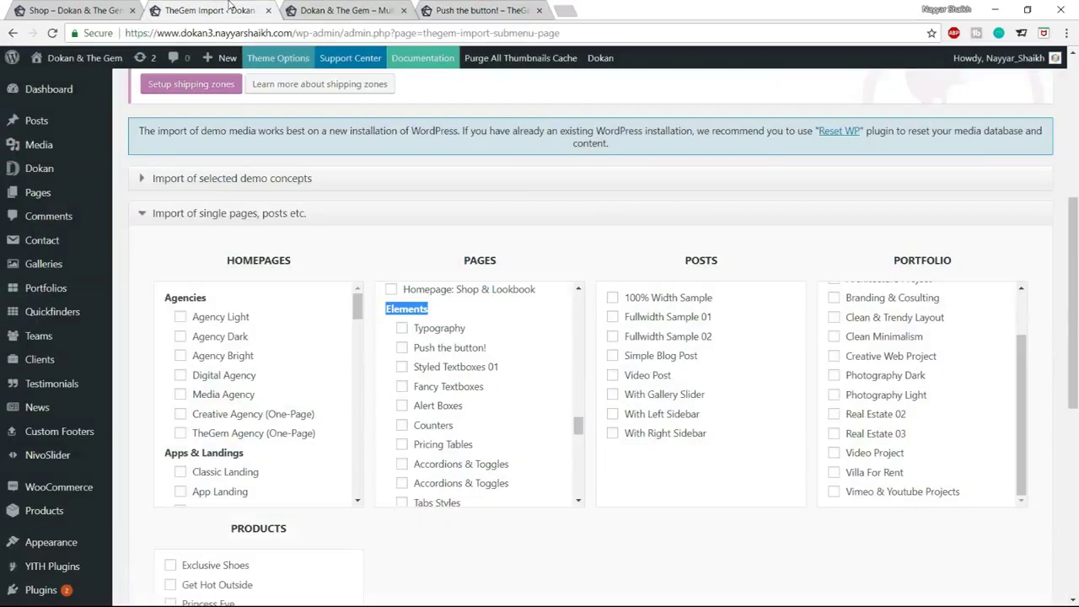
left_click(464, 6)
scroll(598, 378, "down", 10)
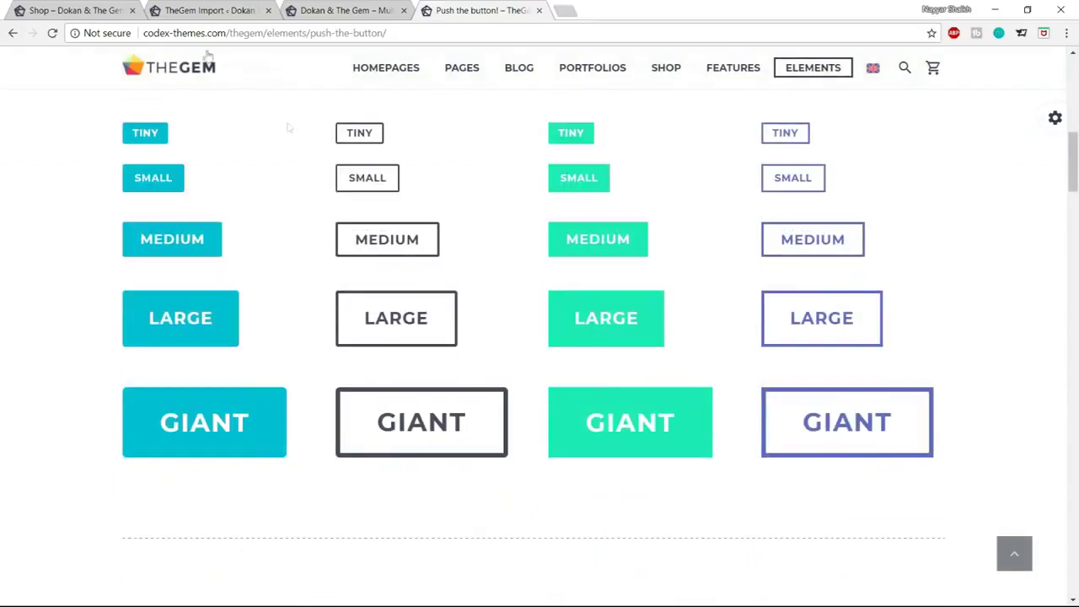
left_click(87, 8)
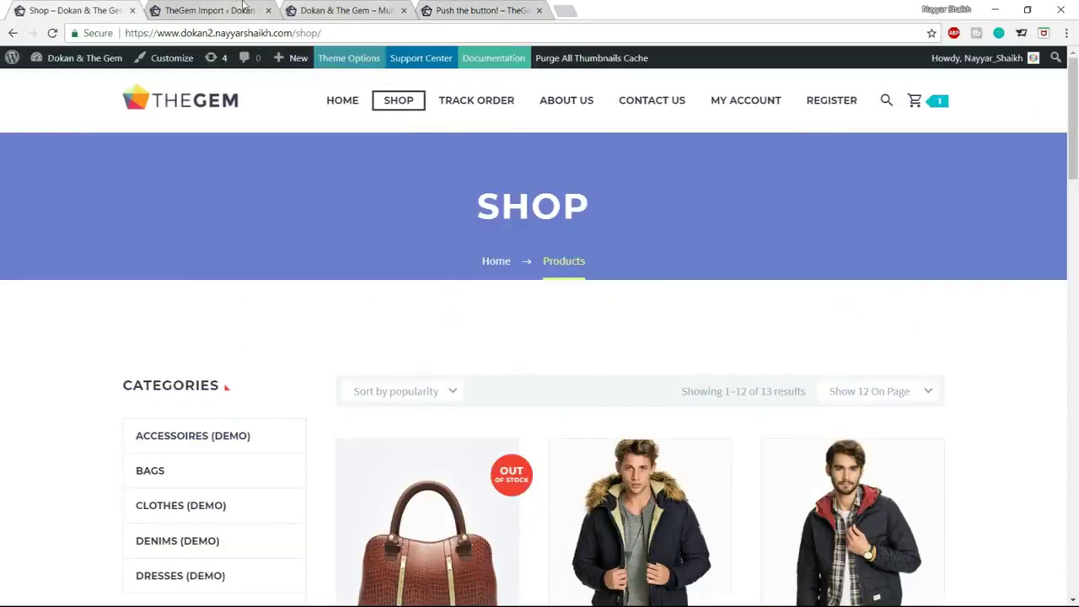
left_click(243, 9)
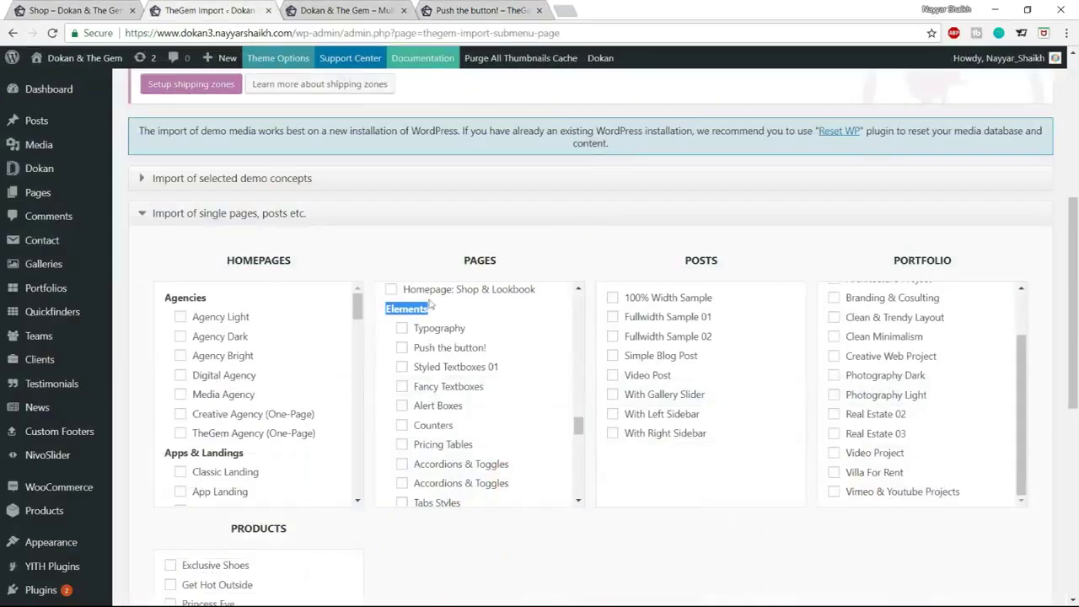
scroll(460, 416, "down", 6)
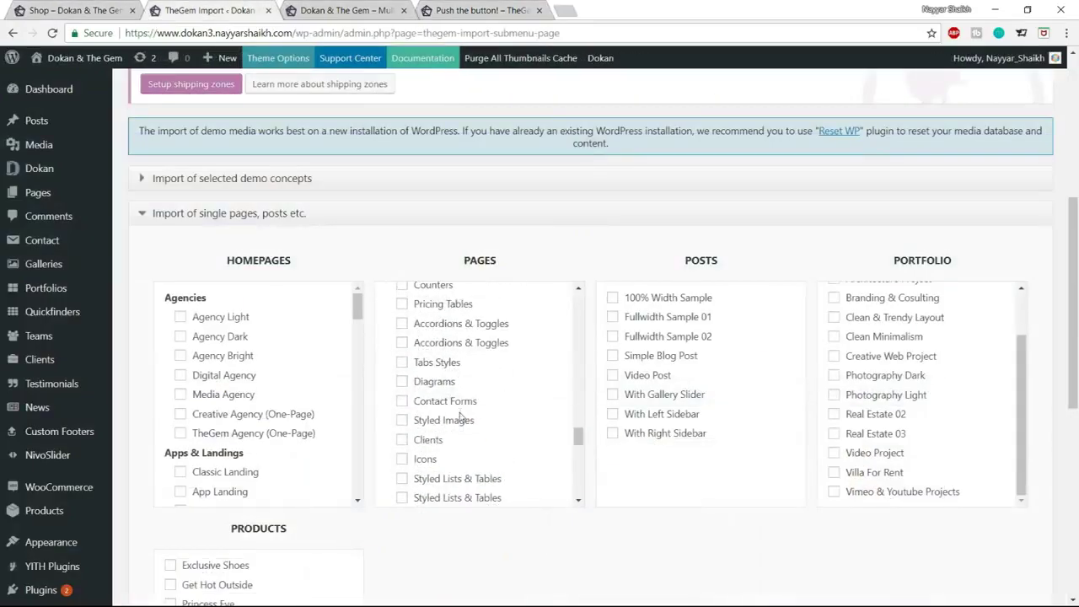
scroll(460, 413, "up", 5)
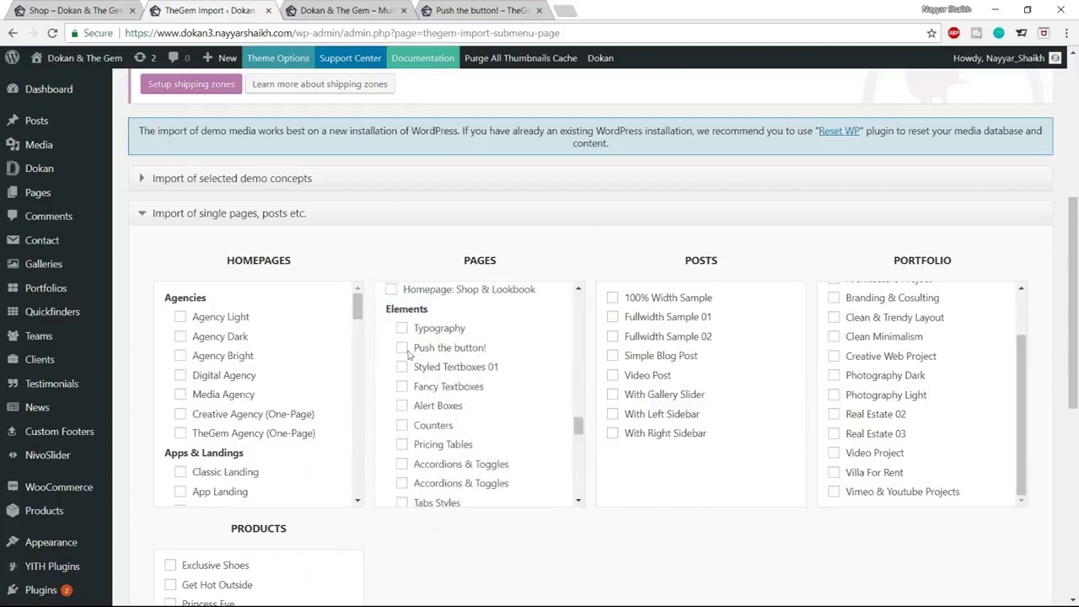
Note the demo page's slug, then scroll the import list toward the Import button
left_click(476, 12)
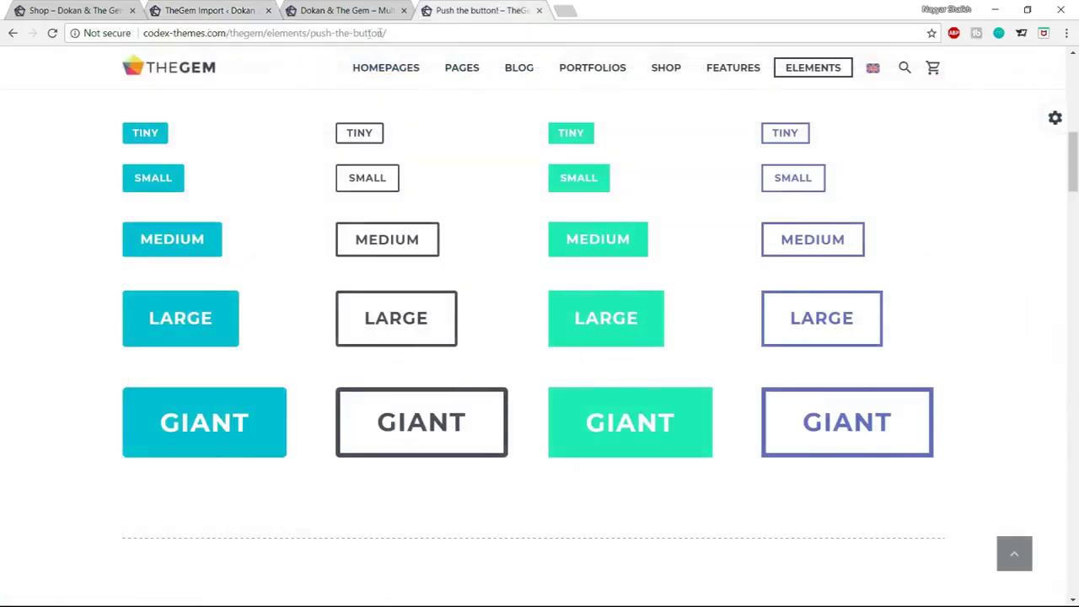
left_click_drag(344, 32, 319, 31)
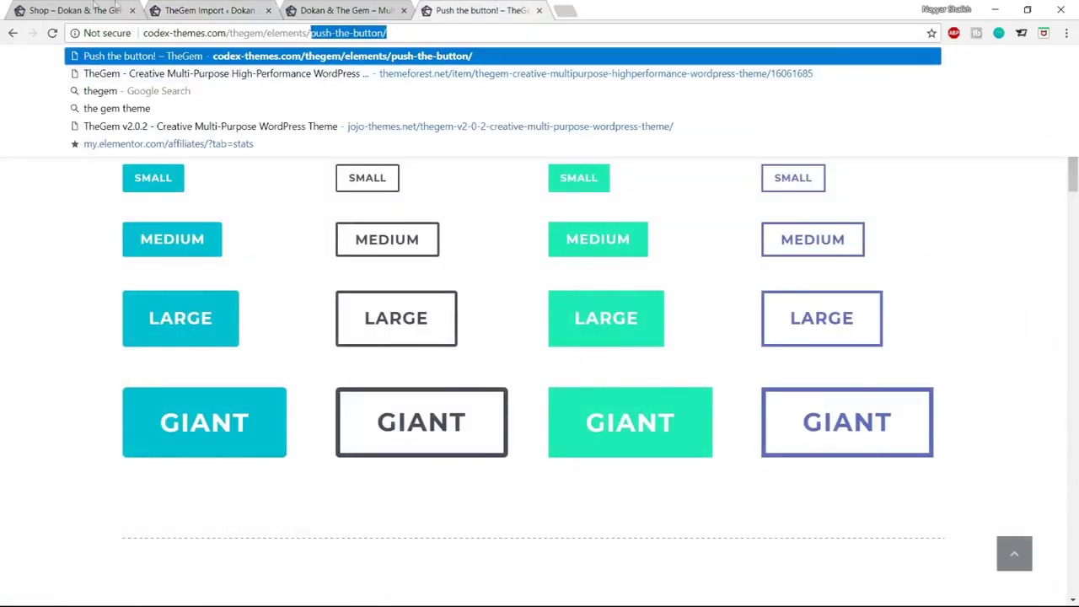
key("ctrl+Tab")
key("ctrl+Tab")
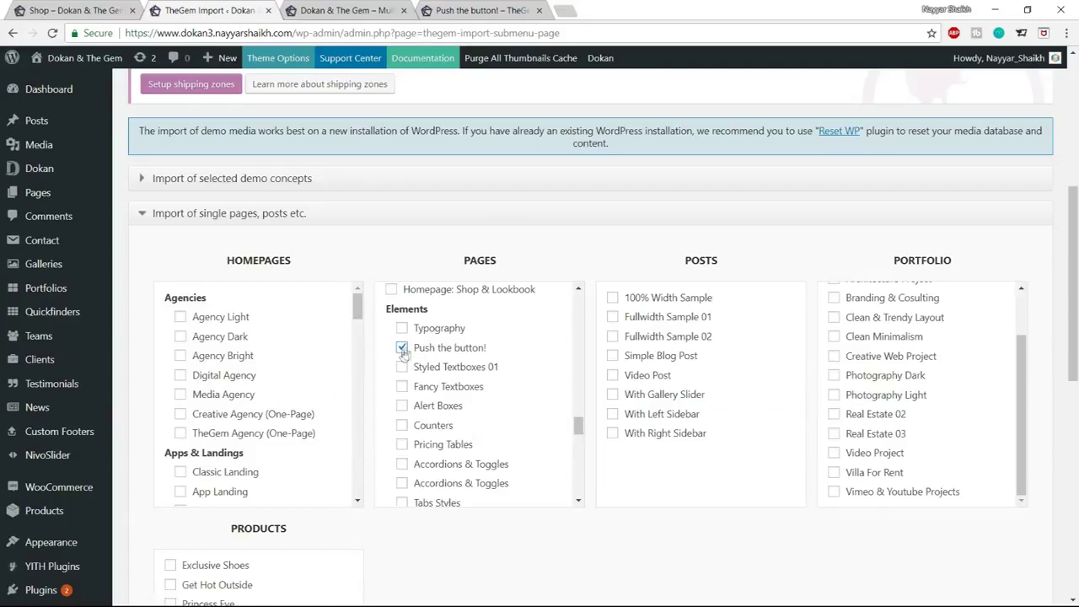
scroll(402, 360, "down", 5)
scroll(562, 545, "down", 10)
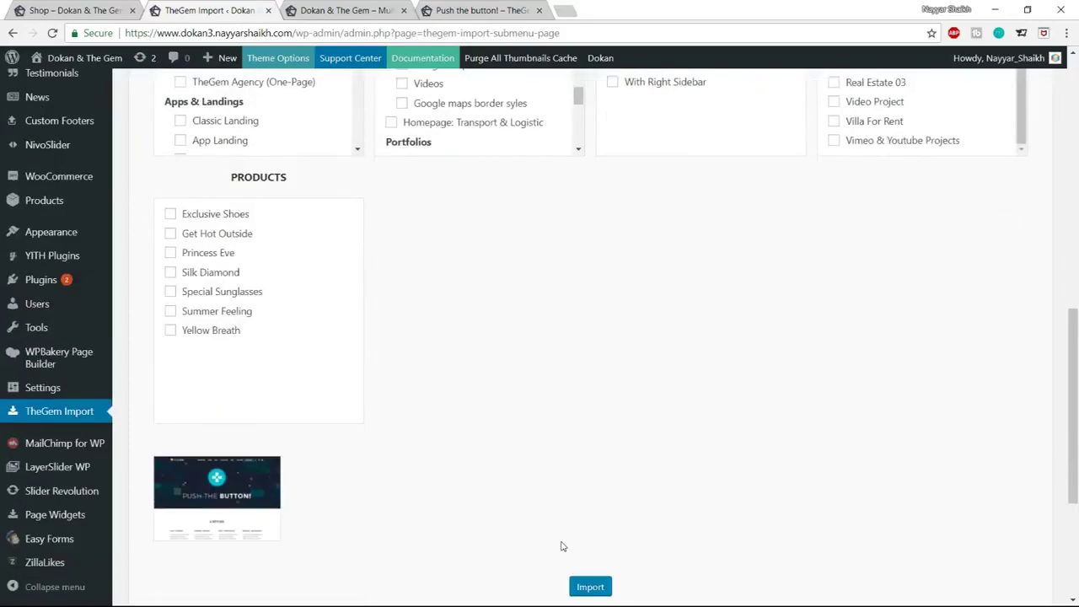
Import the Push the button! page, then go to /wp-admin/ and open All Pages
left_click(593, 447)
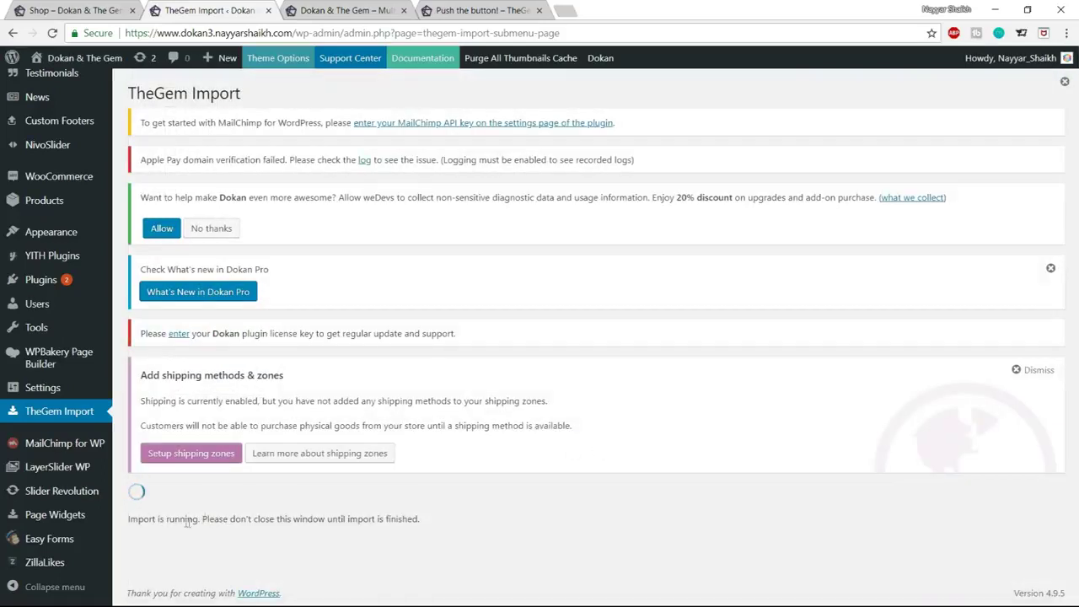
left_click(266, 523)
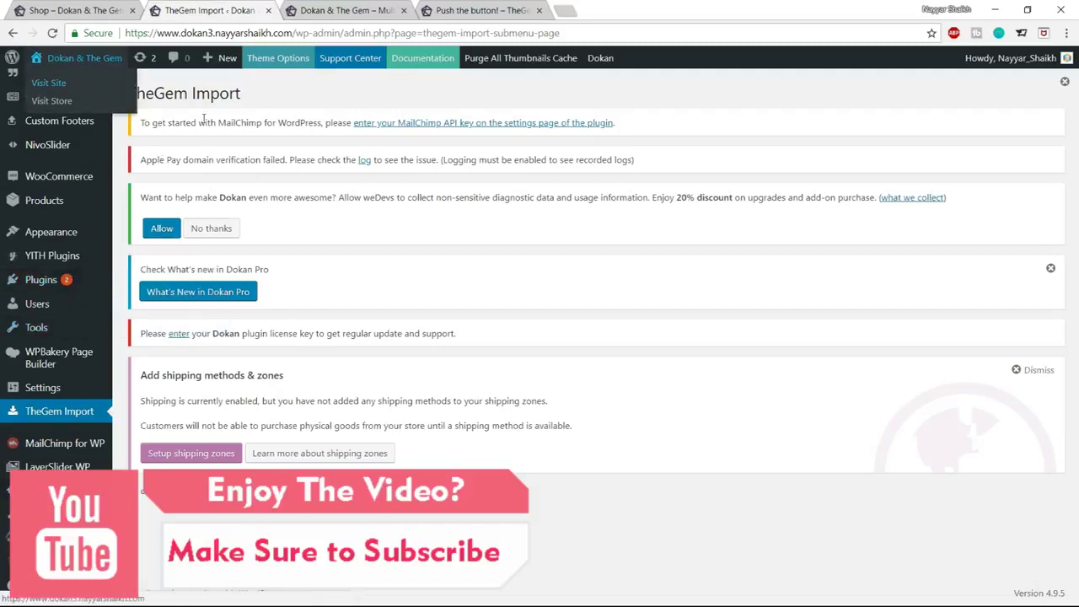
left_click_drag(294, 33, 771, 30)
key("BackSpace")
key("Return")
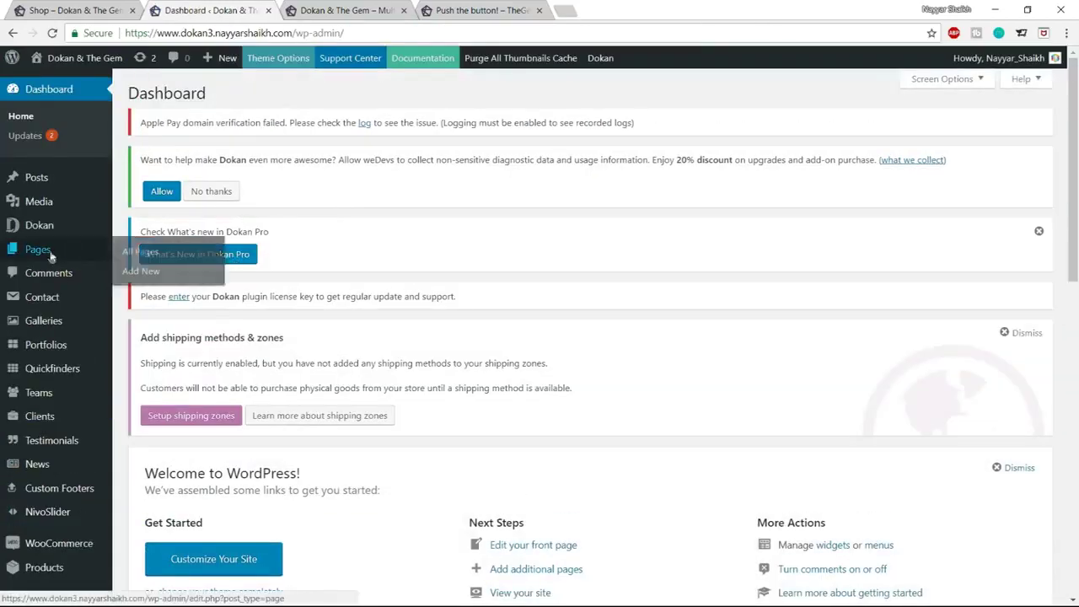
left_click(54, 250)
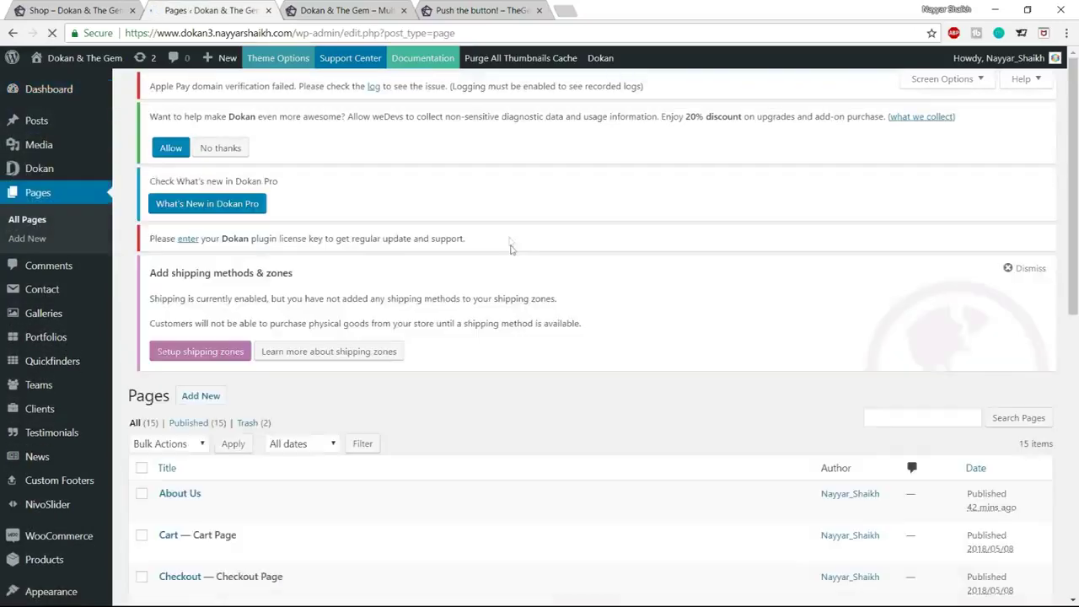
Open the Push the button! (Demo) page live in a new tab and scroll through it
scroll(513, 346, "down", 4)
scroll(513, 347, "down", 3)
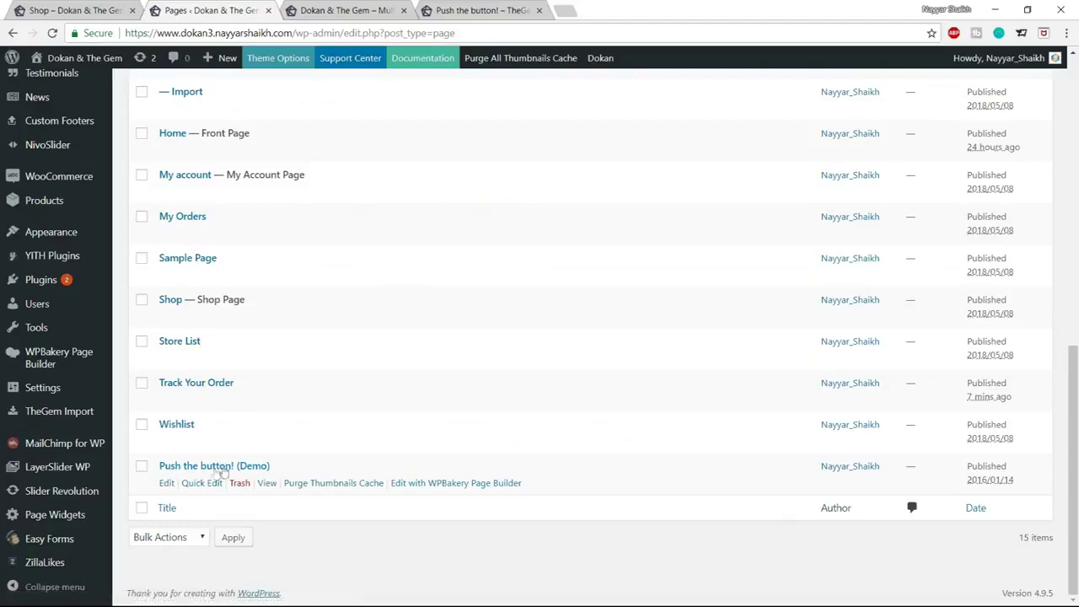
middle_click(270, 483)
left_click(345, 10)
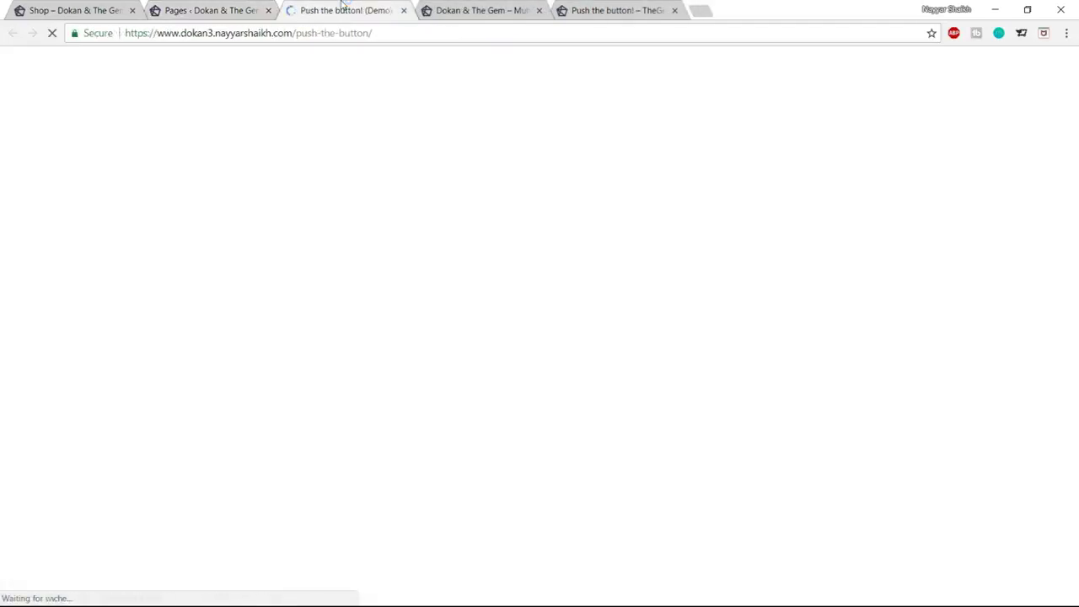
scroll(540, 360, "down", 8)
scroll(540, 360, "down", 15)
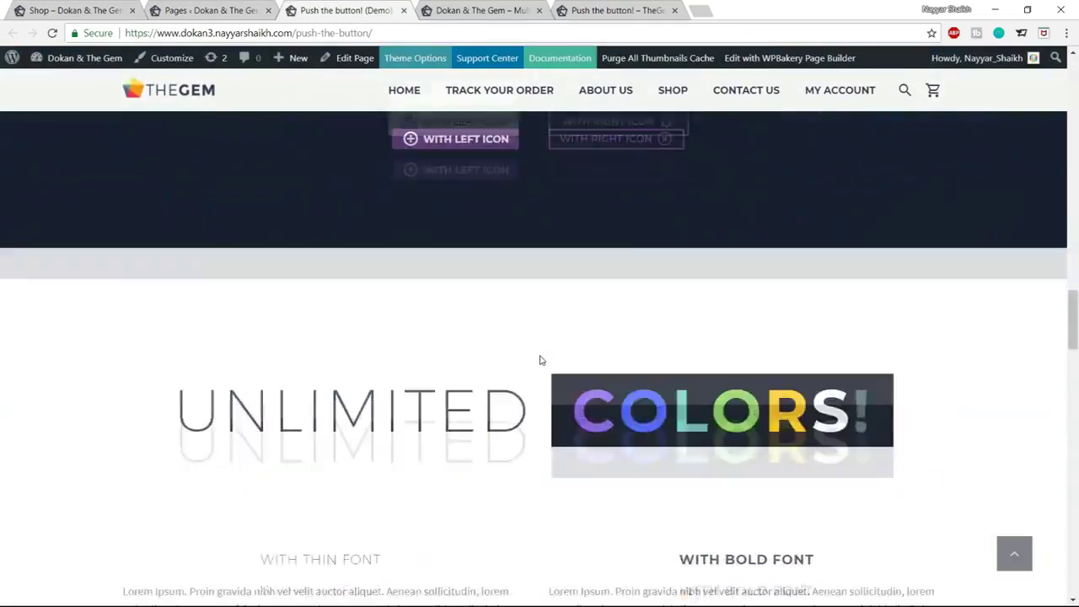
scroll(541, 360, "down", 5)
scroll(634, 242, "down", 10)
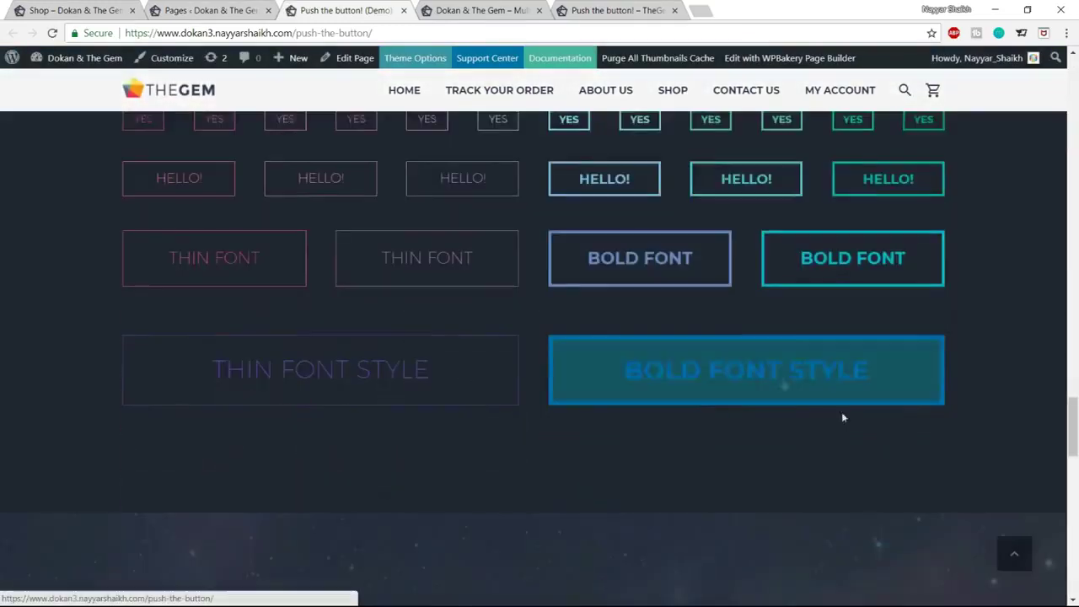
Open Push the button! (Demo) for editing, then recheck its live view
left_click(211, 10)
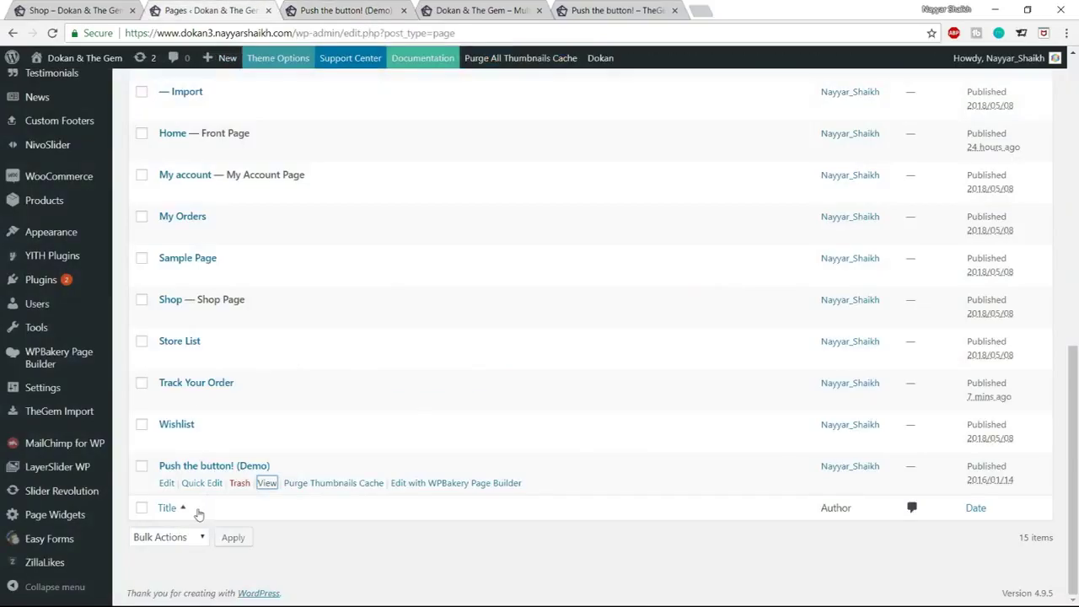
left_click(167, 483)
key("ctrl+Tab")
scroll(1036, 527, "down", 4)
scroll(1037, 533, "up", 15)
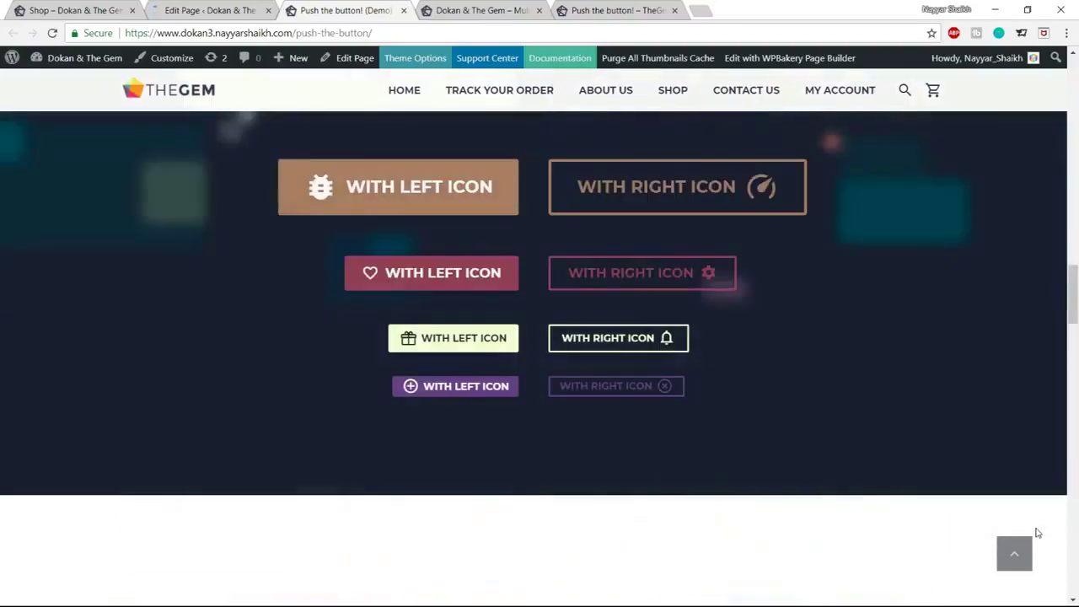
scroll(1037, 532, "up", 6)
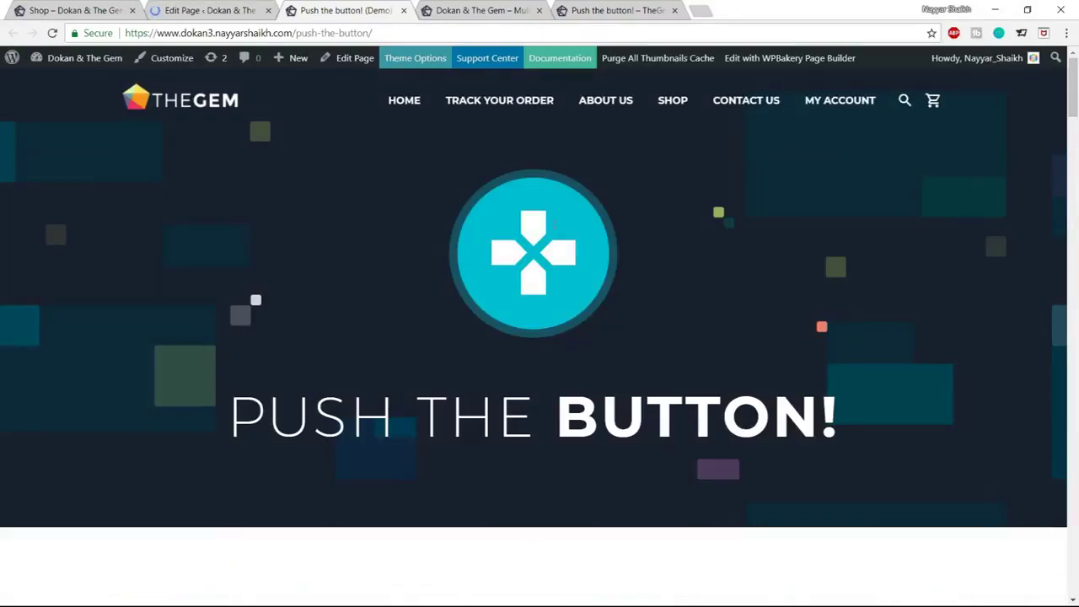
Compare the page's WPBakery editor with the live Push the button! page, then scroll the editor
left_click(221, 8)
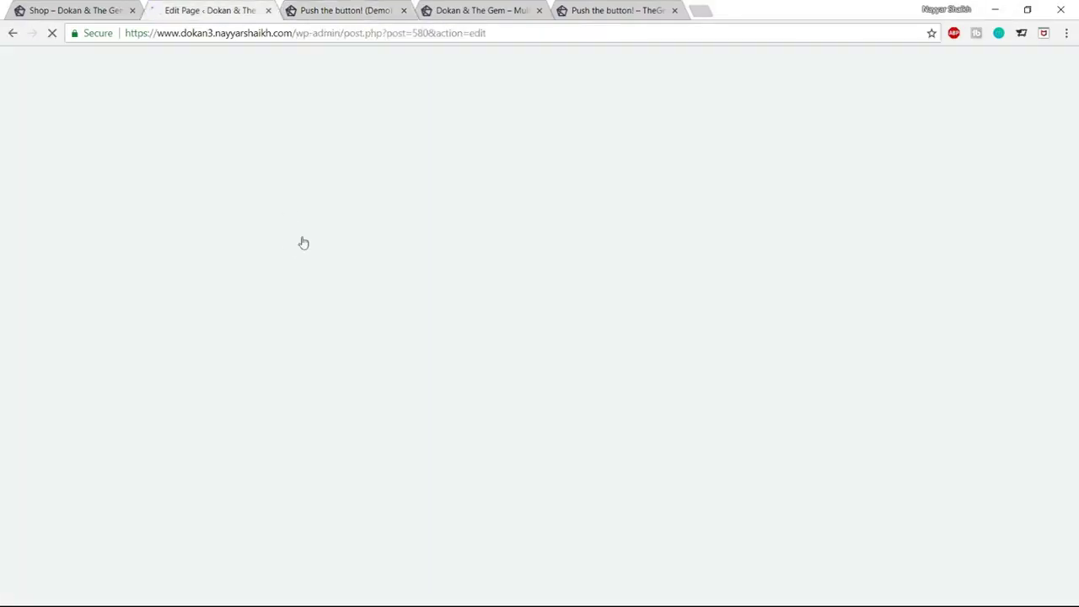
left_click(328, 9)
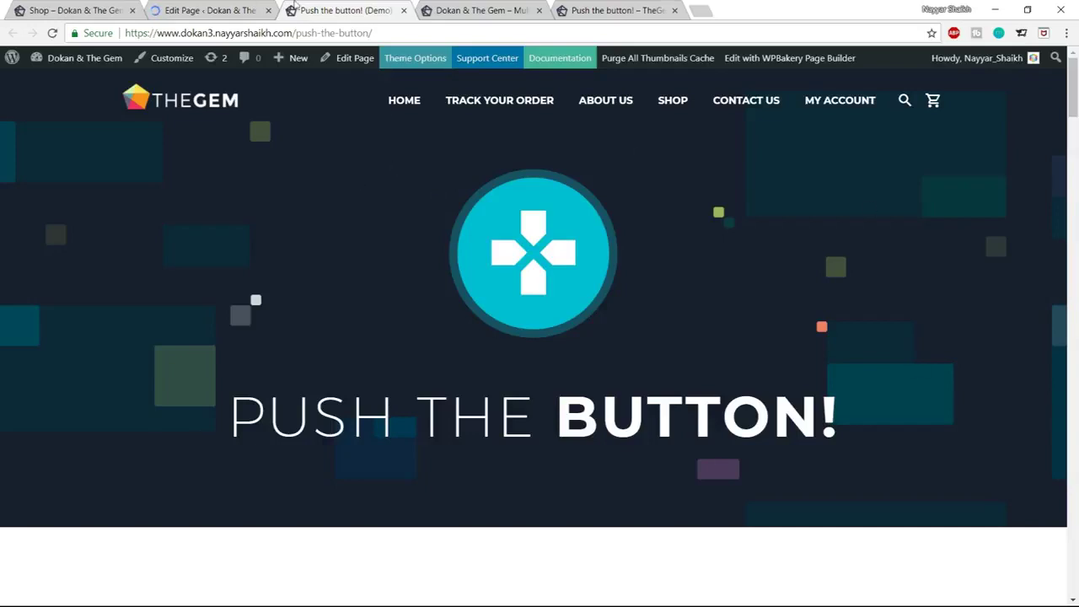
left_click(229, 7)
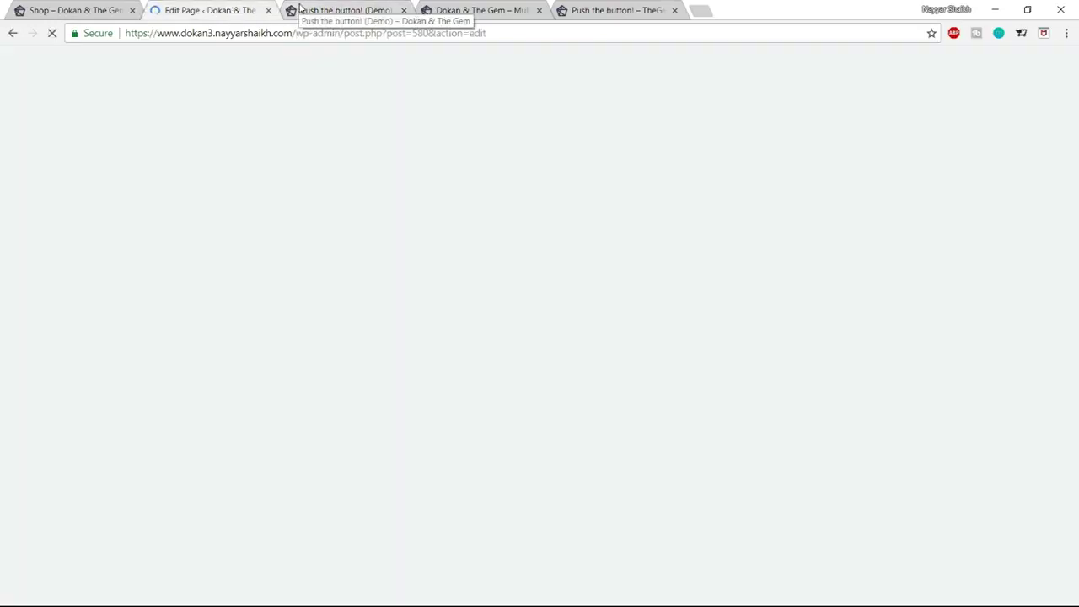
scroll(530, 349, "down", 5)
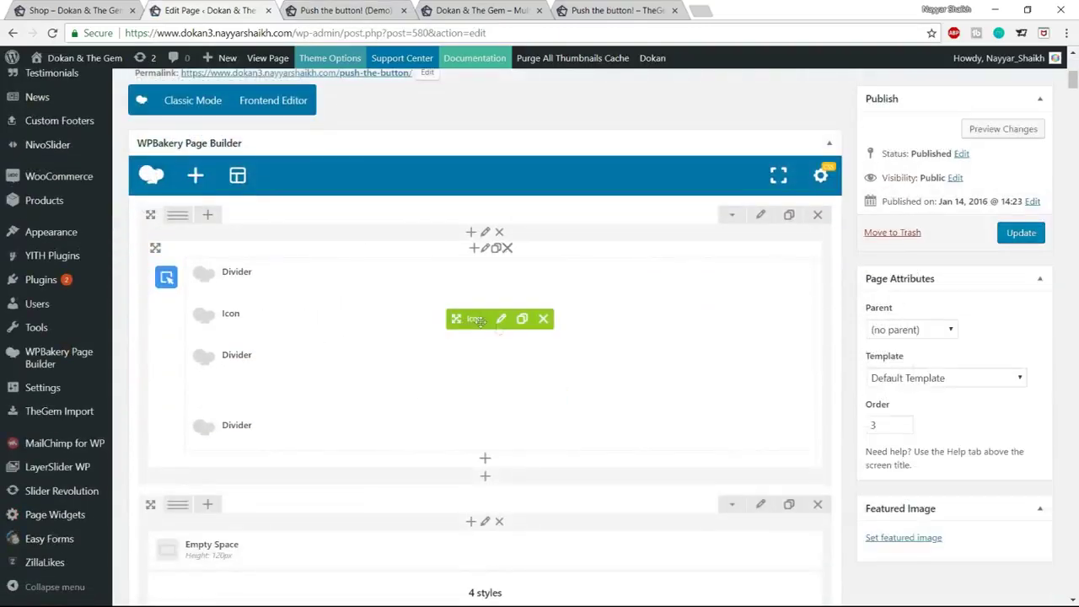
Review the Icon element's settings and close them unchanged, then view the live Push the button! page
left_click(477, 320)
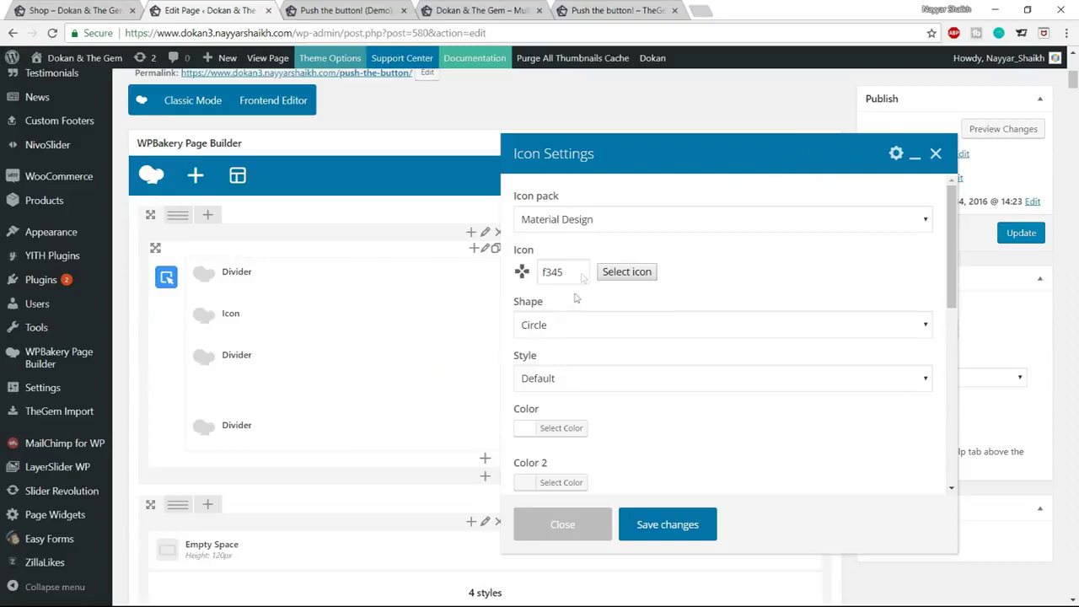
scroll(647, 368, "down", 5)
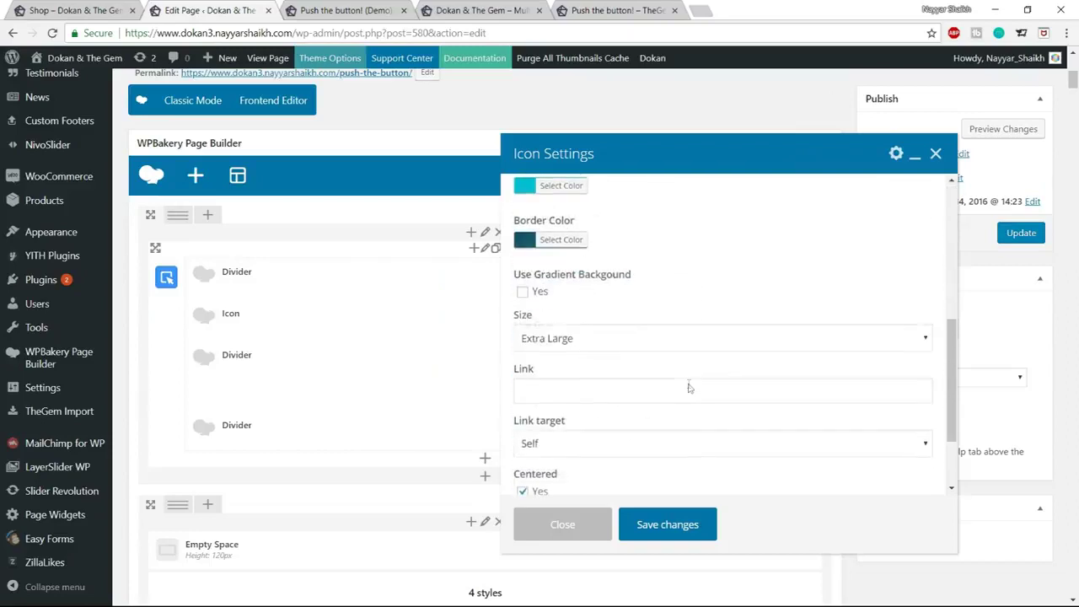
scroll(633, 354, "down", 2)
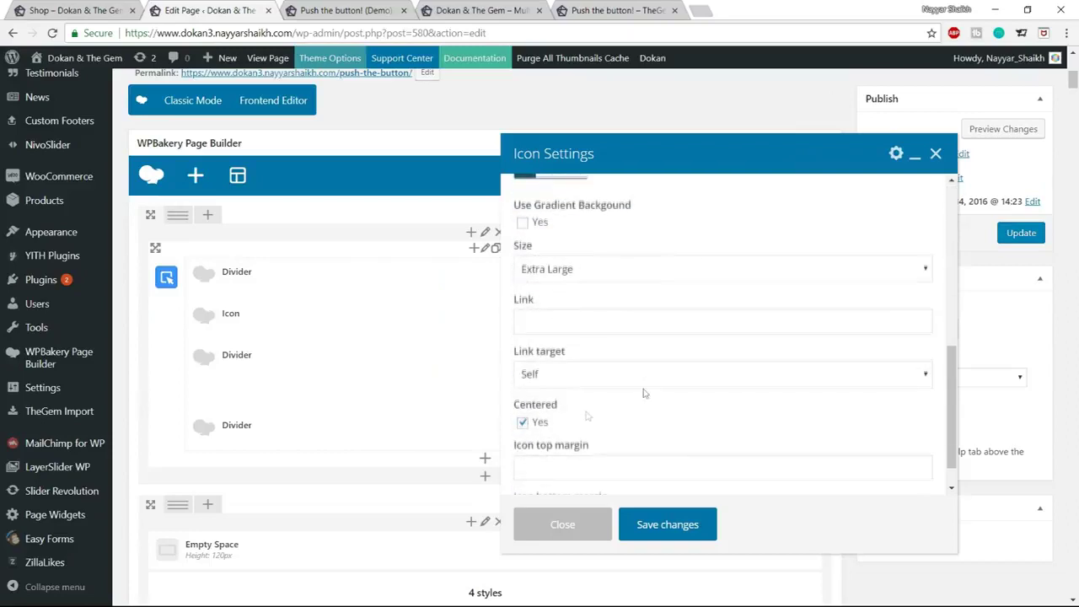
left_click(561, 524)
left_click(352, 9)
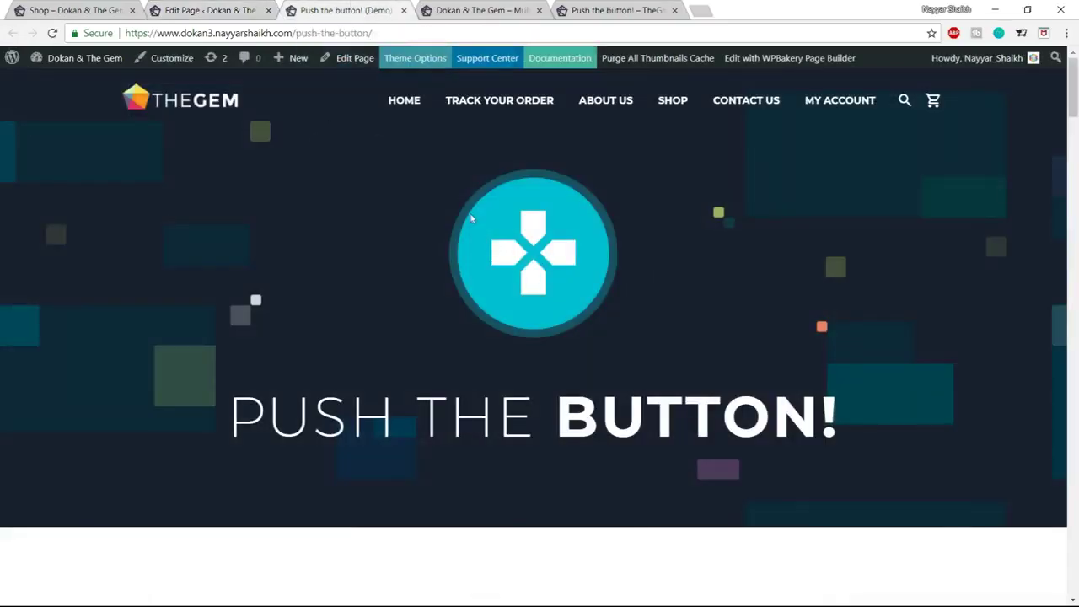
Compare with the original TheGem Push the button! demo page, returning to its top
key("ctrl+Tab")
key("ctrl+Tab")
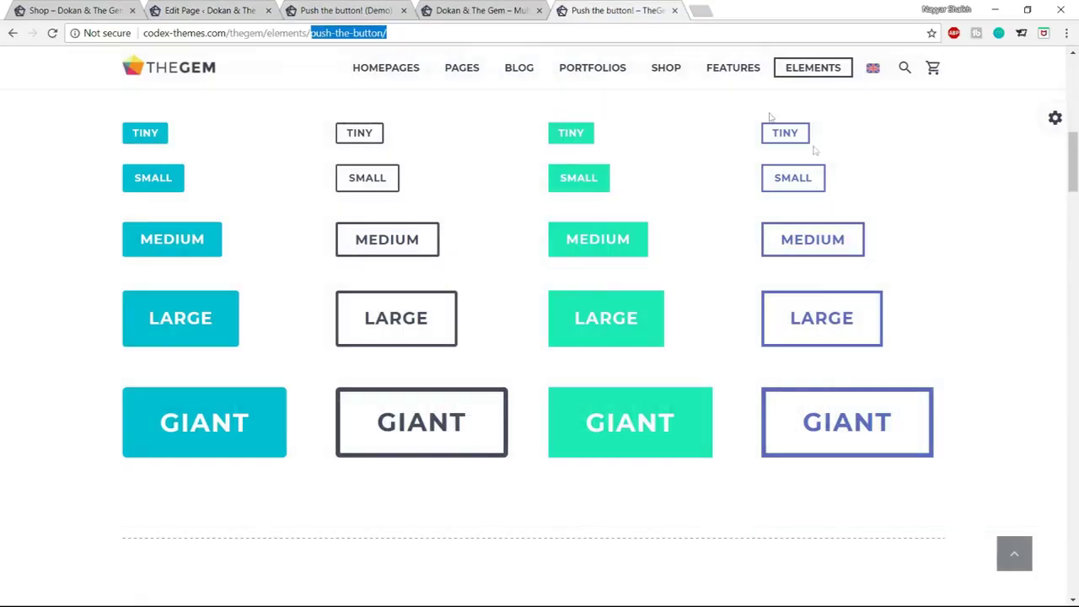
left_click(831, 316)
mouse_move(524, 92)
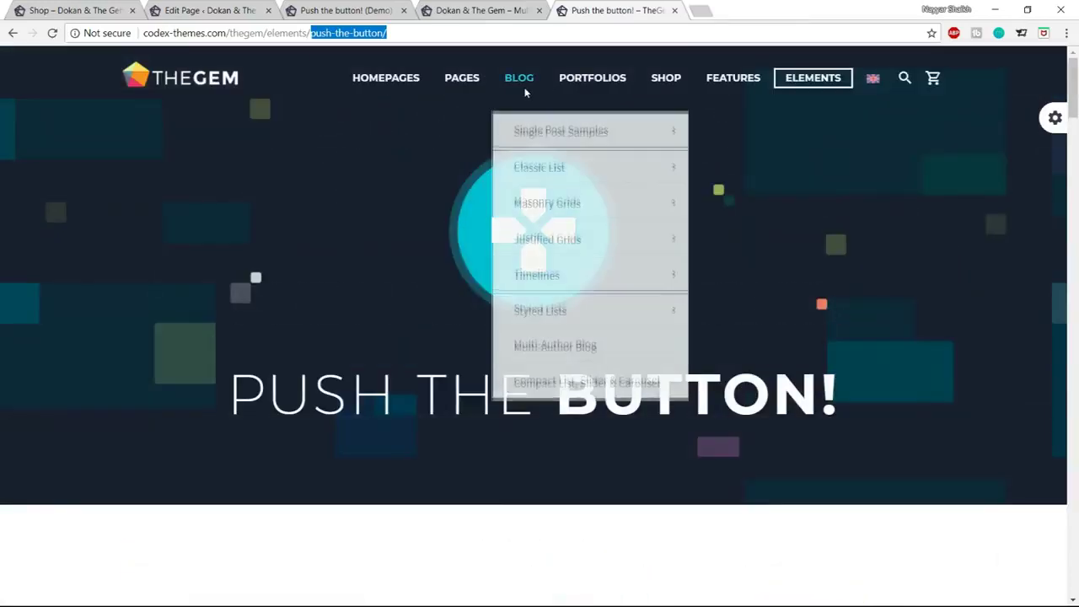
mouse_move(814, 77)
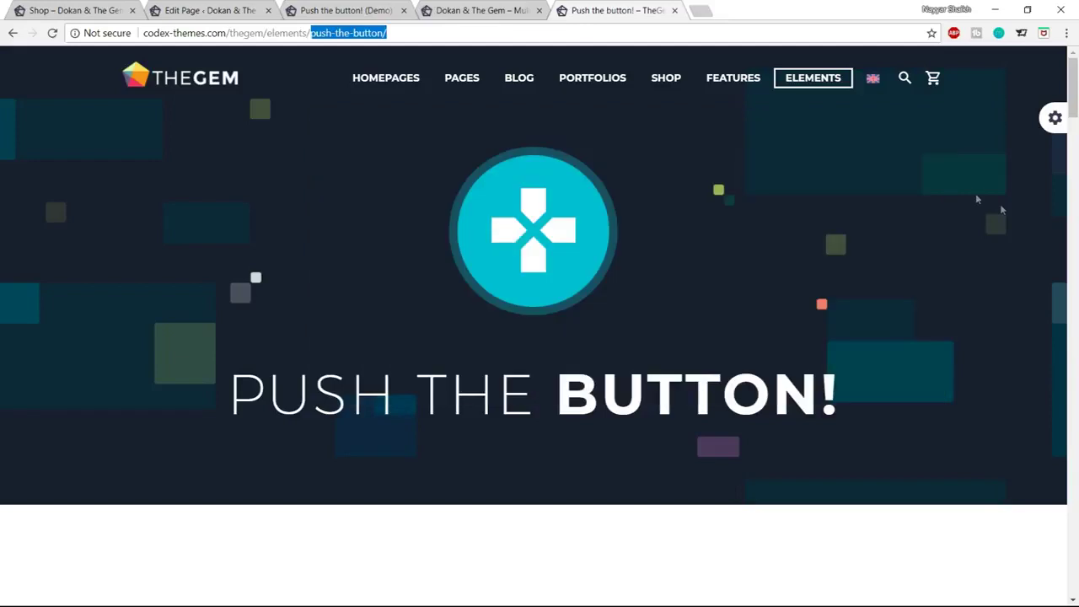
Replace that tab's address with the suggested YouTube channel URL and load it
left_click(687, 34)
triple_click(686, 34)
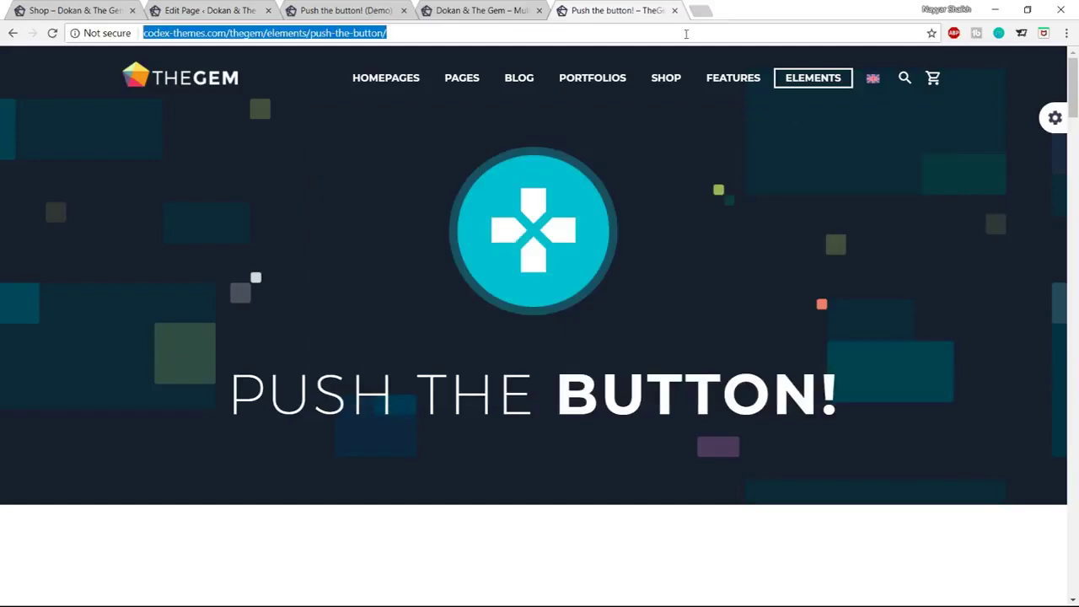
type("y")
key("Return")
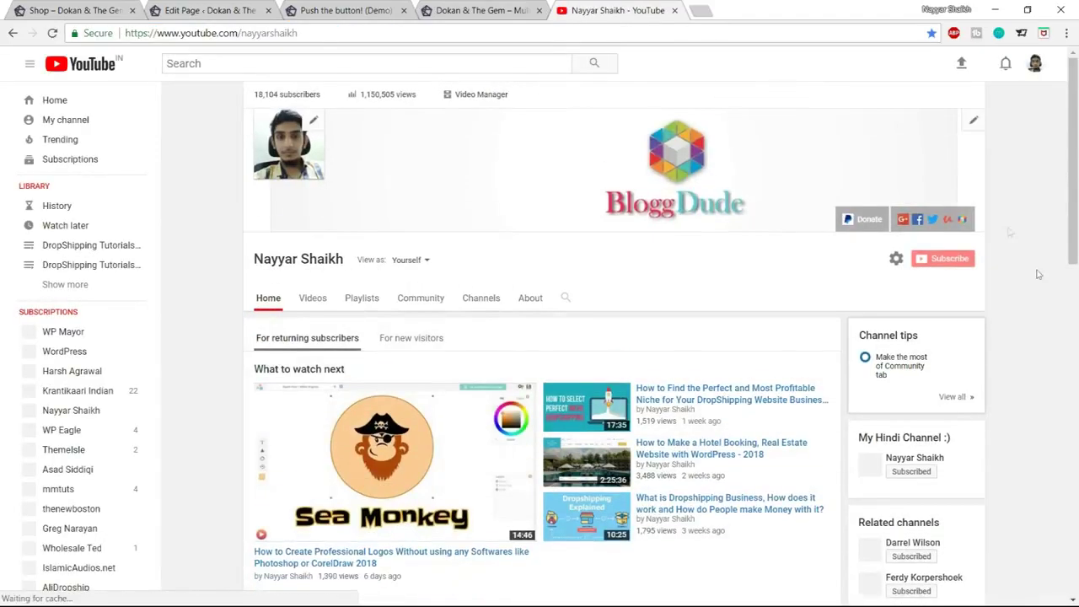
Scroll the YouTube channel page and open the 'WordPress Tips and Tricks' playlist
scroll(1057, 299, "down", 2)
scroll(1056, 301, "down", 10)
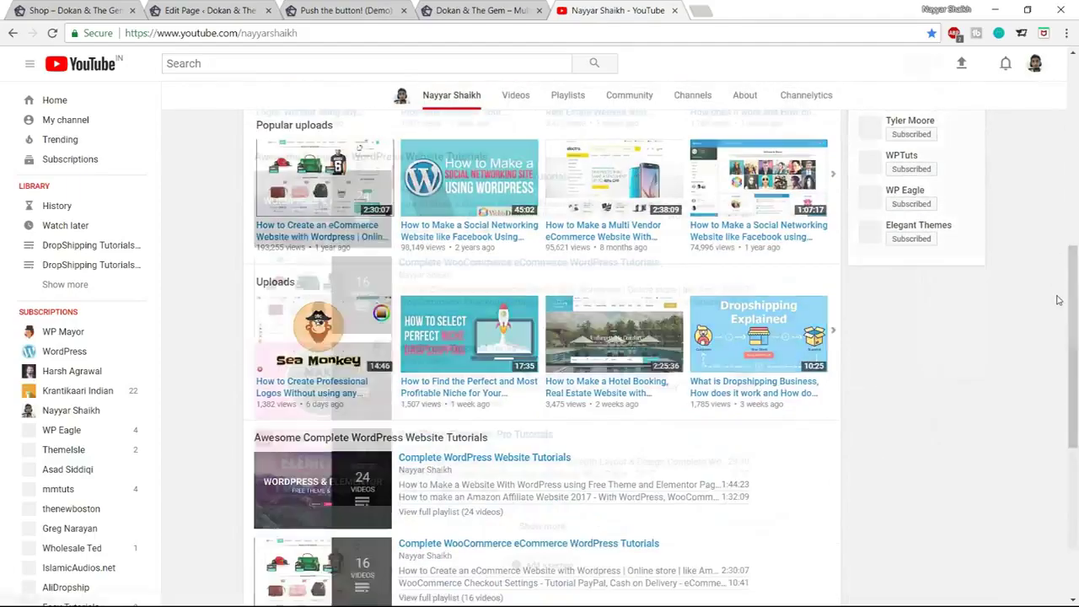
scroll(544, 366, "down", 2)
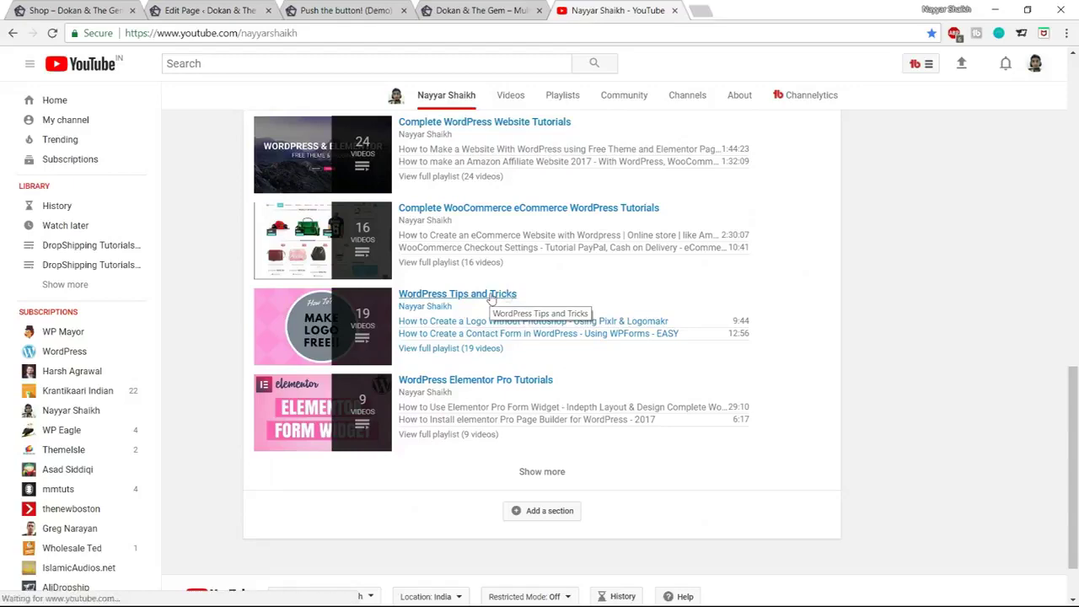
left_click(506, 295)
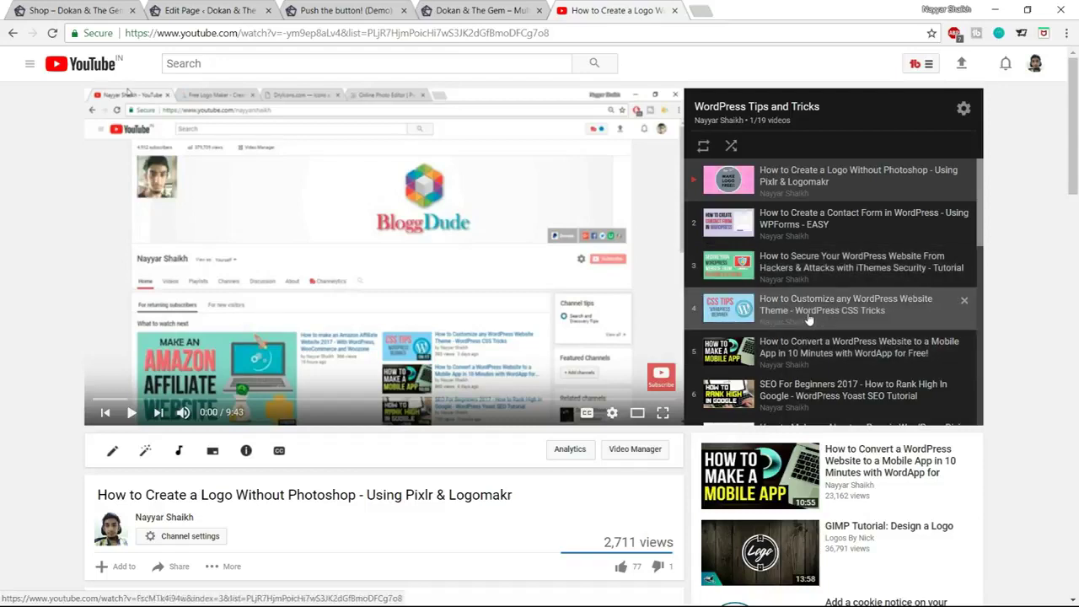
Browse through the playlist's videos, then return to the store's Shop page and scroll it
scroll(826, 320, "down", 2)
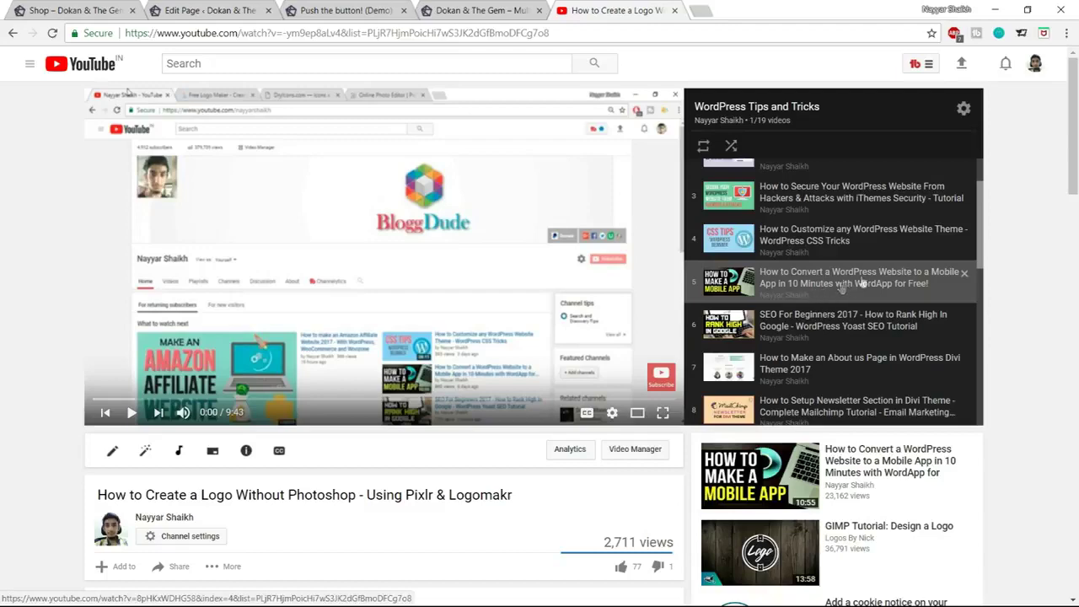
scroll(866, 290, "down", 1)
scroll(866, 289, "down", 2)
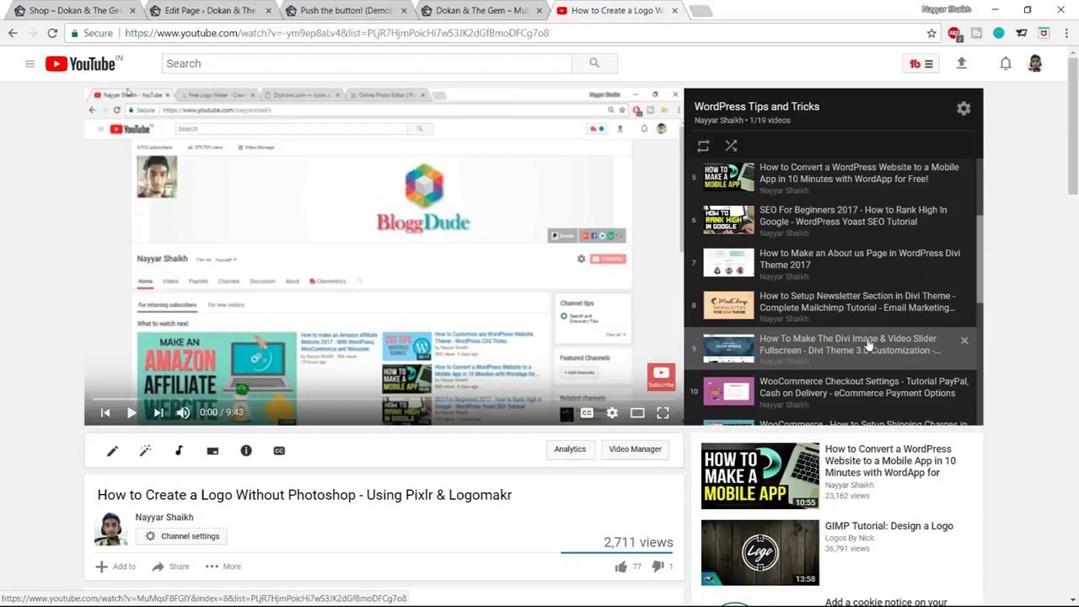
scroll(868, 344, "down", 1)
scroll(869, 344, "down", 4)
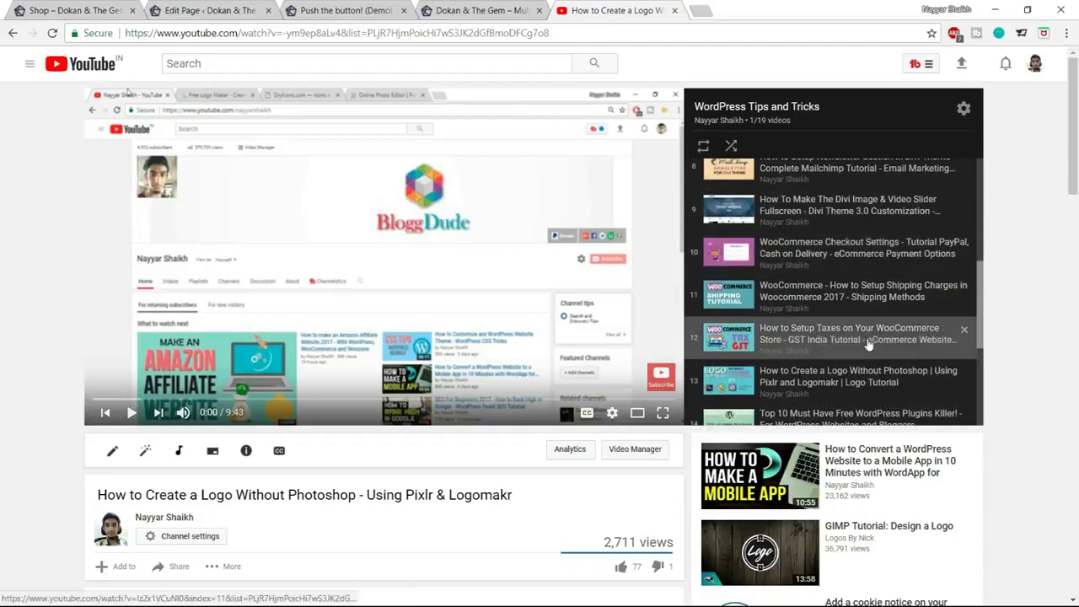
scroll(831, 310, "down", 4)
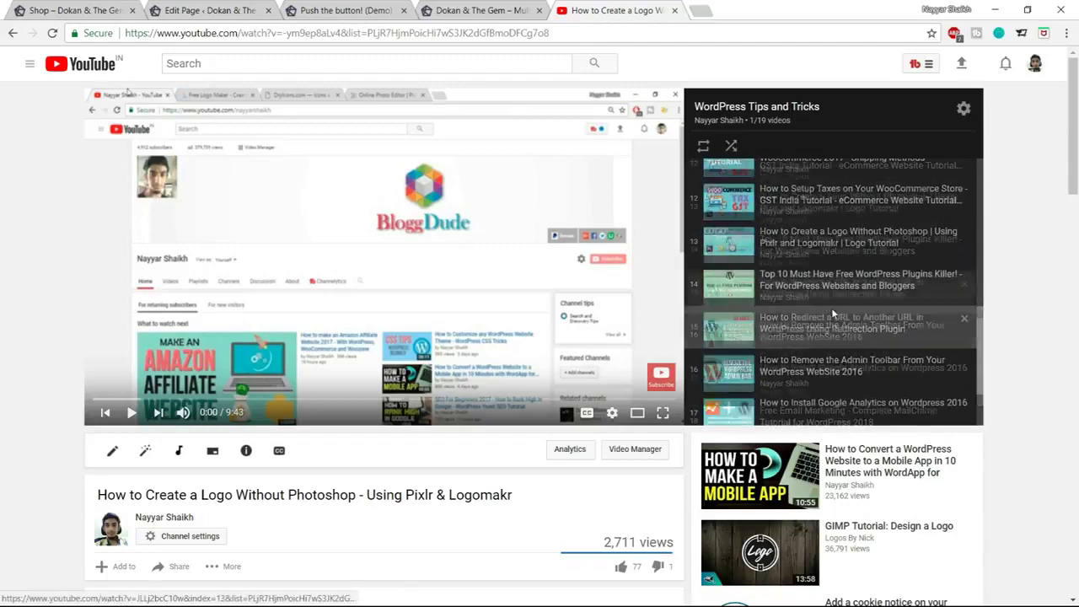
scroll(841, 361, "up", 8)
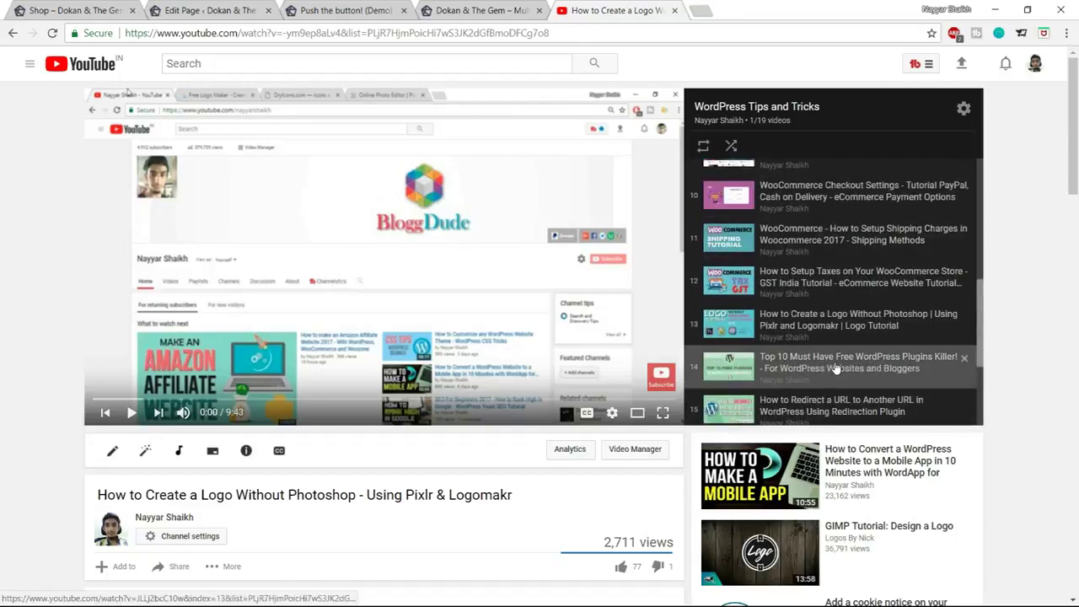
scroll(835, 365, "up", 5)
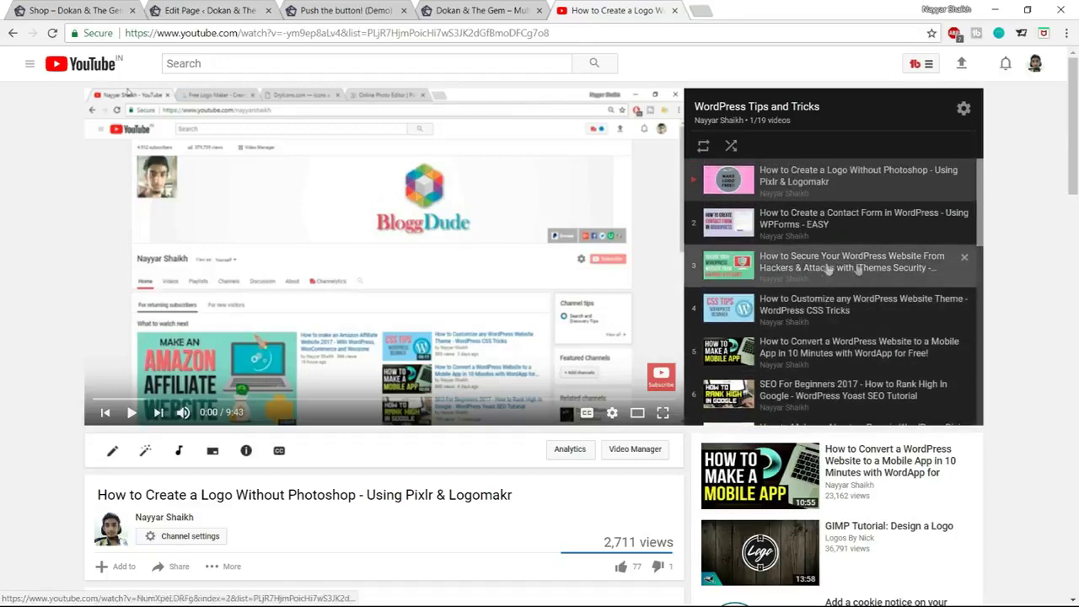
scroll(881, 319, "down", 1)
scroll(881, 319, "down", 2)
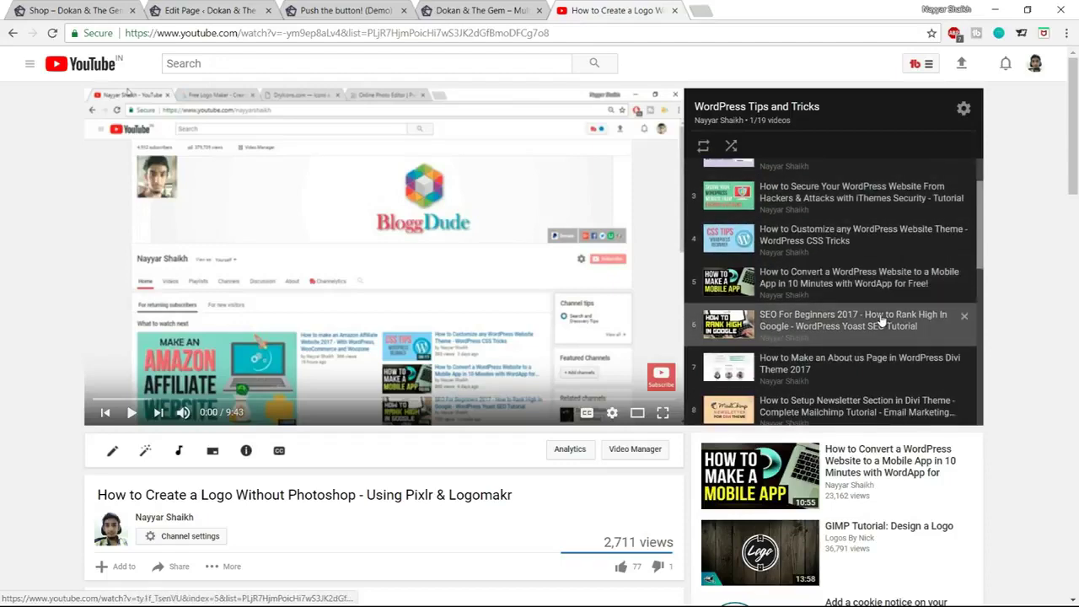
scroll(882, 318, "down", 3)
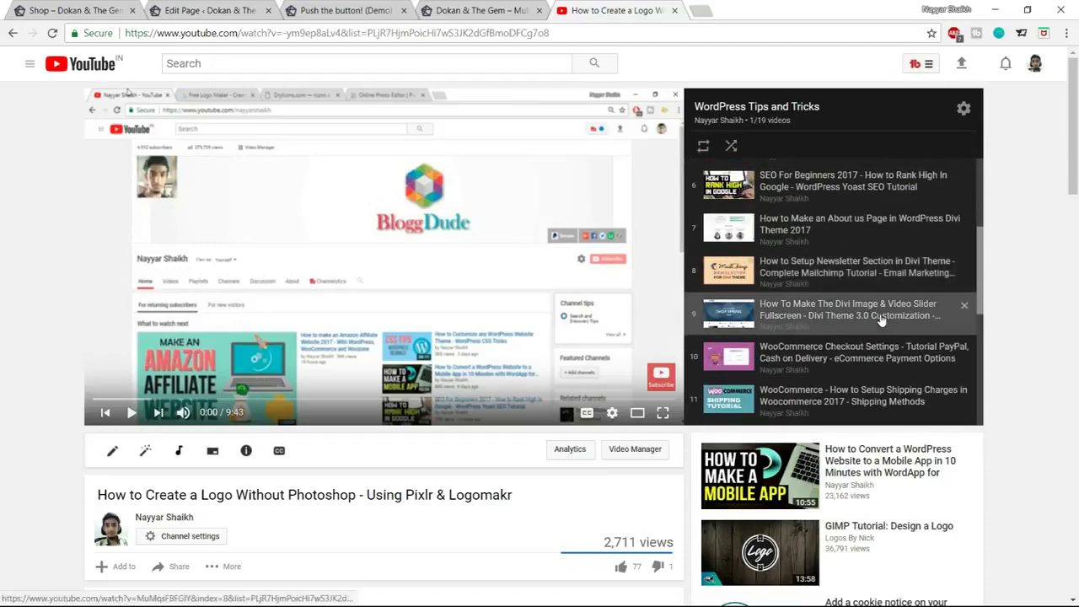
scroll(868, 316, "down", 3)
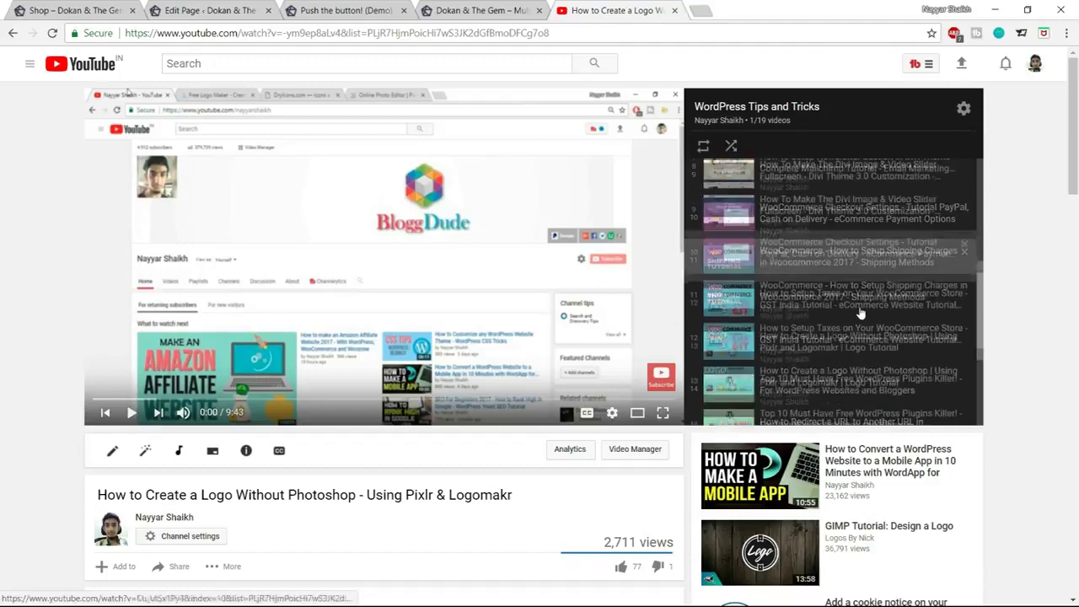
scroll(881, 365, "down", 3)
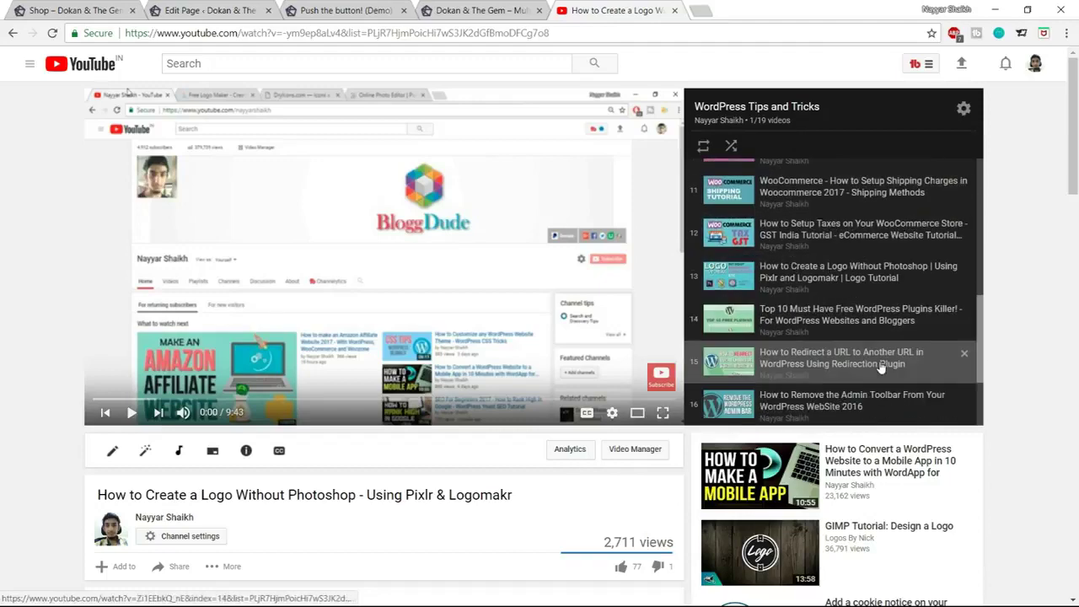
scroll(882, 365, "down", 2)
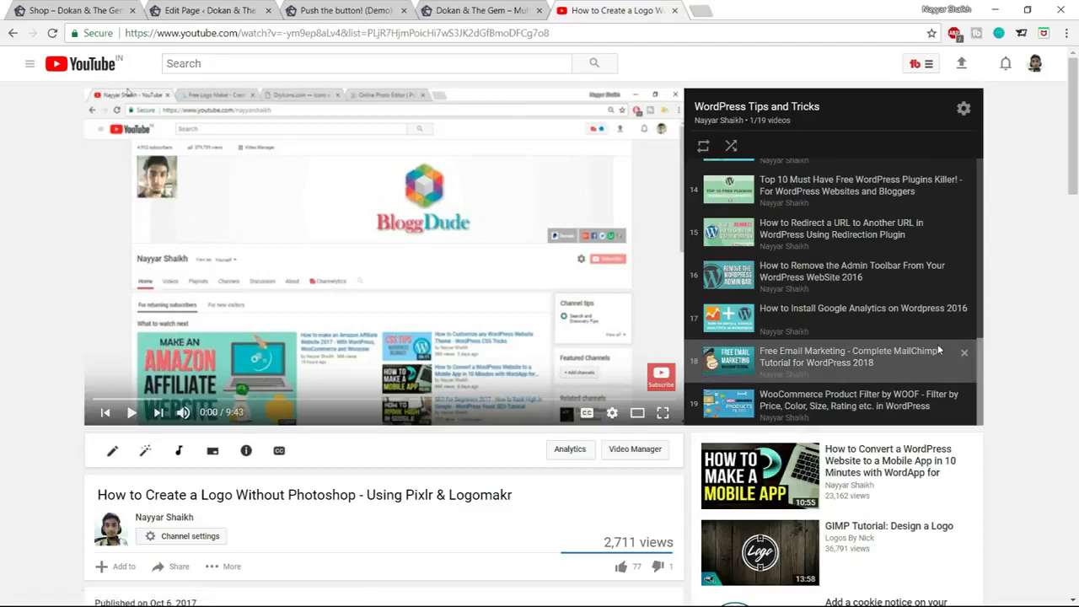
scroll(939, 350, "up", 1)
scroll(939, 350, "up", 10)
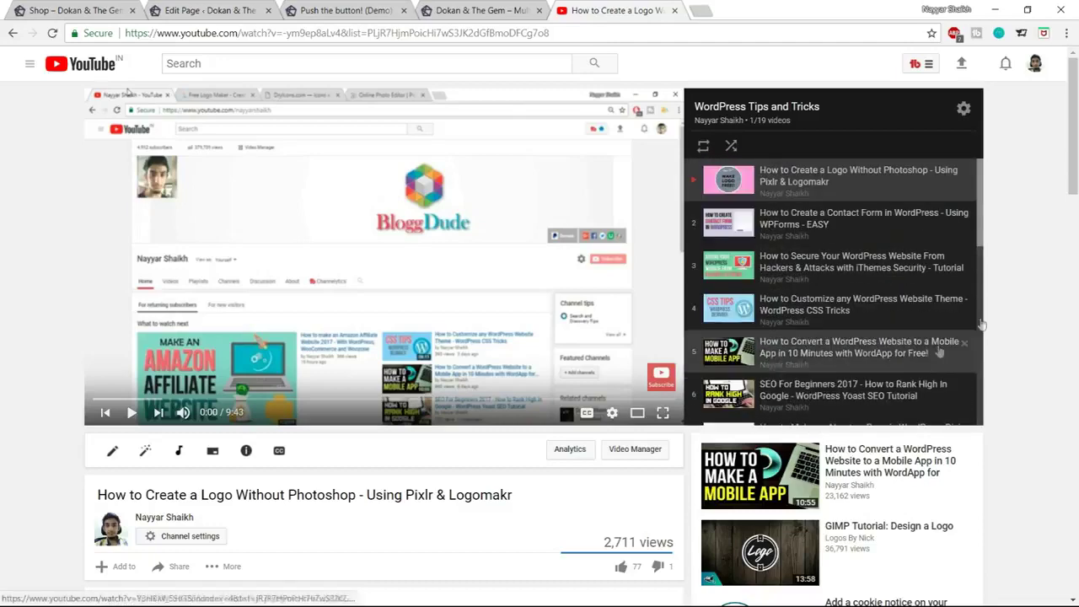
key("ctrl+1")
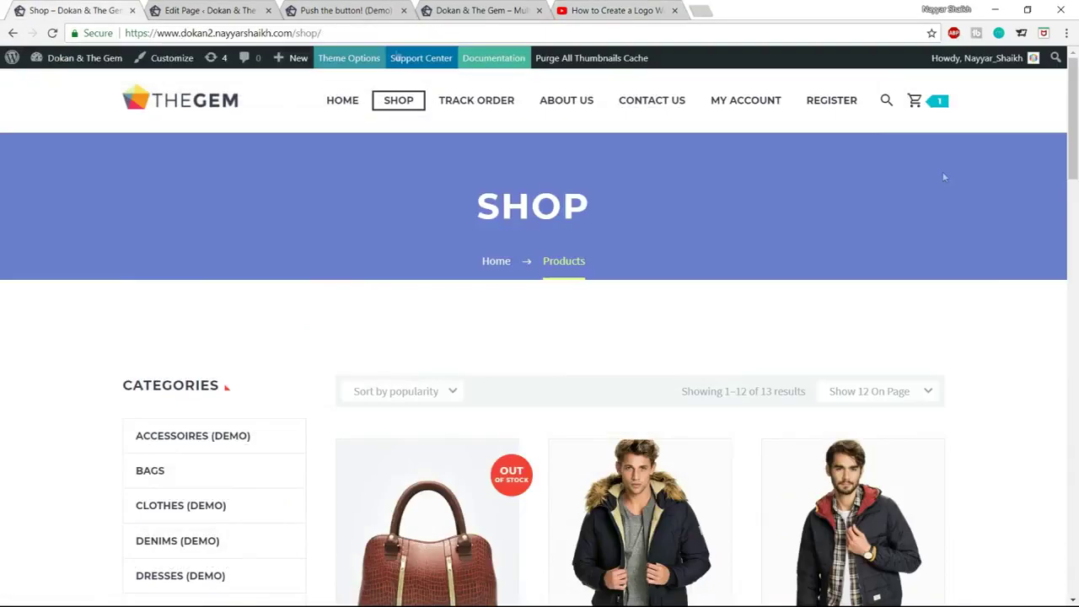
scroll(1073, 315, "down", 3)
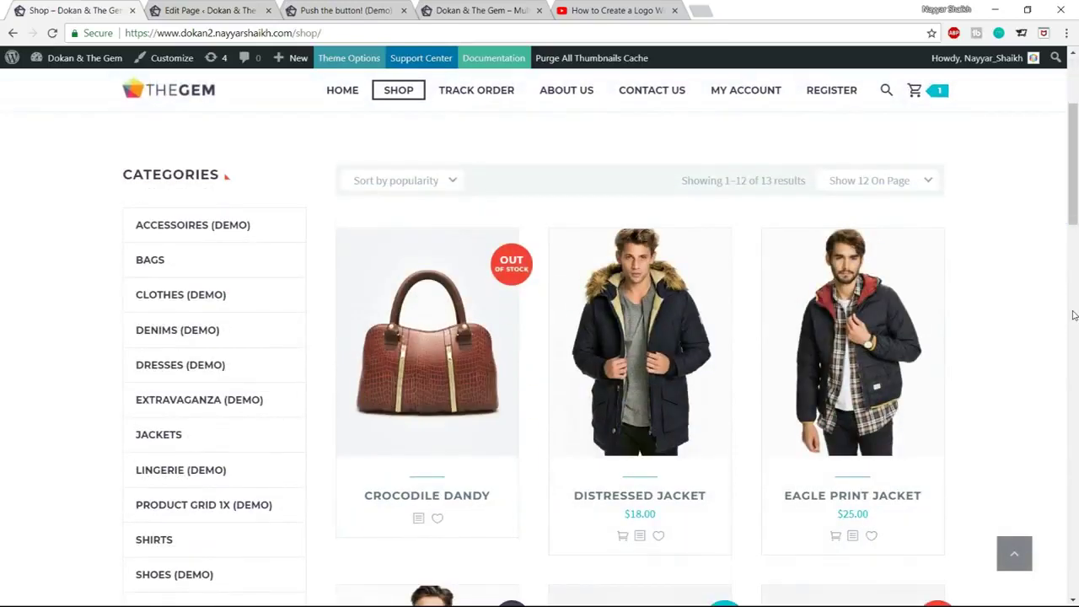